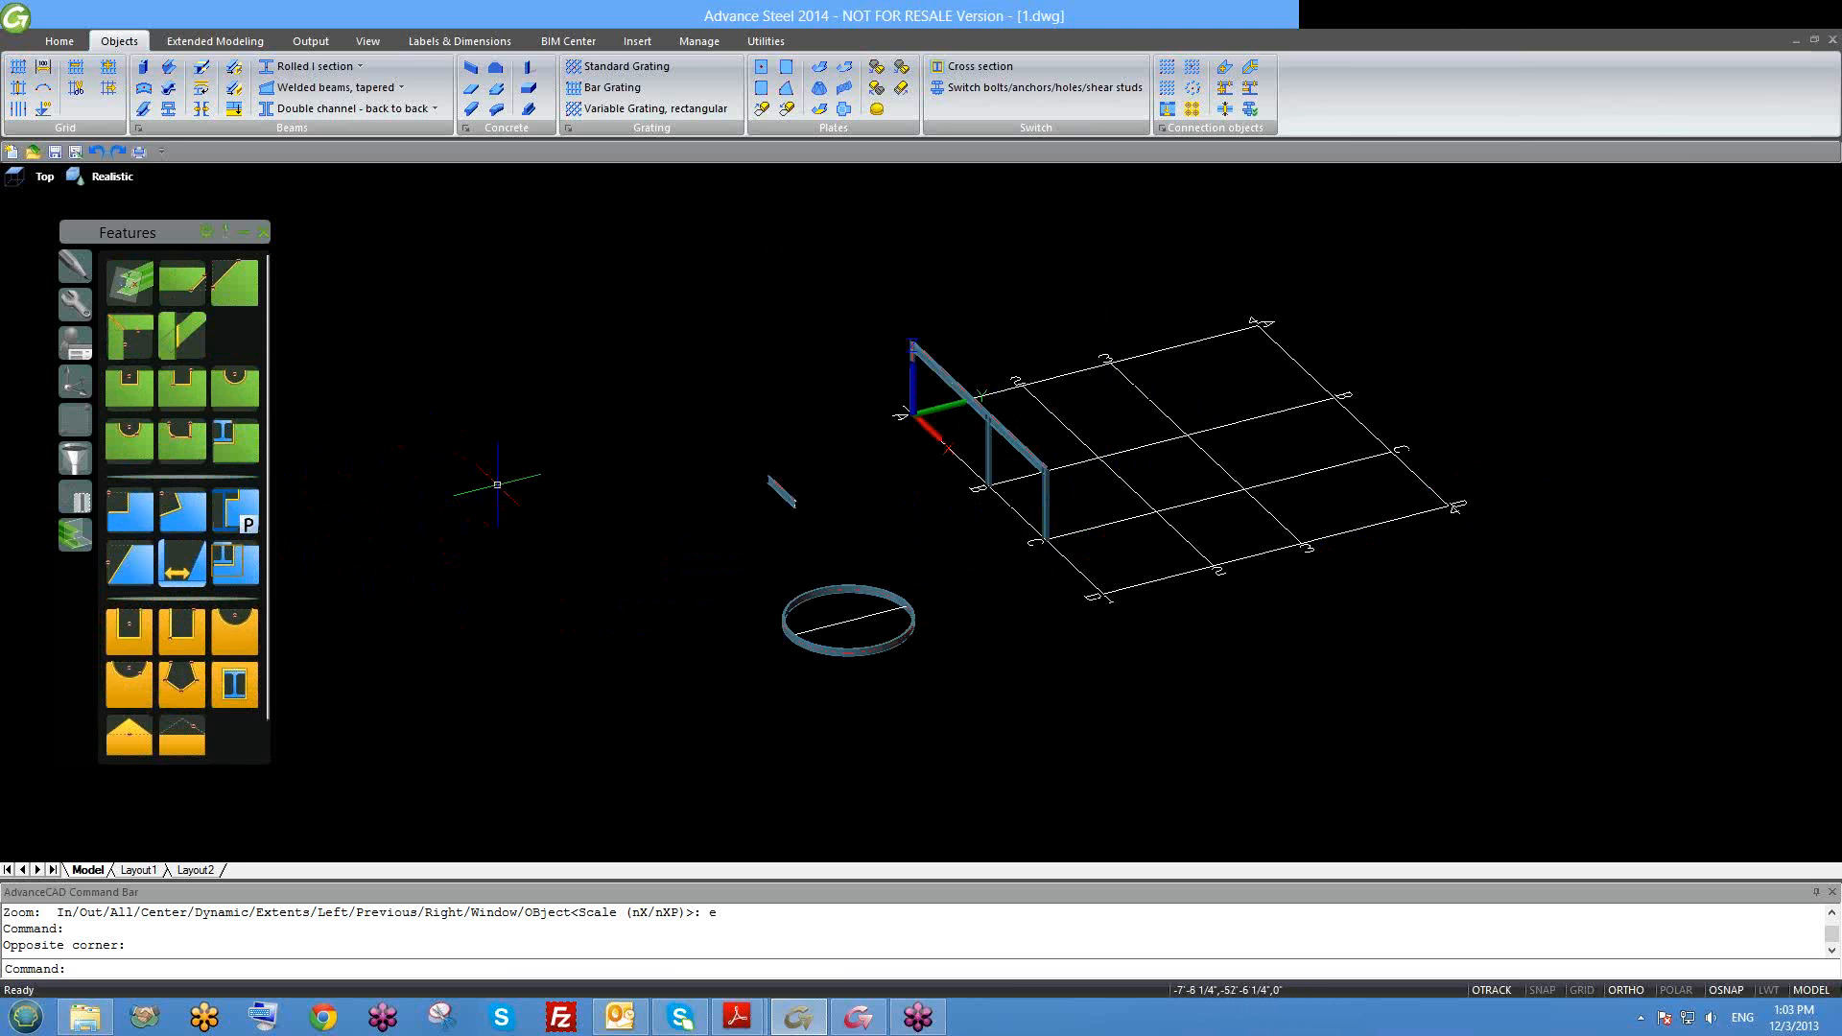
middle_click_drag(502, 382, 504, 389)
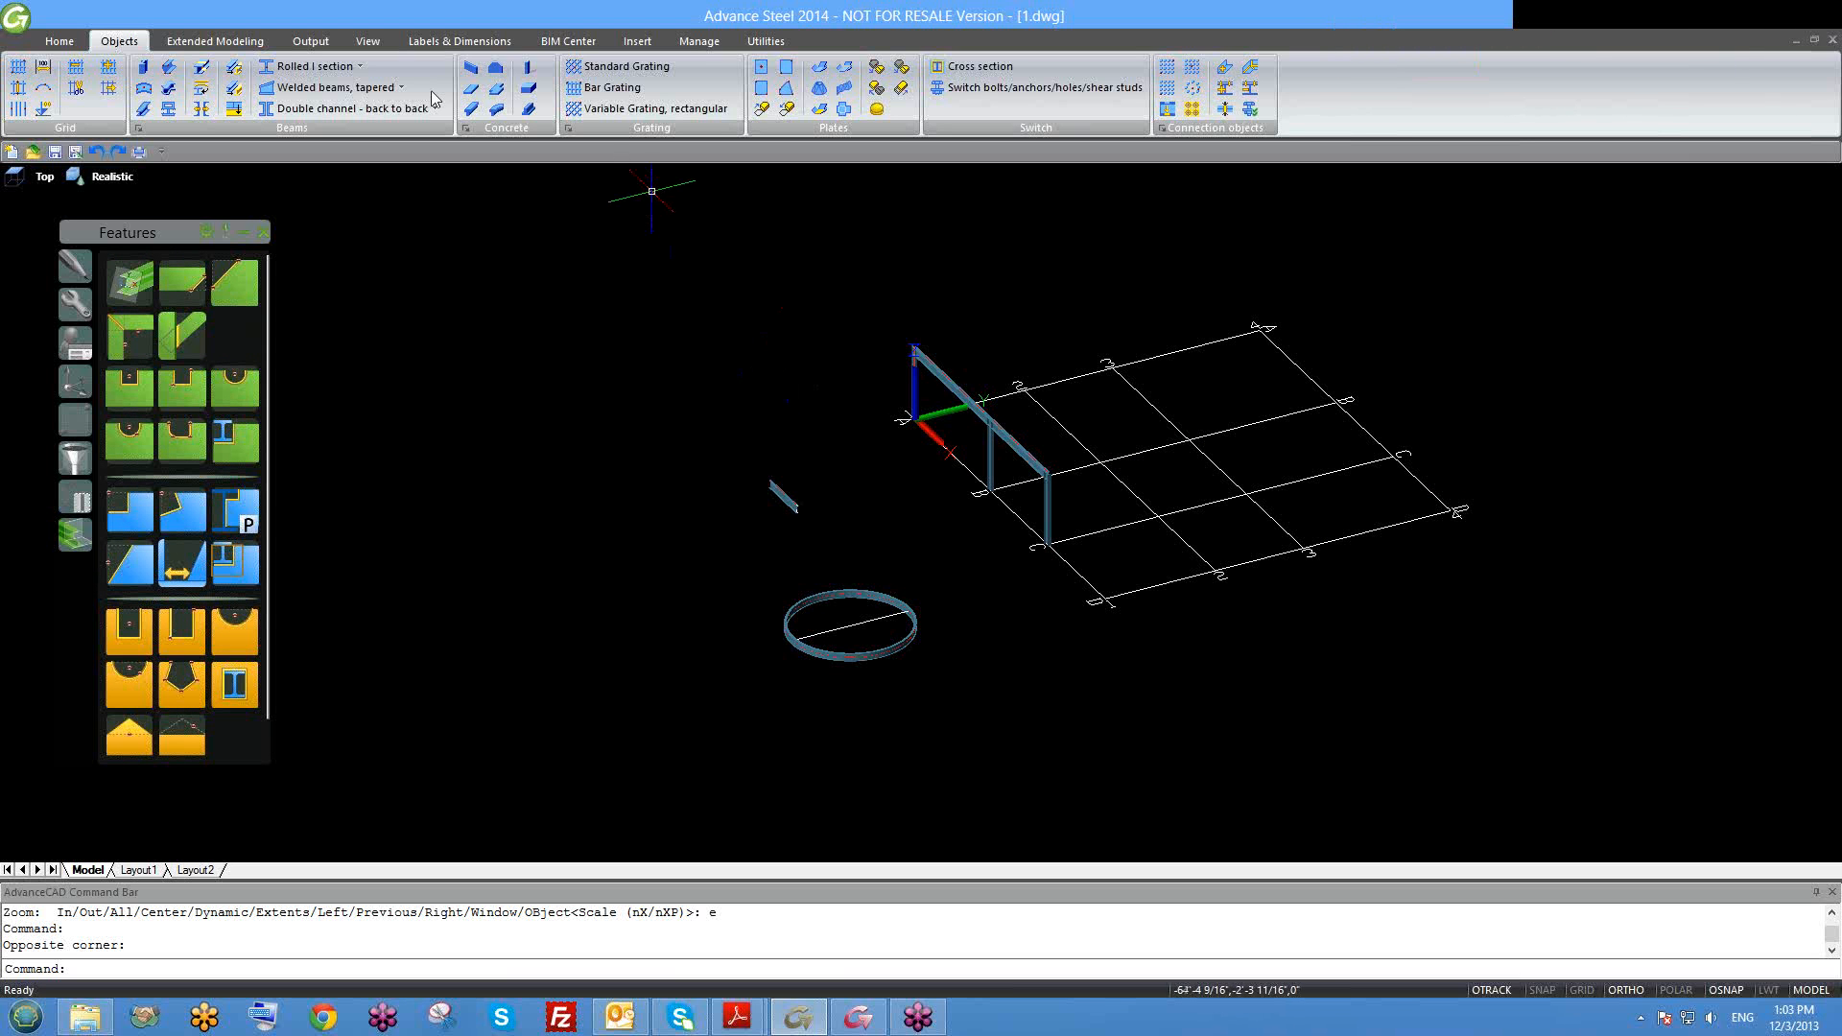
left_click(249, 45)
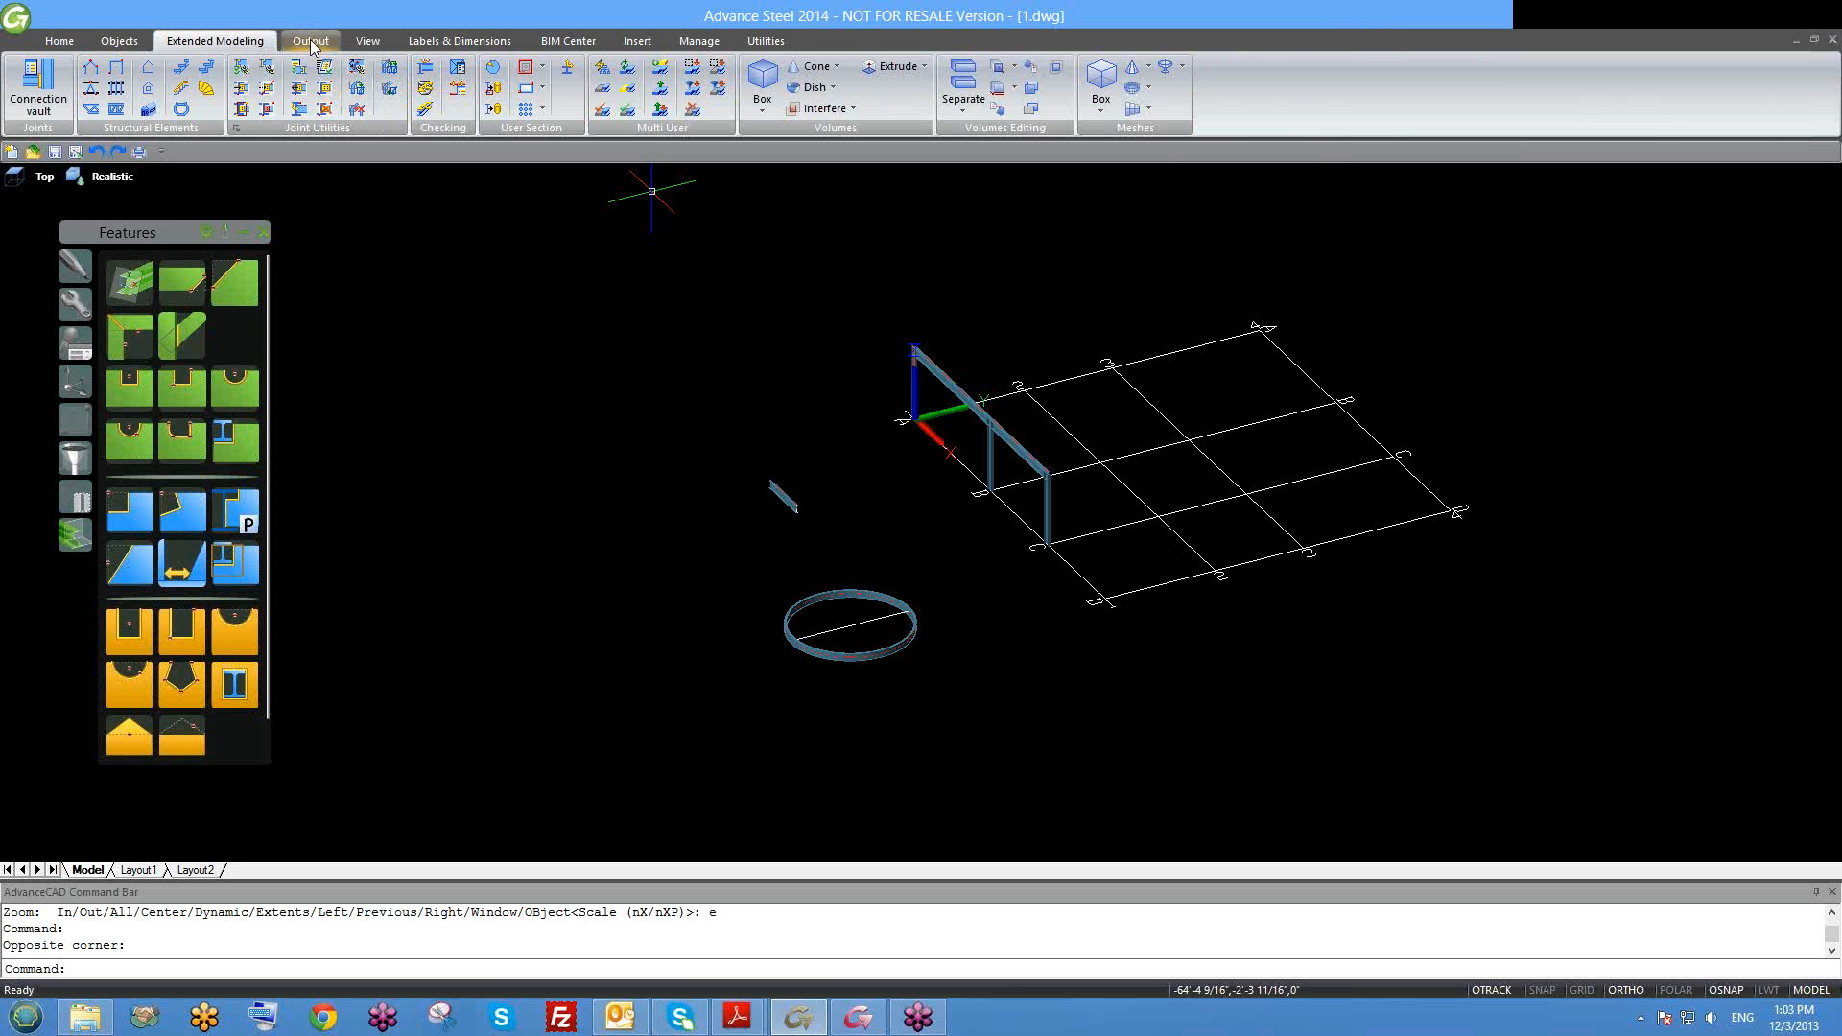
left_click(139, 42)
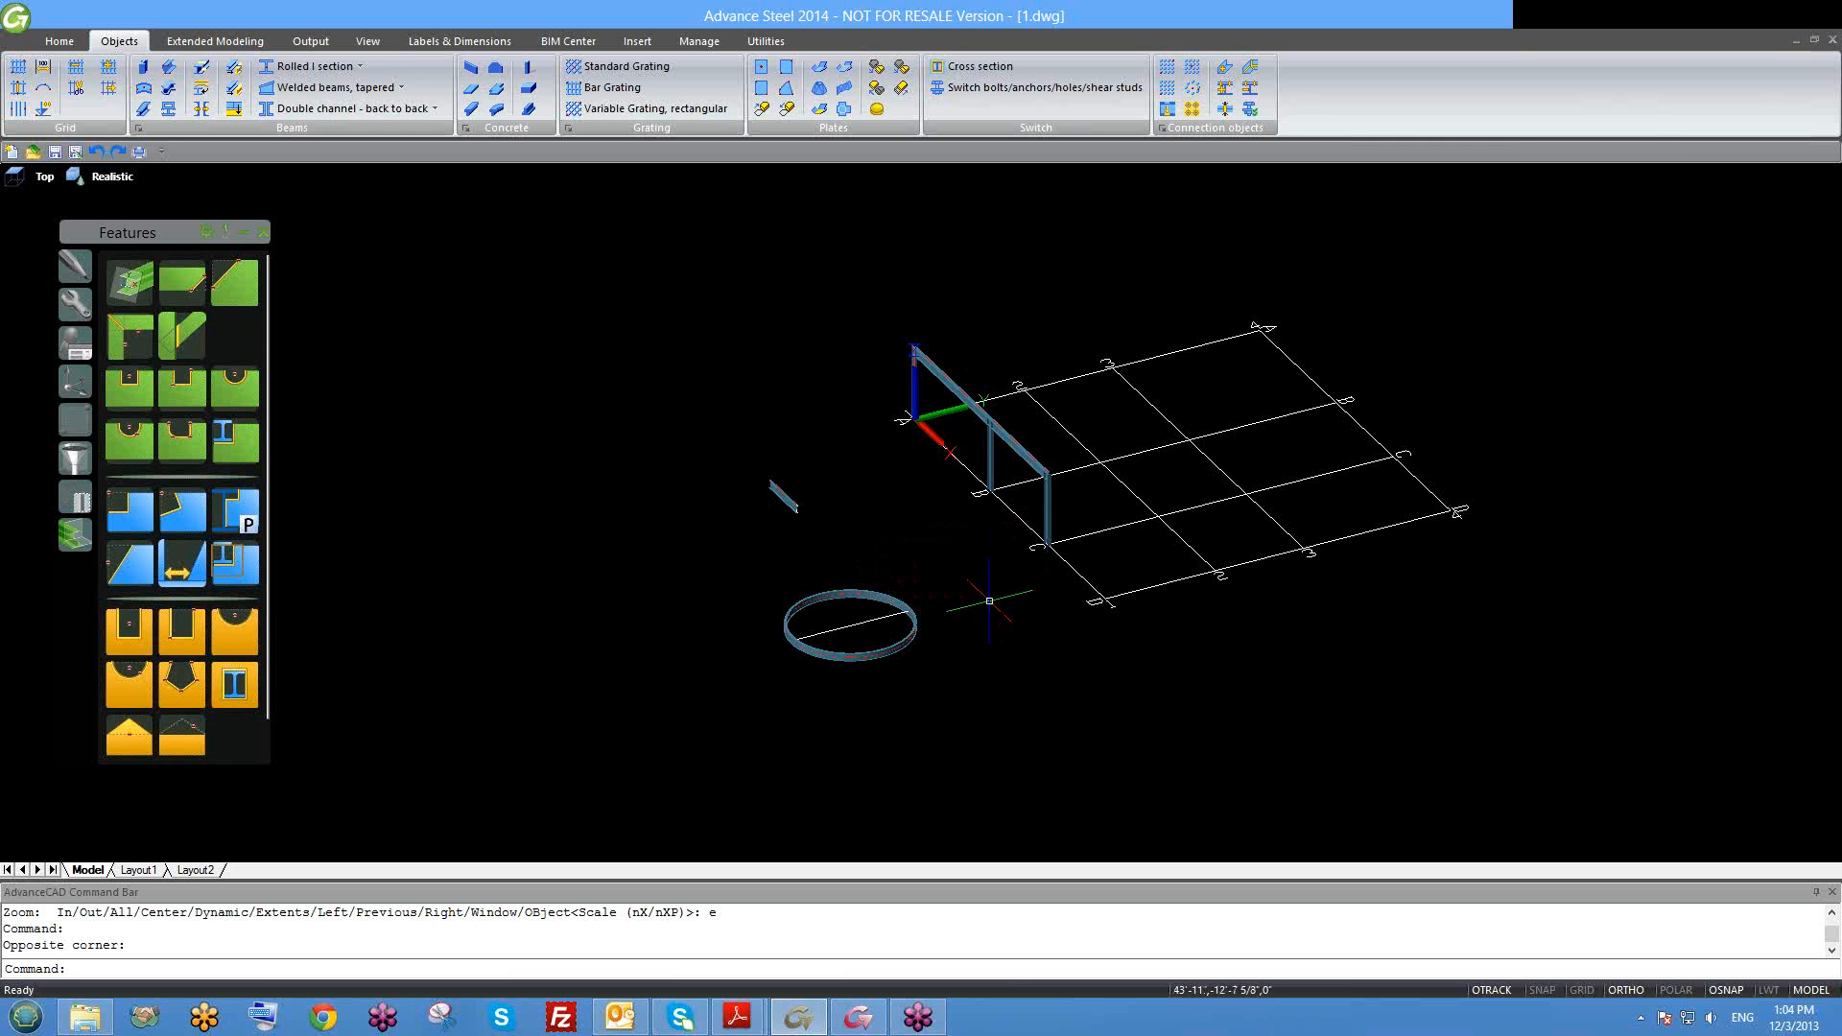
left_click(1622, 820)
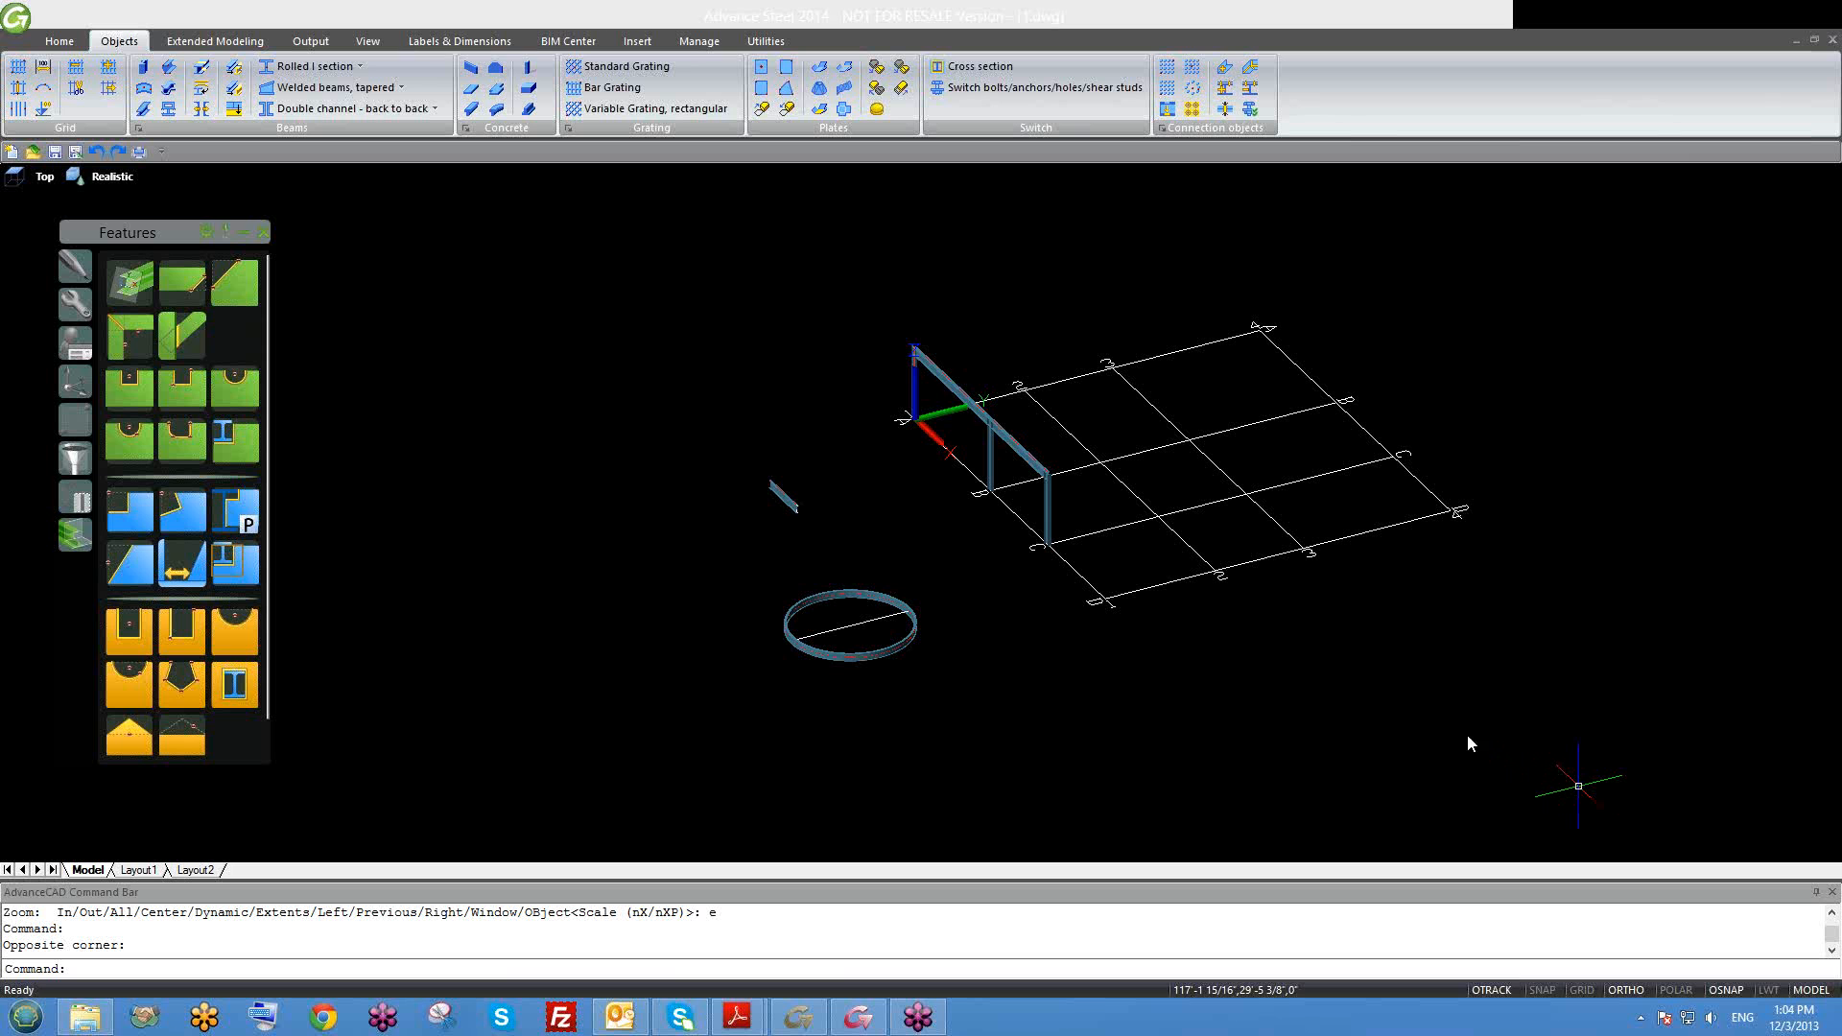
mouse_move(1228, 674)
middle_mouse_down()
mouse_move(1184, 648)
mouse_move(1131, 669)
mouse_move(1082, 645)
middle_mouse_up()
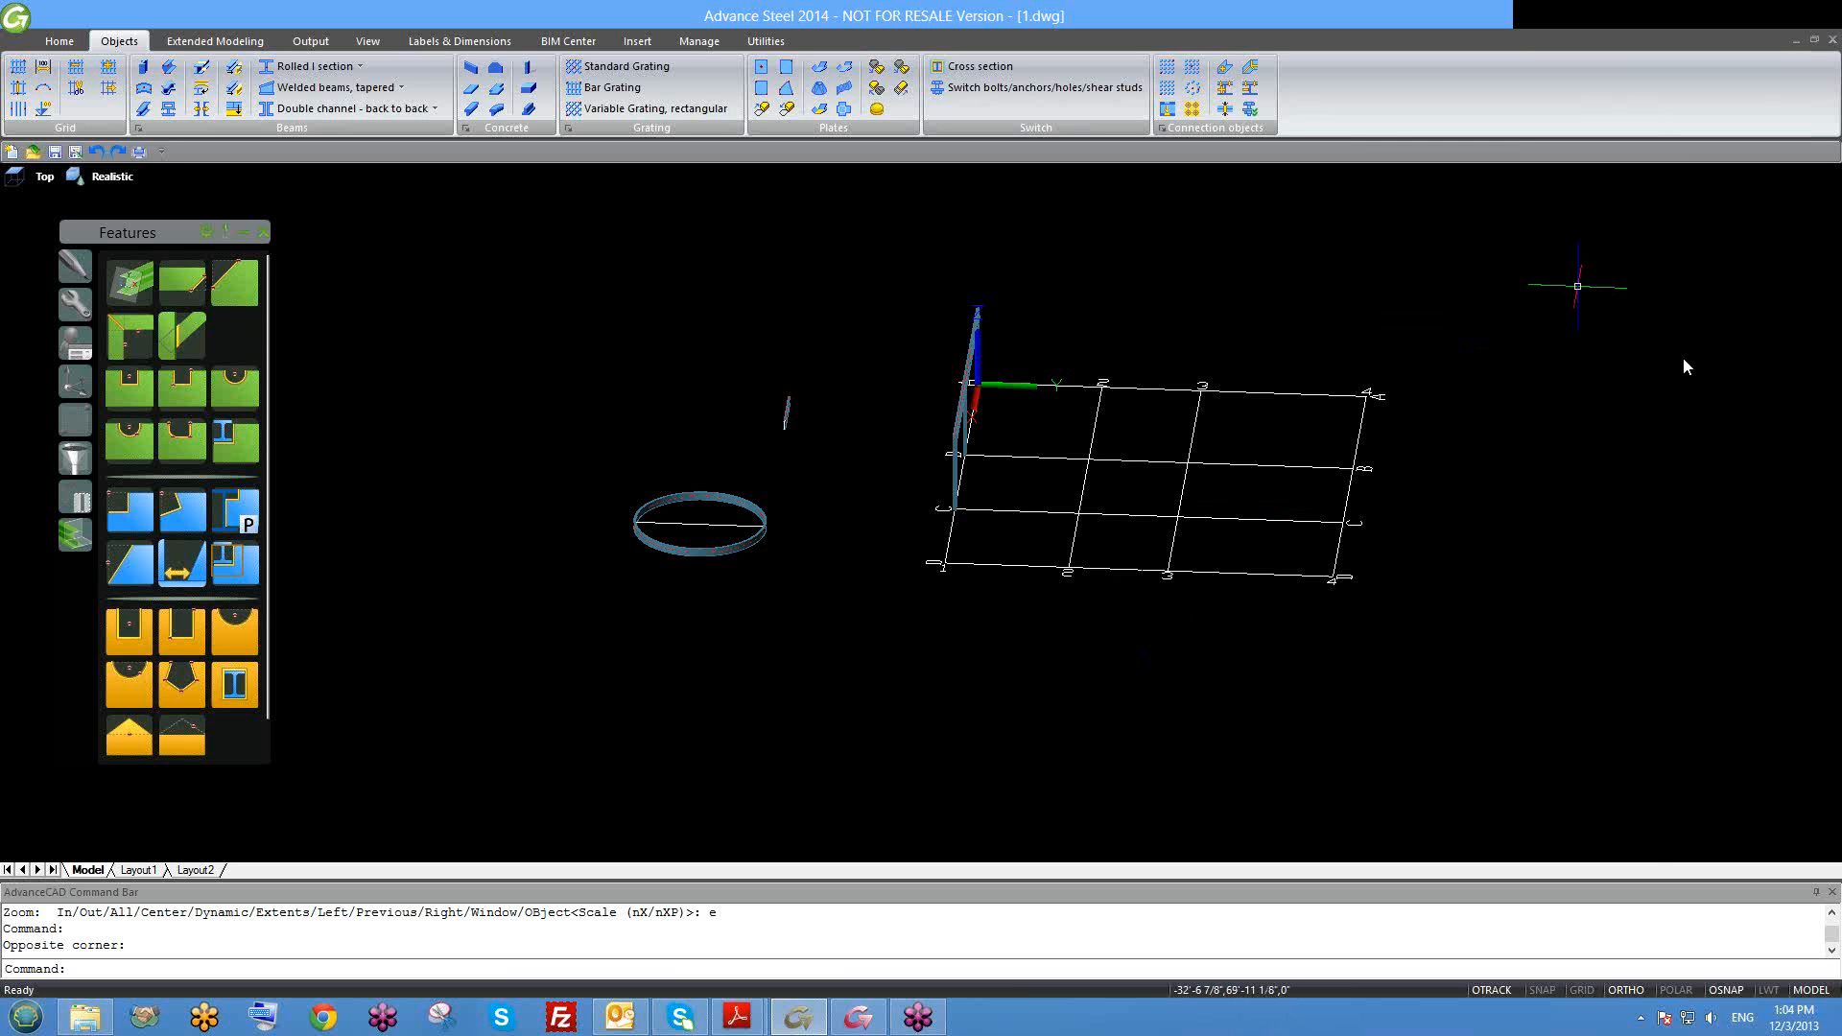
left_click(1684, 776)
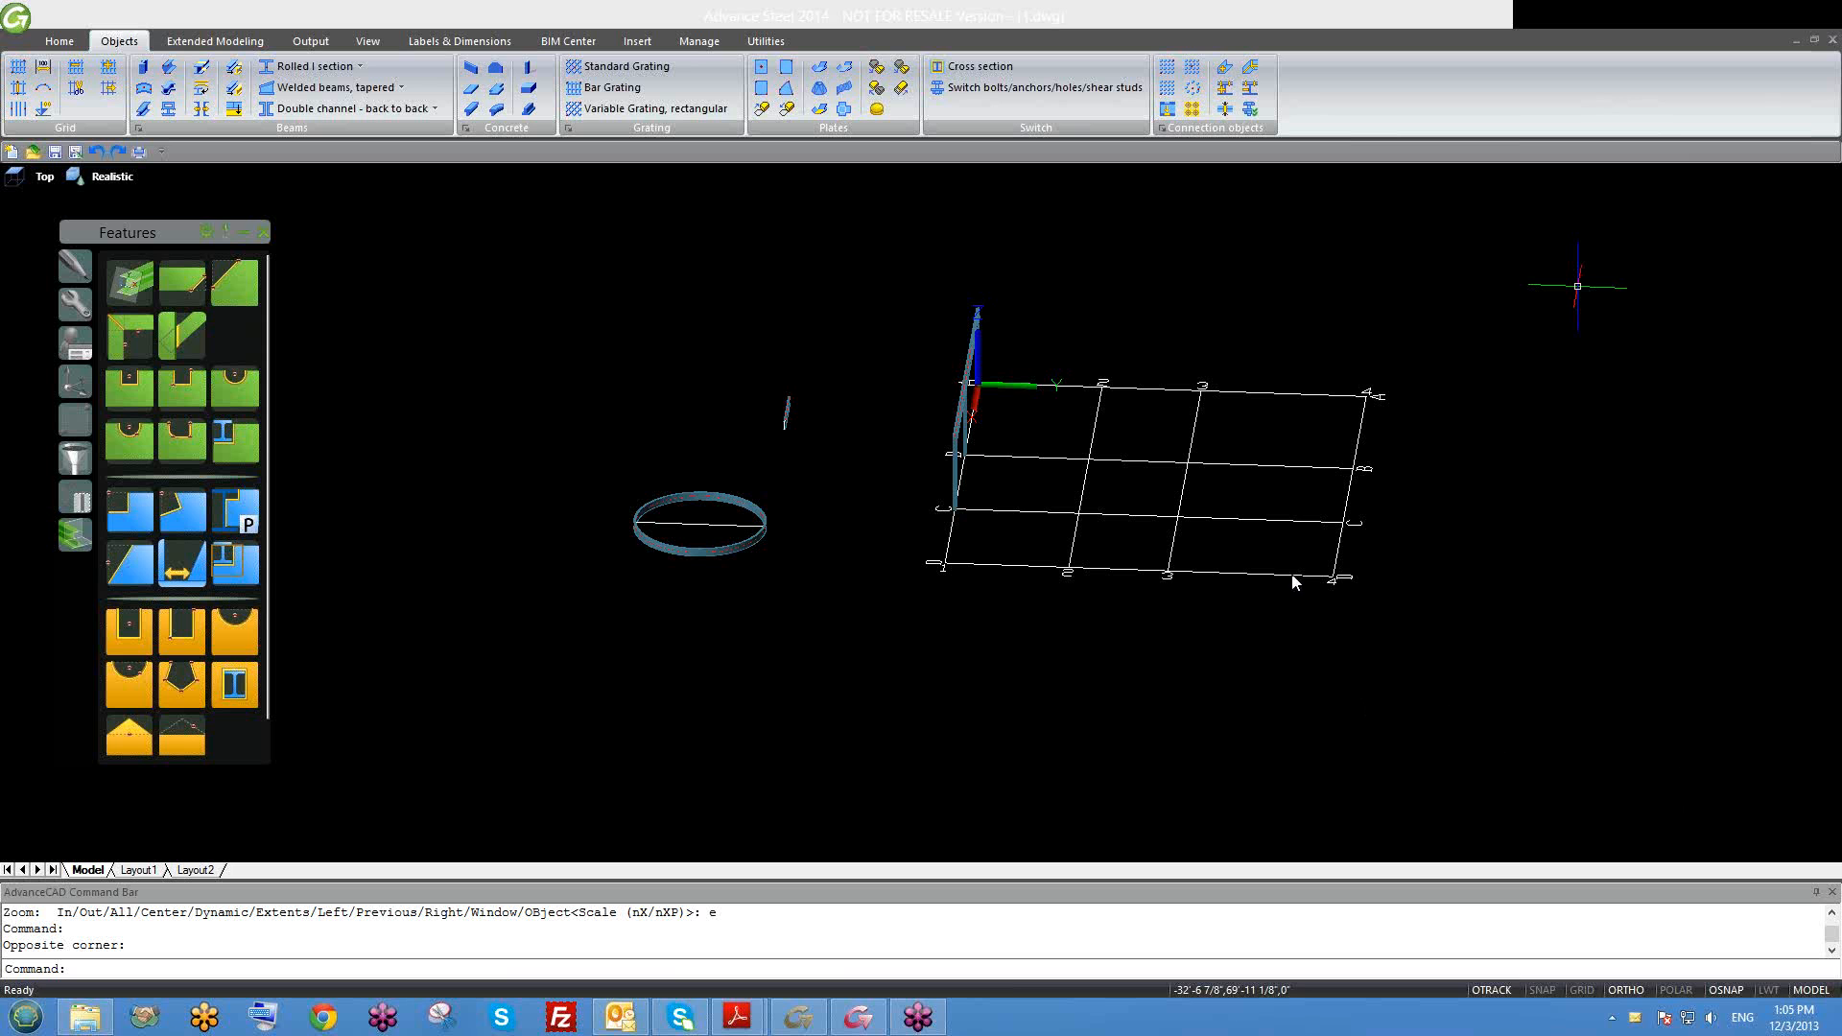
left_click(1189, 549)
middle_click_drag(1155, 624, 1114, 606, "shift")
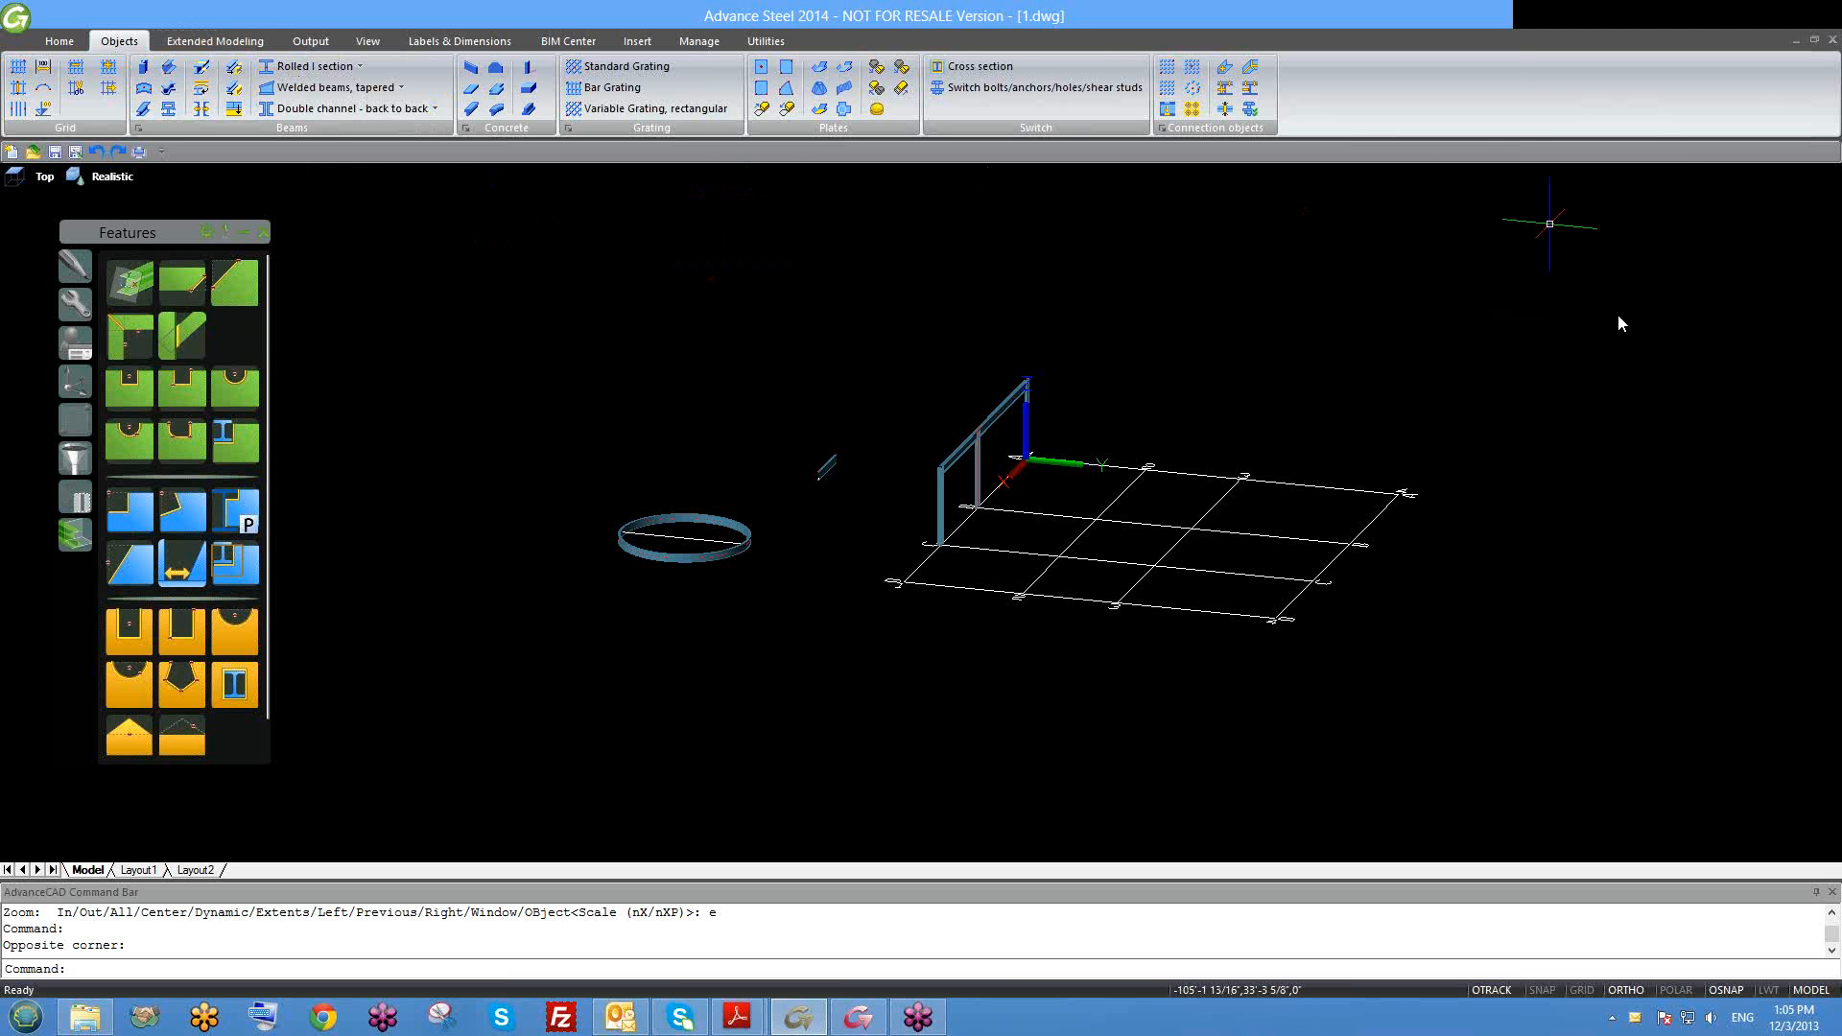
left_click(305, 42)
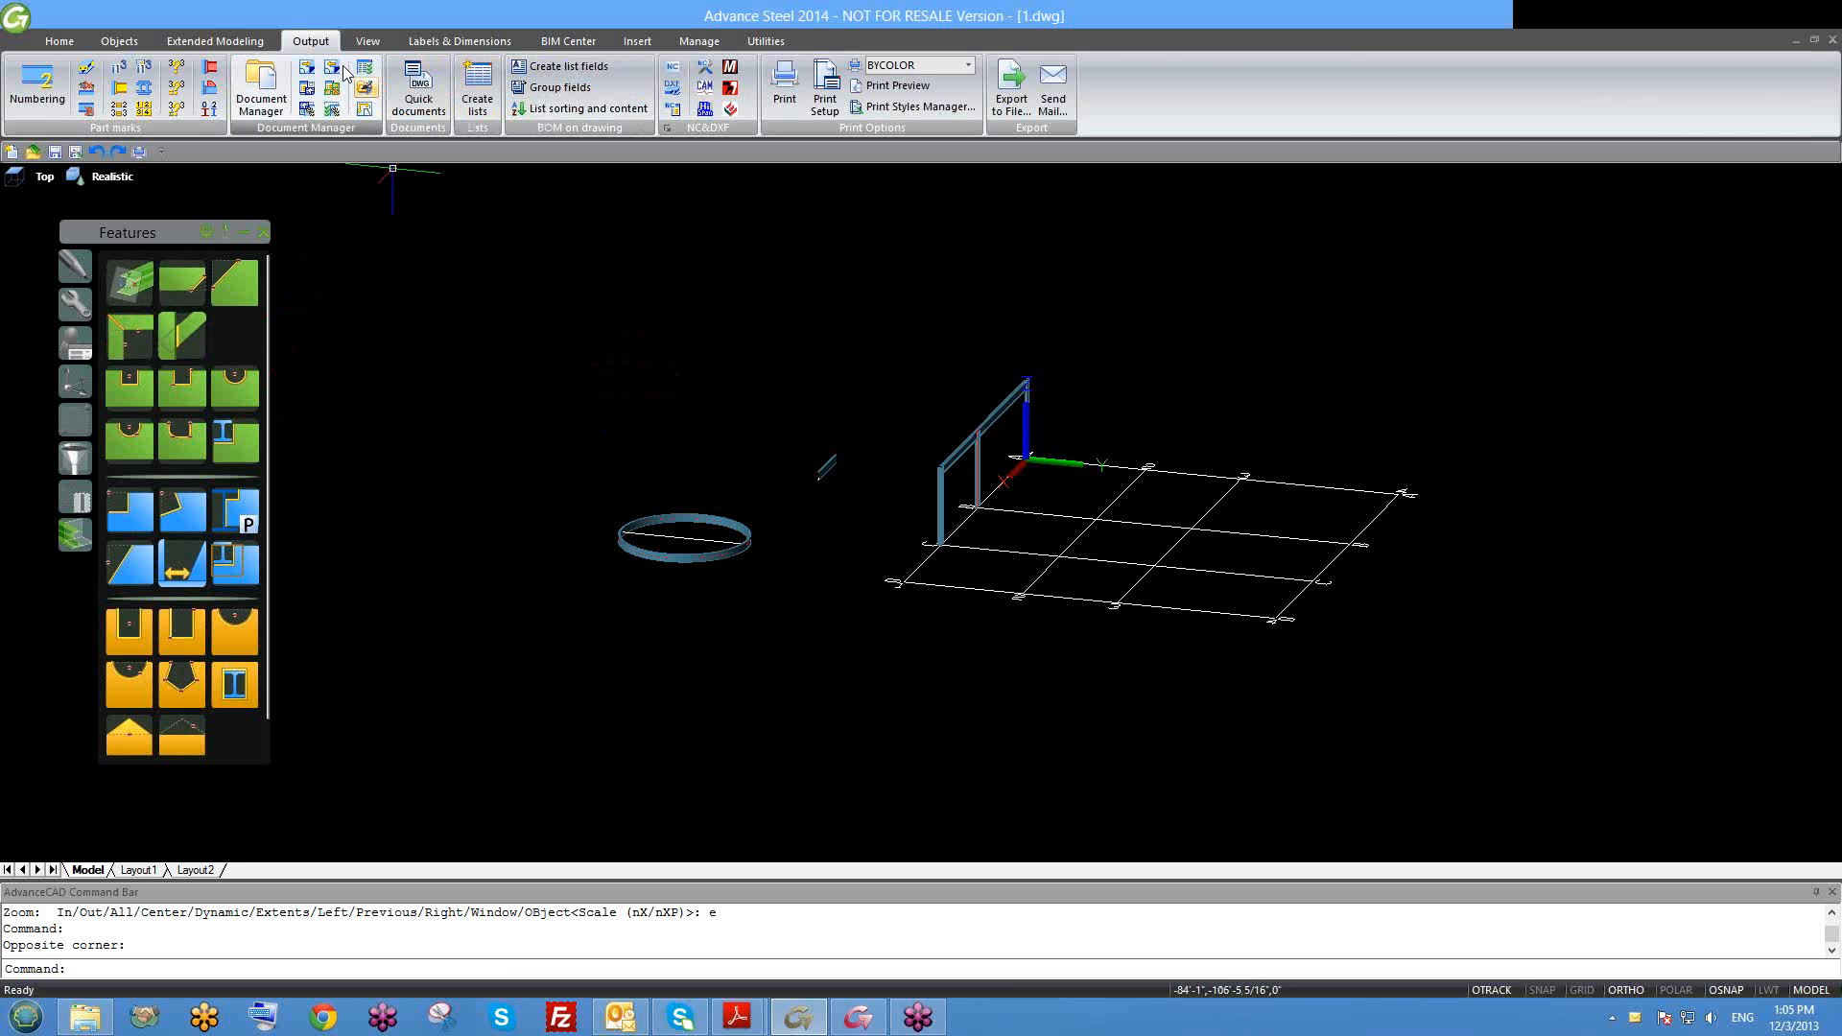
scroll(345, 72, "up", 1)
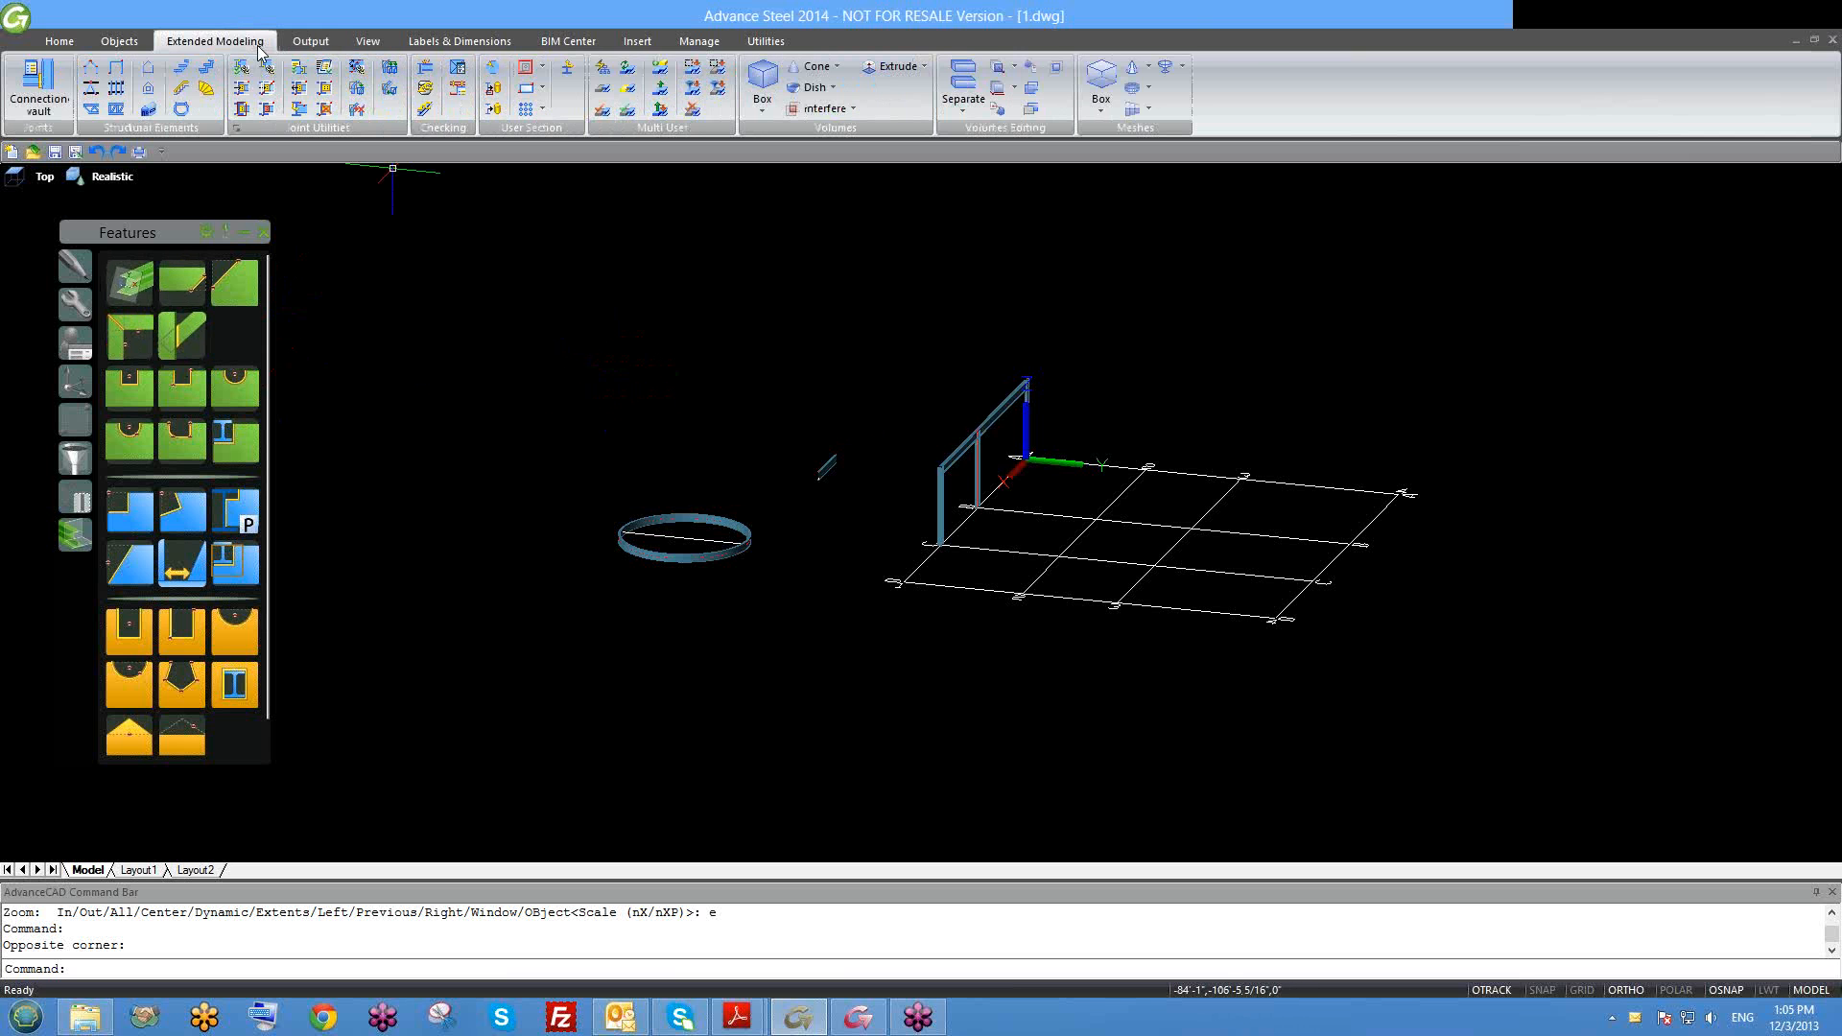
left_click(142, 44)
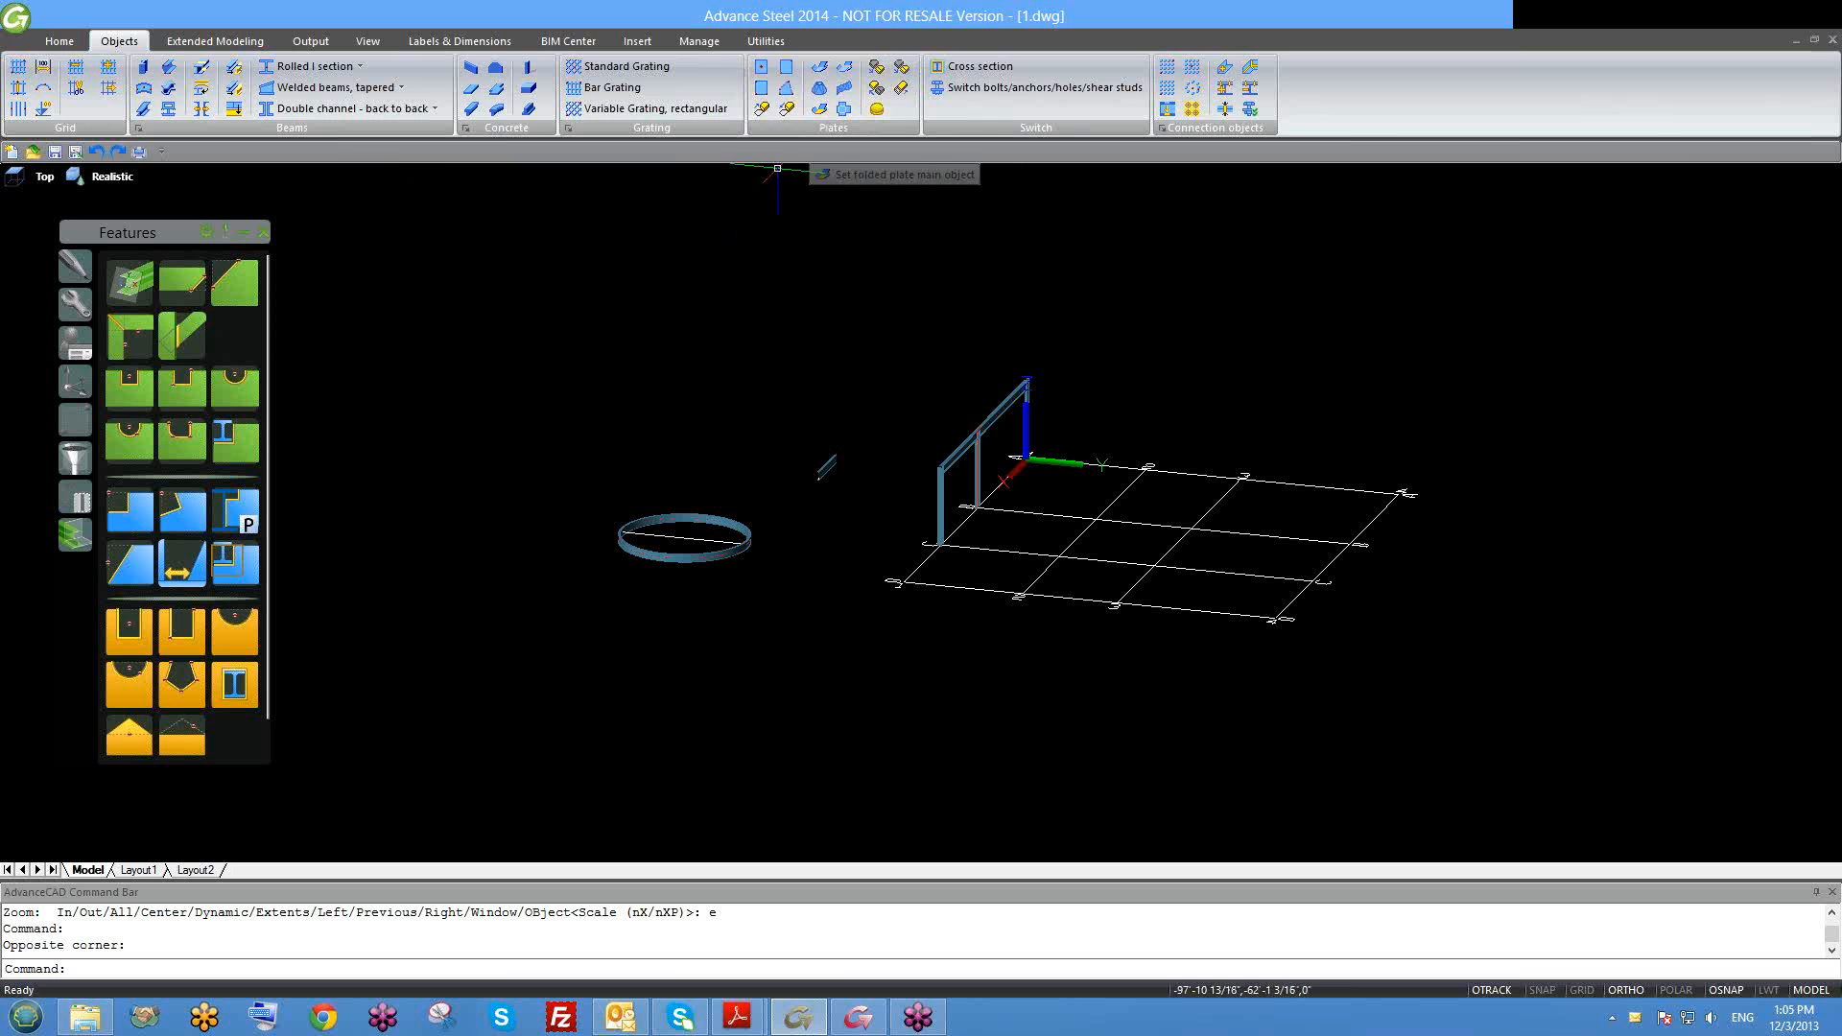
Step: Erase the existing building grid next to the steel frame
middle_click_drag(818, 194, 745, 246)
scroll(895, 627, "down", 2)
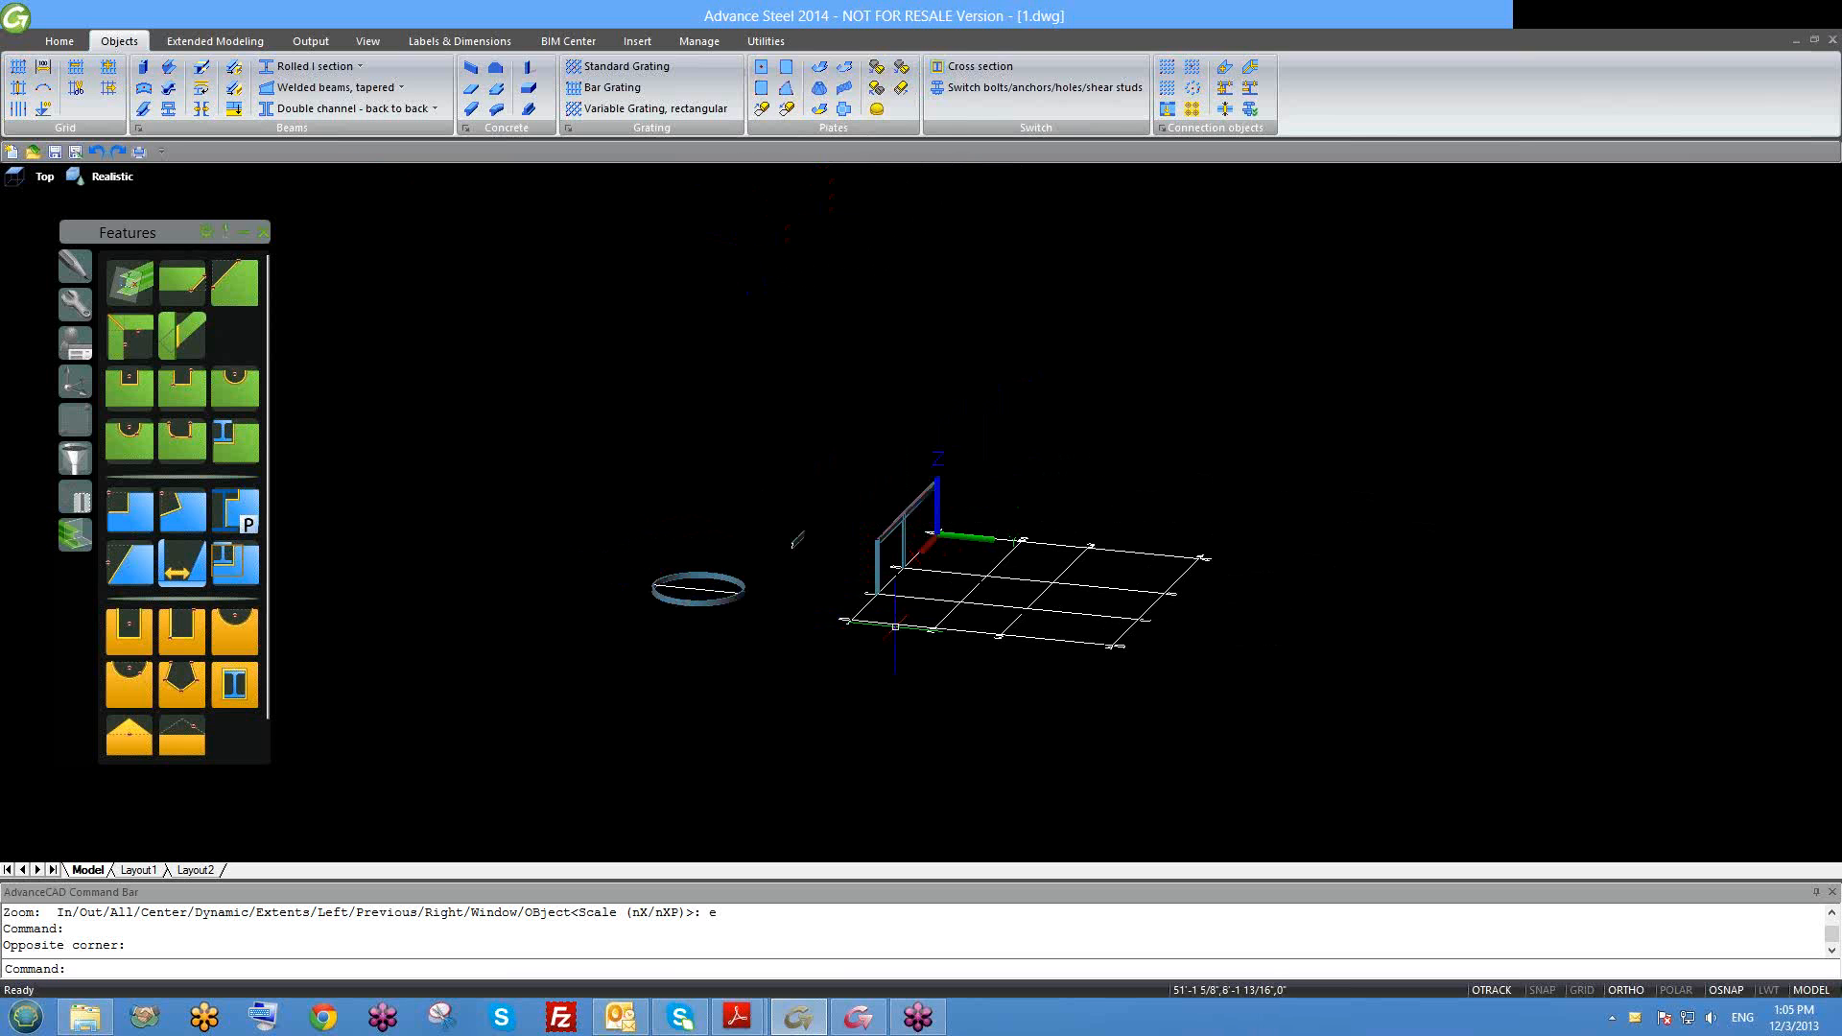
middle_click_drag(905, 673, 1069, 700, "shift")
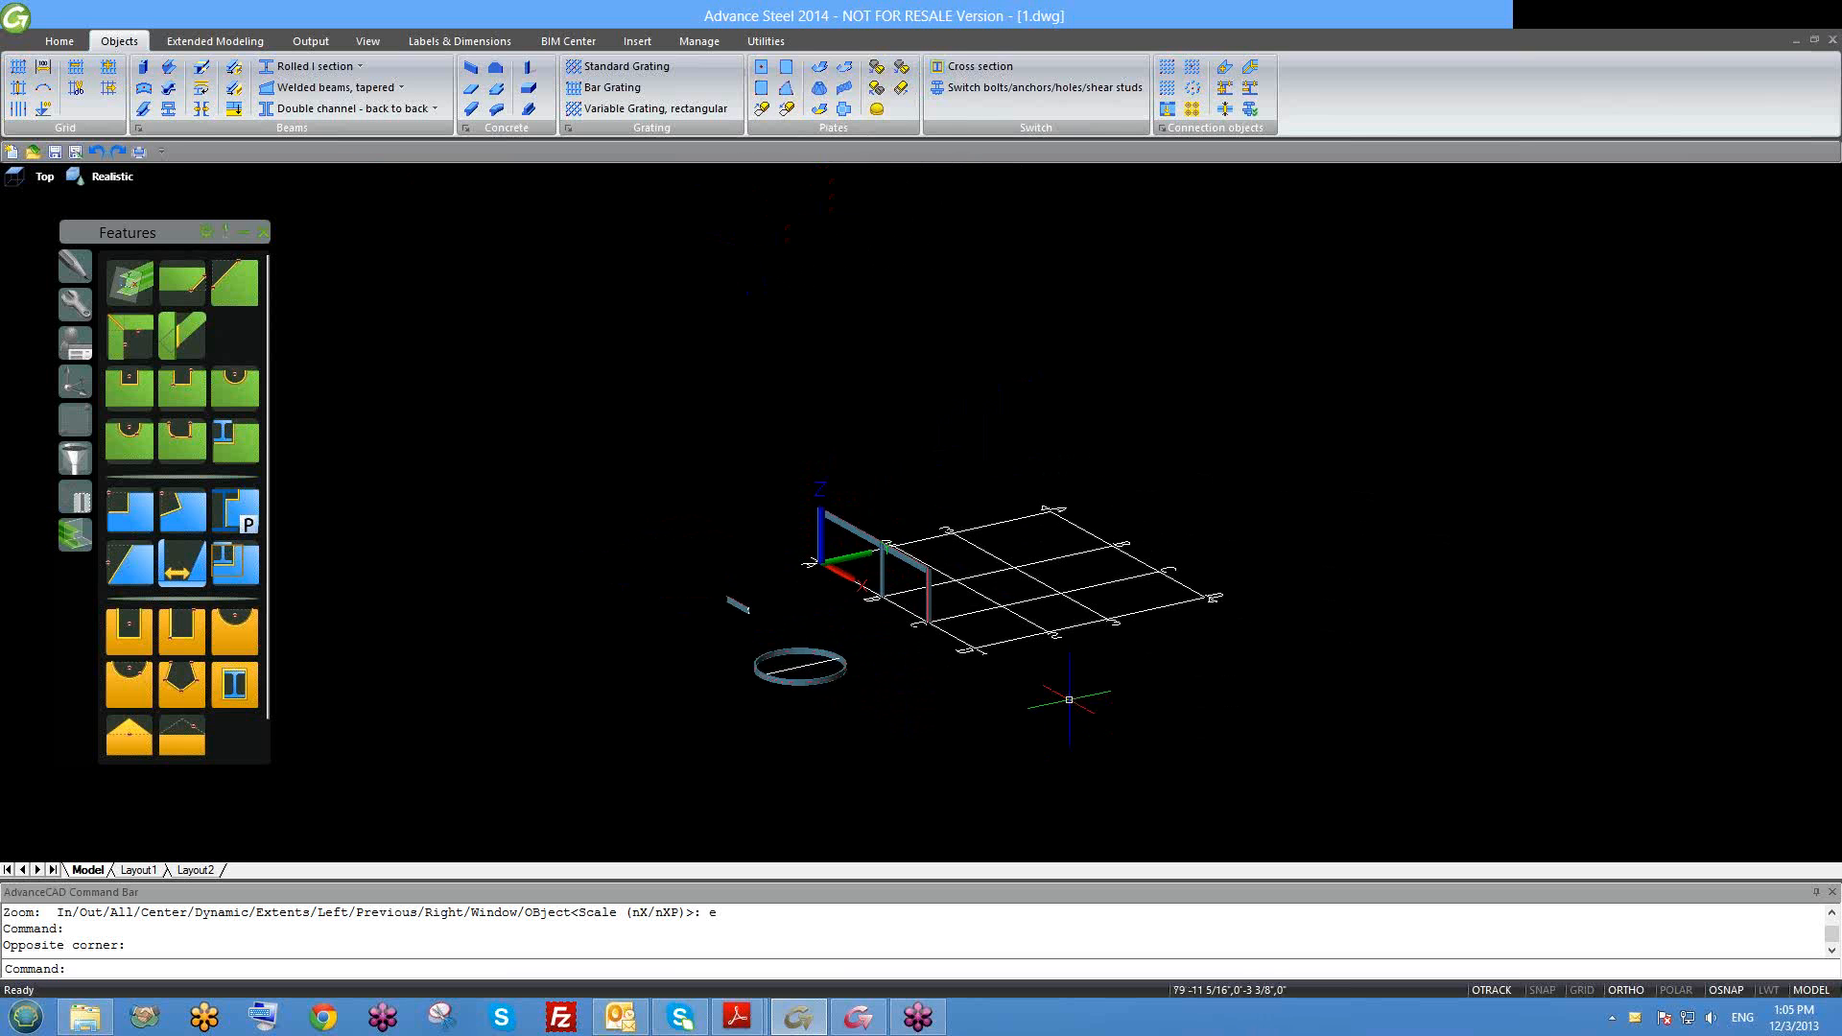
left_click(1252, 677)
left_click(990, 412)
type("e")
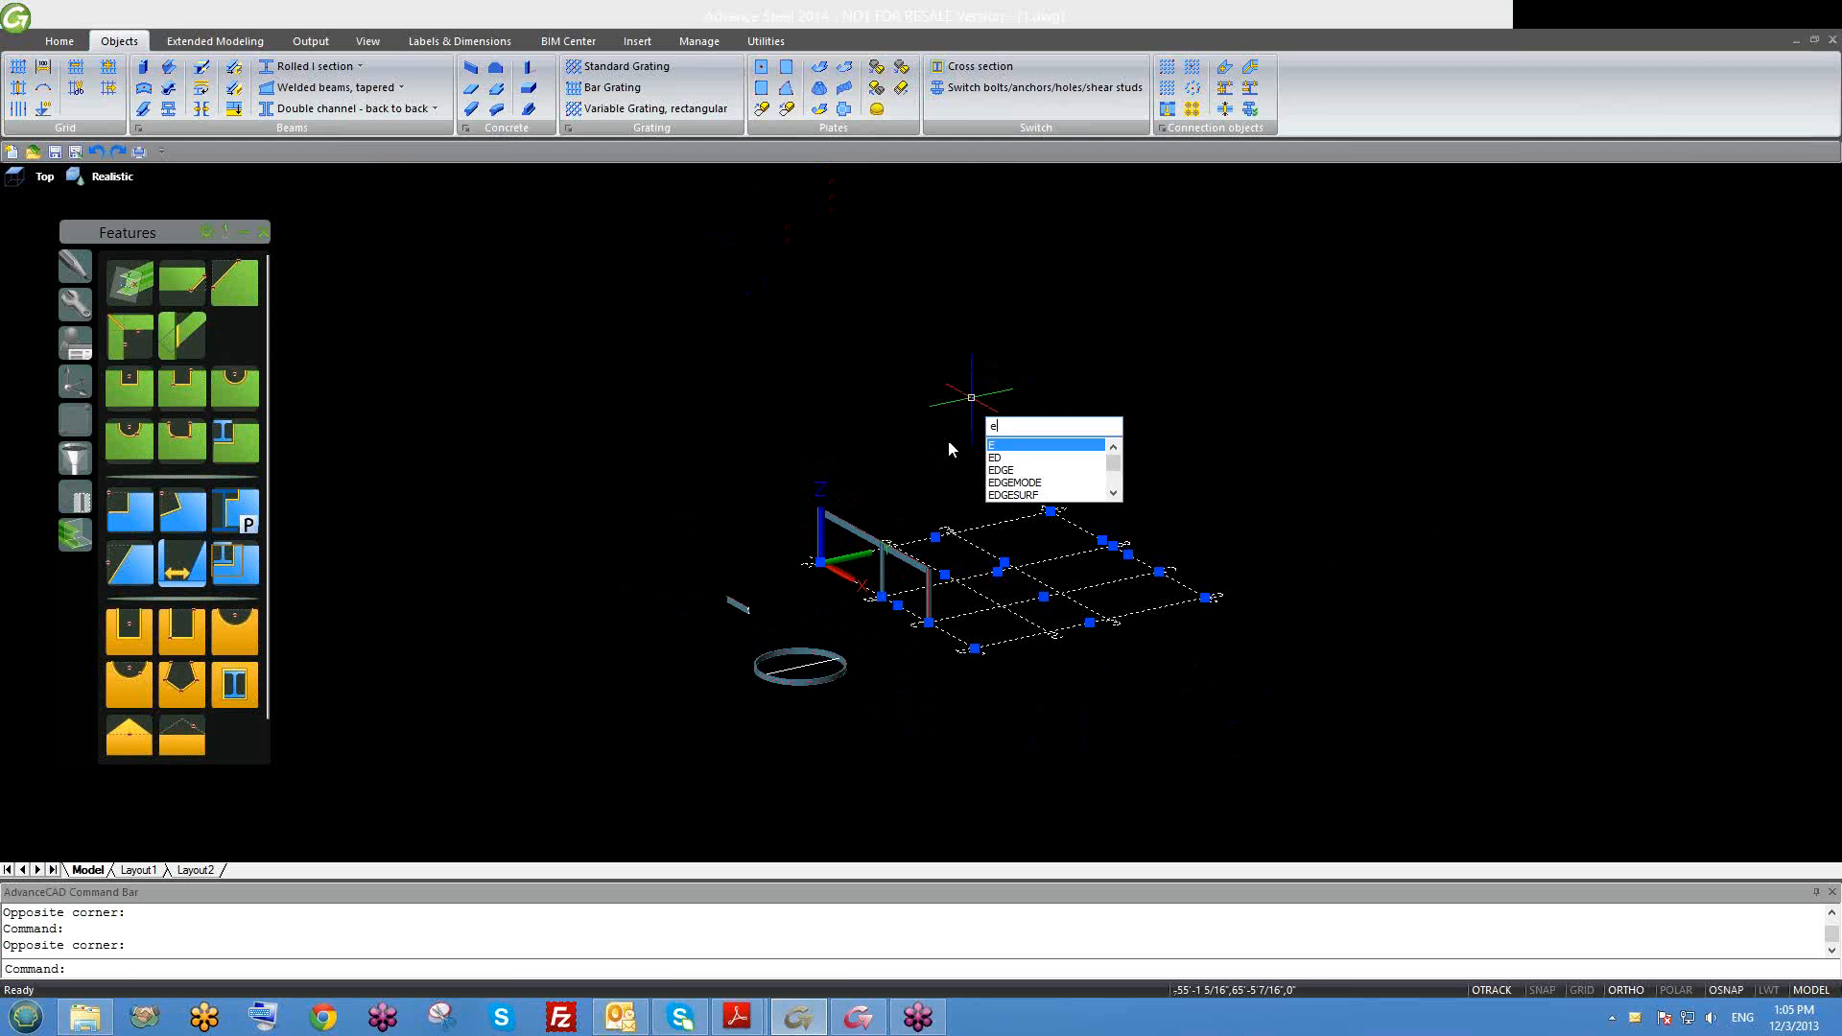
key("Return")
Step: Copy the frame's two end columns 50' along the positive Y axis, using a column base as the base point
scroll(954, 581, "up", 2)
scroll(954, 581, "down", 2)
scroll(954, 582, "up", 2)
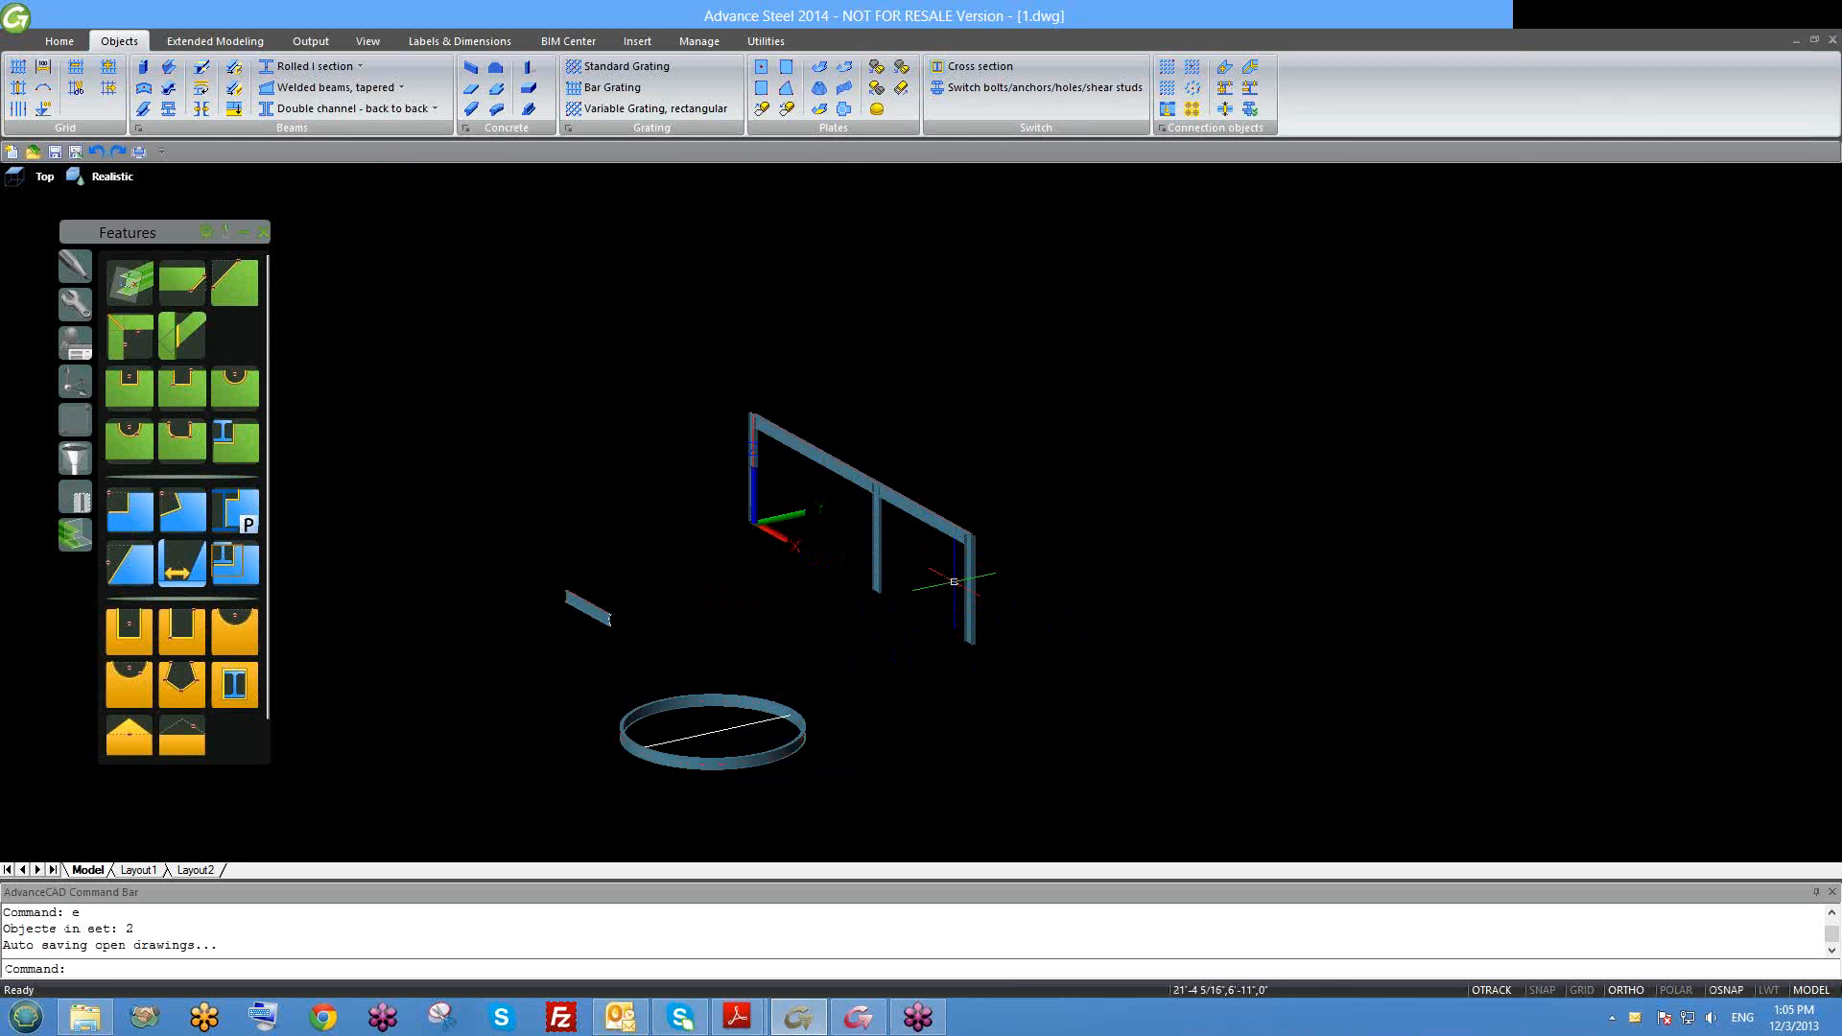
left_click(968, 606)
left_click(766, 463)
left_click(755, 462)
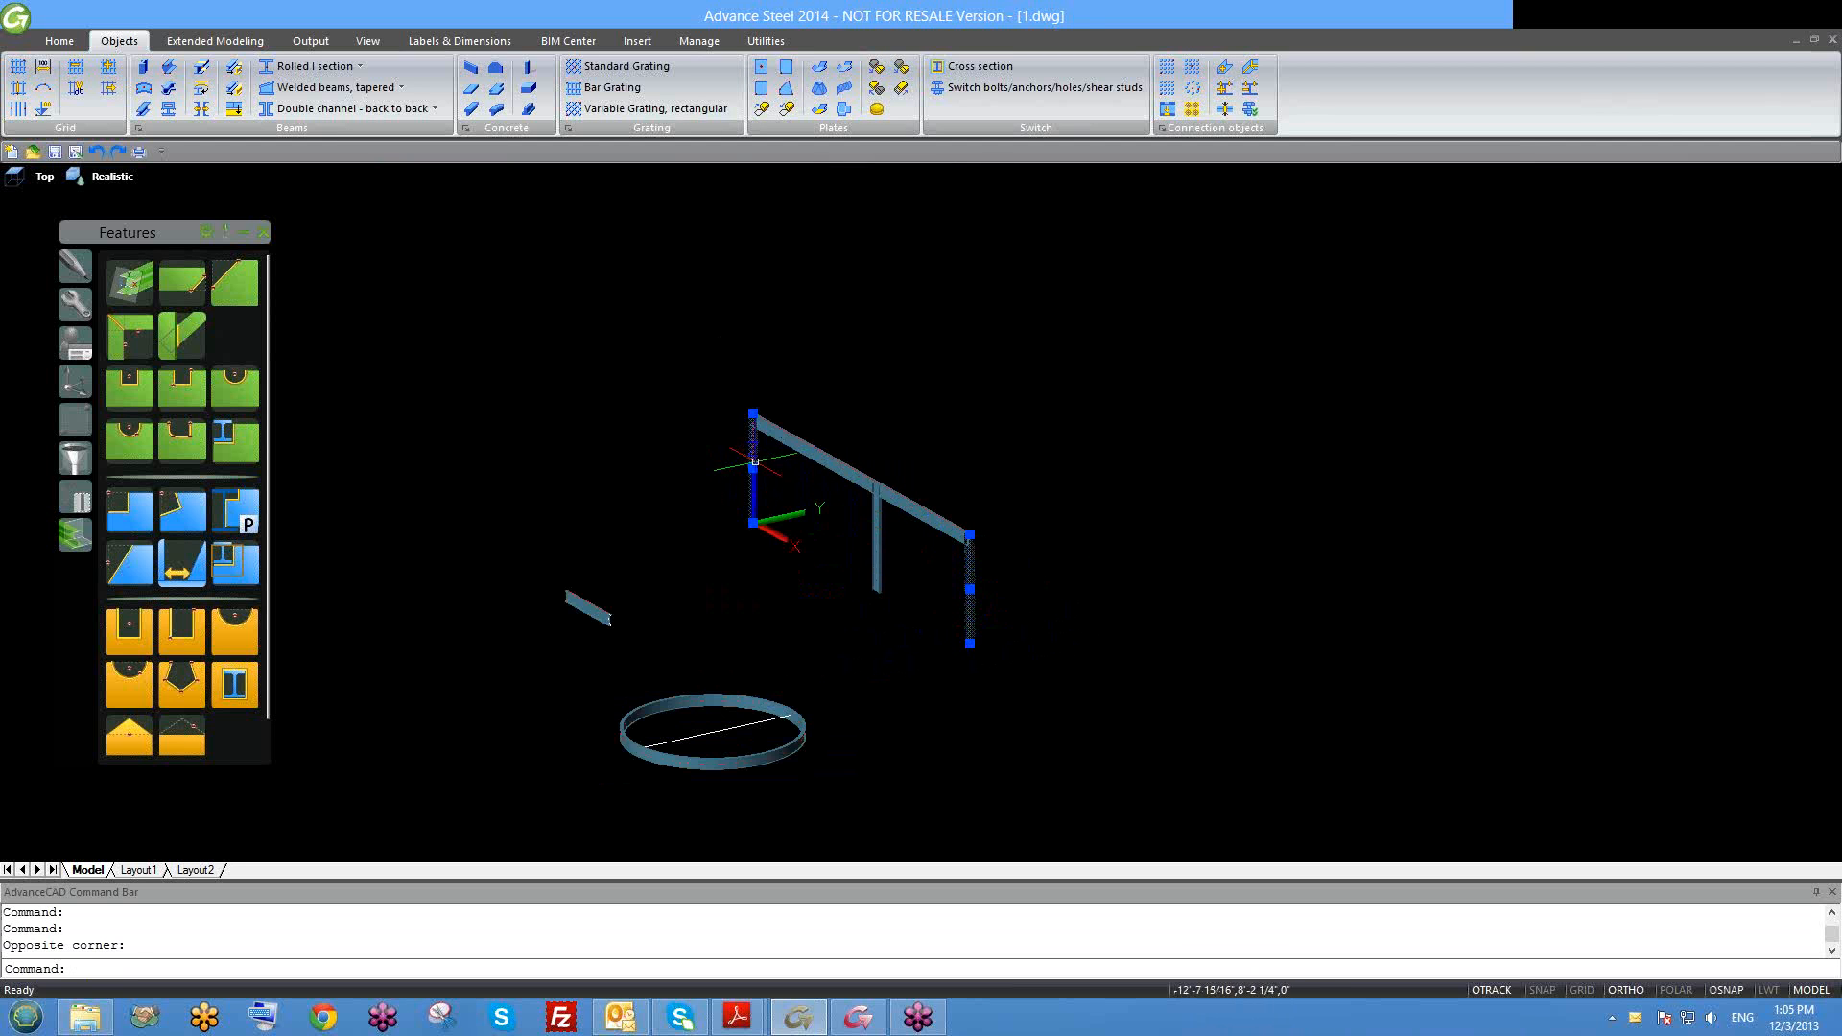
type("x")
key("BackSpace")
type("c")
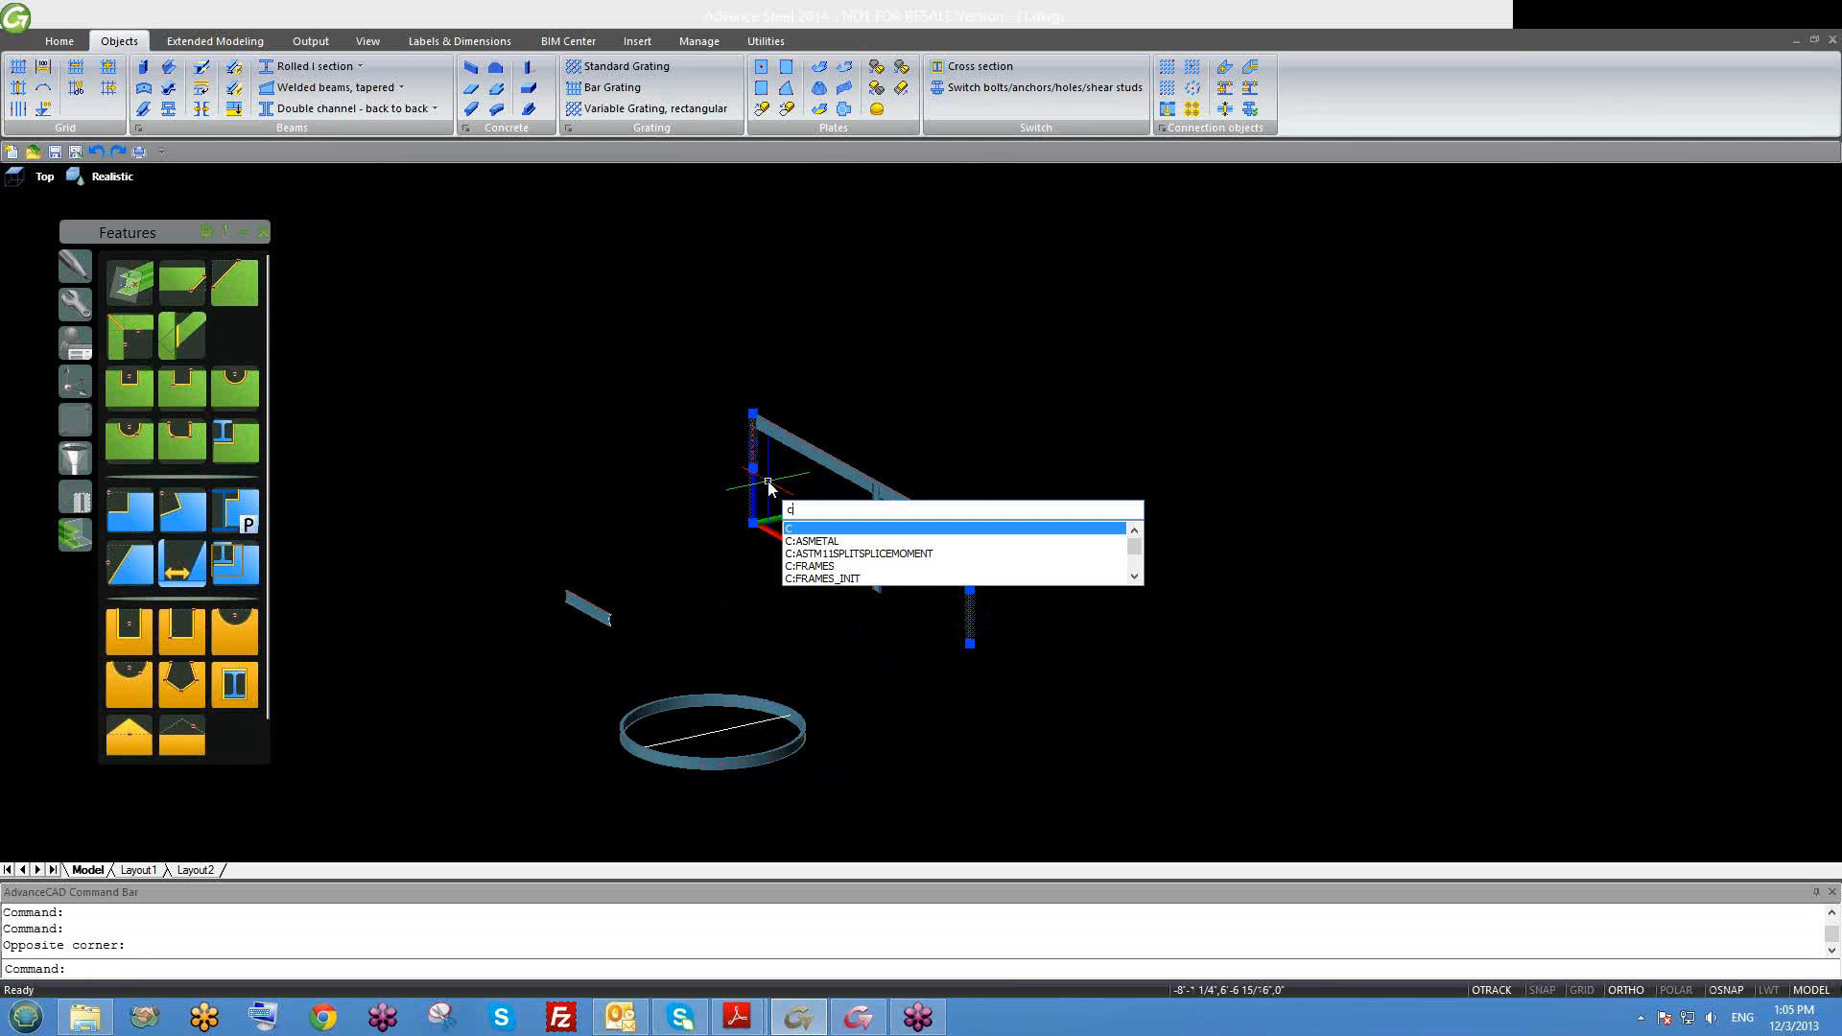
type("c")
key("Return")
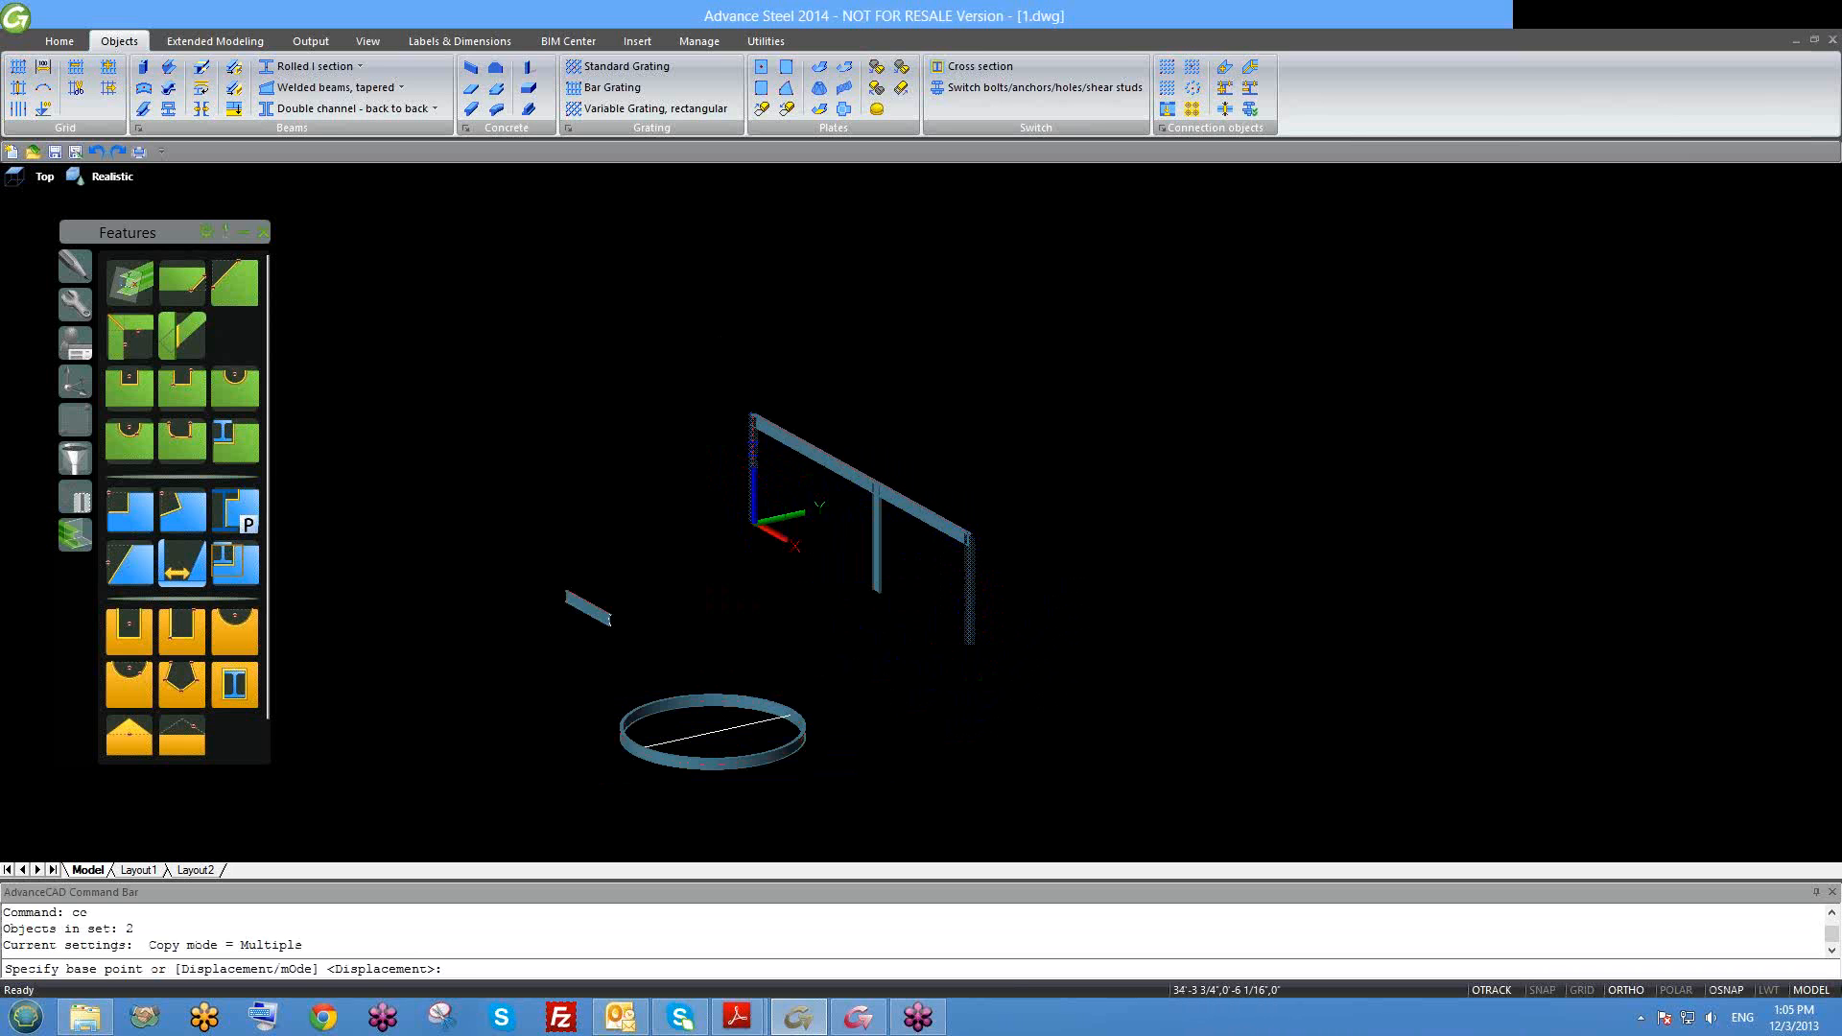
left_click(968, 641)
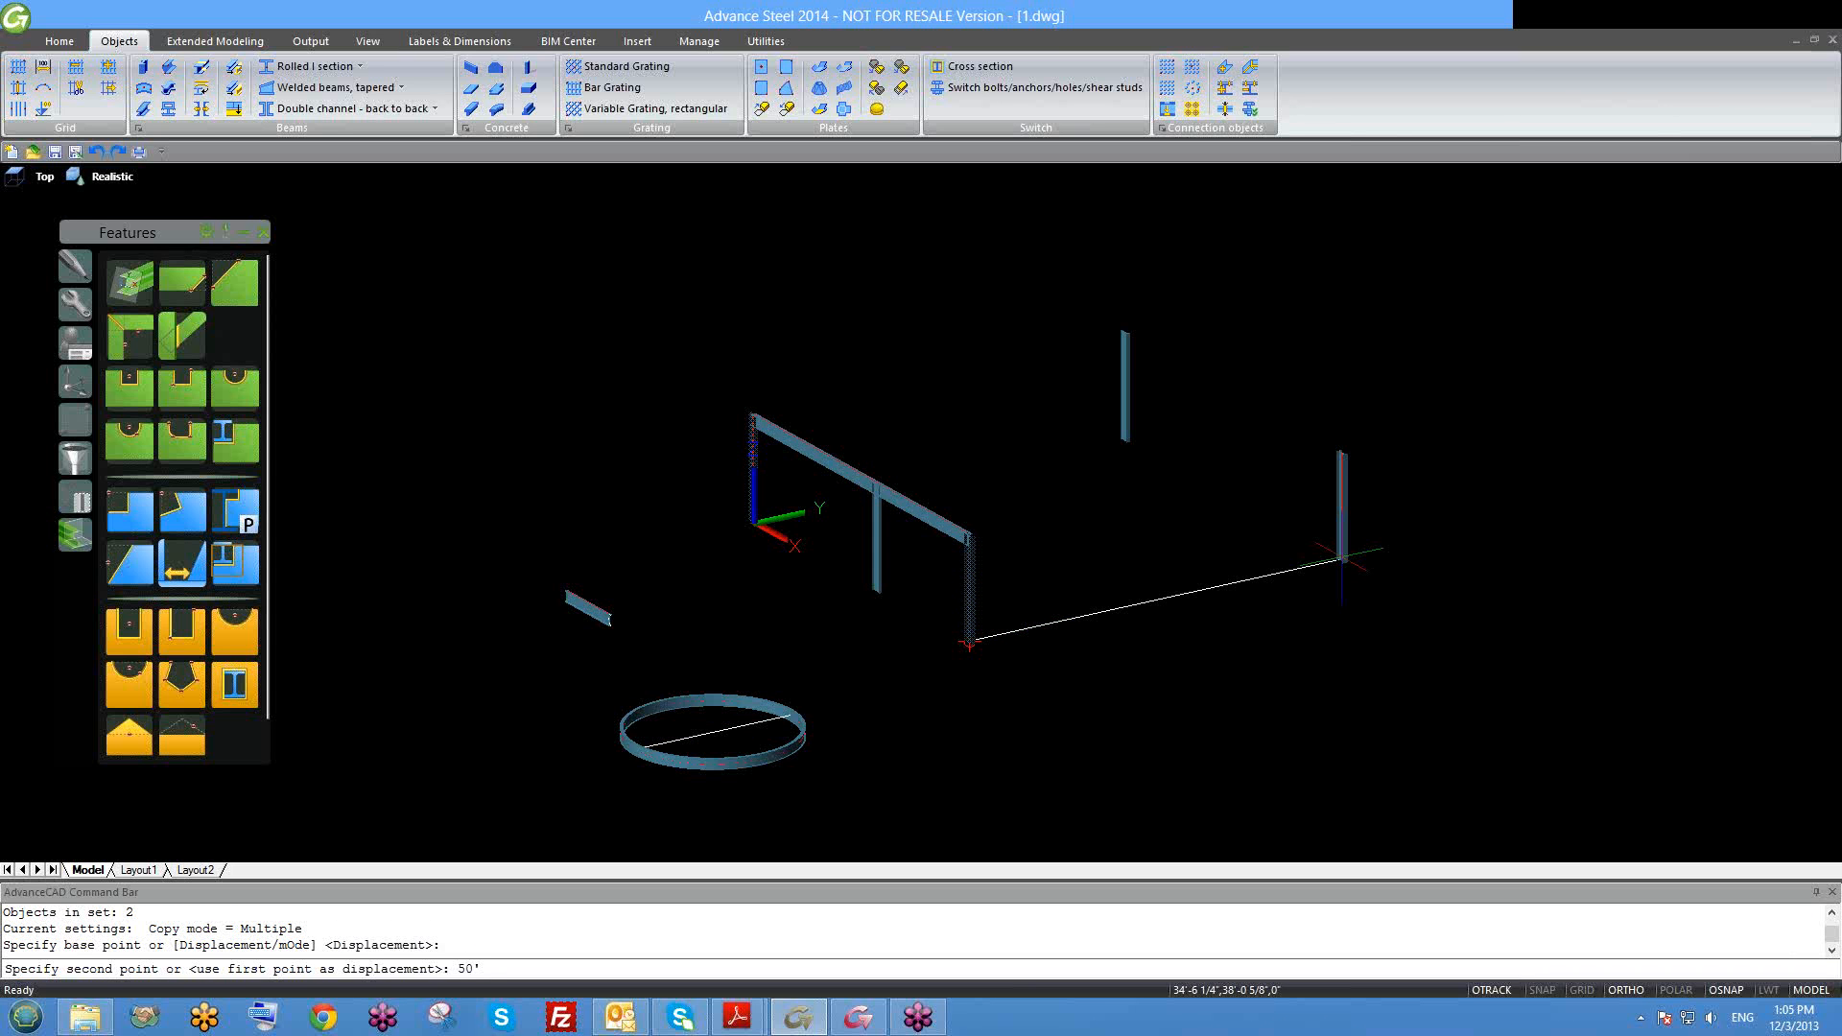
key("Return")
key("Escape")
Step: Inspect the frame and the two copied columns from several angles
scroll(1199, 576, "down", 3)
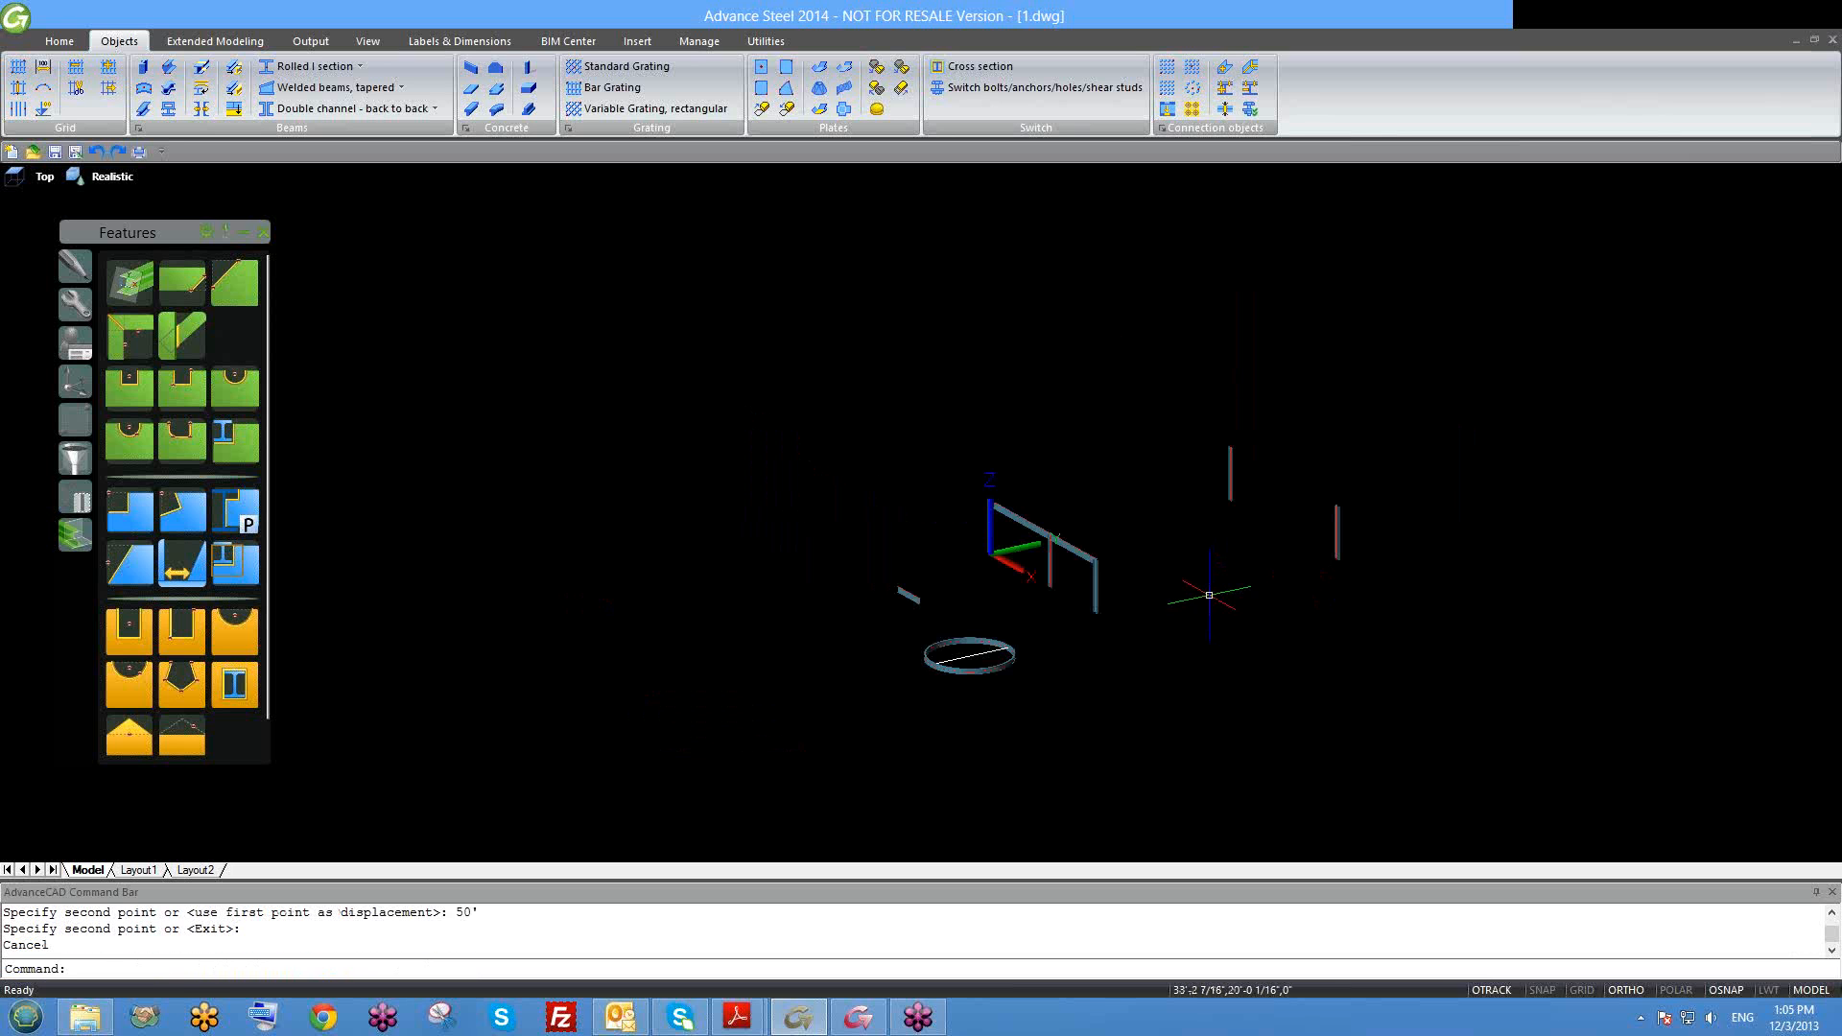
middle_click_drag(1354, 642, 1189, 668, "shift")
mouse_move(1044, 666)
middle_mouse_down("shift")
mouse_move(1219, 678)
mouse_move(1039, 651)
middle_mouse_up("shift")
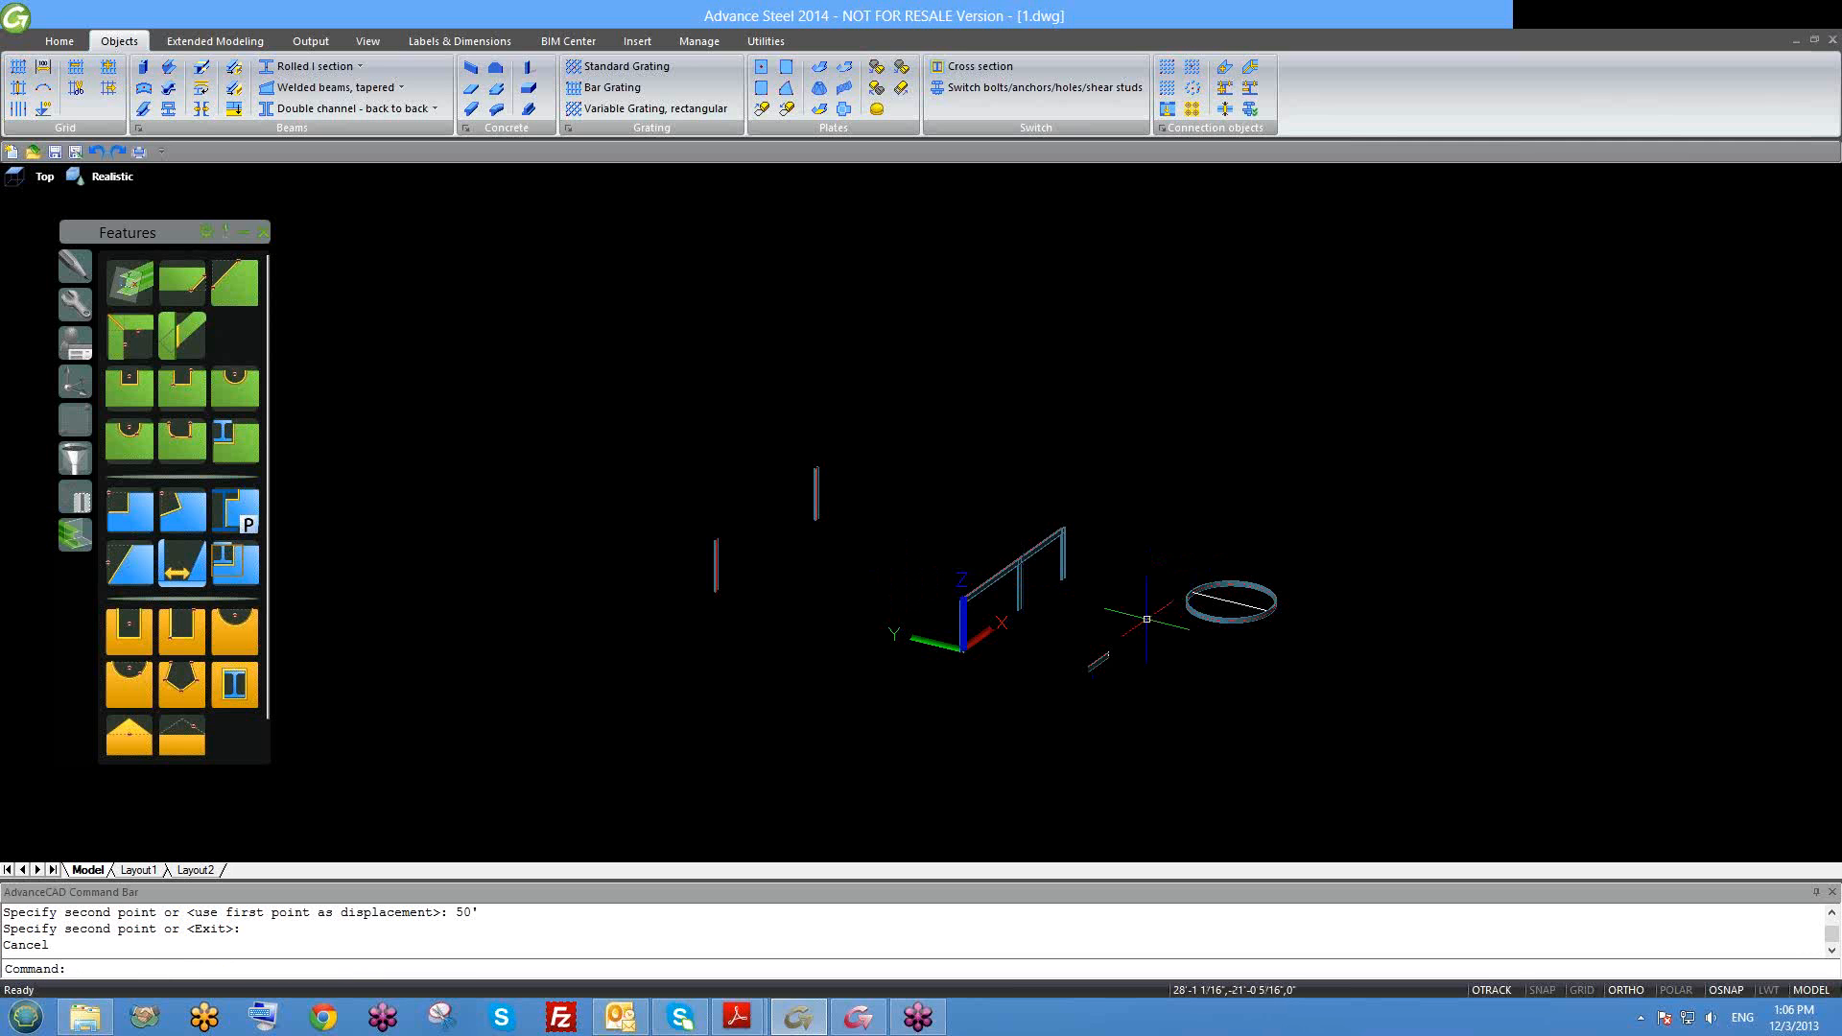
scroll(991, 593, "up", 3)
scroll(595, 701, "down", 2)
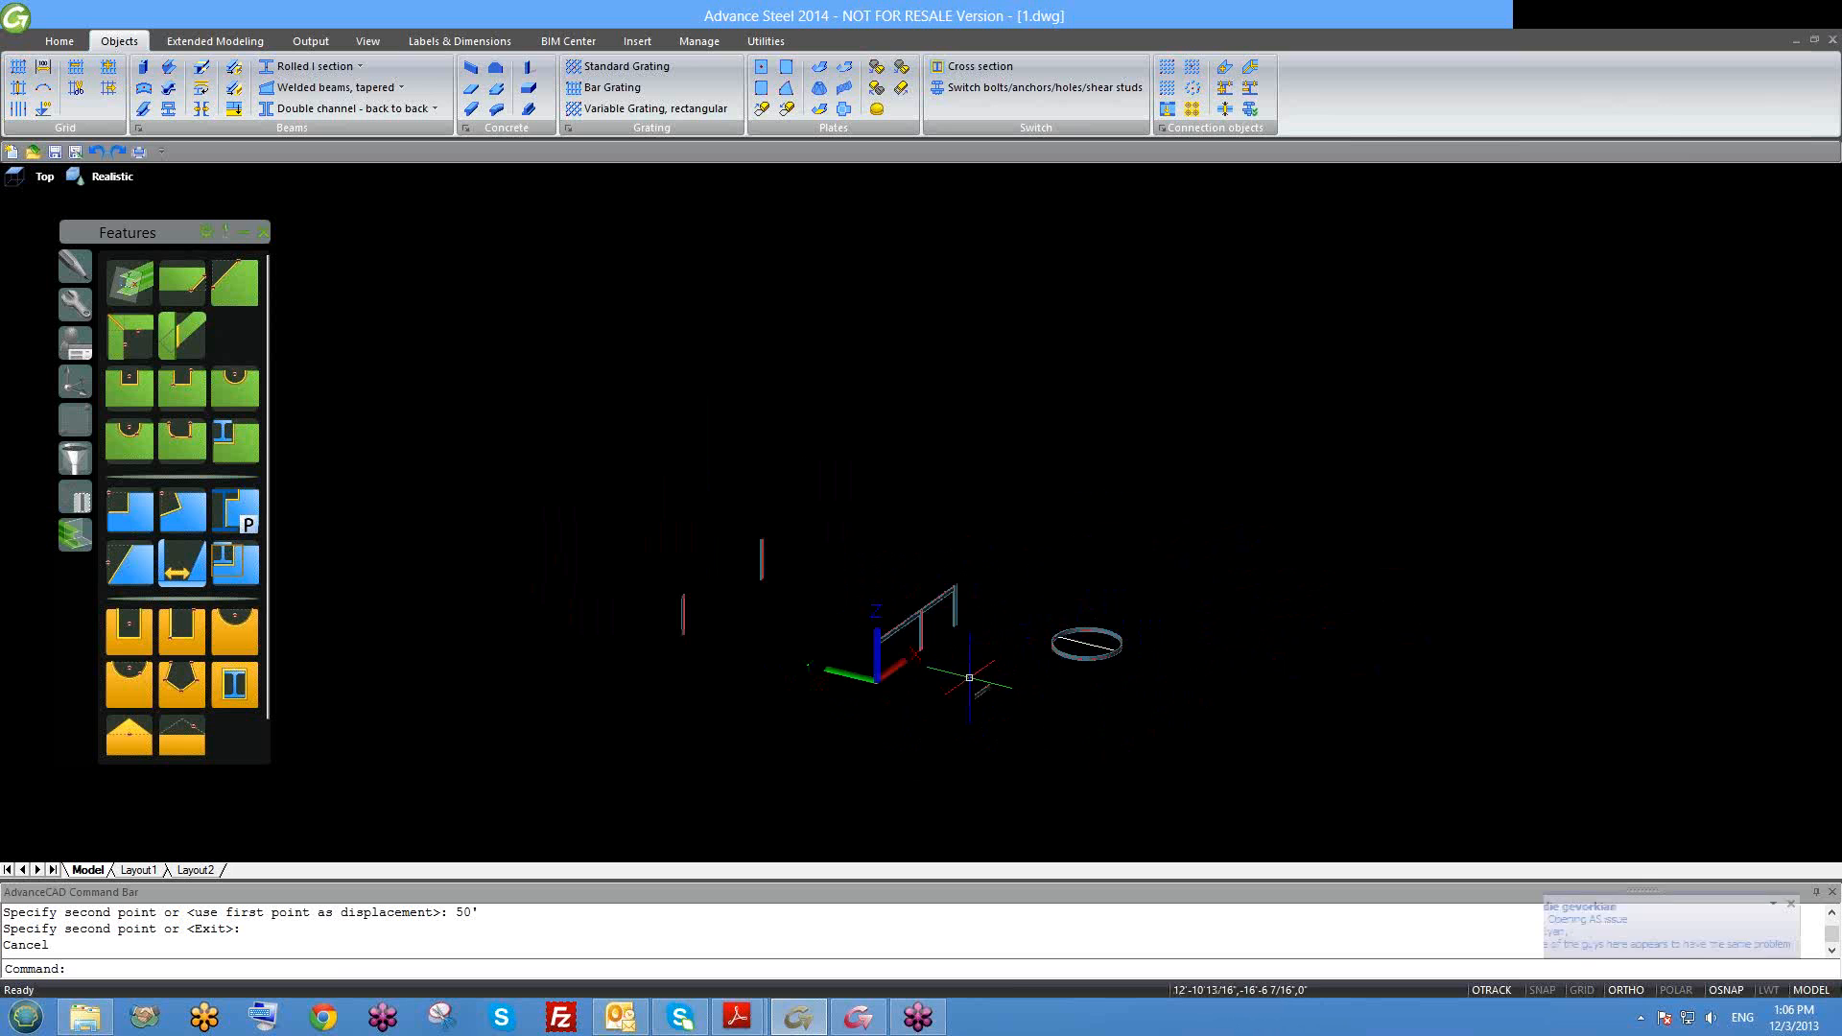
middle_click_drag(765, 753, 758, 694, "shift")
middle_click_drag(928, 669, 788, 710, "shift")
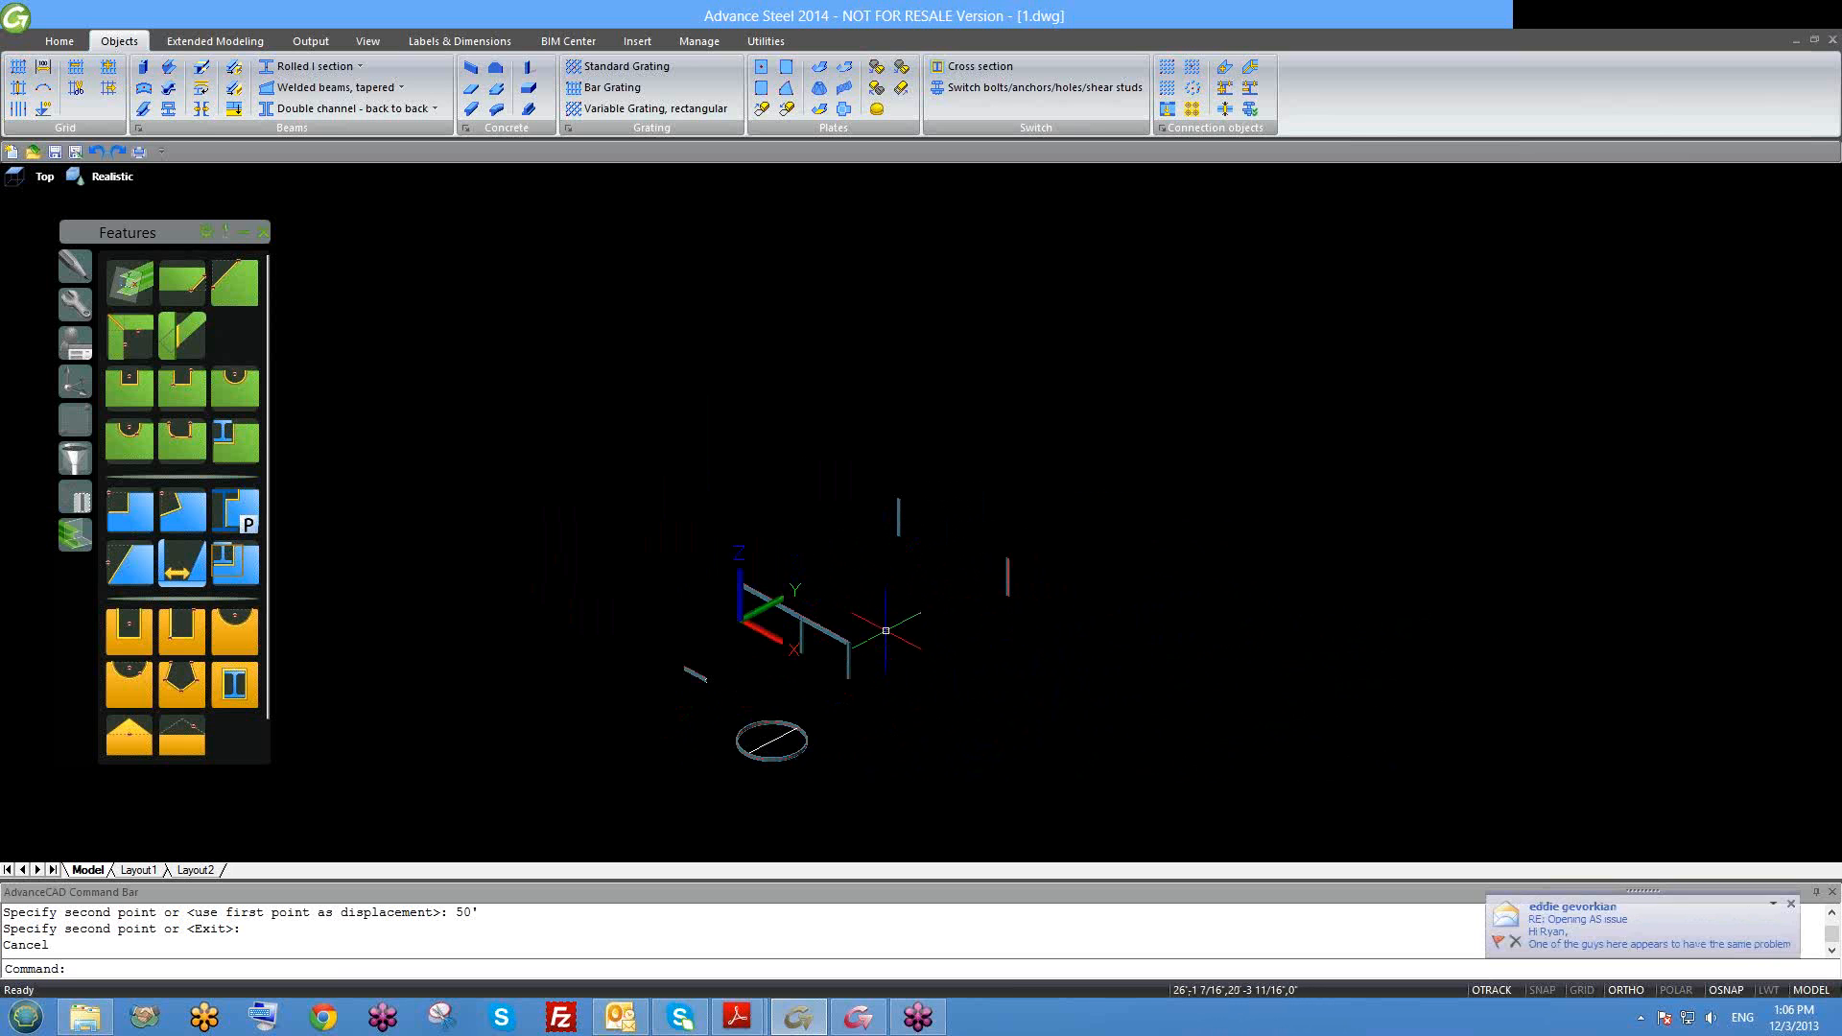
middle_click_drag(857, 643, 855, 582)
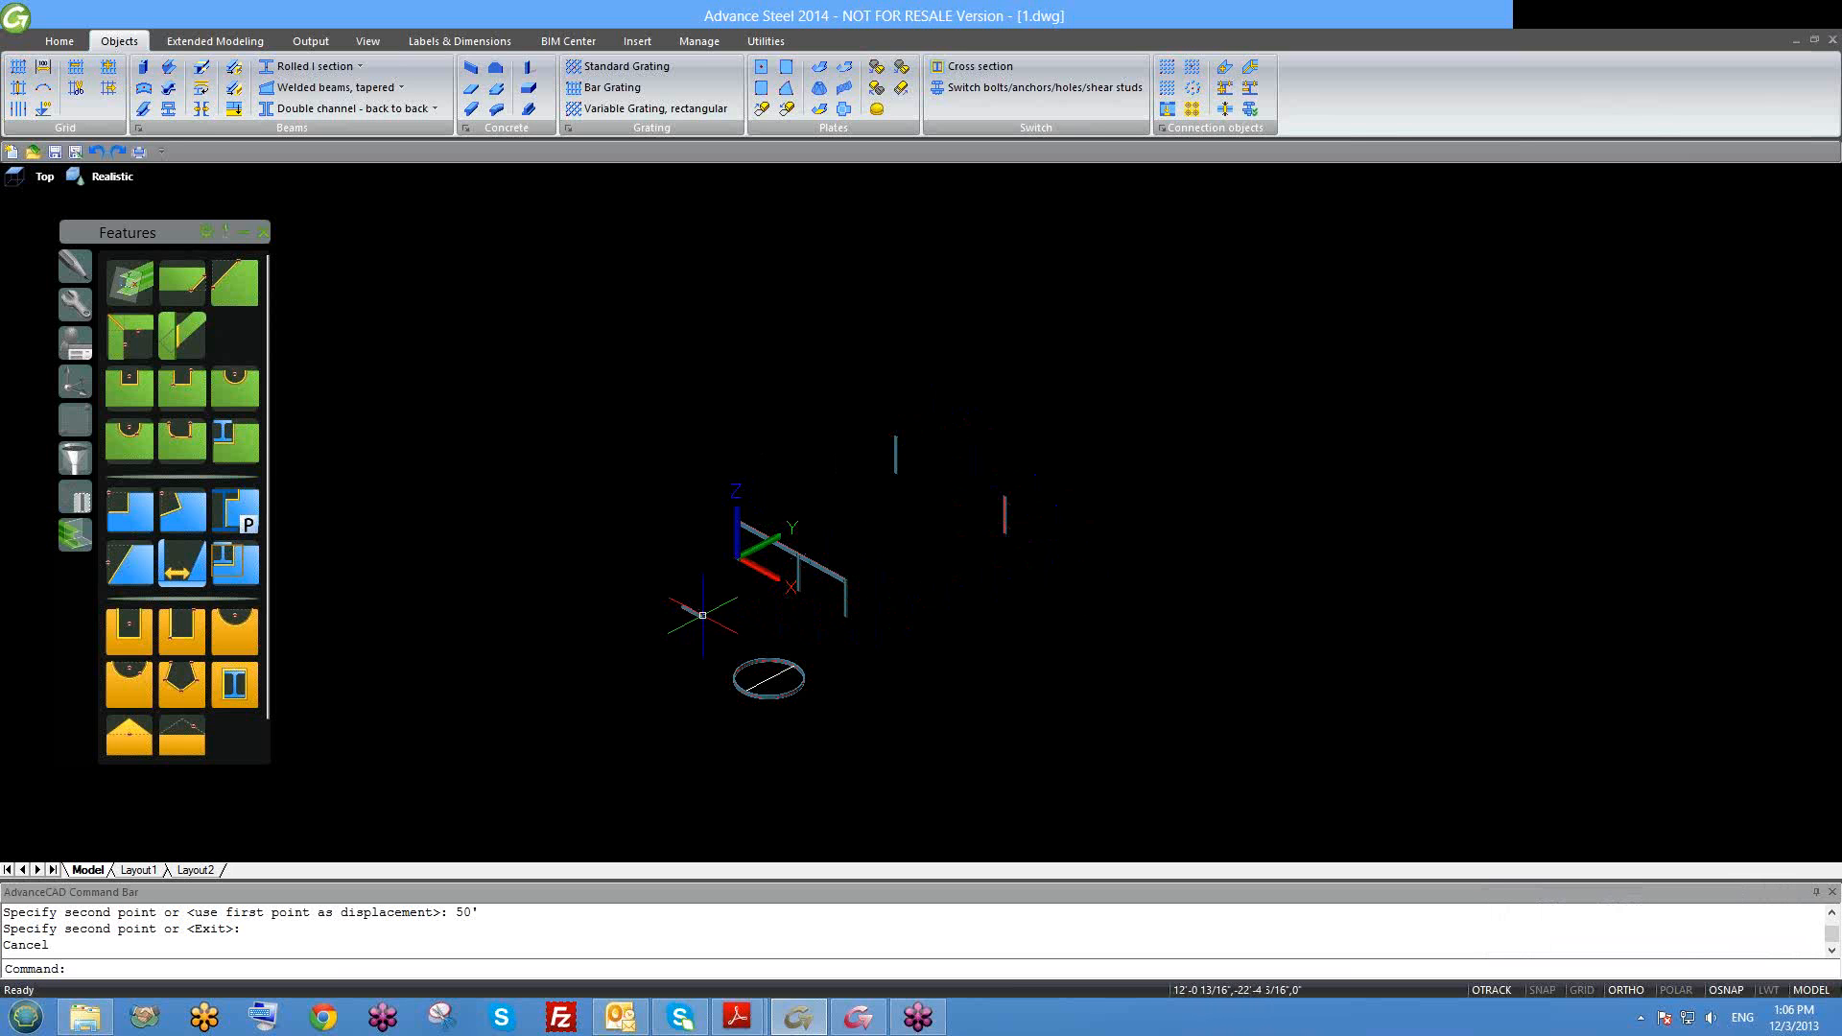
middle_click_drag(702, 615, 797, 604, "shift")
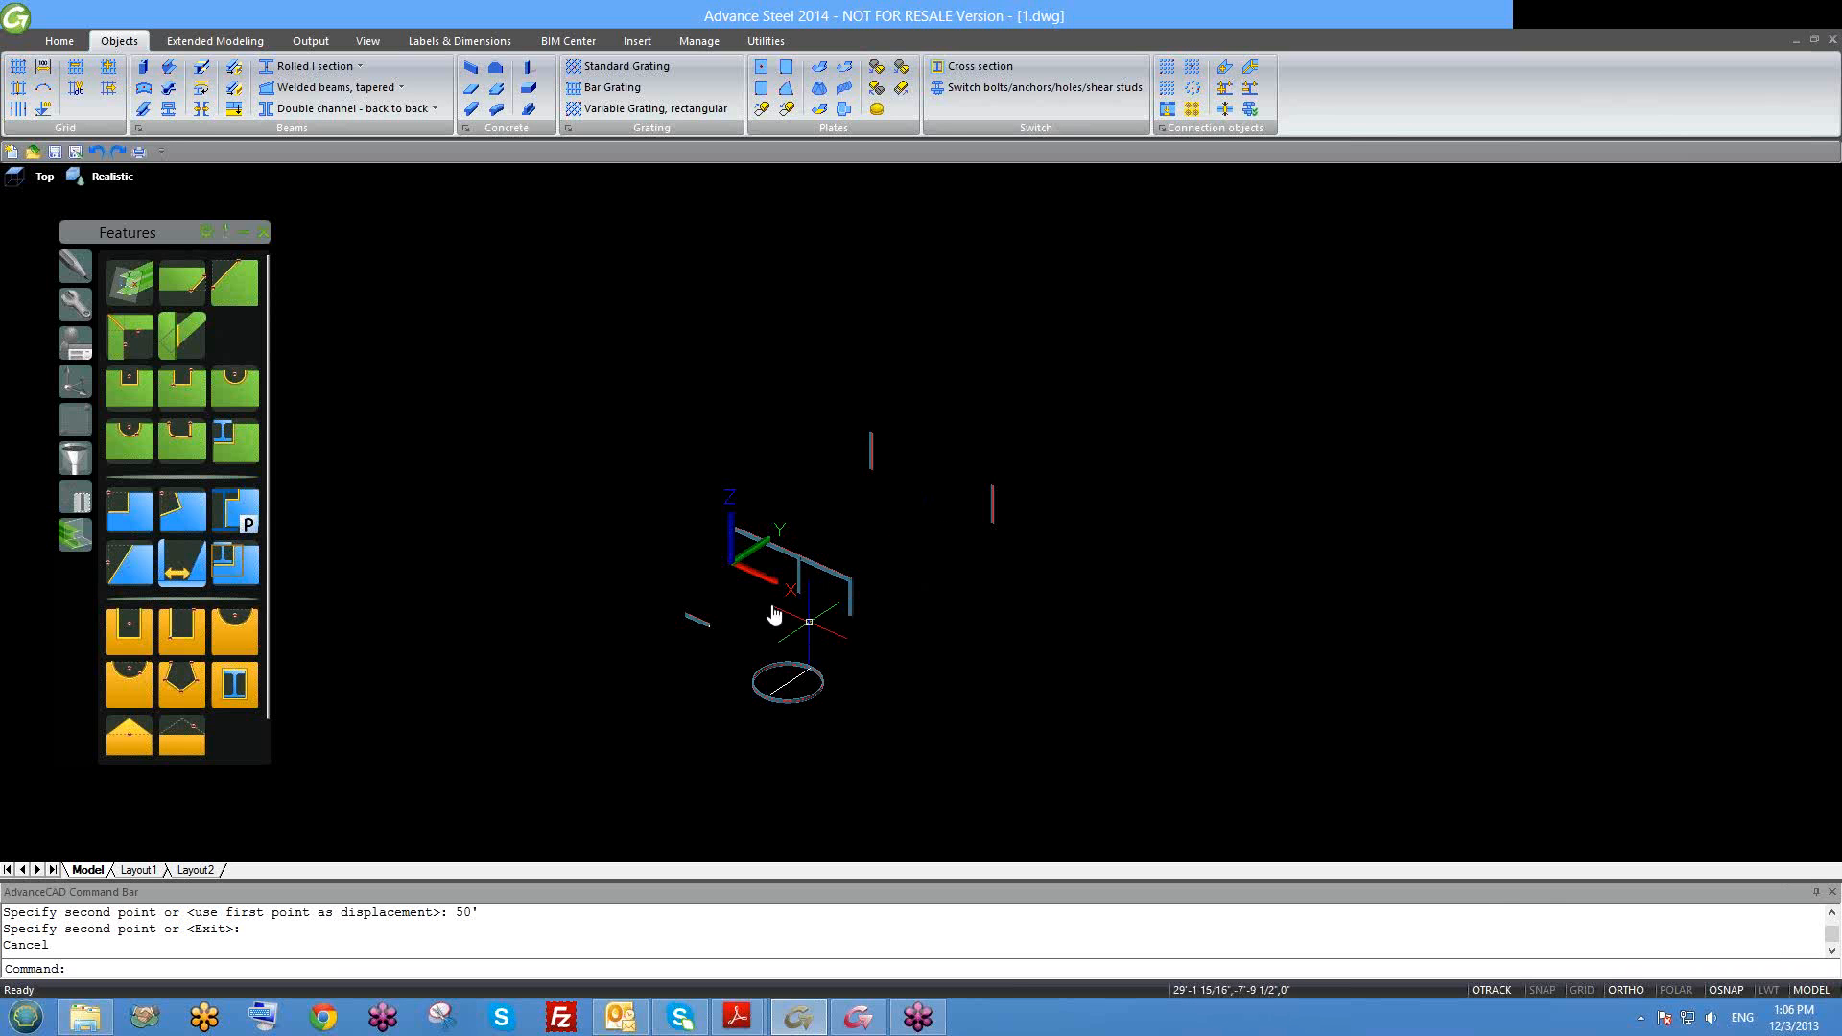
Step: Switch the model's visual style to 2D Wireframe
middle_click_drag(774, 615, 763, 612)
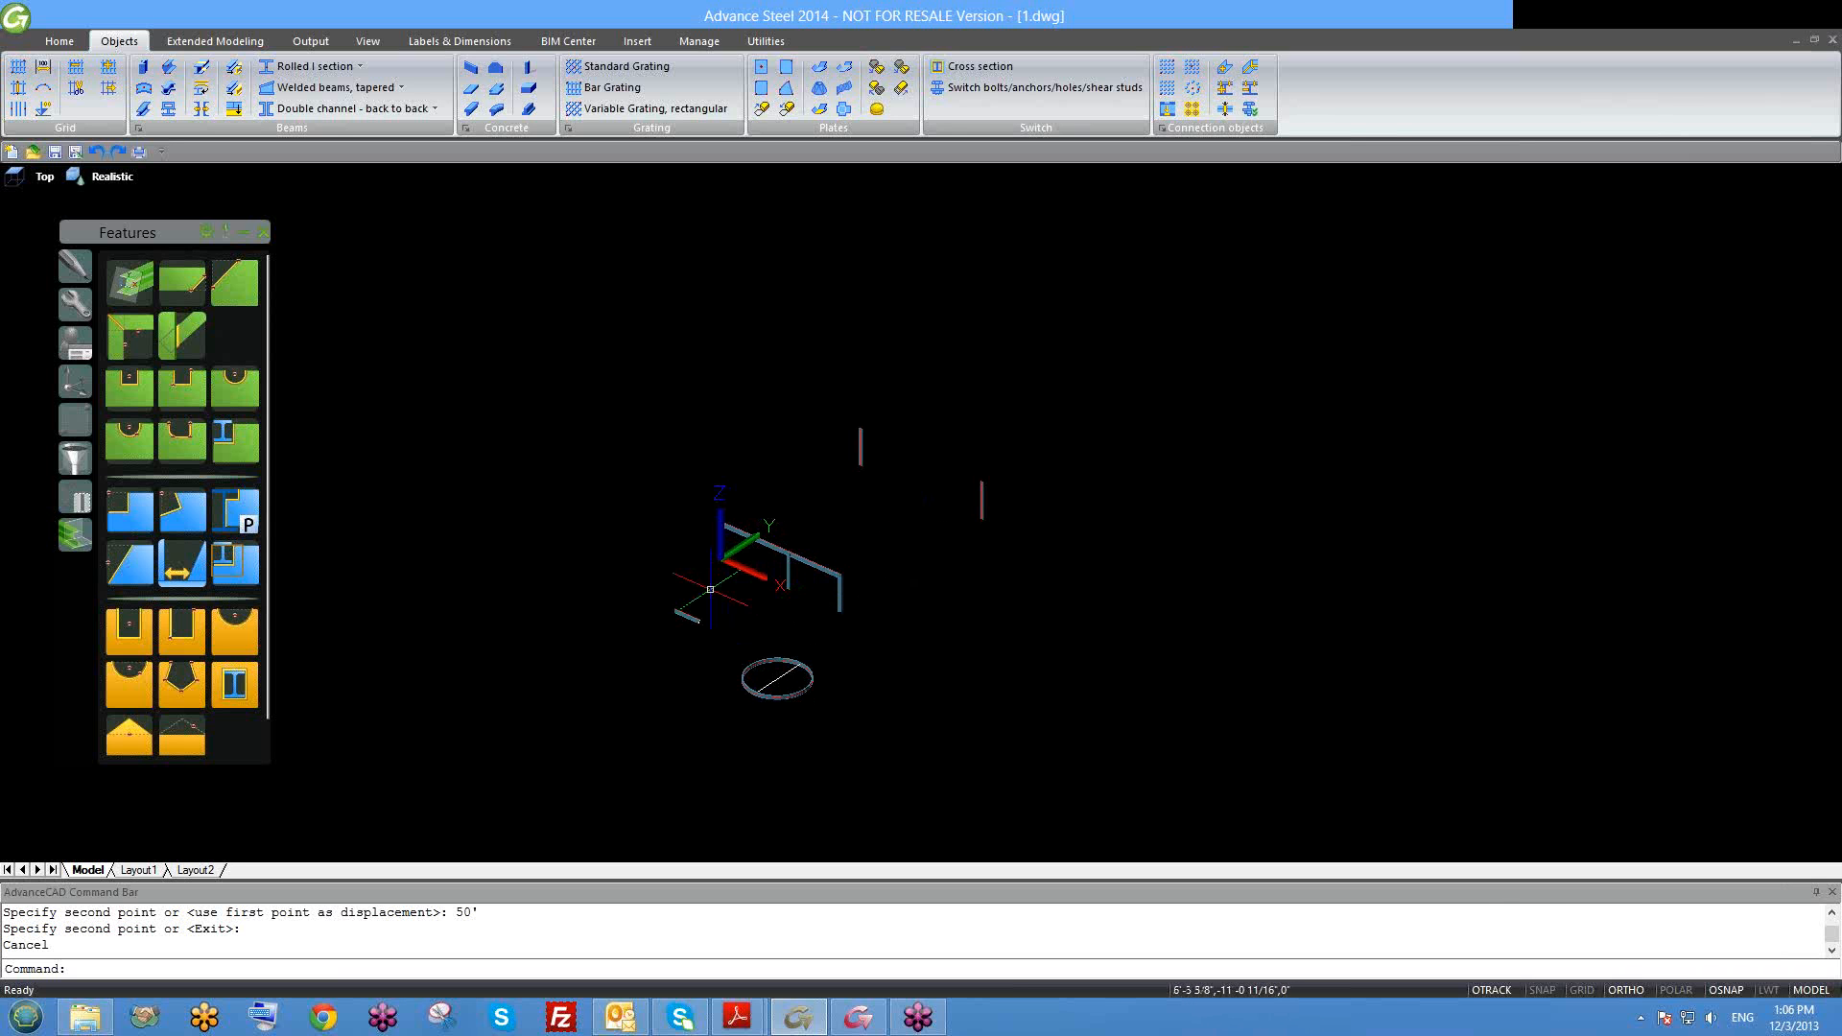
left_click(115, 178)
left_click(153, 200)
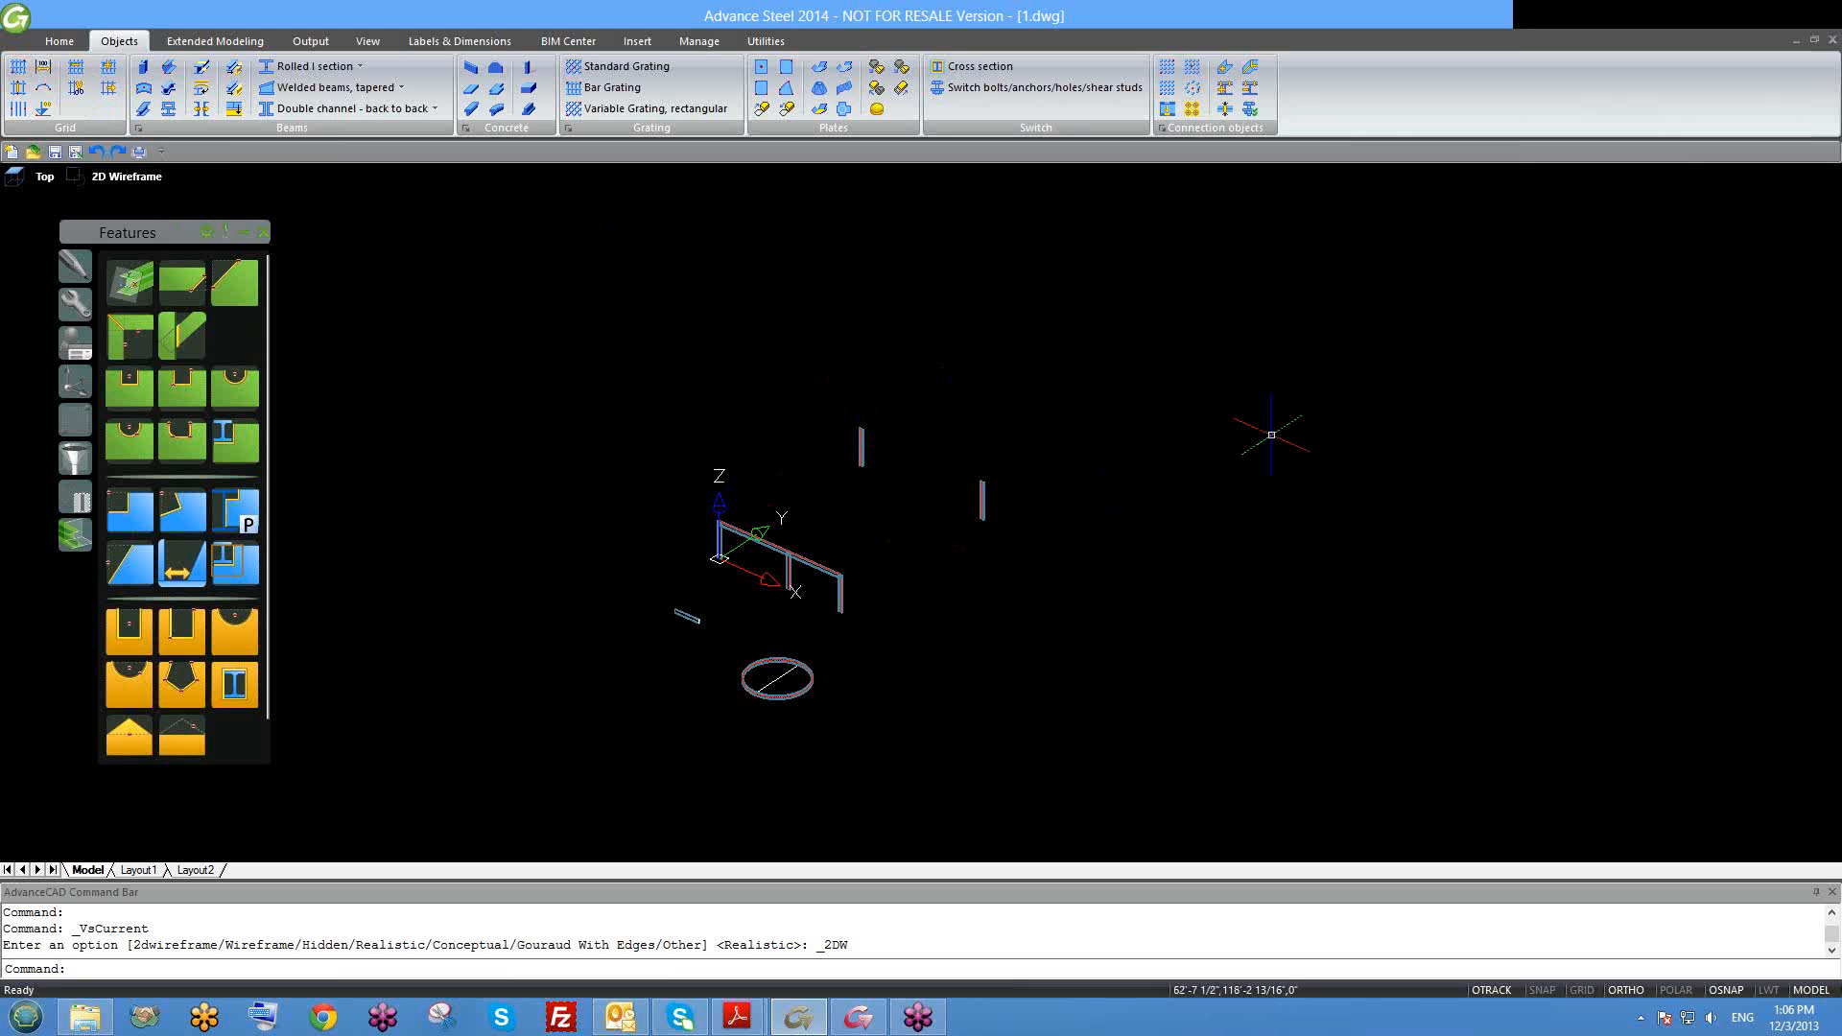
Step: Create a rectangular building grid from the base of the column at the origin to the base of the diagonally opposite copied column
left_click(12, 71)
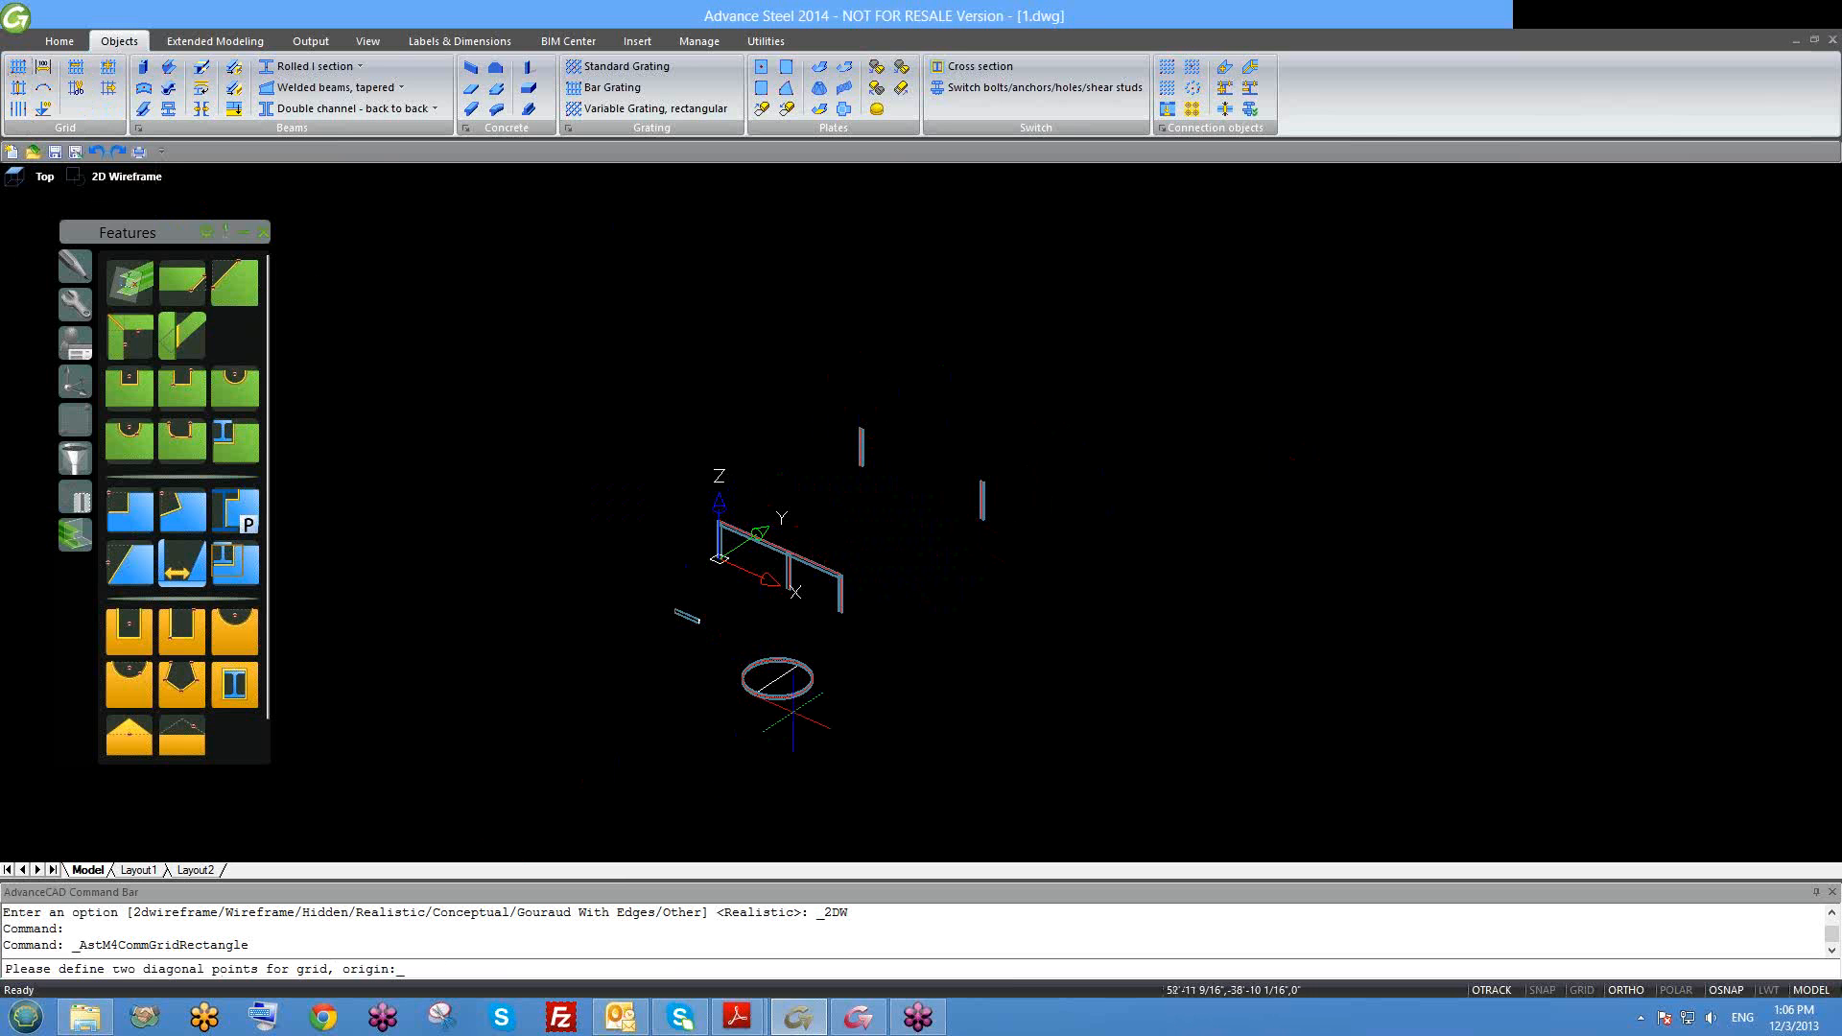
scroll(847, 619, "up", 6)
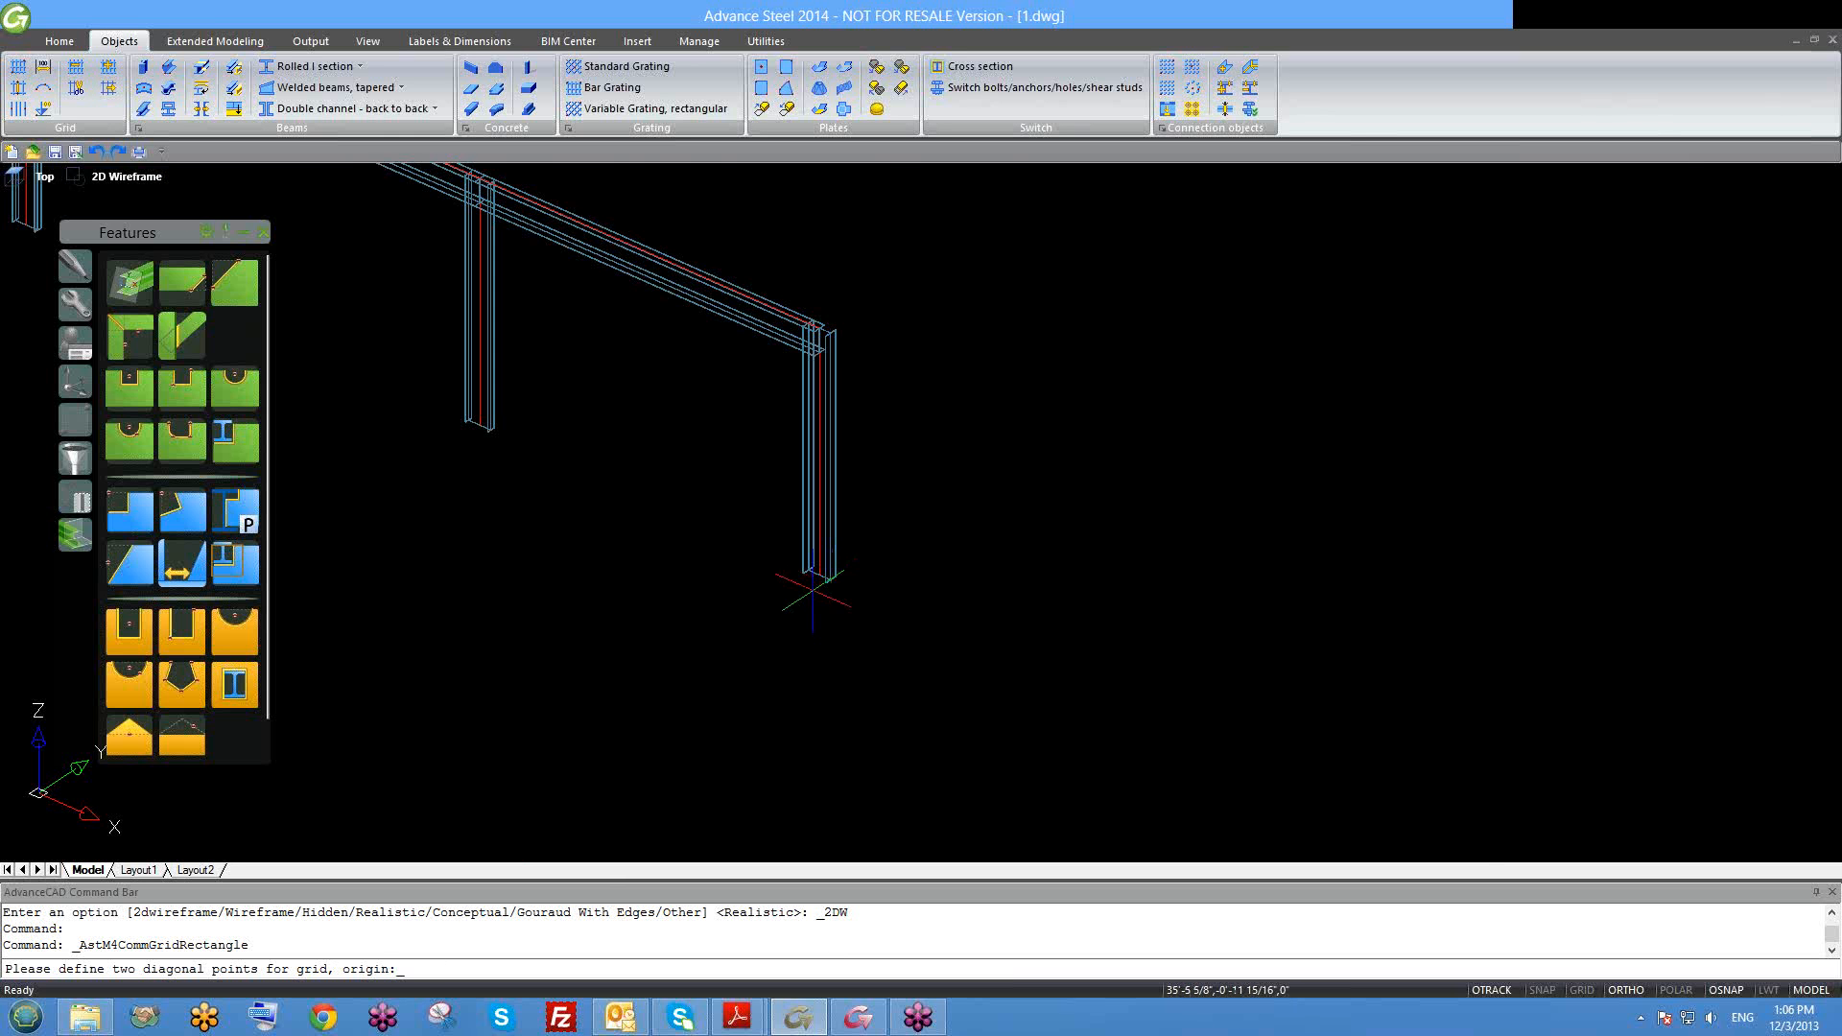
scroll(782, 576, "down", 6)
scroll(533, 487, "up", 6)
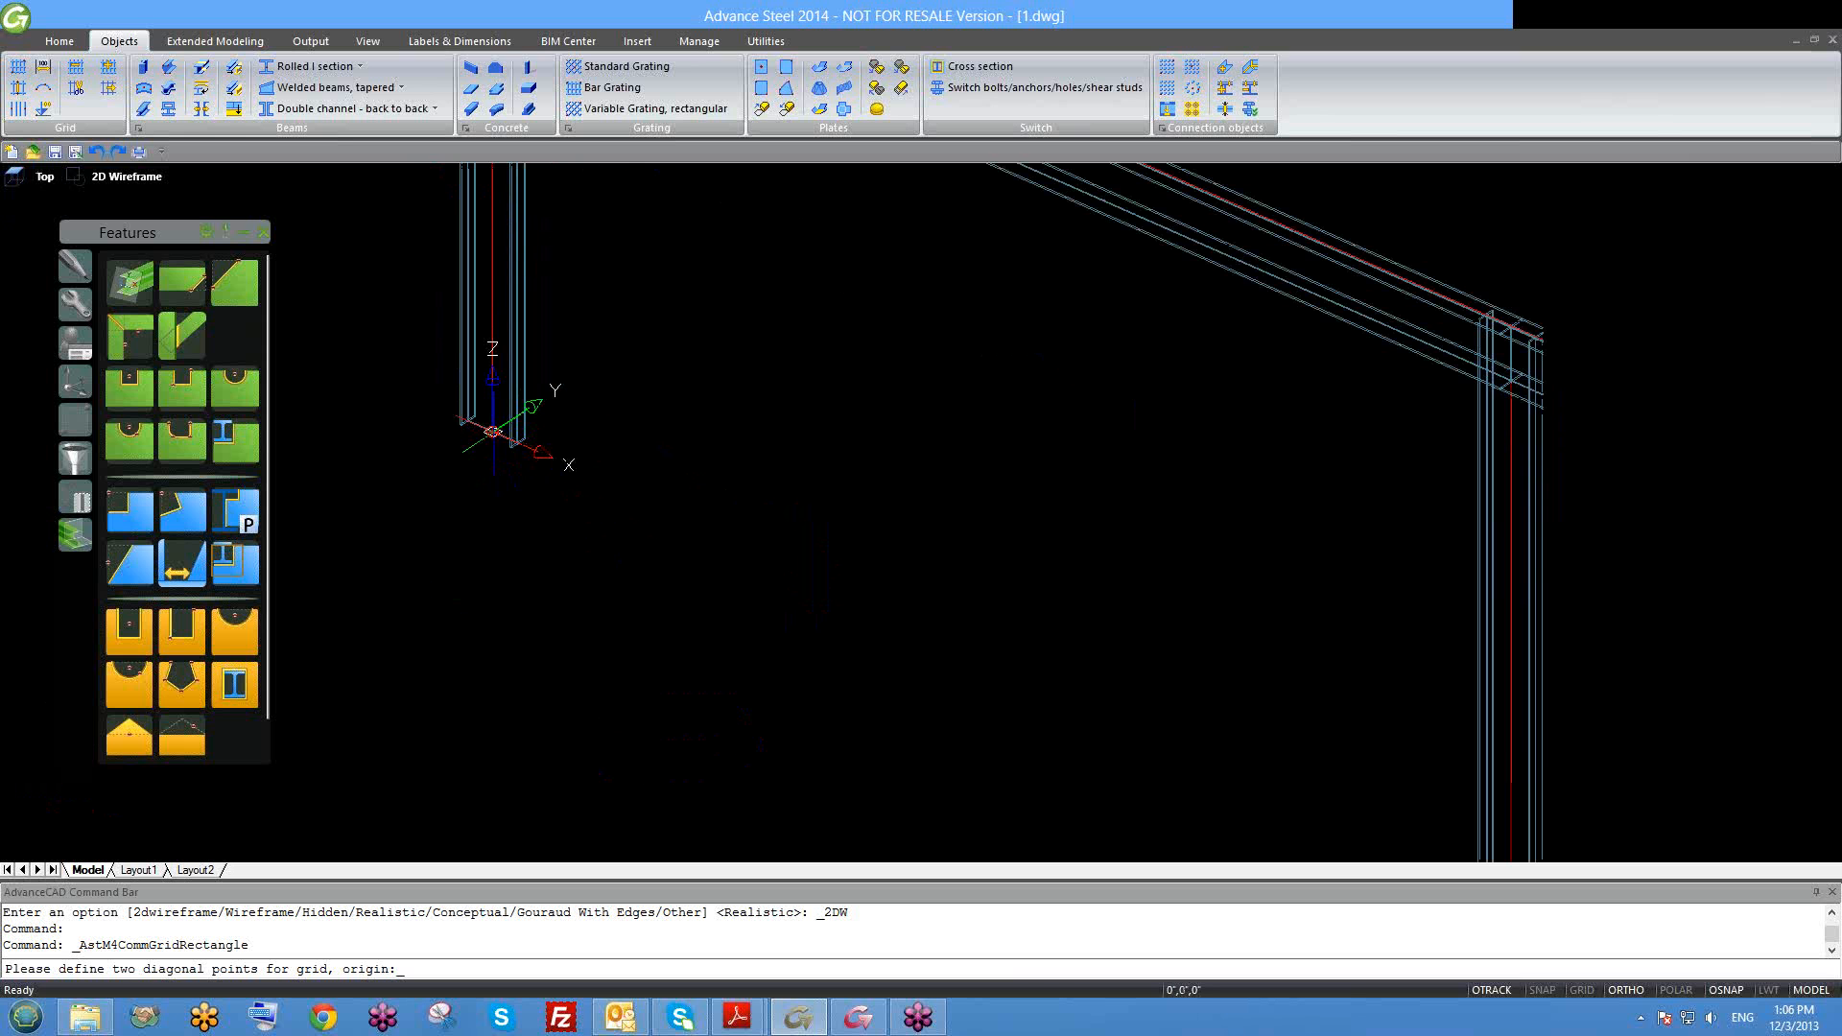
left_click(493, 431)
scroll(787, 423, "up", 8)
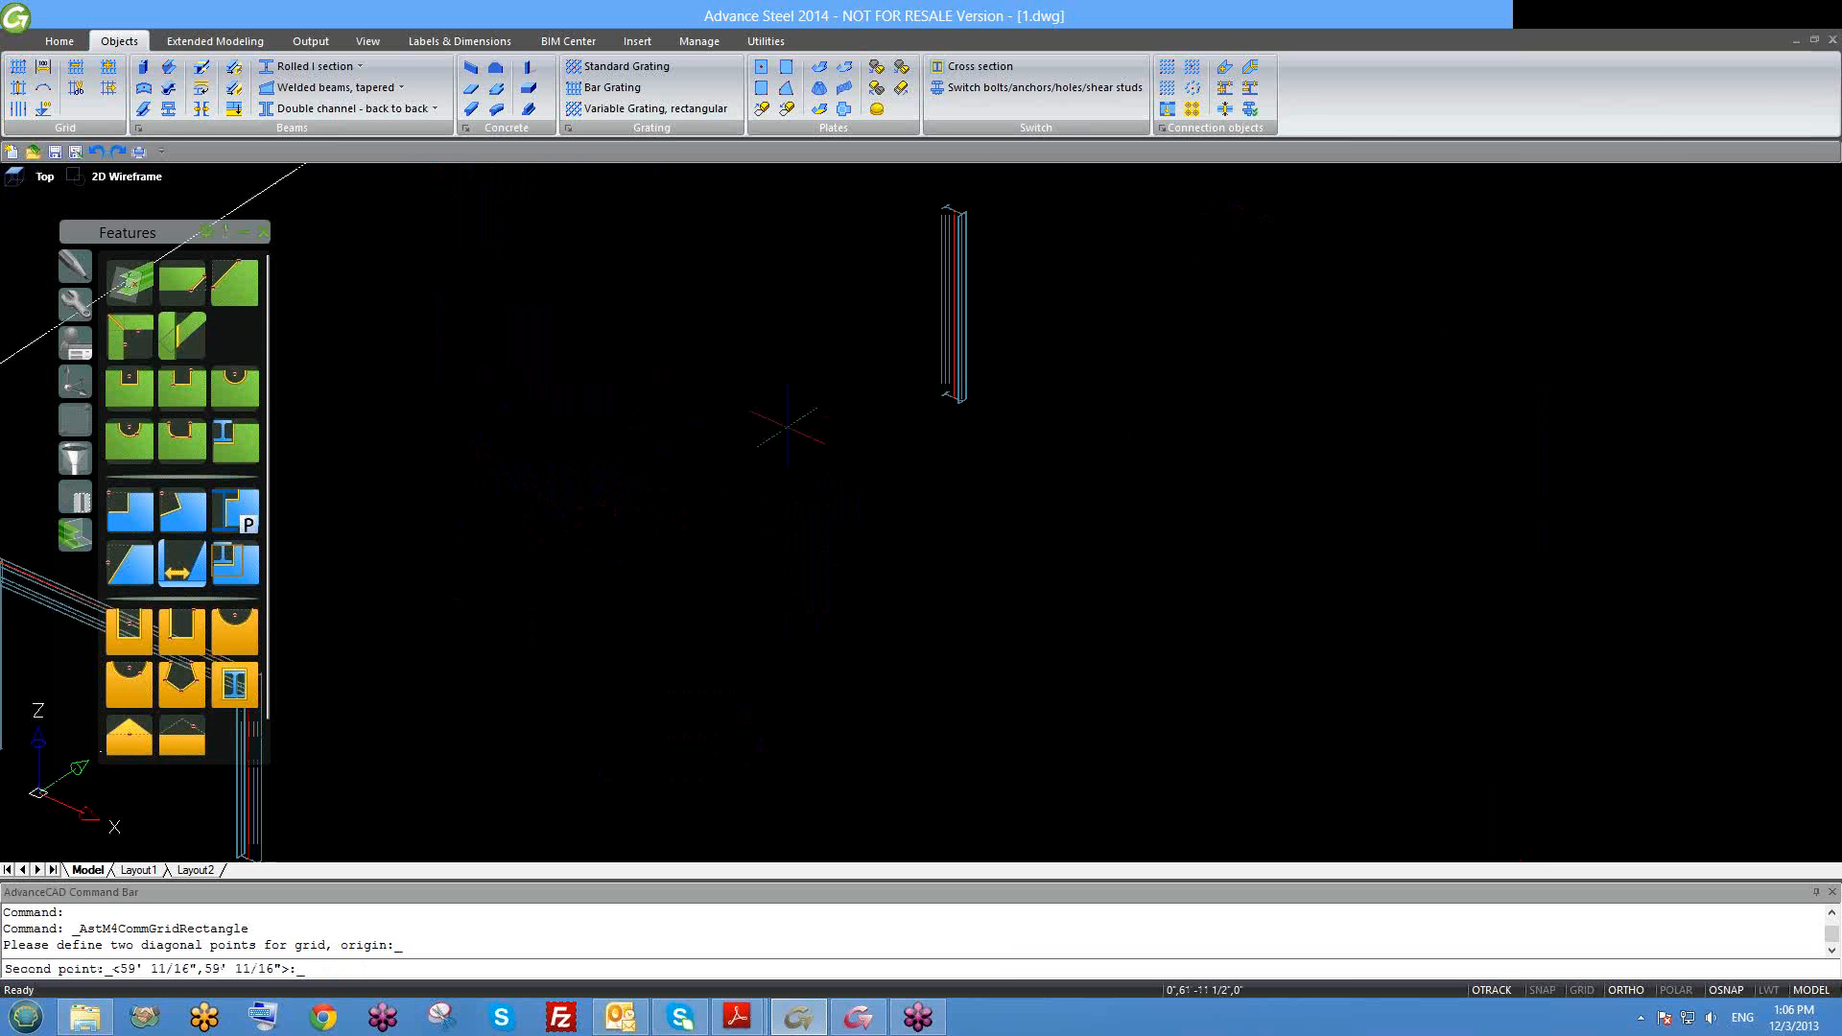
key("Return")
scroll(998, 422, "down", 8)
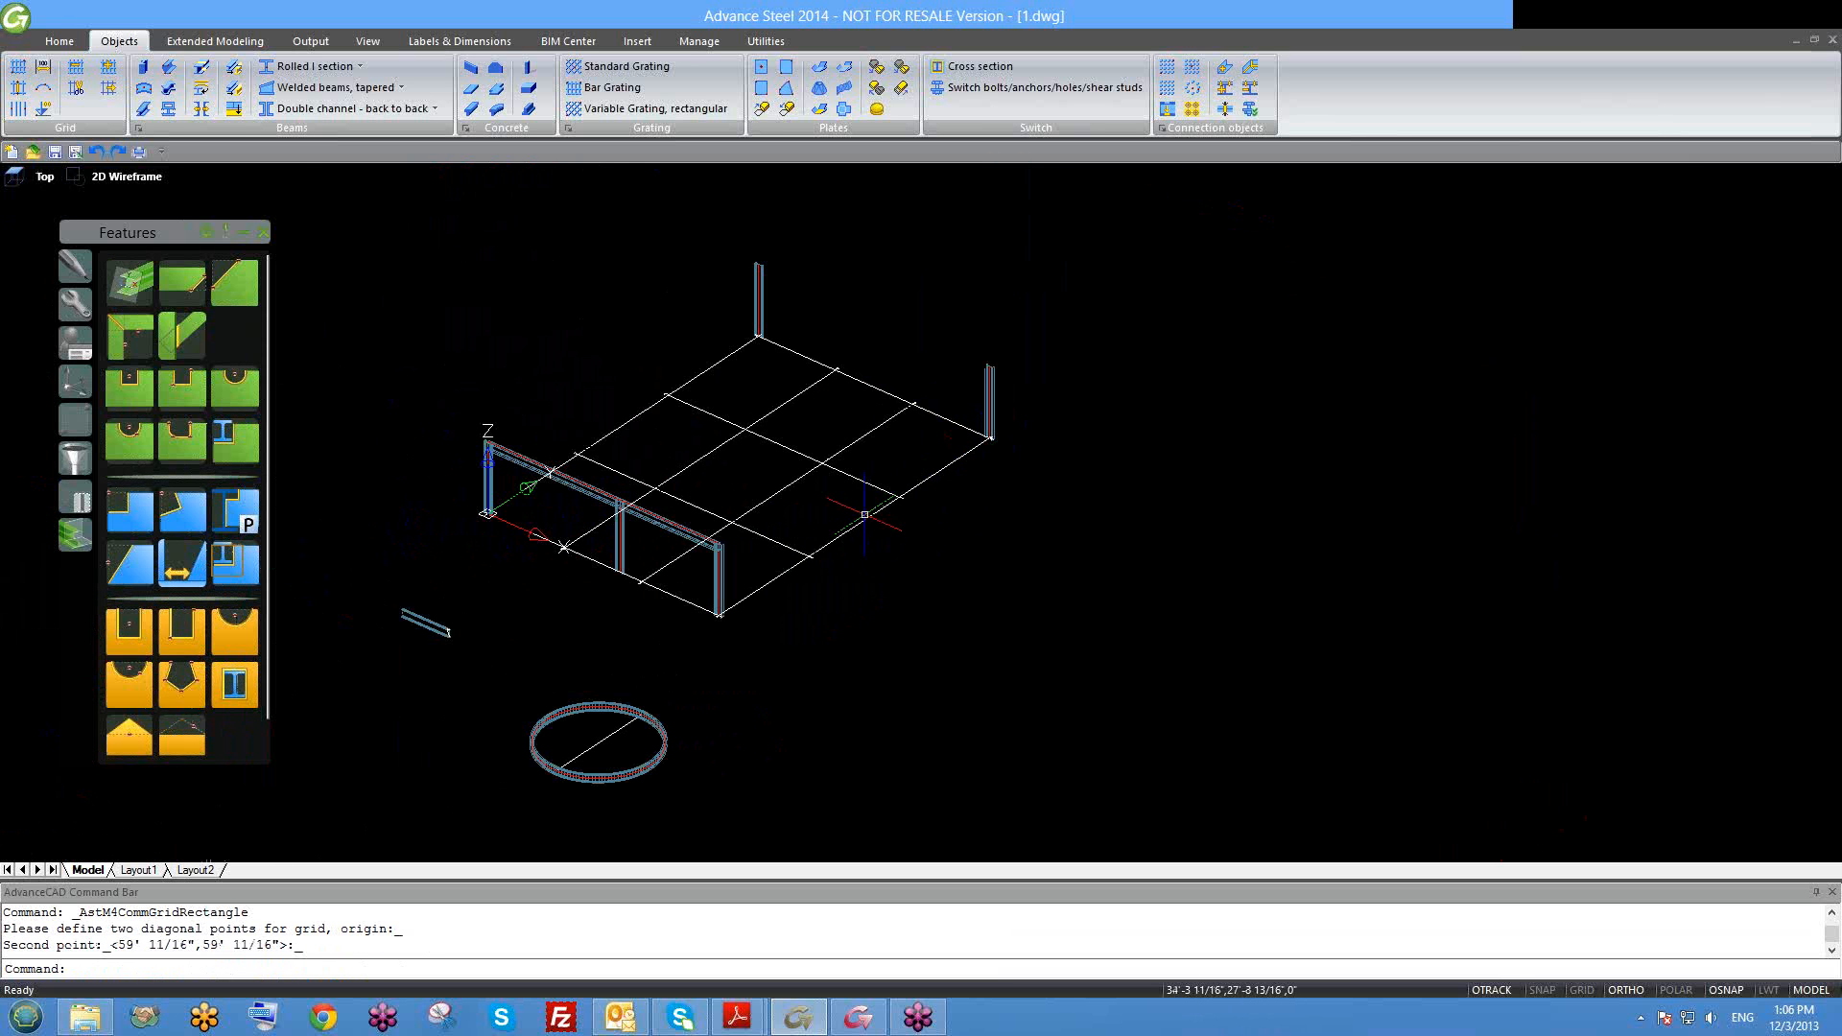
middle_click_drag(876, 577, 960, 542, "shift")
scroll(1017, 547, "up", 3)
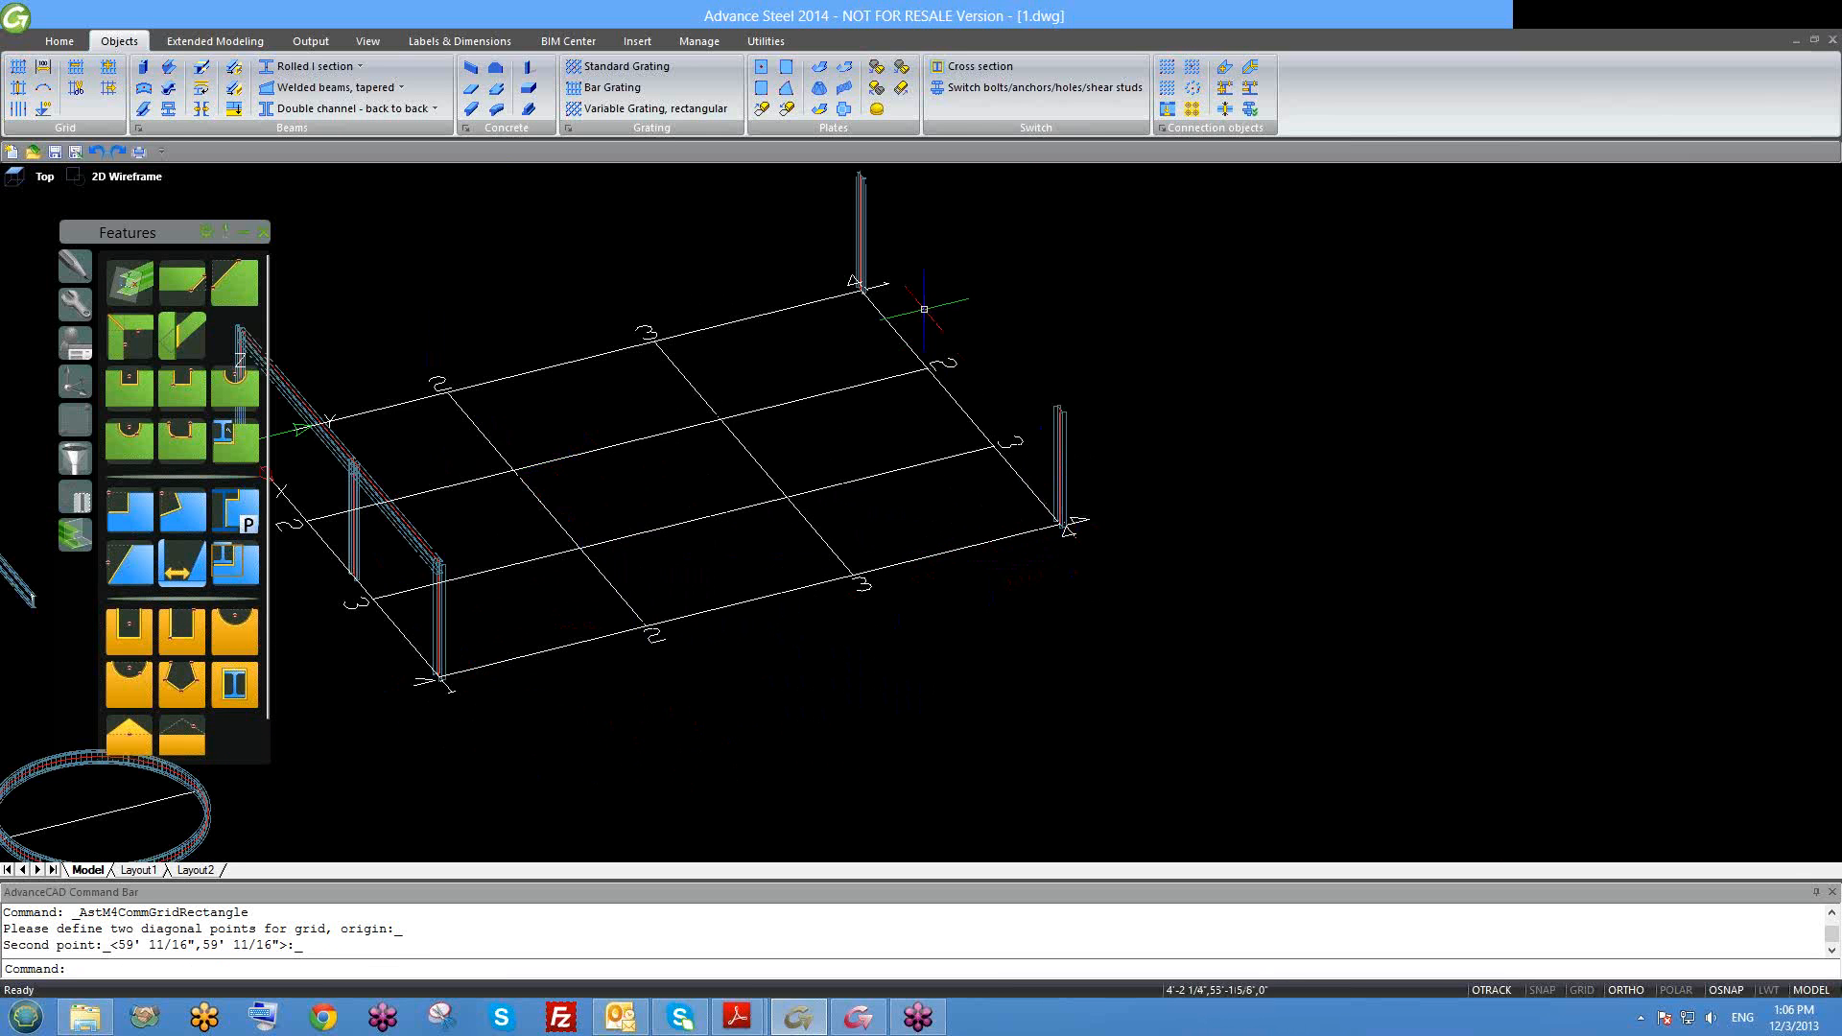
scroll(1085, 489, "down", 2)
middle_click_drag(1122, 581, 969, 585, "shift")
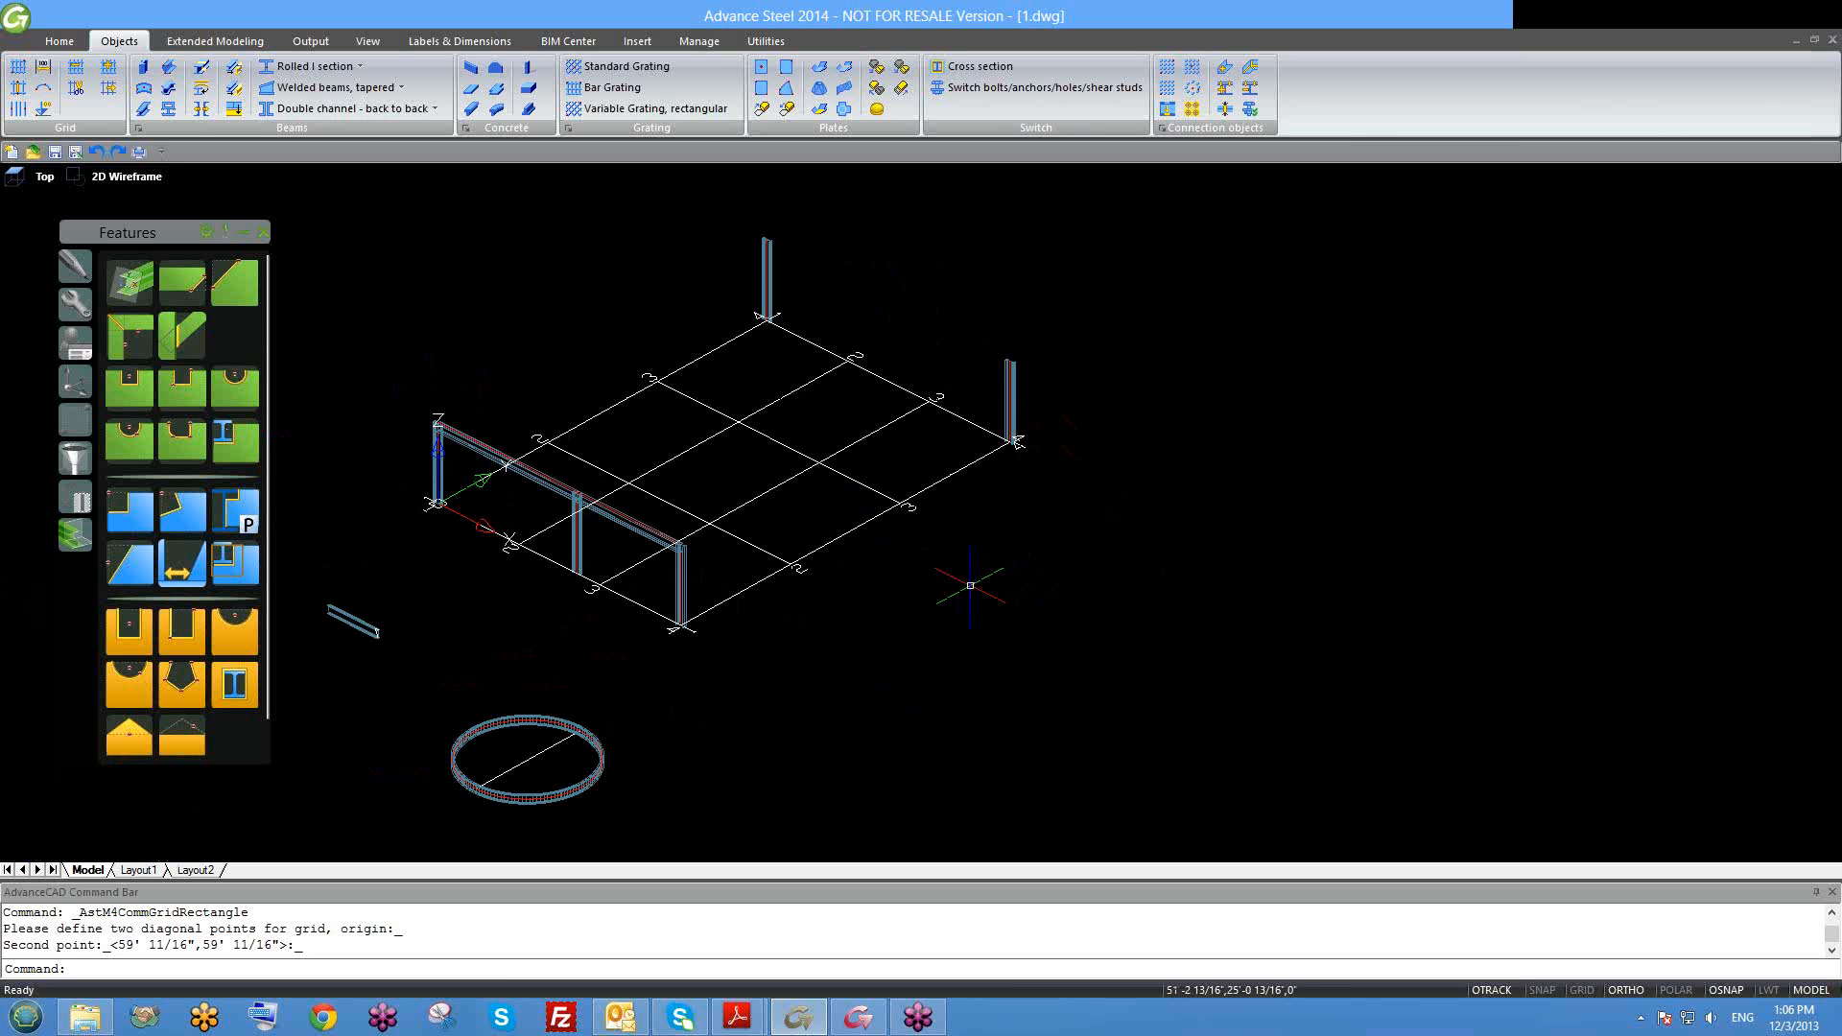
middle_click_drag(453, 562, 429, 587, "shift")
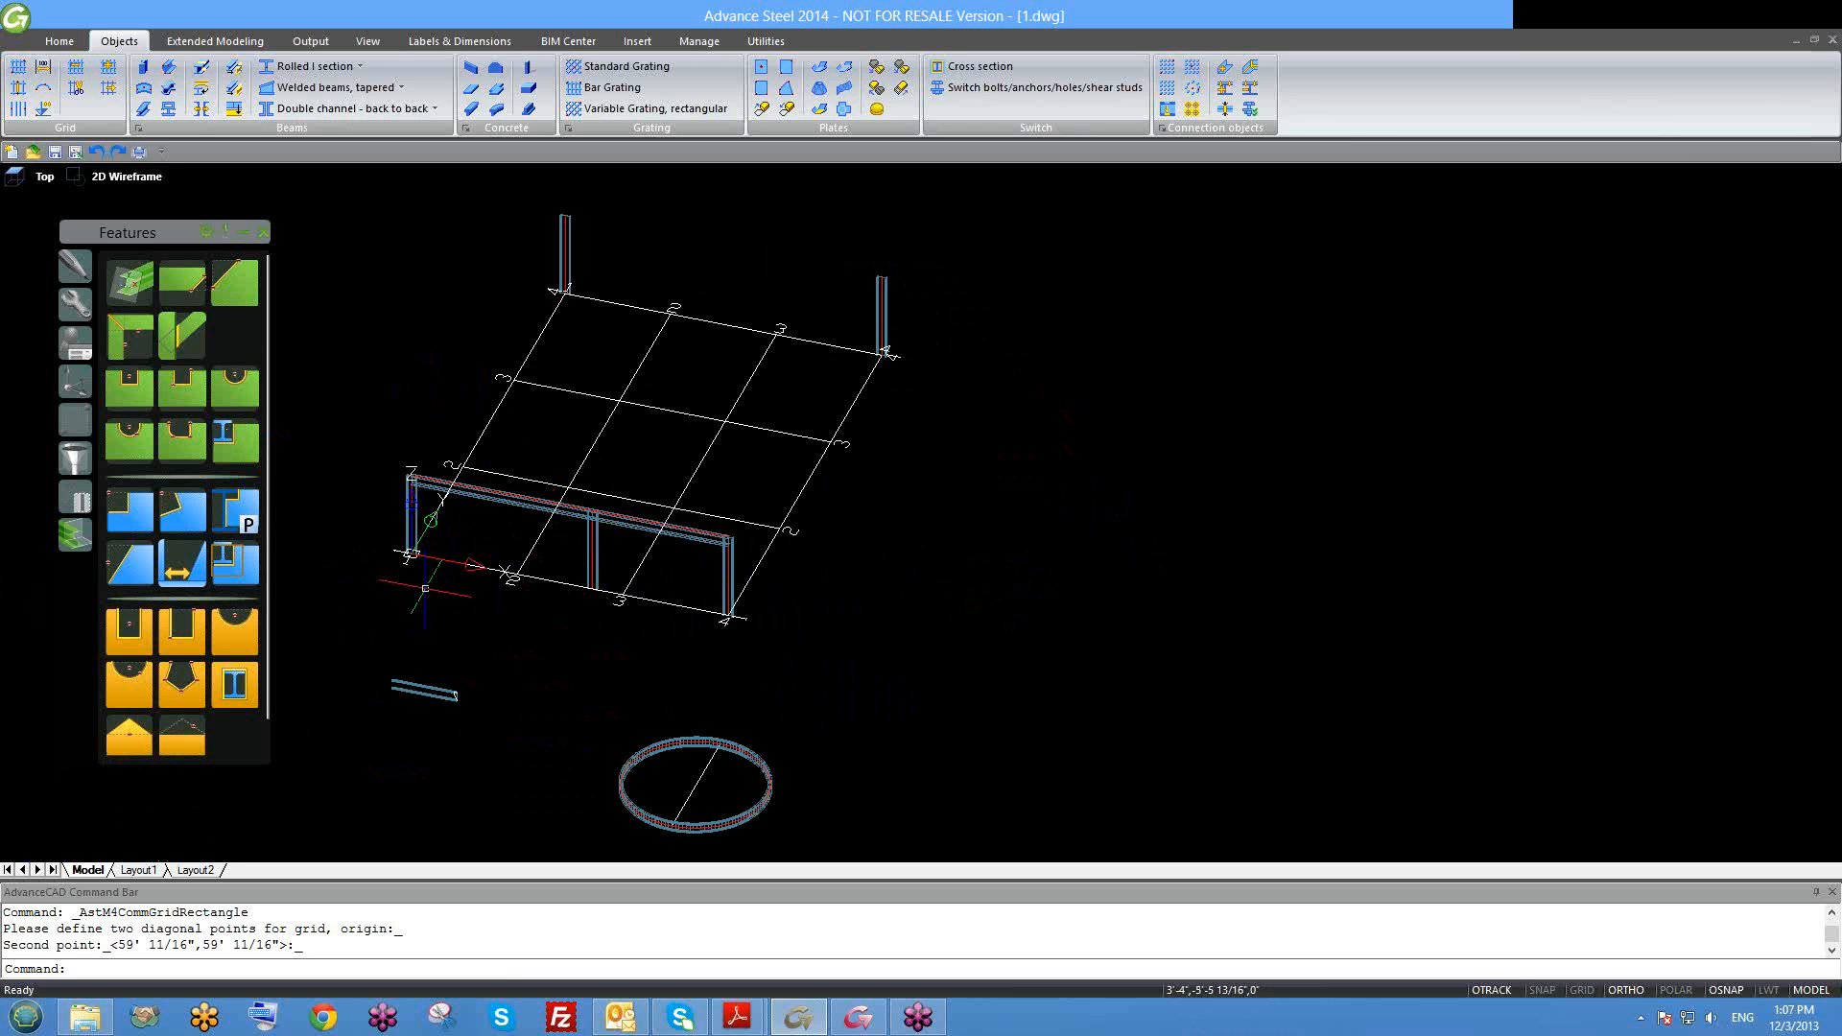
middle_click_drag(793, 611, 768, 576, "shift")
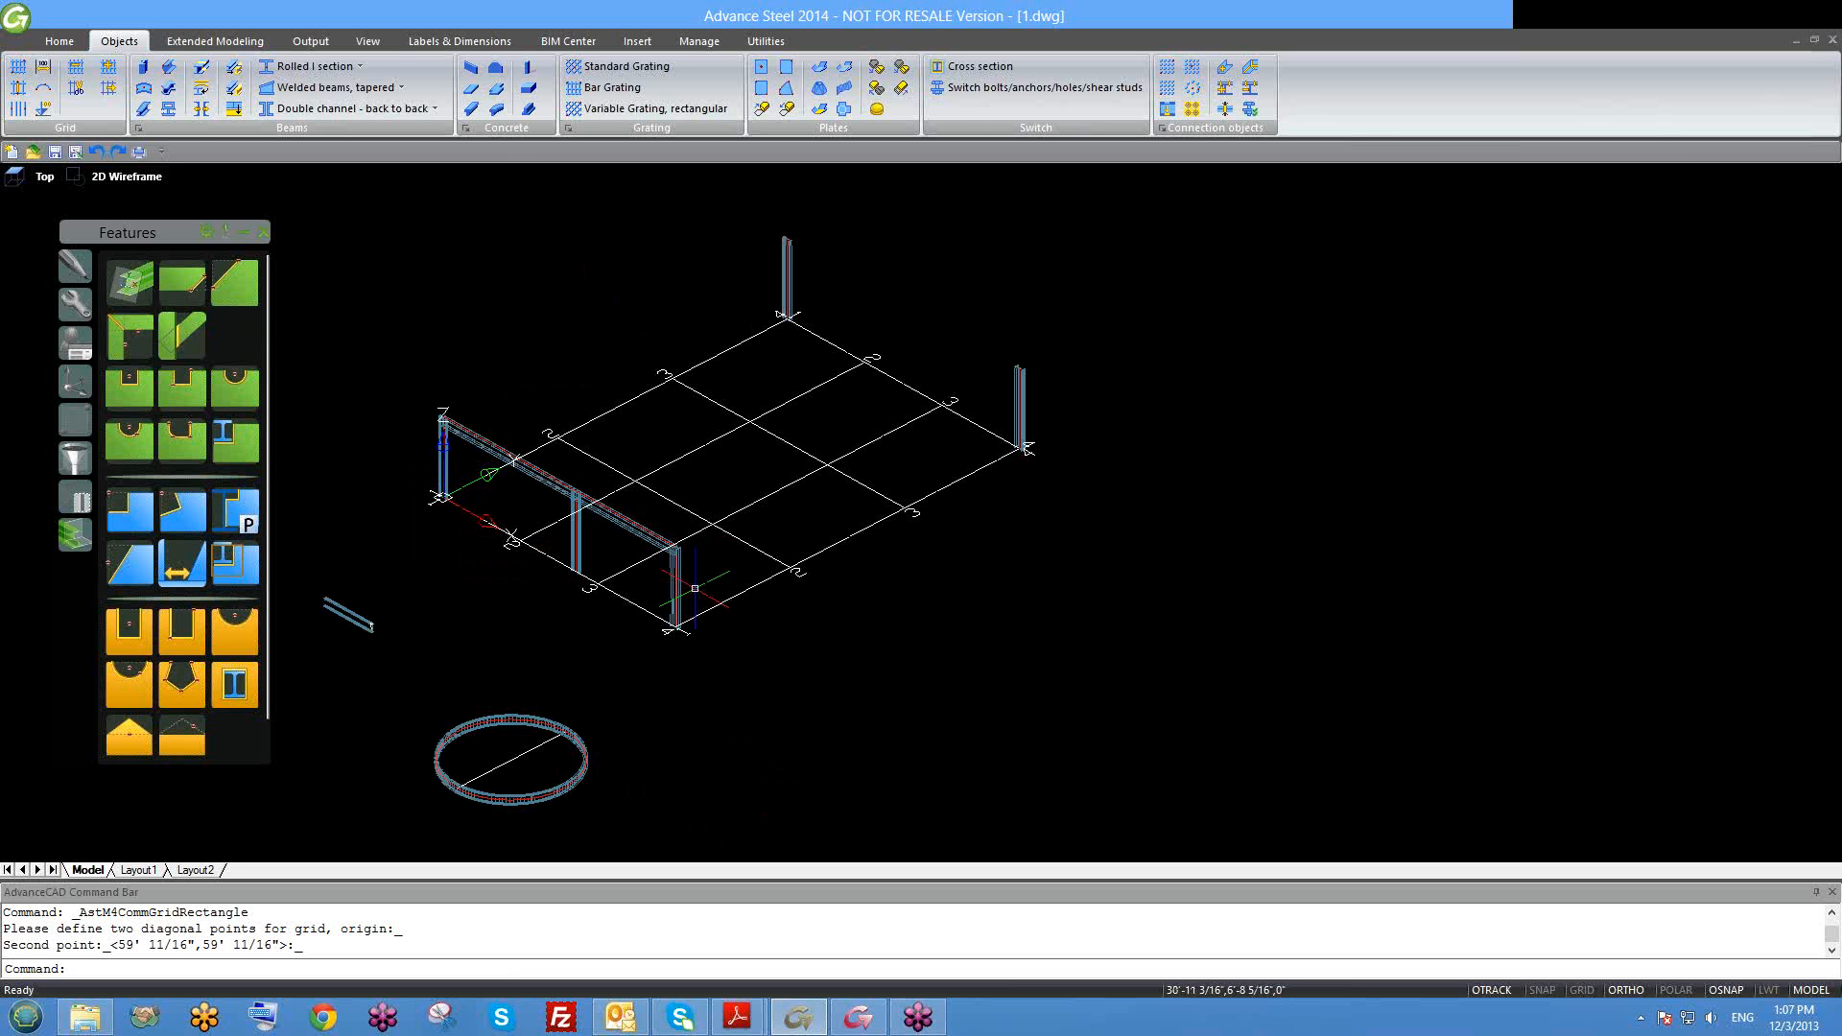
Step: Delete the two intermediate grid axes that run parallel to the frame, keeping the outer ones
left_click(853, 480)
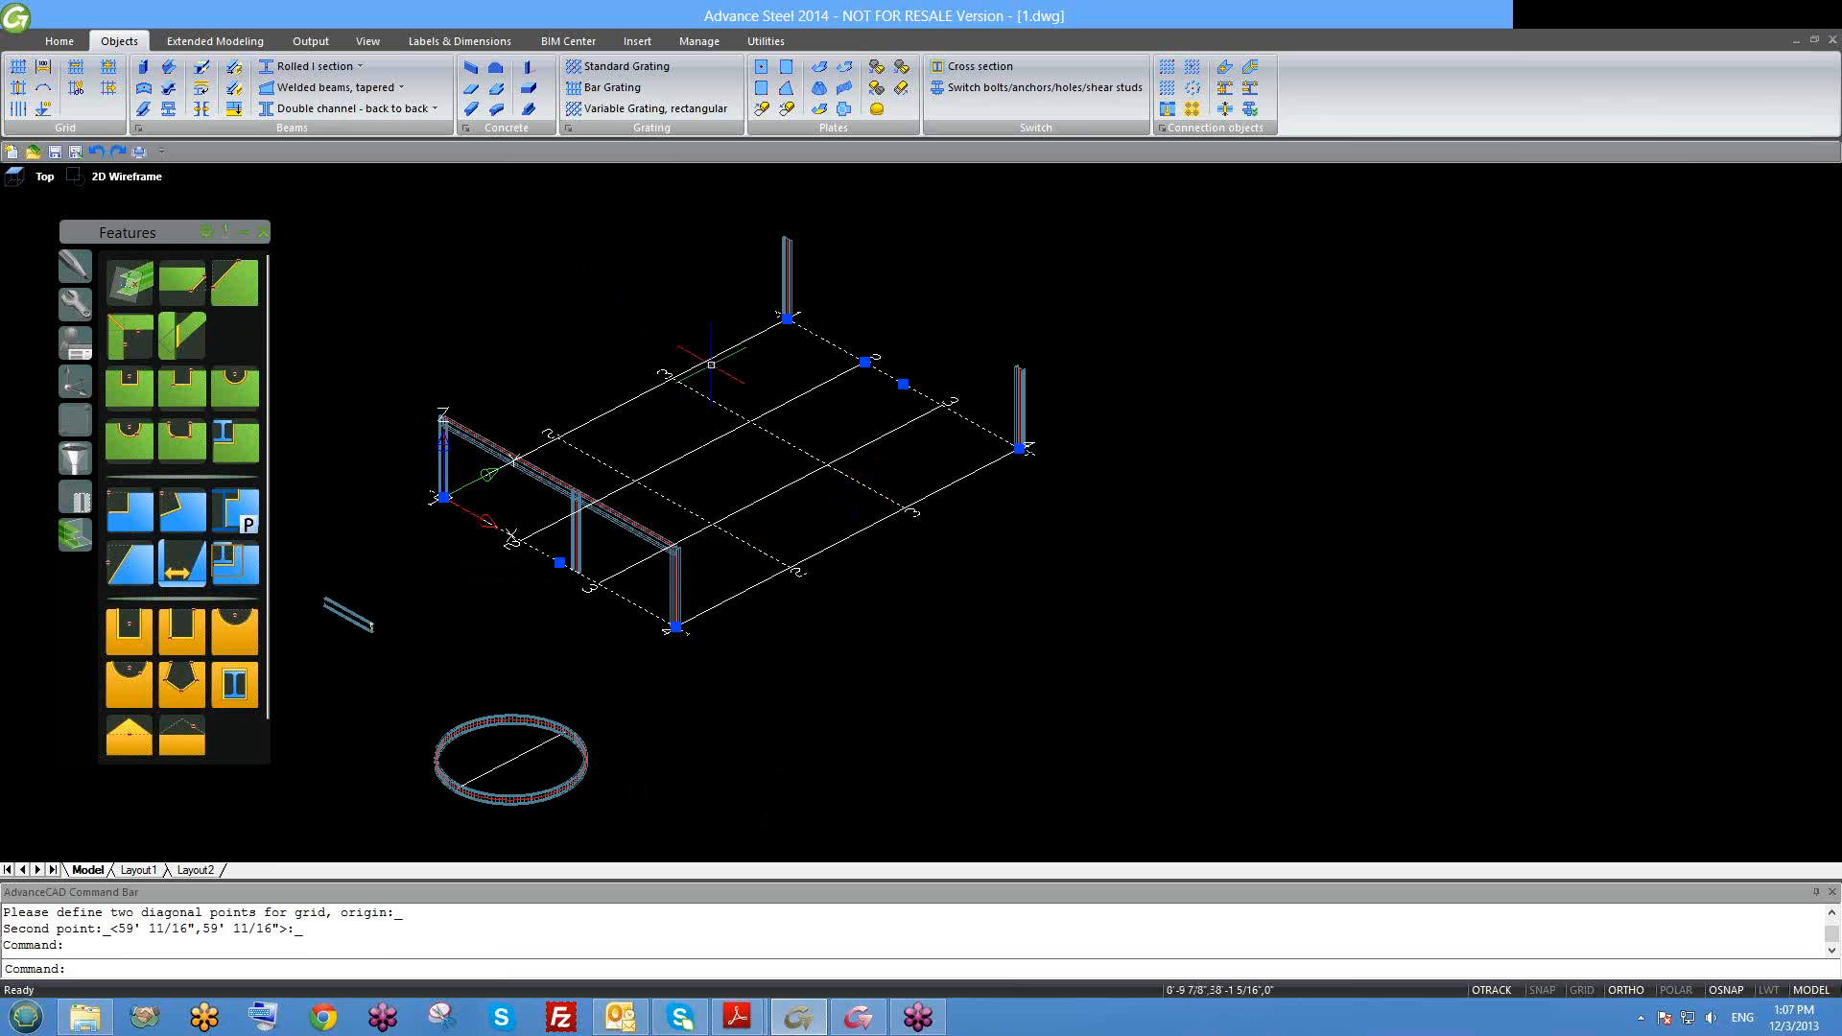
key("Escape")
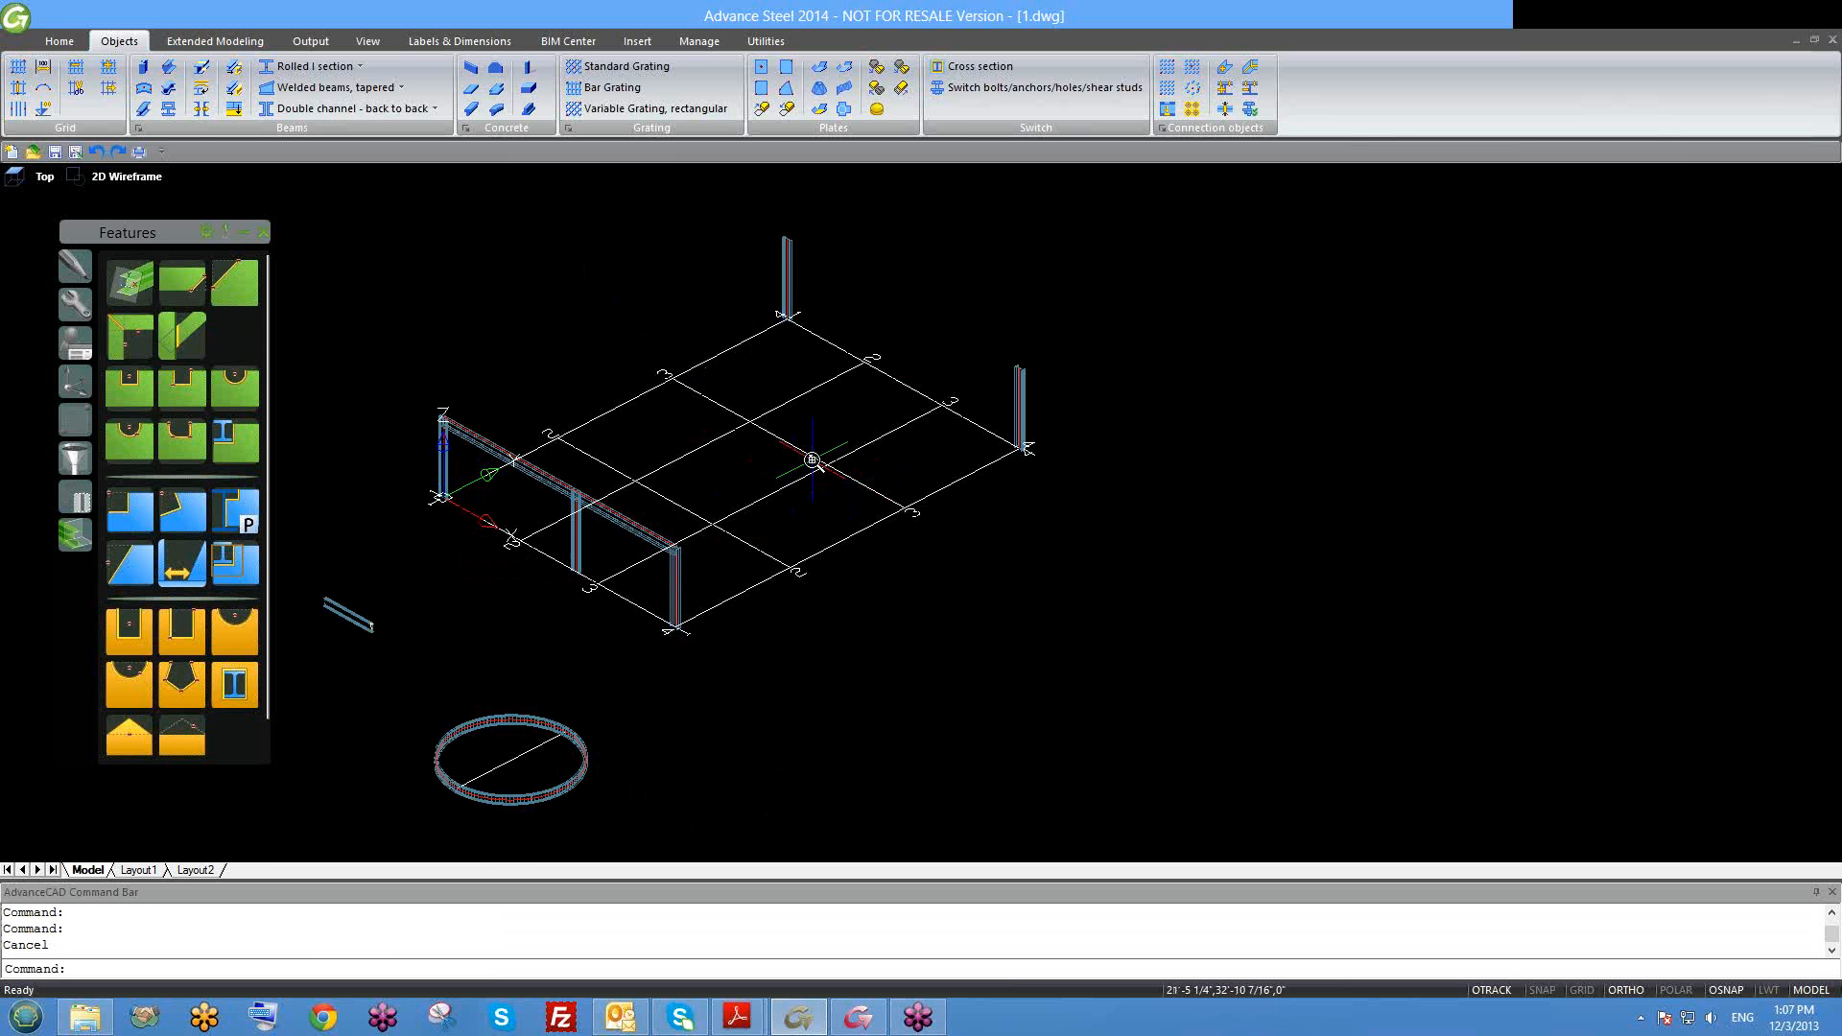
scroll(814, 461, "up", 1)
scroll(822, 515, "down", 1)
middle_click_drag(850, 600, 747, 431, "shift")
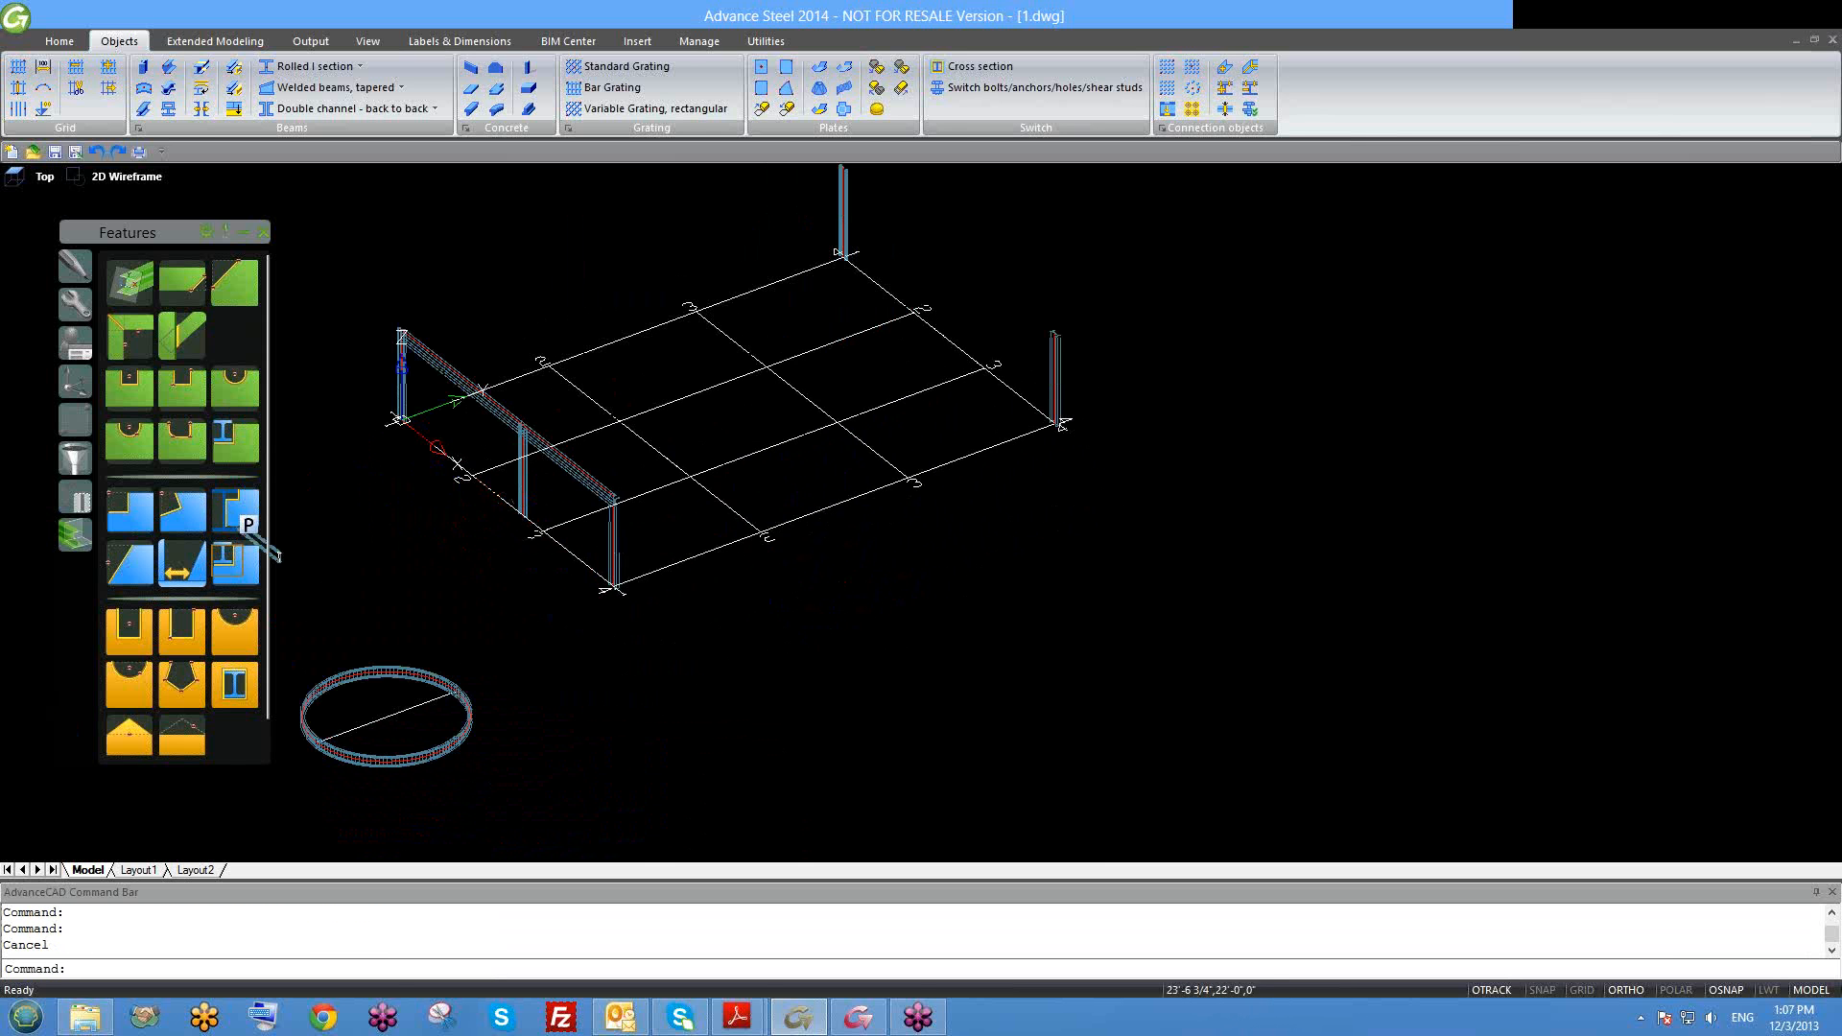
left_click(77, 69)
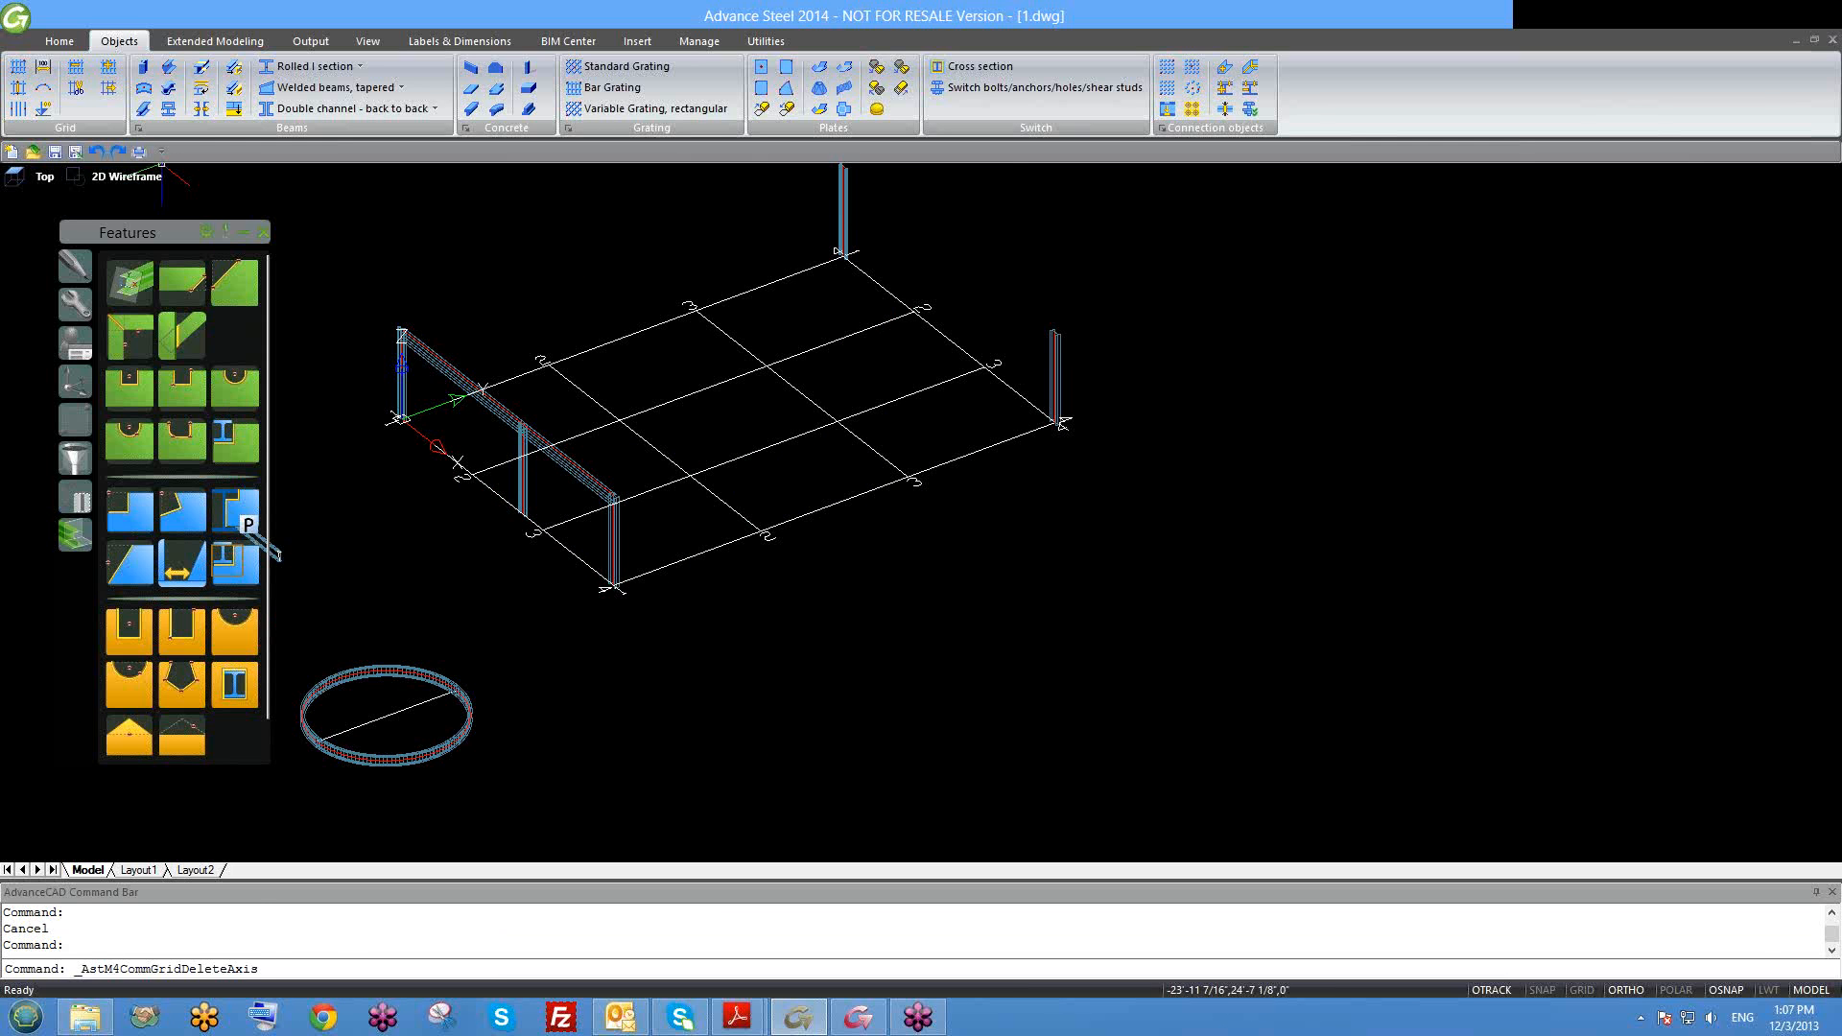
left_click(794, 386)
left_click(677, 446)
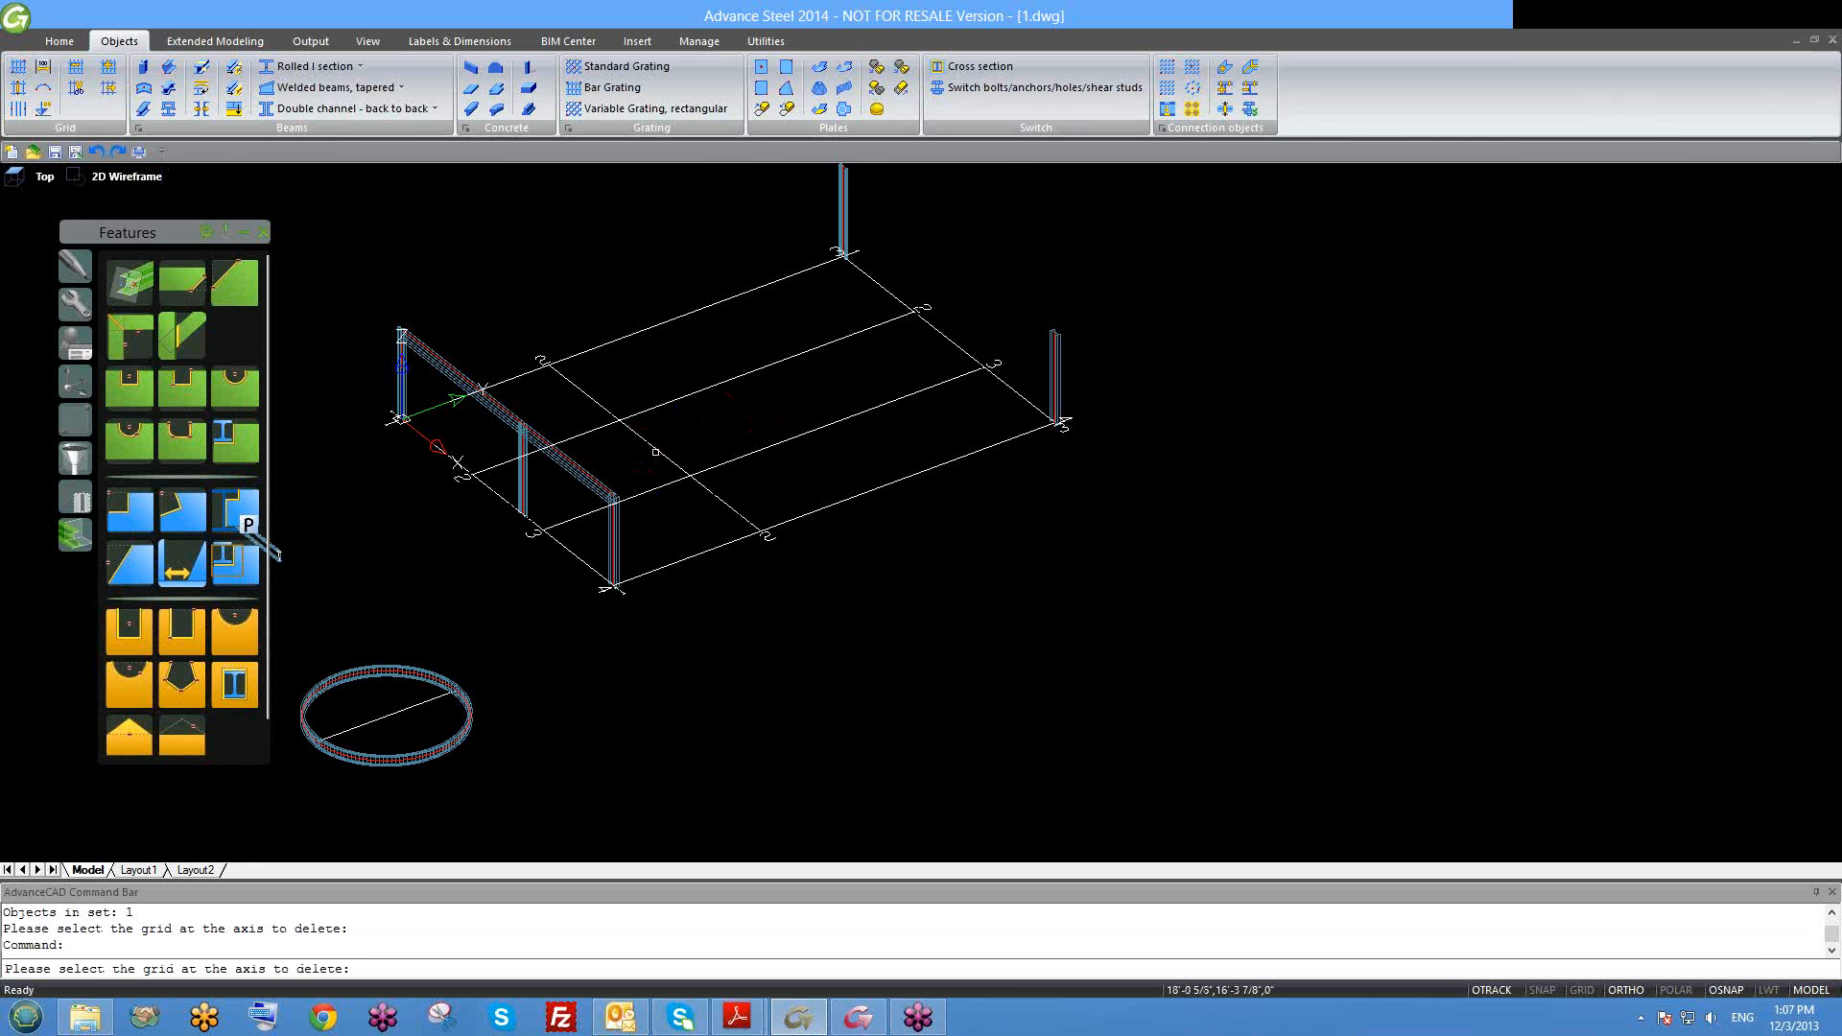
scroll(679, 447, "down", 2)
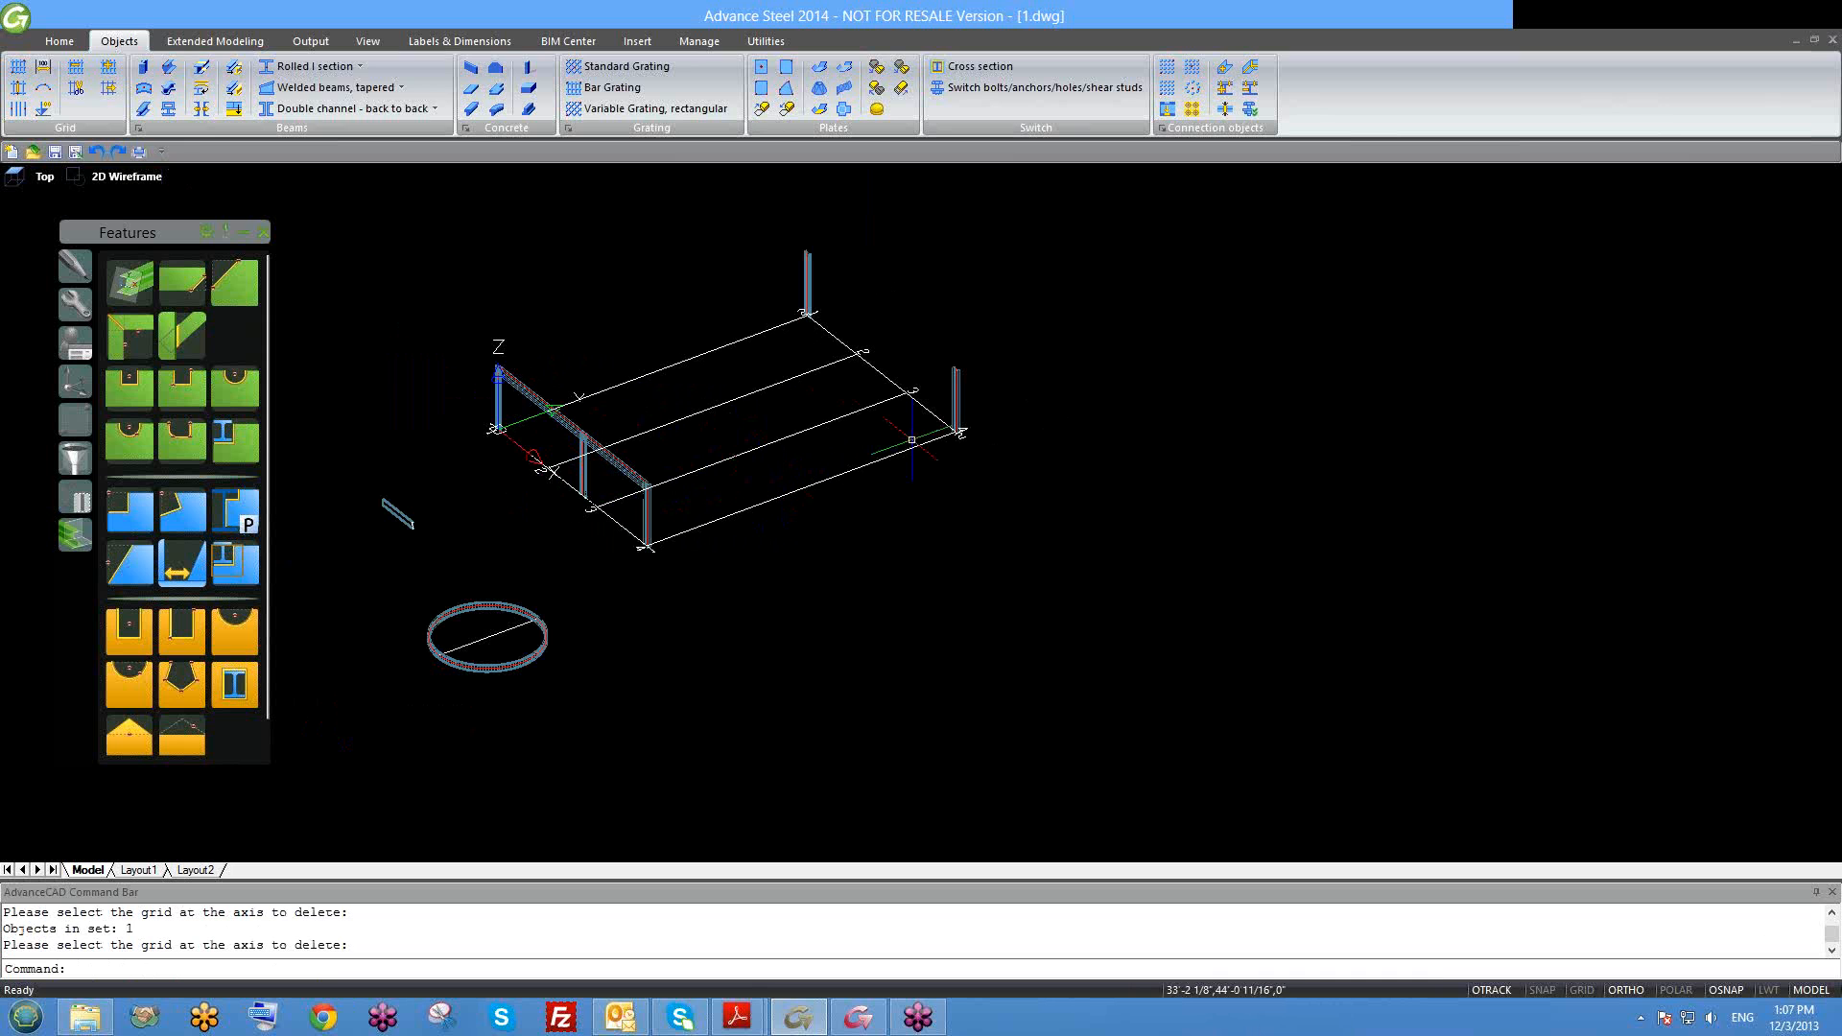
Step: Try to insert a group of axes after the far grid axis between the two copied columns
left_click(109, 68)
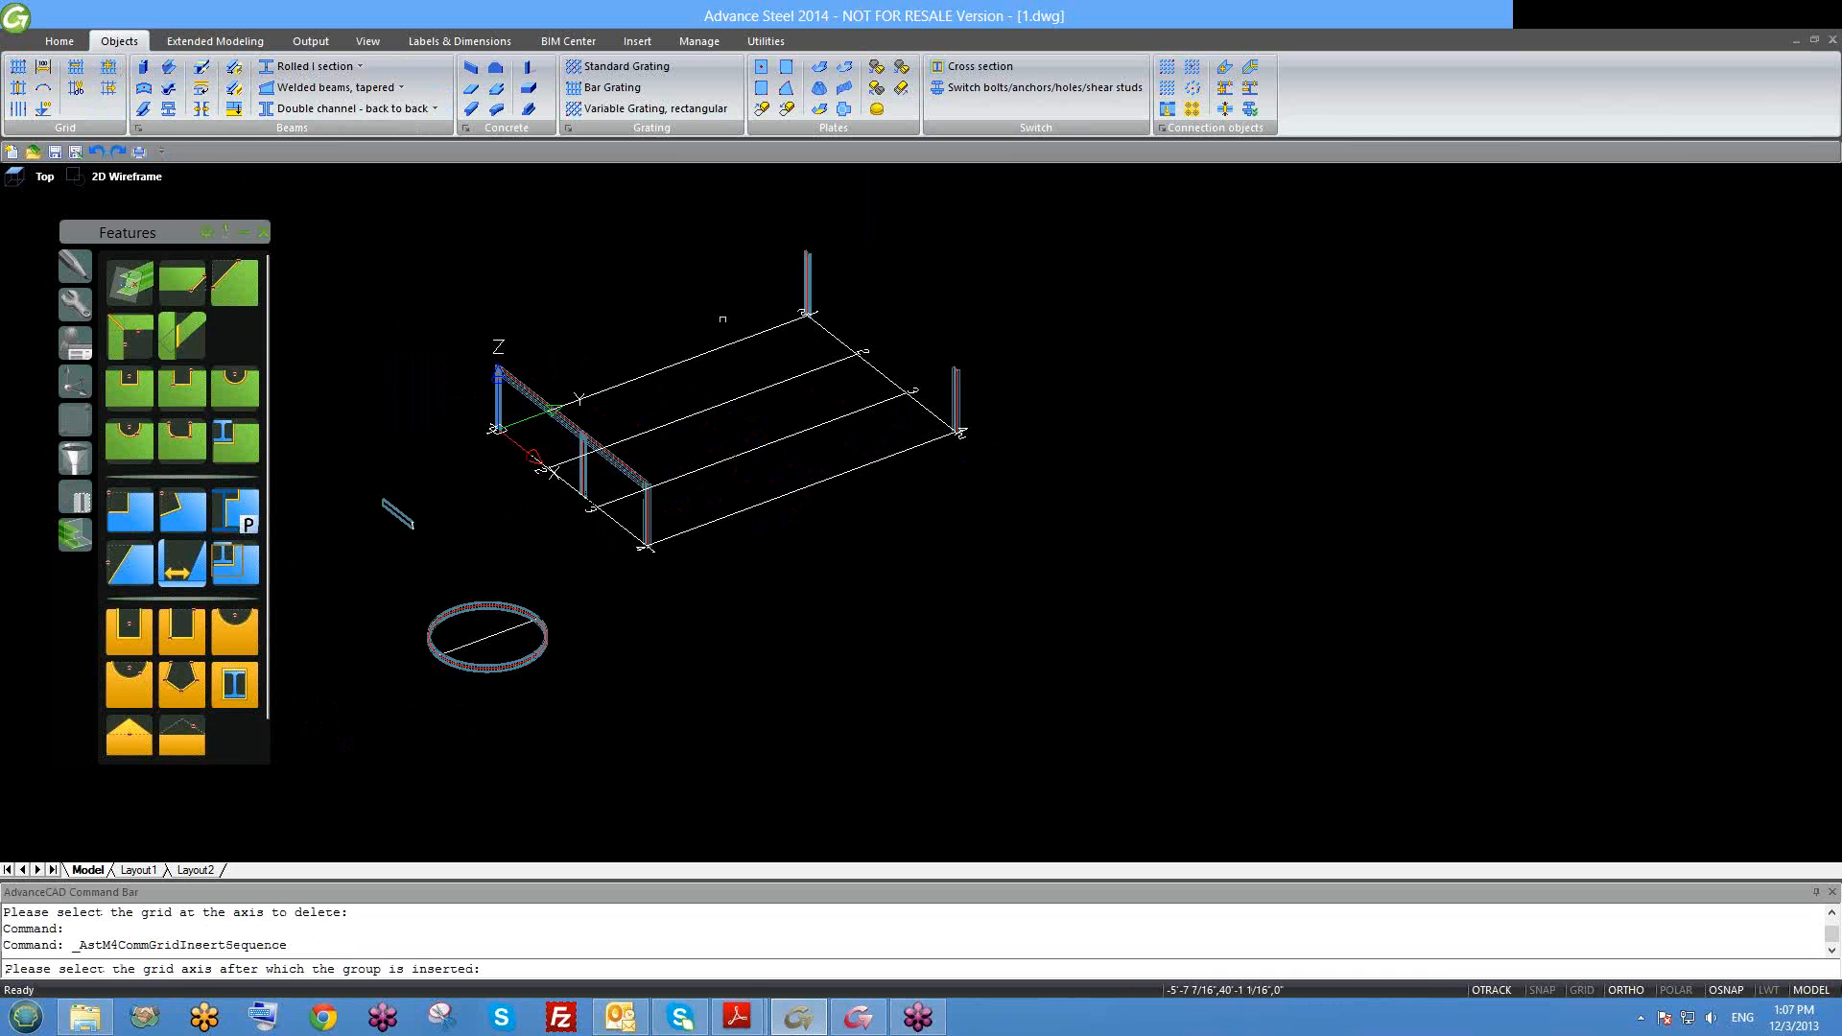
left_click(863, 367)
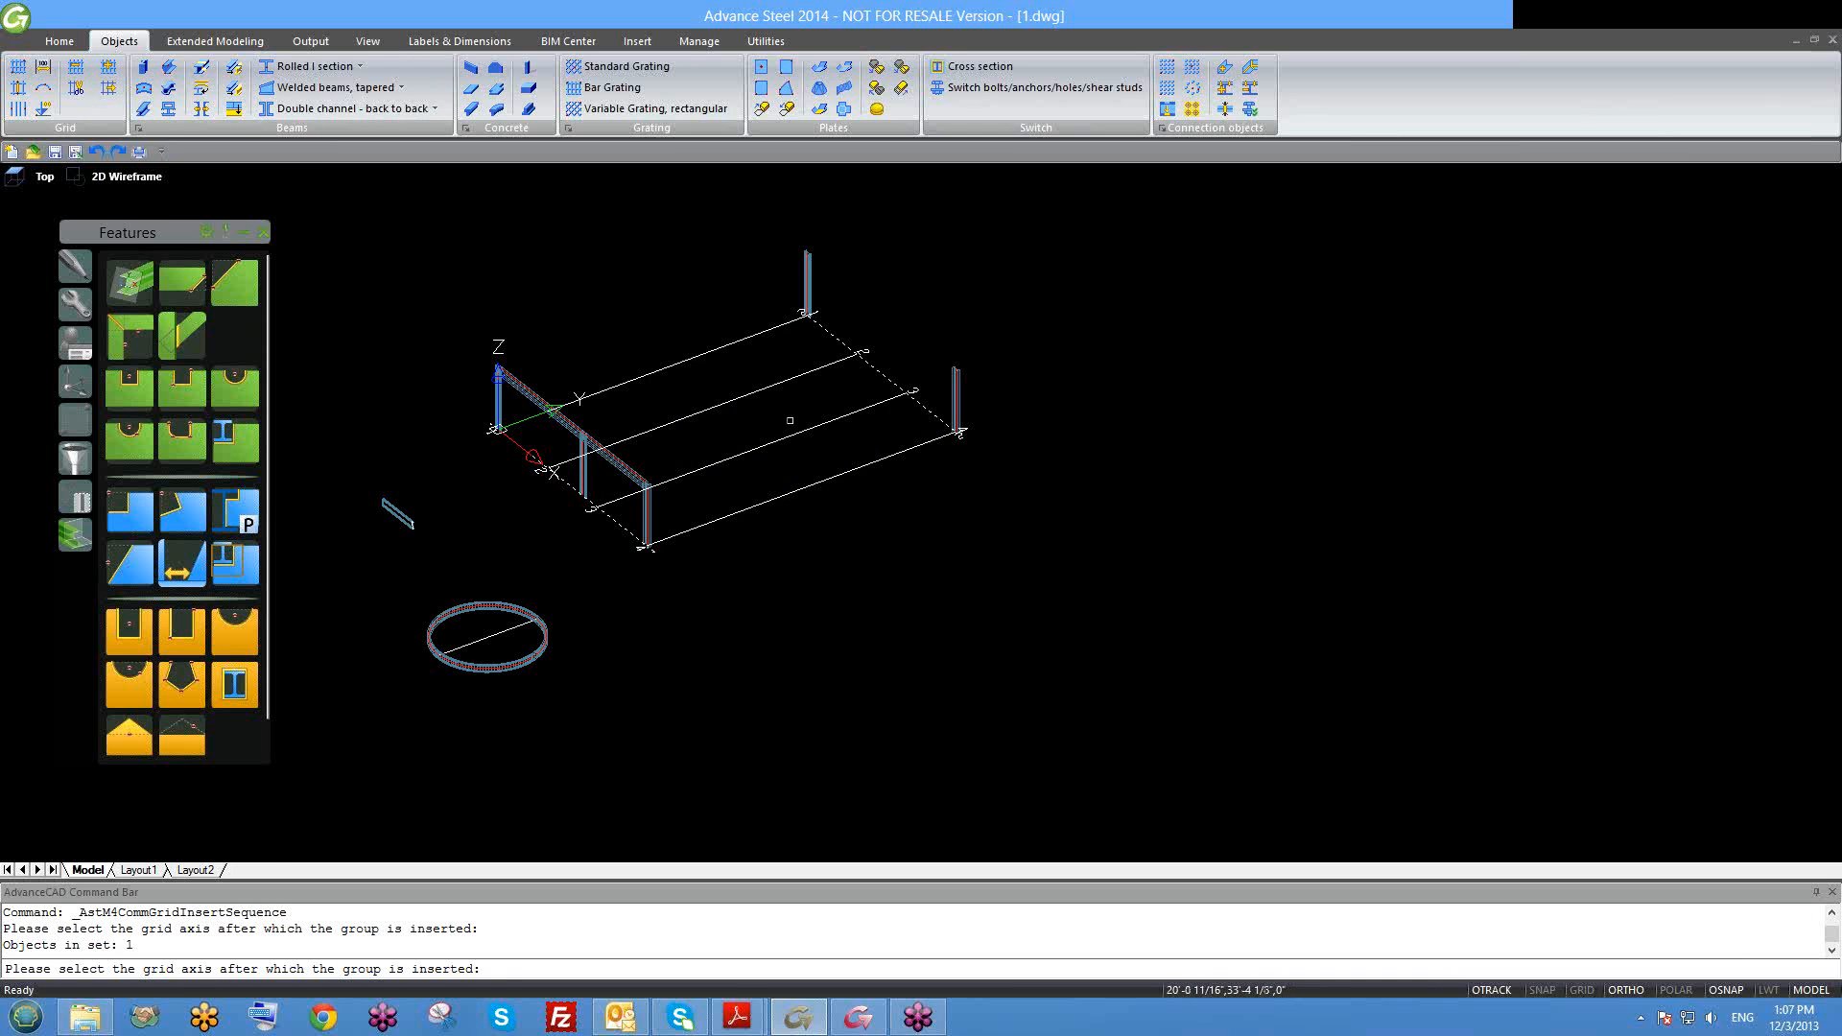
scroll(745, 438, "down", 2)
middle_click_drag(773, 518, 818, 503, "shift")
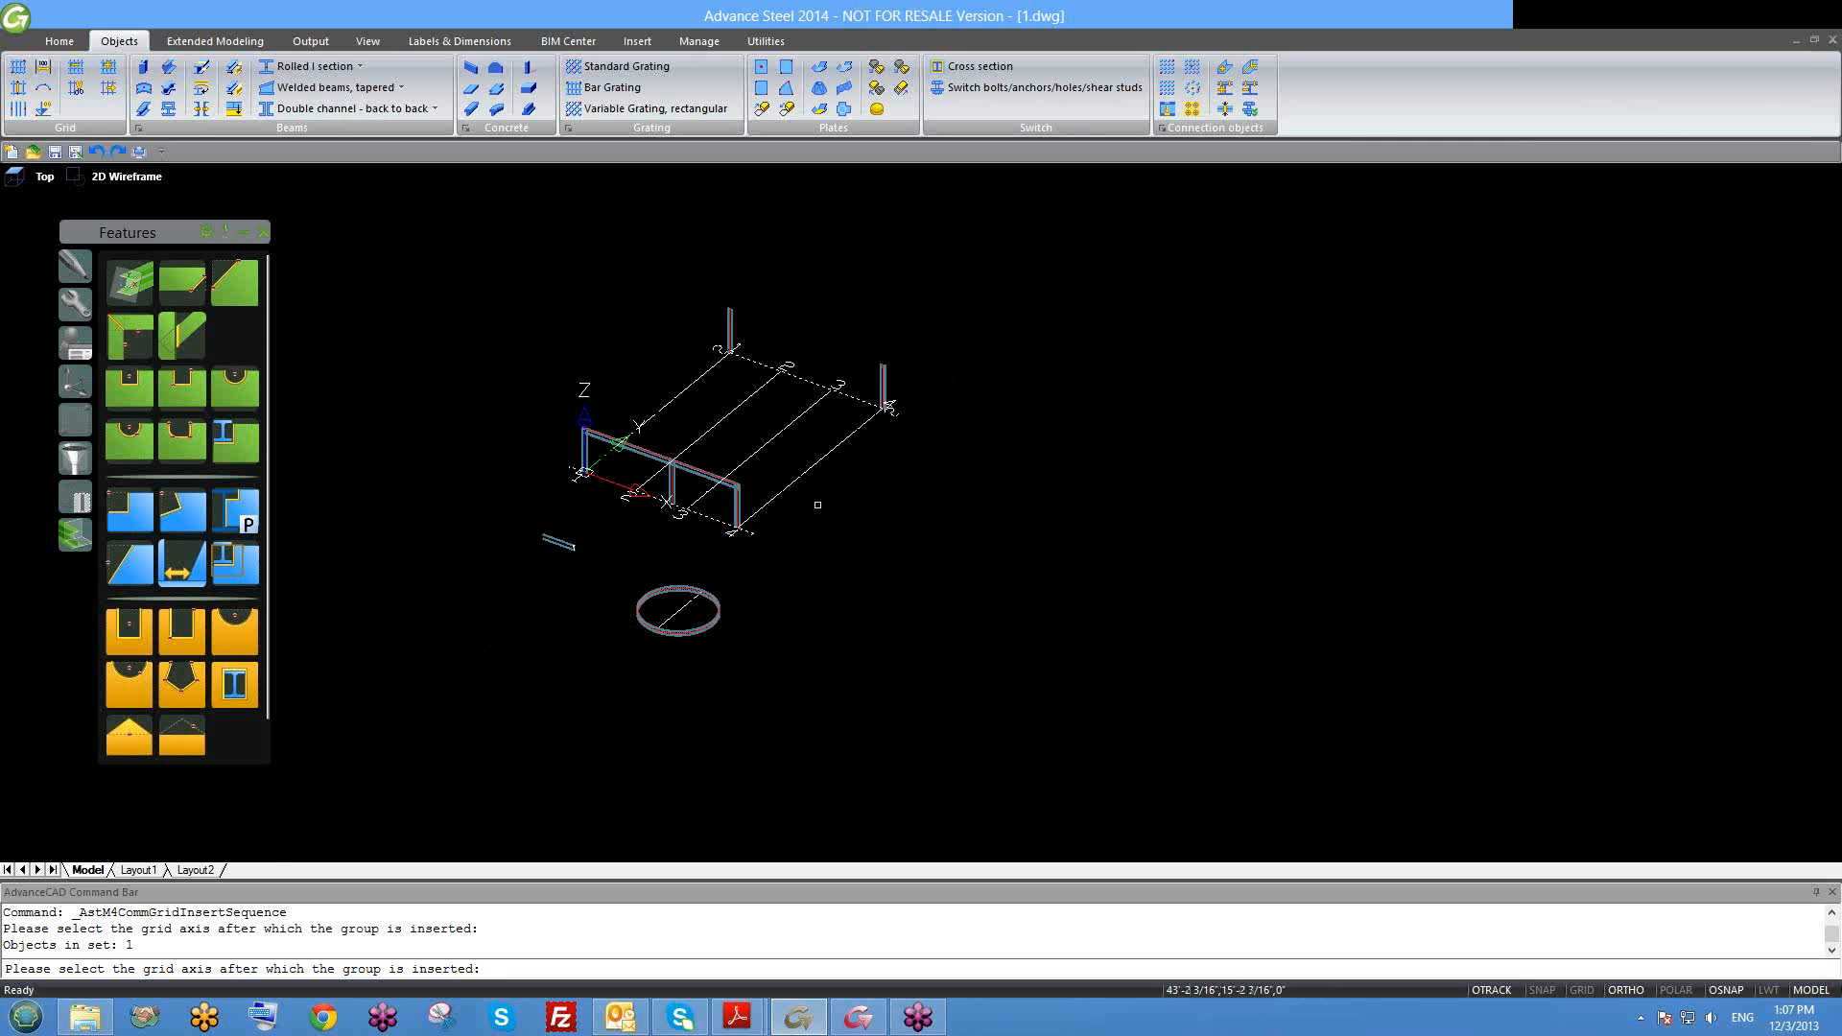
key("Escape")
scroll(821, 466, "up", 2)
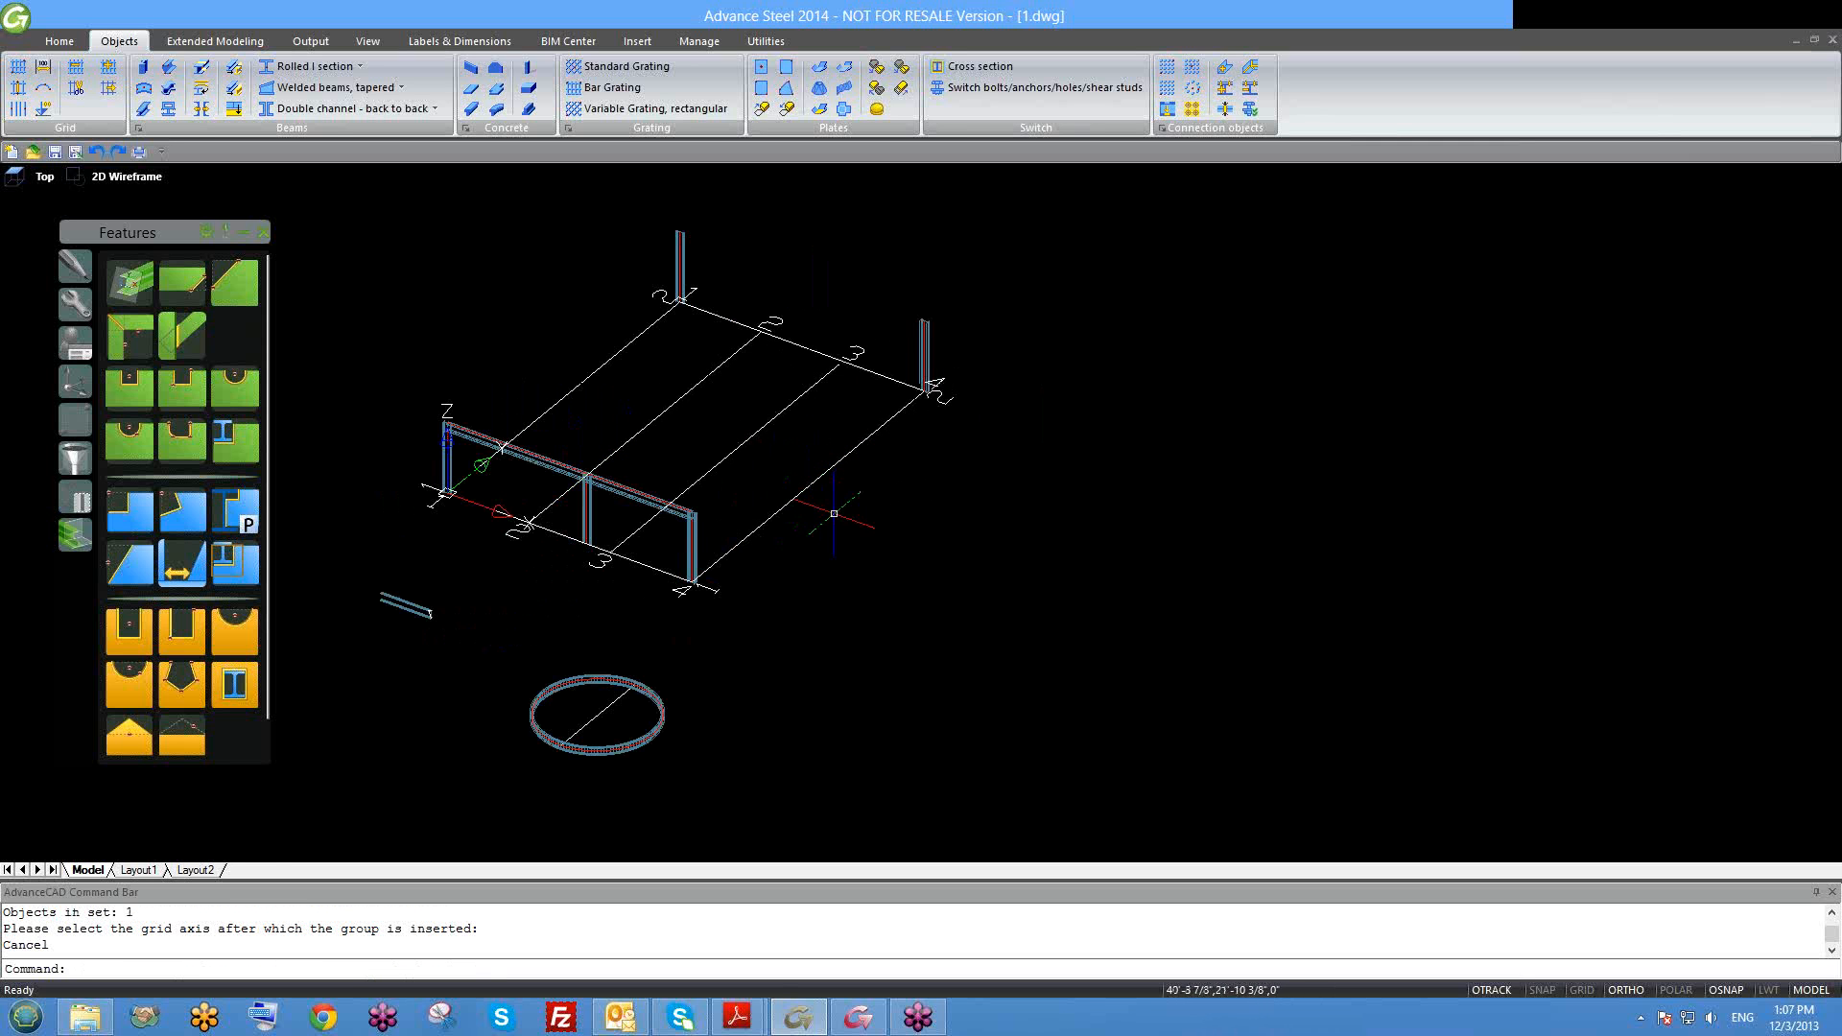
scroll(832, 552, "up", 1)
middle_click_drag(815, 505, 884, 543)
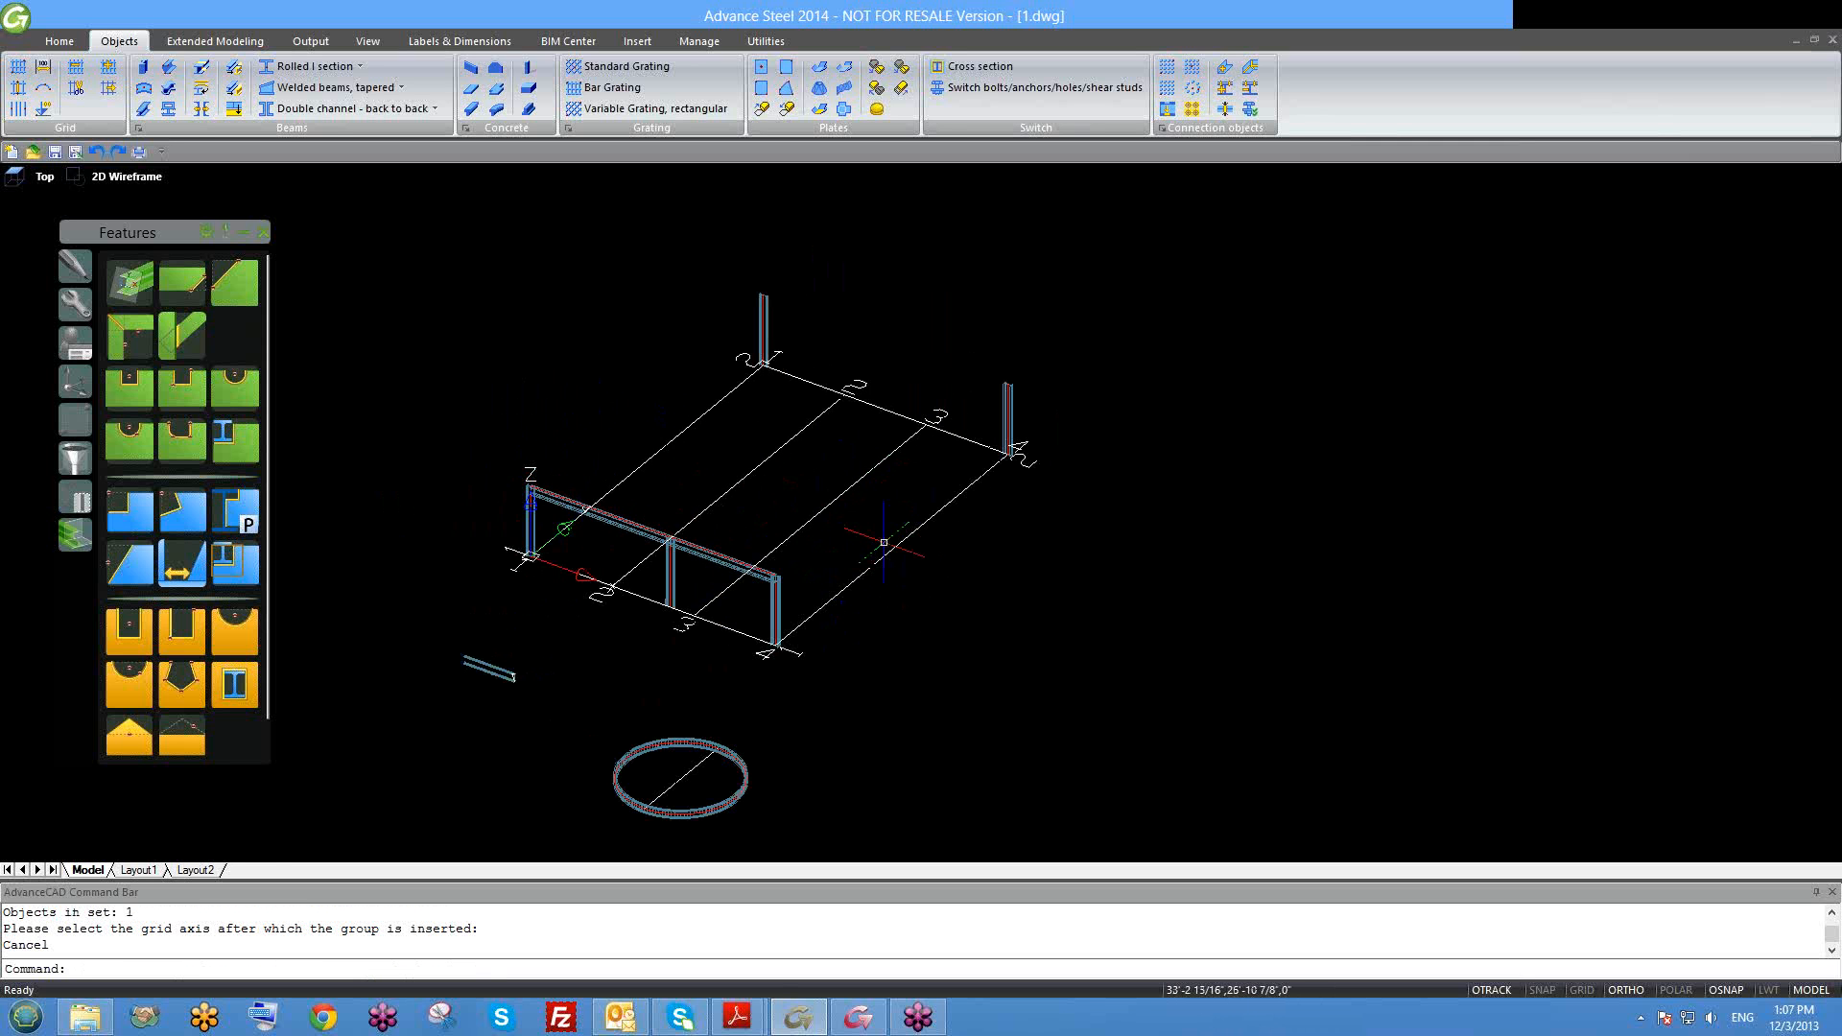
middle_click_drag(863, 629, 892, 592, "shift")
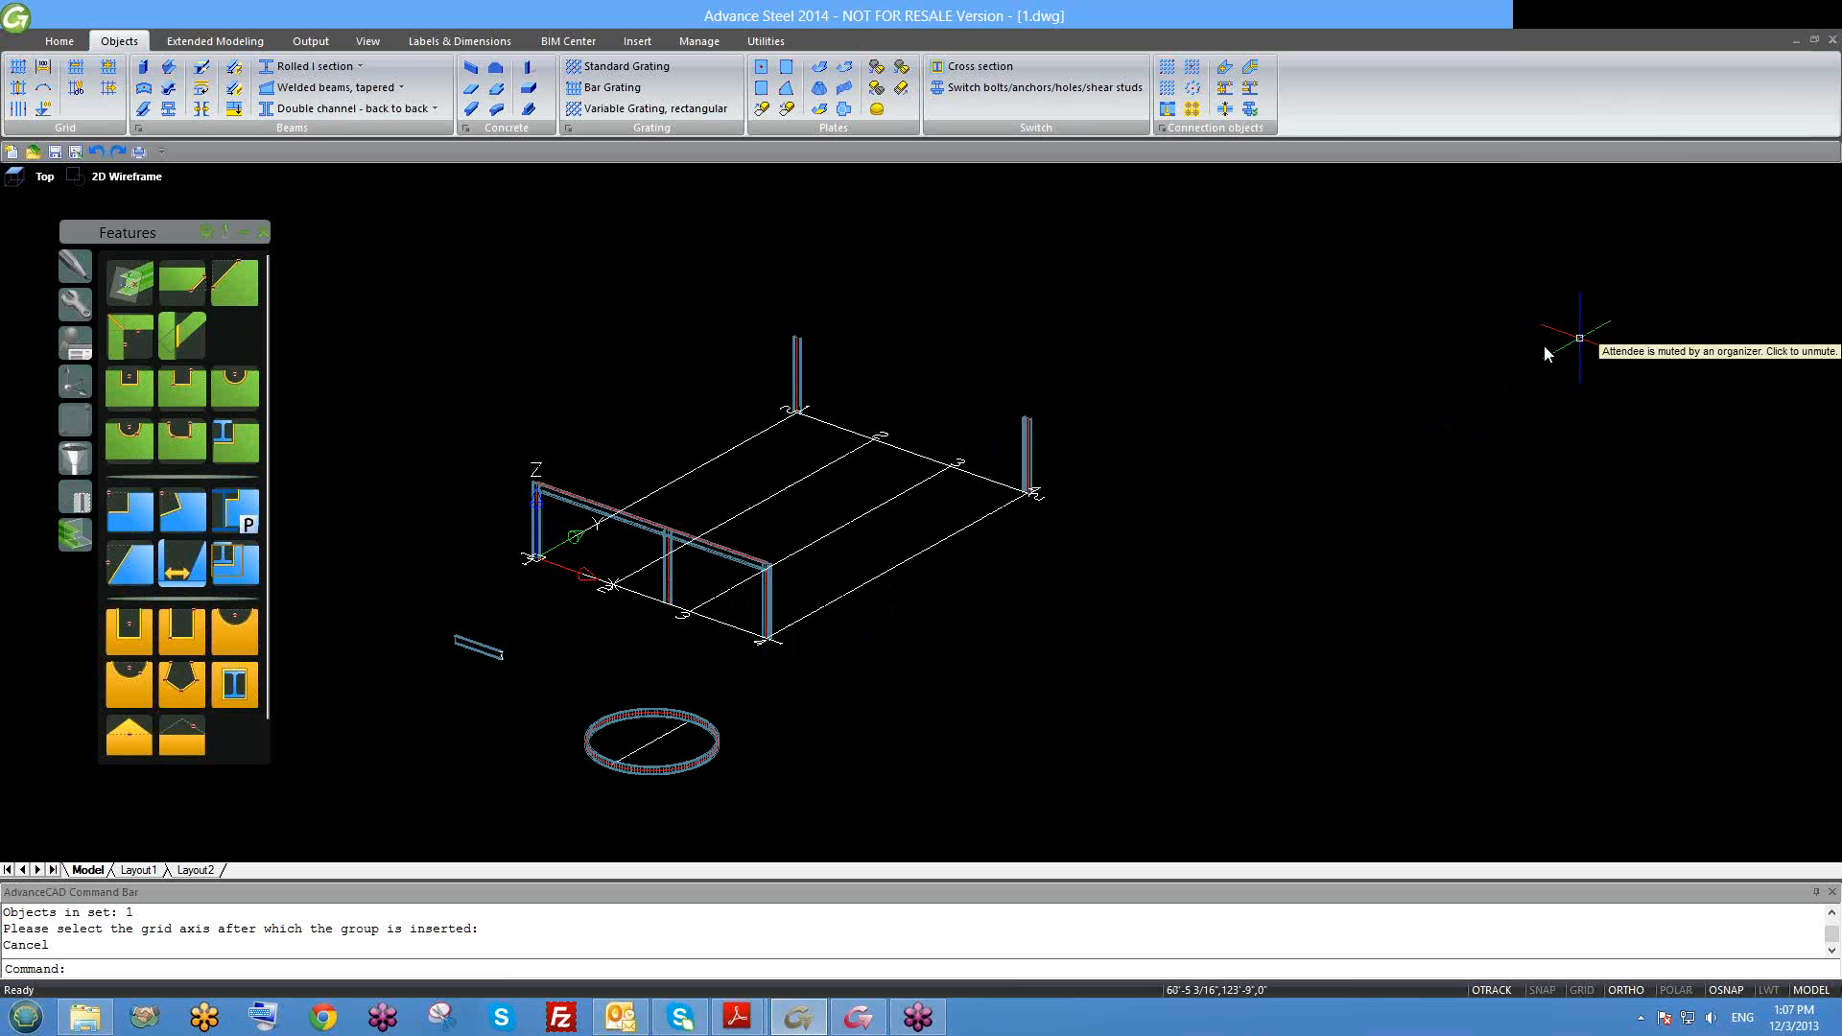
left_click(1514, 373)
middle_click_drag(1277, 450, 1329, 405)
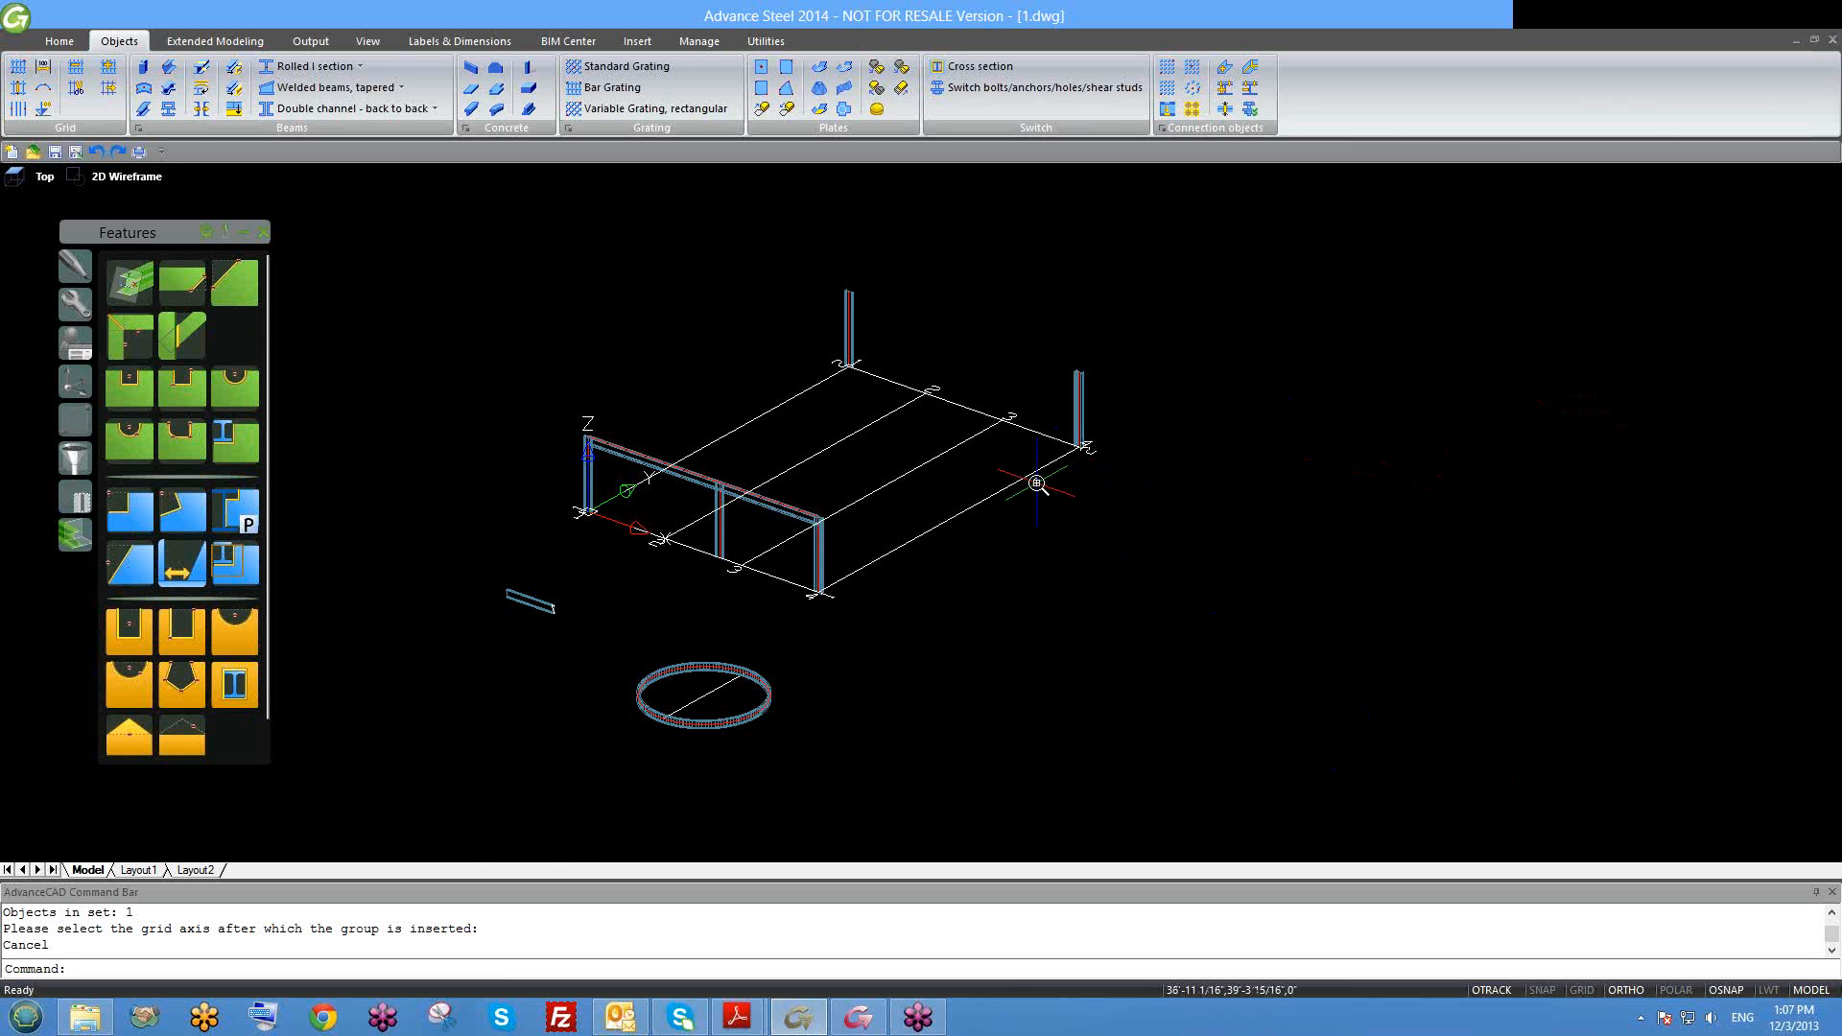
scroll(1034, 491, "up", 2)
scroll(1040, 515, "down", 1)
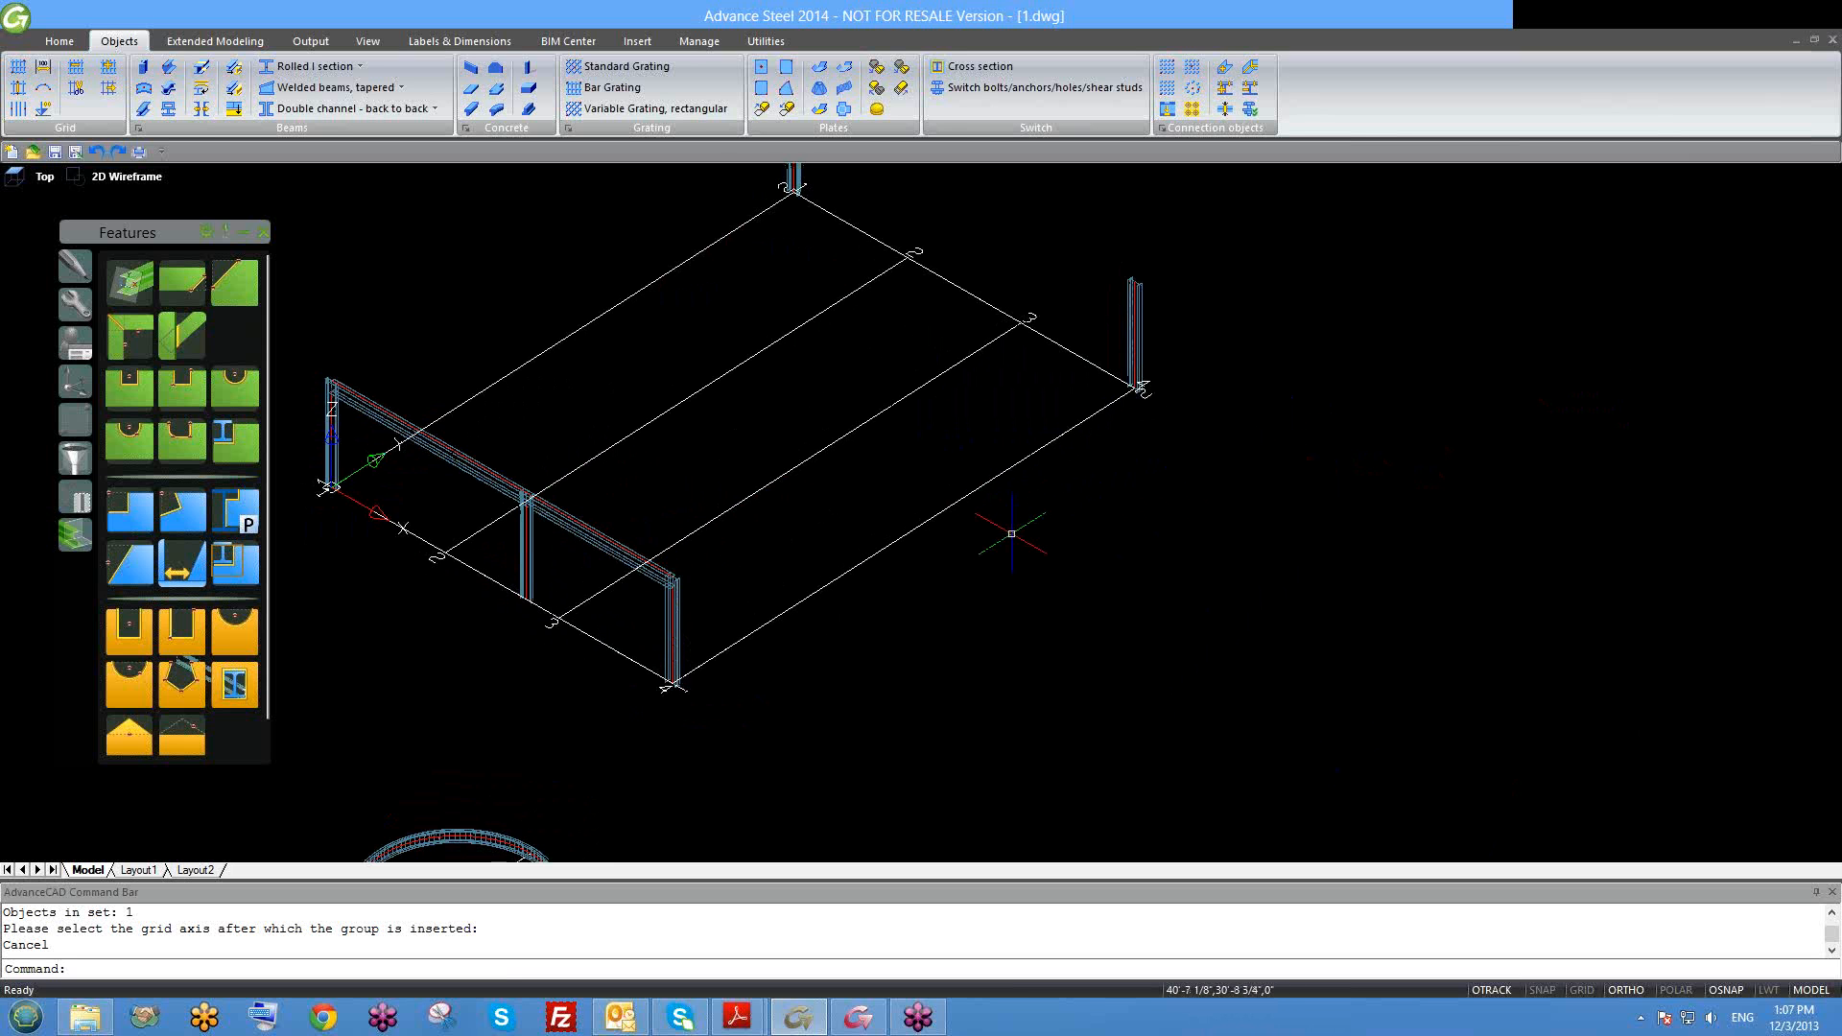
scroll(1007, 532, "down", 1)
left_click(998, 495)
key("Escape")
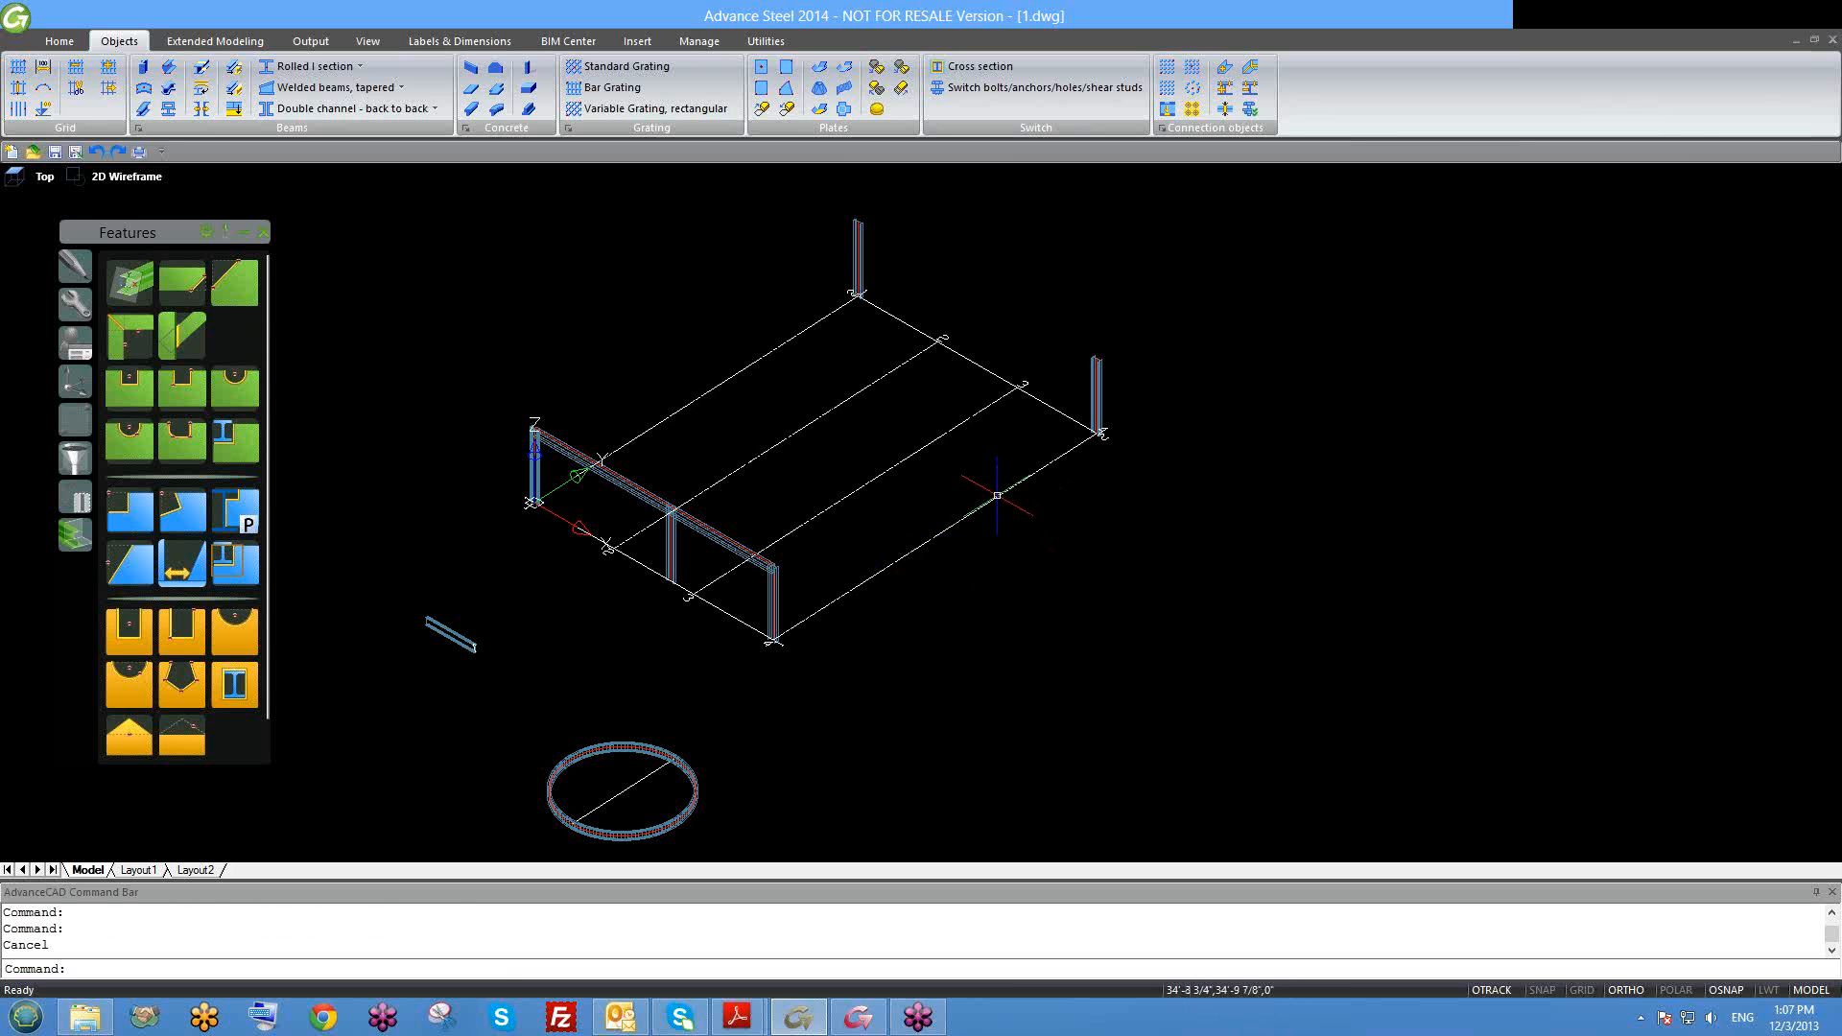
middle_click_drag(994, 537, 996, 541, "shift")
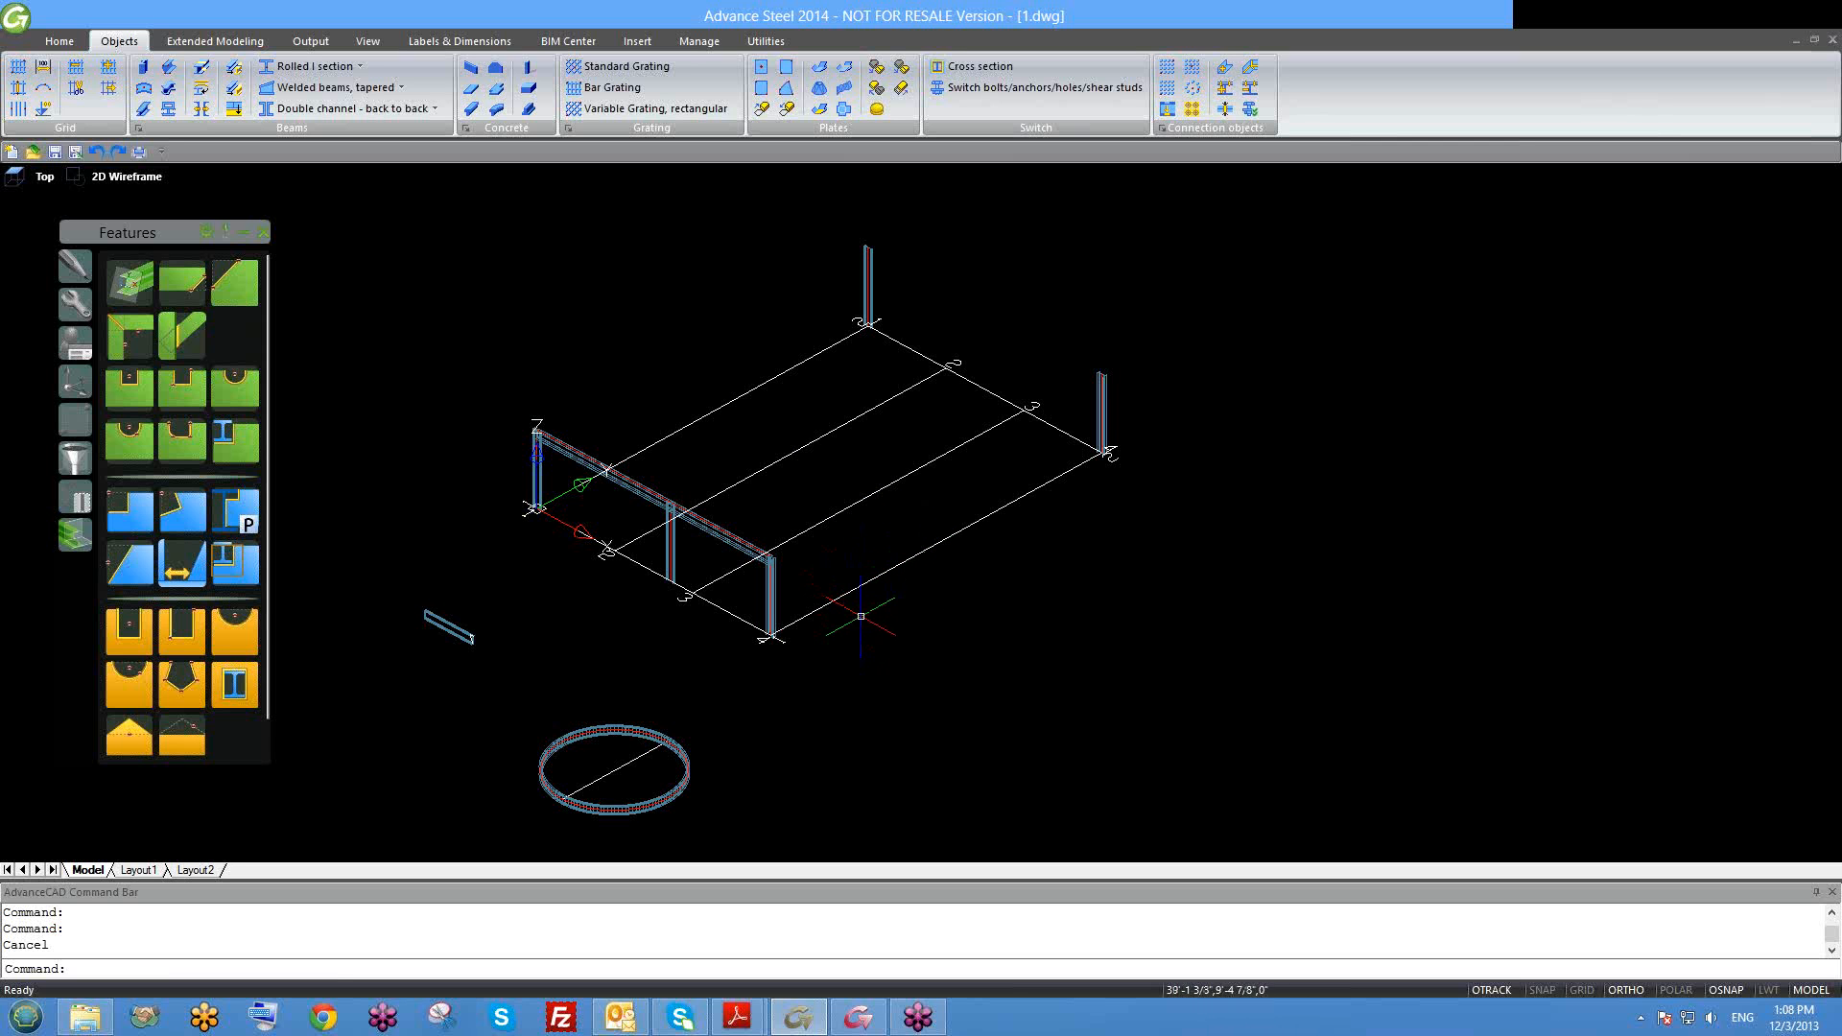
Step: Review the label types and the group and single-axis properties of the four parallel axes running away from the frame
mouse_move(860, 630)
middle_mouse_down("shift")
mouse_move(873, 654)
mouse_move(878, 635)
middle_mouse_up("shift")
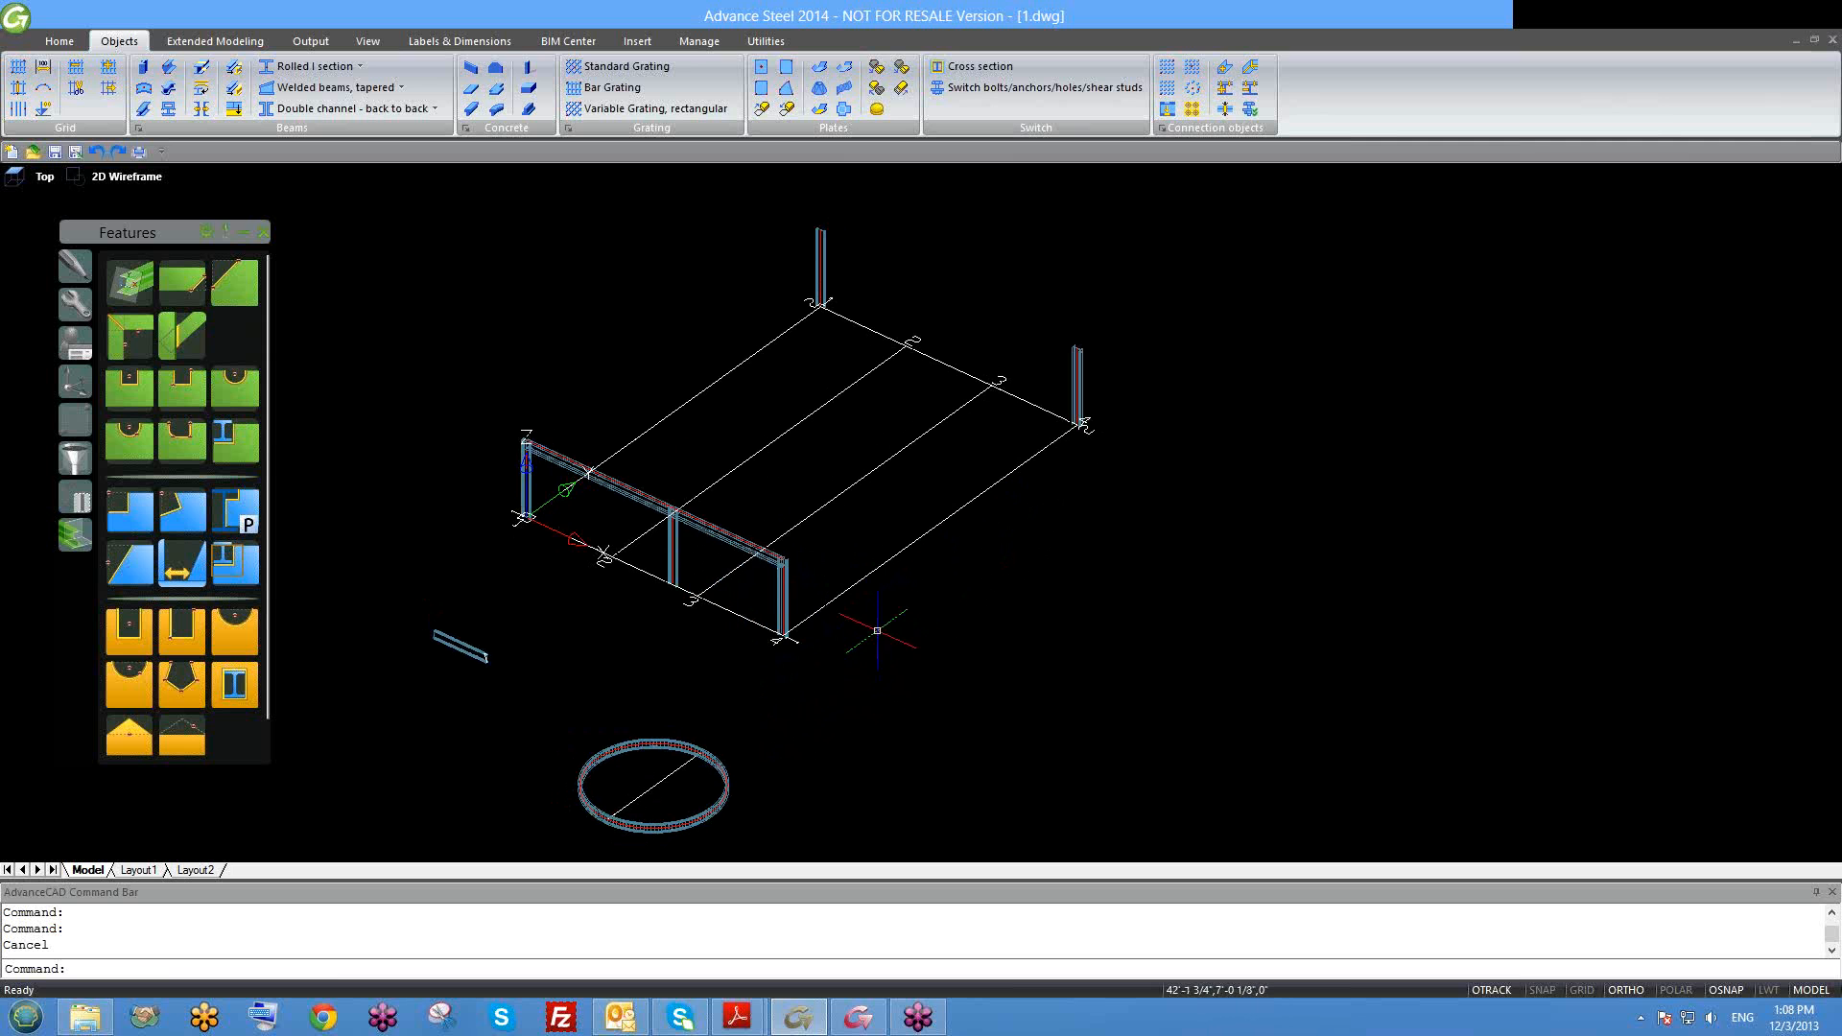
double_click(869, 570)
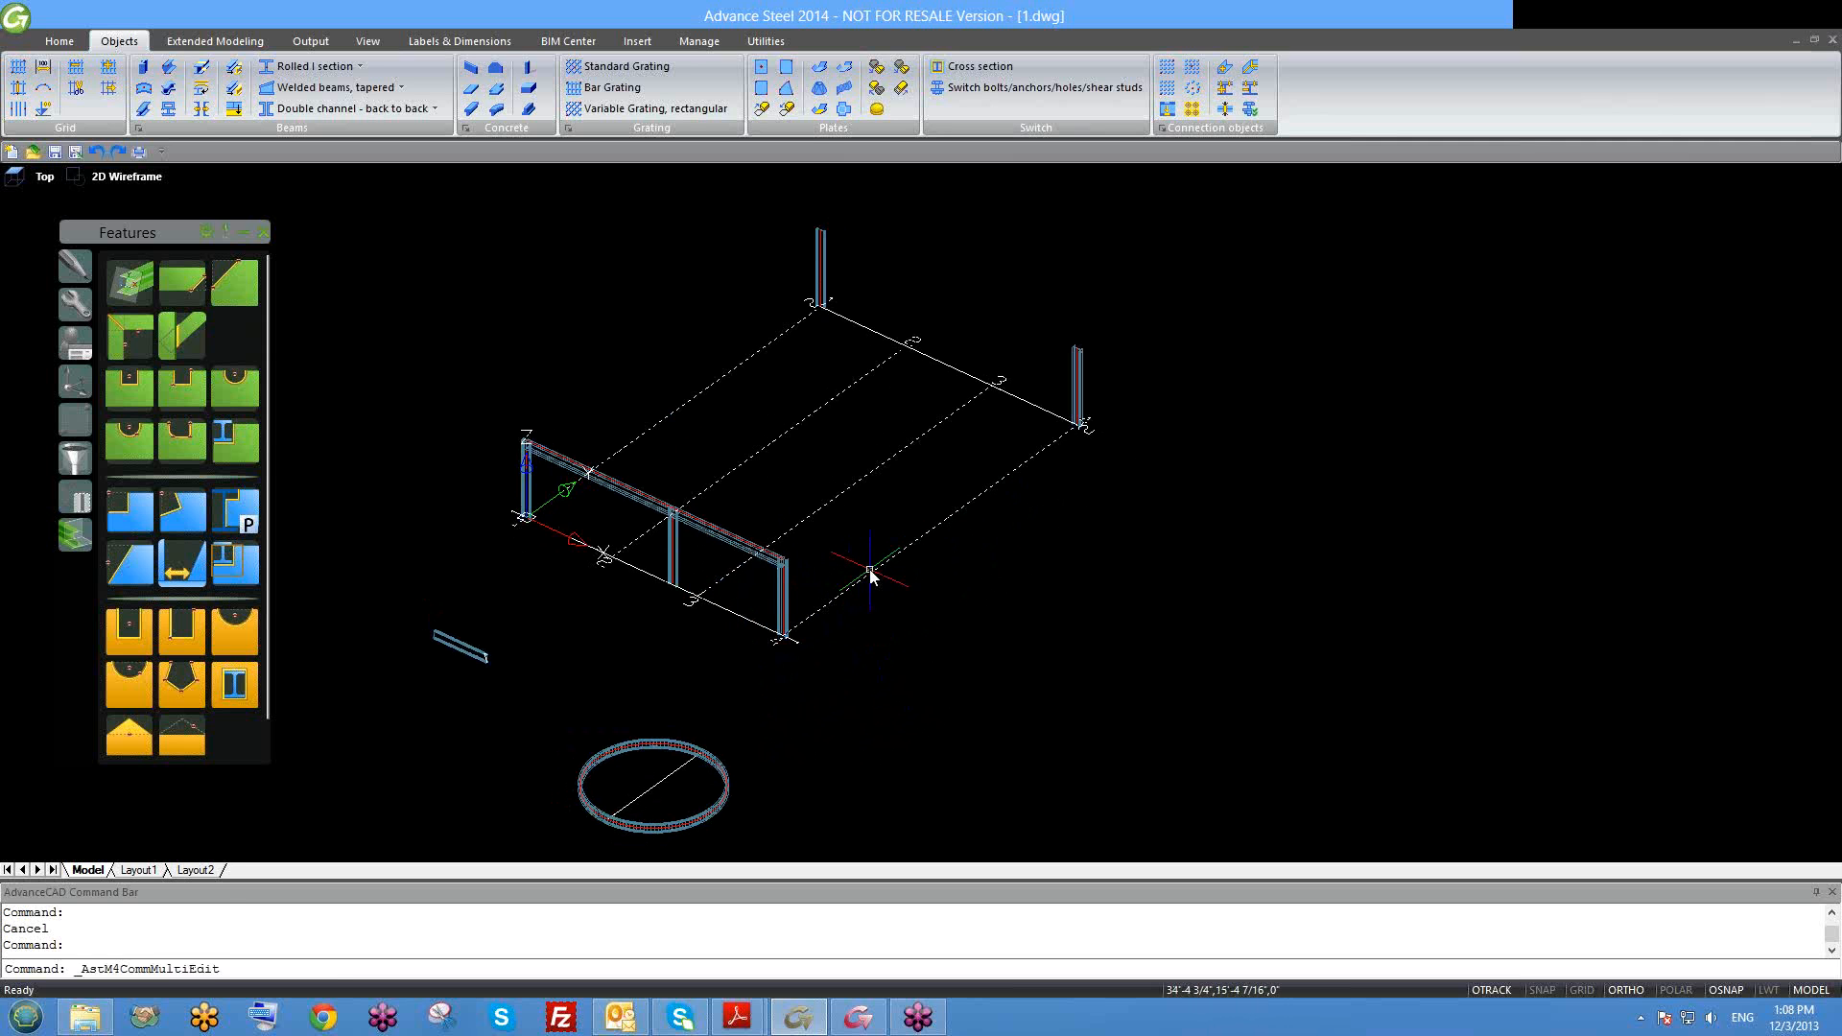
left_click(754, 257)
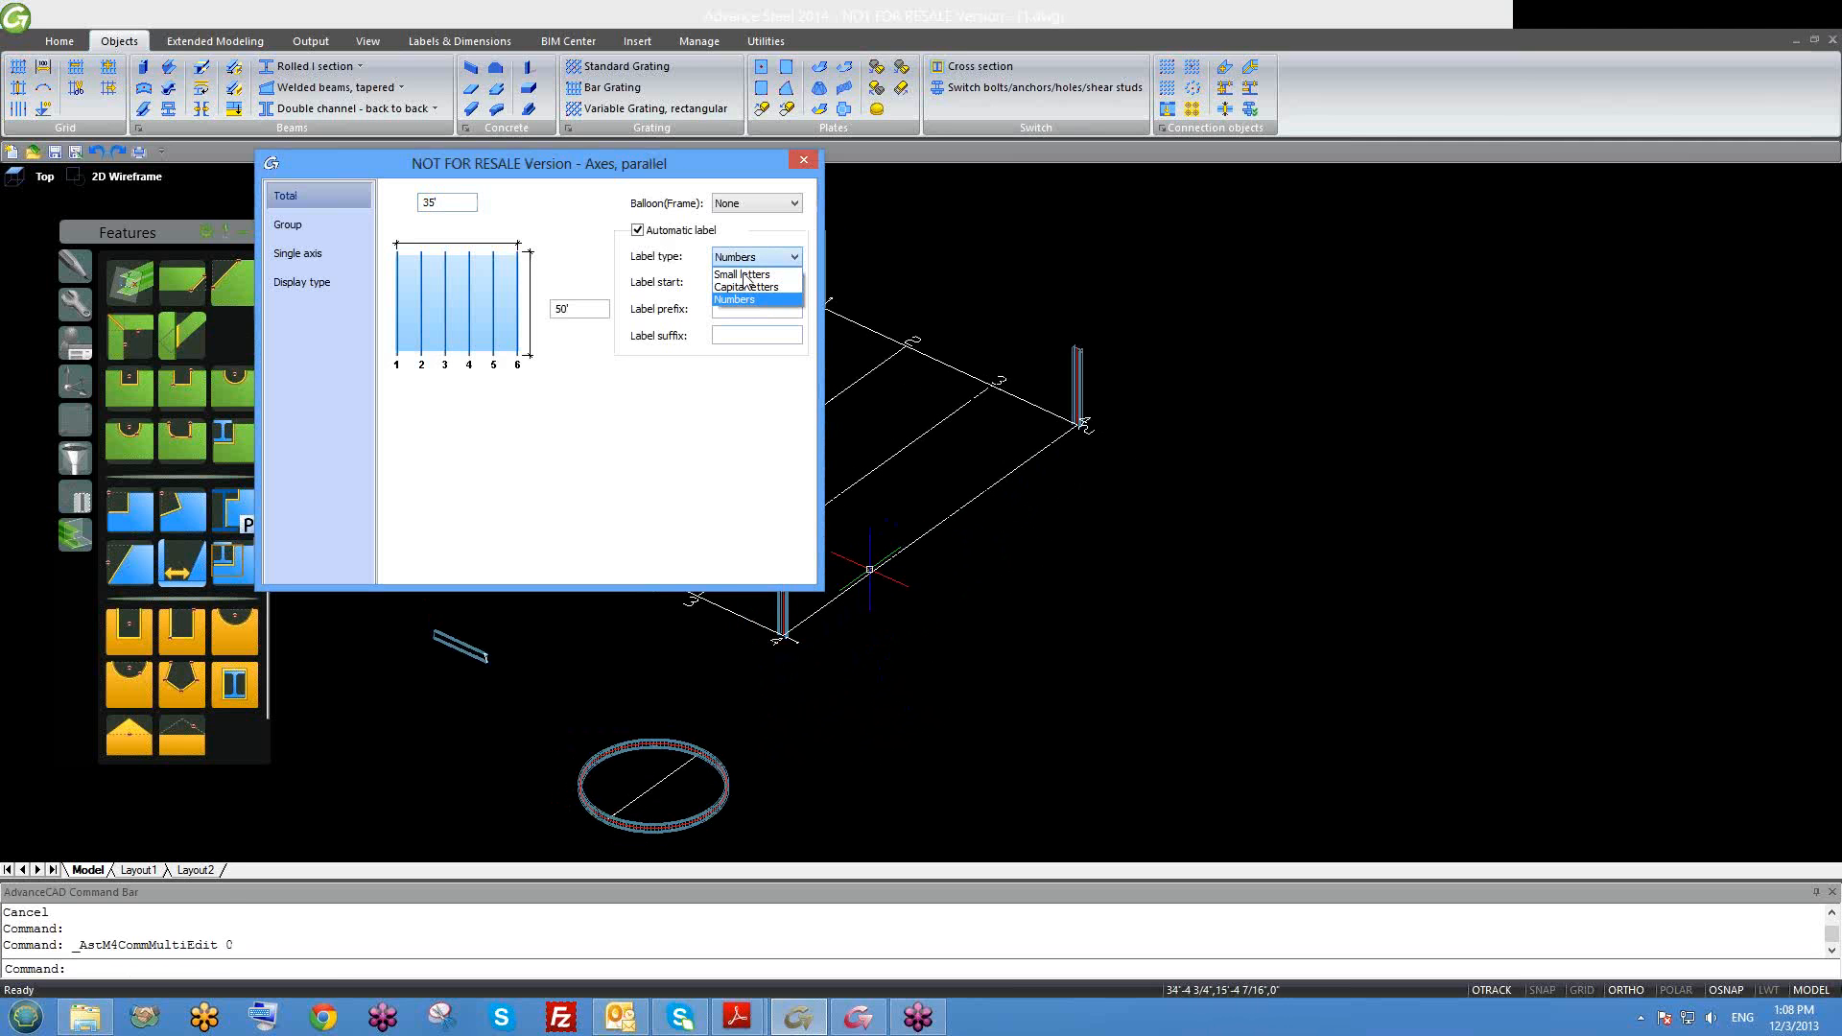
left_click(299, 232)
left_click(299, 232)
left_click(309, 255)
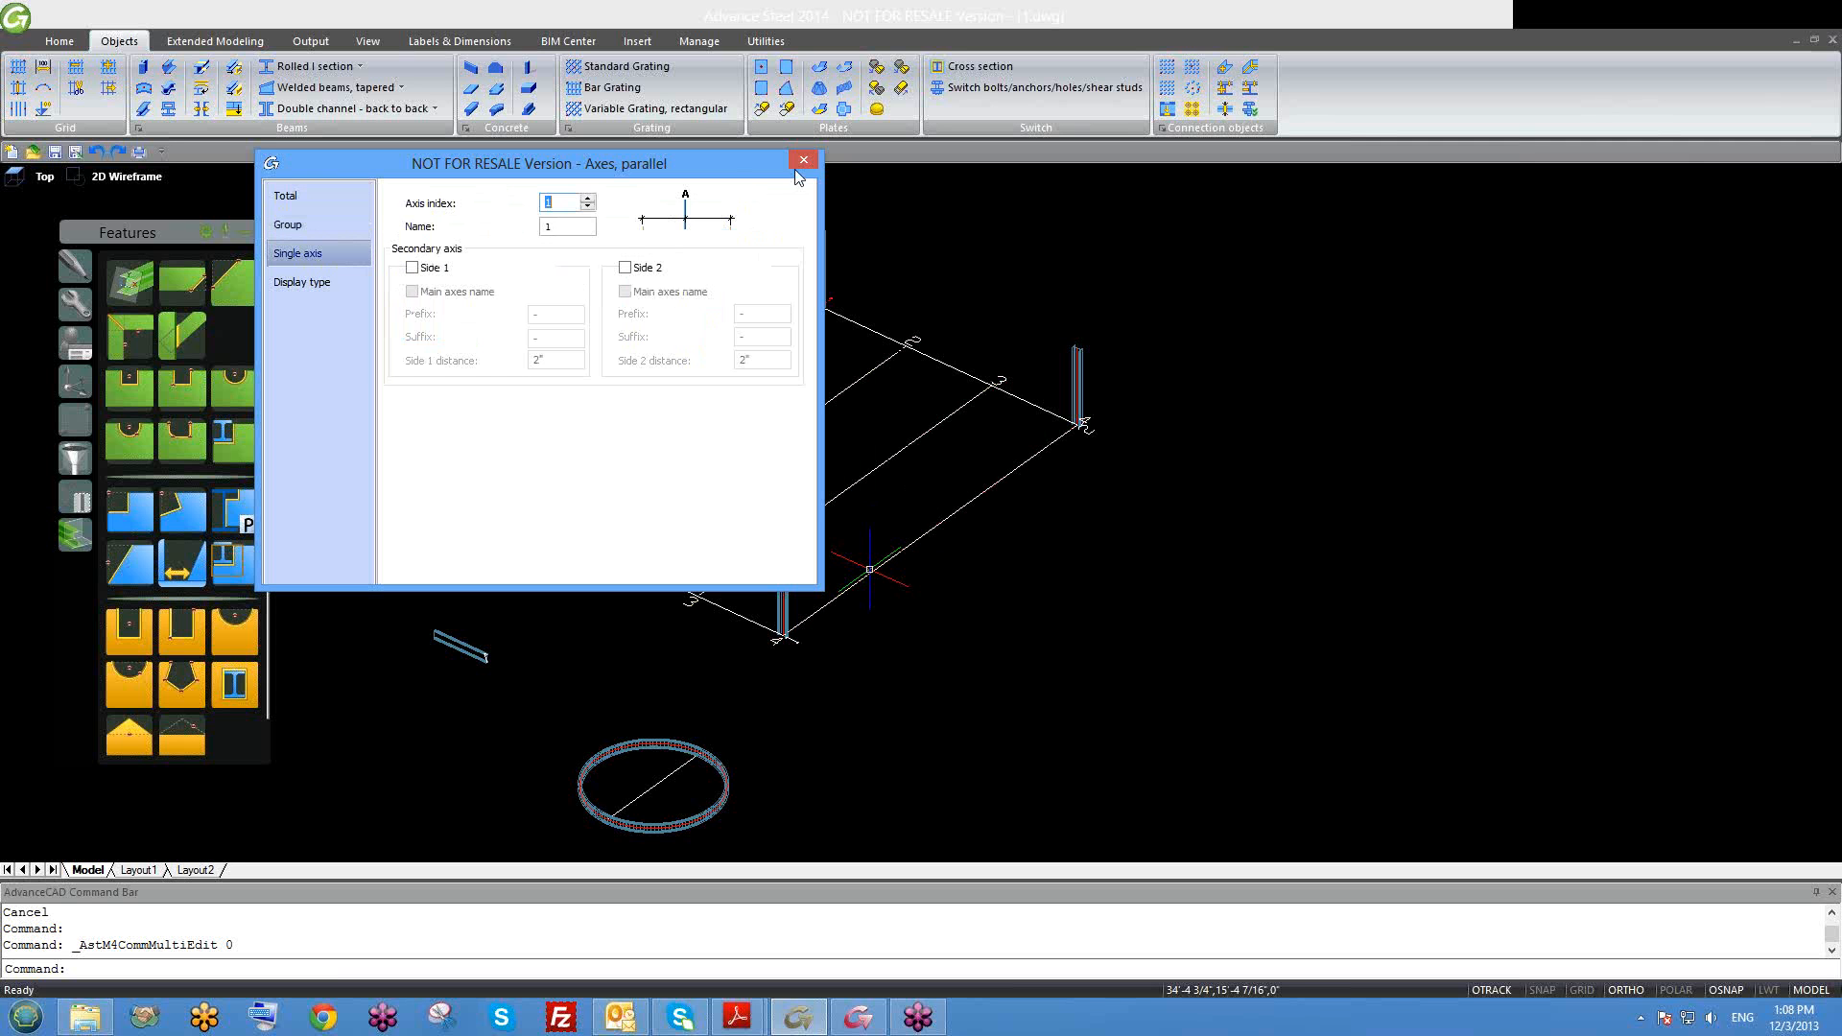
left_click(806, 161)
right_click(1211, 1019)
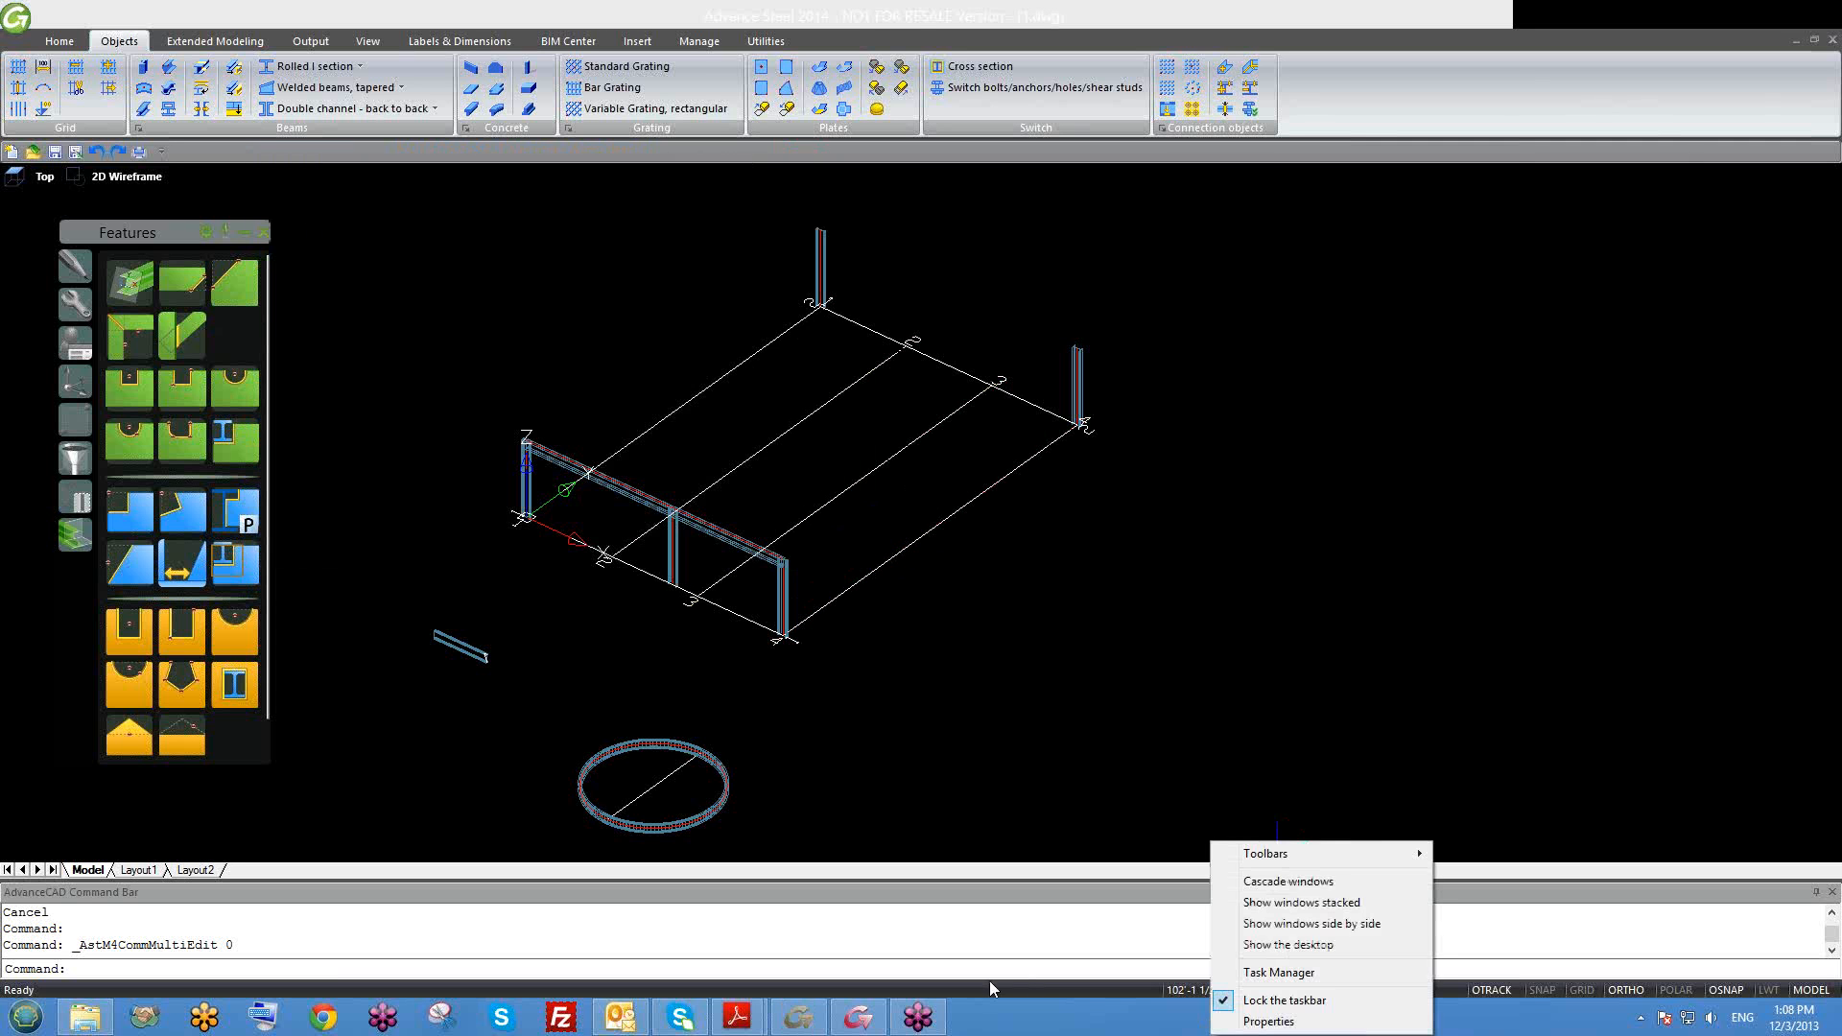
left_click(860, 1021)
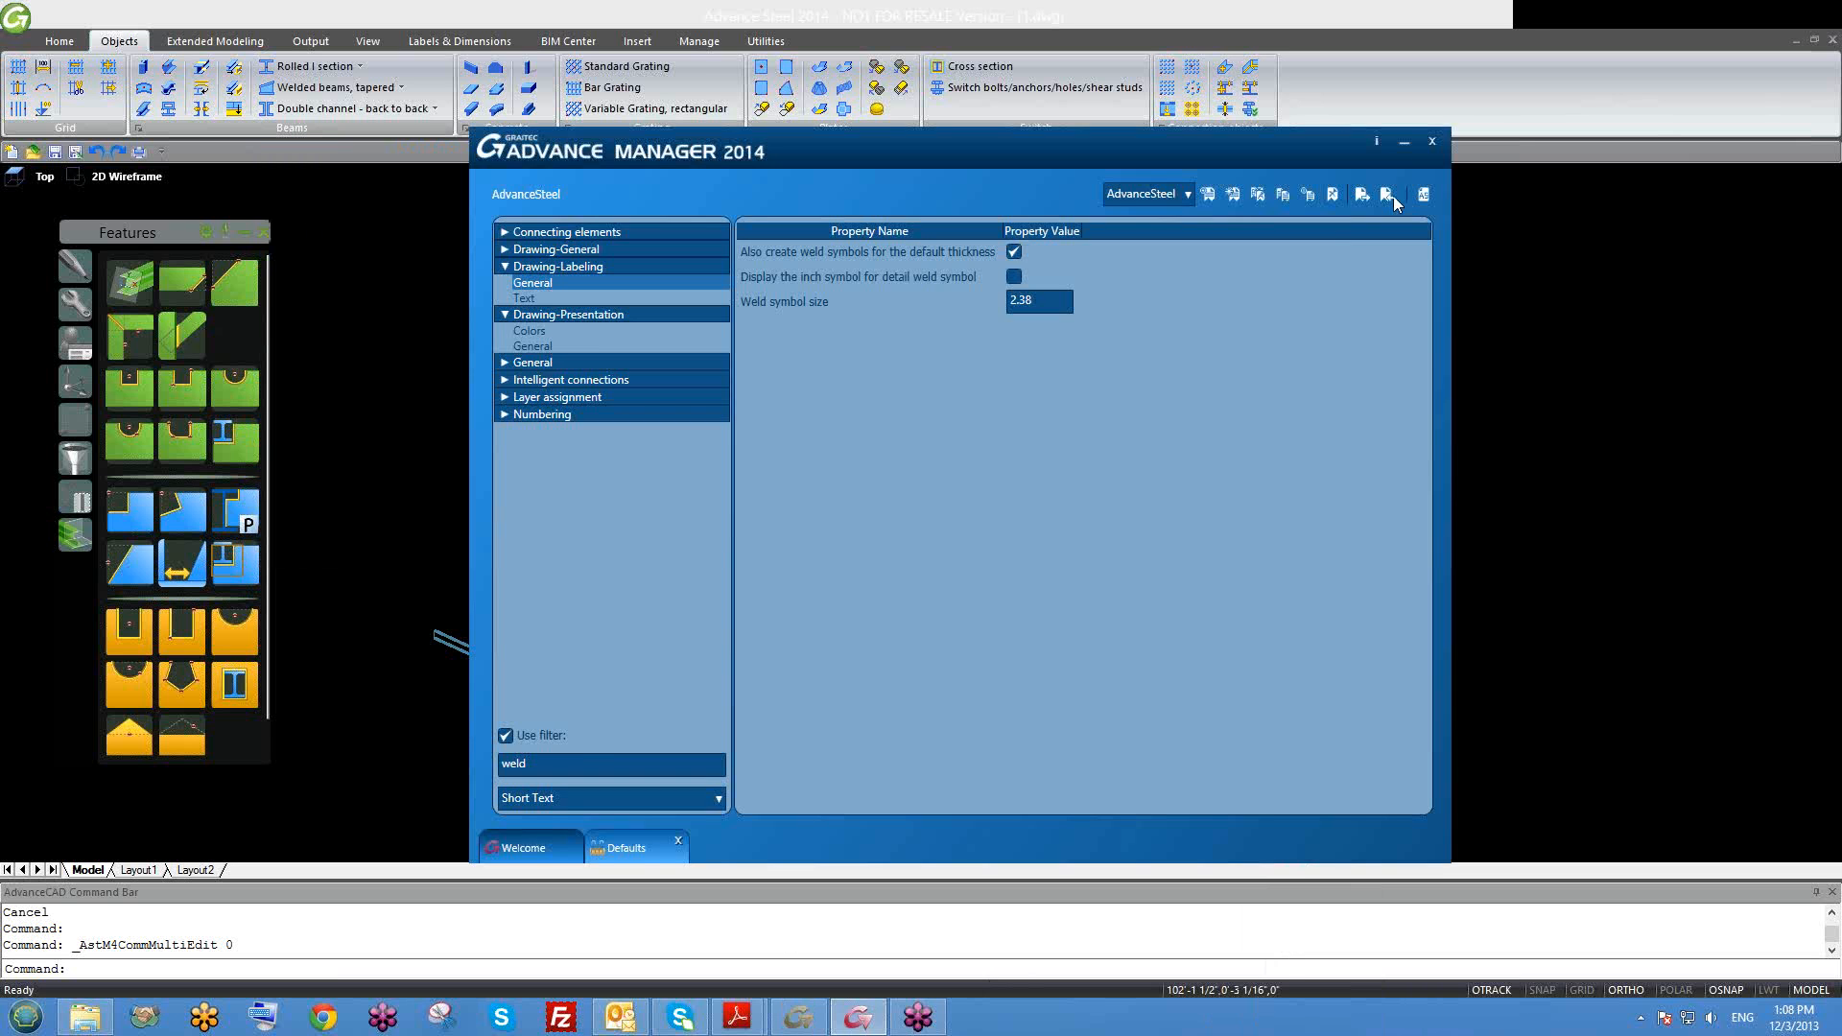
left_click(1402, 144)
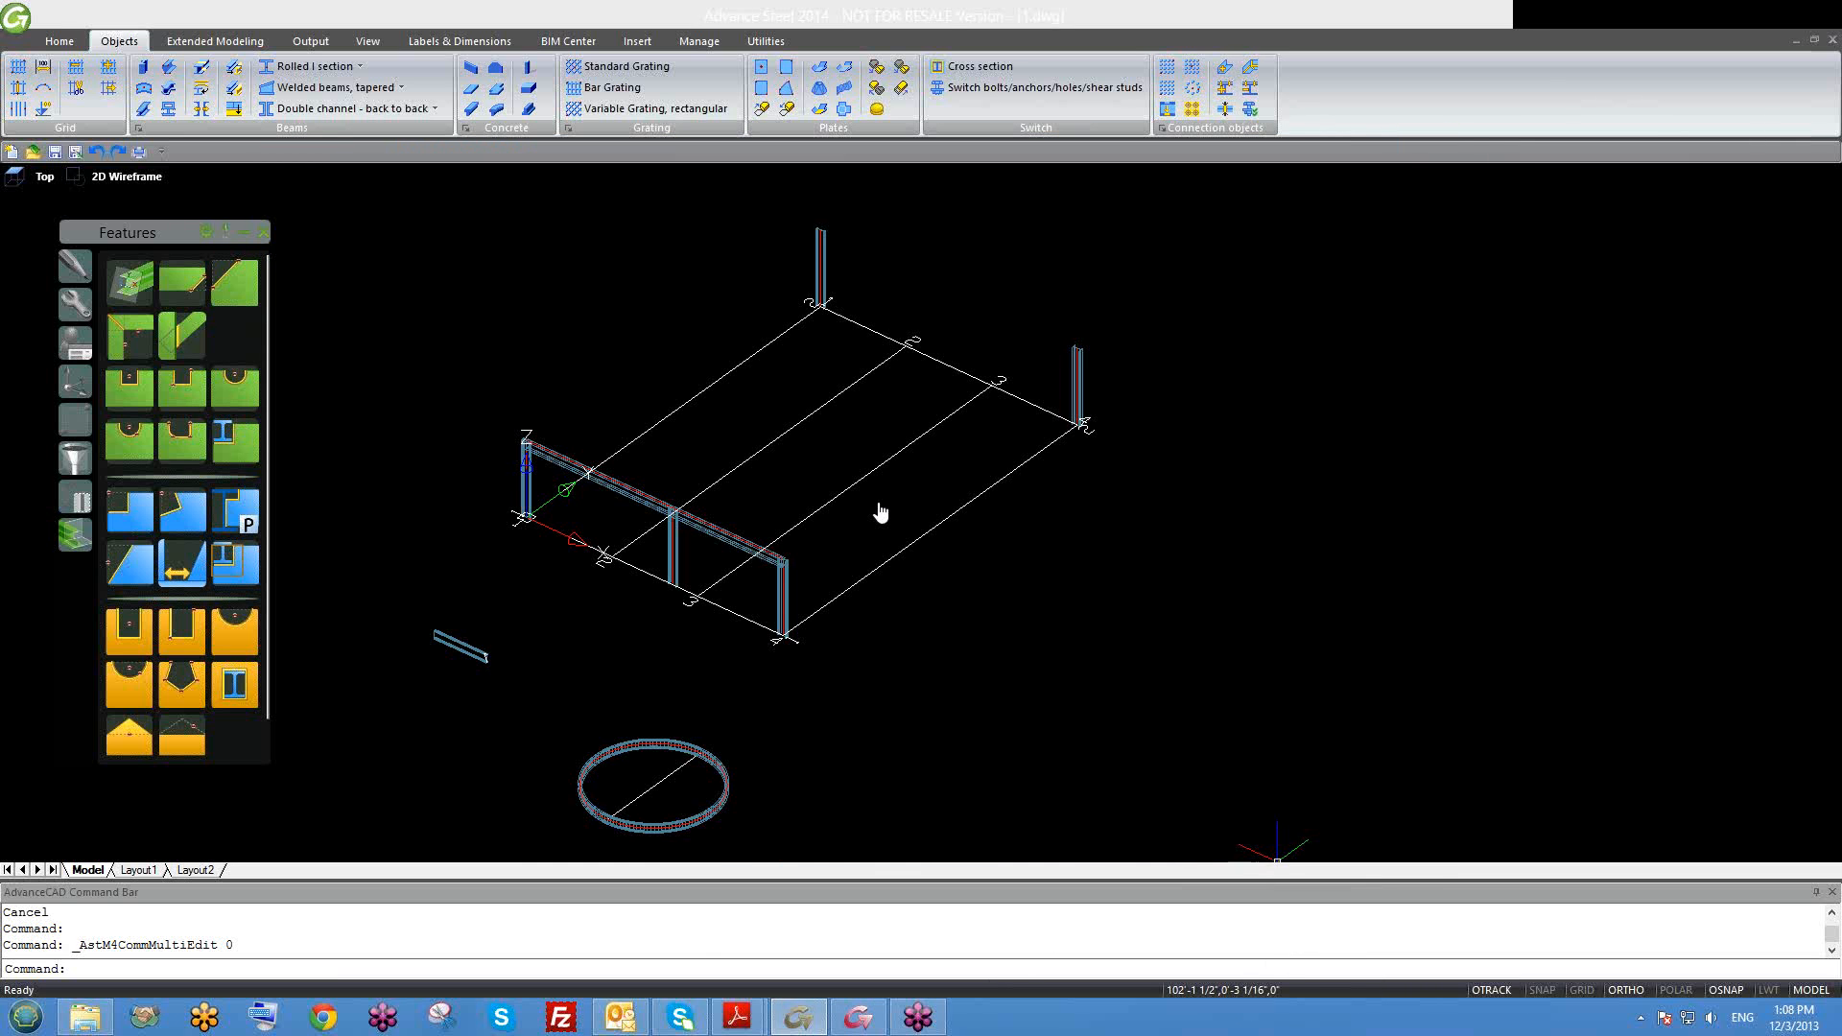
left_click(881, 1015)
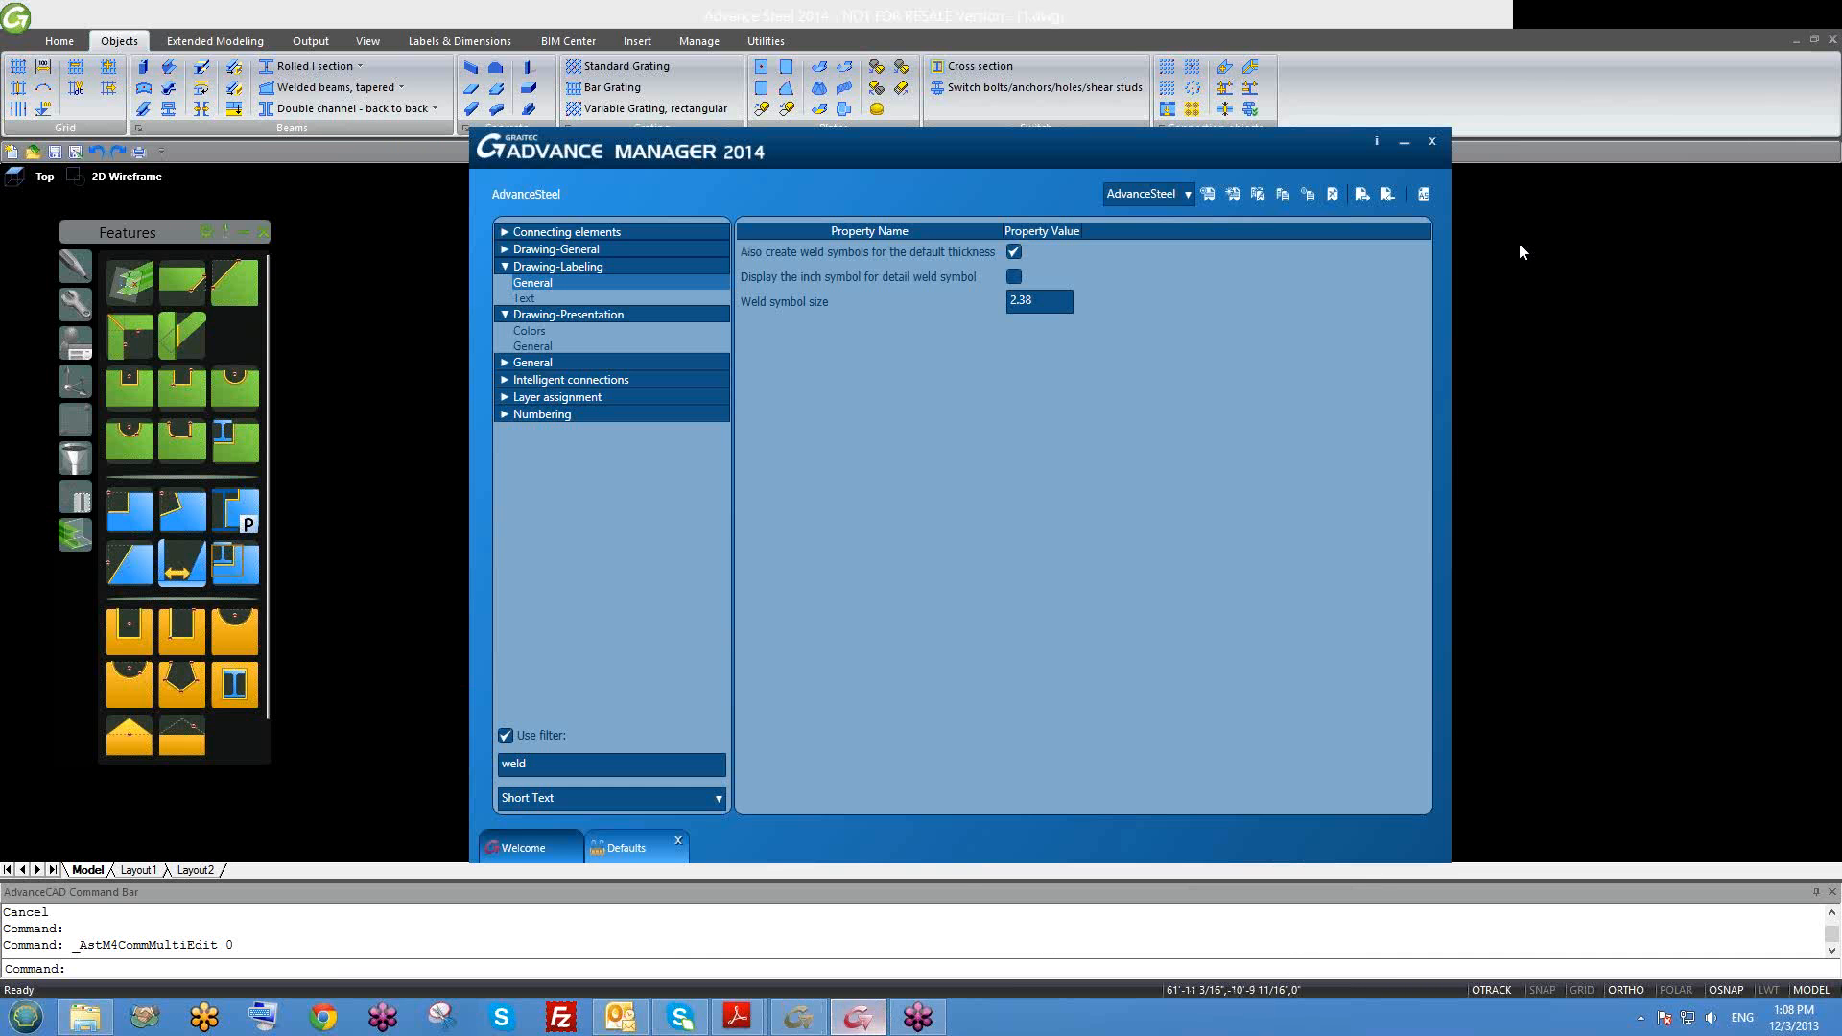
left_click(1403, 142)
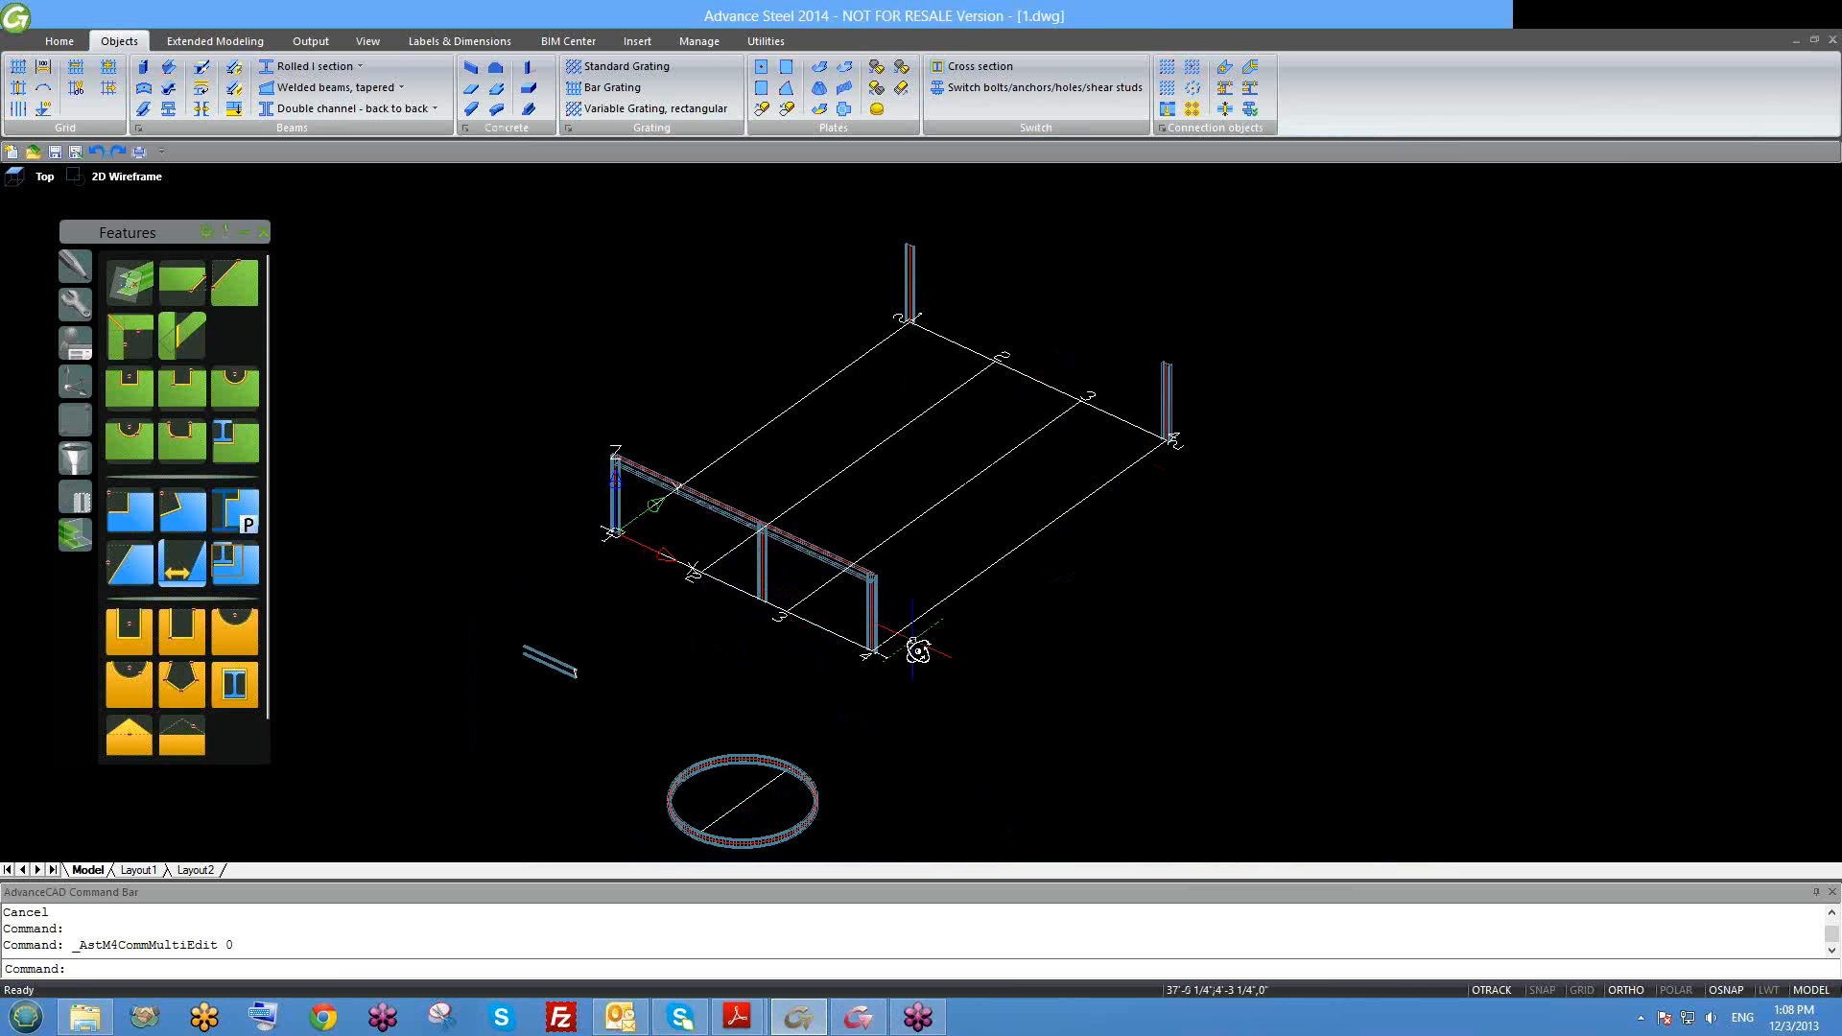
Step: Set the label type of the four parallel axes running away from the frame to Capital letters
middle_click_drag(919, 649, 890, 643, "shift")
left_click(988, 589)
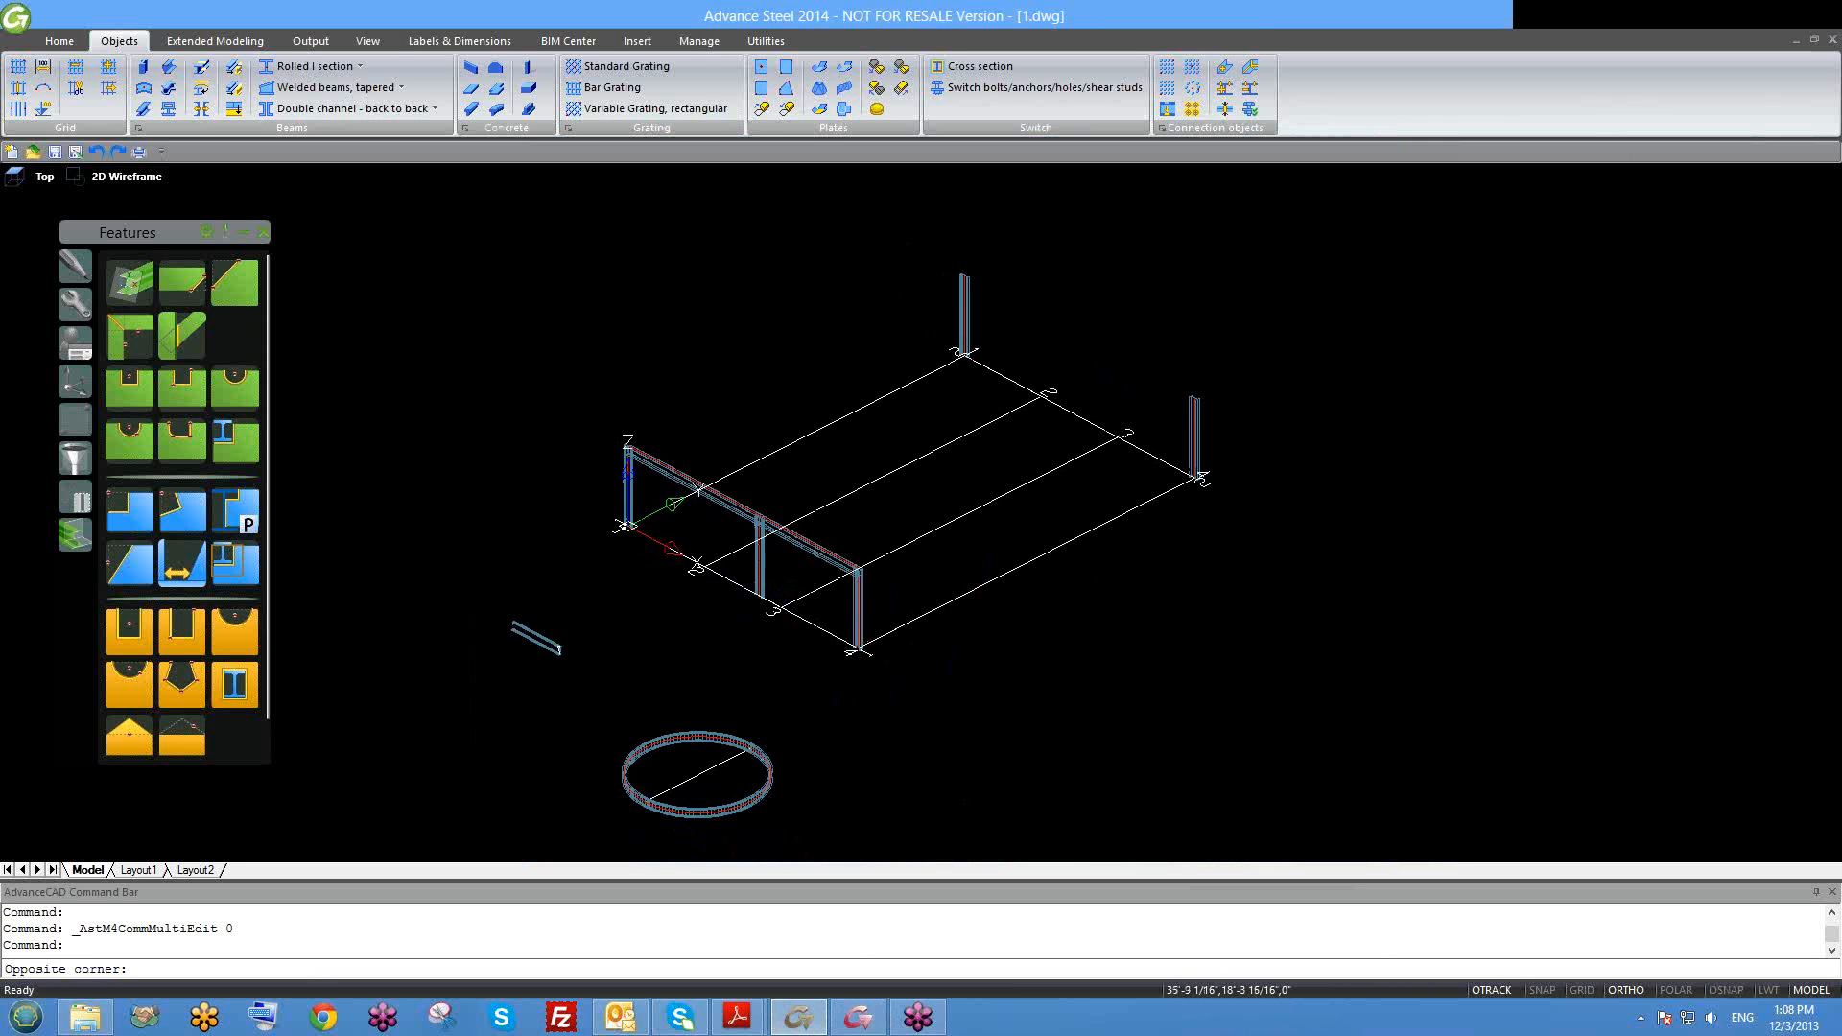
double_click(989, 583)
left_click(768, 259)
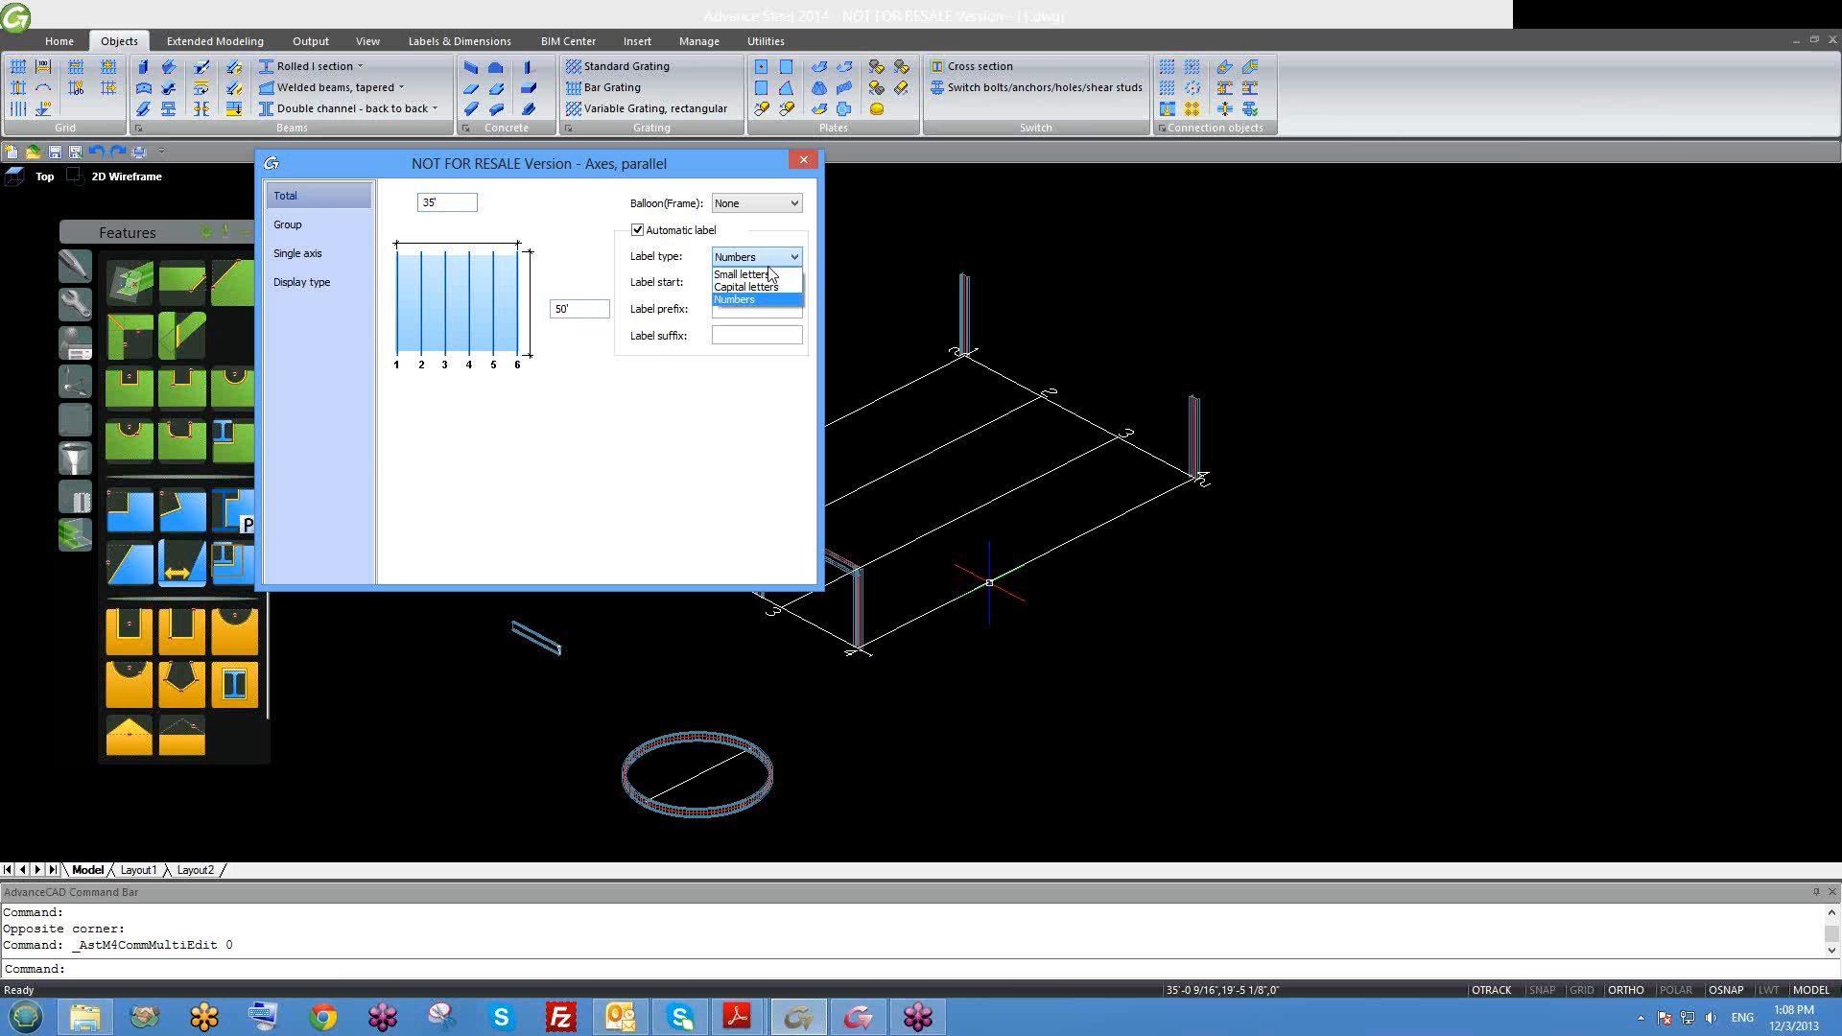
left_click(736, 287)
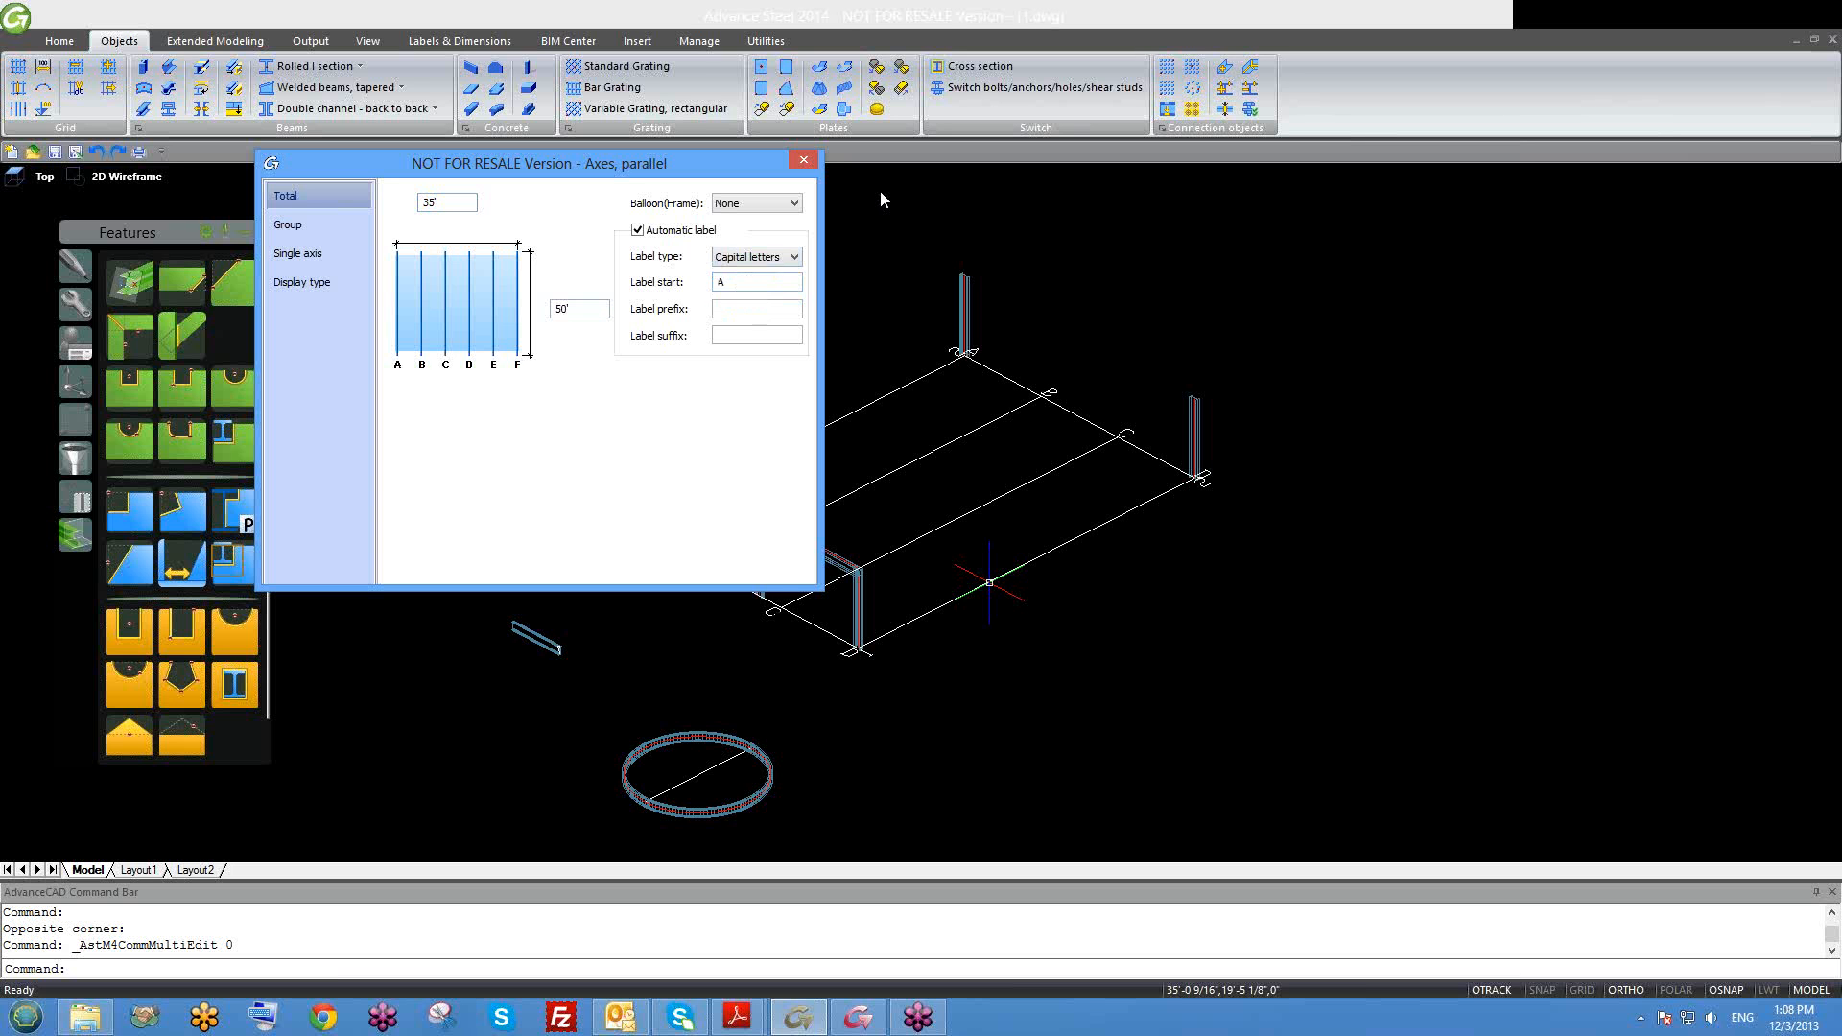
left_click(813, 164)
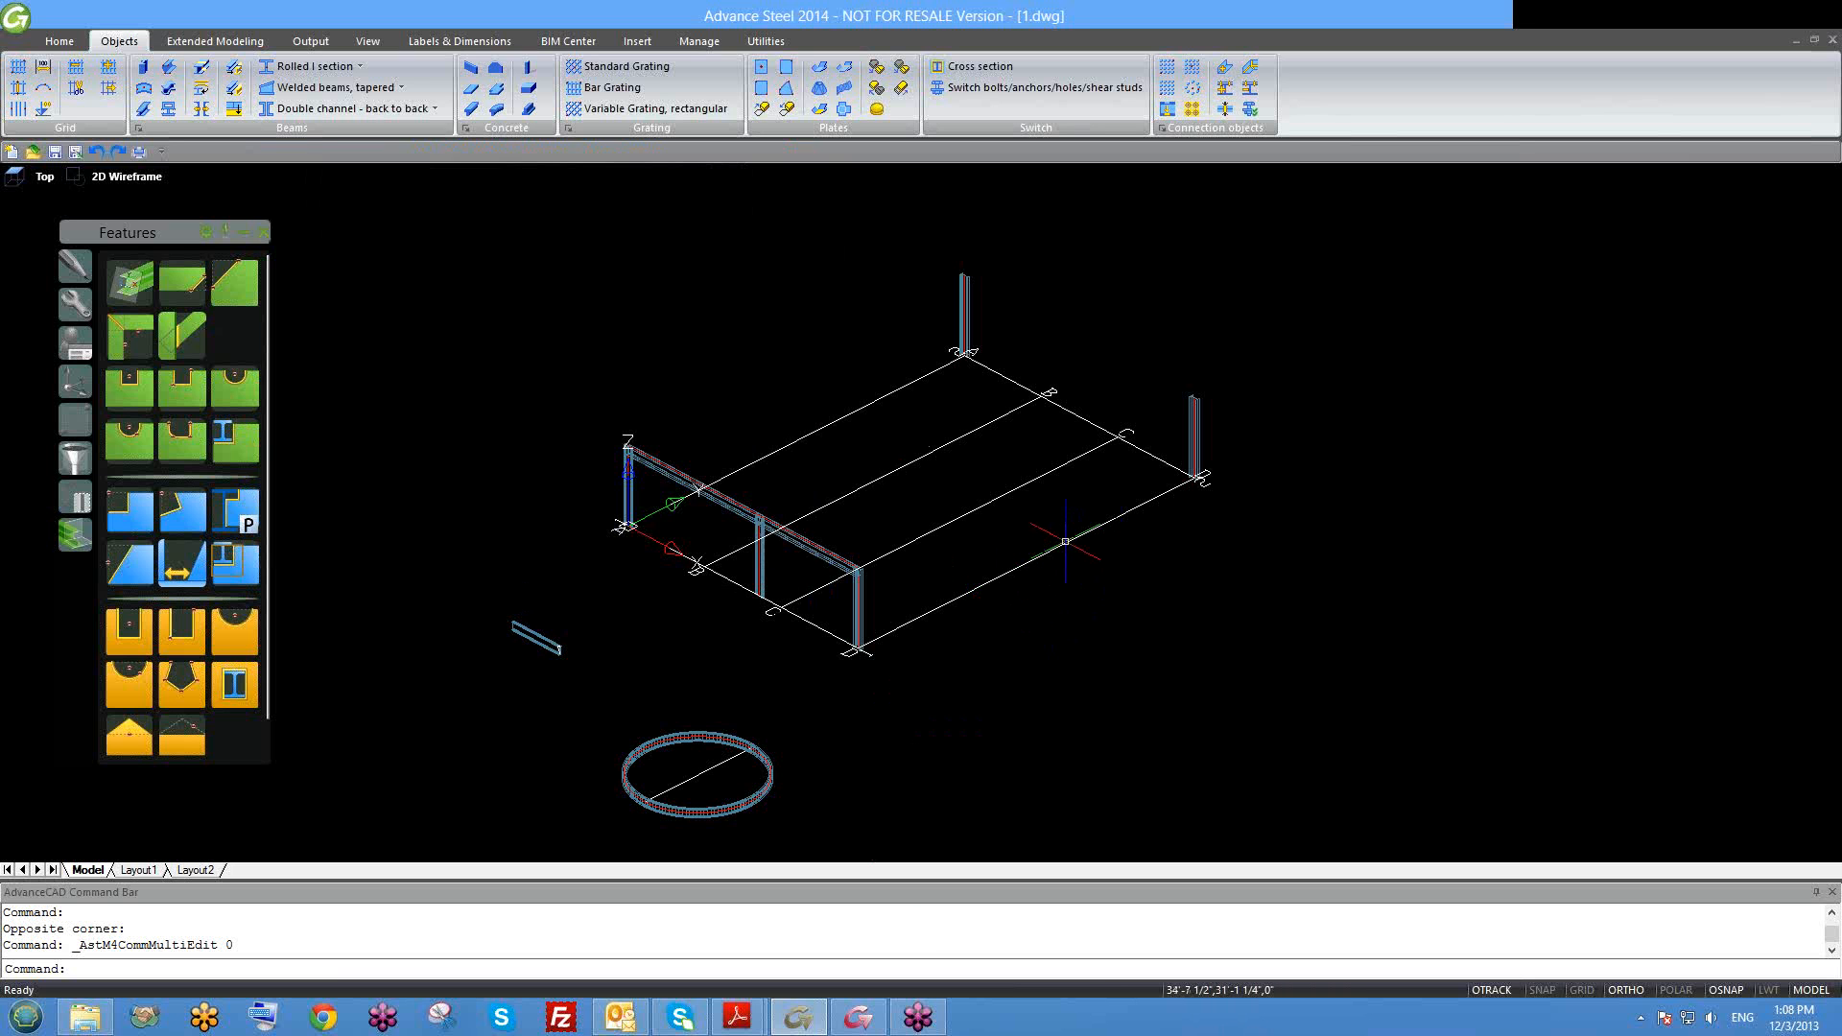
left_click(1705, 827)
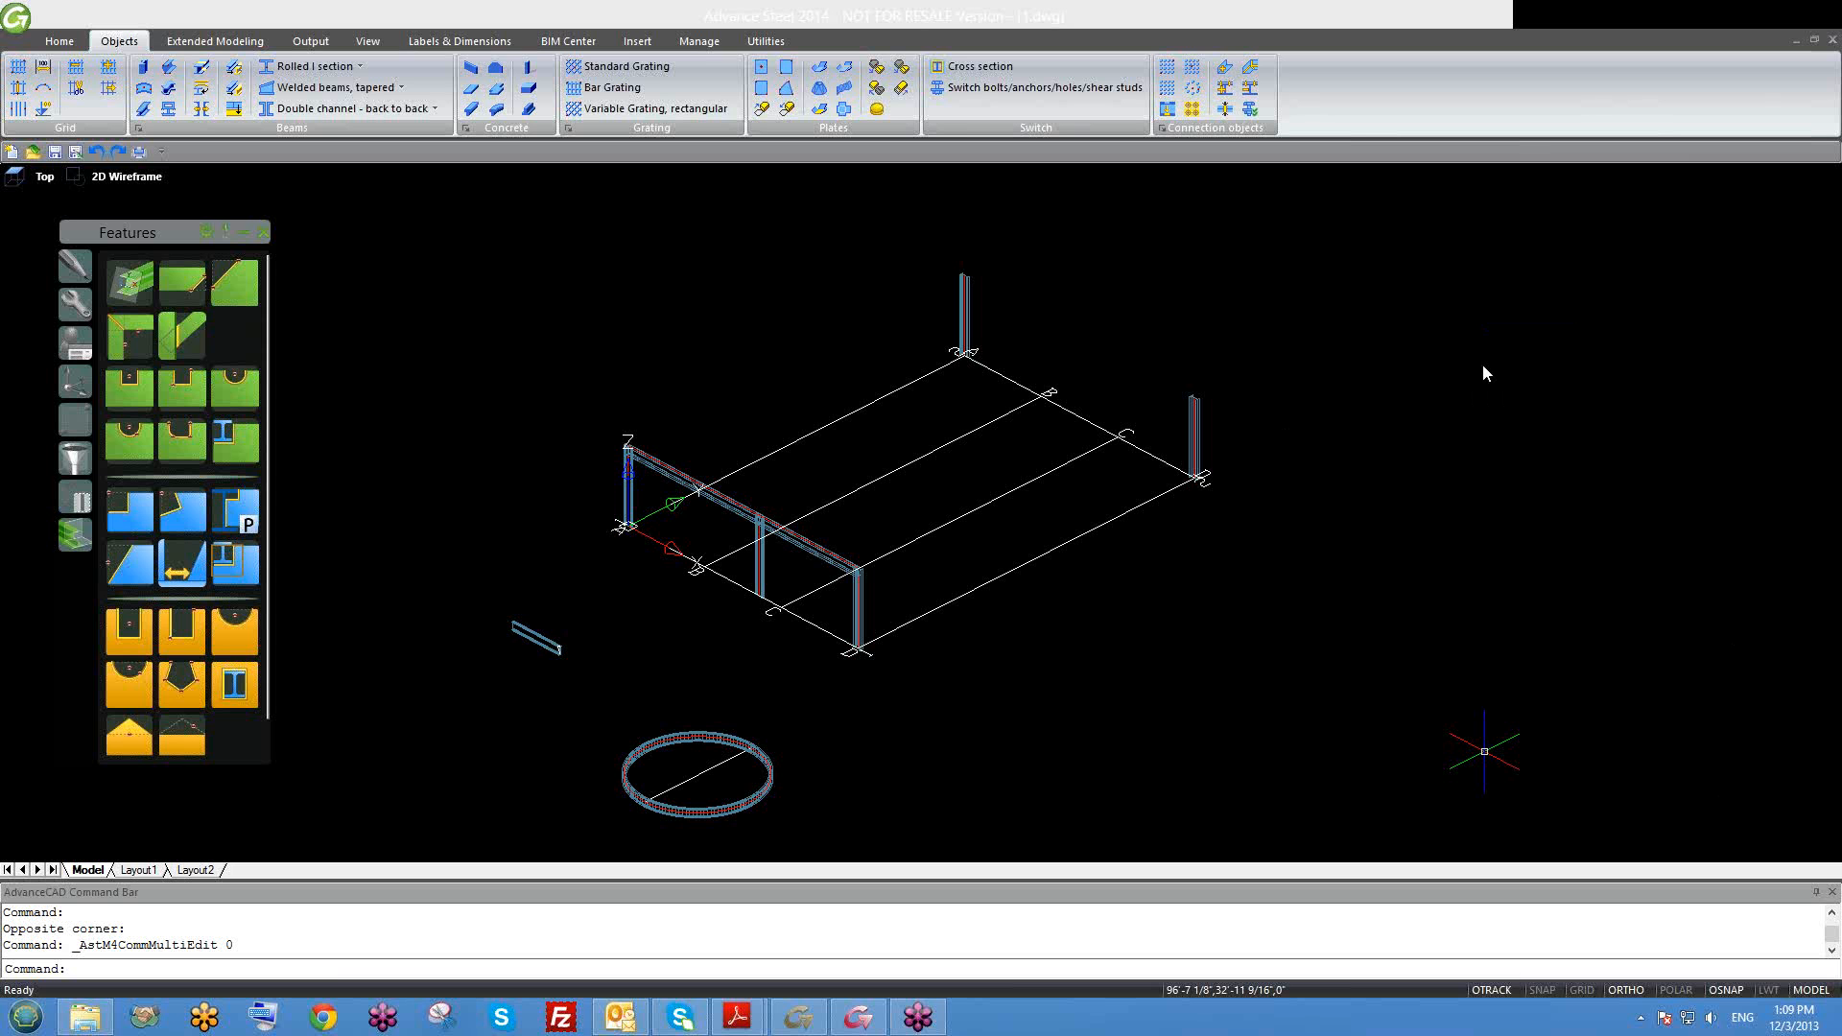
middle_click_drag(1221, 361, 1250, 401)
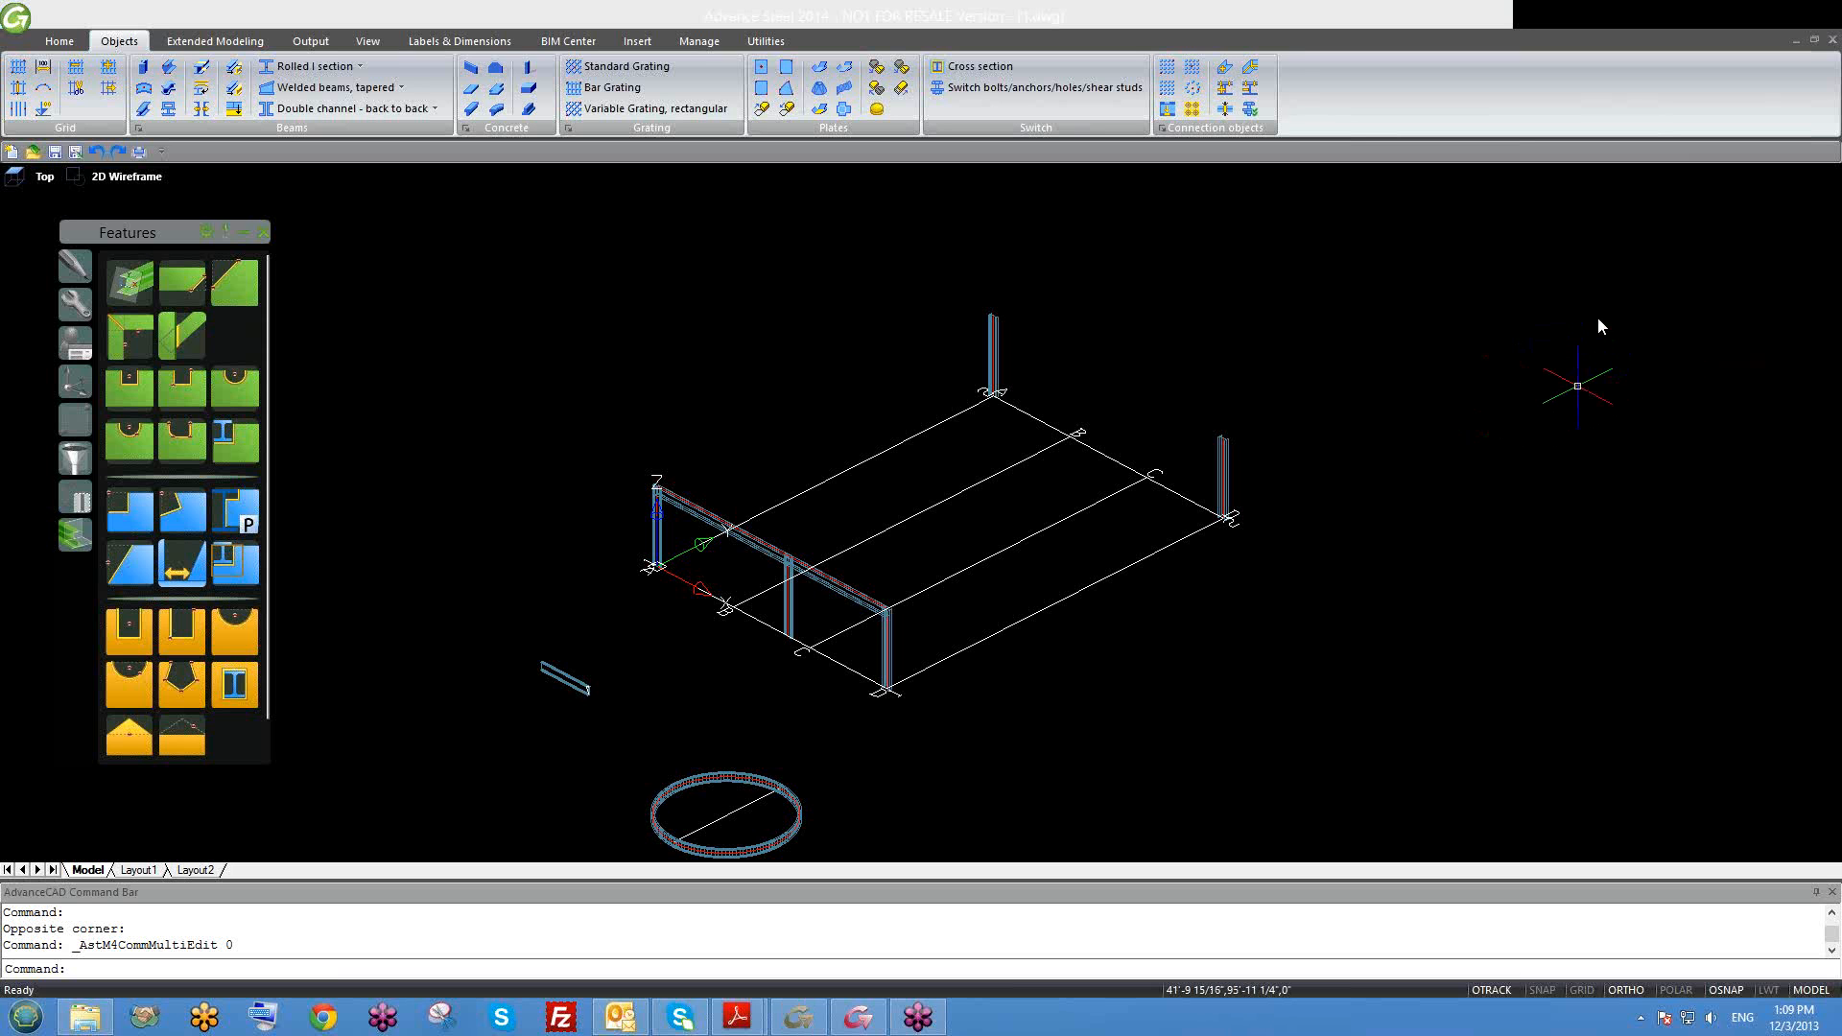
middle_click_drag(969, 403, 949, 336)
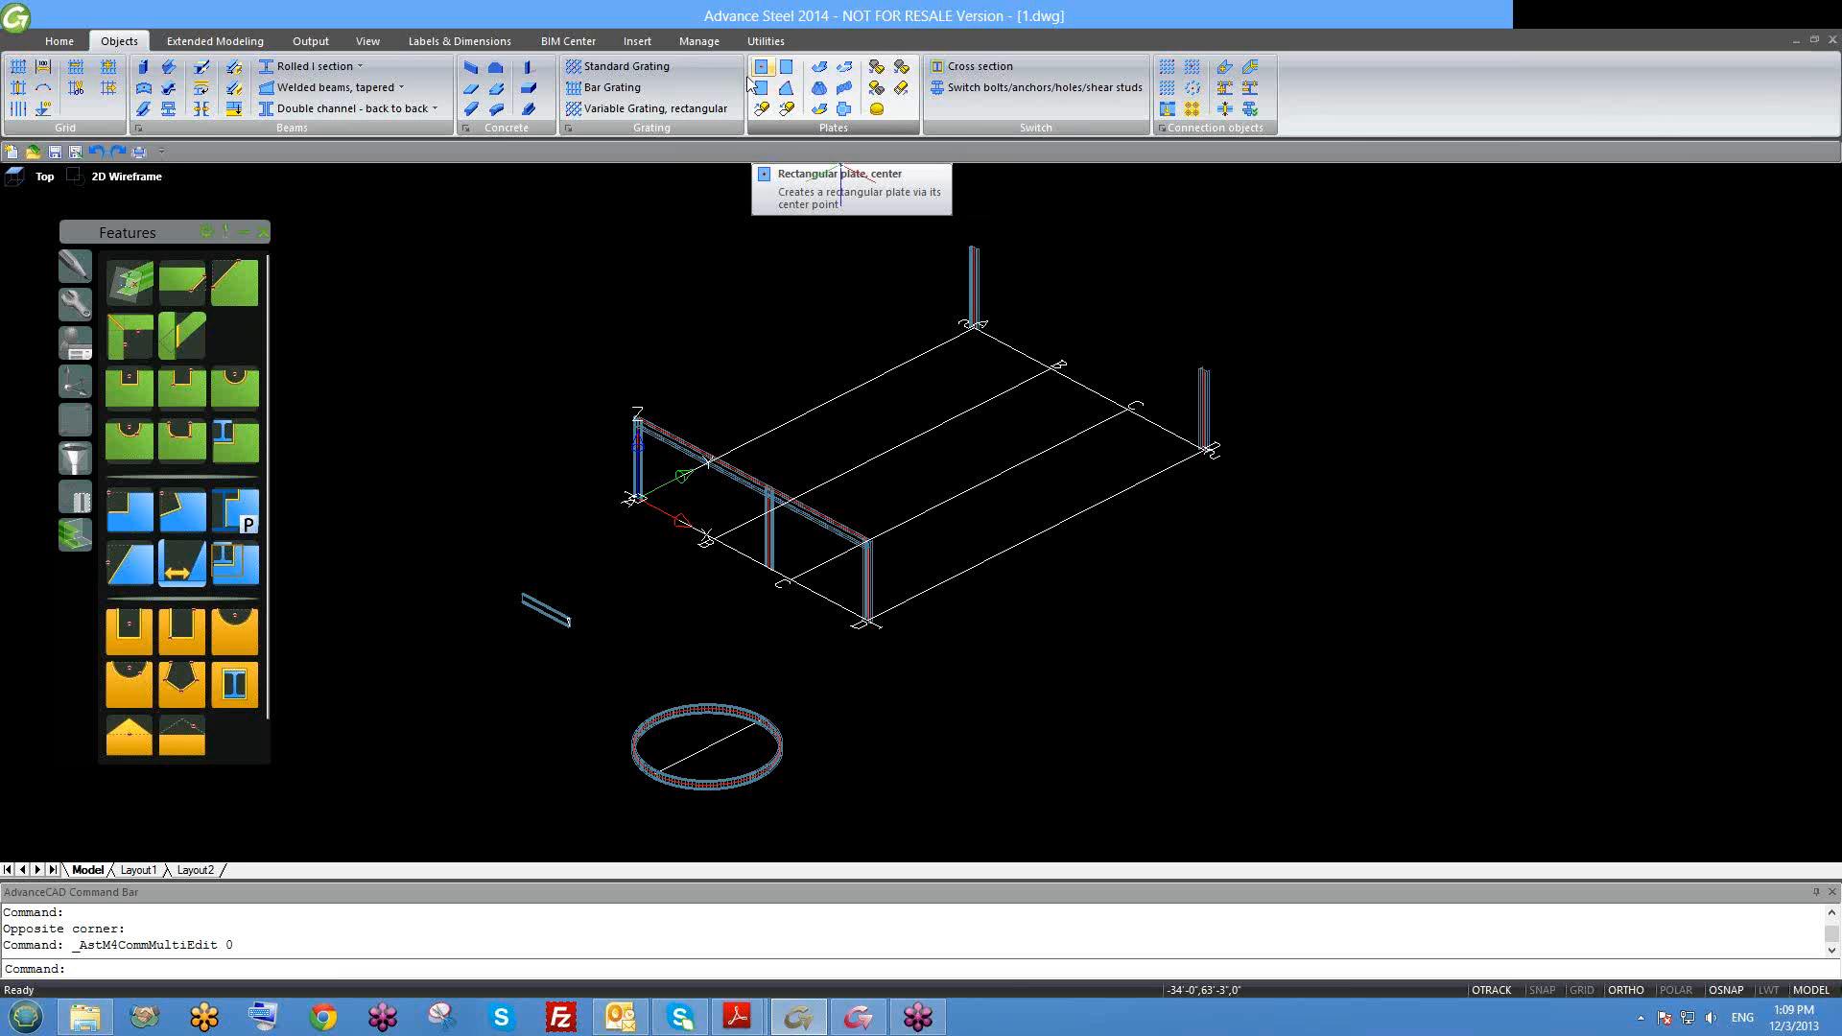
scroll(656, 539, "up", 2)
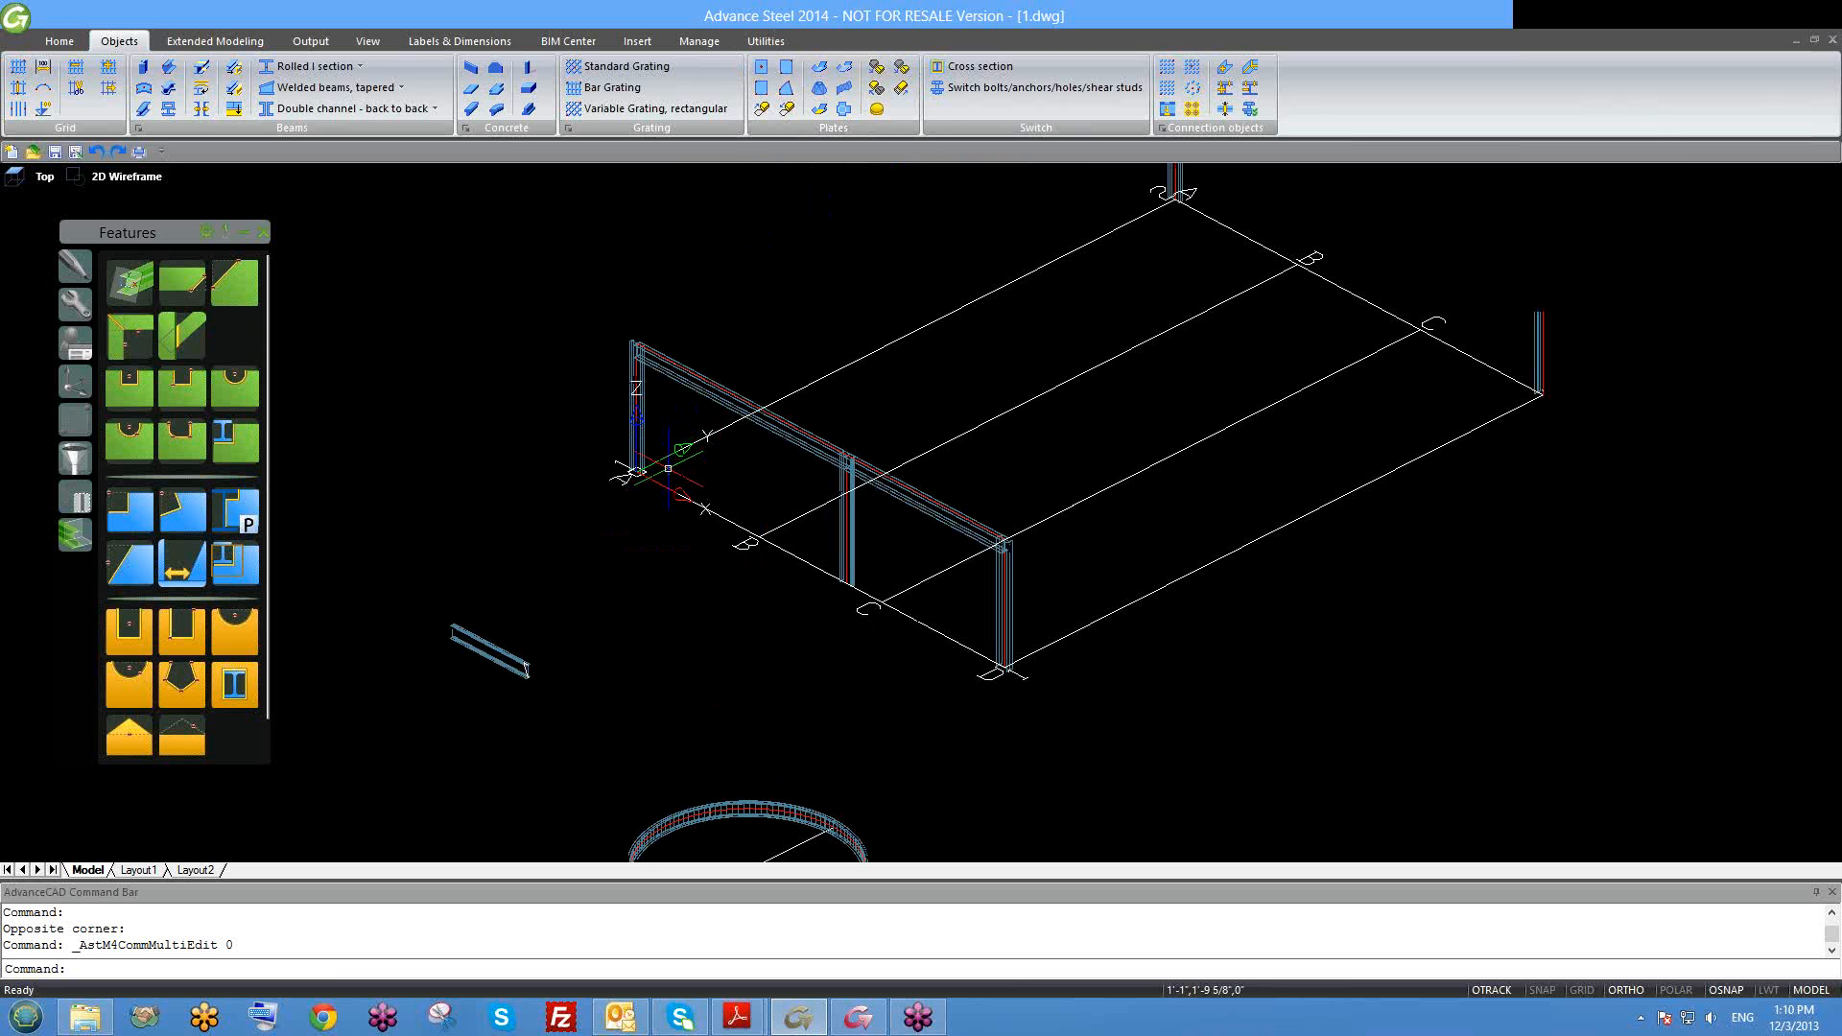
scroll(669, 469, "up", 2)
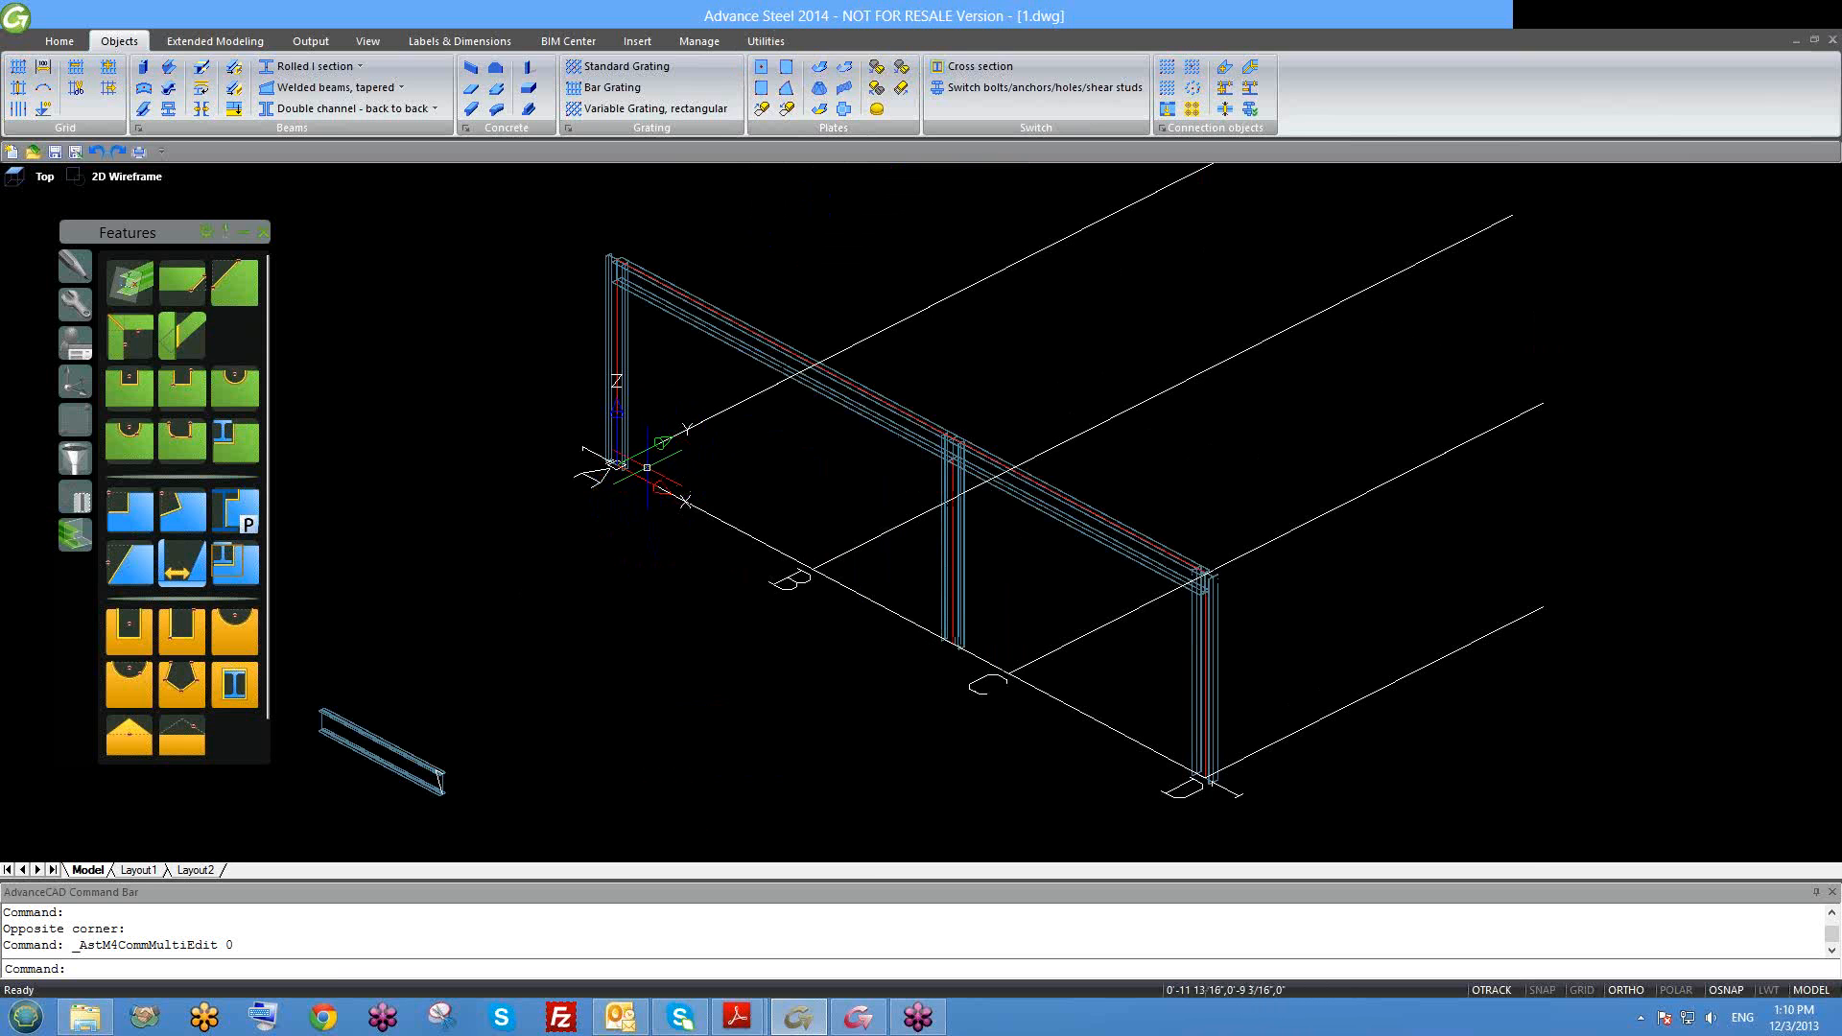
scroll(648, 467, "up", 2)
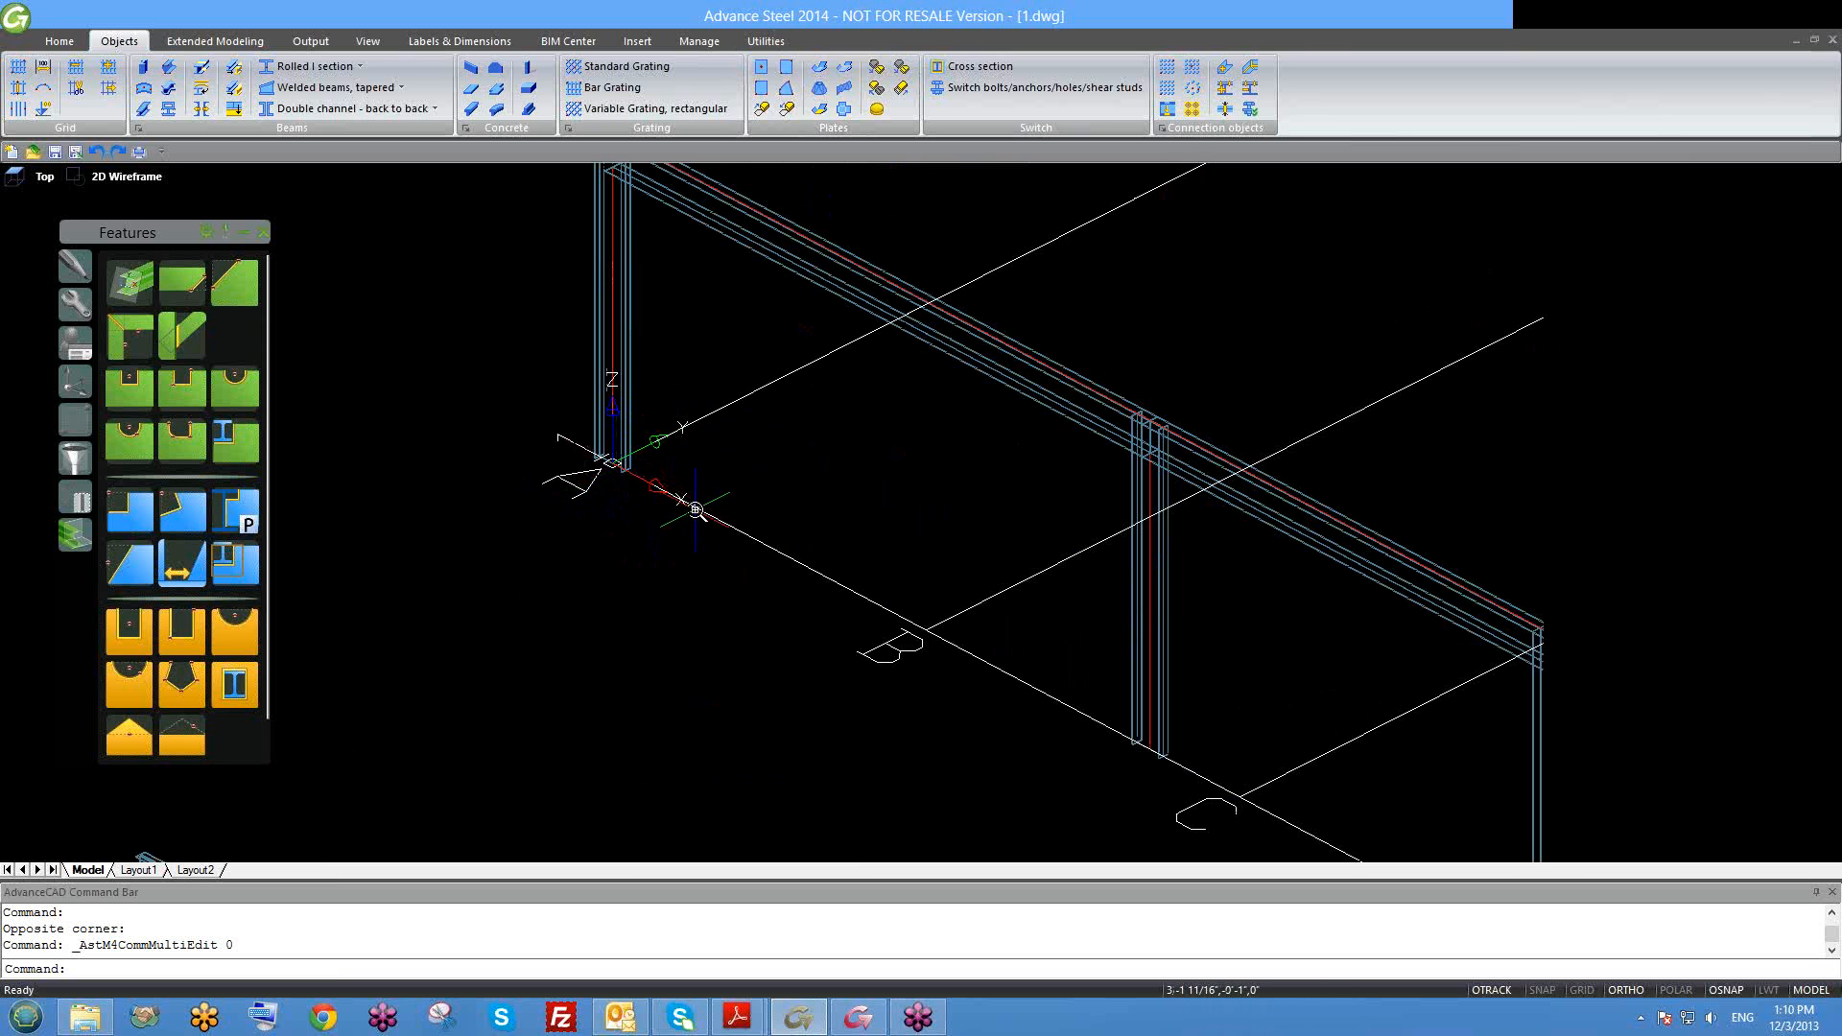
Step: Place a center-point rectangular plate, 8 11/16" by 11 9/16" and 1/2" thick, flat in the open area in front of the frame's origin column
scroll(698, 497, "down", 3)
left_click(760, 69)
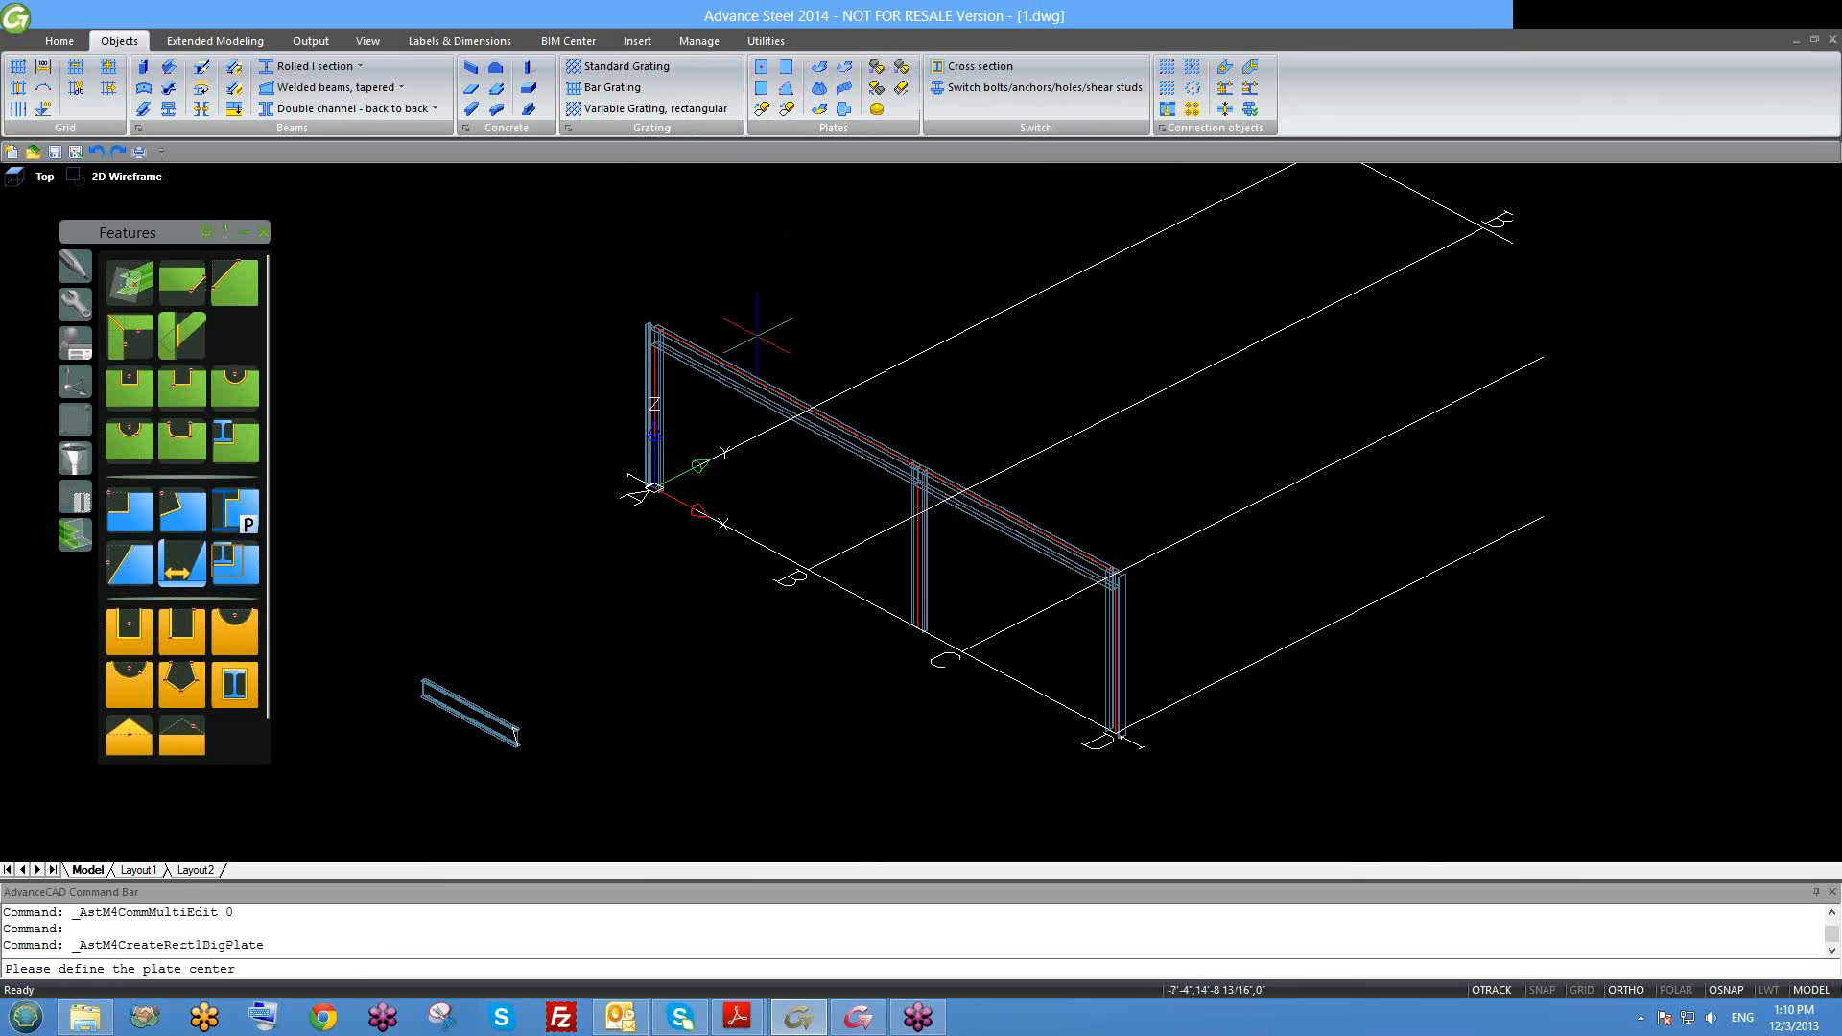
scroll(691, 484, "up", 2)
scroll(730, 595, "up", 1)
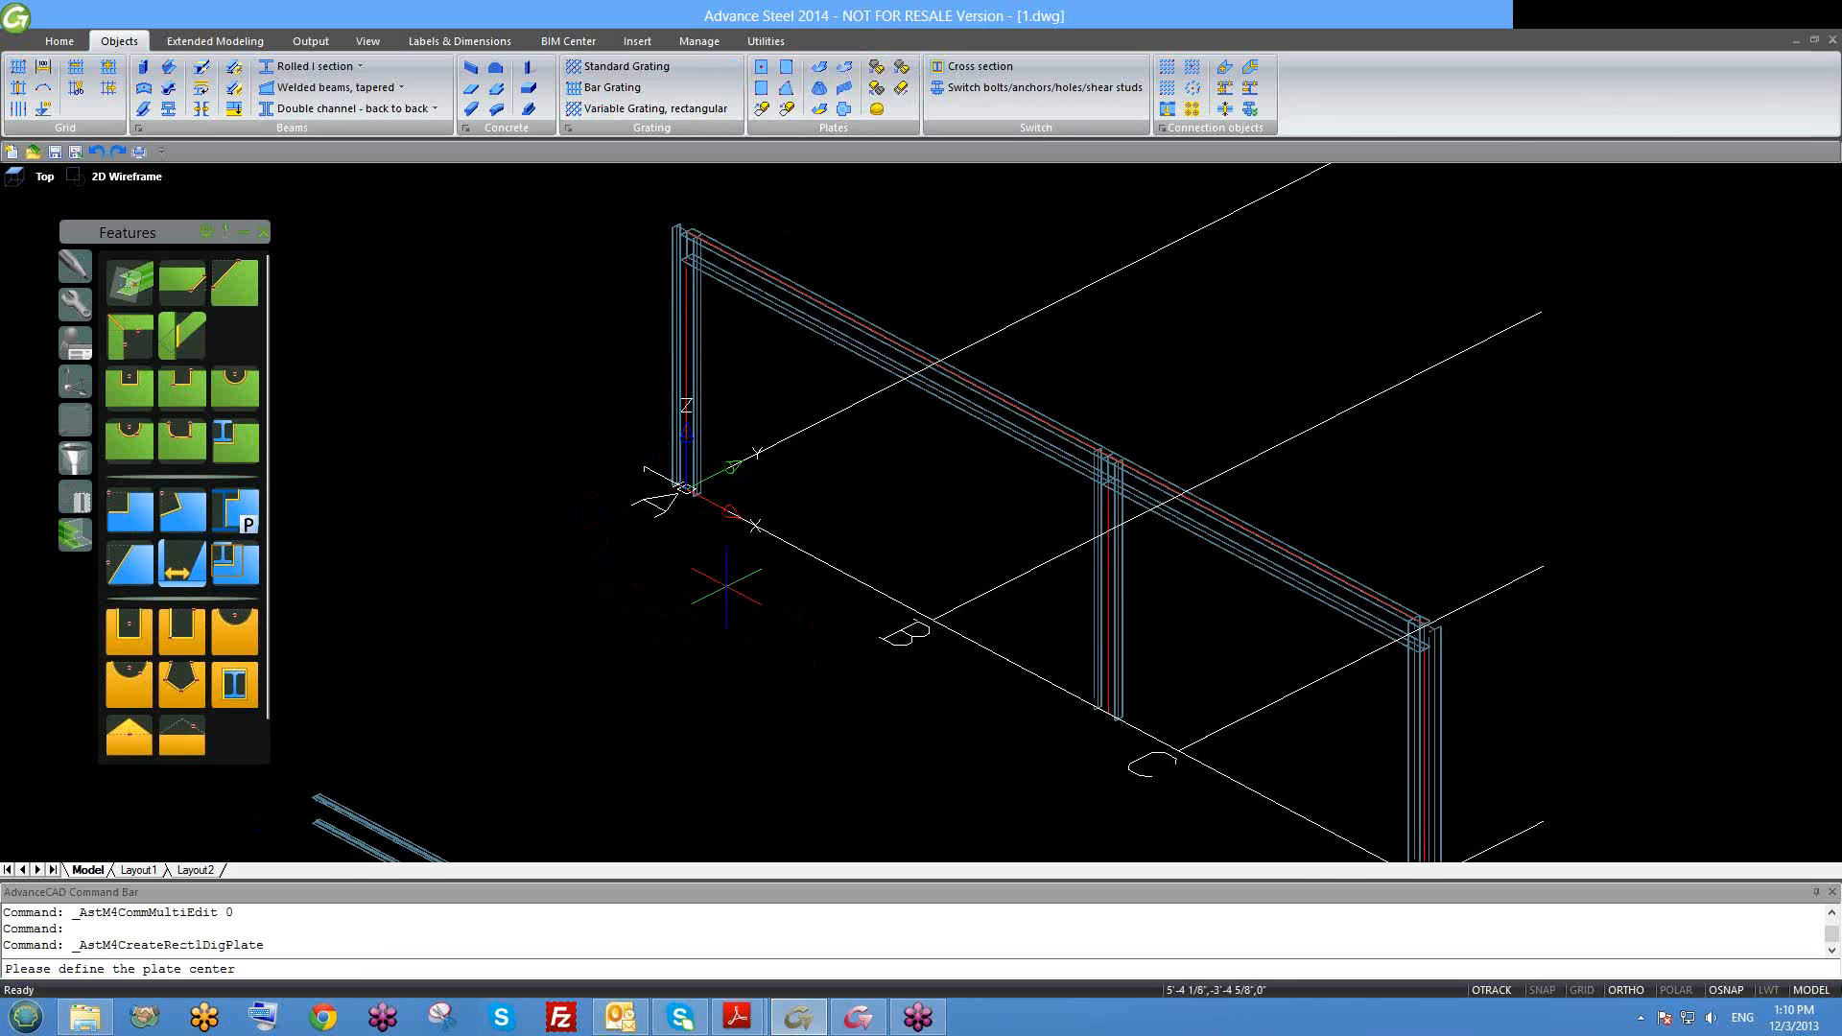
scroll(740, 614, "up", 1)
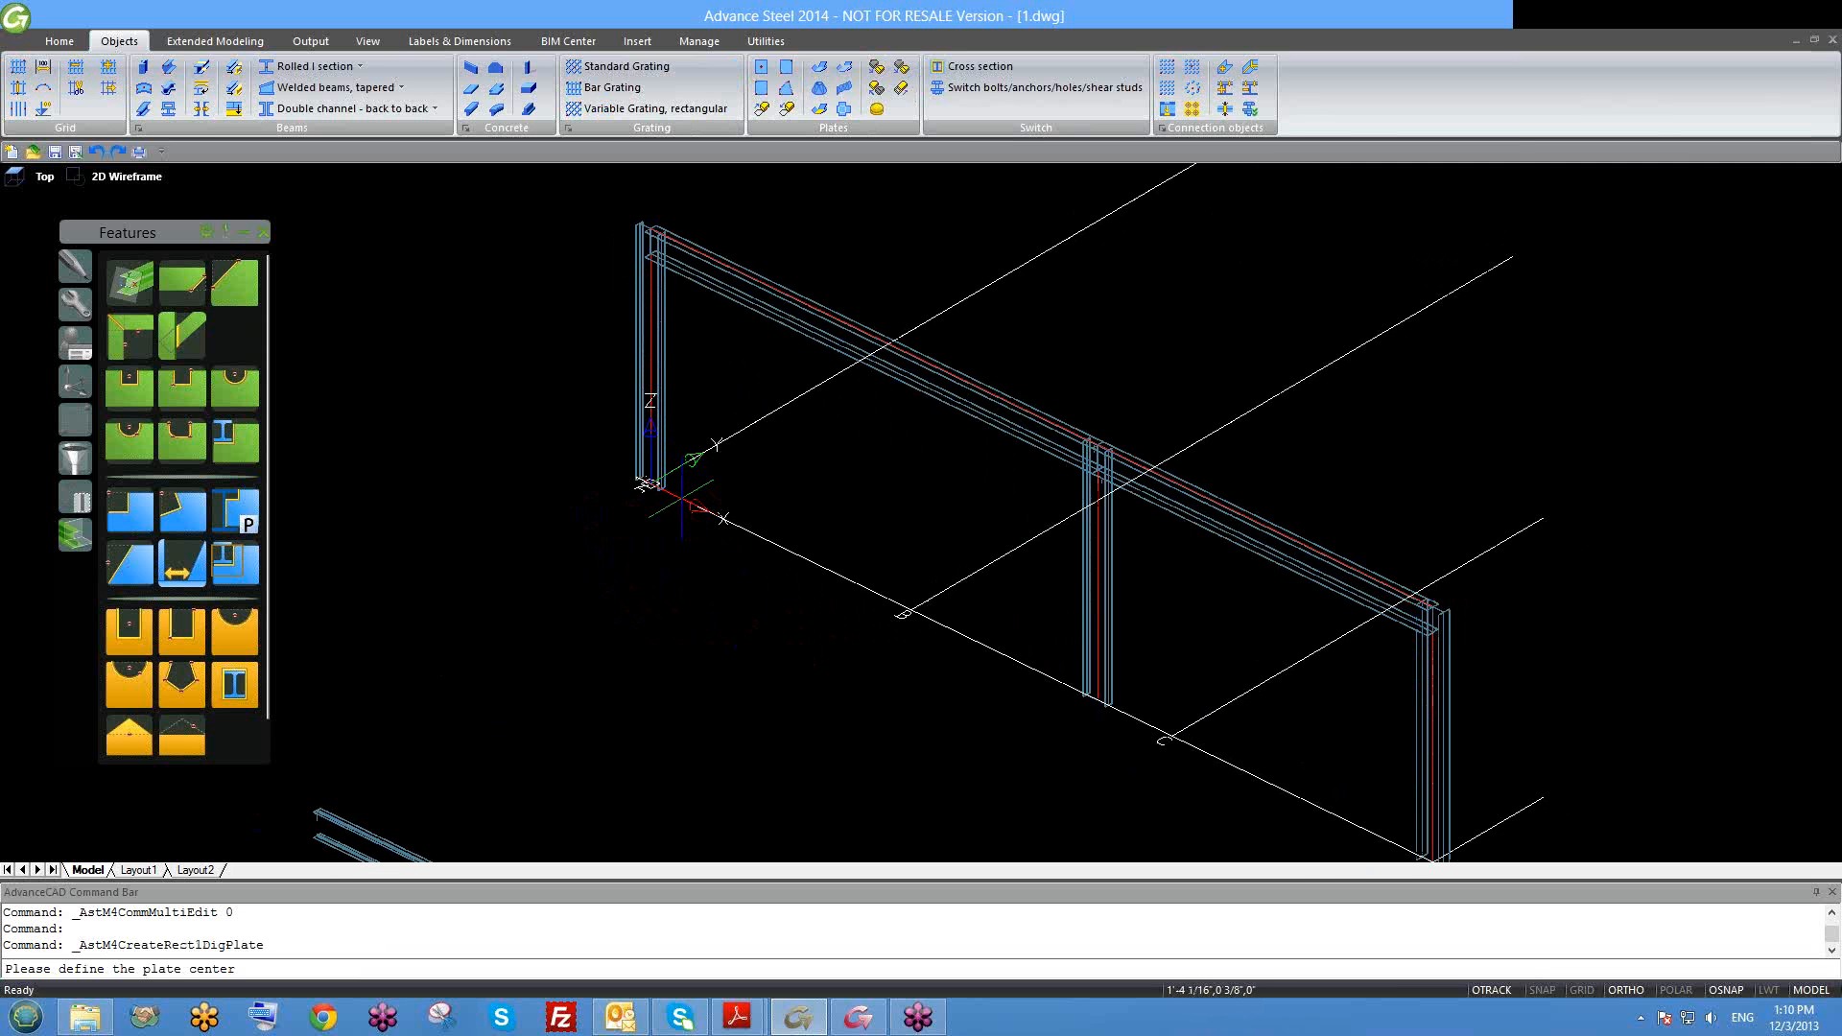
scroll(623, 557, "down", 1)
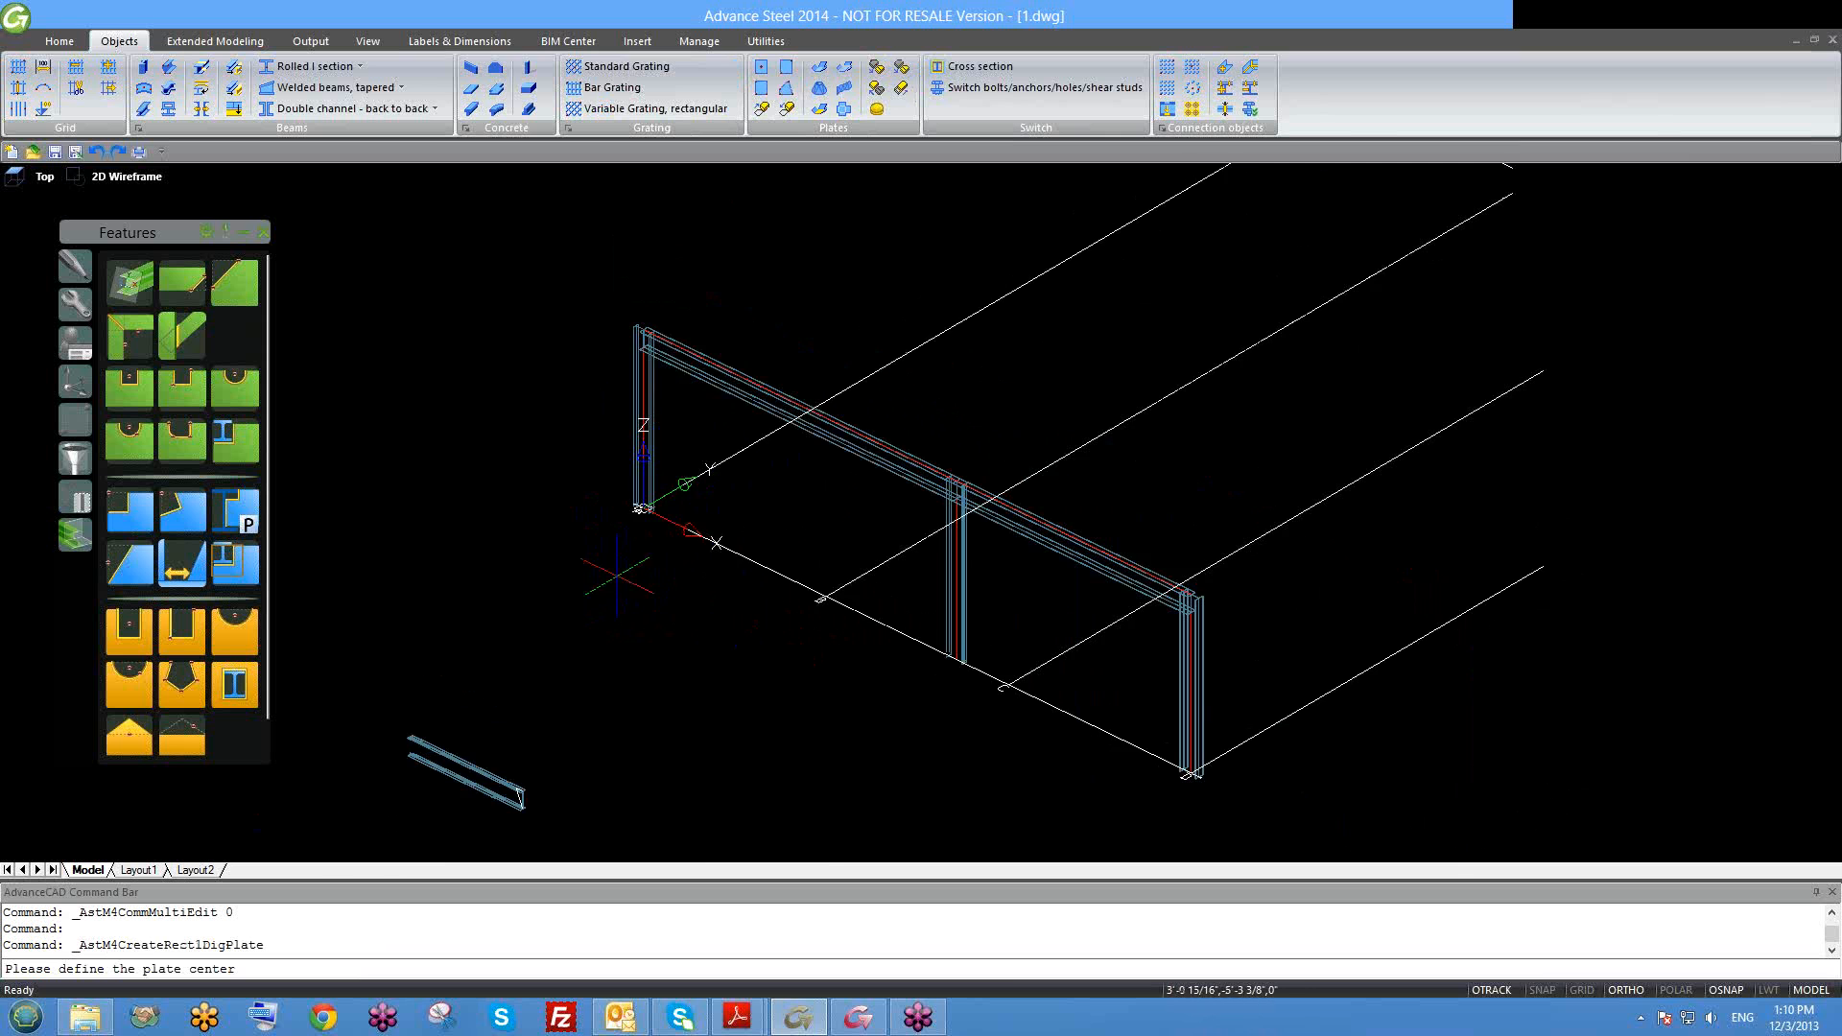
scroll(633, 551, "down", 1)
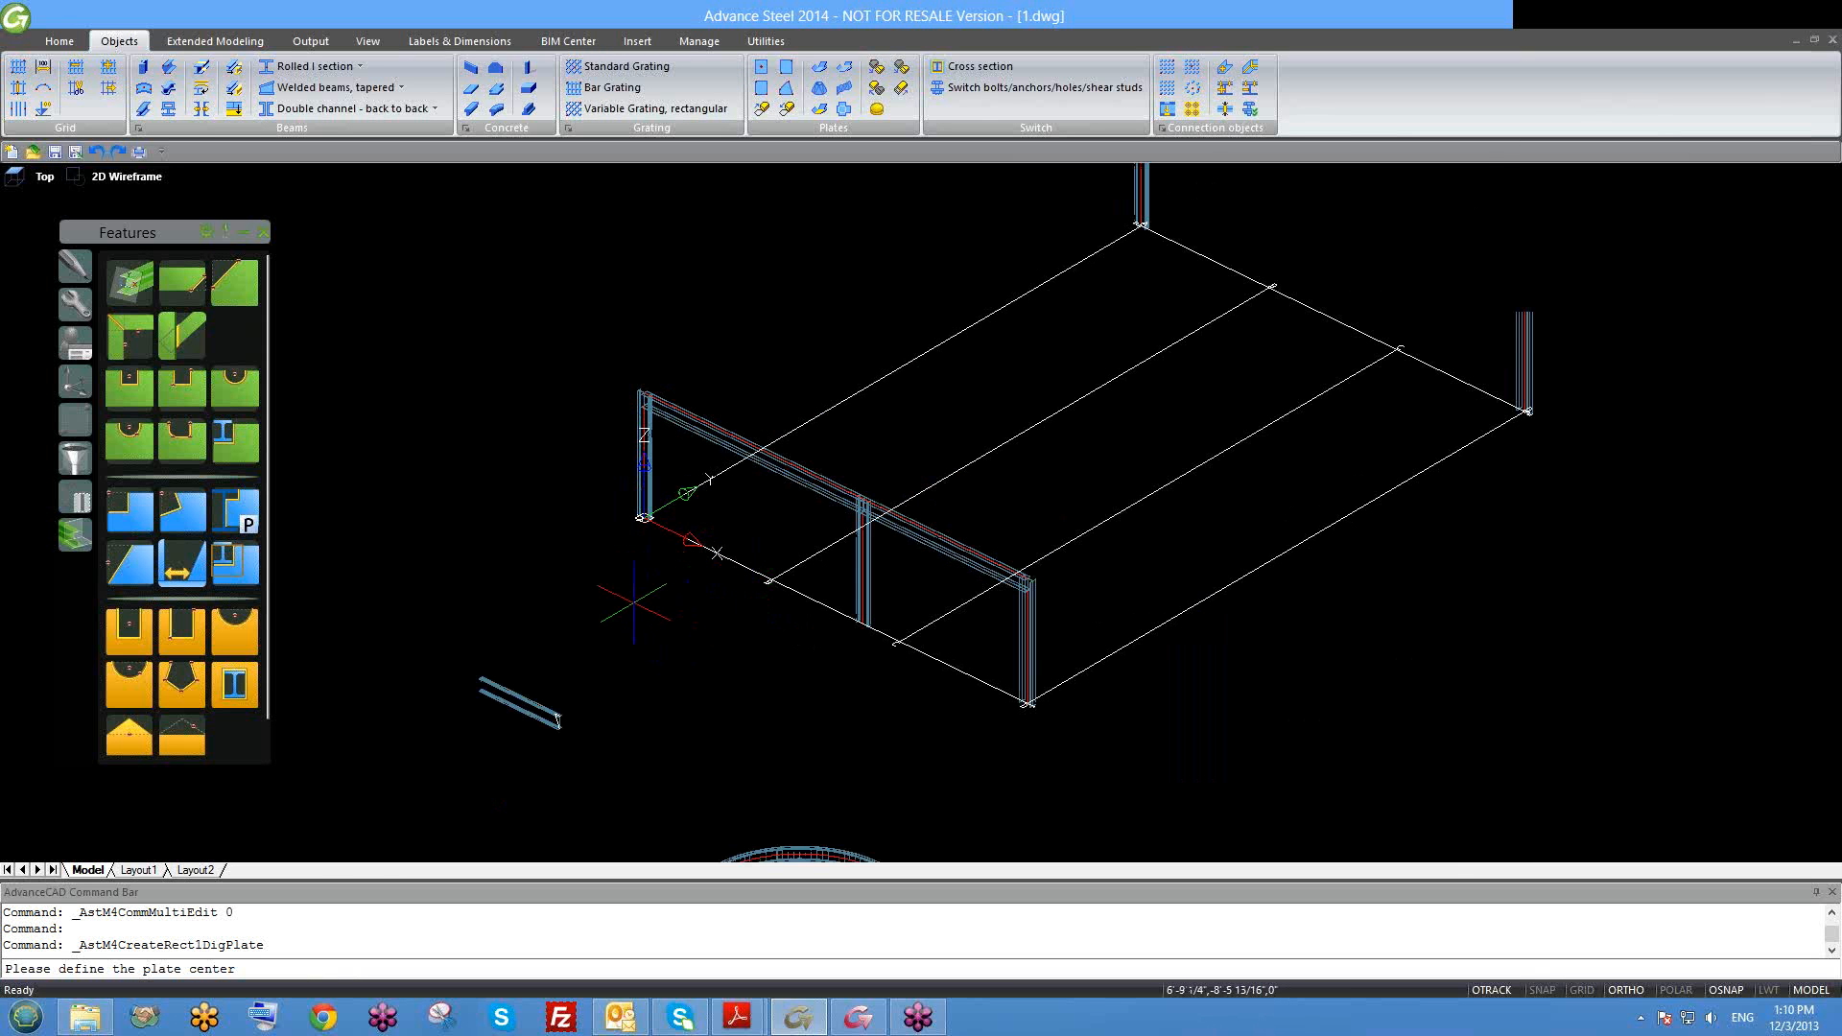
left_click(603, 600)
scroll(587, 595, "up", 5)
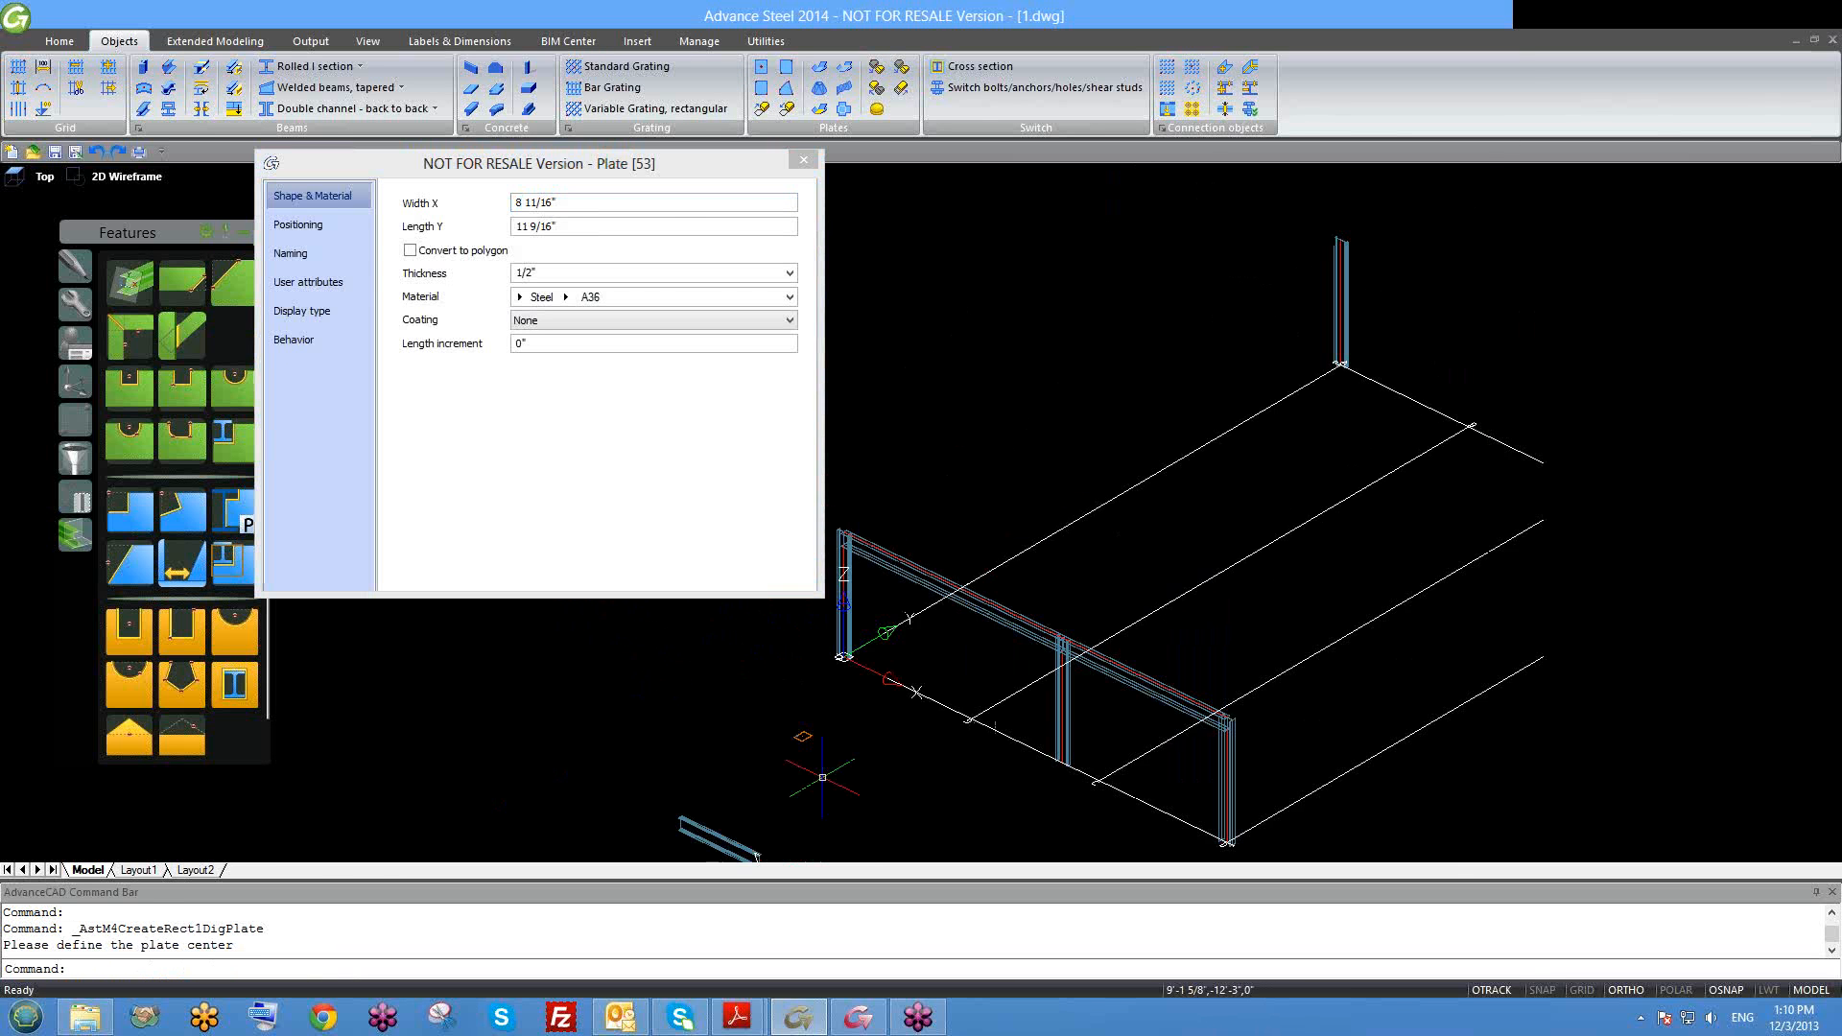
middle_click_drag(832, 661, 999, 666)
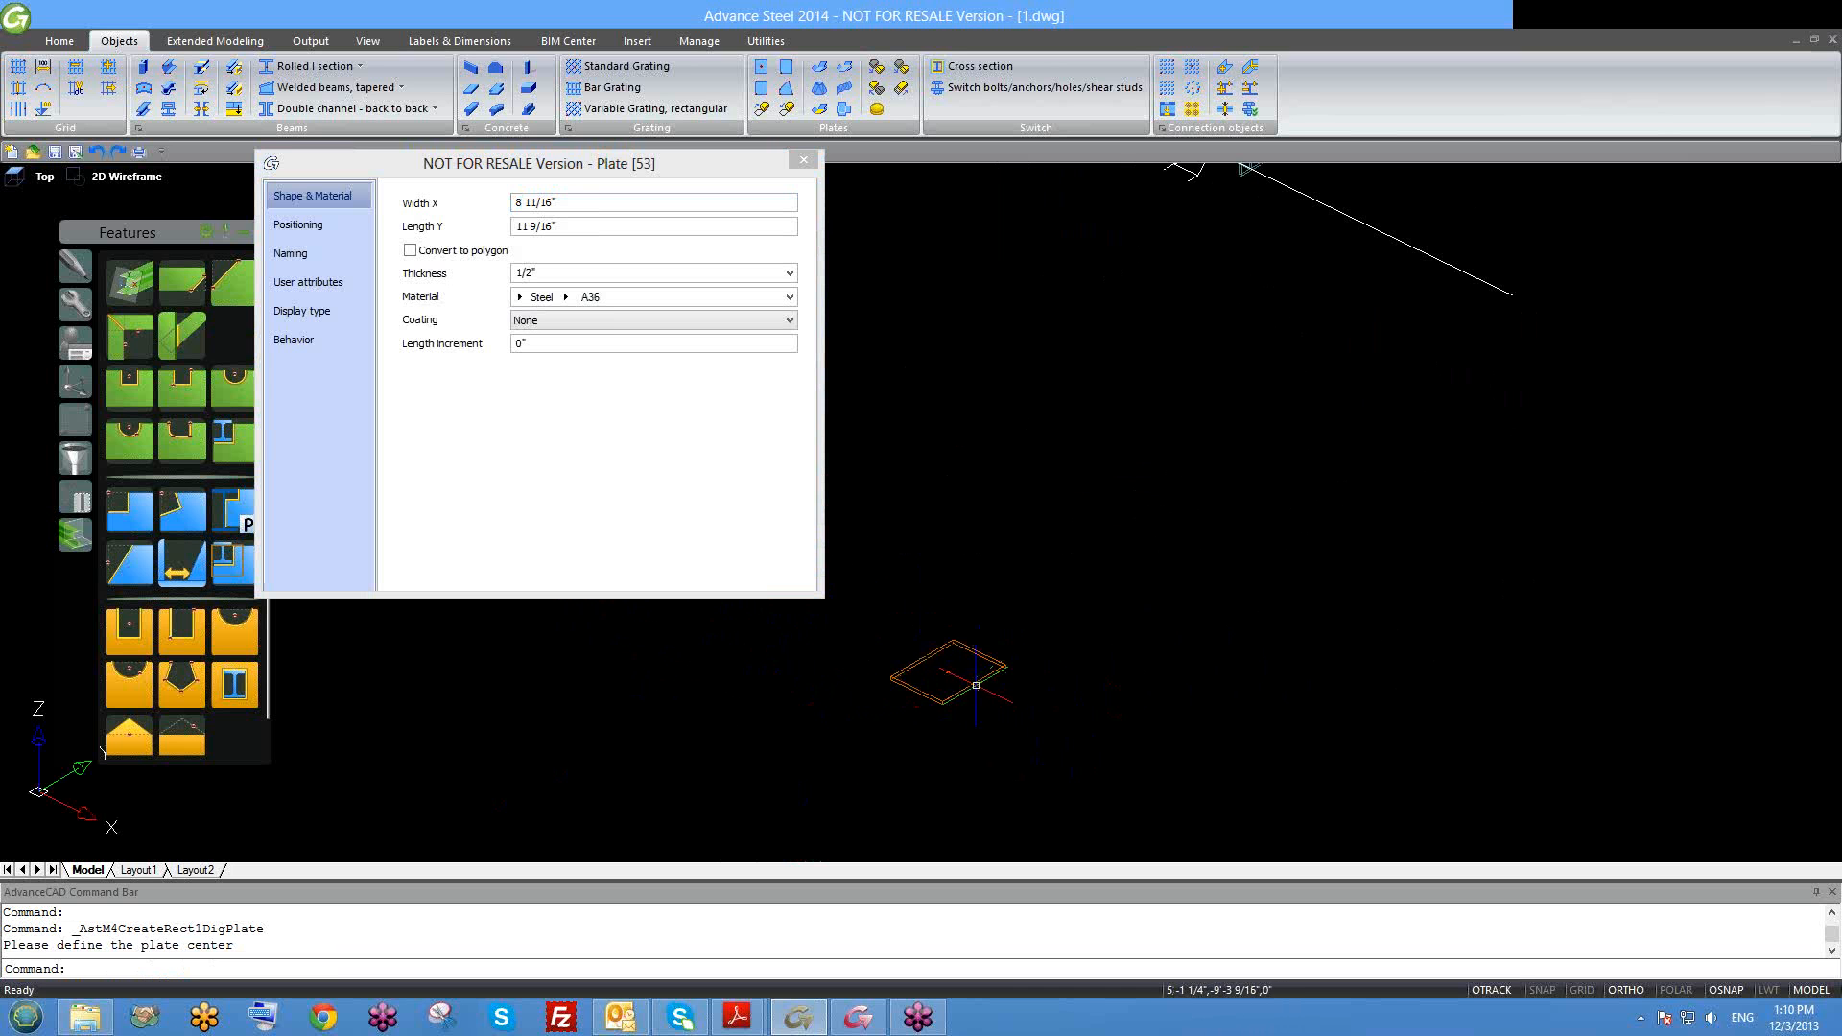
scroll(994, 677, "down", 2)
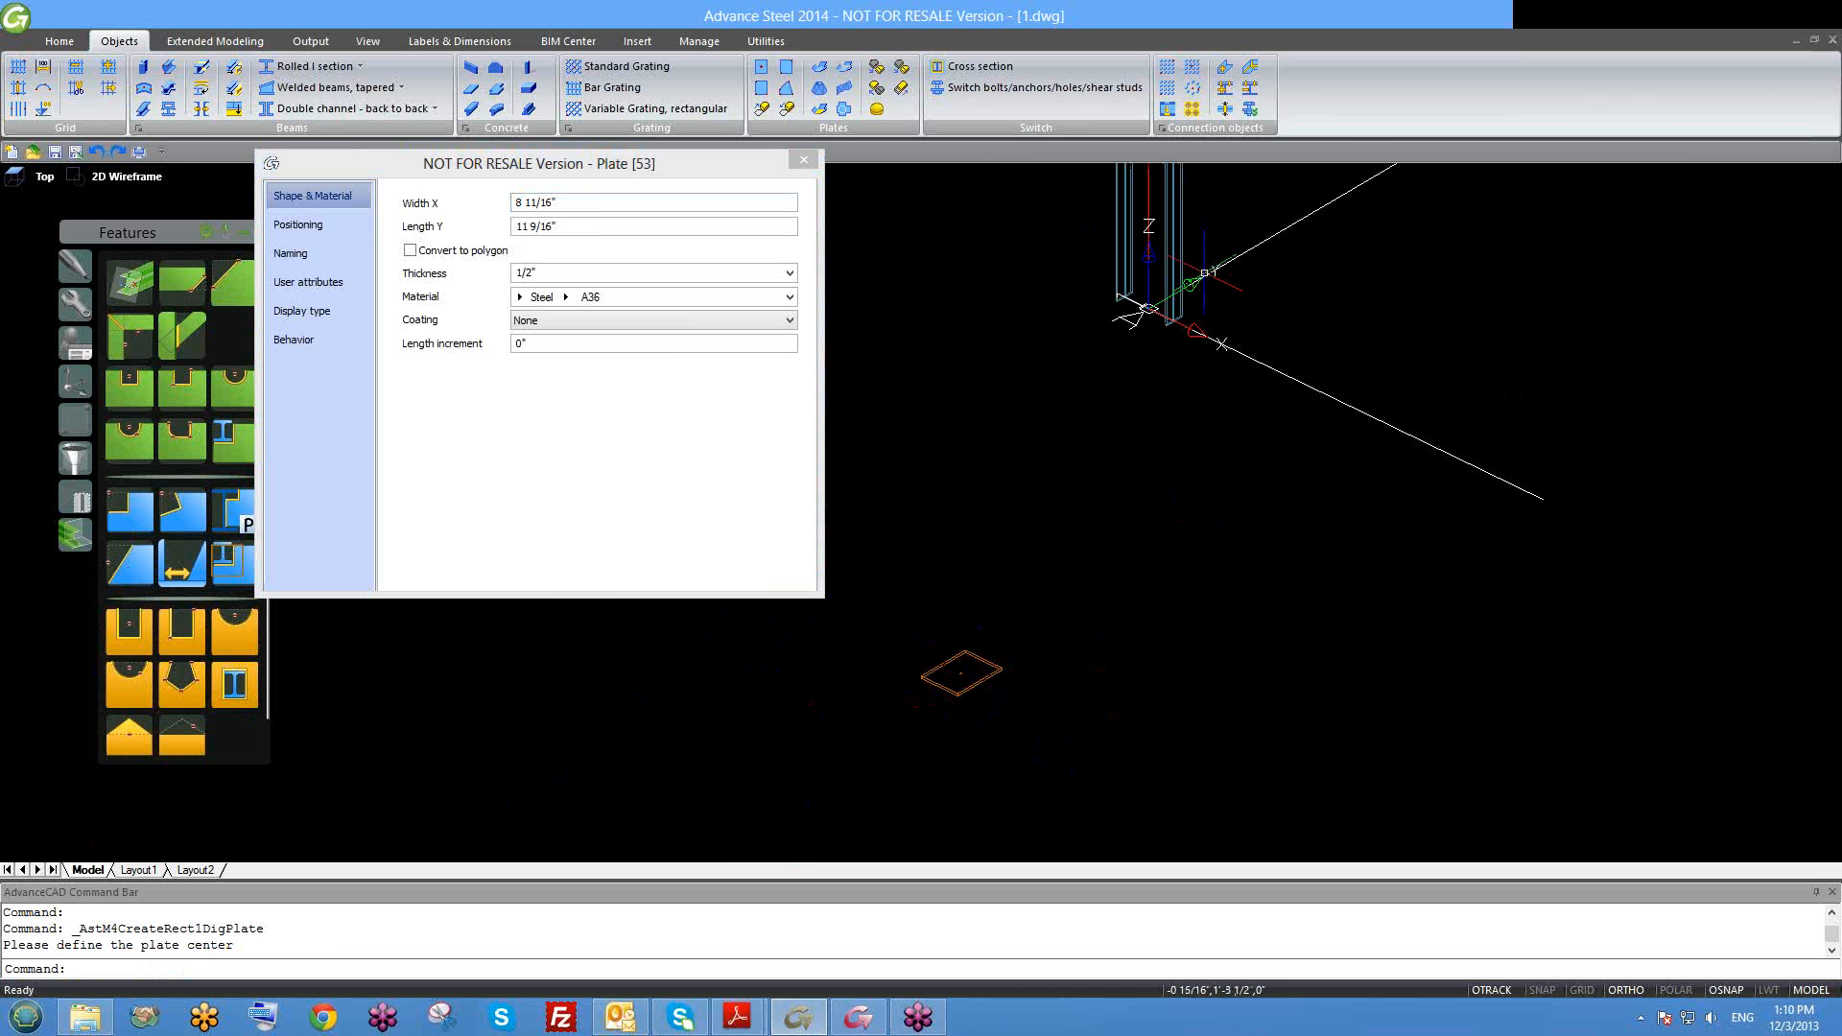
left_click(804, 160)
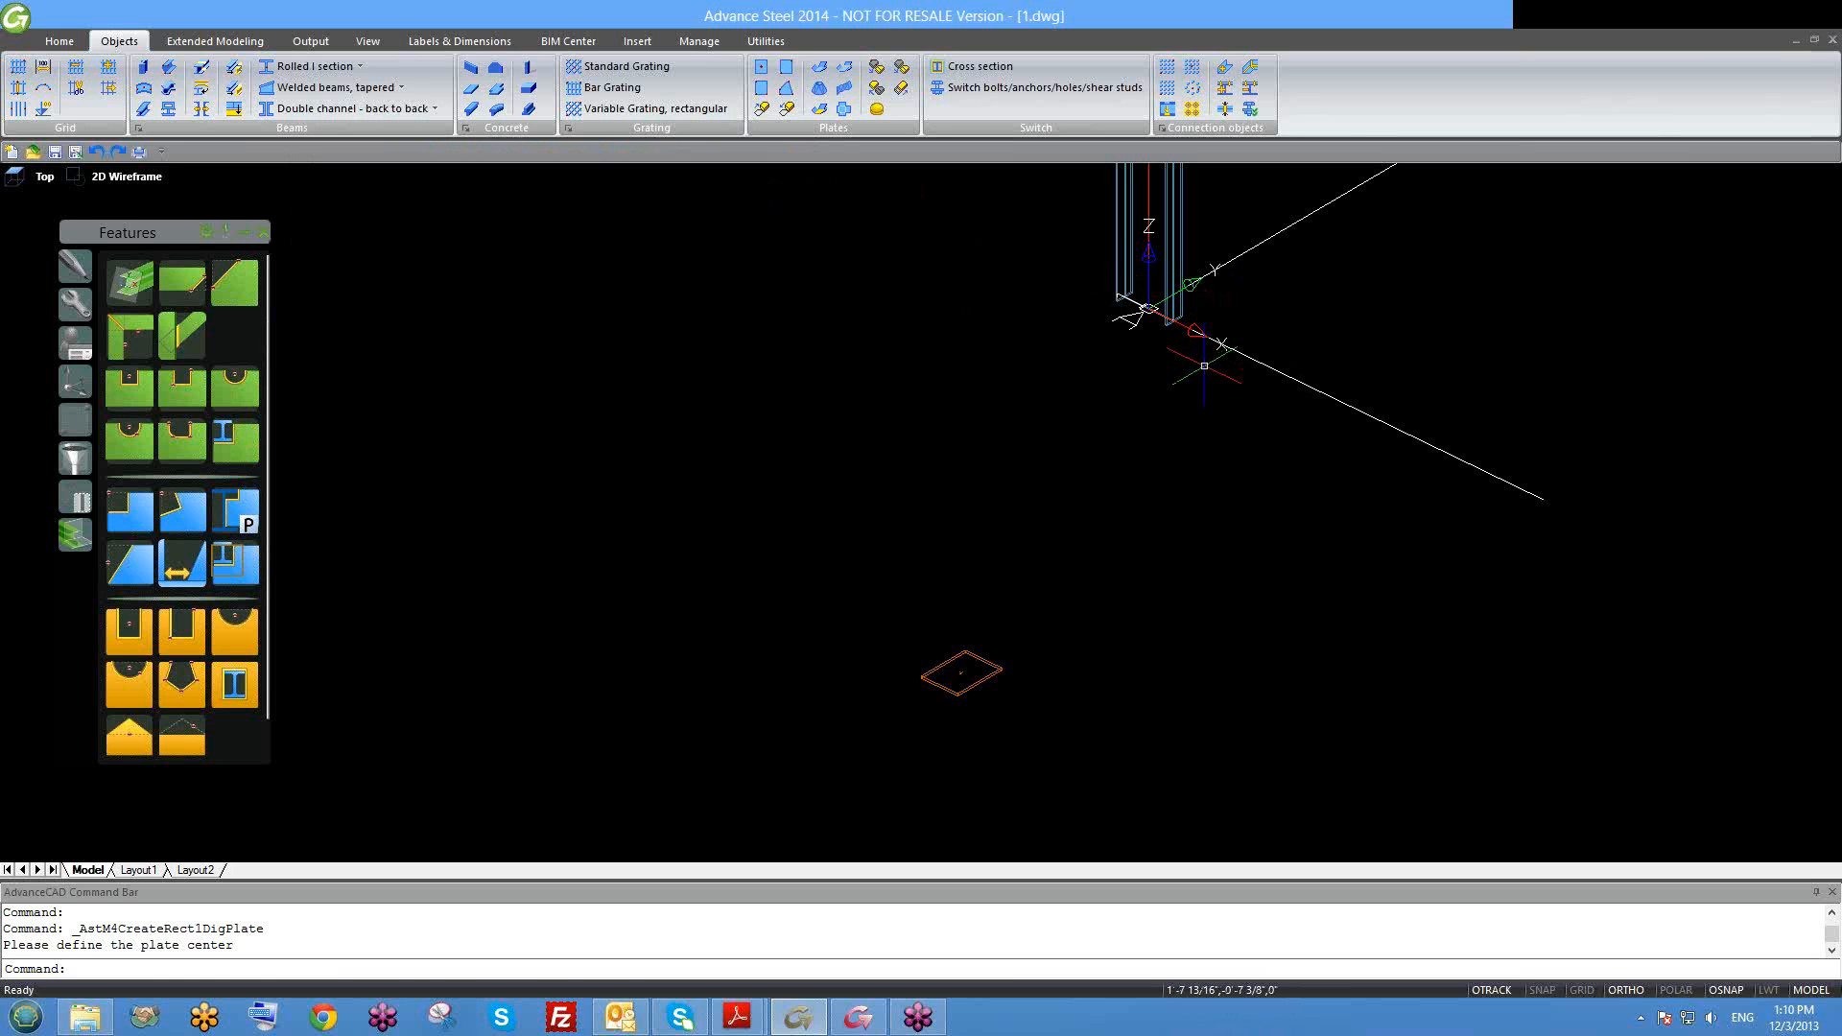
Step: Rotate the UCS 90 degrees about its X axis
type("ucs")
key("Return")
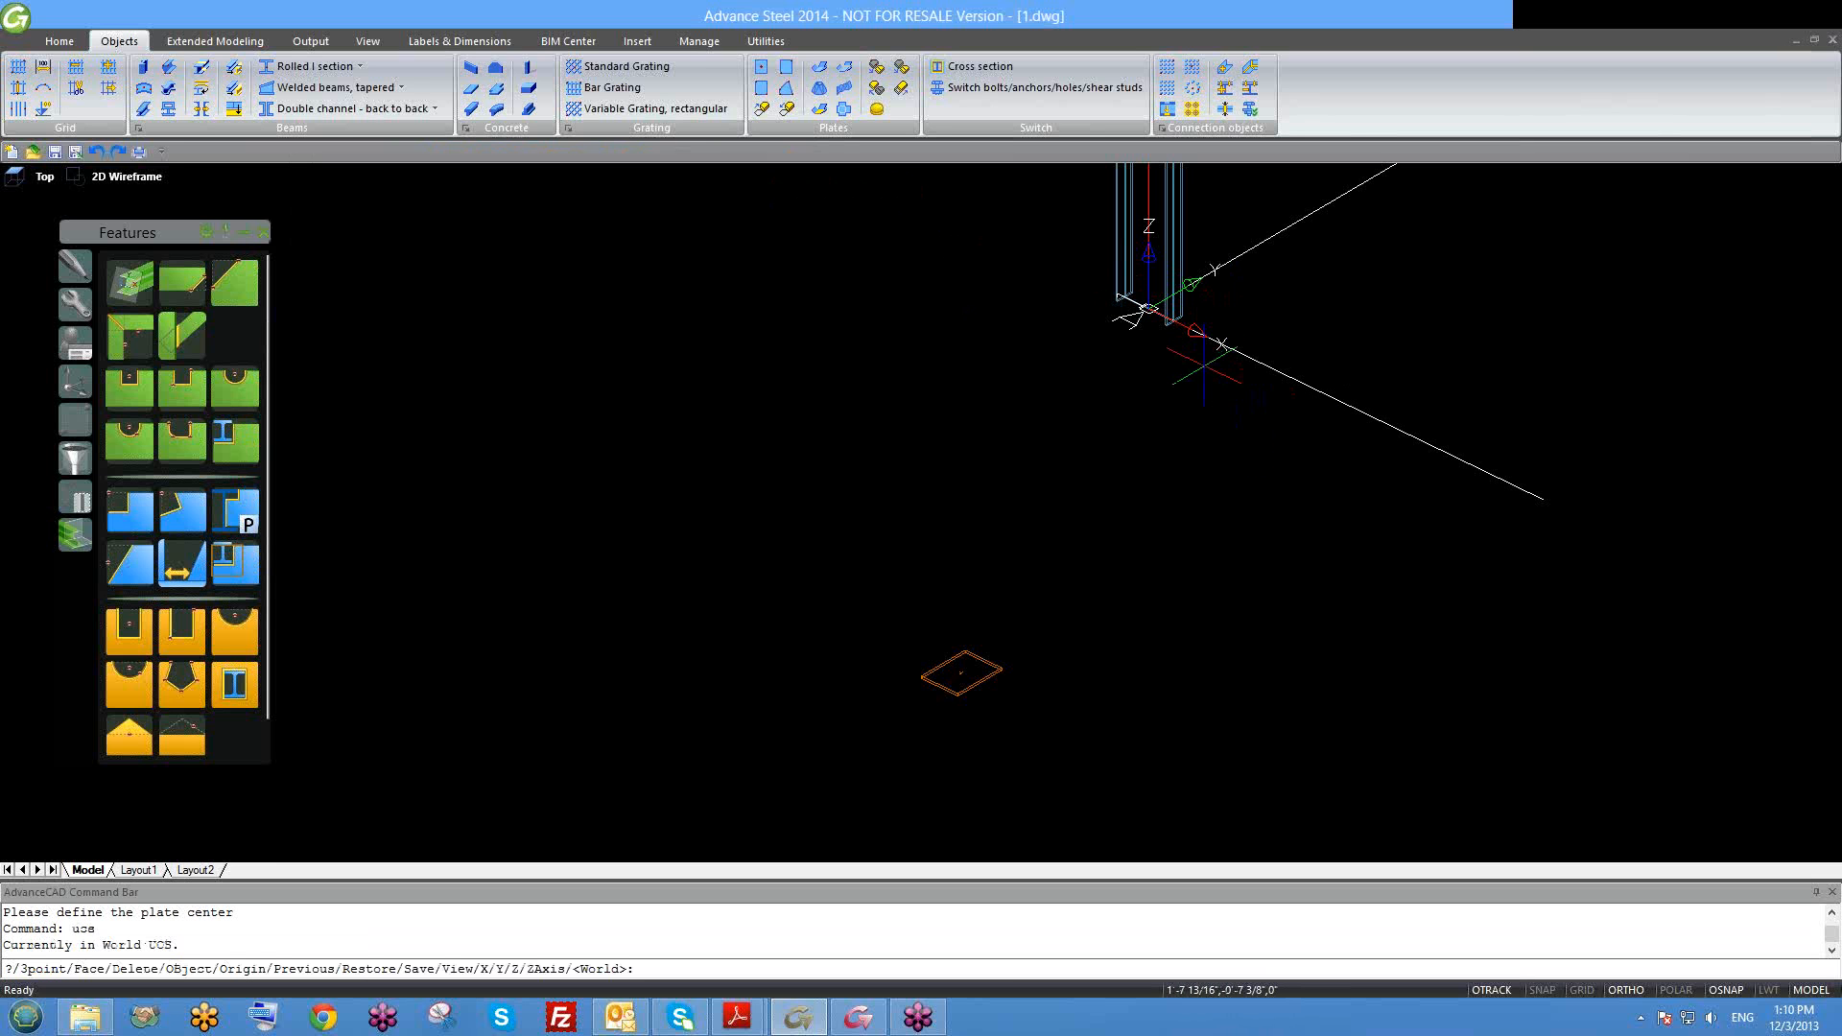
left_click(1607, 321)
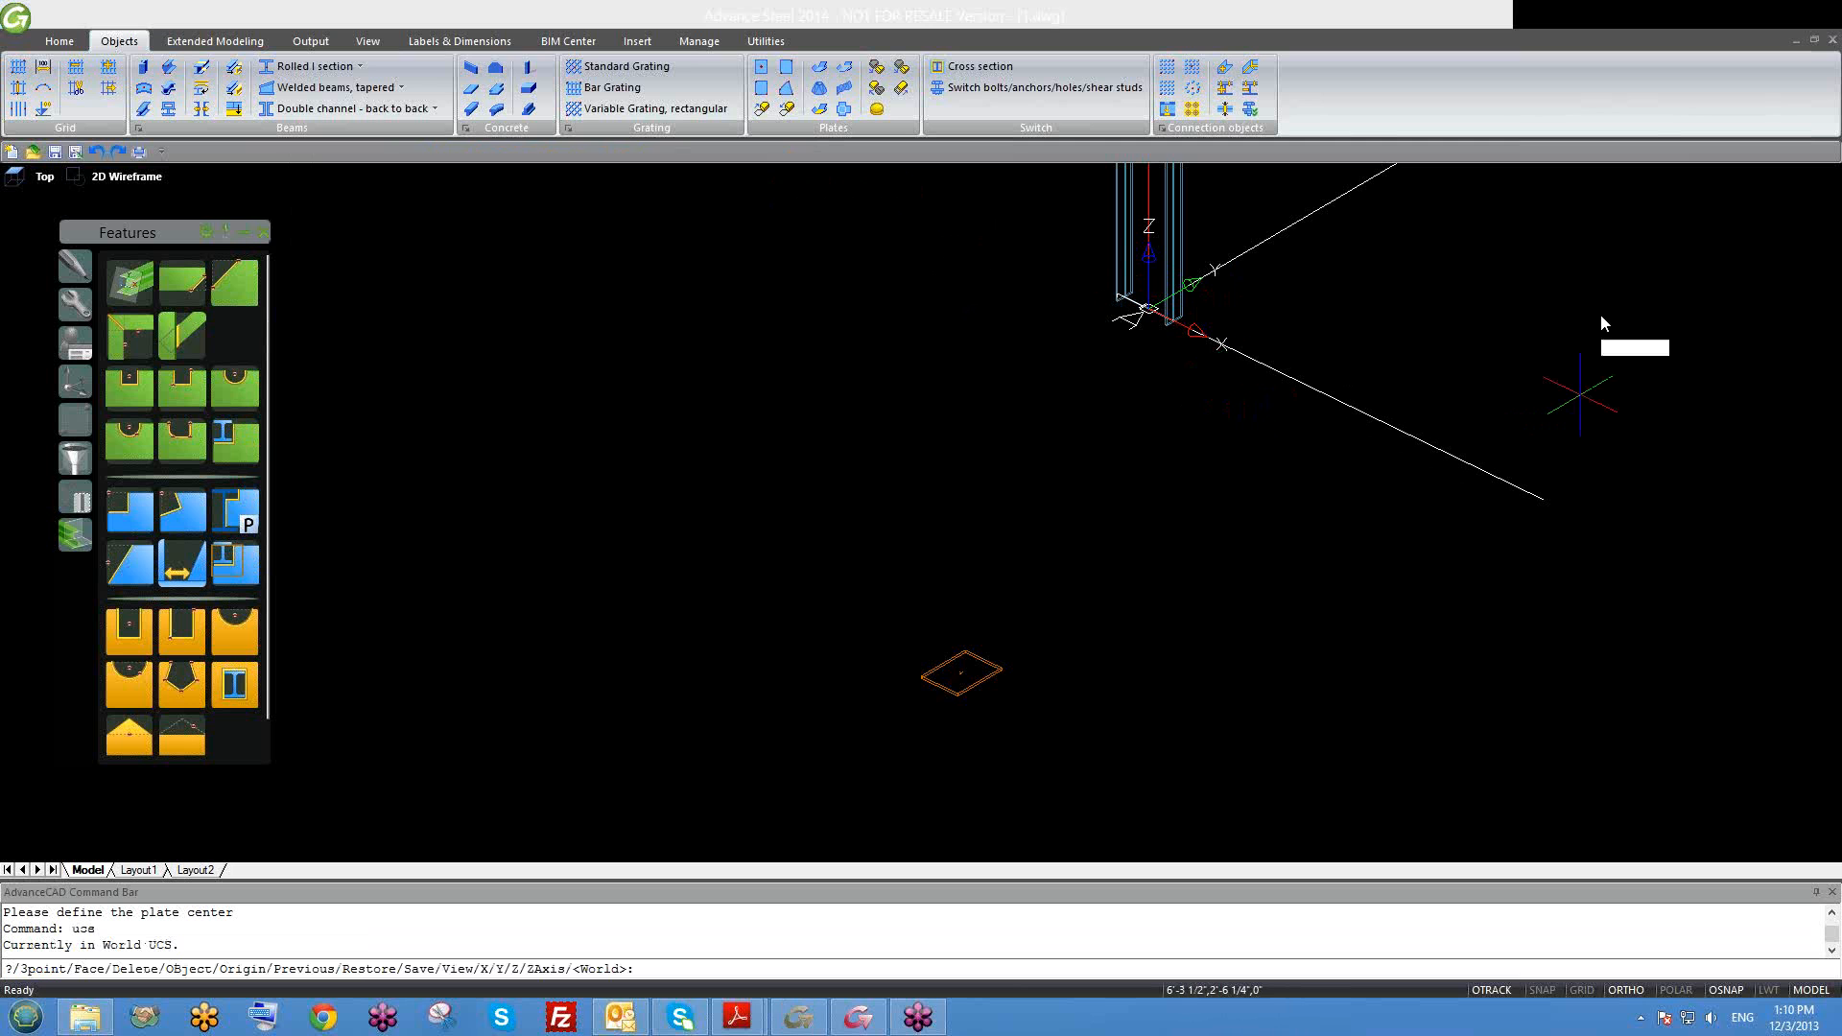
left_click(1054, 521)
scroll(1036, 470, "down", 3)
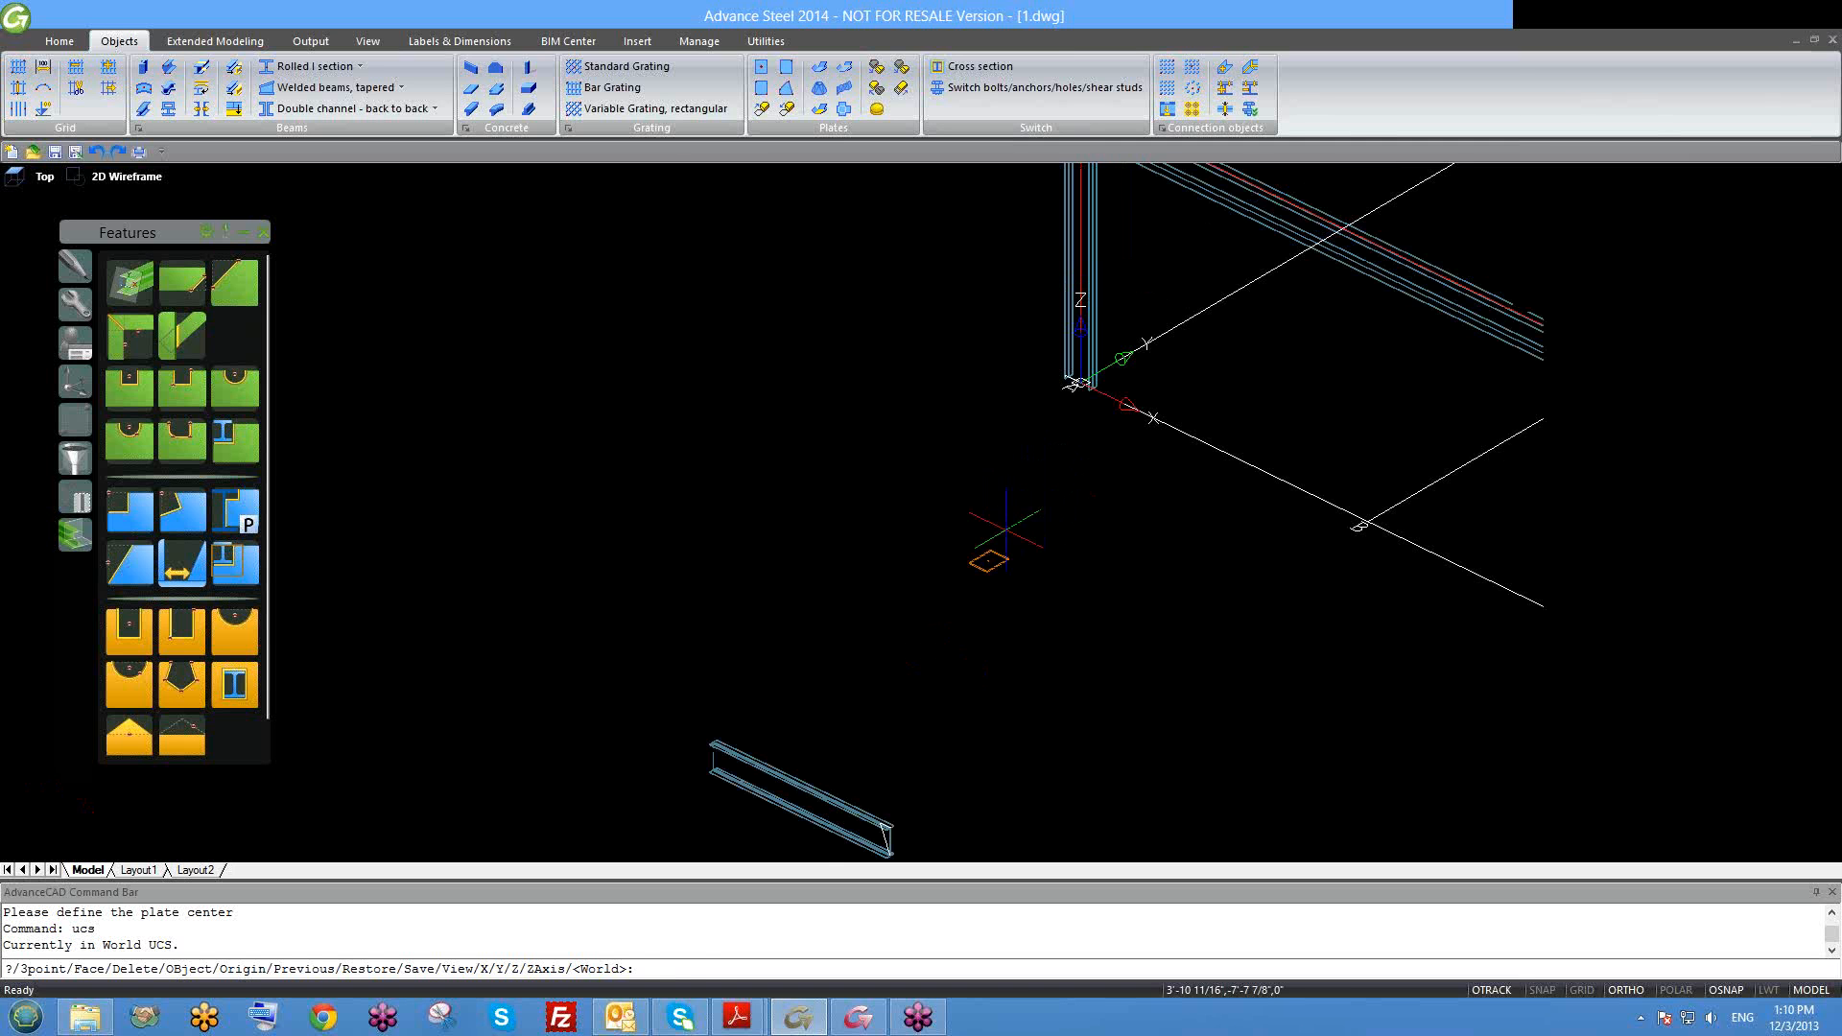
left_click(698, 969)
type("x")
key("Return")
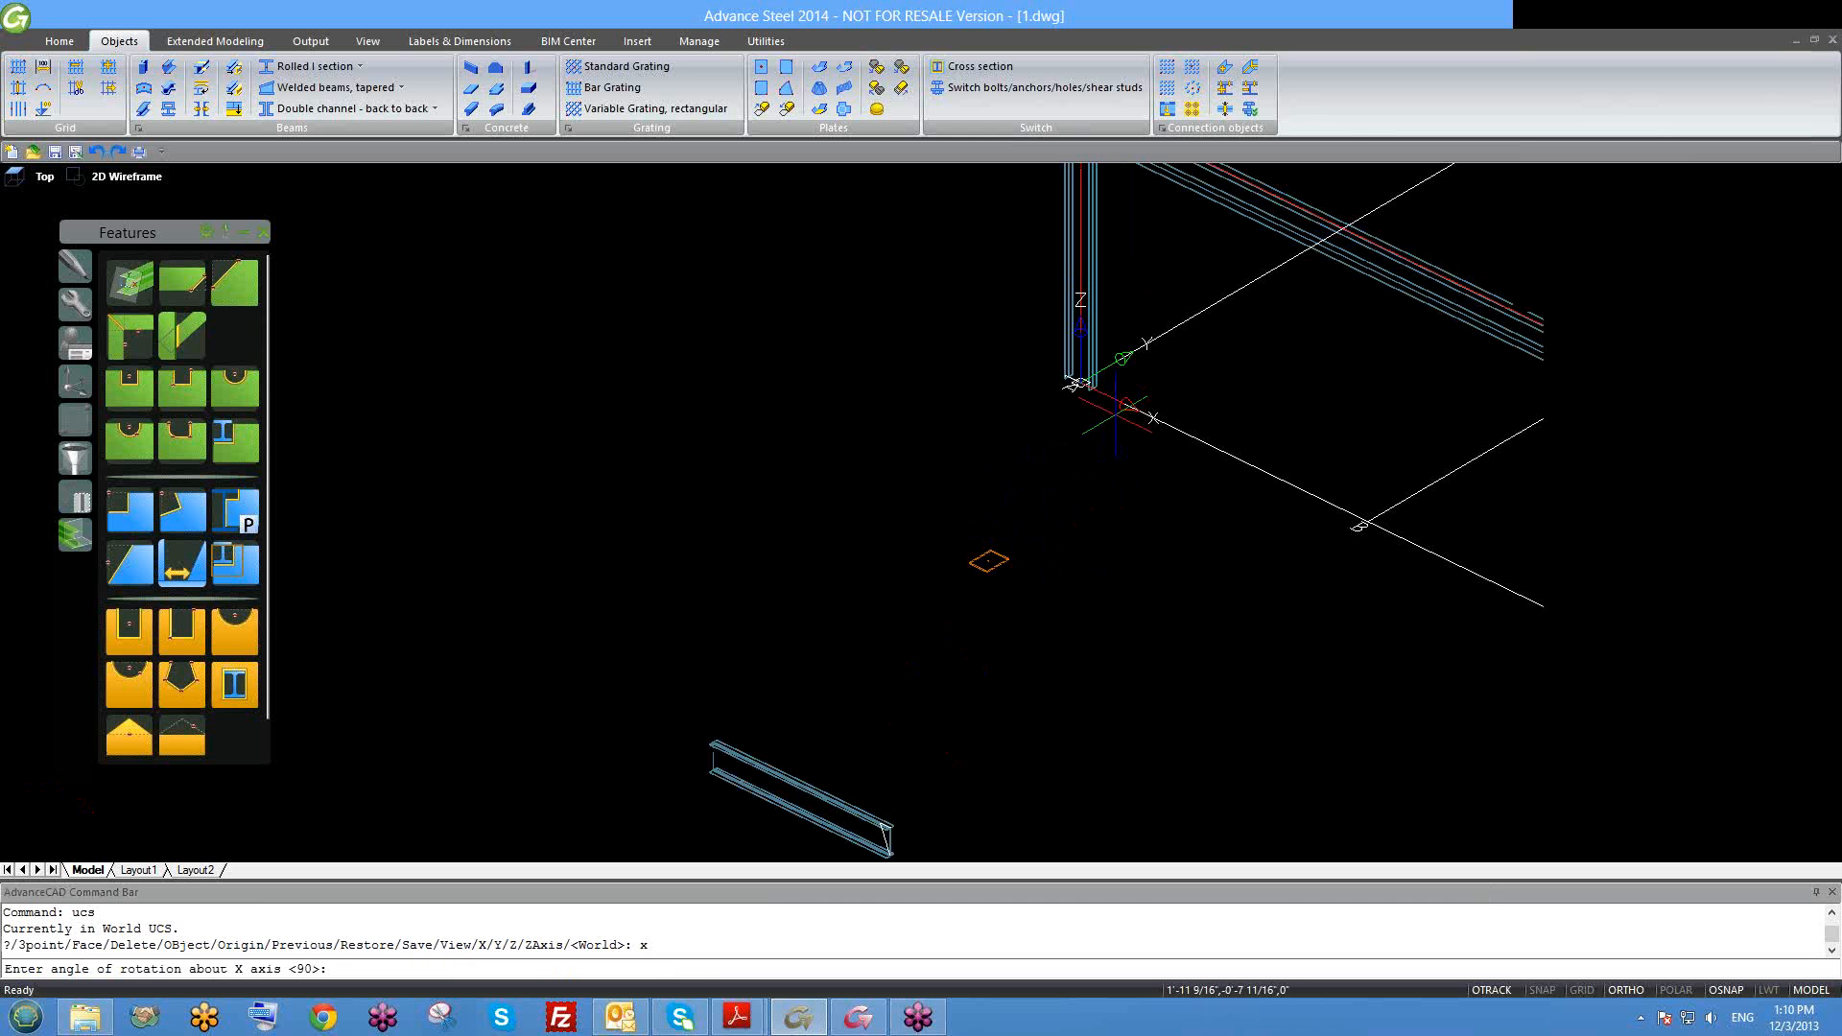
key("Return")
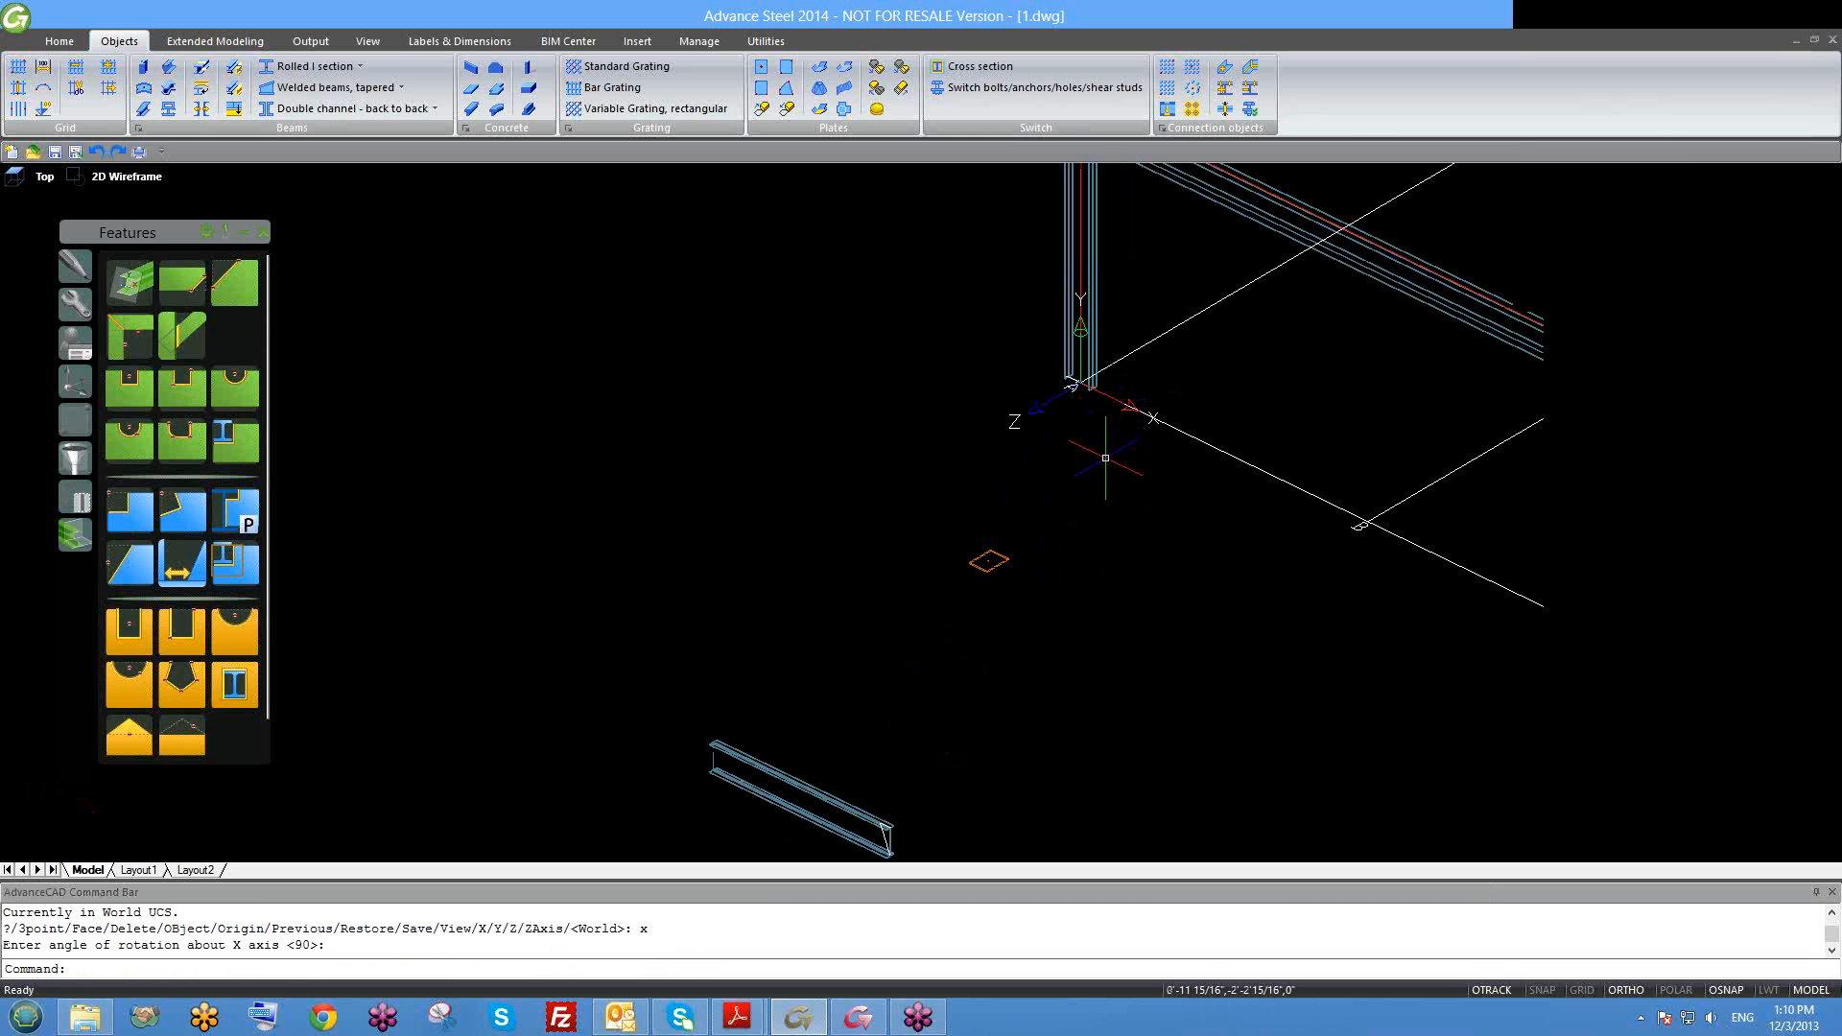
Step: Place an upright center-point rectangular plate, 8 11/16" by 11 9/16" and 1/2" thick, just above the flat plate
left_click(781, 85)
left_click(1000, 491)
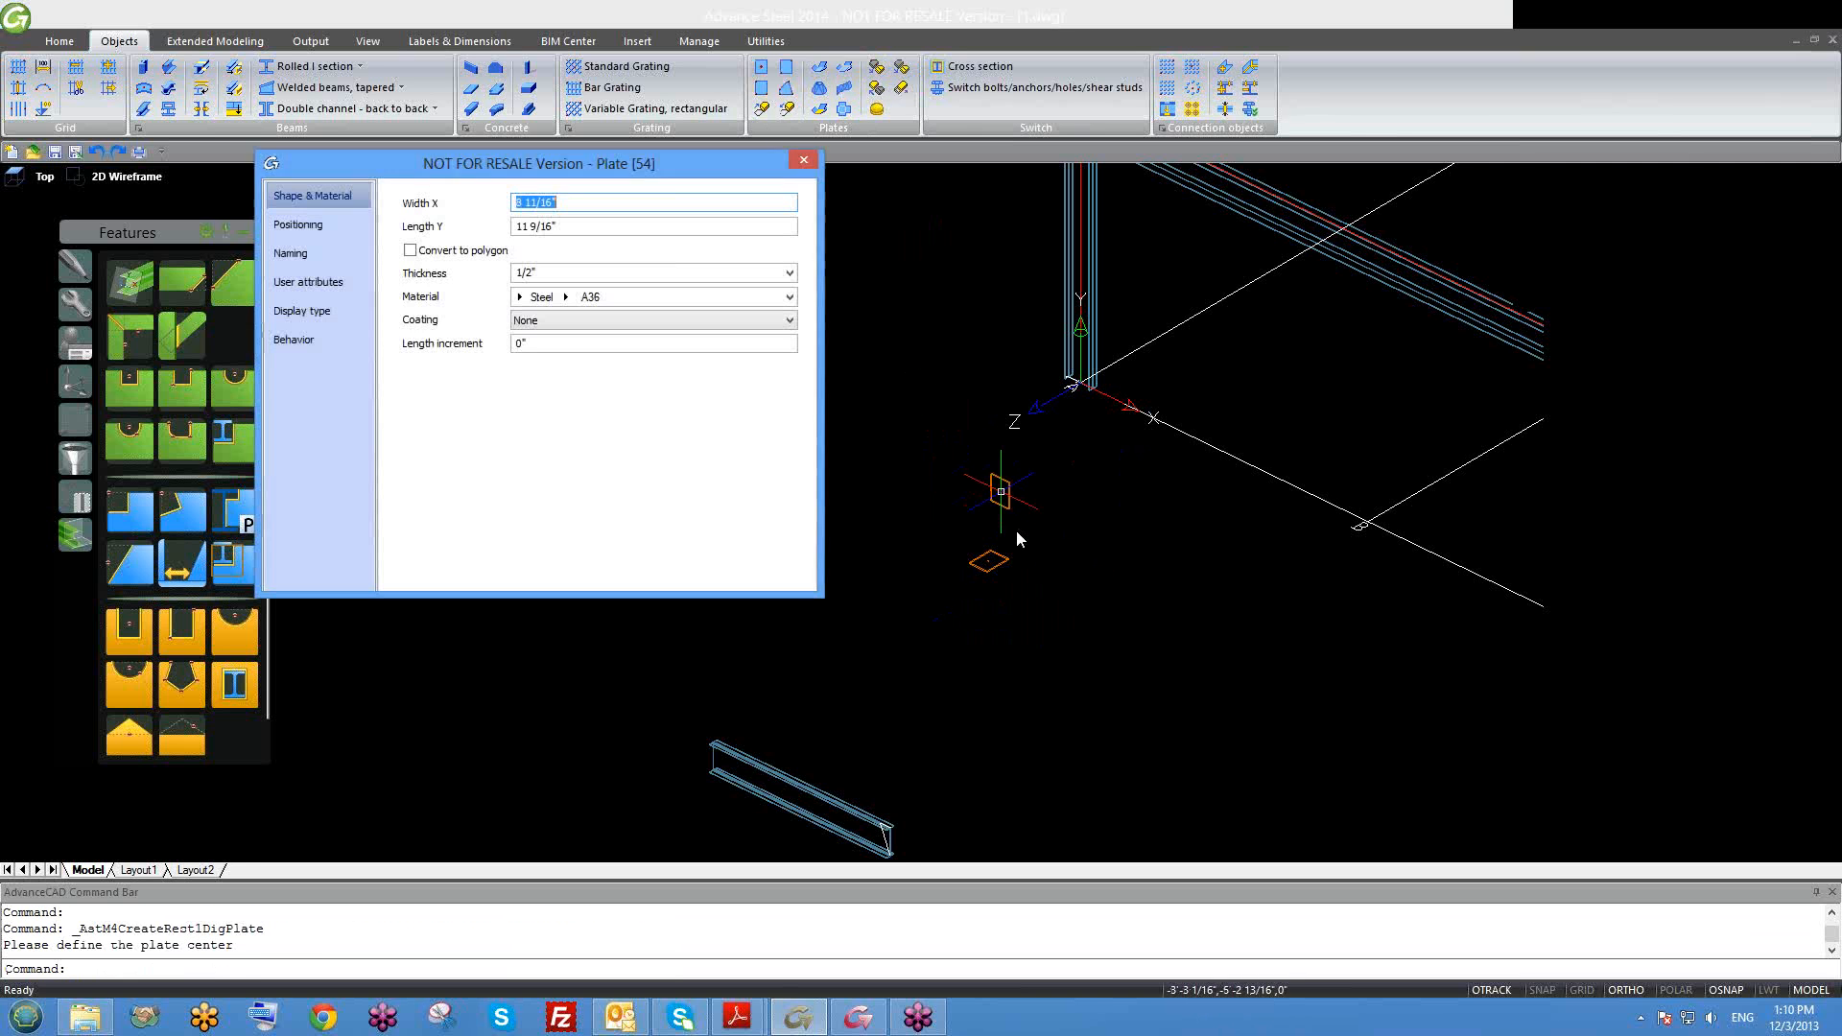
scroll(1007, 499, "up", 4)
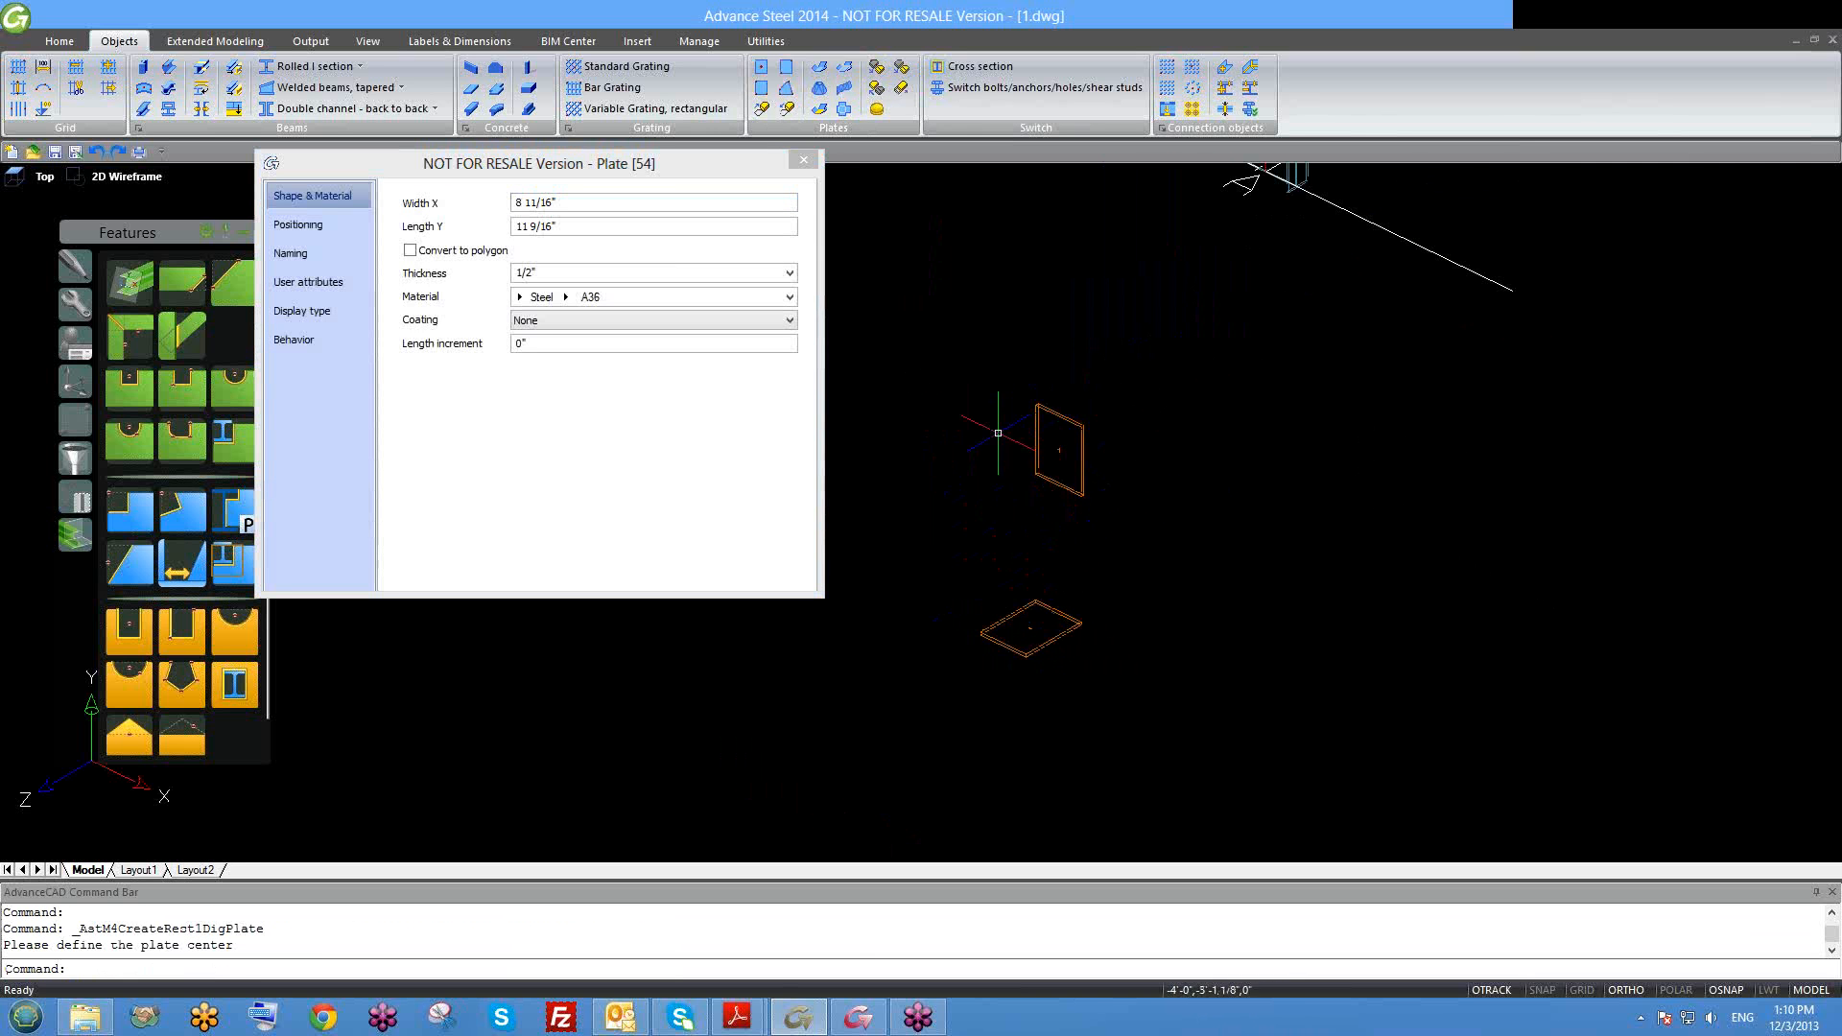
scroll(1065, 471, "down", 2)
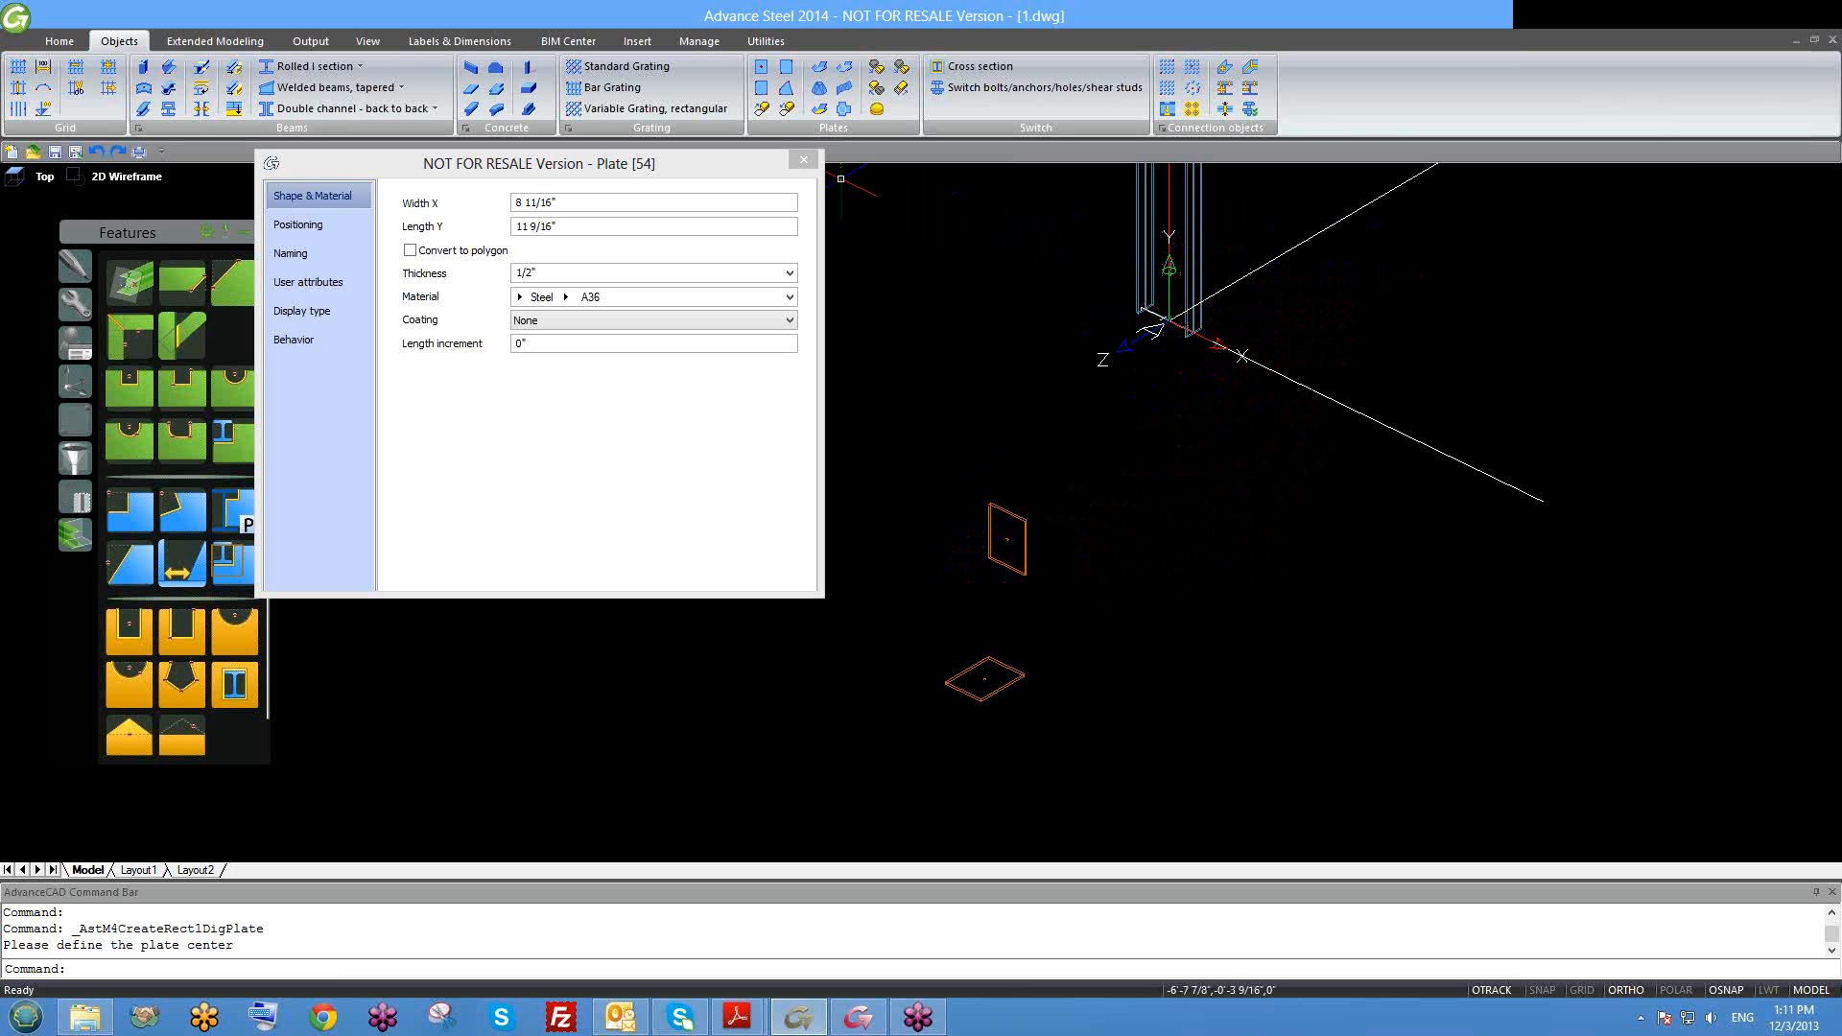
left_click(803, 160)
left_click(1090, 709)
left_click(1090, 624)
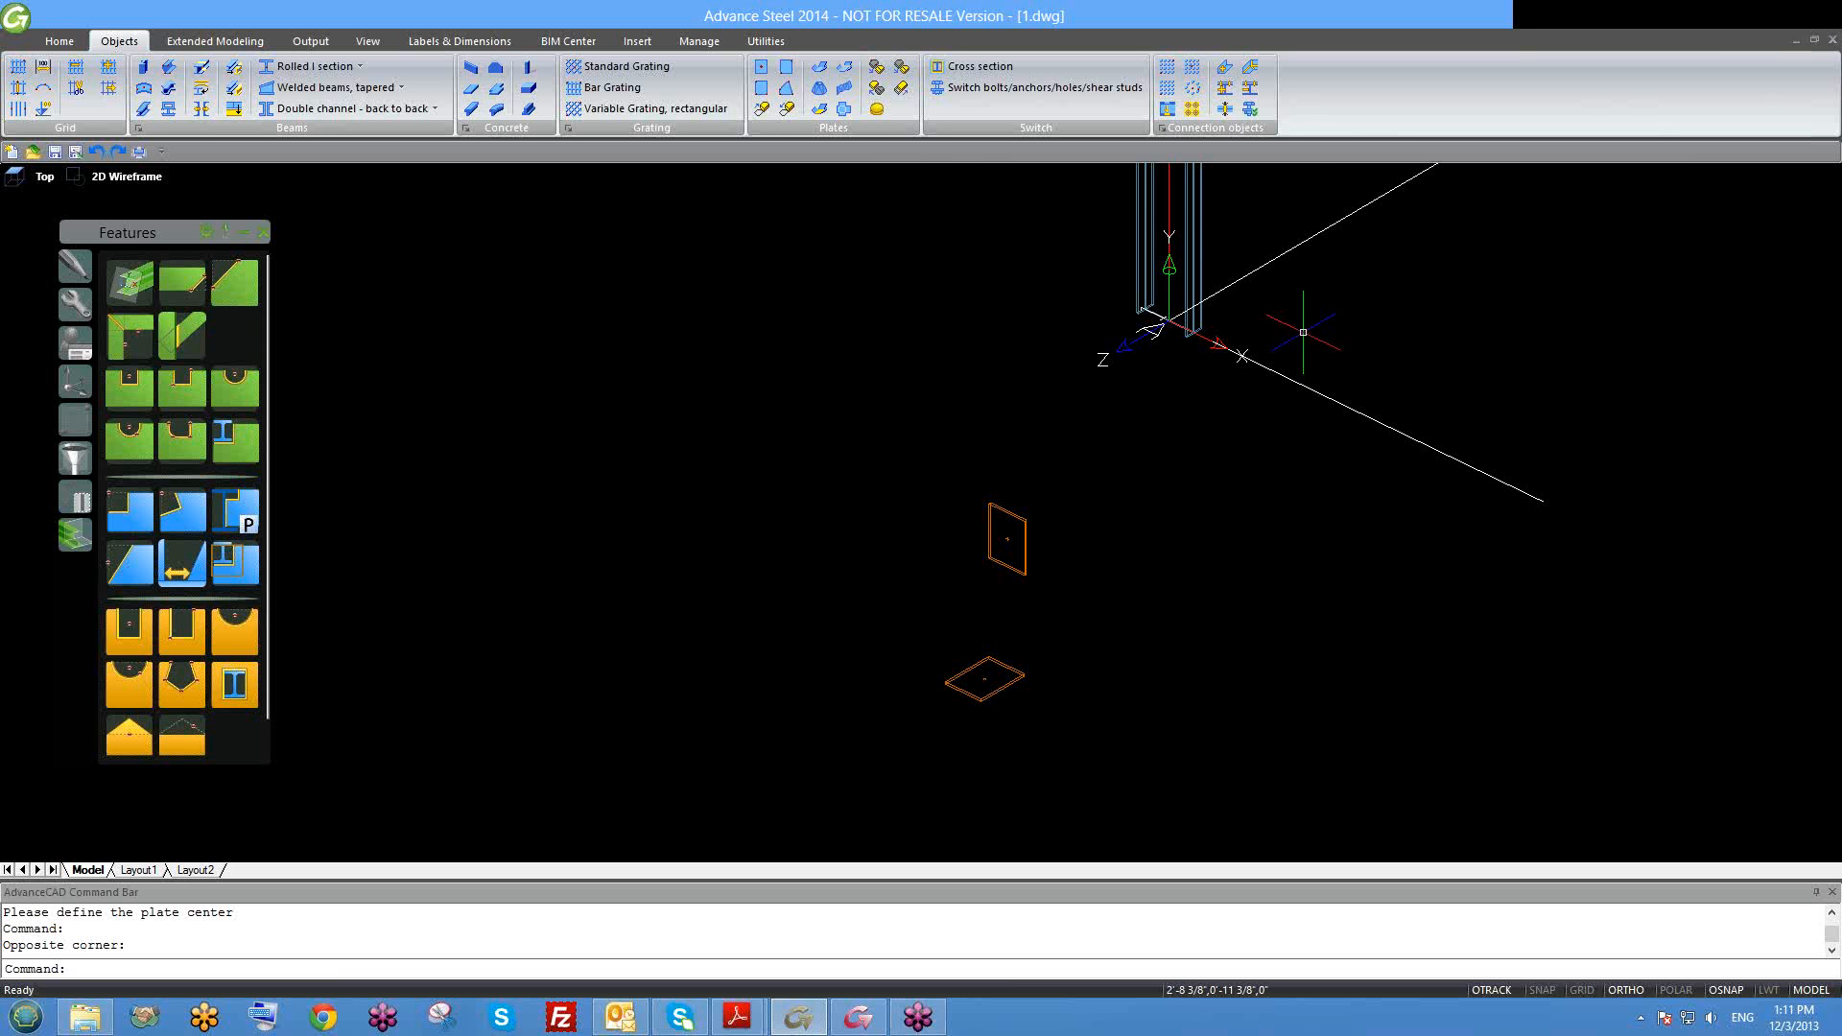
middle_click_drag(1221, 473, 1107, 470)
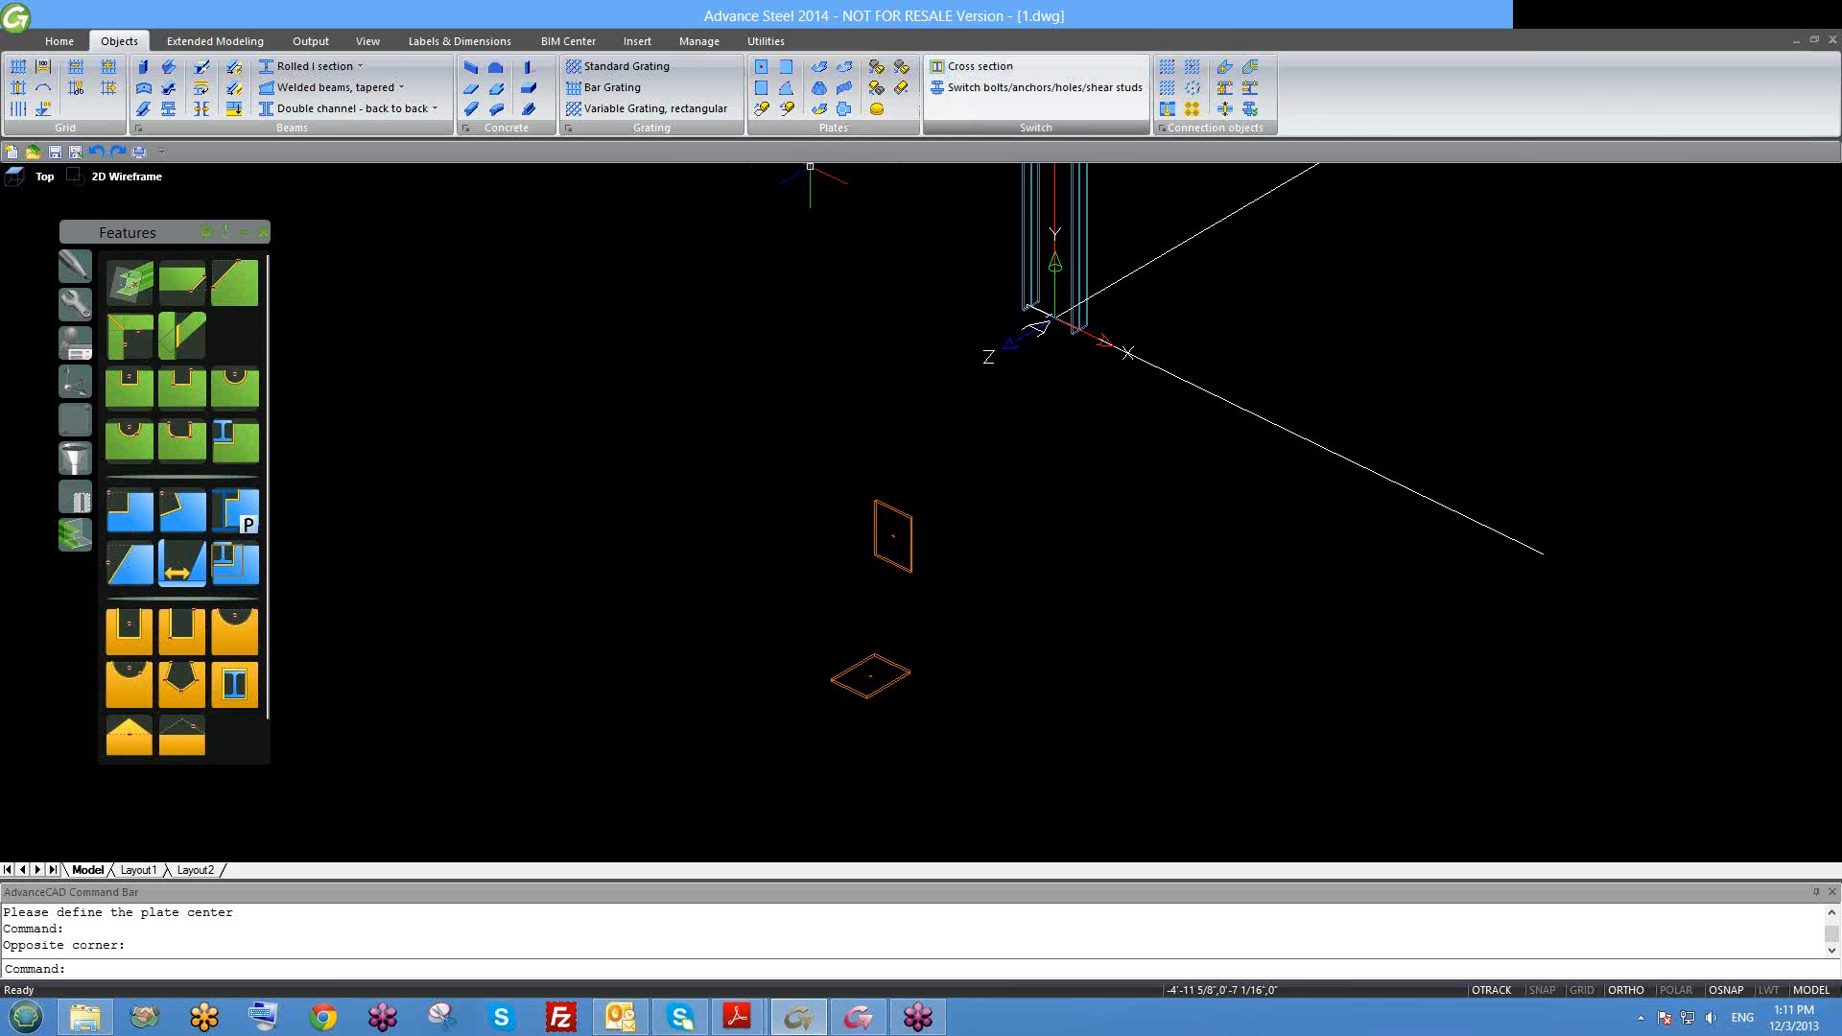
middle_click_drag(1135, 339, 1129, 380)
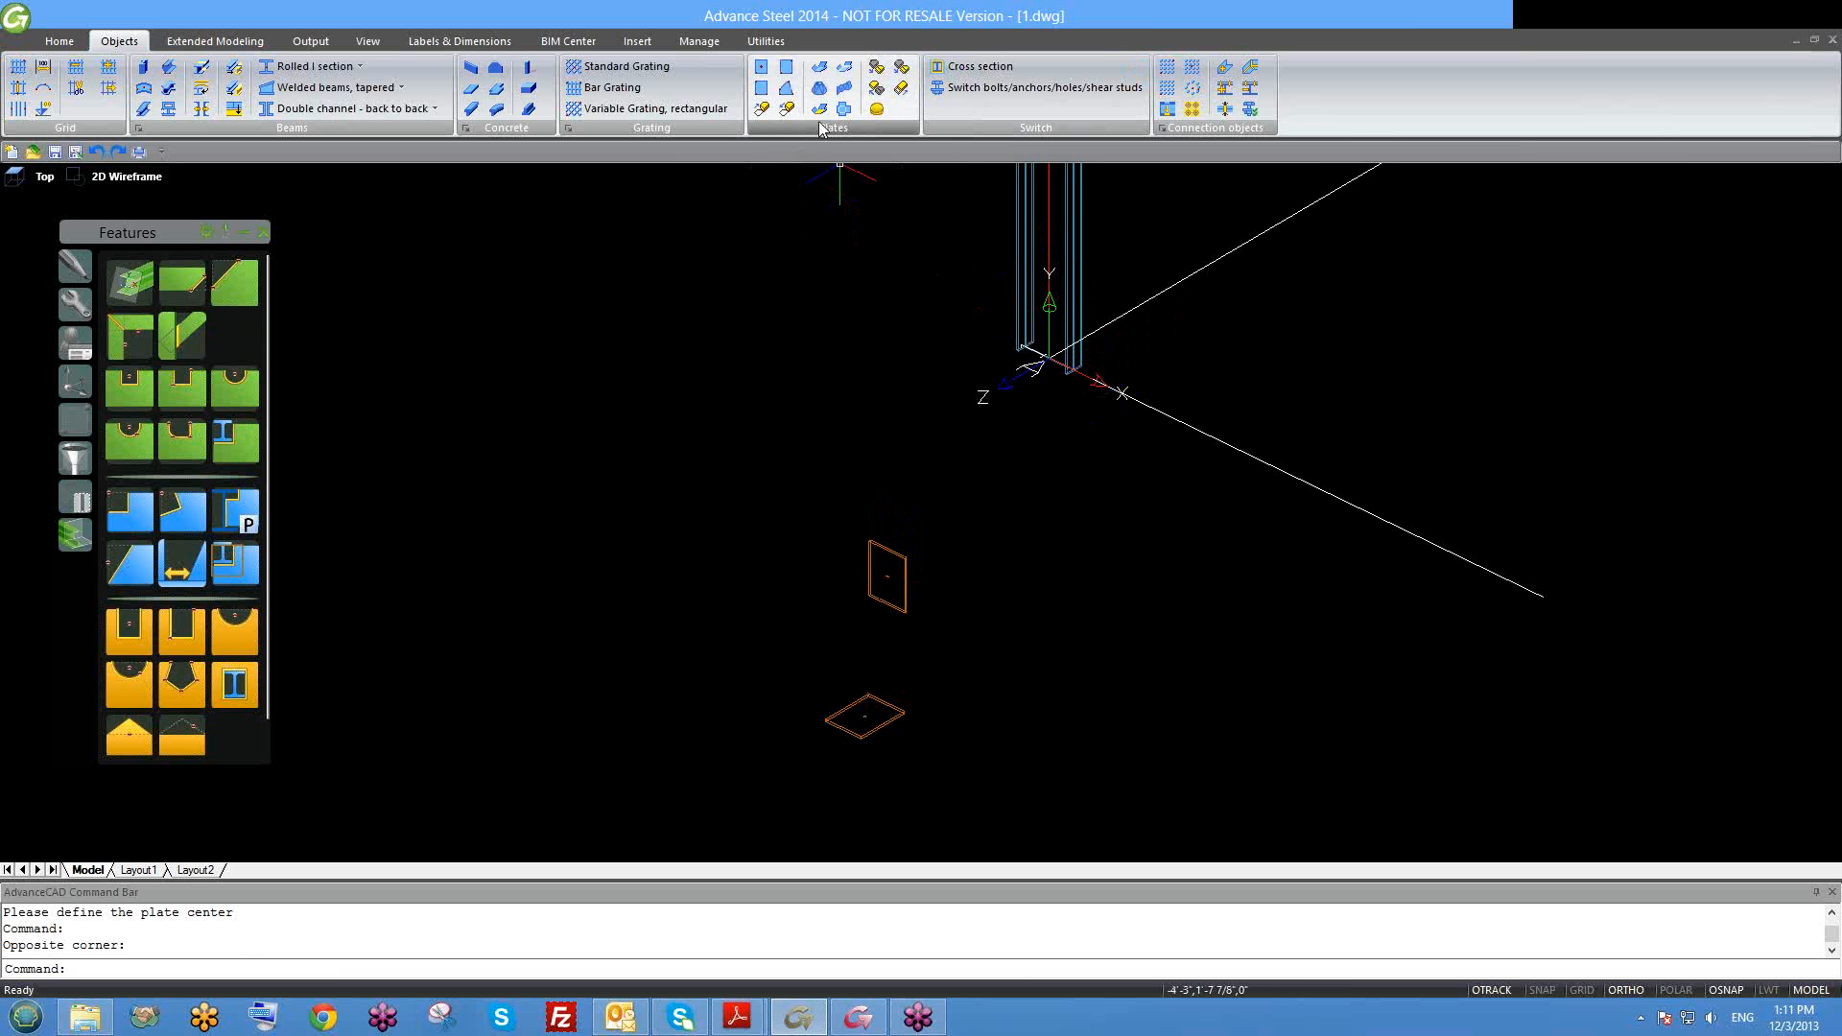
left_click(762, 89)
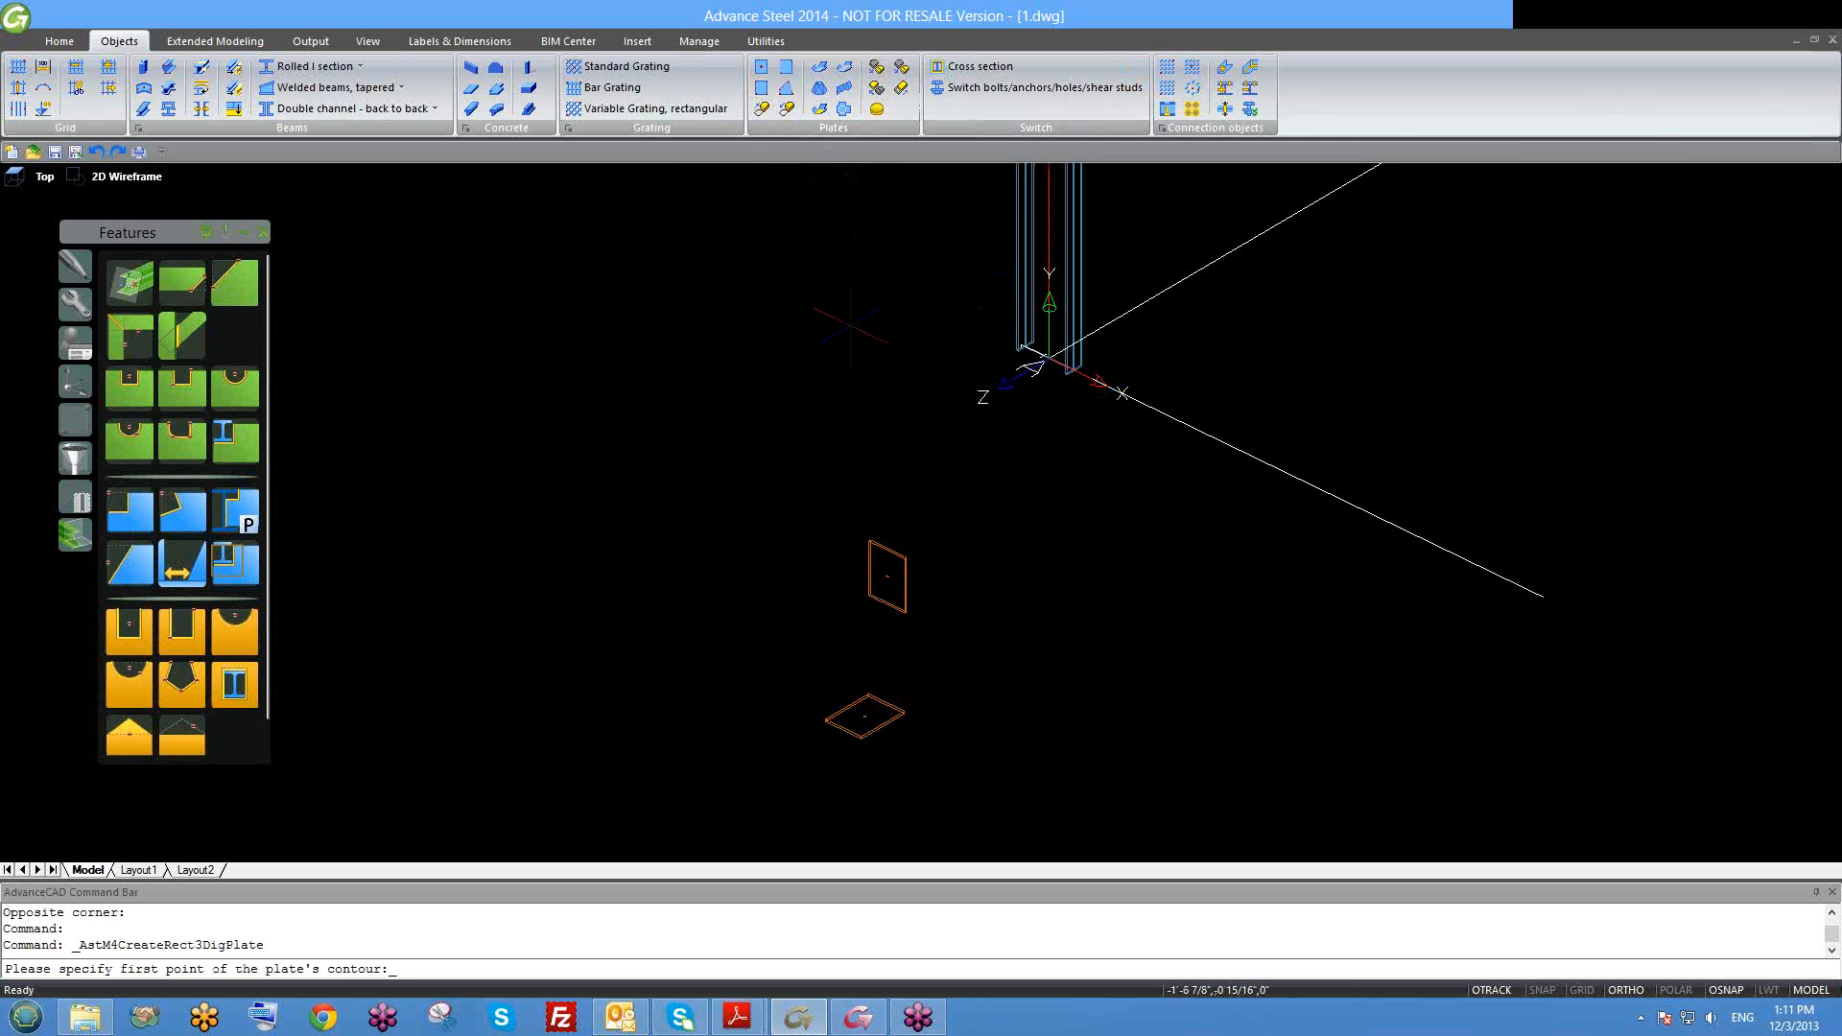
key("Escape")
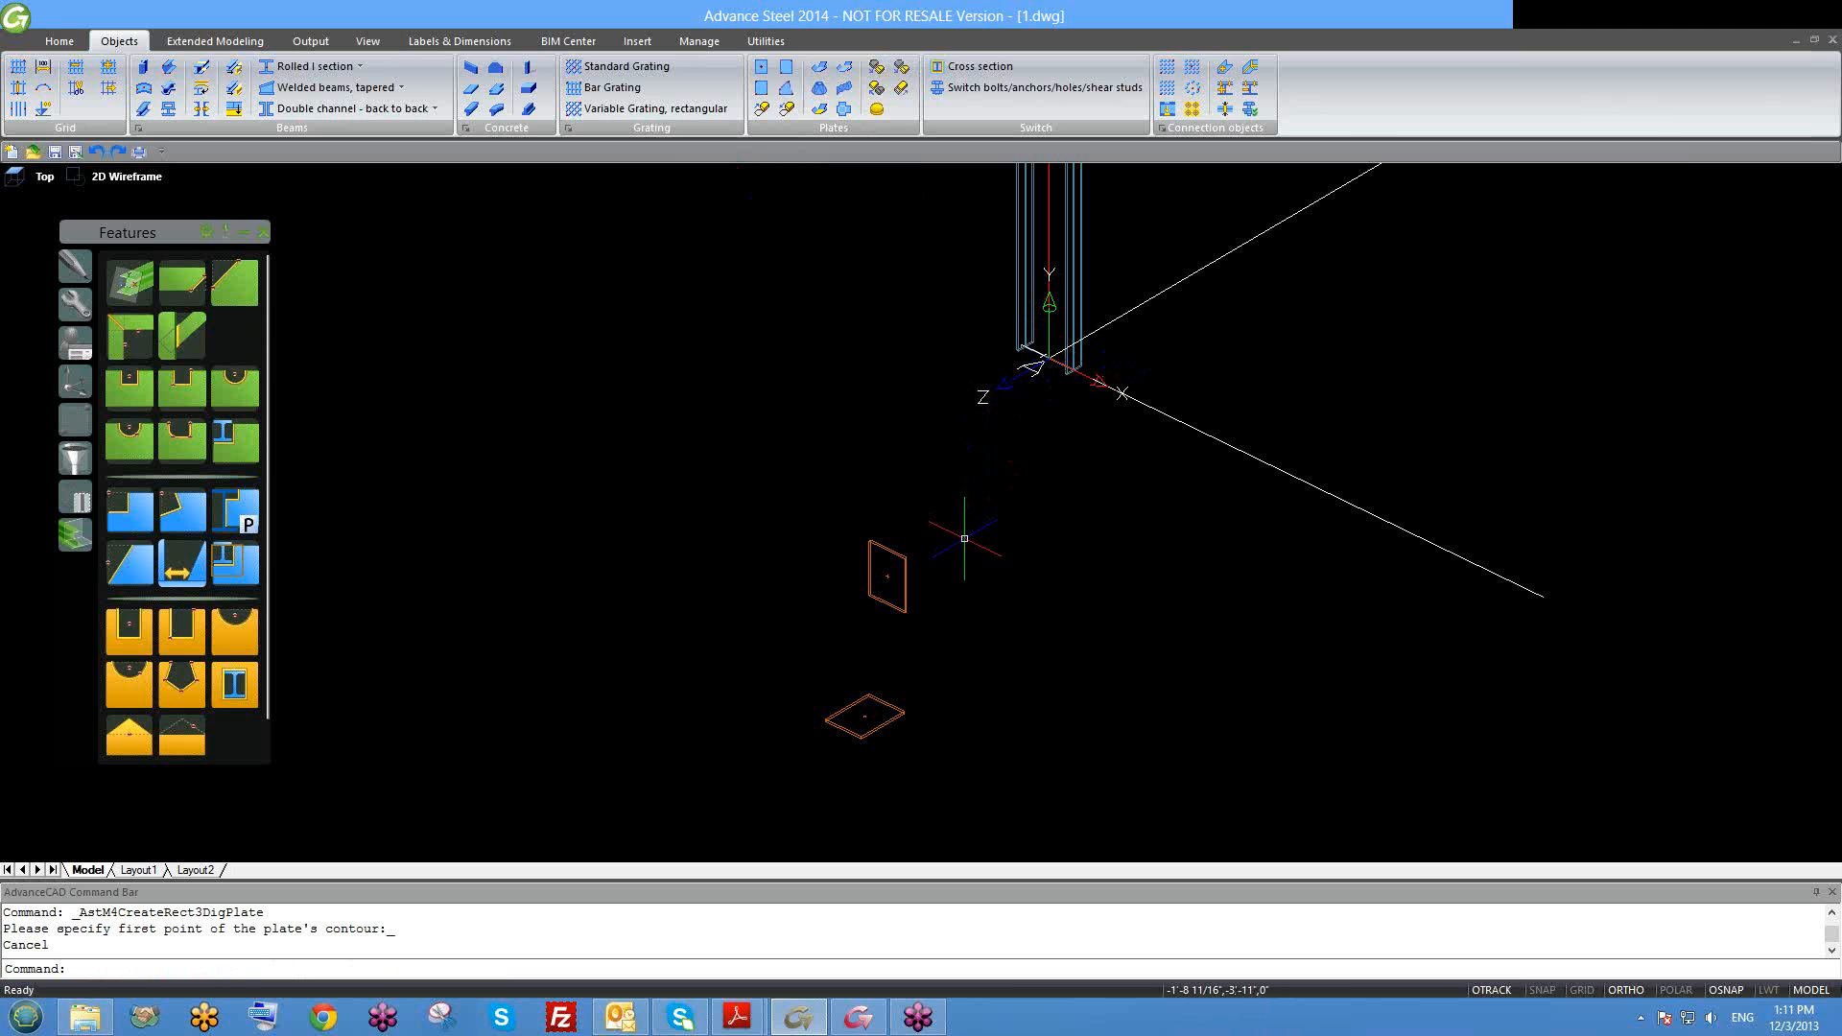
Step: Reset the UCS to World
scroll(893, 625, "up", 2)
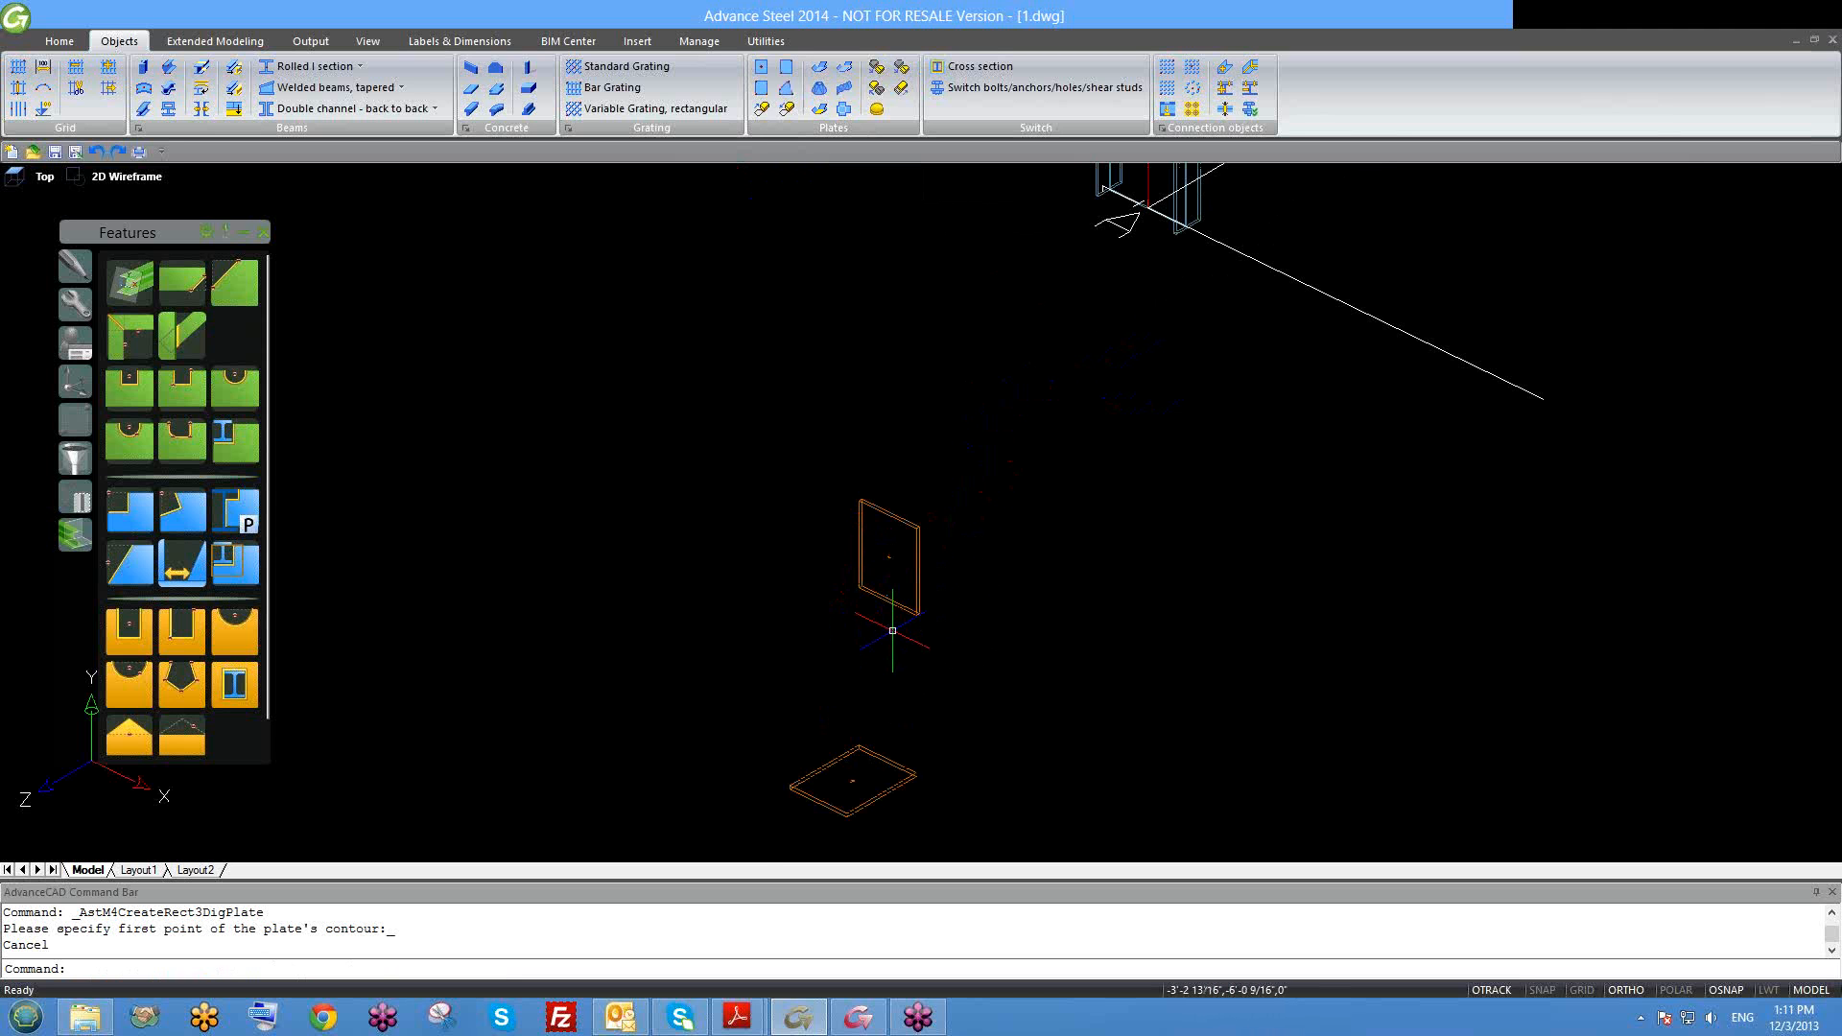
scroll(892, 631, "up", 2)
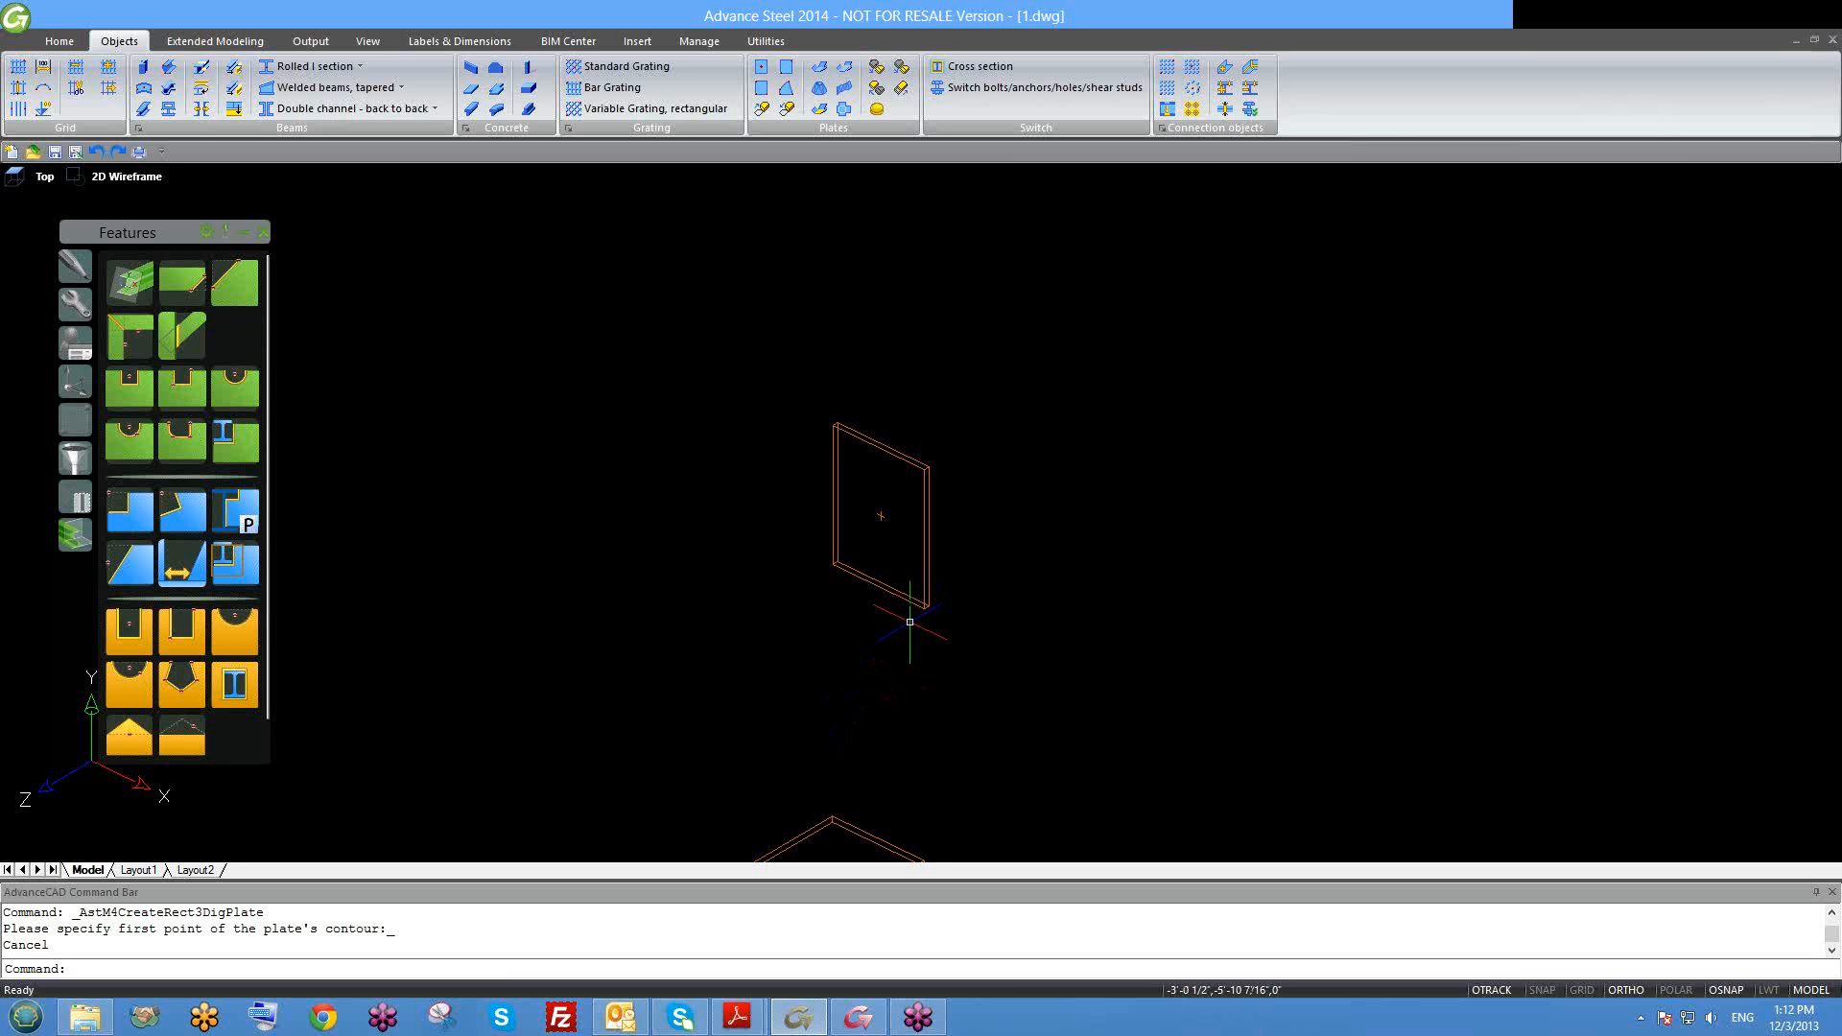
scroll(853, 509, "down", 2)
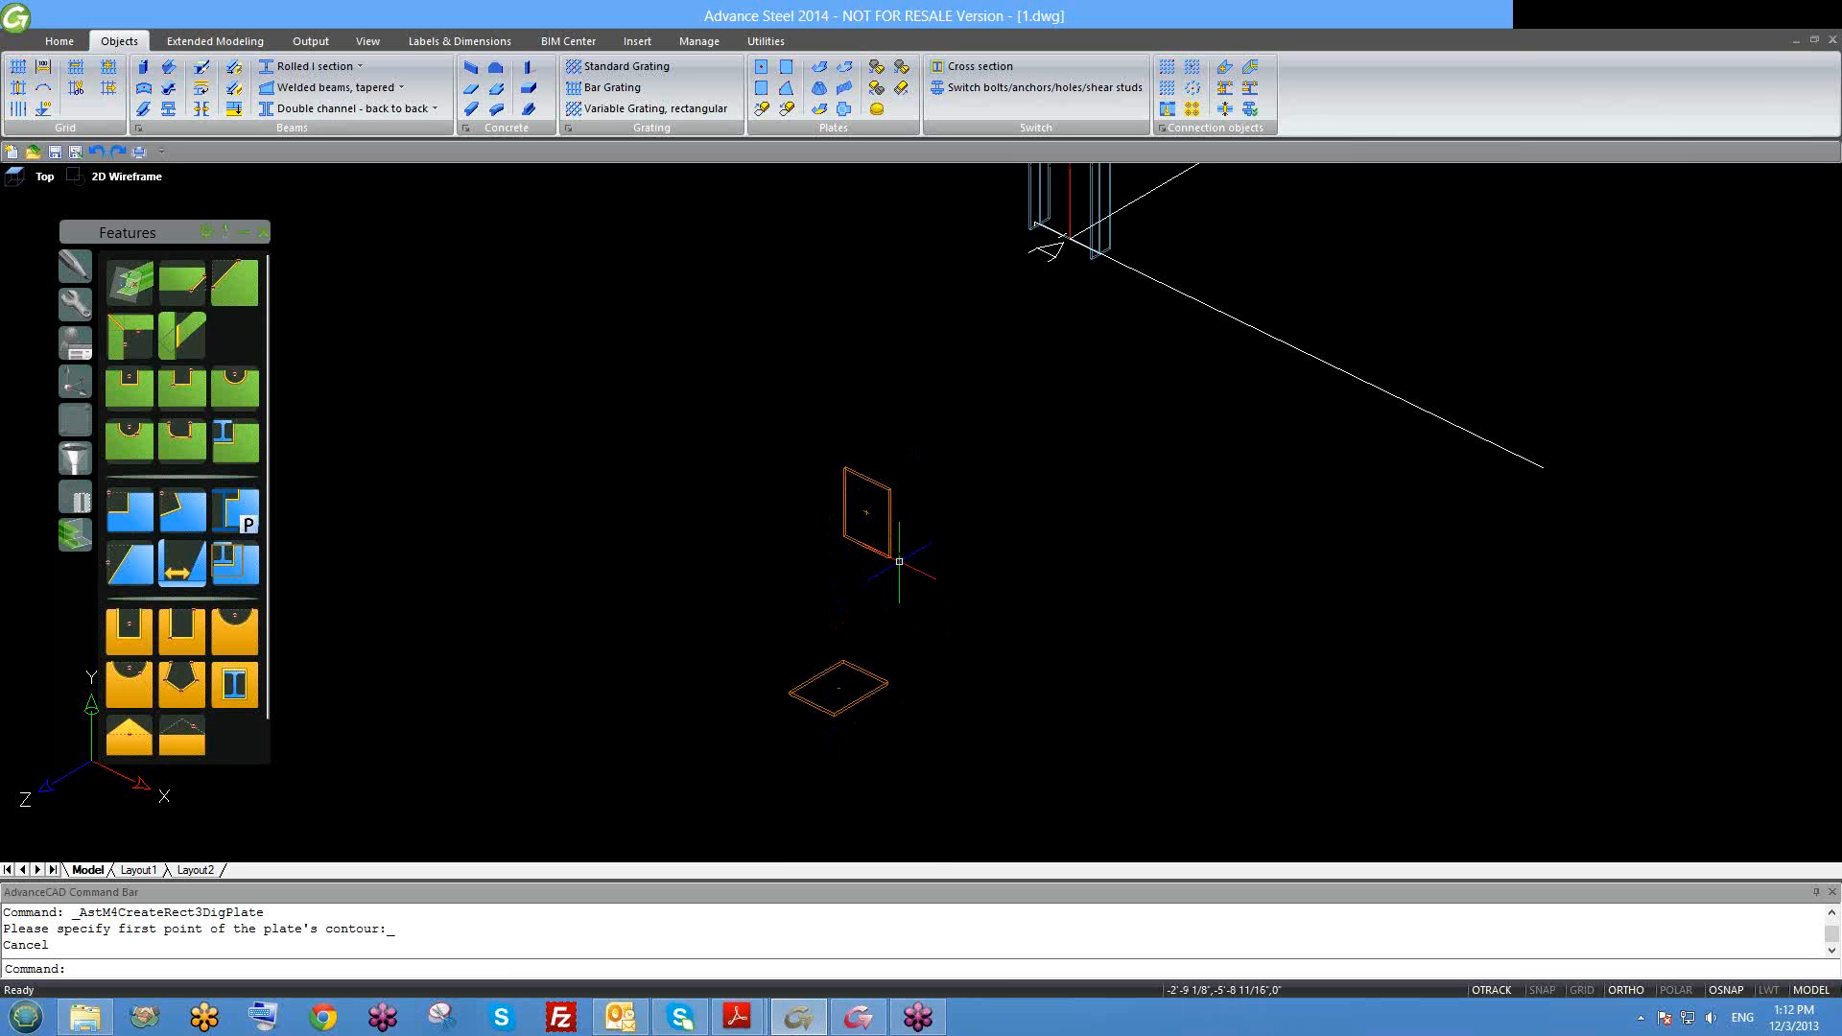
scroll(936, 531, "down", 2)
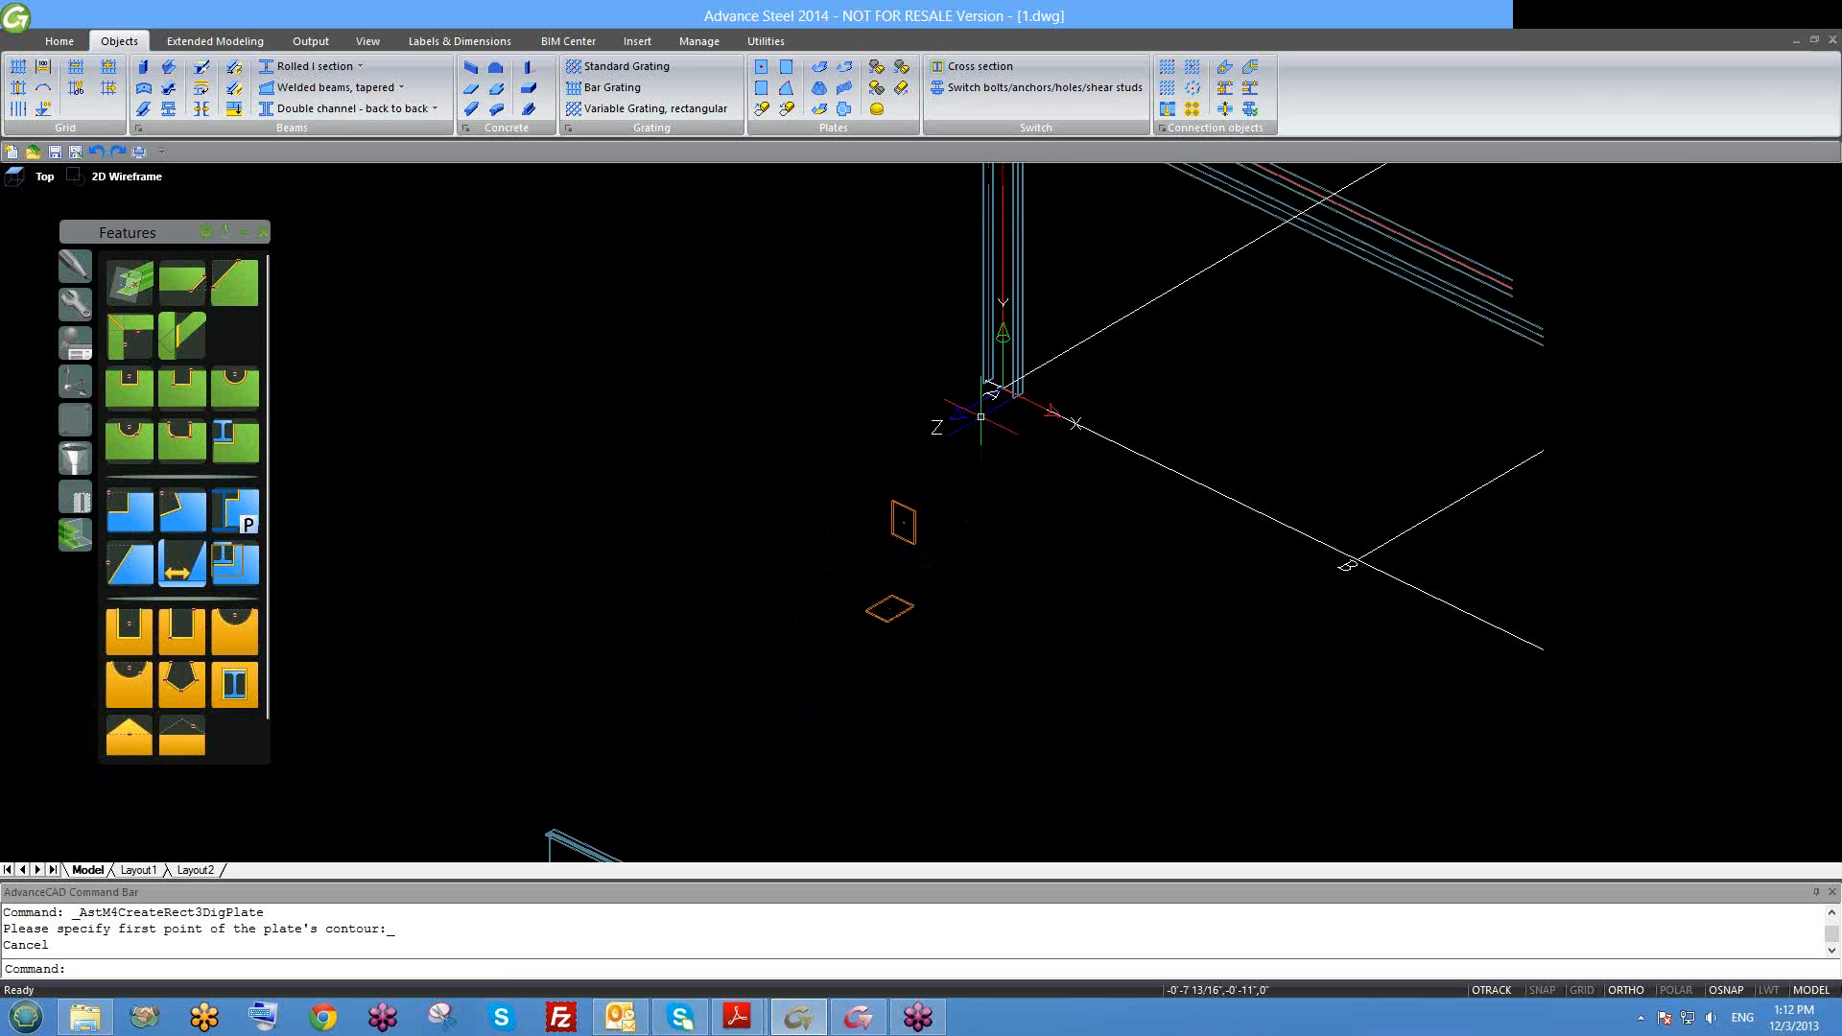
type("u")
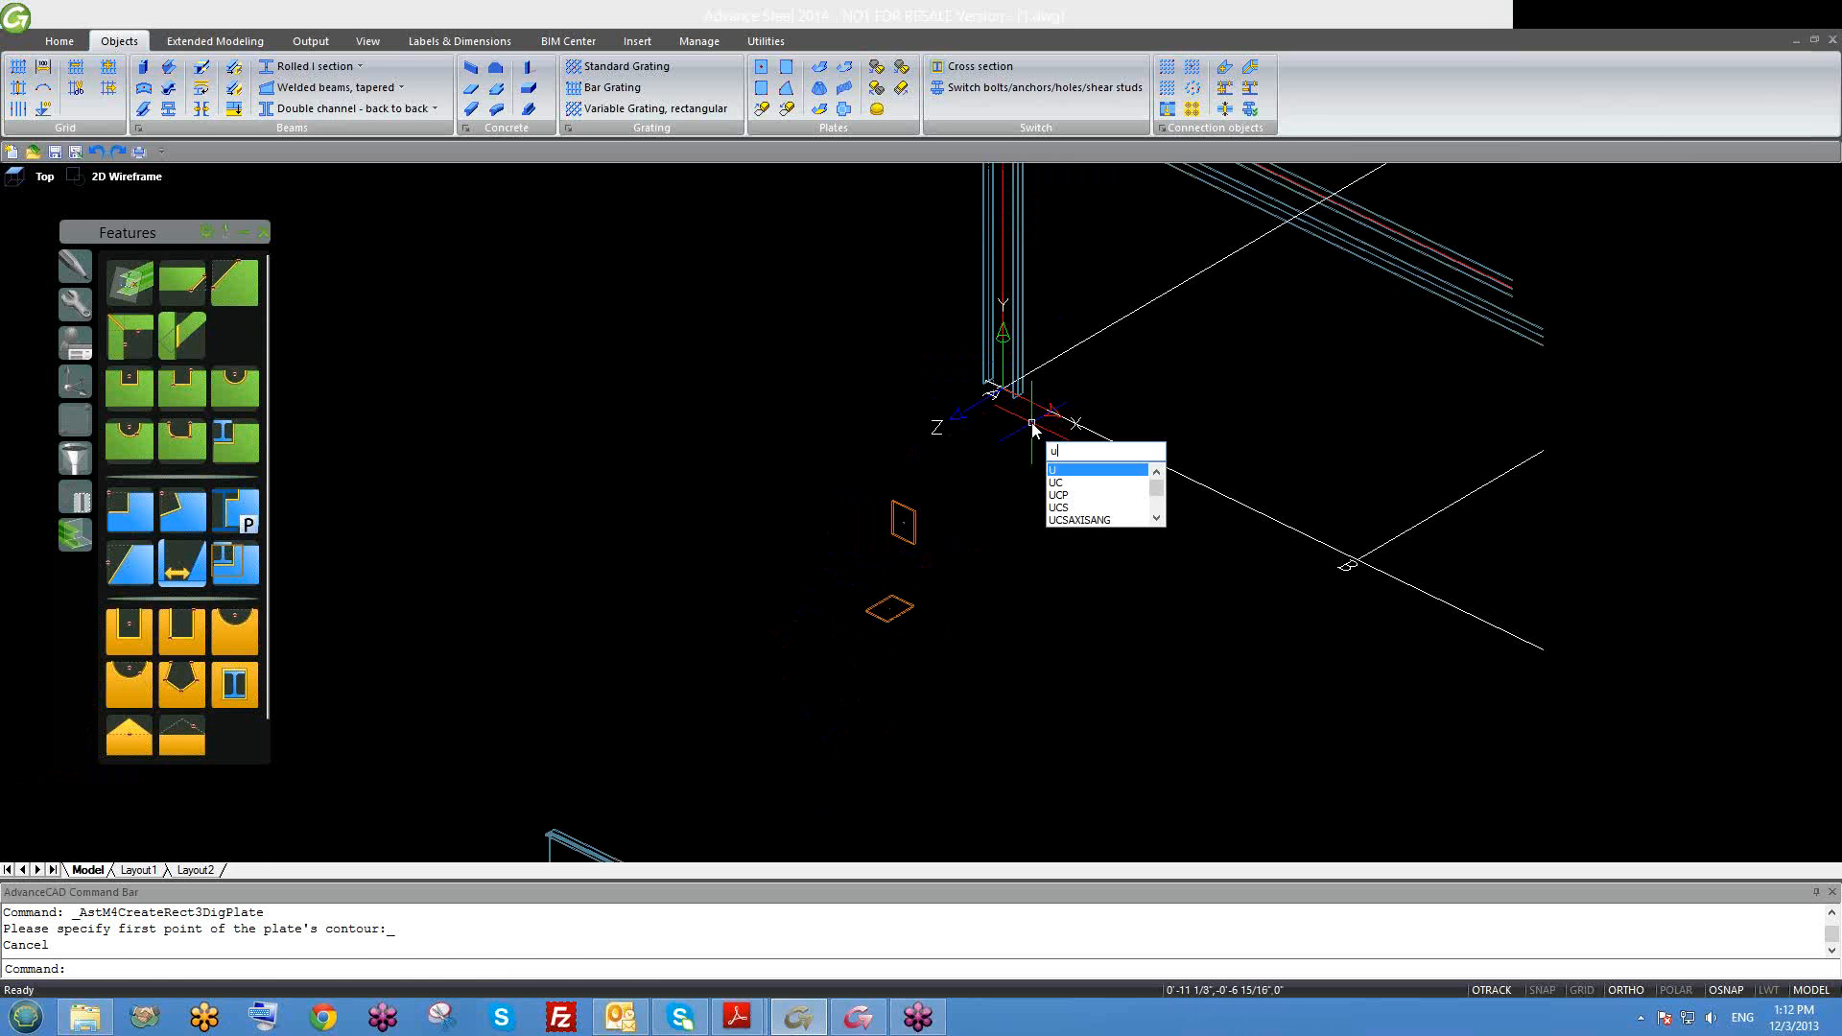
type("cs")
key("Return")
type("w")
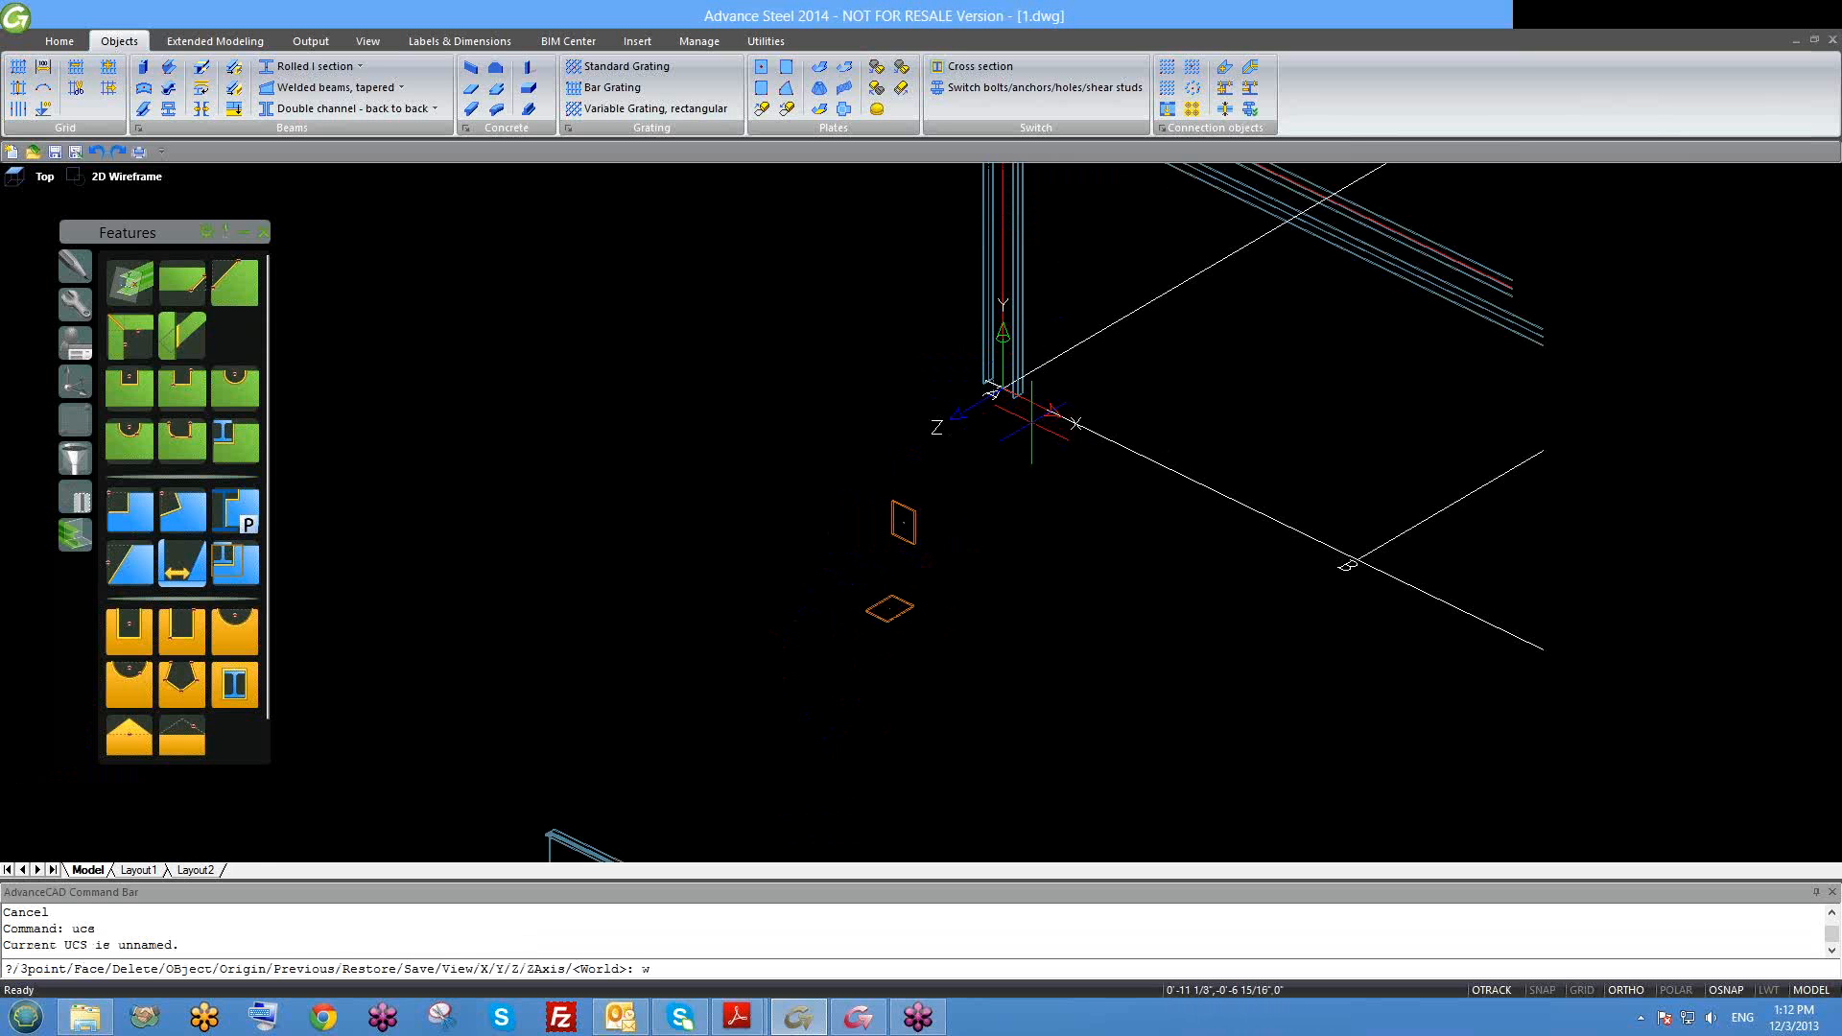
key("Return")
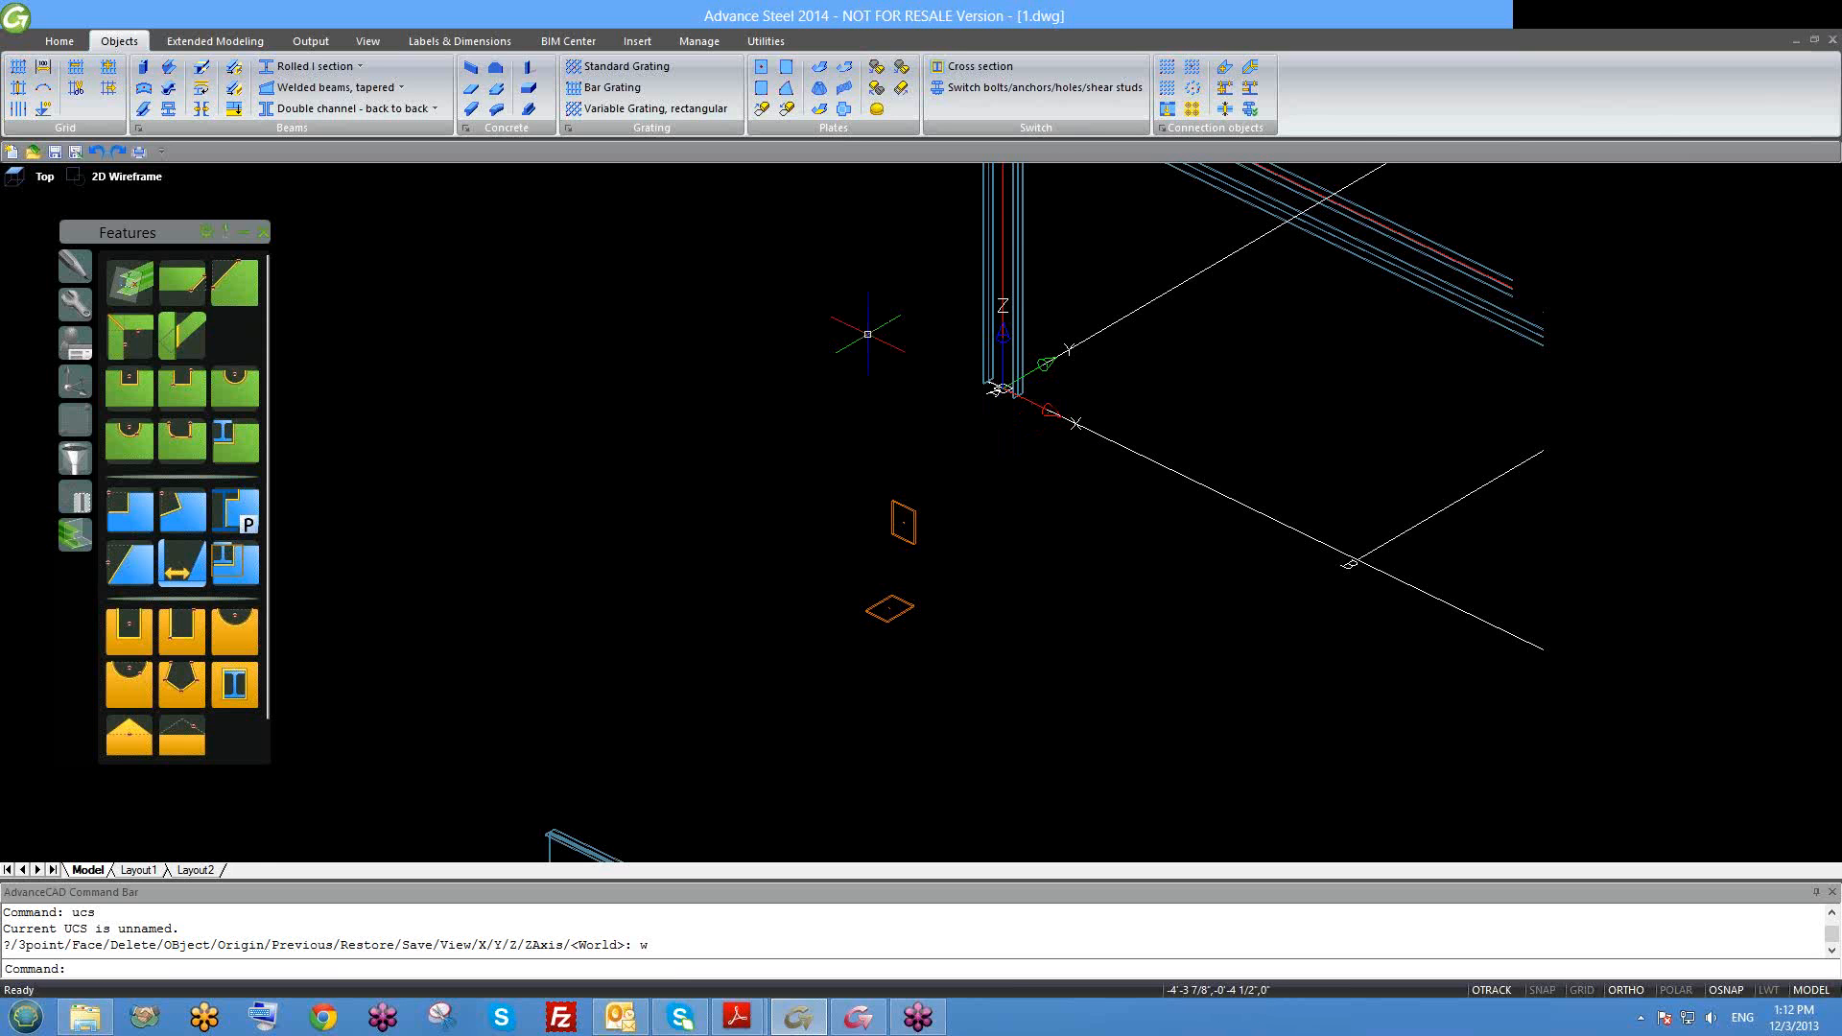
Step: Draw a rectangular plate about 1 1/8" by 1' 3 3/8" by its diagonal, starting at the upright plate's lower corner
left_click(786, 66)
scroll(868, 516, "up", 3)
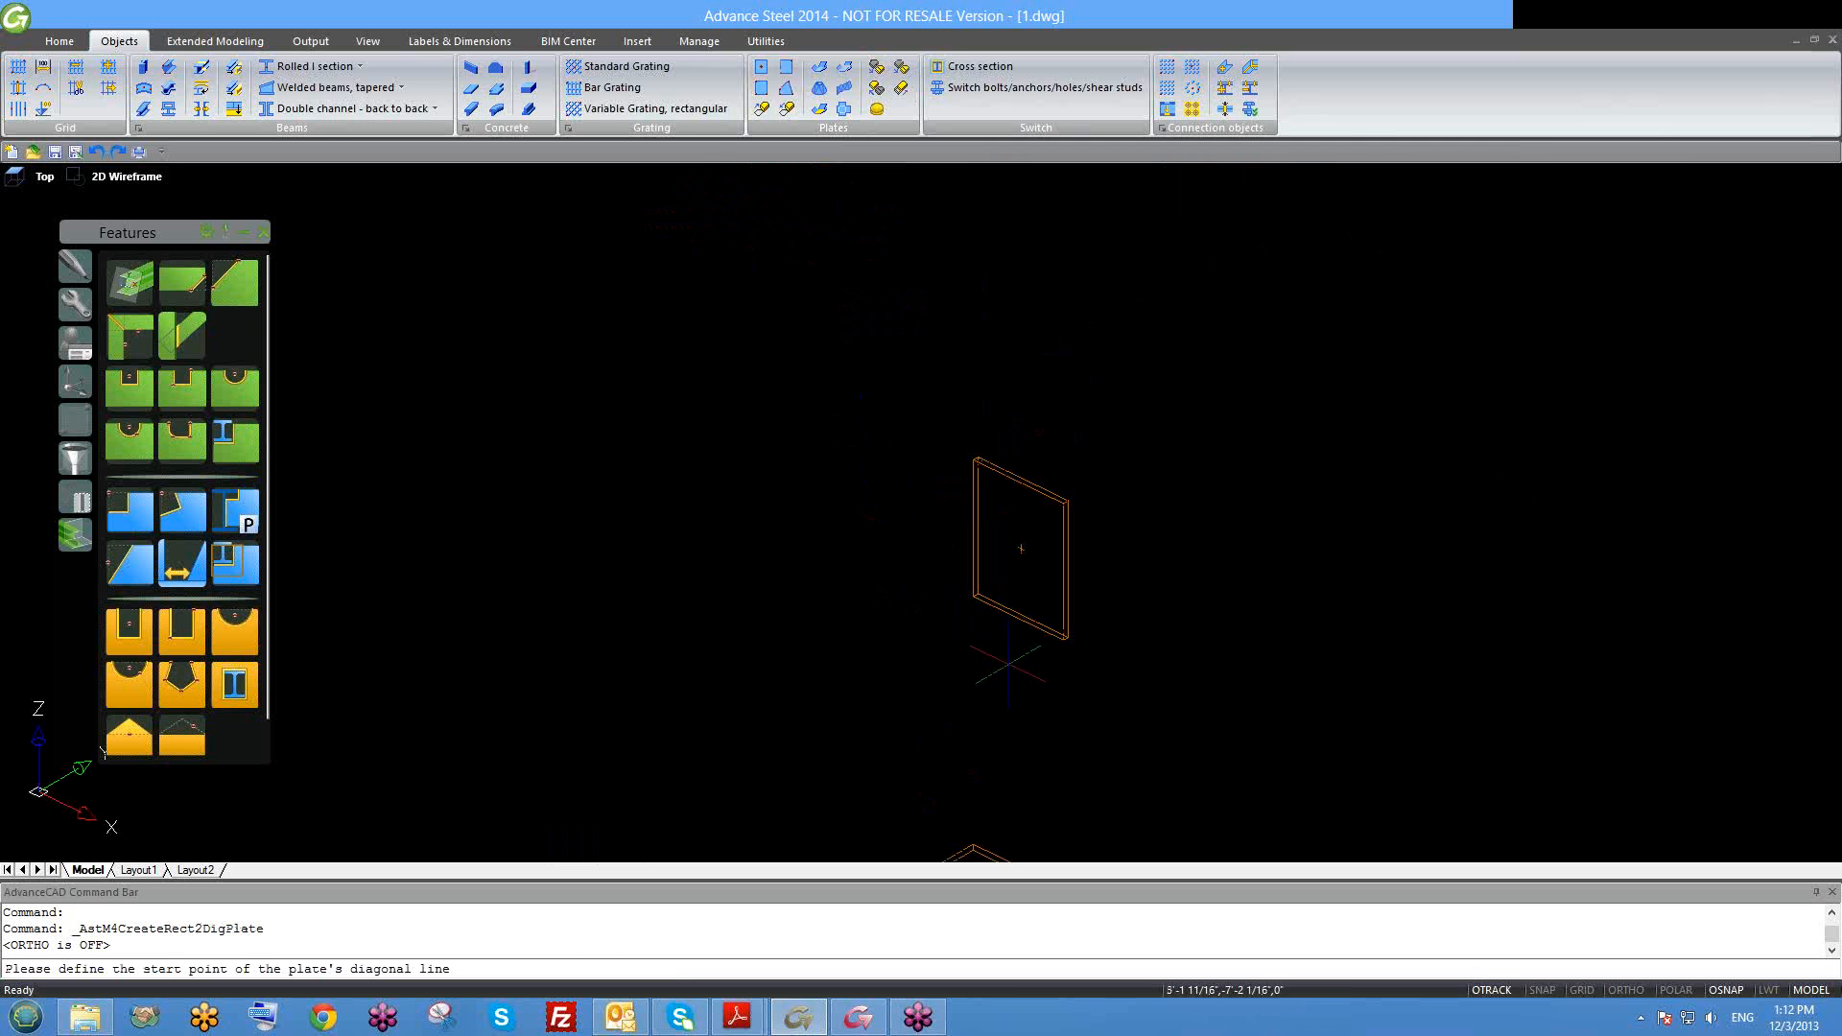
left_click(1063, 638)
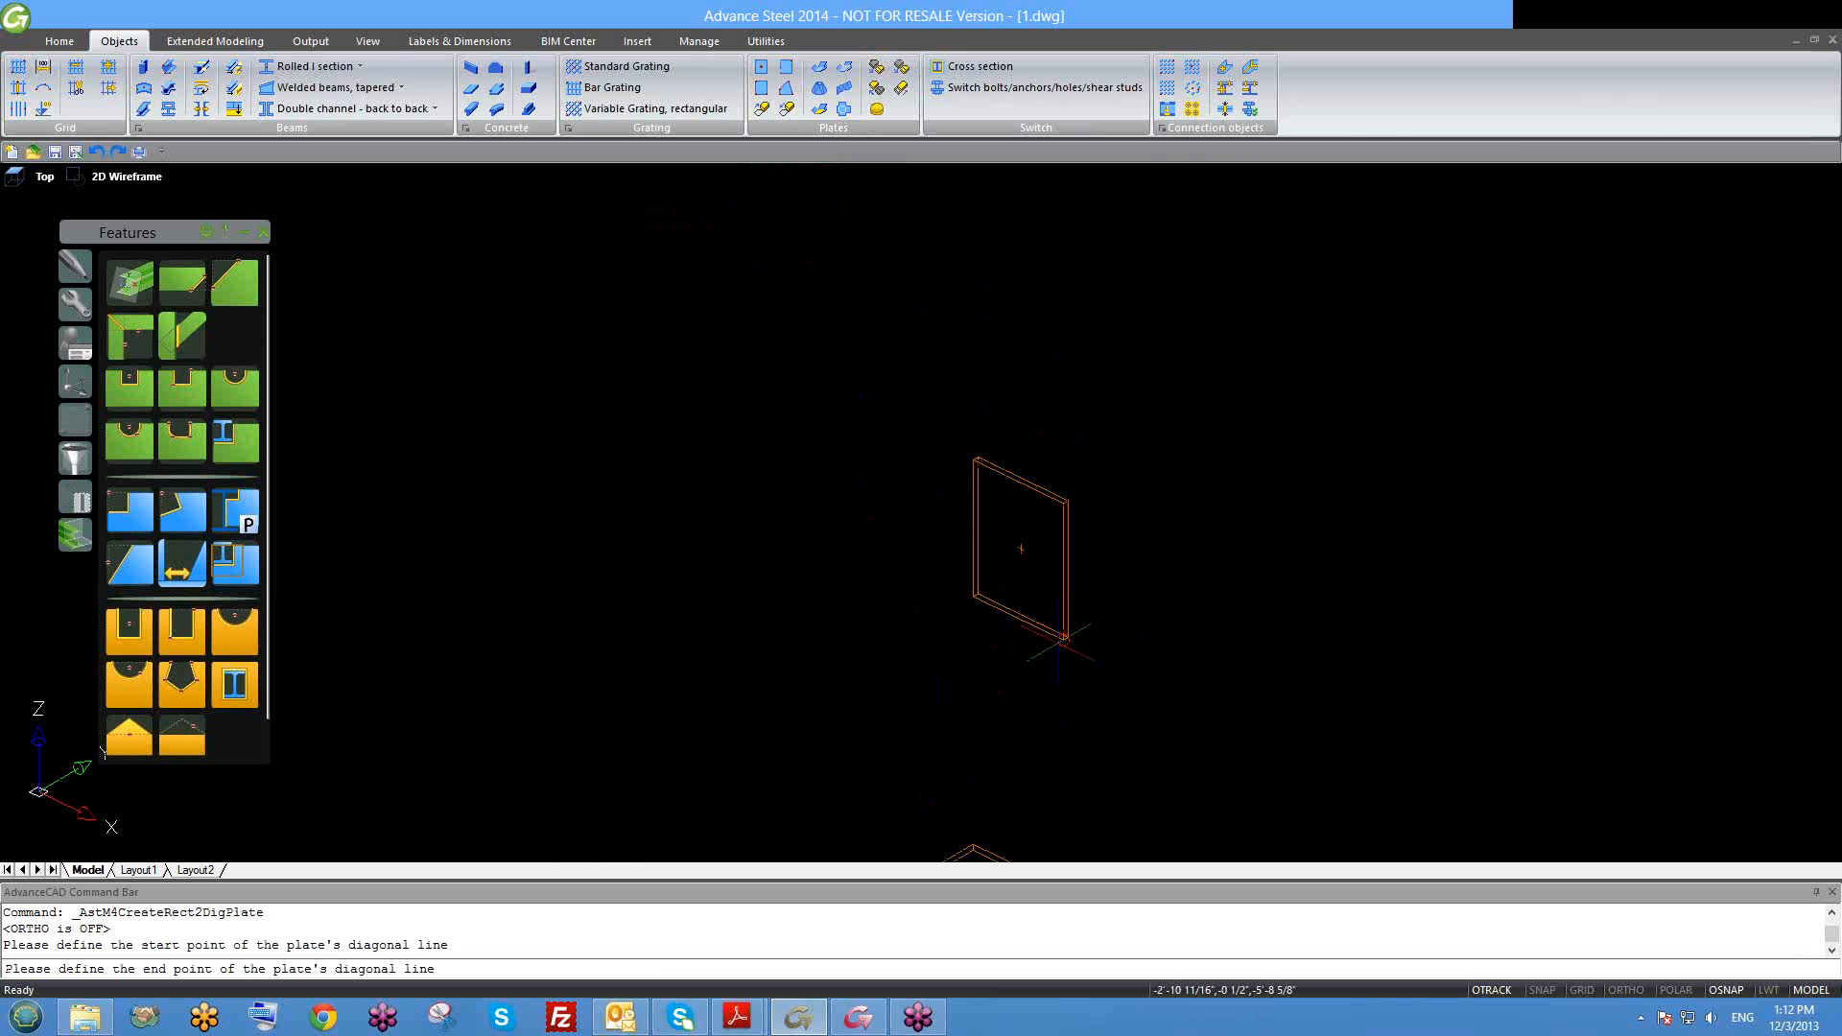
left_click(1061, 640)
left_click(908, 720)
left_click(806, 162)
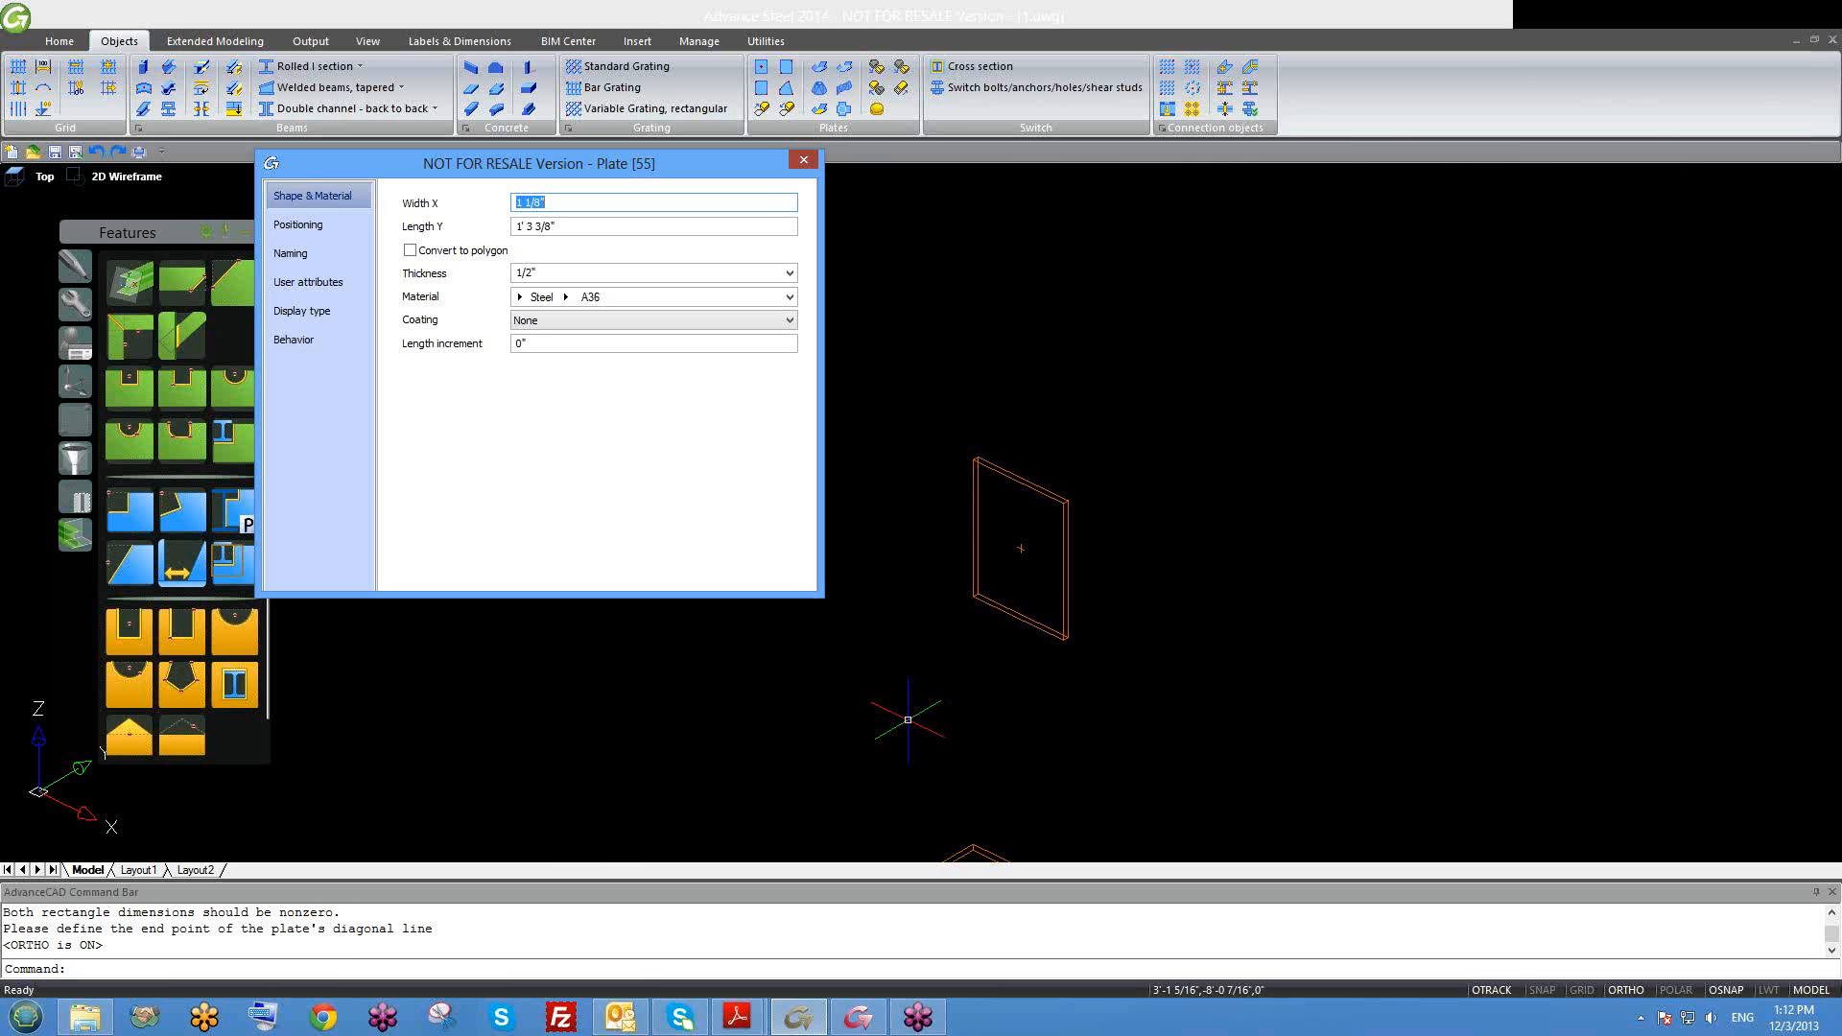
Step: Delete the narrow plate that was drawn by its diagonal, keeping the flat and upright plates
scroll(1059, 715, "down", 3)
left_click(1045, 416)
left_click(977, 387)
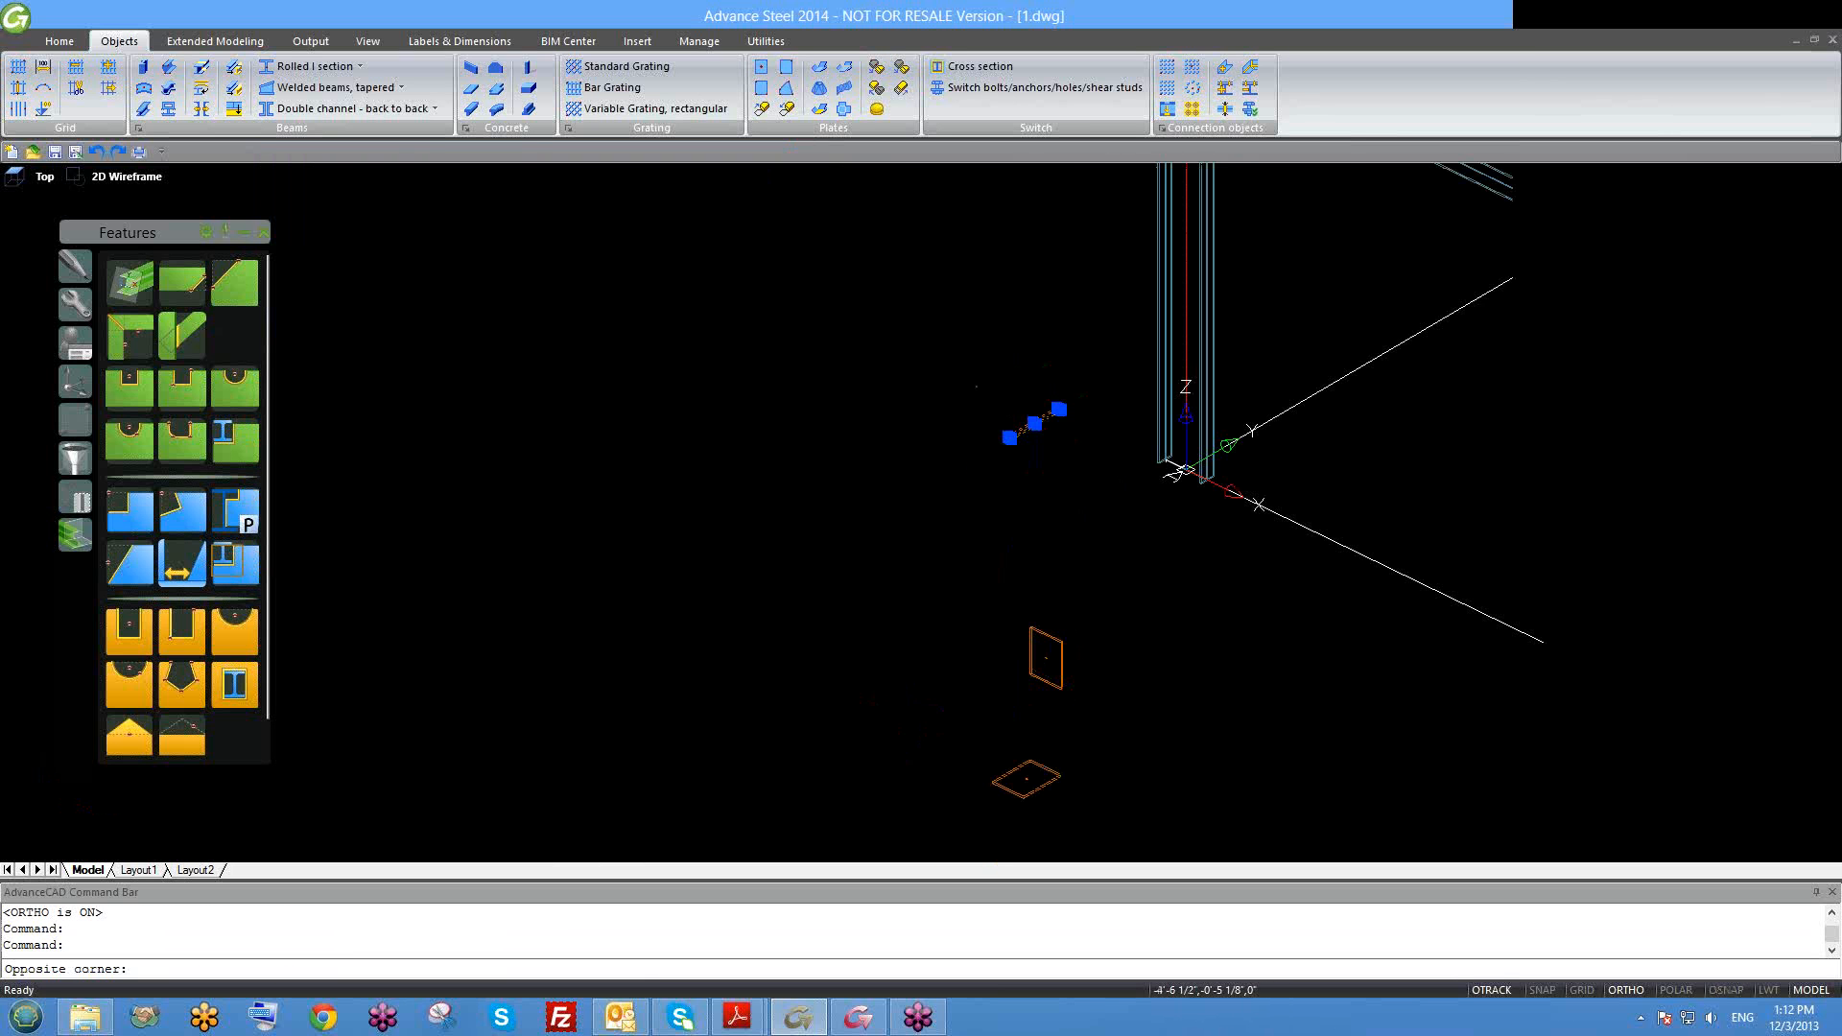
key("Delete")
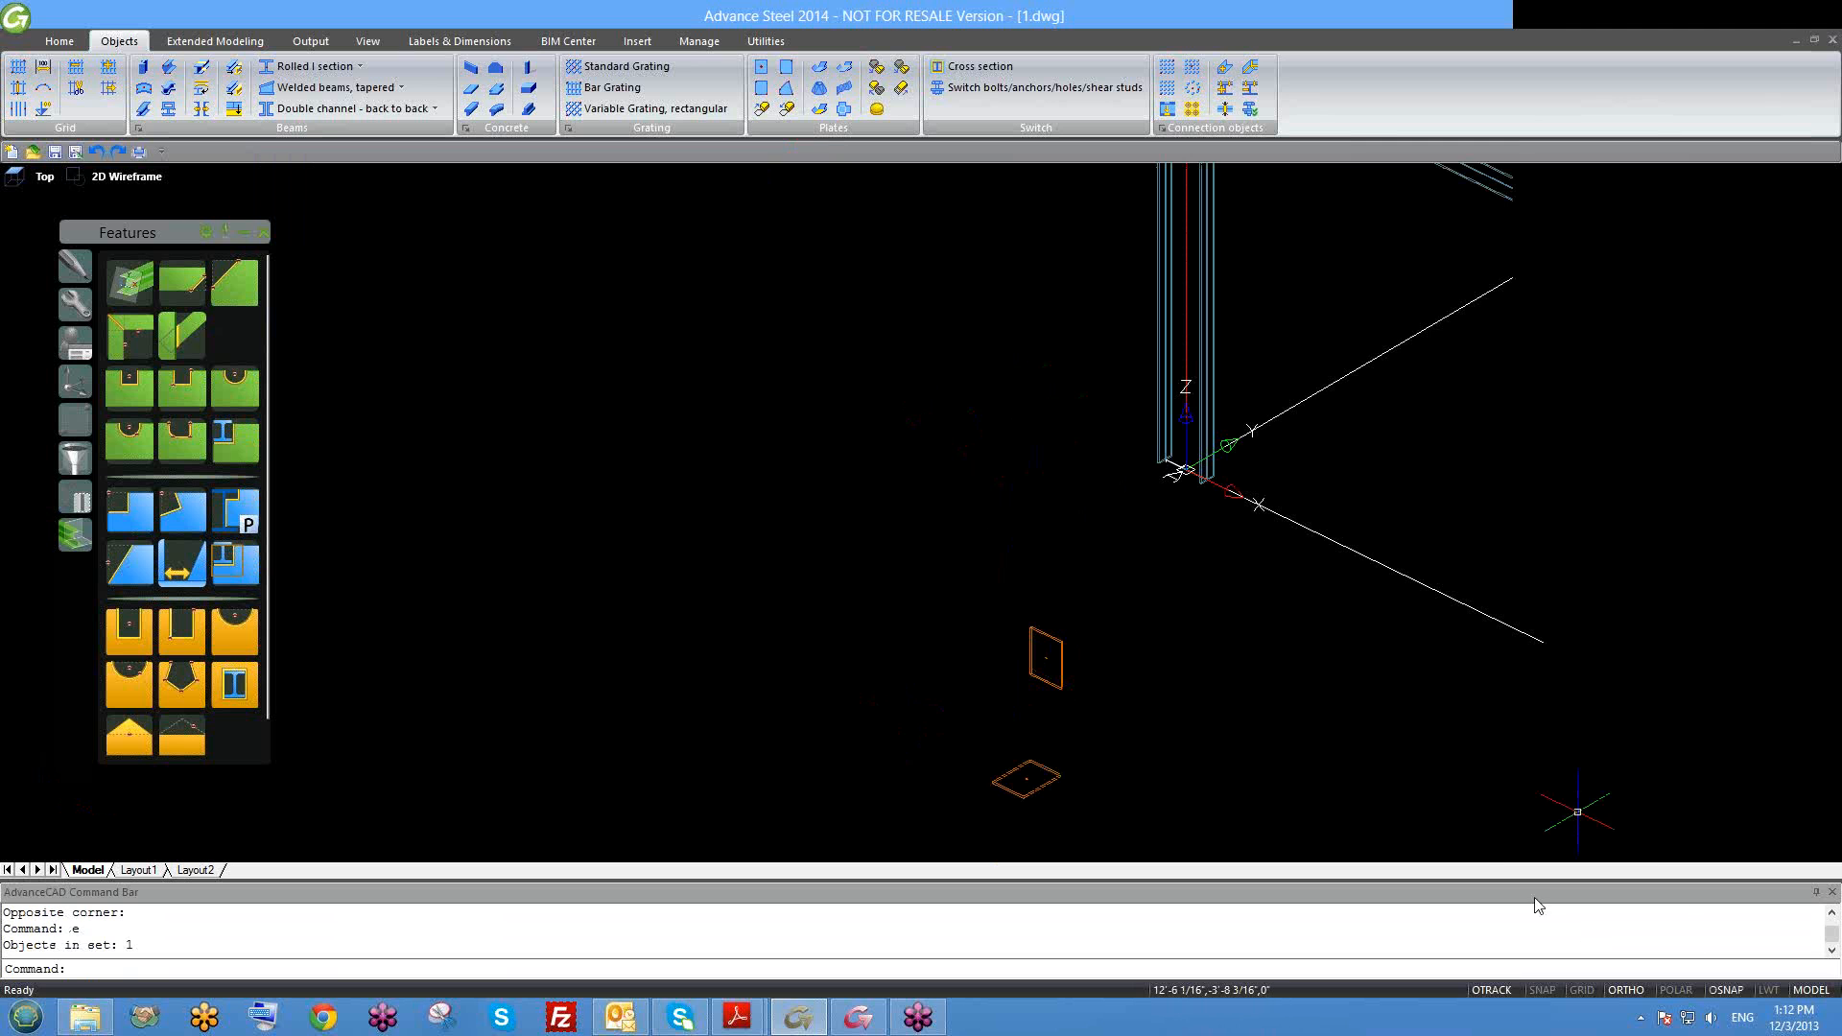
scroll(1180, 709, "down", 5)
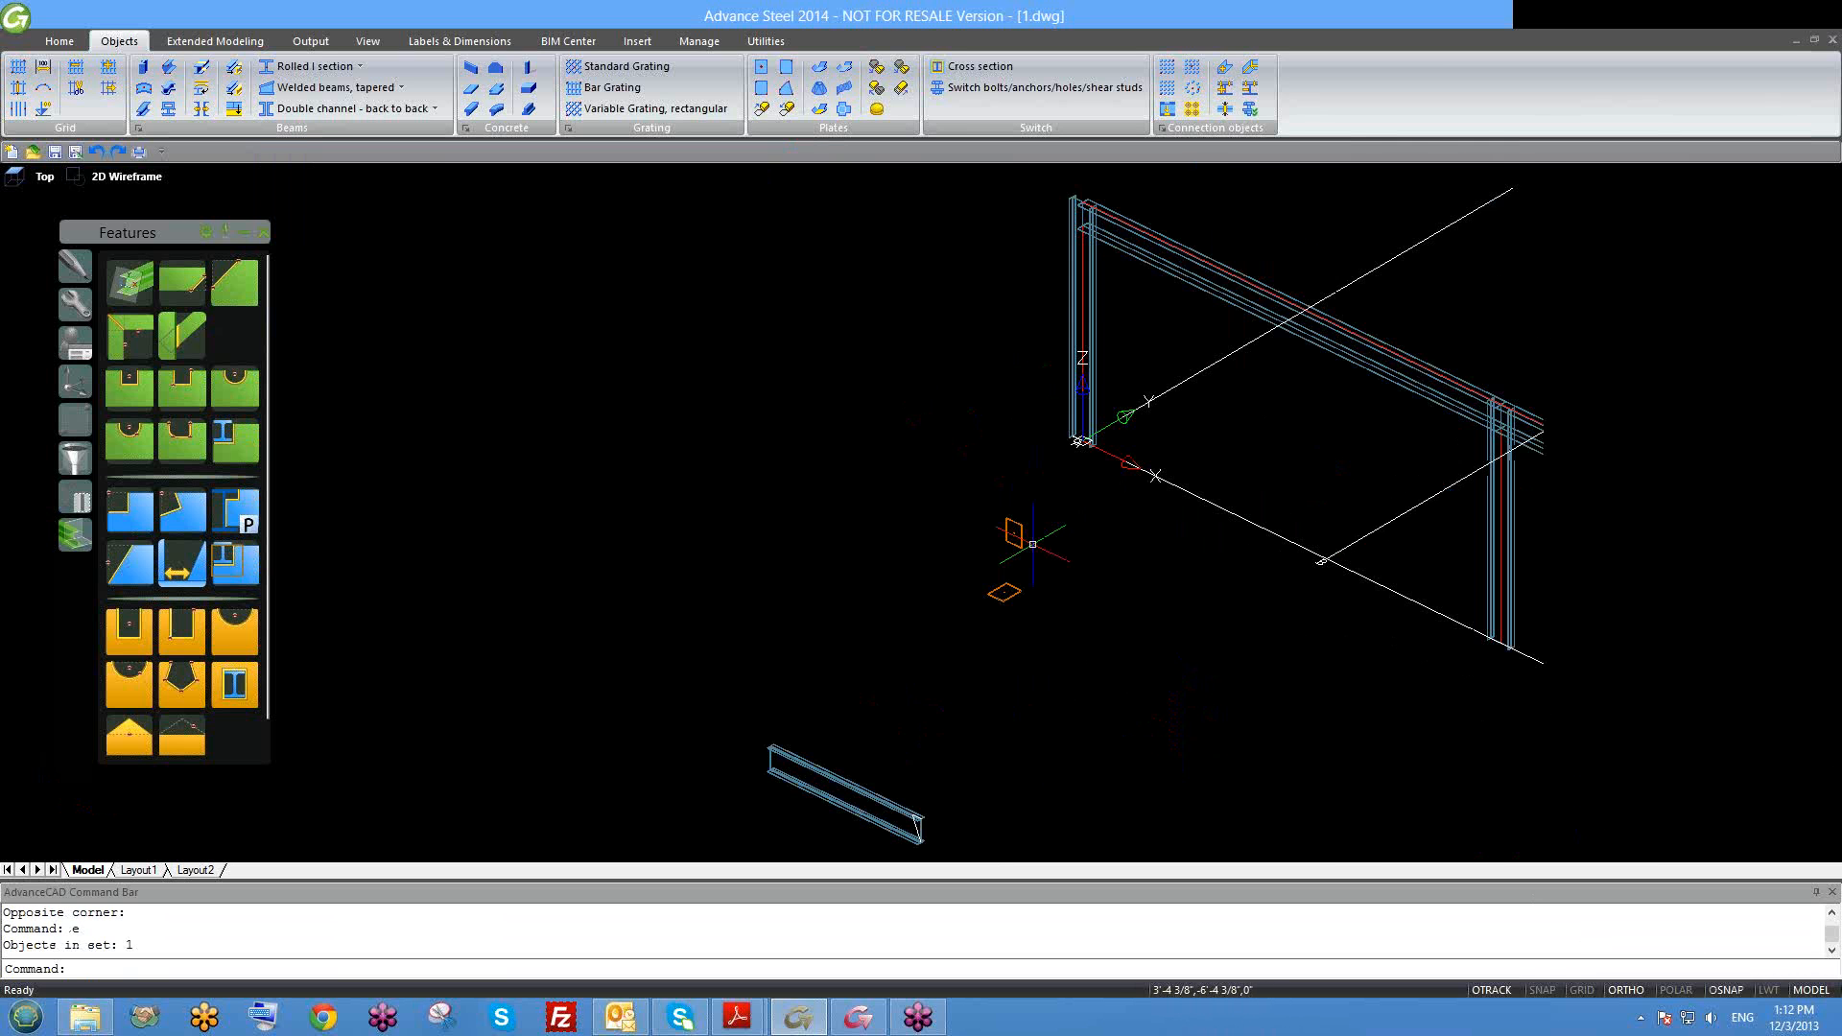
scroll(1032, 544, "up", 10)
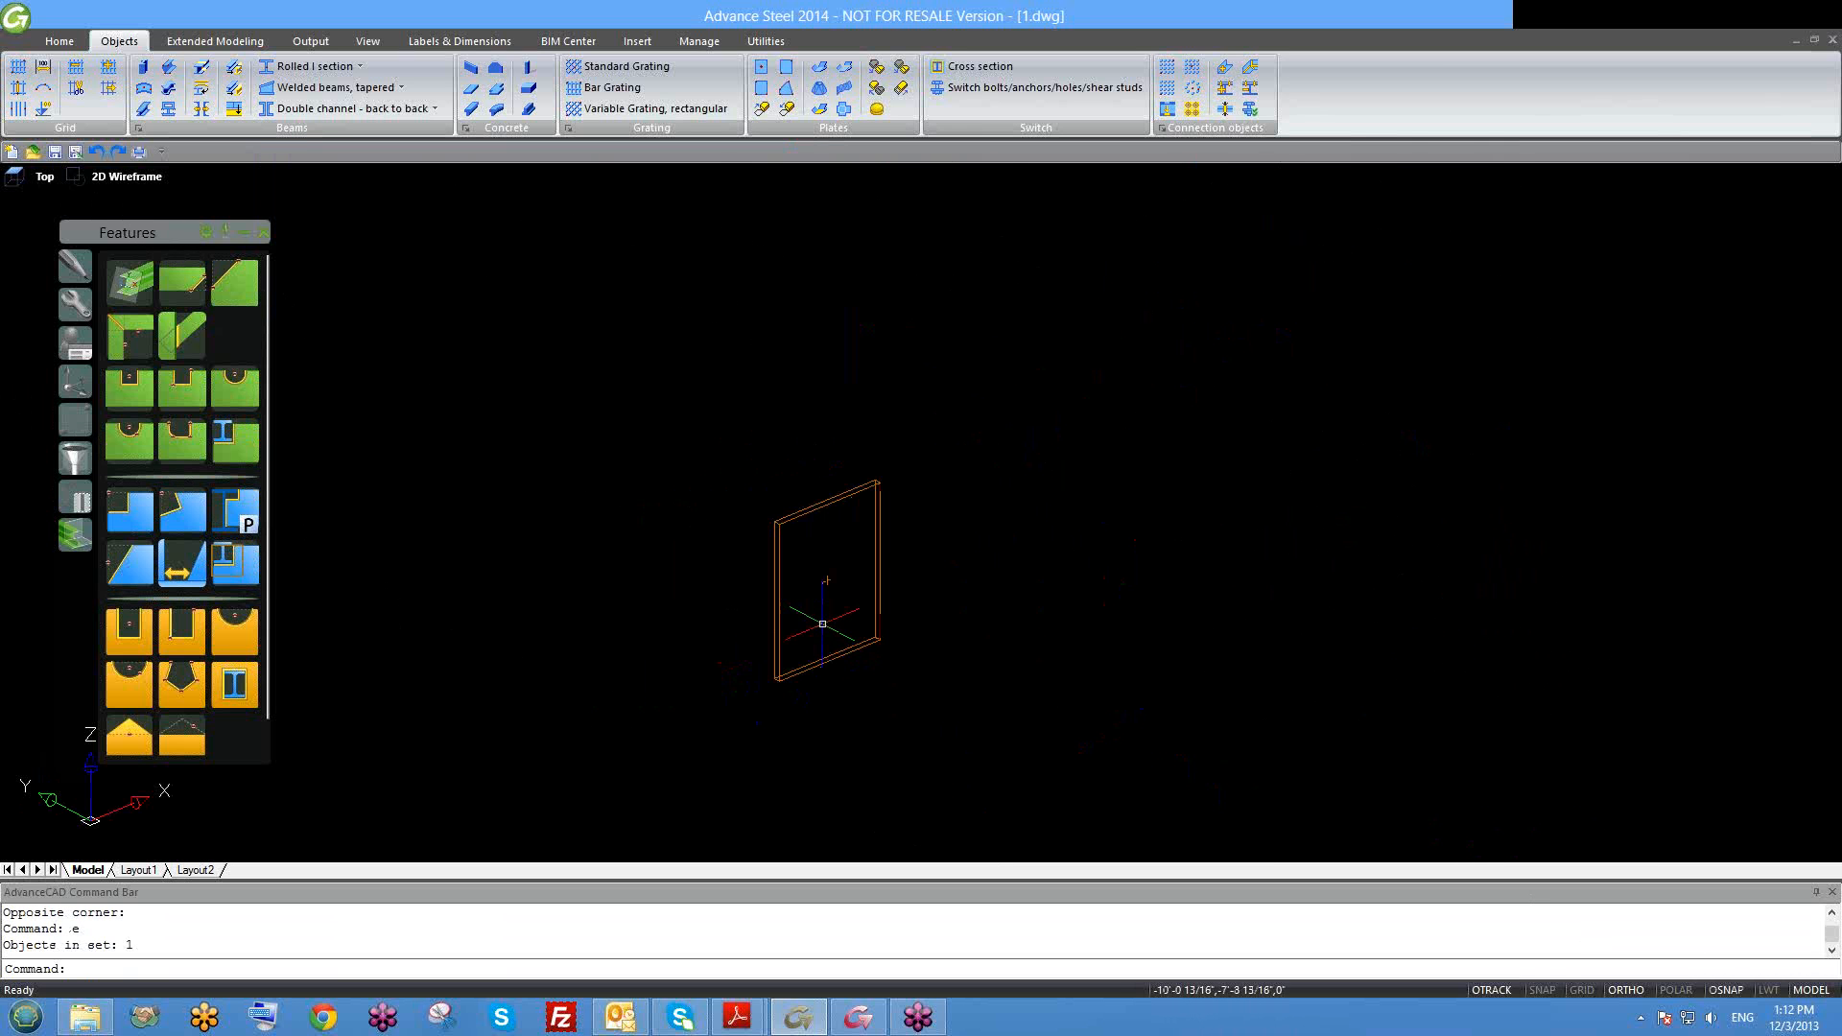
left_click(787, 66)
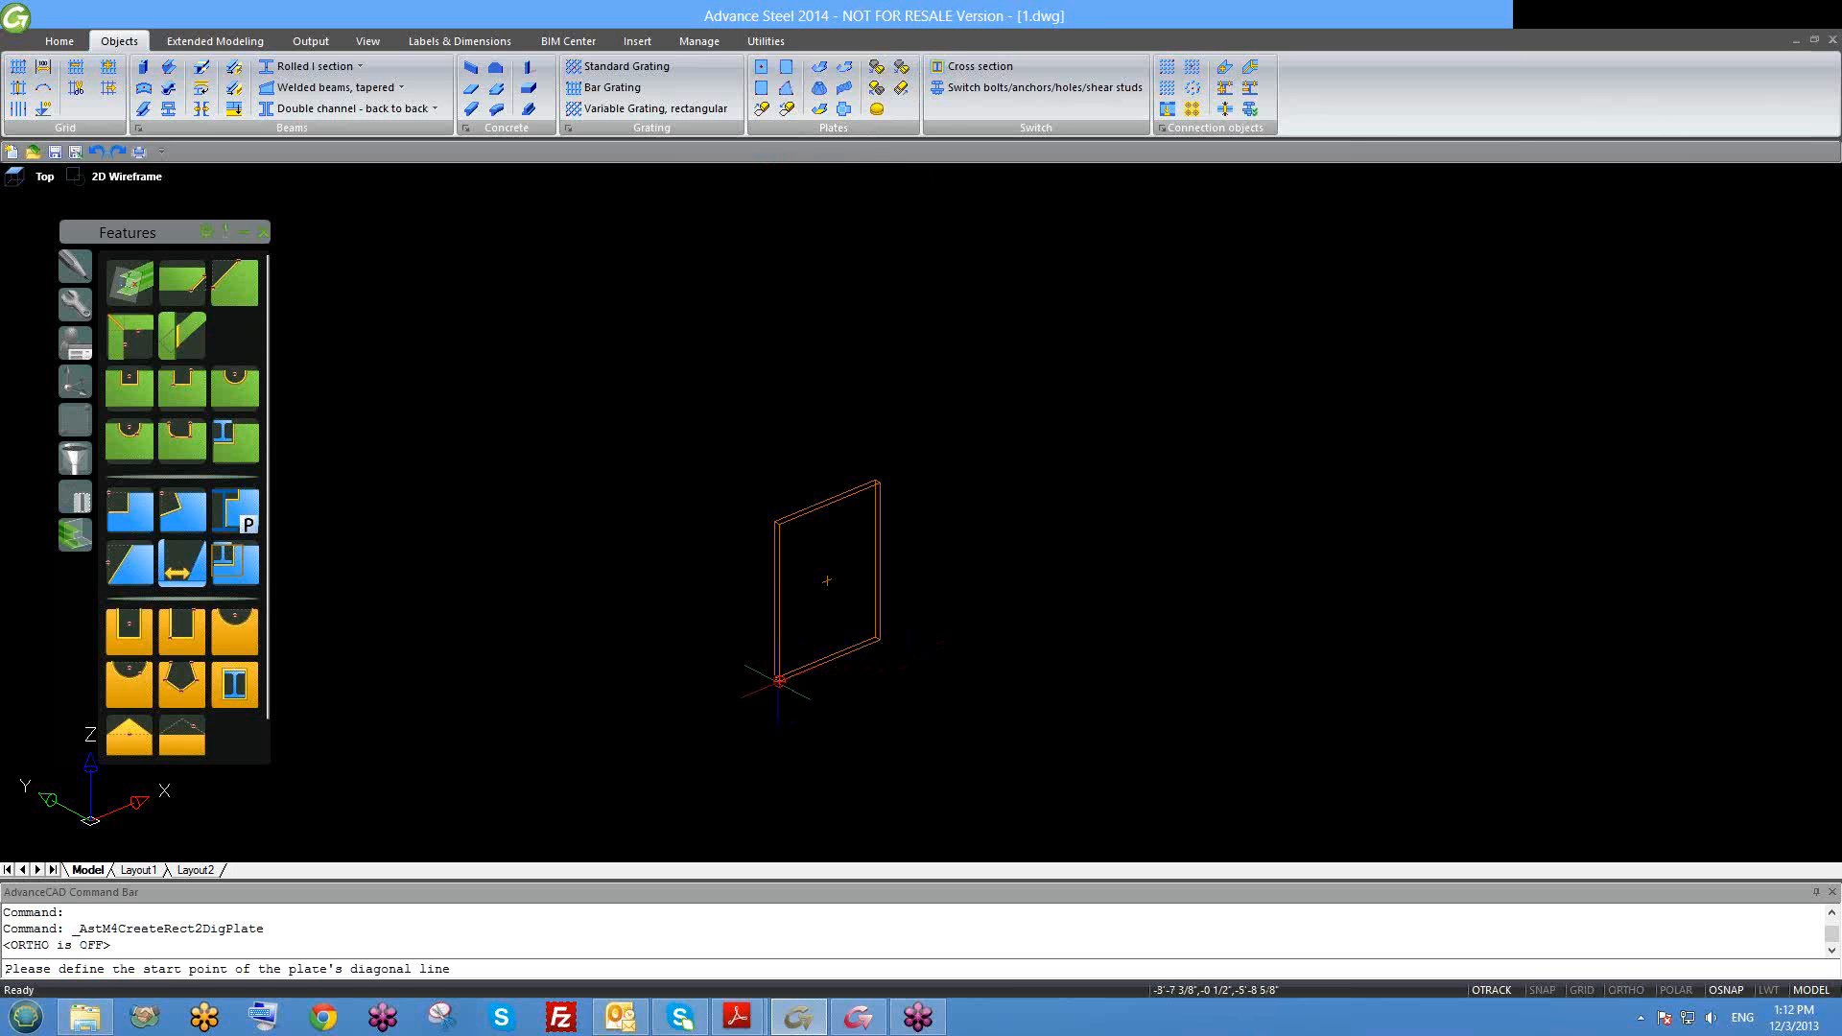
left_click(779, 681)
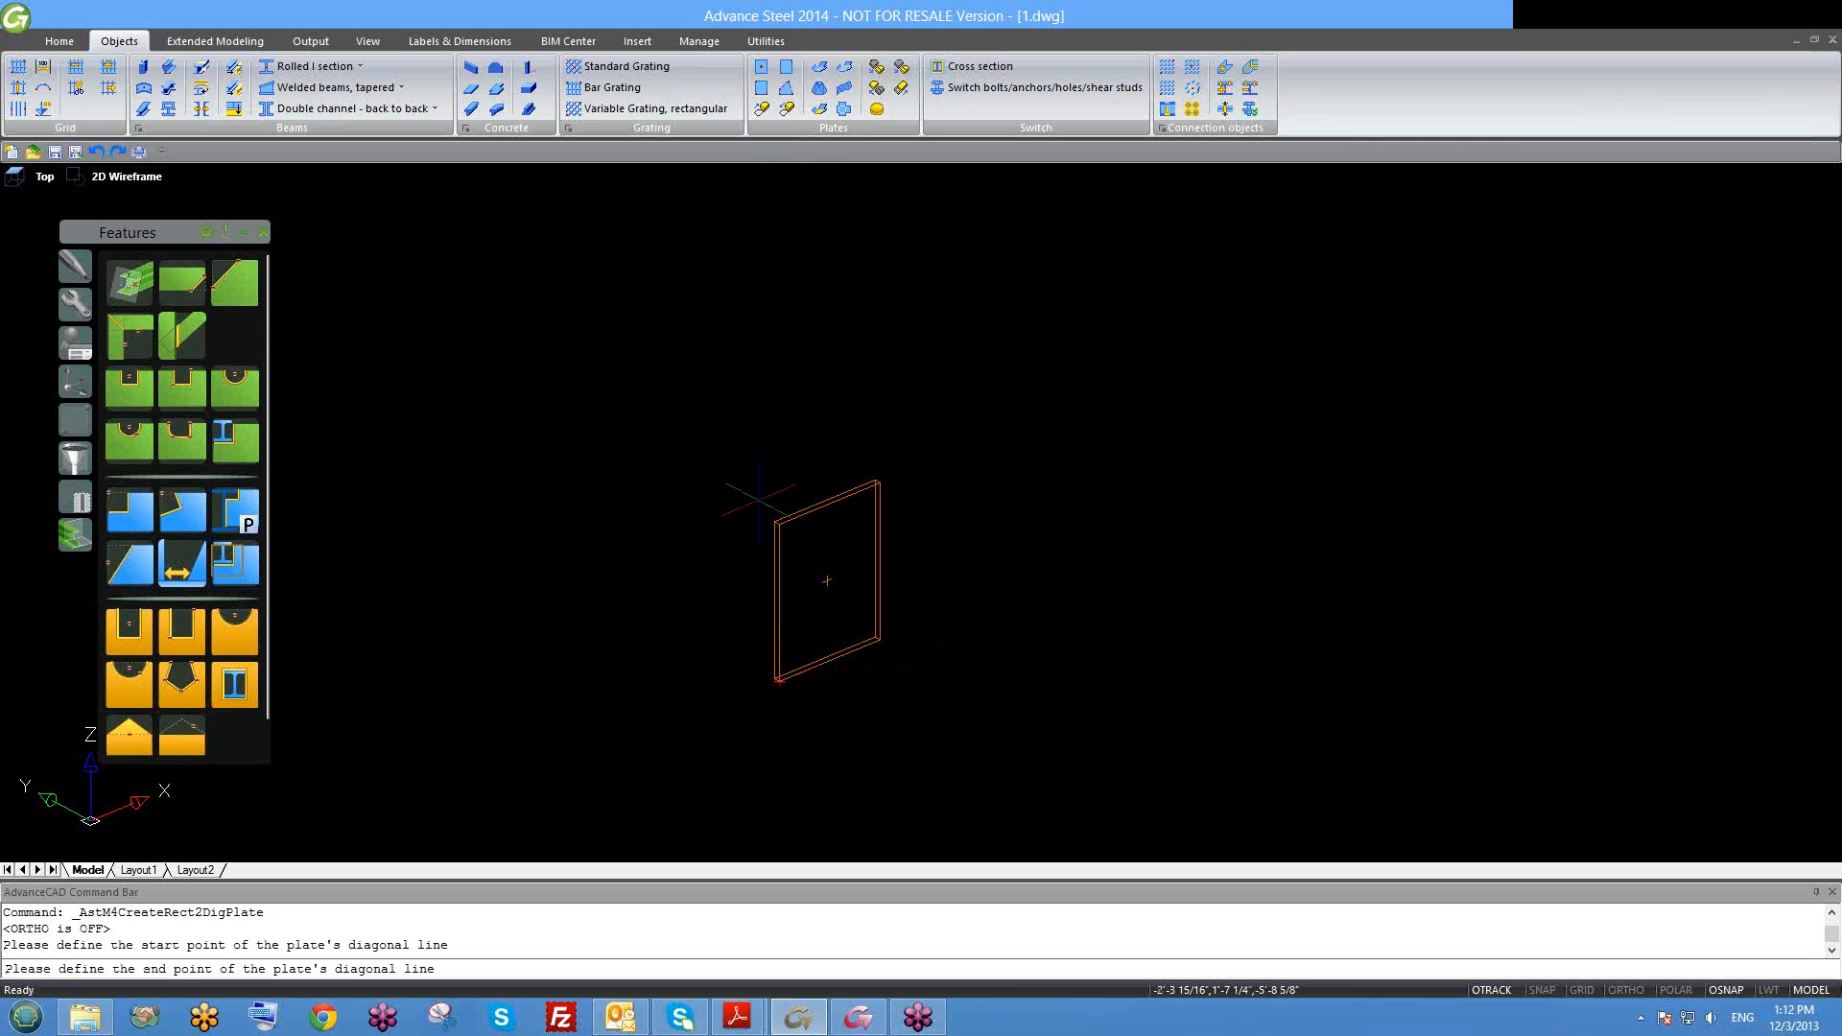
left_click(881, 717)
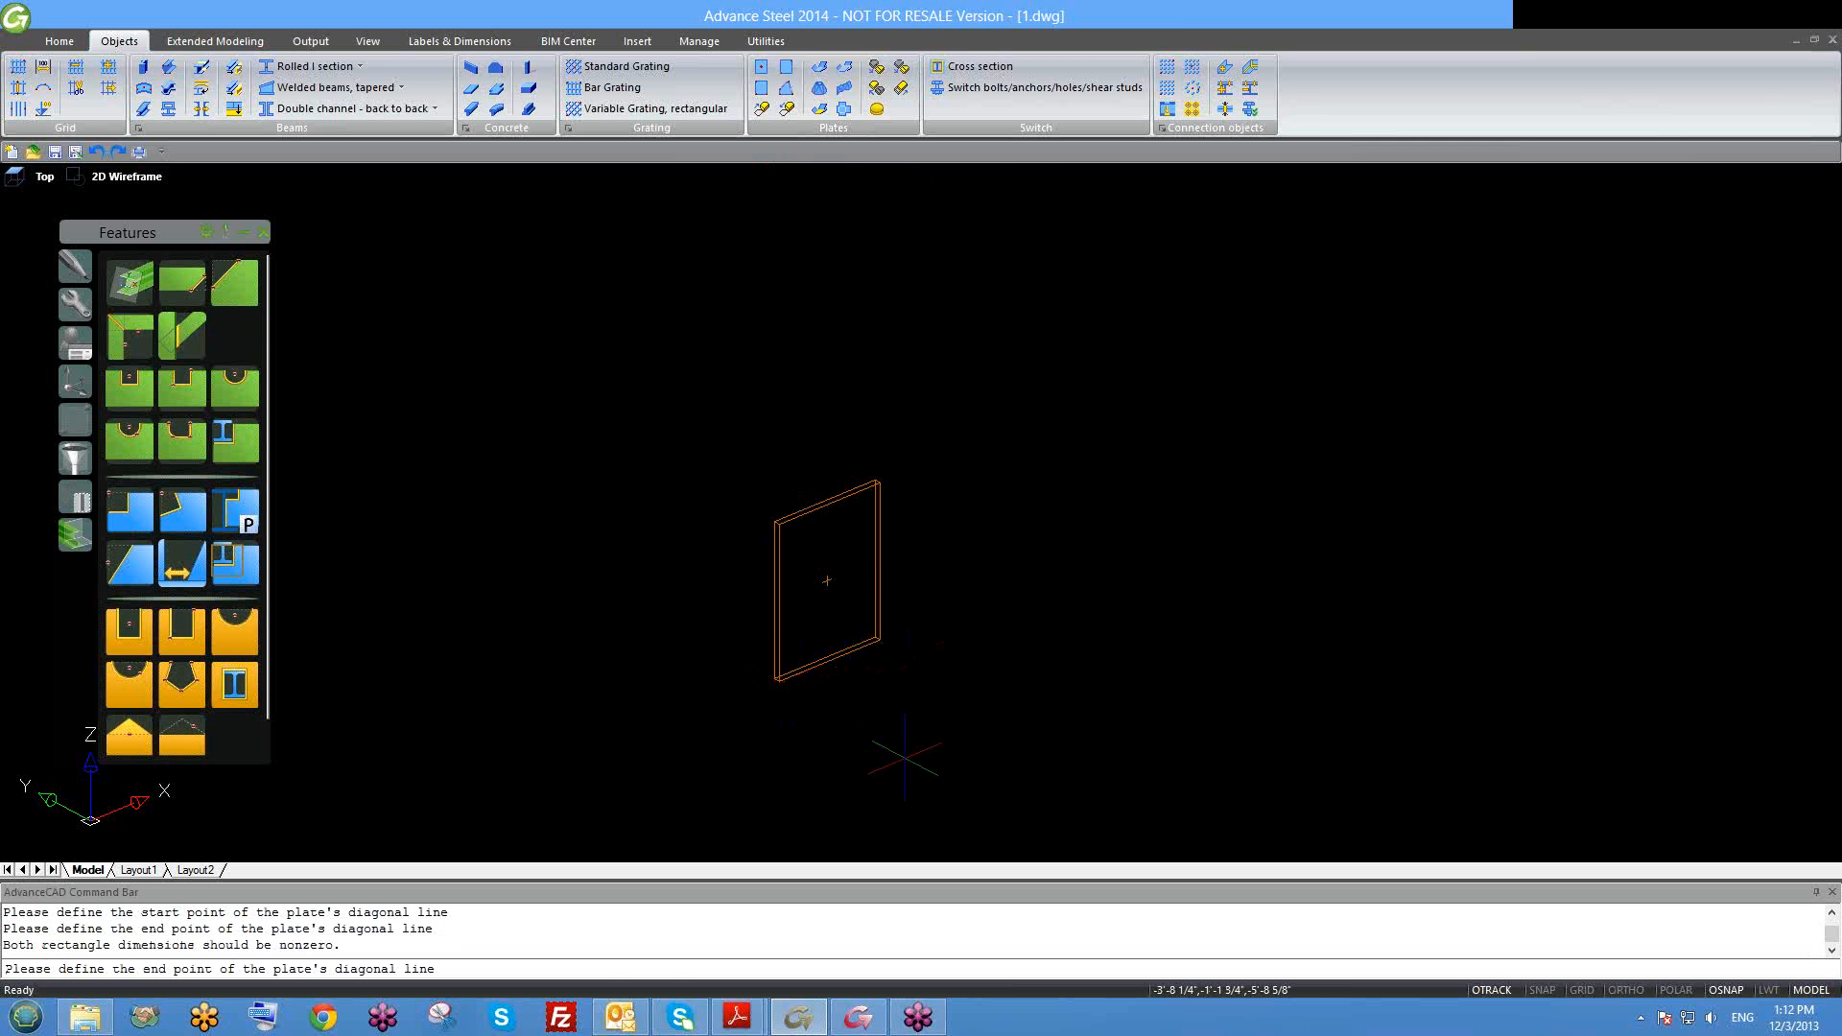
key("Escape")
Step: Zoom to the drawing extents and regenerate the display of the model
type("z")
key("Return")
type("e")
key("Return")
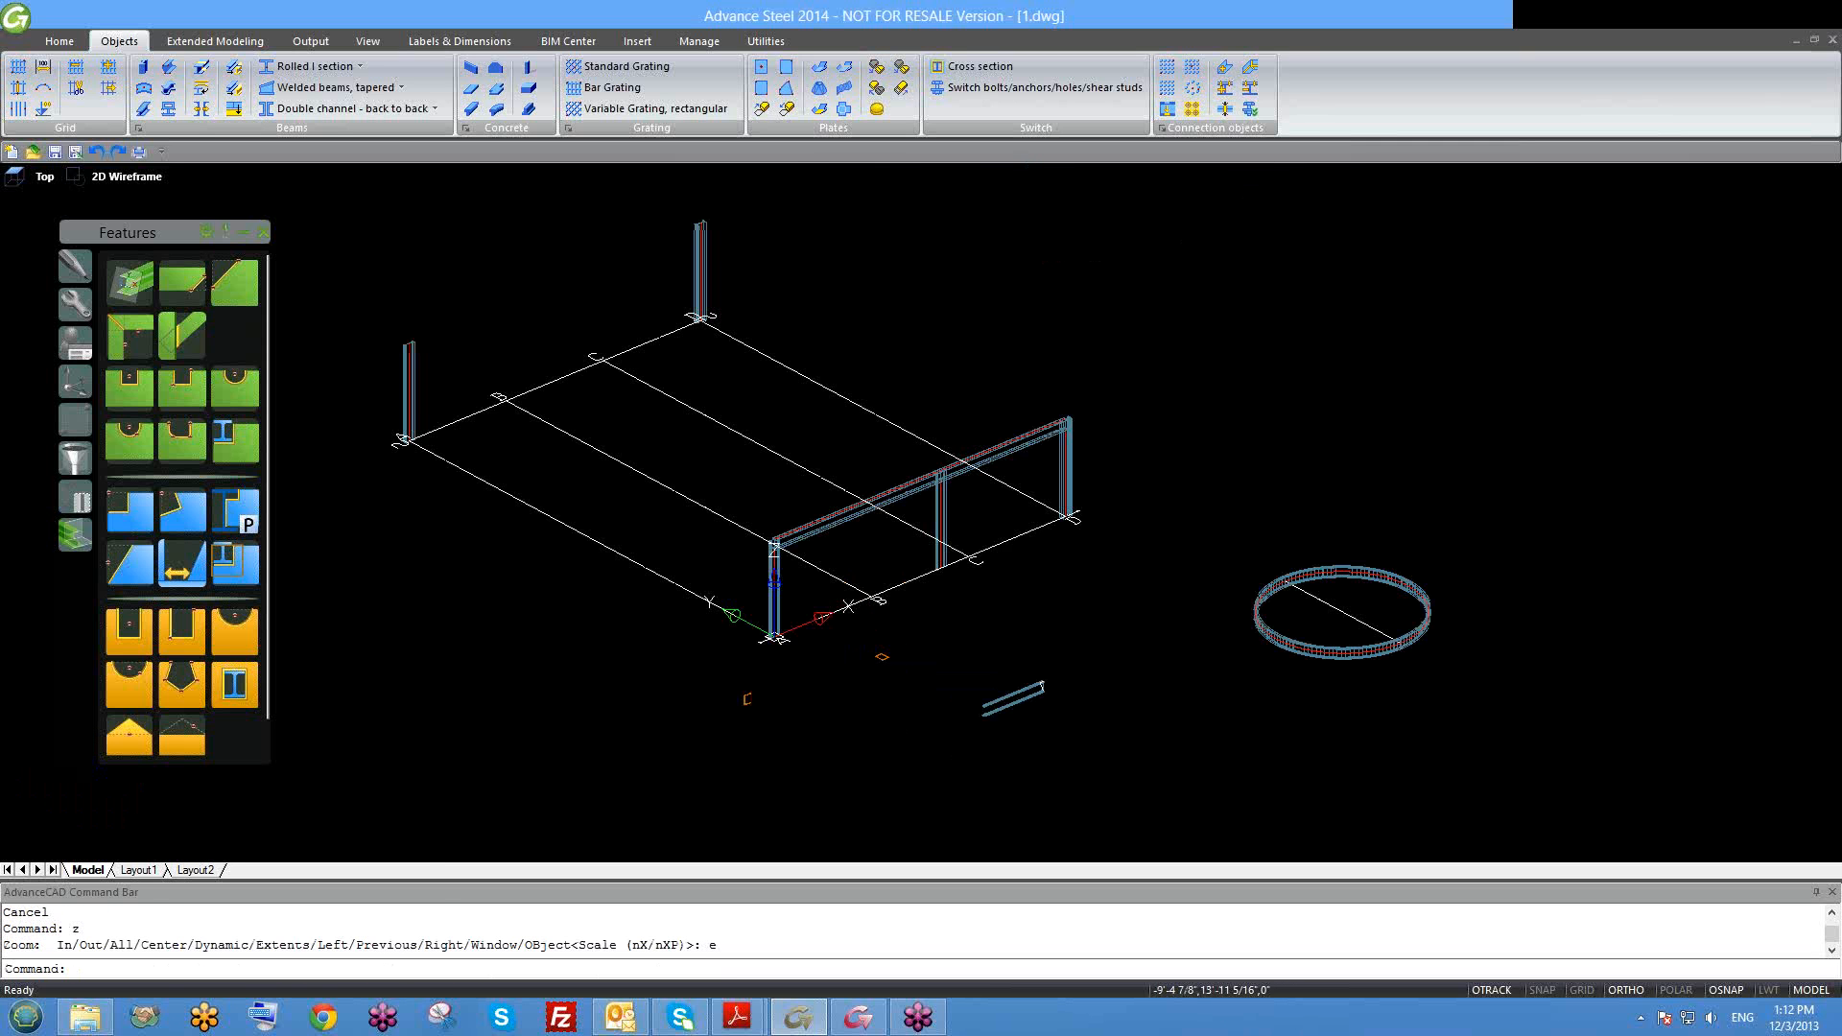
type("regl")
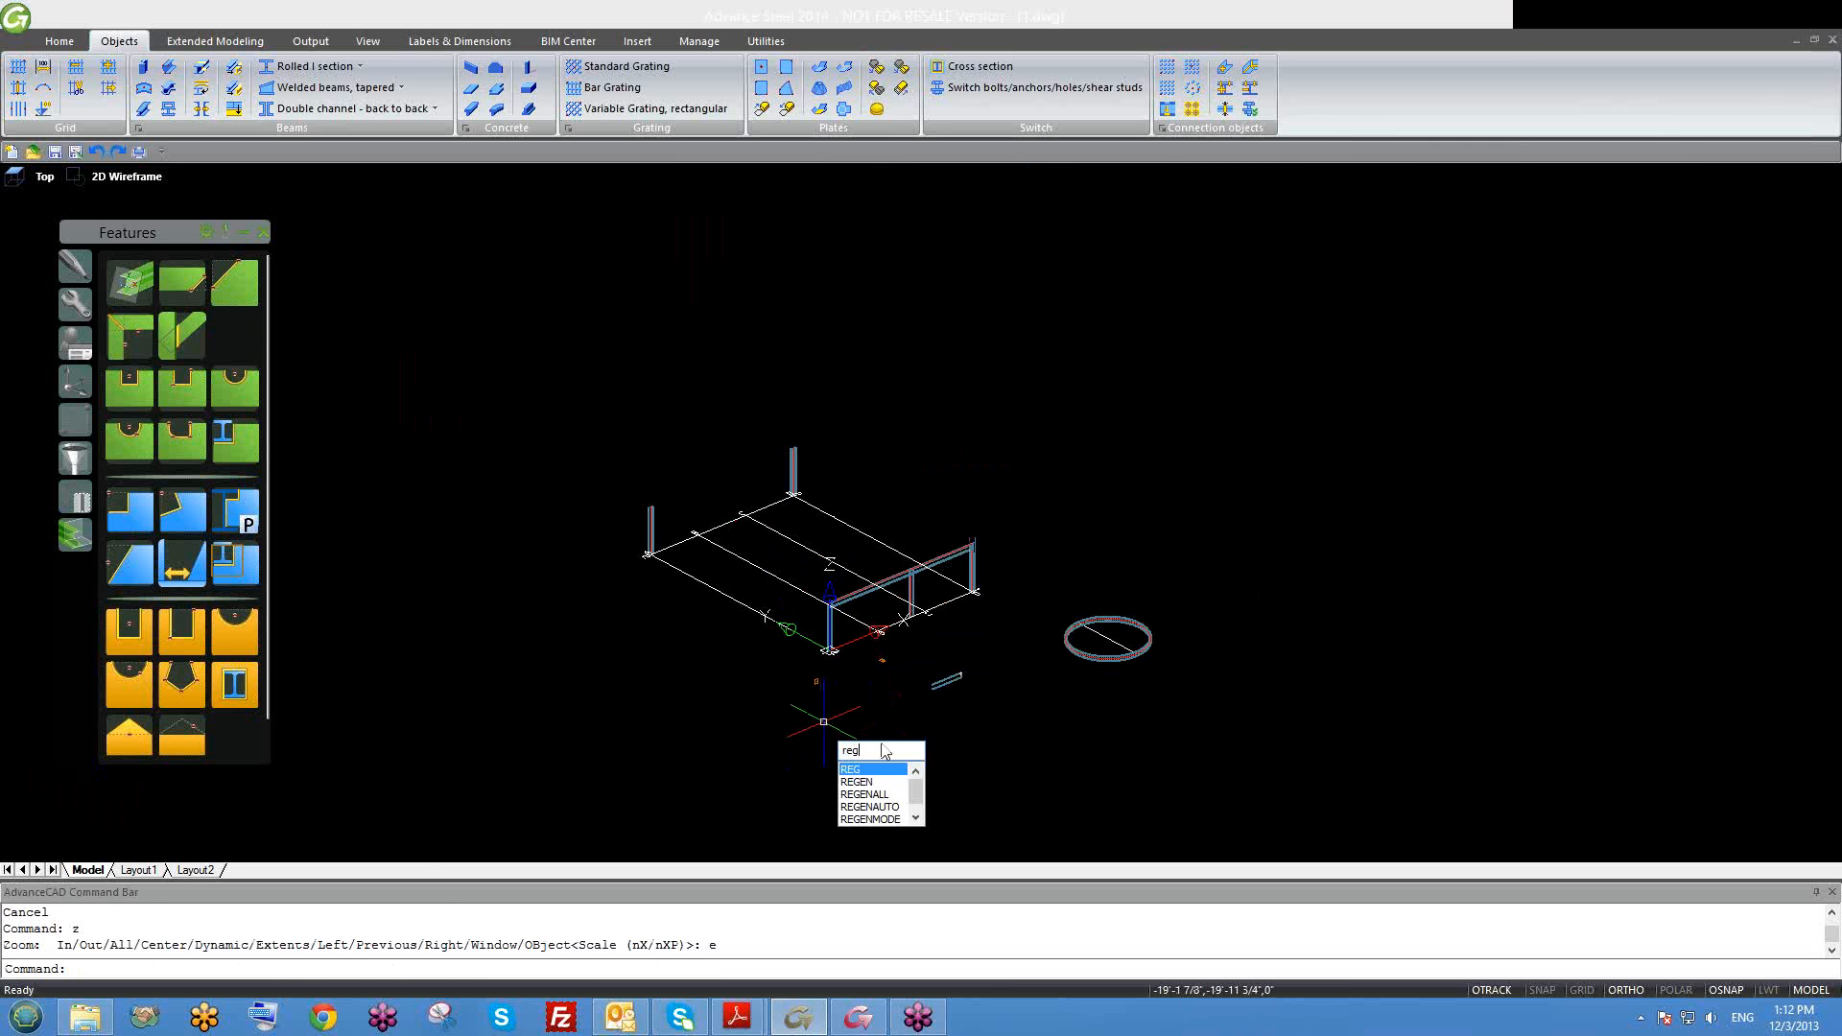
left_click(875, 783)
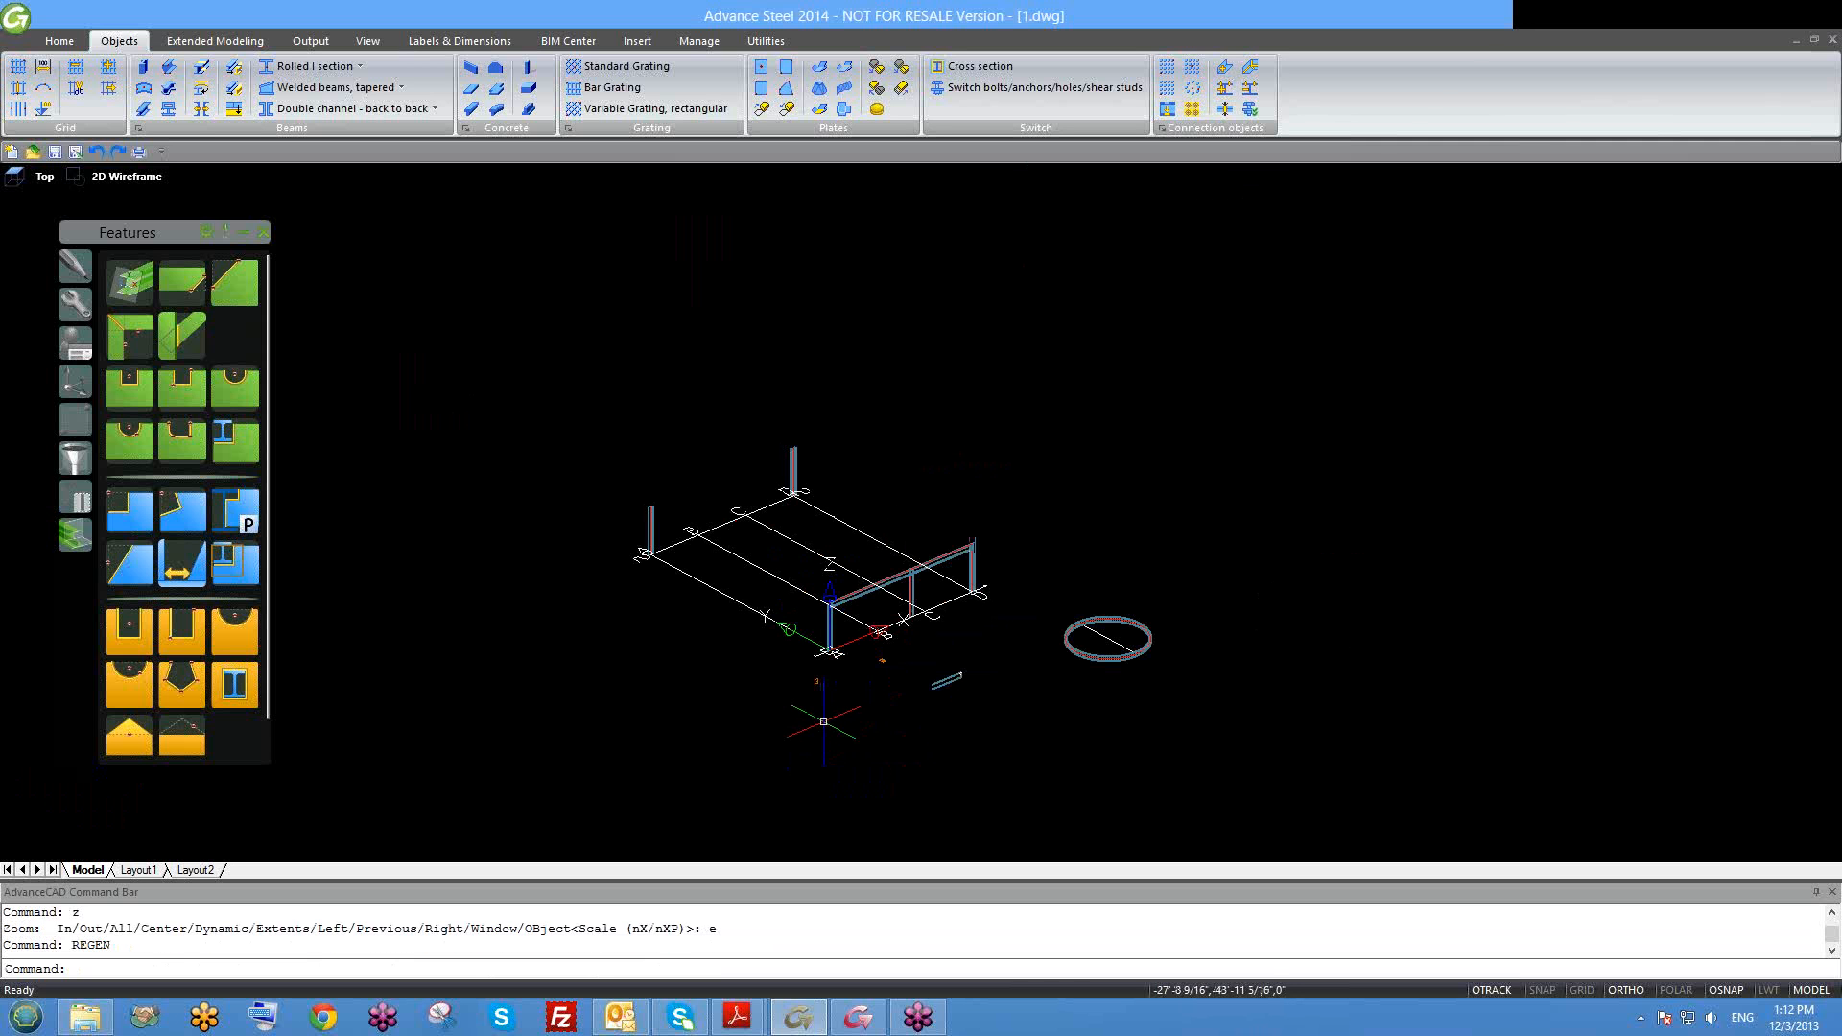
Step: Draw a flat rectangular plate about 1' 10 11/16" by 1' 11 7/8" and 1/2" thick by its diagonal, beside the upright plate
scroll(823, 706, "up", 5)
middle_click_drag(887, 604, 682, 678)
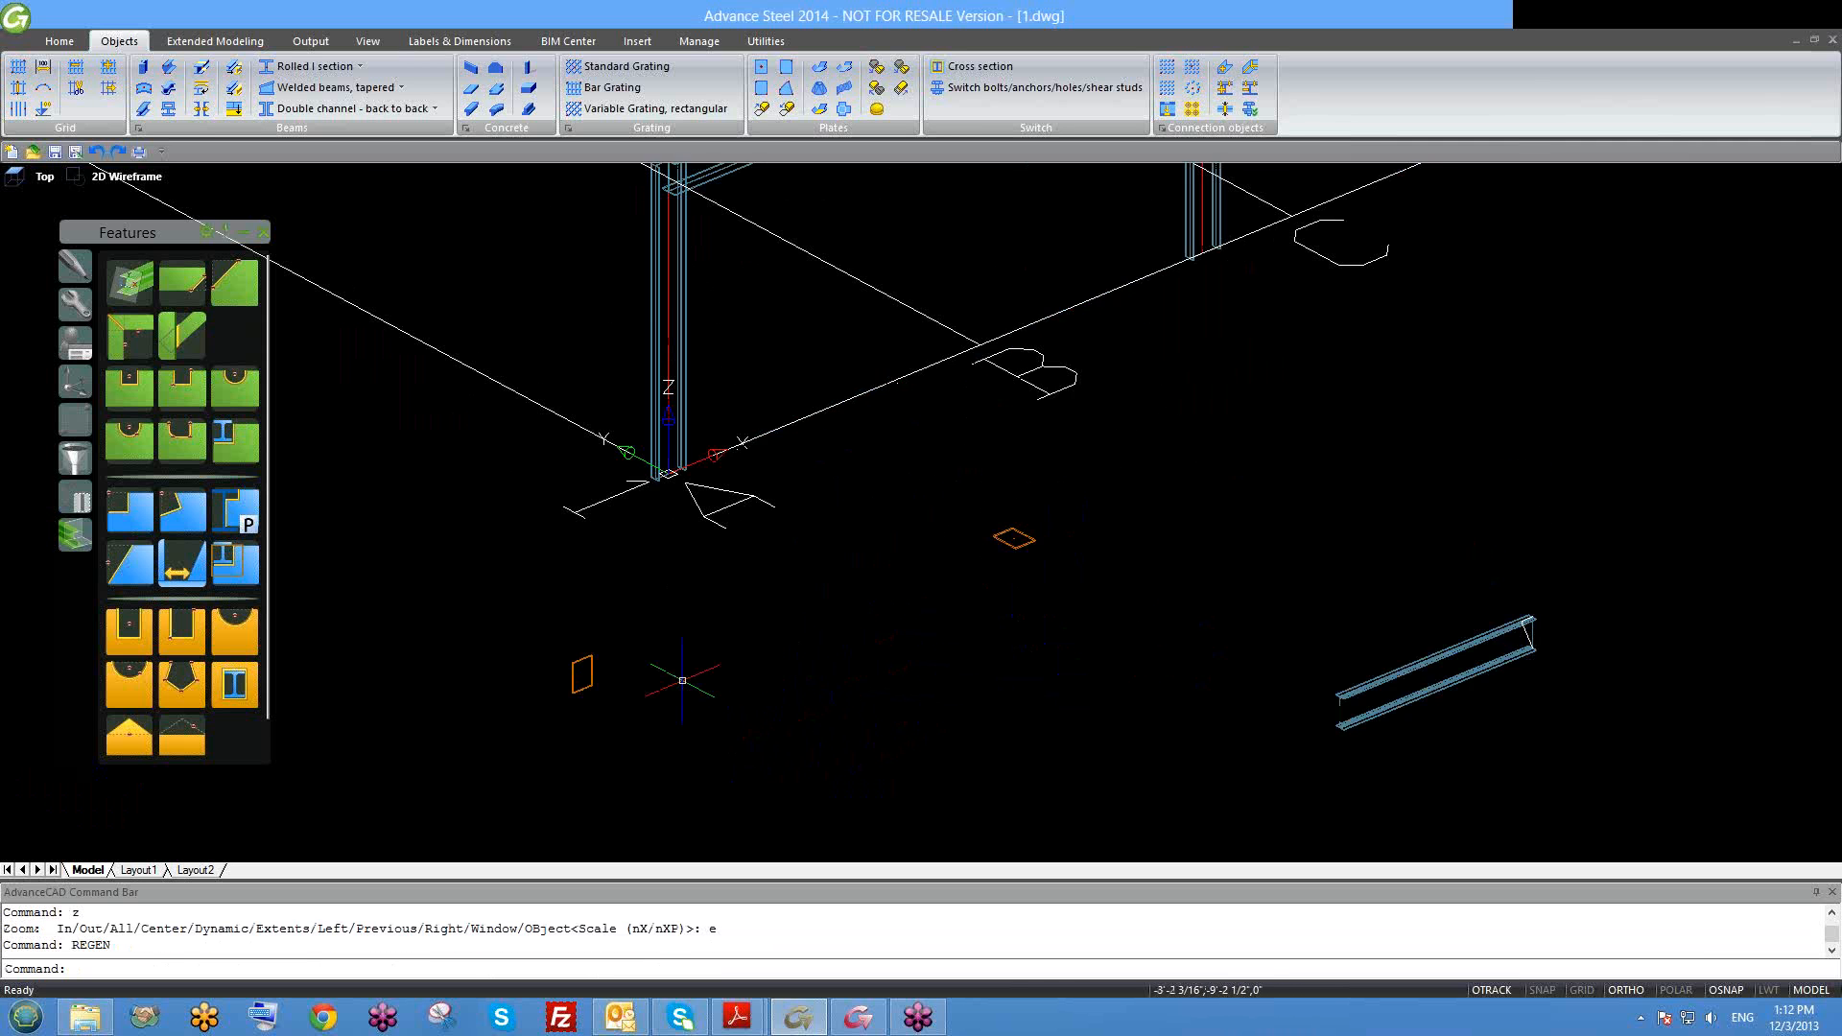
scroll(628, 682, "up", 4)
scroll(1019, 672, "down", 3)
middle_click_drag(920, 692, 861, 658)
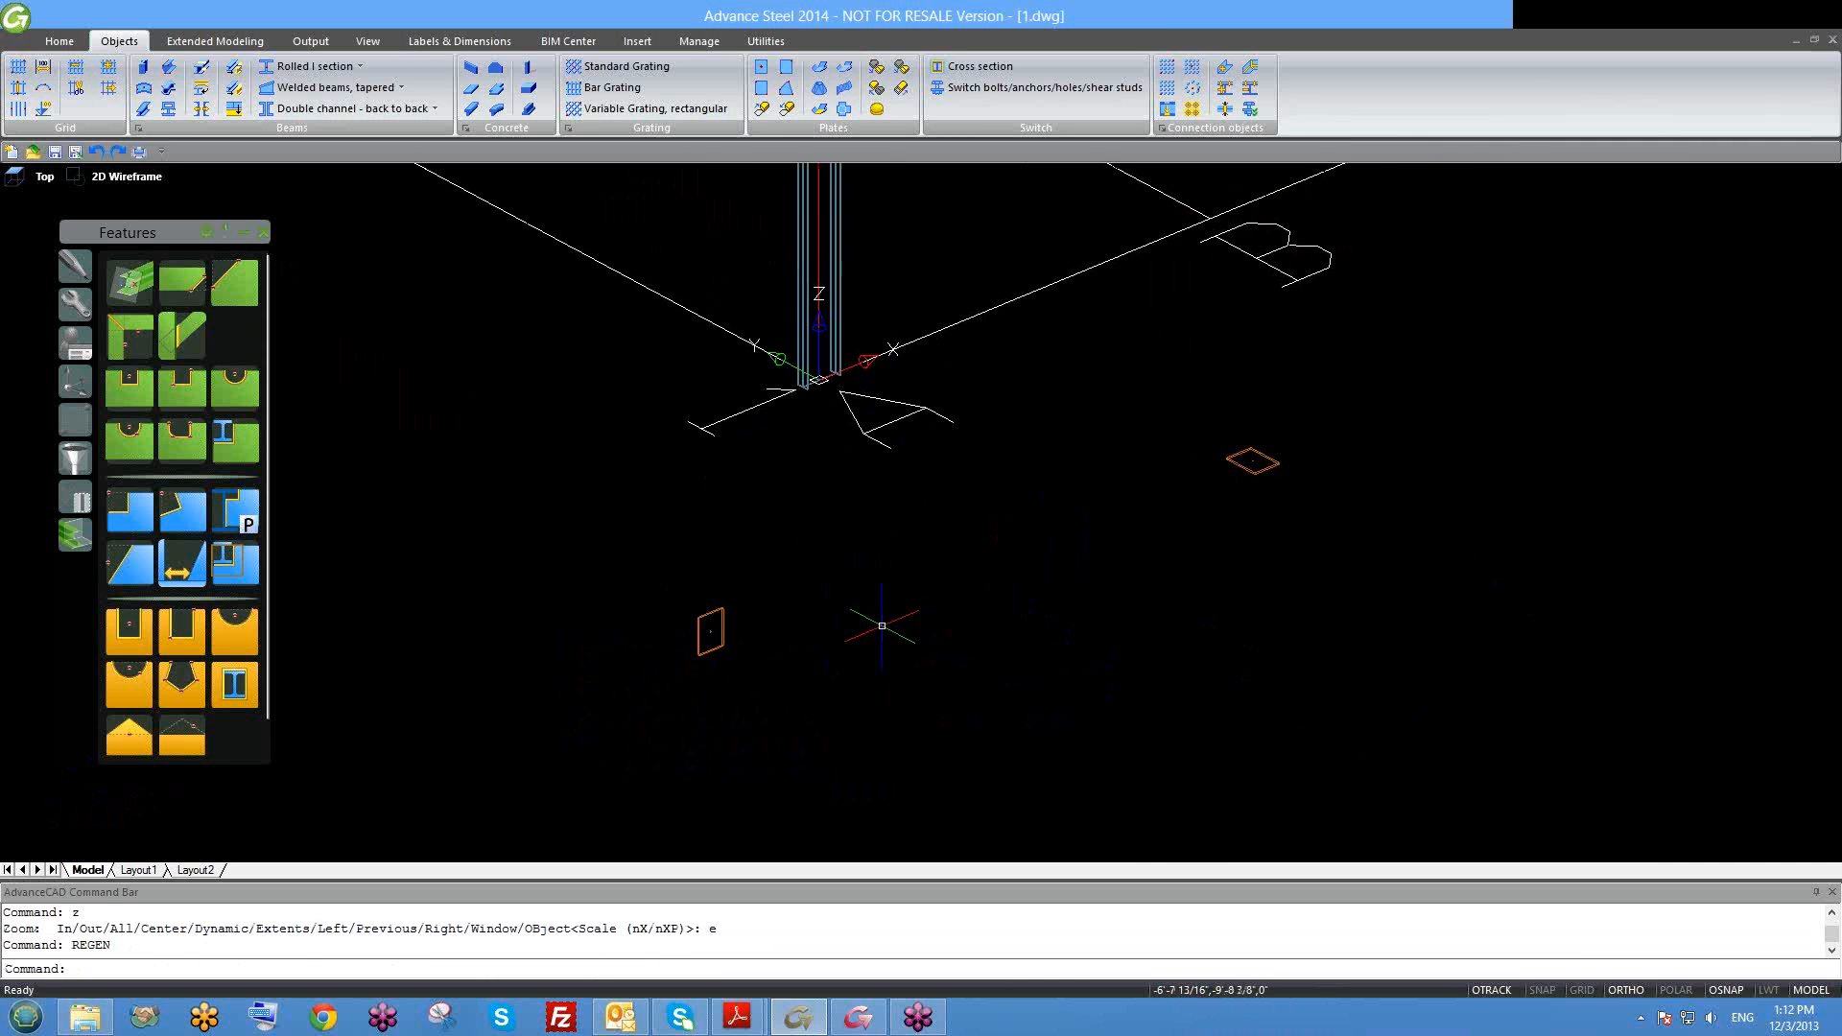
middle_click_drag(1168, 566, 1302, 603)
scroll(835, 660, "up", 1)
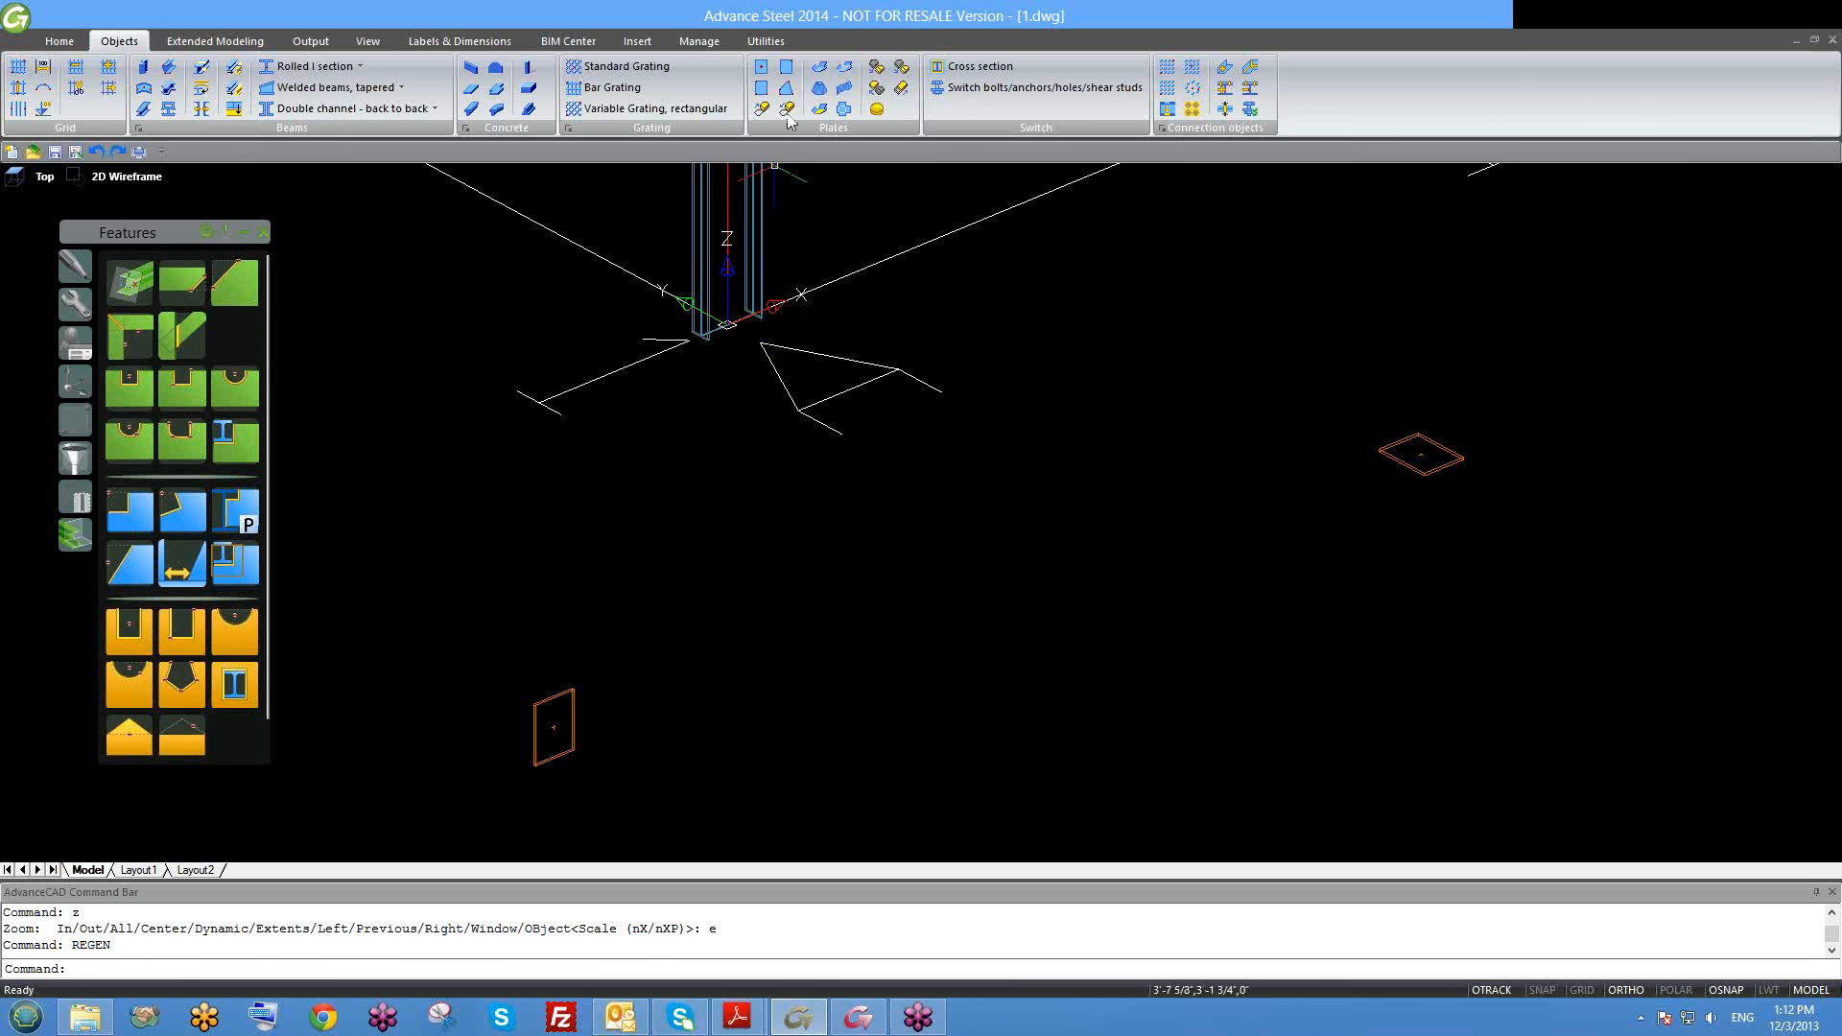
left_click(785, 66)
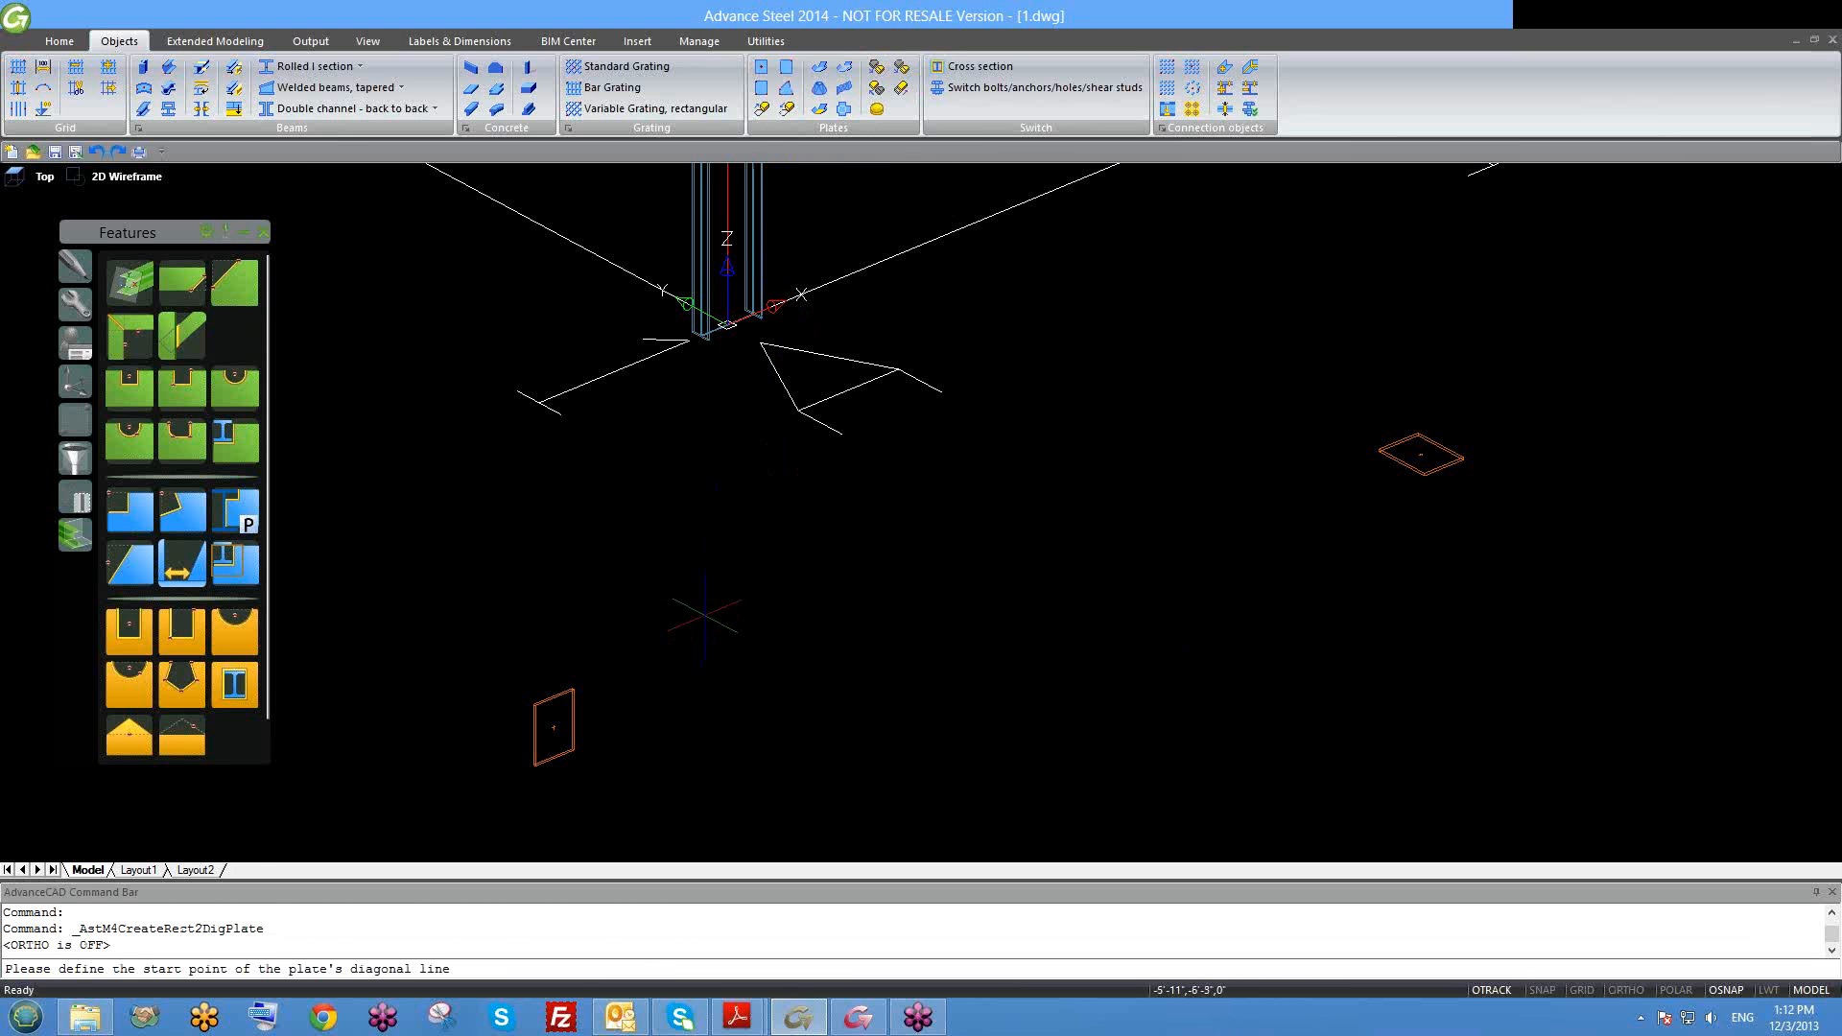
left_click(705, 610)
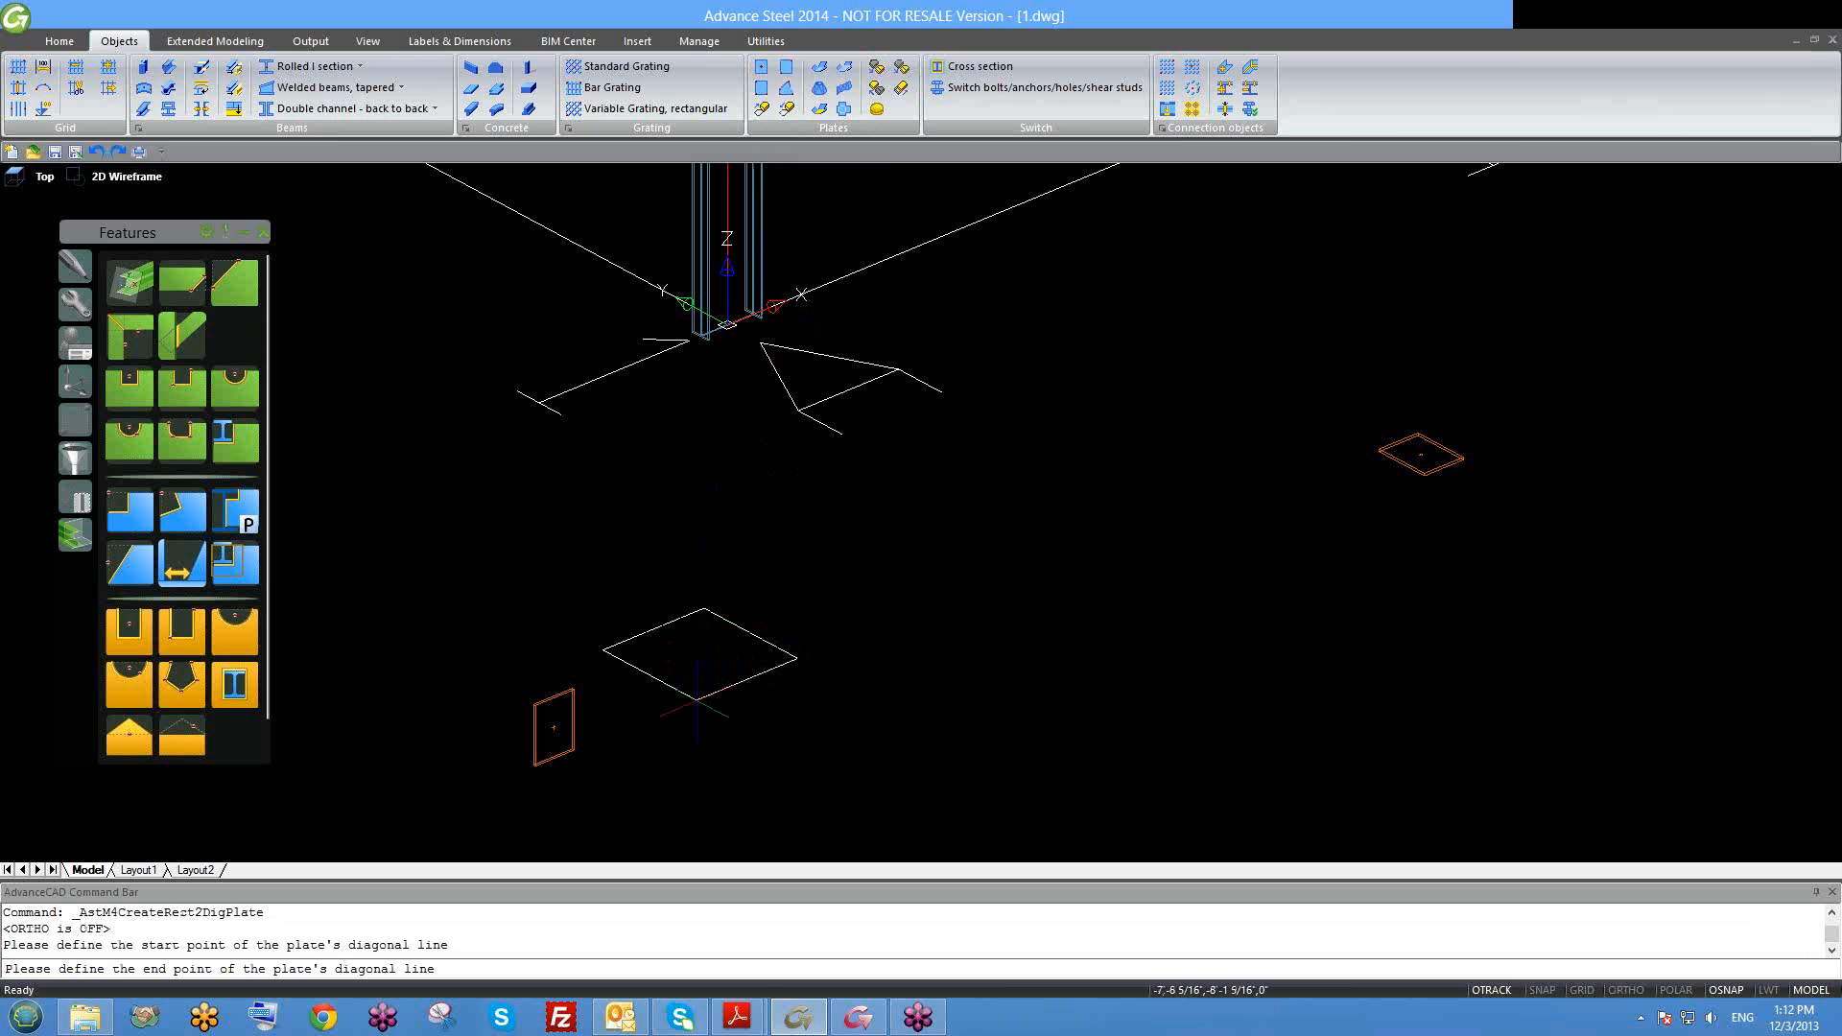
key("F8")
left_click(697, 699)
middle_click_drag(697, 701, 839, 719)
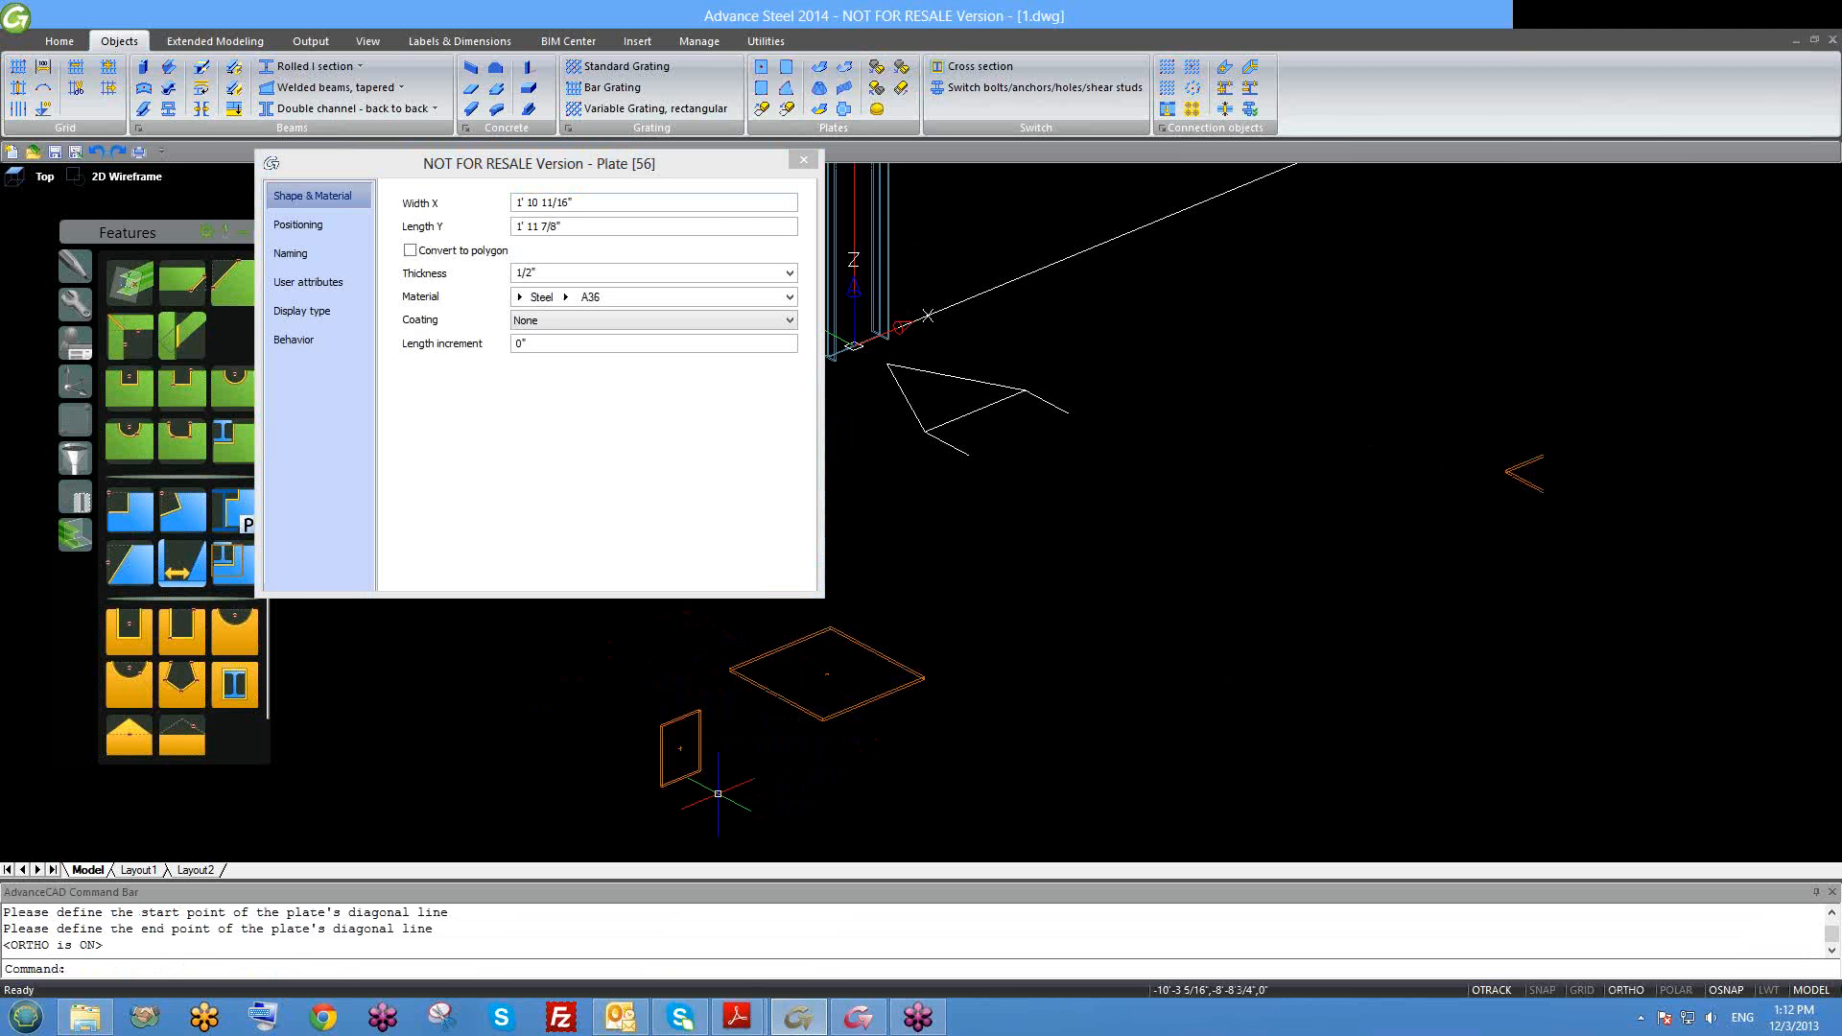
scroll(720, 793, "up", 1)
middle_click_drag(678, 682, 729, 758)
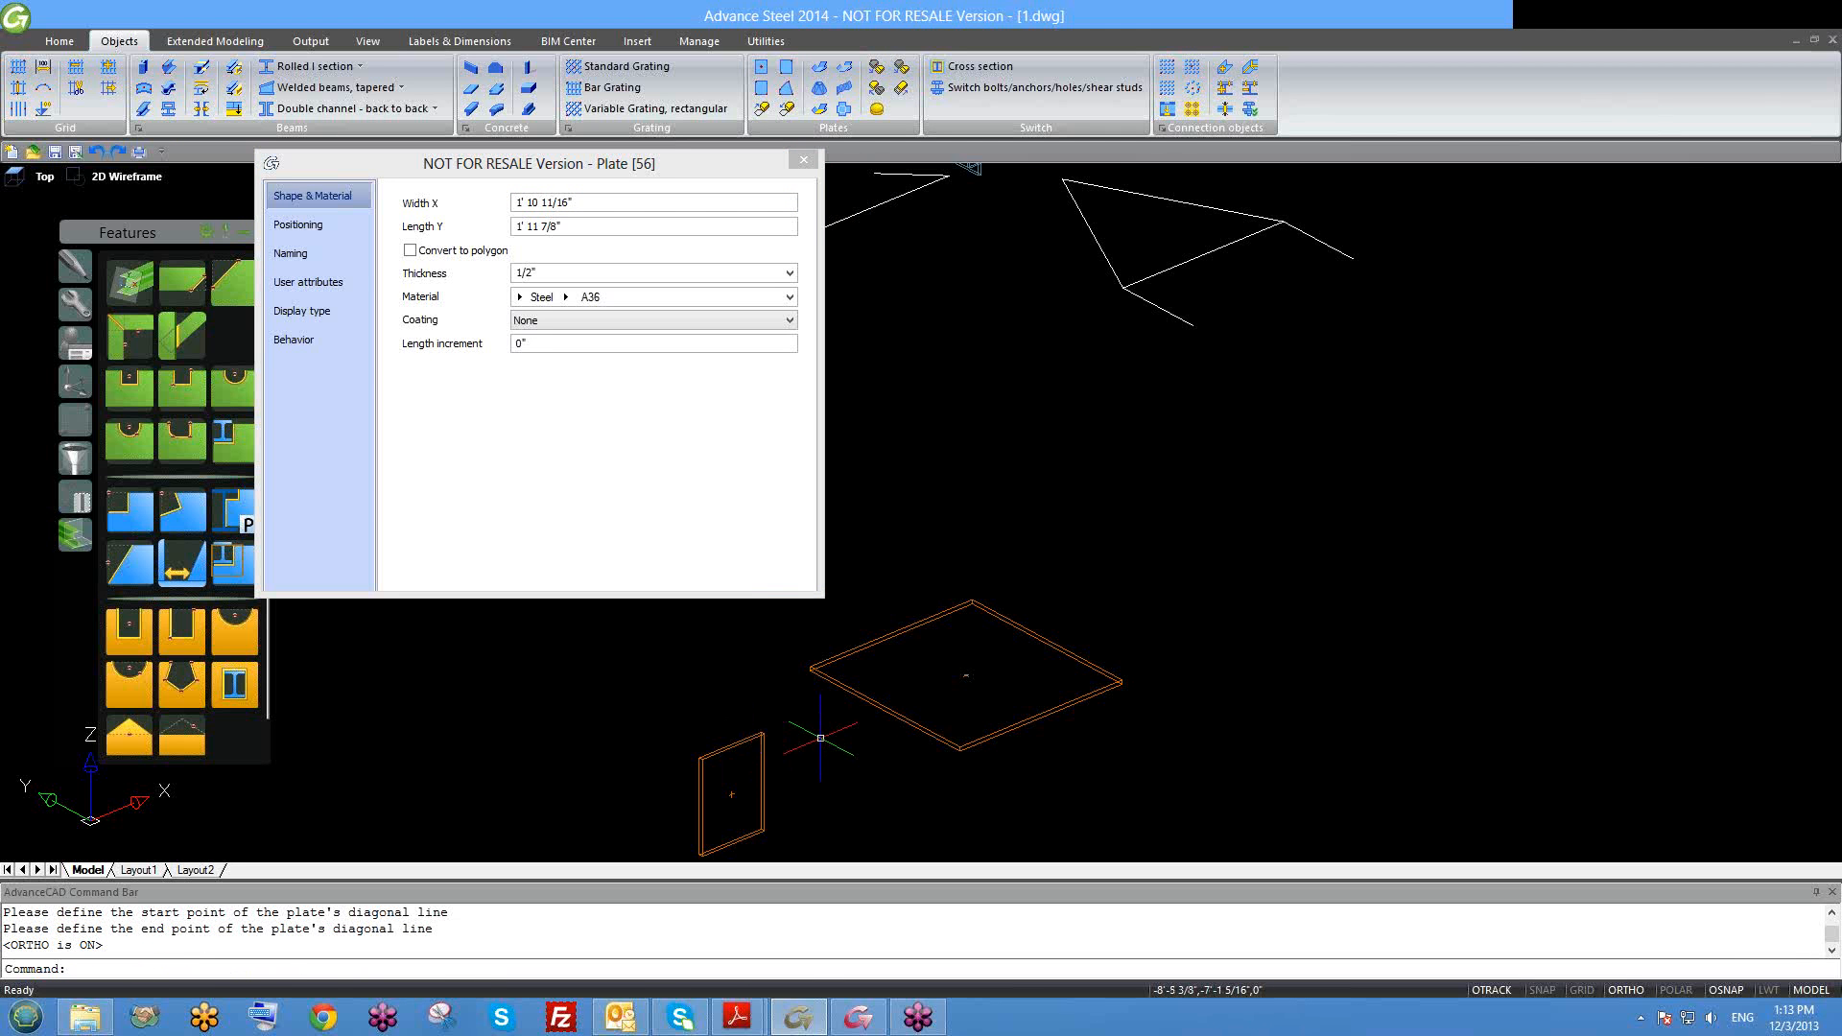
left_click(804, 163)
scroll(878, 520, "down", 2)
middle_click_drag(950, 536, 806, 522)
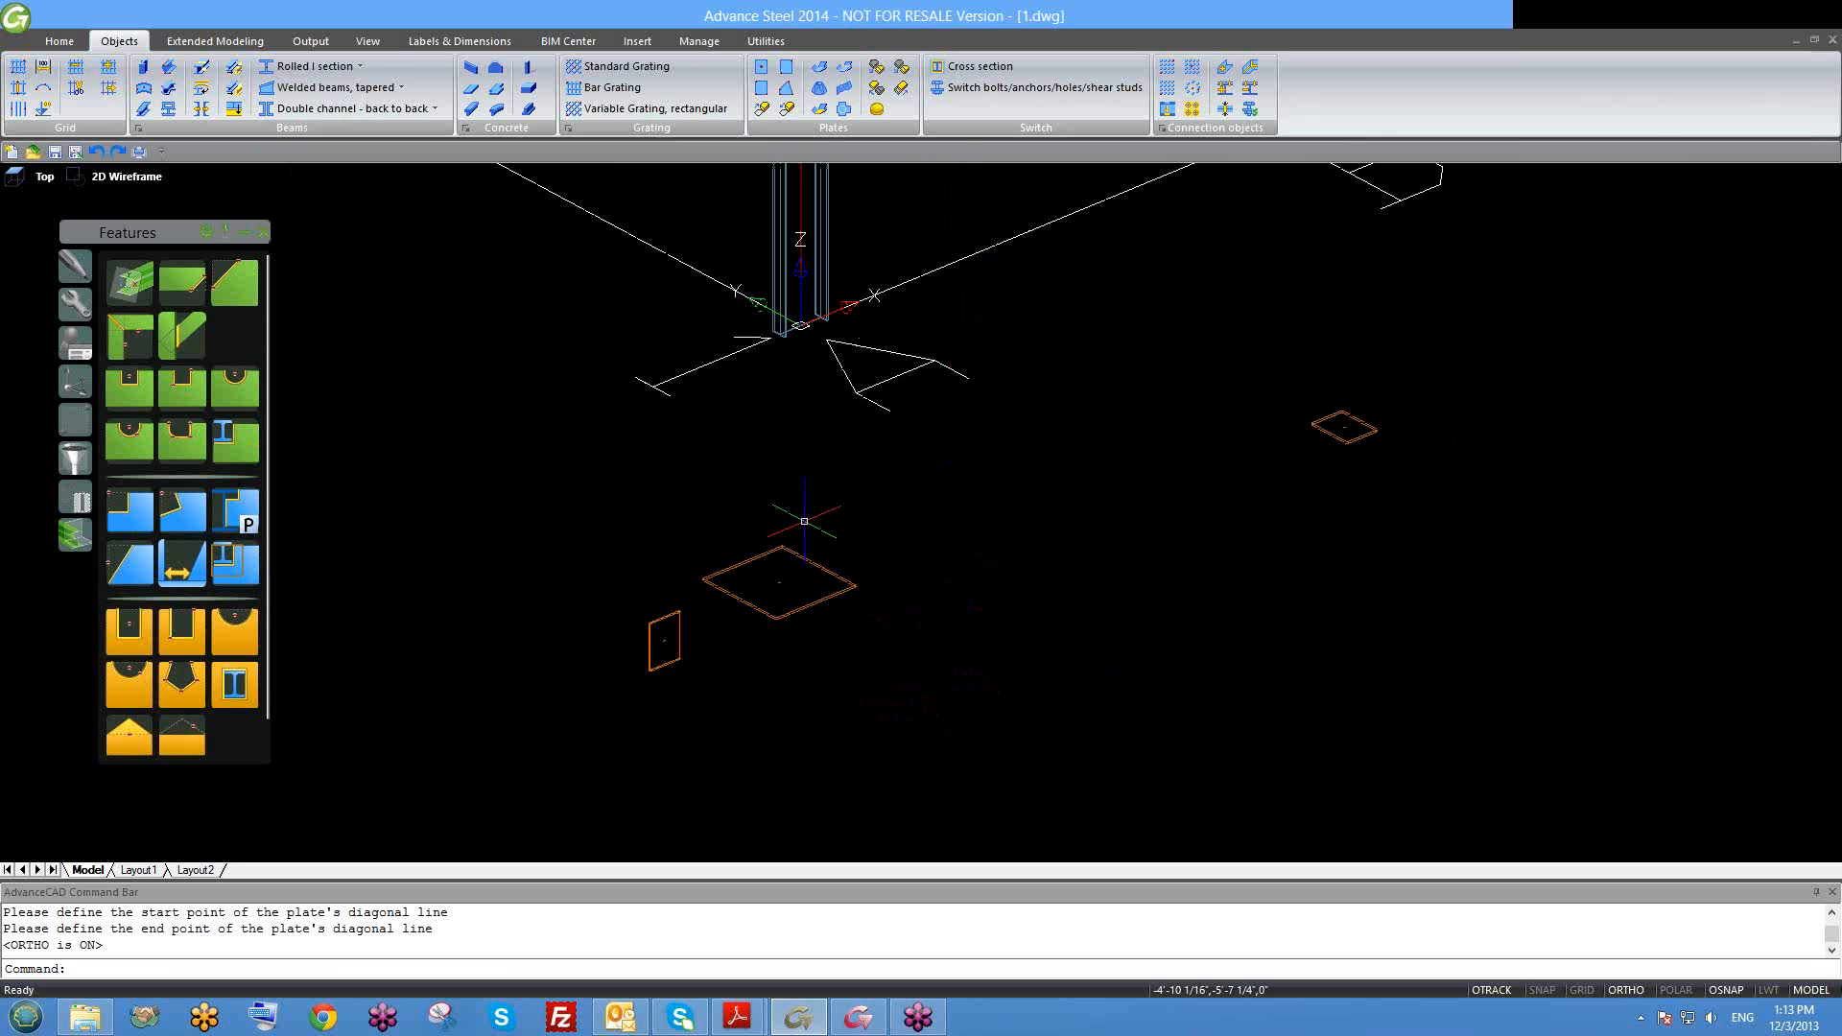
left_click(743, 564)
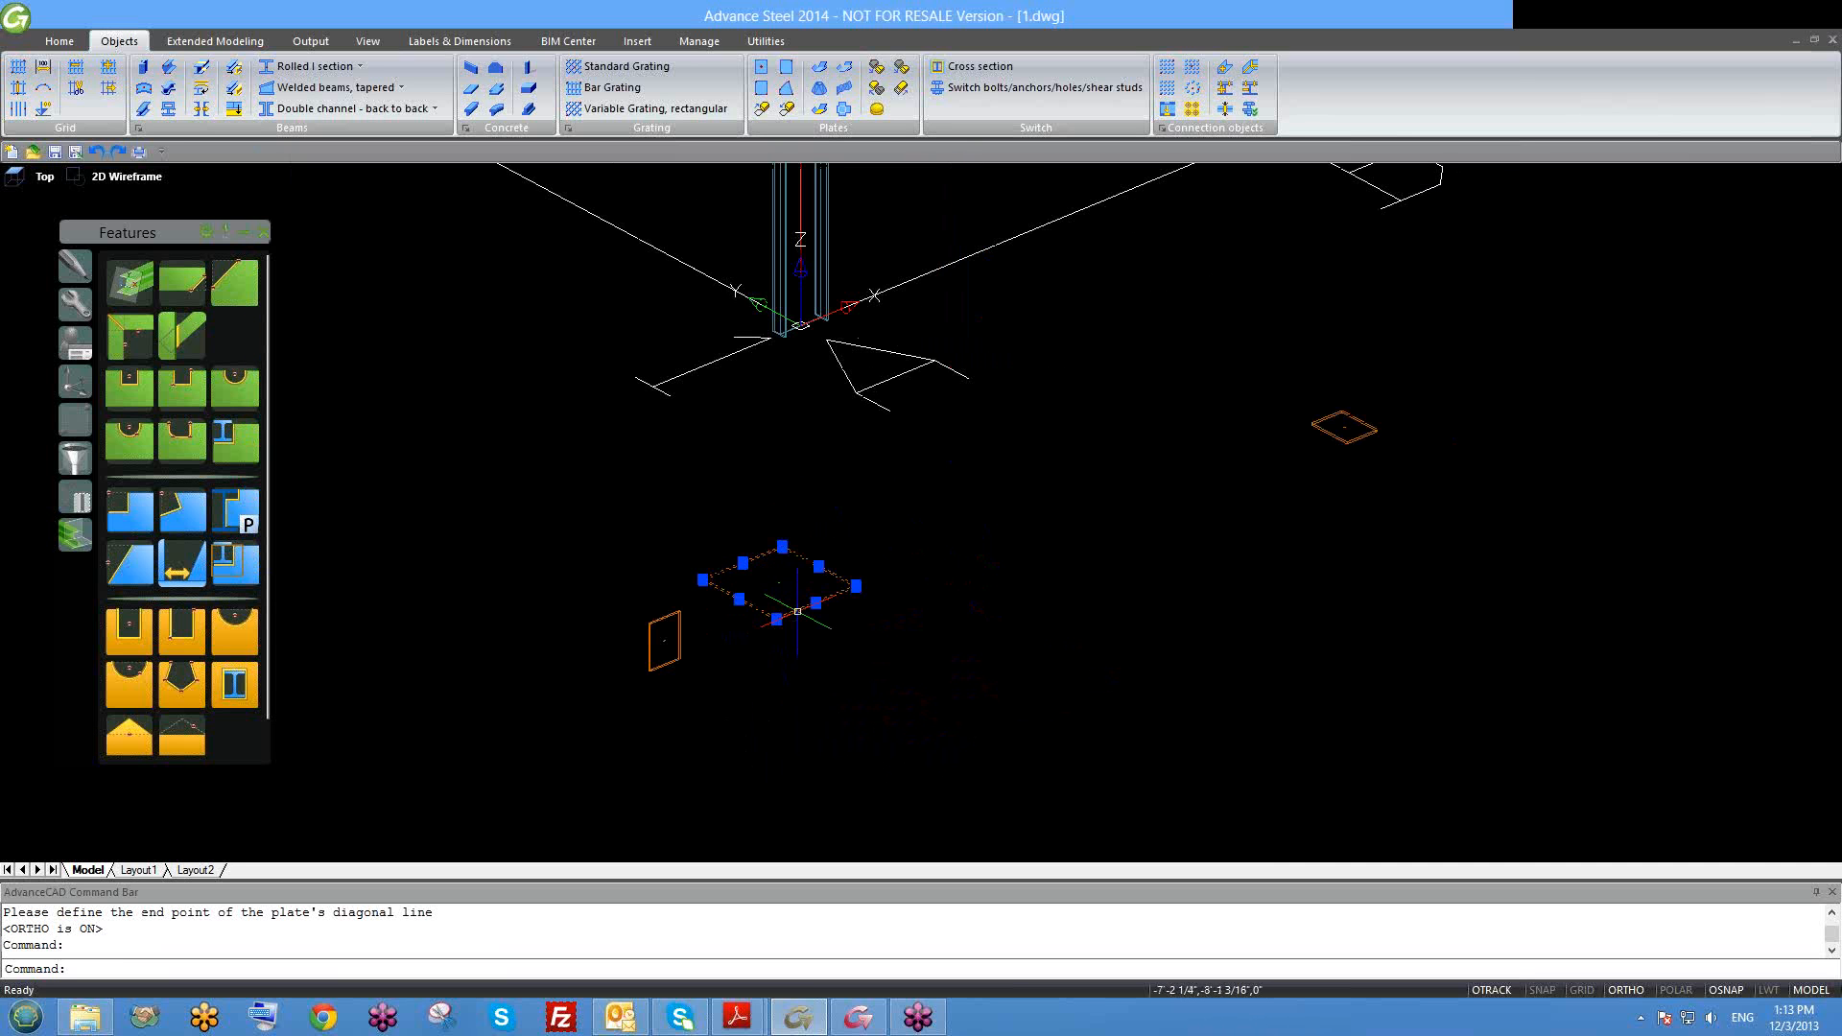
key("Escape")
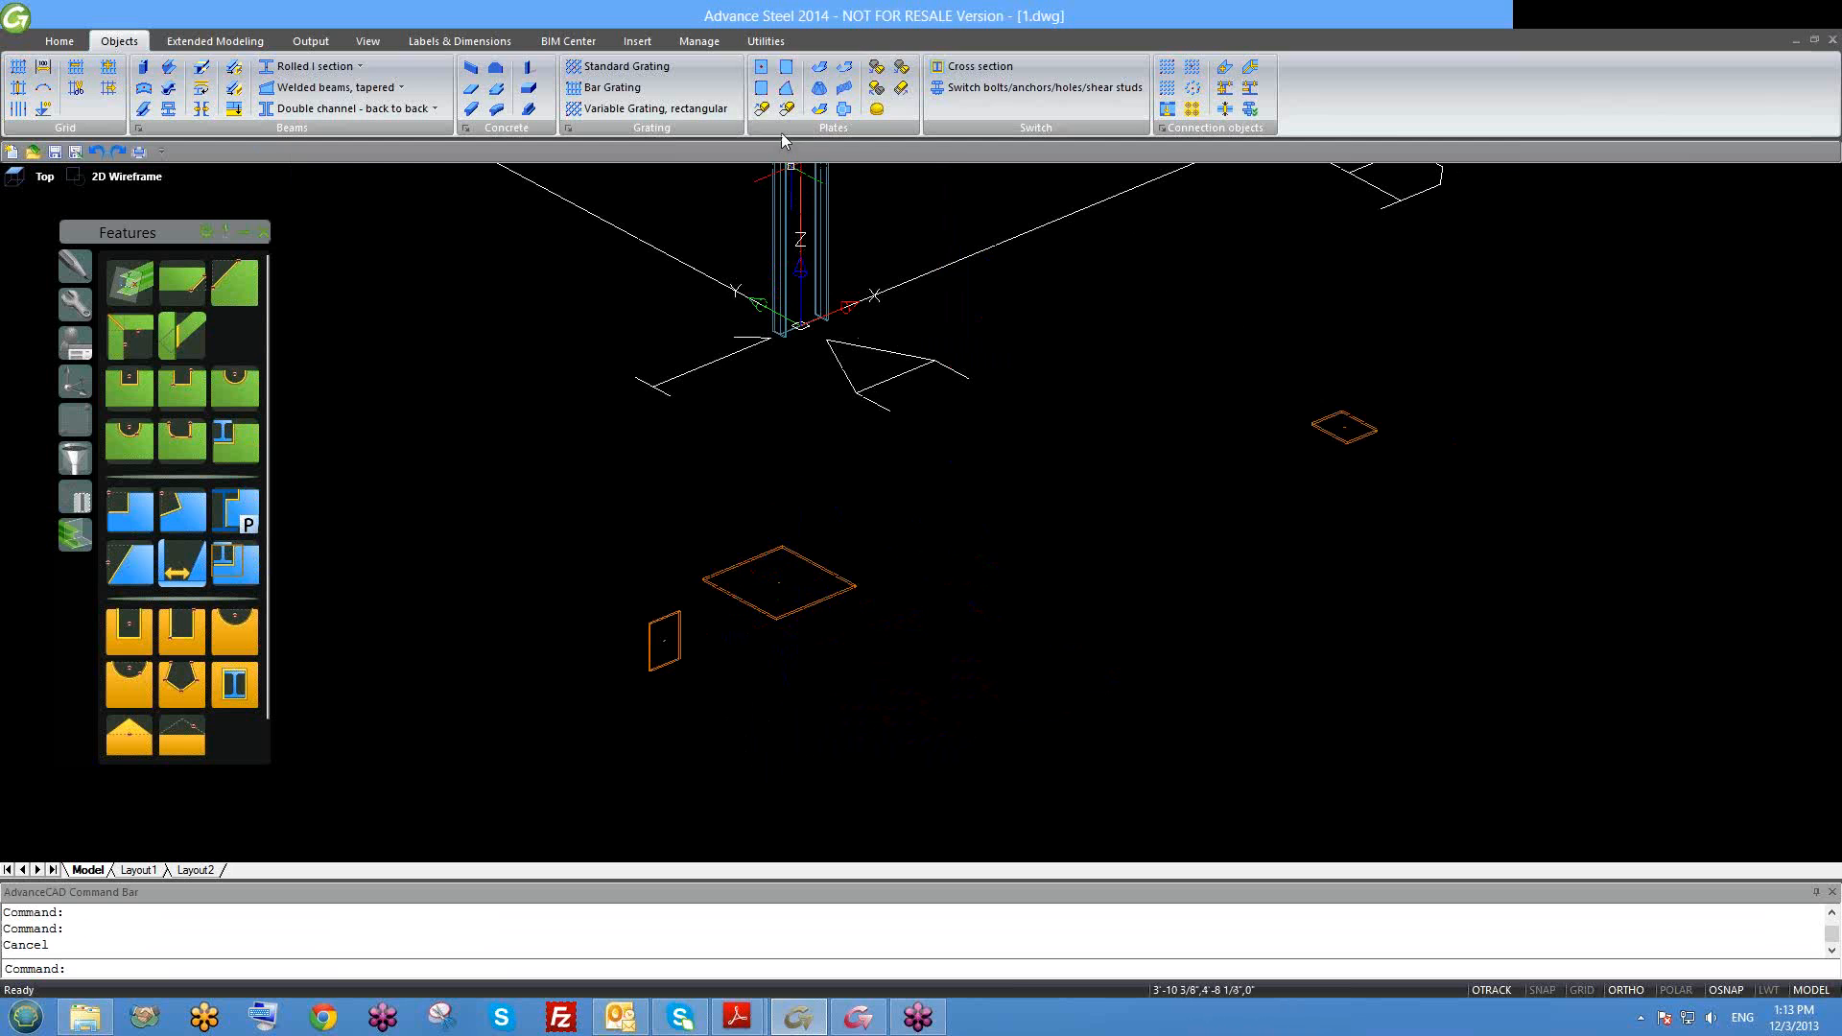
Step: Create a tilted three-point rectangular plate about 1' 10 11/16" by 2' 1 1/16" and 1/2" thick, hinged on the new flat plate's edge
left_click(764, 87)
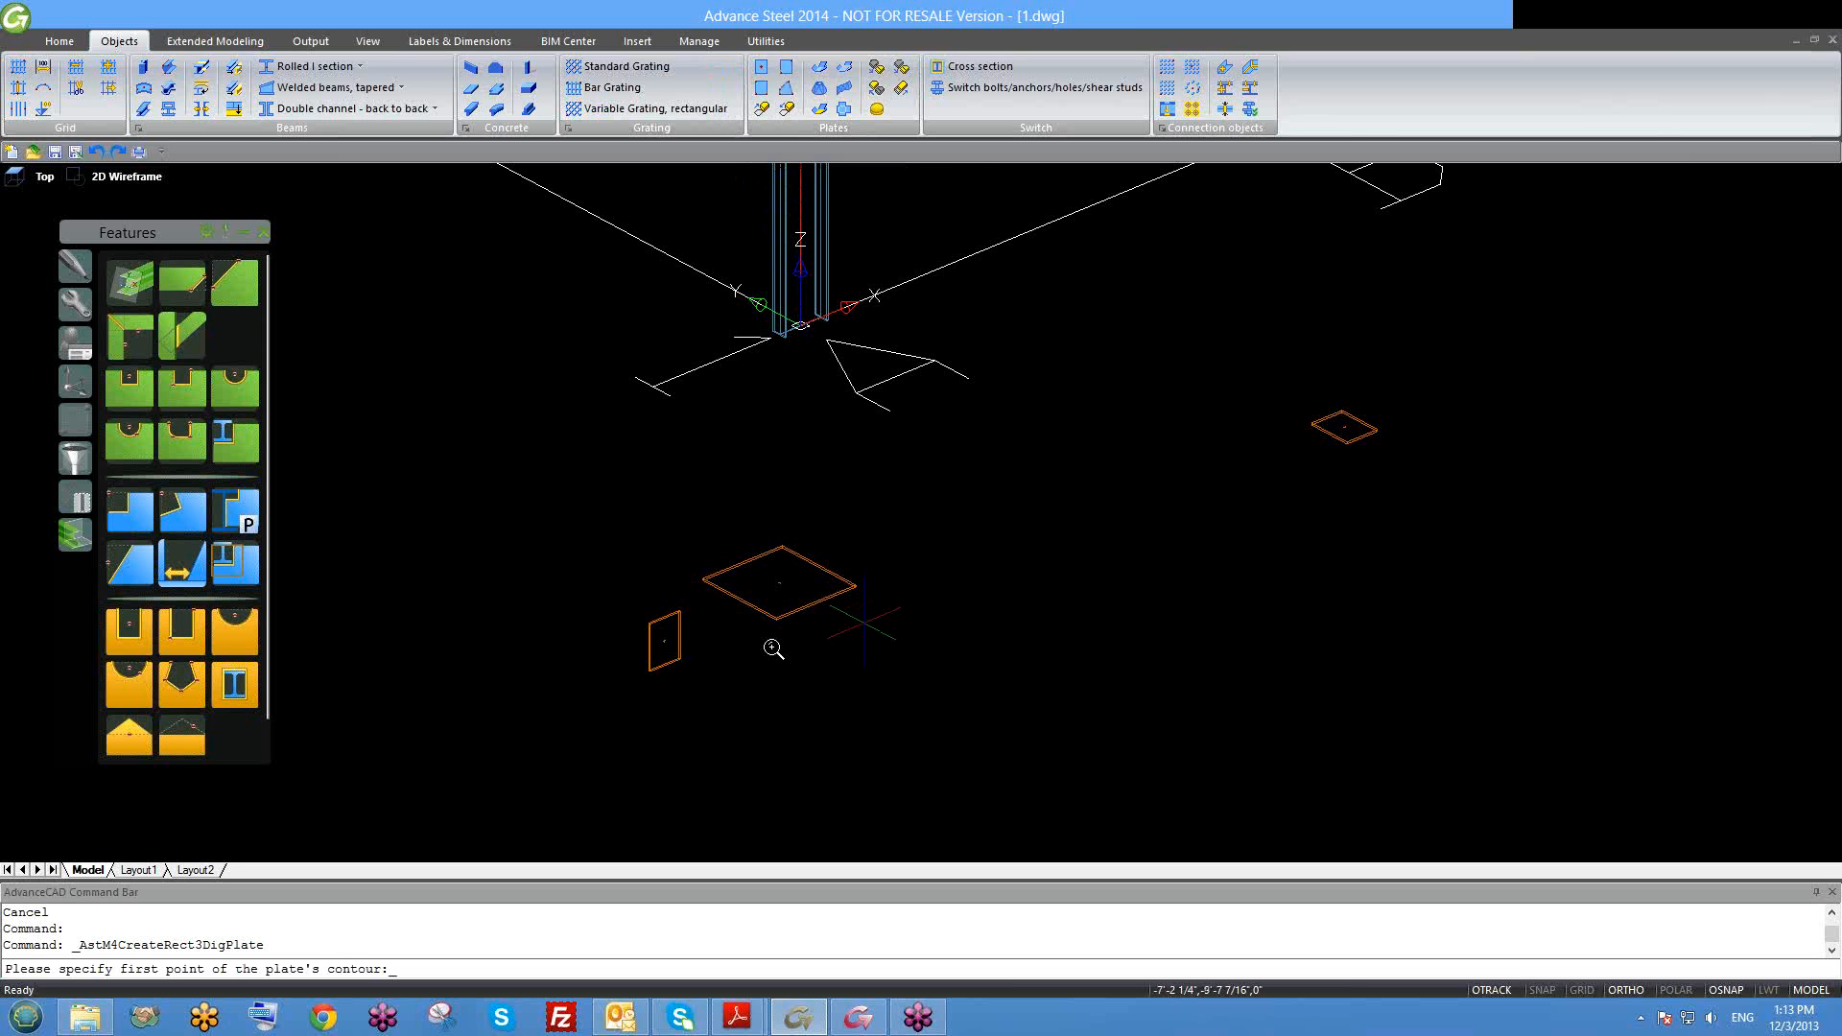
scroll(768, 645, "up", 4)
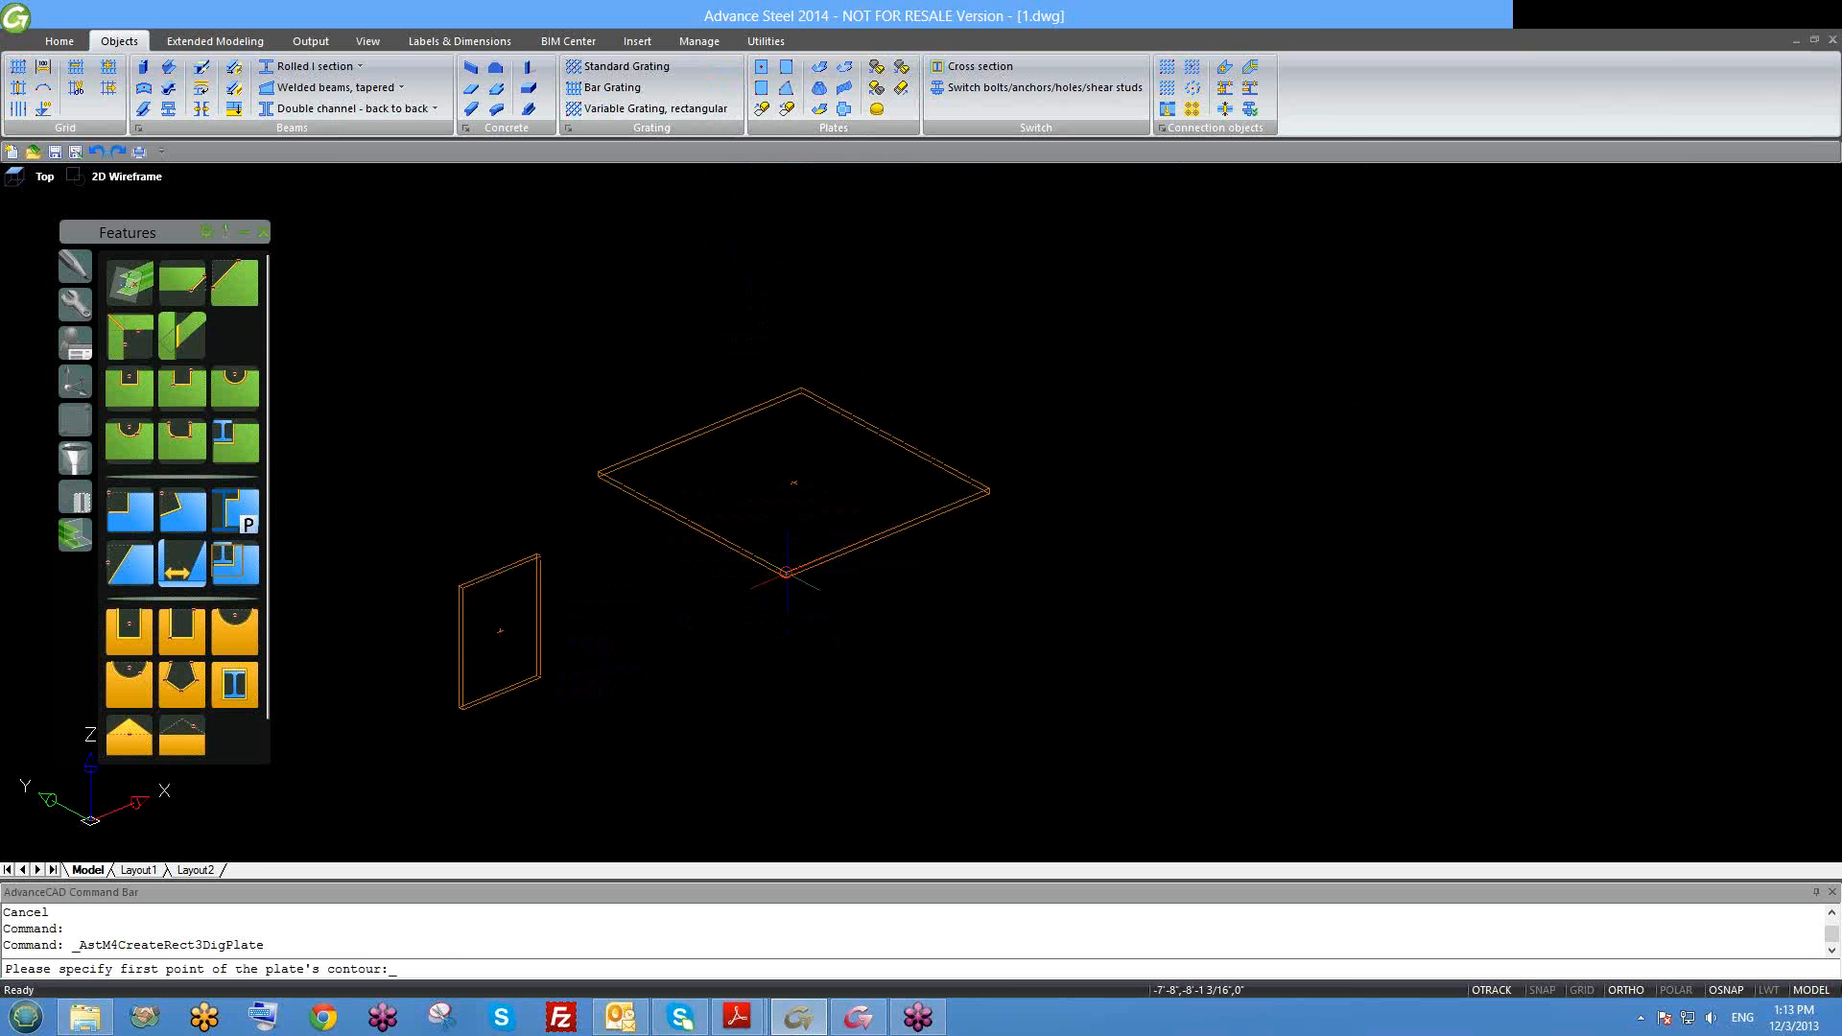
left_click(988, 491)
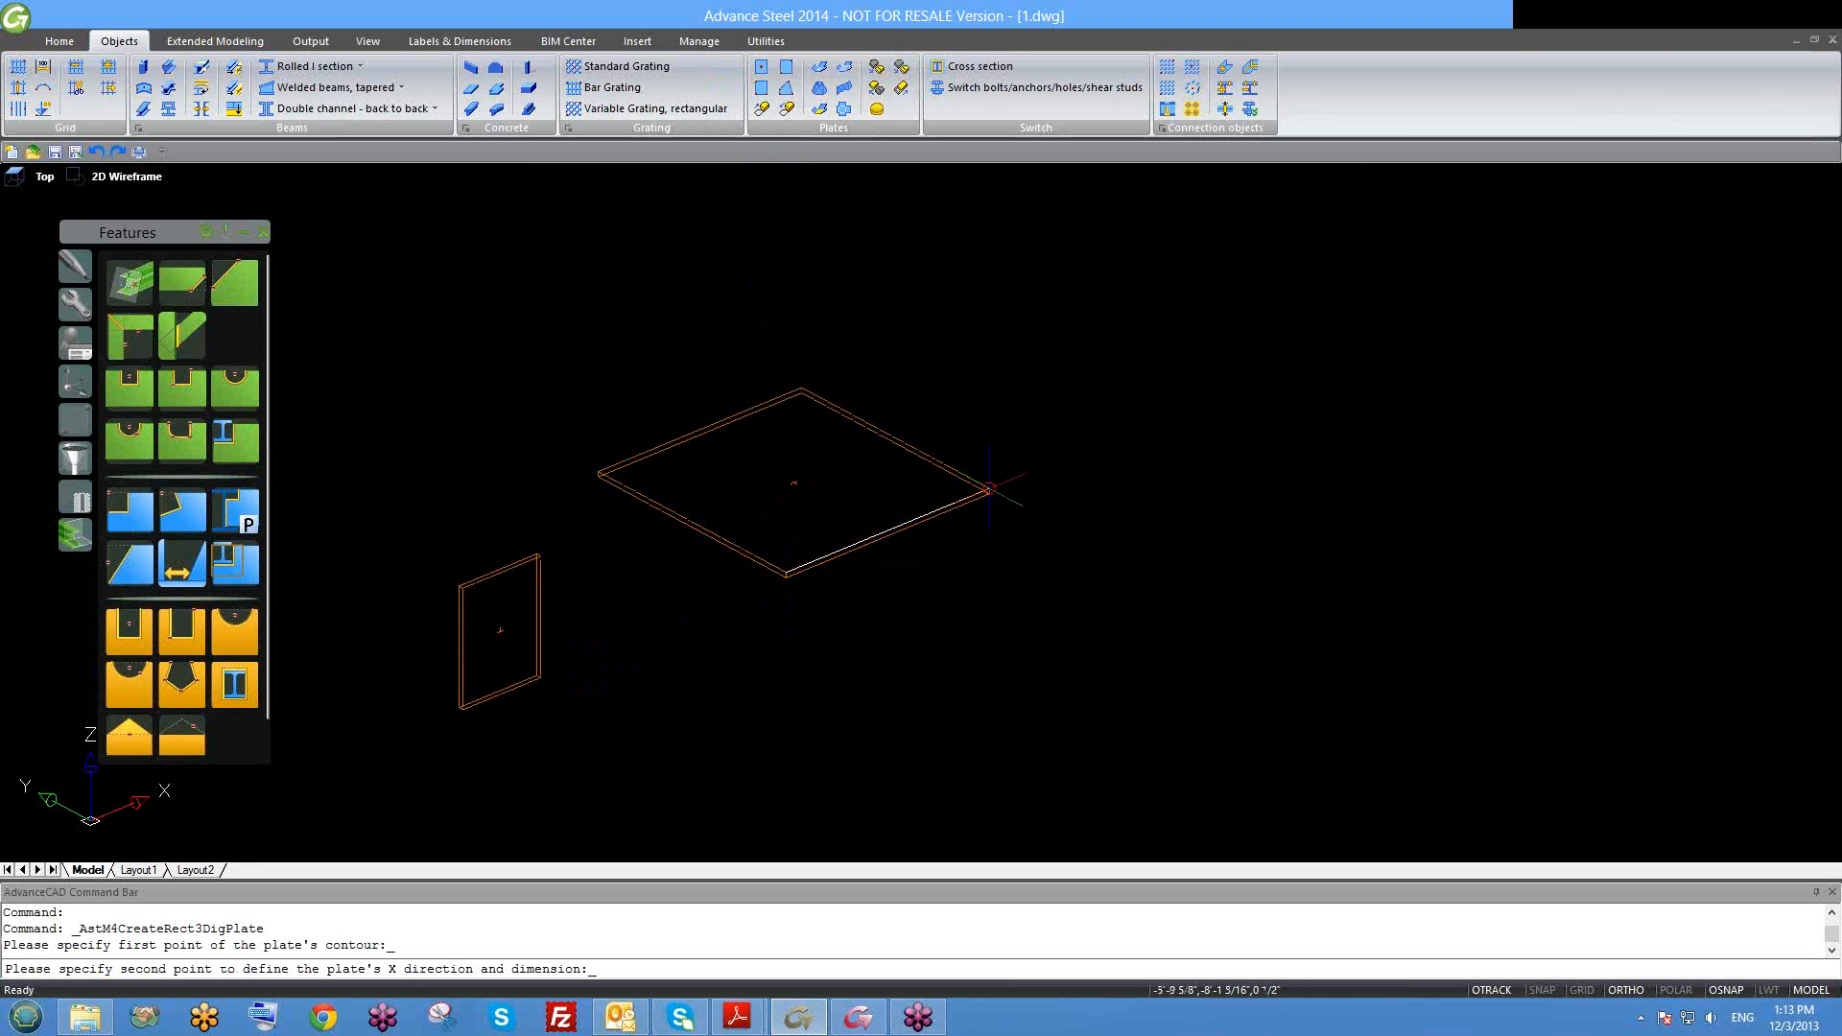
left_click(989, 490)
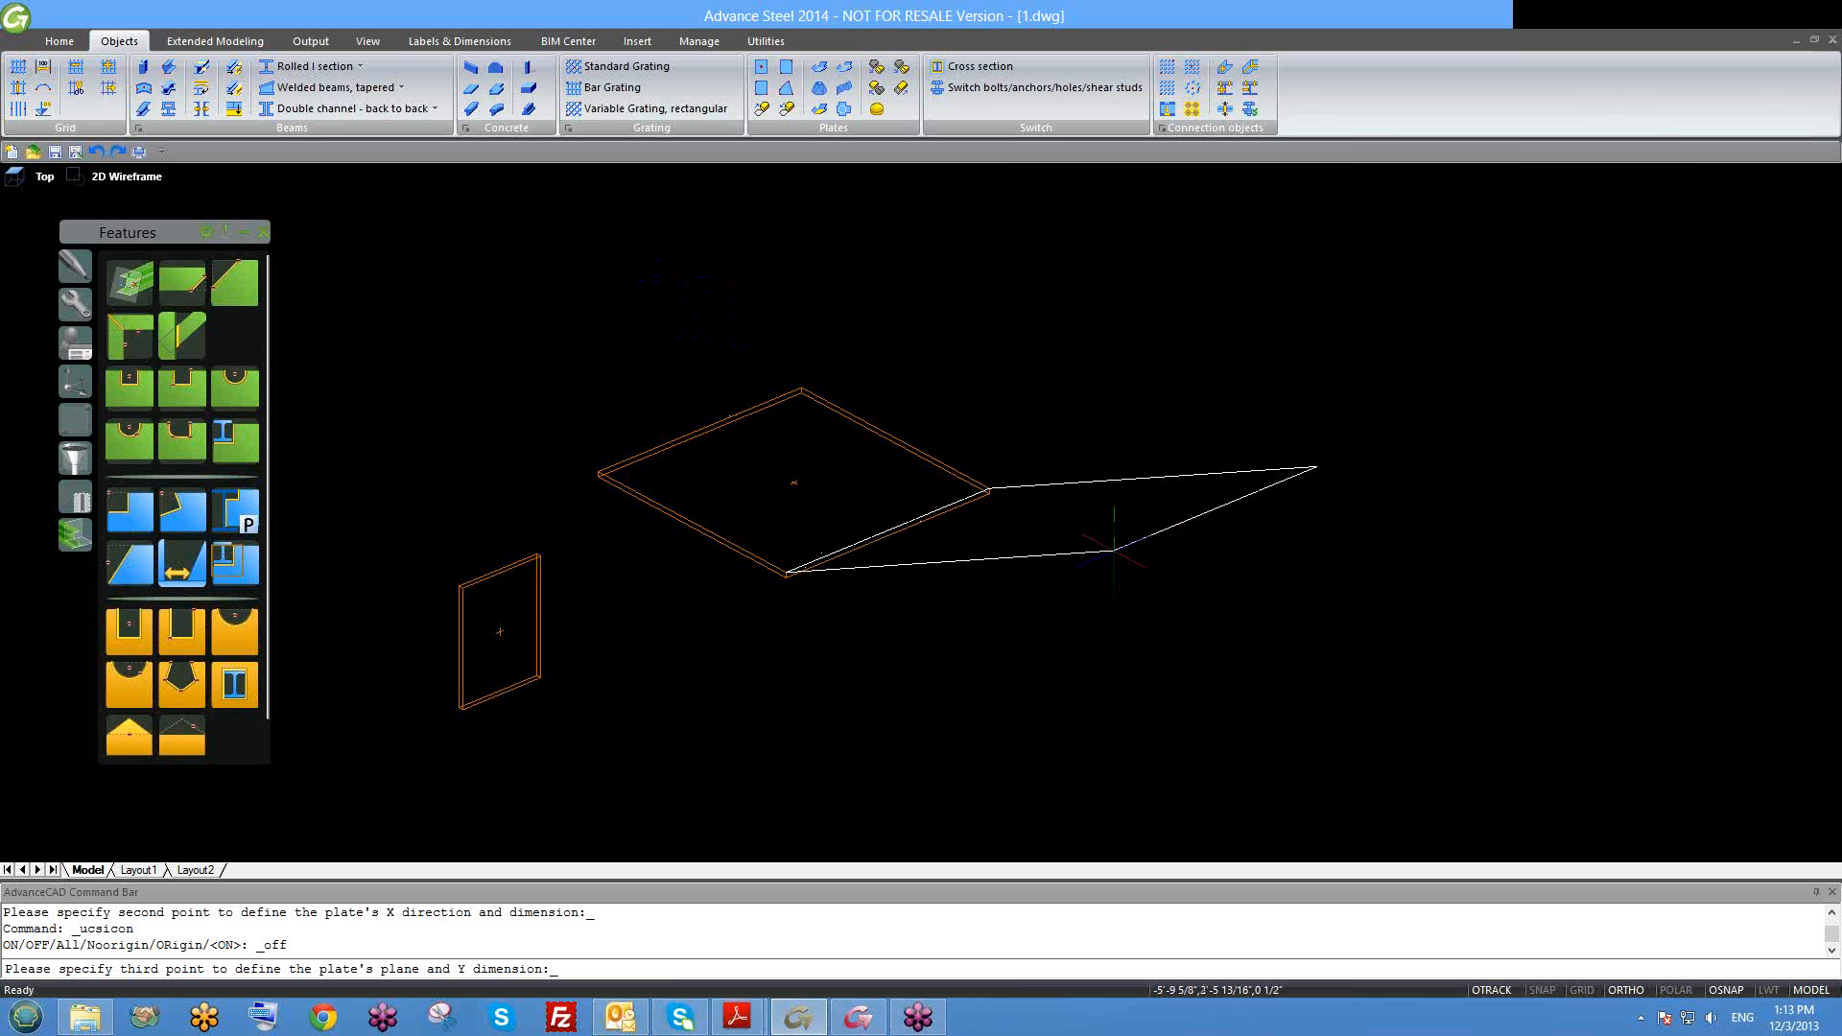
left_click(673, 294)
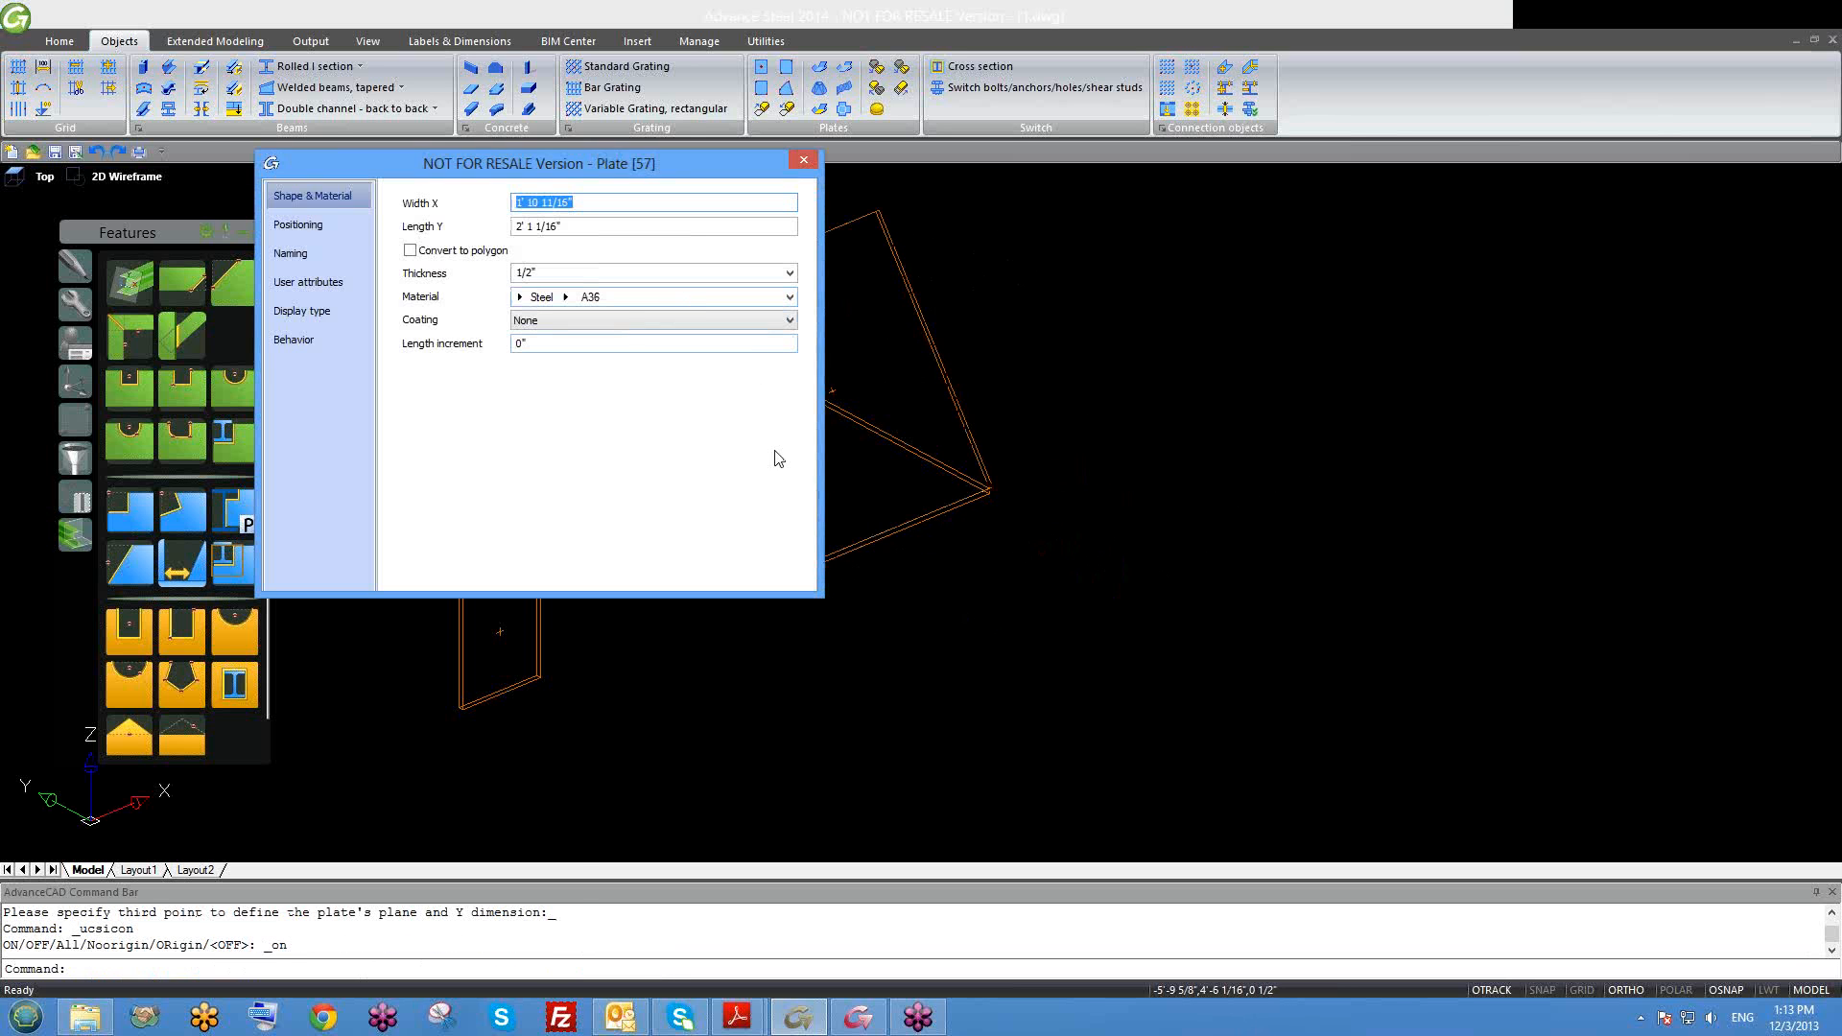
left_click(804, 163)
scroll(785, 558, "down", 2)
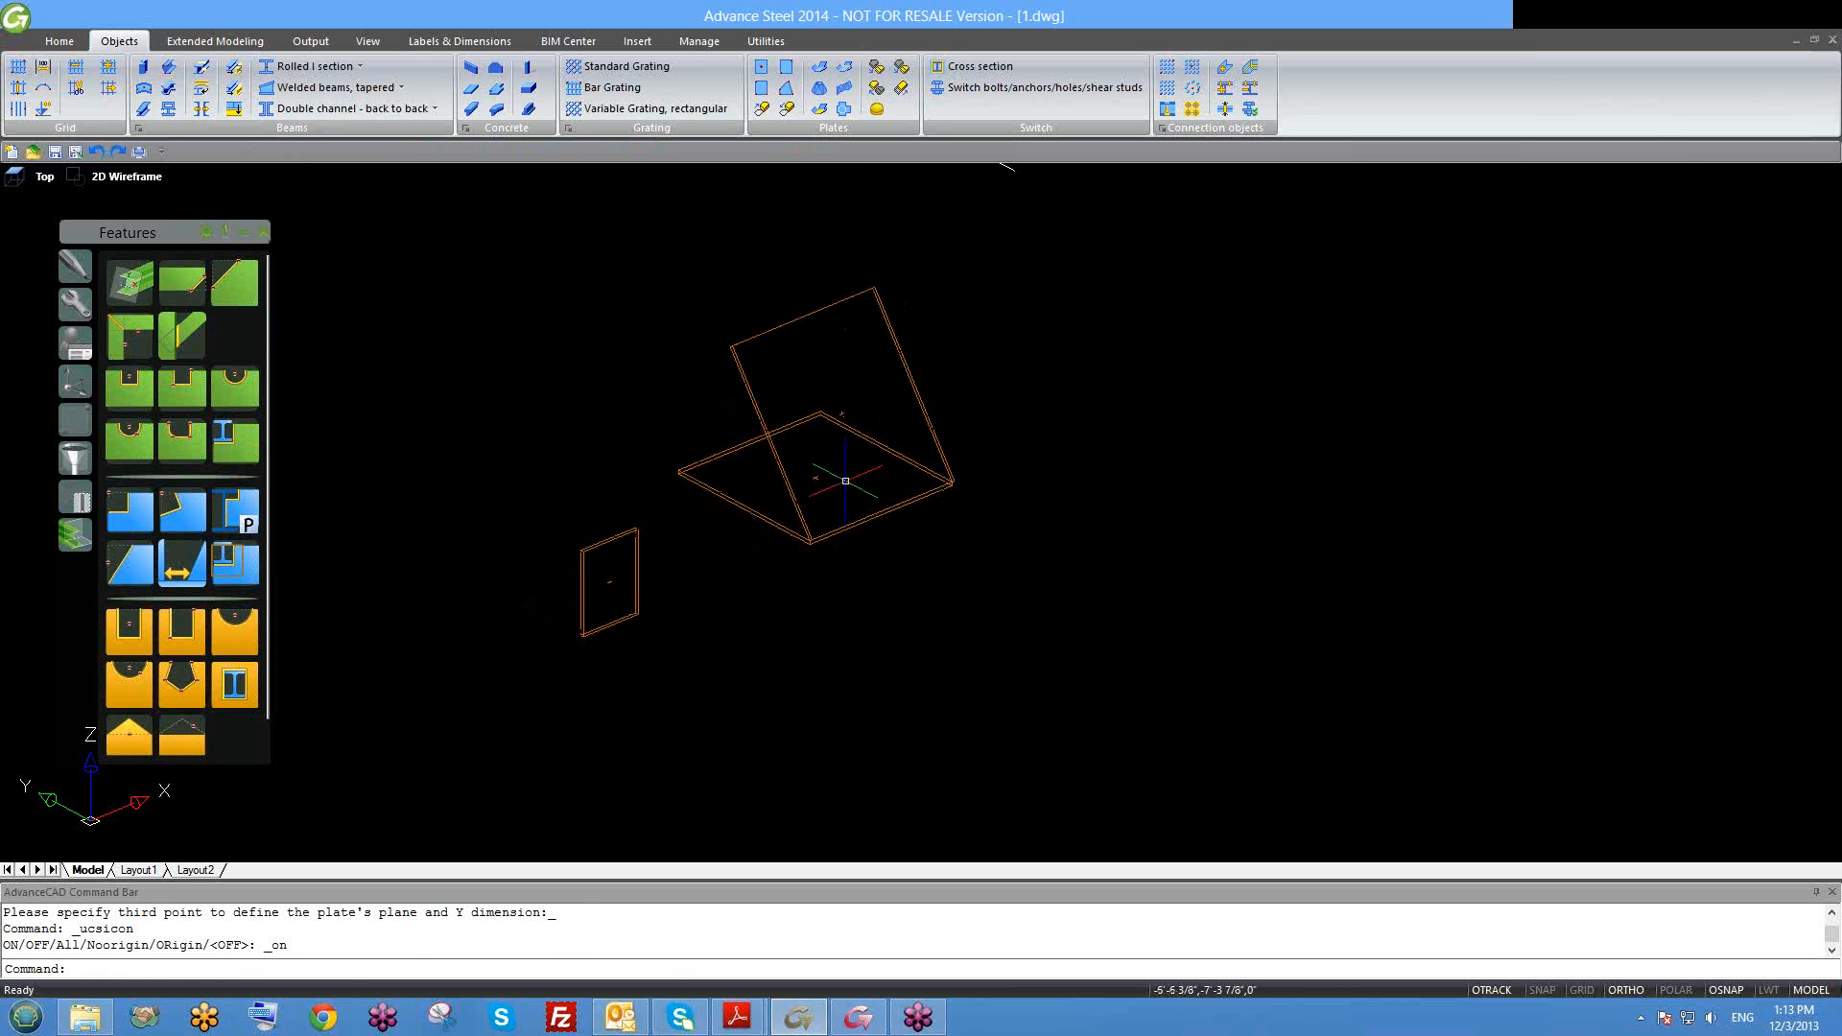
Step: Delete the tilted plate that rises from the flat plate's edge
middle_click_drag(795, 578, 878, 568, "shift")
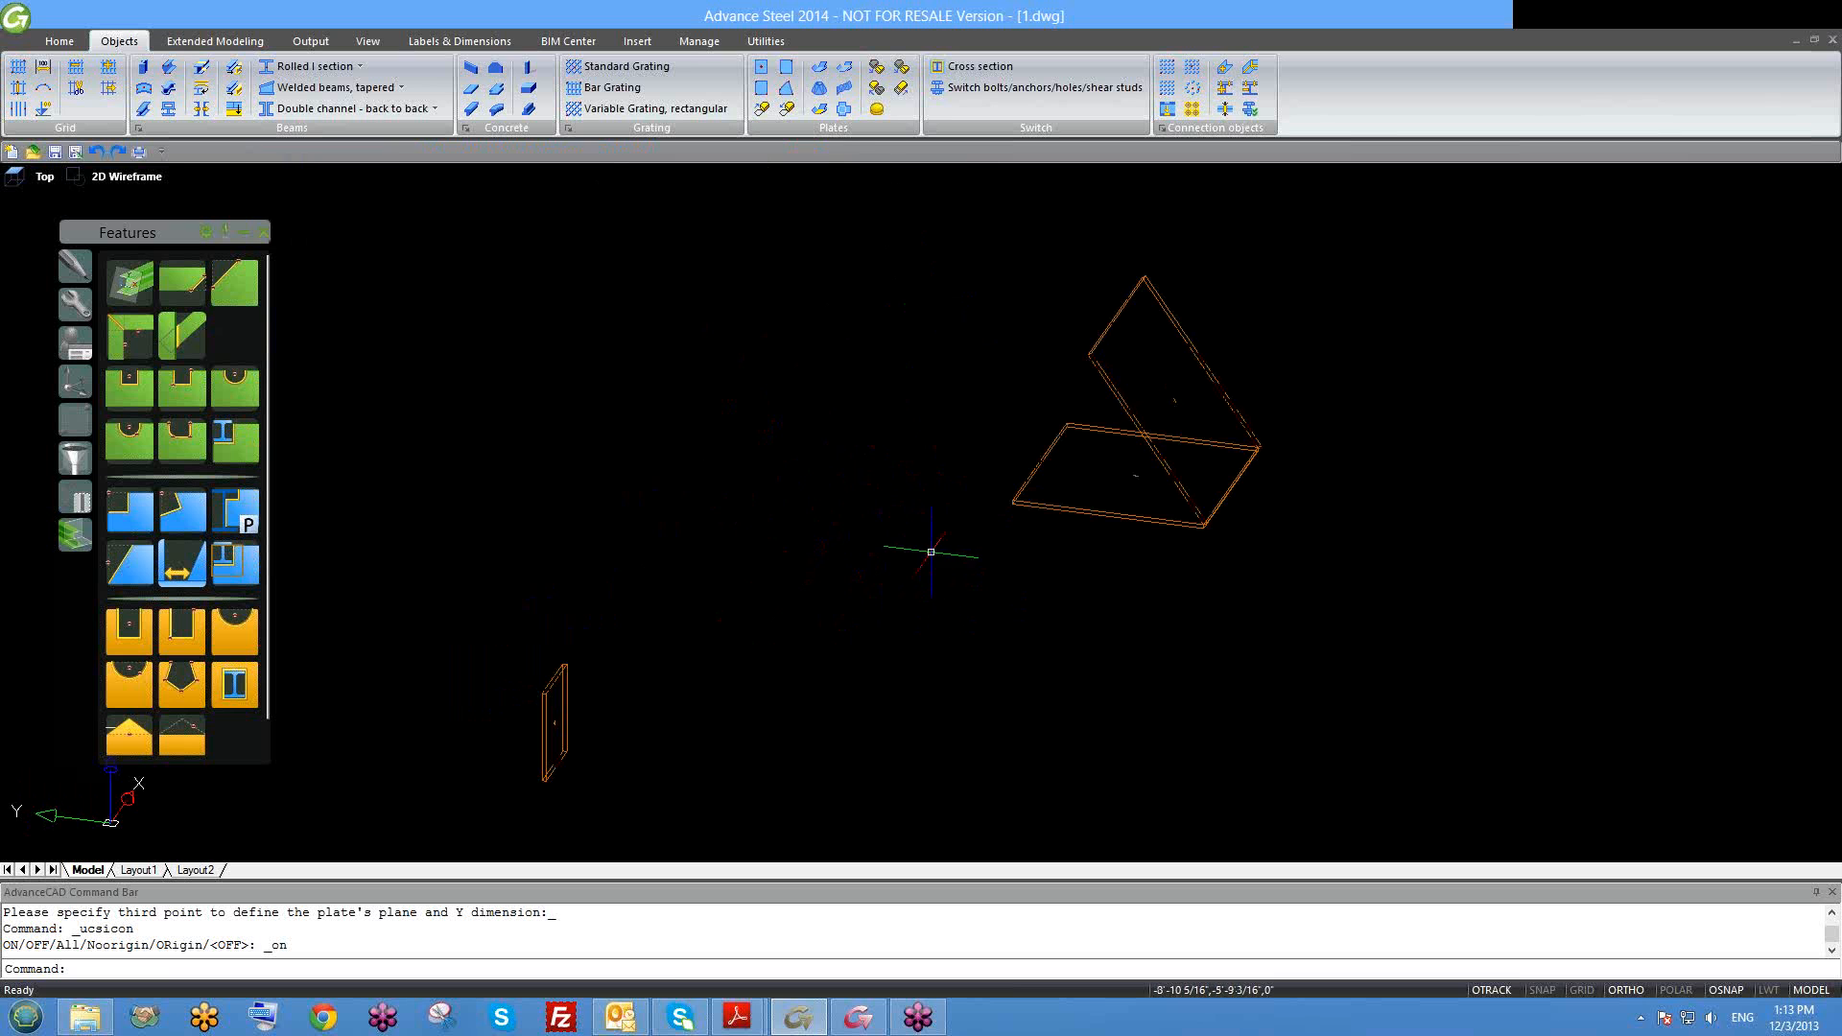
middle_click_drag(1091, 400, 824, 475)
left_click(835, 461)
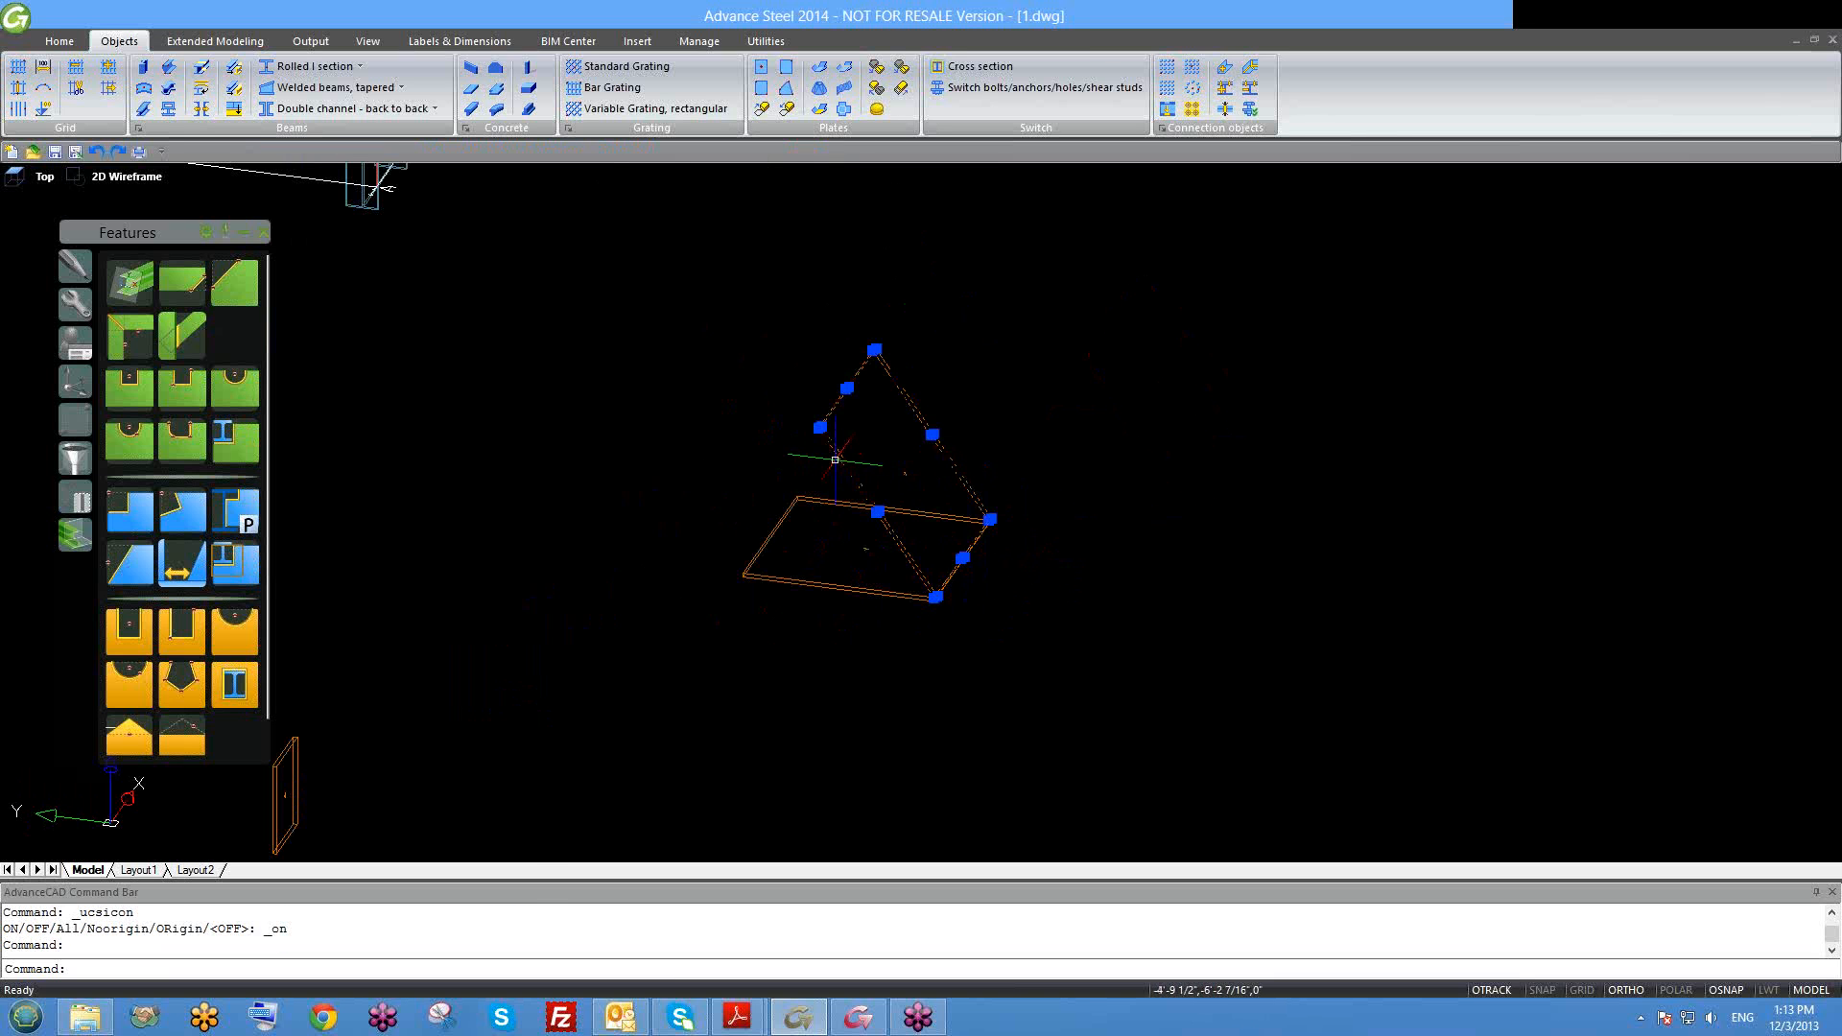
key("Delete")
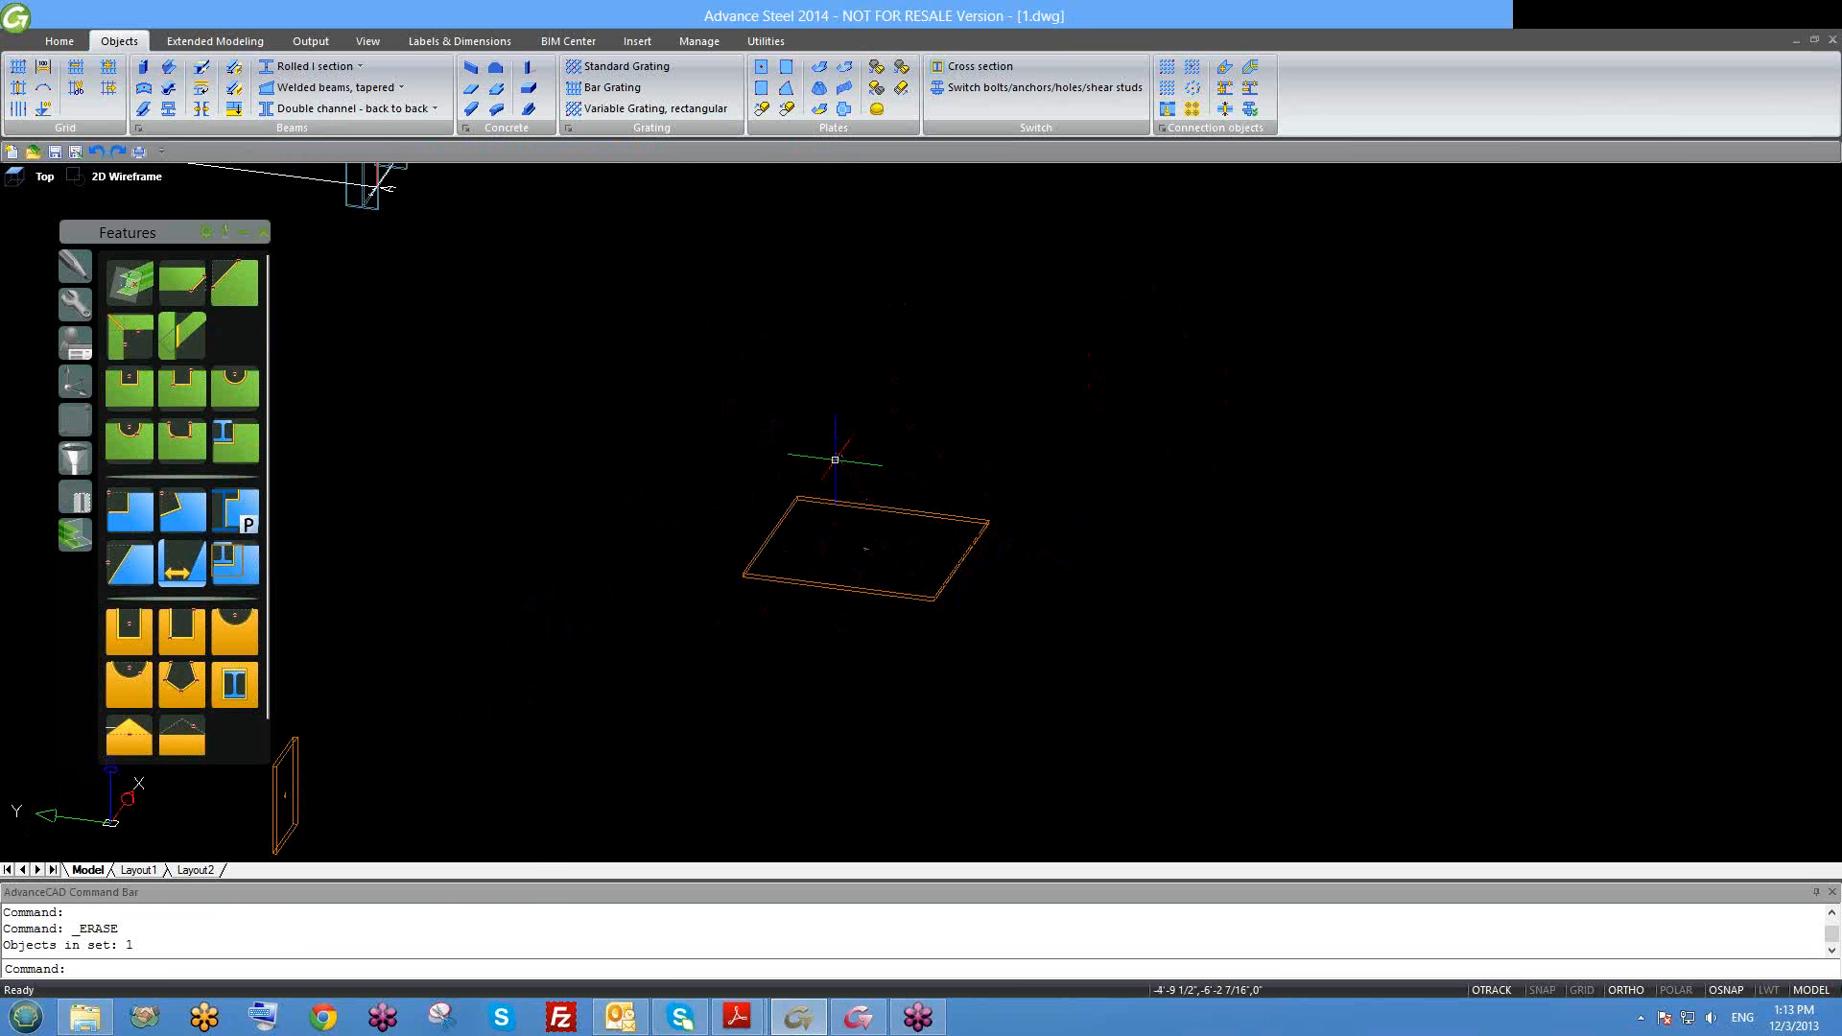
left_click(765, 89)
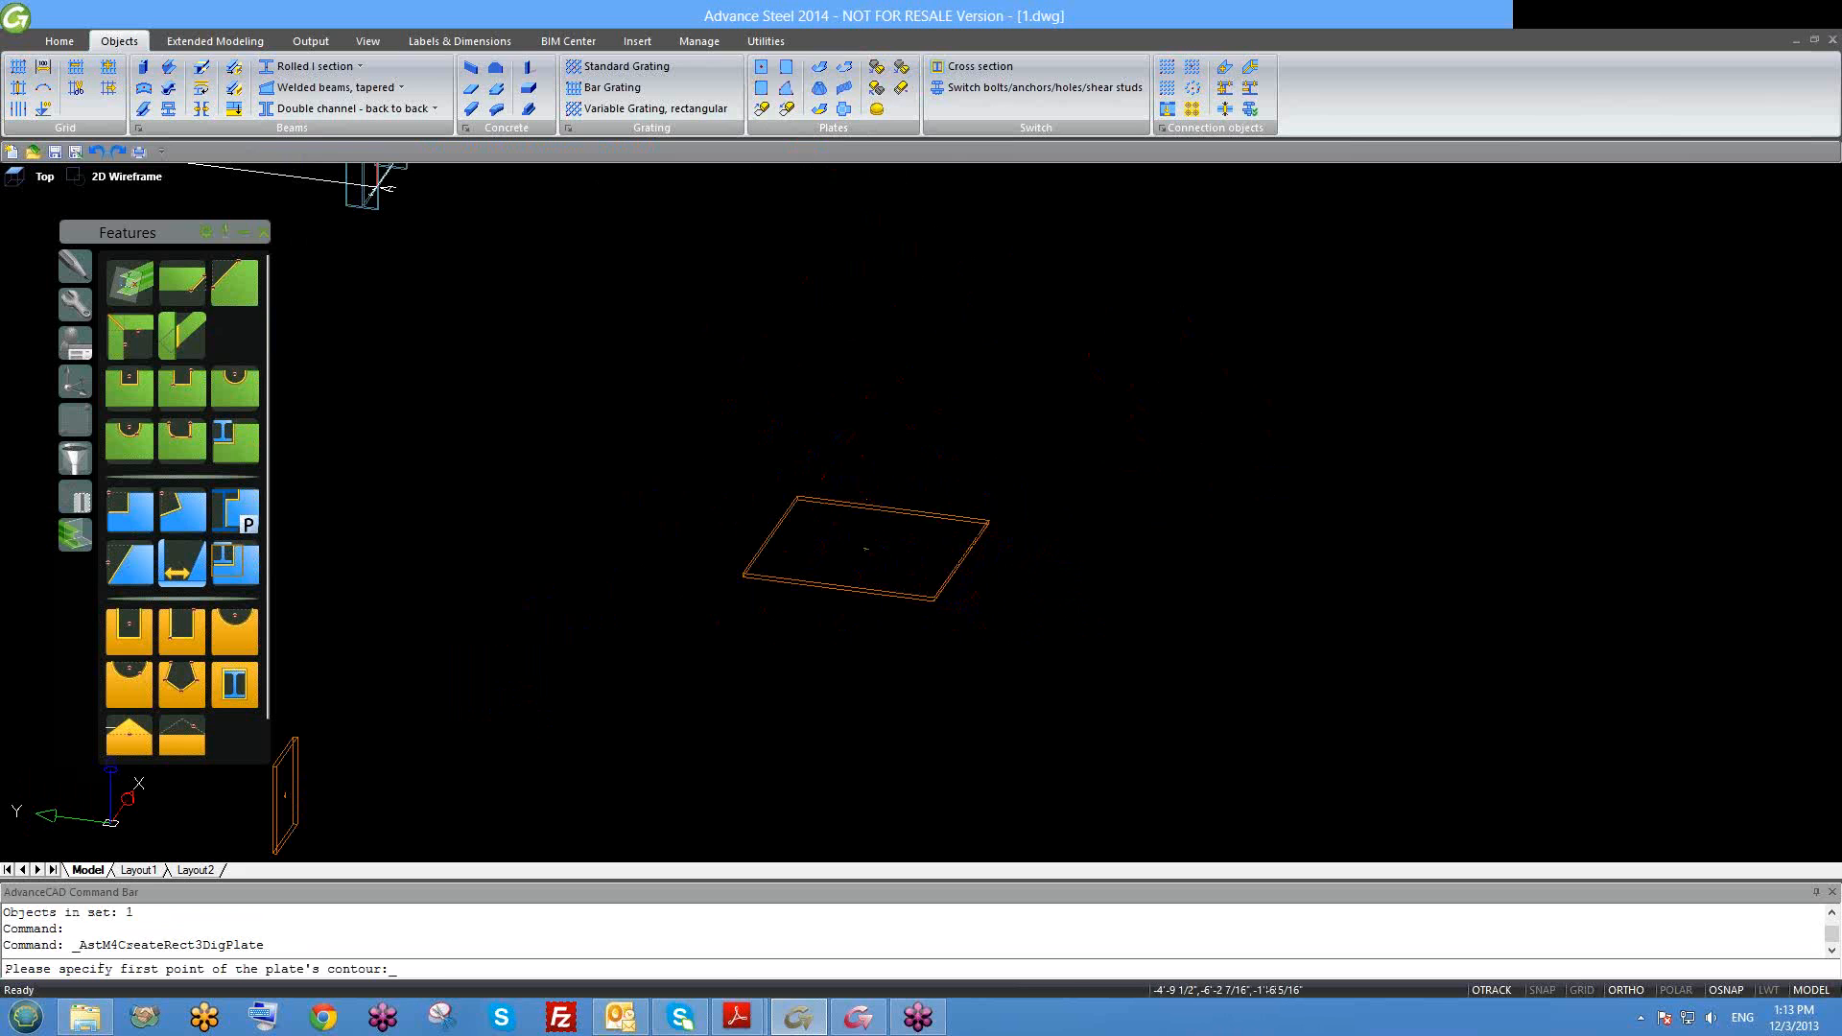
left_click(934, 599)
left_click(988, 521)
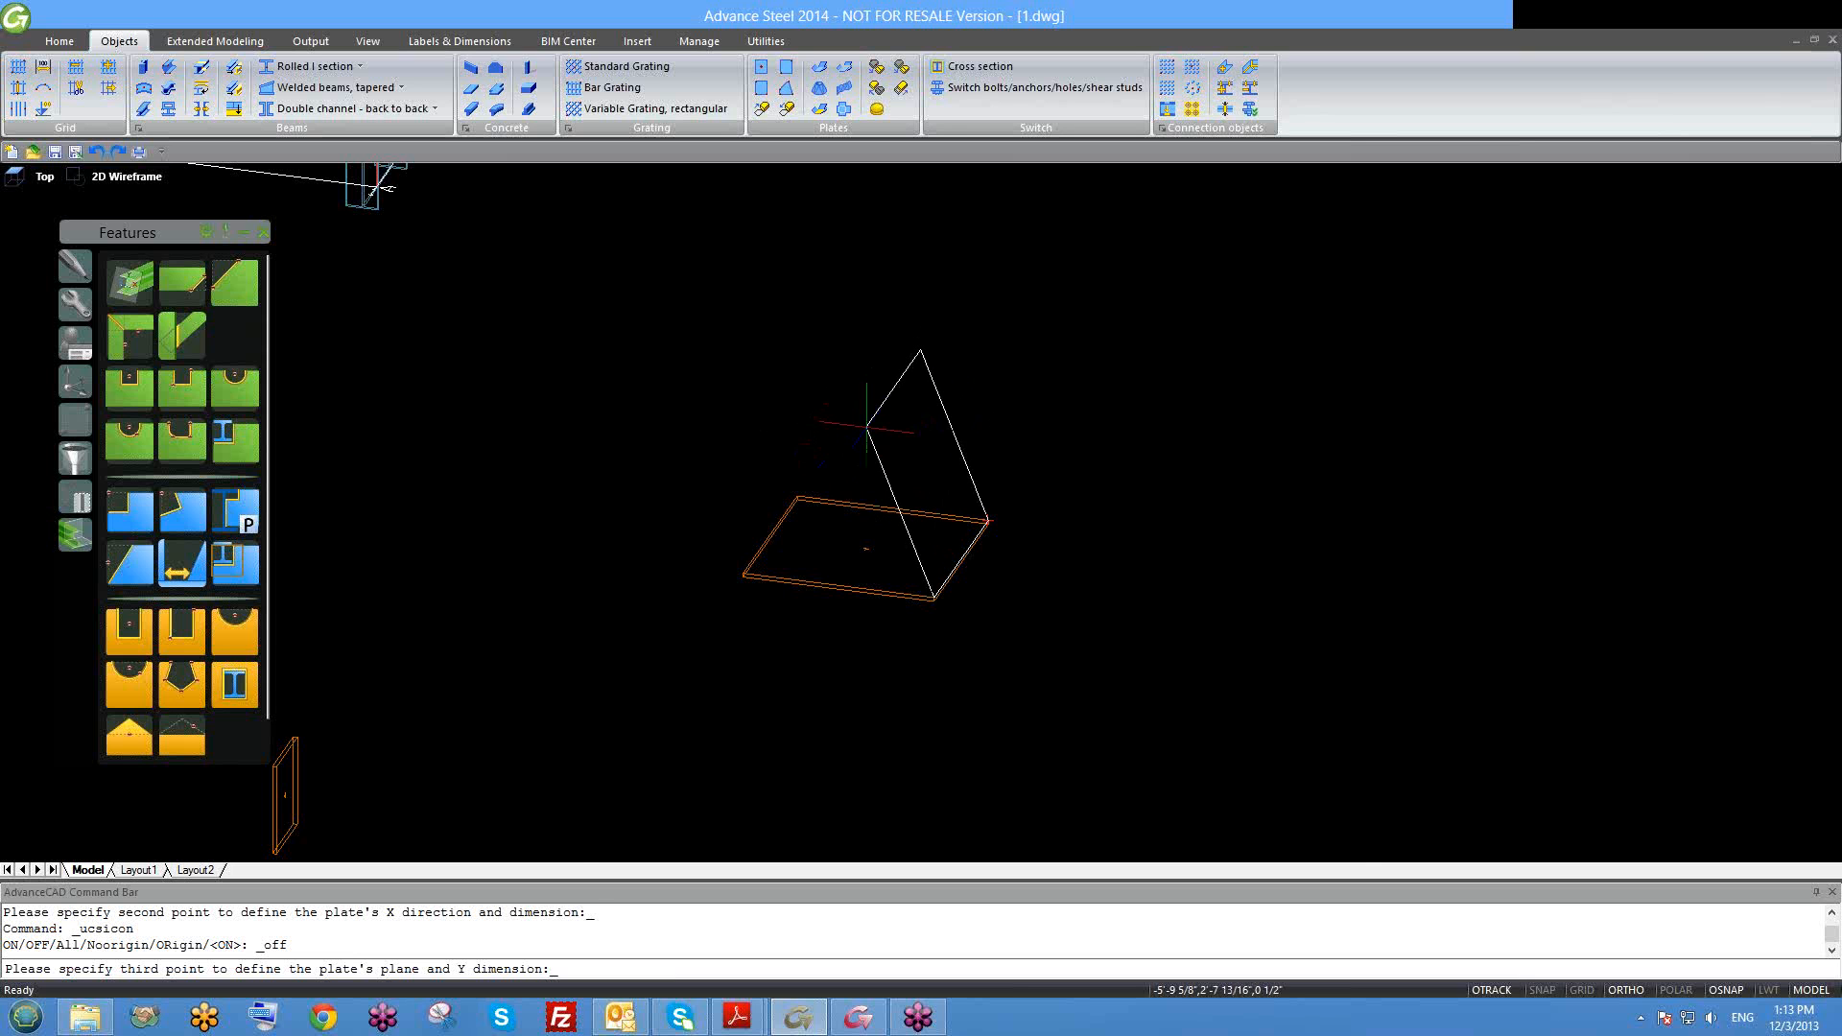
key("Escape")
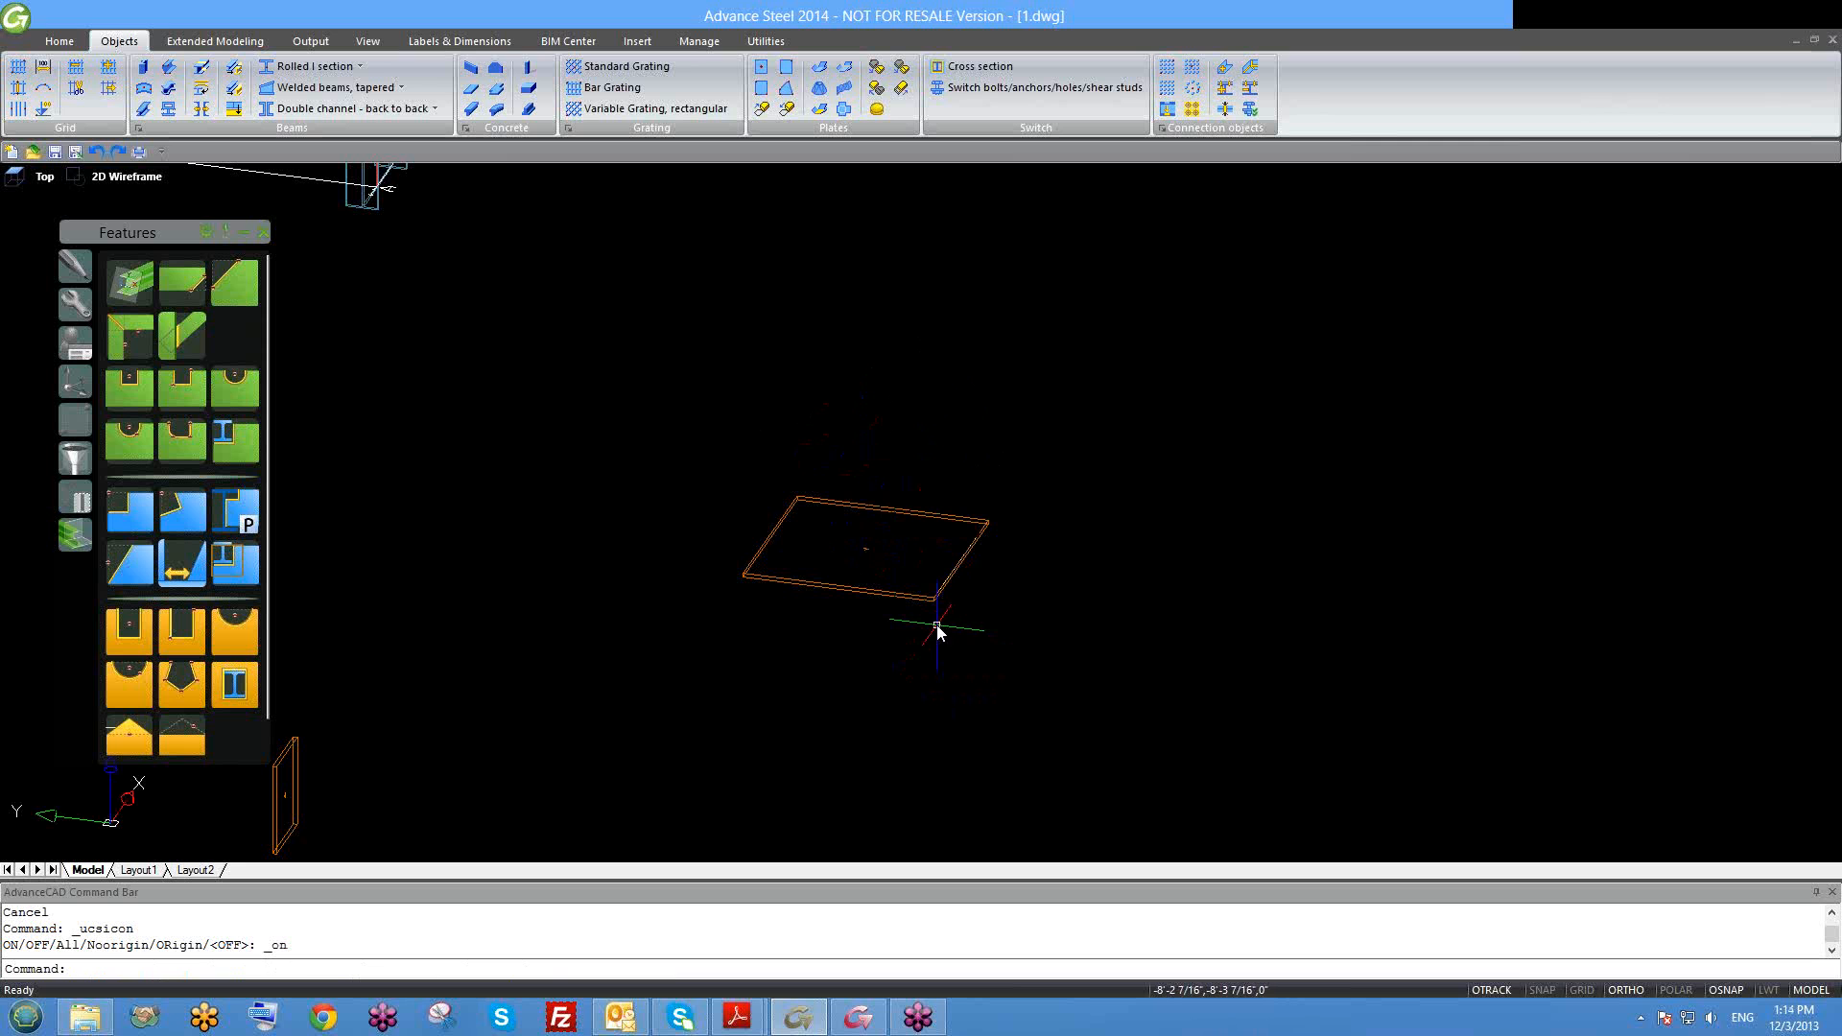
Step: Draw a vertical line about 2' long upward from the near corner of the large flat plate
type("l")
key("Return")
left_click(935, 597)
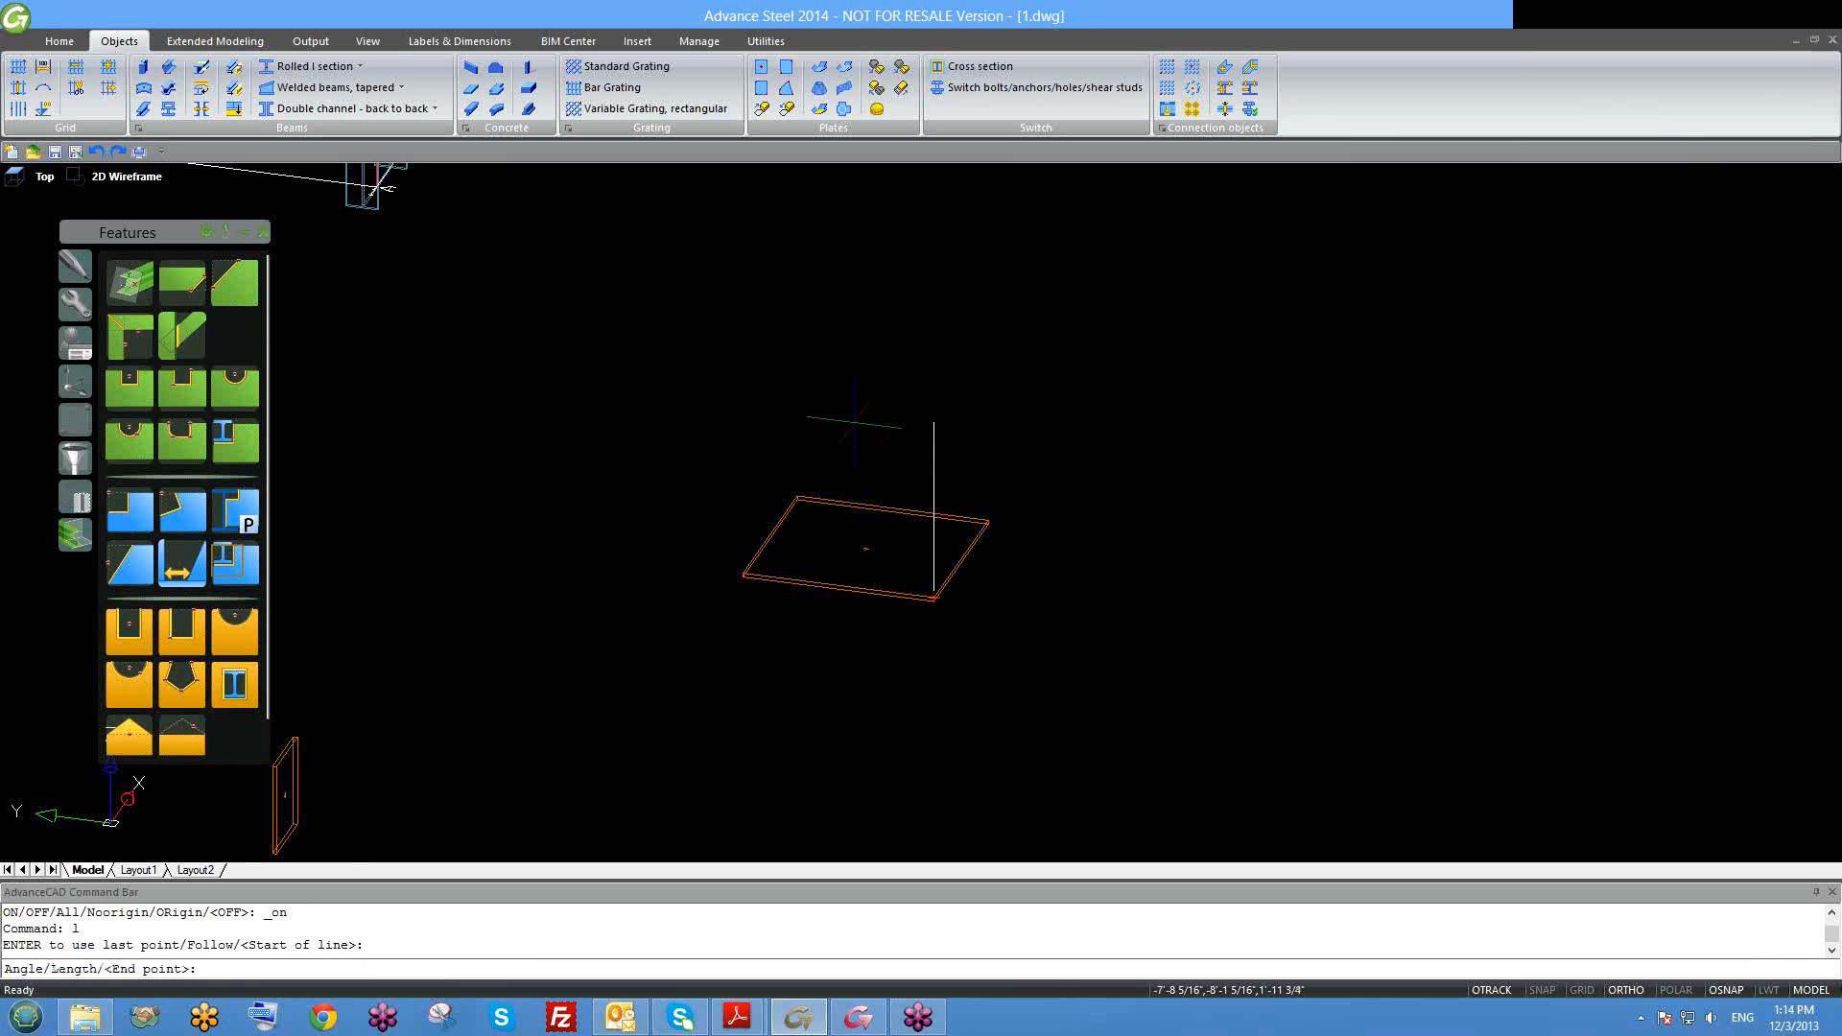
left_click(854, 411)
key("Escape")
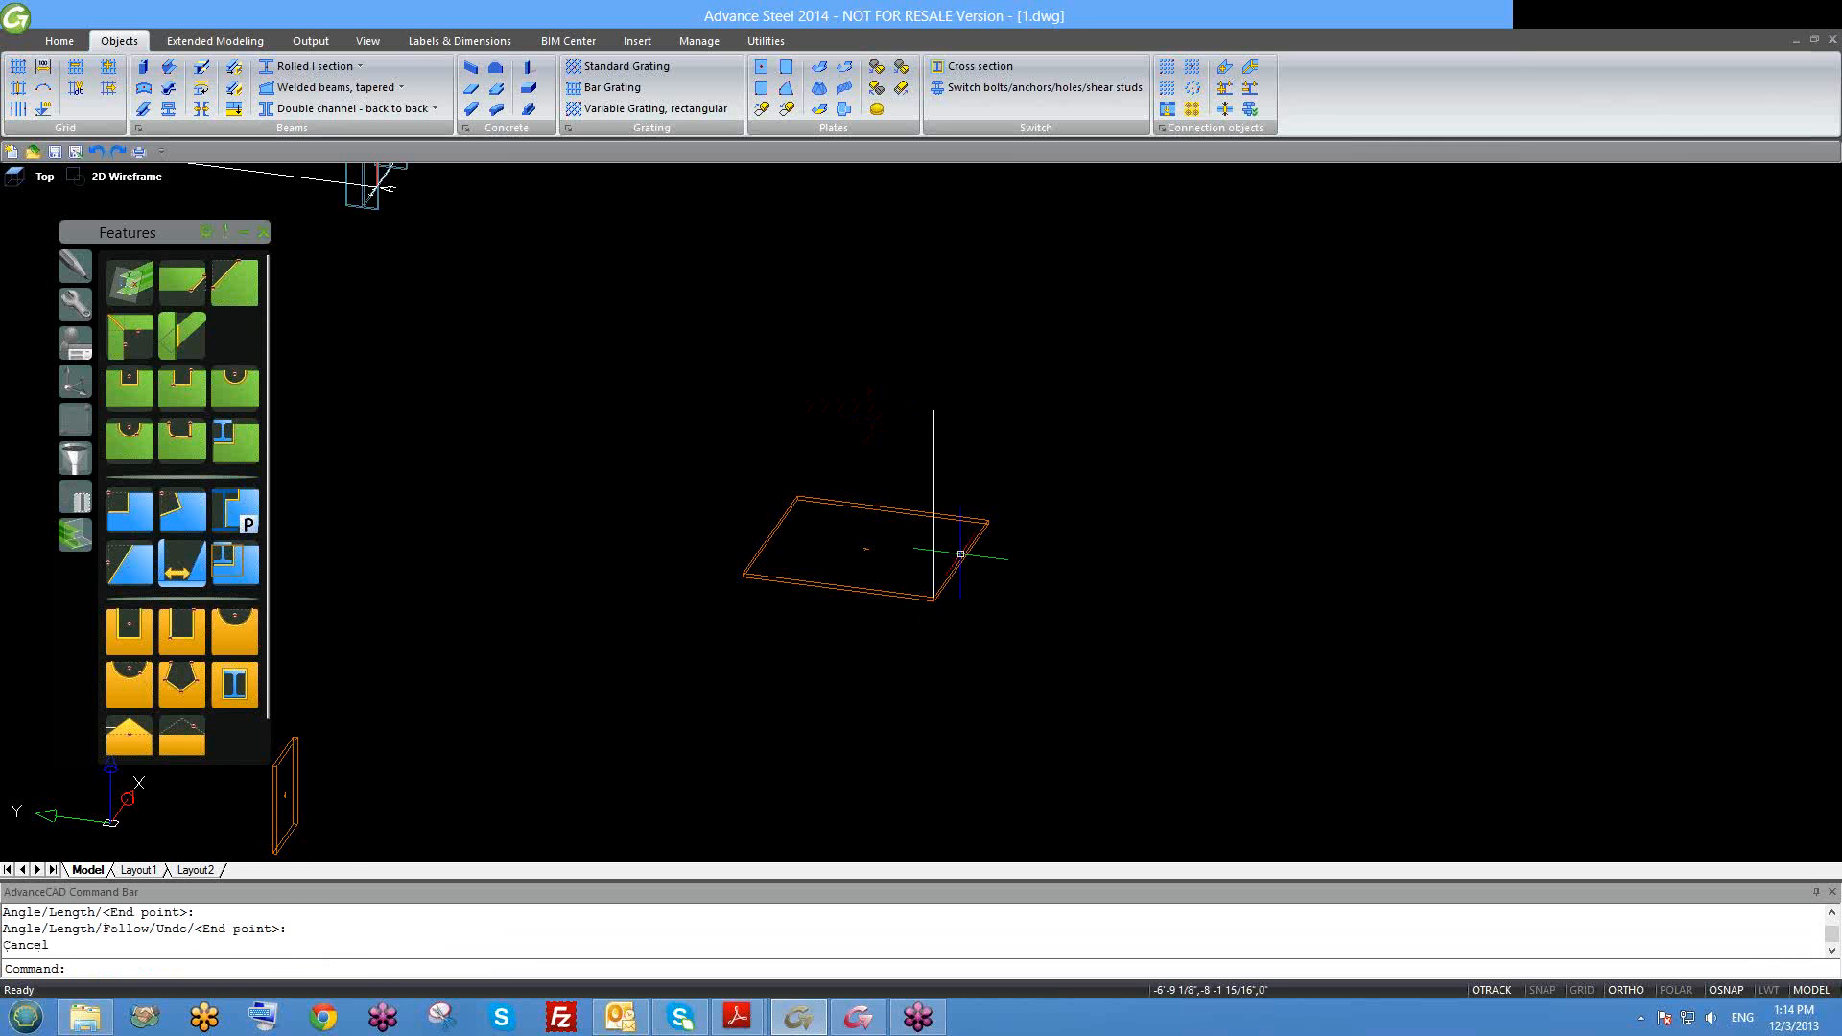
Step: Create a vertical three-point rectangular plate about 1' 10 11/16" by 2' 7/8" and 1/2" thick, from the flat plate's edge to the vertical line's top
scroll(950, 611, "up", 2)
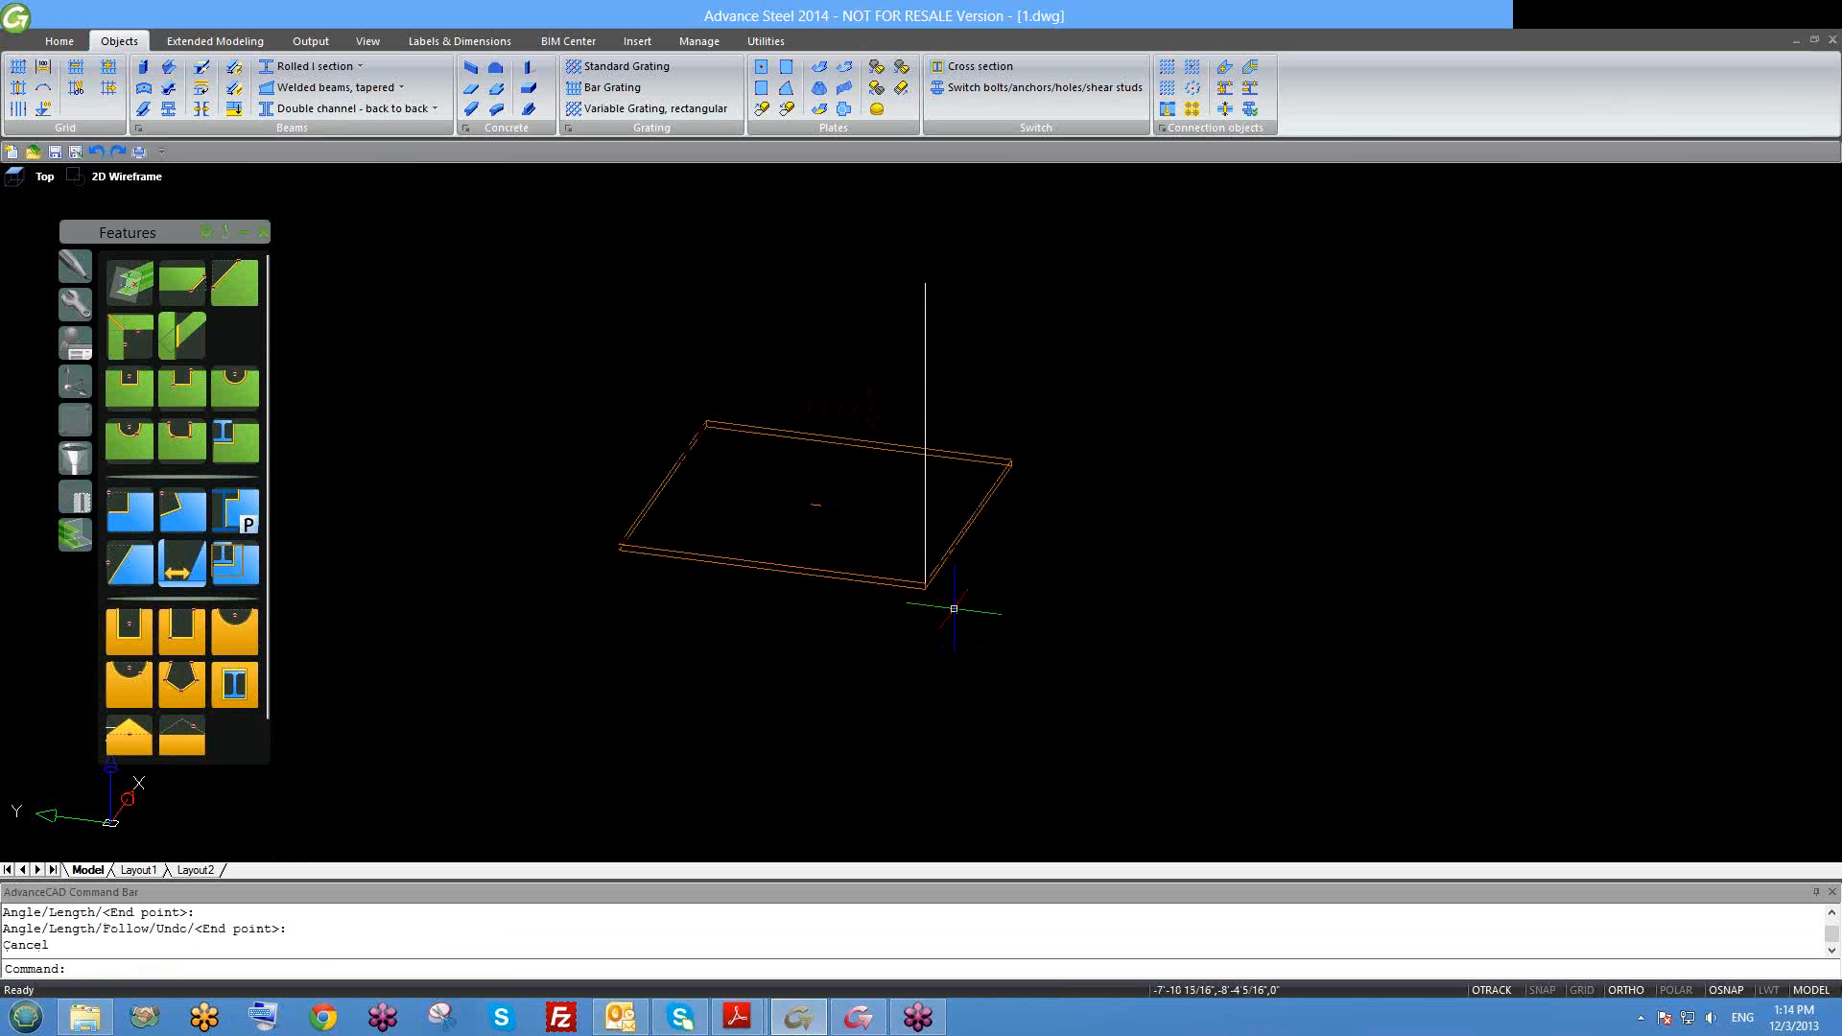
scroll(959, 619, "down", 1)
scroll(966, 633, "down", 1)
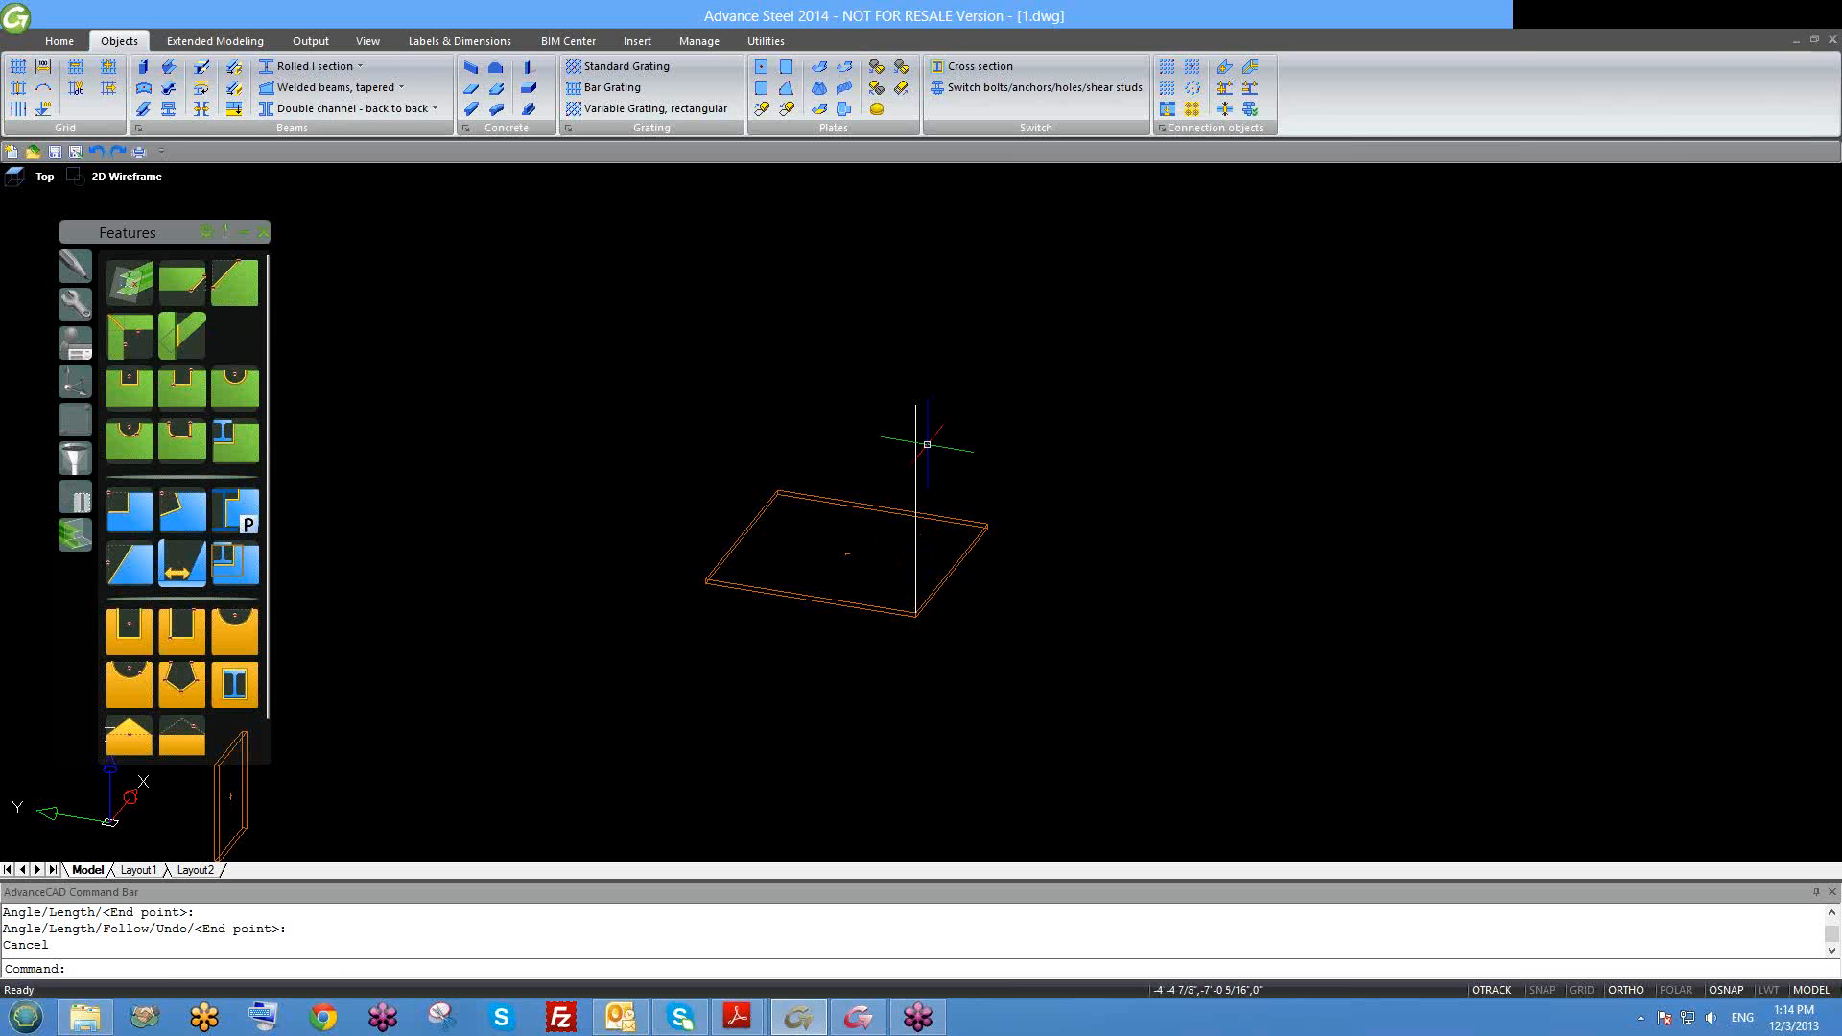
left_click(761, 88)
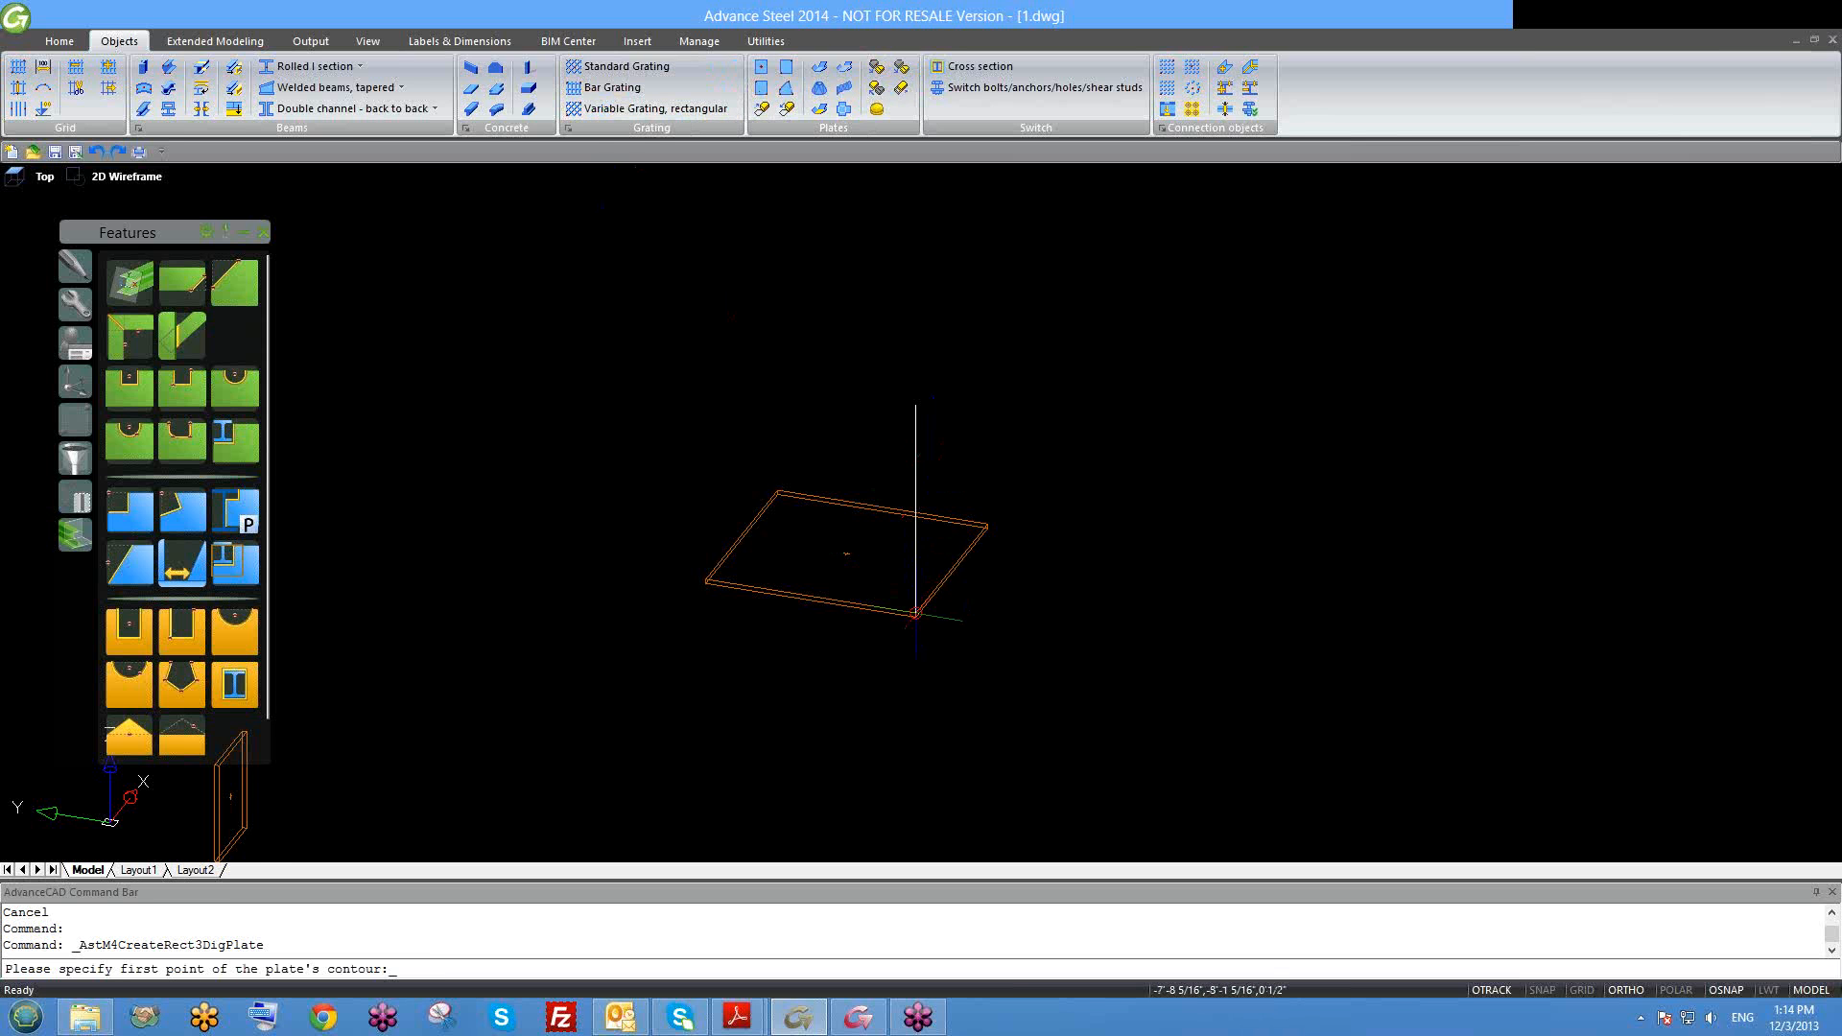
left_click(916, 612)
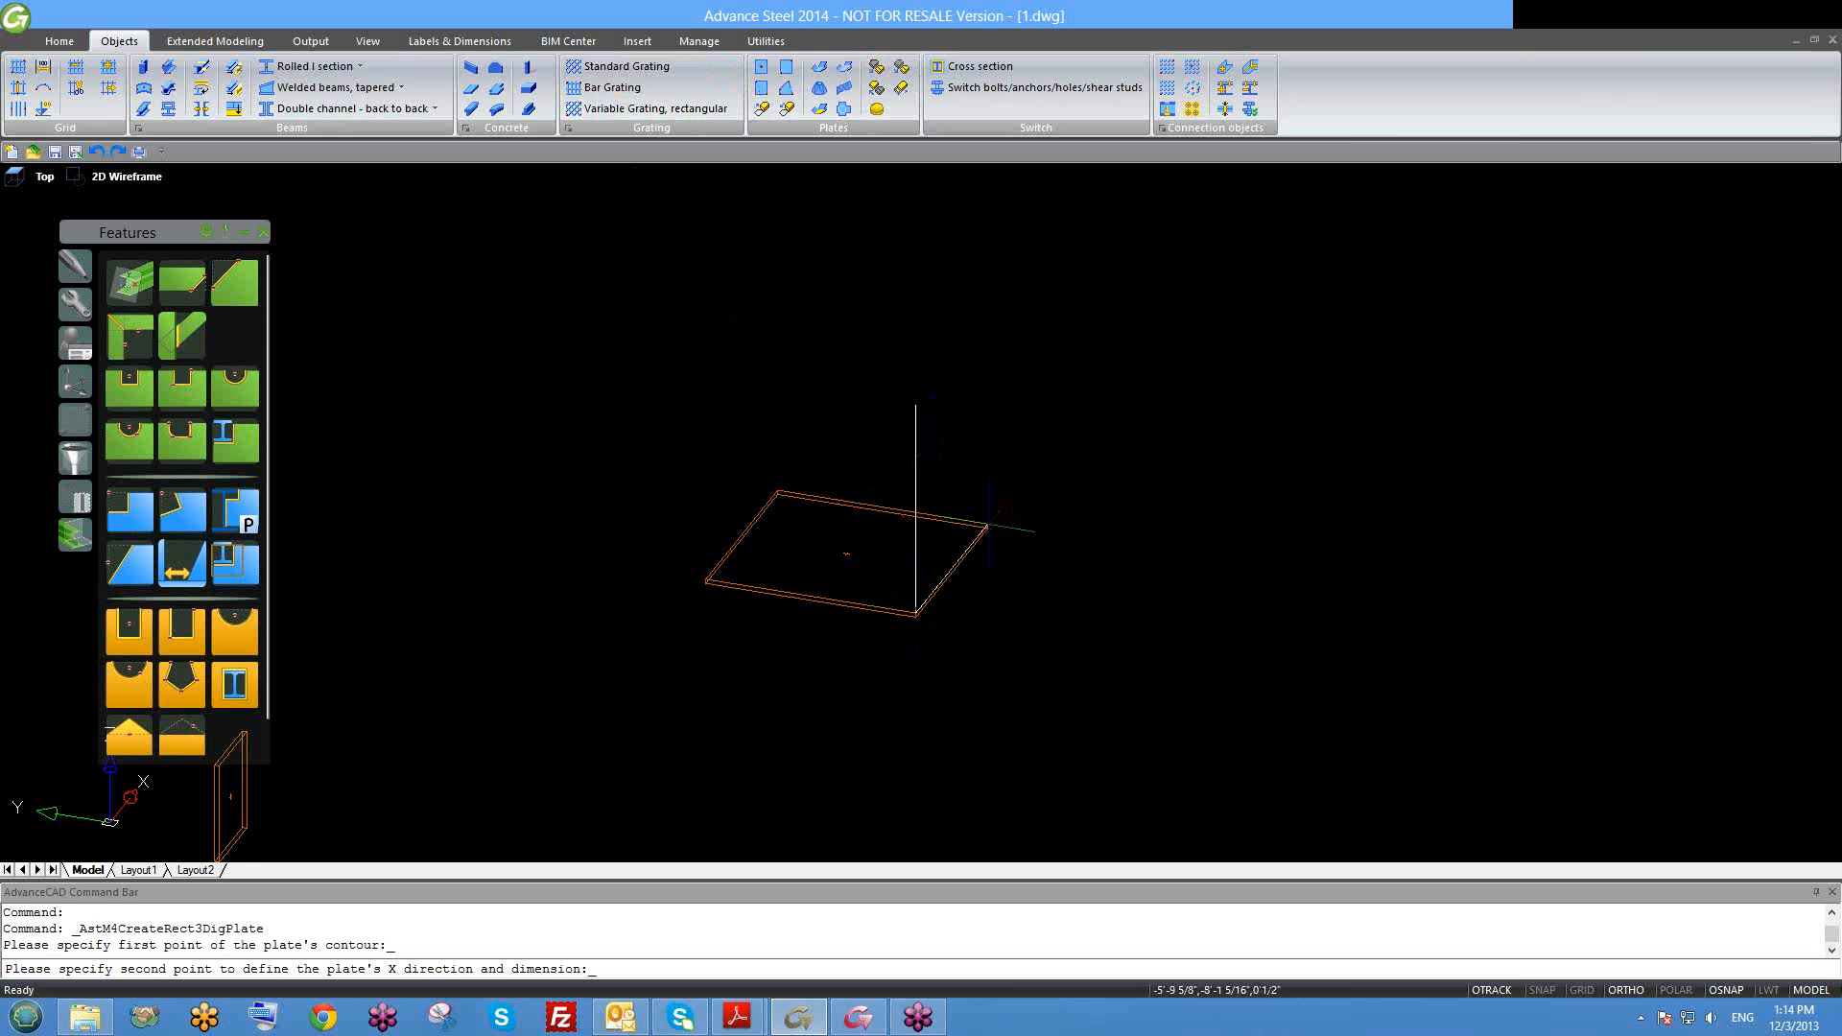
left_click(988, 525)
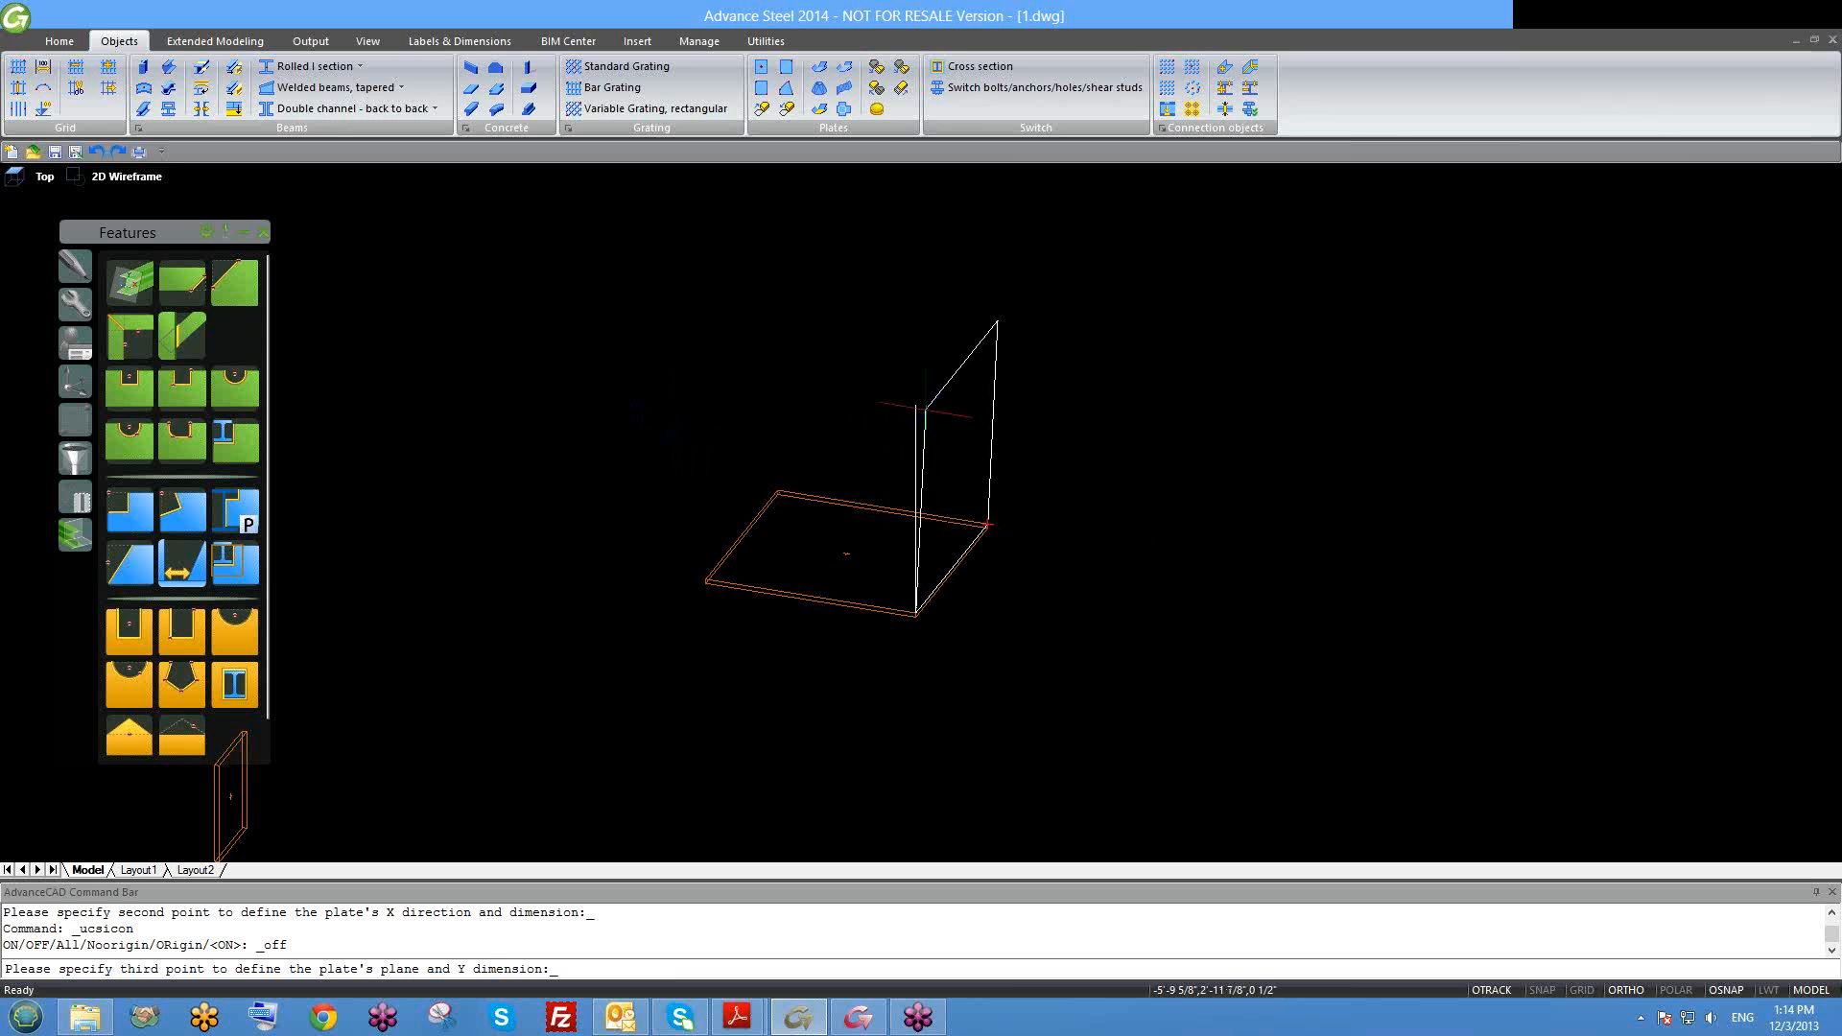
left_click(917, 404)
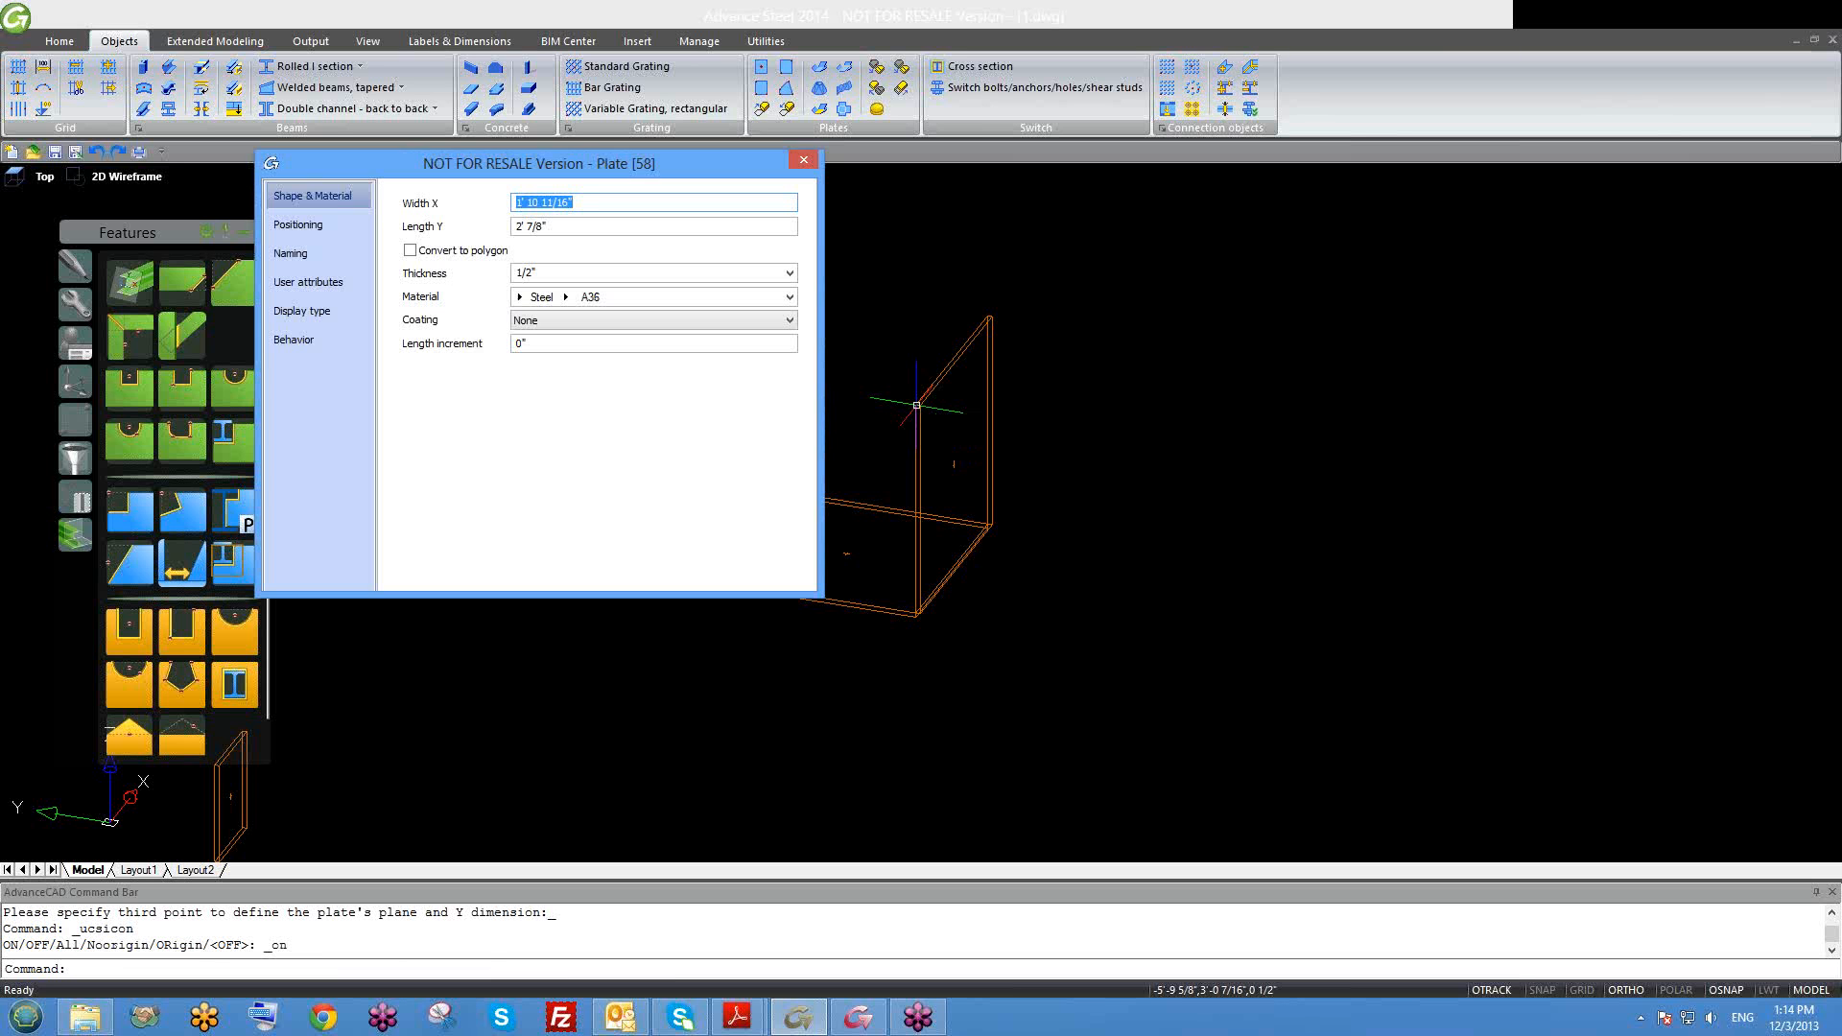
Step: Inspect the new upright plate and its position on the flat plate's edge from several directions
middle_click_drag(1015, 532, 1232, 595)
scroll(1266, 613, "up", 4)
scroll(1104, 457, "down", 3)
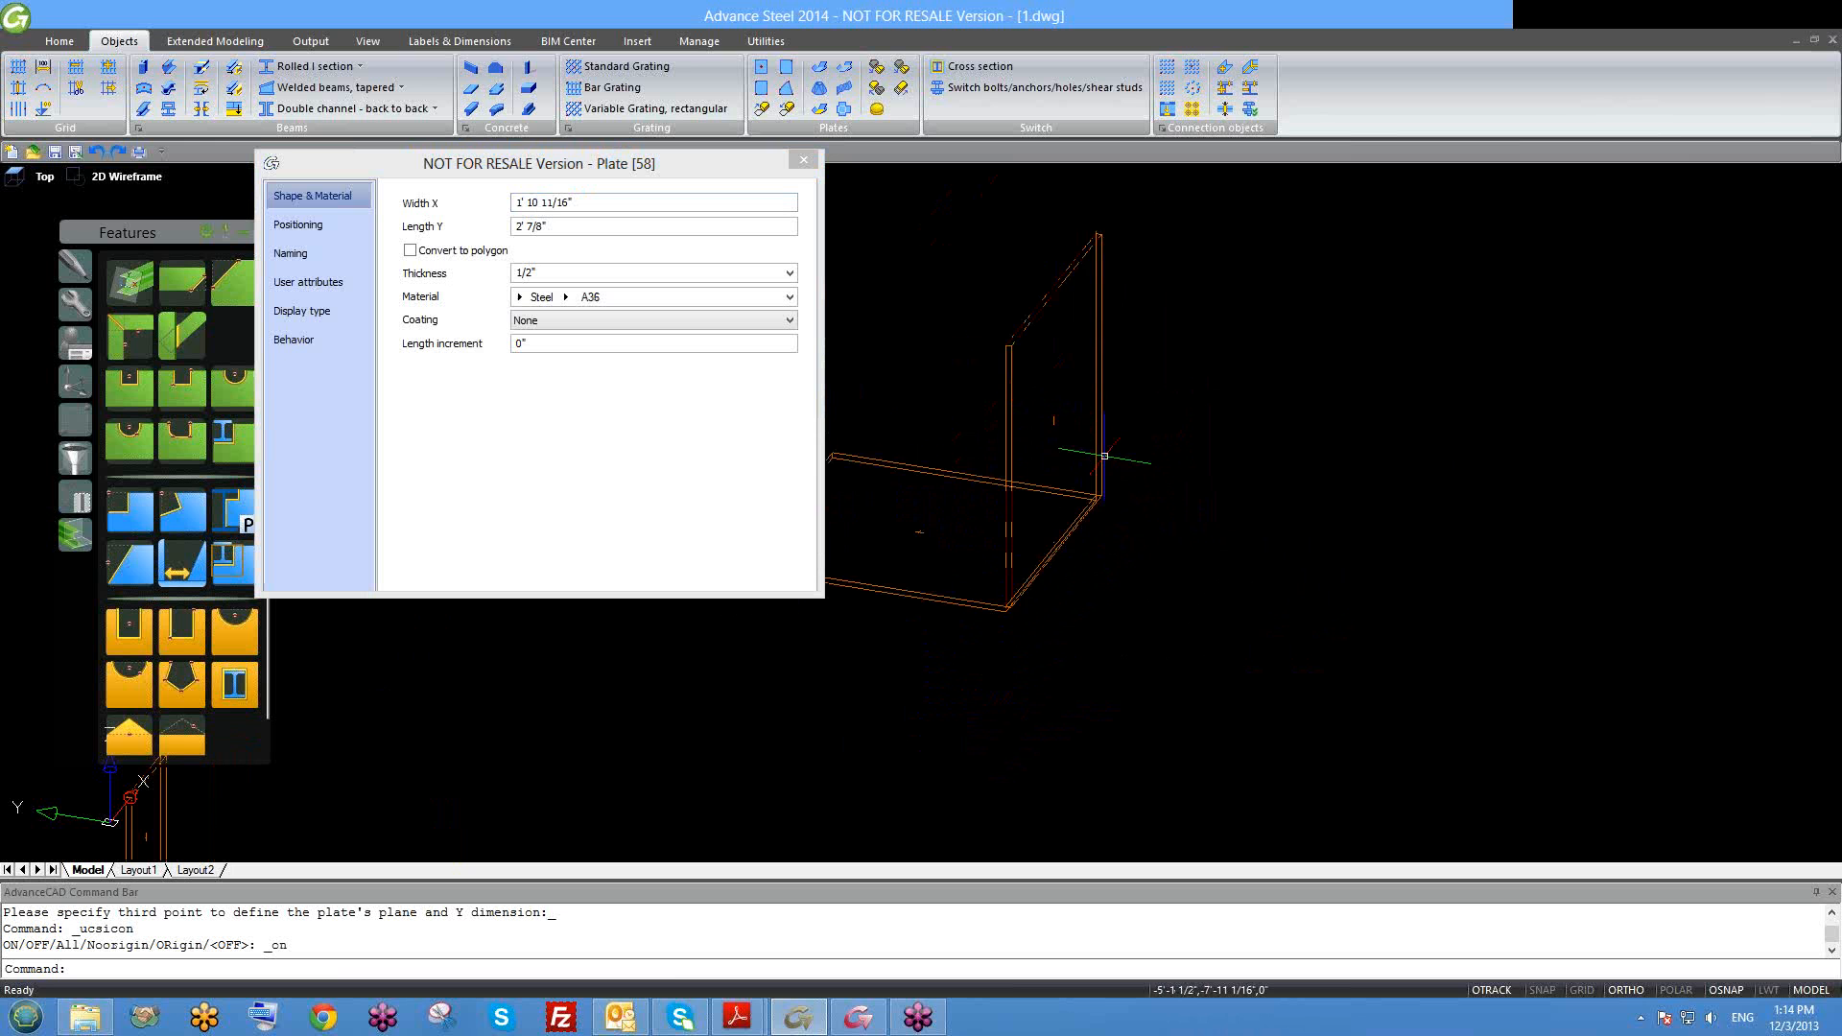
middle_click_drag(1105, 457, 1172, 625, "shift")
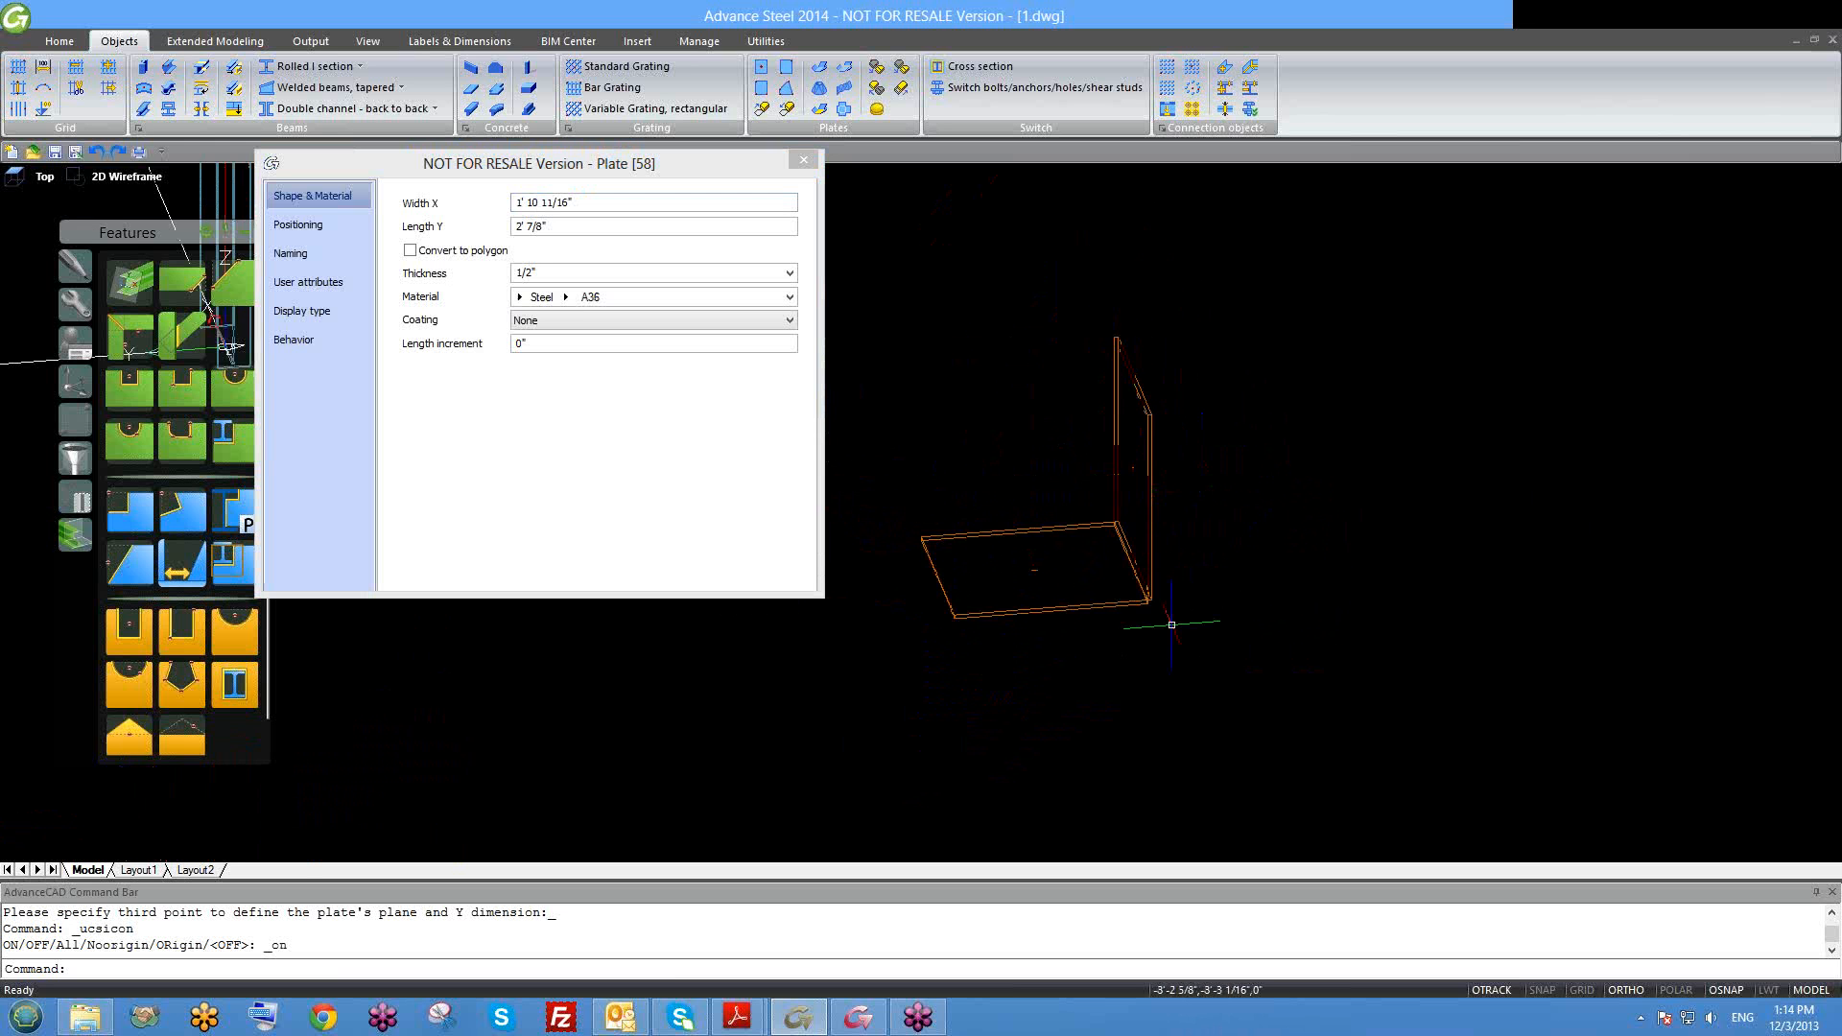
scroll(1093, 643, "down", 3)
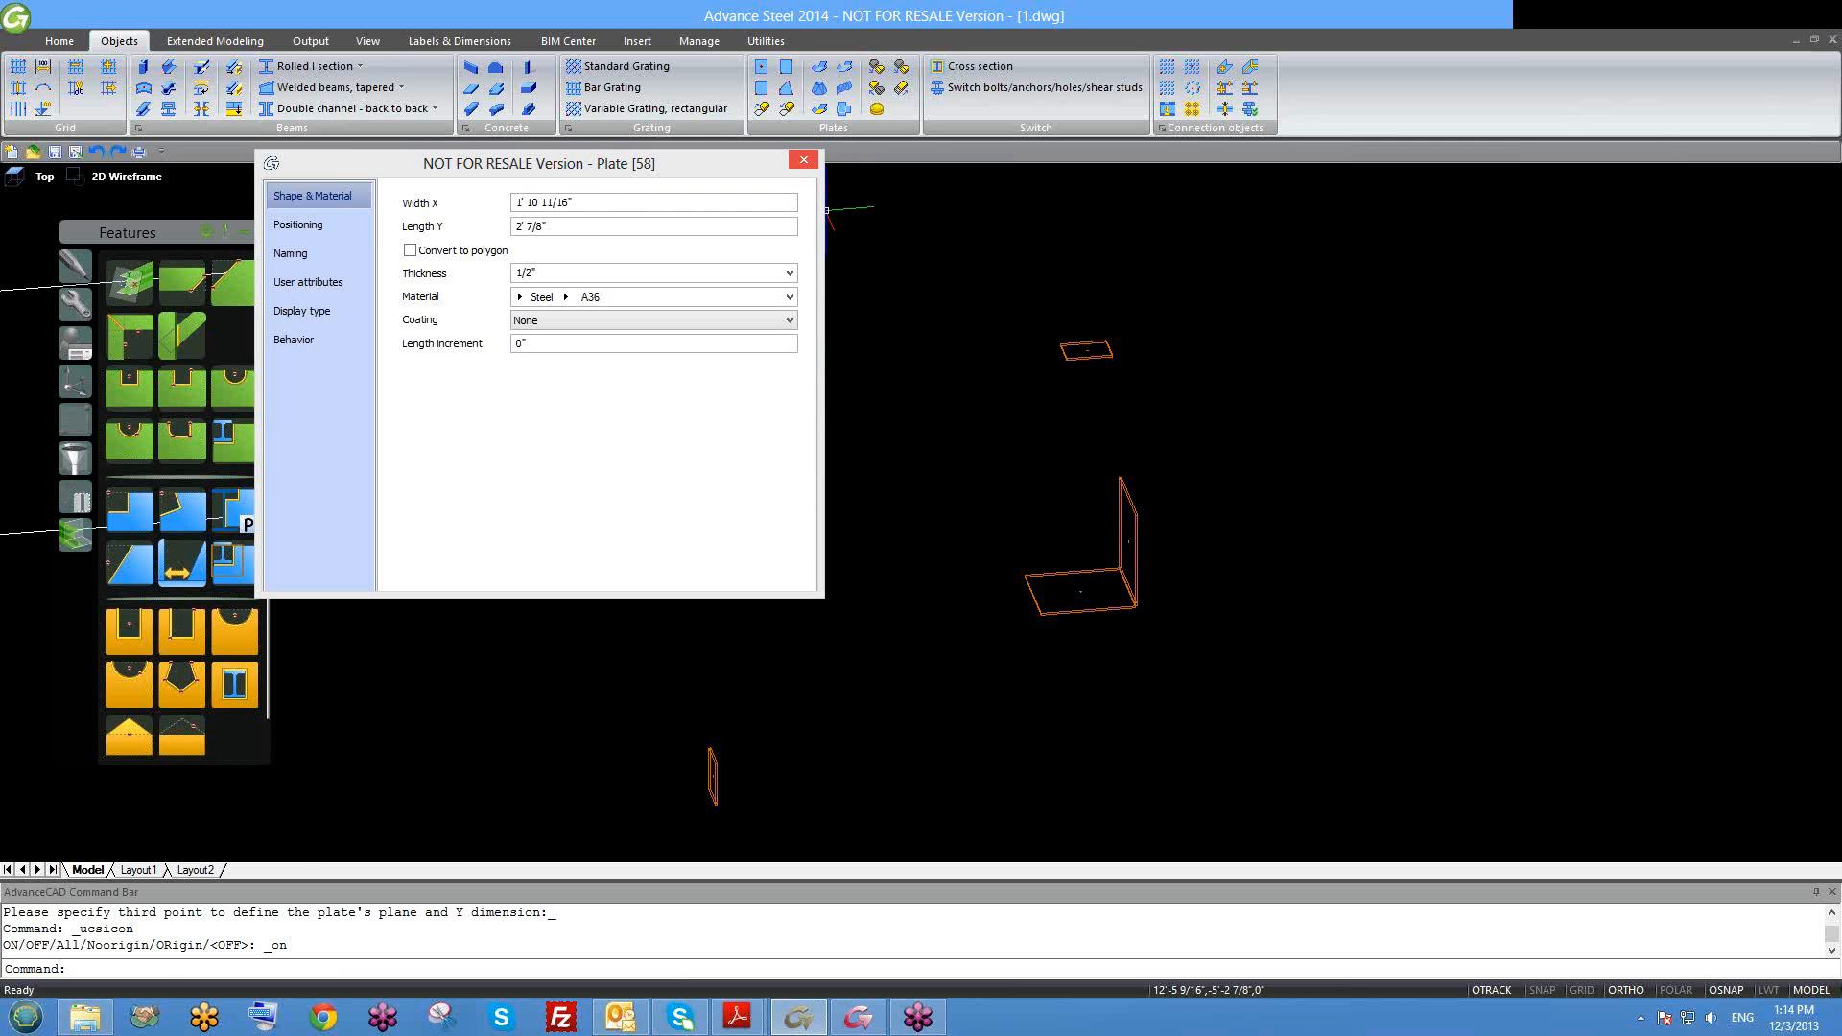
middle_click_drag(1028, 475, 930, 528)
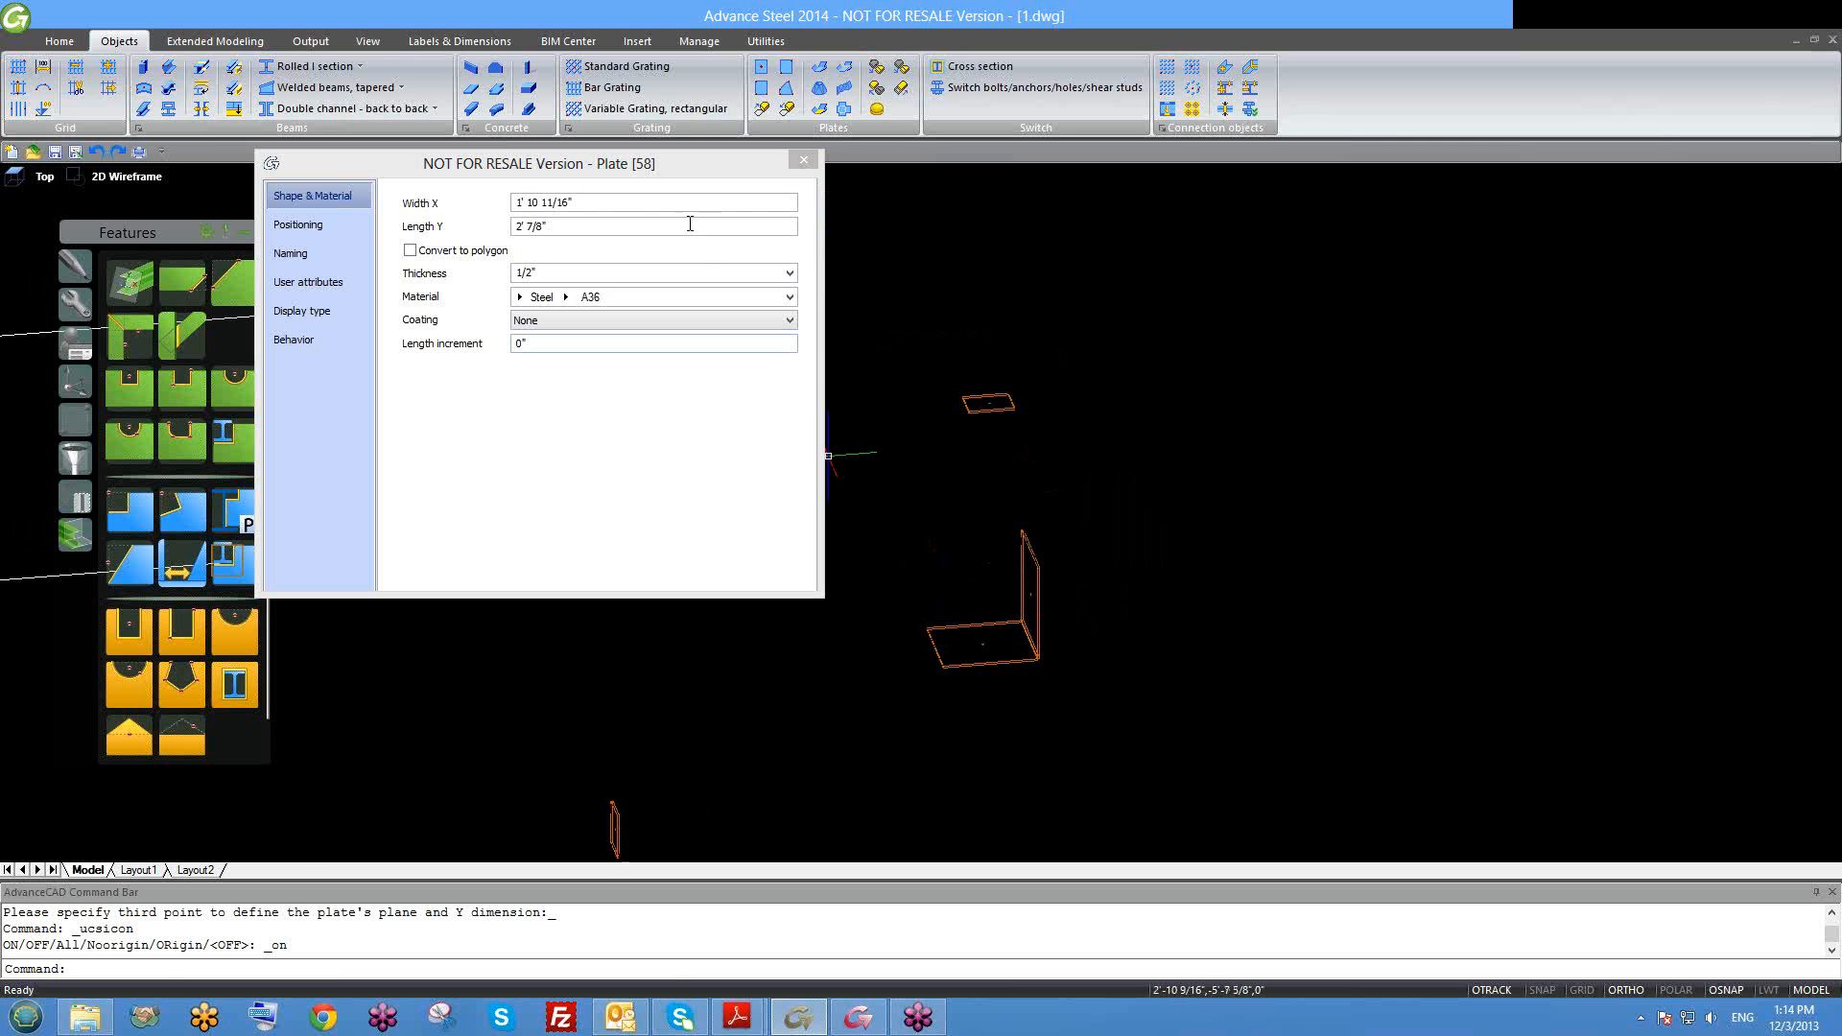
scroll(1020, 608, "up", 3)
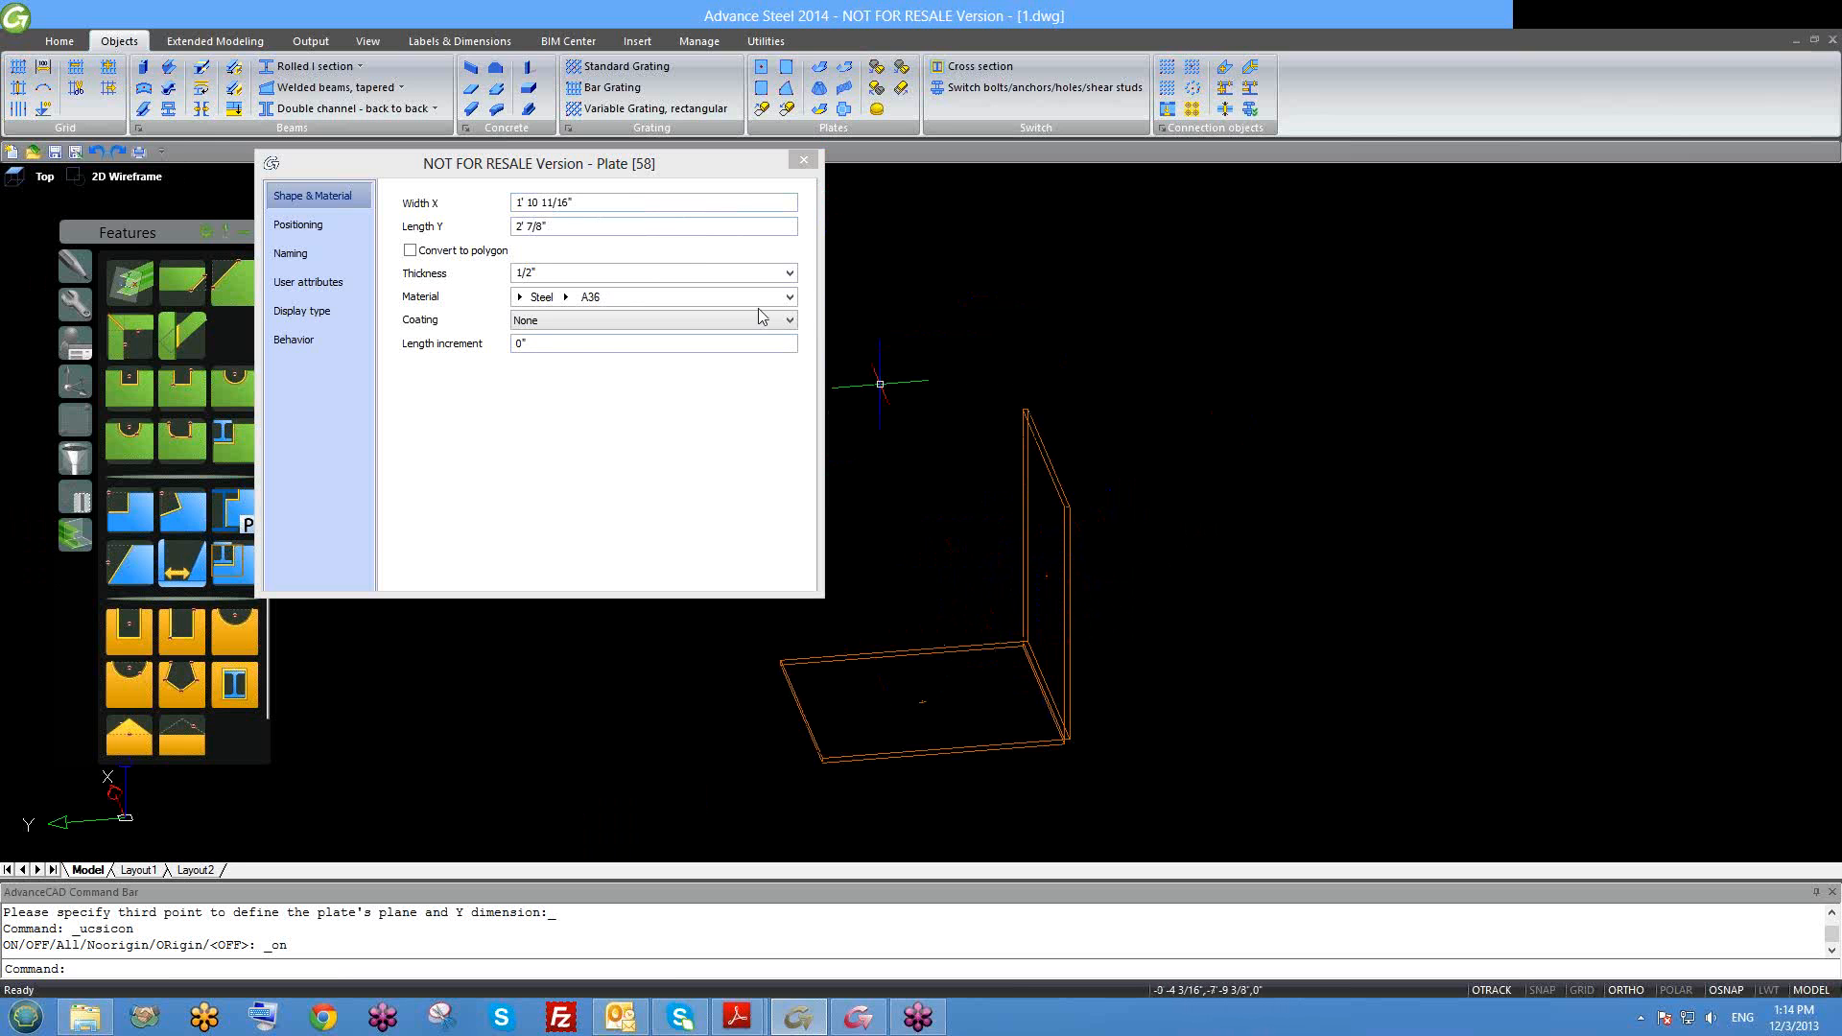
Step: Set the upright plate's width X to 2' and length Y to 3', and close its properties
left_click(536, 199)
key("shift+End")
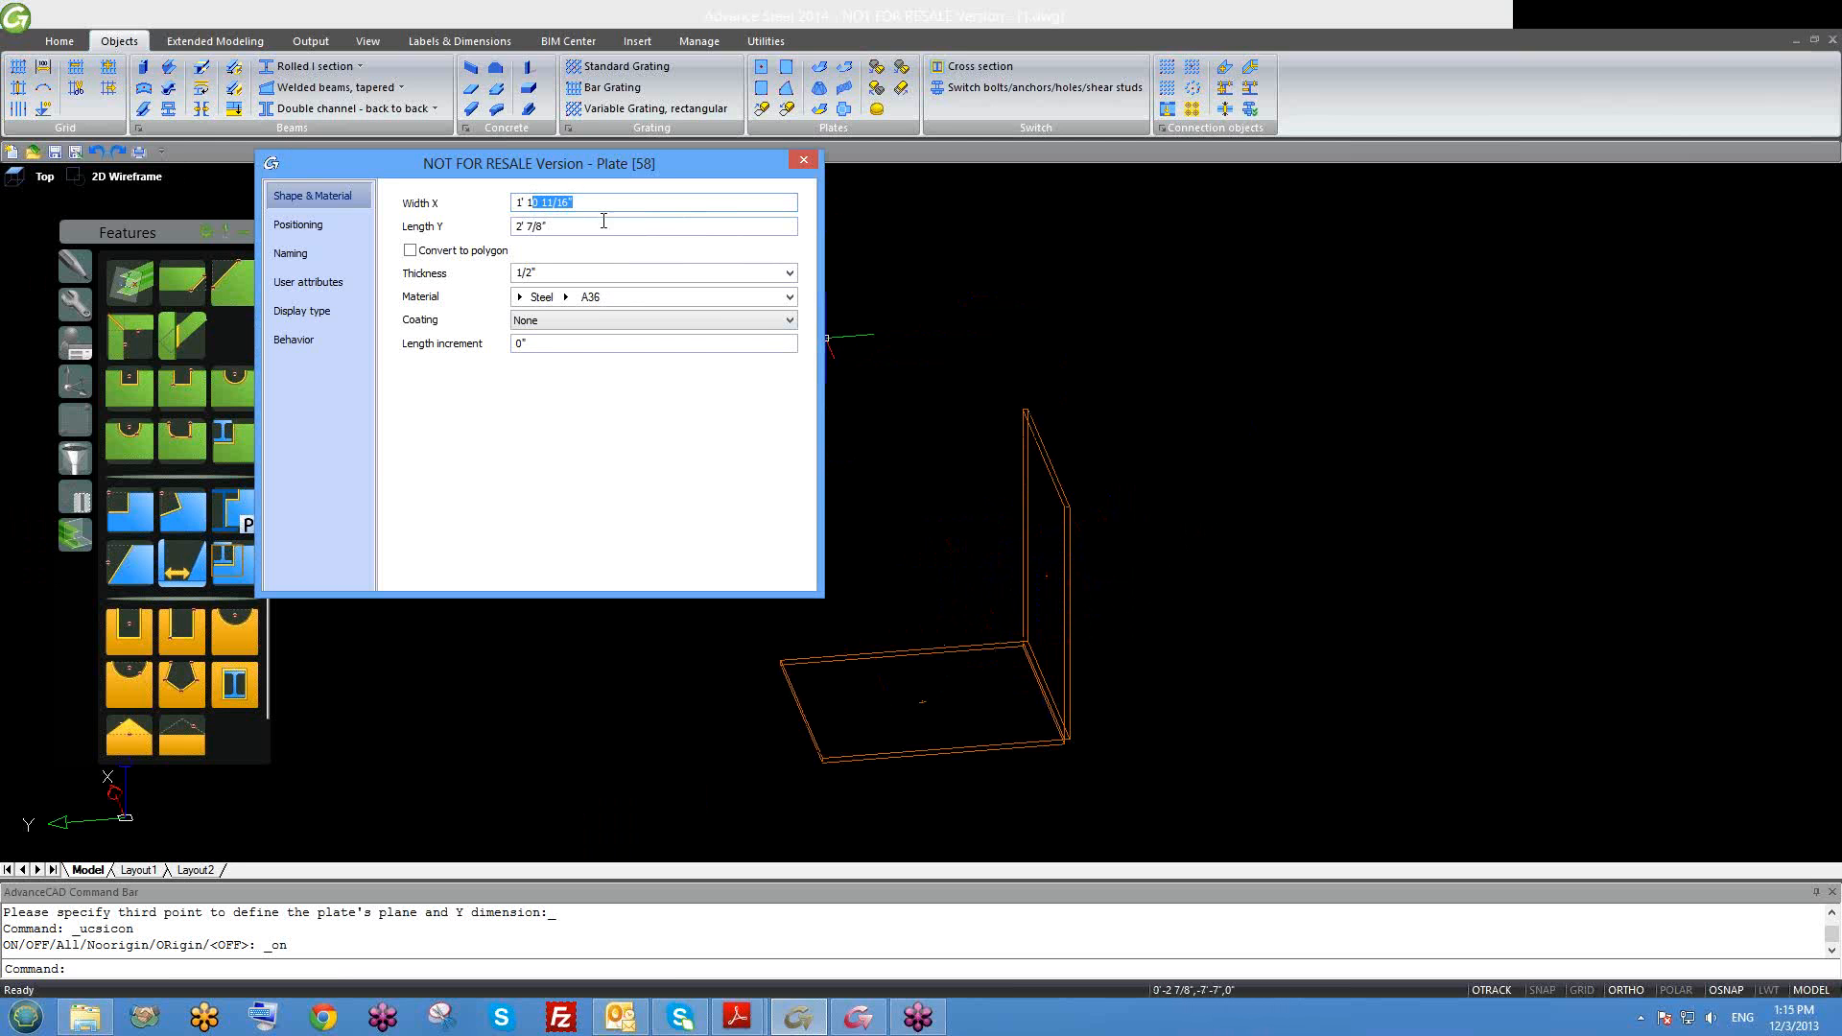
left_click(598, 202)
left_click_drag(395, 206, 380, 206)
type("2")
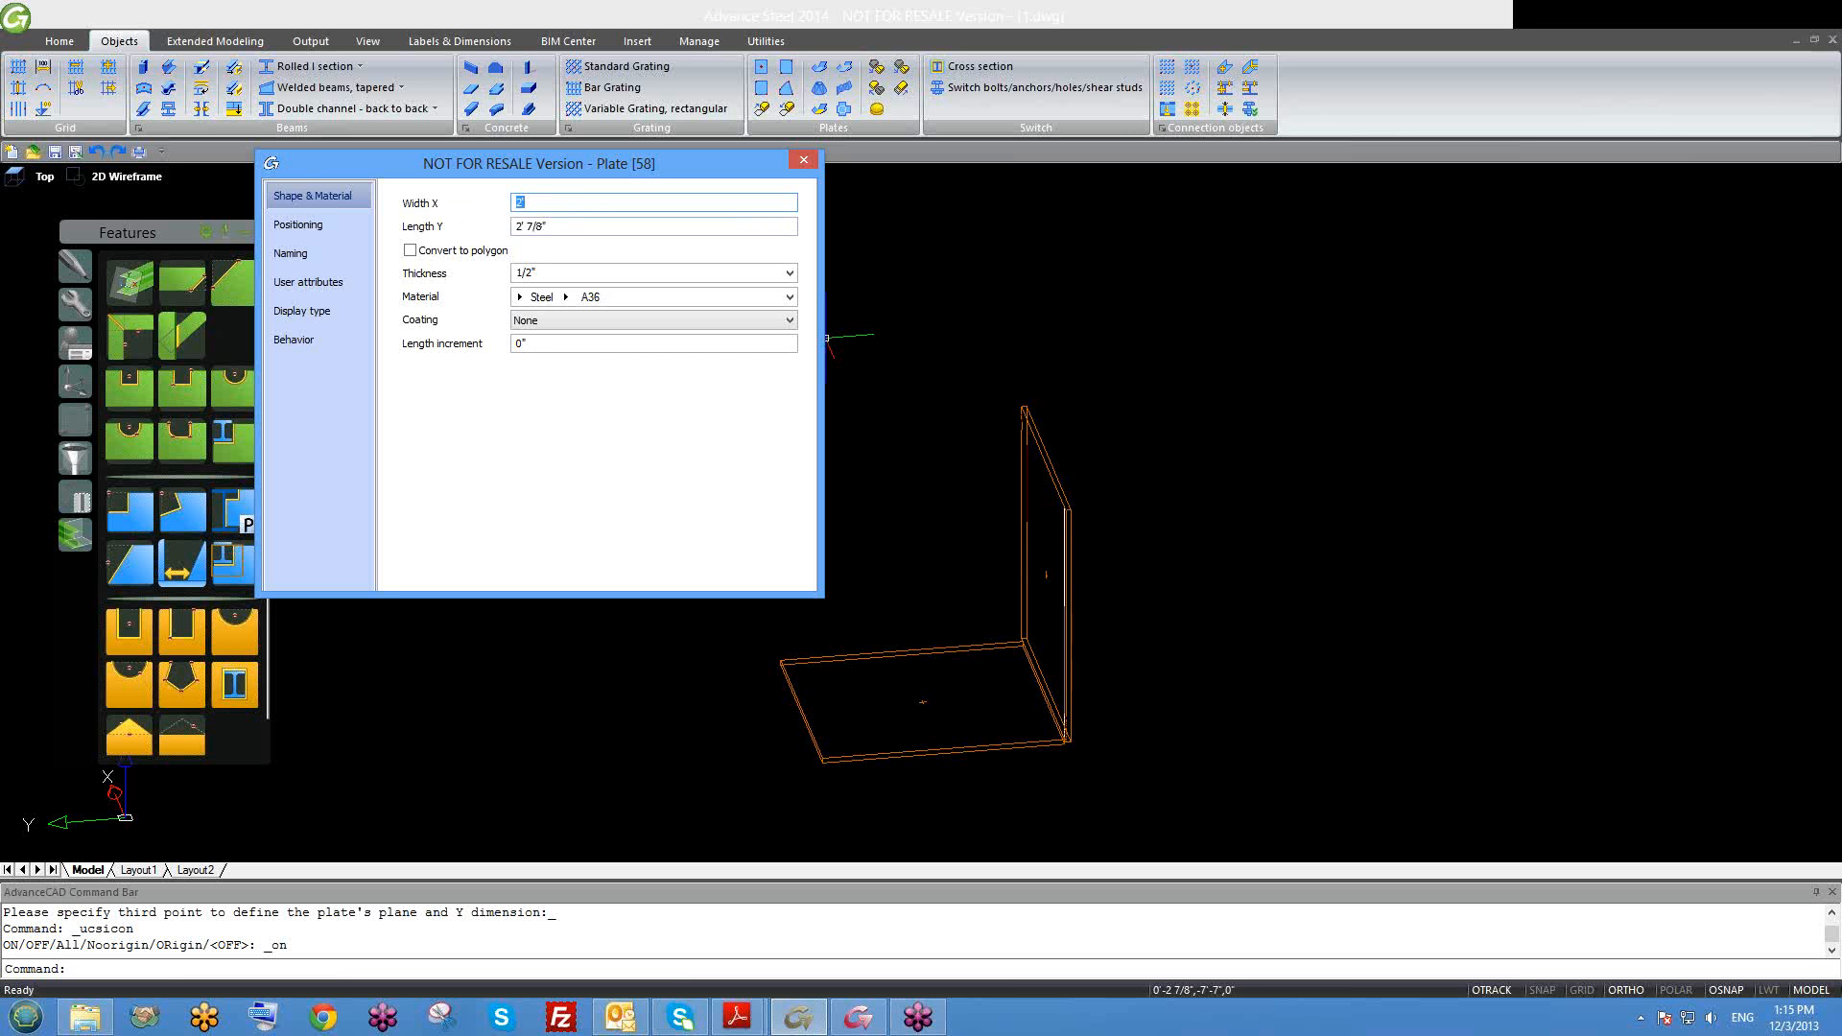
key("Tab")
type("3")
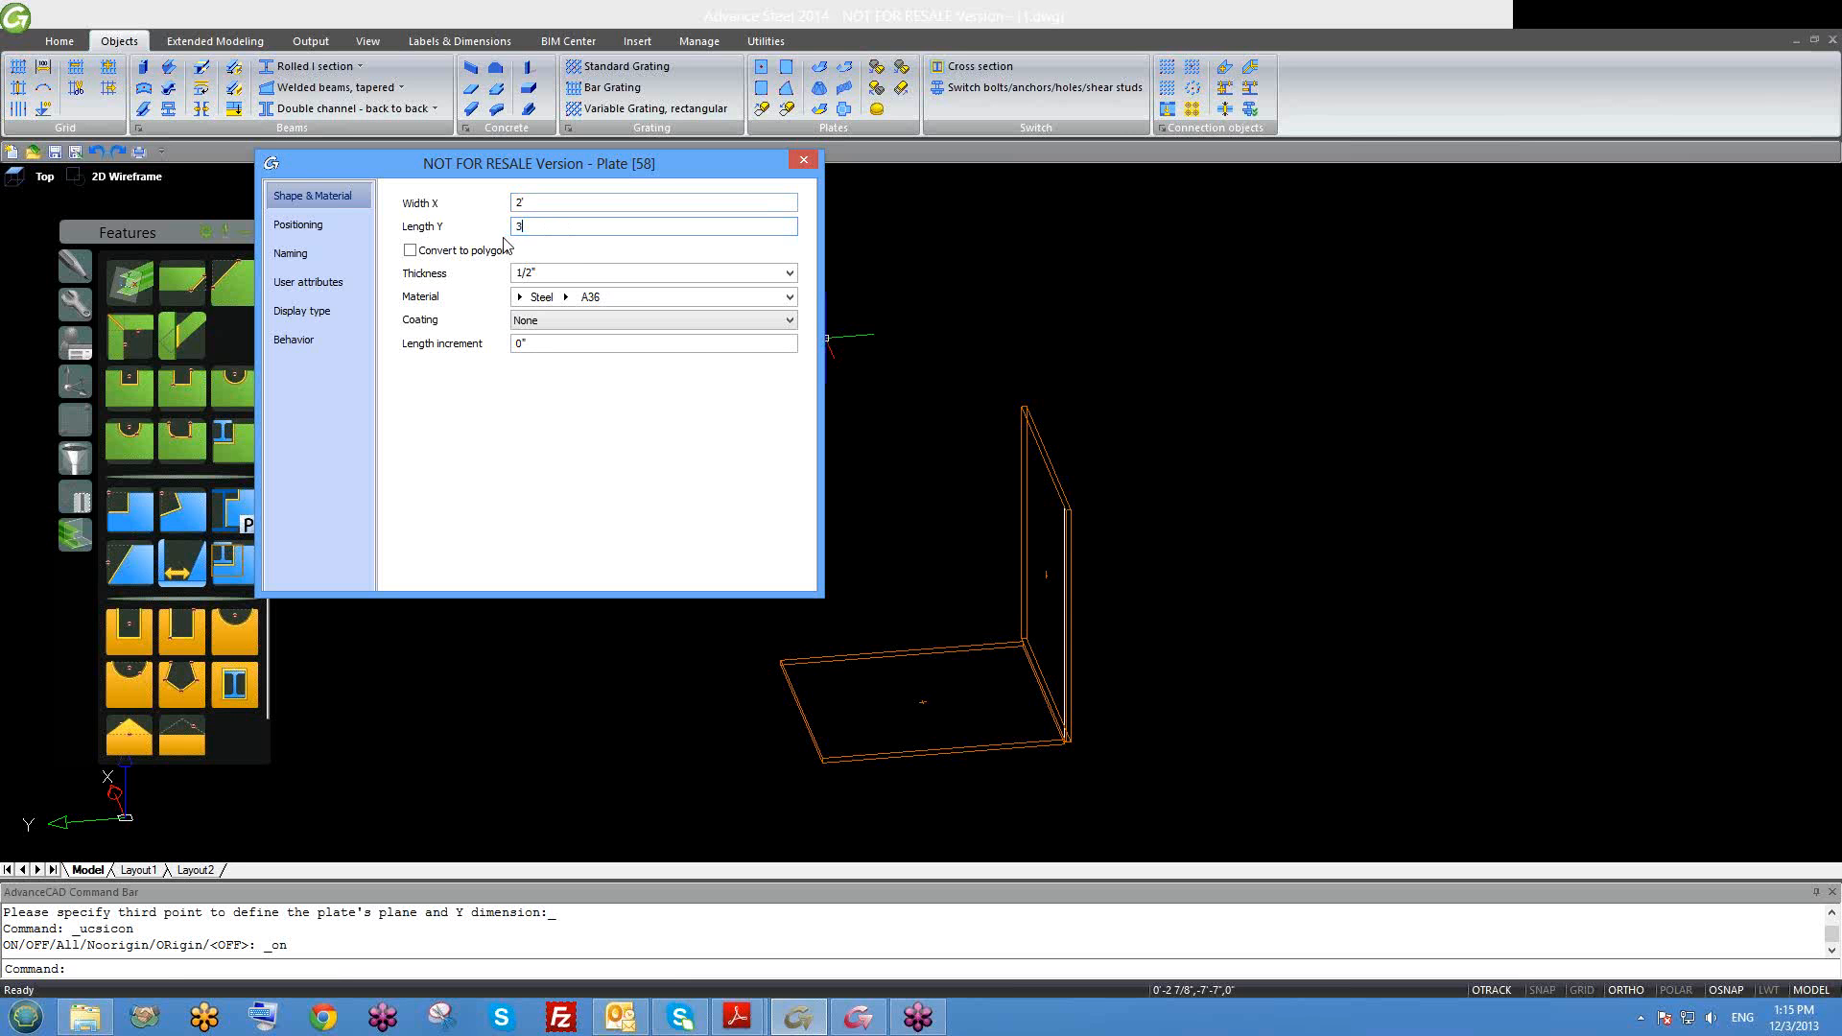
key("Return")
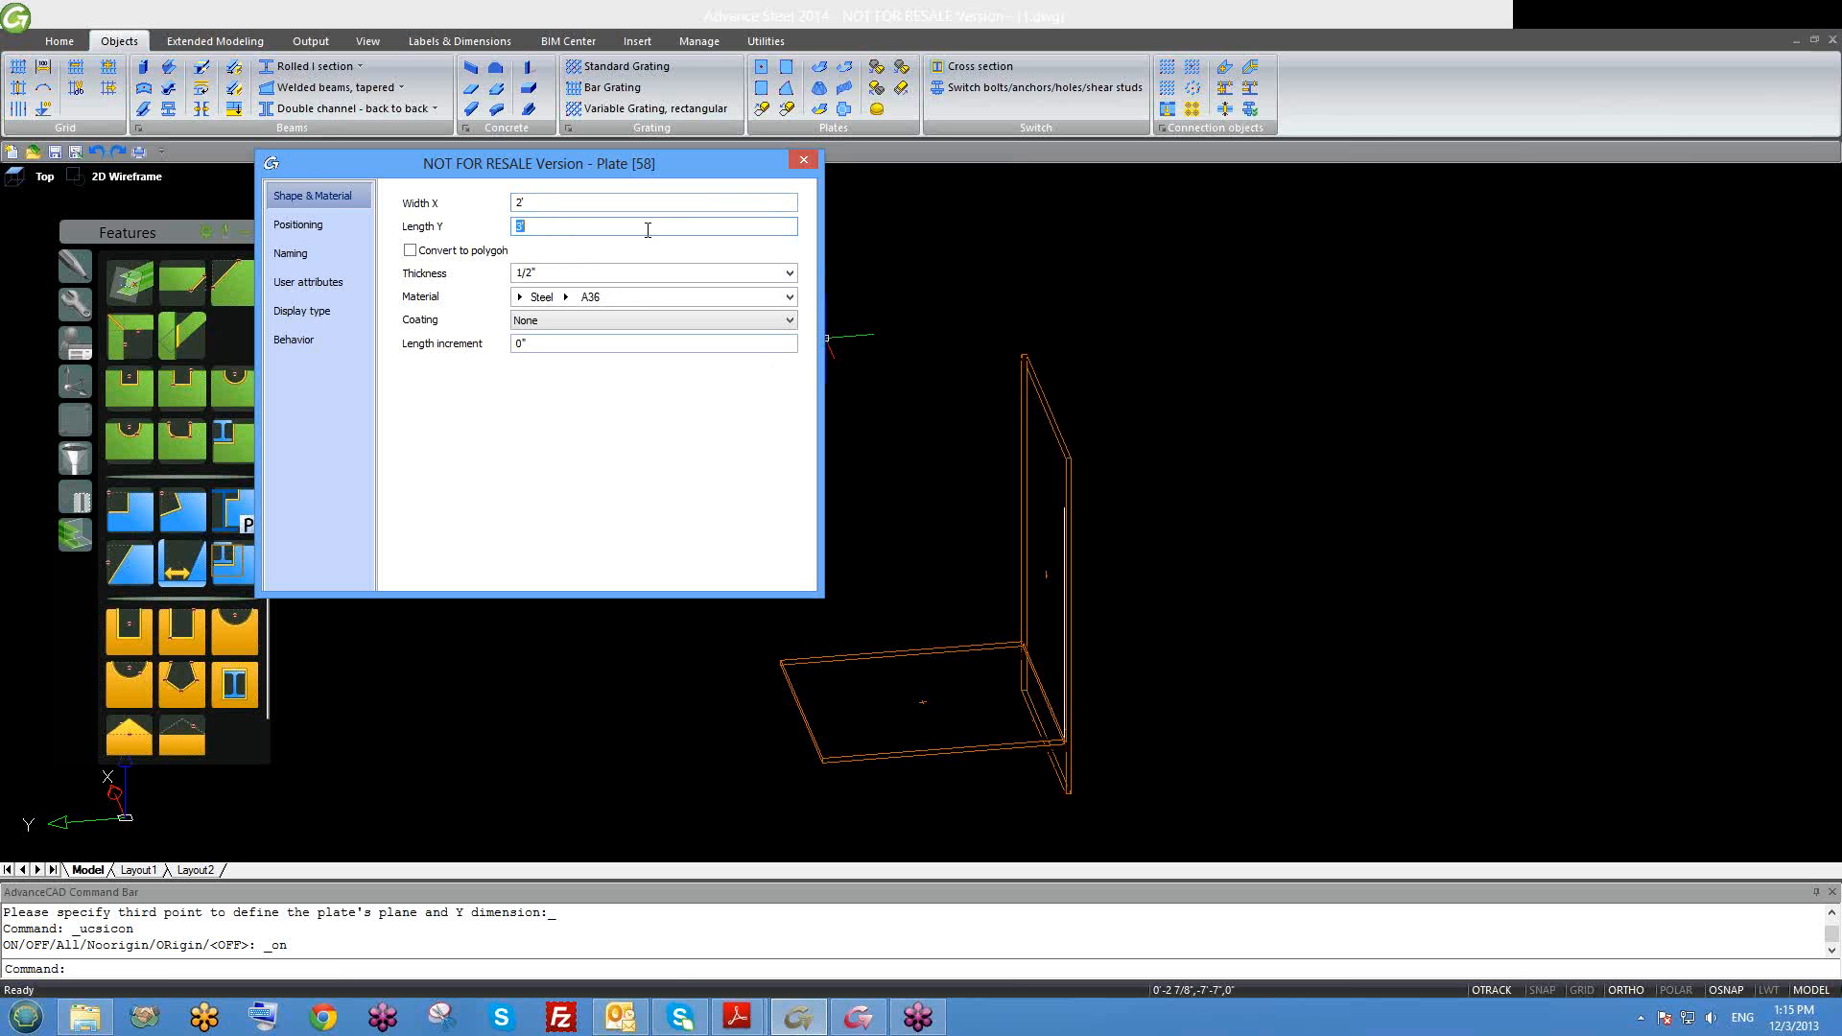
left_click(802, 161)
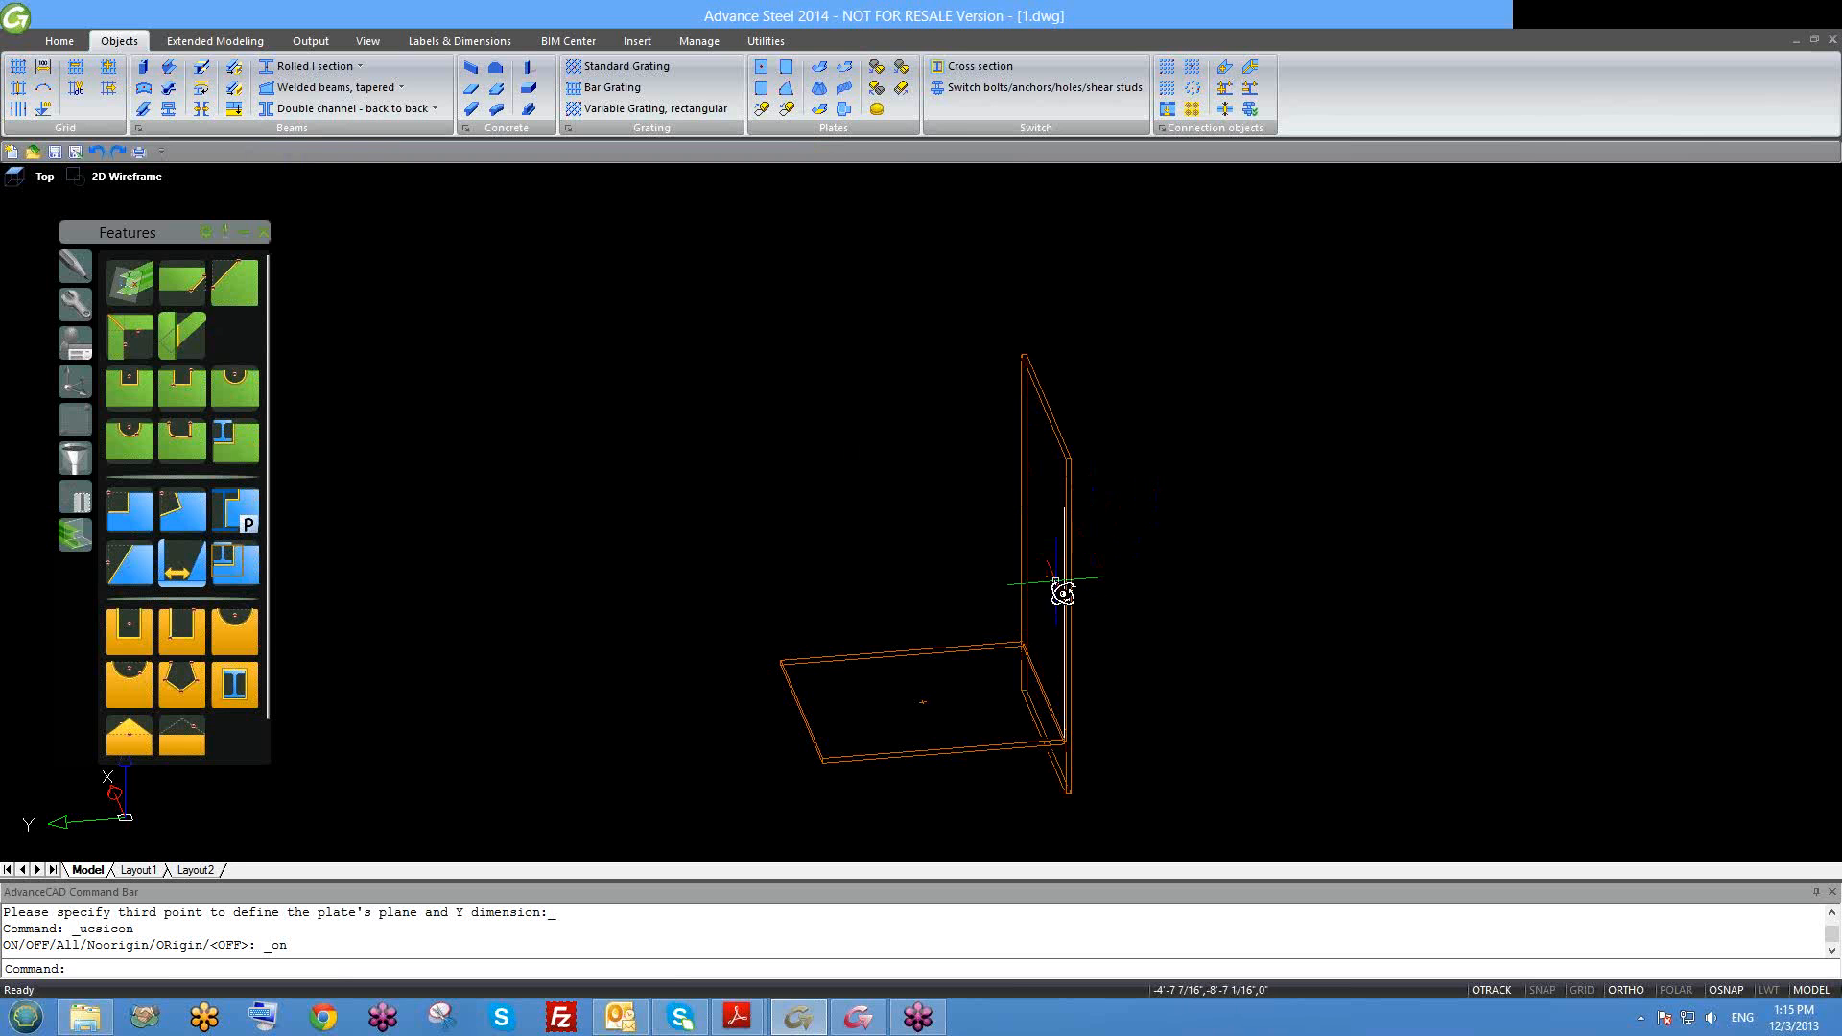
Step: Move the upright plate vertically so its near lower corner sits on the flat plate's near top corner
middle_click_drag(1056, 581, 921, 753, "shift")
scroll(1068, 597, "down", 1)
scroll(1092, 654, "up", 2)
left_click(1093, 665)
type("m")
key("Return")
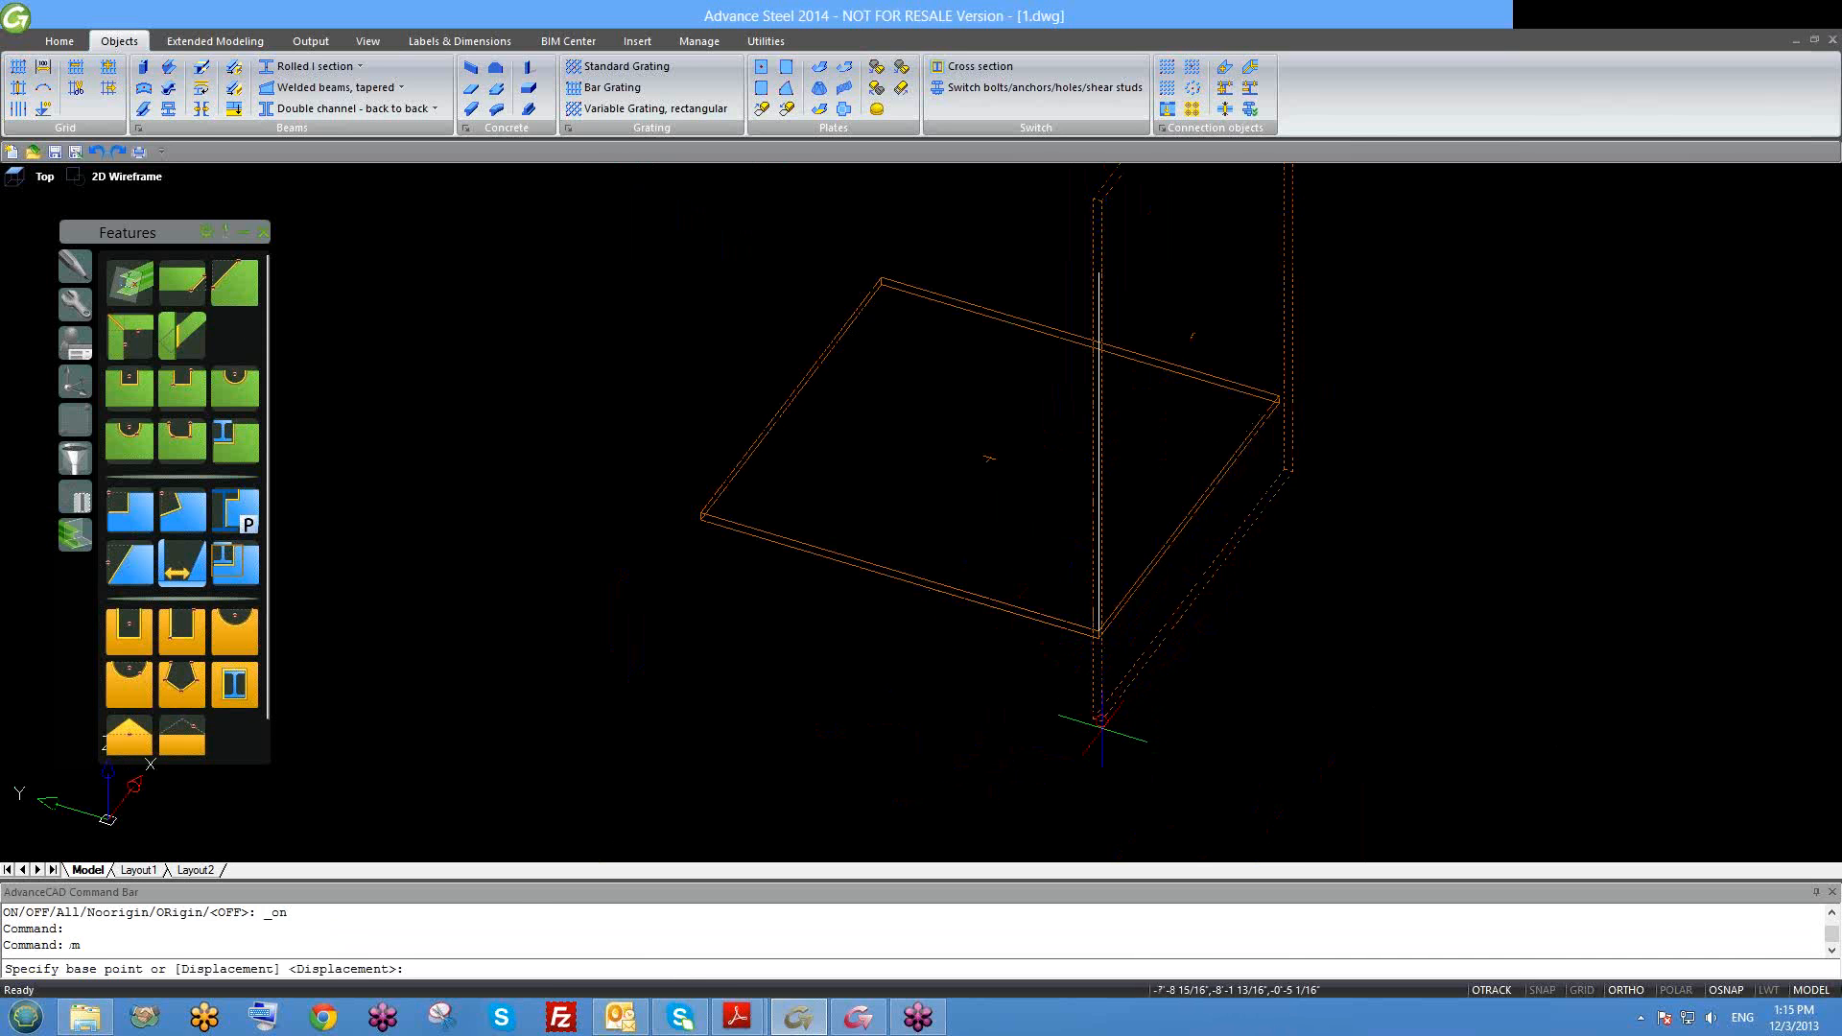
left_click(1102, 719)
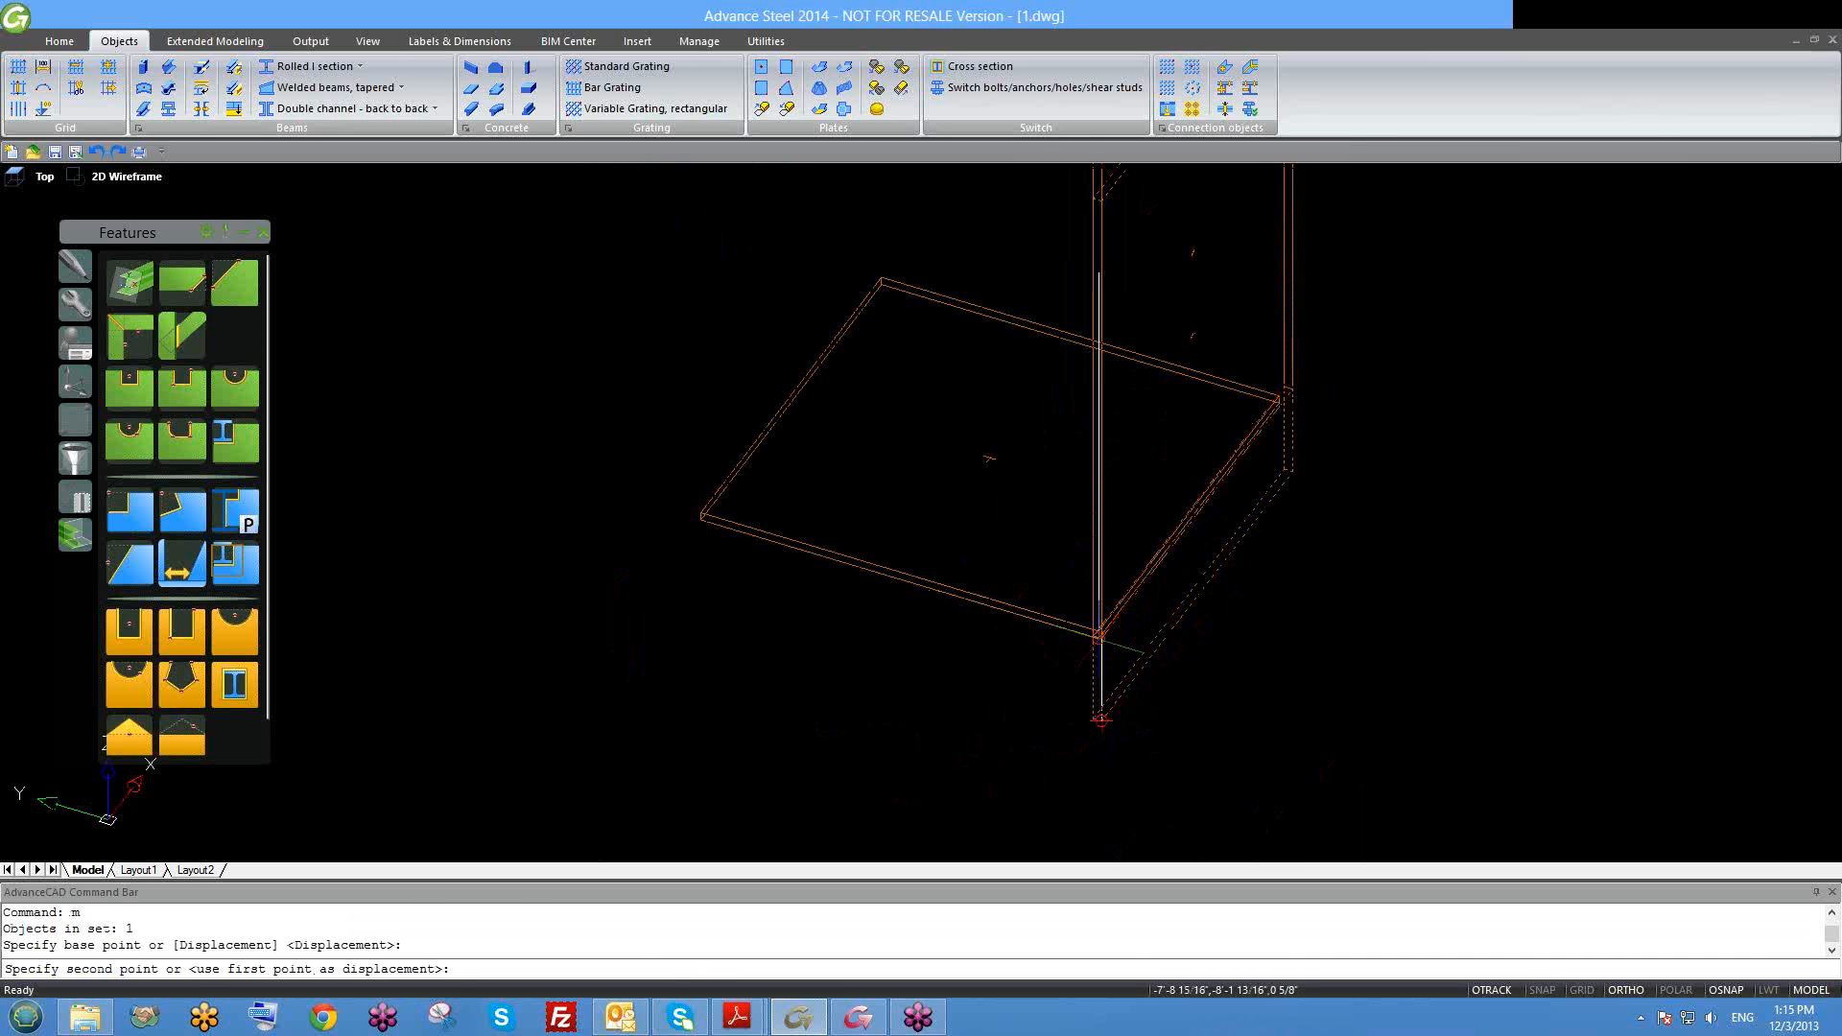
left_click(1098, 633)
Step: Stretch the upright plate's far lower corner onto the flat plate's far top corner so their shared edges align
middle_click_drag(1103, 658, 1063, 625, "shift")
left_click(996, 447)
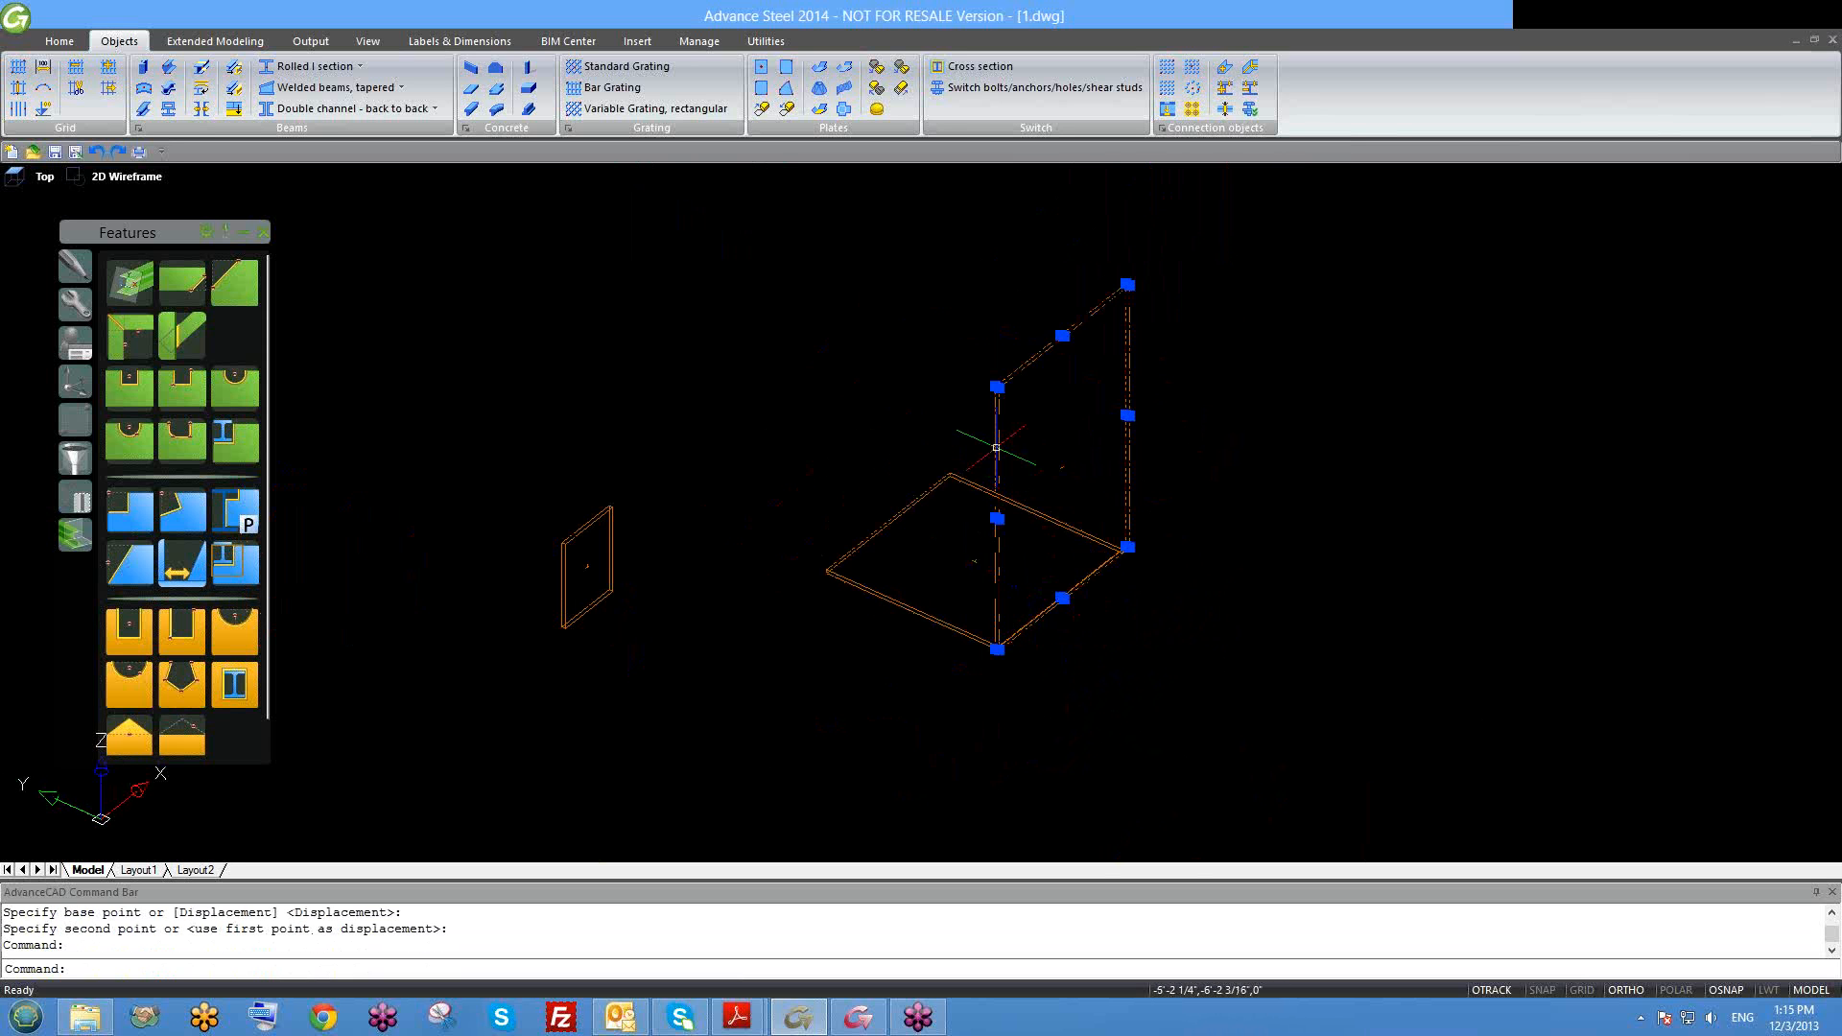
scroll(983, 647, "up", 2)
scroll(1122, 537, "up", 2)
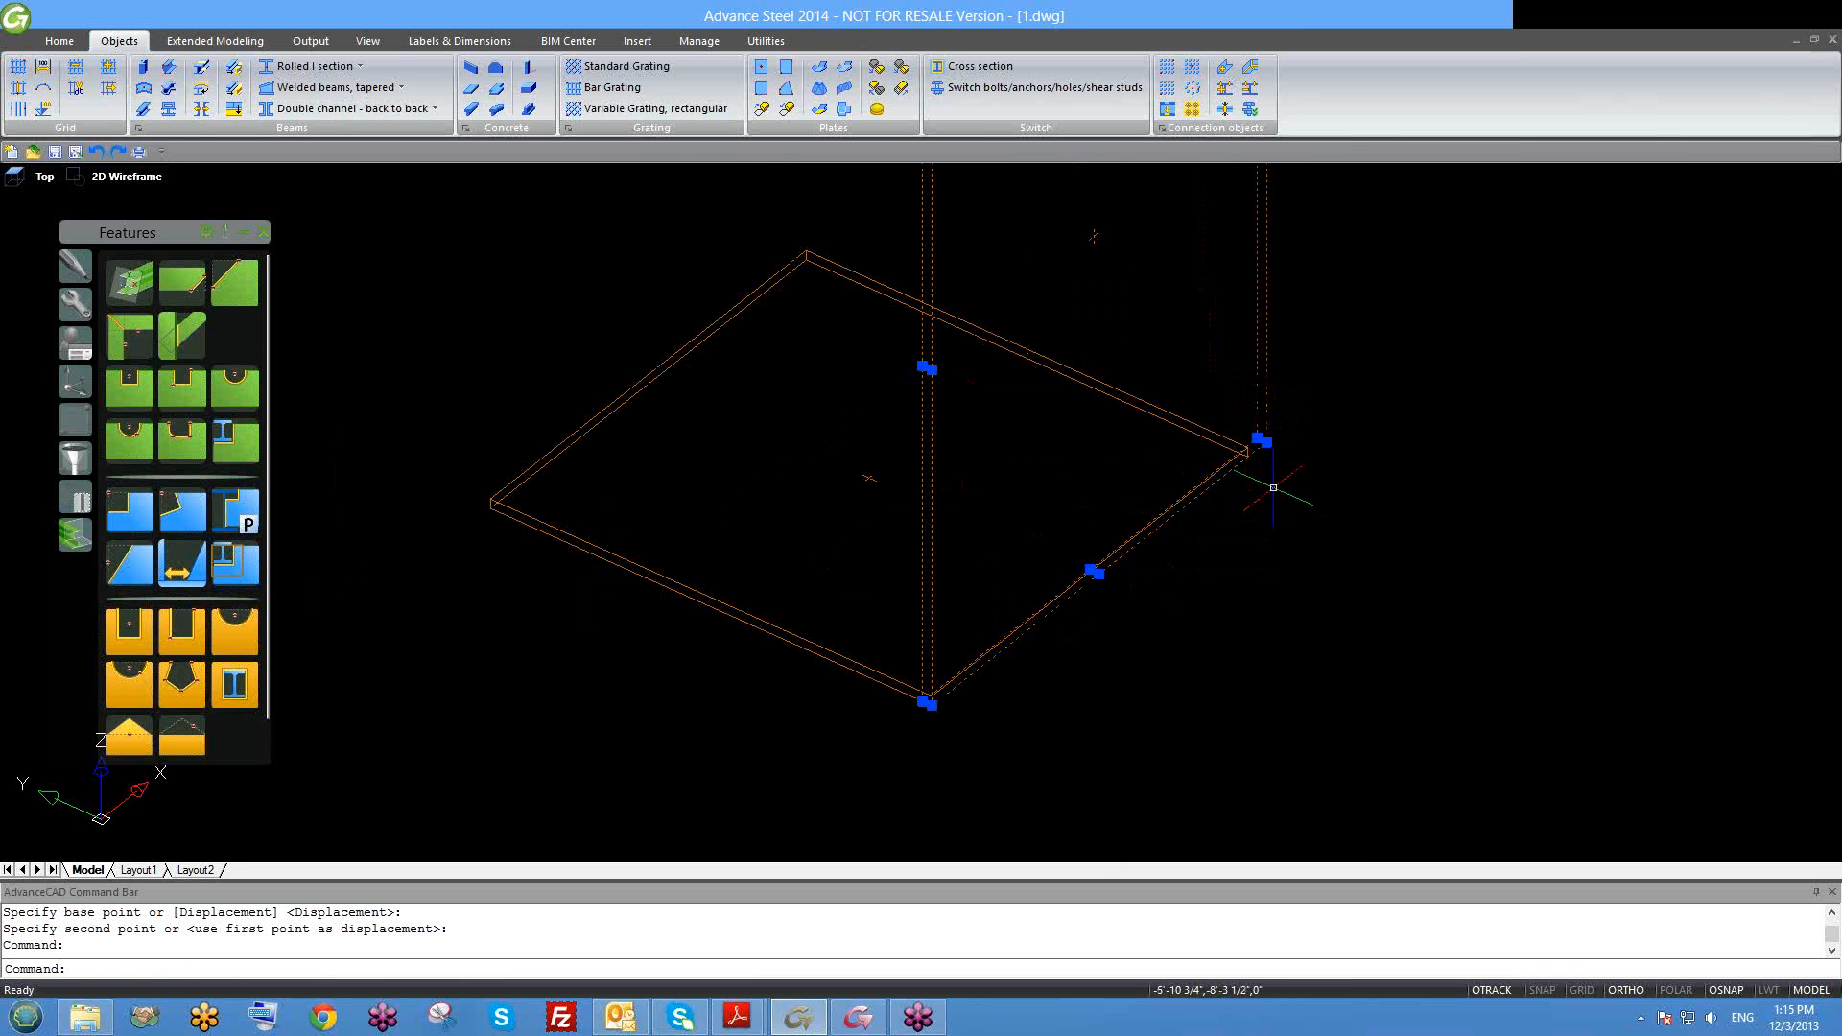
scroll(1273, 487, "up", 4)
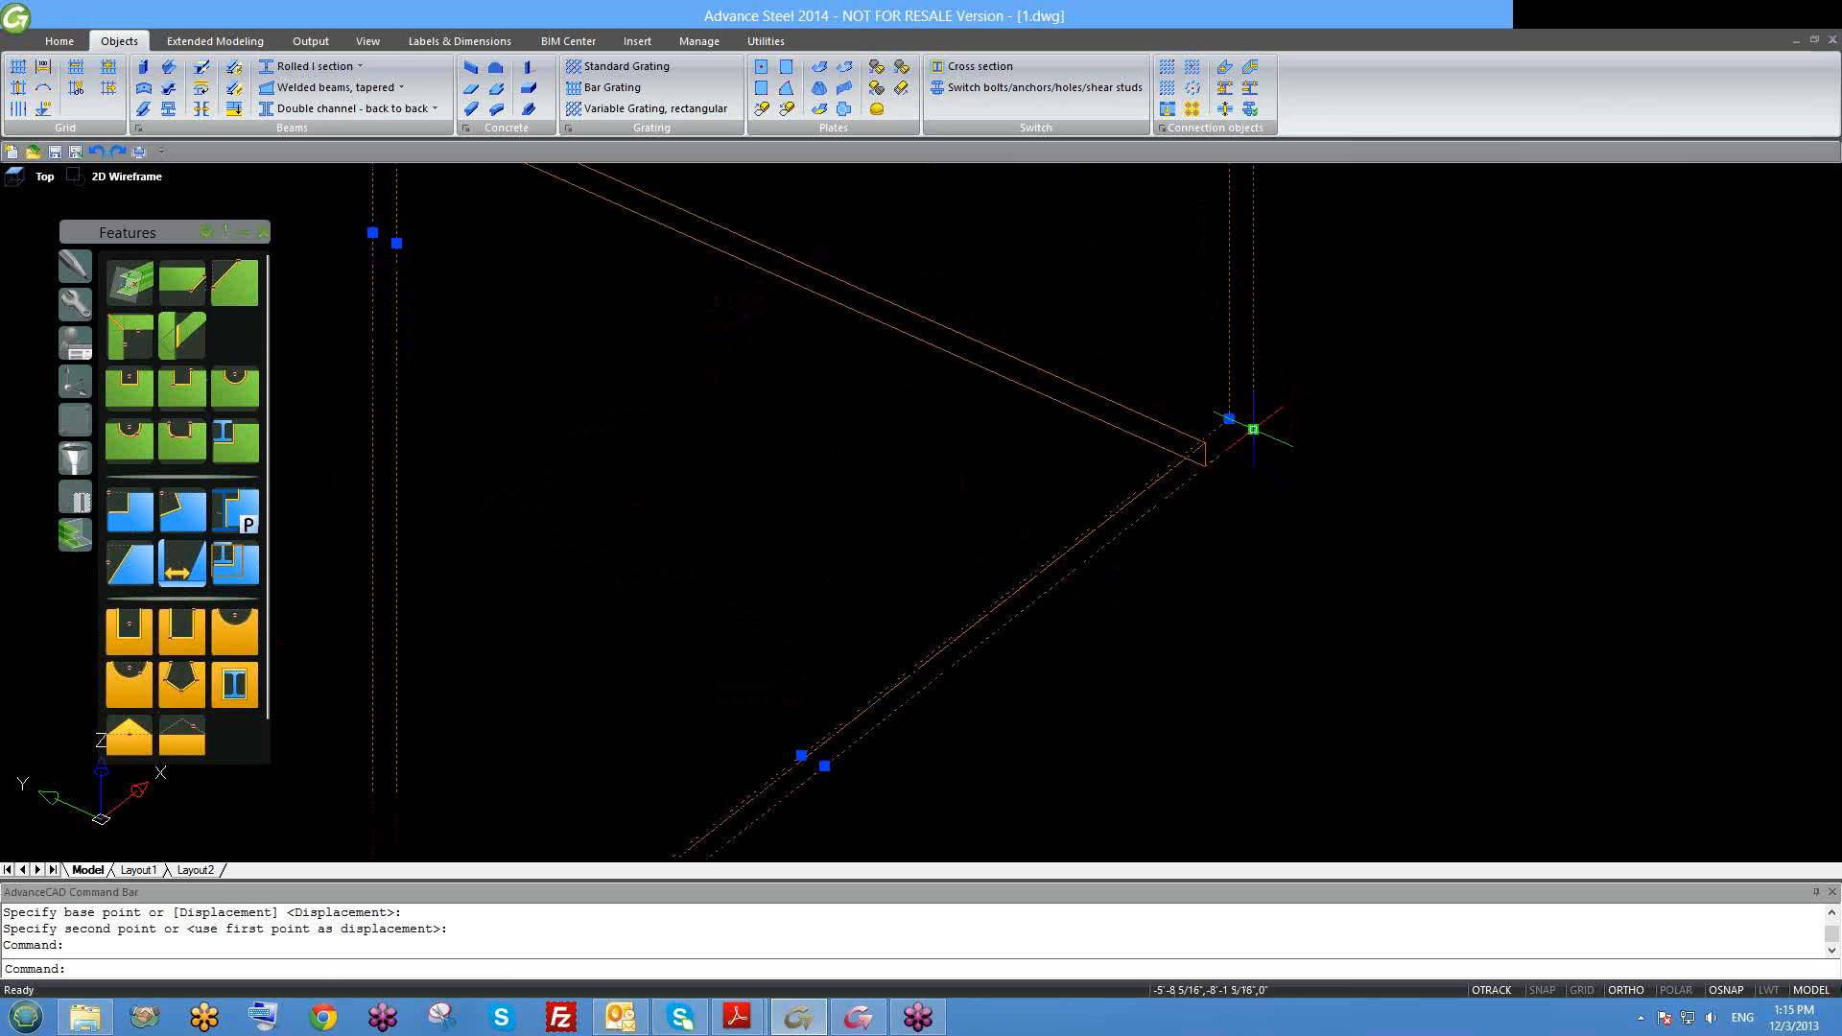
left_click(1253, 429)
key("Escape")
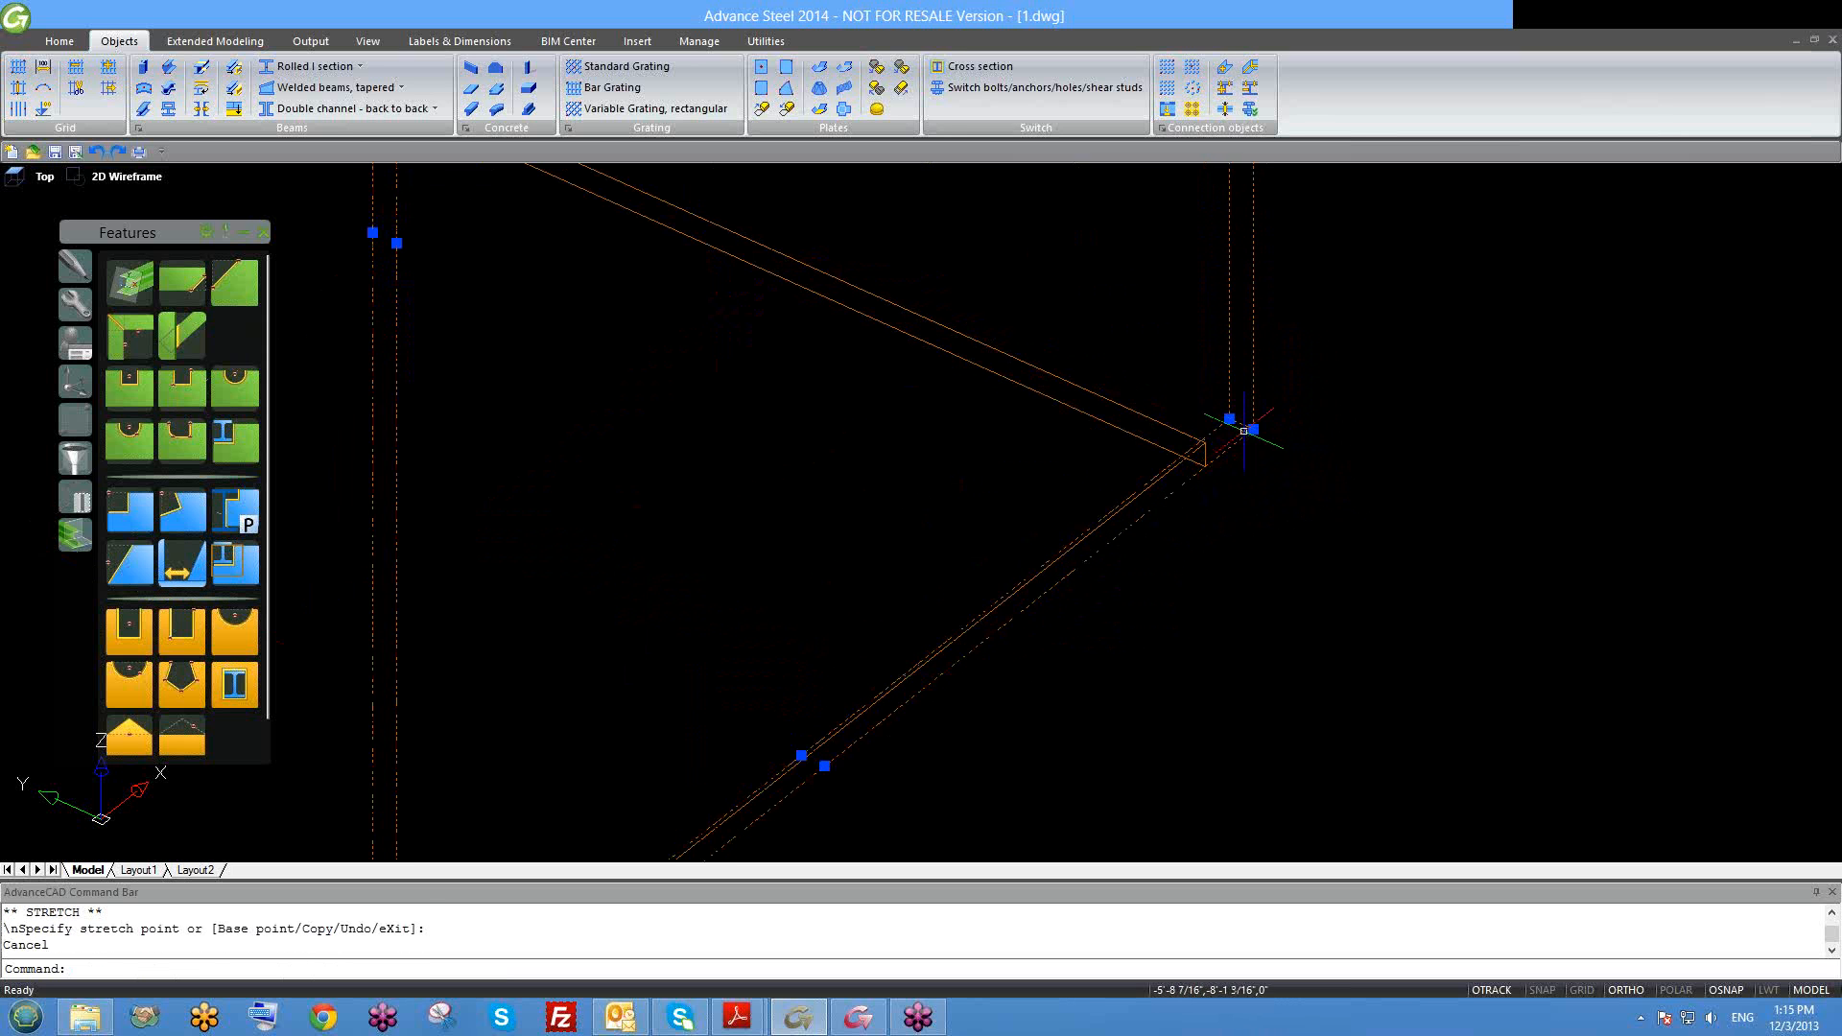
scroll(1227, 427, "up", 2)
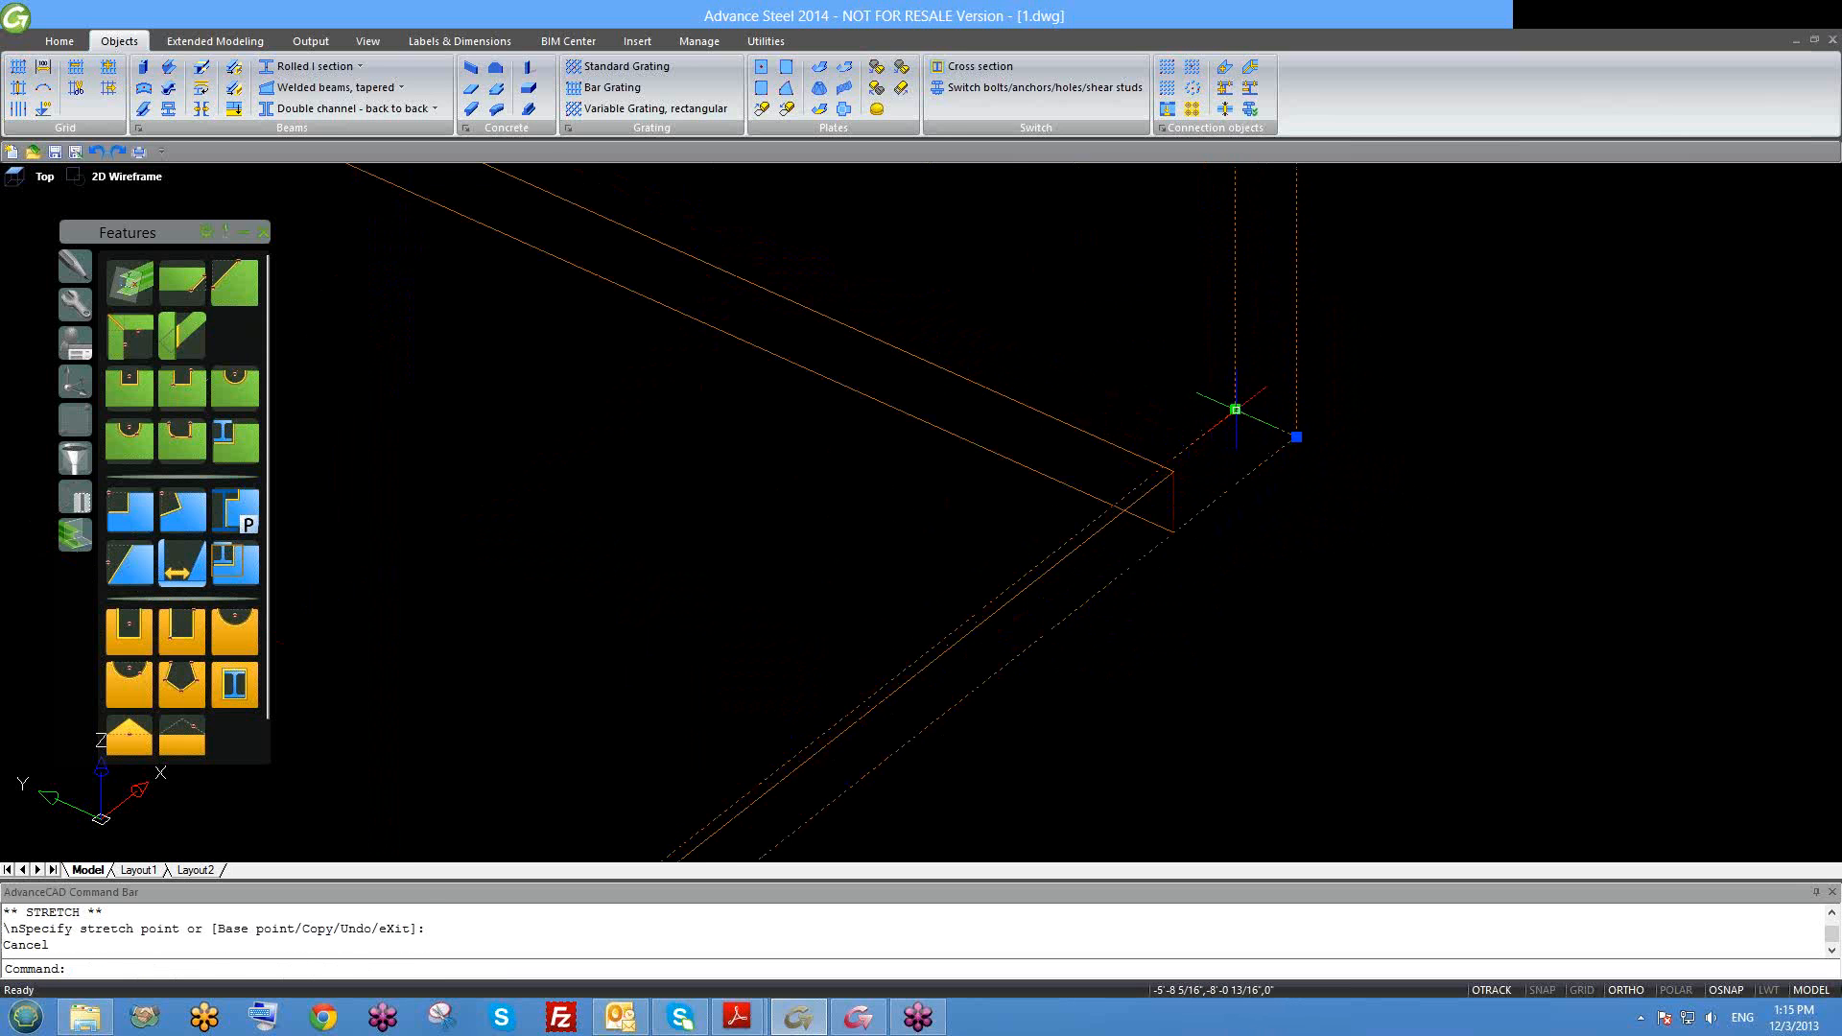
left_click(1236, 410)
left_click(1172, 472)
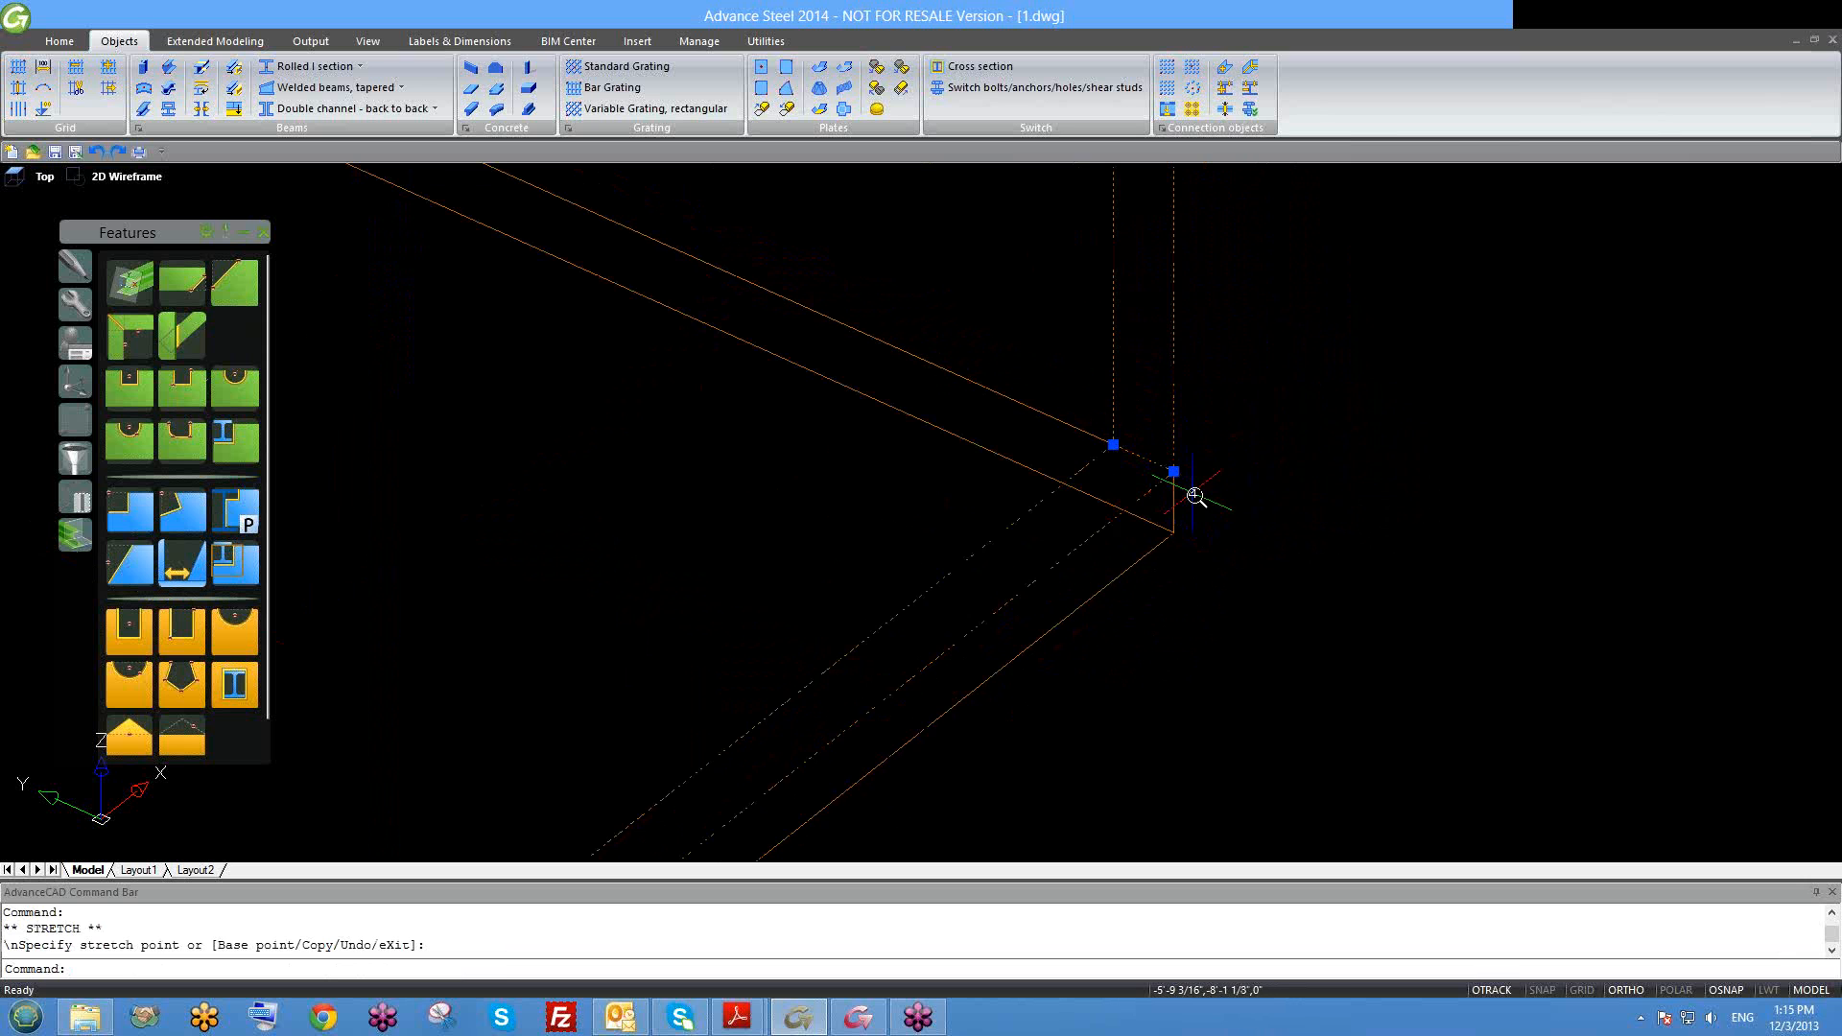
Step: Clear the selection and examine from several directions how the upright plate's lower edge meets the flat plate
scroll(1196, 496, "down", 5)
scroll(1189, 494, "up", 1)
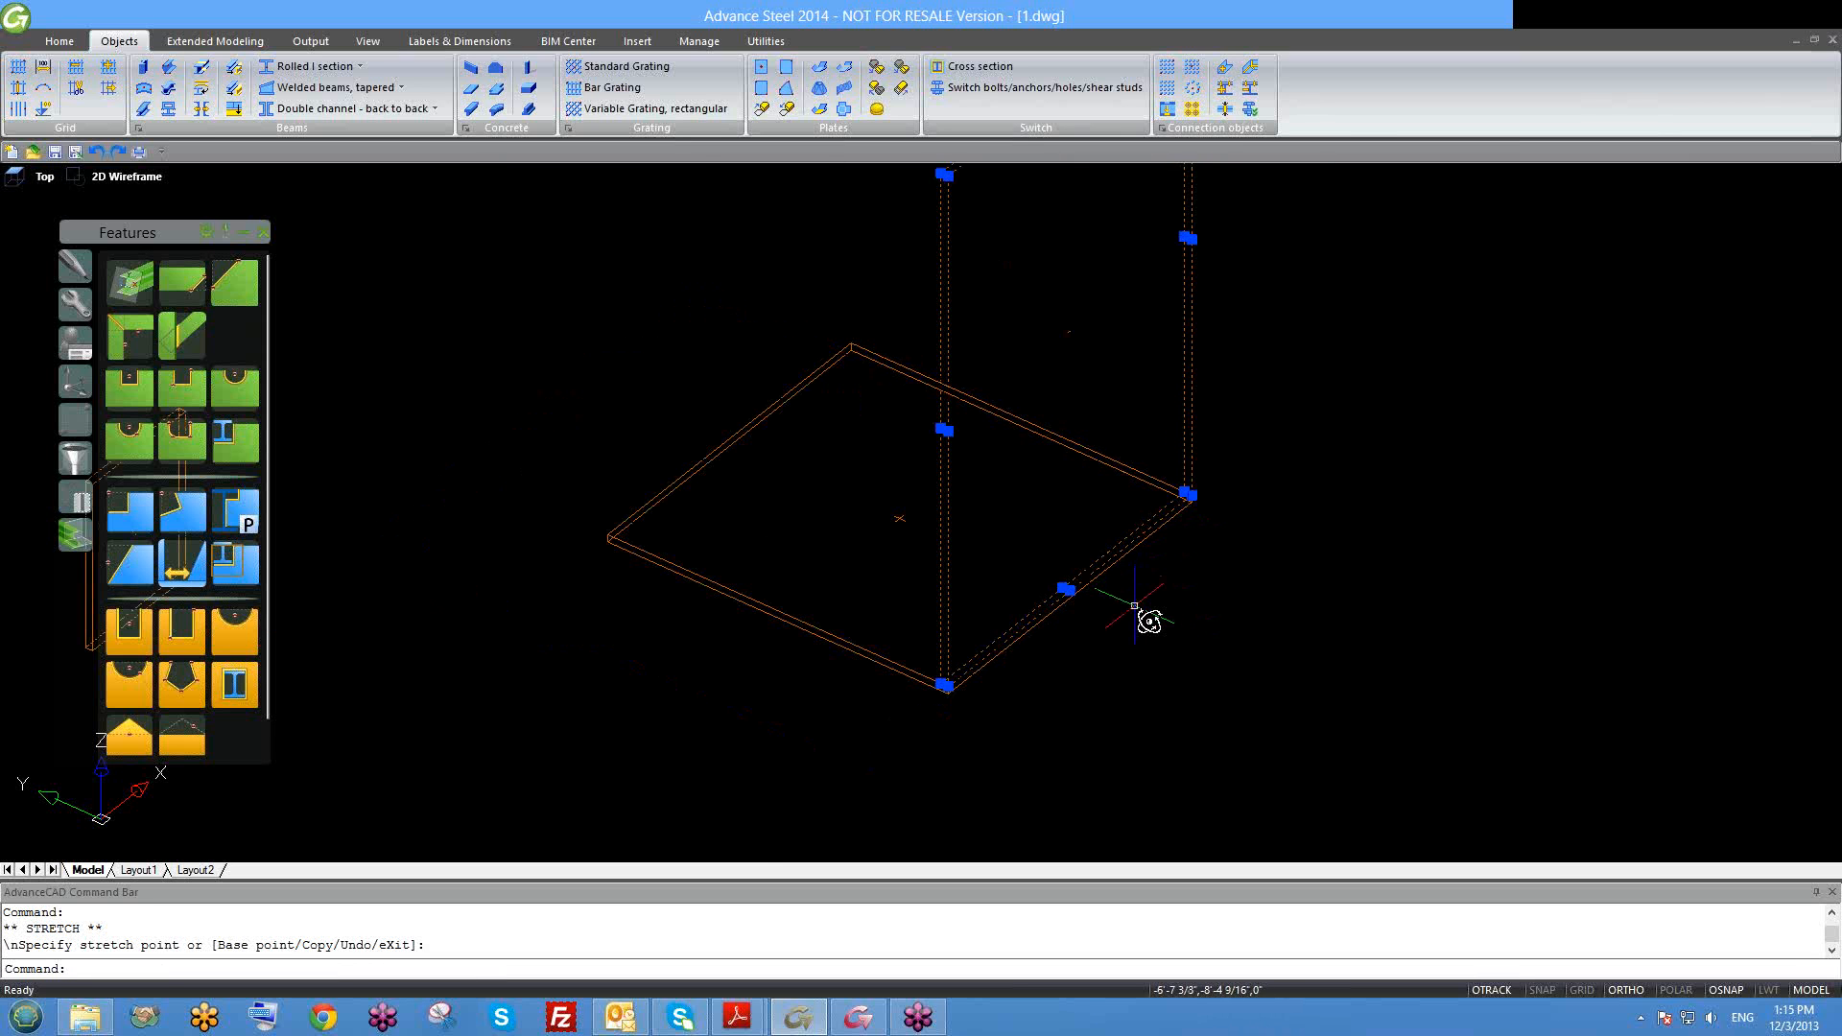
middle_click_drag(1134, 605, 1275, 608, "shift")
scroll(1106, 726, "up", 5)
key("Escape")
scroll(1106, 676, "down", 2)
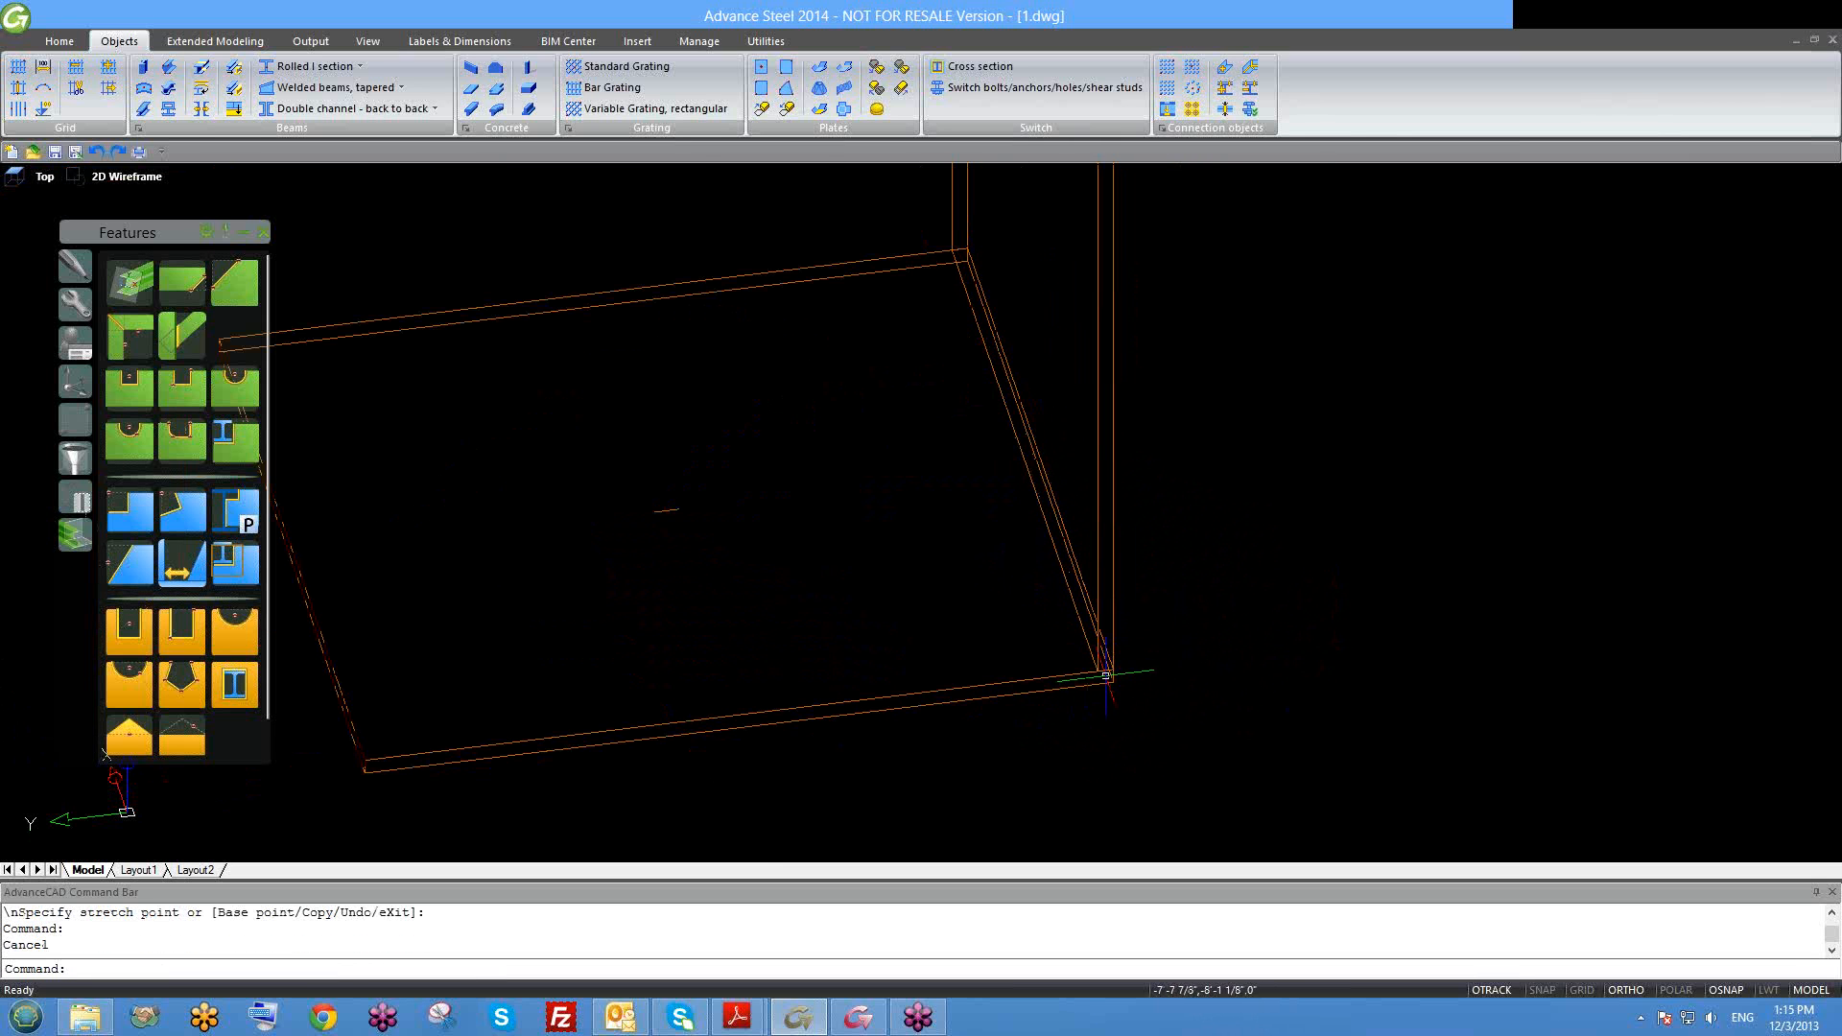
middle_click_drag(1107, 676, 987, 671, "shift")
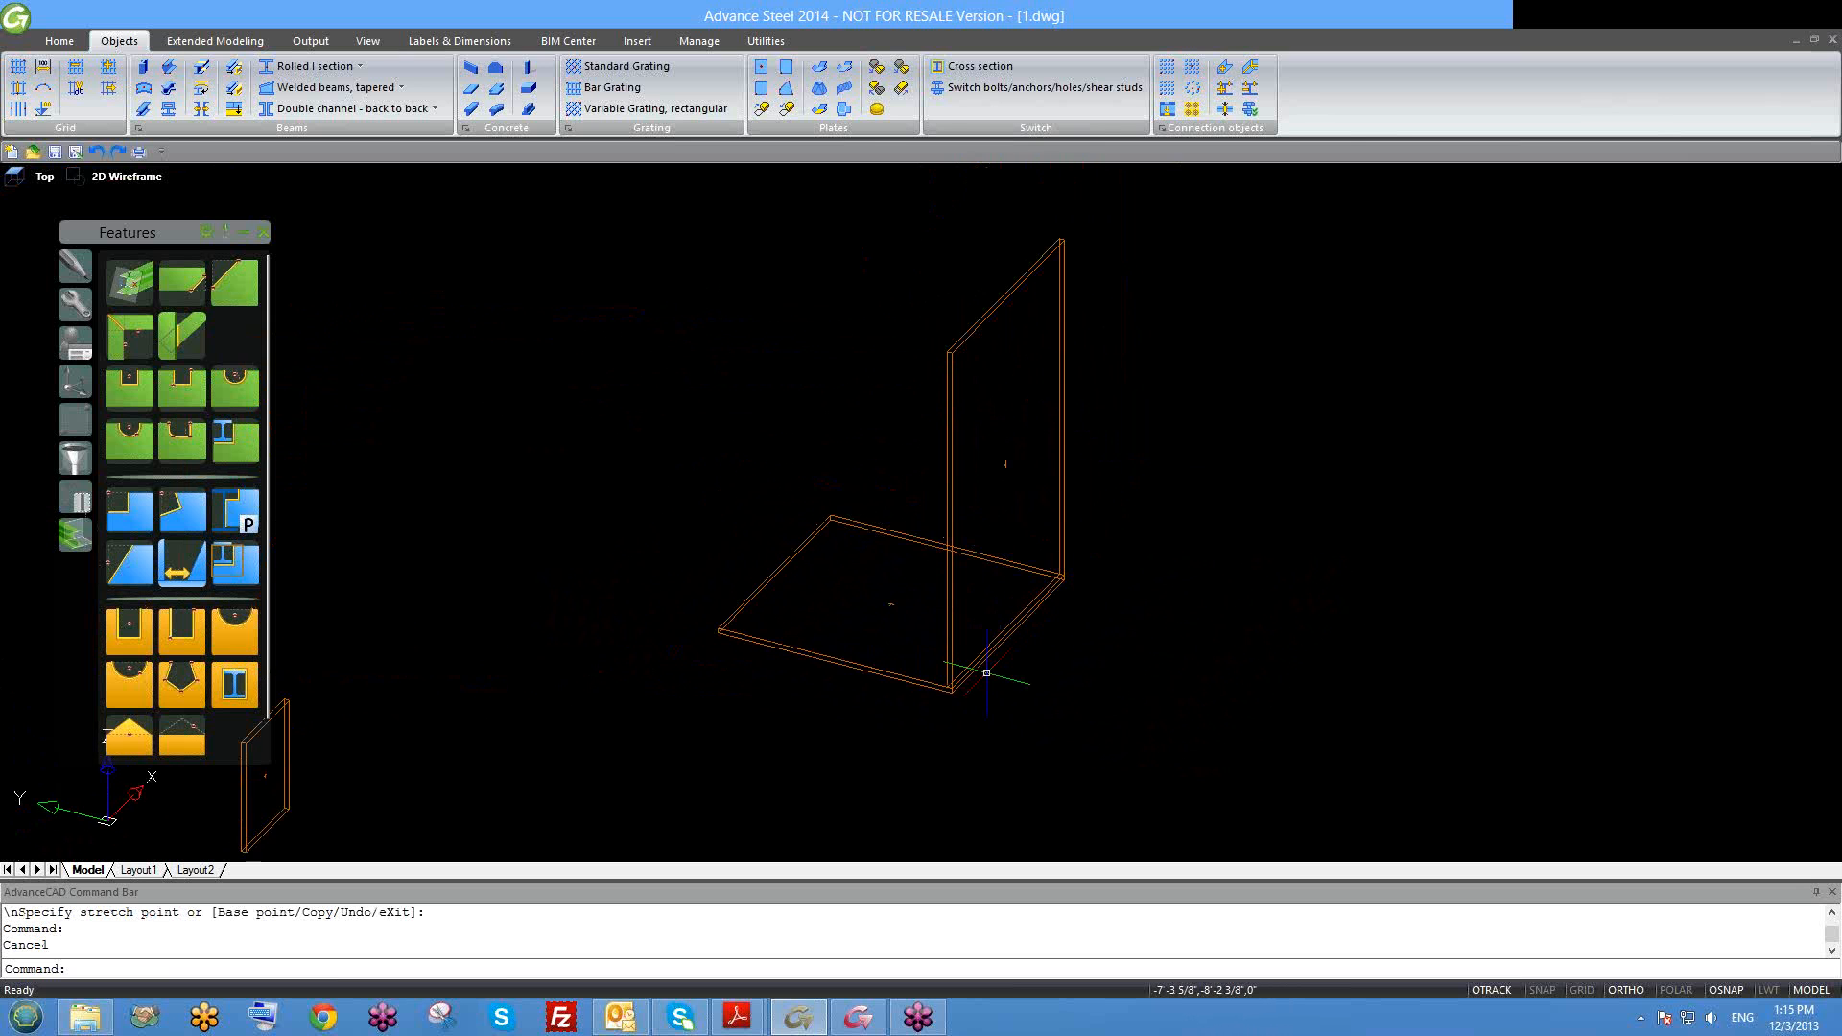
scroll(955, 676, "up", 5)
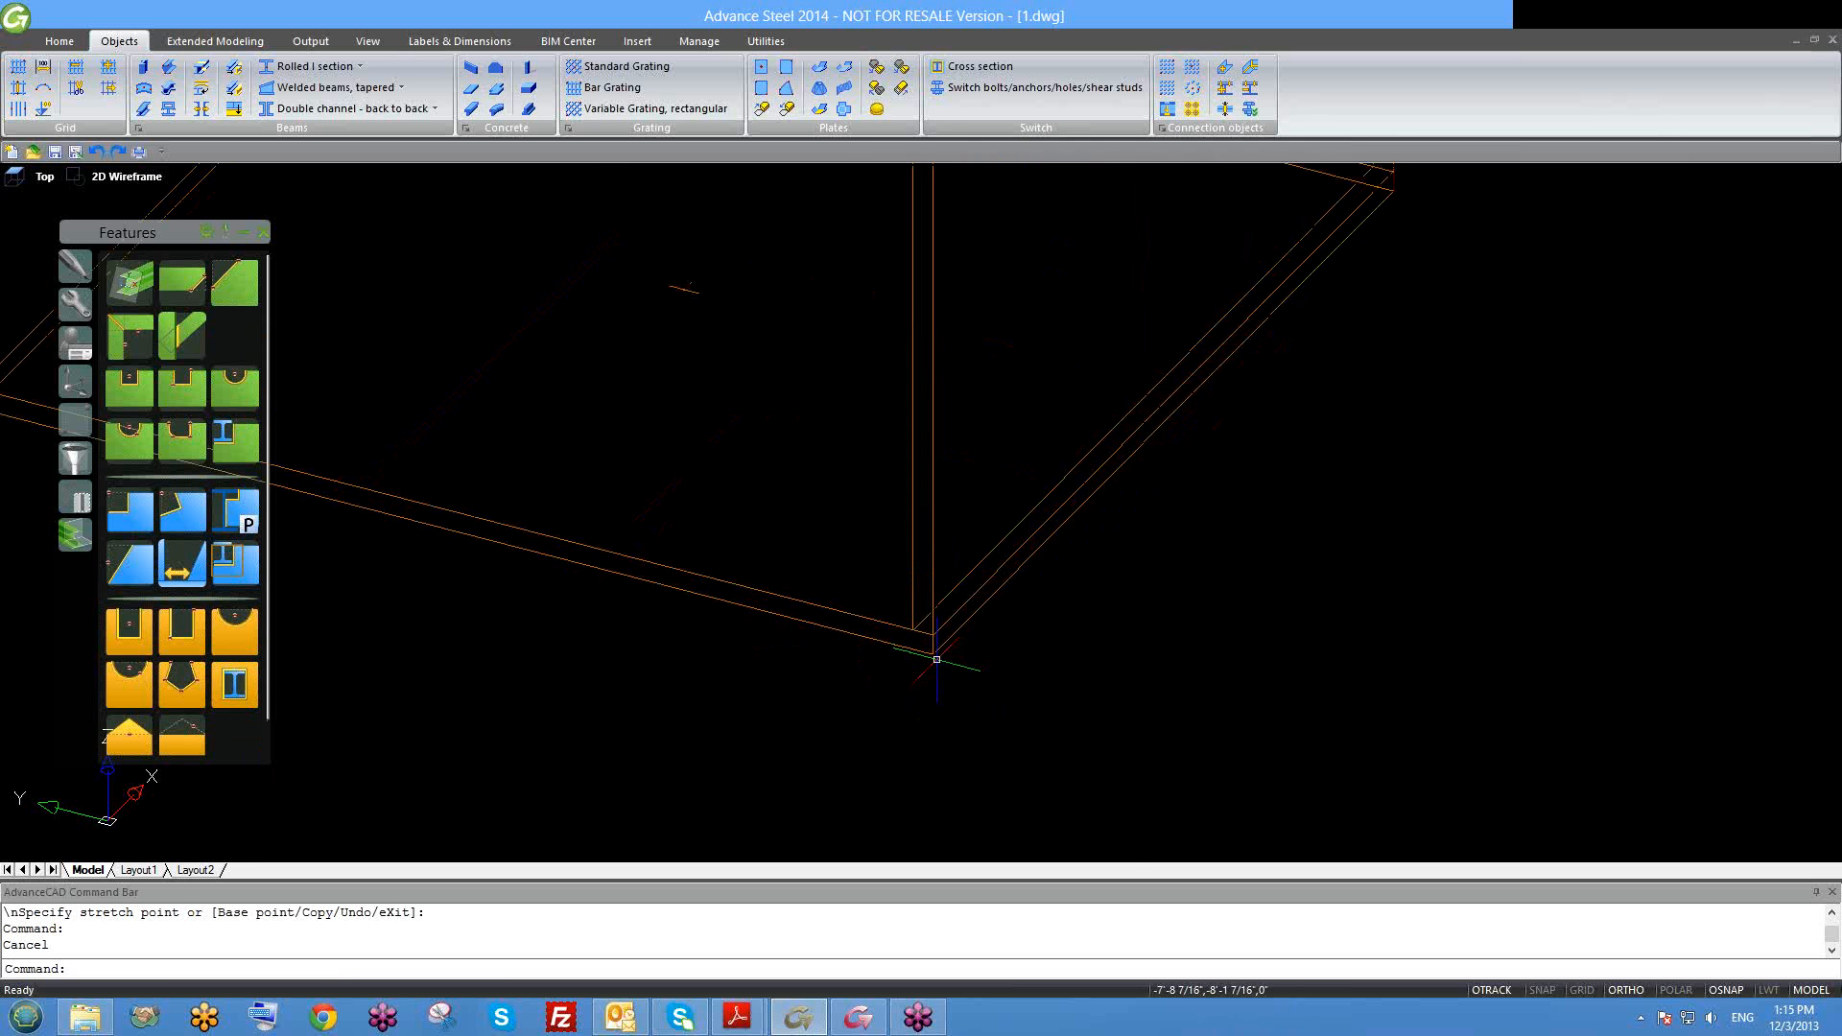
scroll(937, 659, "down", 5)
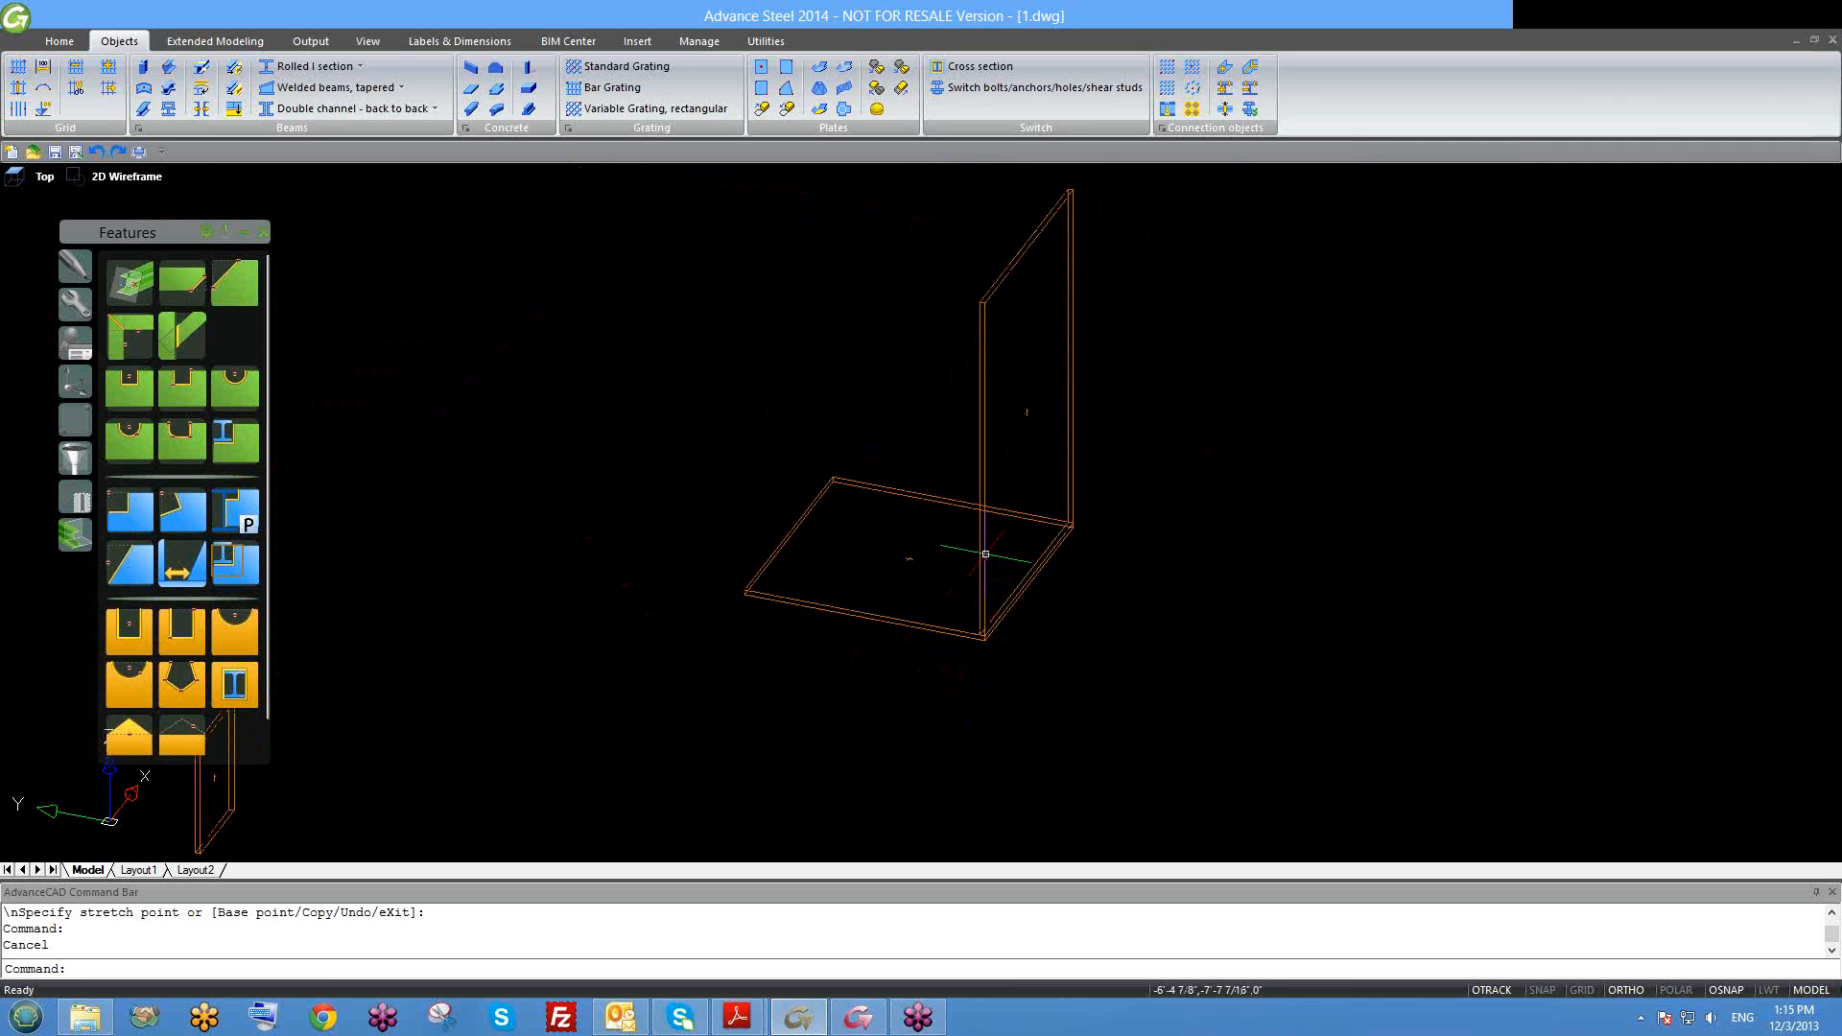
scroll(979, 473, "up", 2)
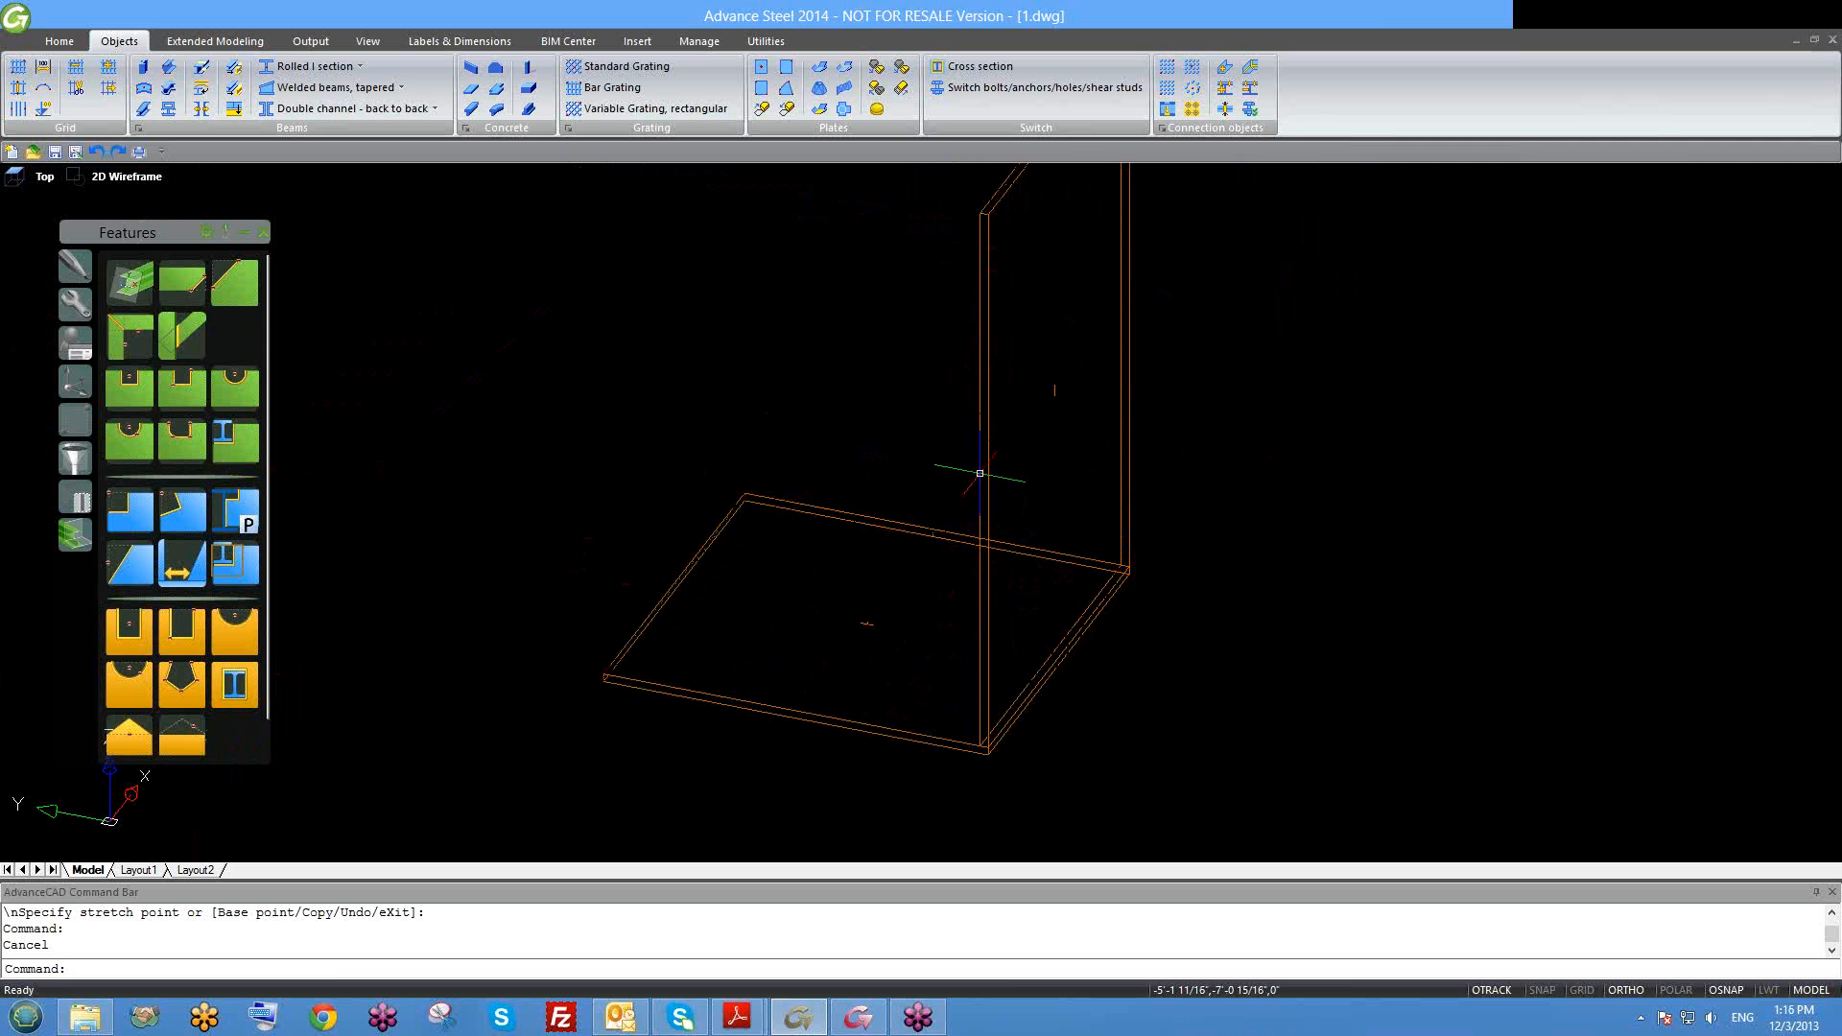
scroll(989, 468, "down", 2)
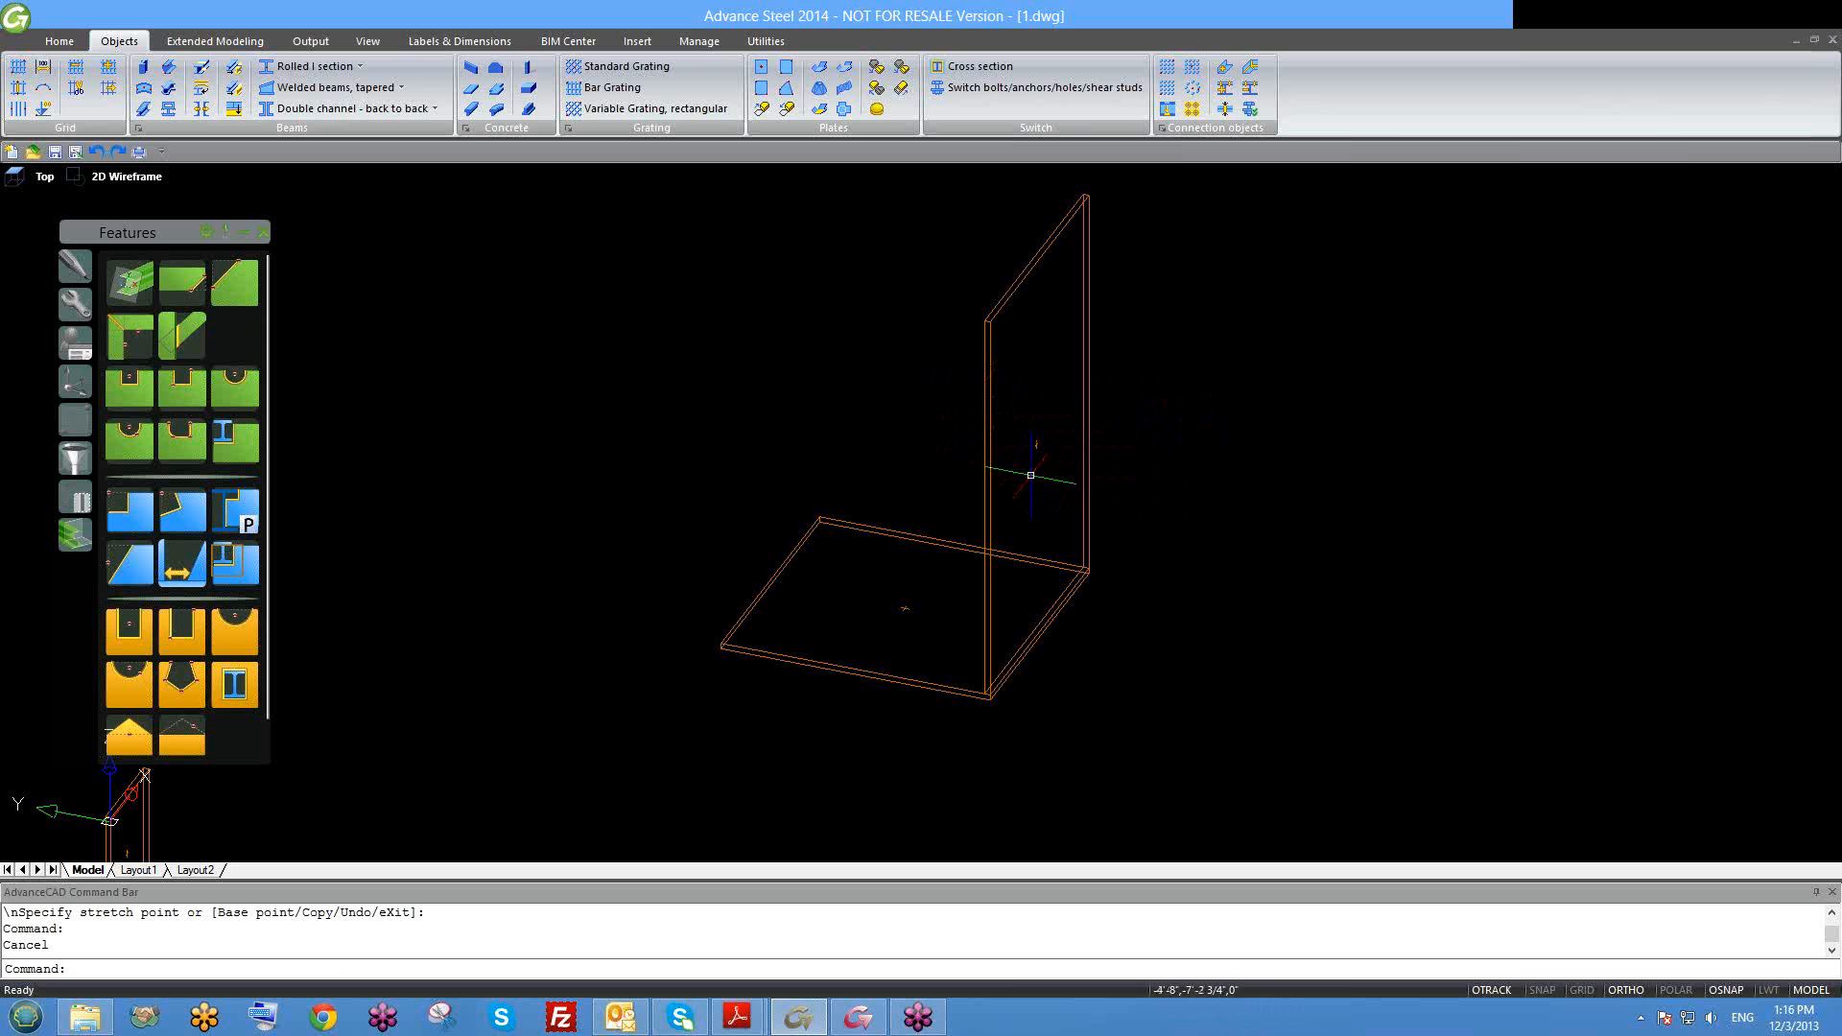
Step: Try justifications 0 and 1/2 in the upright plate's positioning properties, and return the justification to 1
left_click(987, 397)
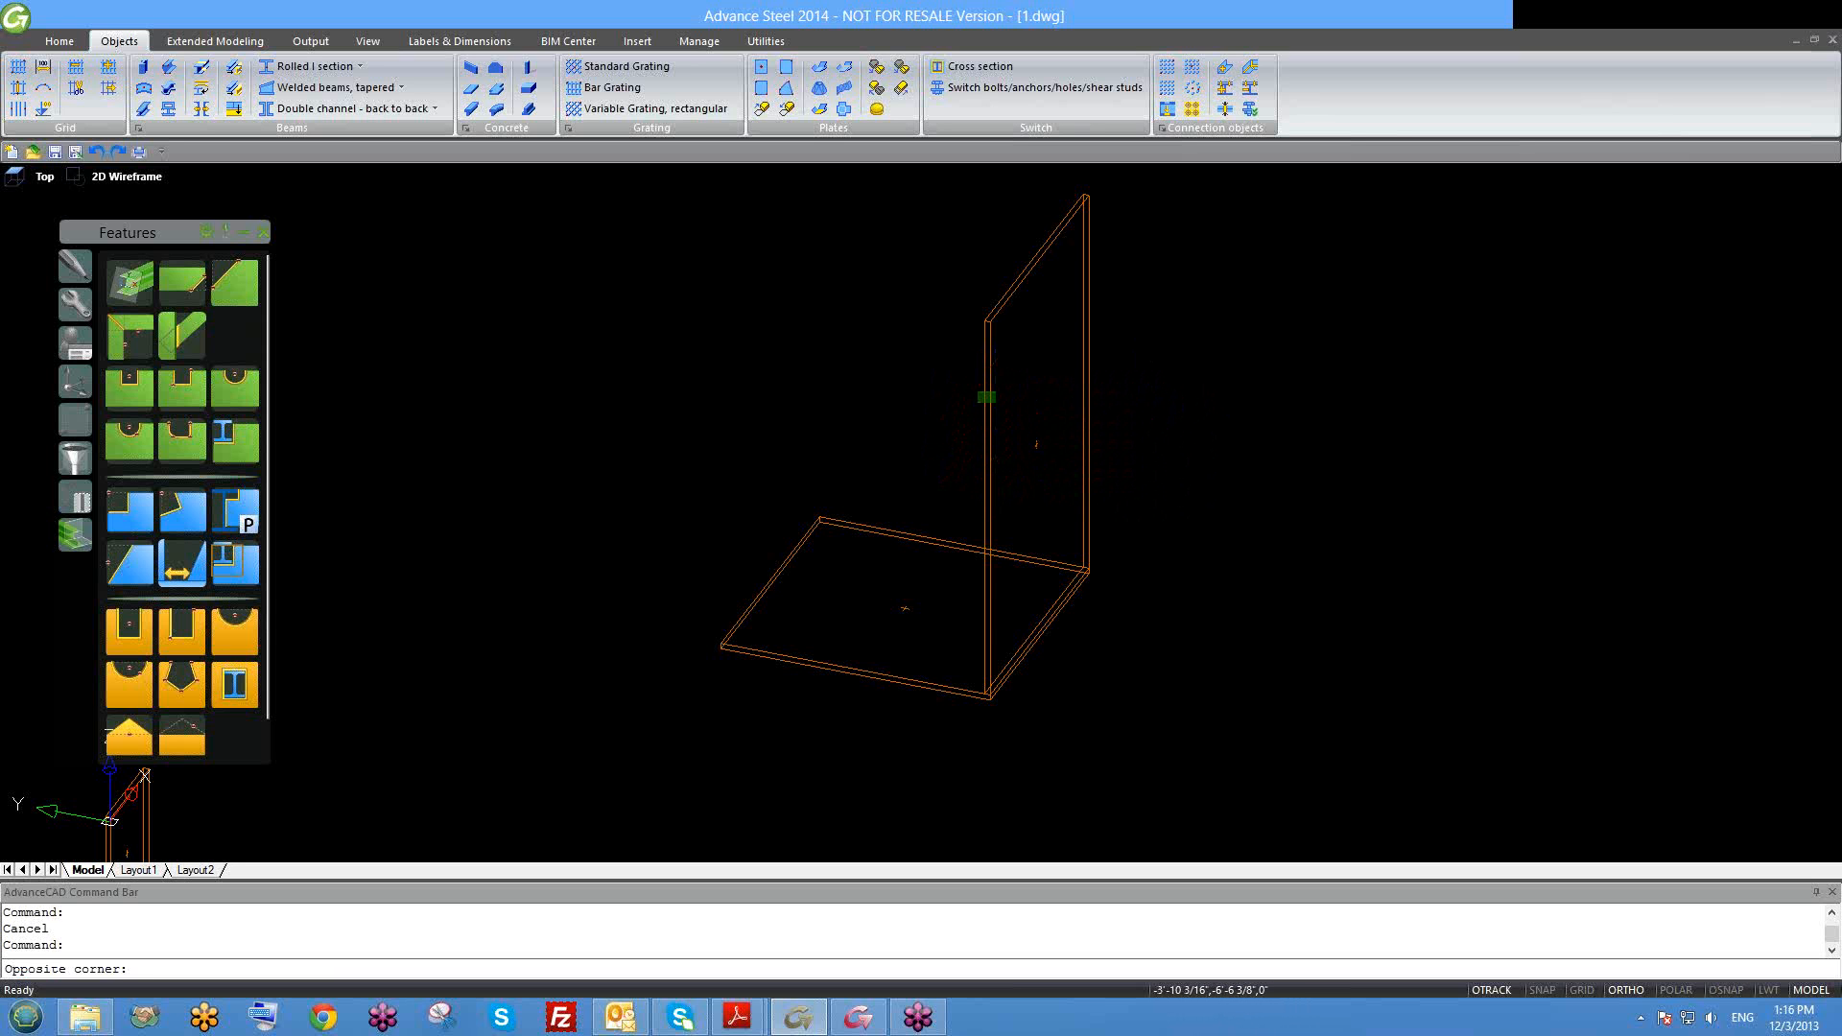
double_click(977, 402)
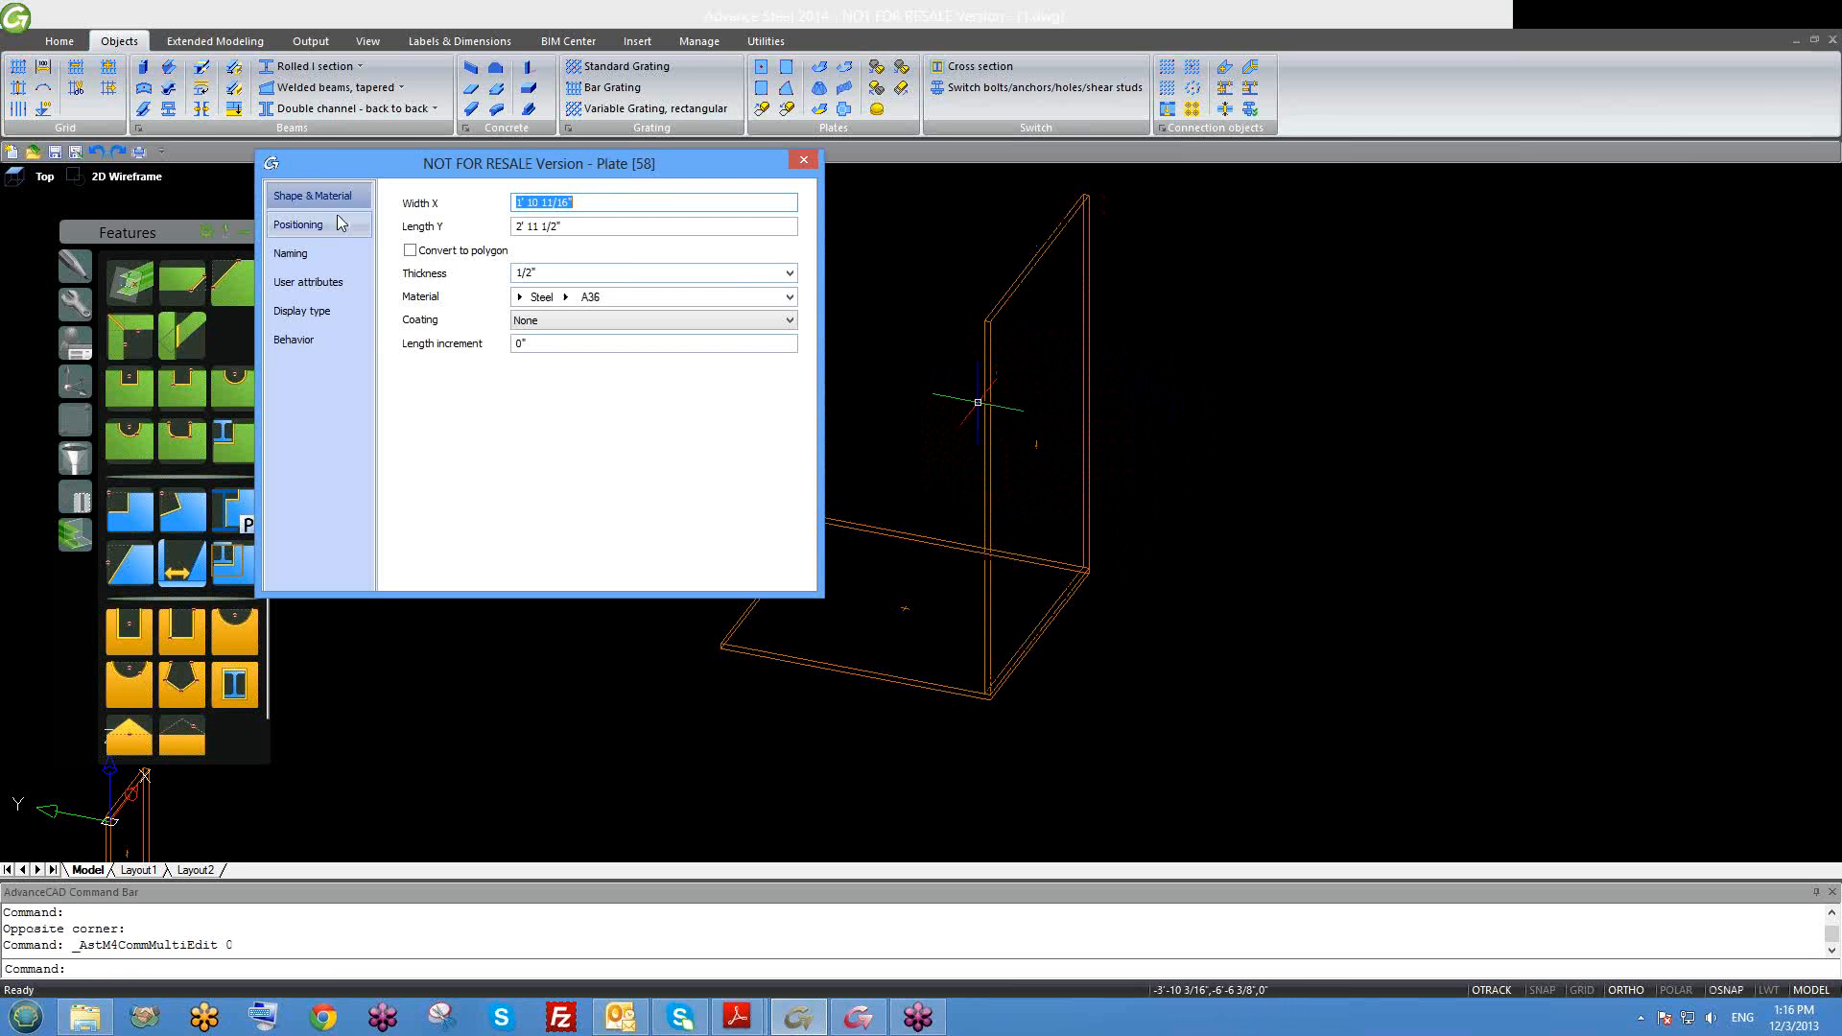
left_click(288, 226)
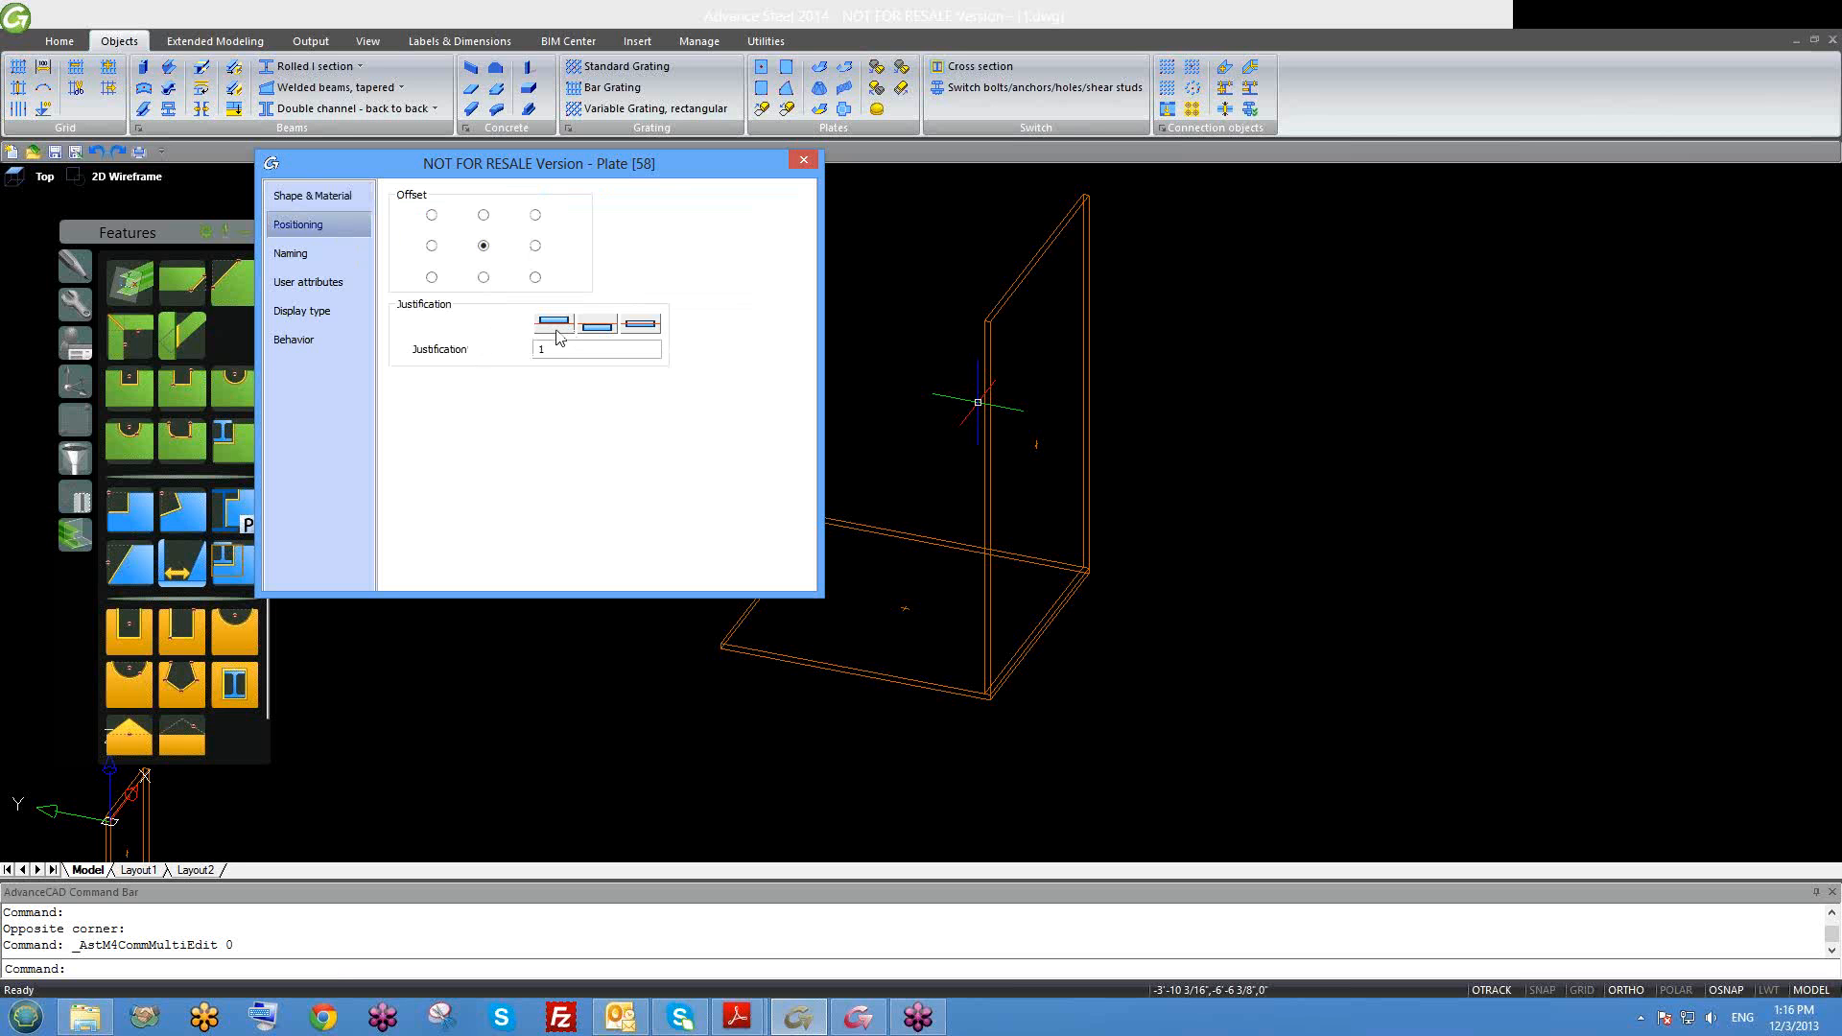
middle_click_drag(1053, 471, 1076, 514)
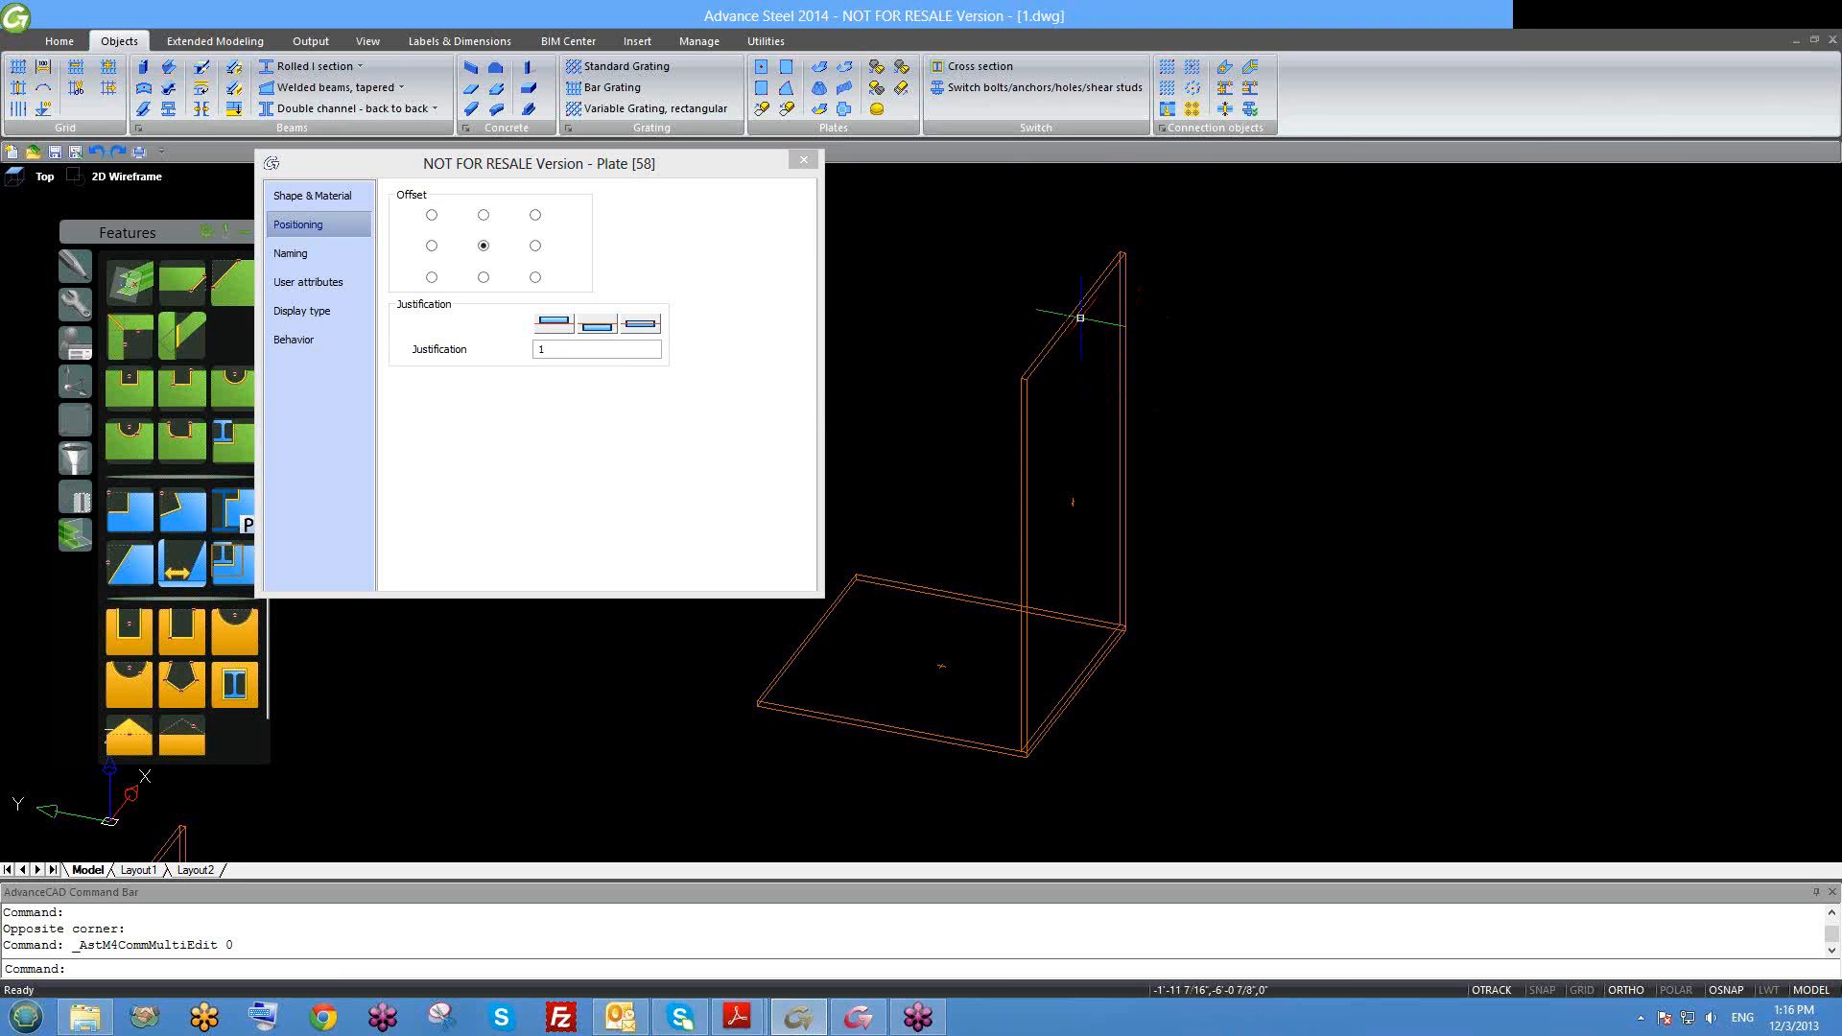
left_click(604, 331)
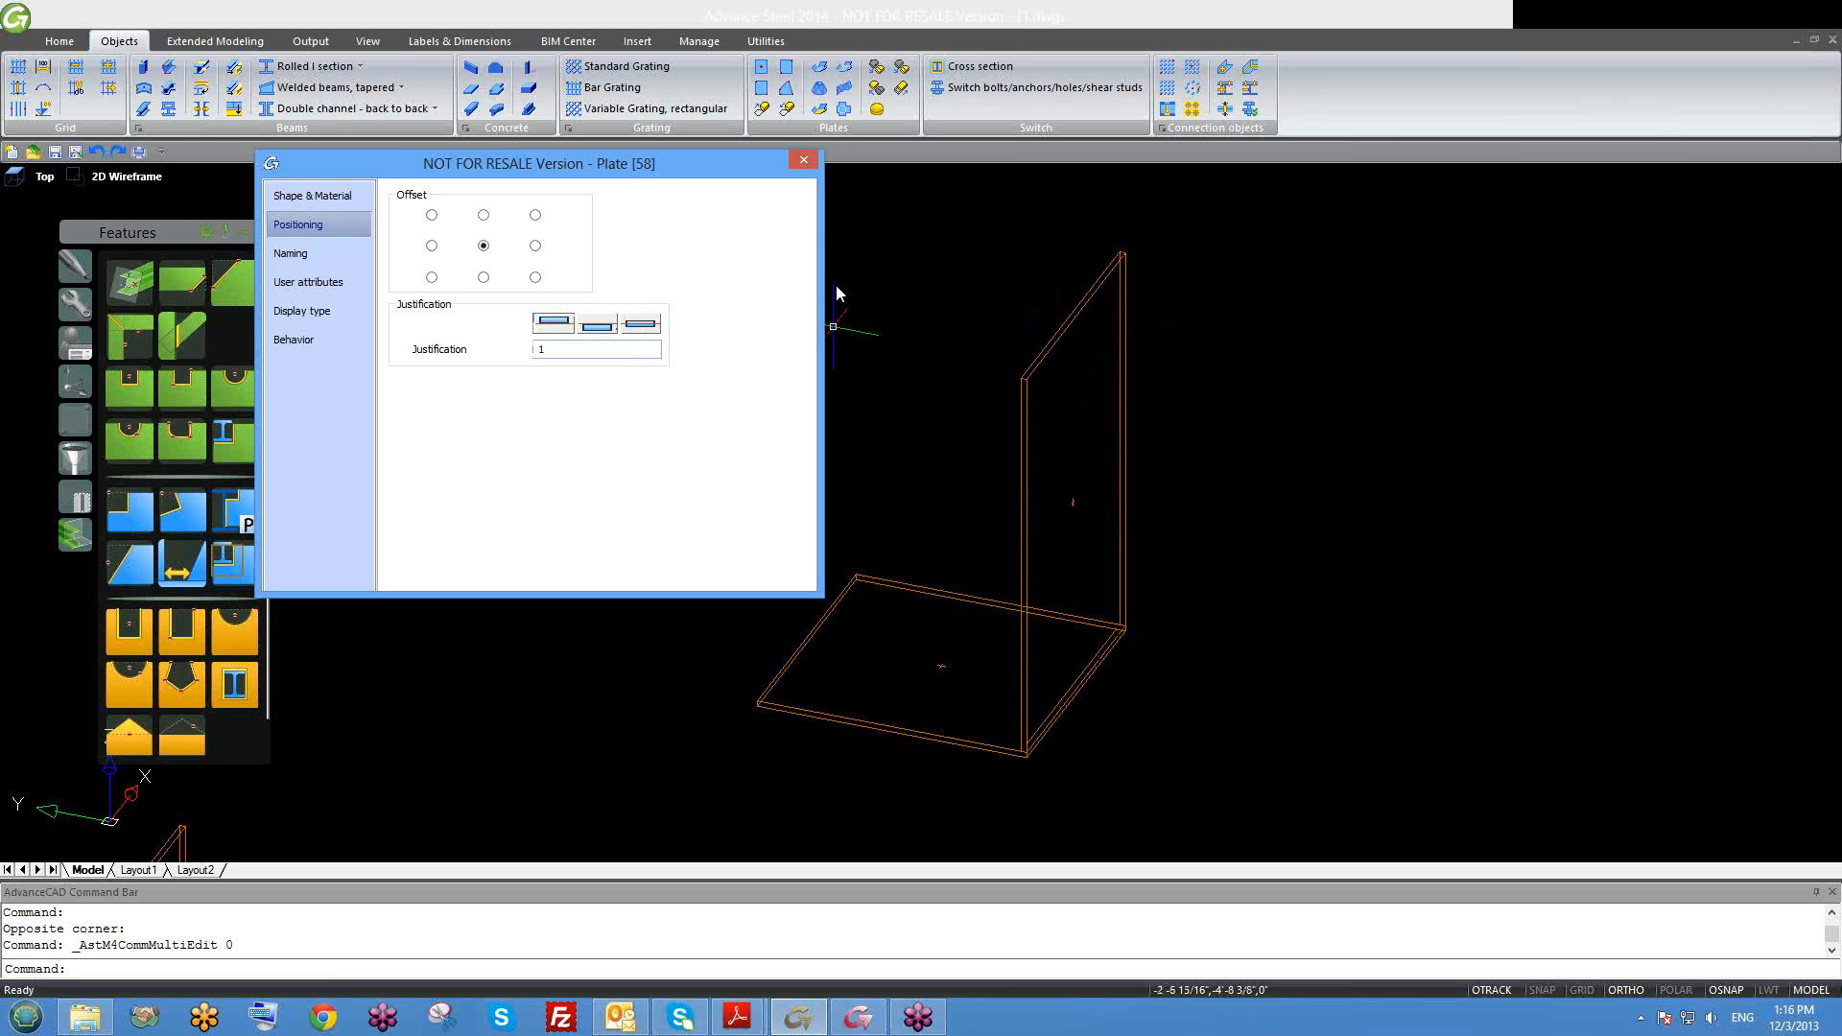
left_click(598, 326)
left_click(639, 323)
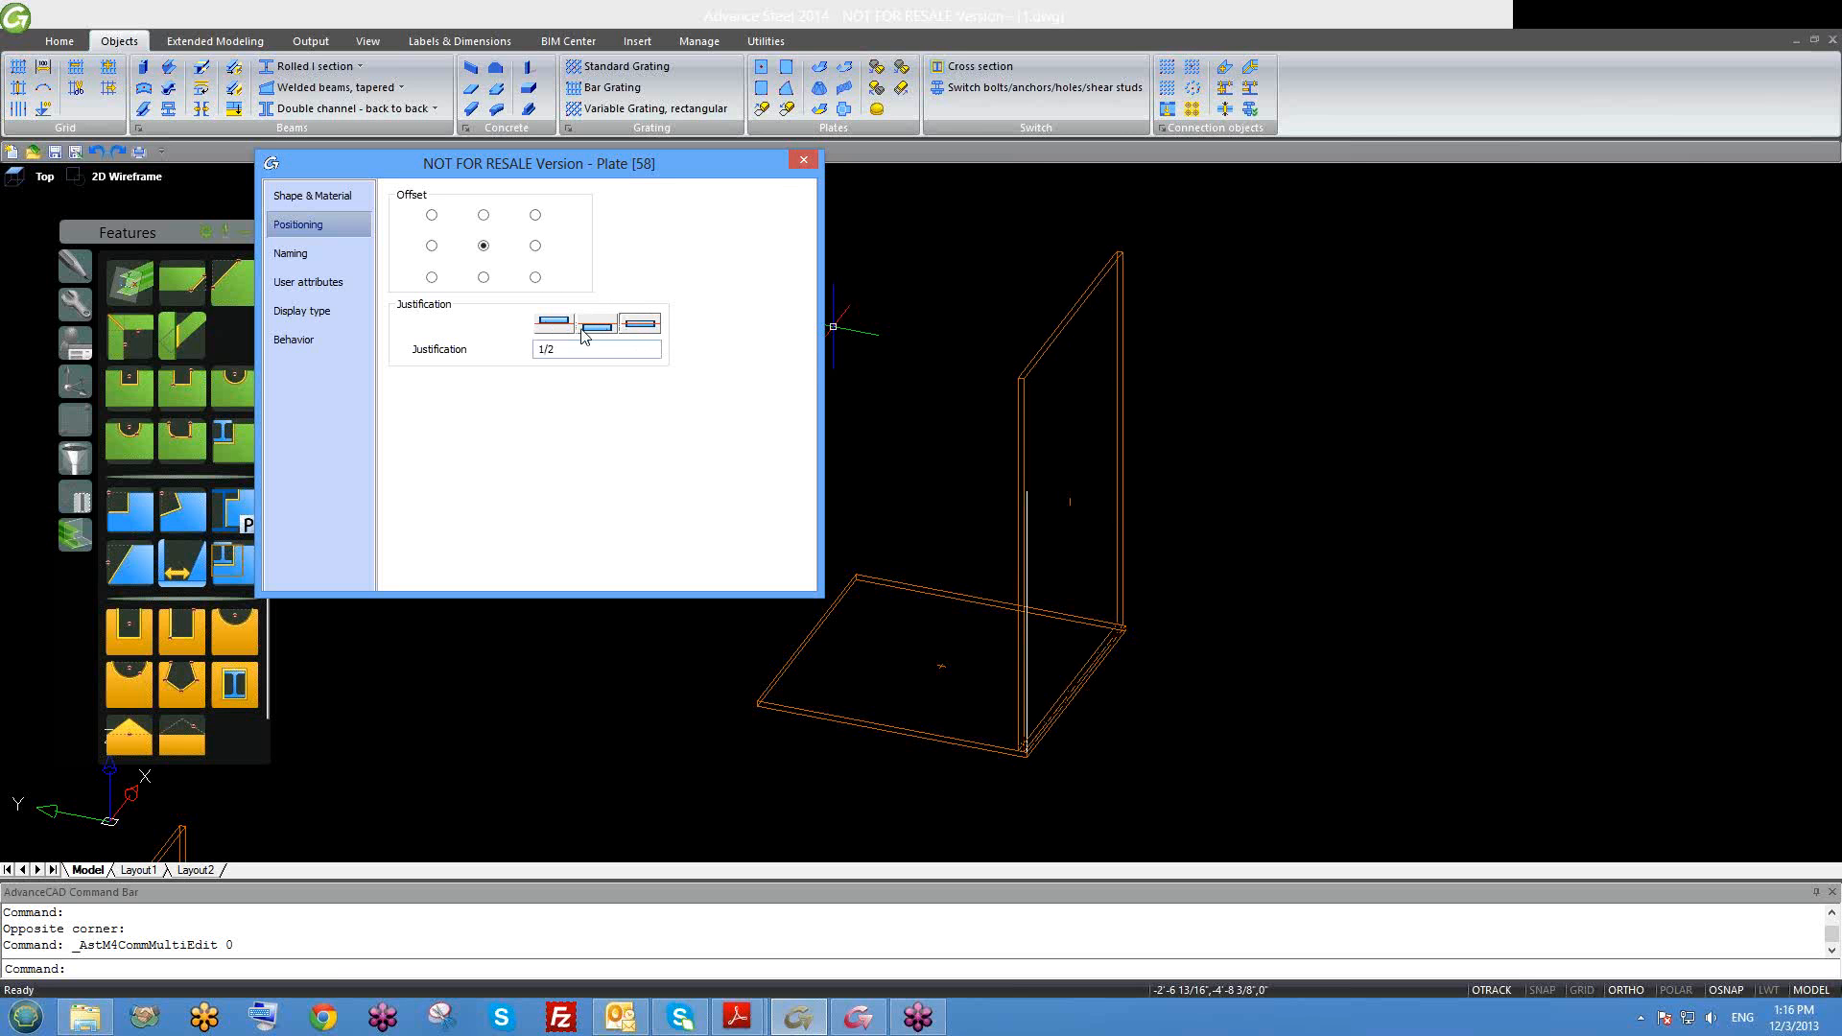
left_click(553, 322)
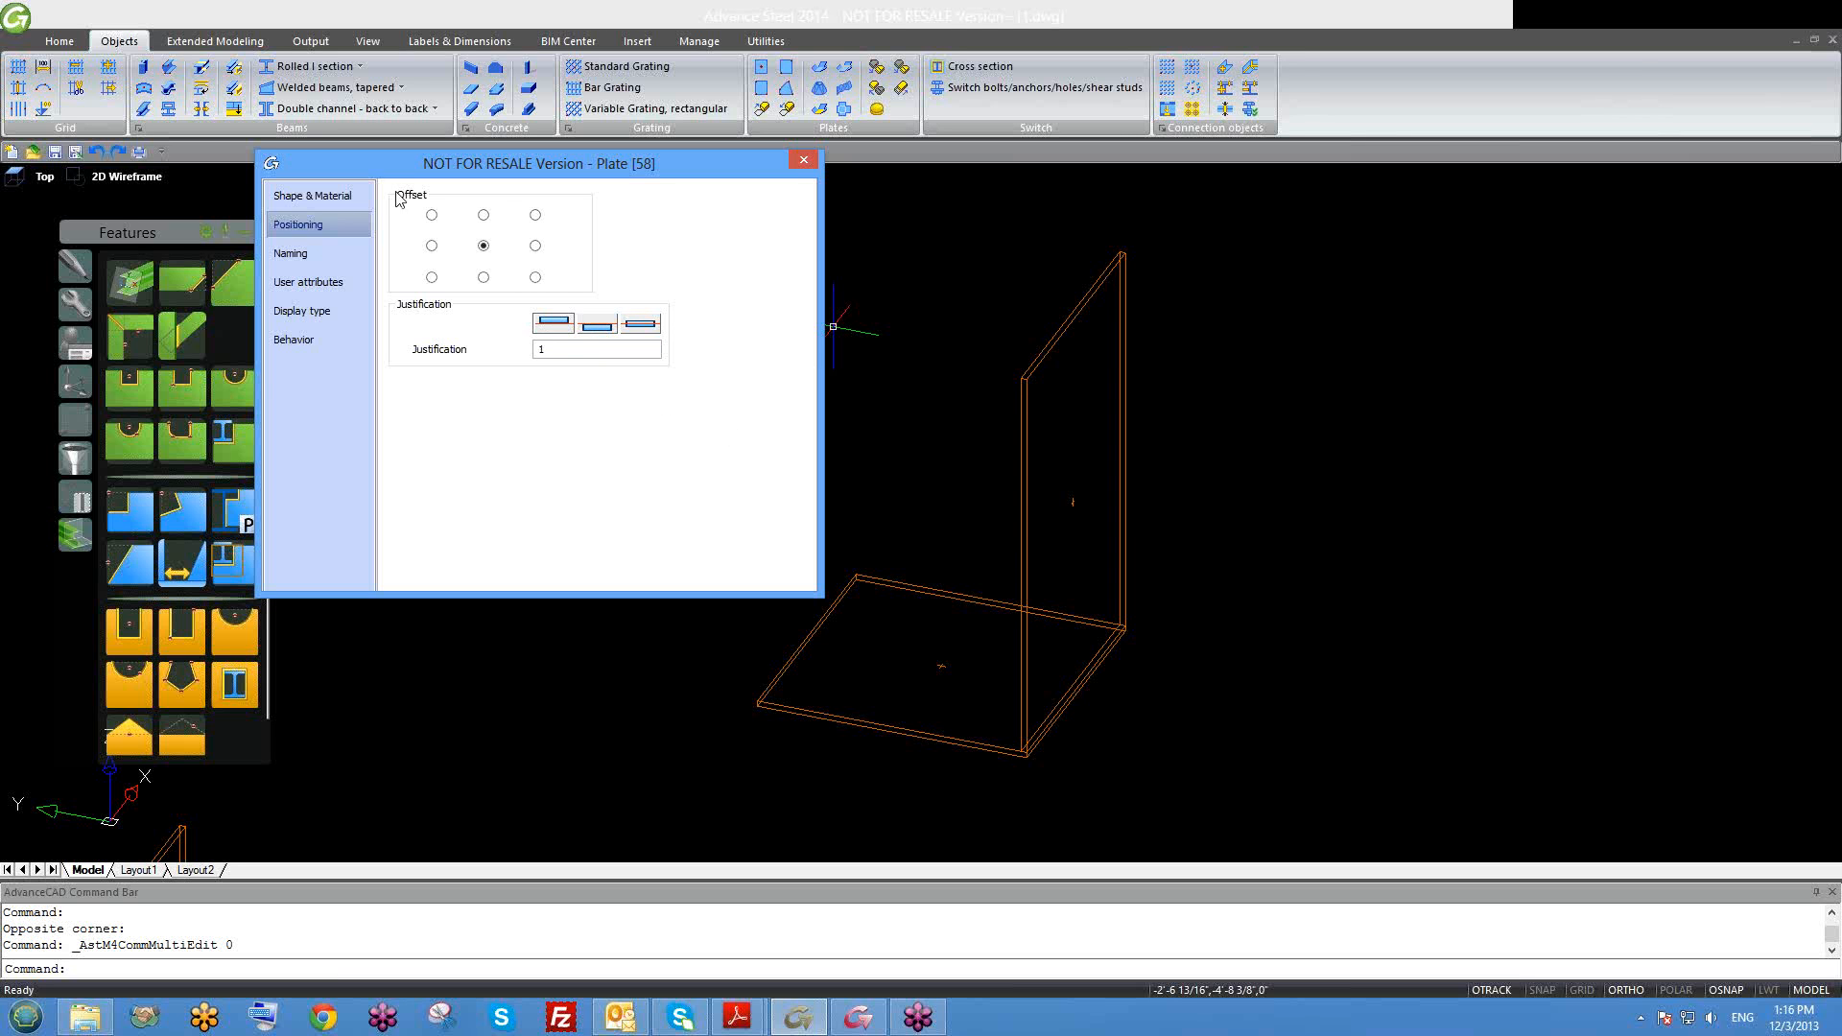
Step: Set the upright plate's thickness to 3/8"
left_click(312, 195)
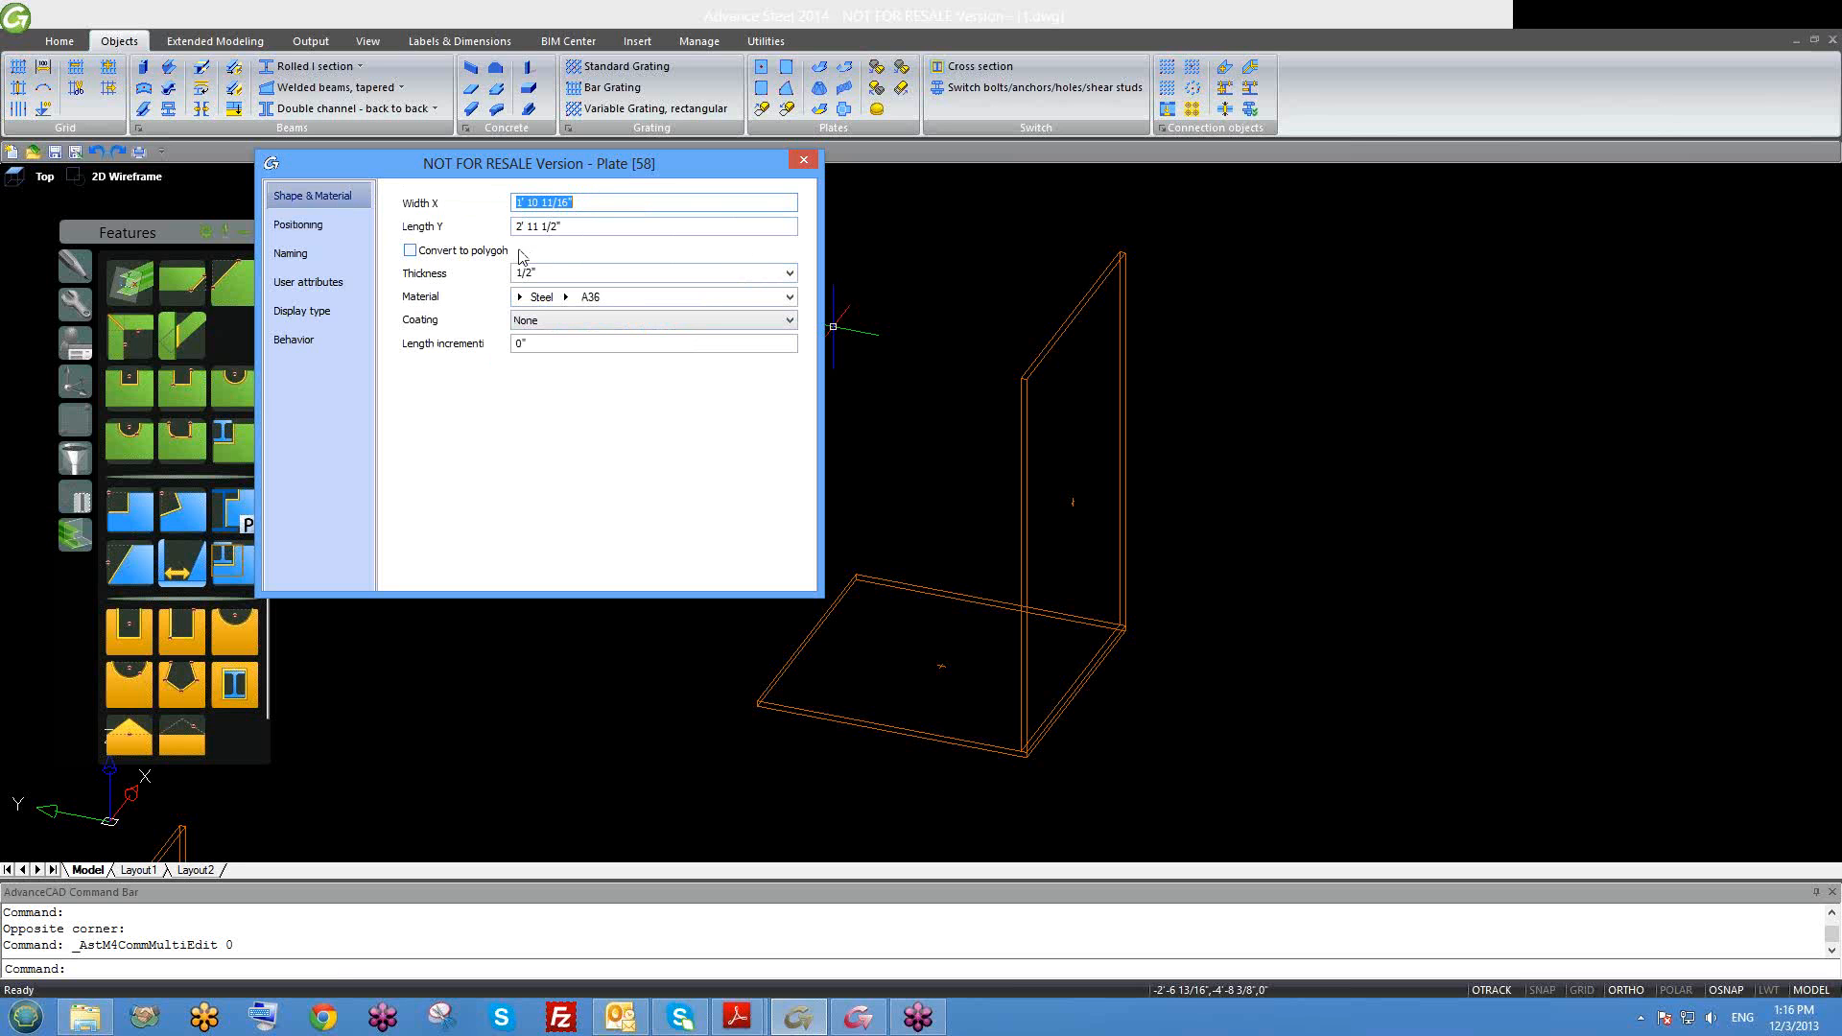
left_click(553, 269)
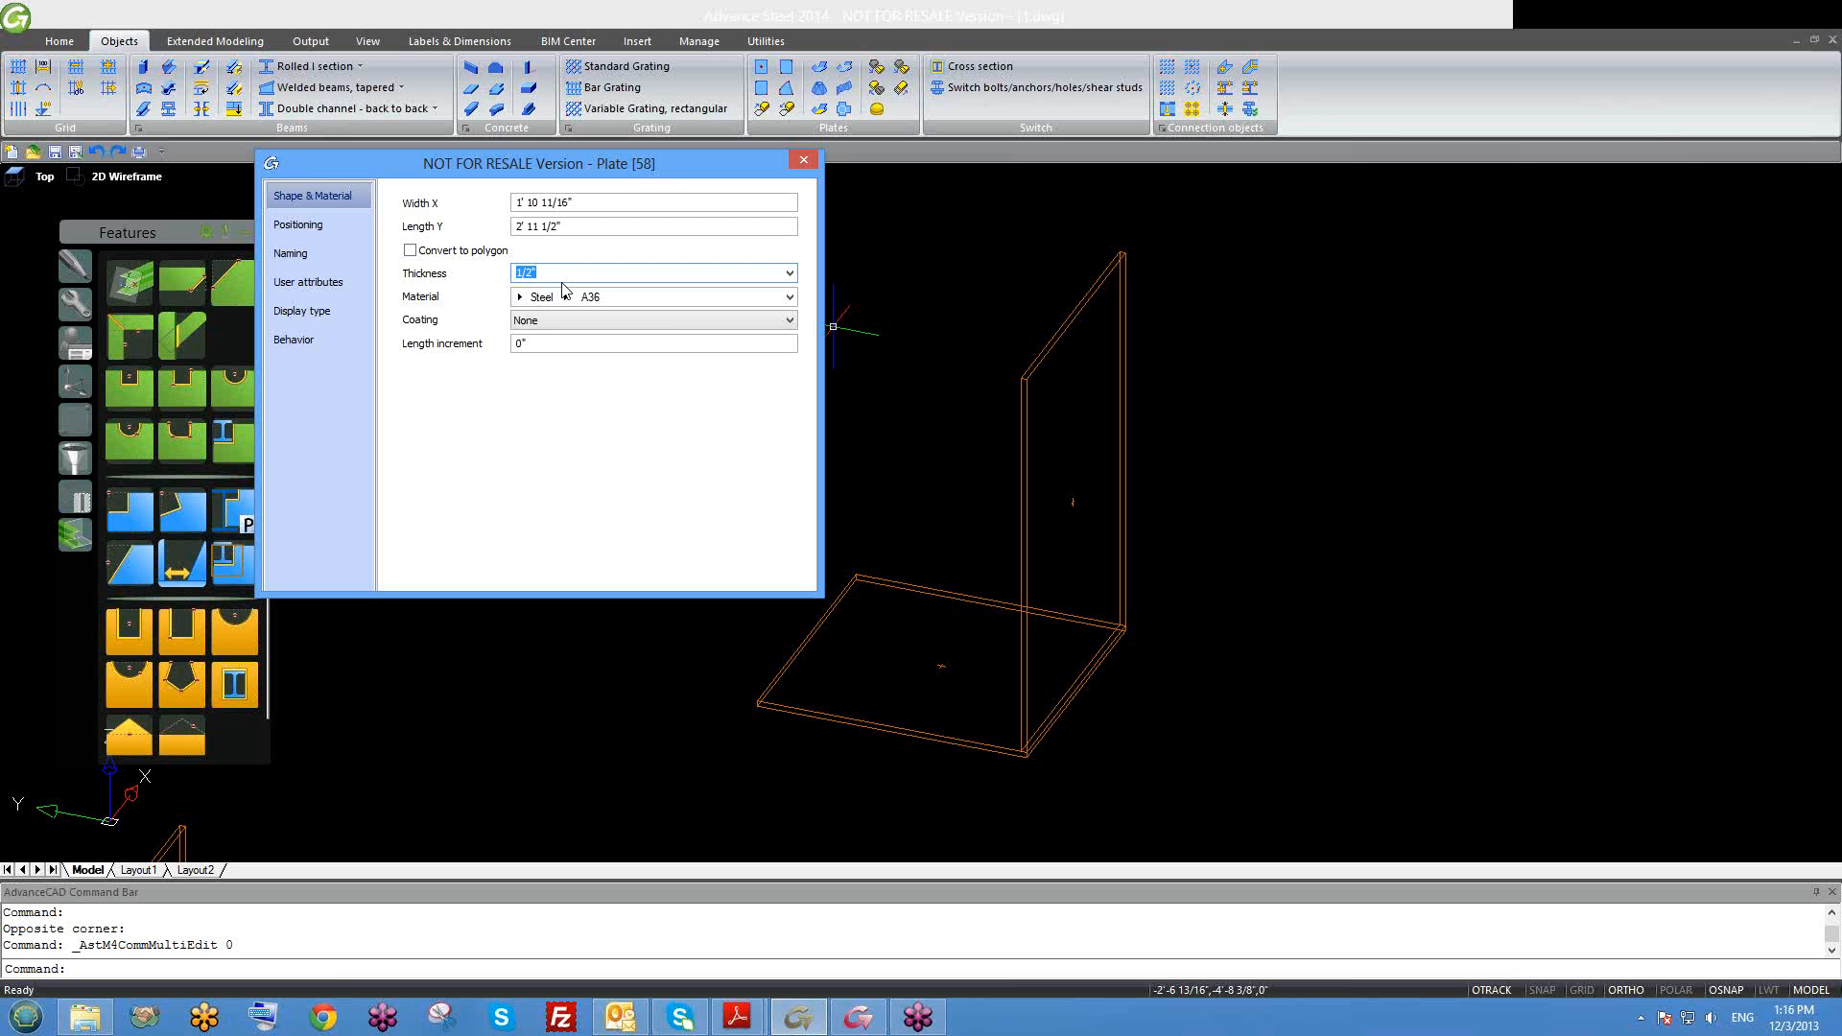
type("3/8")
key("Return")
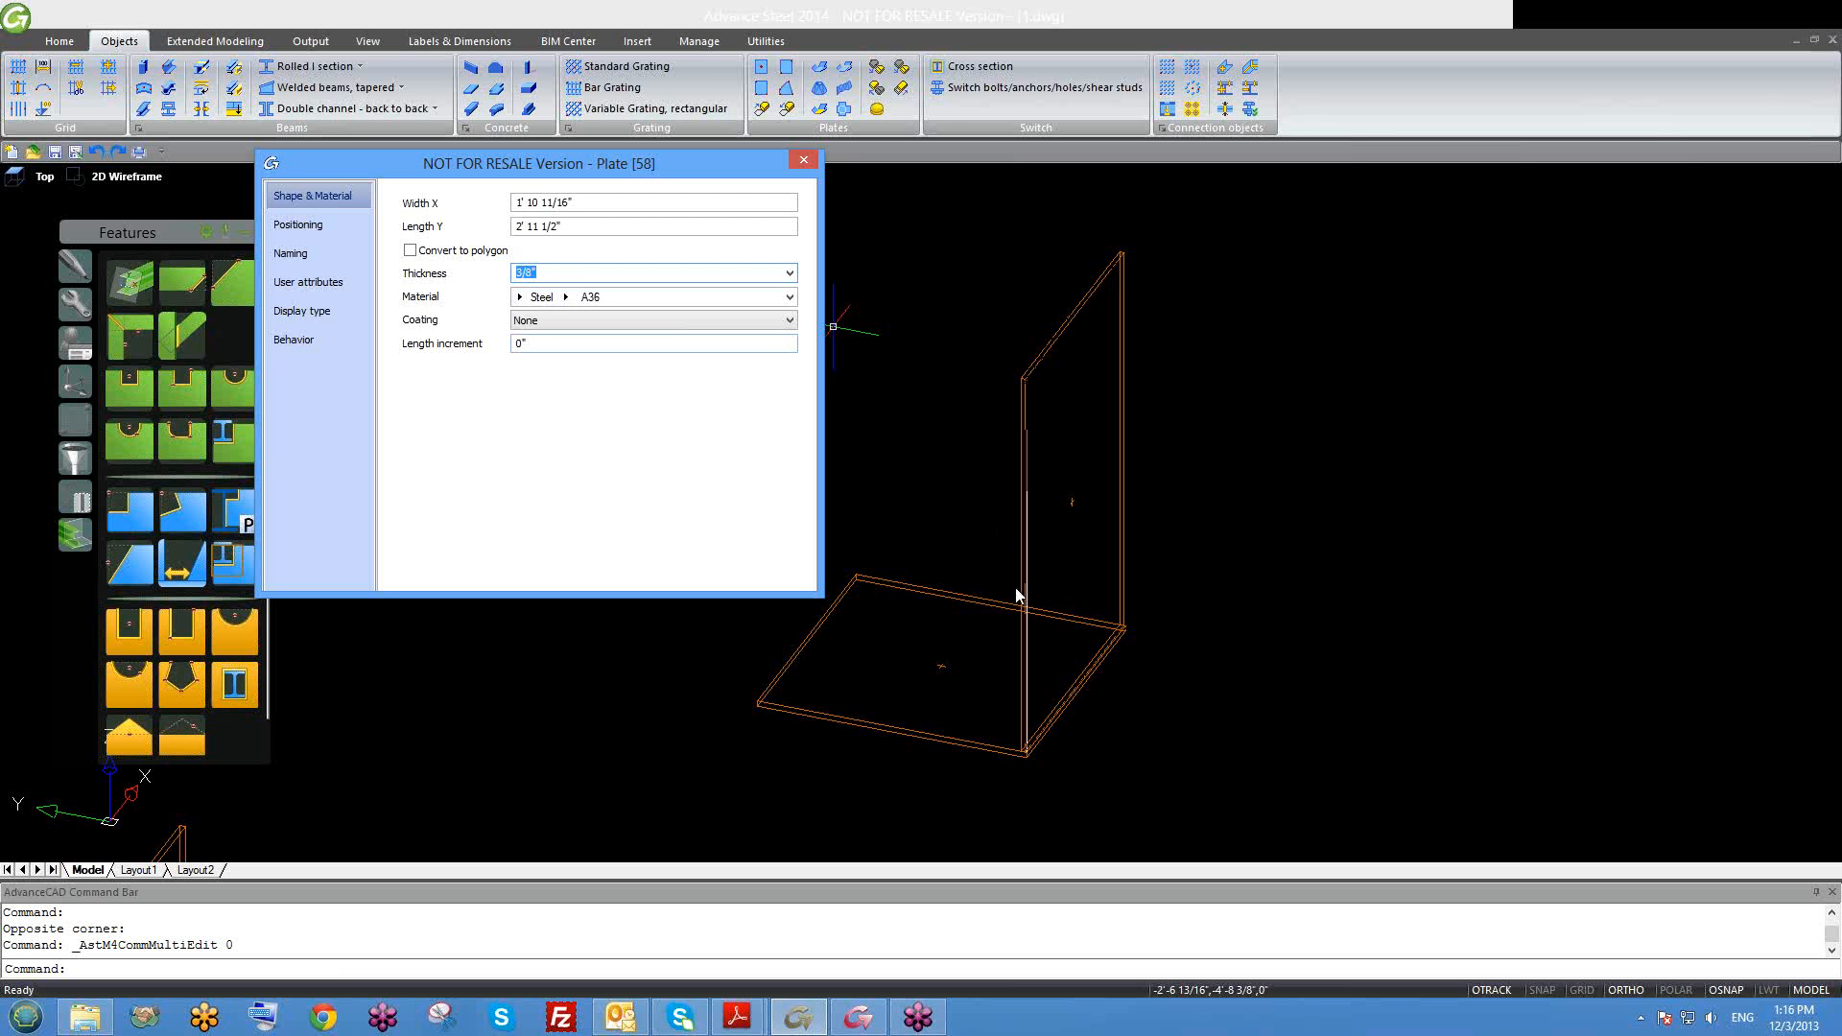
Step: Try justification 1/2 on the upright plate, set it to 0, and close its properties
scroll(1020, 638, "up", 5)
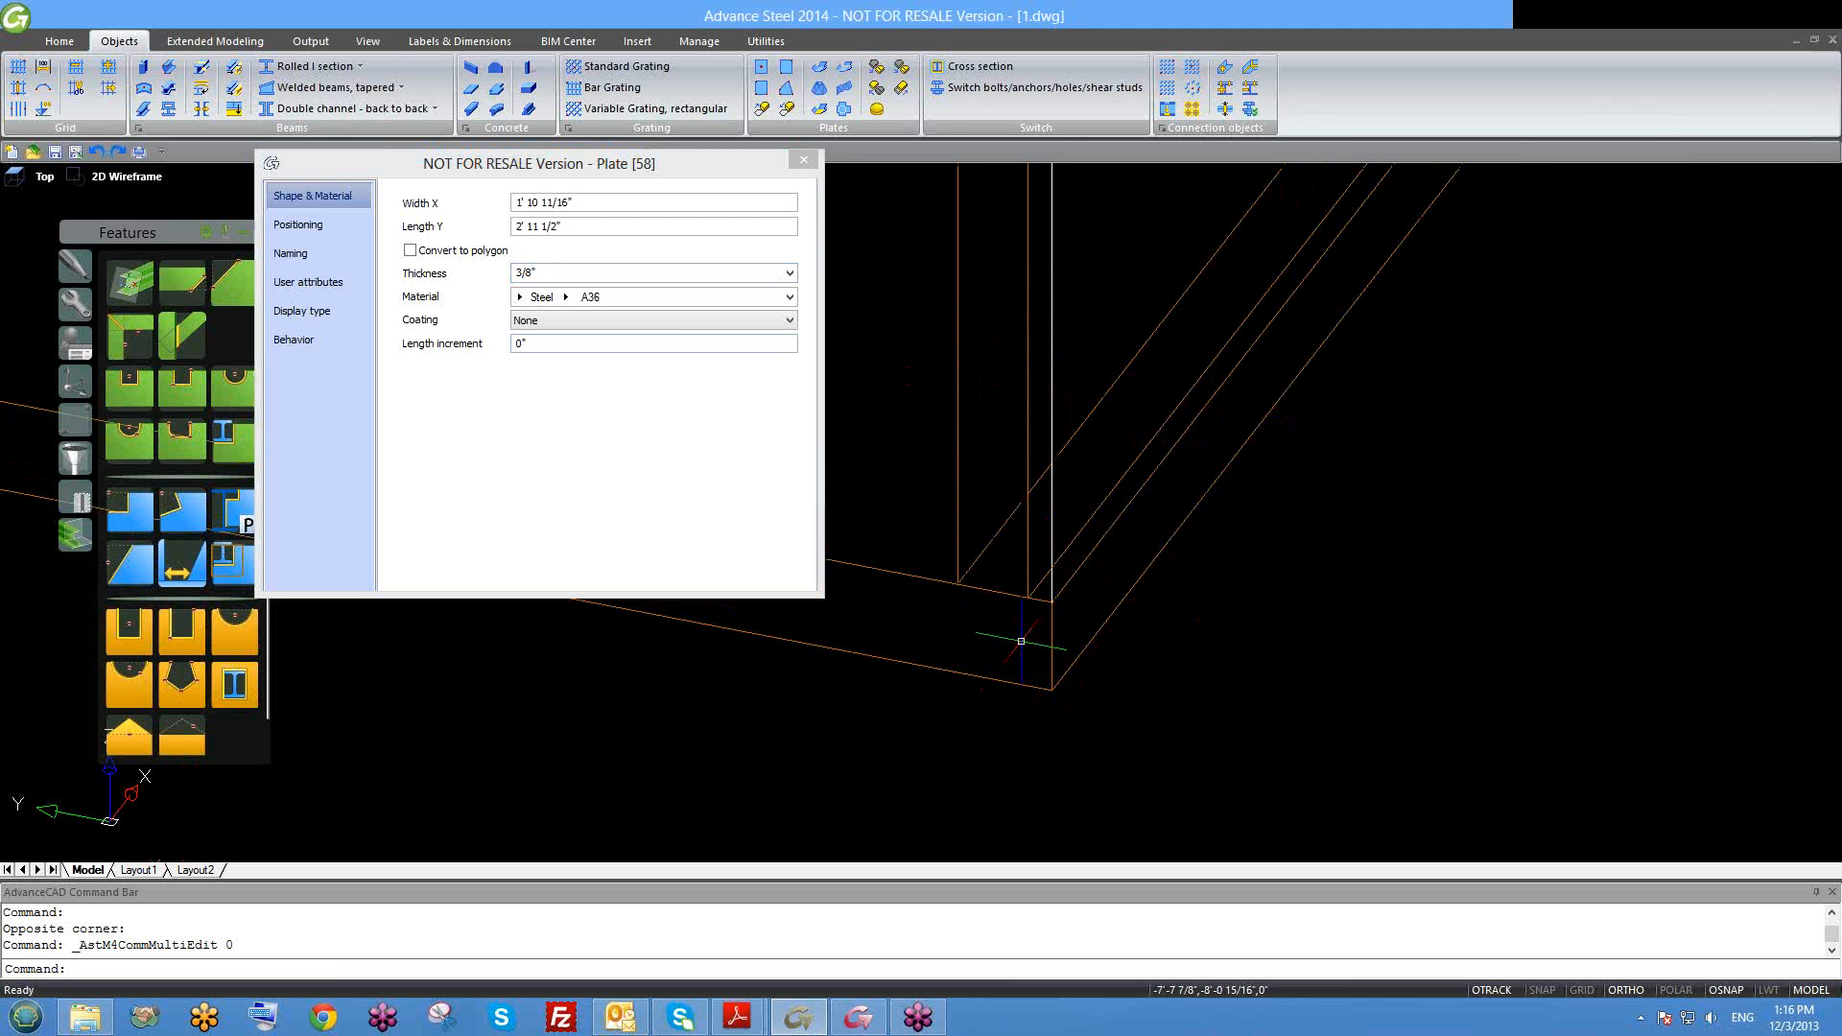
left_click(330, 230)
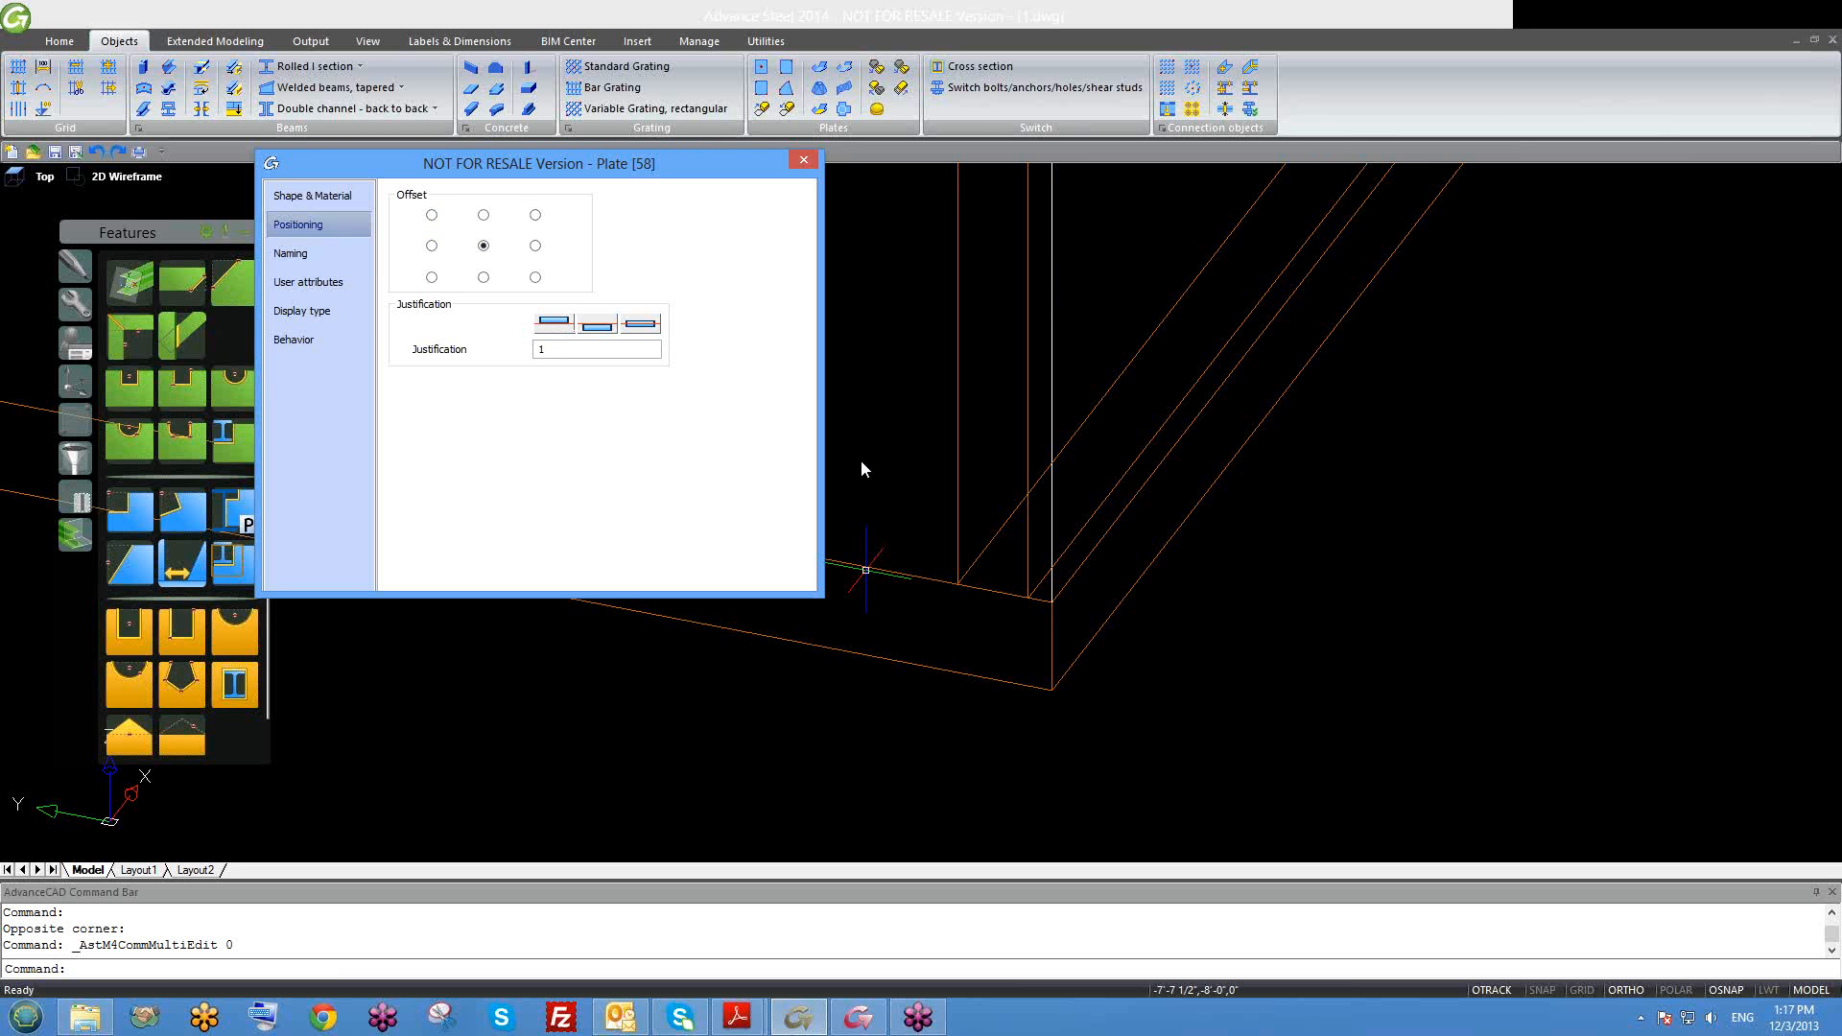
middle_click_drag(943, 539, 985, 569)
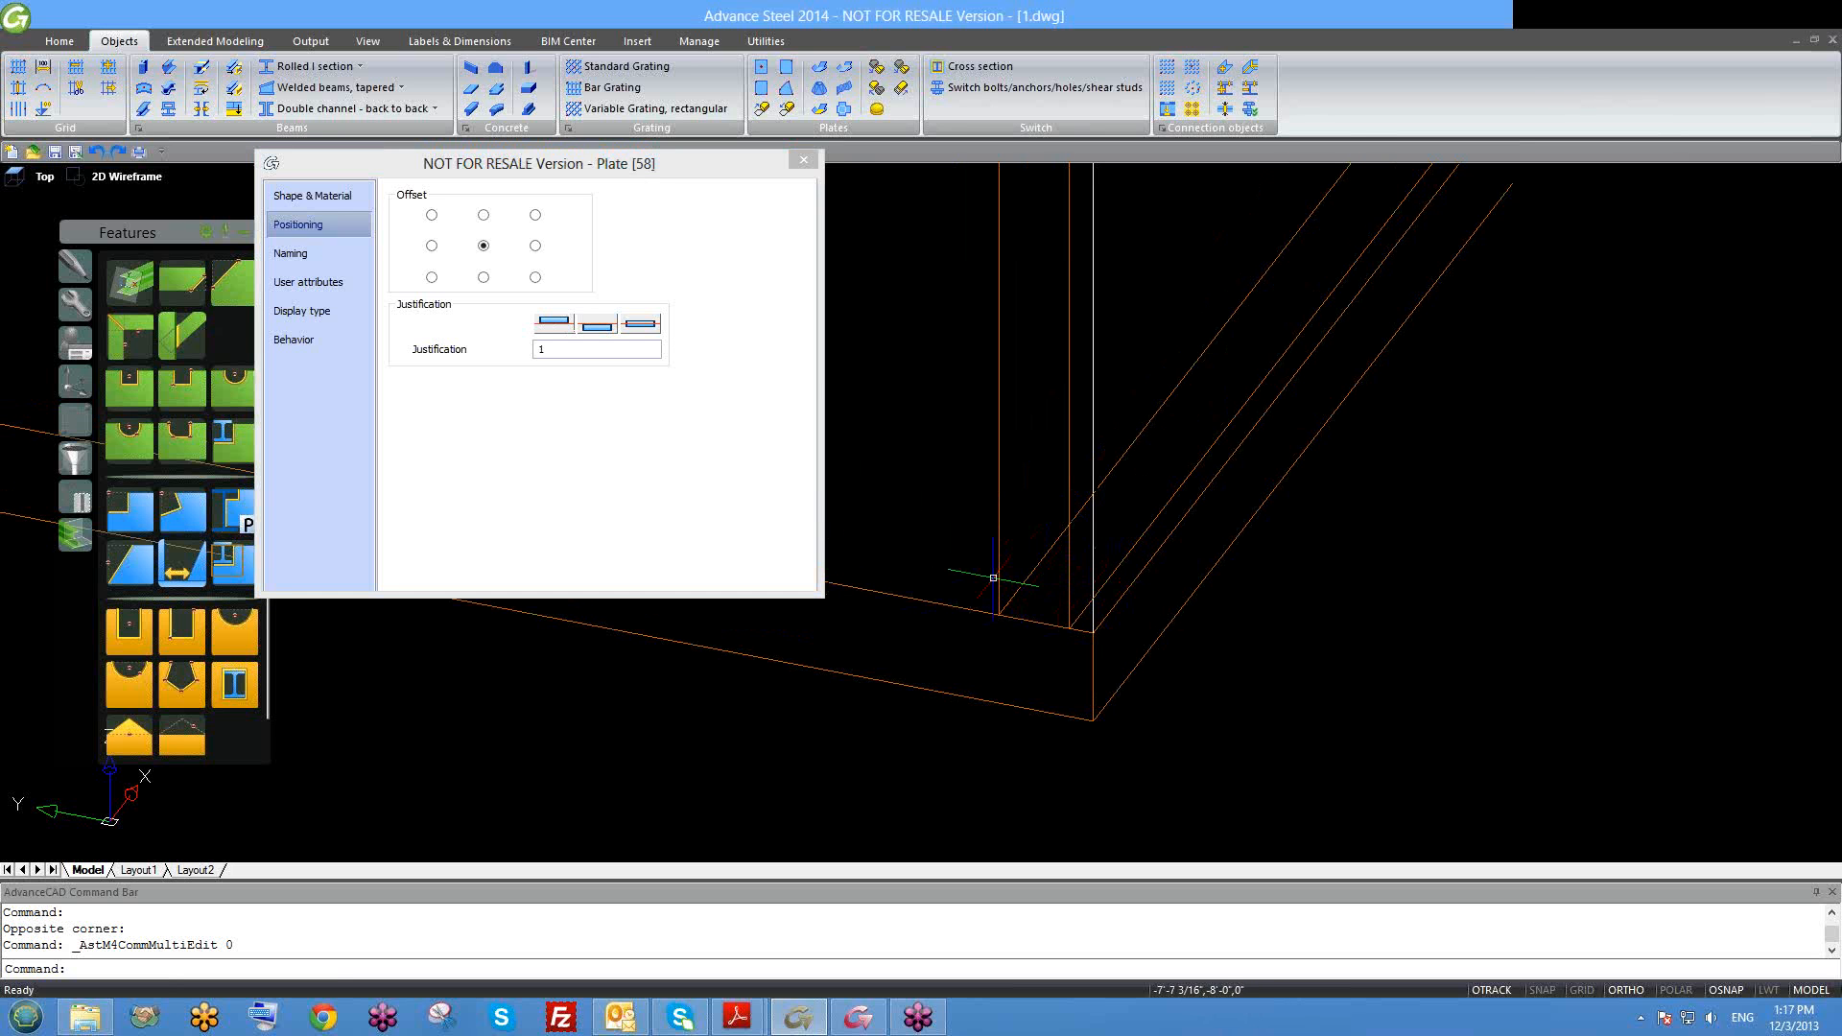
left_click(639, 324)
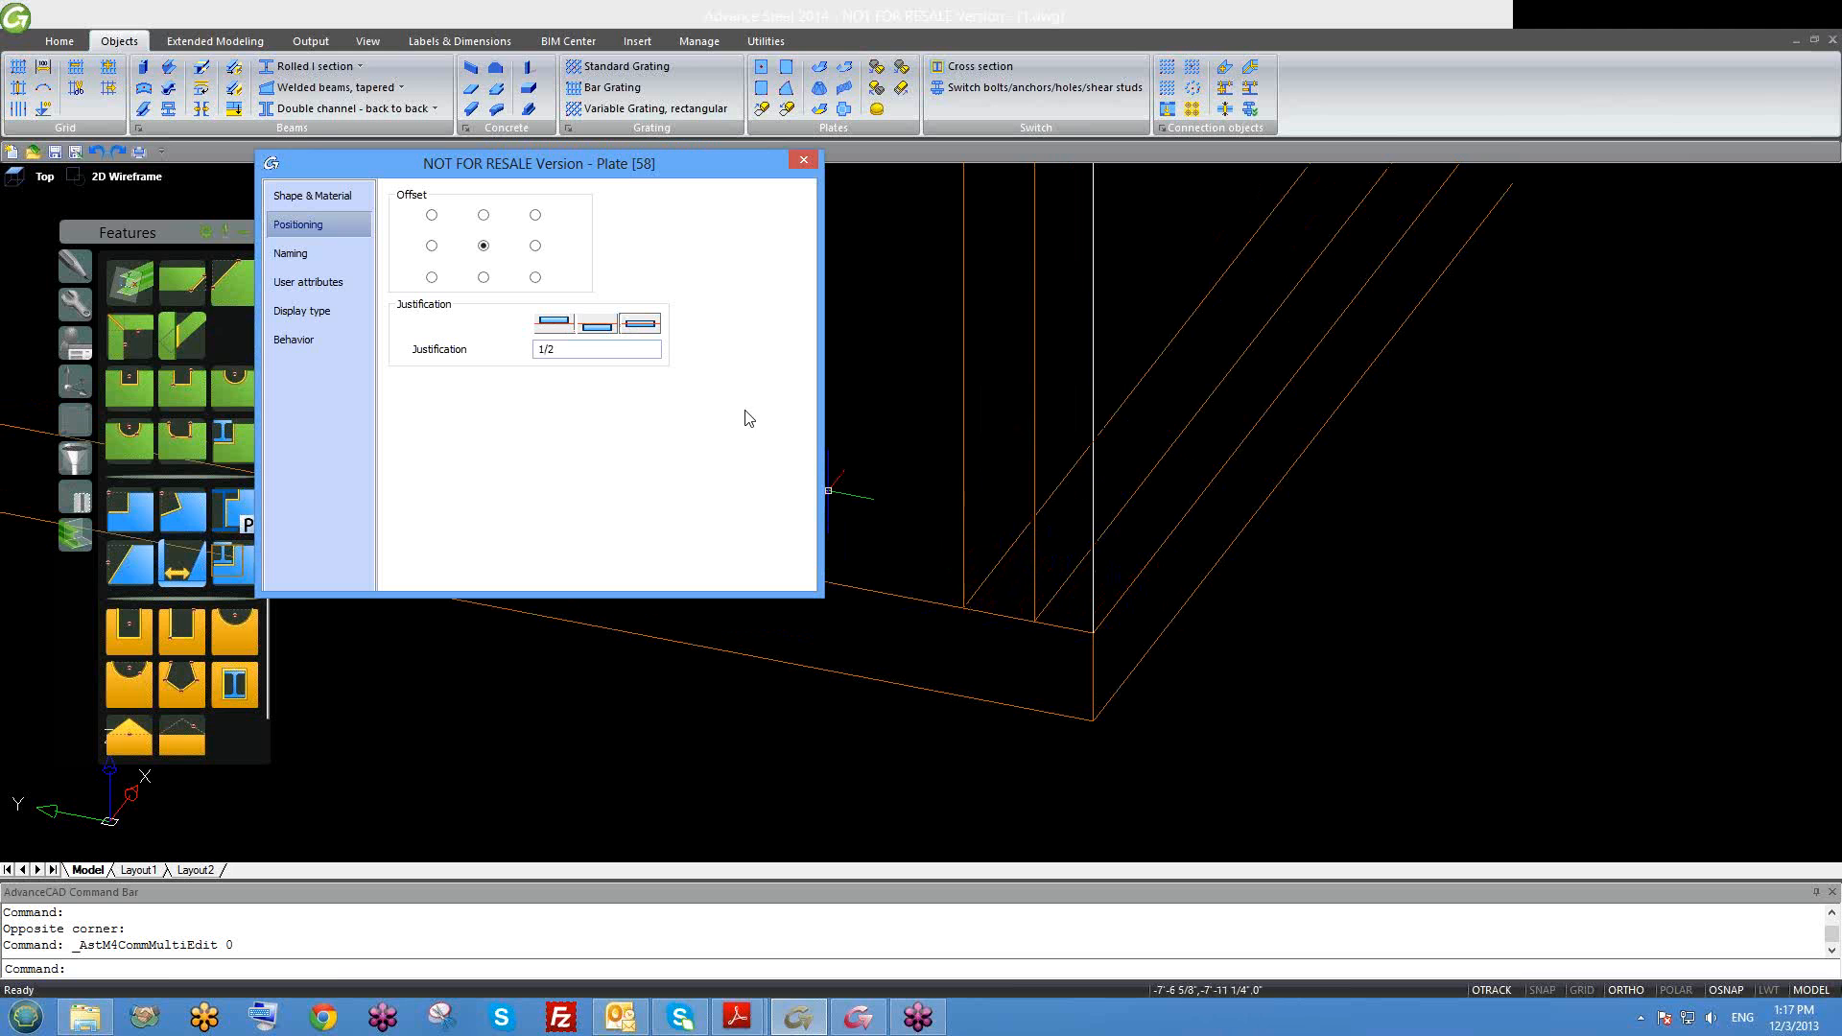
left_click(597, 325)
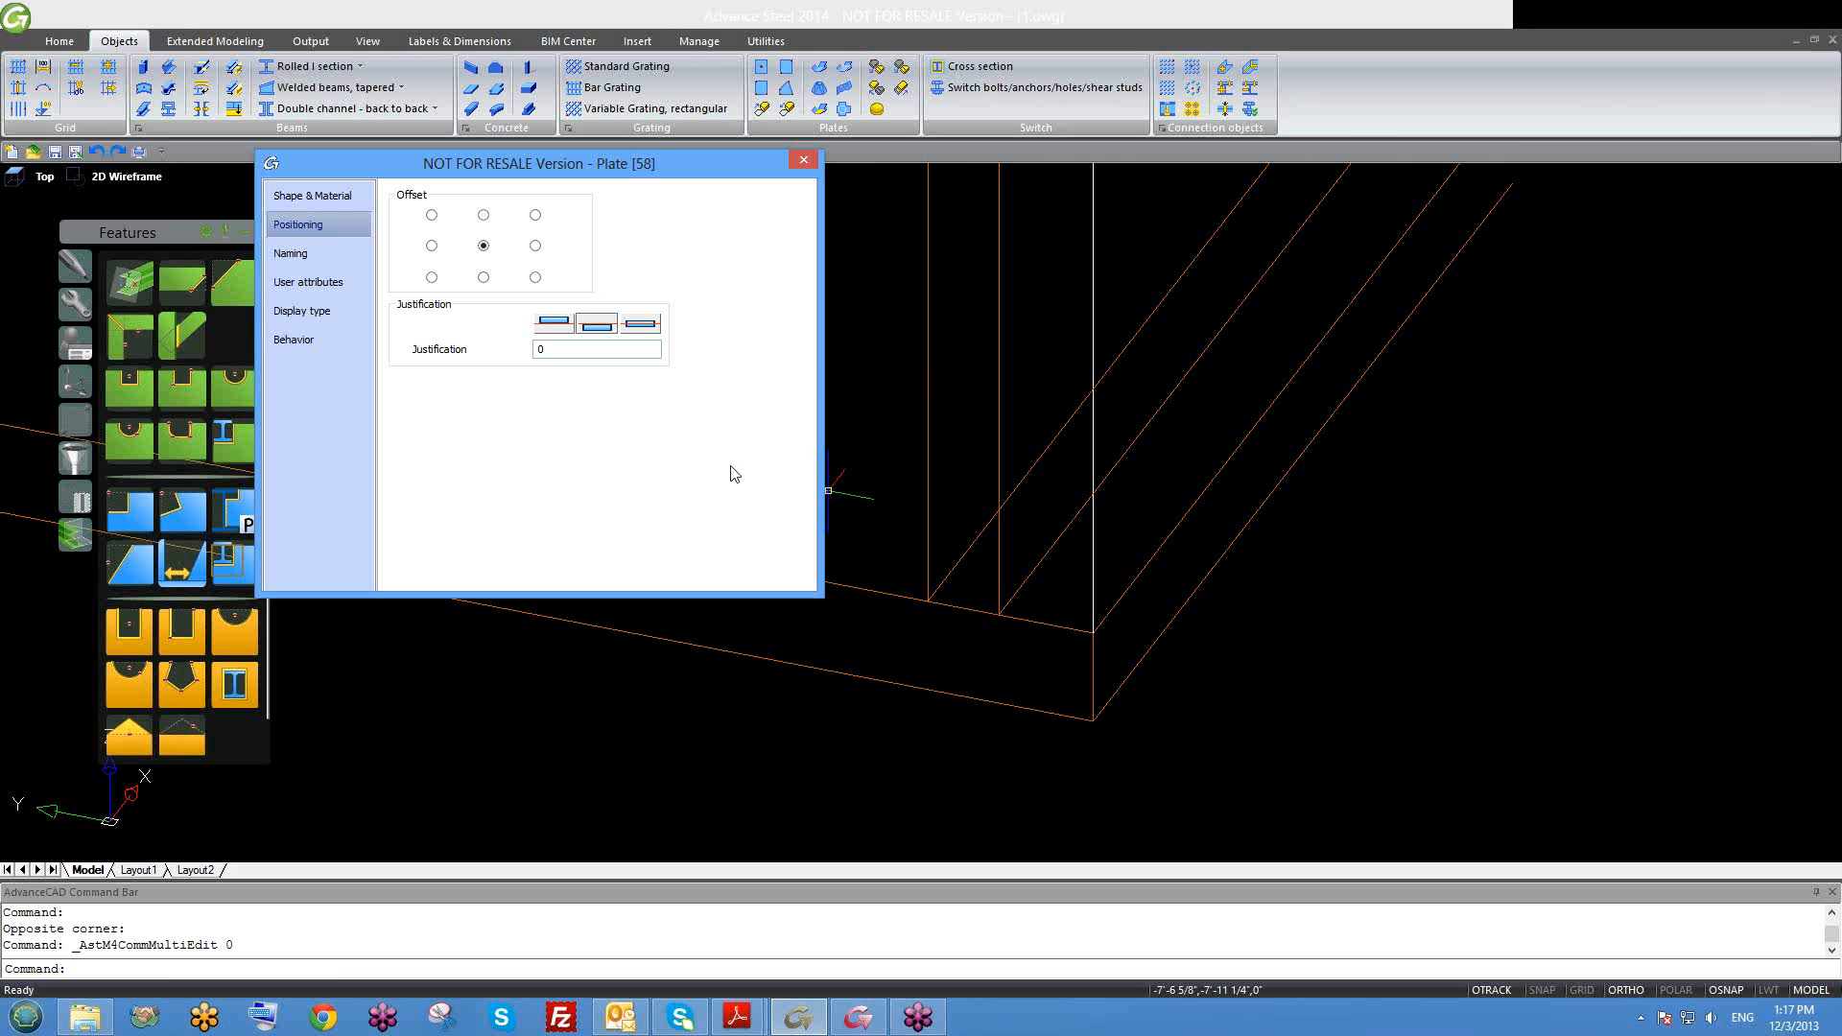
left_click(803, 159)
Step: Reopen the upright plate's positioning properties, try the middle-right and top-middle offset points, and return the offset to the center
scroll(1037, 802, "down", 5)
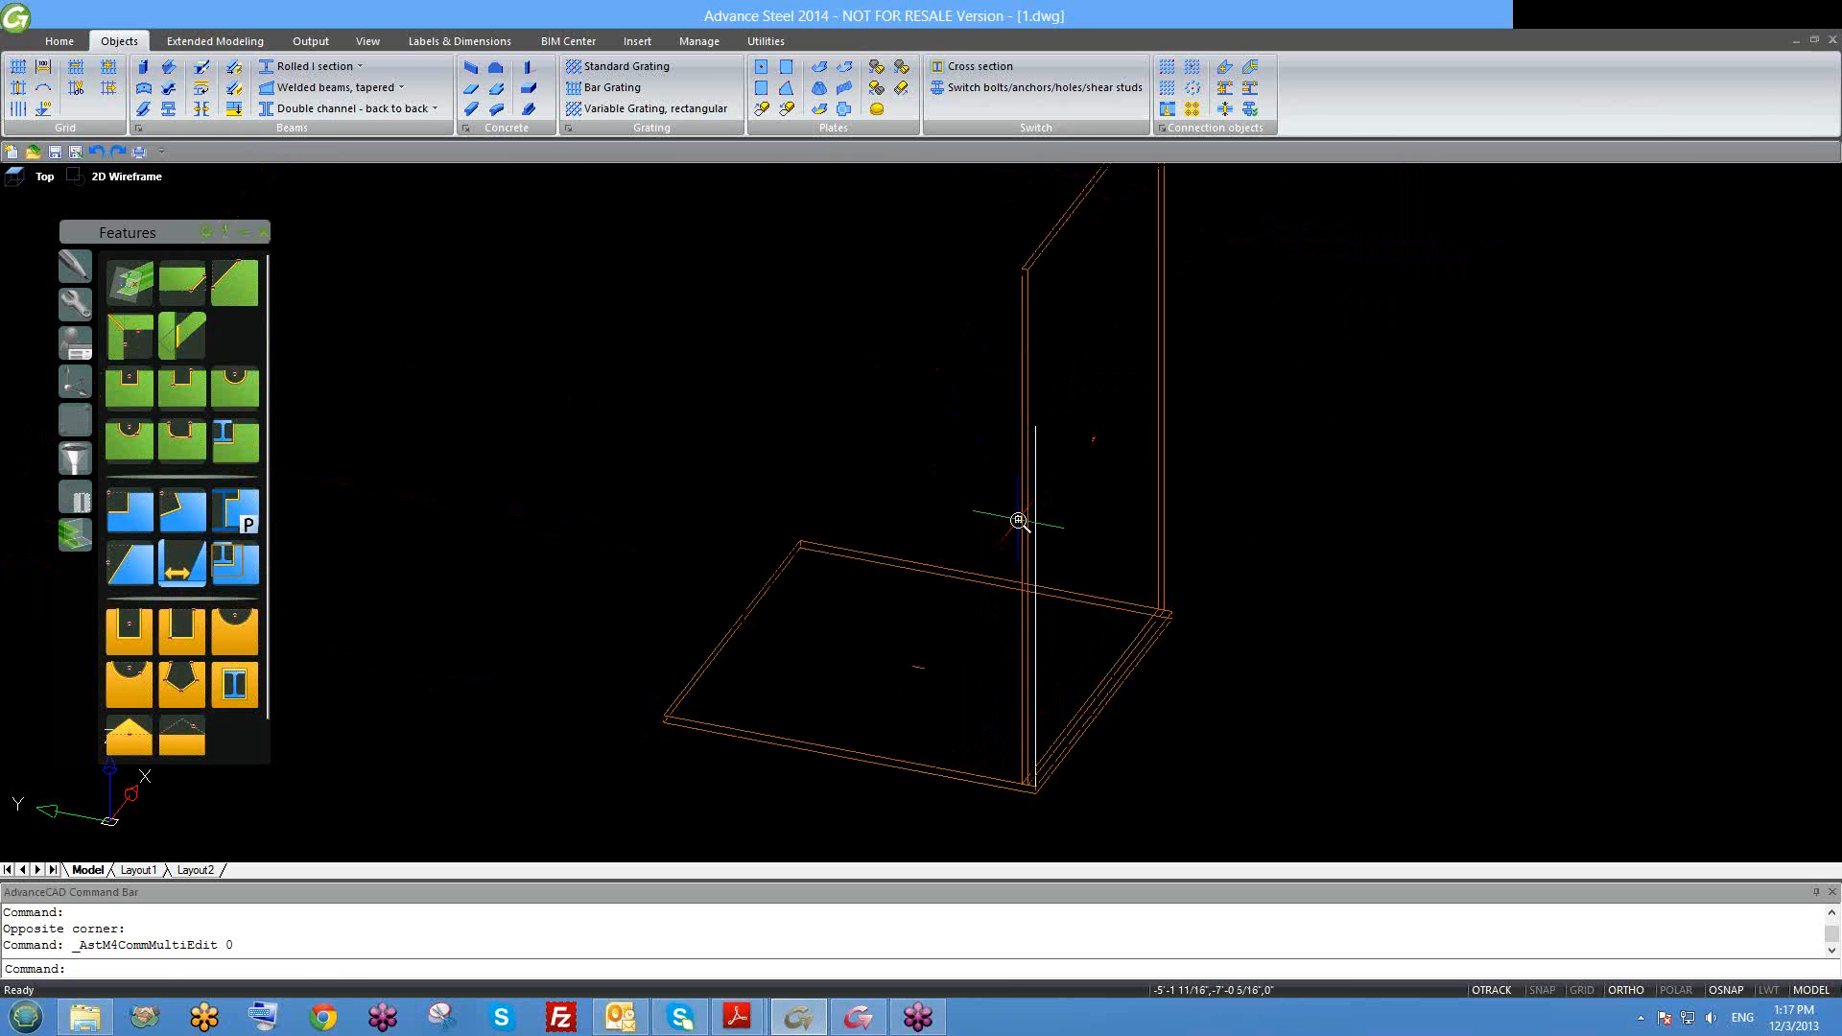
scroll(1019, 520, "down", 3)
scroll(1019, 520, "up", 3)
double_click(1007, 363)
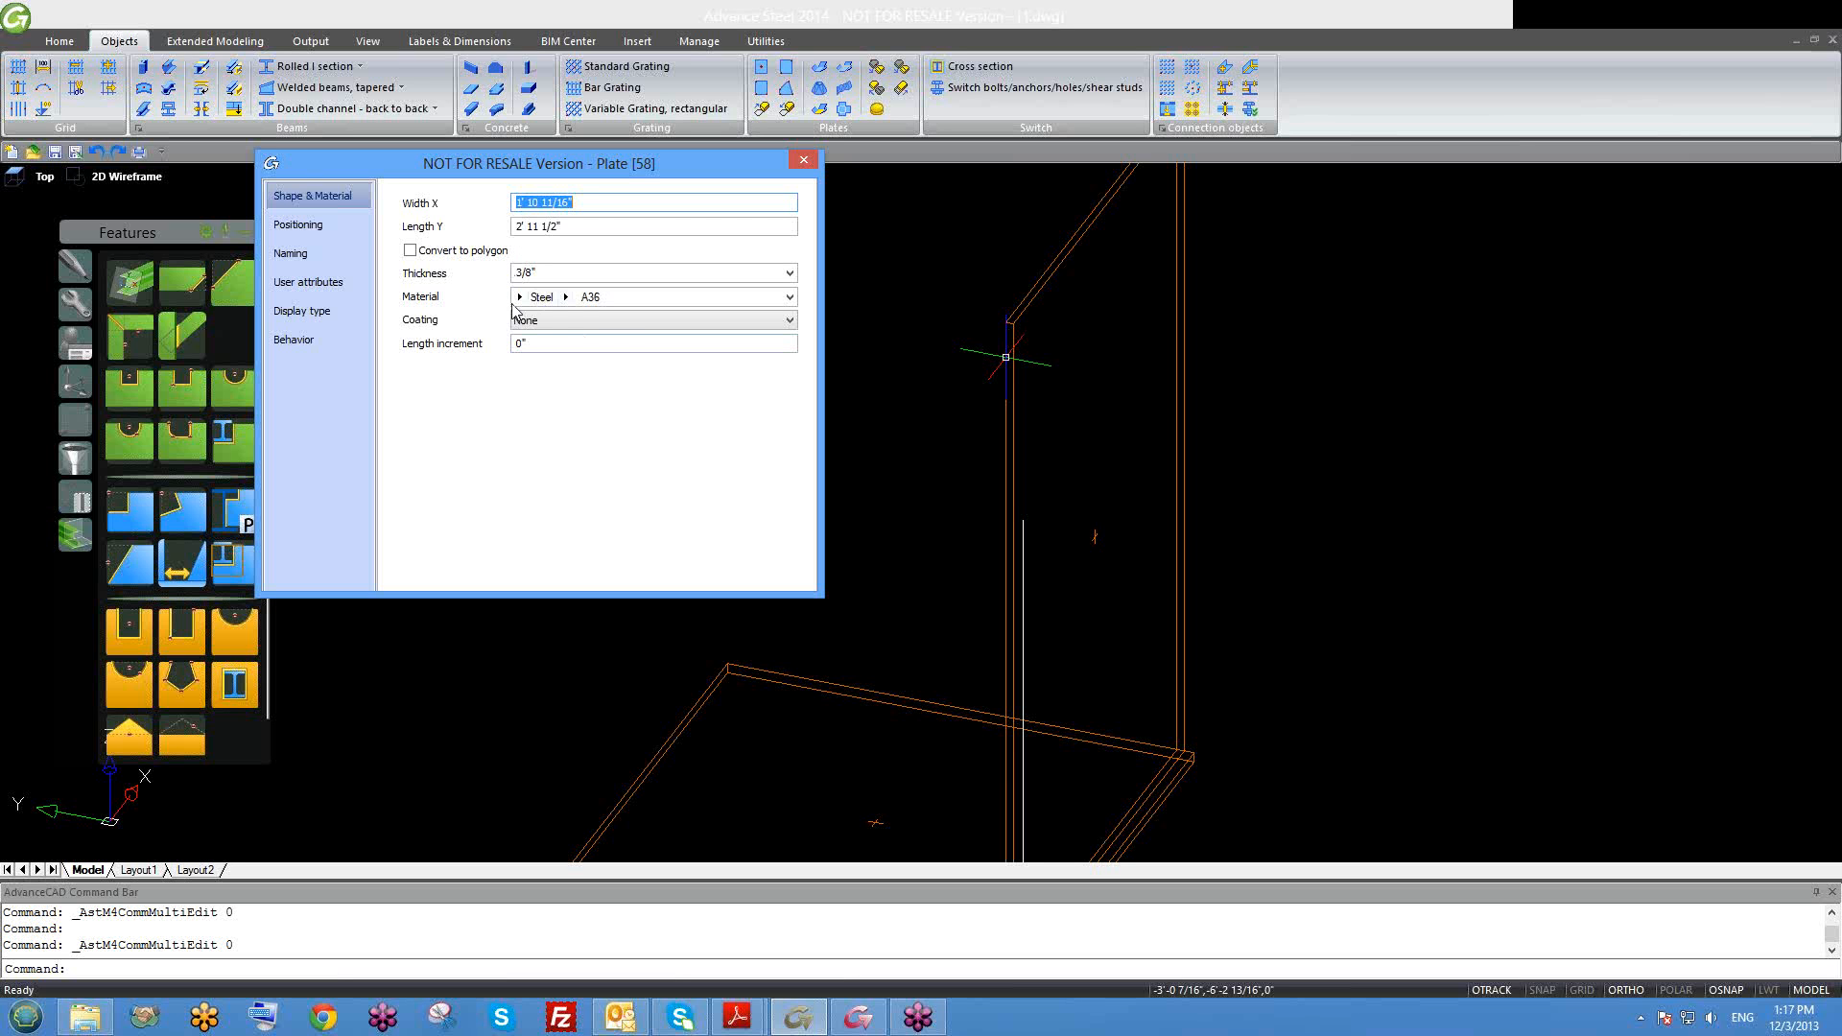
left_click(357, 230)
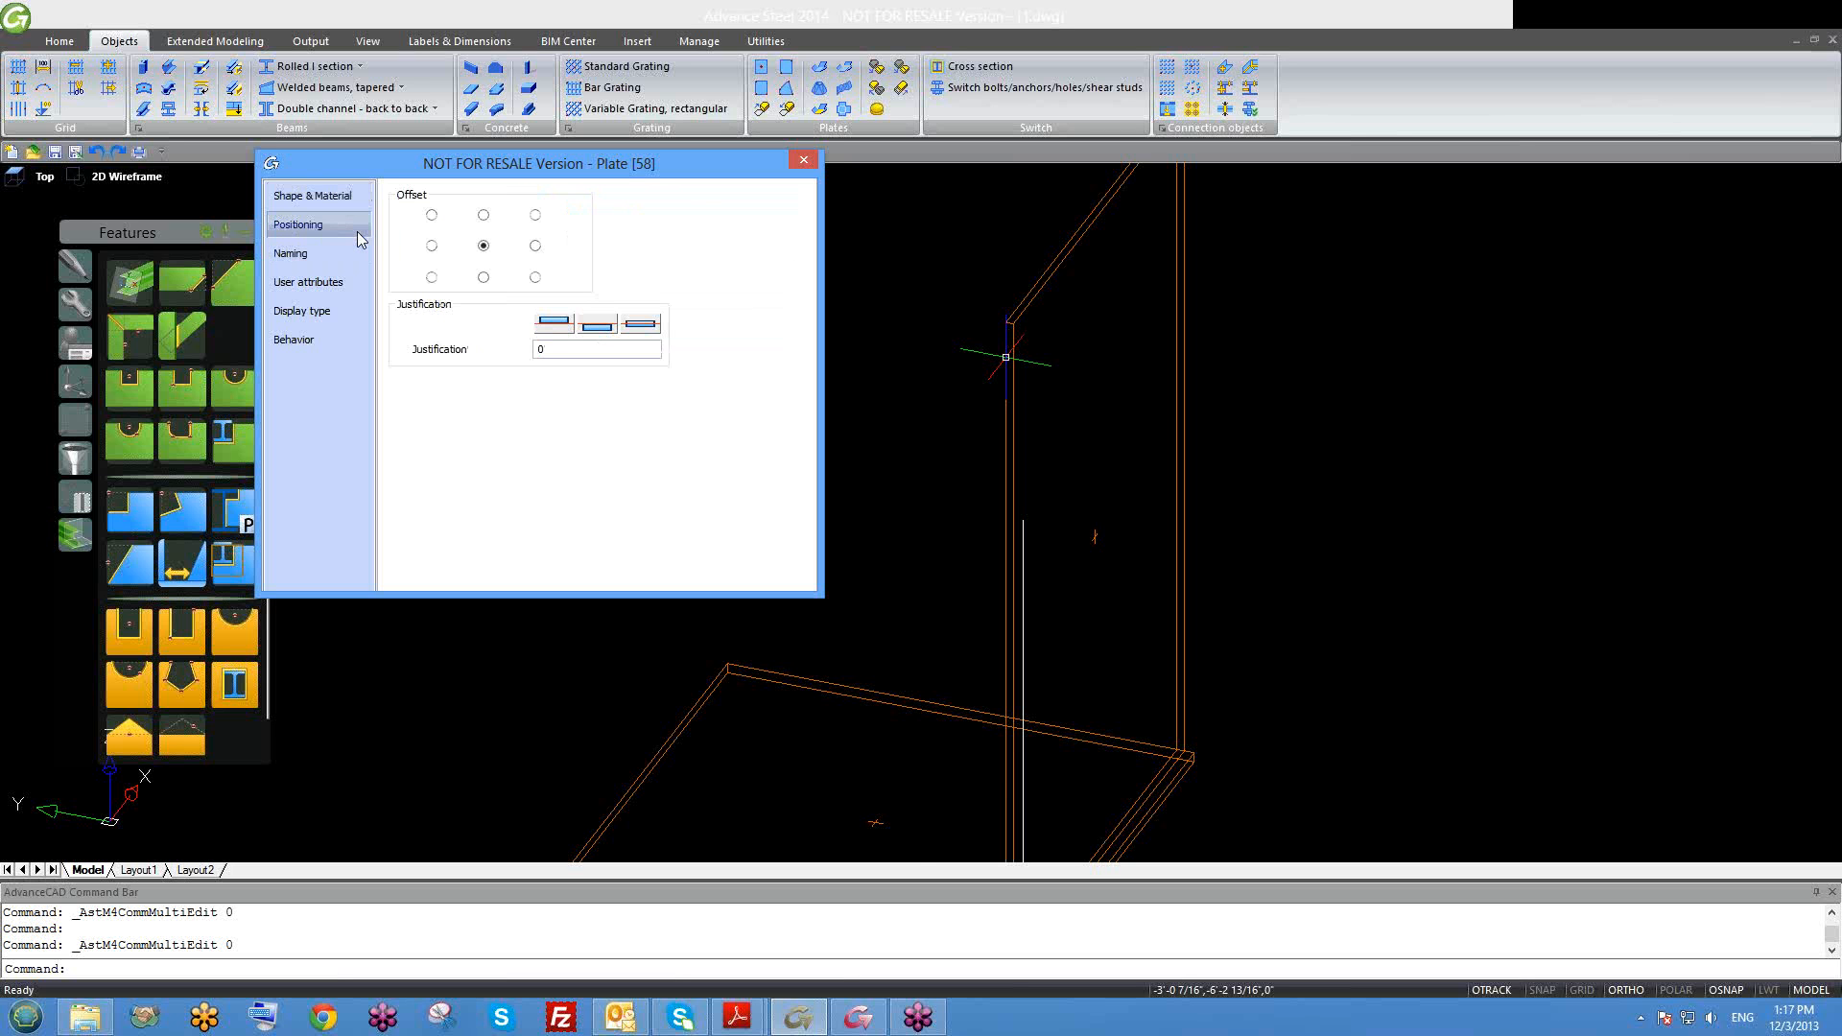
left_click(535, 247)
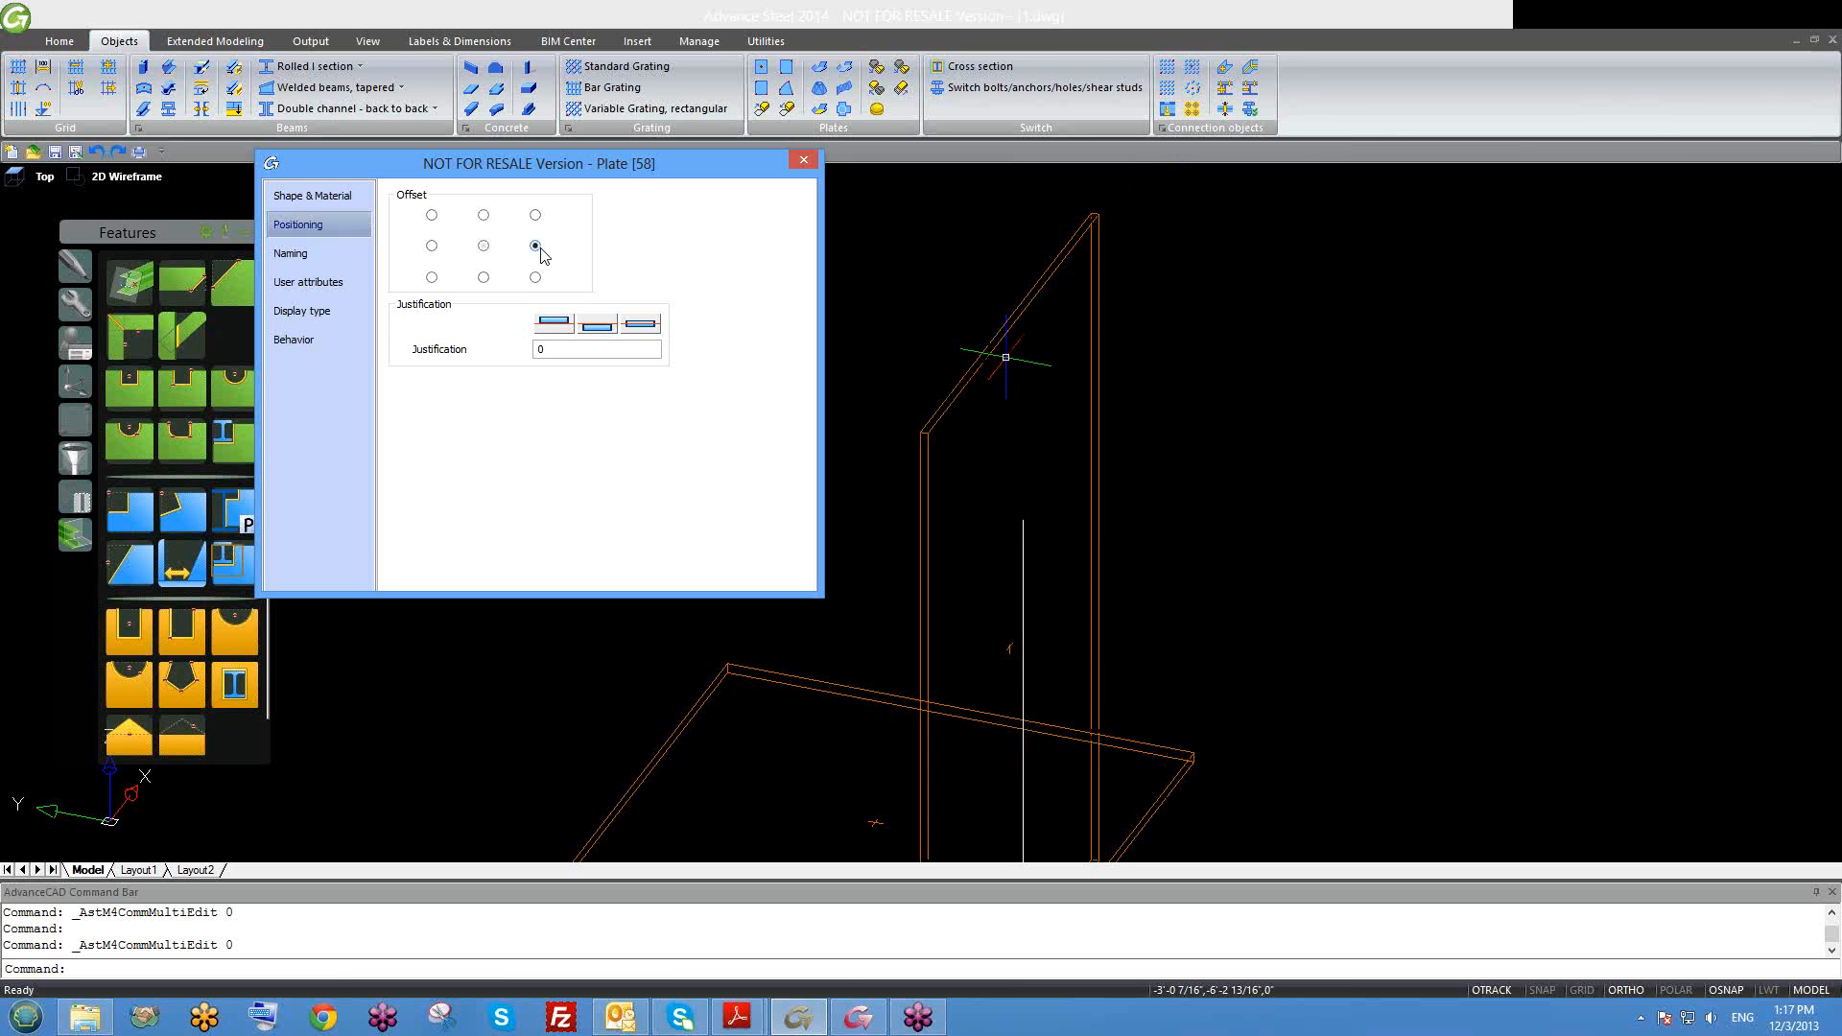
left_click(484, 215)
left_click(484, 246)
middle_click_drag(961, 602, 1061, 520)
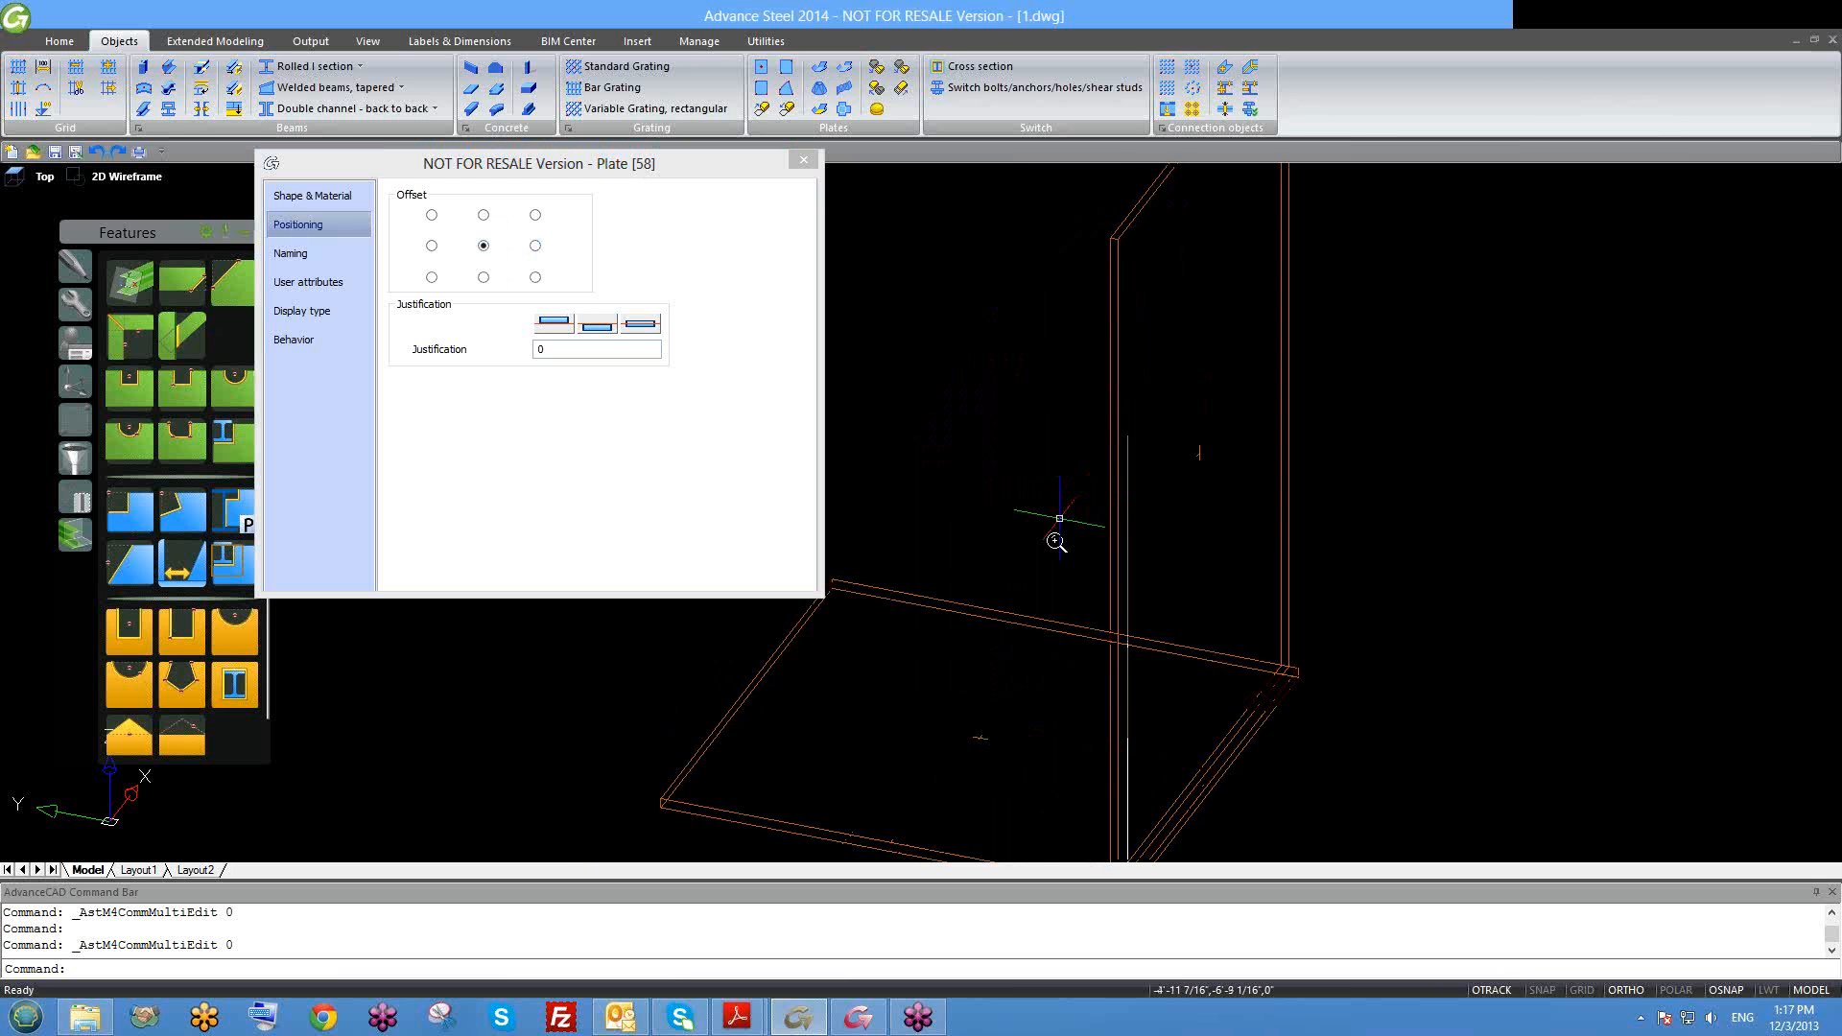
scroll(1061, 522, "down", 2)
scroll(1103, 710, "up", 3)
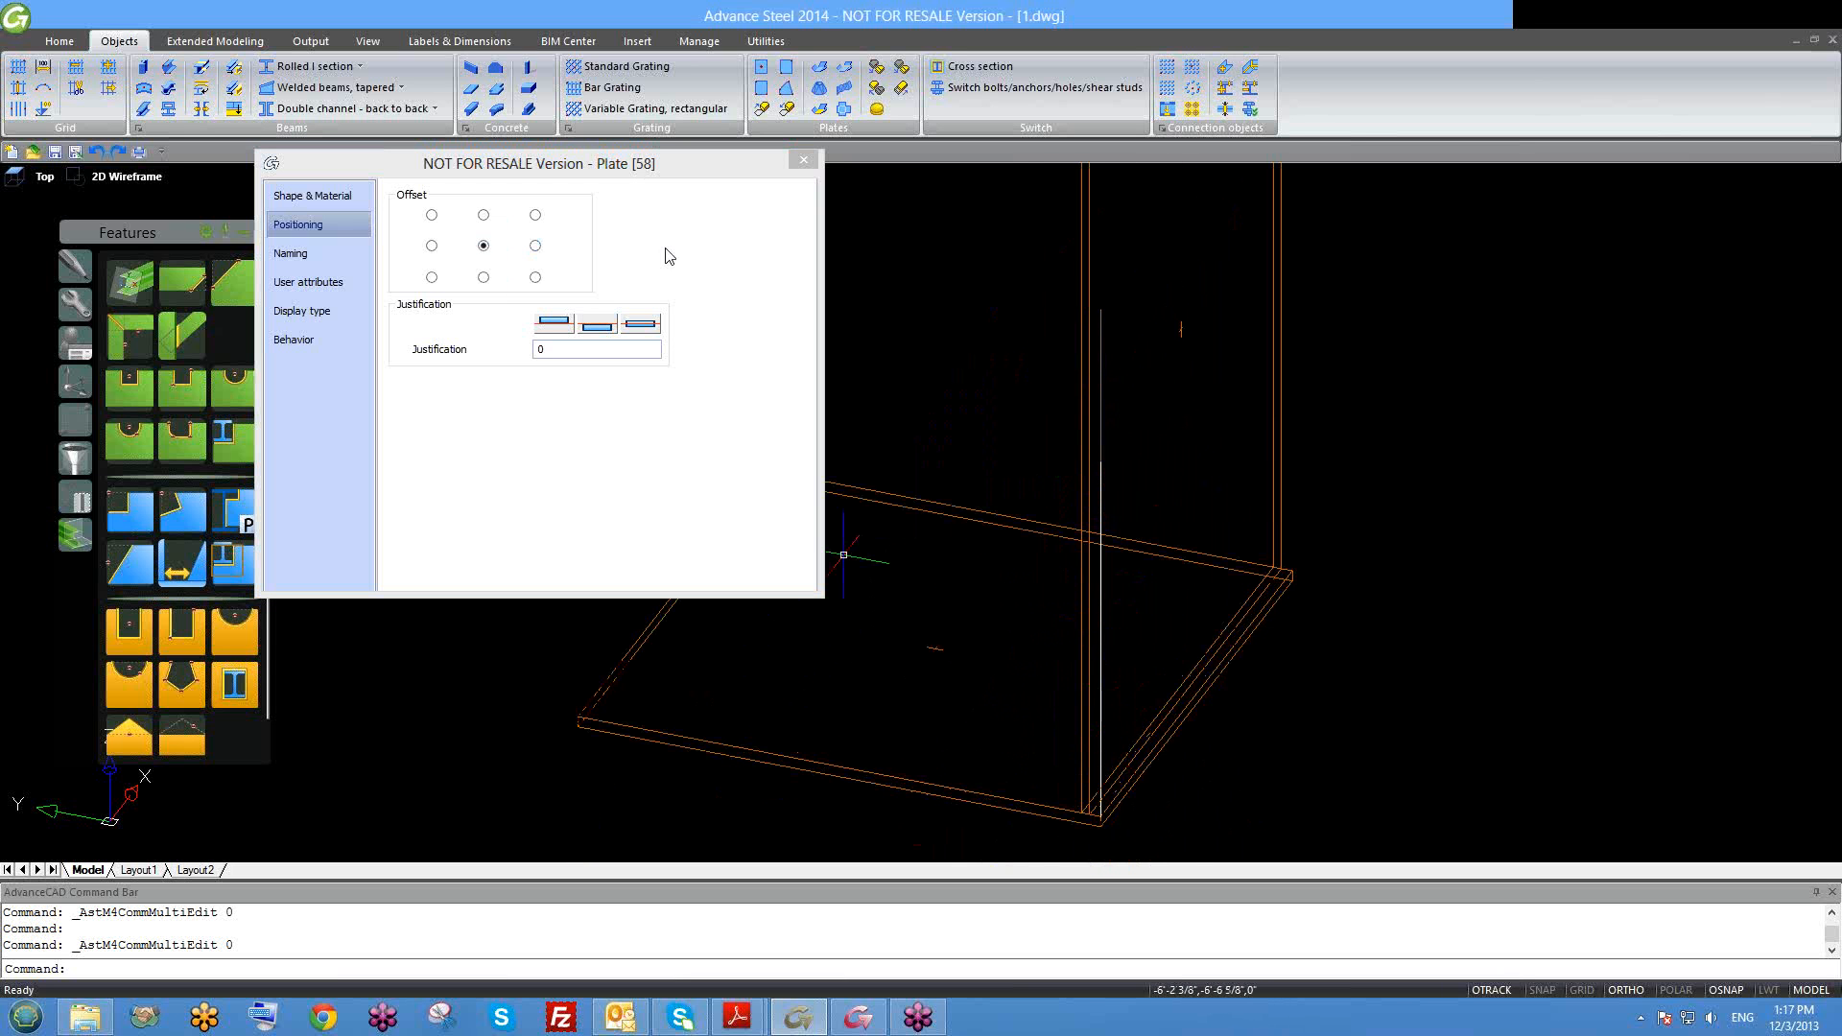
left_click(523, 251)
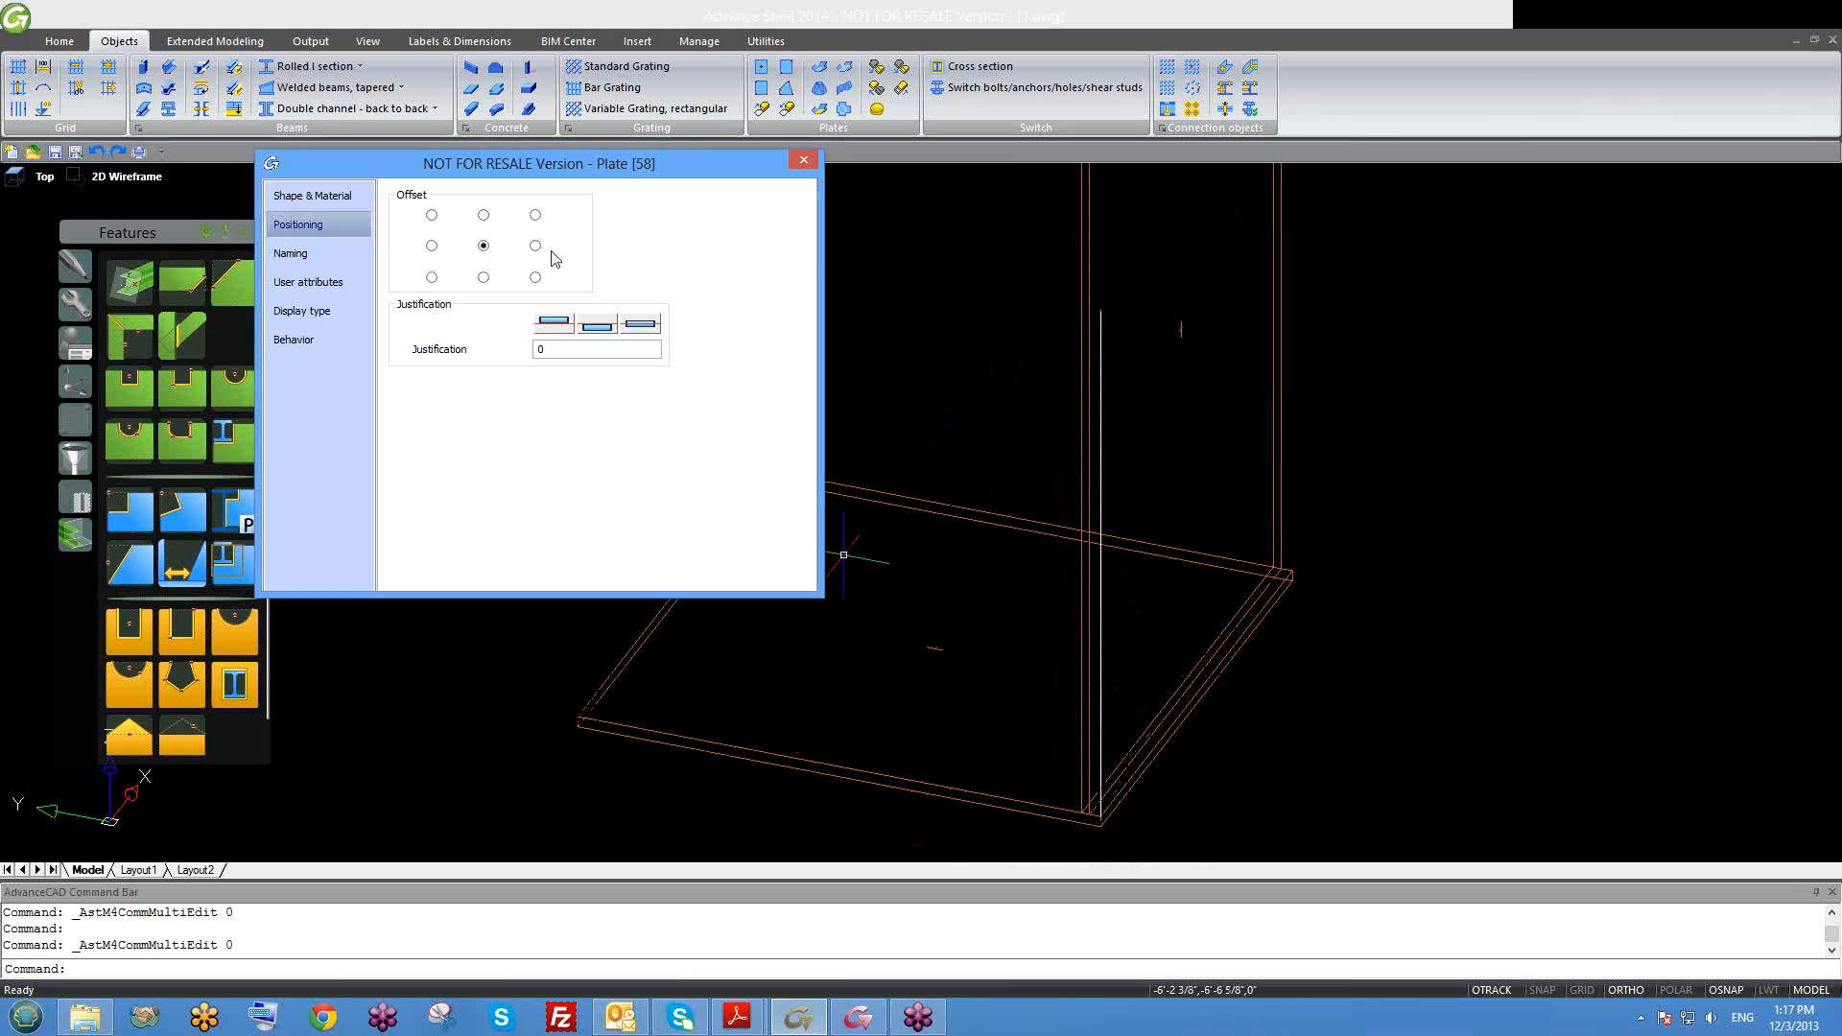
Step: Review the upright plate's naming, user attributes, display type and behavior properties, and close the properties
left_click(349, 254)
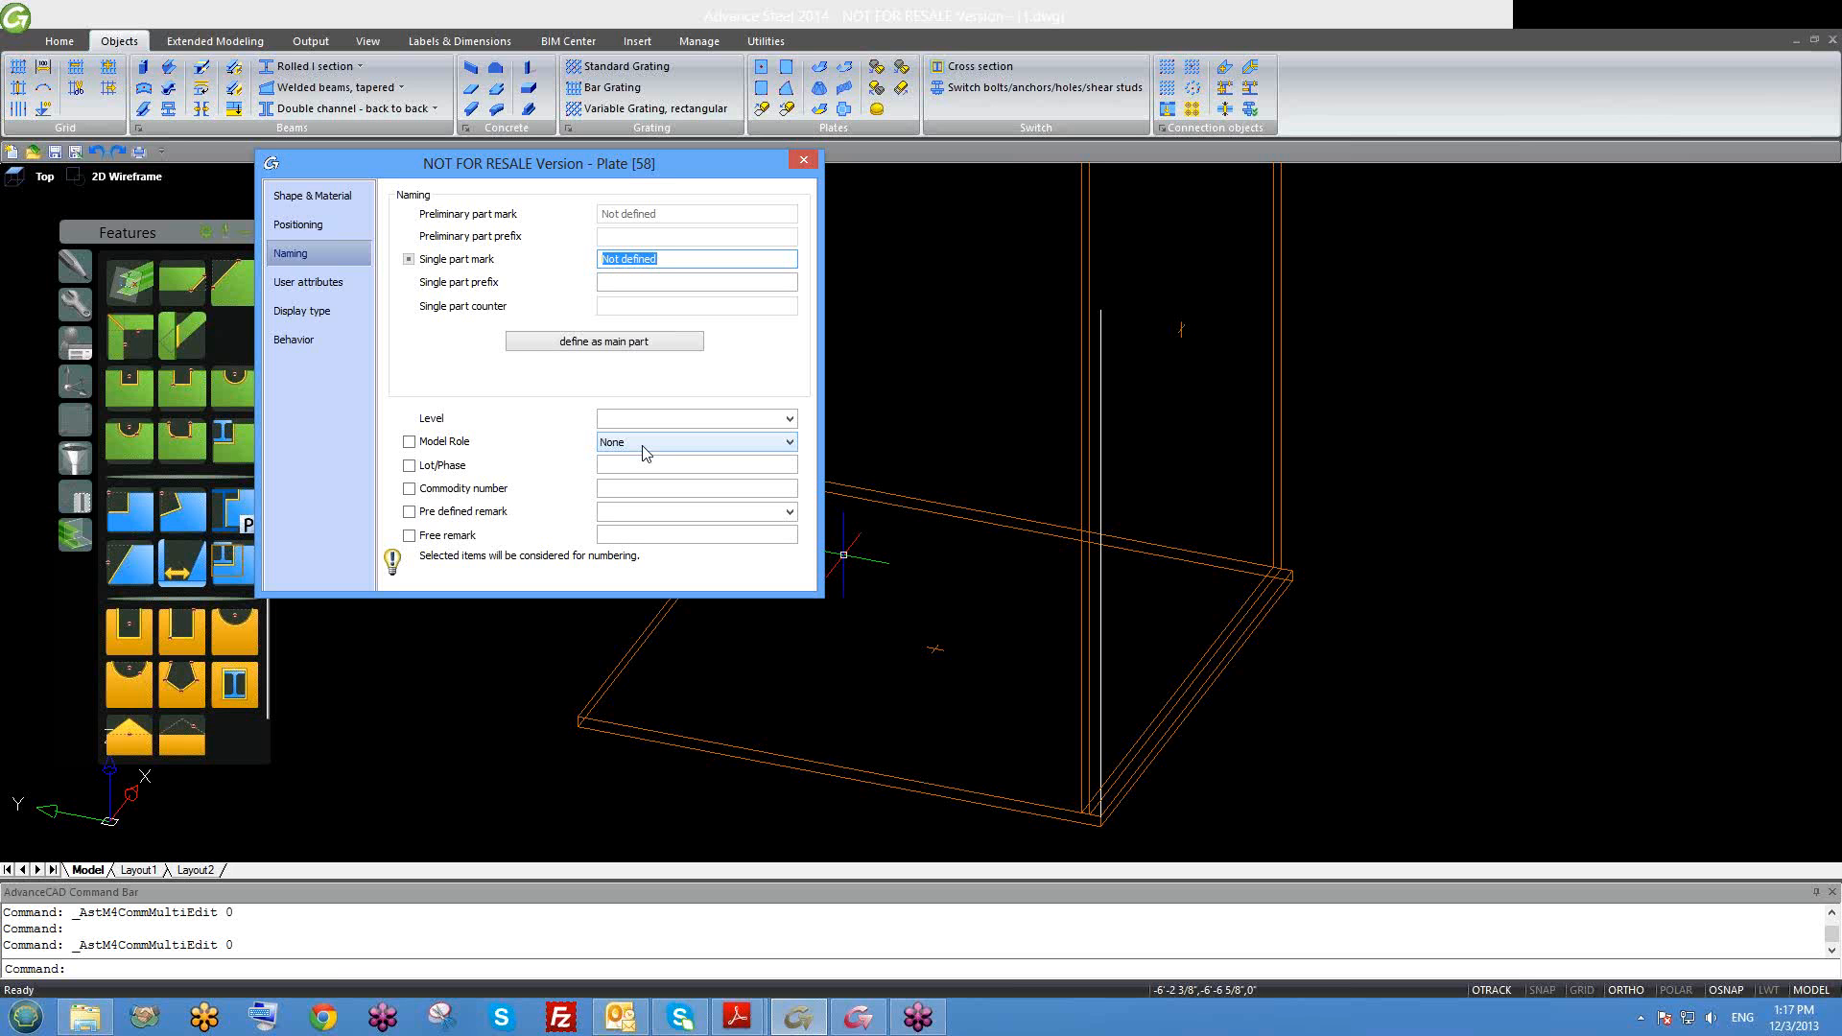
left_click(347, 308)
left_click(343, 284)
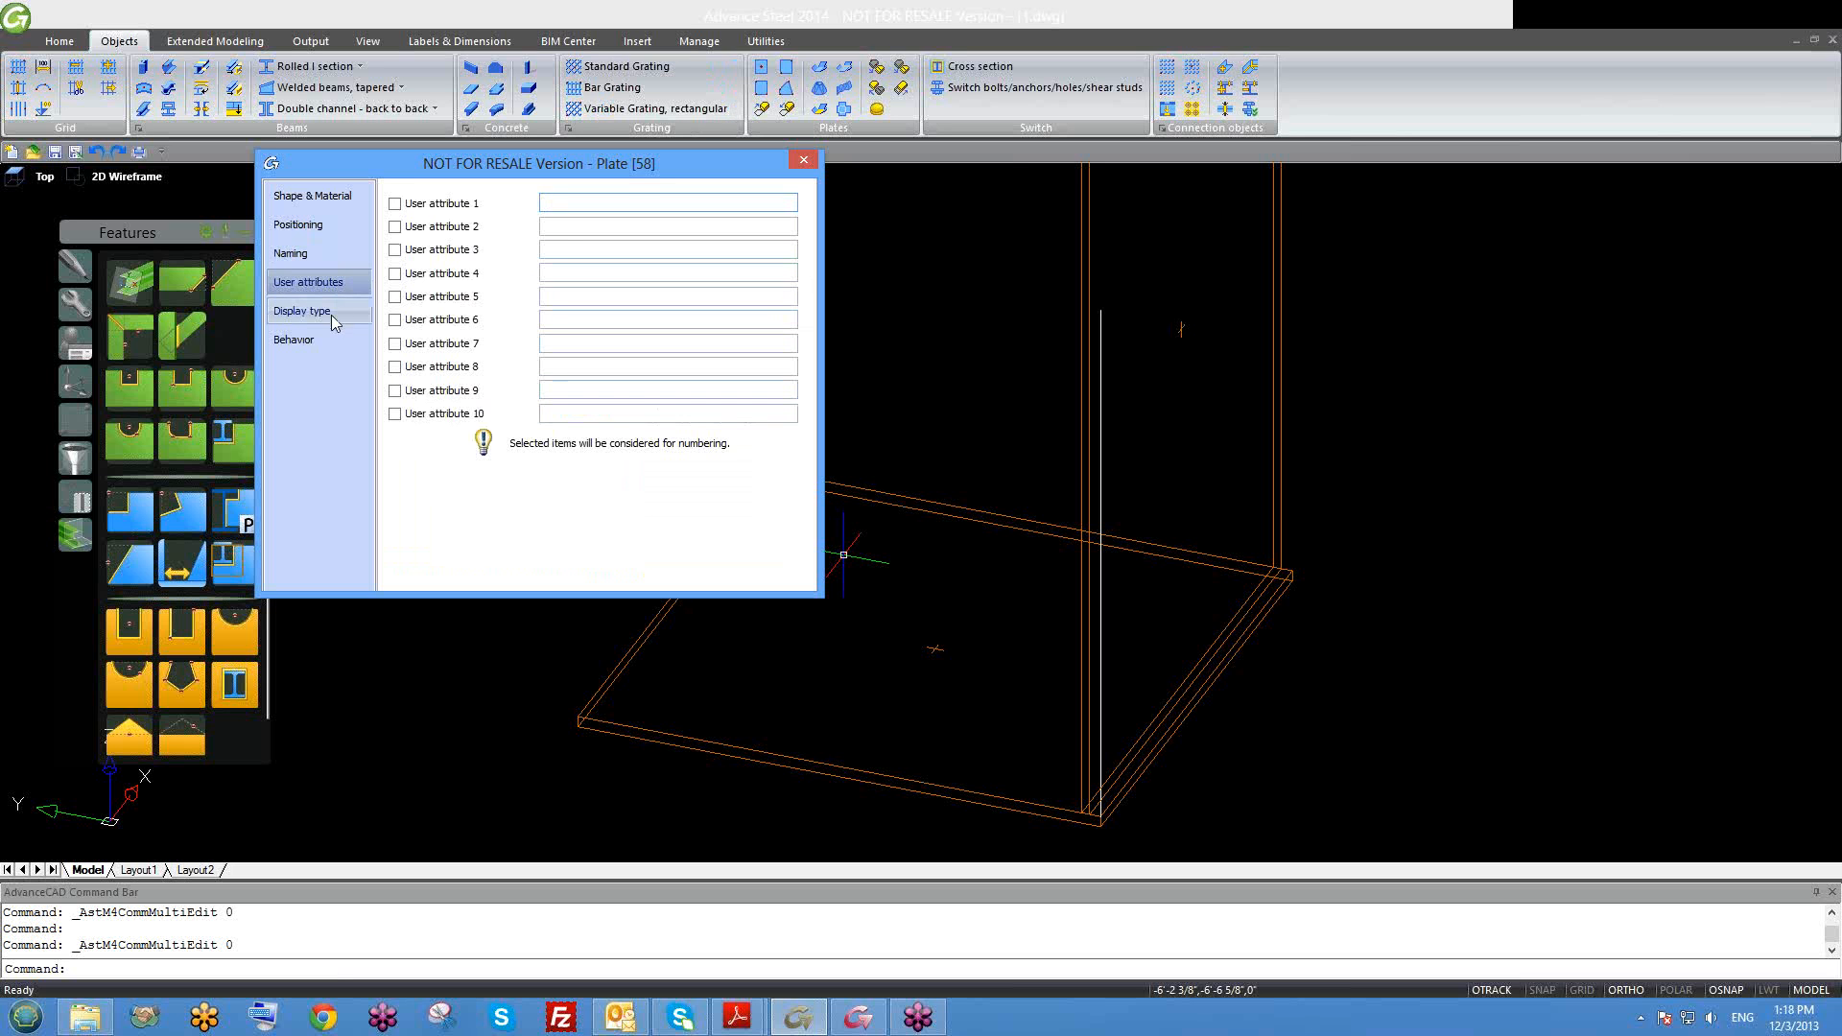
left_click(326, 318)
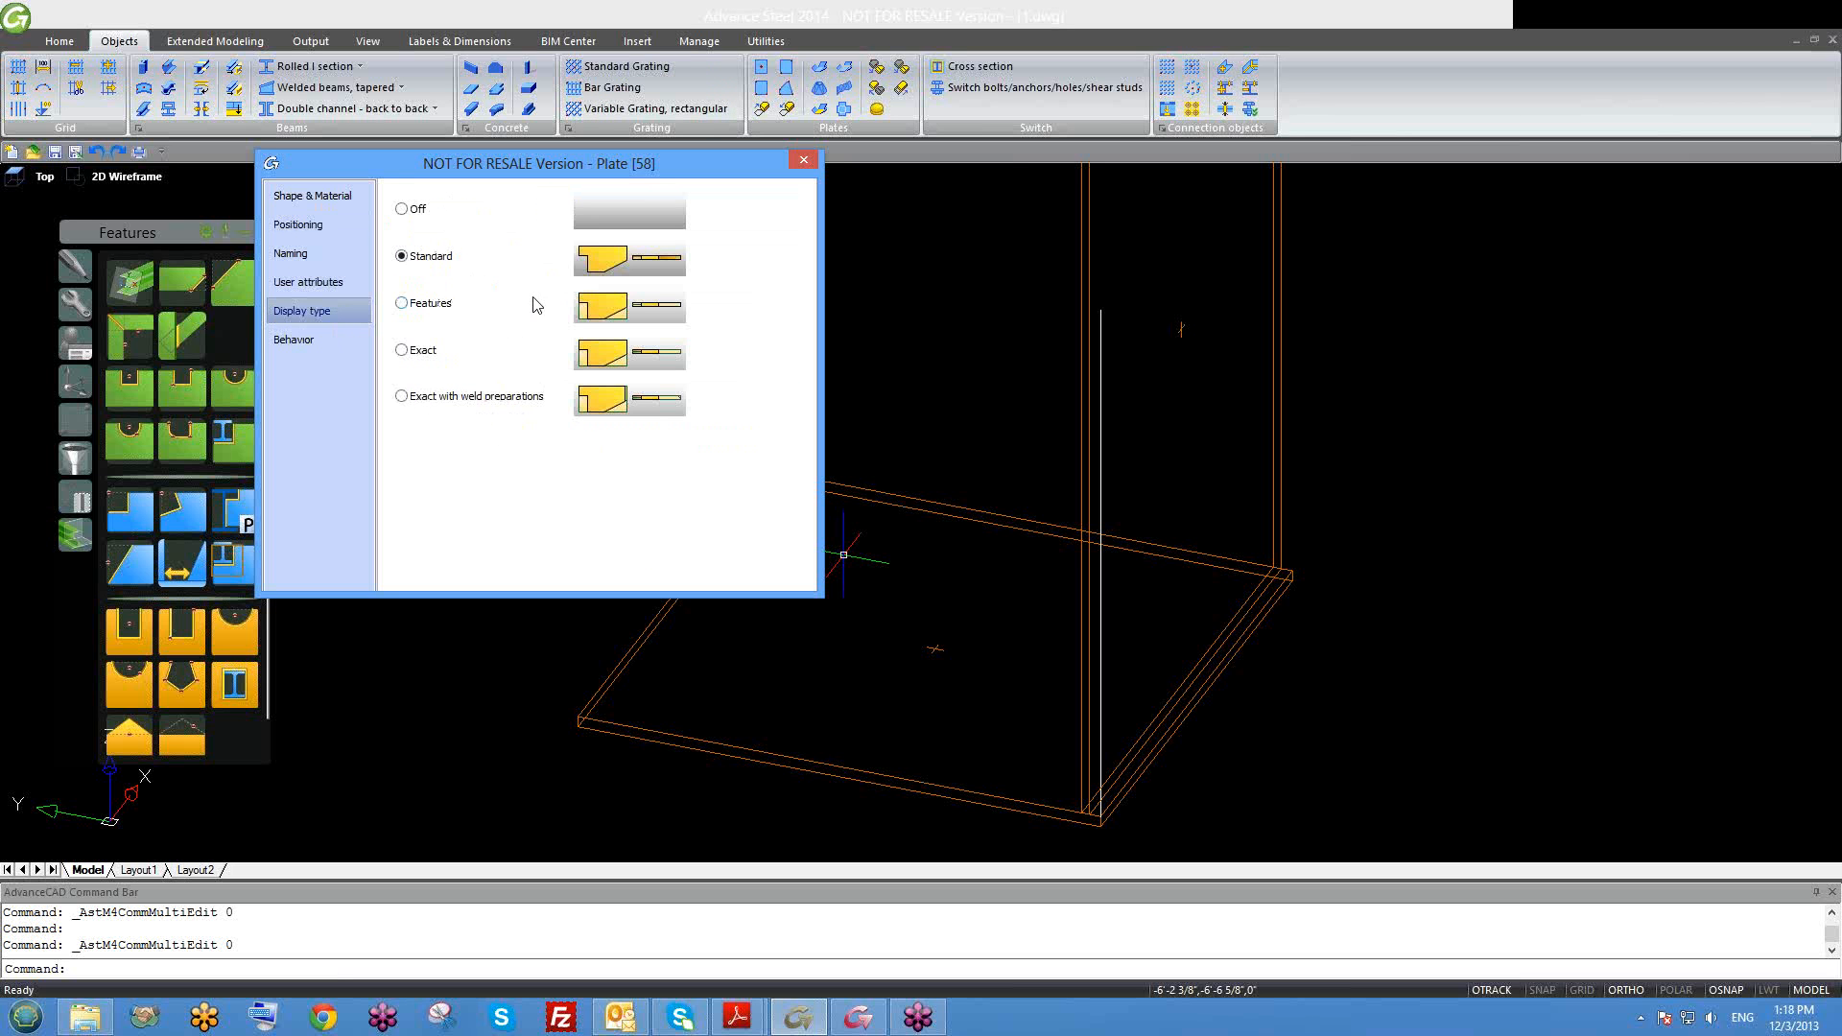
left_click(326, 342)
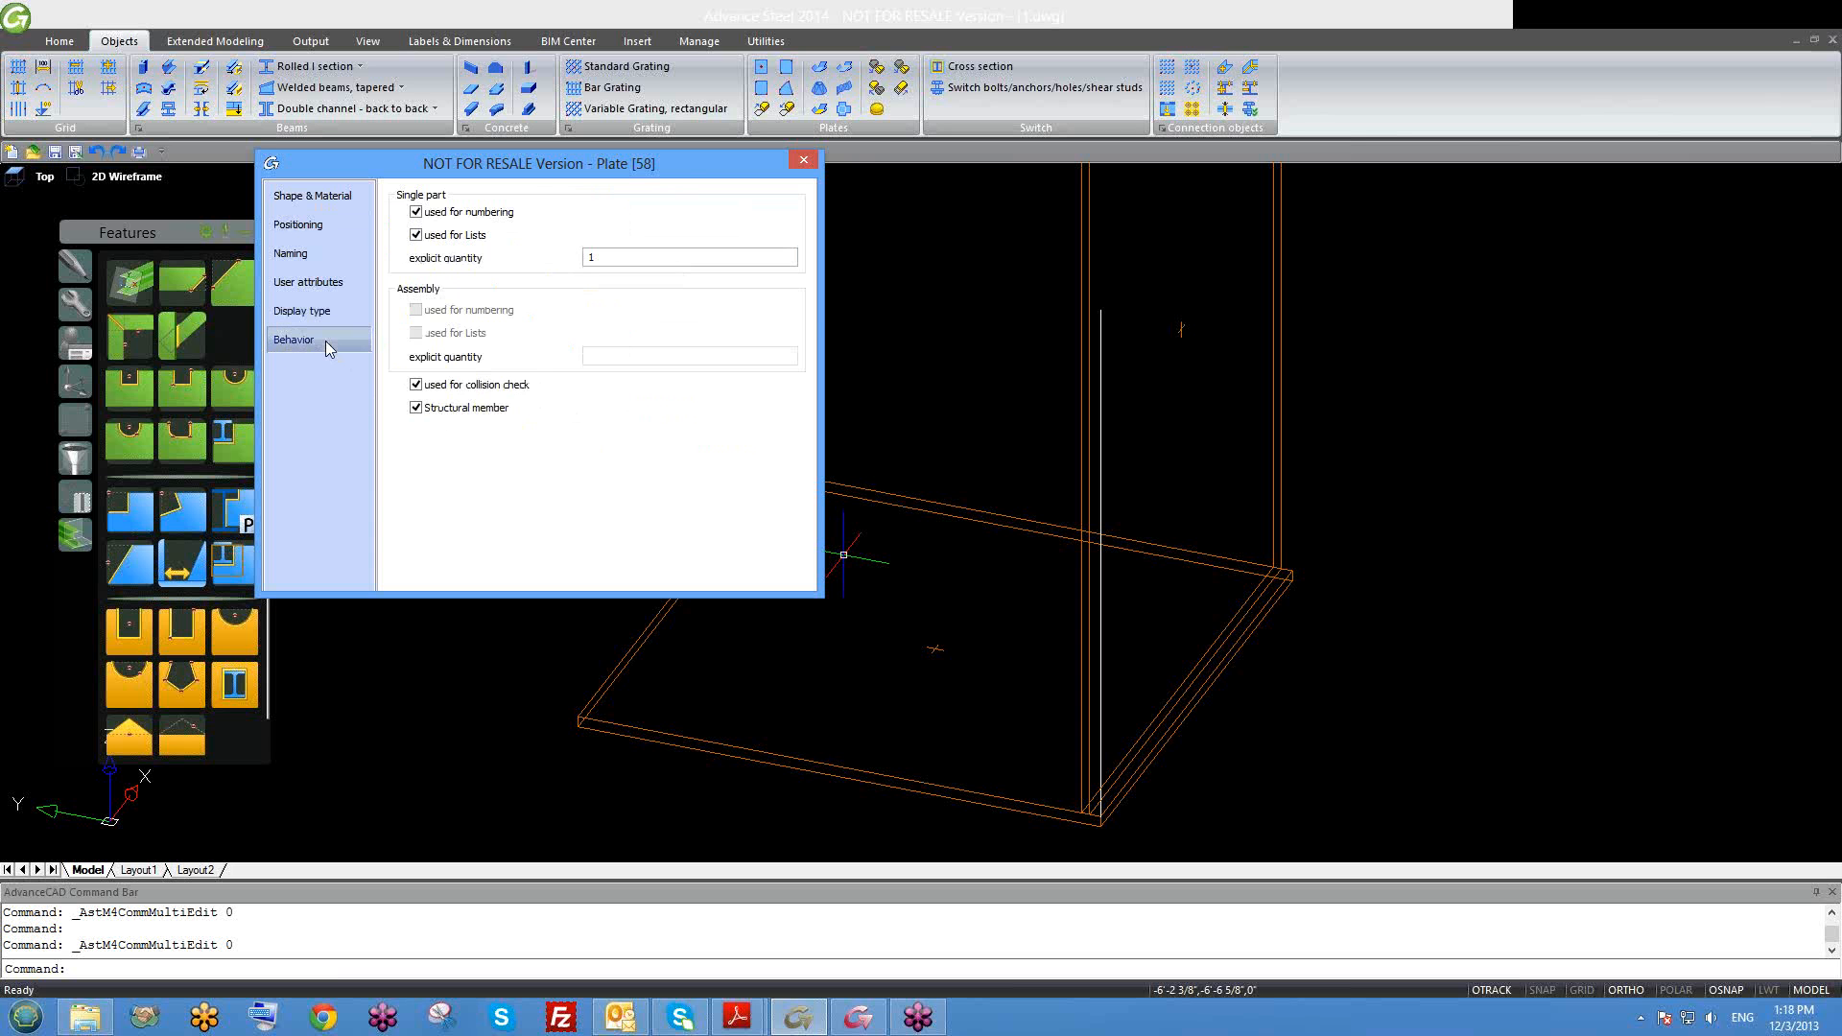
left_click(804, 160)
Step: Delete the upright plate together with the vertical line at its edge, keeping the flat plate
middle_click_drag(1009, 561, 1178, 579, "shift")
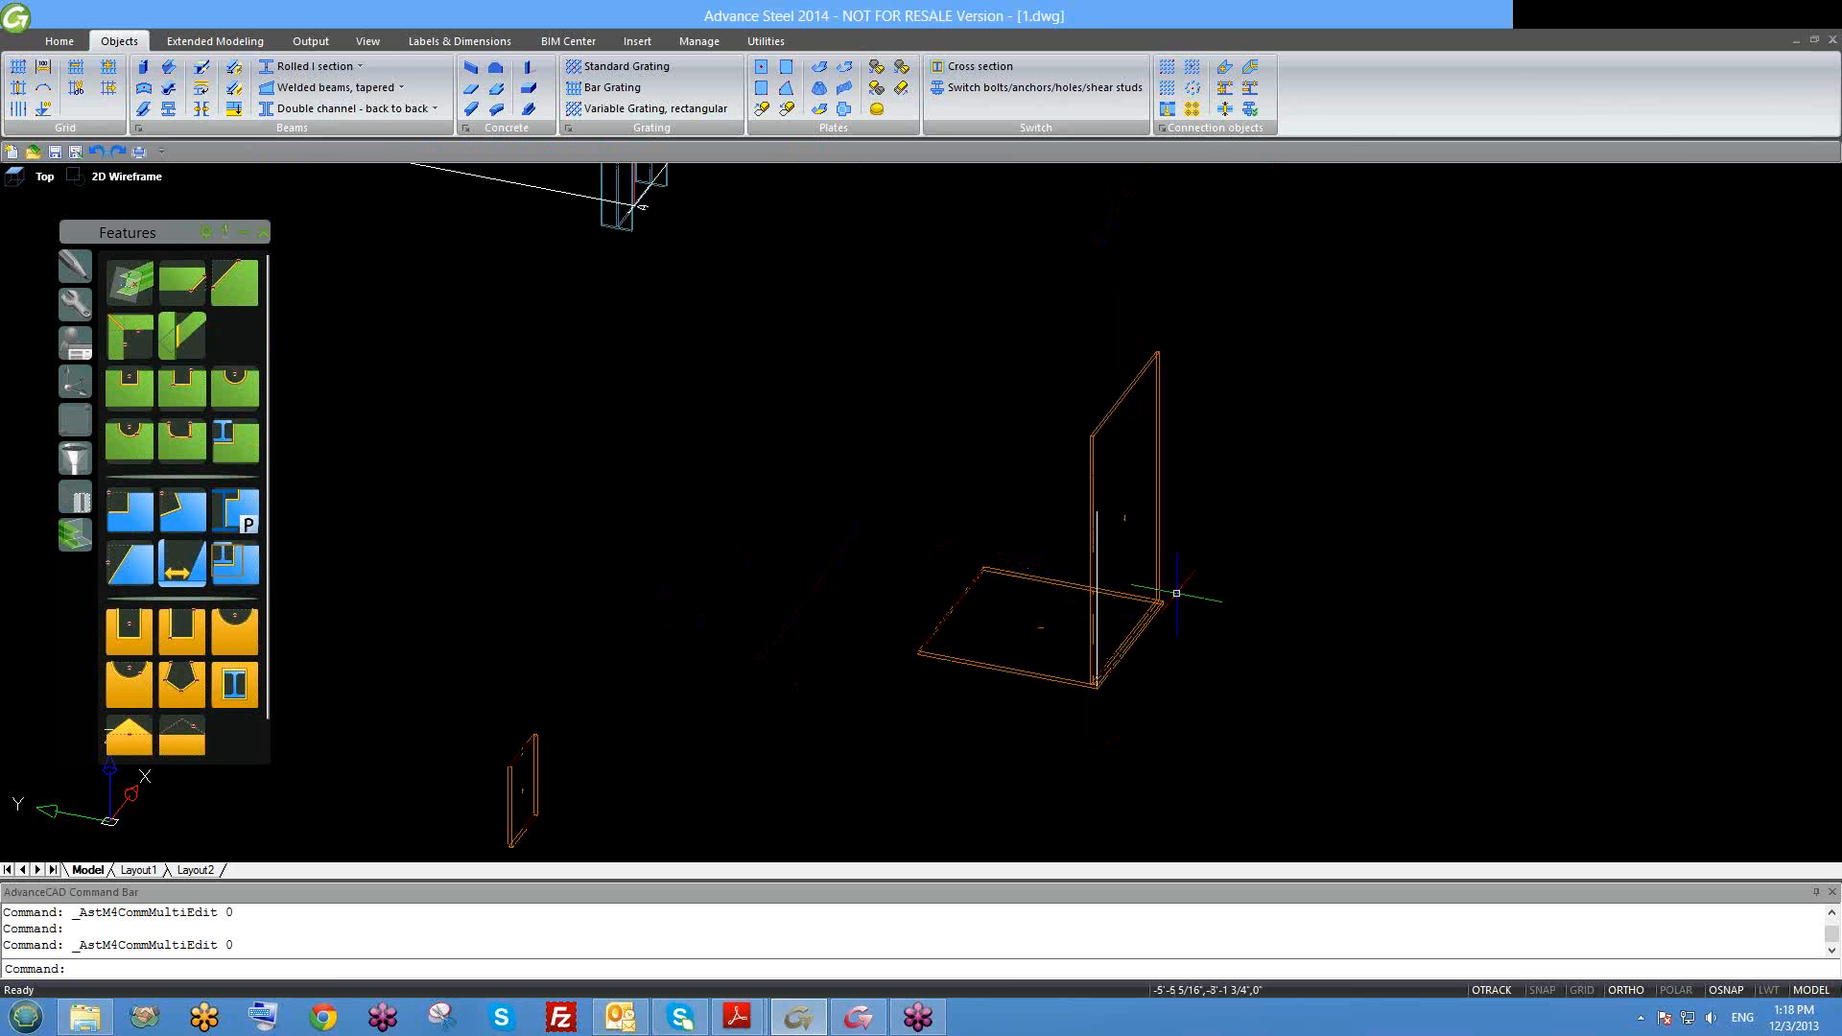
left_click(1181, 569)
left_click(1049, 477)
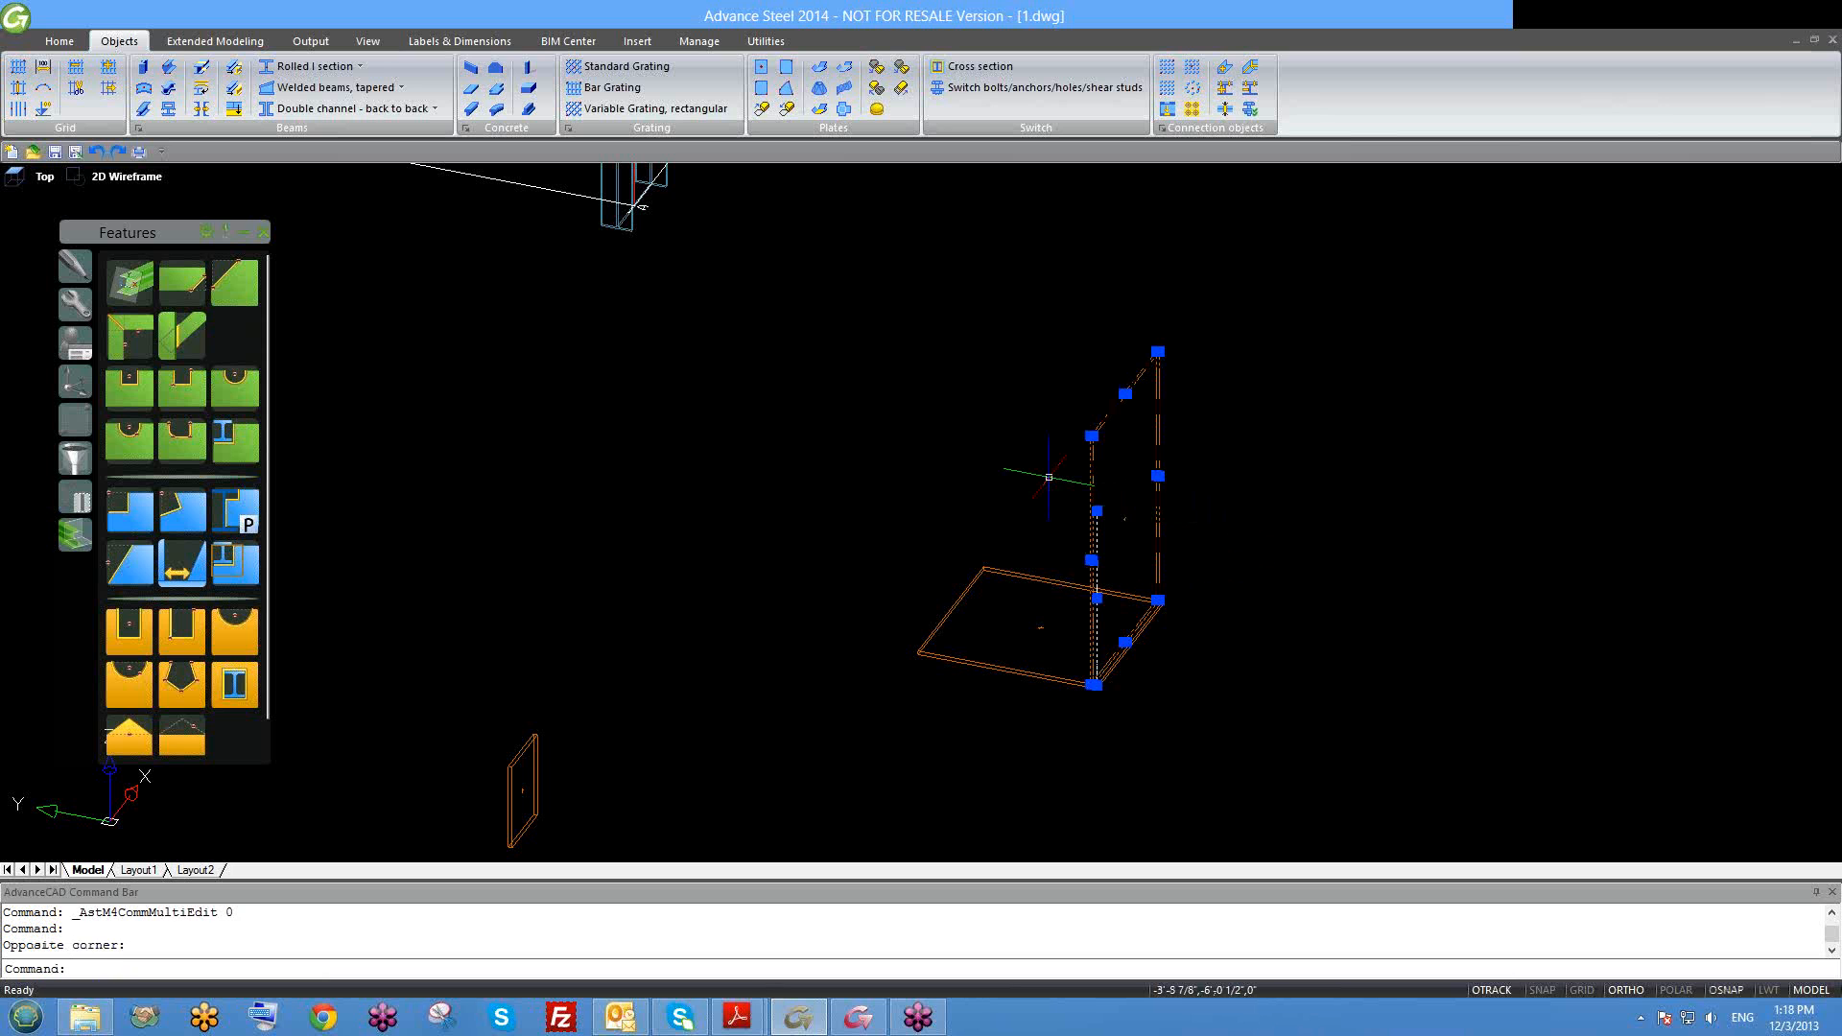
key("Delete")
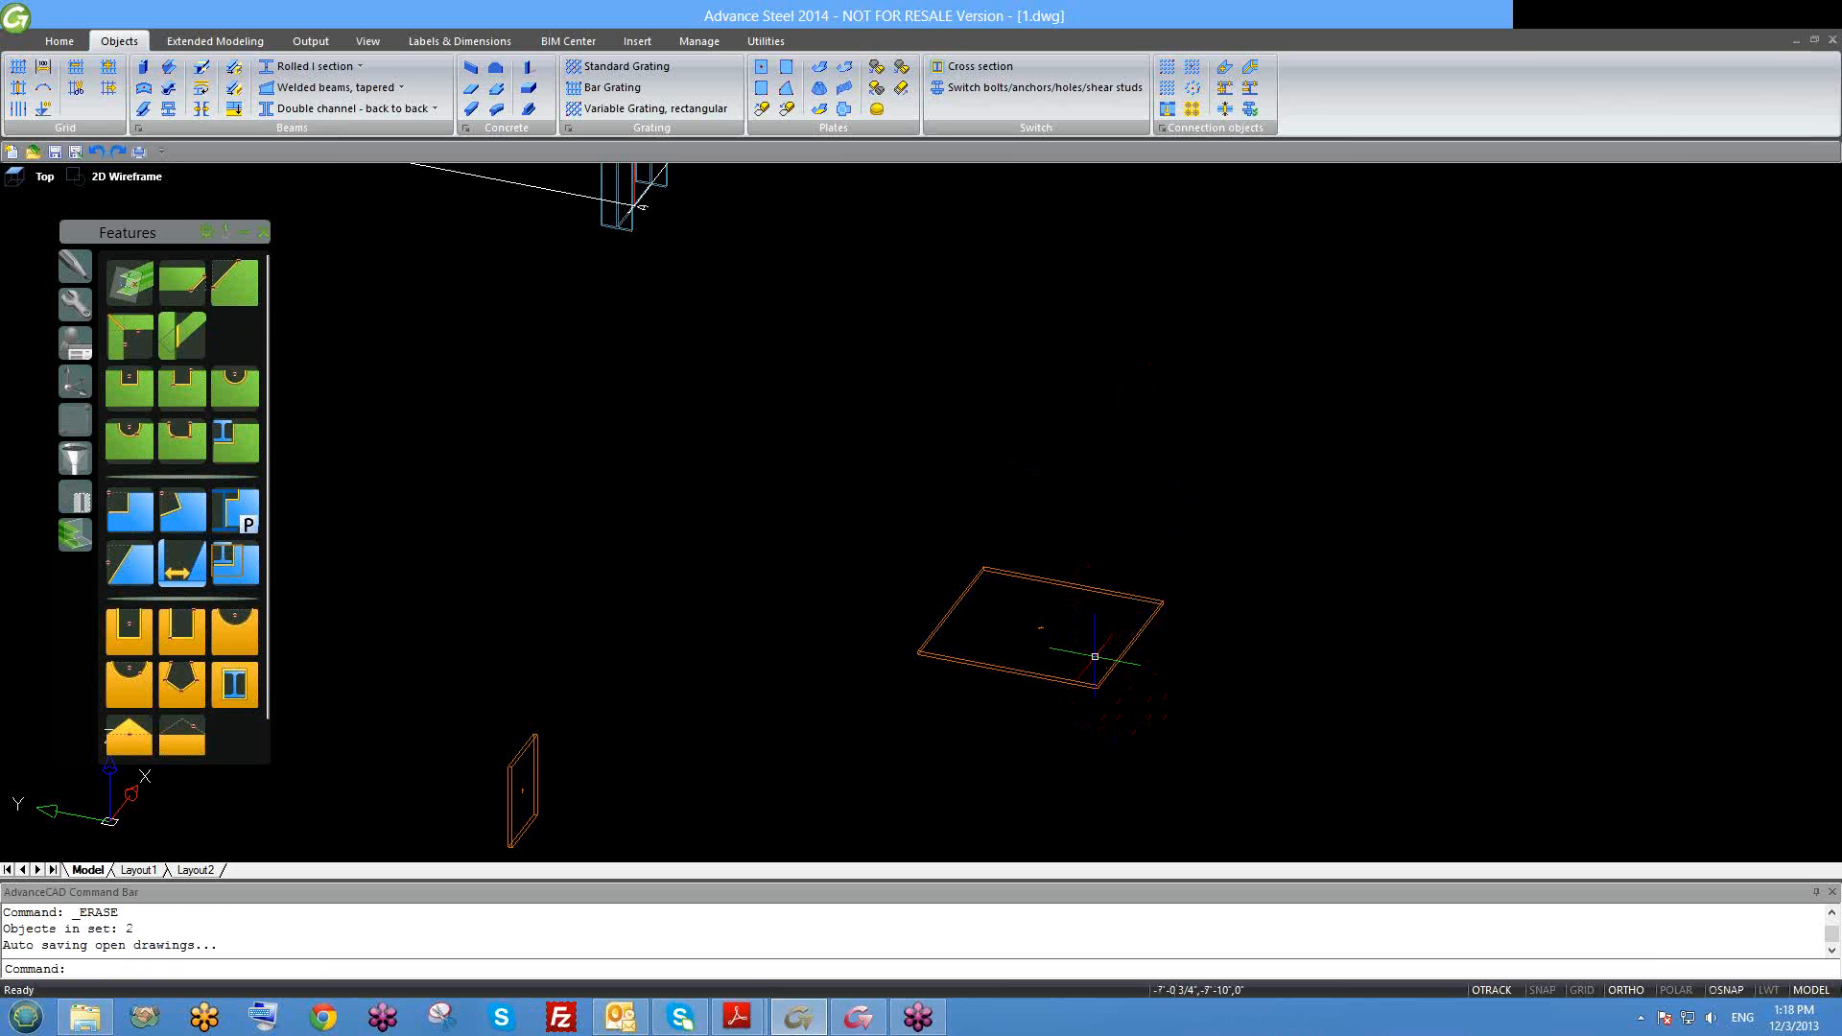
Step: Draw a vertical line straight up from a top corner of the flat plate
middle_click_drag(1066, 720, 944, 686, "shift")
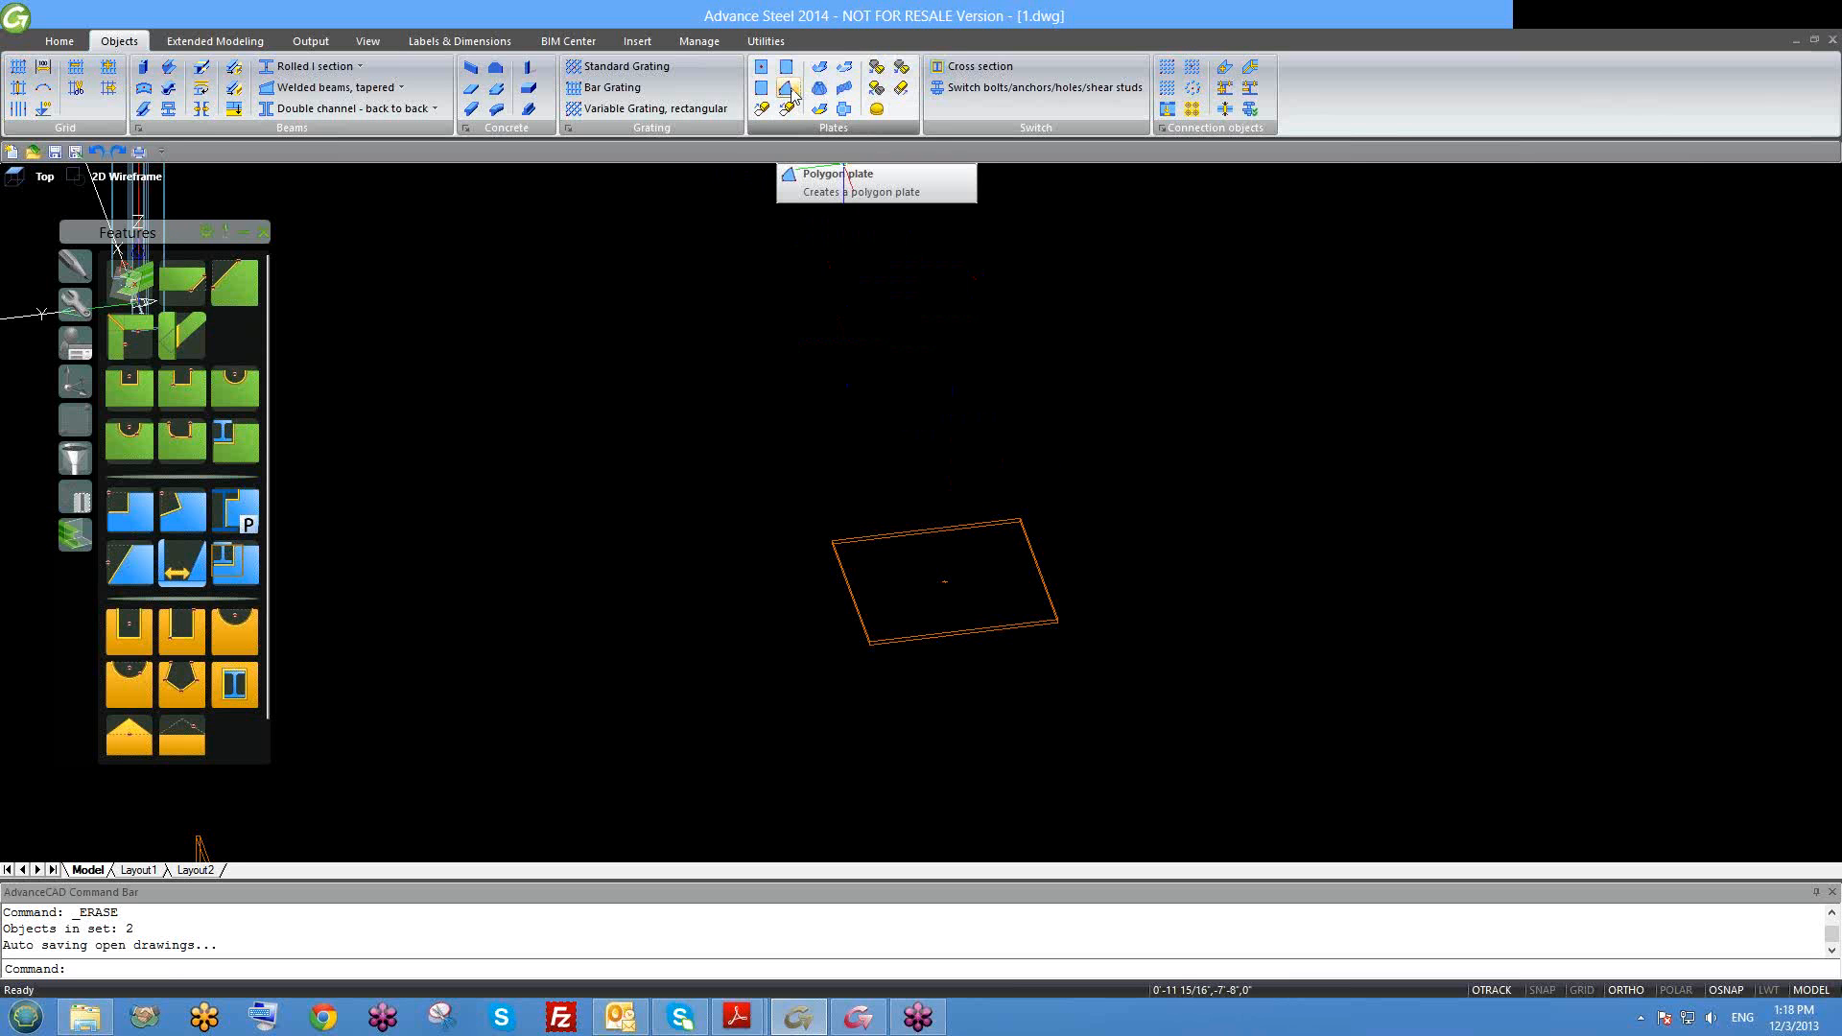
middle_click_drag(1077, 535, 922, 699, "shift")
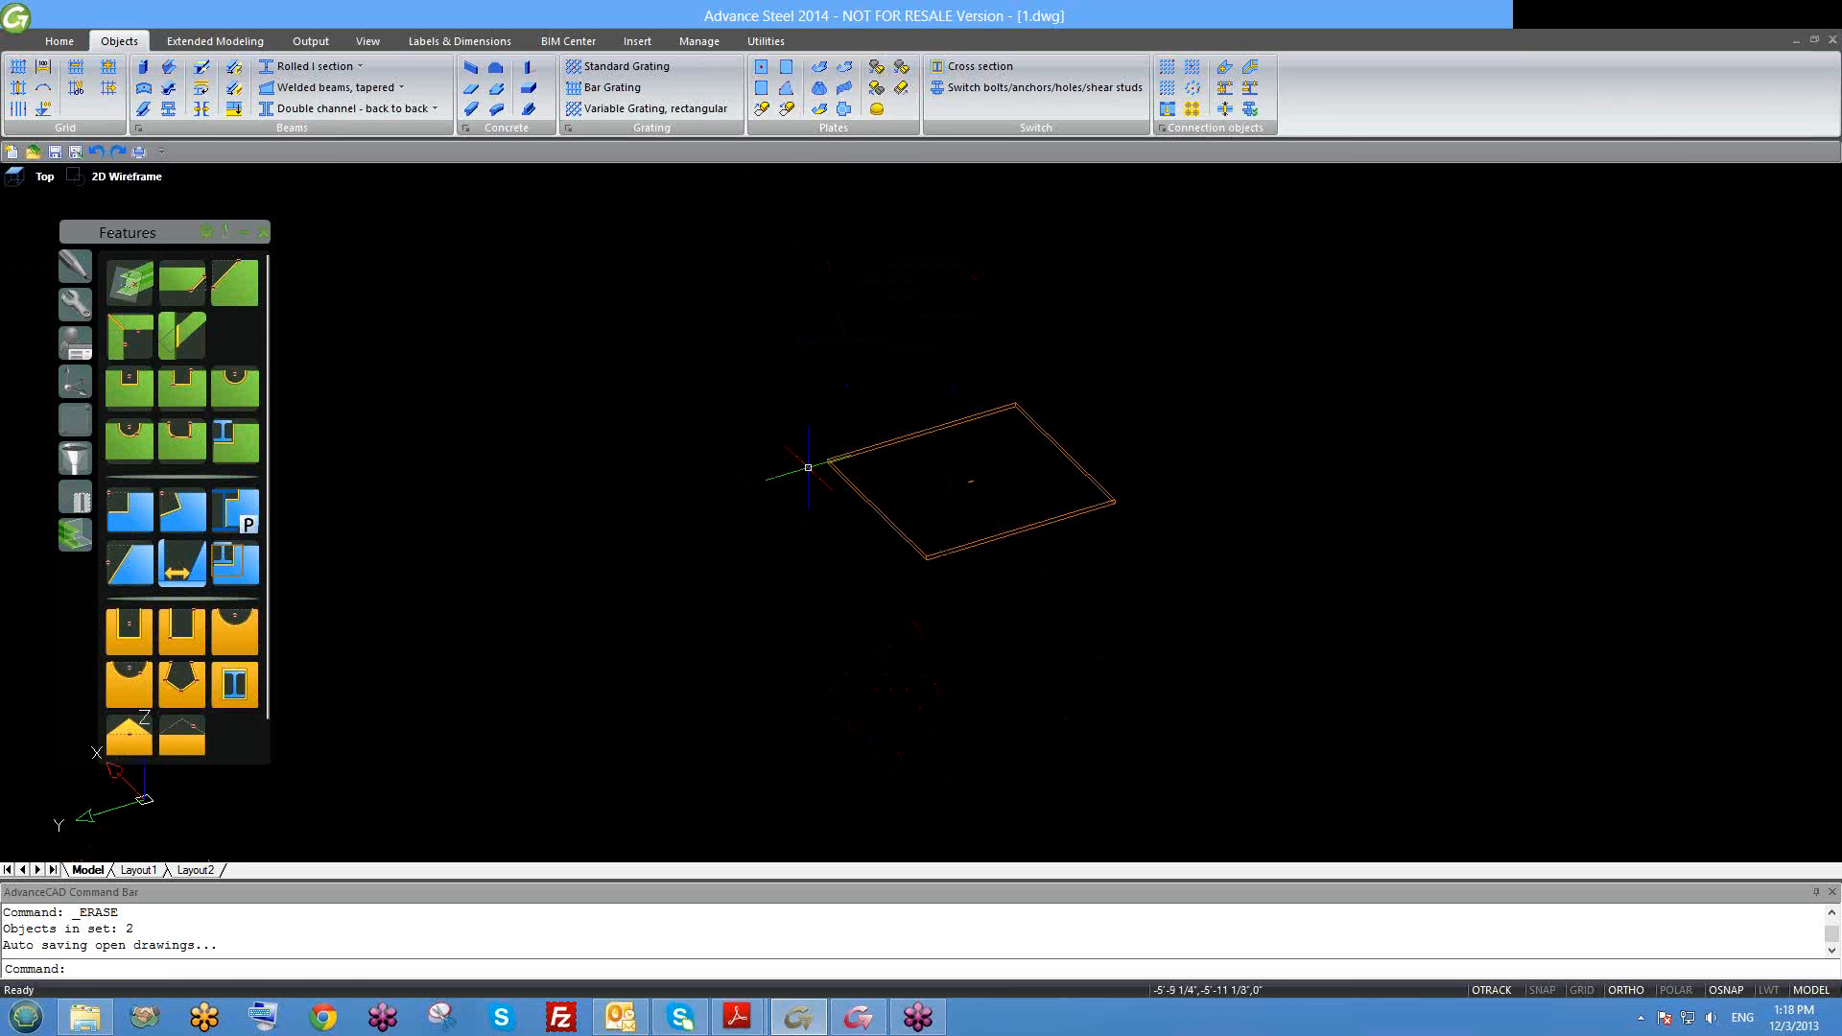
type("l")
key("Return")
scroll(1103, 499, "up", 4)
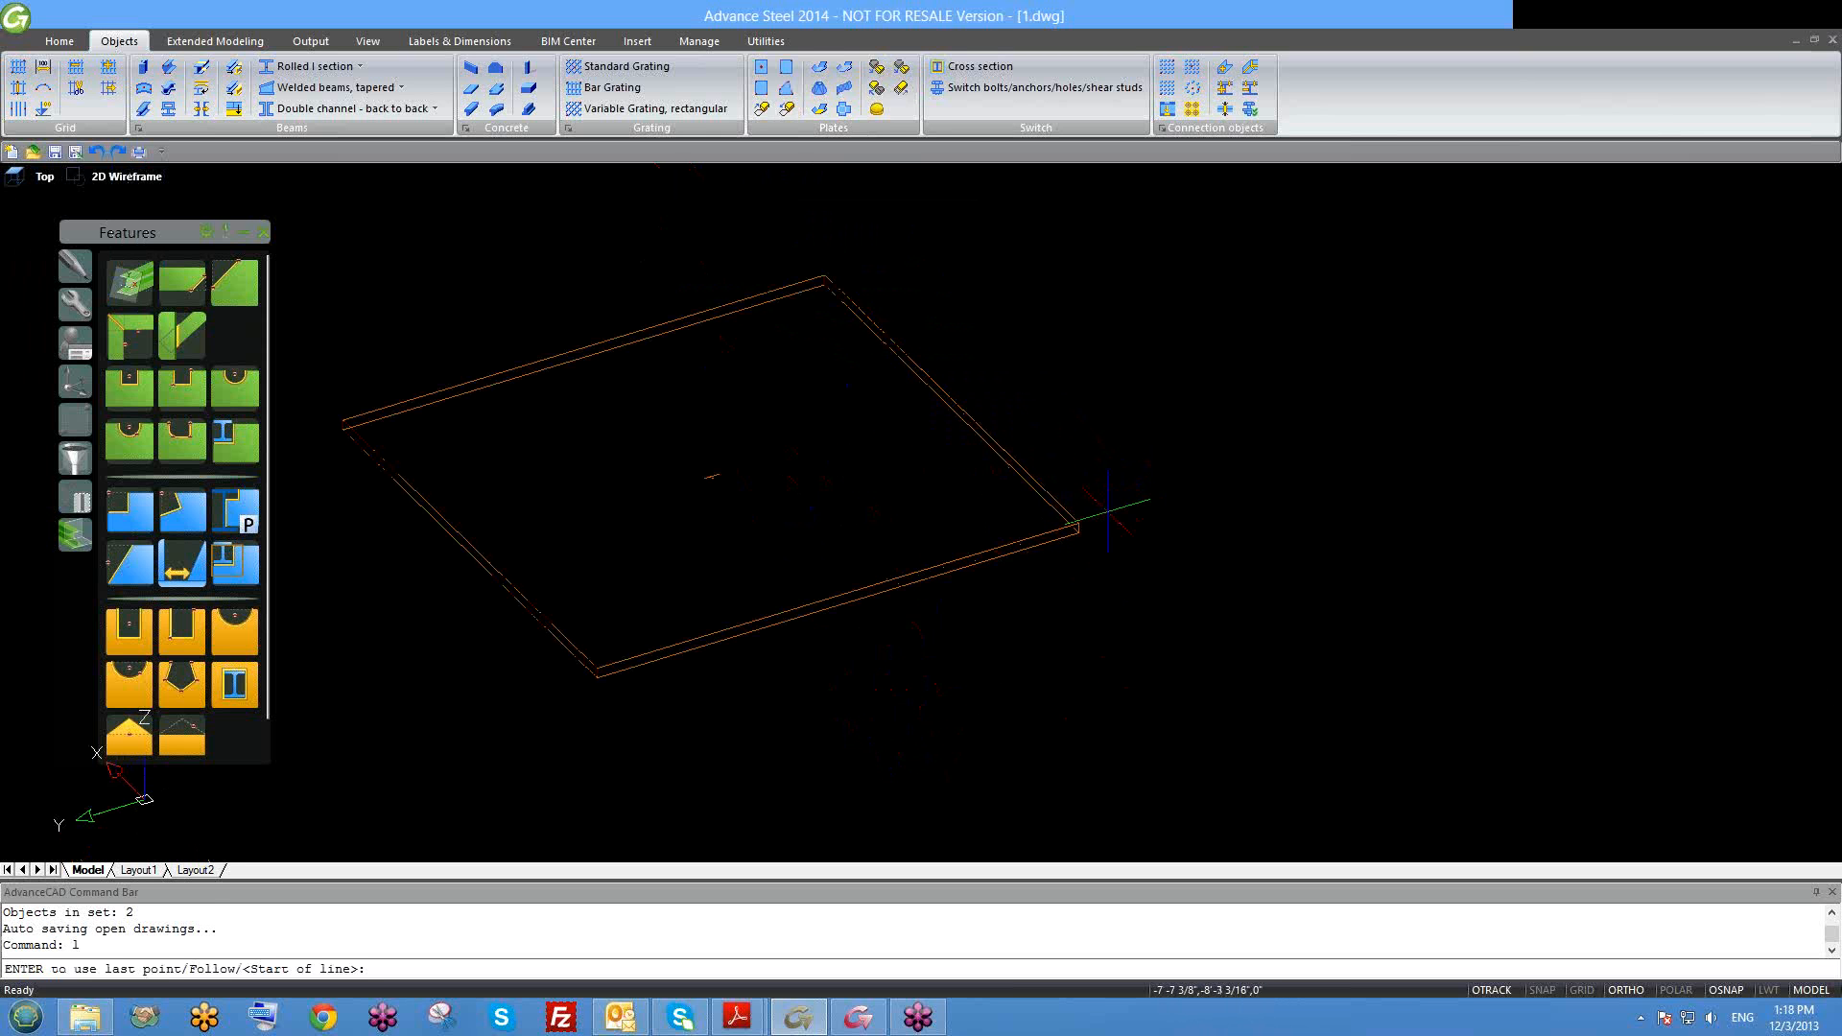
left_click(1078, 525)
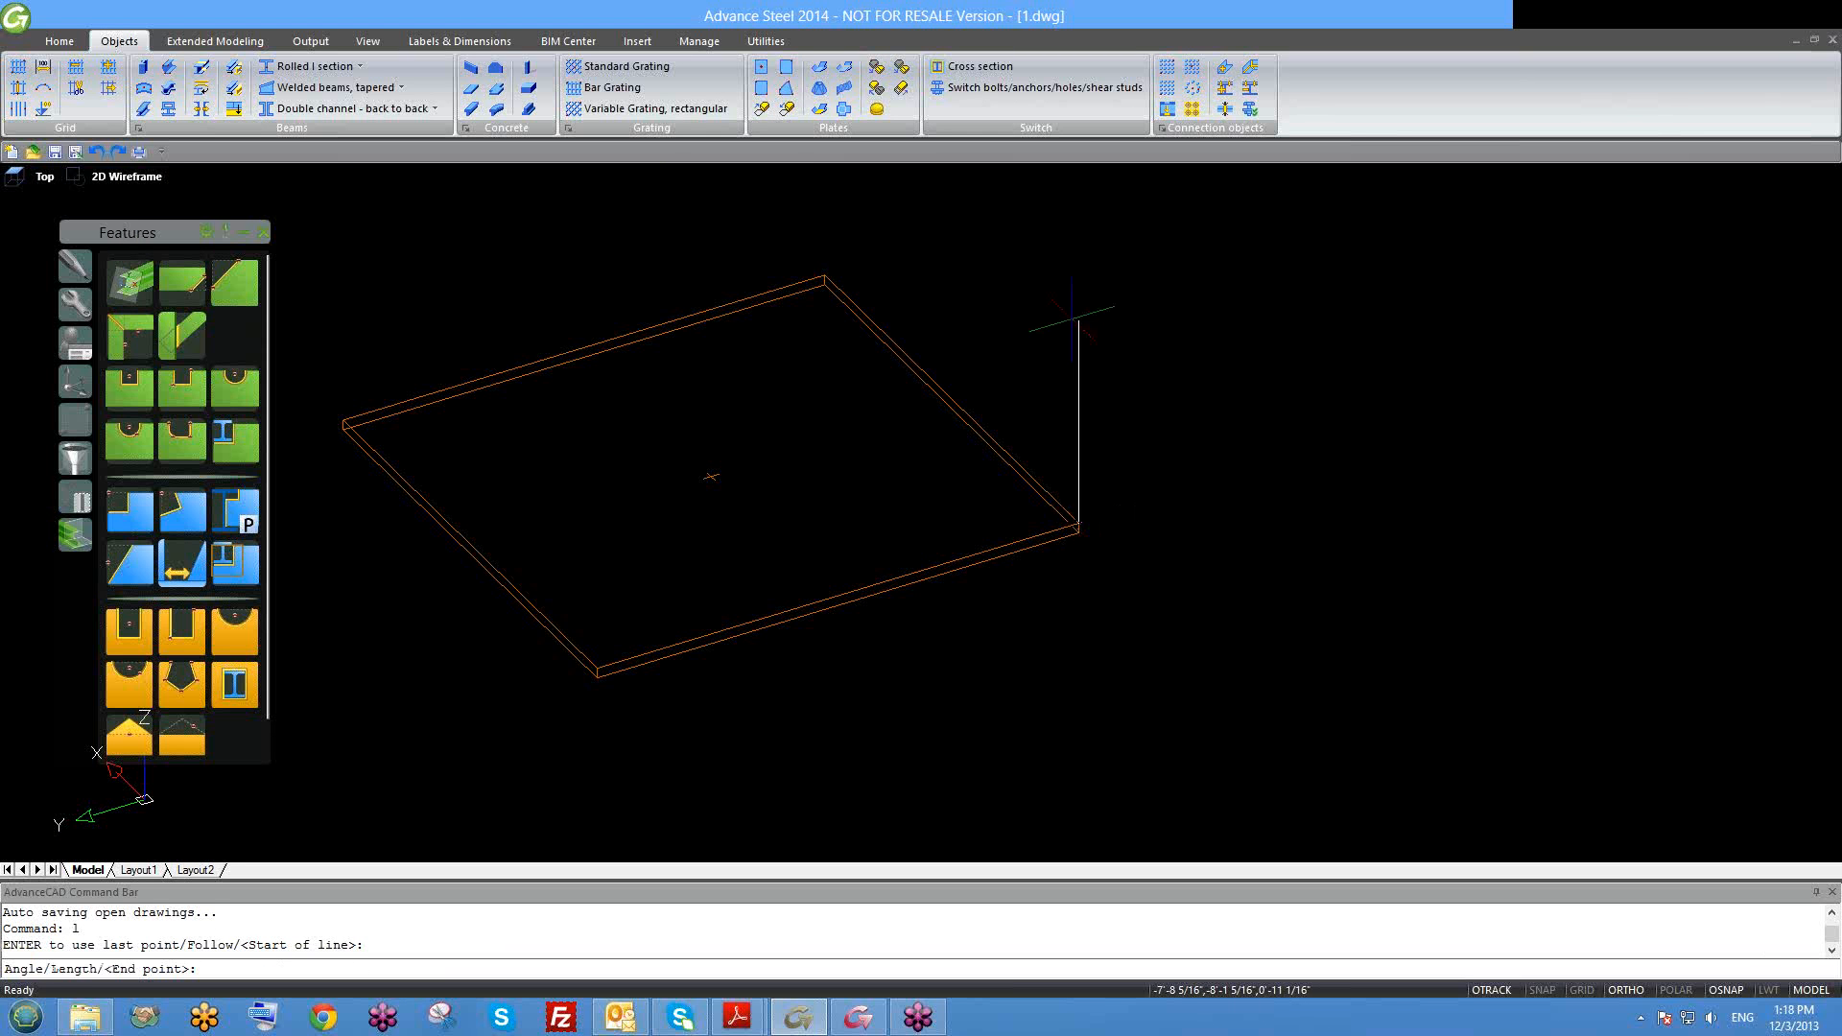
left_click(1079, 203)
key("Return")
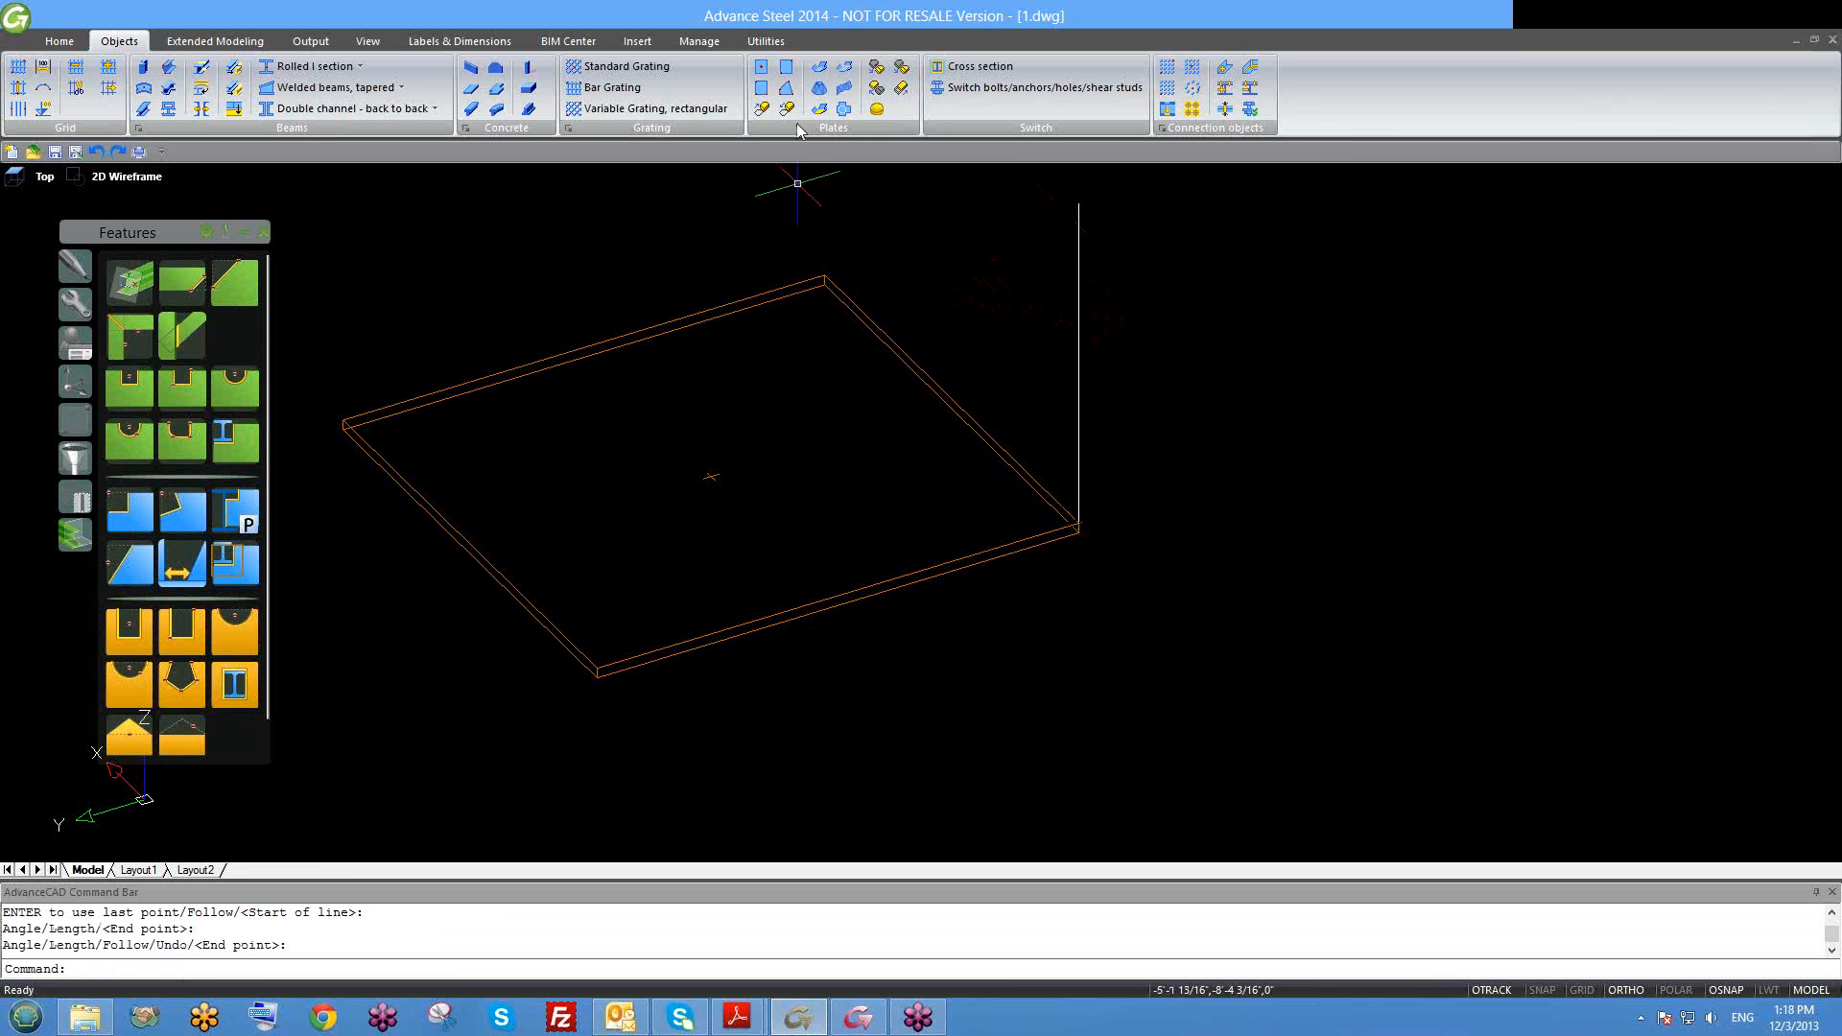
Step: Create an upright three-point rectangular plate along the flat plate's edge up to the vertical line's top, and view its positioning properties
left_click(764, 89)
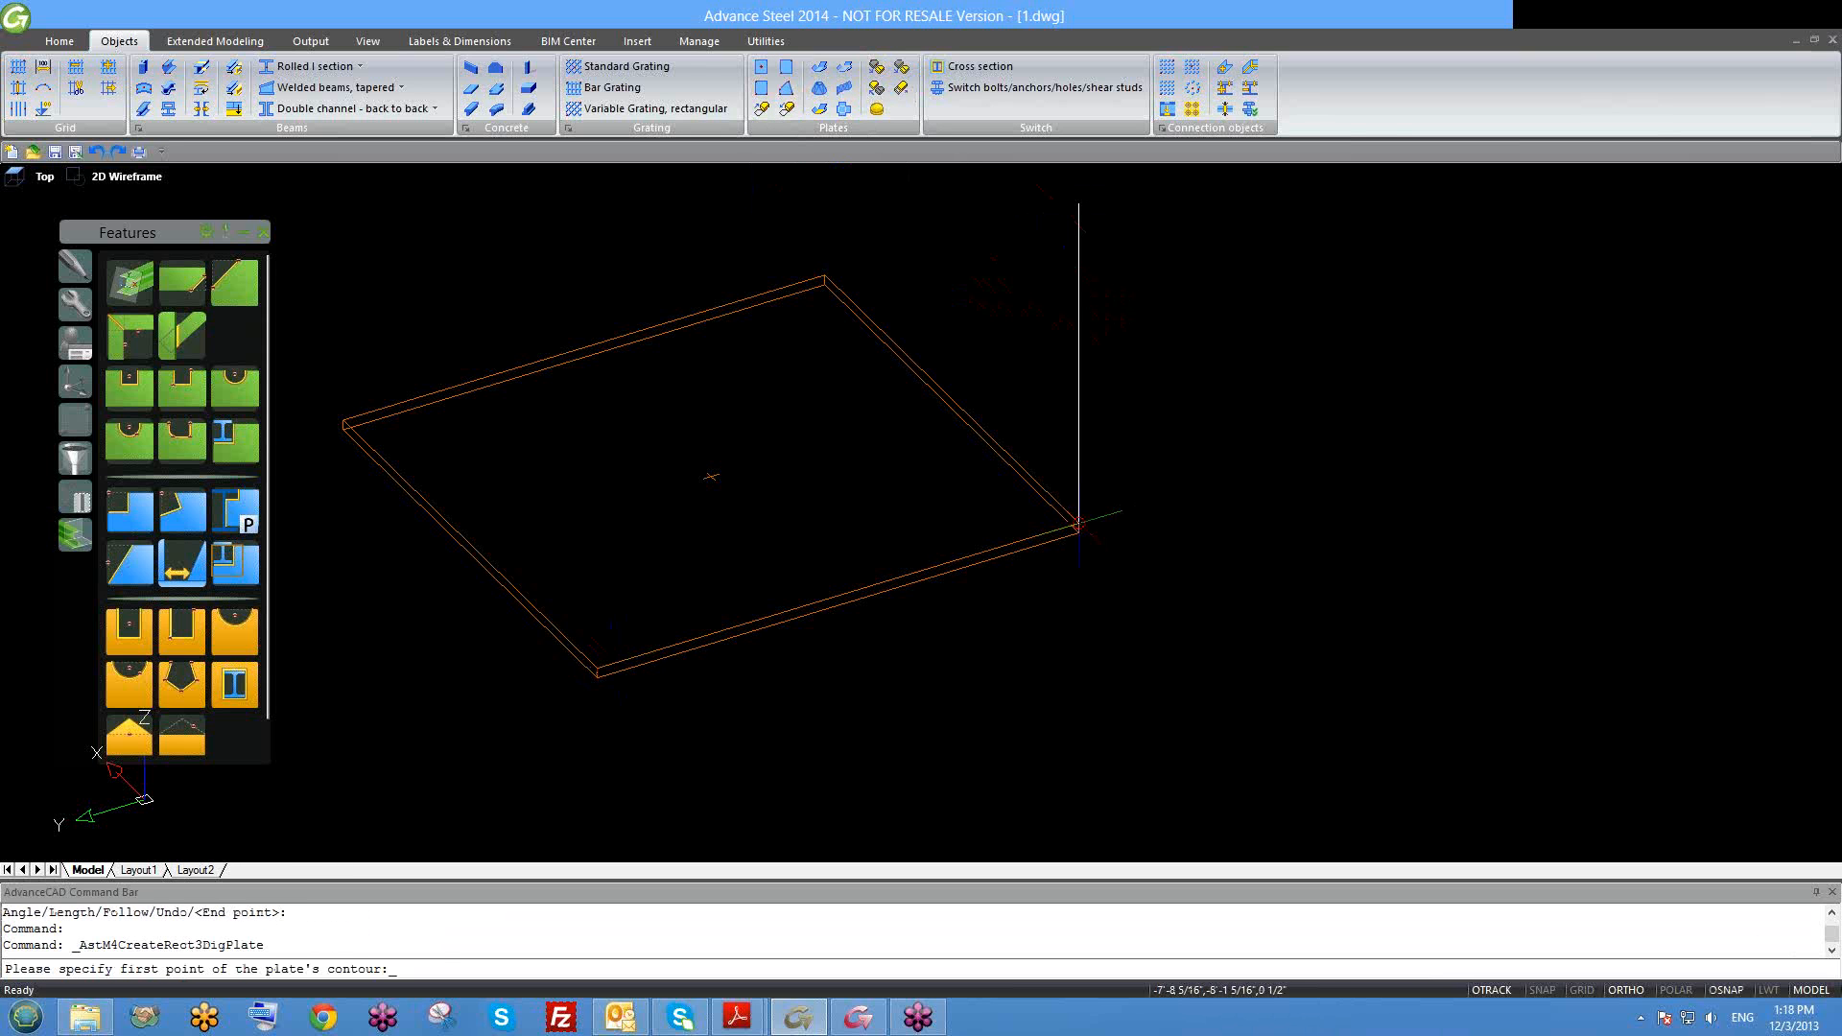
left_click(1078, 525)
left_click(597, 665)
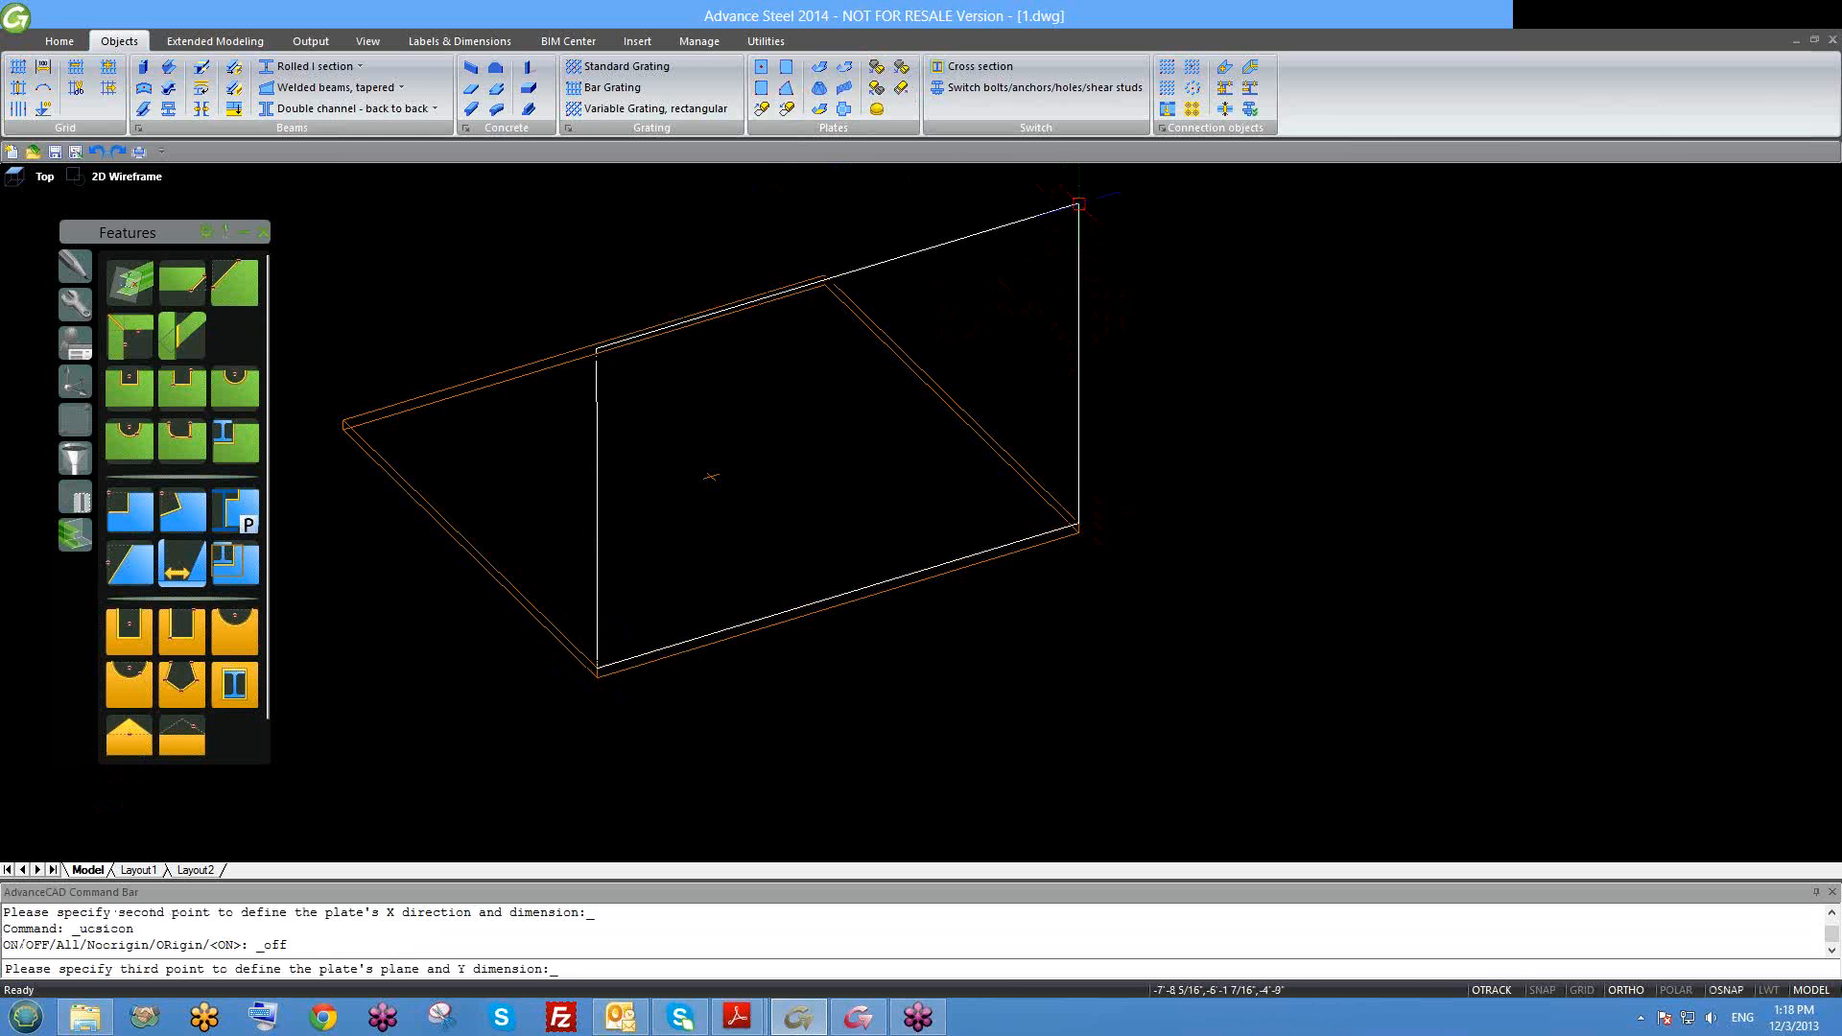
left_click(1079, 204)
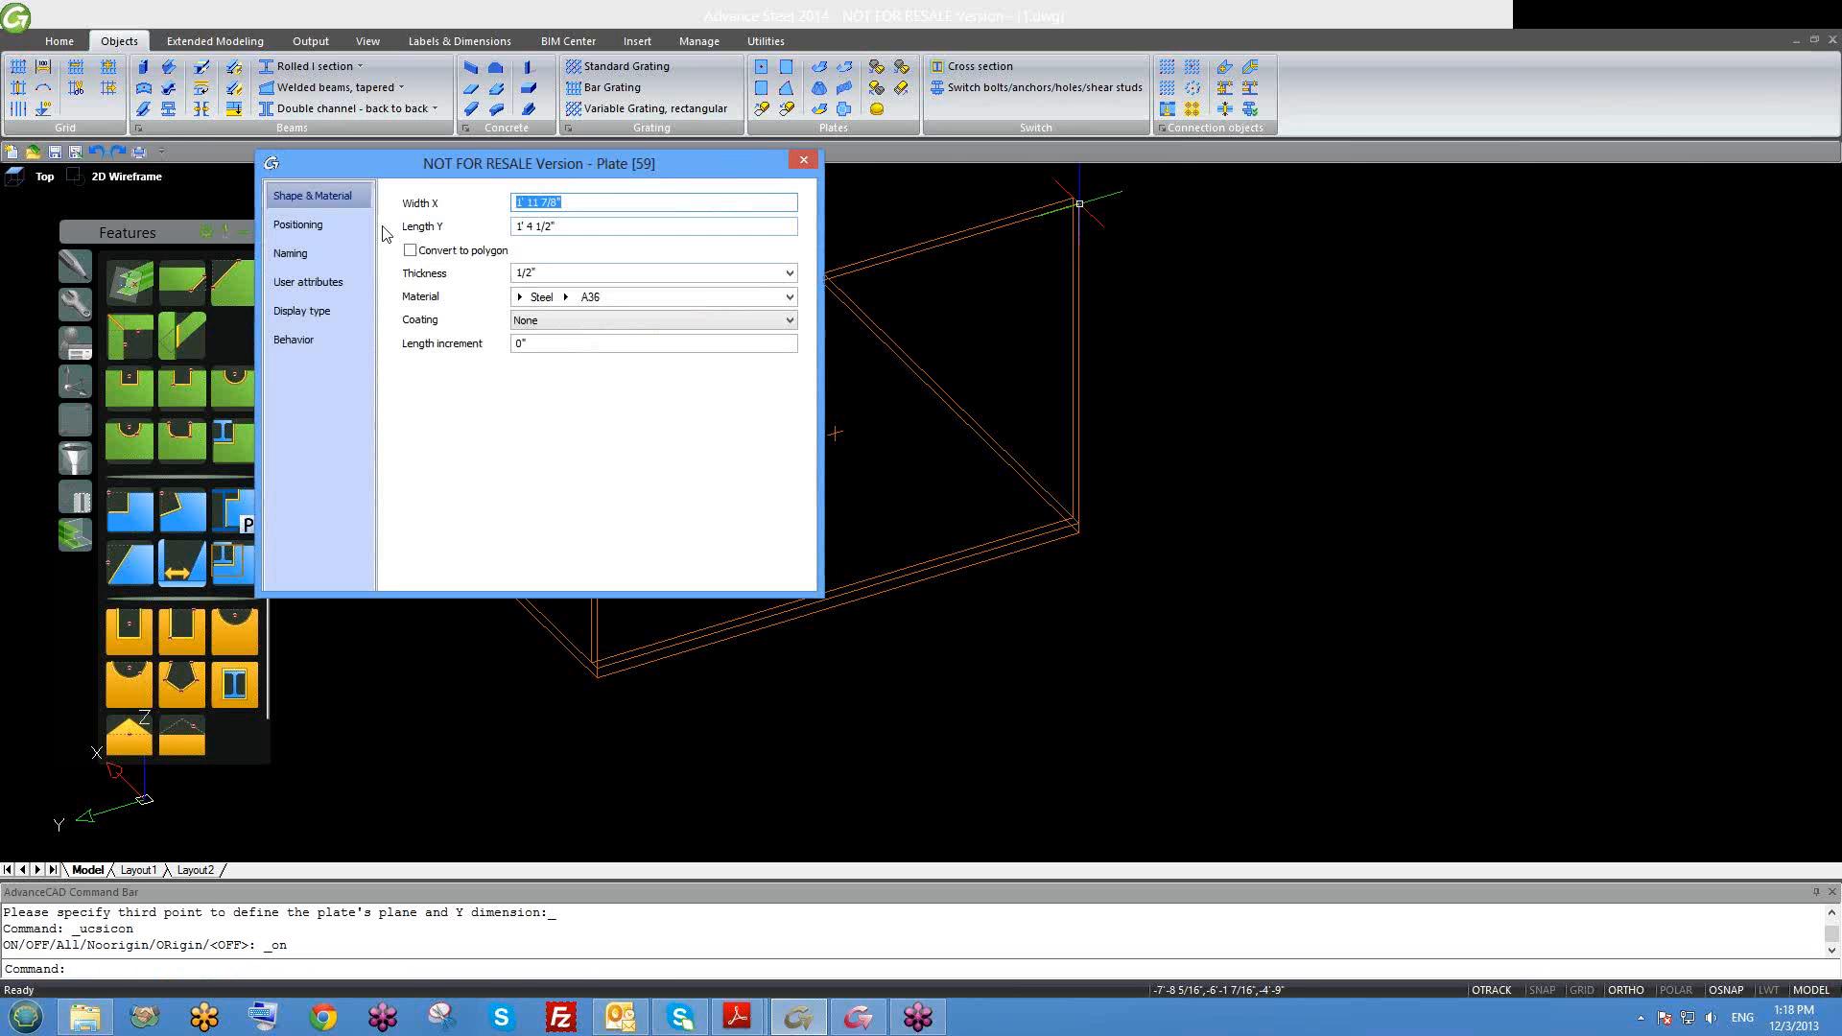
left_click(345, 226)
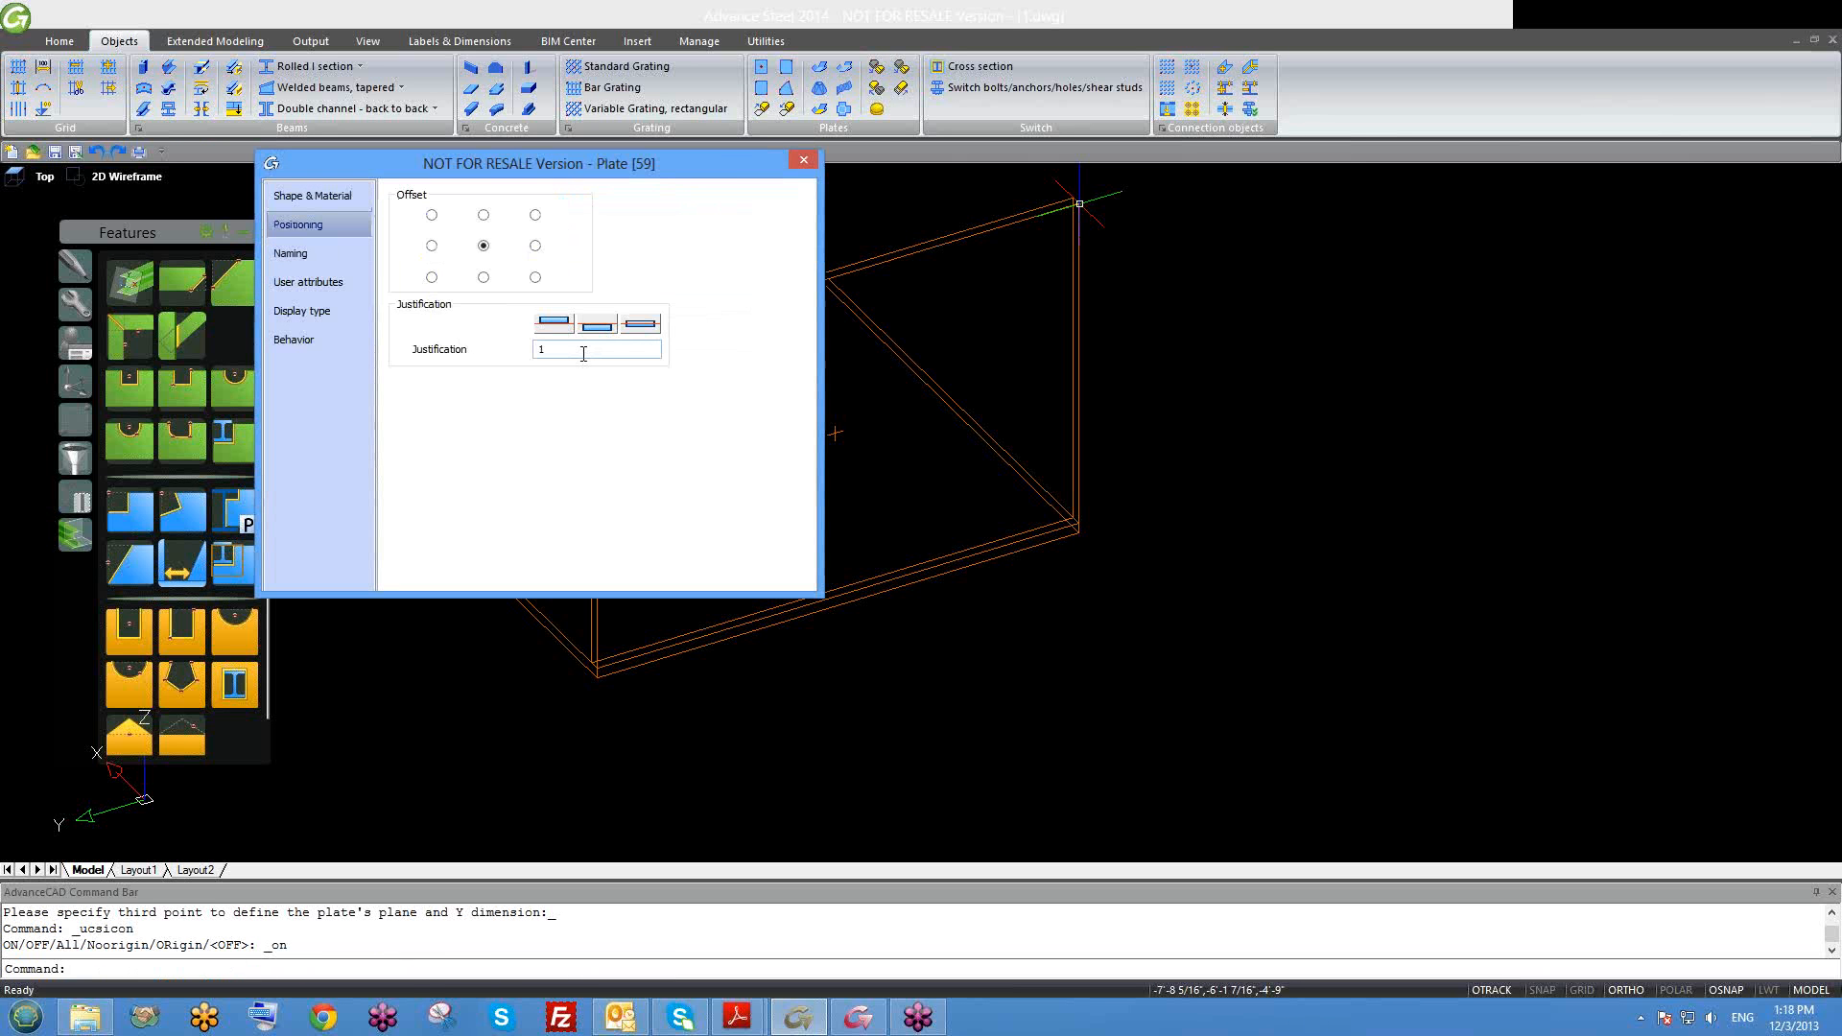
left_click(806, 159)
Step: Move the UCS origin to the outer corner where the flat plate meets the upright plate
middle_click_drag(720, 444, 937, 518, "shift")
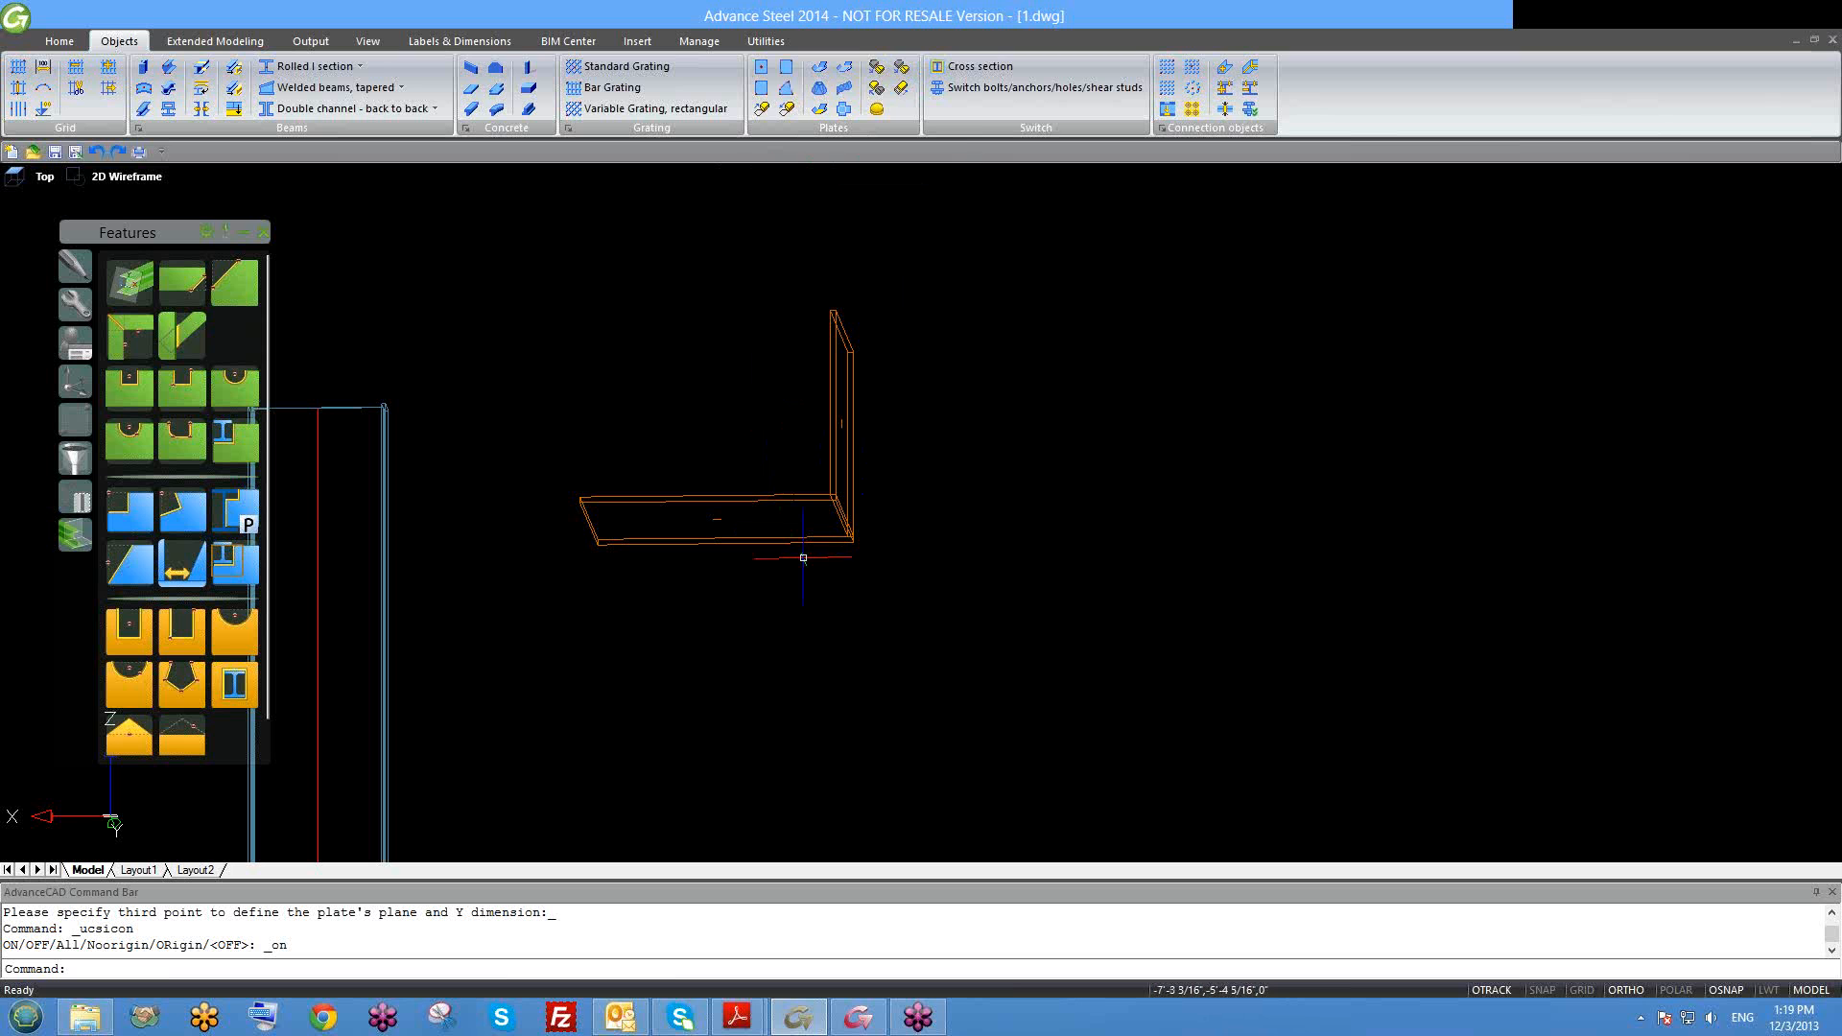
middle_click_drag(820, 583, 815, 582, "shift")
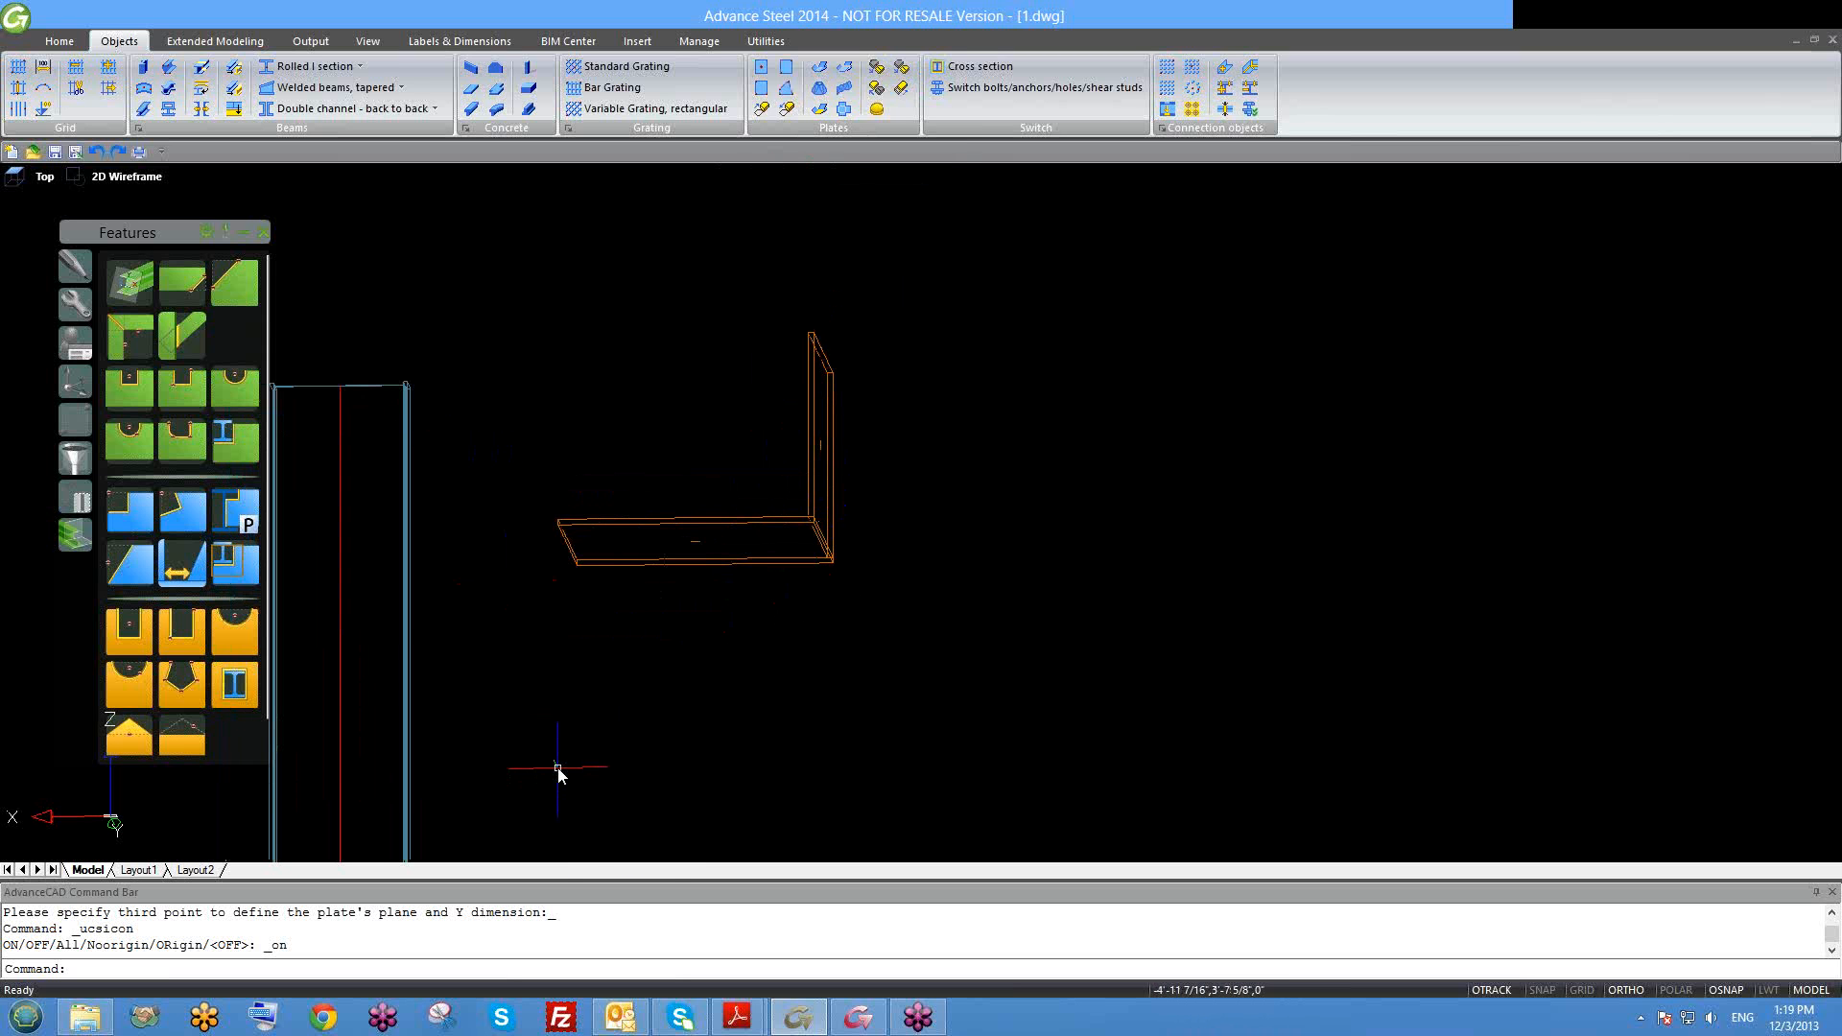
type("ucs")
key("Return")
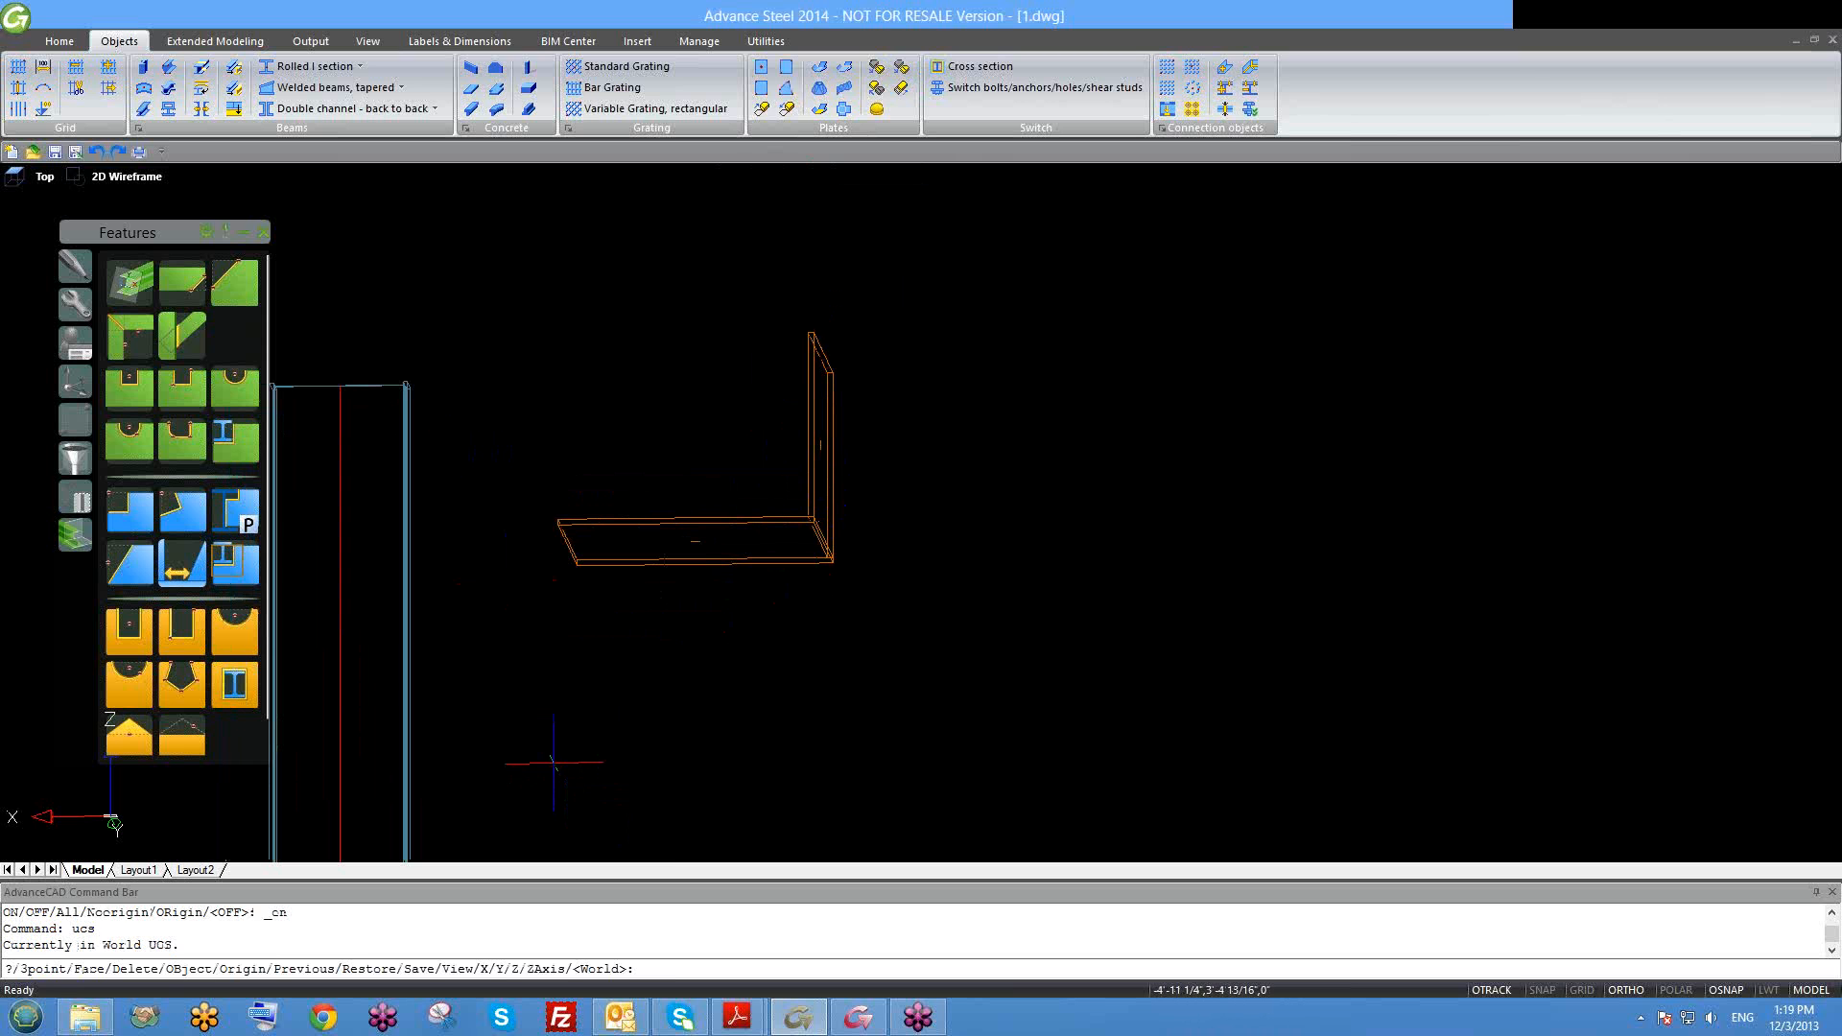
key("Return")
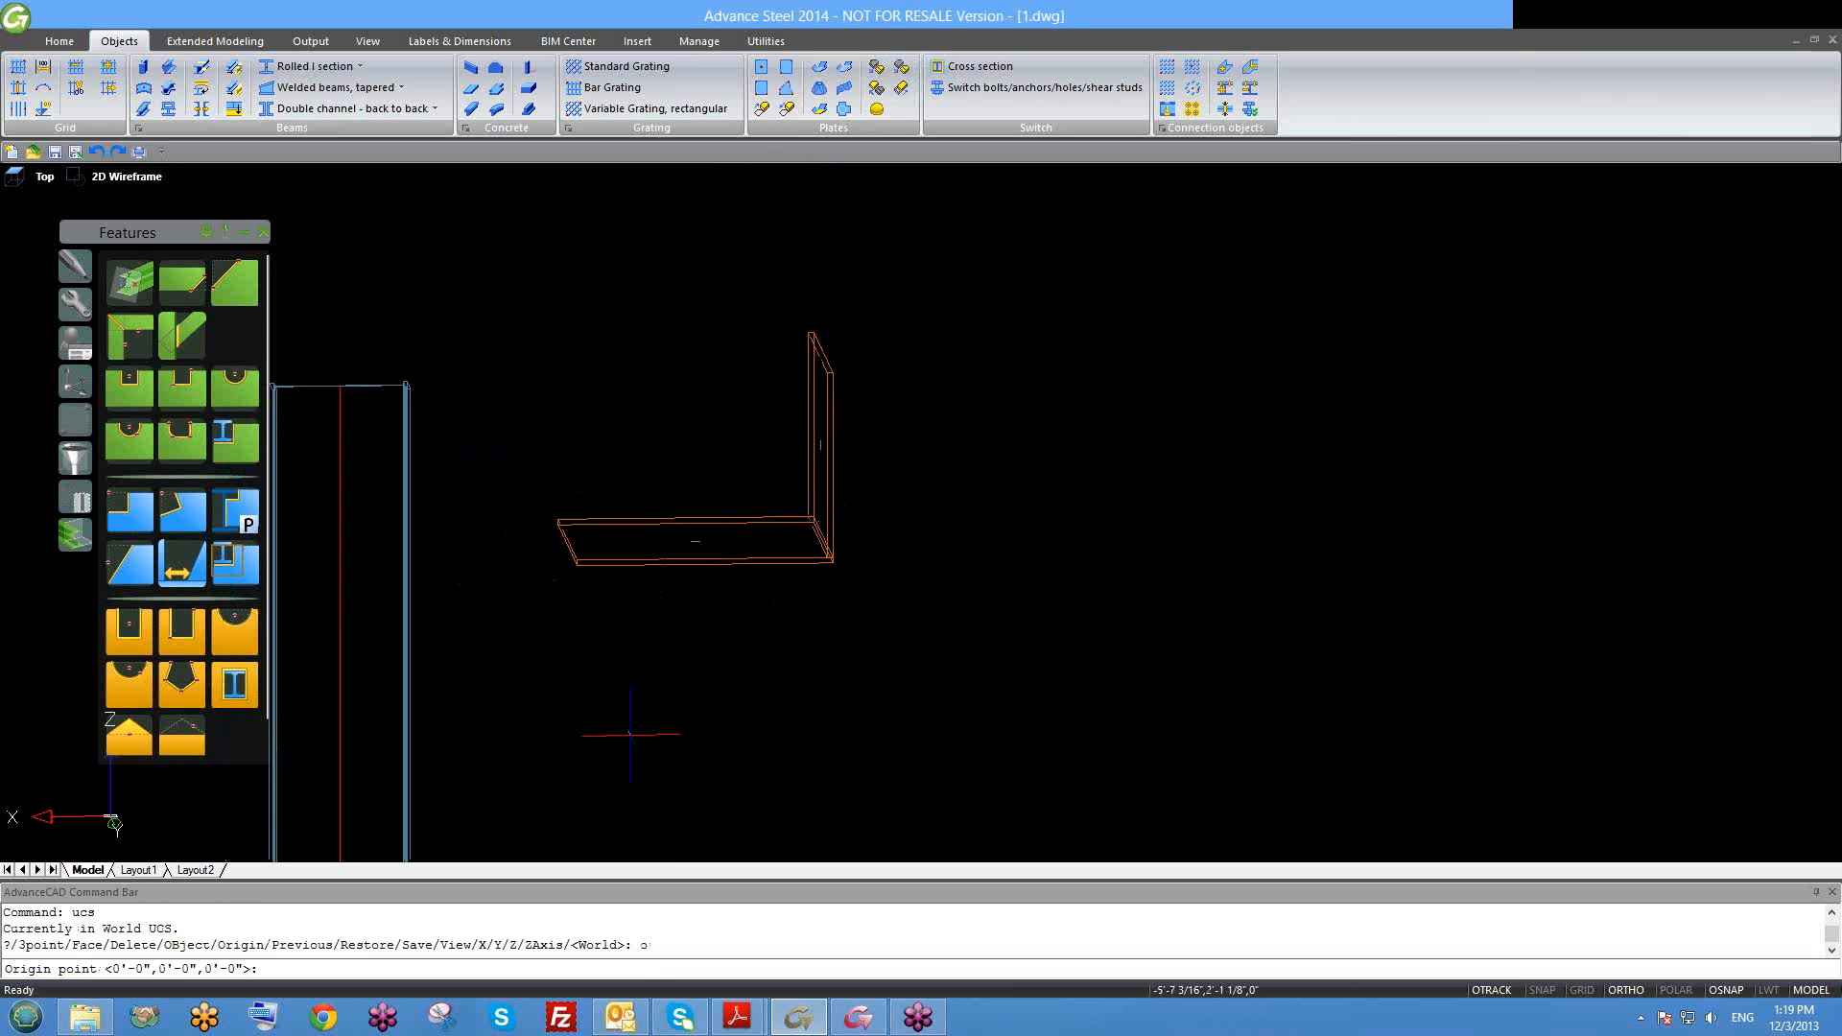
scroll(798, 586, "up", 3)
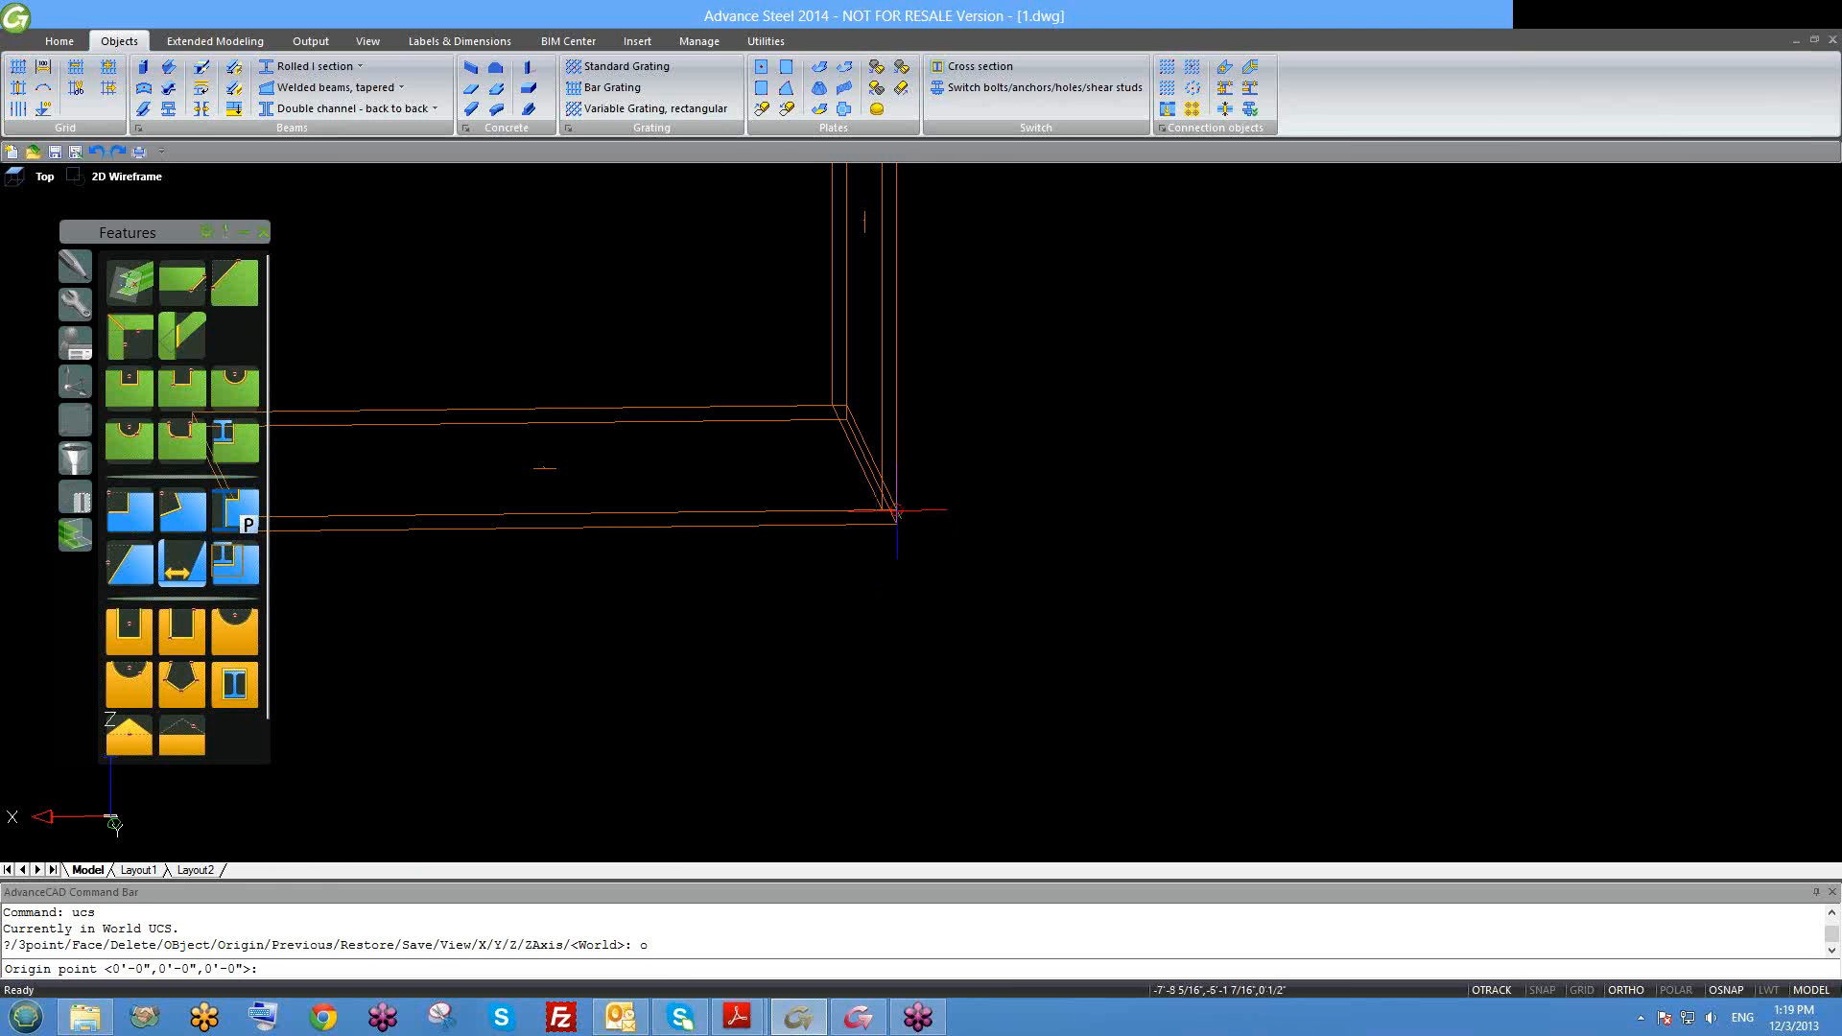
left_click(895, 510)
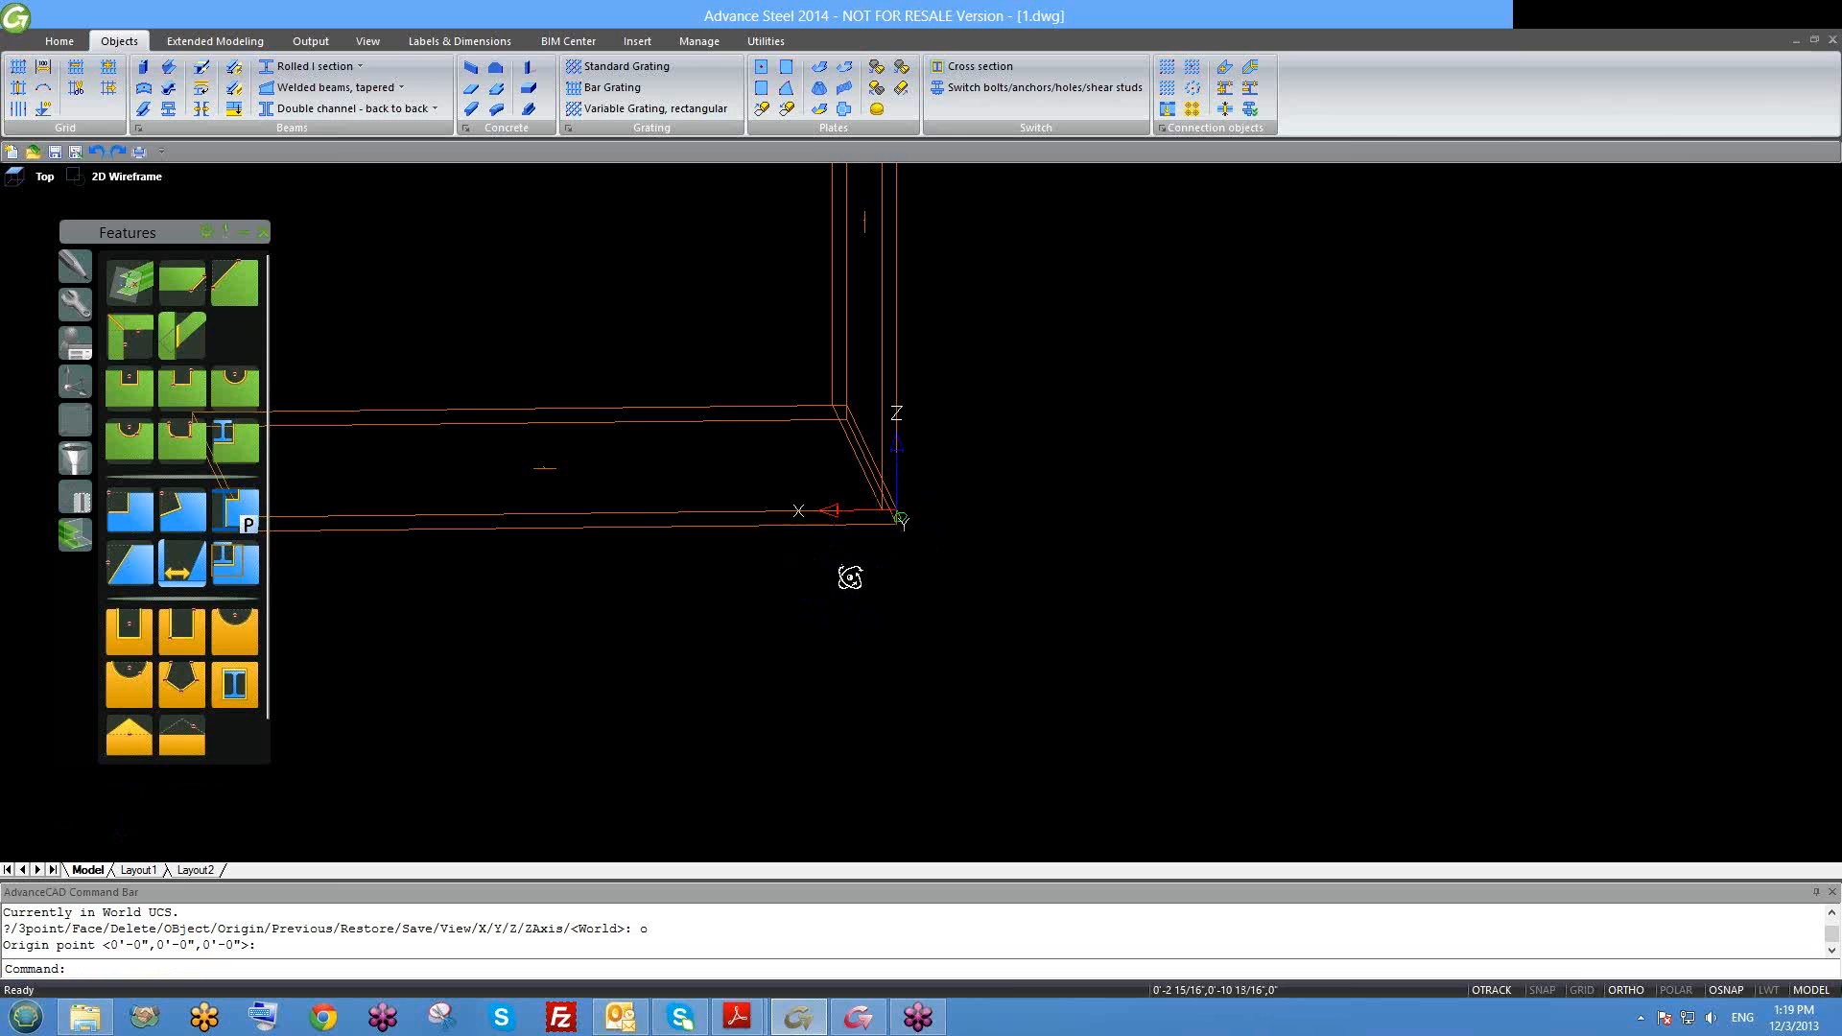
Step: Rotate the UCS by -90 degrees about its X axis at the plate corner
middle_click_drag(850, 577, 891, 573, "shift")
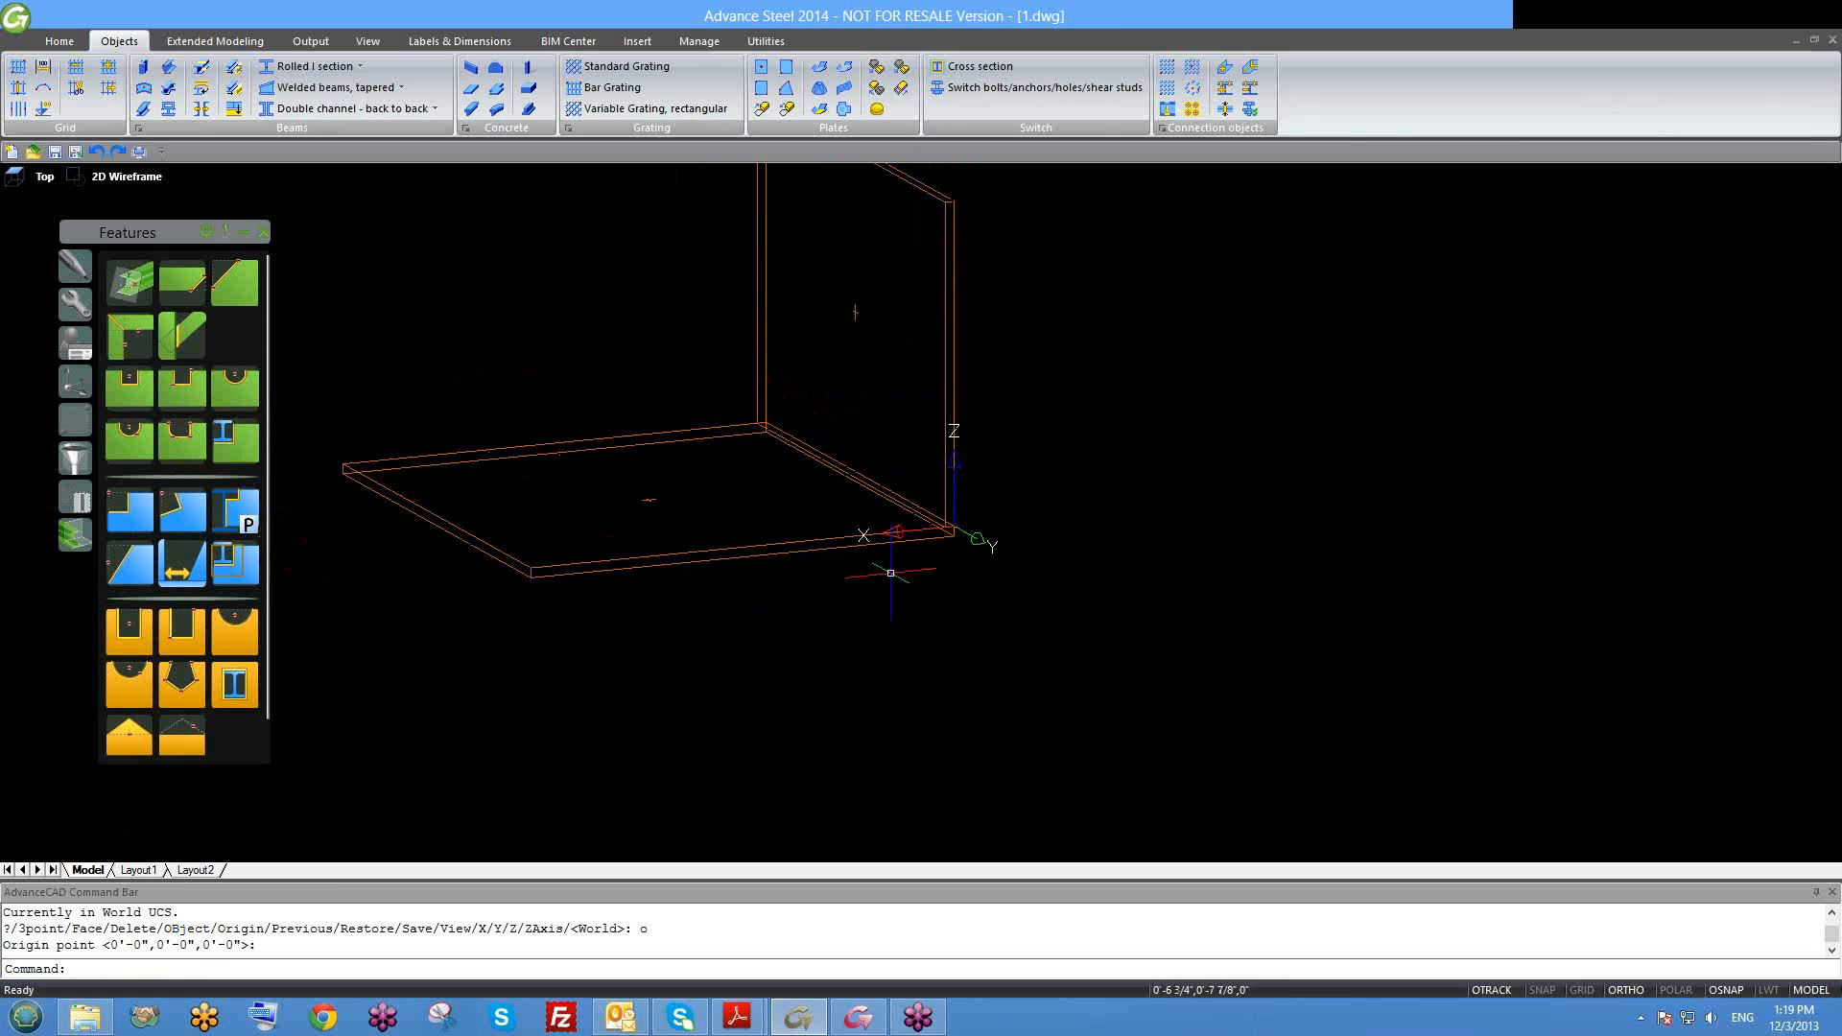
scroll(921, 576, "up", 3)
type("ucs")
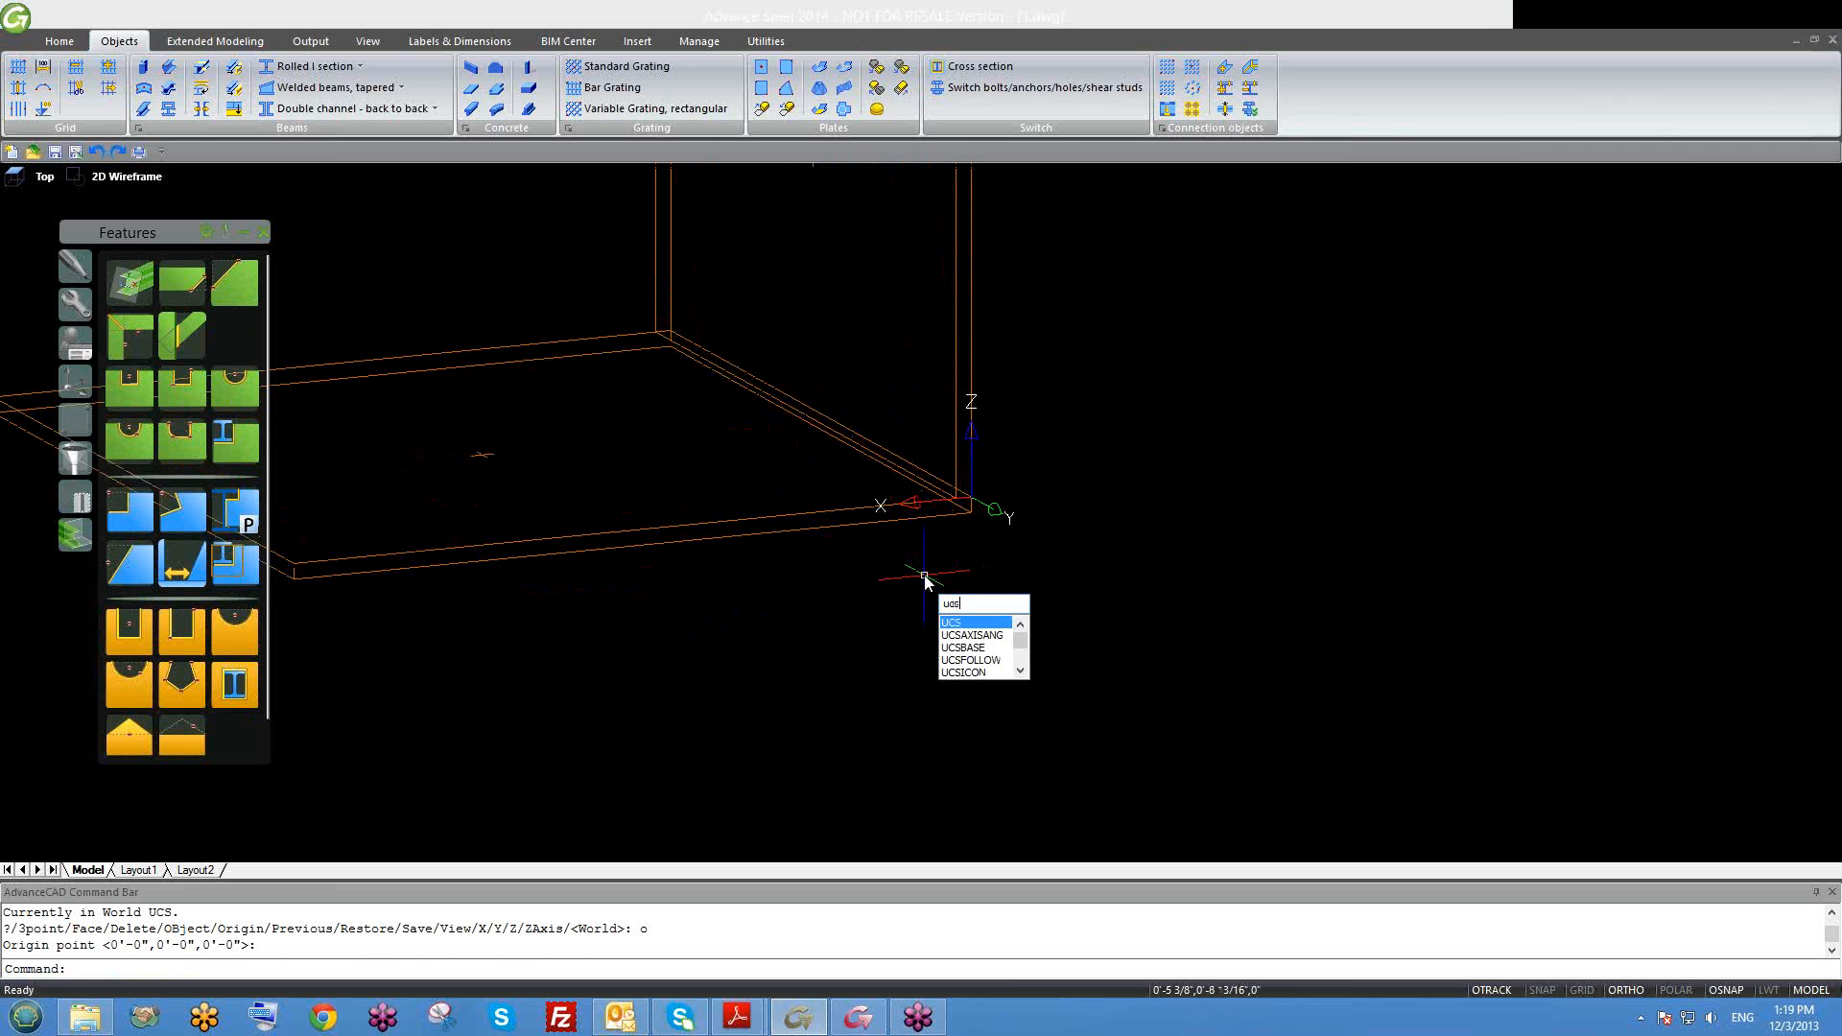
key("Return")
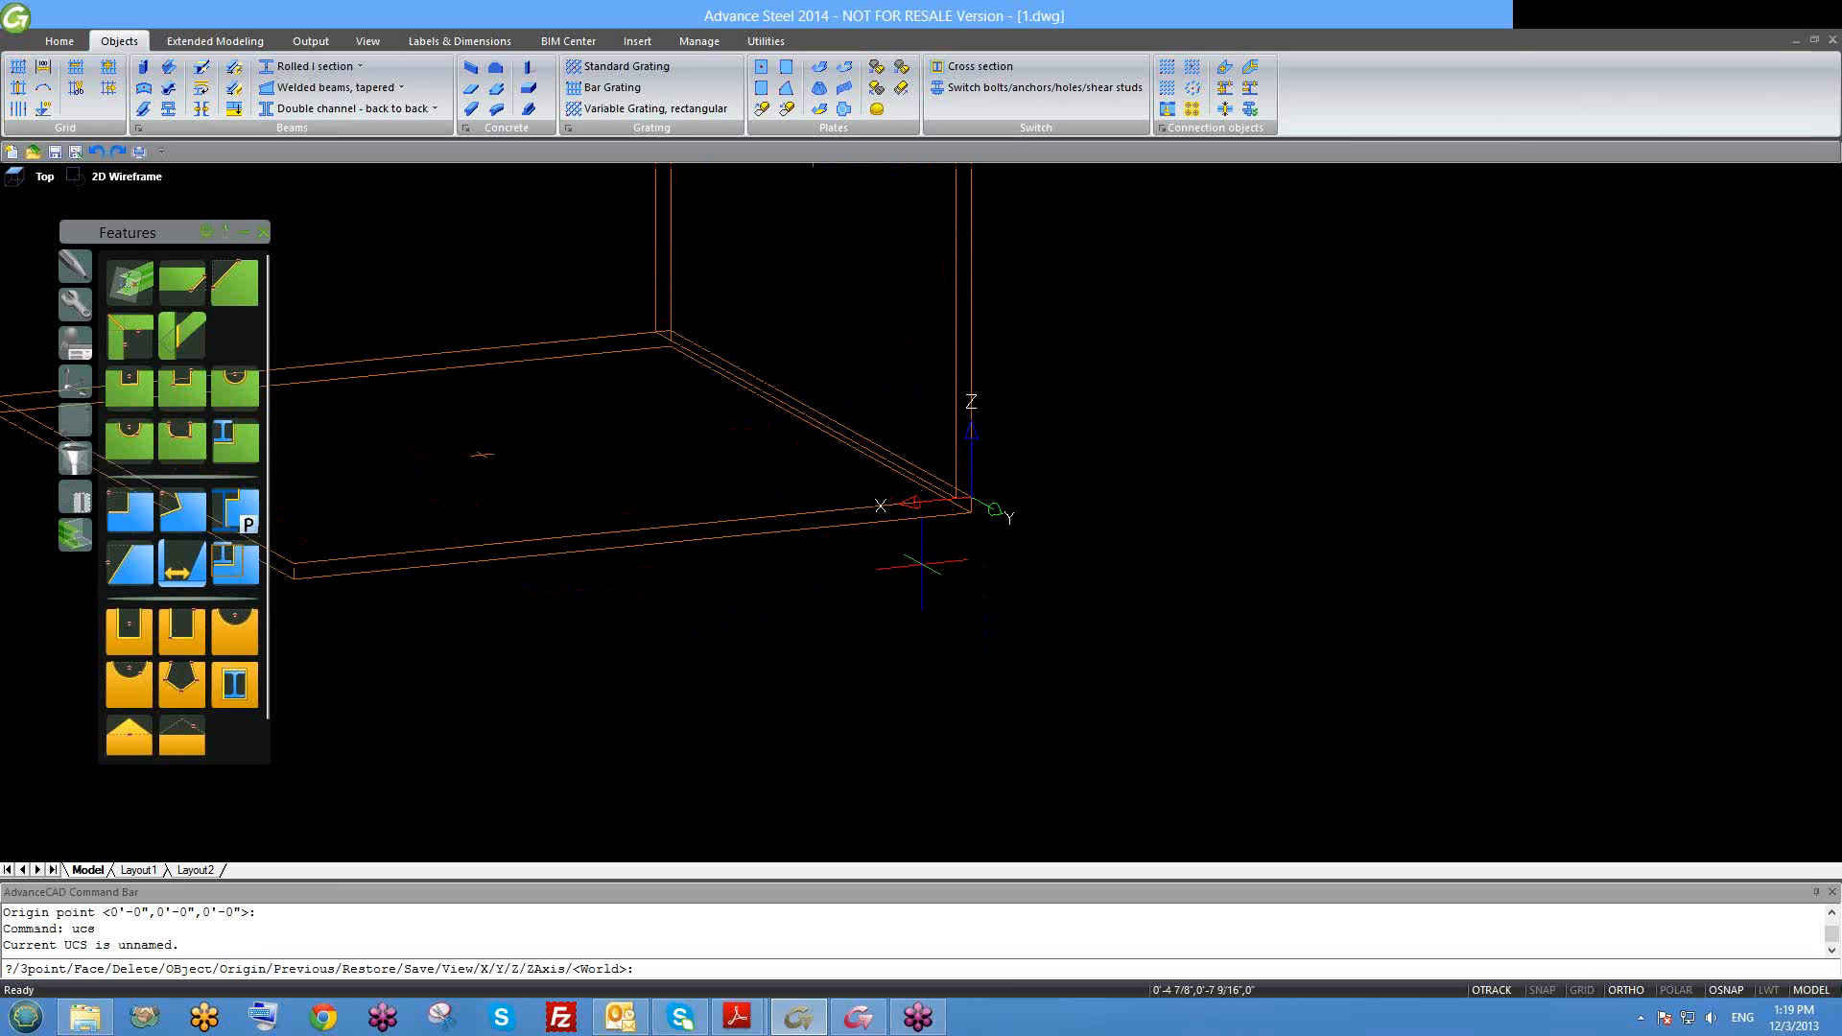
type("x")
key("Return")
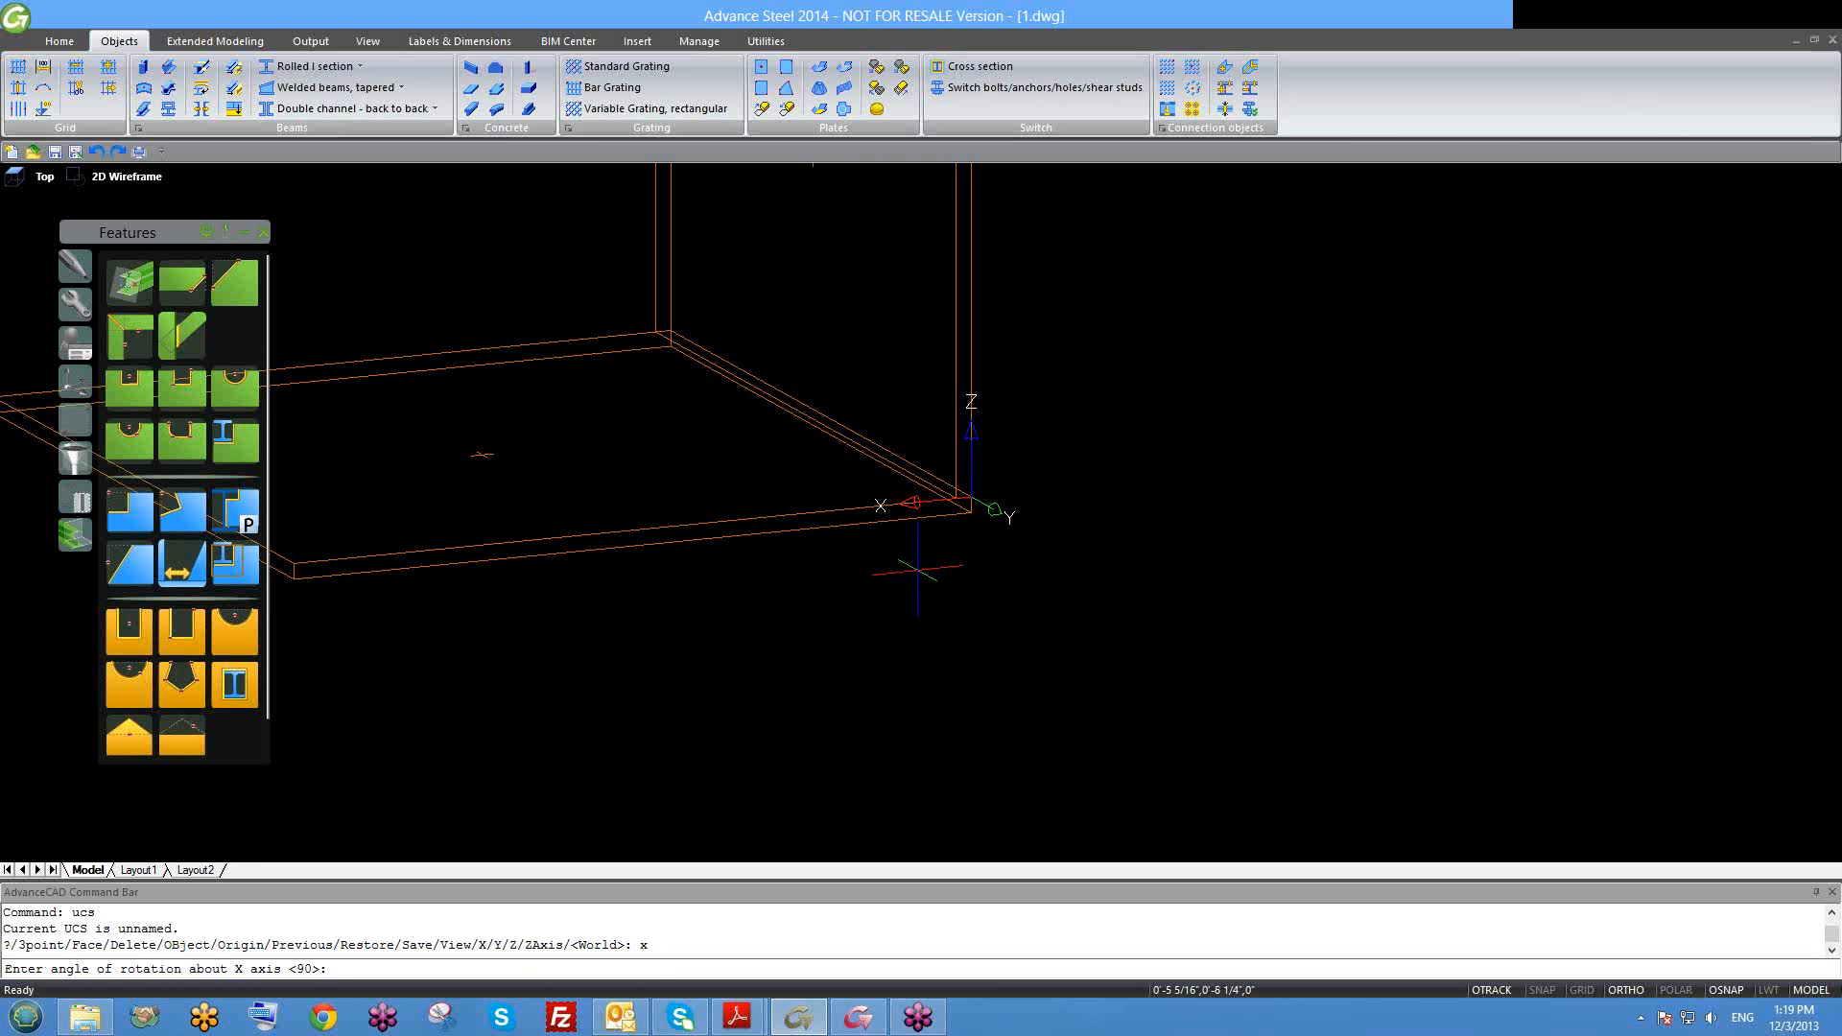
key("Return")
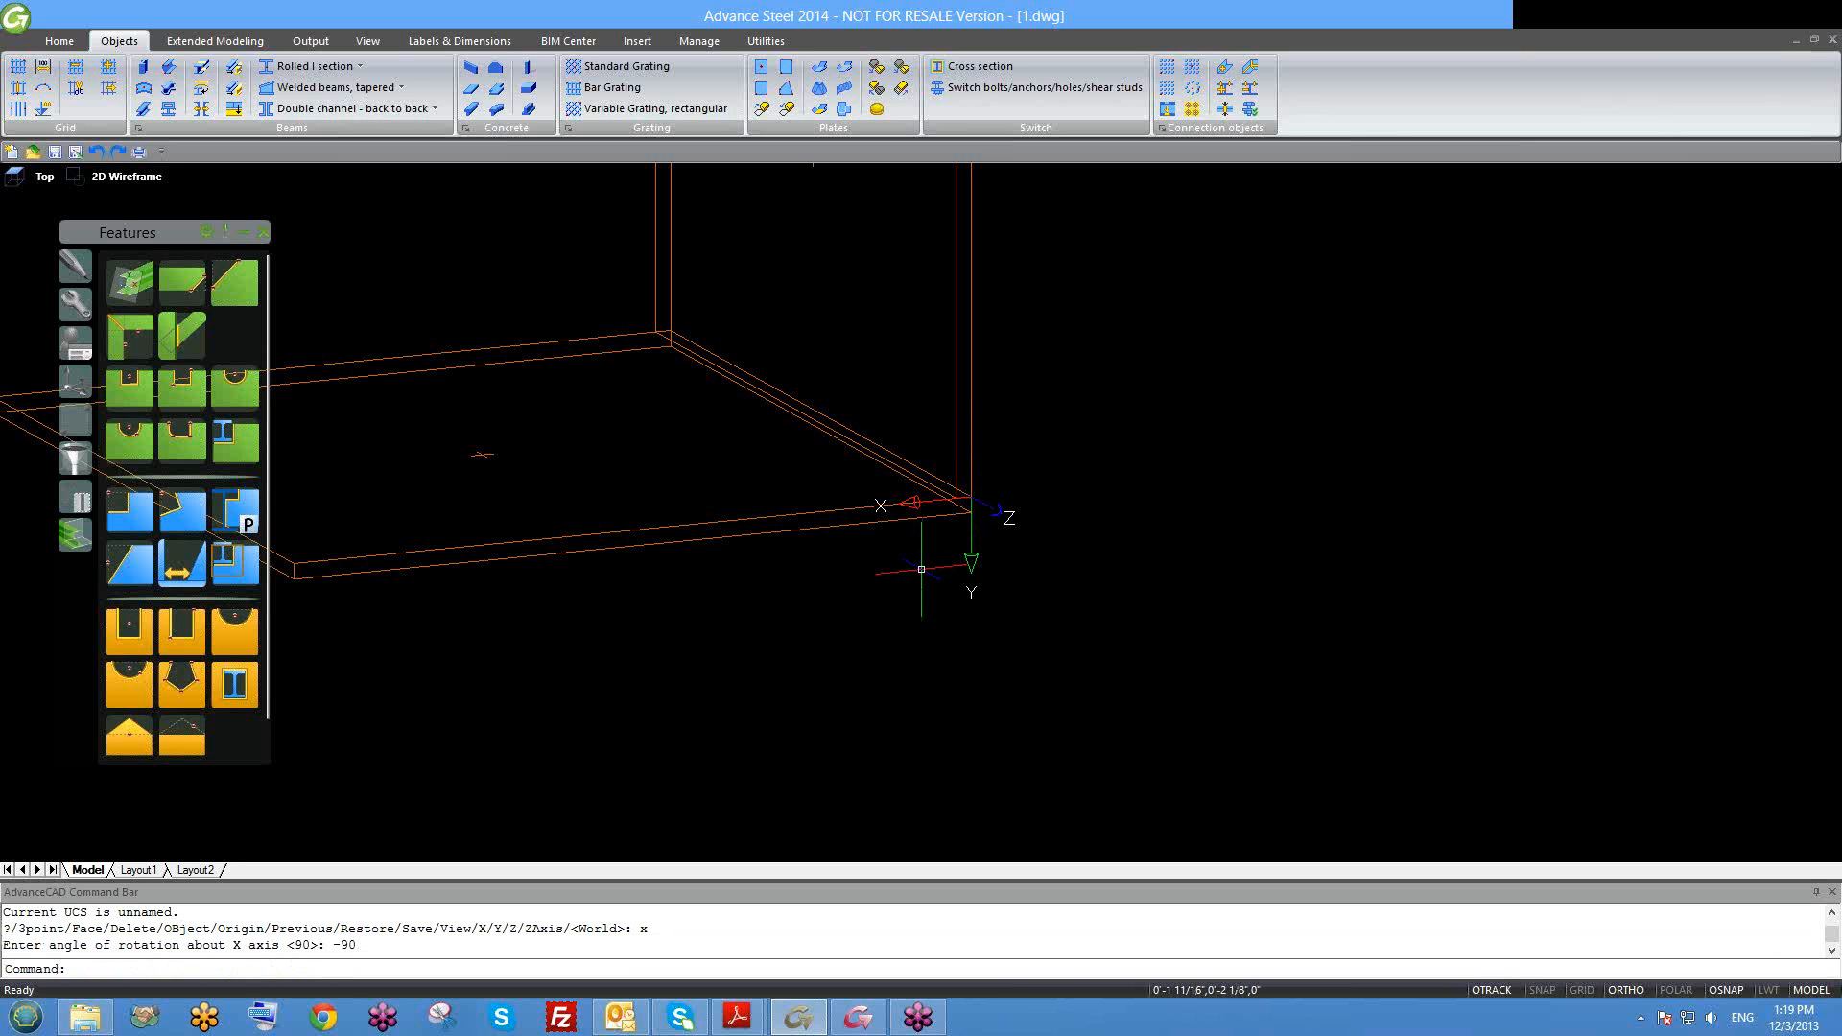
Step: Restore the previous UCS orientation
type("ucs")
key("Return")
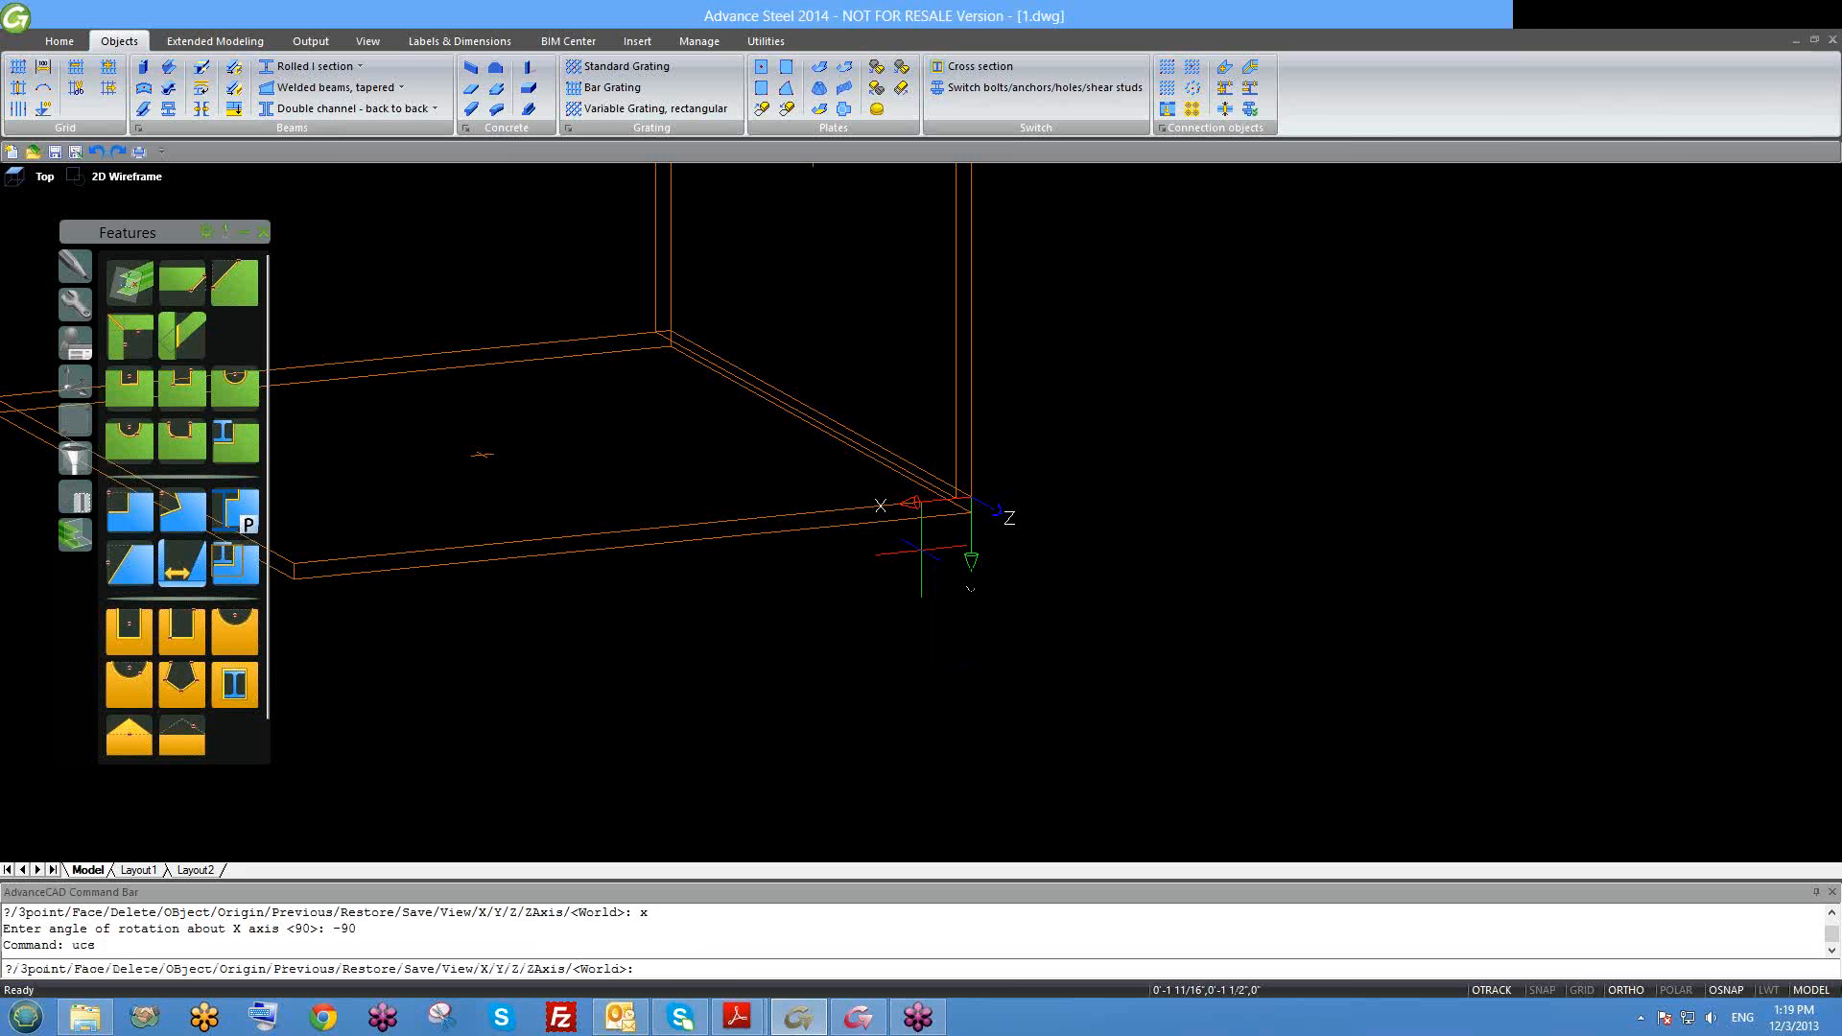
key("Return")
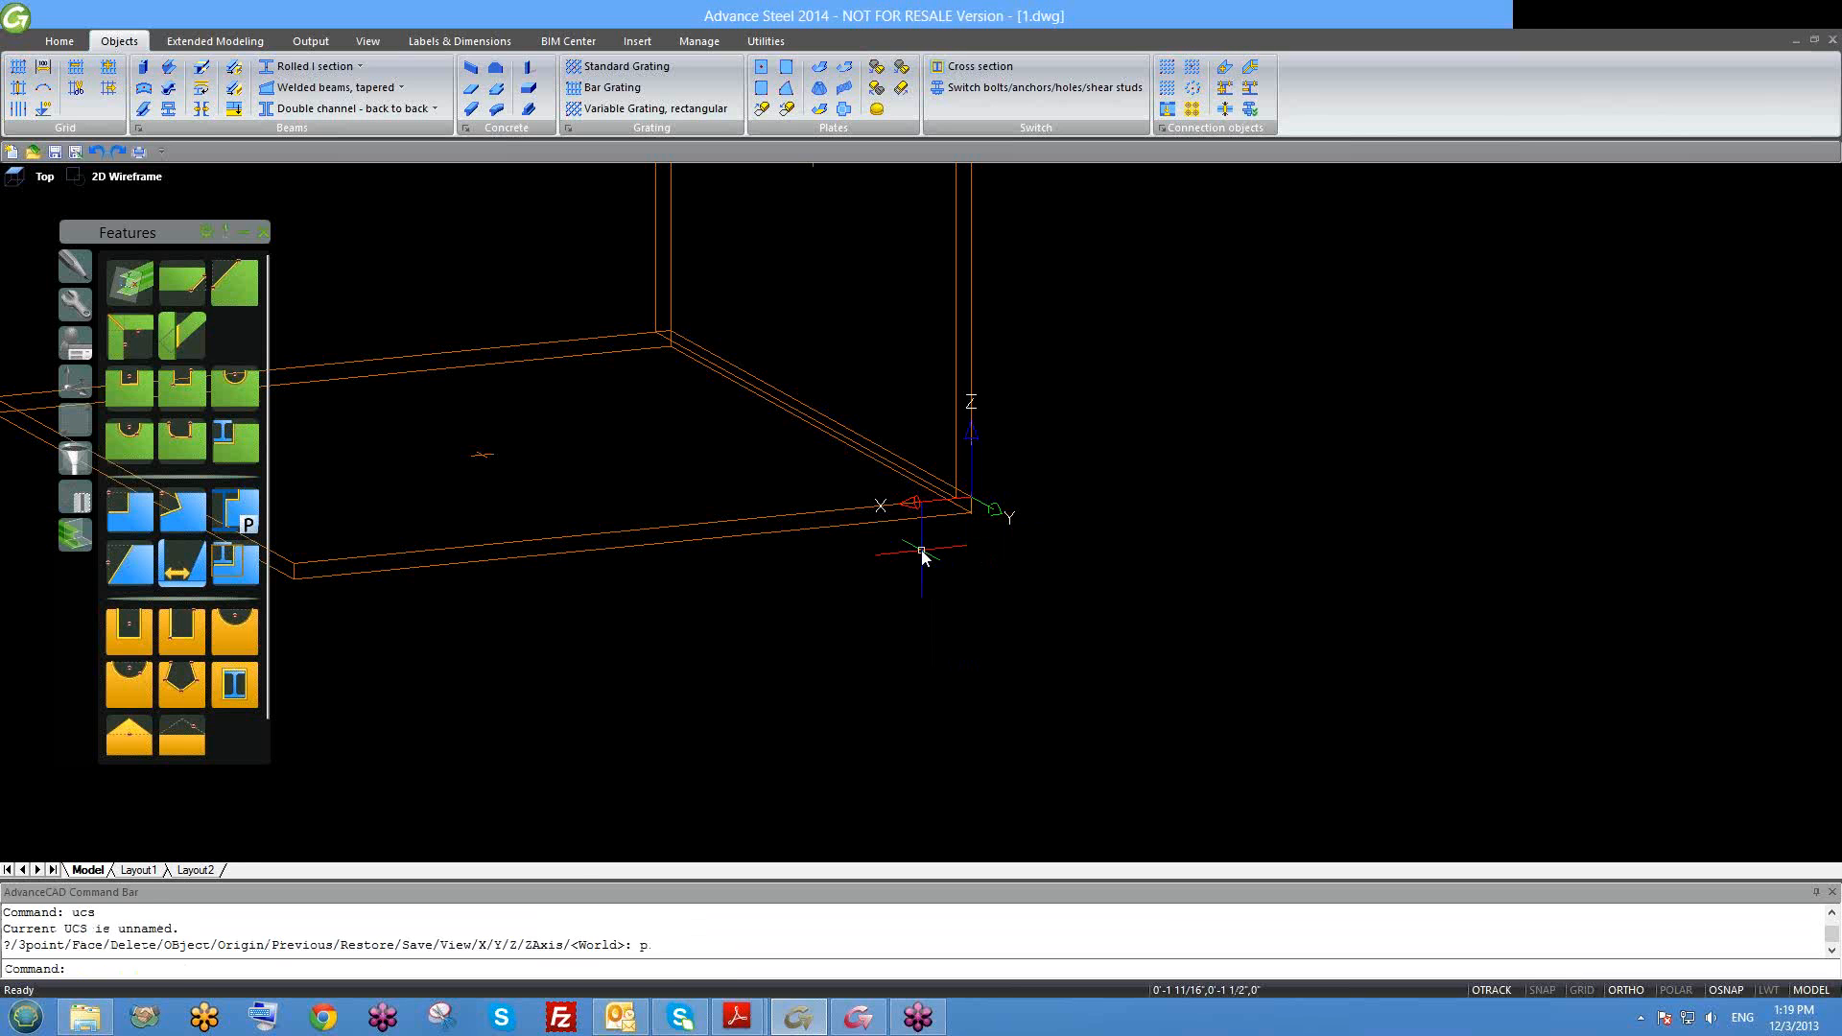
Step: Rotate the UCS by 90 degrees about its X axis so that Y runs up the upright plate's edge
type("ucs")
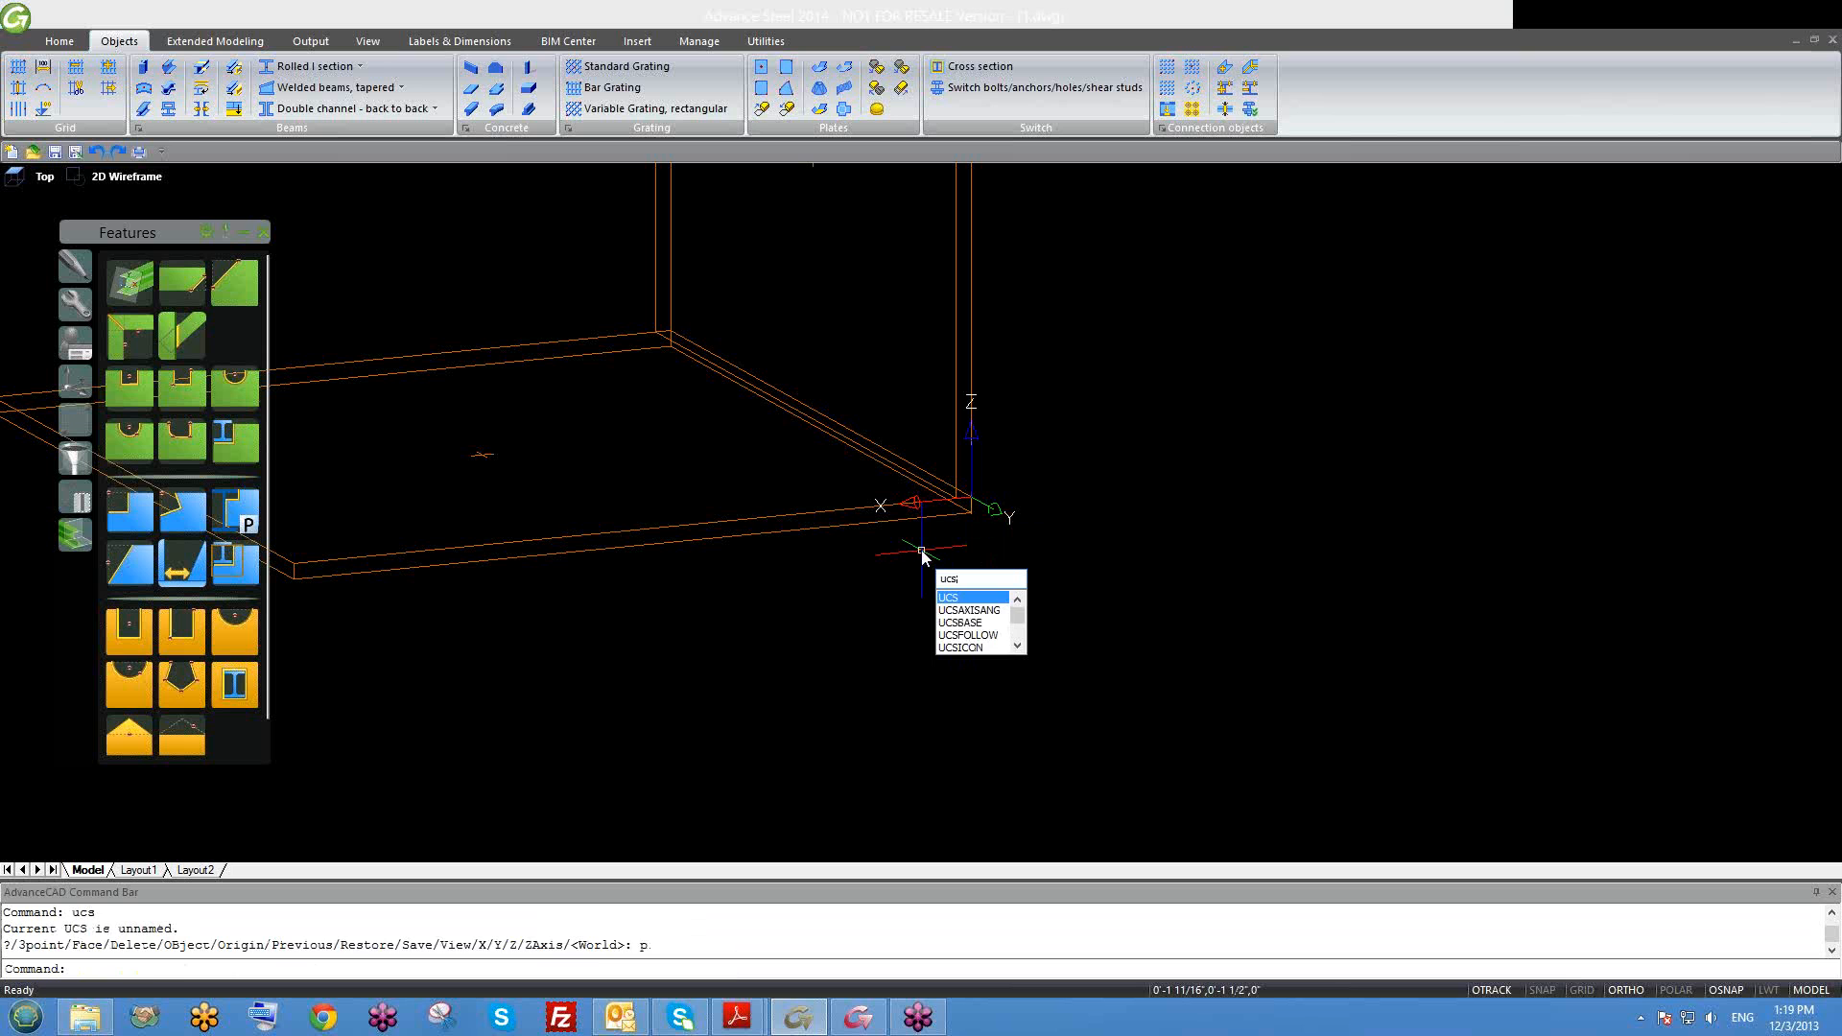
key("Return")
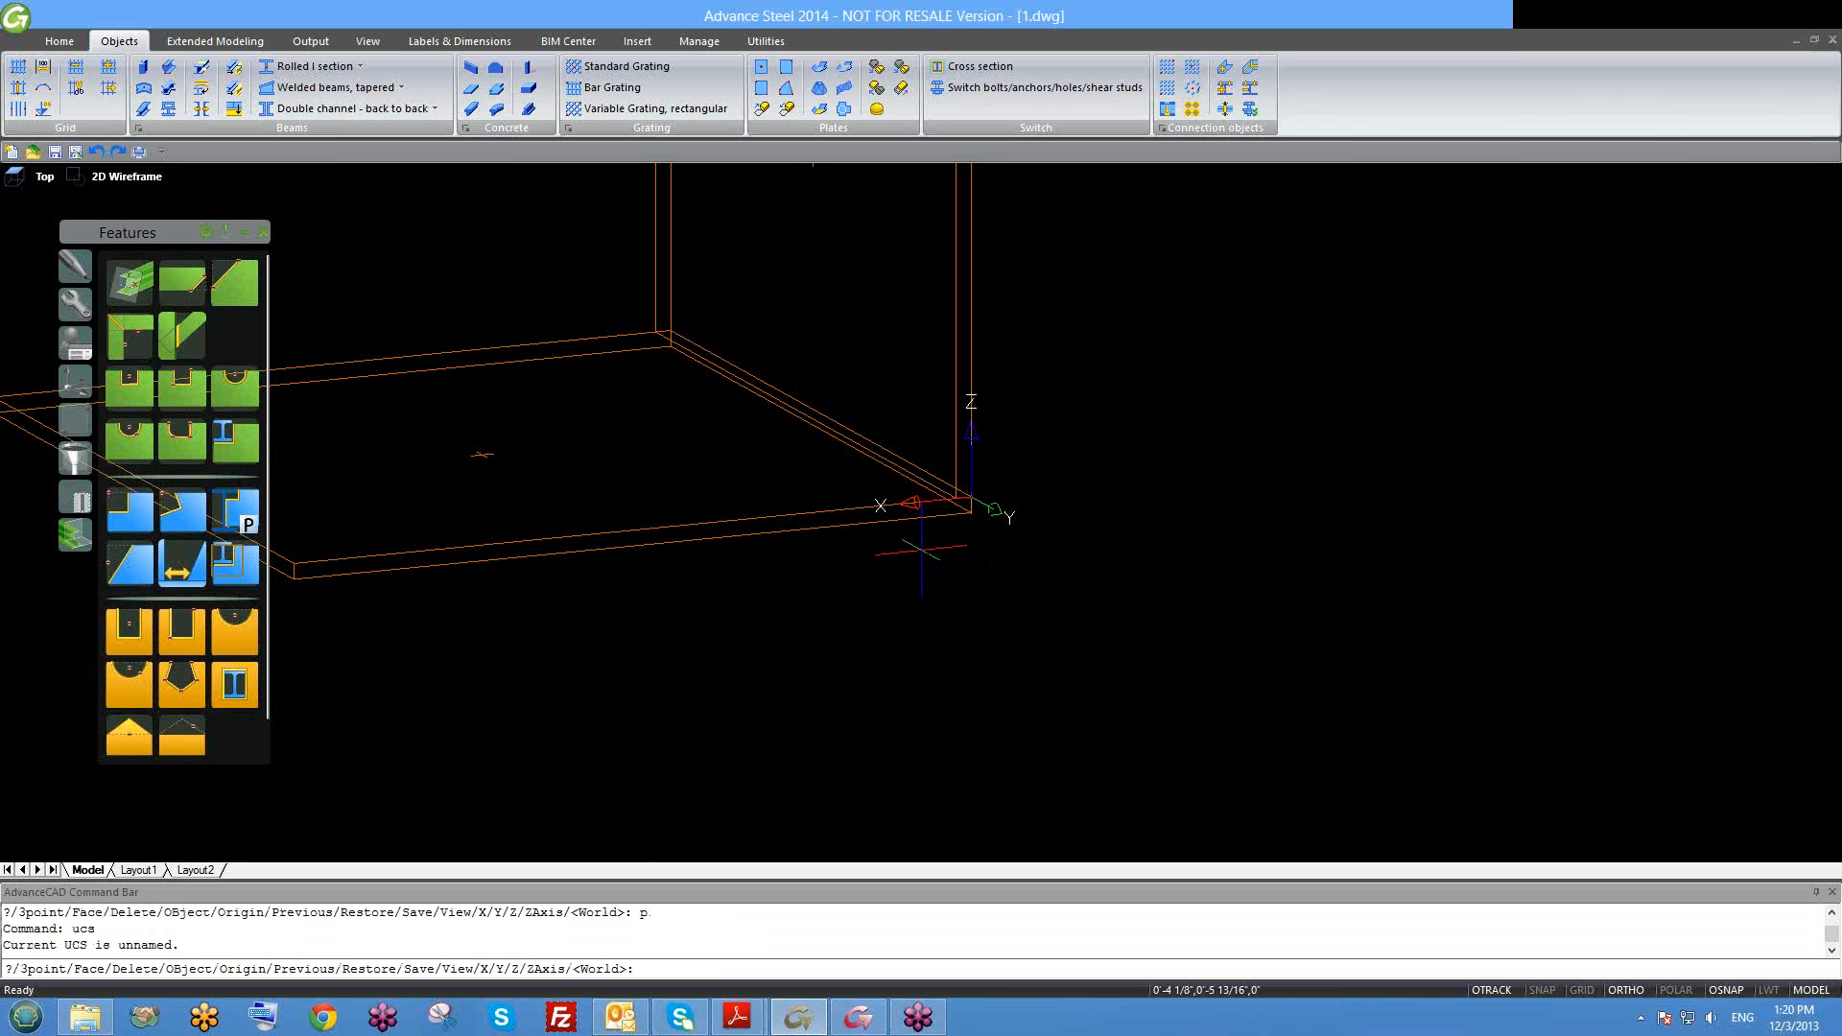
type("x")
key("Return")
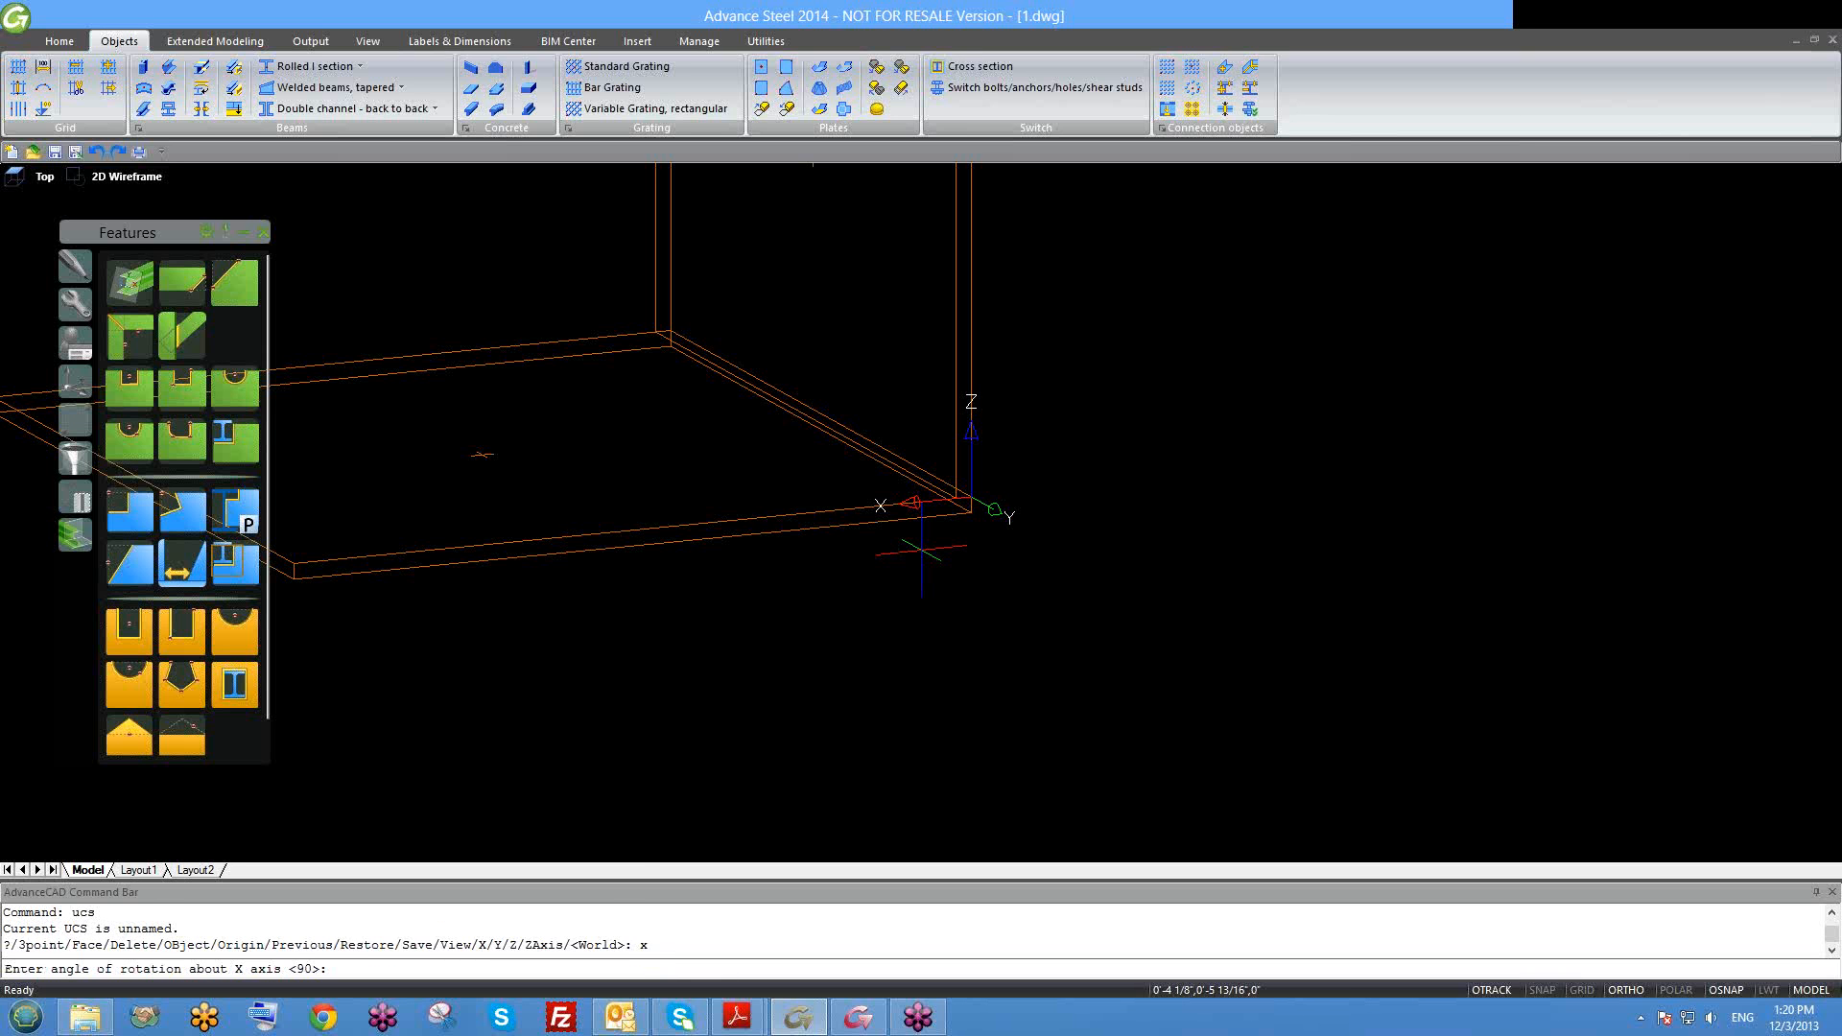
type("90")
key("Return")
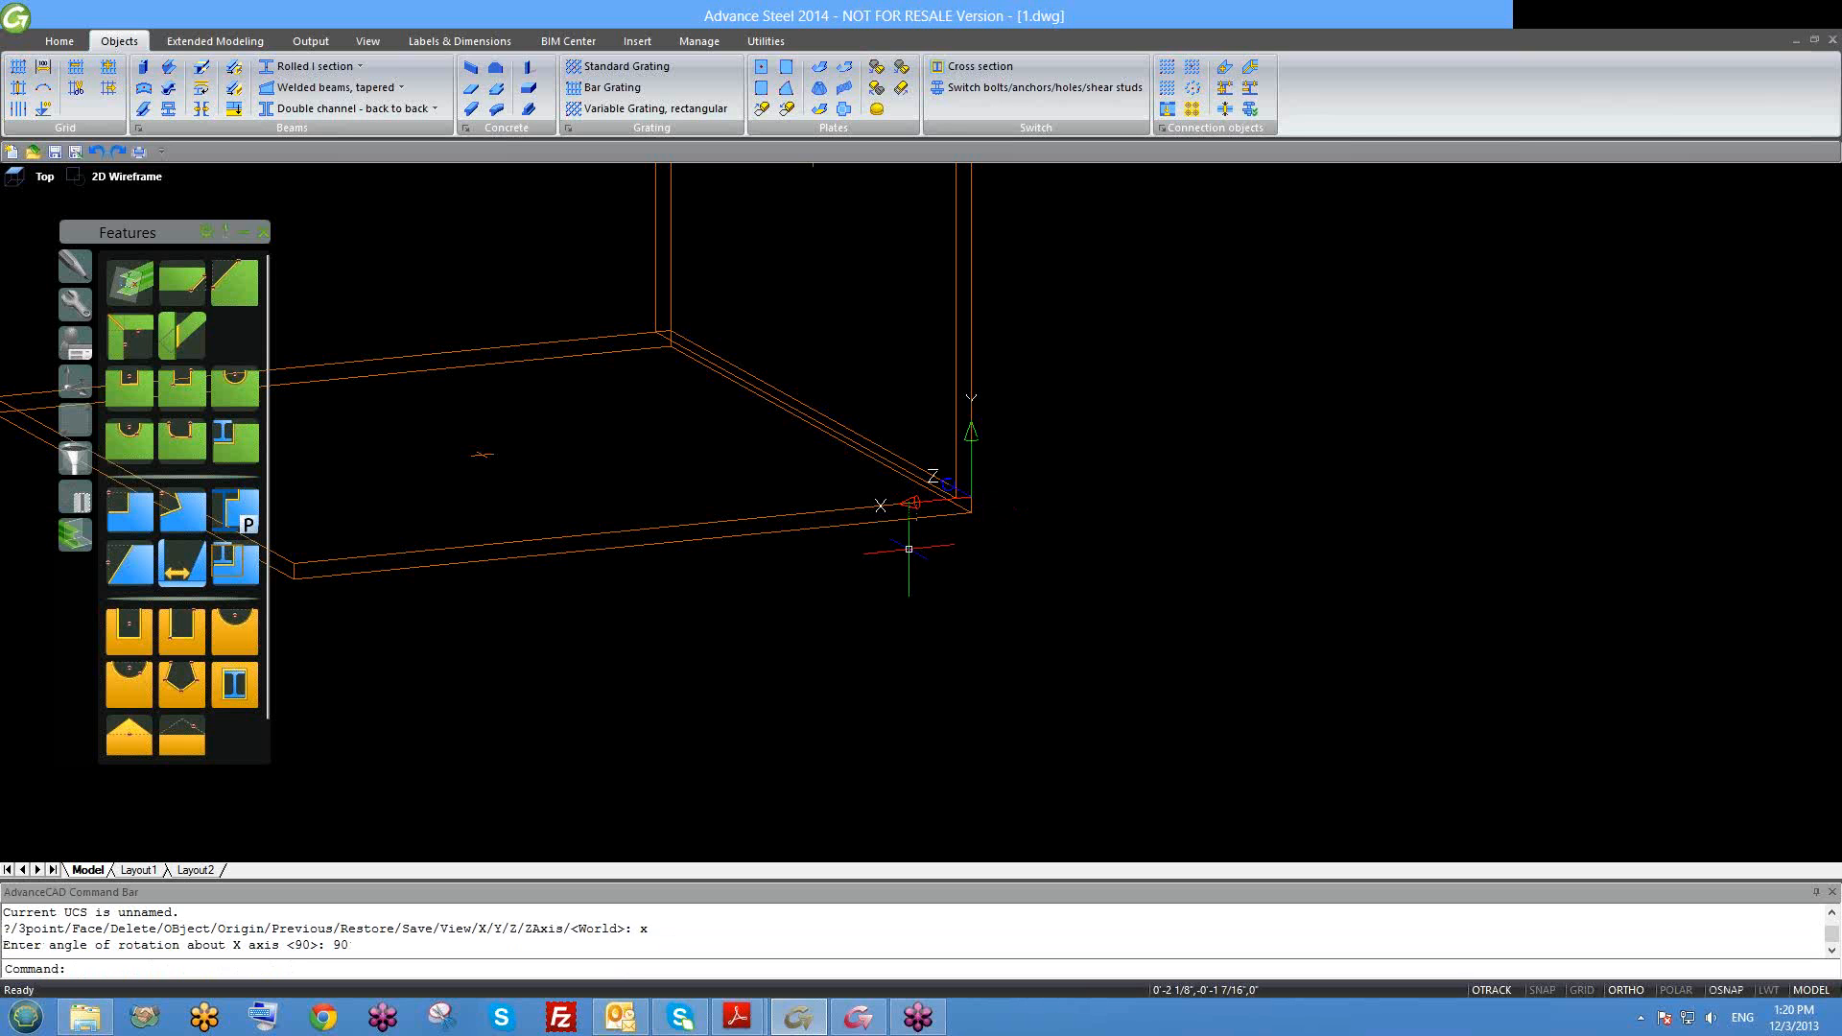
type("ucs")
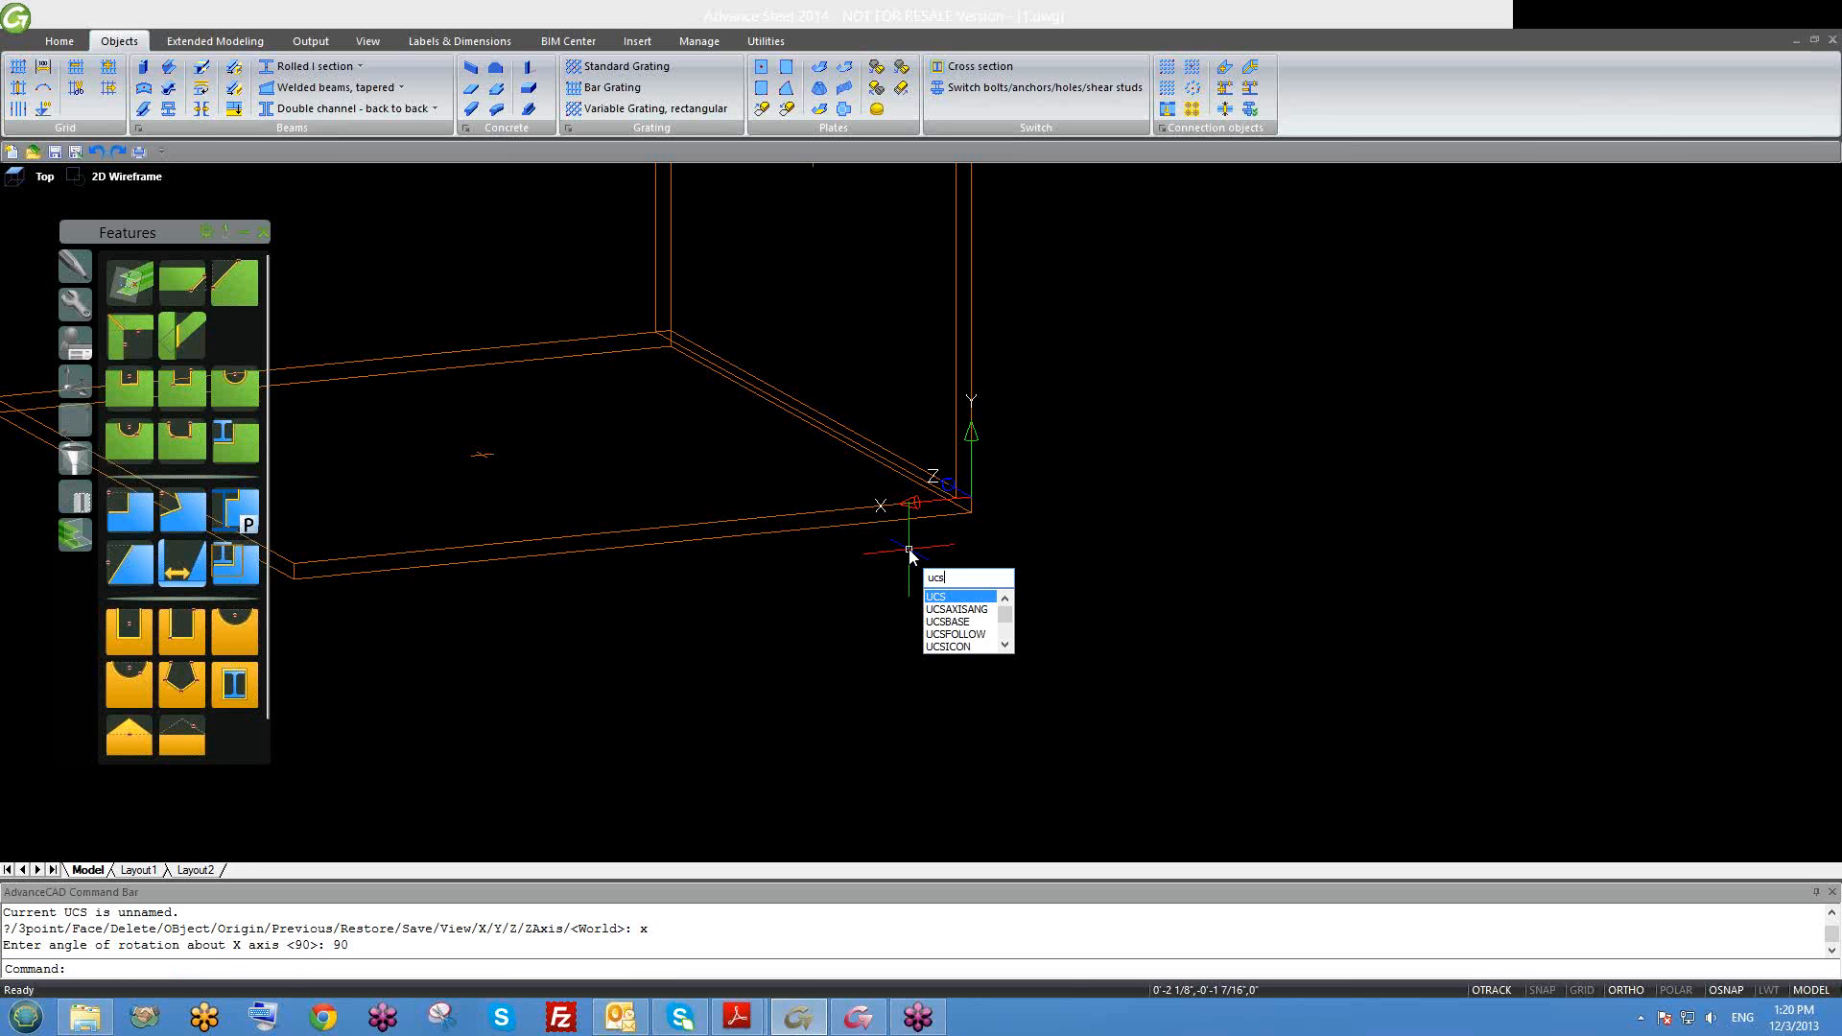
key("Escape")
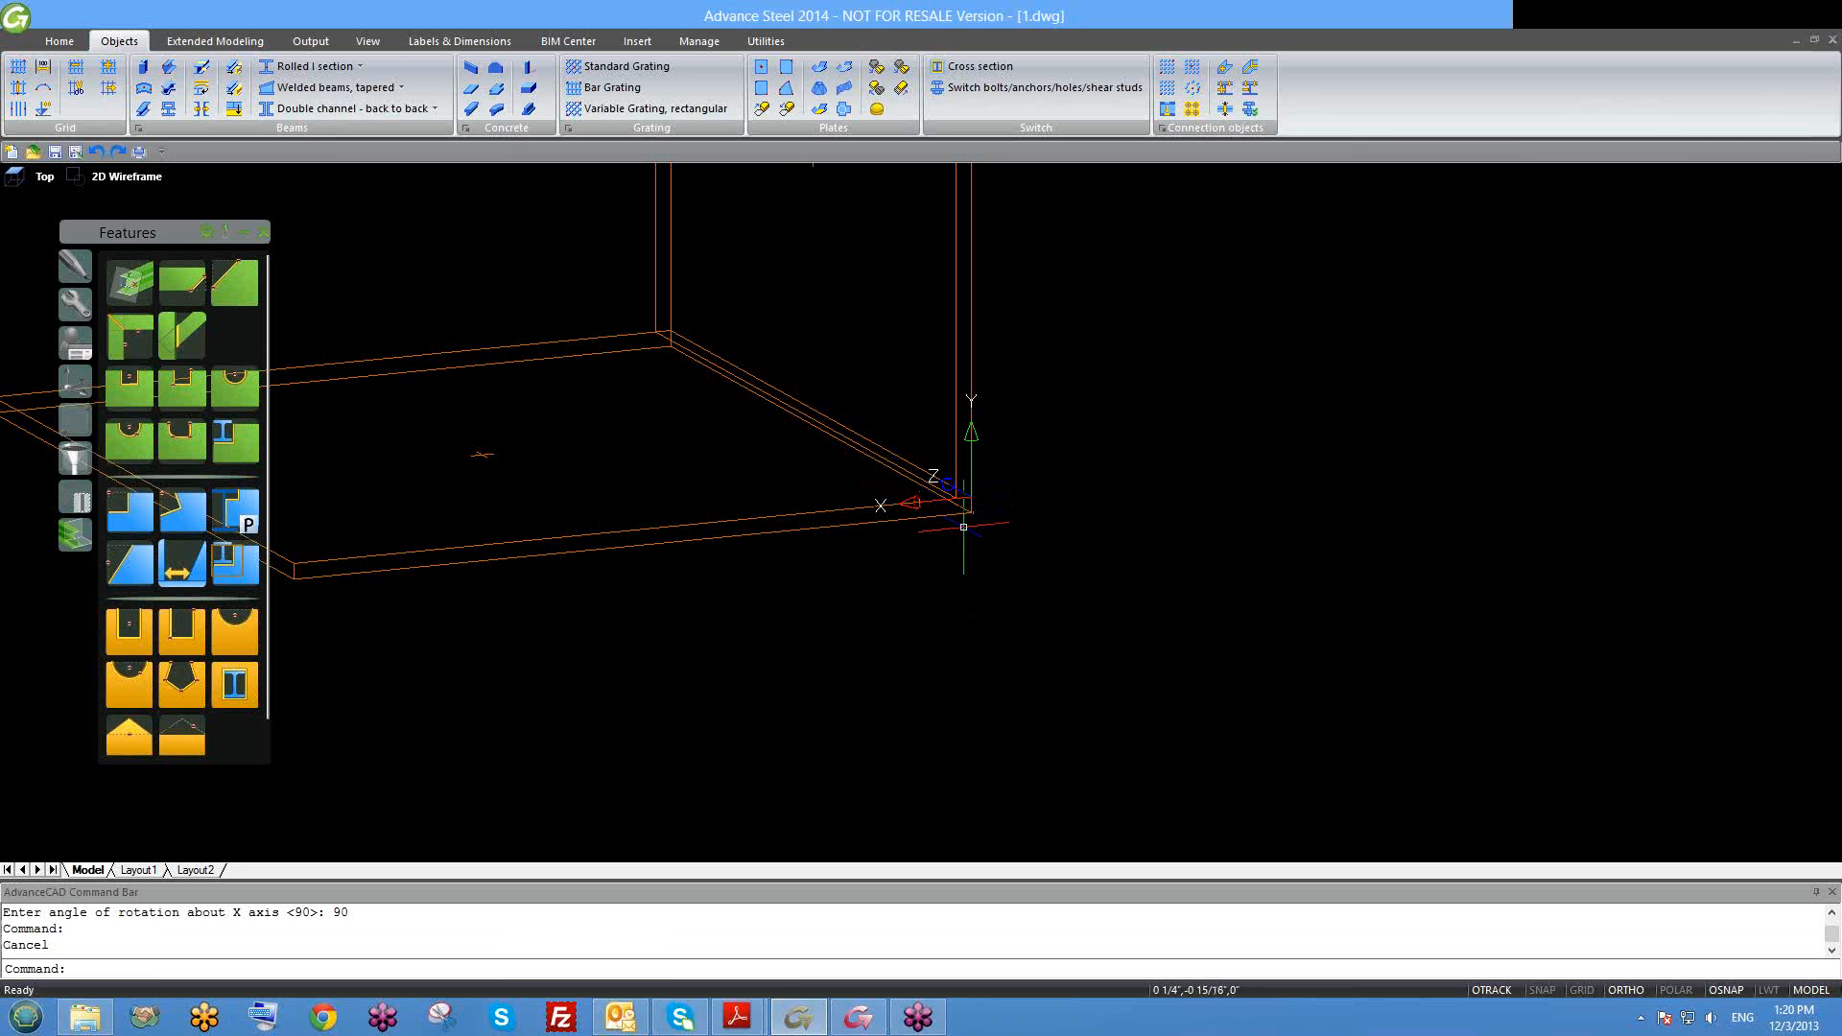
Step: Examine the rotated UCS axes at the shared corner in relation to the flat and upright plates
scroll(963, 537, "up", 3)
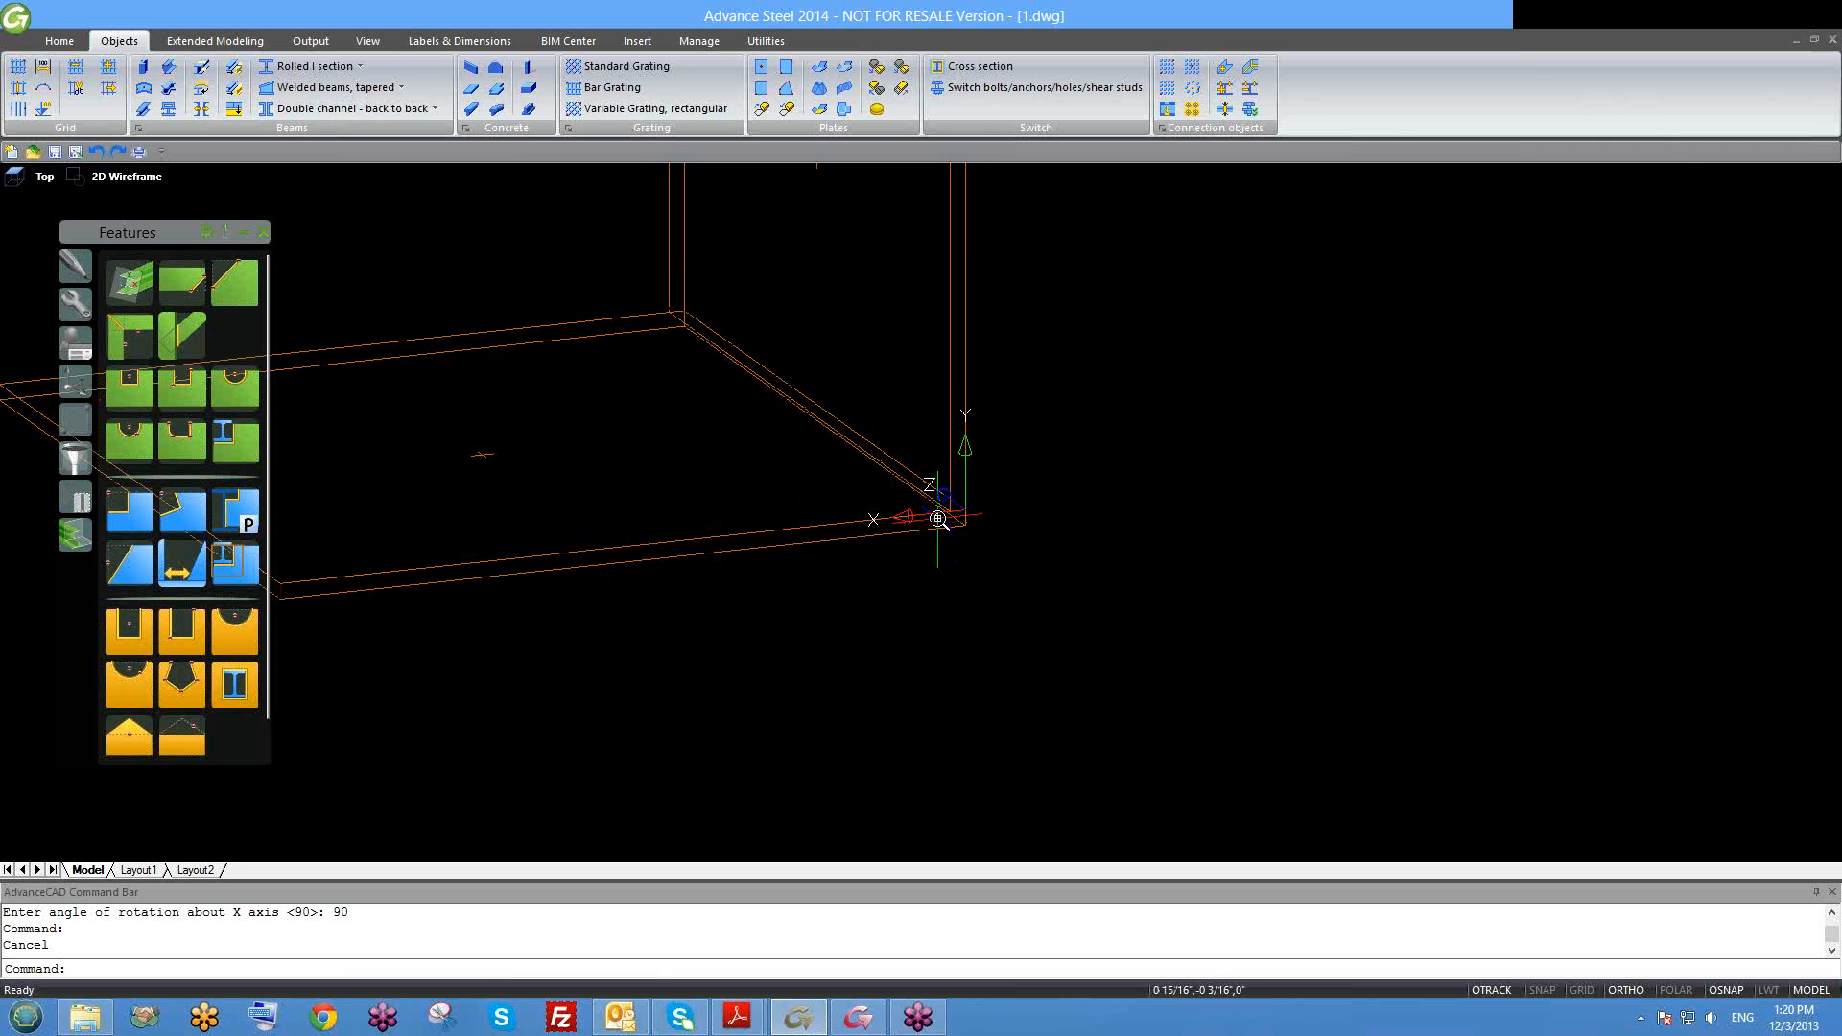
scroll(940, 520, "up", 1)
scroll(959, 523, "up", 1)
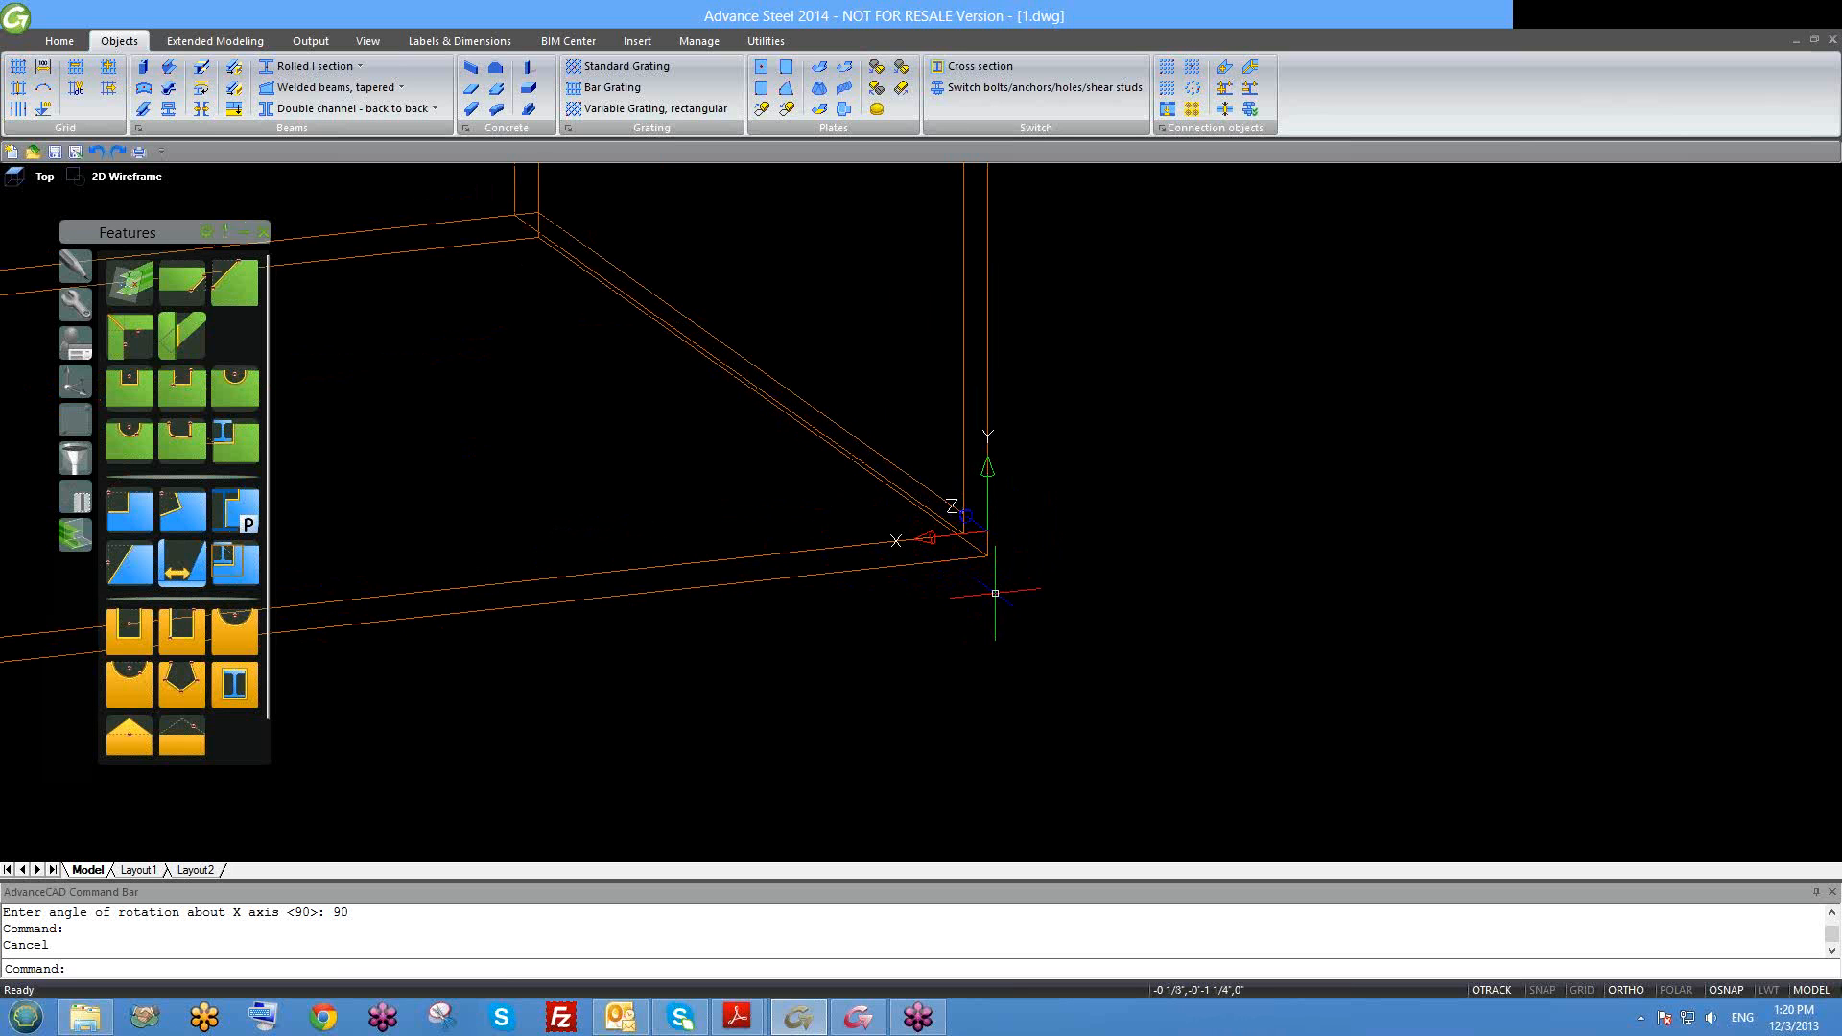
scroll(995, 593, "down", 3)
scroll(990, 597, "up", 2)
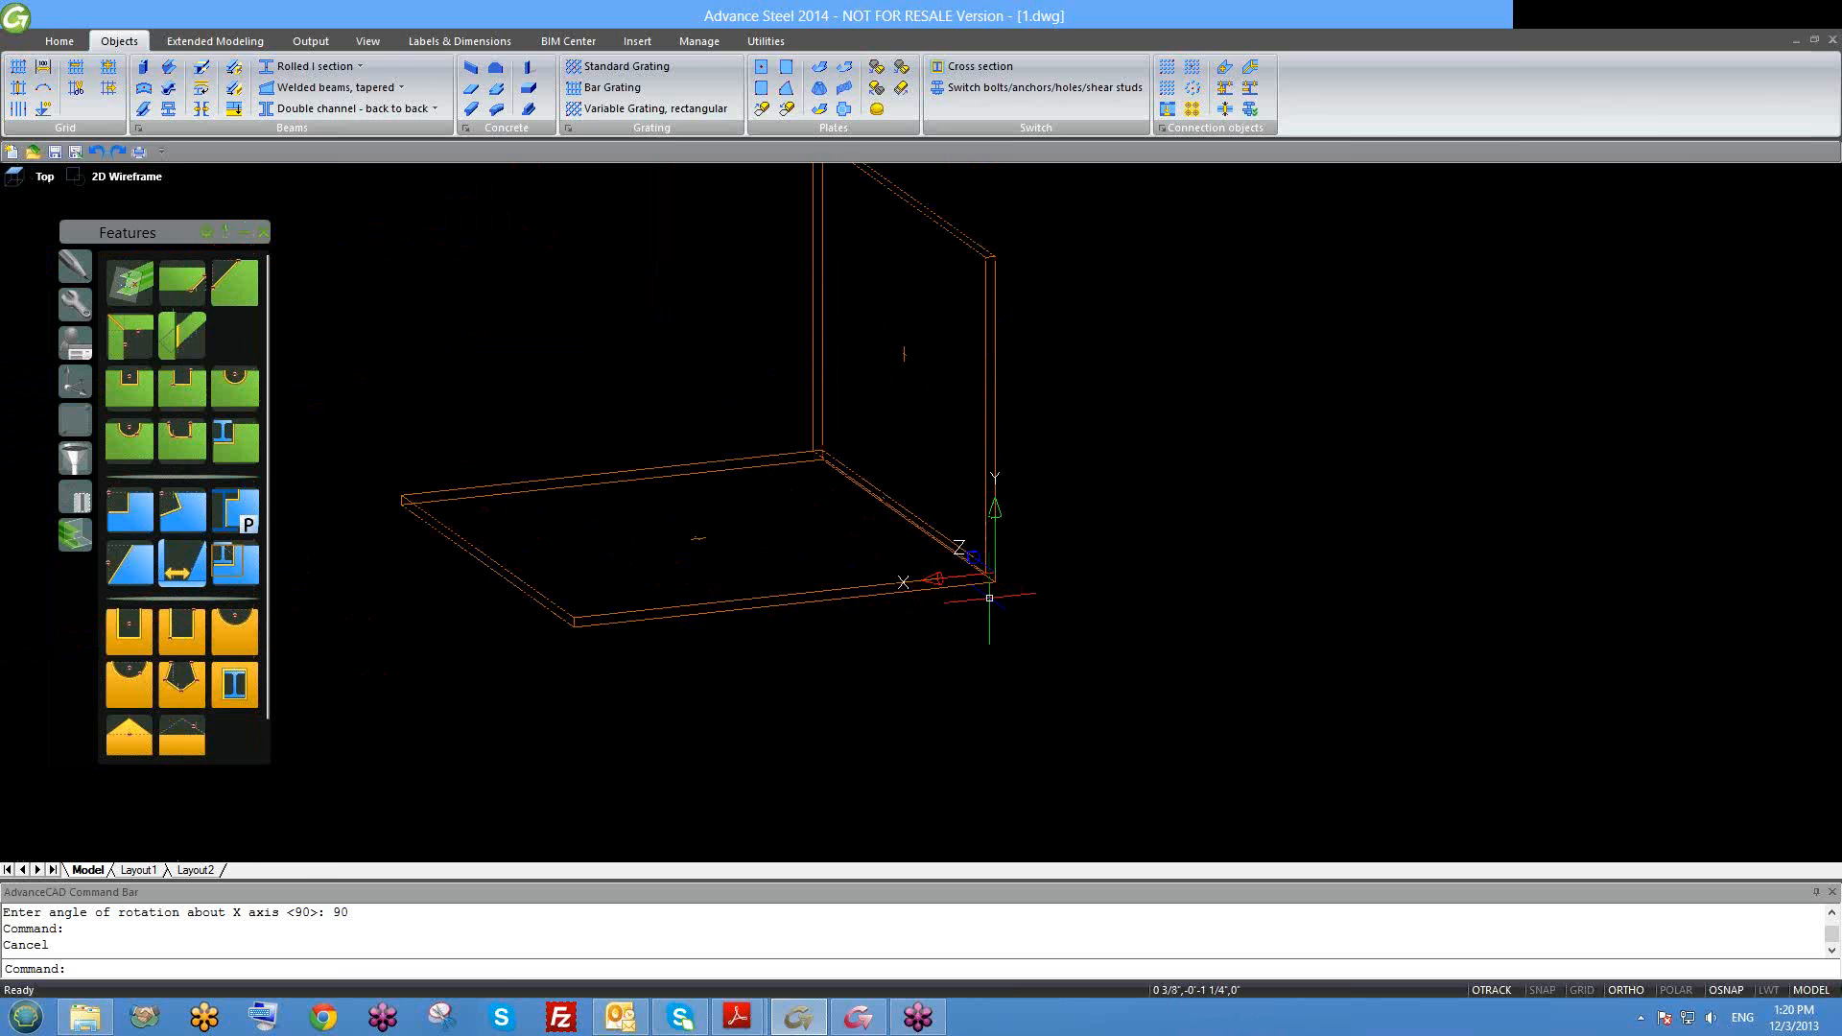
scroll(990, 597, "up", 2)
scroll(989, 585, "down", 1)
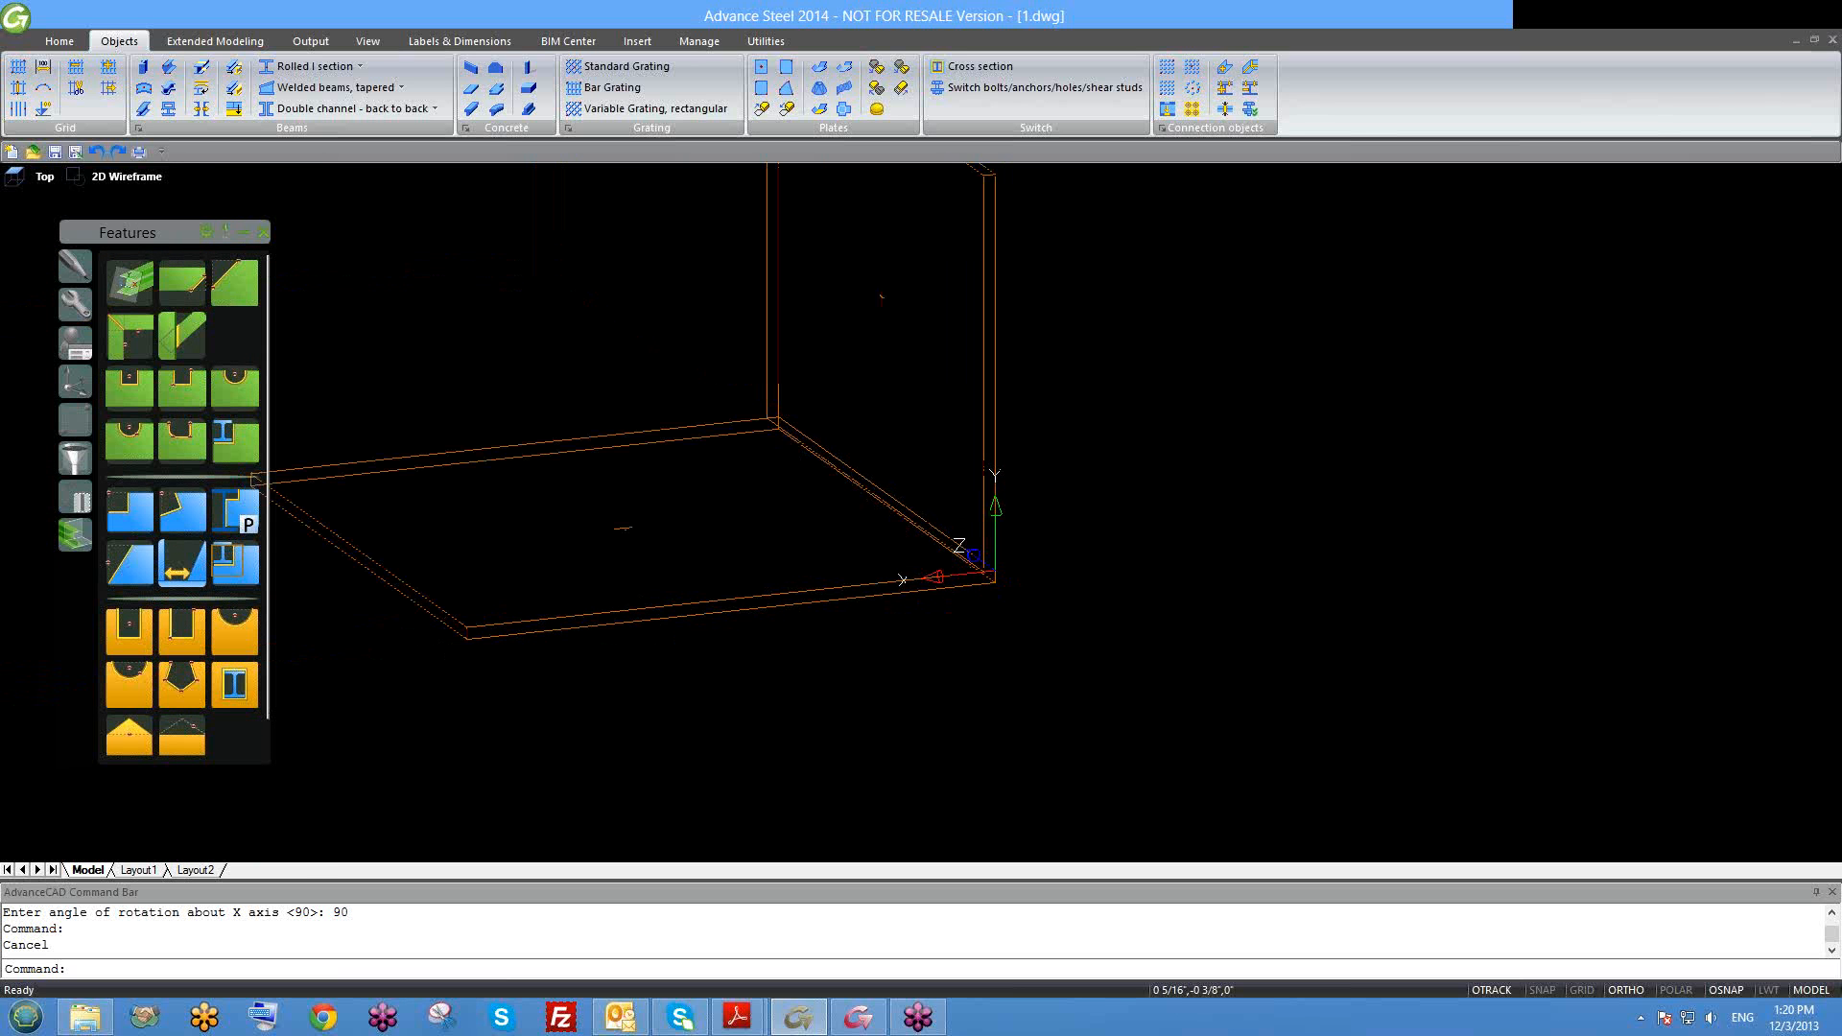
scroll(989, 583, "down", 3)
scroll(989, 582, "up", 4)
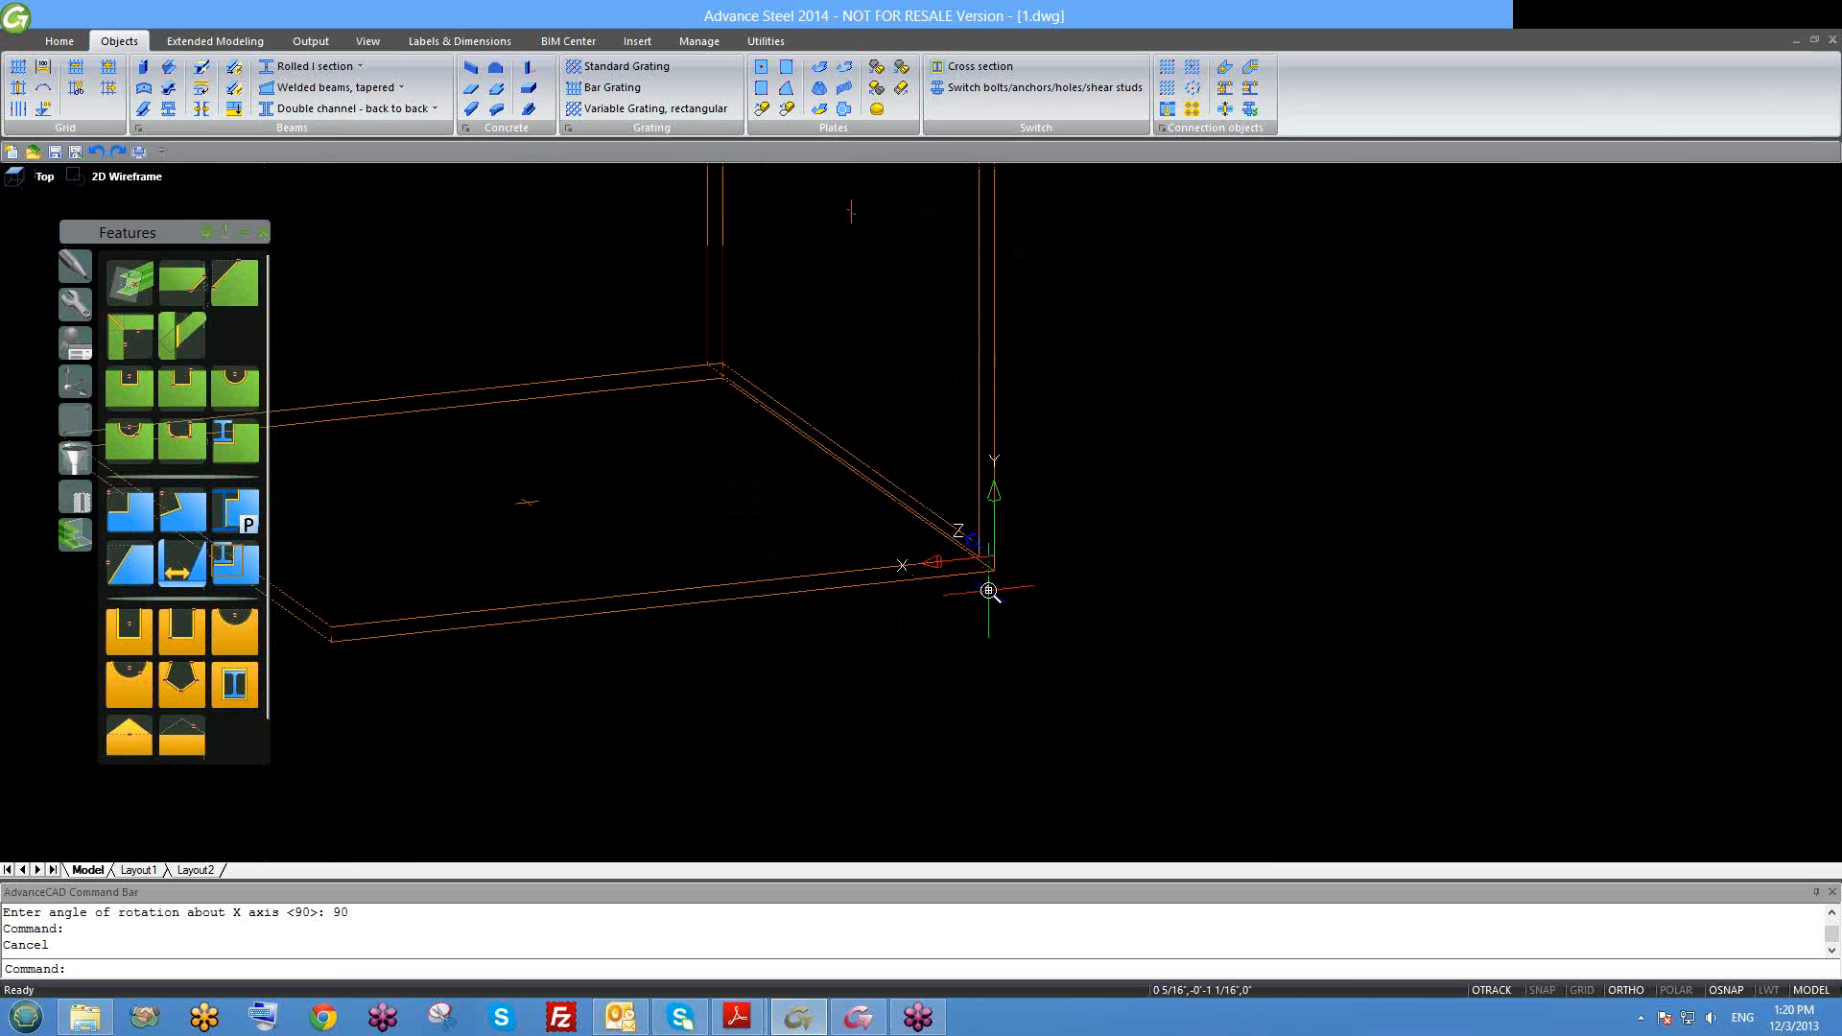
scroll(989, 591, "down", 3)
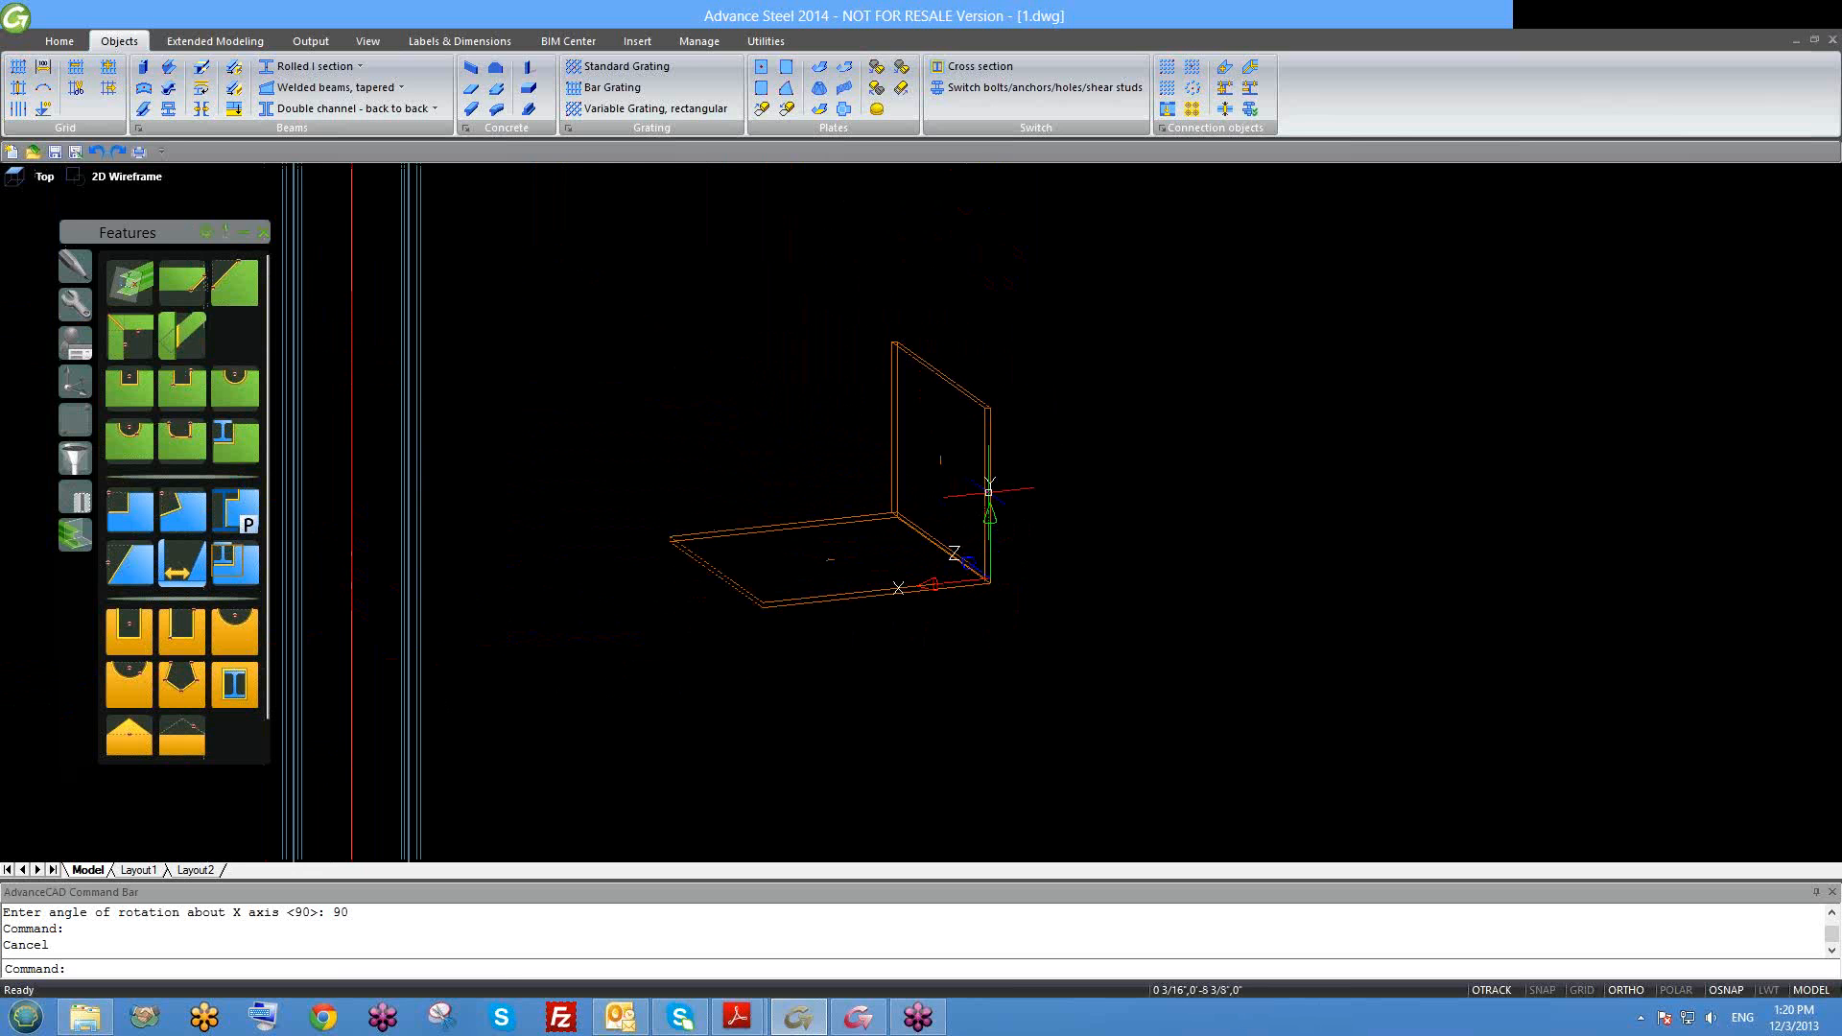
scroll(979, 534, "up", 2)
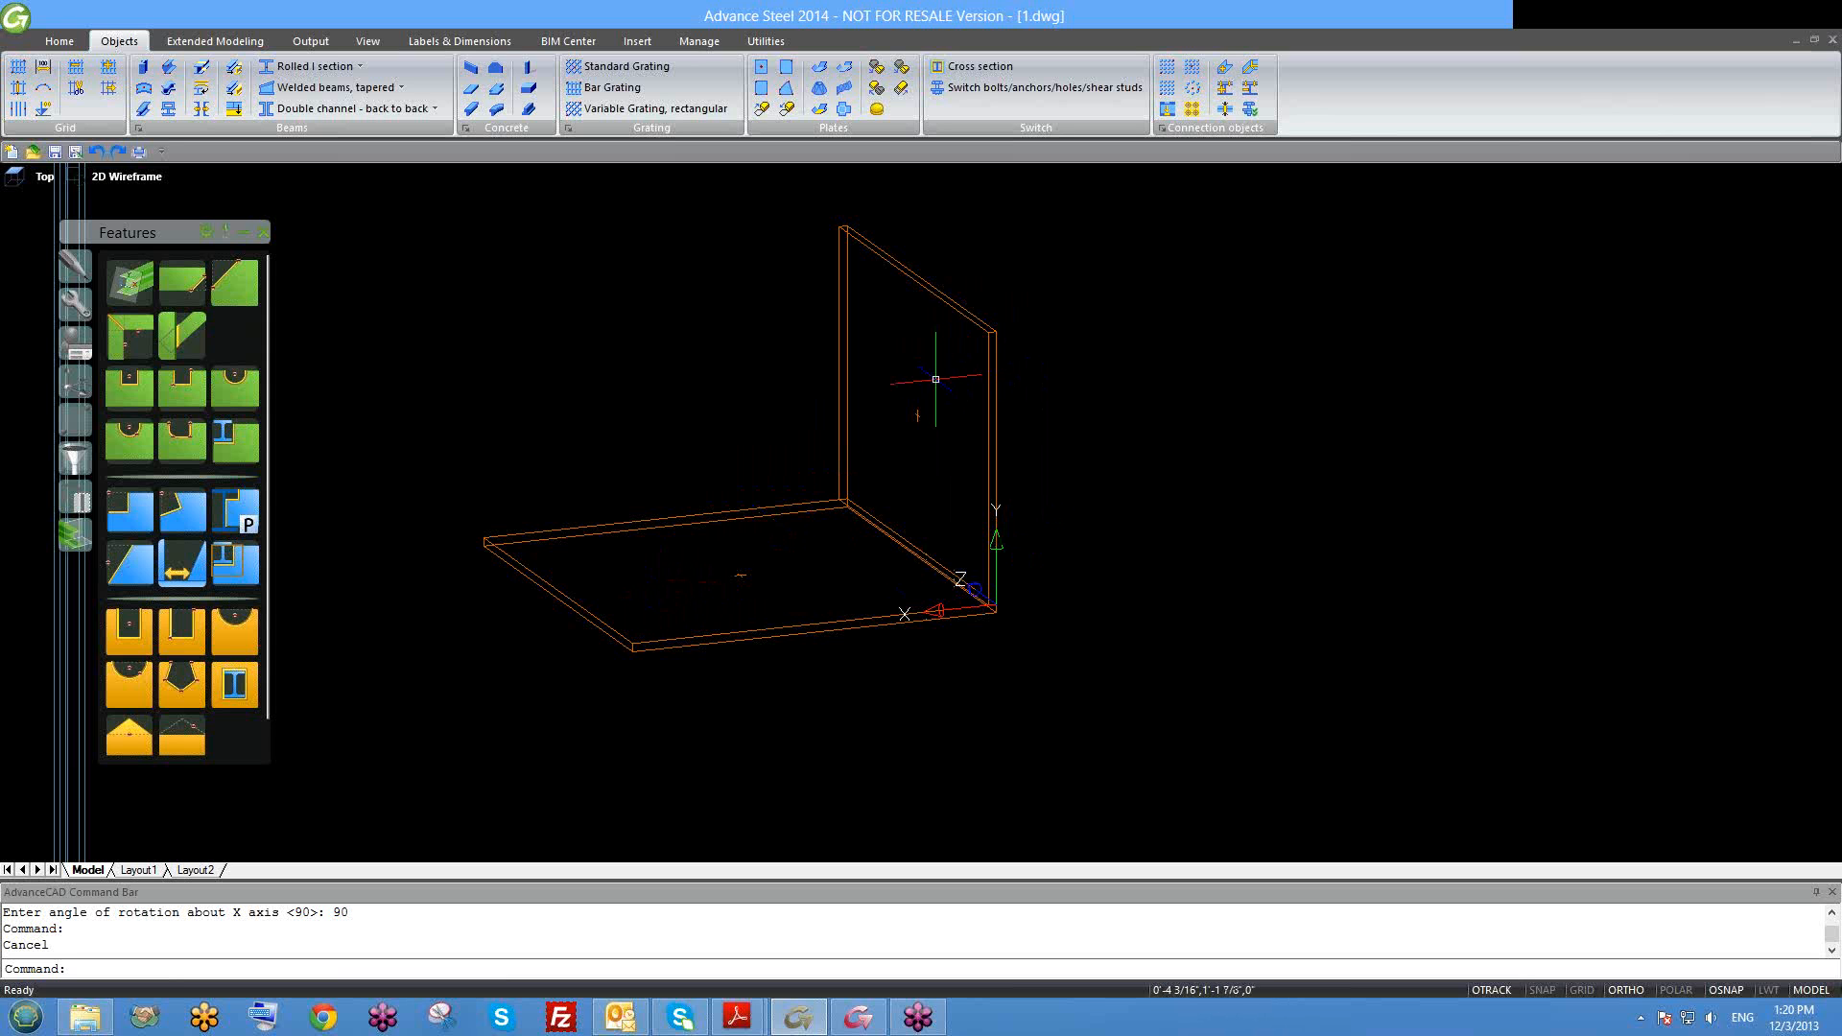
middle_click_drag(942, 446, 948, 441)
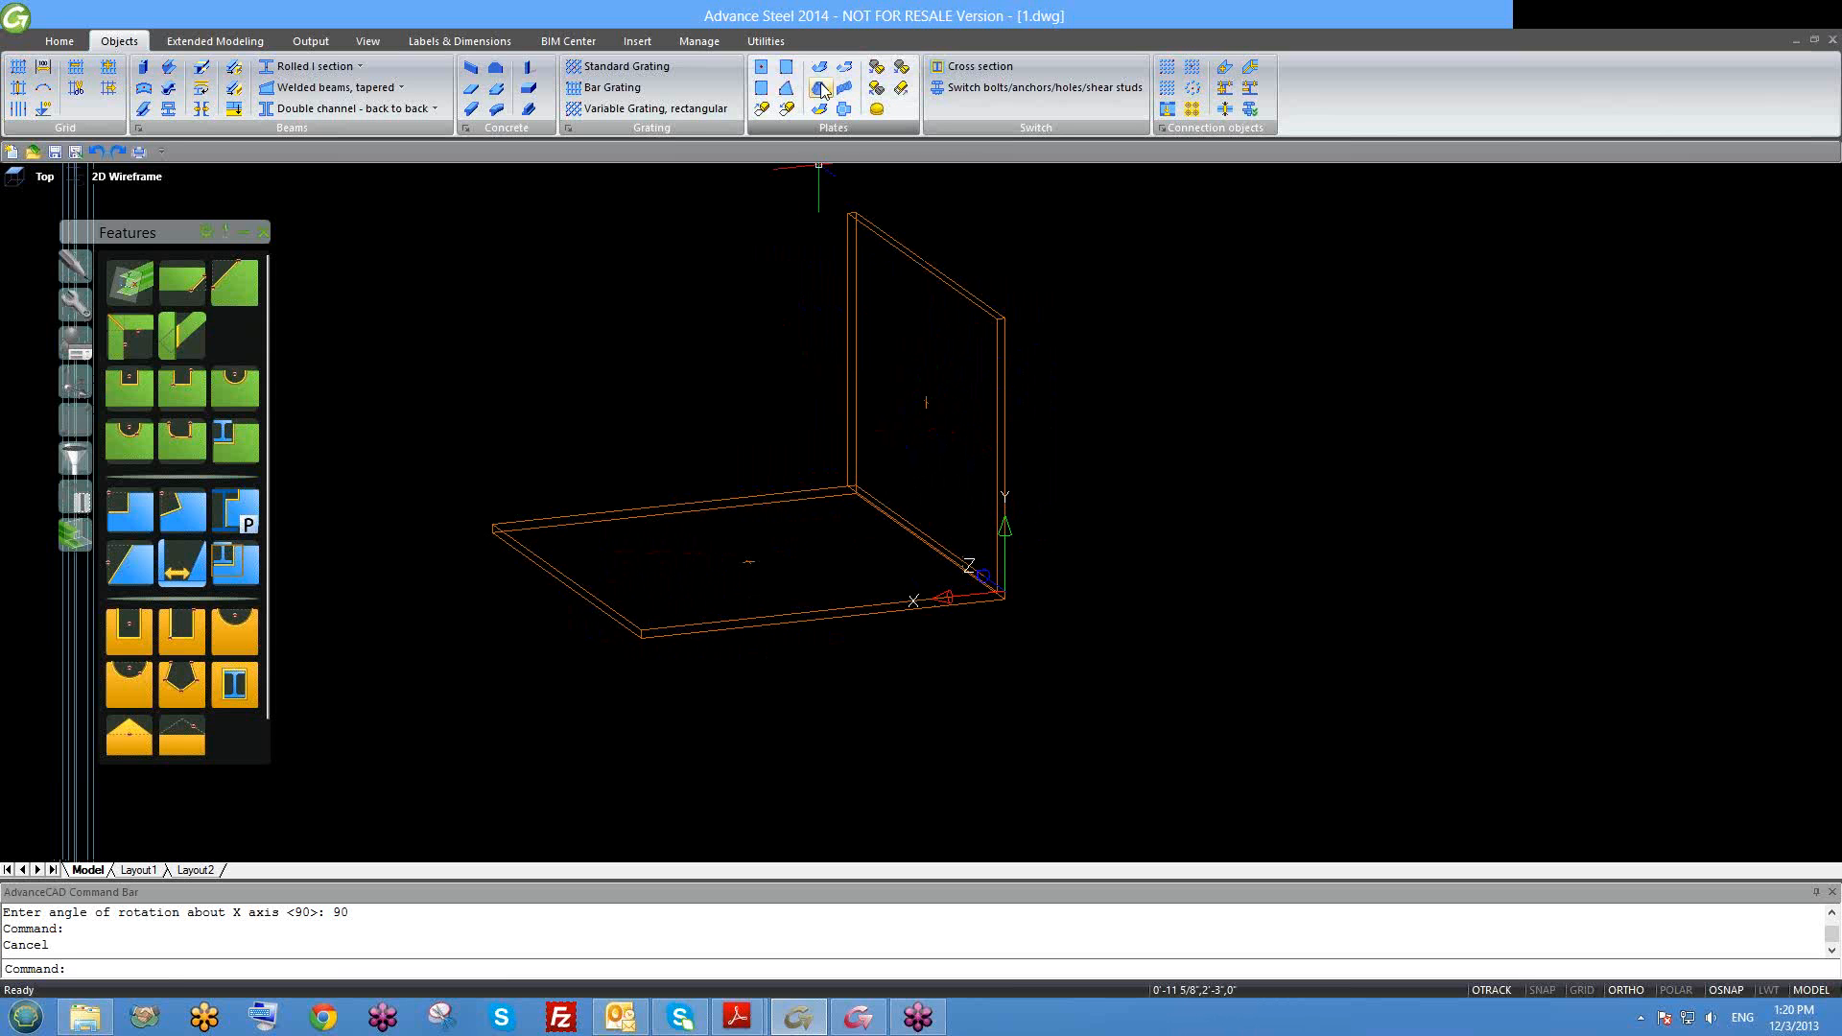
Step: Create a triangular polygon plate through the shared corner, the upright plate's upper near corner and the flat plate's outer near corner
left_click(786, 88)
scroll(998, 606, "up", 3)
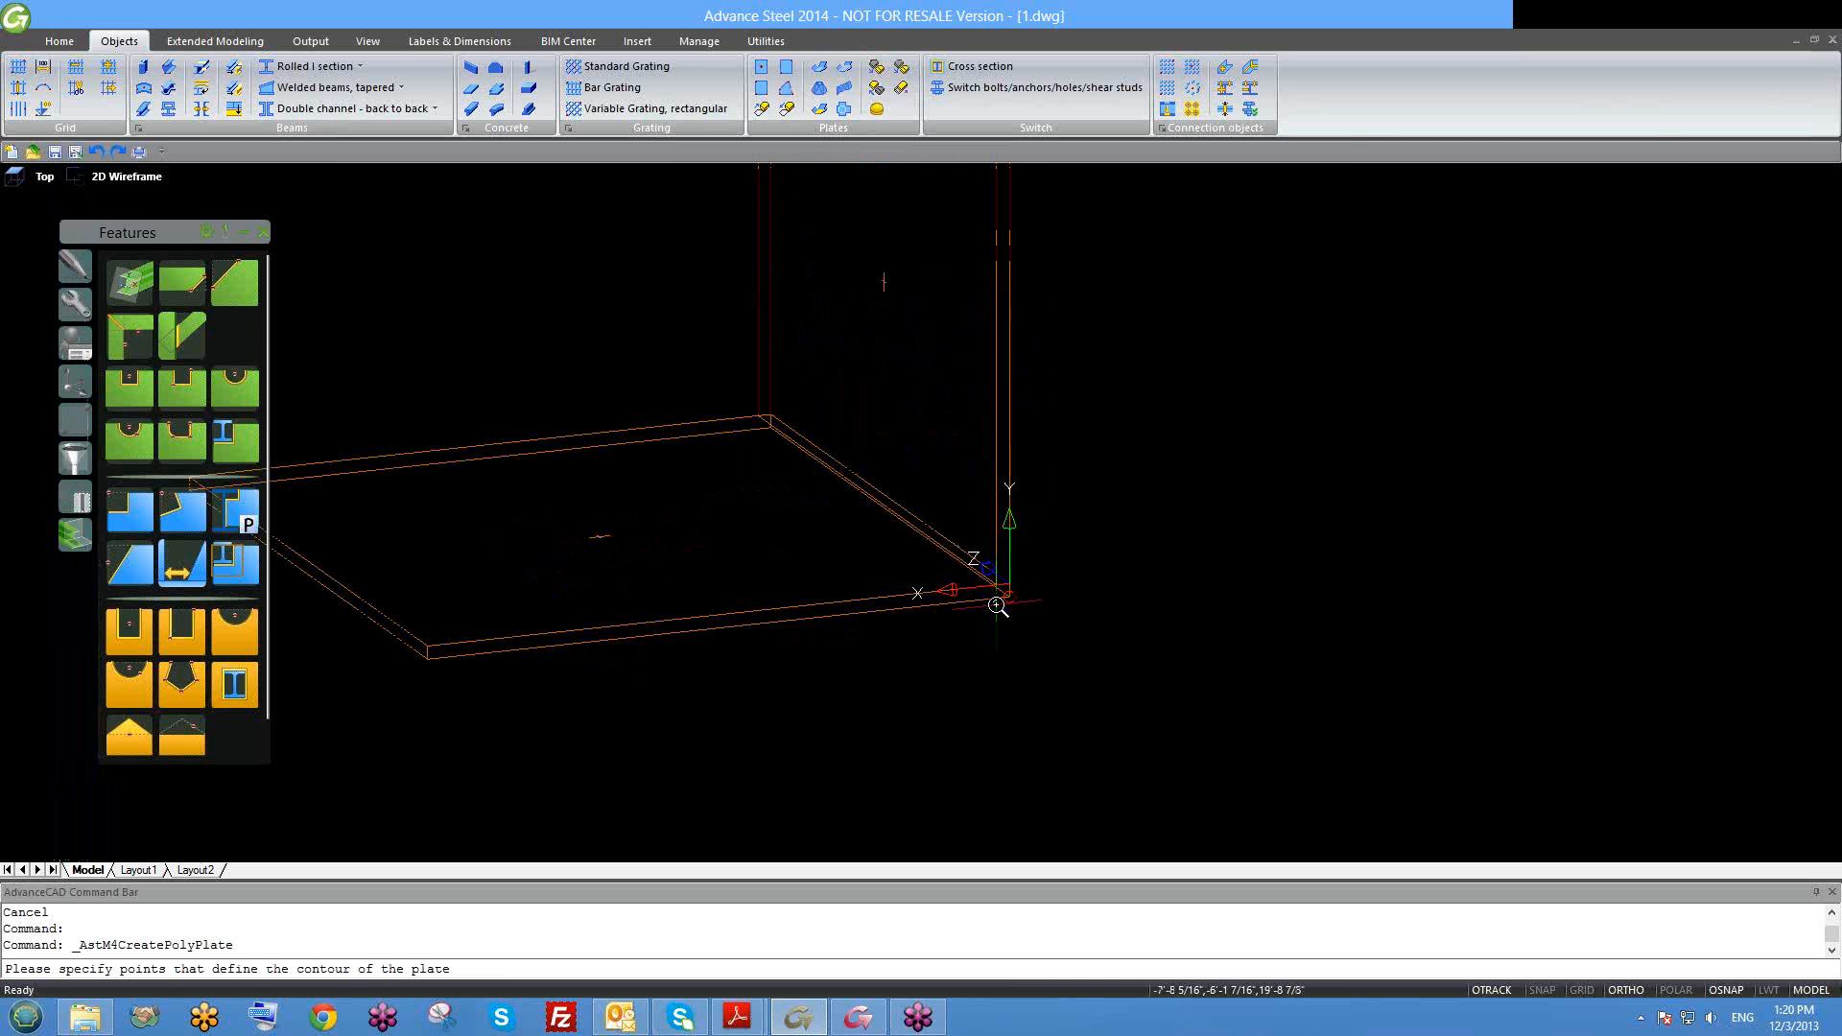
scroll(997, 606, "up", 2)
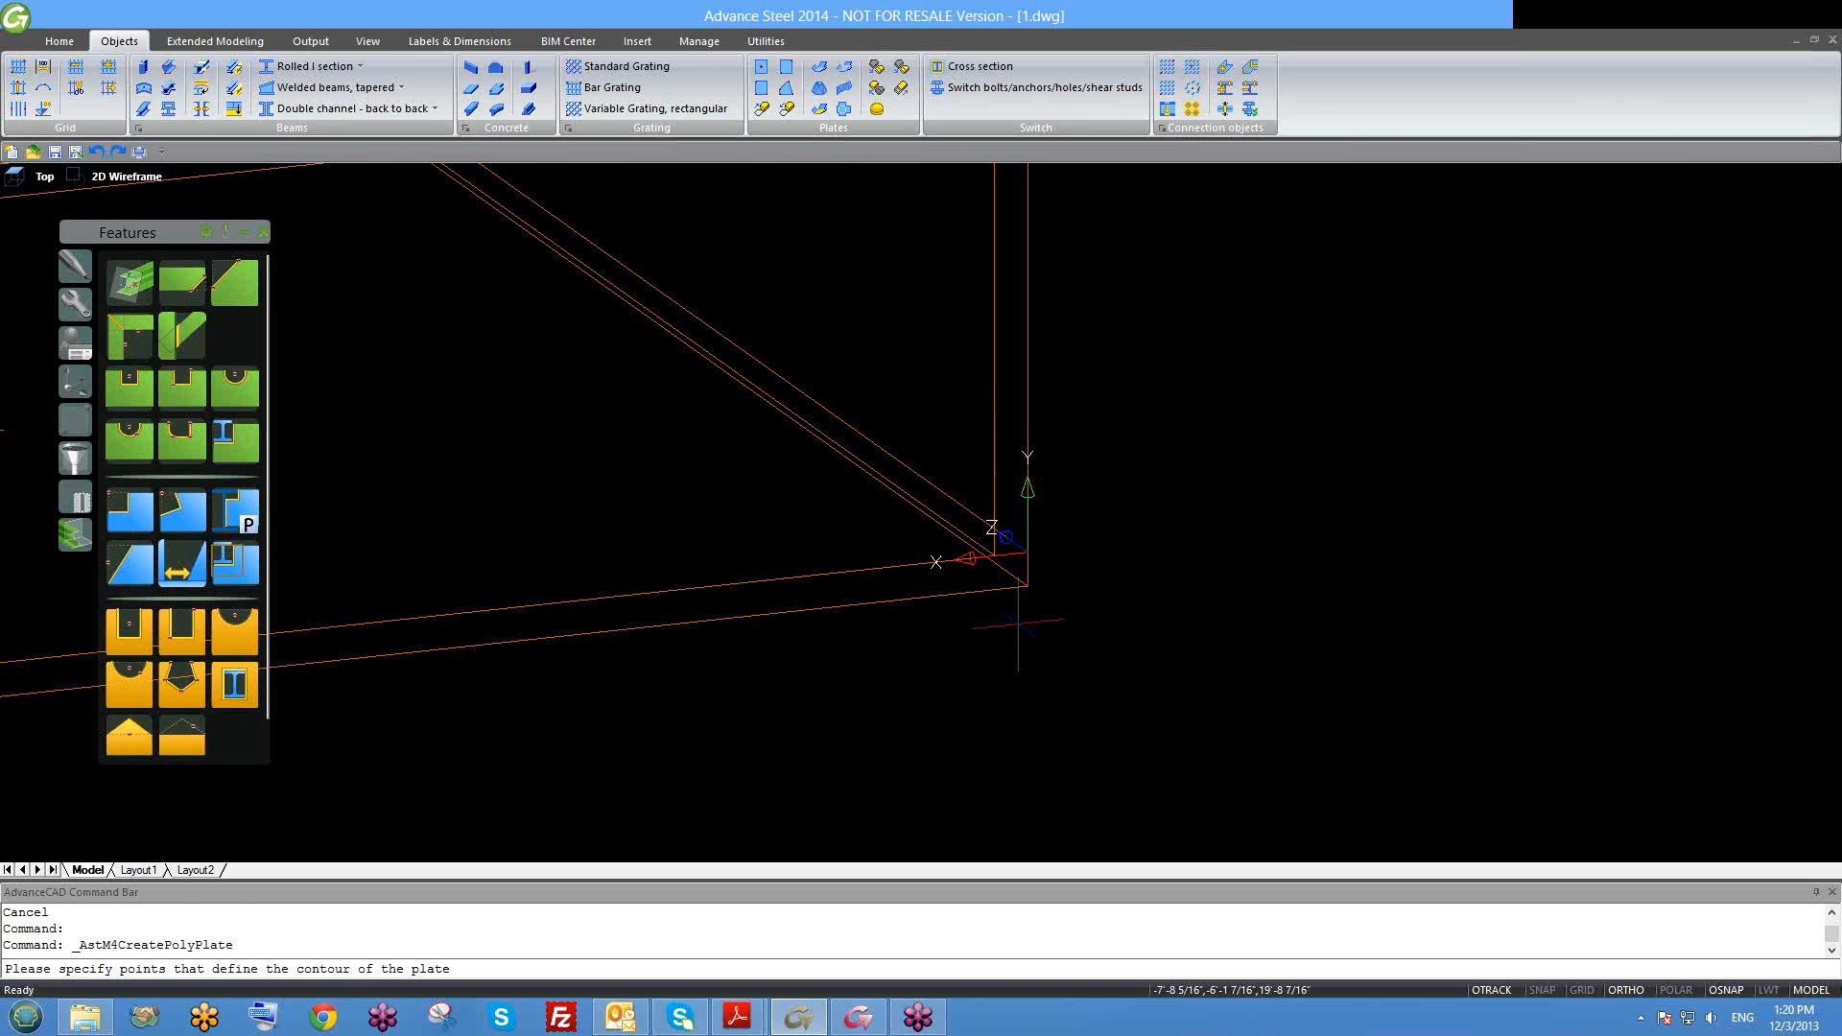
middle_click_drag(1018, 633, 1024, 558, "shift")
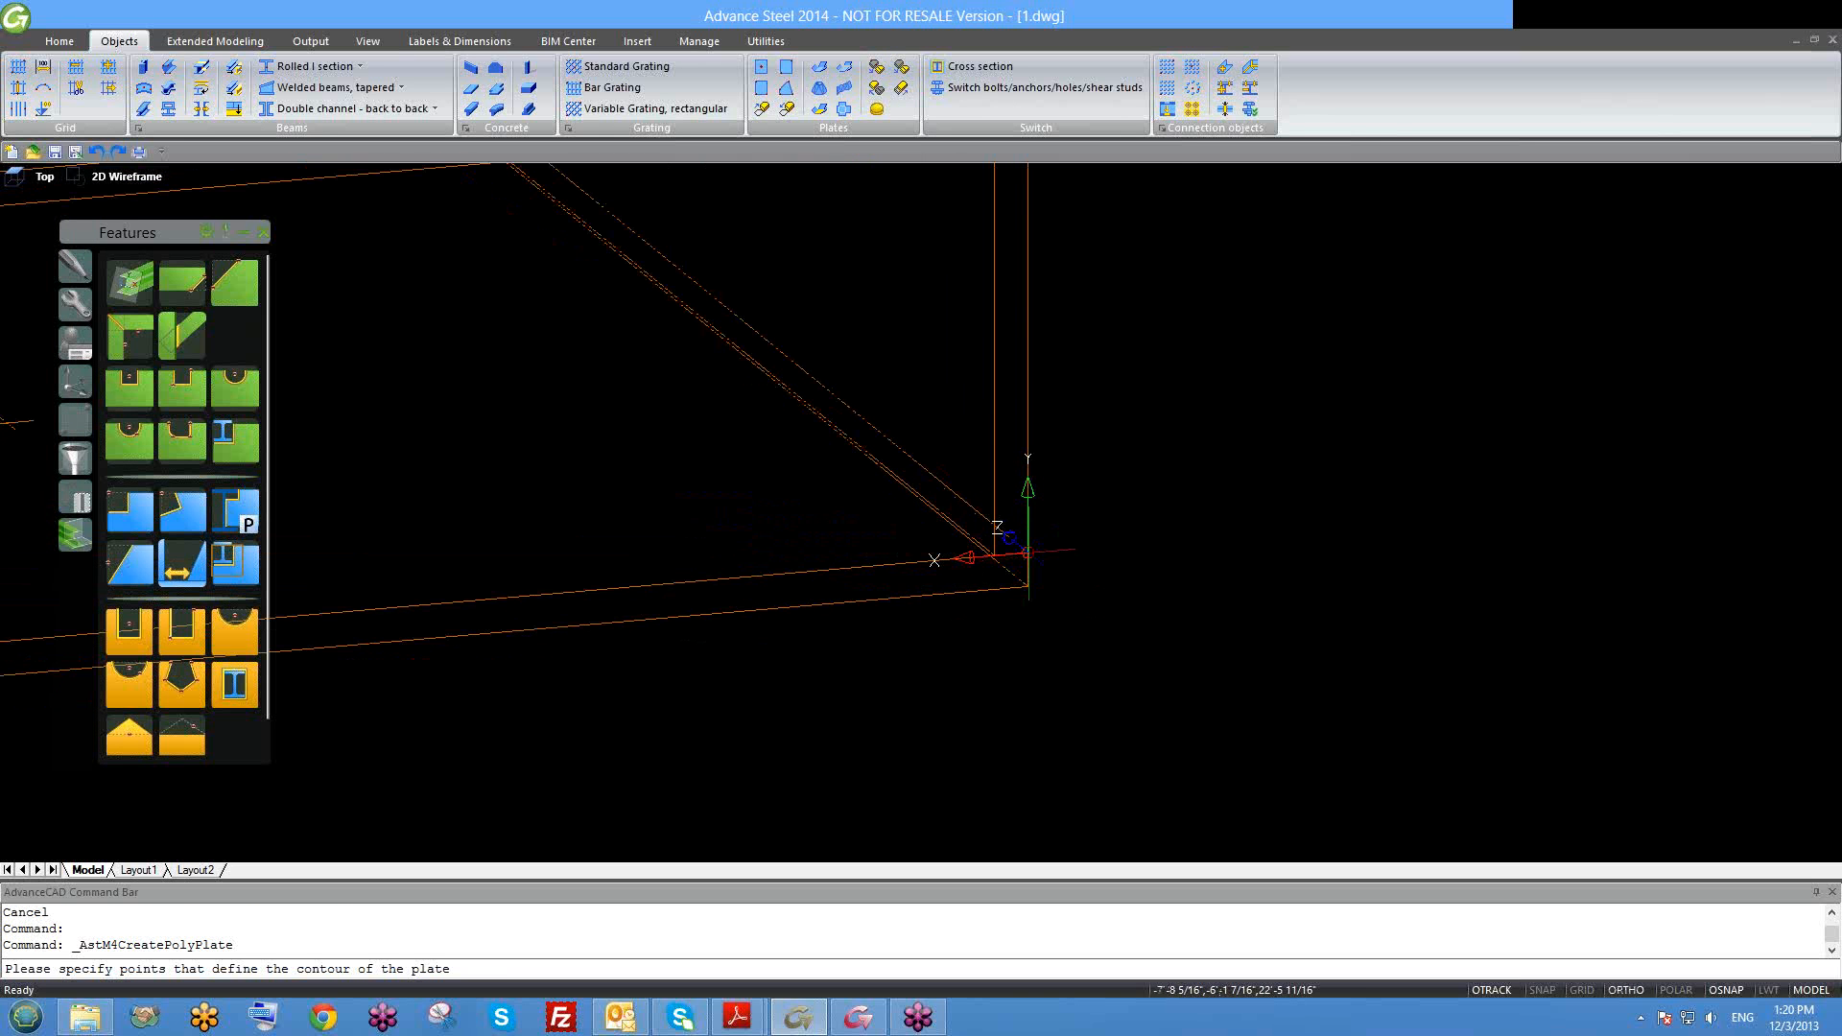
left_click(1028, 552)
scroll(1021, 566, "down", 4)
scroll(1027, 403, "up", 3)
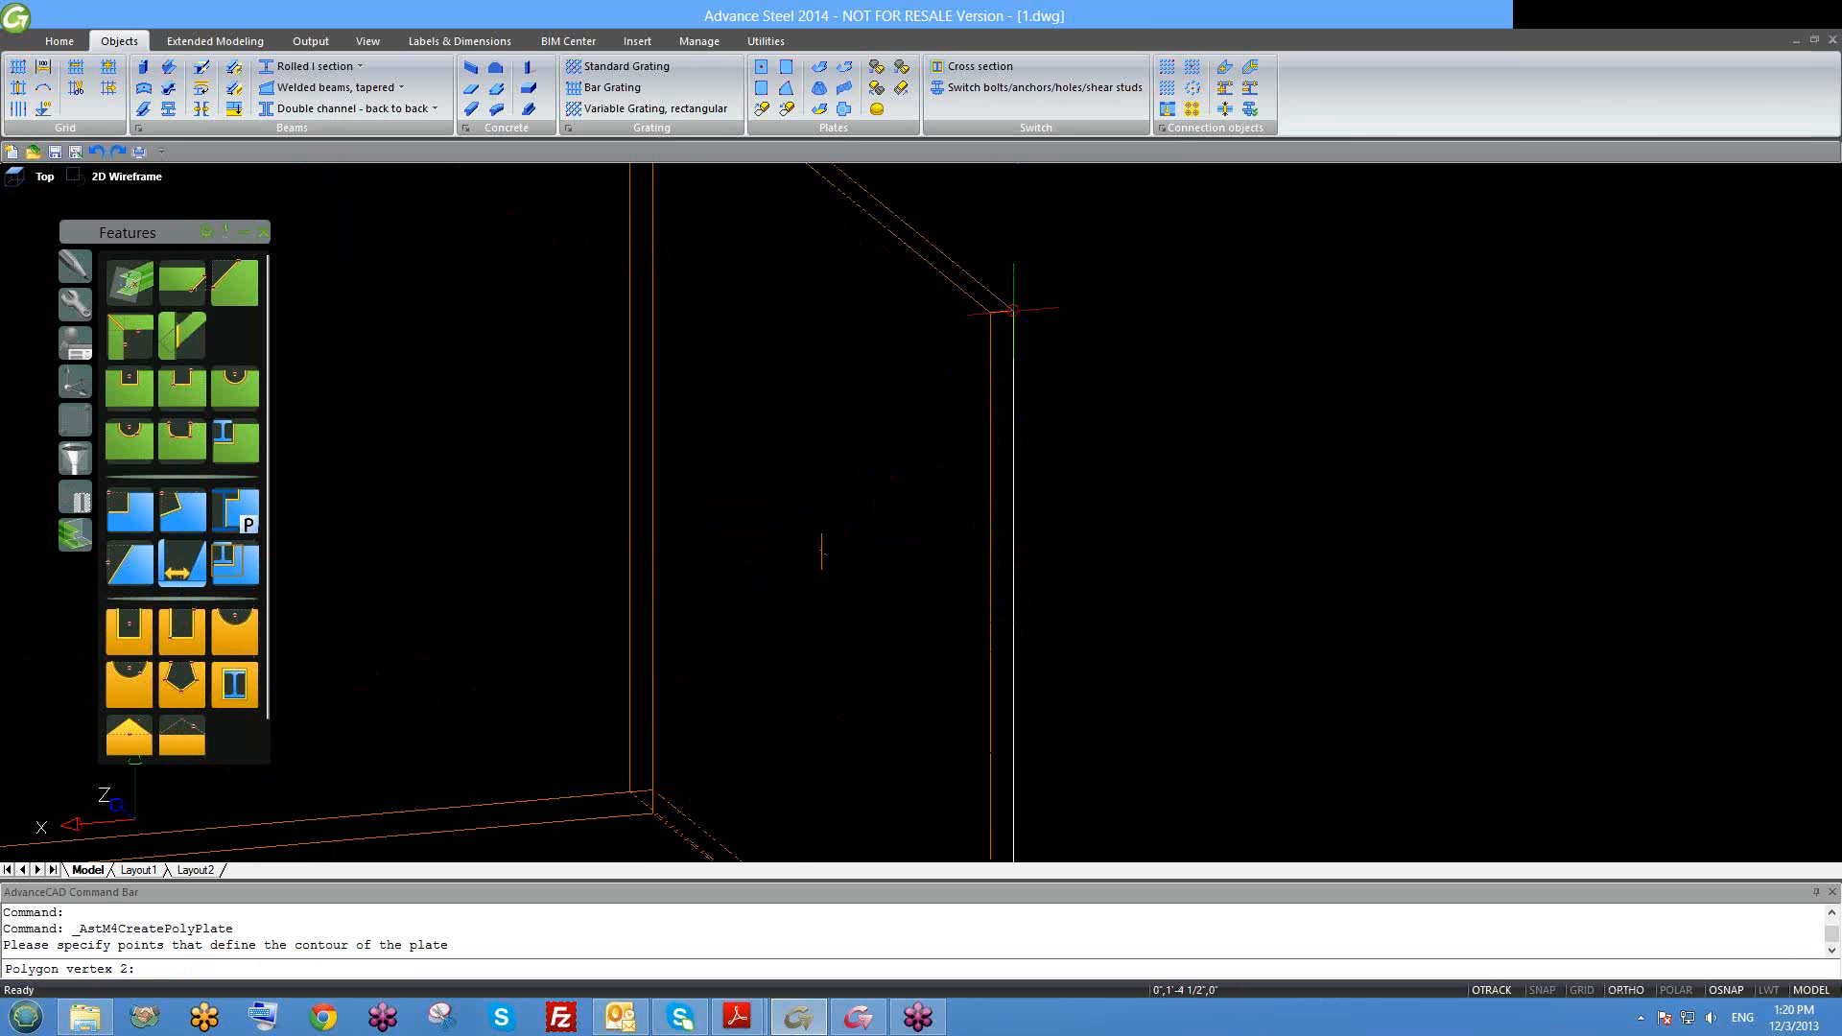
left_click(1014, 310)
scroll(917, 384, "down", 4)
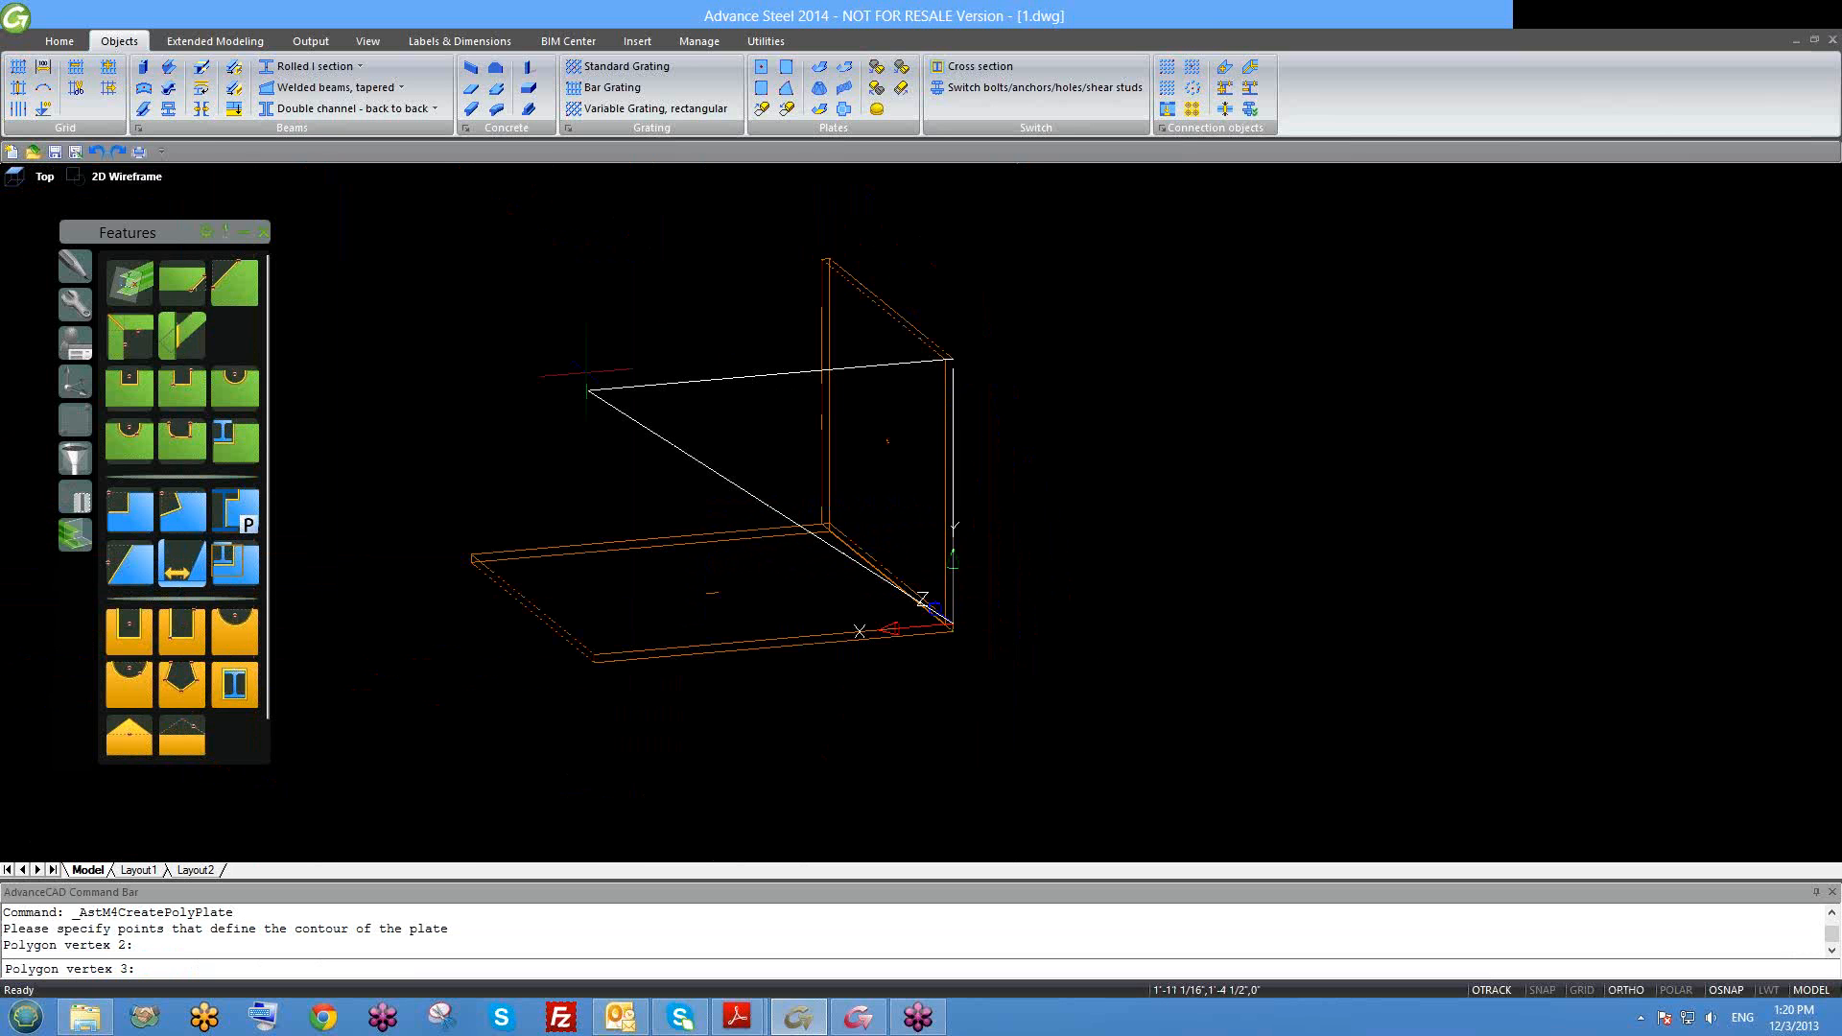
left_click(592, 658)
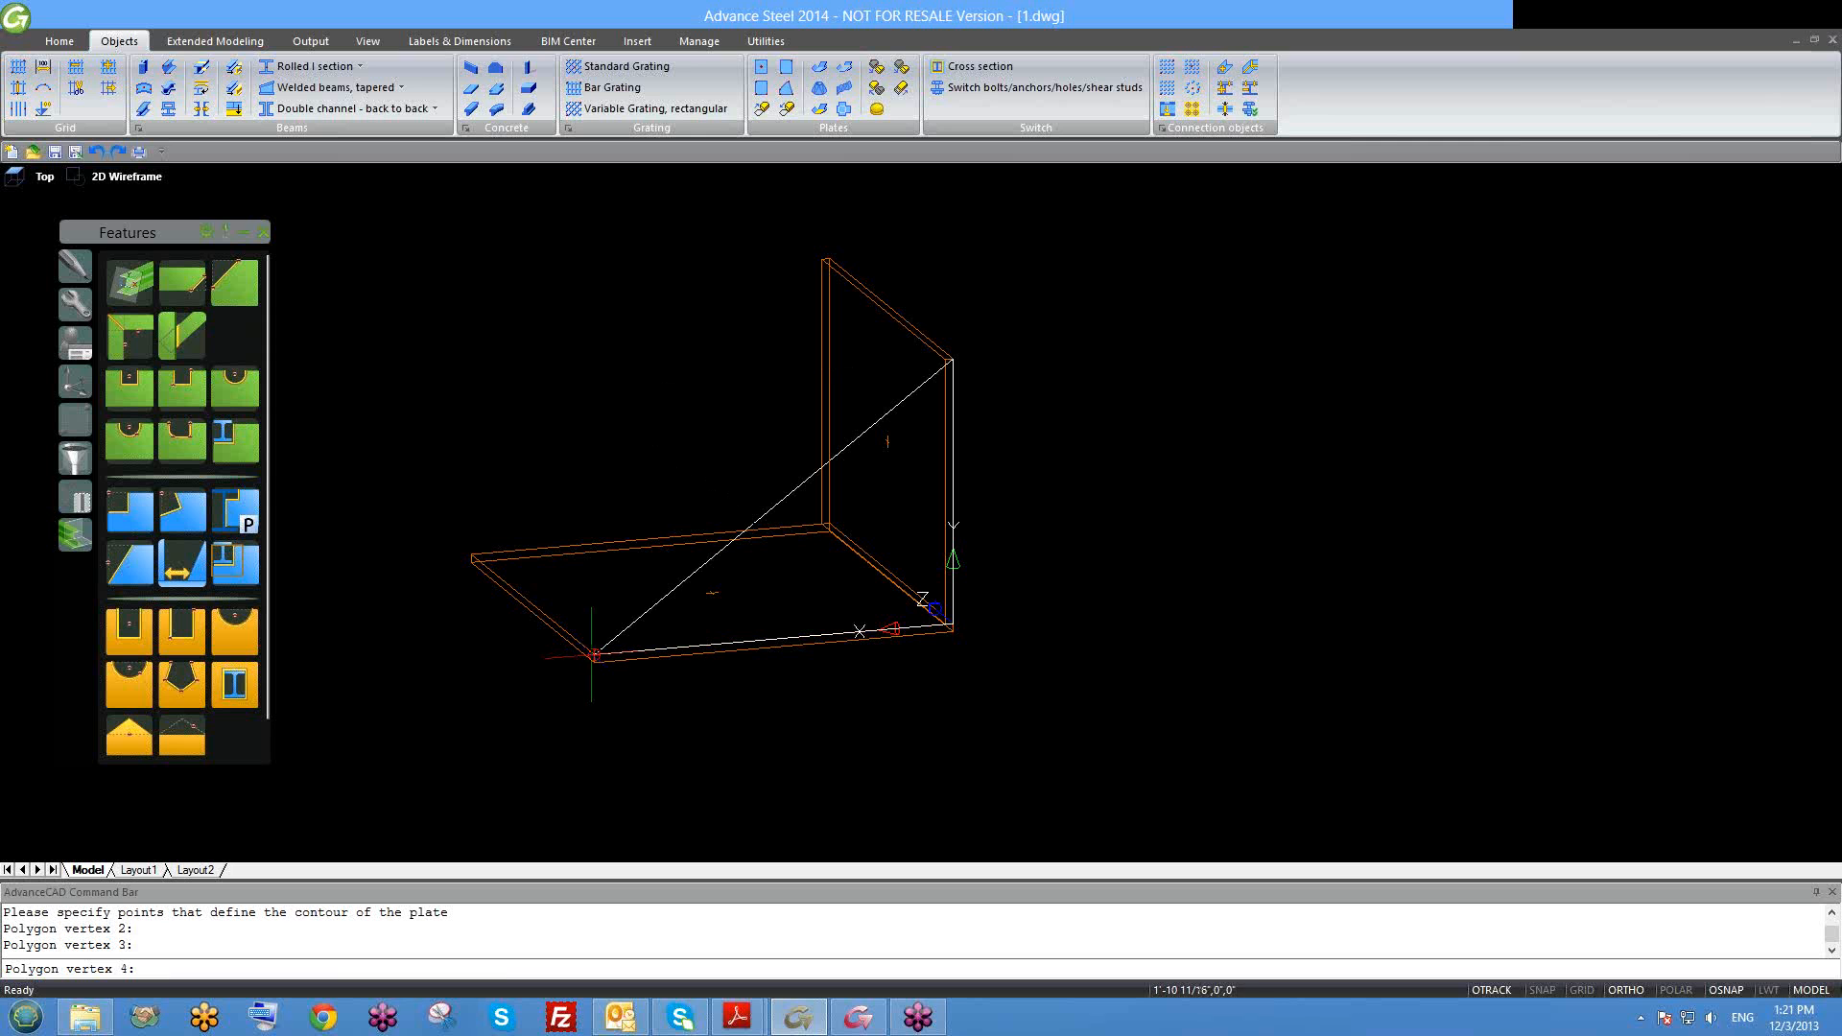
key("Return")
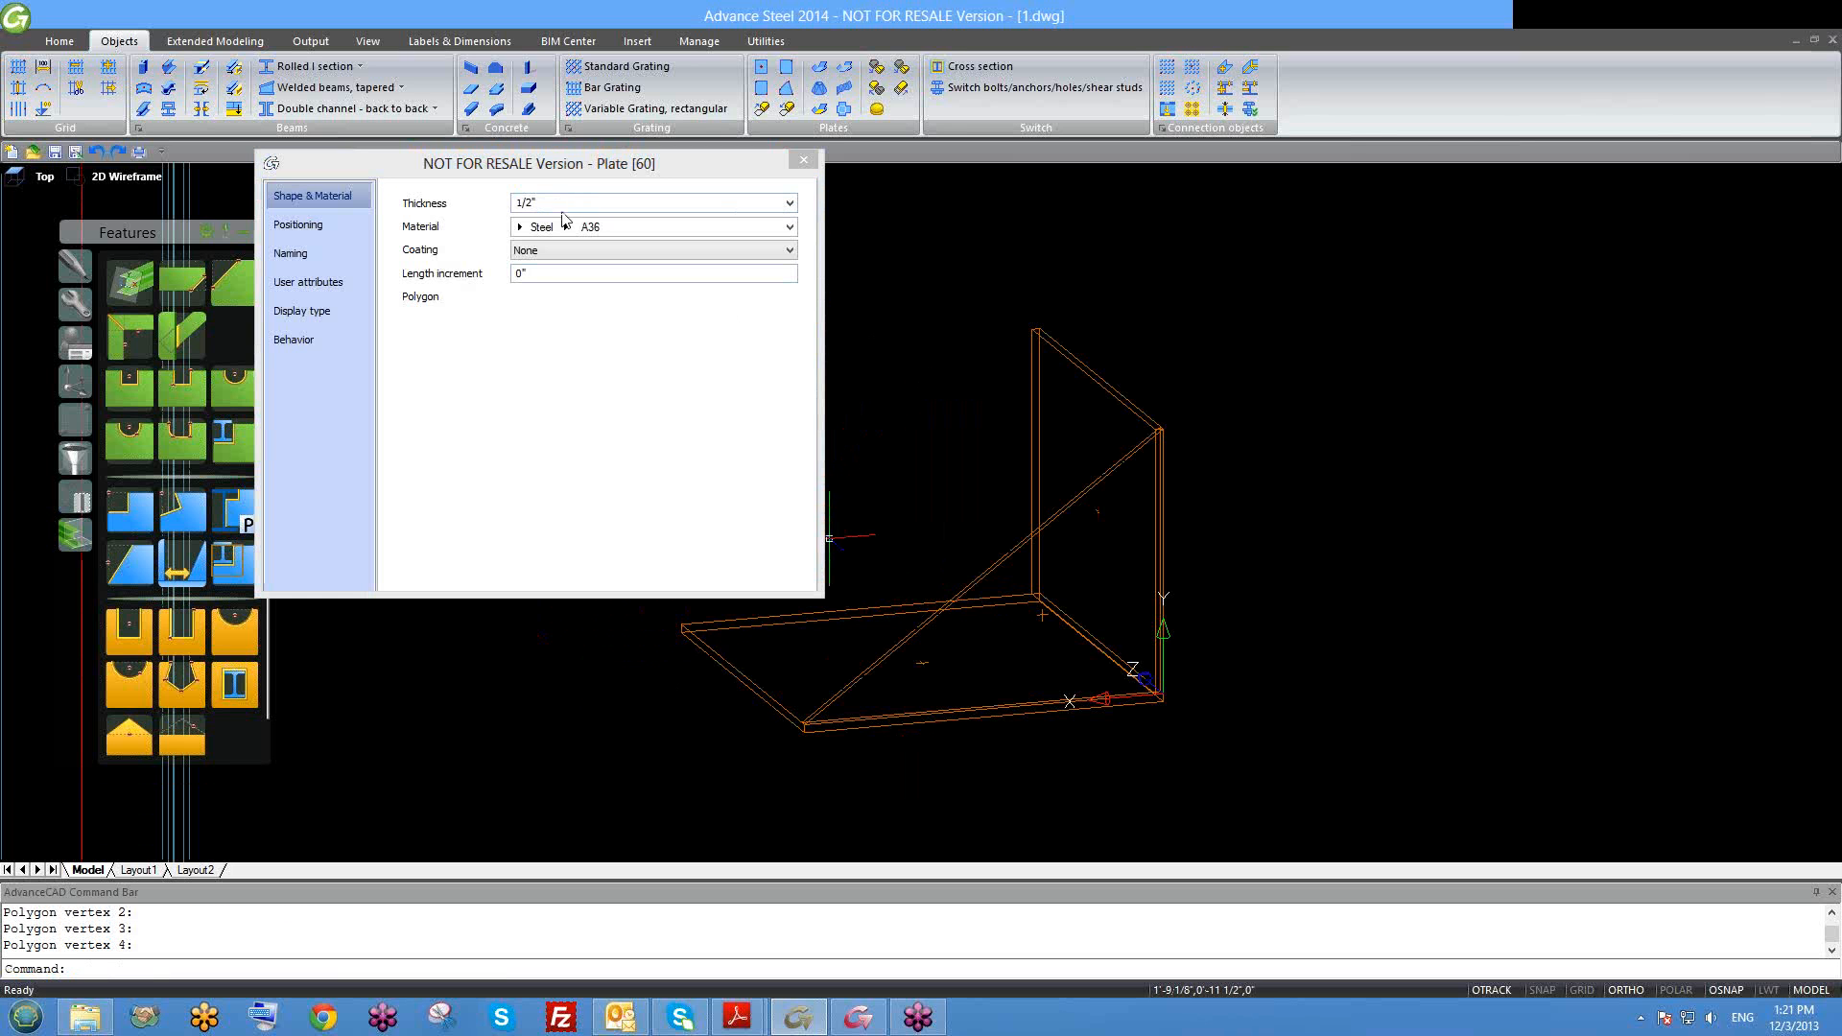
Step: Review the triangular plate's thickness, material category and grade options, length increment and justification settings
left_click_drag(562, 206, 437, 209)
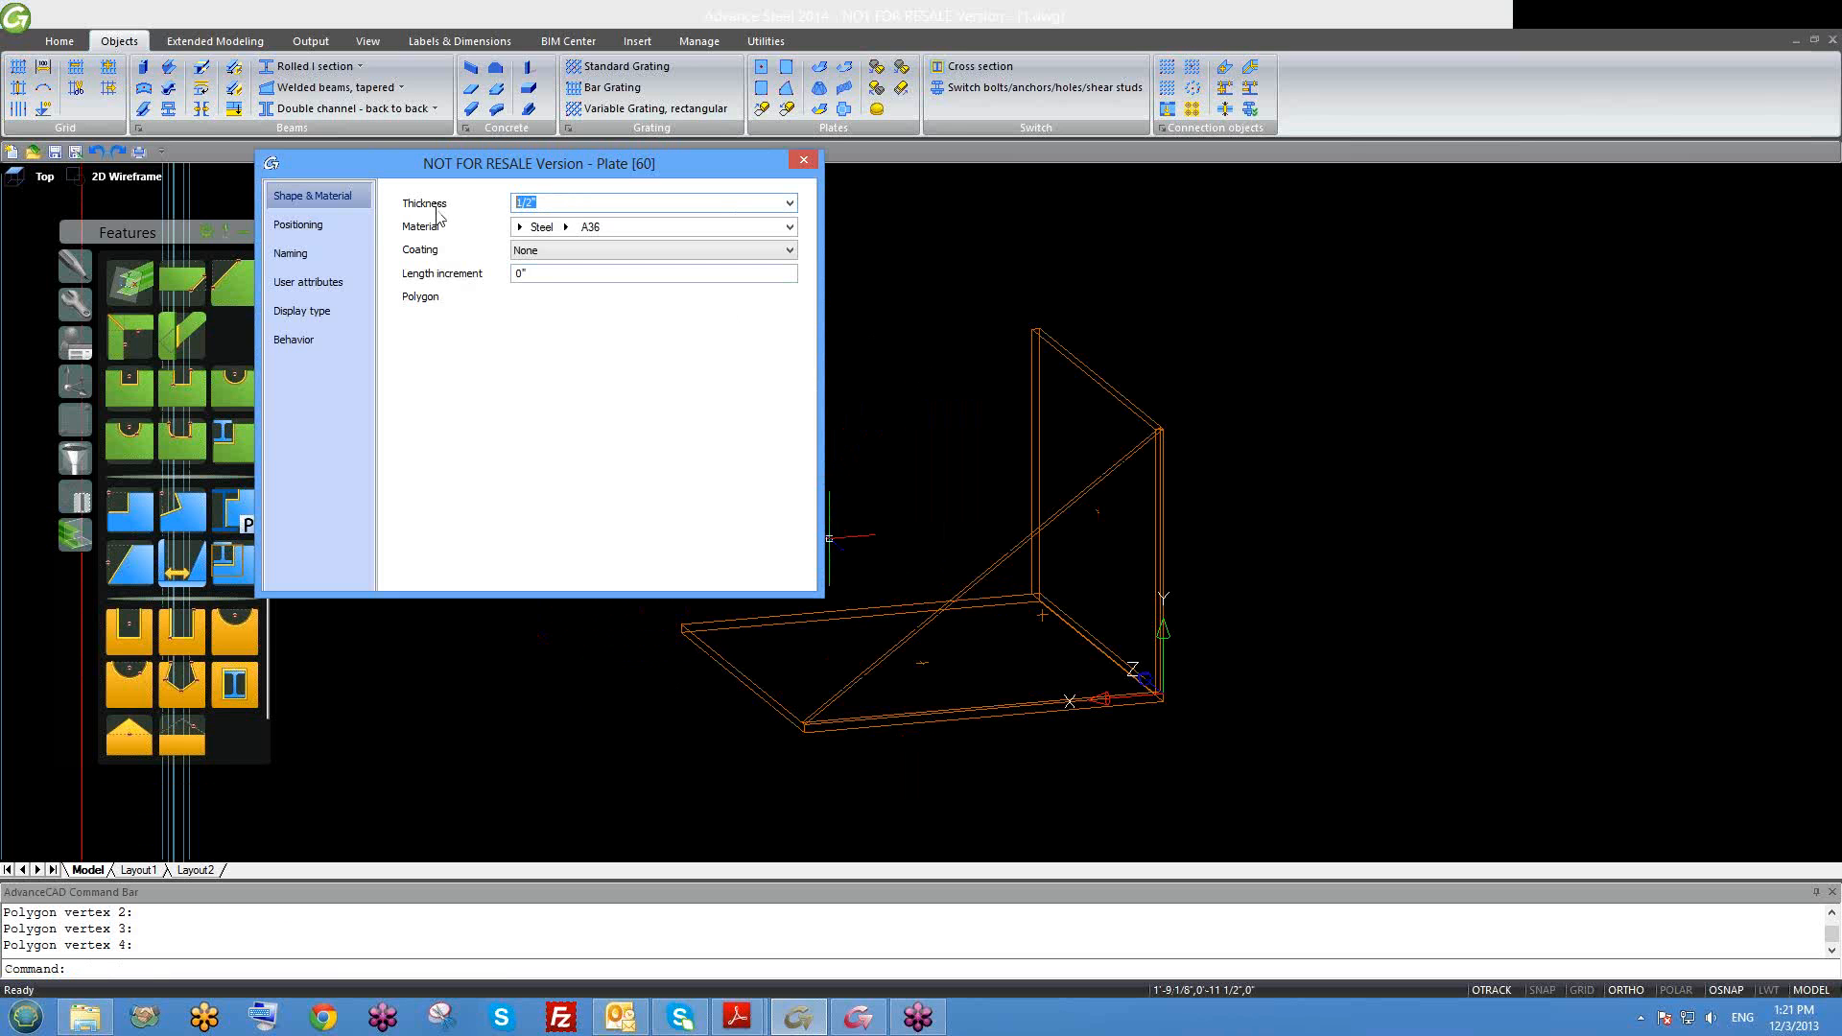
left_click(517, 228)
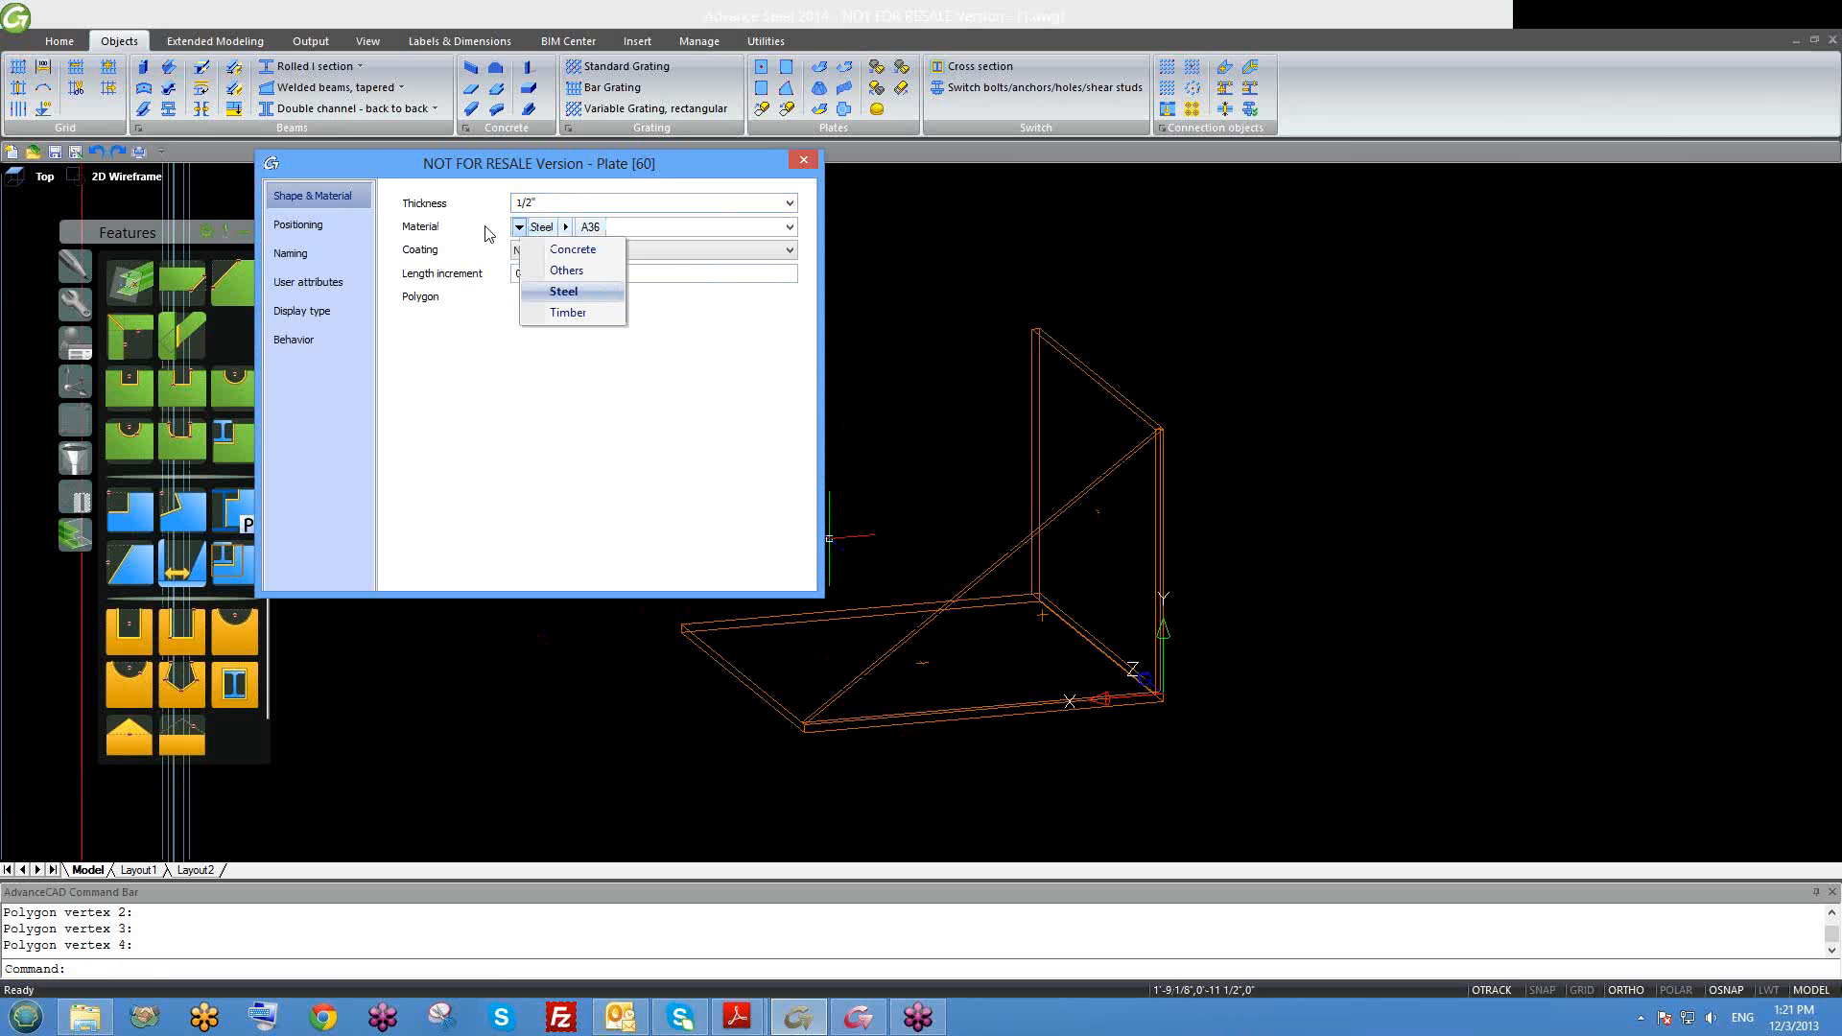
left_click(566, 228)
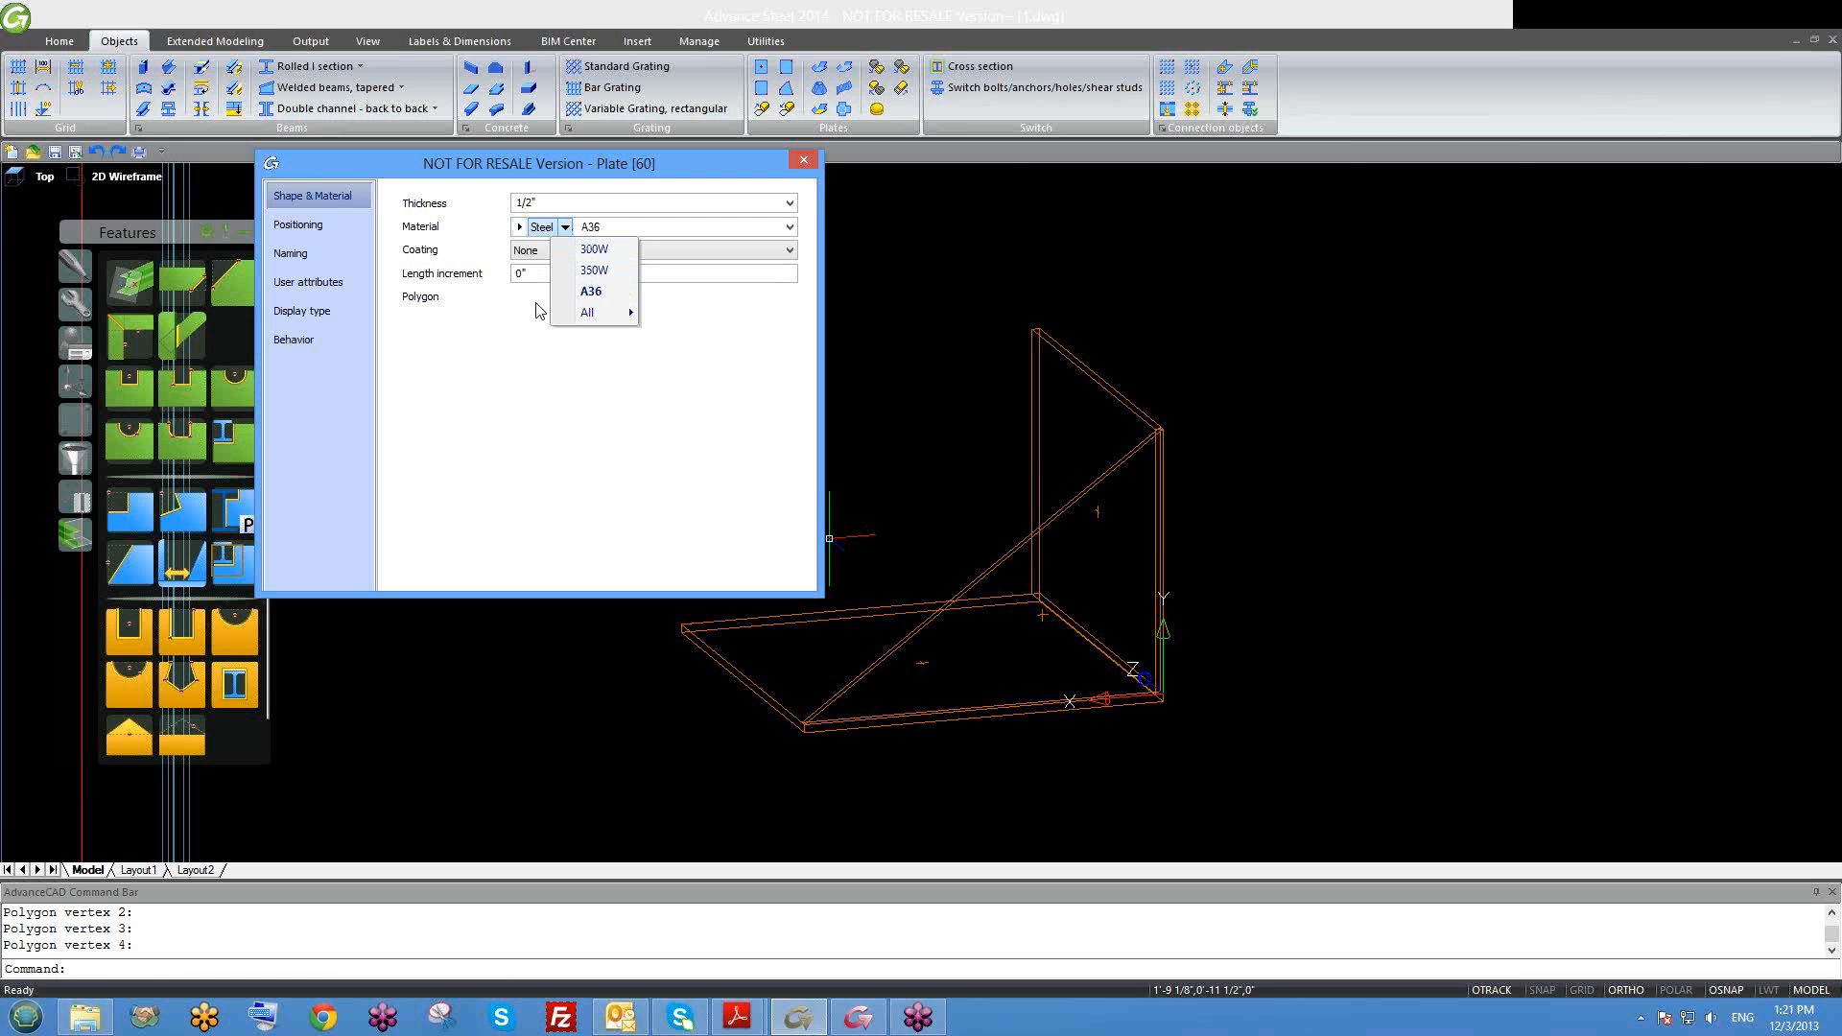
left_click(506, 295)
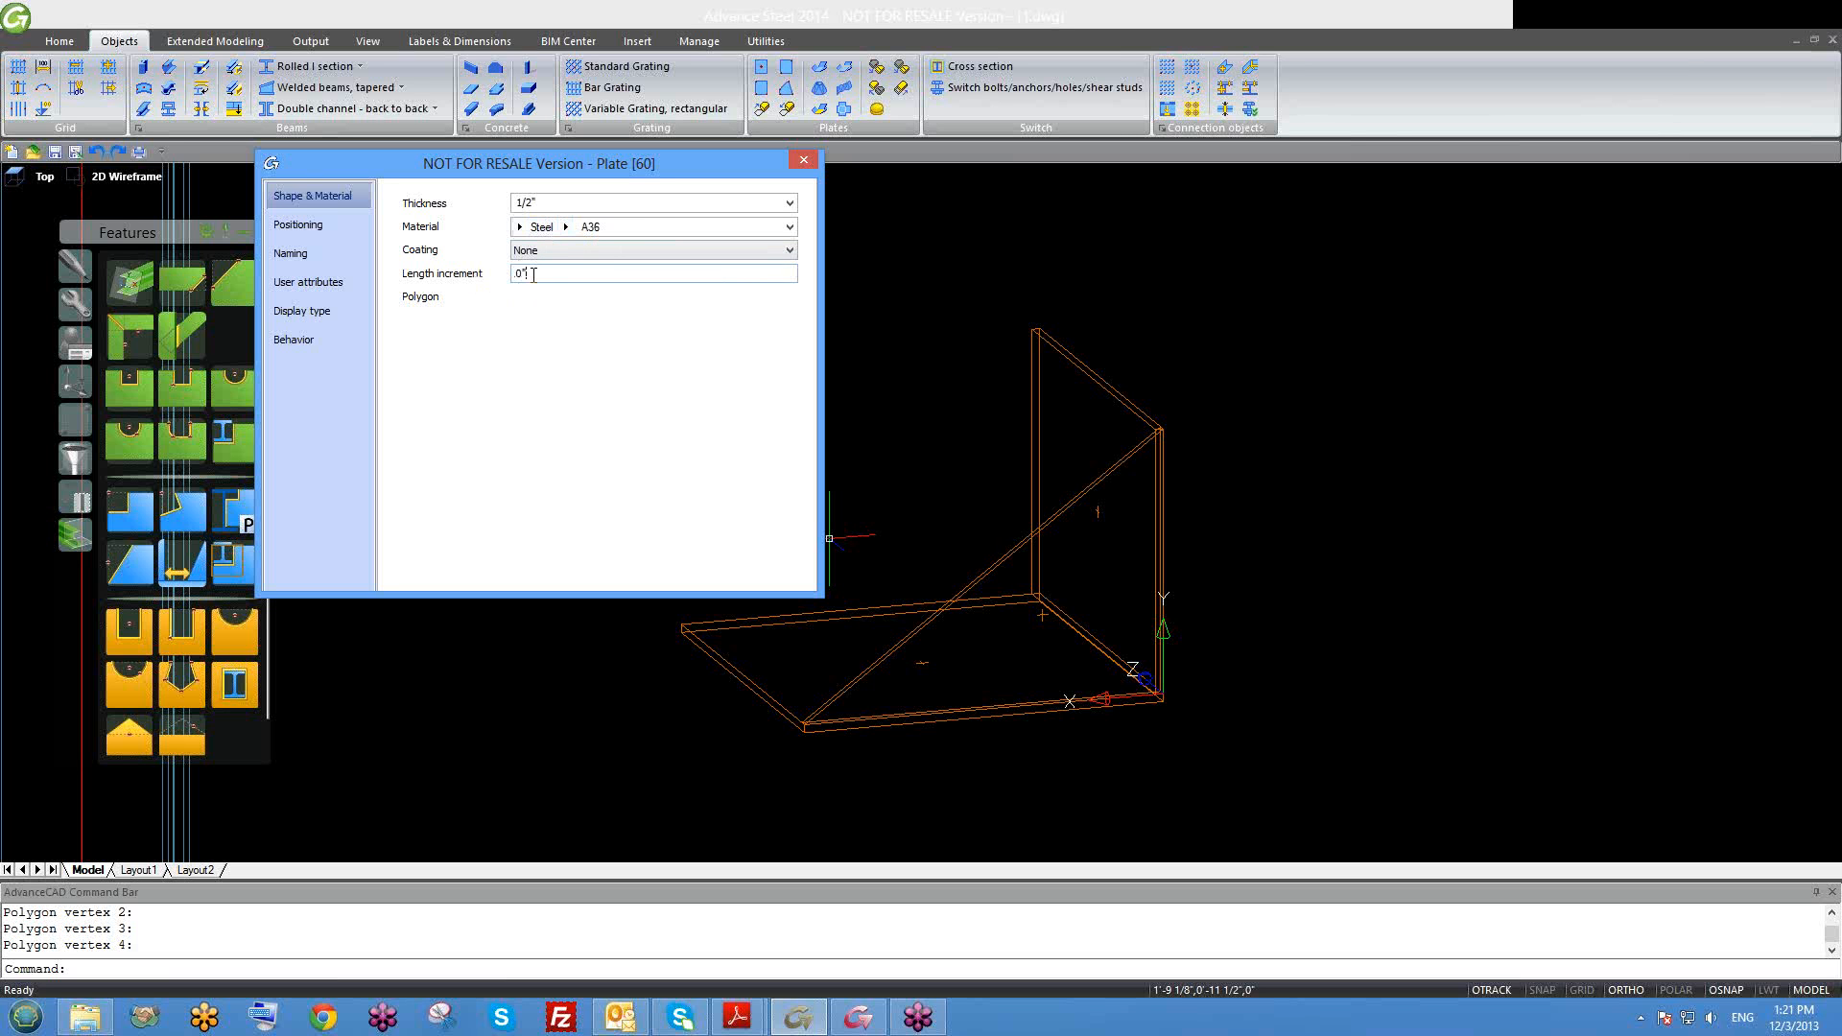
left_click(316, 228)
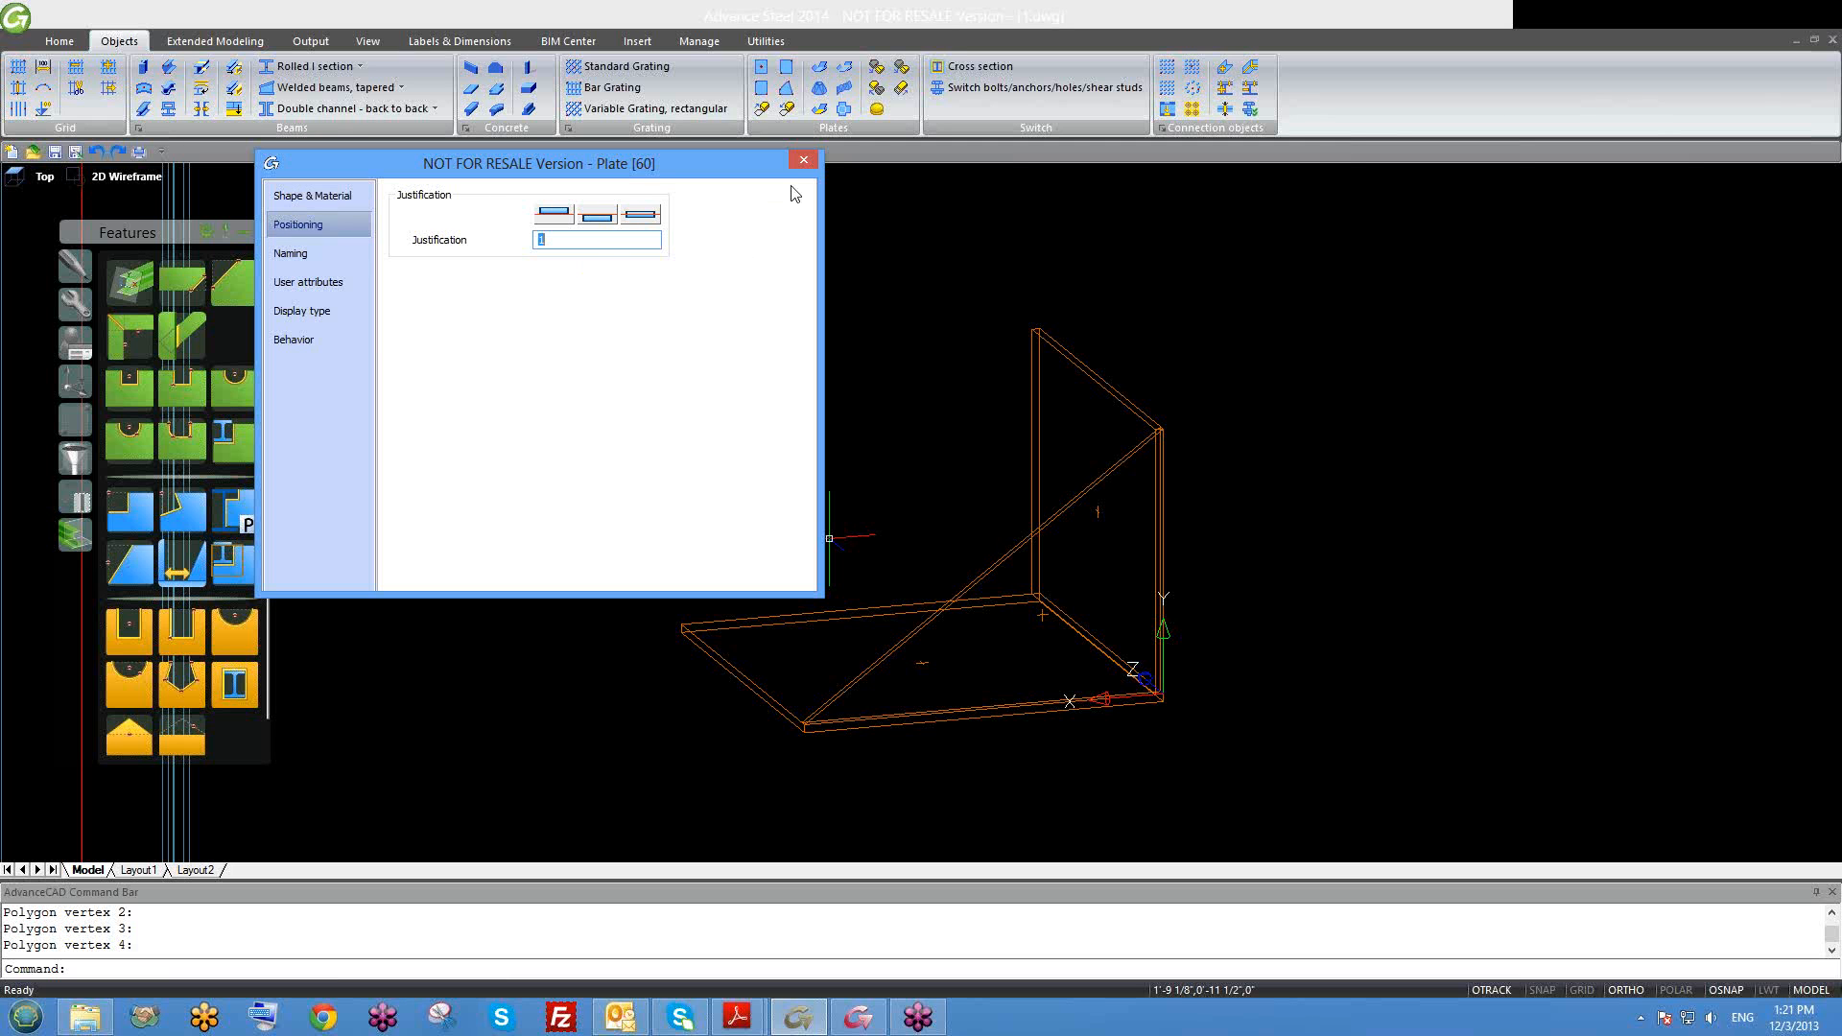
left_click(802, 163)
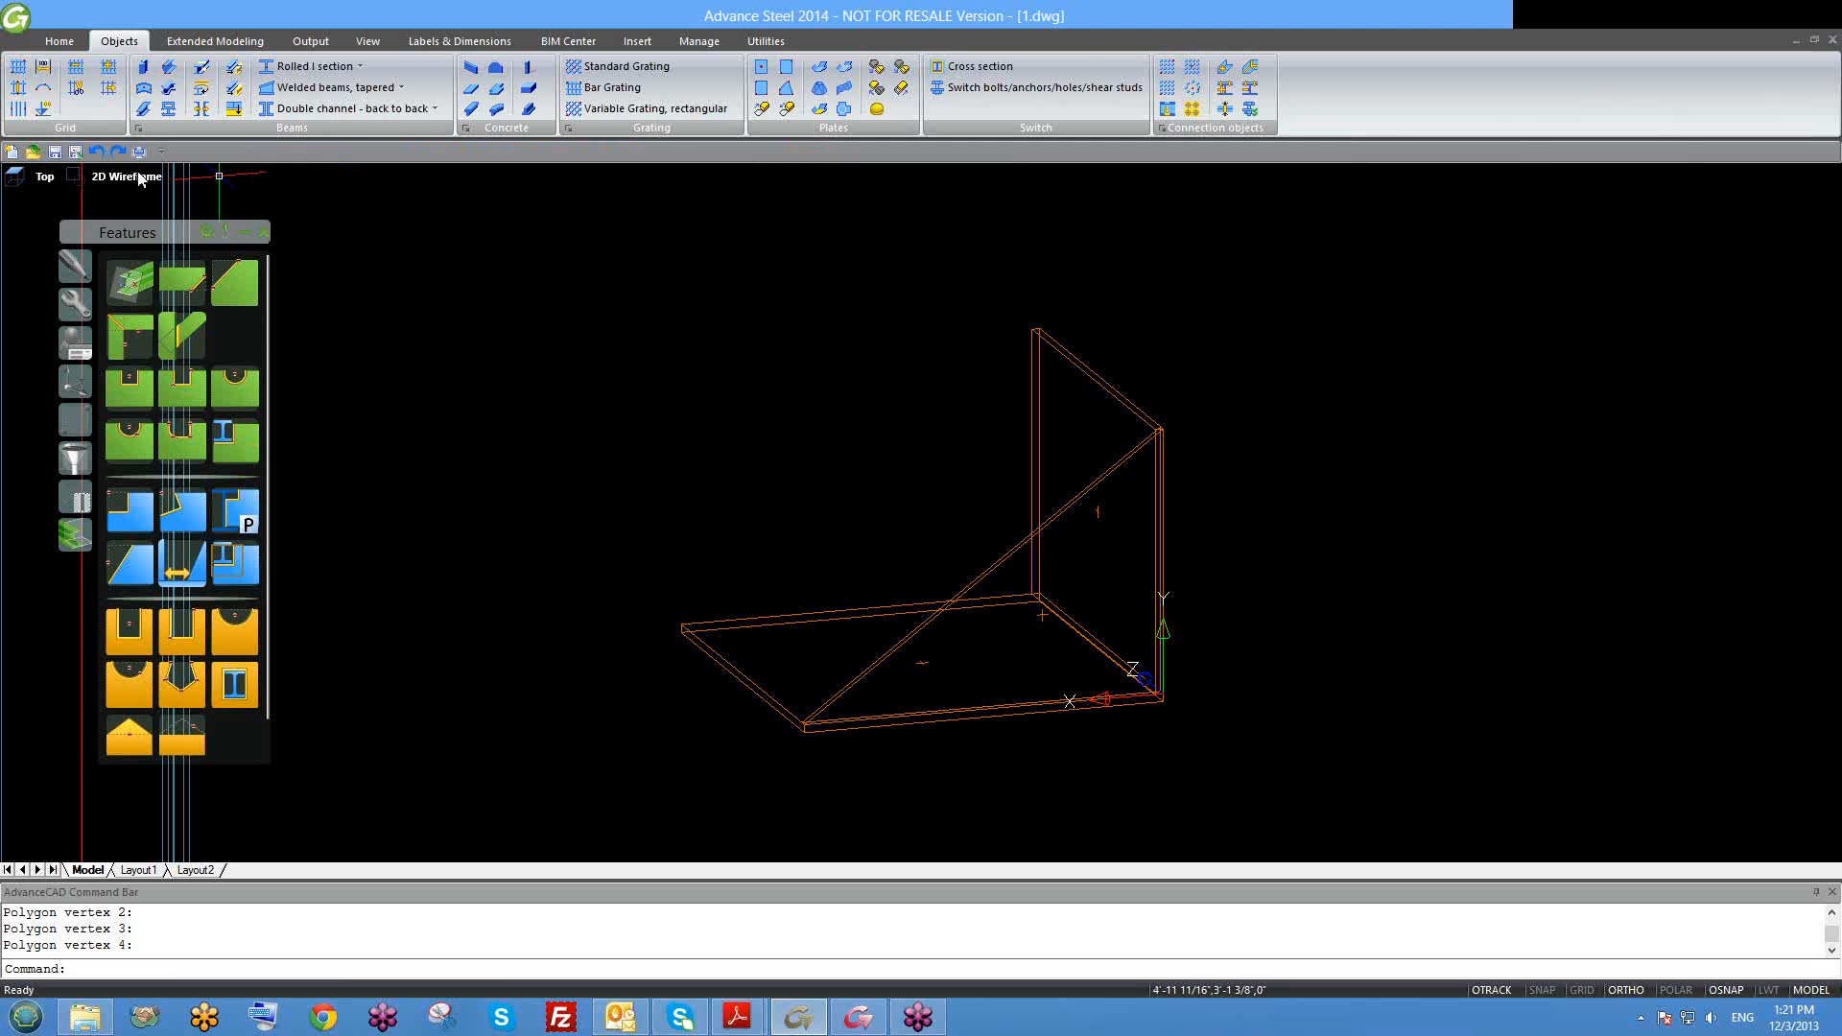
Step: Display the model in the Realistic visual style and examine the three joined plates from several sides
left_click(127, 176)
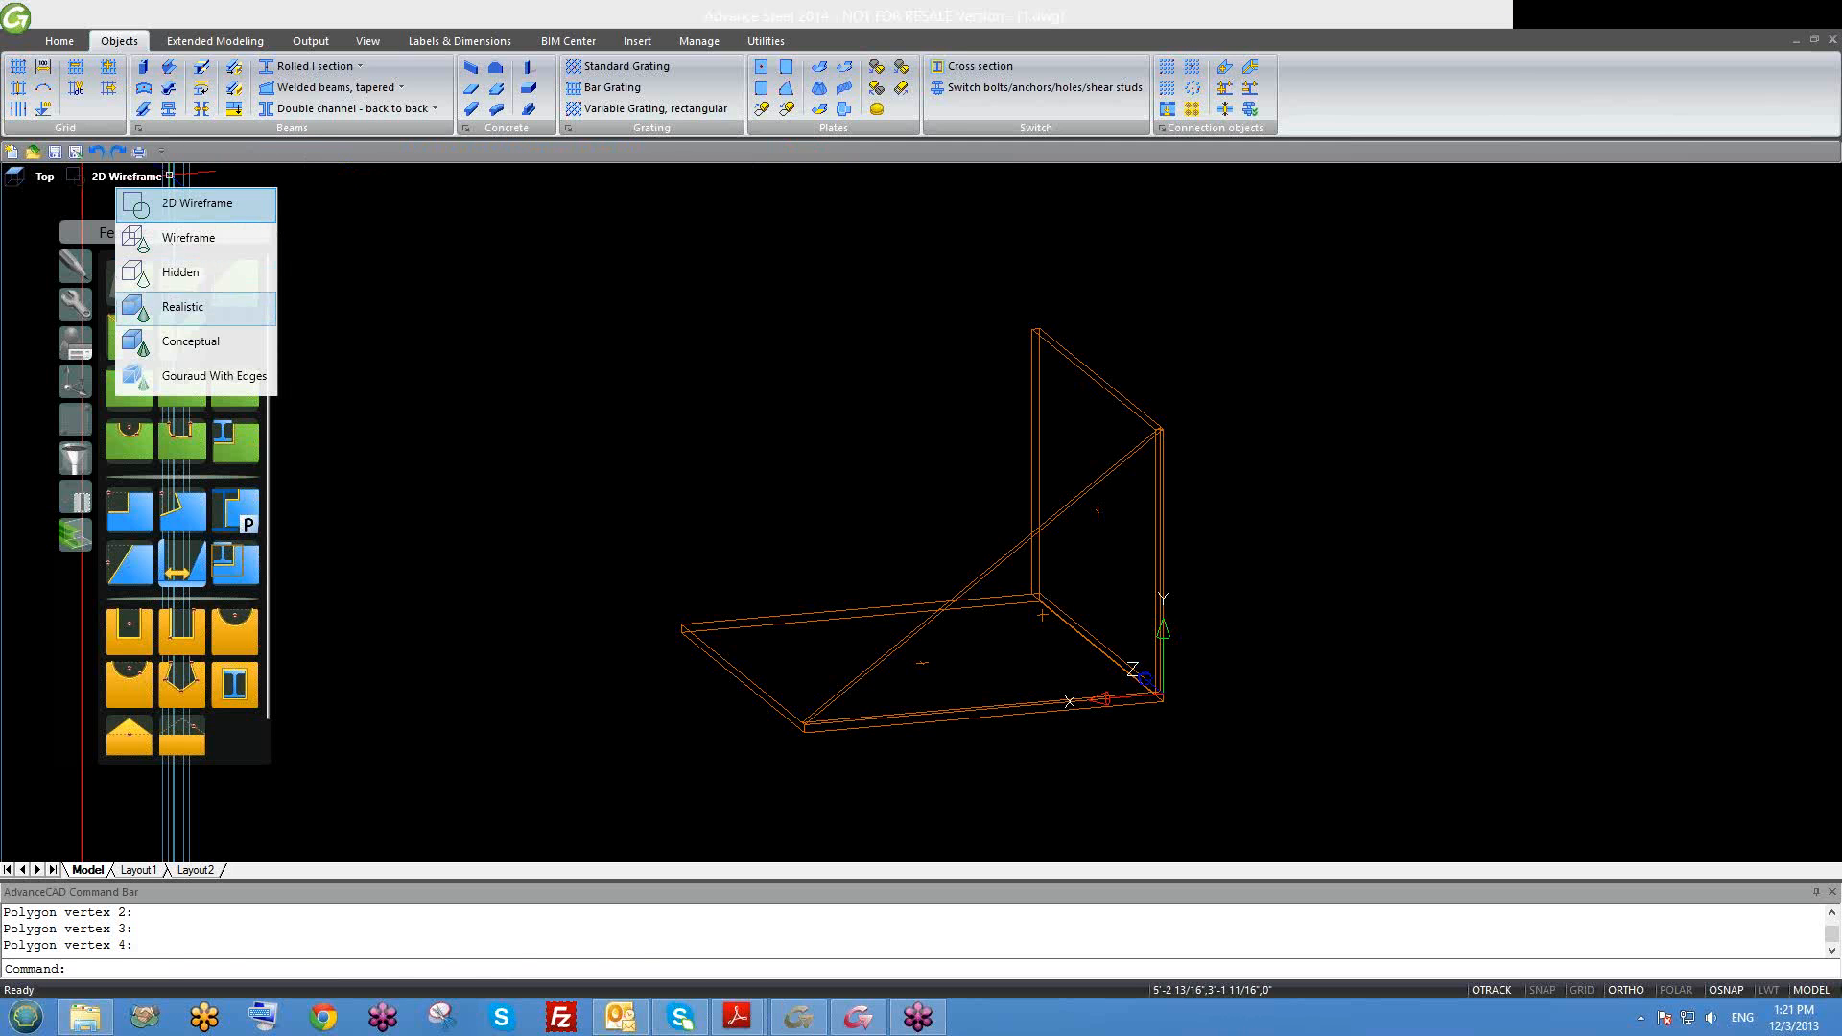
left_click(182, 306)
key("Escape")
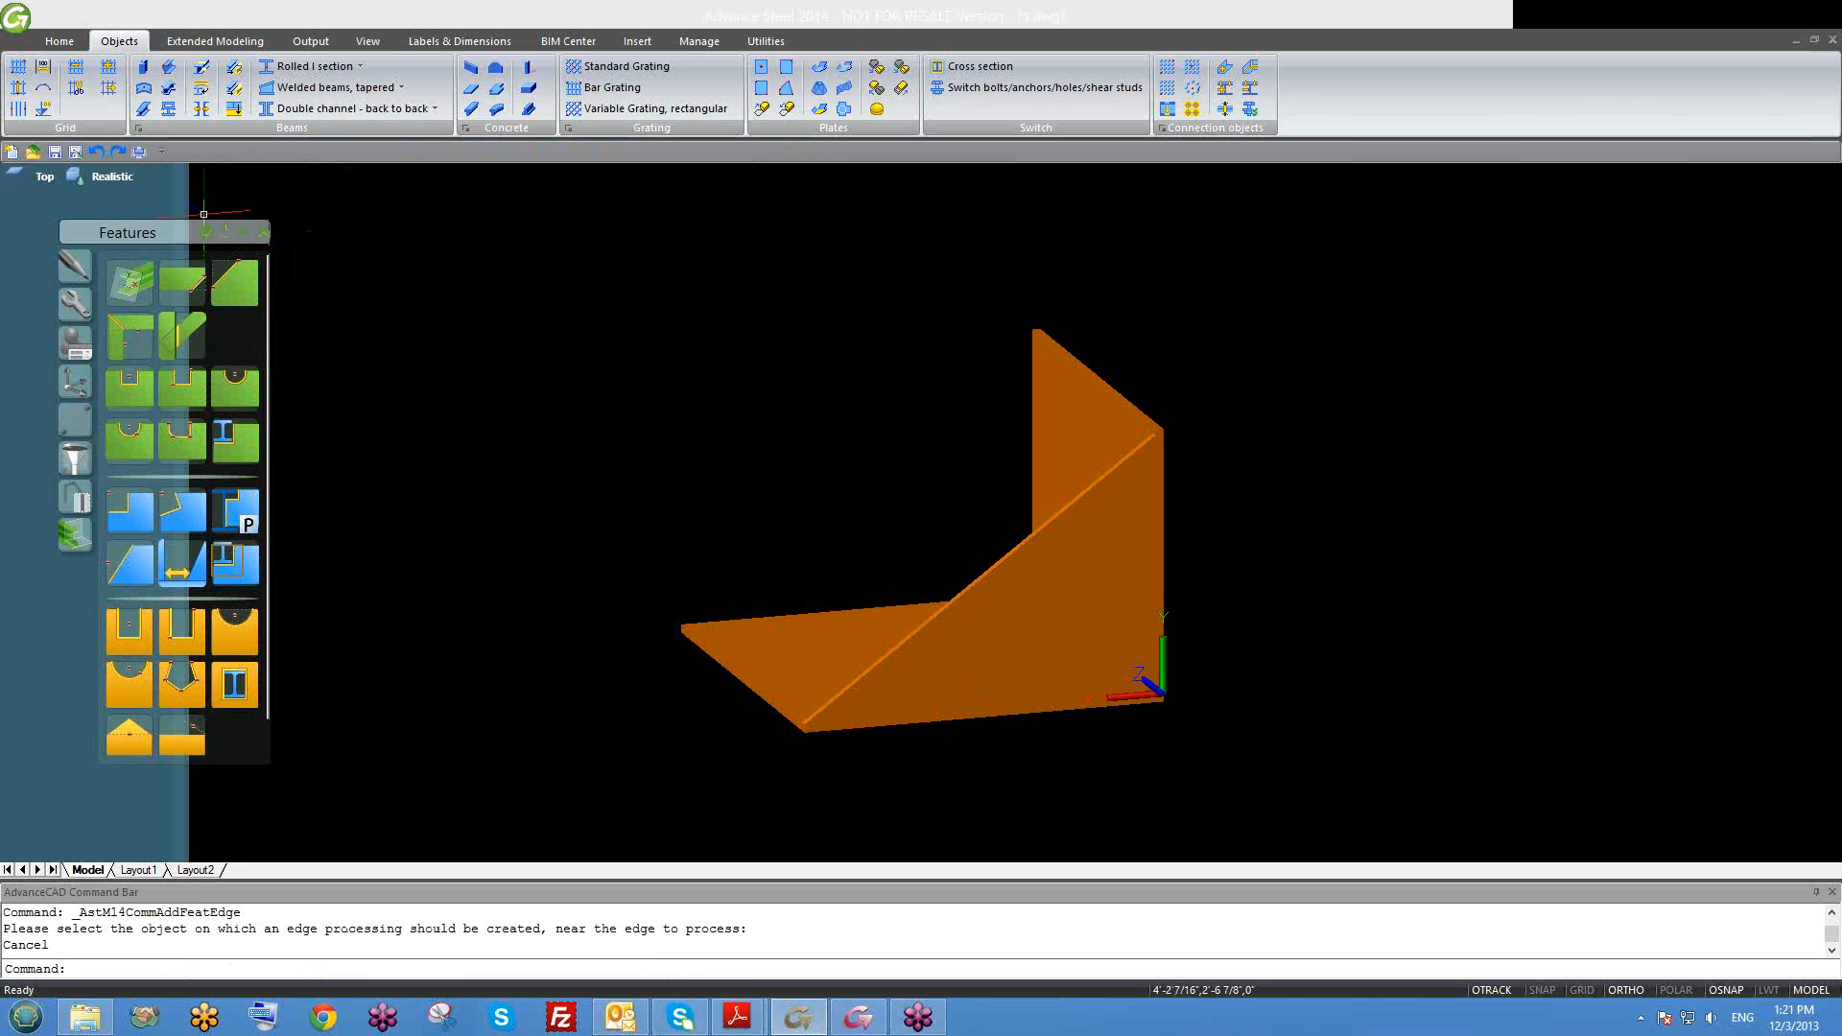
middle_click_drag(1001, 678, 1324, 736, "shift")
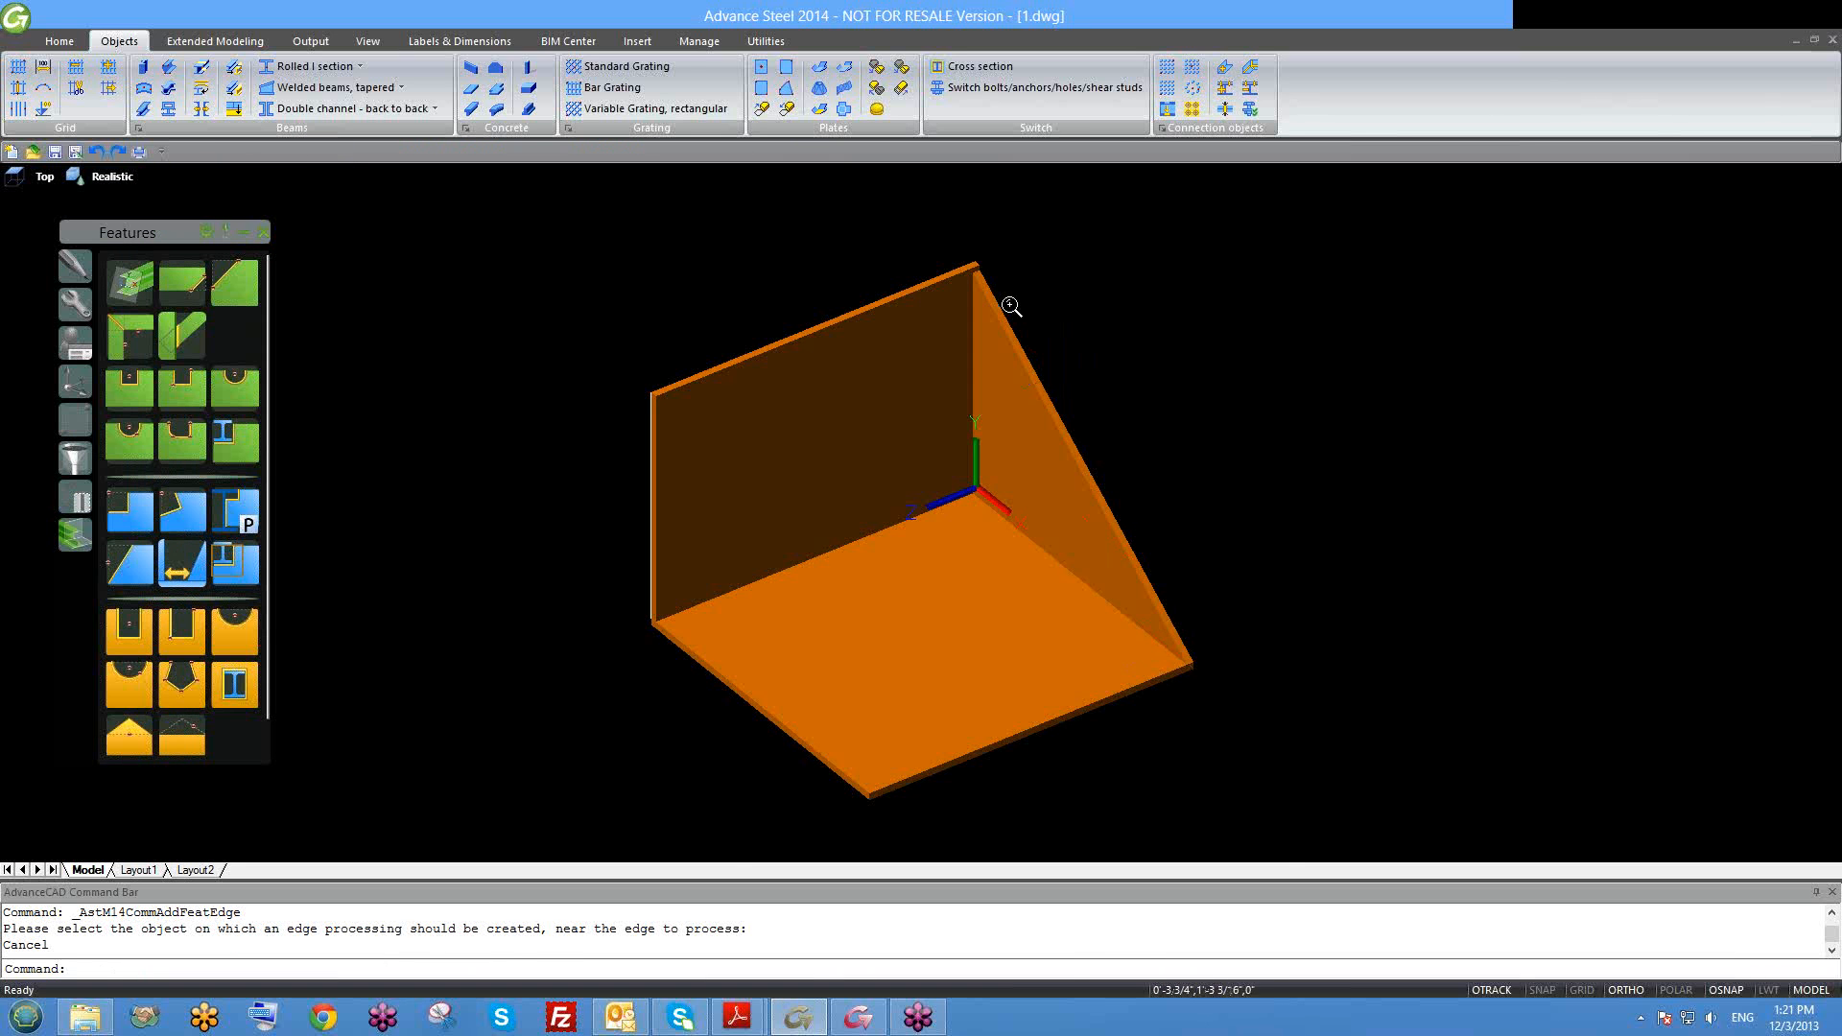
scroll(1011, 306, "up", 3)
scroll(1003, 390, "down", 4)
scroll(1002, 441, "down", 3)
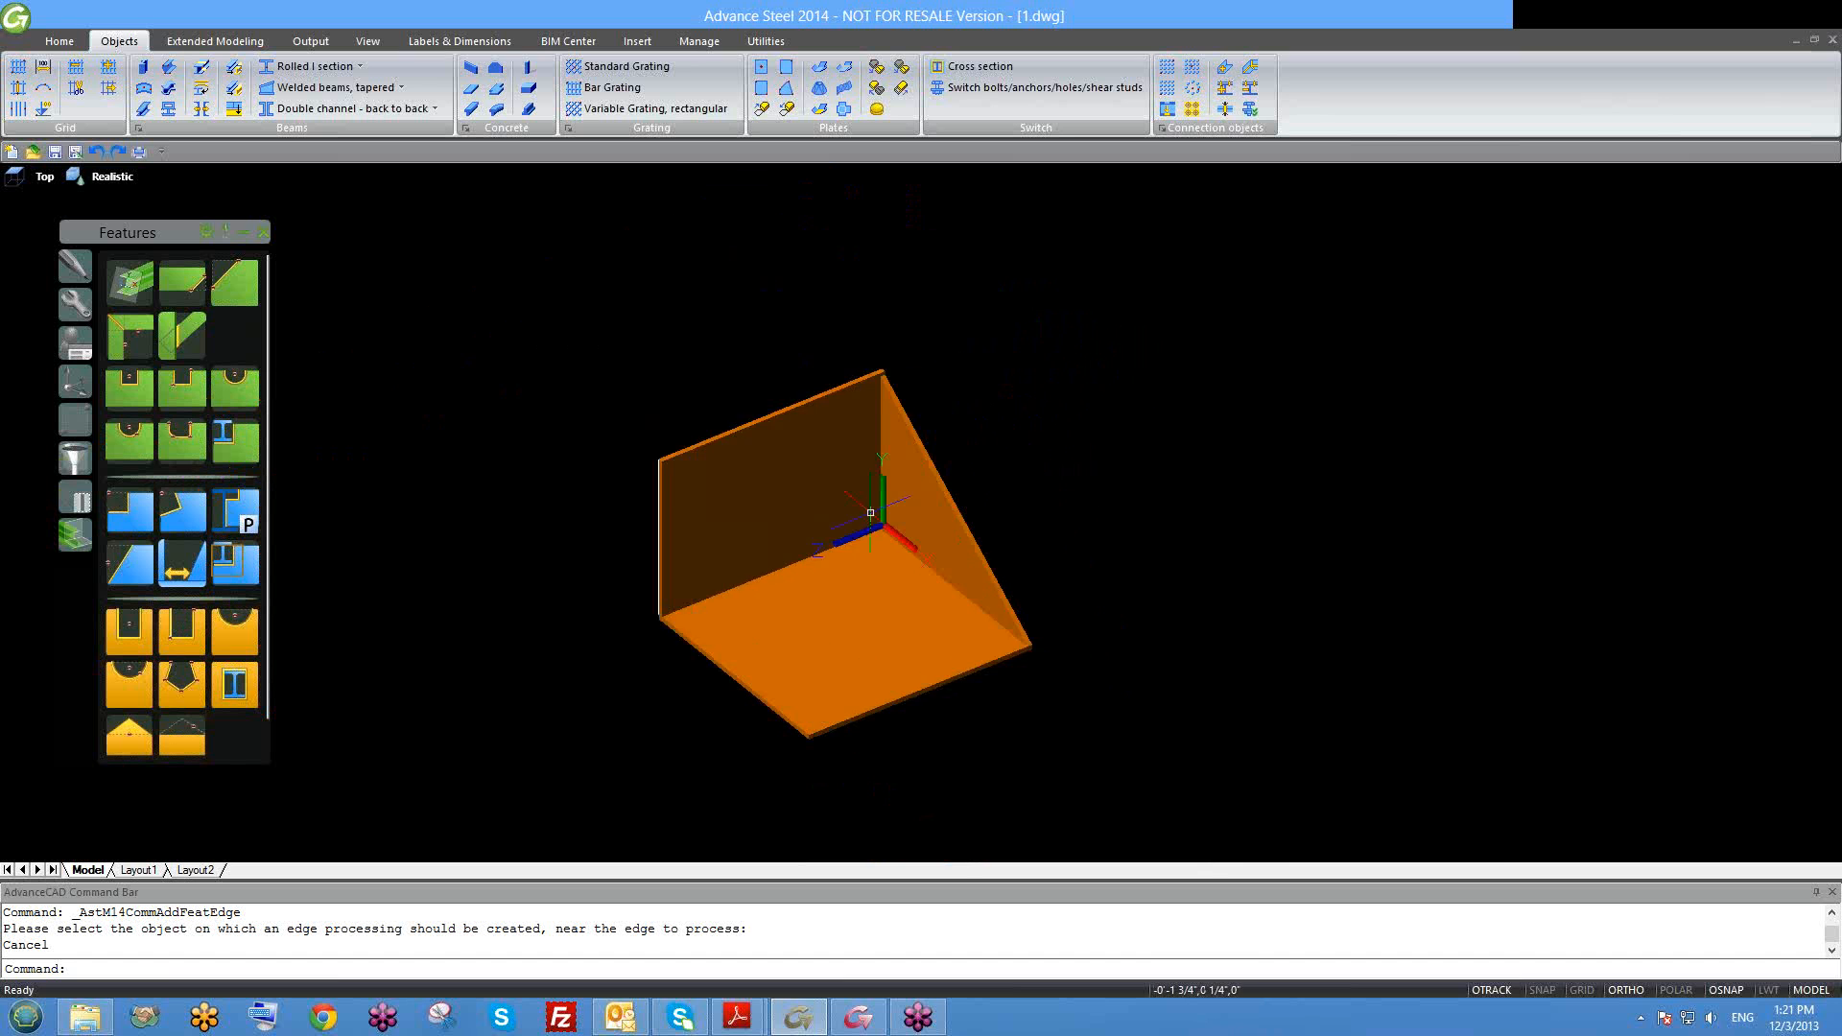
scroll(1038, 568, "up", 5)
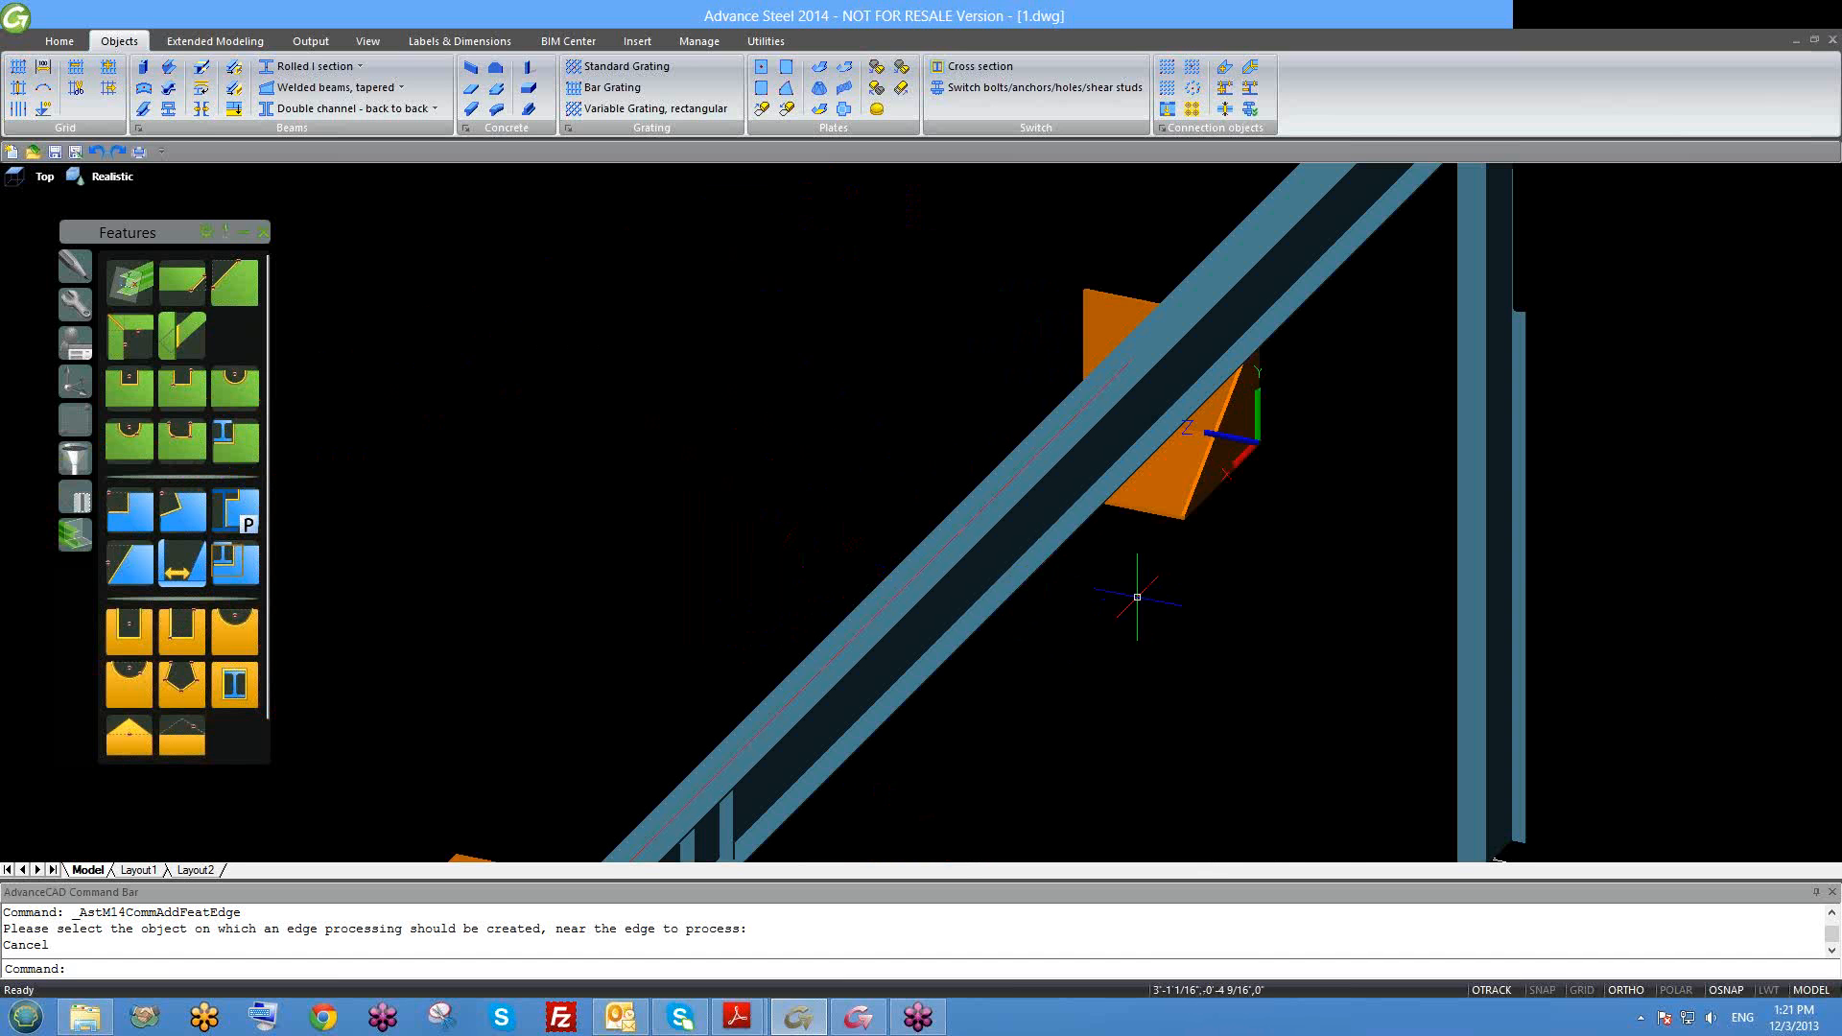
middle_click_drag(1137, 597, 983, 753)
scroll(1077, 774, "down", 2)
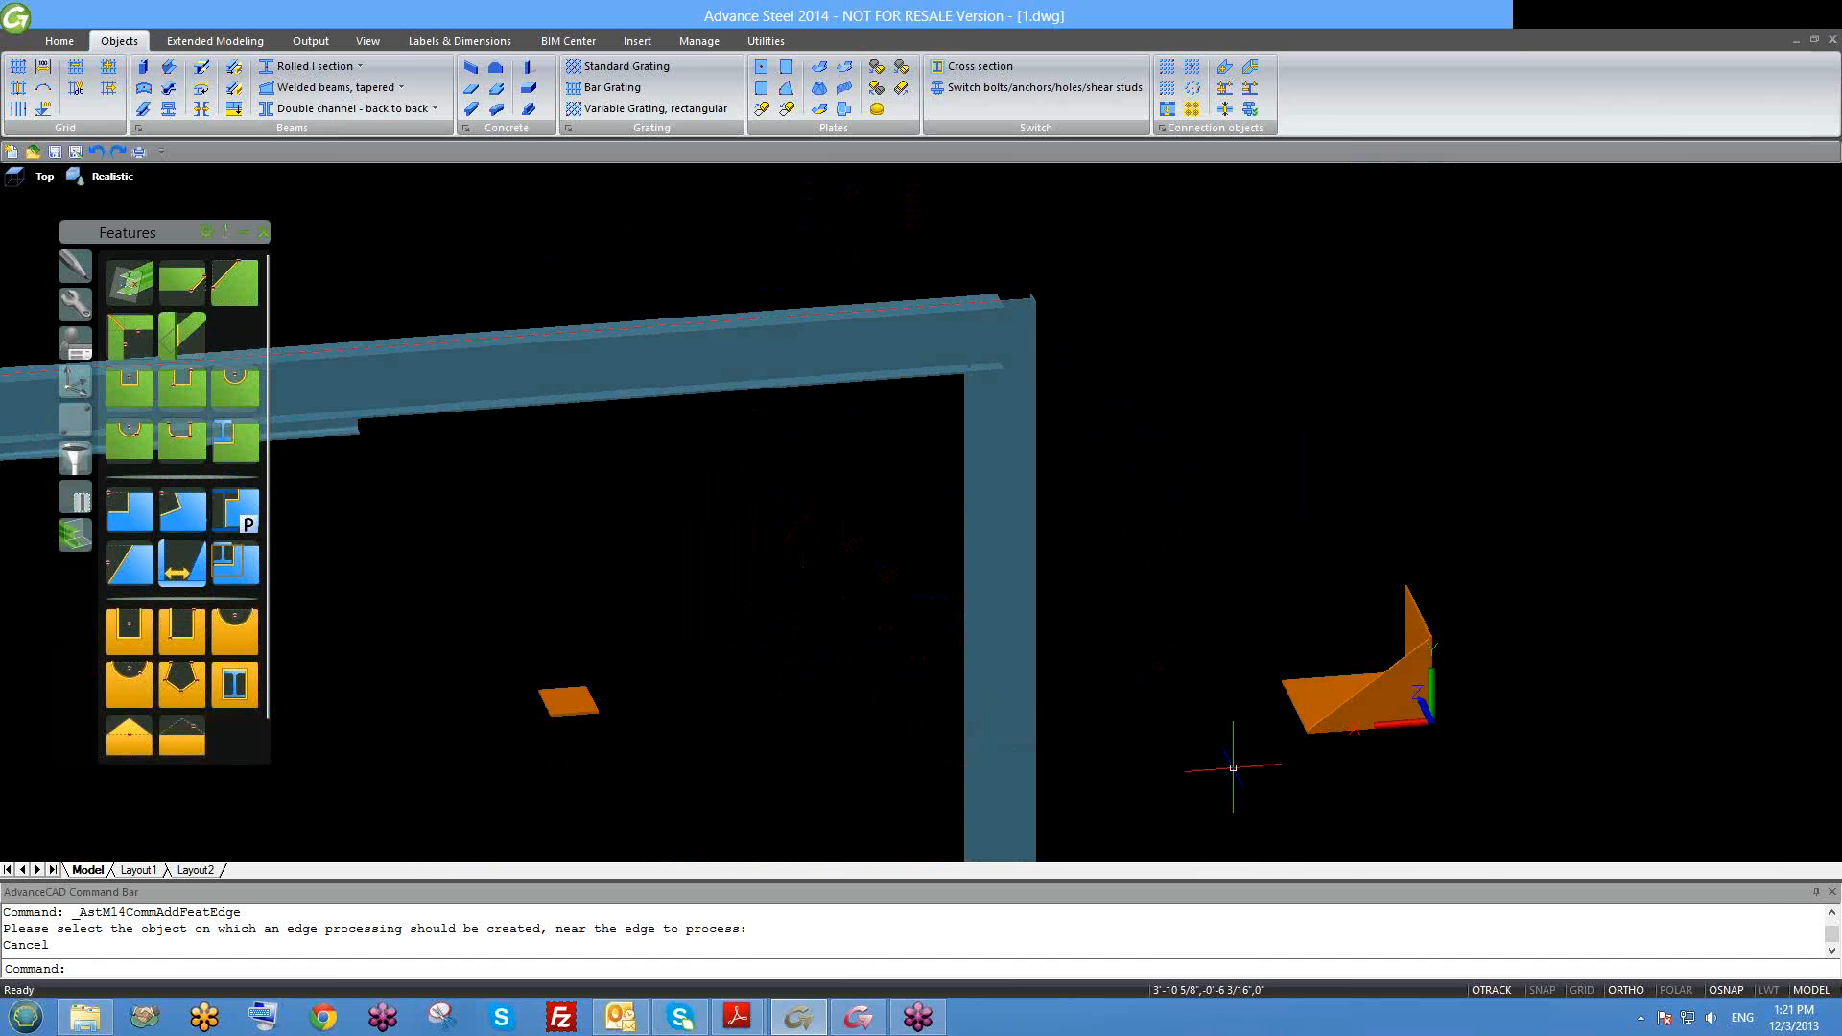
middle_click_drag(1232, 767, 906, 792)
scroll(906, 777, "up", 5)
middle_click_drag(970, 659, 487, 685)
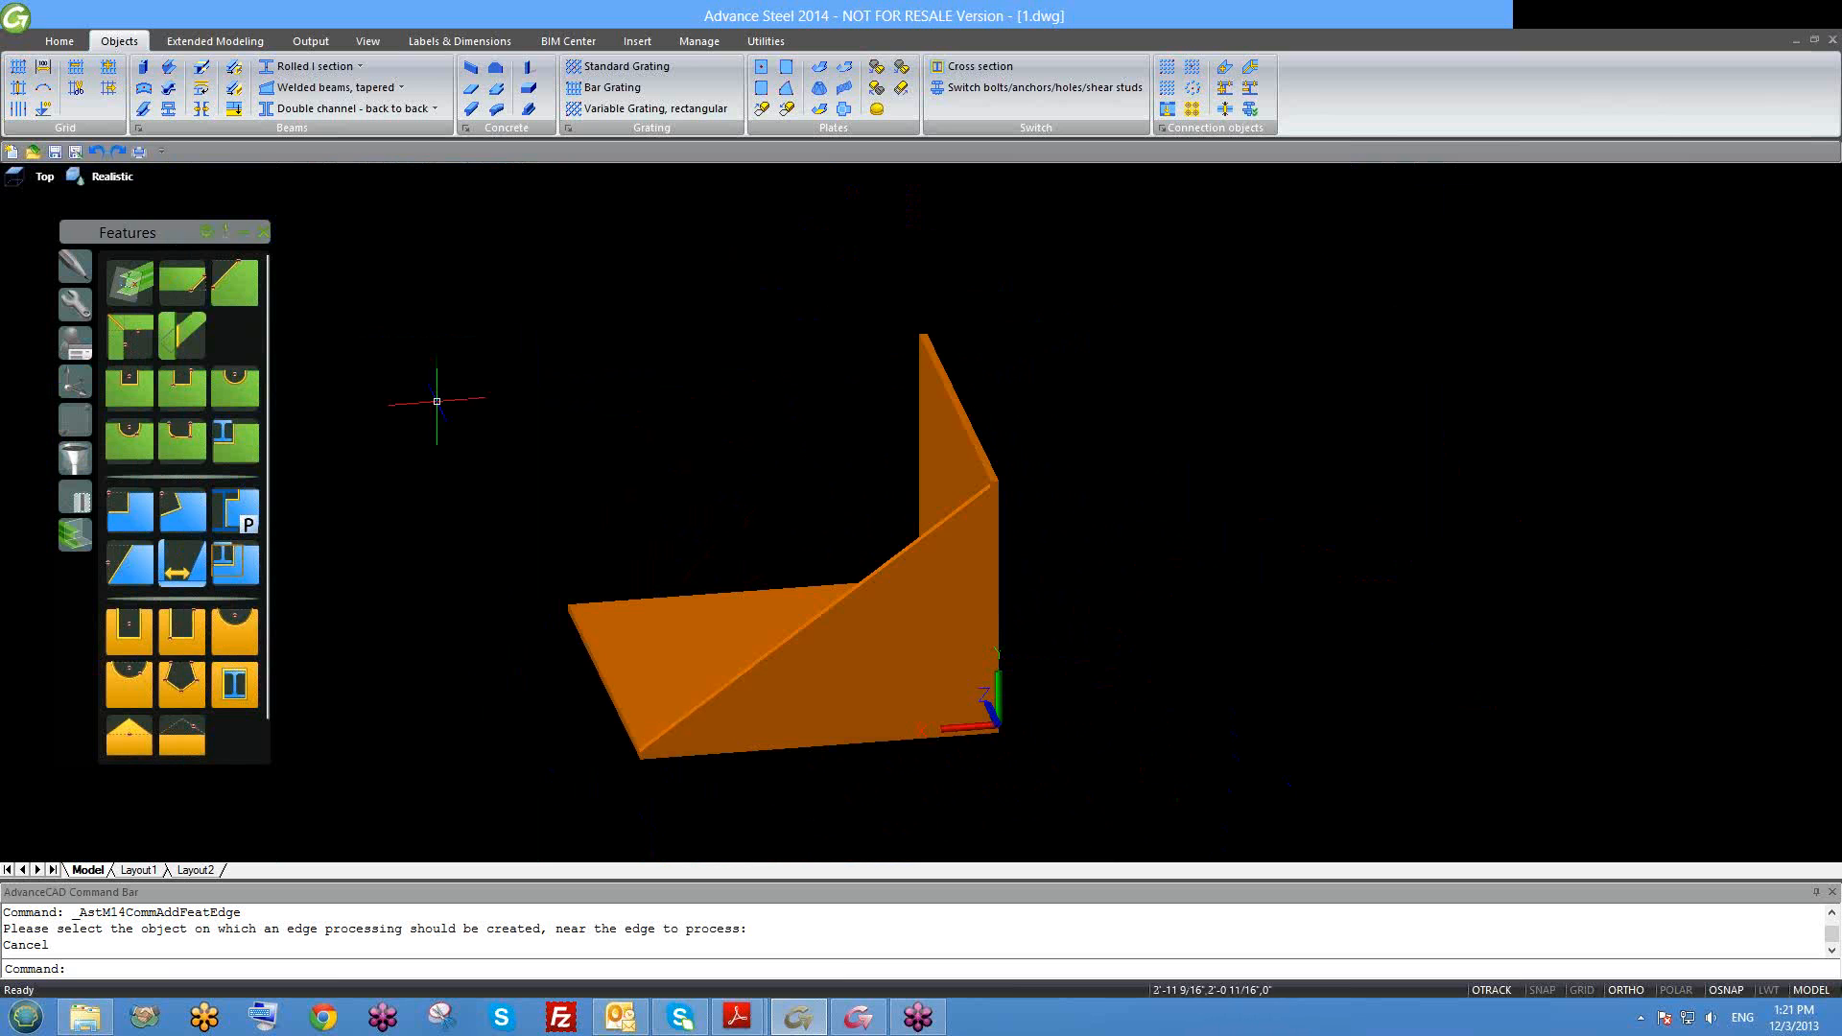
Step: Return the display to 2D Wireframe and select the triangular plate to show its grip points
left_click(108, 176)
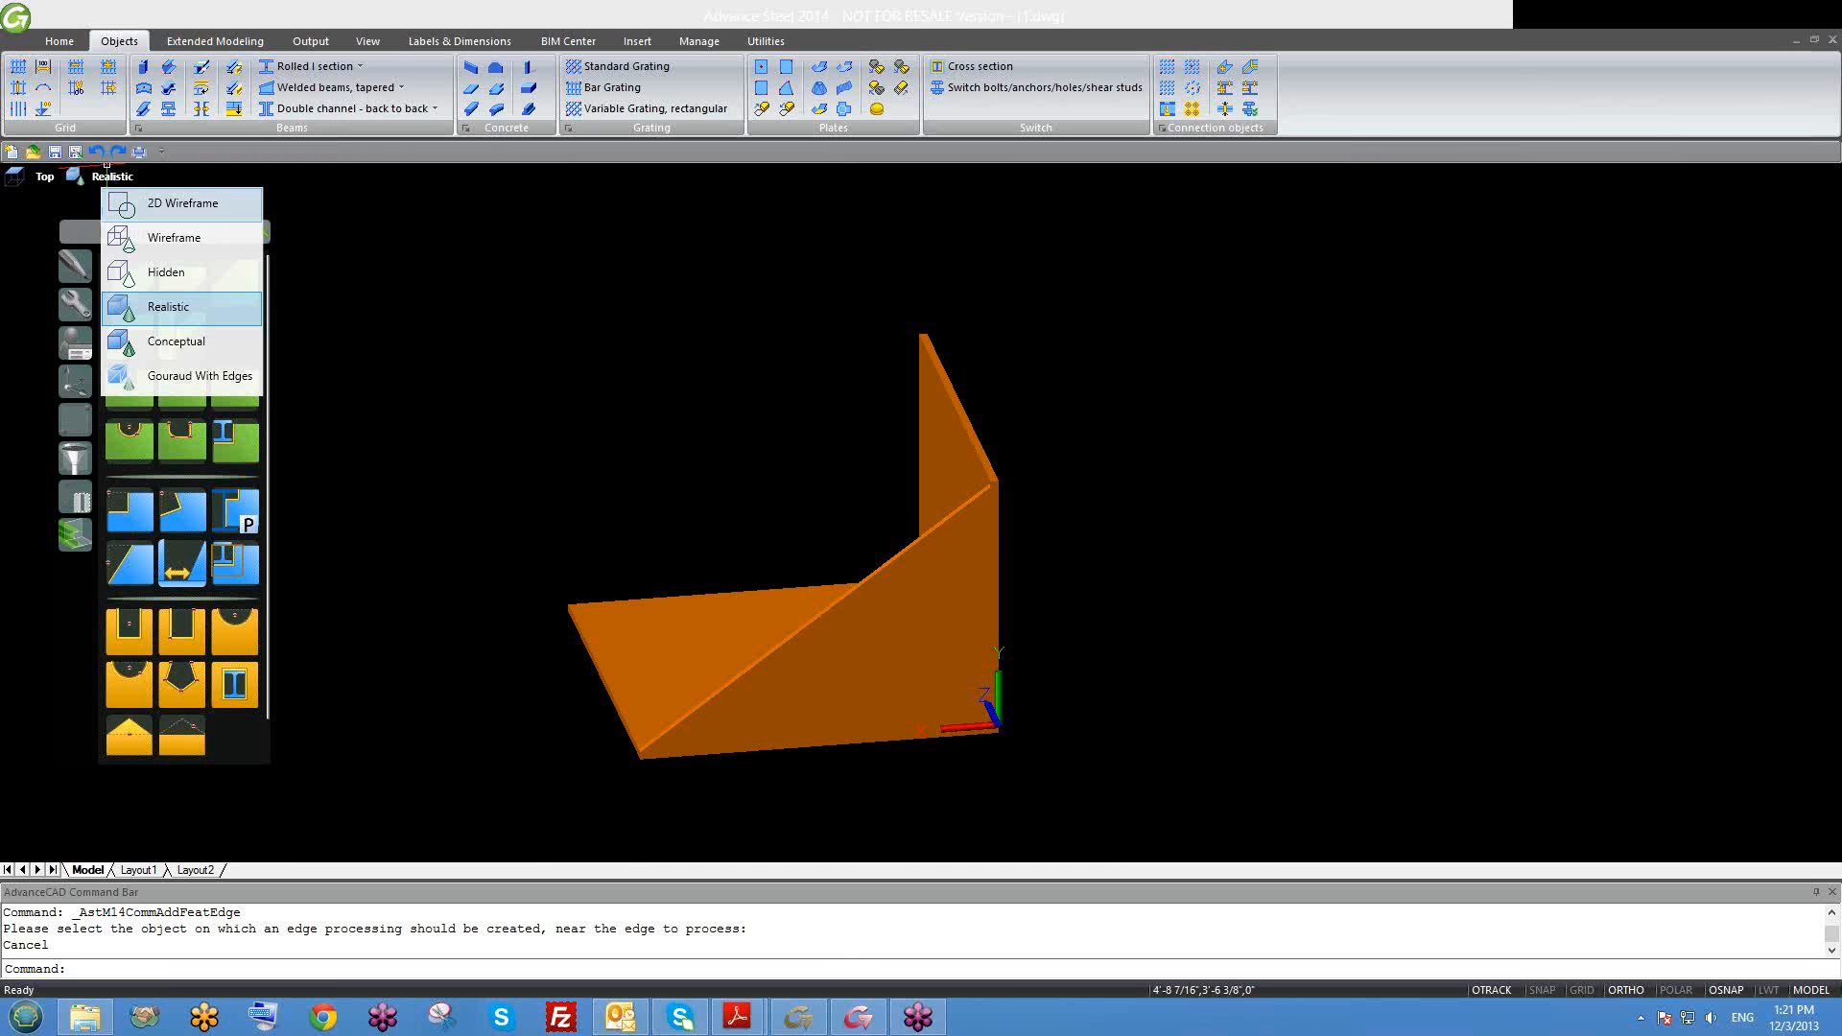
left_click(182, 204)
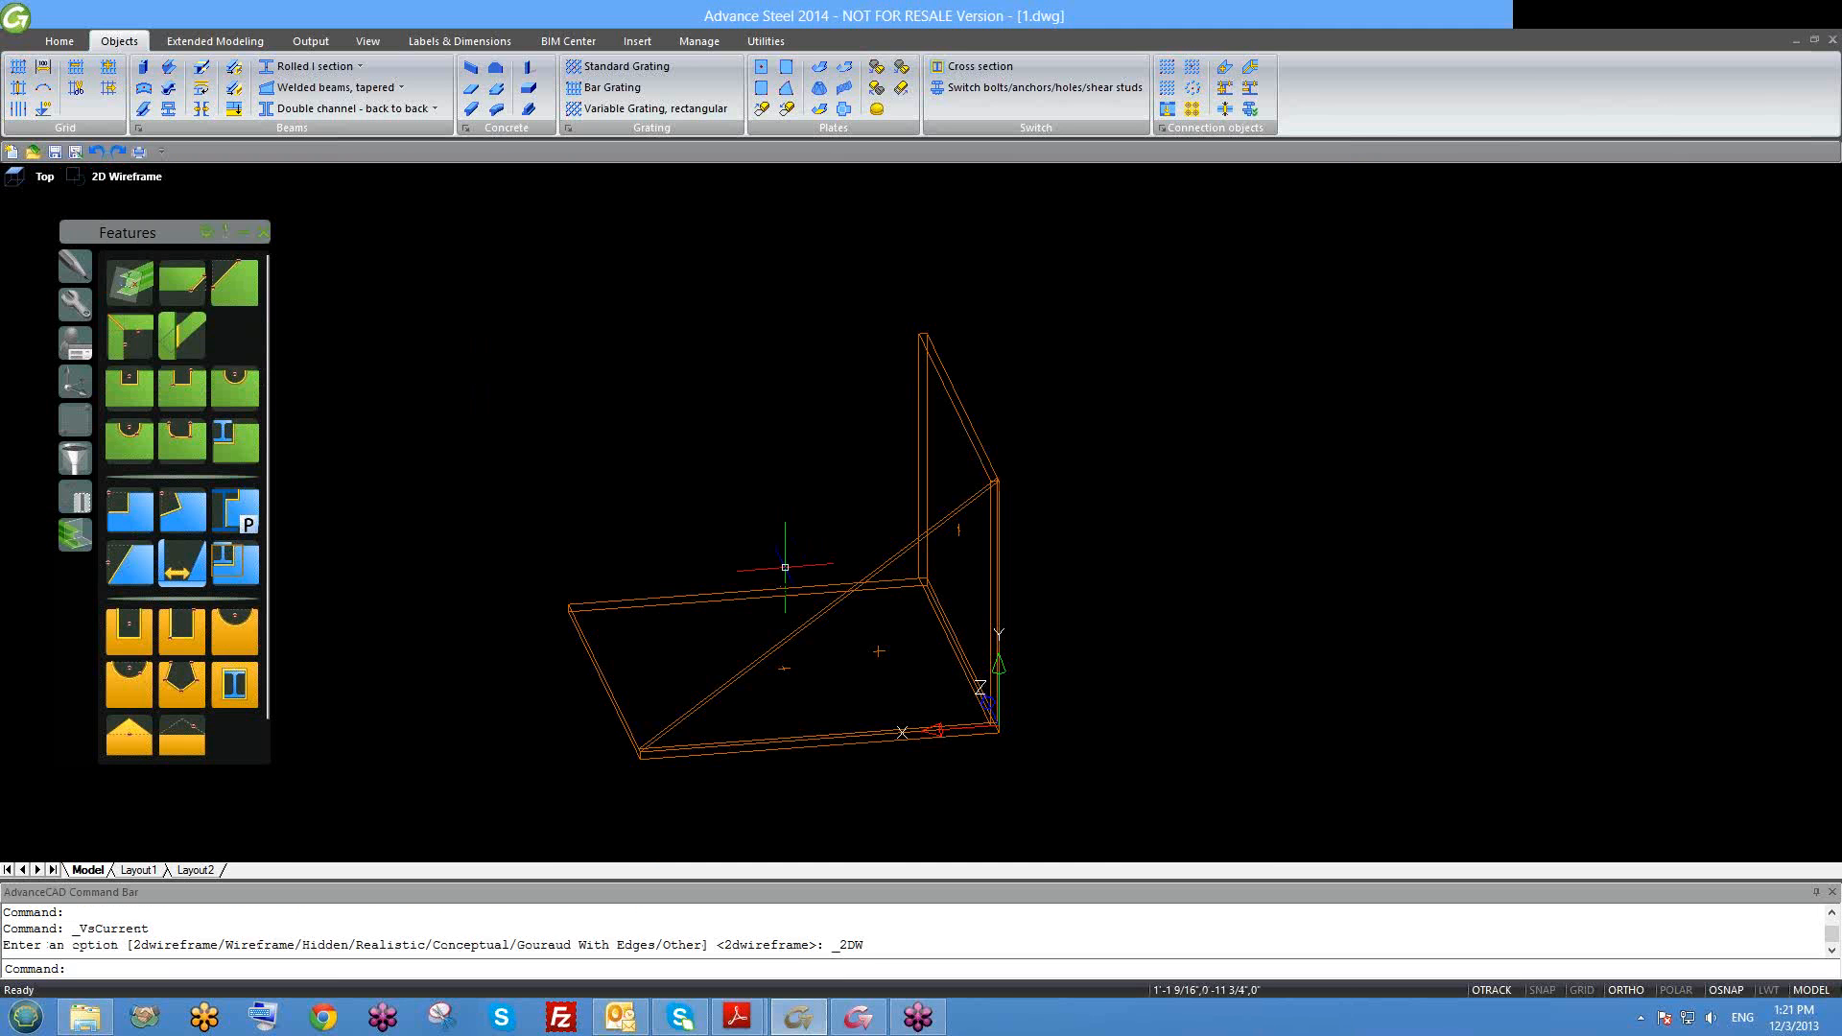
left_click(934, 523)
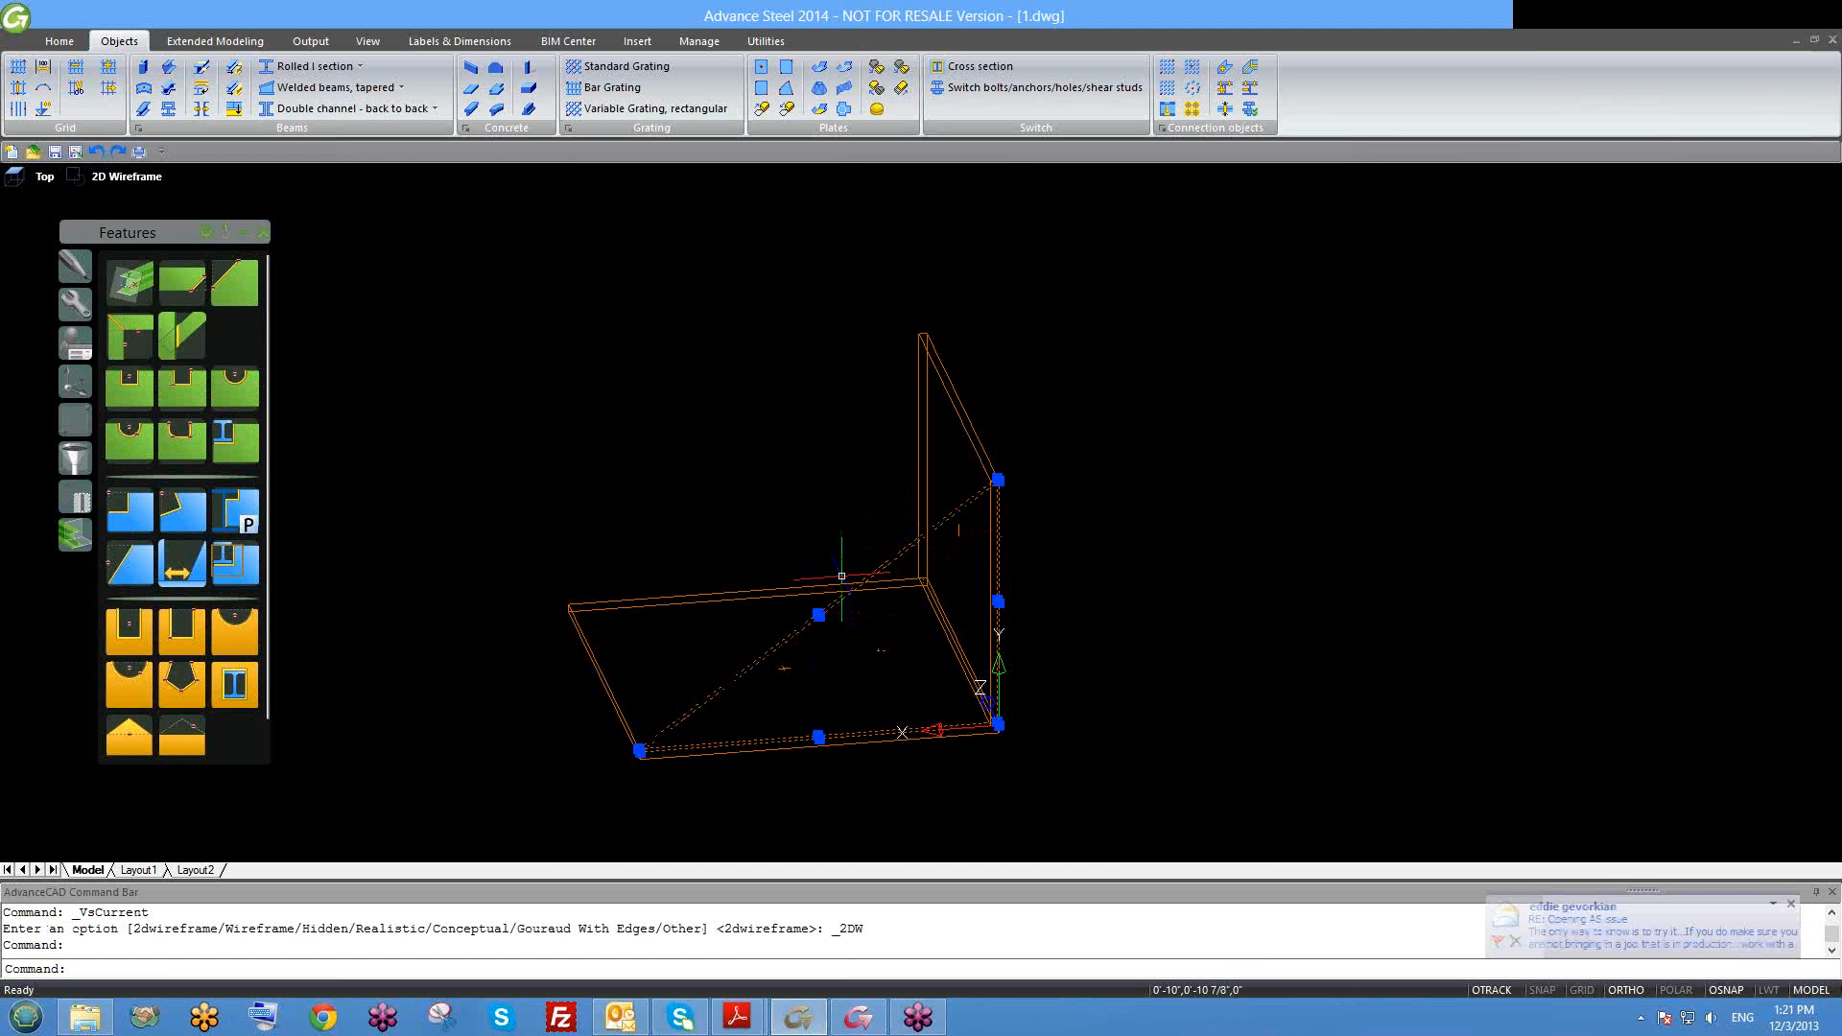
scroll(849, 652, "up", 2)
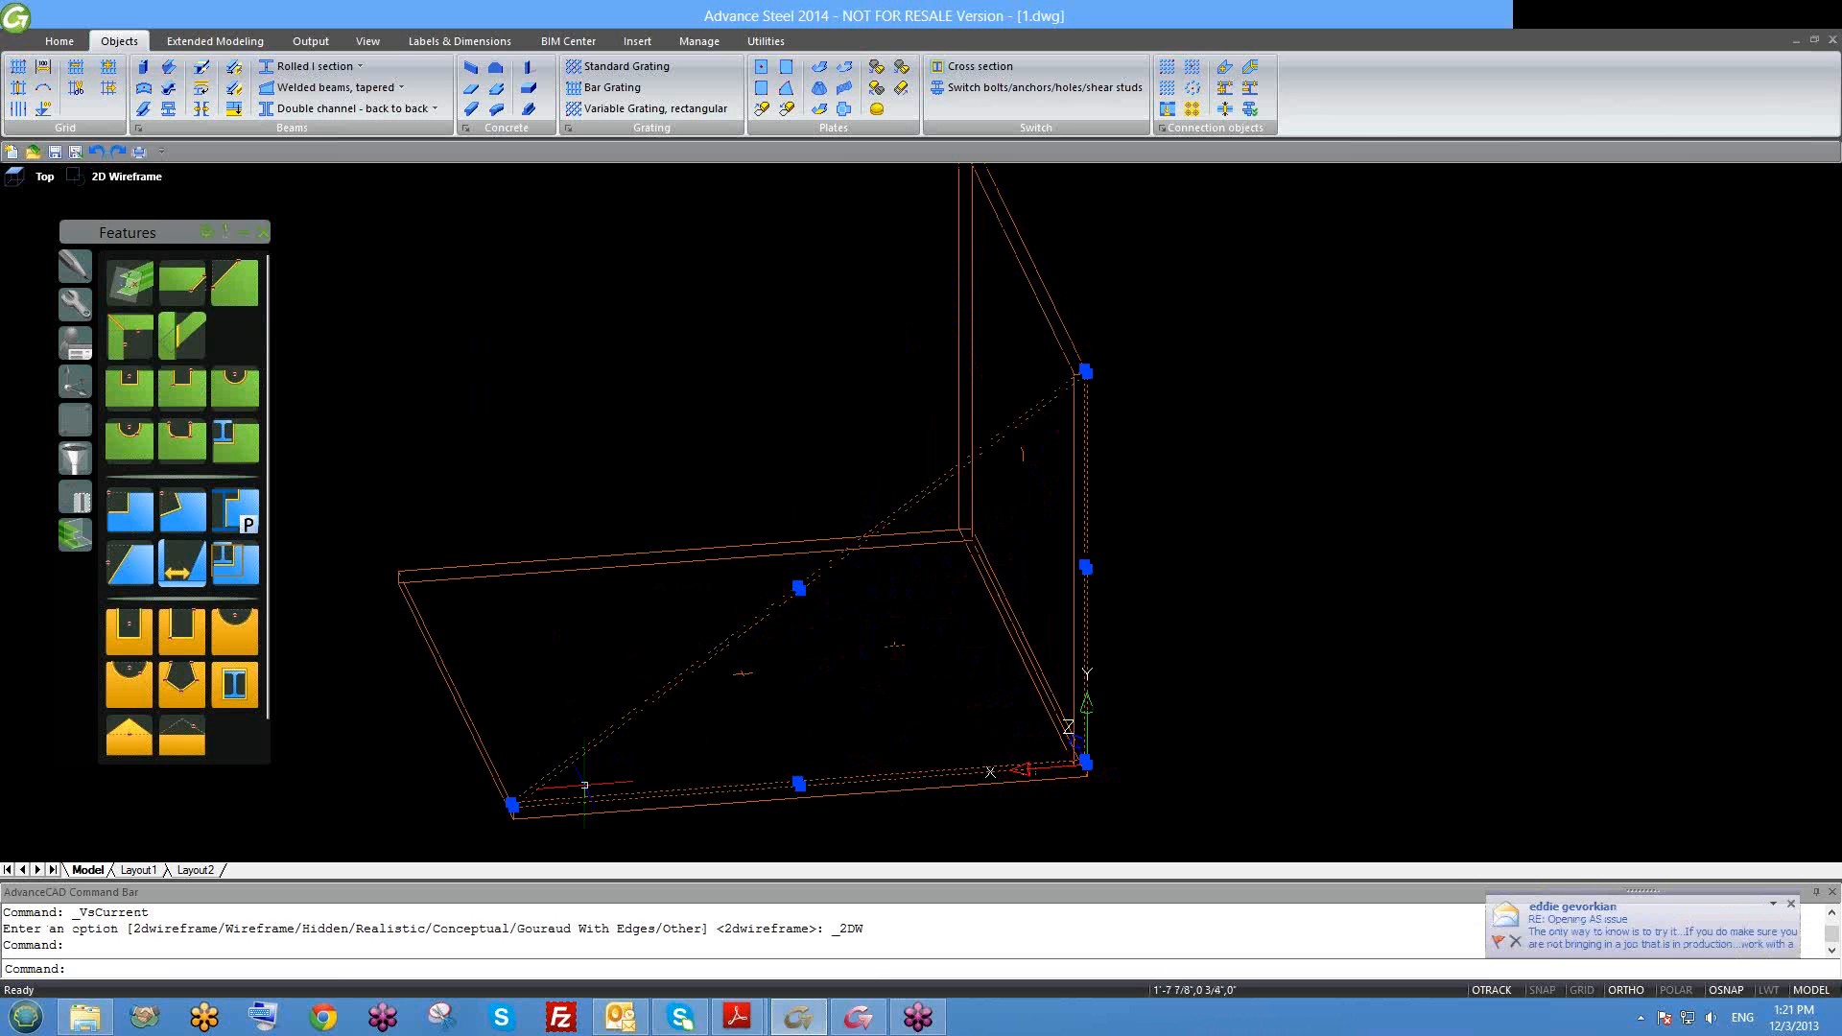
scroll(987, 785, "up", 4)
scroll(652, 768, "down", 3)
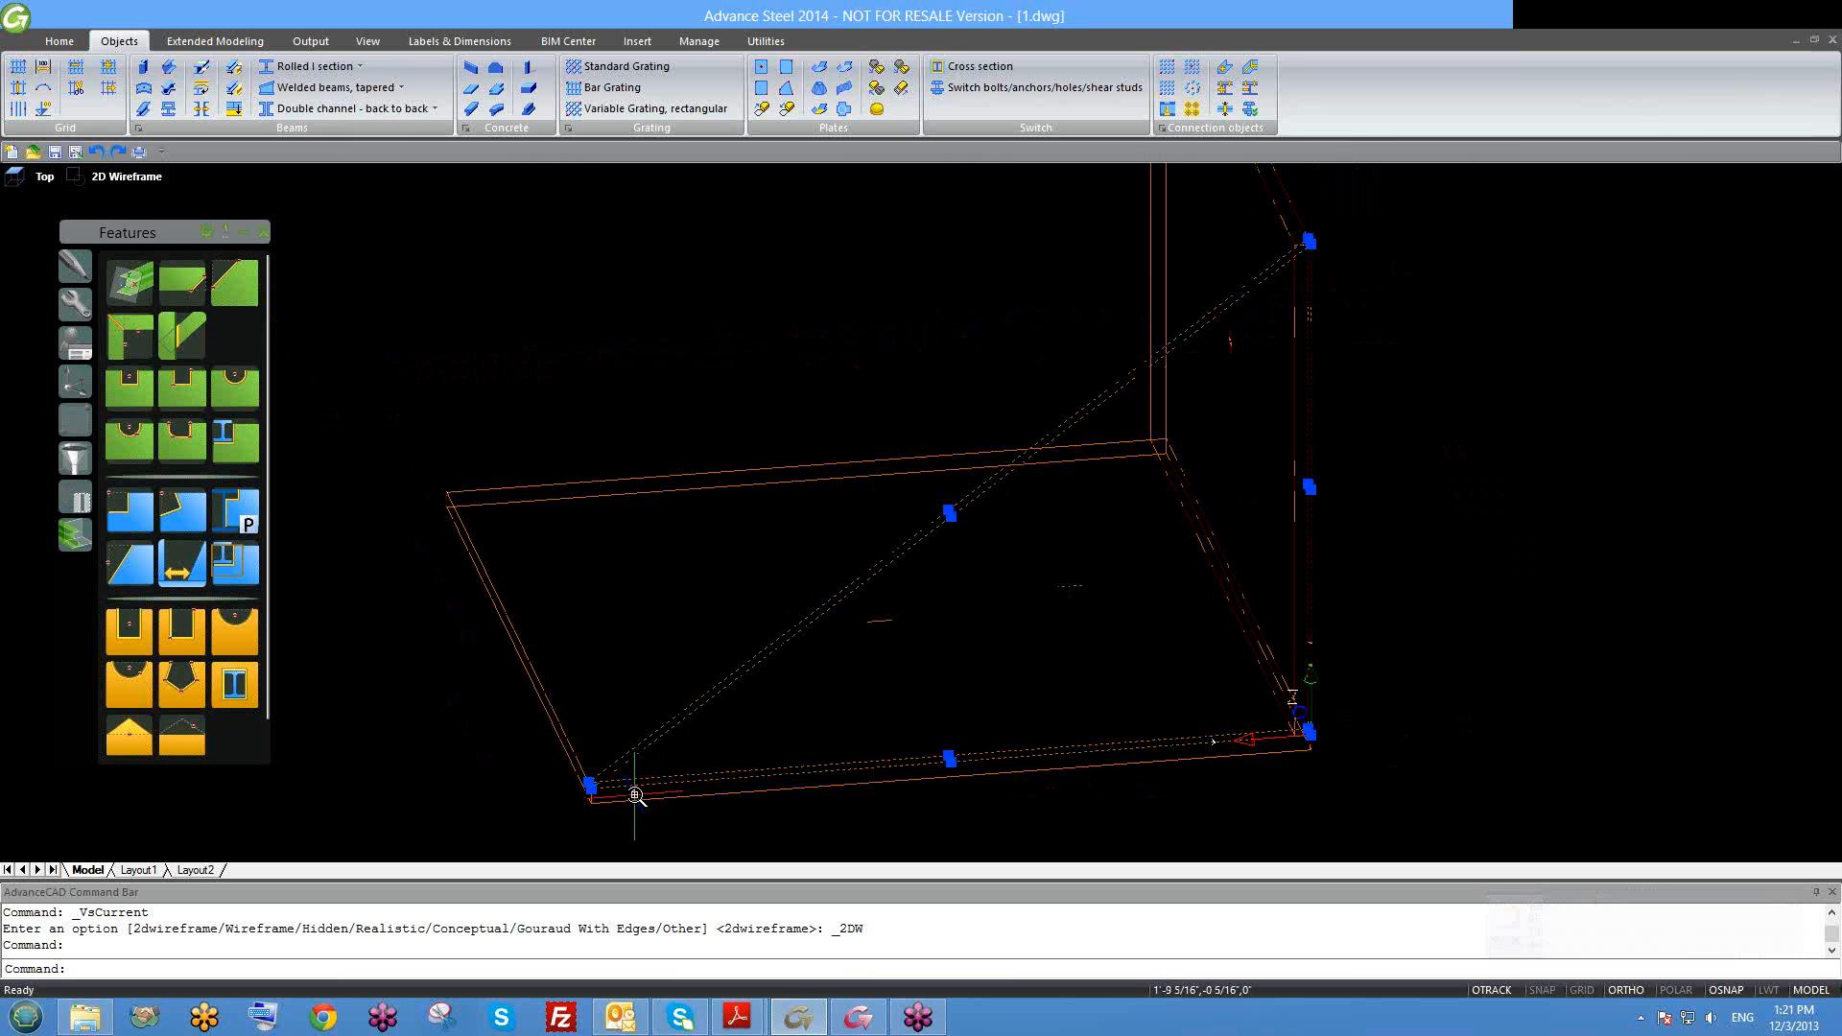
scroll(634, 795, "up", 1)
scroll(697, 806, "down", 2)
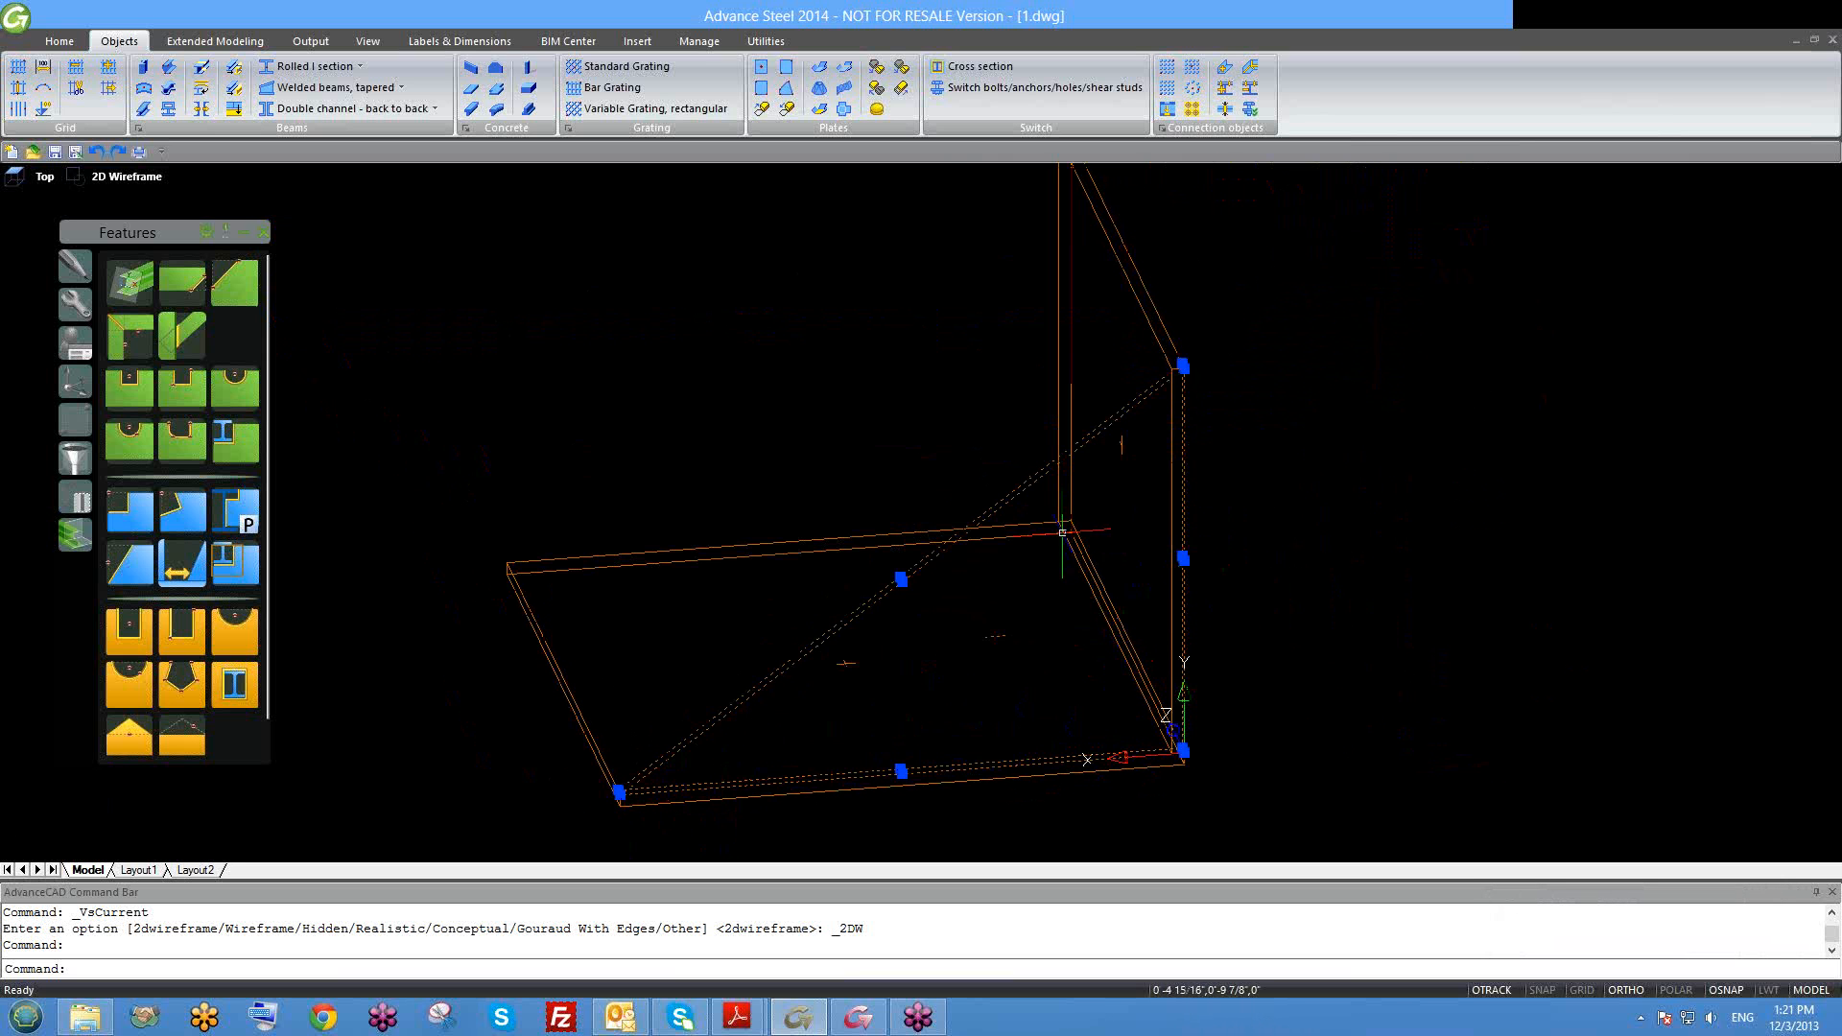
scroll(619, 782, "up", 5)
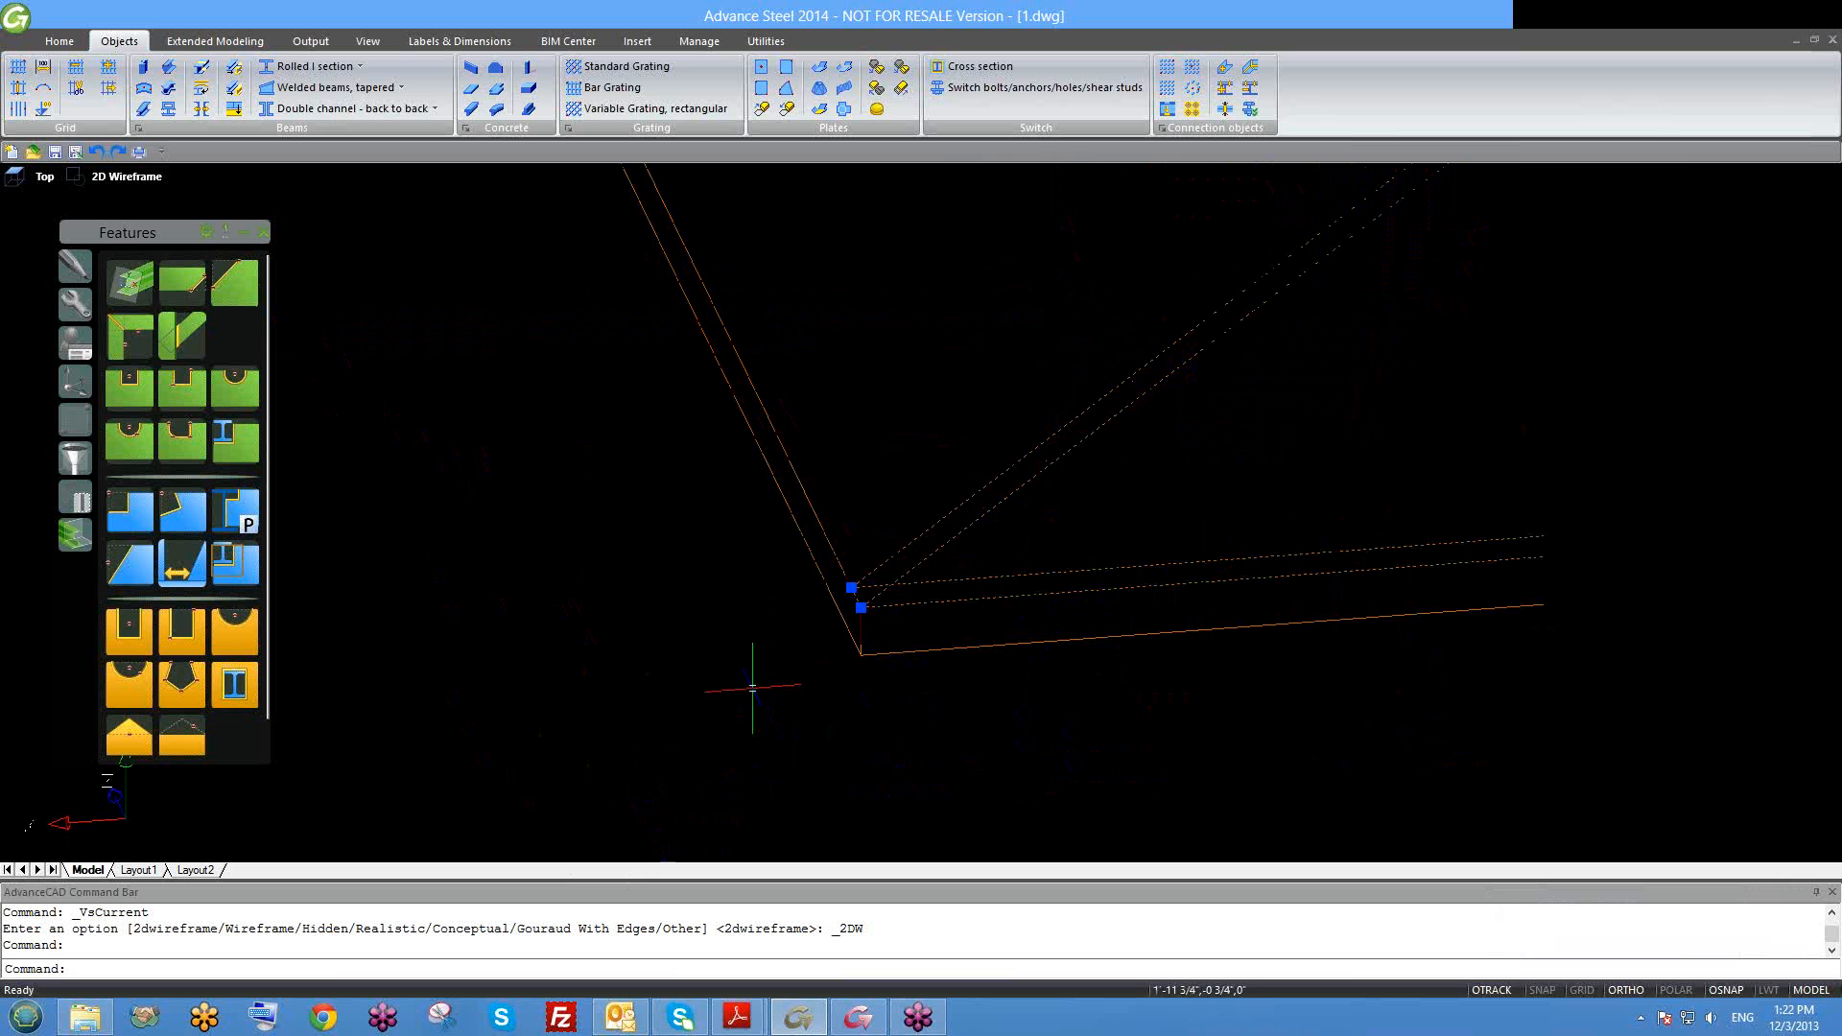
Step: Stretch the triangular plate's outer lower corner along X past the flat plate, and return it to the flat plate's corner
left_click(861, 607)
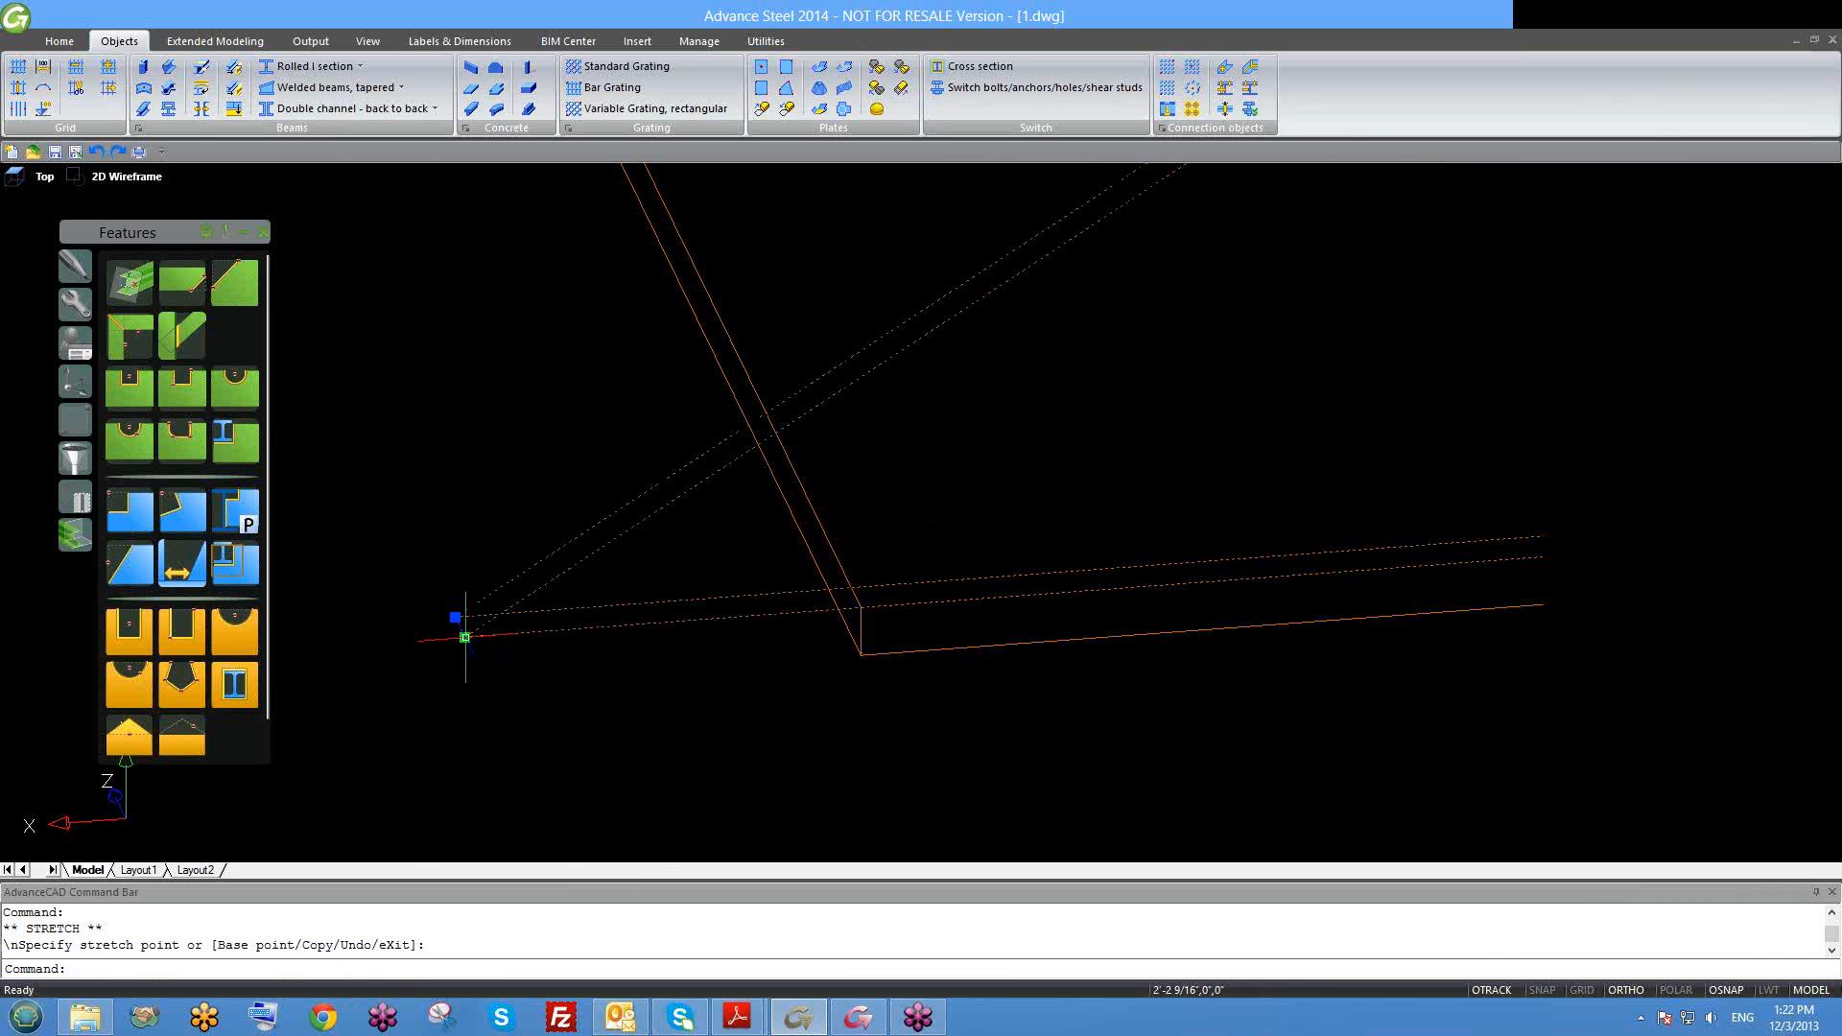
key("Escape")
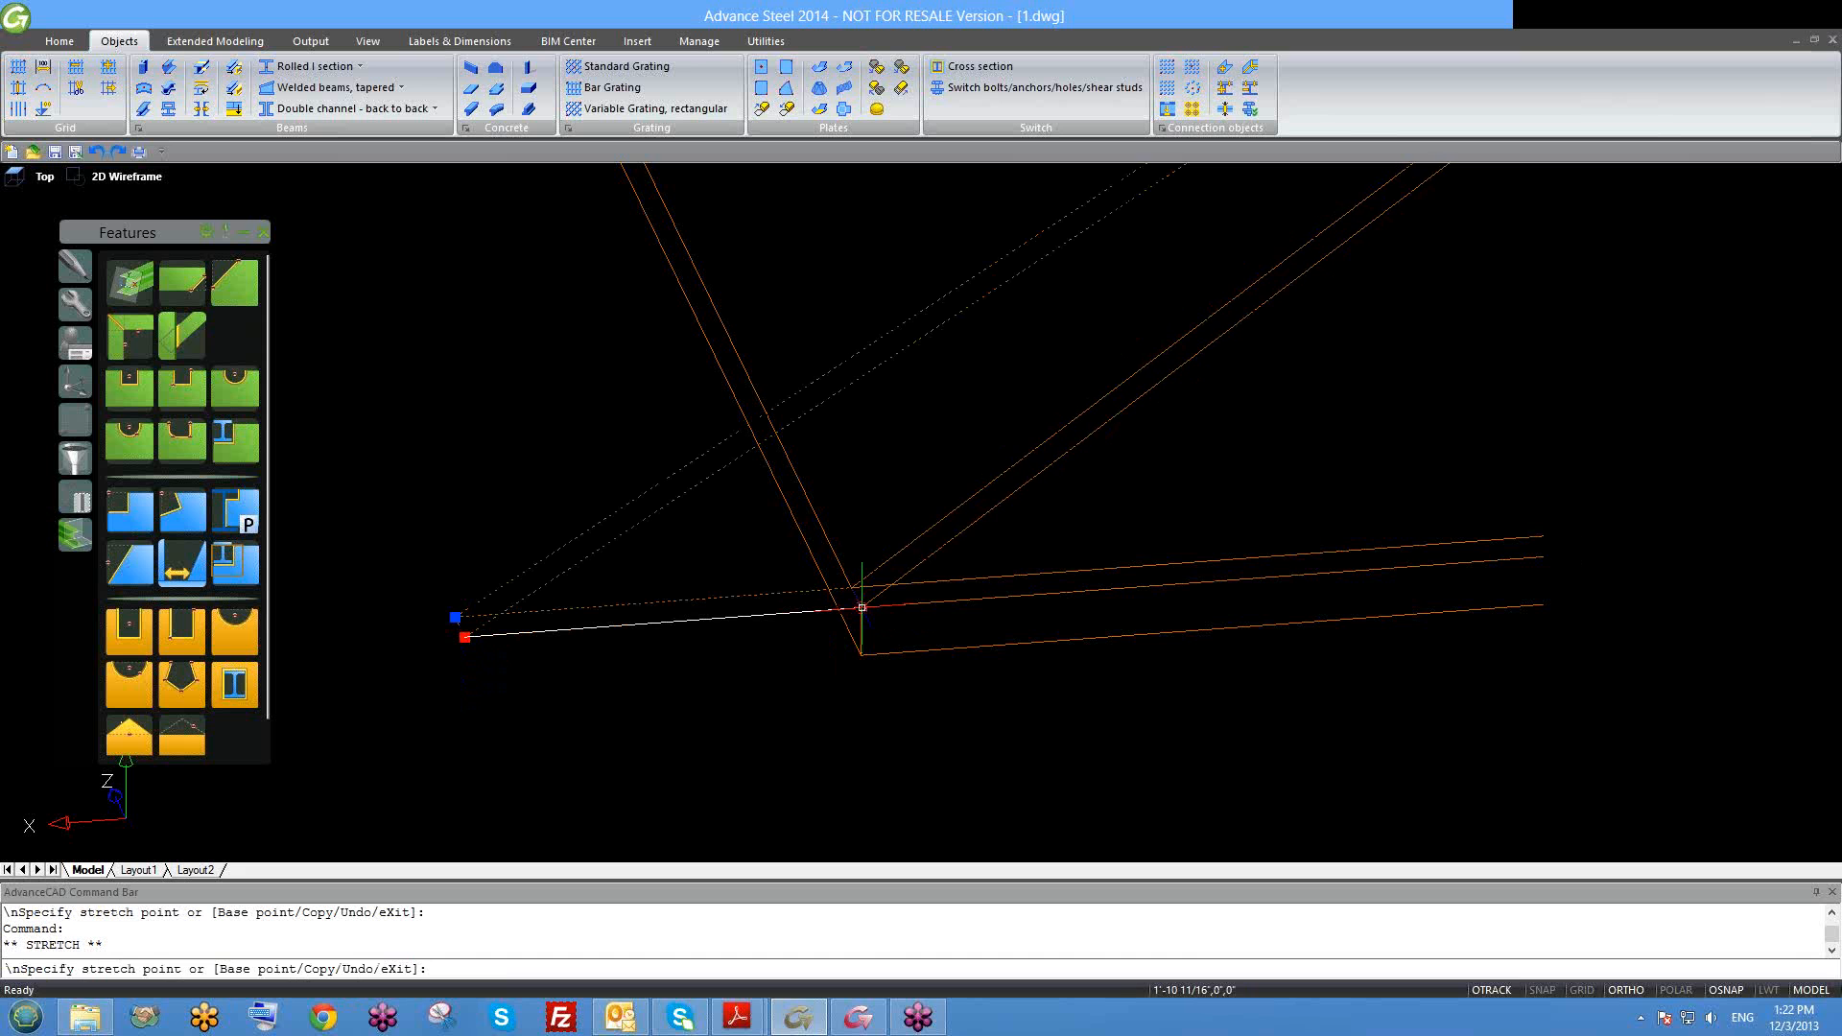
key("Escape")
scroll(789, 650, "down", 9)
scroll(982, 628, "up", 4)
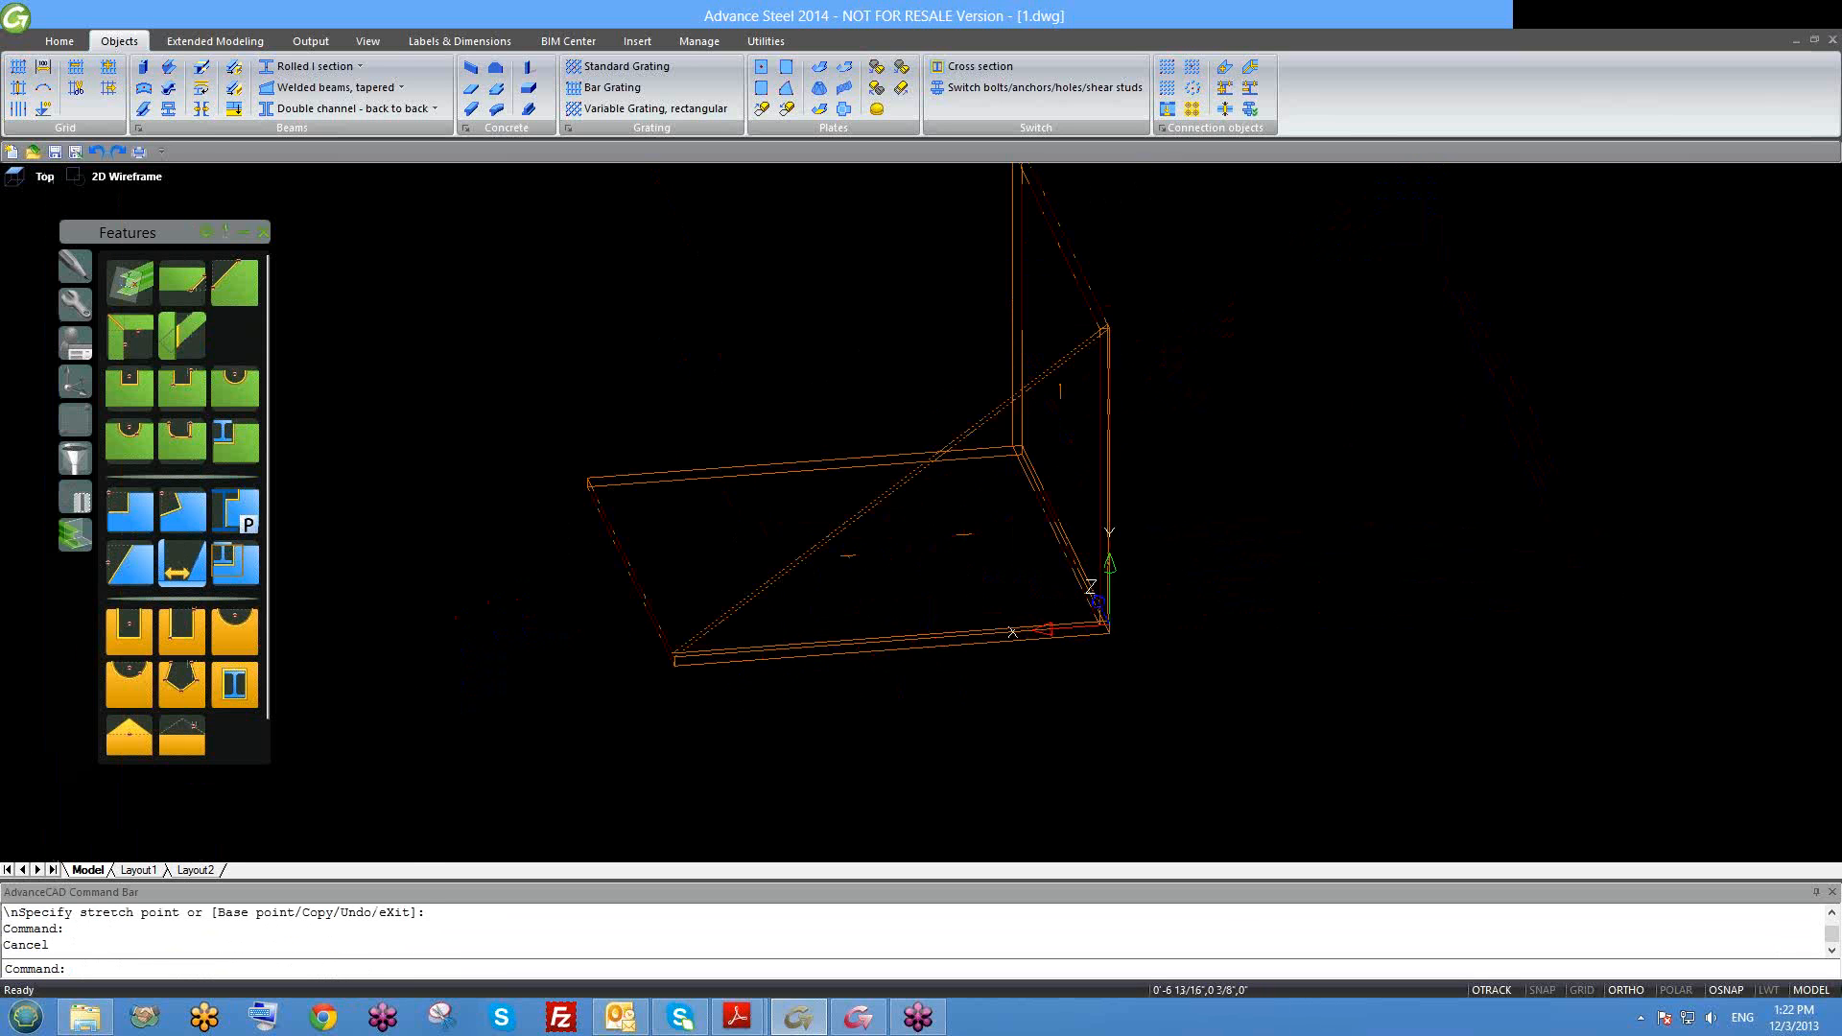
Step: View the triangular plate's shape and material properties from the opposite side of the model
scroll(1126, 443, "down", 2)
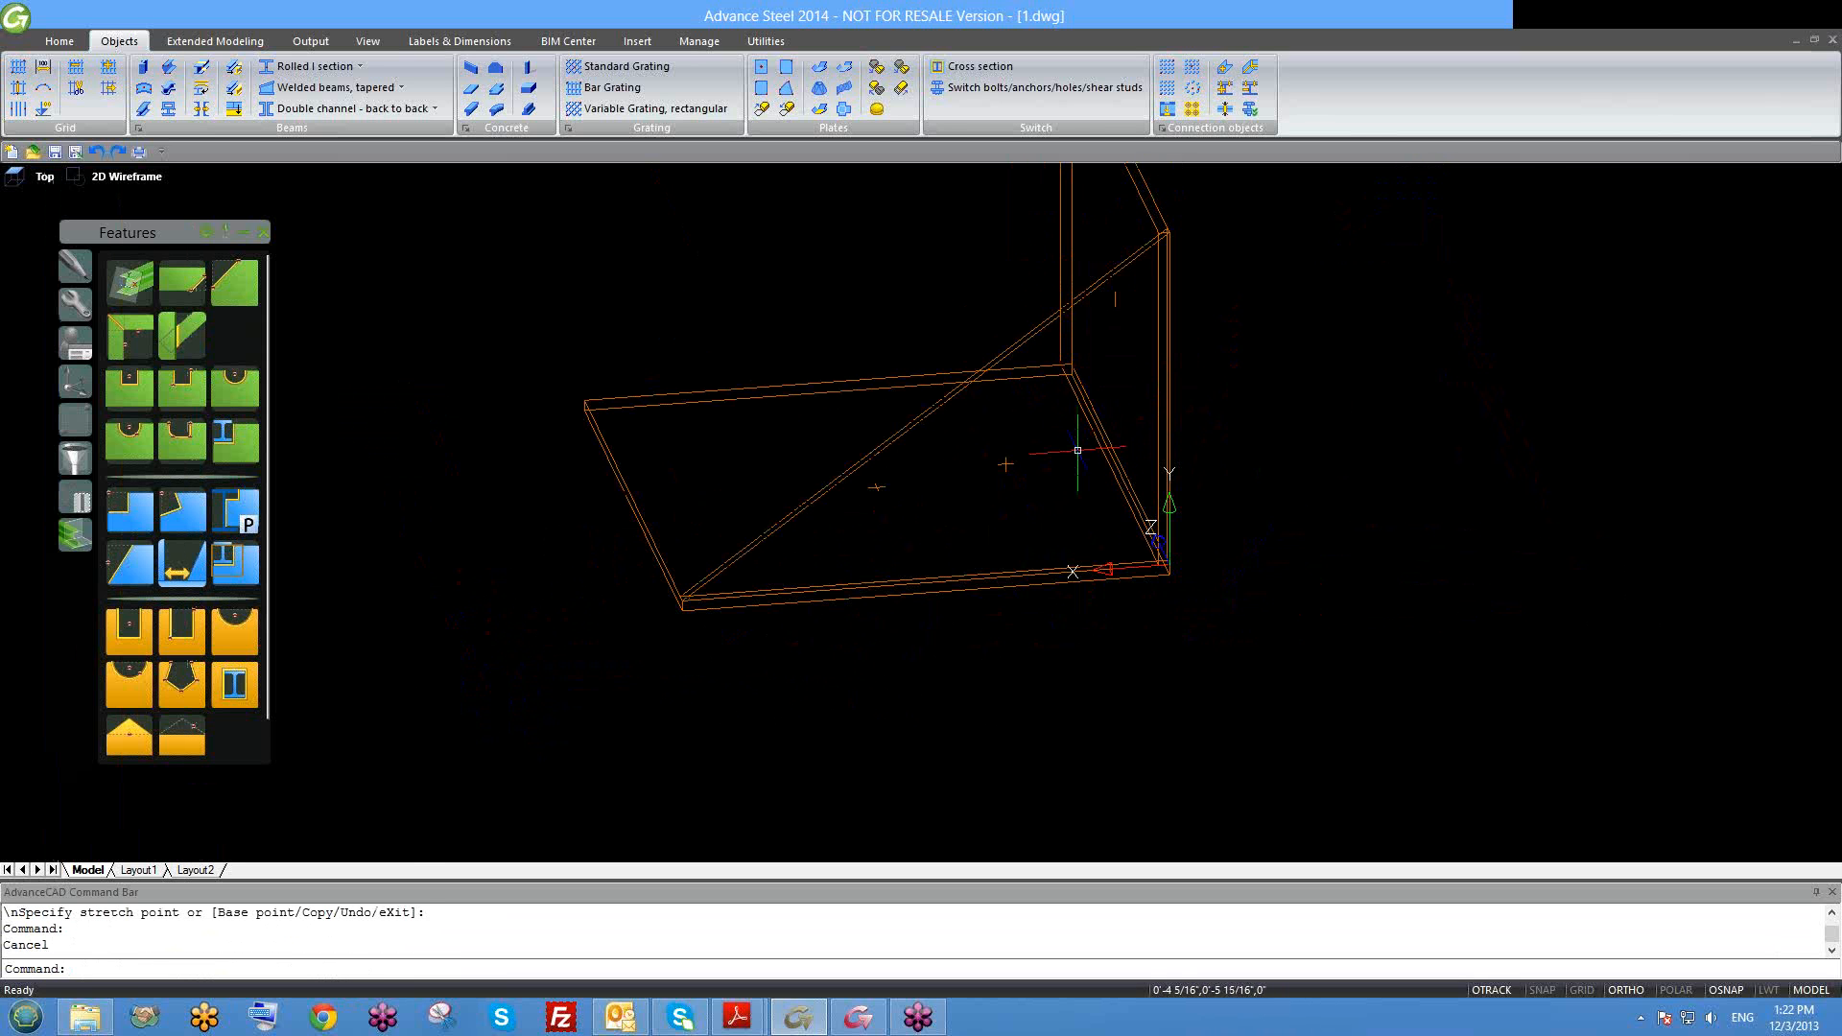
scroll(1024, 431, "down", 2)
middle_click_drag(1017, 448, 1429, 432, "shift")
middle_click_drag(1007, 384, 964, 494)
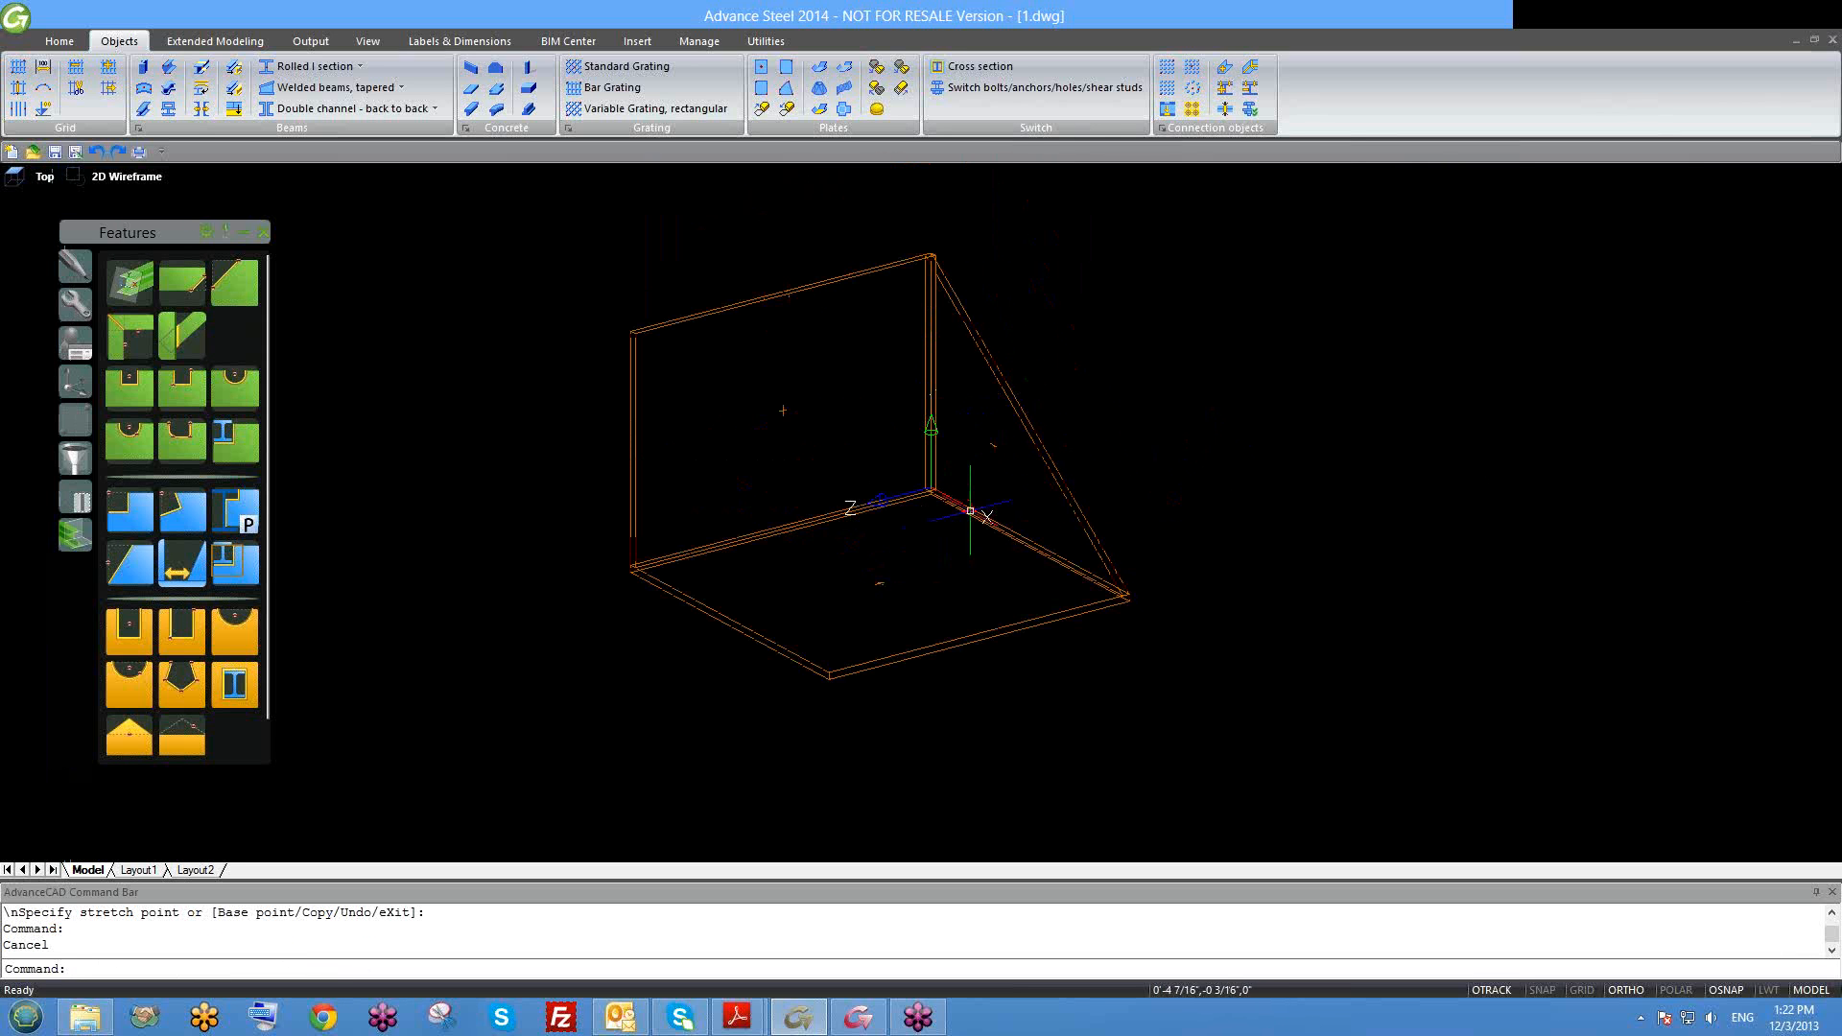
double_click(1018, 401)
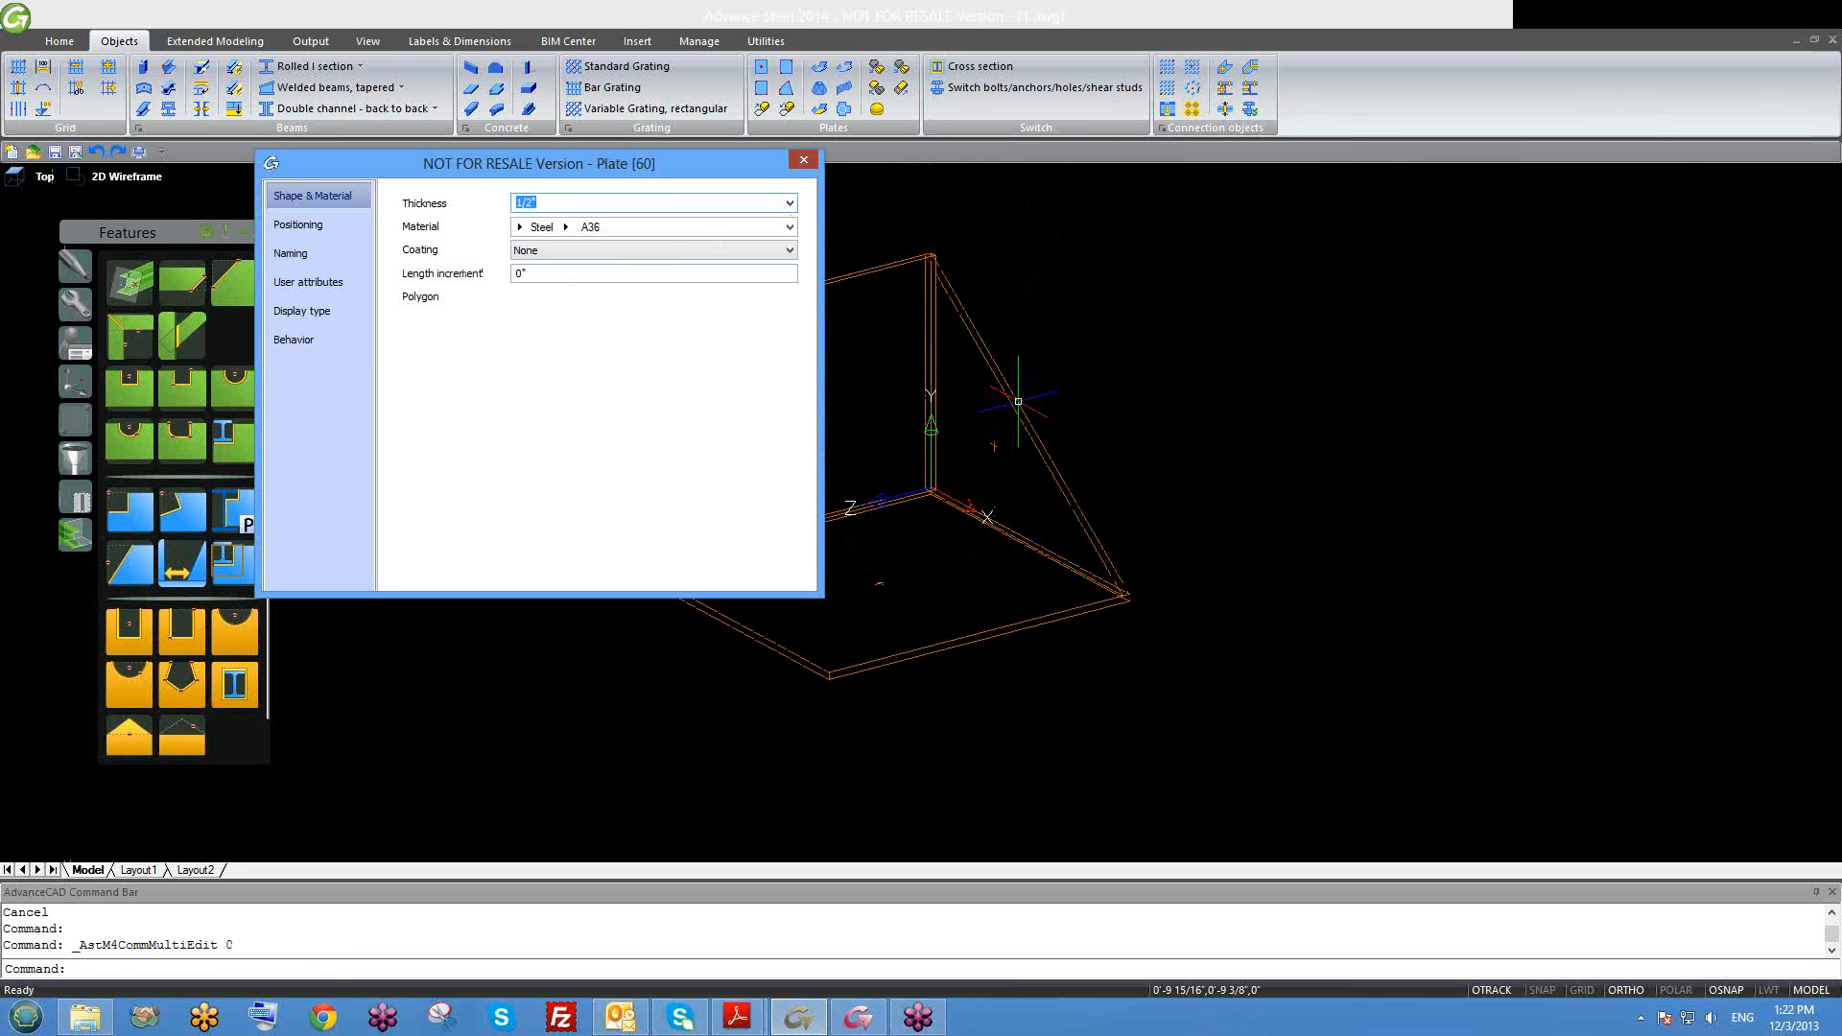
key("Escape")
key("Escape")
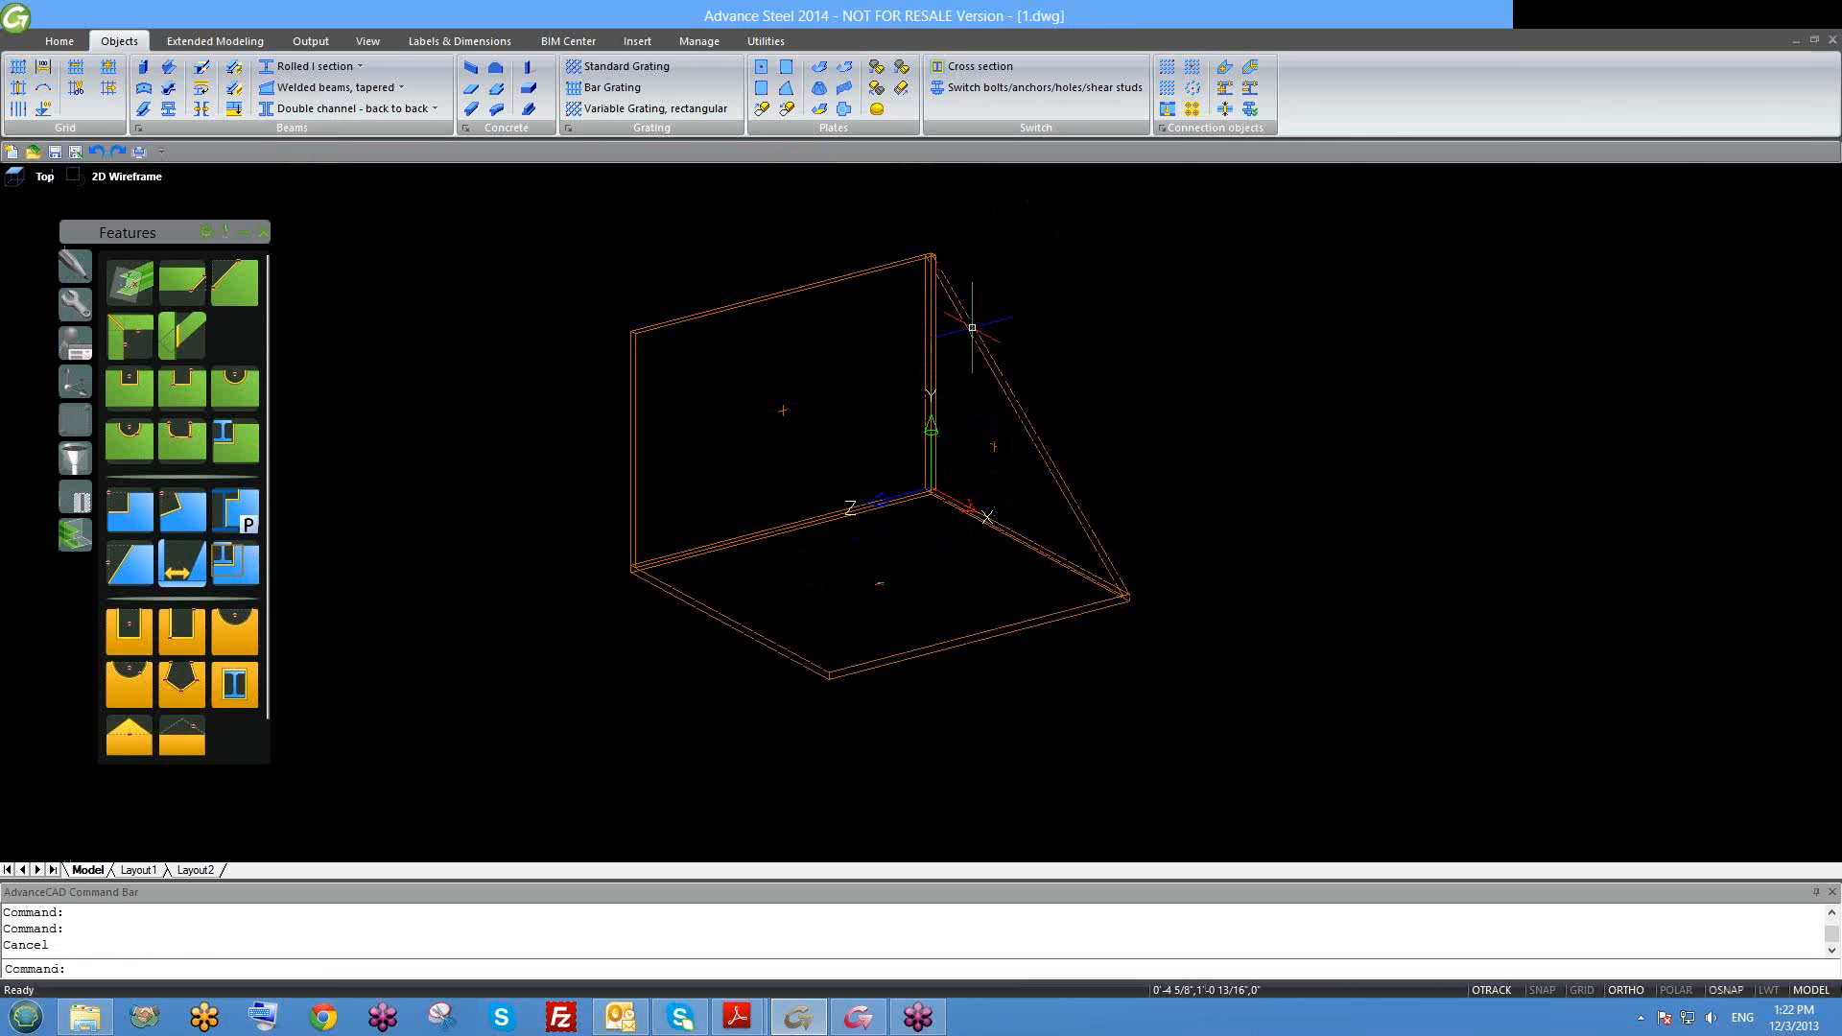
Step: Copy the flat plate once to the open space in front of the three joined plates
left_click(861, 665)
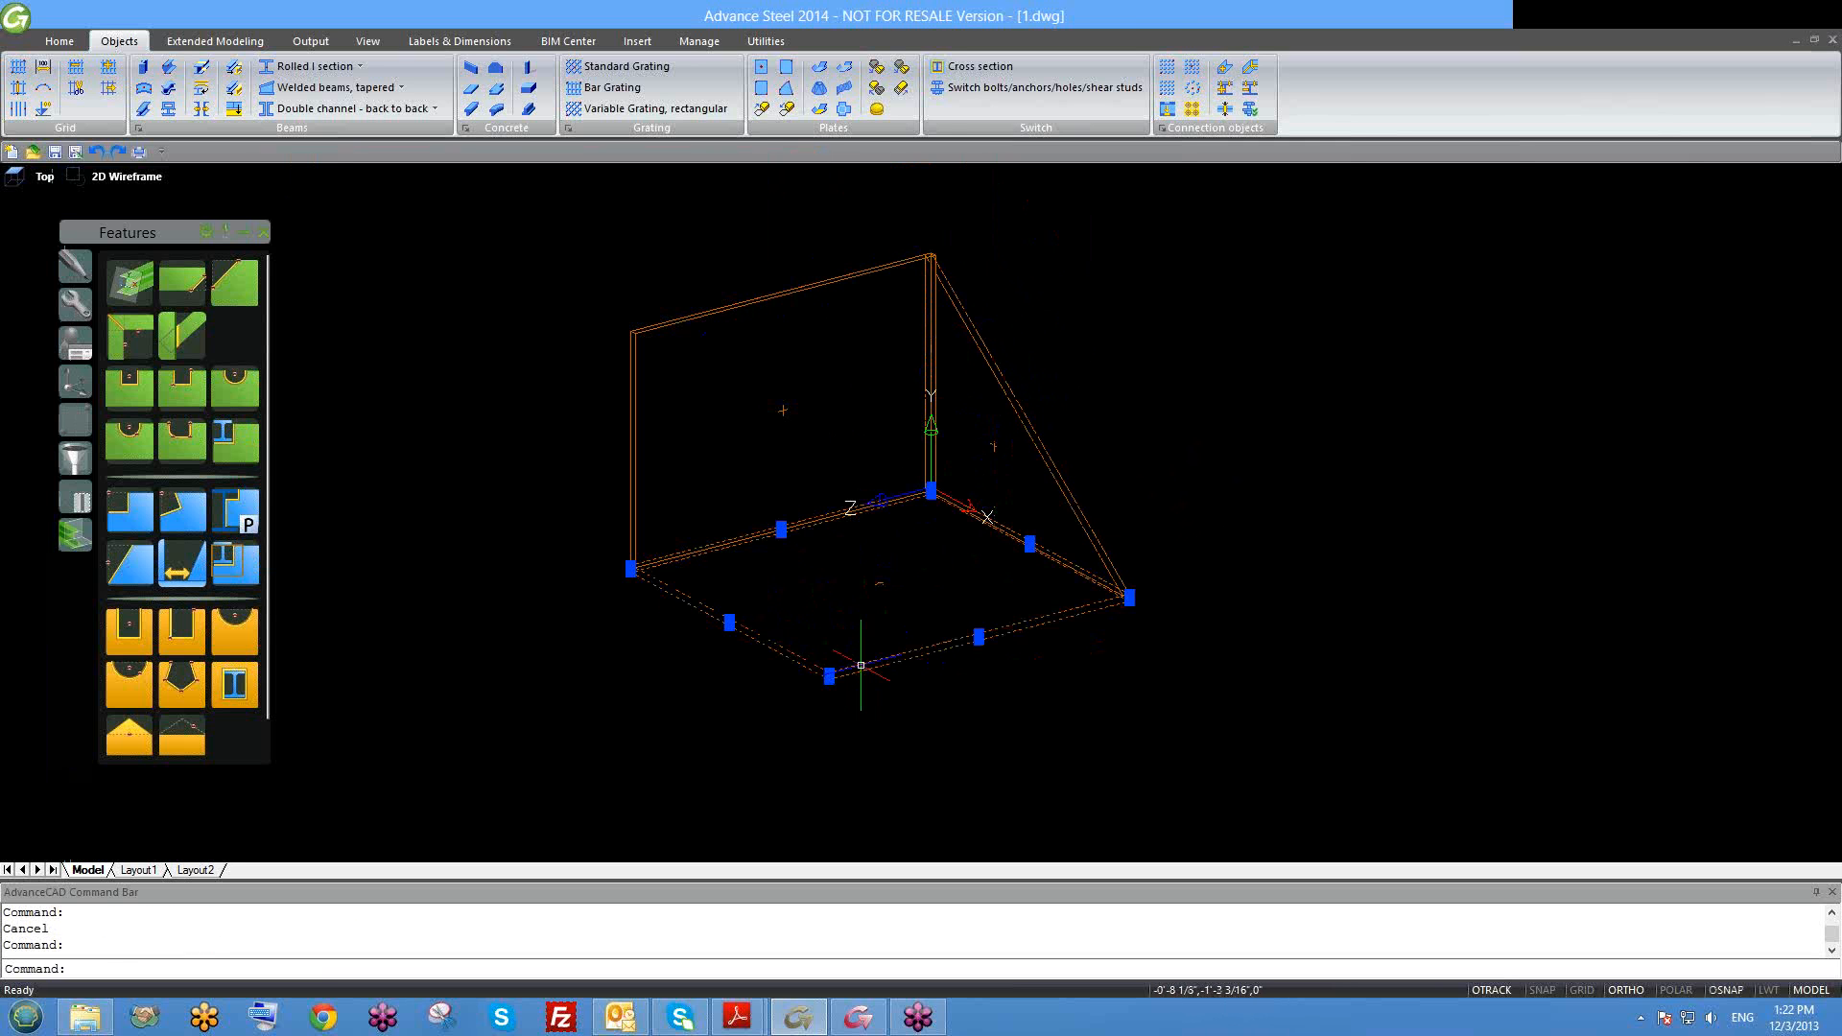
scroll(861, 664, "down", 3)
type("cc")
key("Return")
left_click(842, 667)
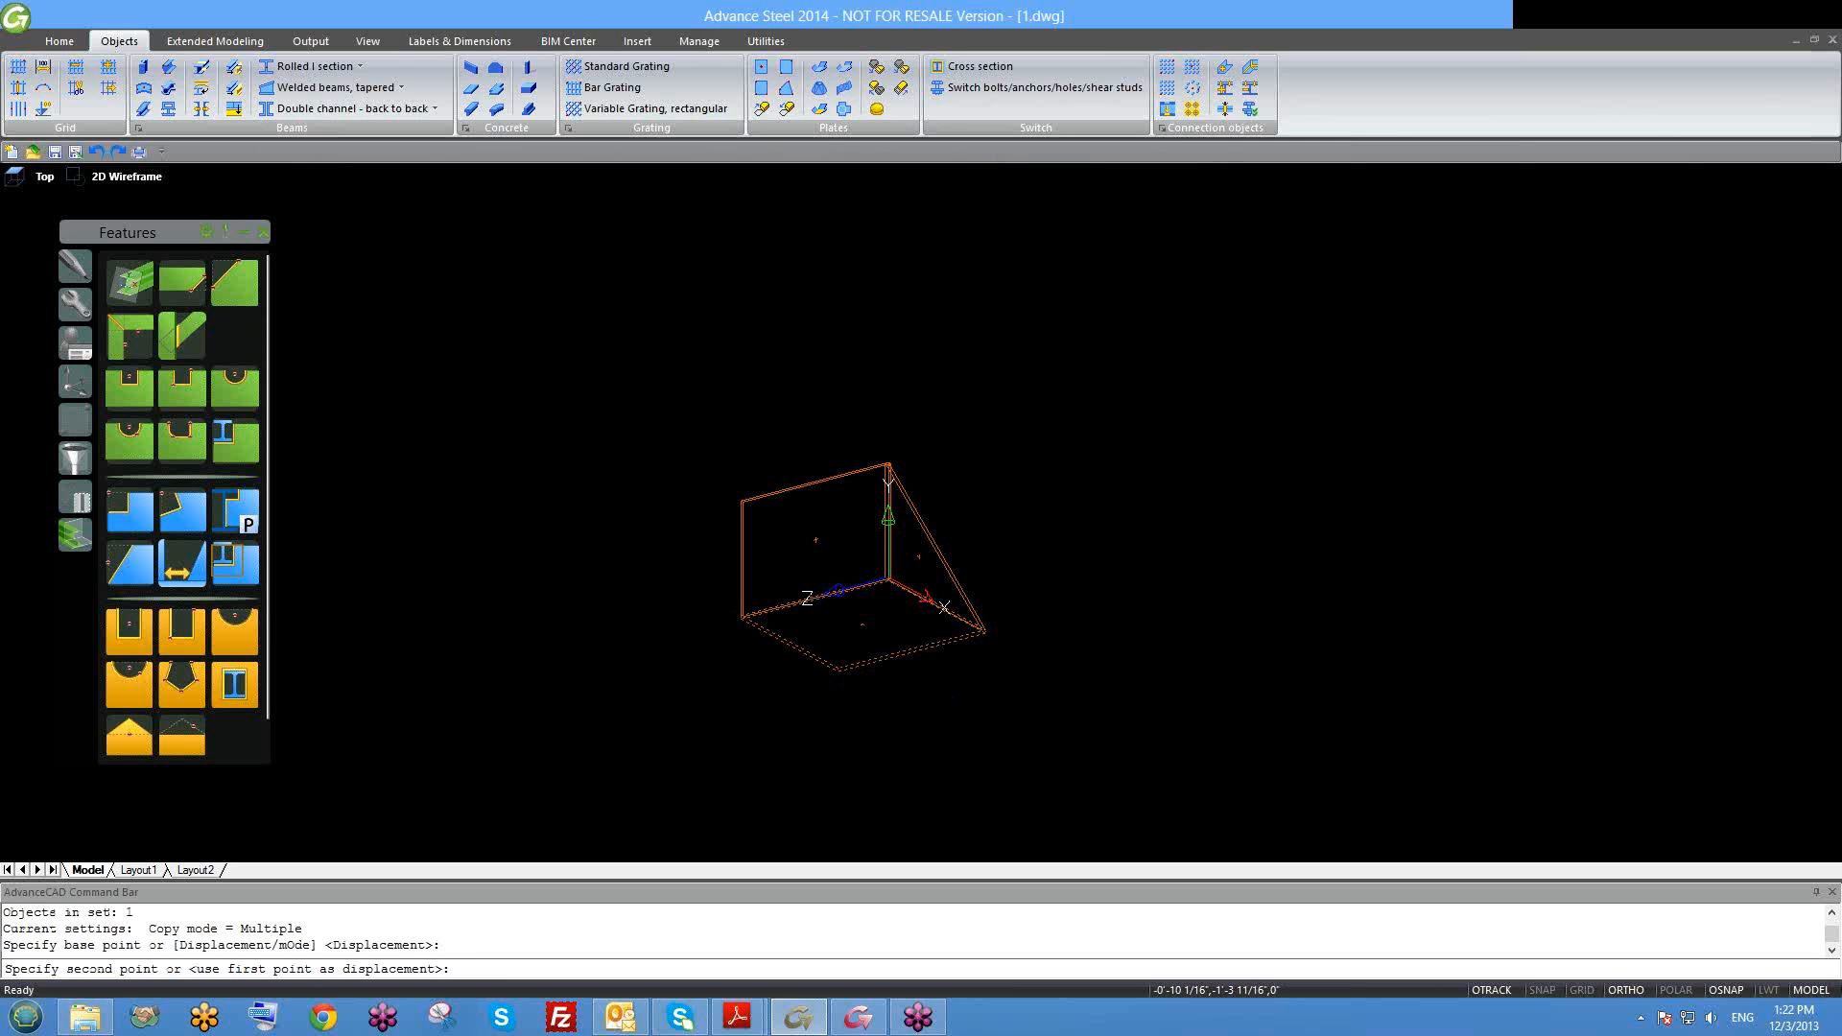
left_click(1061, 780)
key("Escape")
middle_click_drag(1052, 766, 1045, 626)
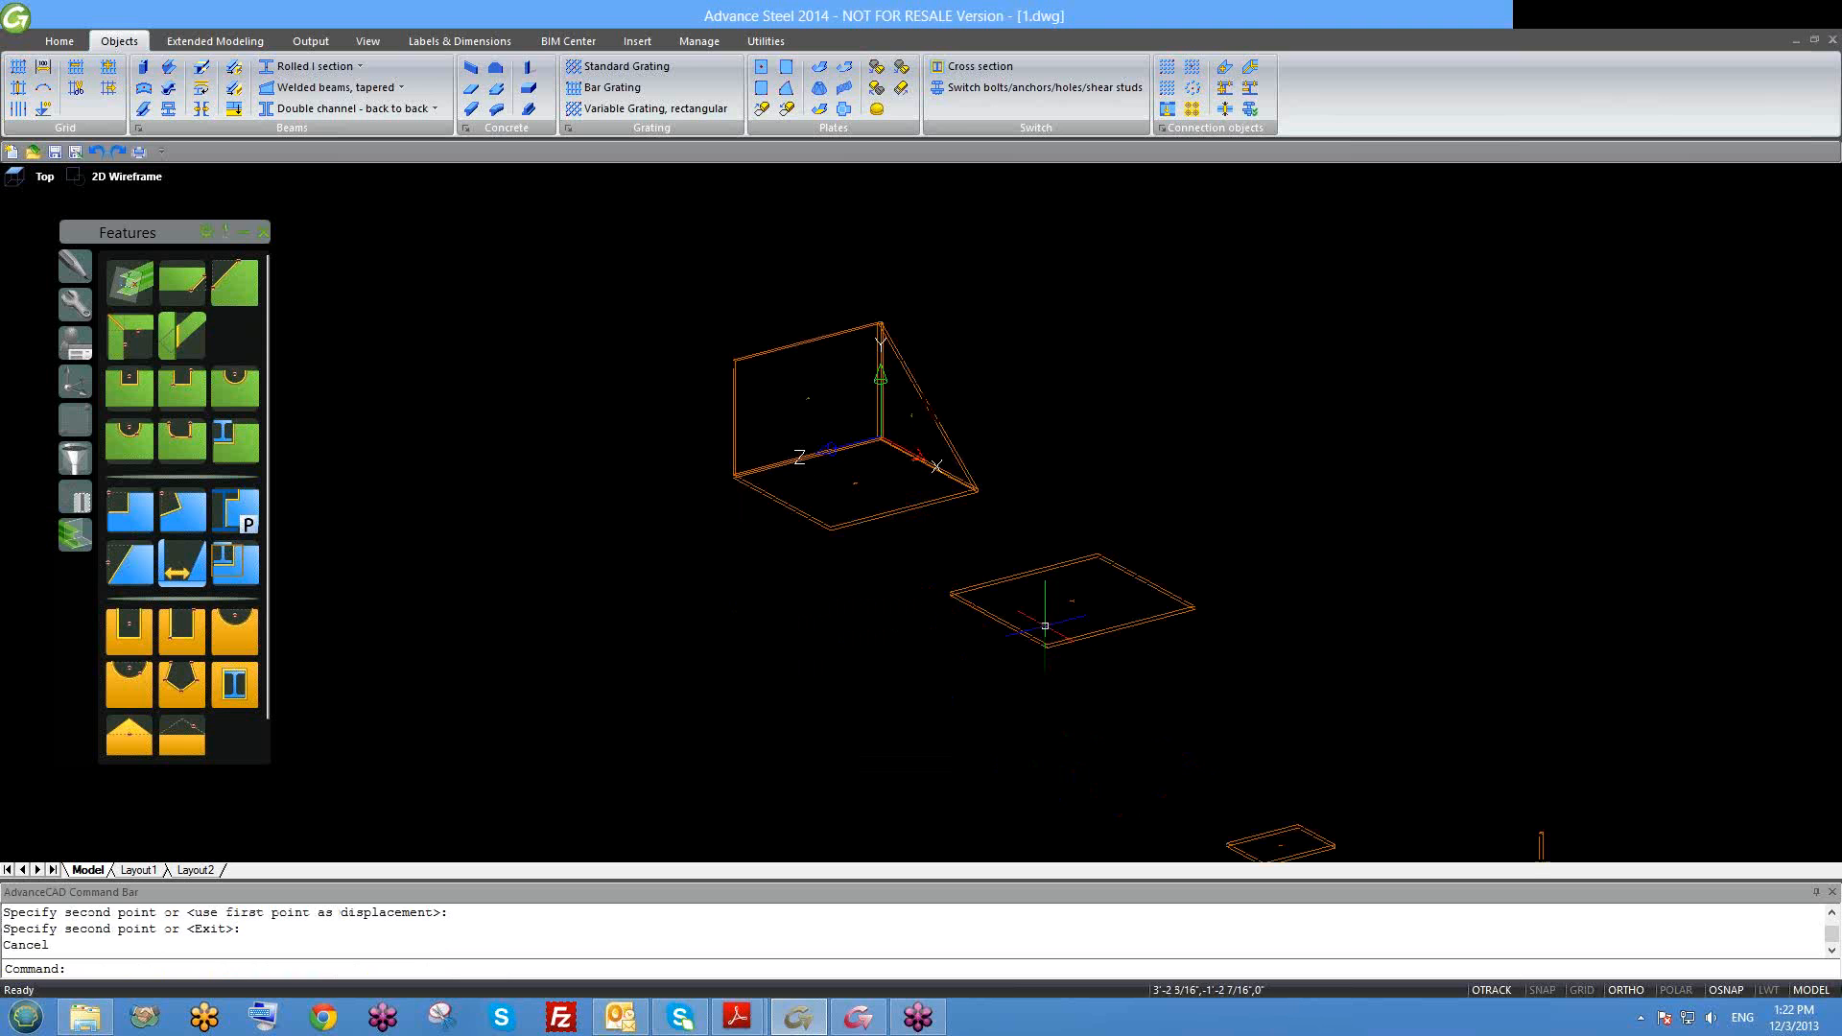
Step: Convert the copied rectangular plate to a polygon in its shape and material properties
scroll(1061, 719, "up", 3)
double_click(1069, 685)
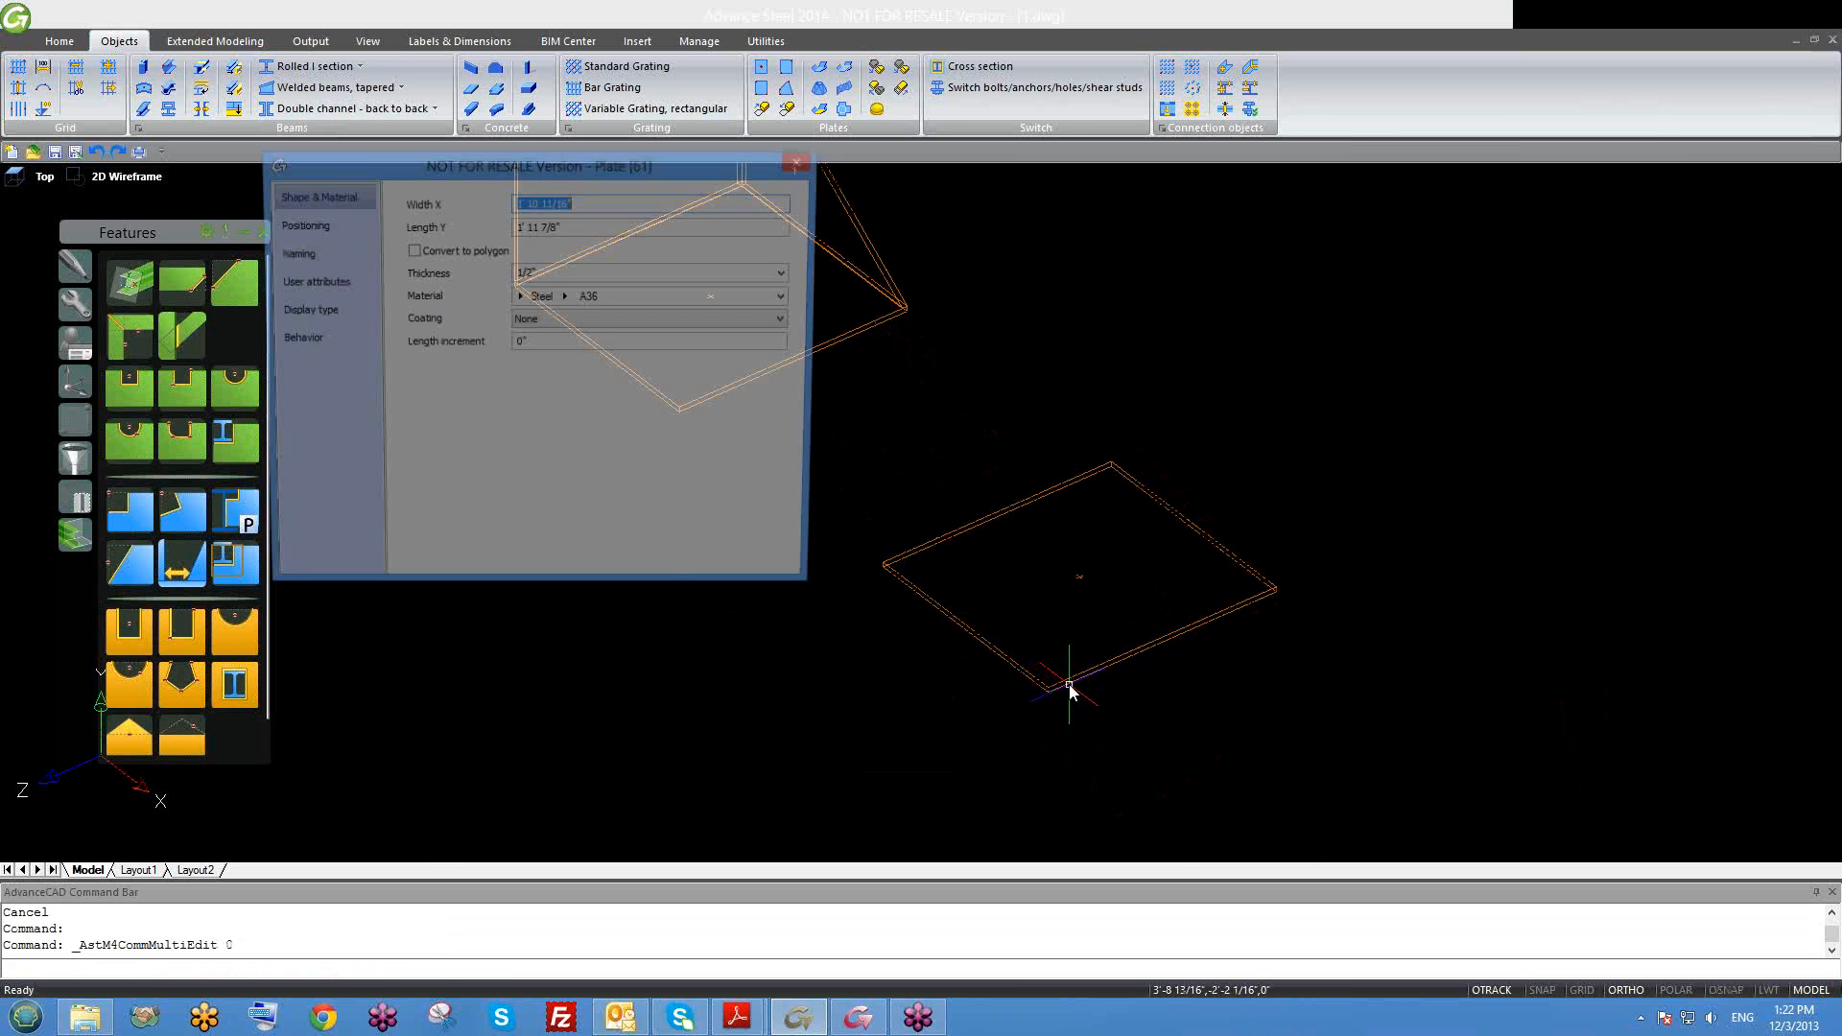
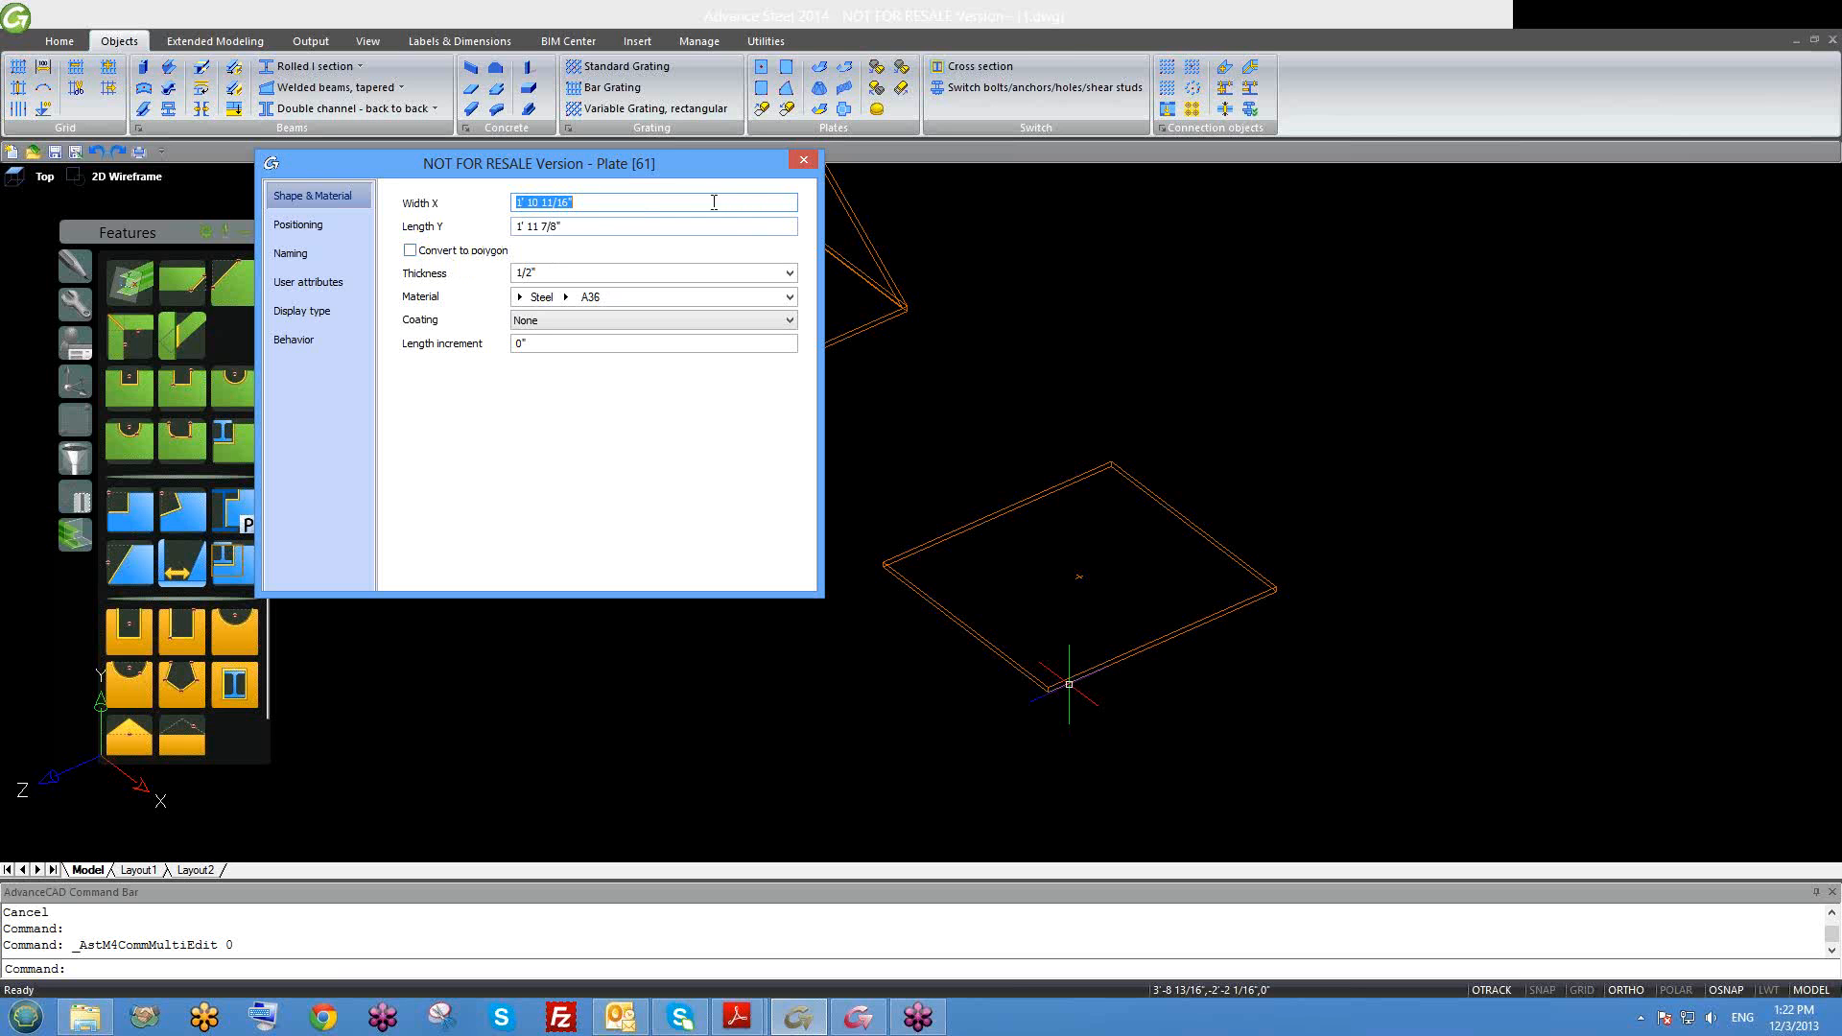
left_click(410, 251)
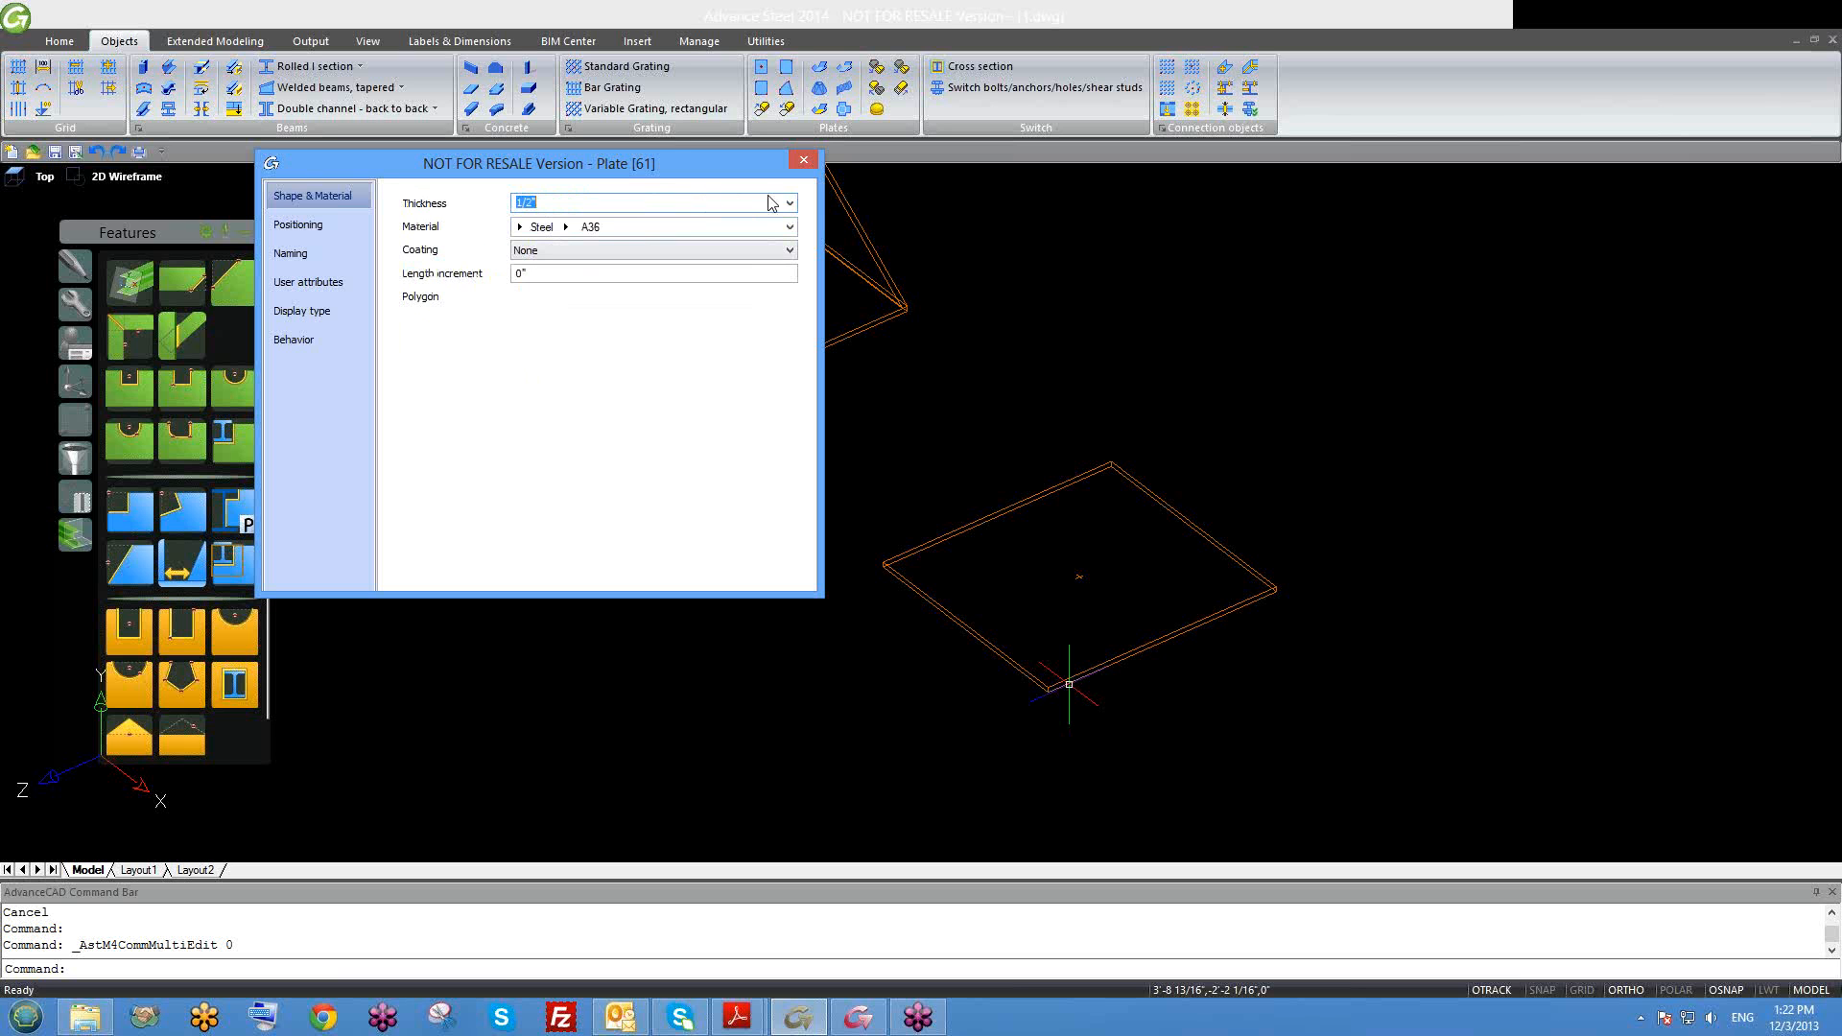
left_click(804, 164)
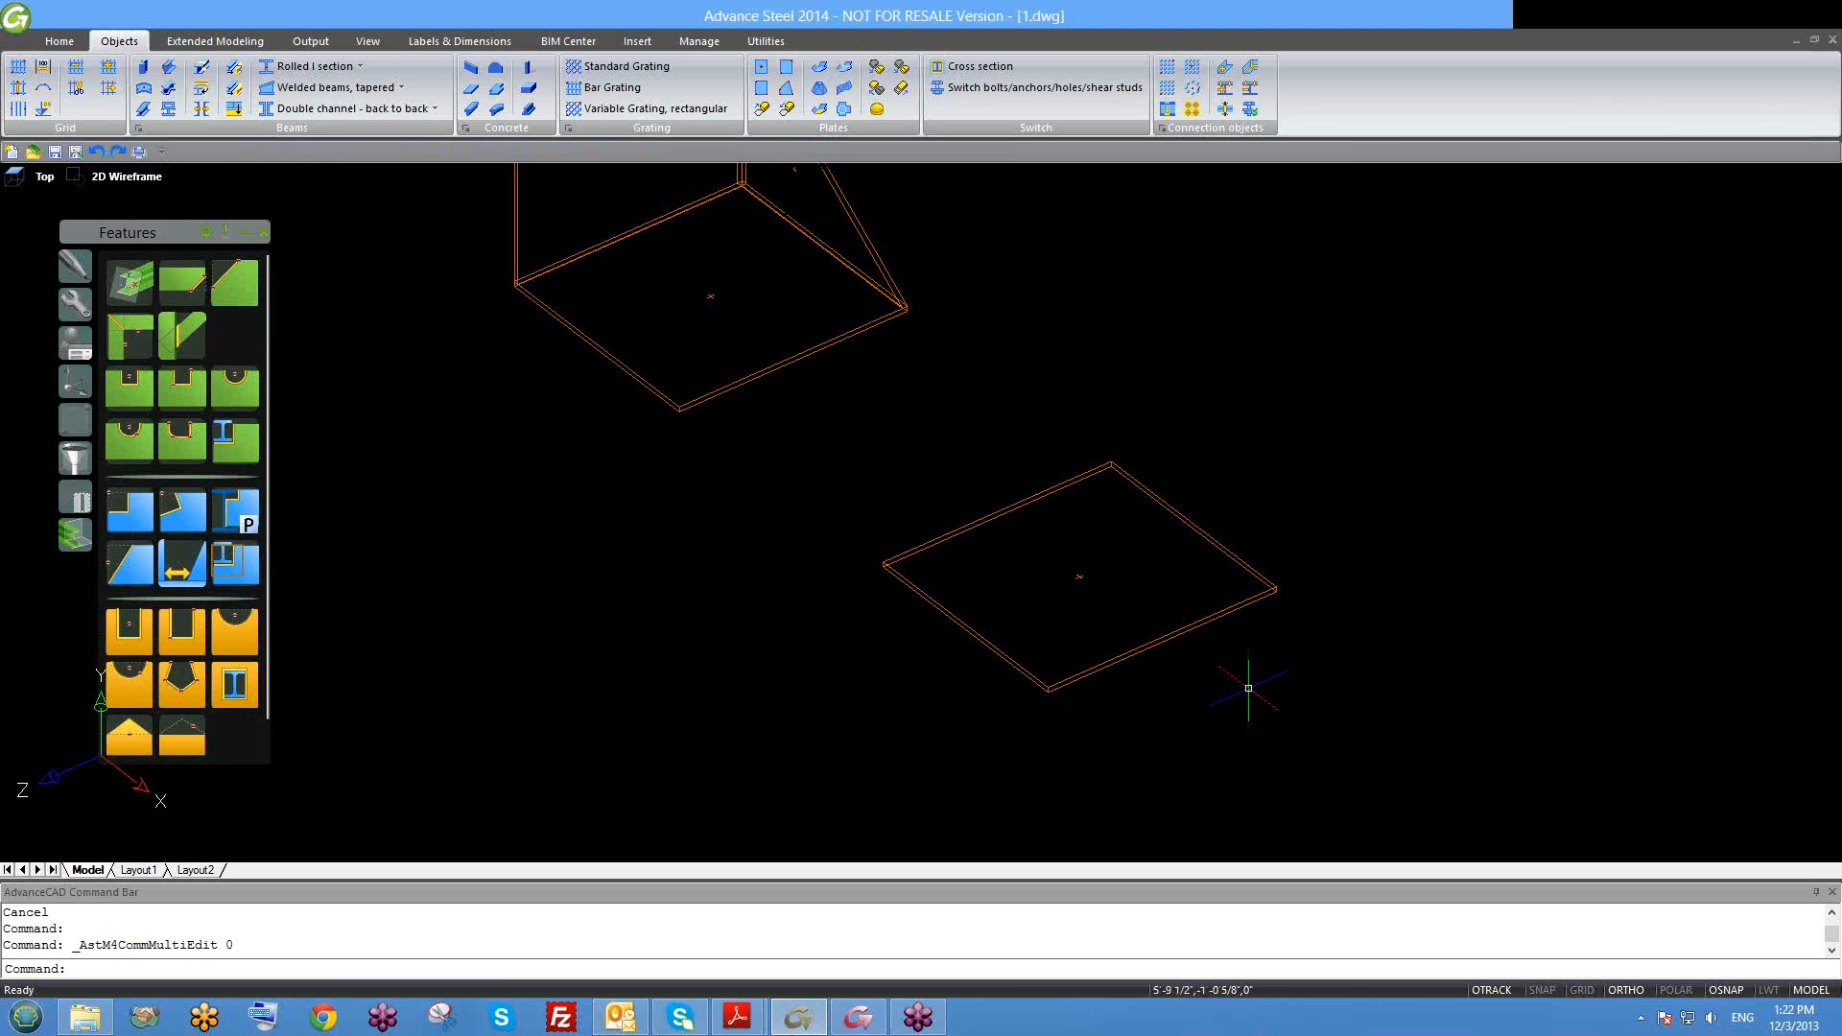
Step: Stretch one corner of the copied polygon plate outward along Z, and bring it back inward past its original position
left_click(1209, 636)
left_click(1147, 614)
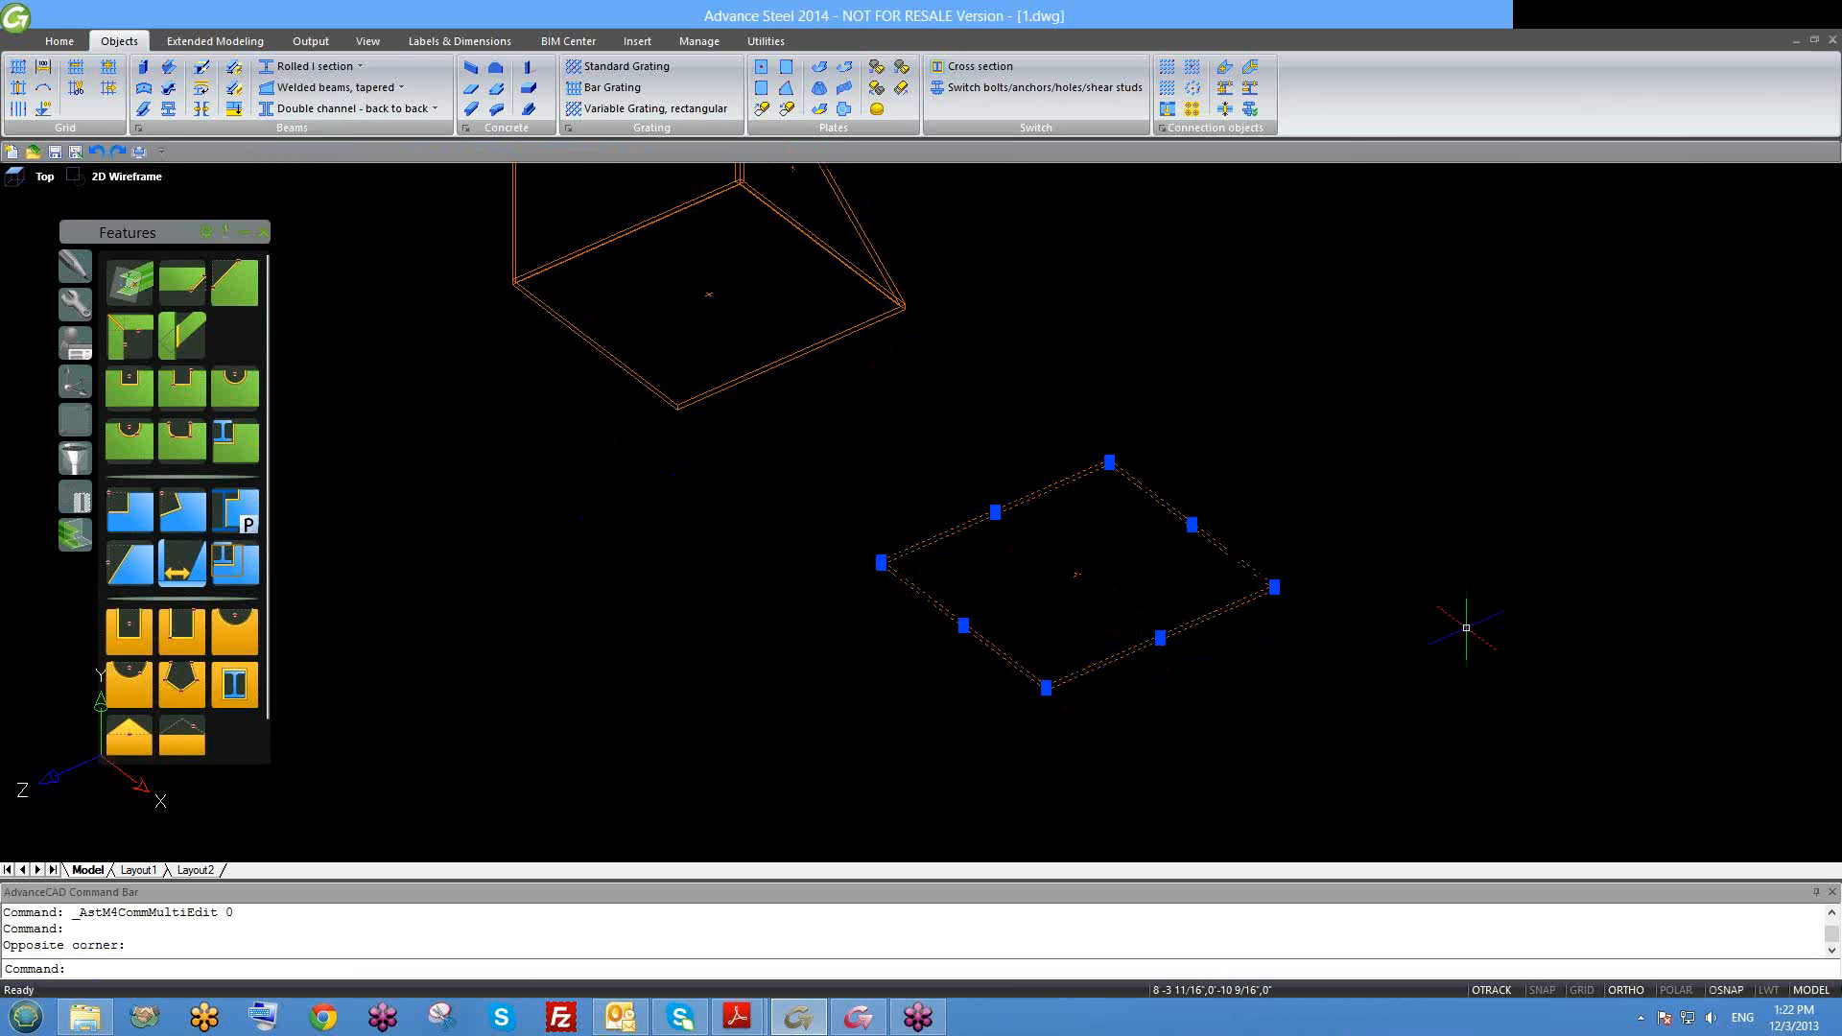
scroll(1322, 590, "up", 2)
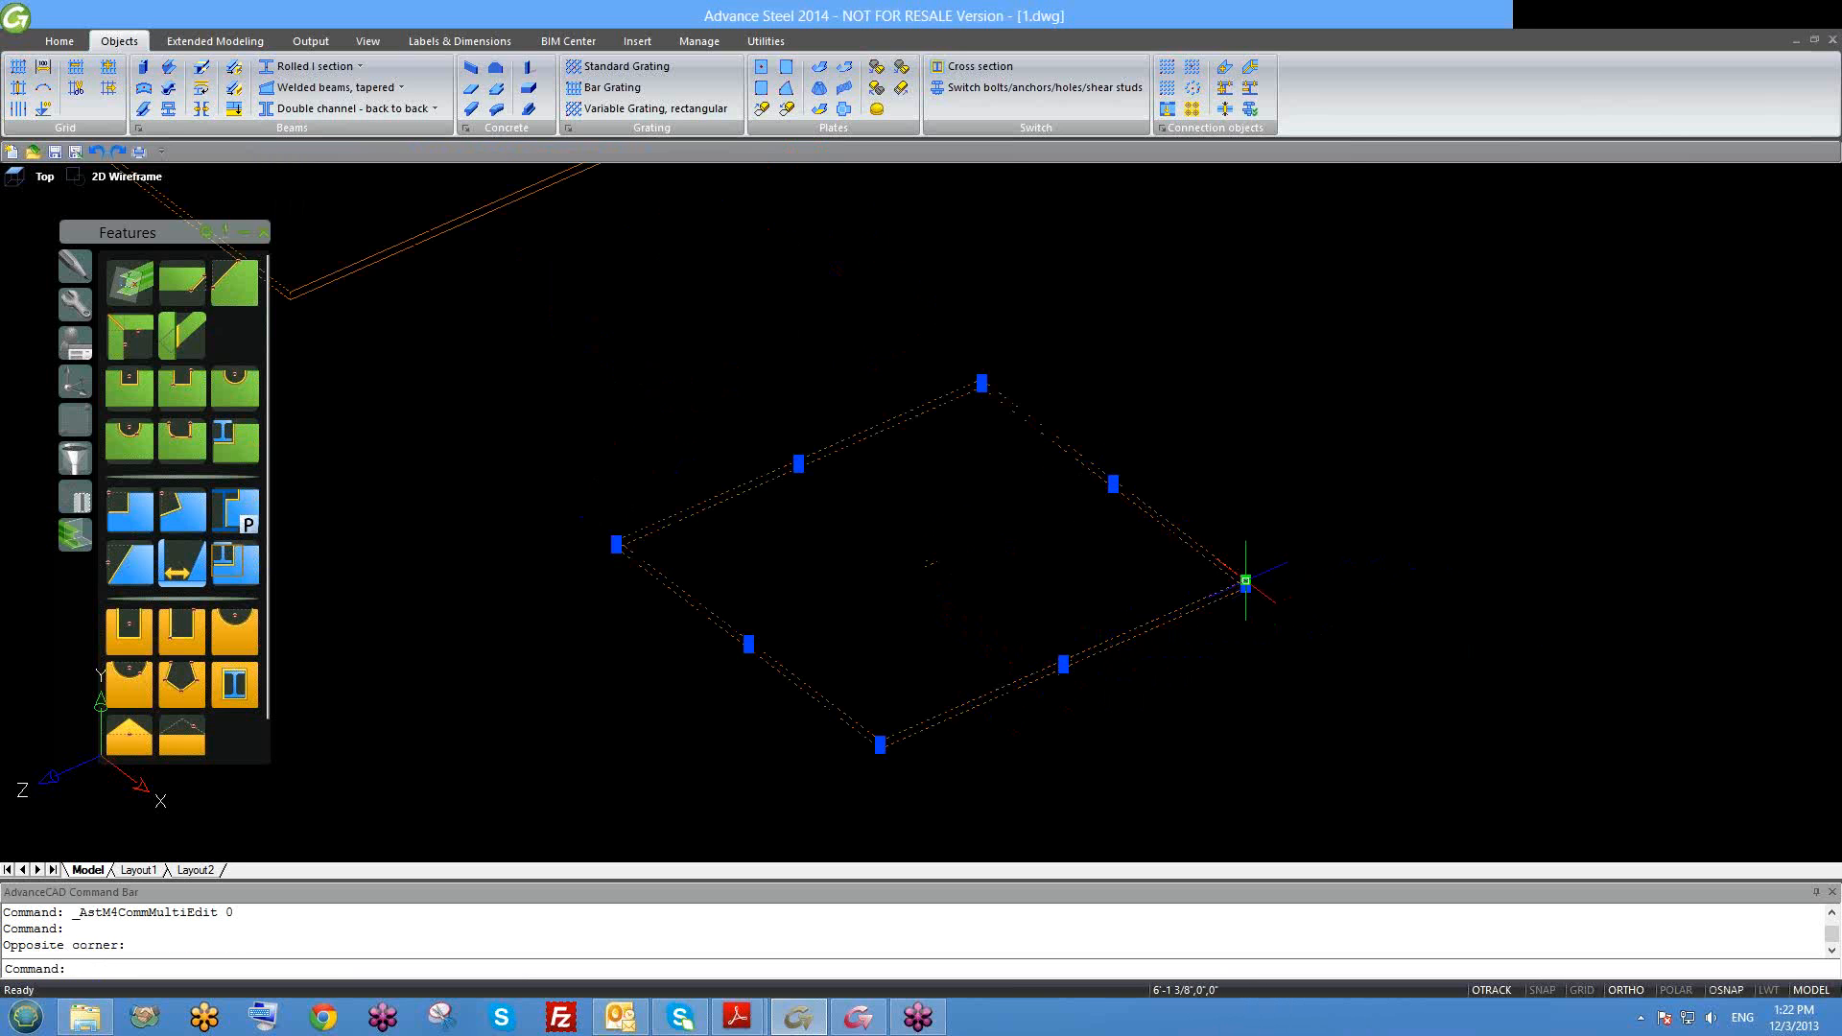
left_click(1245, 582)
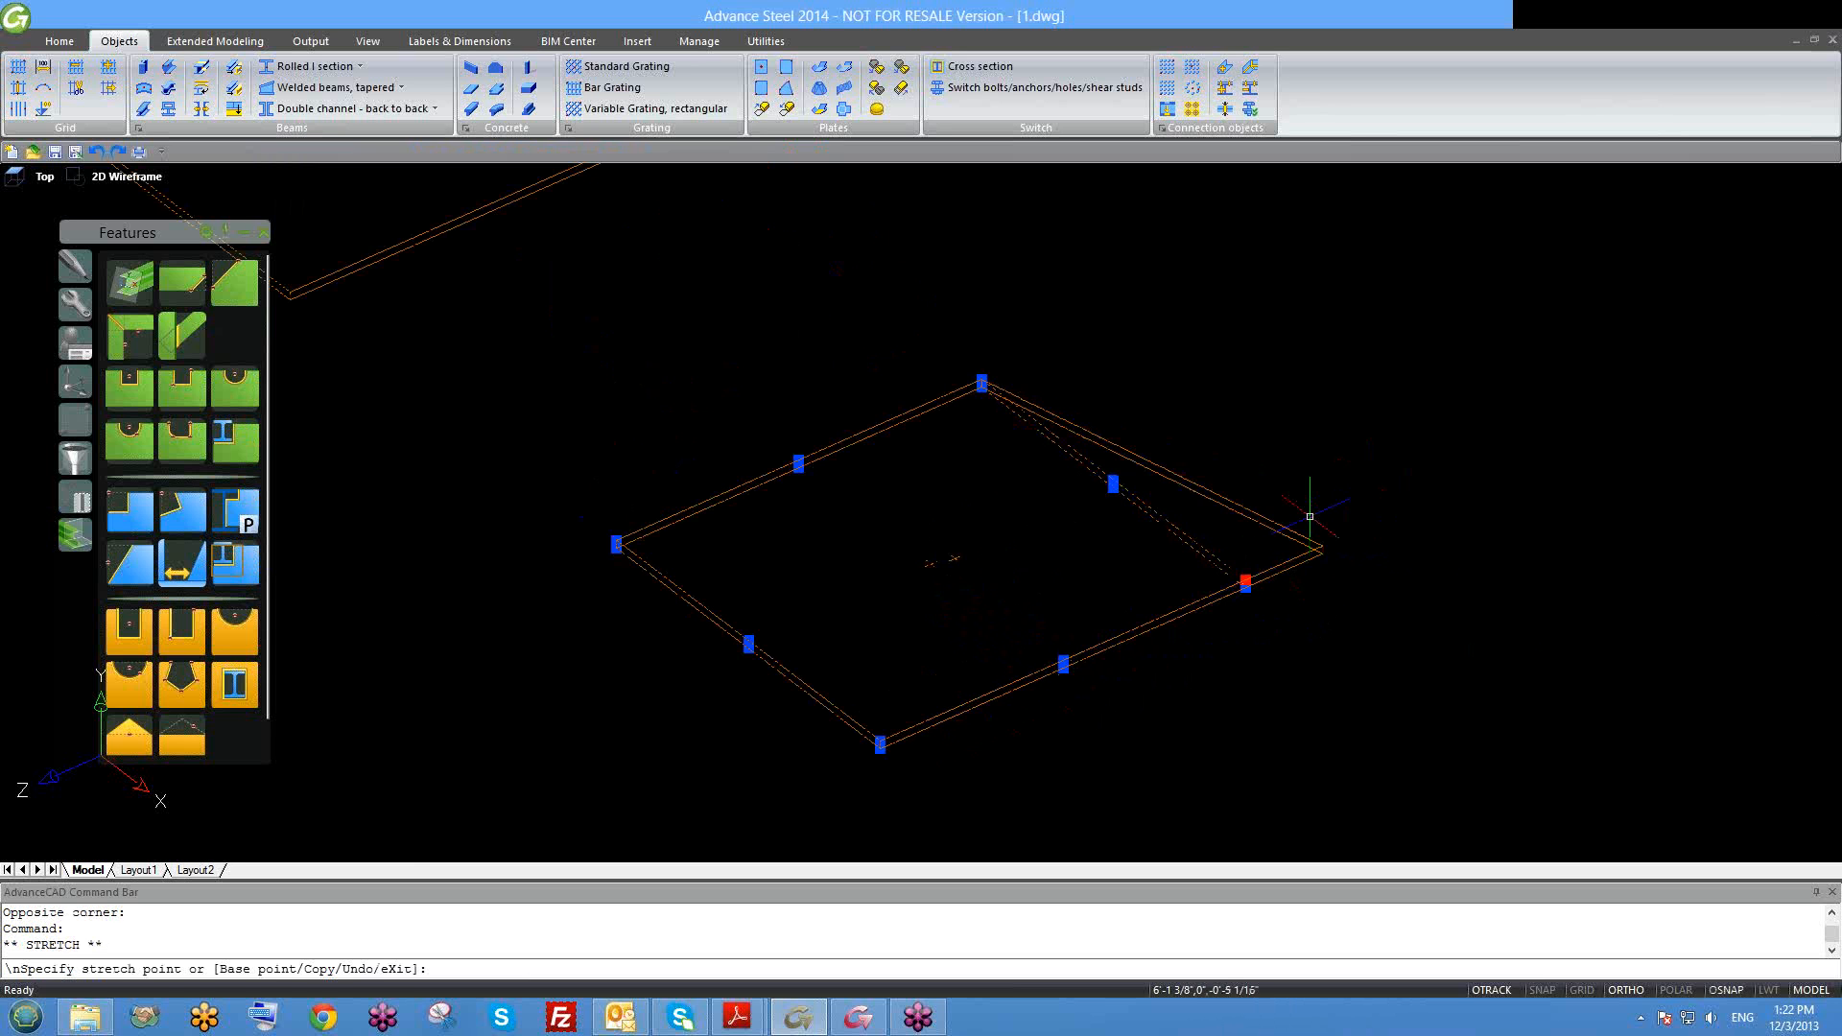
left_click(1451, 490)
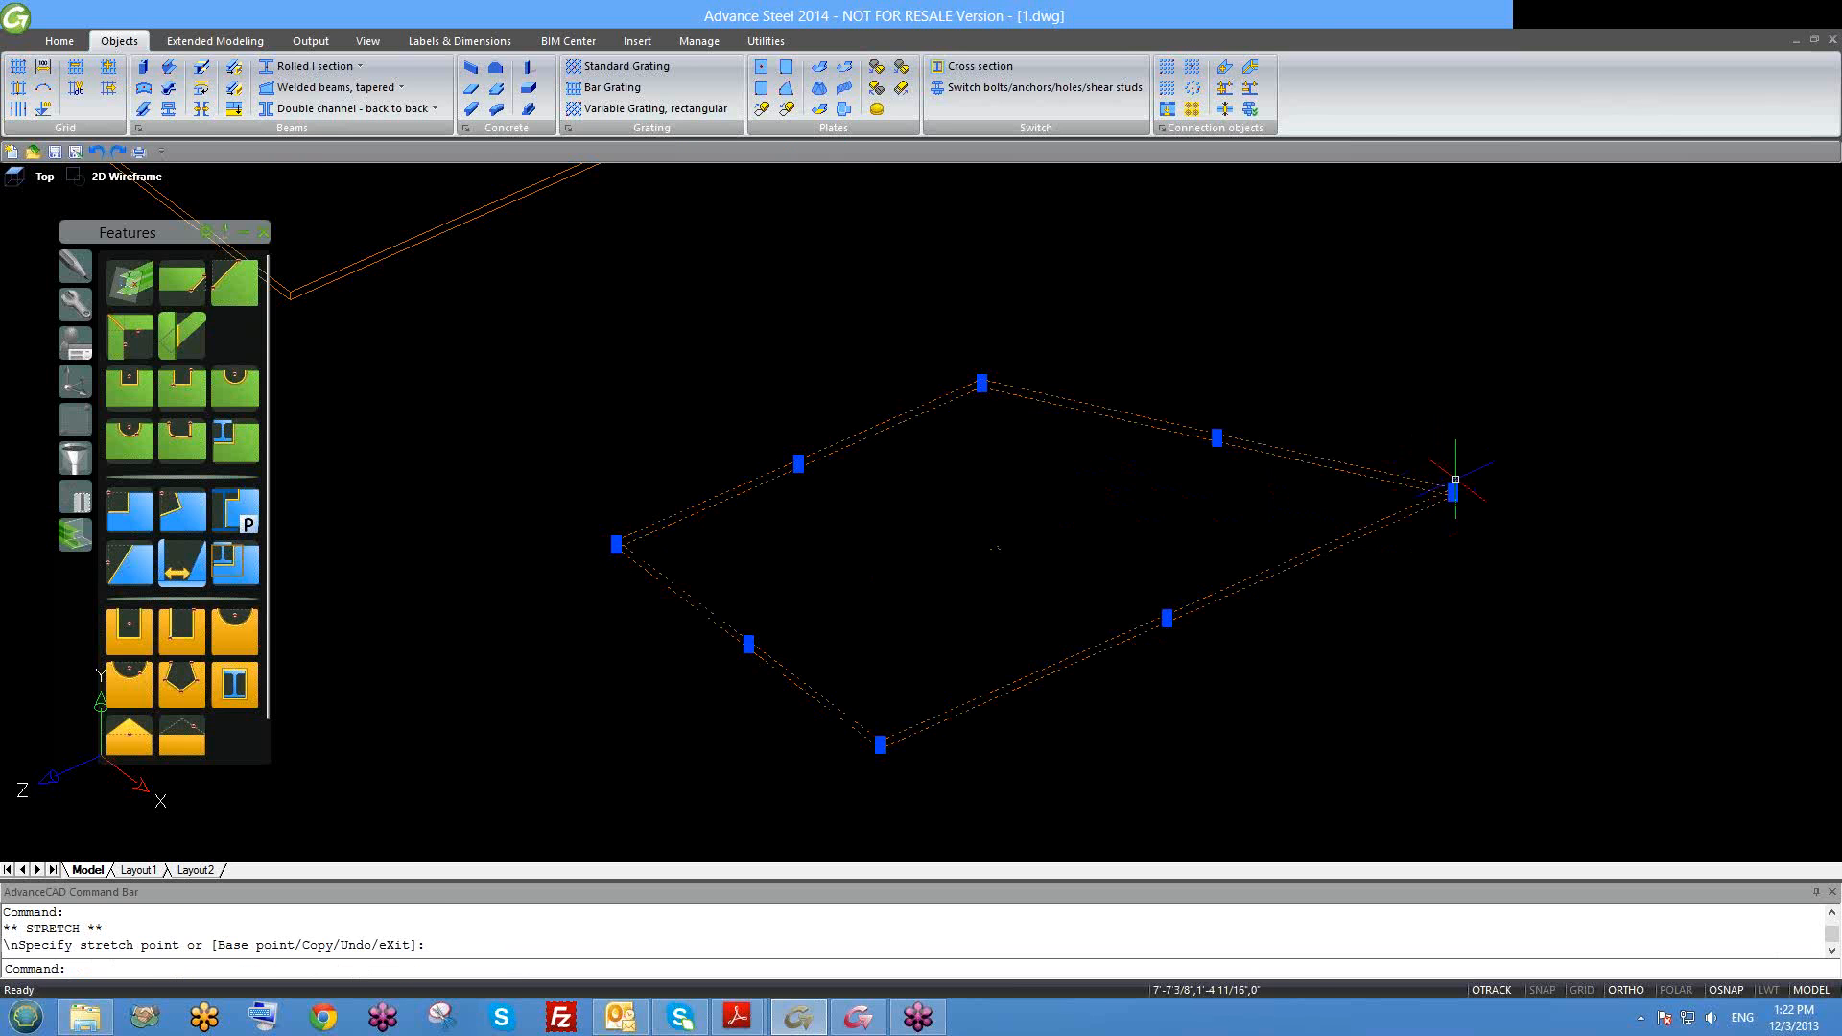
left_click(1453, 489)
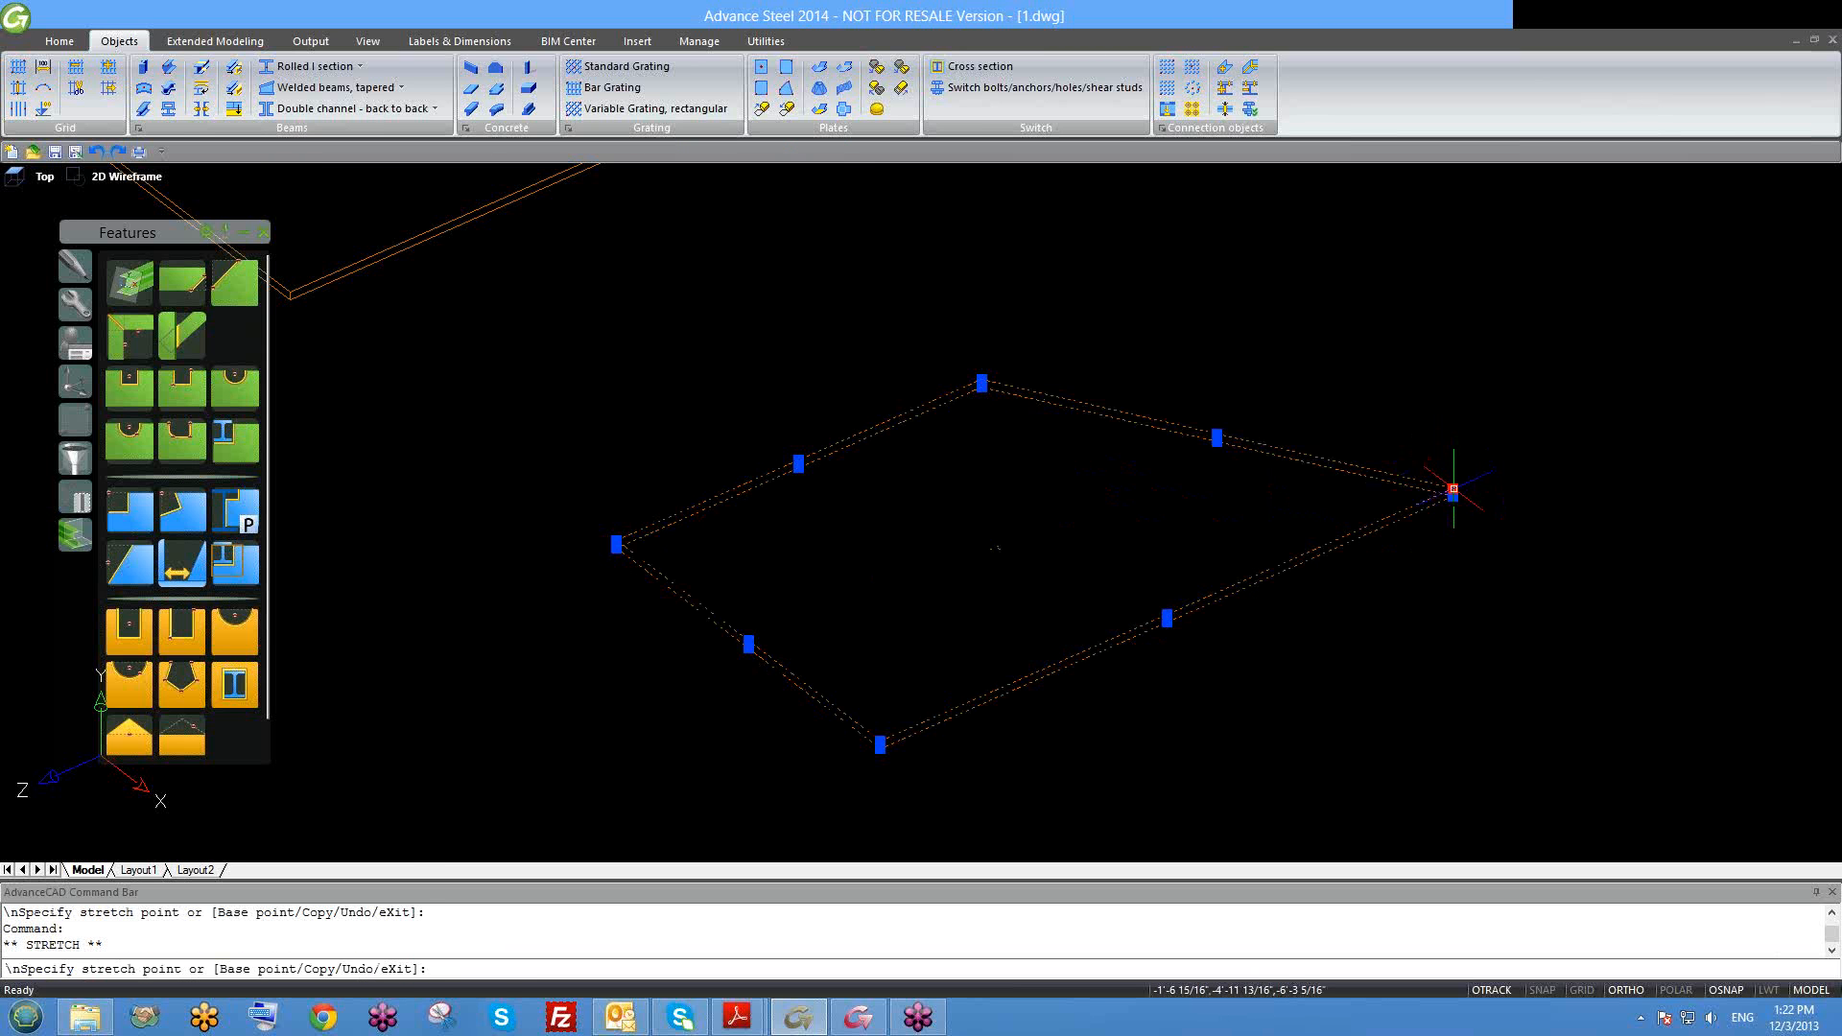
left_click(1216, 595)
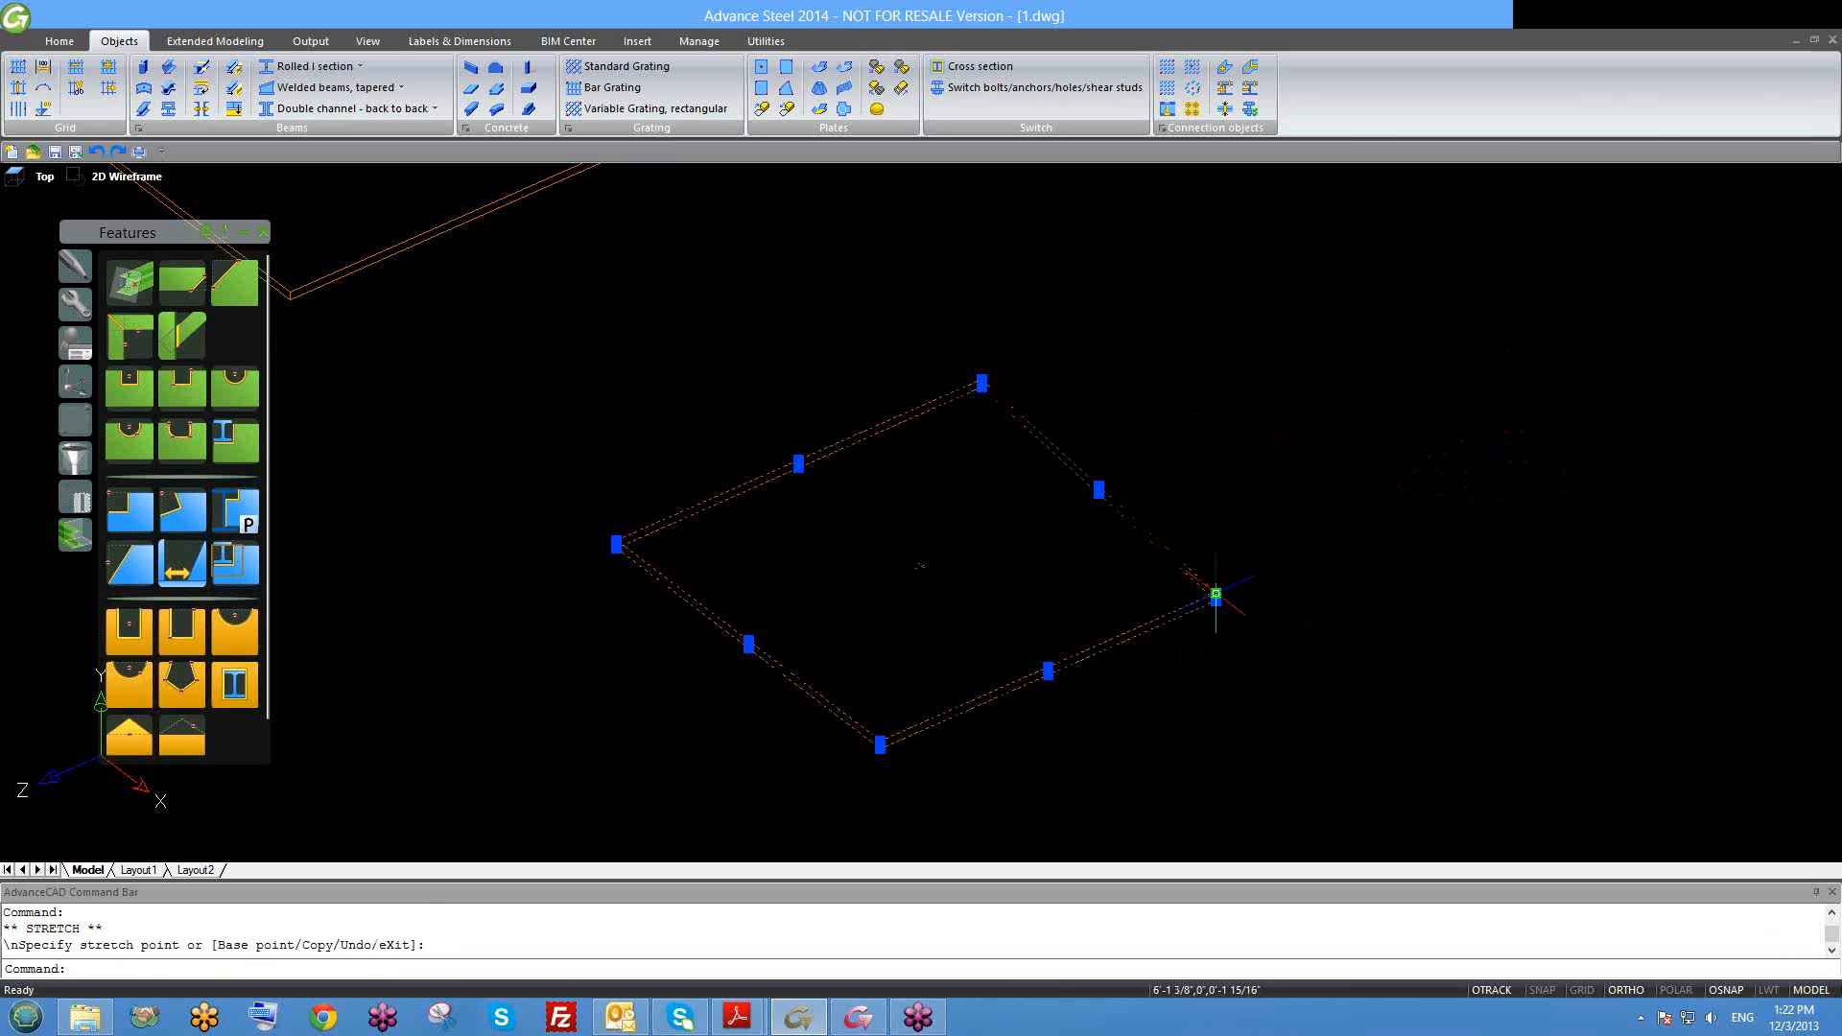
left_click(1216, 595)
left_click(1078, 658)
key("Escape")
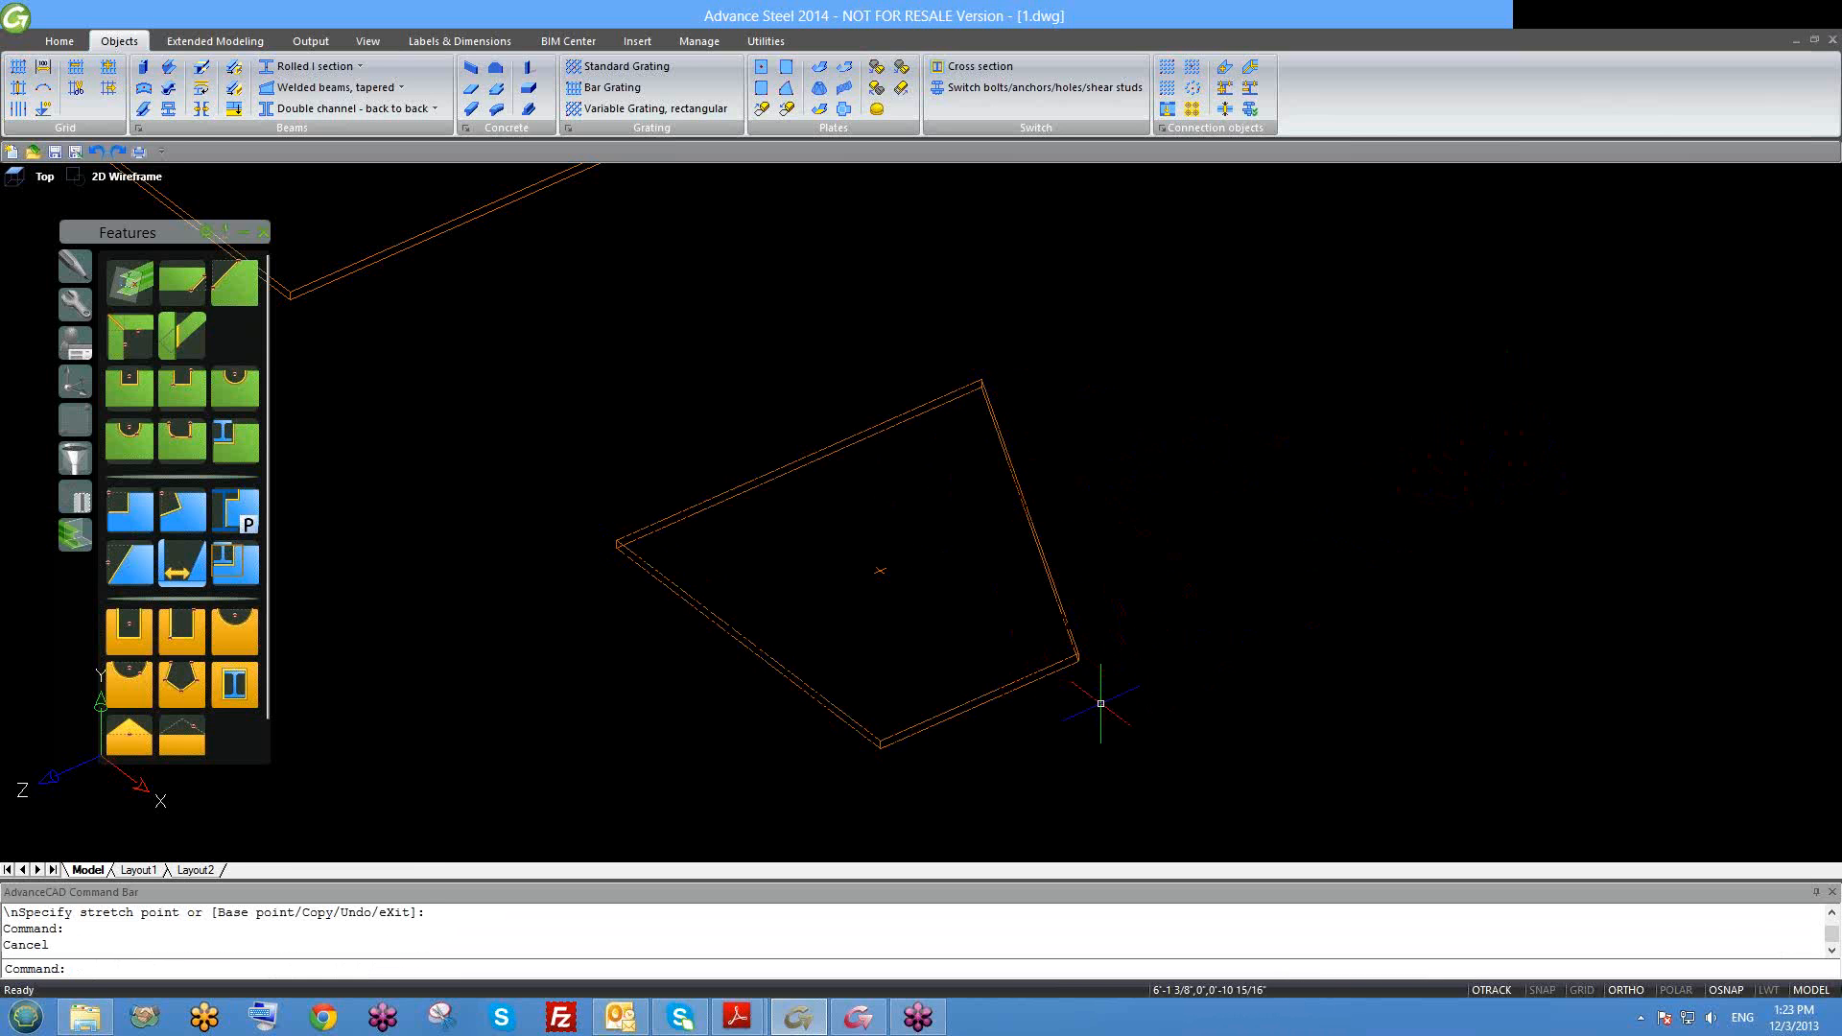
Step: Erase the distorted polygon copy of the flat plate
left_click(851, 447)
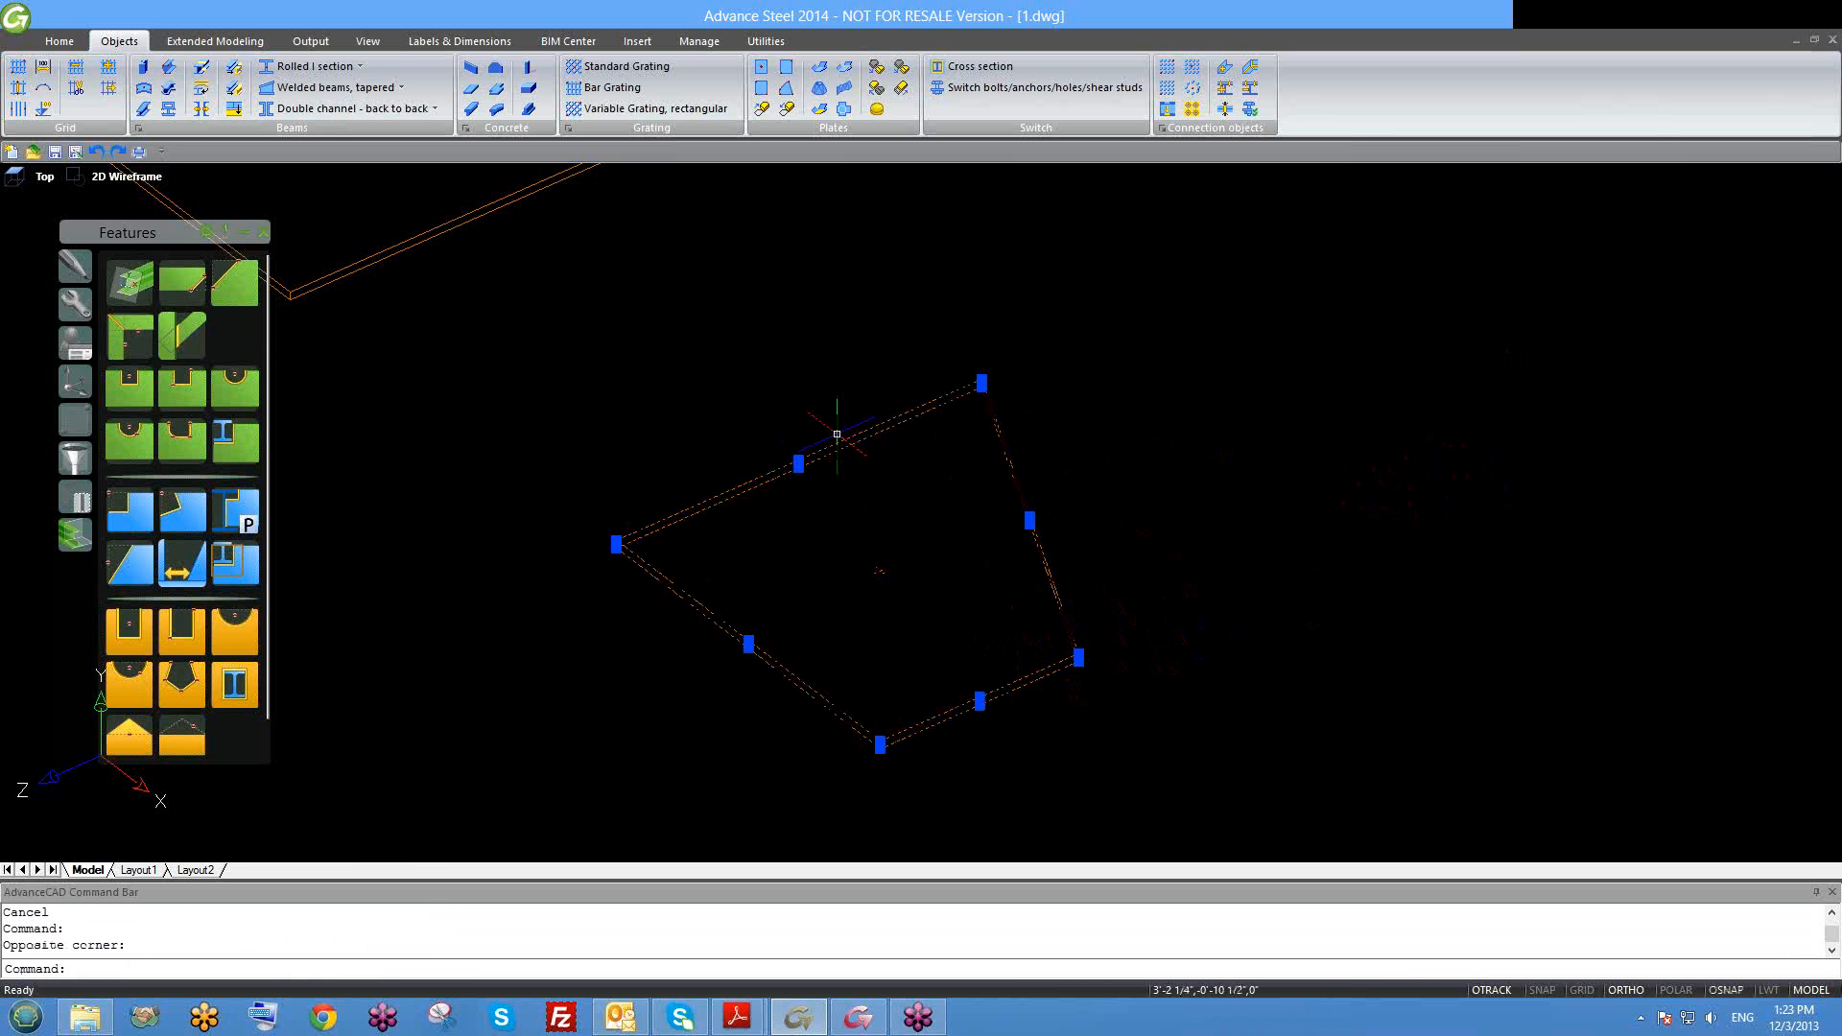
type("e")
key("Return")
Step: Make a fresh rectangular copy of the flat plate in the open space beside the joined plates
scroll(518, 394, "down", 3)
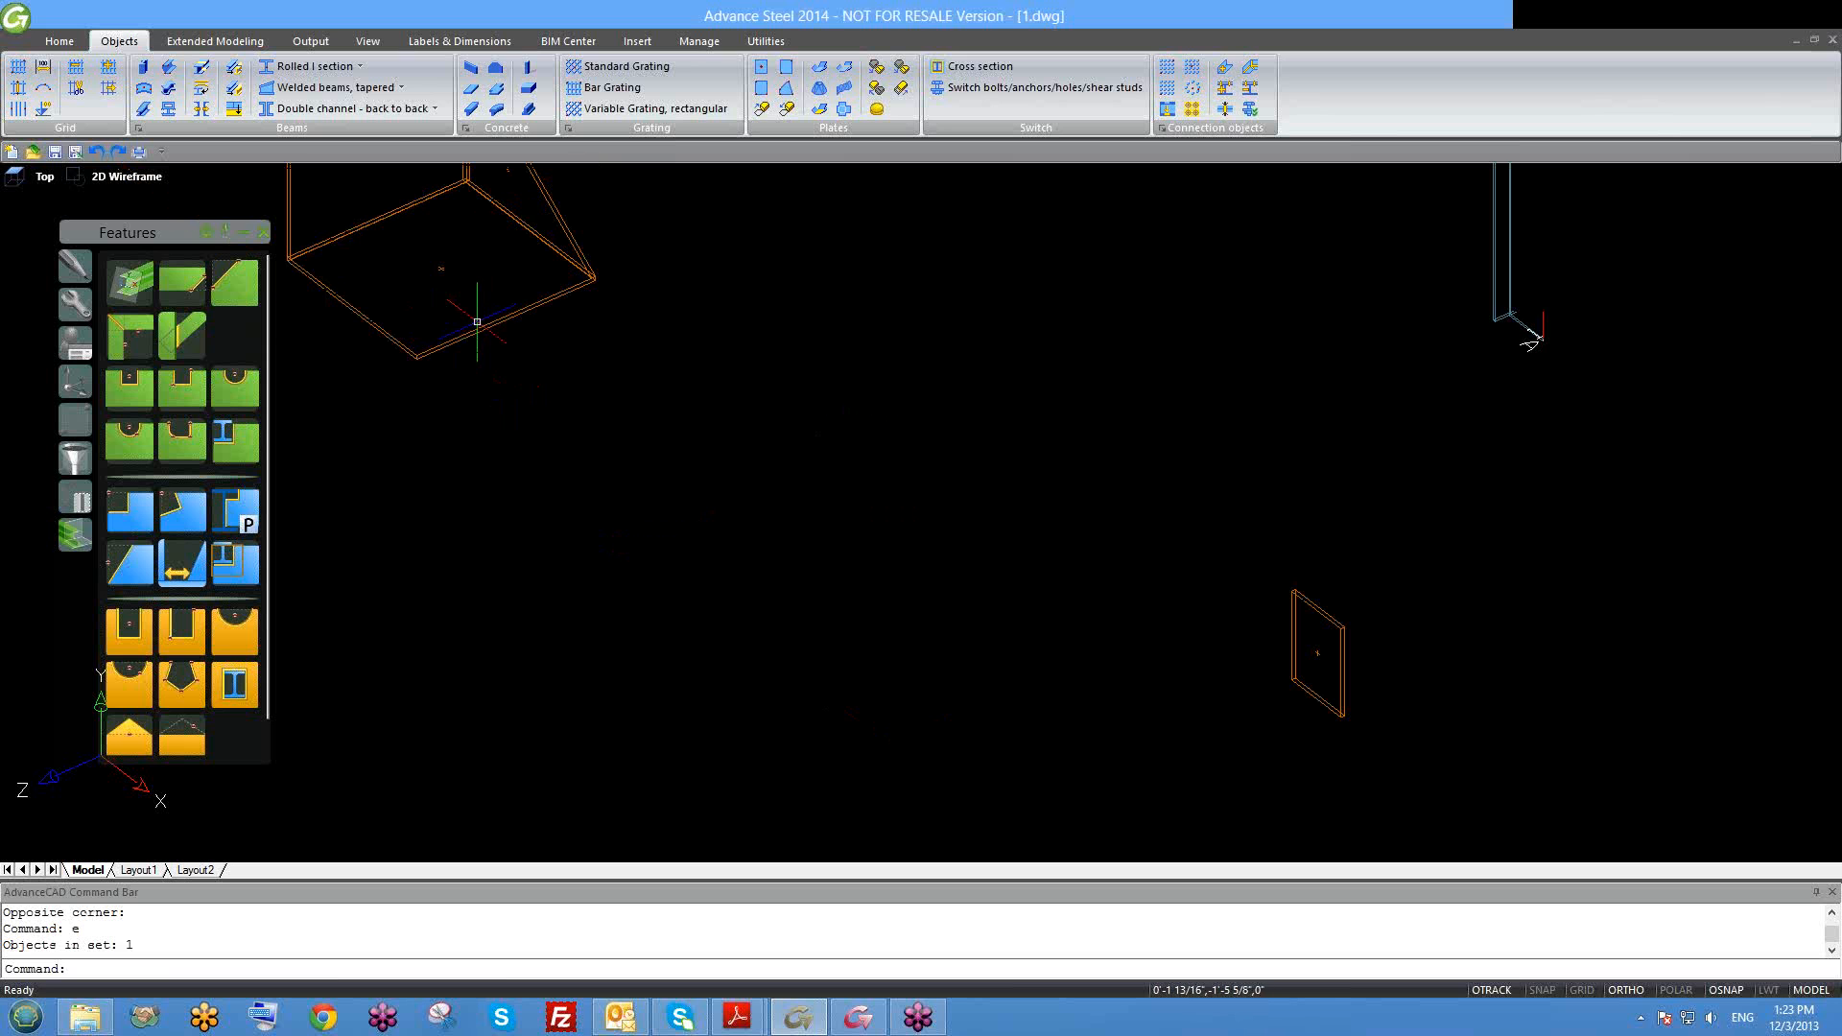
left_click(476, 332)
type("c")
key("Return")
left_click(477, 333)
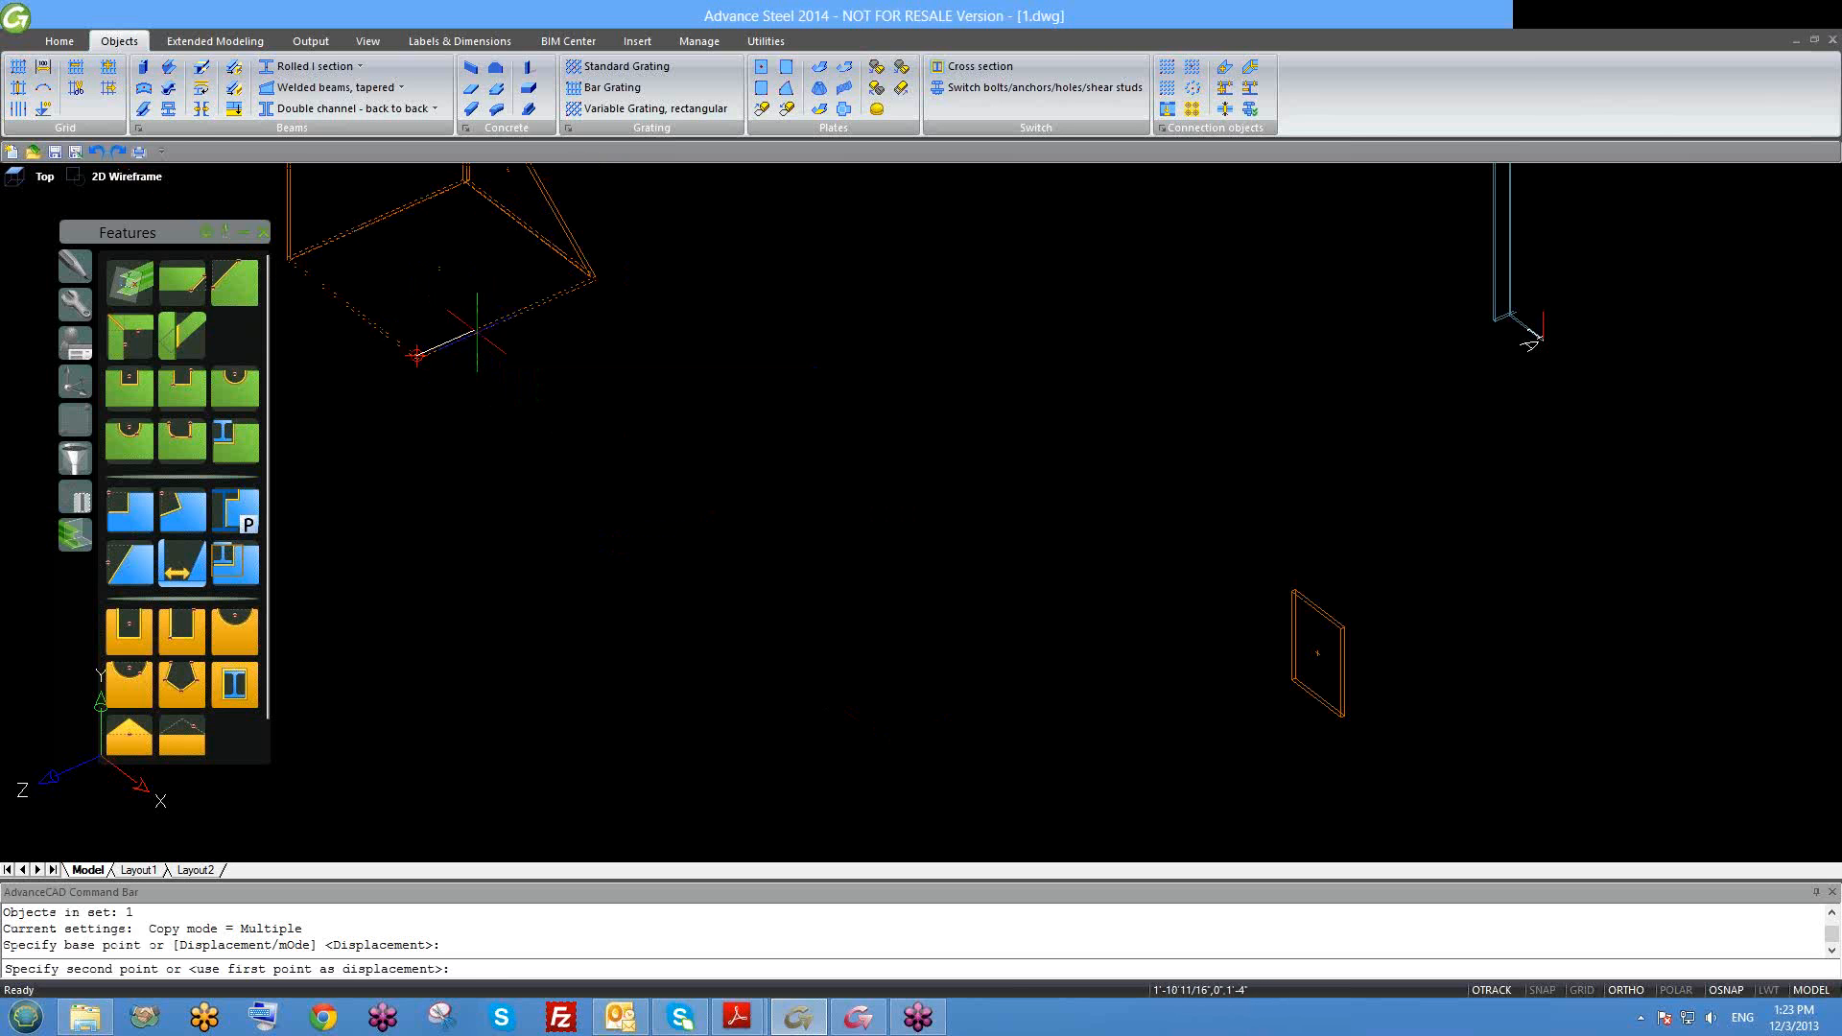
left_click(720, 511)
key("Escape")
Step: View the new copy's shape and material properties, leaving it as a rectangular plate
left_click(719, 523)
left_click(696, 550)
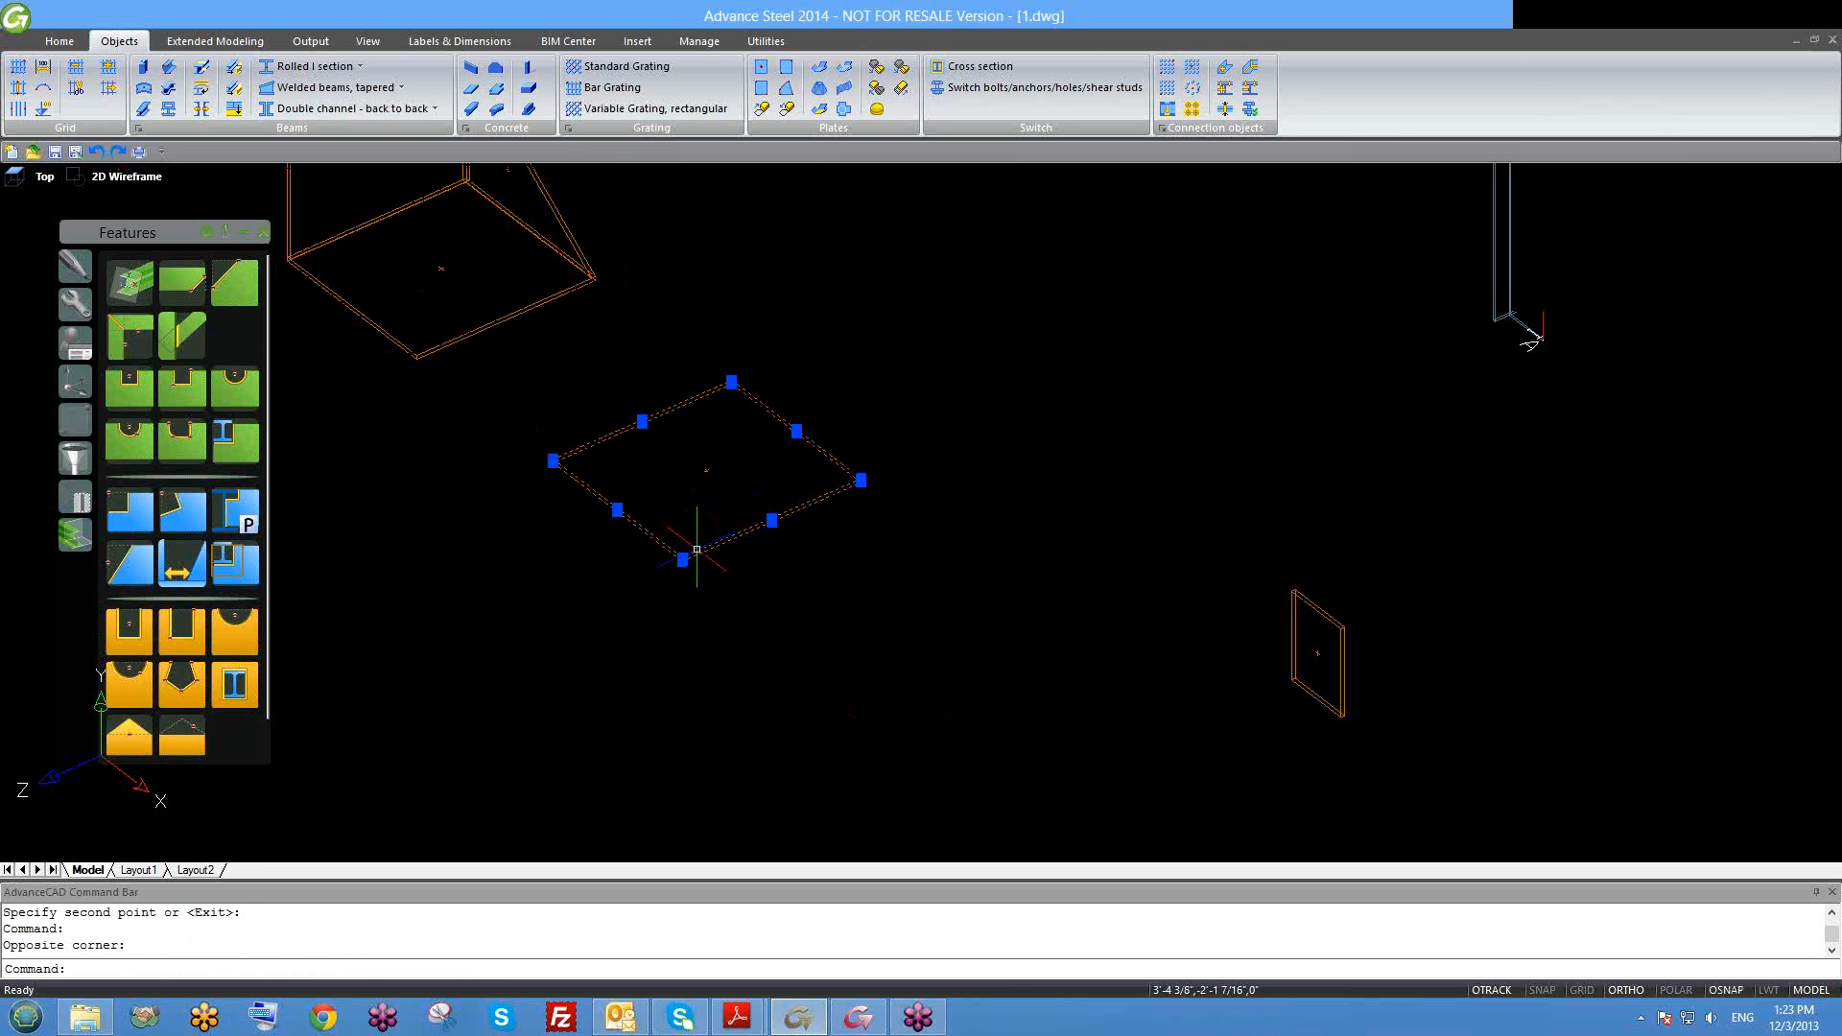
double_click(697, 550)
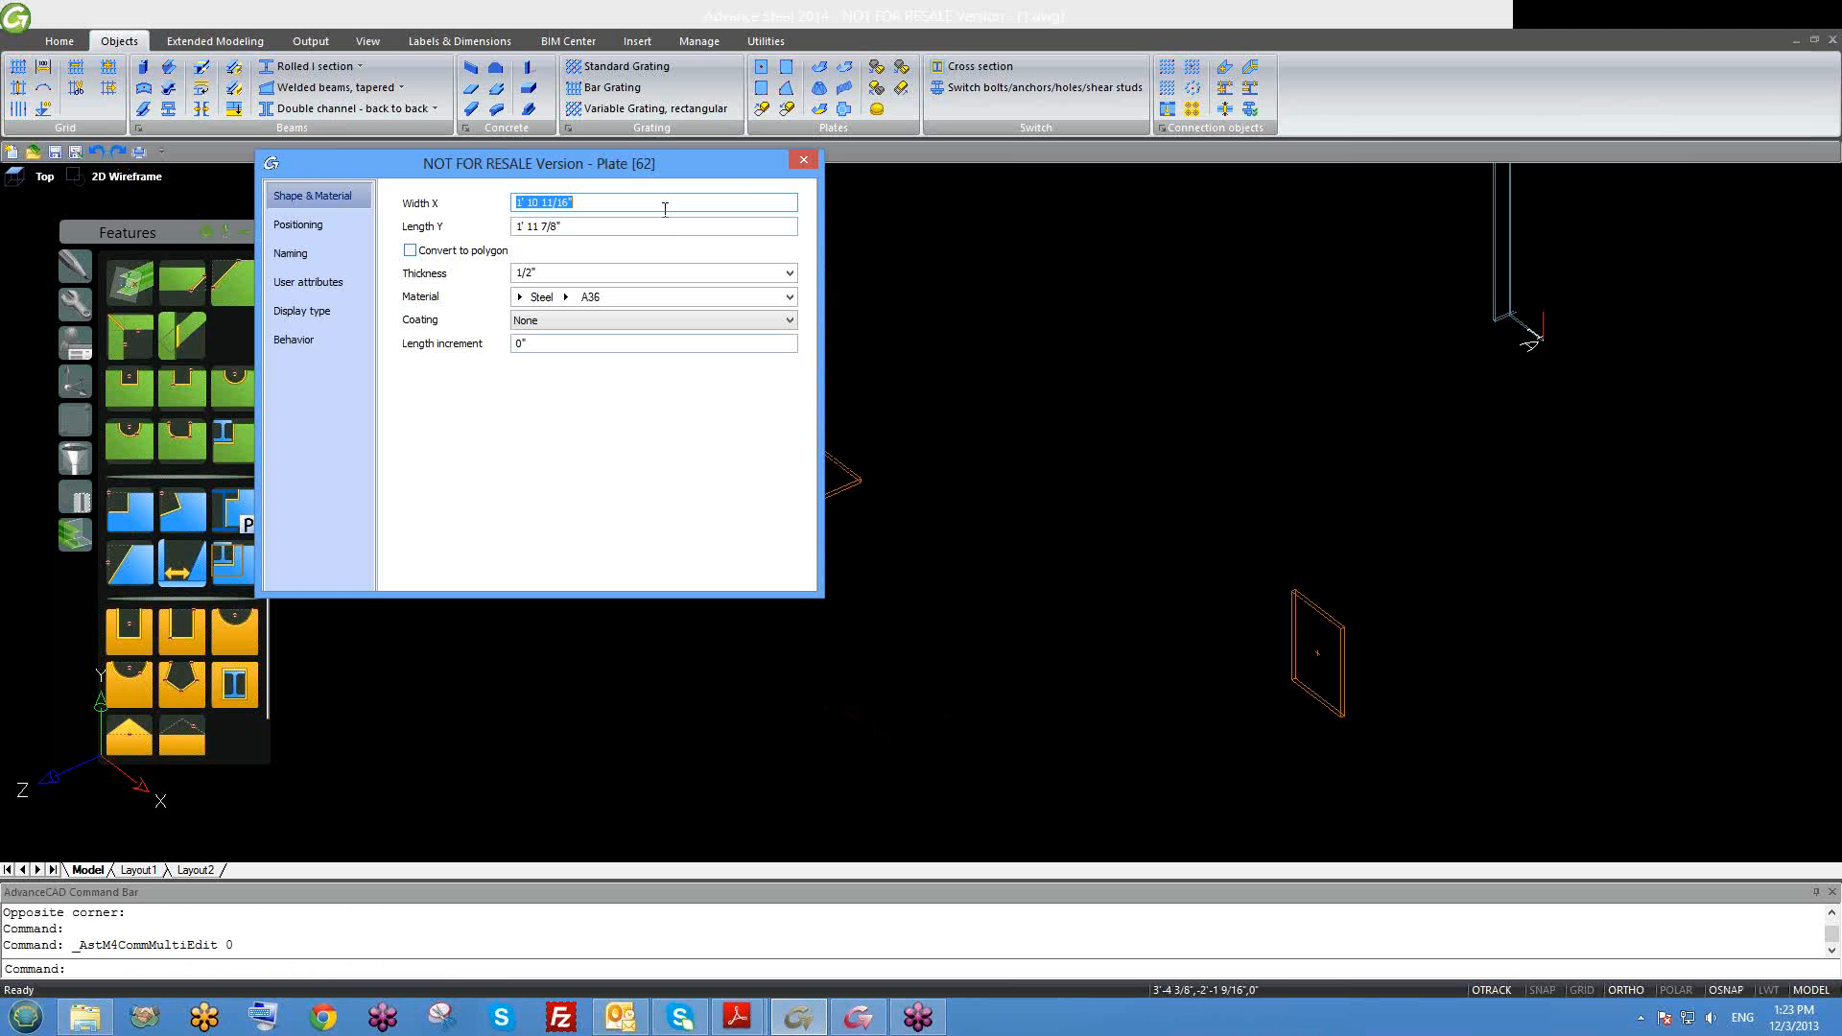
left_click(793, 171)
Step: Stretch the rectangular copy by its outer corner, lengthening it along Z and widening it along X
left_click(844, 484)
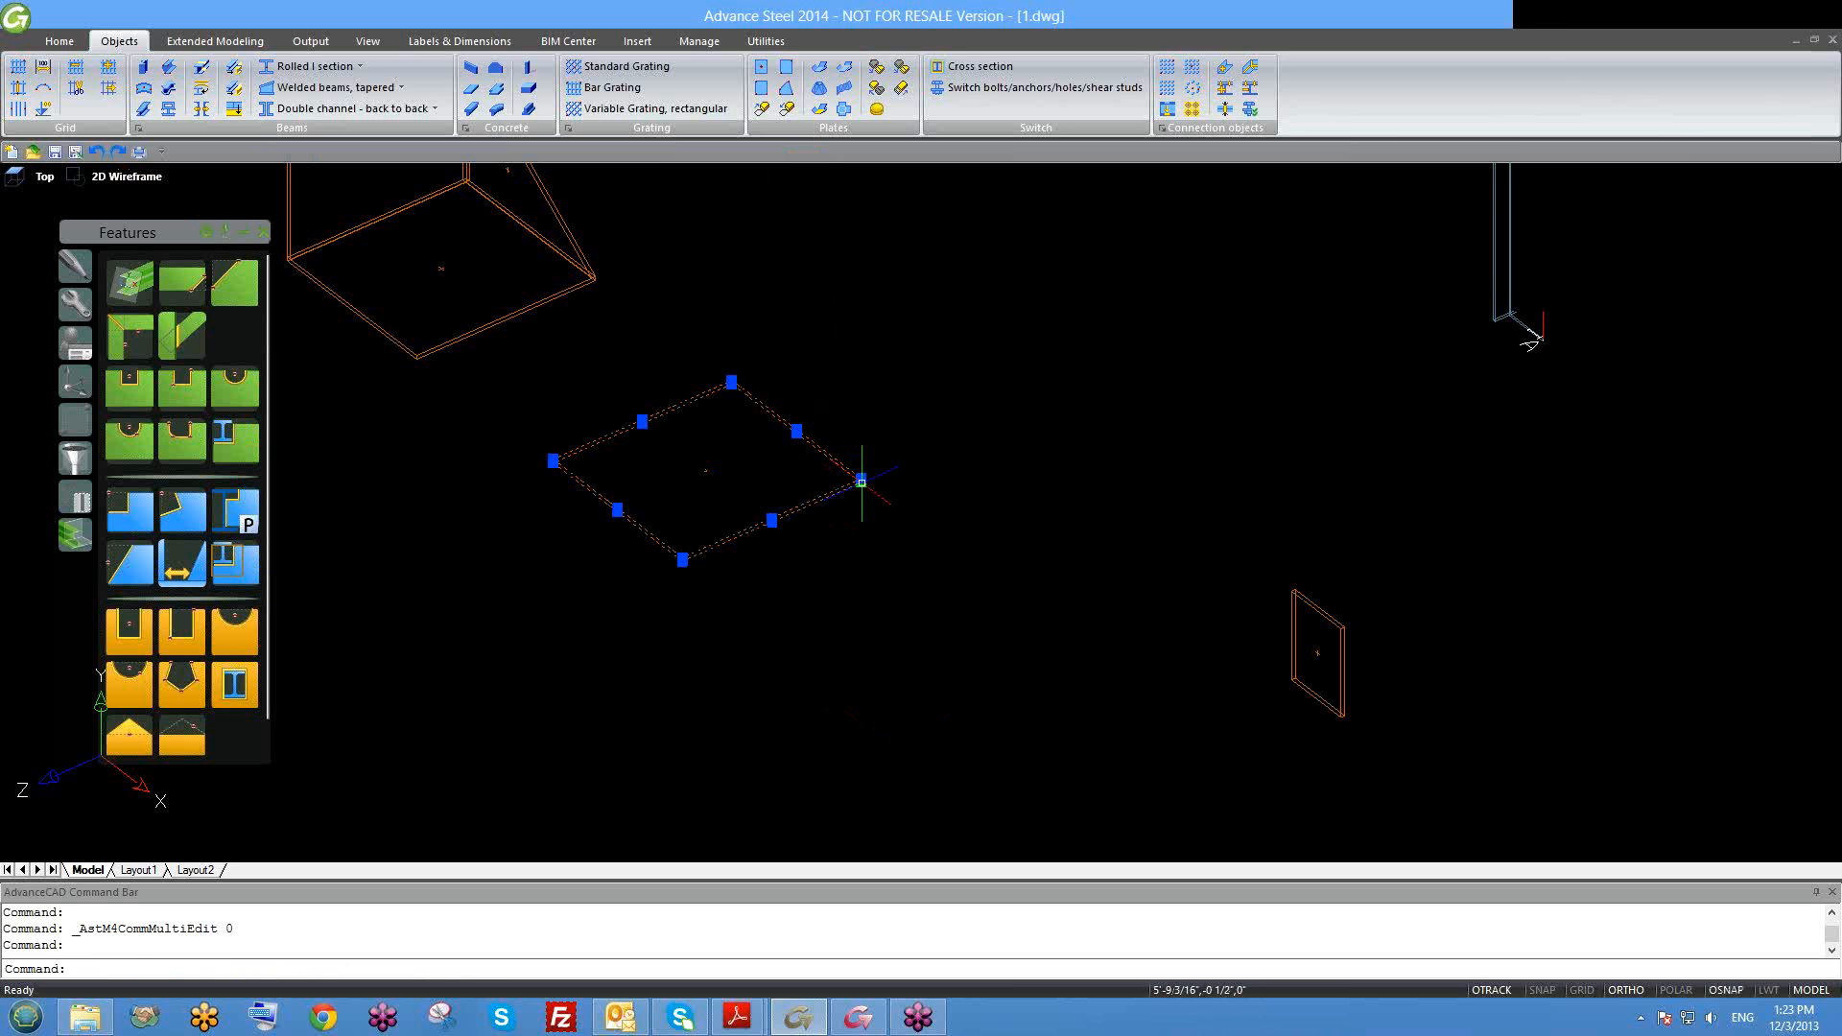
scroll(867, 480, "up", 5)
left_click(856, 479)
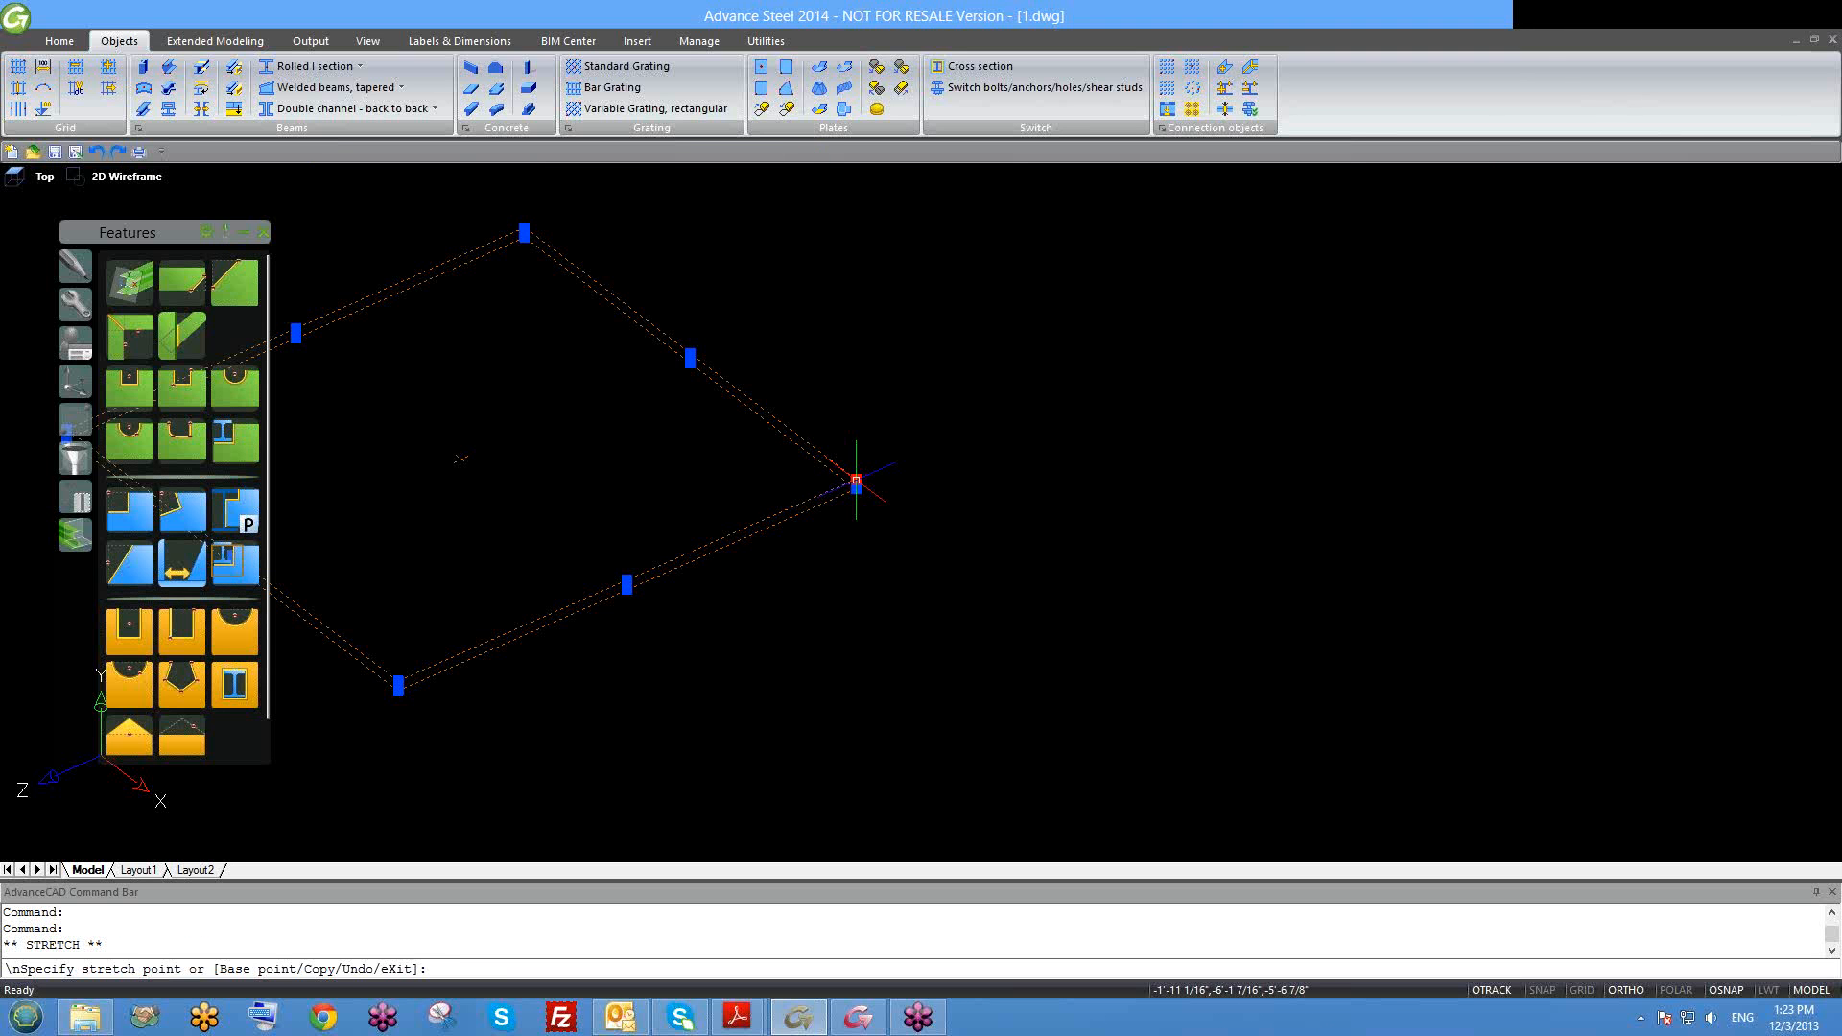
scroll(1000, 434, "down", 2)
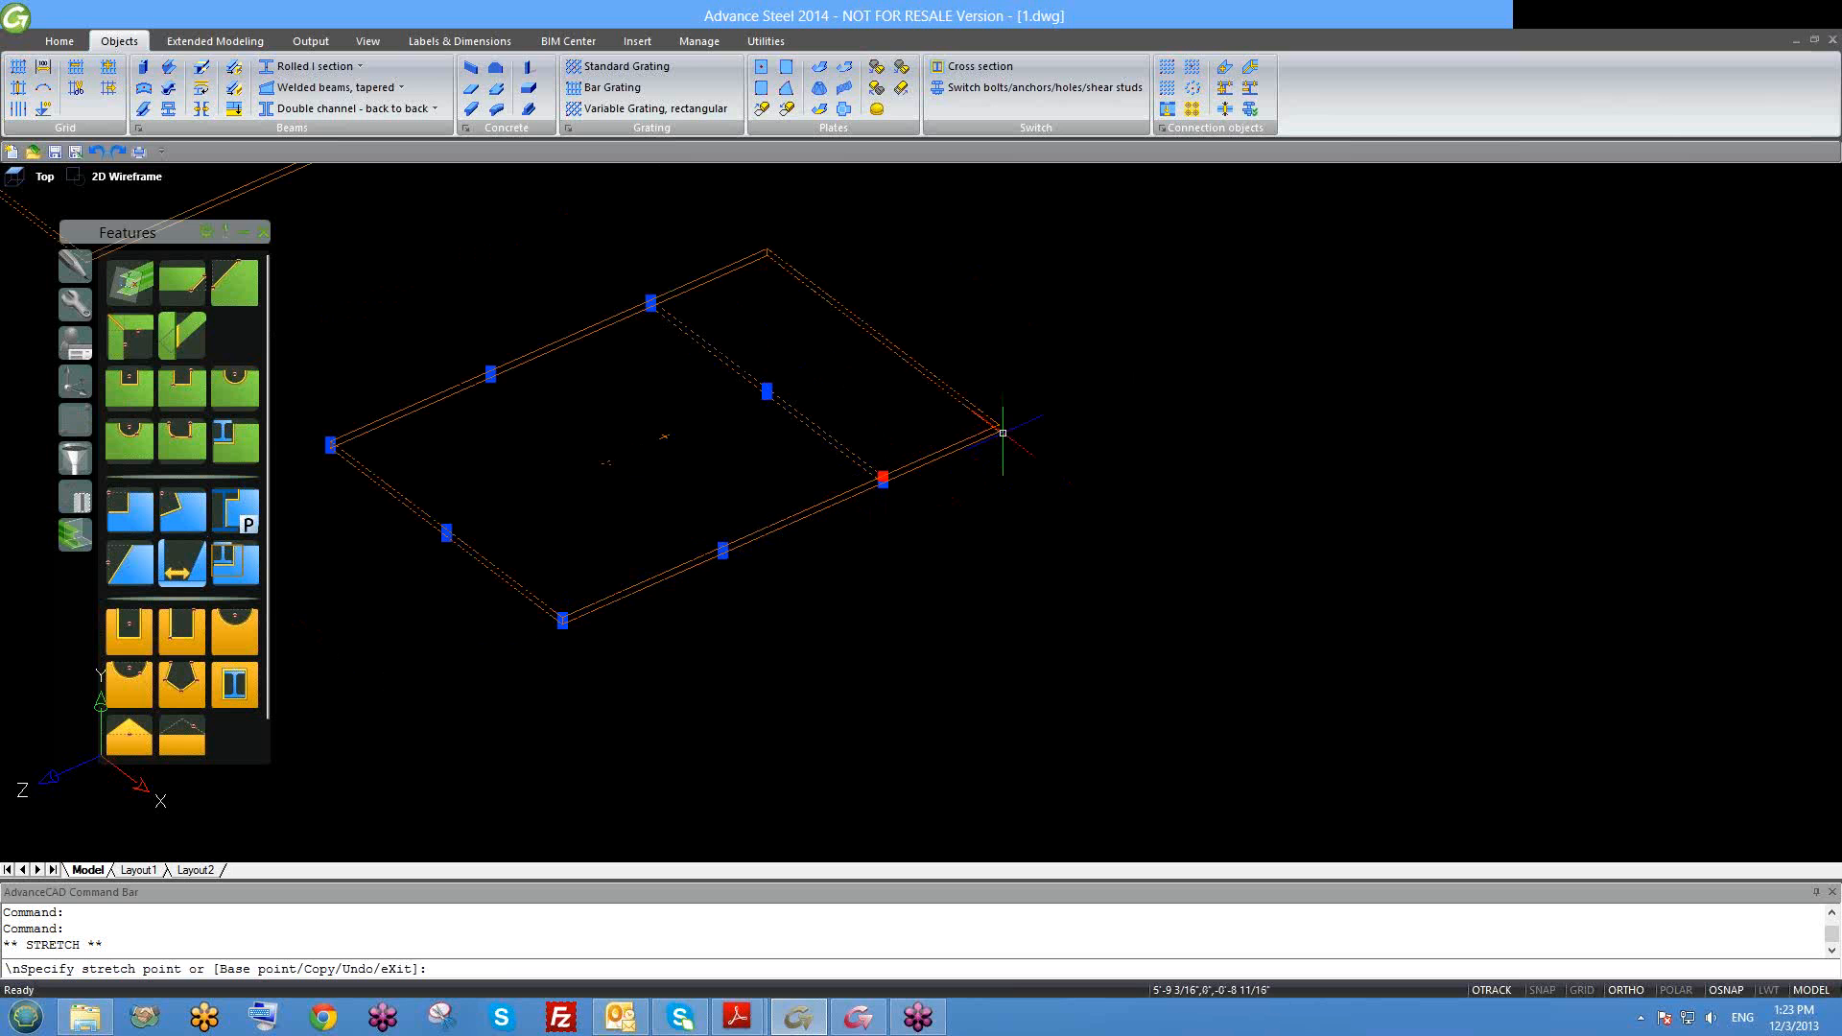
scroll(1116, 404, "down", 1)
left_click(1089, 399)
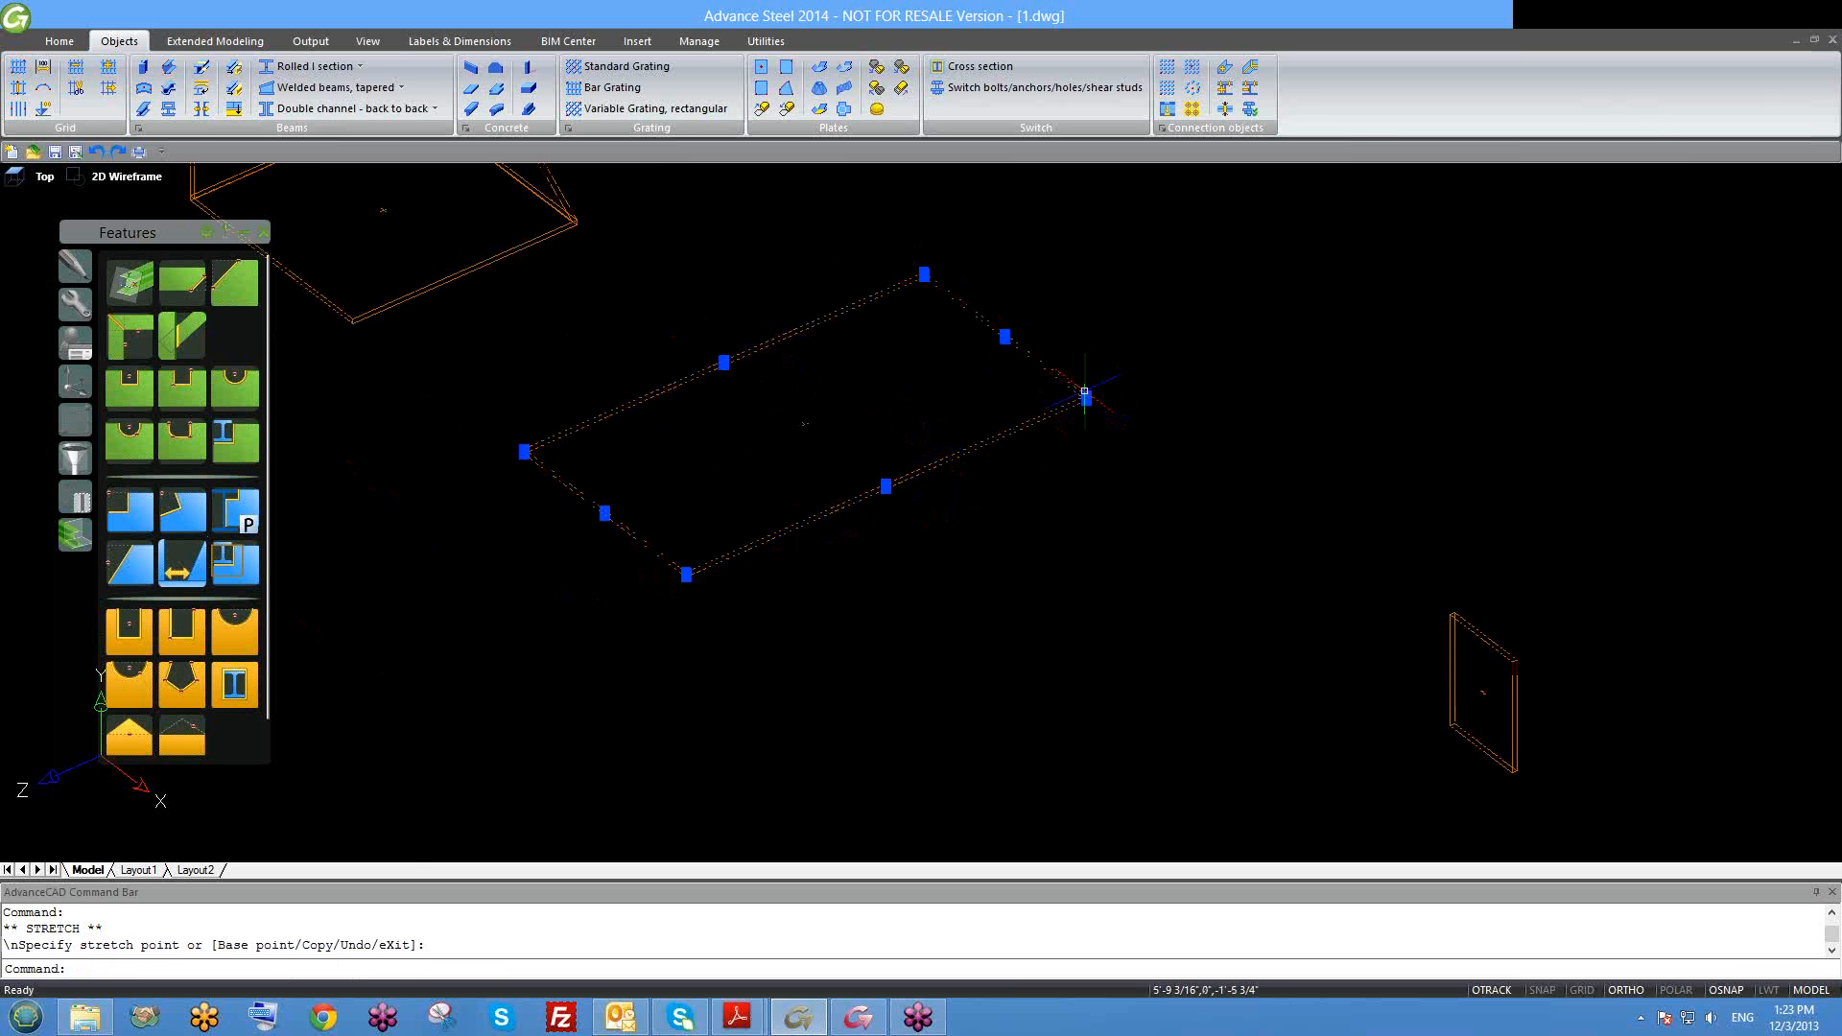
left_click(1086, 398)
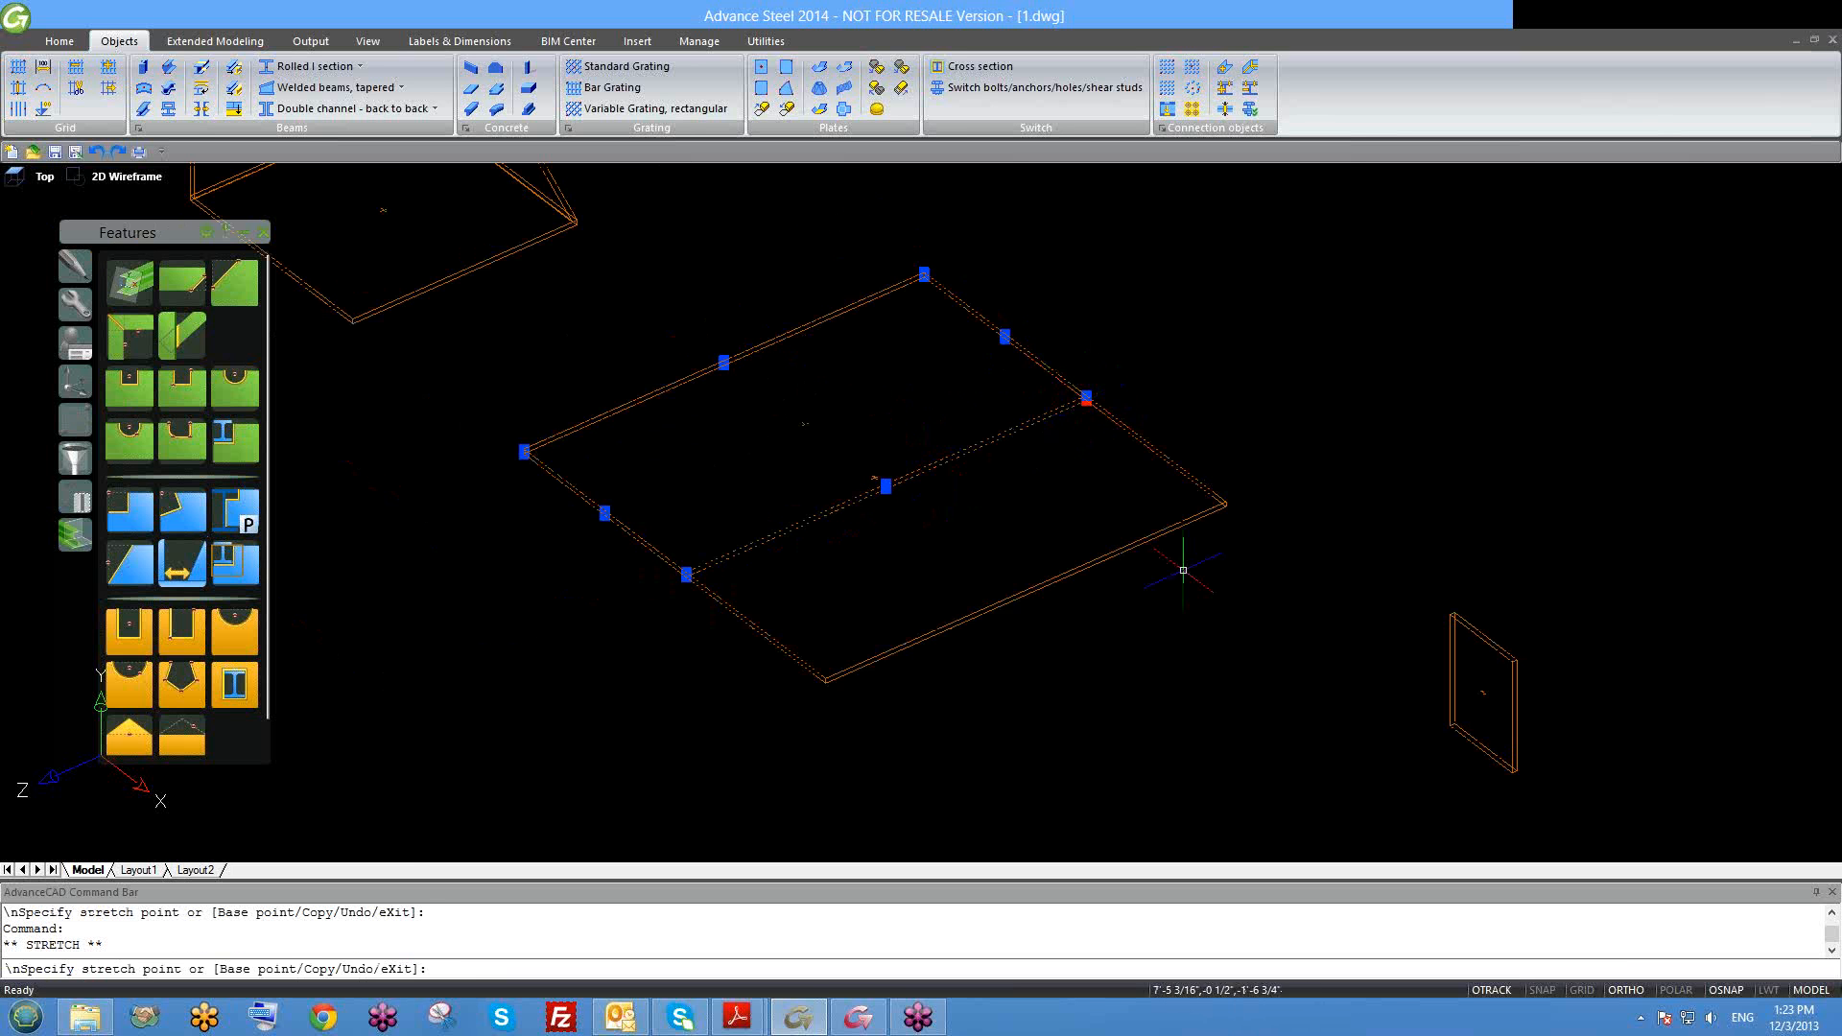
key("Escape")
key("Escape")
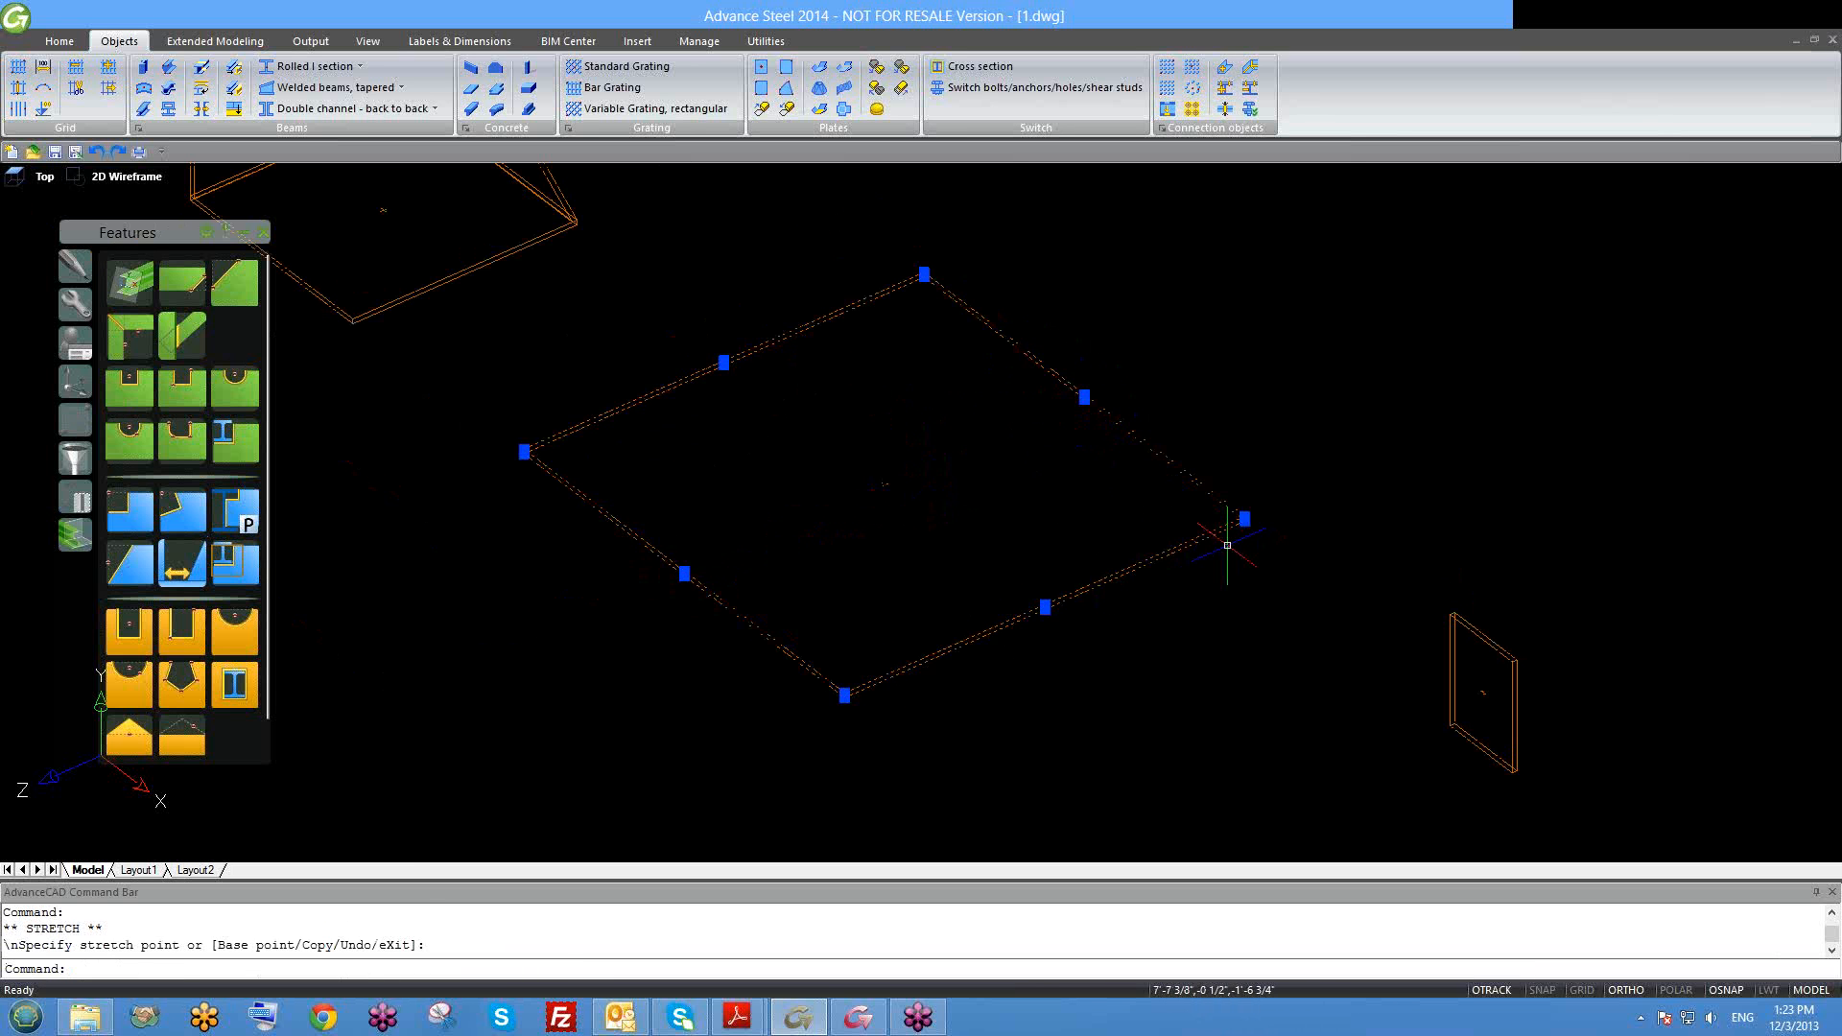
Step: Erase the enlarged rectangular copy, keeping the three joined plates
middle_click_drag(1227, 545, 1069, 515)
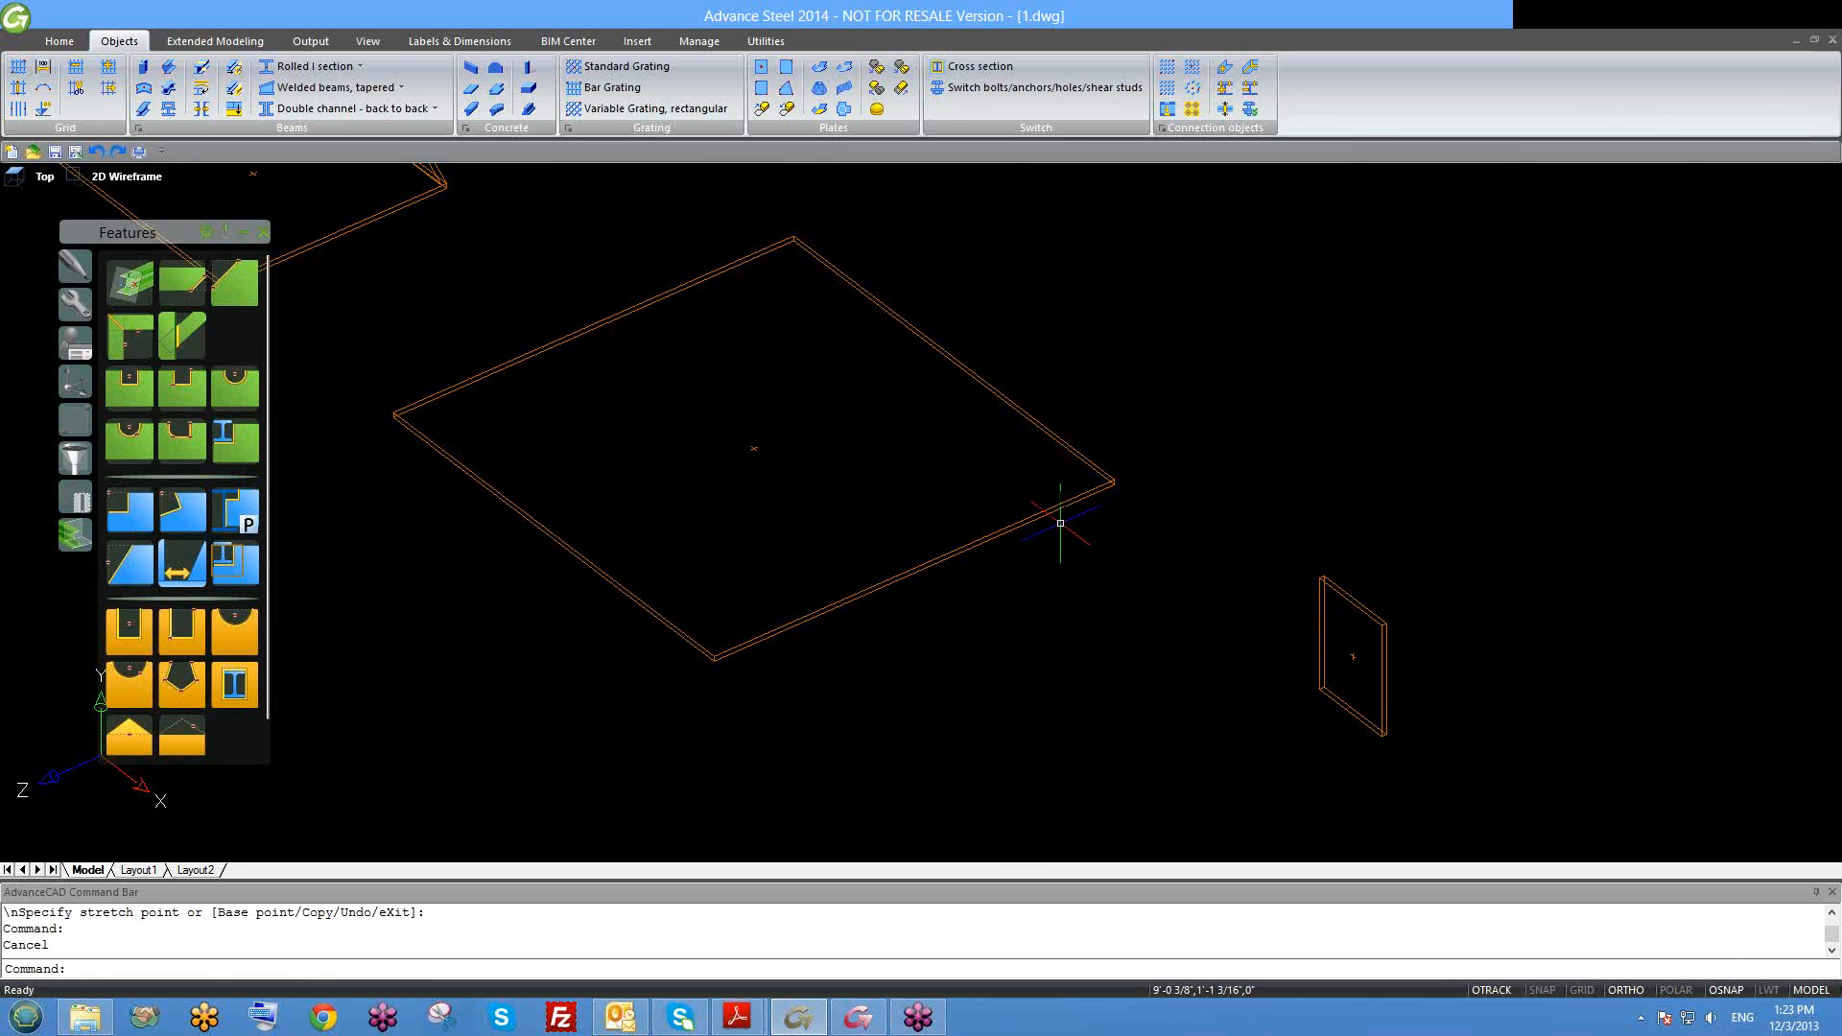
scroll(1048, 526, "down", 1)
middle_click_drag(521, 324, 685, 403)
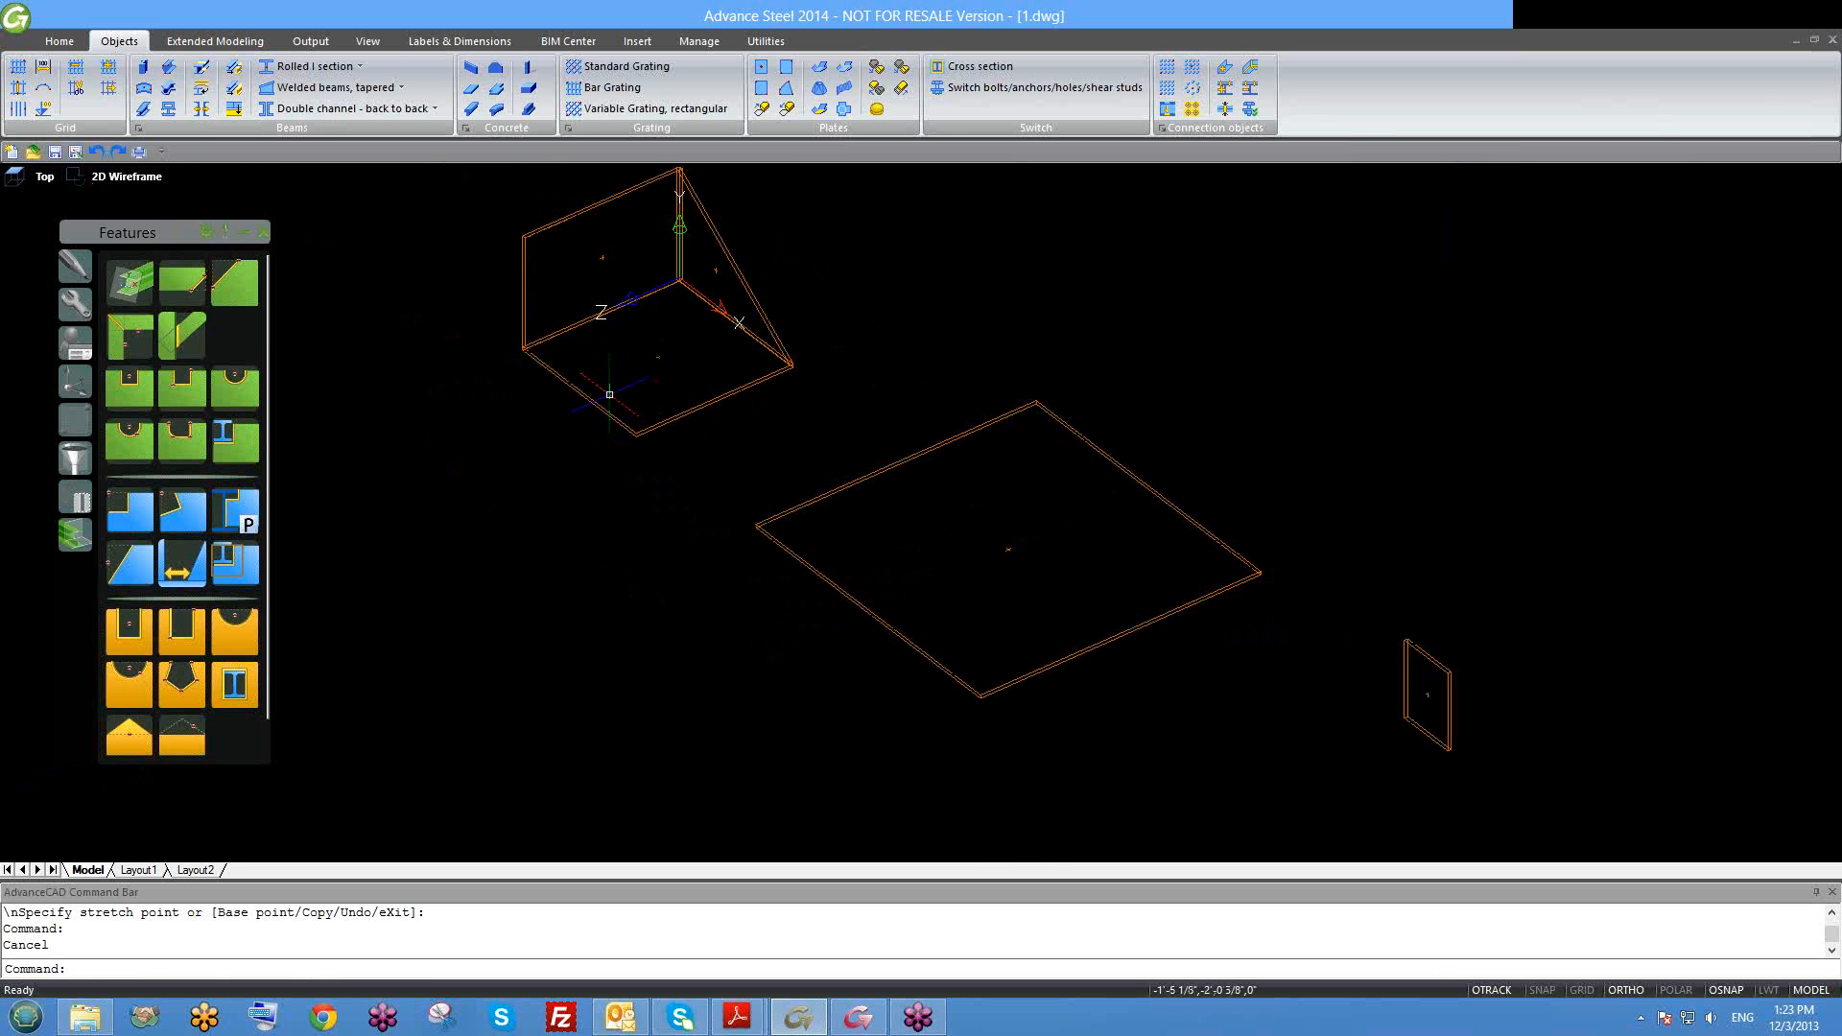
left_click(1170, 649)
left_click(1031, 540)
type("e")
key("Return")
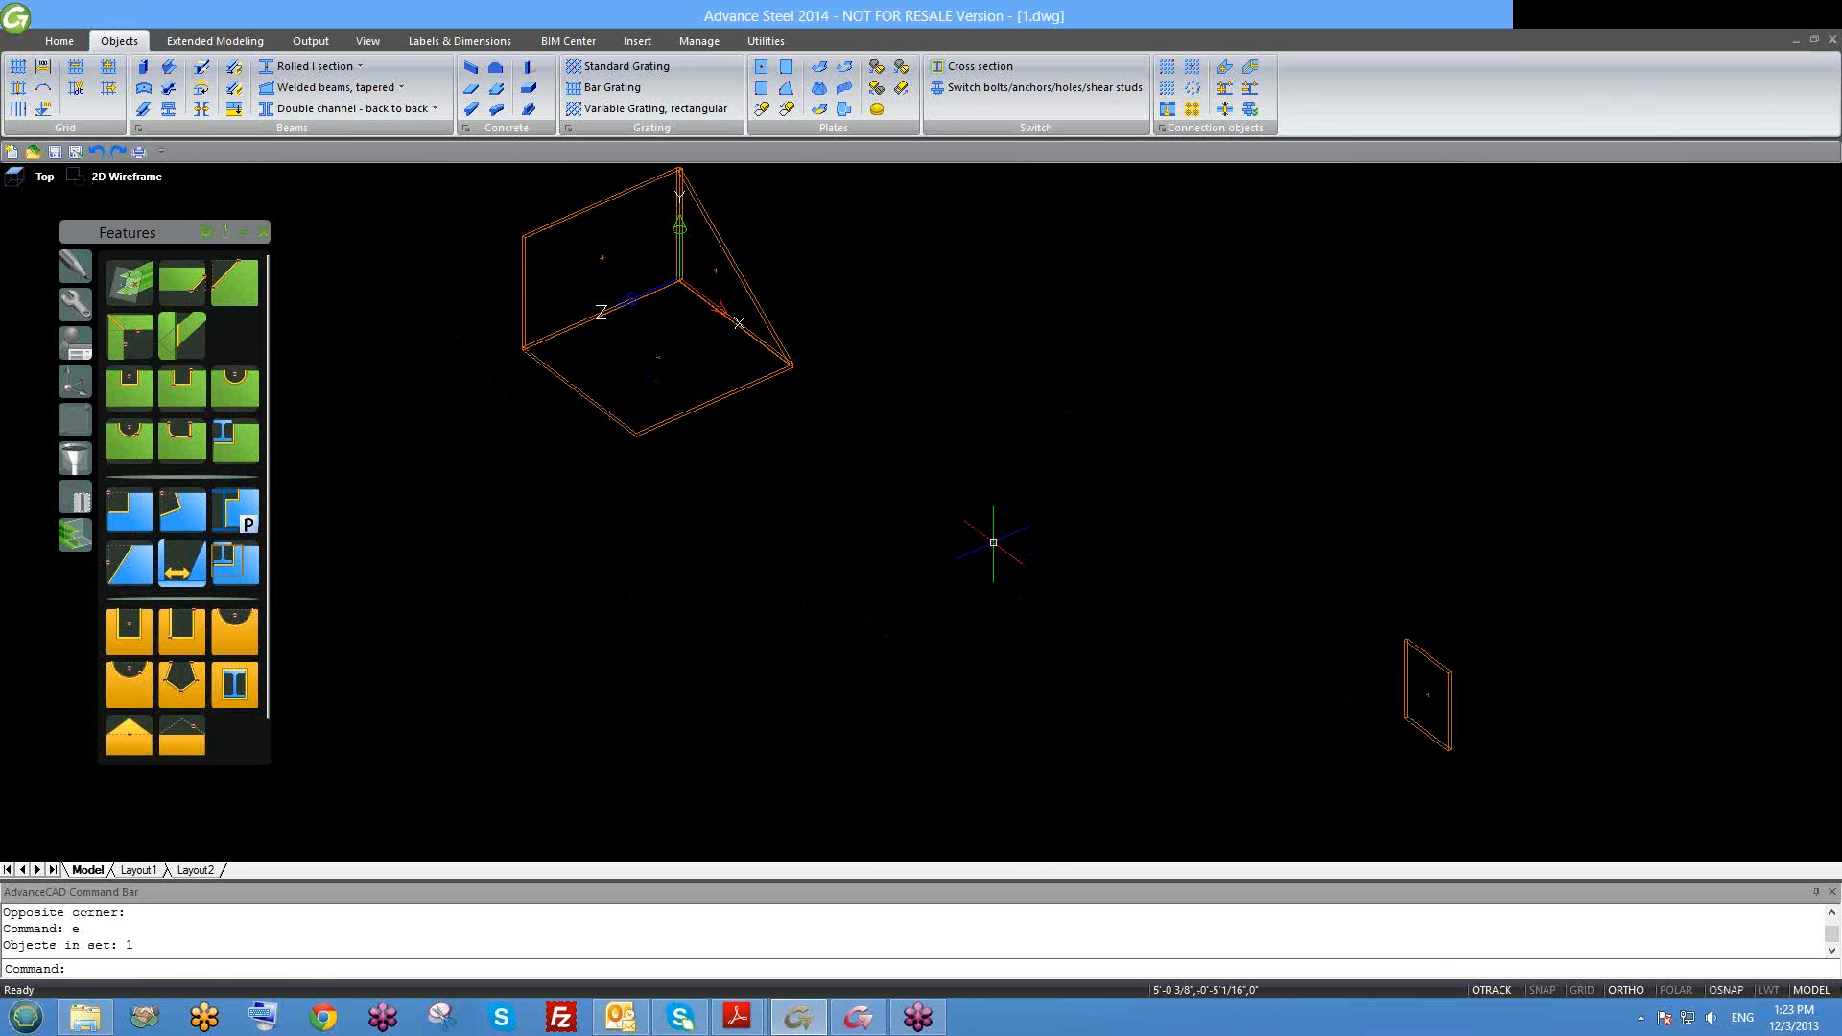
Step: Examine the three joined plates from the side and from above
scroll(986, 535, "down", 1)
scroll(750, 469, "up", 2)
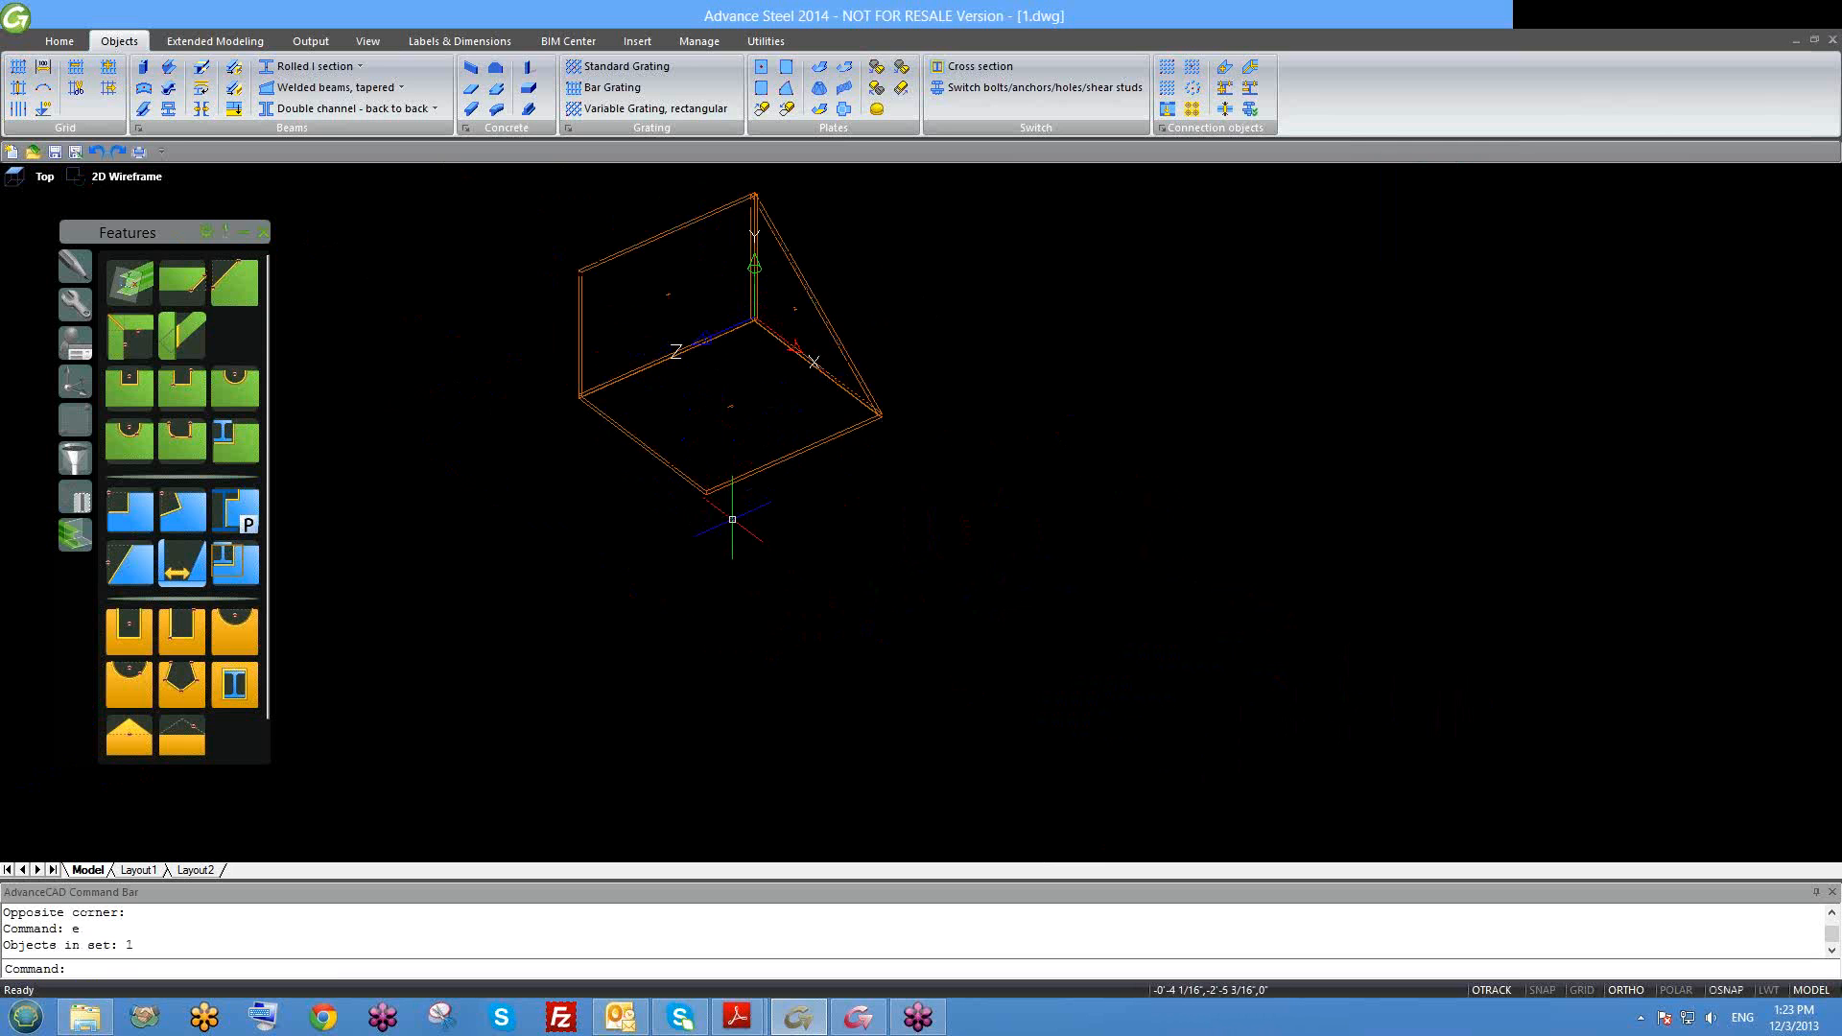
middle_click_drag(732, 519, 835, 544, "shift")
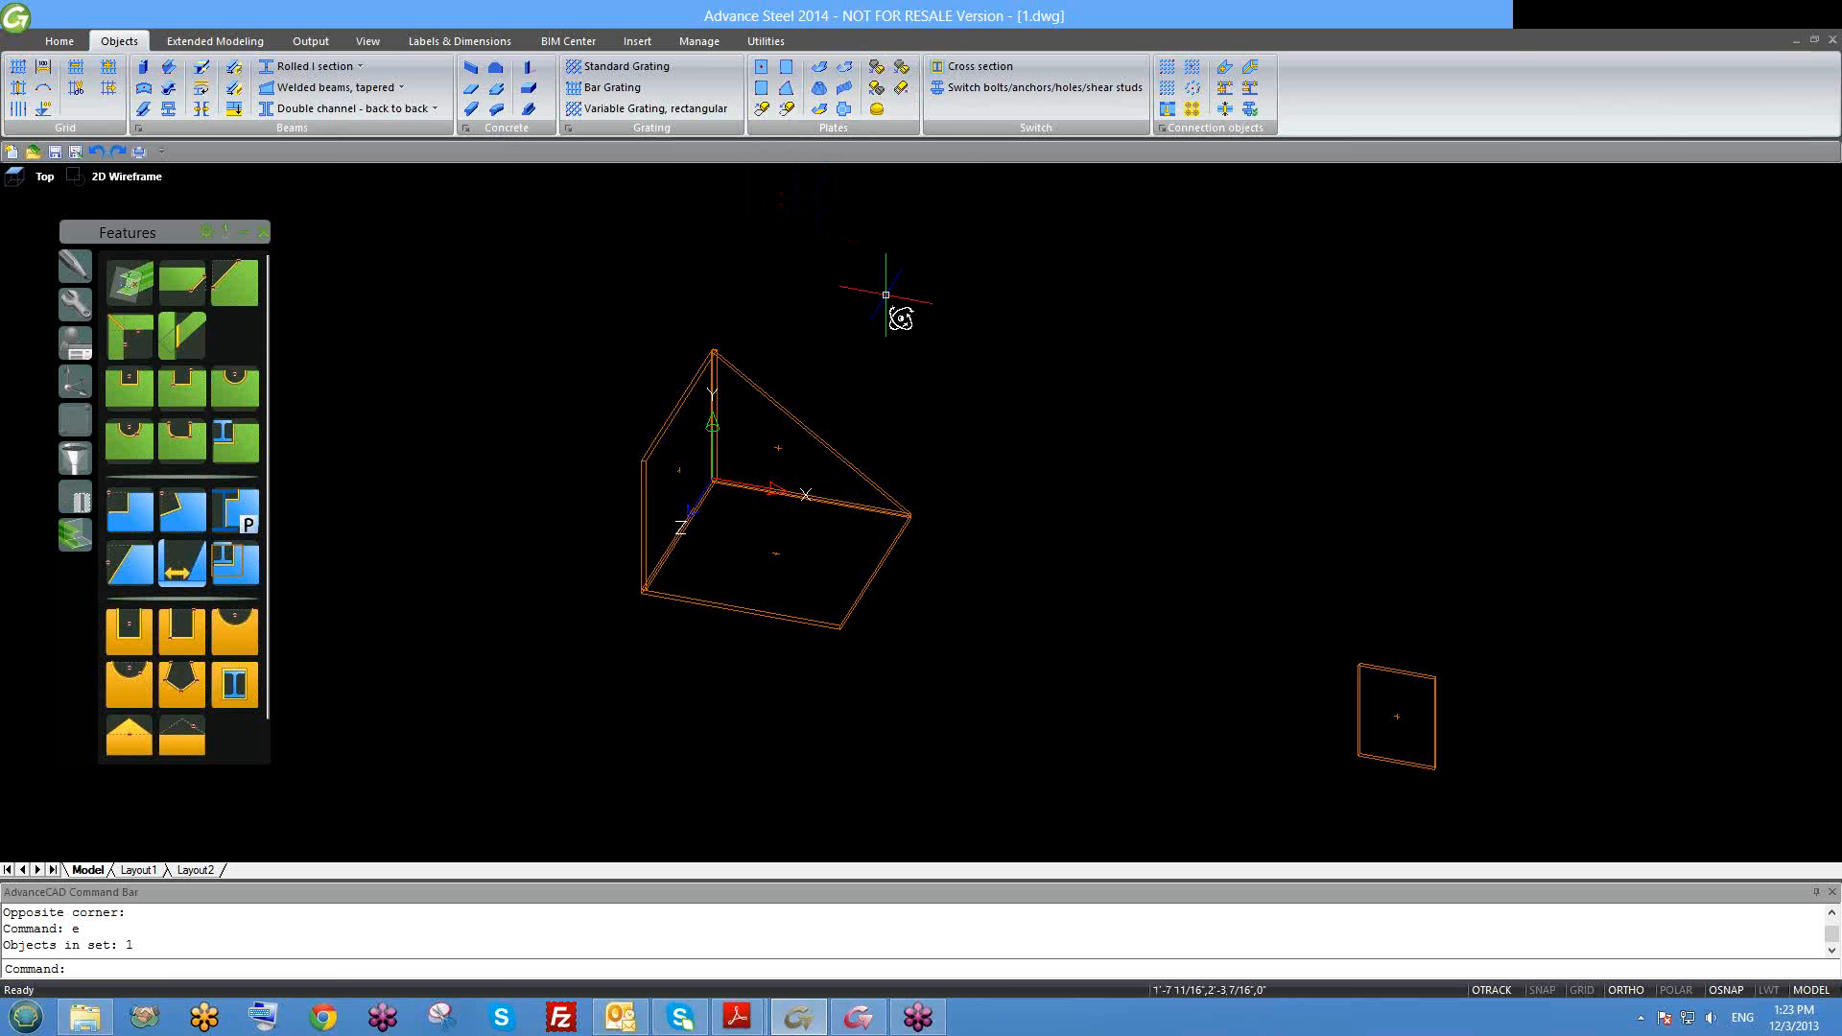
middle_click_drag(897, 317, 880, 493, "shift")
middle_click_drag(834, 552, 741, 528, "shift")
type("z")
key("Return")
key("Escape")
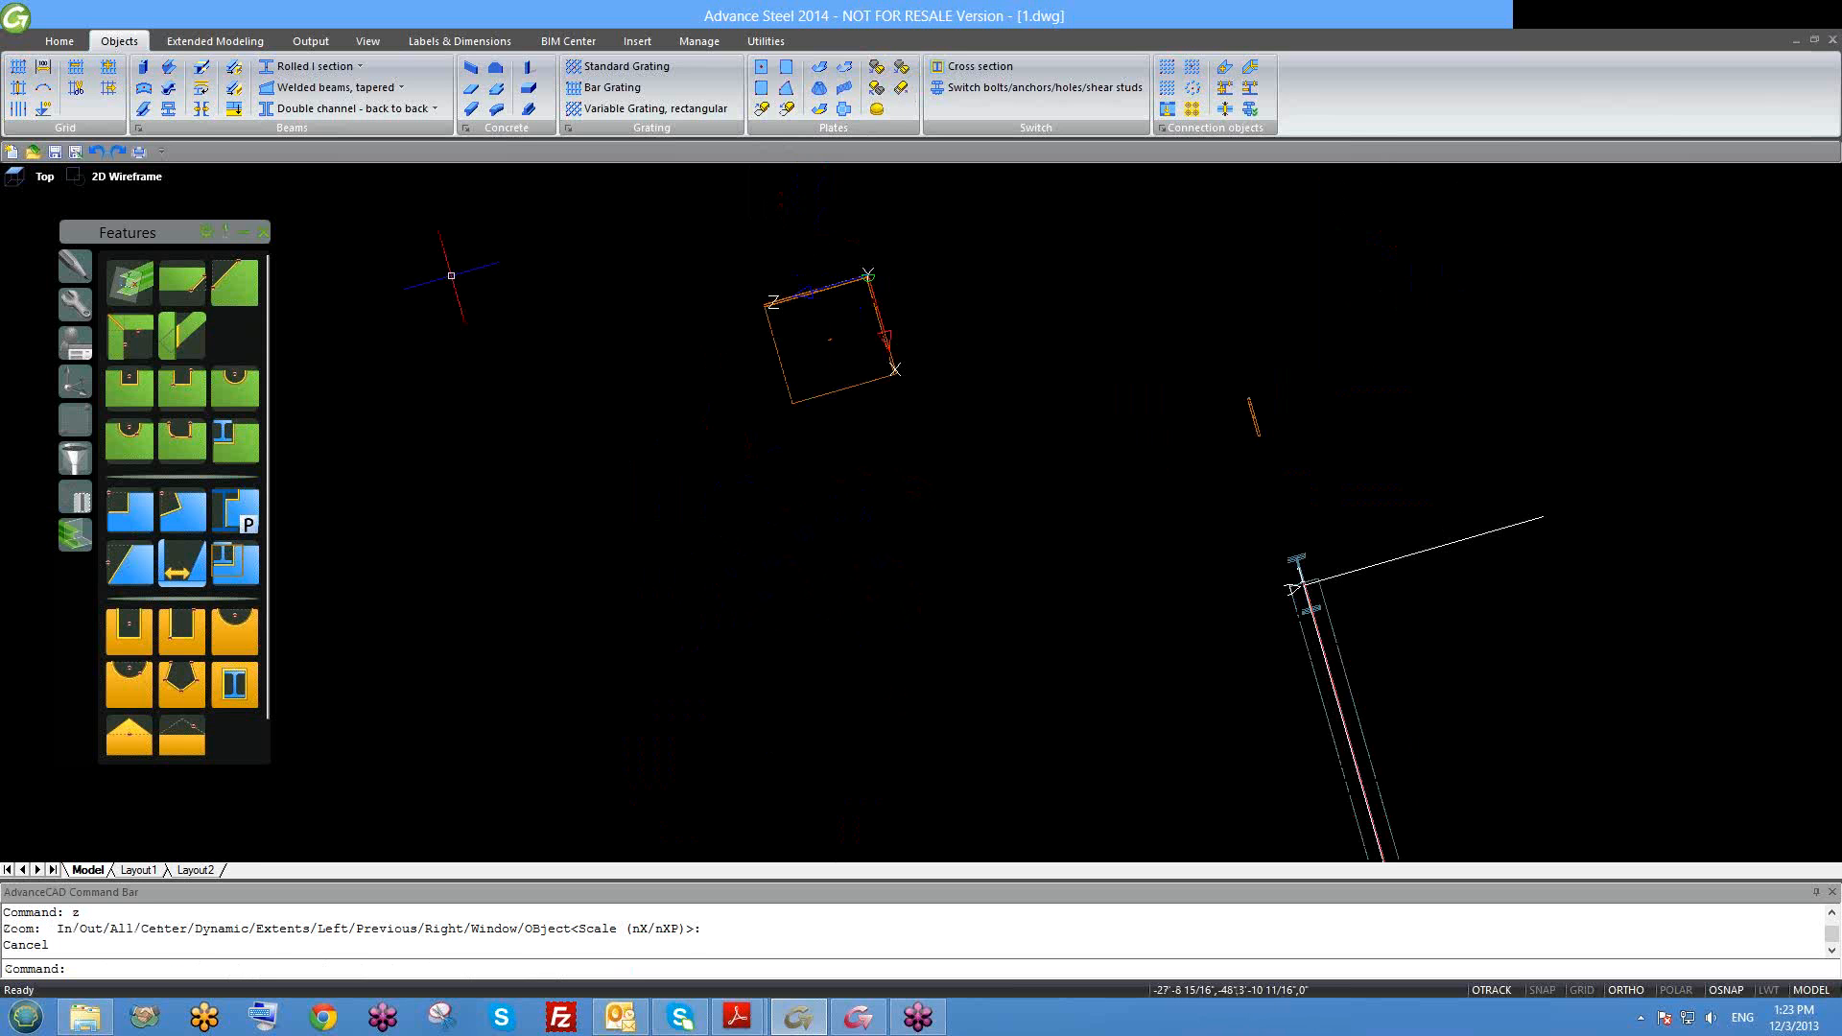
Step: Set the view to Aerial, Right Front and frame the three joined plates
left_click(40, 179)
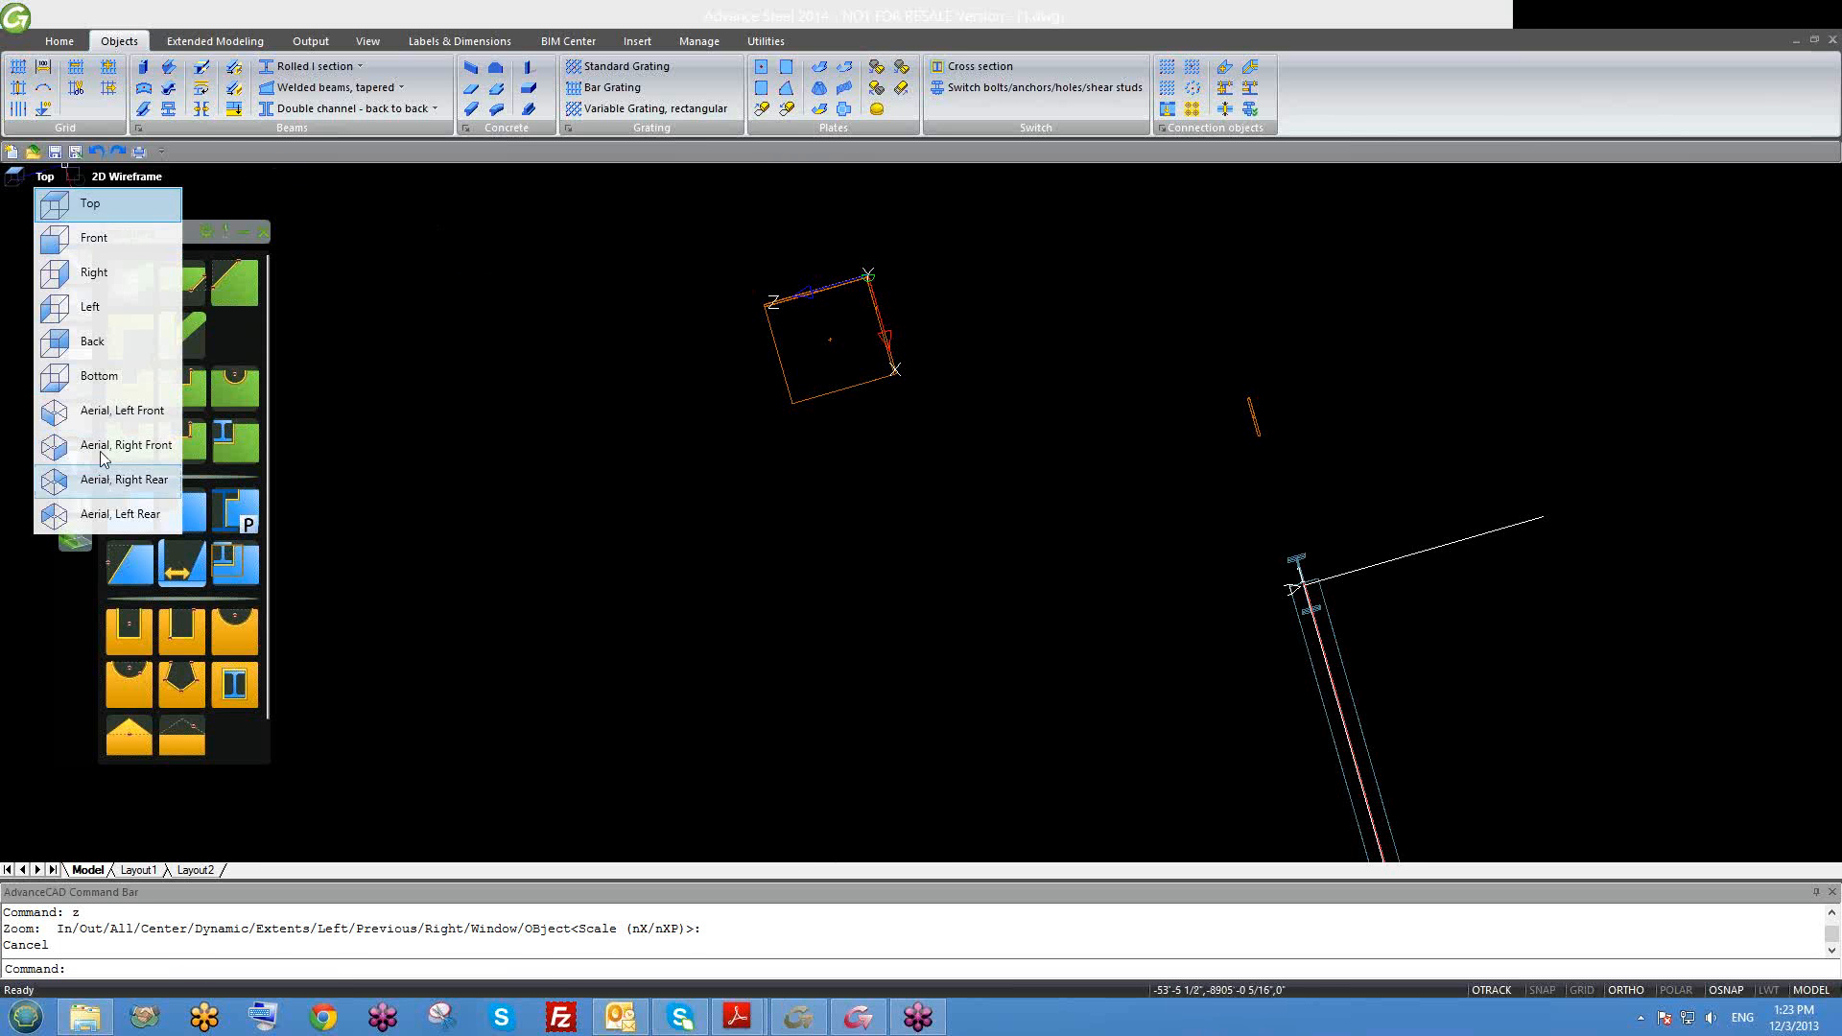
left_click(153, 484)
scroll(666, 524, "up", 14)
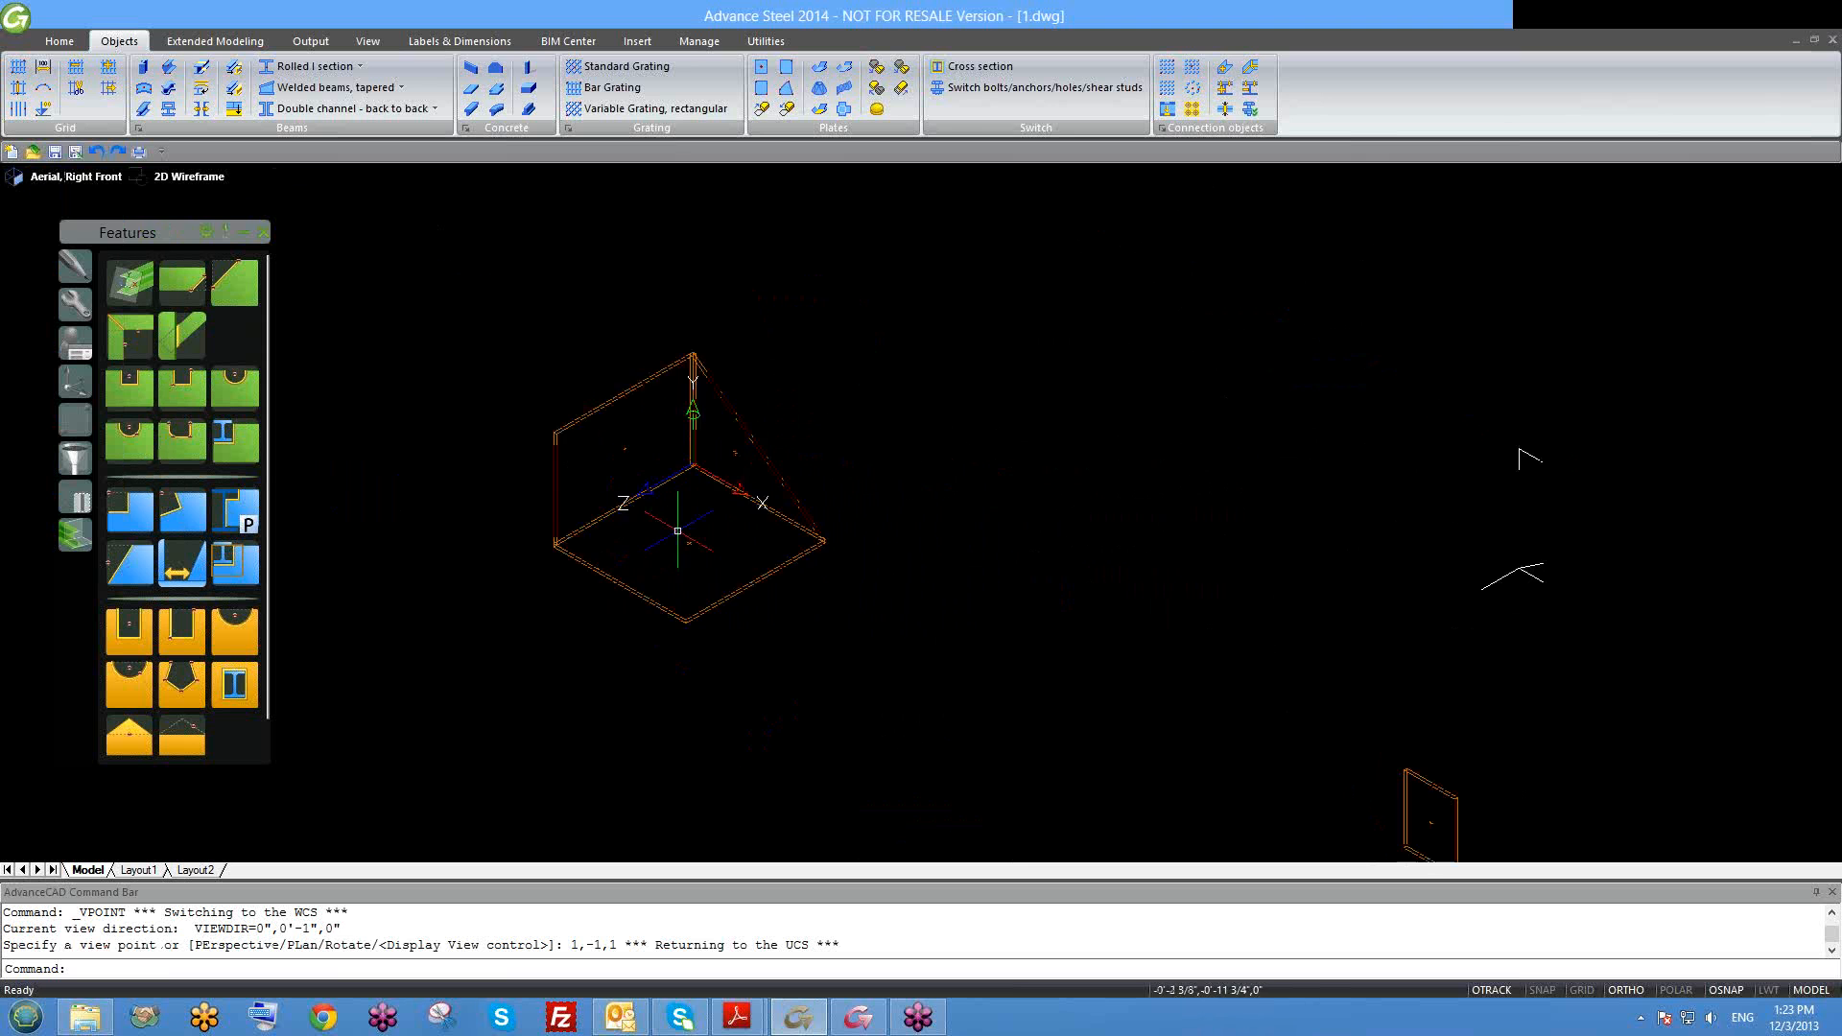
mouse_move(730, 566)
middle_mouse_down()
mouse_move(851, 678)
mouse_move(812, 680)
middle_mouse_up()
scroll(852, 677, "down", 2)
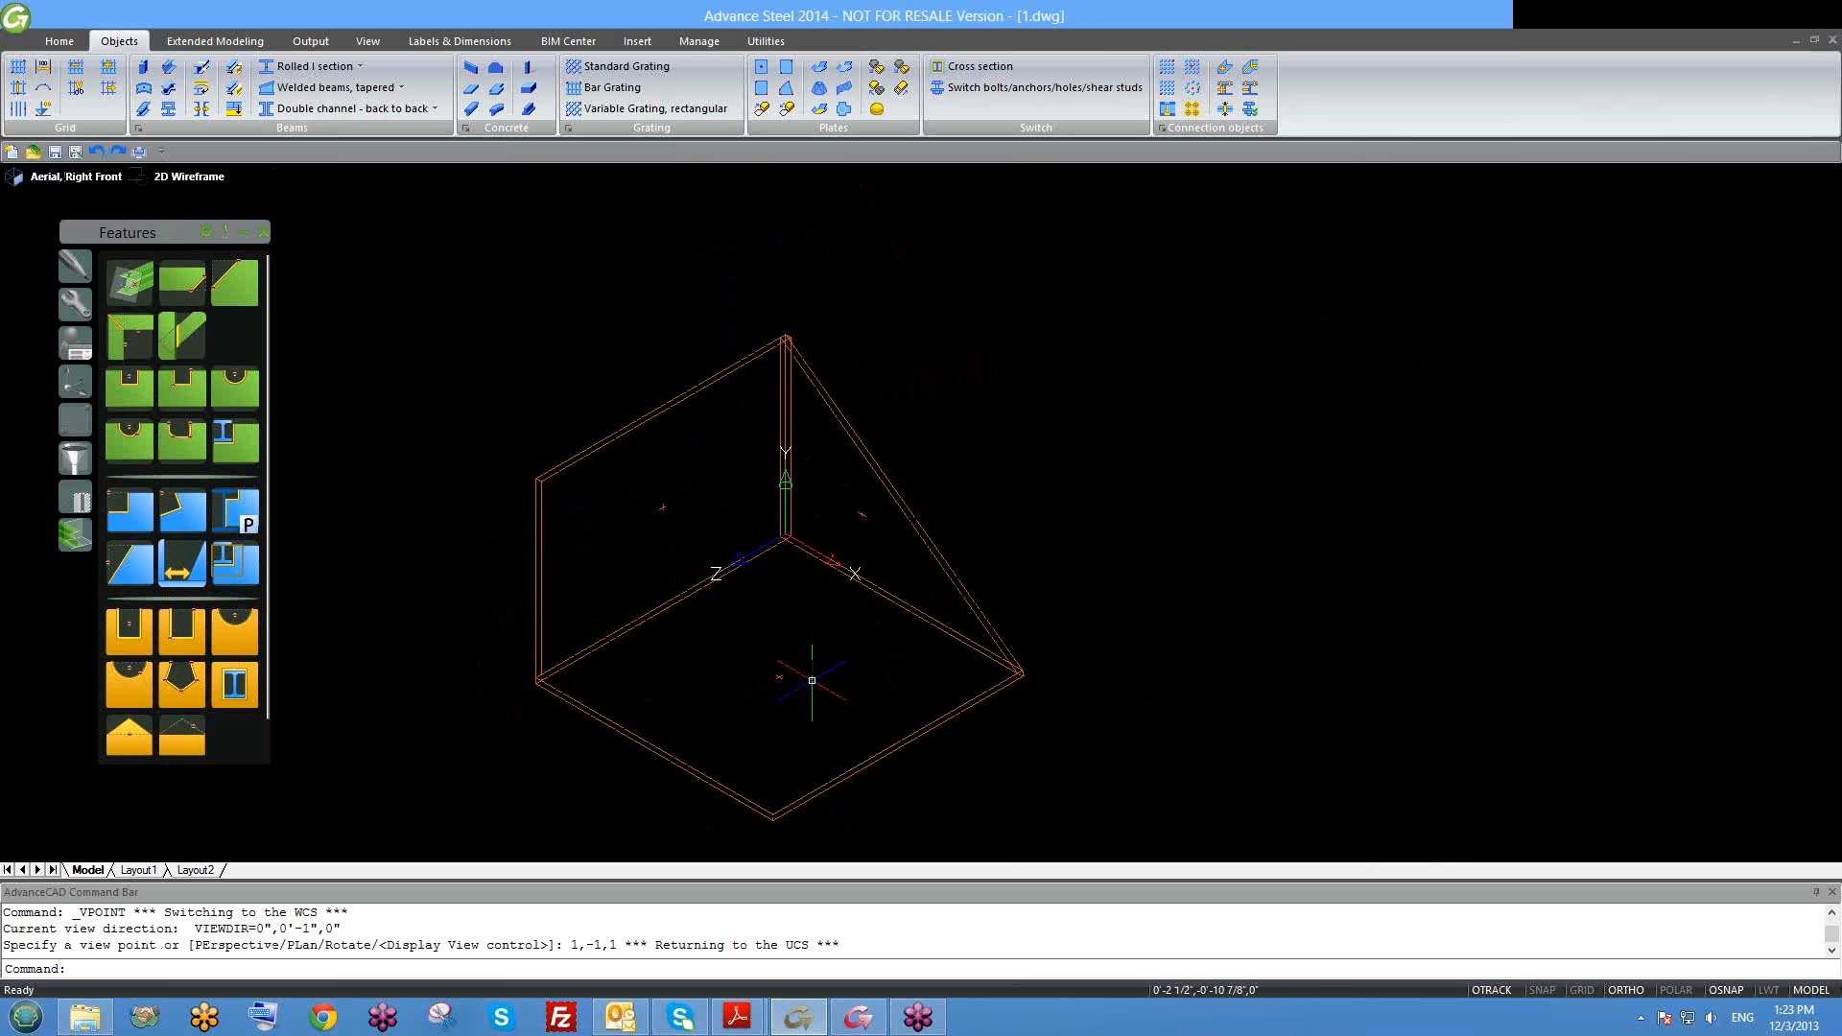
middle_click_drag(844, 515, 672, 431)
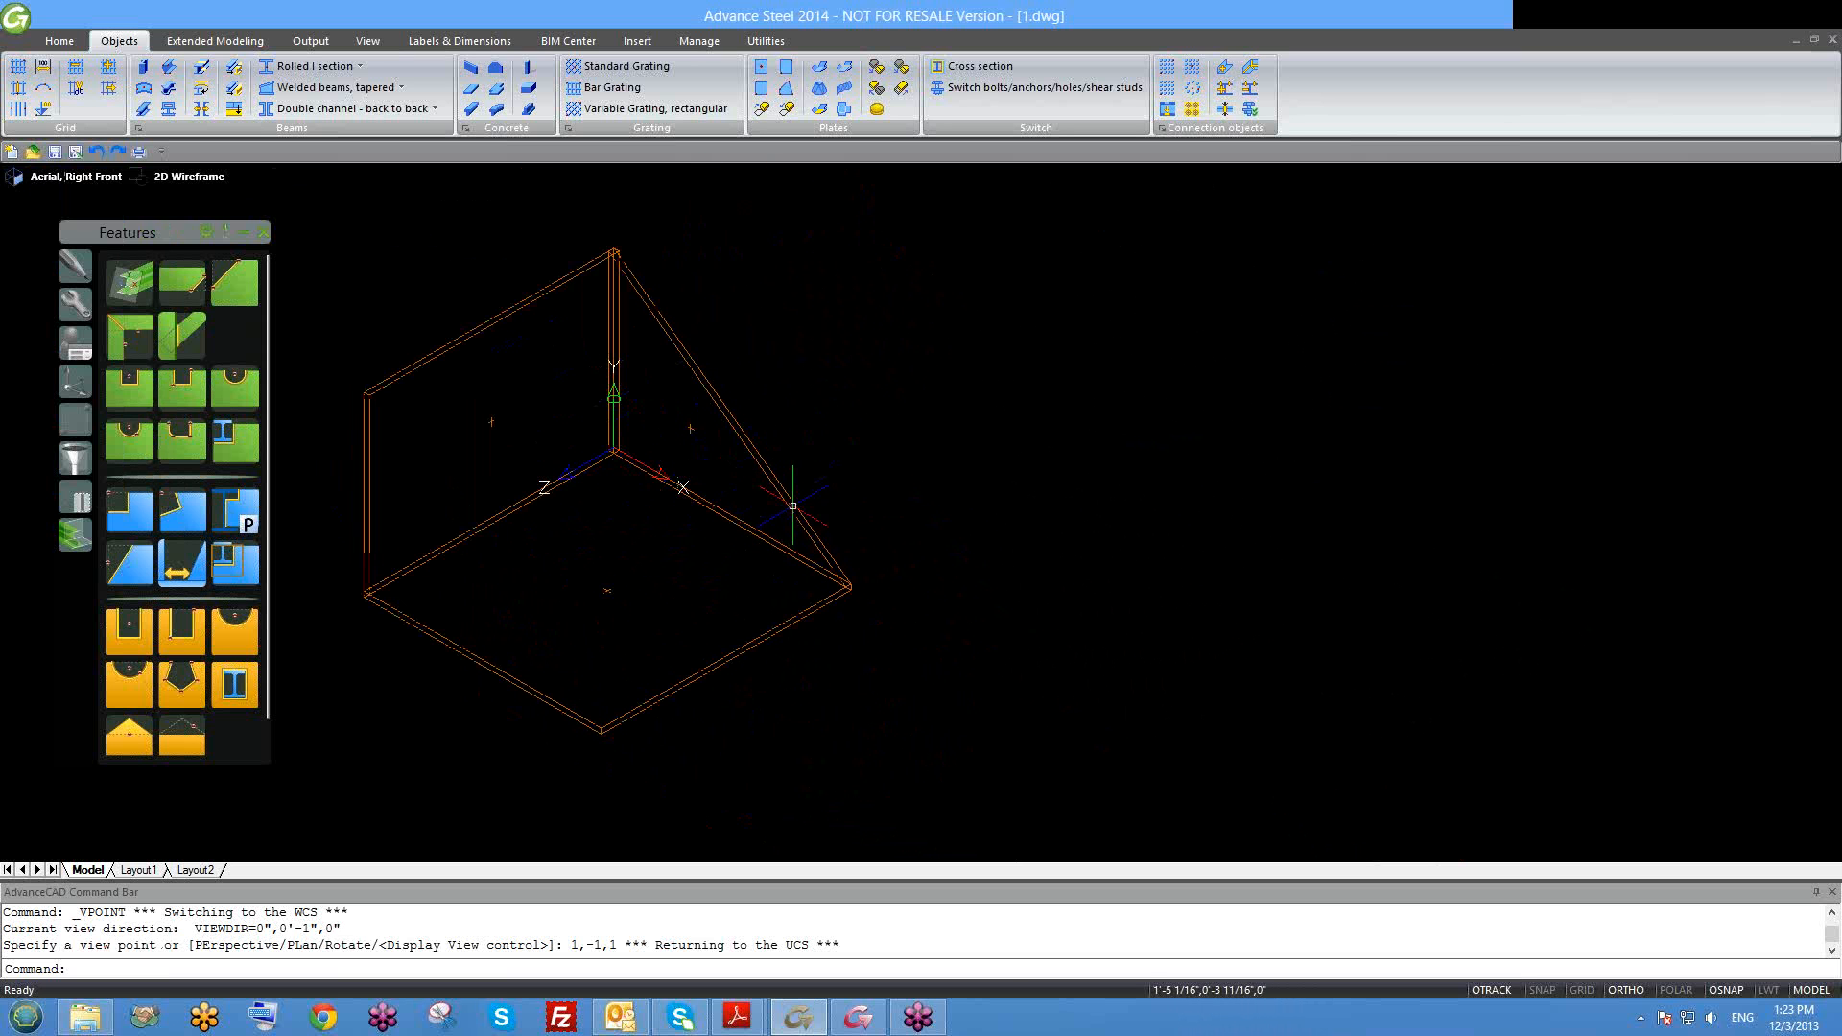
scroll(556, 436, "down", 2)
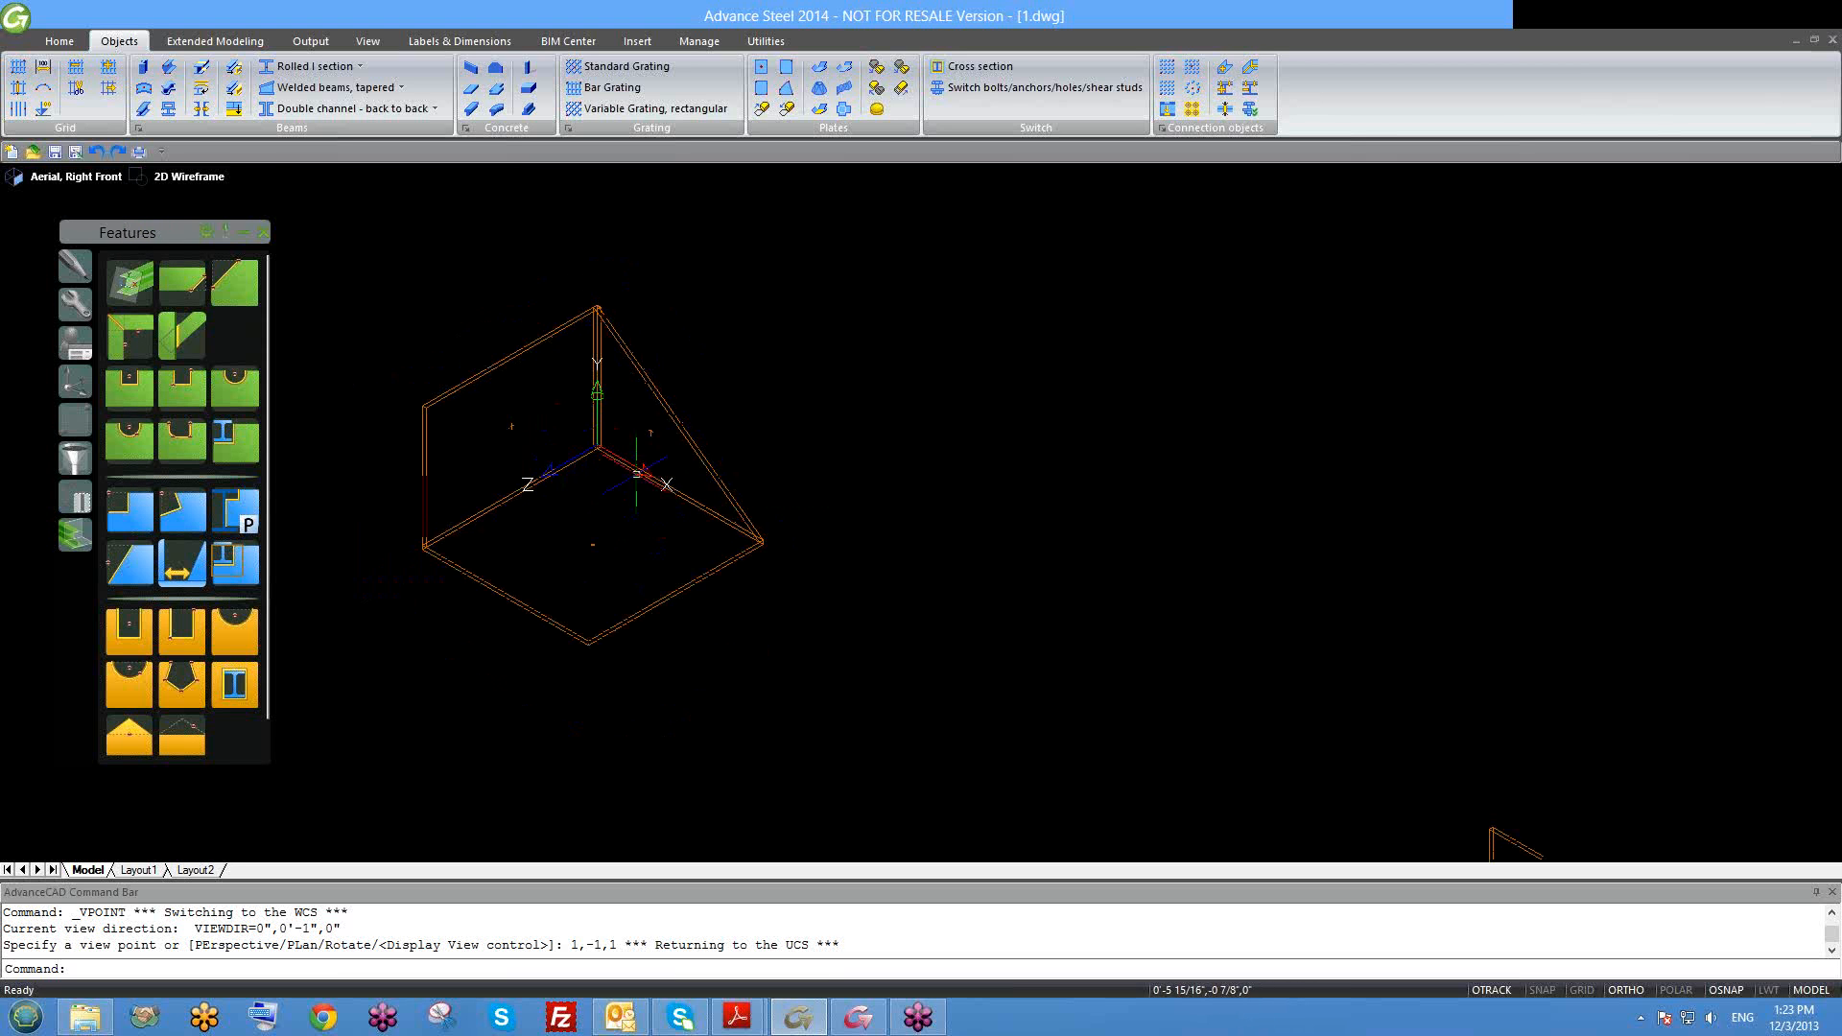
middle_click_drag(700, 572, 638, 550)
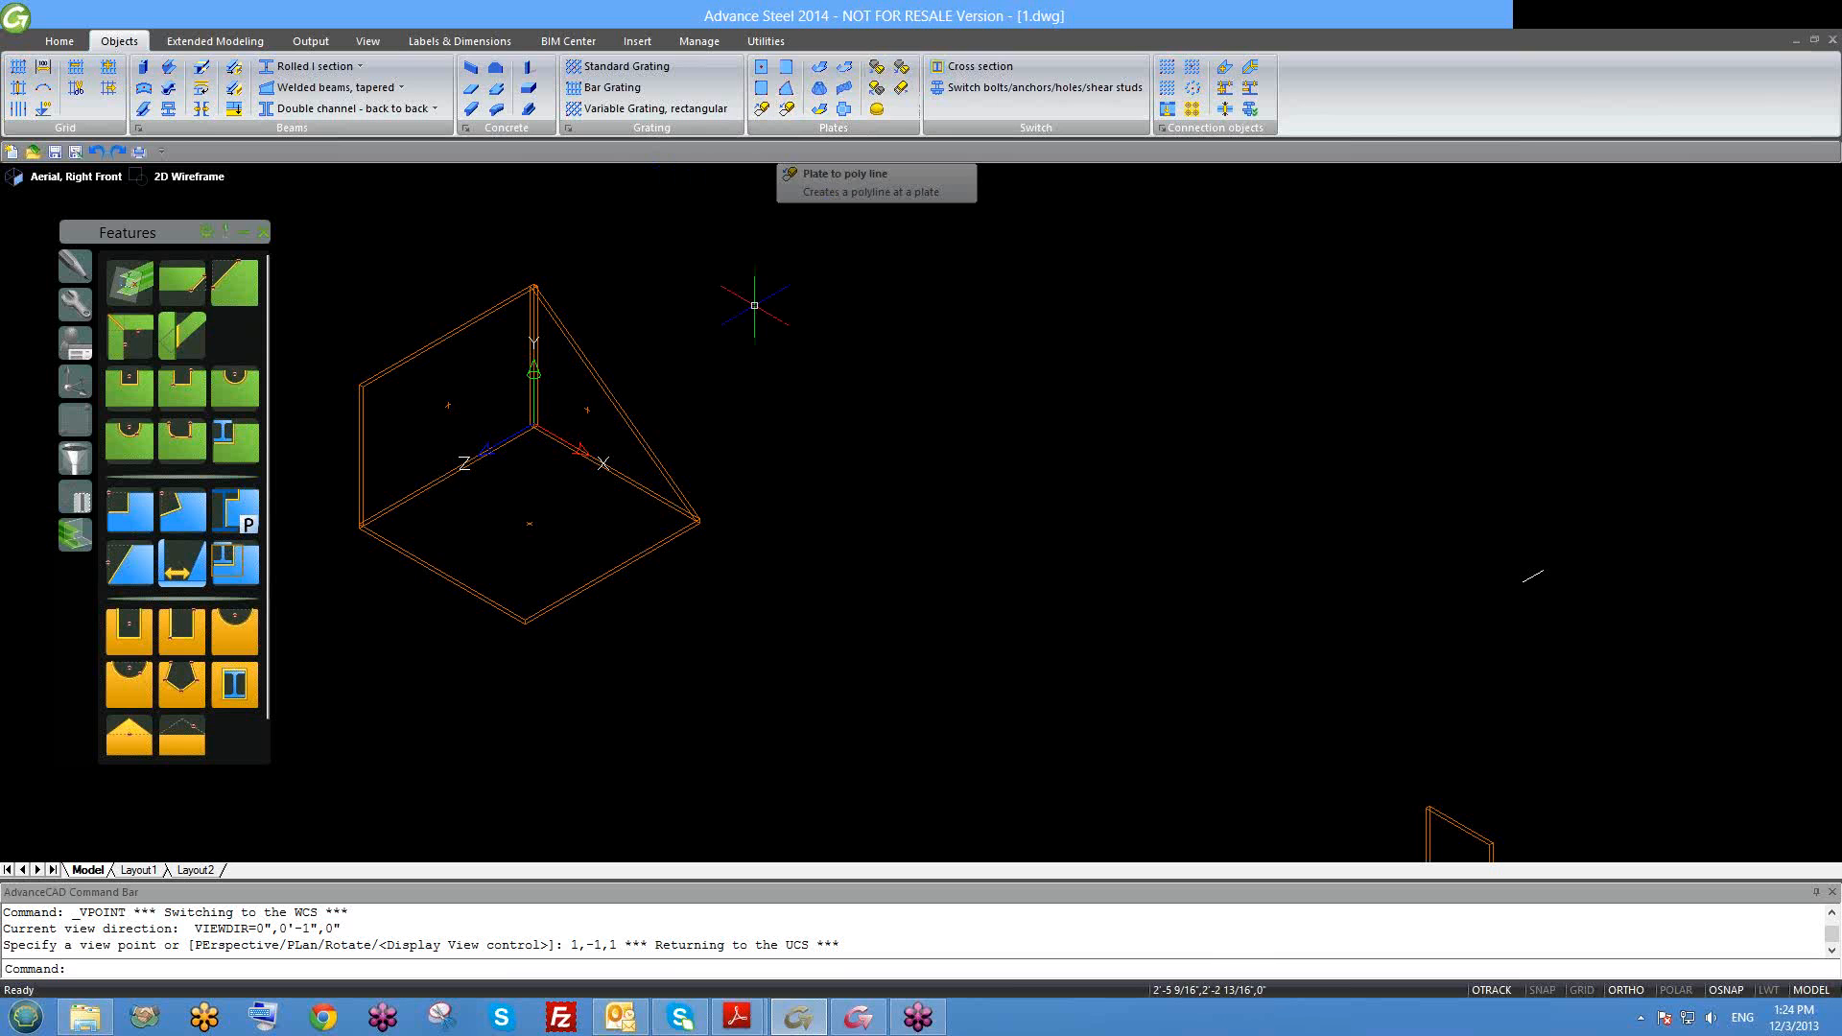
type("plm")
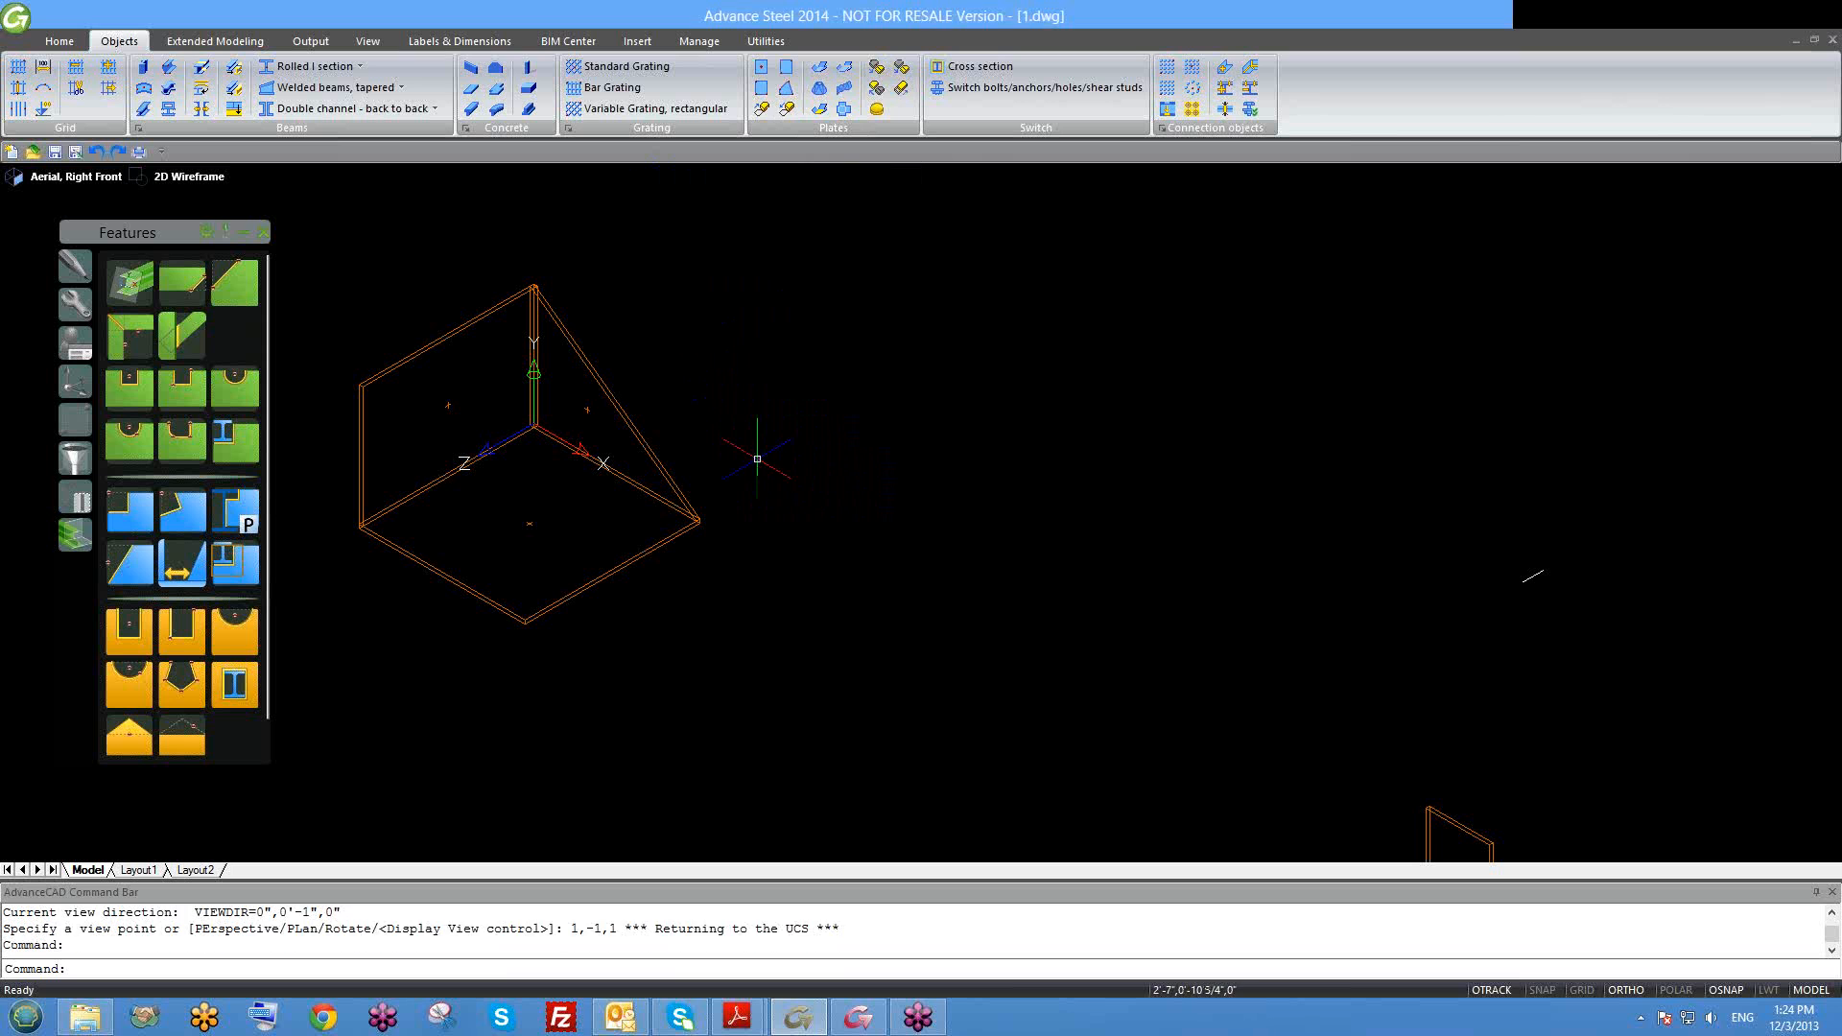
key("Escape")
type("o")
key("Escape")
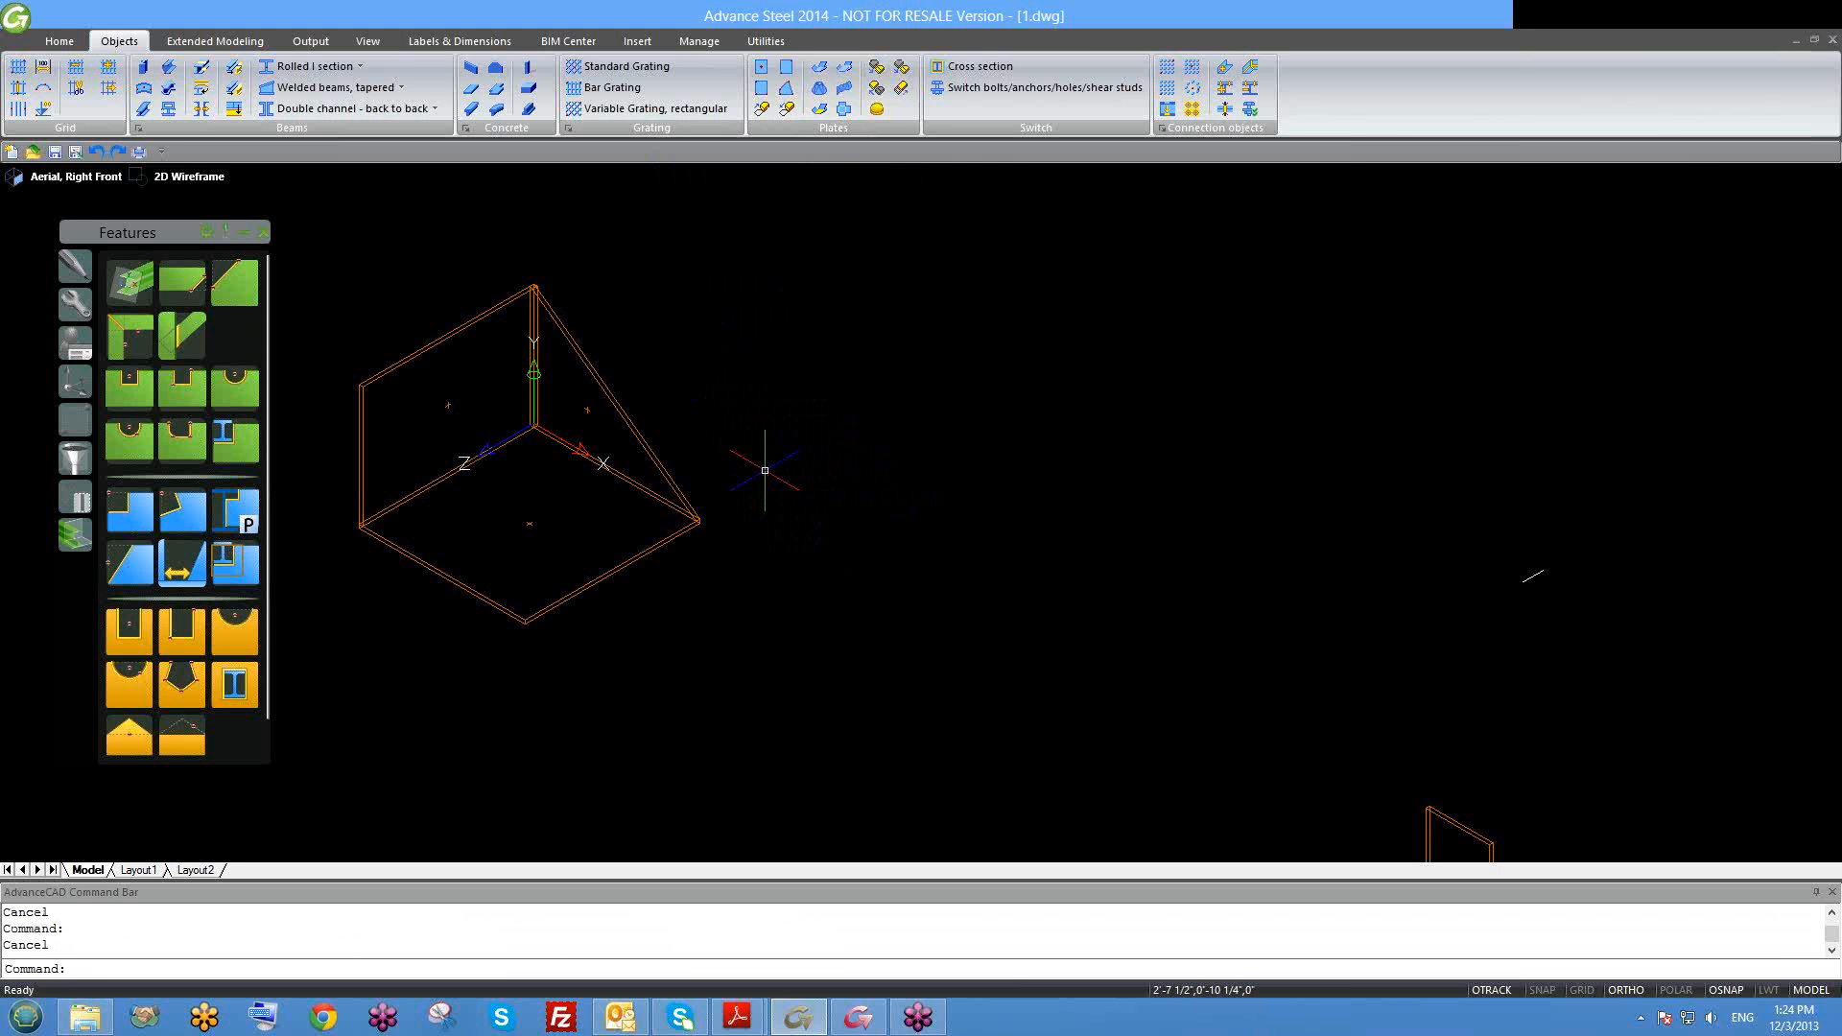
Step: Draw a closed five-sided polyline beside the three joined plates, turning Ortho off for the slanted corner
type("pl")
key("Return")
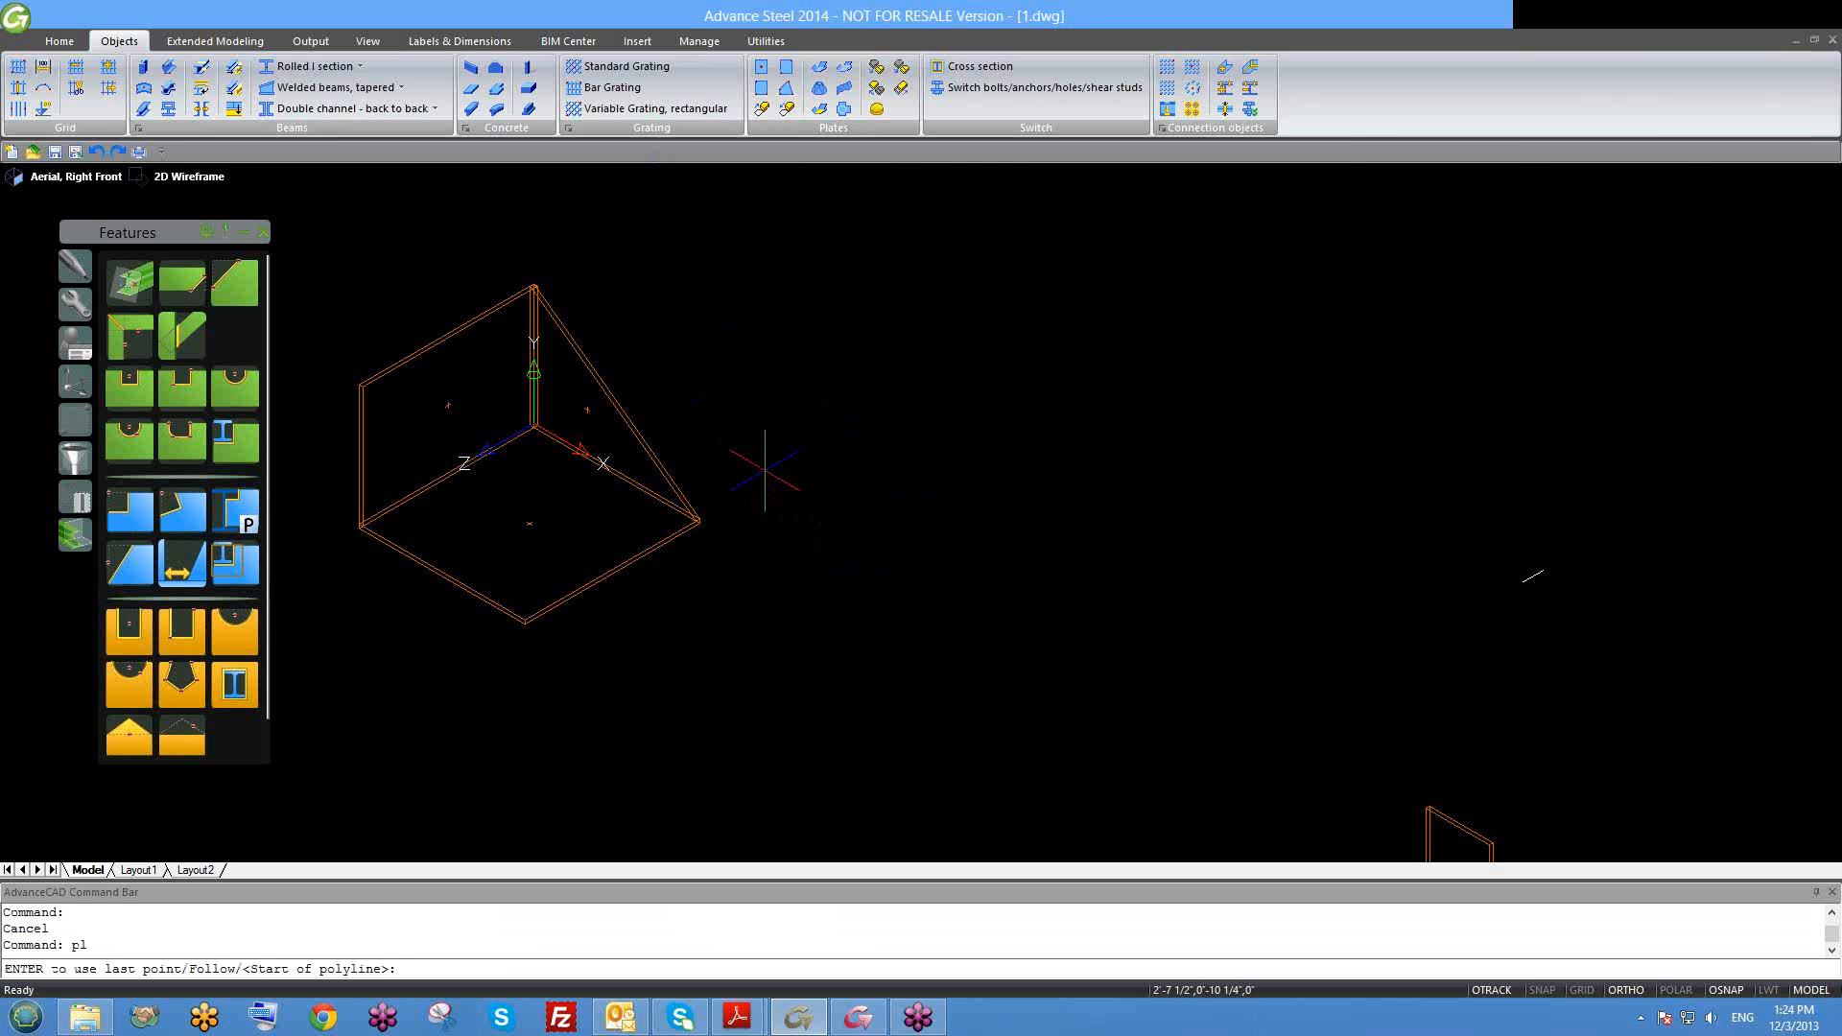
left_click(820, 447)
left_click(934, 523)
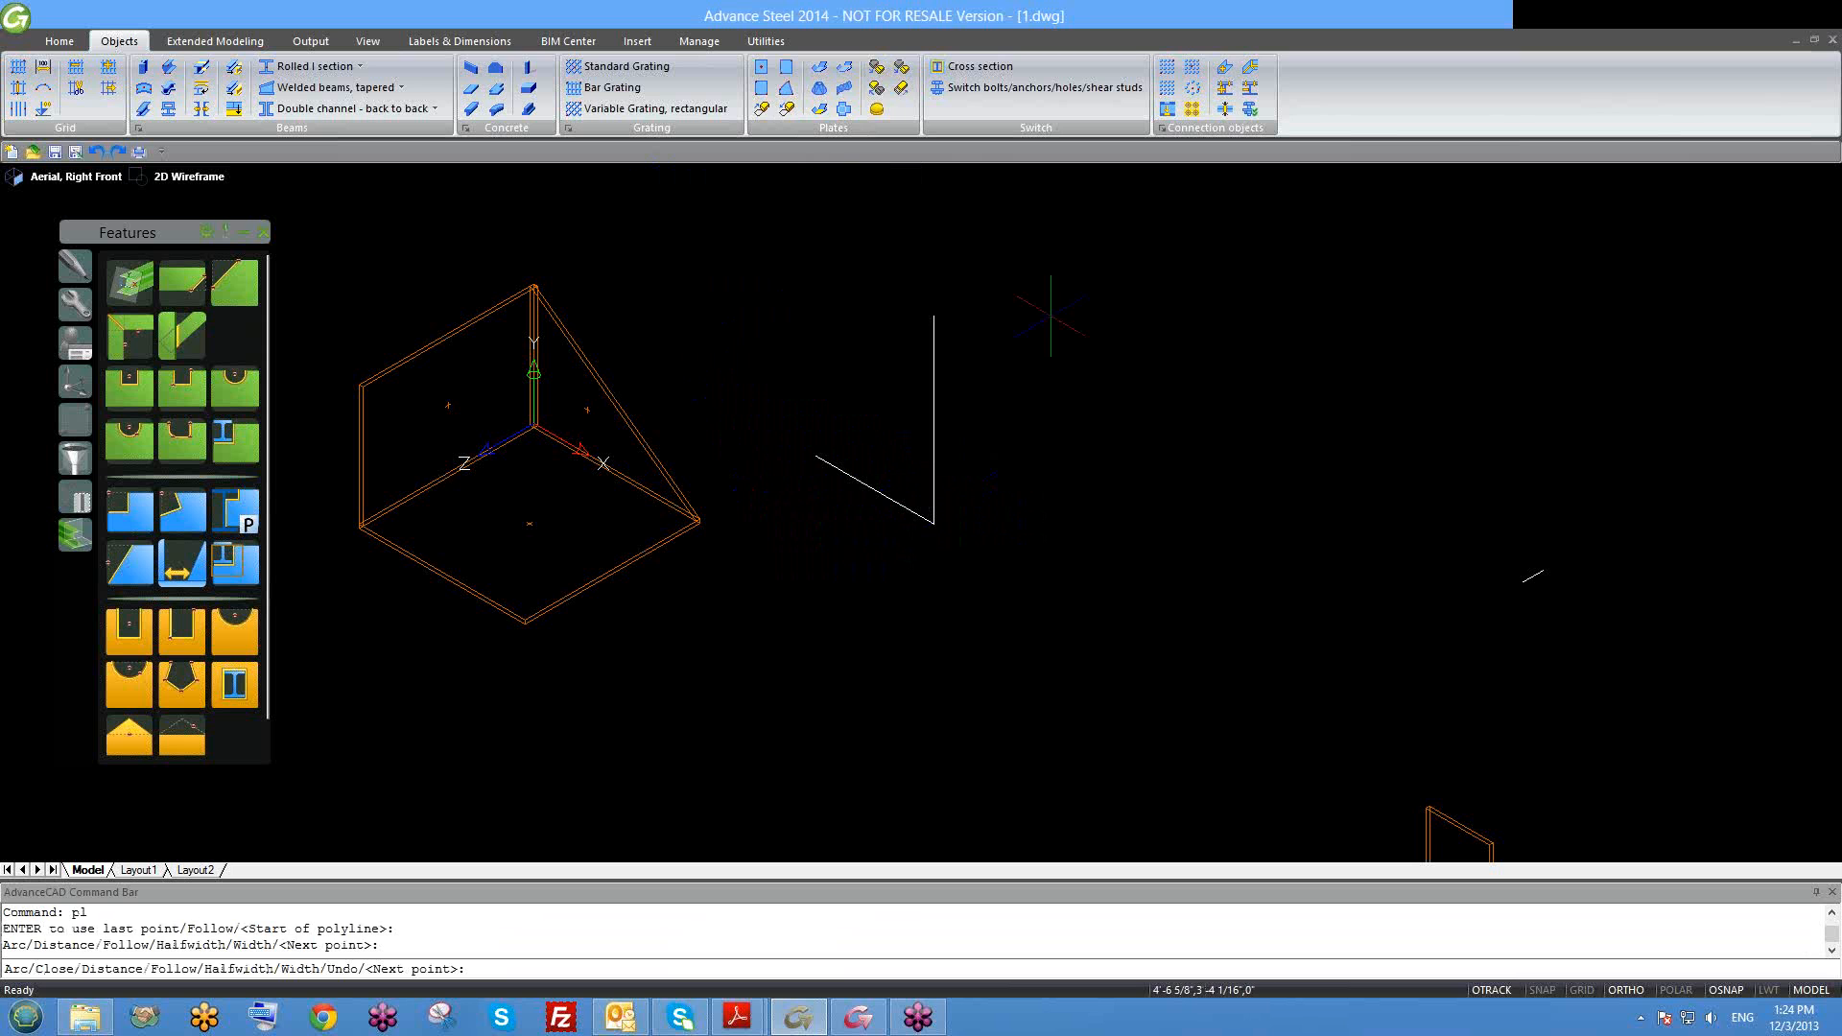
left_click(933, 305)
left_click(813, 237)
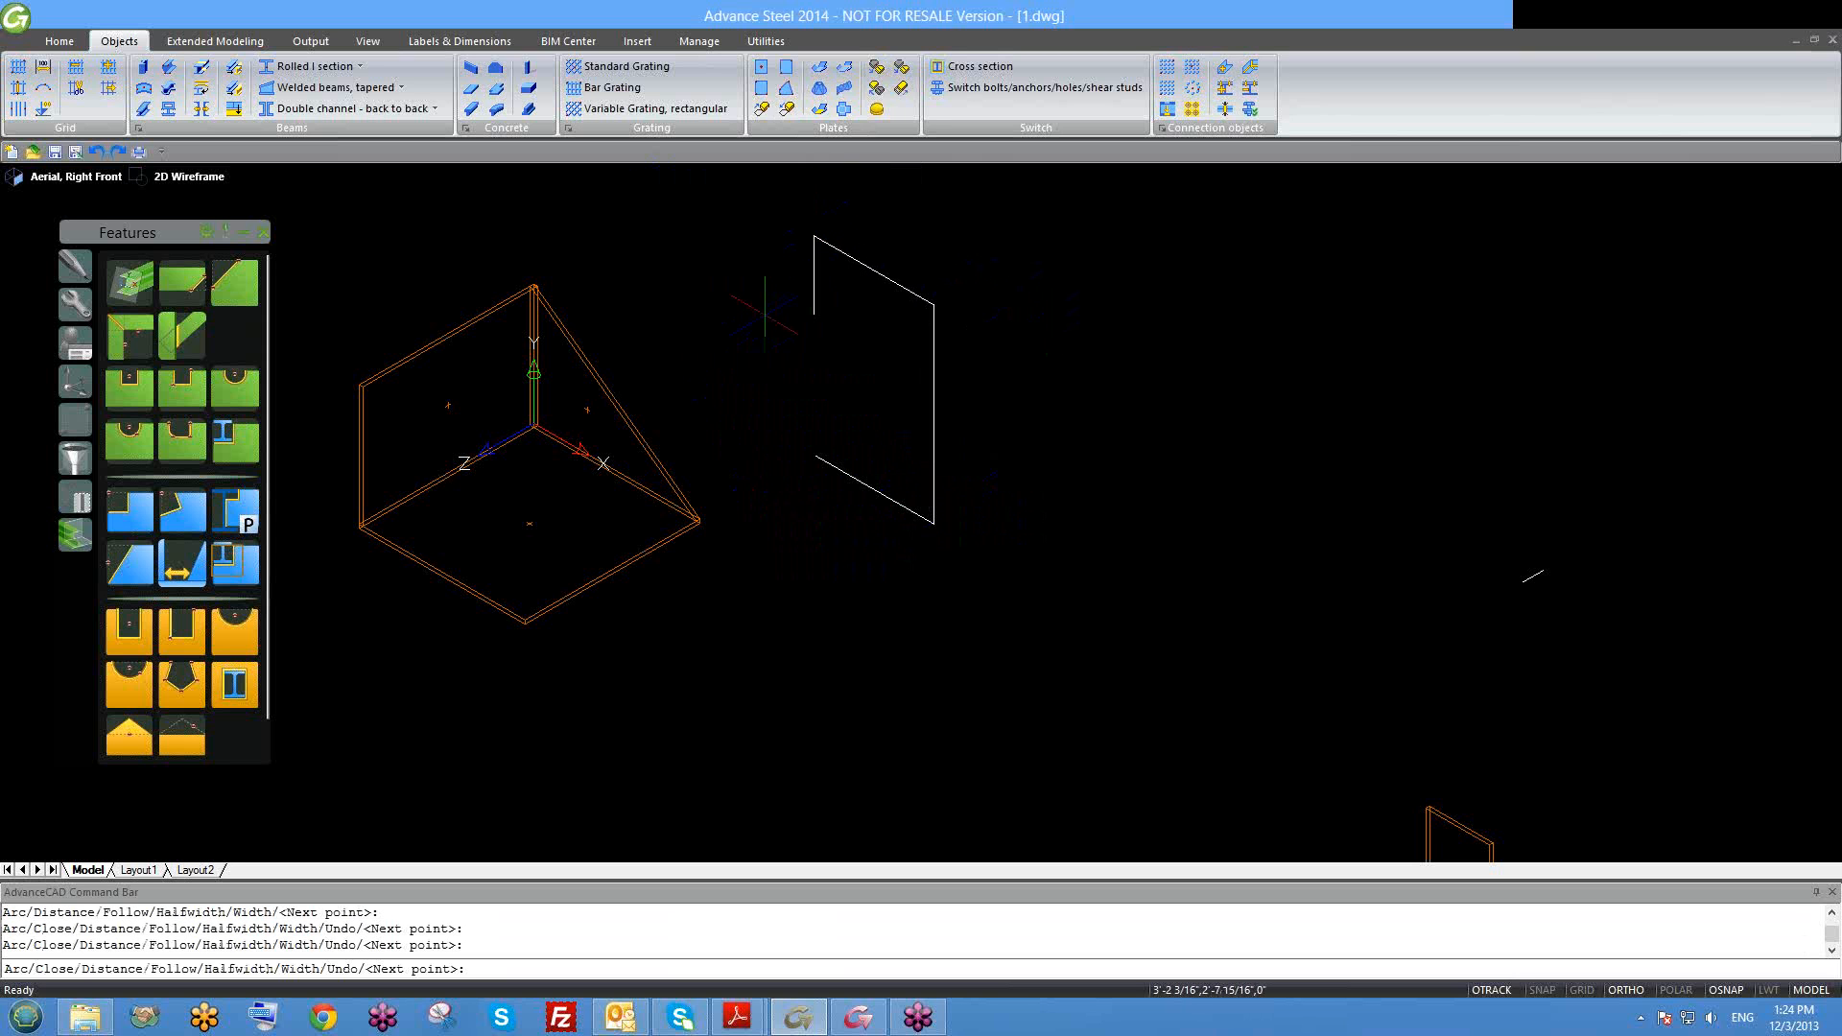
key("F8")
left_click(740, 339)
type("c")
key("Return")
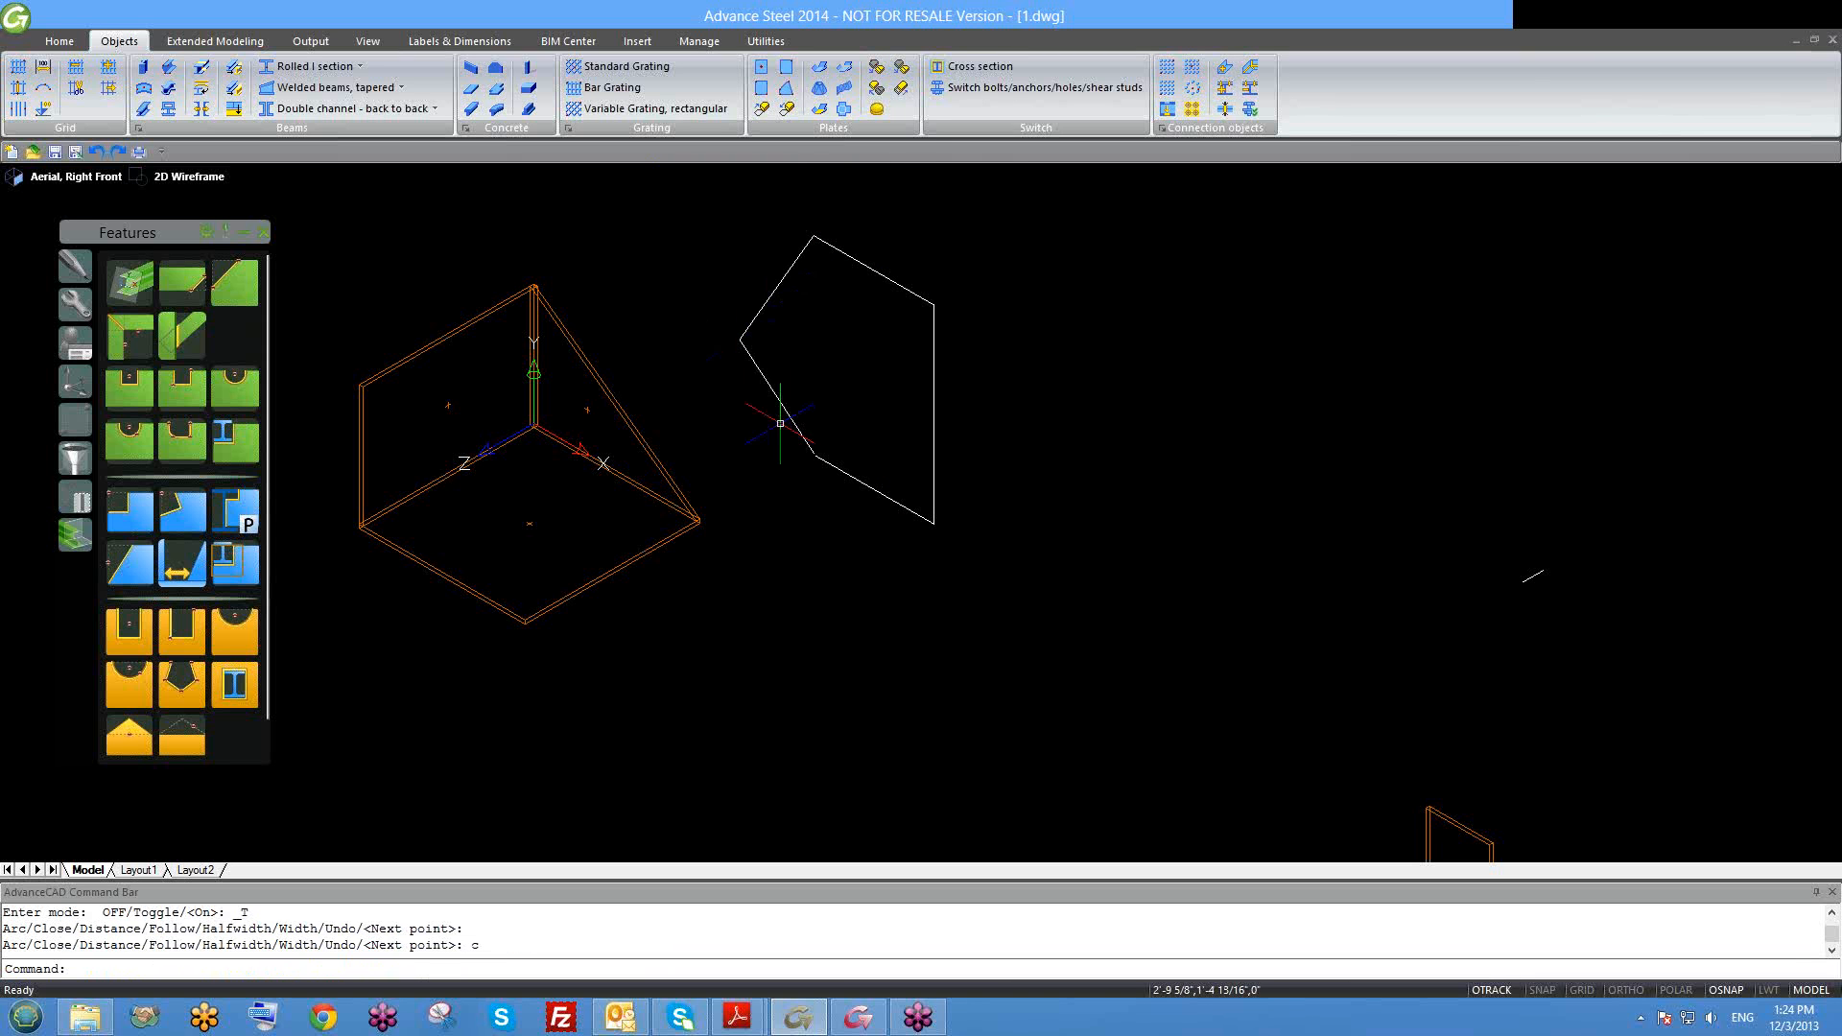
Step: Try to convert the five-sided polyline with Plate to poly line, answering Yes to deleting the plates
scroll(830, 484, "down", 3)
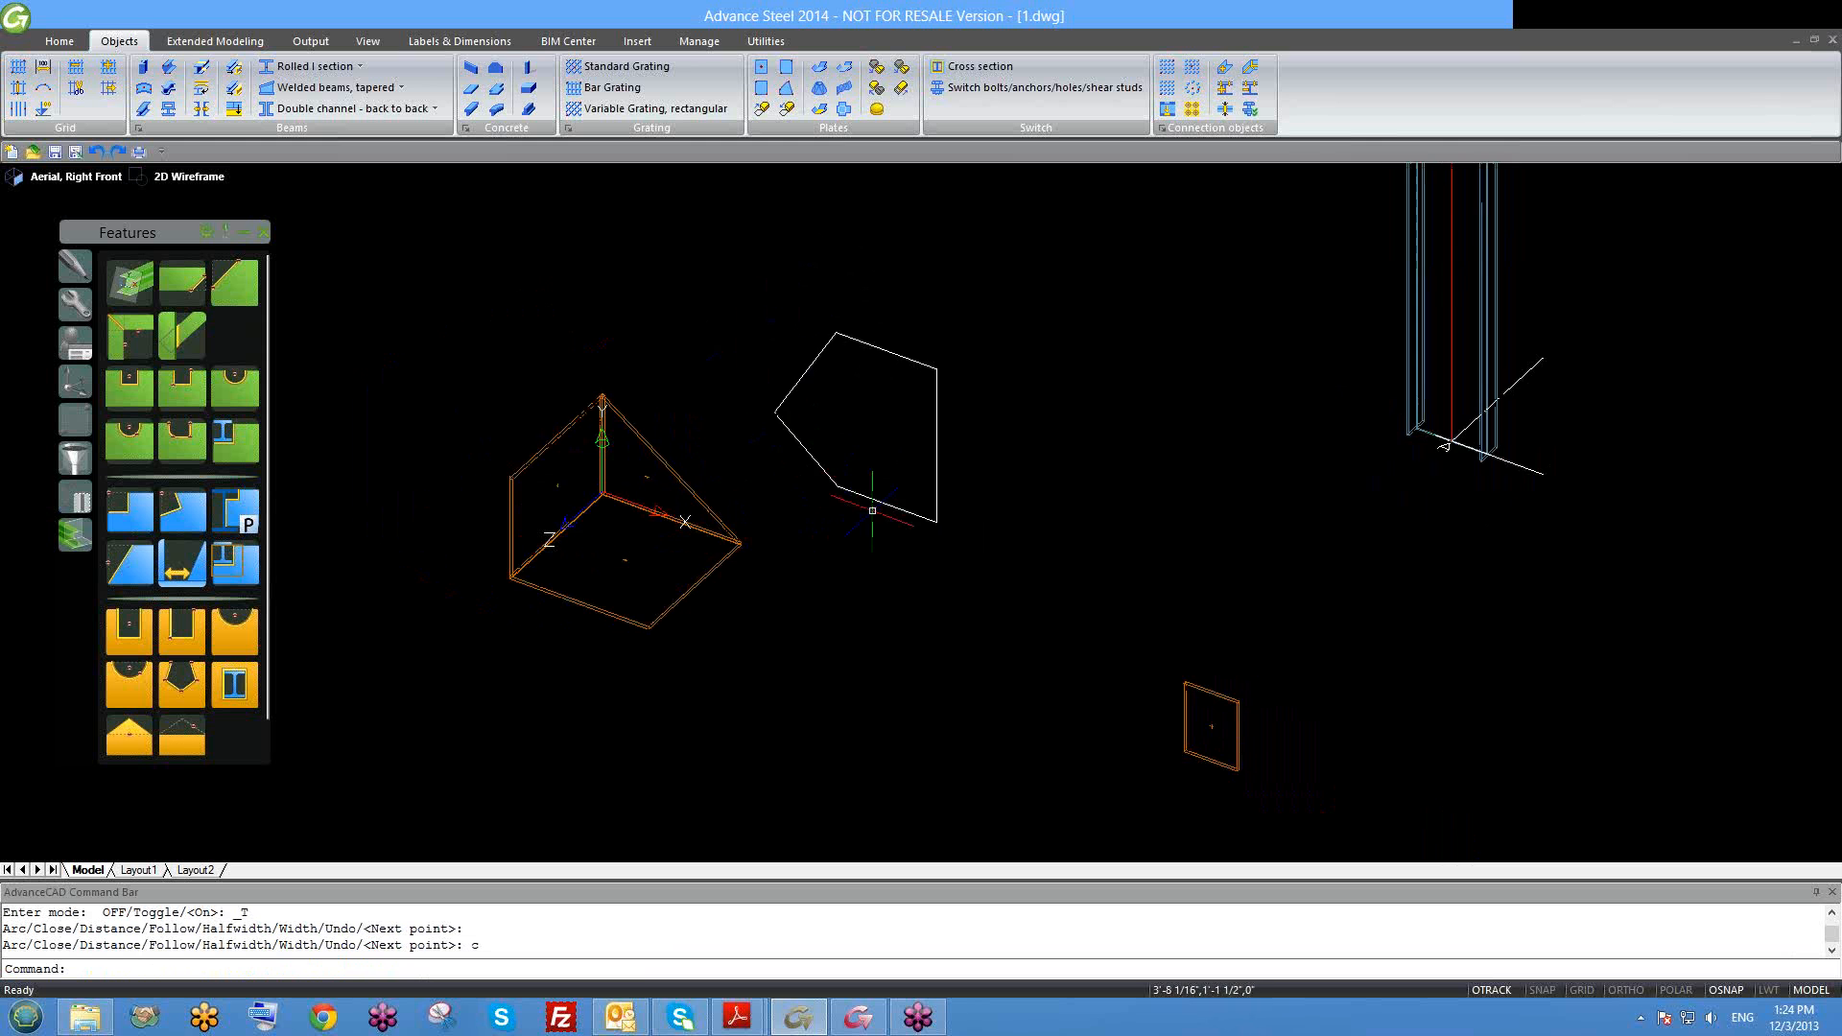
scroll(741, 364, "up", 3)
scroll(734, 379, "down", 5)
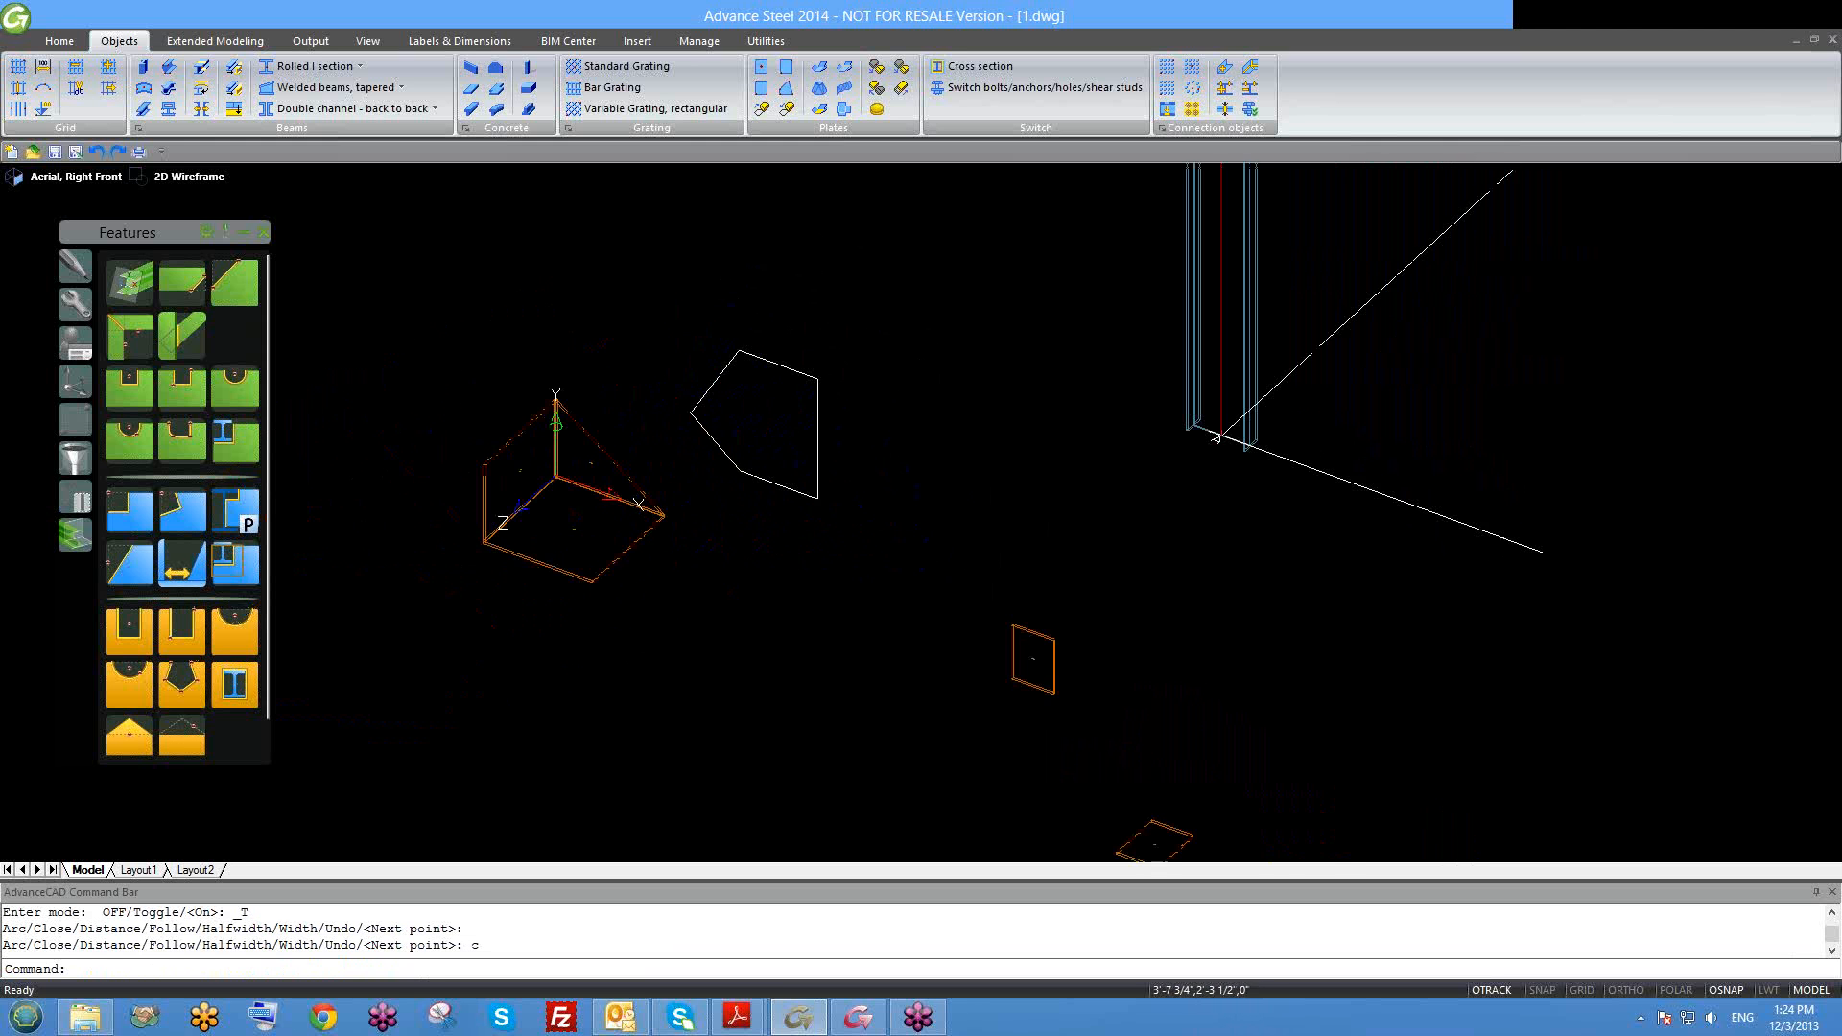
scroll(735, 426, "up", 4)
middle_click_drag(732, 409, 826, 423)
scroll(826, 423, "down", 3)
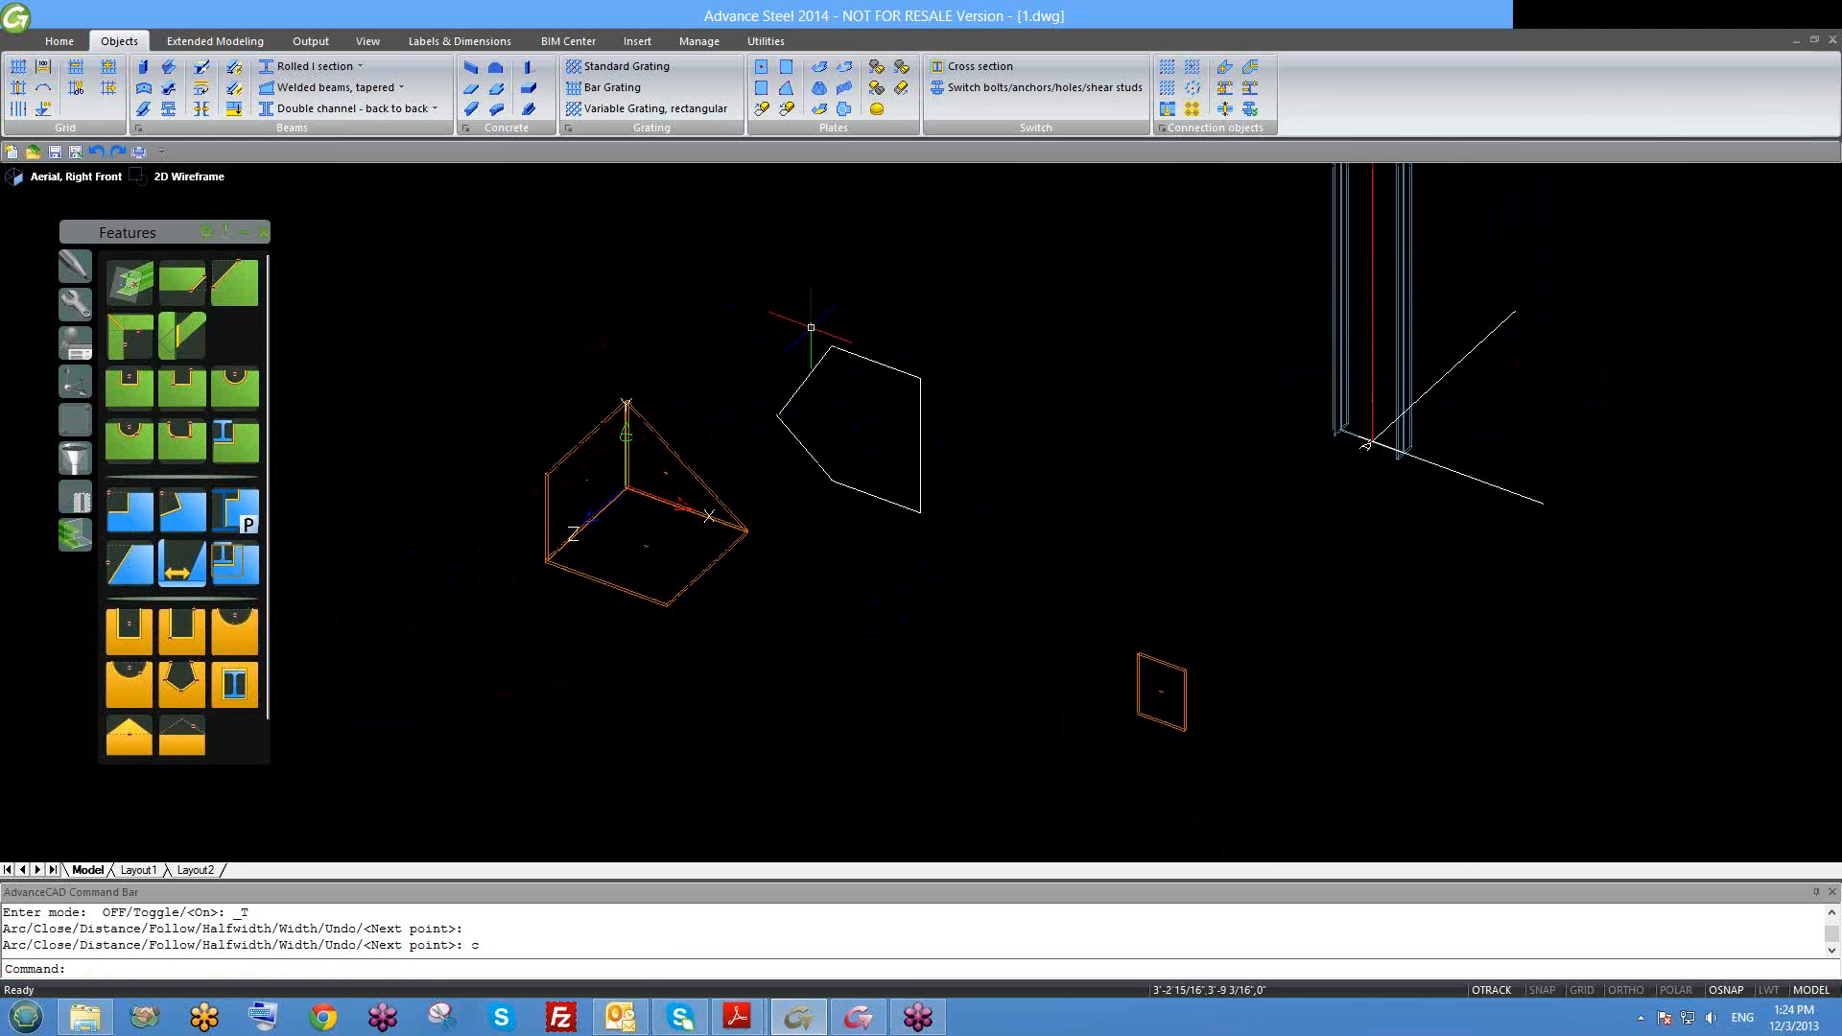
left_click(787, 112)
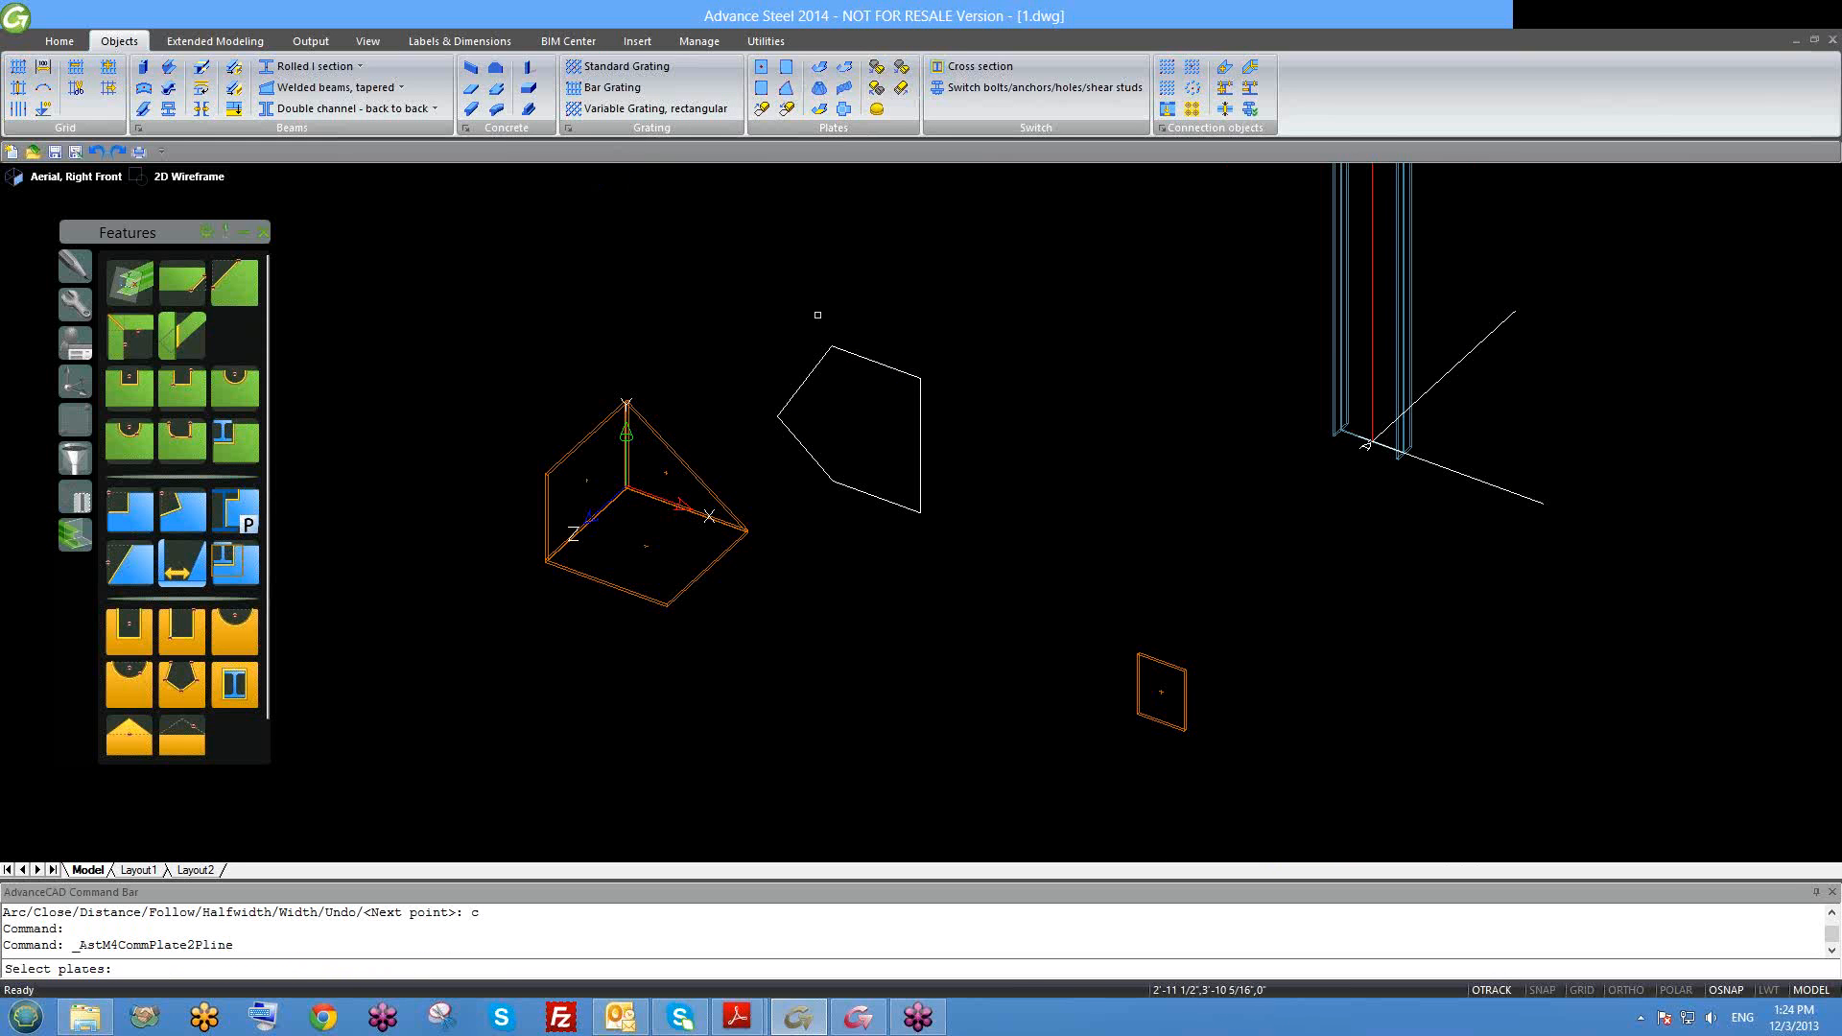
left_click(875, 362)
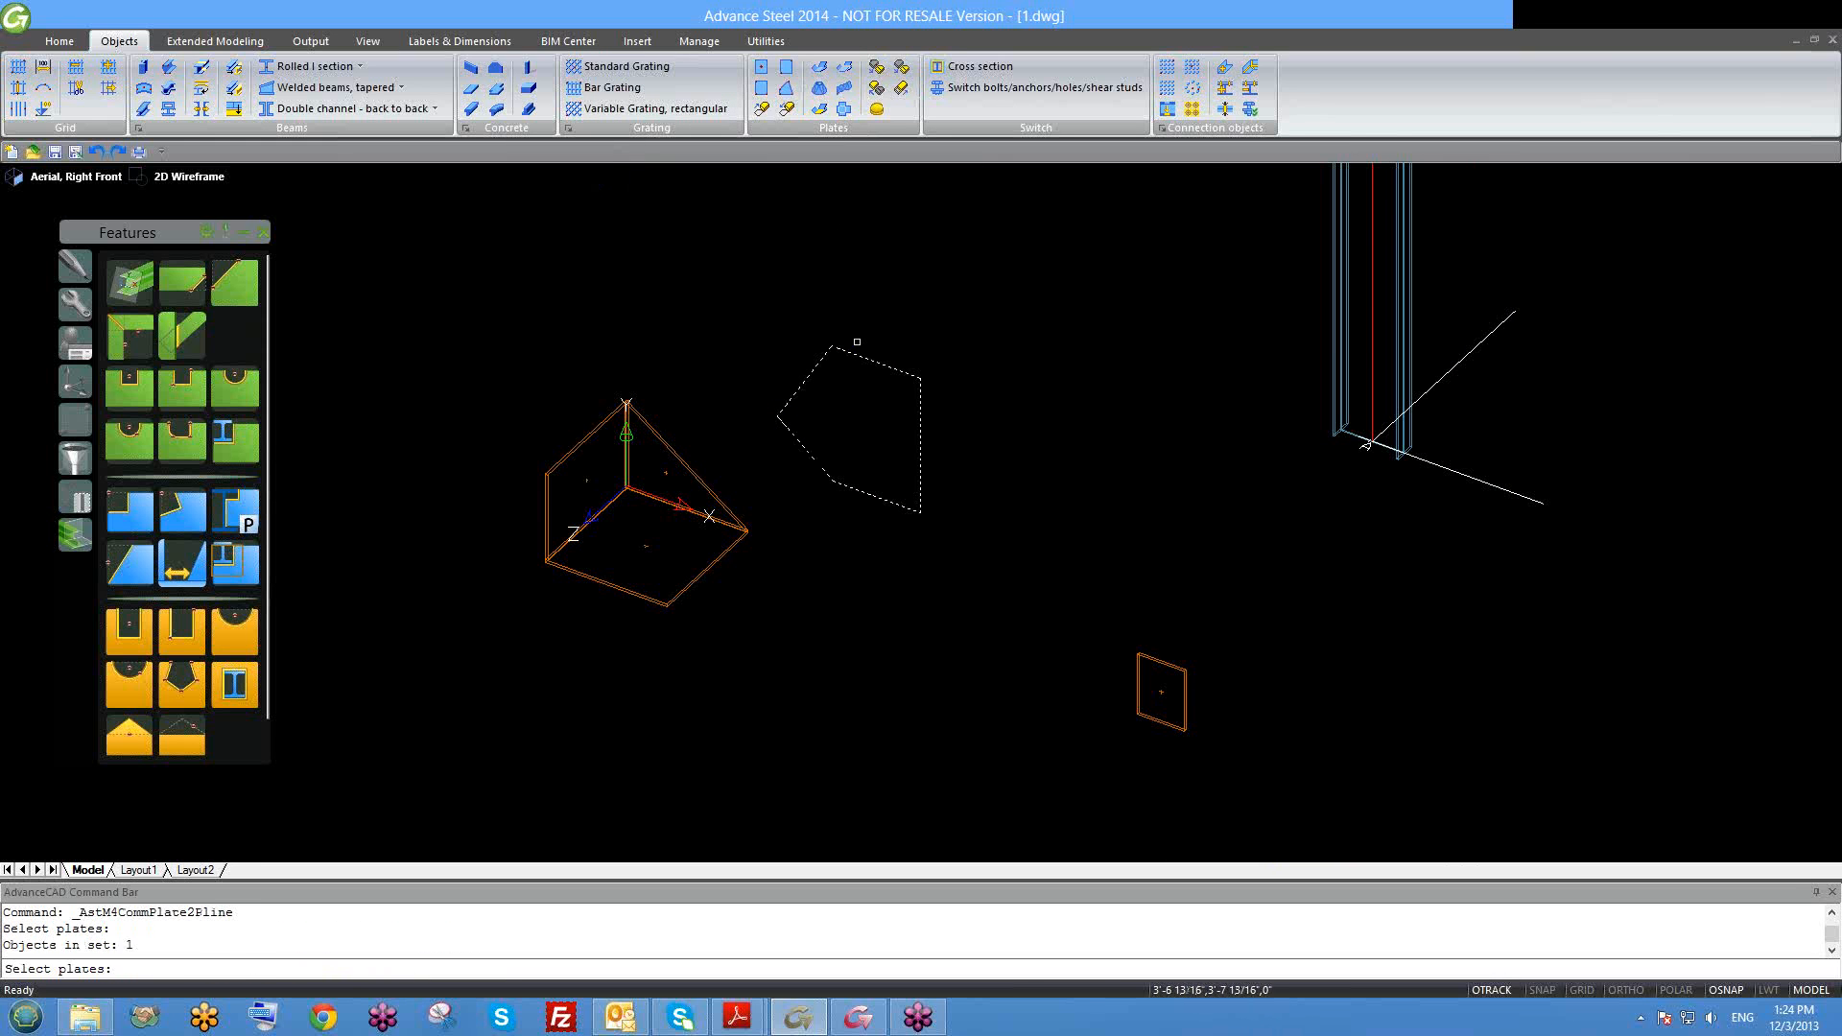
key("Return")
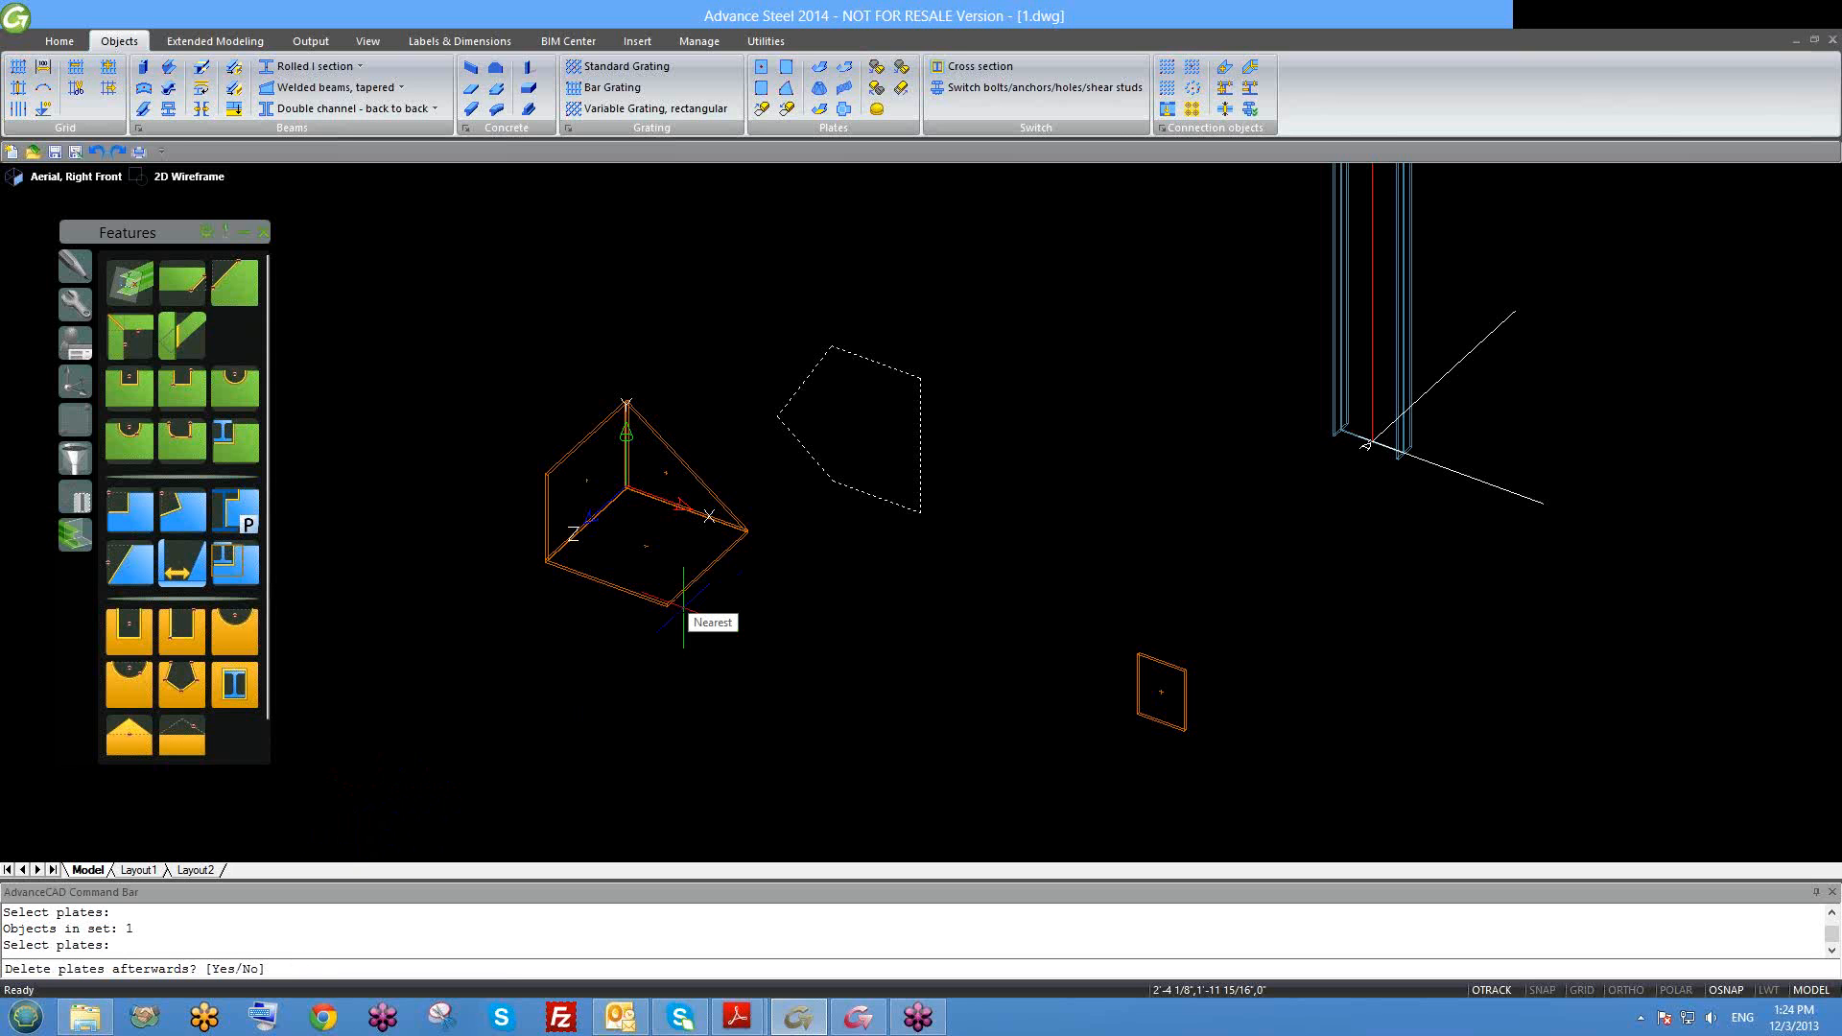
key("Return")
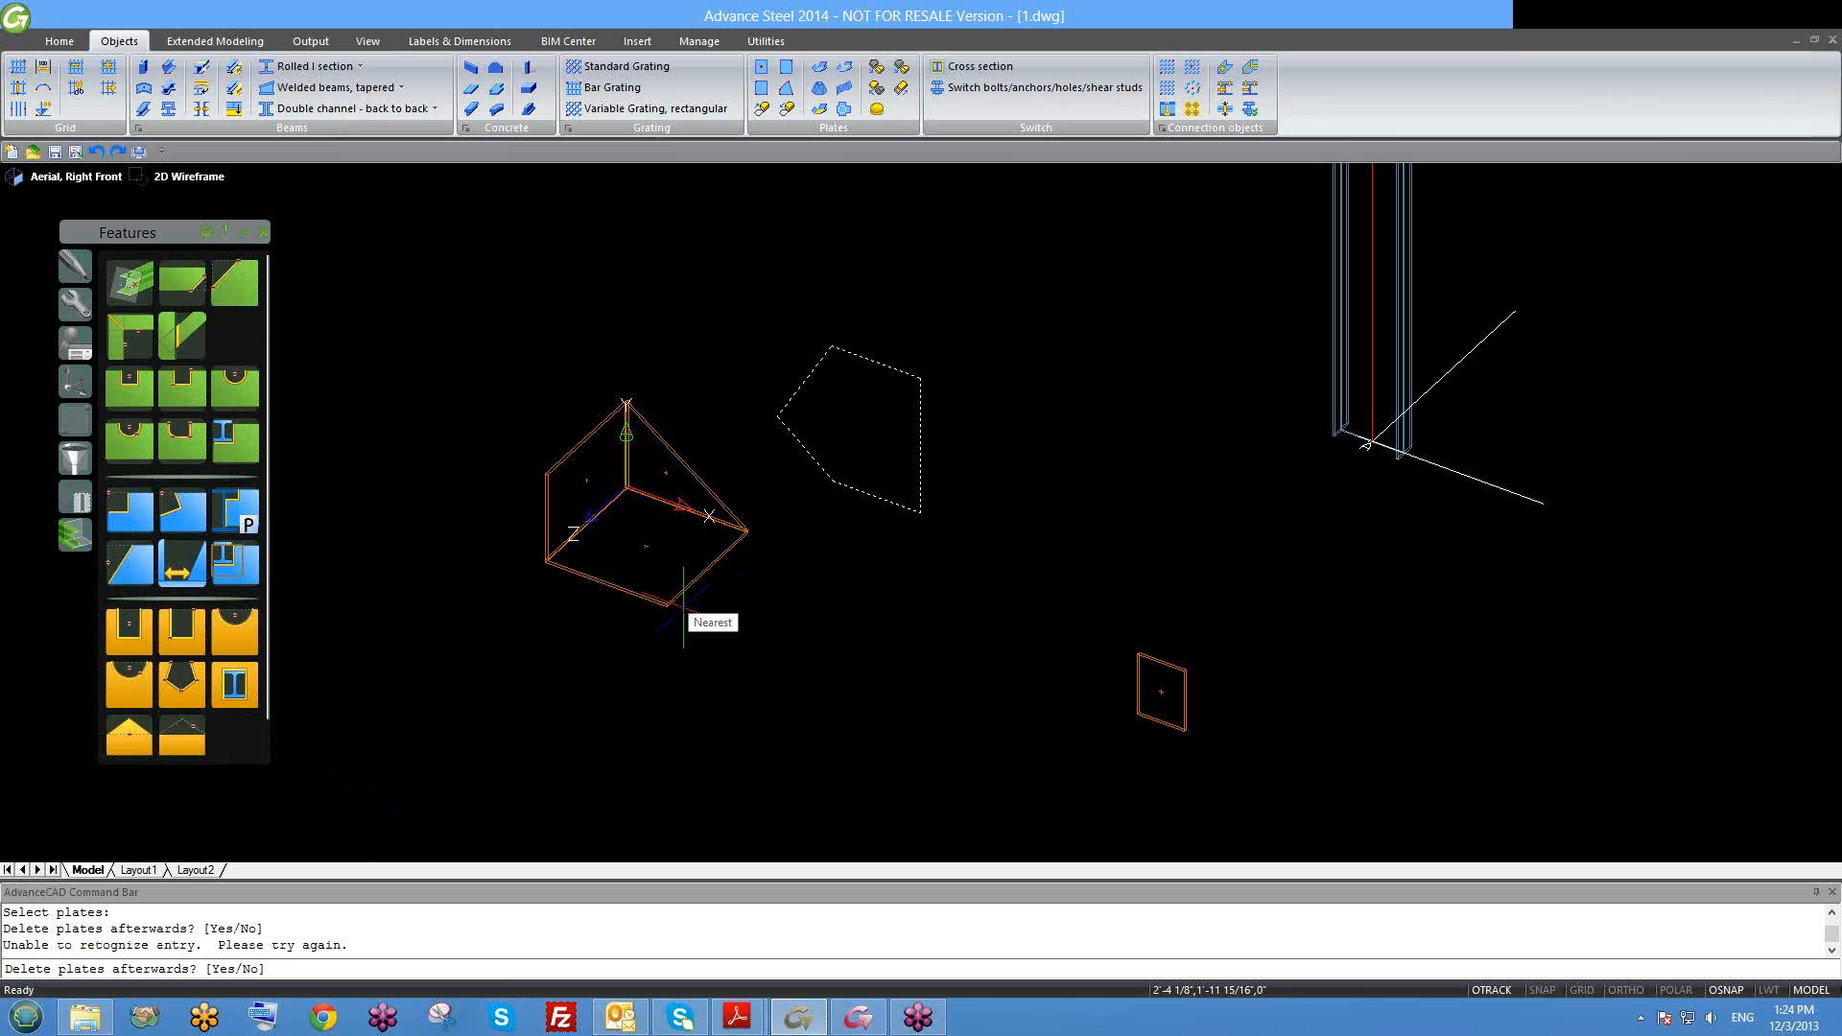
key("Return")
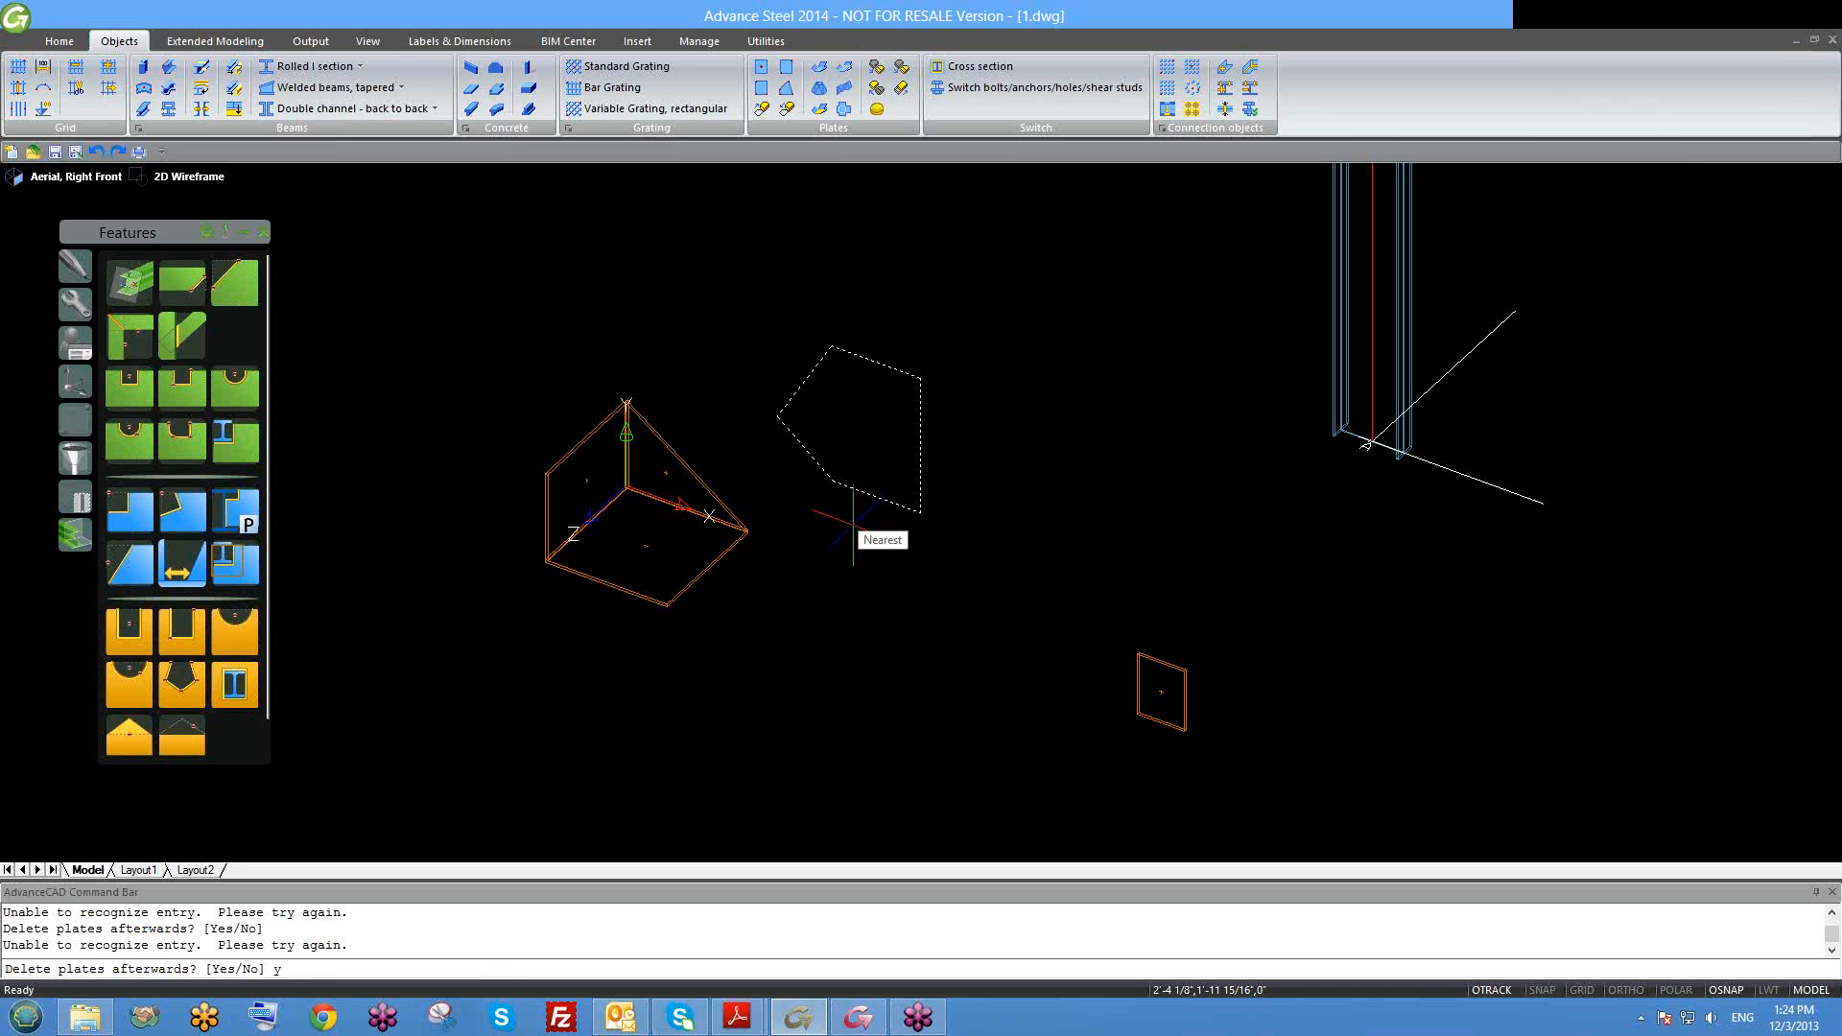
key("Return")
Step: Retry the Plate to poly line command on the same five-sided outline, again choosing to delete the plates
scroll(853, 525, "up", 3)
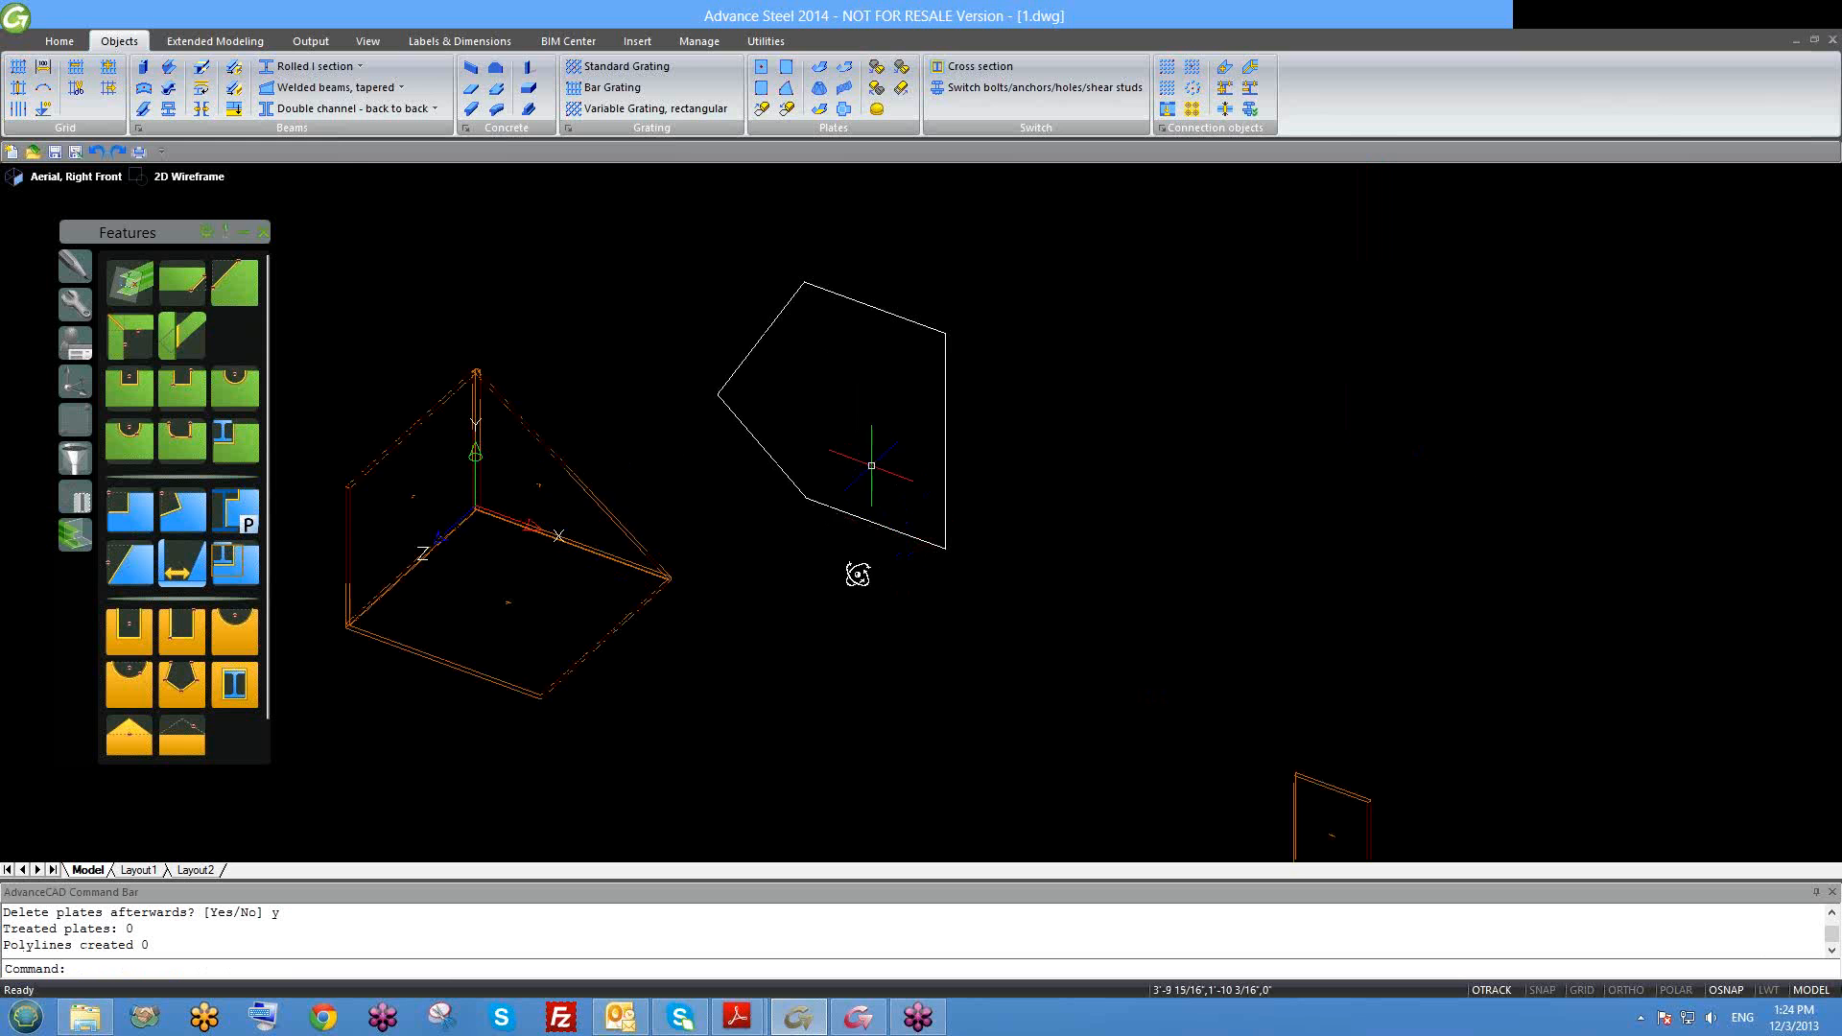
left_click(789, 108)
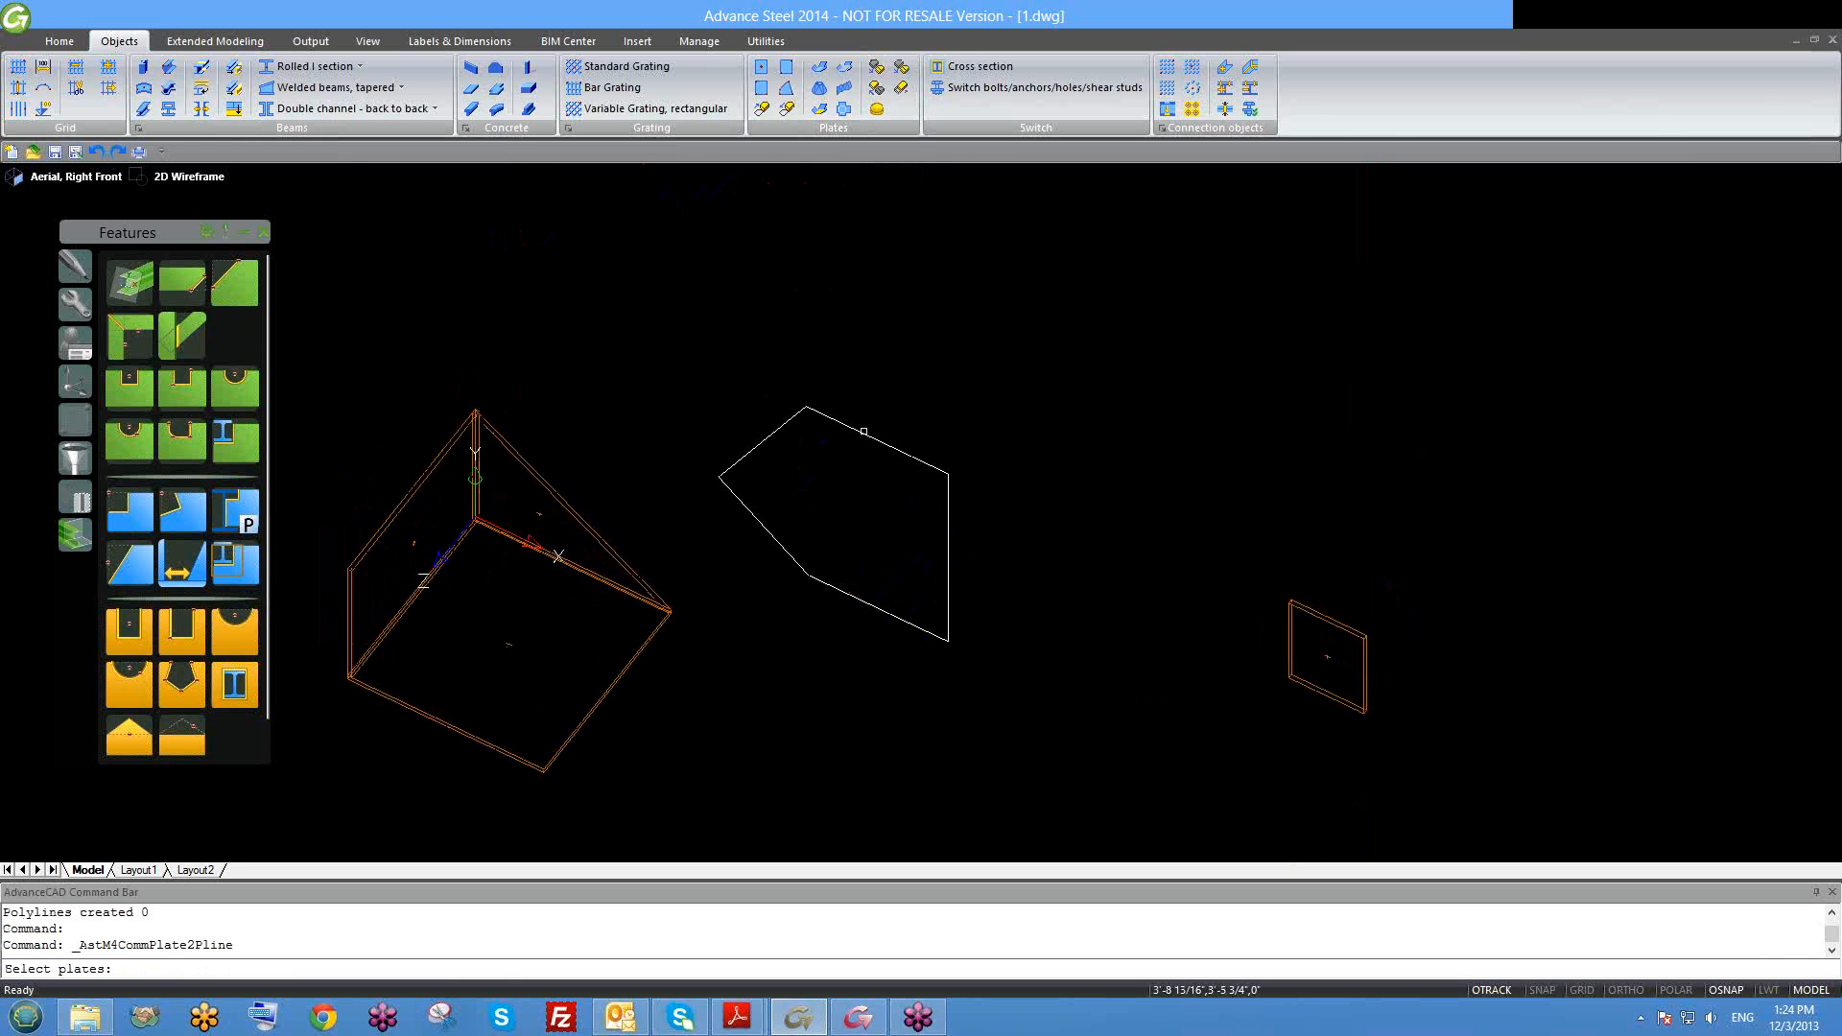
left_click(861, 430)
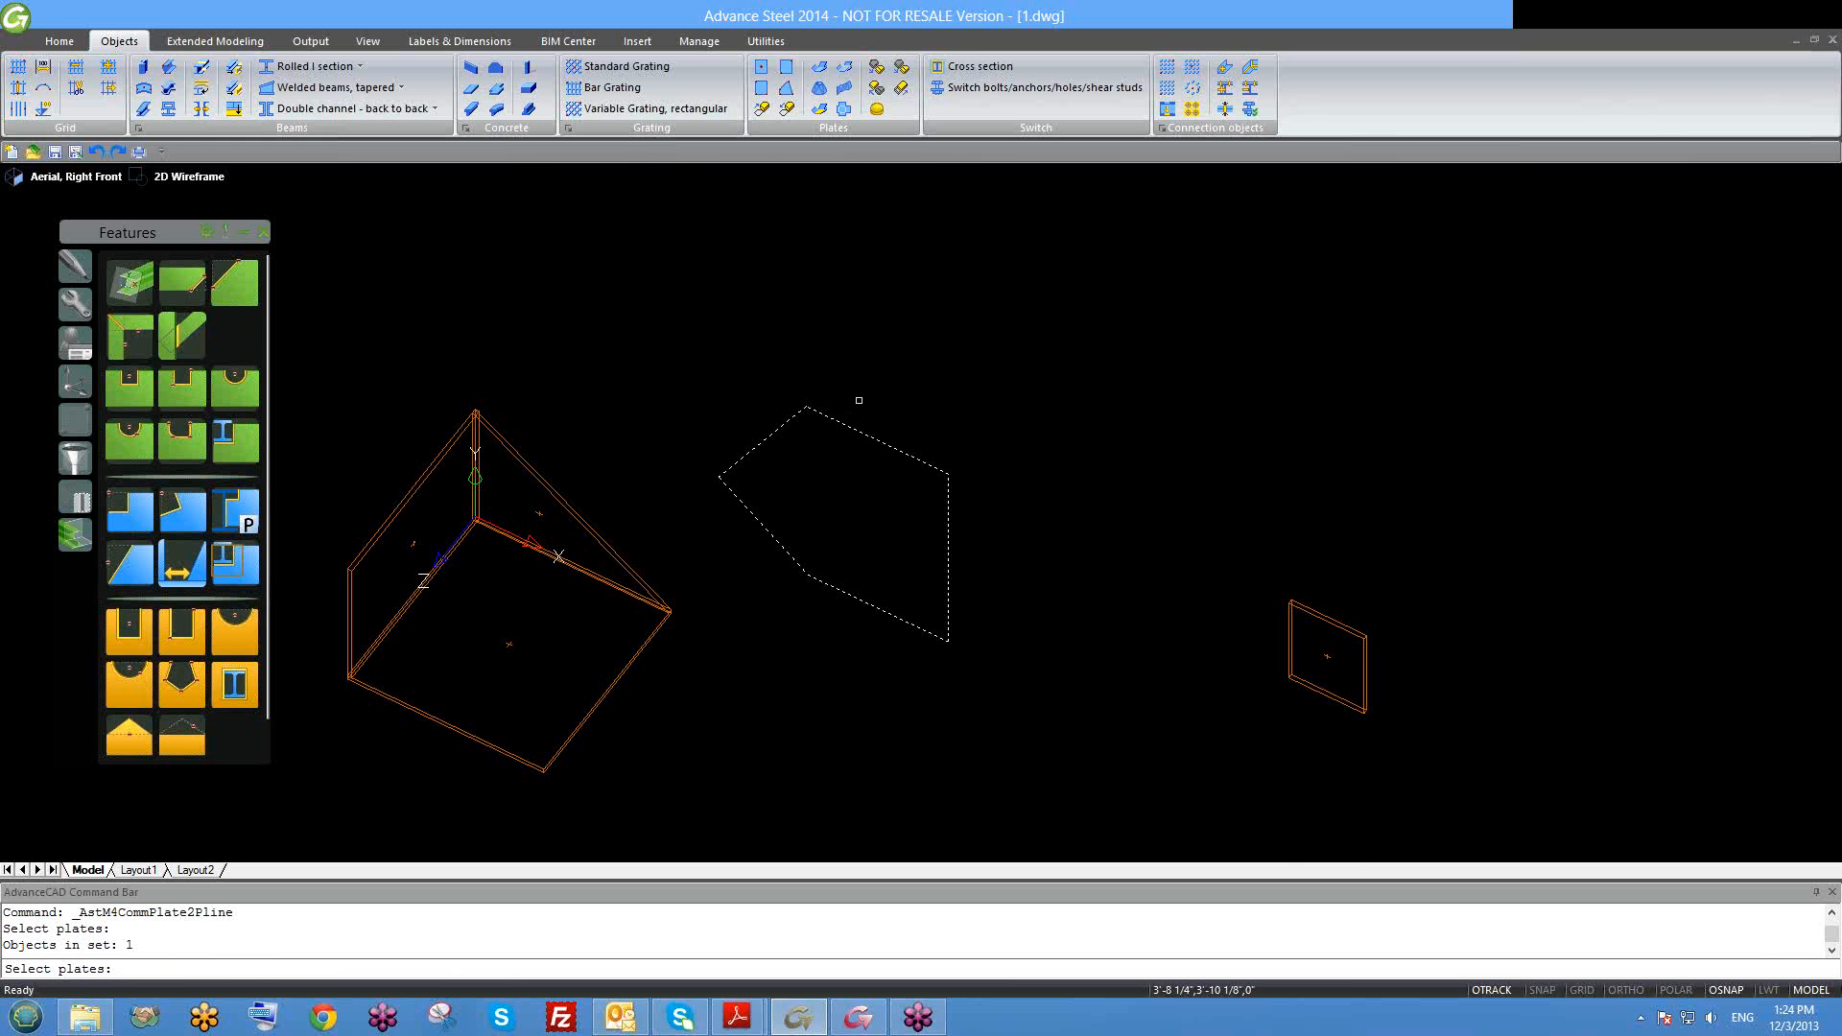
key("Return")
type("y")
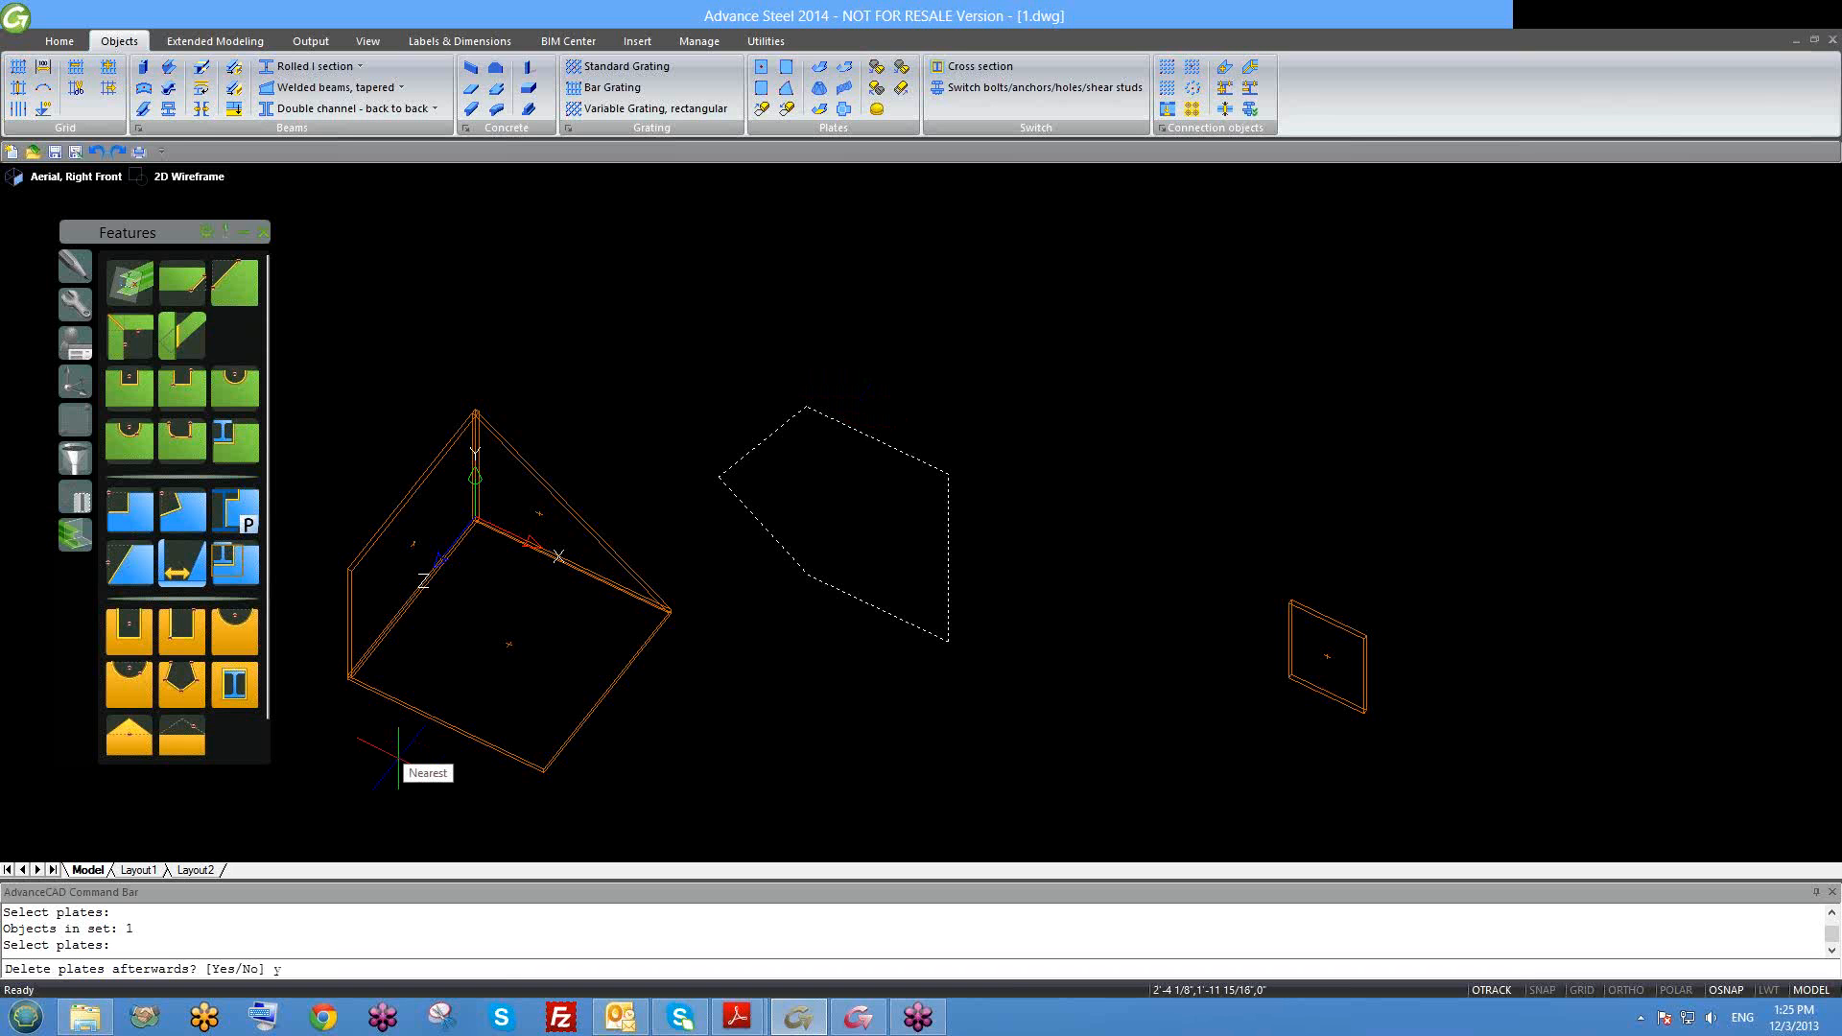
key("Return")
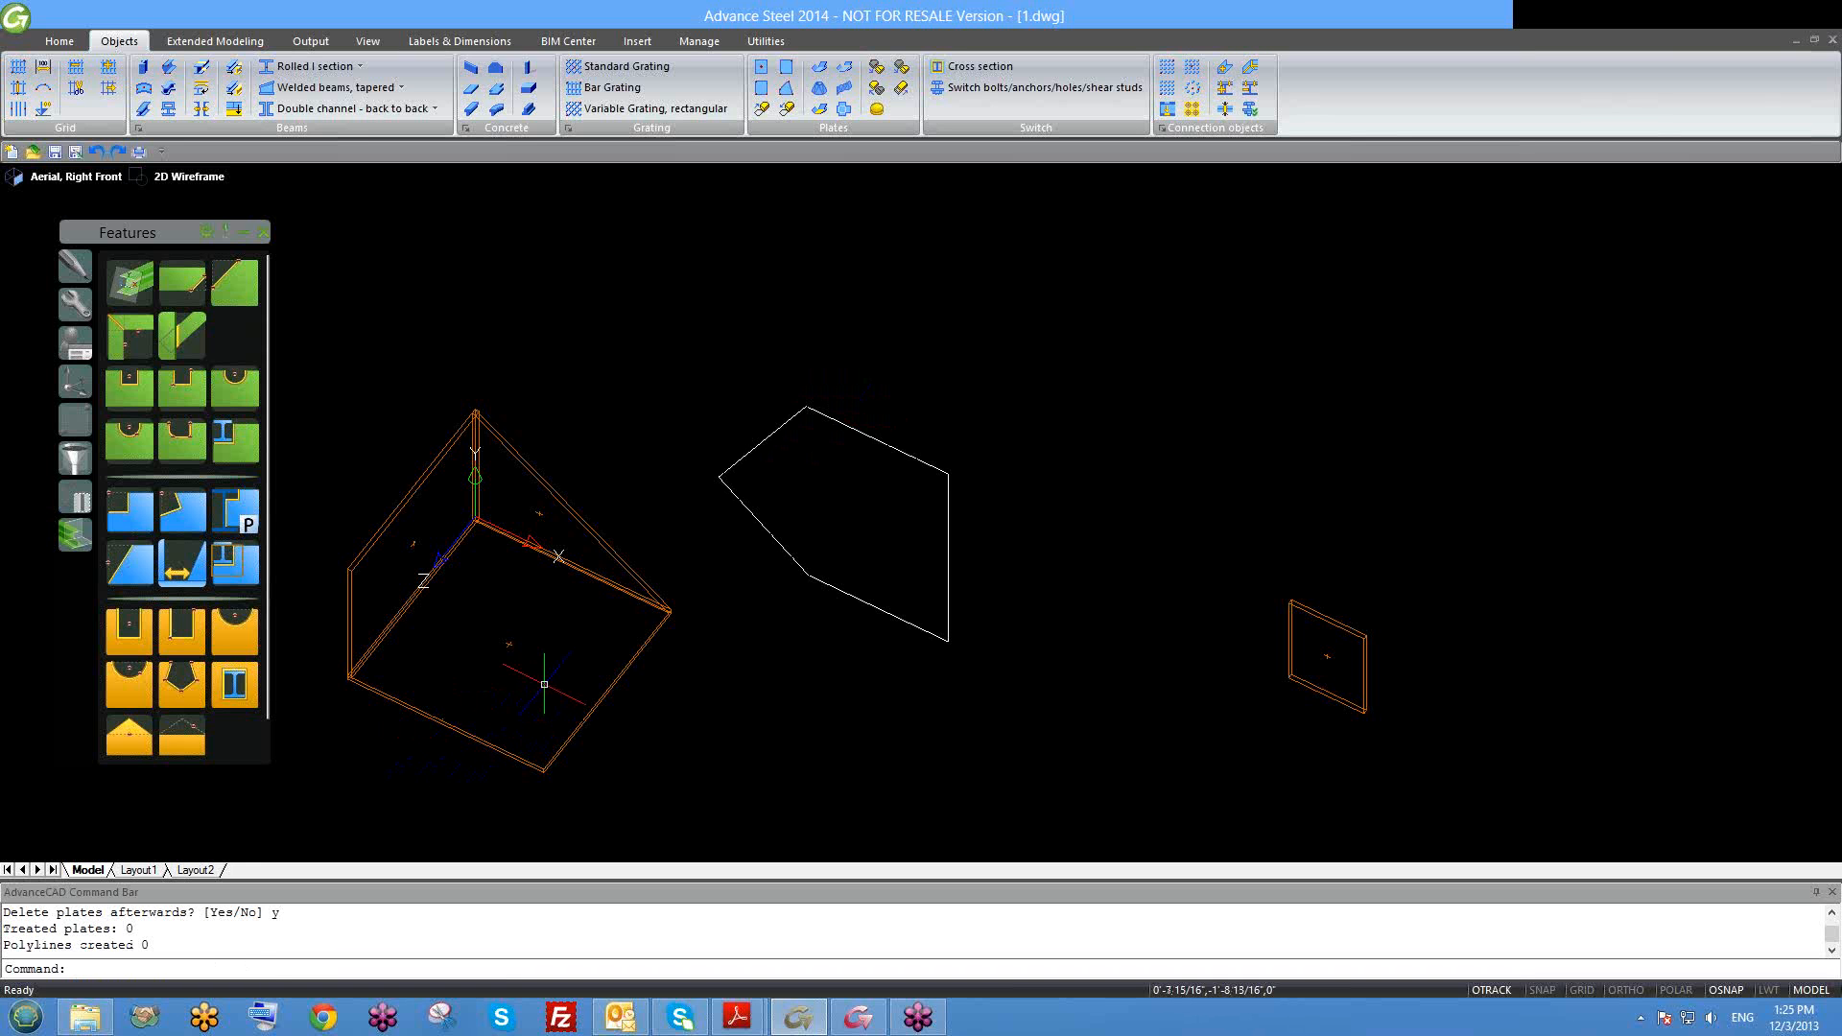
Step: Examine the five-sided polyline from several angles and inspect its vertices
middle_click_drag(1164, 486, 1511, 594, "shift")
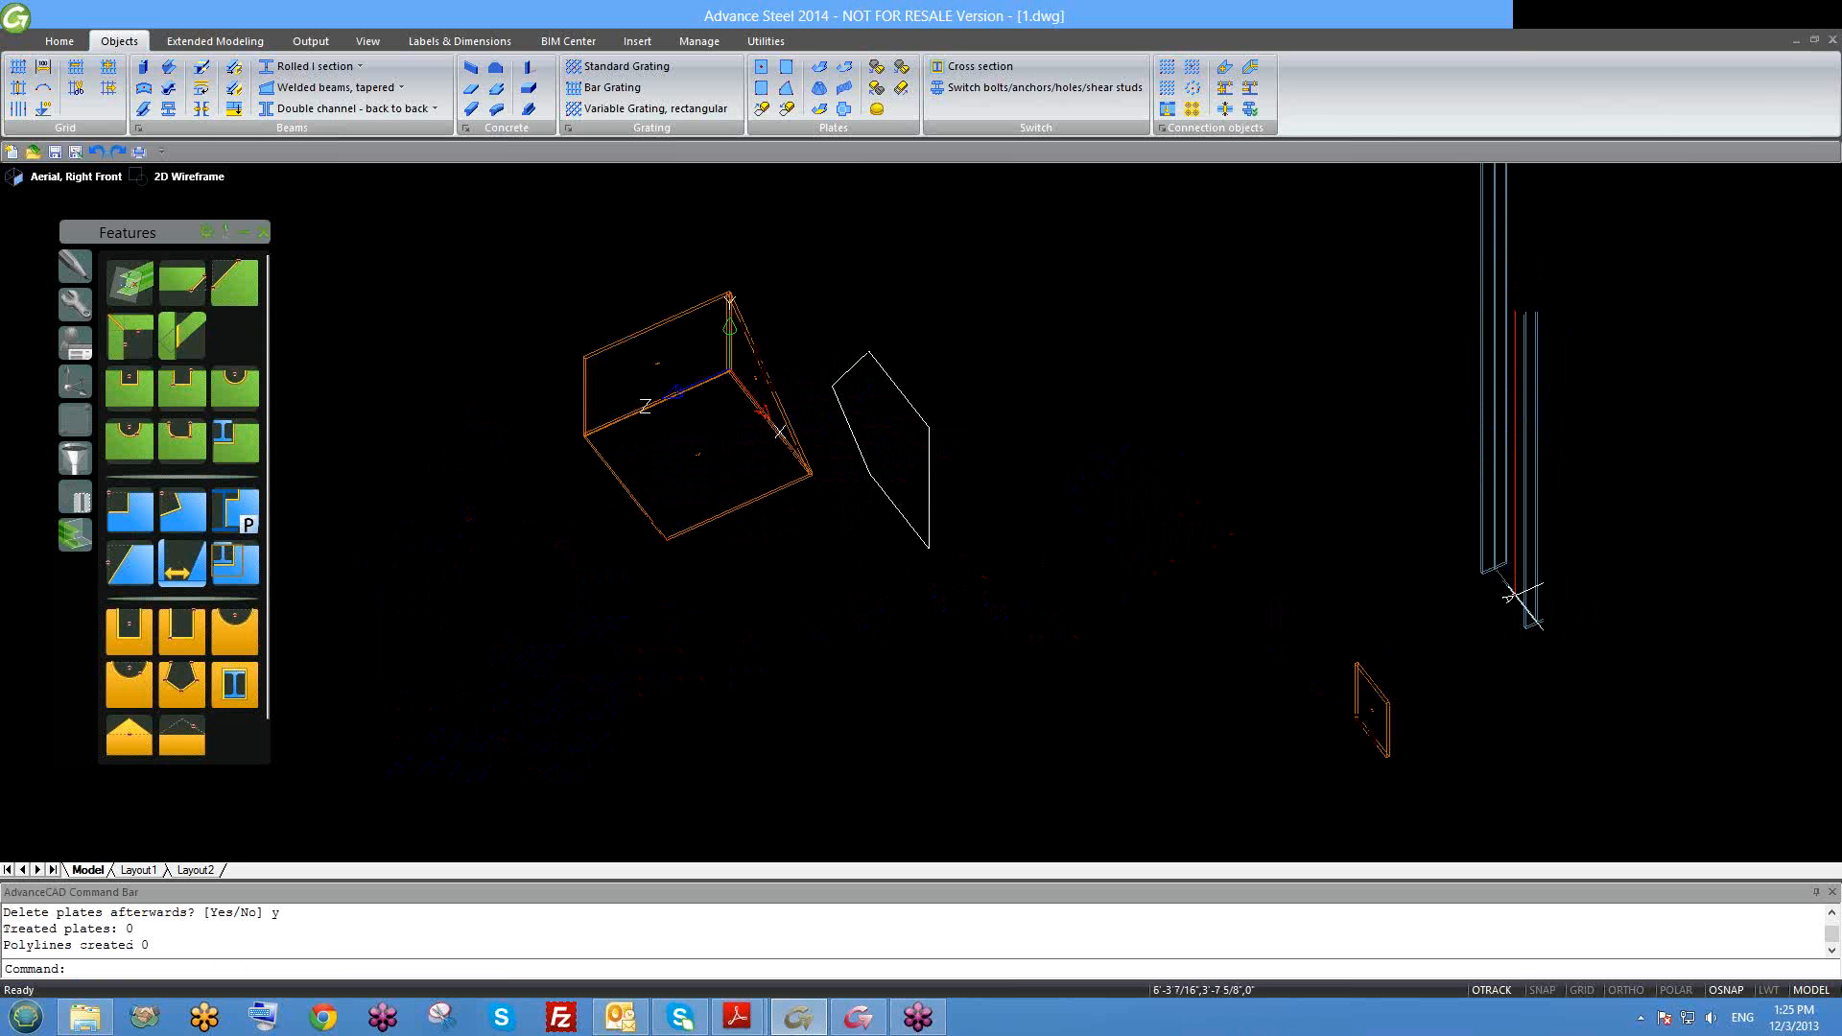
scroll(955, 492, "up", 6)
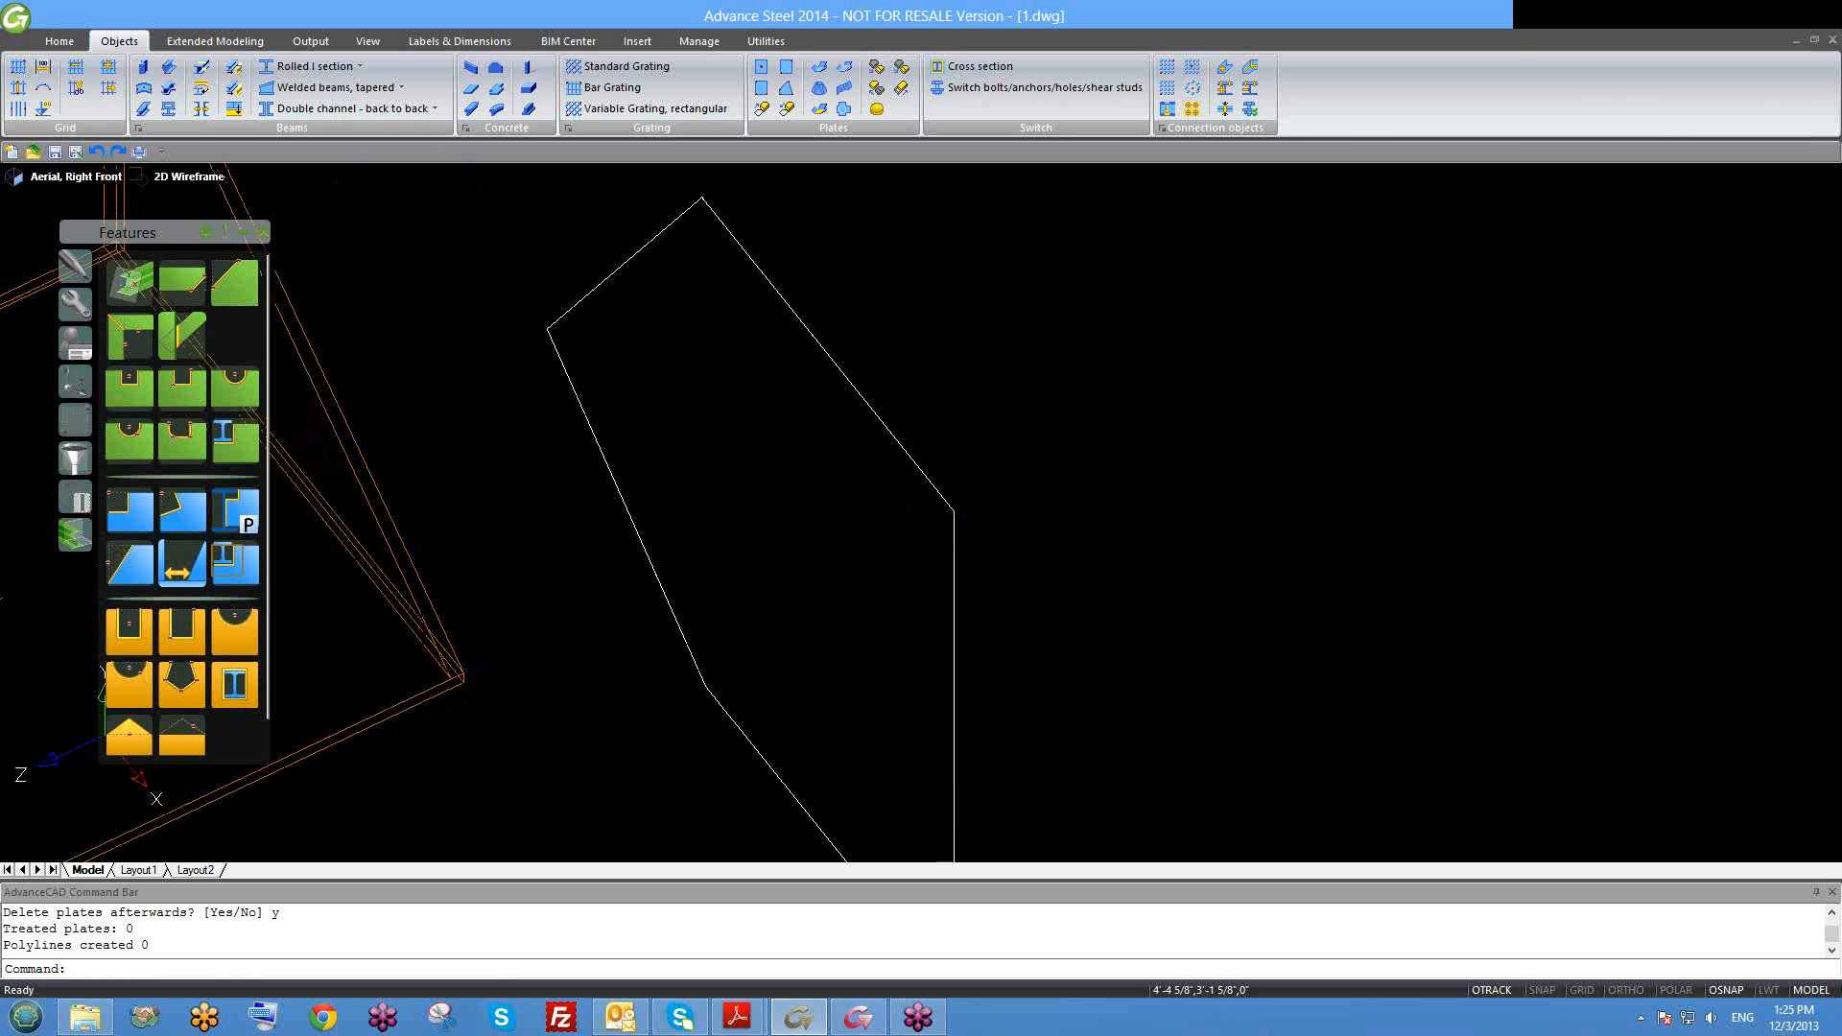
scroll(962, 476, "down", 4)
middle_click_drag(970, 518, 1015, 444, "shift")
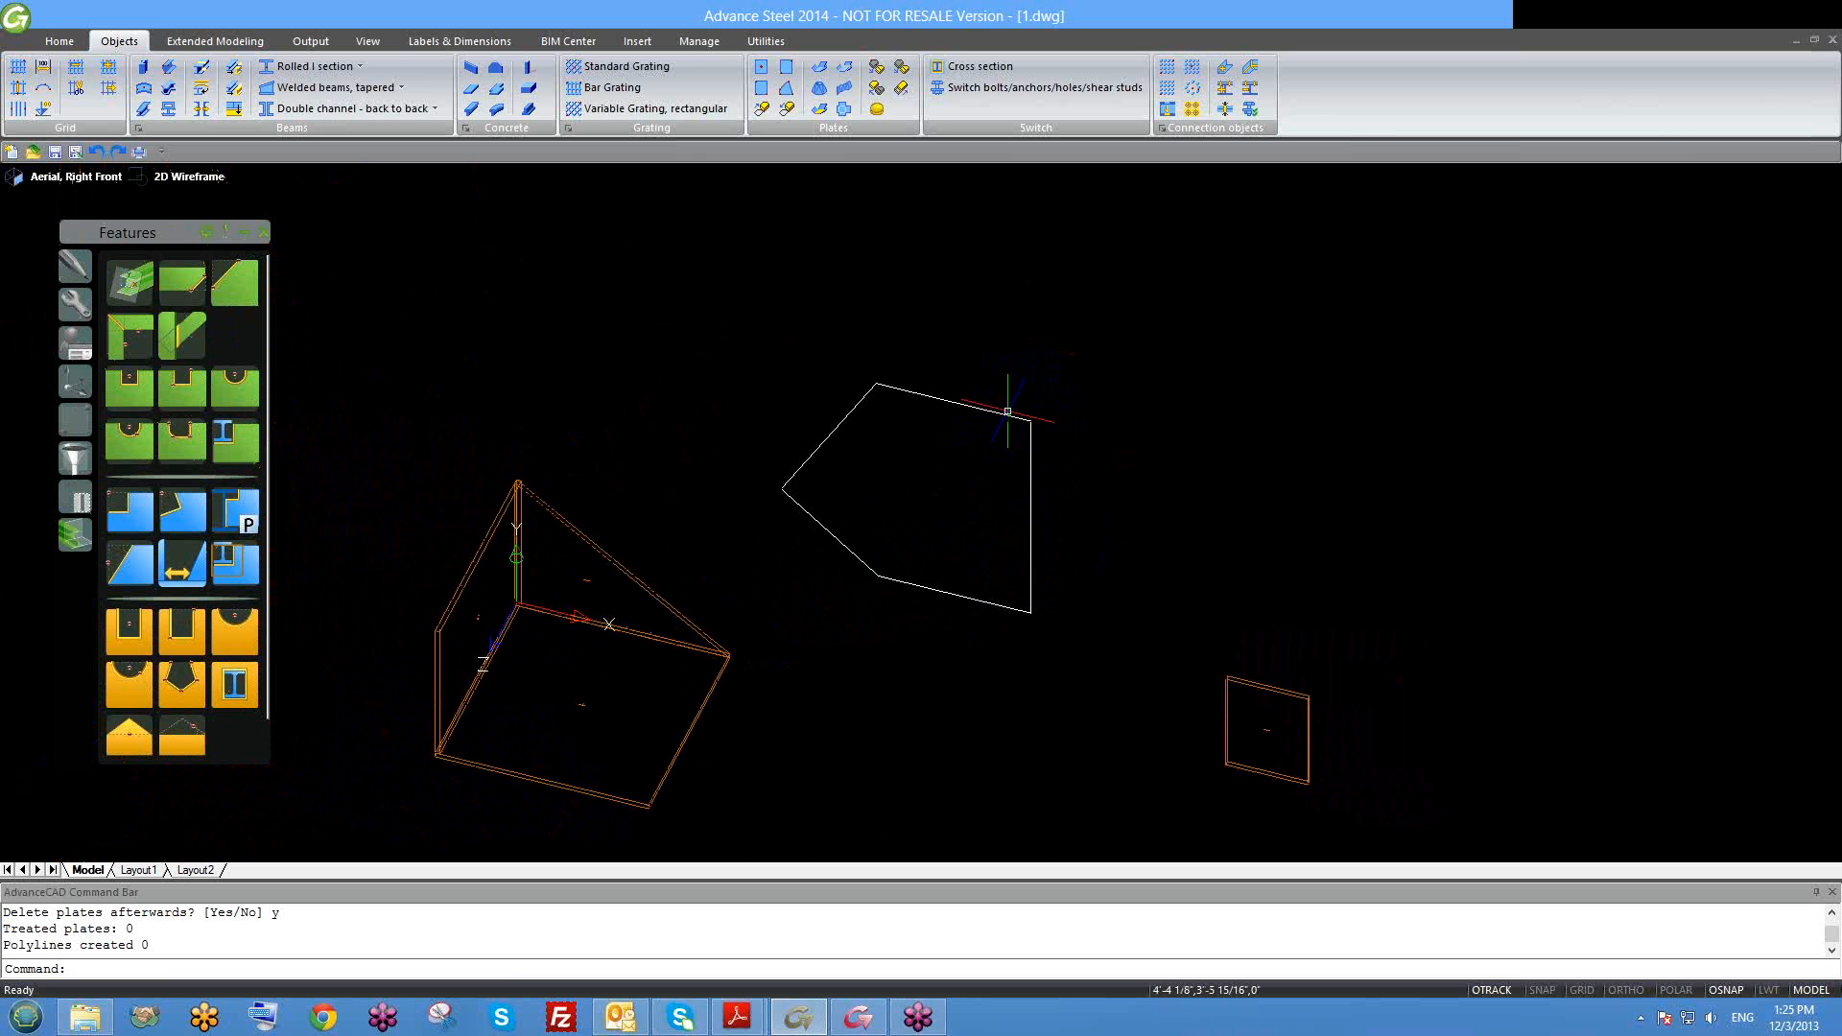
left_click(1003, 413)
left_click(996, 410)
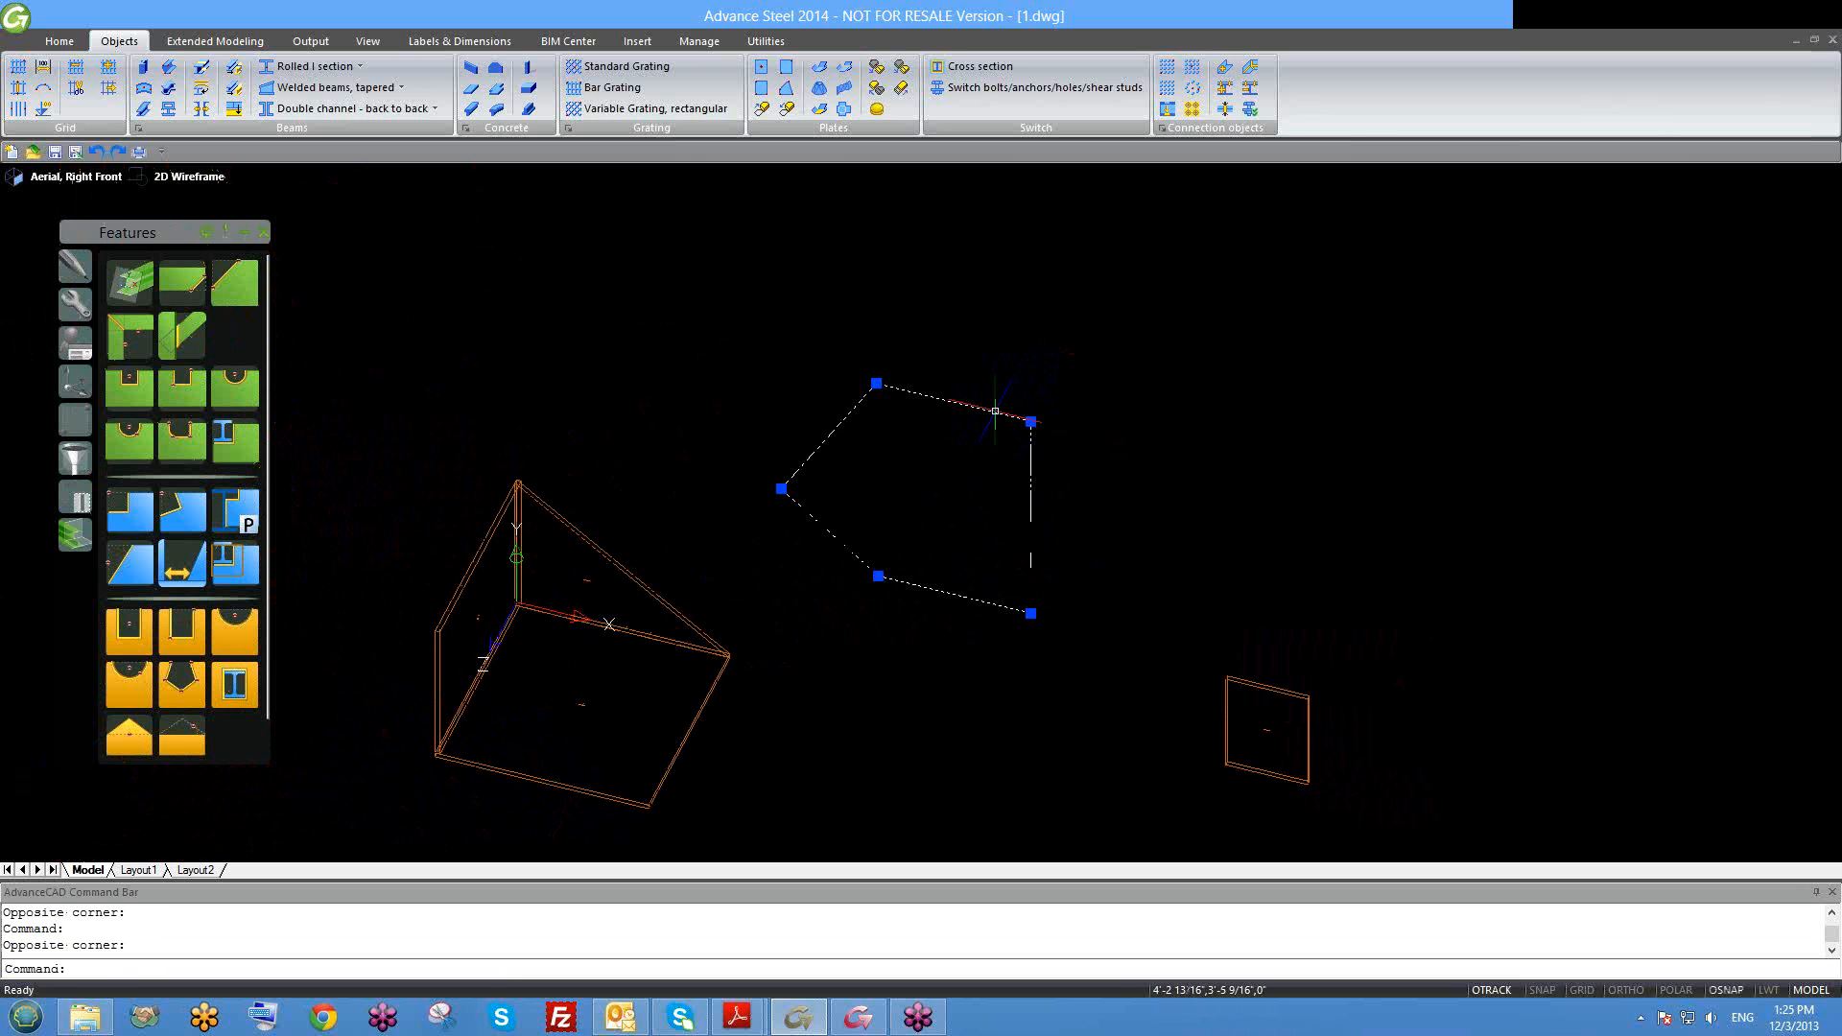
key("Escape")
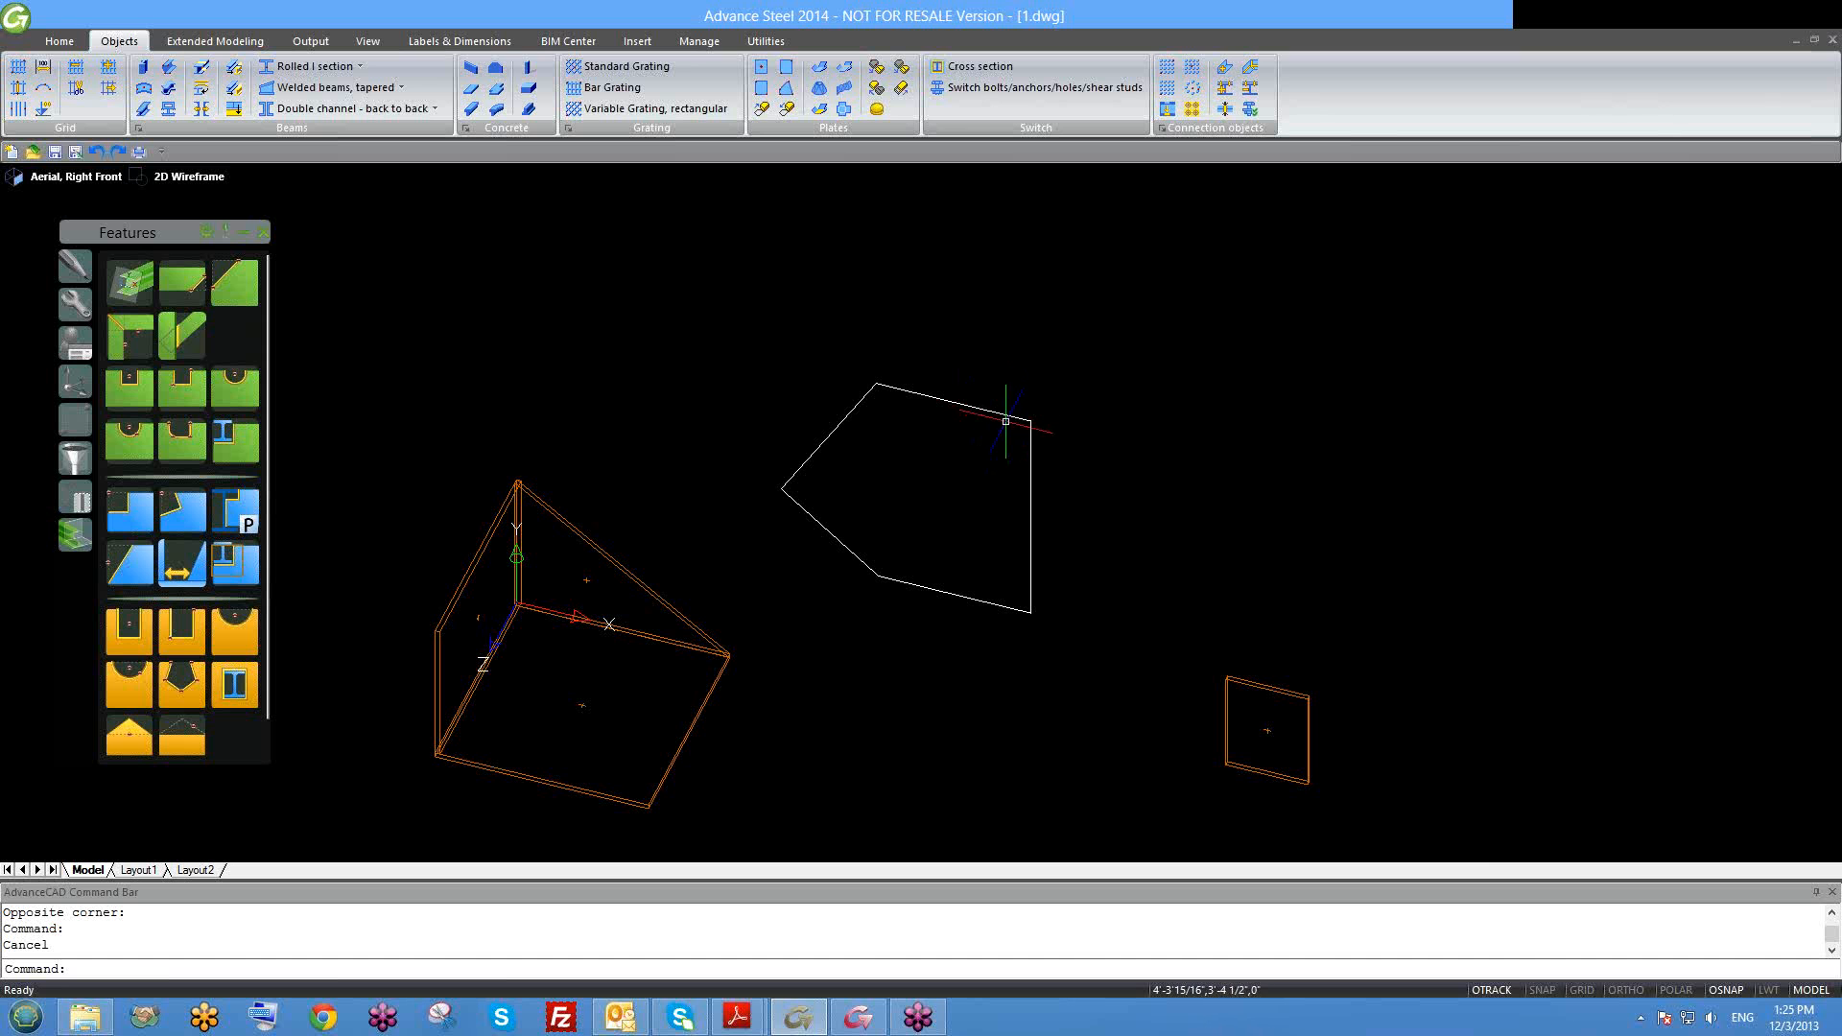
middle_click_drag(1003, 452, 878, 470, "shift")
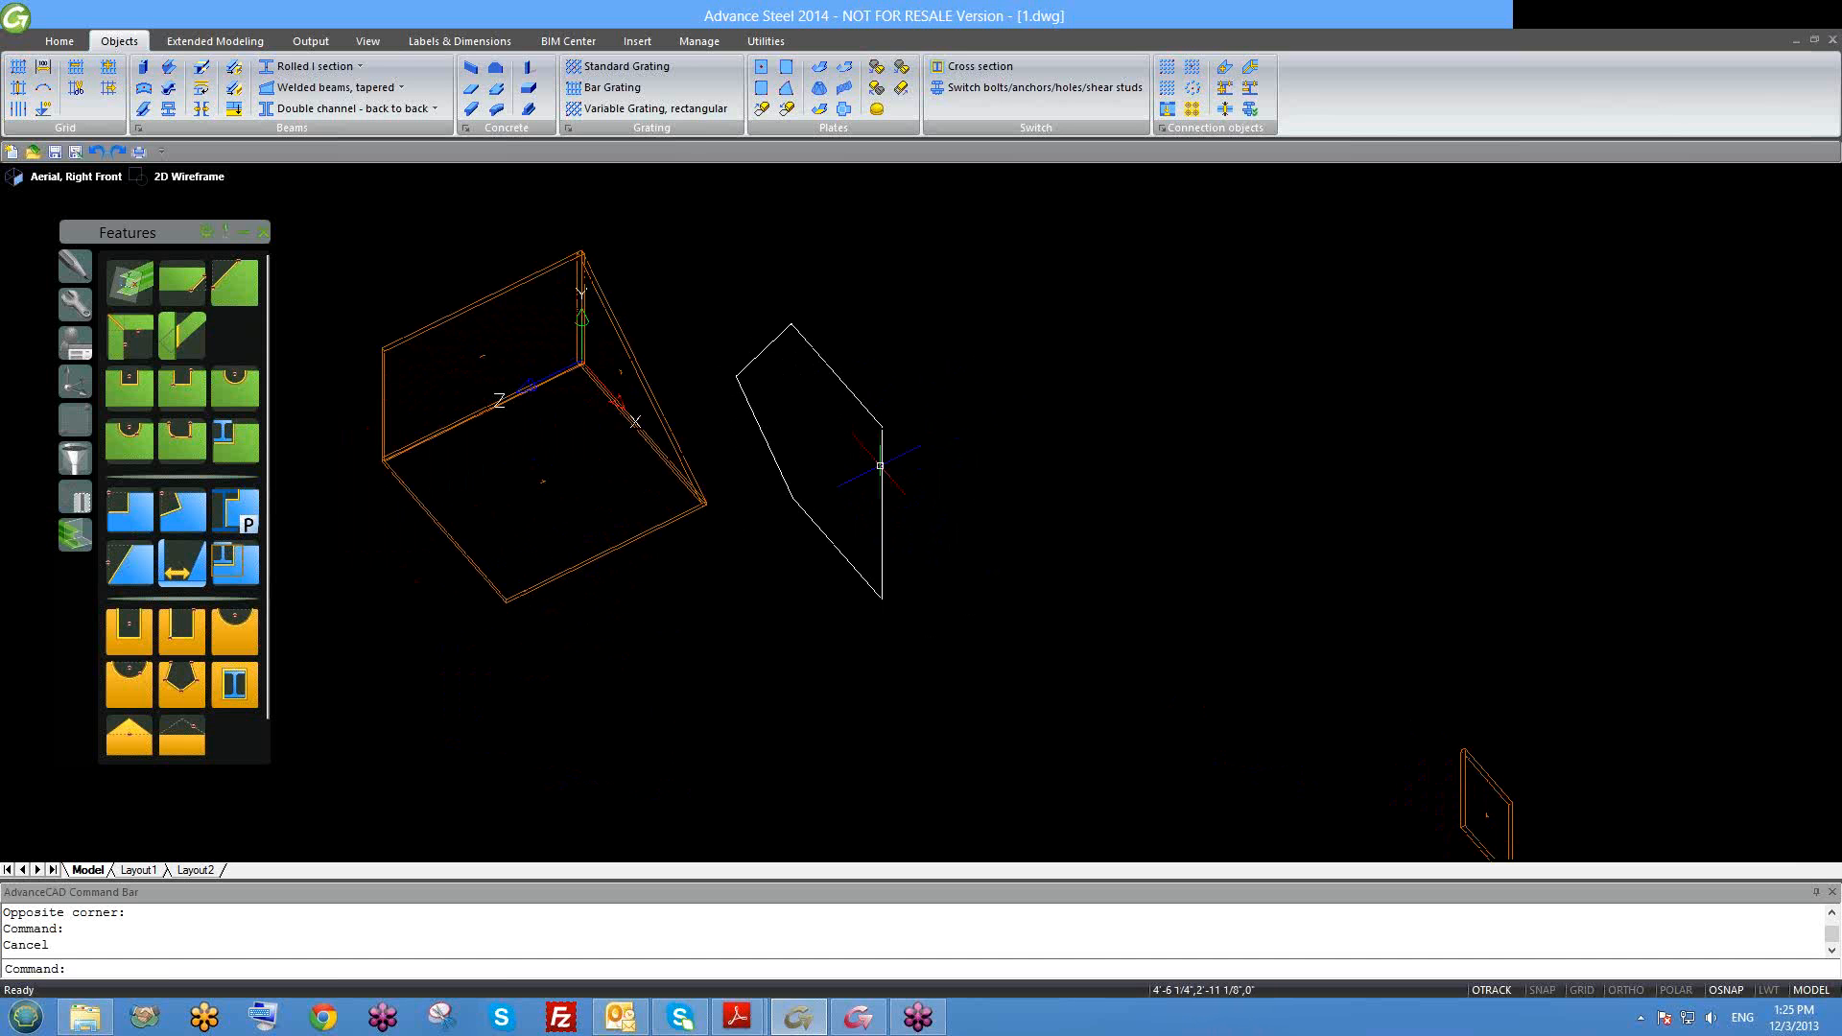
scroll(873, 410, "up", 2)
left_click(867, 414)
left_click(864, 422)
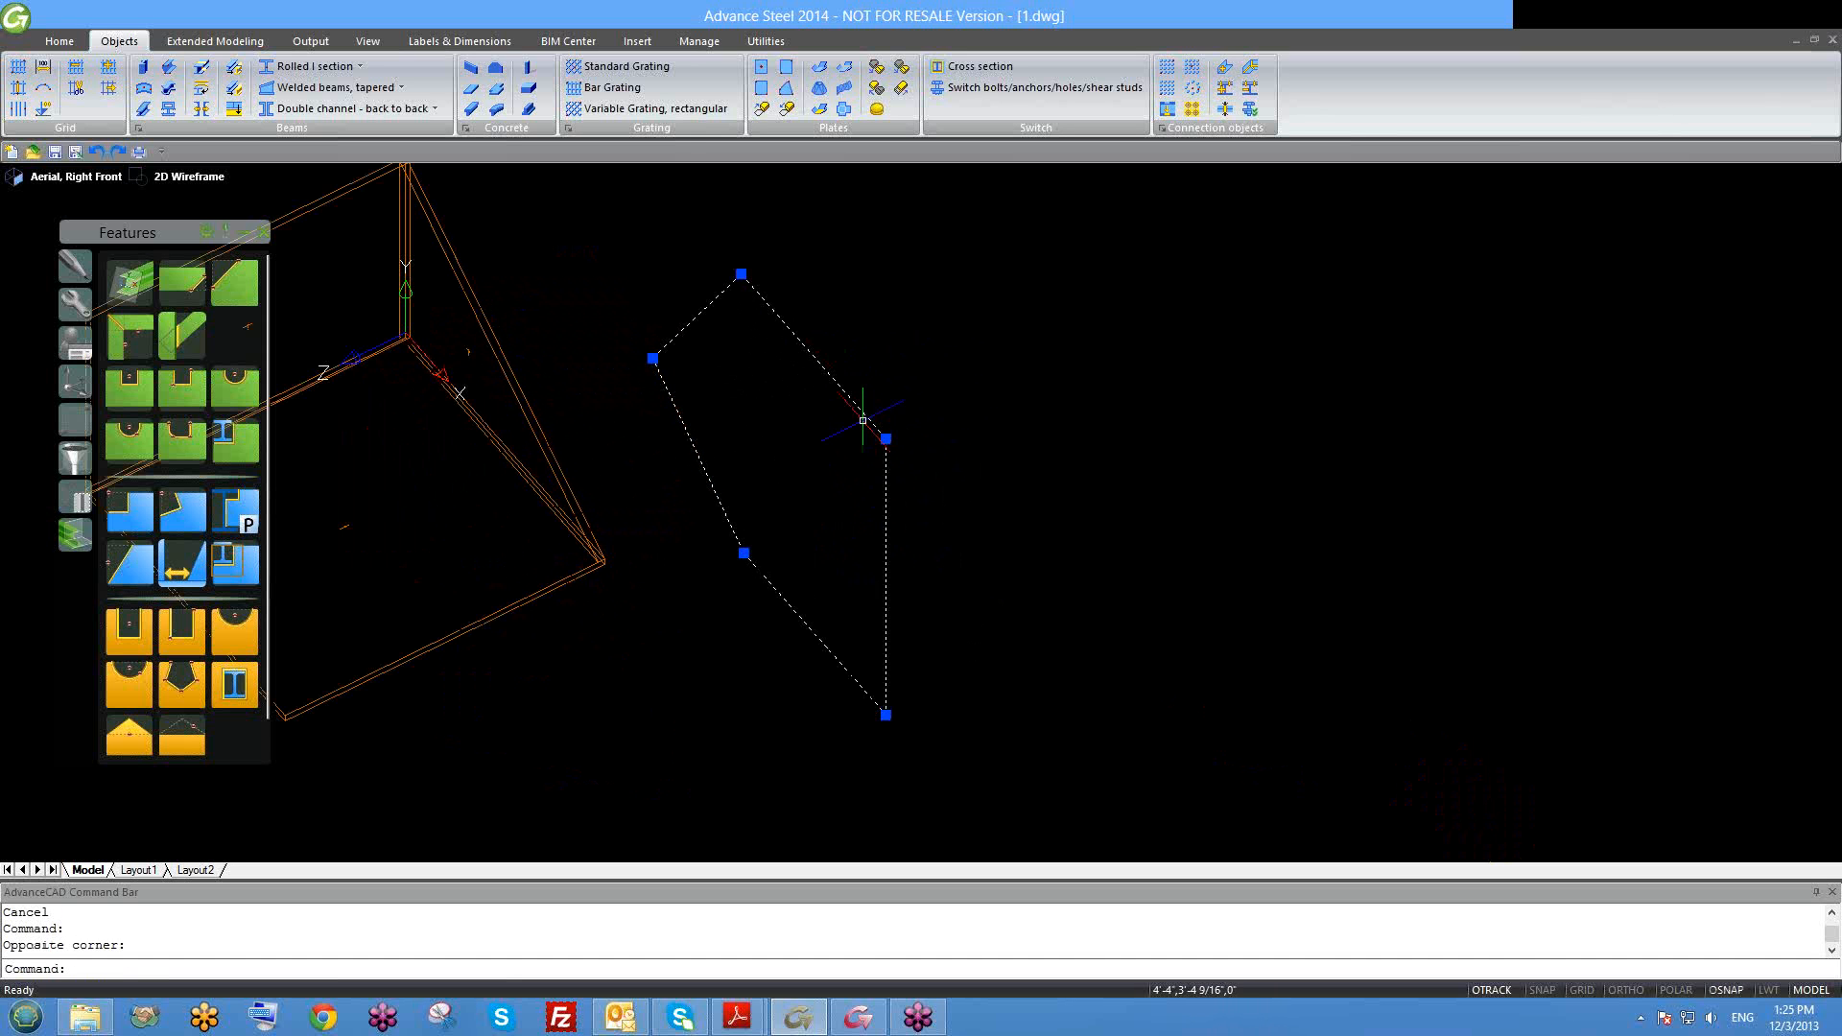
key("Escape")
middle_click_drag(864, 411, 1027, 538, "shift")
middle_click_drag(955, 394, 966, 399, "shift")
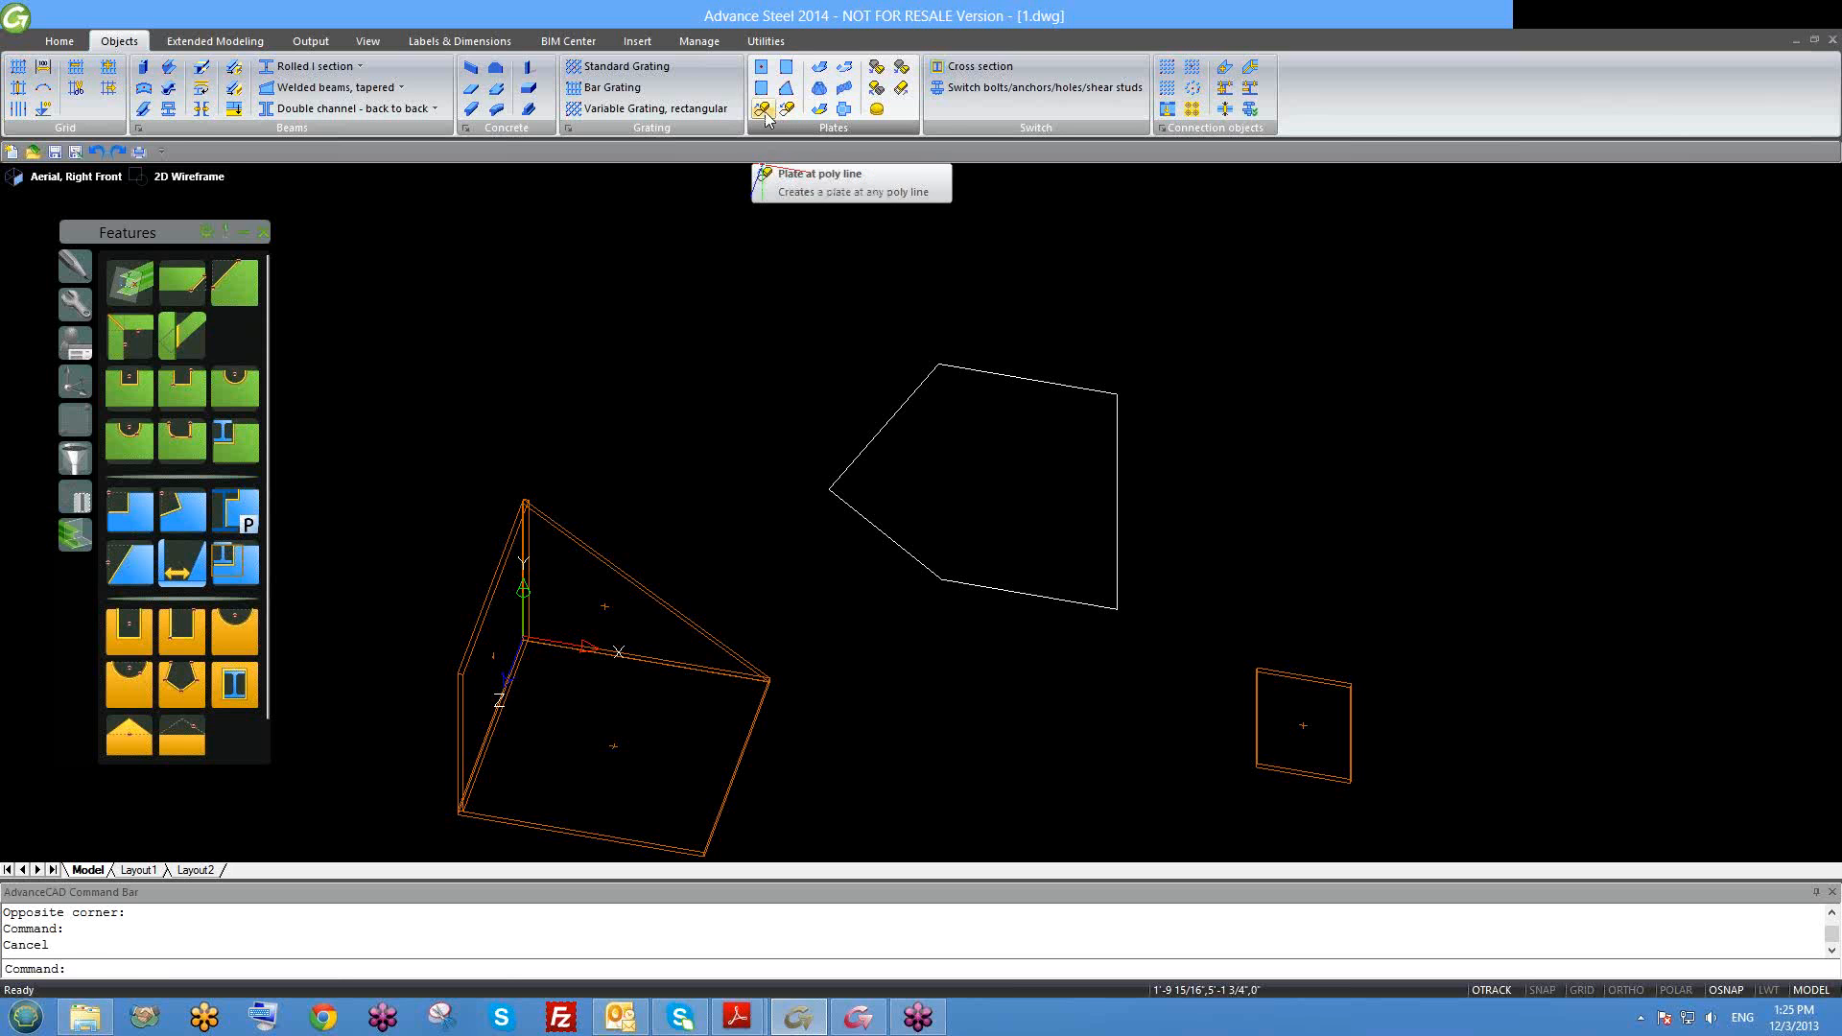
Step: Create a plate from the five-sided polyline with Plate at poly line and close its properties
left_click(762, 108)
left_click(980, 371)
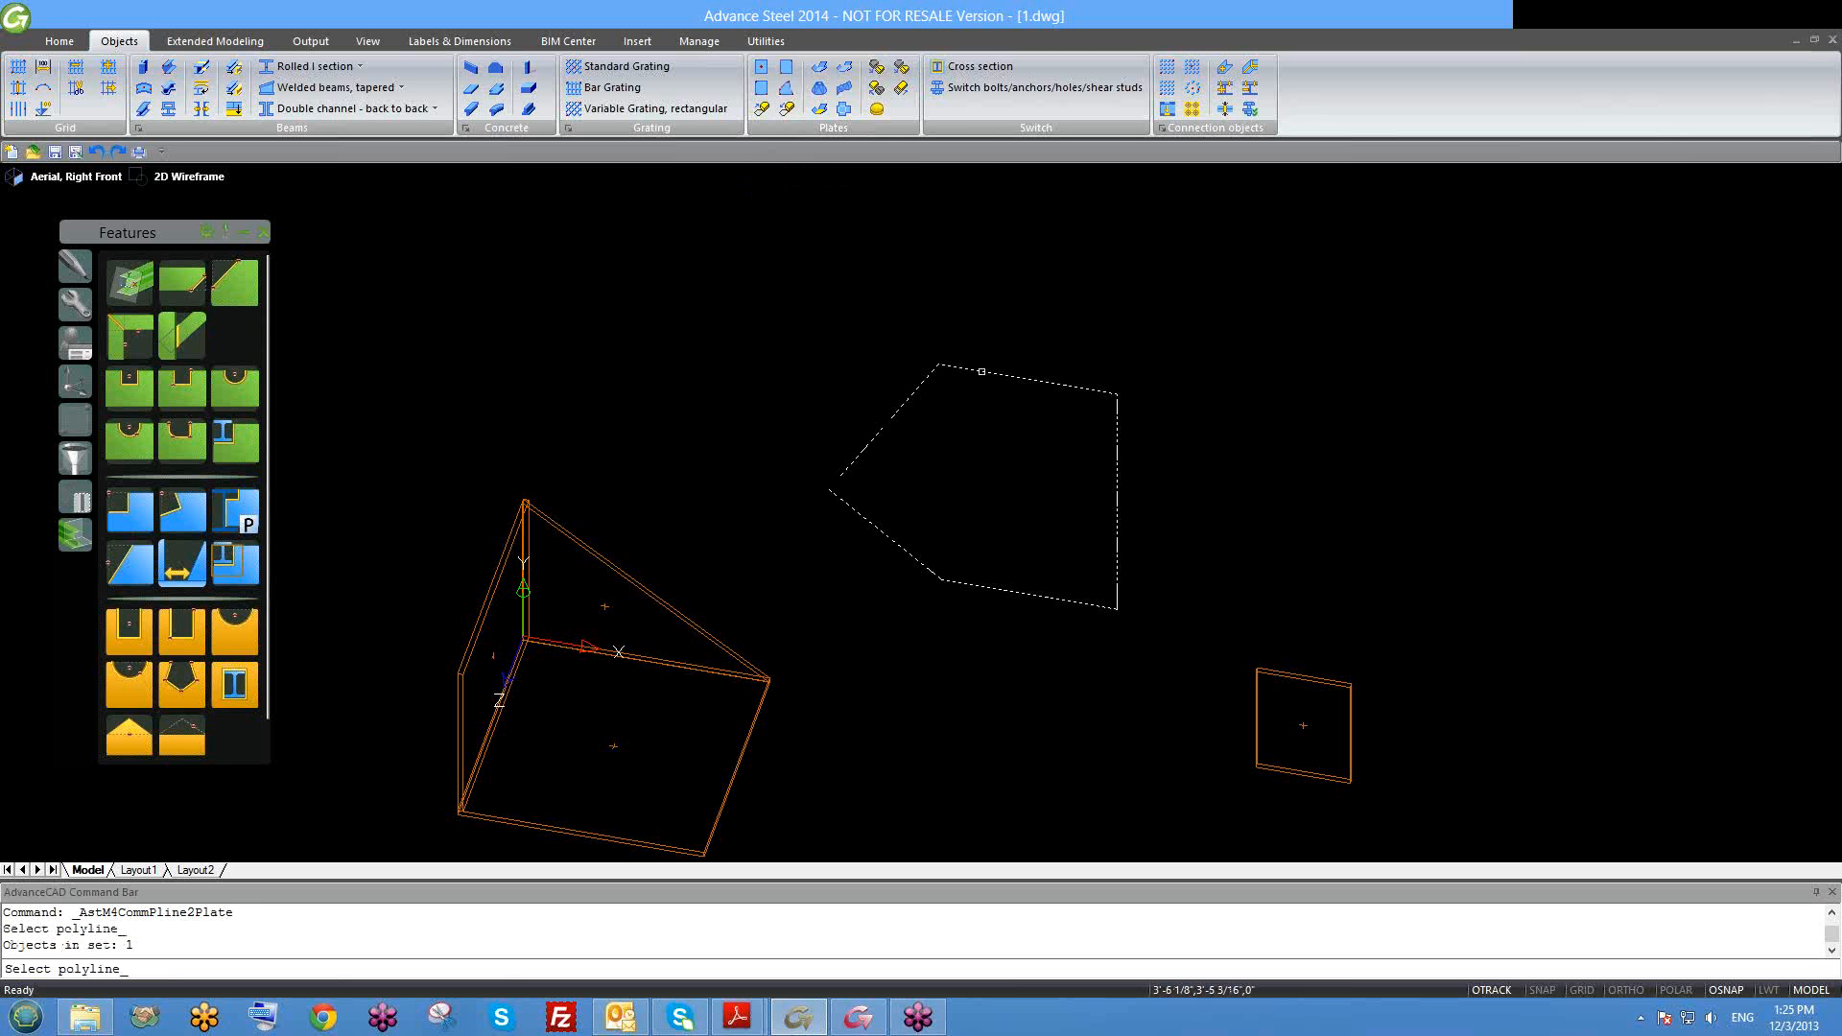
key("Return")
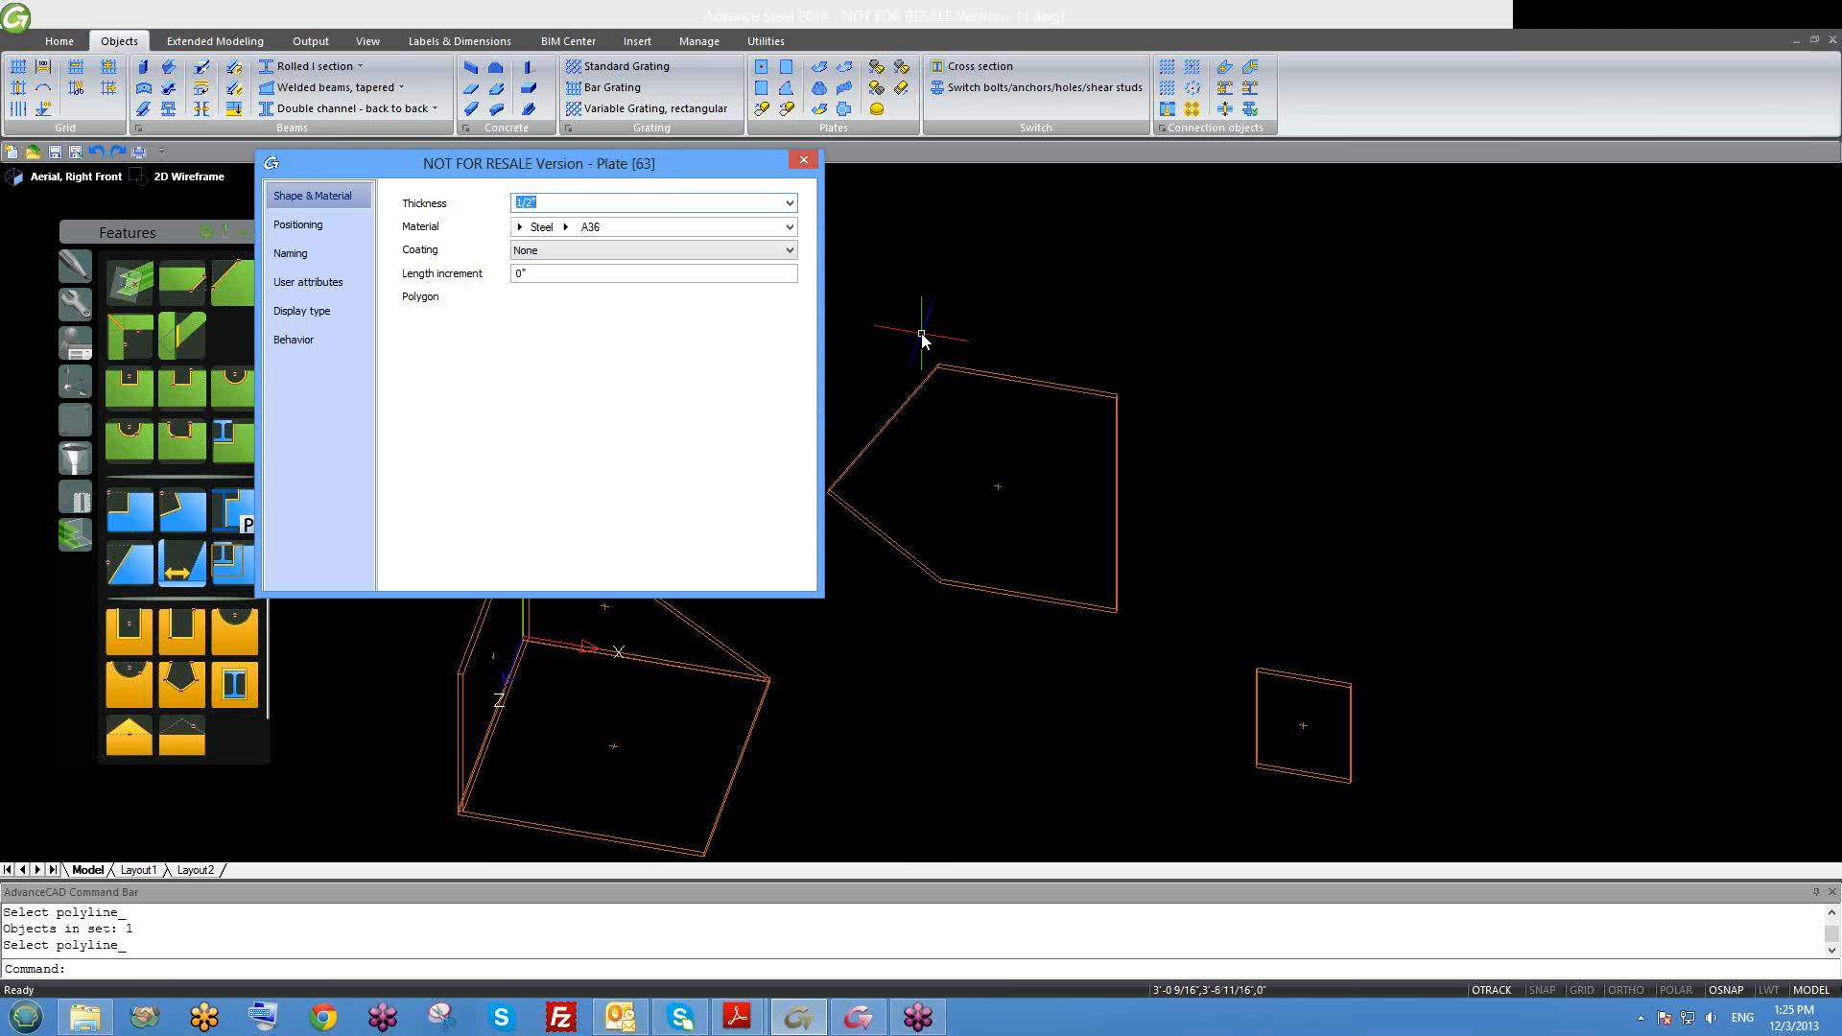
mouse_move(887, 502)
middle_mouse_down()
mouse_move(1209, 548)
mouse_move(1194, 576)
middle_mouse_up()
scroll(1353, 533, "up", 4)
scroll(1213, 471, "down", 3)
middle_click_drag(1208, 726, 1099, 604)
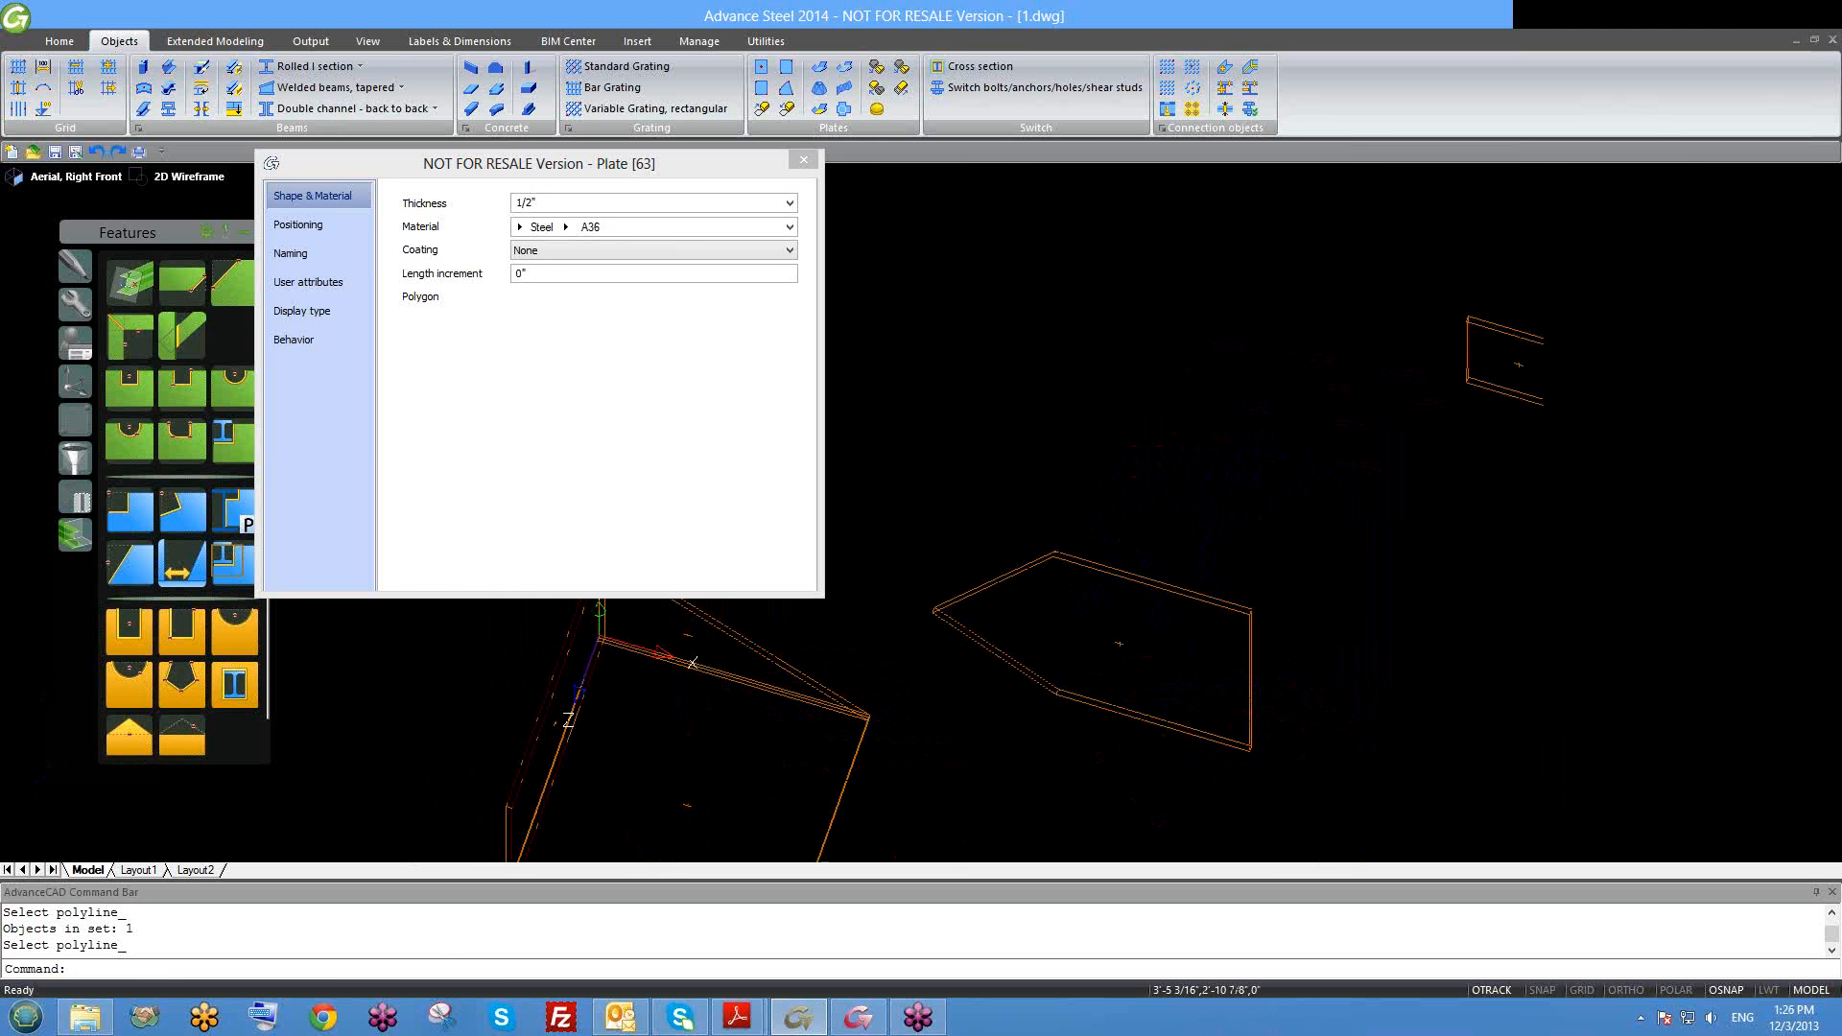
left_click(804, 161)
middle_click_drag(1155, 671, 1117, 622, "shift")
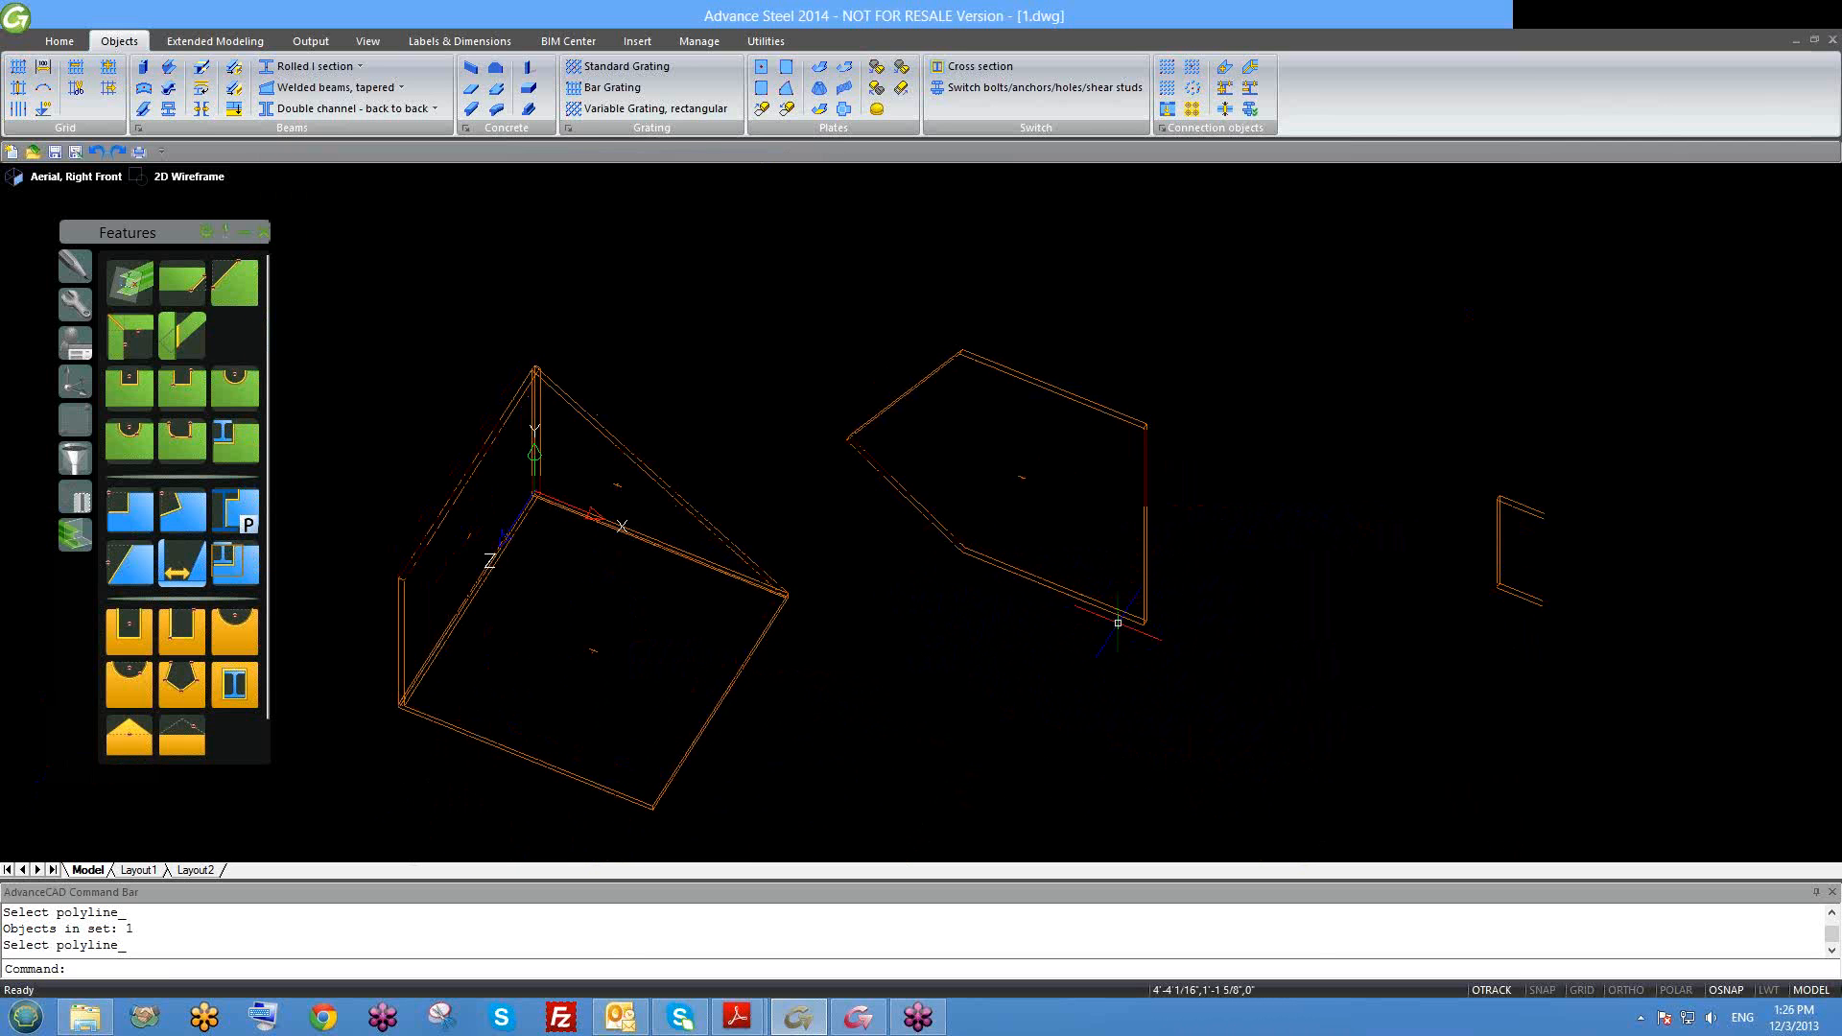
scroll(1077, 540, "down", 2)
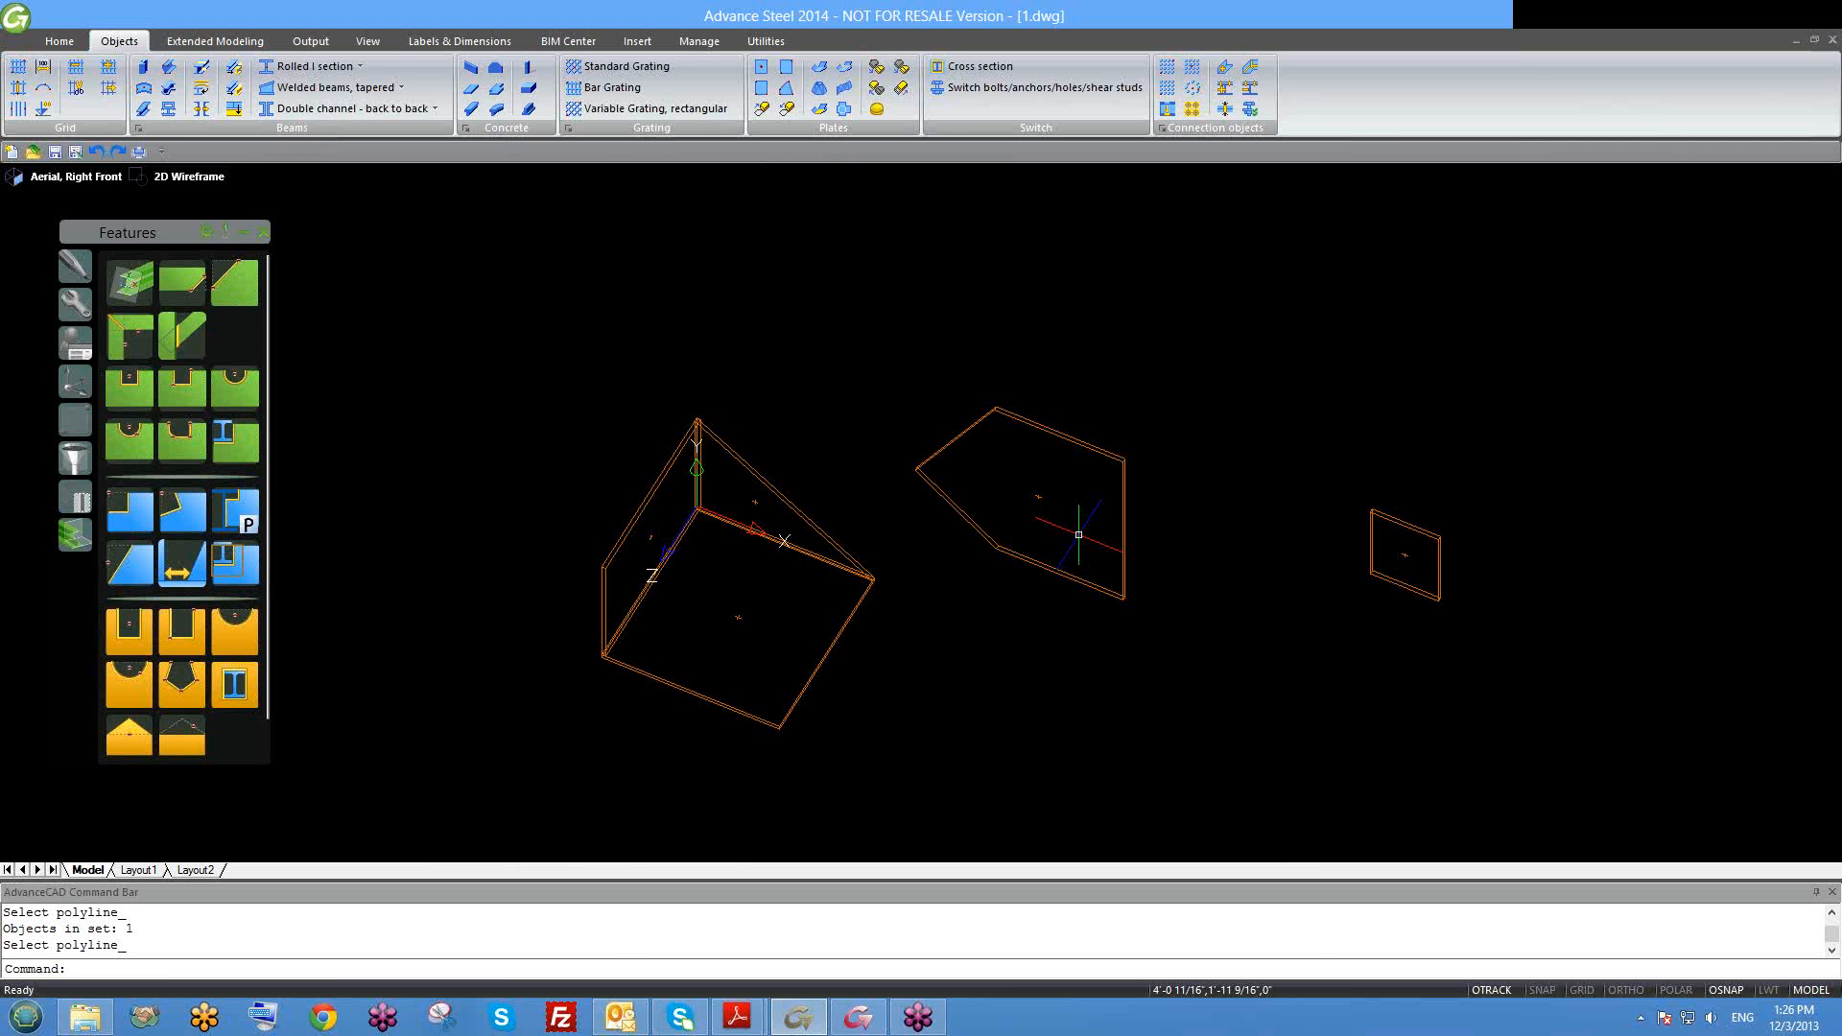
middle_click_drag(1068, 534, 1073, 619, "shift")
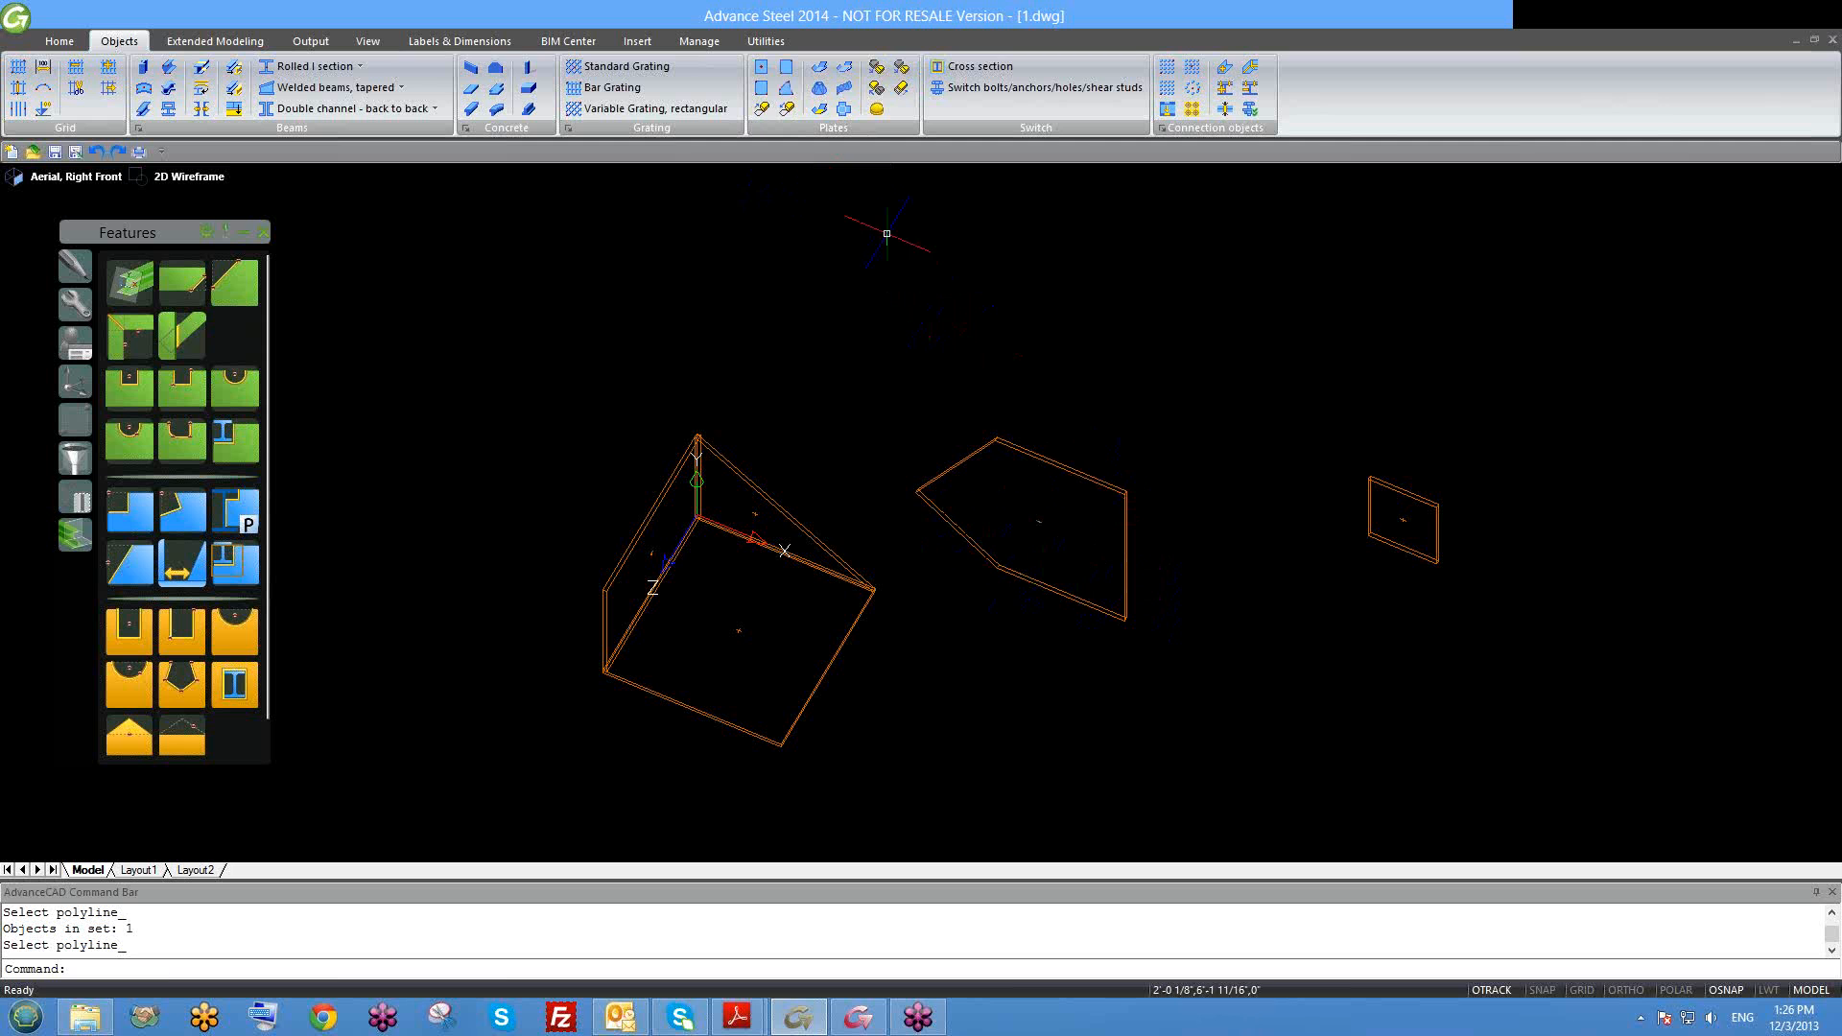
Step: Erase the five-sided plate and the five-sided polyline it was created from
left_click(1087, 476)
type("e")
key("Return")
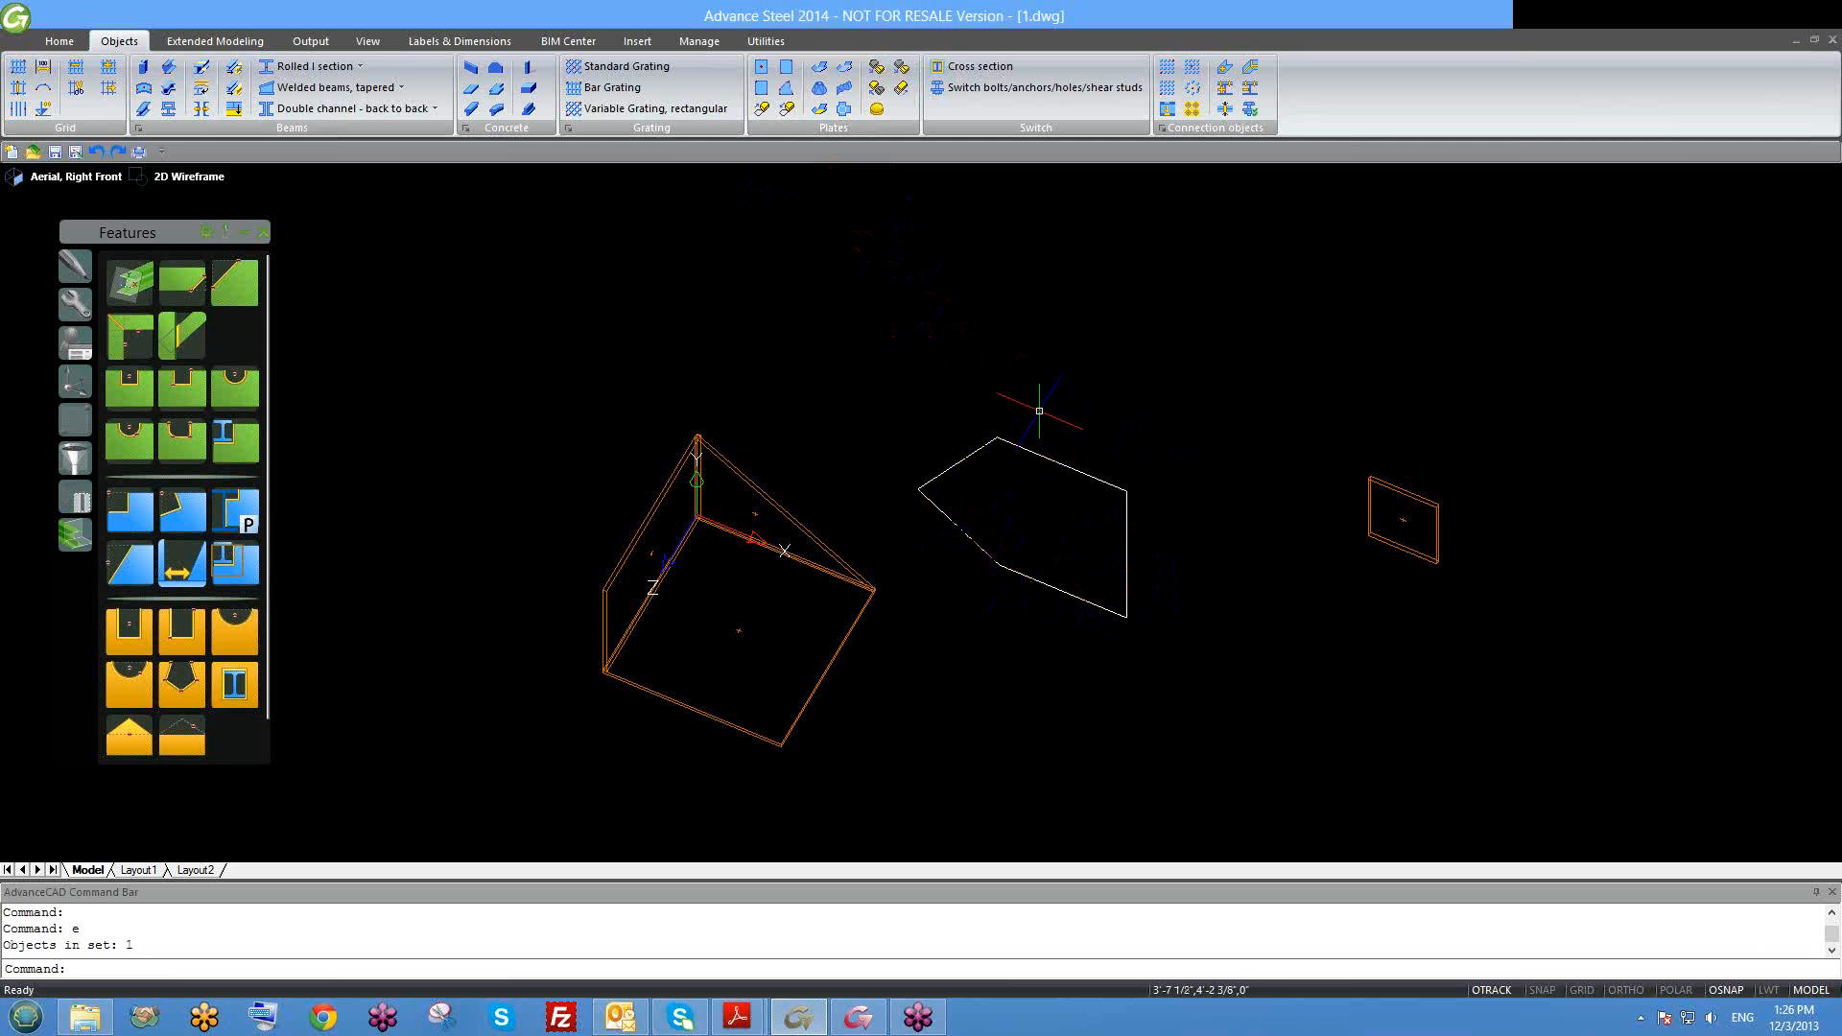
left_click(1093, 462)
left_click(1055, 494)
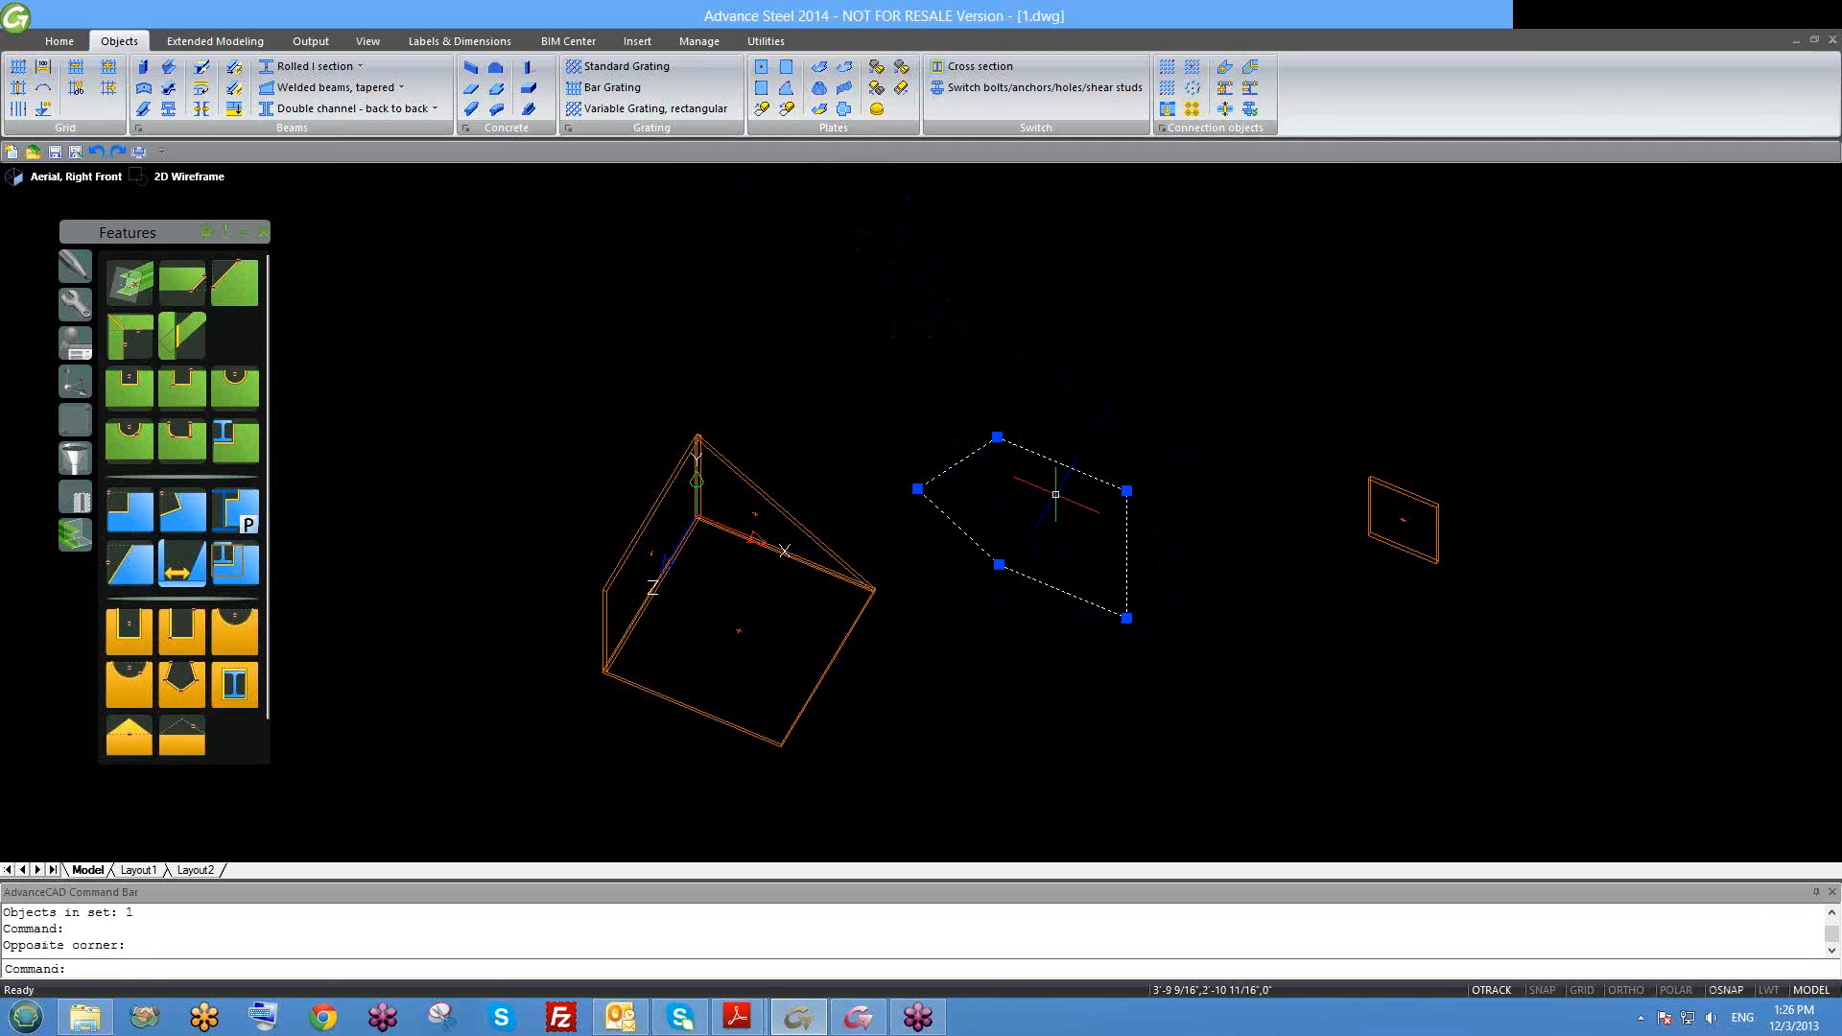
type("e")
key("Return")
mouse_move(1025, 524)
middle_mouse_down("shift")
mouse_move(1042, 534)
mouse_move(937, 527)
mouse_move(904, 623)
mouse_move(949, 449)
middle_mouse_up("shift")
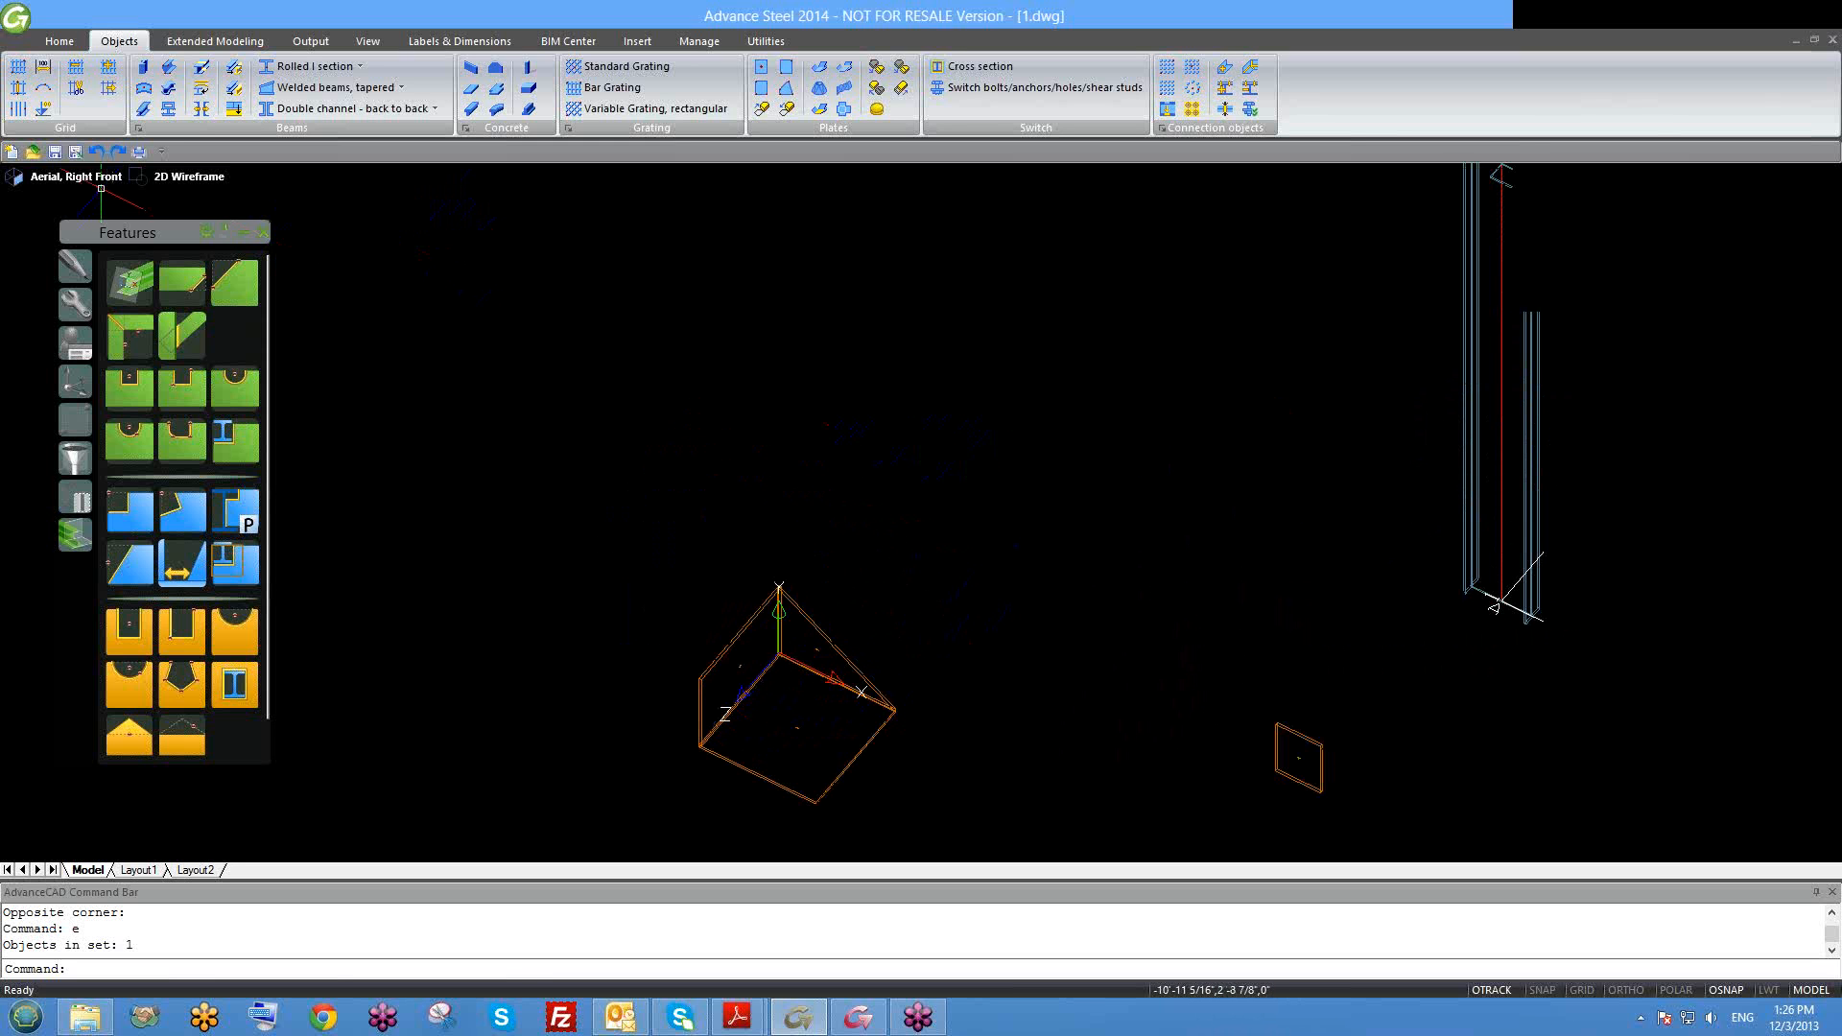
left_click(101, 188)
left_click(98, 185)
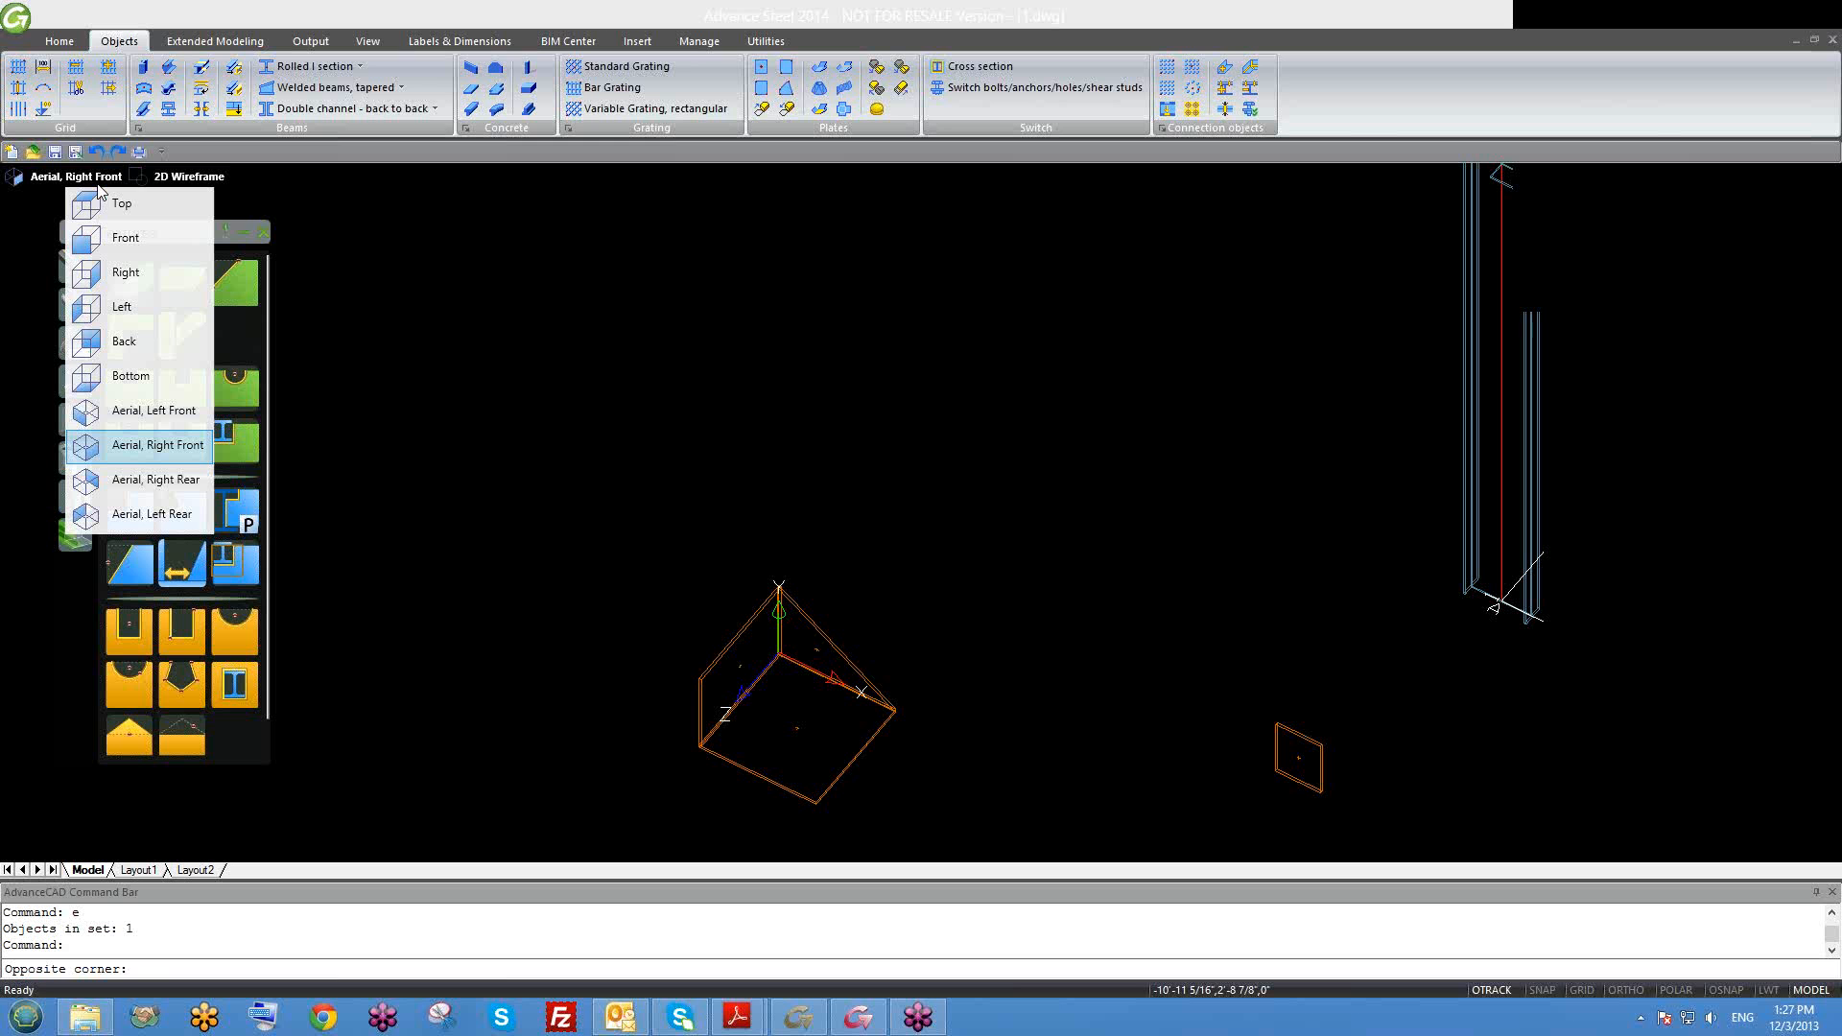
mouse_move(650, 453)
middle_mouse_down()
mouse_move(679, 490)
mouse_move(752, 493)
mouse_move(843, 595)
mouse_move(849, 685)
mouse_move(740, 605)
middle_mouse_up()
key("Escape")
scroll(806, 700, "up", 2)
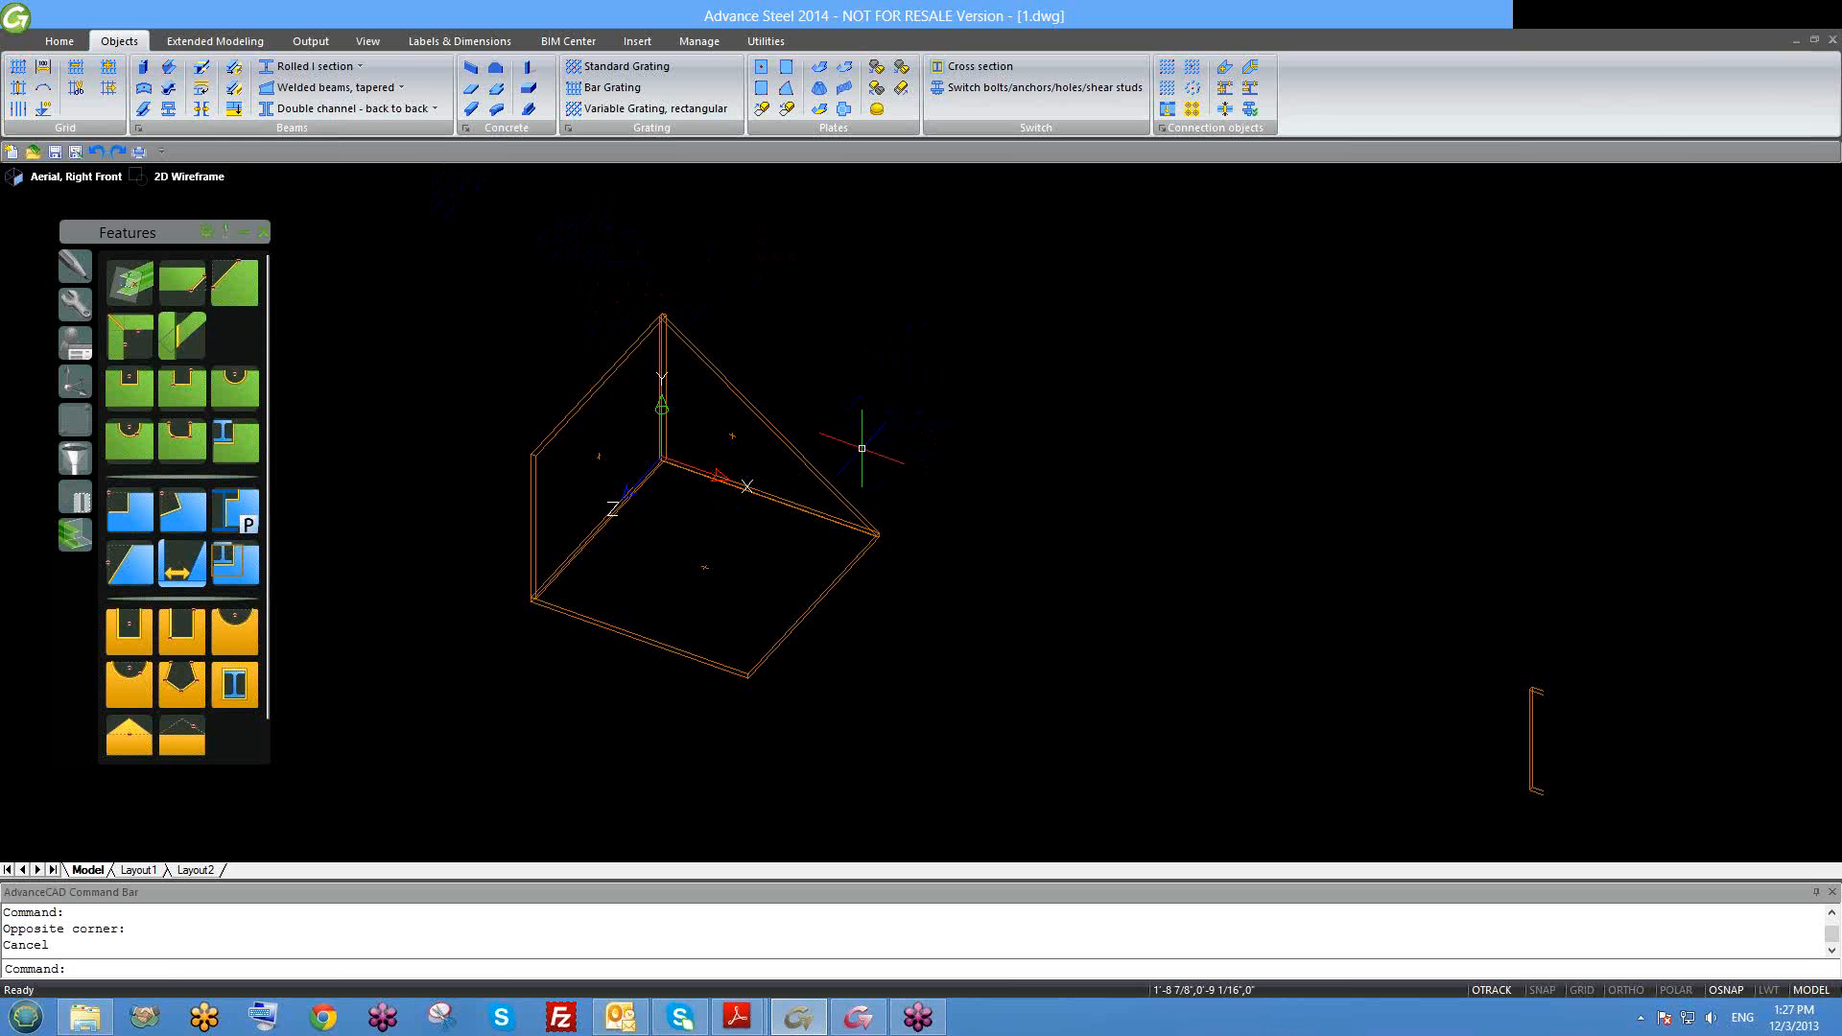
Step: Inspect the triangular plate's grips and view the three joined plates from different angles
left_click(786, 439)
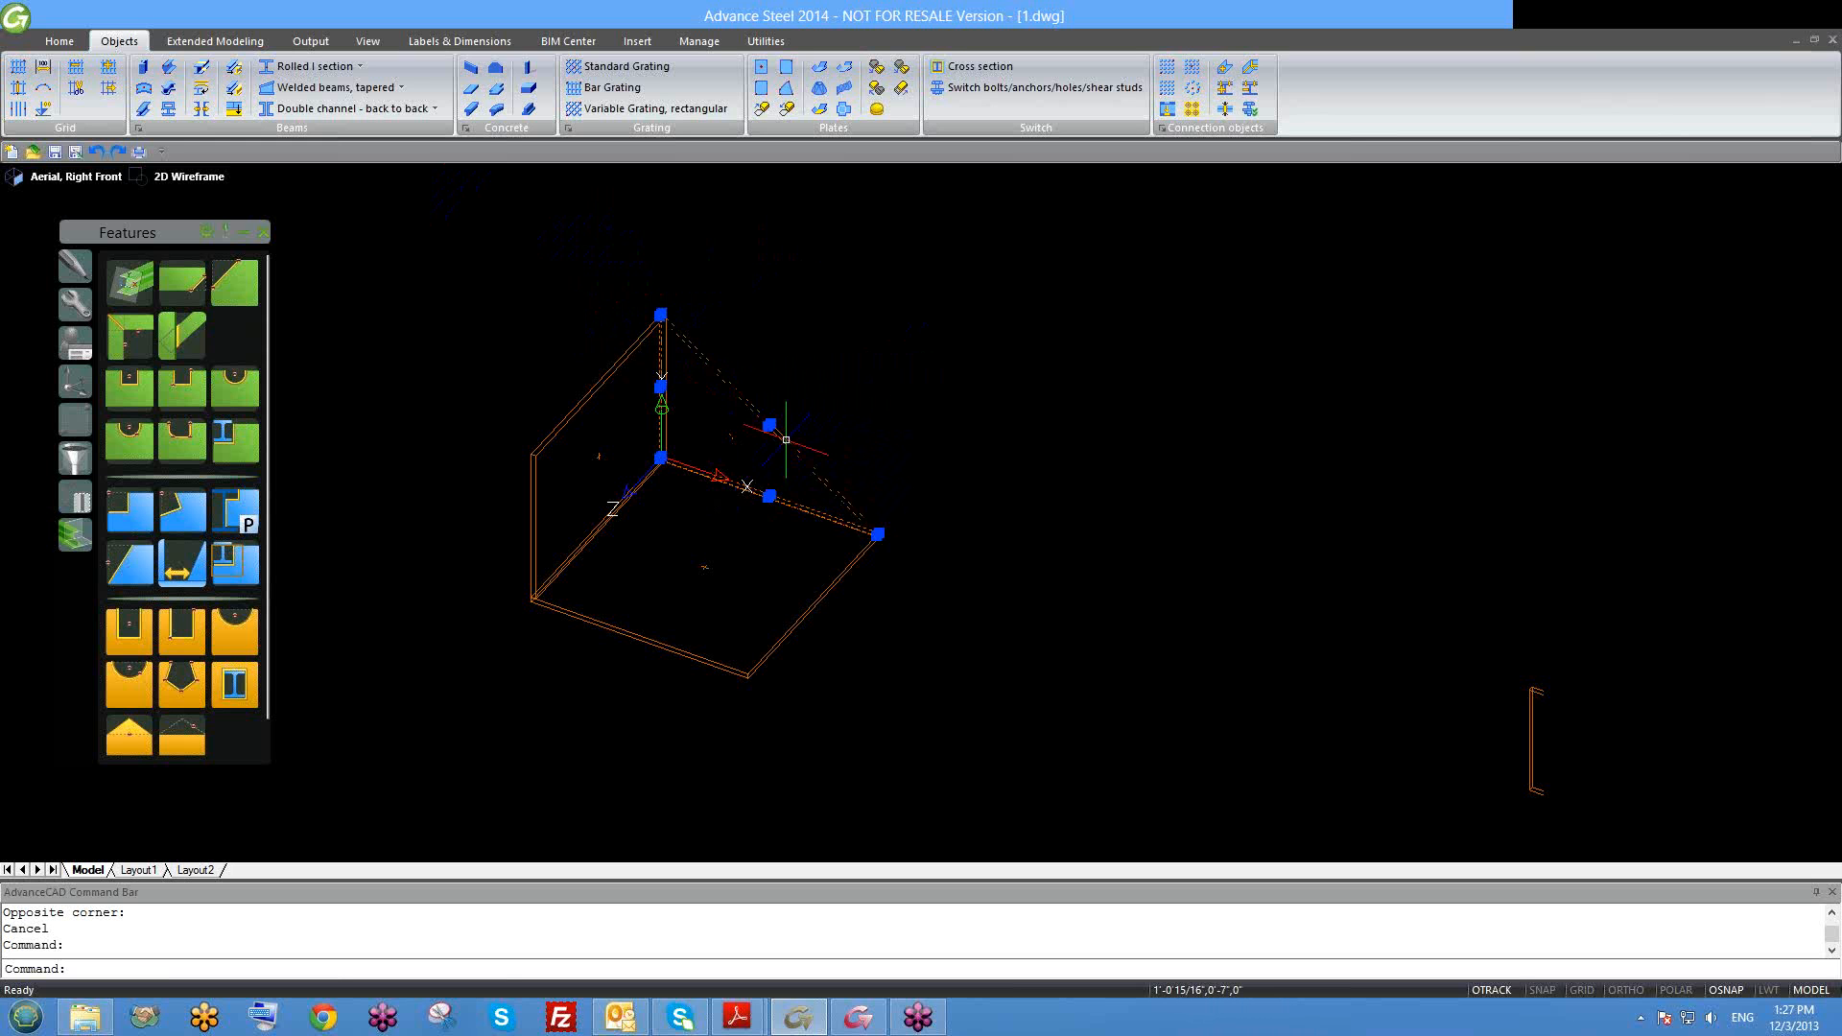
scroll(824, 522, "up", 2)
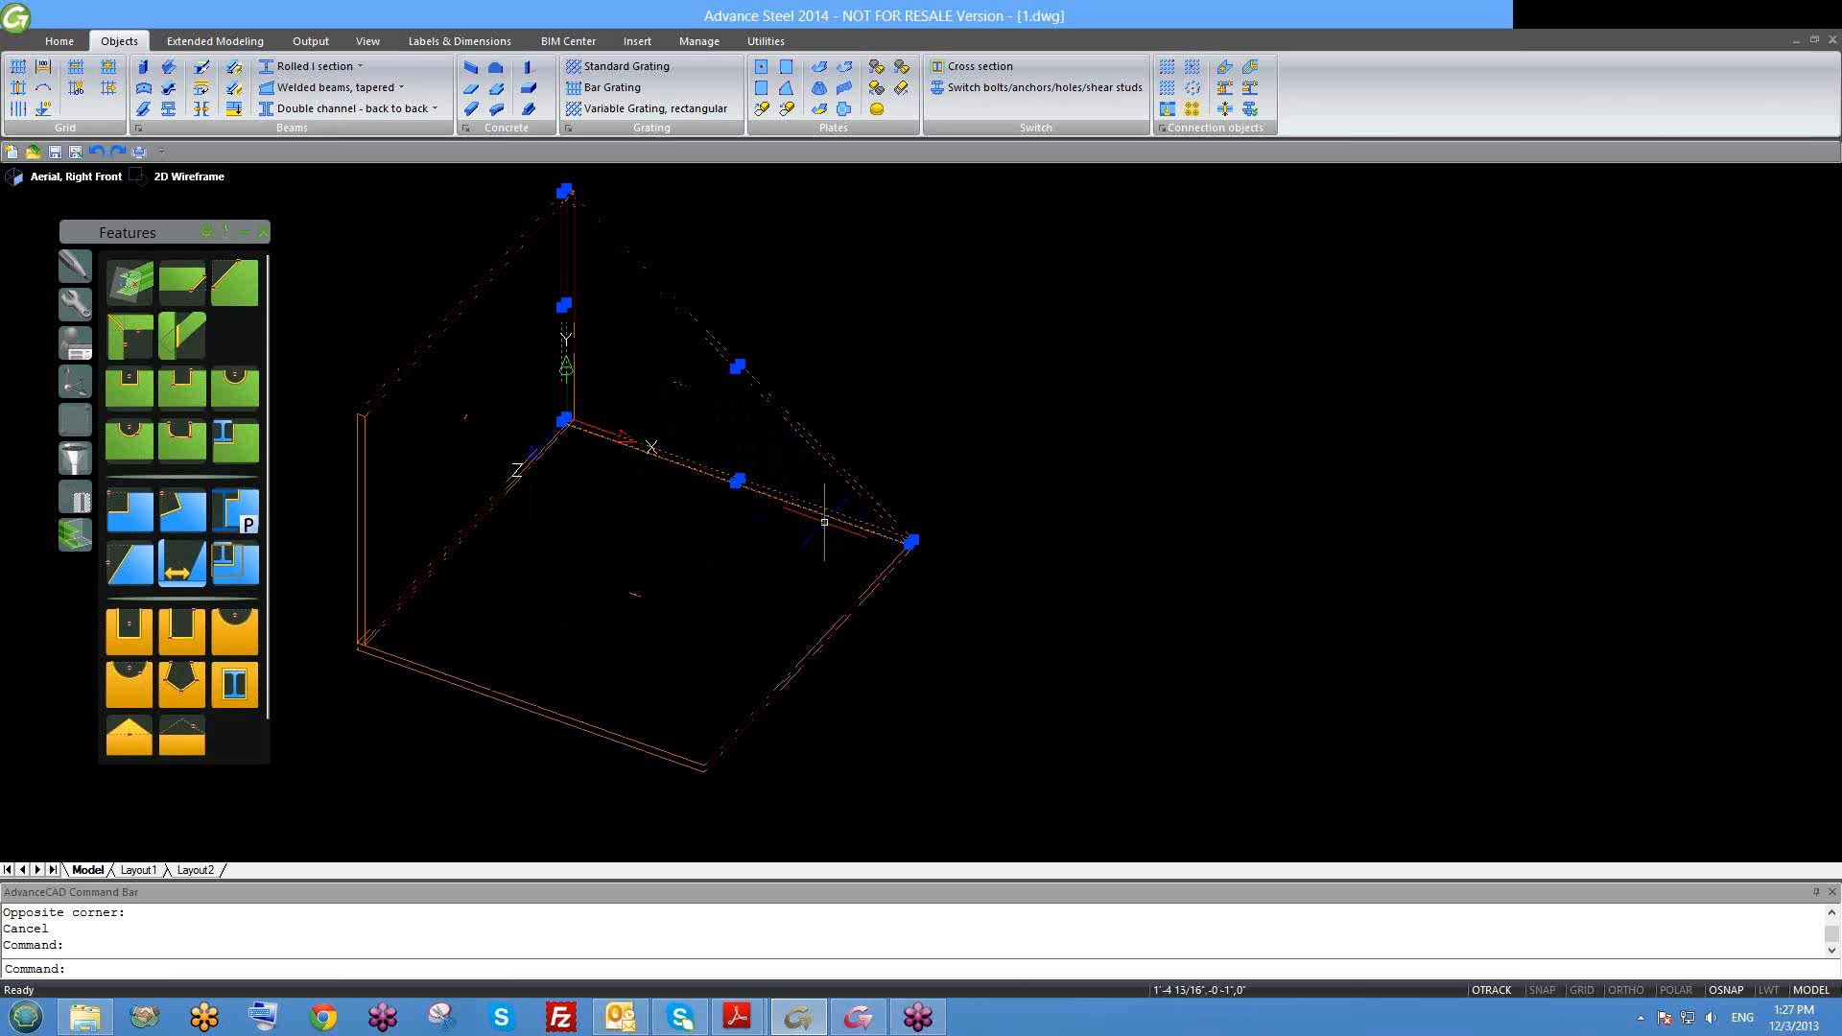
key("Escape")
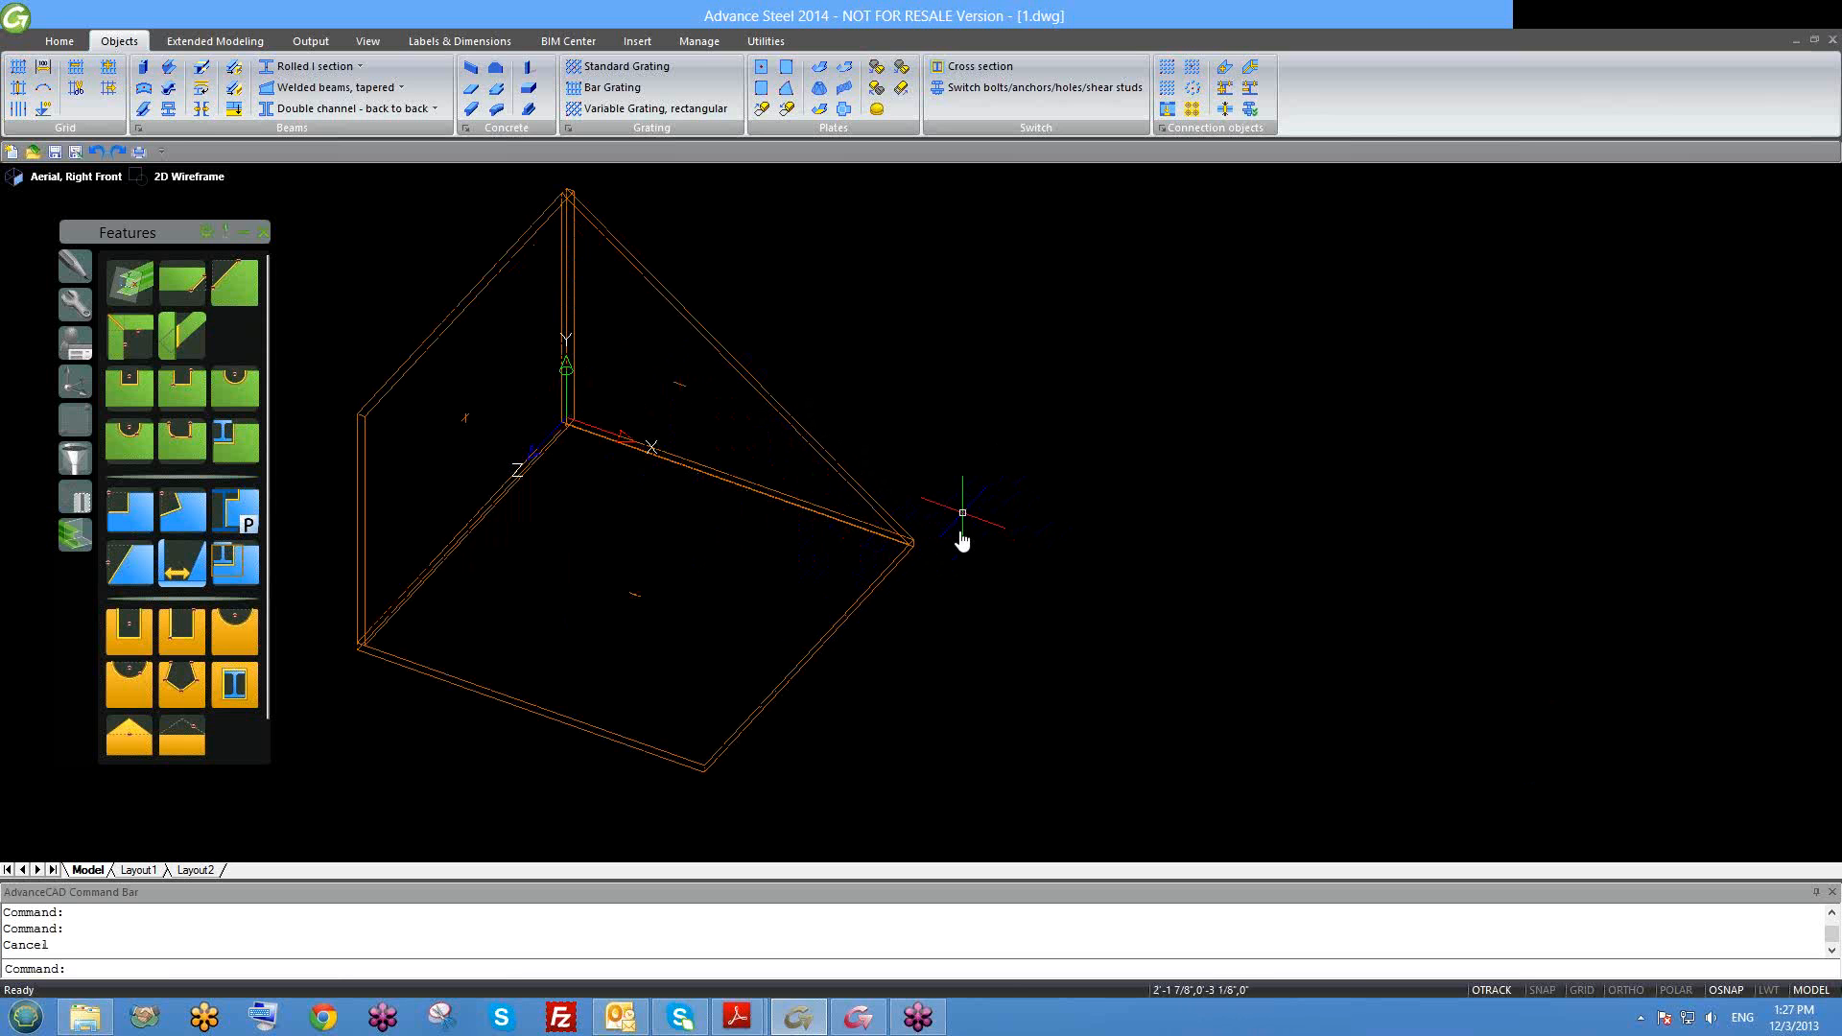
scroll(930, 514, "down", 2)
middle_click_drag(930, 515, 950, 508, "shift")
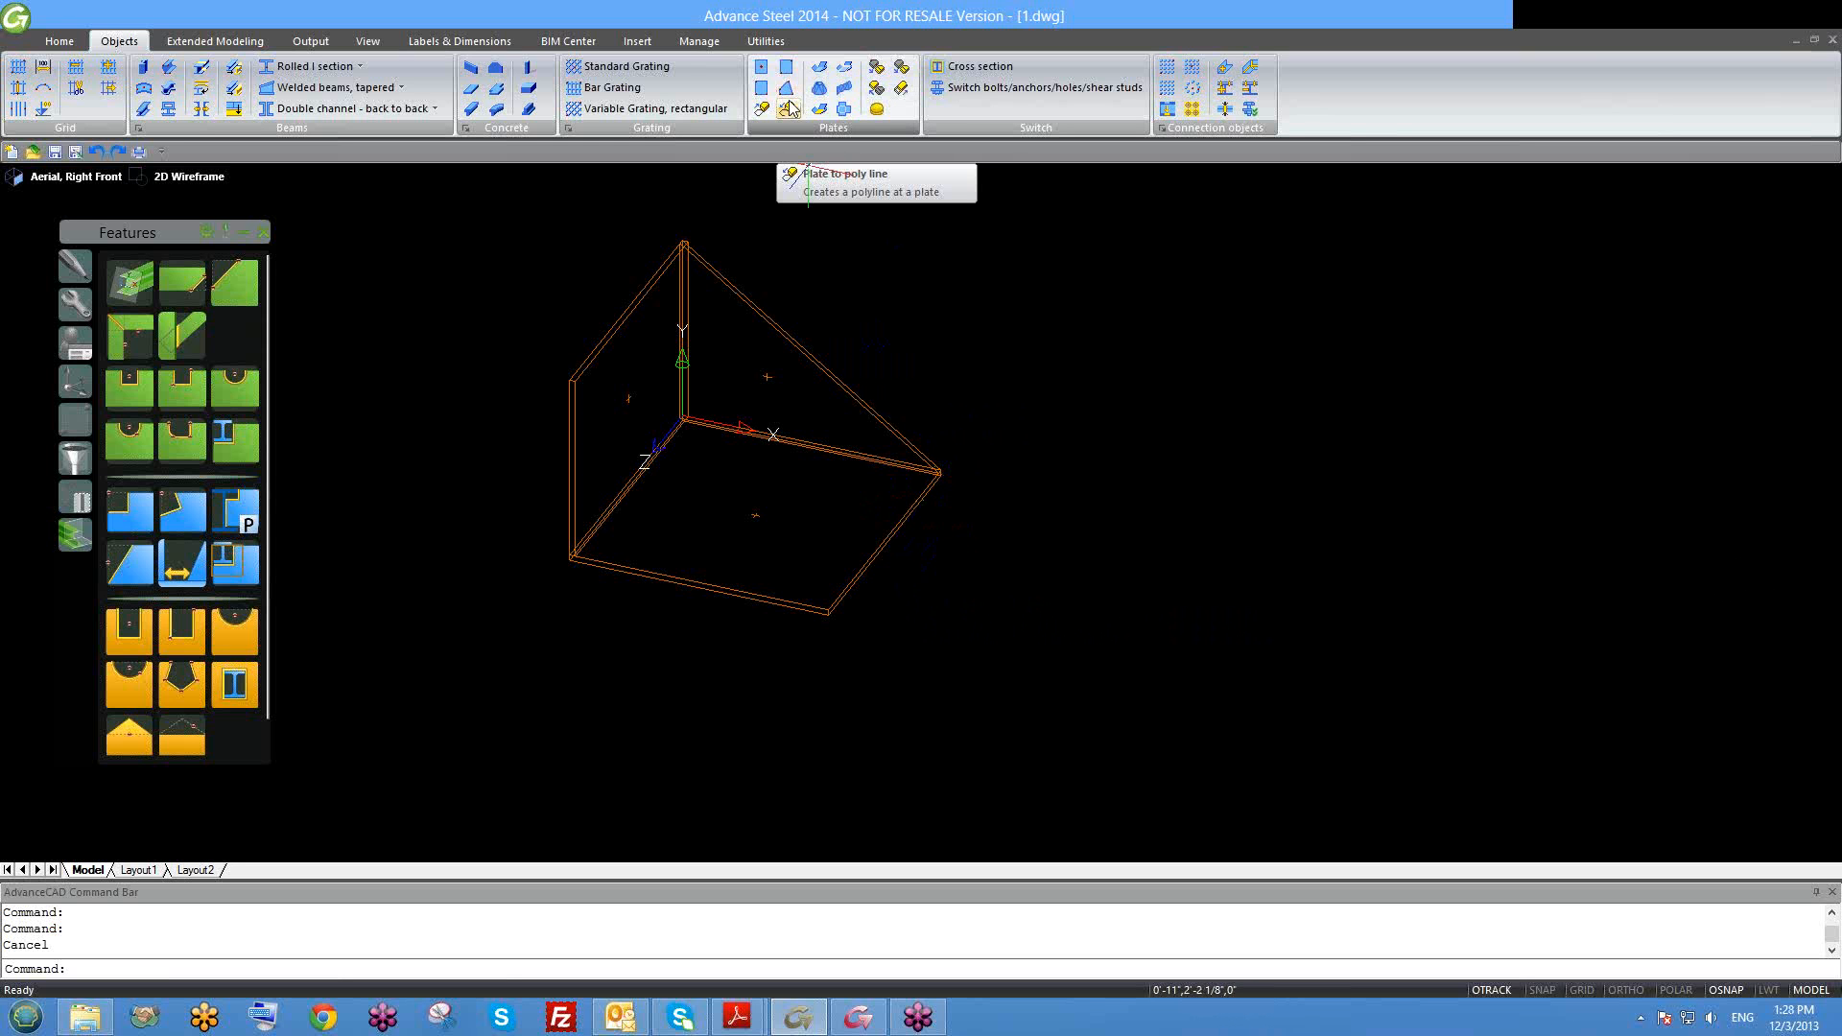
middle_click_drag(911, 294, 869, 322)
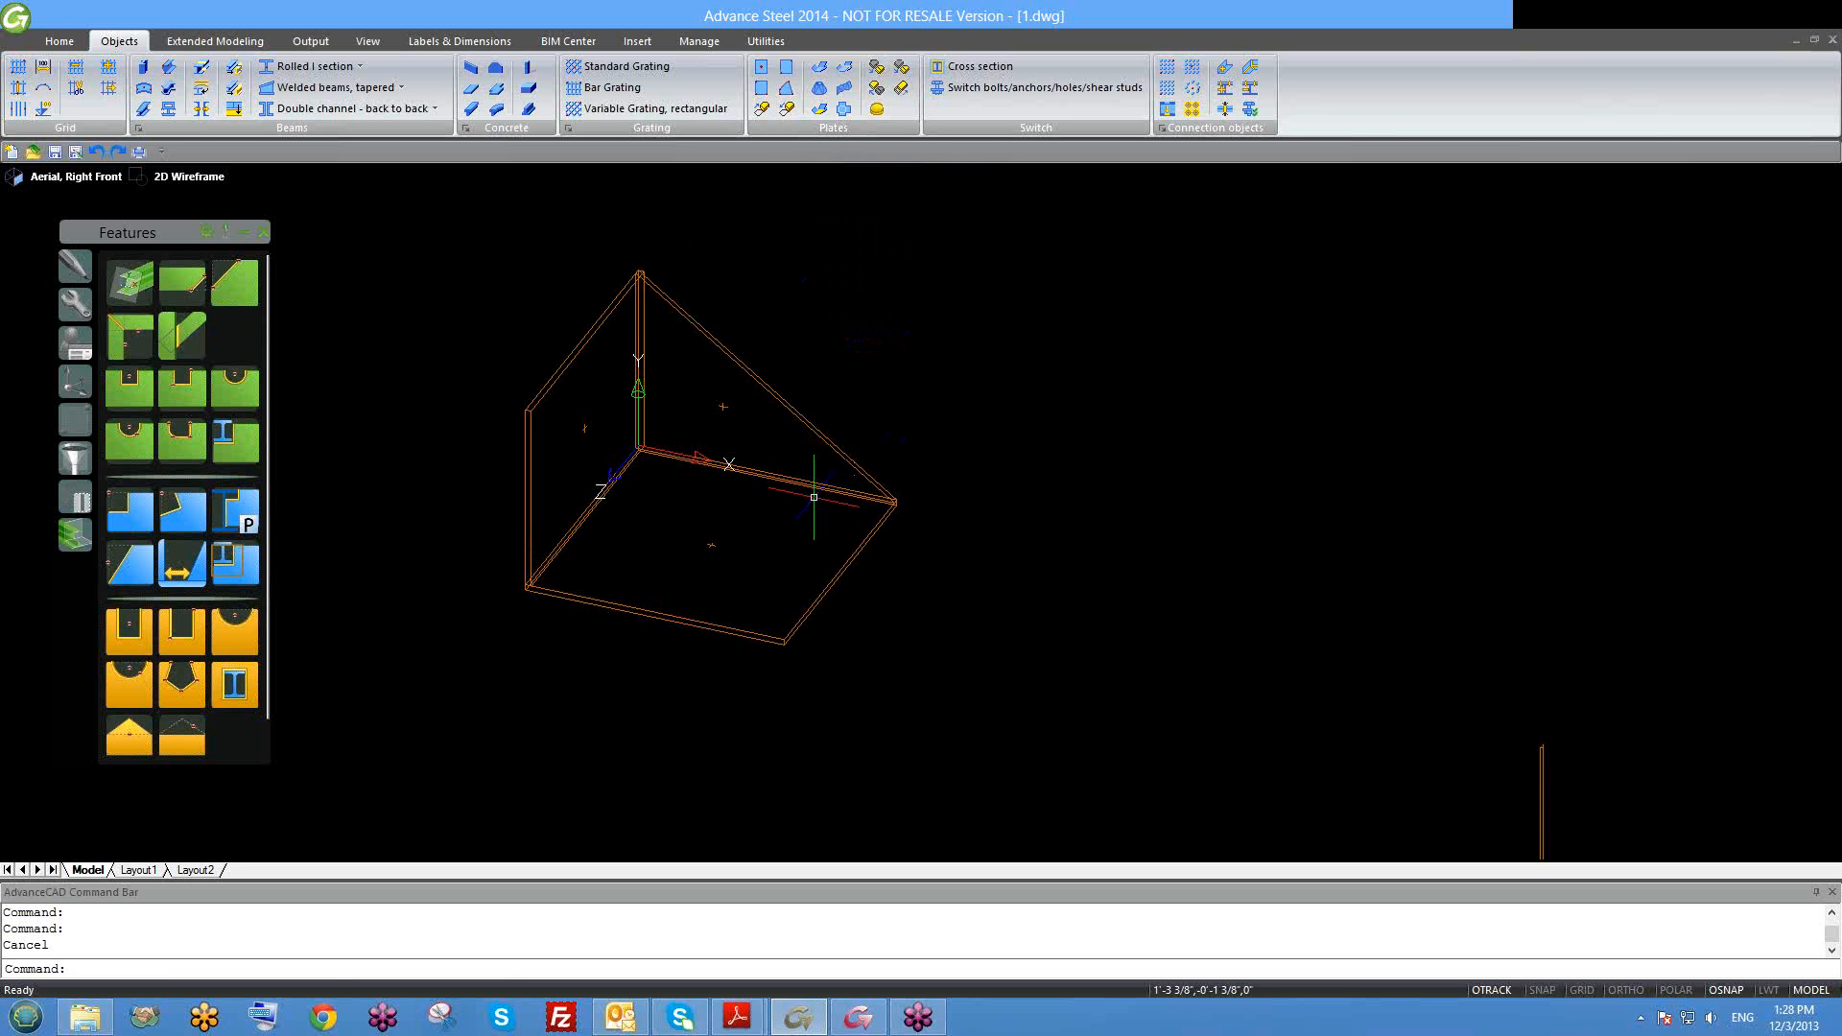
middle_click_drag(911, 487, 898, 480, "shift")
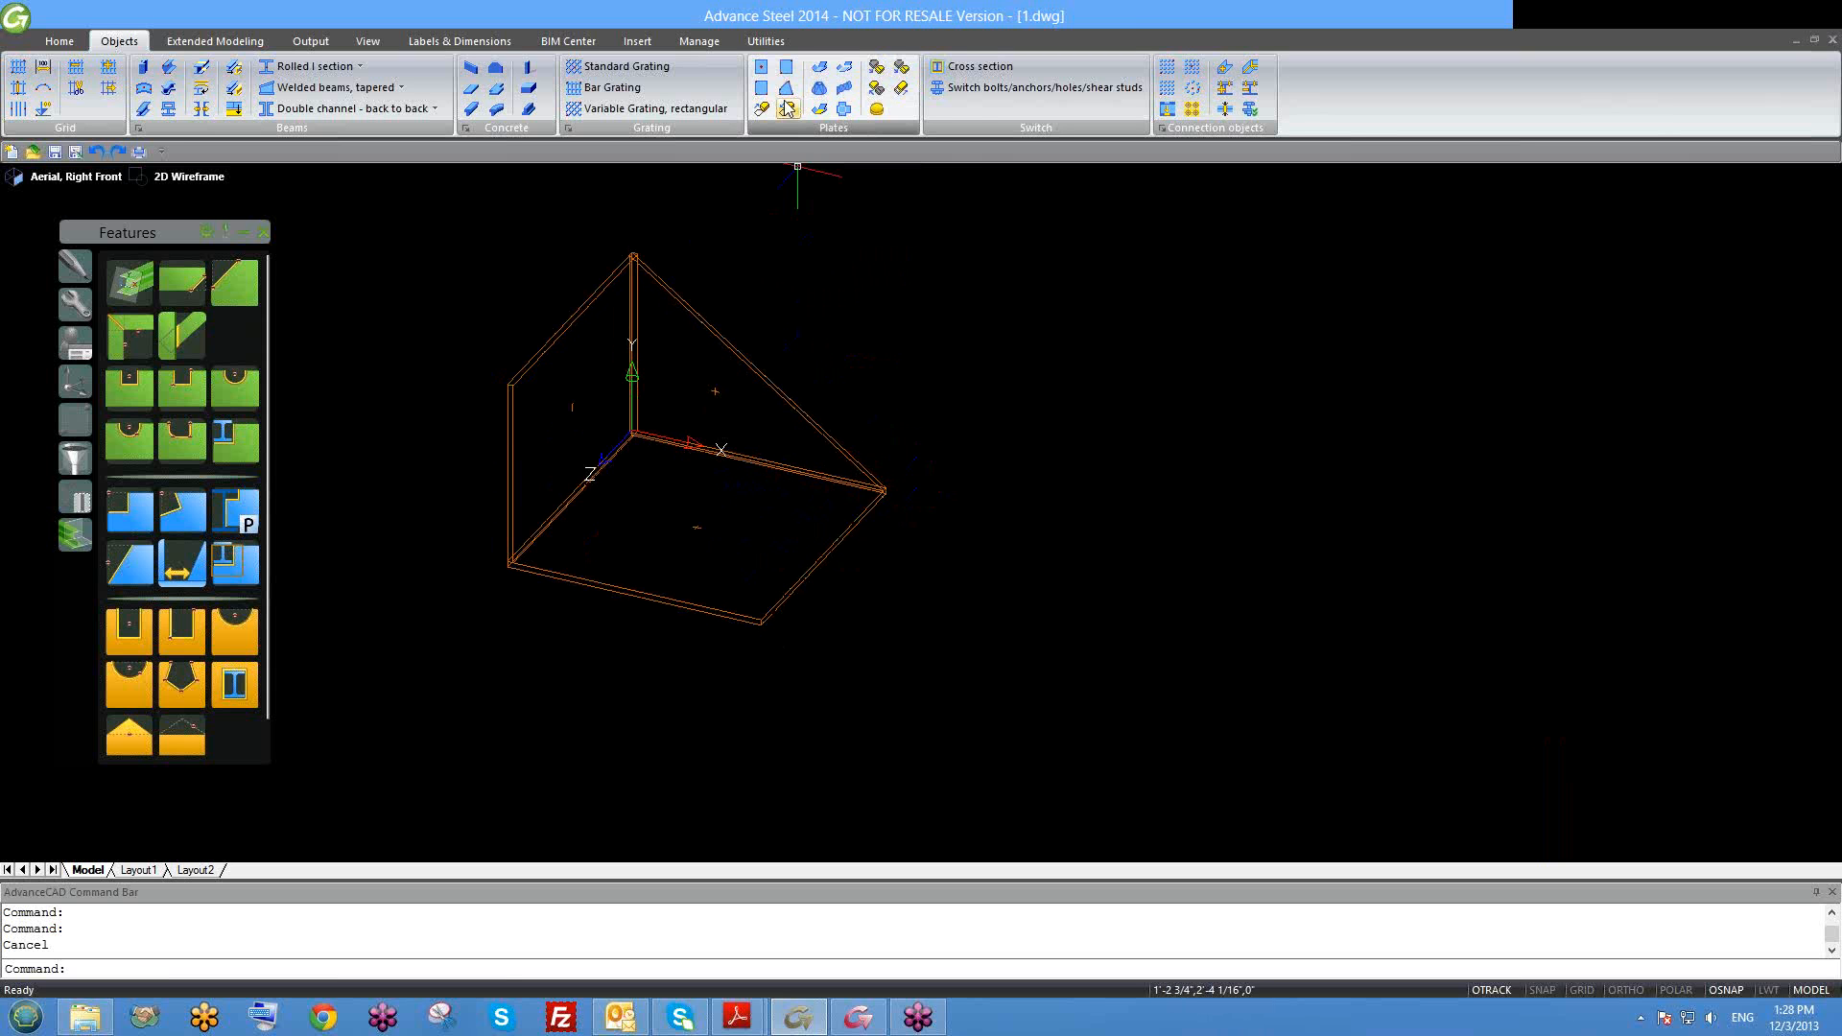
middle_click_drag(859, 195, 831, 295)
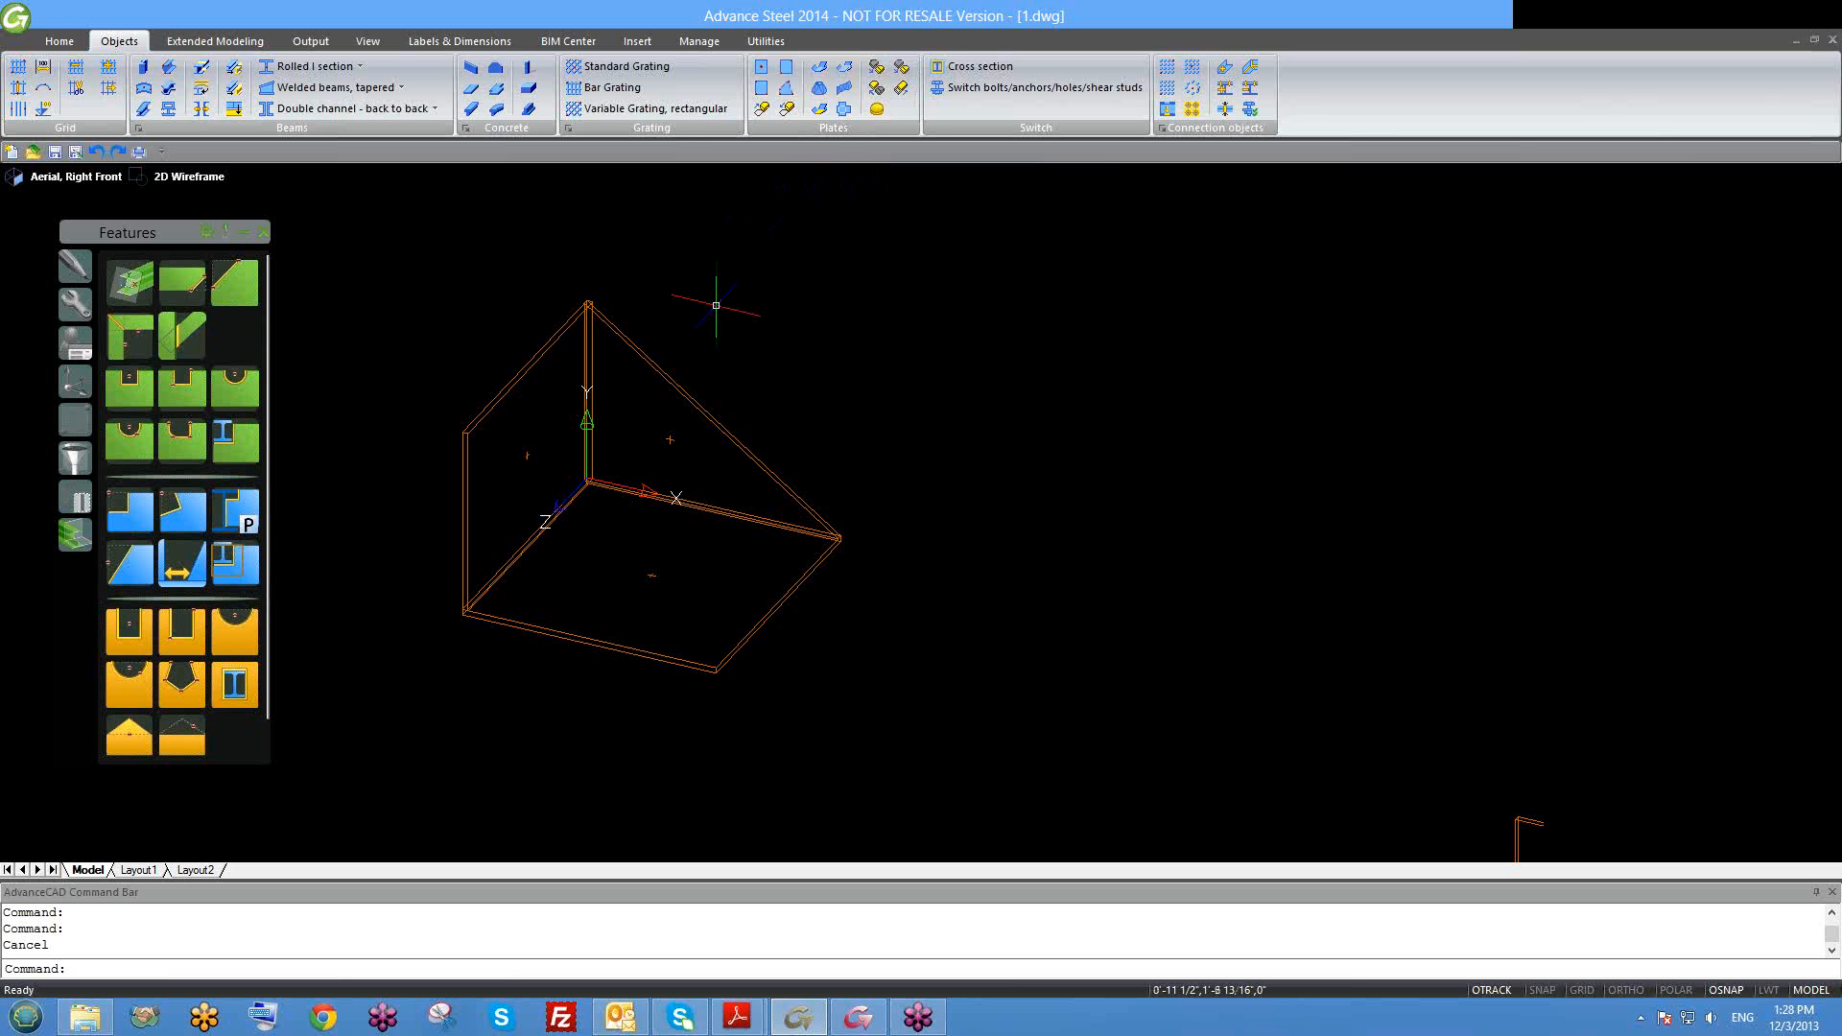
Step: Copy the horizontal rectangular plate of the three-plate corner four times, placing the copies in a row beside it
scroll(739, 436, "down", 2)
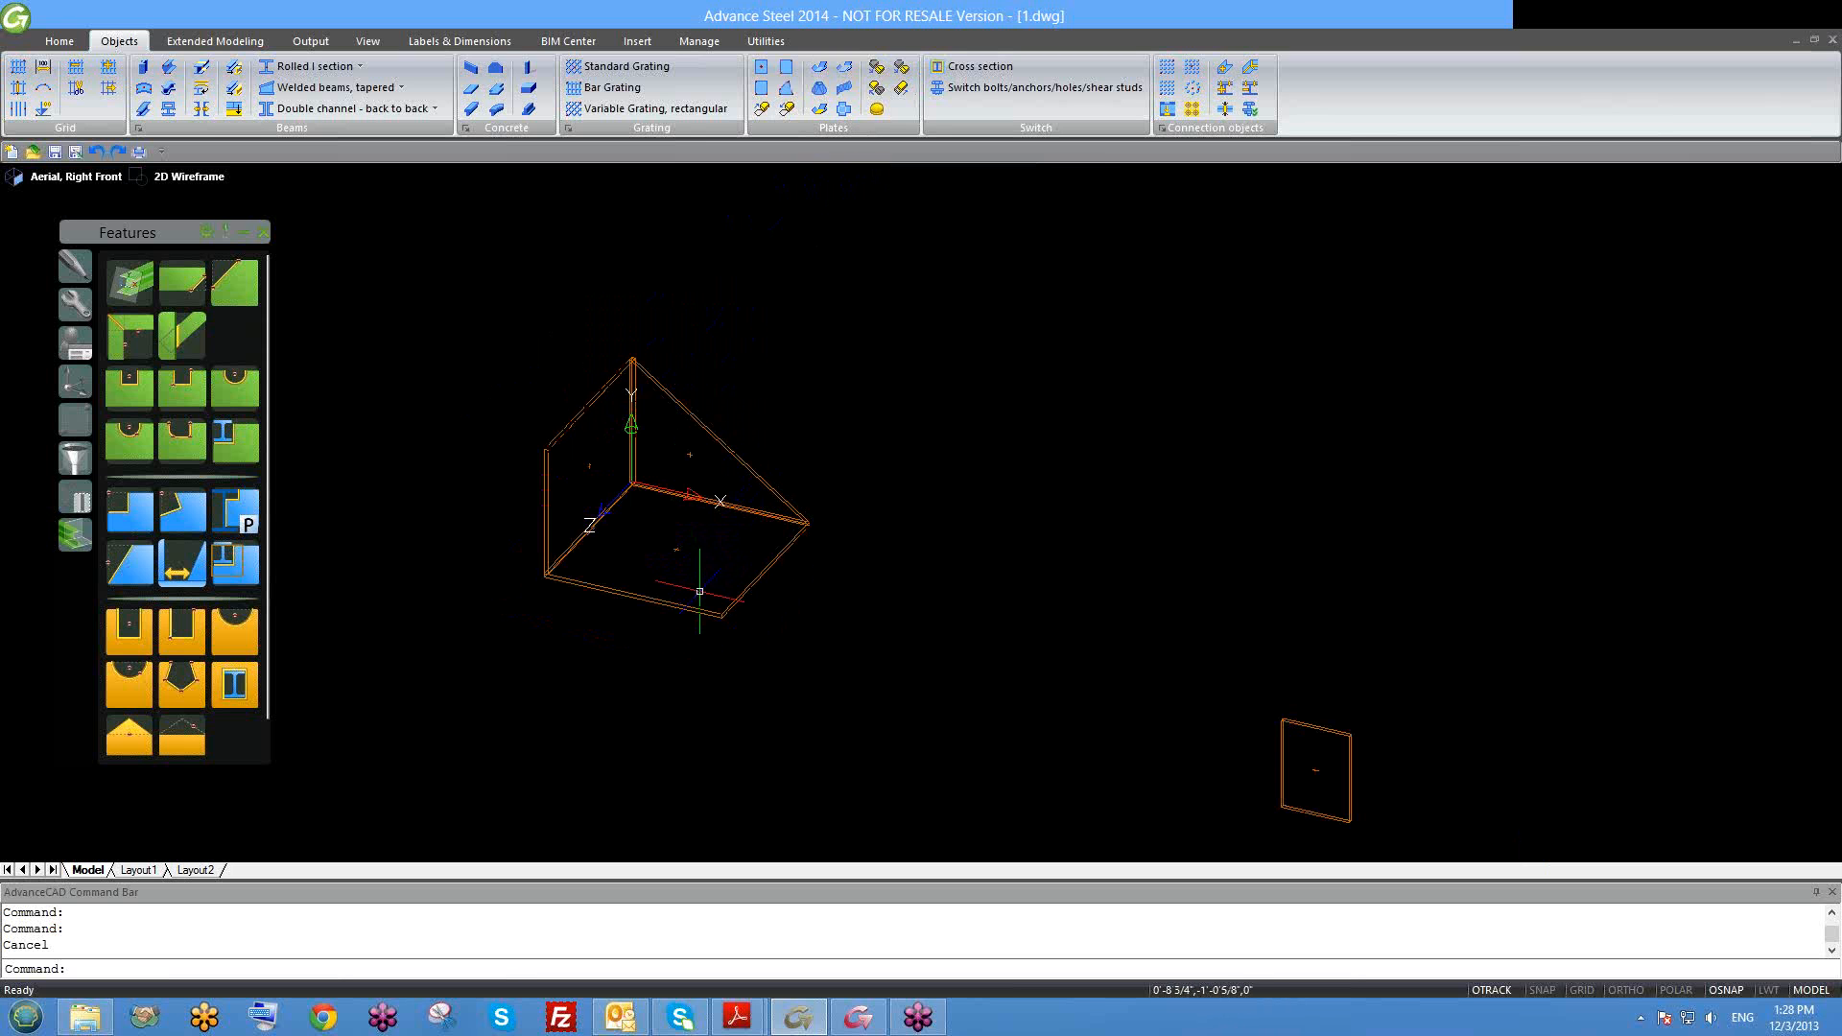
left_click(720, 570)
left_click(709, 621)
type("co")
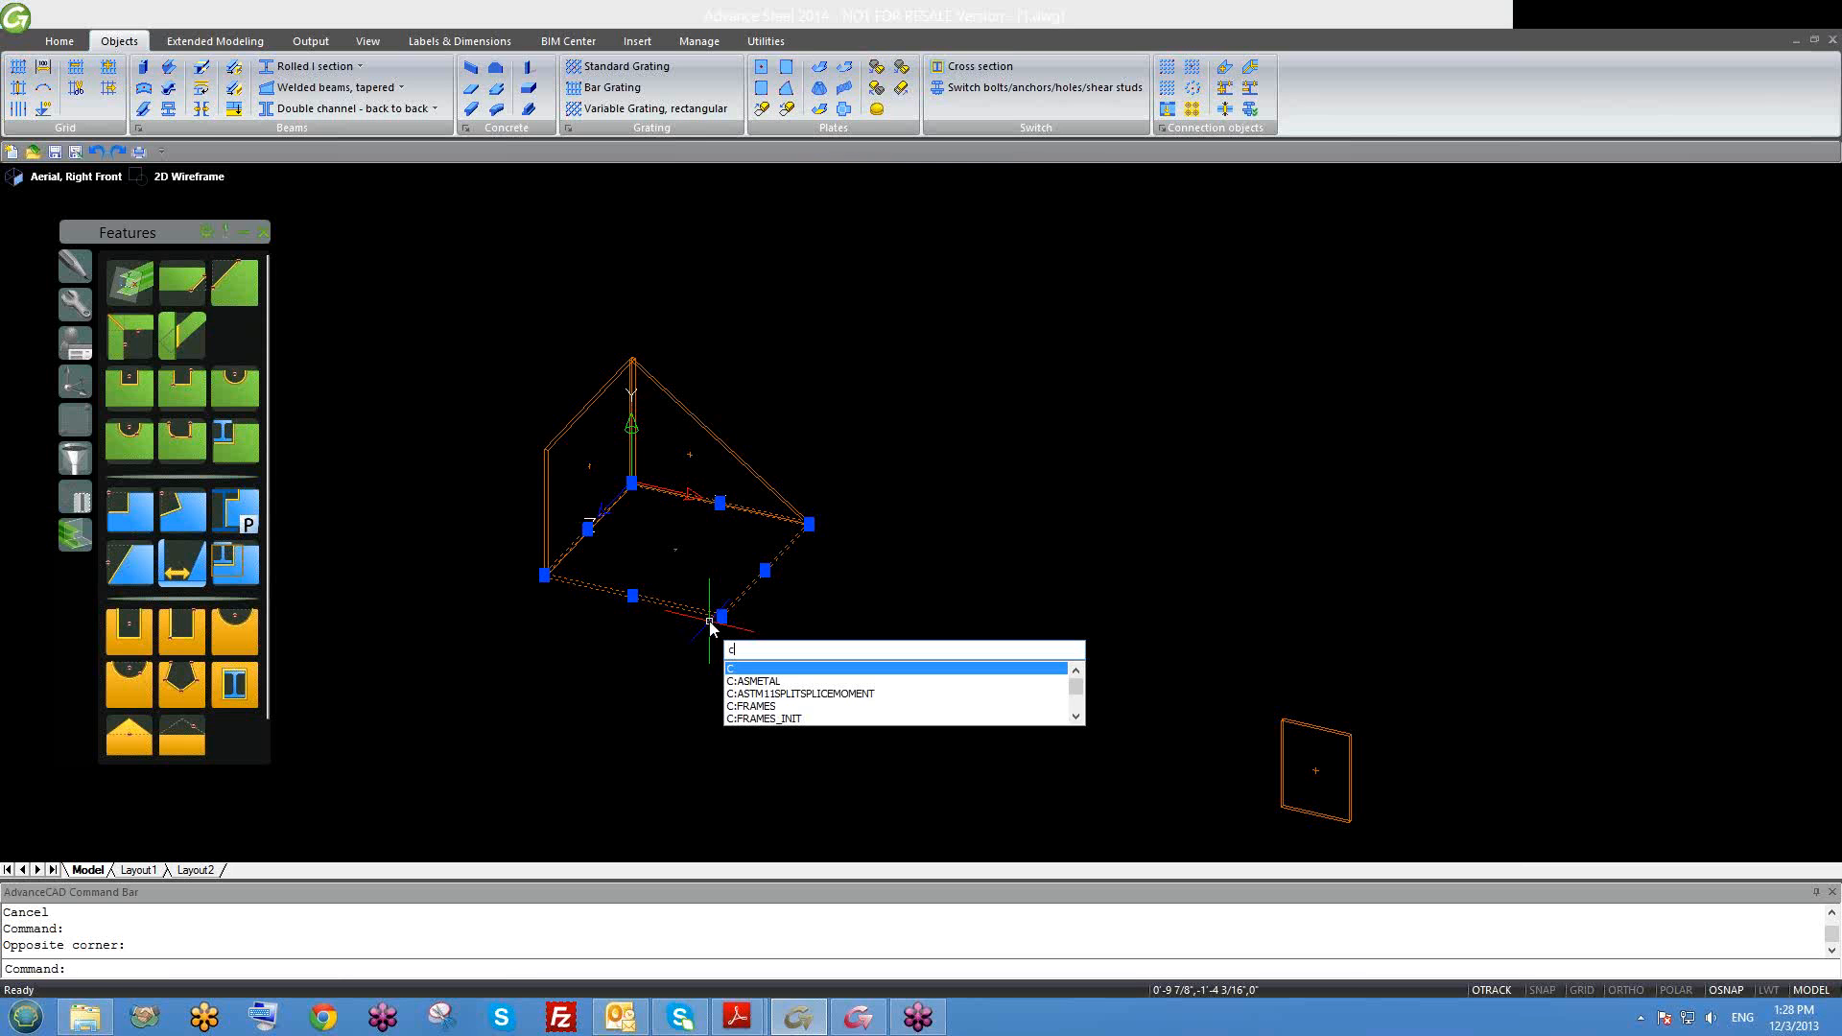
key("Return")
left_click(709, 621)
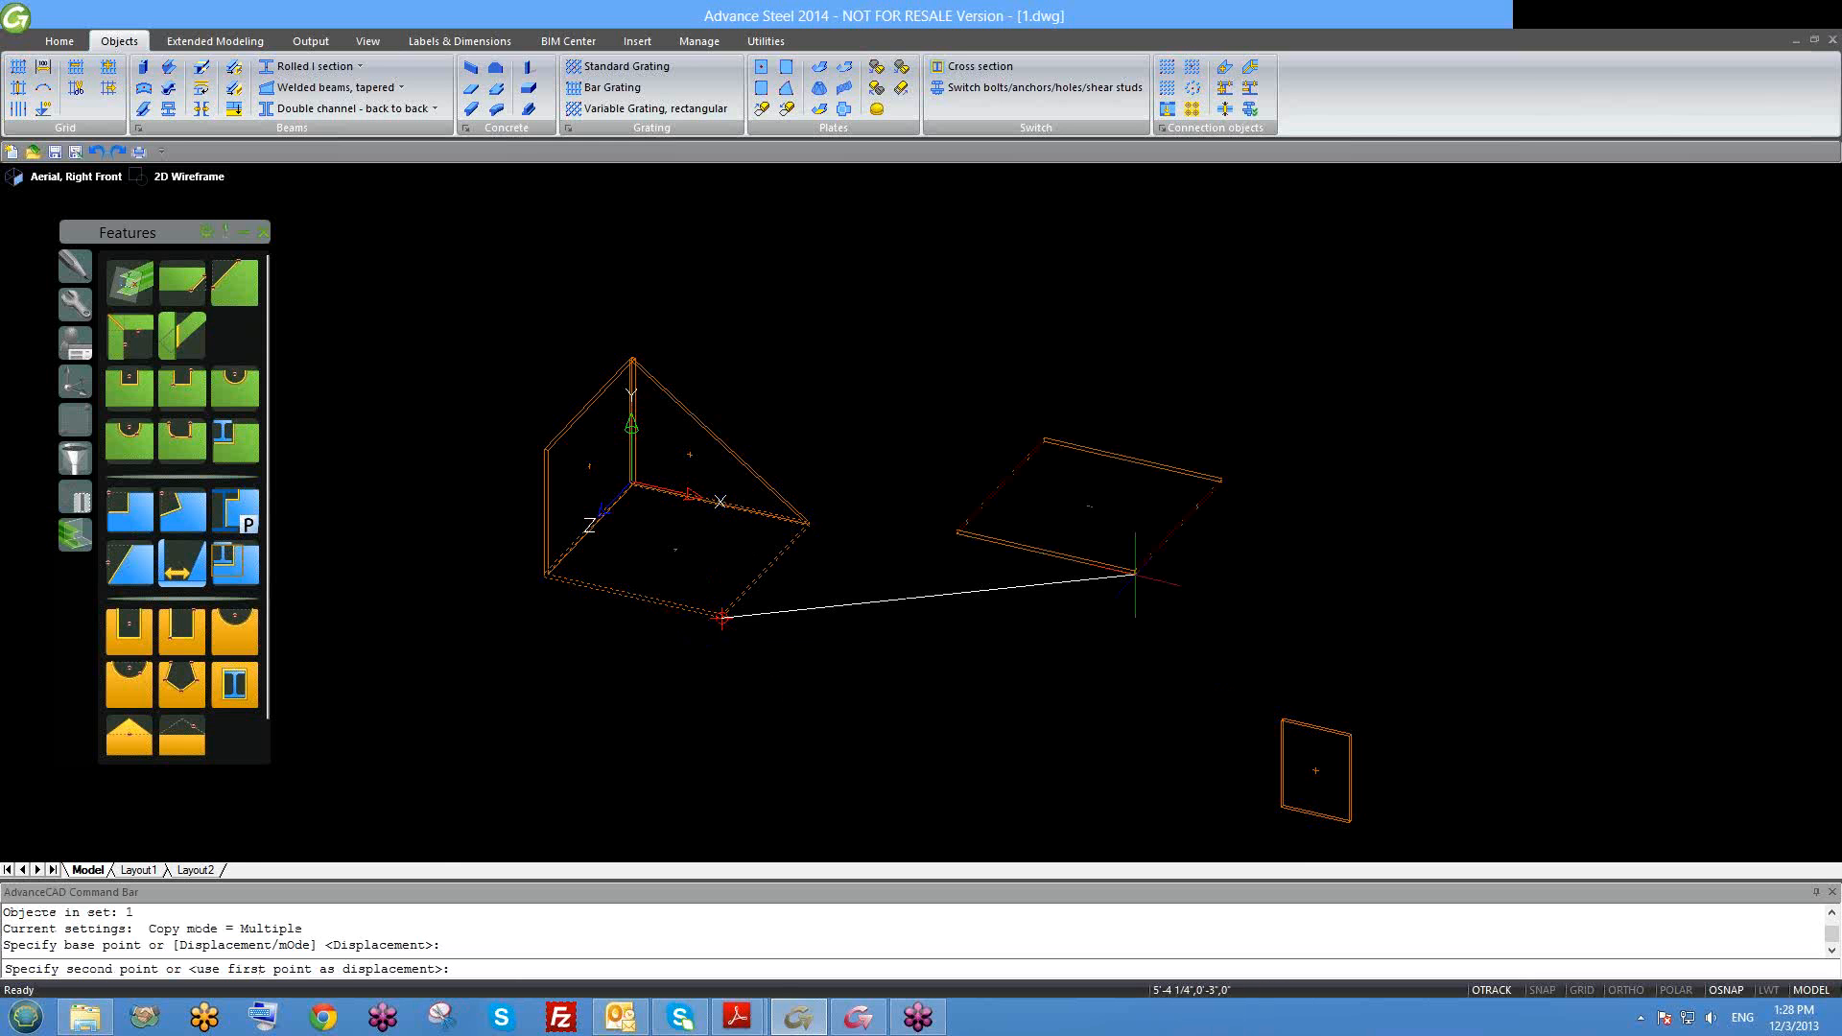
left_click(1134, 573)
middle_click_drag(1395, 634, 907, 411)
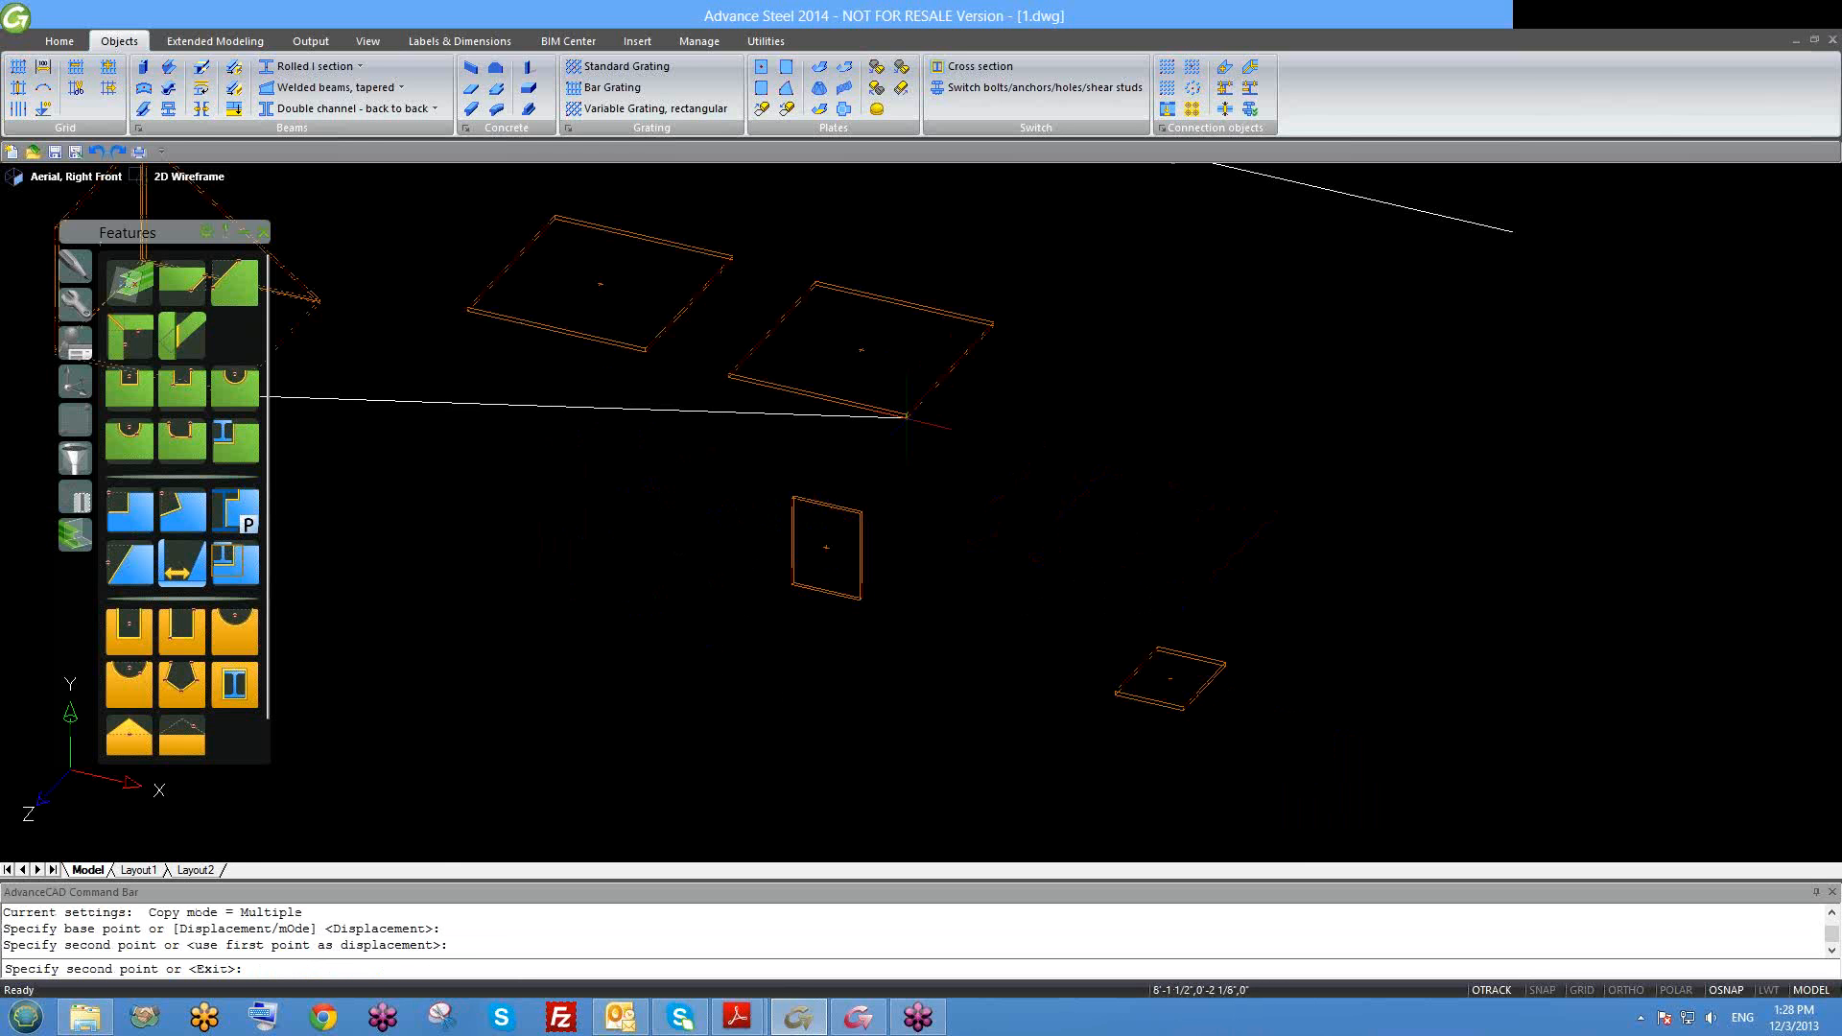
left_click(907, 412)
left_click(1119, 479)
left_click(1334, 553)
key("Escape")
scroll(1224, 515, "down", 2)
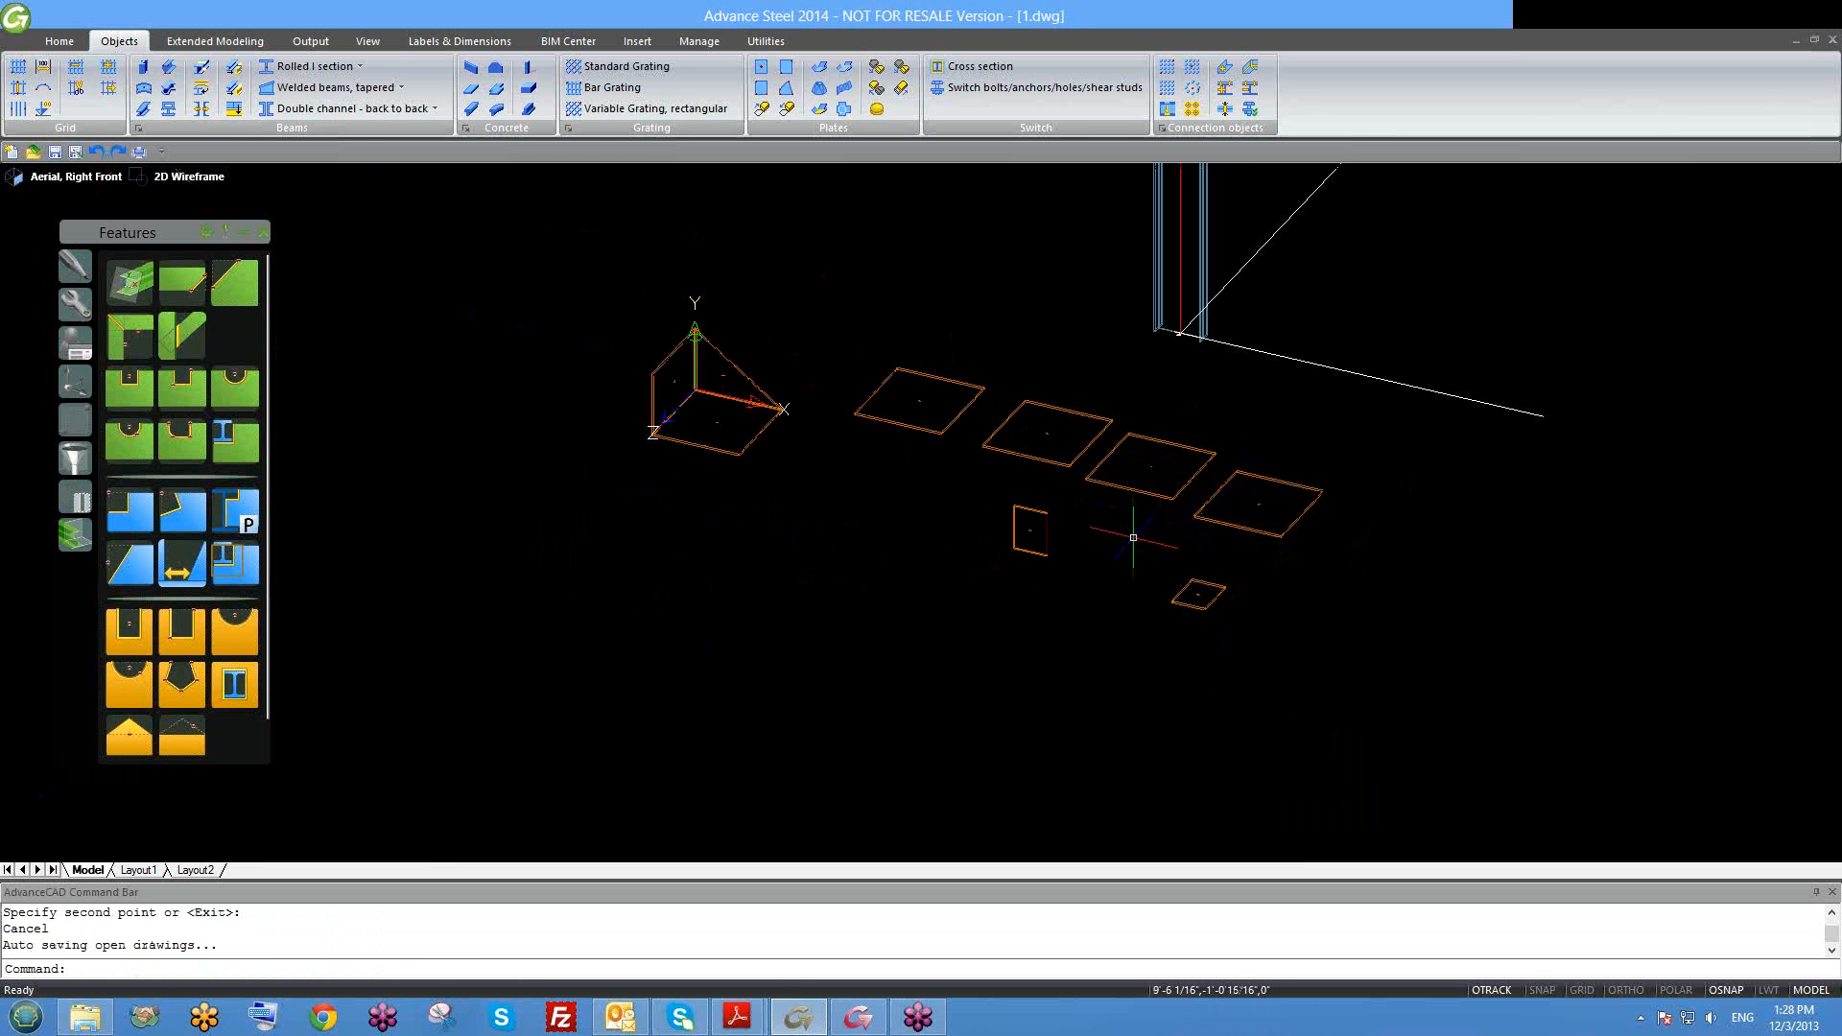
Step: Create a folded plate with position adjustment, joining the first copied plate to the second copy's near edge at a 90° angle
middle_click_drag(1133, 539, 1224, 532, "shift")
scroll(1015, 507, "up", 2)
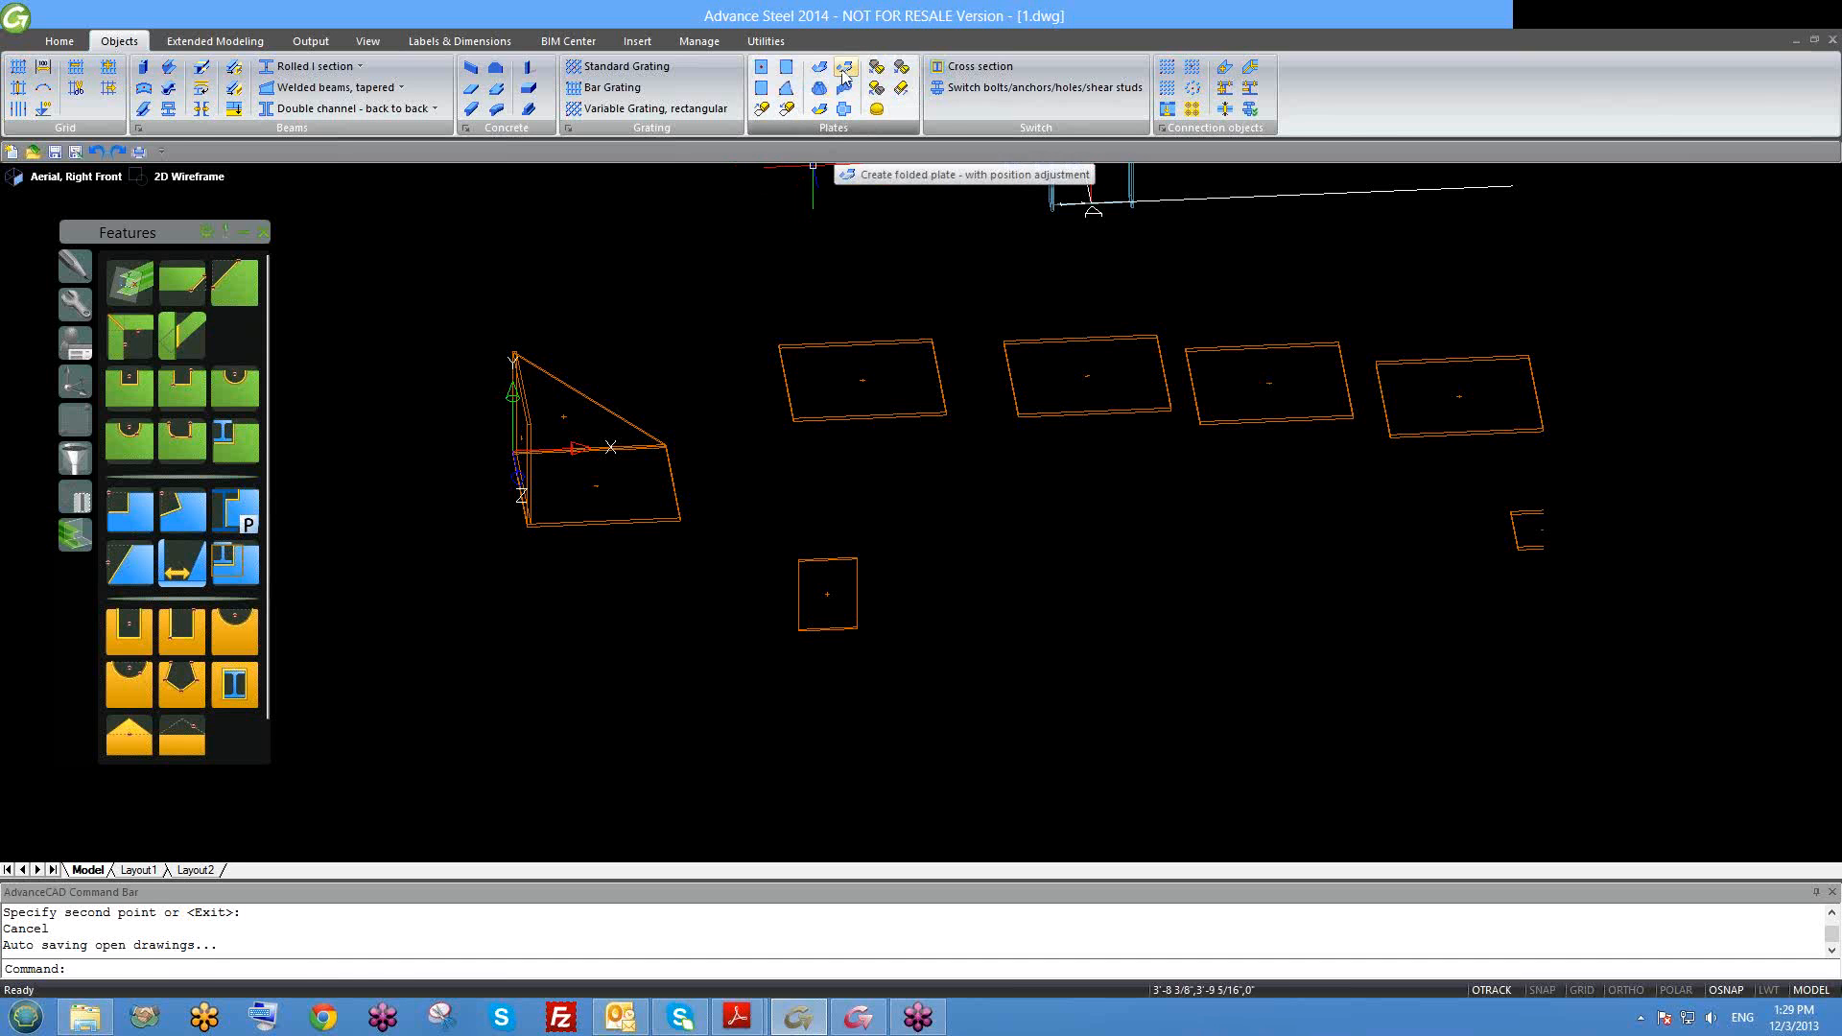
left_click(843, 70)
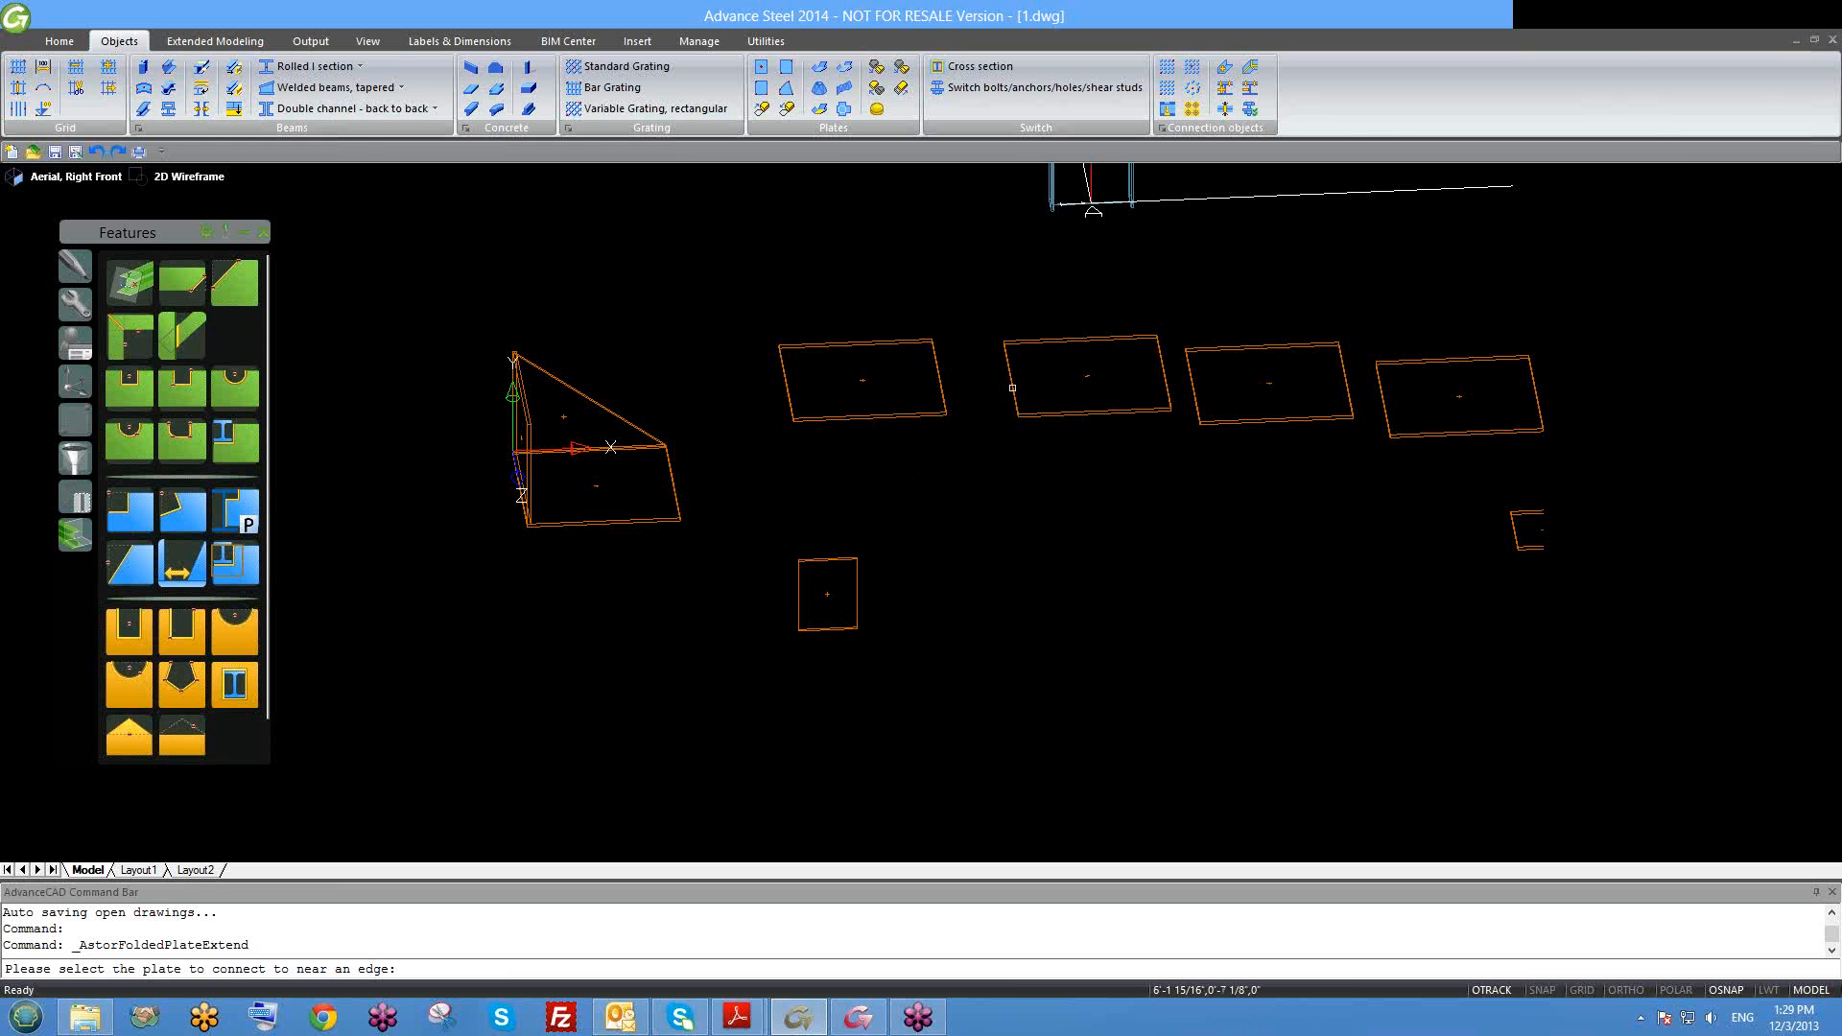
left_click(1012, 388)
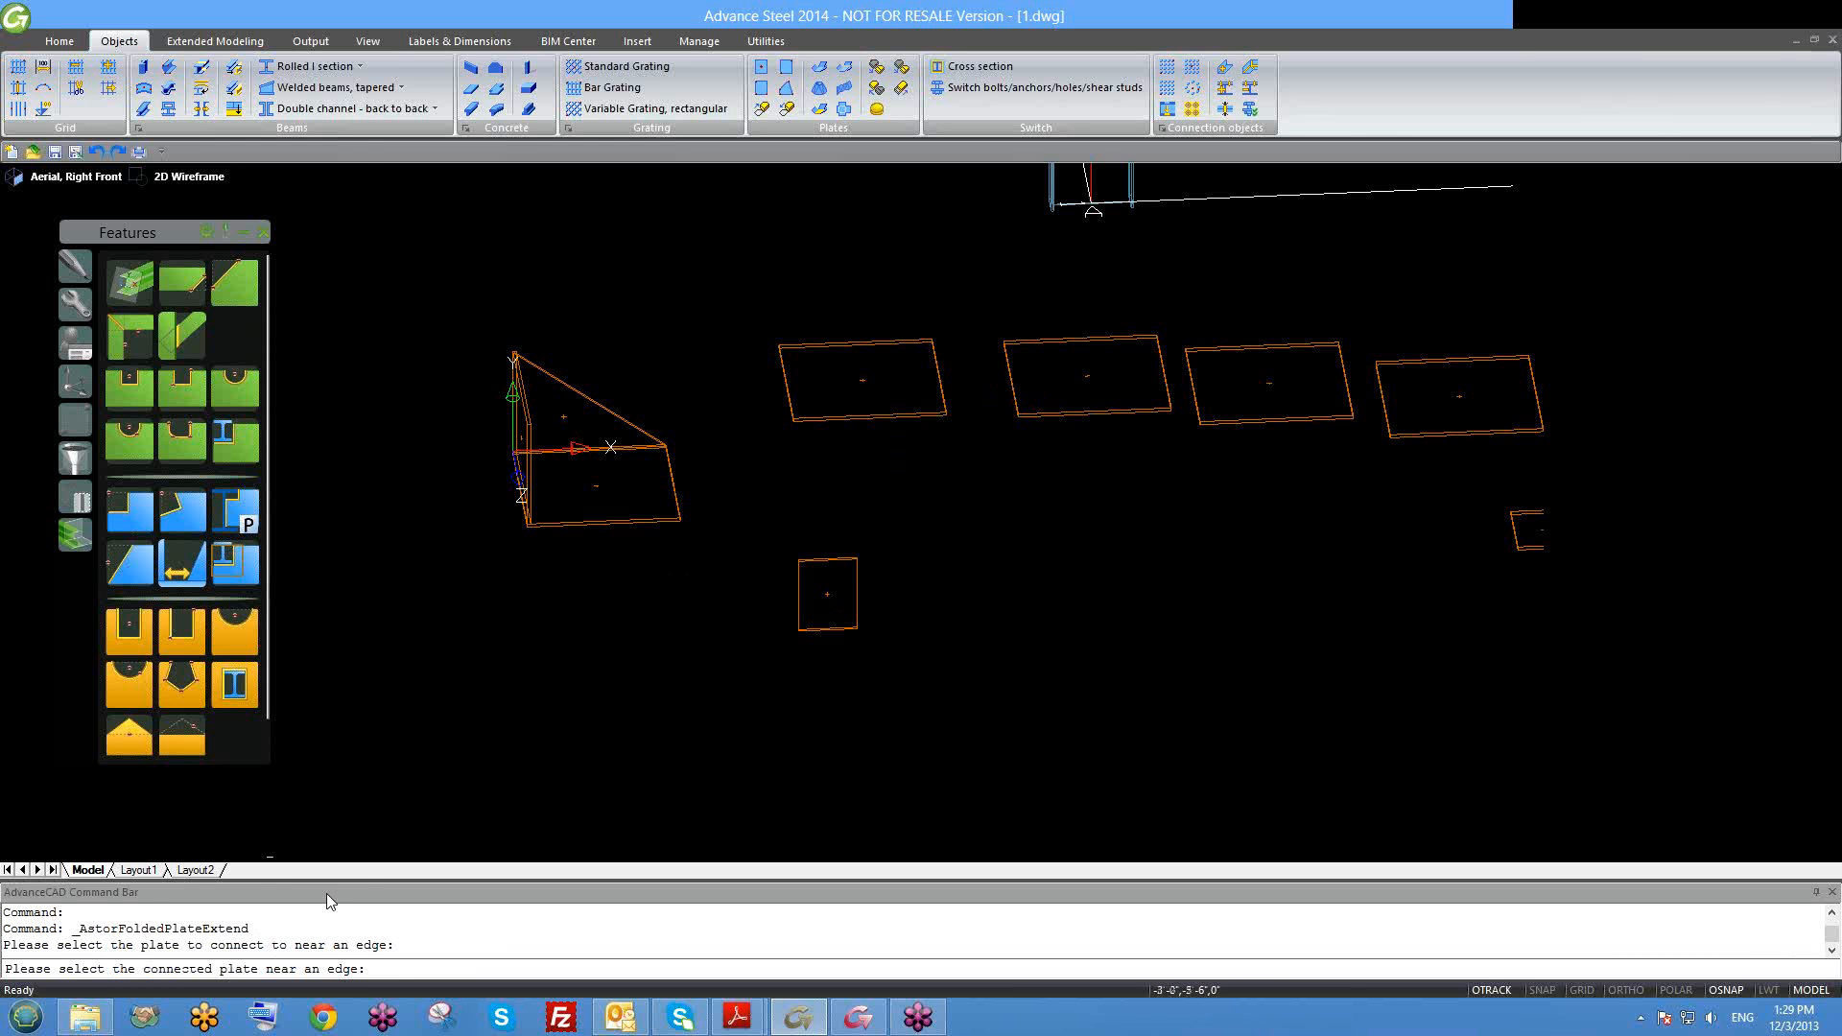
scroll(806, 383, "up", 2)
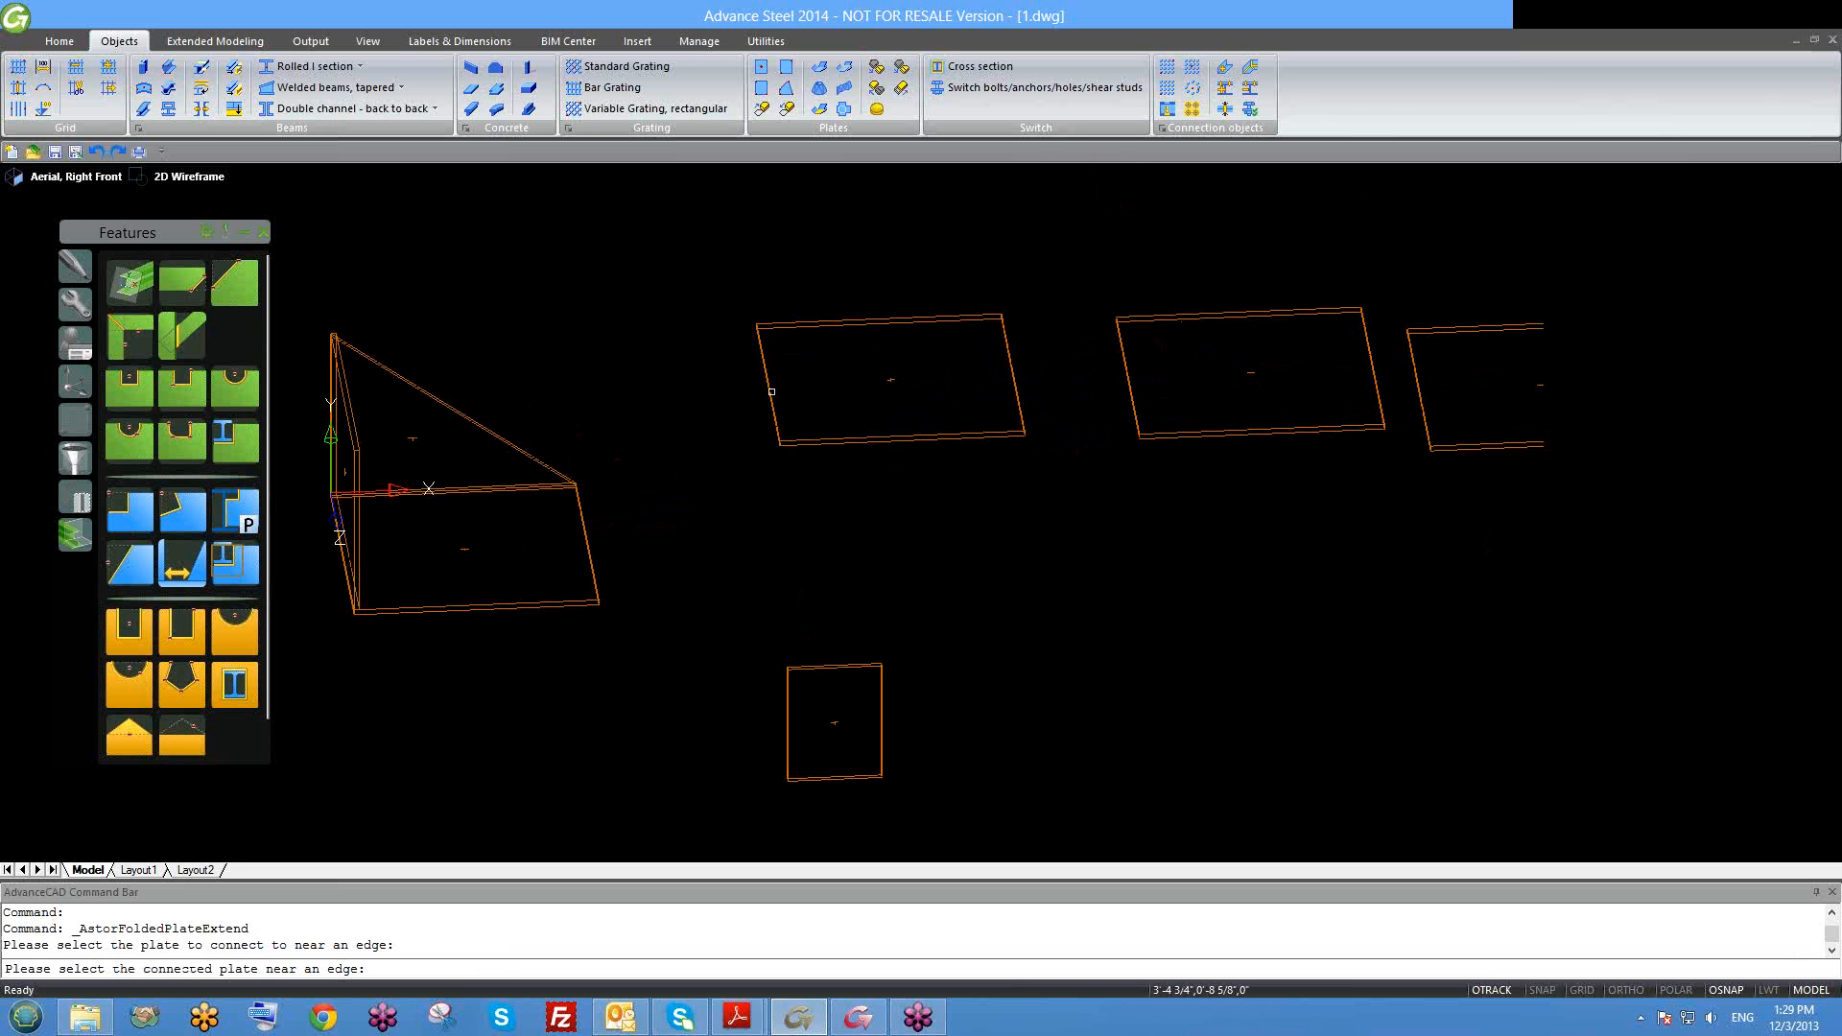
left_click(775, 391)
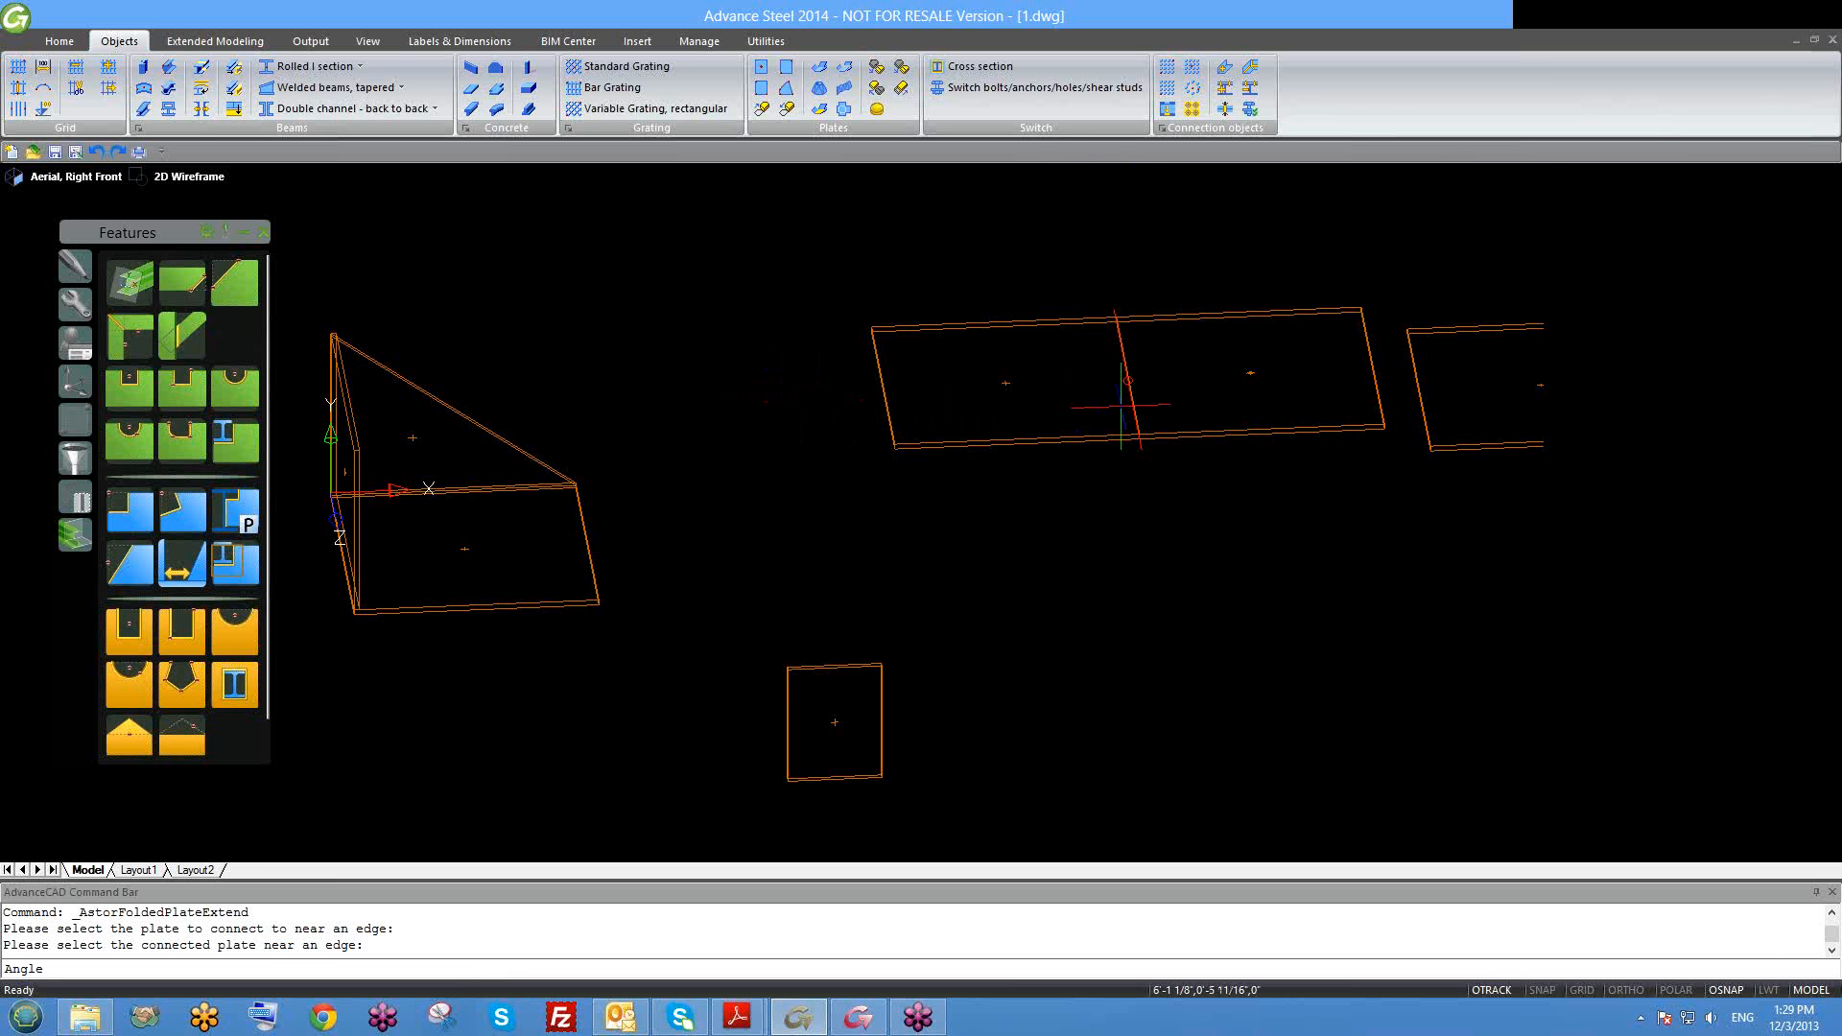
scroll(988, 383, "up", 3)
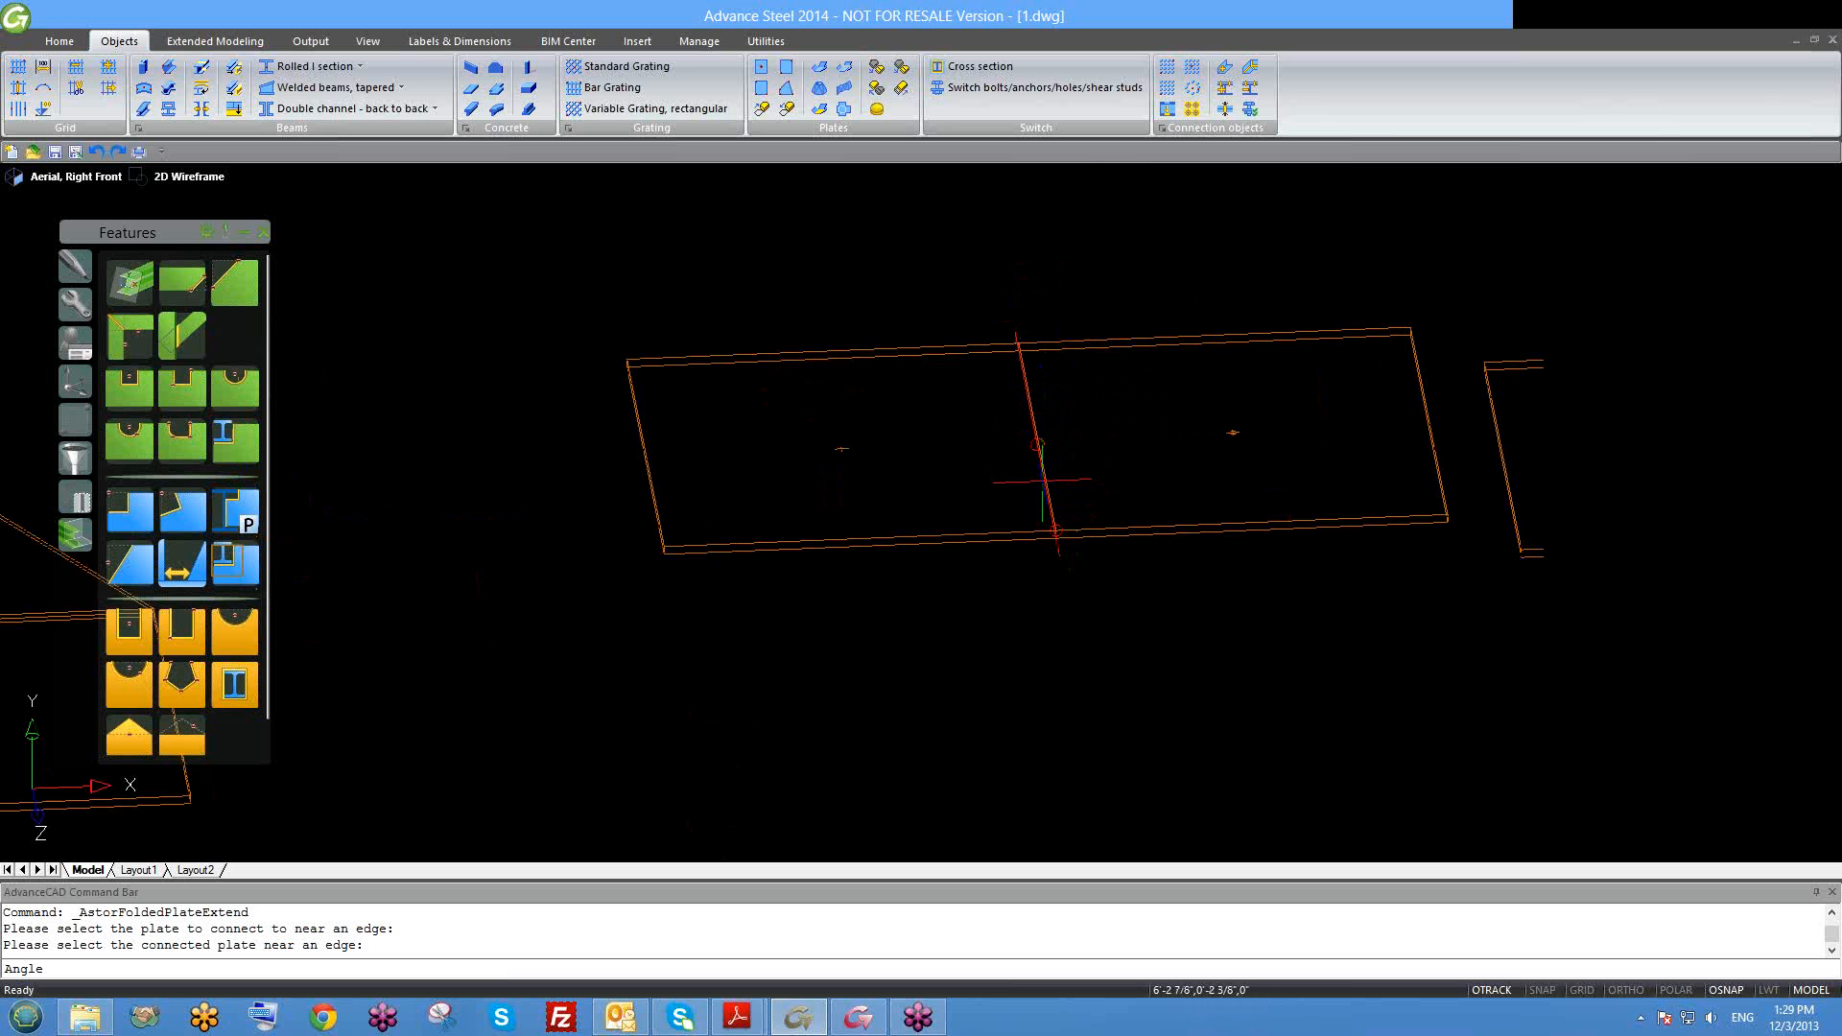
scroll(967, 464, "down", 3)
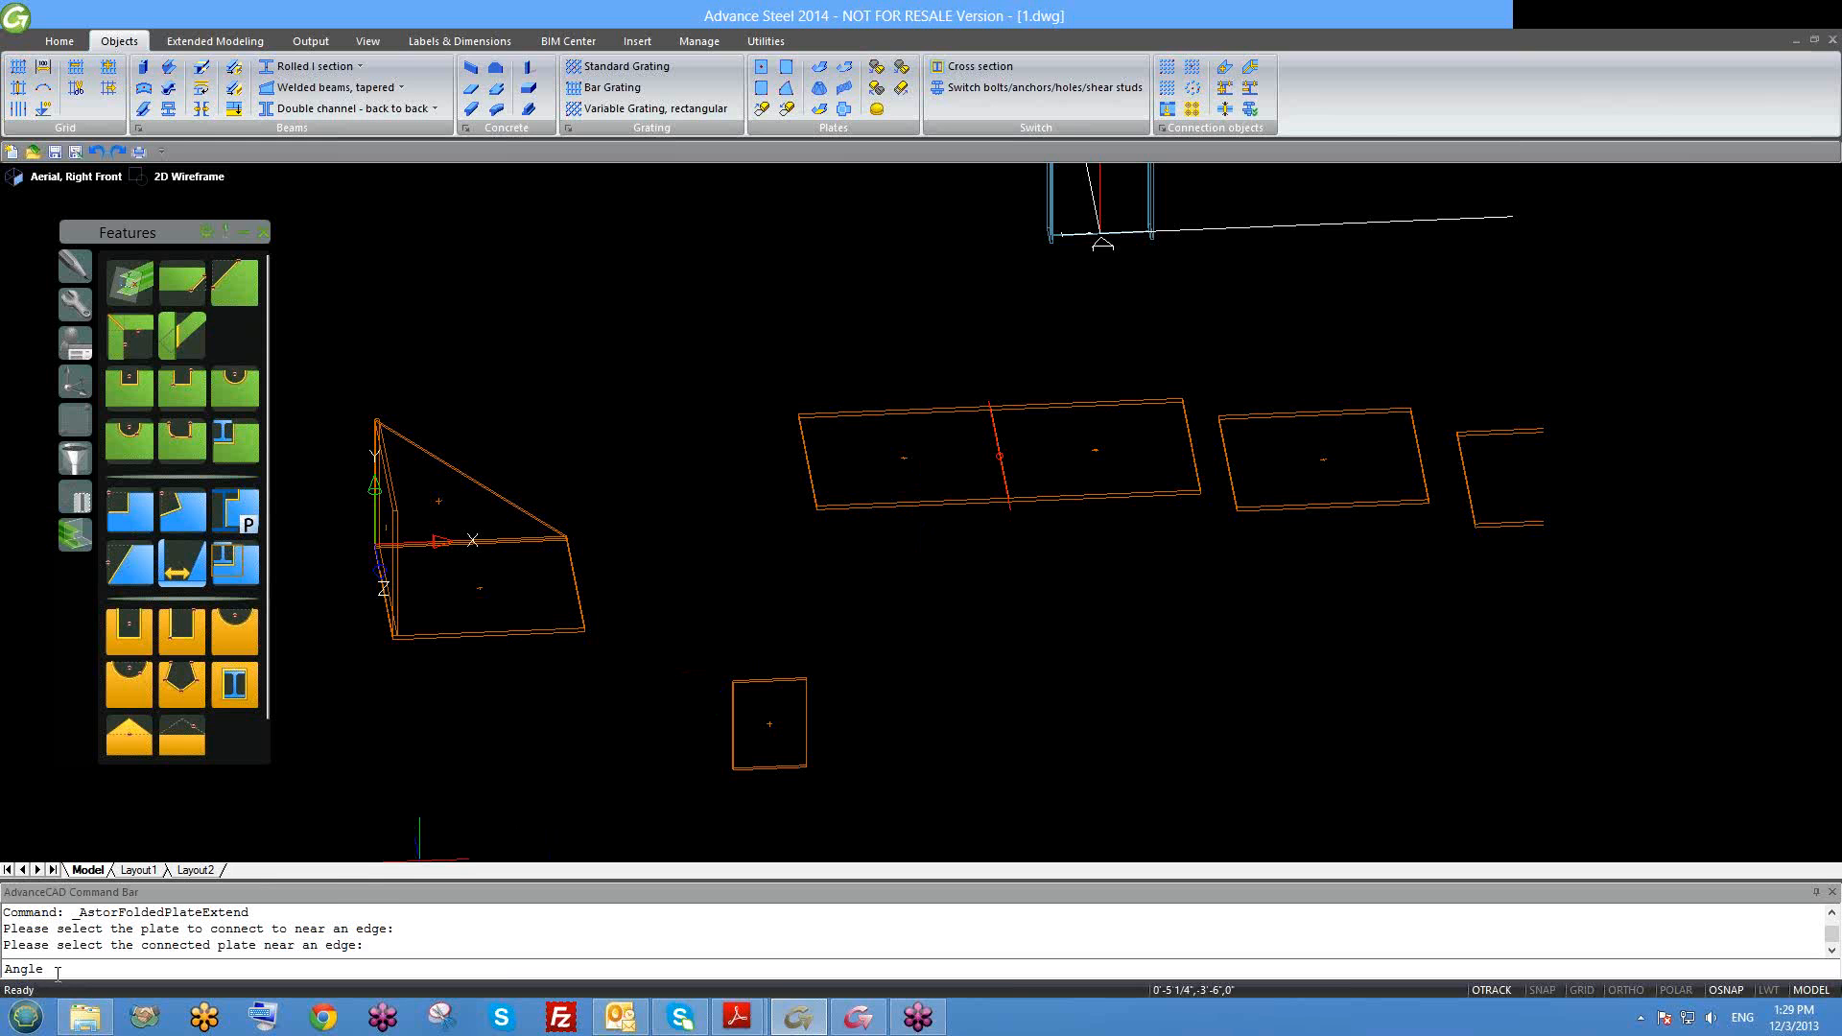
type("90")
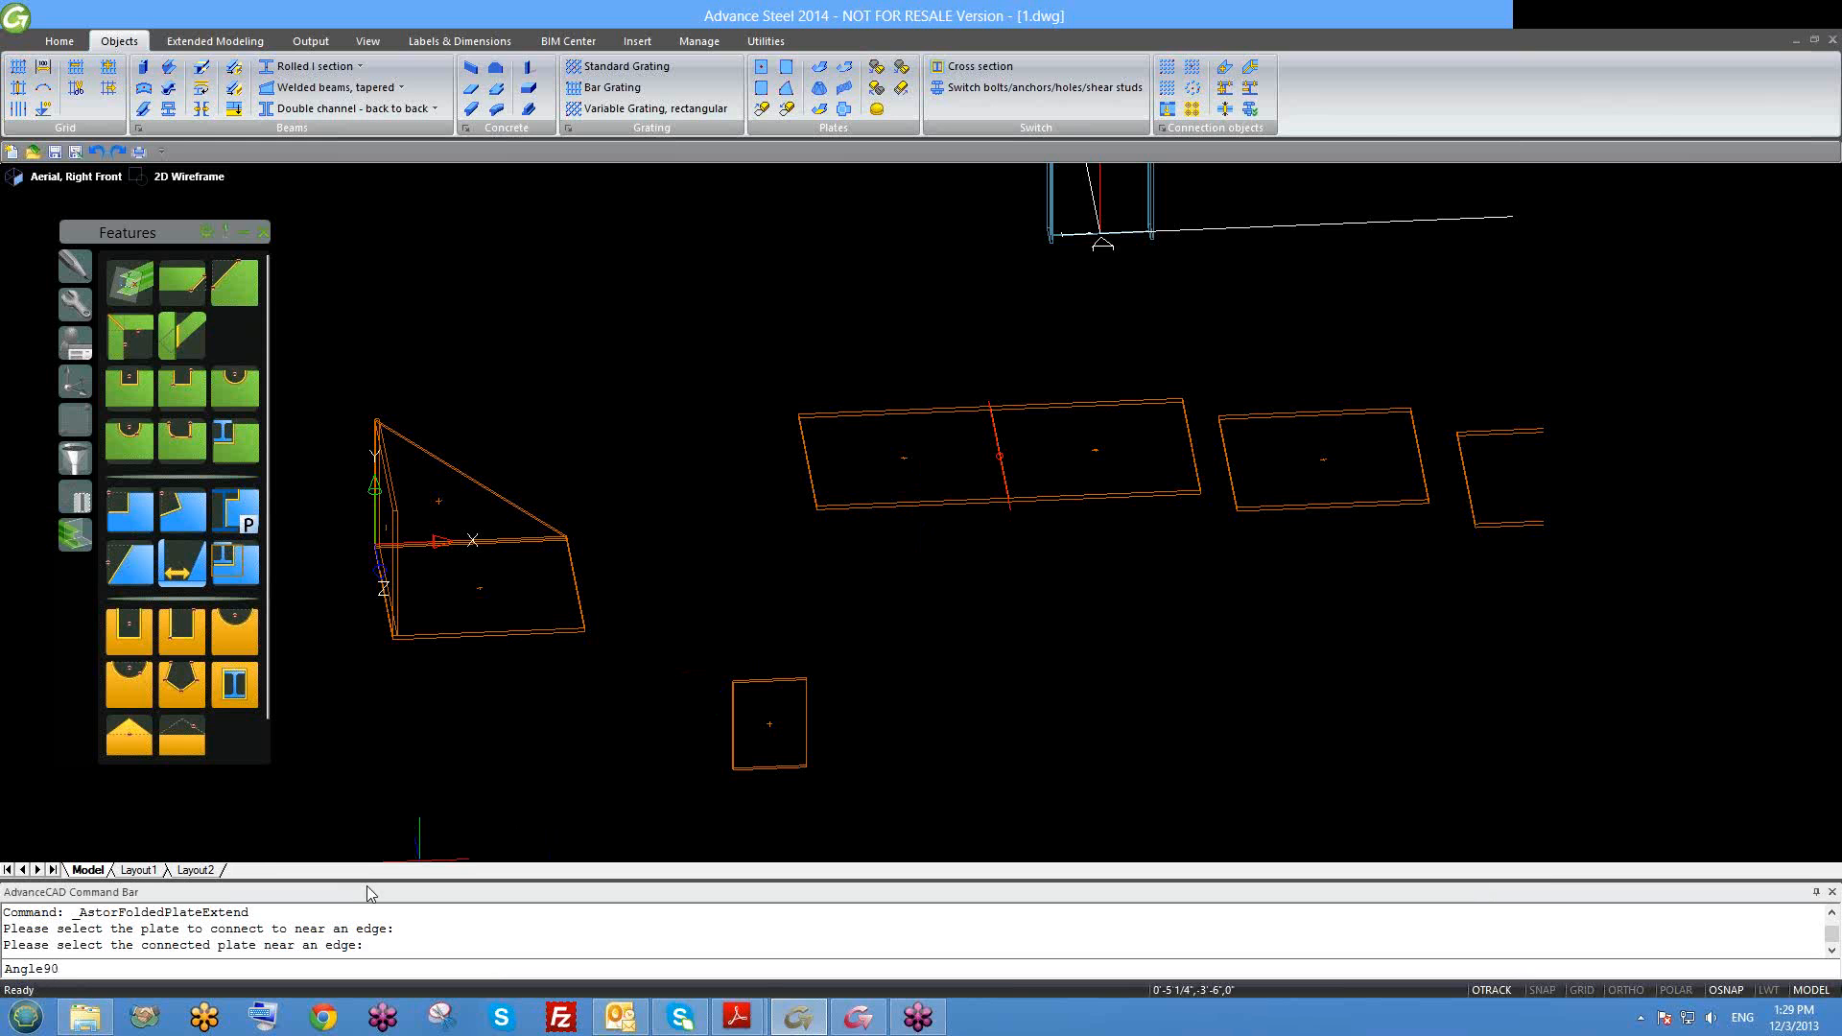
key("Return")
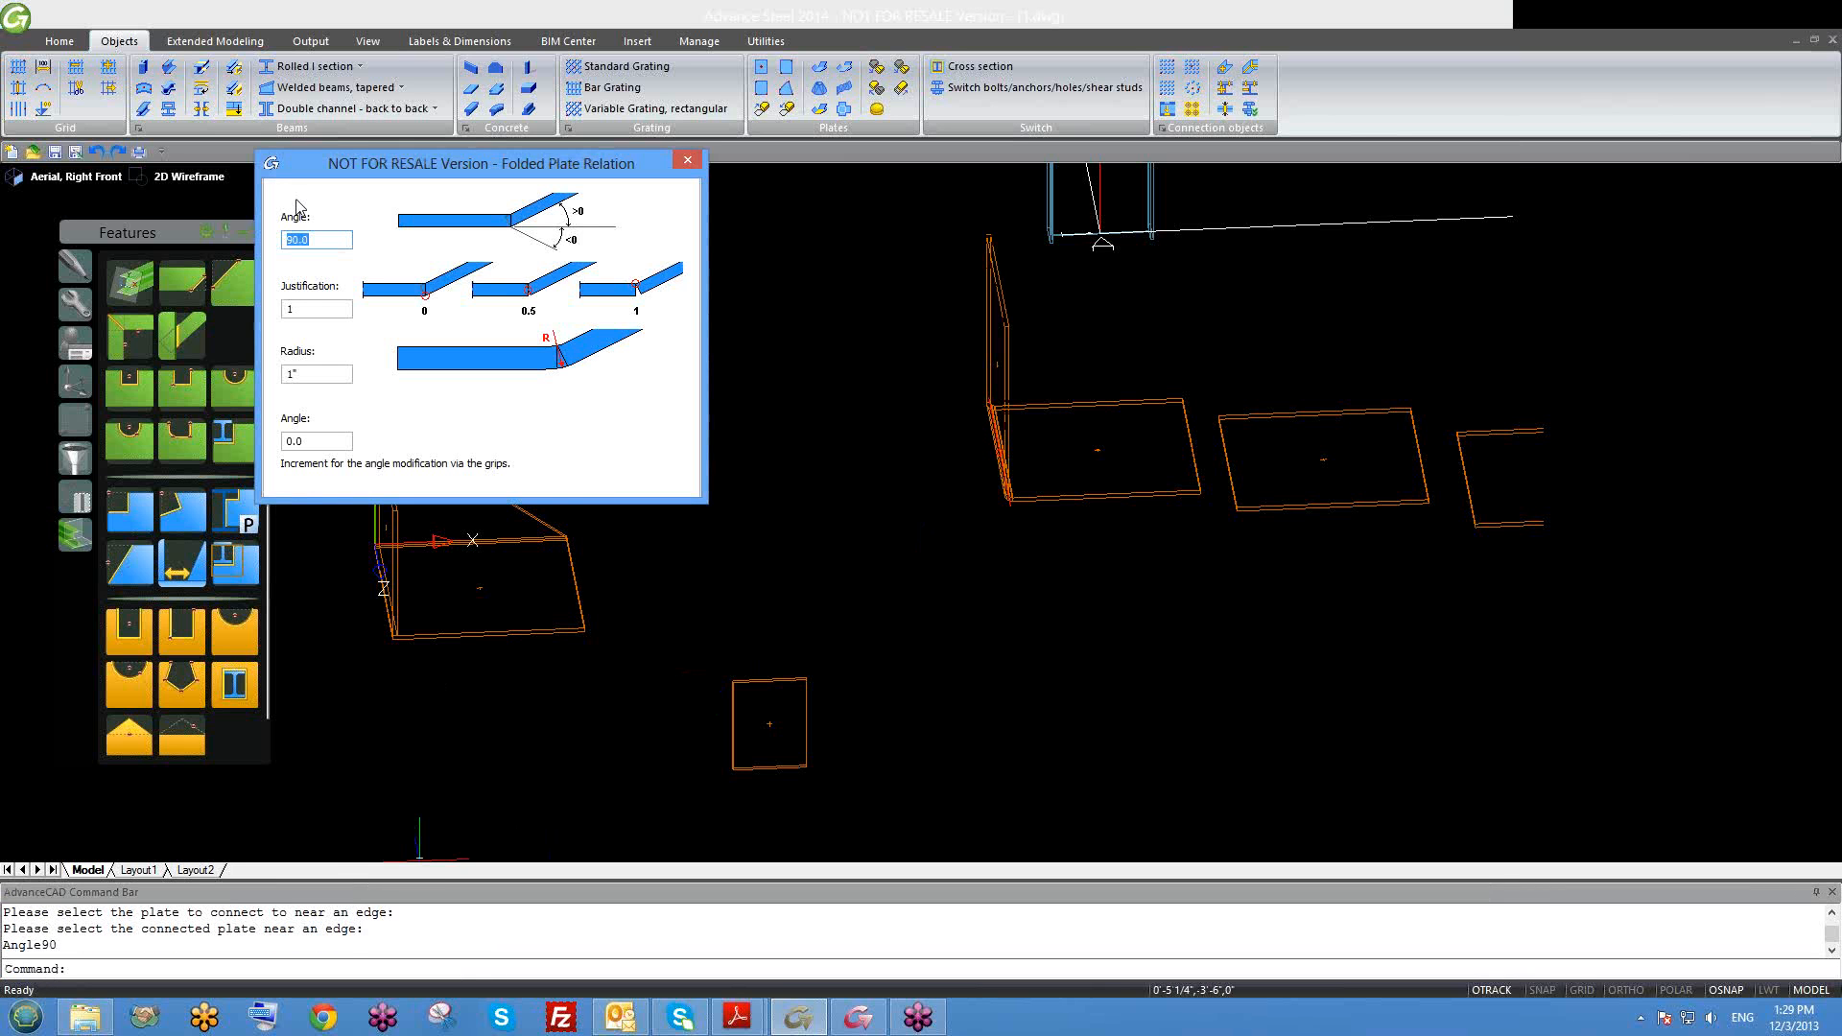
Step: Set the folded plate relation's angle to 45° and move the dialog clear of the model
type("45")
key("Return")
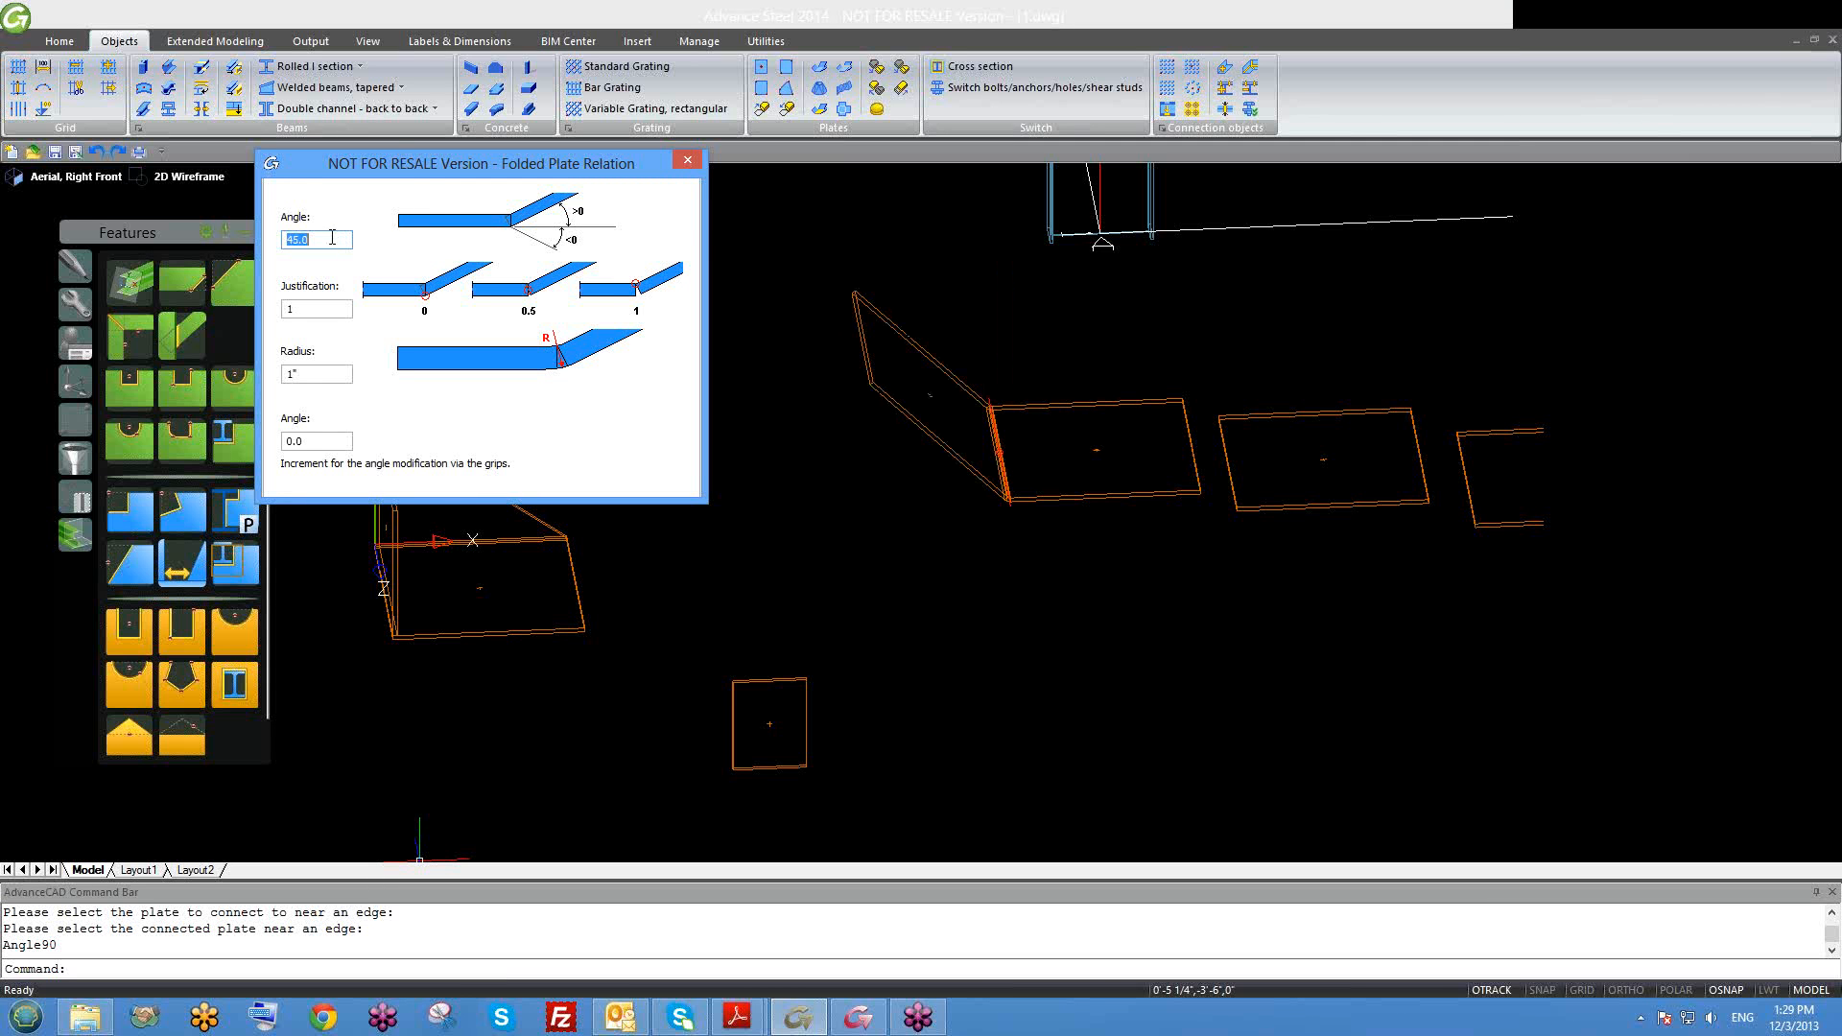
left_click_drag(430, 167, 486, 144)
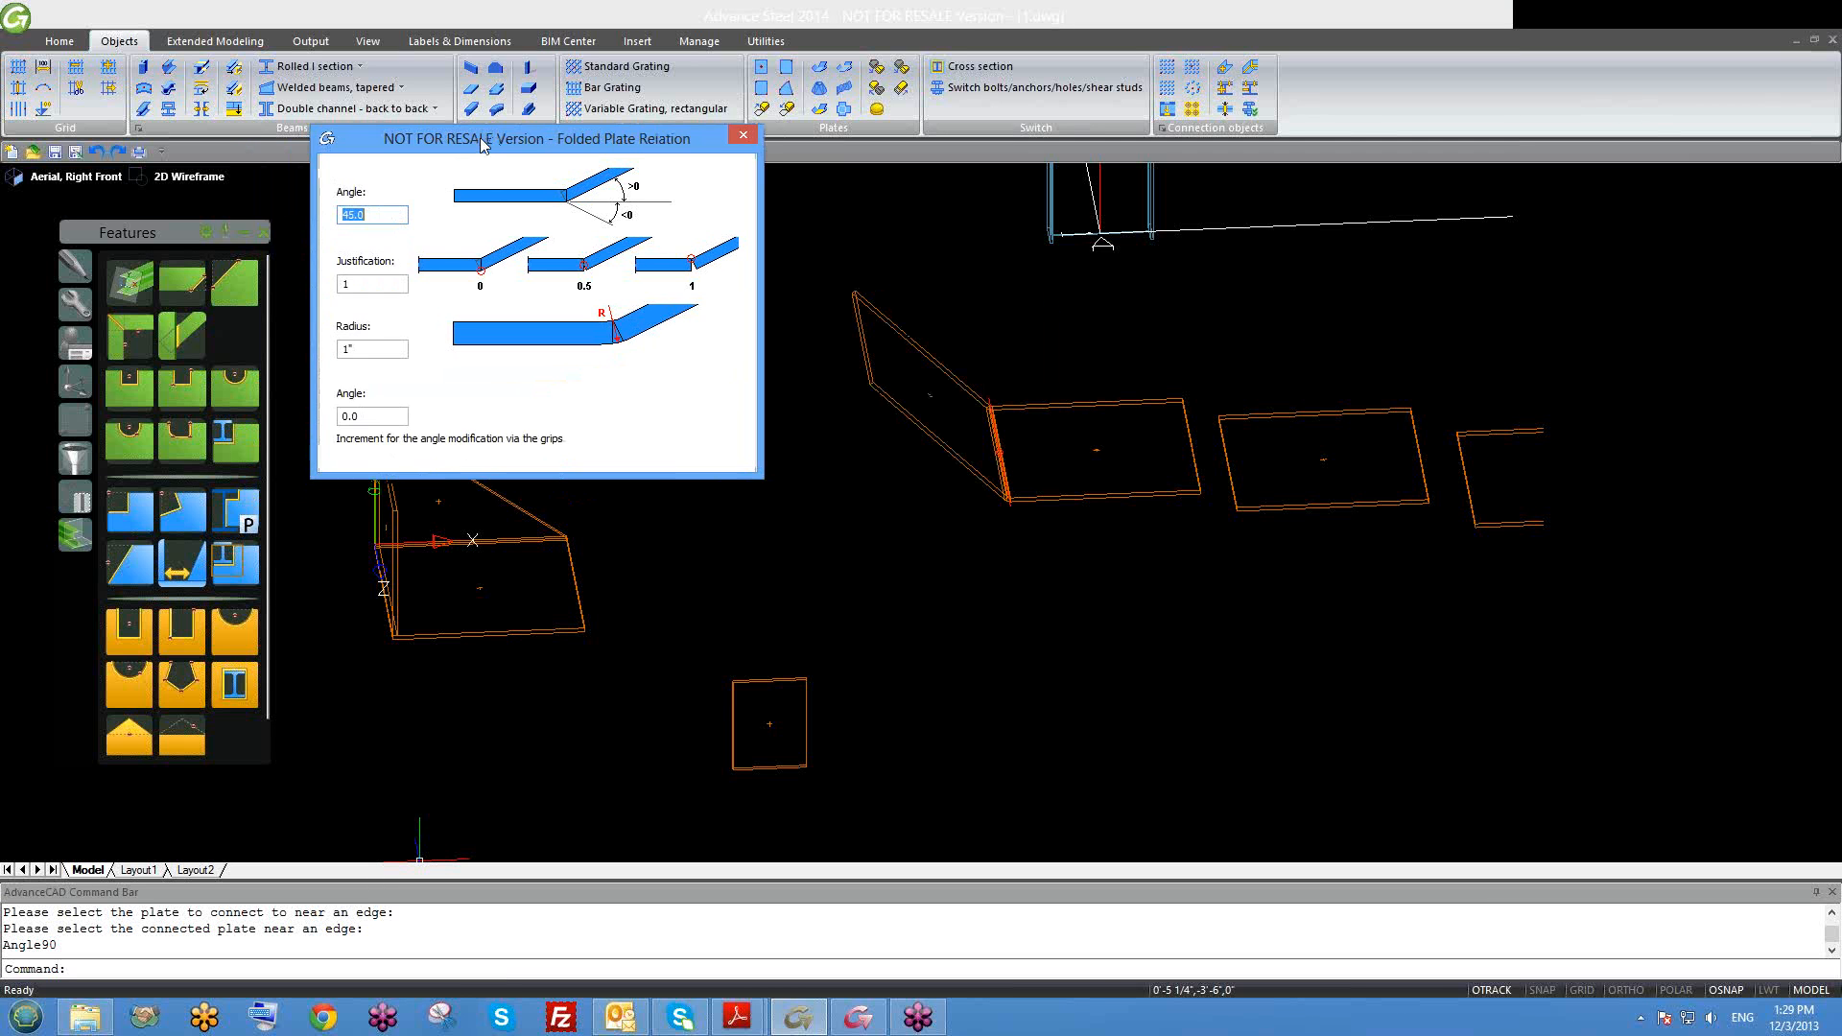
Step: Examine the fold between the two plates up close alongside its justification and radius settings
left_click(995, 448)
scroll(969, 440, "up", 2)
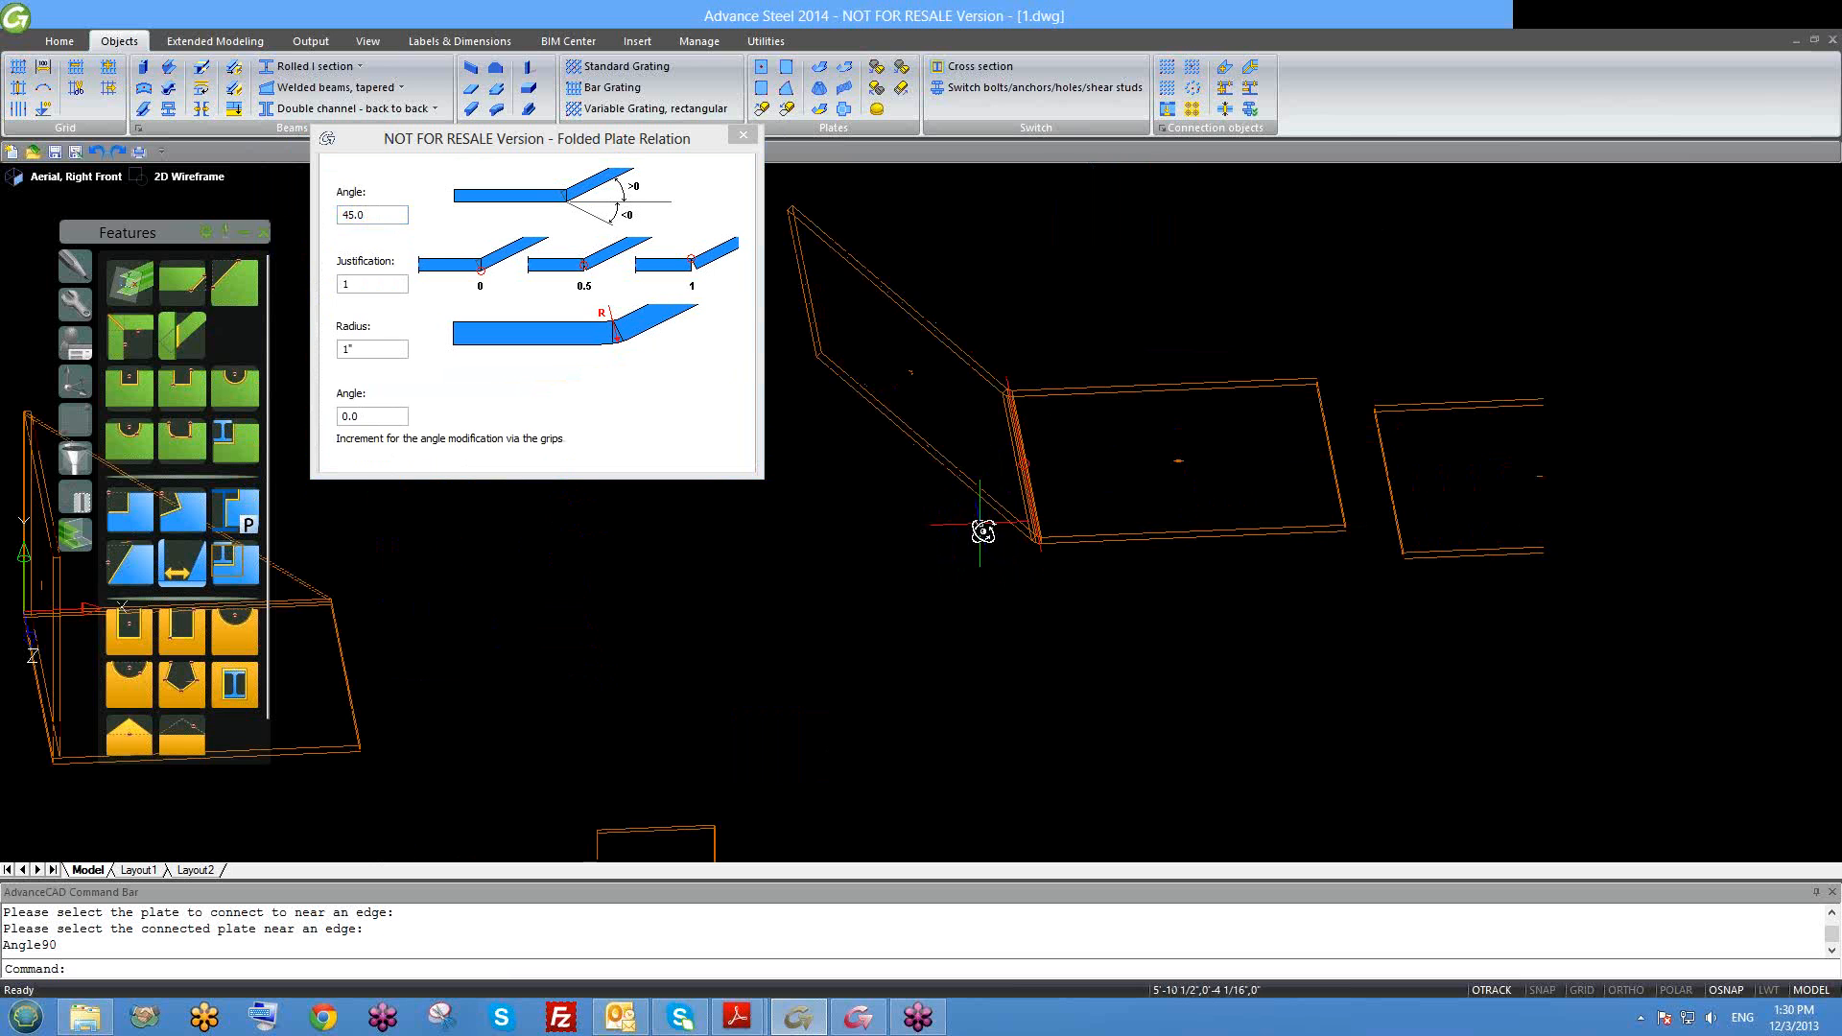
middle_click_drag(983, 530, 1009, 518, "shift")
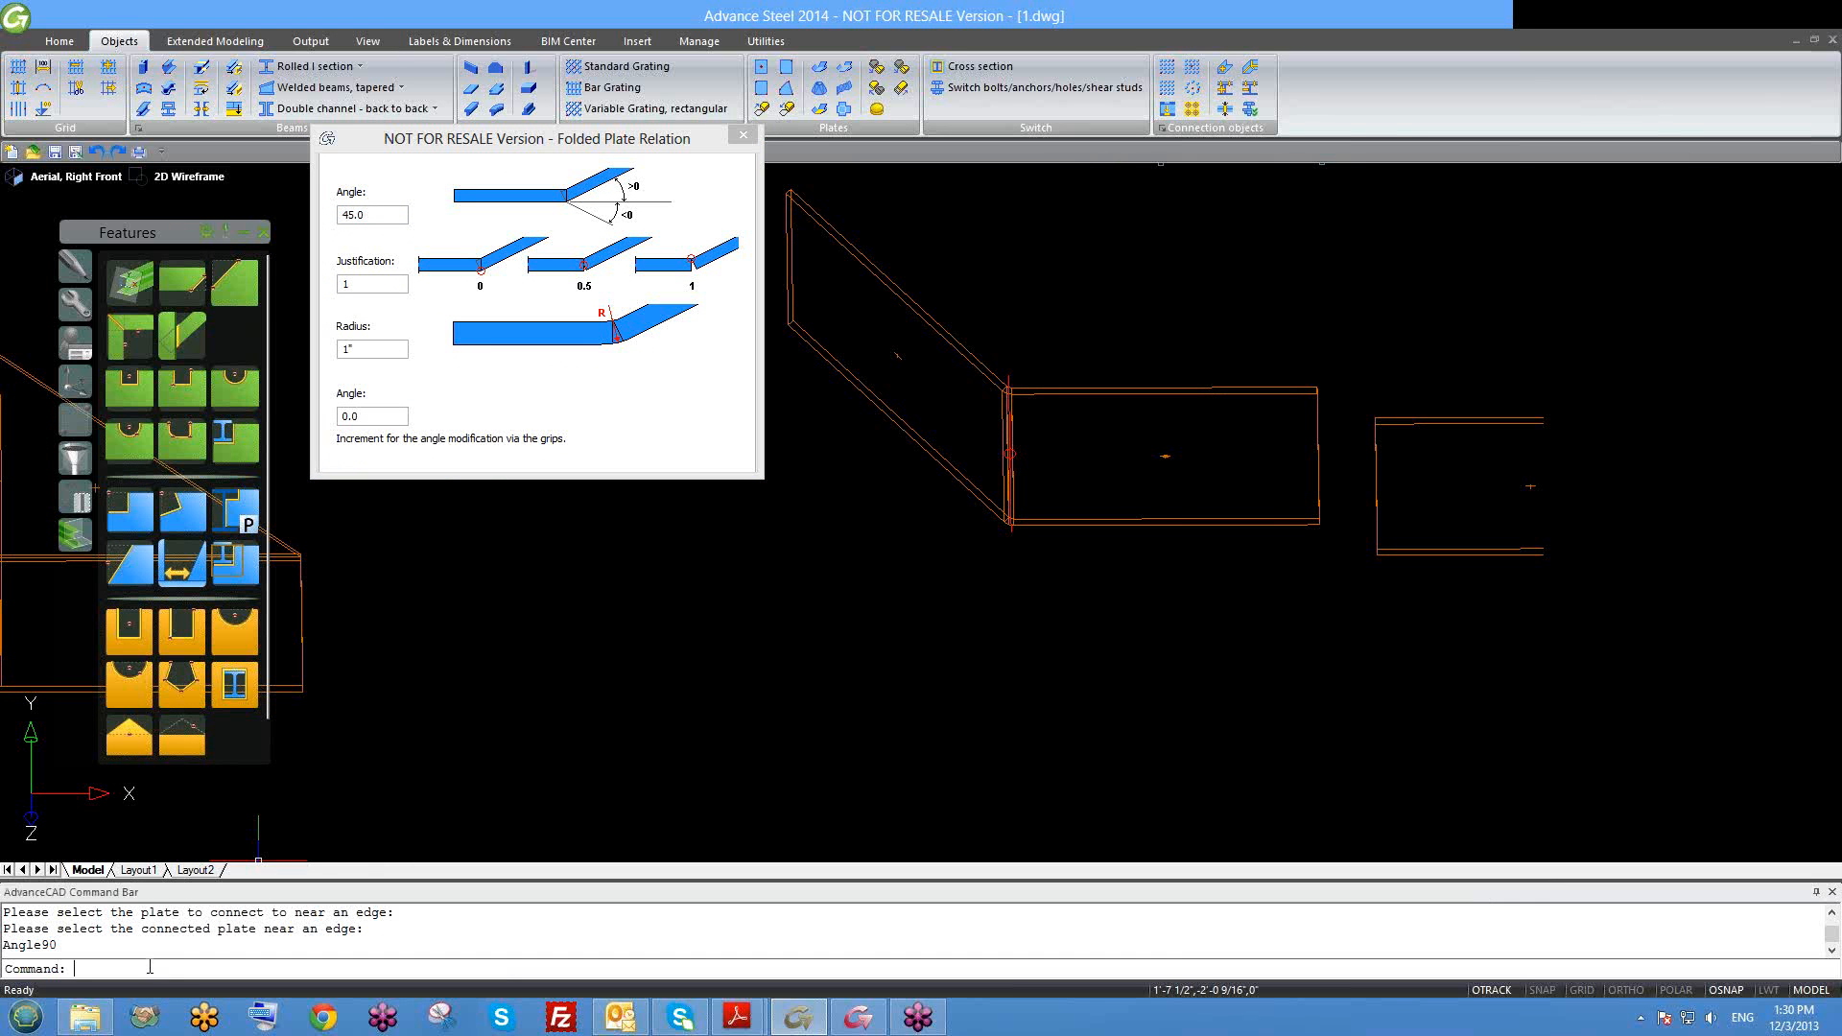
left_click_drag(508, 146, 533, 151)
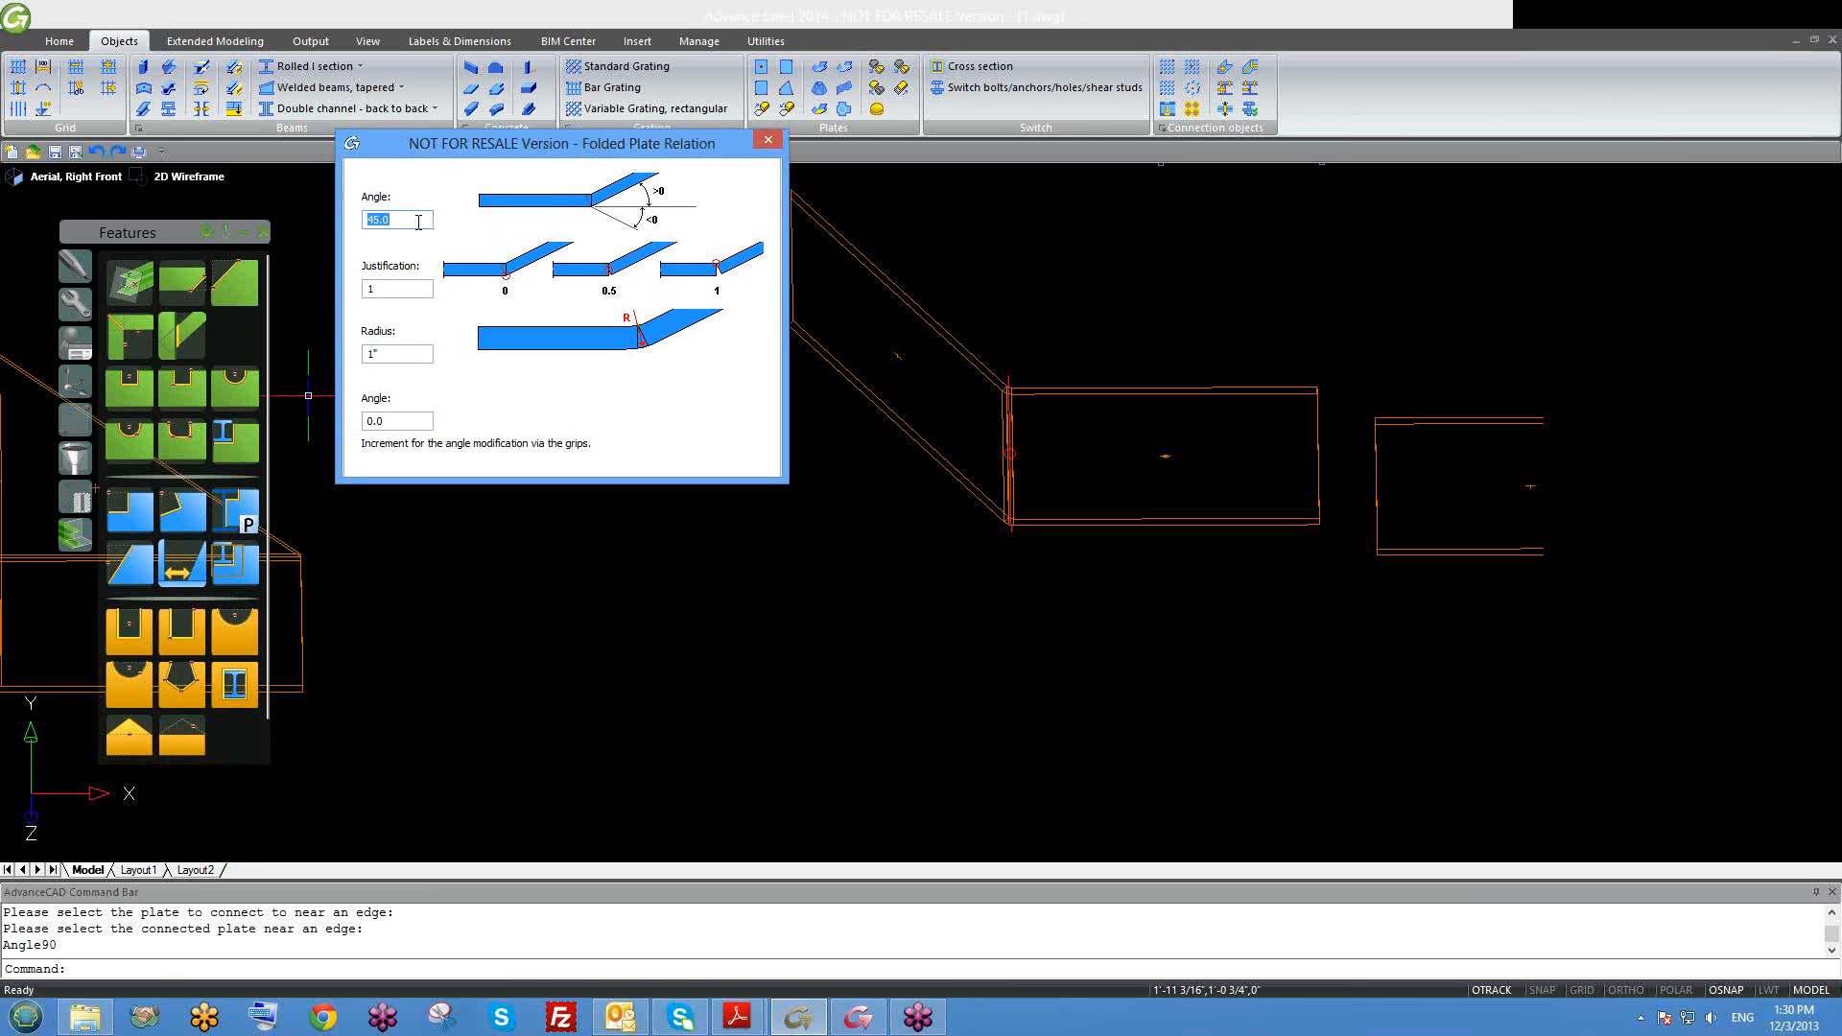
key("Tab")
middle_click_drag(1008, 447, 1033, 477)
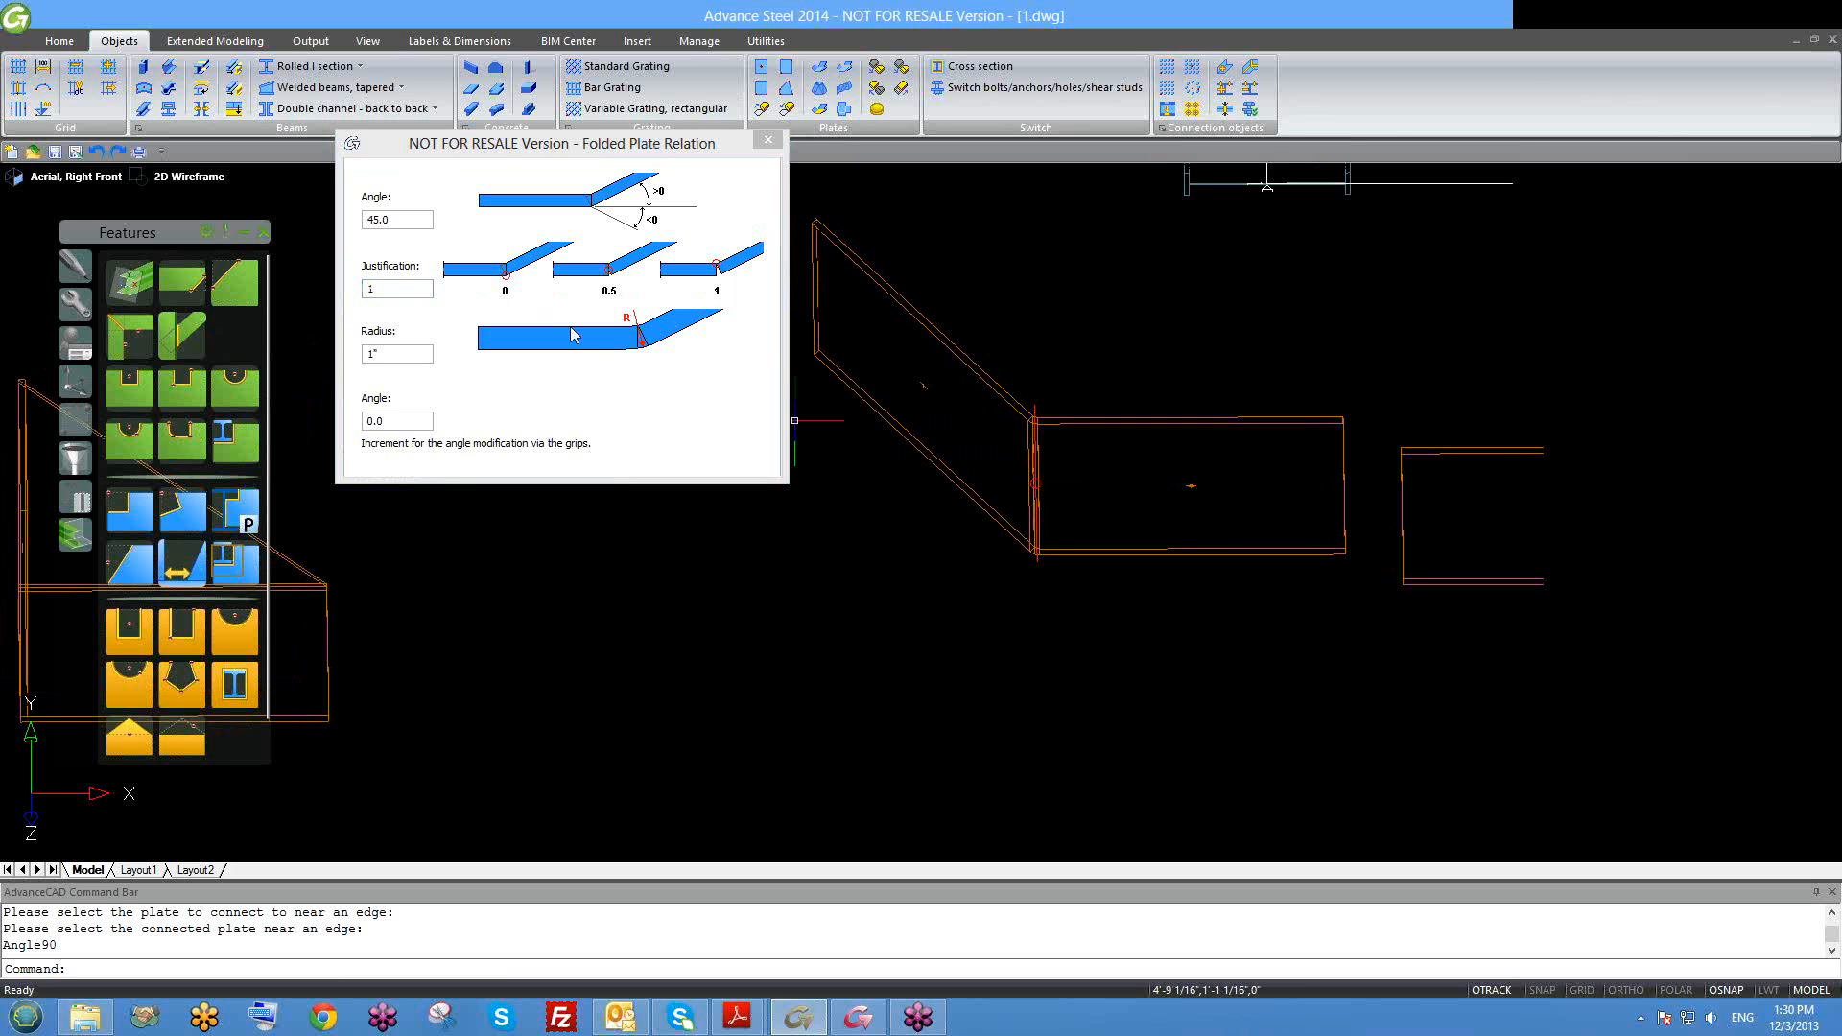
scroll(1061, 456, "up", 5)
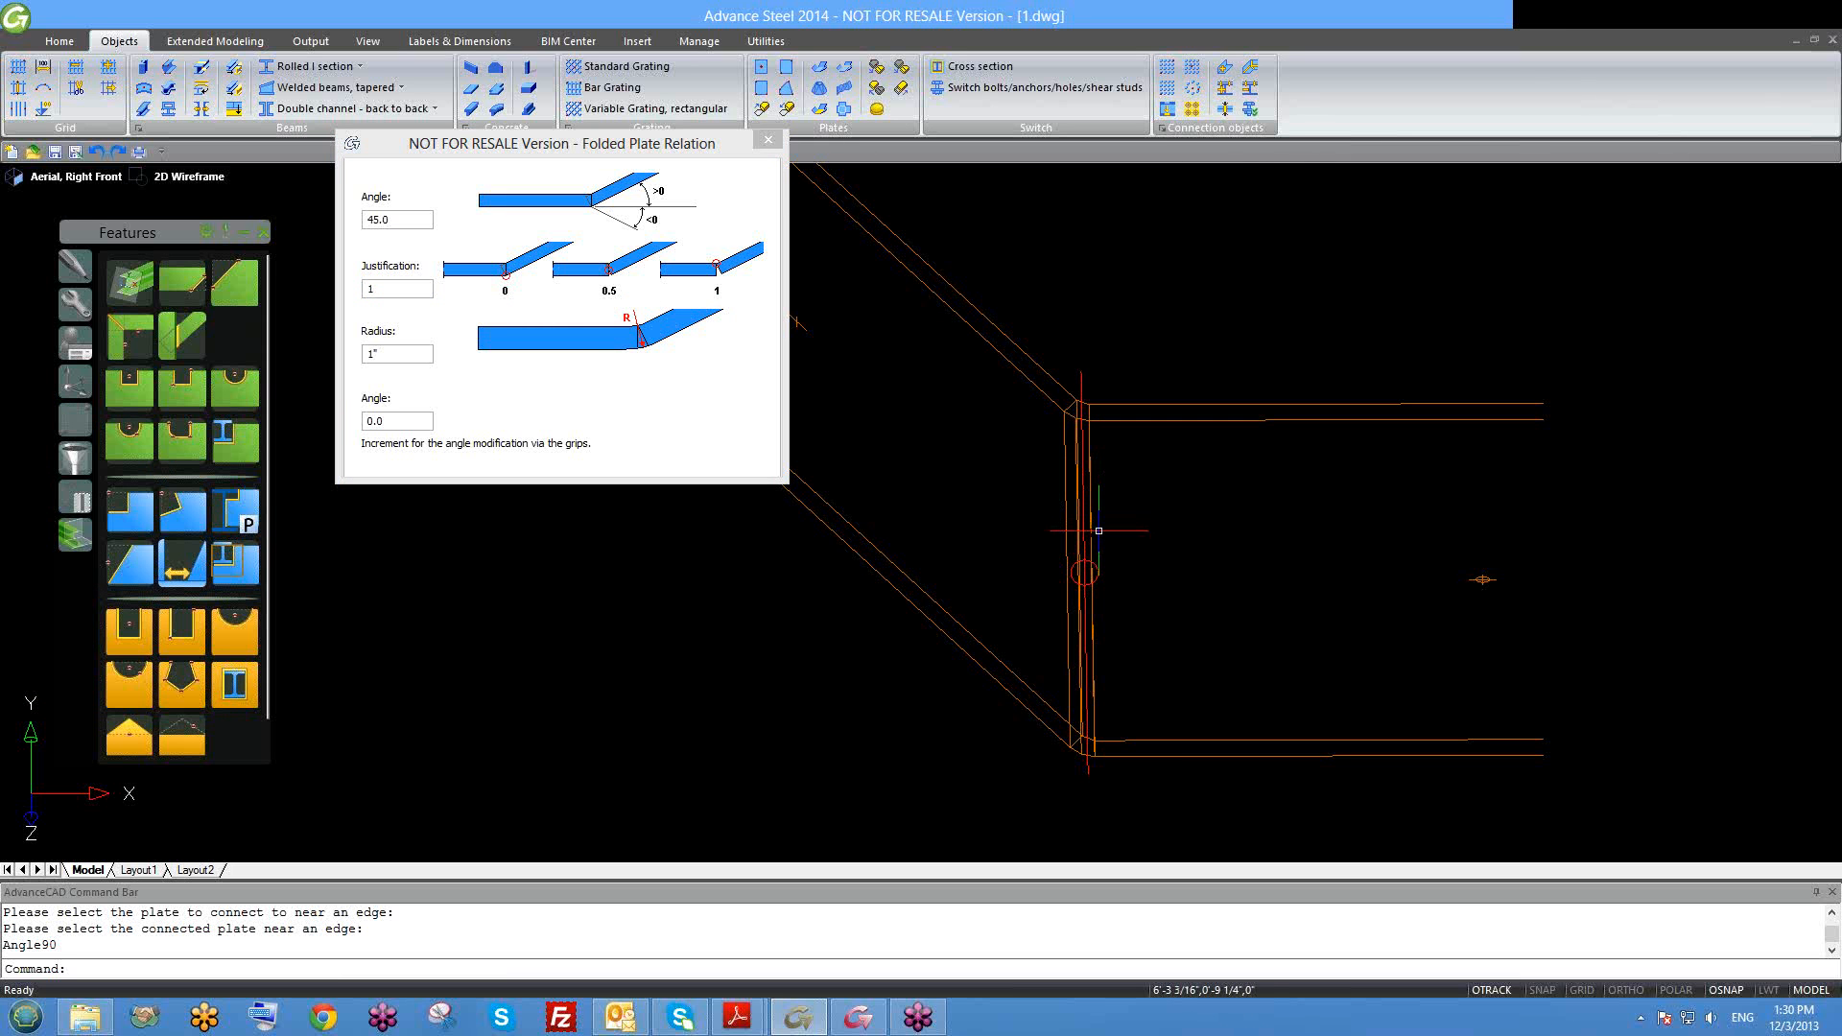
mouse_move(1098, 533)
middle_mouse_down("shift")
mouse_move(1114, 546)
mouse_move(1126, 510)
mouse_move(1101, 530)
middle_mouse_up("shift")
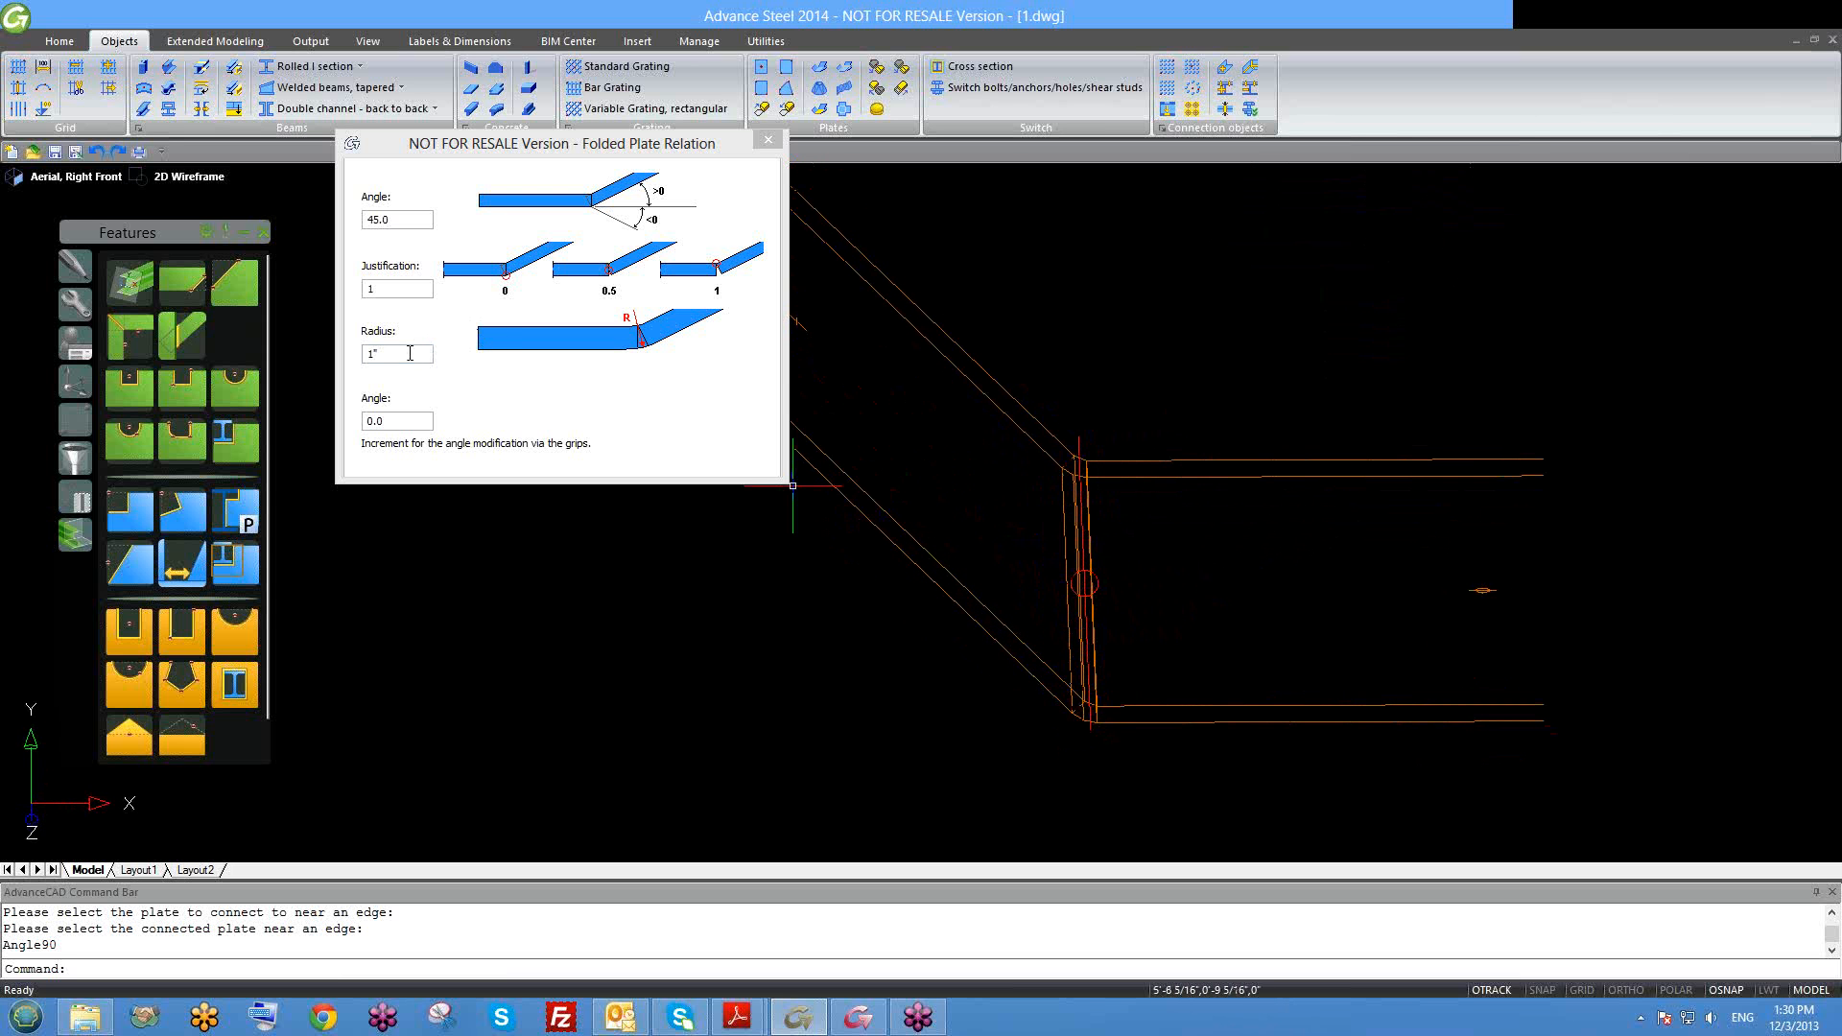
left_click(356, 362)
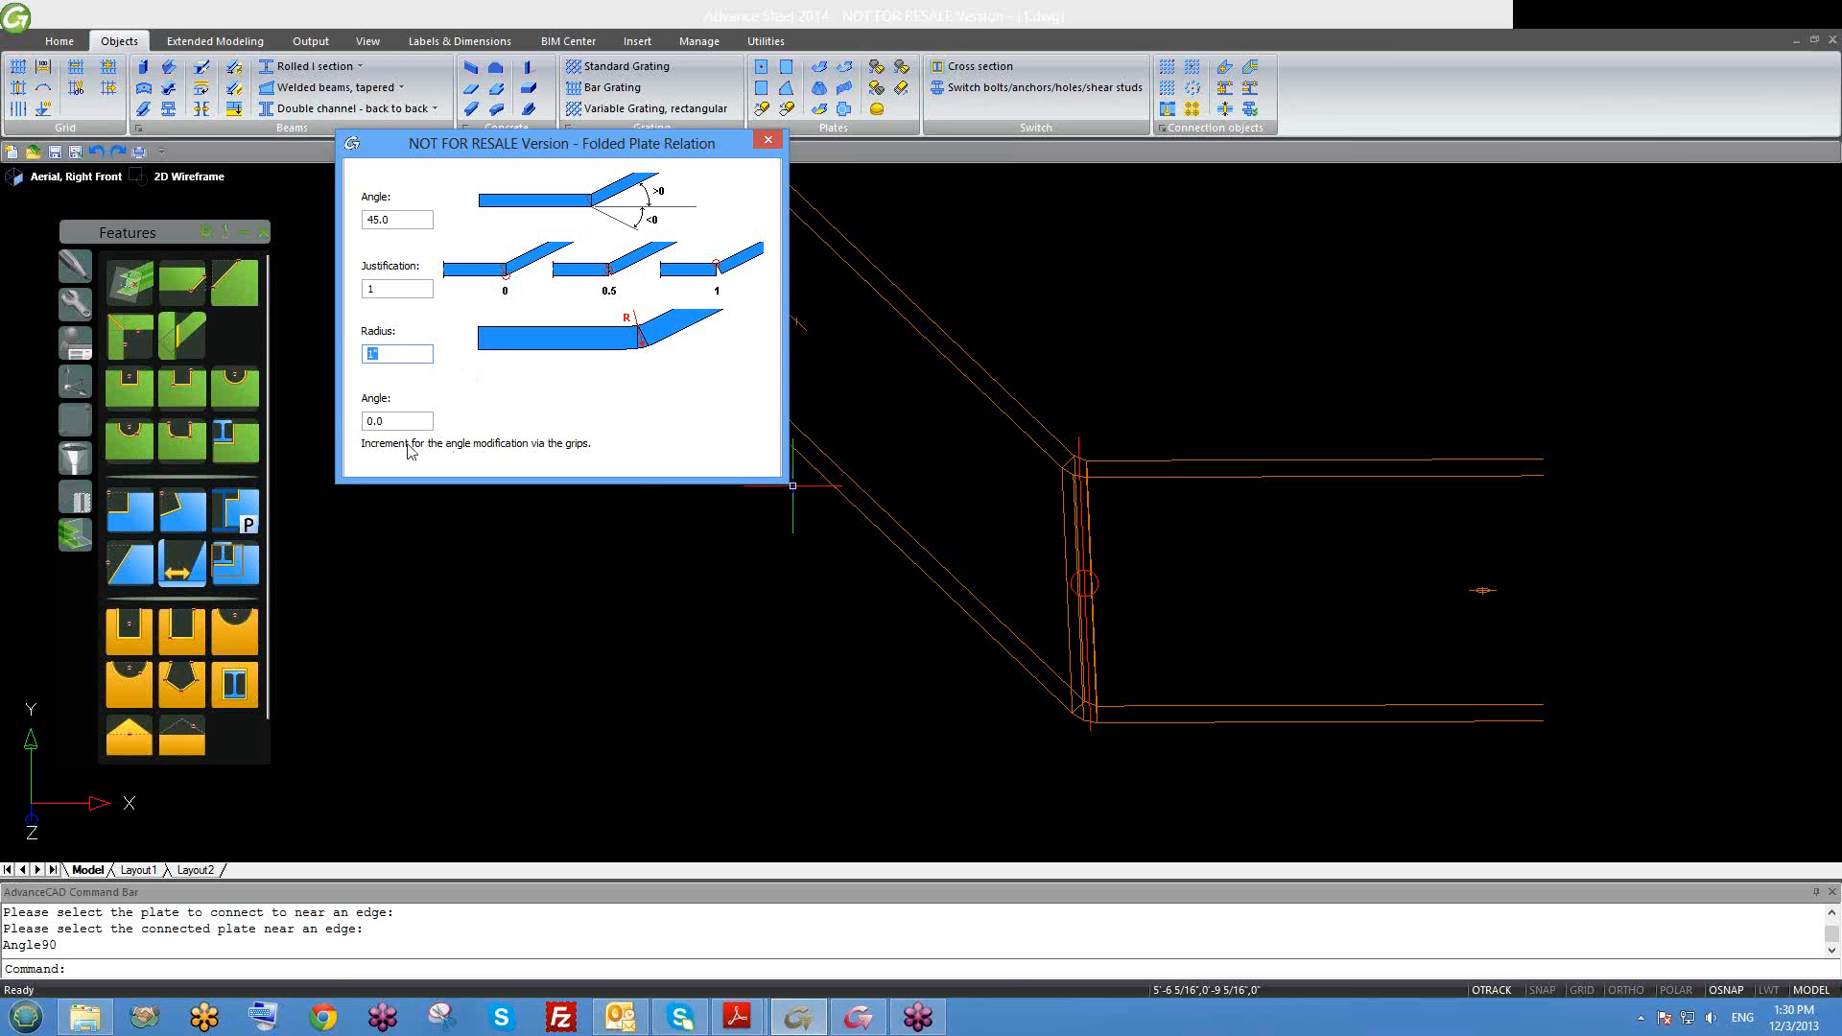
Step: Review the angle increment used for grip modification in the folded plate relation and close its properties
double_click(376, 420)
left_click_drag(726, 153, 747, 182)
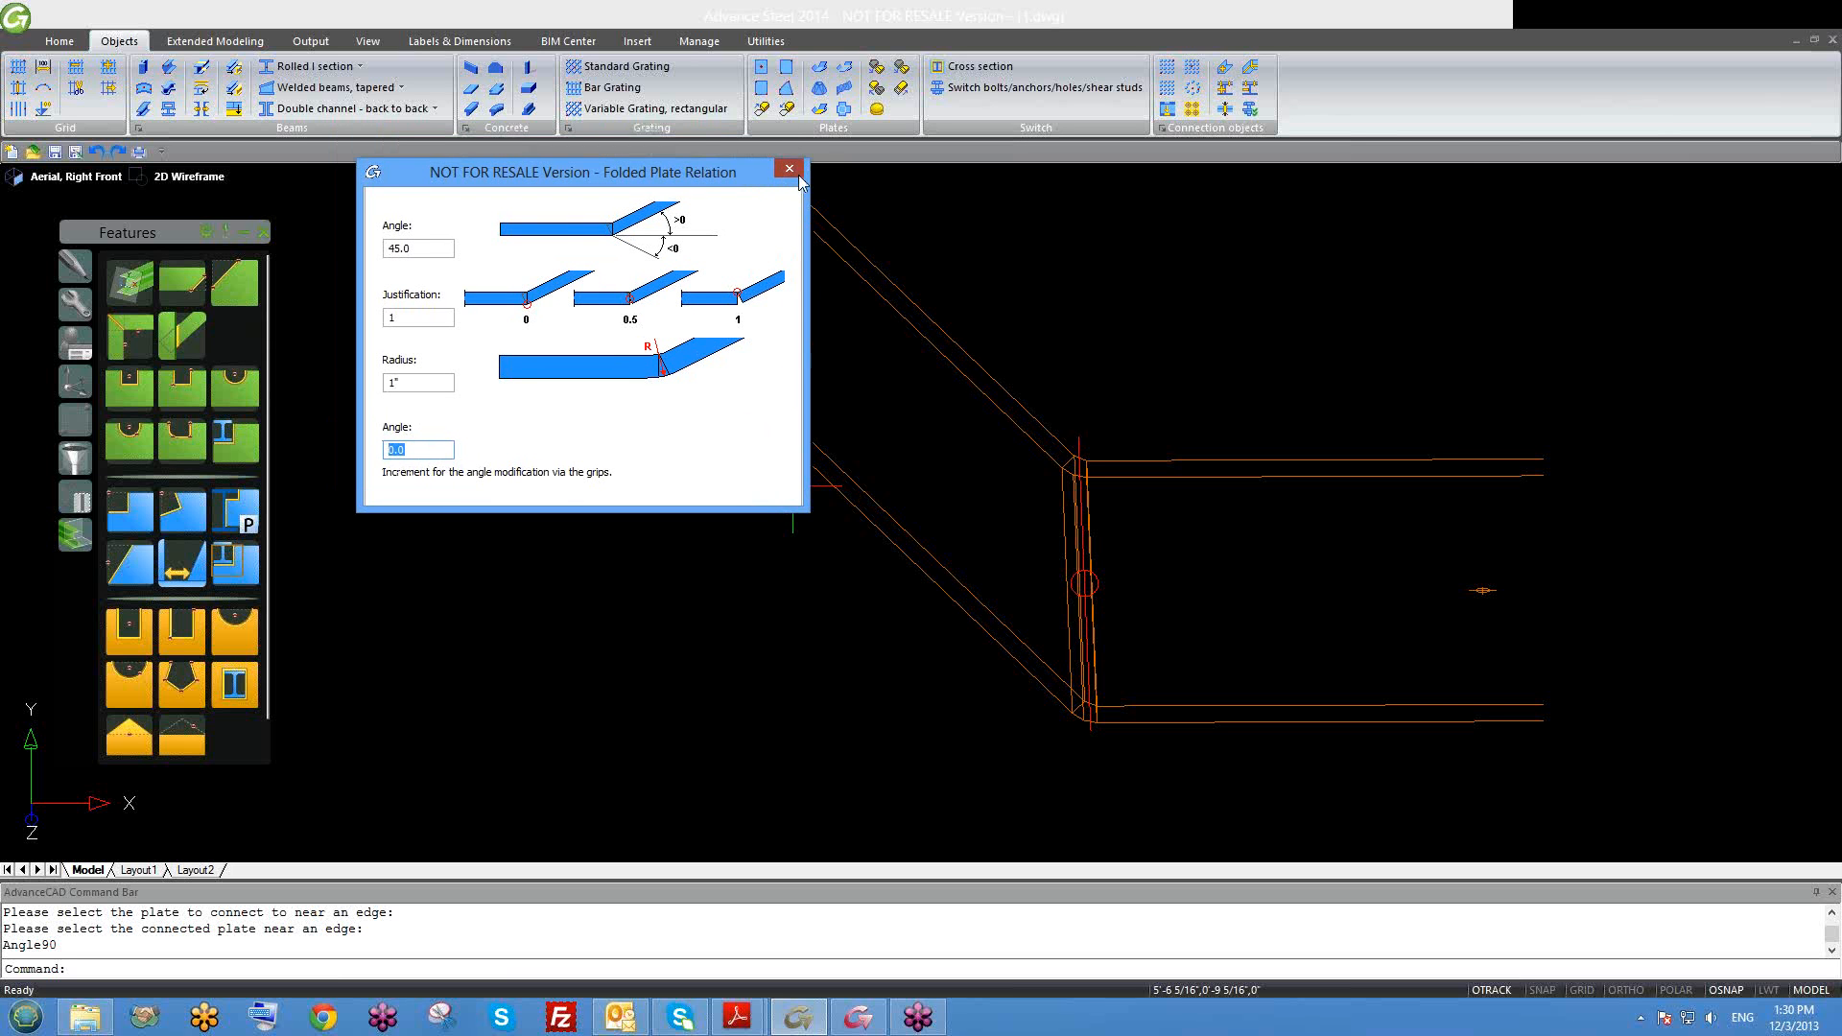
left_click(799, 178)
Step: Erase the small upright rectangular plate below the horizontal beam
scroll(1017, 518, "down", 4)
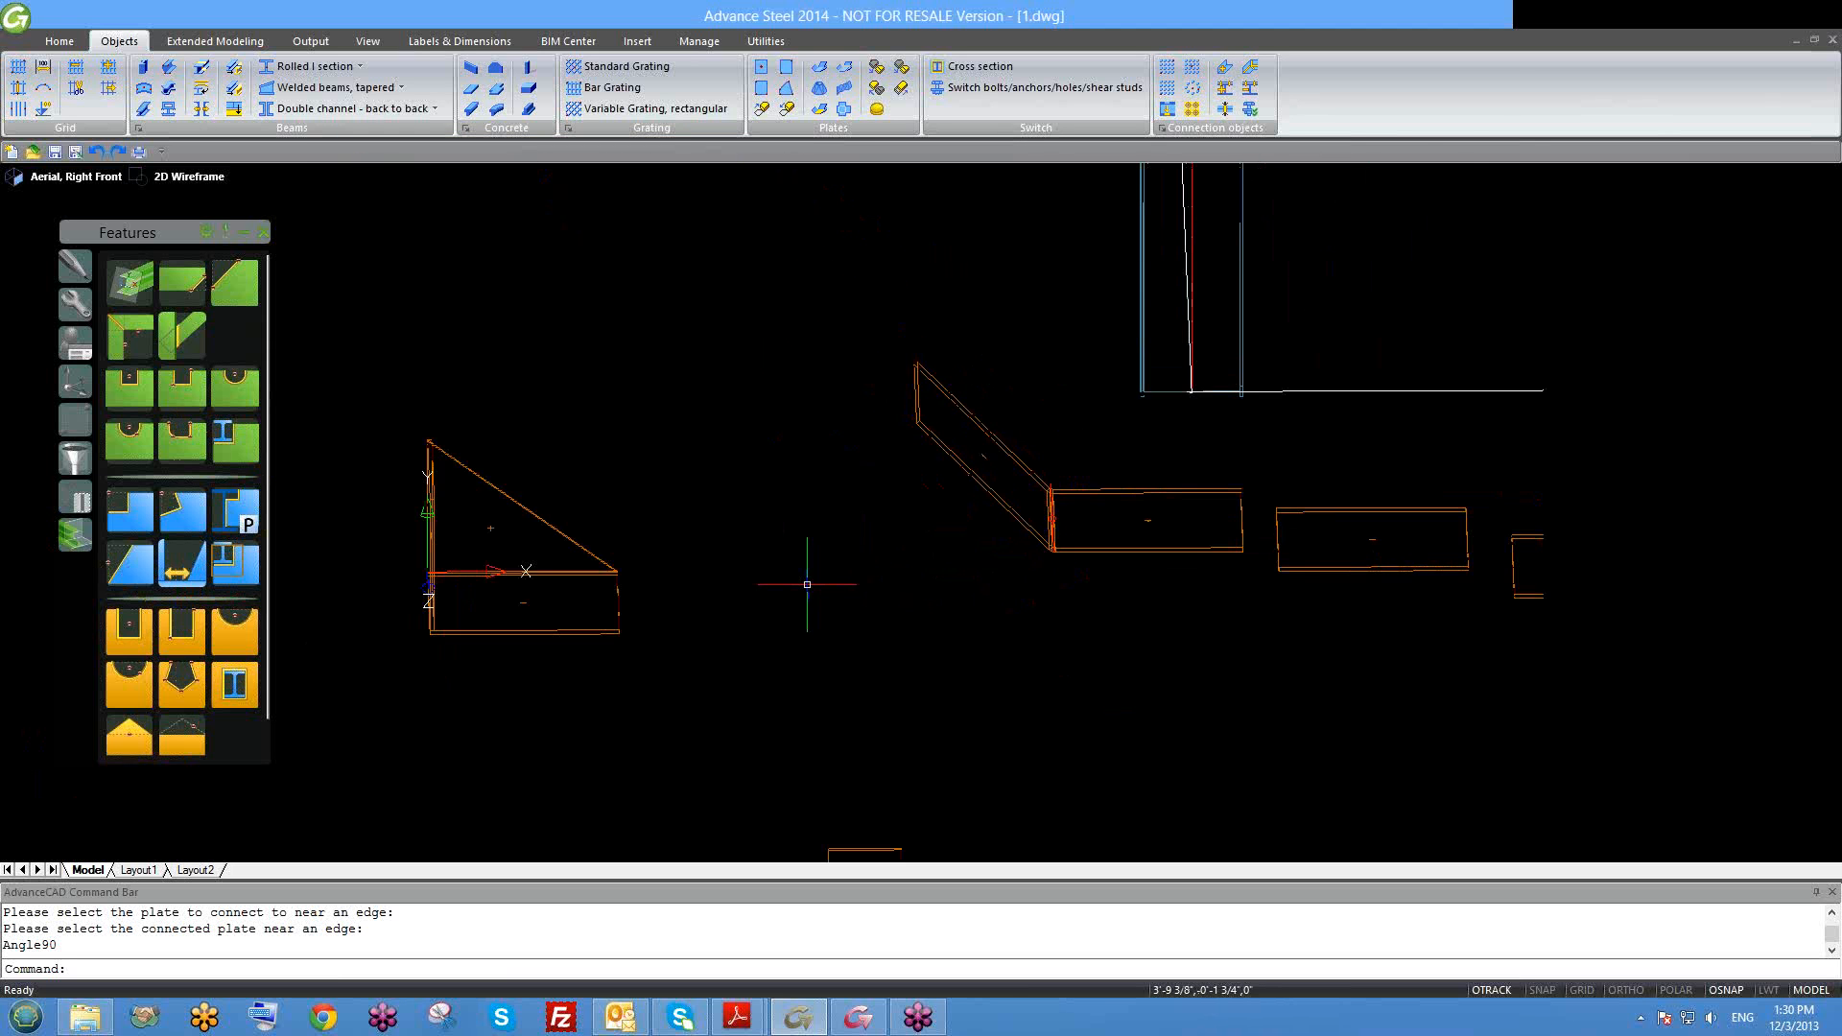
scroll(912, 522, "down", 1)
scroll(1009, 687, "down", 1)
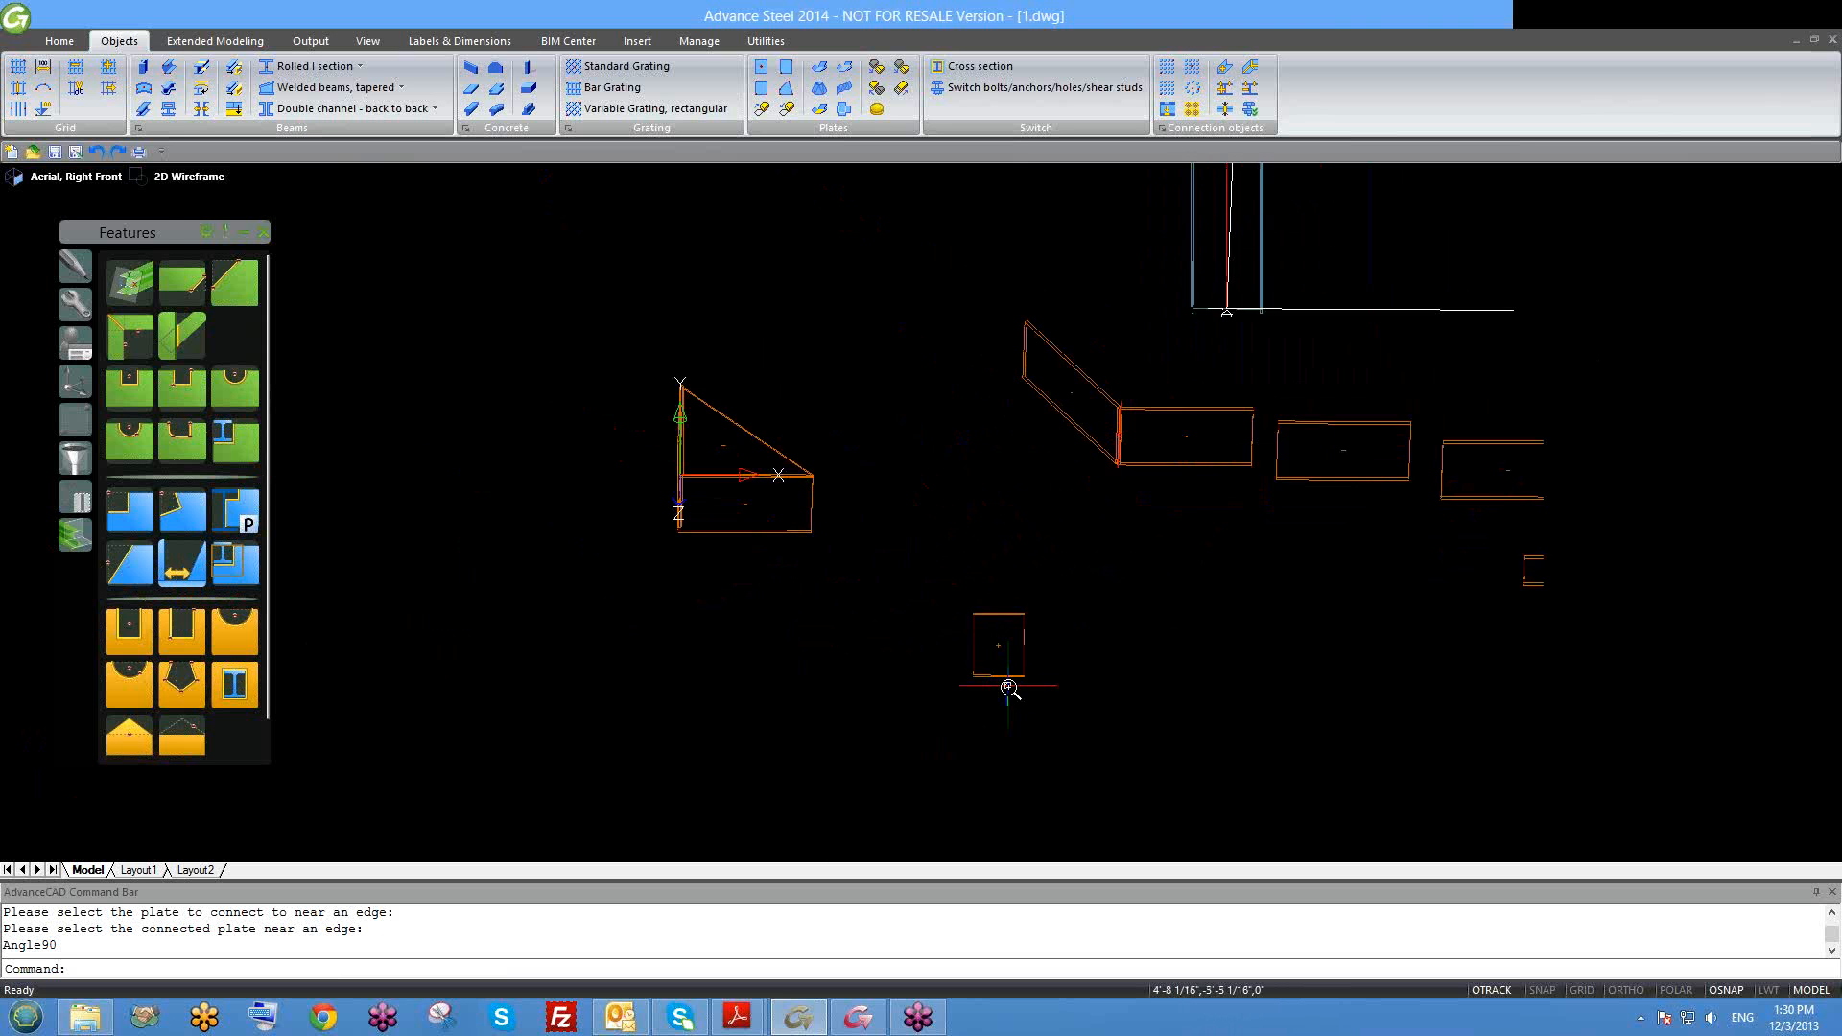
scroll(1008, 687, "up", 3)
middle_click_drag(1036, 703, 967, 678, "shift")
scroll(967, 677, "down", 2)
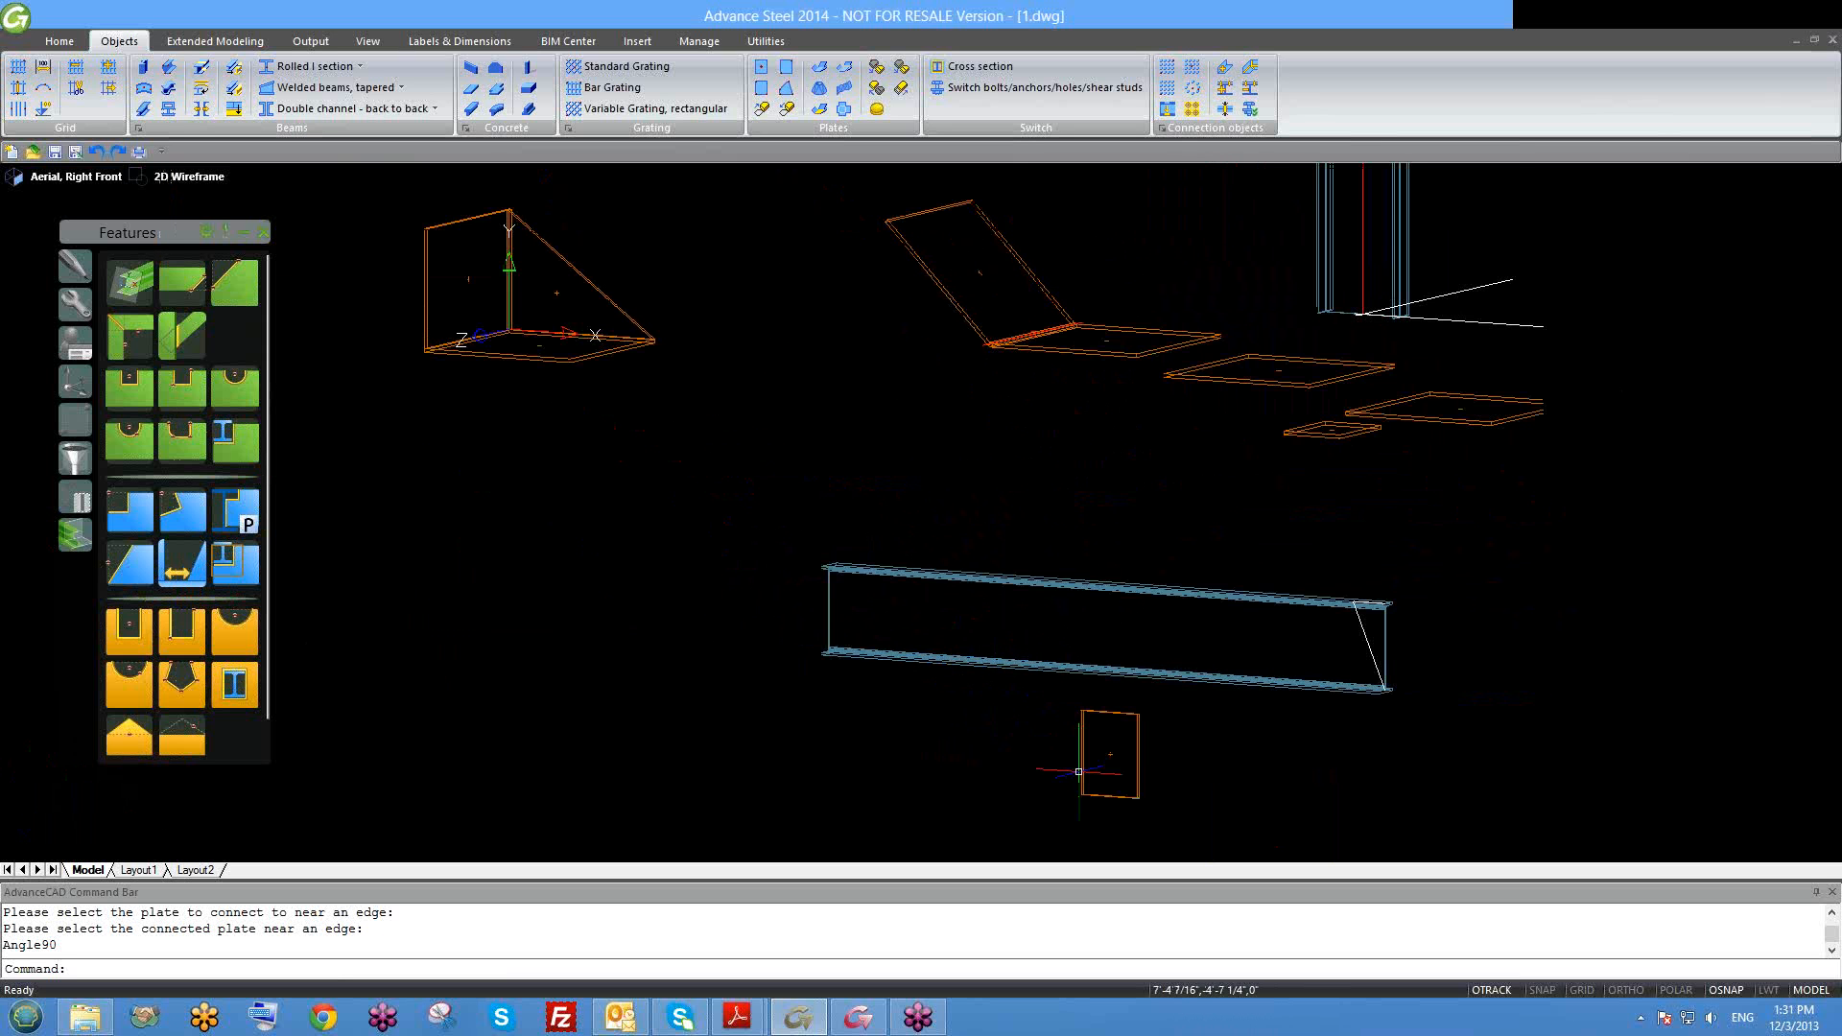
left_click(1080, 772)
type("e")
key("Return")
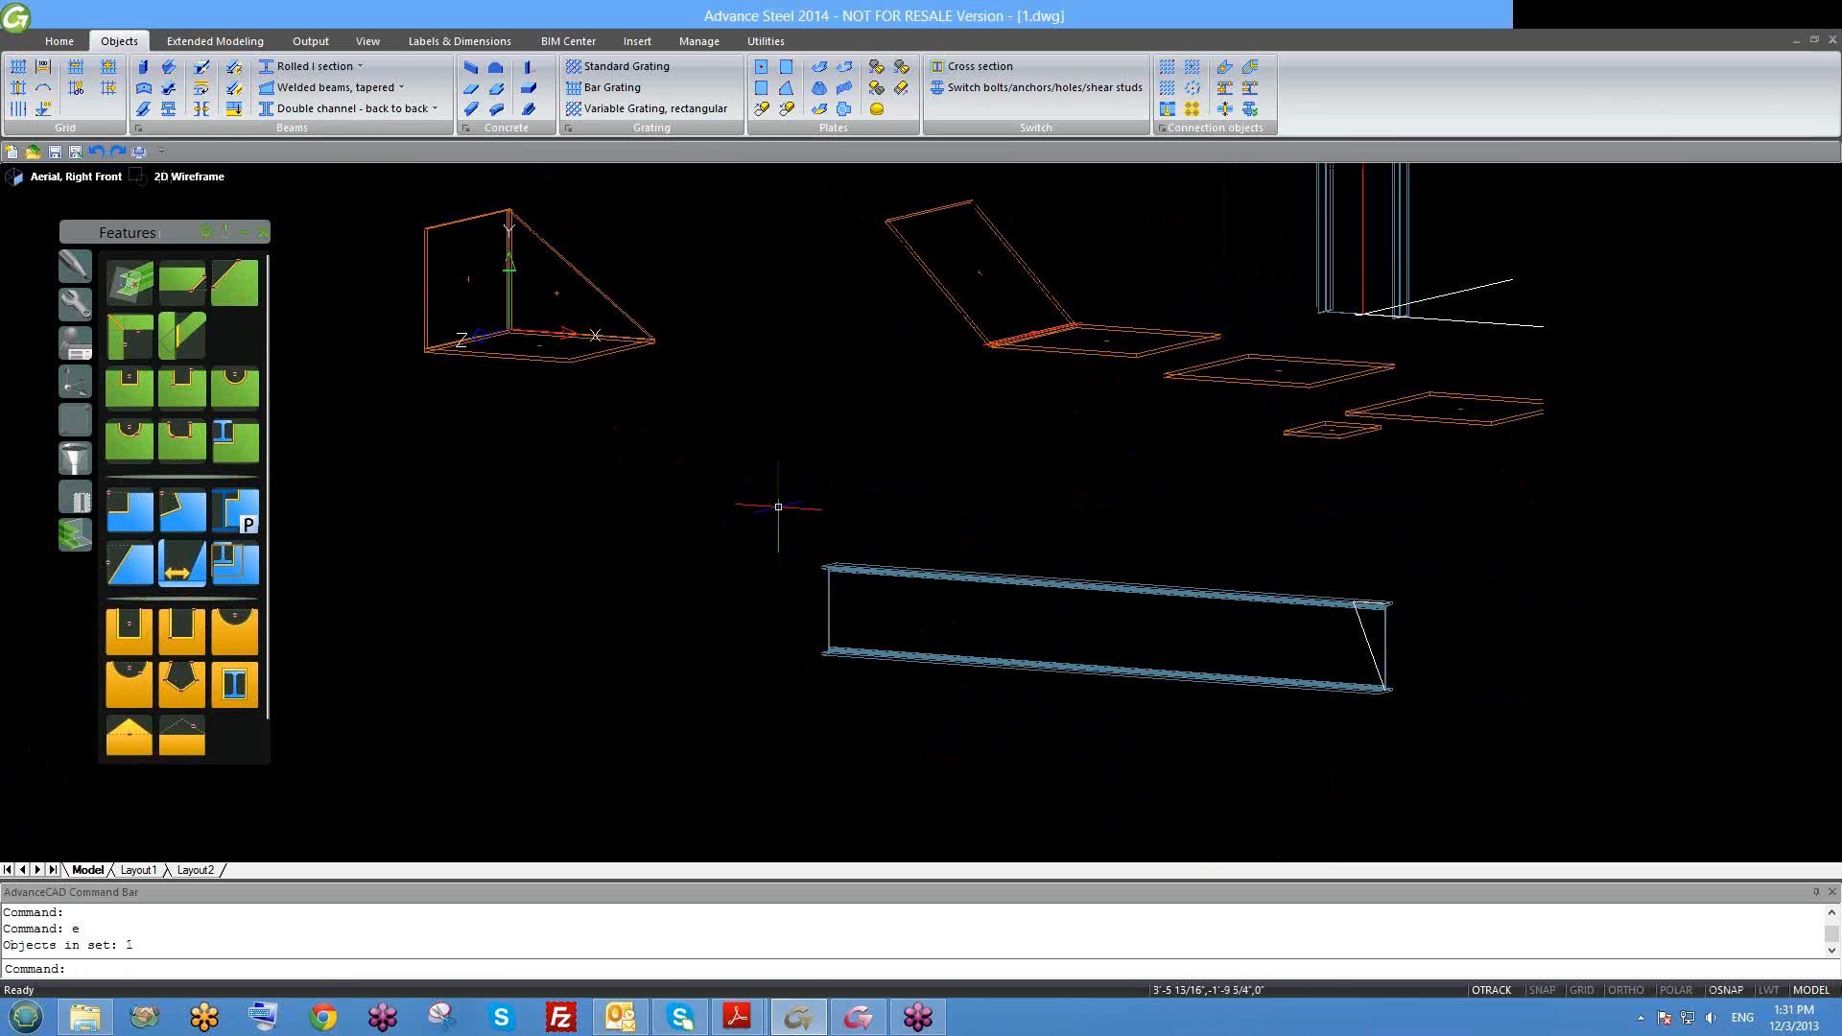
scroll(778, 506, "down", 2)
middle_click_drag(672, 459, 782, 707)
scroll(782, 707, "up", 4)
middle_click_drag(771, 642, 781, 687, "shift")
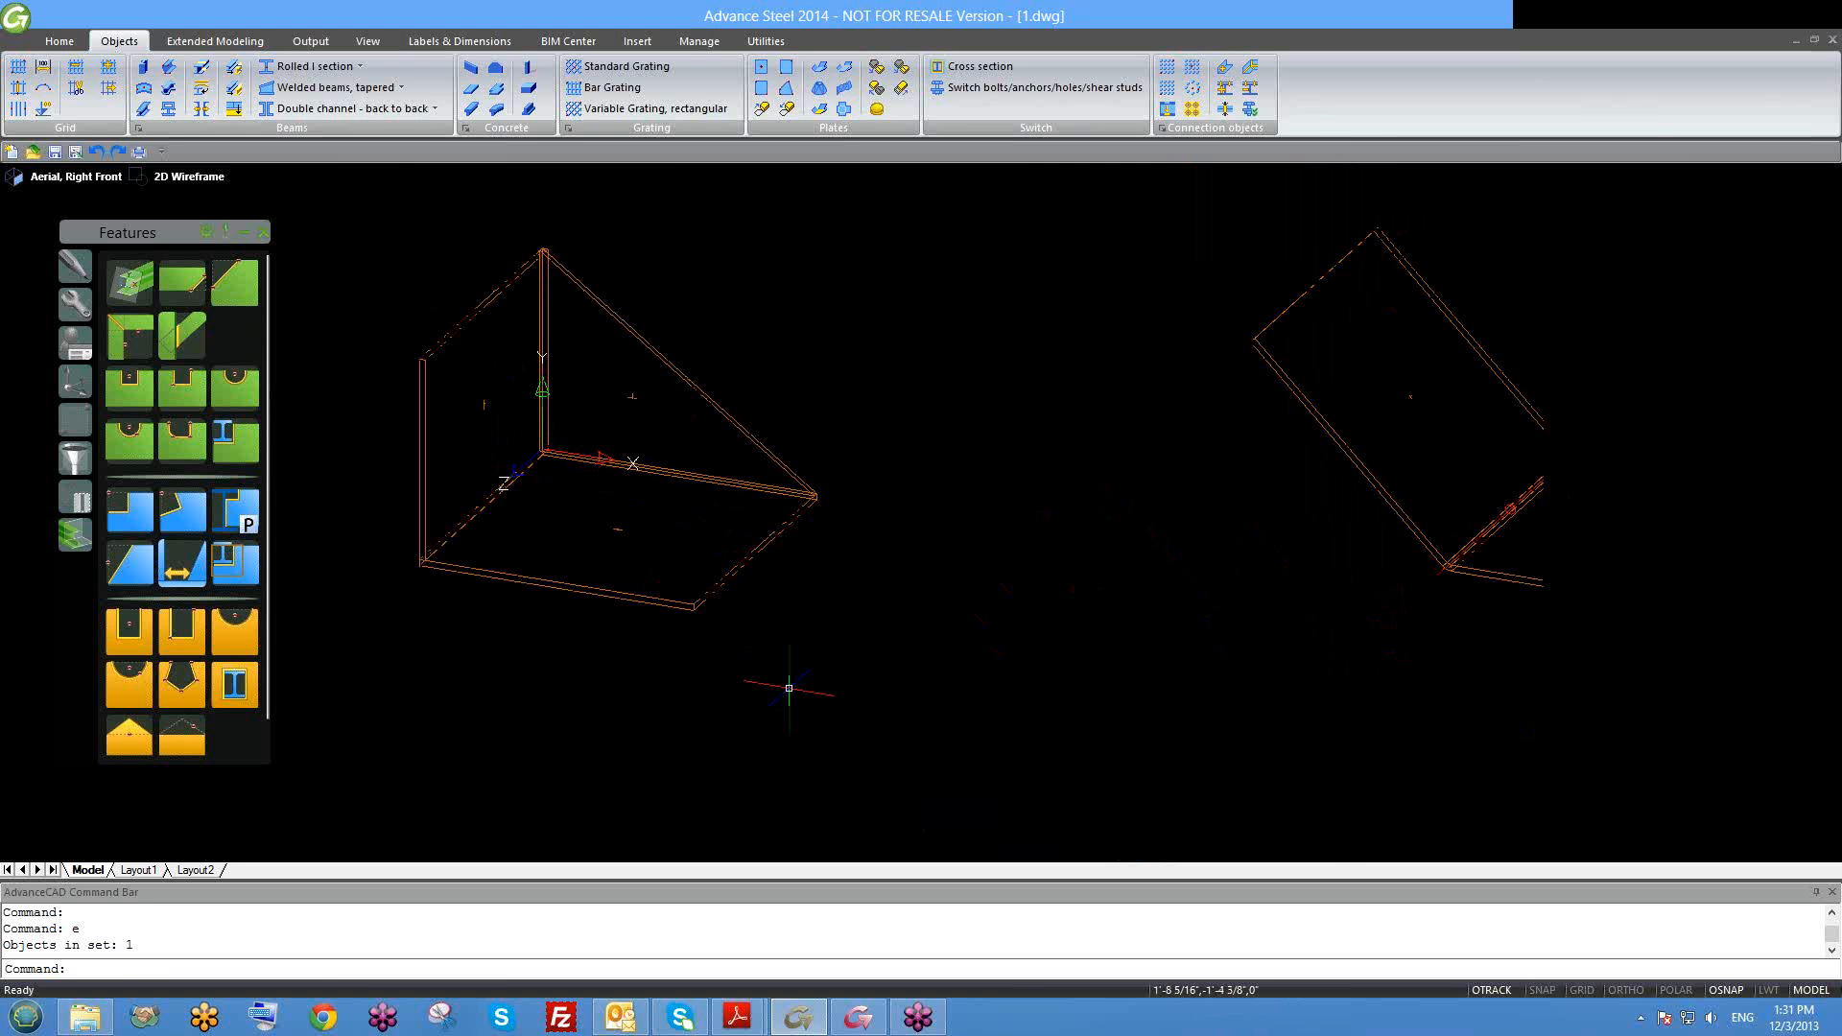
left_click(690, 609)
type("m")
key("Return")
left_click(691, 609)
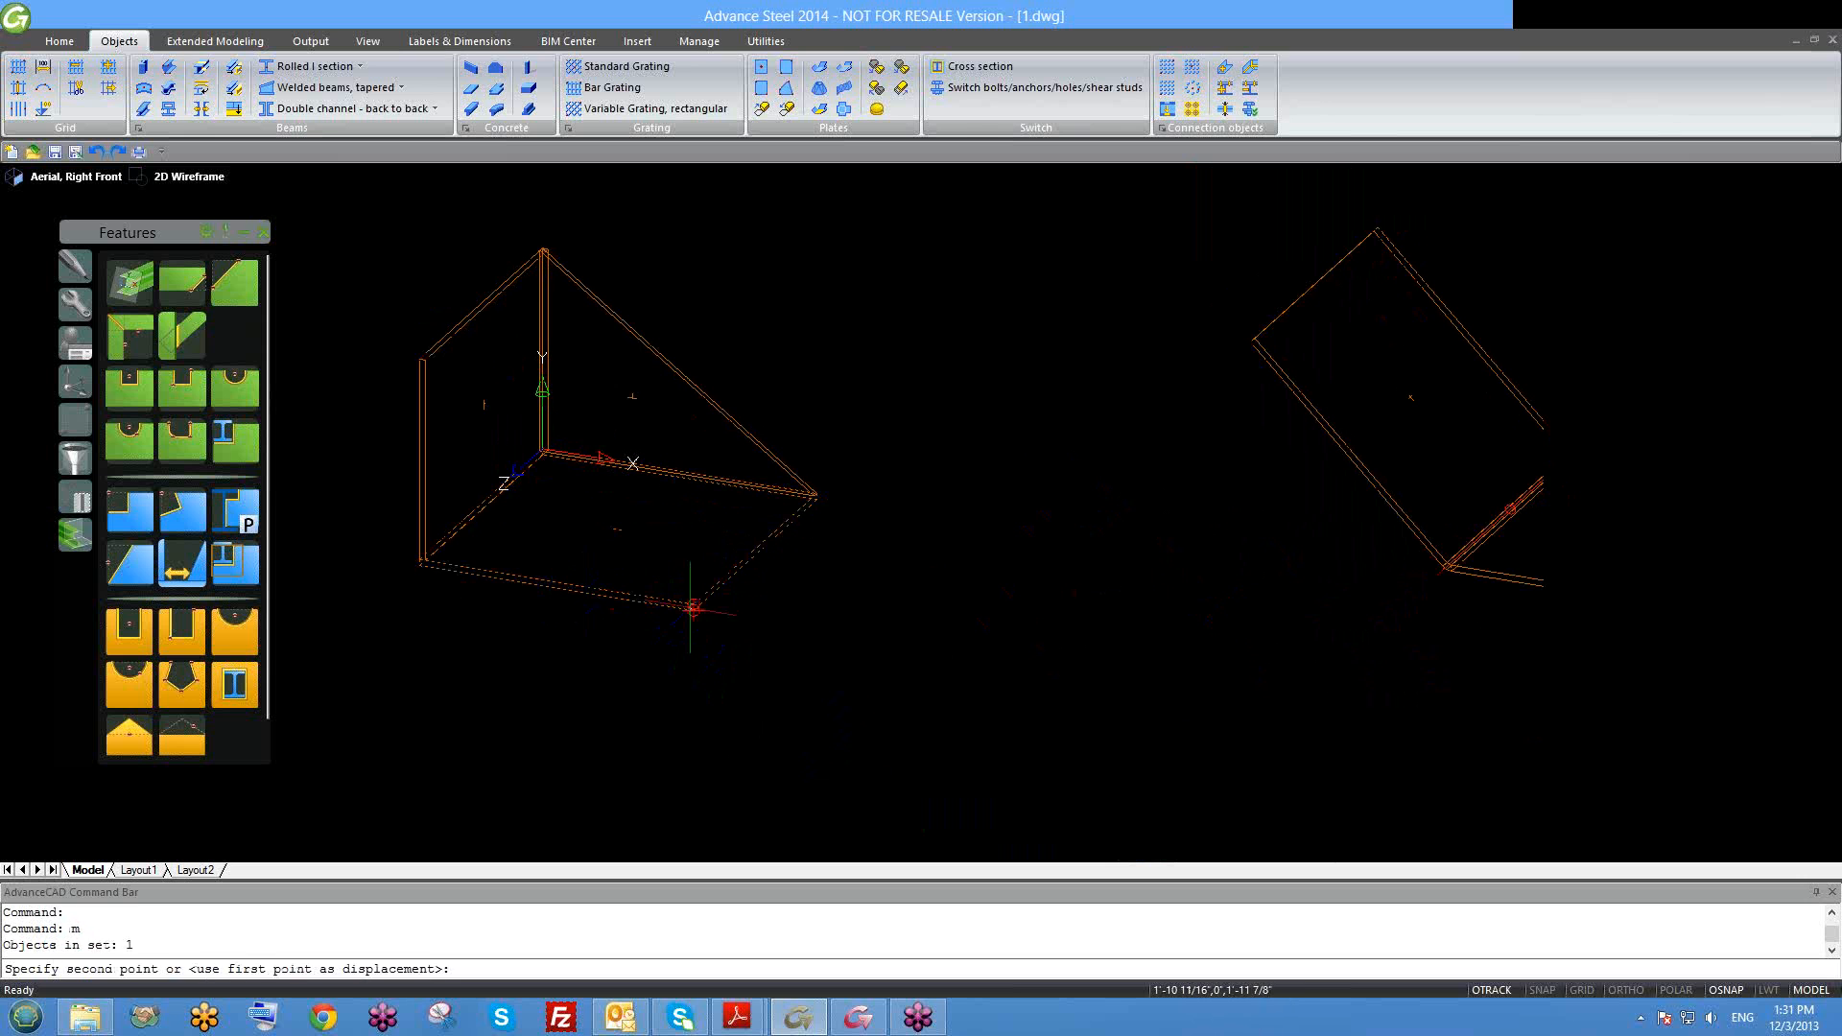
key("Escape")
Step: Copy the horizontal plate of the three-plate corner from its front corner into the free space before the folded plates
left_click(699, 607)
type("co")
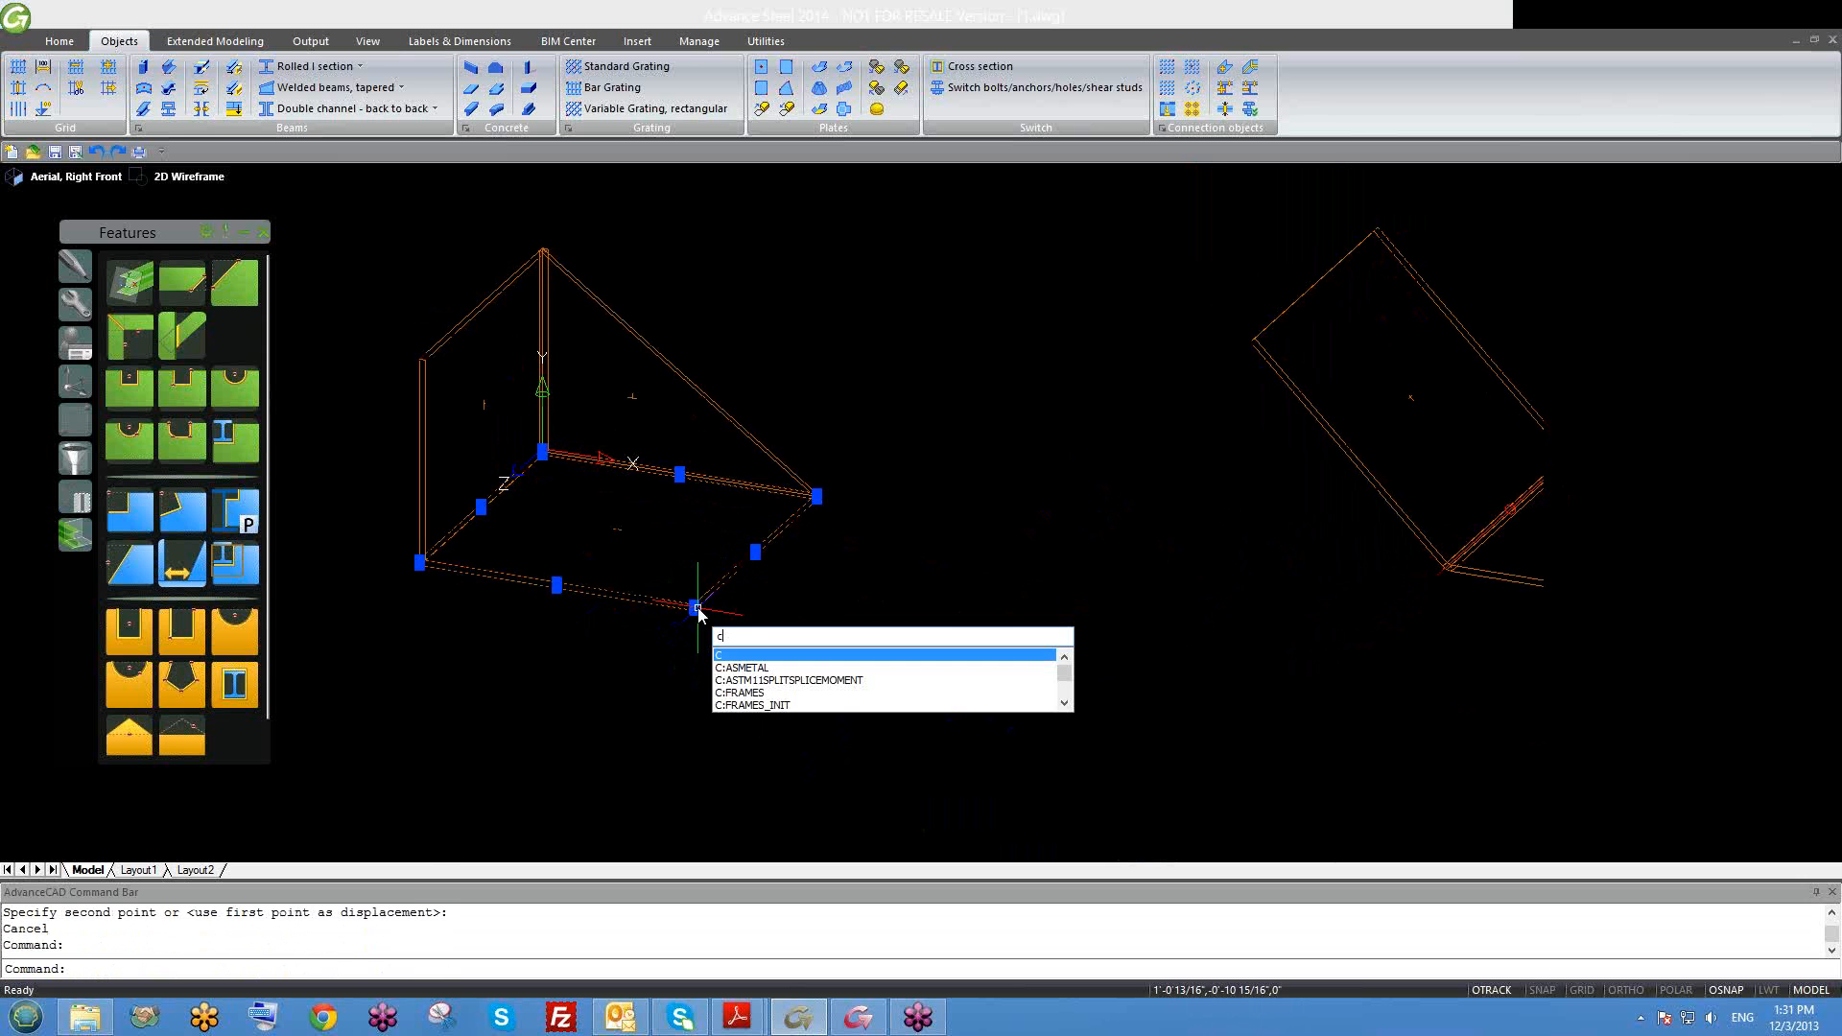
key("Return")
left_click(693, 605)
left_click(1177, 701)
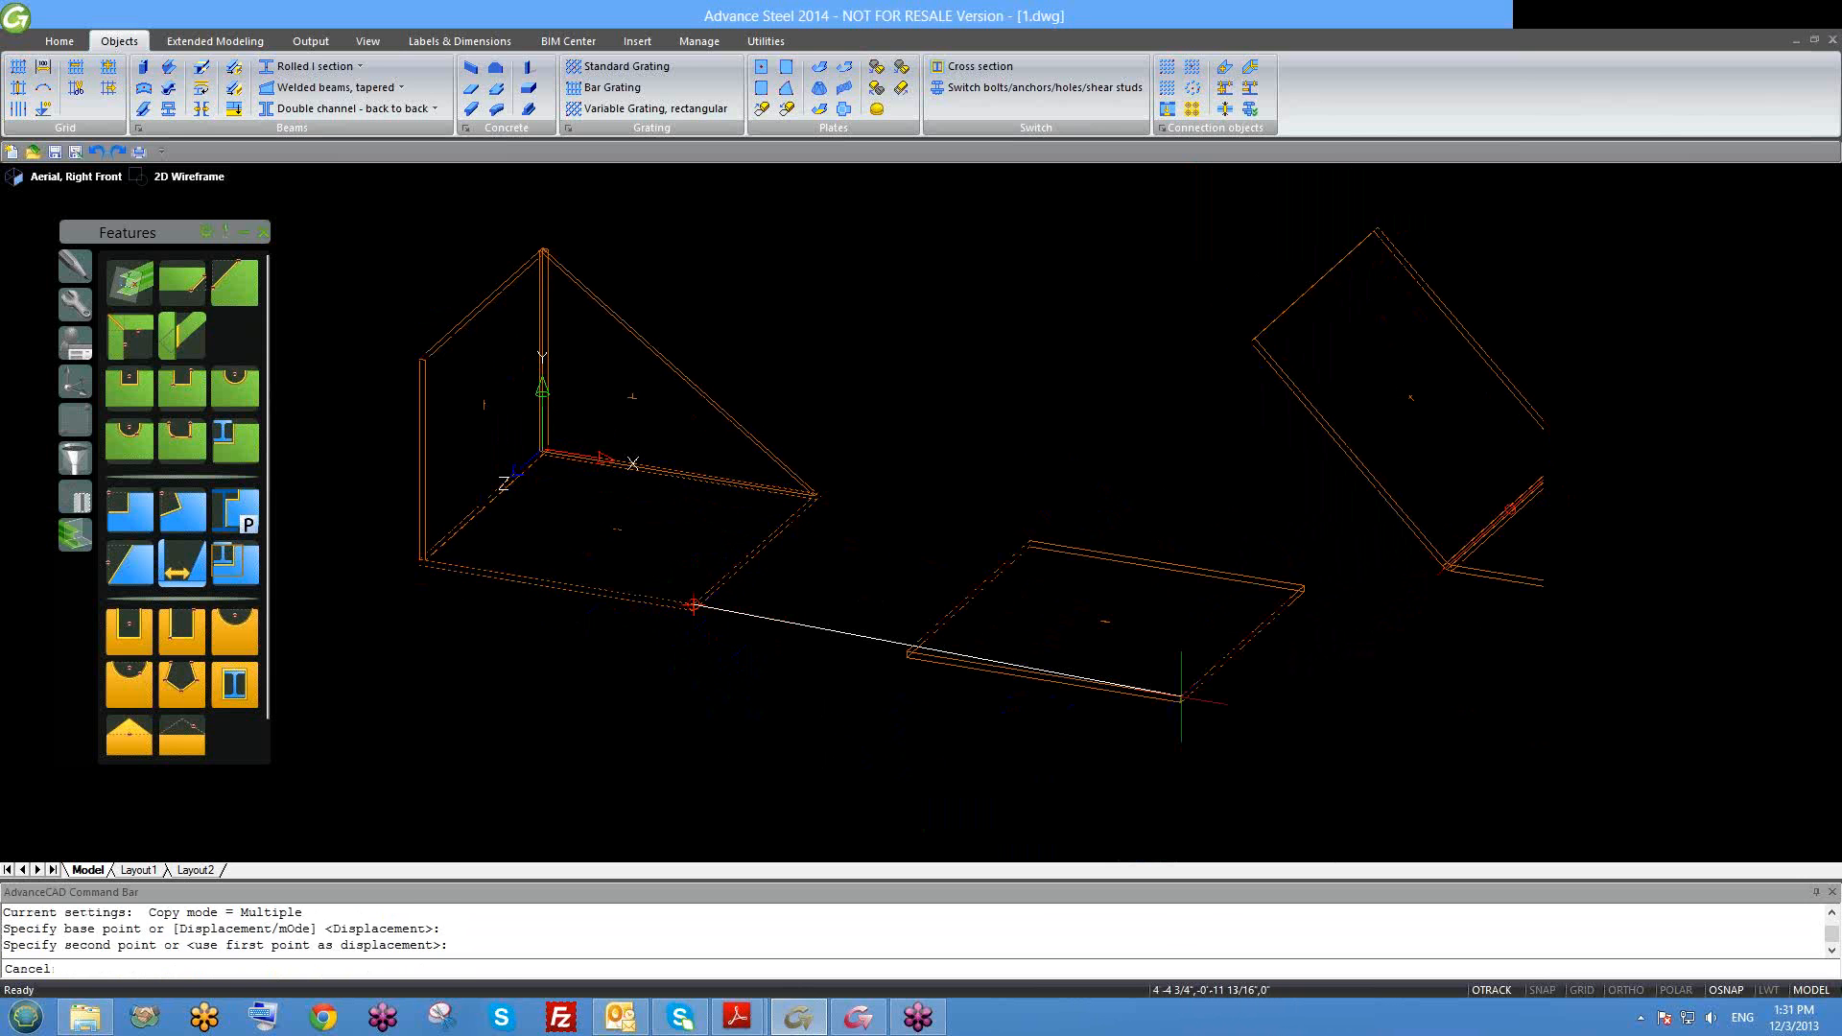
key("Escape")
middle_click_drag(1184, 732, 1086, 666)
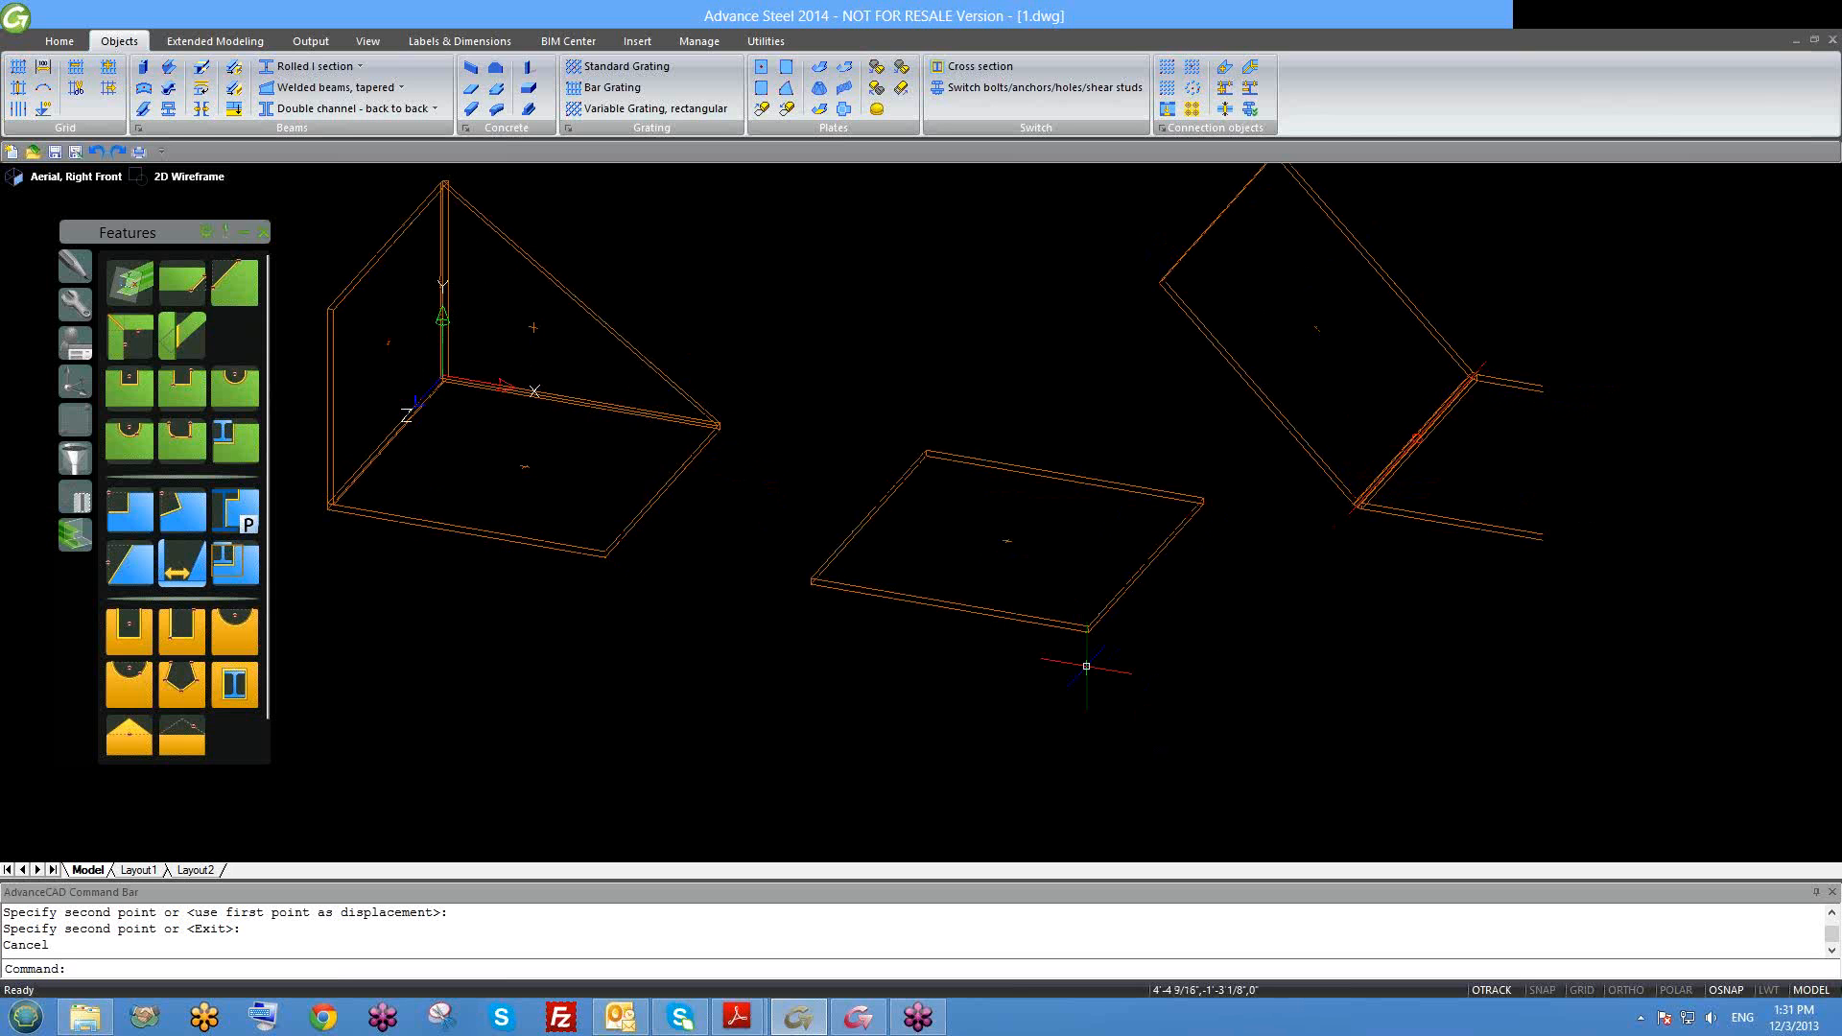
middle_click_drag(1102, 666, 1050, 635)
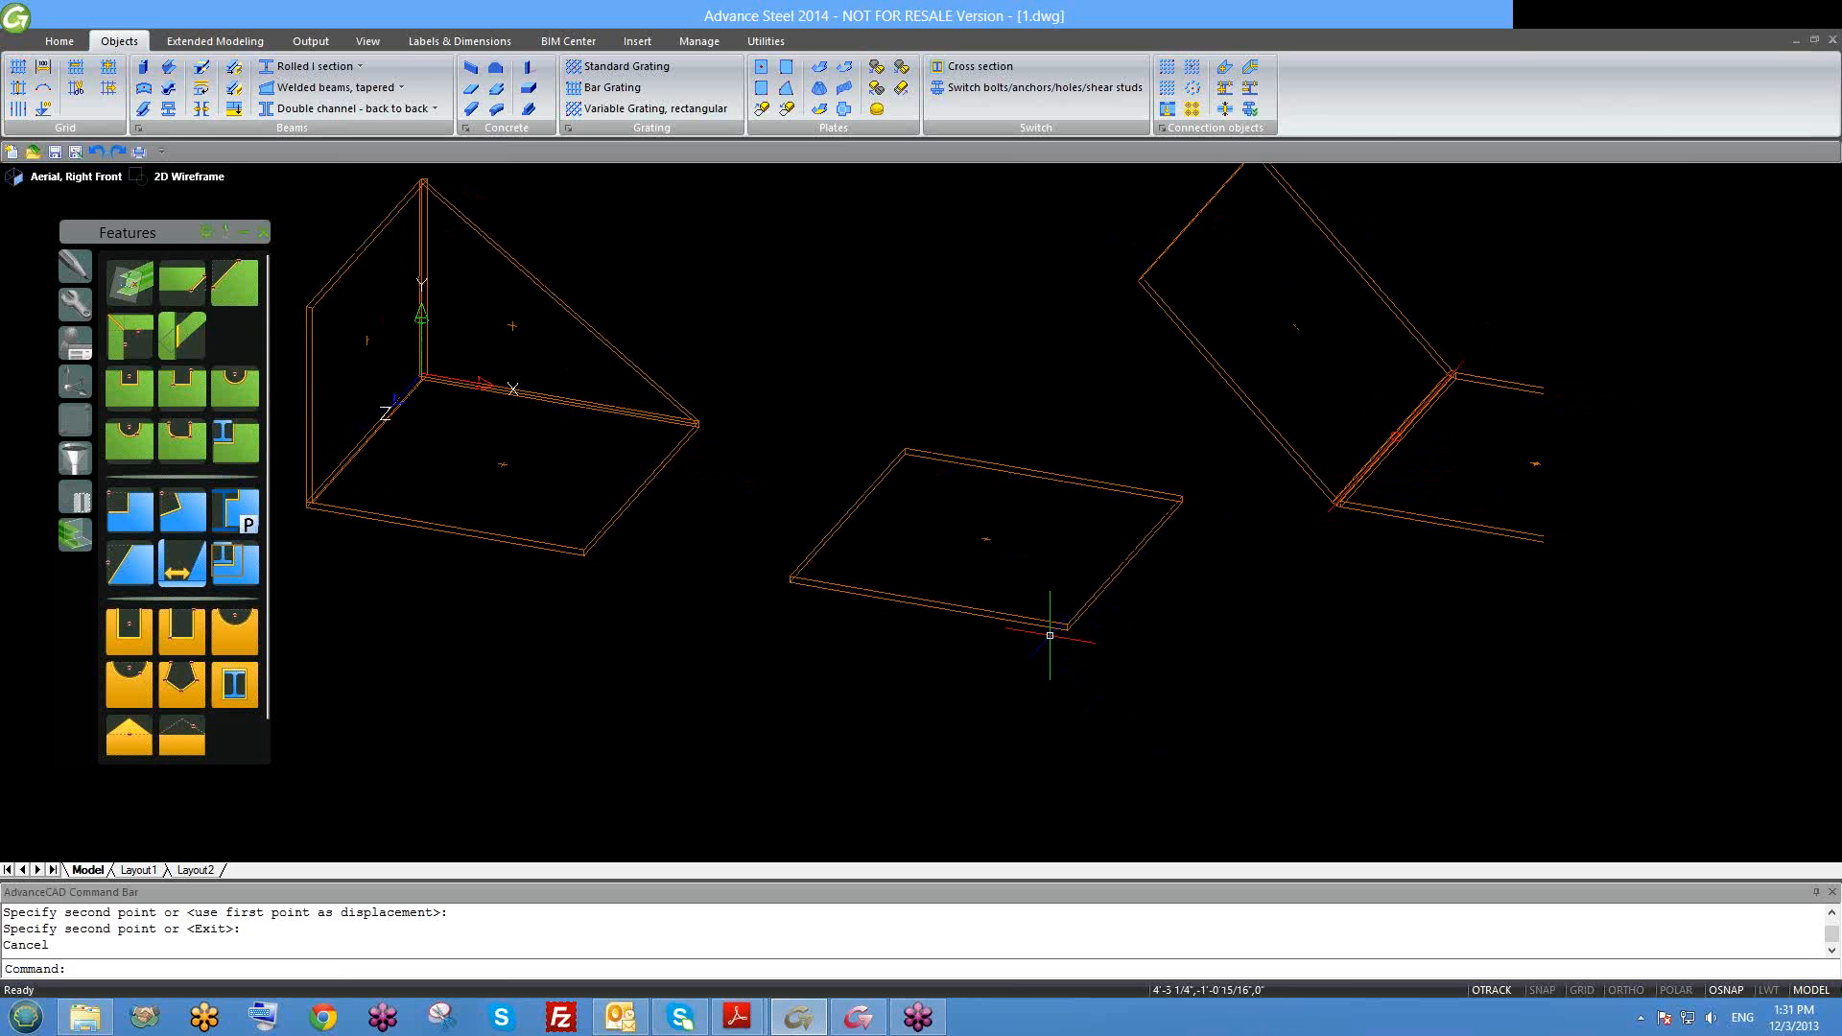
Step: Set the free-standing middle plate's width X to 10" and its length Y to 6"
double_click(1047, 628)
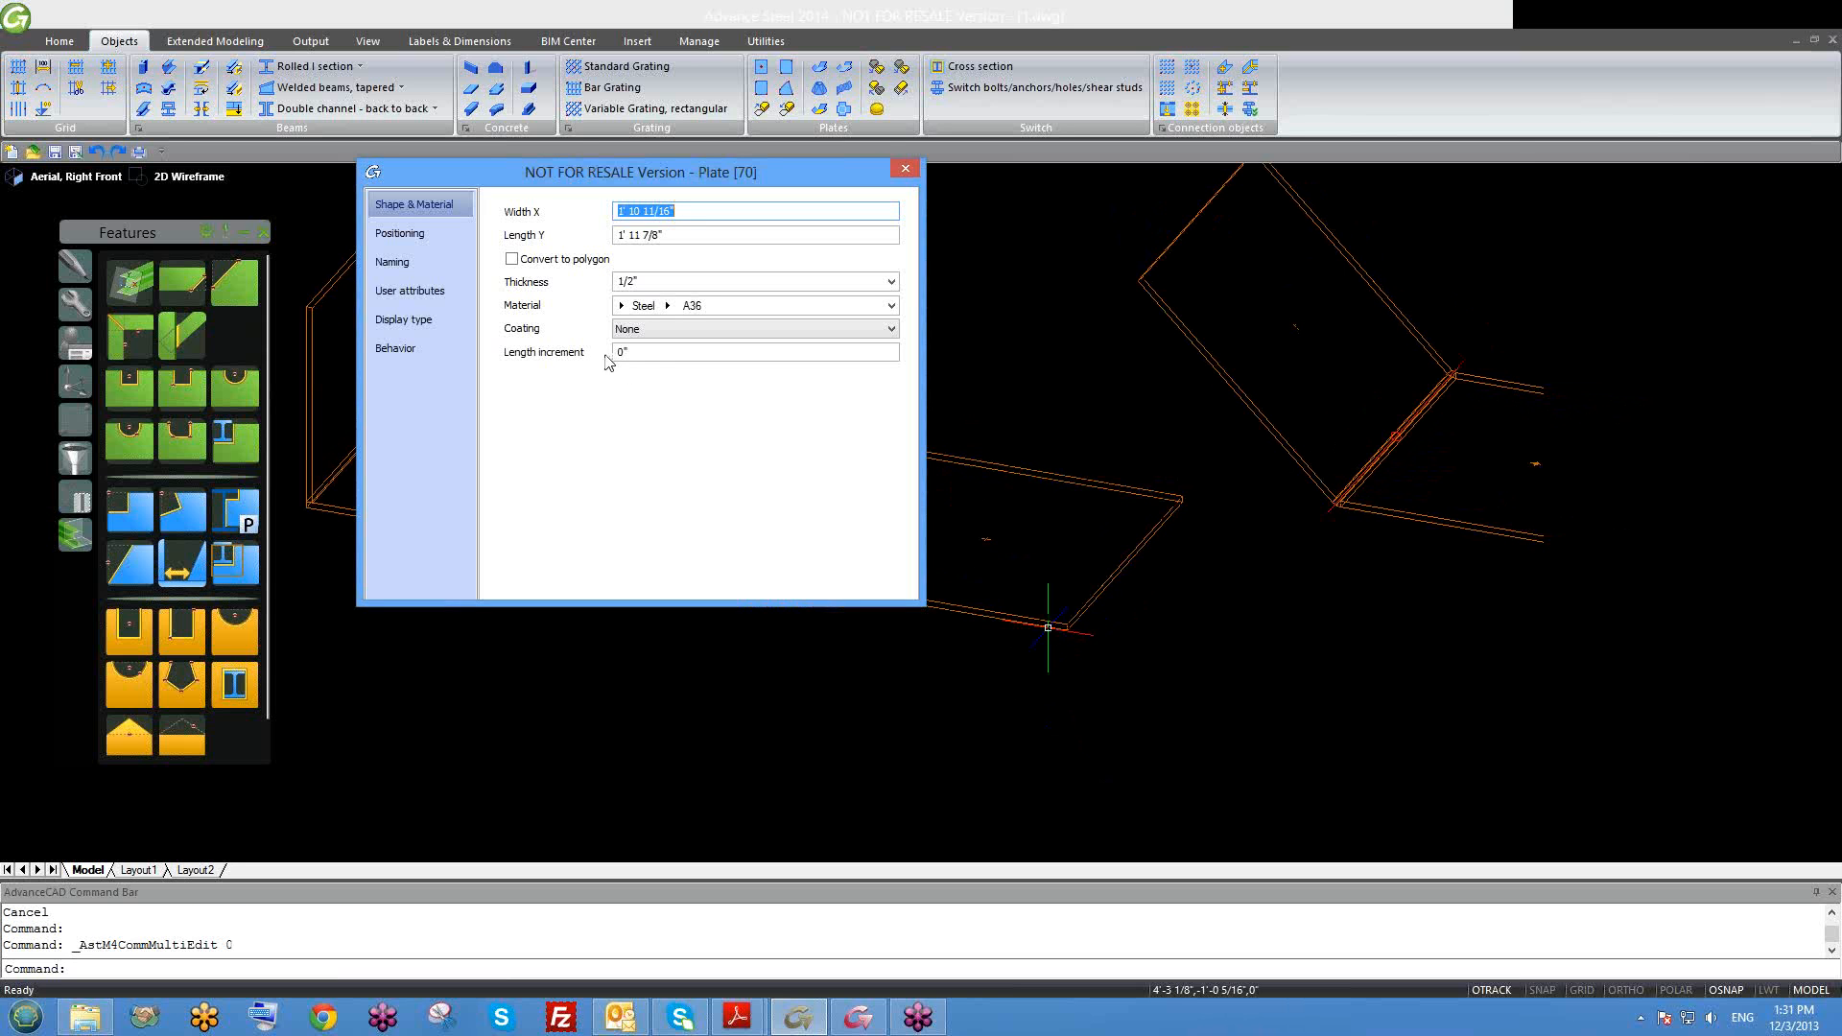
left_click(658, 352)
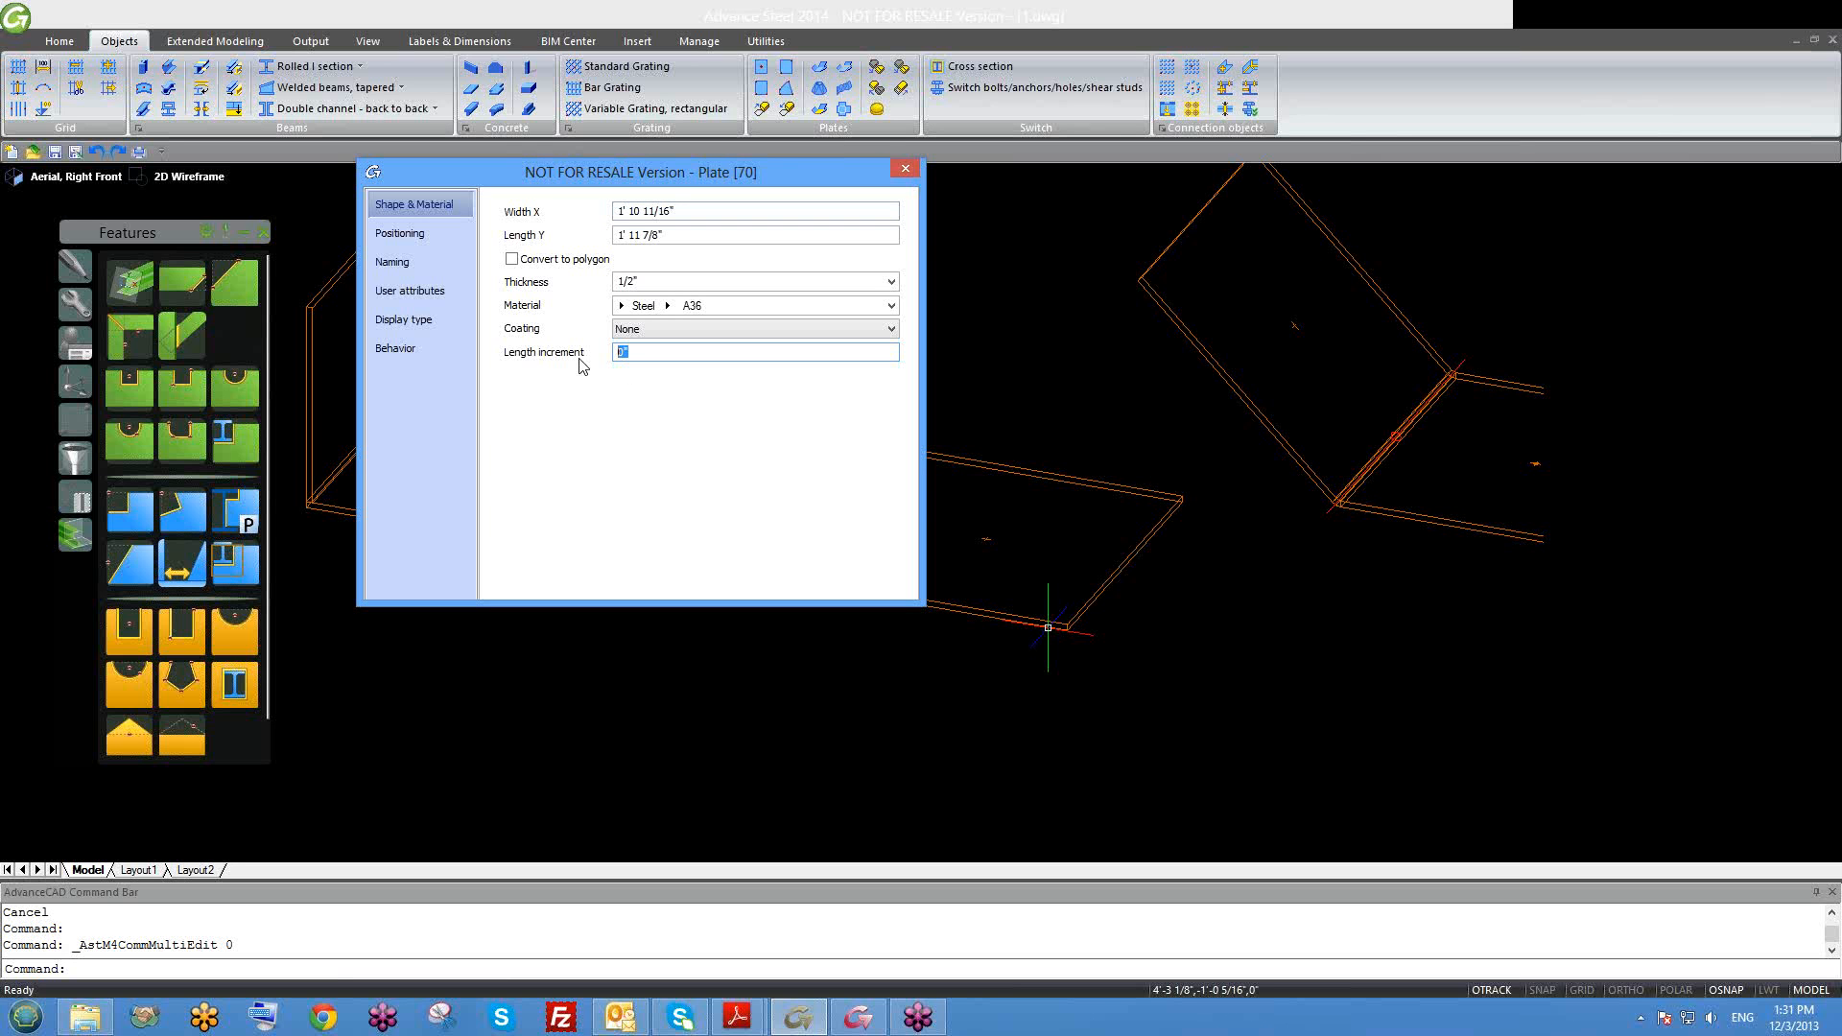
left_click(696, 210)
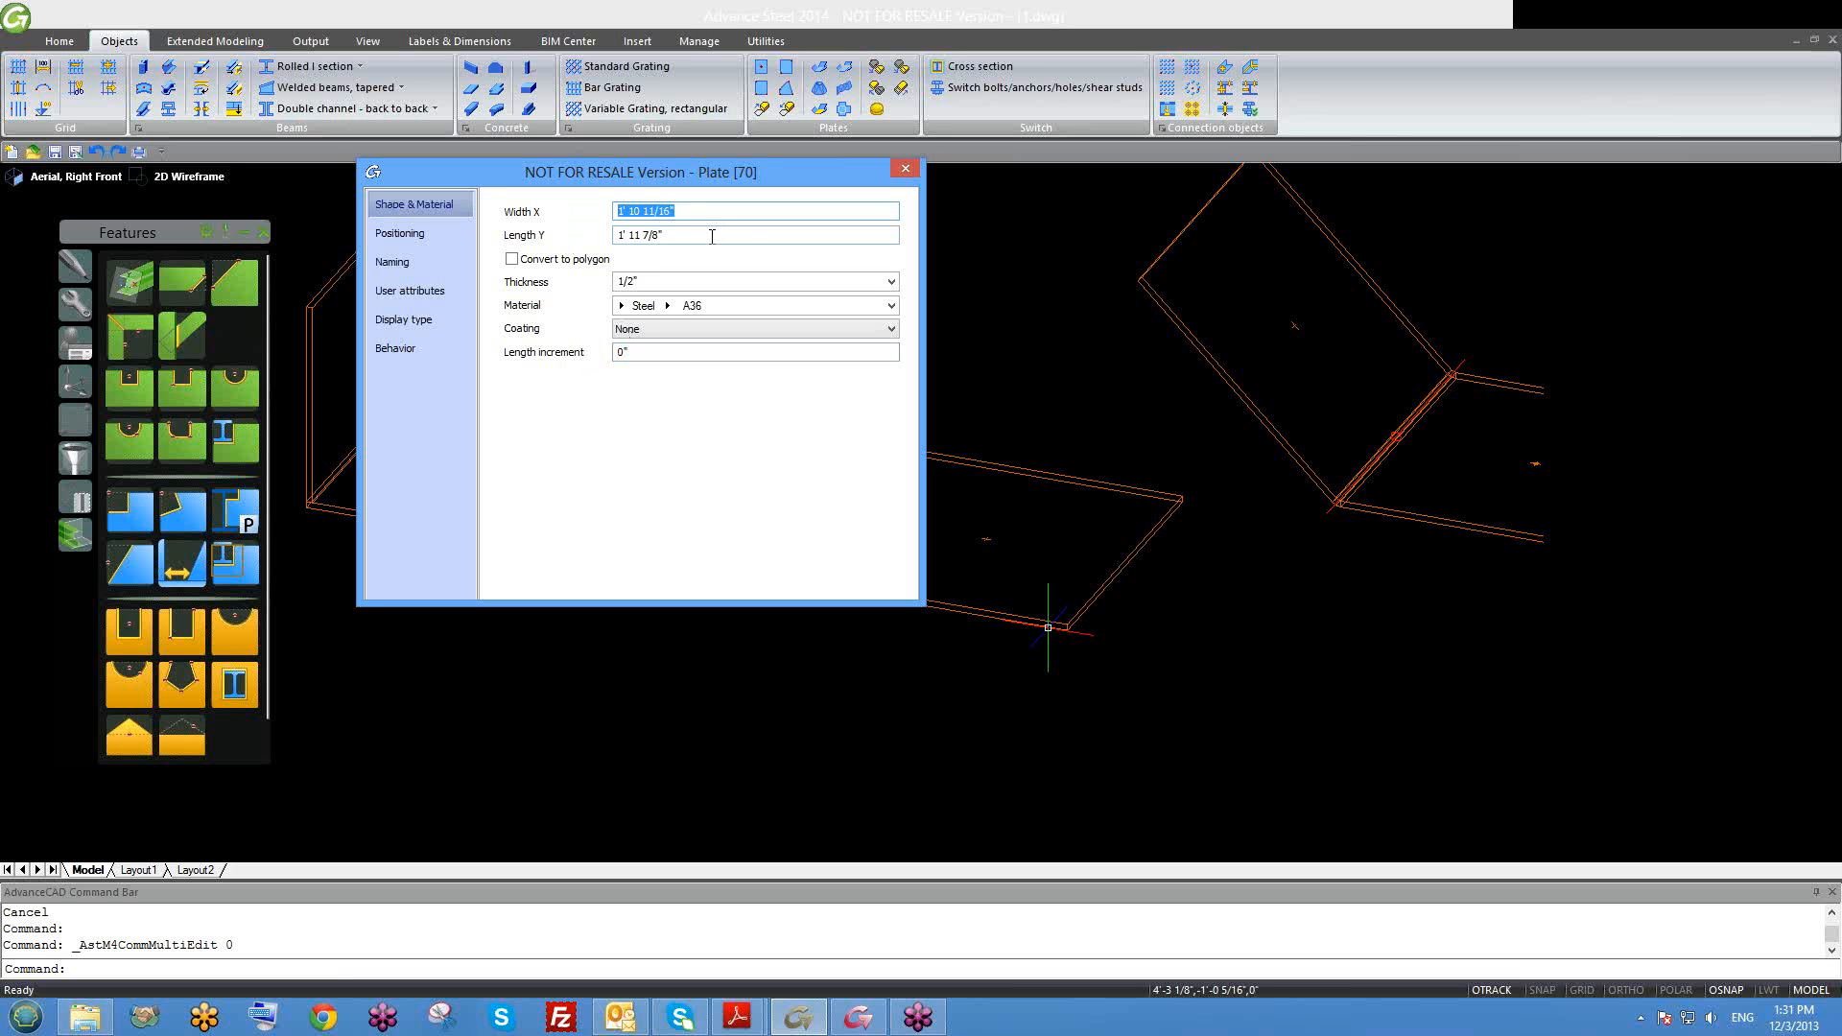
type("10")
left_click(692, 238)
type("6")
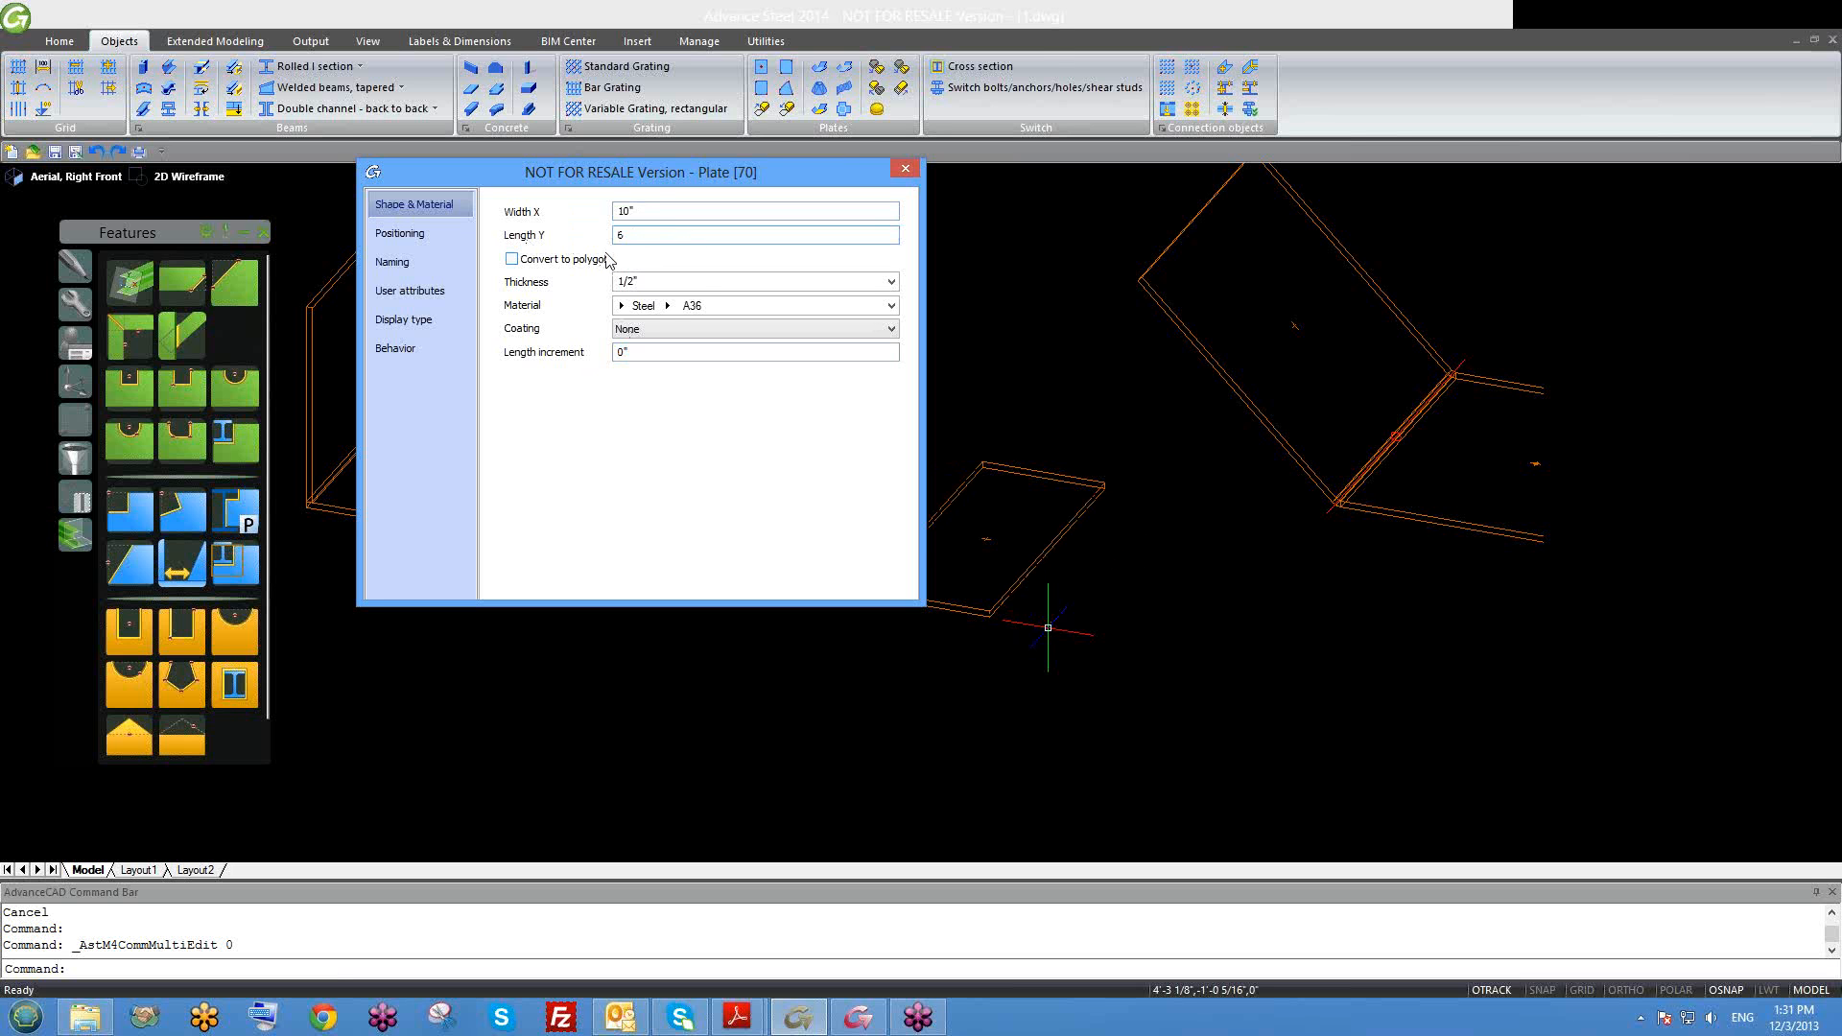
Step: Set the resized plate's length increment to 2" and close its properties
left_click(1103, 592)
scroll(1102, 592, "up", 1)
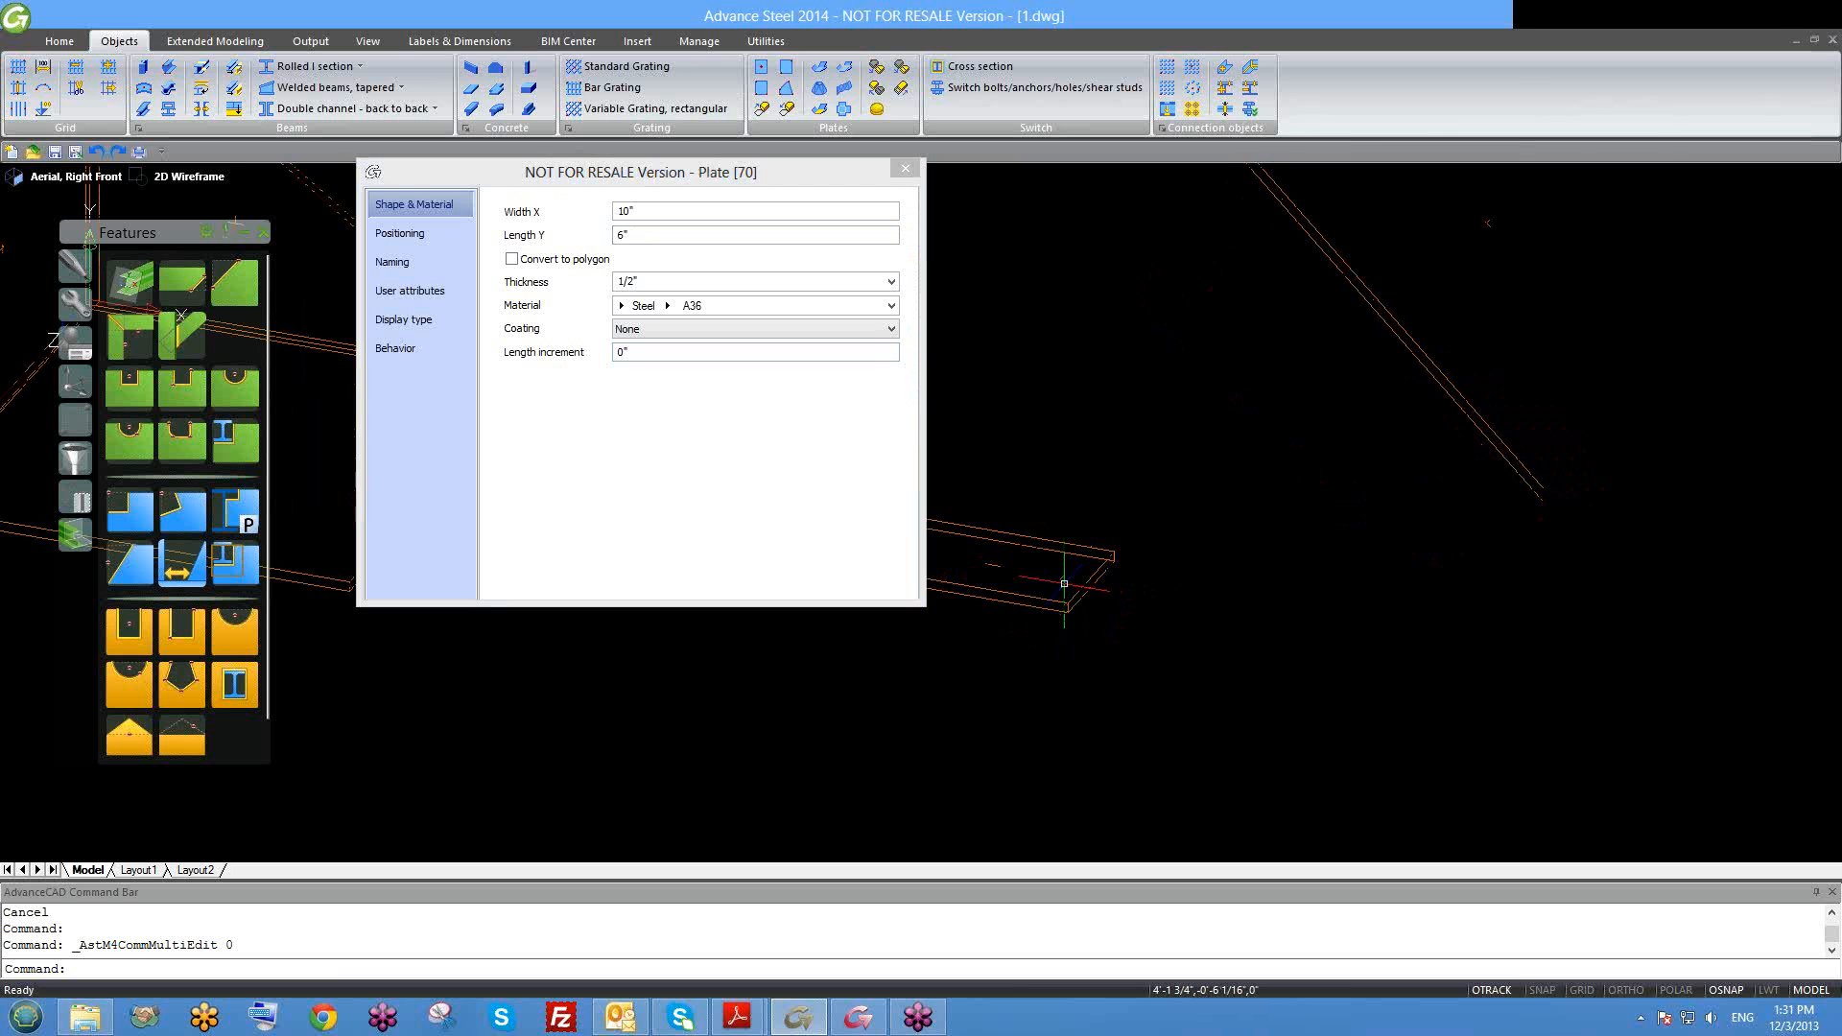
mouse_move(1036, 590)
middle_mouse_down()
mouse_move(1182, 615)
mouse_move(1115, 605)
middle_mouse_up()
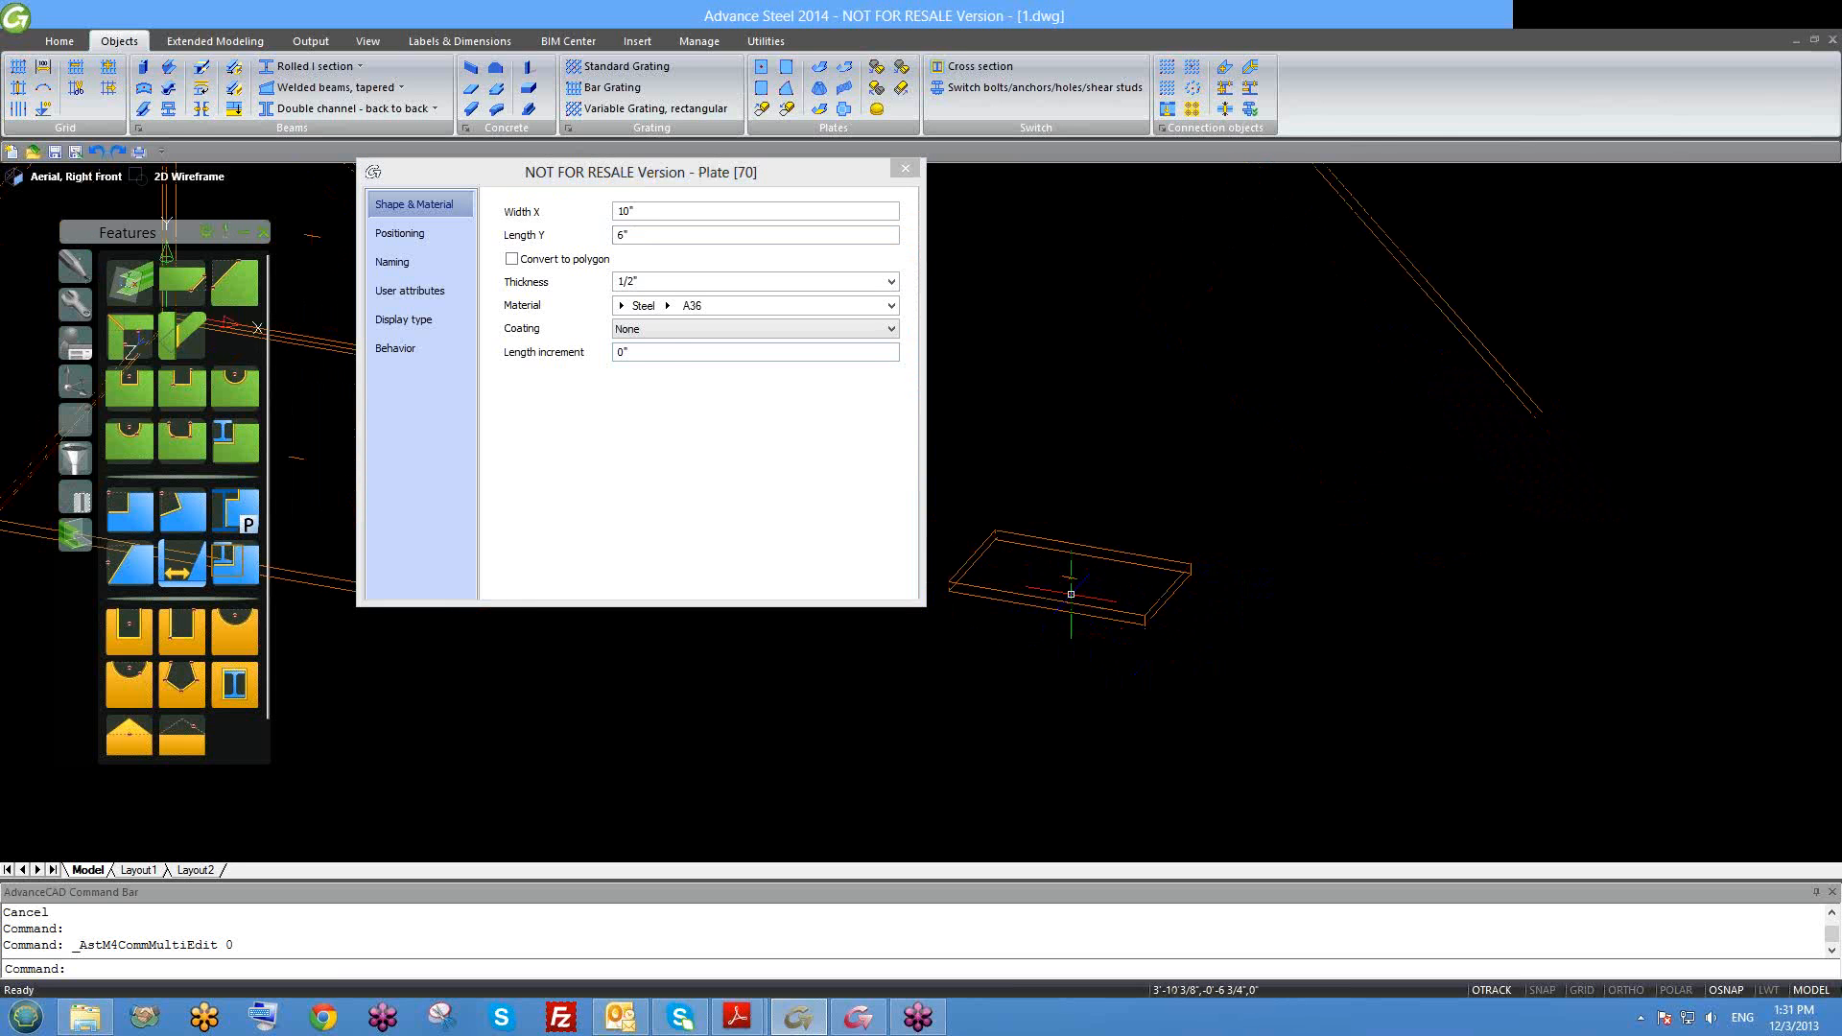
left_click(676, 352)
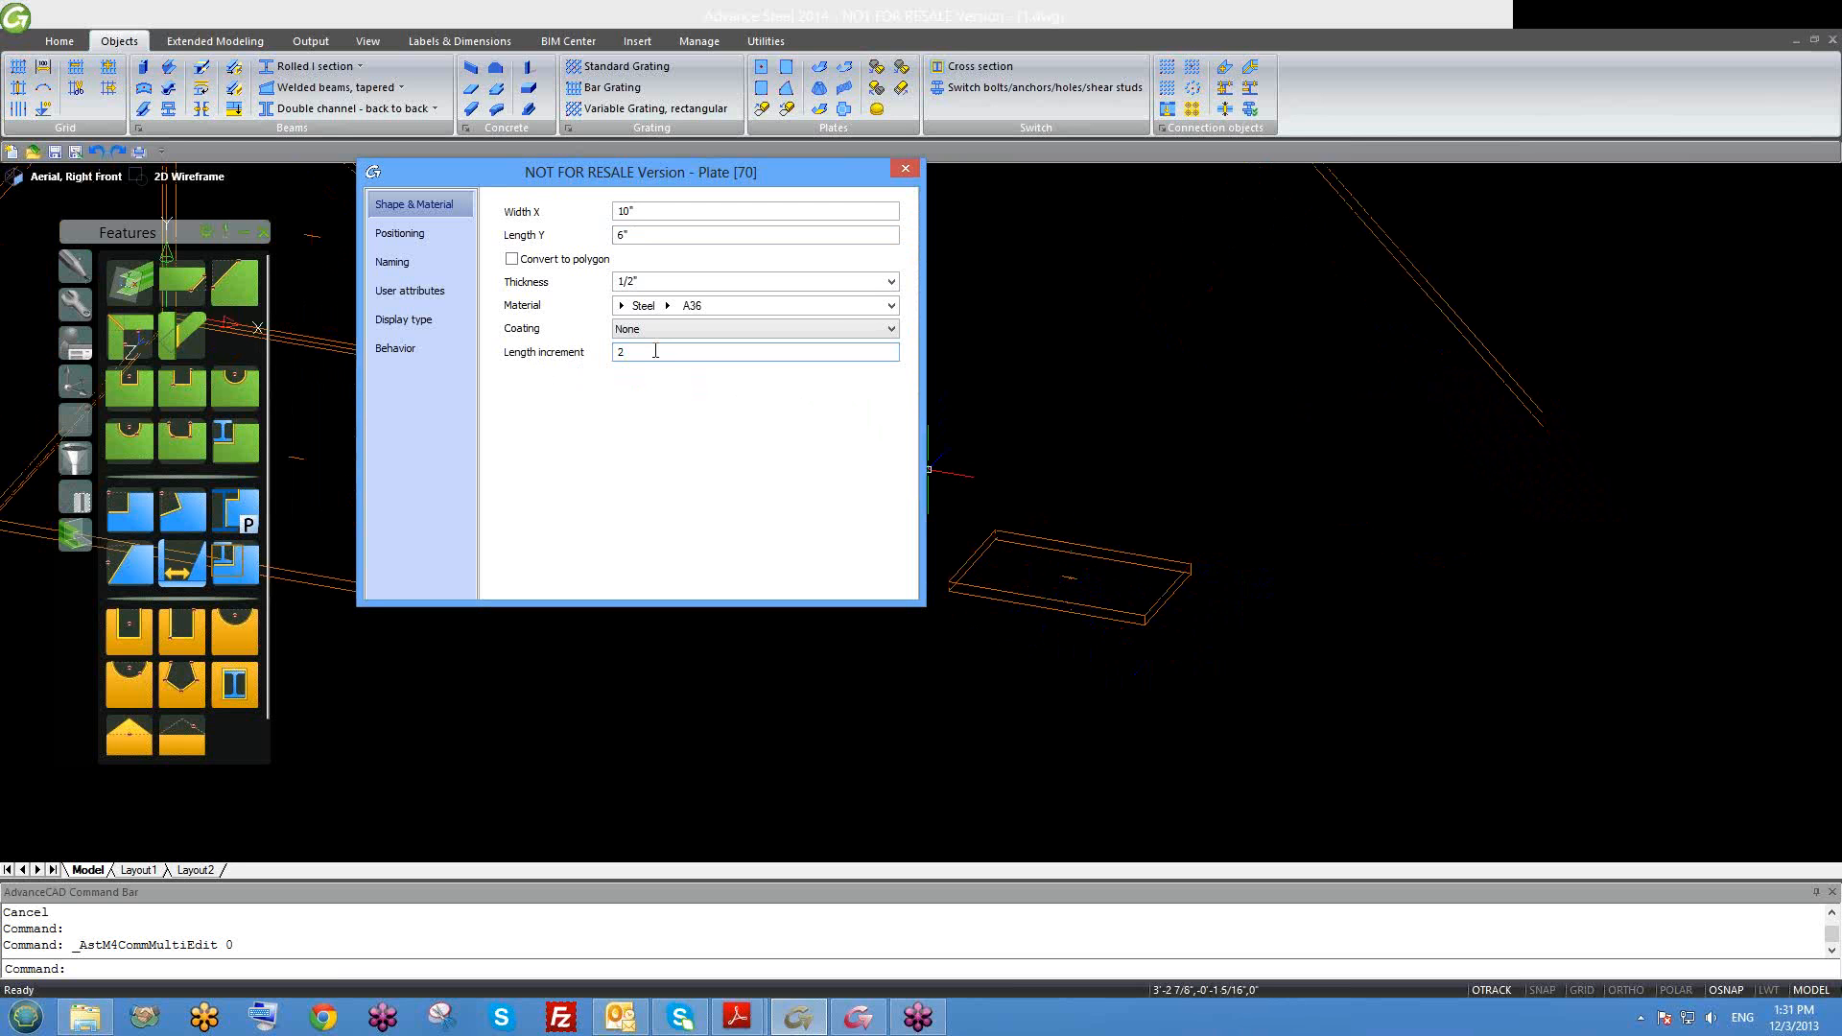
left_click(905, 169)
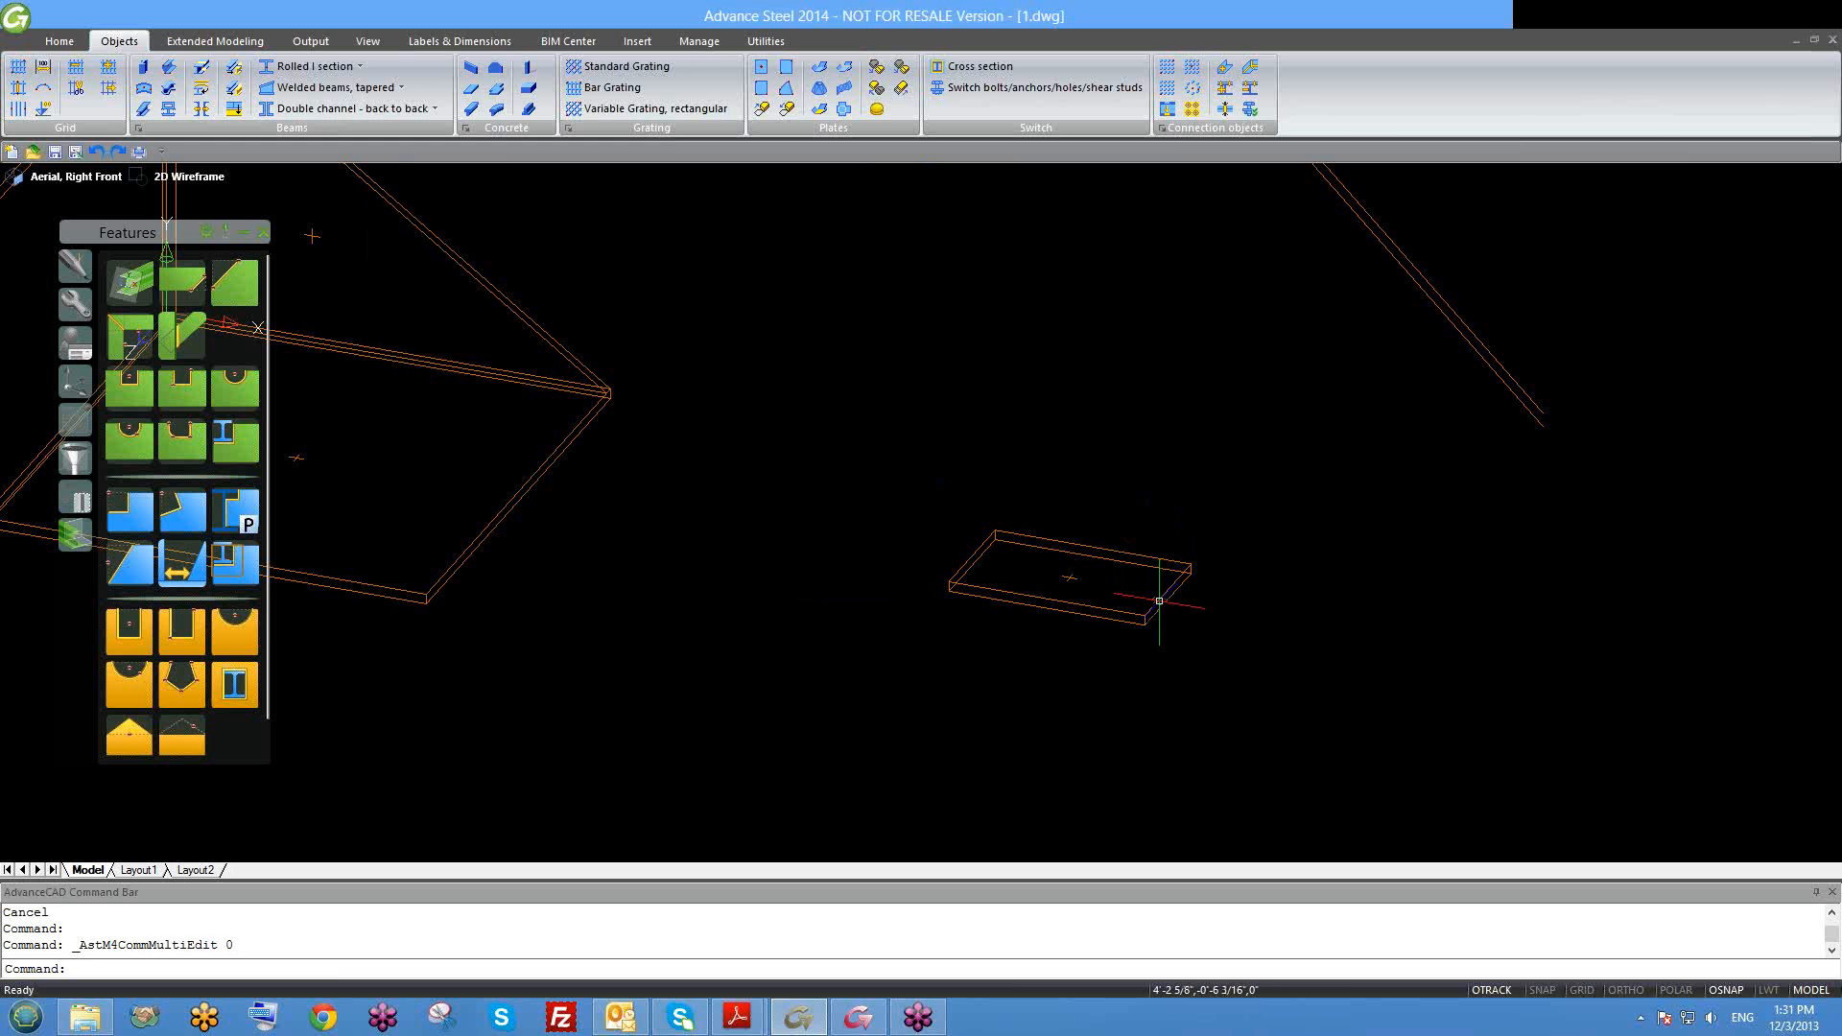
Step: Try to stretch the plate outward from its short edge's midpoint grip, and pick up the adjacent corner grip without stretching
left_click(1159, 601)
scroll(1159, 595, "up", 2)
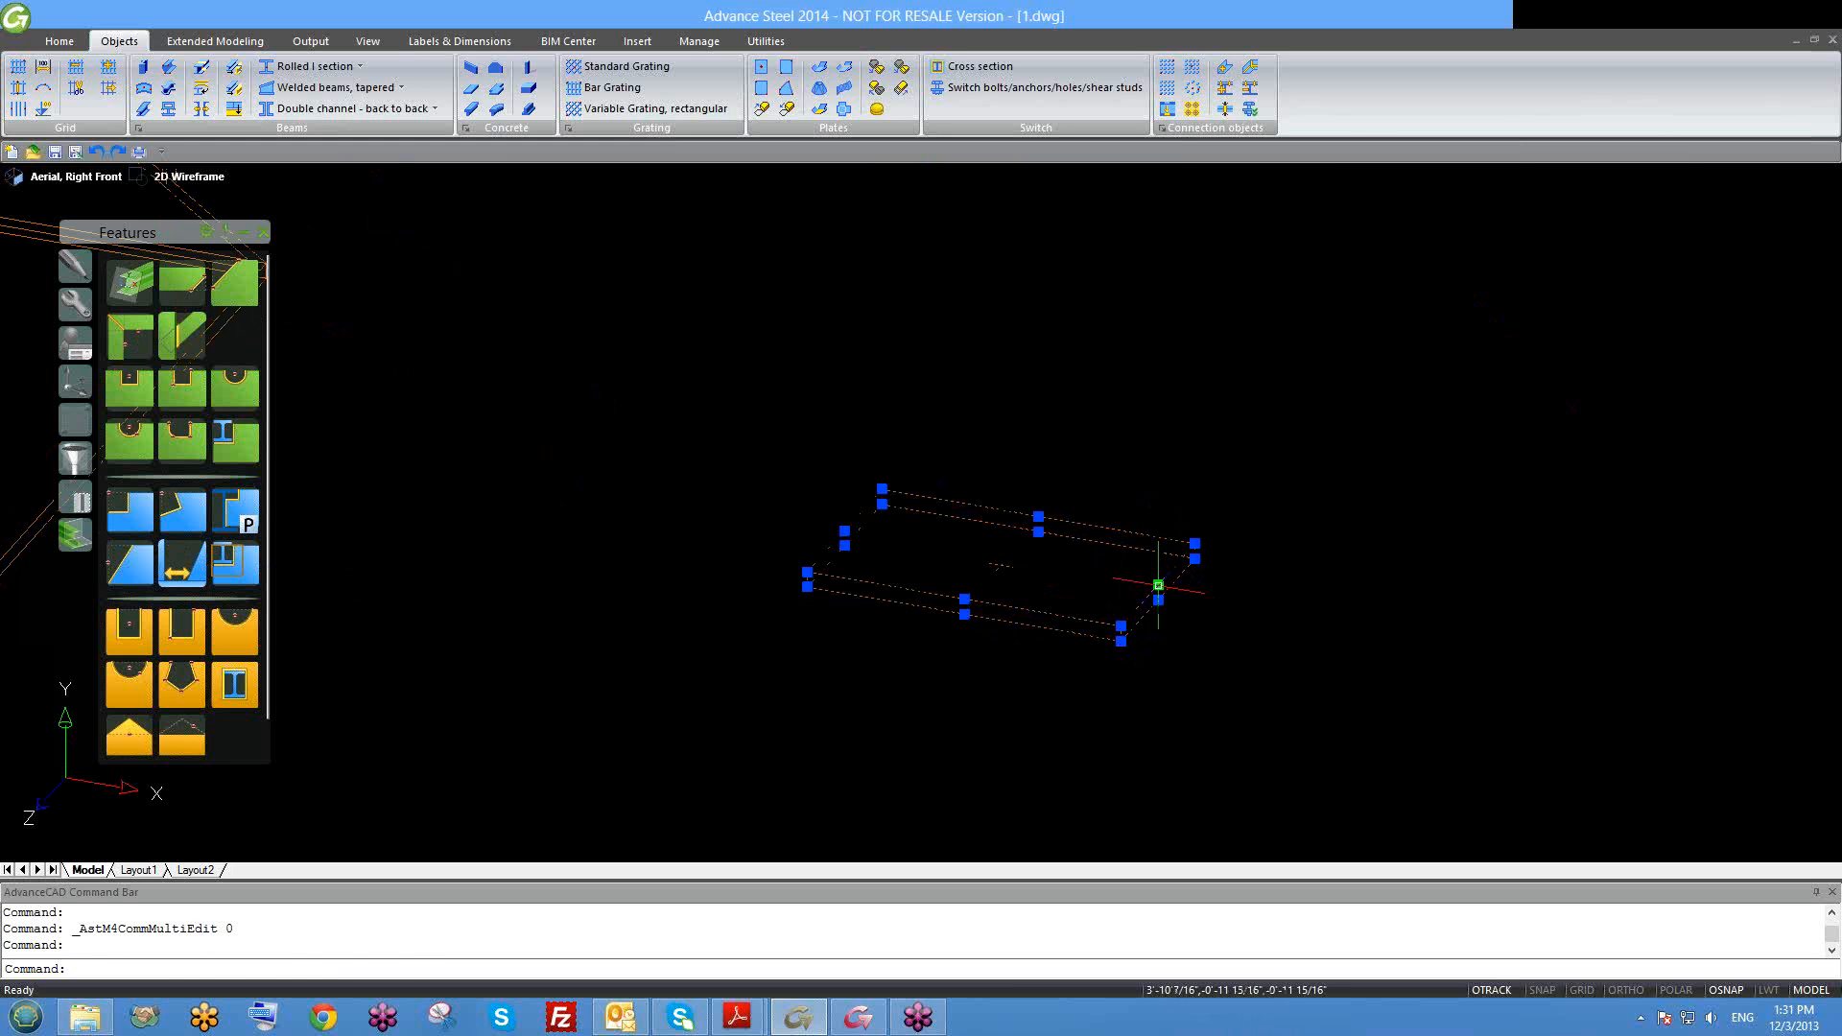
left_click(1158, 585)
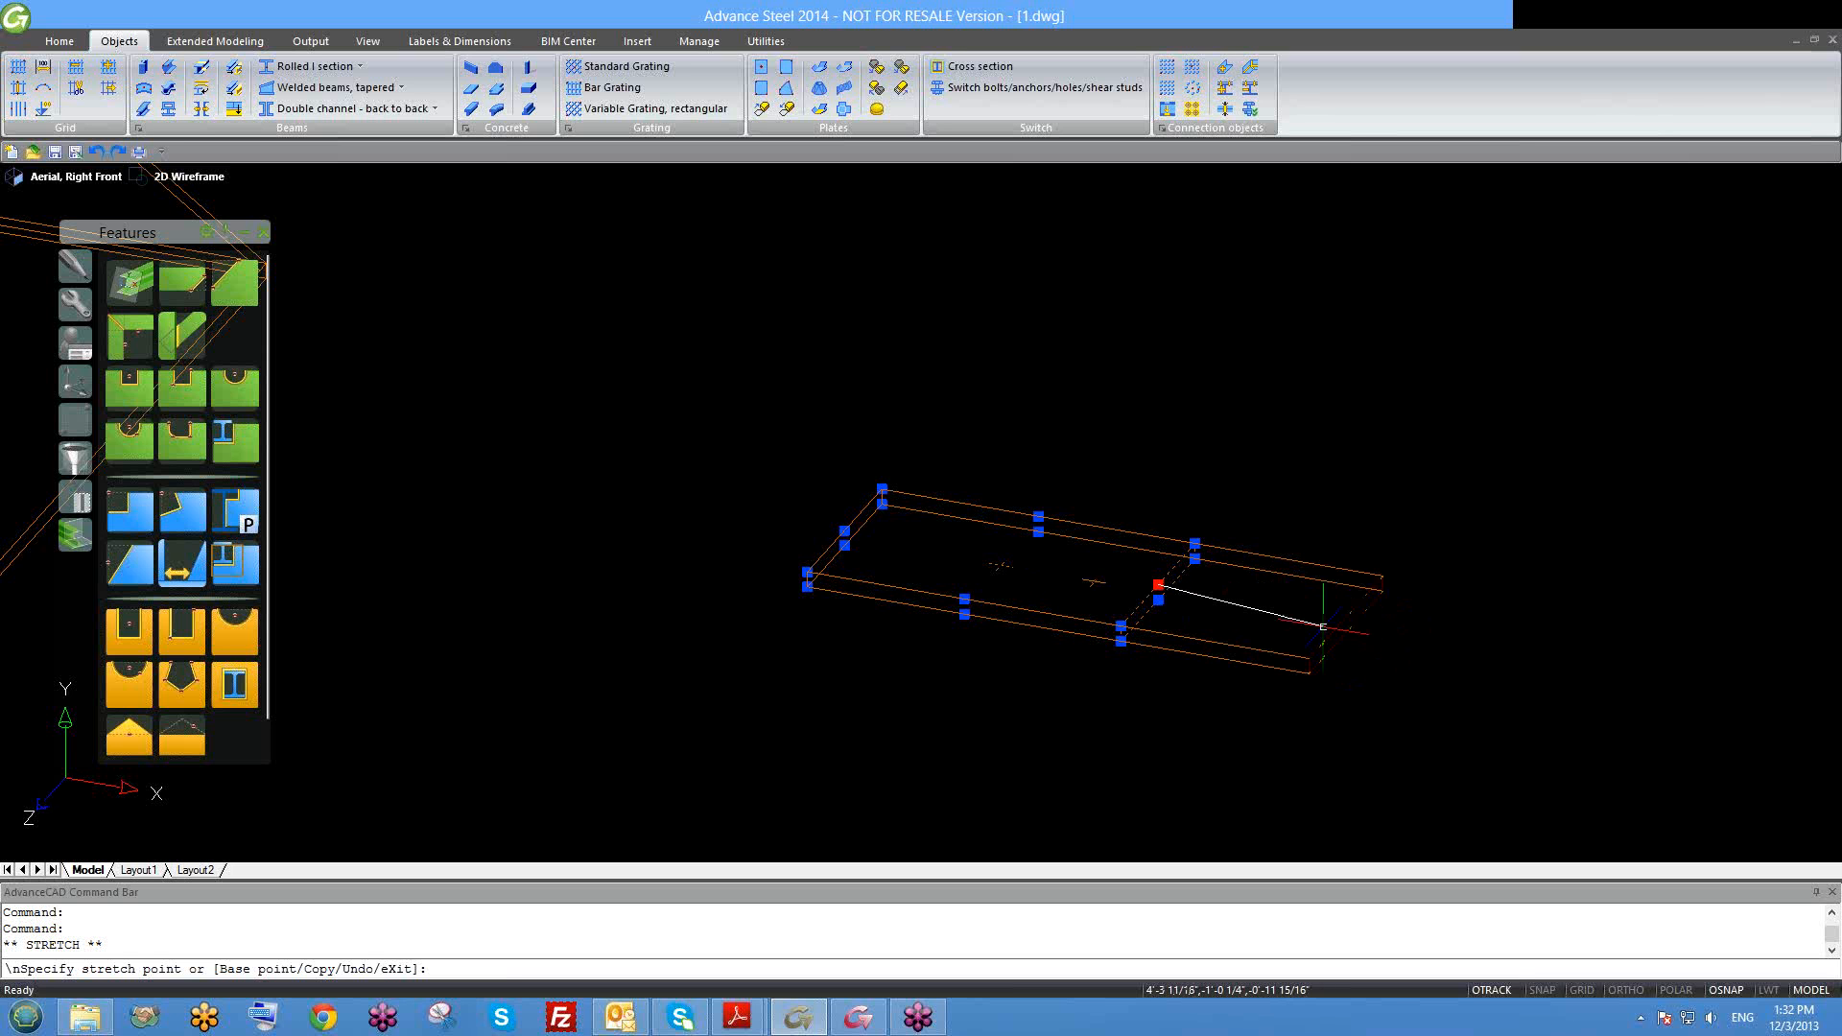
key("Escape")
key("Escape")
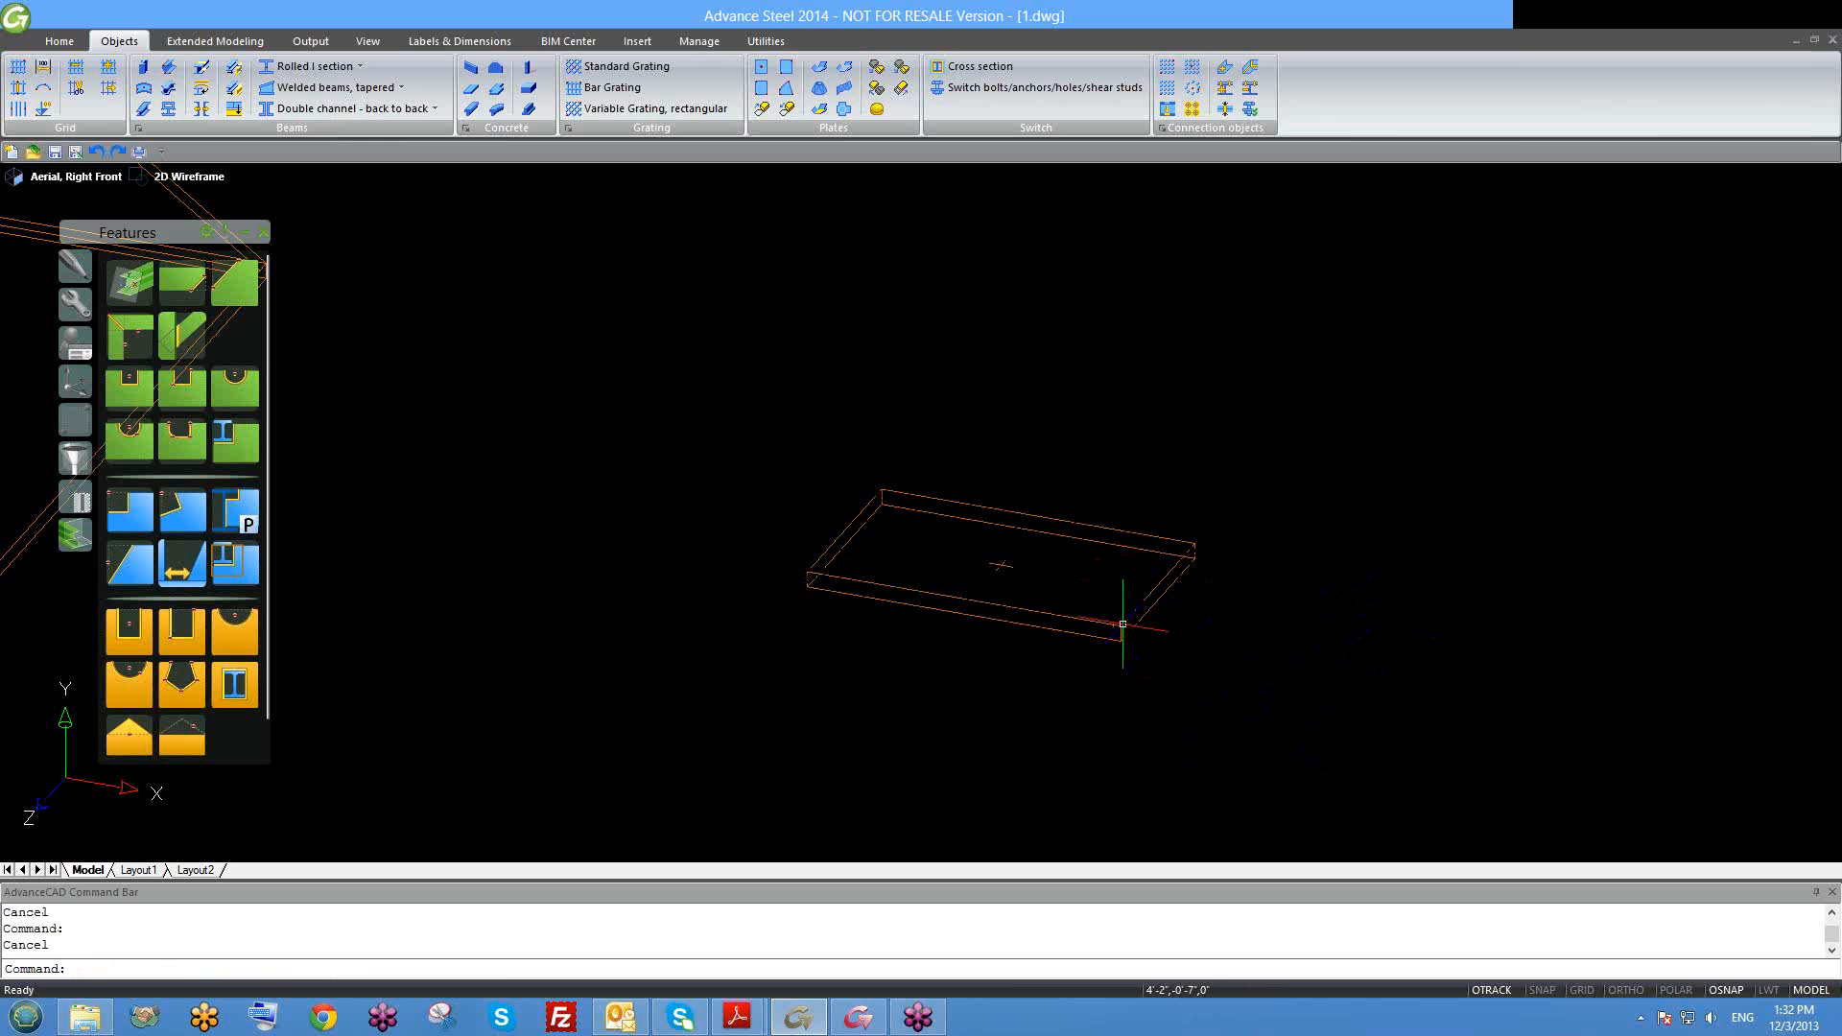
left_click(1120, 636)
left_click(1119, 637)
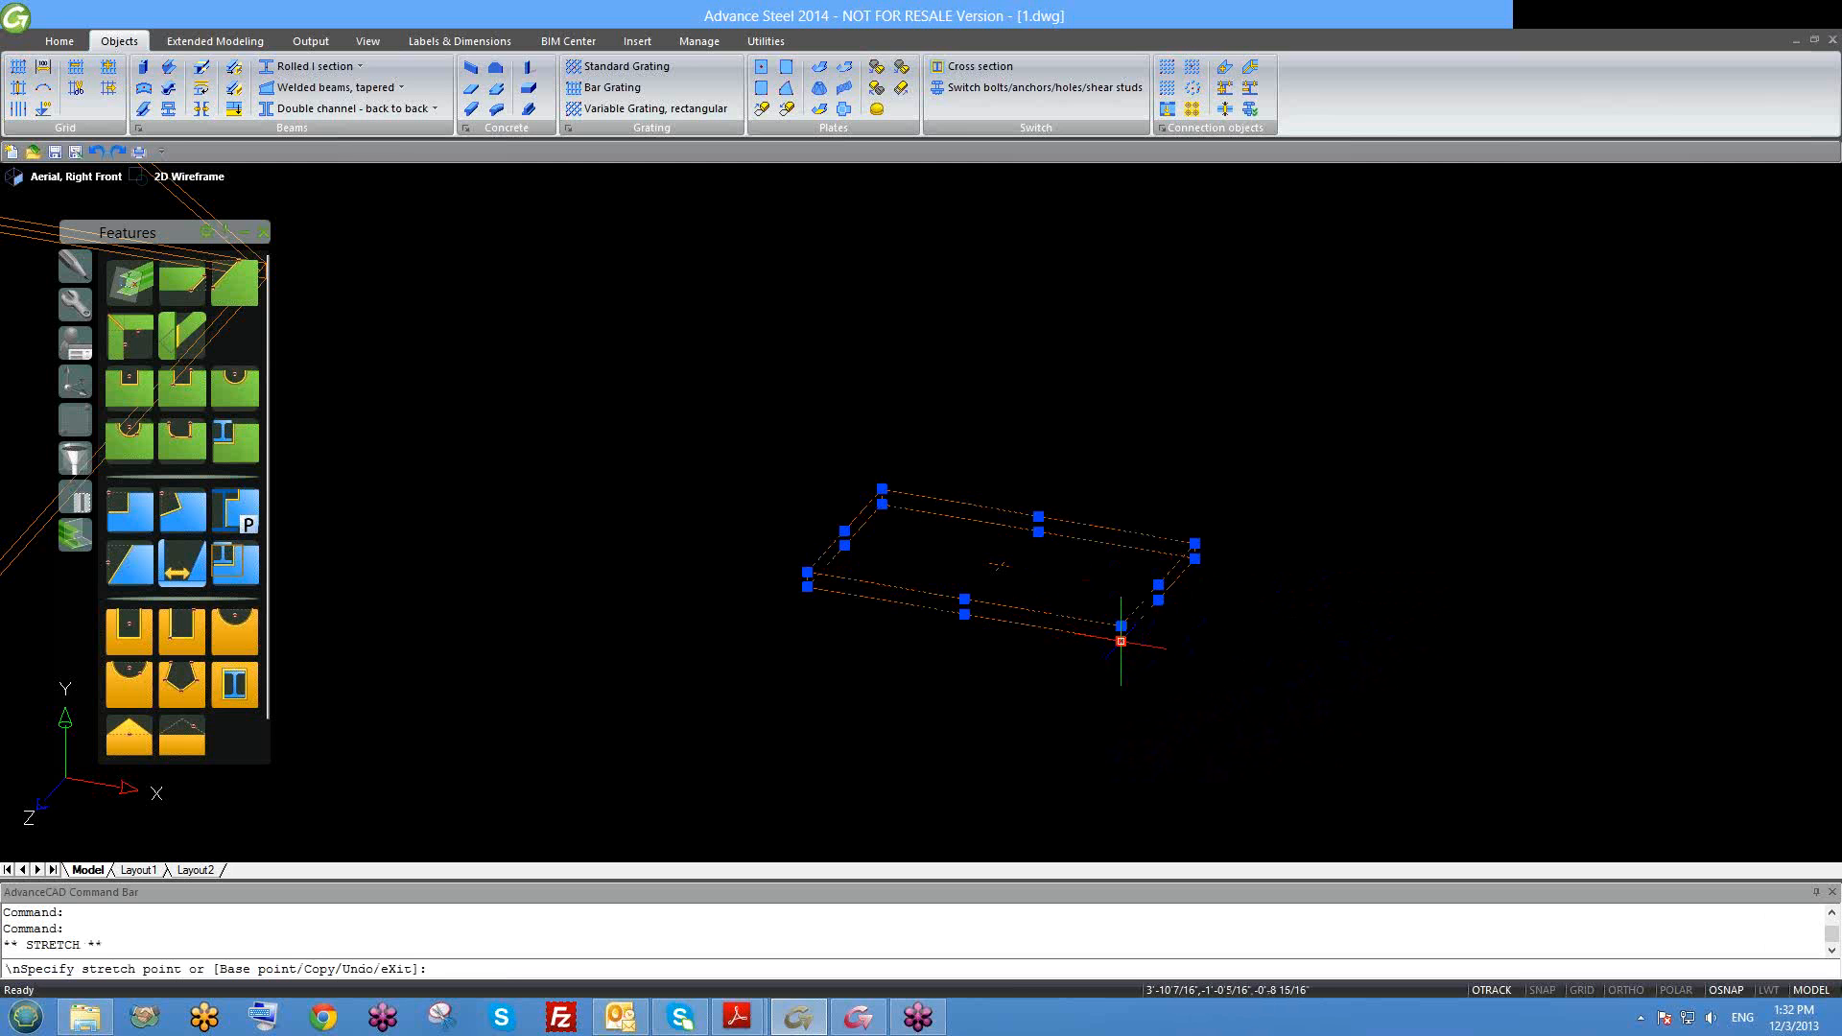
key("Escape")
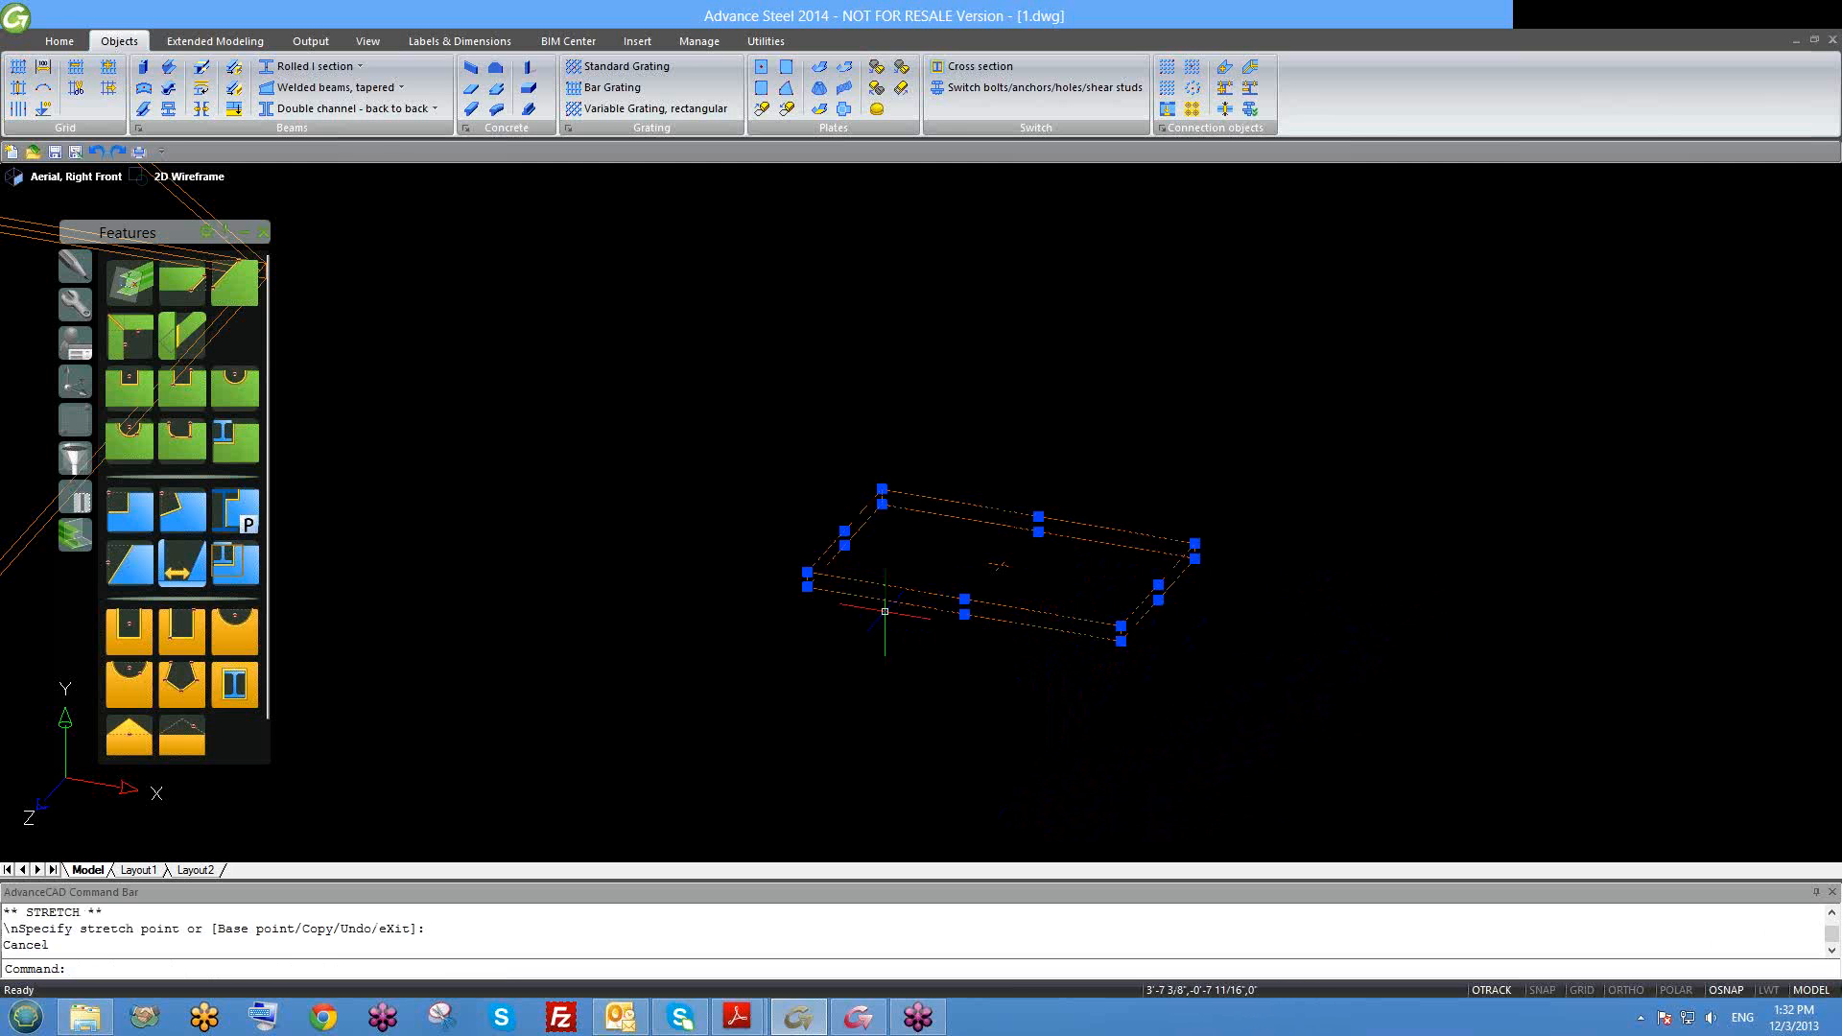
Step: Try to stretch the plate in its length direction from the front long edge's midpoint grip
scroll(932, 691, "down", 5)
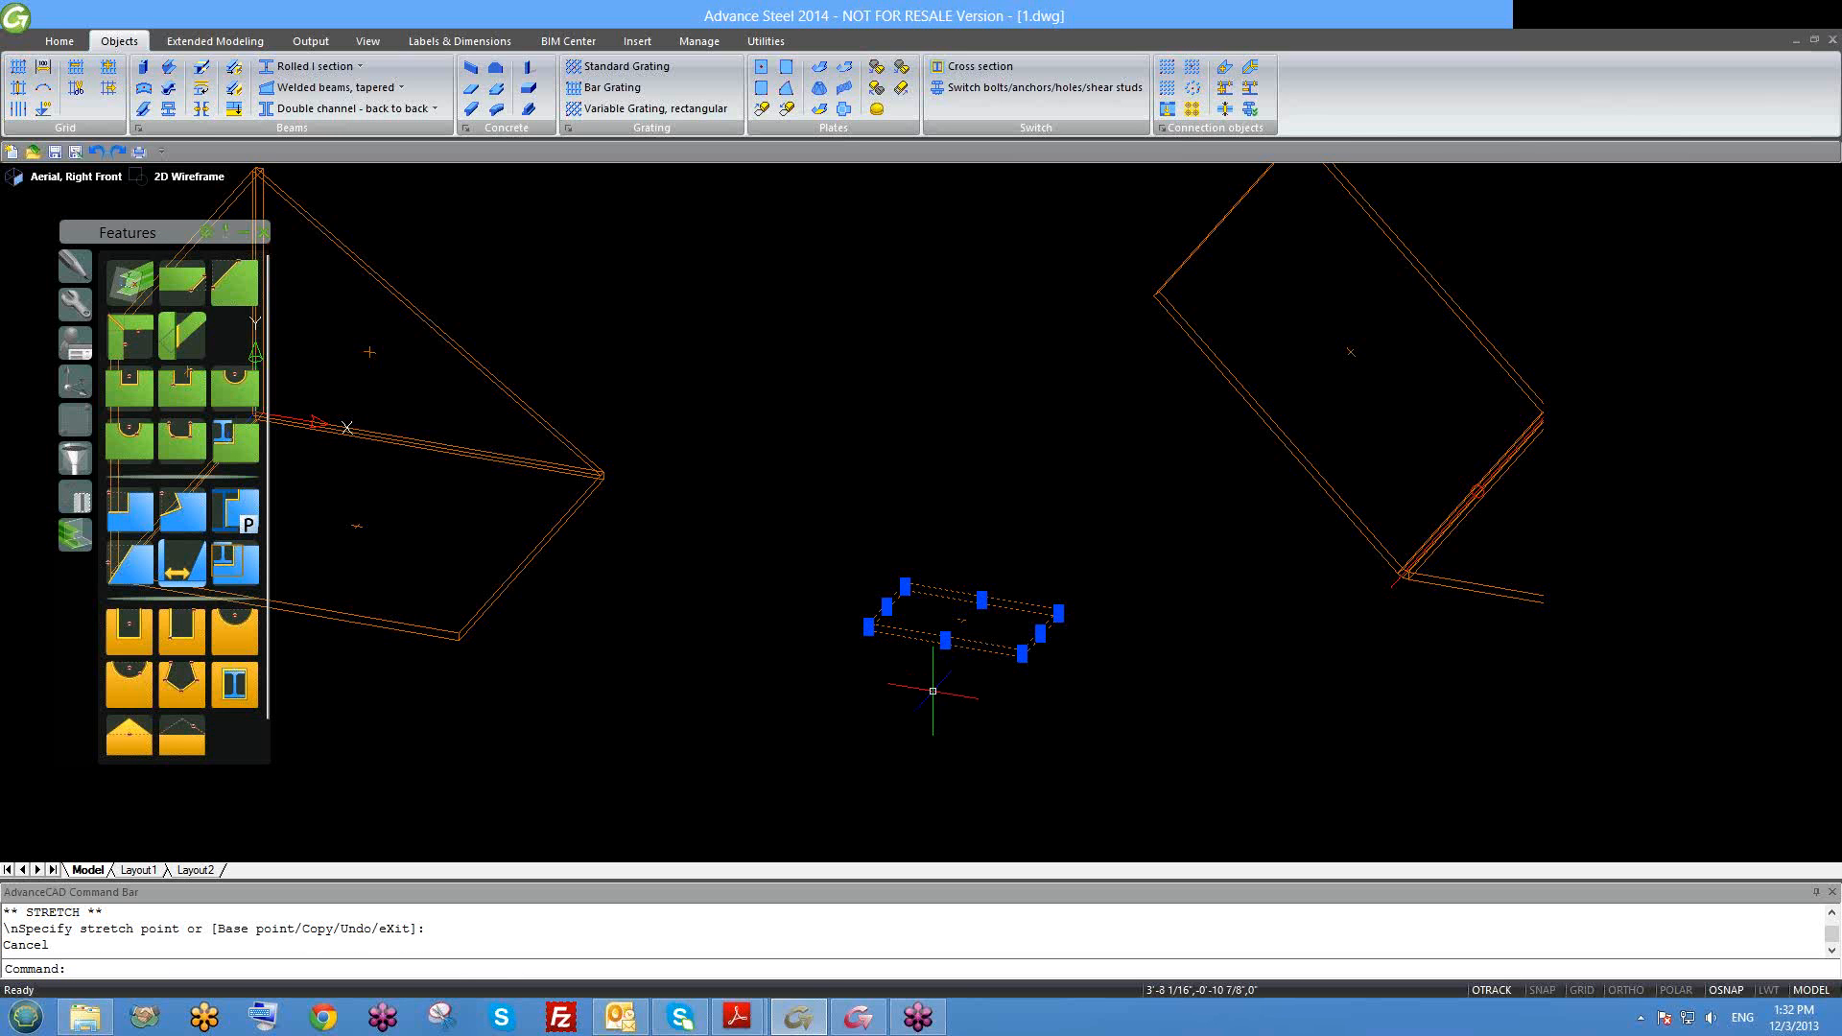
scroll(933, 691, "down", 4)
middle_click_drag(951, 711, 897, 728, "shift")
scroll(909, 689, "up", 5)
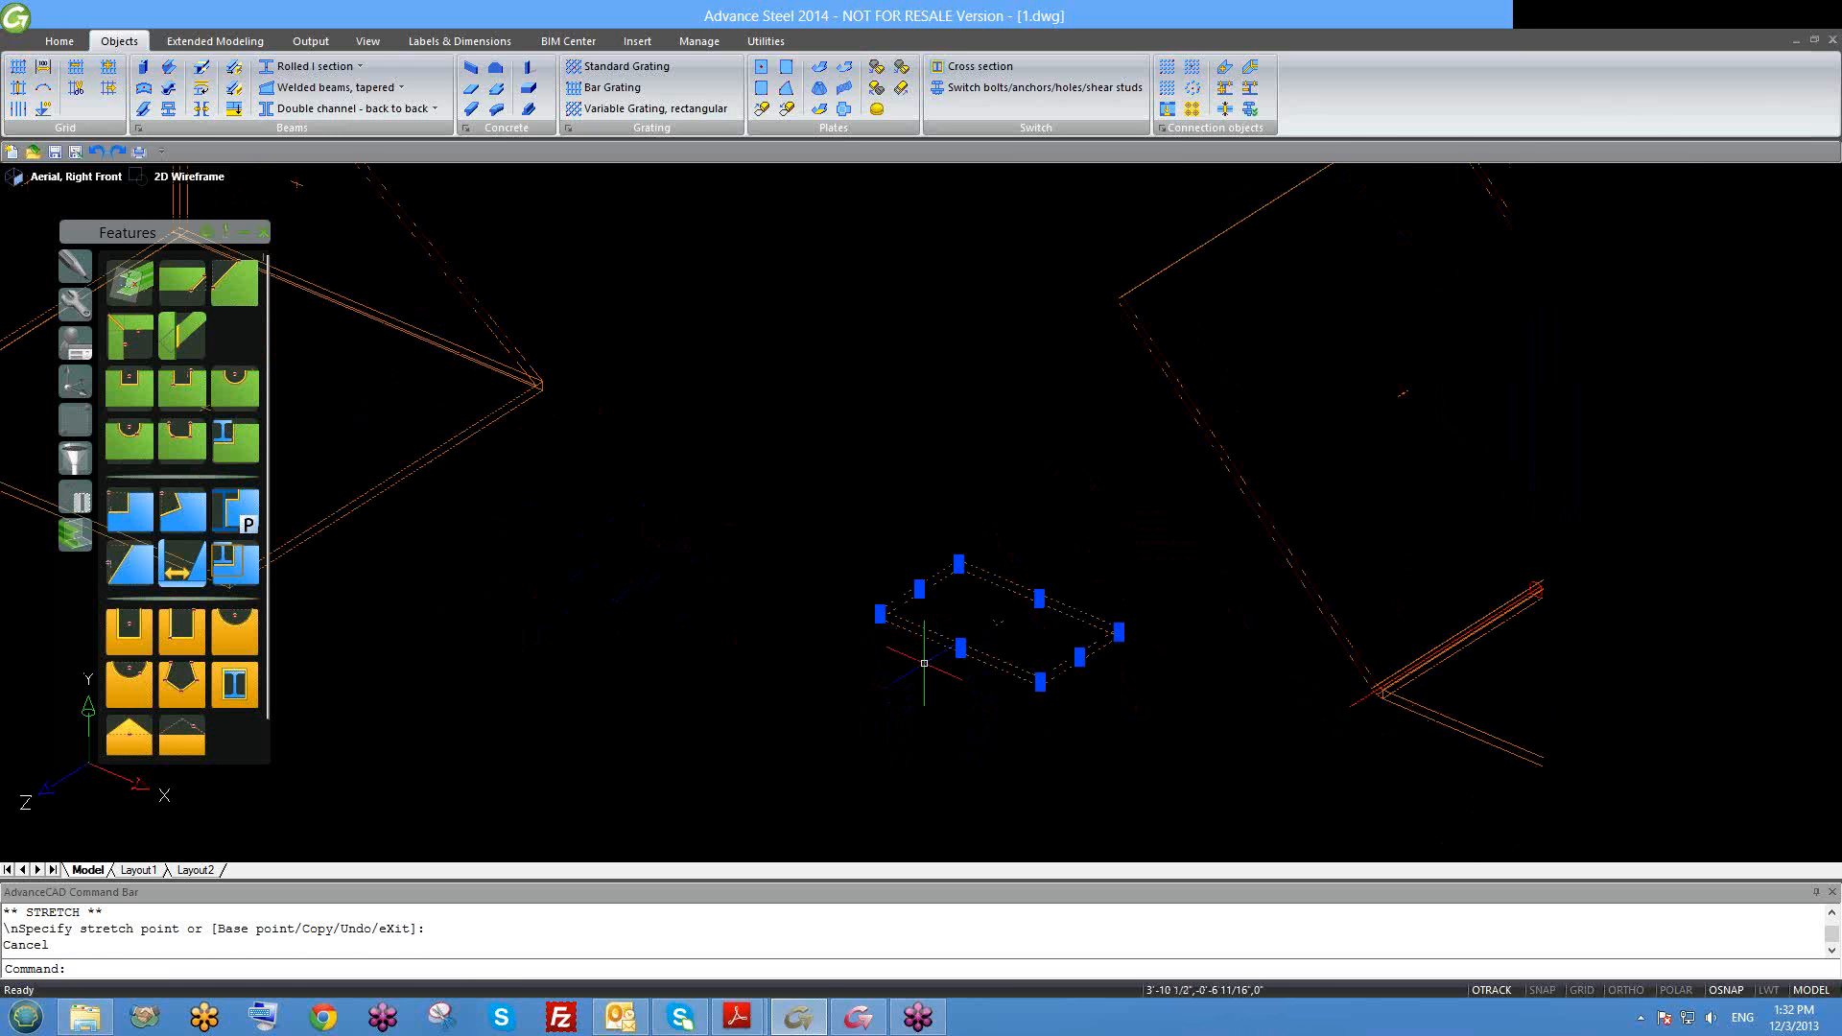
scroll(949, 652, "up", 2)
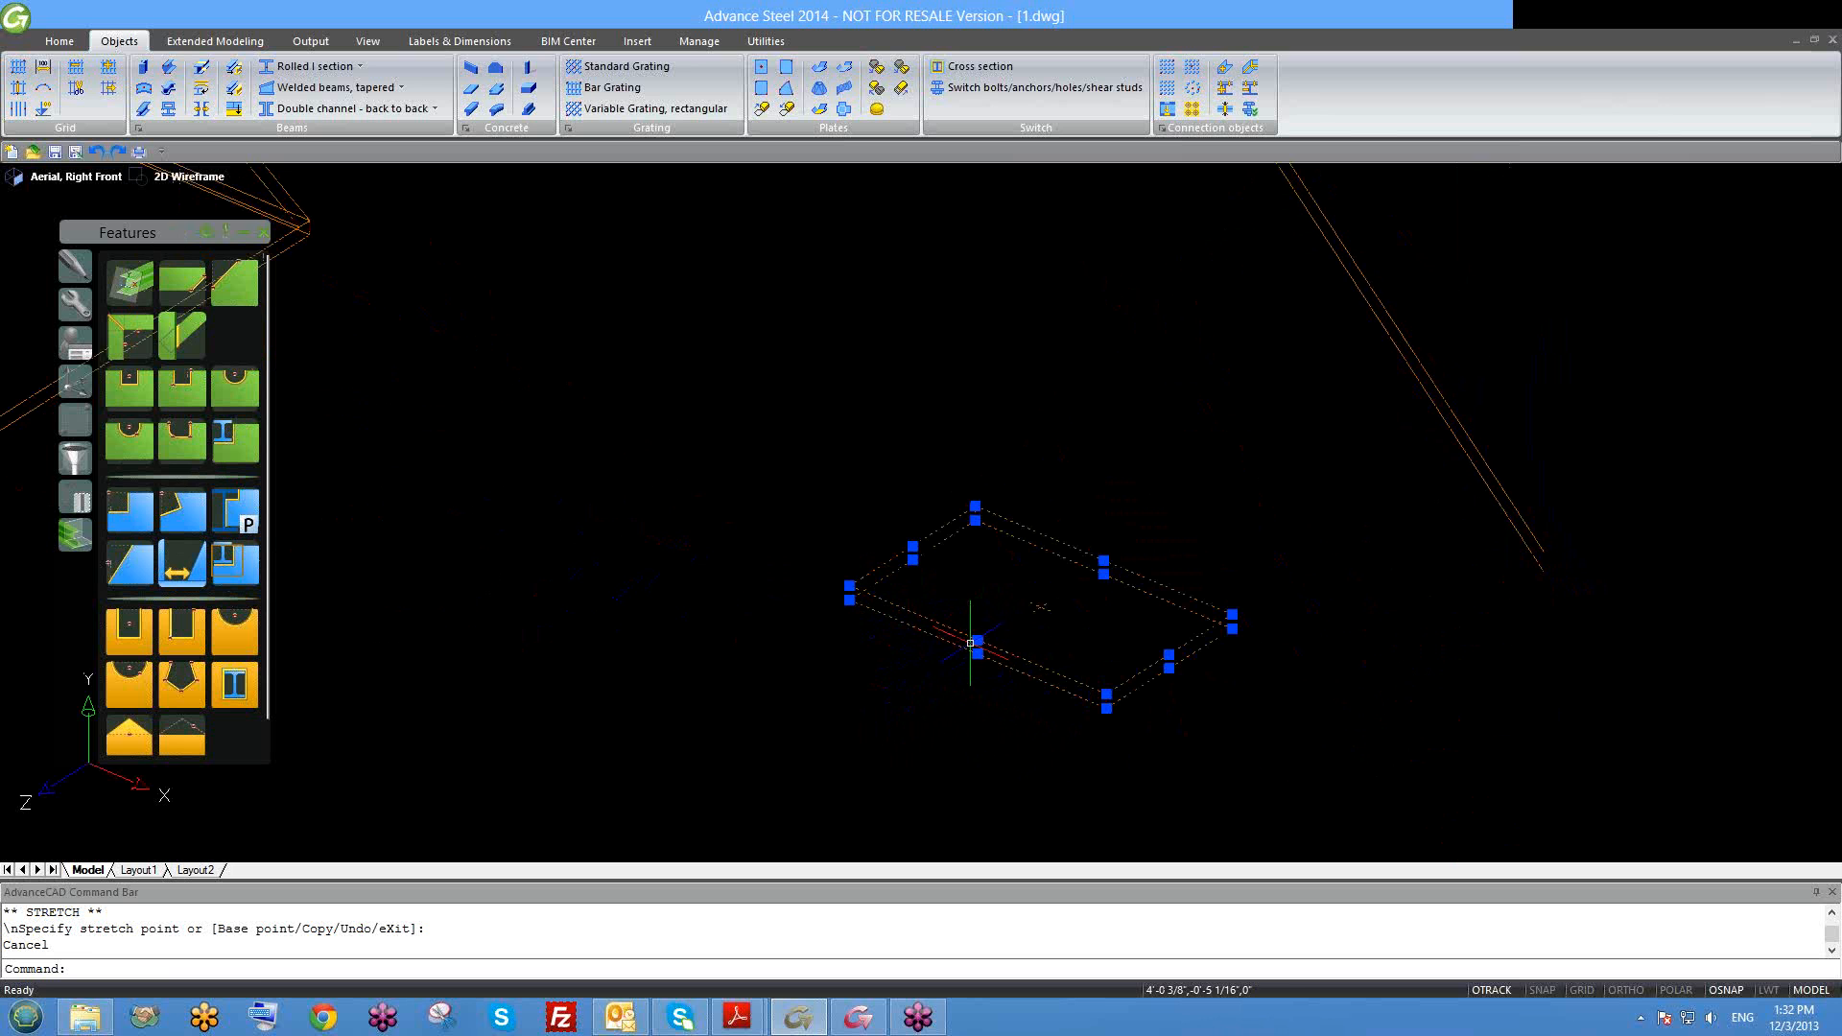
left_click(978, 640)
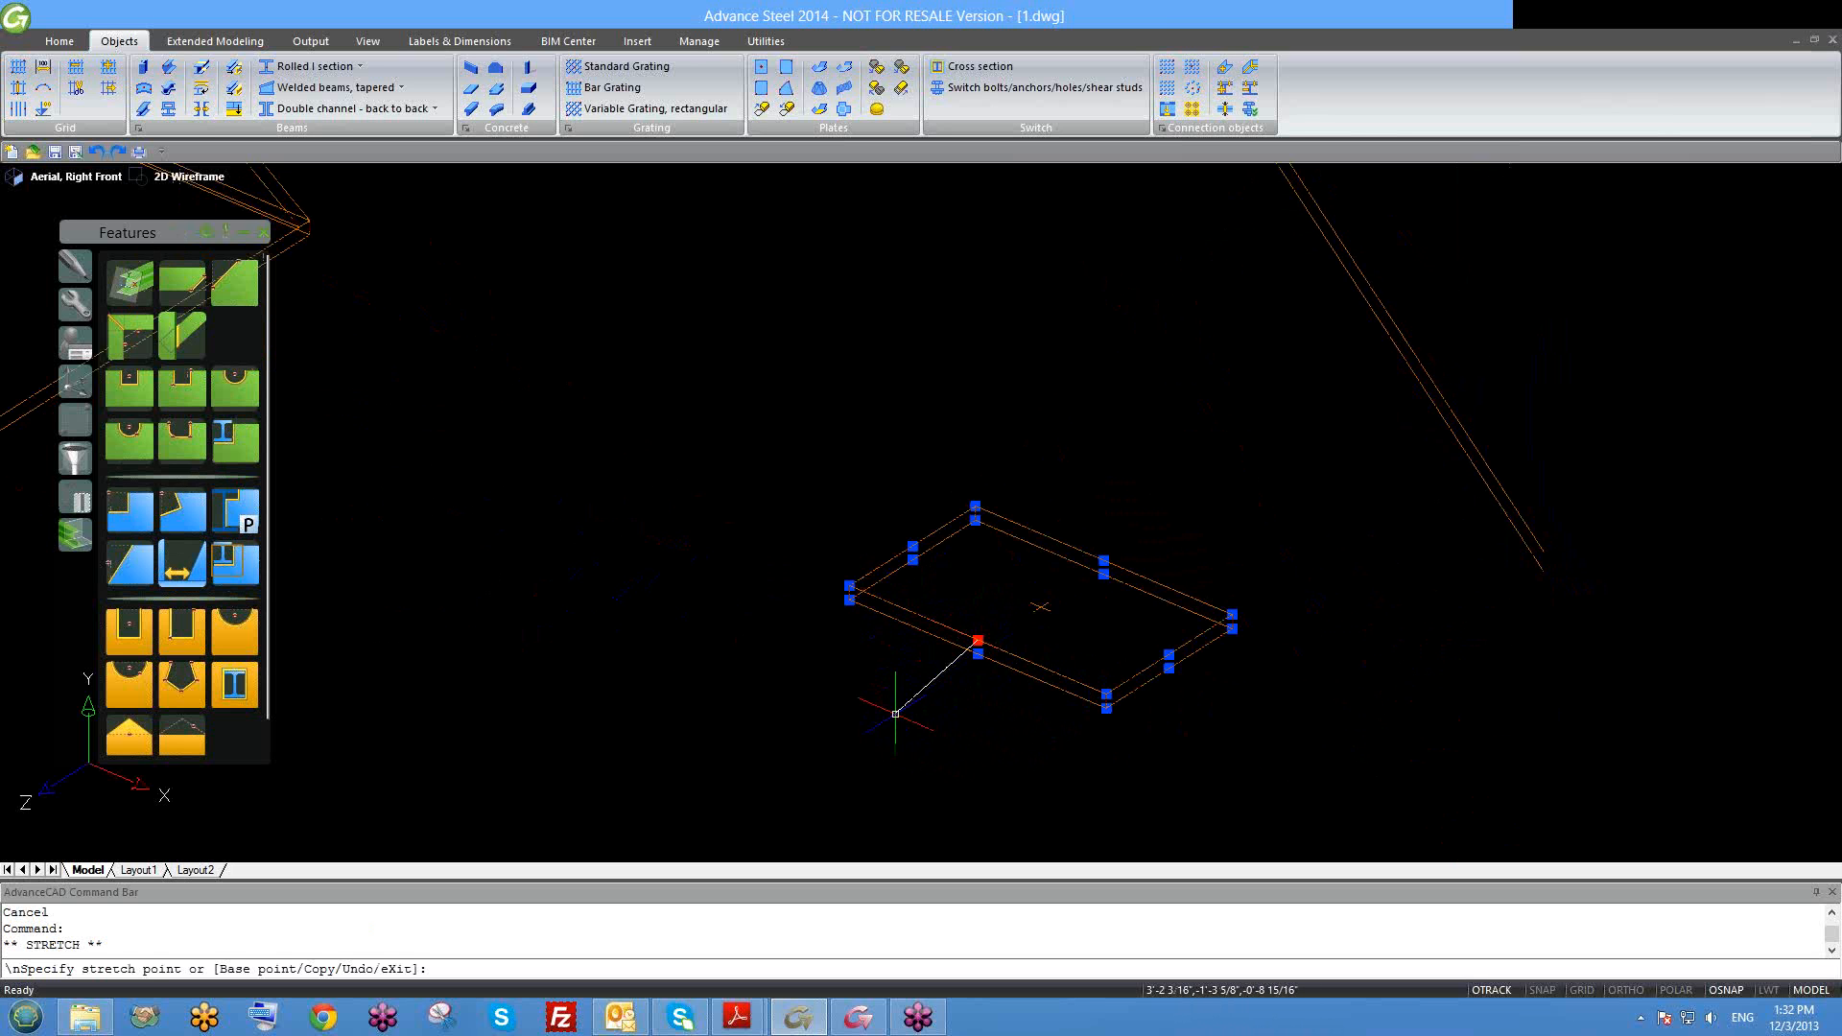
key("Escape")
key("Escape")
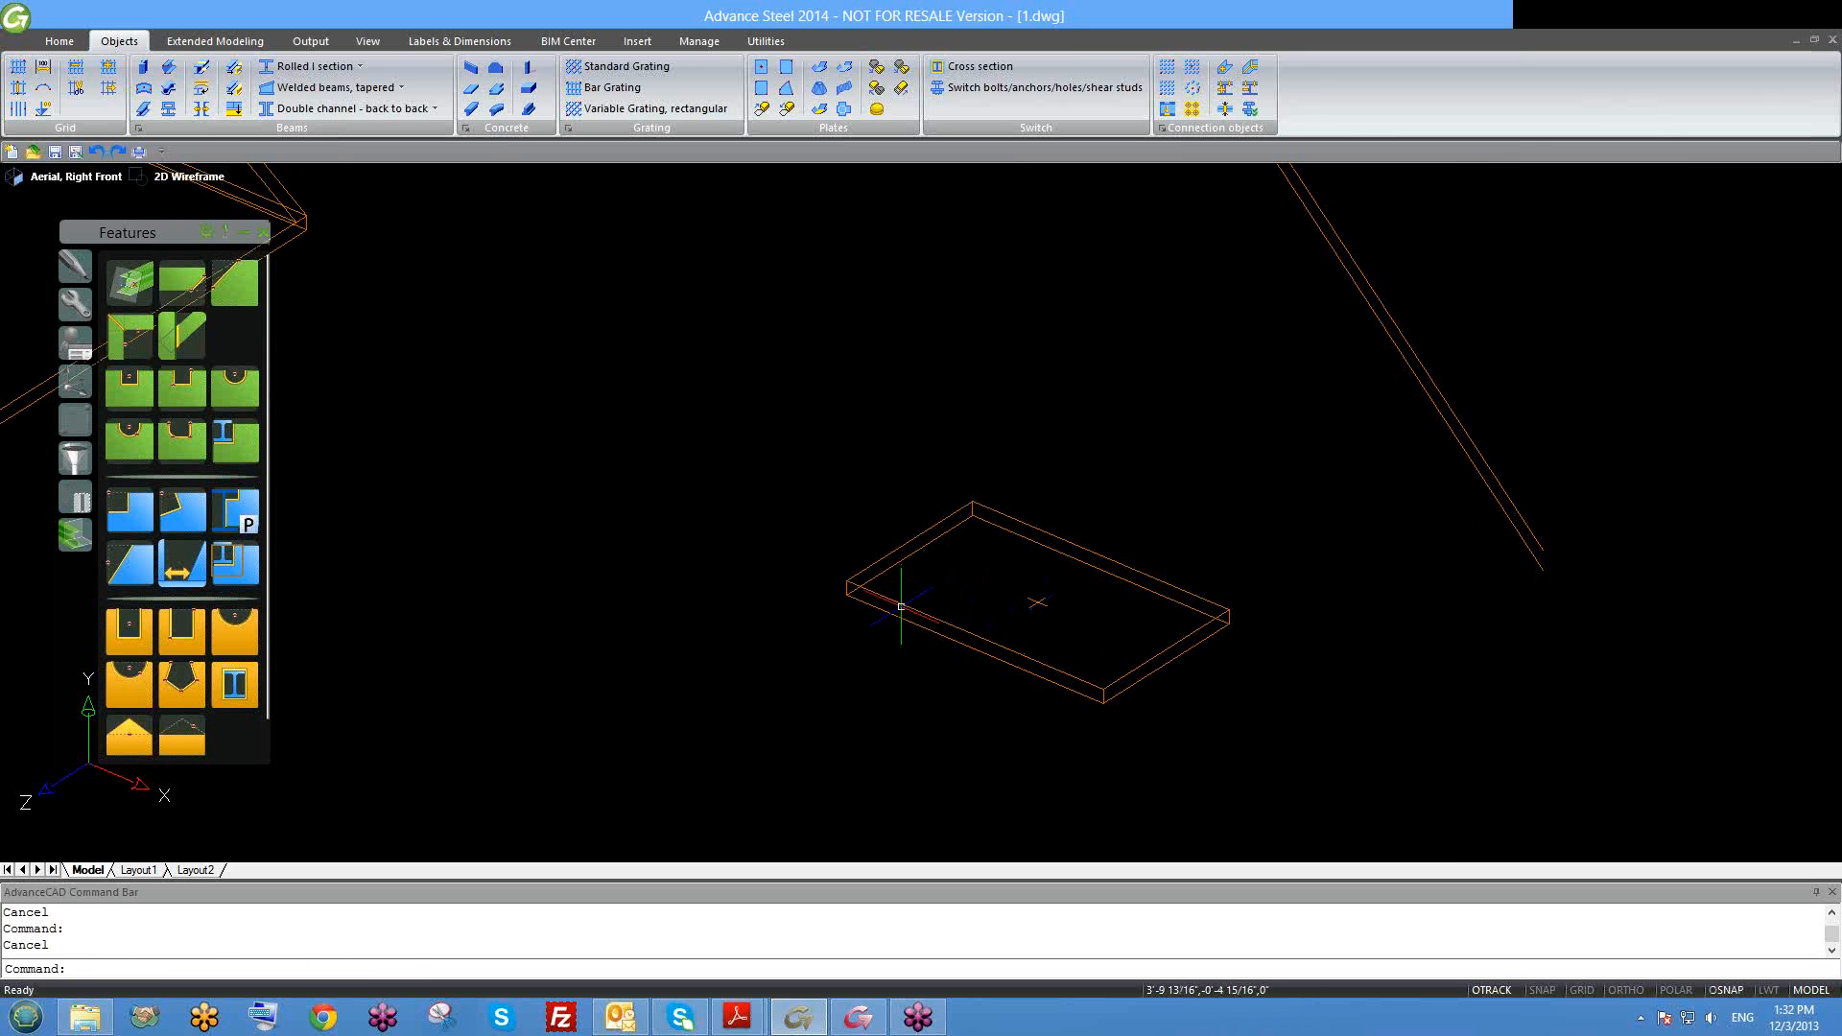
Step: Try to stretch the plate from a corner grip at the opposite short edge, and from the rear long edge's midpoint grip
left_click(841, 587)
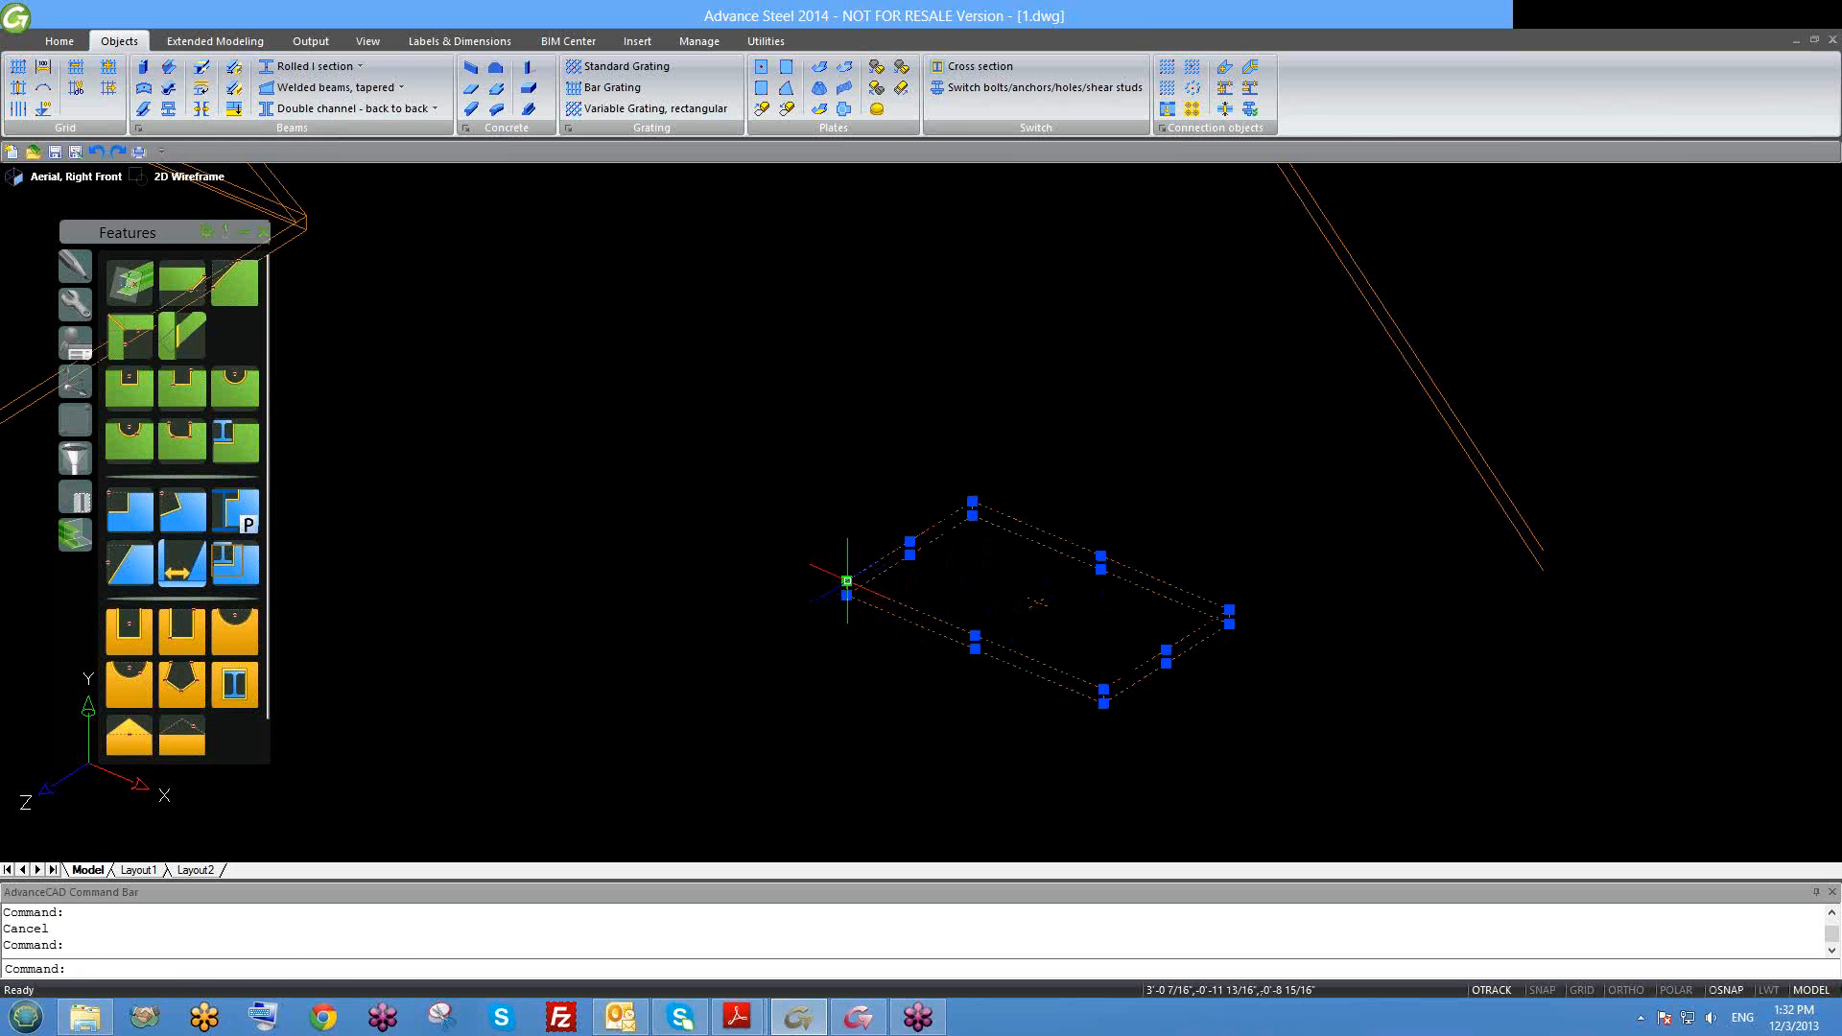
left_click(846, 581)
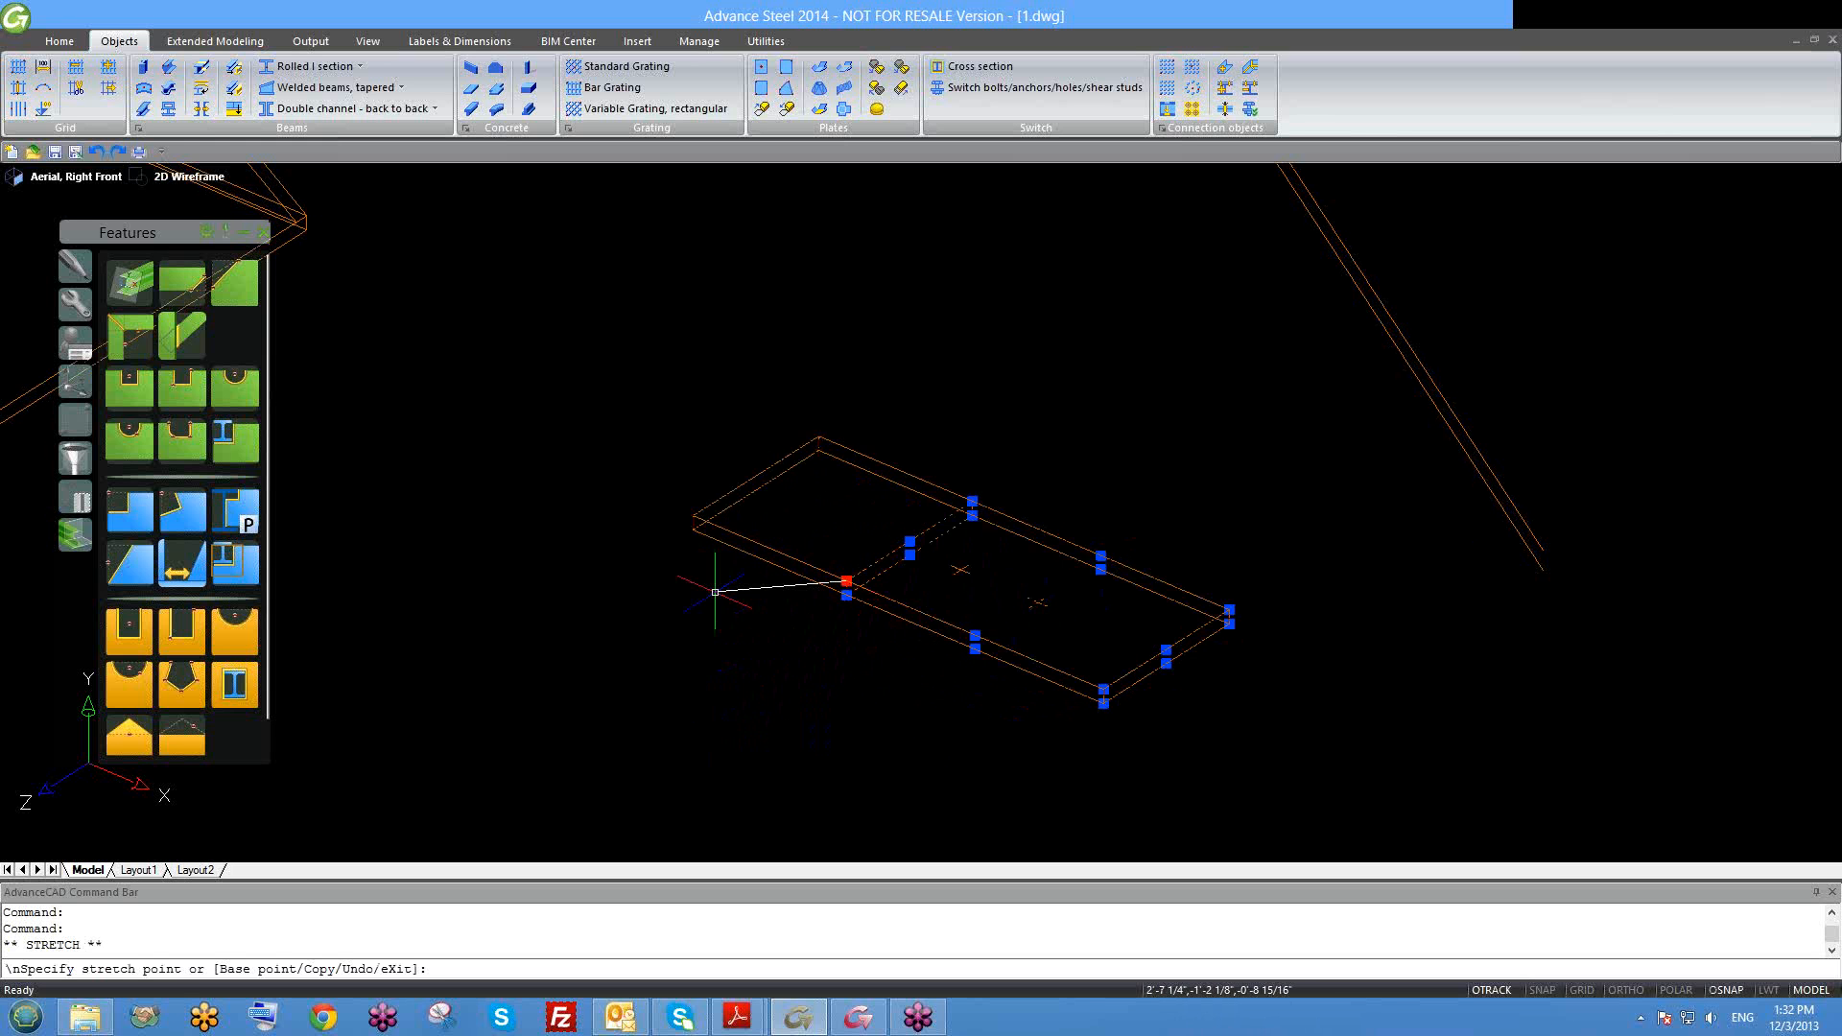
key("Escape")
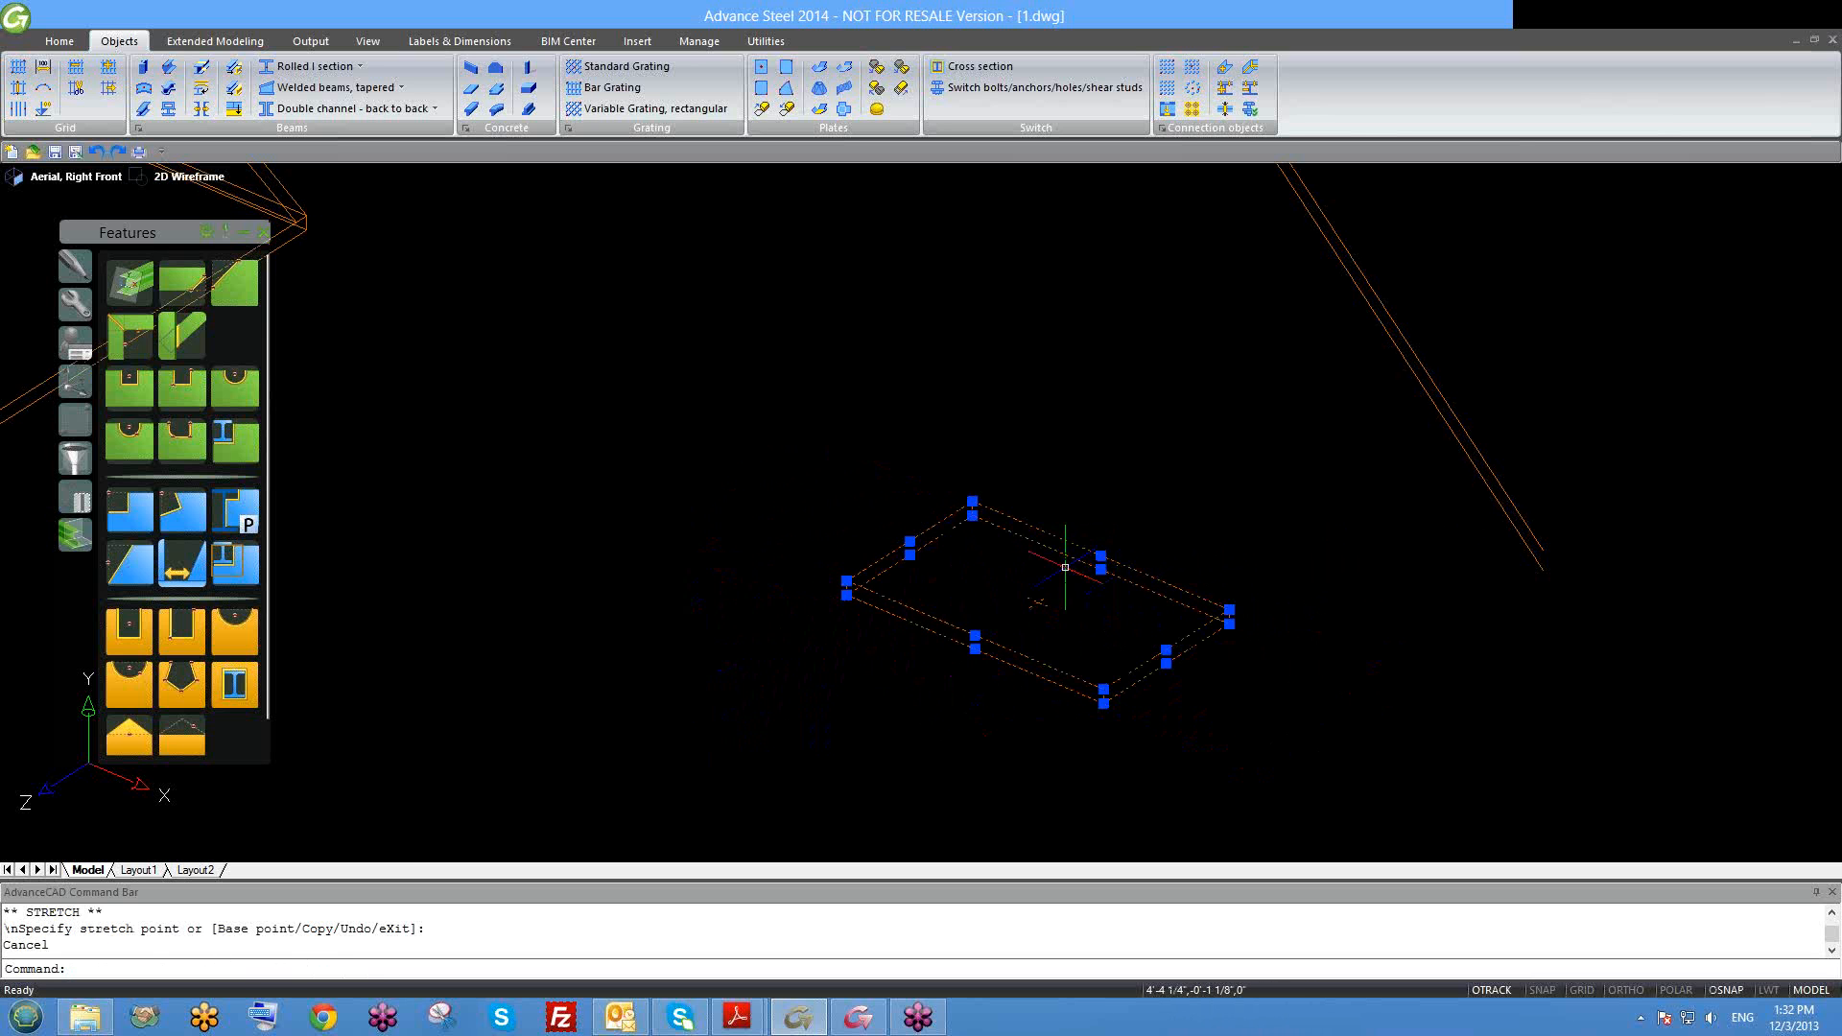
left_click(1100, 557)
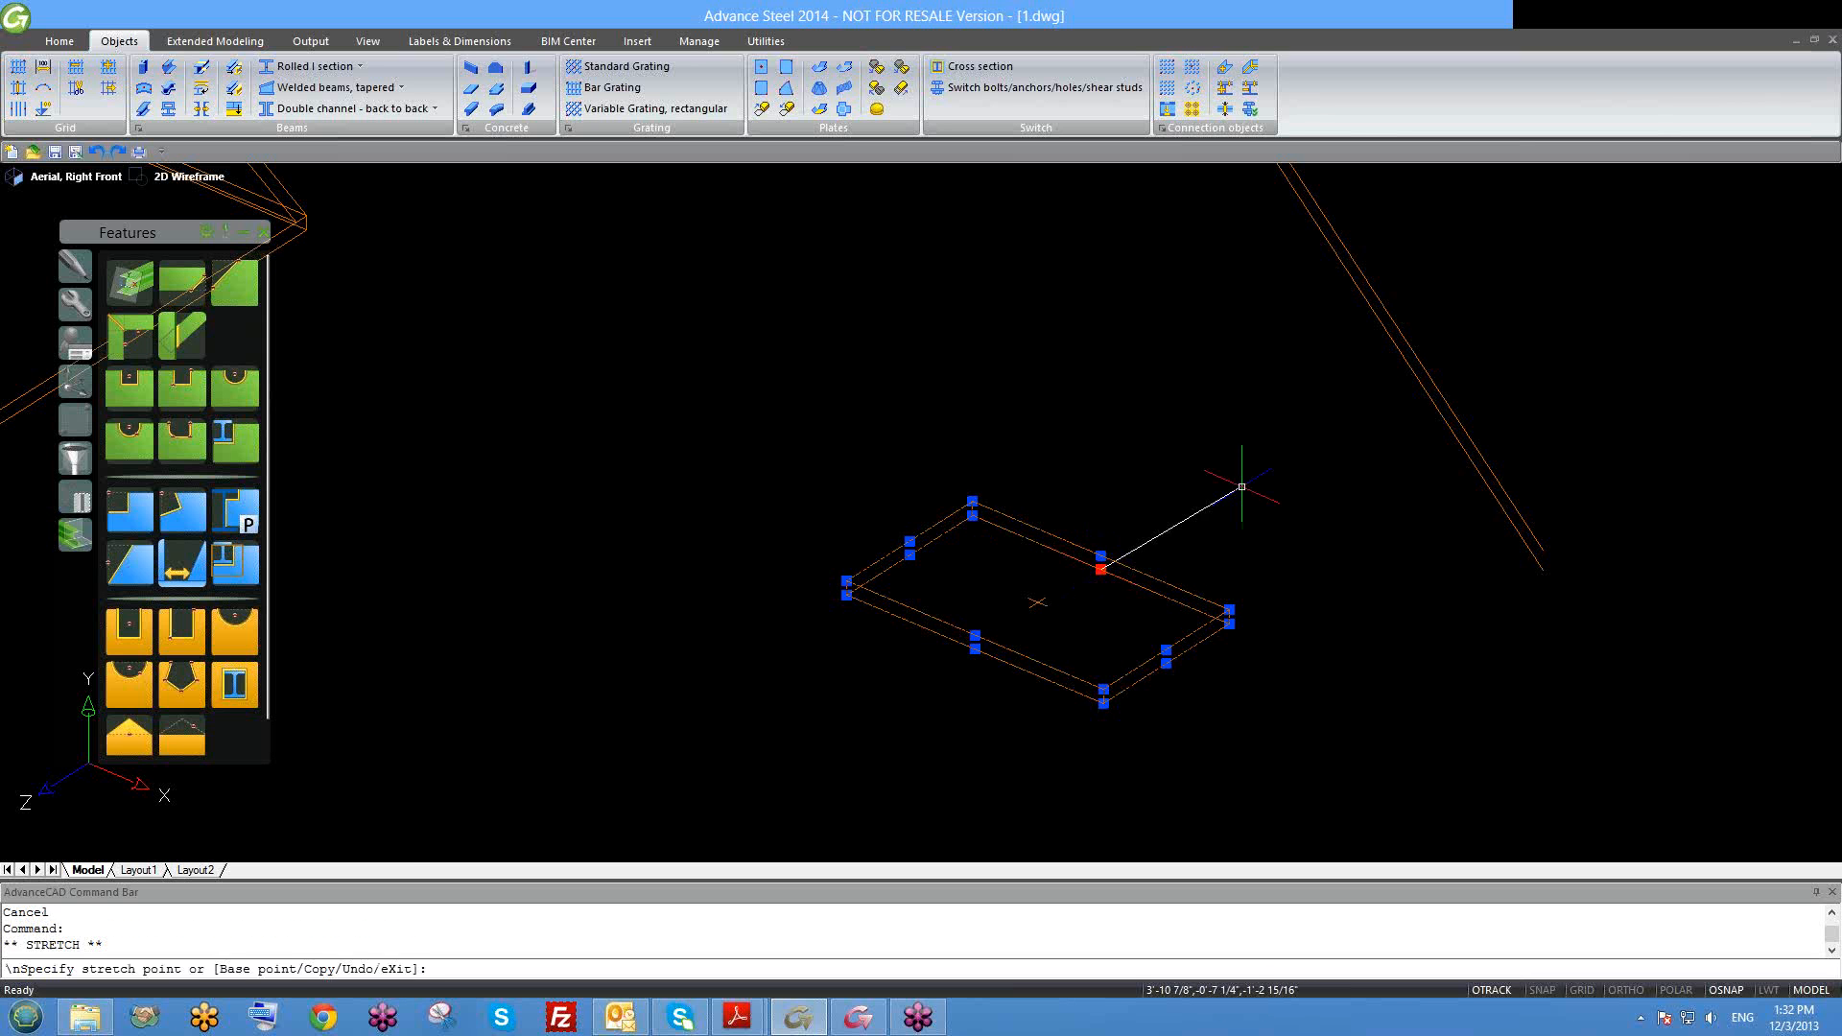
key("Escape")
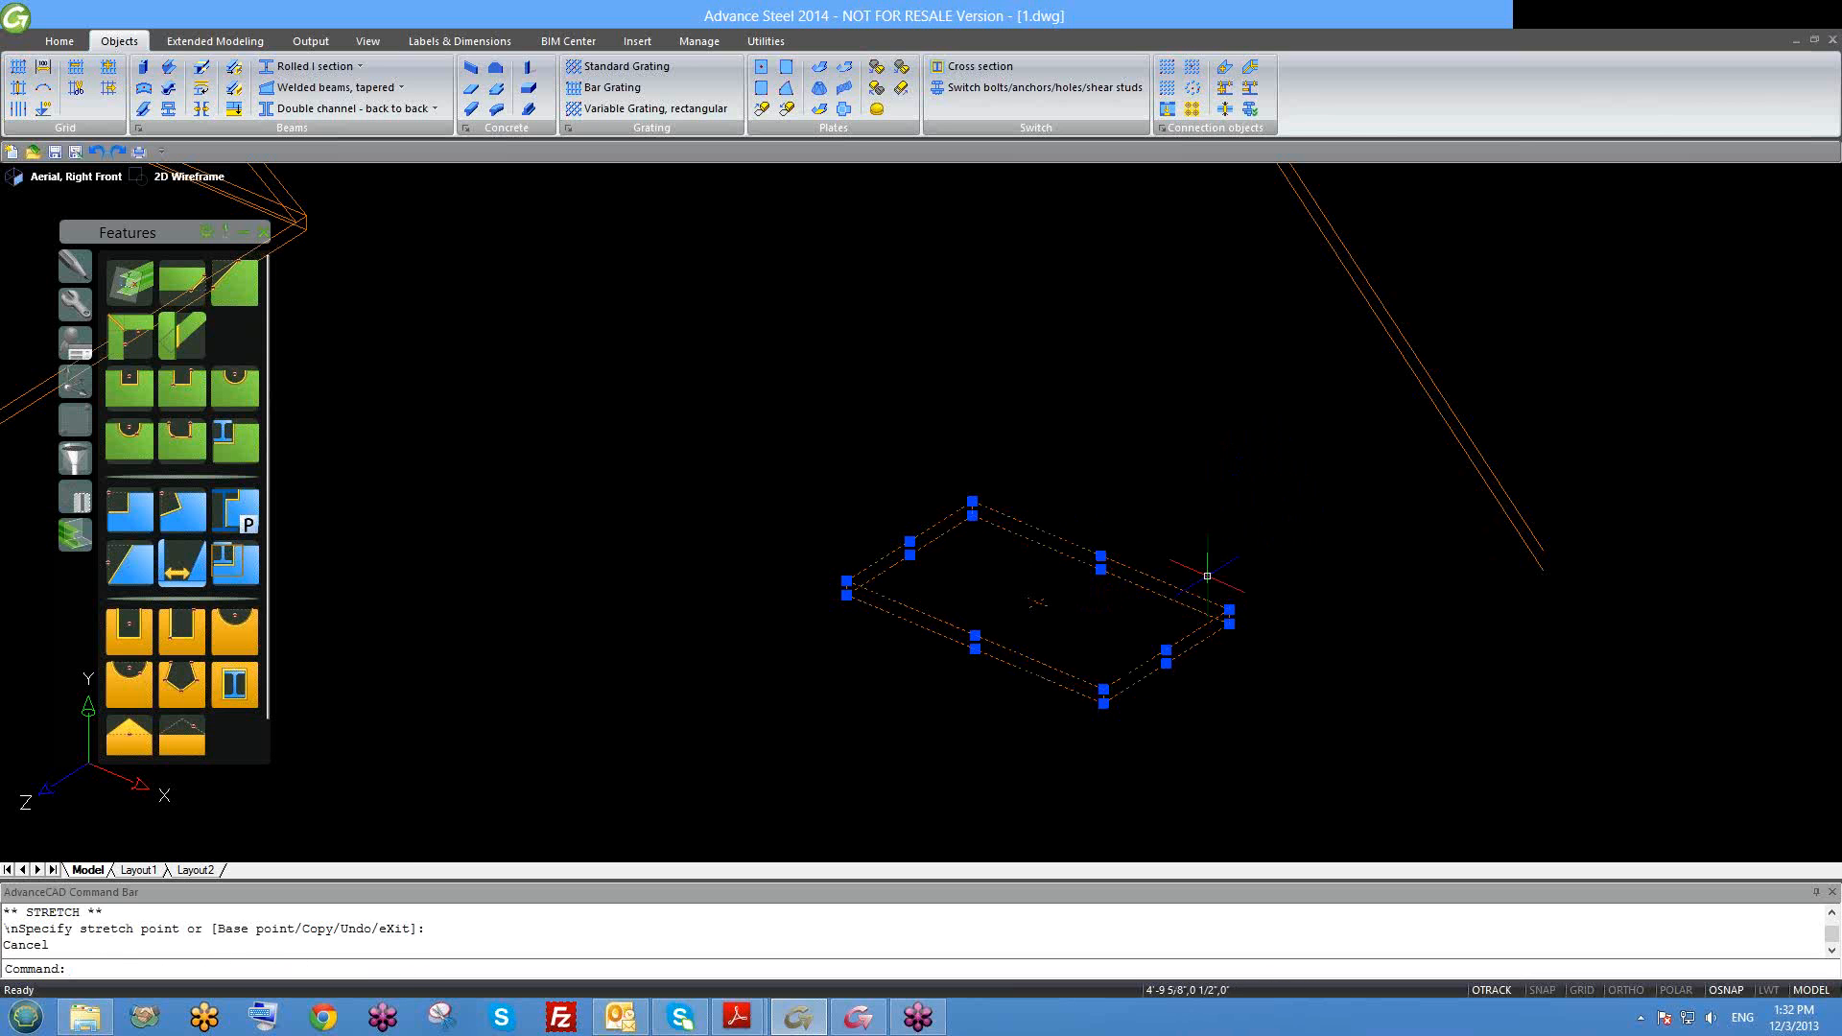
key("Escape")
Step: Check the plate's shape and material properties, and pick up the short edge's midpoint grip without stretching the plate
double_click(1186, 593)
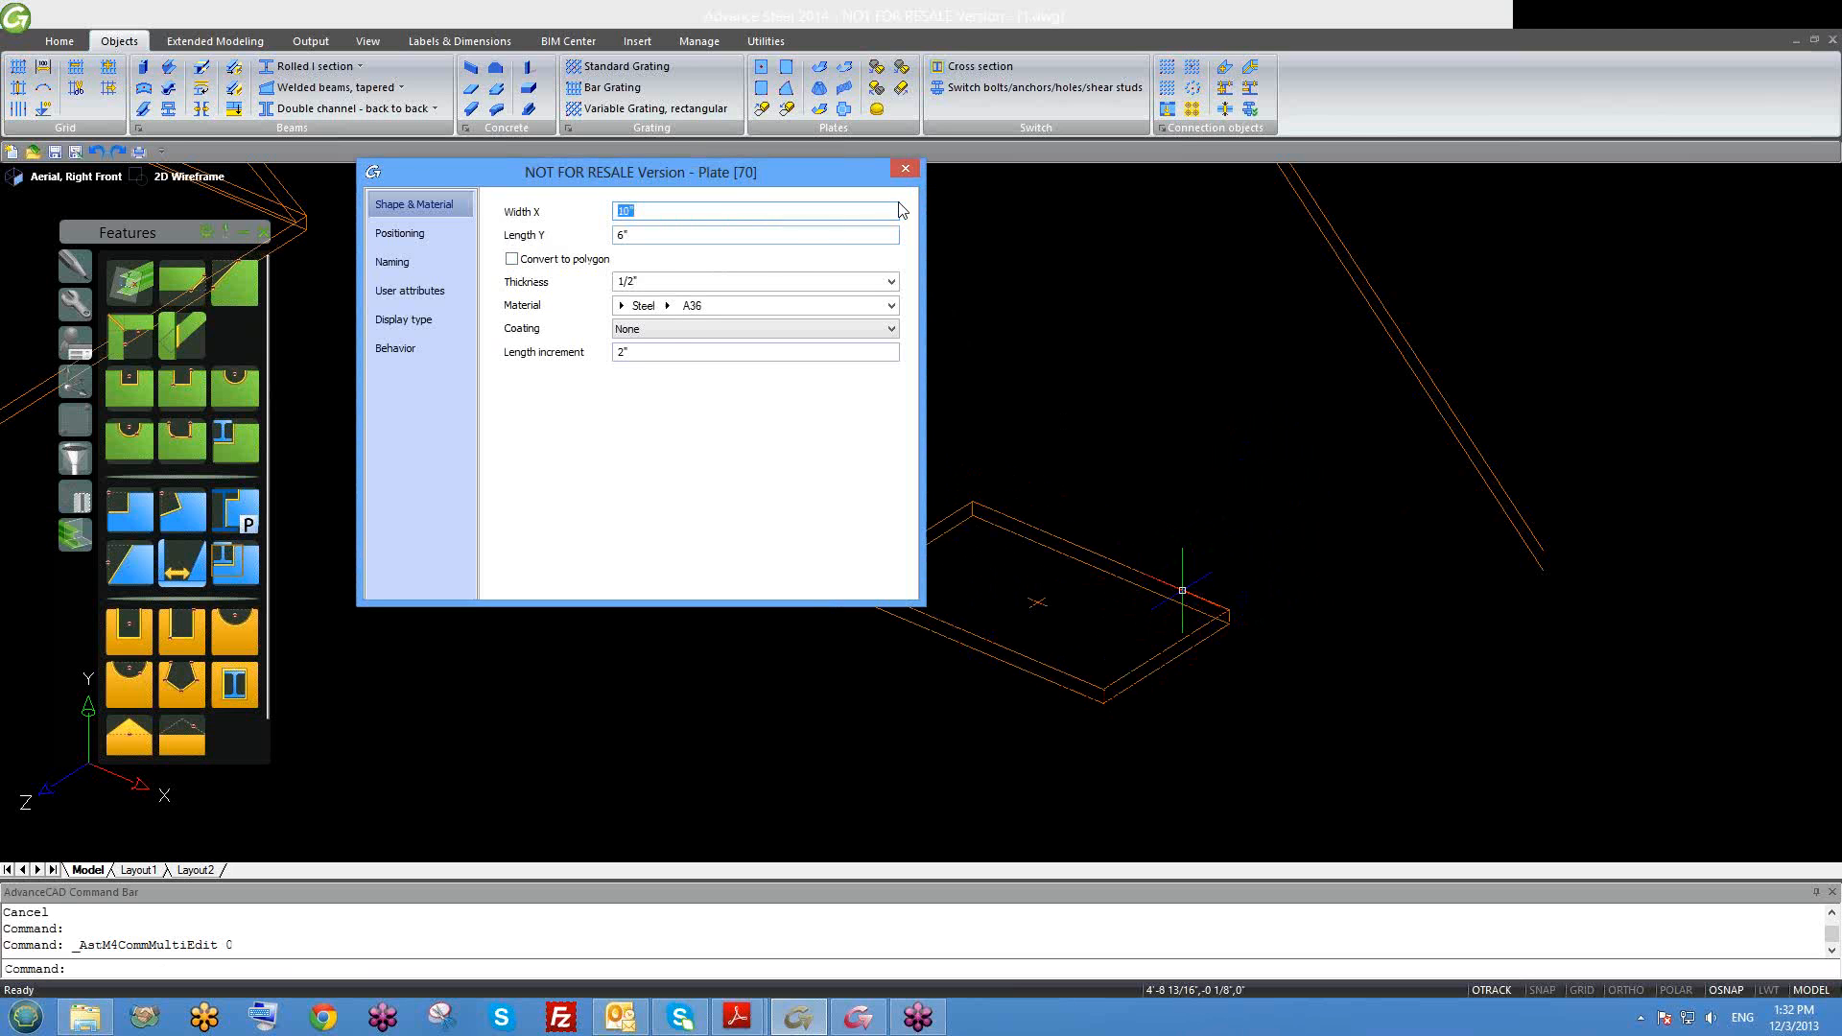
left_click(905, 169)
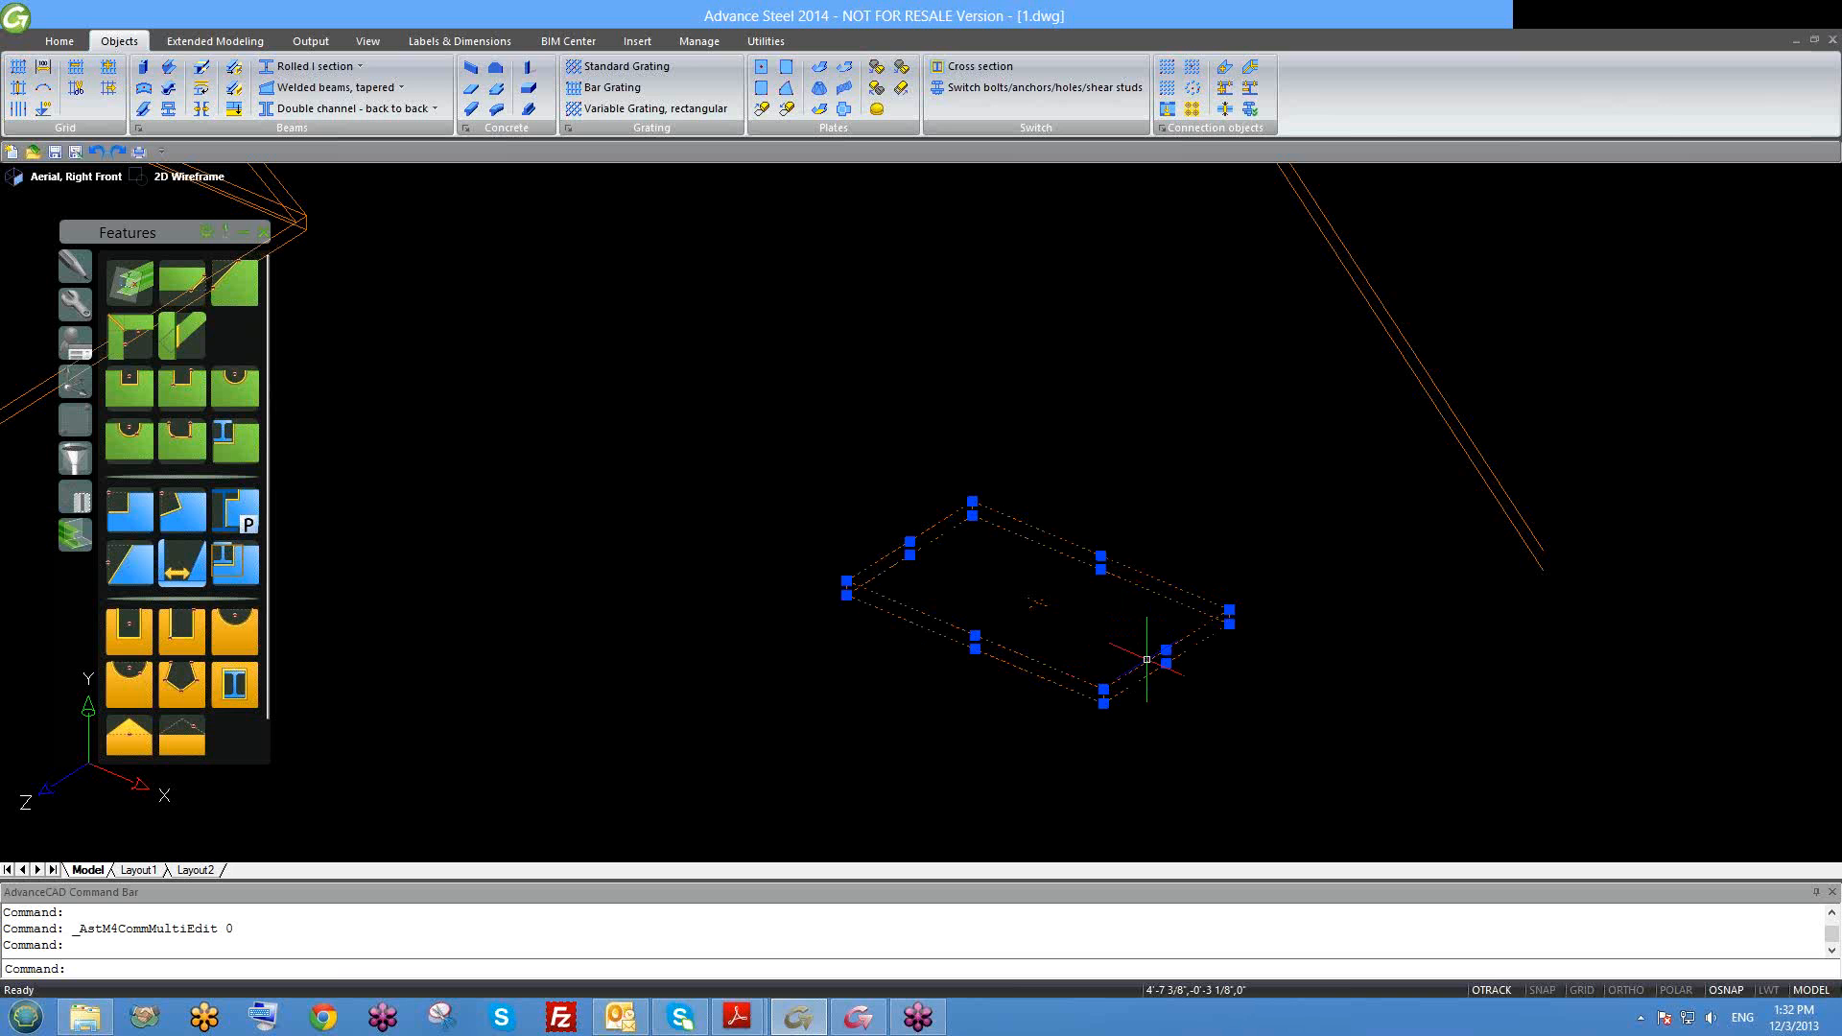
left_click(1165, 650)
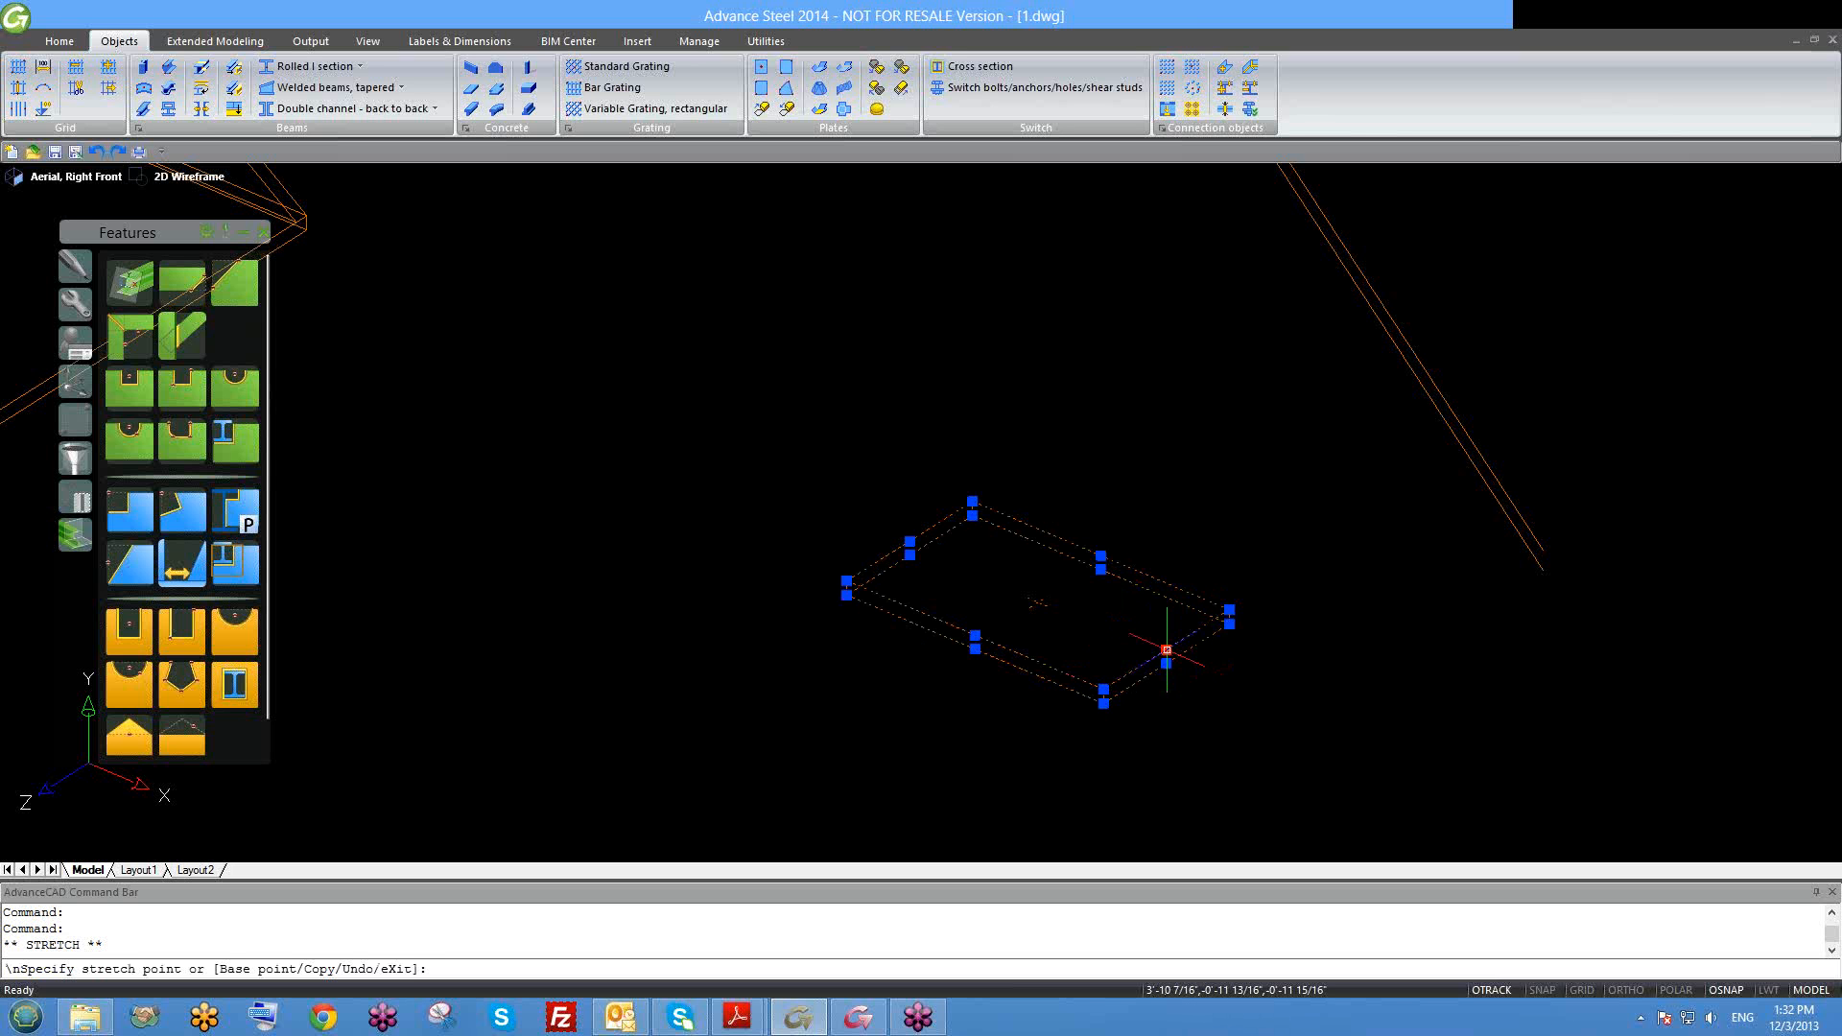
key("Escape")
key("Escape")
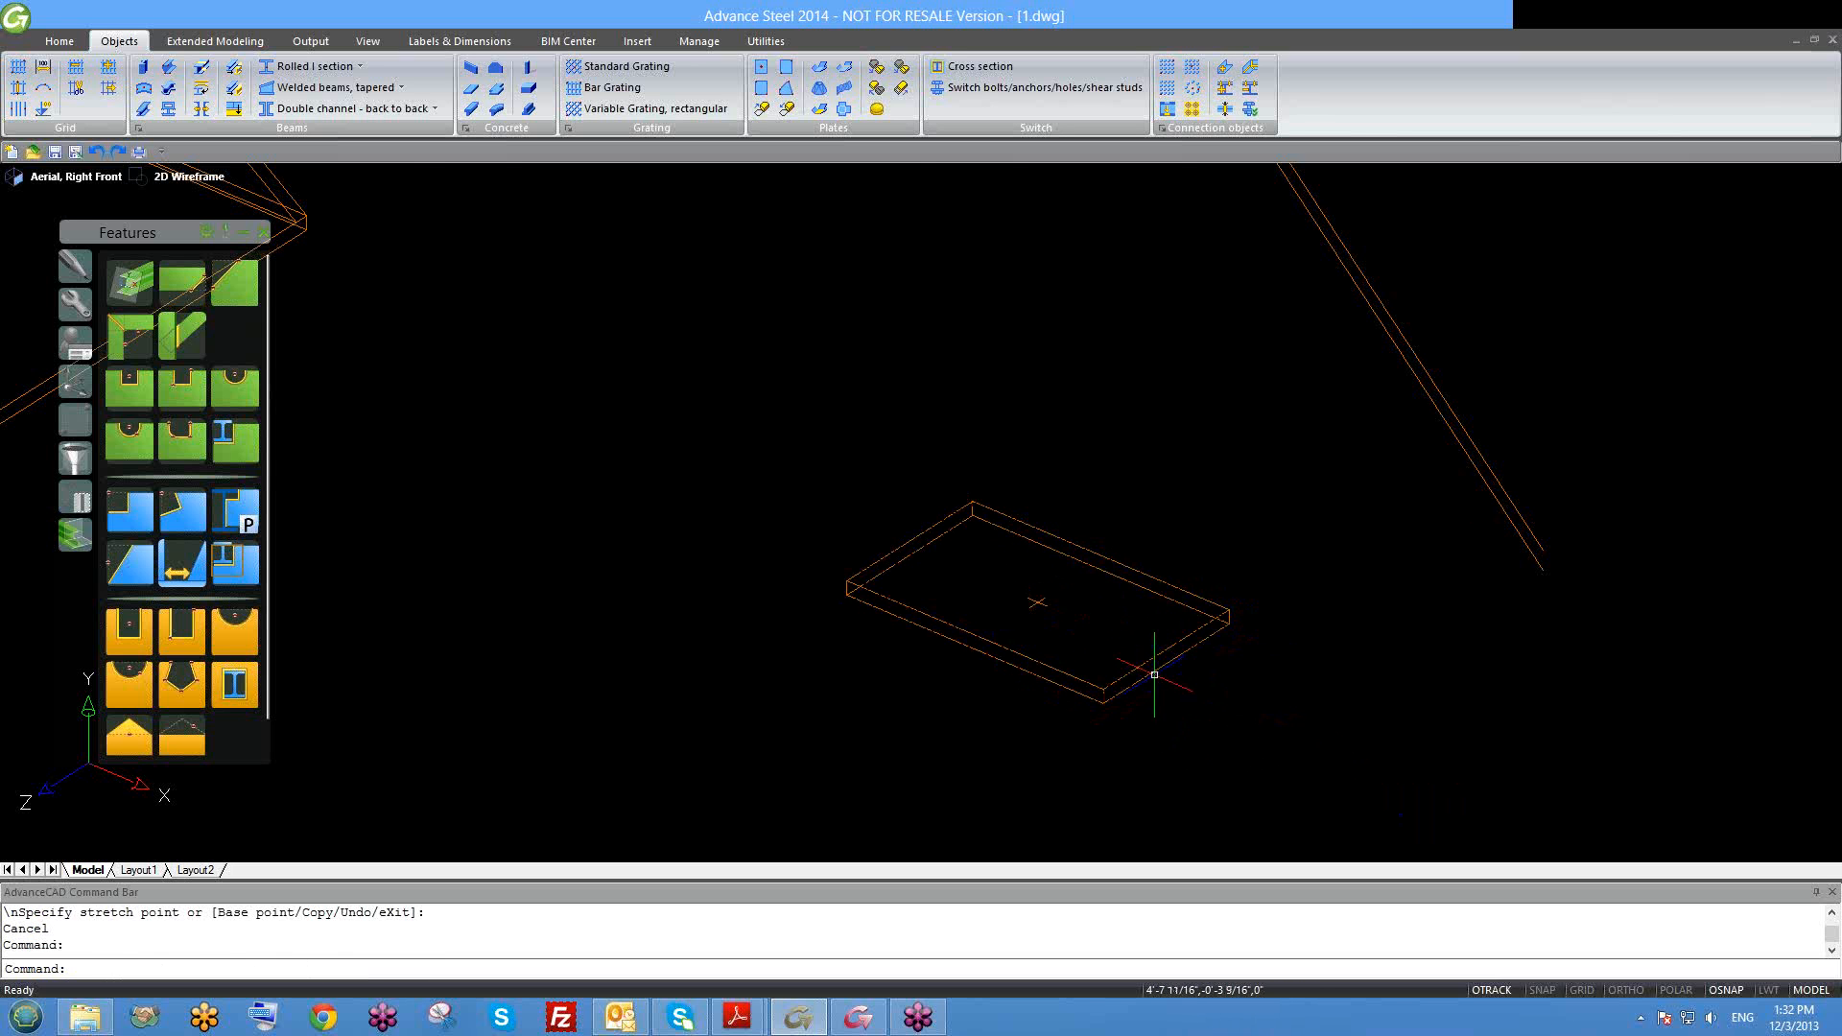
Step: Set the plate's length increment to 0" and close its properties
double_click(1152, 673)
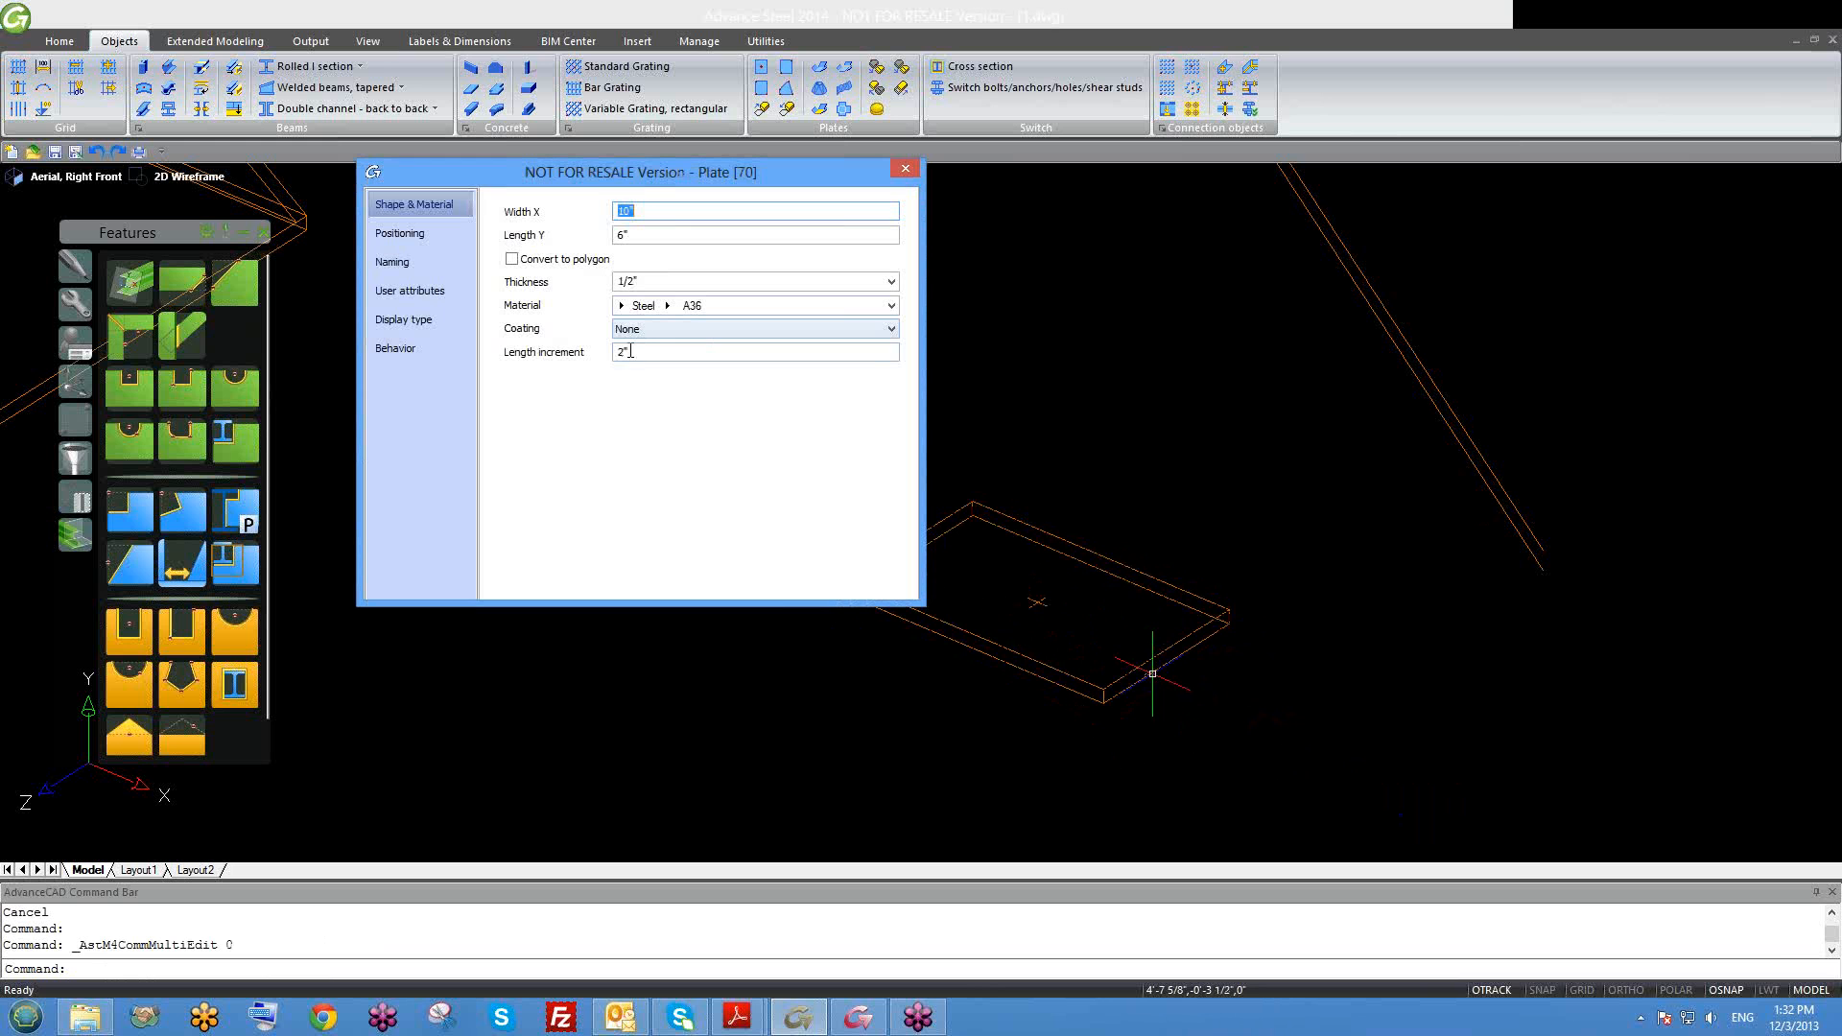
left_click(630, 351)
type("0")
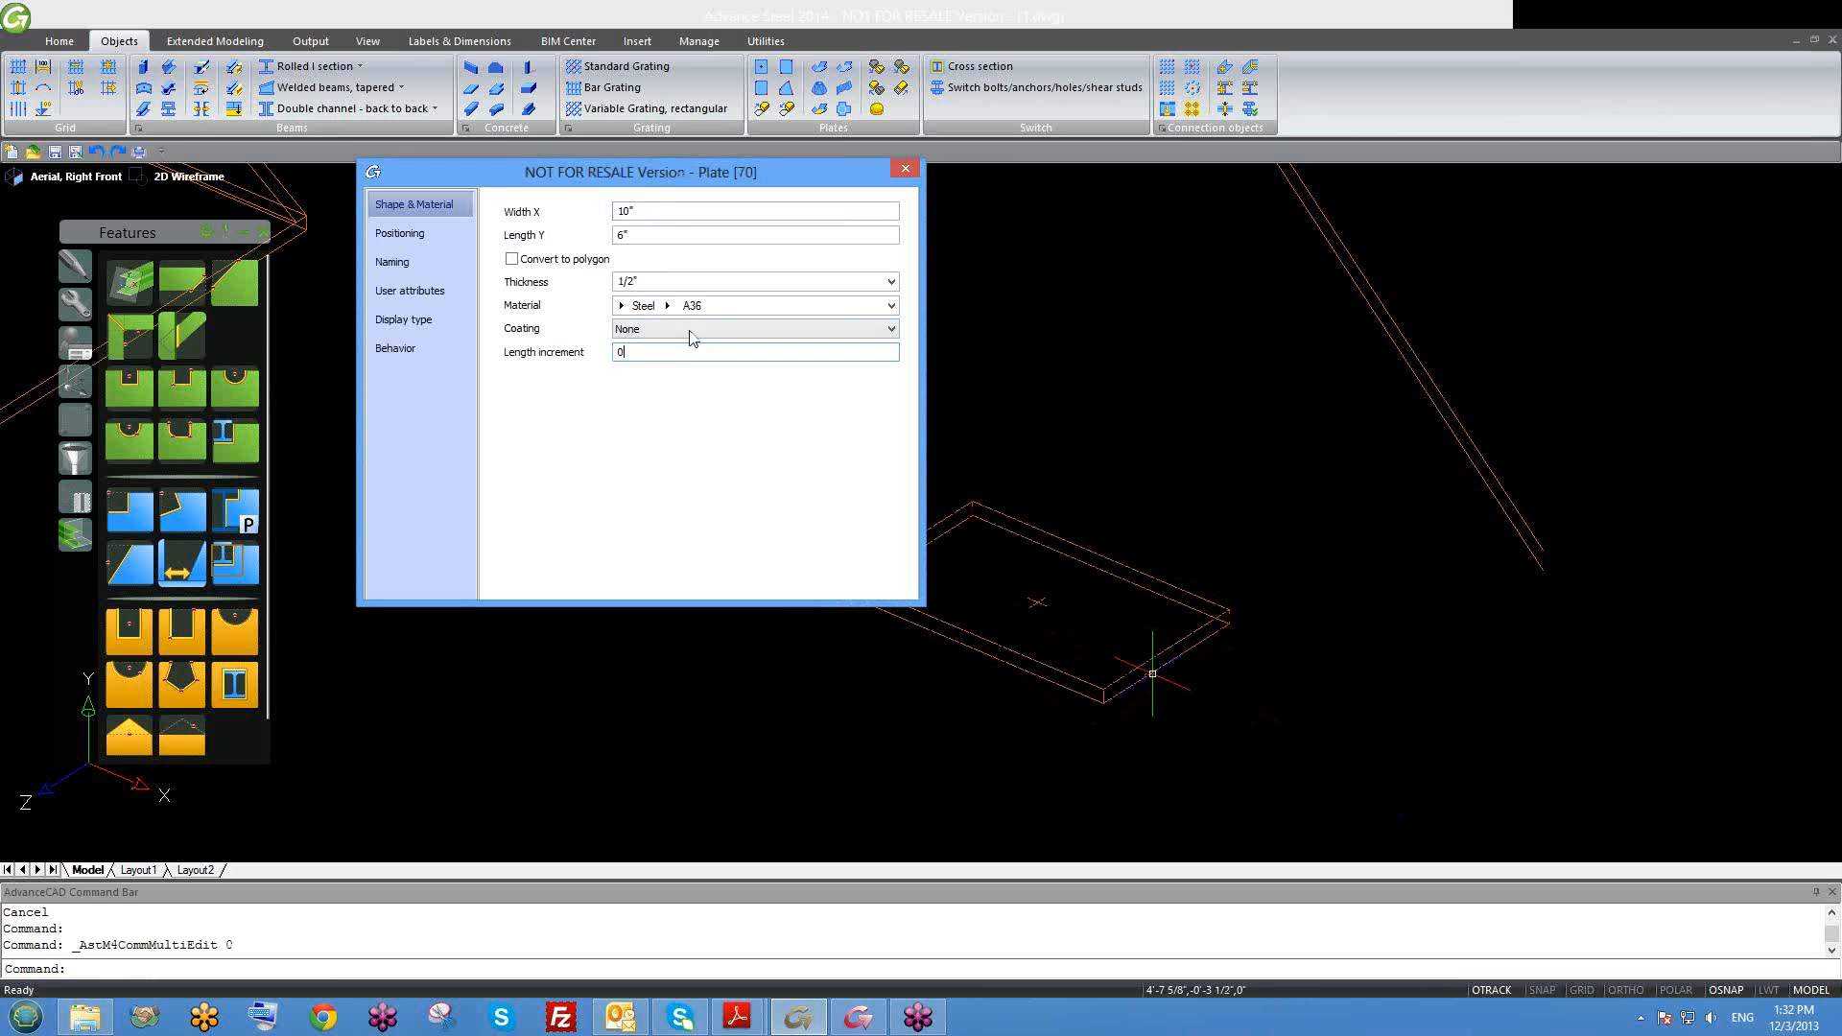
left_click(654, 236)
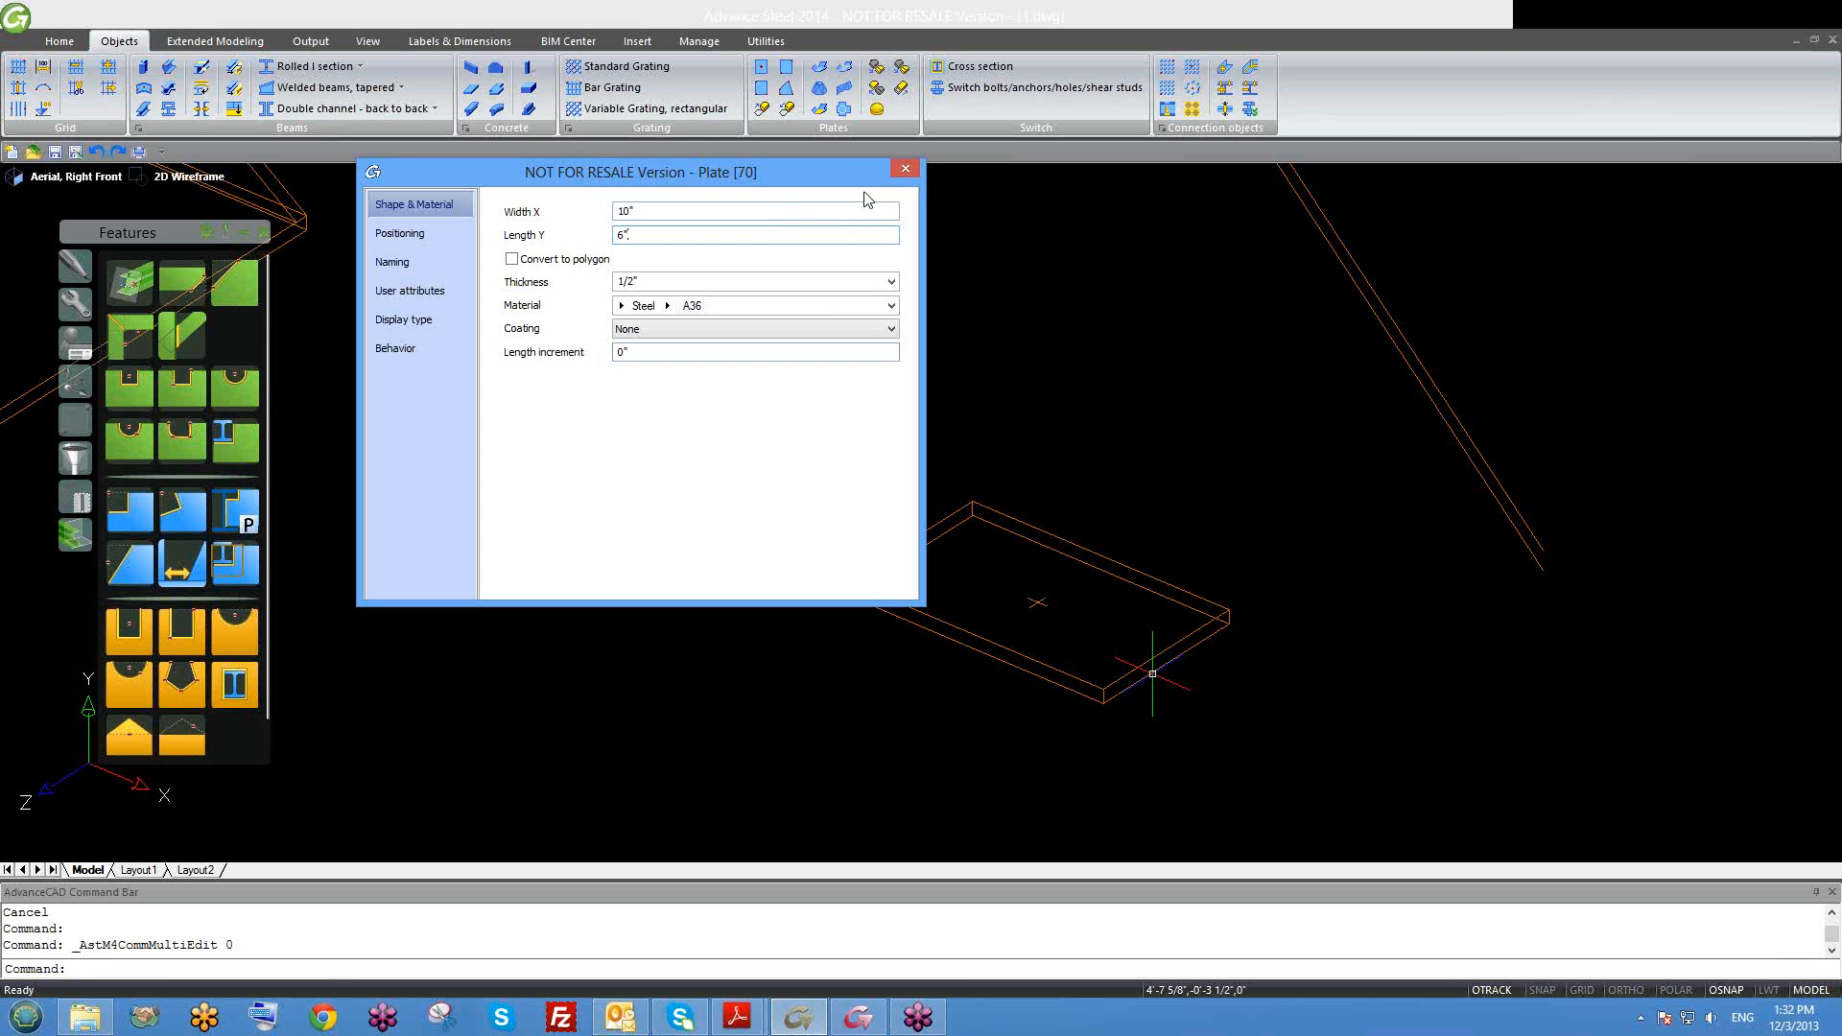
left_click(907, 169)
Step: Try to stretch the plate freely from the short edge's midpoint grip with no length increment applied
left_click(1159, 641)
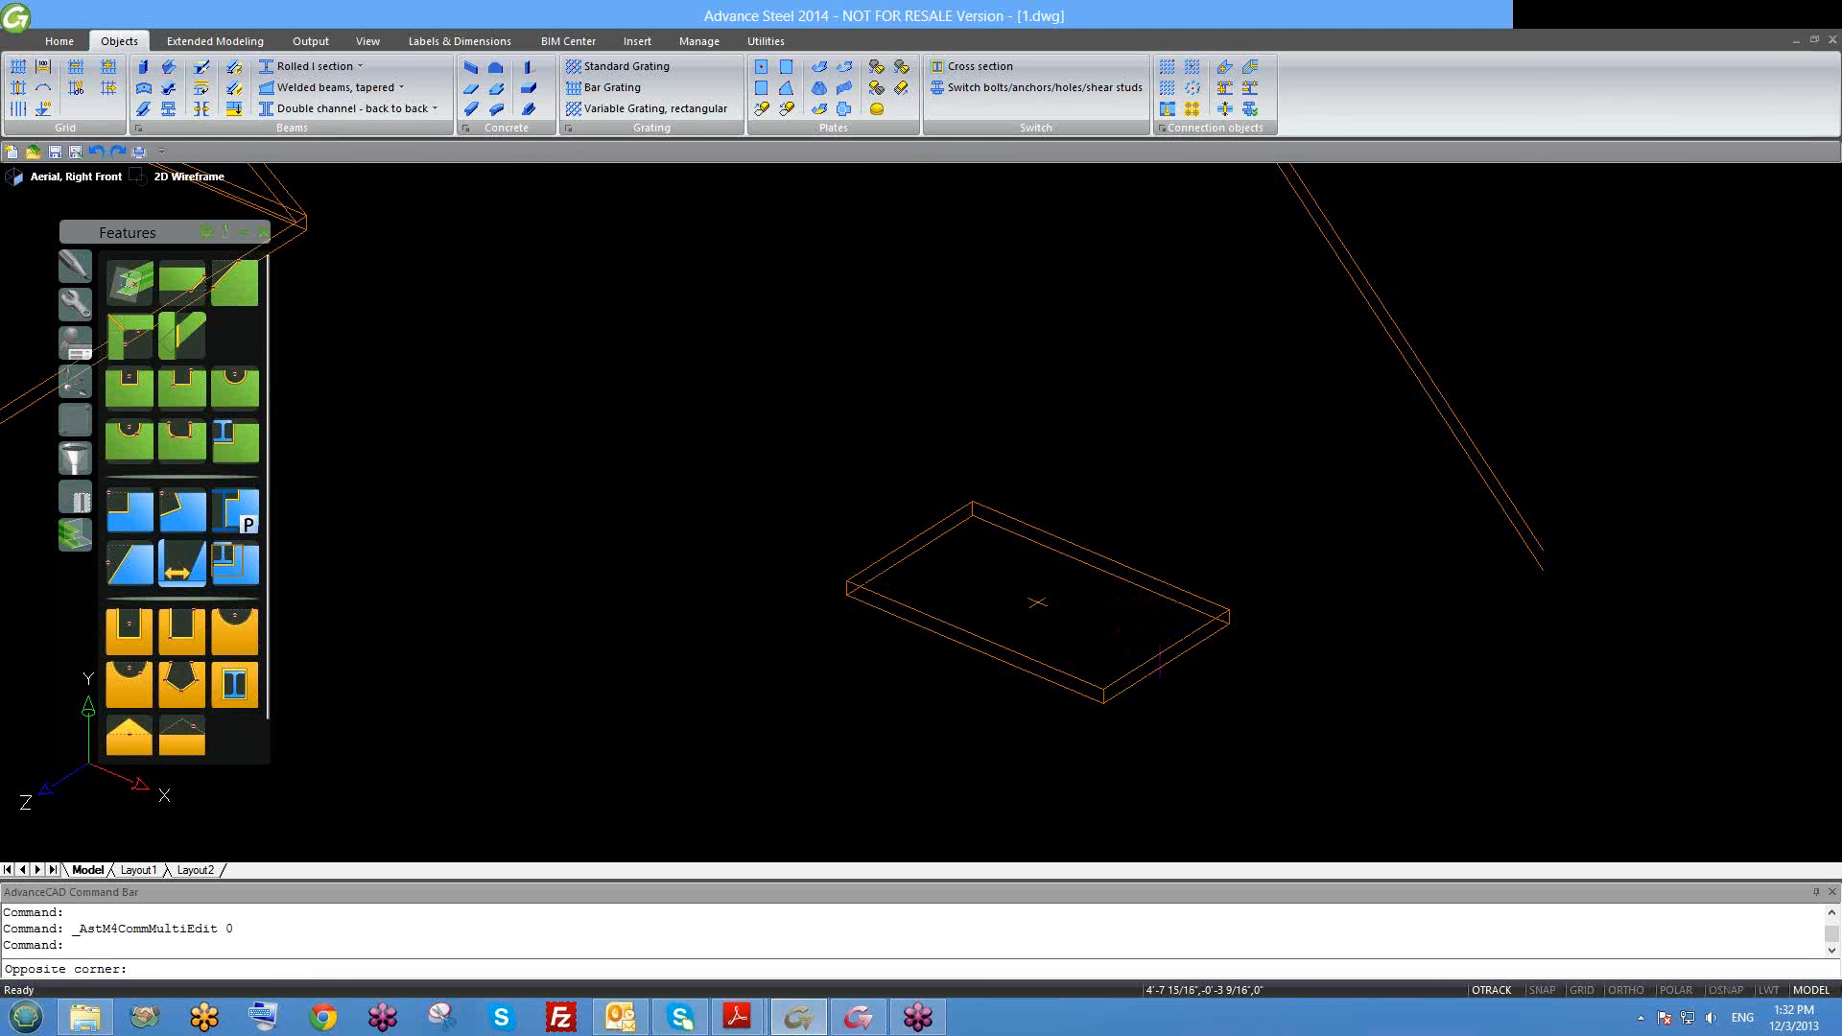
left_click(1159, 695)
middle_click_drag(1111, 671, 935, 545)
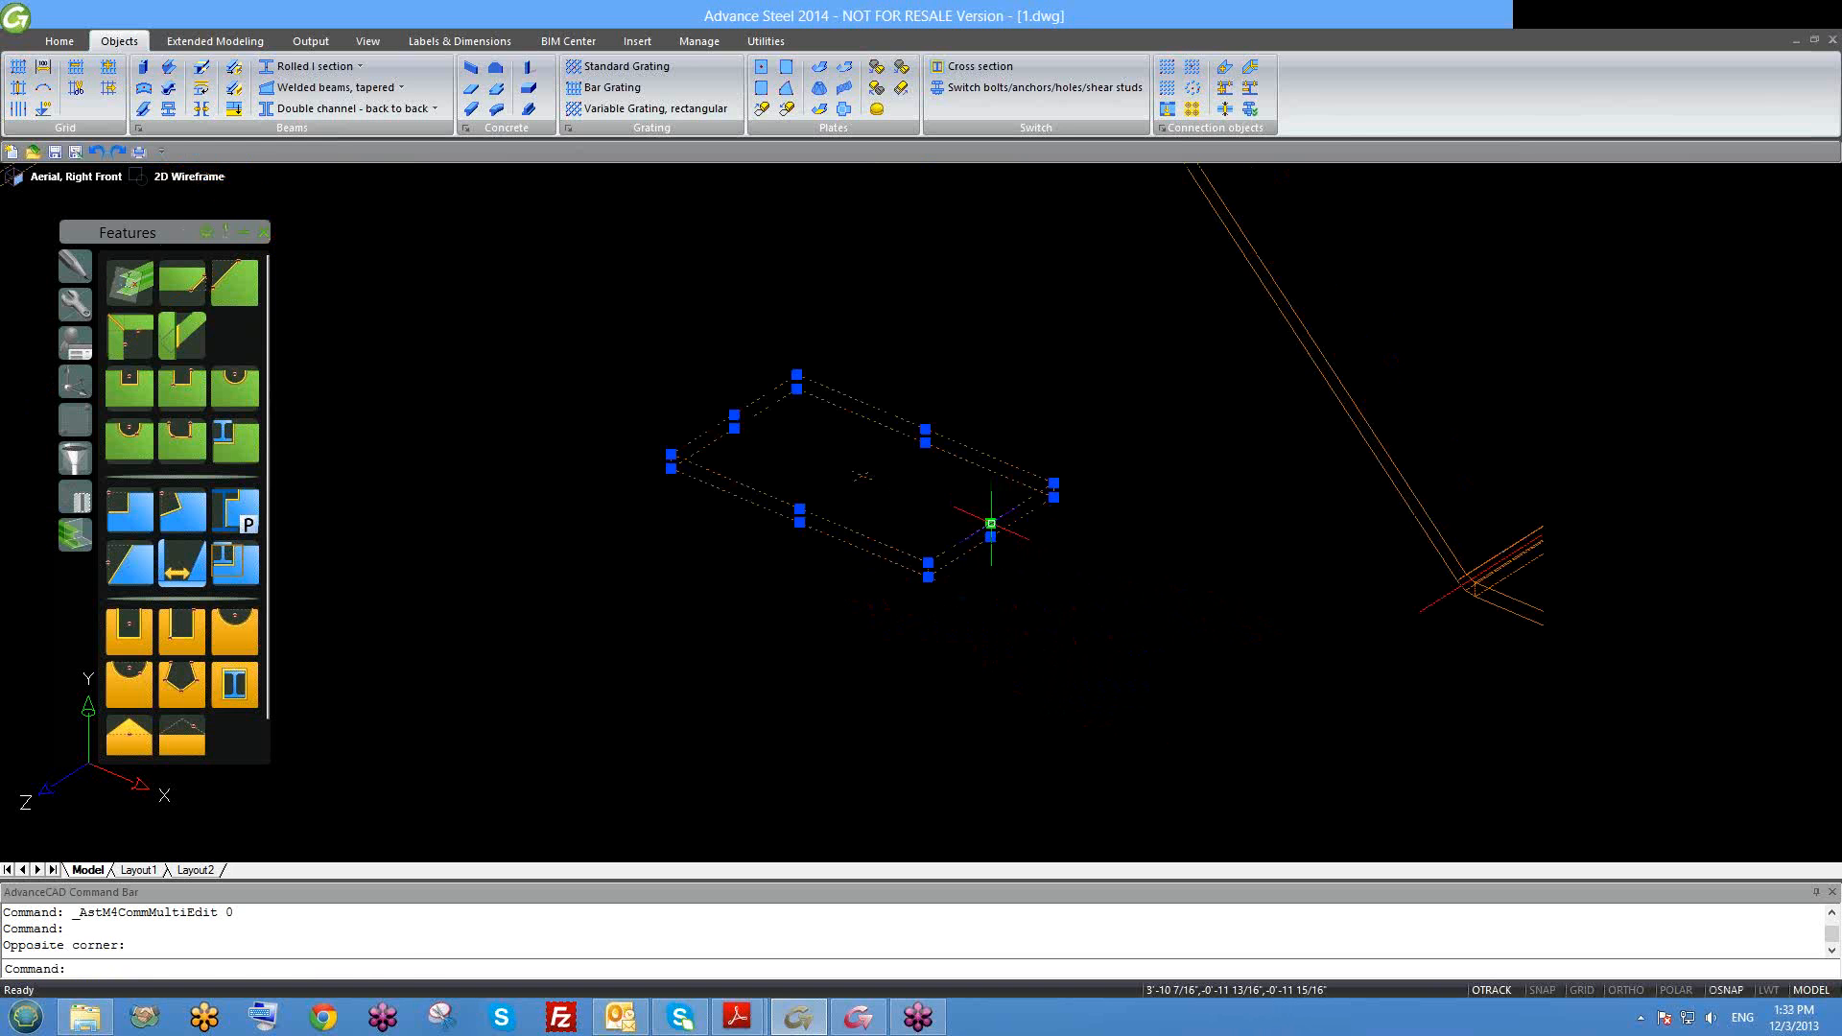
left_click(990, 523)
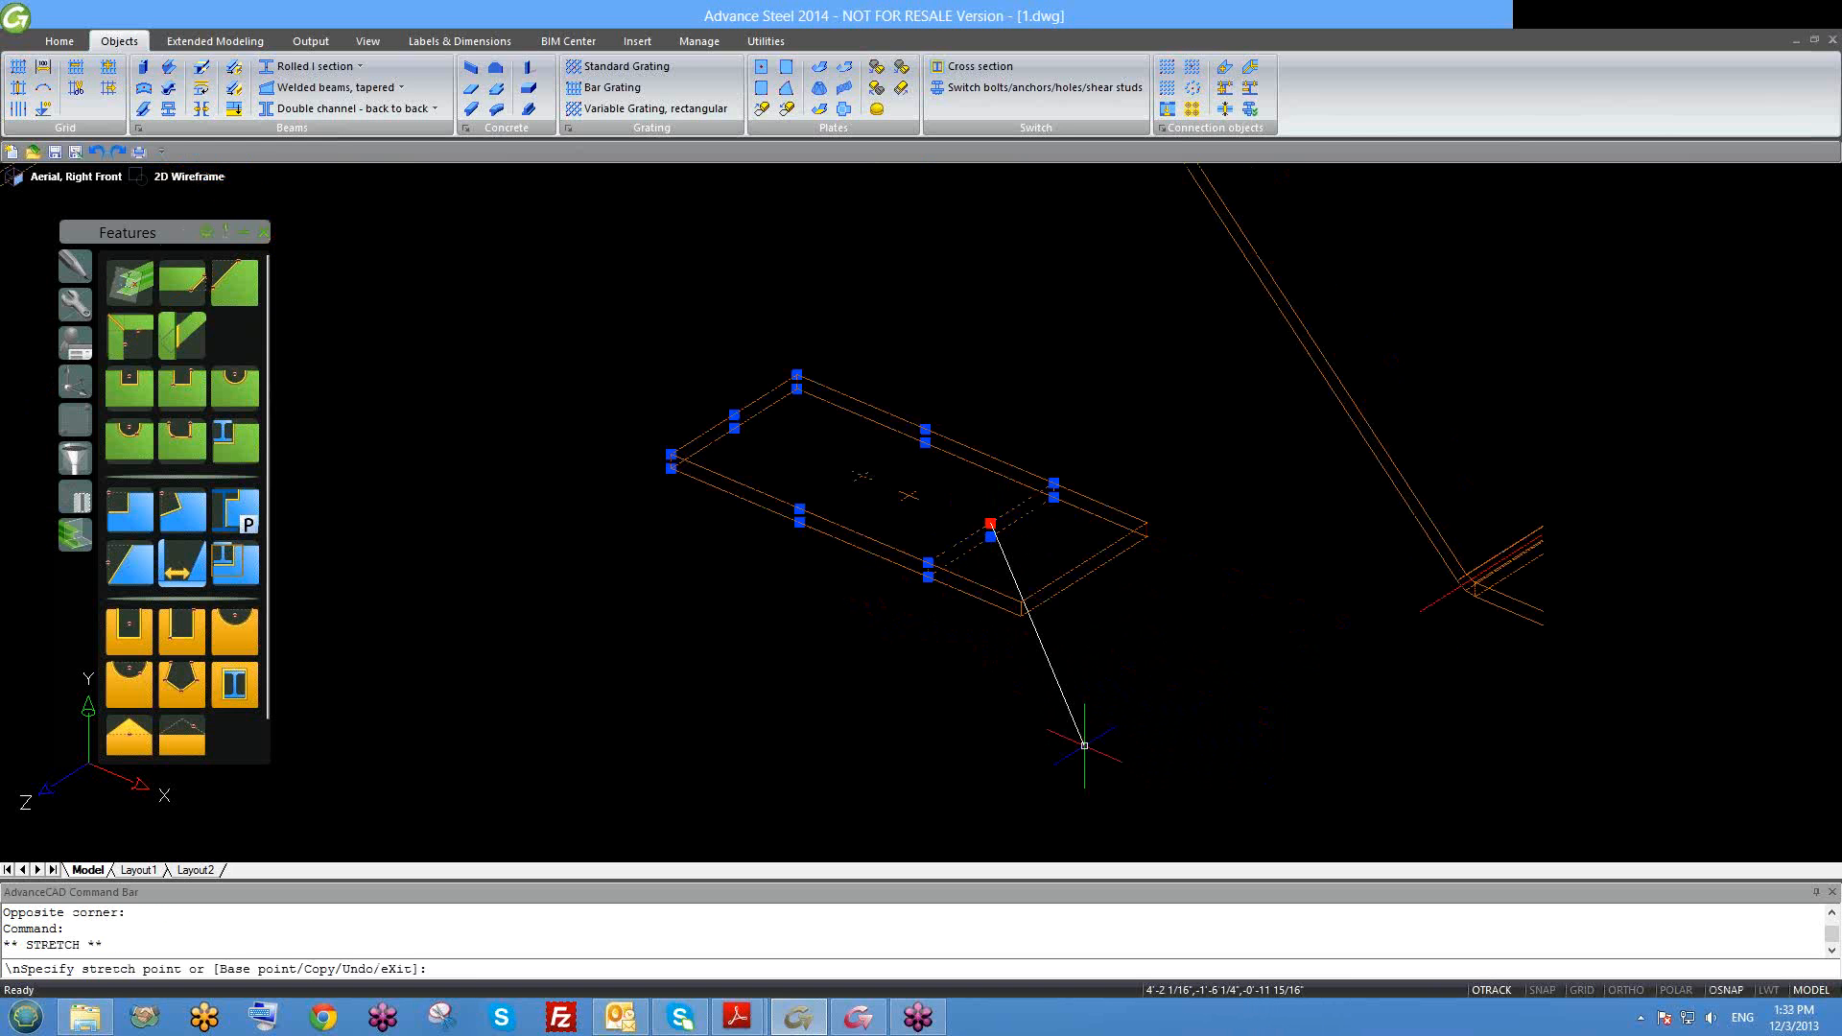
key("Escape")
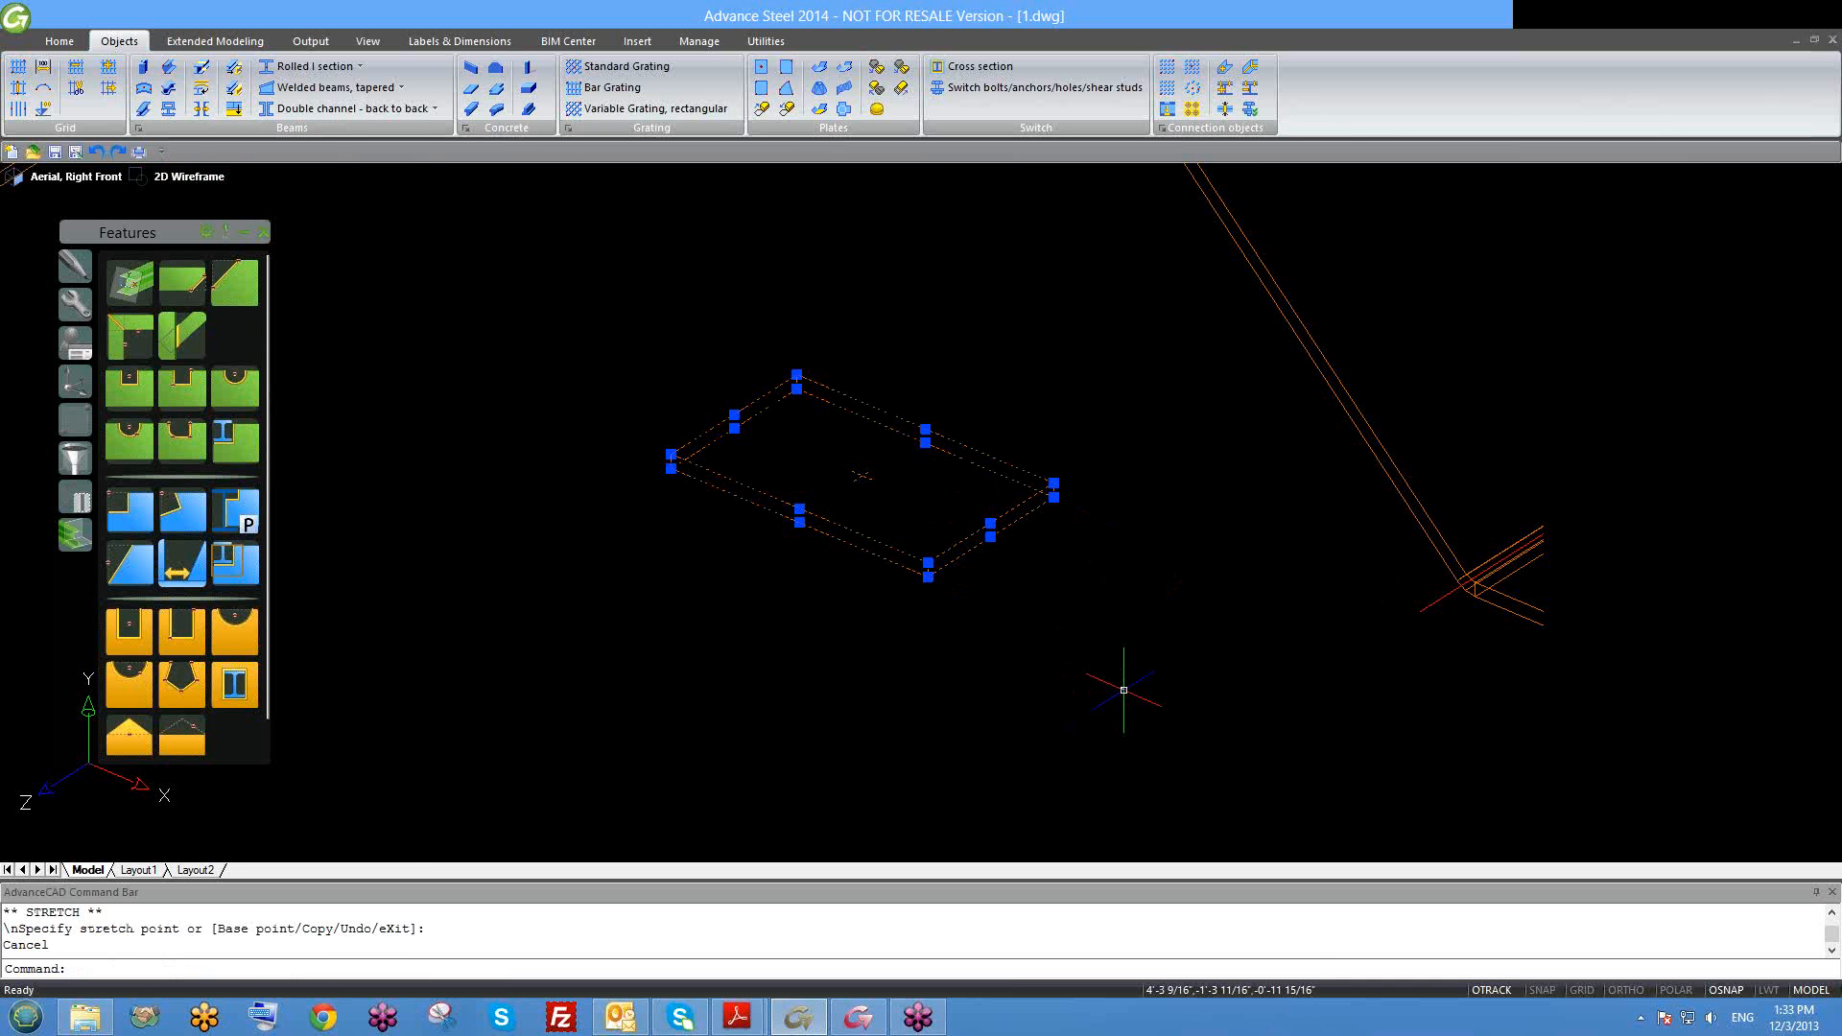
key("Escape")
mouse_move(1040, 670)
middle_mouse_down("shift")
mouse_move(993, 655)
mouse_move(1090, 599)
middle_mouse_up("shift")
middle_click_drag(937, 493, 982, 573)
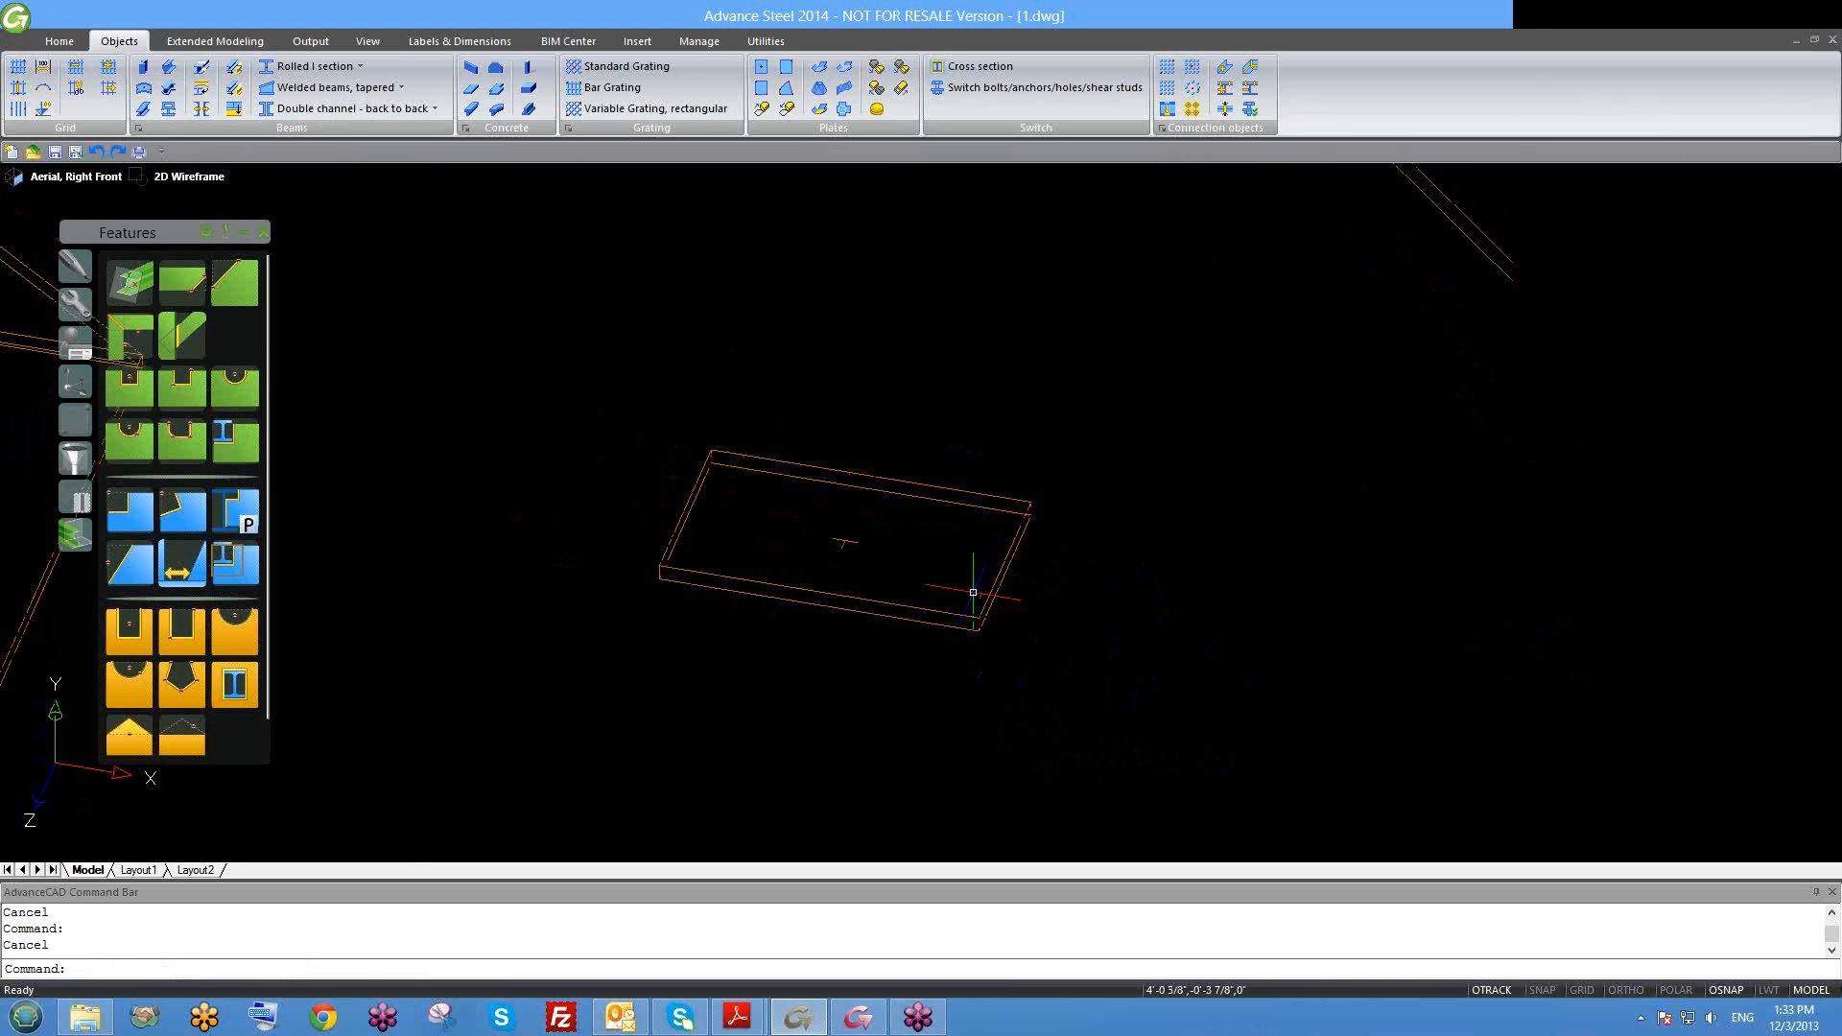
Step: Try to stretch the plate from its front long edge's upper midpoint grip and from the lower front corner grip
scroll(967, 604, "up", 1)
middle_click_drag(996, 662, 949, 633, "shift")
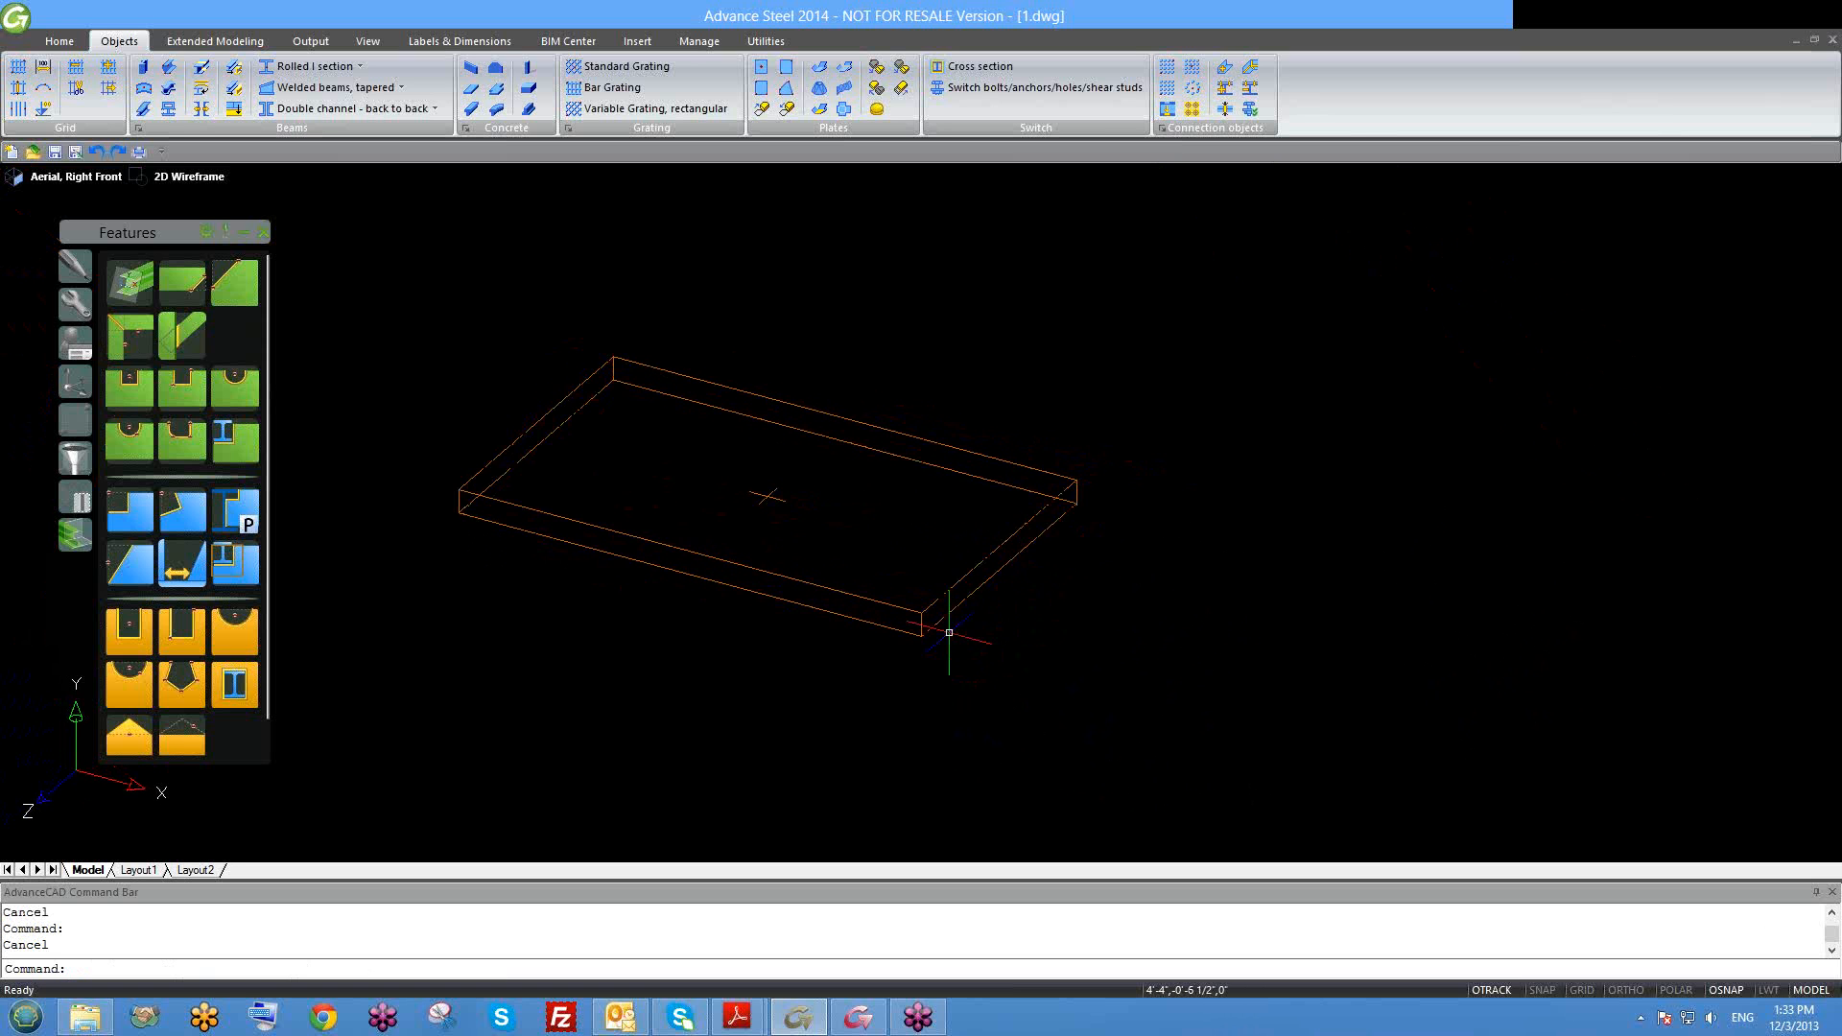
left_click(972, 551)
key("Escape")
left_click(809, 582)
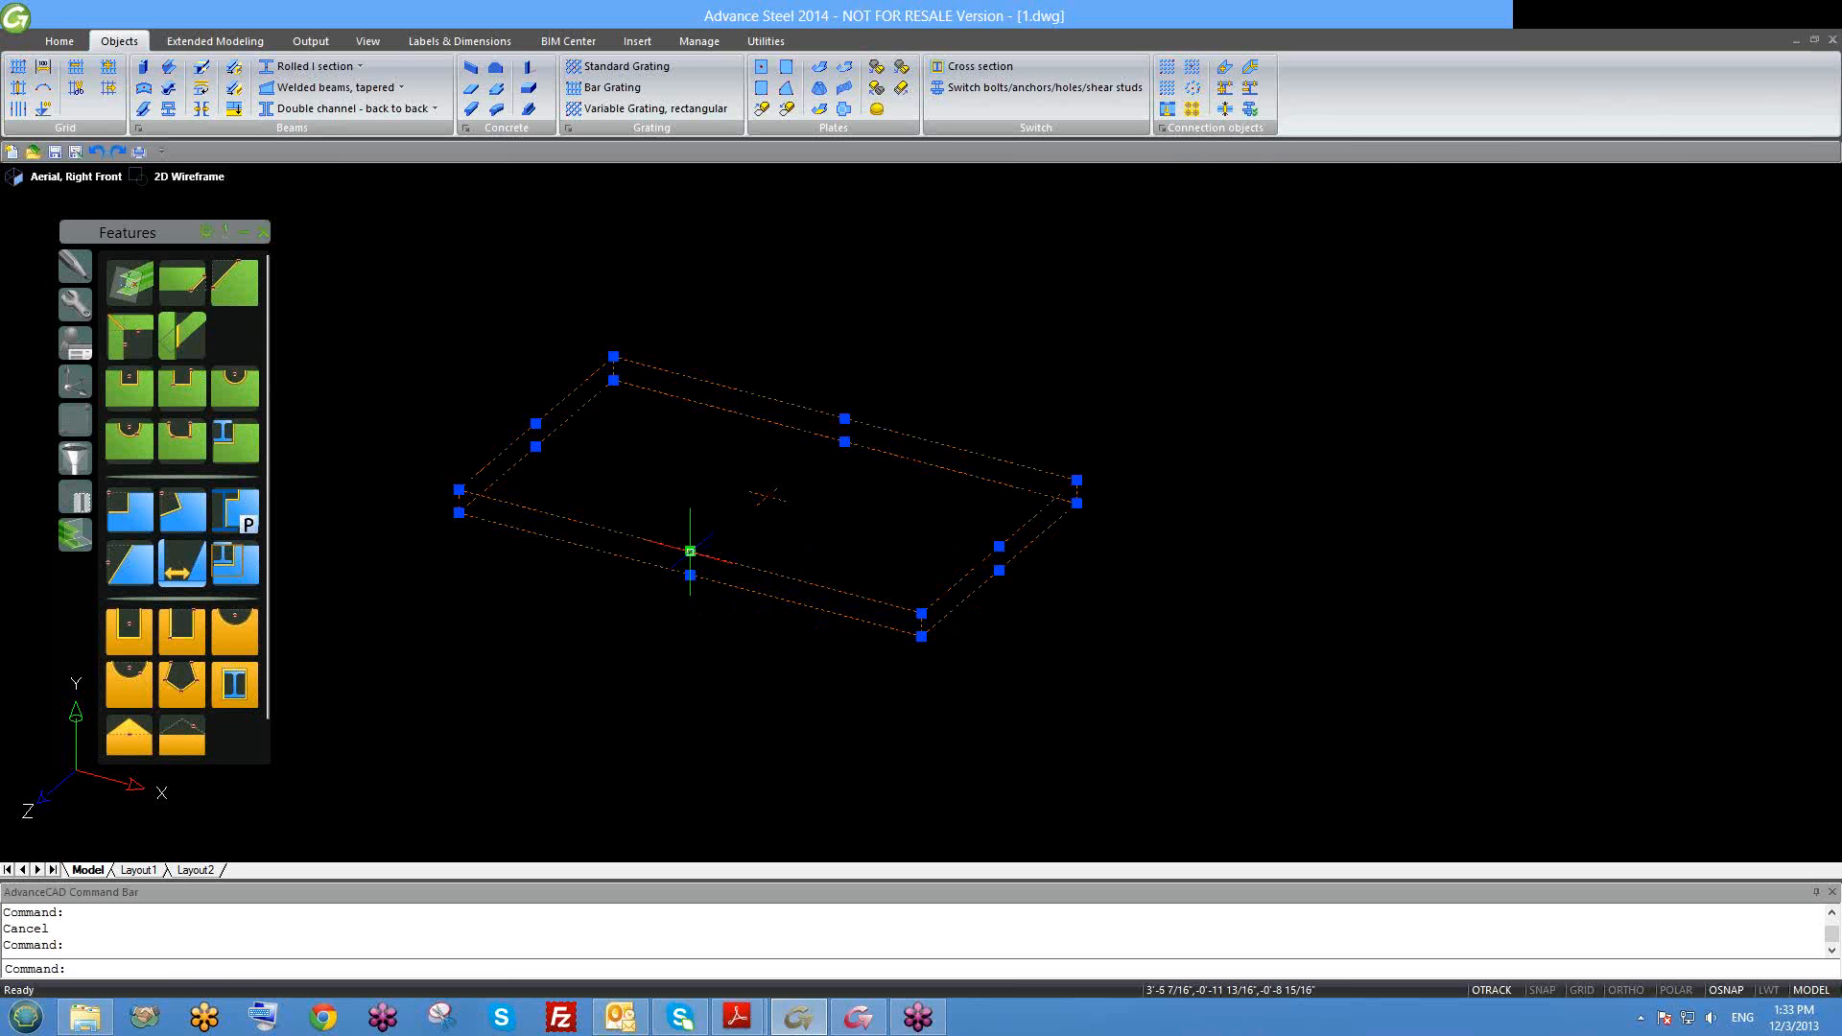
left_click(690, 551)
key("Escape")
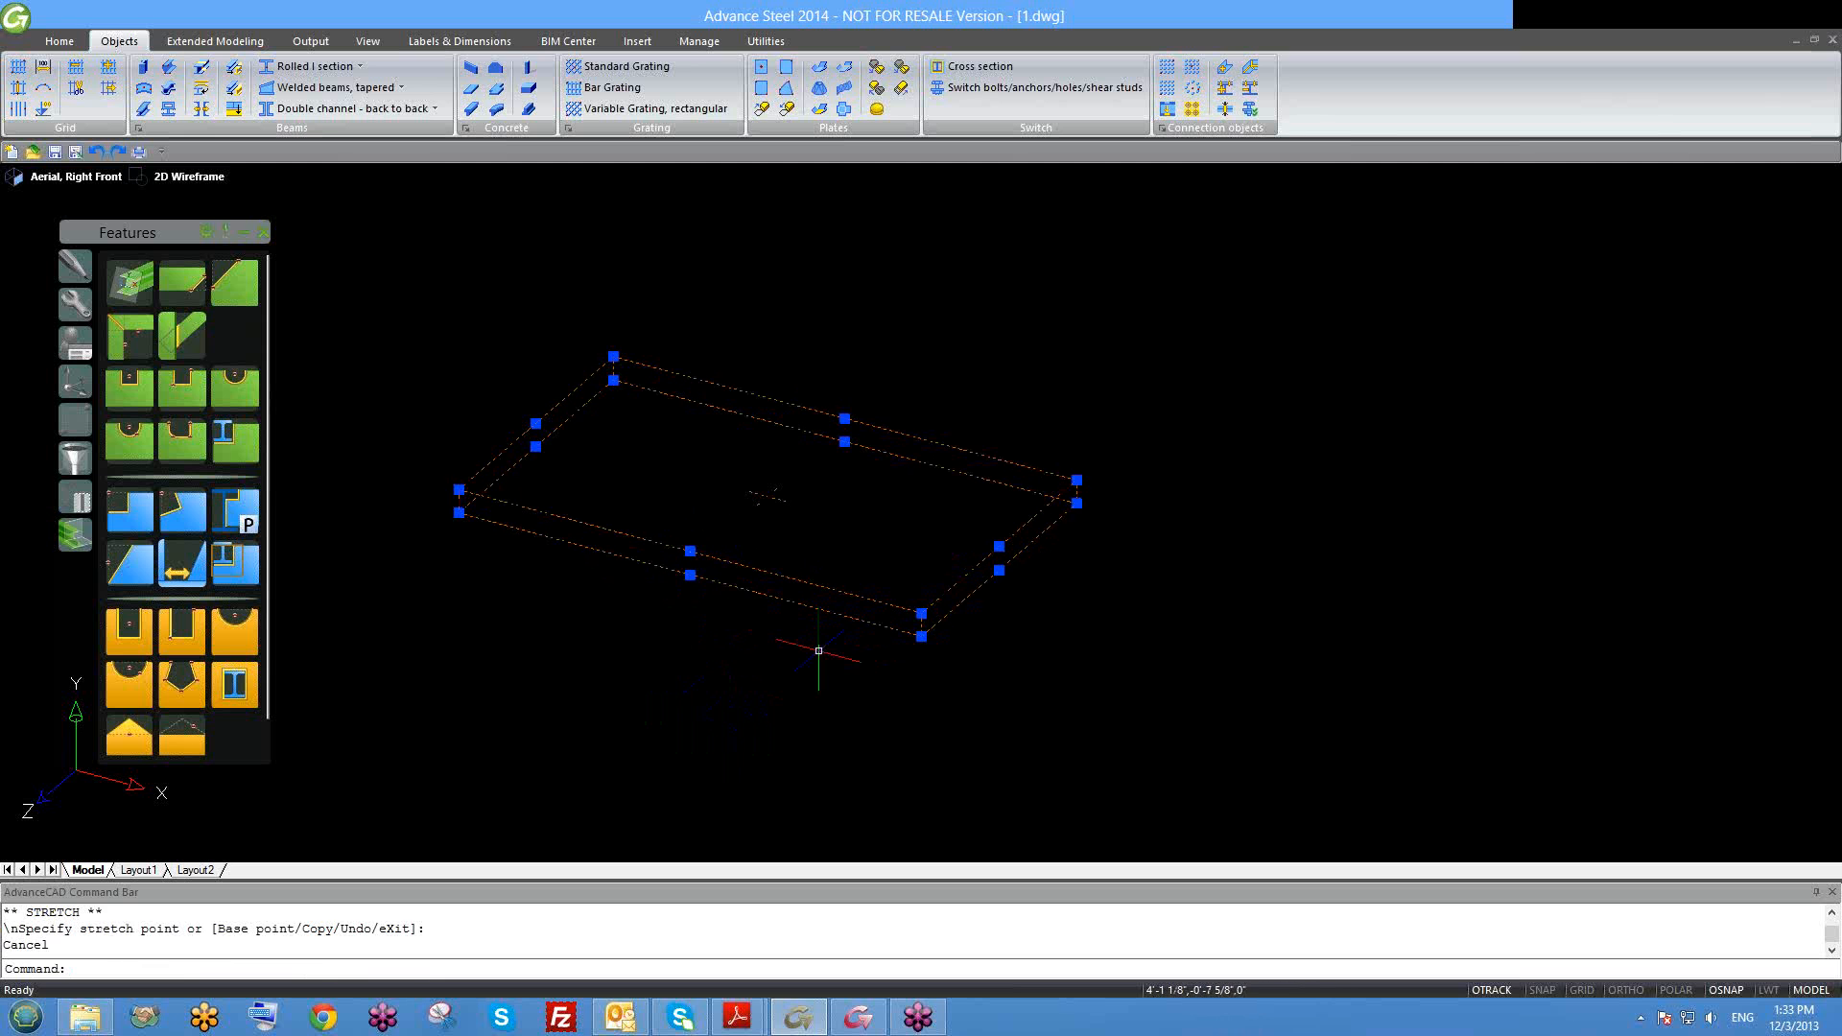
left_click(921, 636)
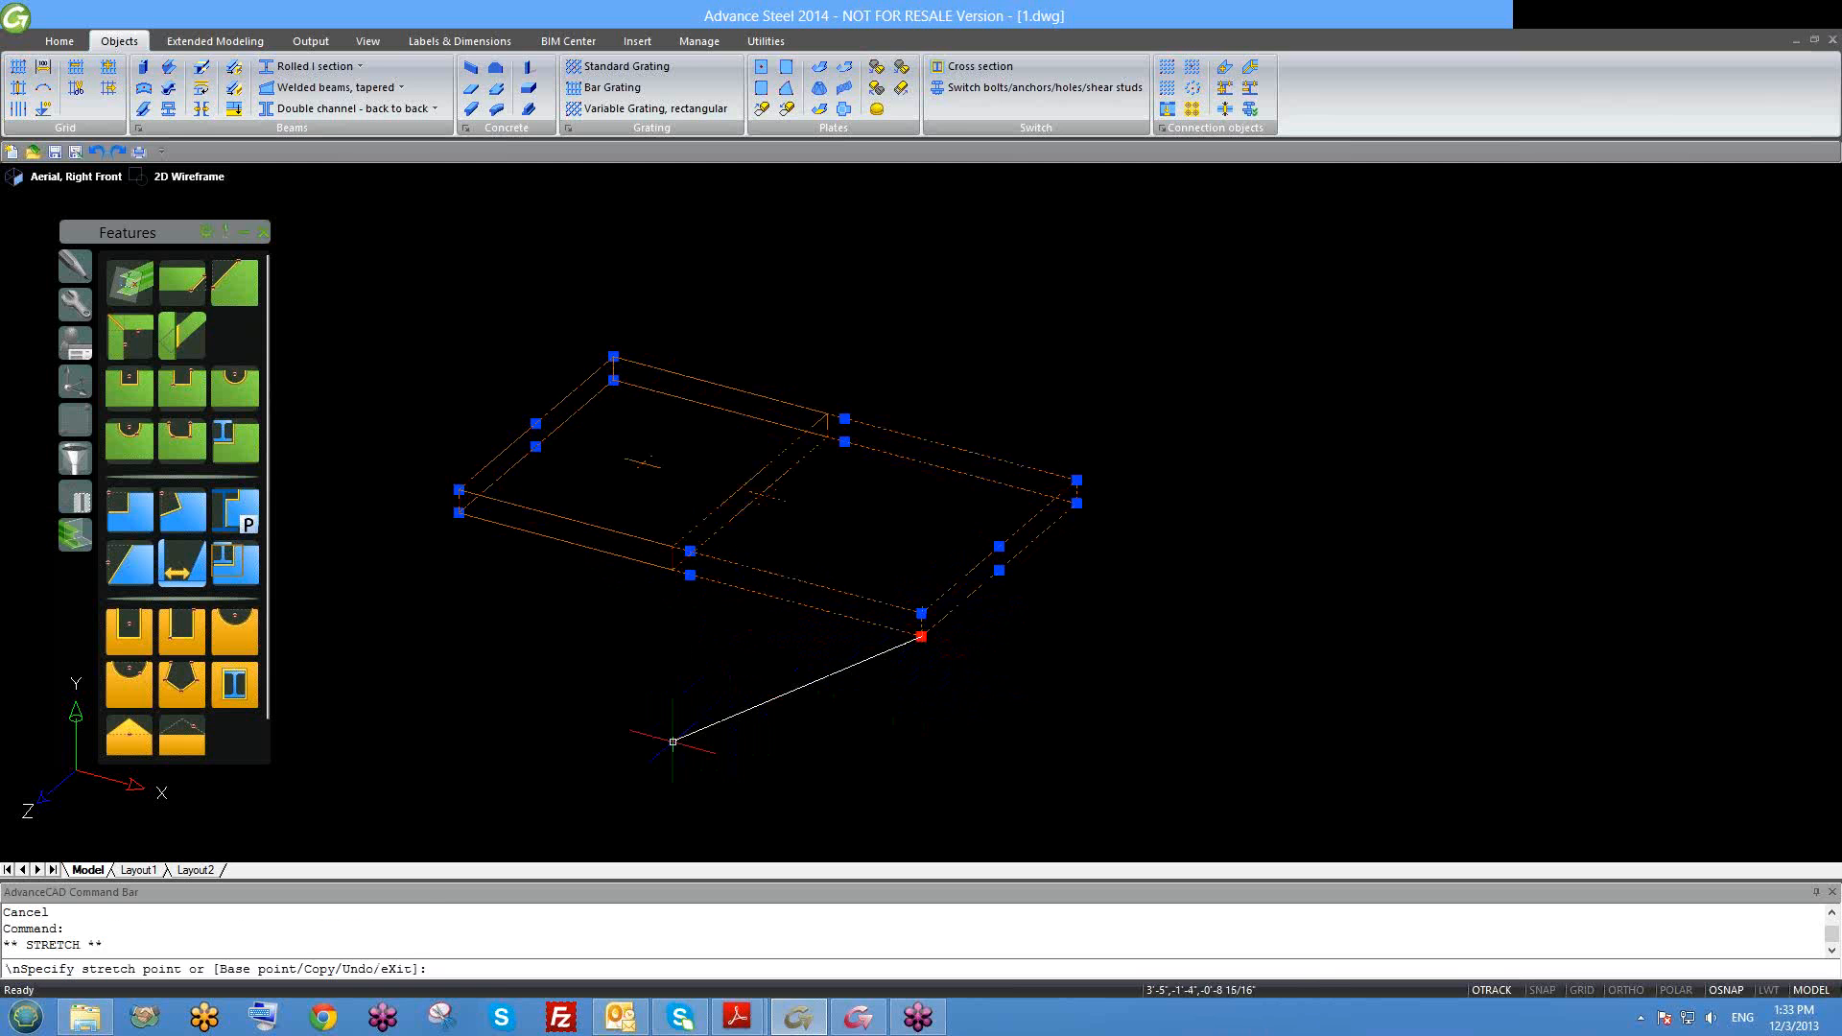
key("Escape")
key("Escape")
Step: Try to stretch the plate from both the lower and the upper midpoint grips of its front long edge
left_click(706, 582)
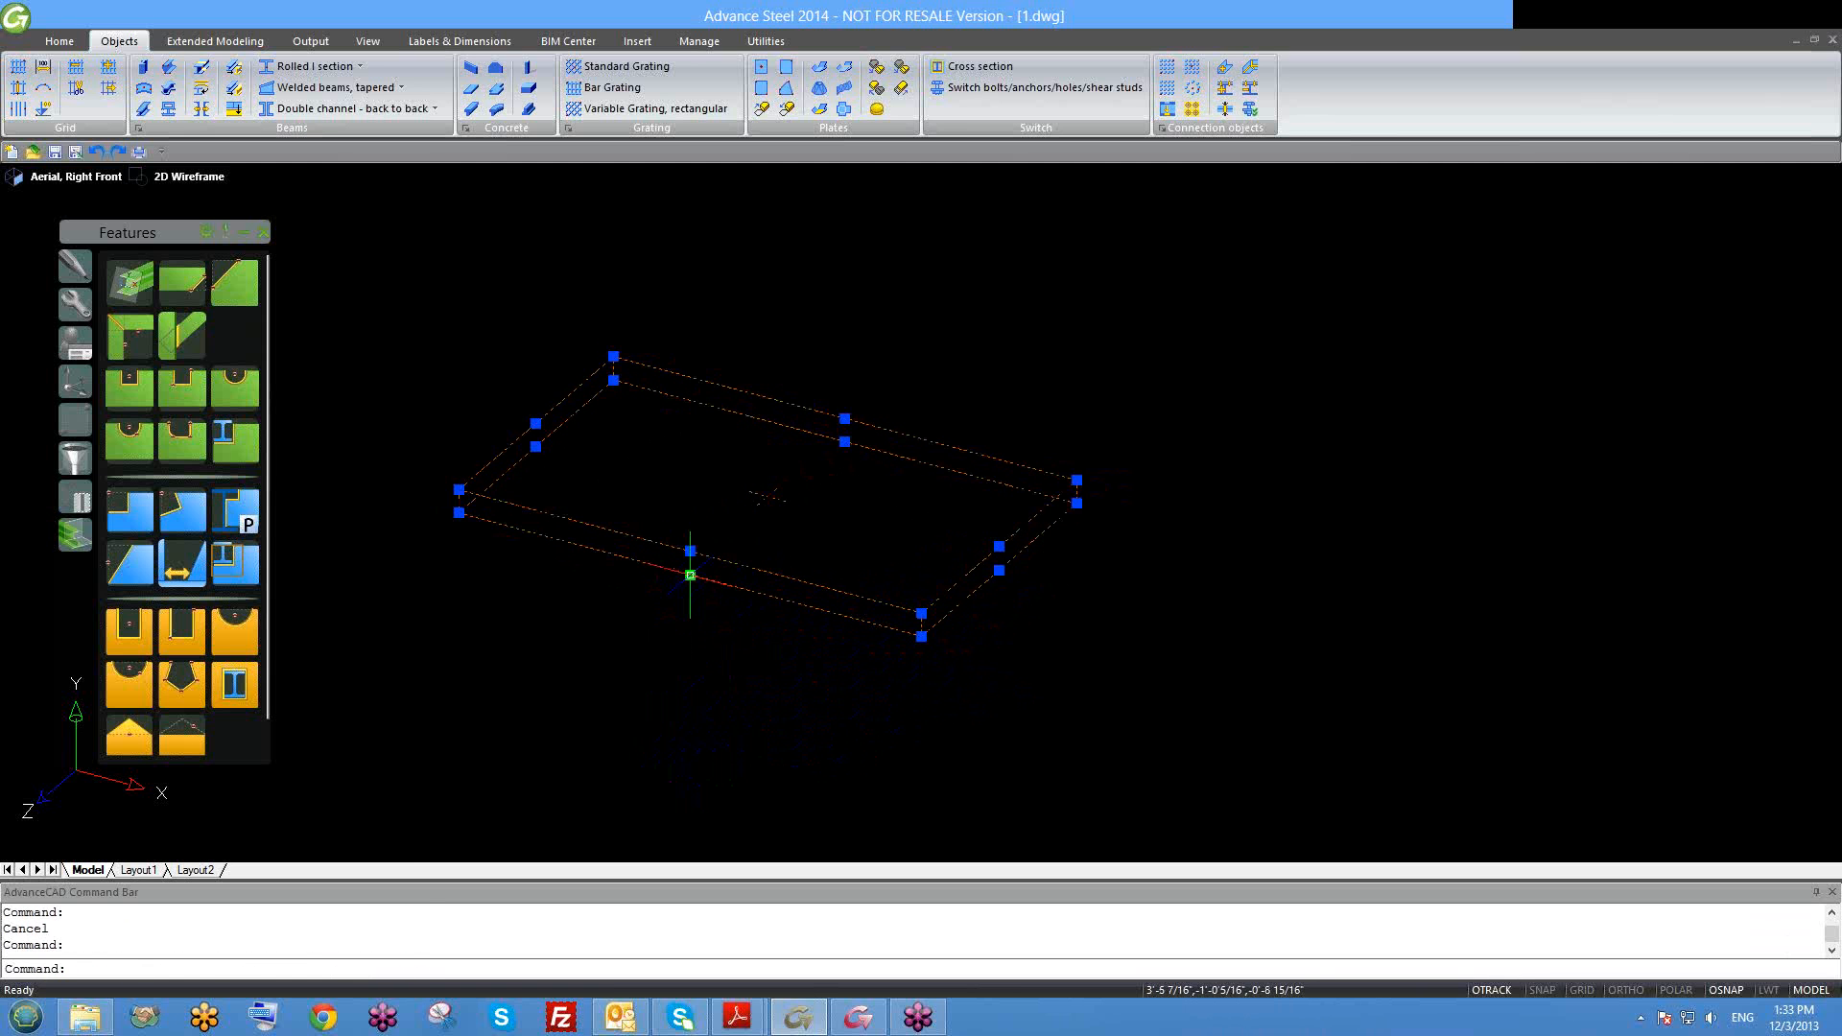
left_click(690, 575)
key("Escape")
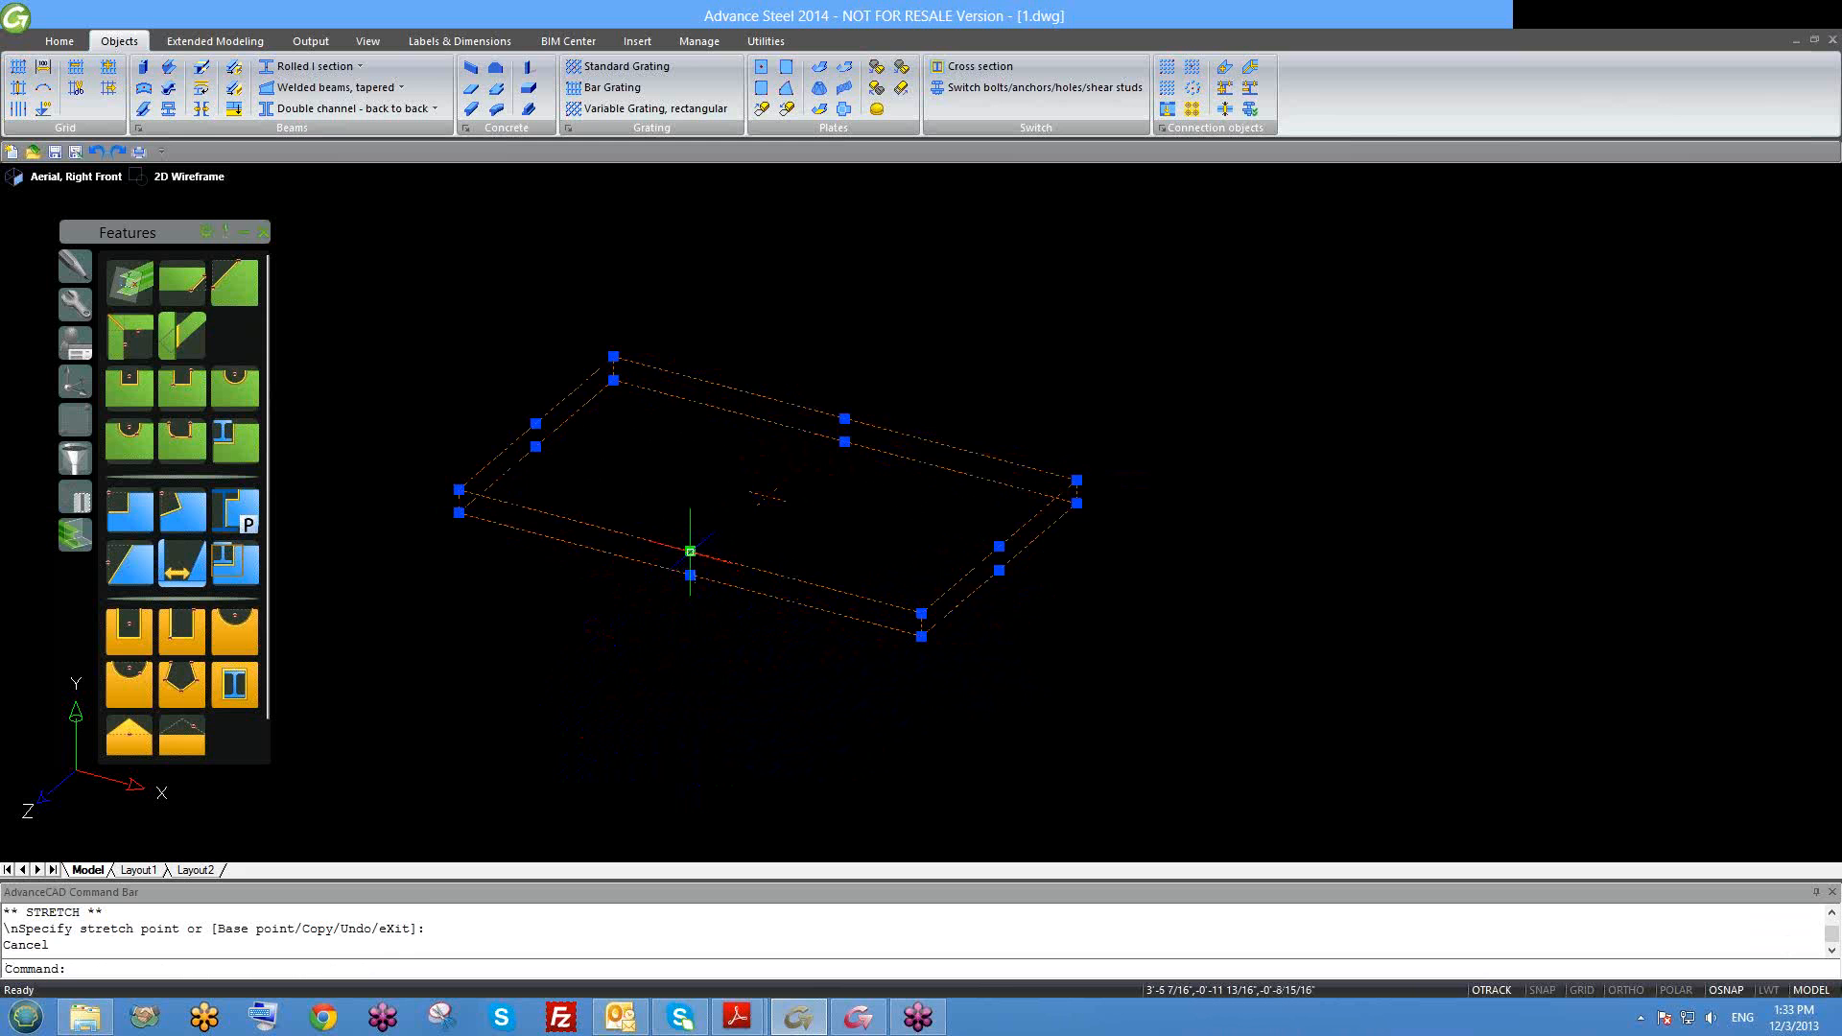
left_click(690, 551)
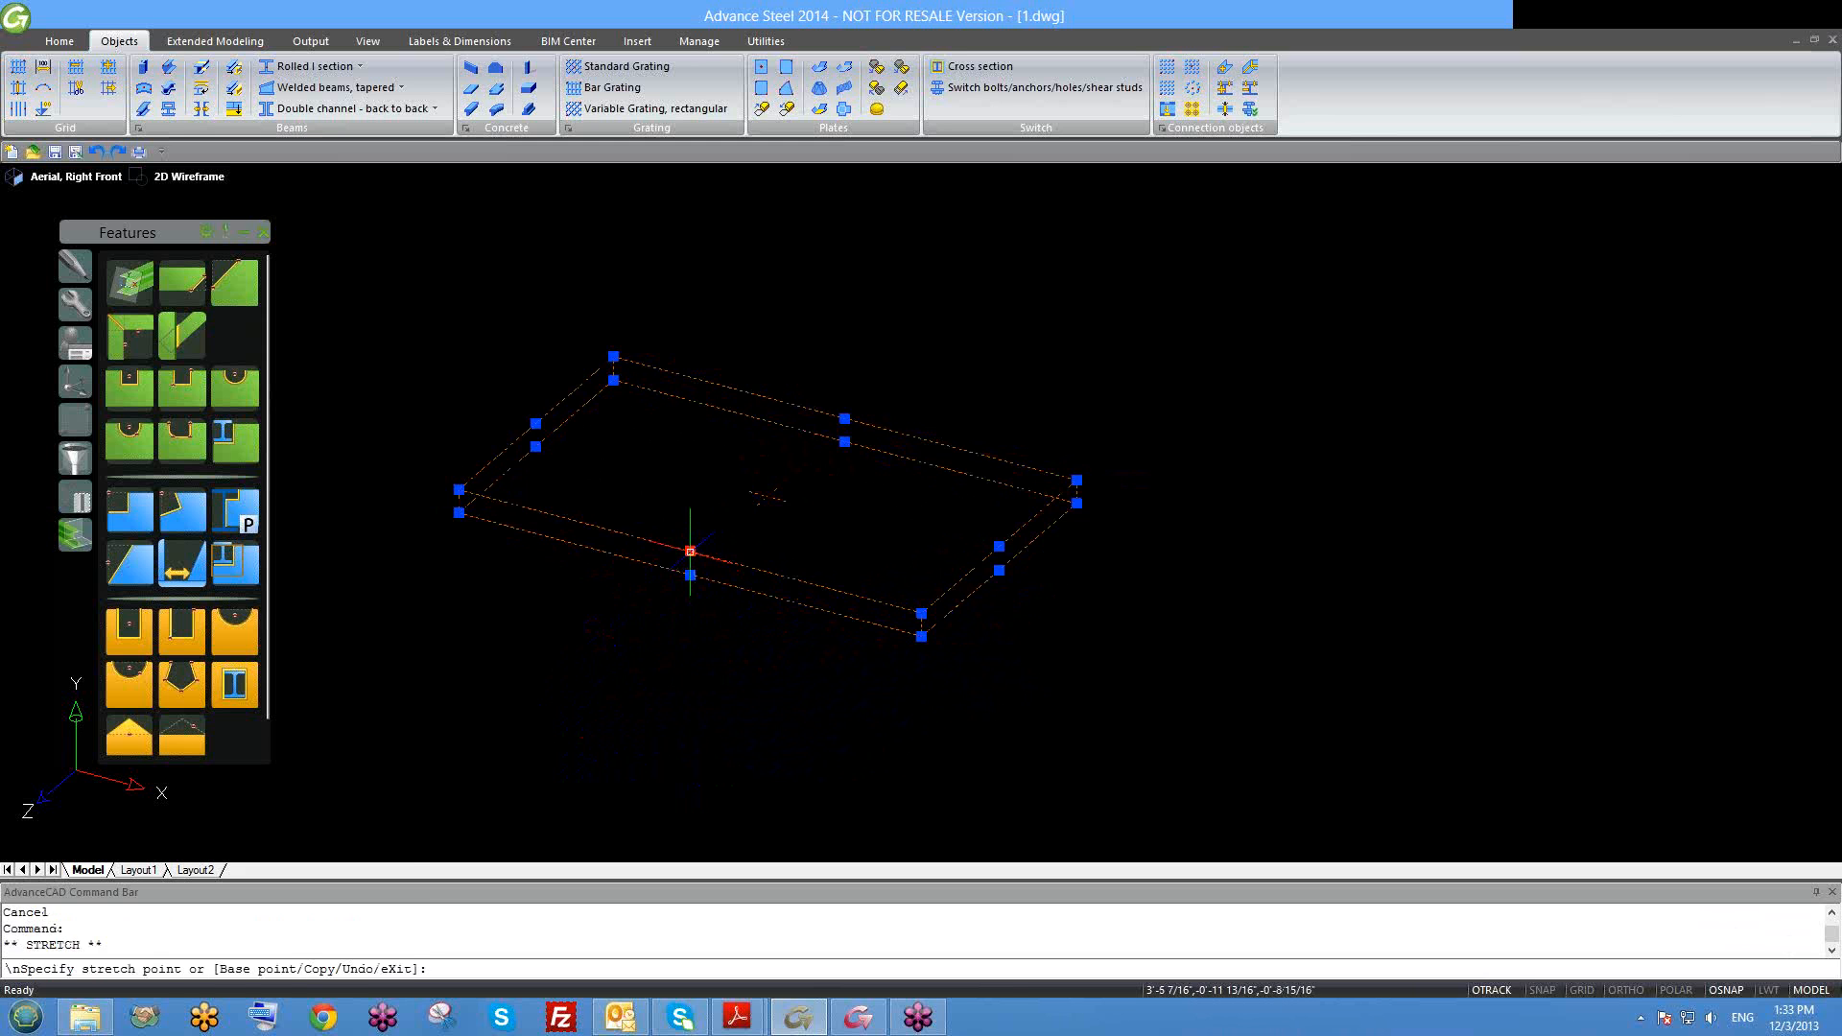
left_click(459, 490)
key("Escape")
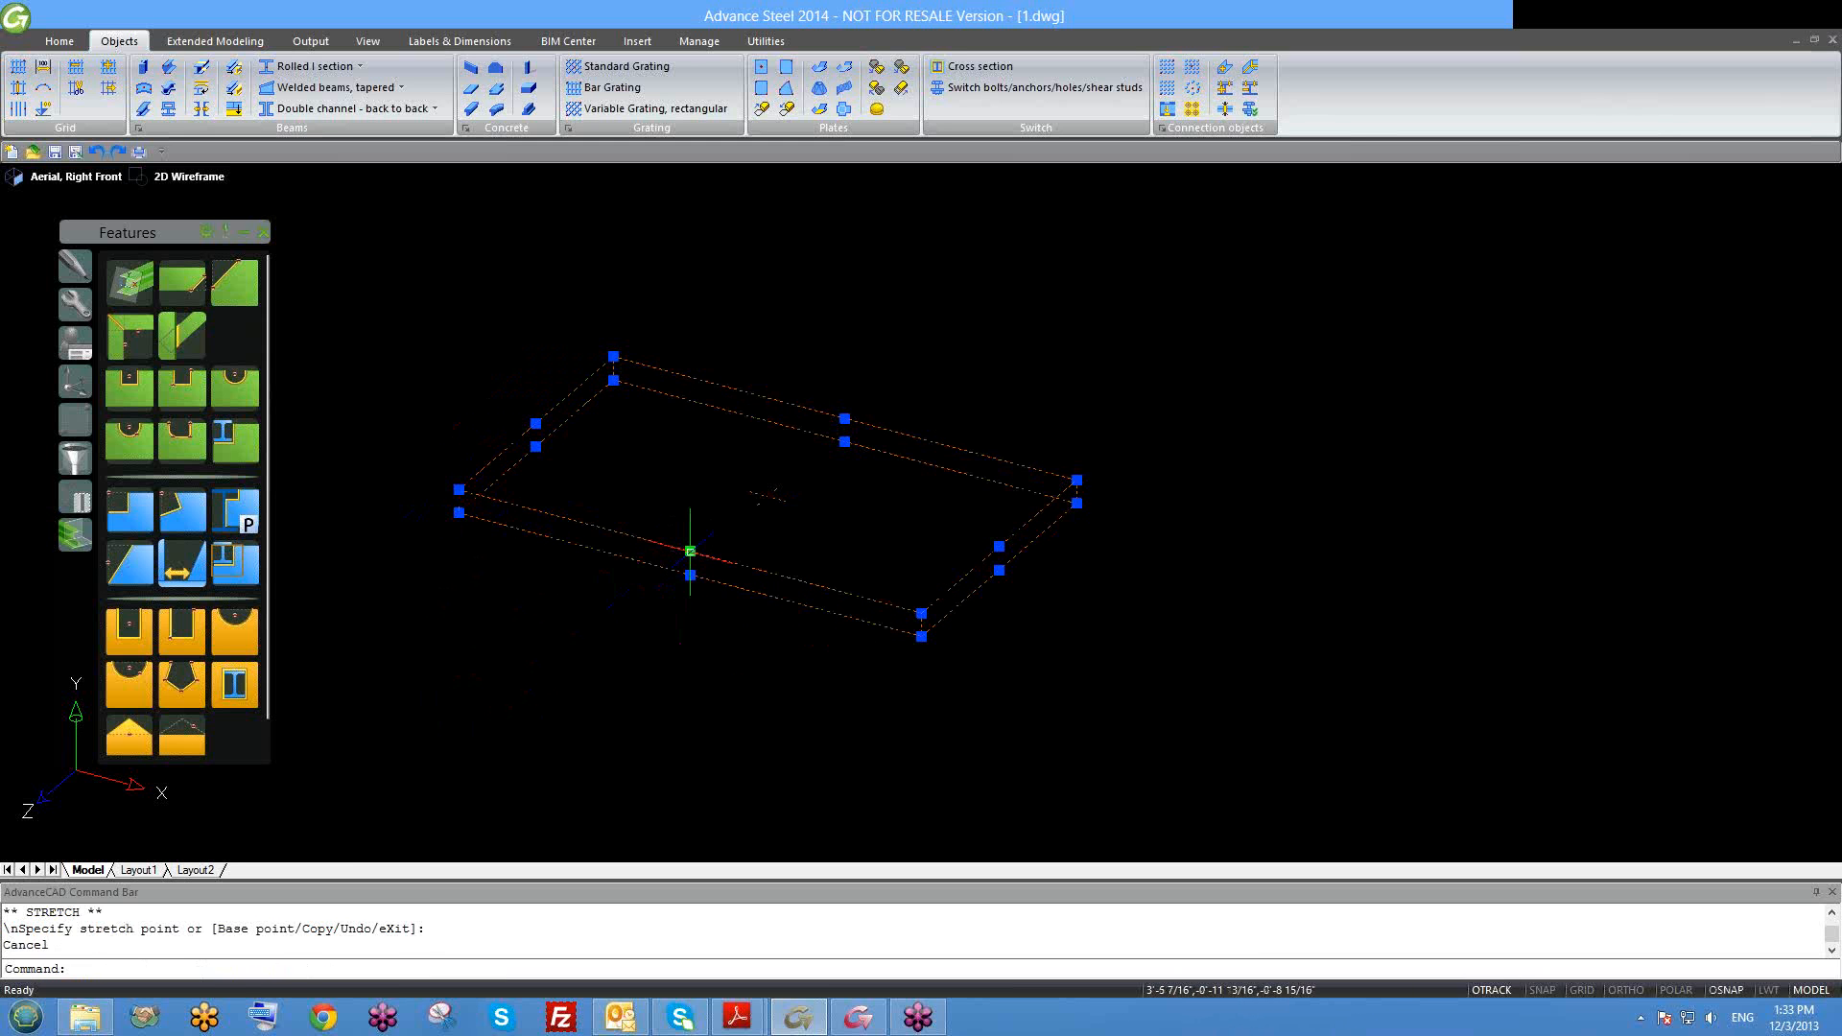
key("Escape")
Step: Try to stretch the plate once more from the lower midpoint grip of its front long edge
scroll(1051, 579, "down", 1)
scroll(1053, 579, "down", 1)
middle_click_drag(1056, 610, 979, 599, "shift")
left_click(953, 575)
scroll(920, 571, "up", 2)
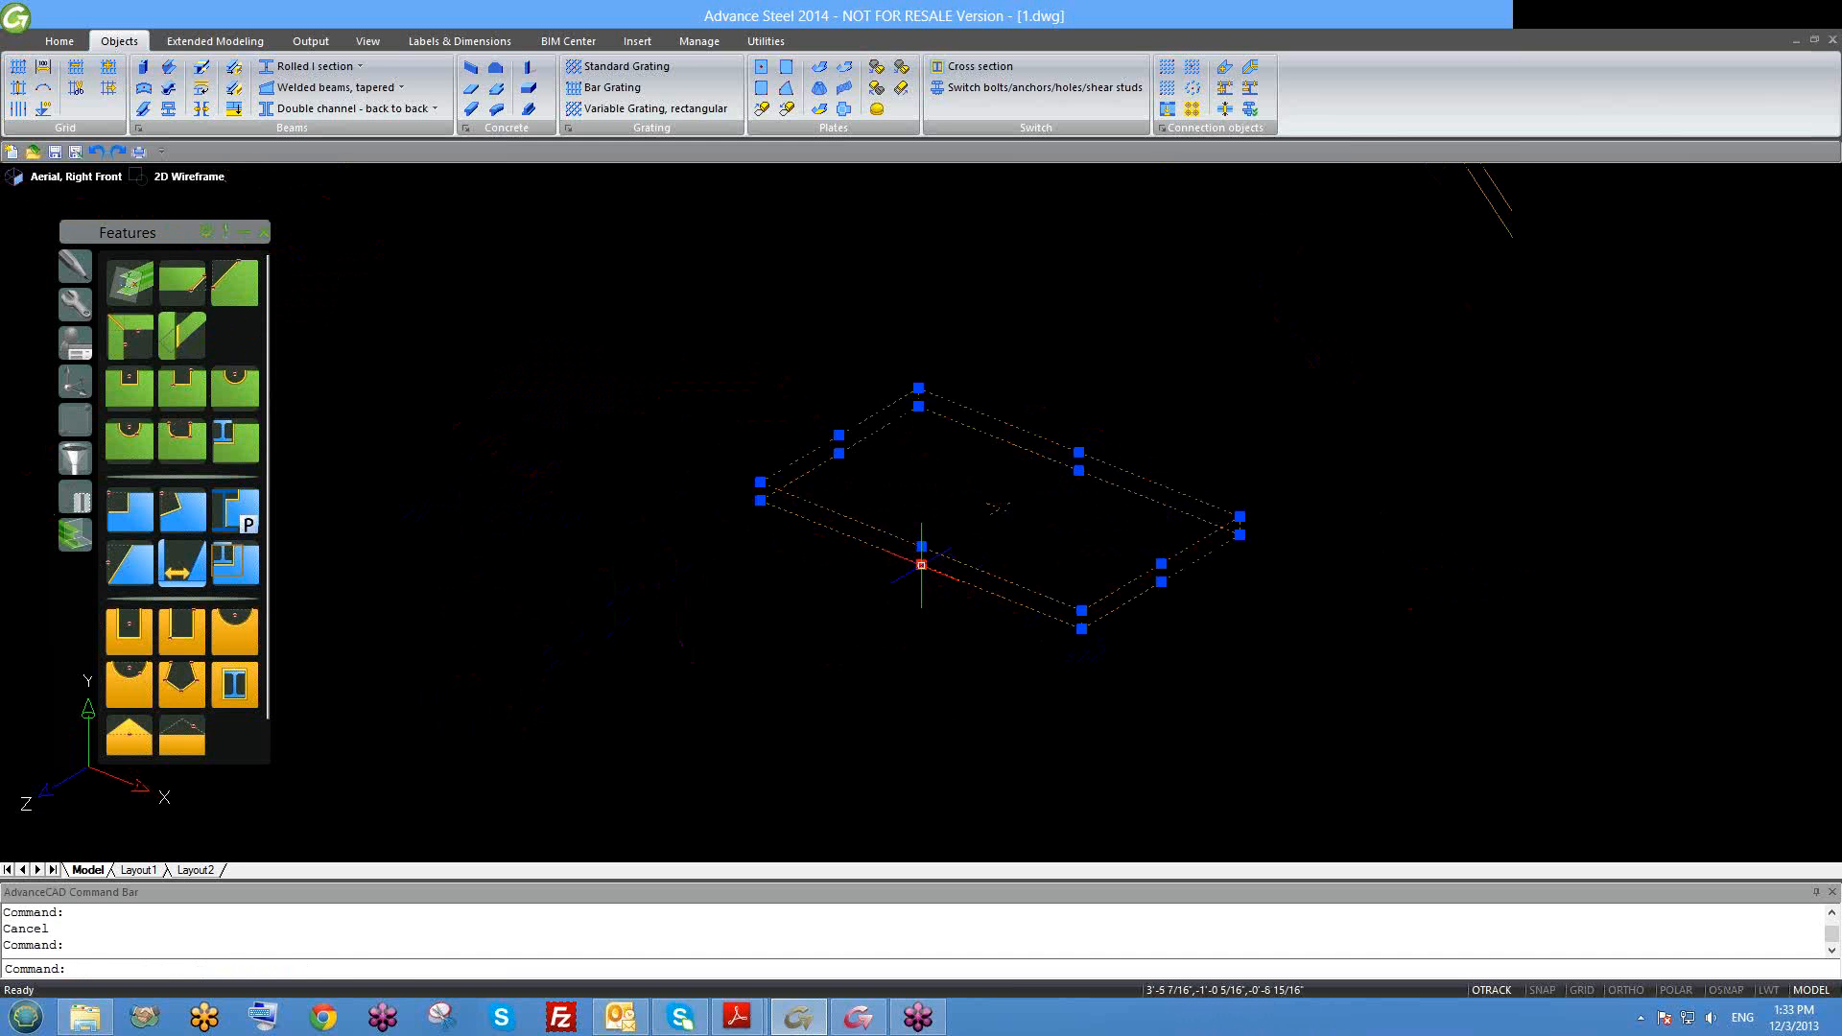
left_click(921, 565)
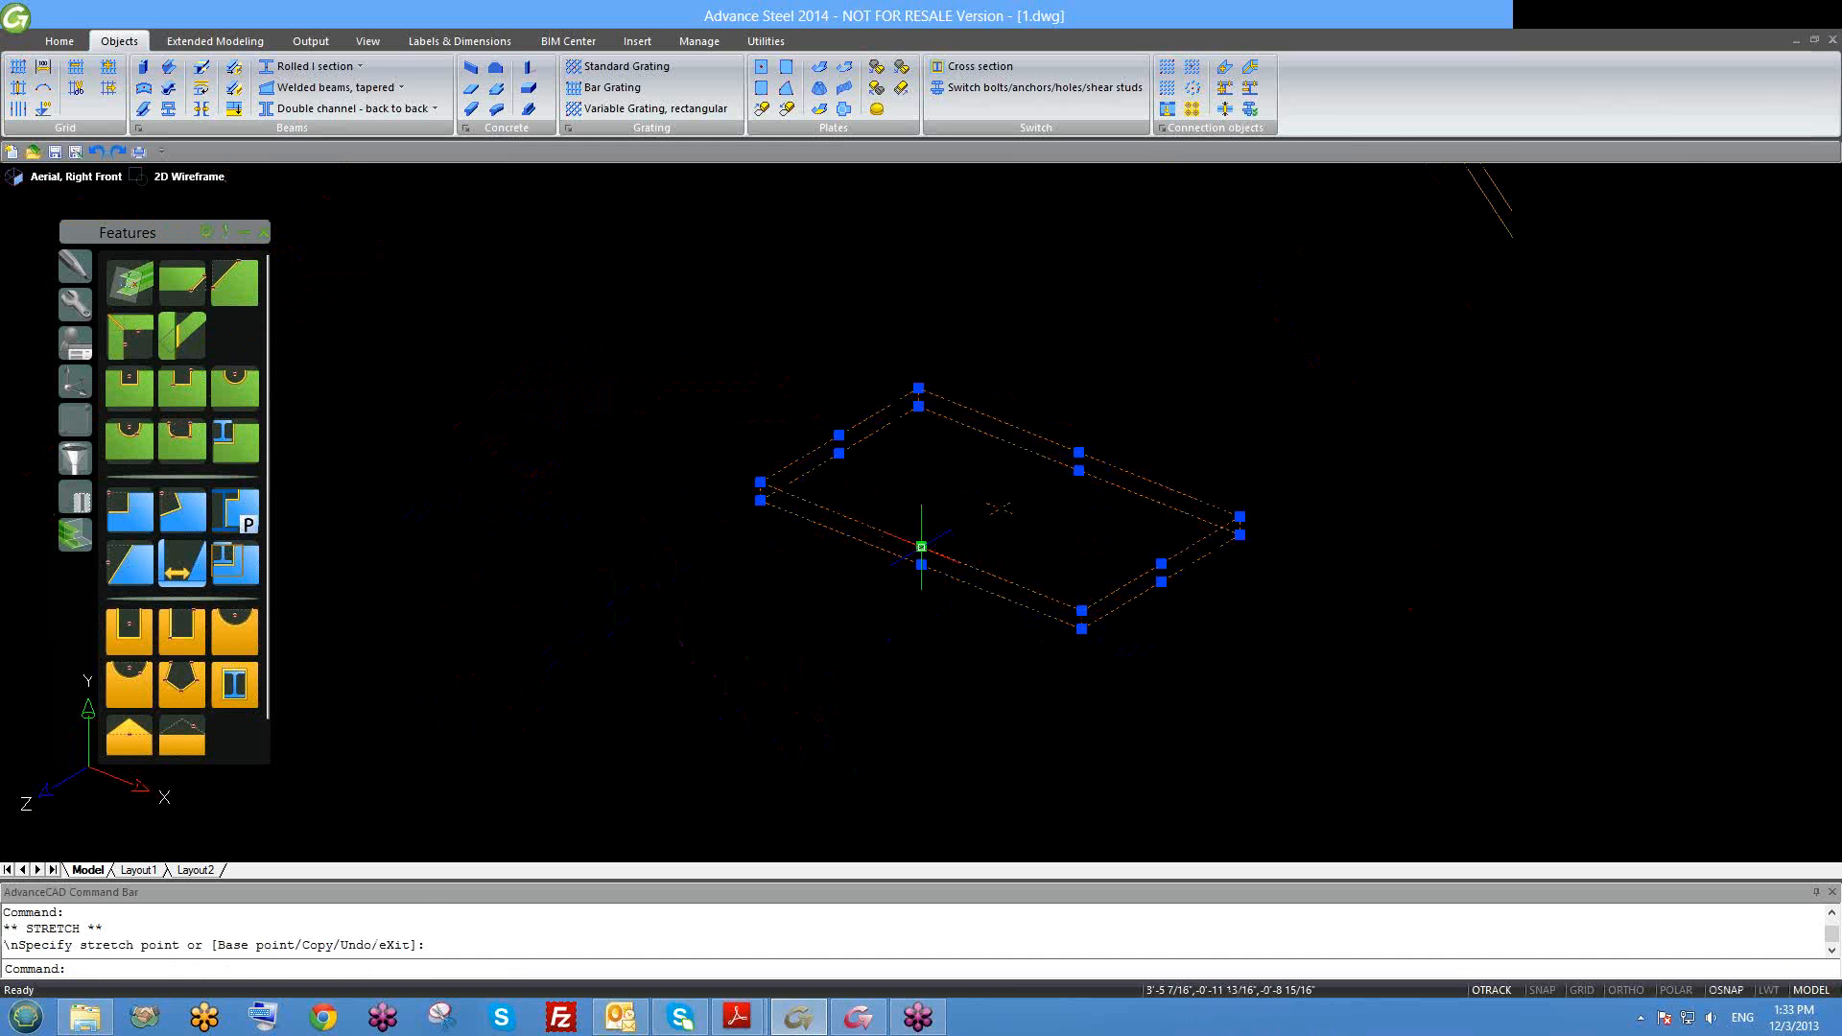
key("Escape")
Step: Try to stretch the plate outward from the upper midpoint grip of its front long edge
middle_click_drag(983, 617, 944, 527, "shift")
scroll(944, 526, "up", 3)
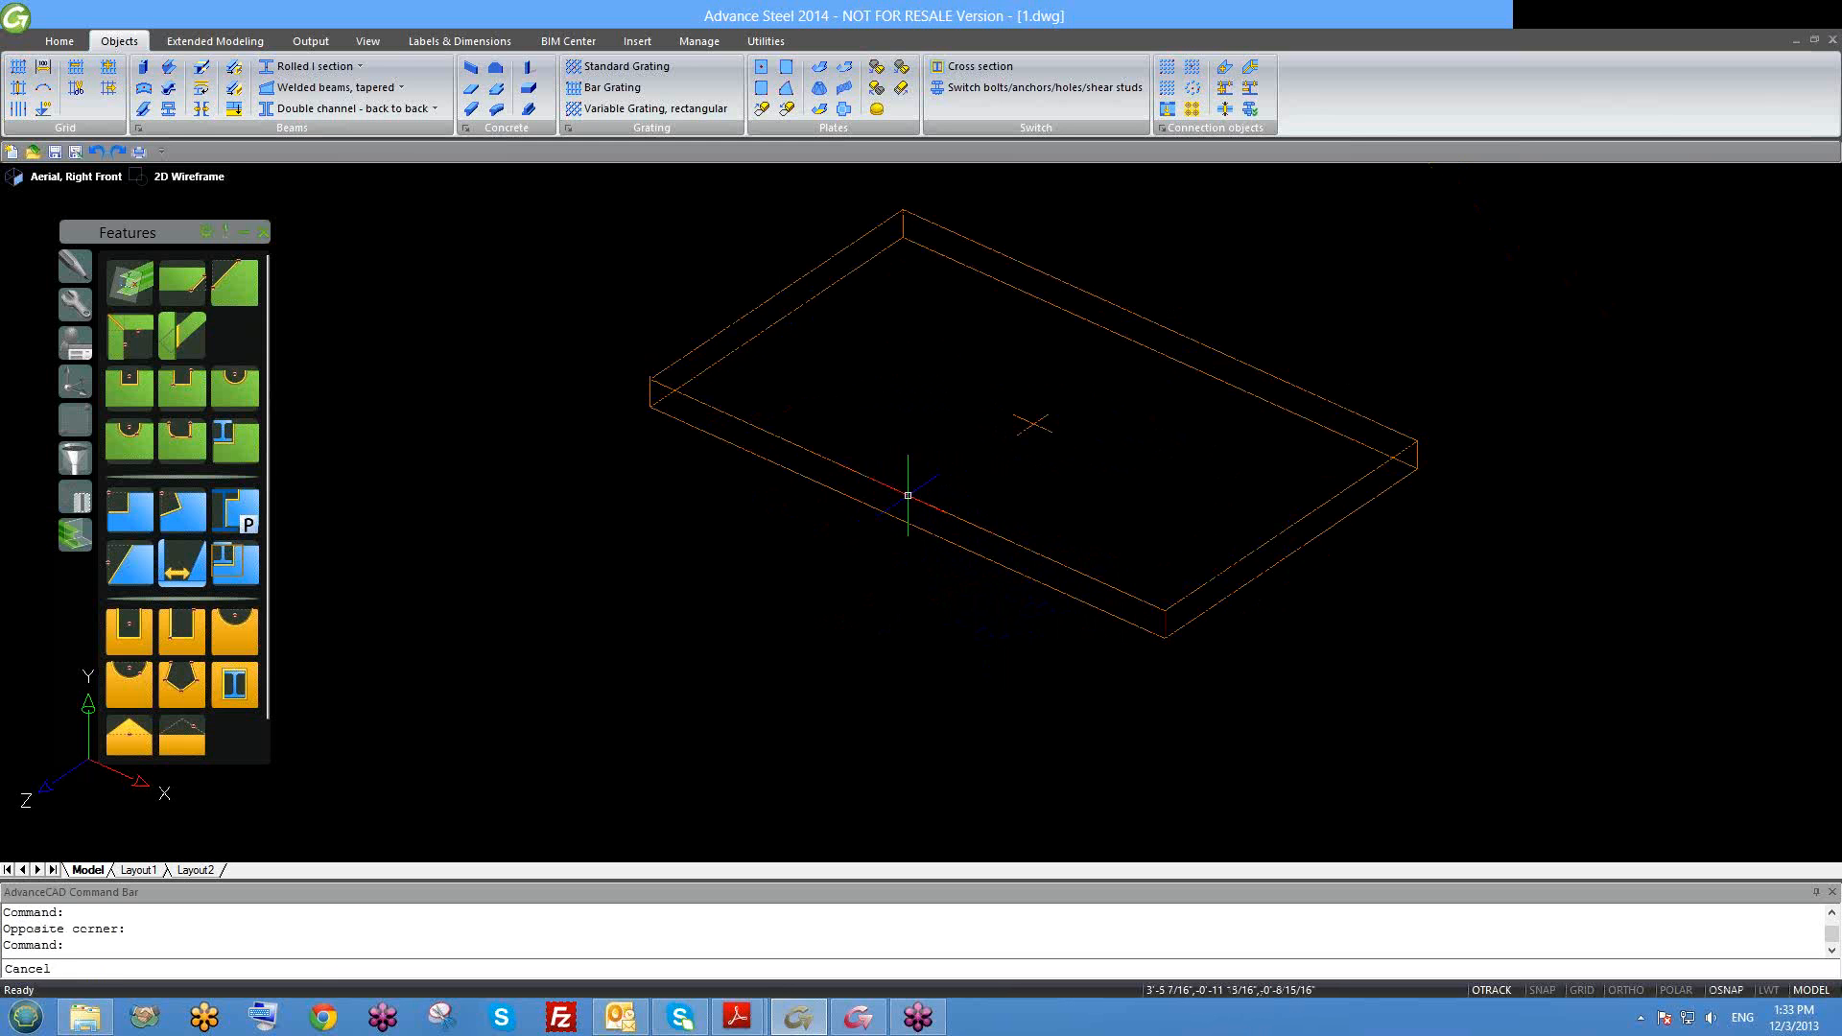
left_click(906, 497)
left_click(908, 496)
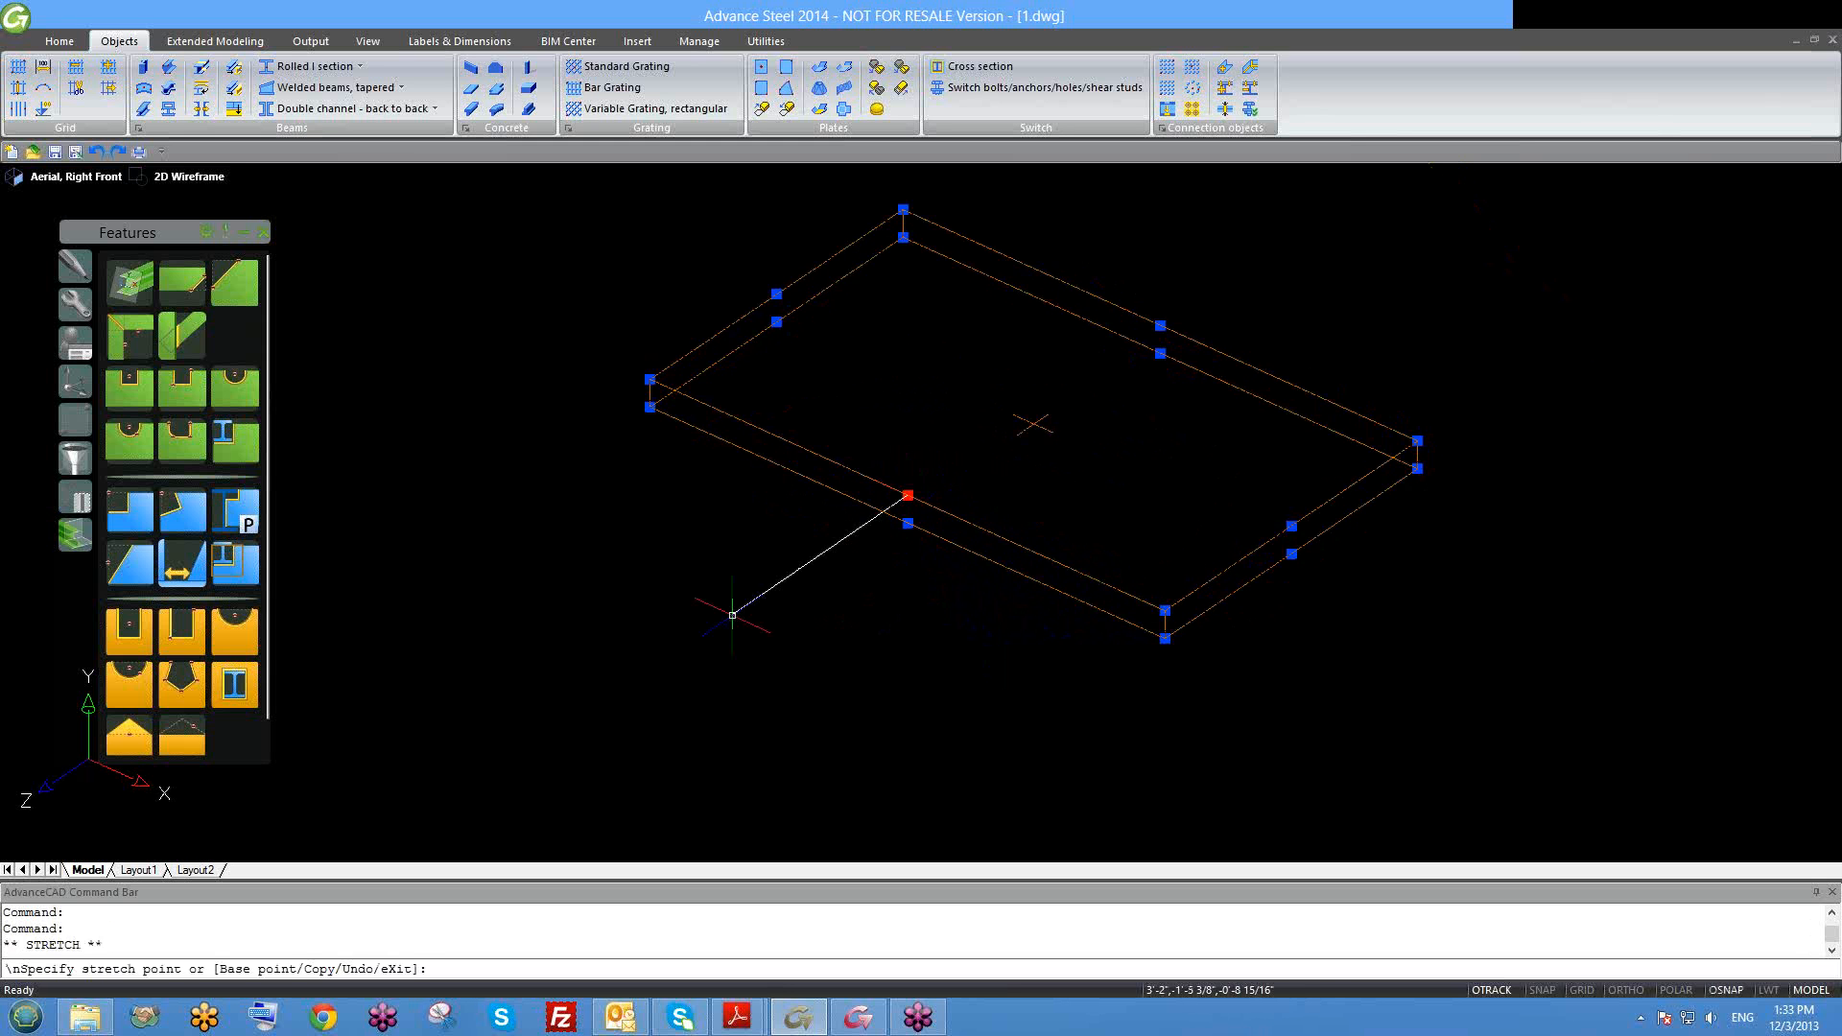
key("Escape")
Step: Check the plate's width, length and length increment in its shape and material properties
left_click(965, 527)
double_click(965, 526)
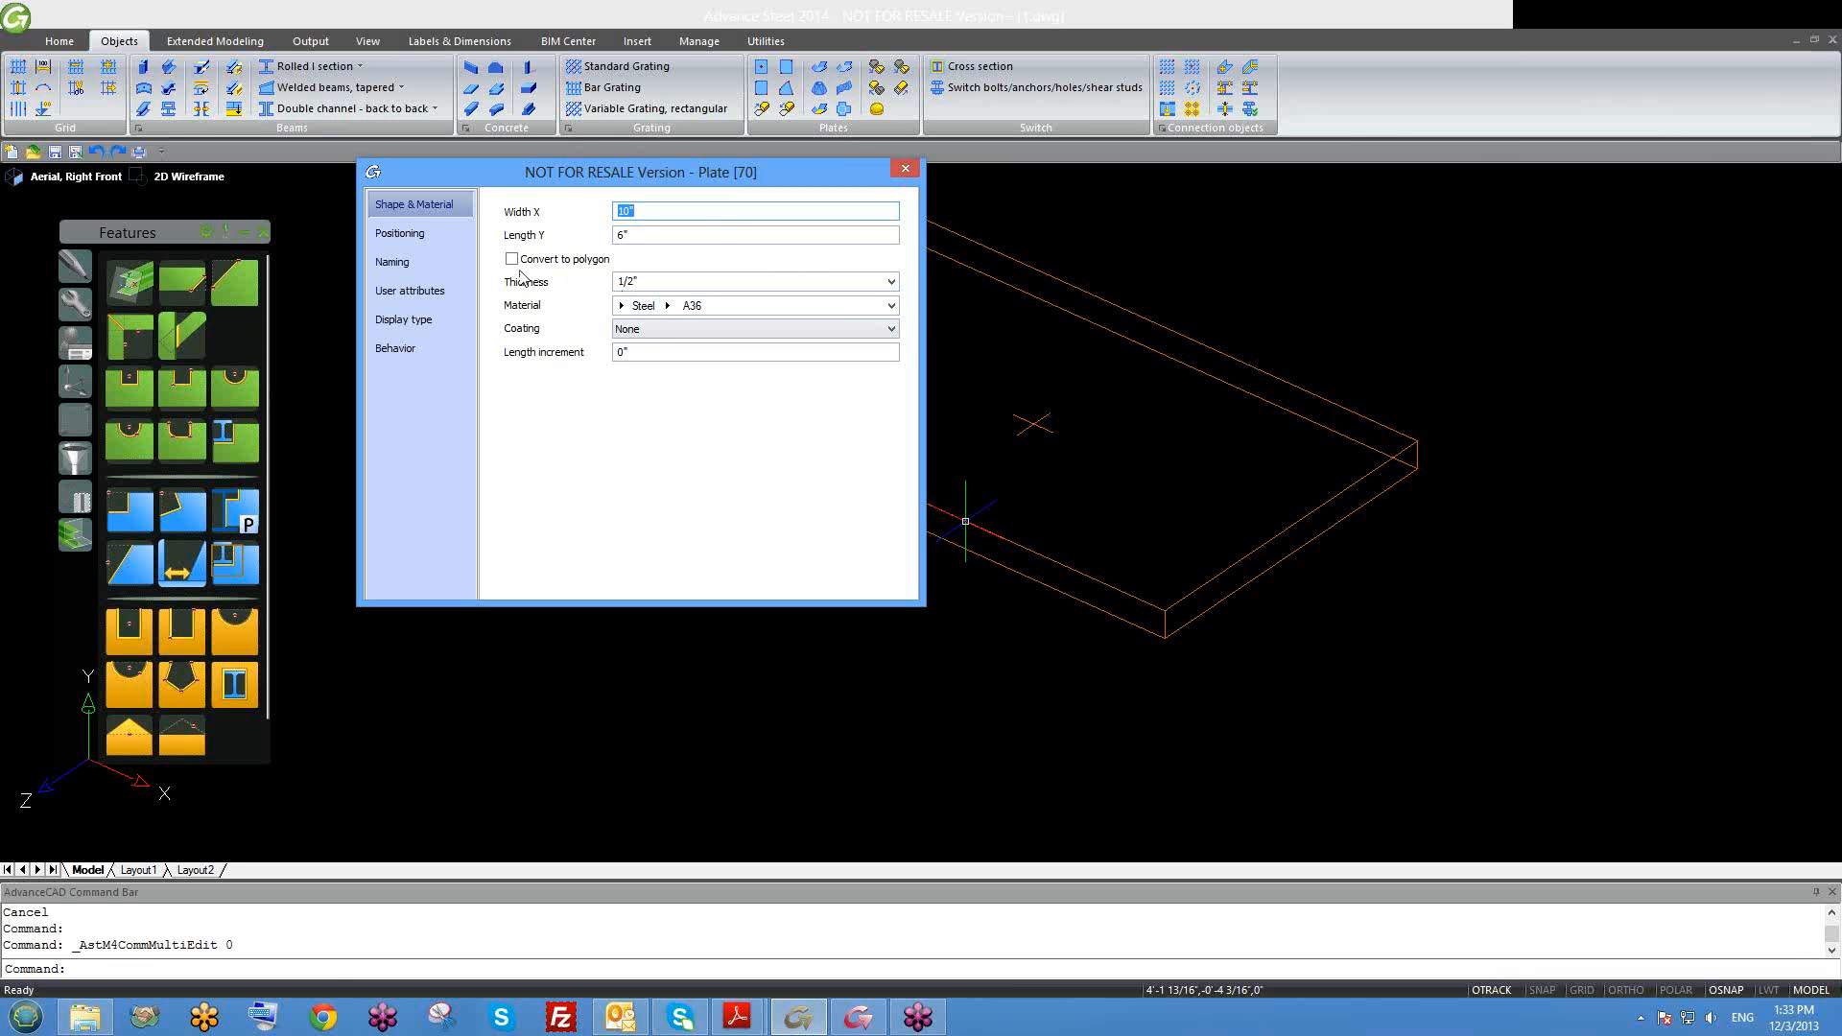
left_click(904, 168)
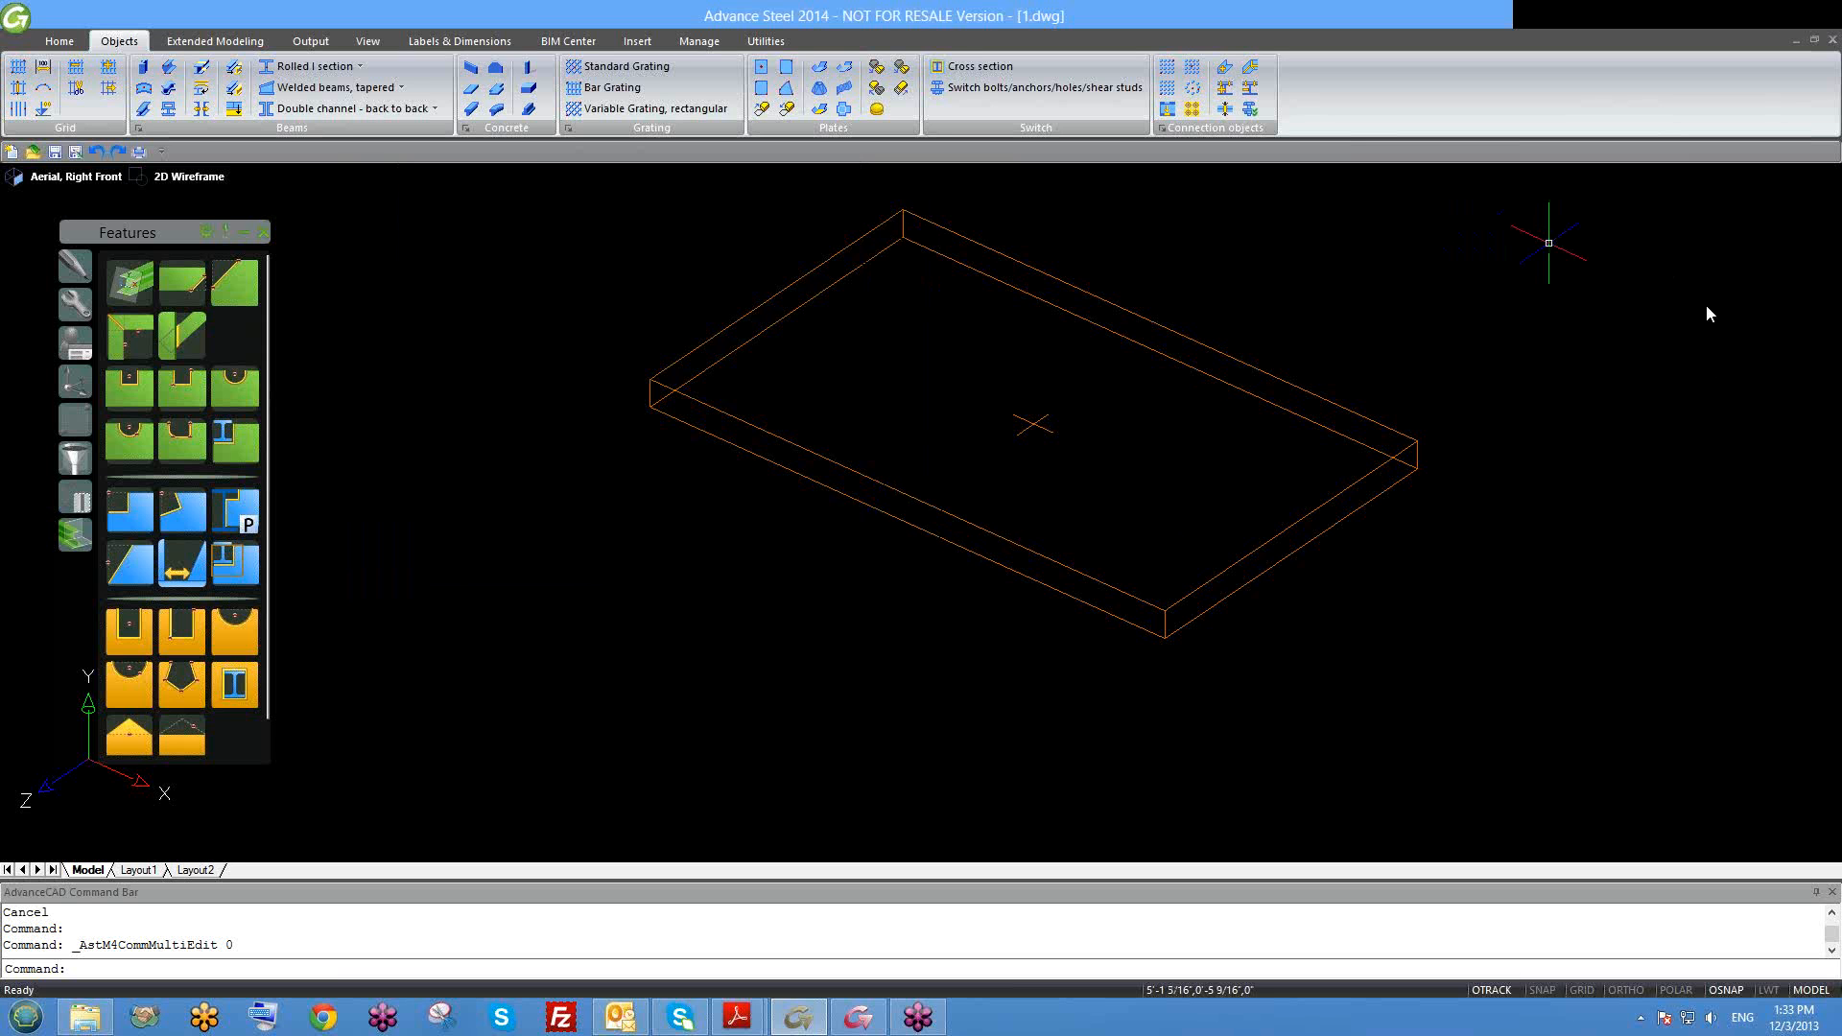
Step: Try to stretch the front long edge from its upper midpoint grip, and recheck the plate's shape and material properties
left_click(849, 491)
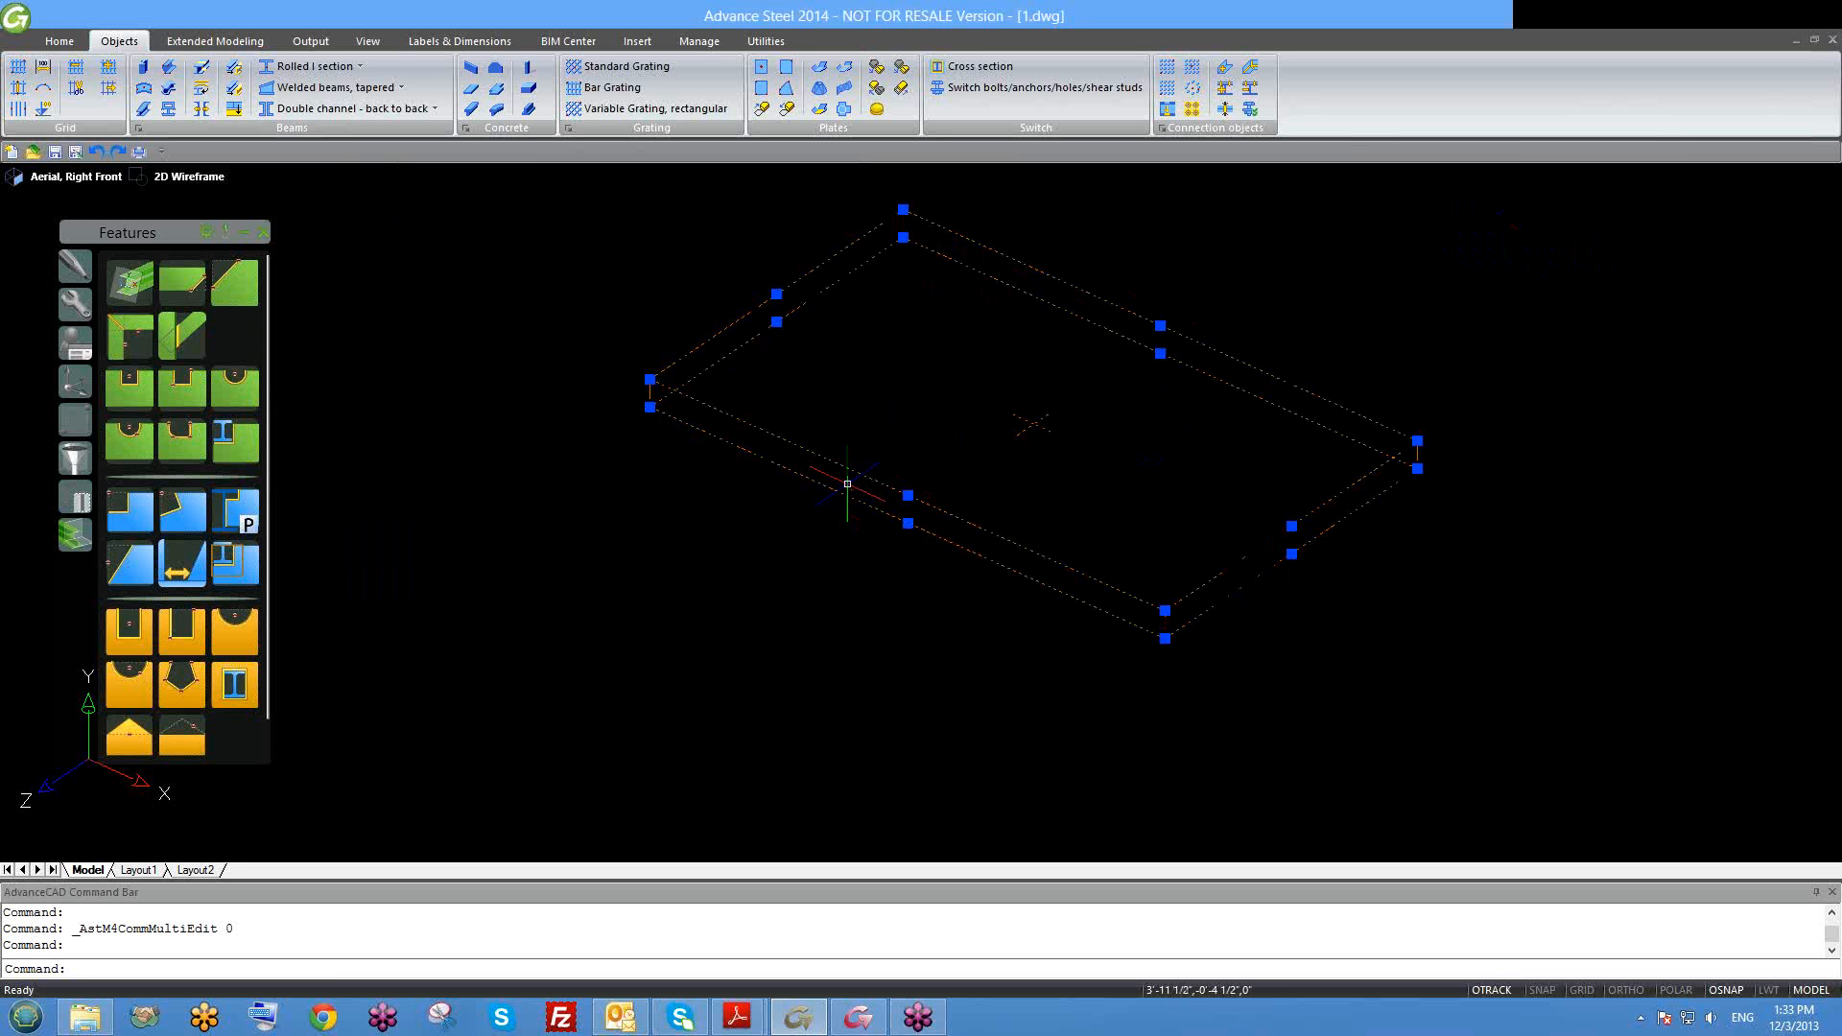
left_click(907, 495)
key("Escape")
key("Escape")
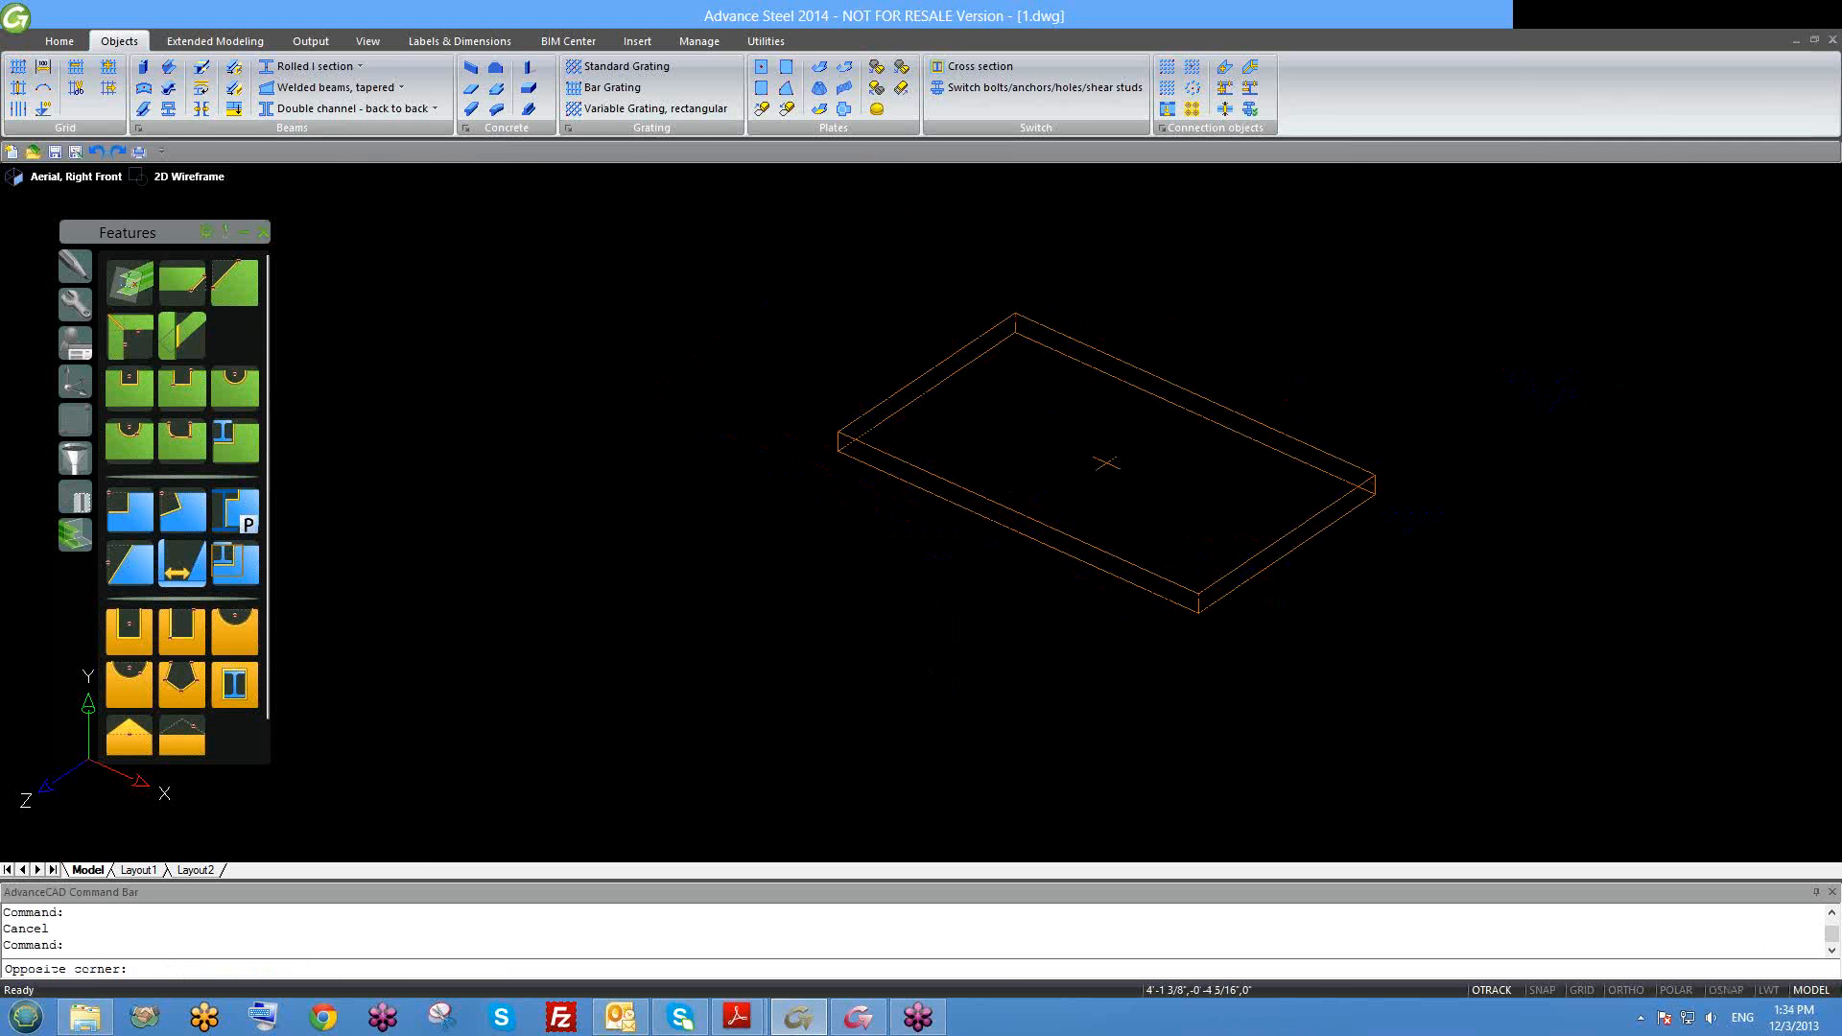
double_click(1036, 523)
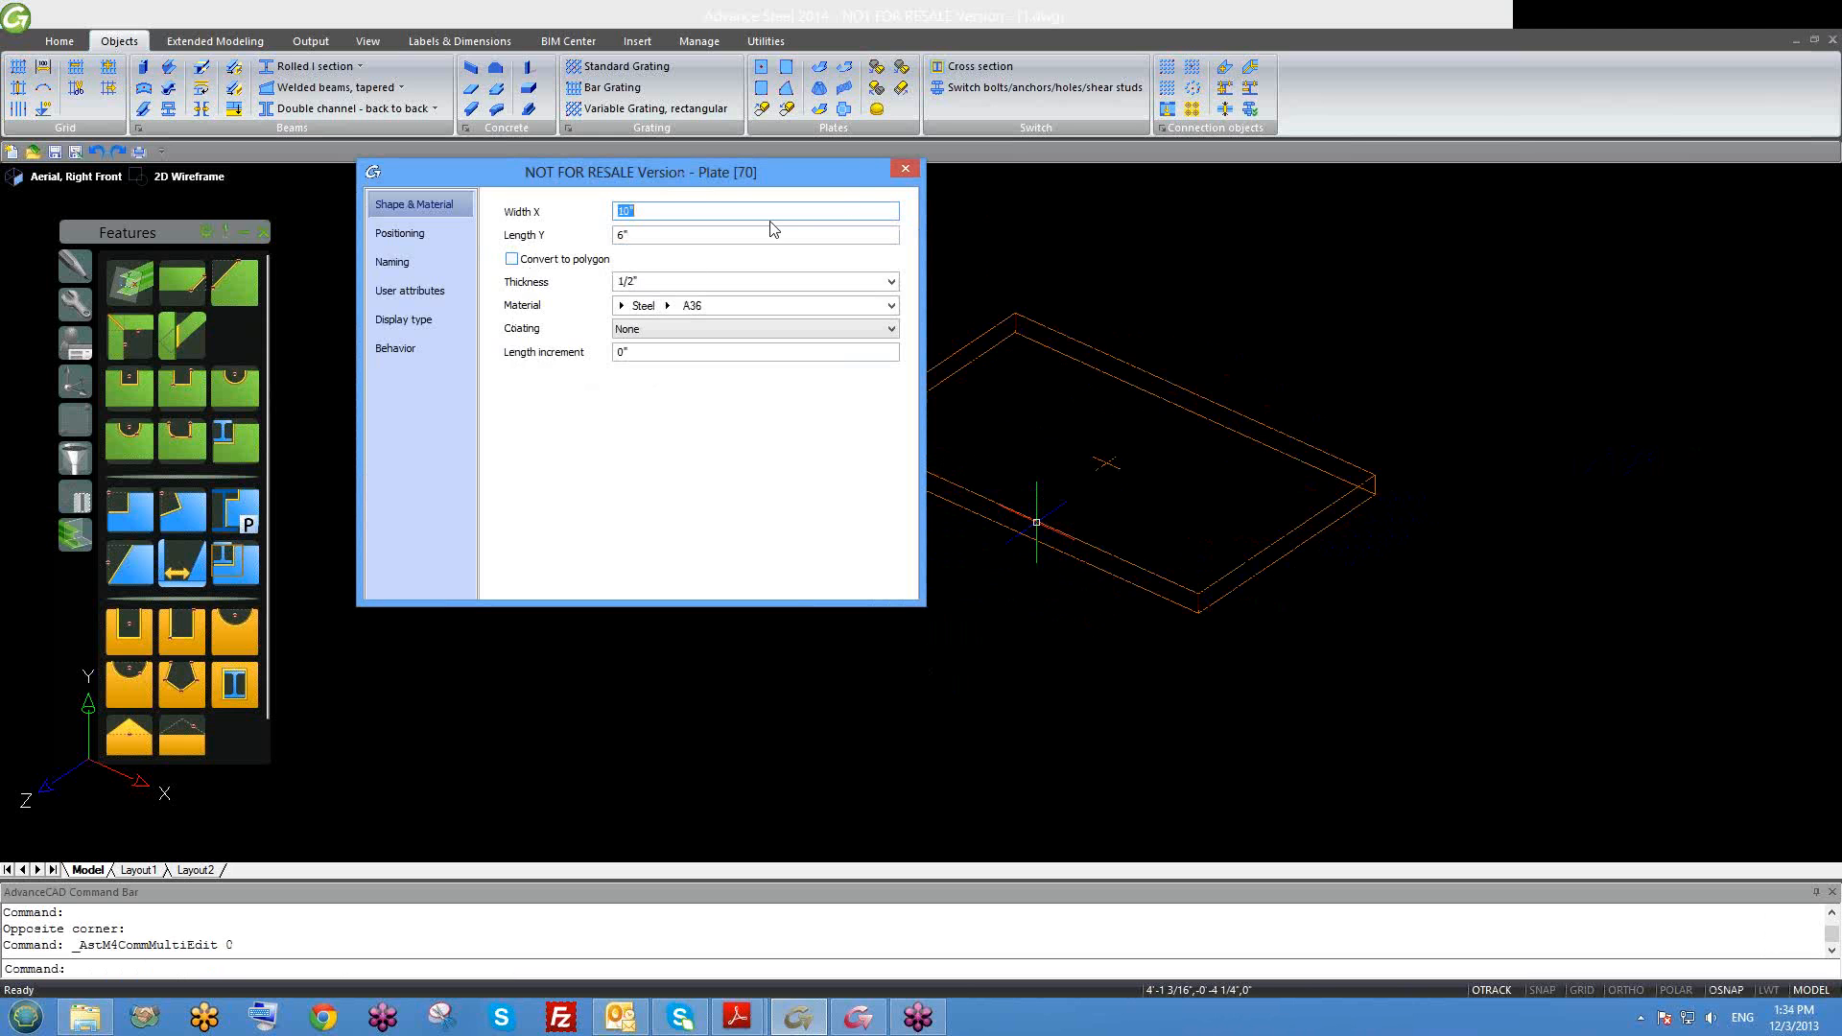
left_click(903, 171)
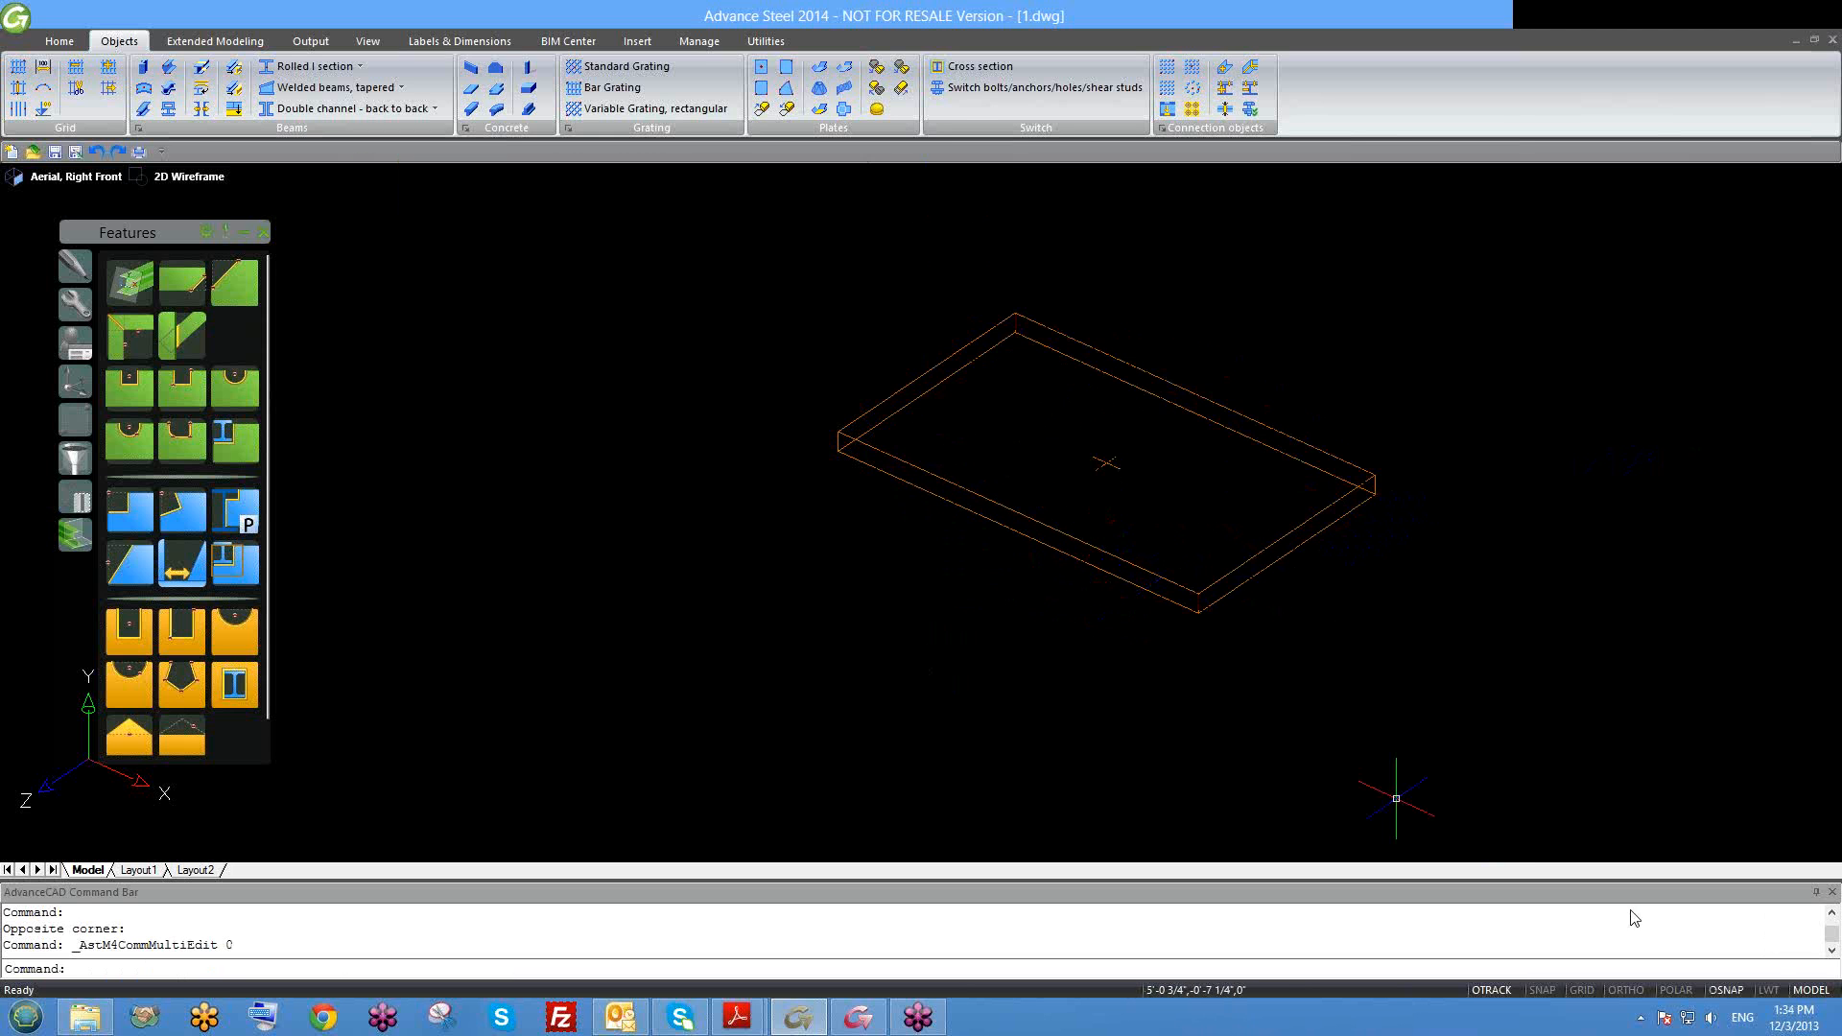
Step: Turn on Ortho mode and stretch the plate's front long edge outward to a plate length of about 1' 4 3/16"
left_click(1628, 991)
left_click(1018, 513)
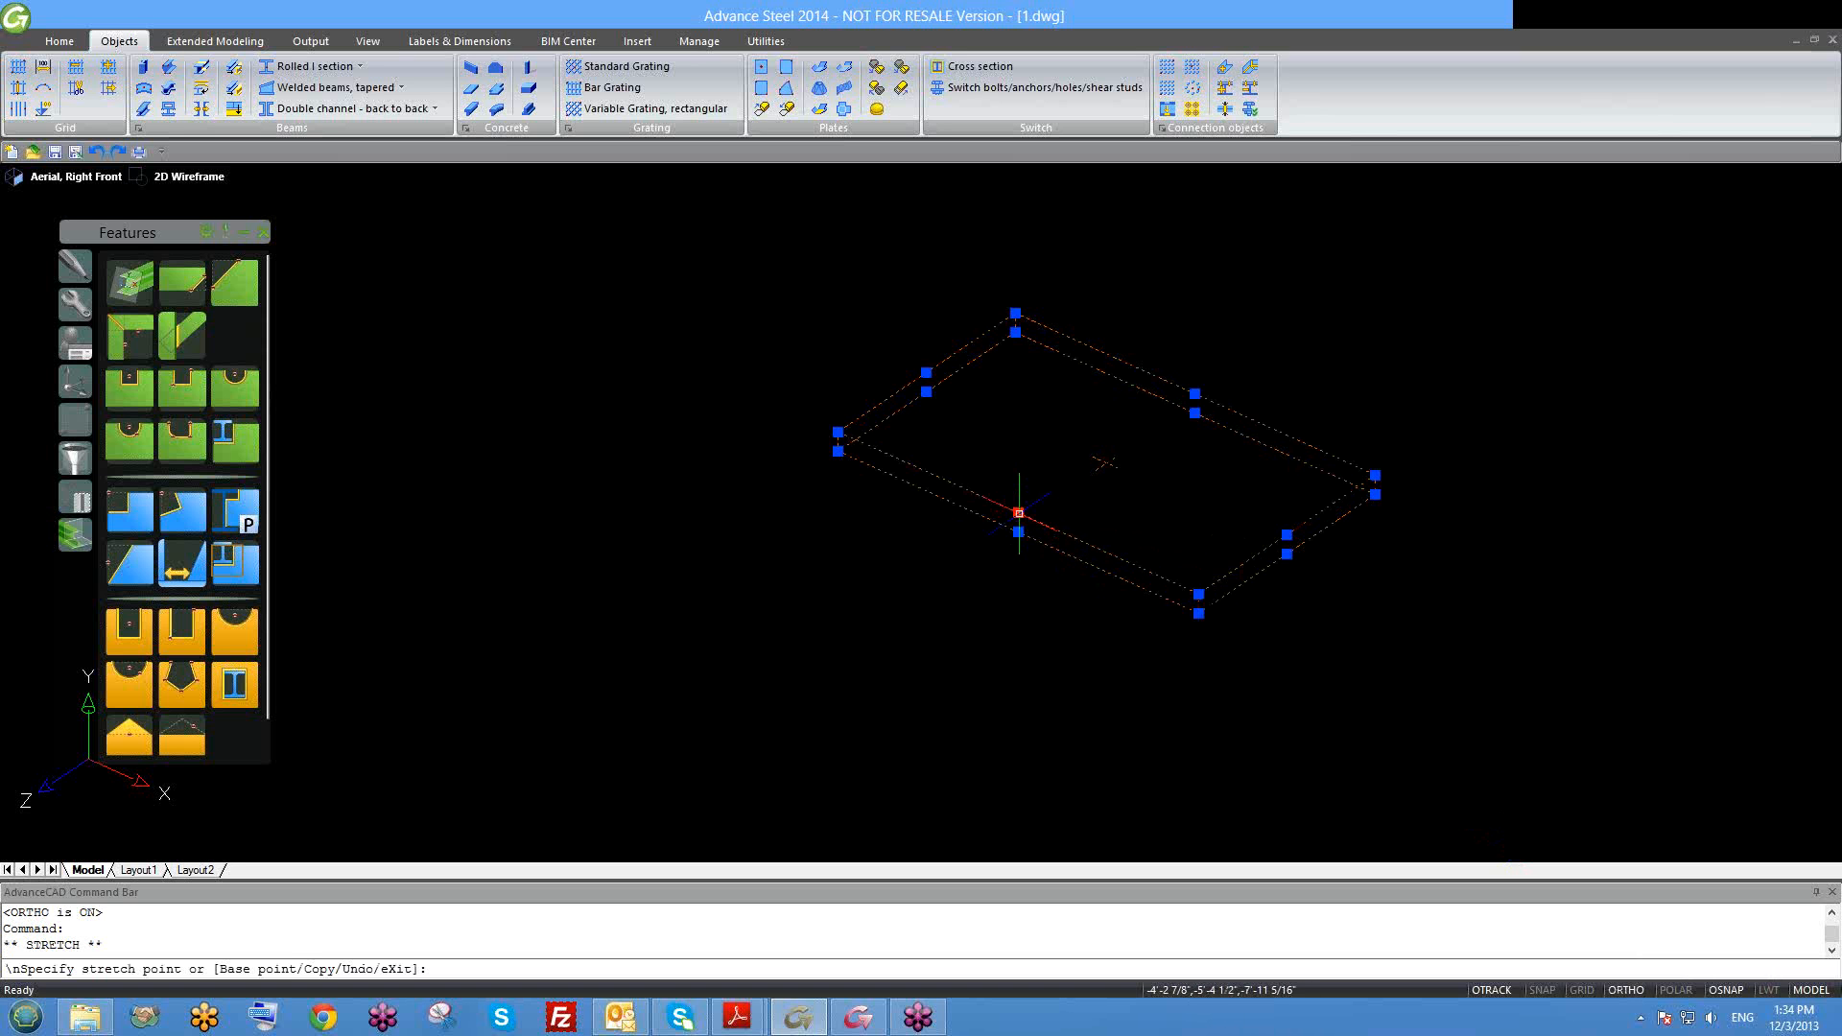
left_click(717, 714)
scroll(987, 534, "down", 2)
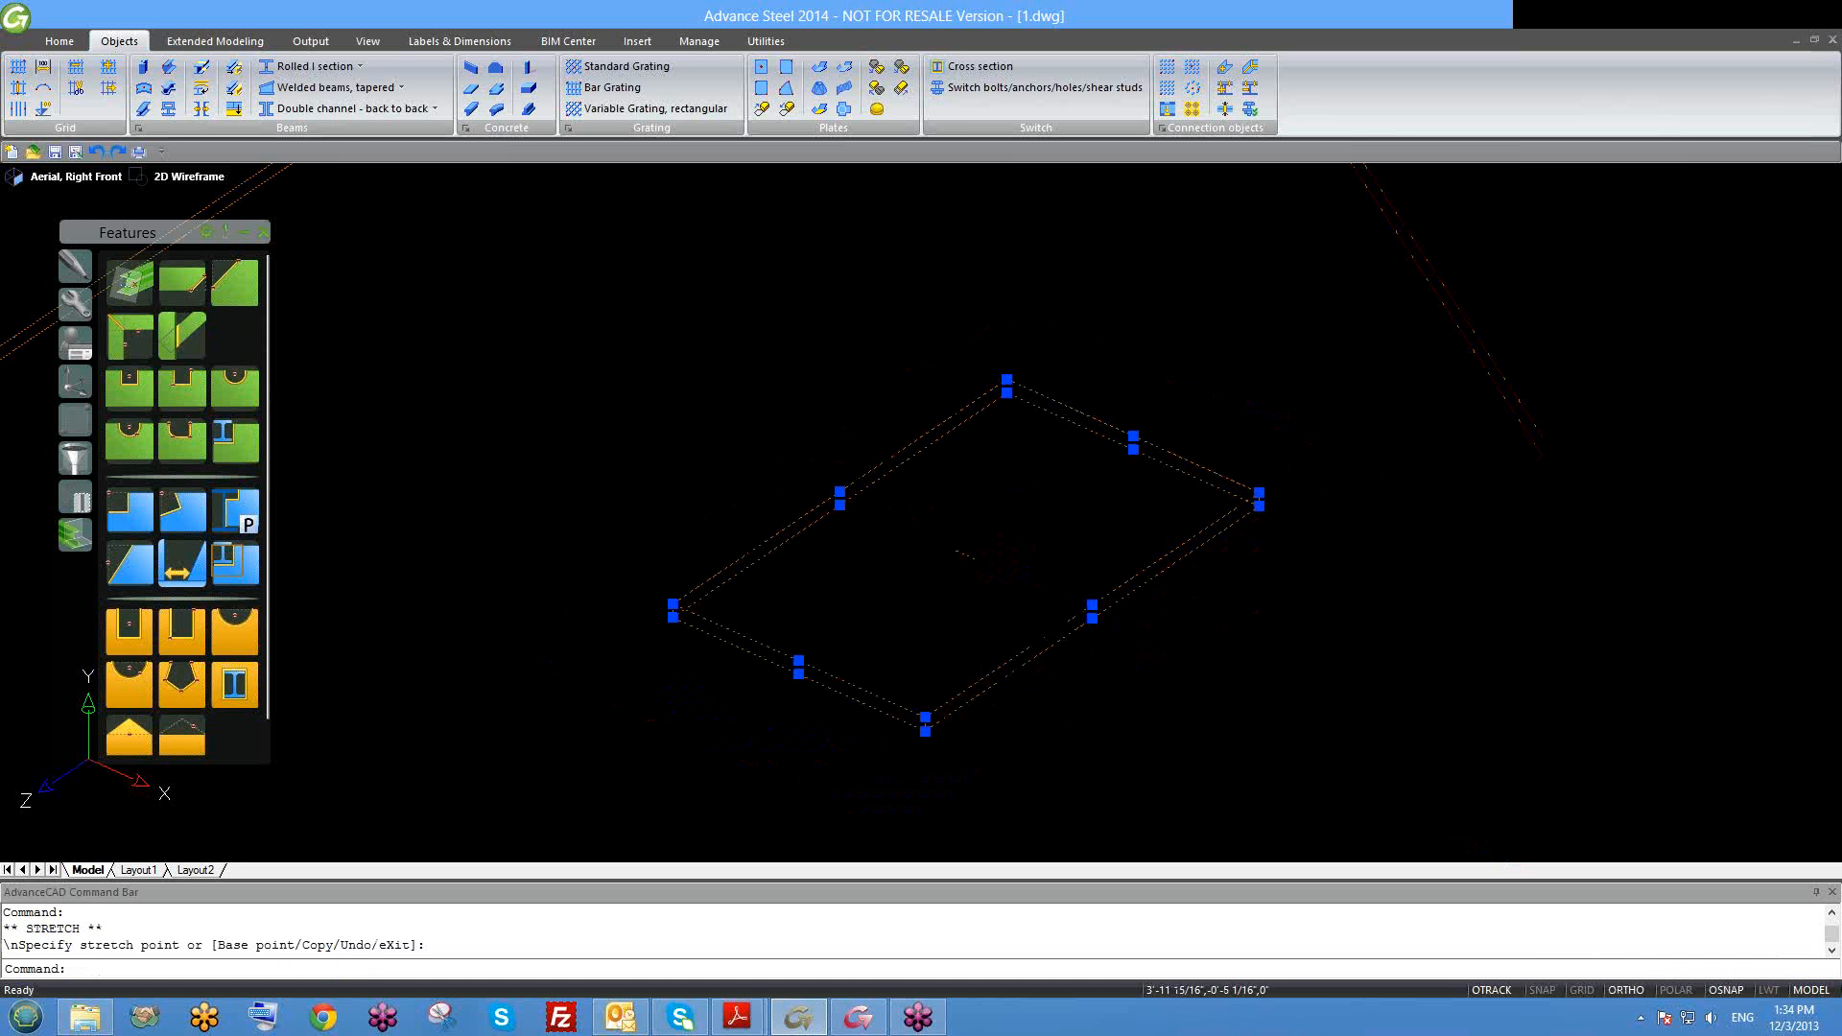
key("Escape")
Step: Stretch the plate along X from the adjacent edge's midpoint grip to a width of about 1' 7 13/16"
left_click(823, 671)
key("Escape")
left_click(1089, 615)
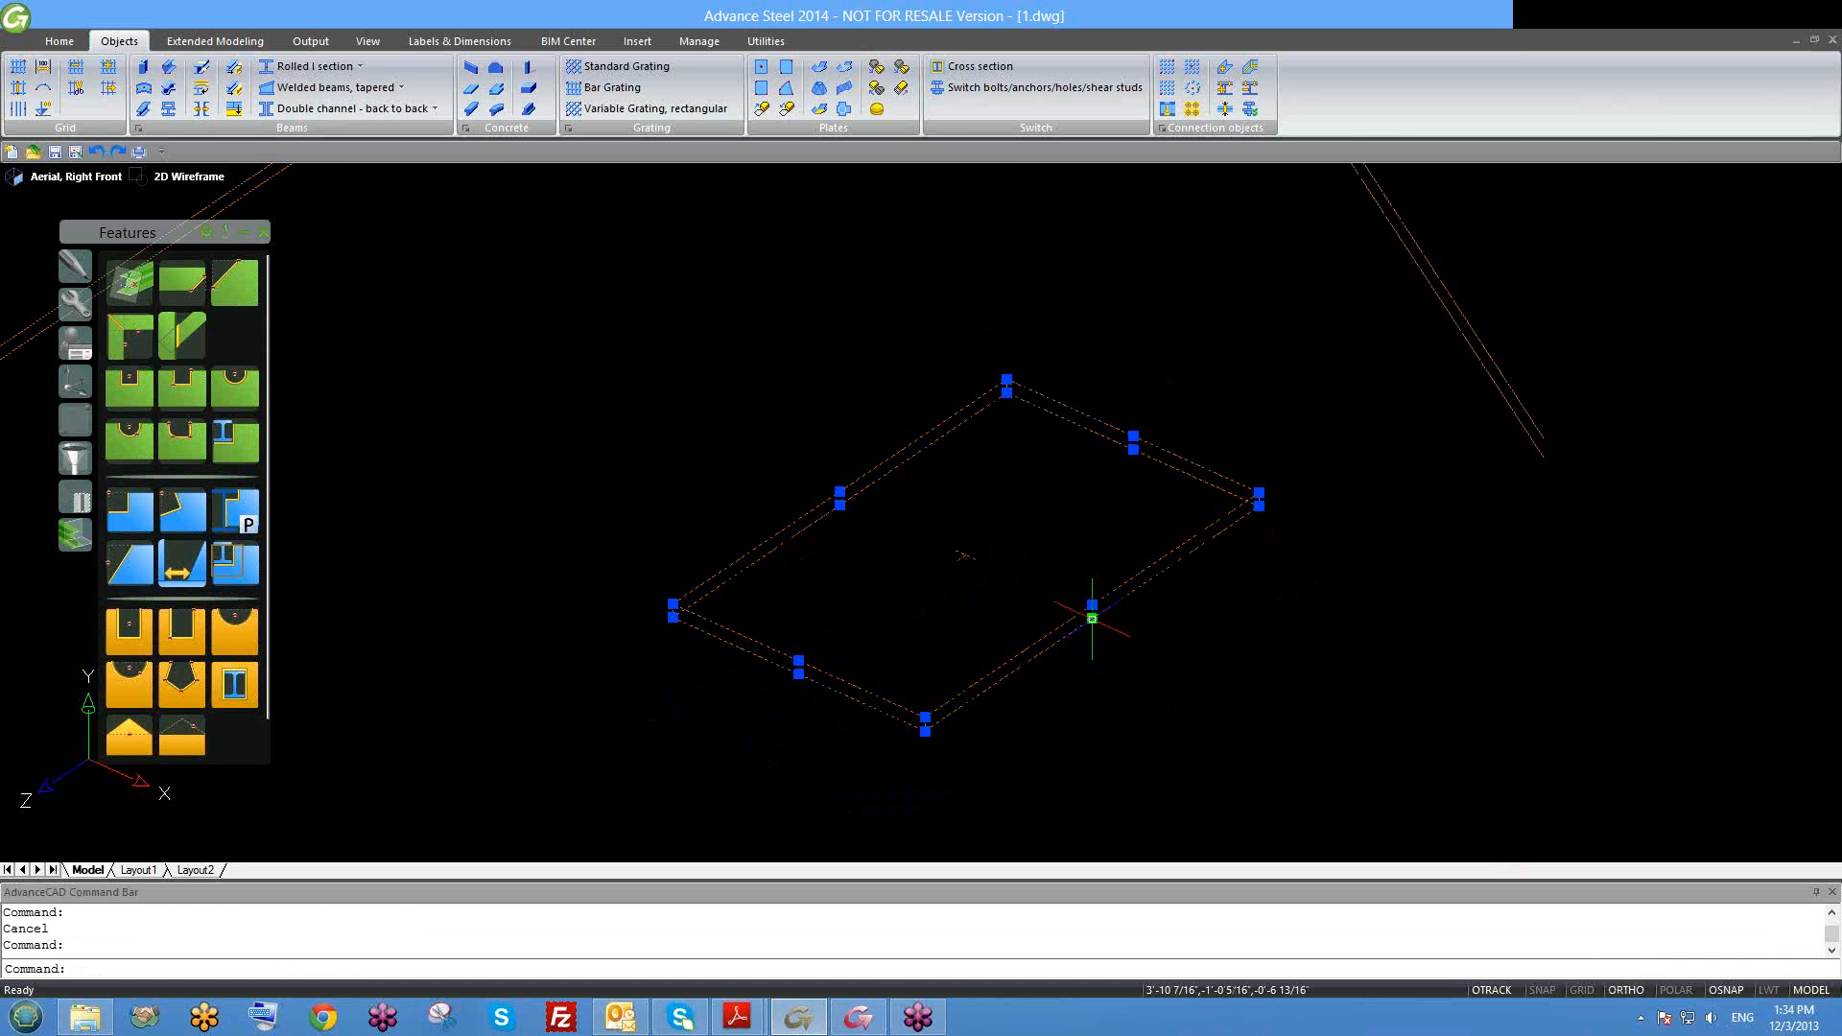
left_click(1091, 605)
key("Escape")
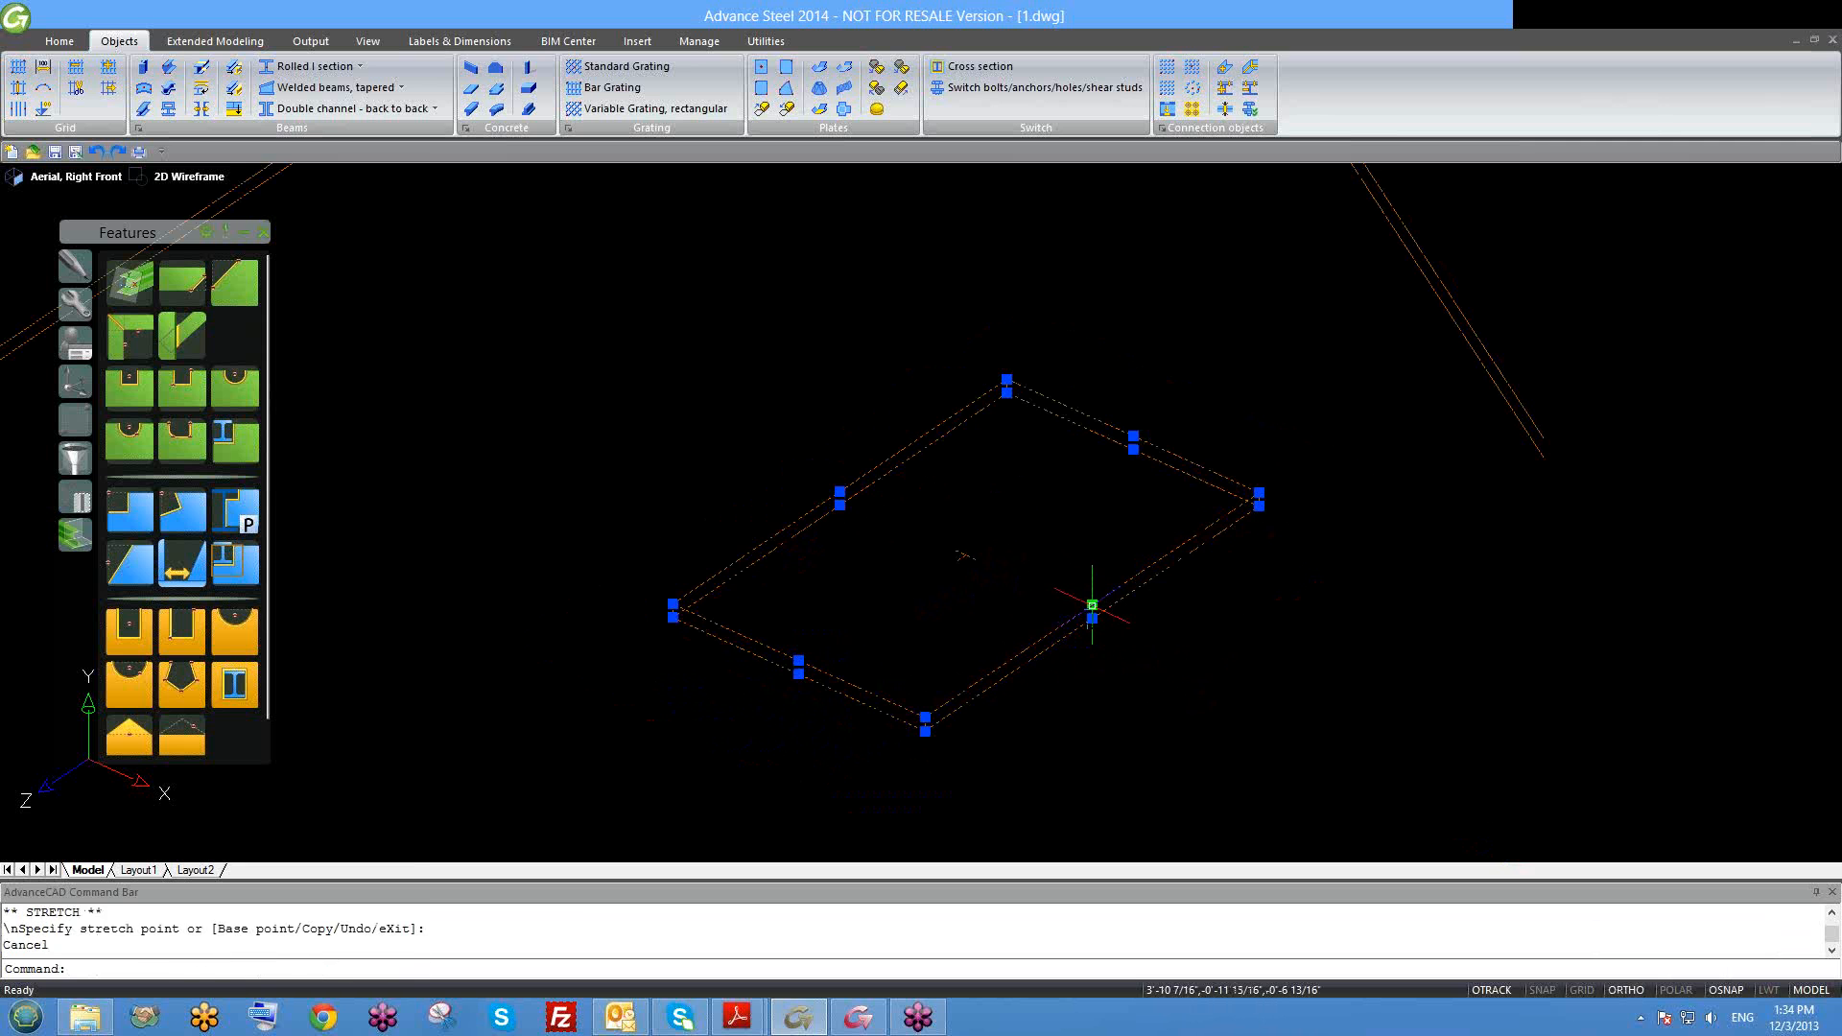
left_click(1092, 604)
left_click(1320, 761)
key("Escape")
middle_click_drag(1264, 738, 1155, 539)
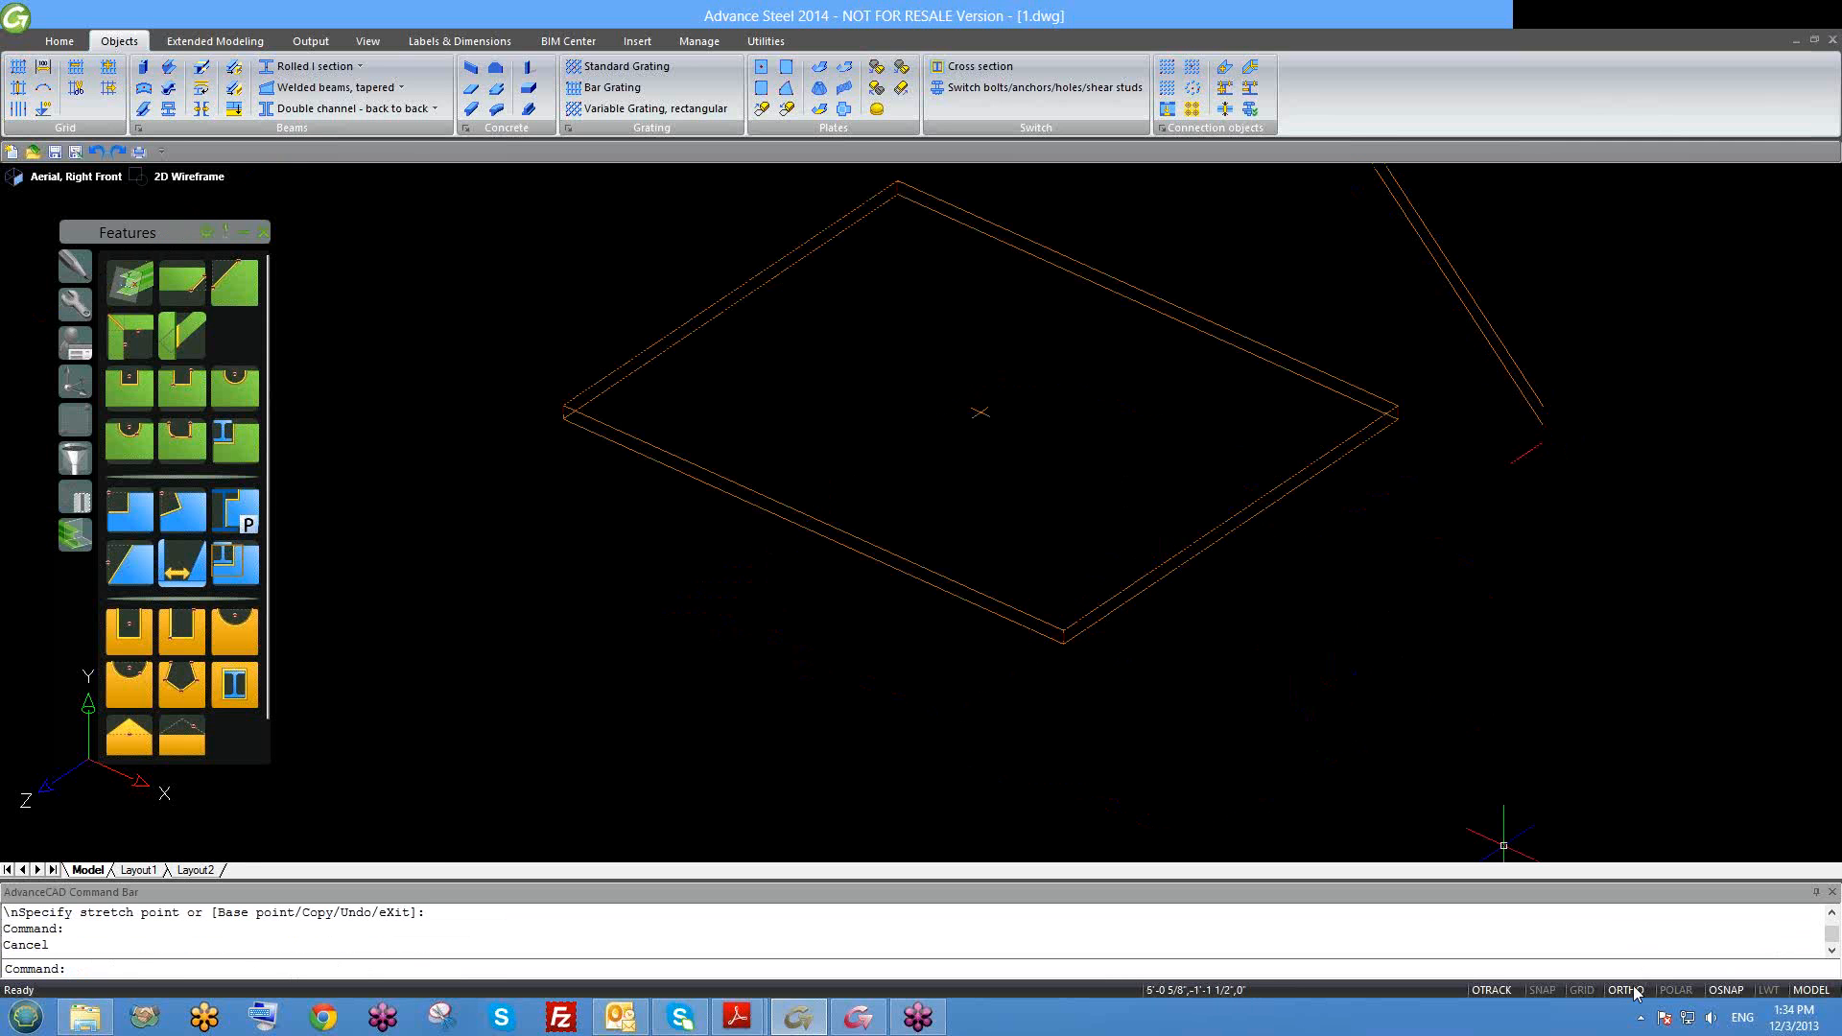
Step: Set the plate's width to 4" and its length to 5" in its properties
scroll(1221, 653, "down", 2)
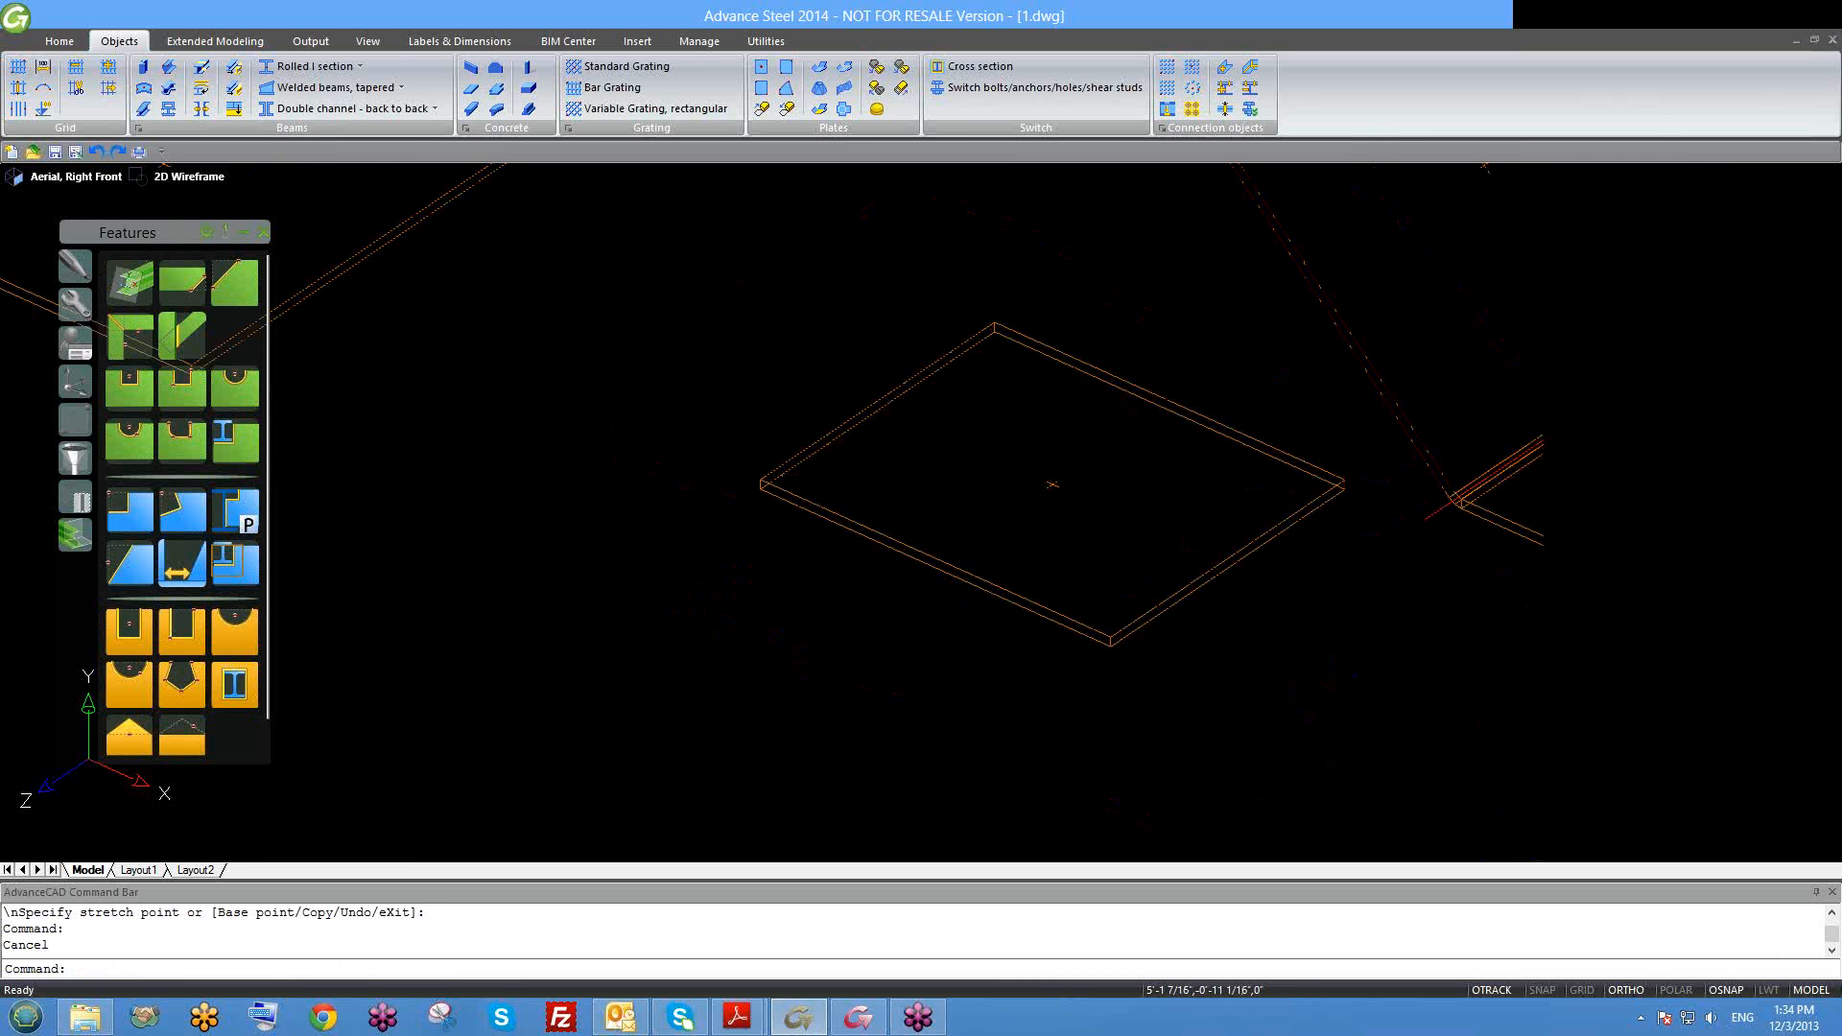
middle_click_drag(1217, 668, 1234, 662, "shift")
scroll(1193, 658, "down", 2)
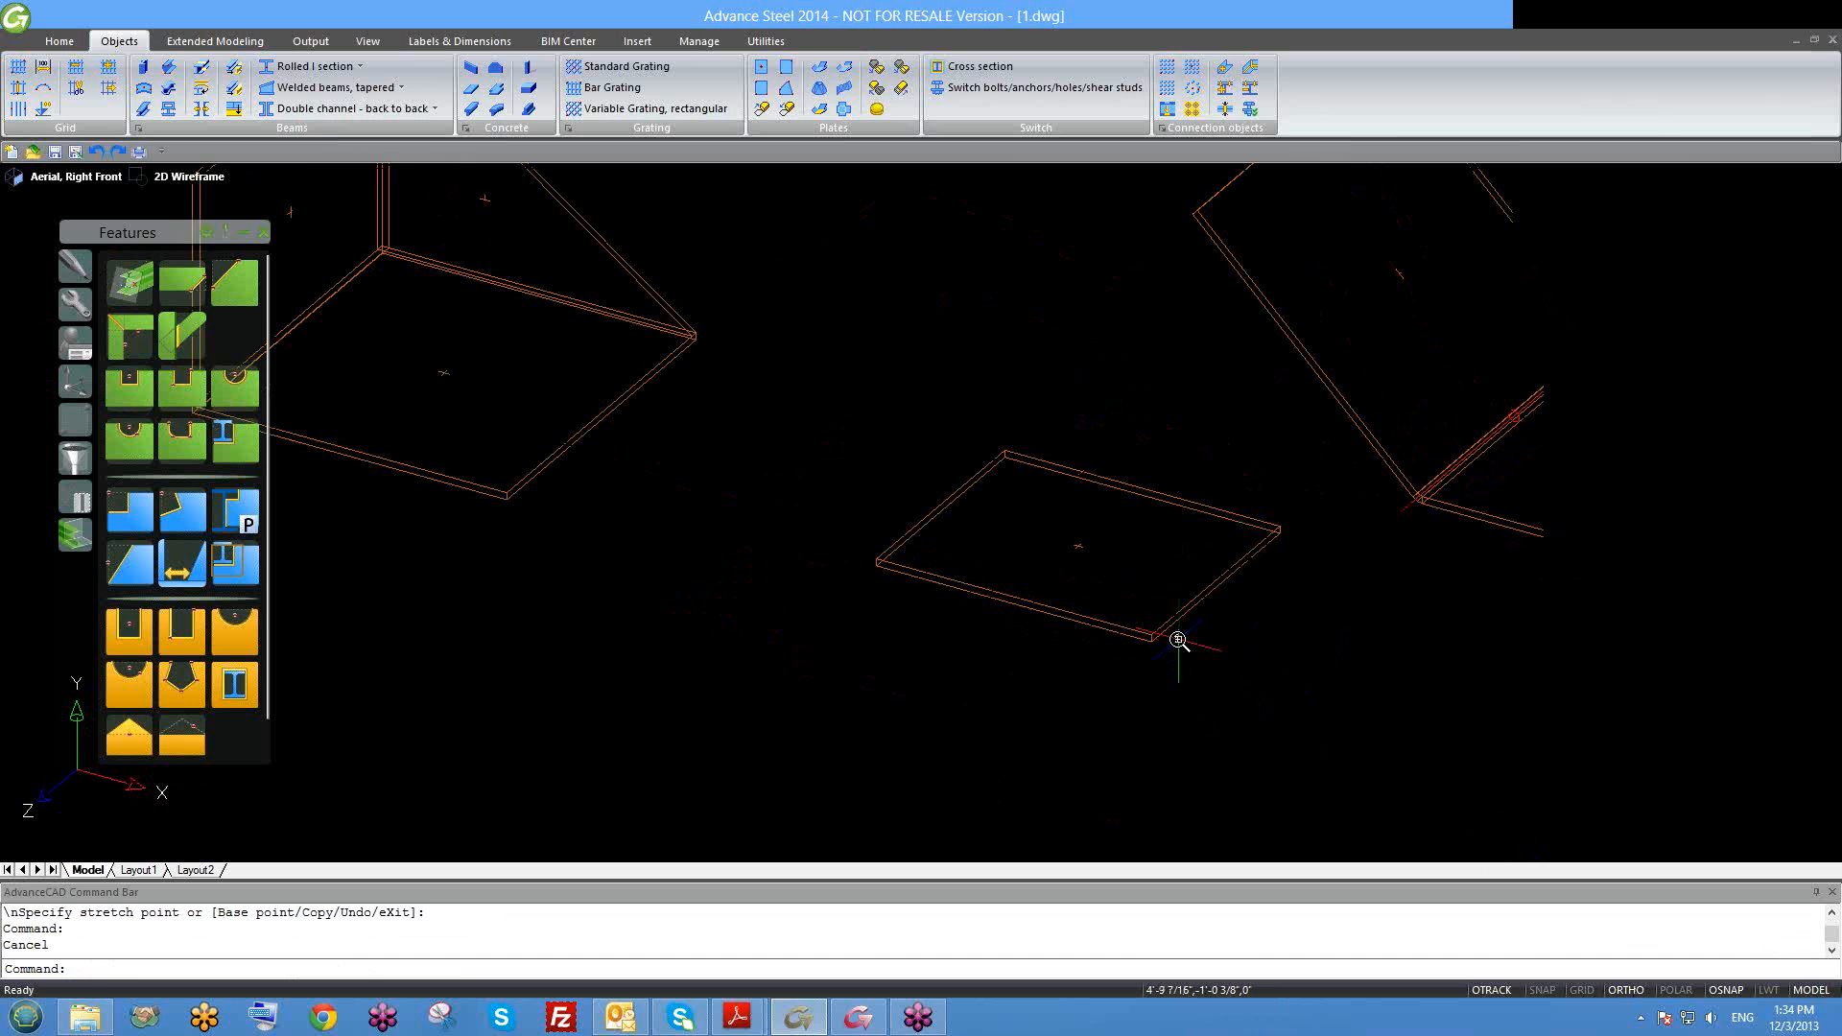
scroll(1180, 642, "up", 2)
left_click(1165, 622)
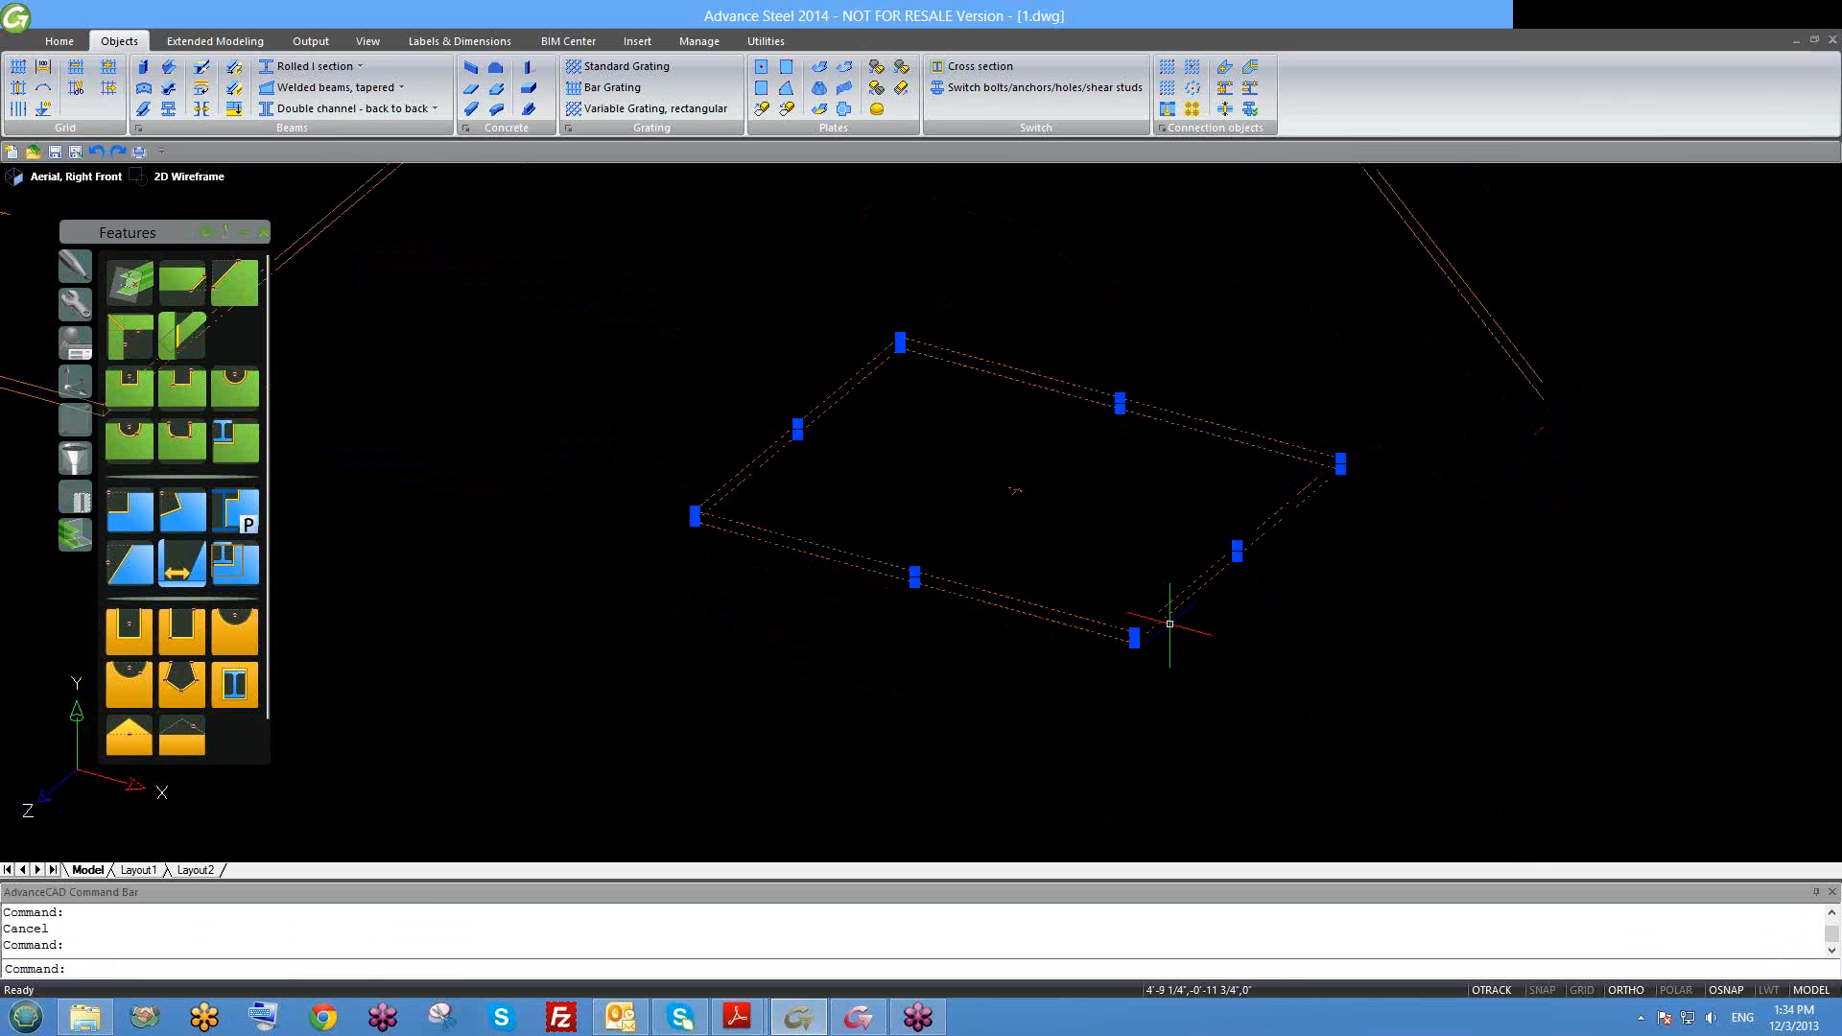
key("Escape")
double_click(1180, 604)
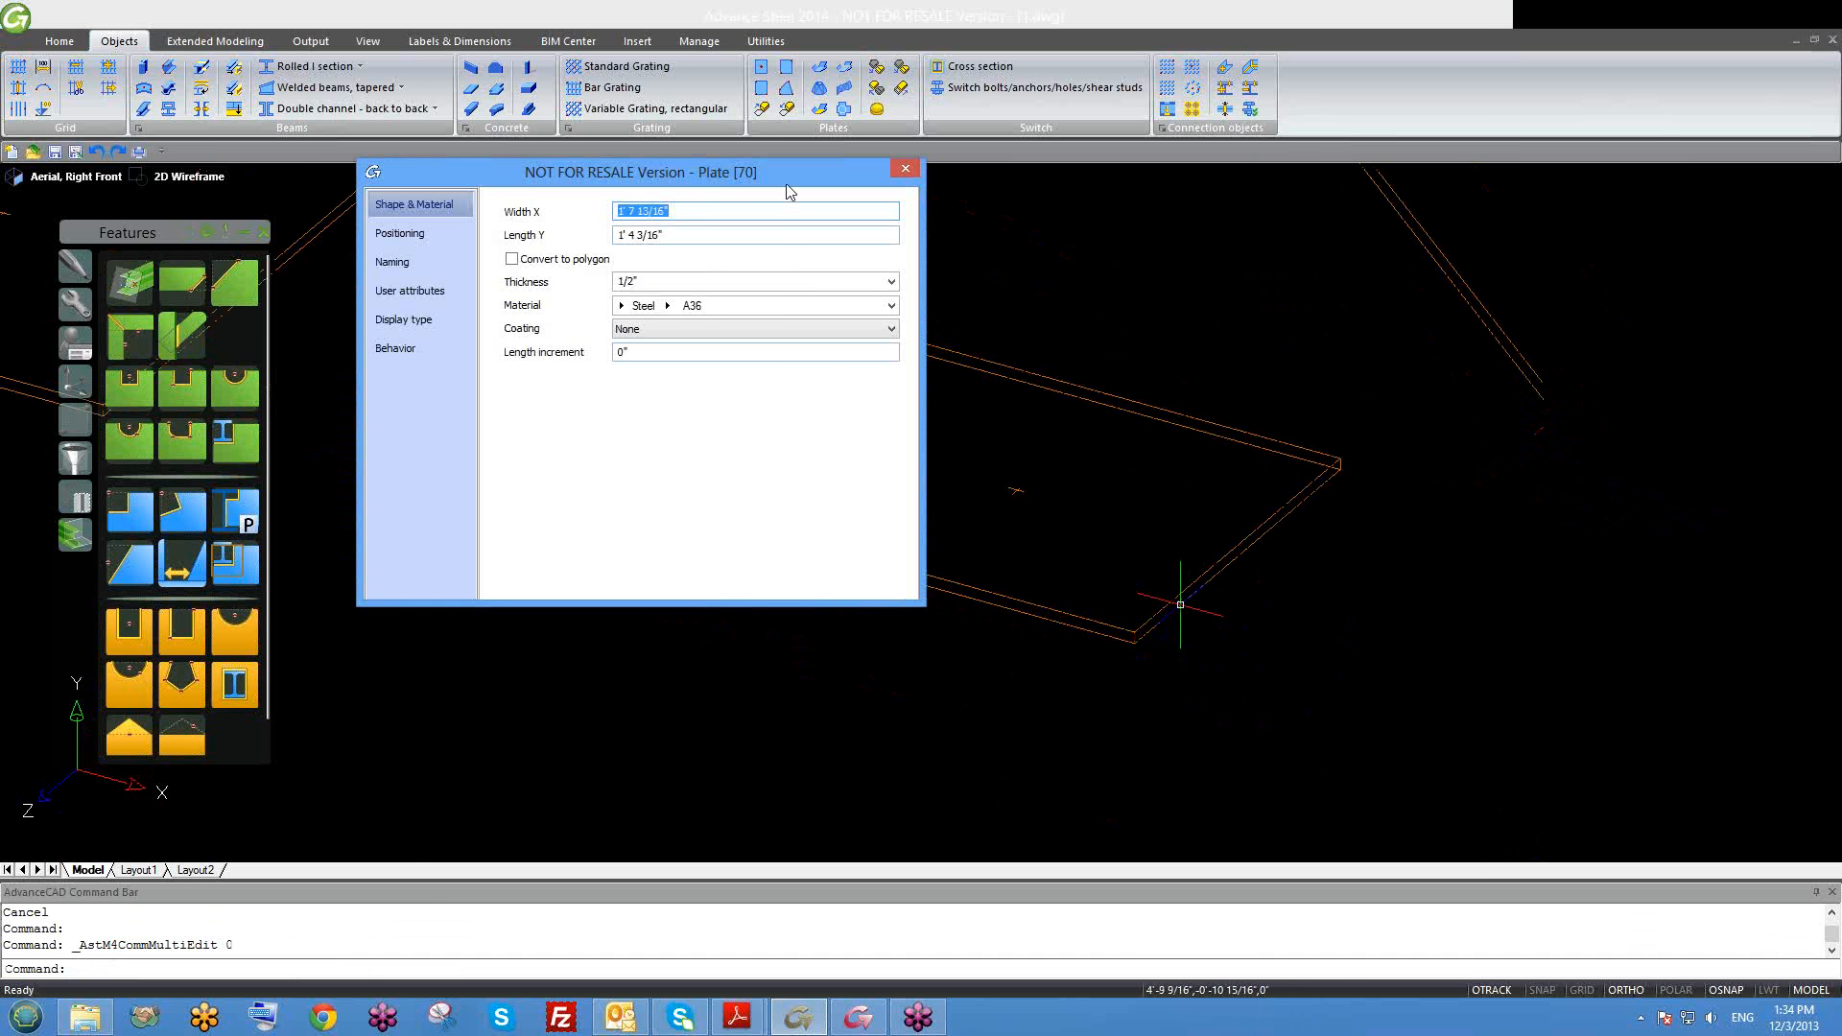
left_click_drag(786, 185, 712, 200)
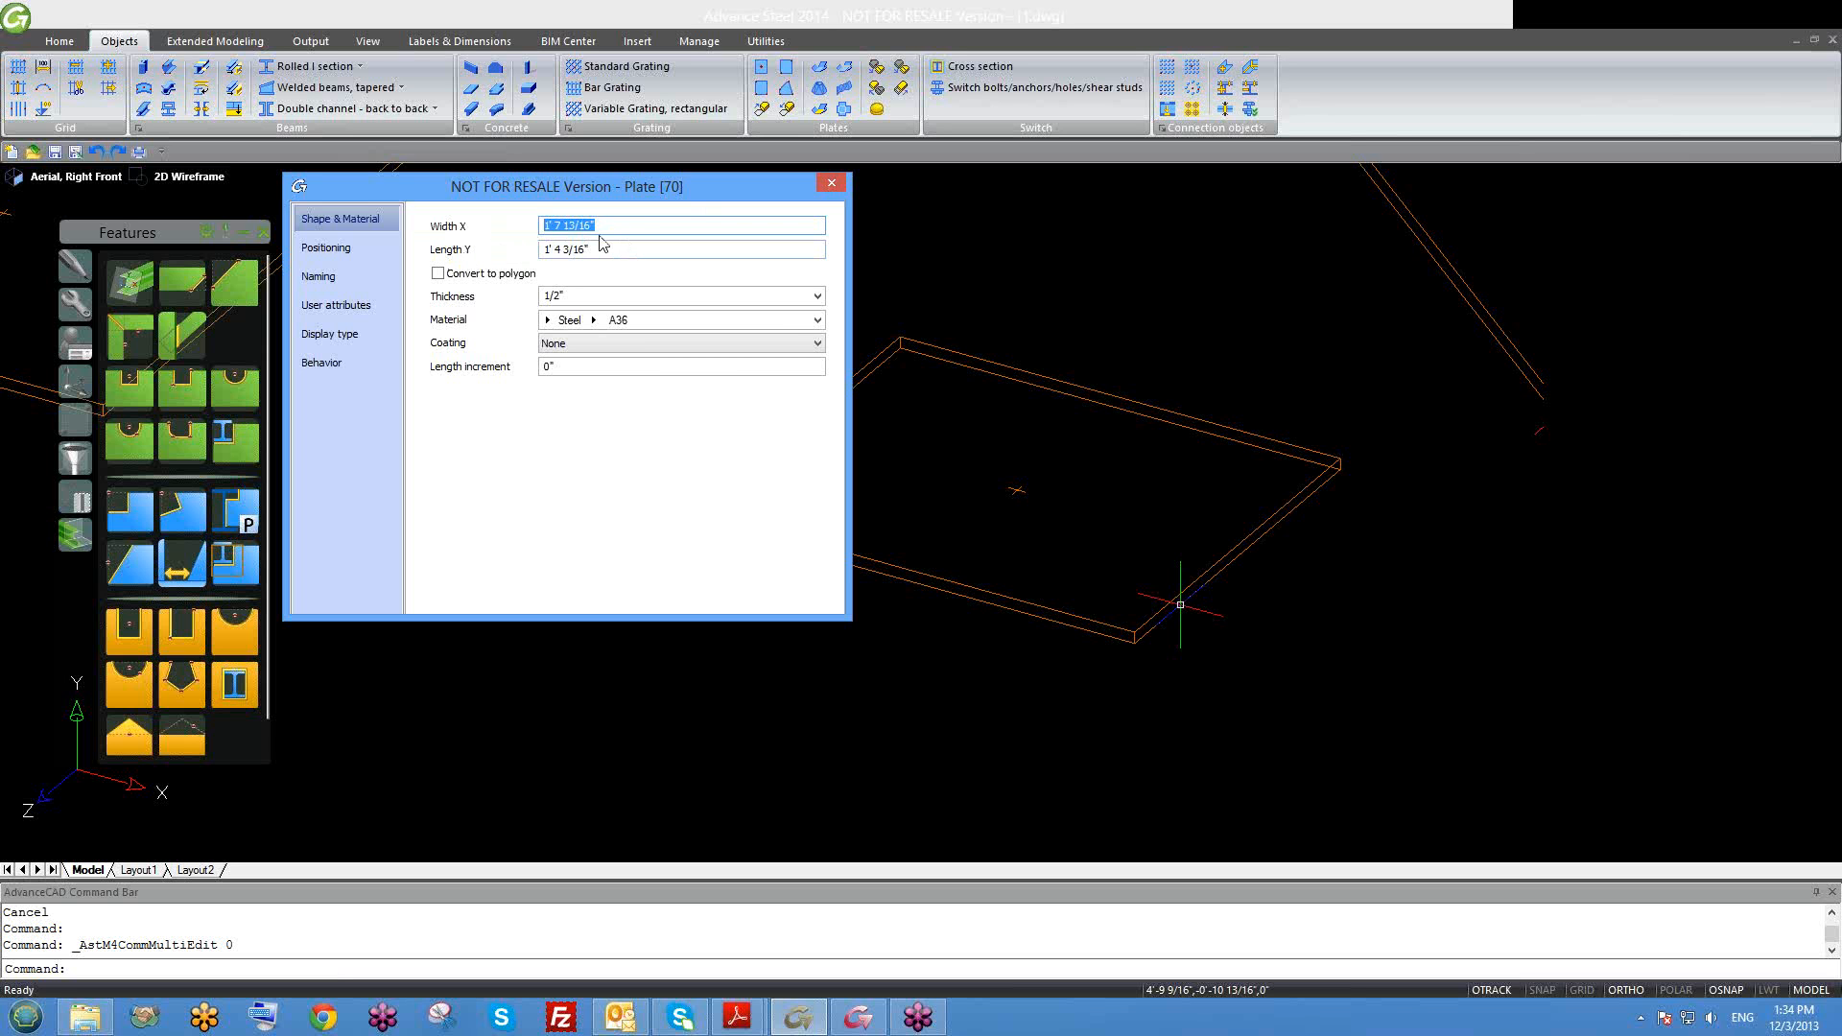
type("4")
key("Tab")
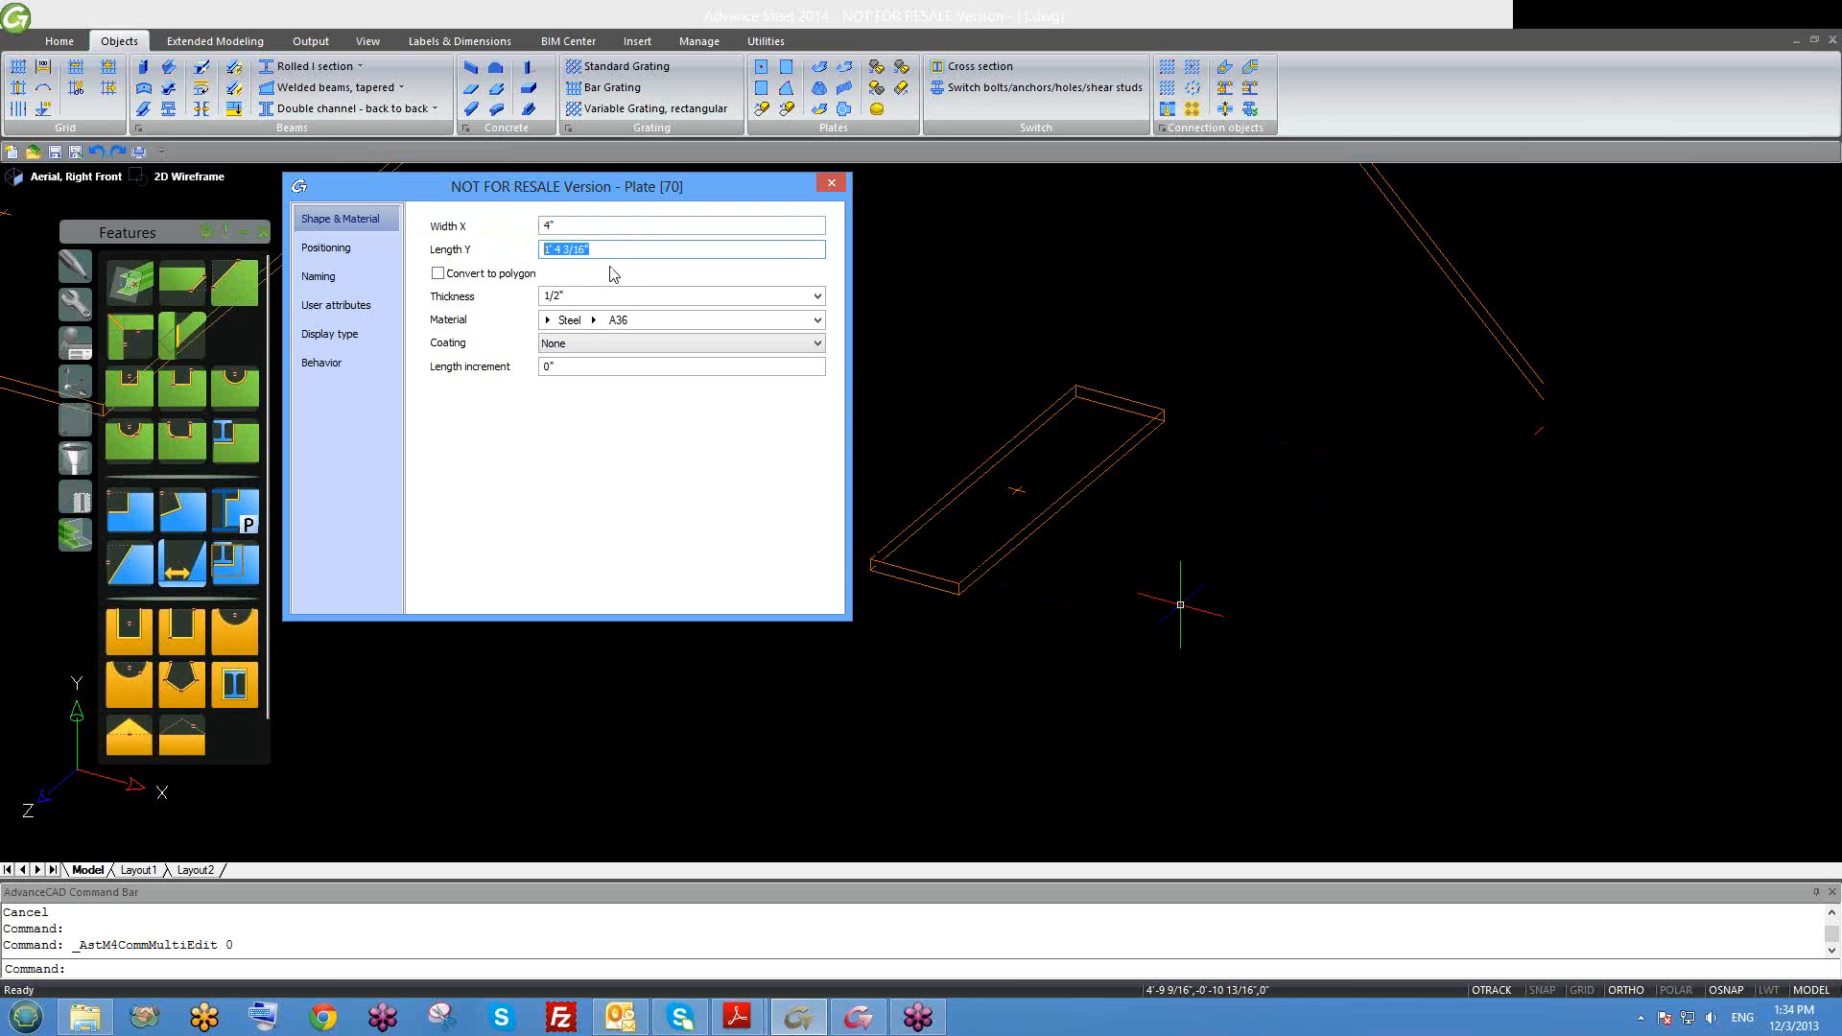
type("5")
key("Return")
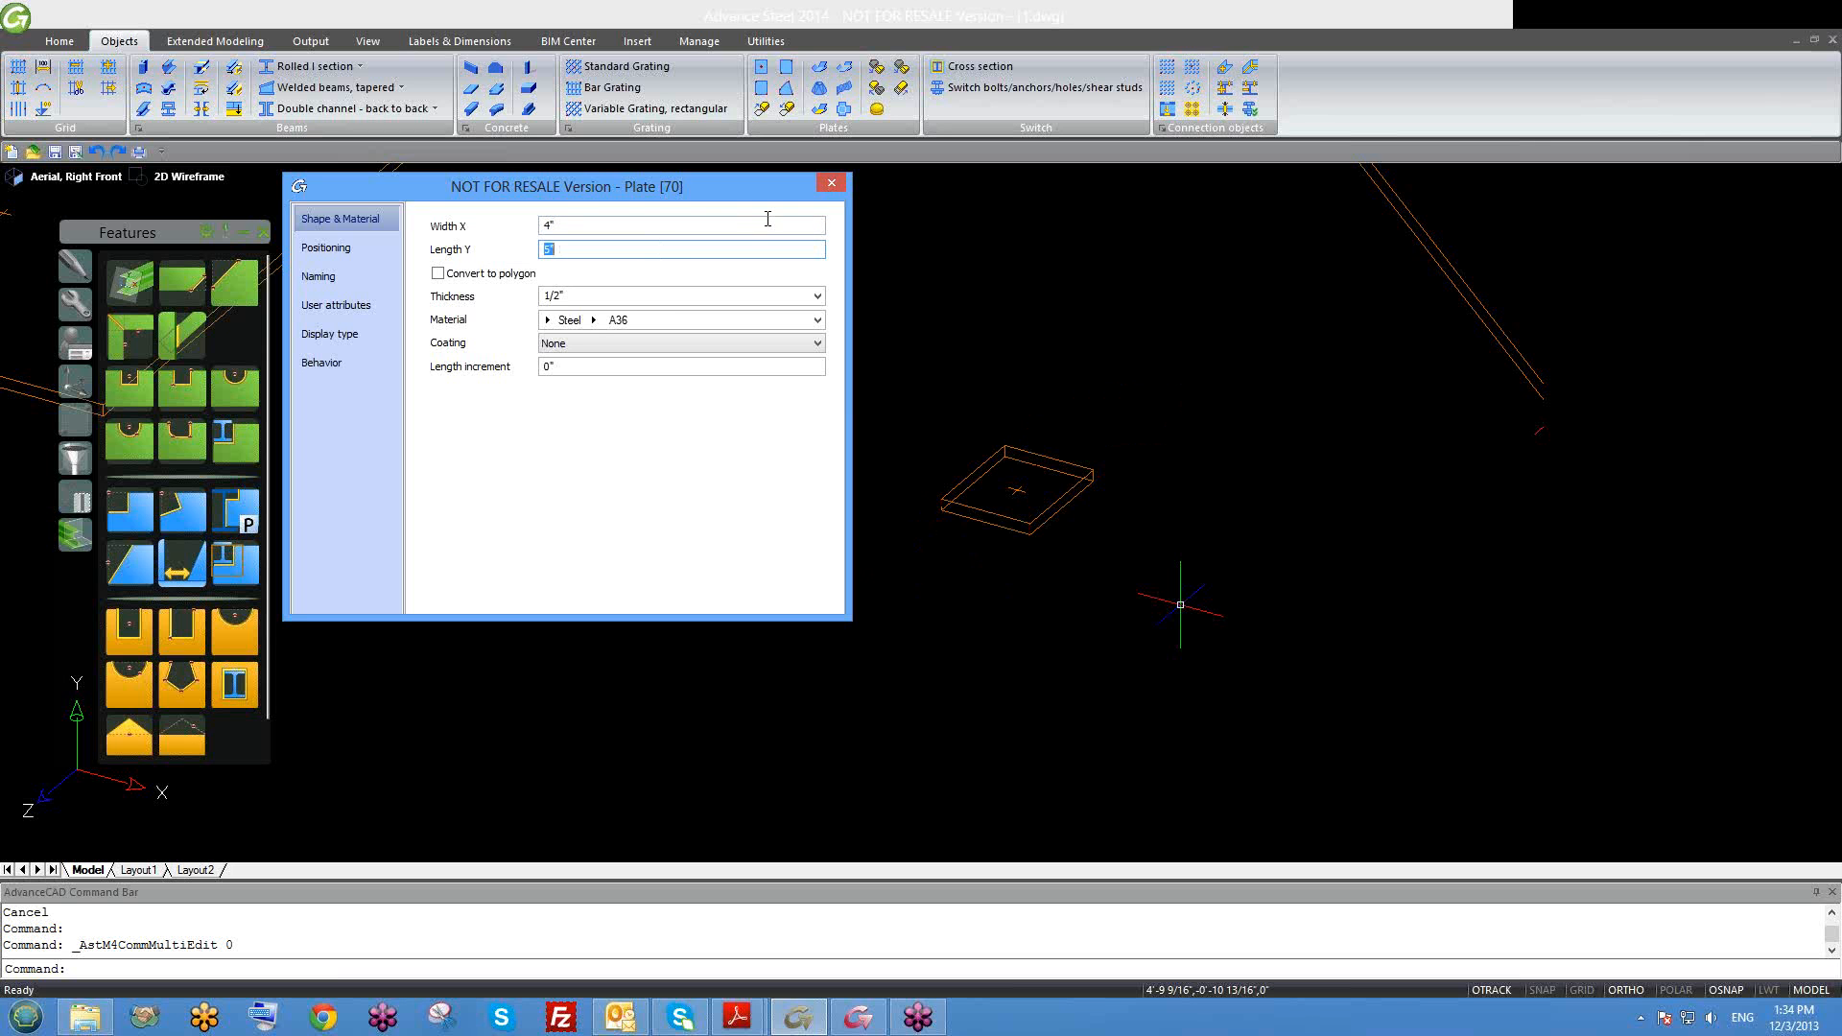
key("Escape")
Step: Try to stretch the 4" by 5" plate from its front edge's upper midpoint grip with Ortho mode on
scroll(1055, 520, "up", 1)
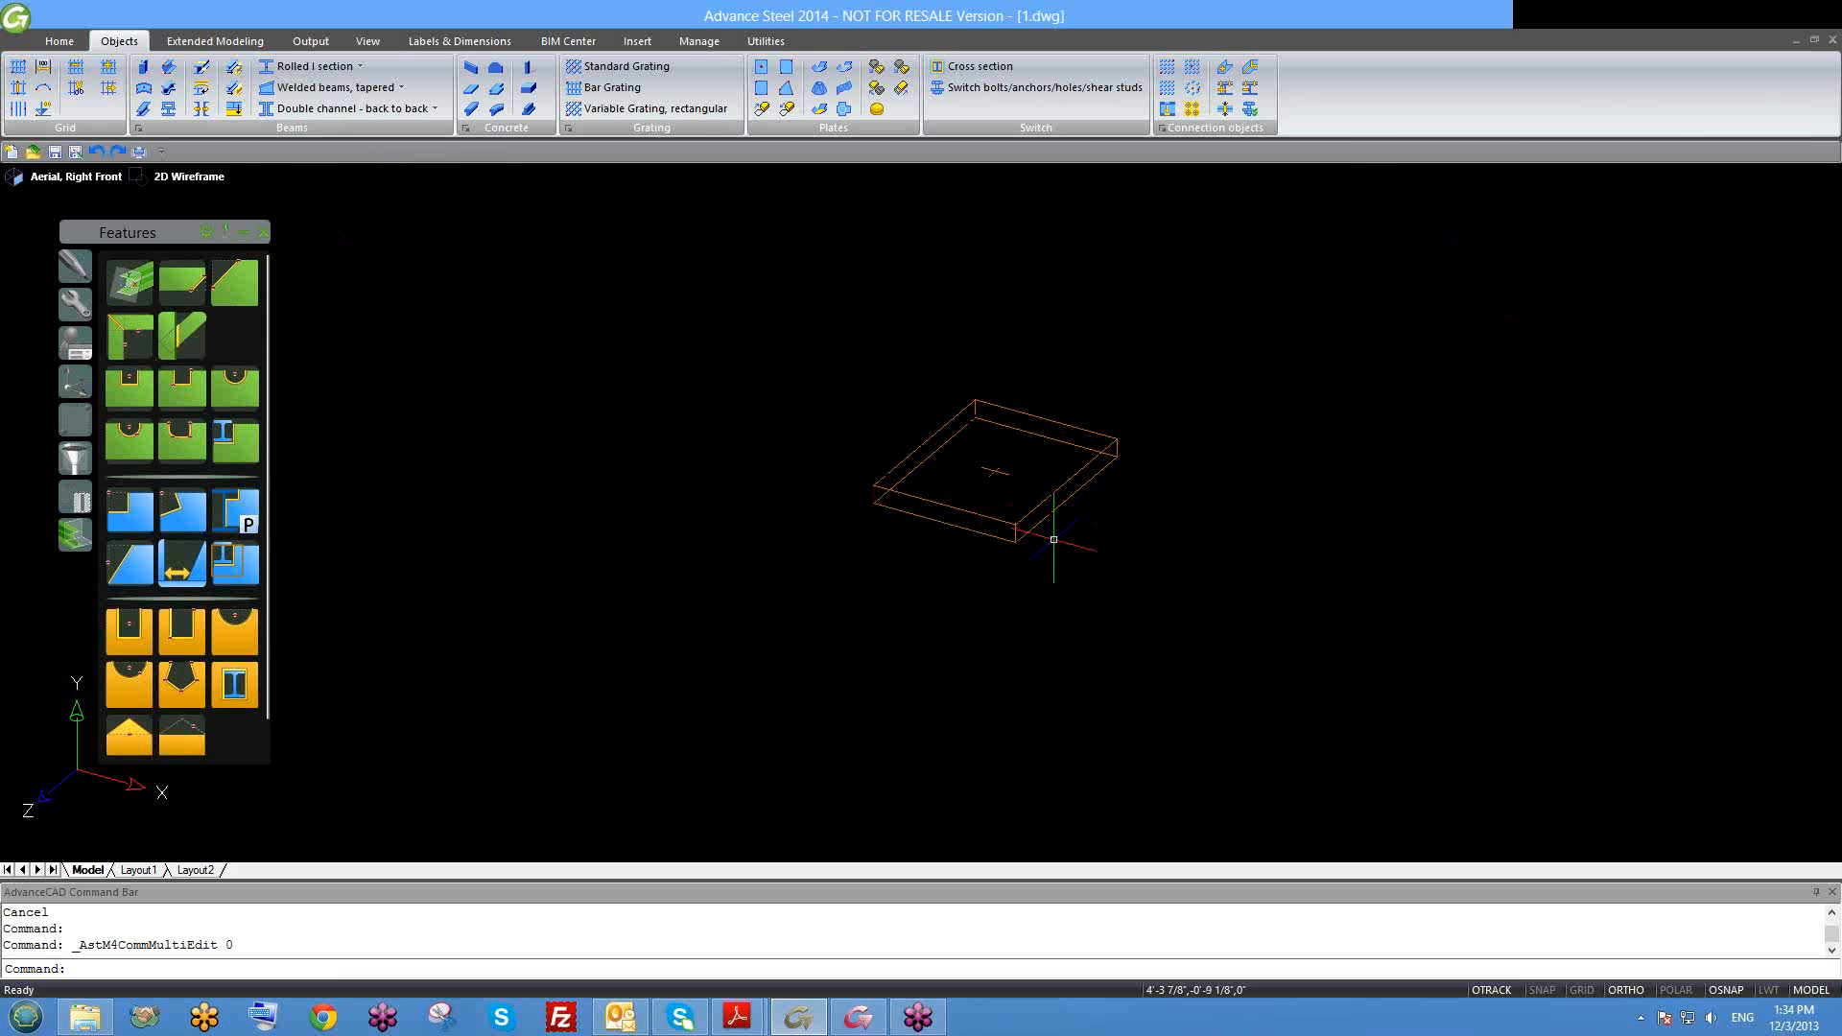
middle_click_drag(1054, 554, 1011, 559, "shift")
scroll(1011, 559, "up", 1)
left_click(929, 486)
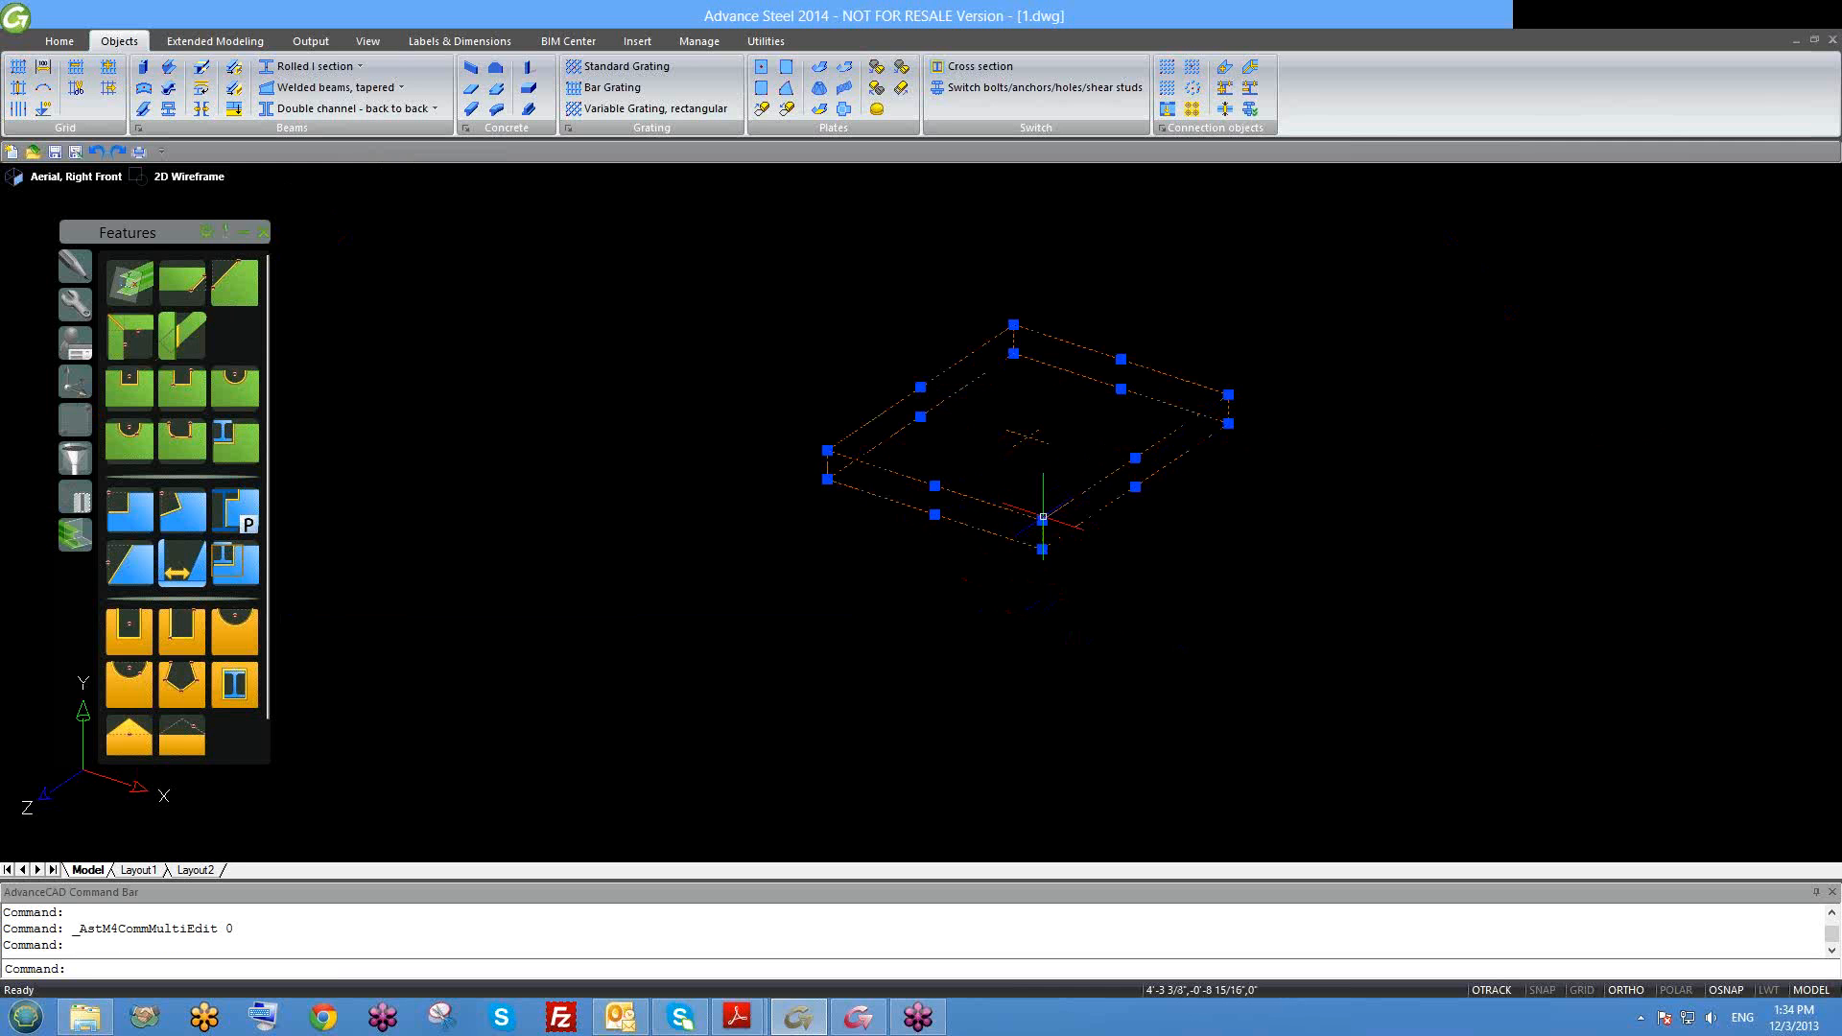
left_click(934, 486)
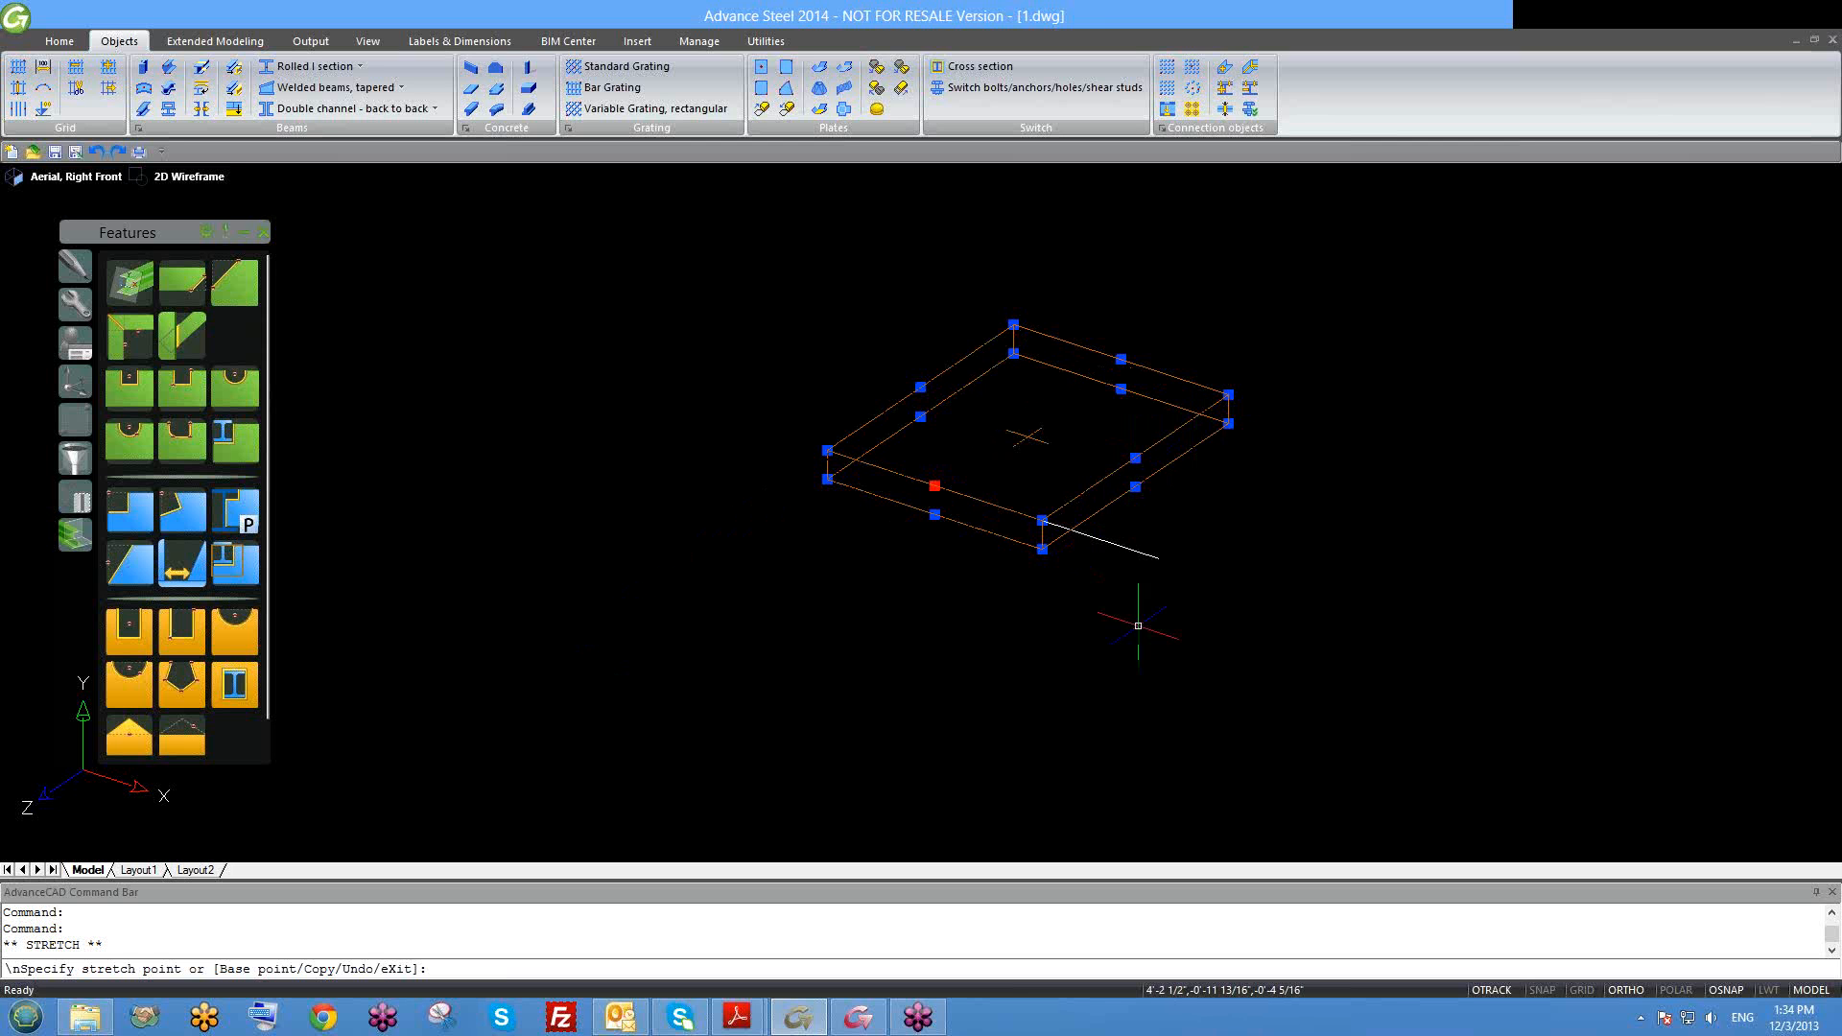
key("Escape")
key("Escape")
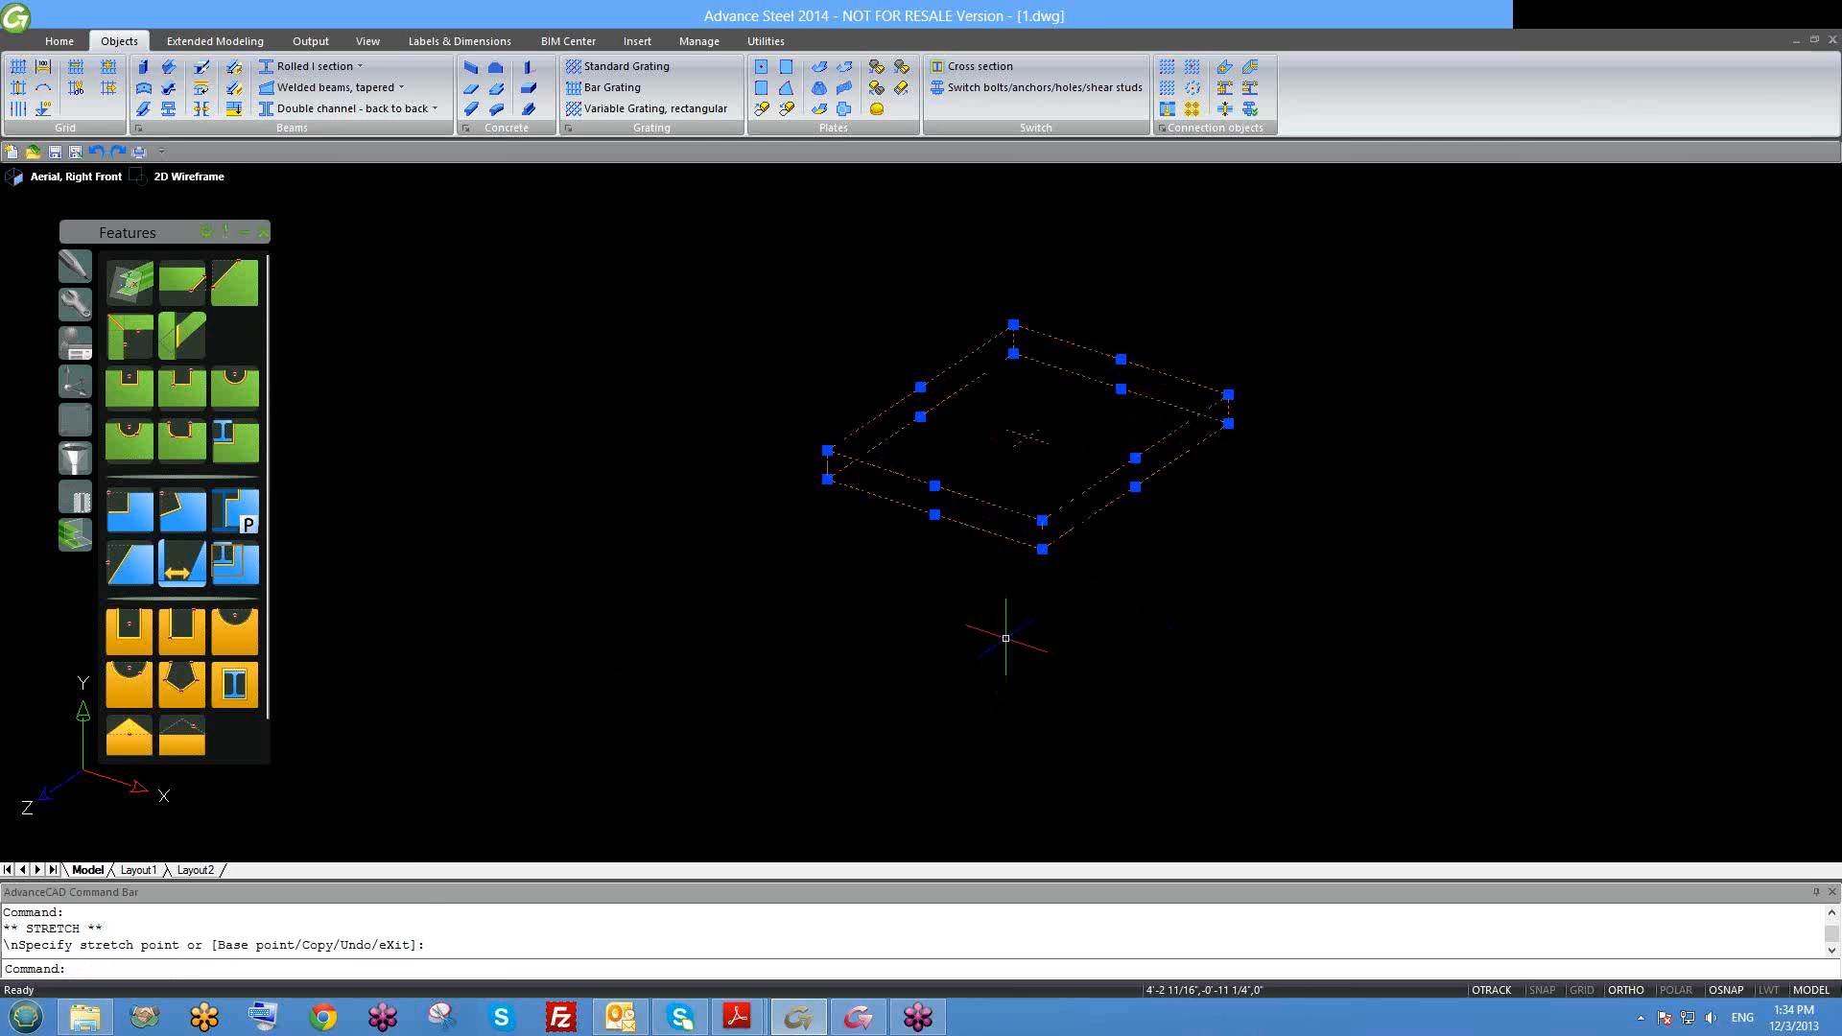
middle_click_drag(998, 662, 1041, 667, "shift")
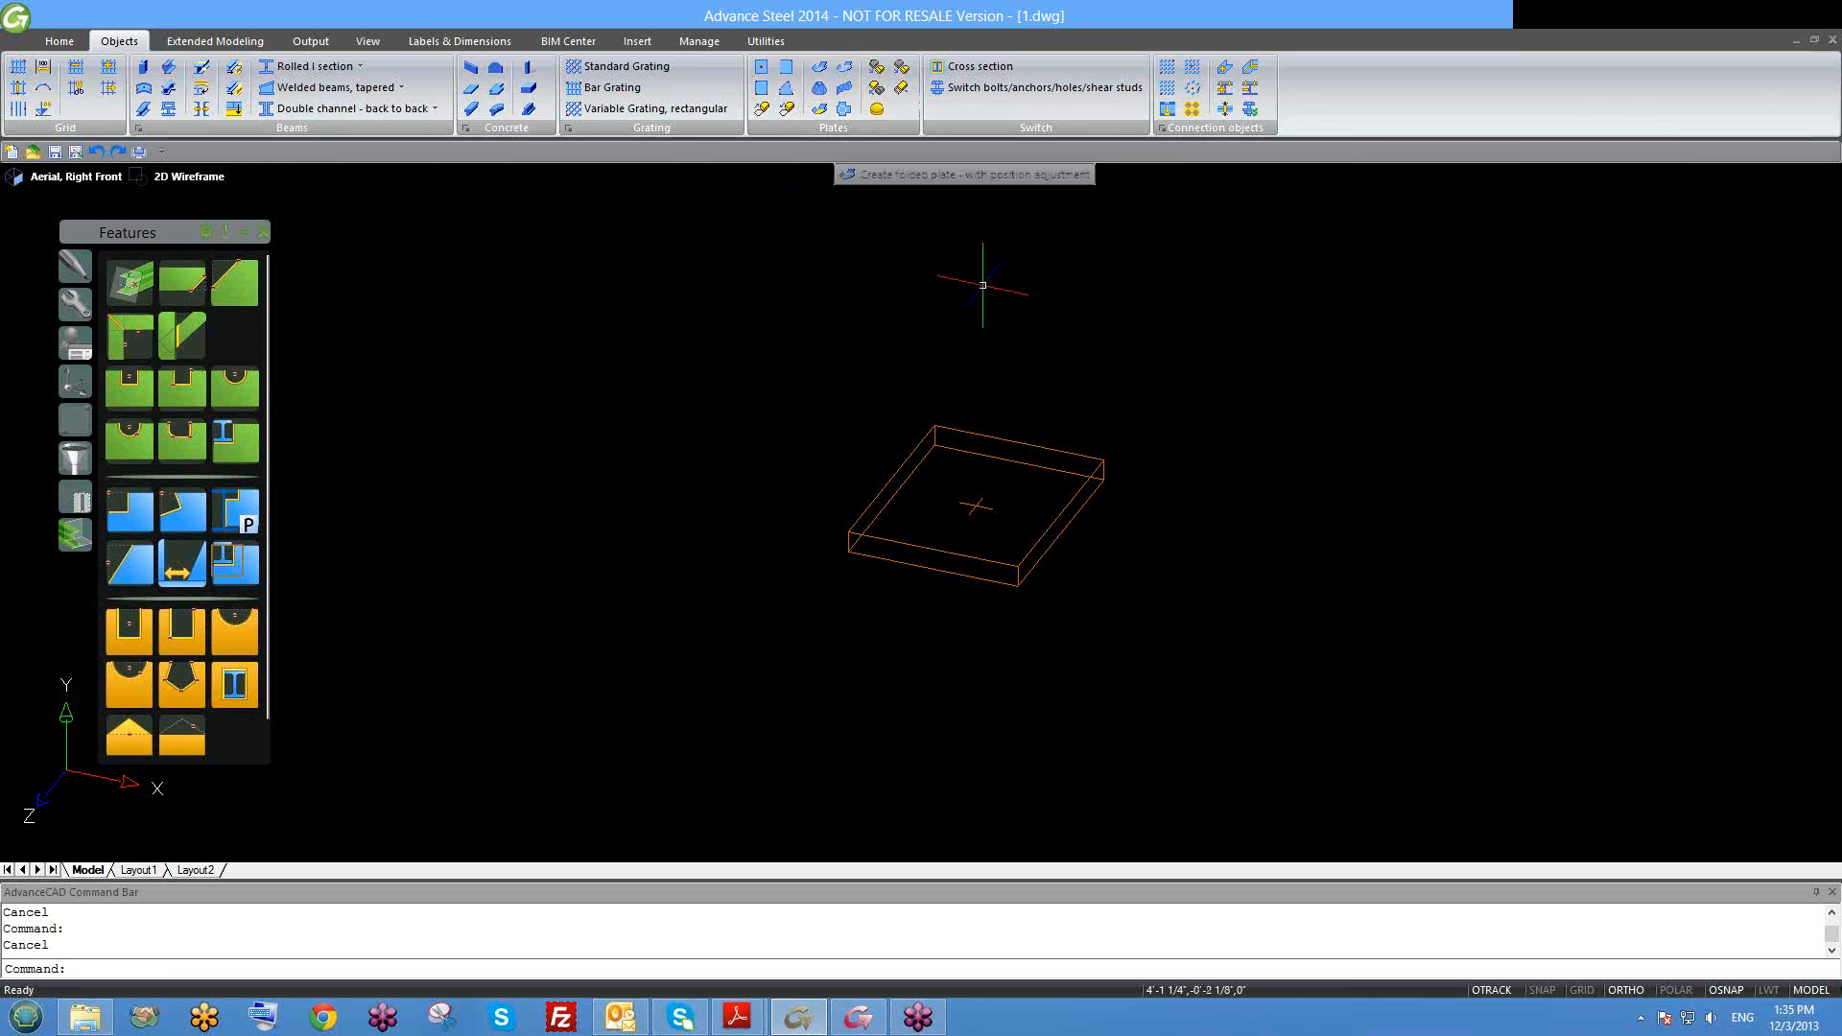
Step: Create a folded plate with position adjustment, joining the neighbouring flat plate to the near edge of the outermost plate at 90°
scroll(1077, 440, "down", 10)
middle_click_drag(1319, 554, 1010, 511)
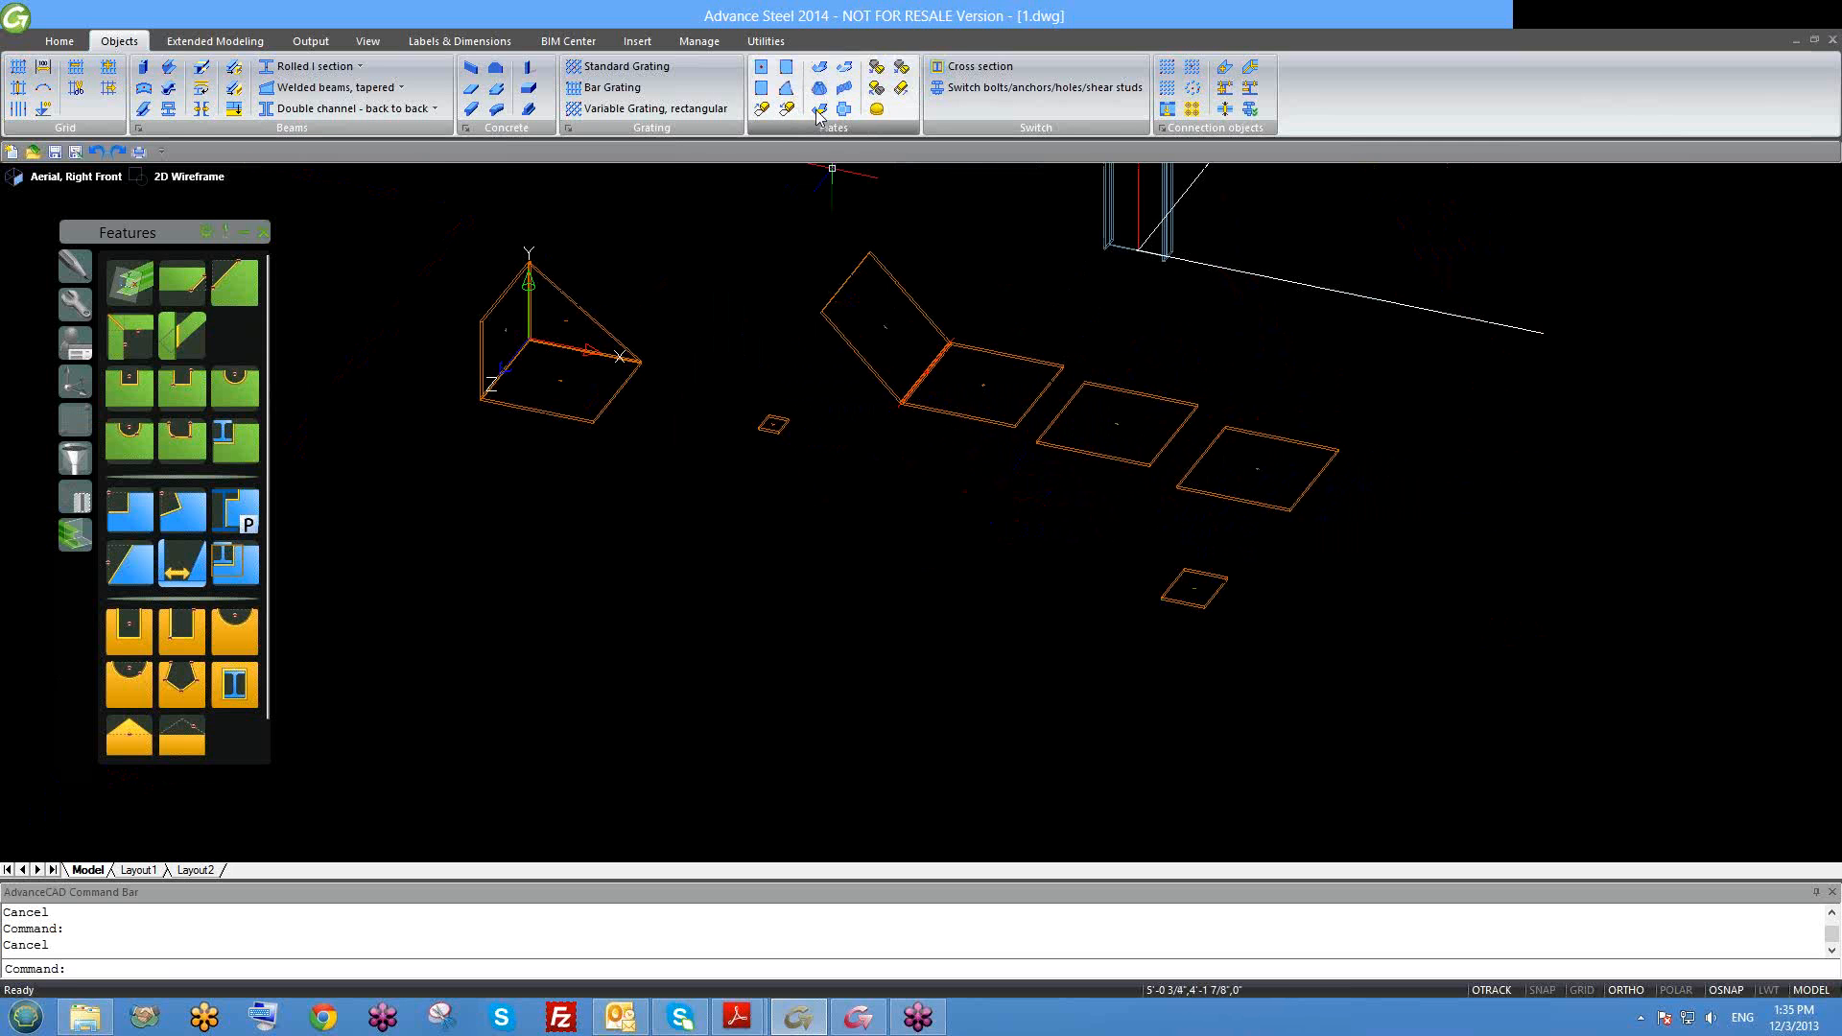
left_click(846, 66)
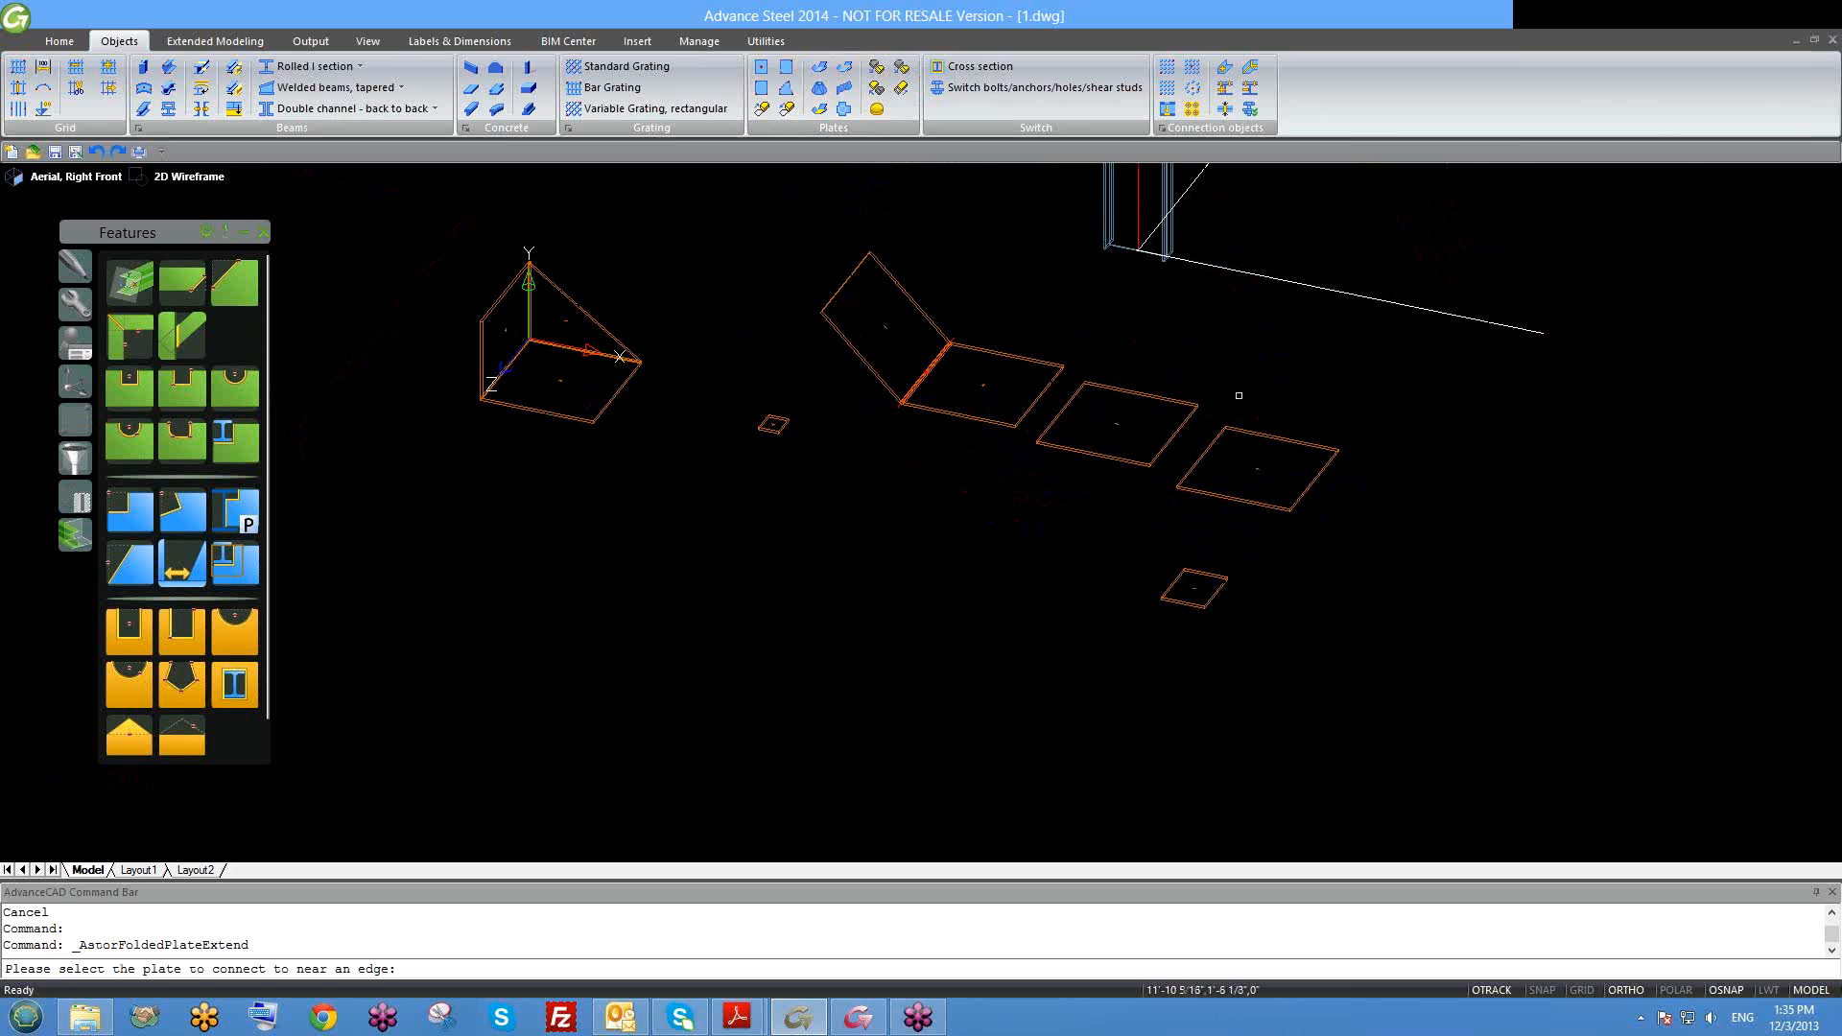
left_click(1208, 449)
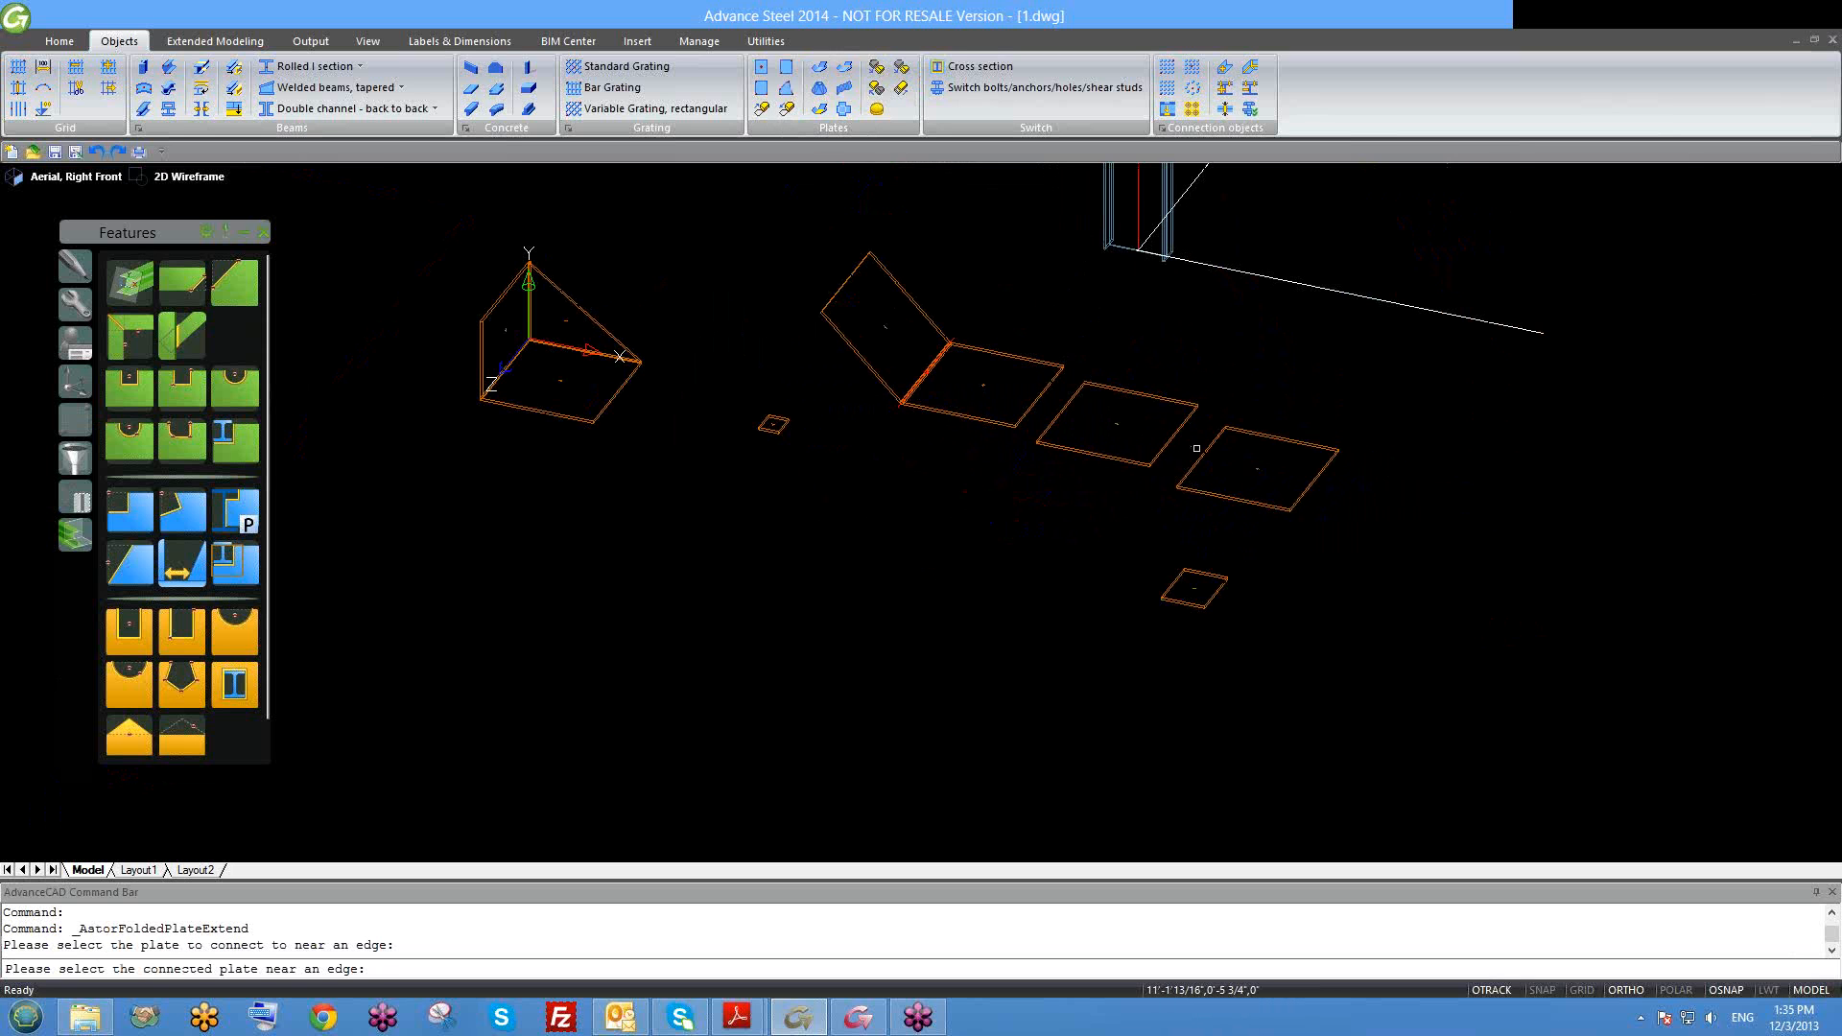
left_click(1179, 432)
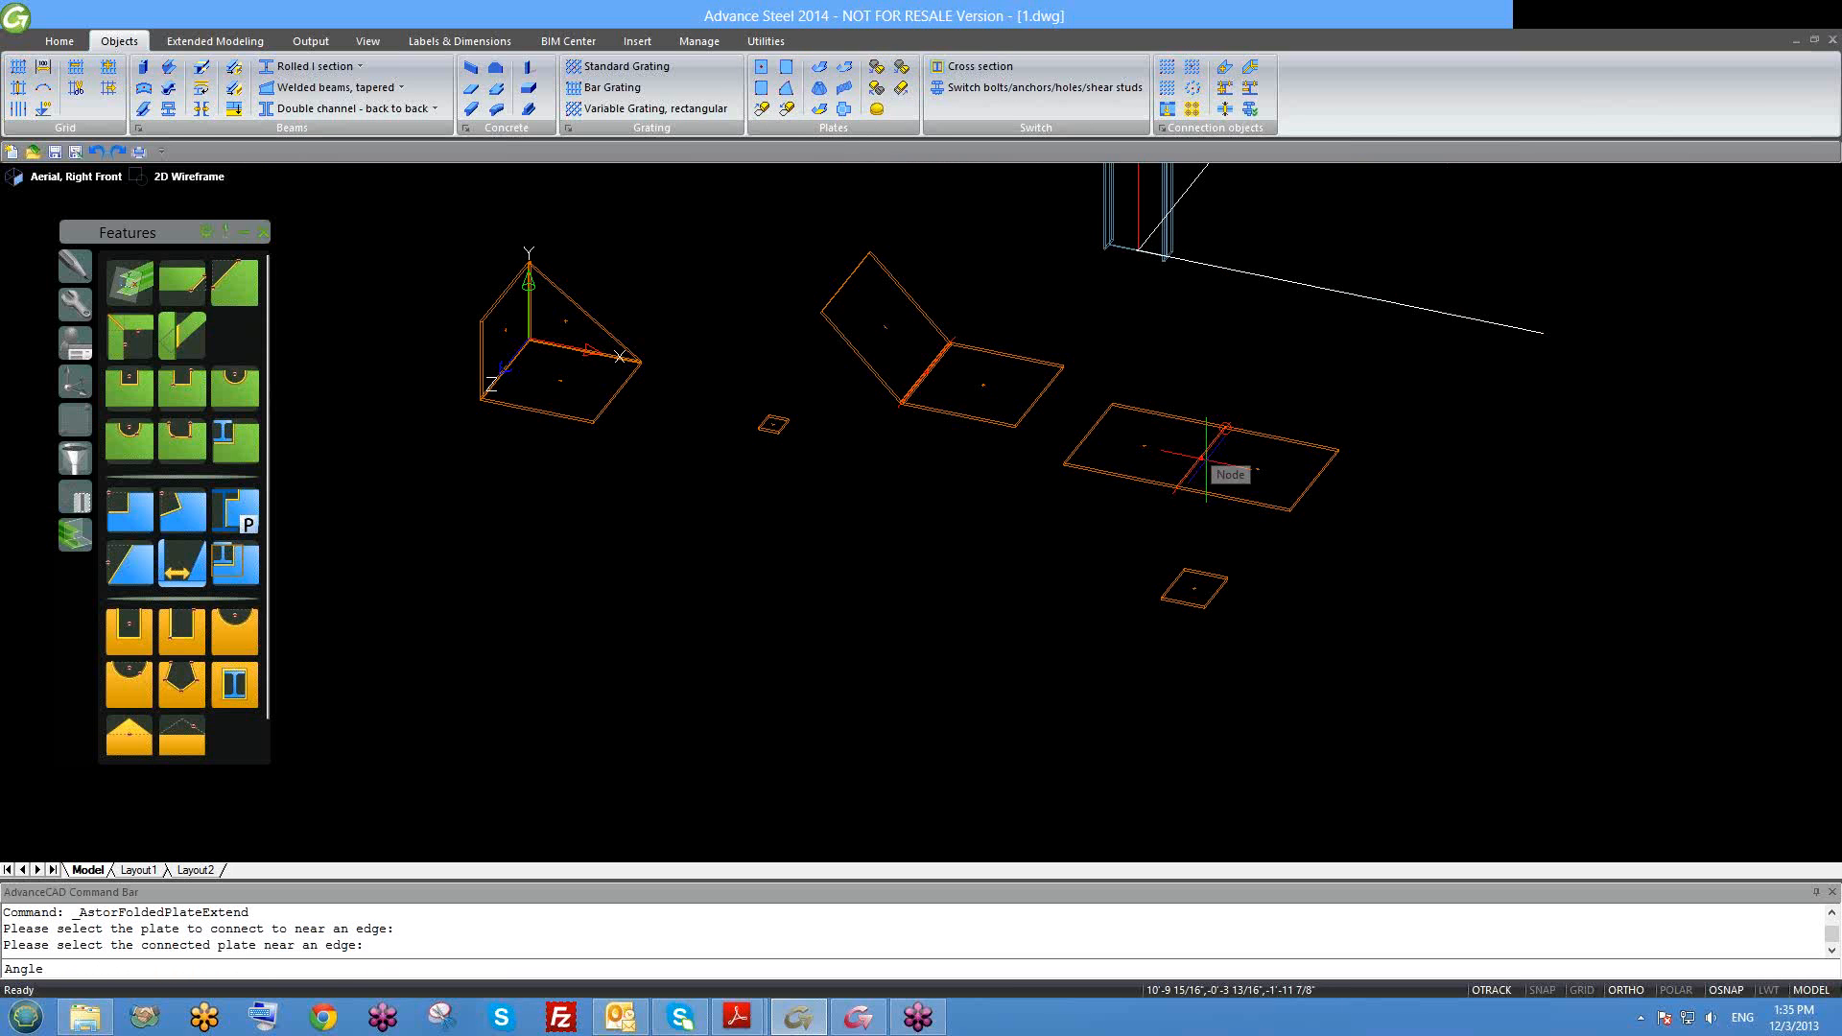
key("Return")
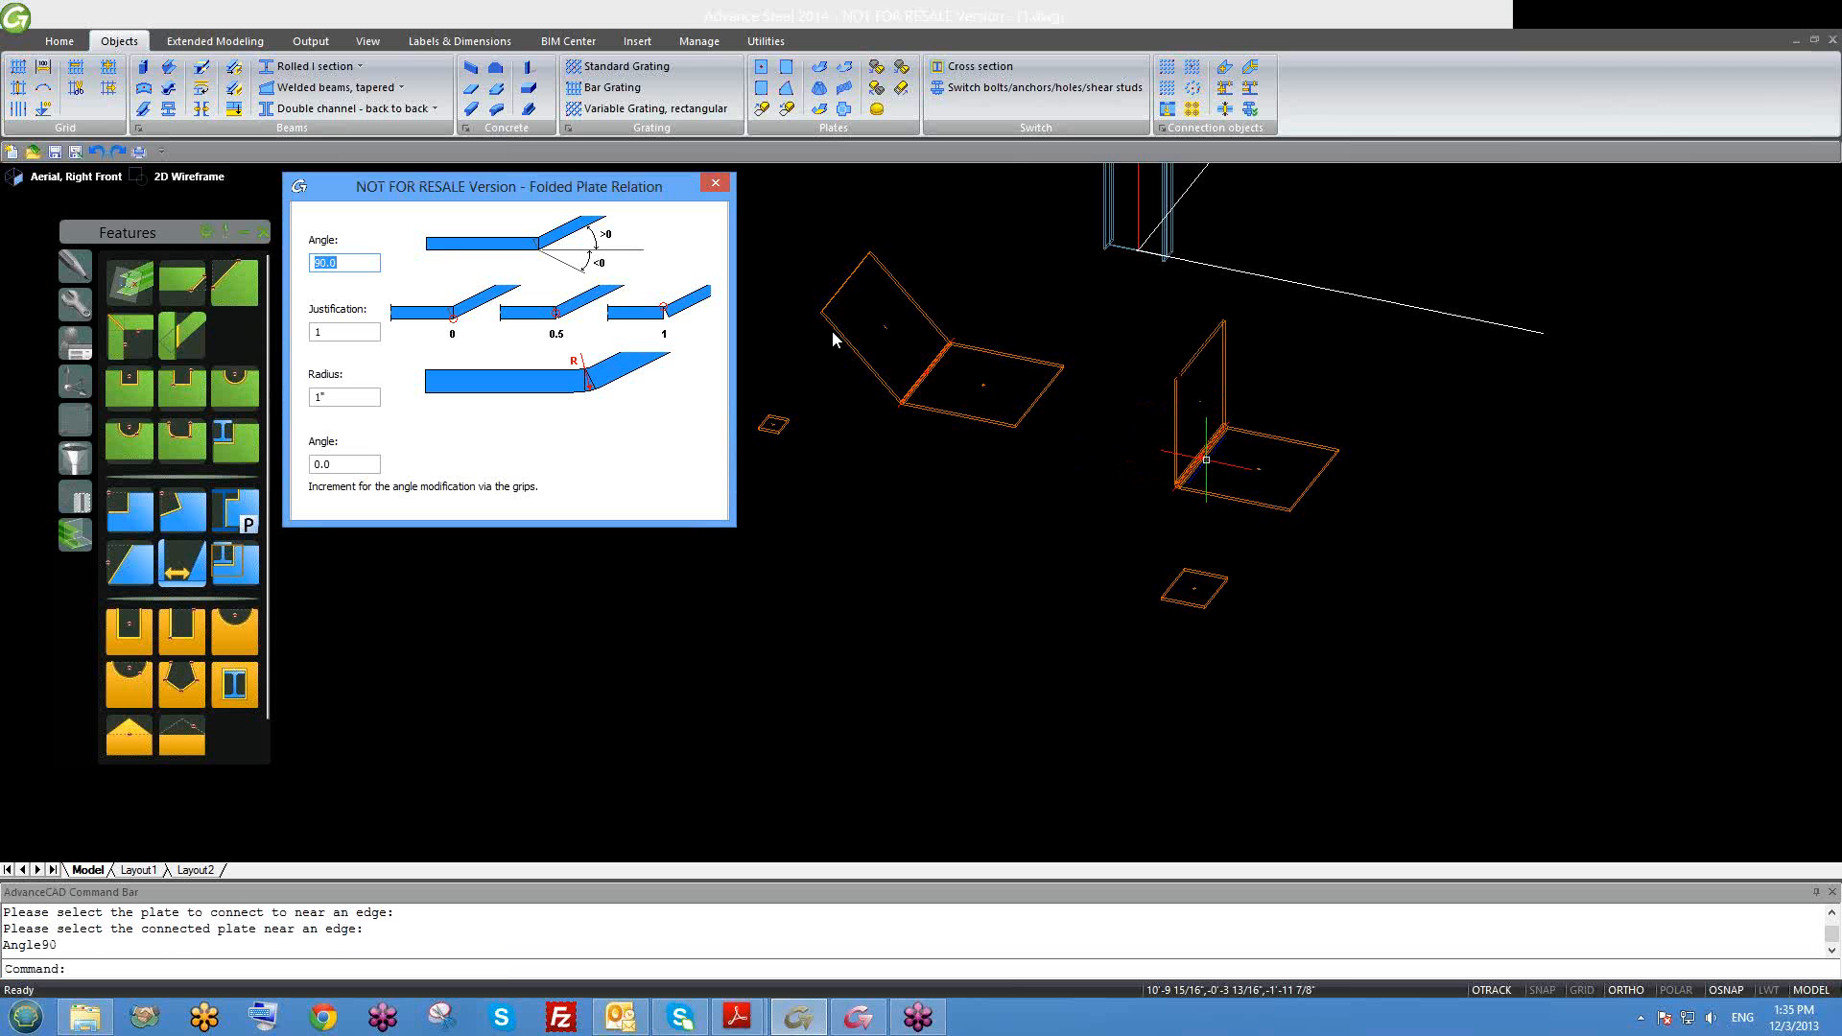
left_click(715, 184)
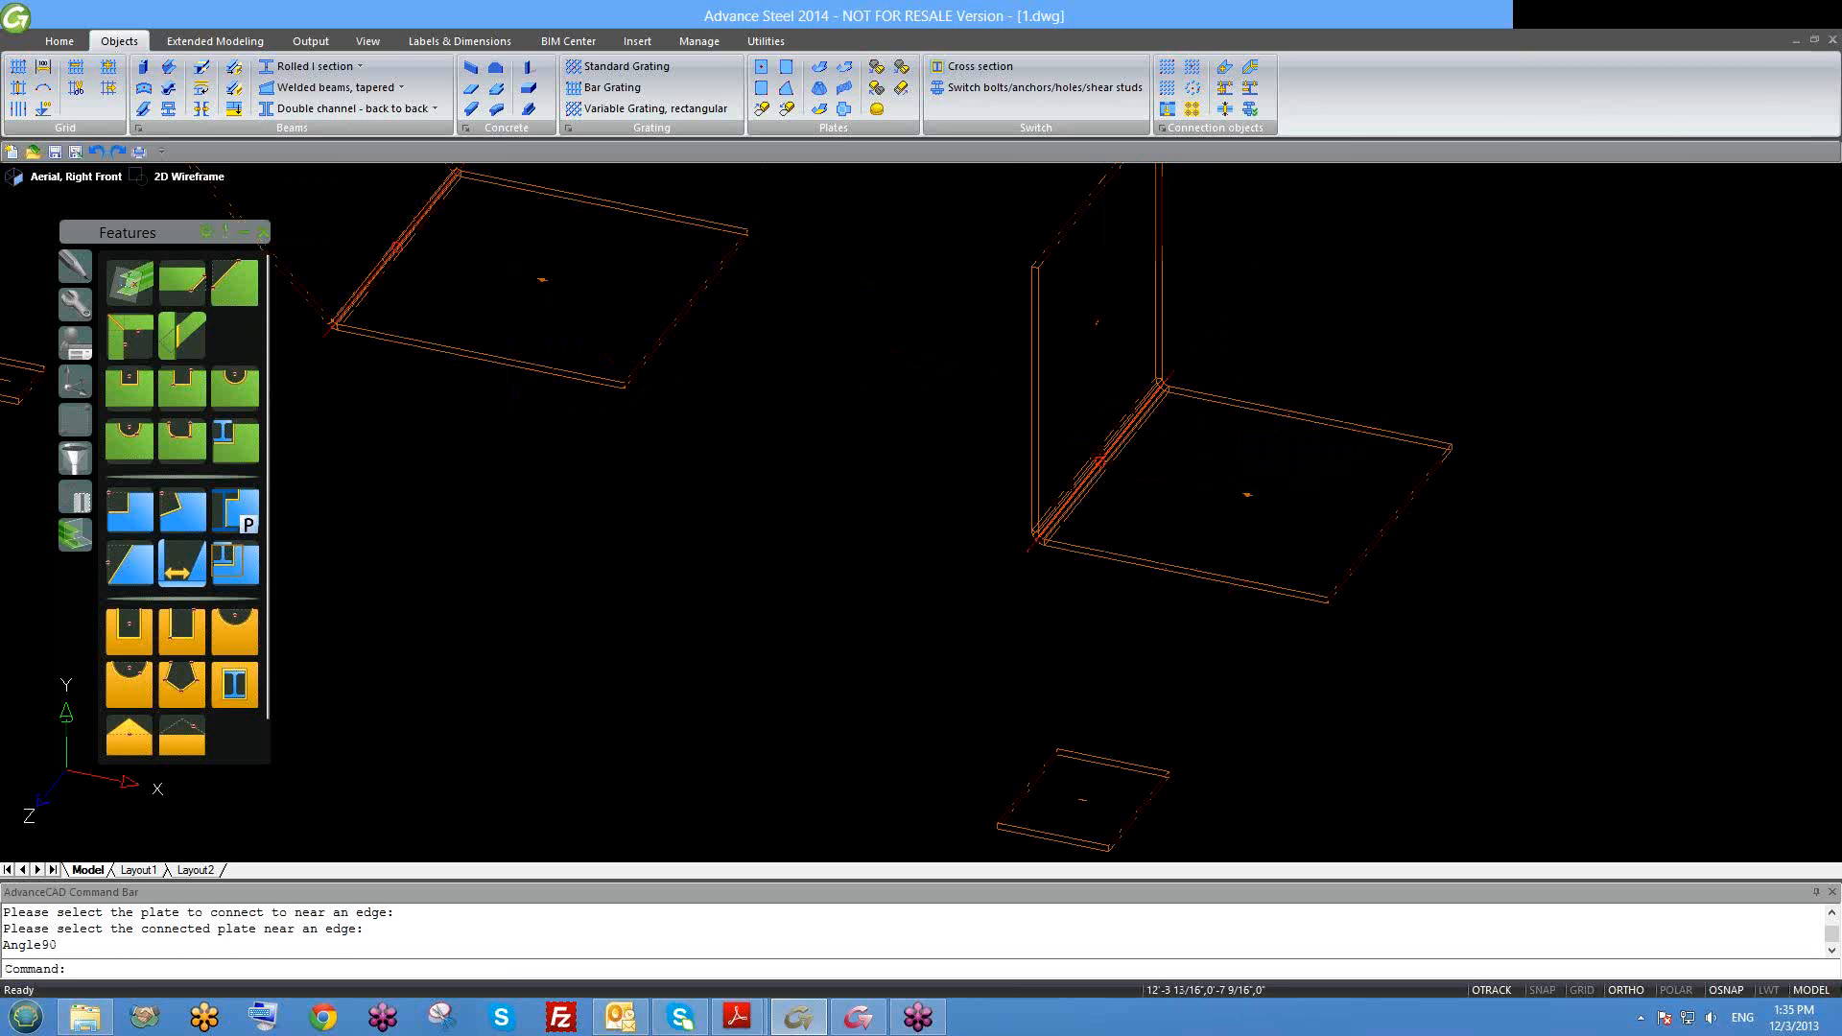
Step: Set the new fold's angle to 45° in its folded plate relation properties
scroll(1173, 379, "up", 4)
double_click(1173, 373)
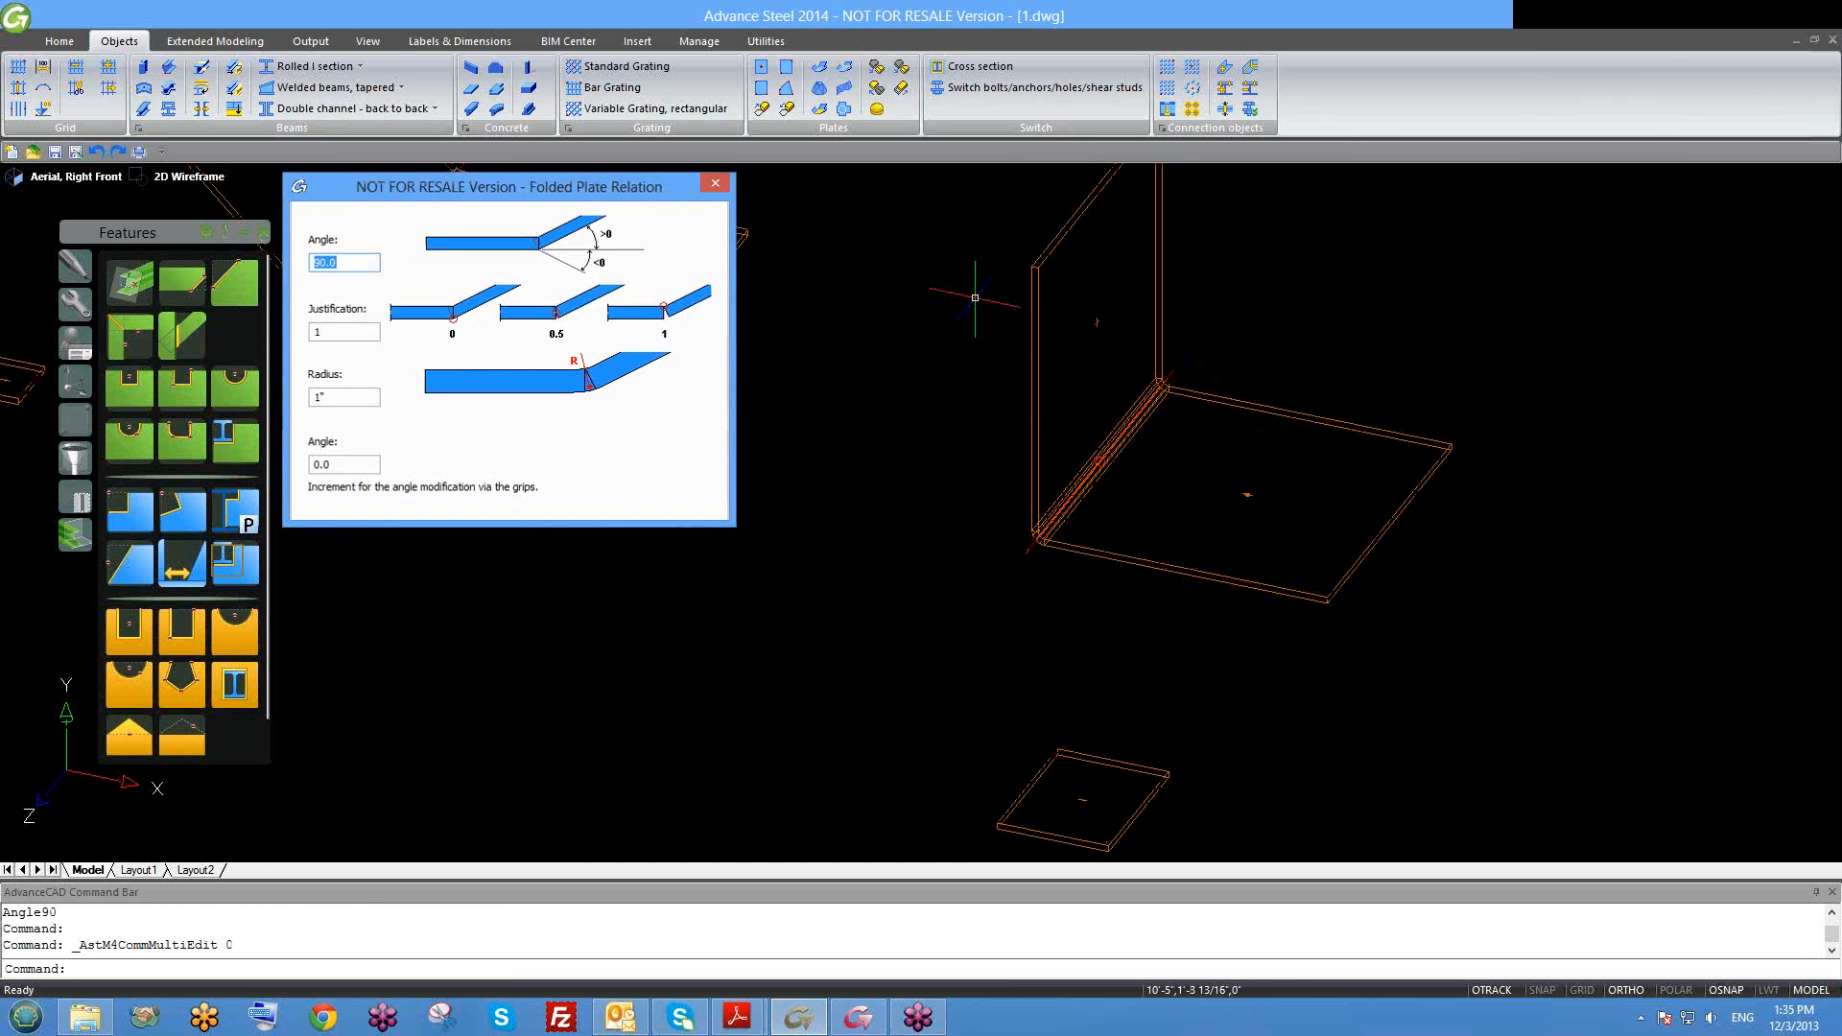
key("Escape")
middle_click_drag(1098, 542, 1077, 575)
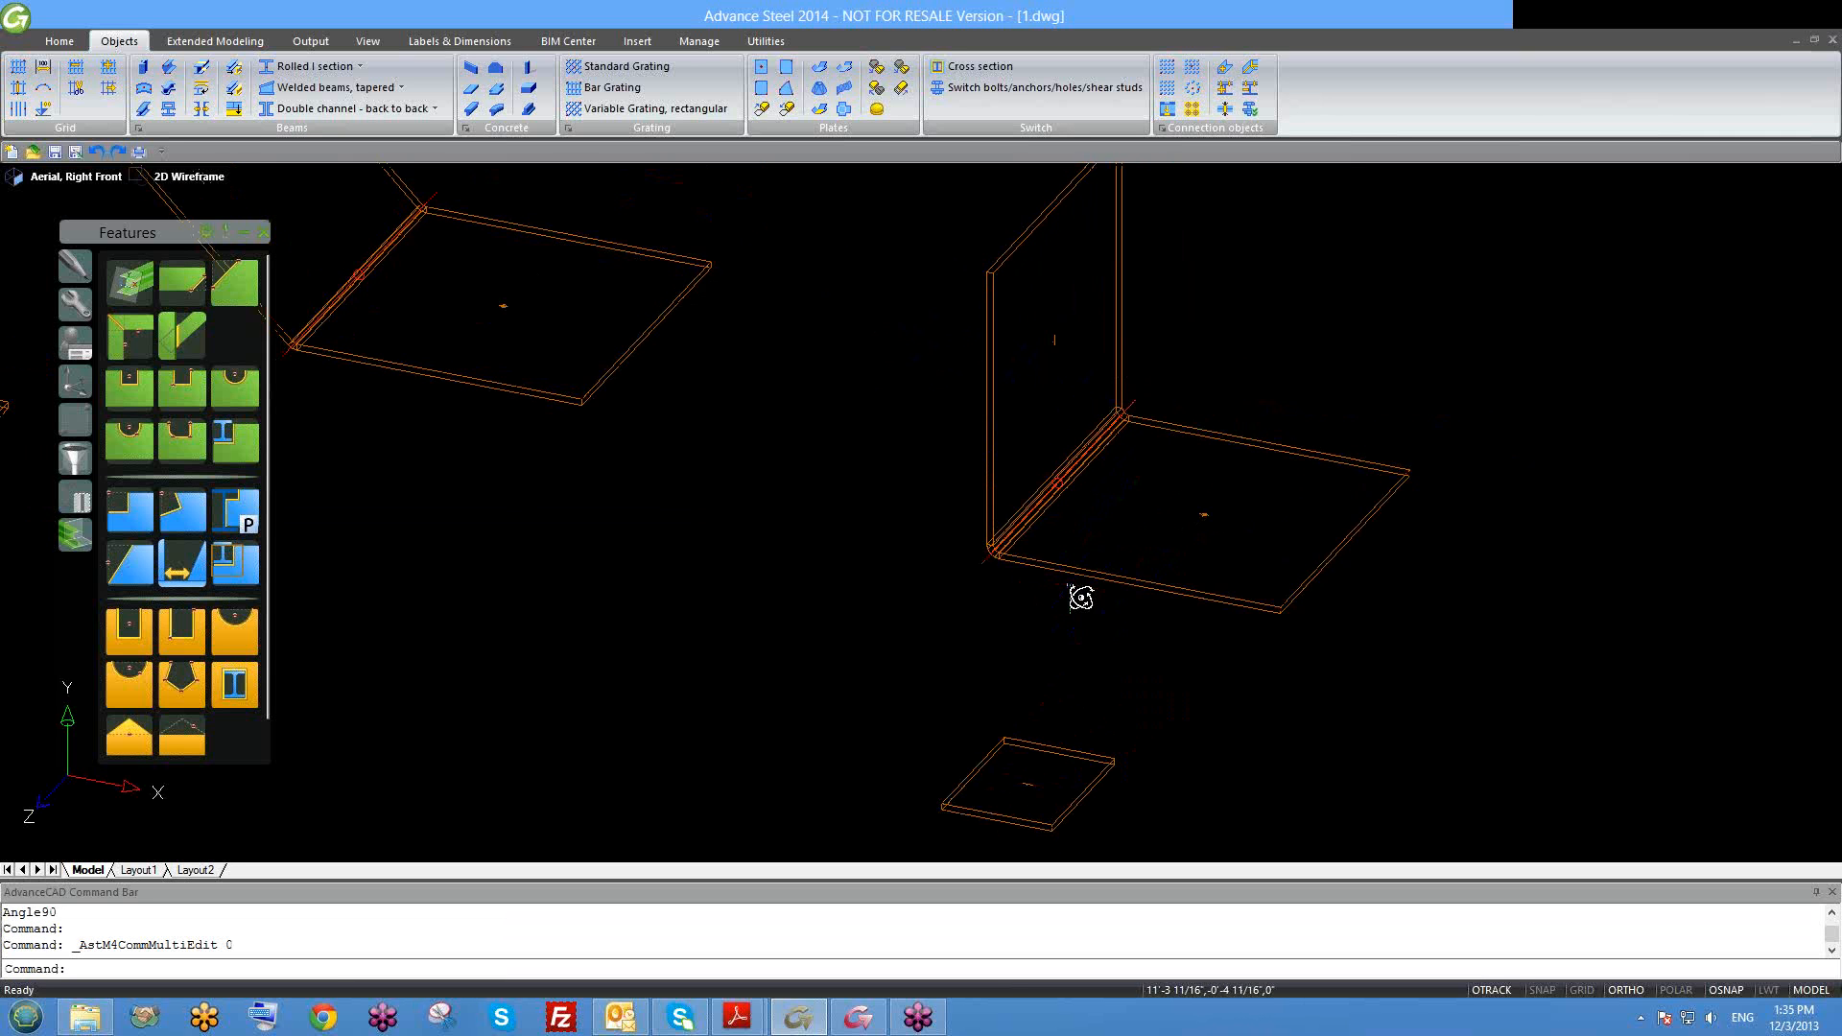
scroll(1131, 414, "up", 3)
double_click(1131, 414)
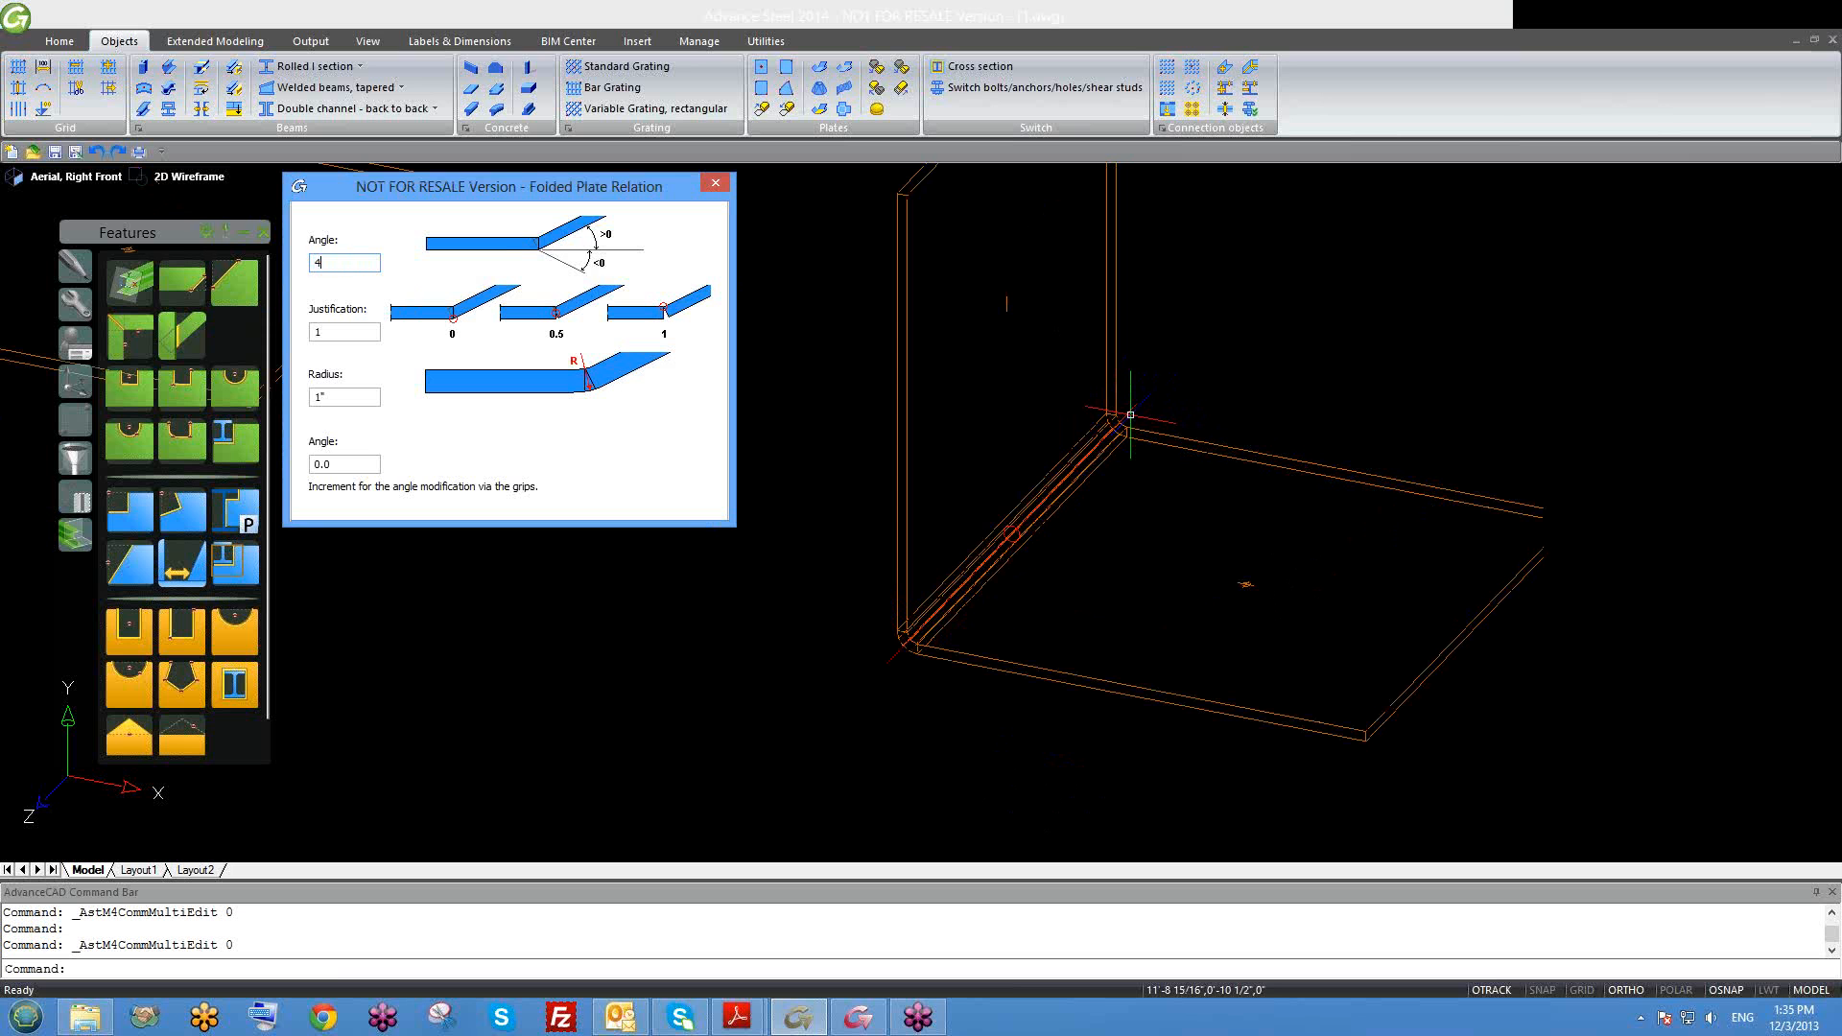
key("Return")
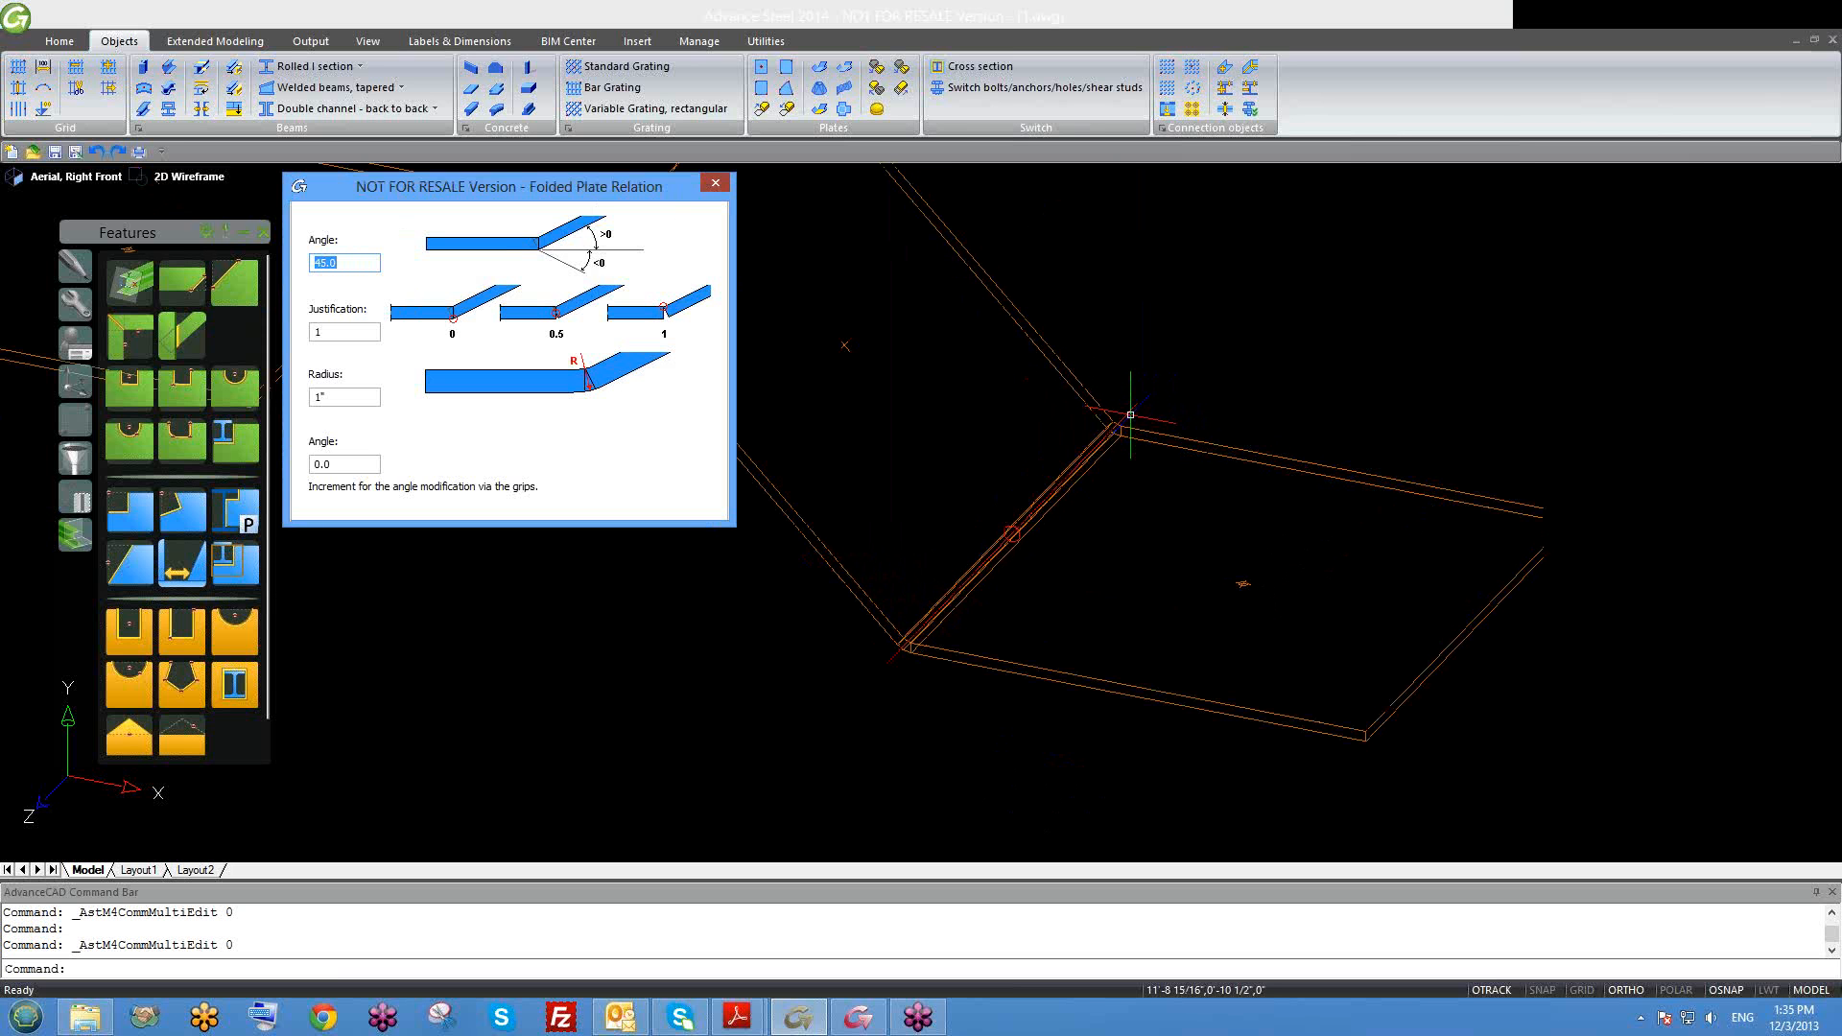
left_click(715, 182)
double_click(1132, 414)
left_click(715, 184)
Step: Select the newly folded plate assembly to check which of its plates and grips highlight together, and clear the selection
left_click(860, 469)
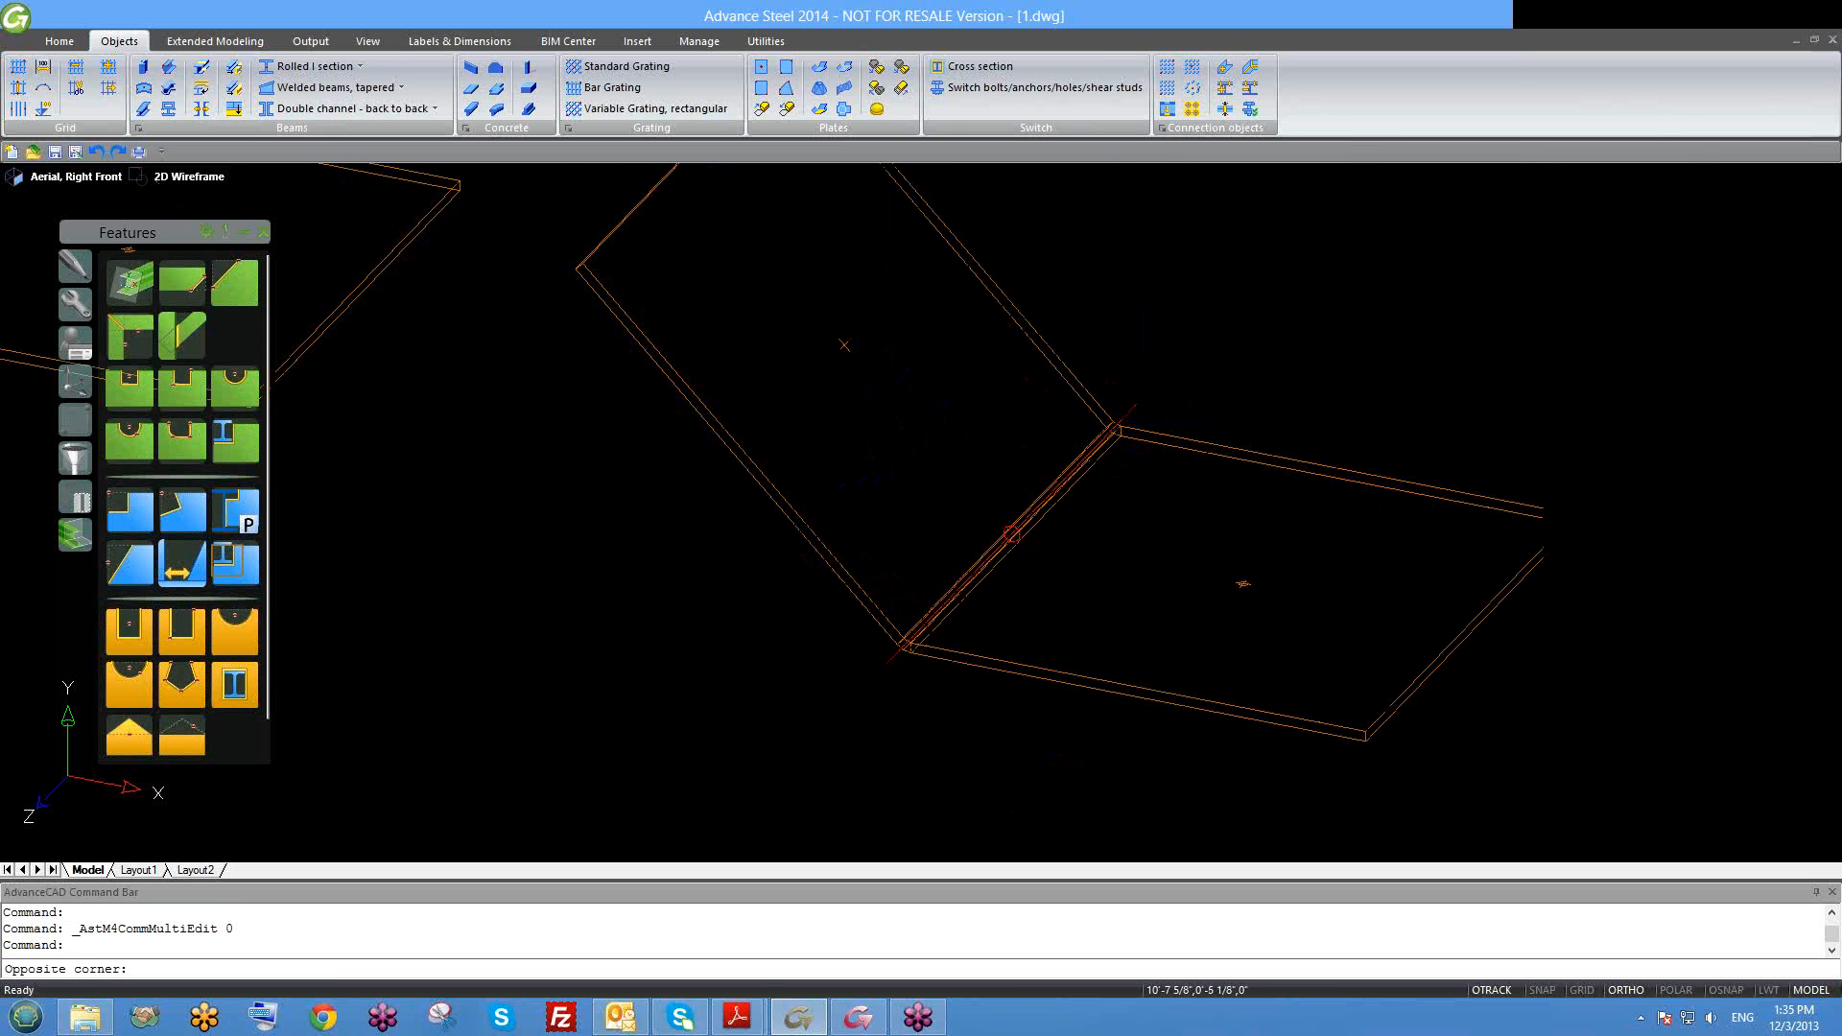
left_click(753, 497)
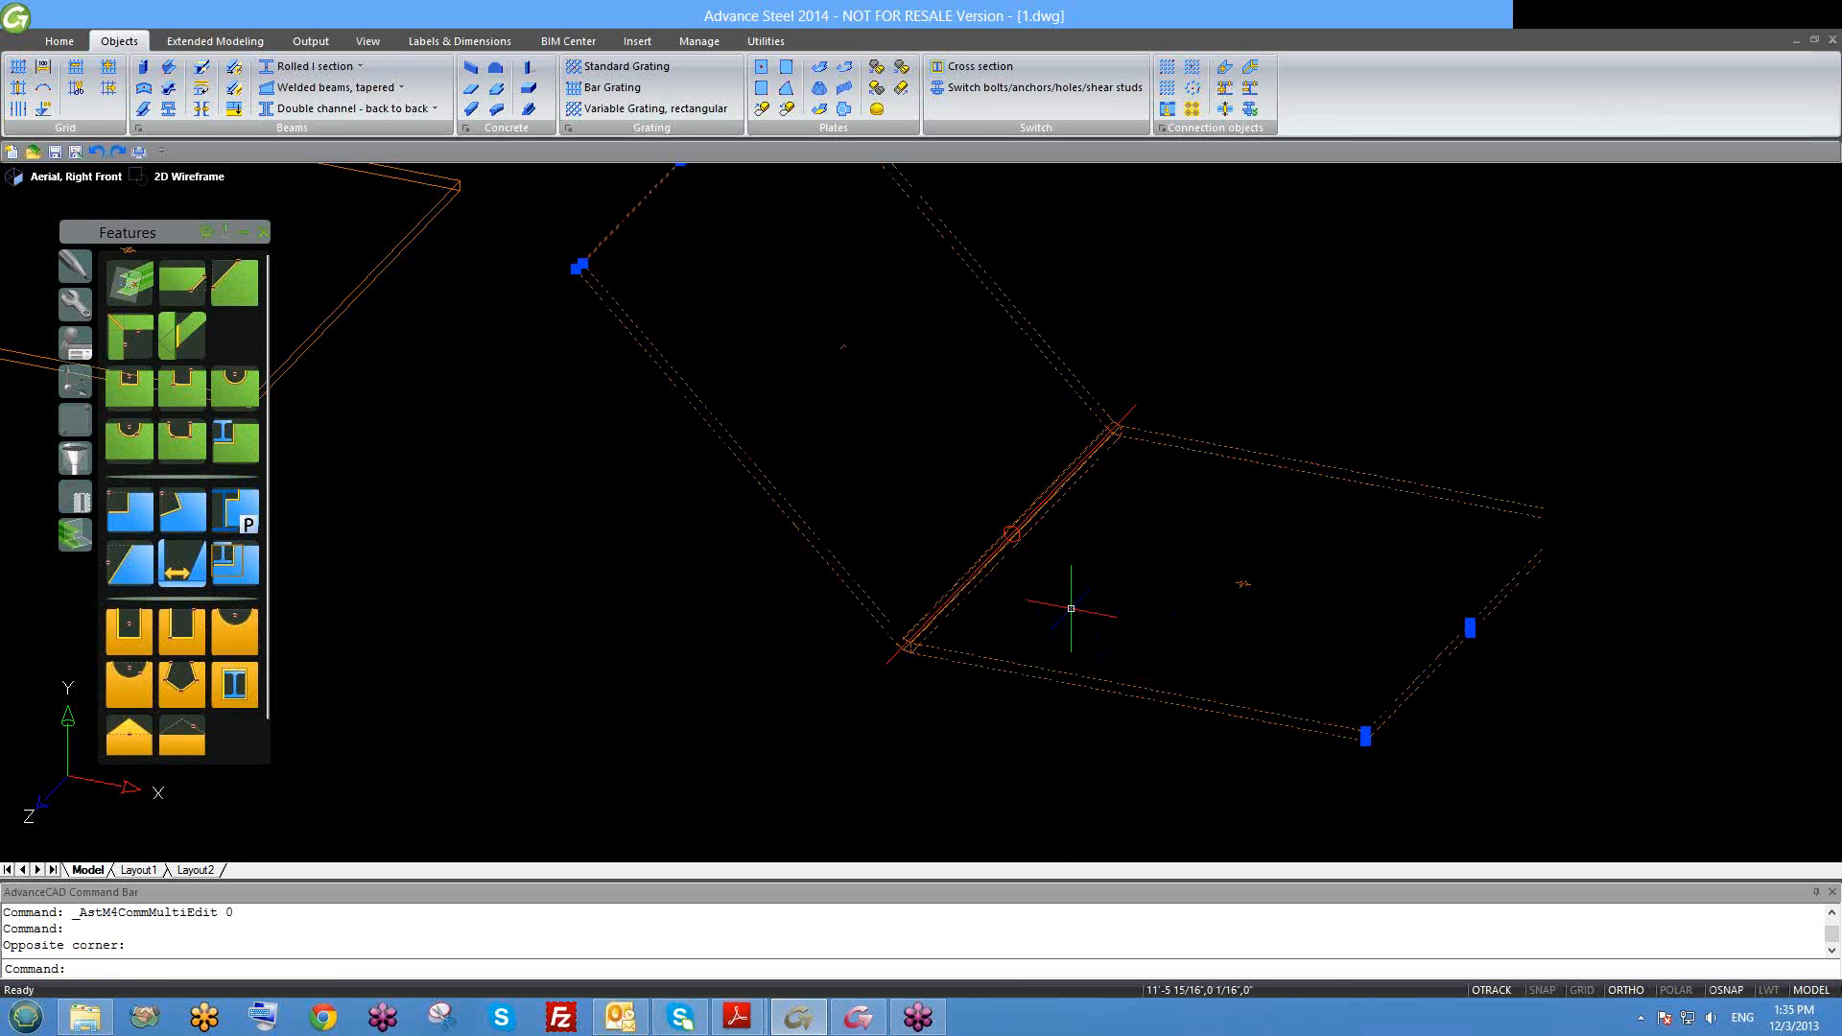
scroll(1062, 604, "down", 2)
key("Escape")
left_click(1067, 649)
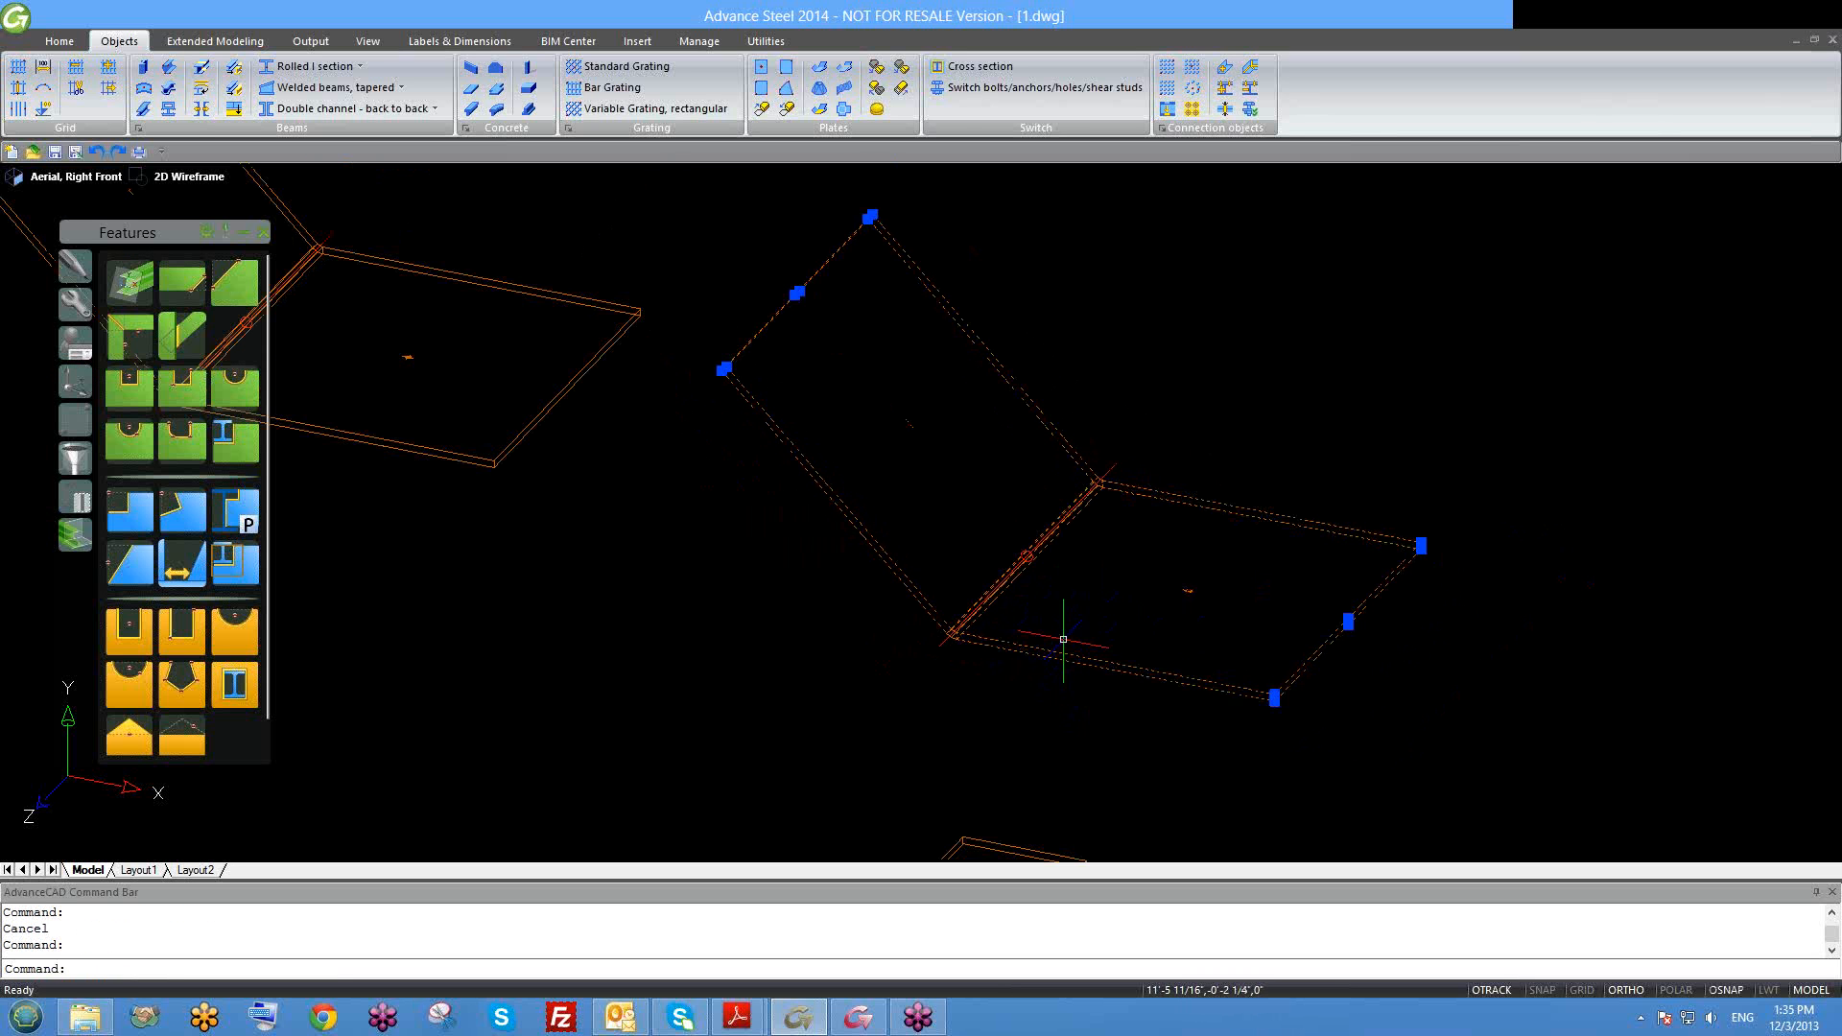
key("Escape")
Step: Delete the fold connection between the inclined plate and the flat plate
scroll(1063, 628, "down", 3)
scroll(1084, 545, "up", 3)
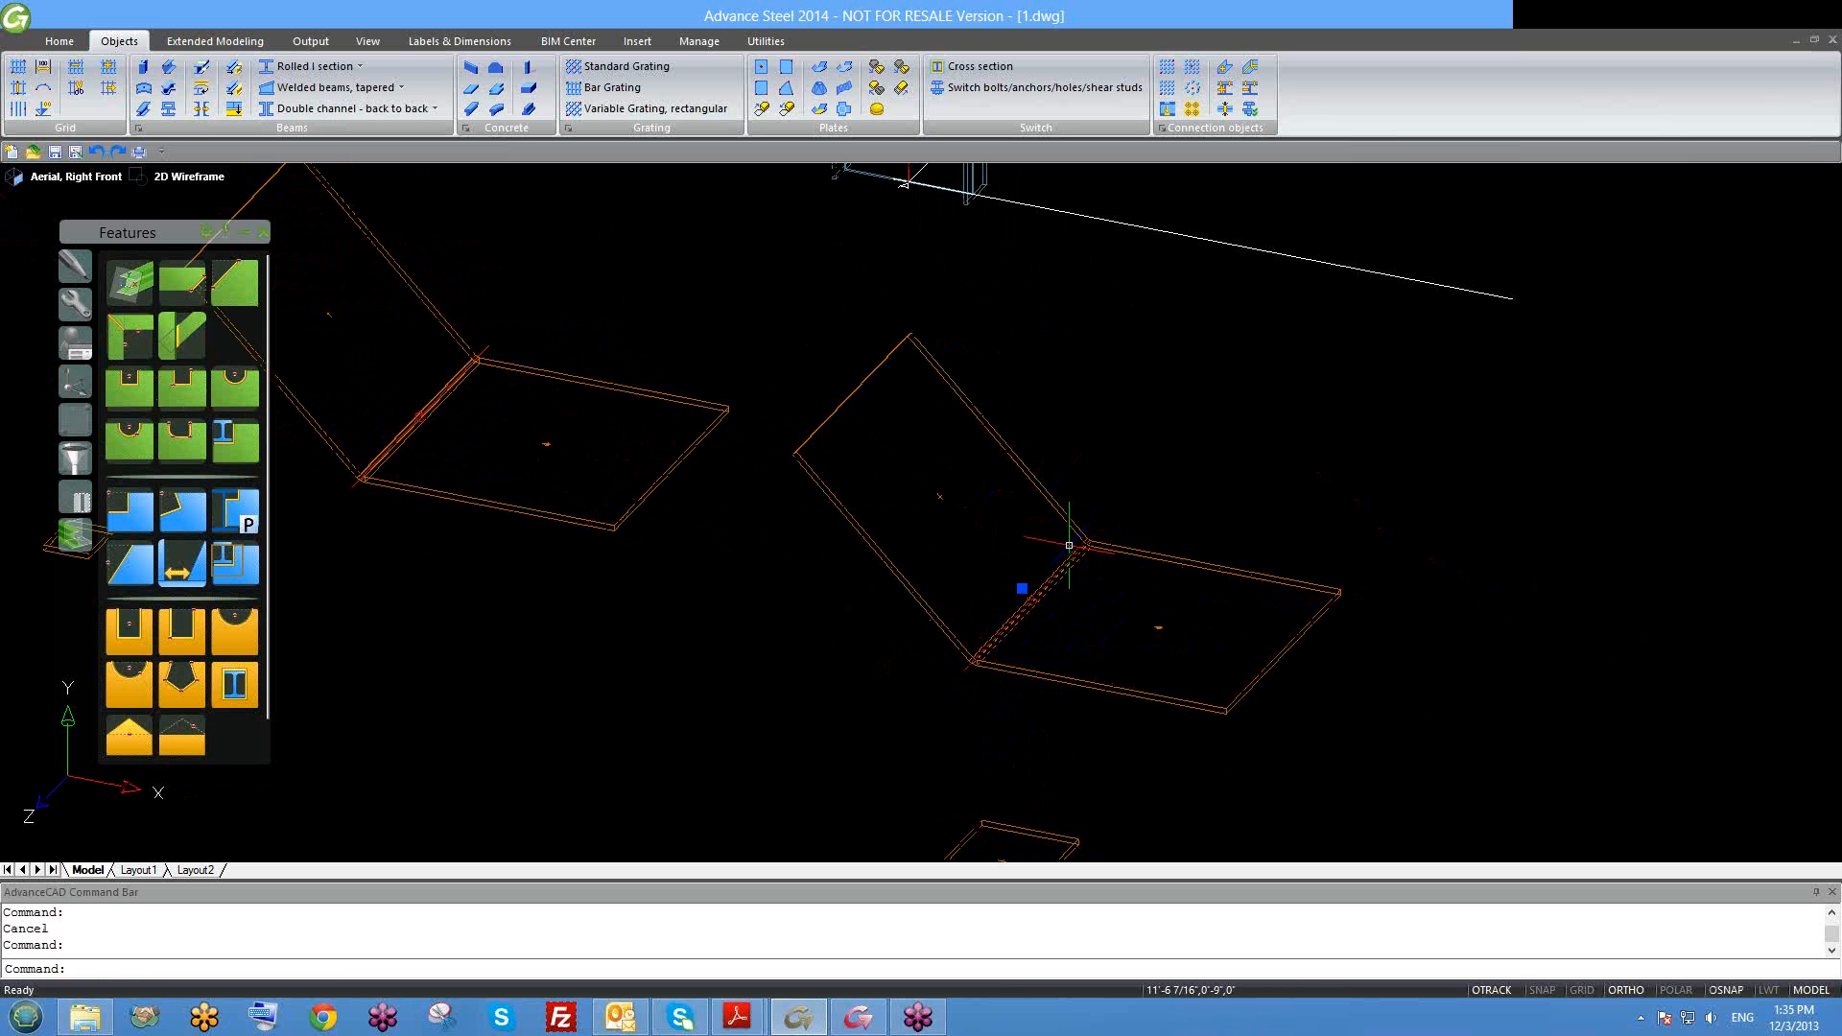
scroll(1067, 563, "up", 1)
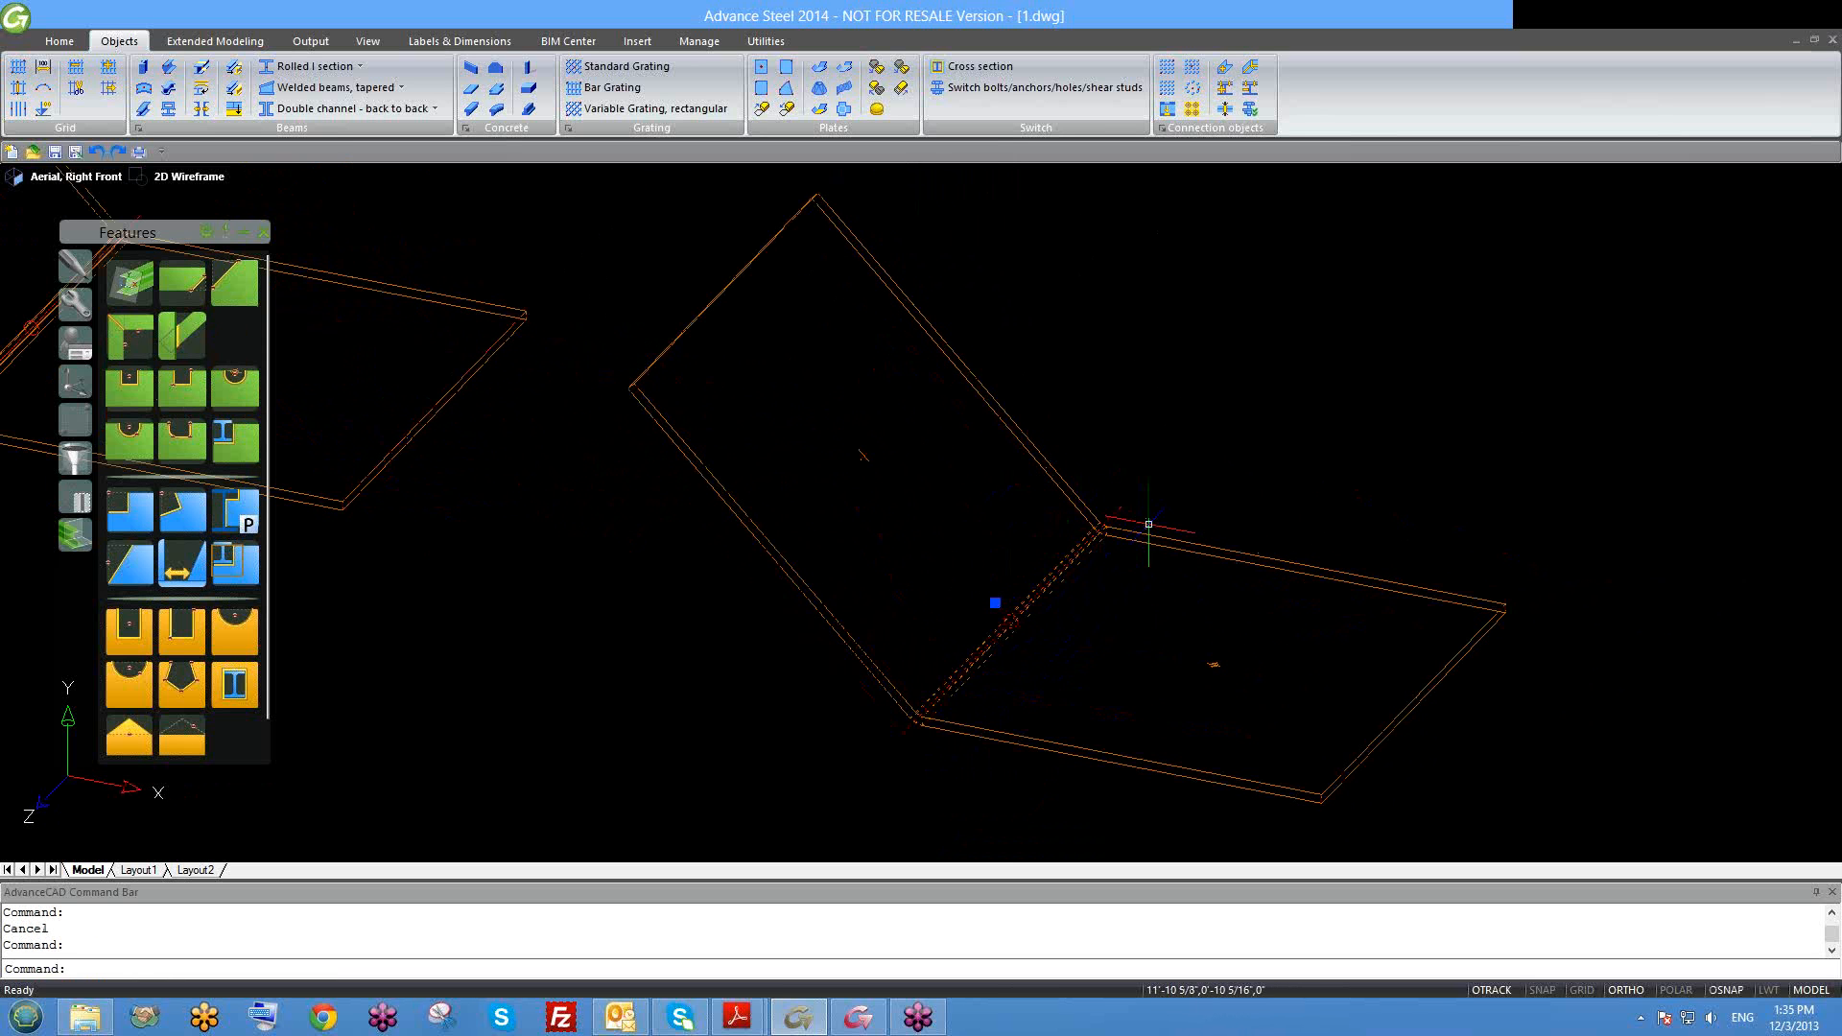
key("Delete")
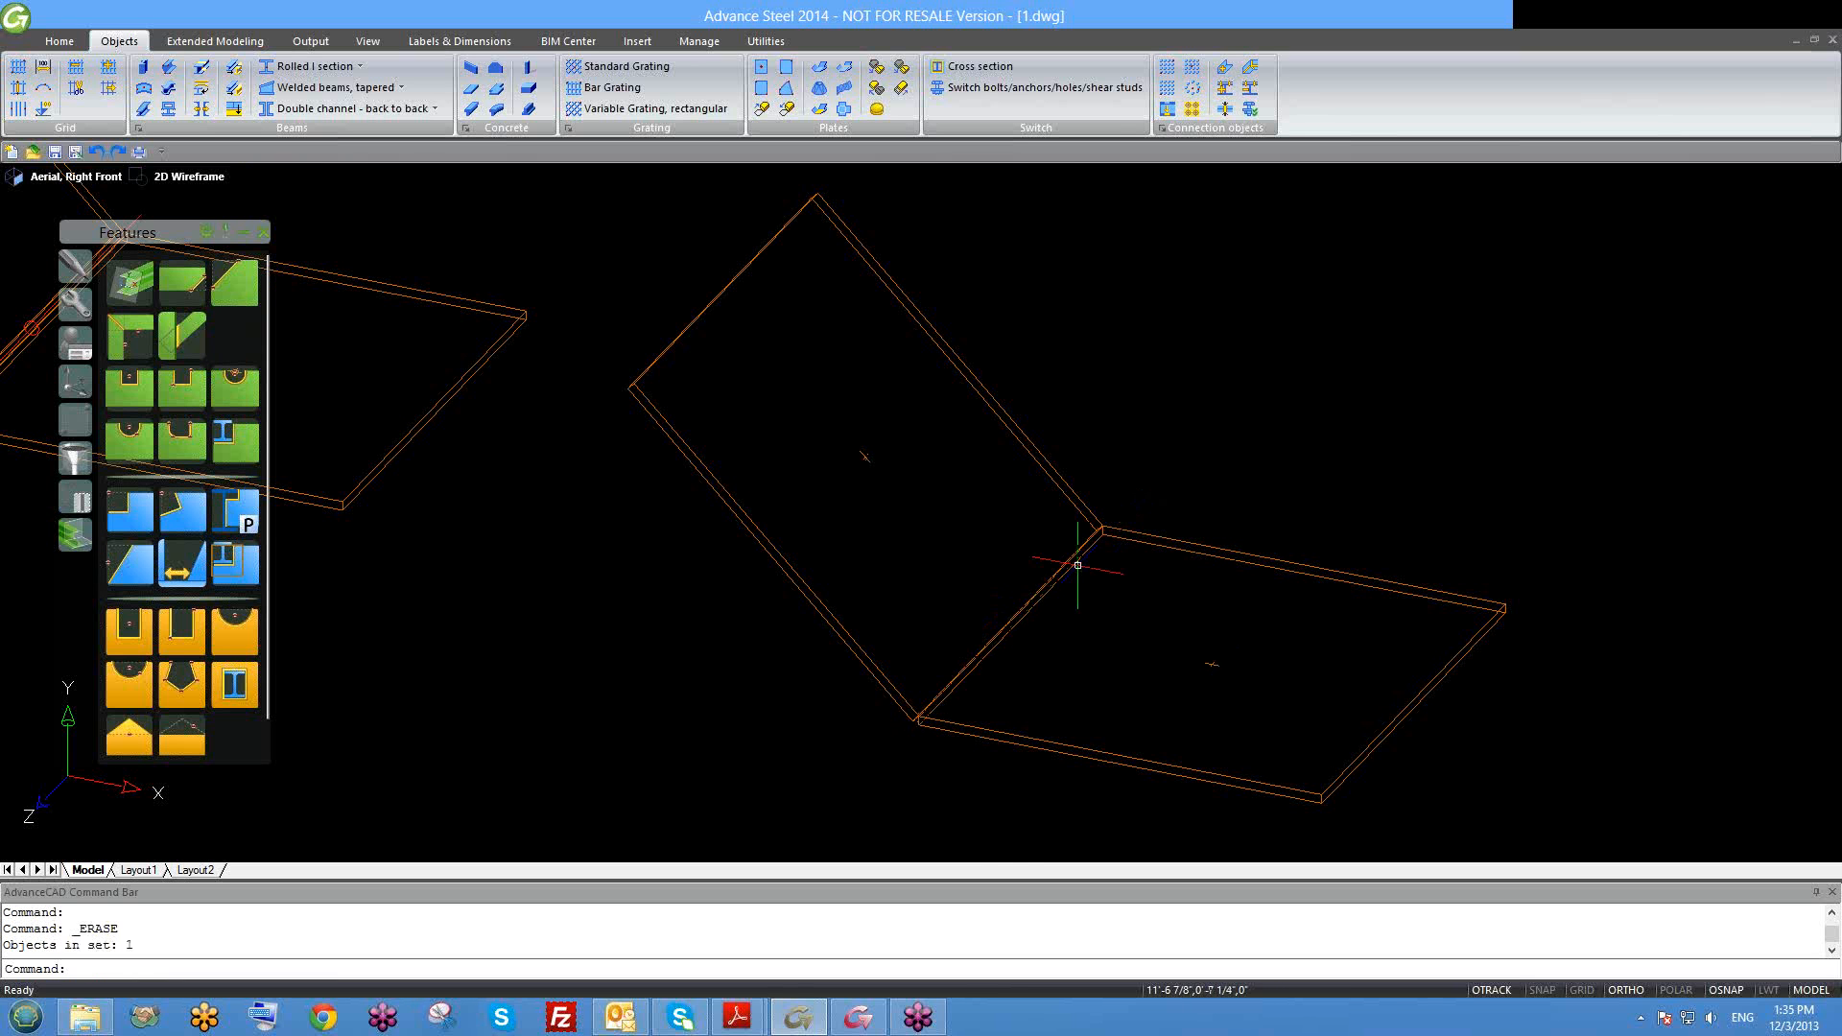
Step: Connect the inclined plate and the flat plate as a folded plate without position adjustment, and check the fold's angle in its properties
scroll(1073, 575, "down", 1)
mouse_move(1073, 575)
middle_mouse_down("shift")
mouse_move(1171, 548)
mouse_move(1073, 592)
mouse_move(1049, 576)
middle_mouse_up("shift")
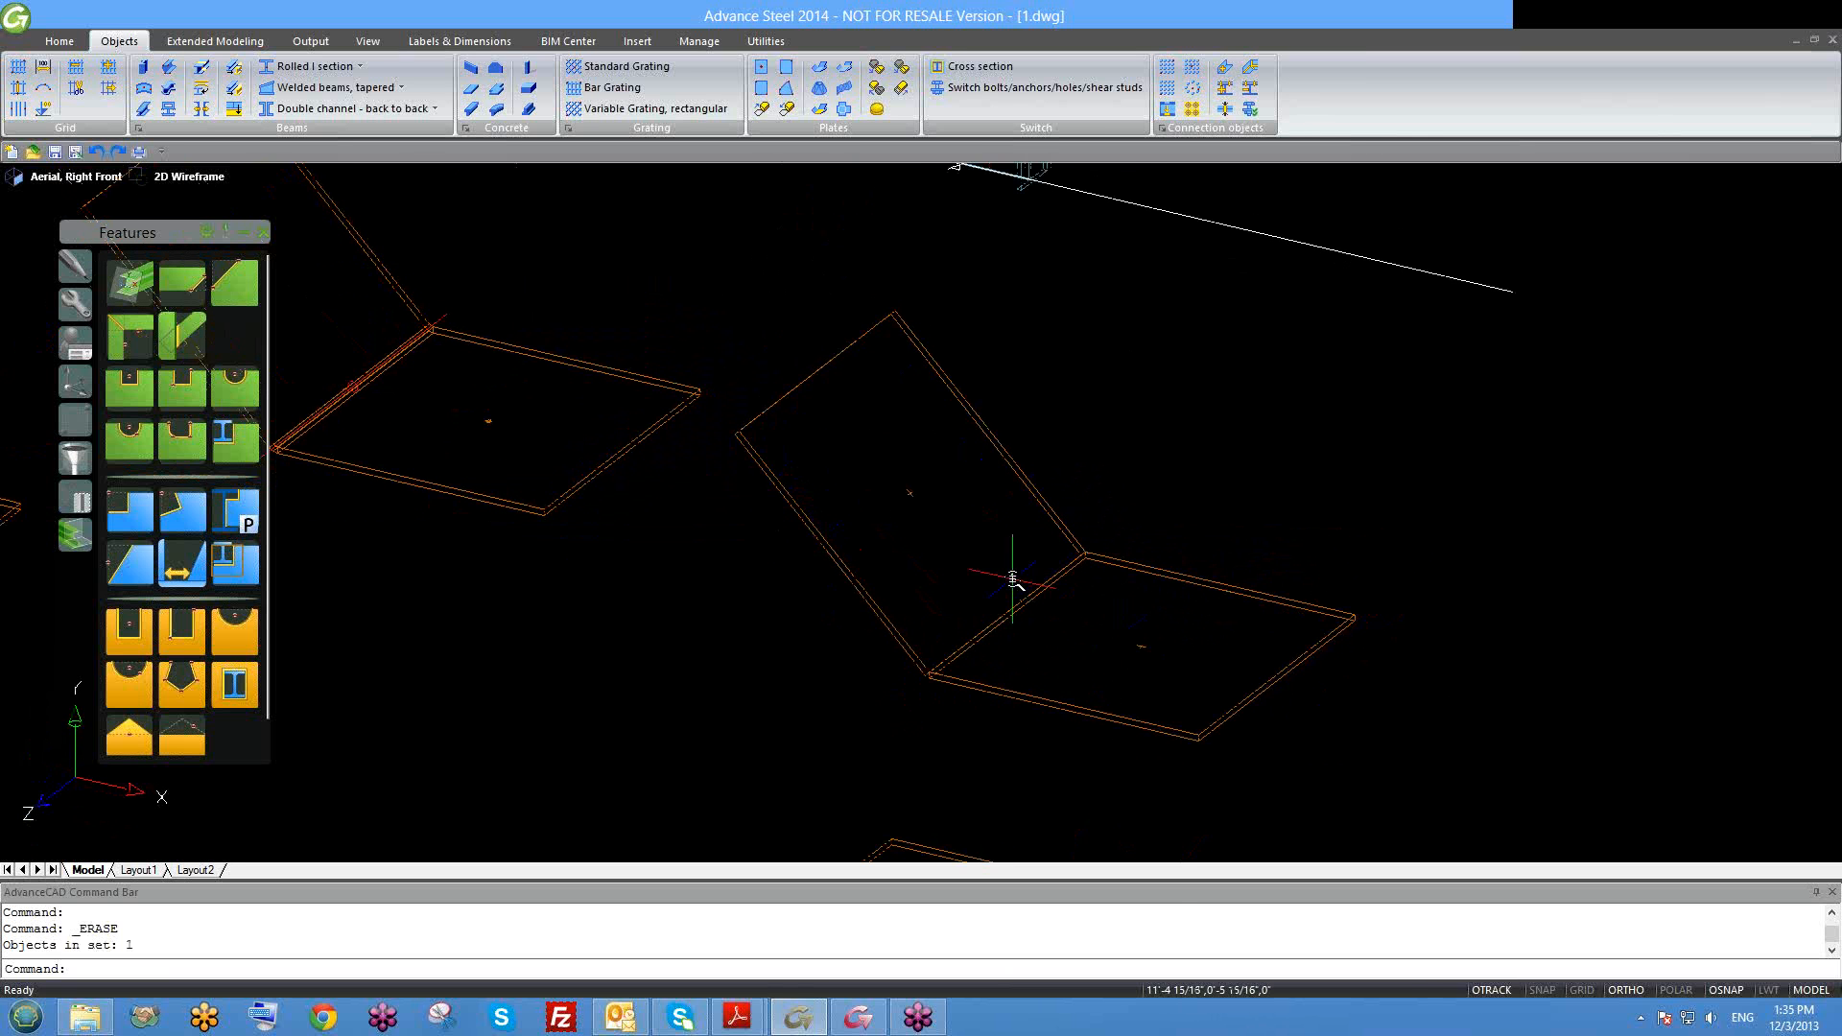
scroll(1007, 576, "down", 1)
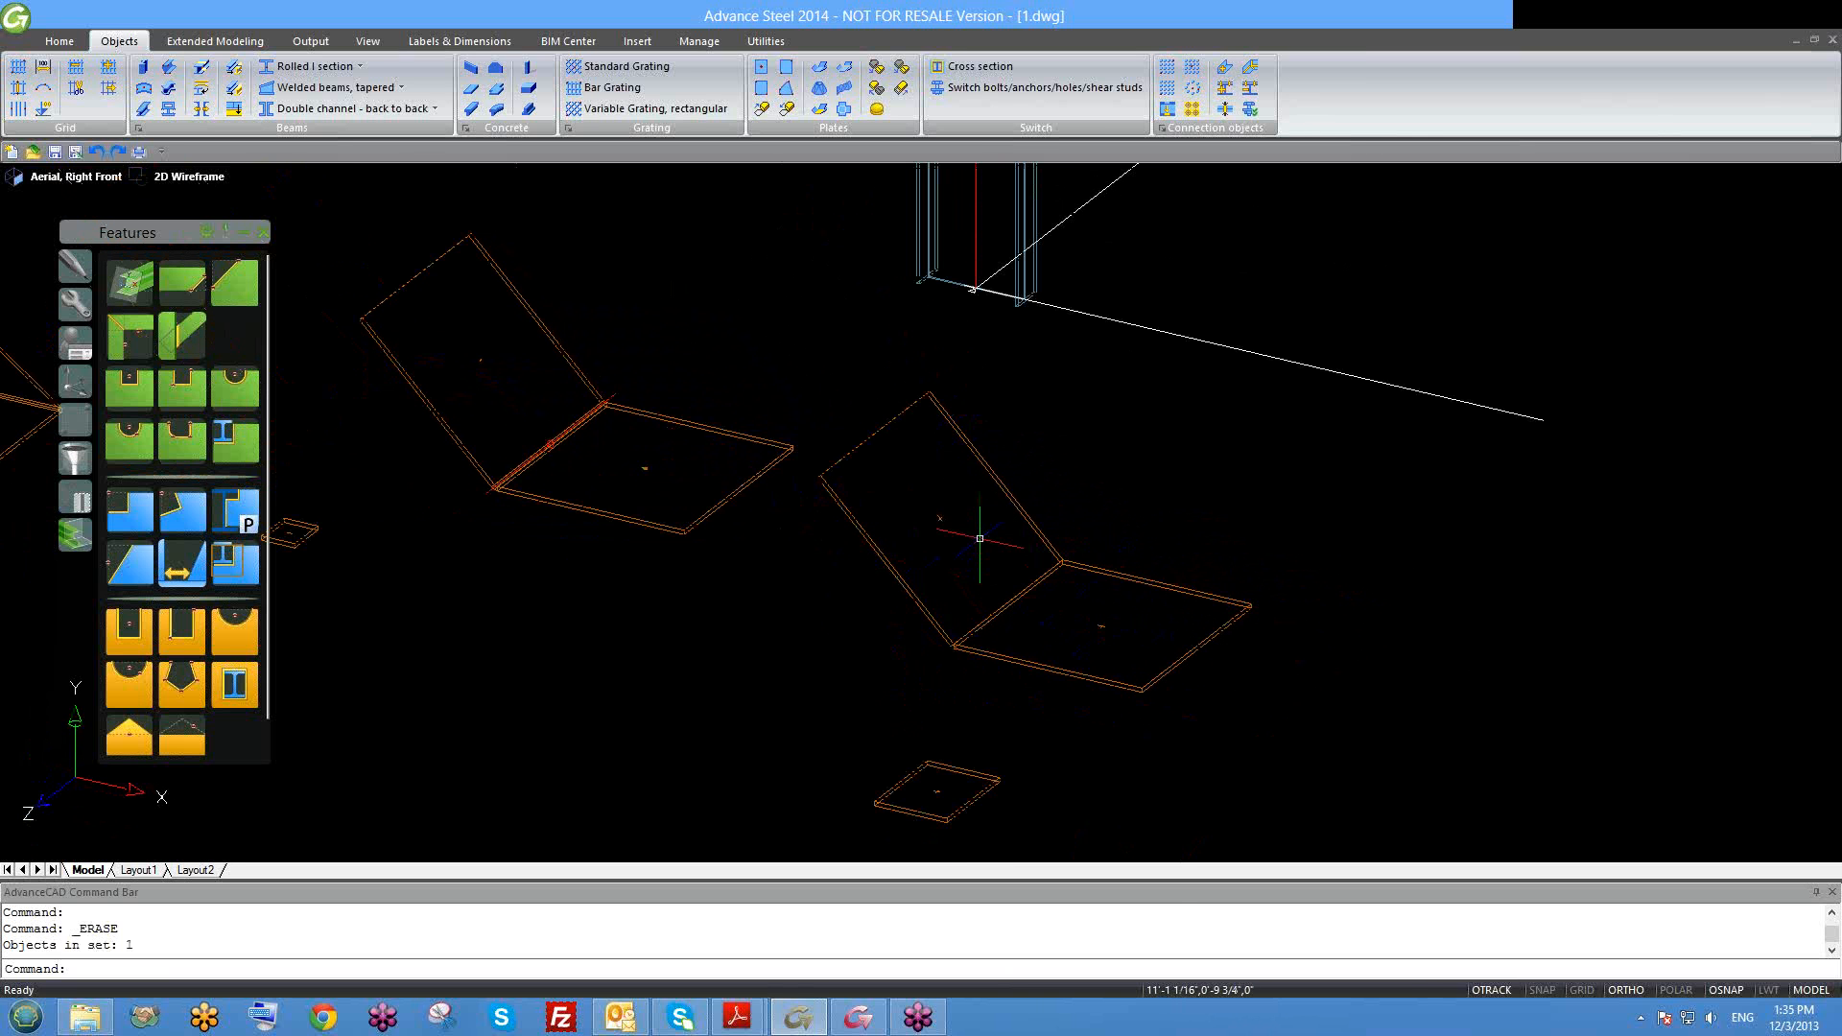
left_click(823, 72)
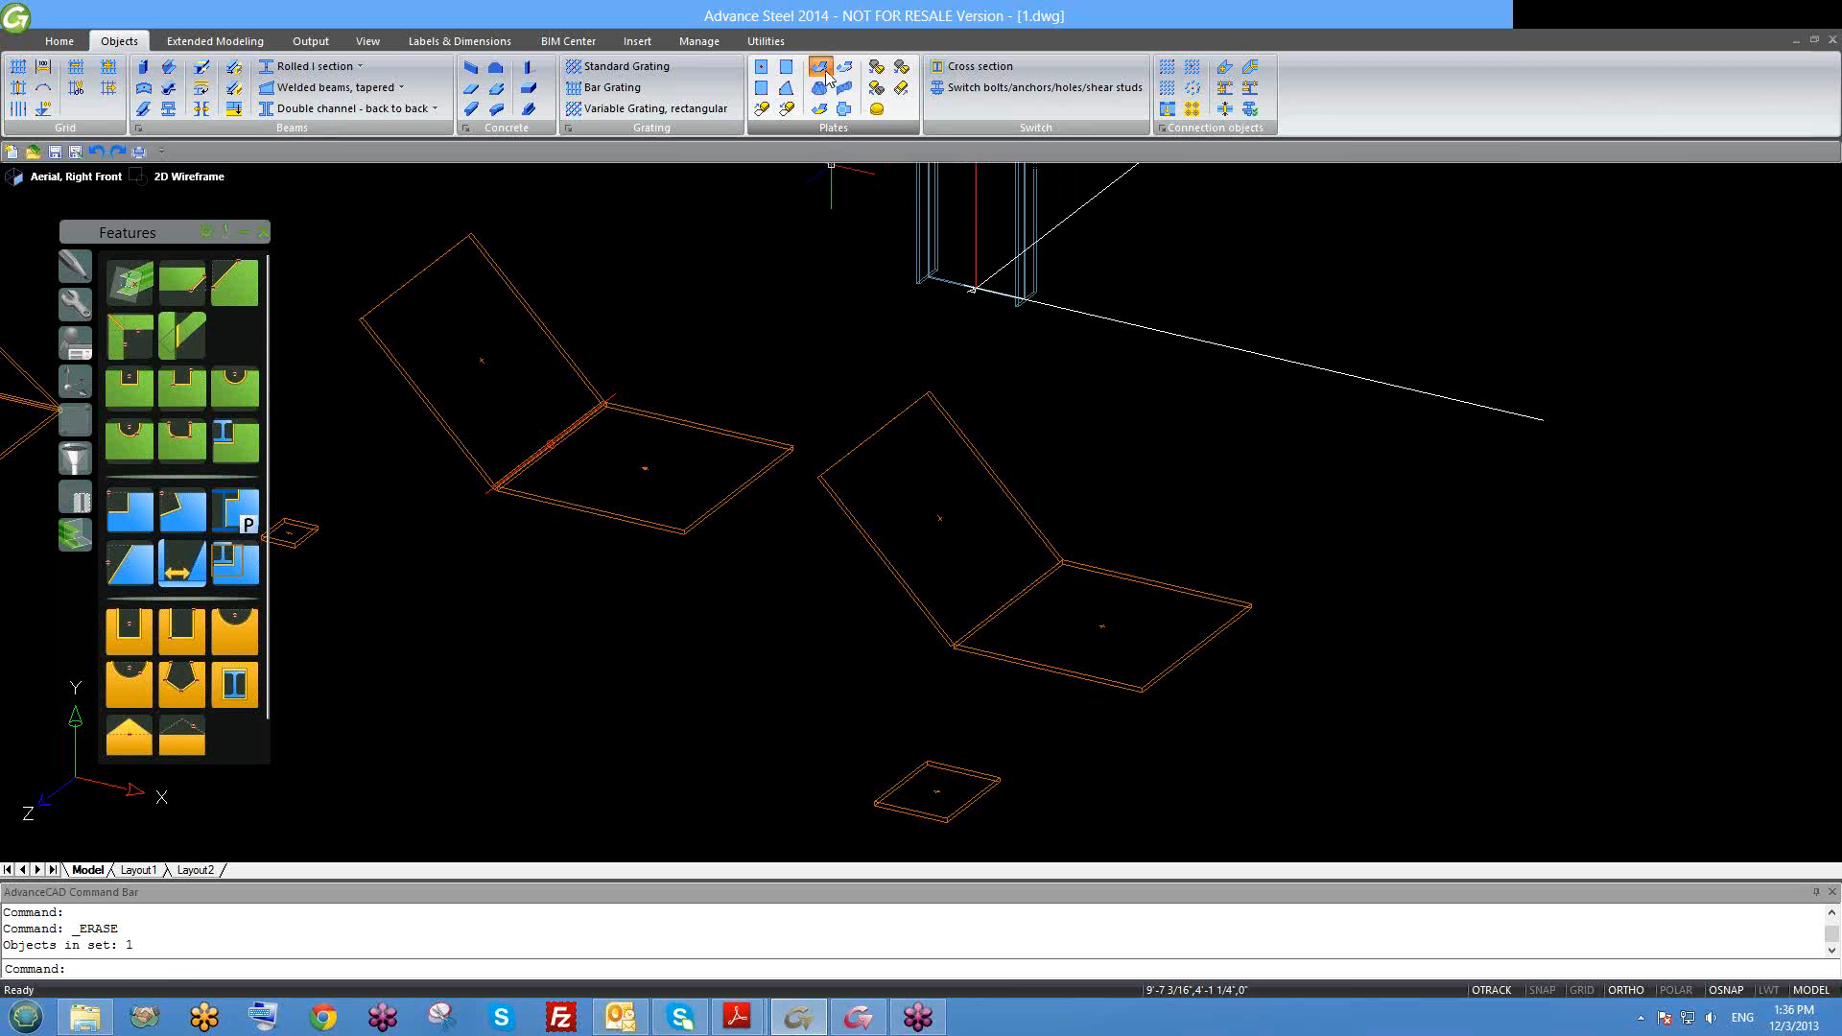
left_click(969, 449)
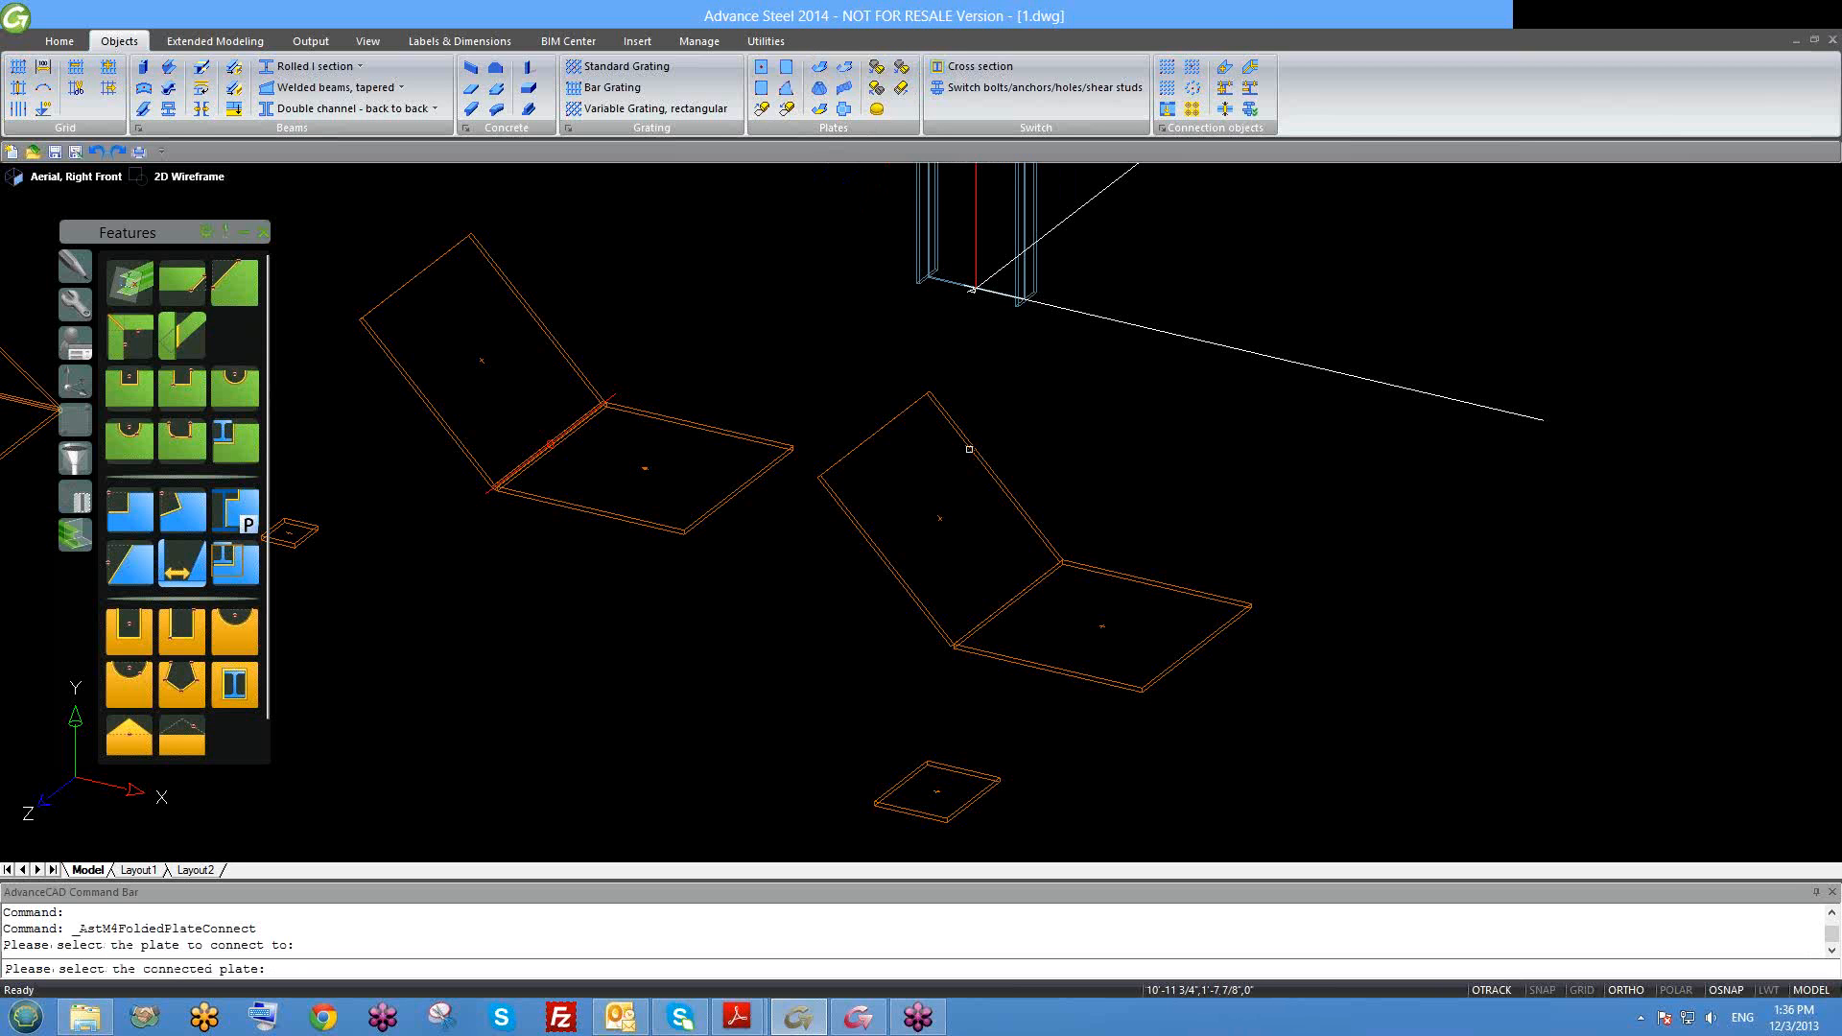
left_click(1093, 568)
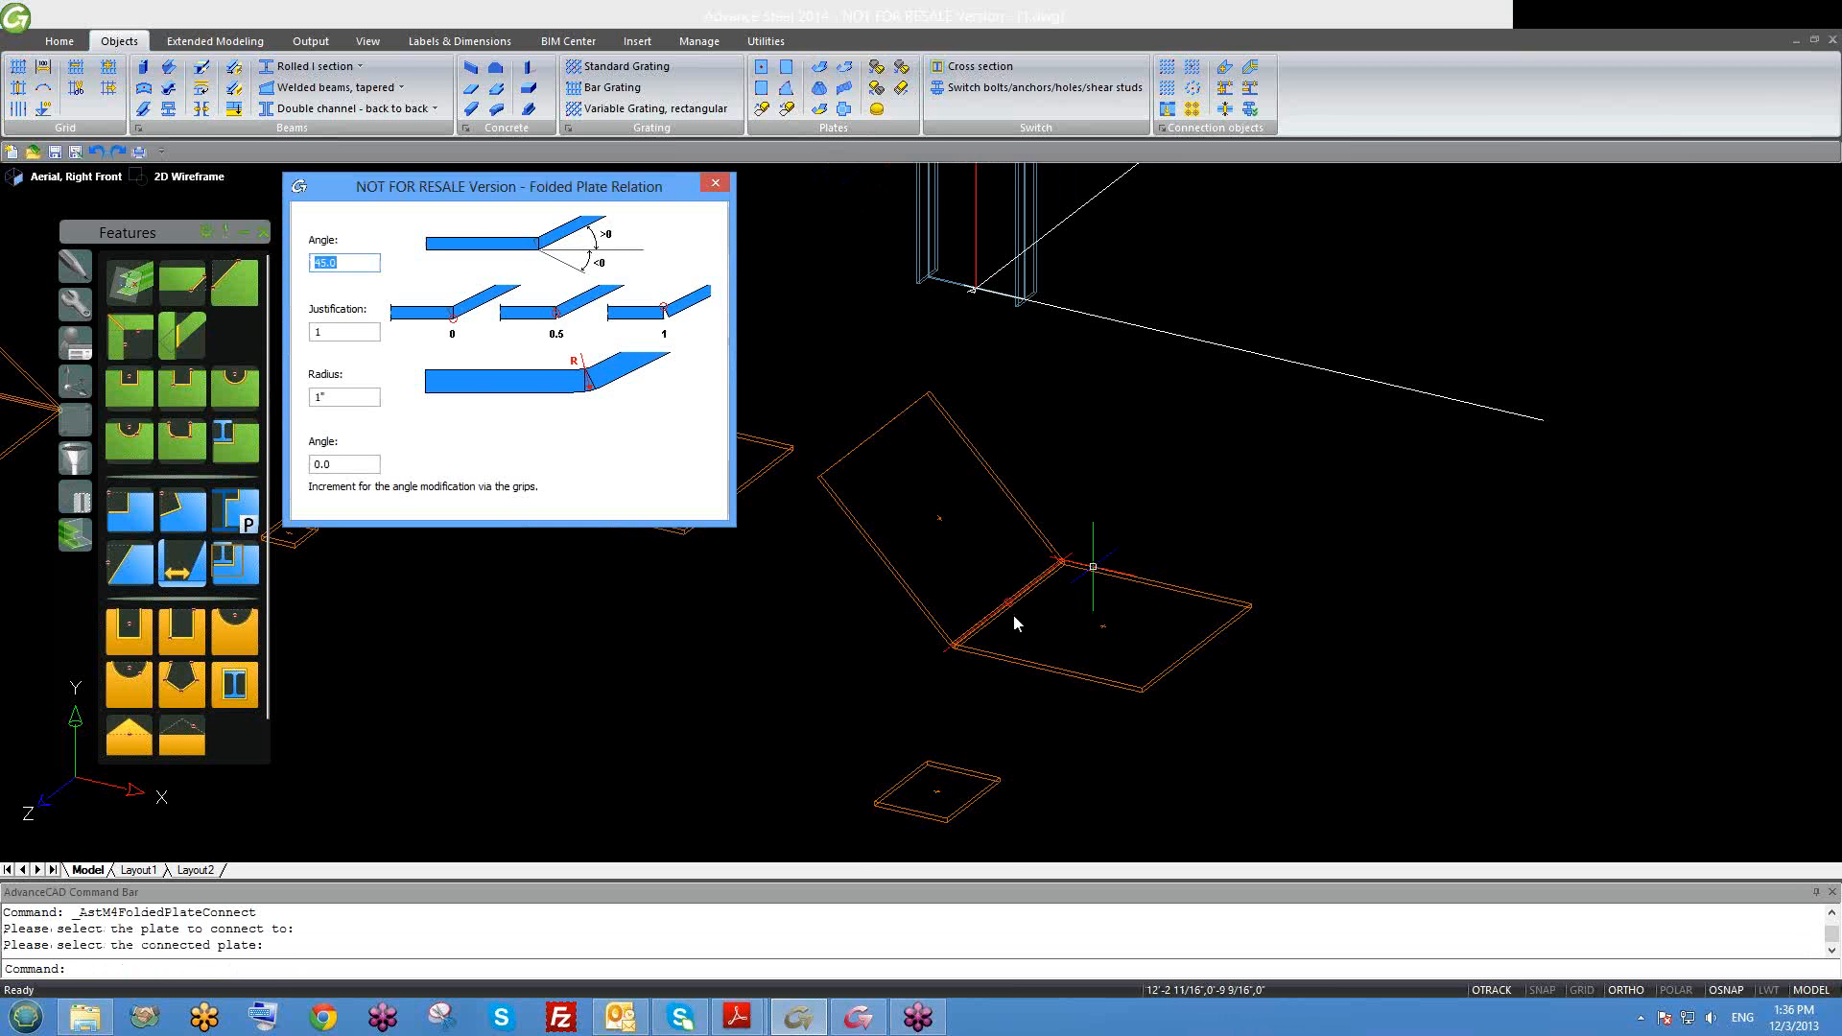
scroll(1002, 614, "up", 2)
mouse_move(1005, 626)
middle_mouse_down("shift")
mouse_move(1102, 617)
mouse_move(1017, 606)
middle_mouse_up("shift")
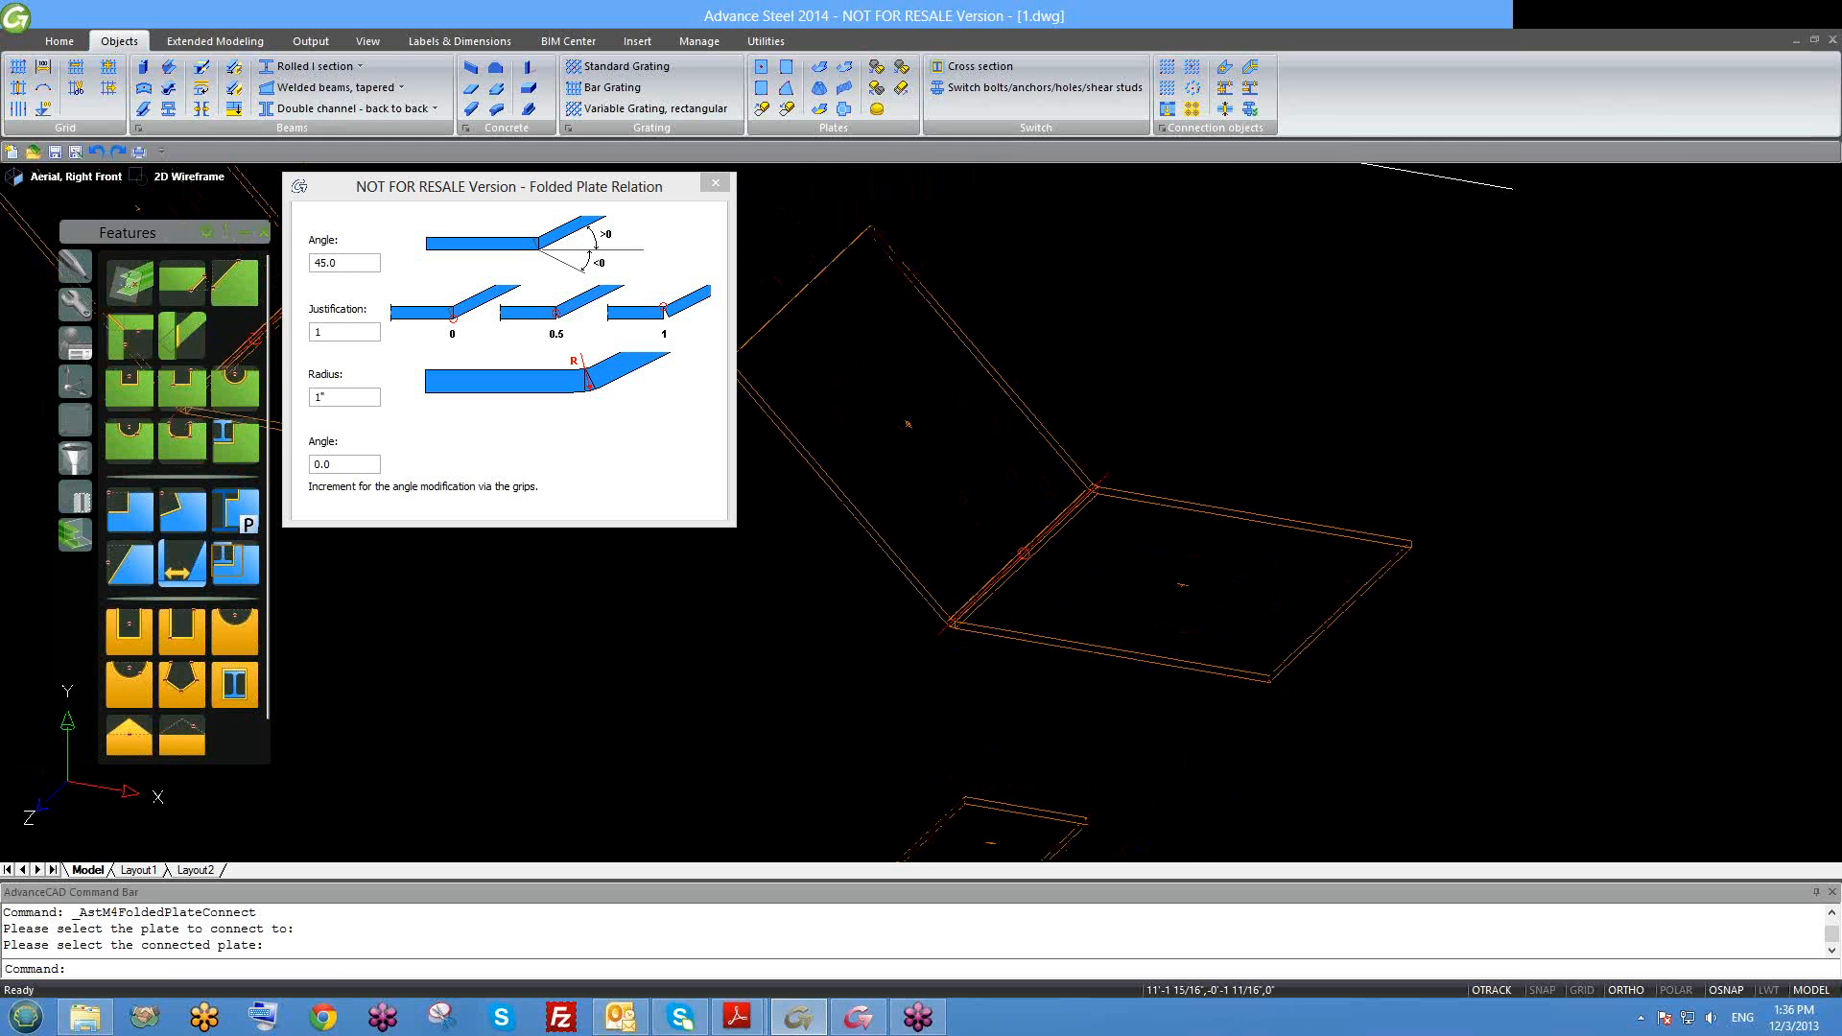
left_click(332, 263)
double_click(332, 263)
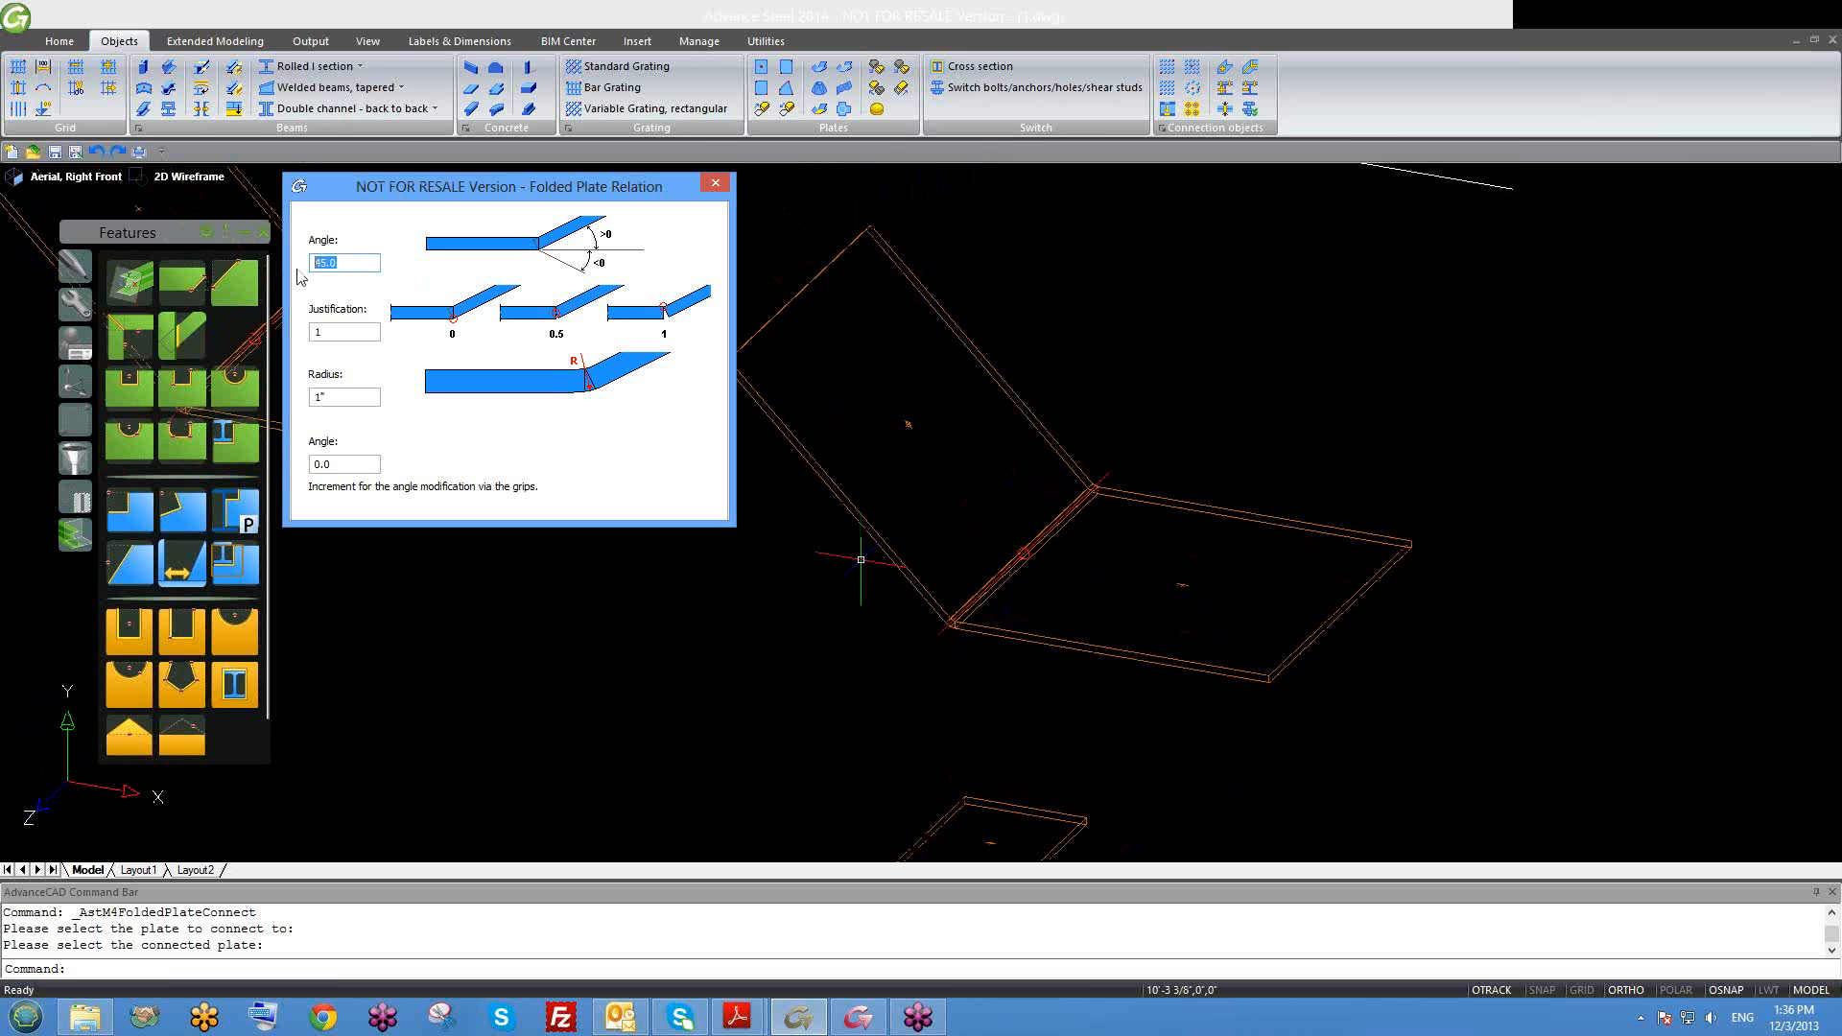
left_click(716, 185)
Step: Erase the recreated fold connection between the inclined and flat plates
scroll(813, 361, "down", 3)
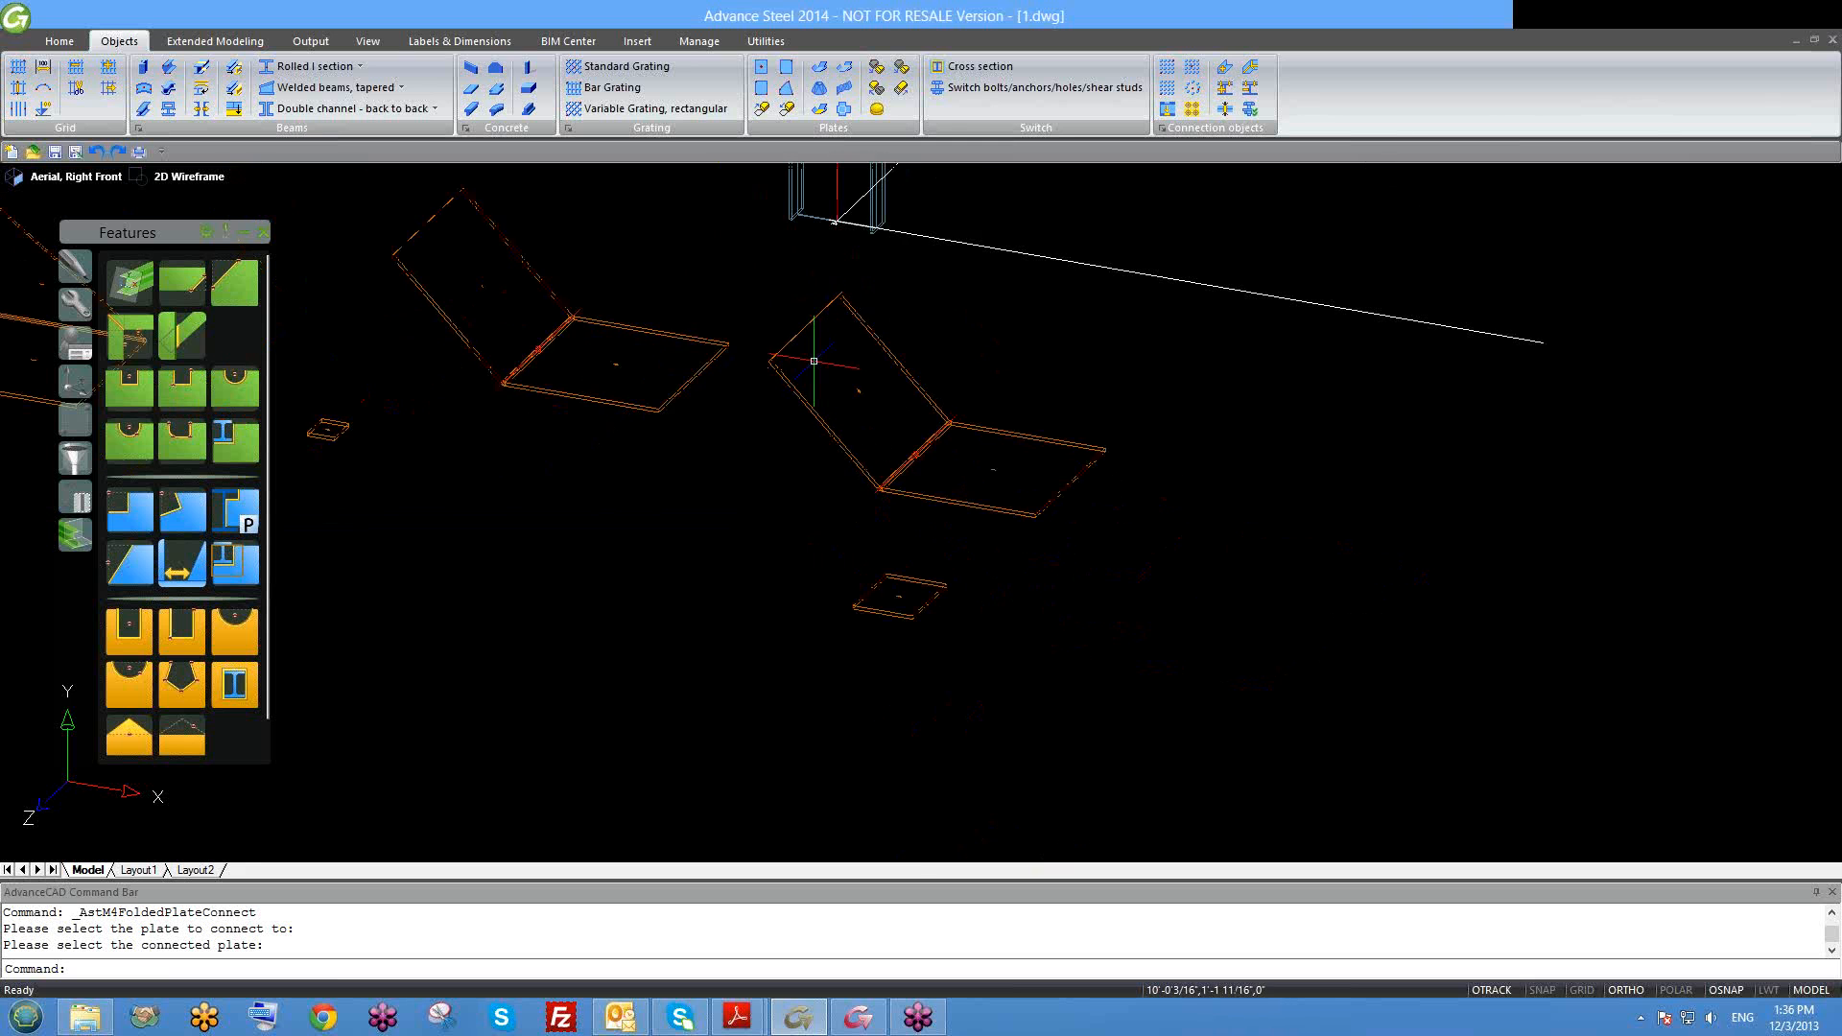
scroll(820, 386, "down", 2)
scroll(894, 399, "up", 5)
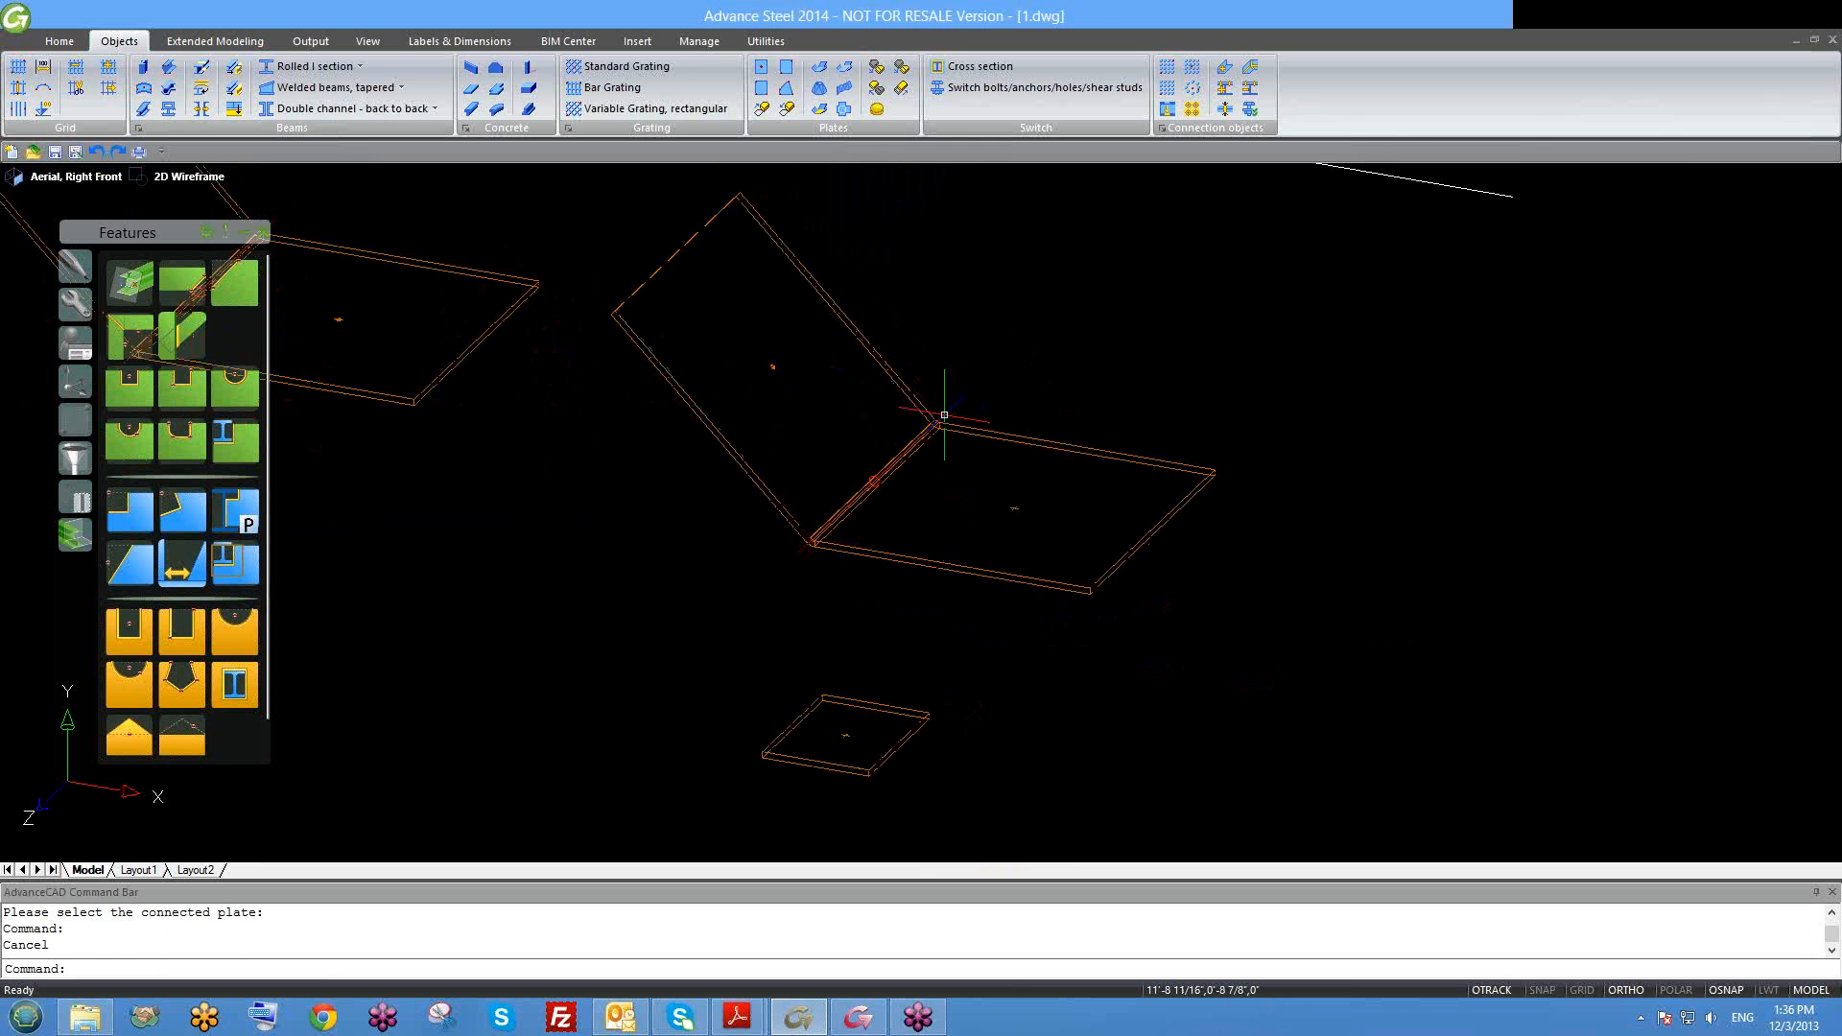
left_click(944, 414)
type("e")
key("Return")
Step: Copy the flat plate once along X from its front corner, placing the copy just beyond its outer edge
scroll(925, 493, "down", 4)
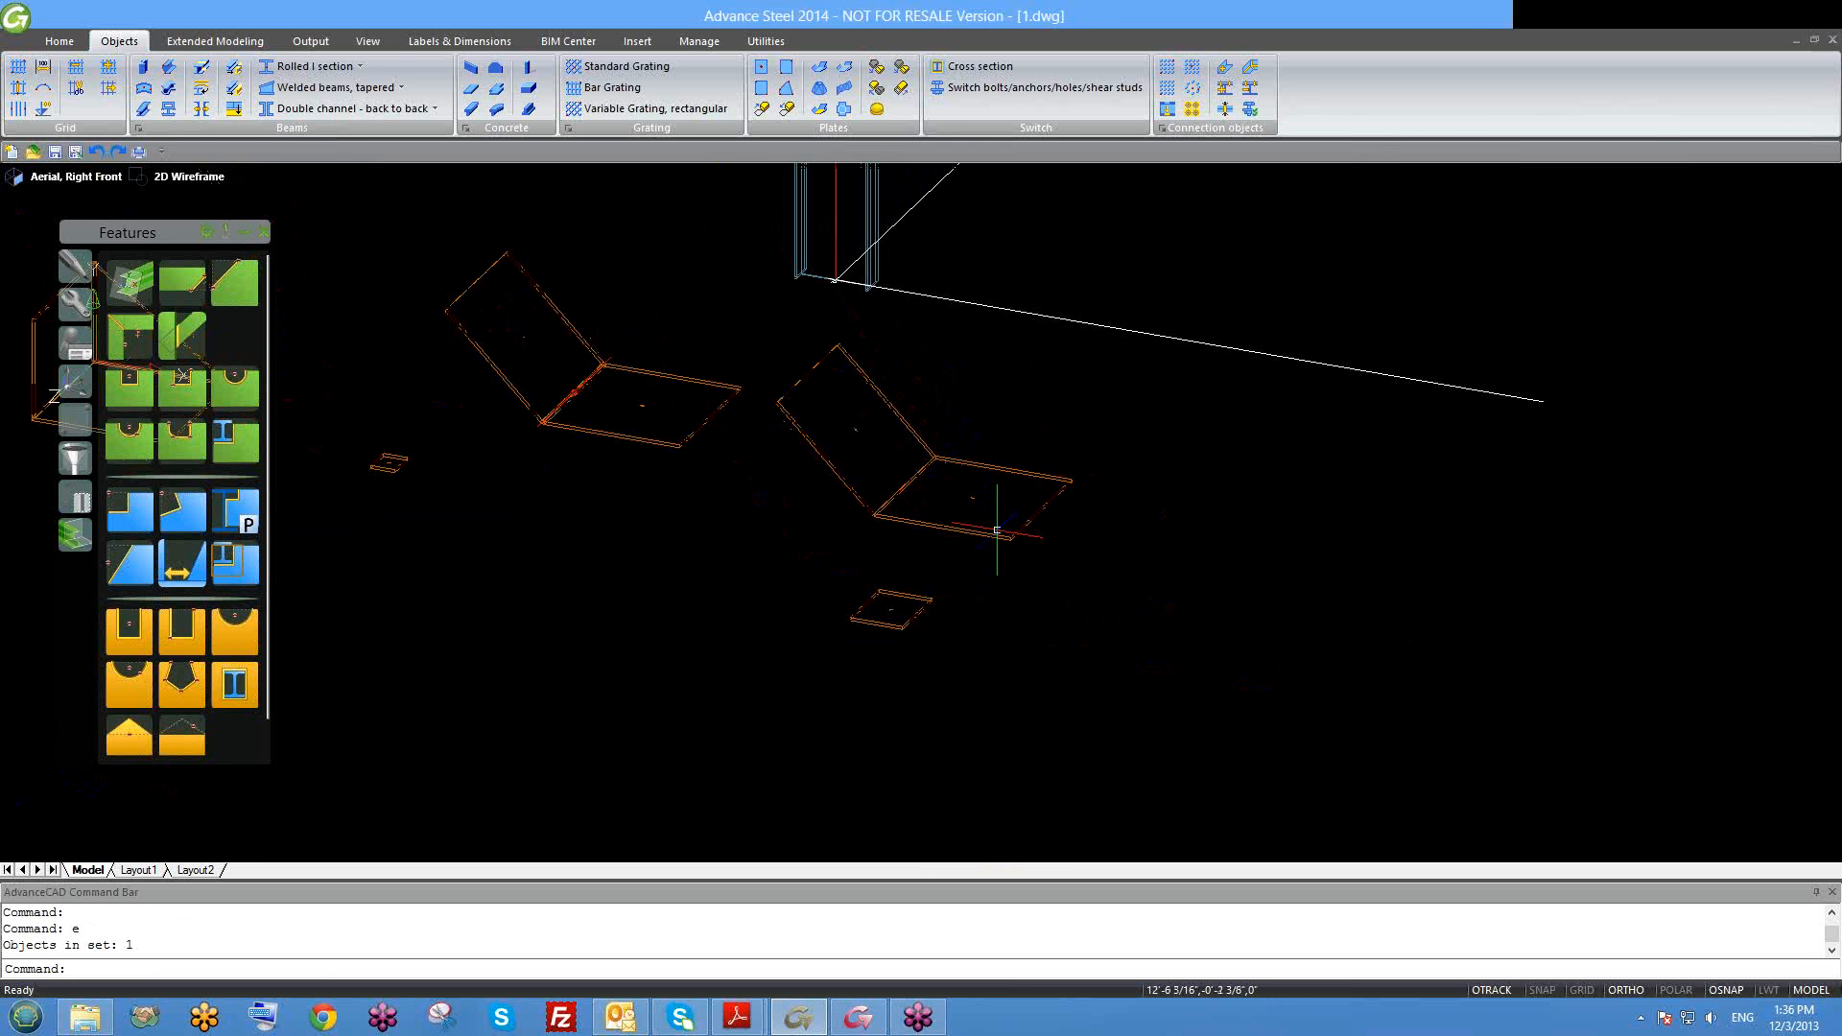
left_click(835, 279)
left_click(995, 536)
type("co")
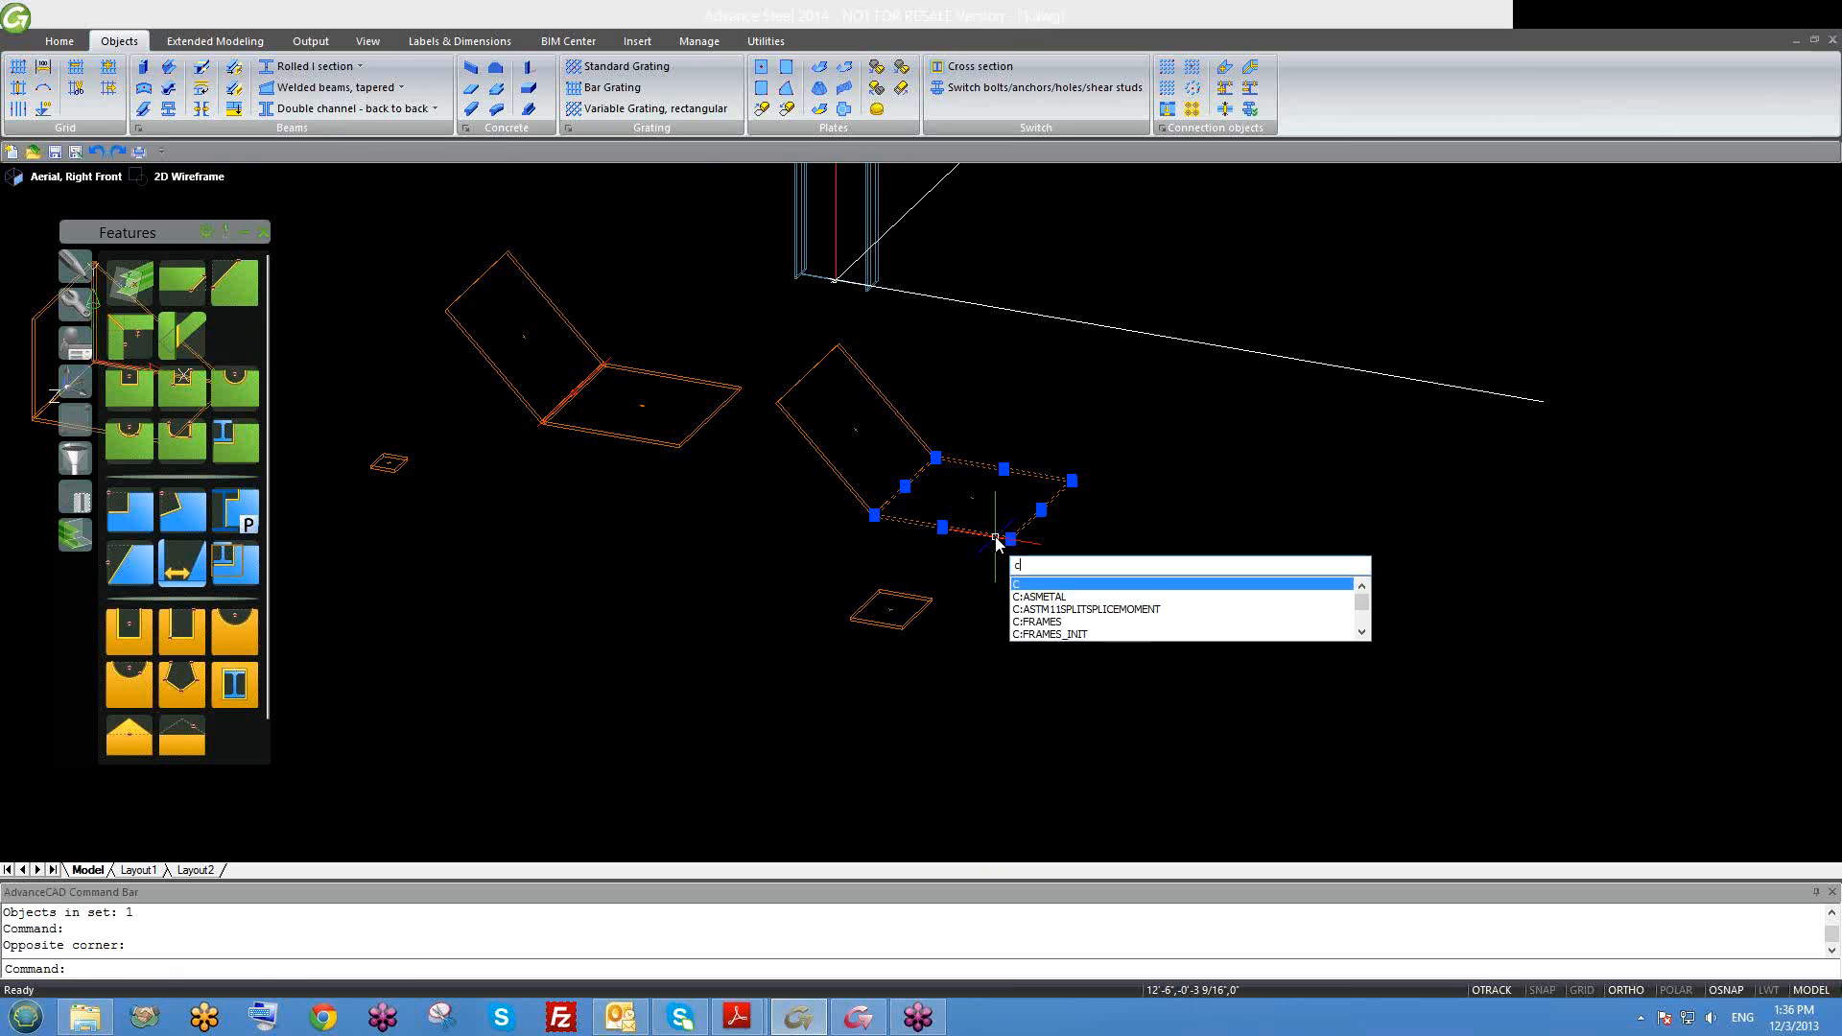
key("Return")
left_click(995, 536)
left_click(1163, 597)
key("Escape")
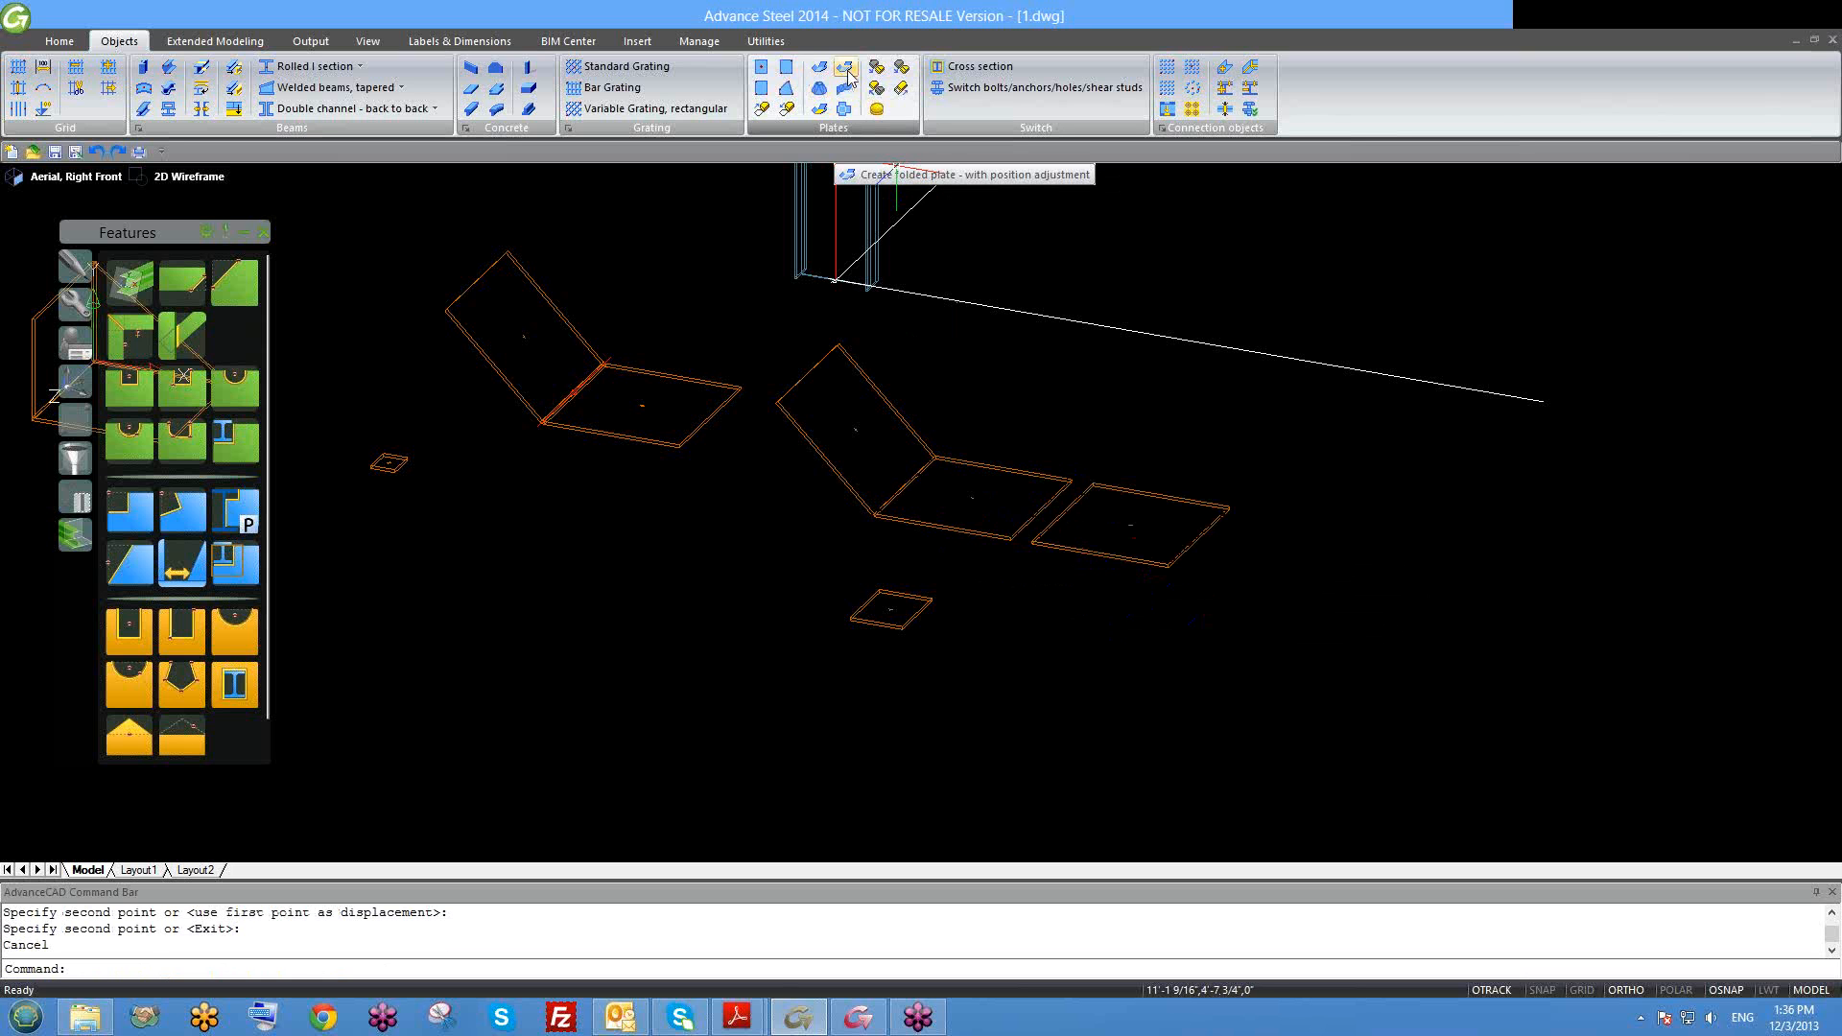
Step: Copy the new flat plate twice more along X, leaving a wider gap before the farthest copy
left_click(1149, 557)
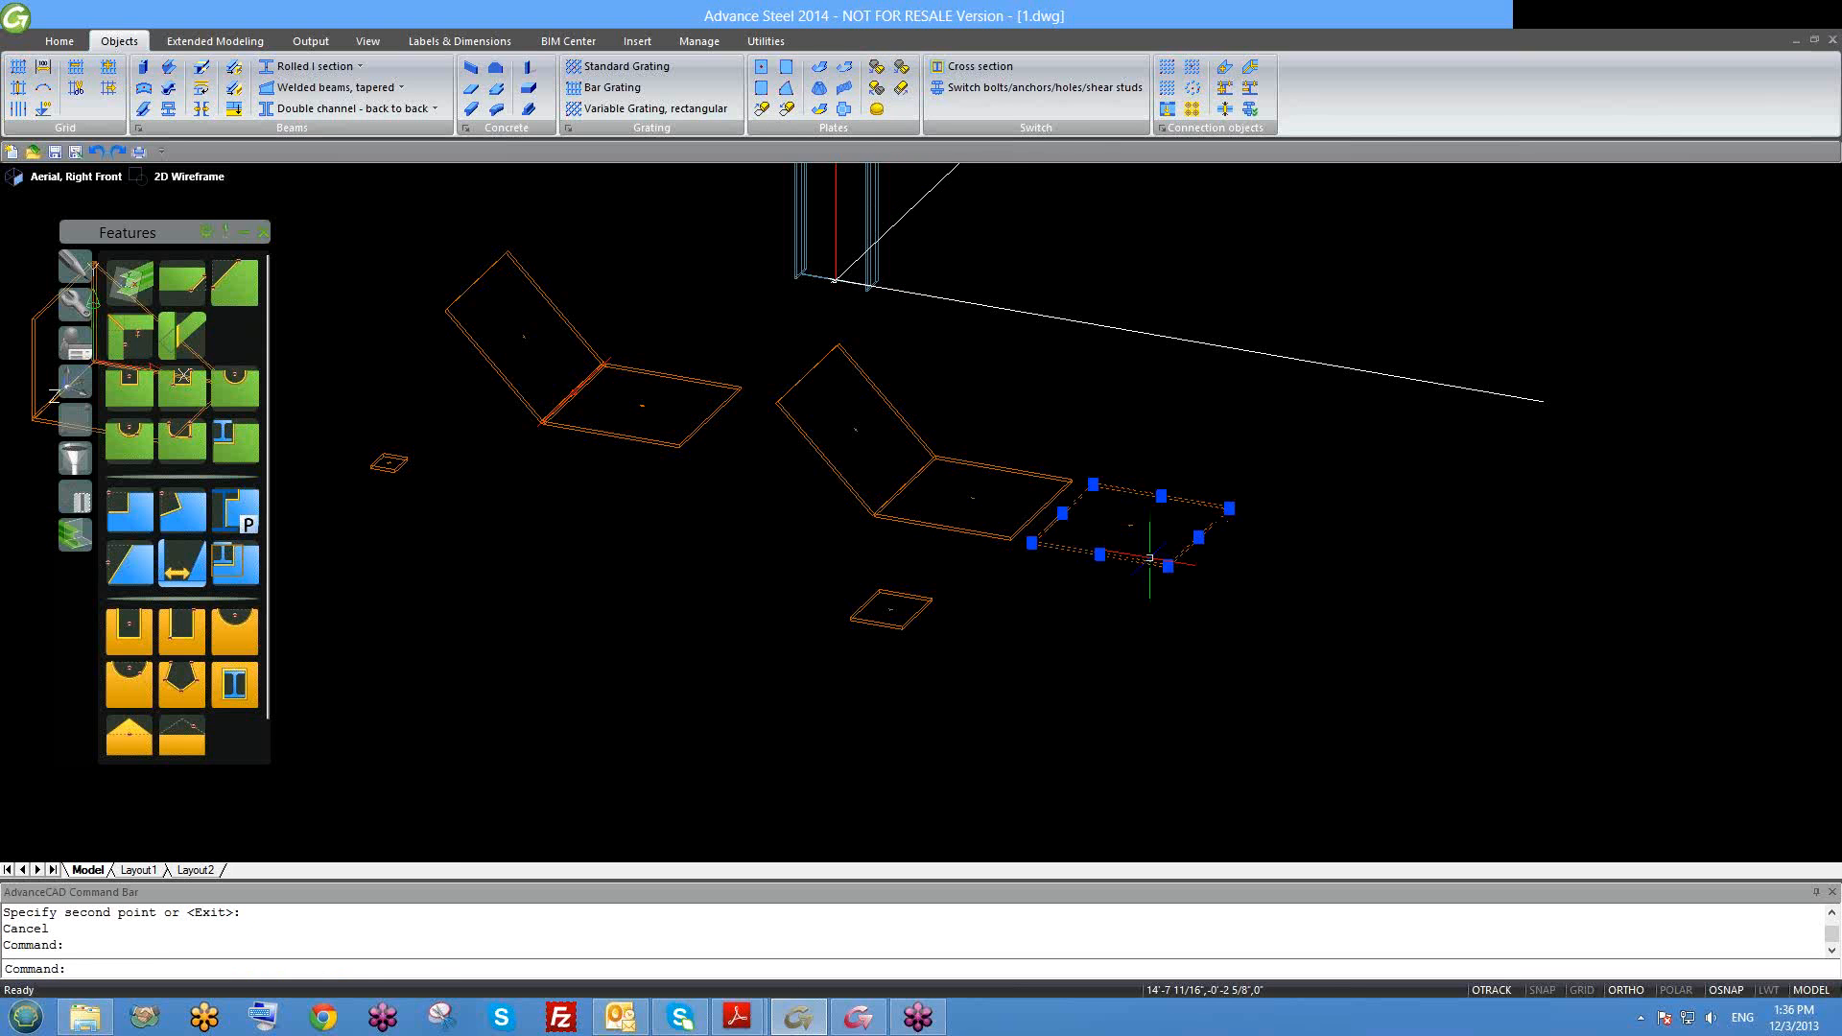
type("co")
key("Return")
left_click(1165, 565)
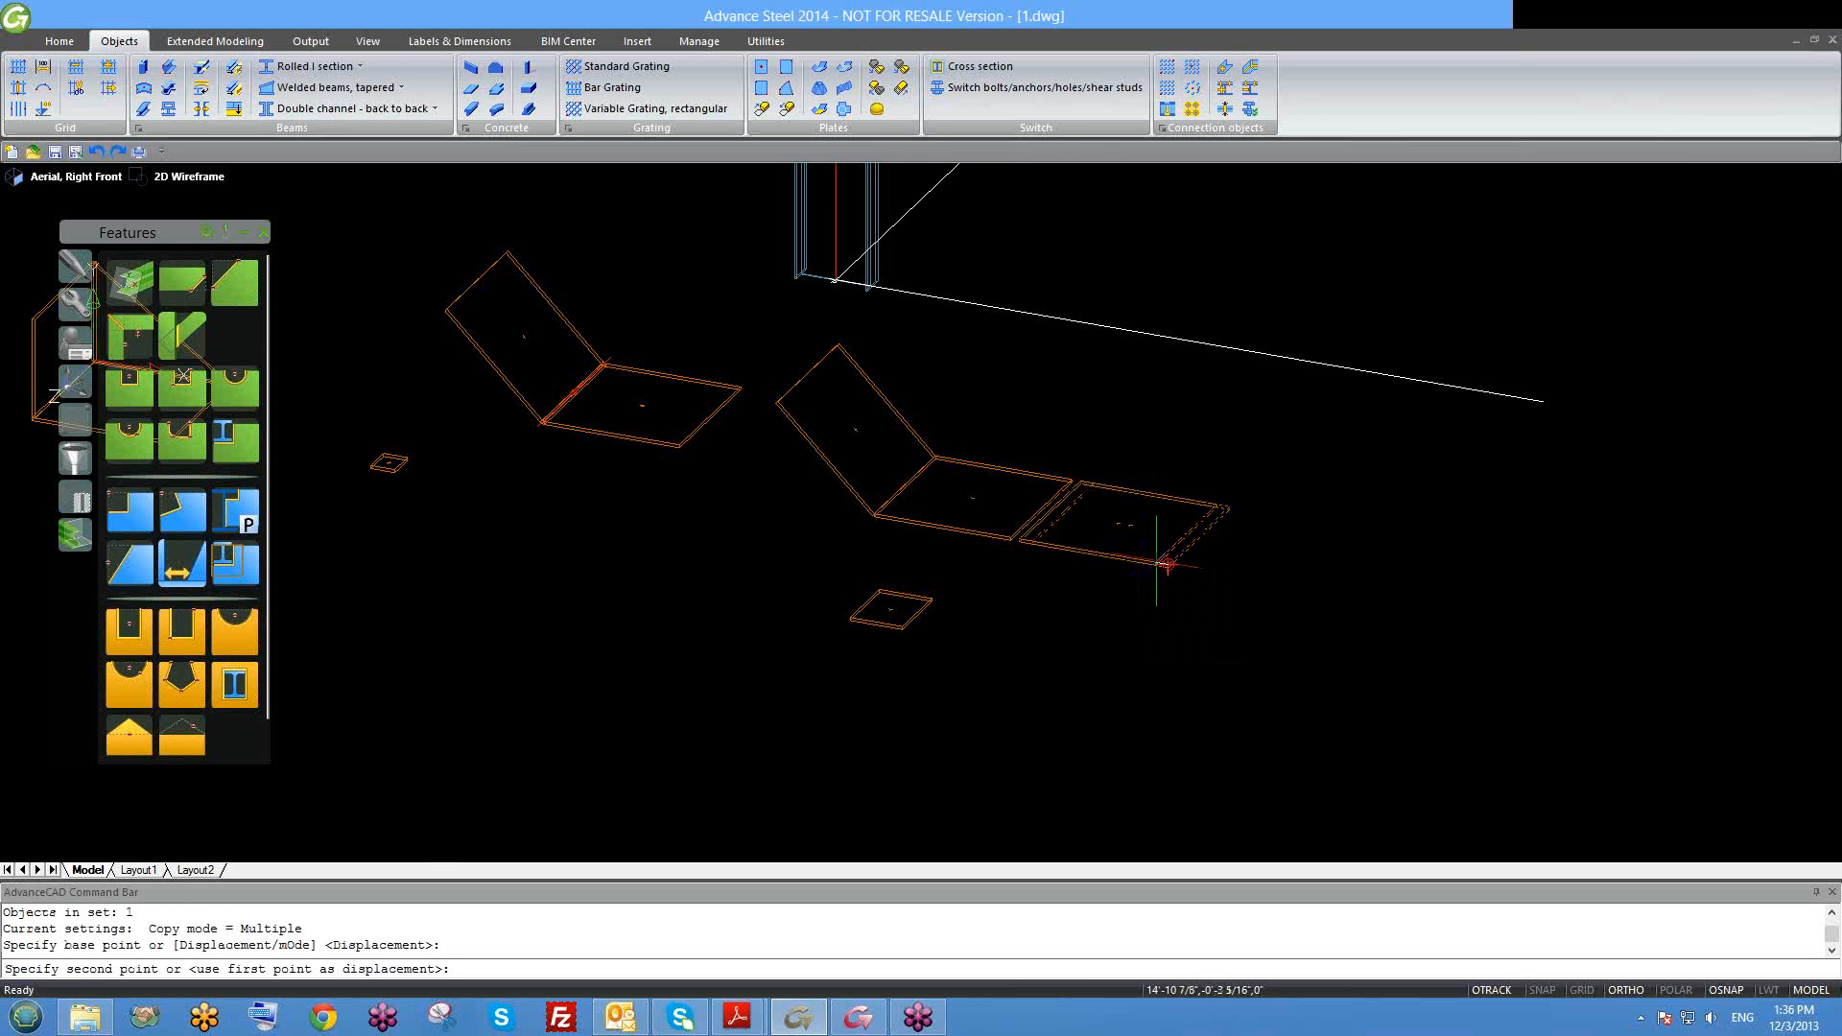
left_click(1336, 610)
middle_click_drag(1336, 611, 1001, 512)
left_click(1279, 595)
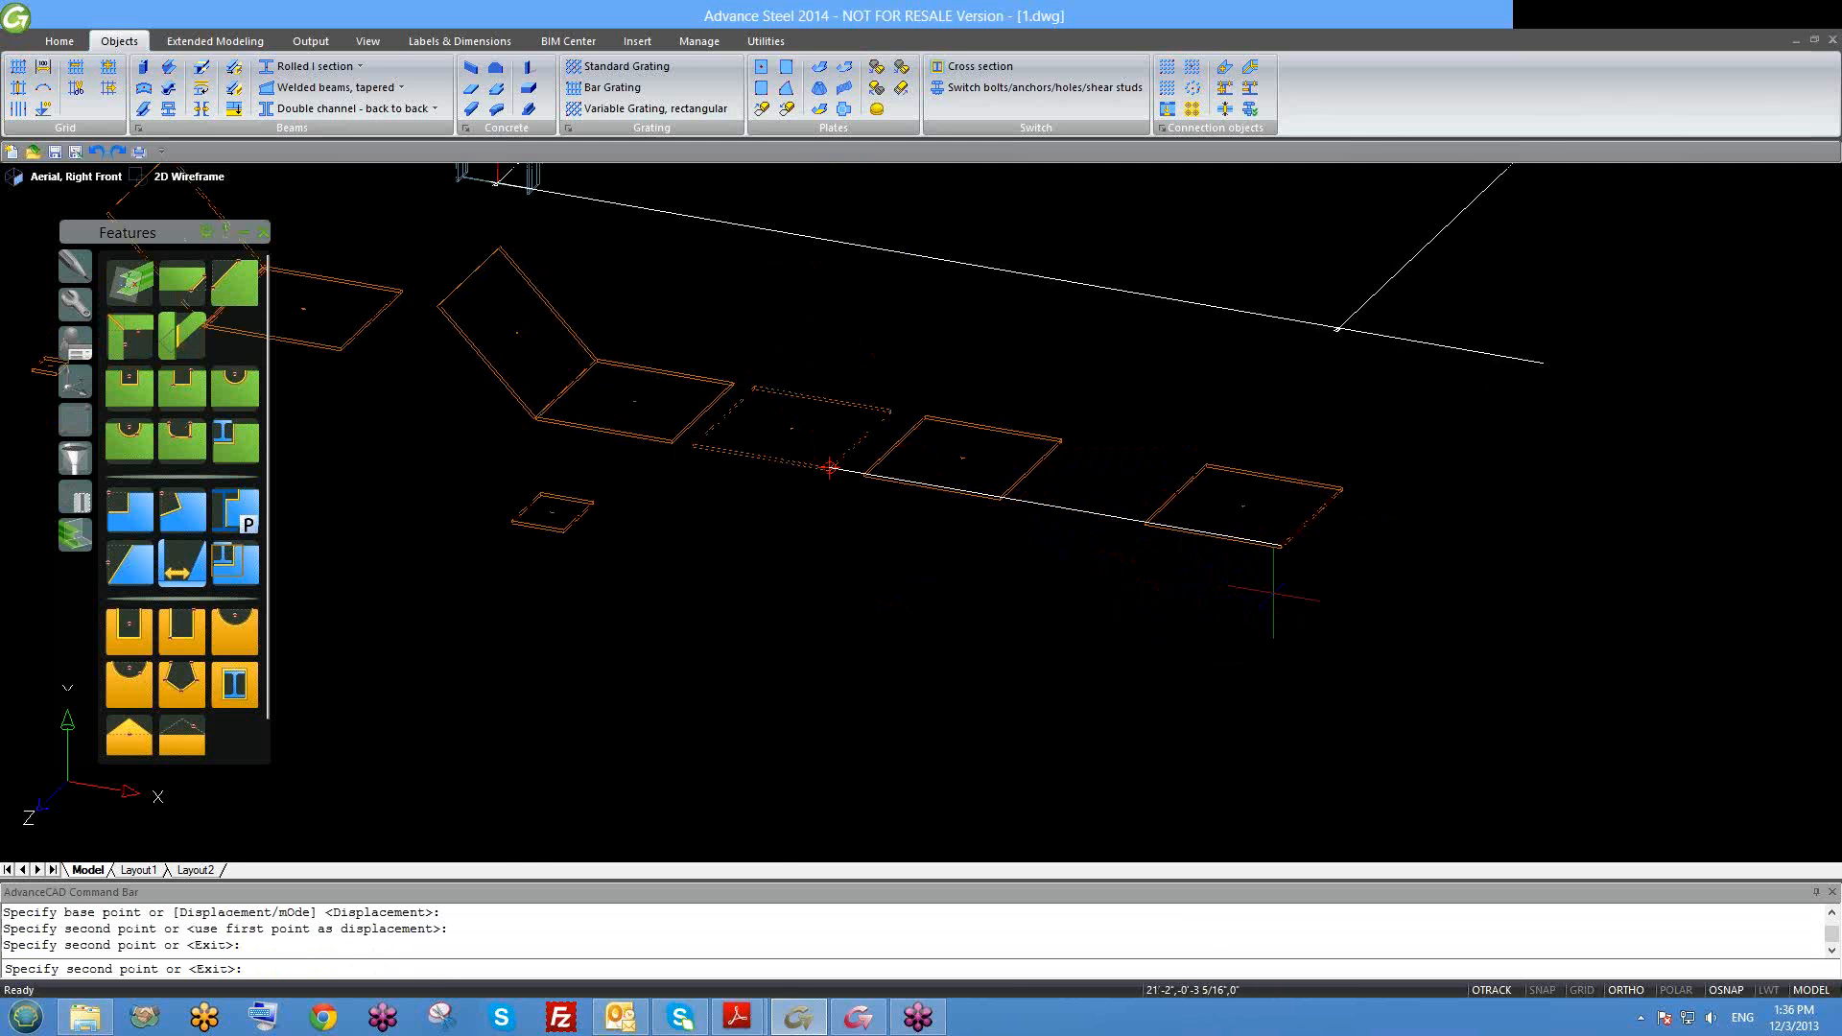
key("Escape")
Step: Examine the corner where the unconnected inclined plate meets the flat plate
scroll(935, 540, "down", 2)
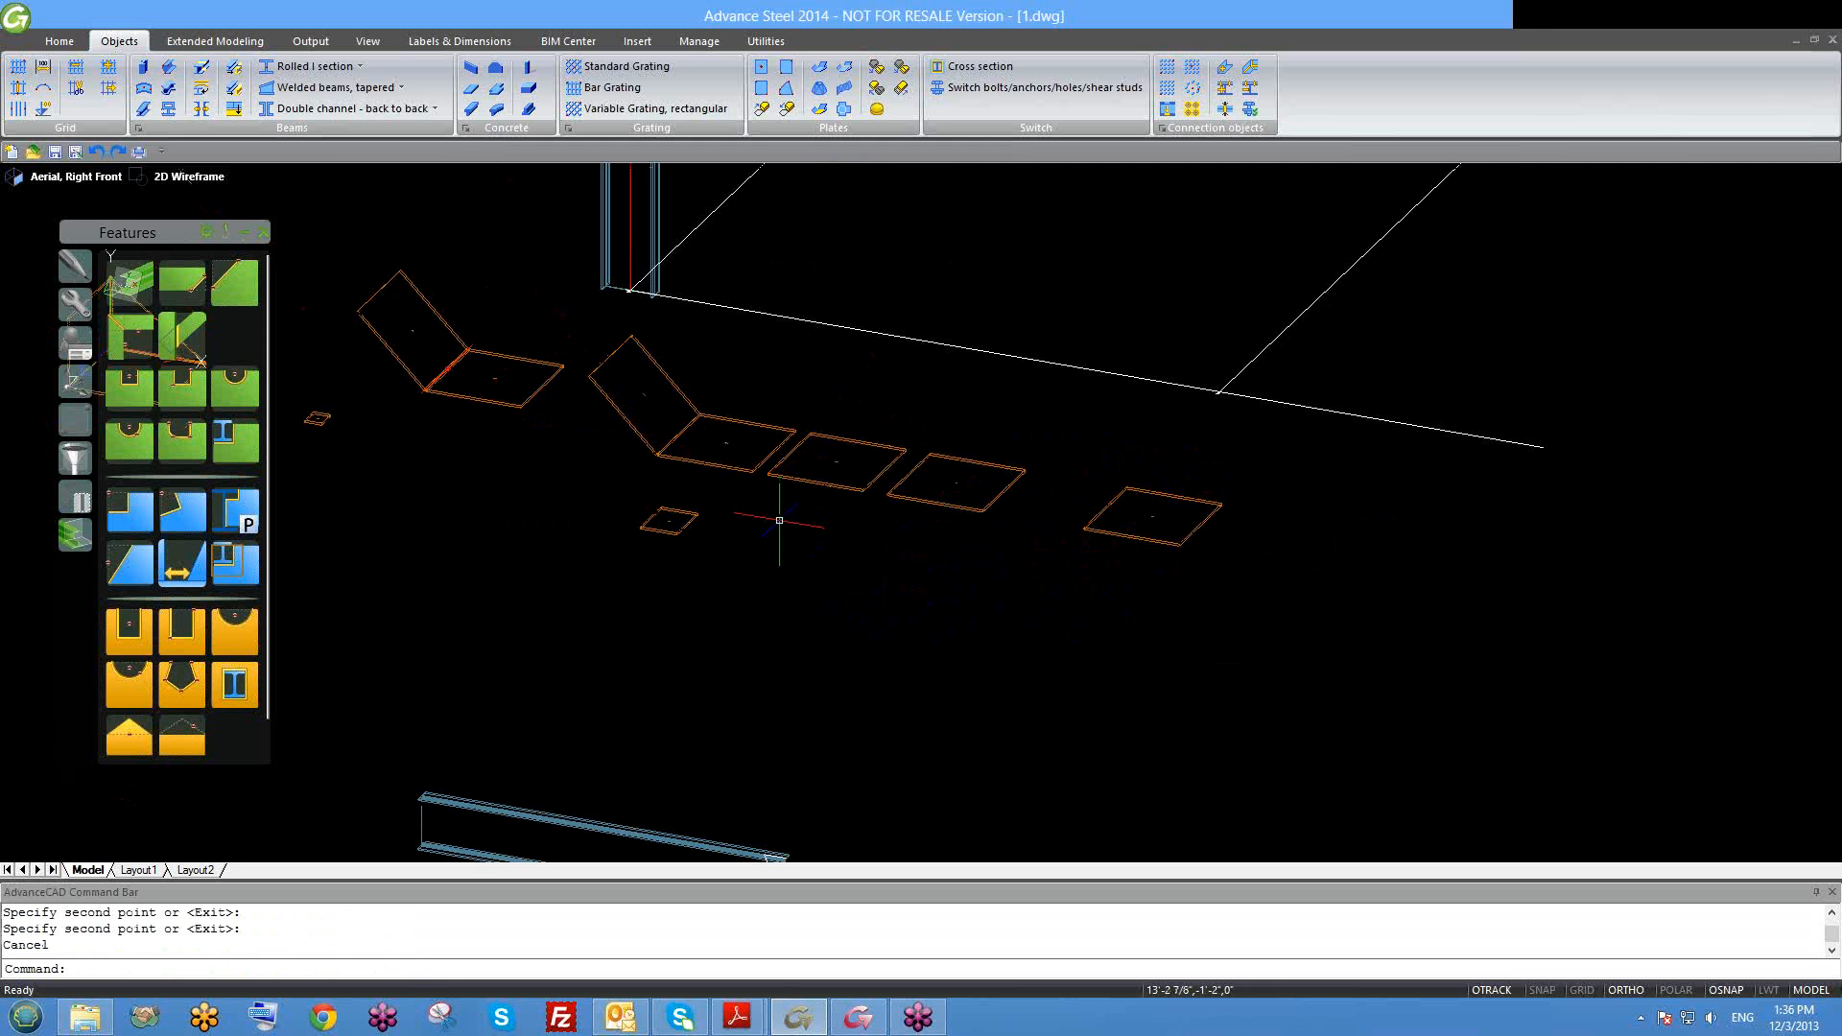
scroll(643, 475, "up", 4)
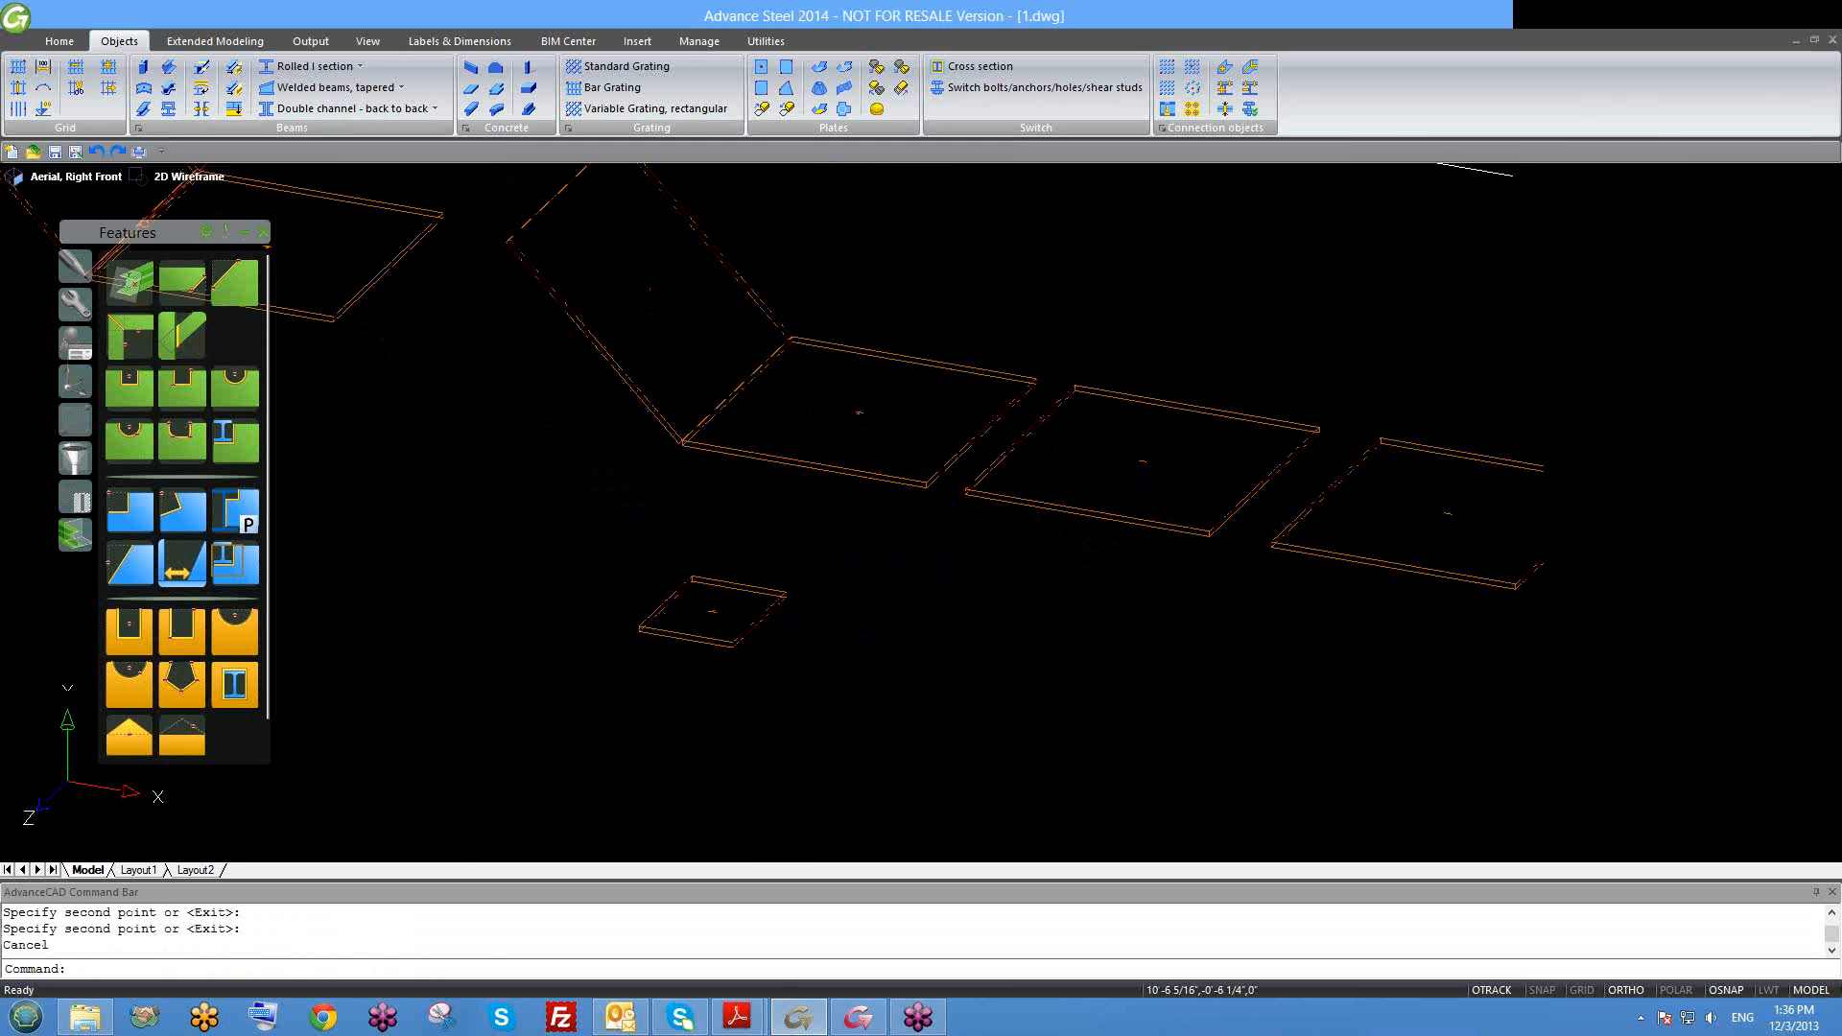
scroll(761, 370, "up", 2)
scroll(613, 452, "up", 4)
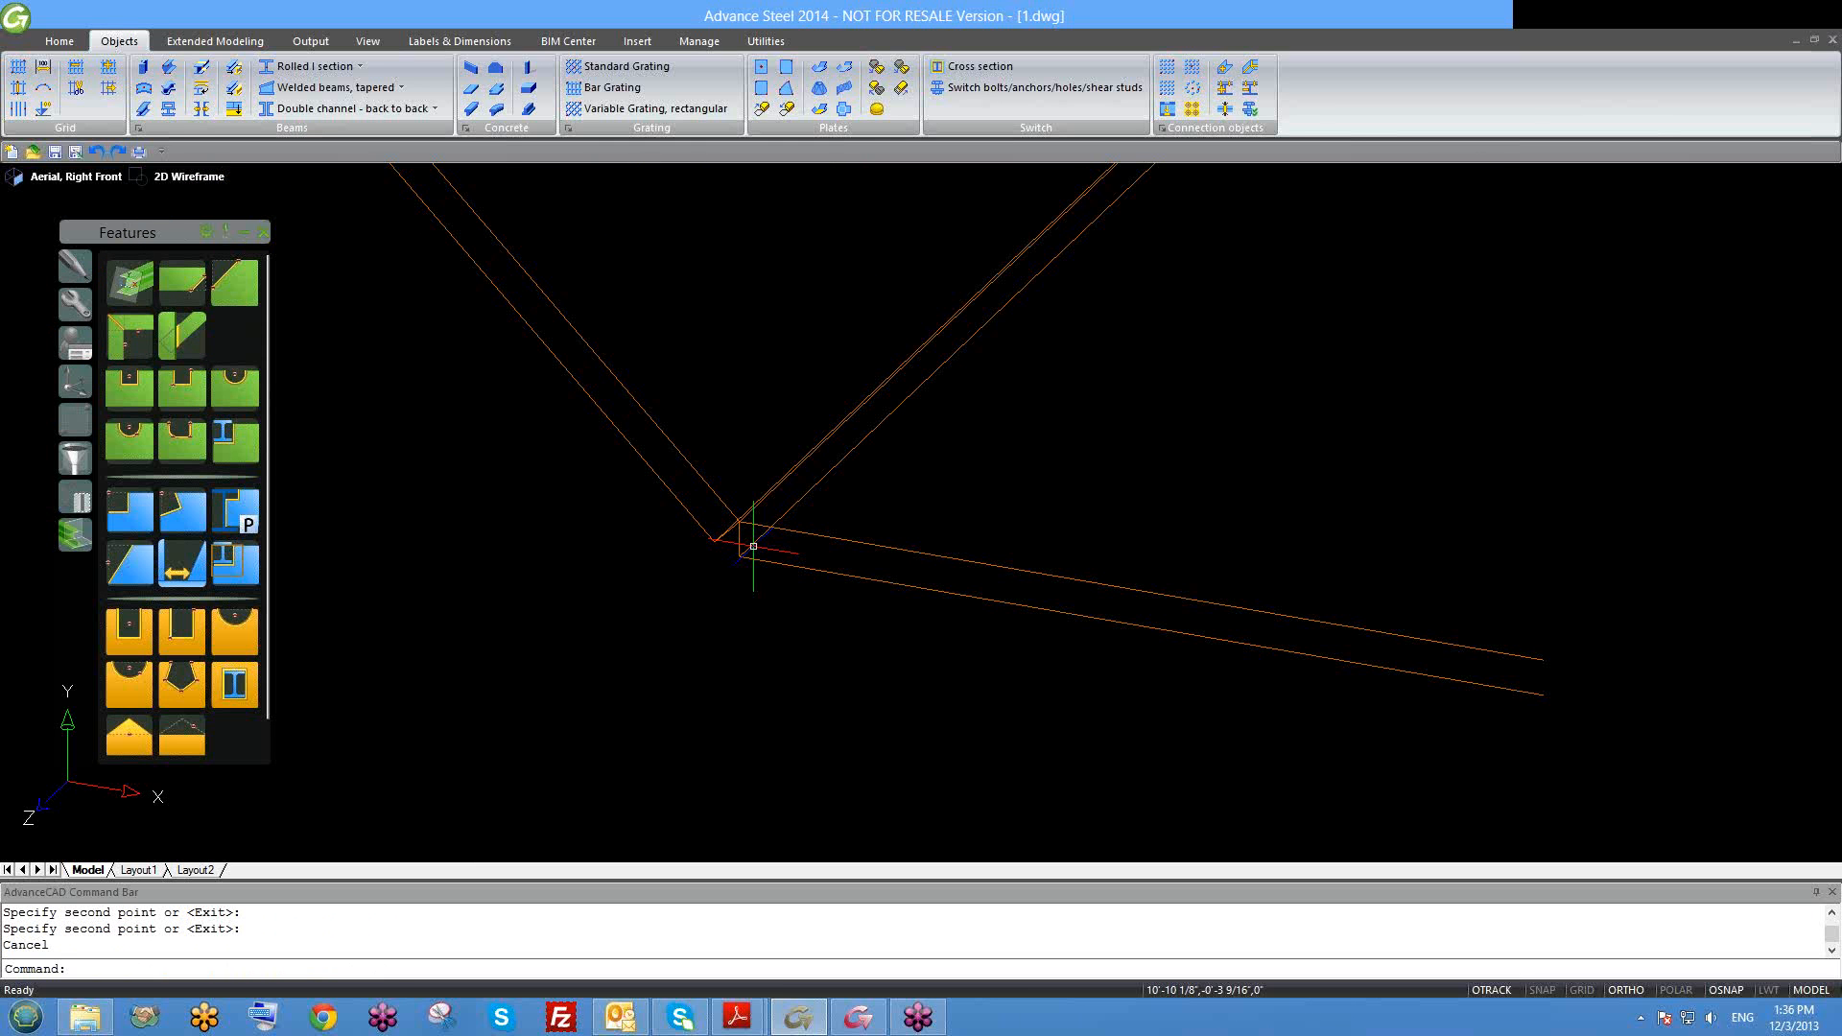
middle_click_drag(754, 616, 784, 573, "shift")
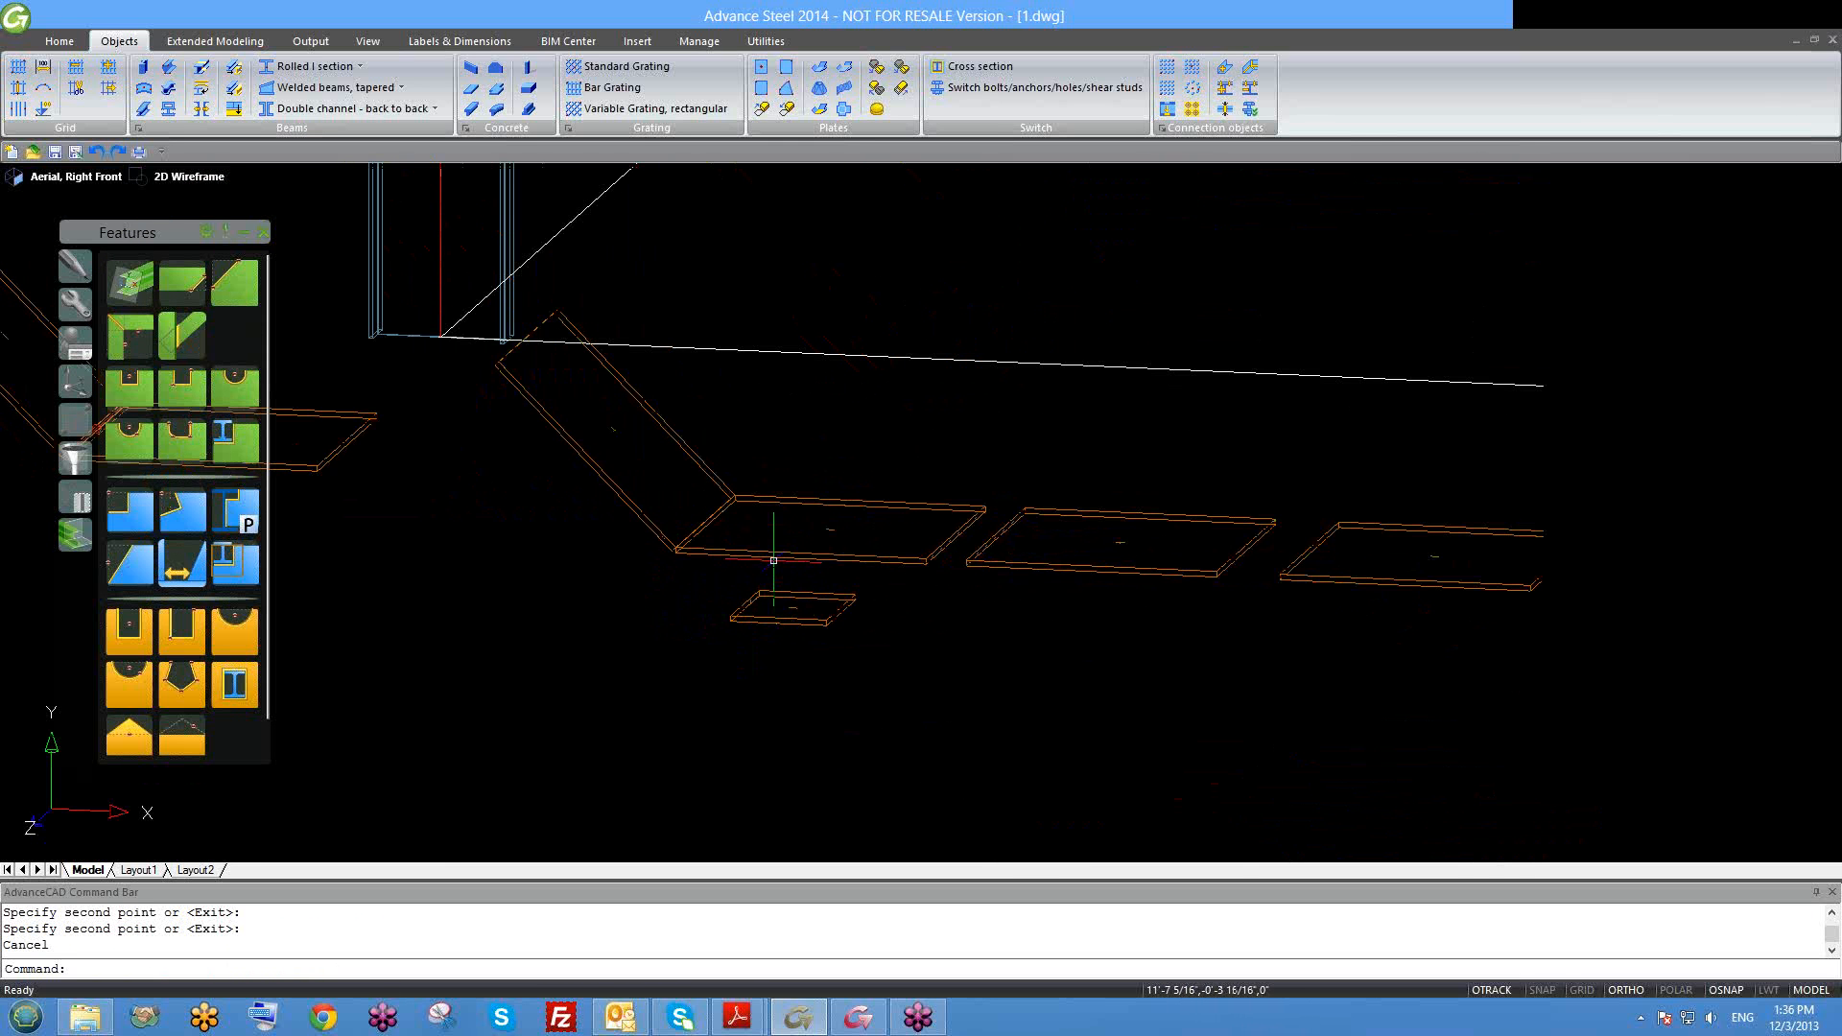
left_click(776, 555)
left_click(1381, 594)
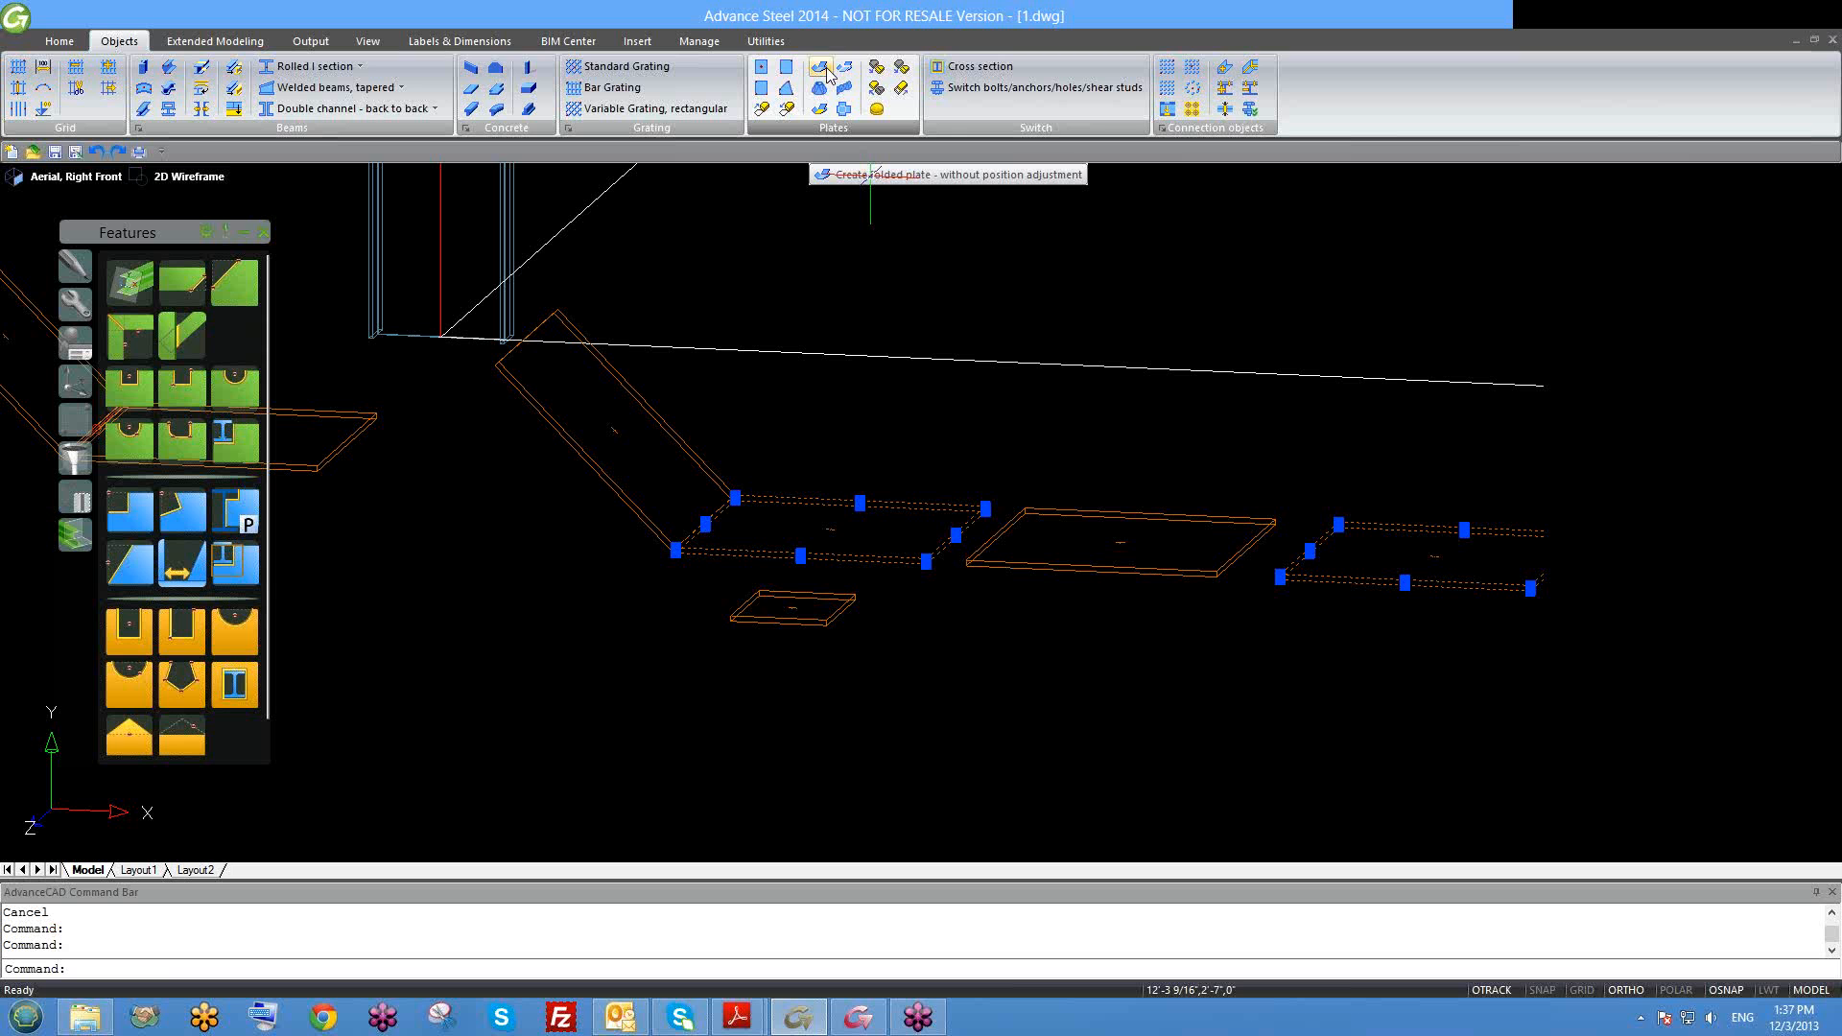
key("Escape")
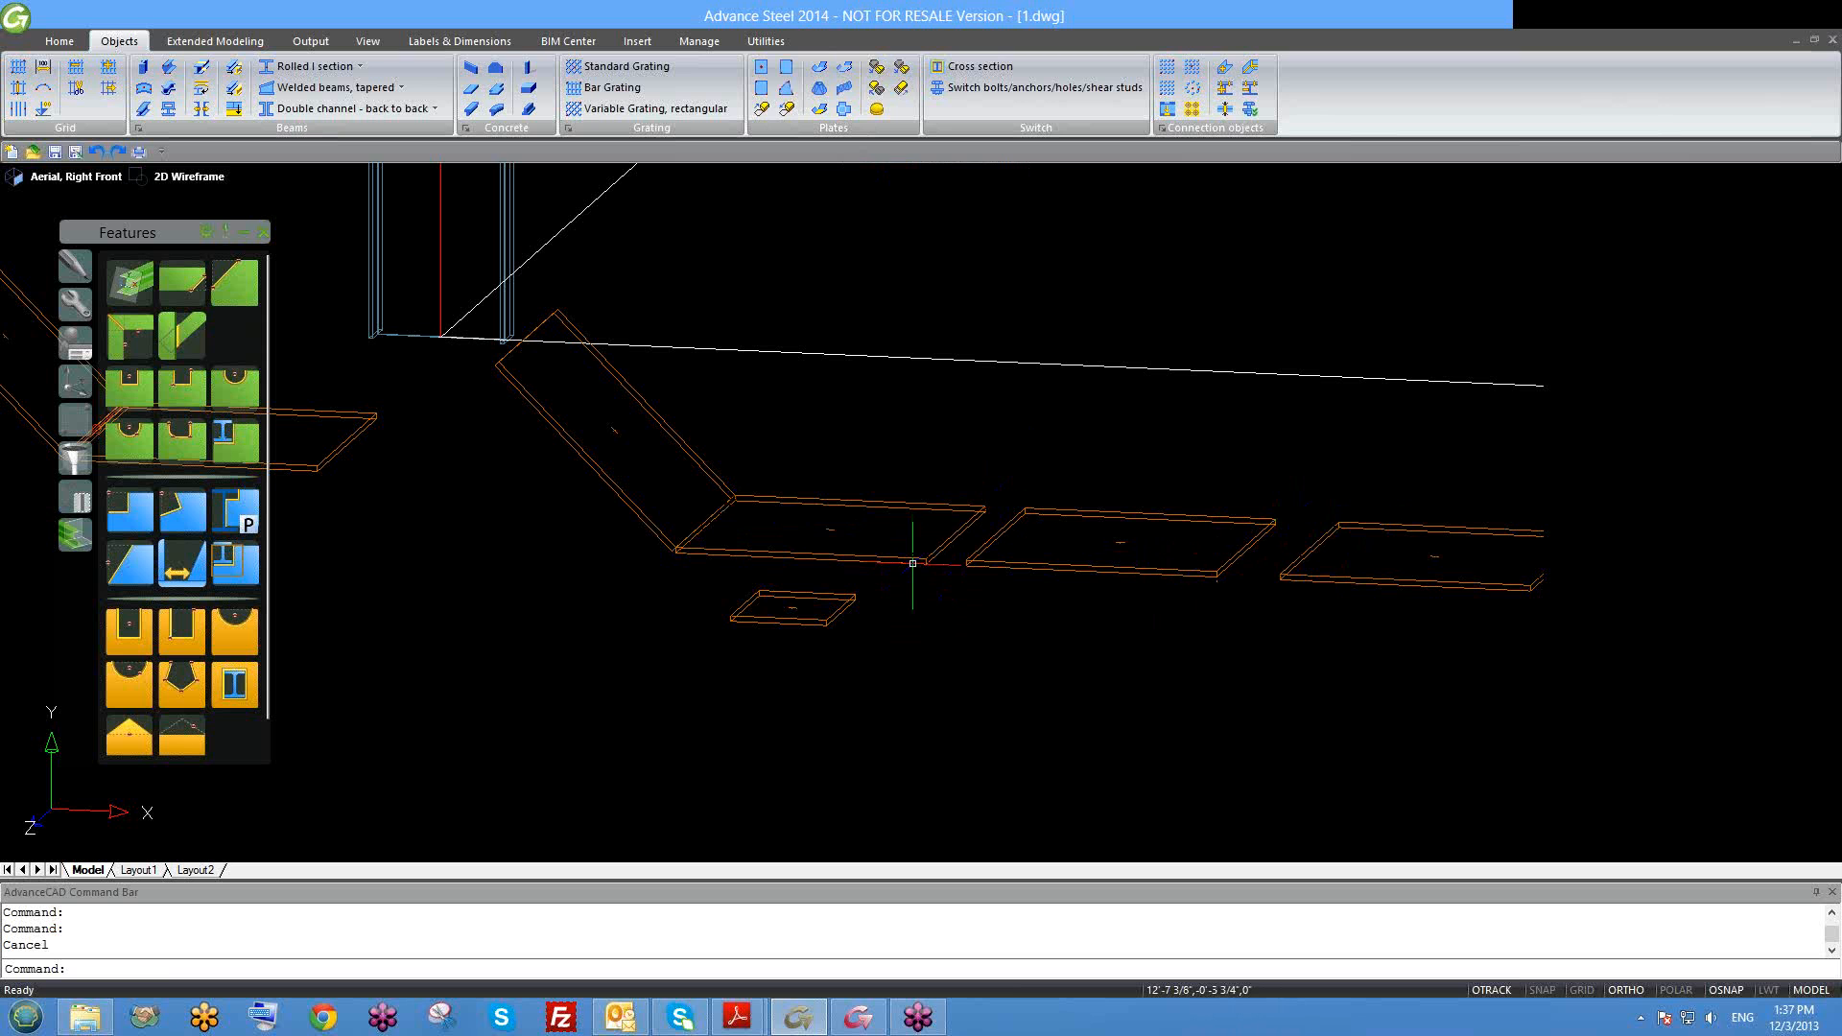
Step: Try to attach the already folded plate pair to the second flat copy's inner edge with a position-adjusting fold connection, and undo it
middle_click_drag(1012, 596, 929, 573)
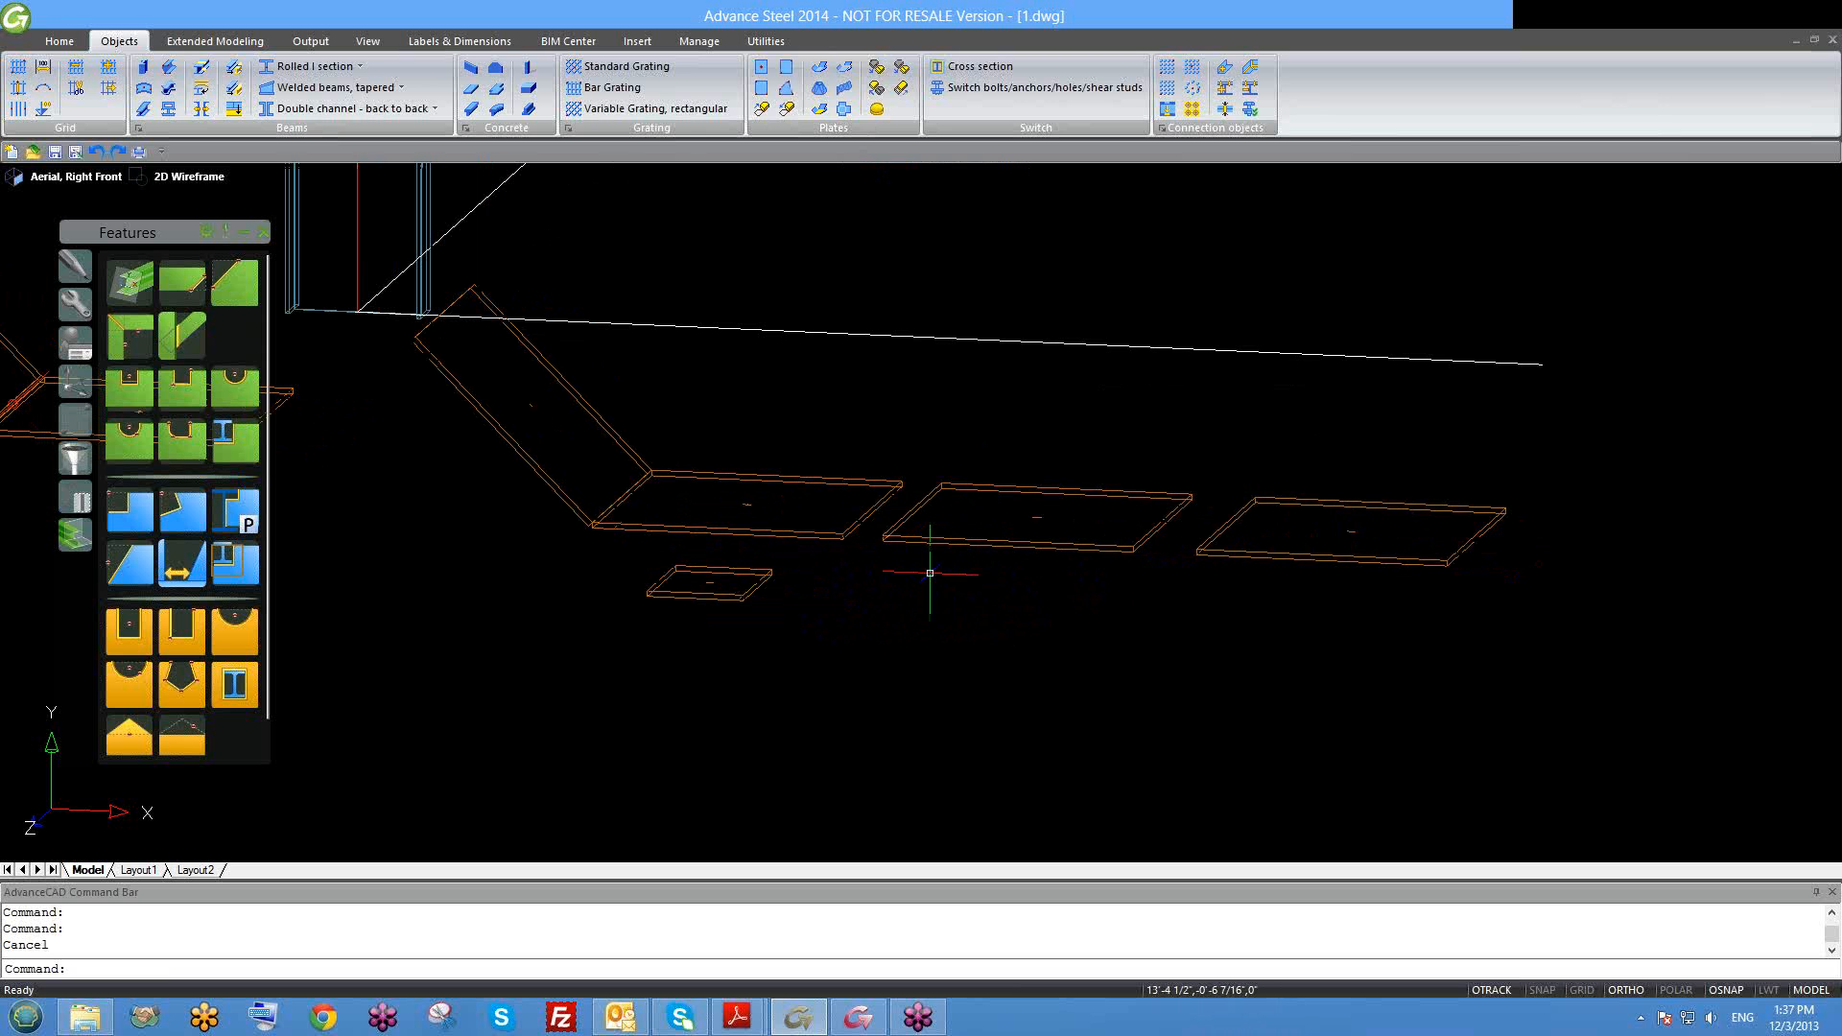
left_click(844, 66)
scroll(1319, 464, "down", 3)
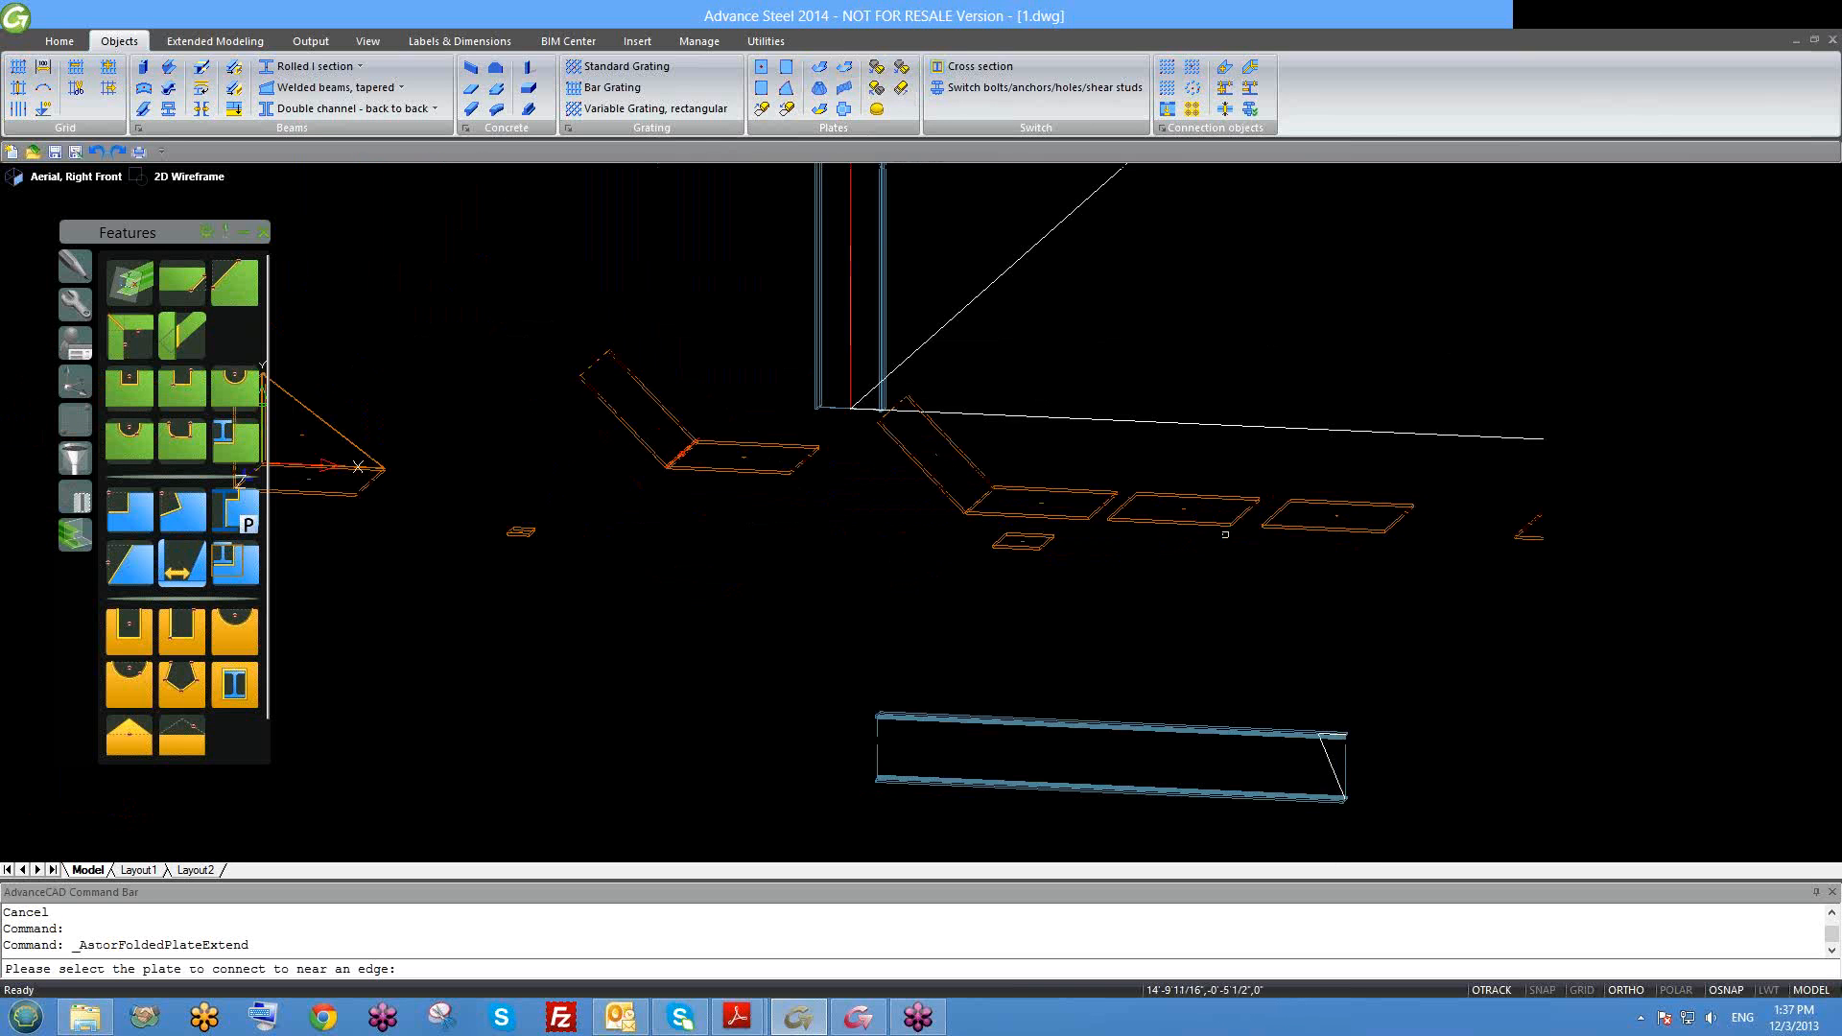
scroll(1252, 498, "down", 2)
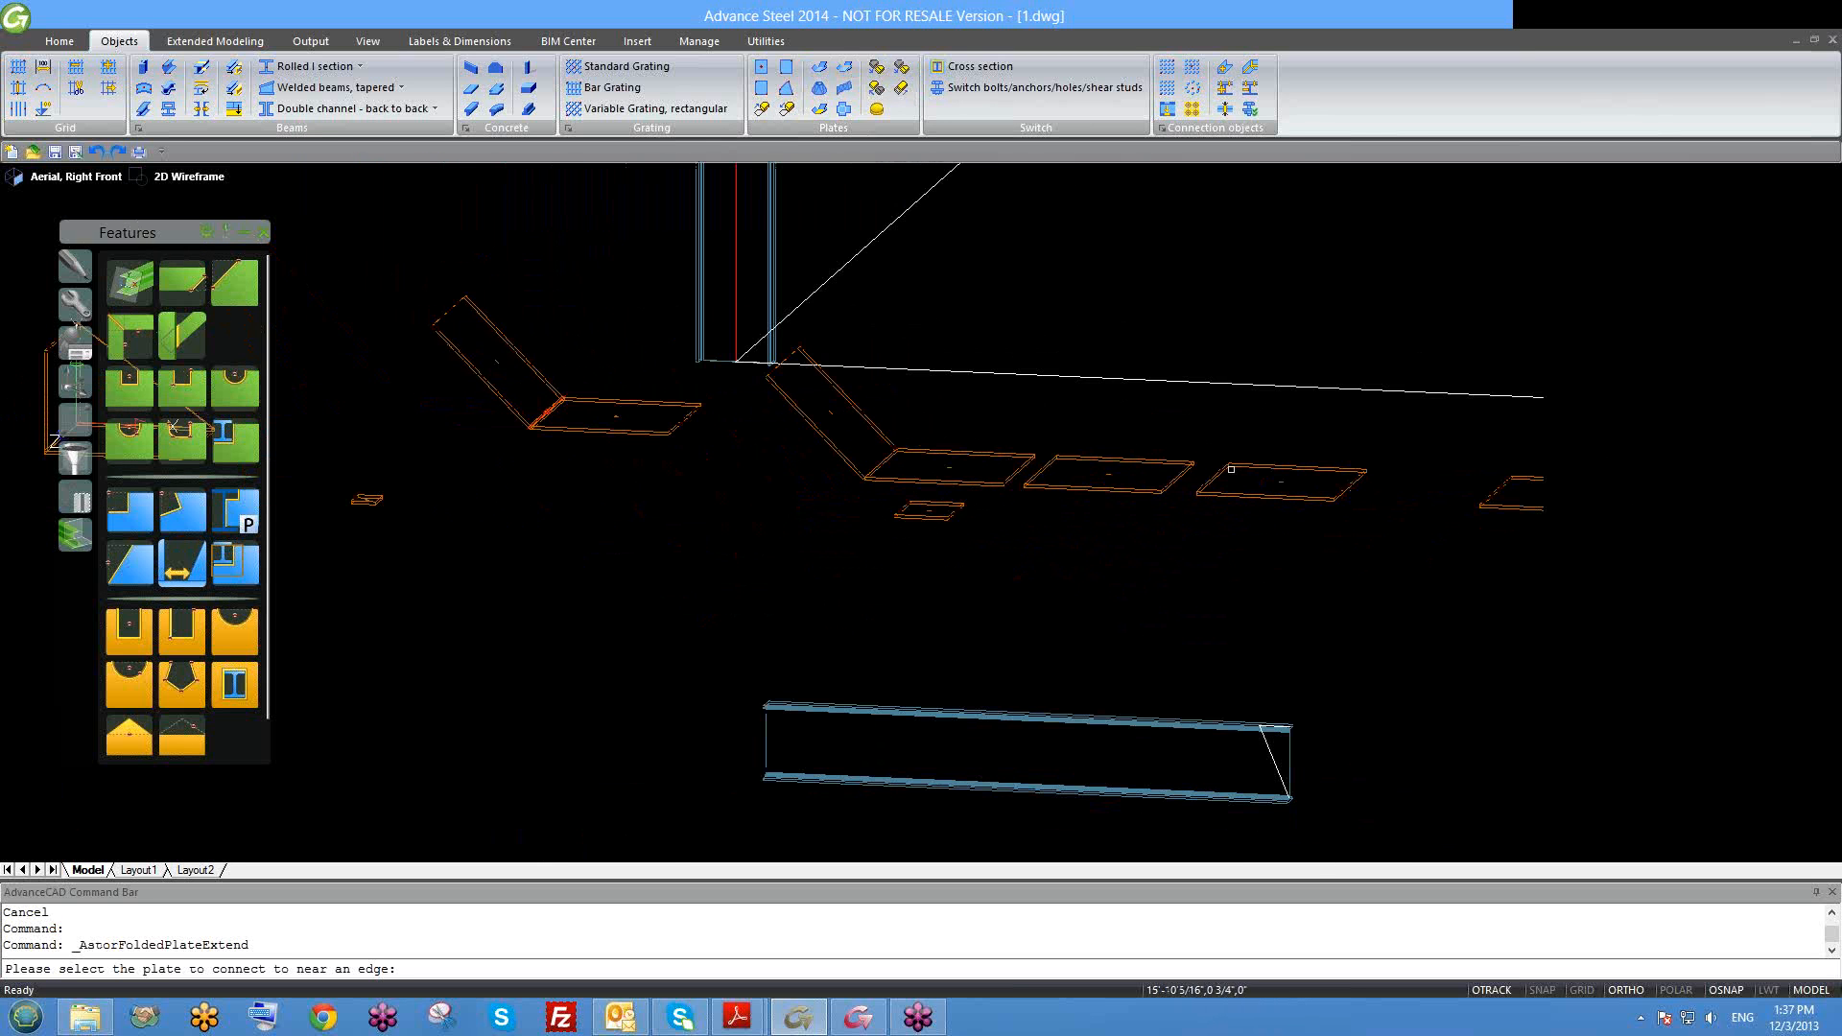
left_click(1231, 469)
scroll(795, 523, "down", 2)
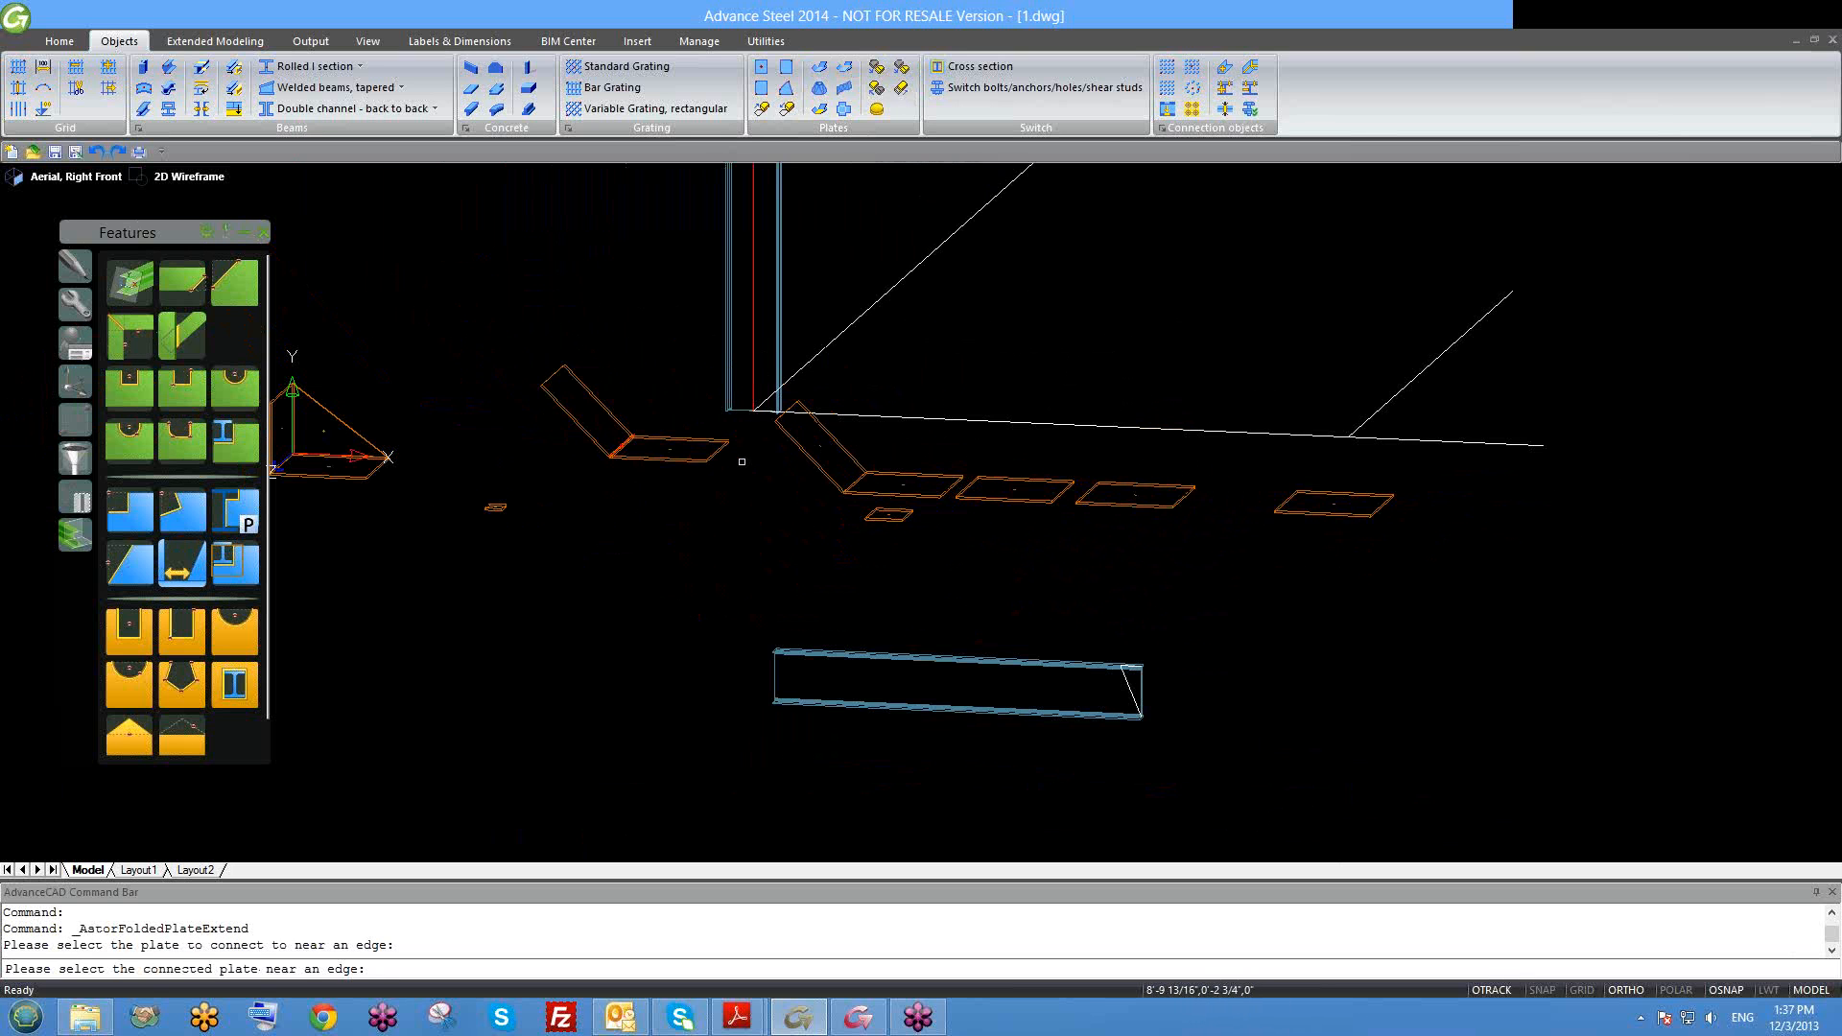
left_click(724, 448)
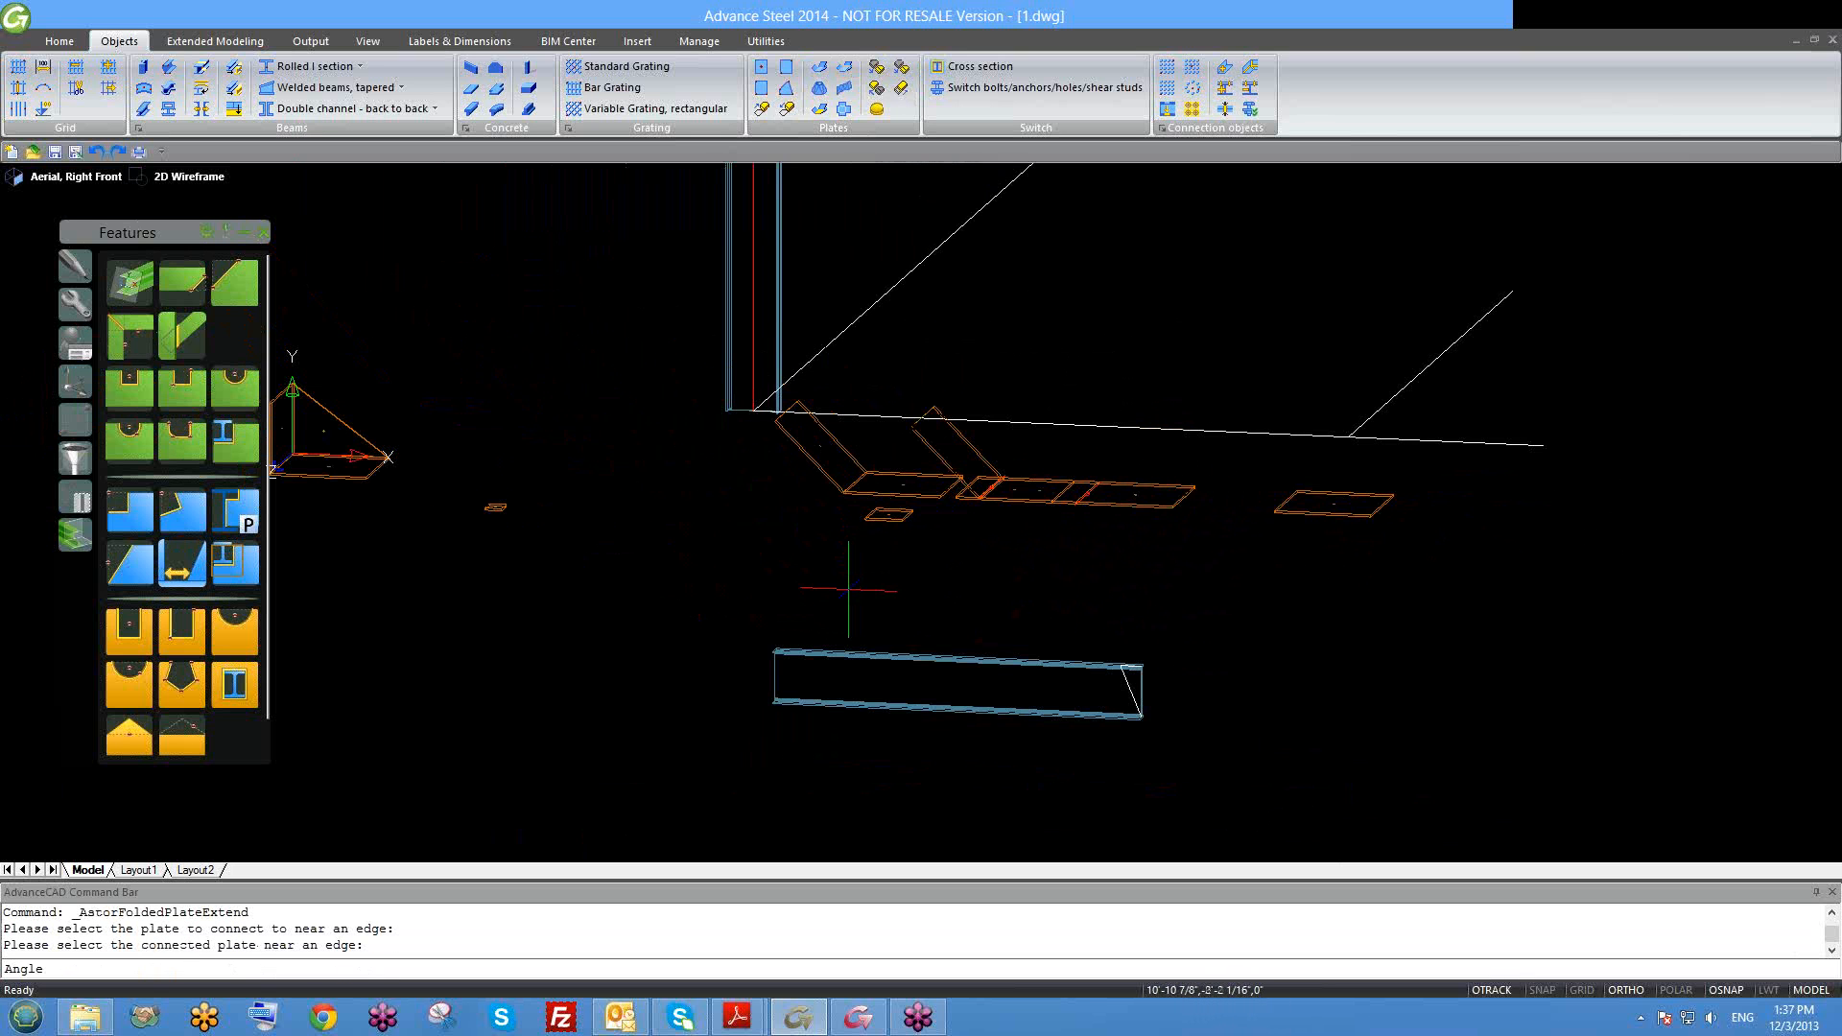
scroll(848, 589, "up", 2)
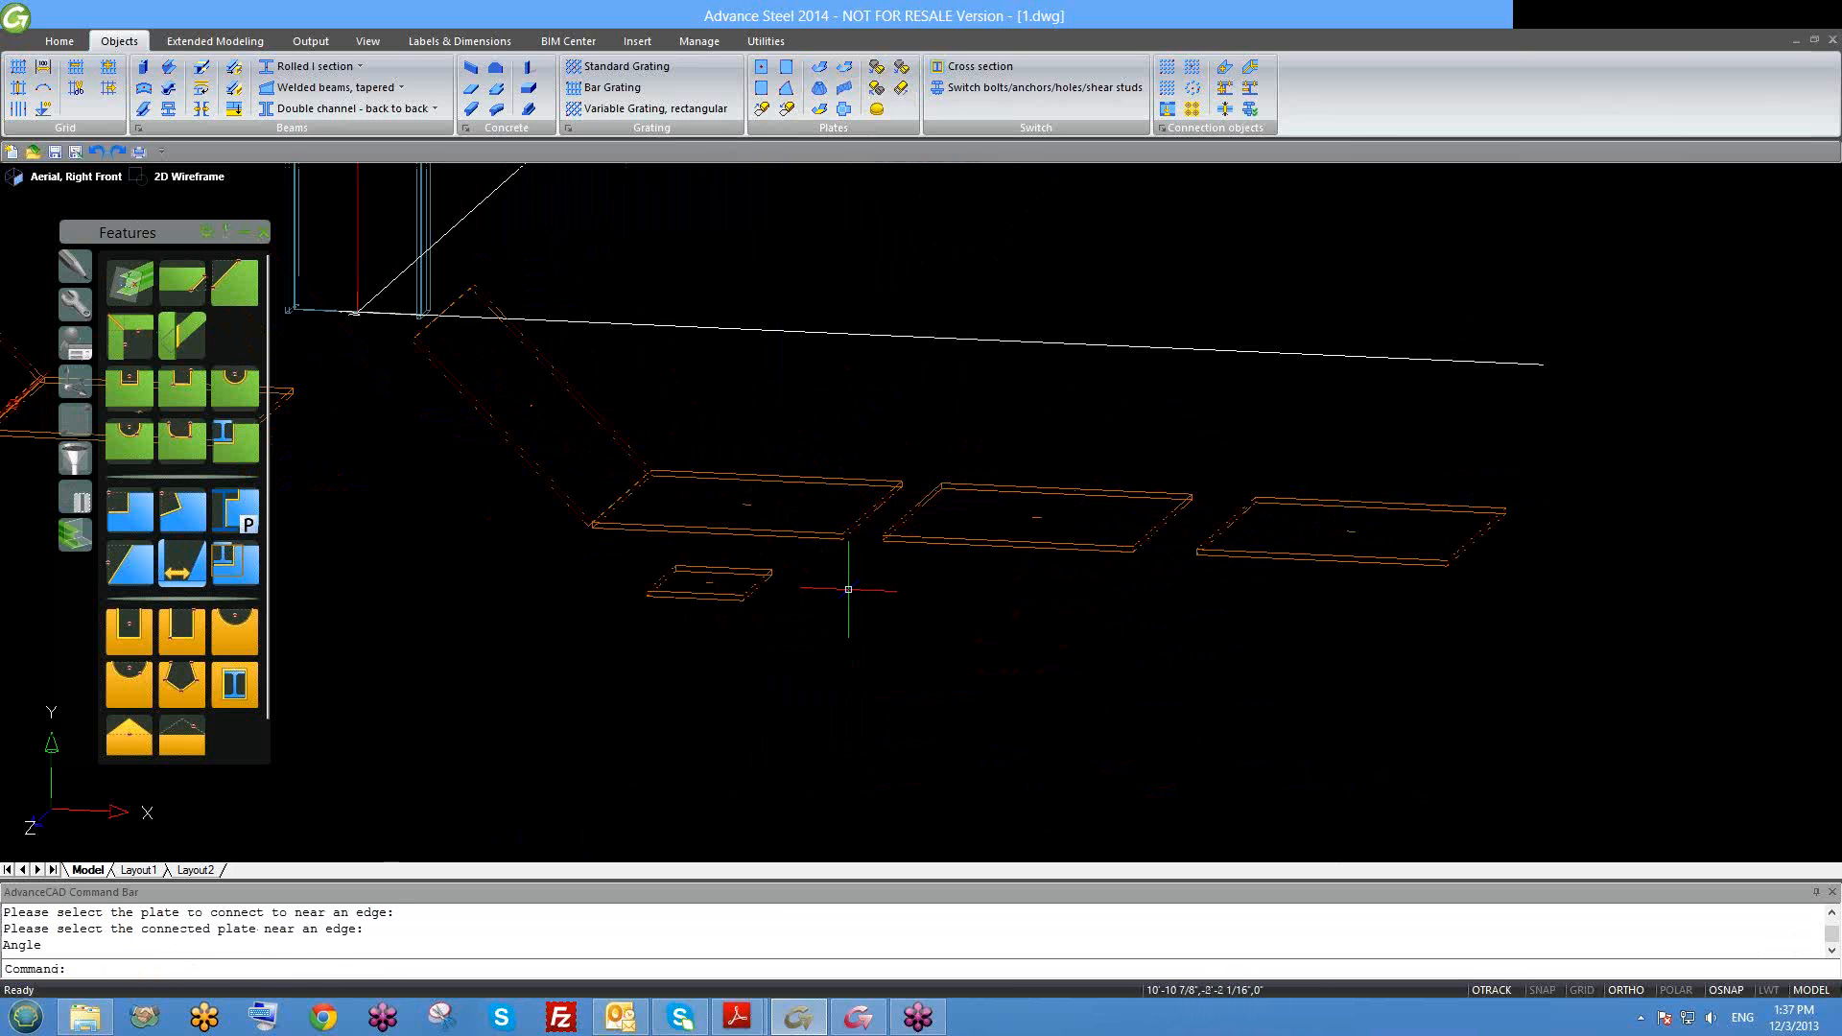
key("ctrl+z")
Step: Try a position-adjusting fold connection at 90 degrees from the farthest plate copy's inner edge to the first copy's outer edge, and undo it
scroll(868, 561, "up", 3)
middle_click_drag(876, 556, 918, 587, "shift")
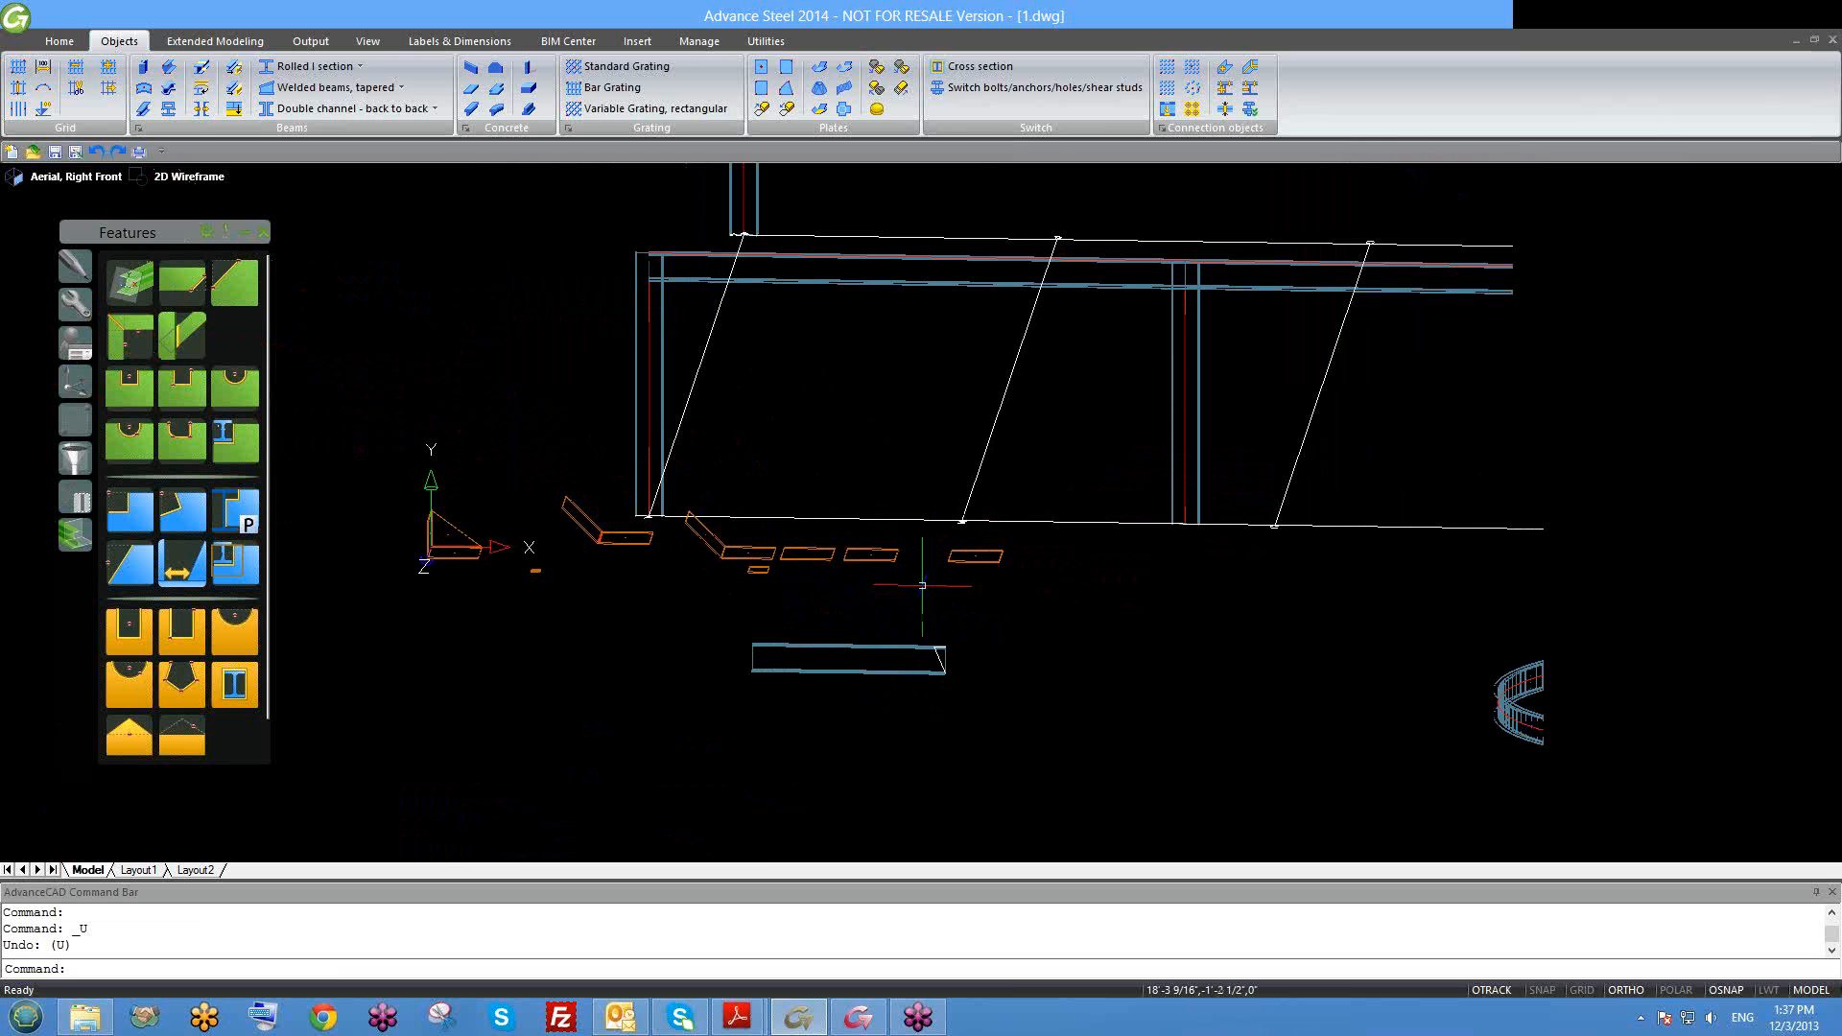
left_click(845, 67)
scroll(902, 585, "up", 2)
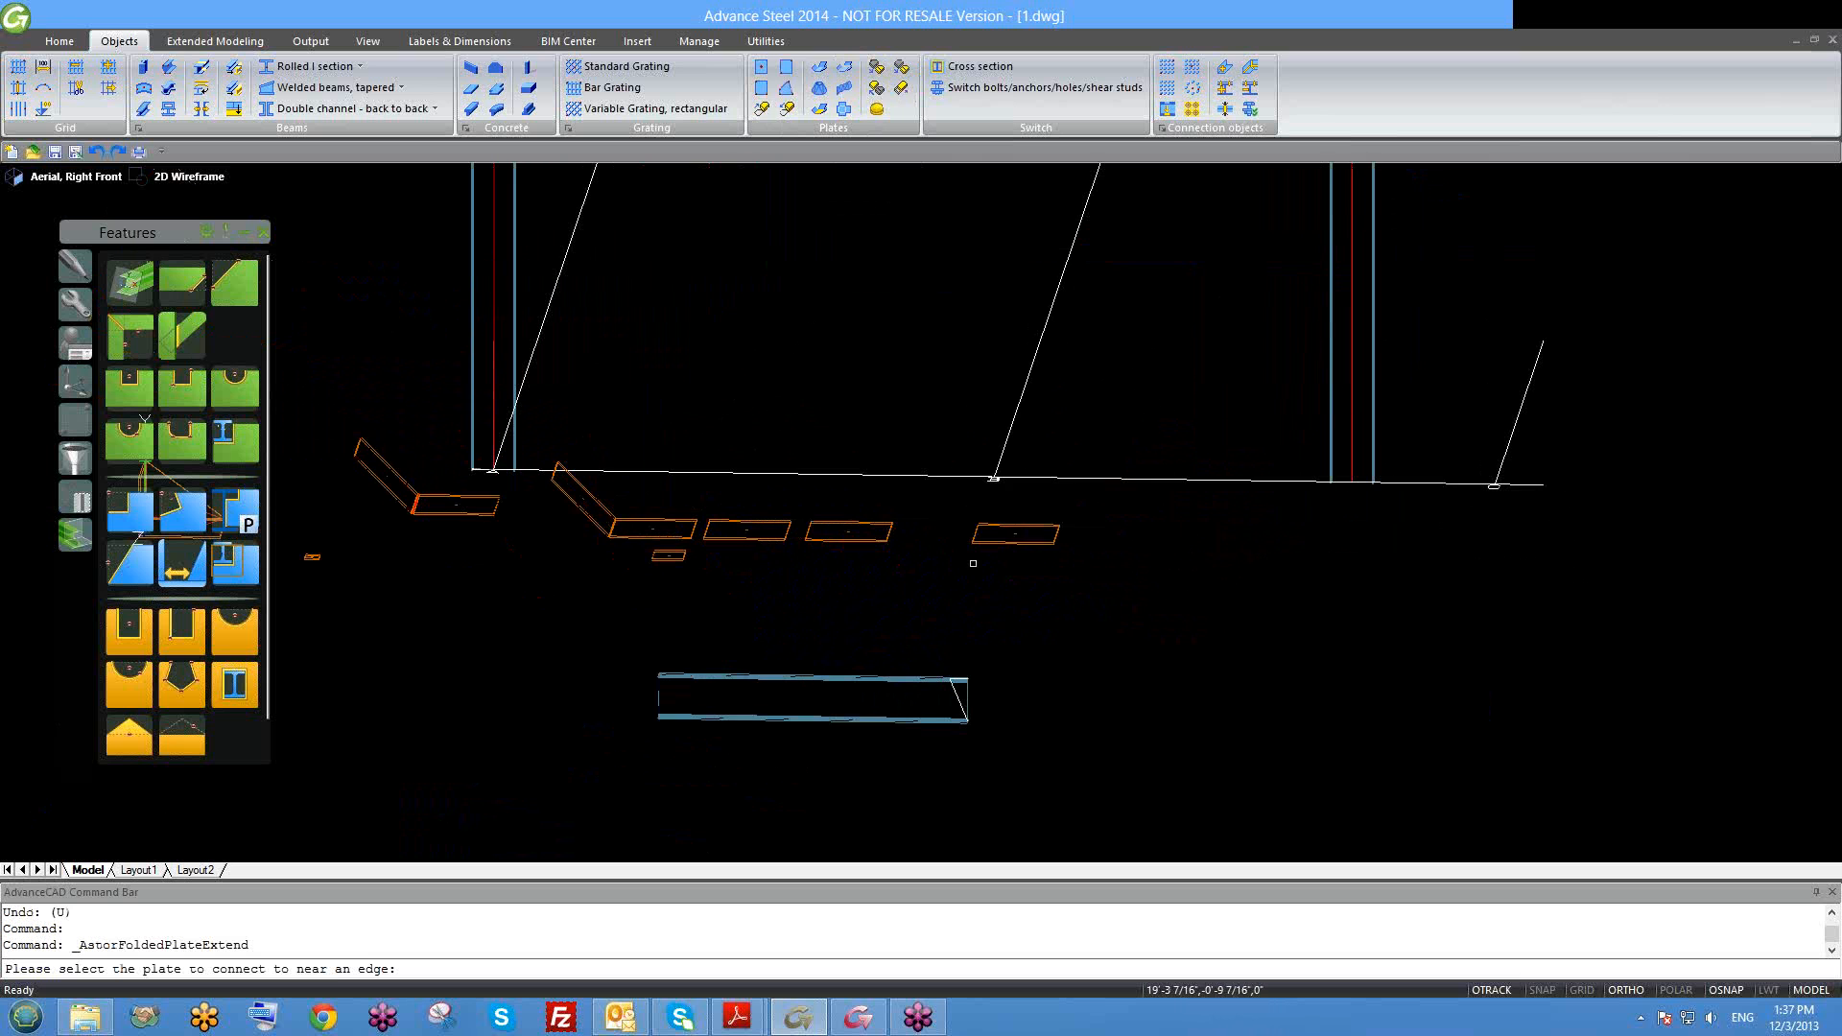
scroll(1026, 528, "up", 2)
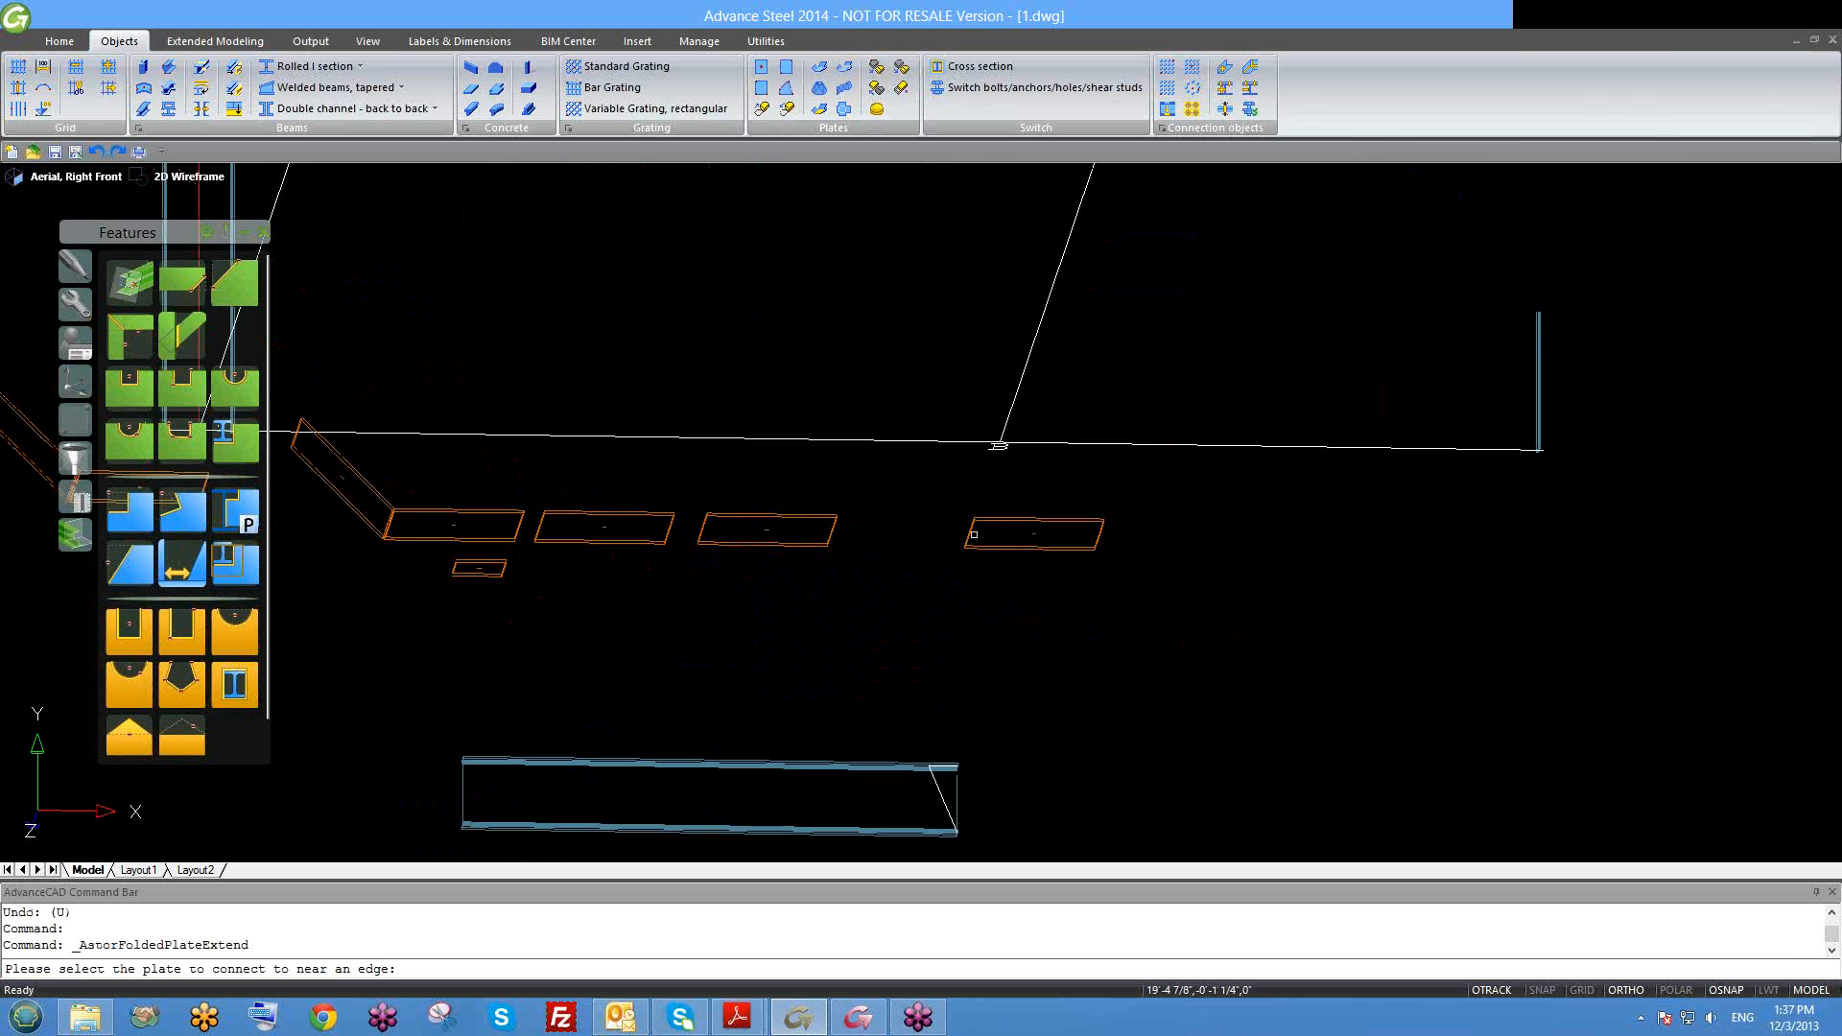
left_click(968, 532)
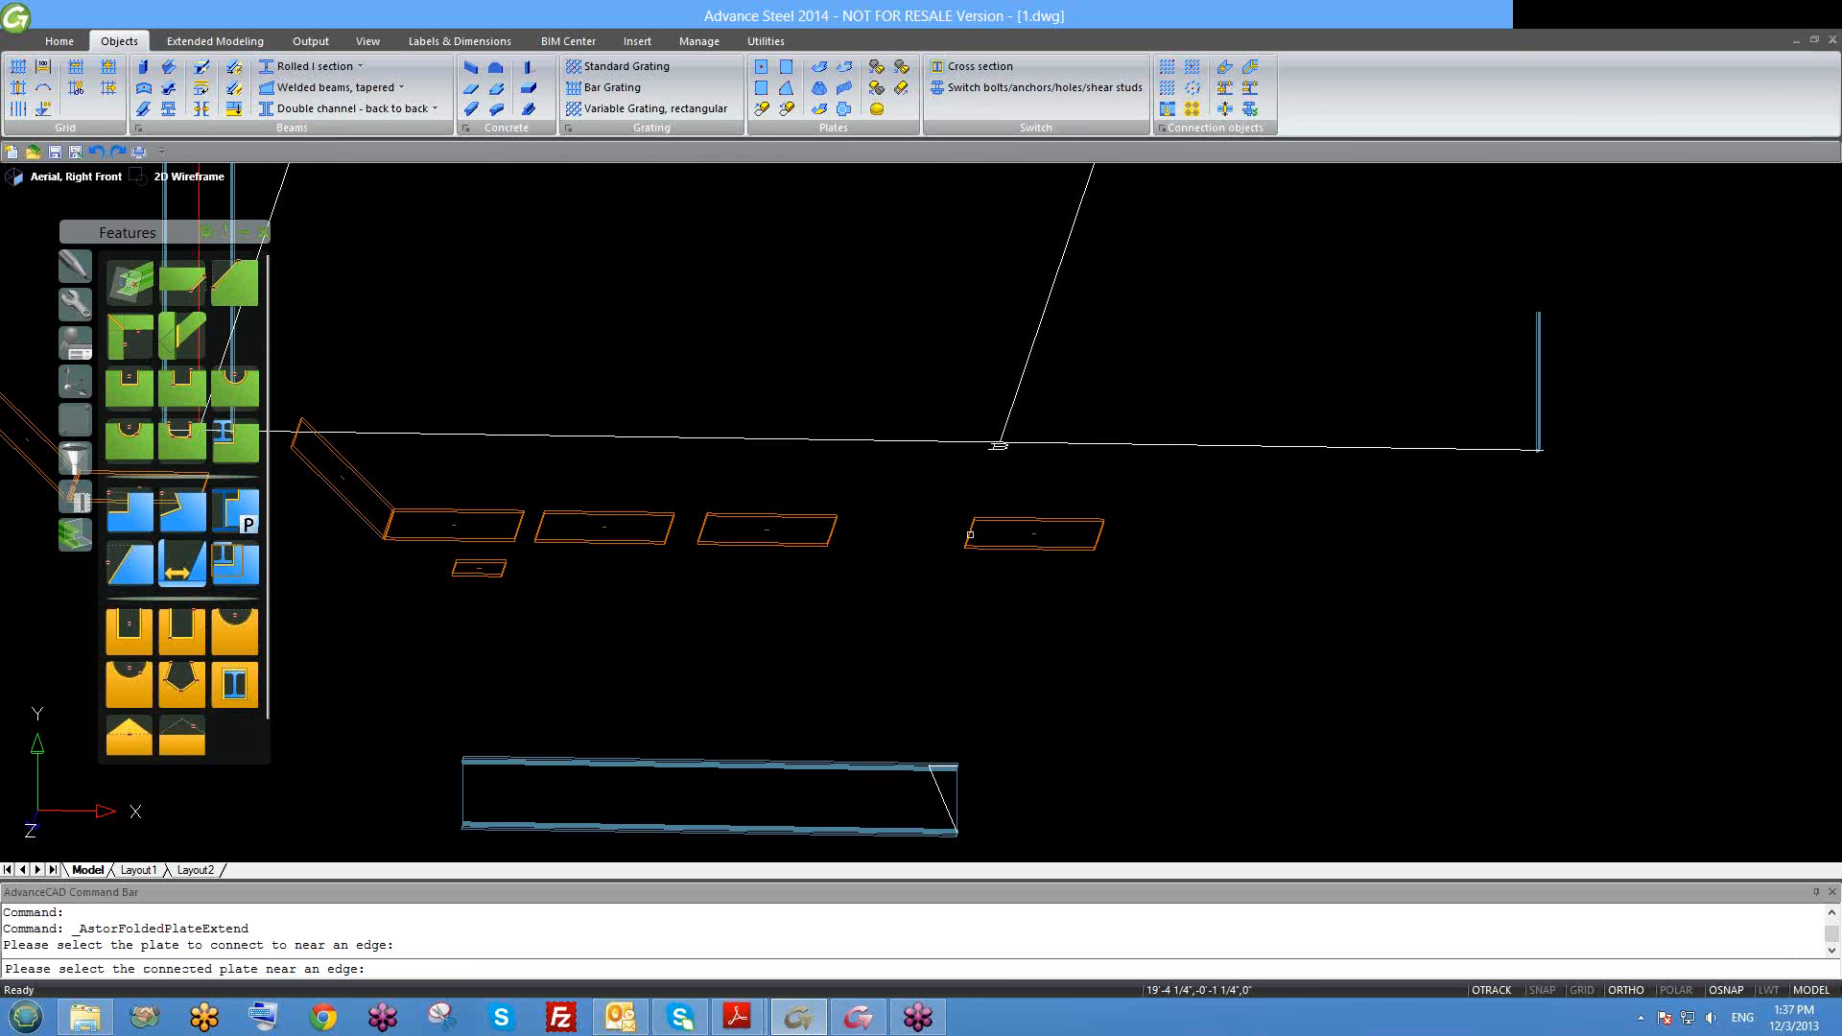
left_click(677, 526)
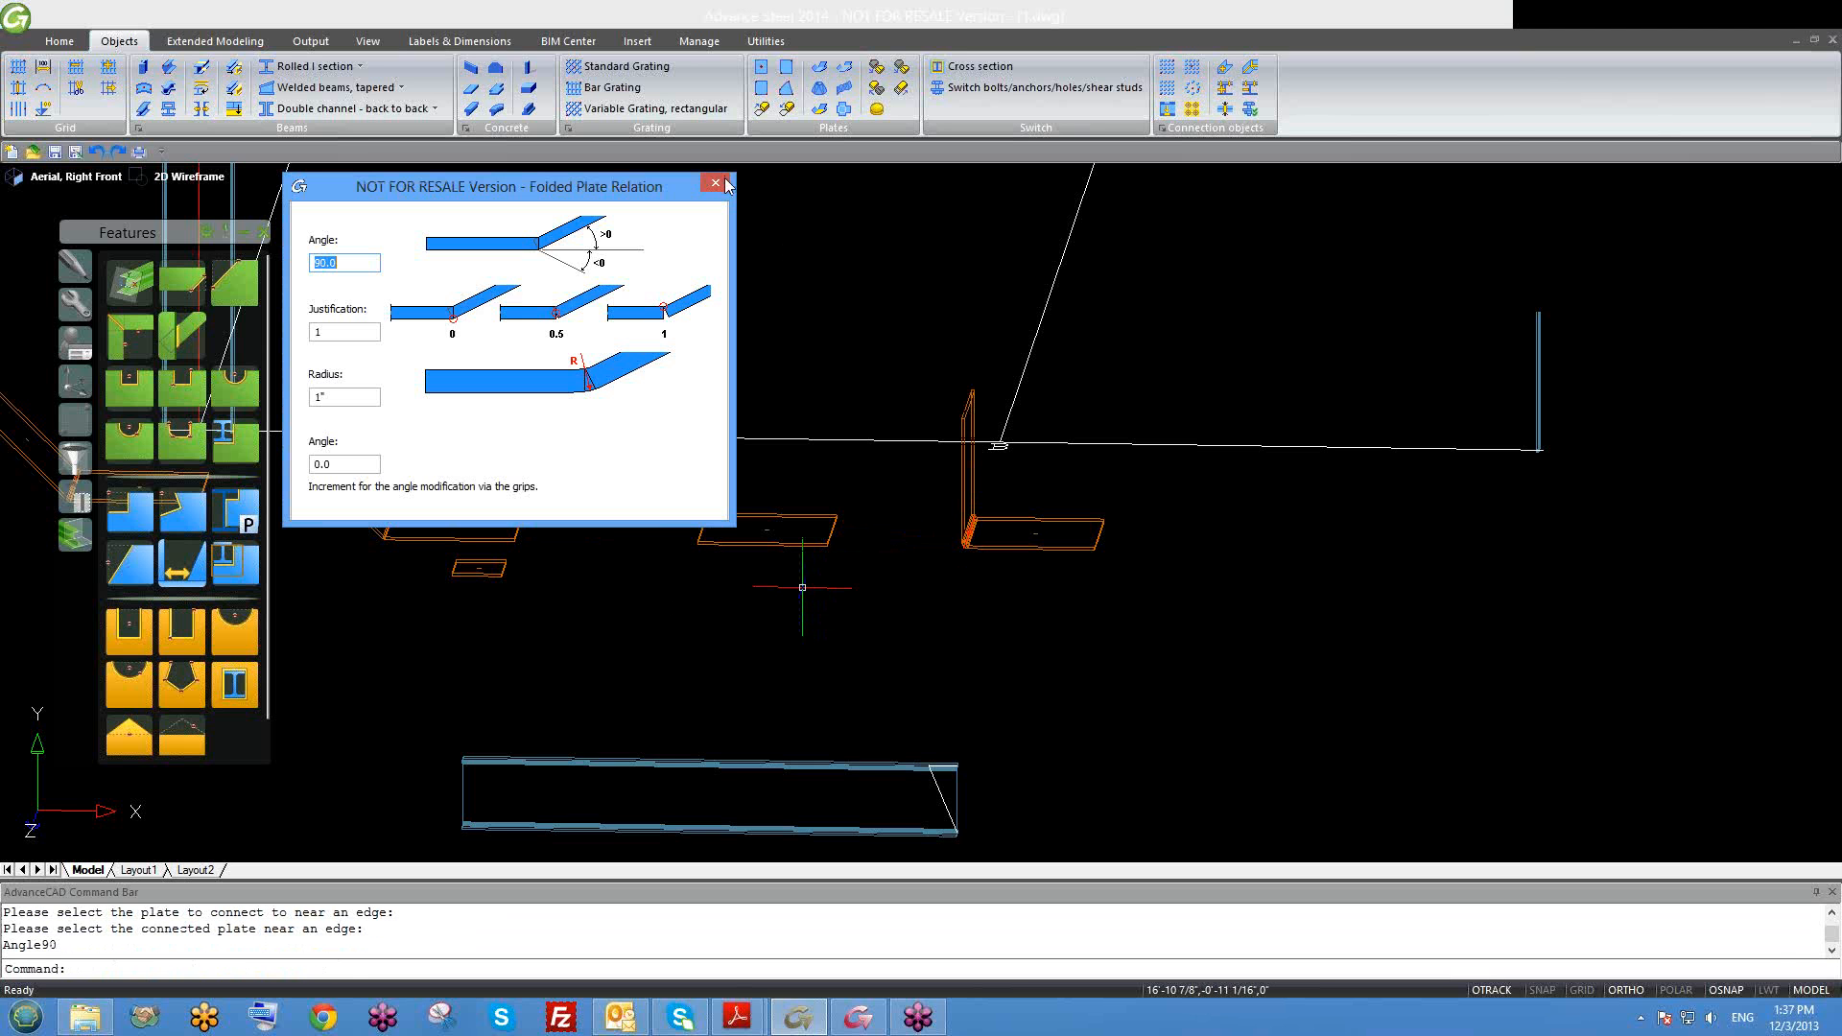
left_click(717, 183)
key("ctrl+z")
key("ctrl+z")
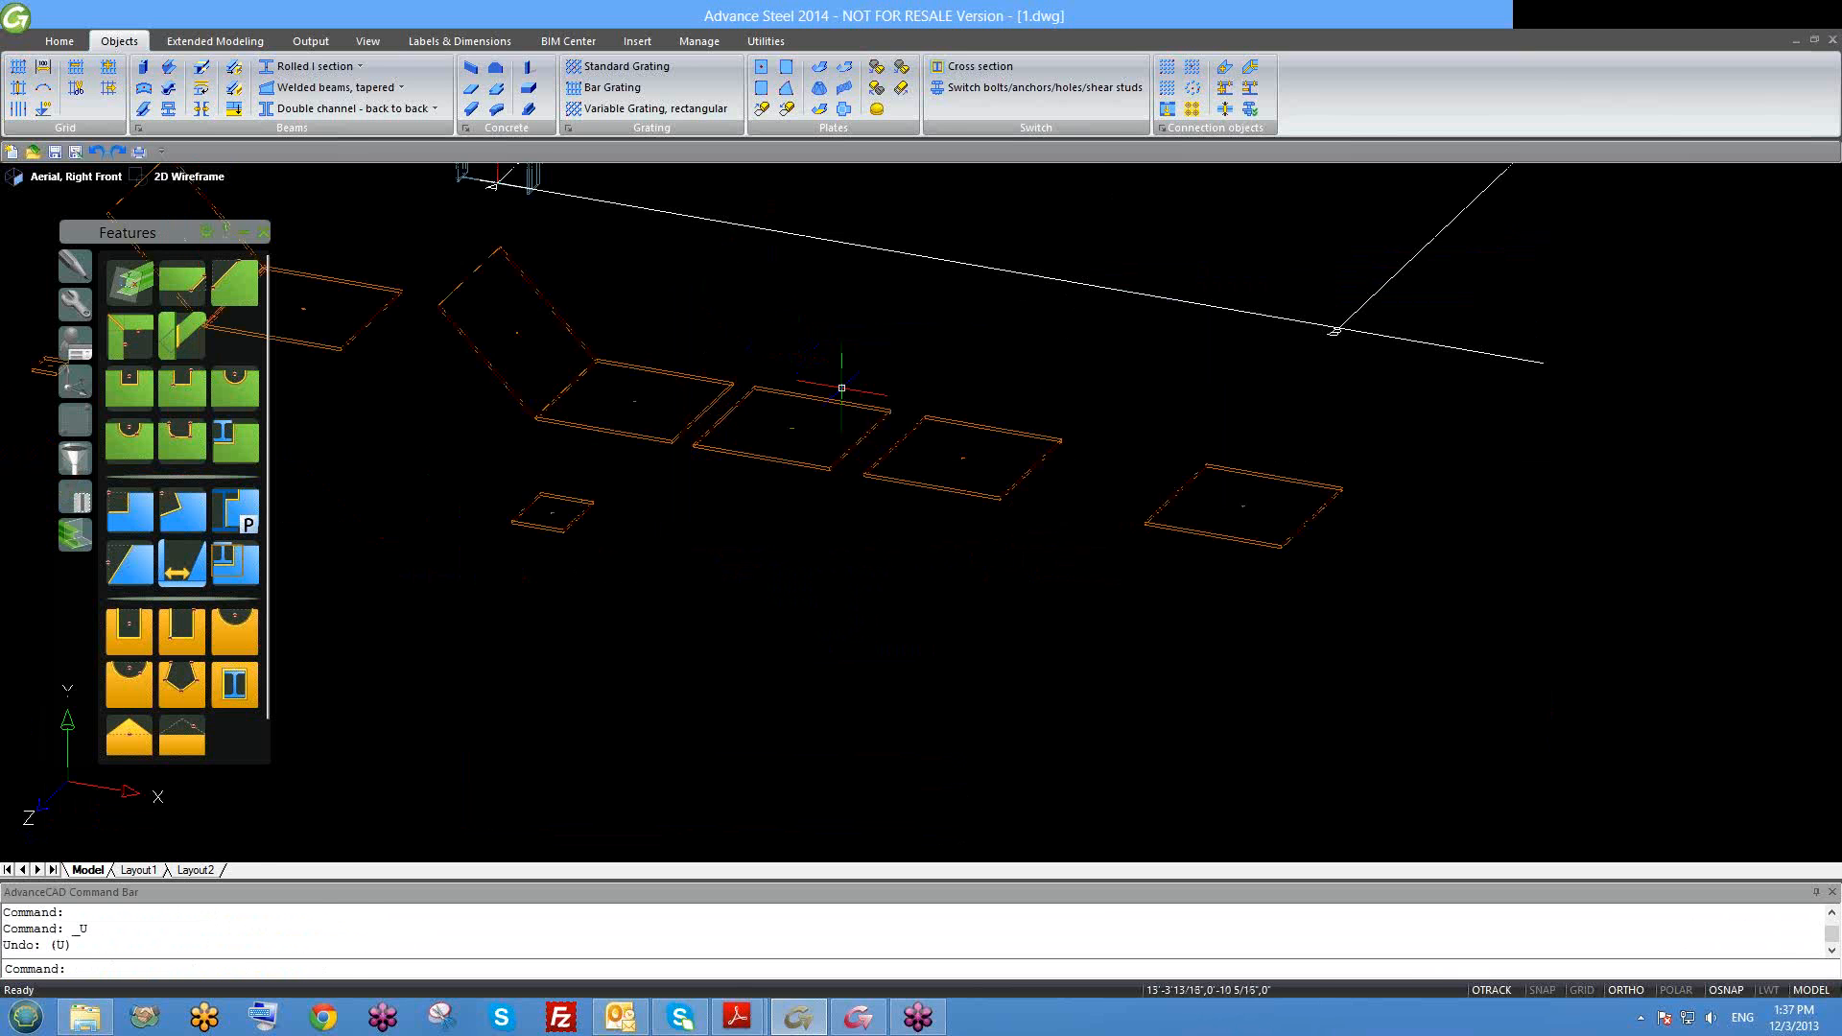
Step: Try a fold connection without position adjustment between the second and farthest plate copies across their gap, and undo it
left_click(822, 75)
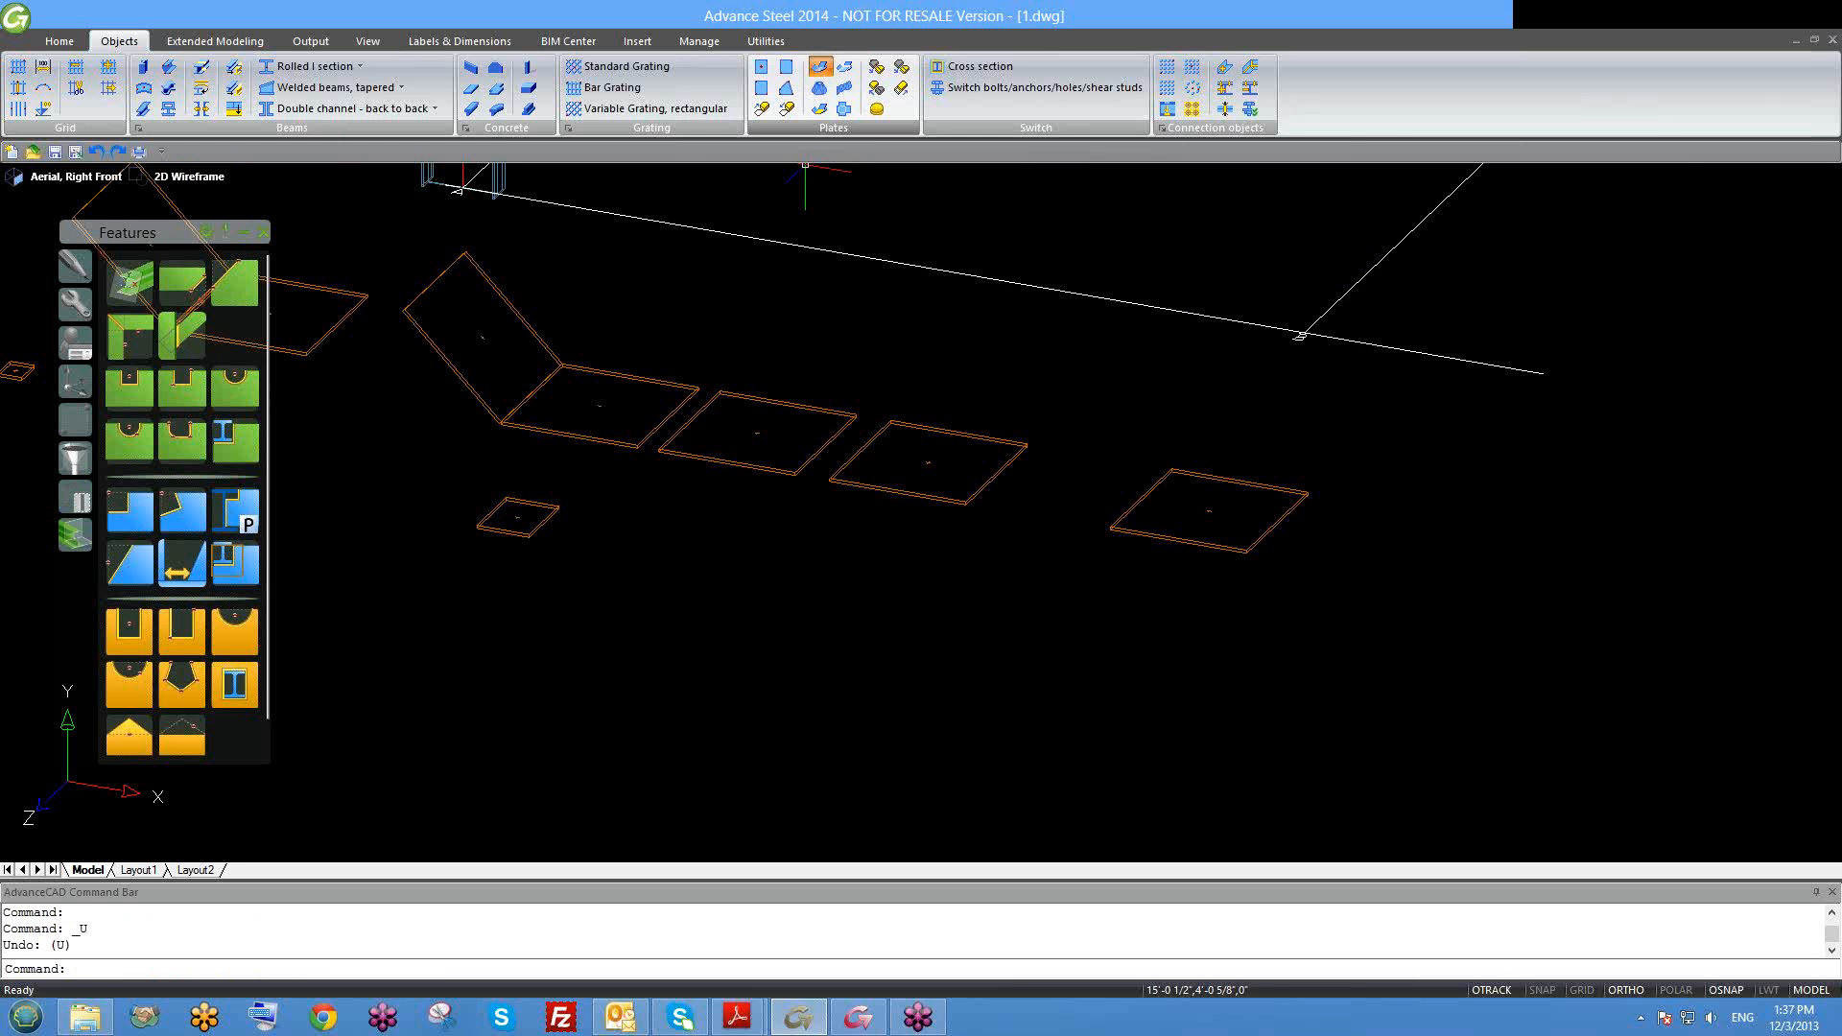
scroll(1048, 465, "up", 2)
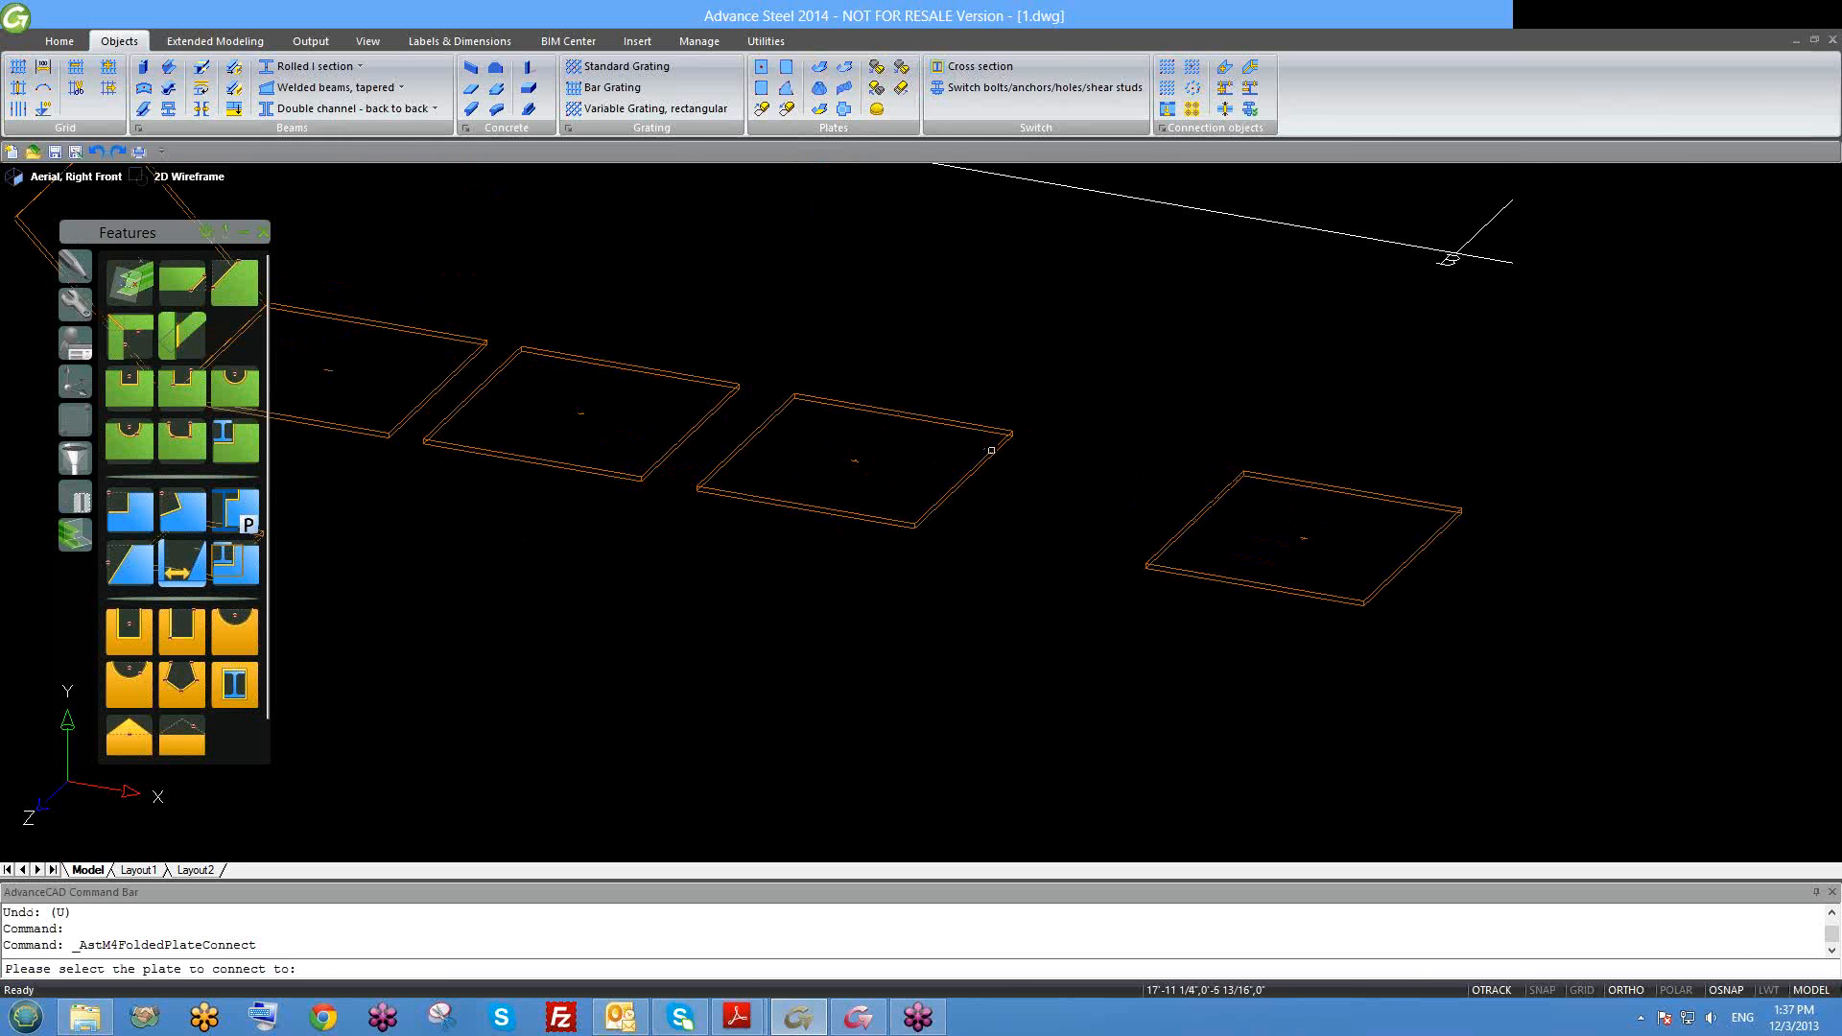
left_click(991, 448)
left_click(1192, 528)
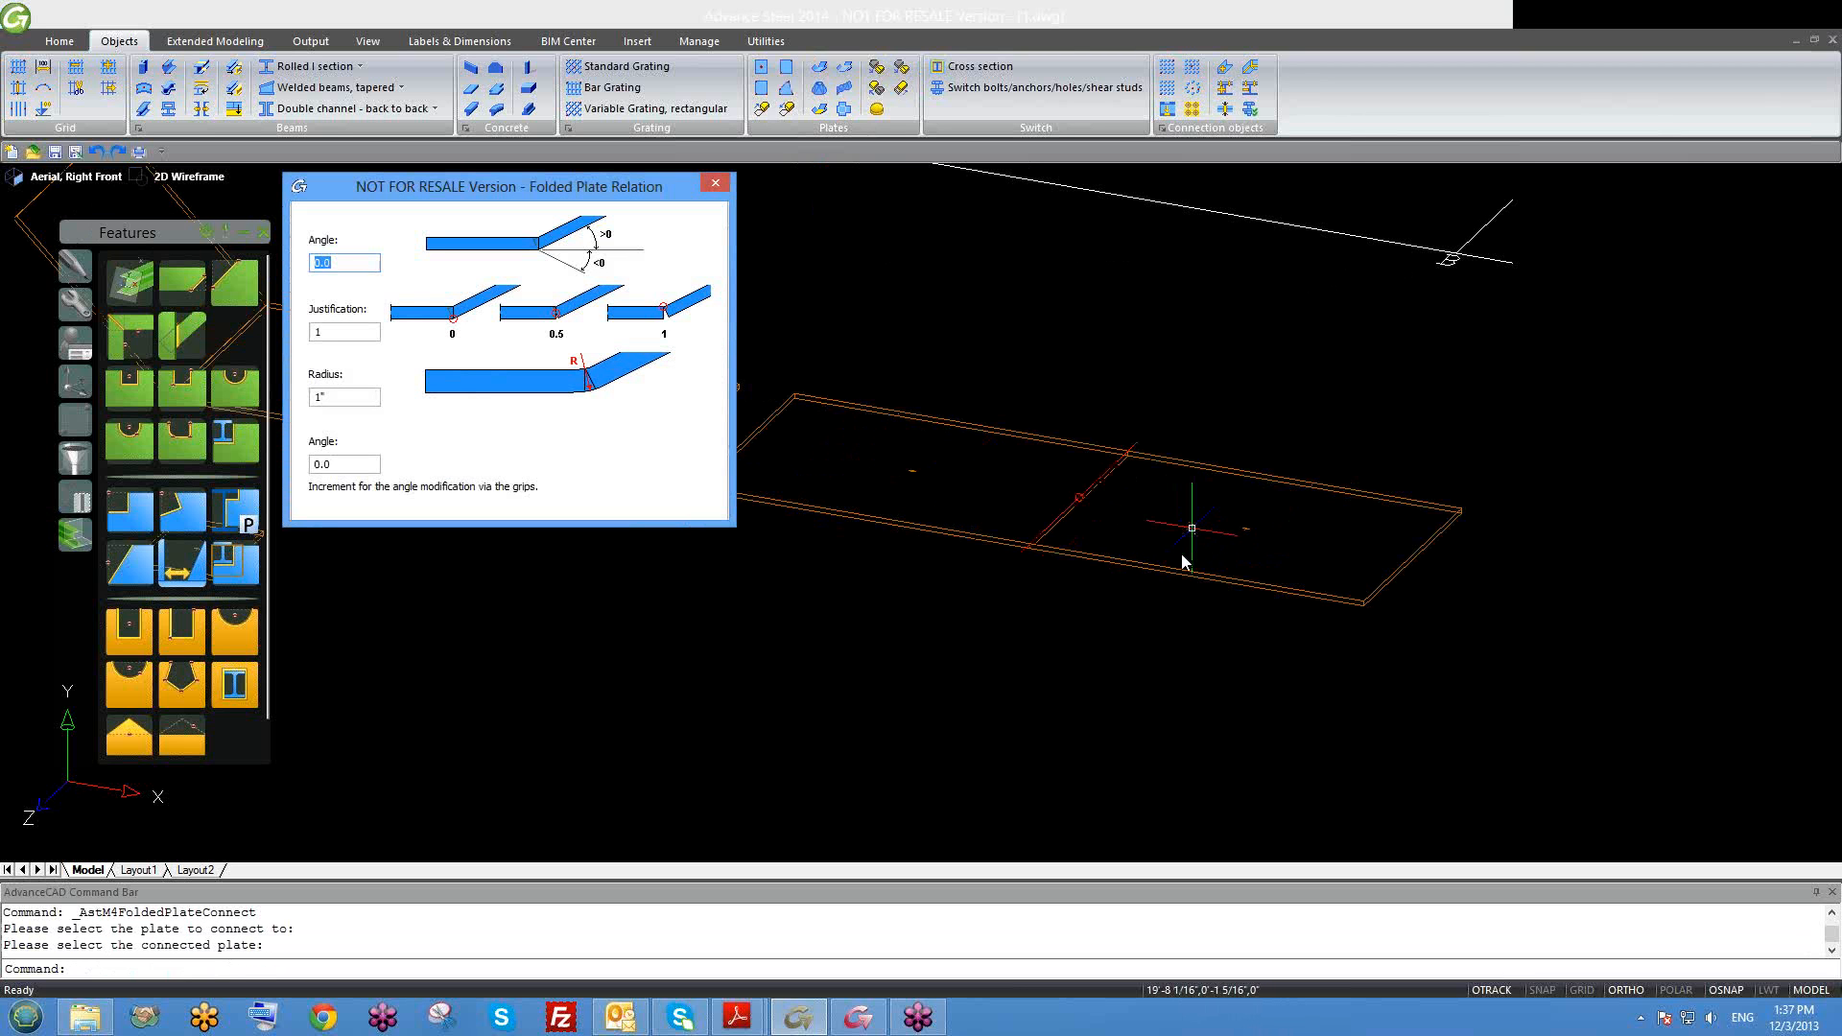
middle_click_drag(1111, 519, 1149, 553)
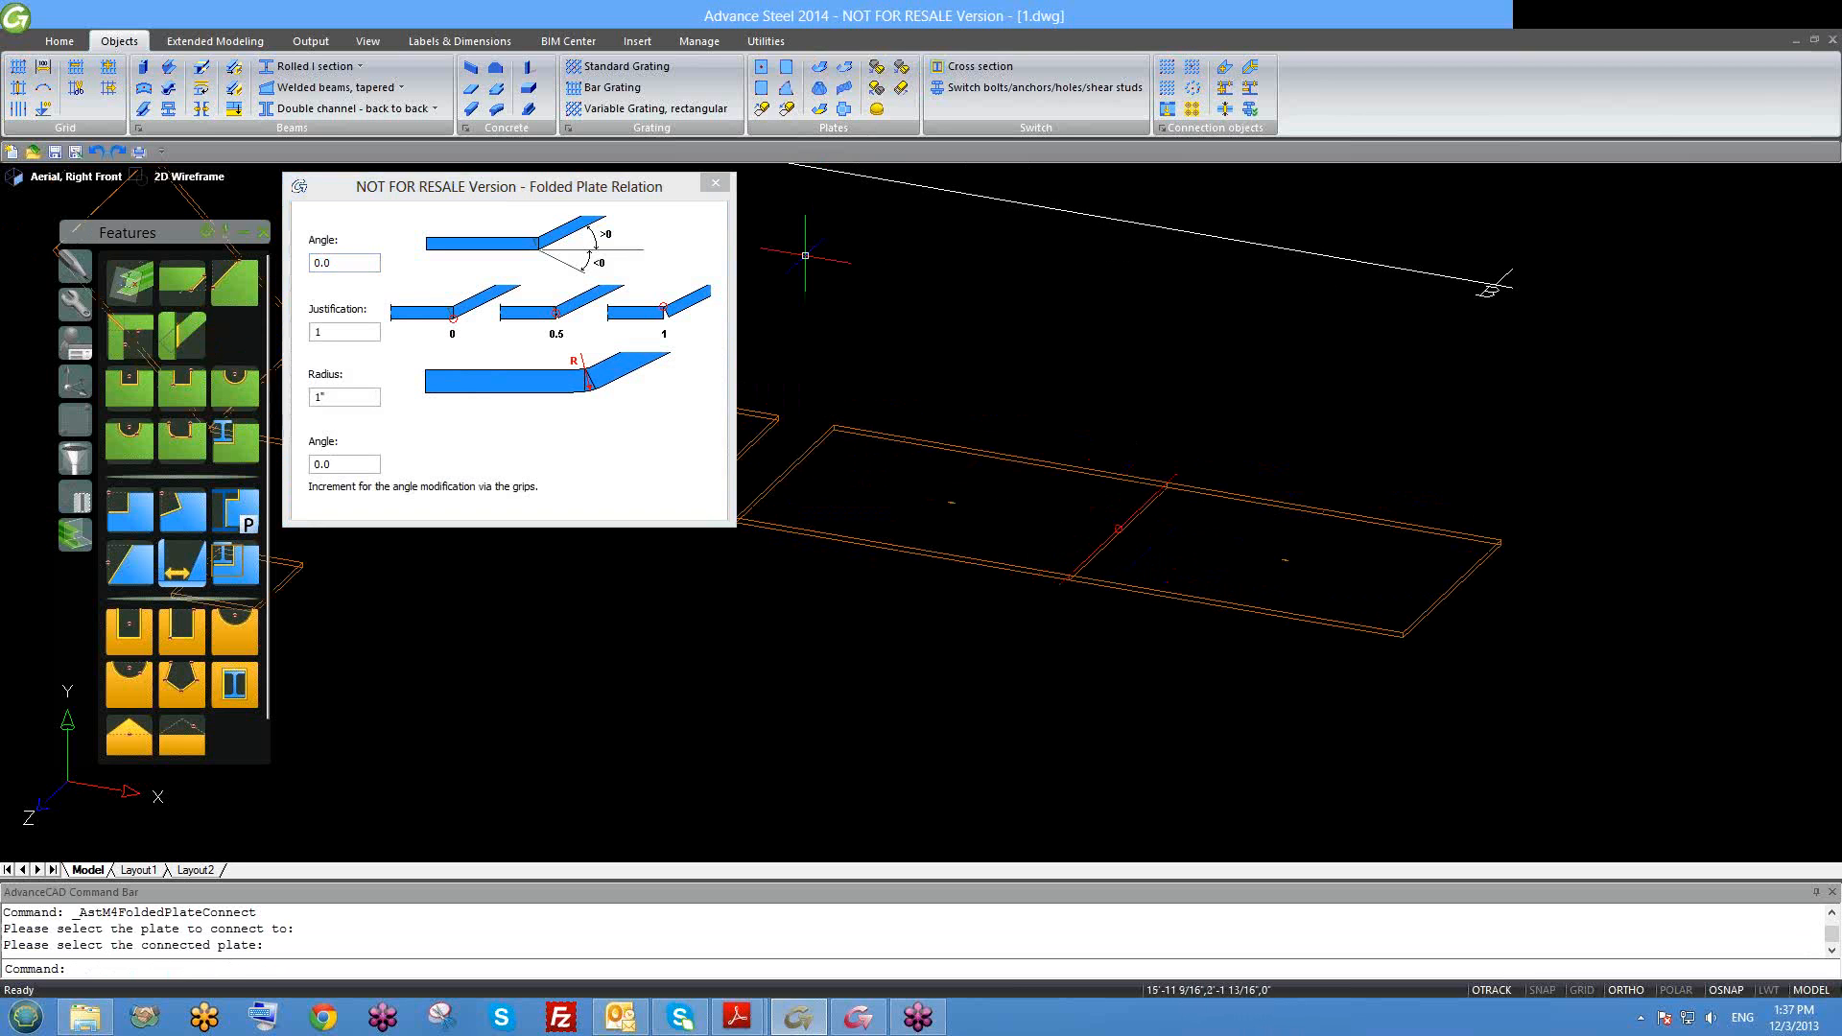
left_click(716, 183)
scroll(1049, 514, "down", 3)
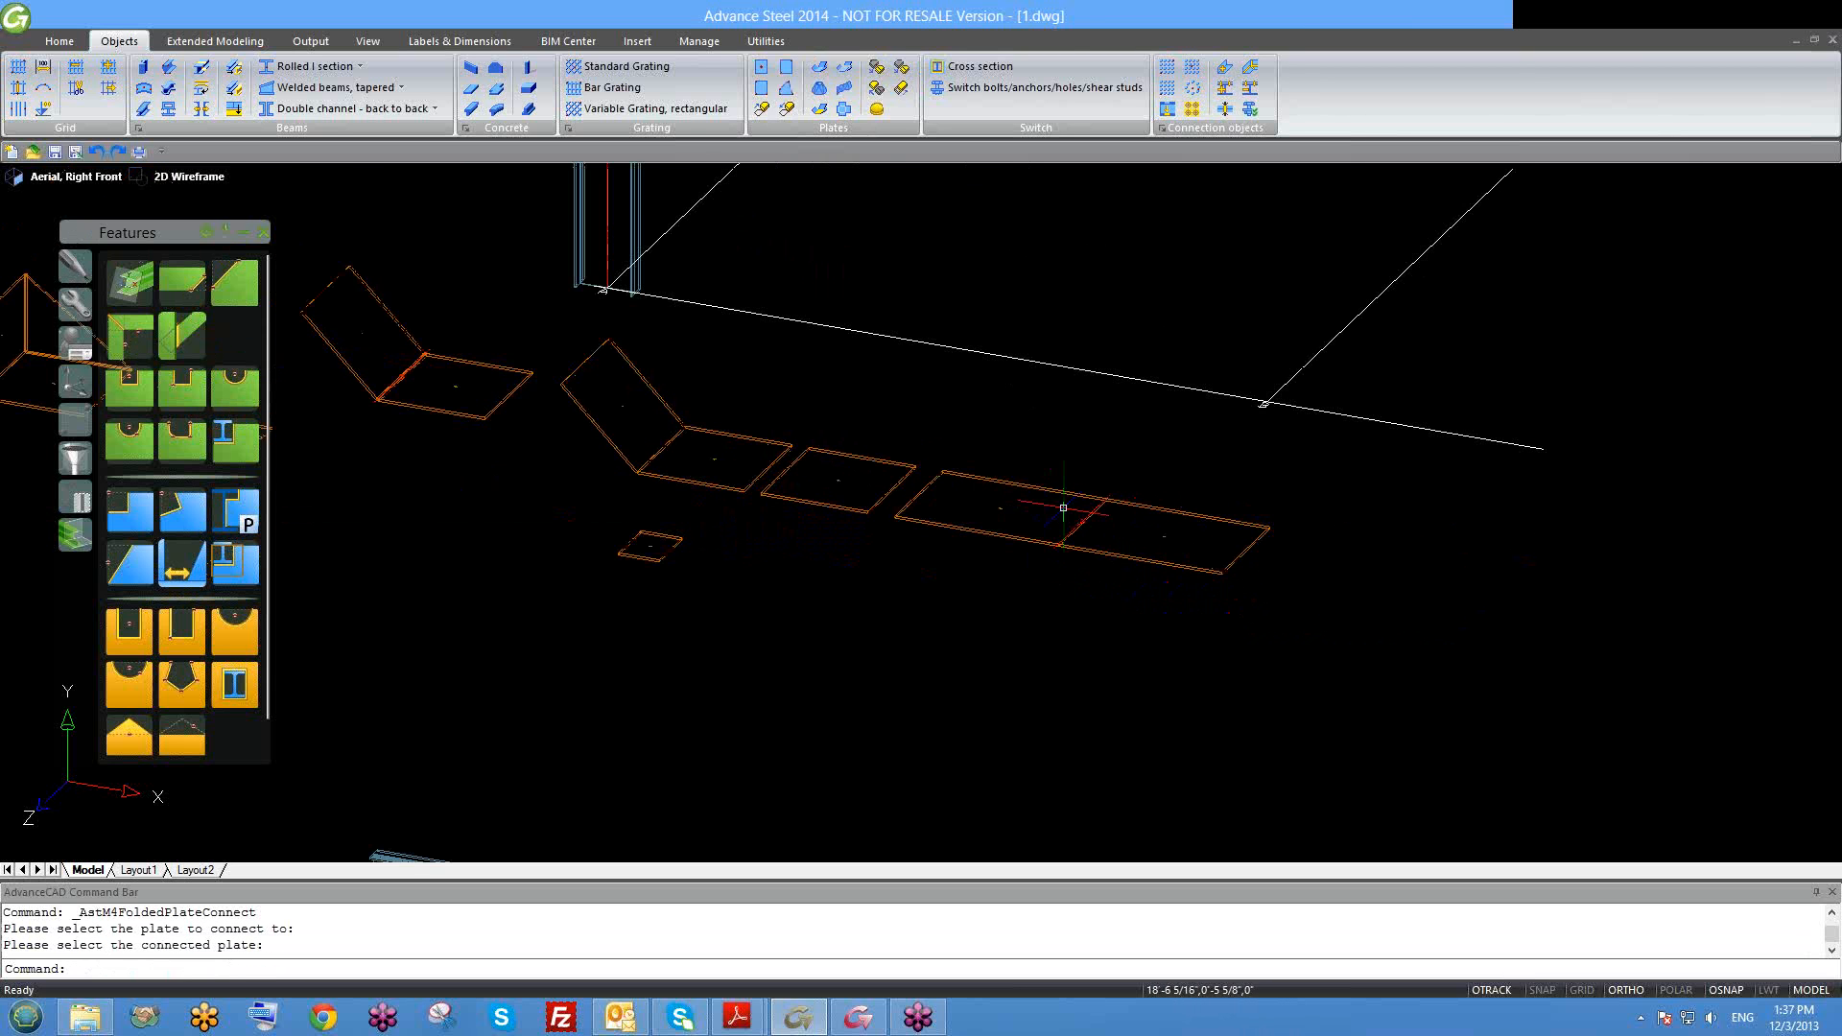
scroll(1093, 503, "up", 2)
scroll(1093, 509, "down", 3)
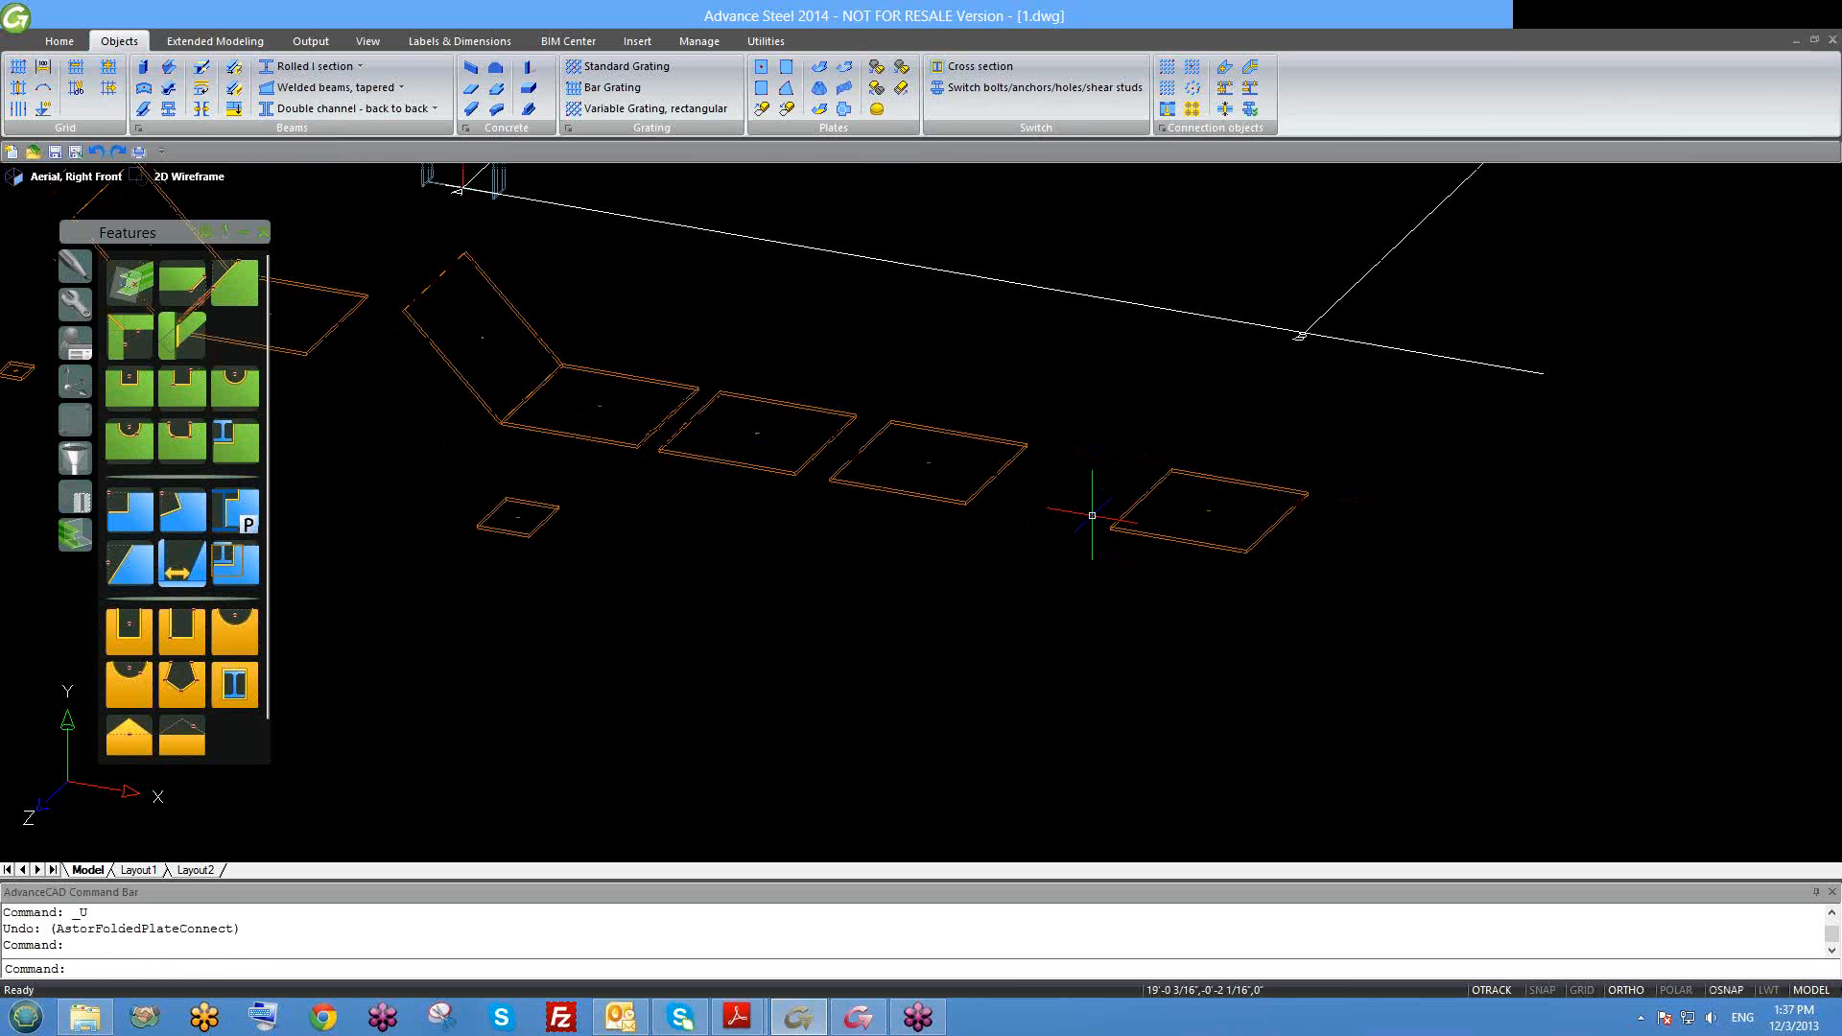
key("ctrl+z")
scroll(1027, 506, "down", 3)
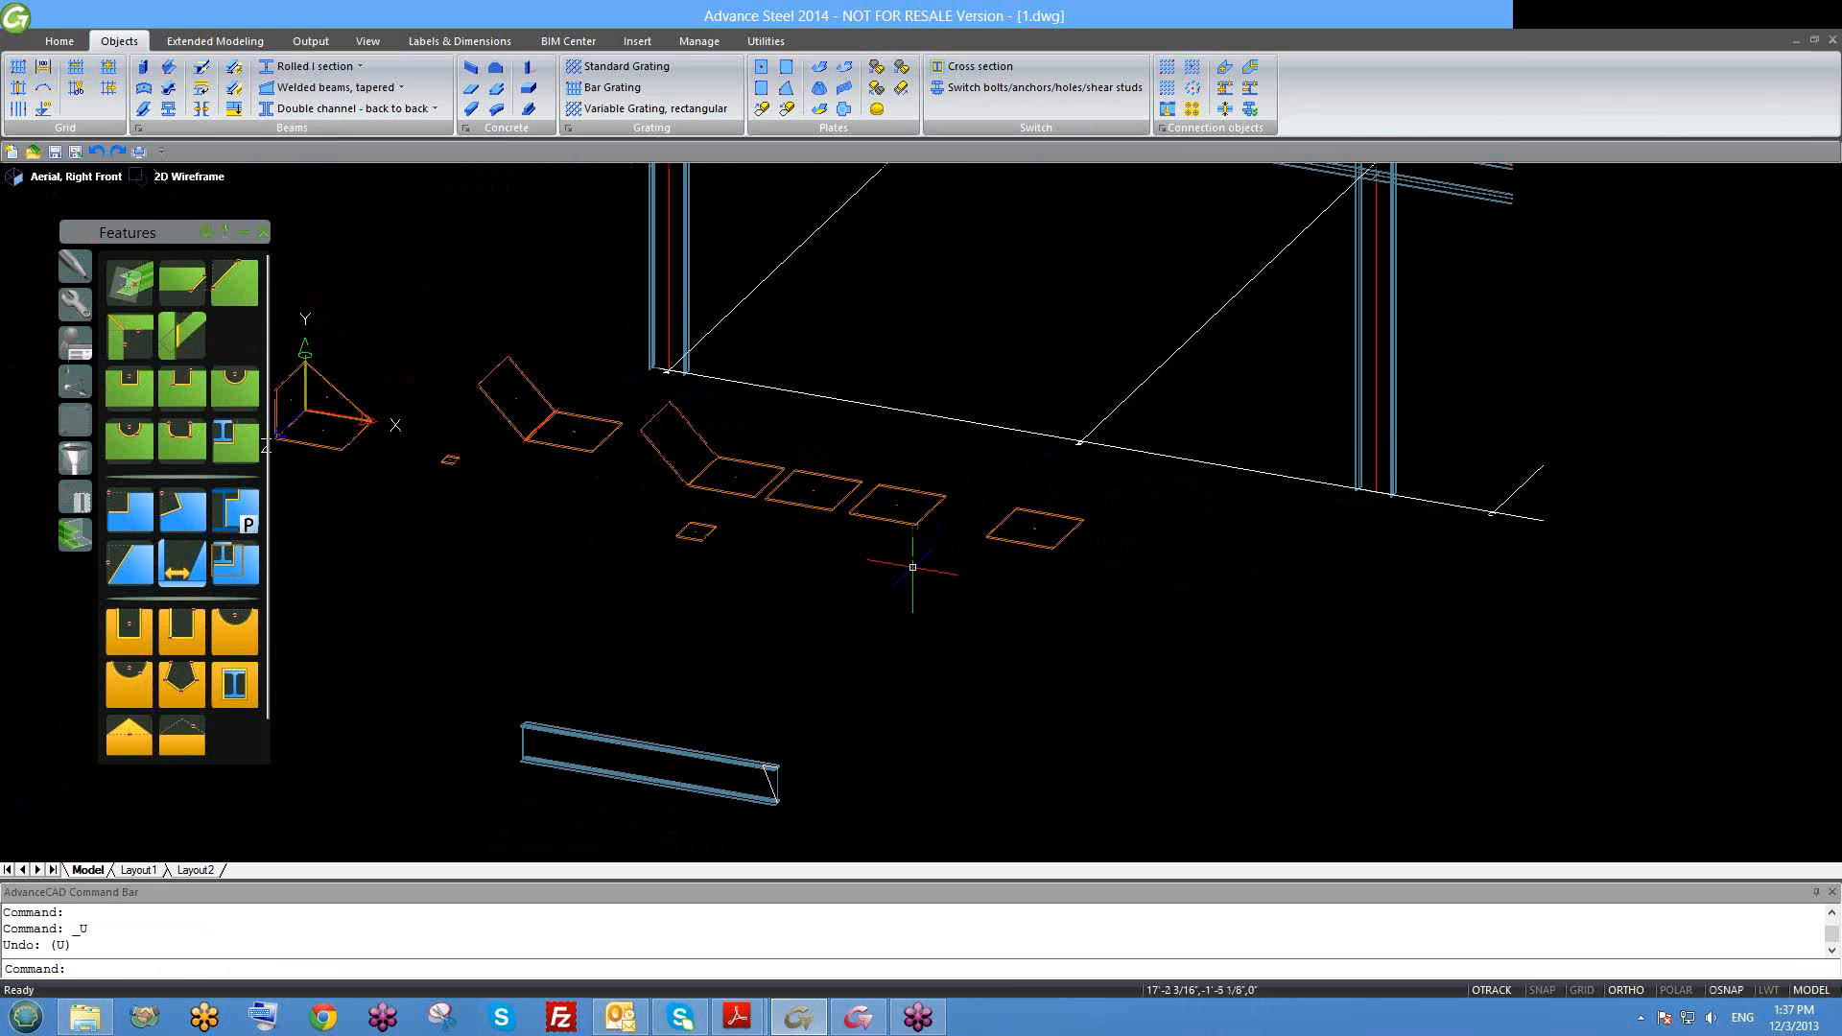
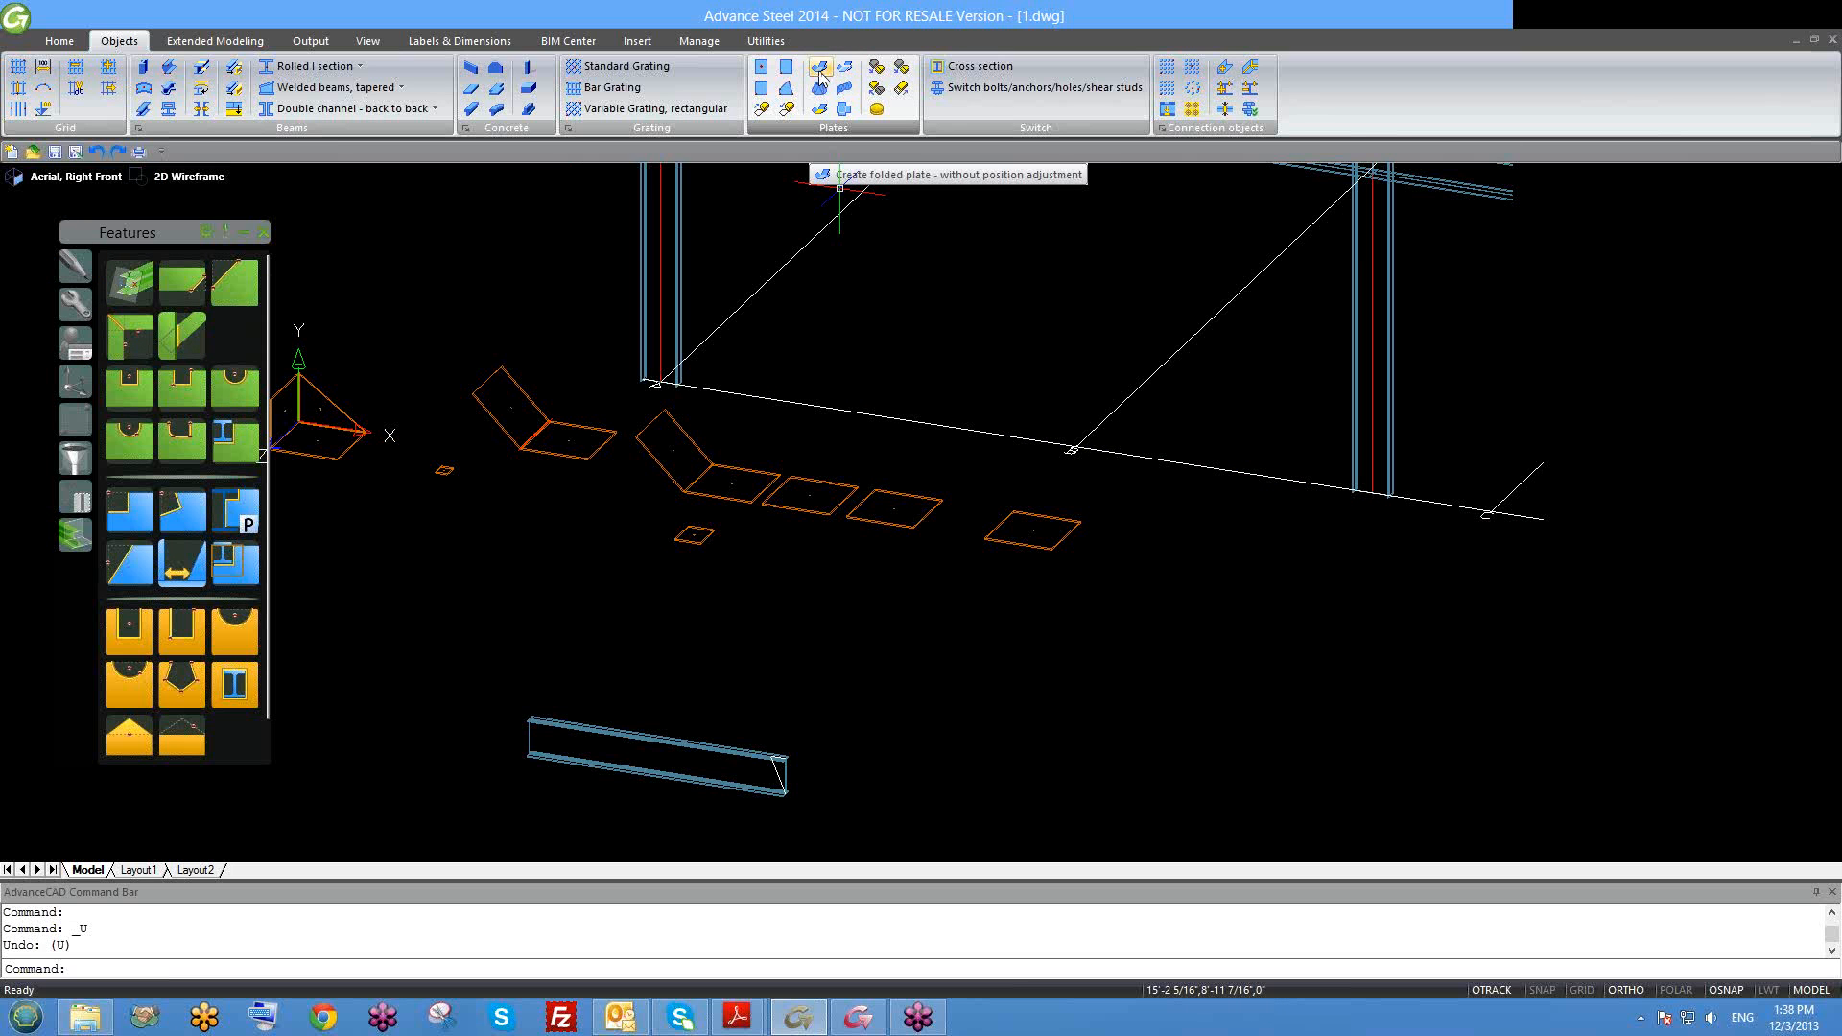
Step: Move the second plate copy by its outer lower front corner onto the upper inner front corner of the farthest copy
scroll(861, 547, "up", 4)
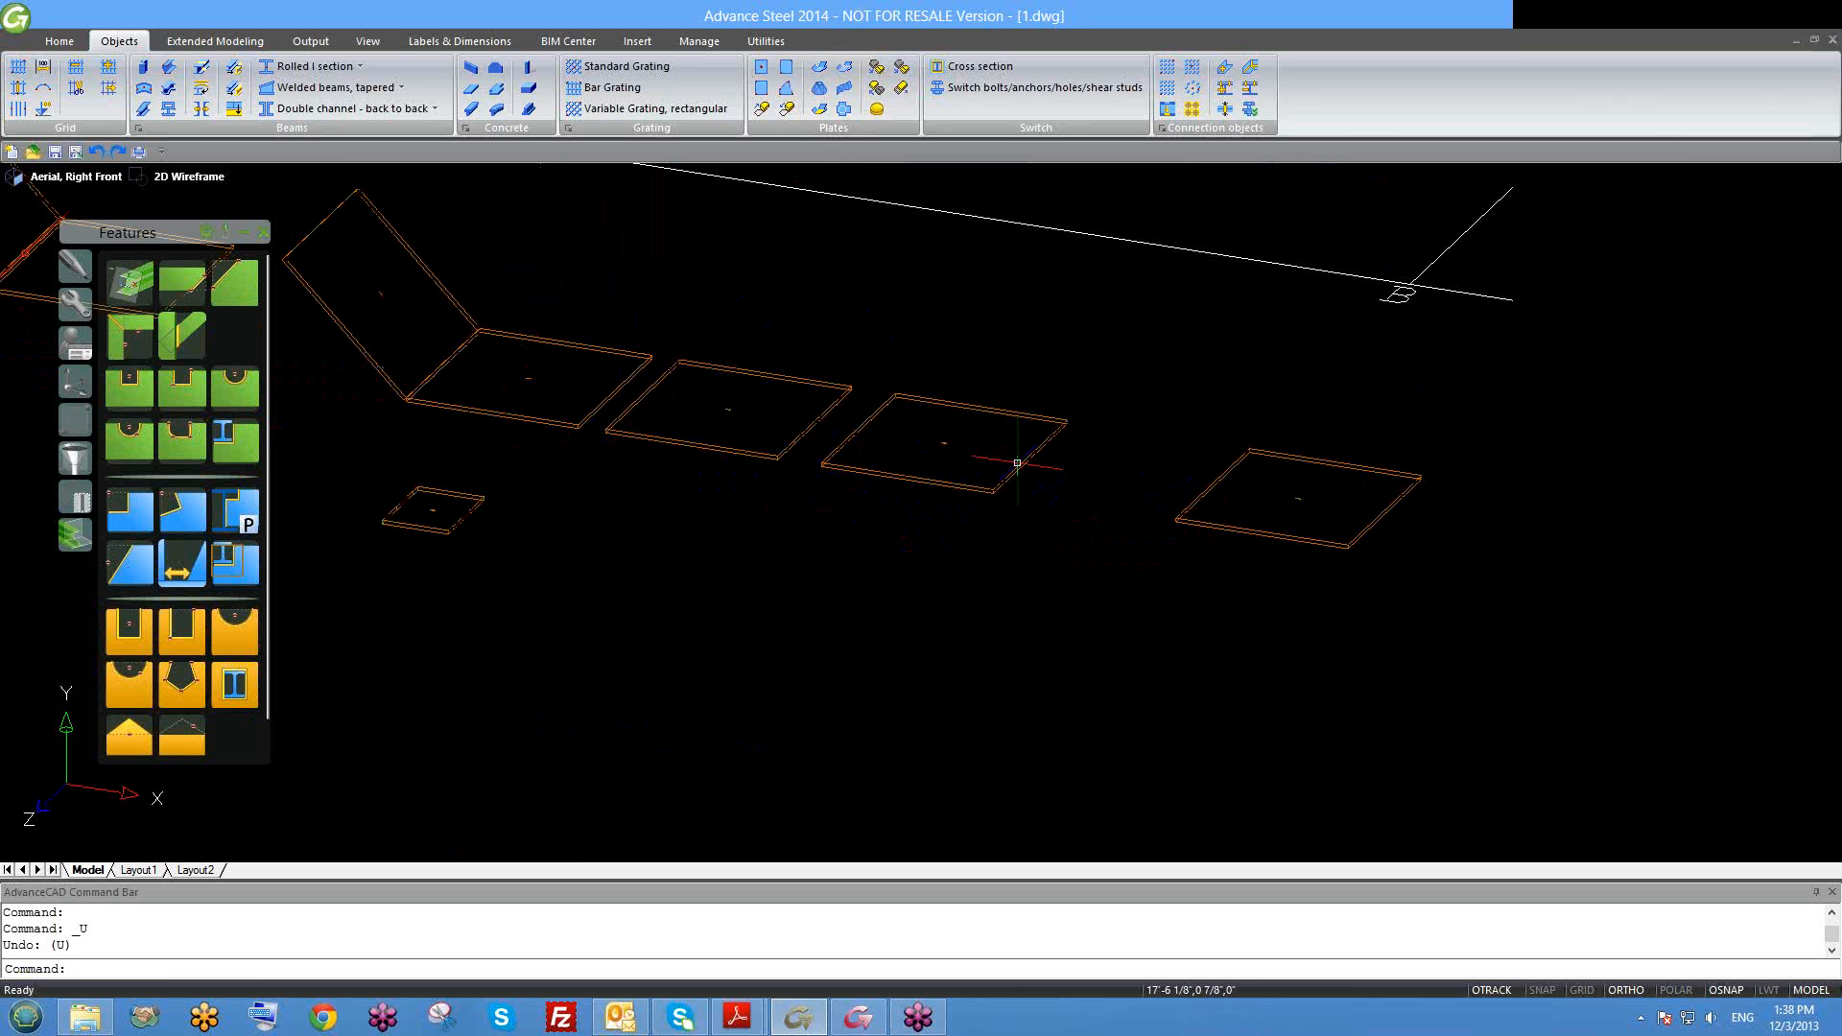
left_click(1017, 463)
scroll(1012, 468, "up", 3)
type("m")
key("Return")
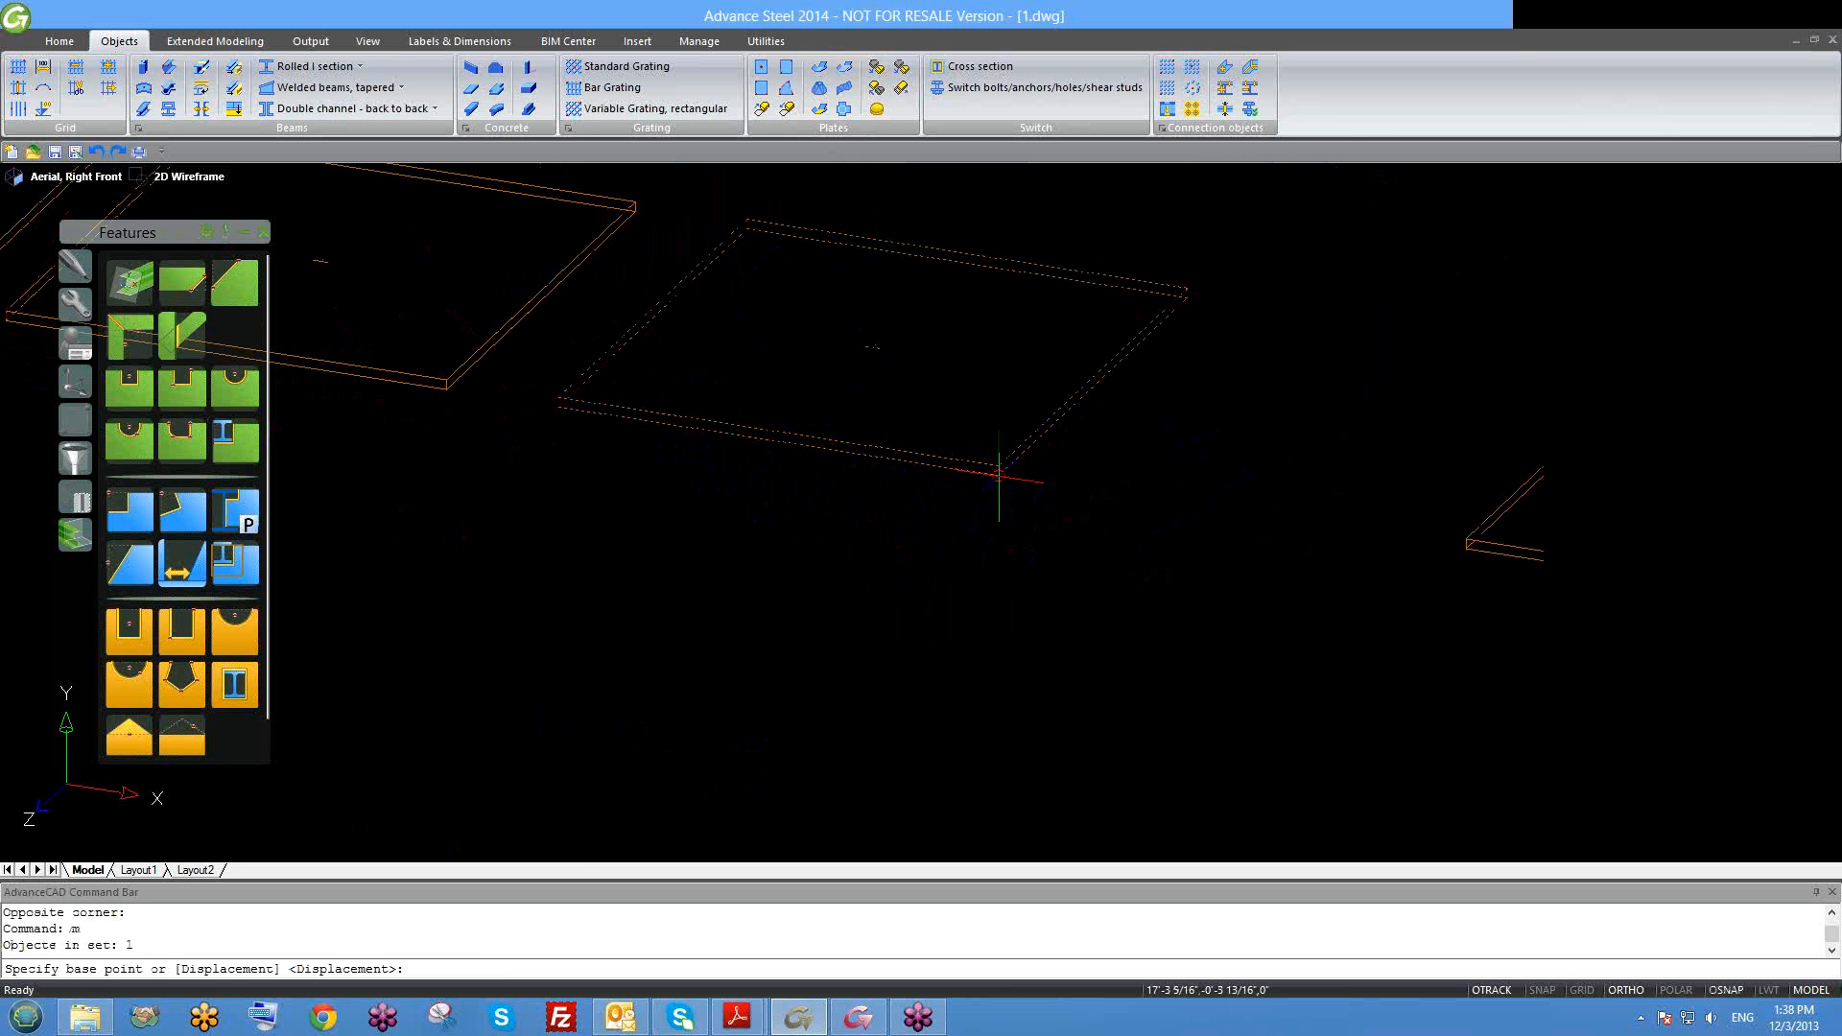
left_click(998, 474)
middle_click_drag(1535, 539, 1199, 456)
scroll(1199, 456, "up", 1)
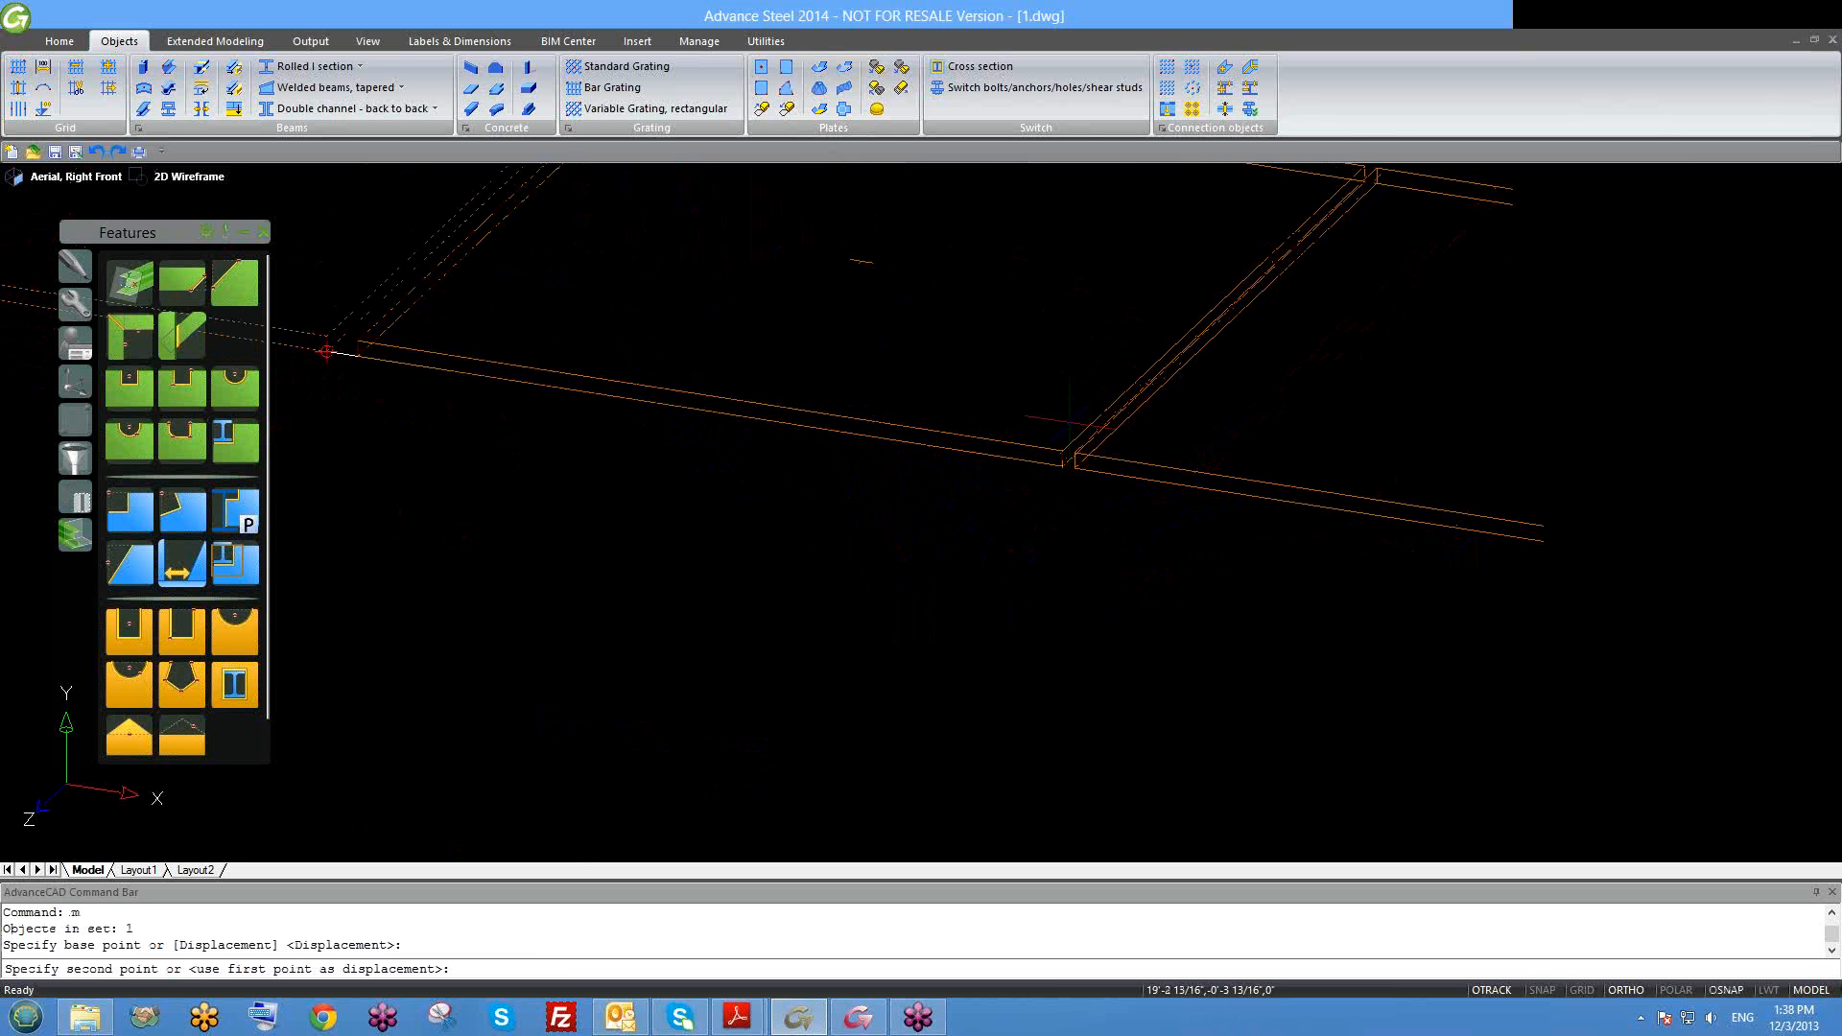
left_click(1075, 458)
scroll(1070, 471, "down", 4)
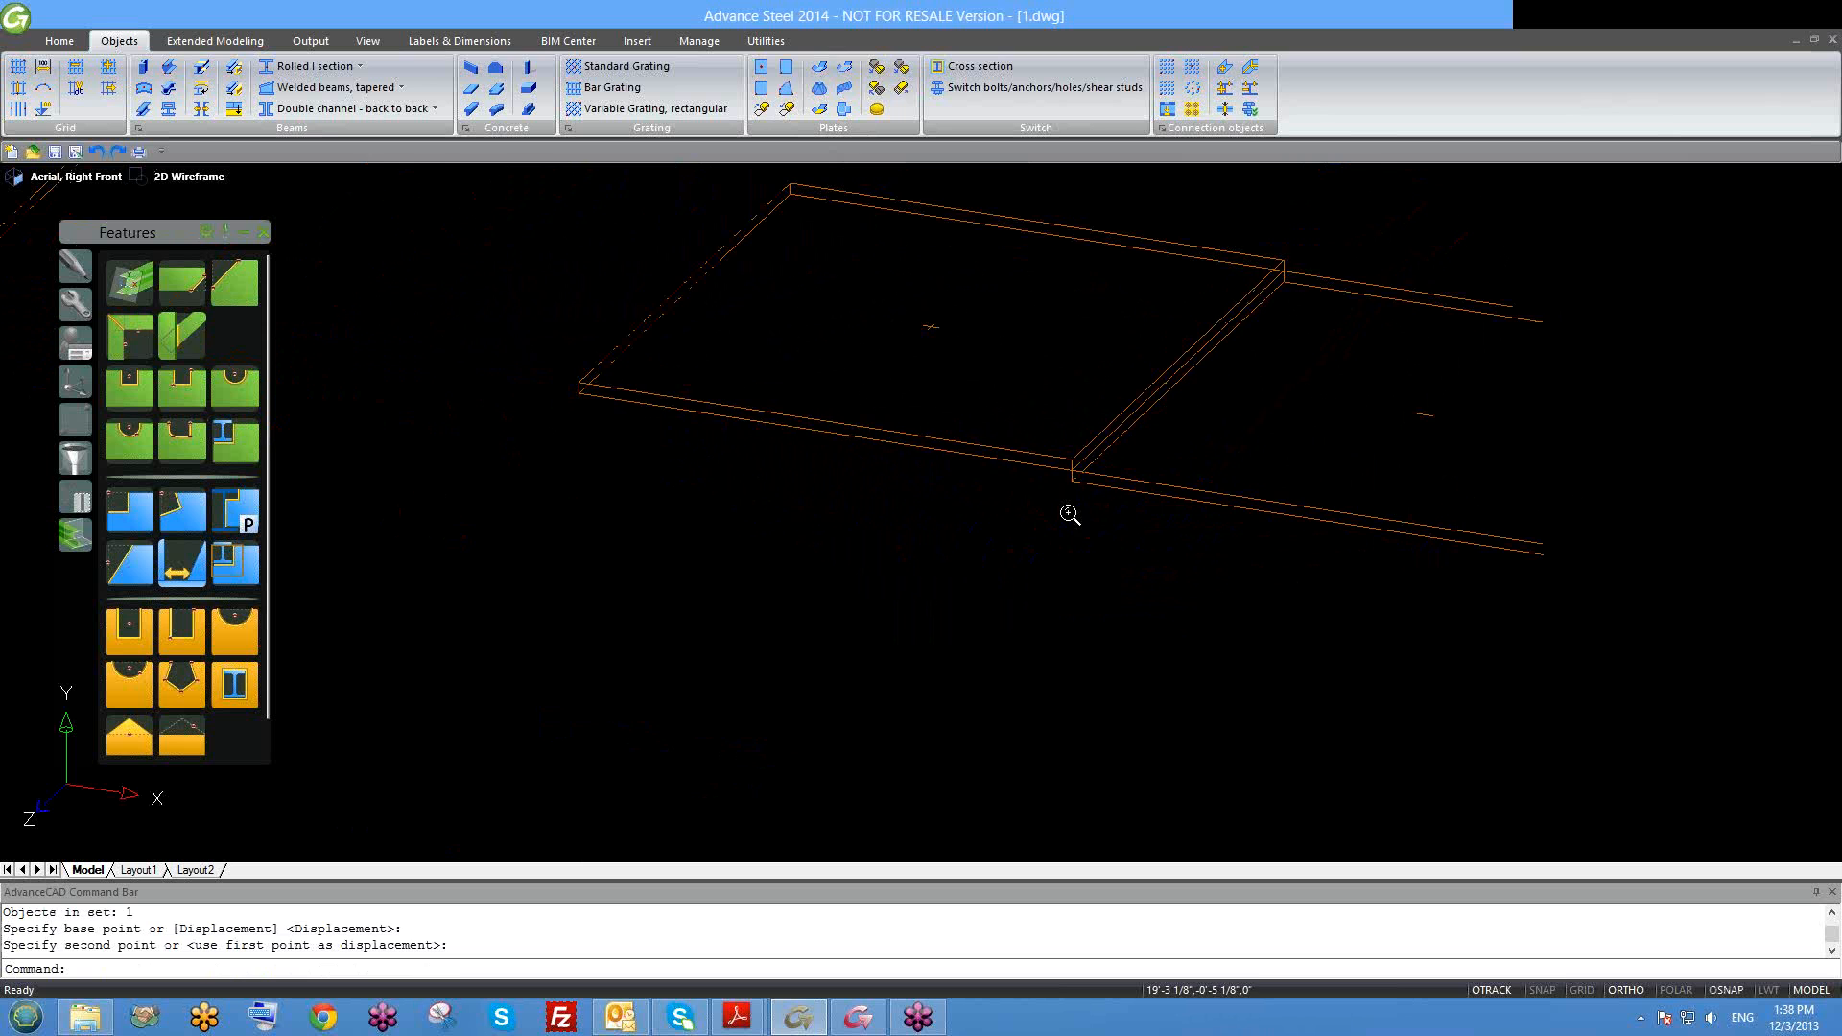
Step: Create a folded plate connection without position adjustment from the farthest plate to the plate moved against it
left_click(820, 66)
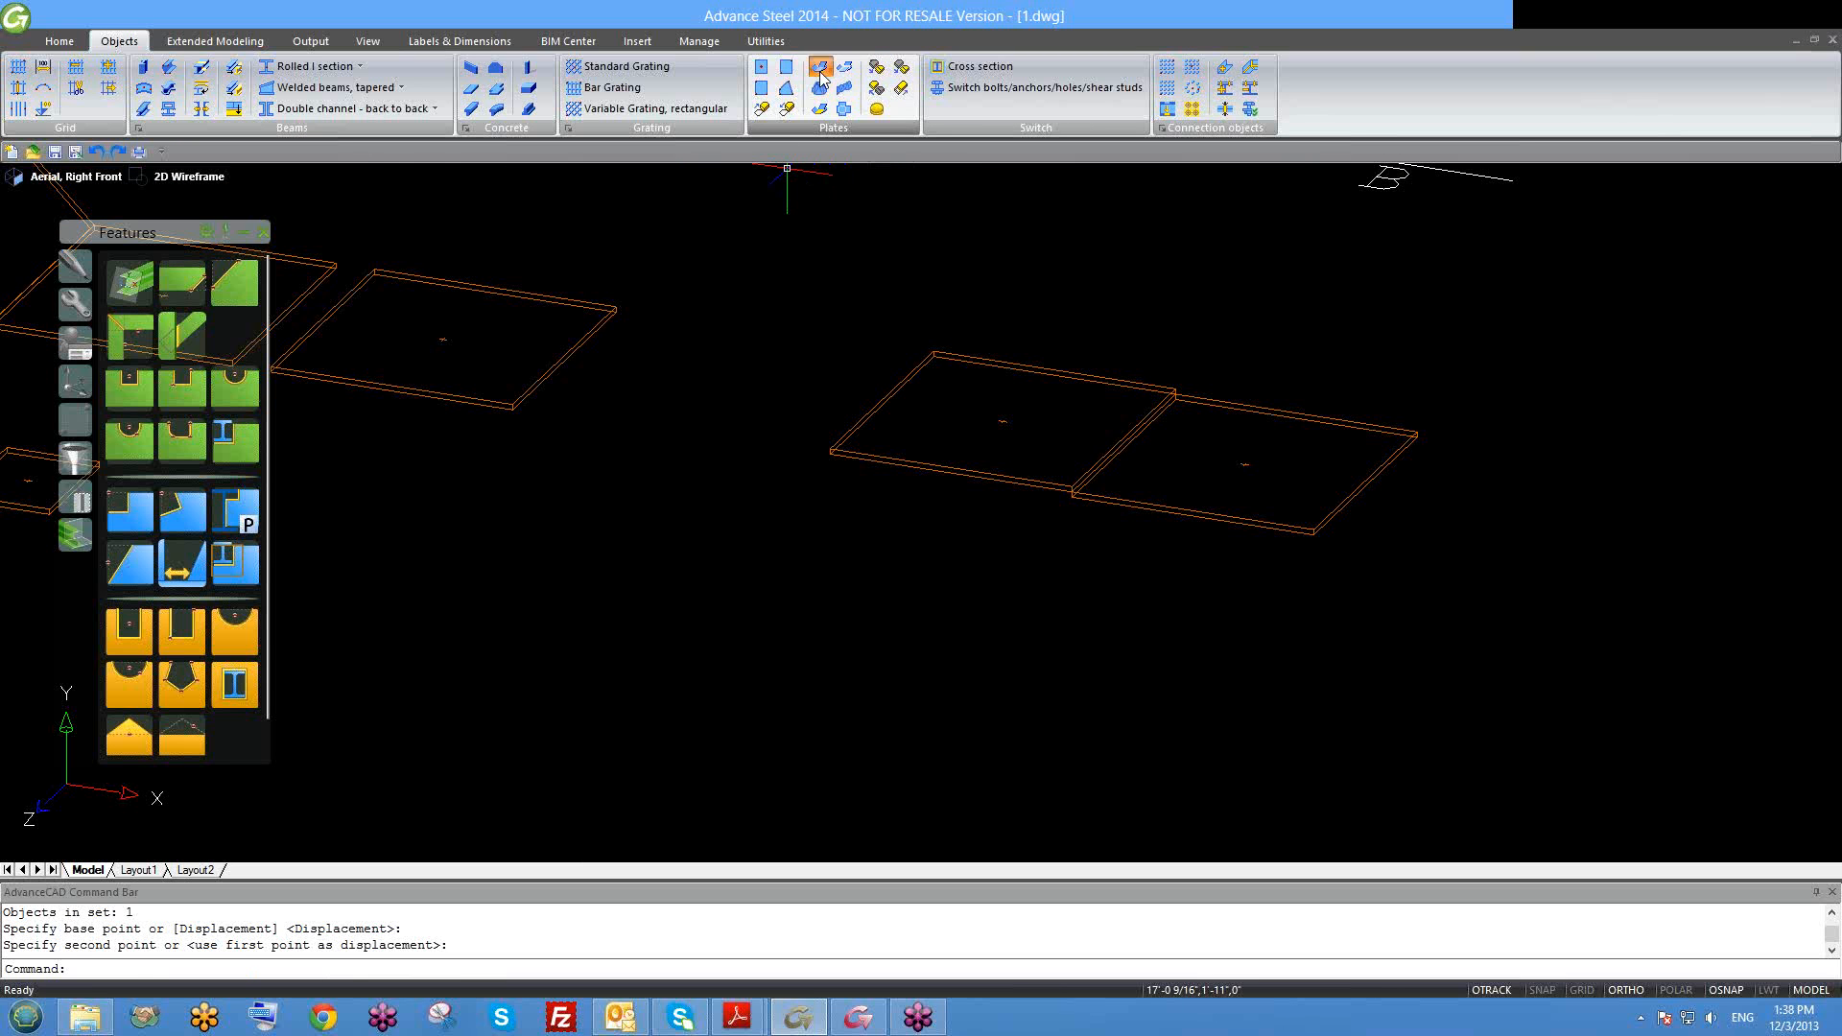
left_click(1090, 495)
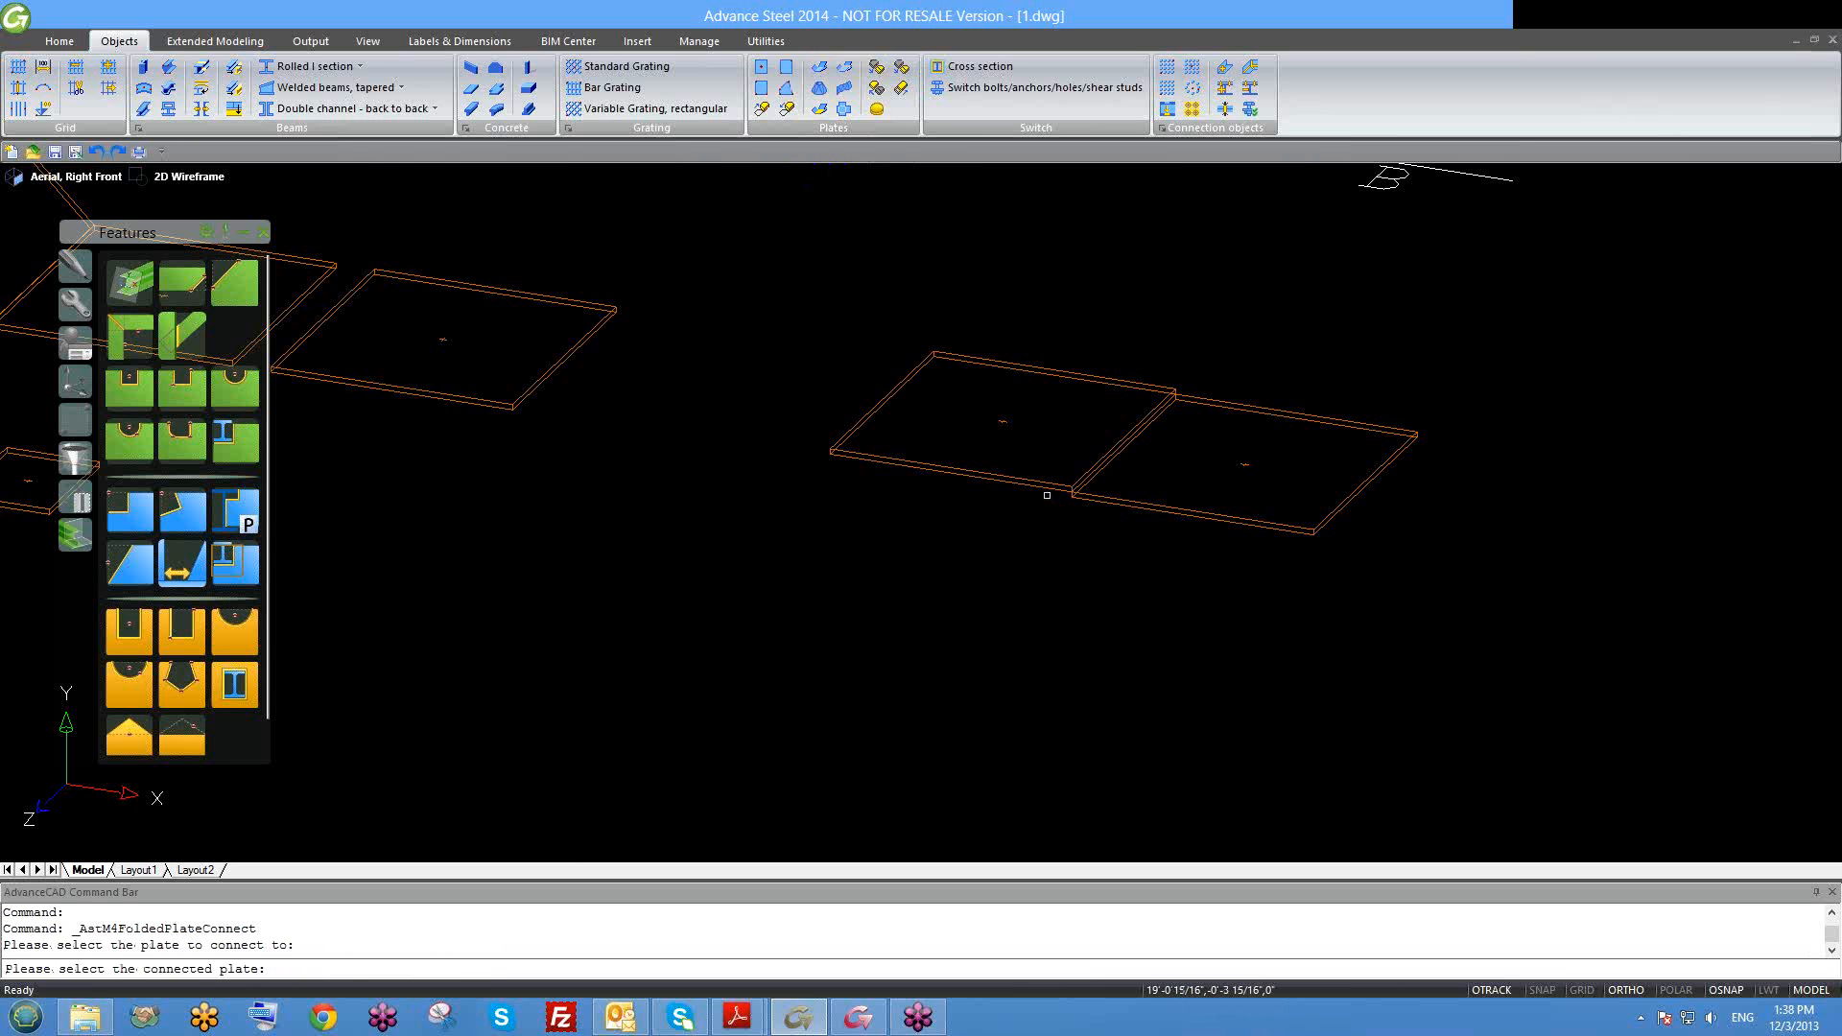
left_click(1048, 491)
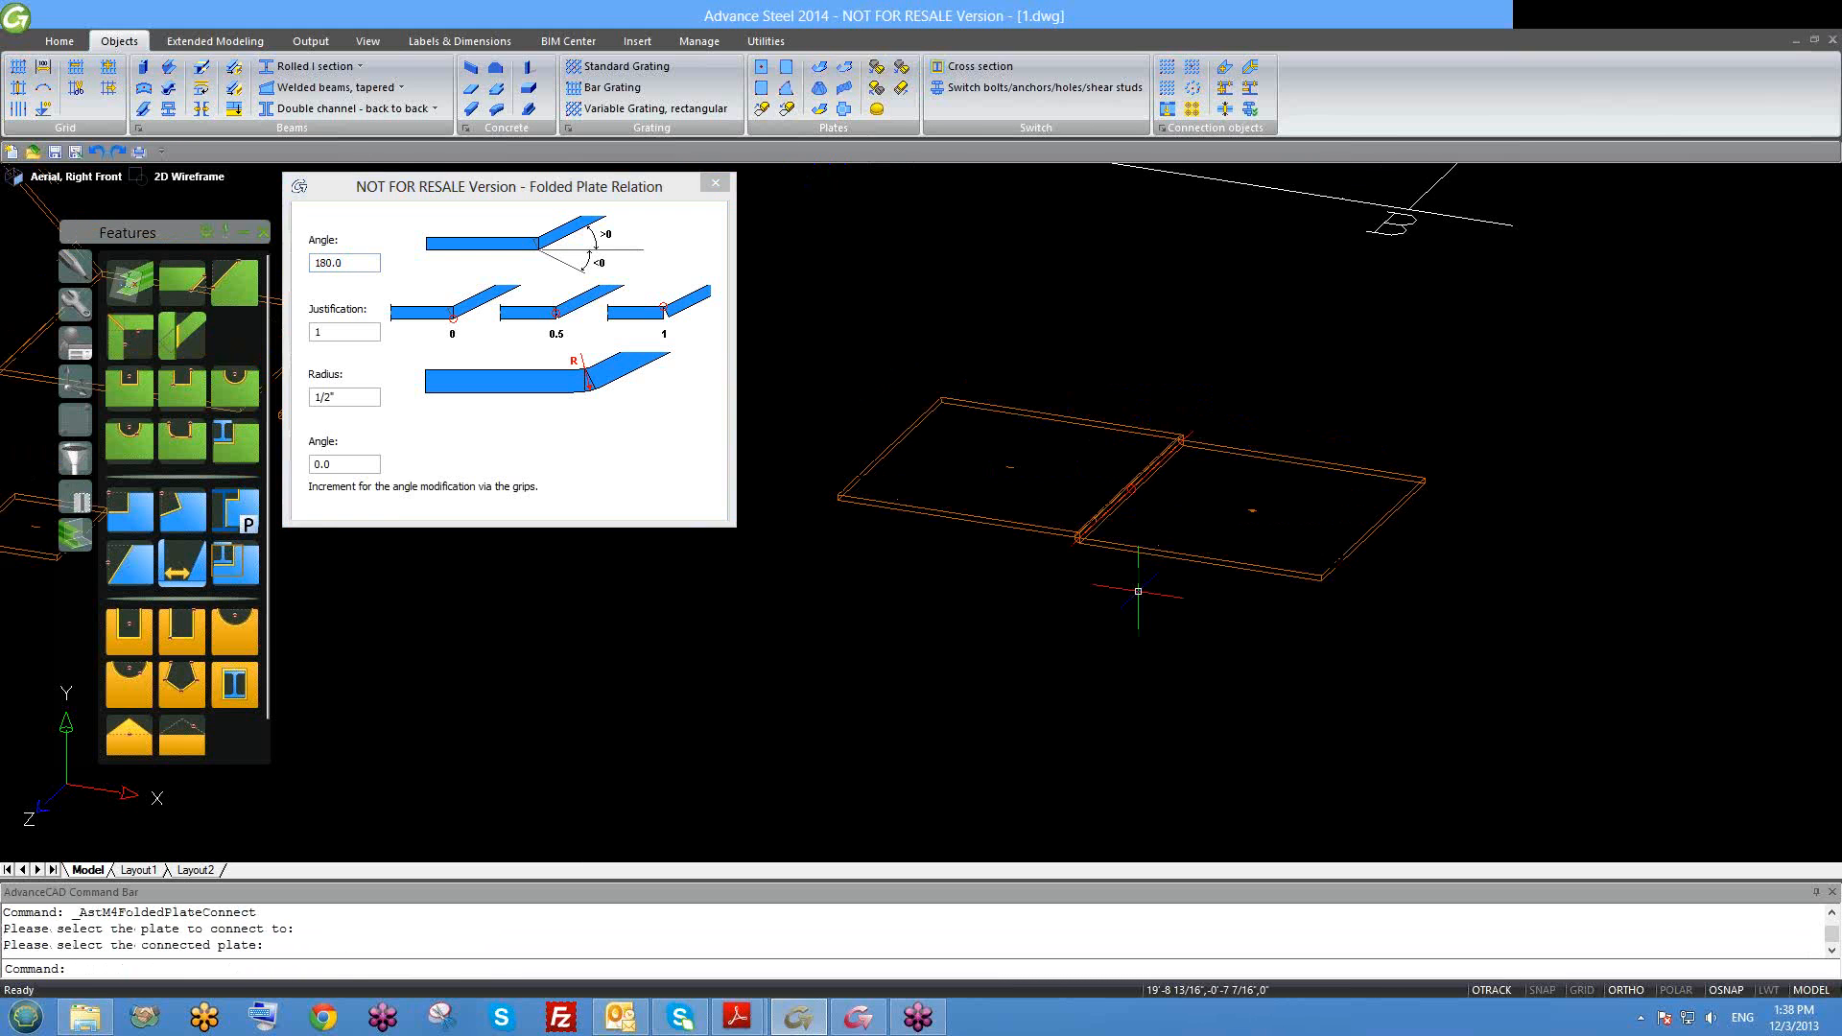
Step: Try a fold angle of 45 degrees on the new connection and settle on 25 degrees
scroll(1121, 514, "up", 2)
left_click_drag(380, 259, 321, 255)
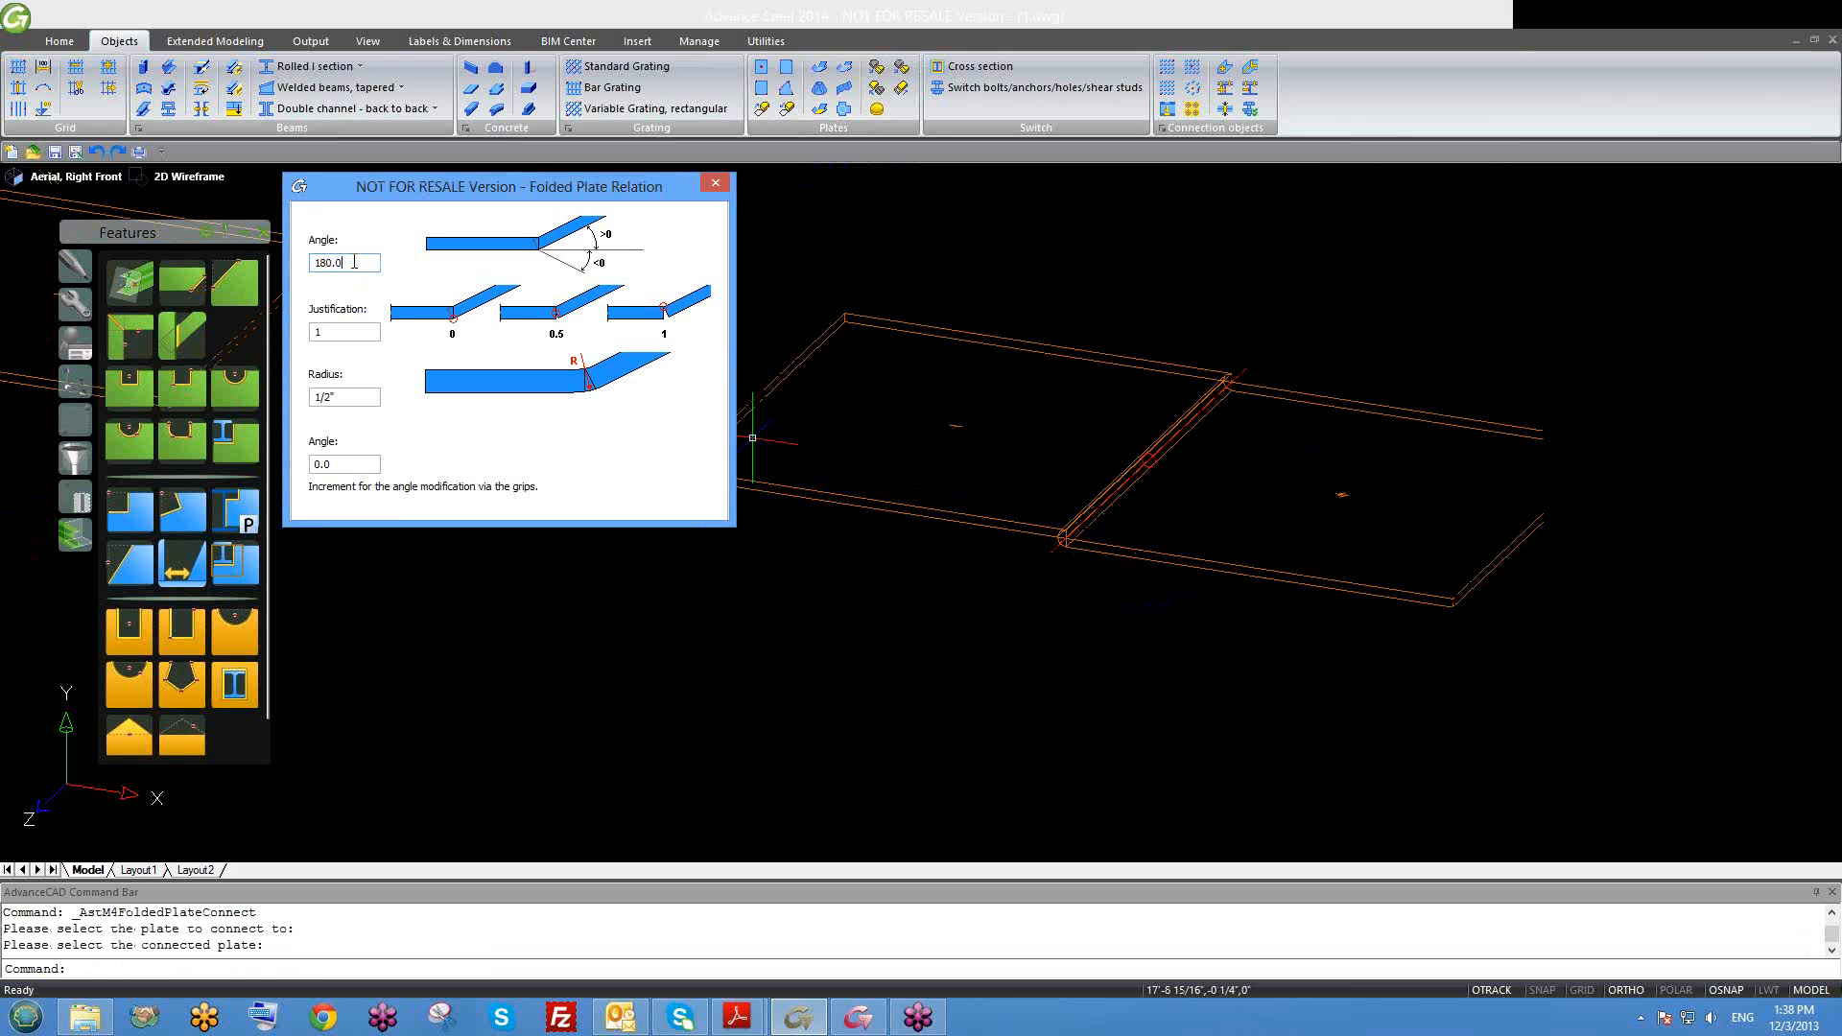
type("45")
key("Return")
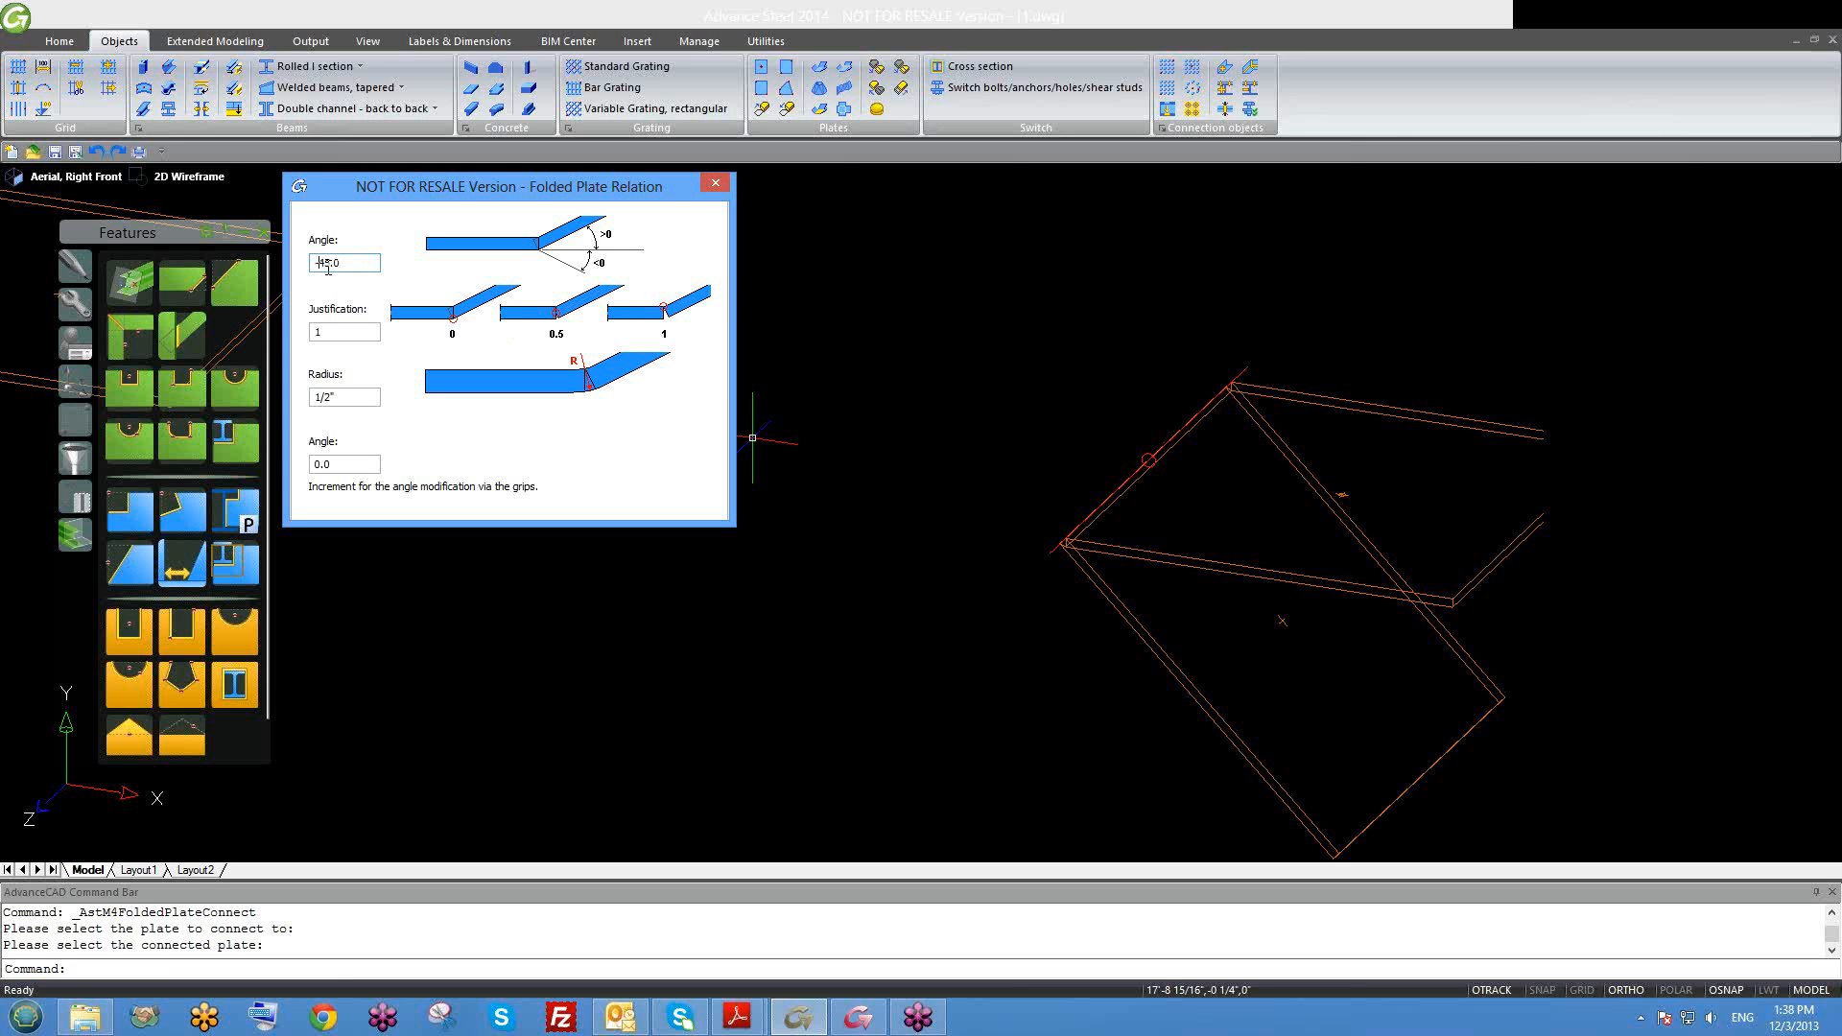
key("Return")
key("Return")
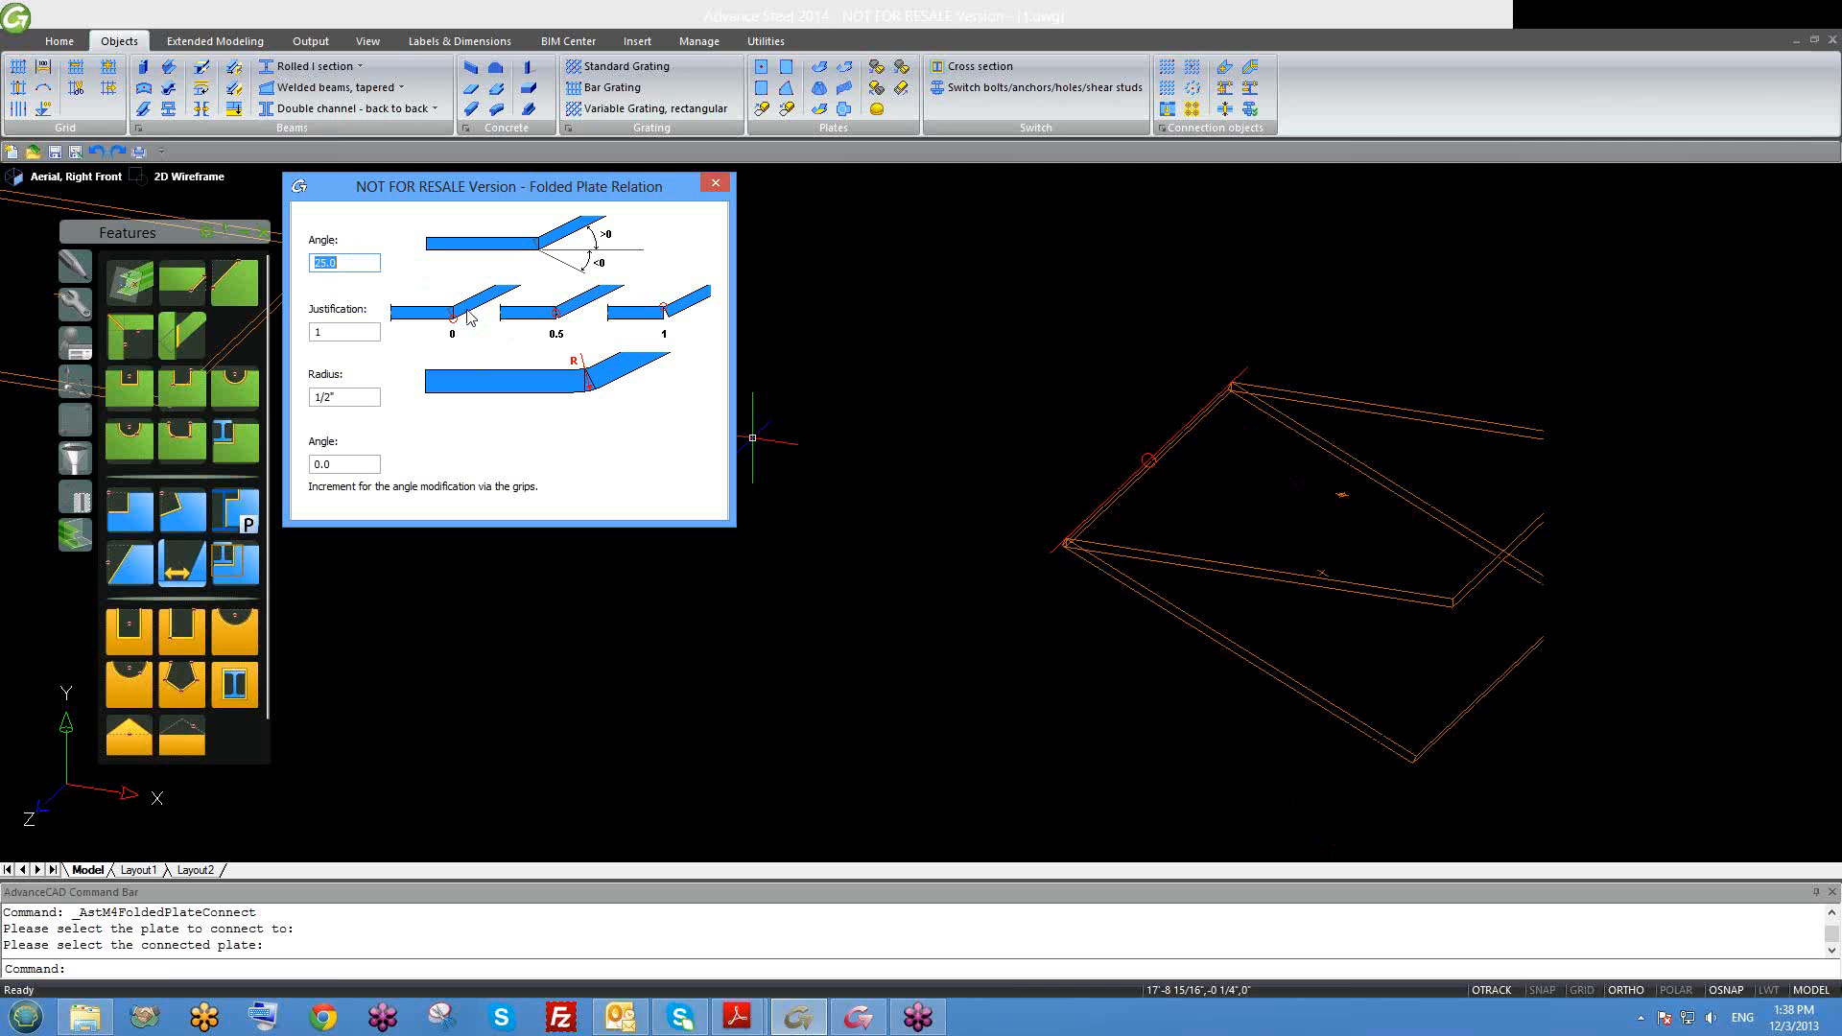
middle_click_drag(1076, 542, 1070, 497)
left_click(715, 183)
scroll(854, 503, "down", 2)
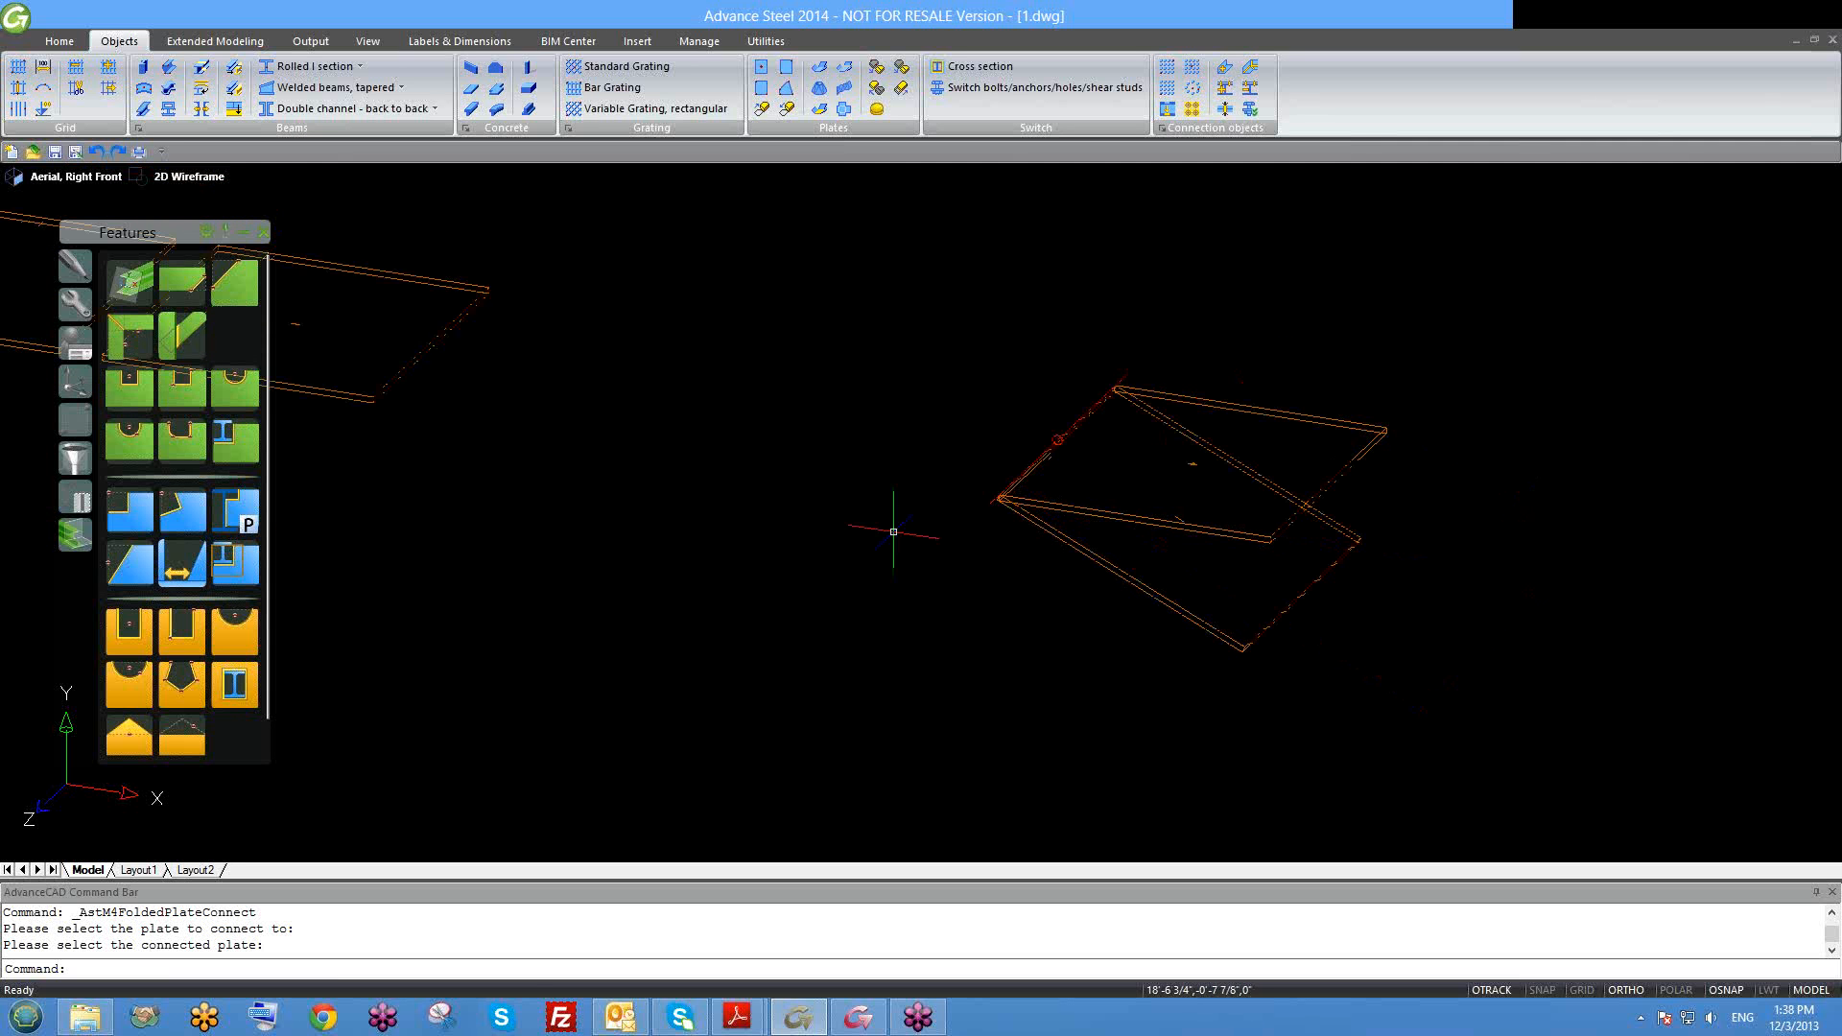
Step: Erase the fold connection and the angled plate attached to the farthest plate
mouse_move(972, 565)
middle_mouse_down("shift")
mouse_move(998, 475)
mouse_move(1000, 552)
middle_mouse_up("shift")
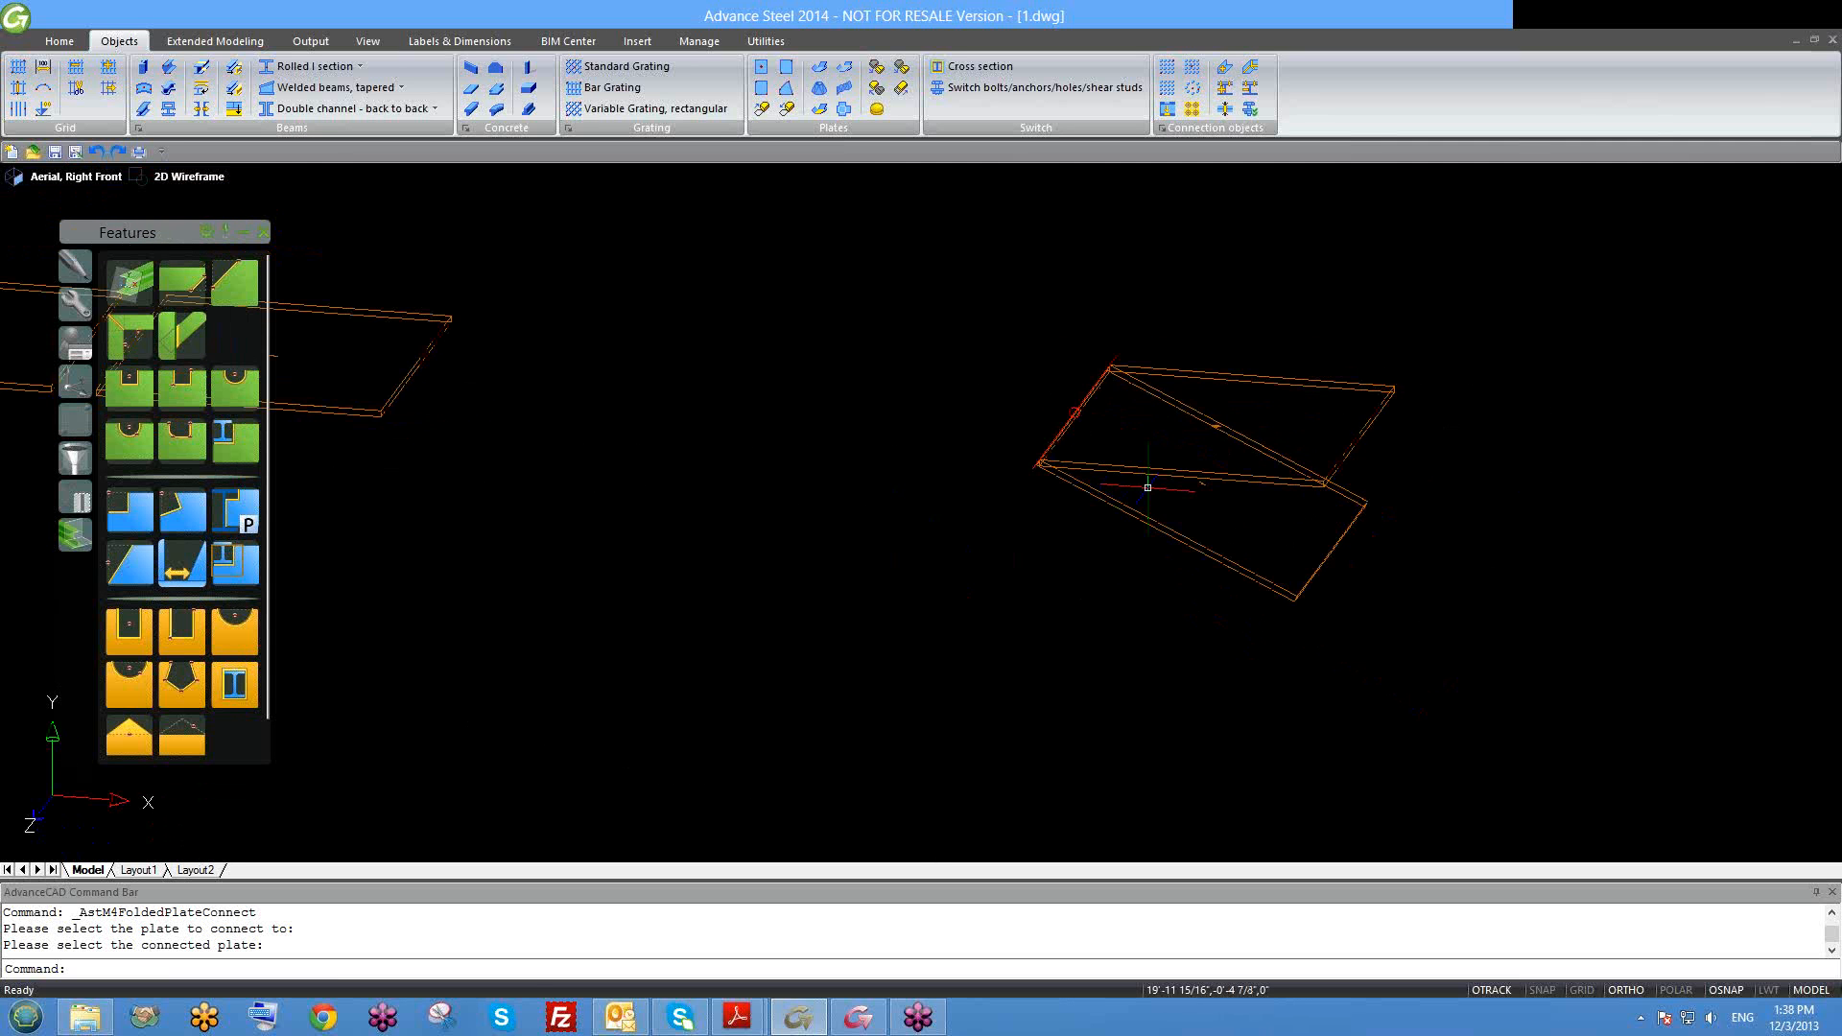
scroll(1017, 468, "up", 1)
left_click(1045, 466)
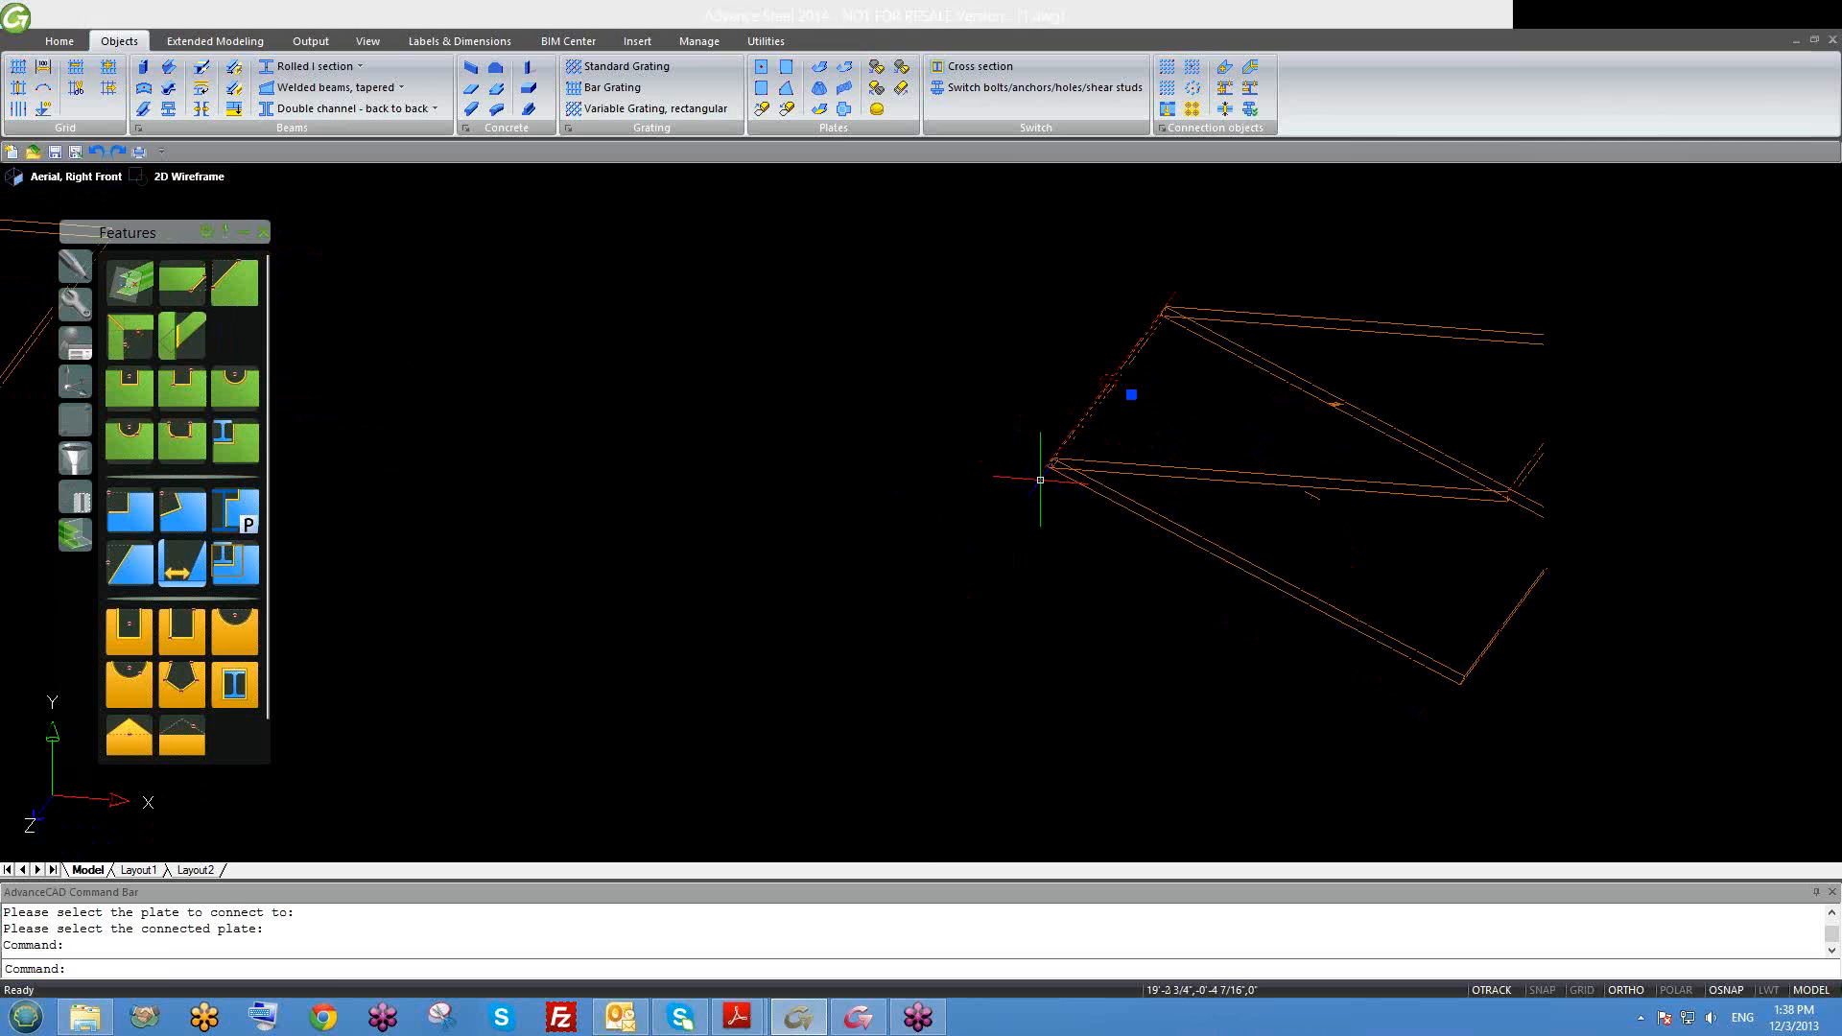
type("e")
key("Return")
left_click(1148, 523)
scroll(1110, 541, "down", 3)
type("e")
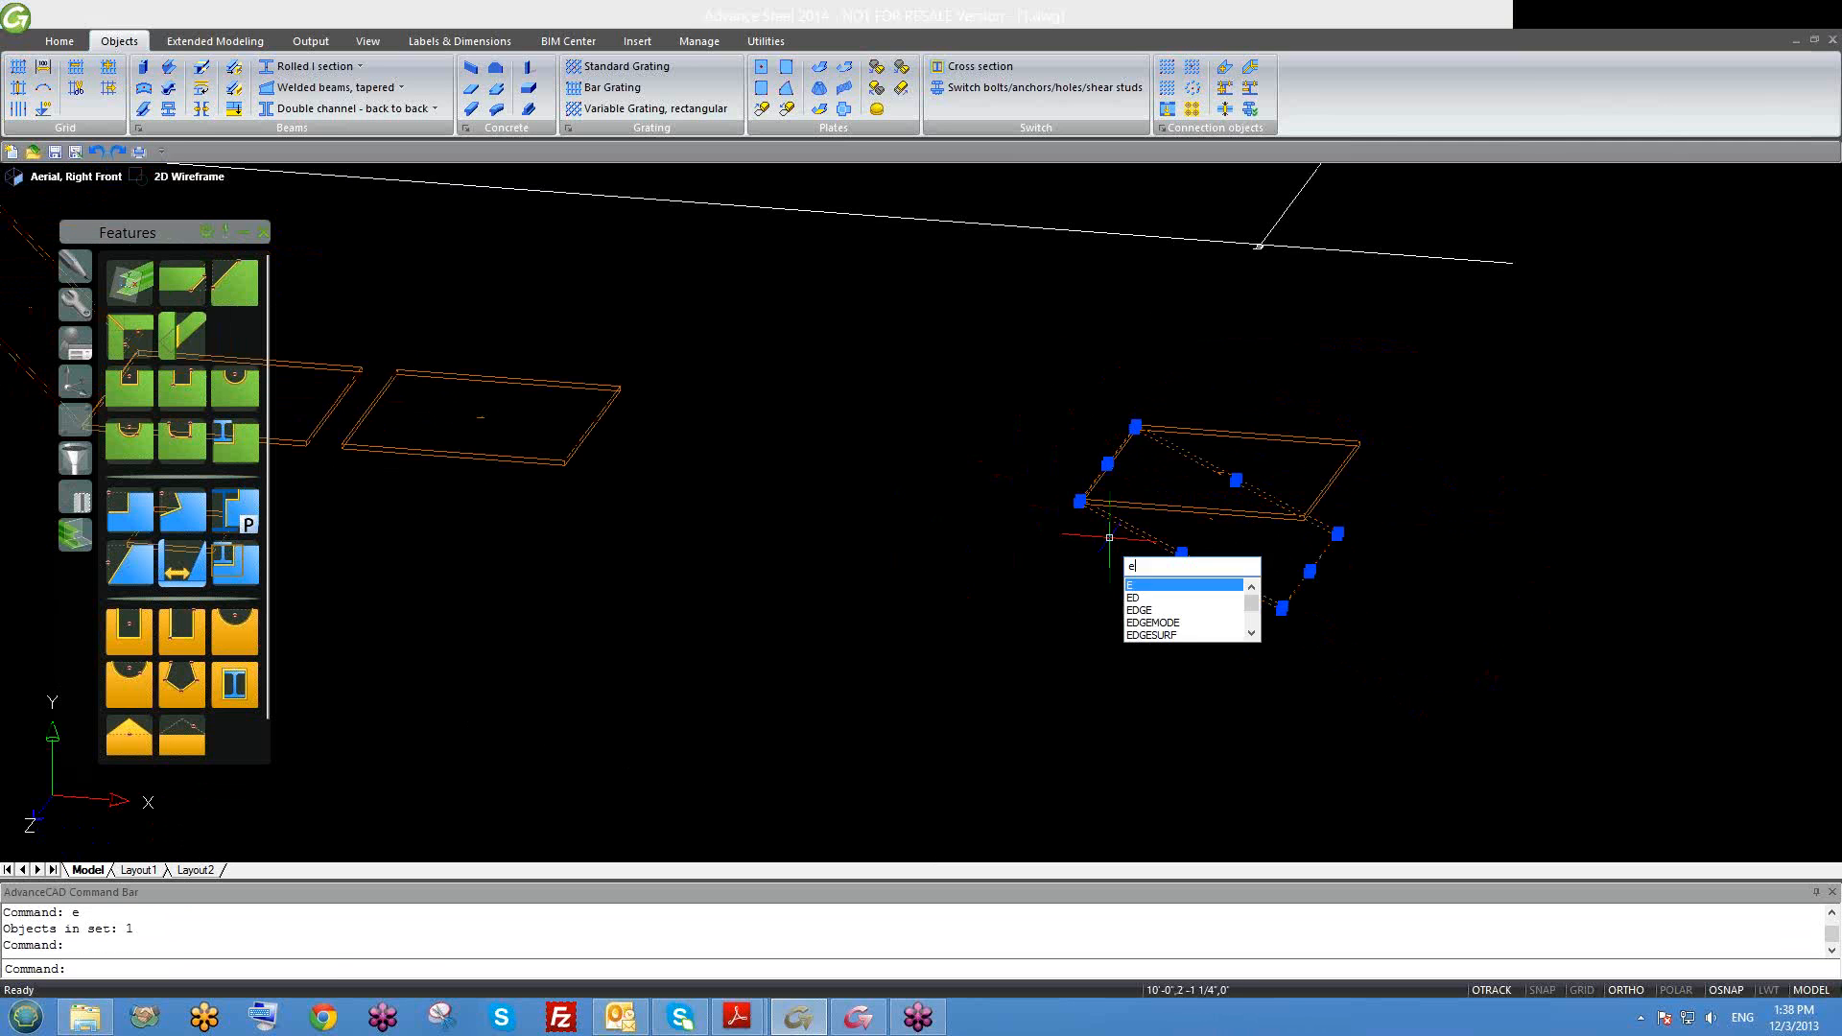
key("Return")
Step: Copy the remaining farthest plate by its outer front corner onto its opposite front corner, placing the copy beside it
left_click(1148, 521)
type("co")
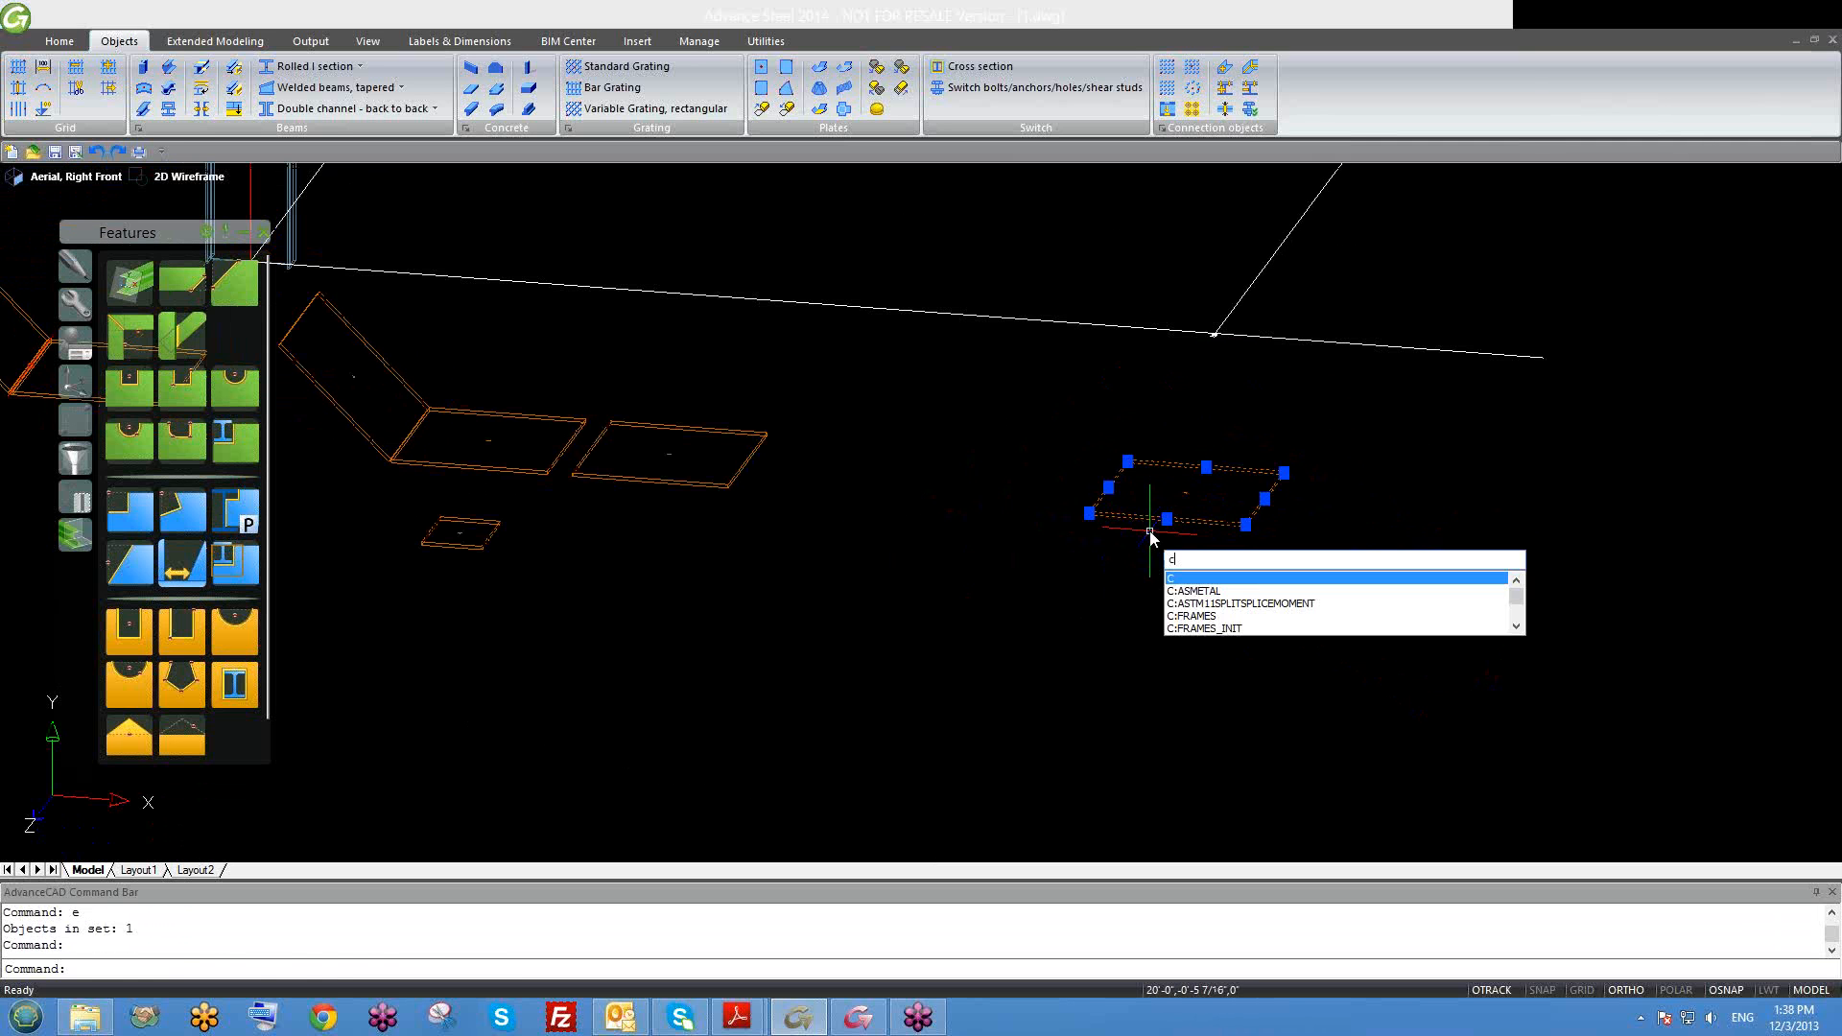
key("Return")
left_click(1089, 515)
scroll(1089, 516, "up", 4)
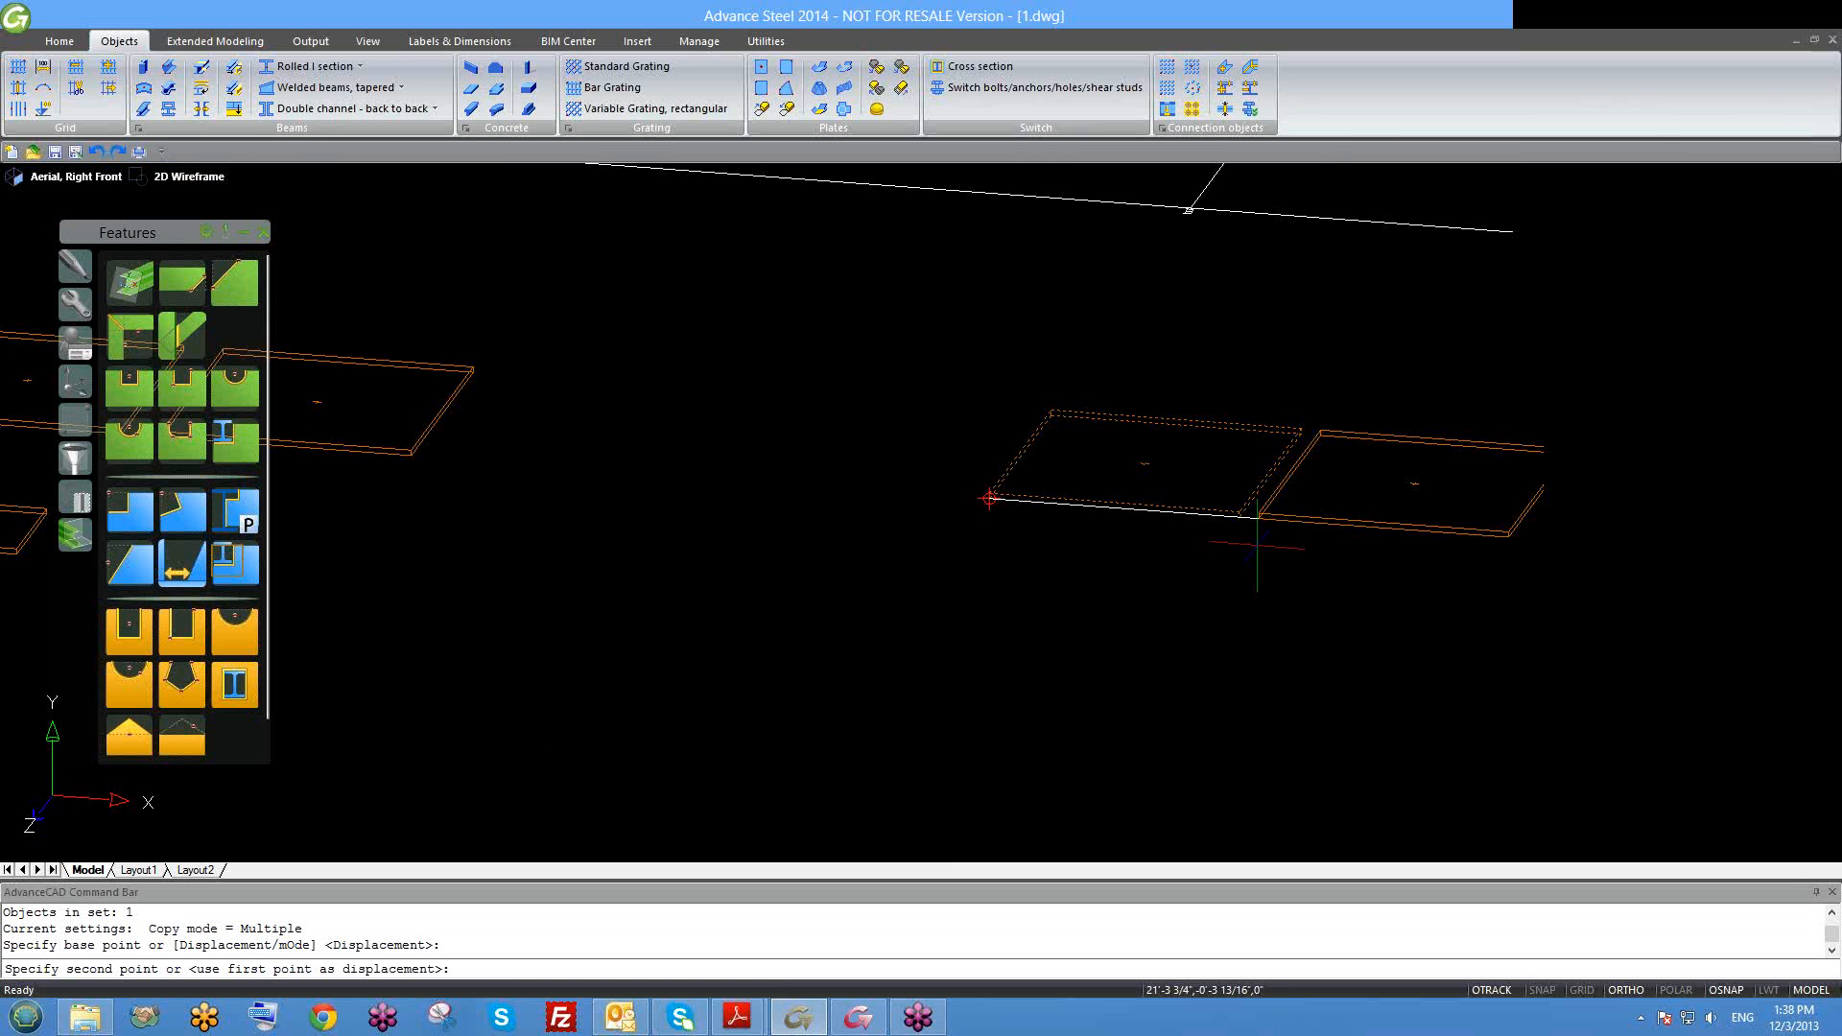
left_click(1230, 495)
key("Escape")
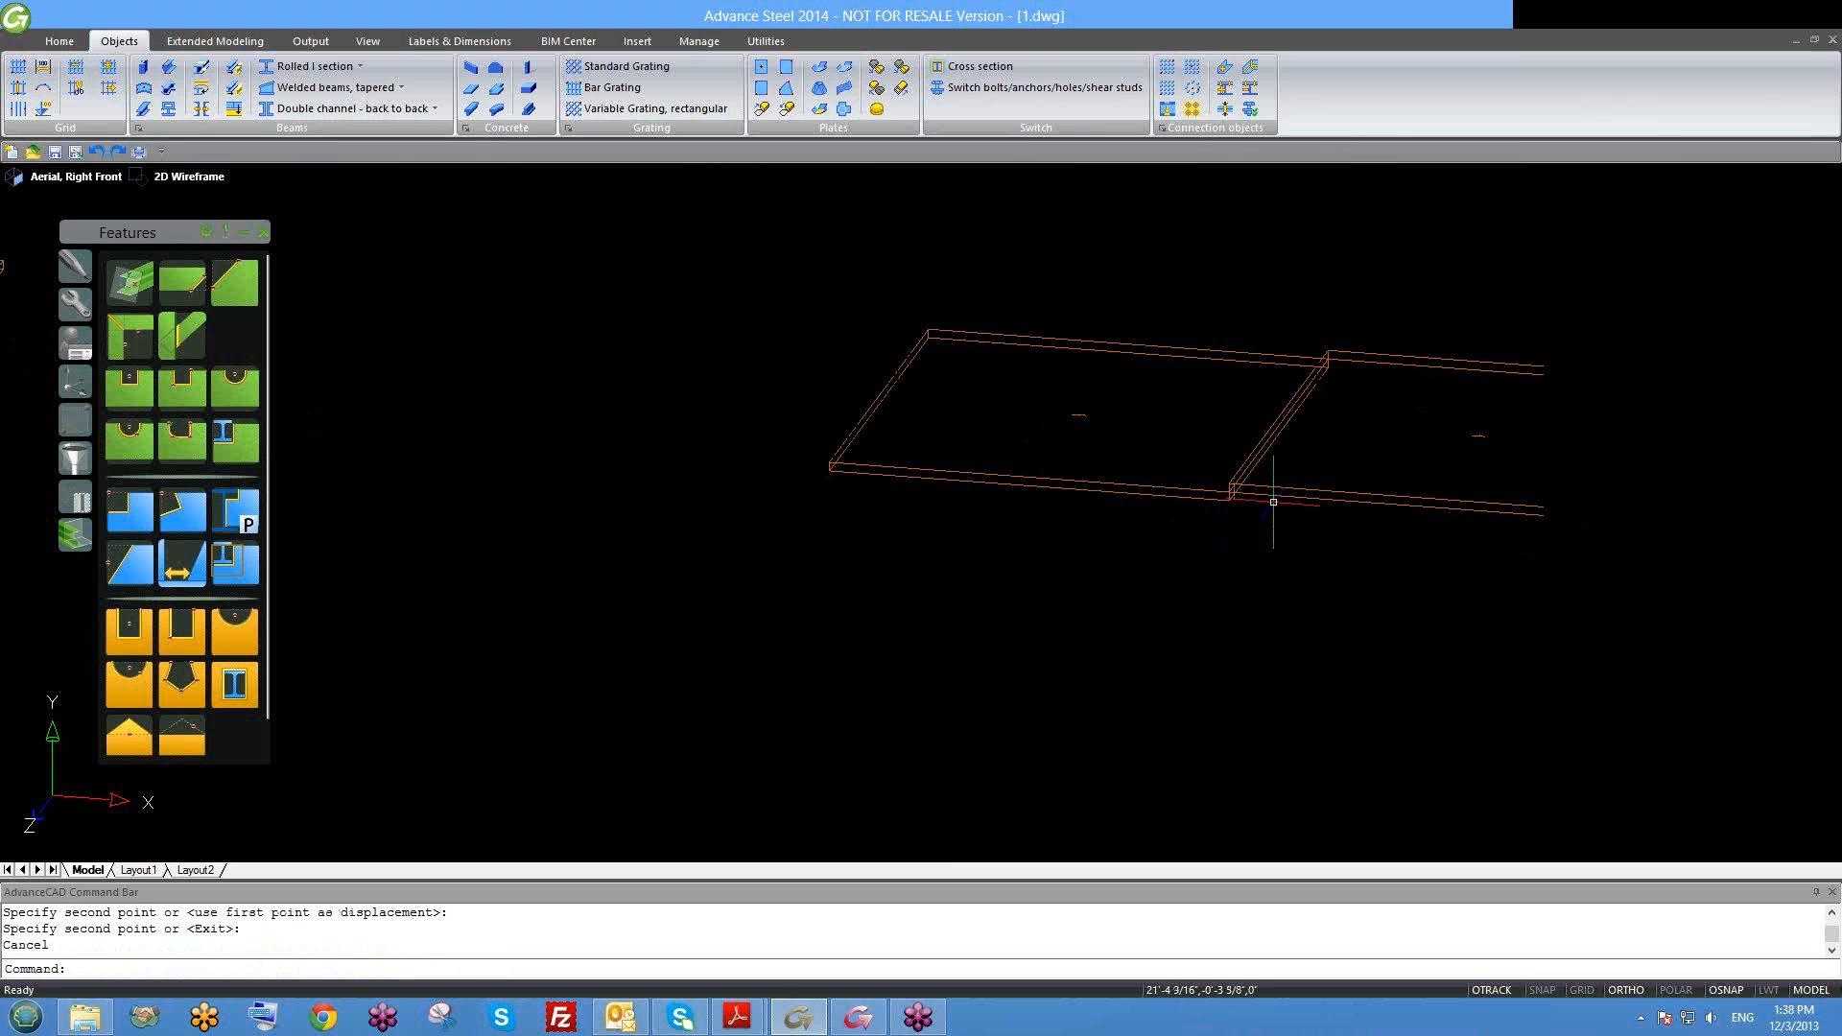
Step: Move the new copy by its lower inner front corner onto the adjoining plate's lower front corner, making both plates flush
left_click(1230, 494)
scroll(1226, 485, "up", 4)
type("m")
key("Return")
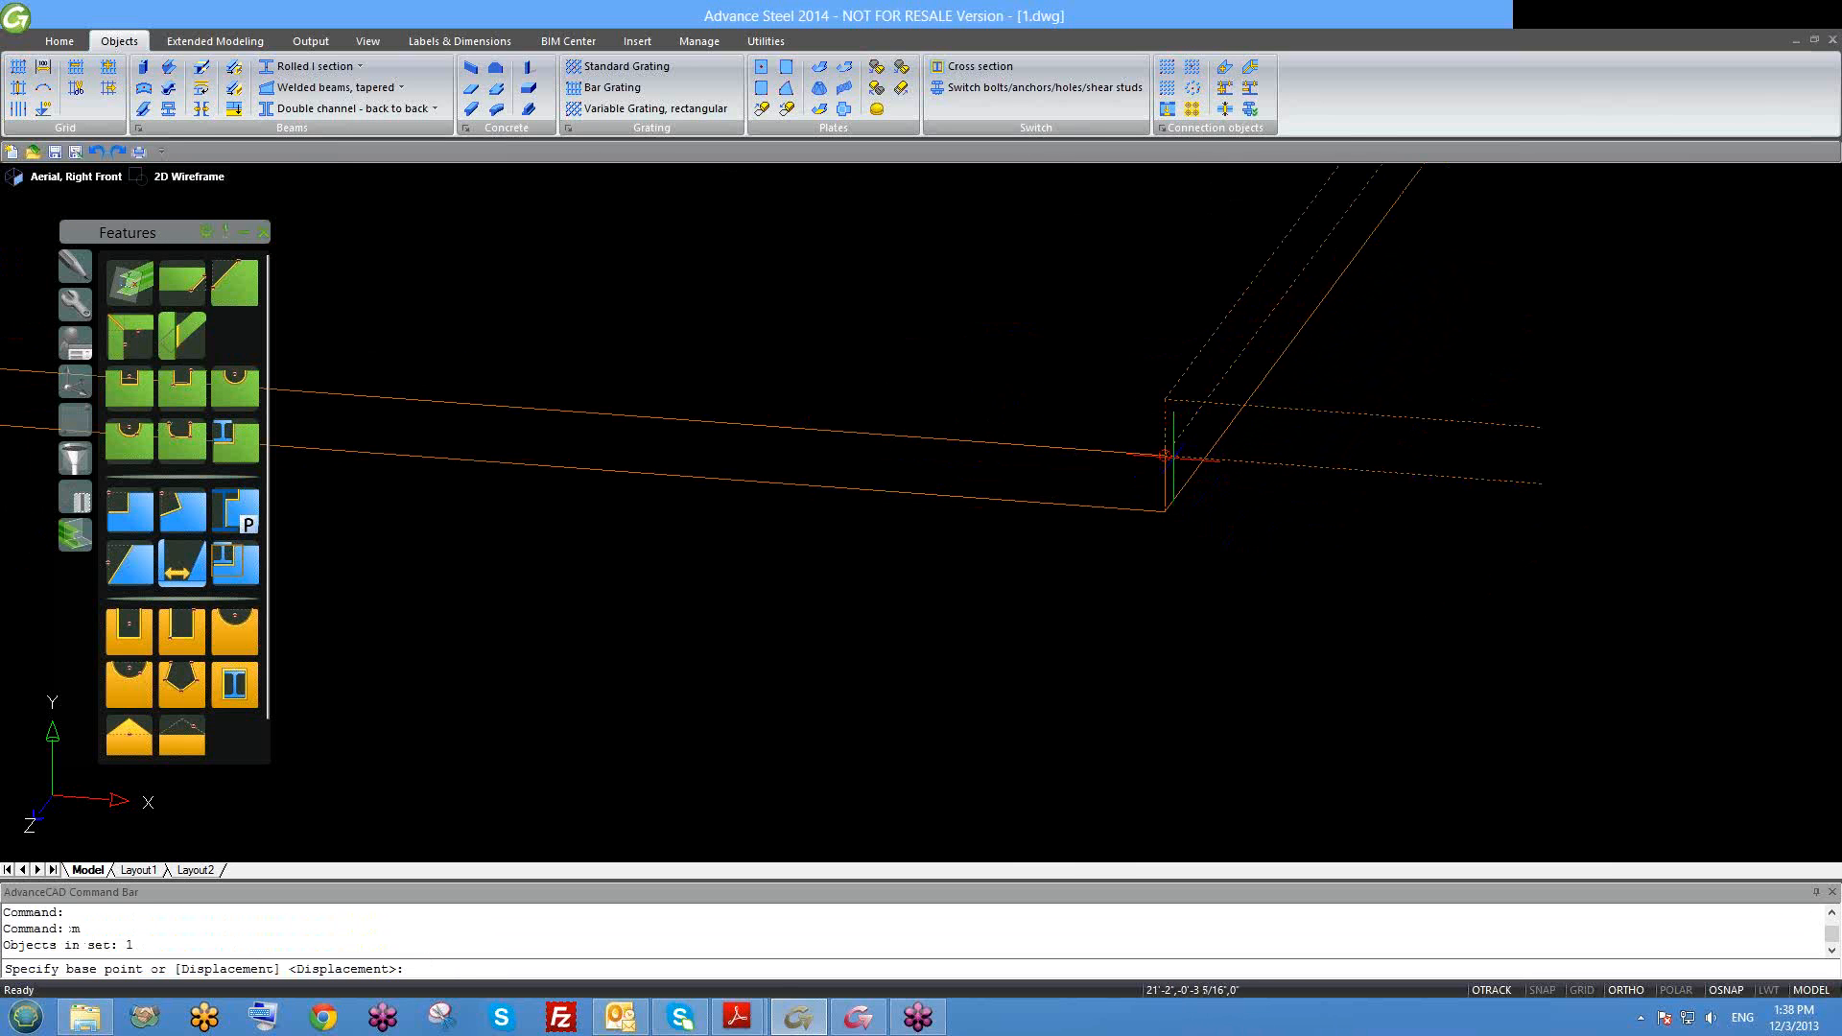
left_click(1166, 456)
left_click(1166, 511)
scroll(1122, 523, "down", 5)
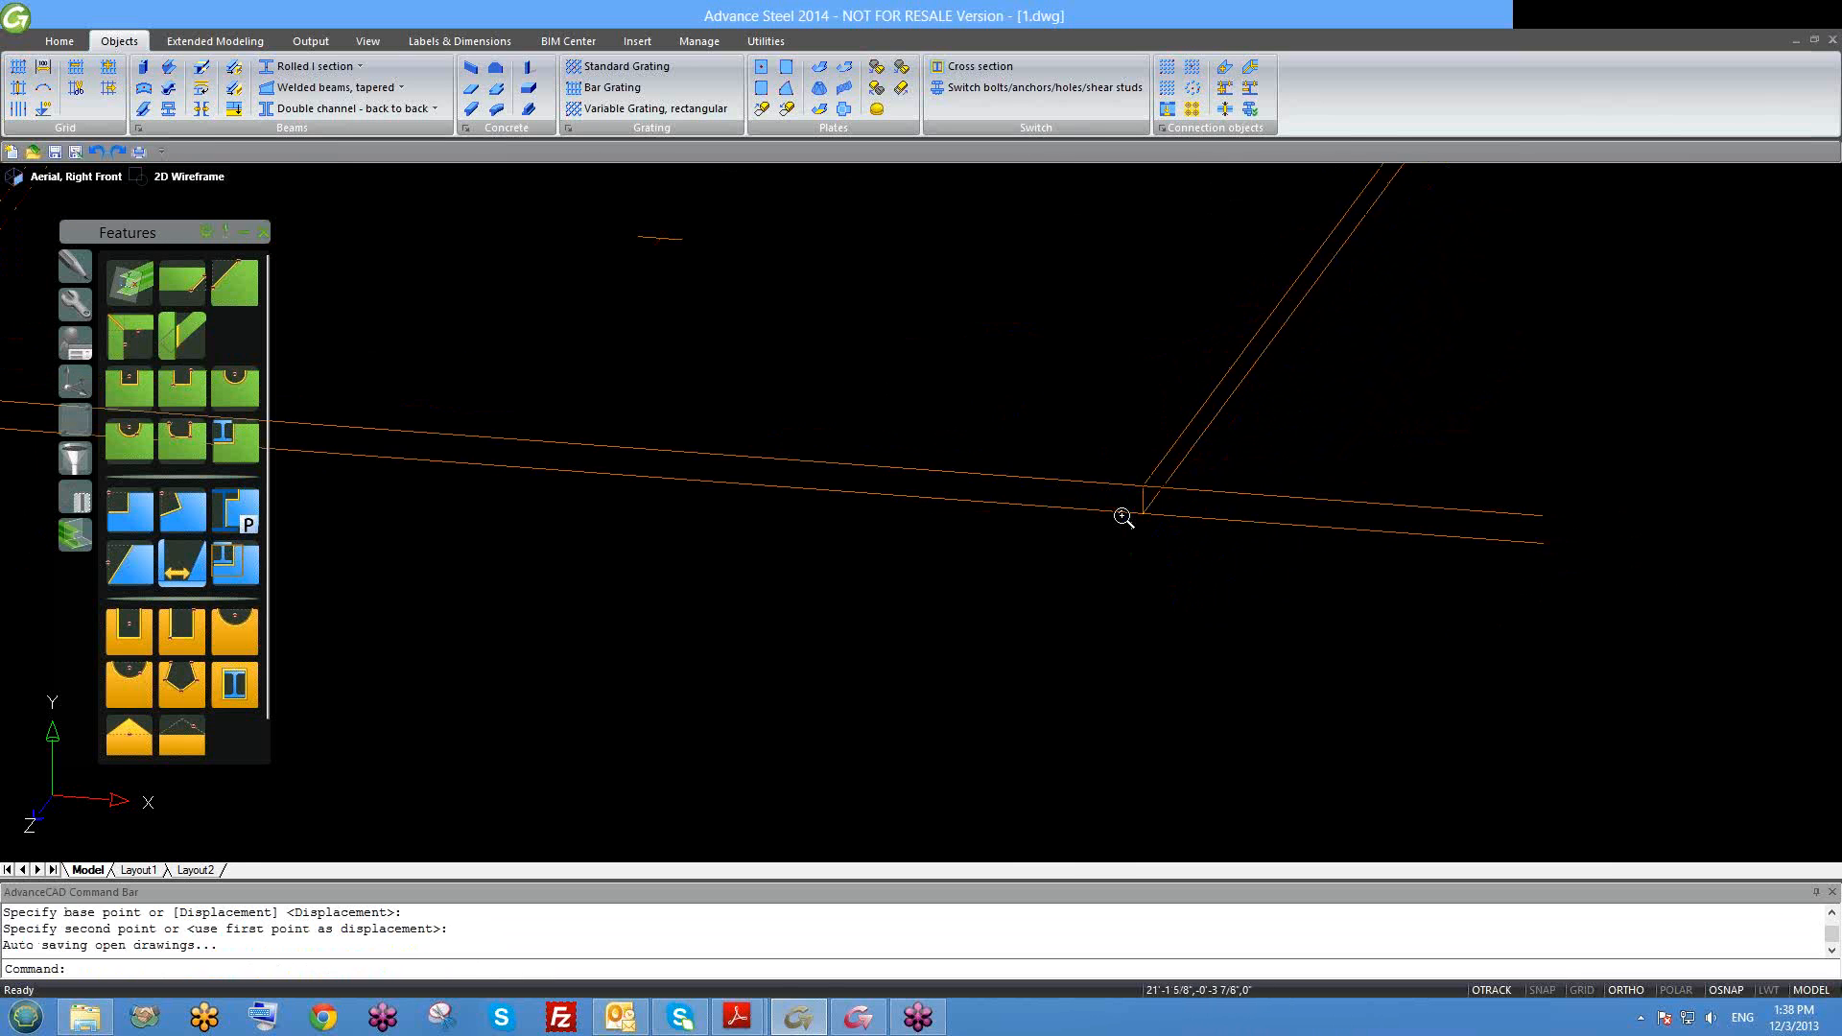
scroll(1117, 530, "down", 4)
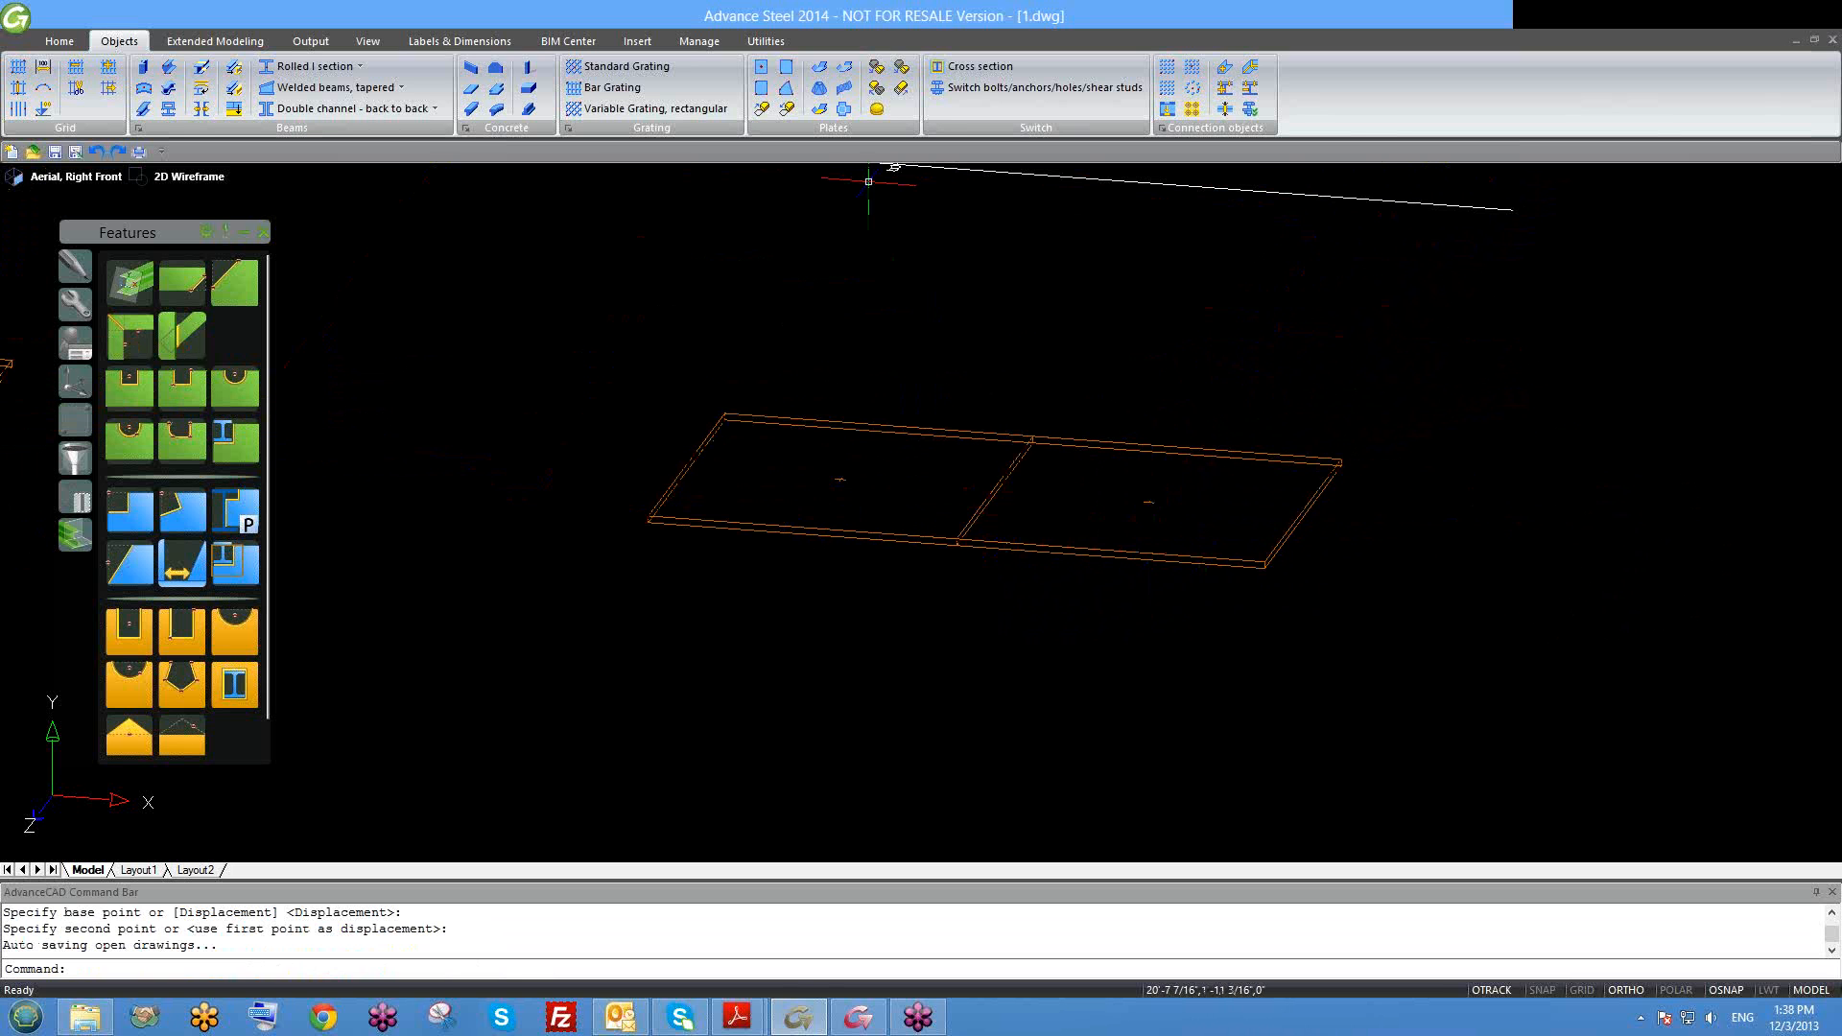
Step: Create a 90-degree folded plate connection with position adjustment from the separate third plate's facing edge to the nearer plate of the flush pair
left_click(844, 69)
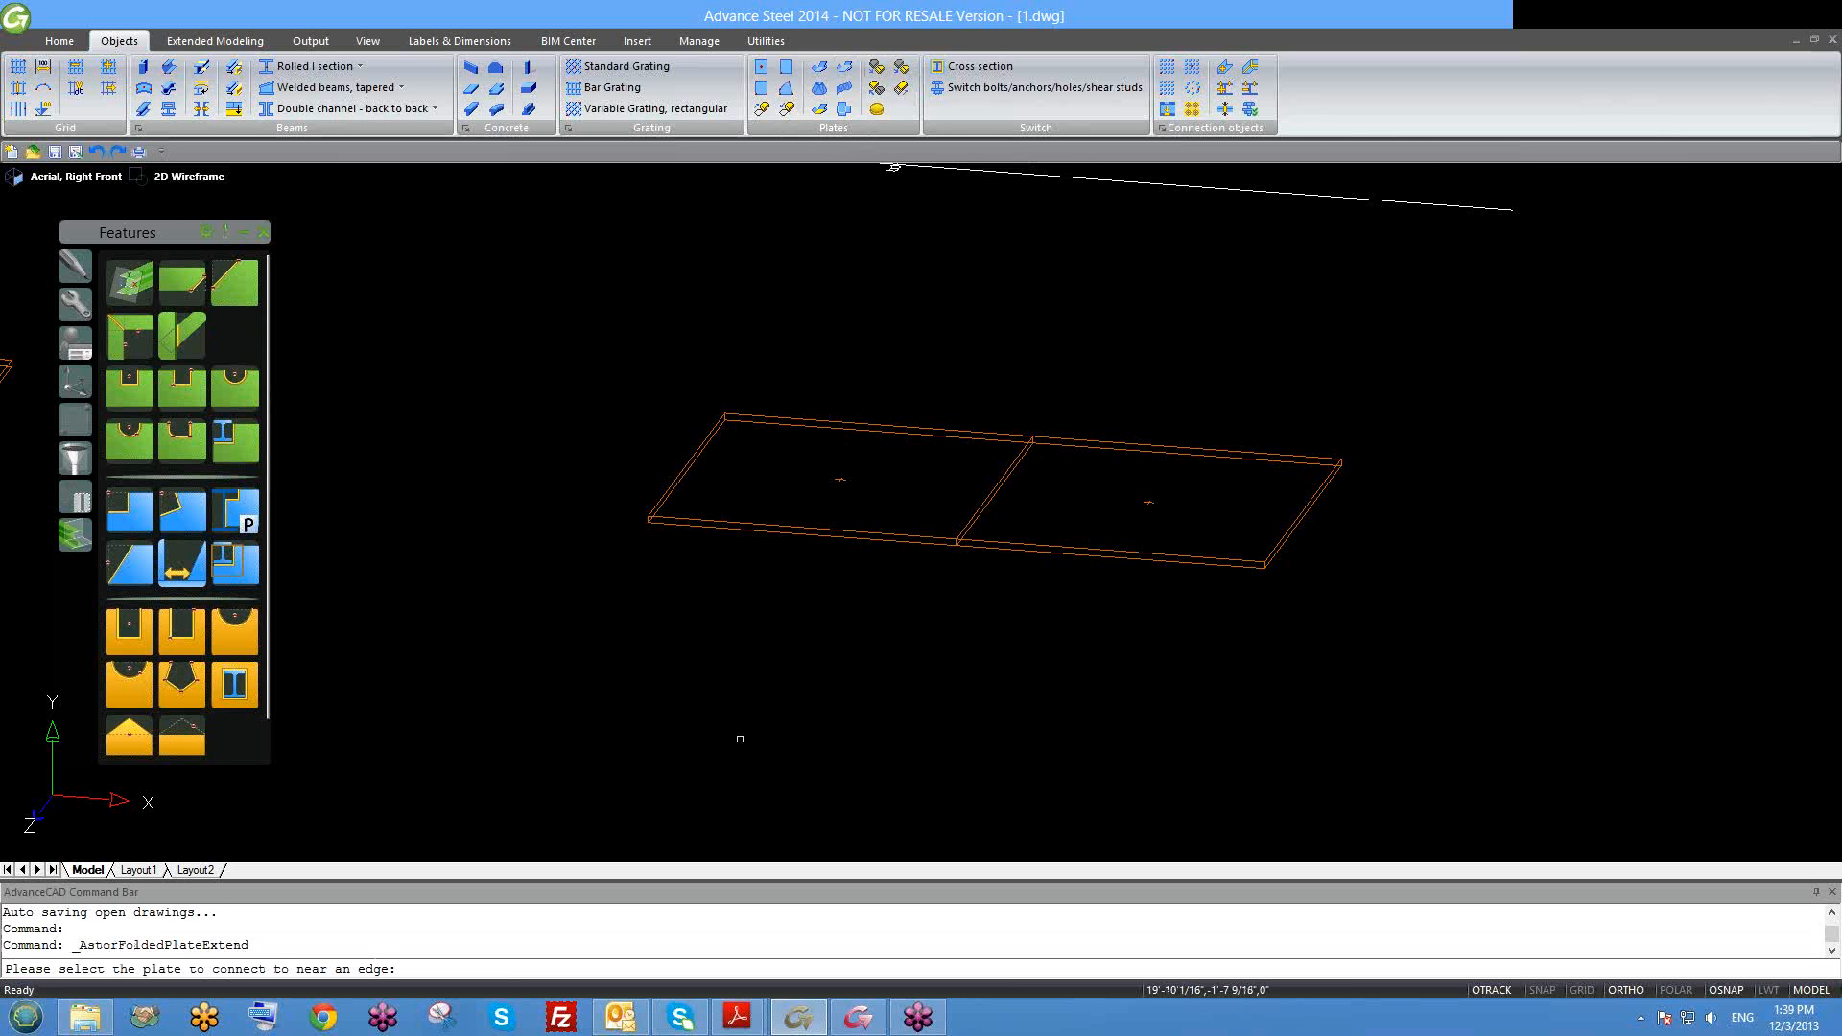
scroll(792, 617, "down", 5)
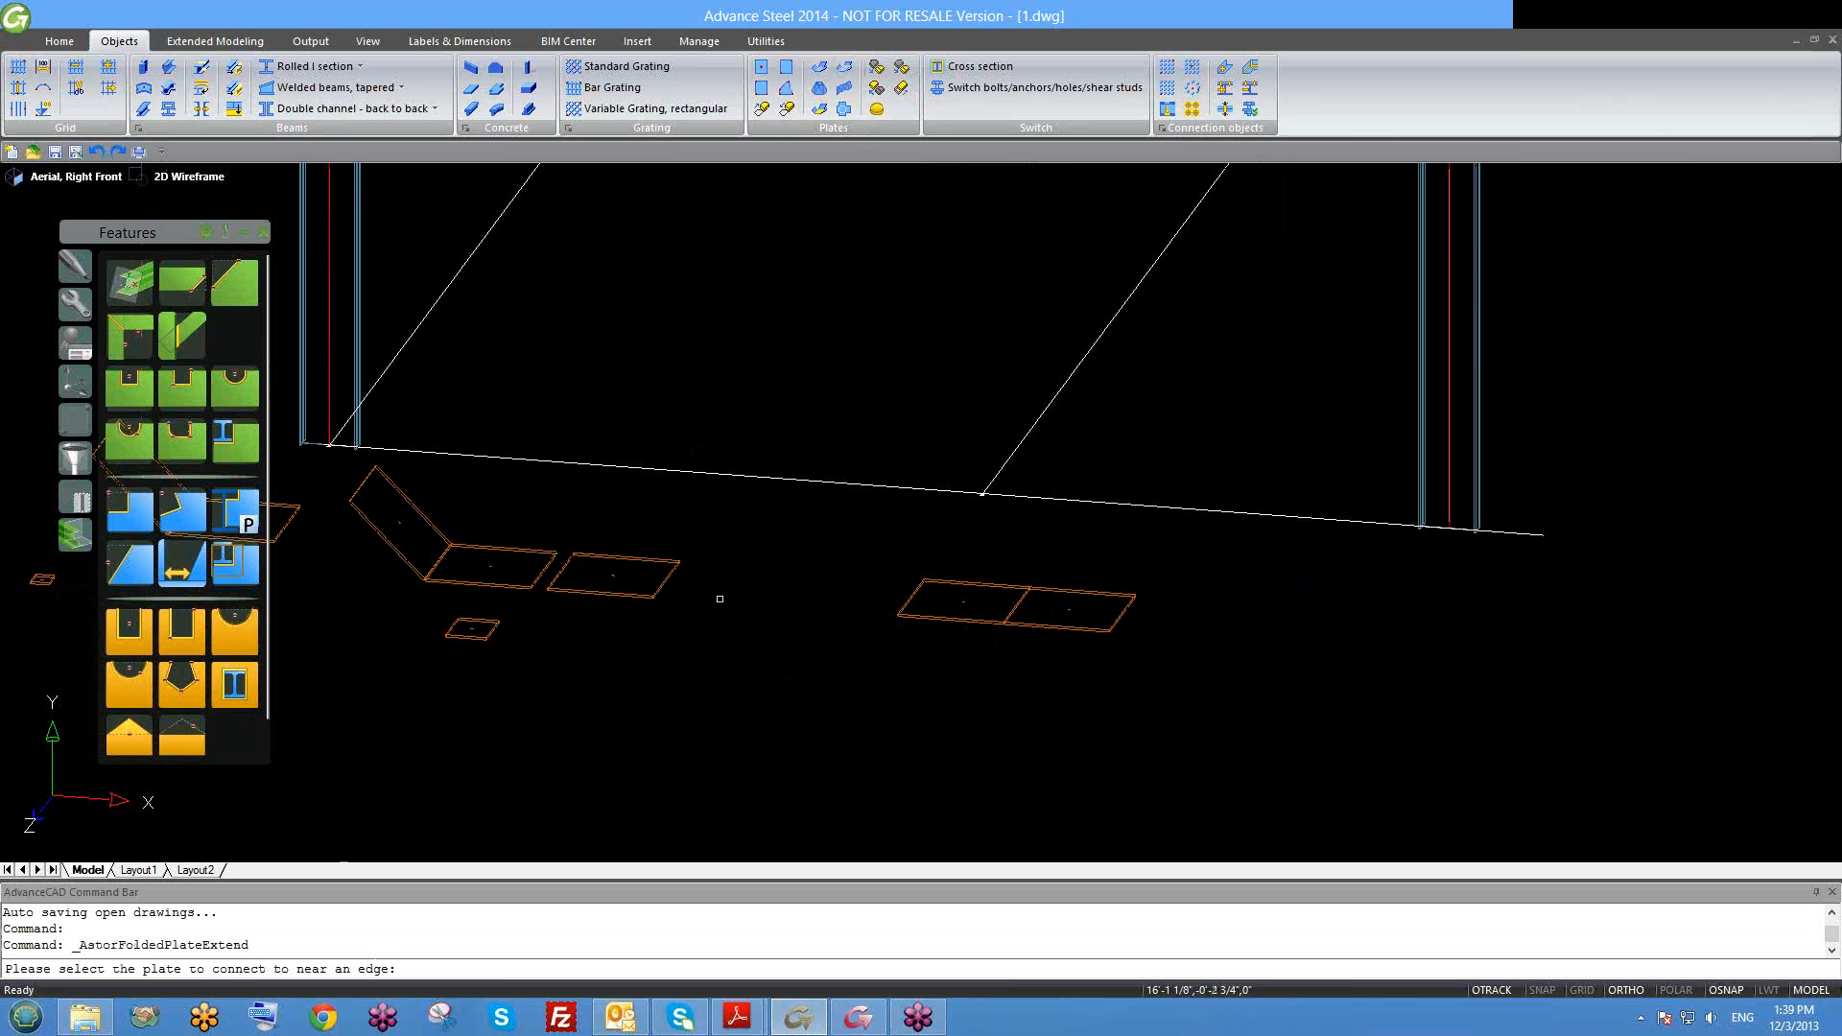
left_click(675, 583)
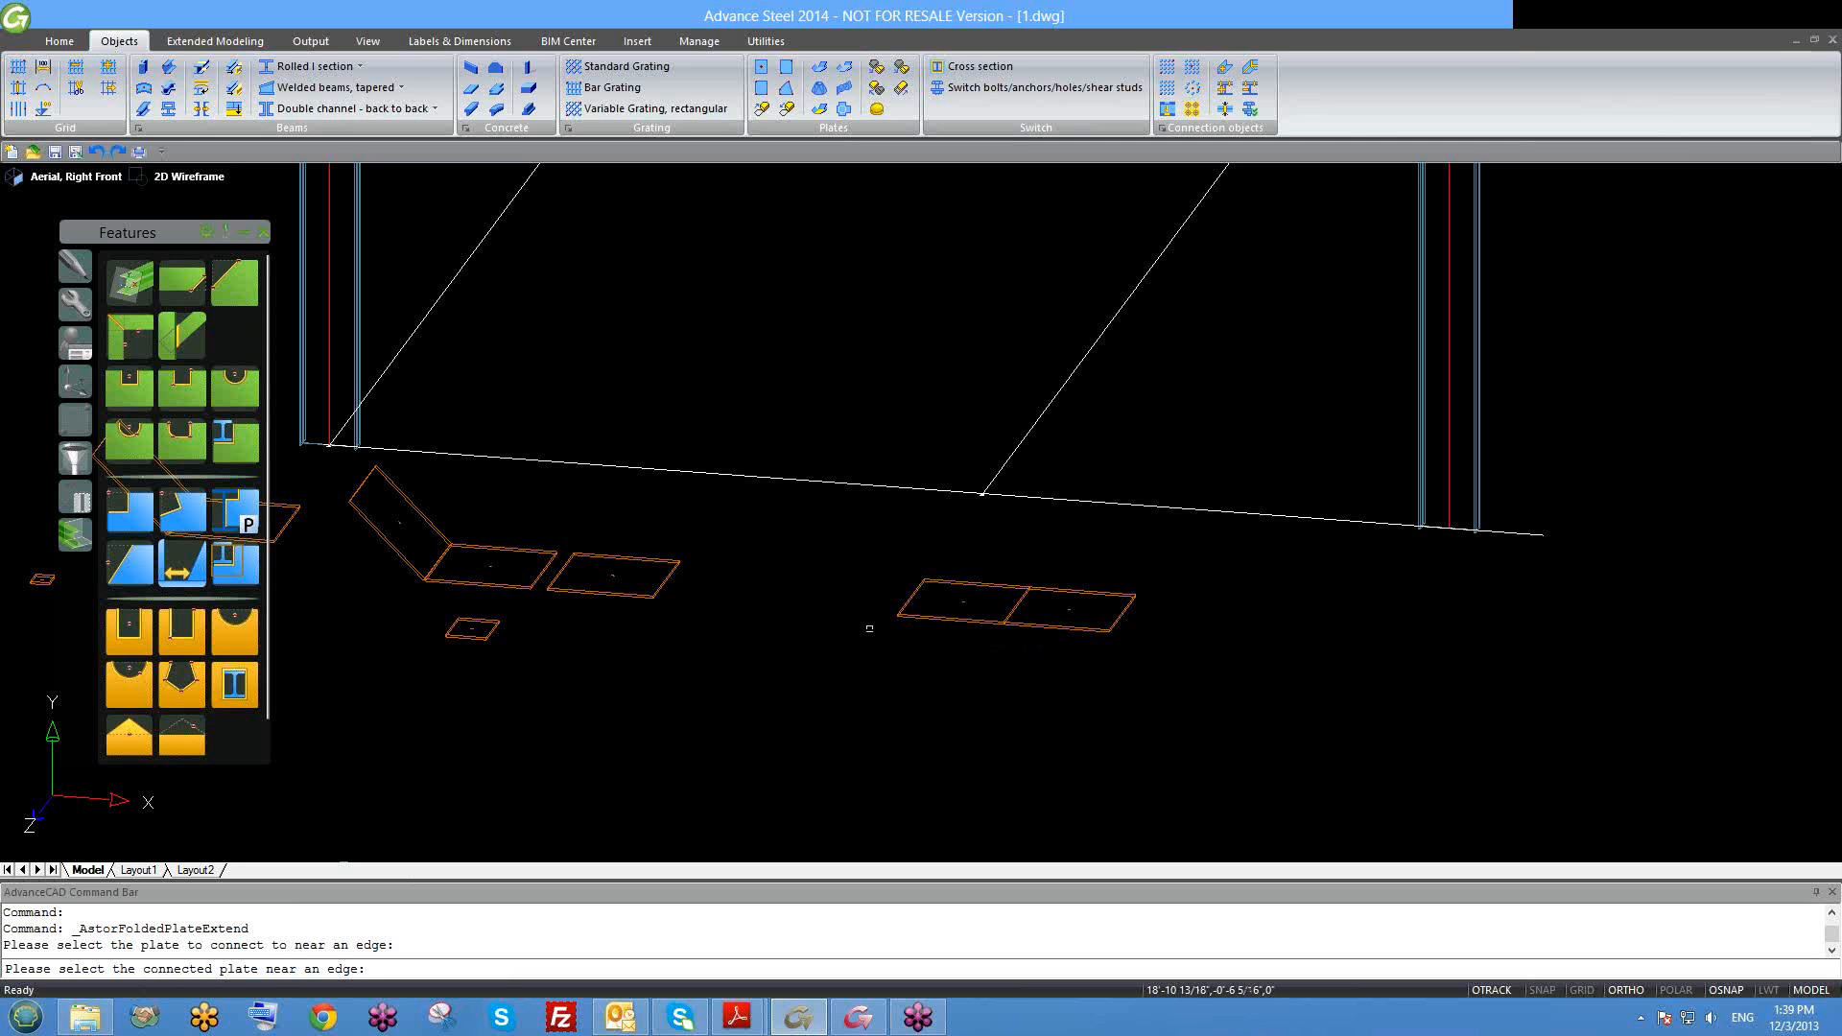
left_click(911, 600)
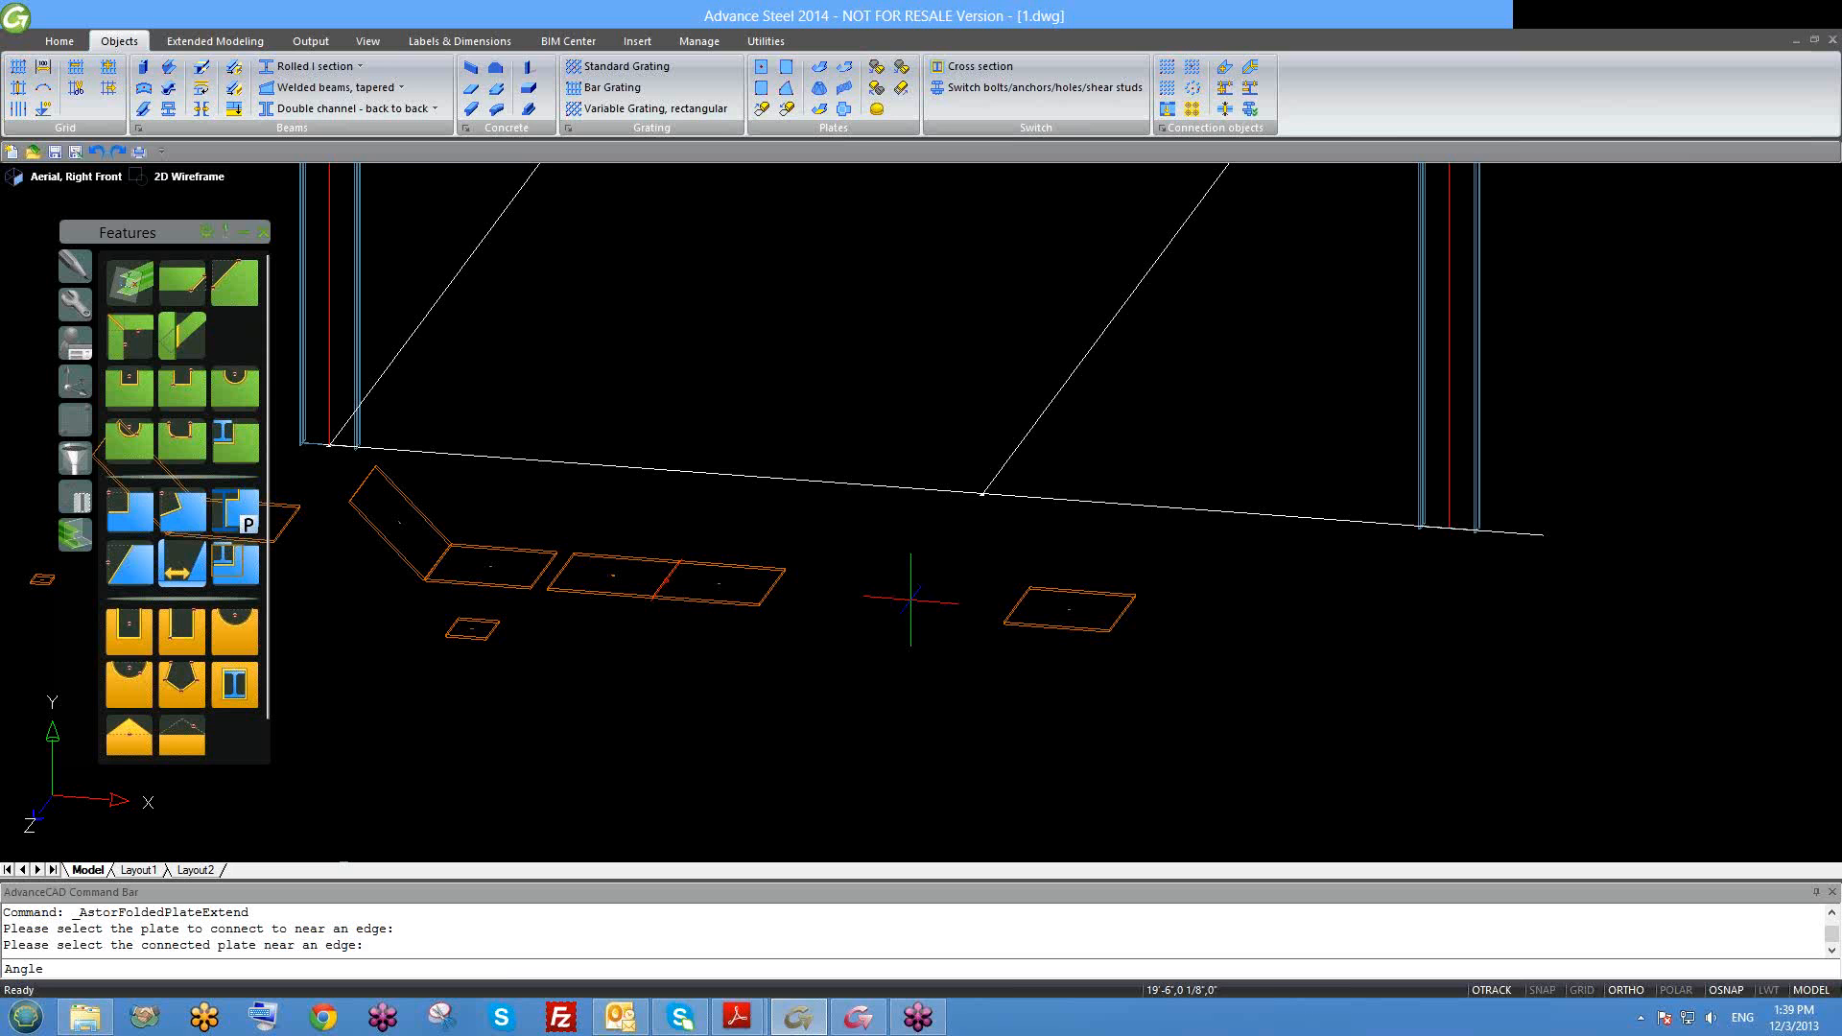
scroll(883, 605, "up", 3)
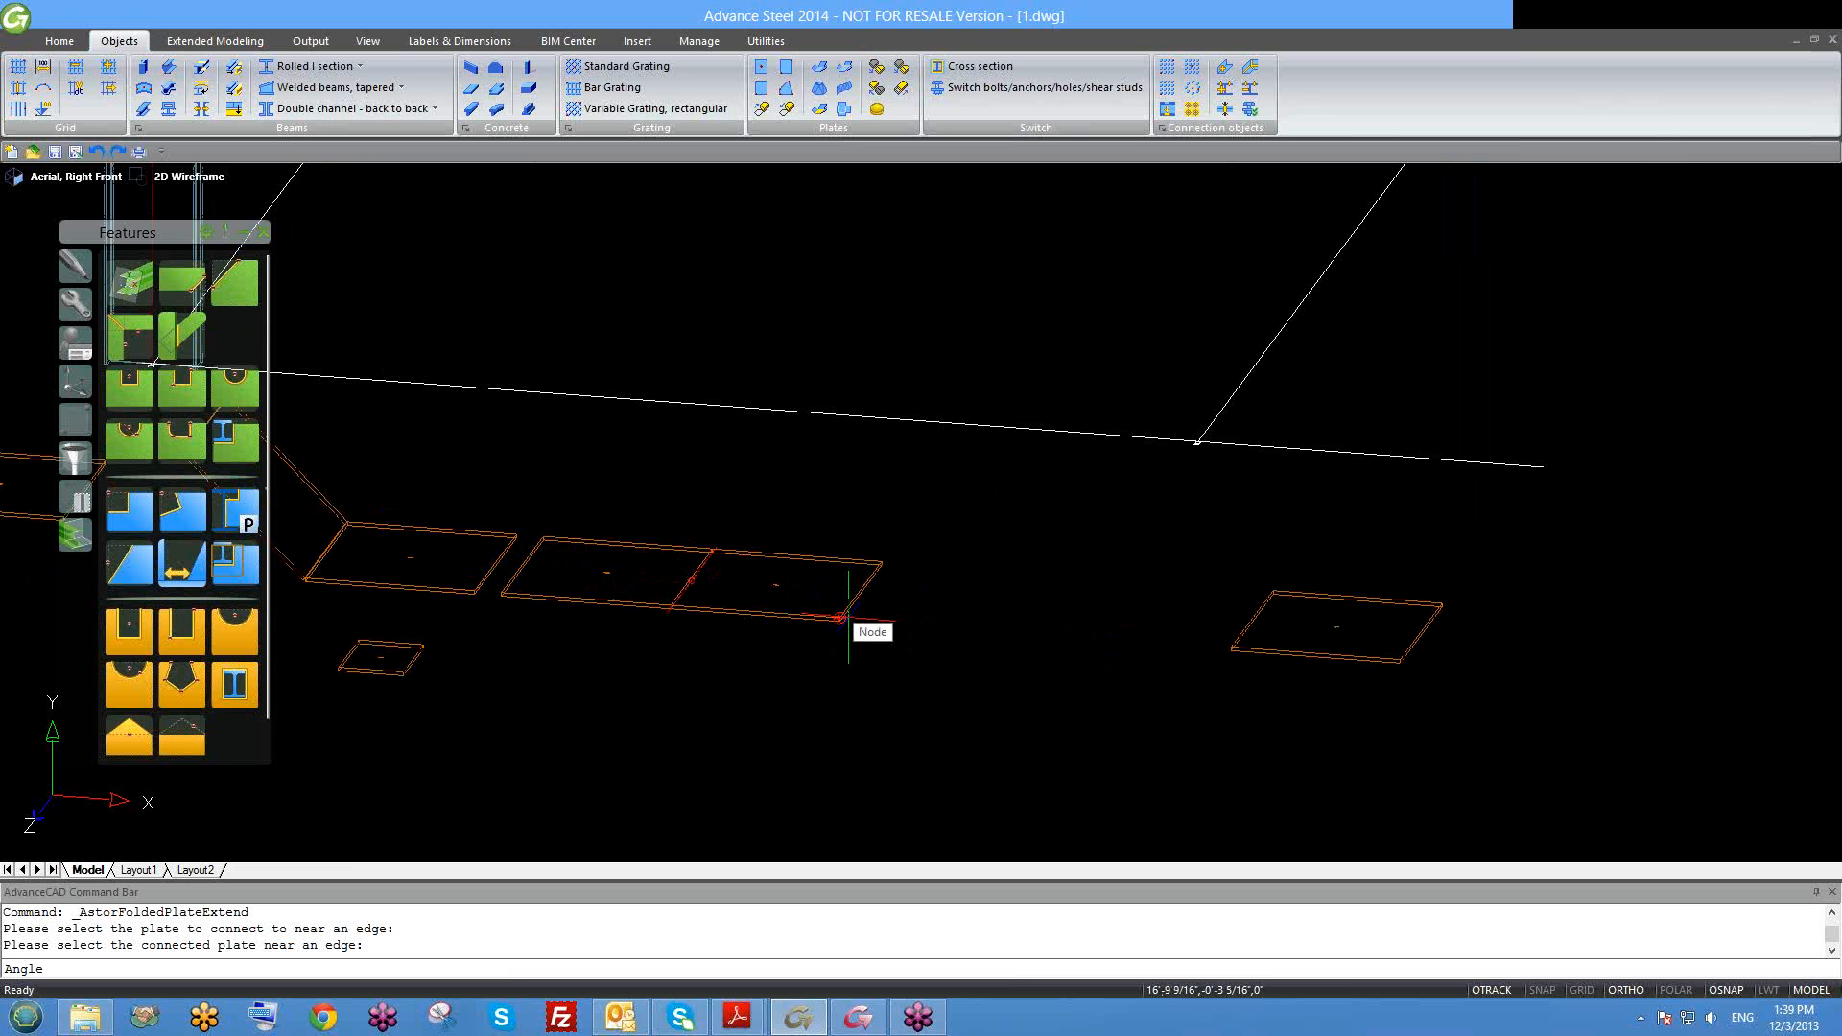
key("Return")
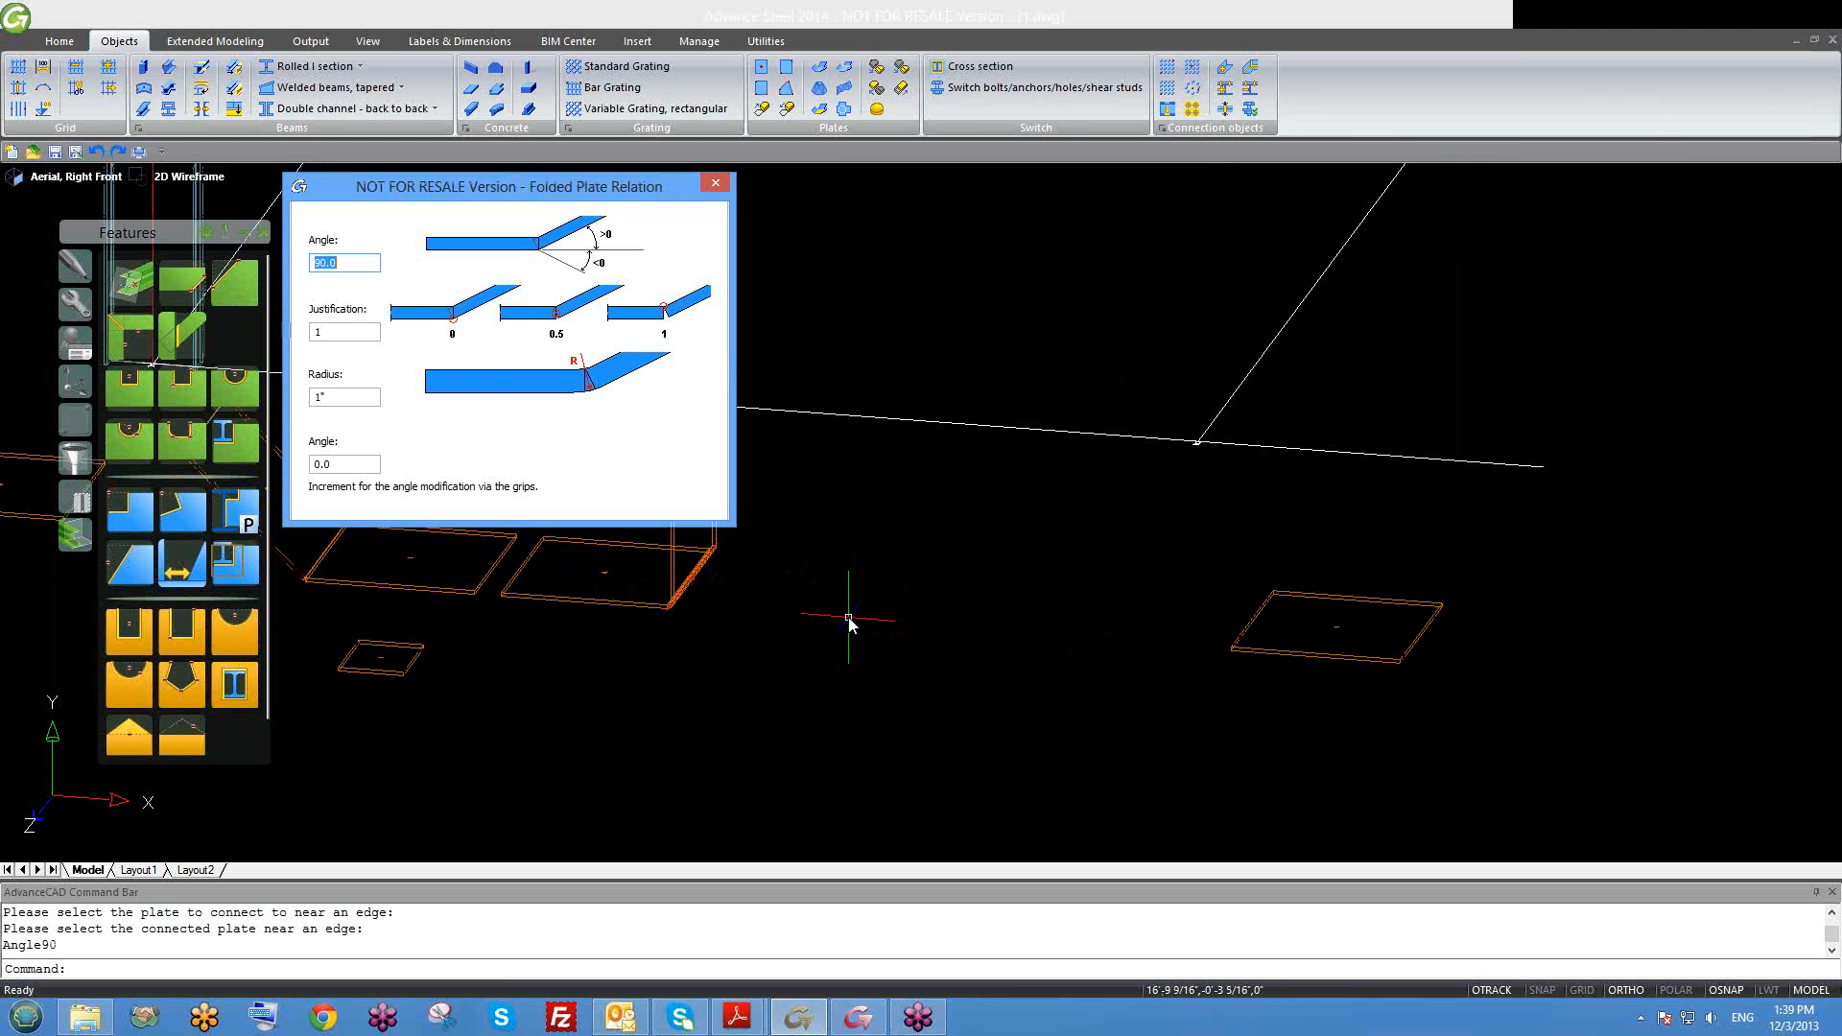
middle_click_drag(839, 623, 1054, 626)
scroll(1053, 626, "down", 2)
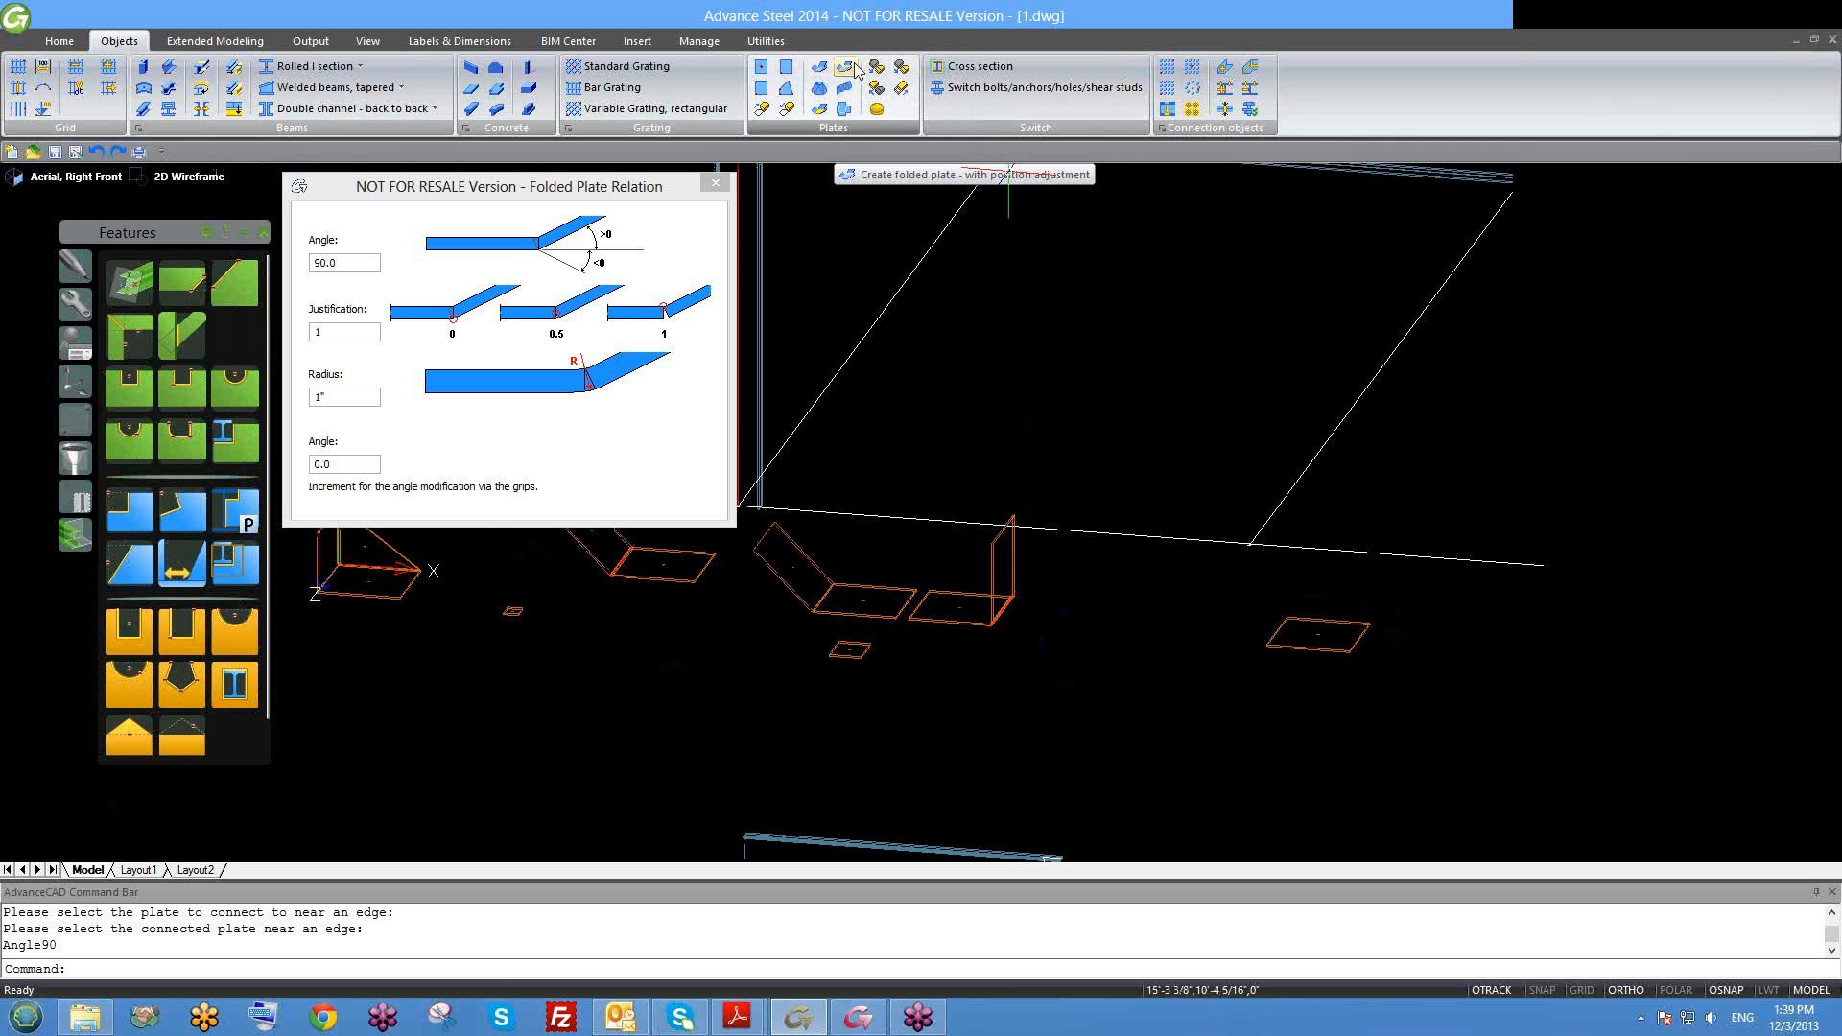
left_click(715, 182)
Step: Examine the fold joint of an earlier folded pair and compare it with the other folded and loose plates
scroll(614, 591, "up", 8)
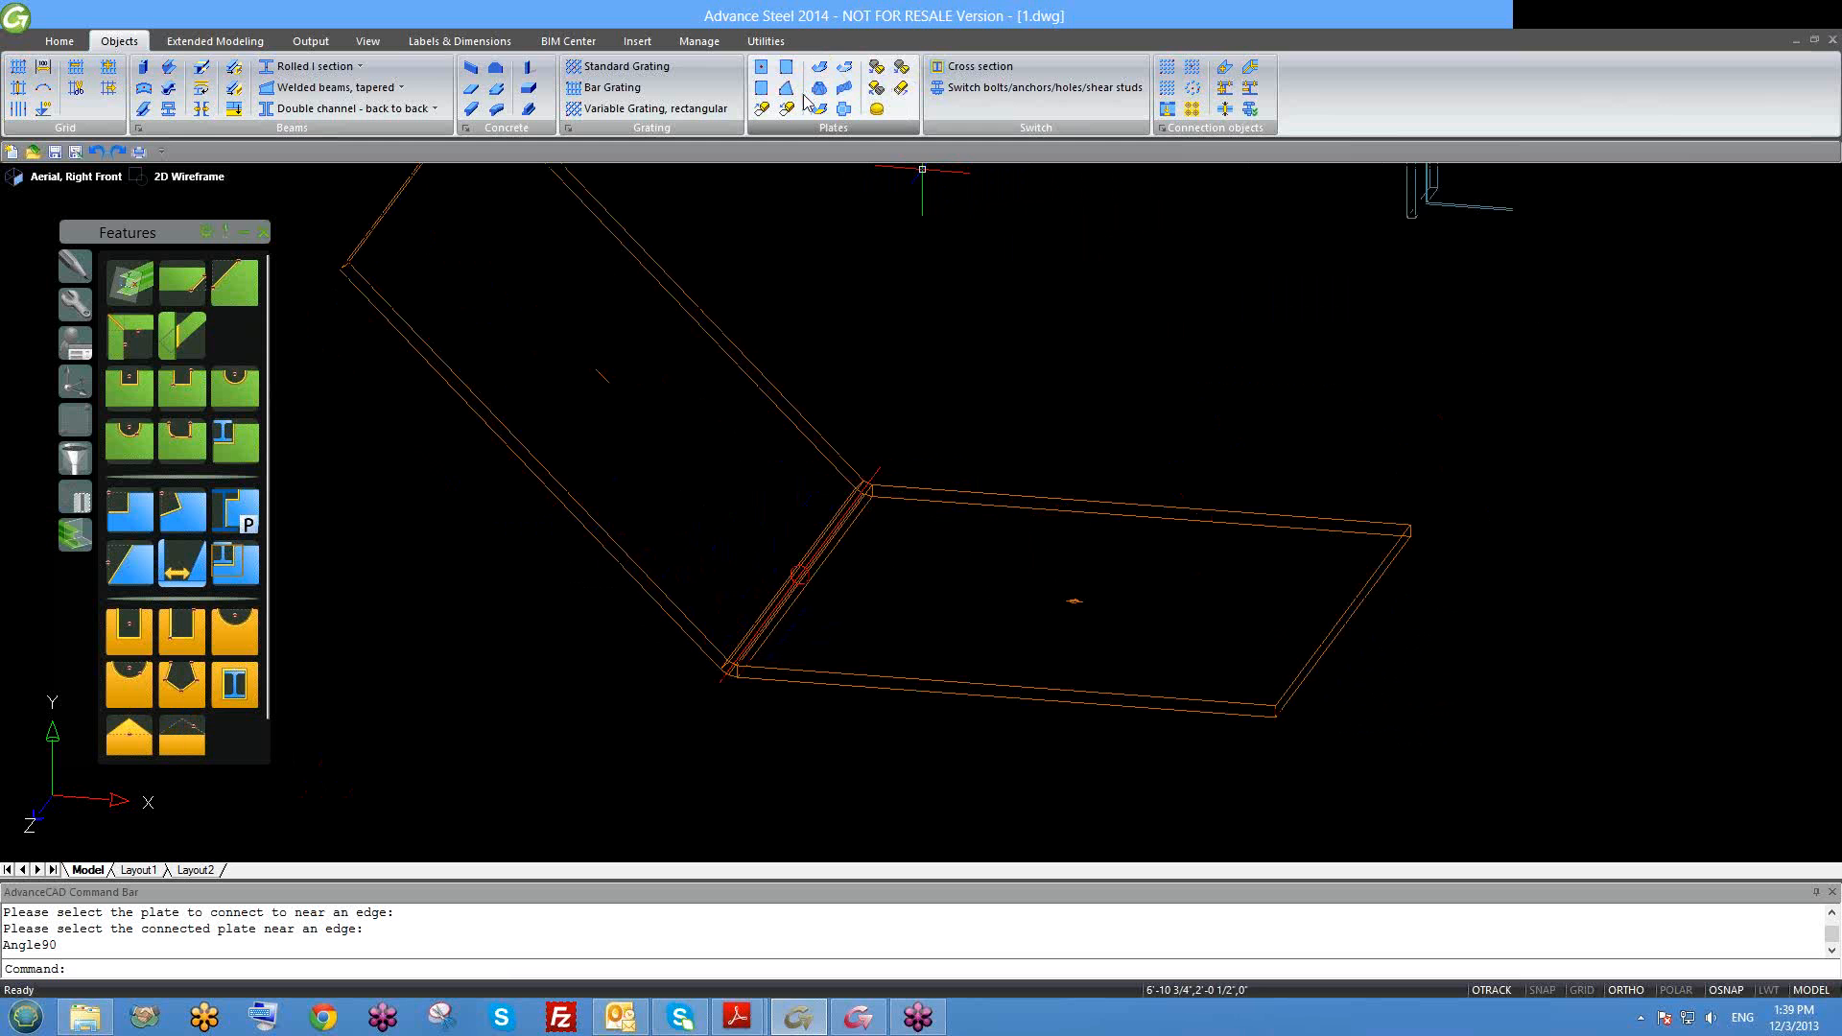
scroll(781, 296, "down", 5)
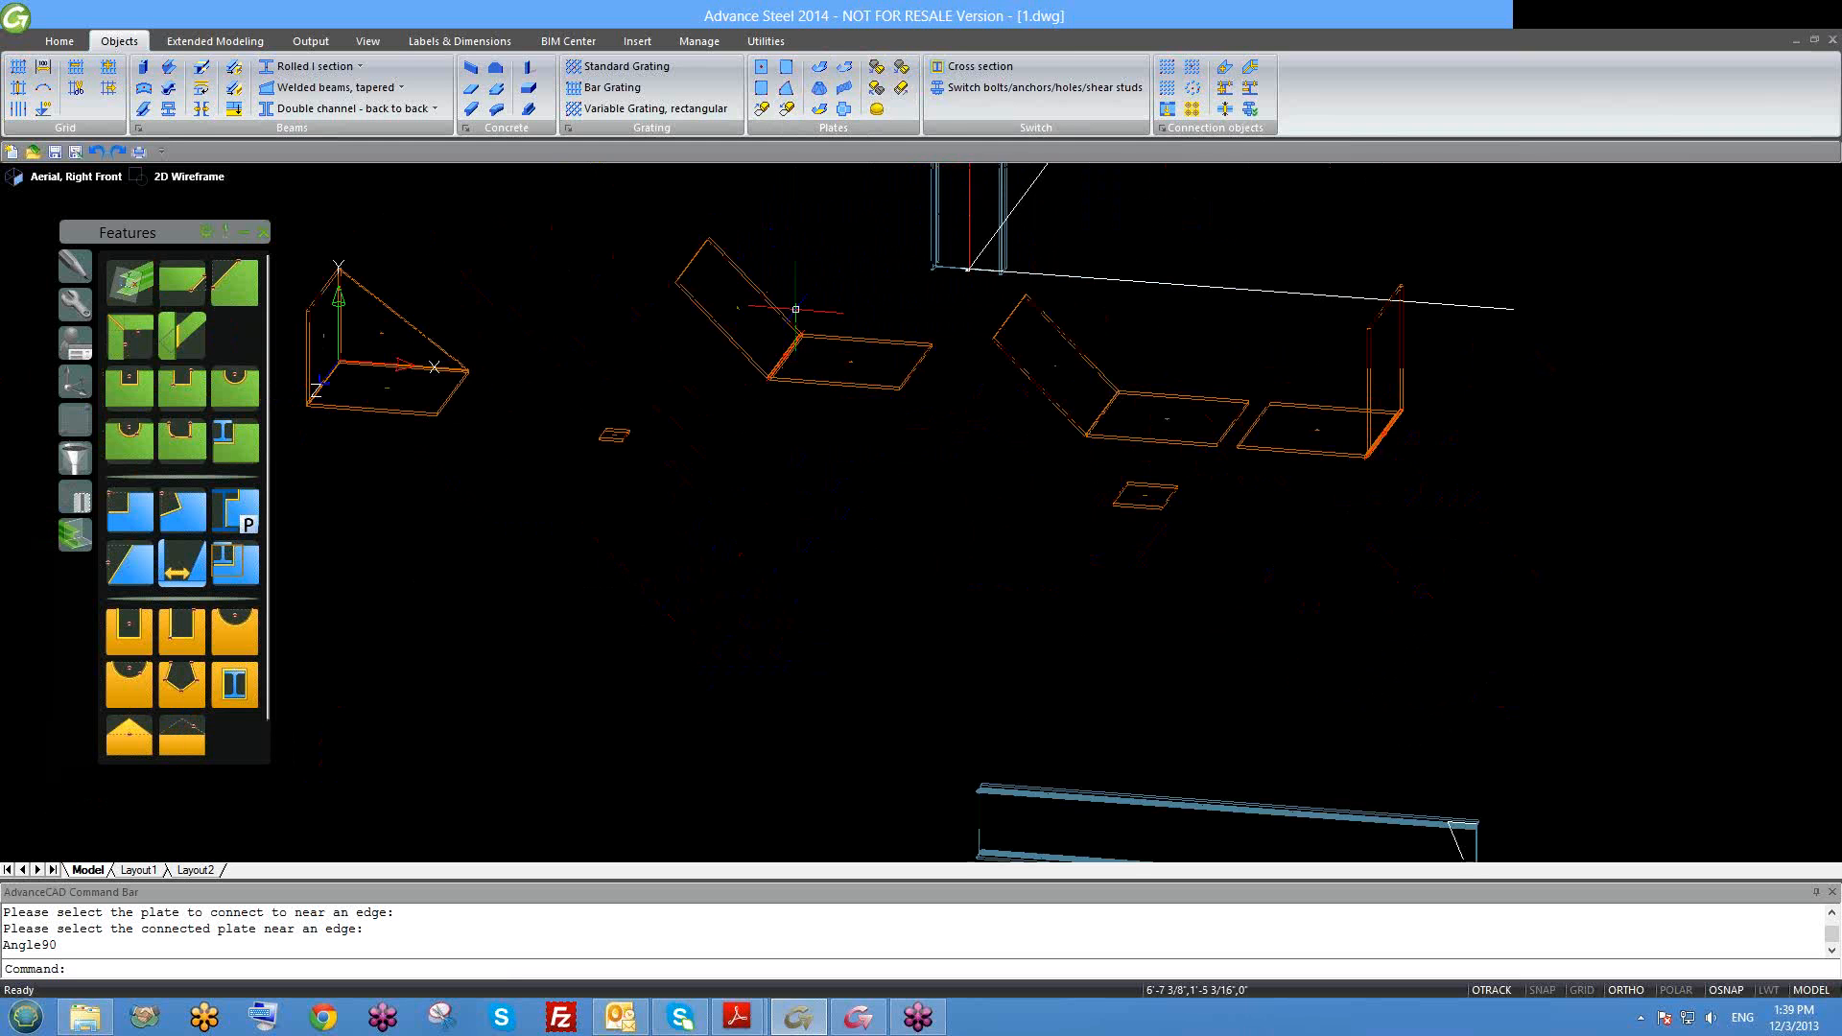
middle_click_drag(1102, 376, 1044, 451)
middle_click_drag(1185, 480, 943, 519)
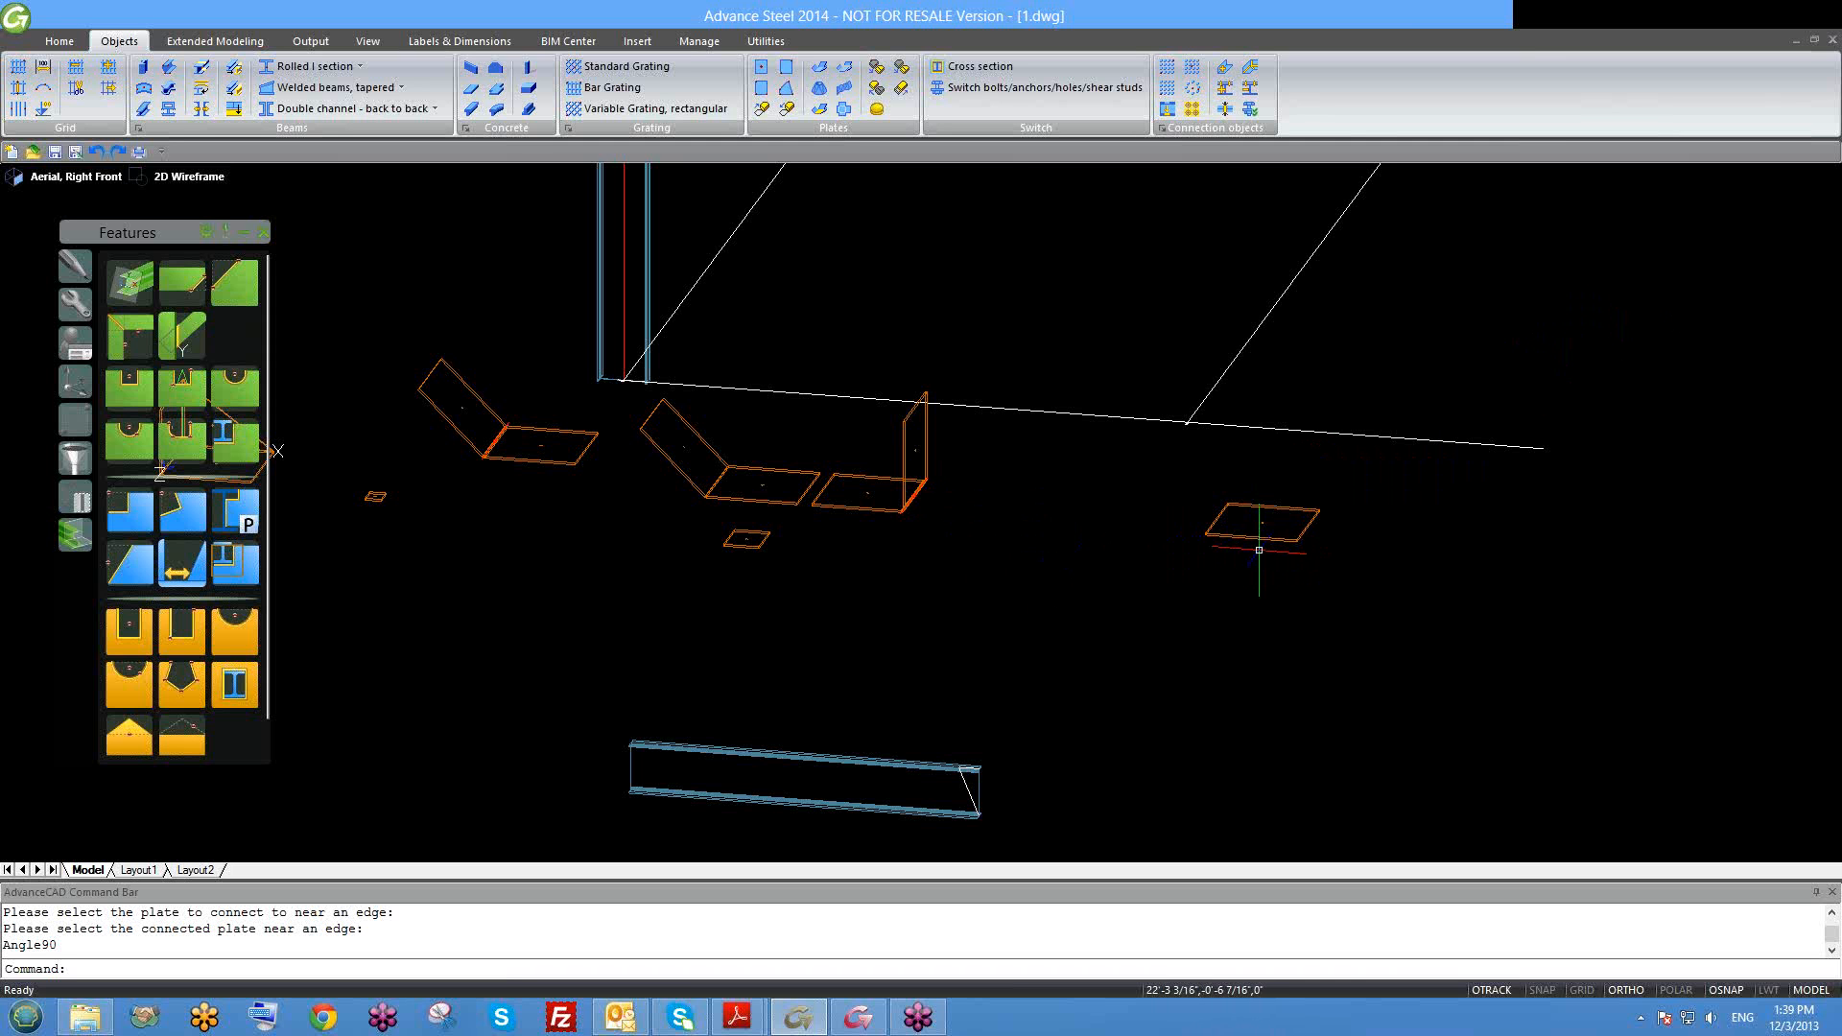
middle_click_drag(1258, 549, 1046, 538)
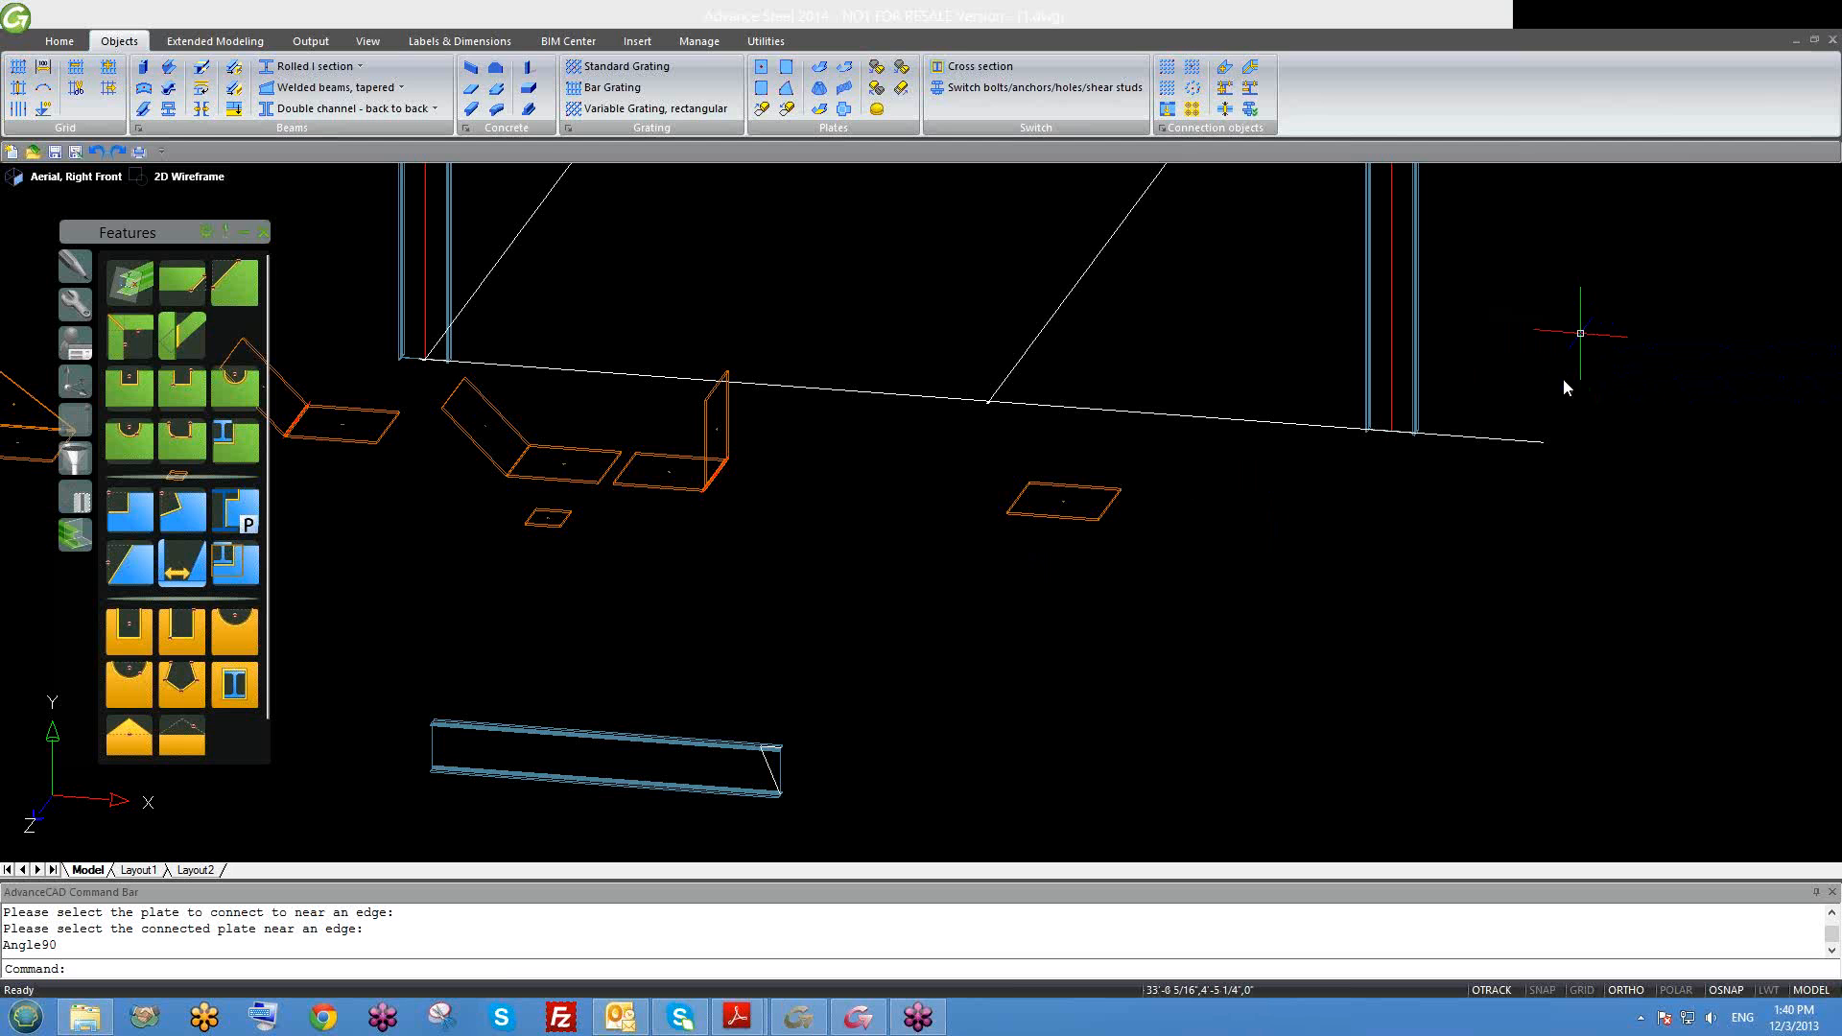
middle_click_drag(1265, 515, 1248, 517)
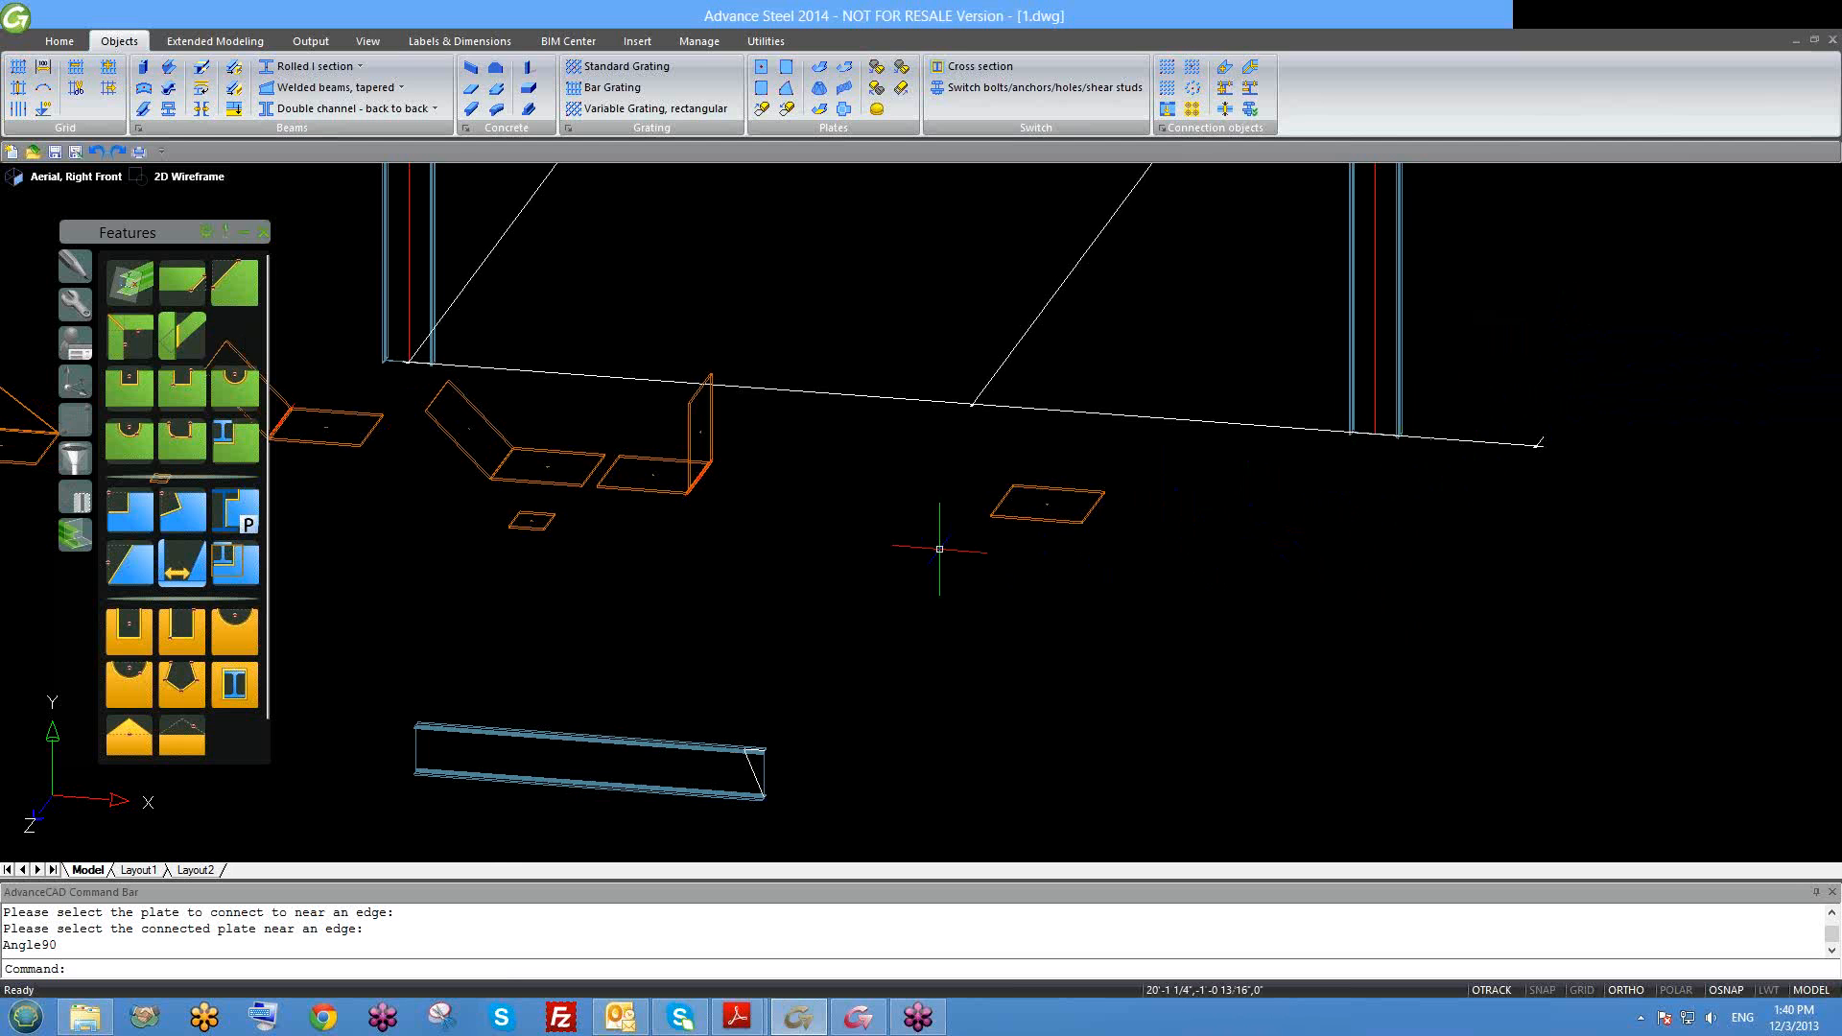
Step: Copy the loose farthest plate by its near front corner onto its opposite front corner, placing the copy edge to edge
scroll(950, 535, "up", 2)
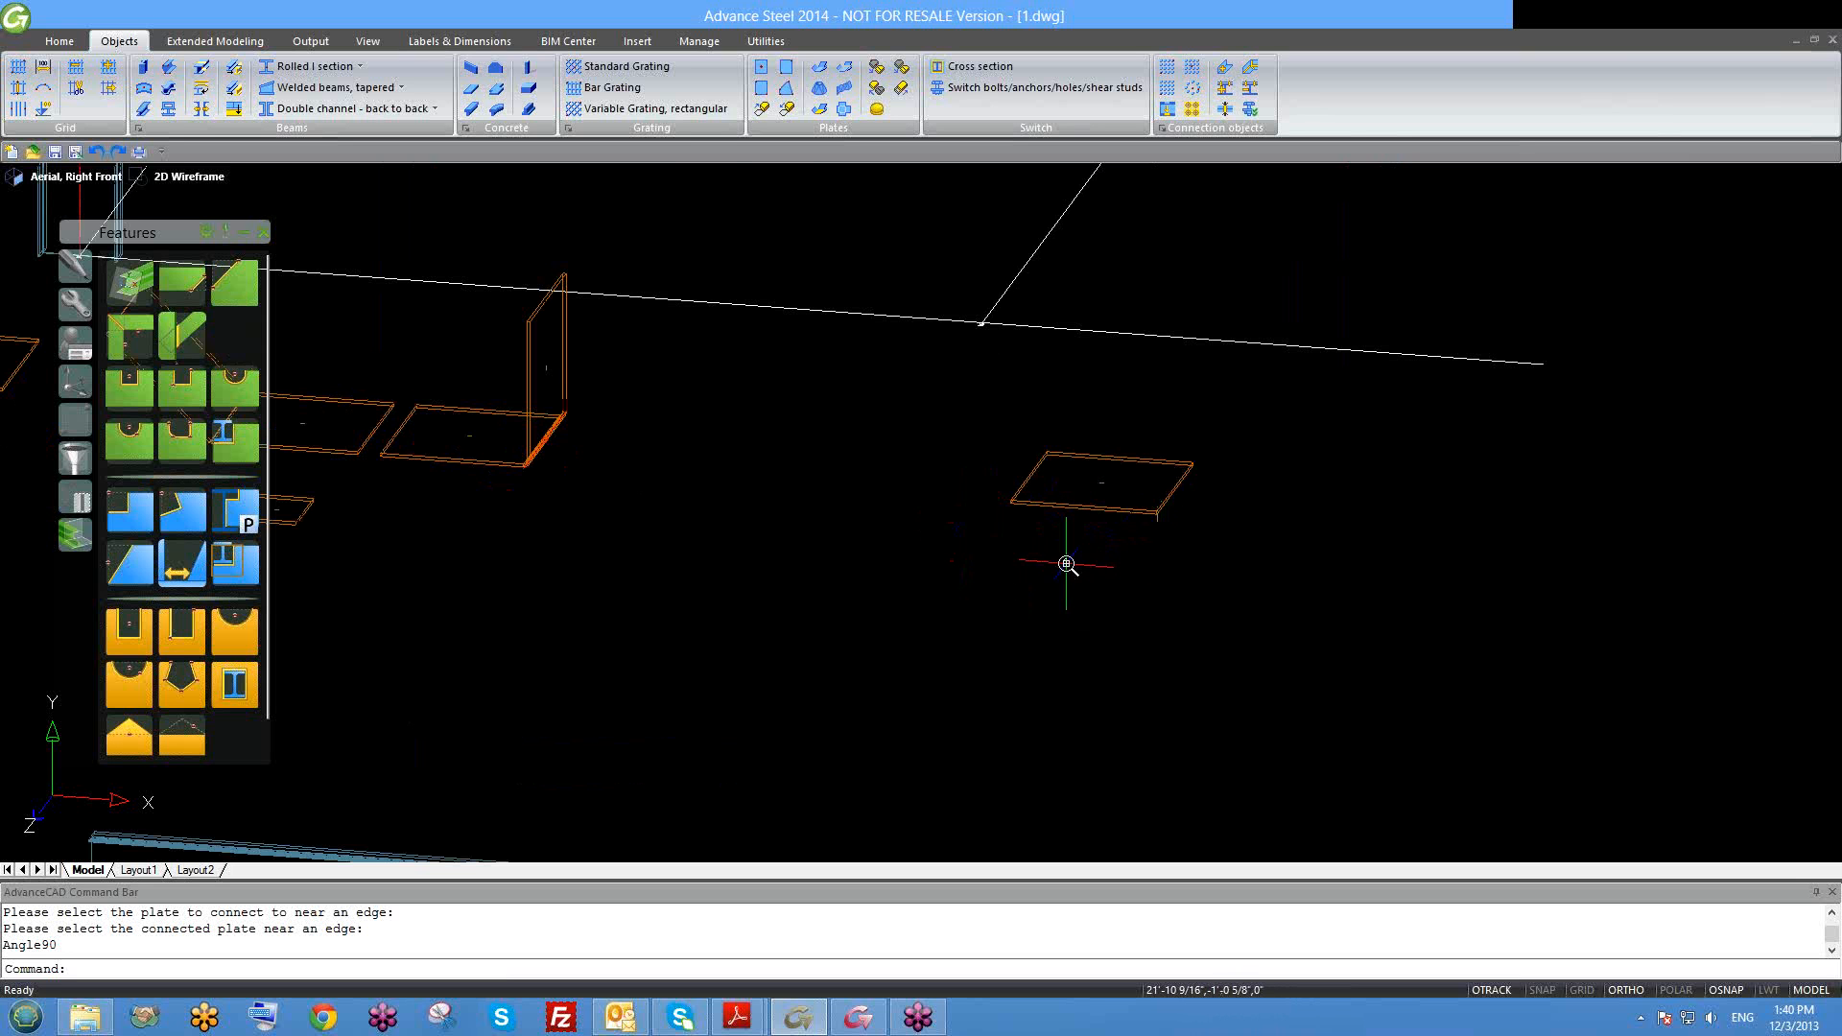
scroll(1063, 564, "up", 2)
left_click(1182, 482)
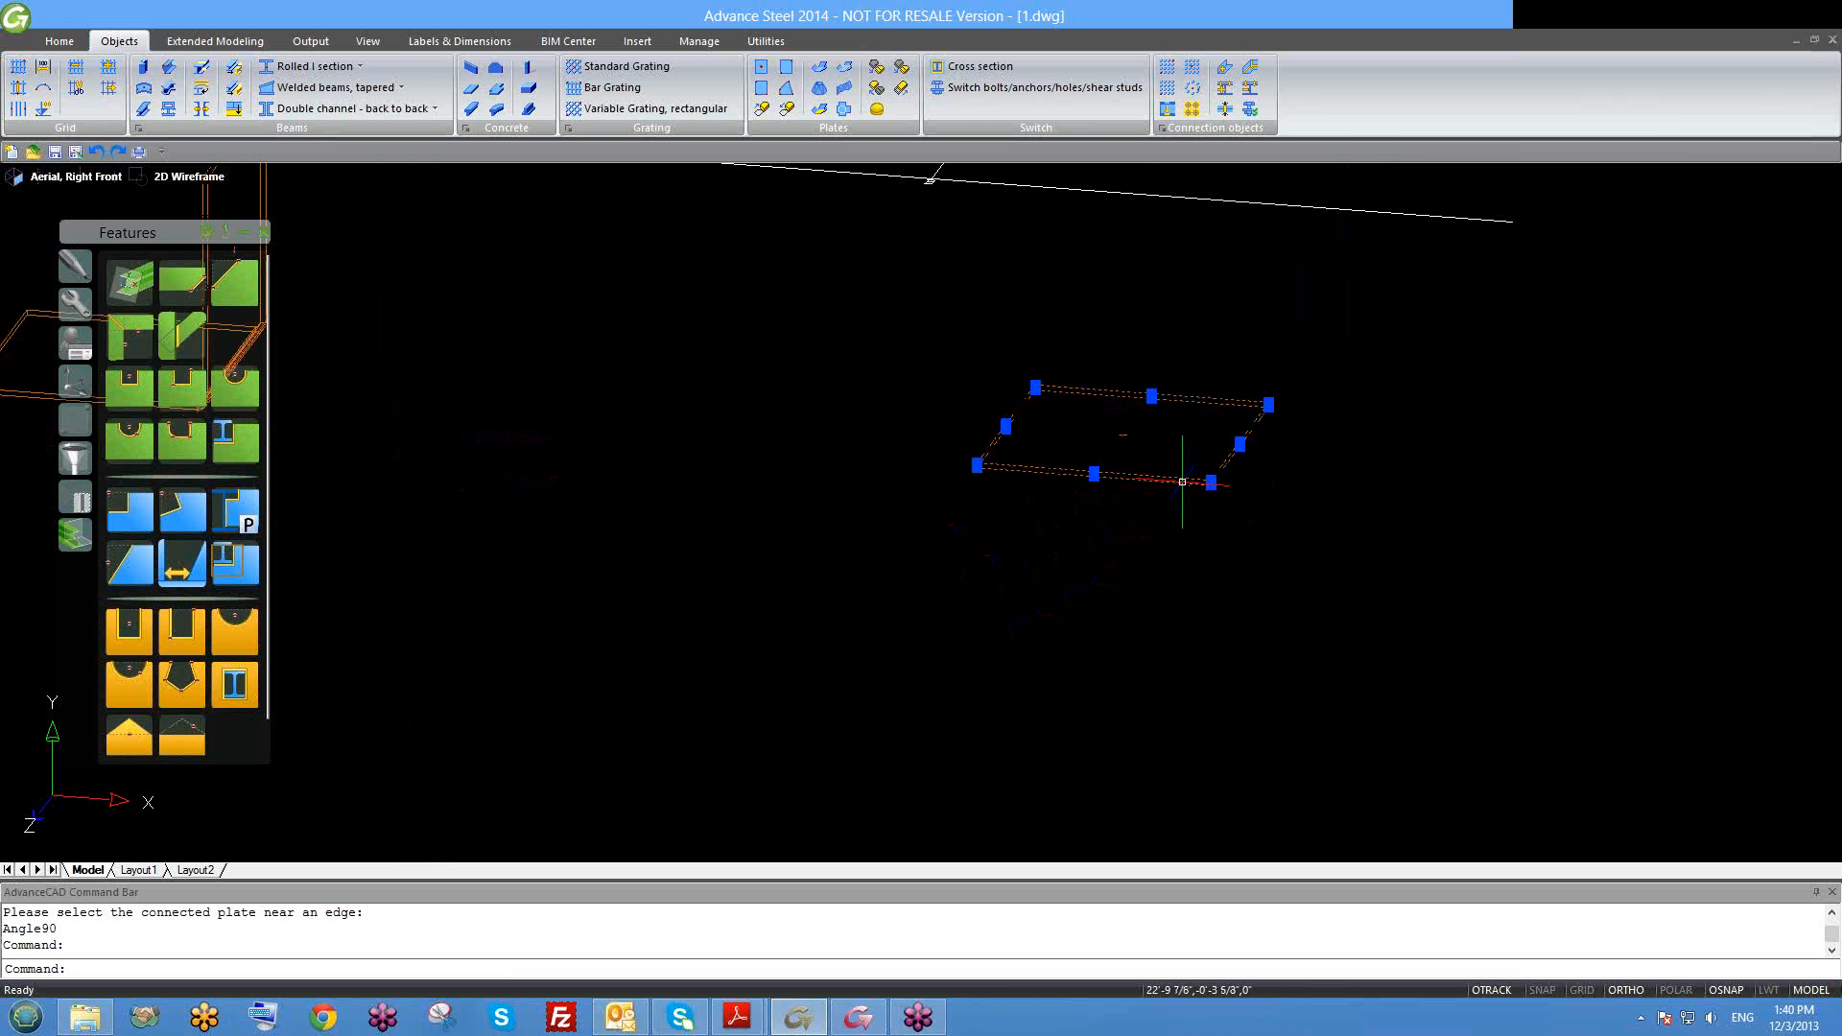
type("co")
key("Return")
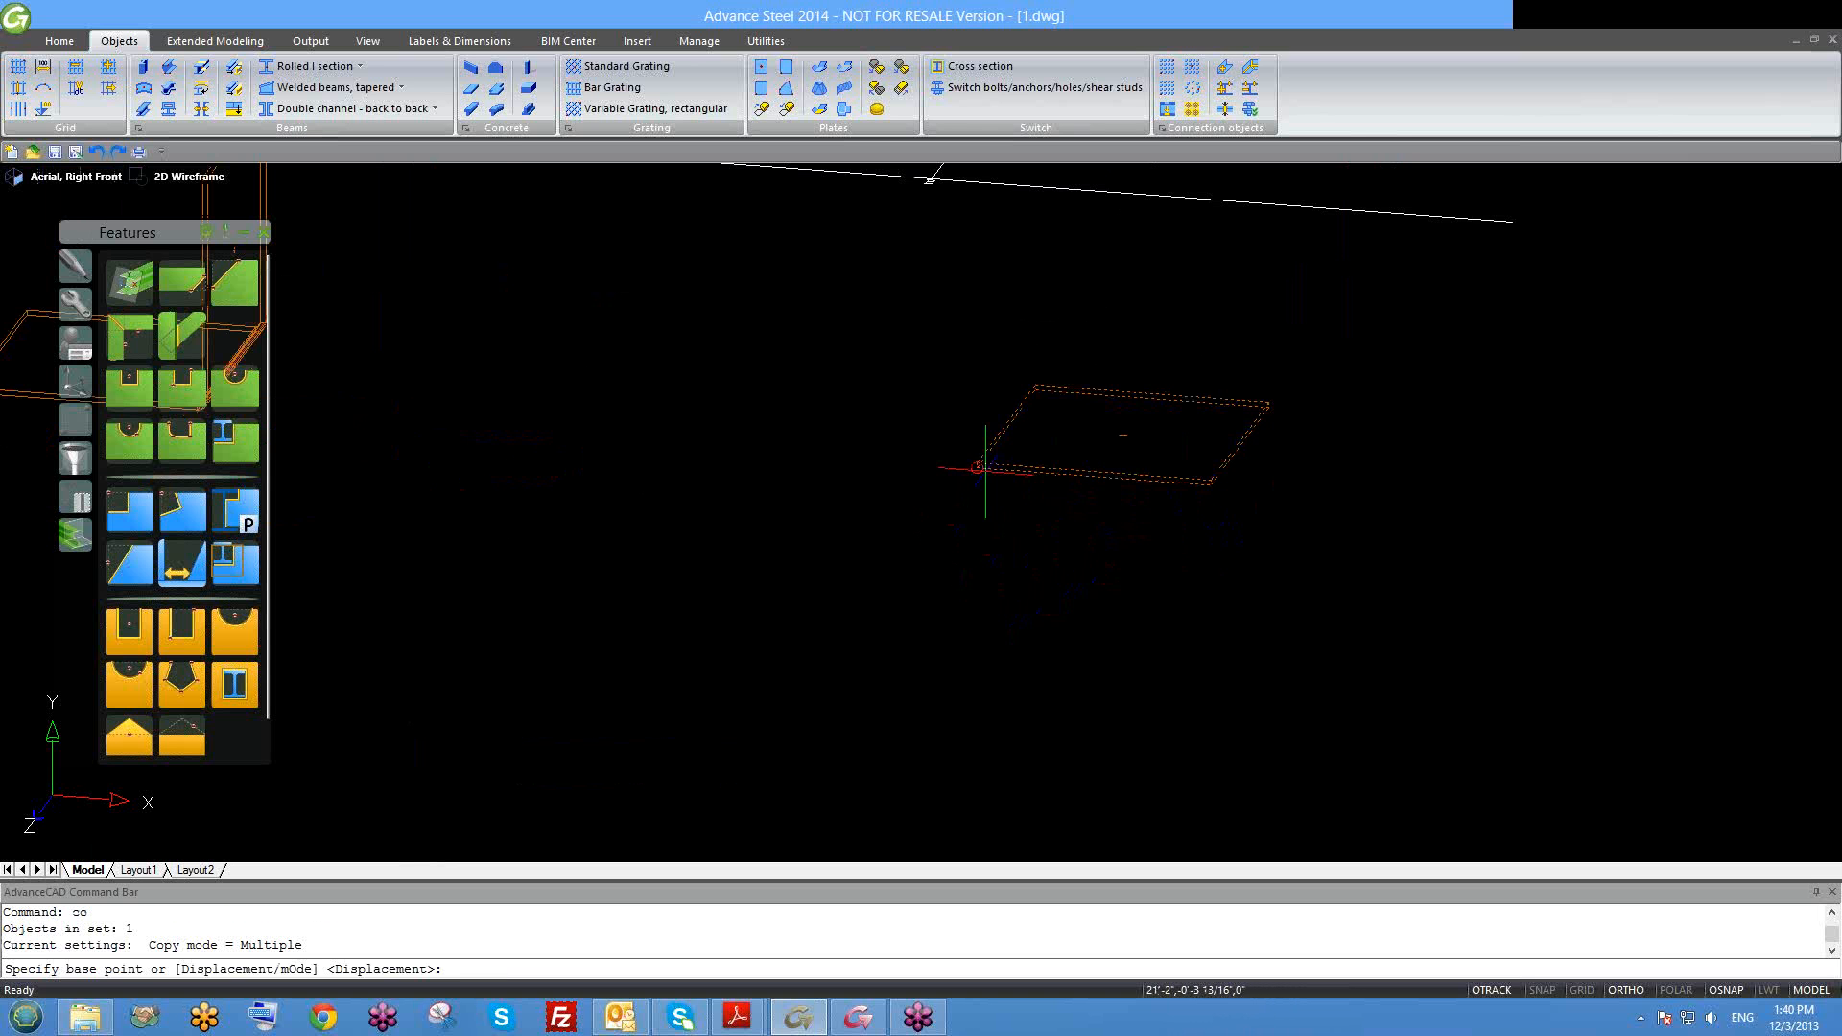
left_click(985, 471)
scroll(1220, 492, "up", 2)
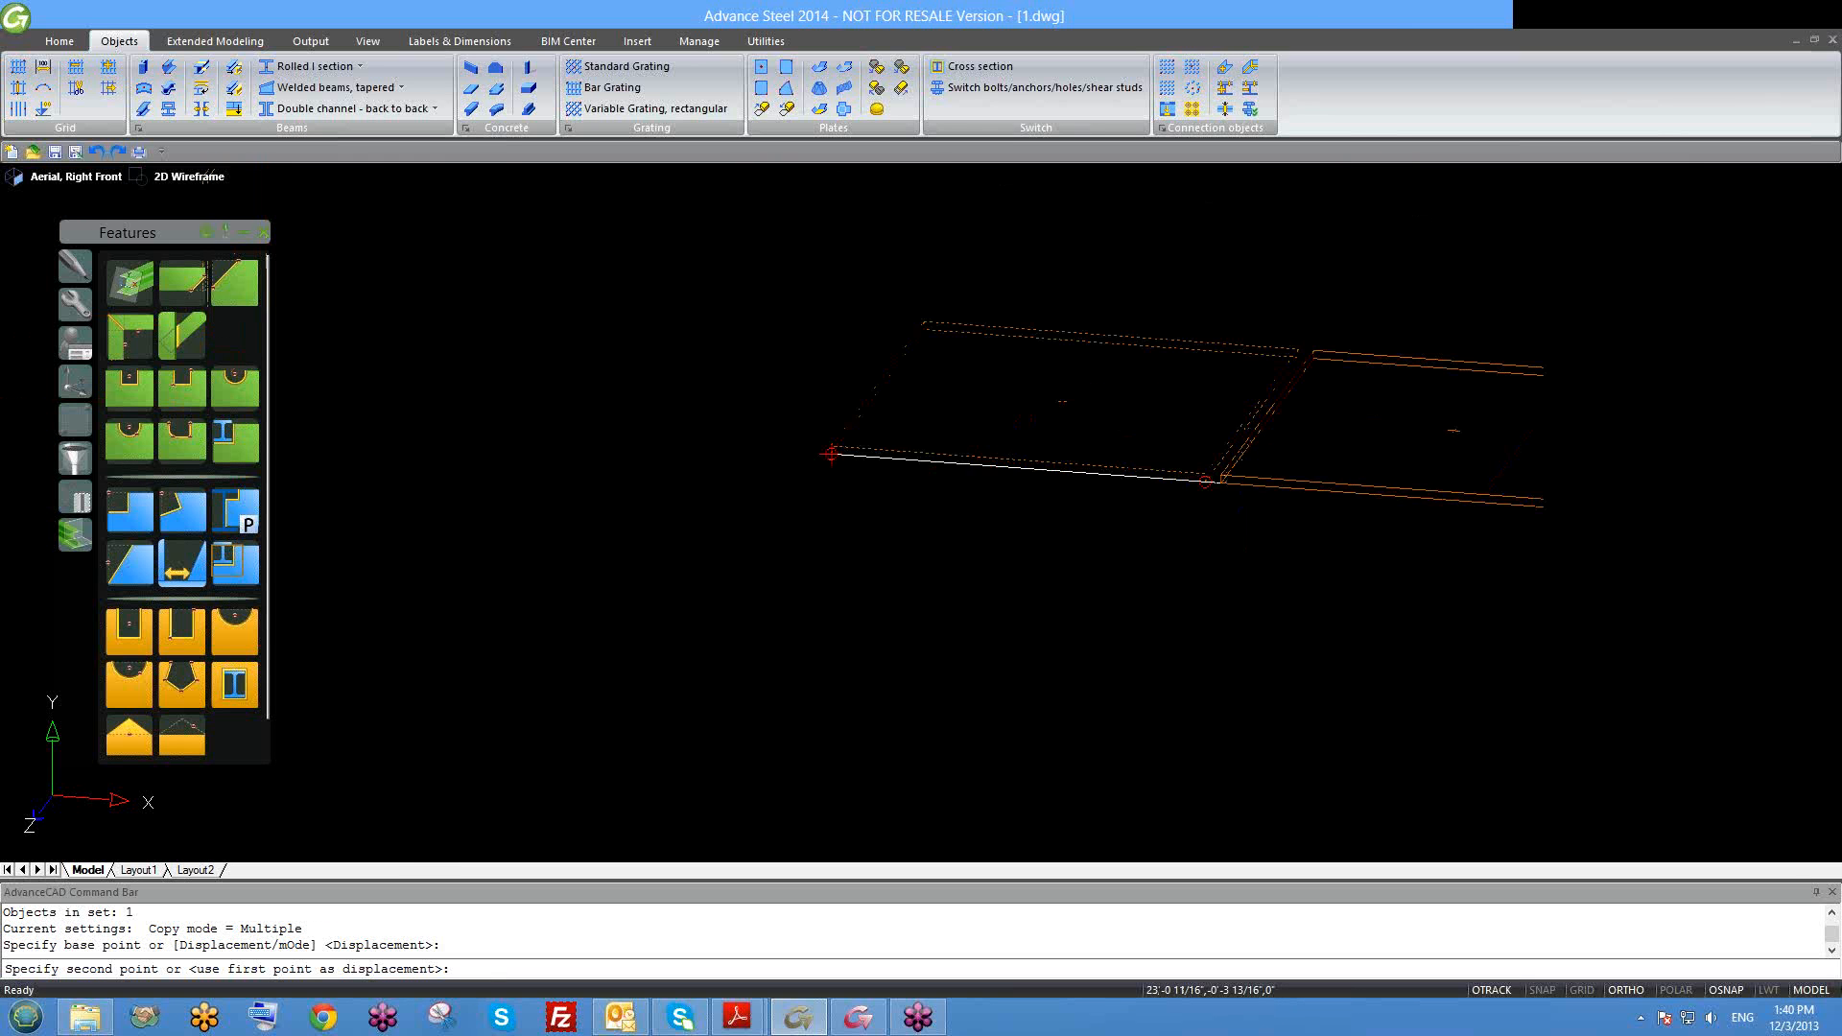
left_click(1205, 482)
key("Escape")
scroll(1205, 482, "down", 2)
Step: Move the new copy away from the original along its length, leaving a gap of about one plate width
left_click(1238, 491)
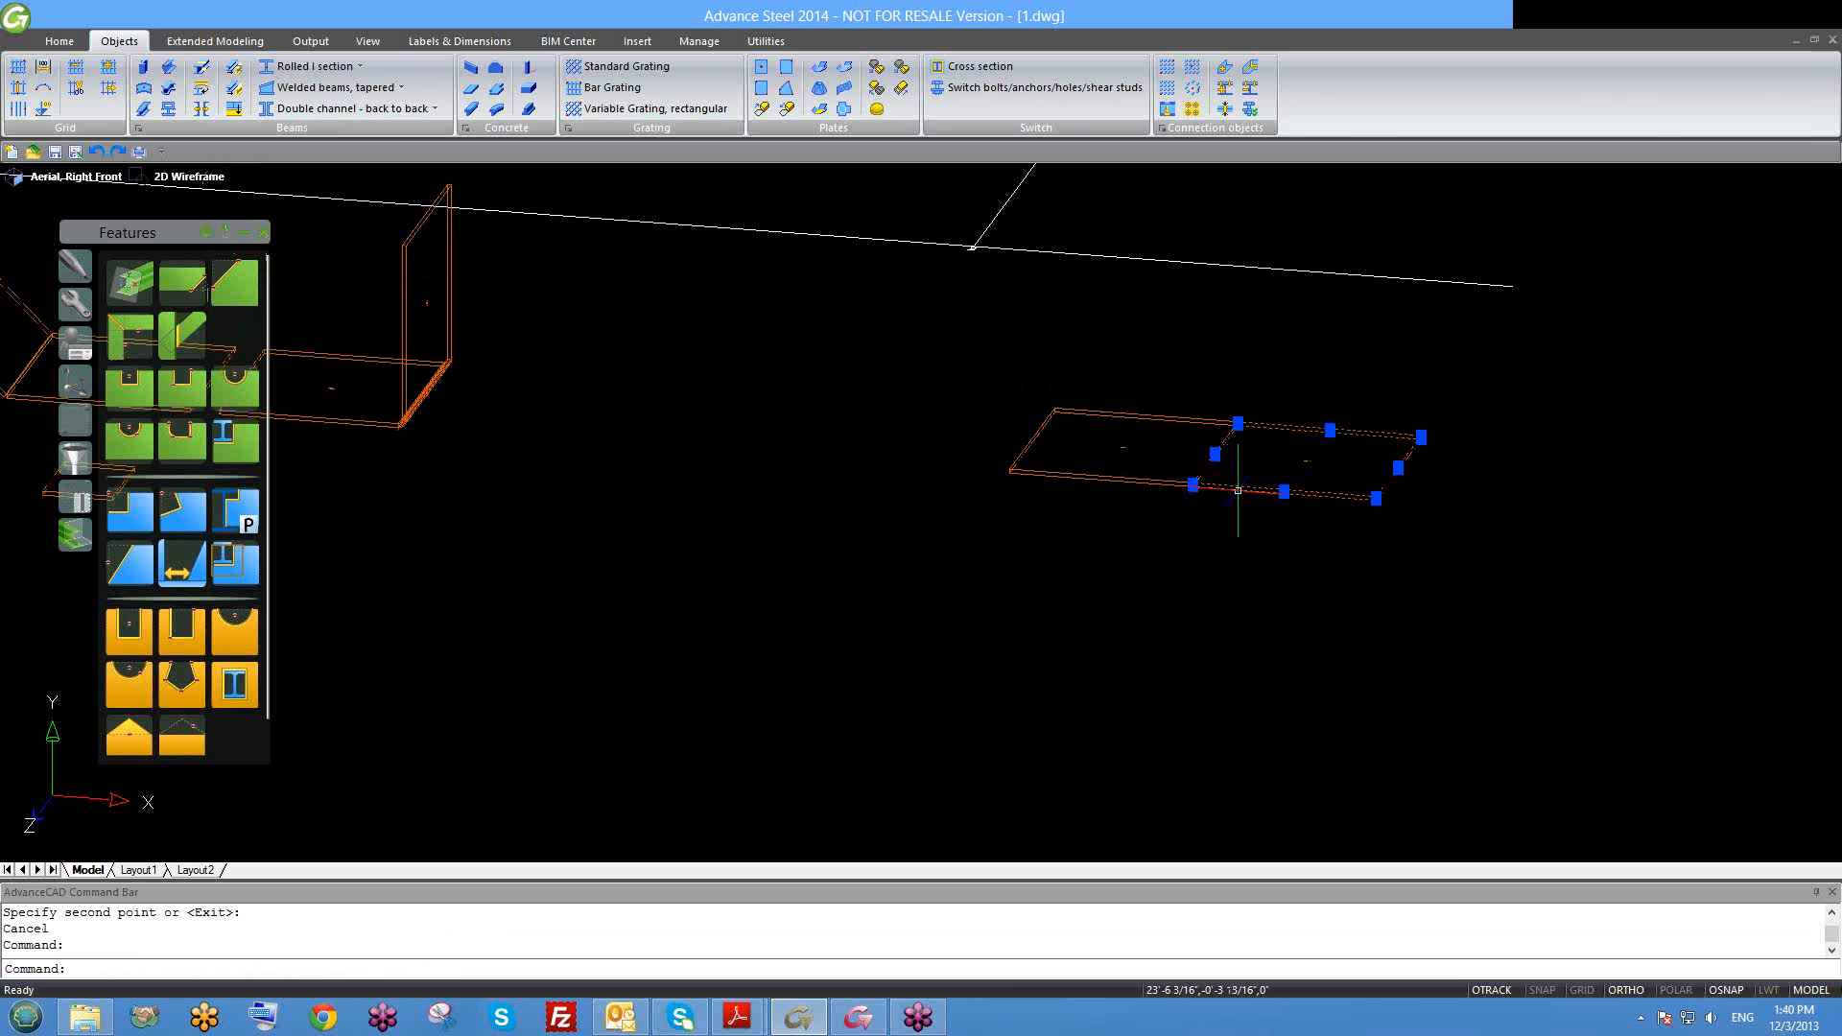
scroll(1238, 491, "down", 3)
type("m")
key("Return")
left_click(1197, 532)
left_click(1309, 540)
key("Escape")
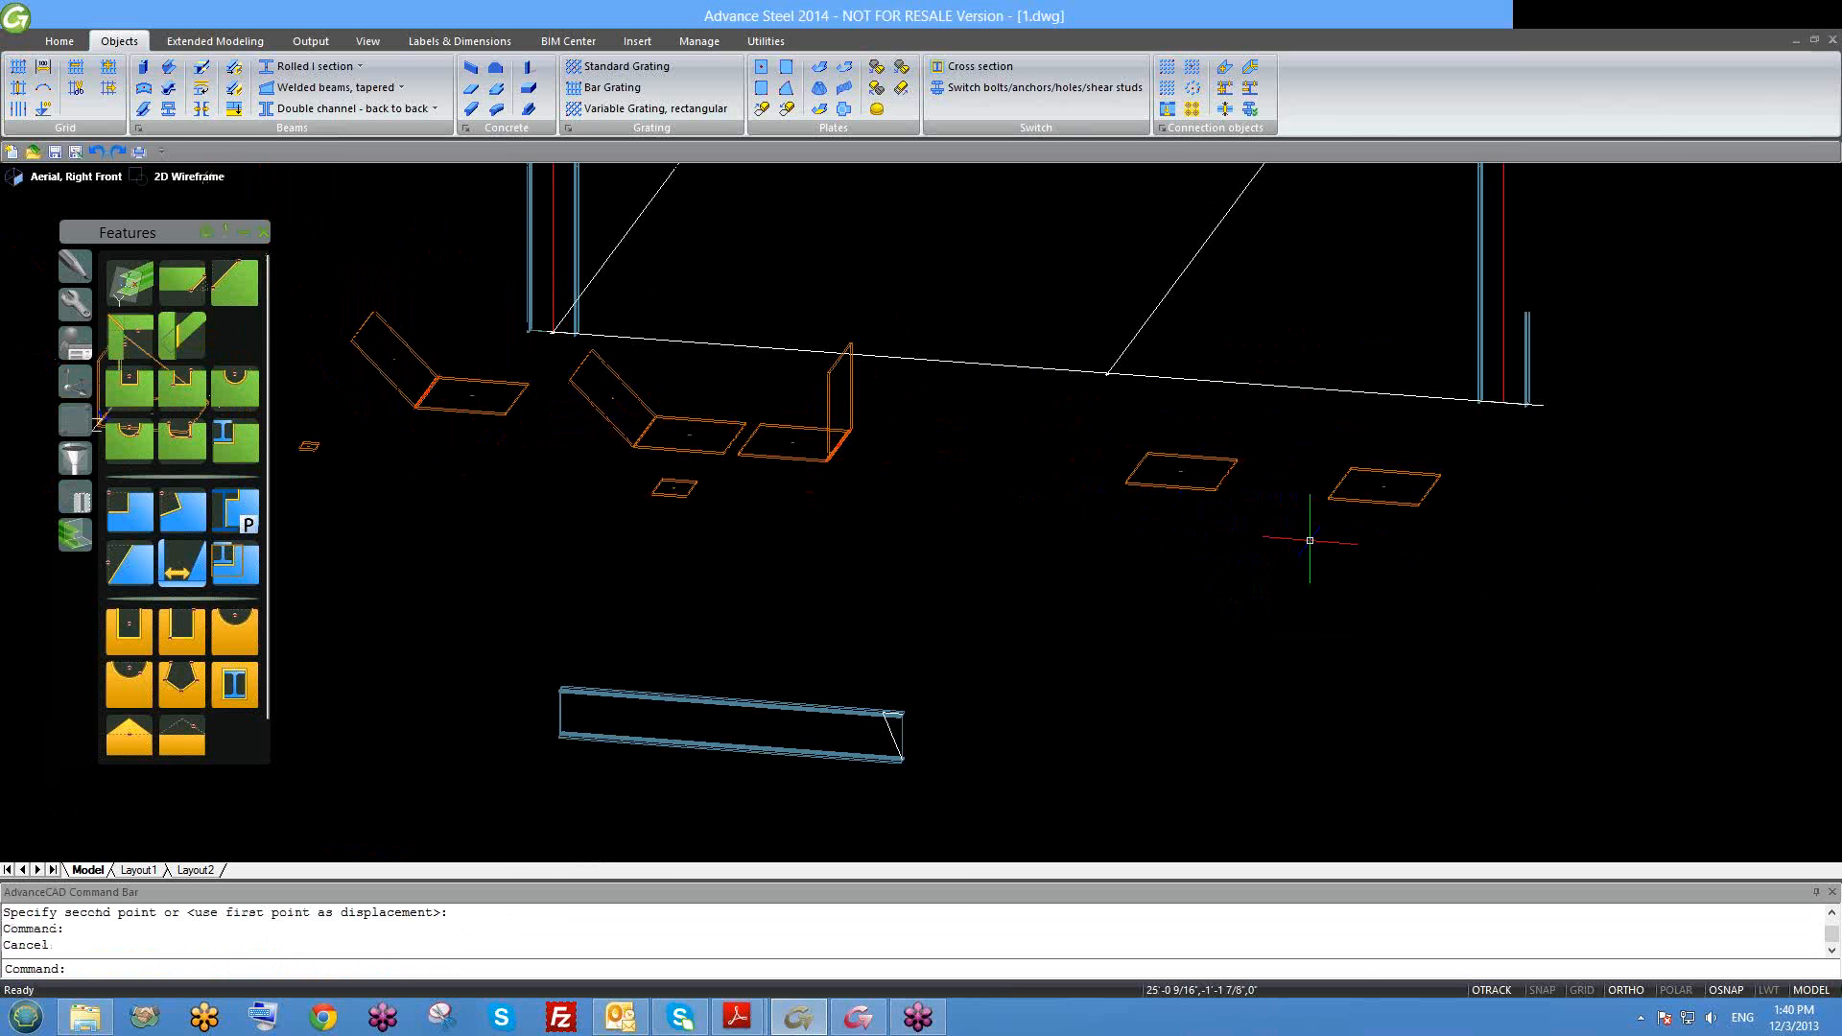
Step: Look over the folded plate pairs and the two separated loose plates
middle_click_drag(1324, 534, 1190, 531)
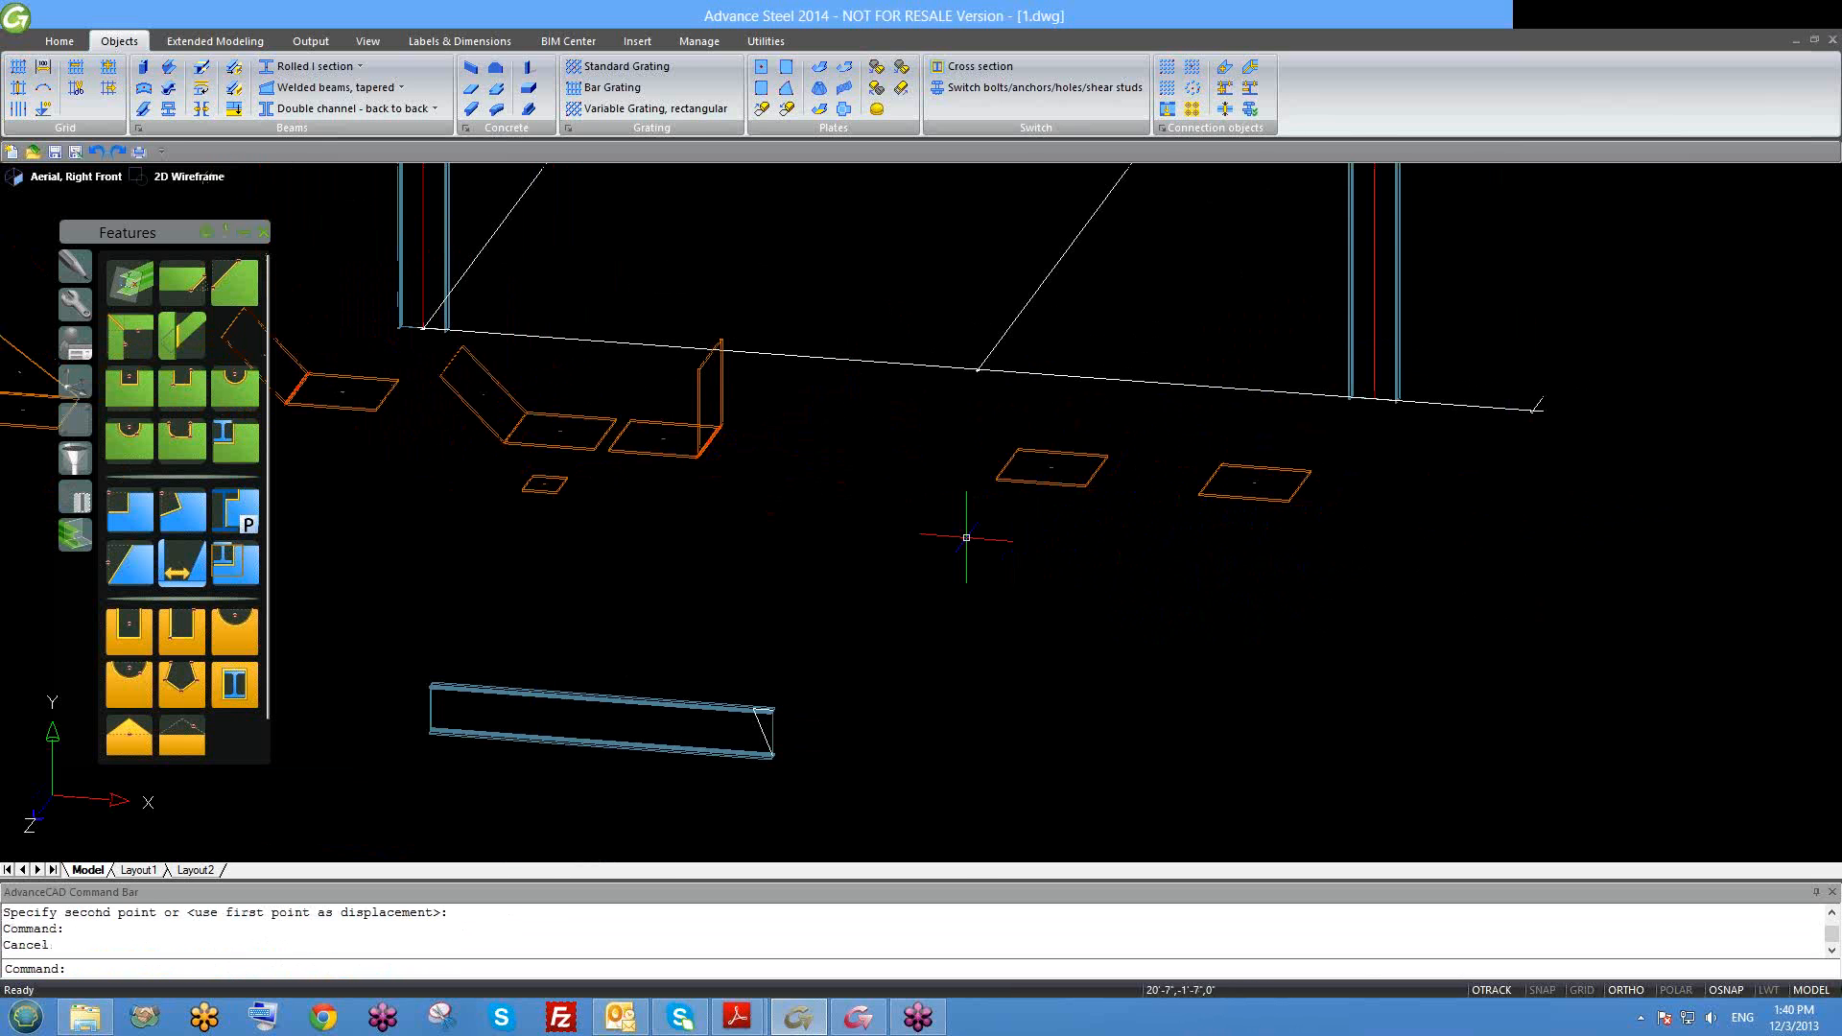
scroll(907, 494, "down", 2)
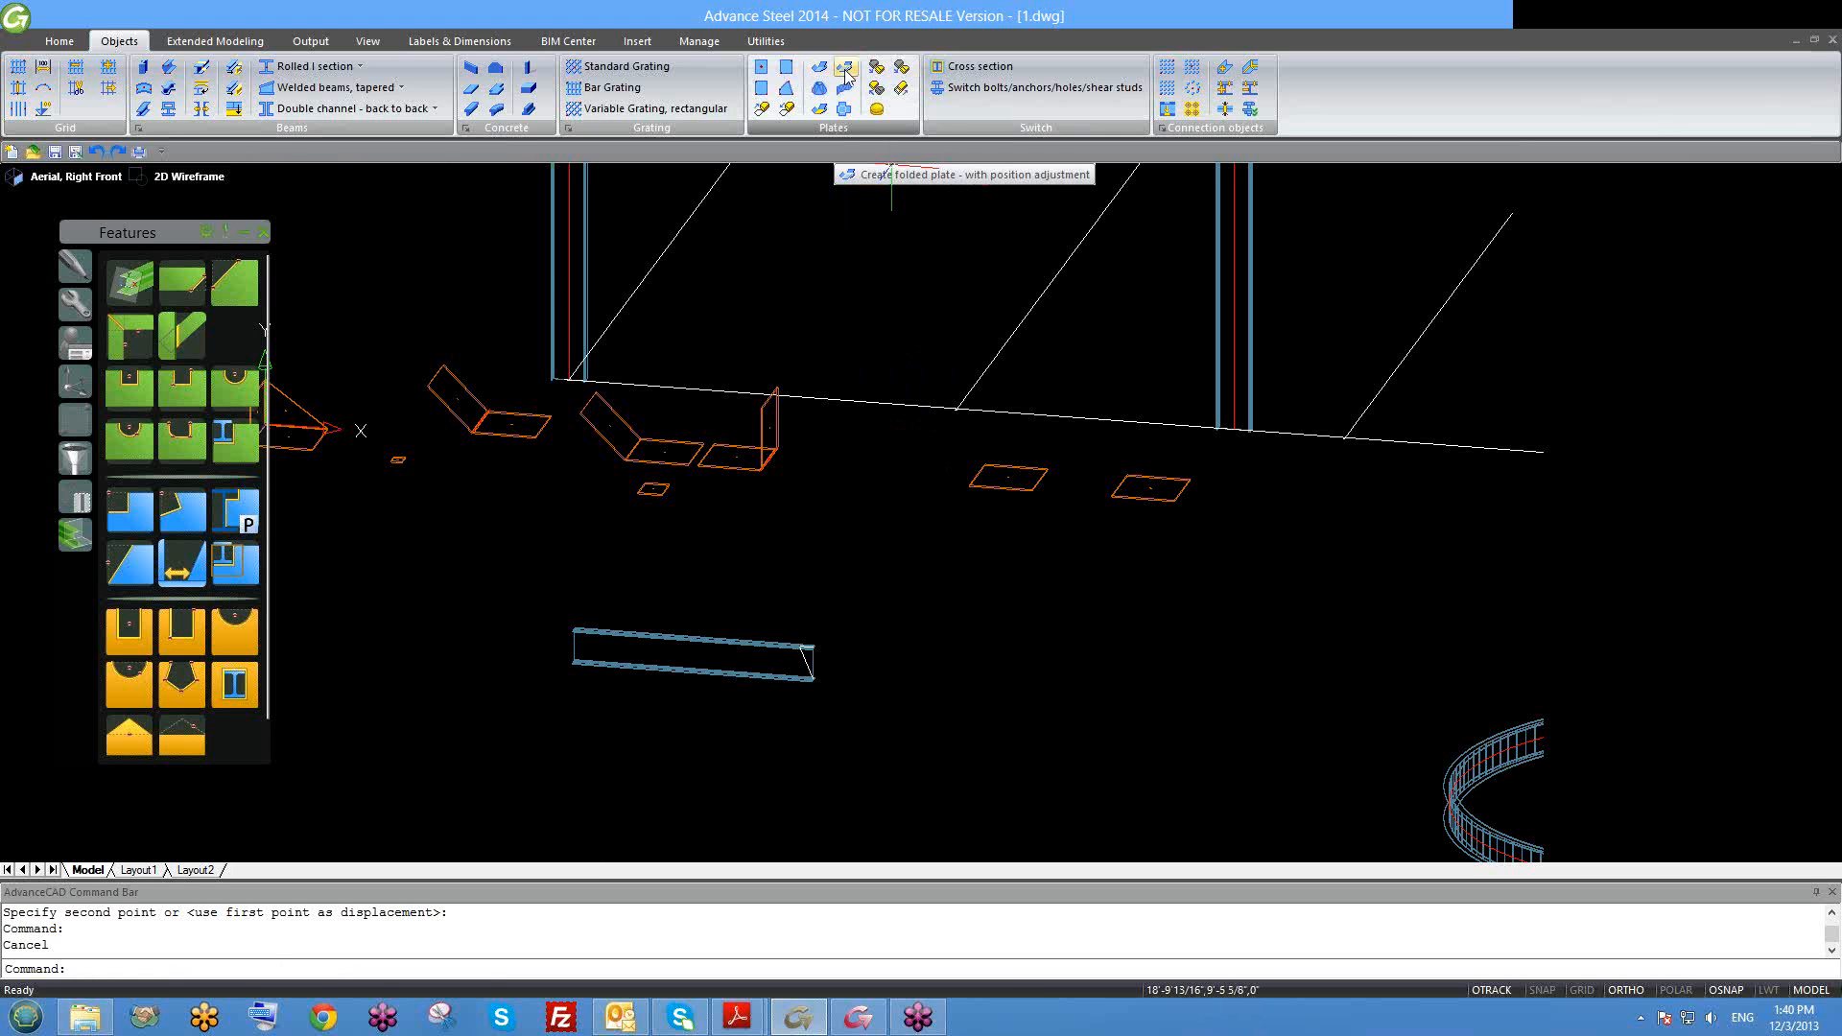
scroll(1103, 472, "down", 2)
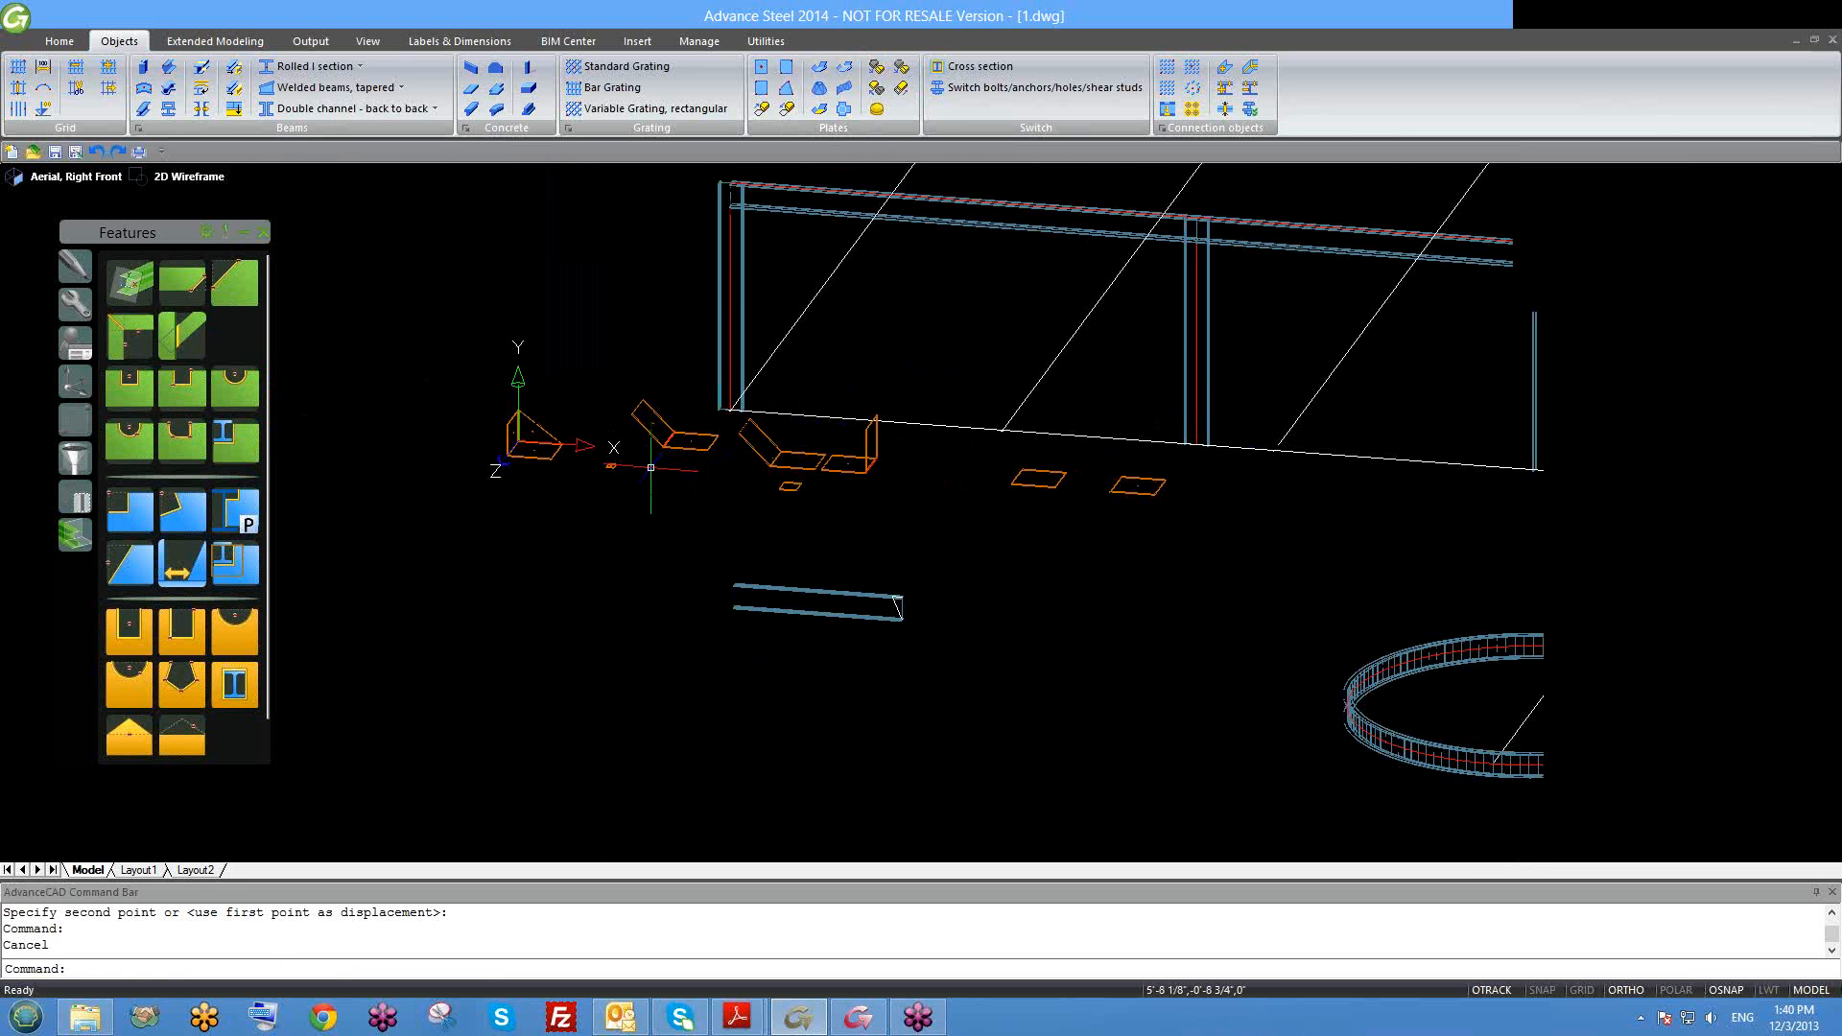
scroll(654, 470, "up", 2)
middle_click_drag(1243, 541, 1022, 518)
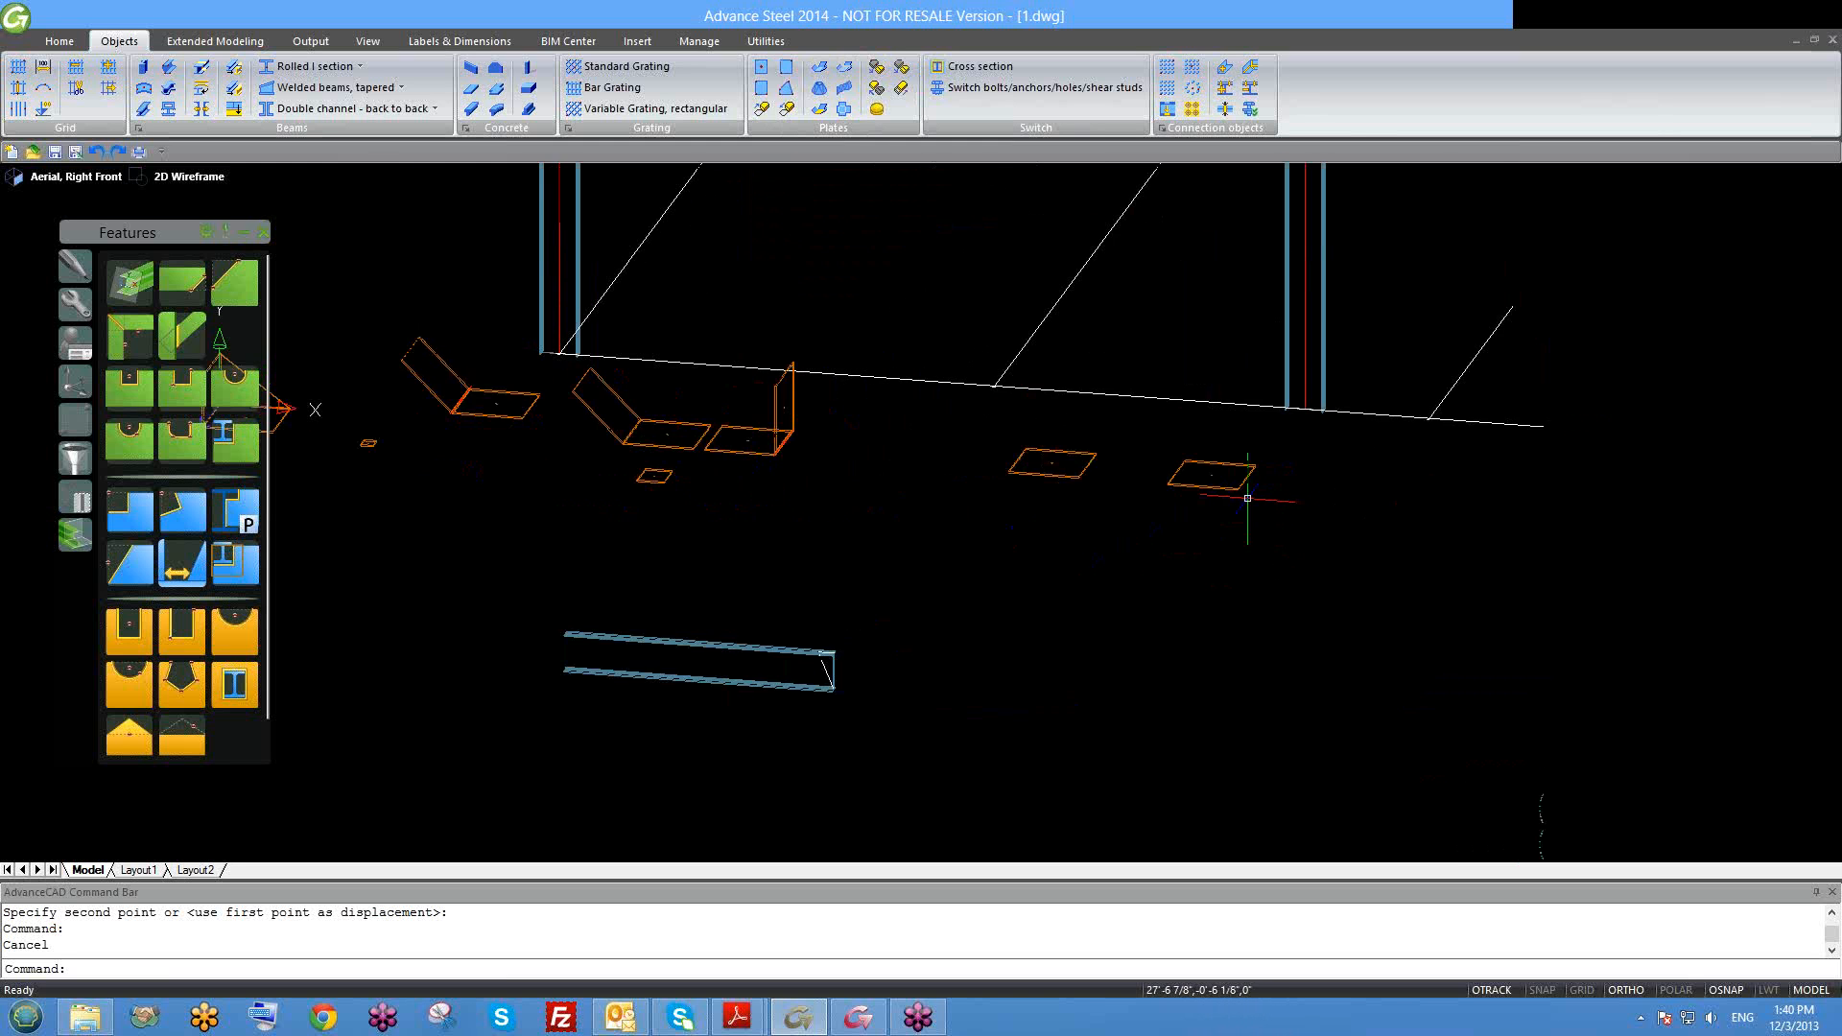
middle_click_drag(1247, 503, 1082, 507)
scroll(1048, 507, "up", 1)
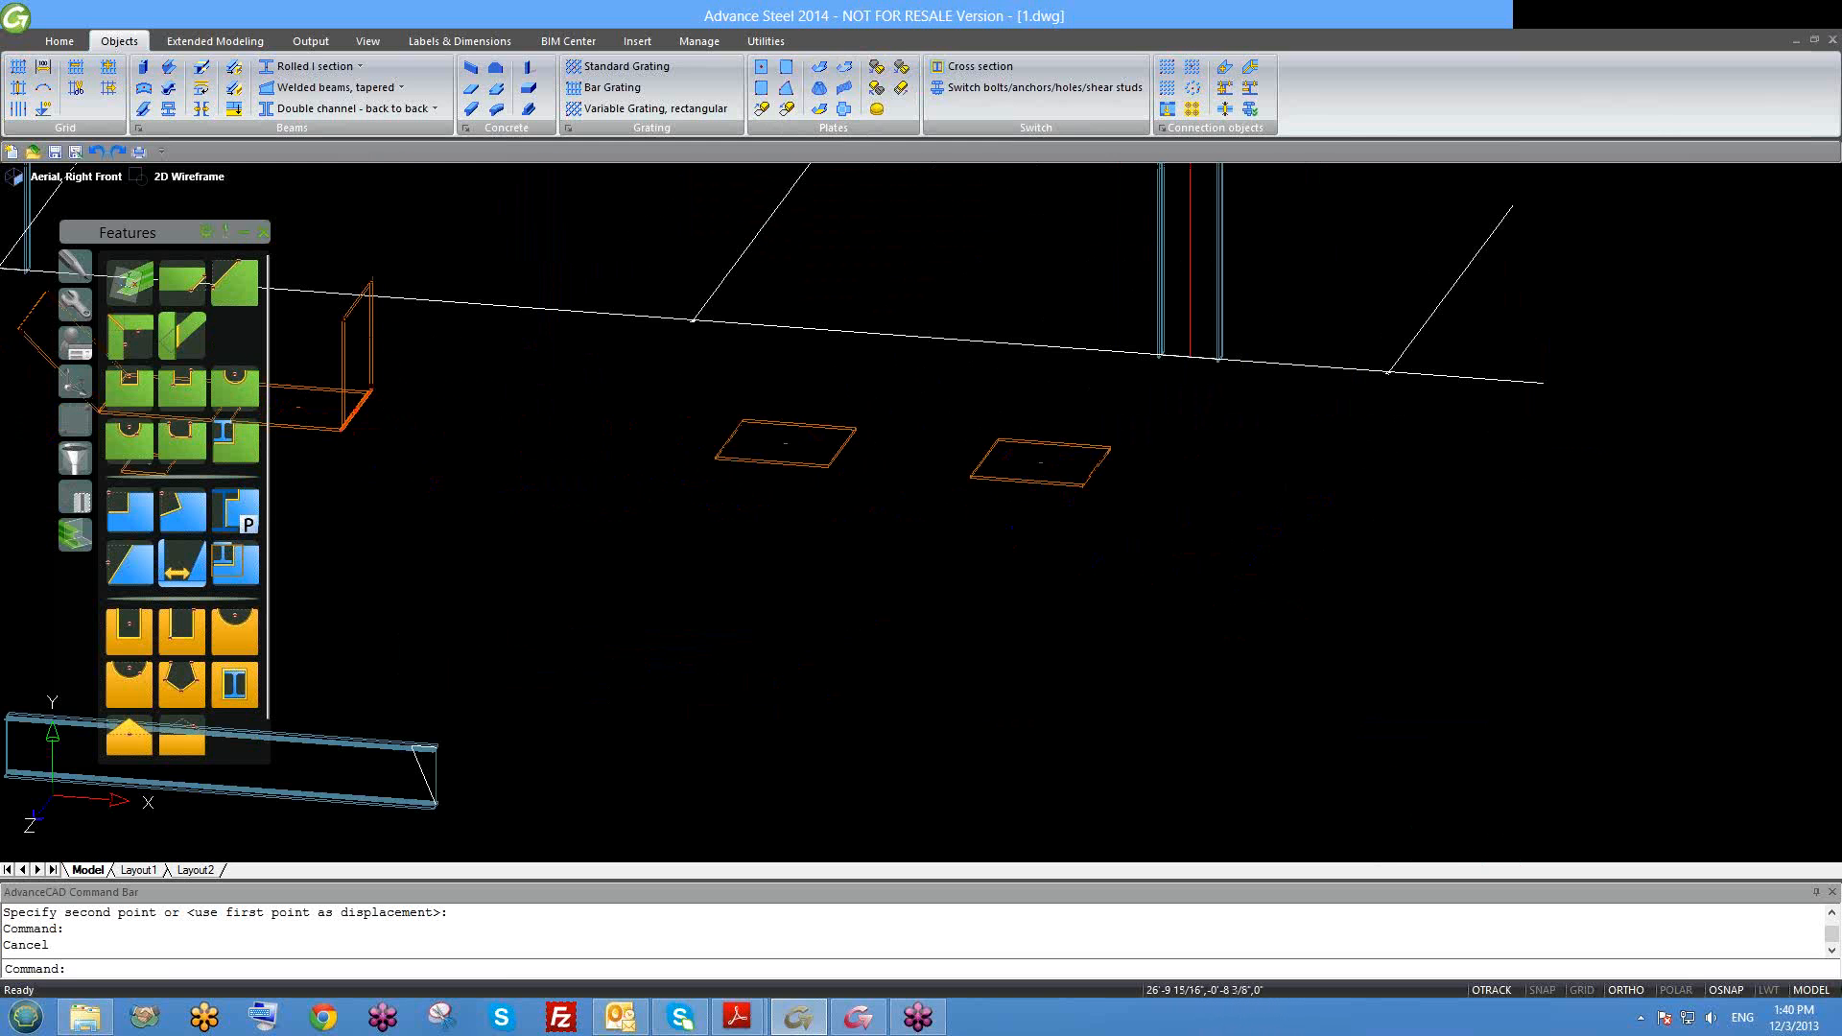
scroll(845, 470, "up", 1)
left_click(822, 467)
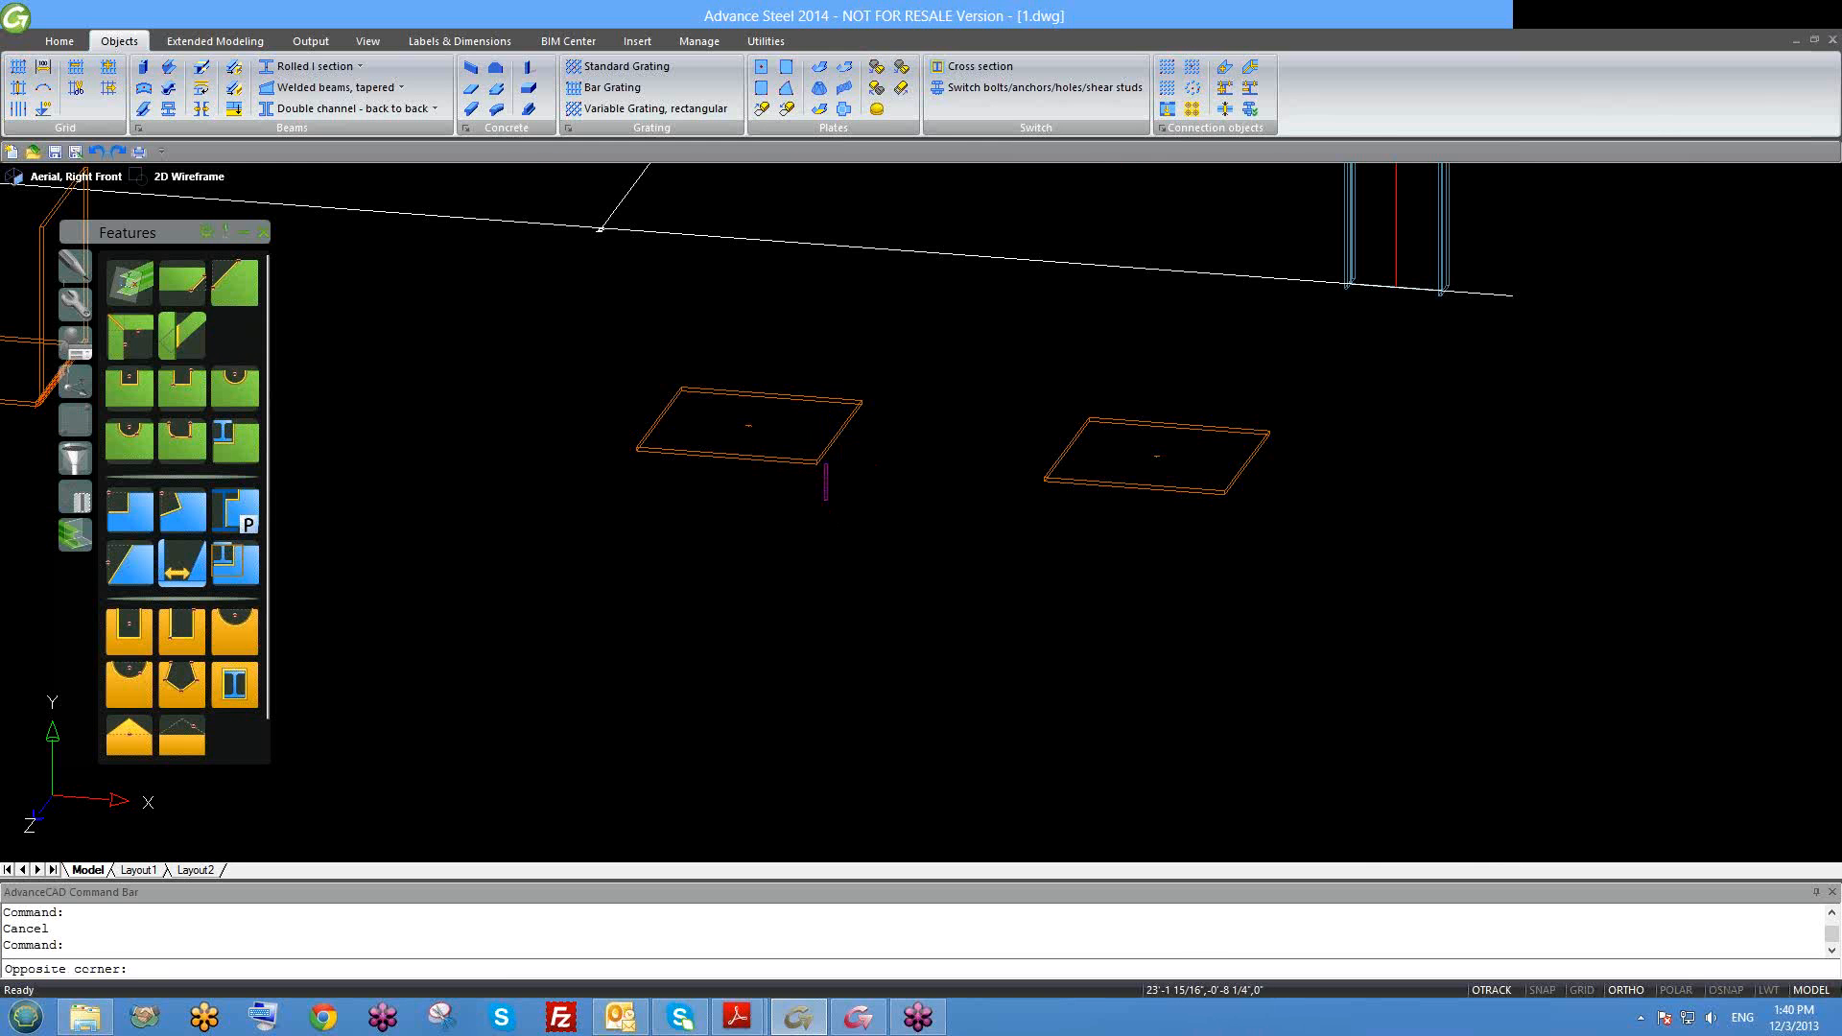
left_click(826, 497)
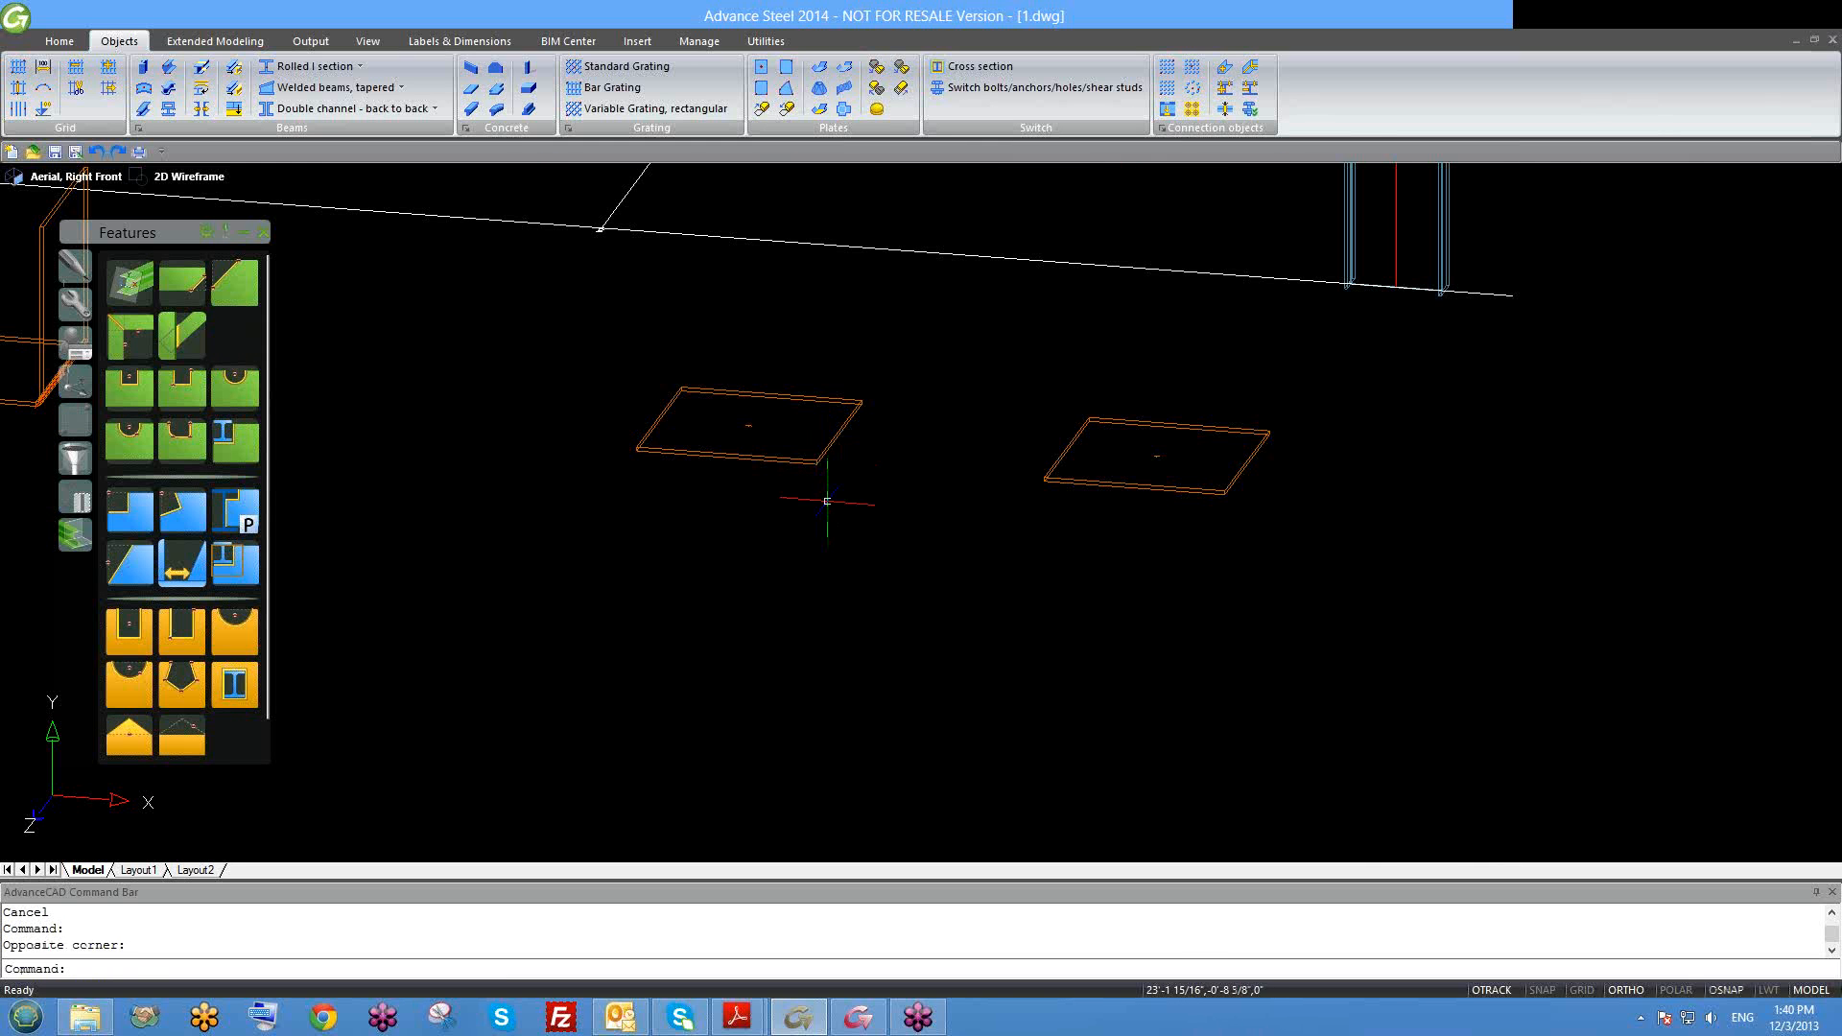
left_click(816, 68)
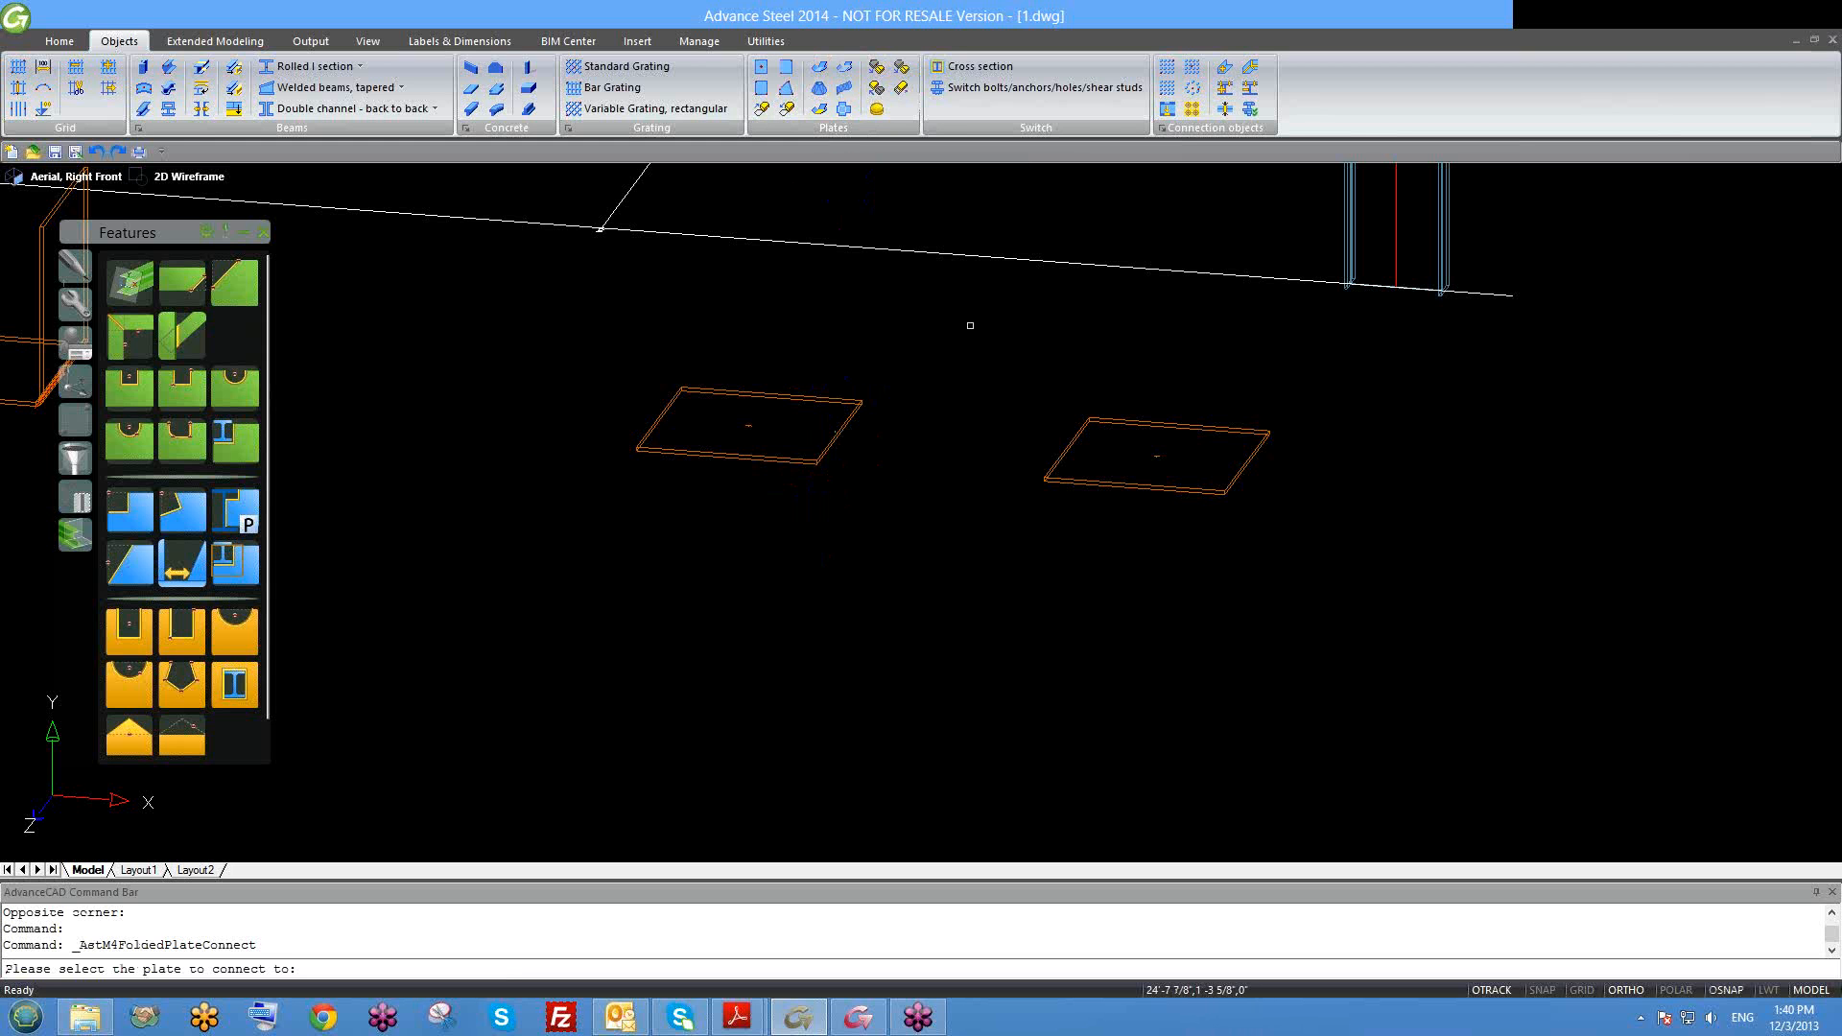
key("Escape")
Step: Move the farther loose plate by its near front corner onto the other plate's facing front corner, placing them edge to edge
left_click(1048, 477)
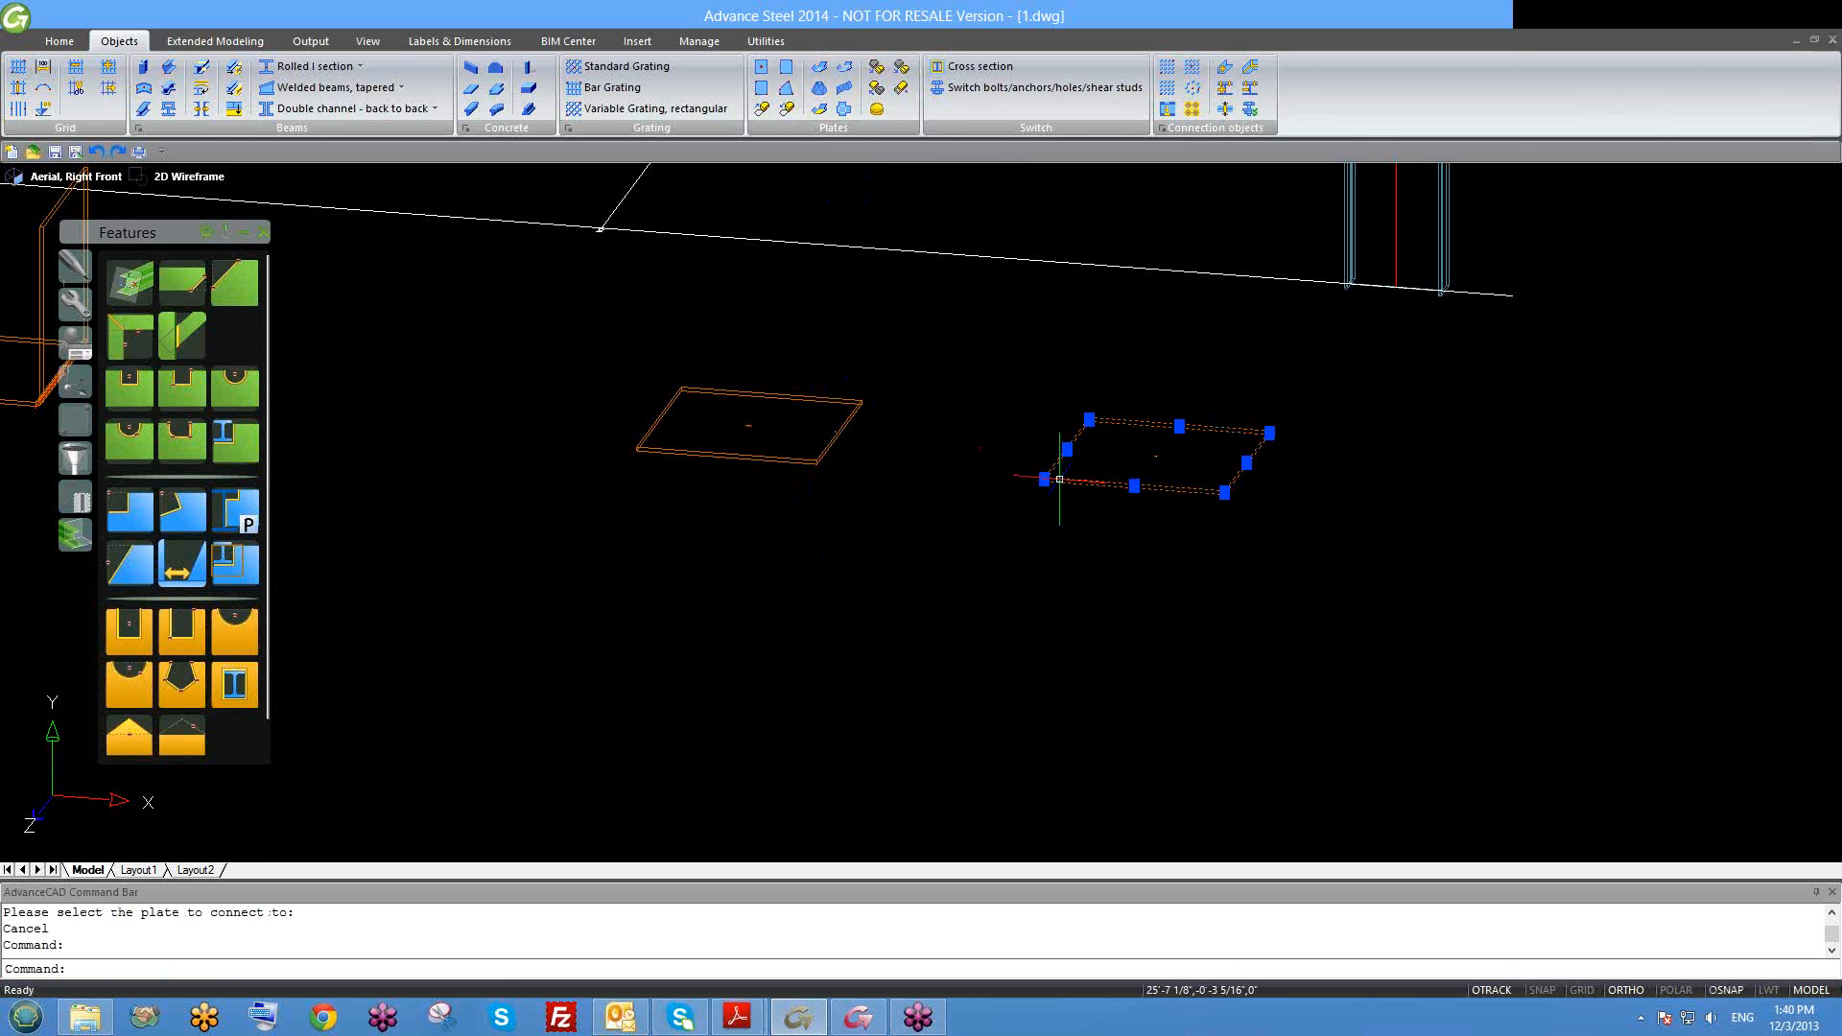
type("m")
key("Return")
scroll(1048, 477, "up", 2)
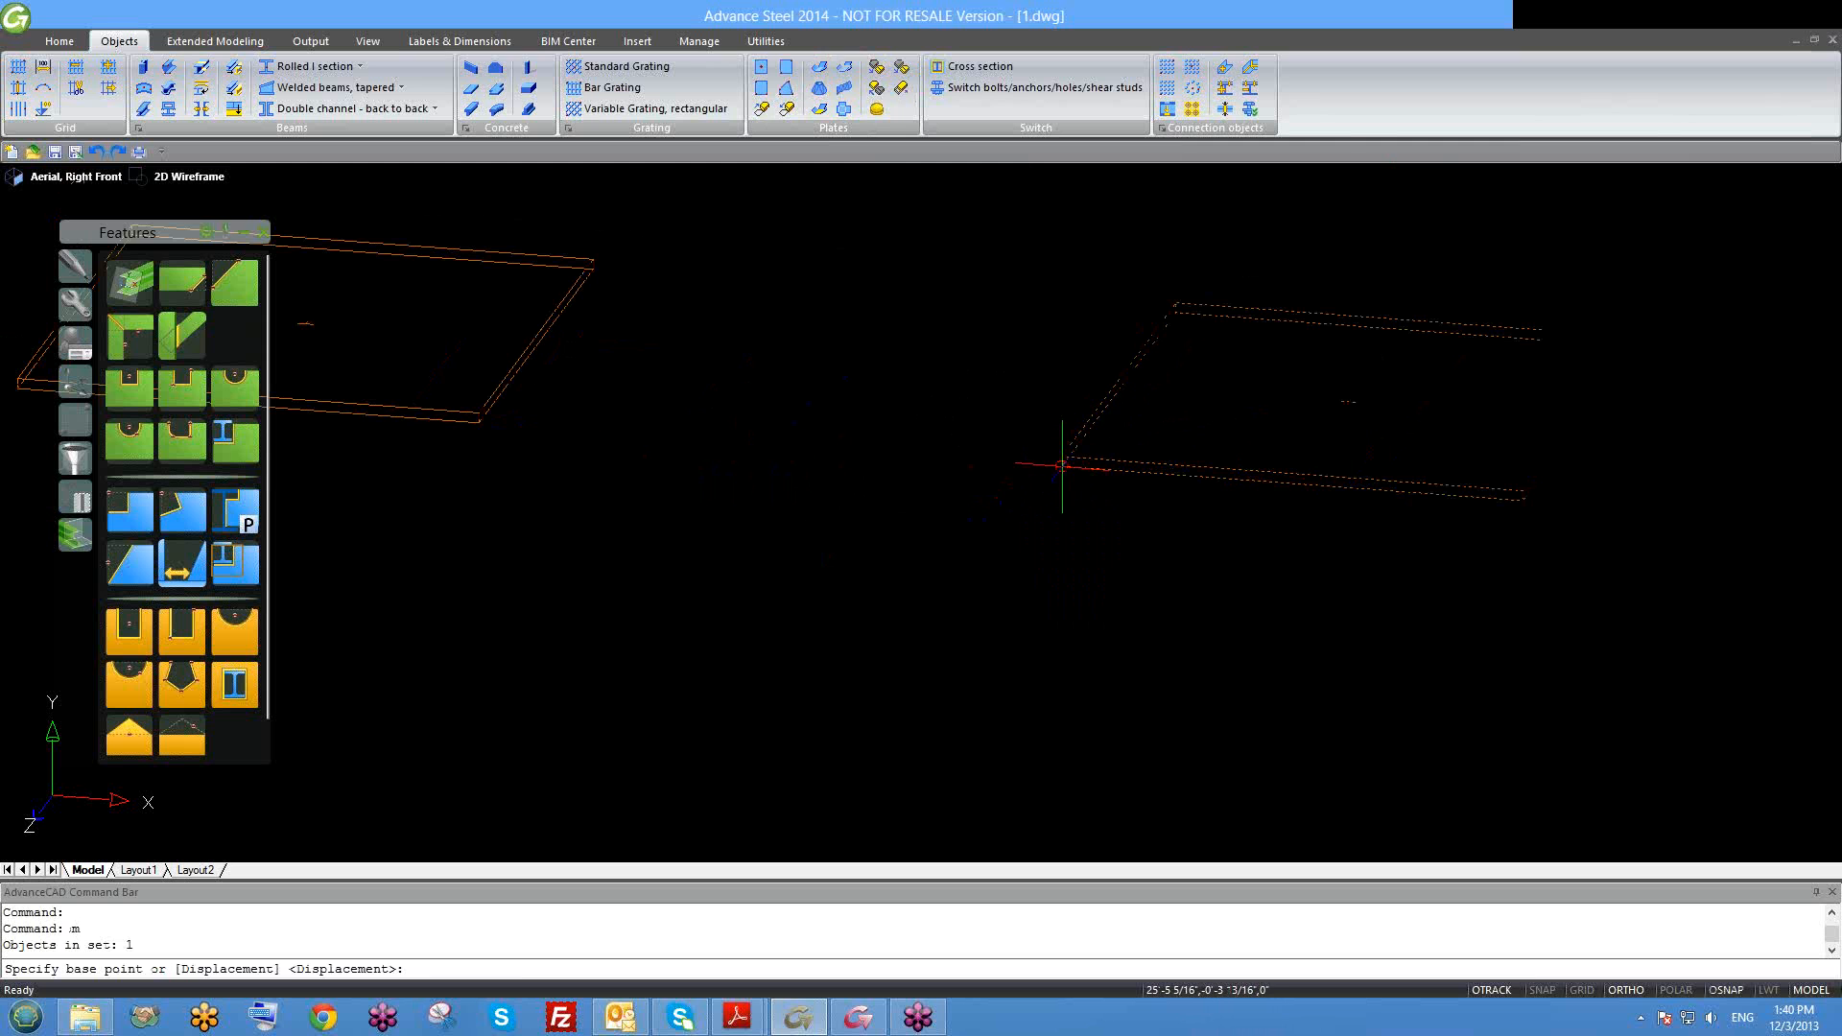
left_click(1052, 472)
scroll(1052, 472, "up", 2)
key("Escape")
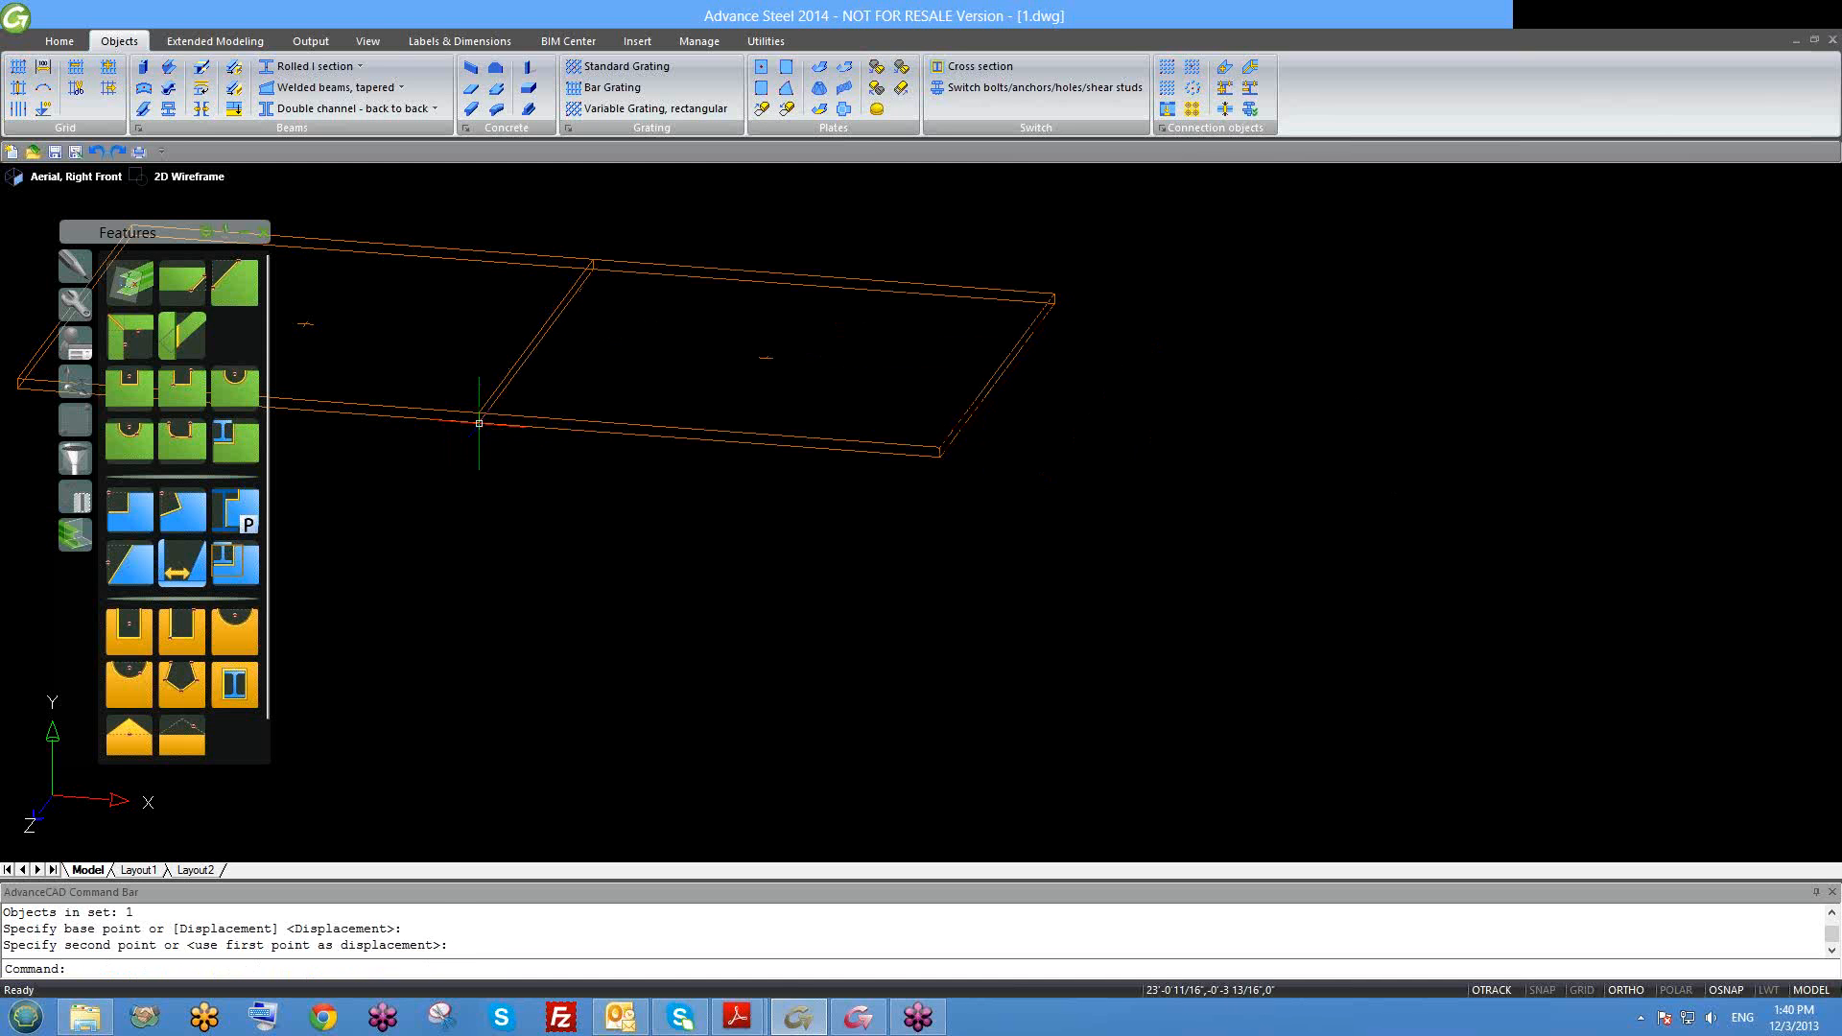
Step: Copy the adjoining plate pair by its outer front corner onto the pair's opposite front corner, forming a continuous row of four plates
scroll(719, 444, "down", 4)
scroll(791, 491, "down", 2)
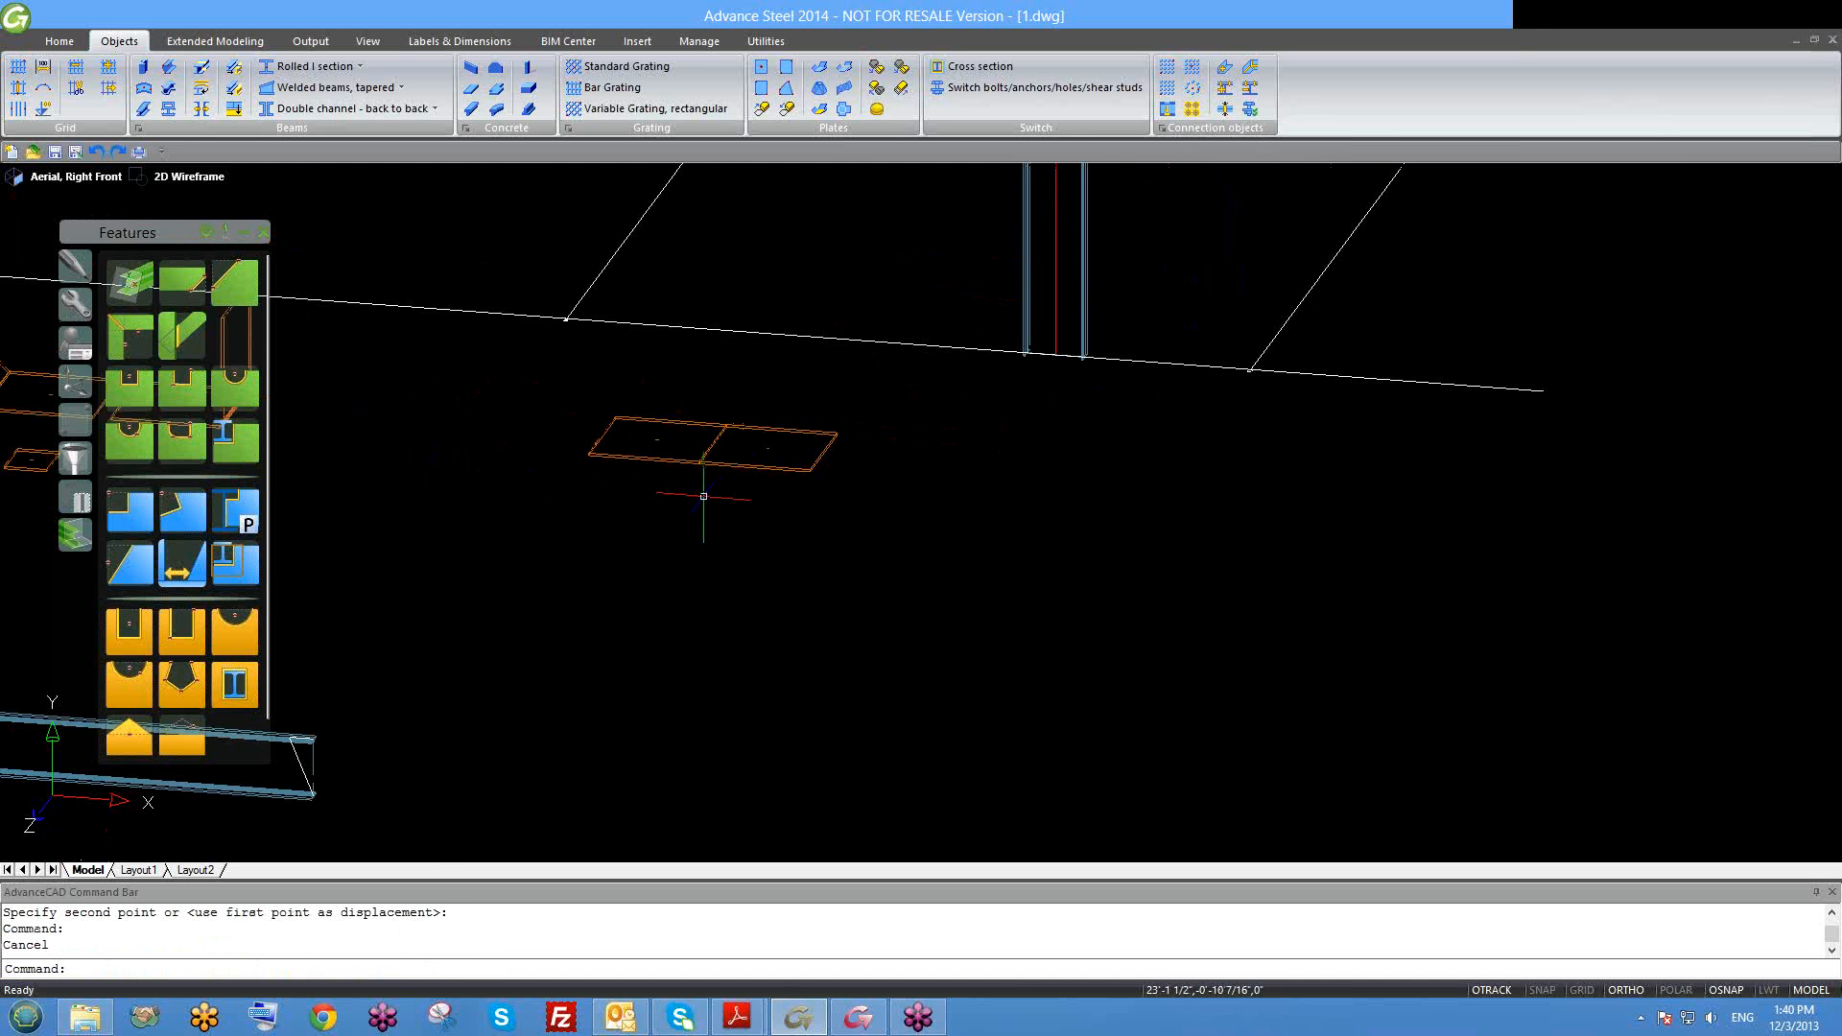
left_click(703, 498)
left_click(668, 428)
type("cc")
key("Return")
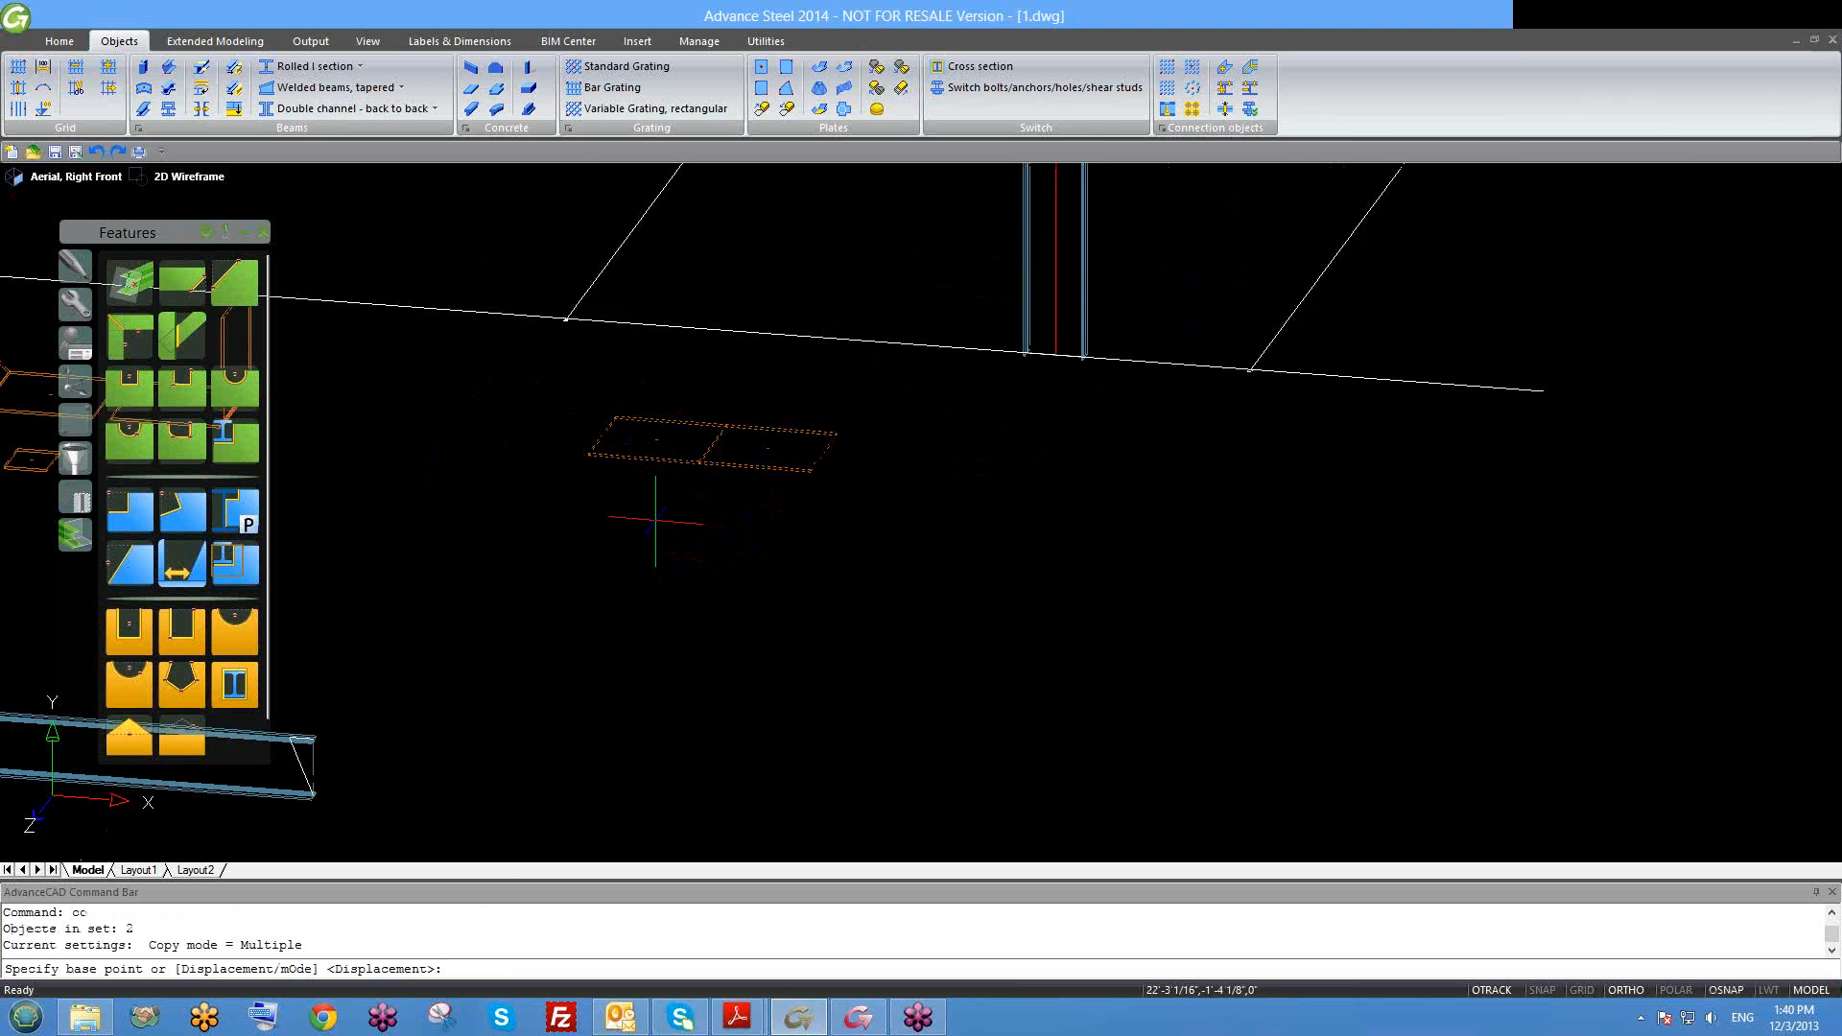
scroll(619, 461, "up", 2)
left_click(596, 431)
scroll(907, 405, "up", 3)
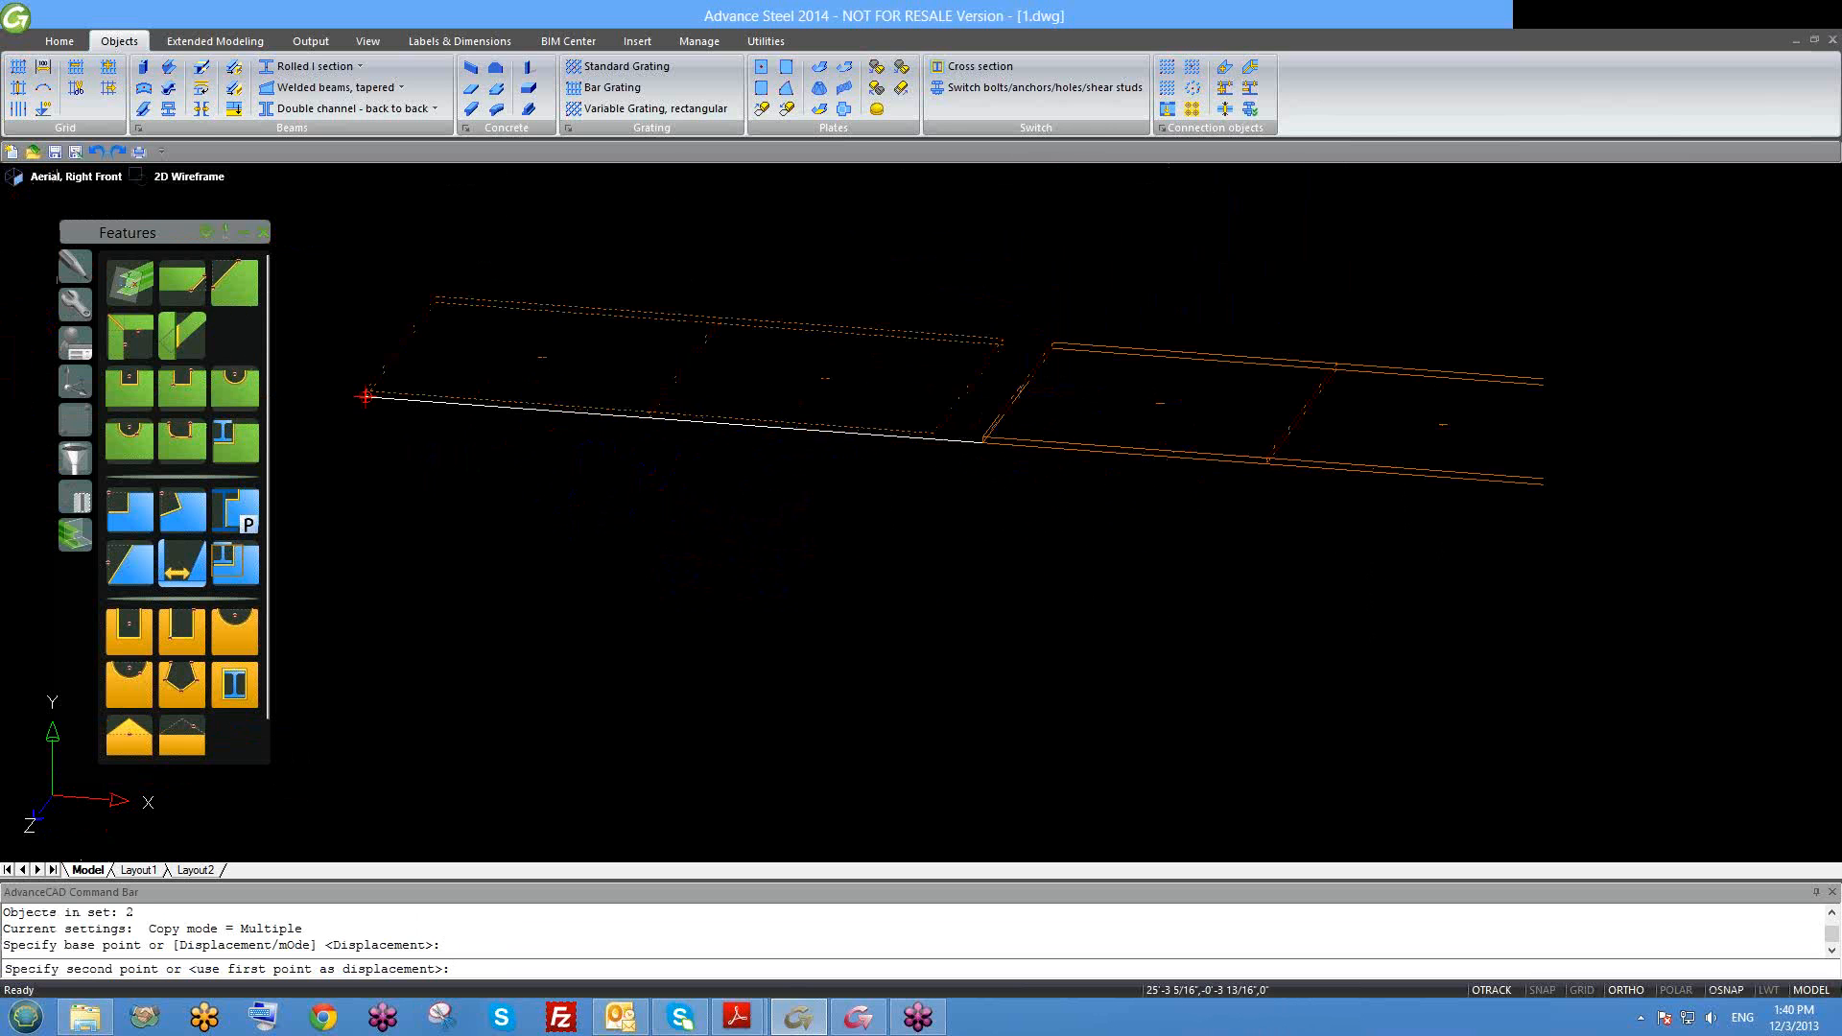
left_click(906, 406)
key("Escape")
scroll(909, 411, "down", 4)
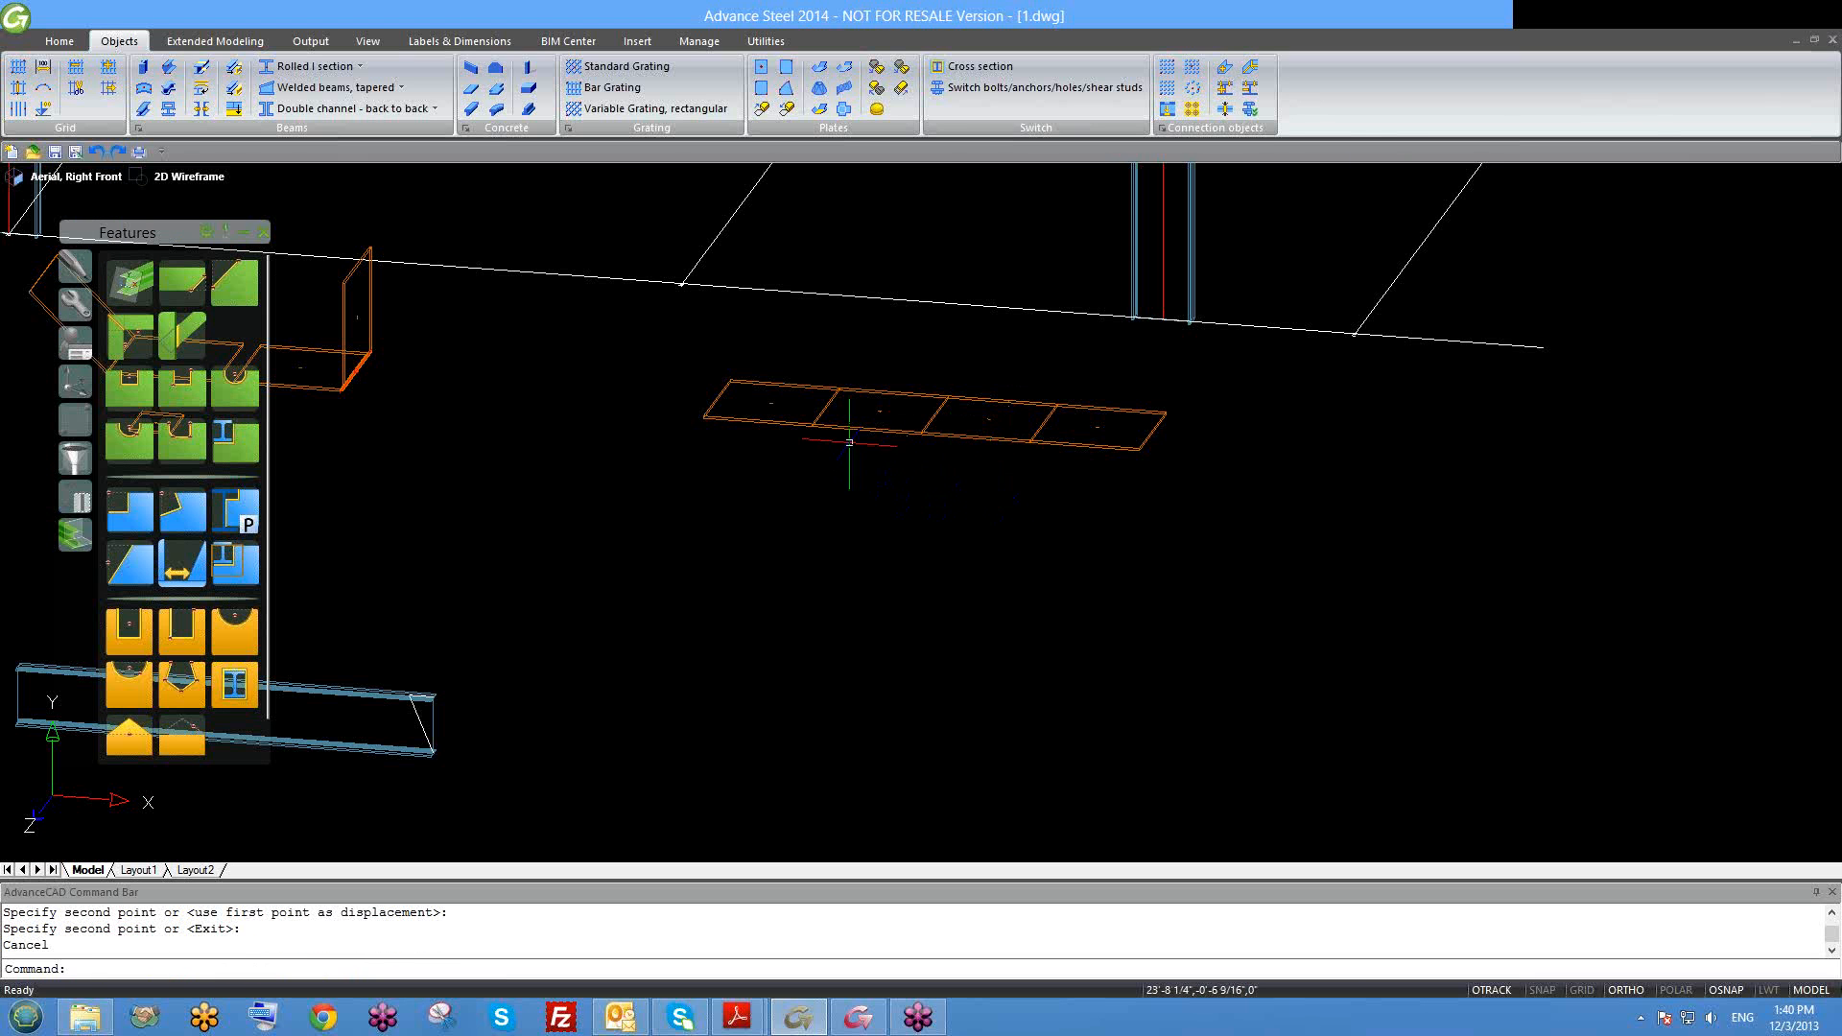
Step: Create a folded plate connection without position adjustment between the first two plates of the row, with a 90-degree angle
middle_click_drag(849, 459, 1060, 501)
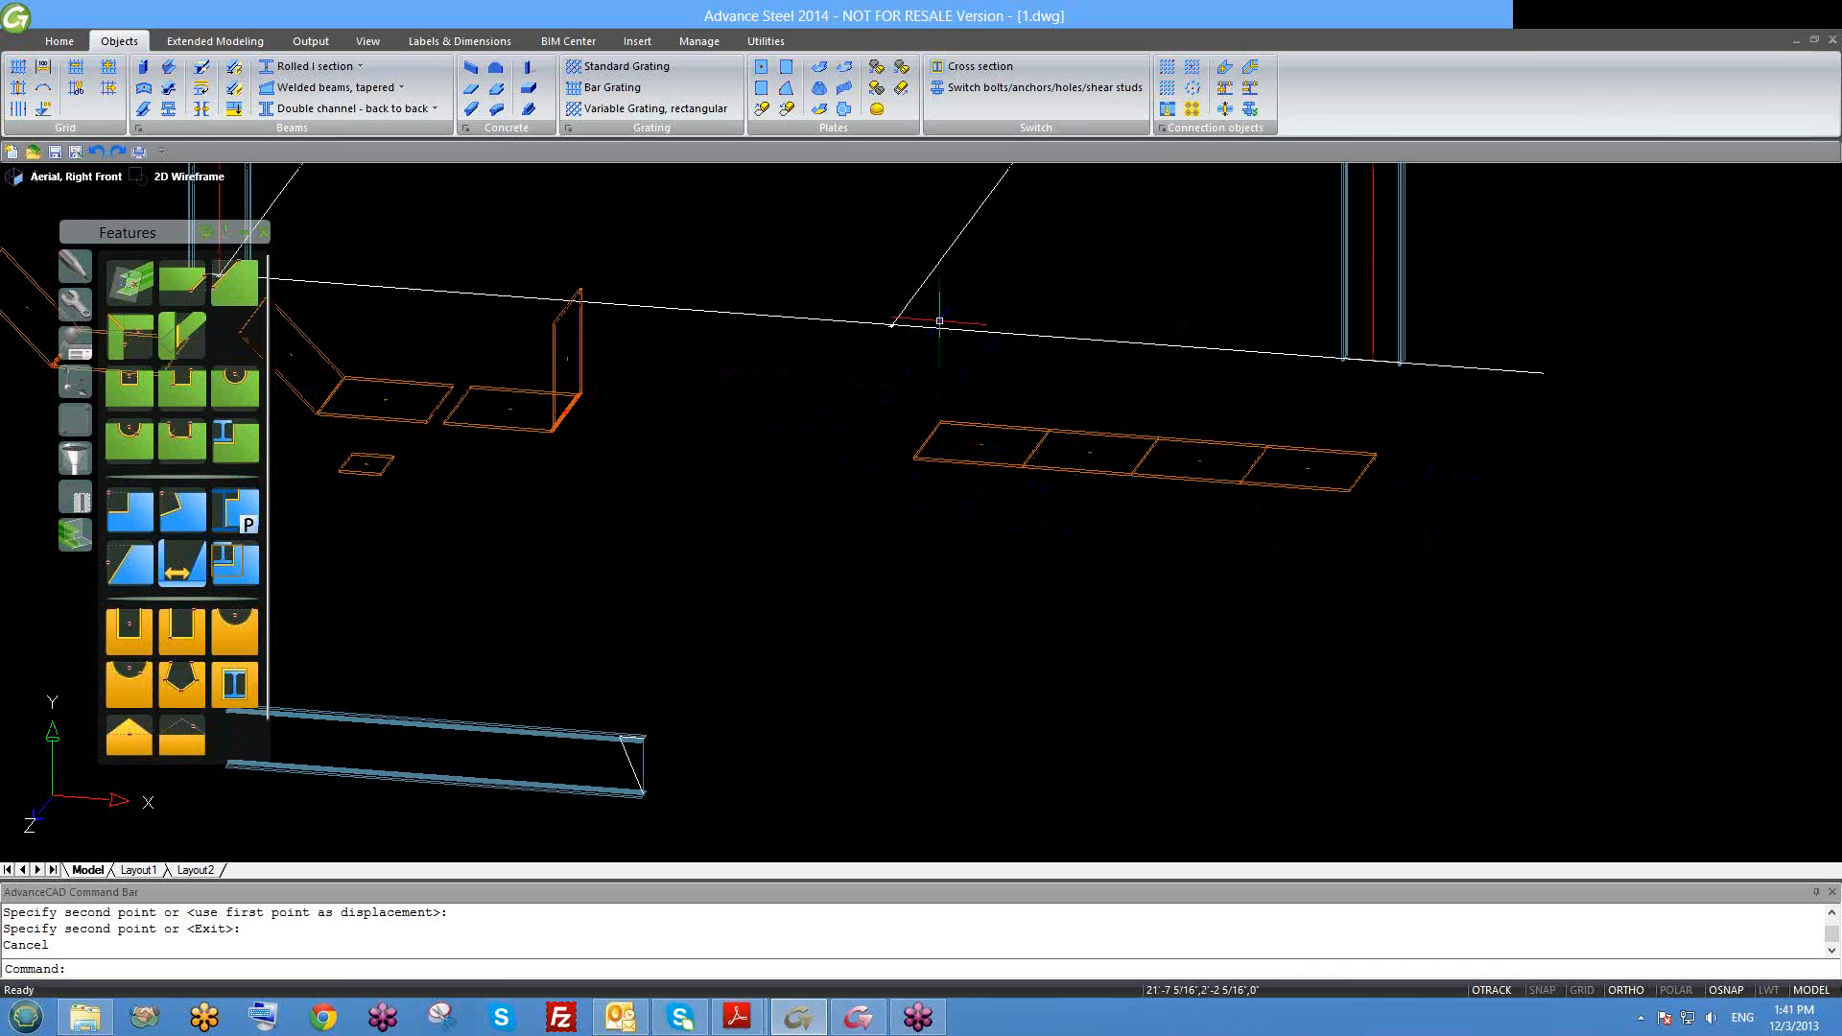
left_click(820, 67)
scroll(1028, 481, "up", 2)
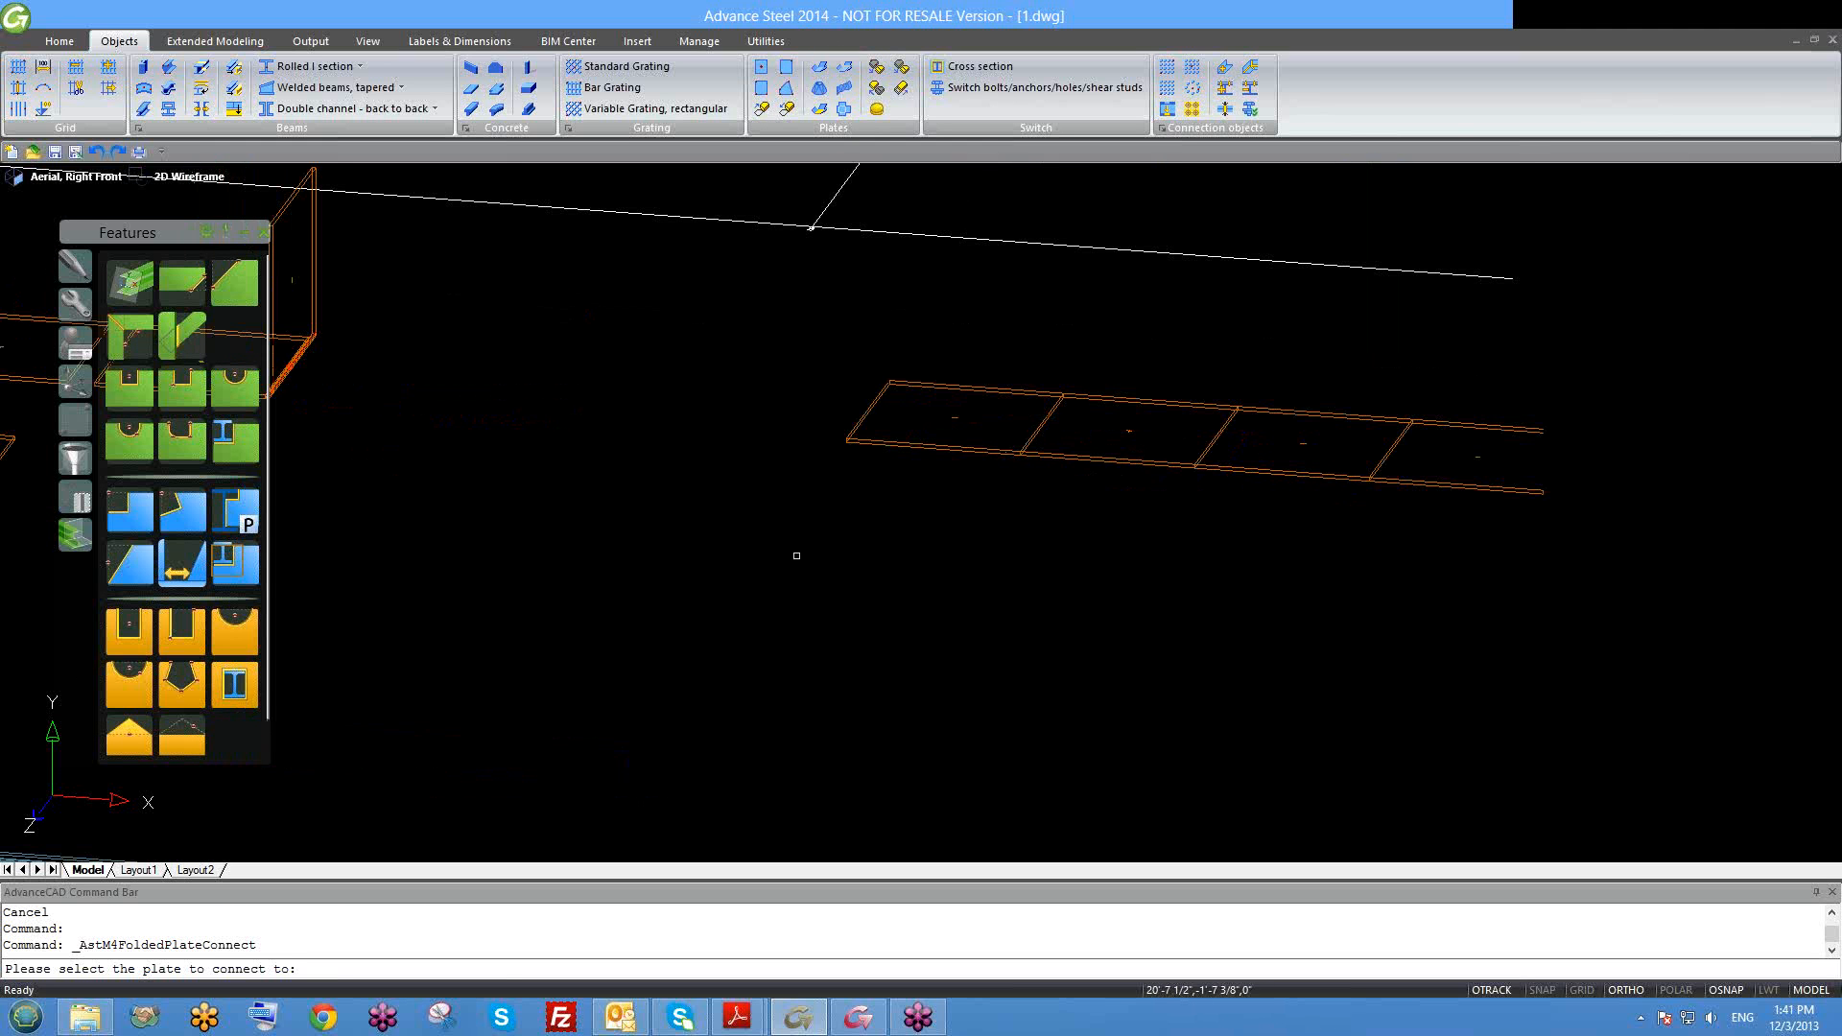
left_click(931, 451)
left_click(1038, 453)
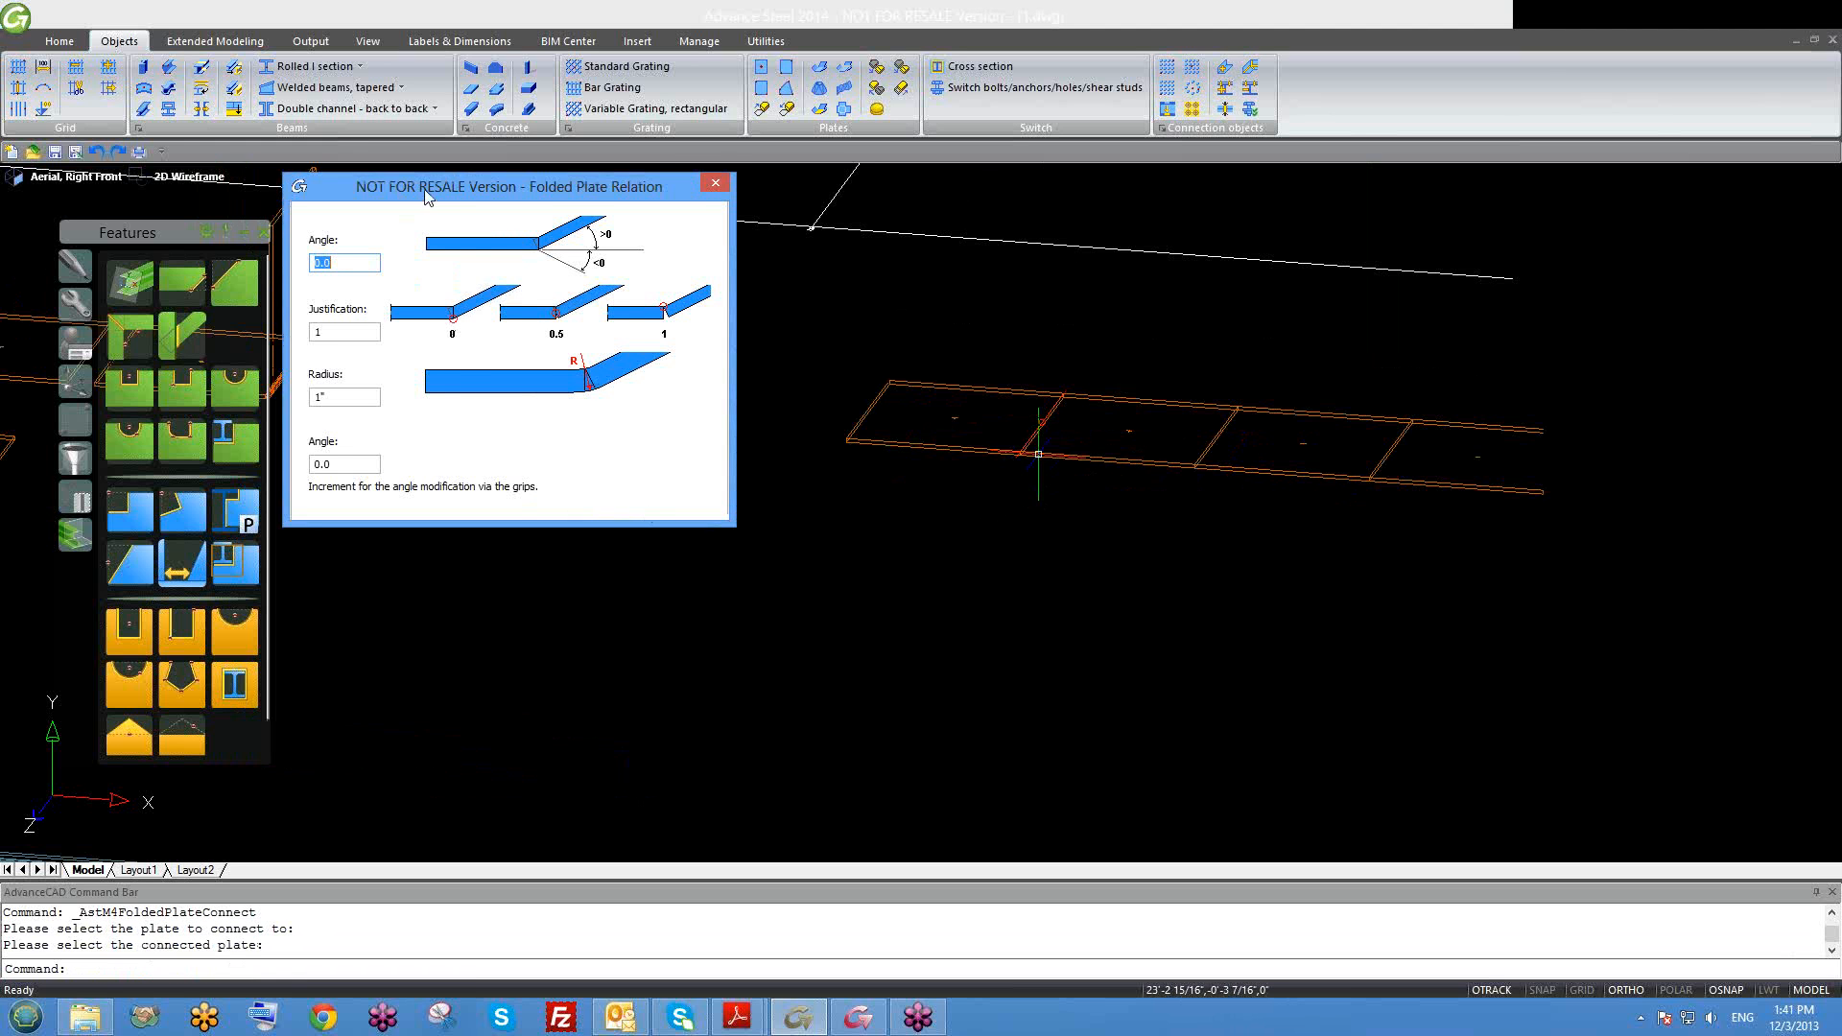
left_click_drag(427, 194, 490, 199)
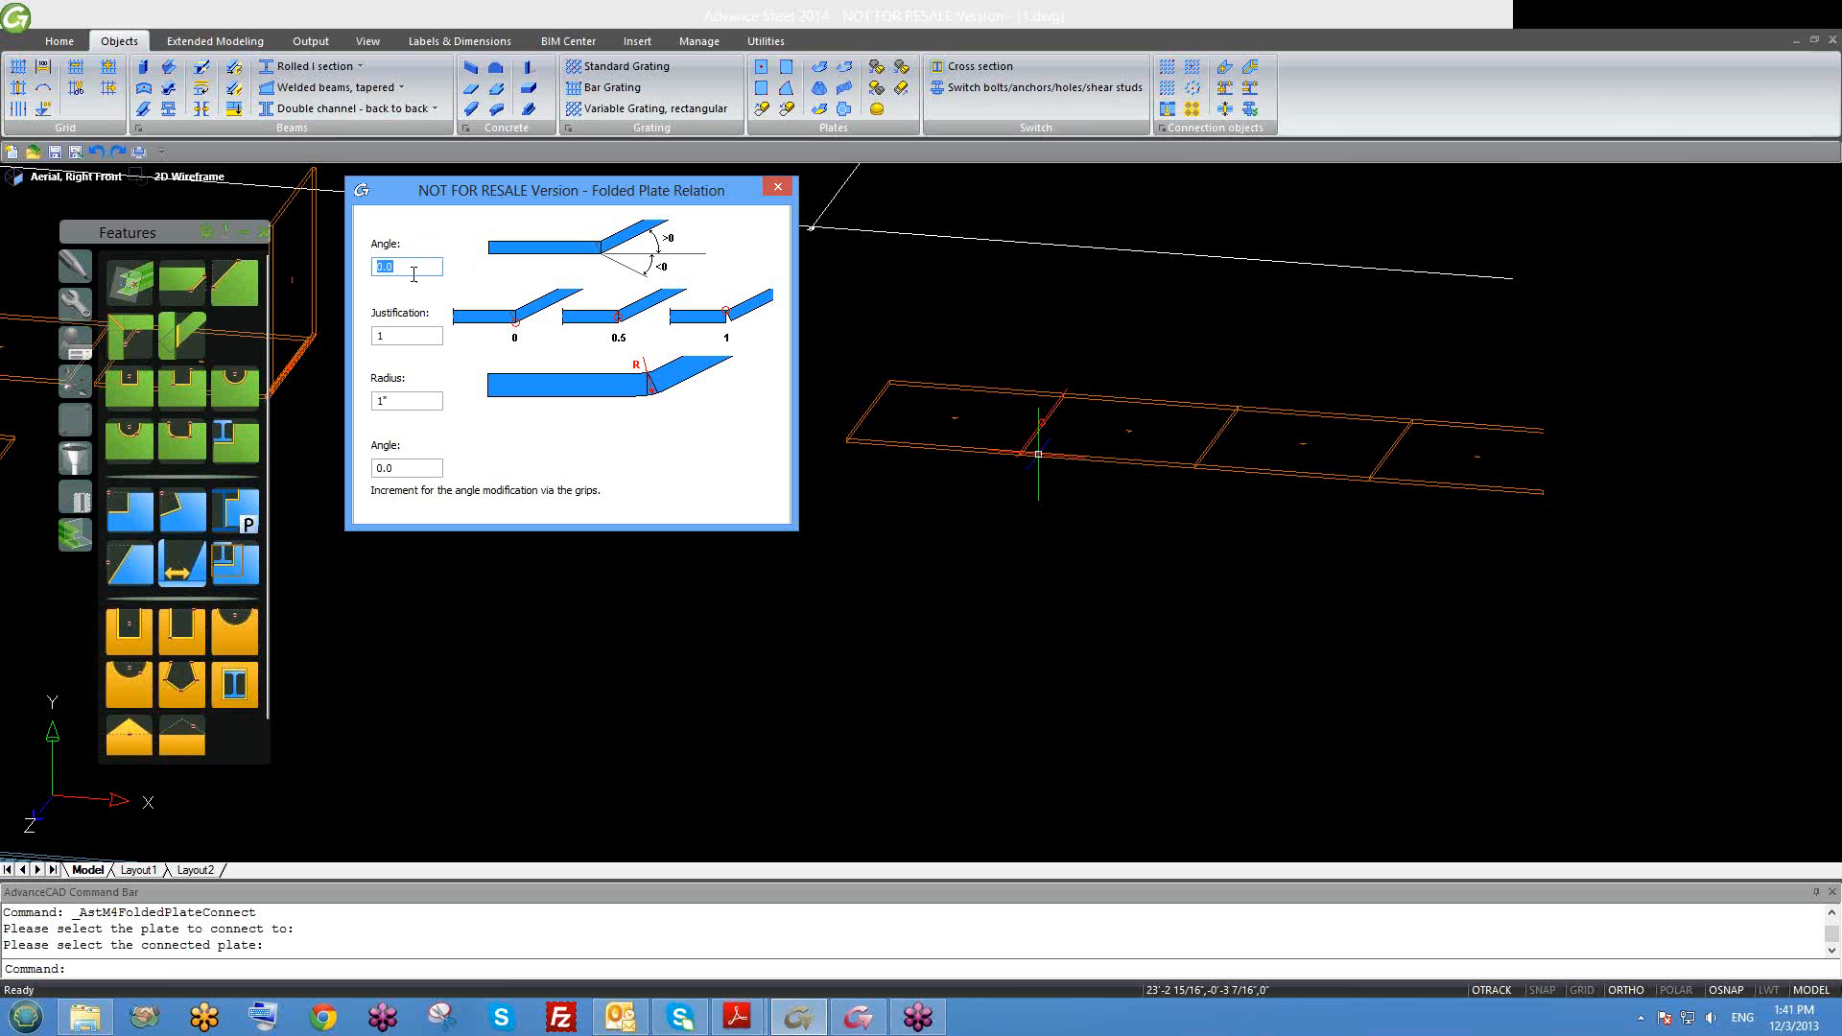
key("Return")
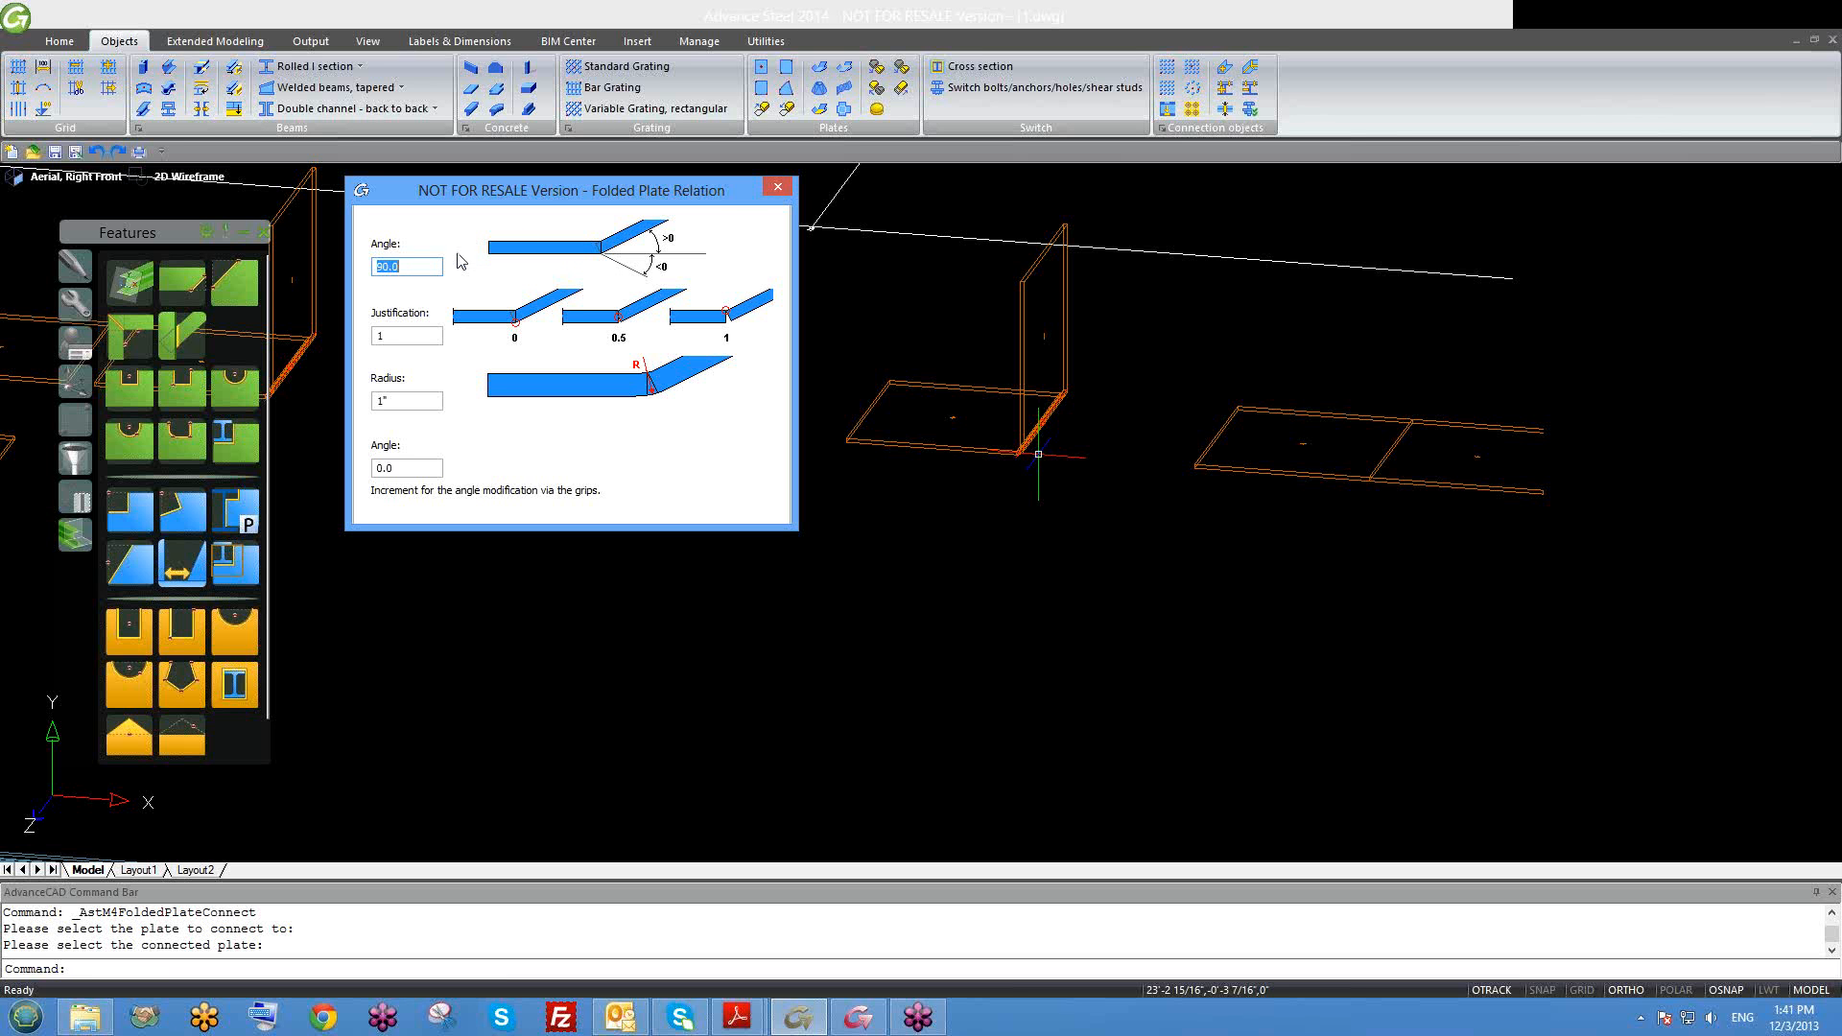
left_click(775, 191)
Step: Inspect the fold joint between the first two plates up close and undo the folded connection
scroll(1038, 454, "up", 6)
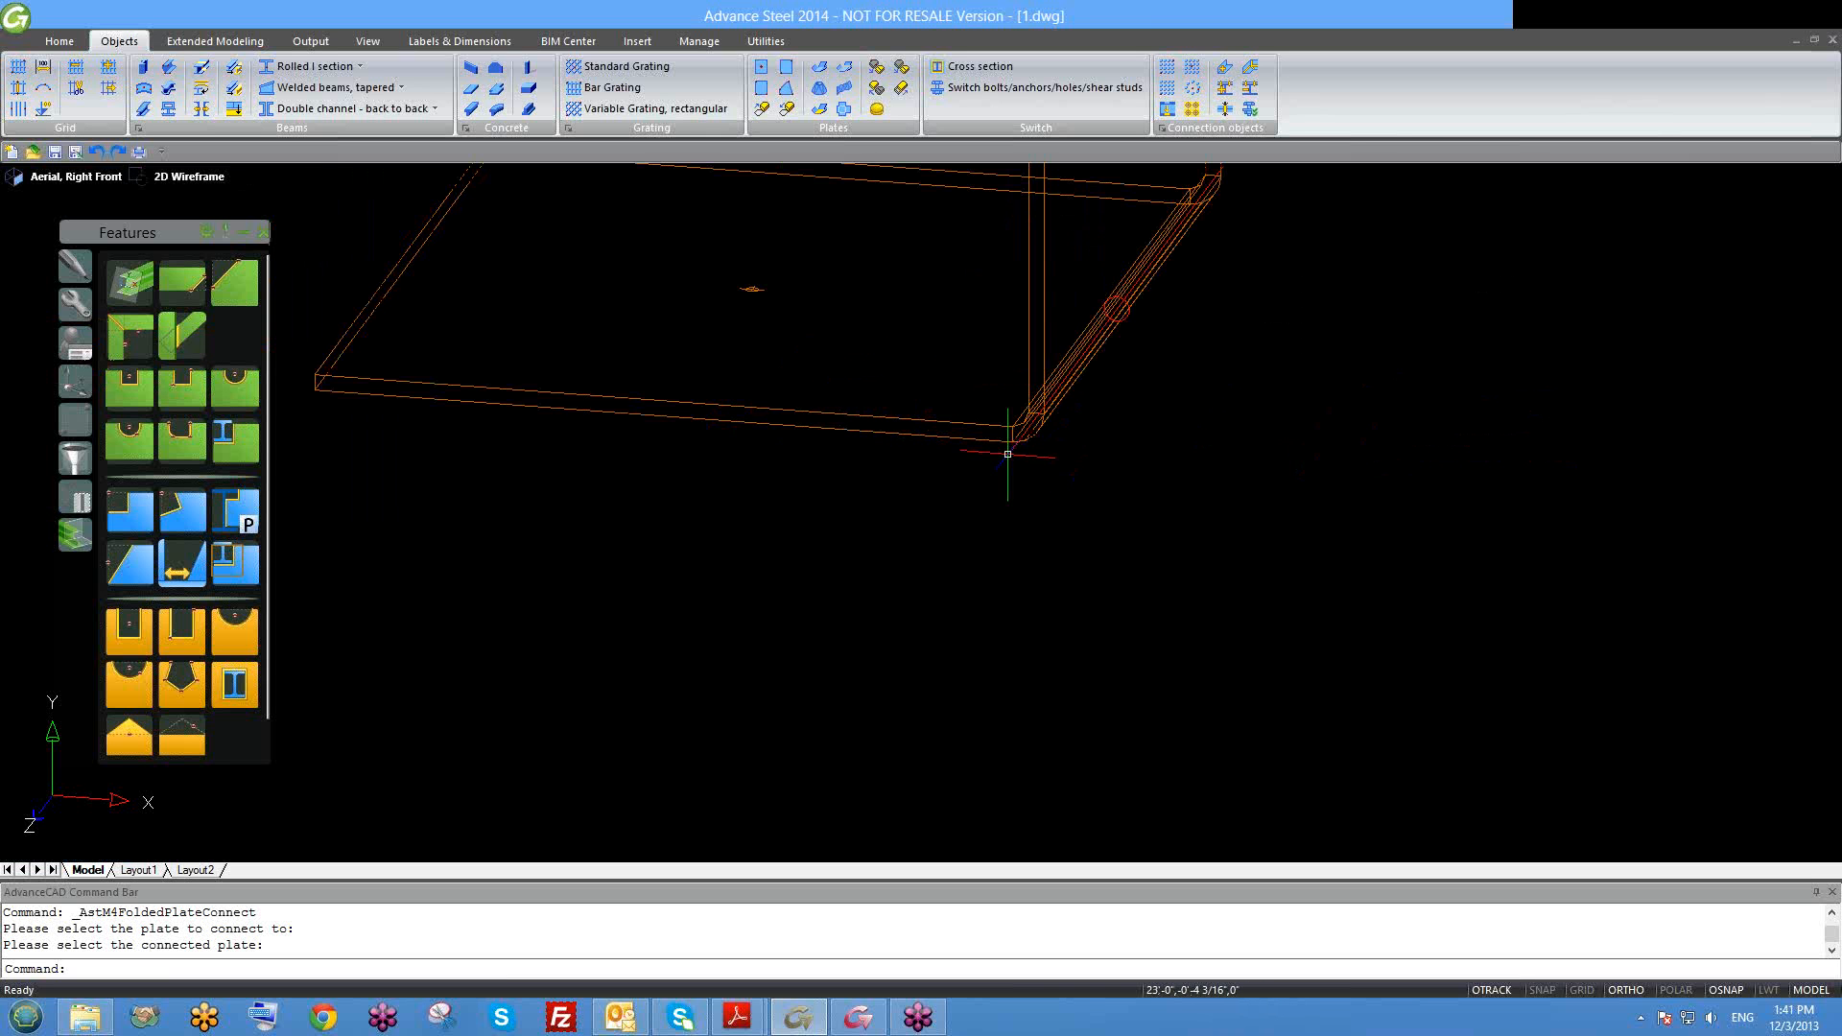
left_click(1007, 454)
key("Escape")
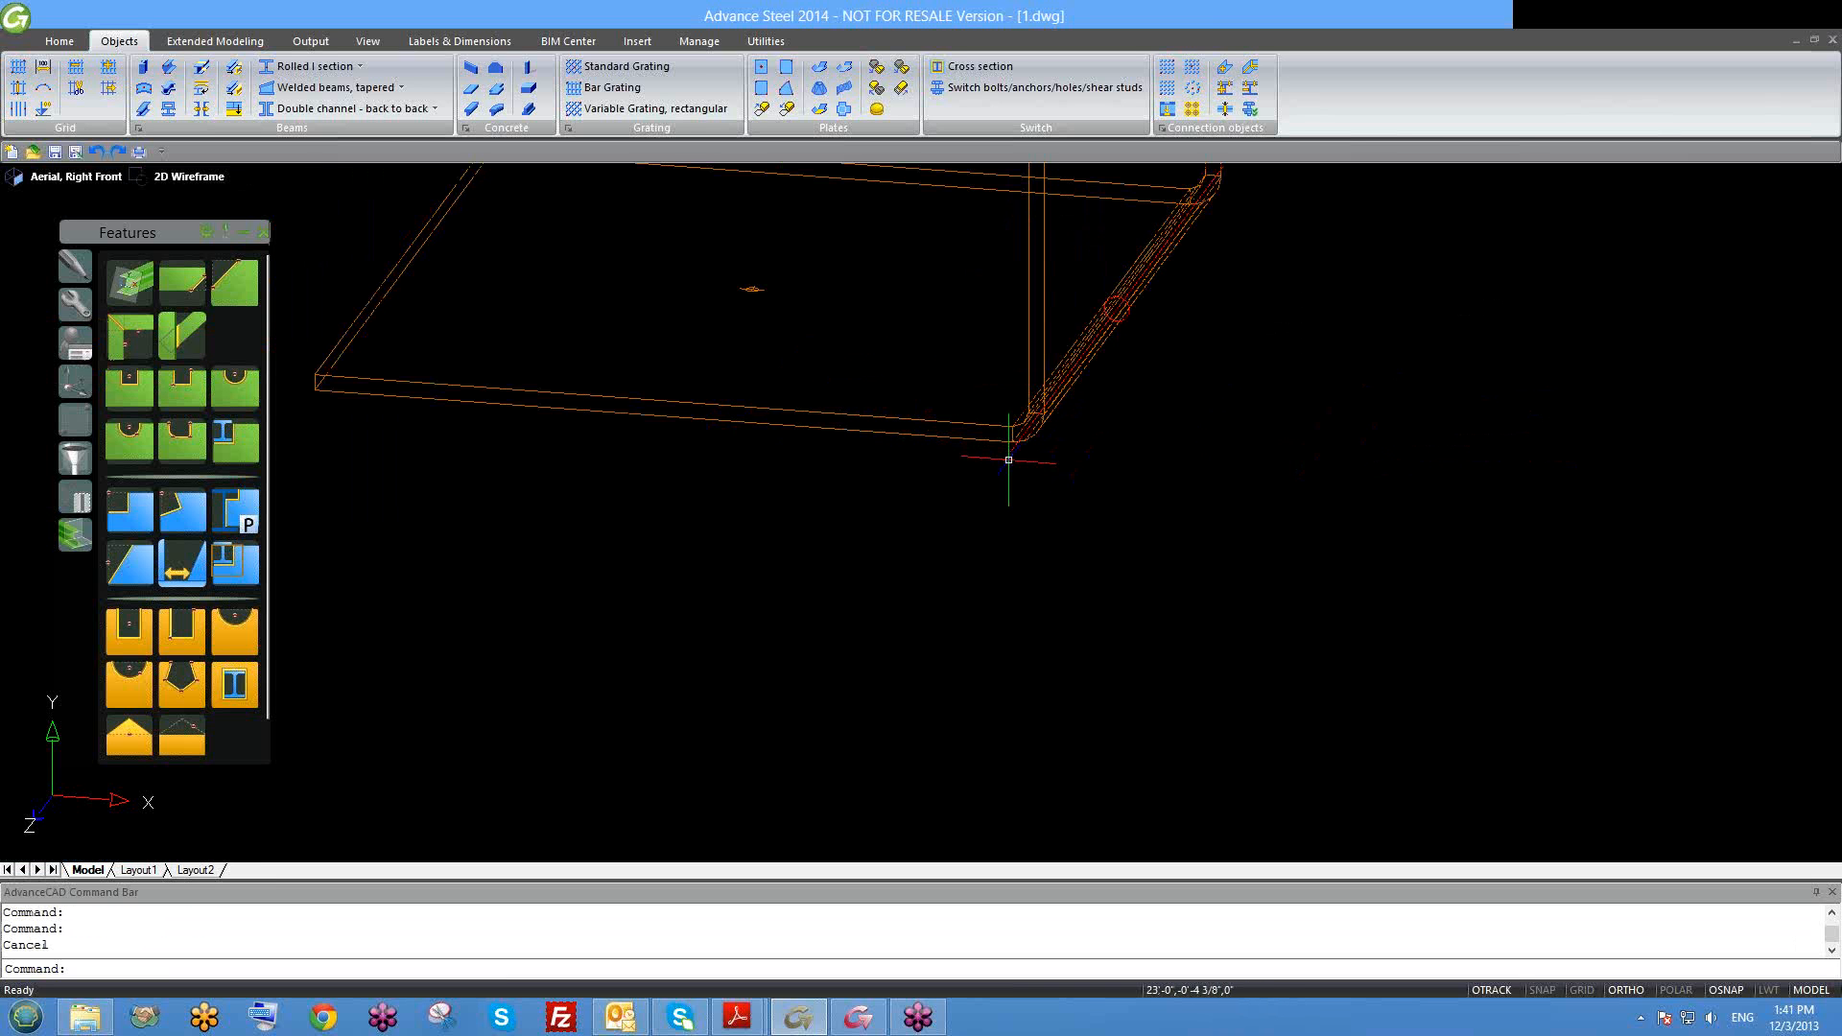
key("ctrl+z")
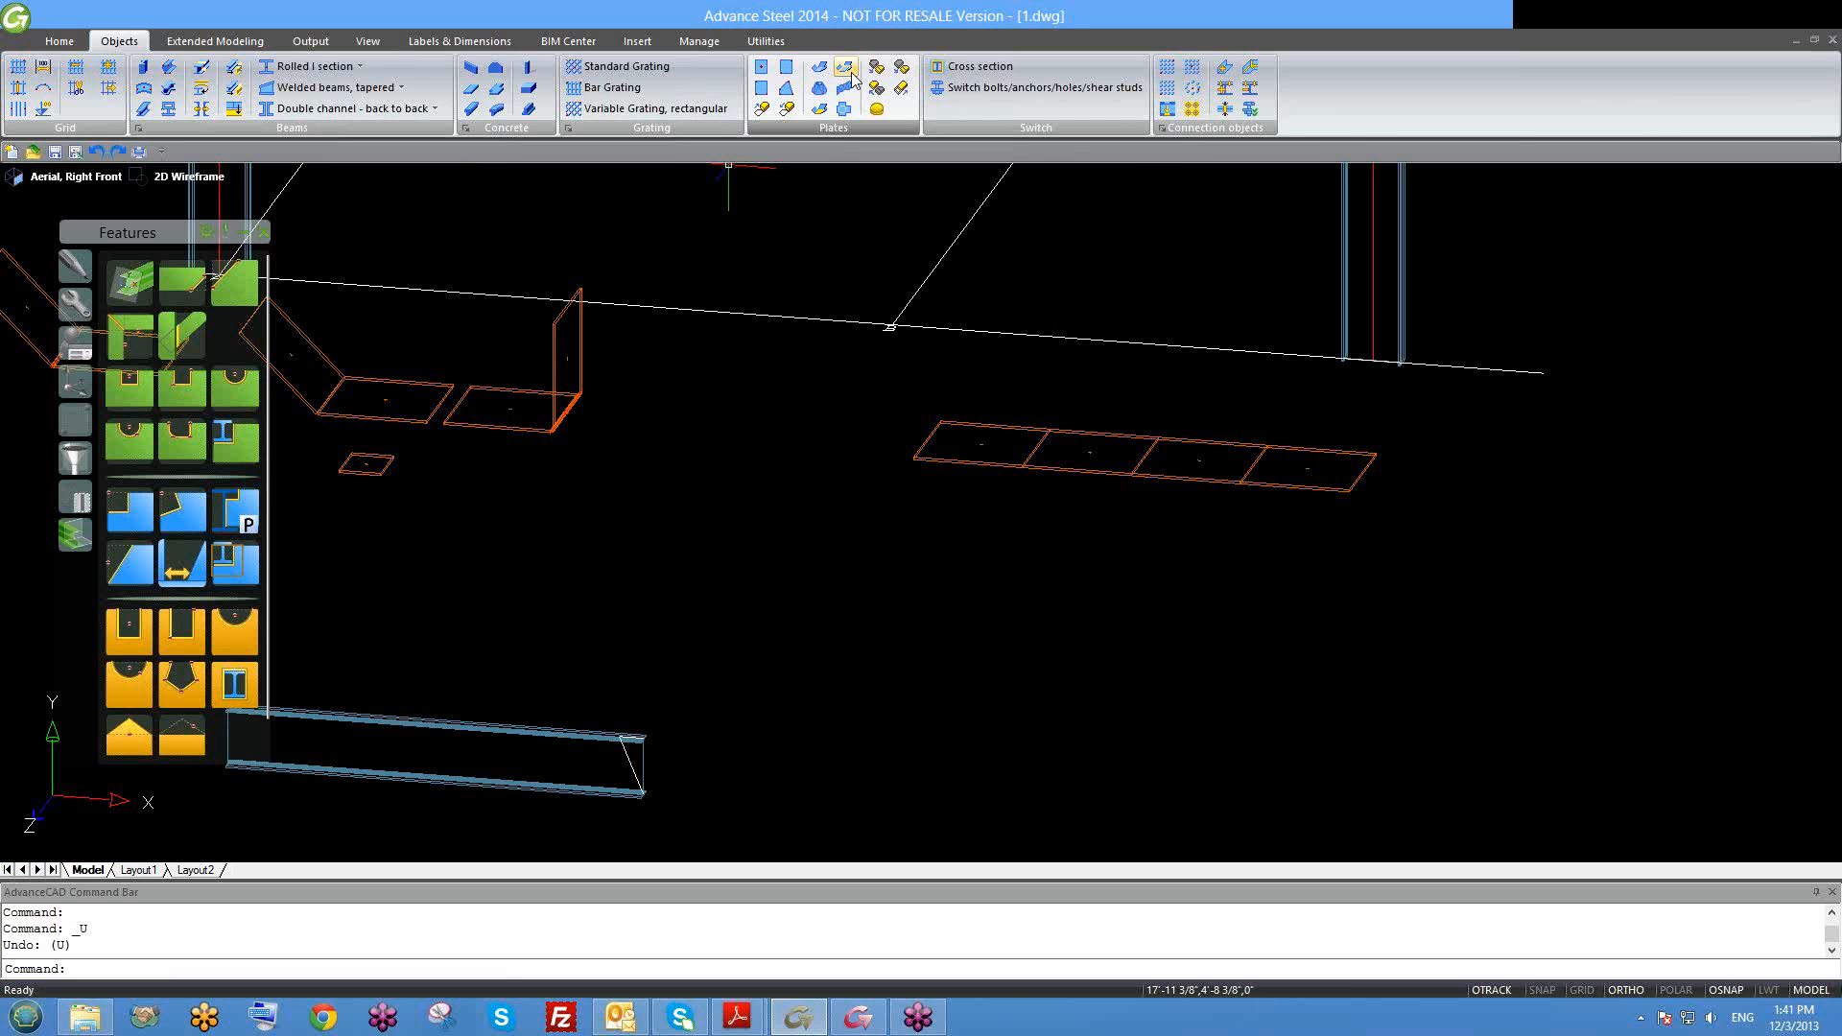
Step: Try a folded plate connection with position adjustment, picking the first two plates in the row near their front edges, and undo it
left_click(851, 73)
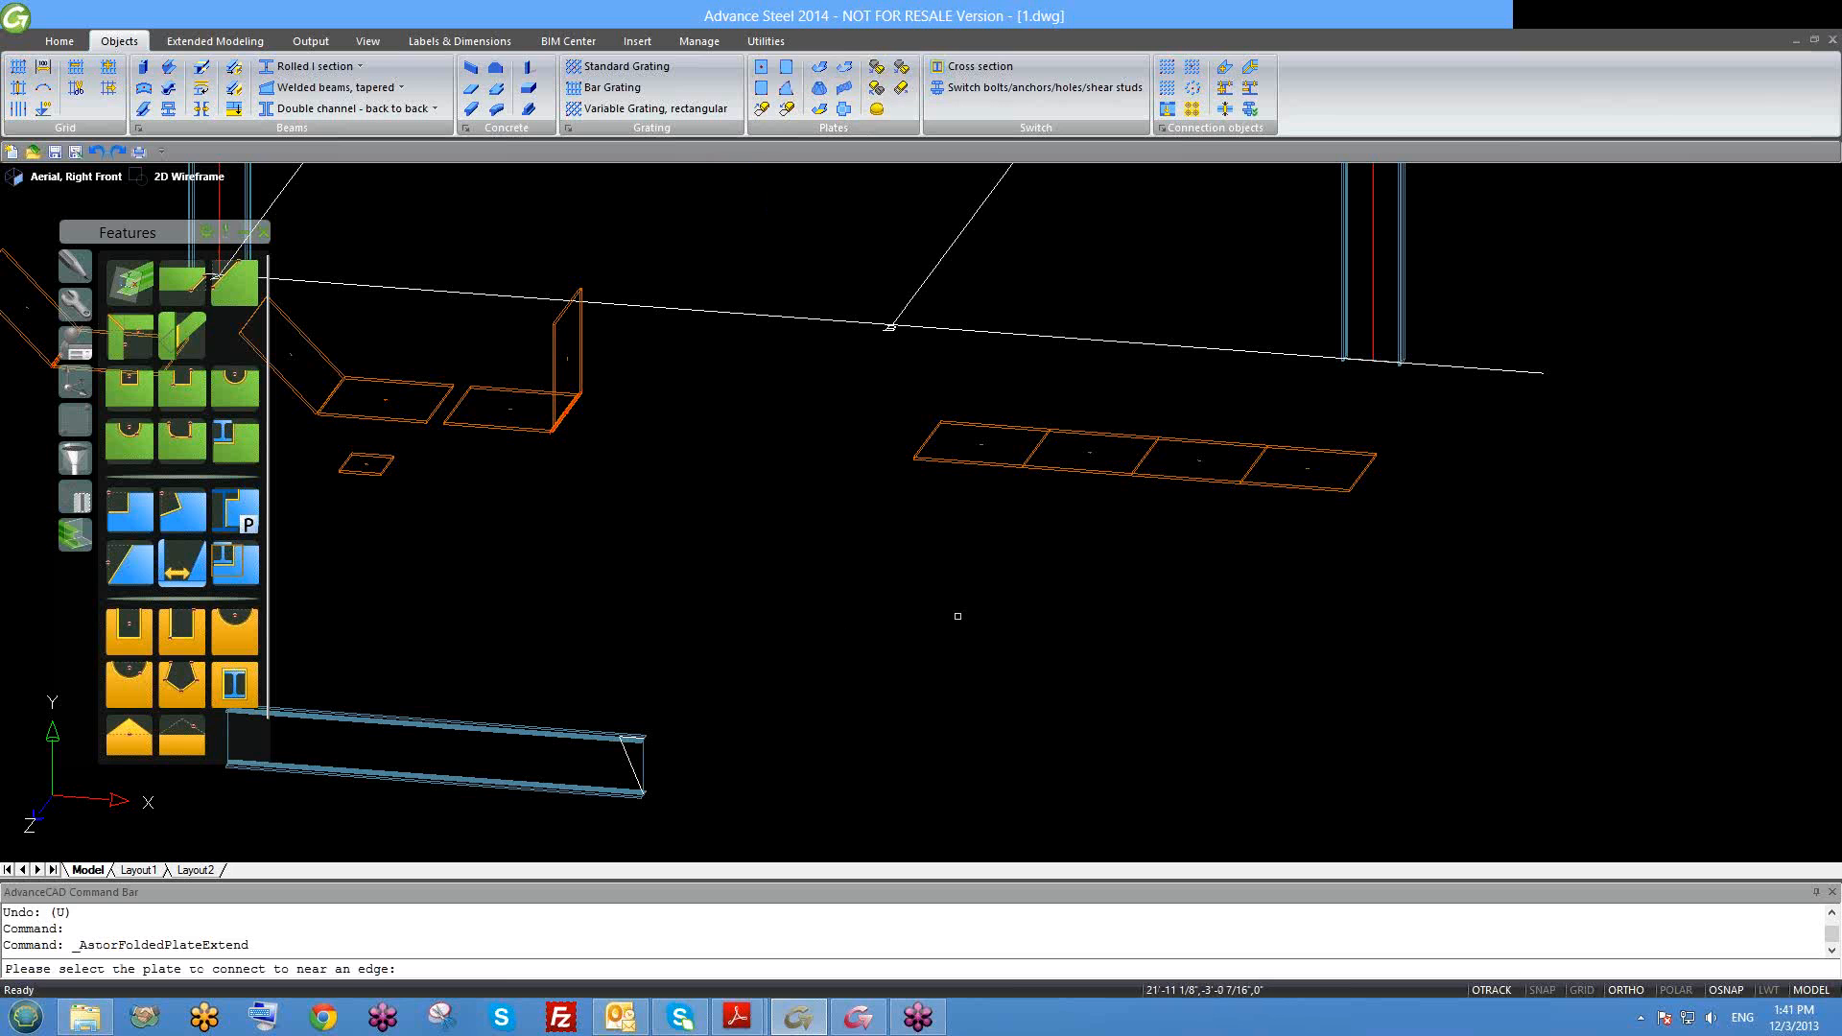
left_click(970, 463)
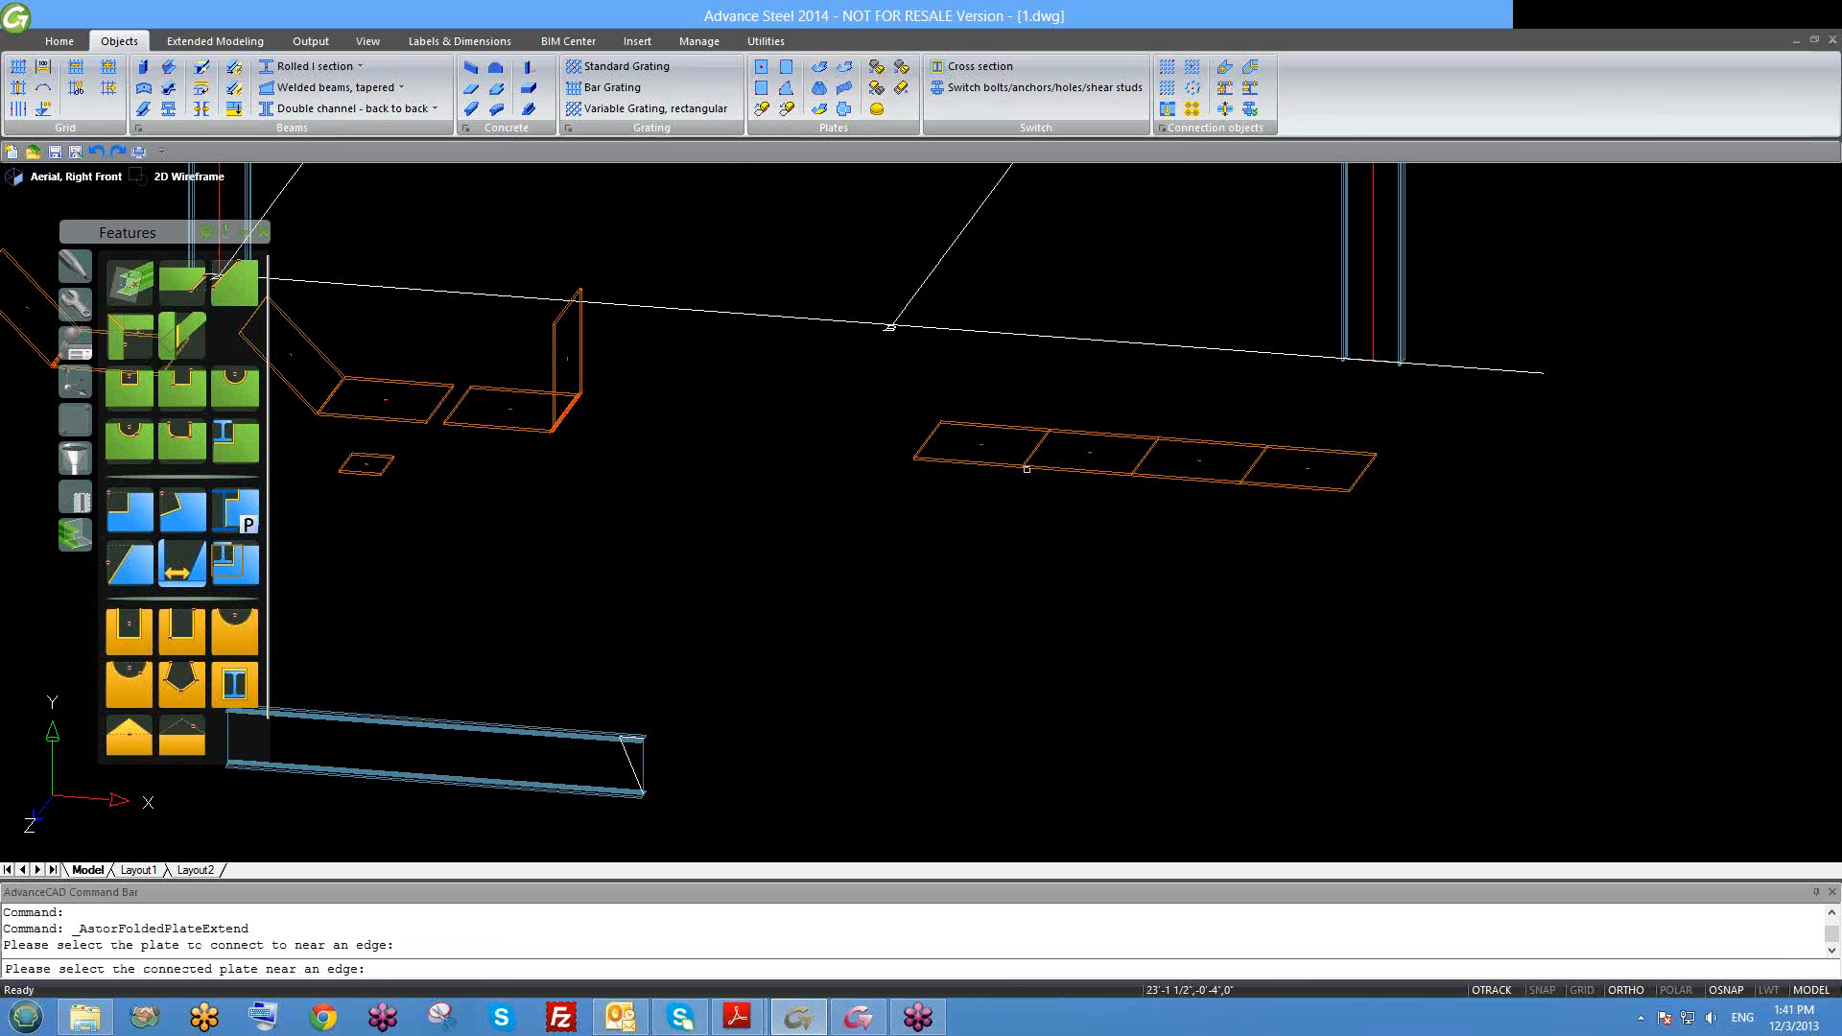
left_click(1043, 468)
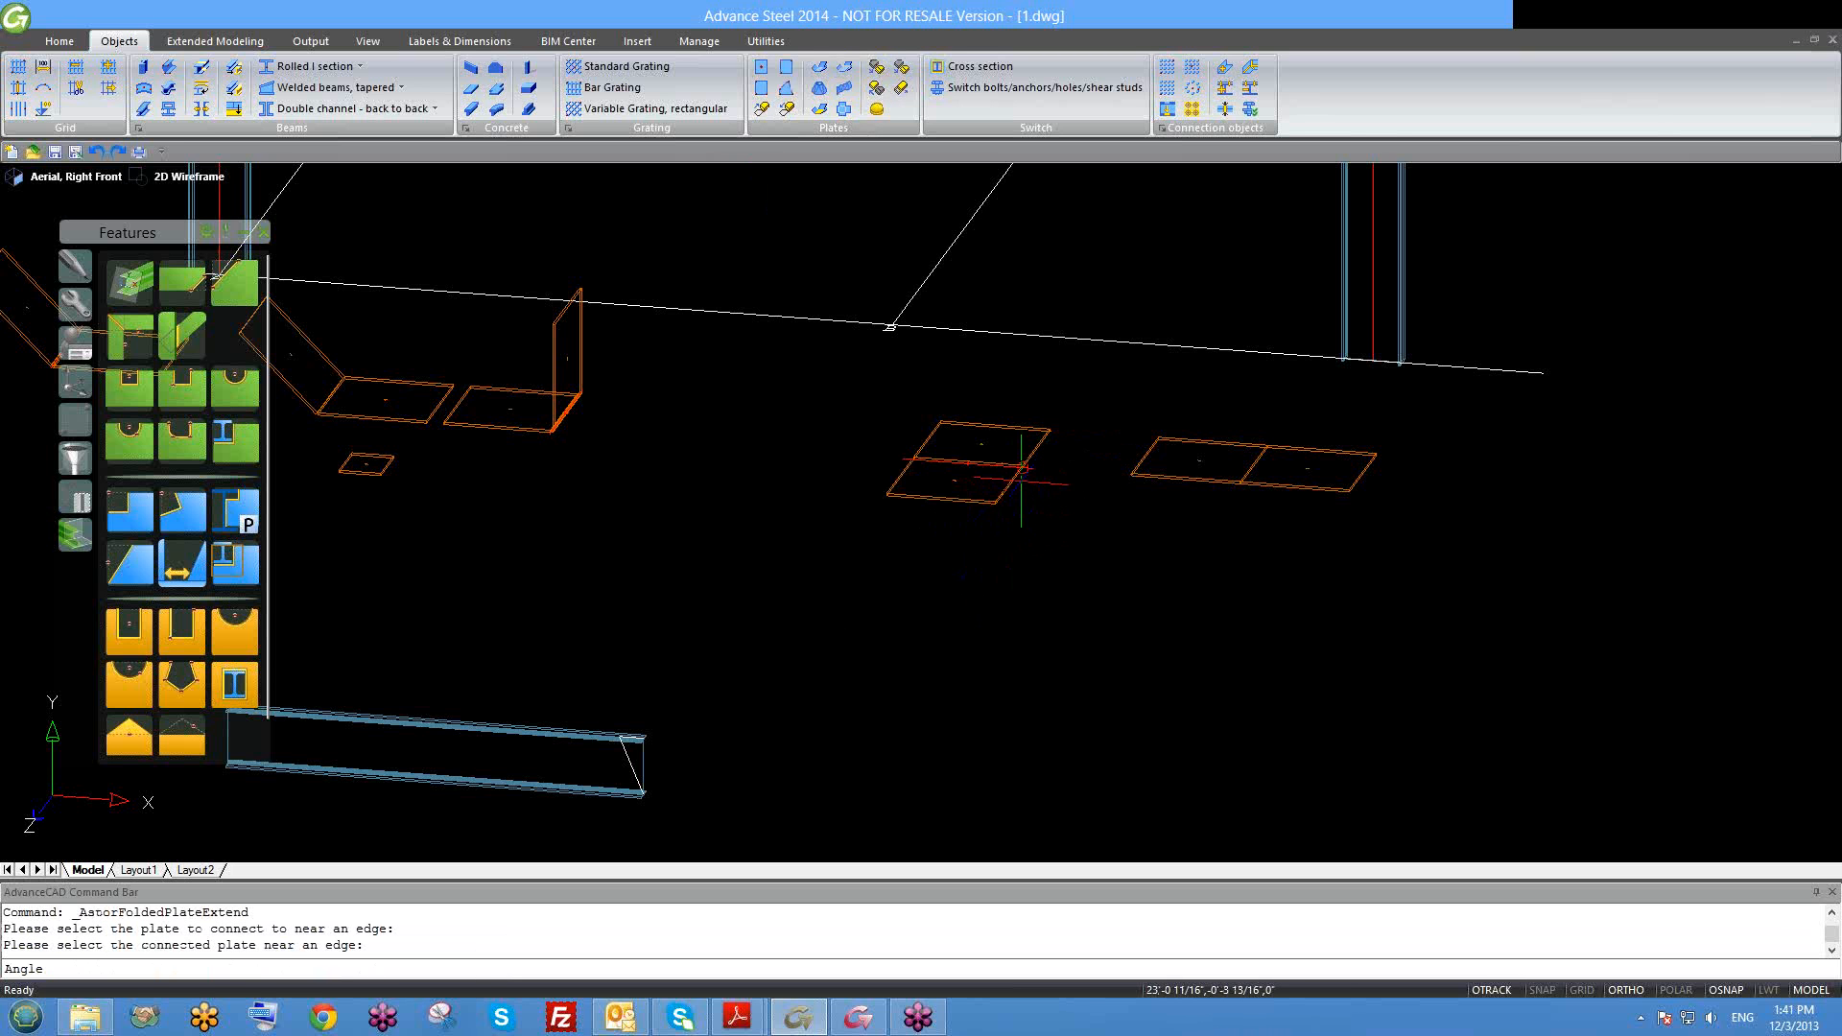
scroll(1023, 463, "up", 2)
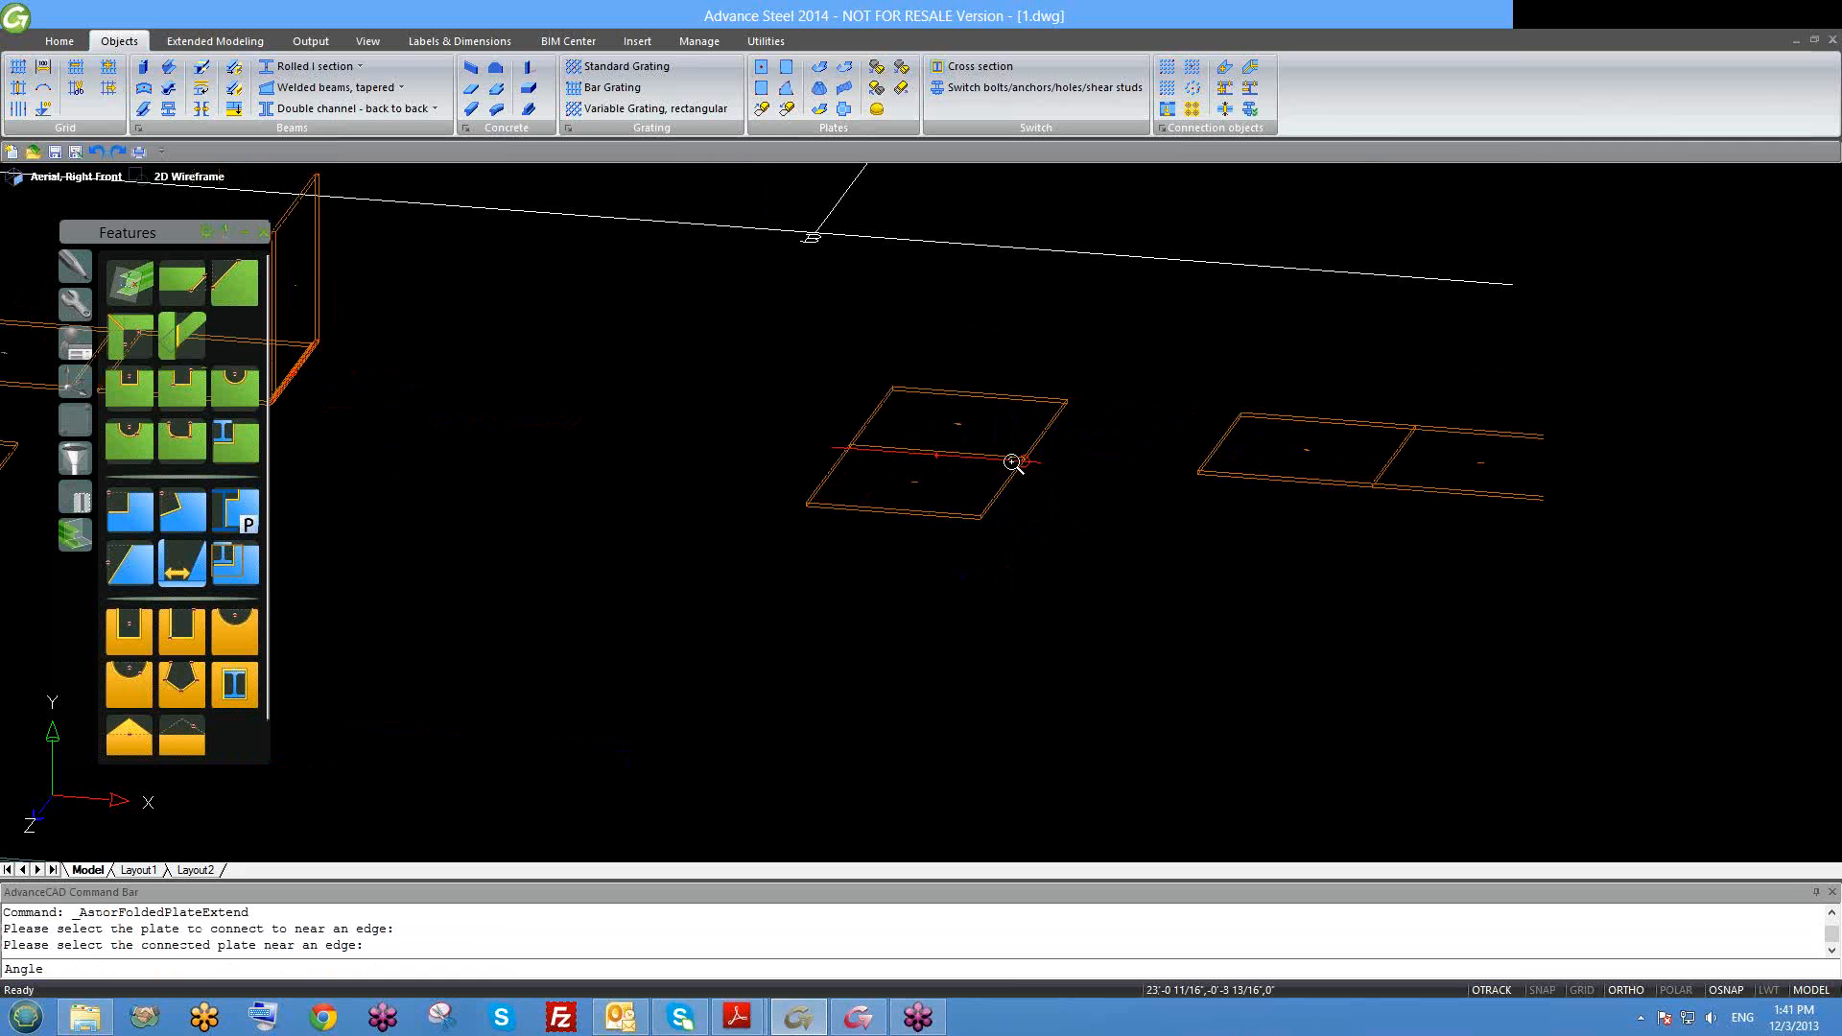
scroll(1025, 463, "up", 2)
scroll(964, 487, "down", 4)
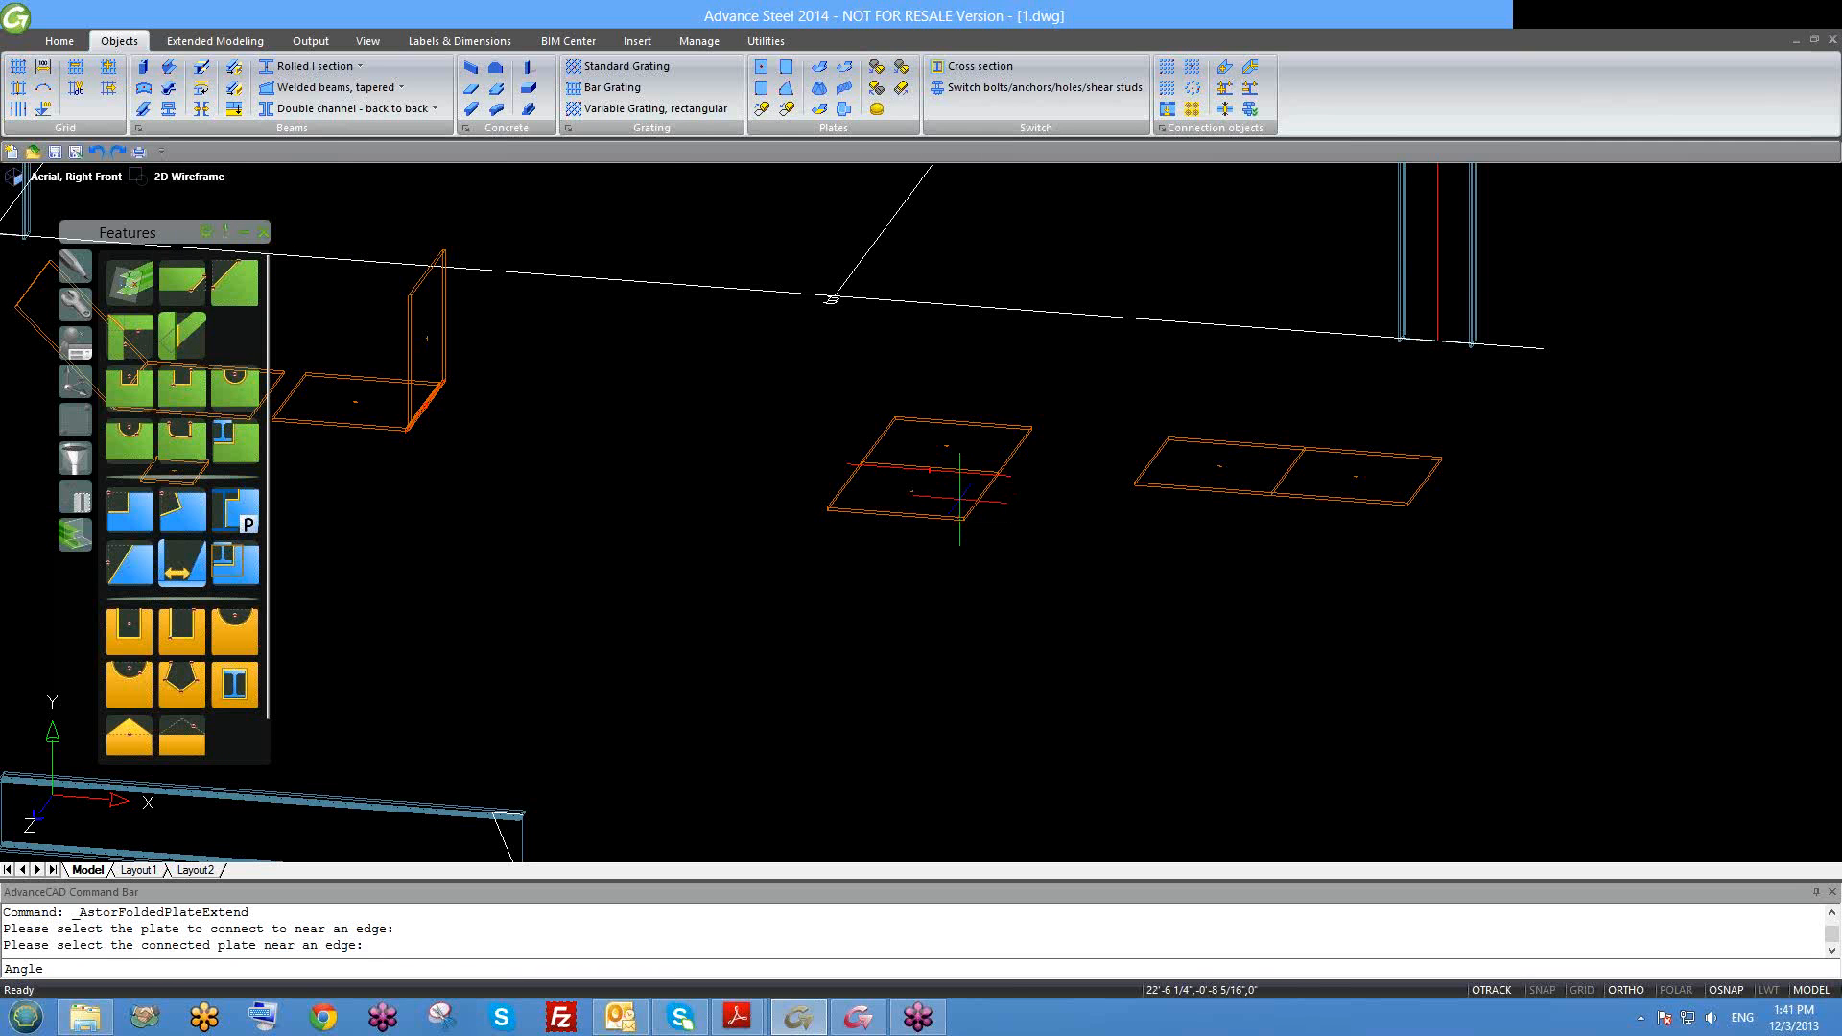
scroll(960, 500, "up", 2)
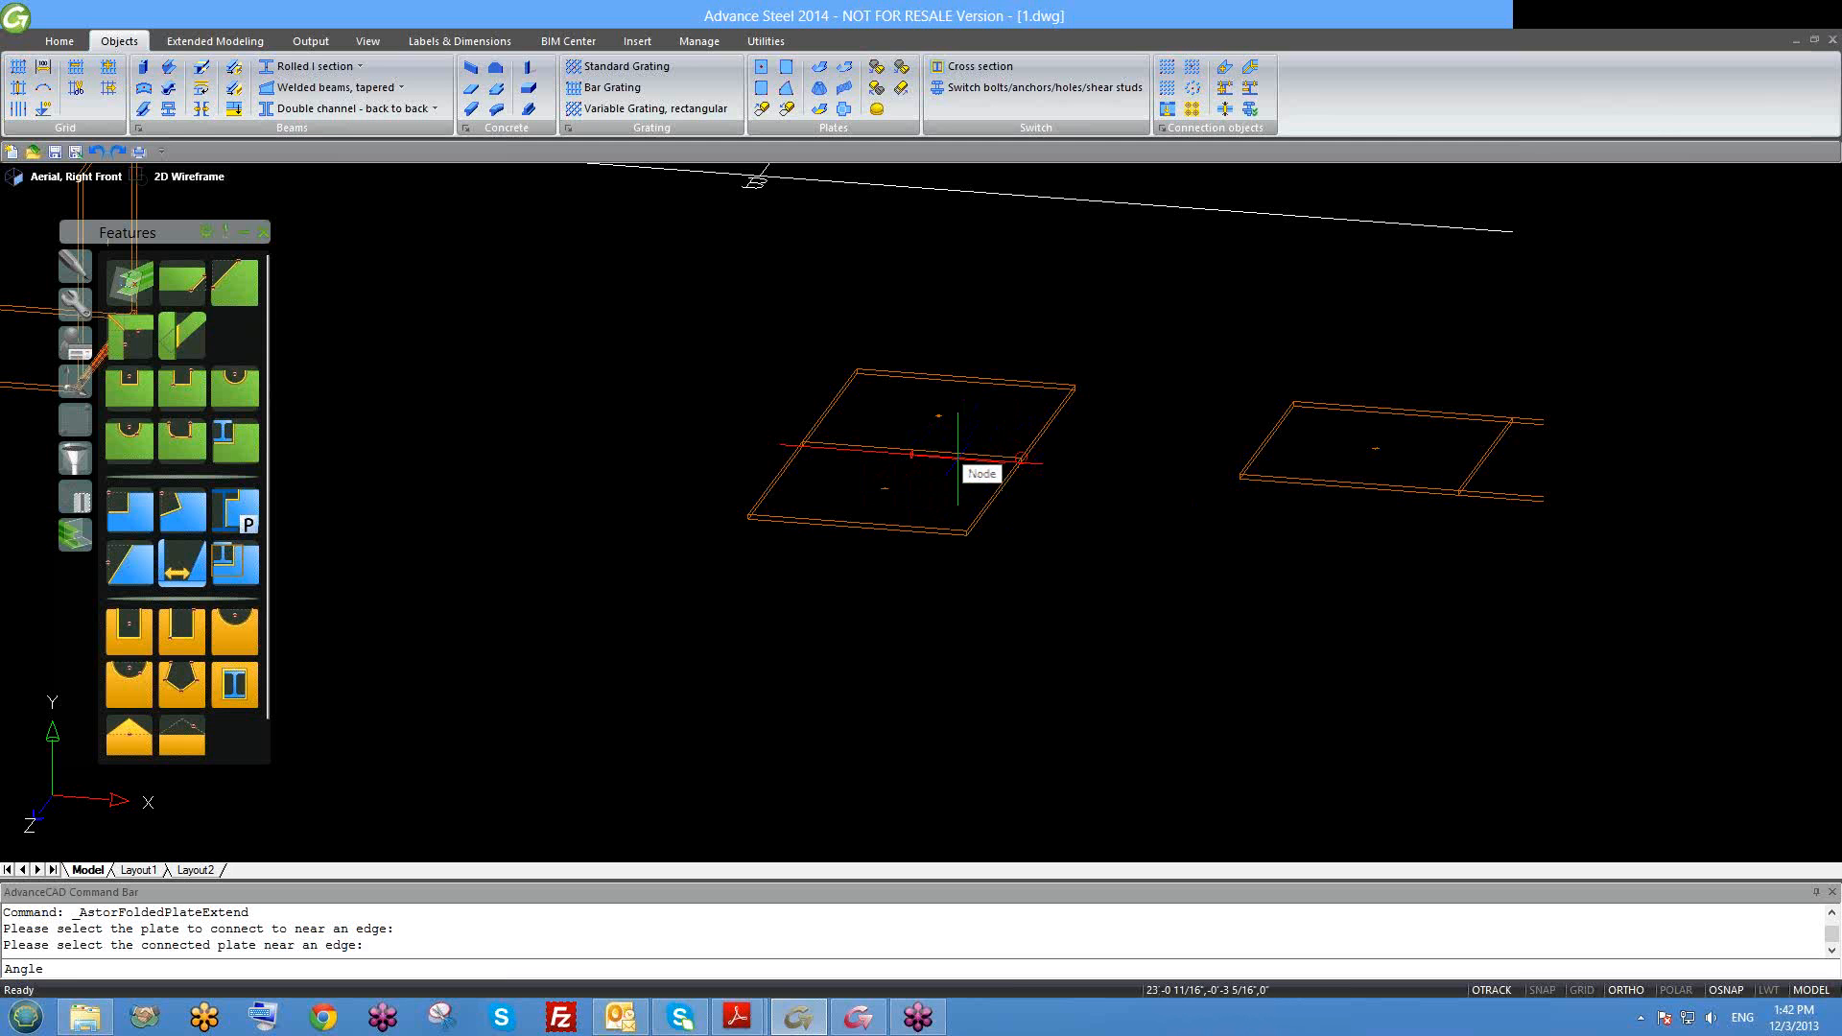
key("ctrl+z")
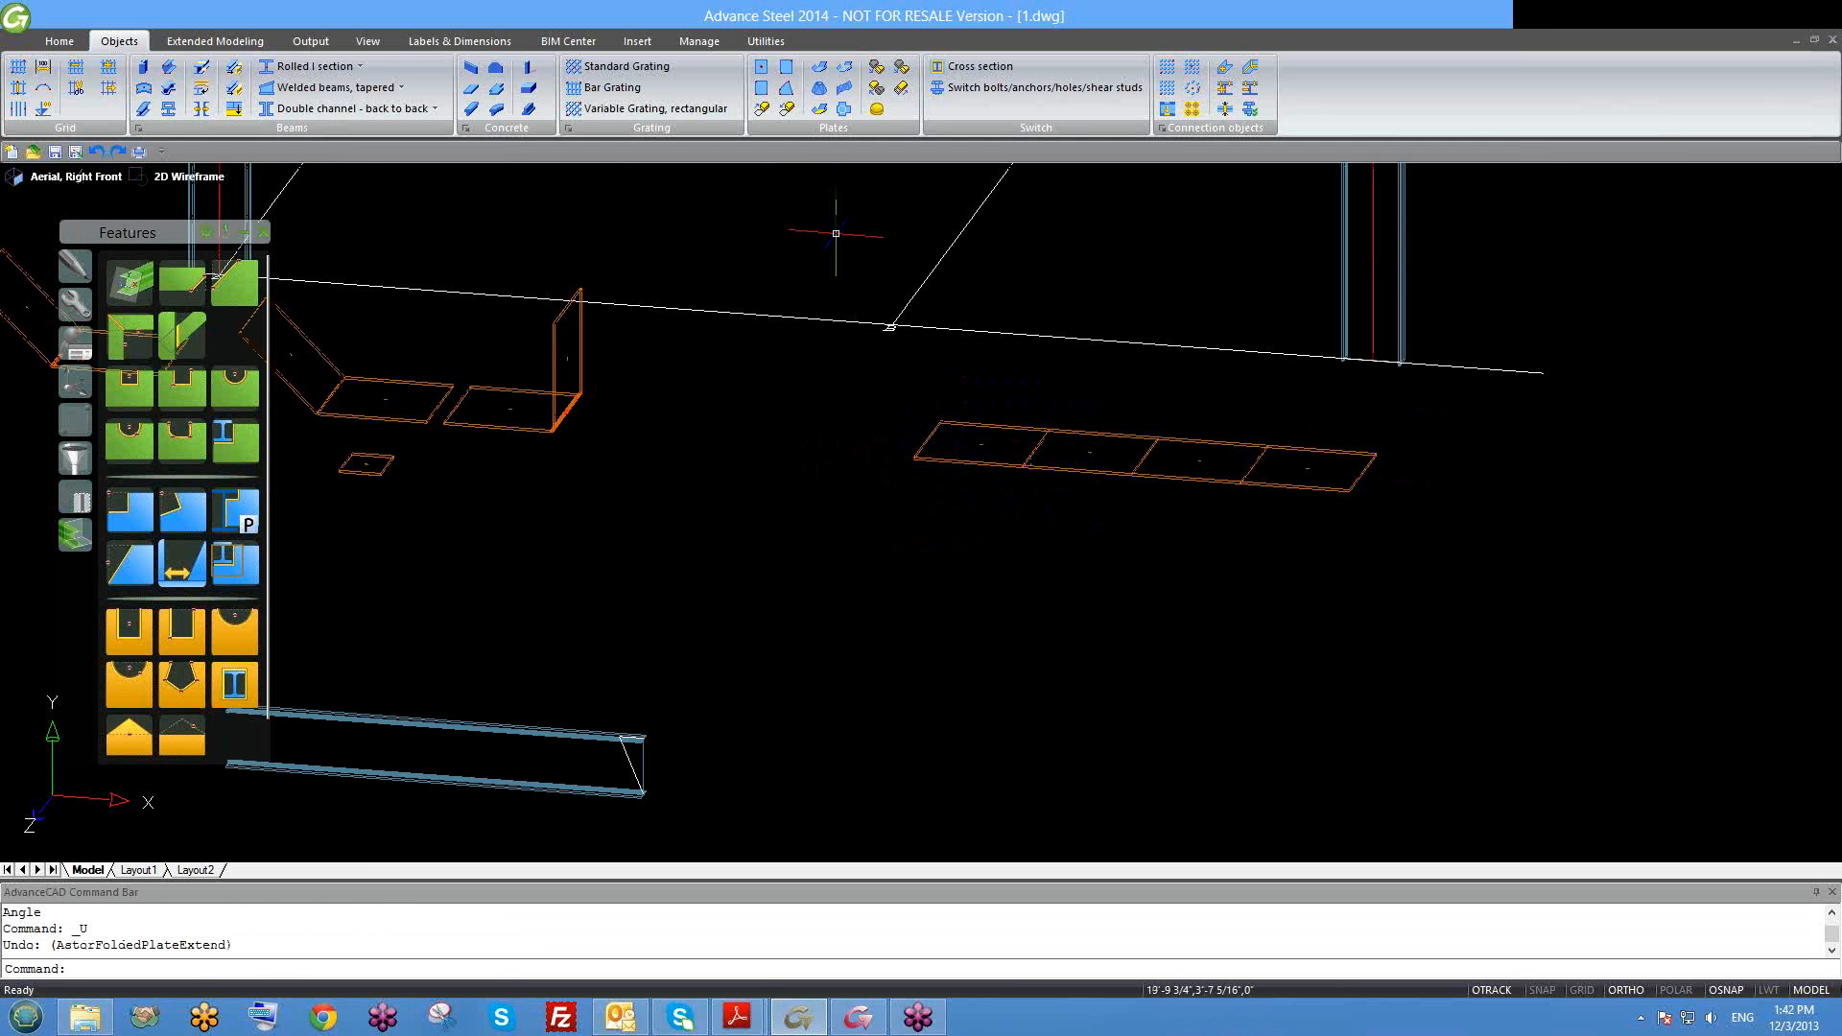
Step: Connect the first two plates of the row as a folded plate without position adjustment, setting the fold angle to 90 degrees
left_click(827, 87)
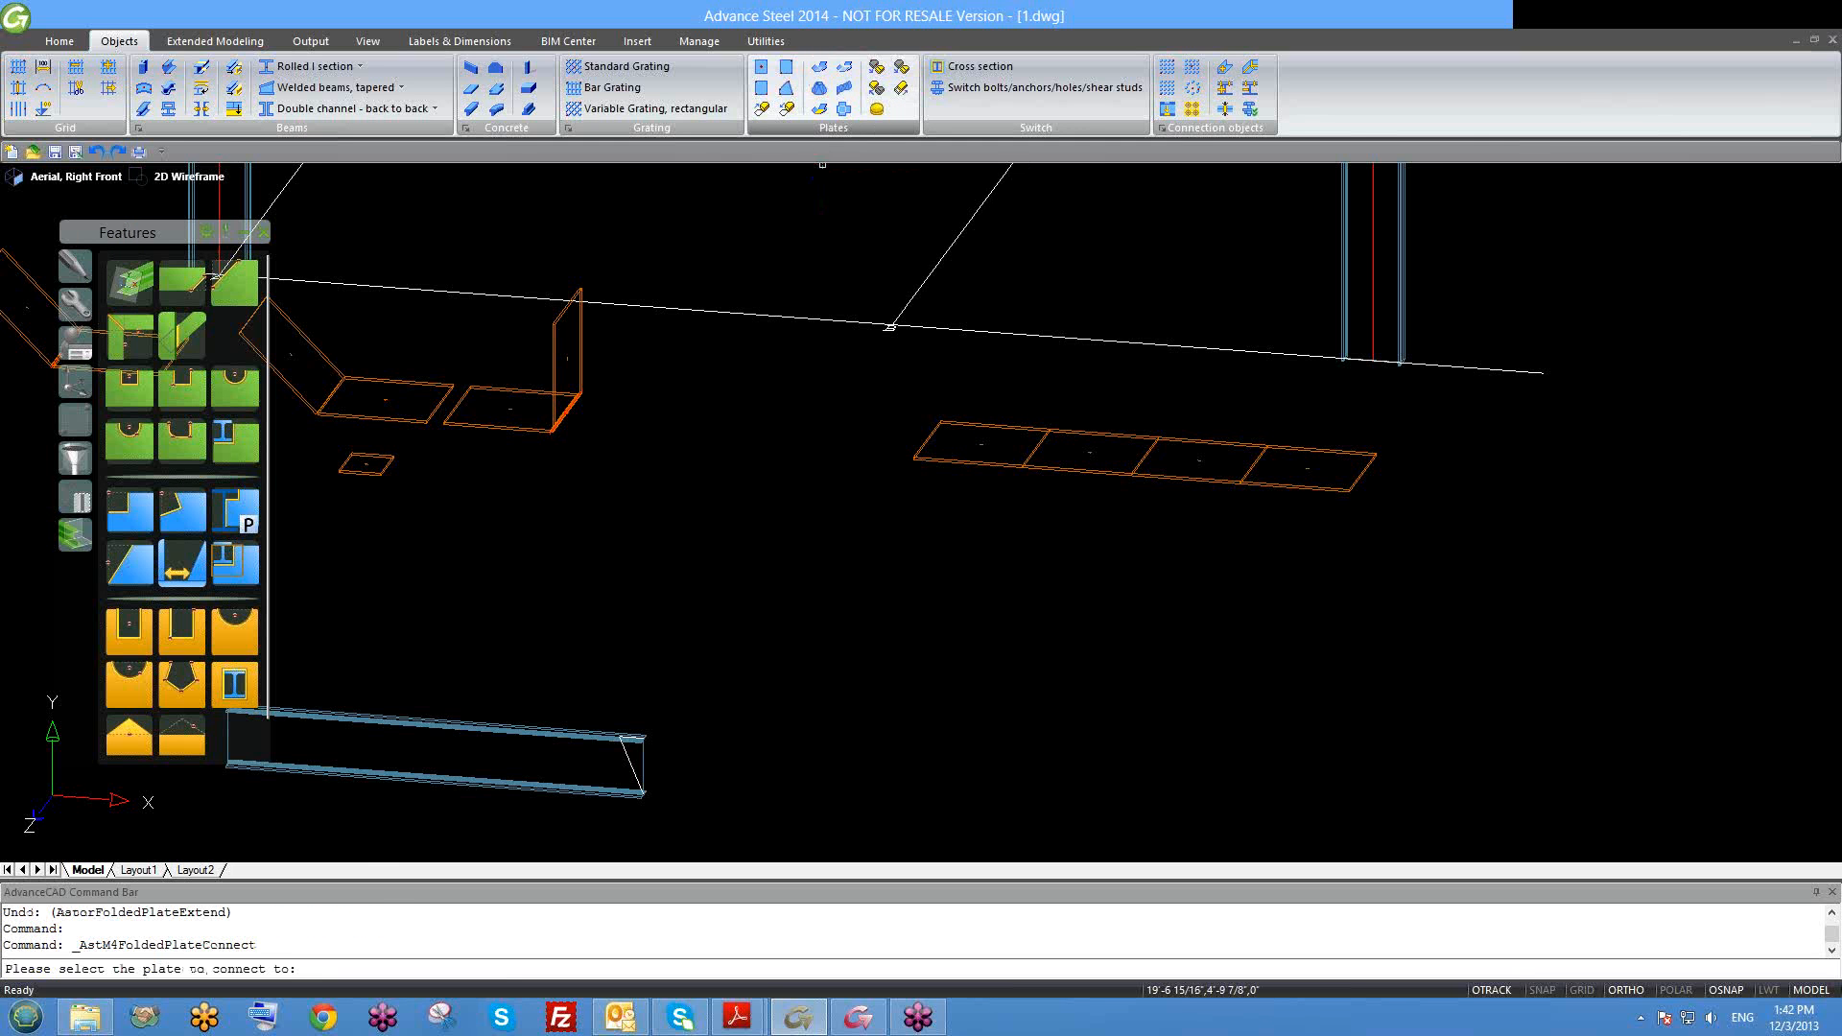
scroll(998, 385, "up", 2)
left_click(1052, 517)
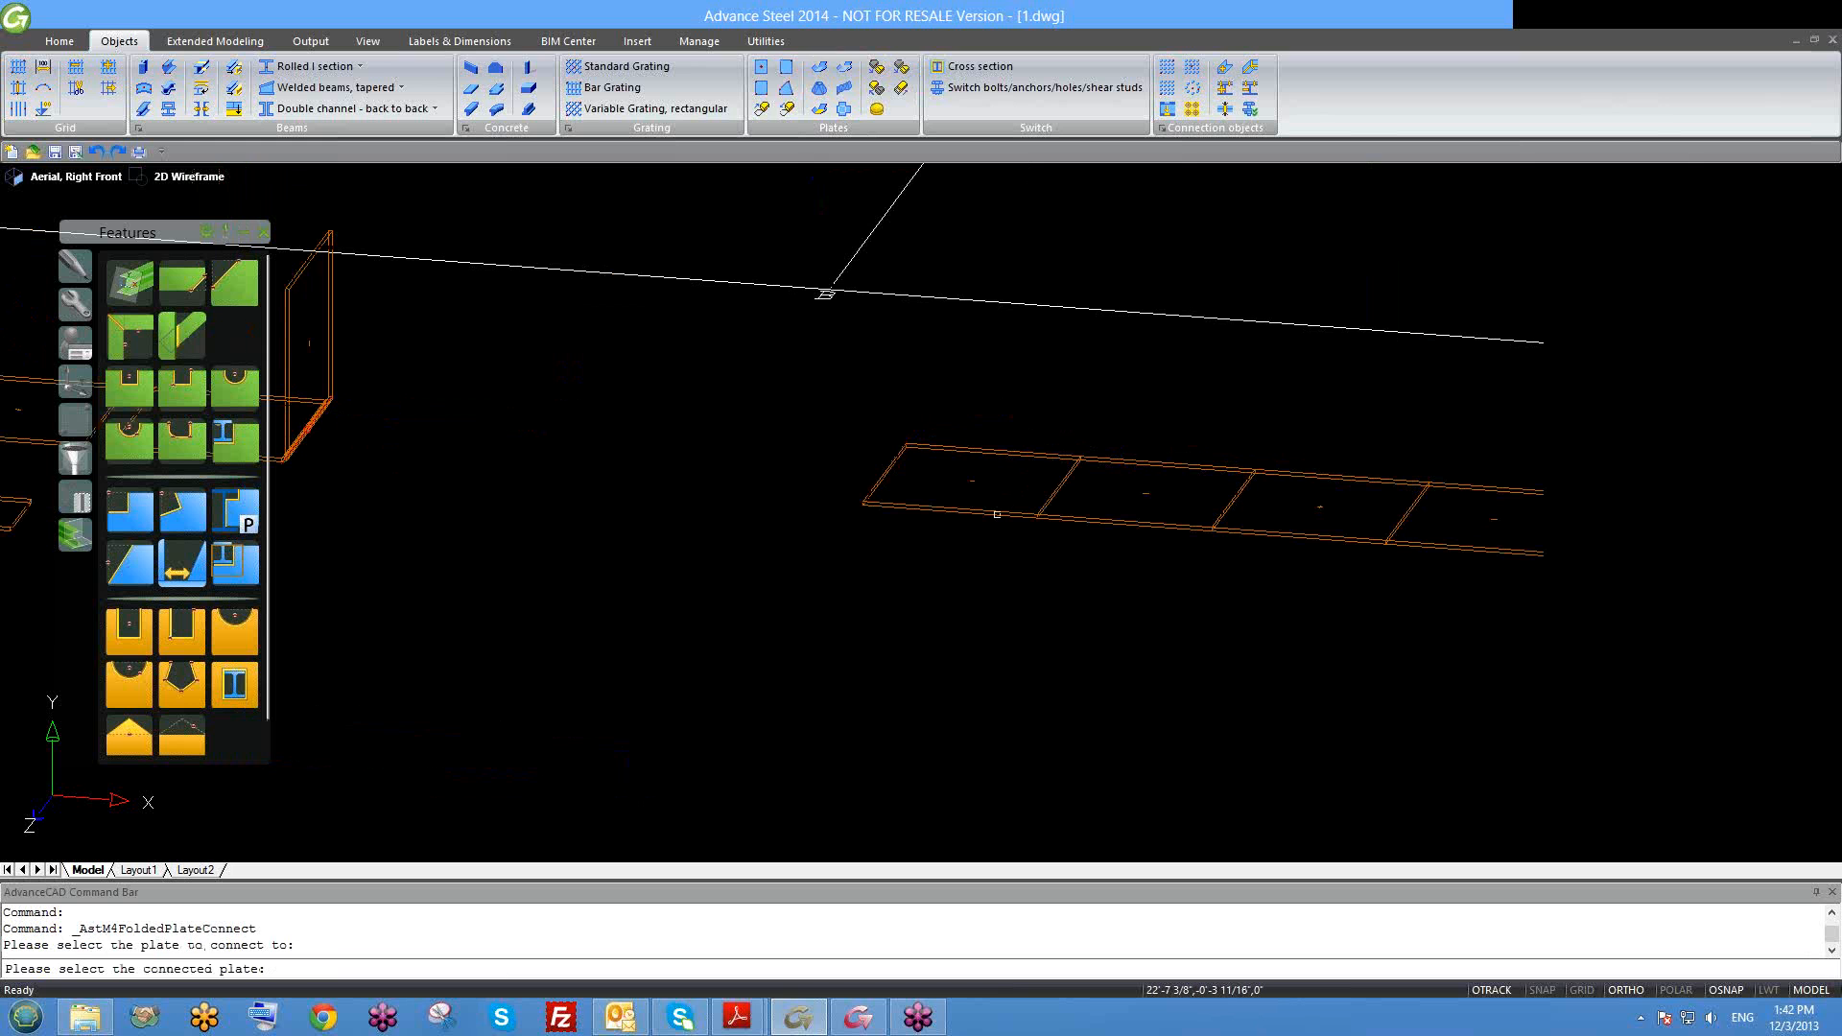
left_click(1053, 517)
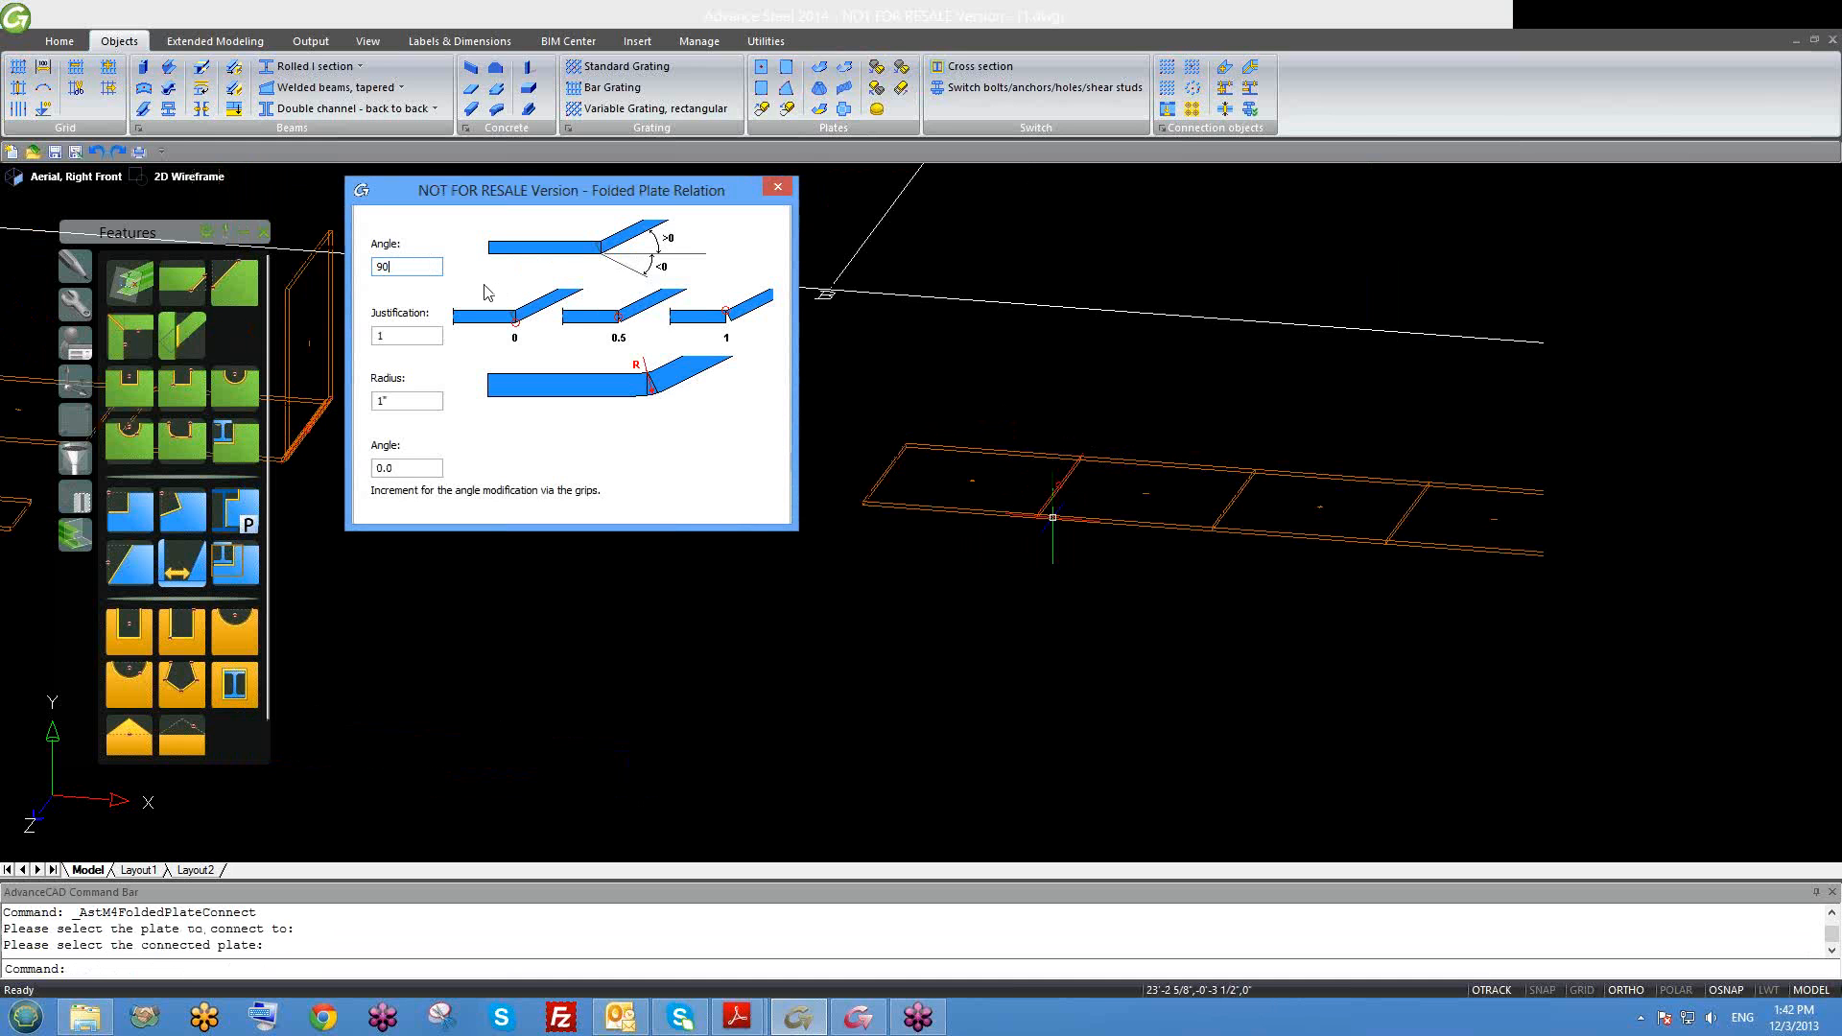
middle_click_drag(1047, 475, 1063, 509)
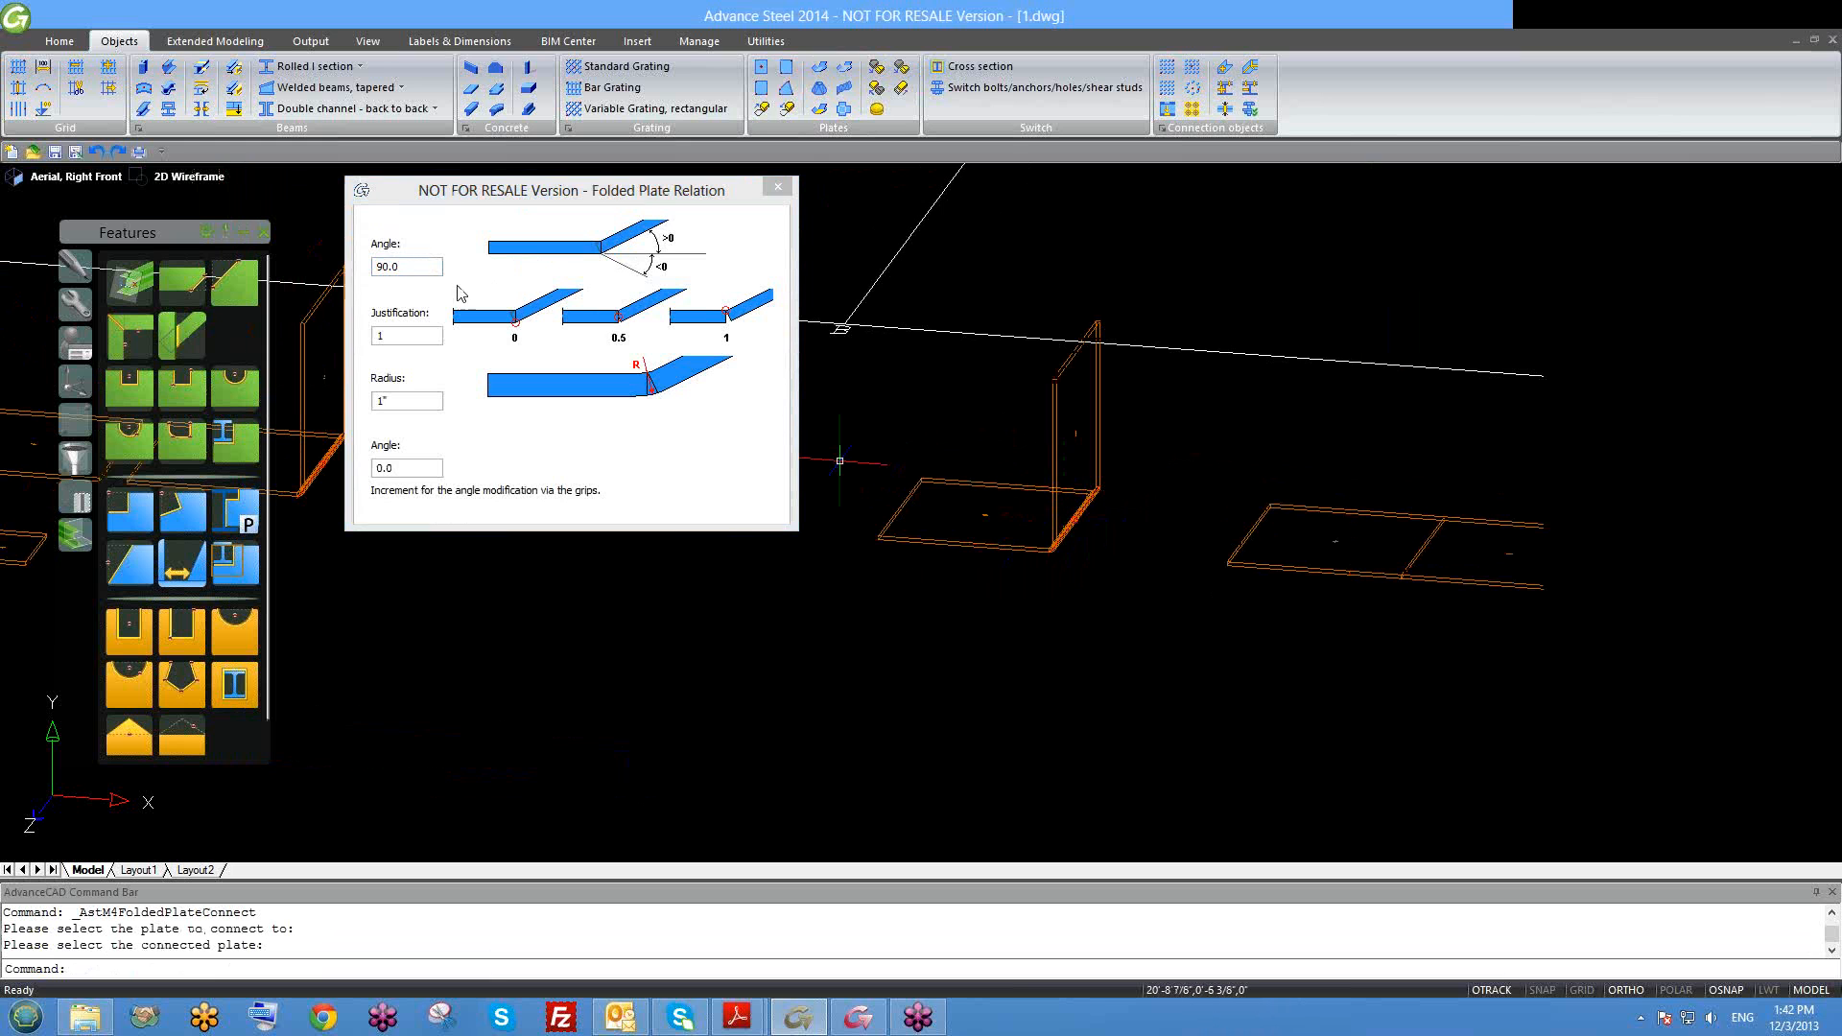
left_click_drag(421, 269, 385, 271)
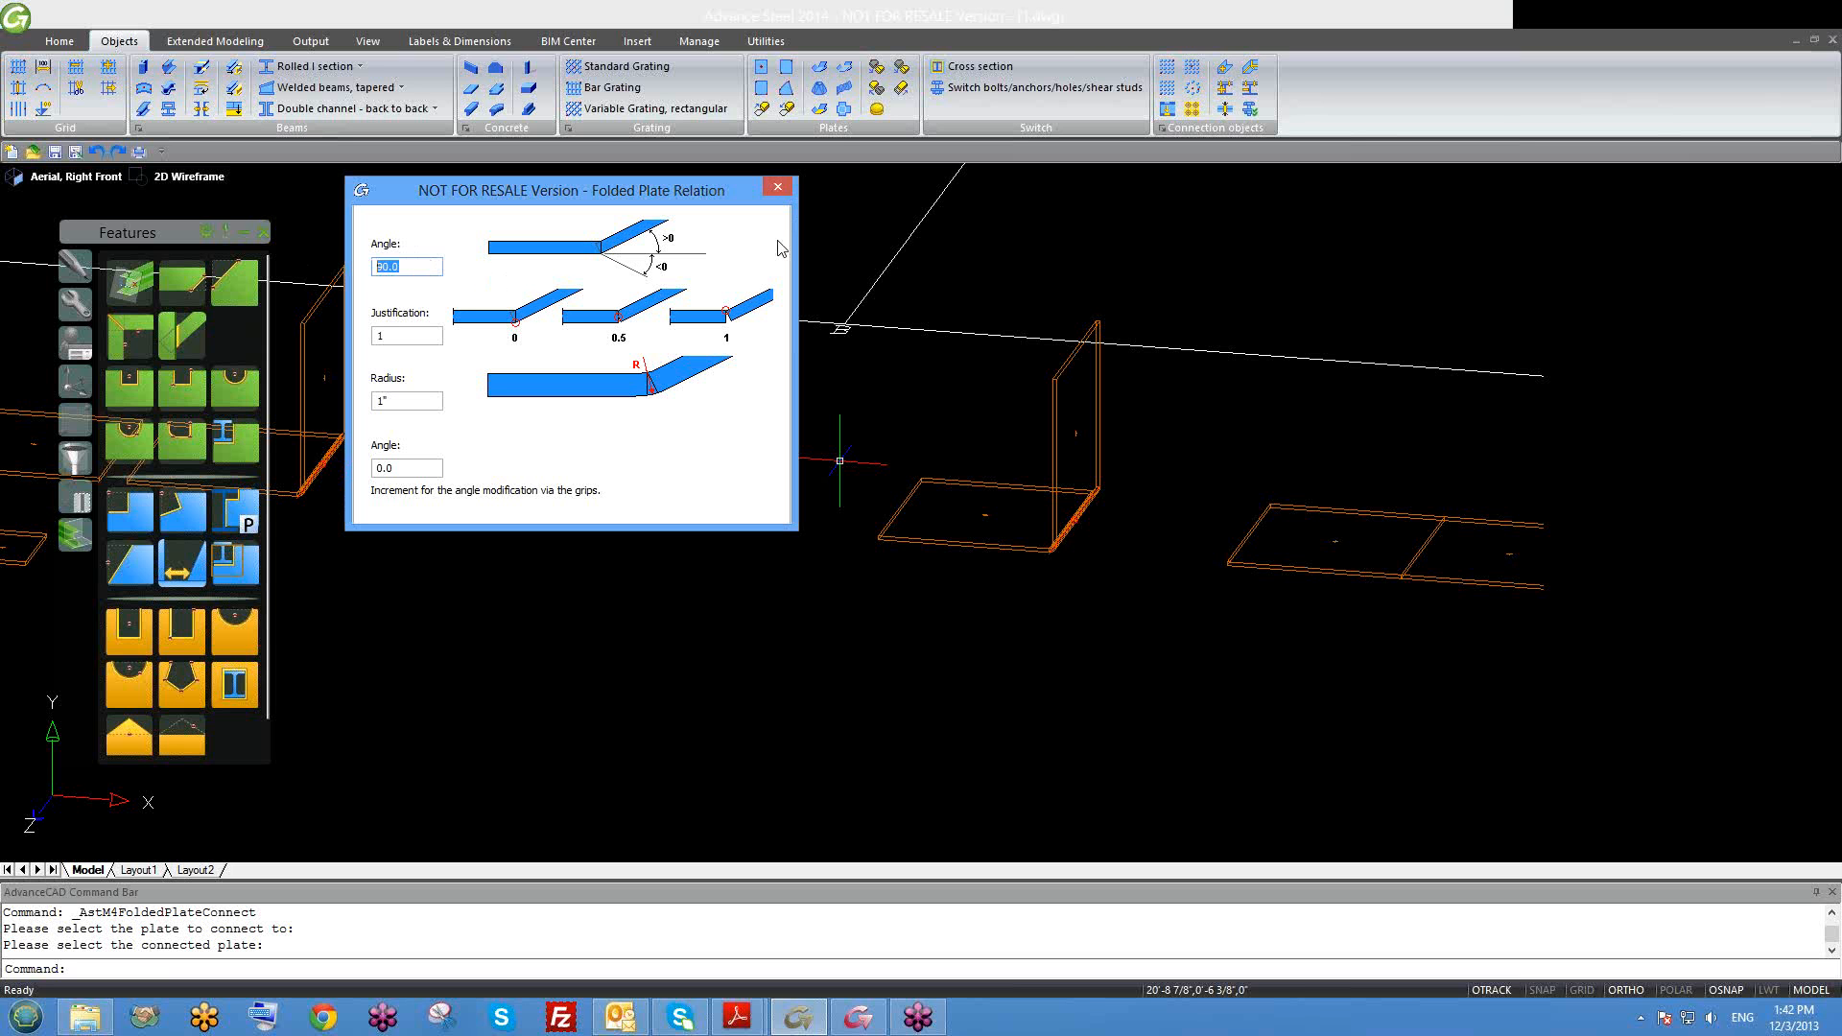
Step: Examine the 90-degree fold joint between the first two plates up close and undo the folded connection
left_click(778, 188)
scroll(1030, 495, "up", 5)
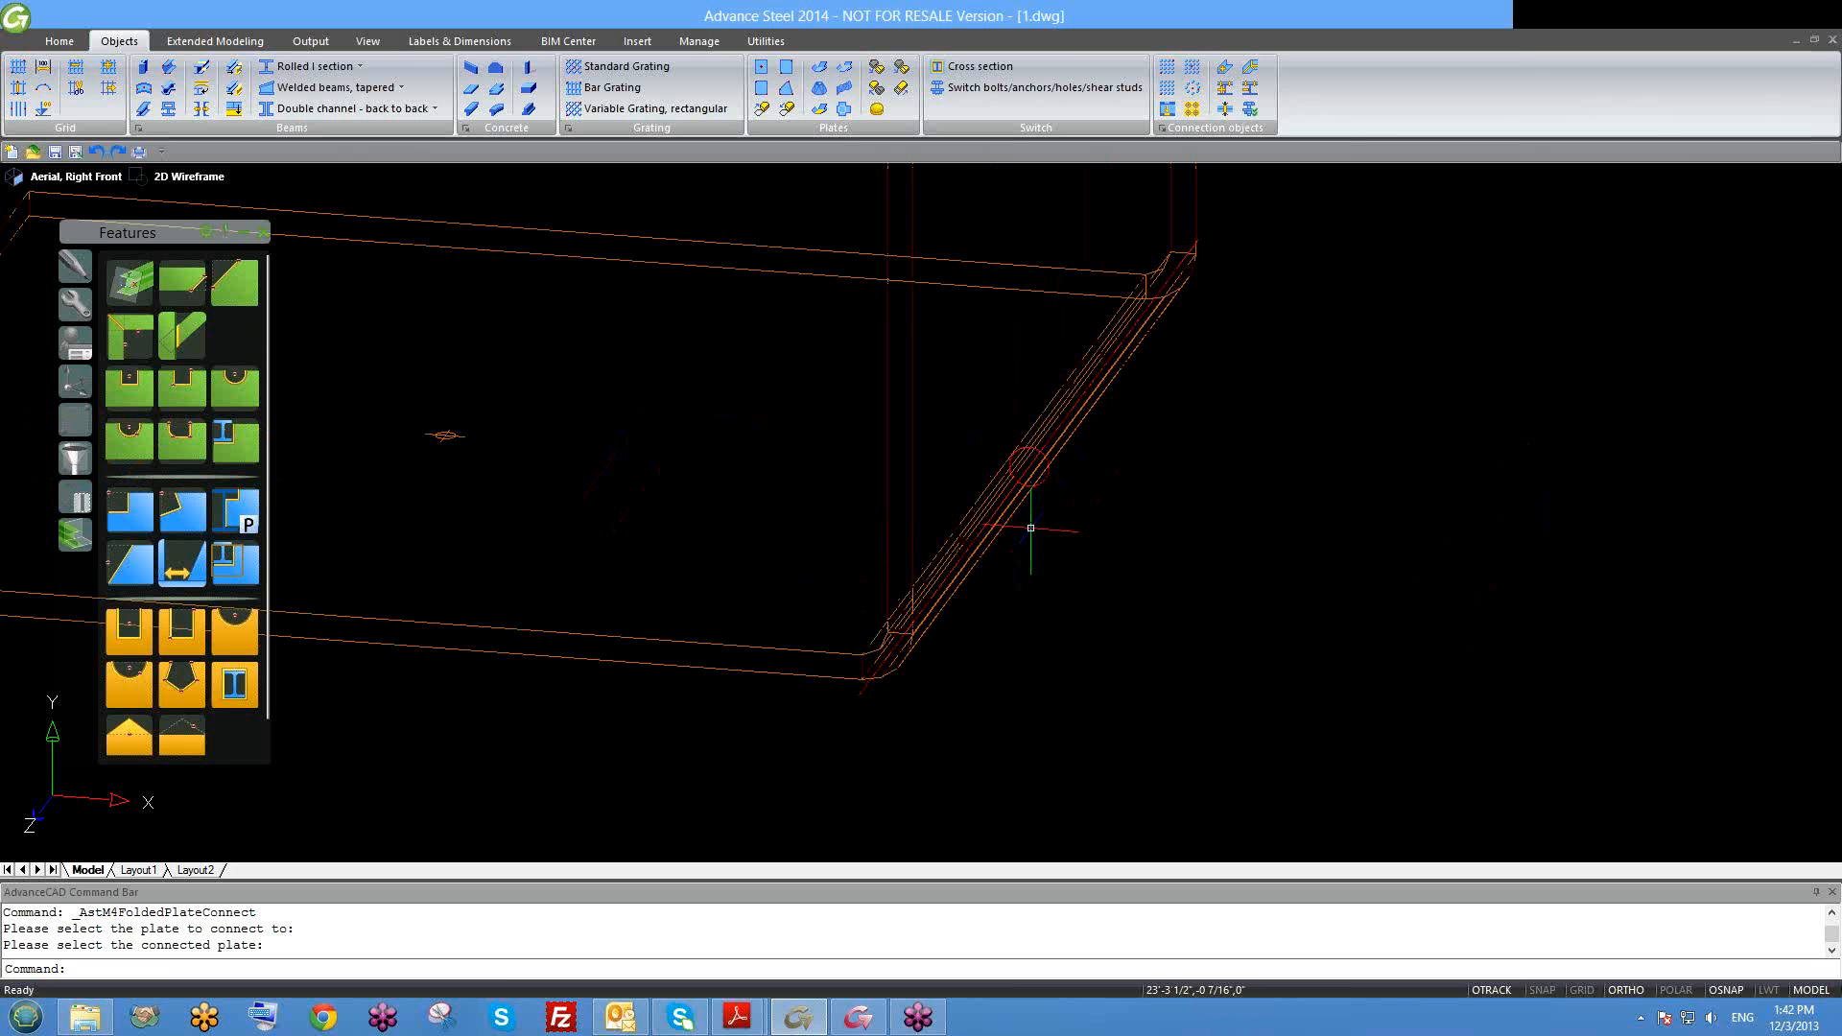
key("ctrl+z")
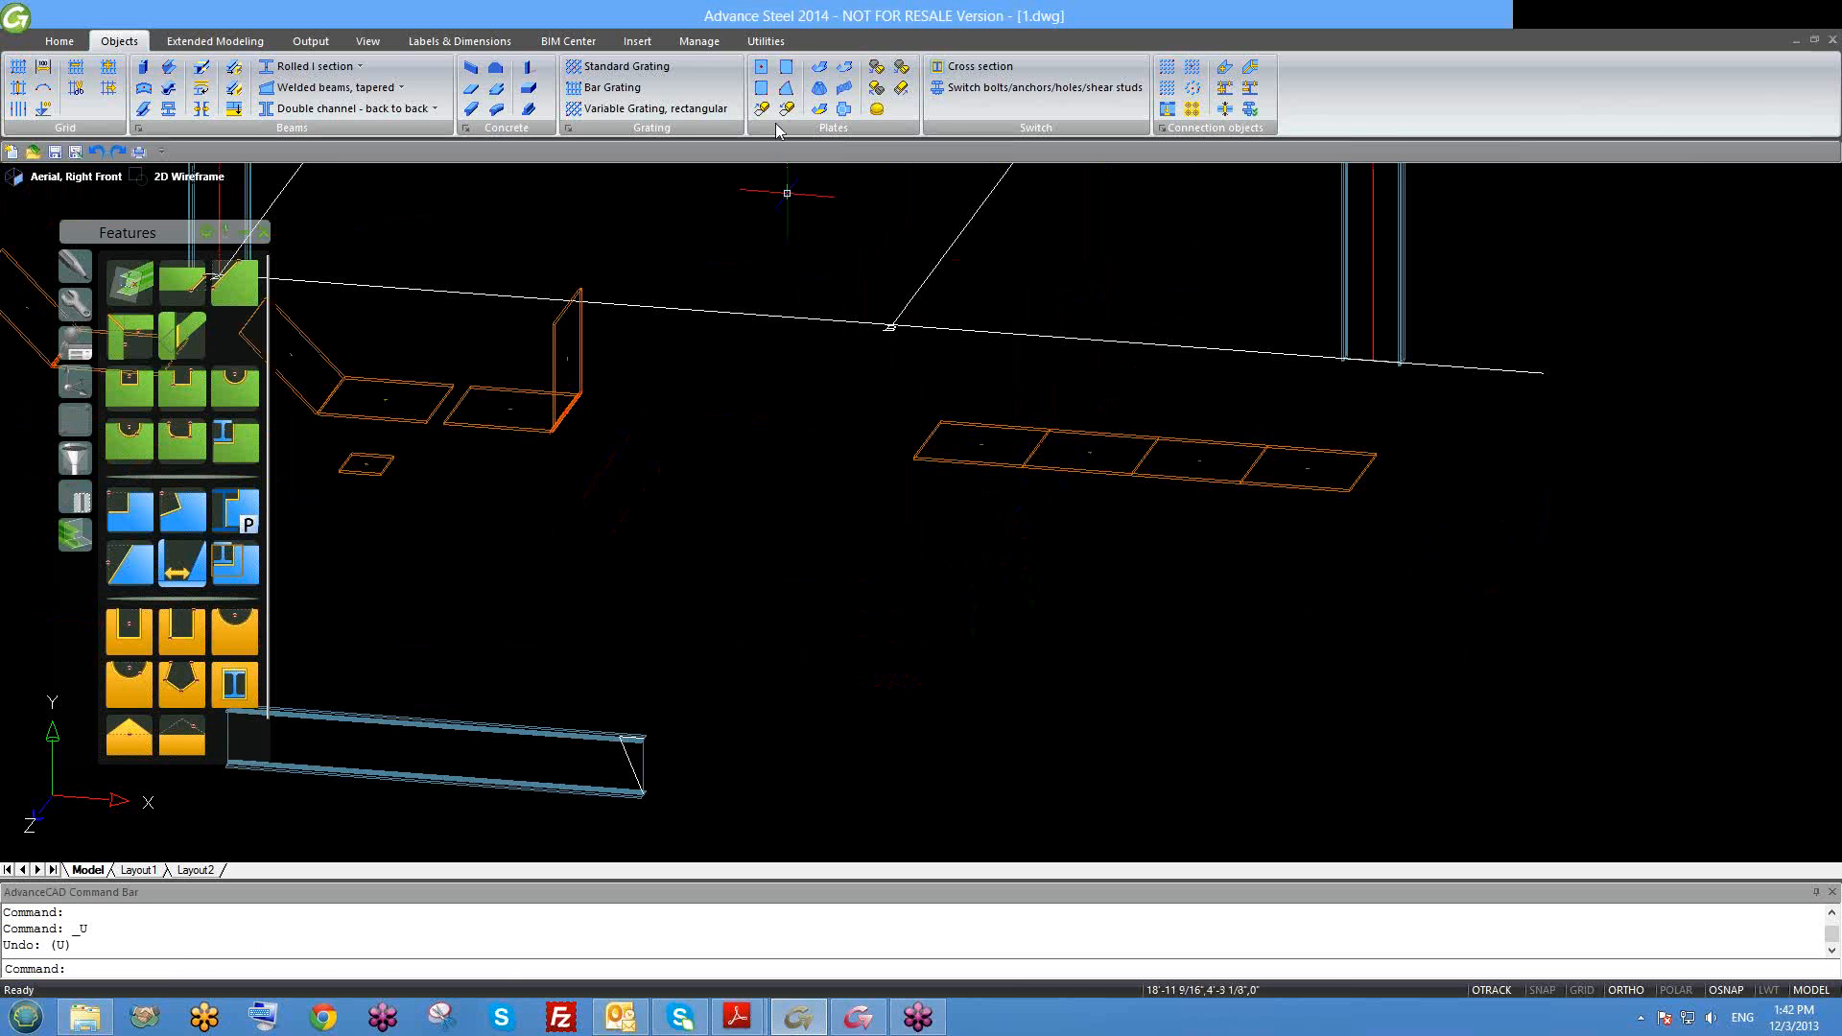
left_click(844, 69)
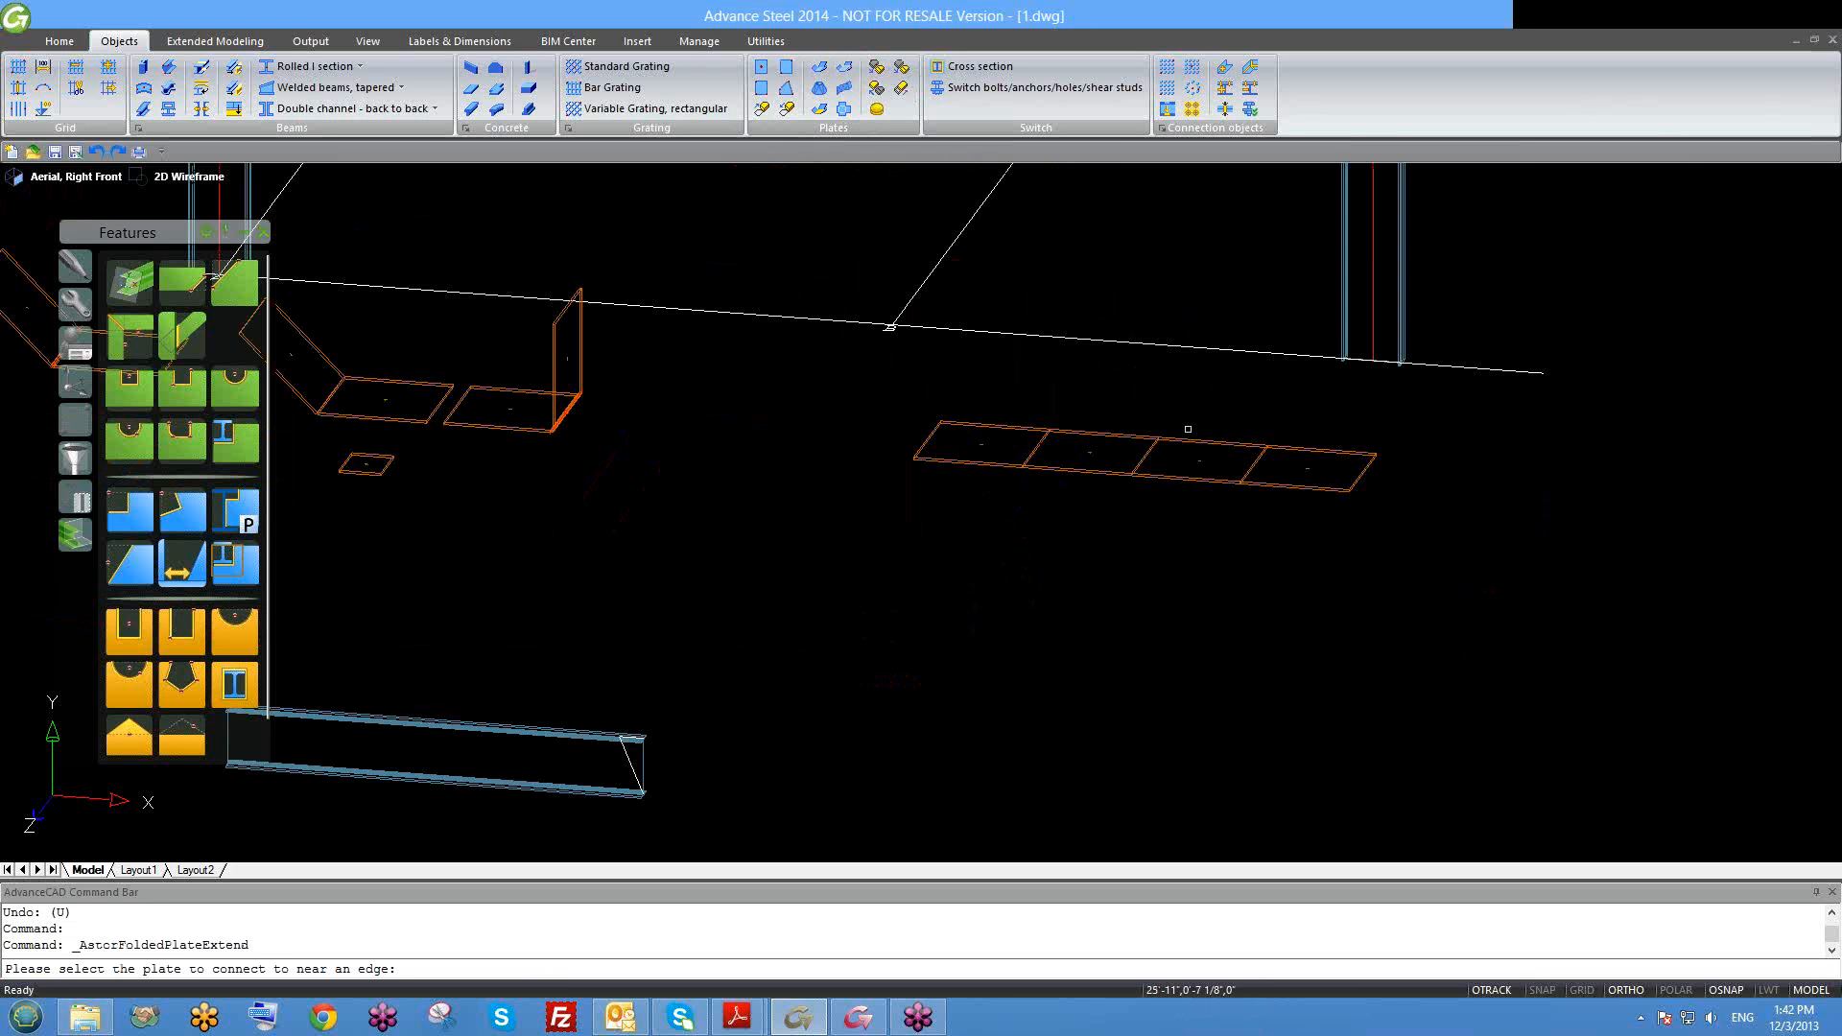
scroll(866, 459, "up", 2)
scroll(1113, 461, "down", 2)
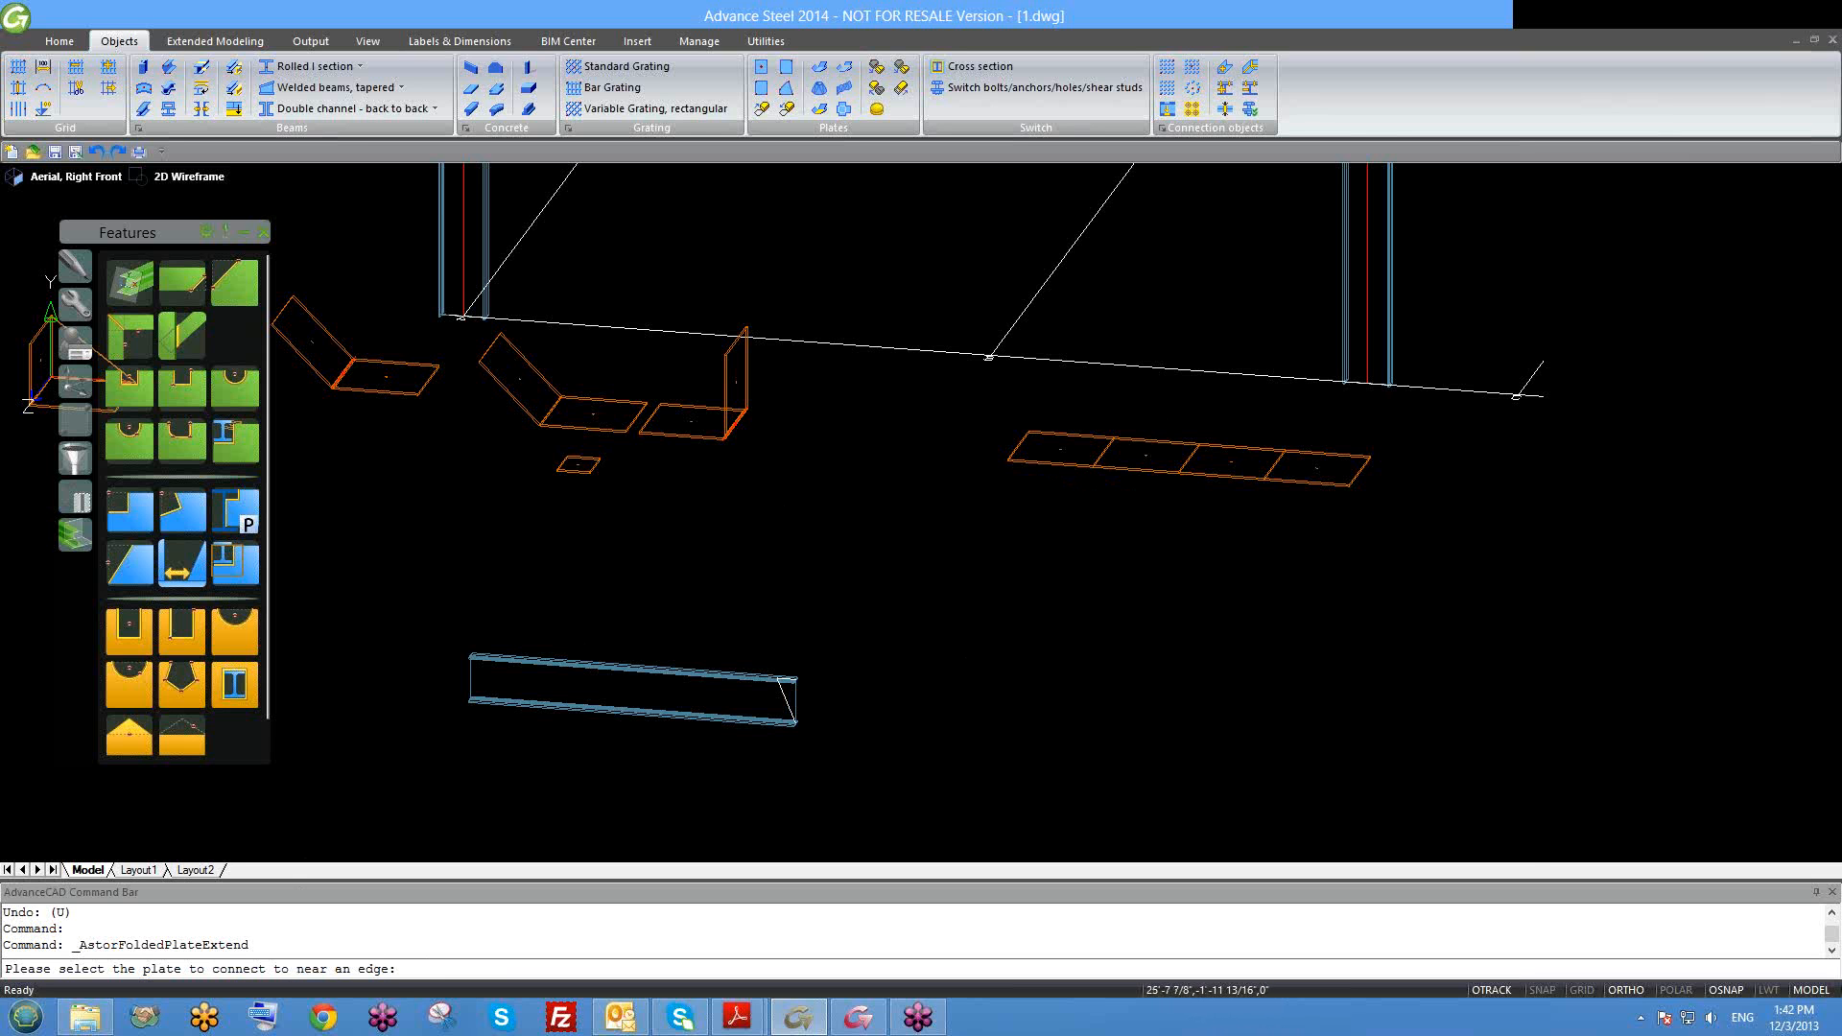
middle_click_drag(1177, 533, 1056, 580)
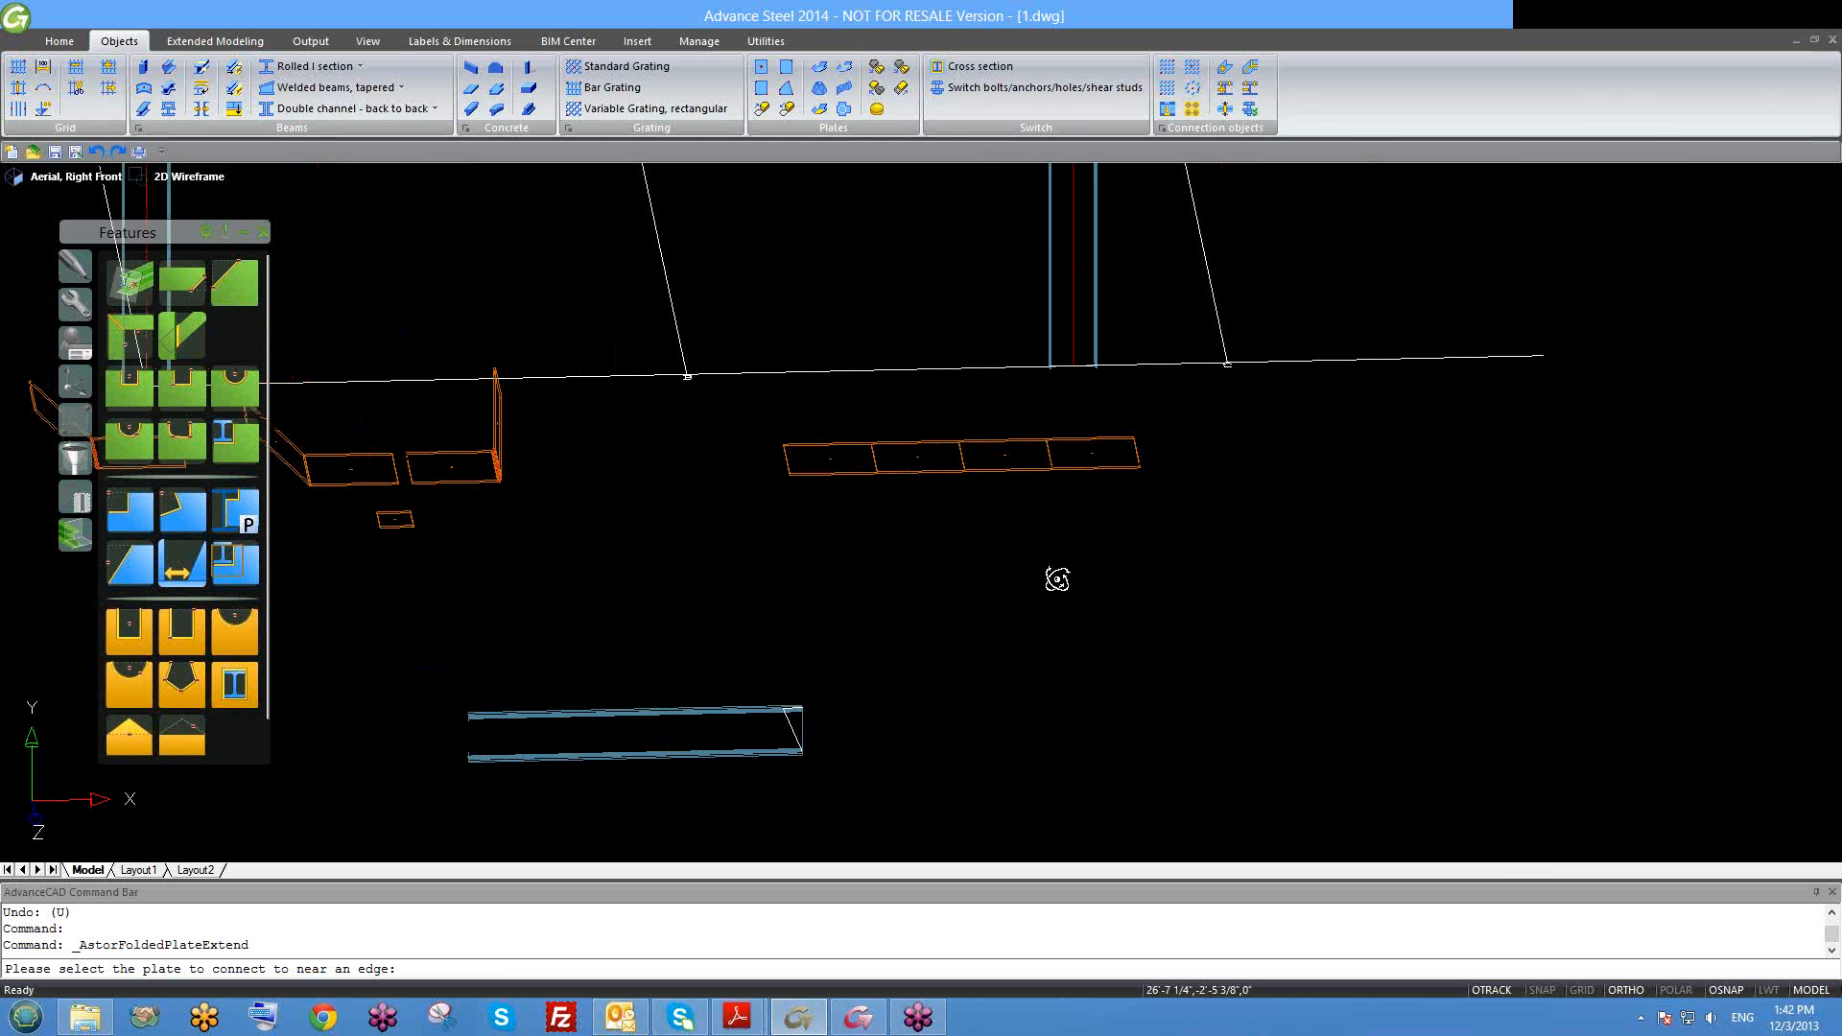
scroll(900, 478, "up", 2)
scroll(793, 426, "up", 2)
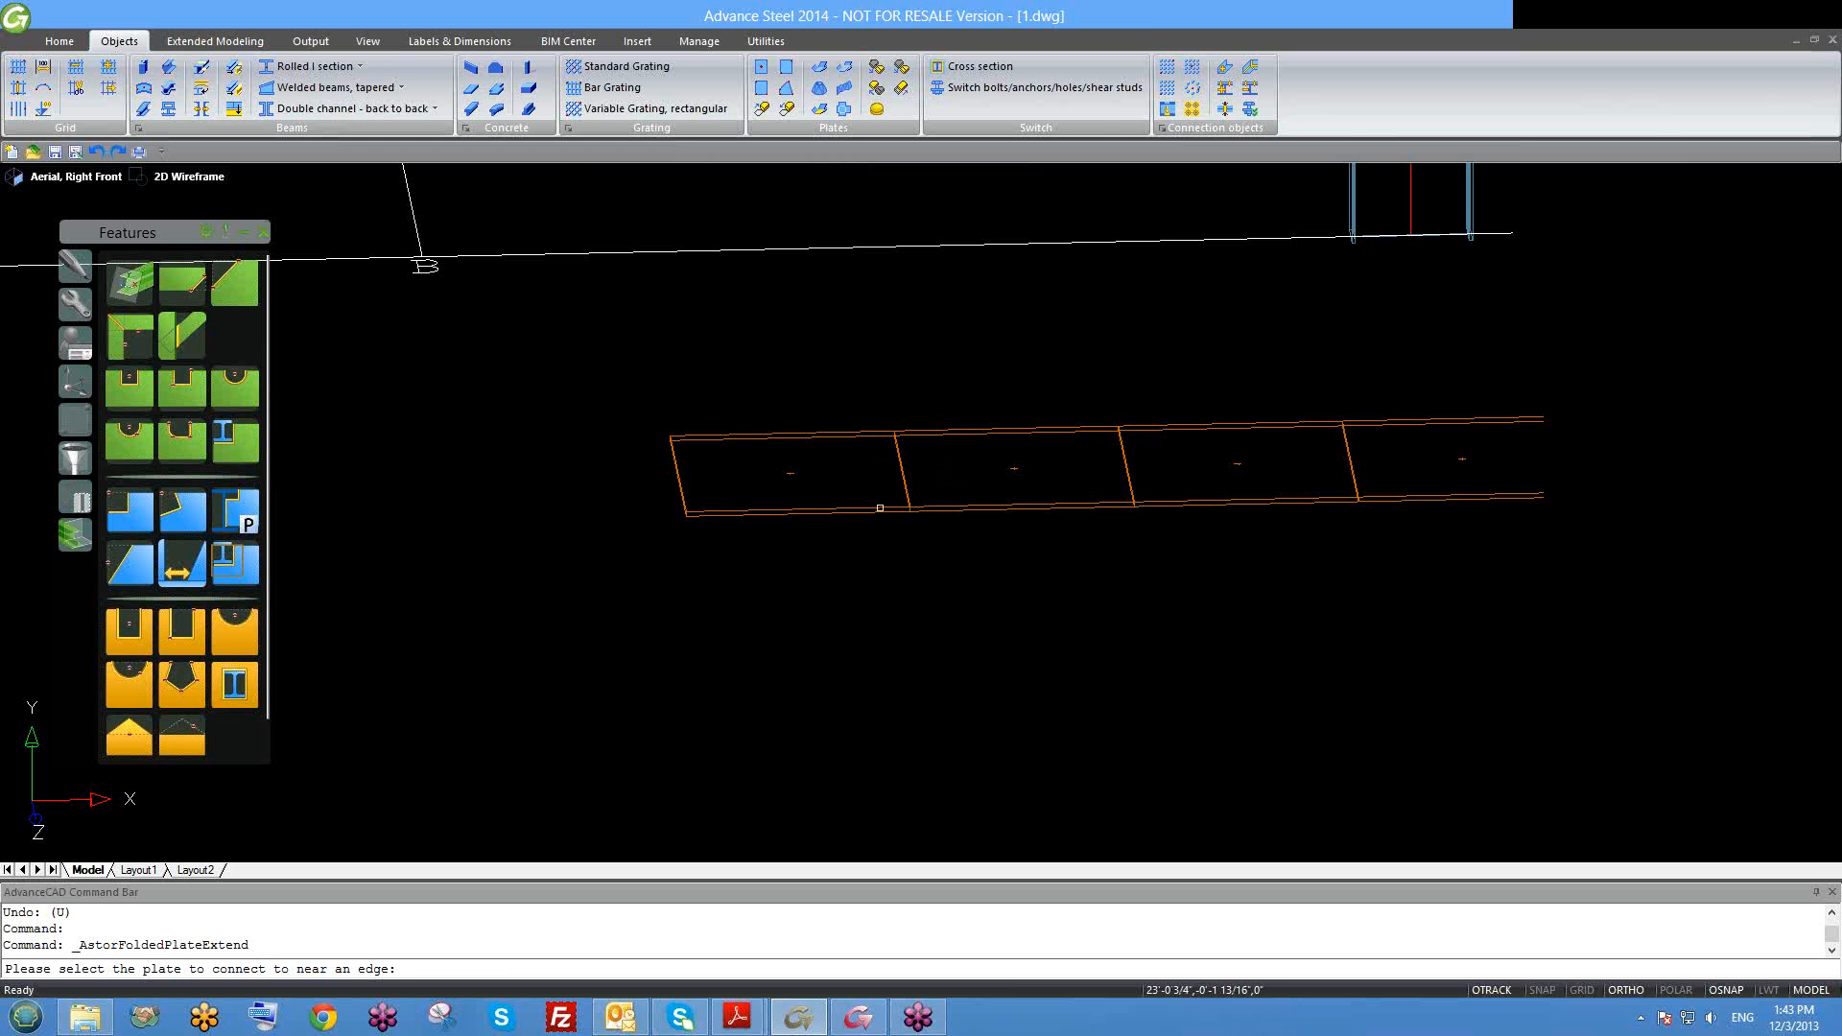
scroll(1009, 447, "down", 2)
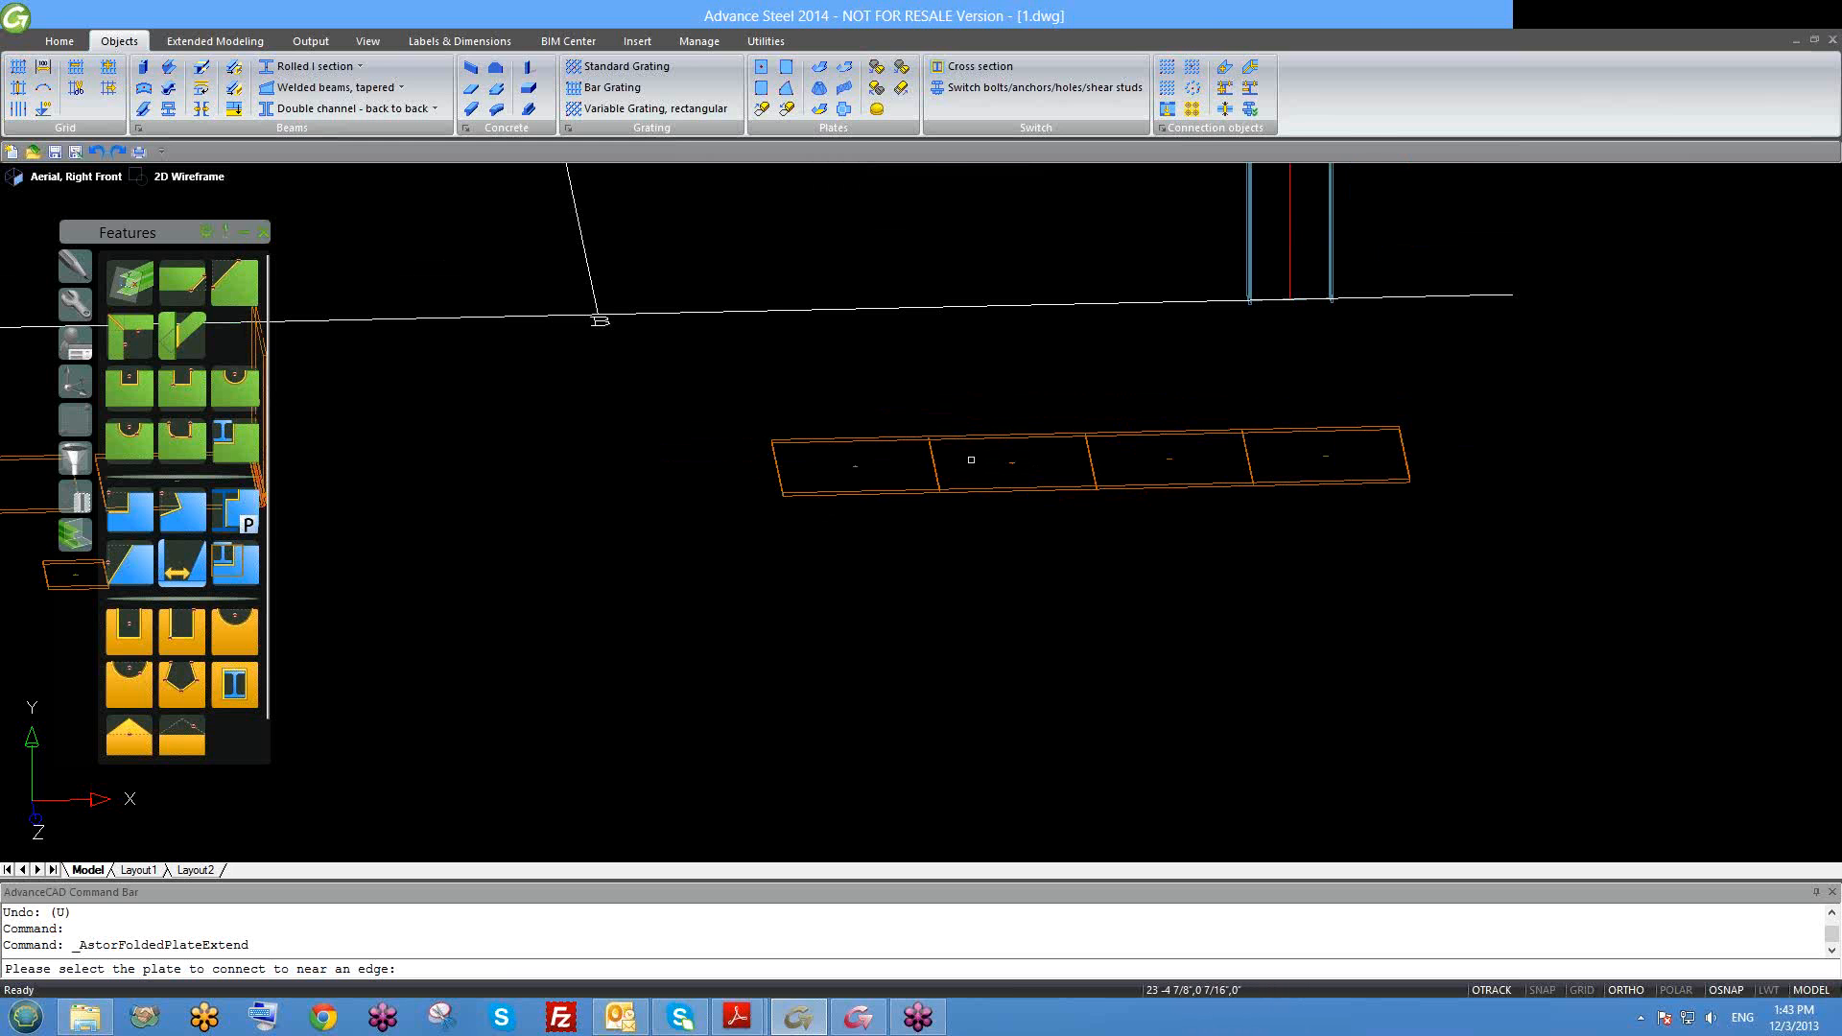
middle_click_drag(946, 572, 924, 559, "shift")
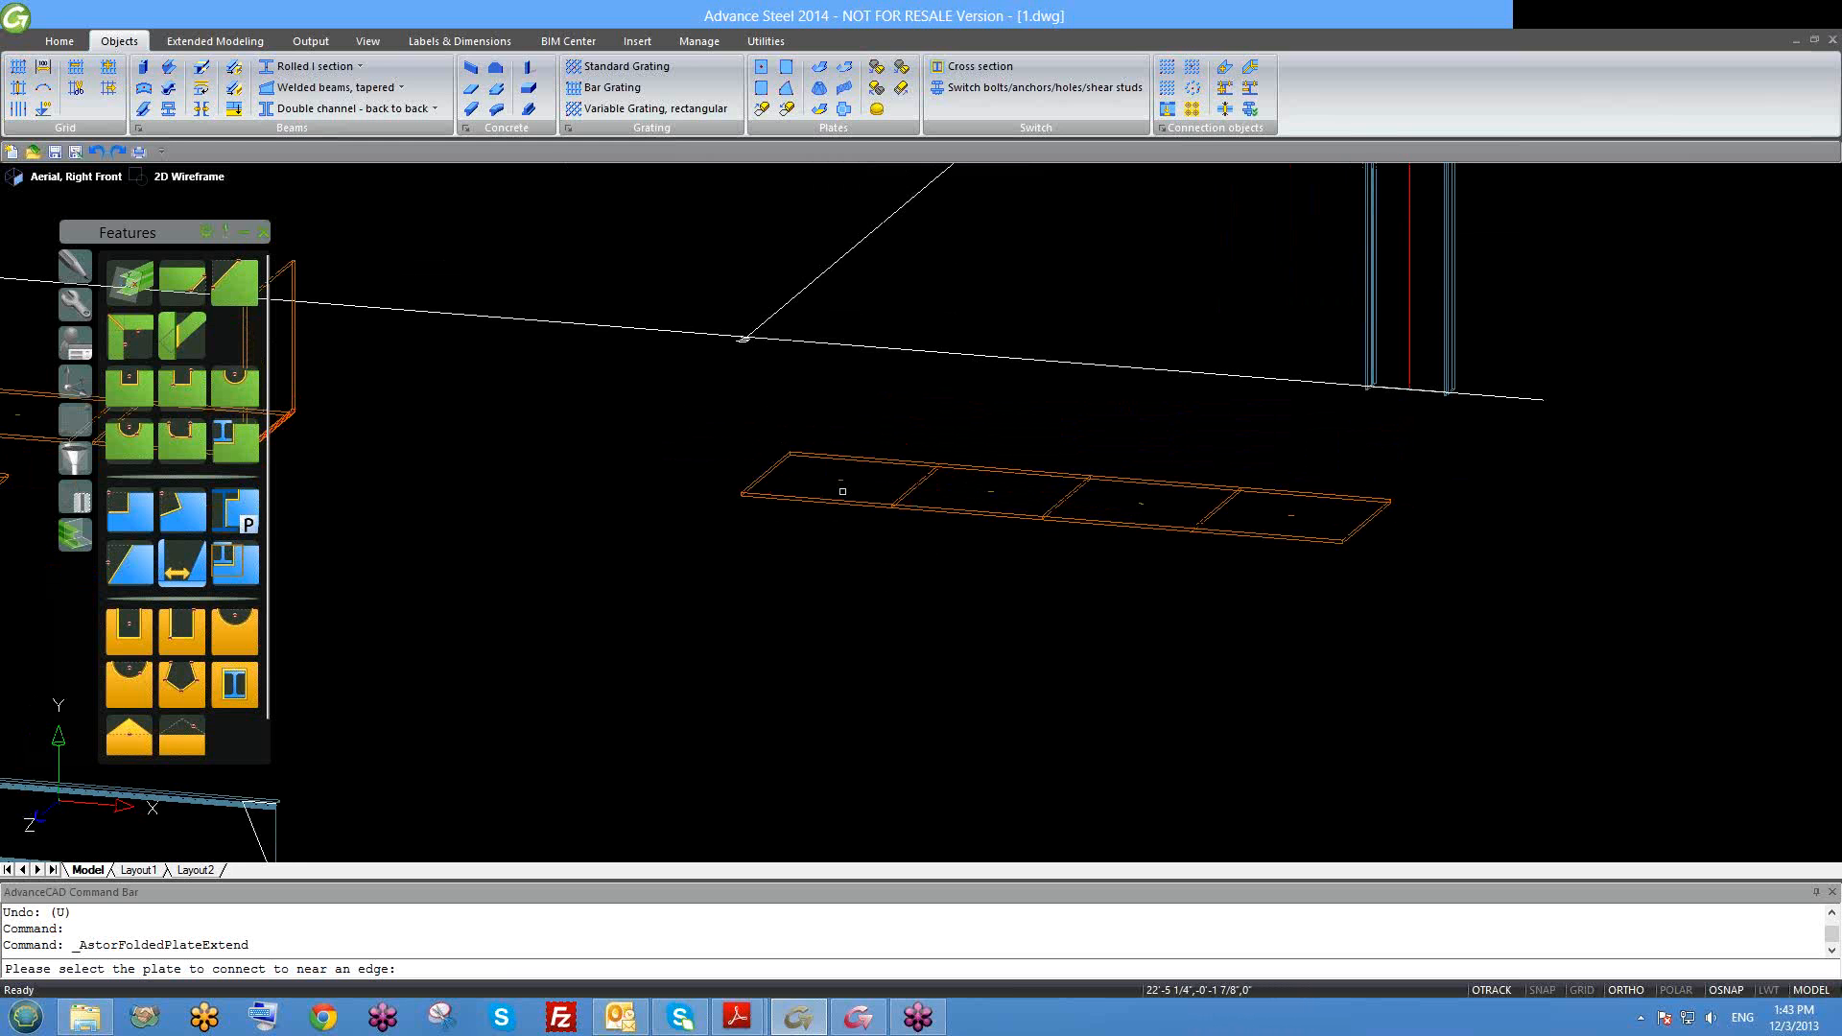
key("Escape")
key("Escape")
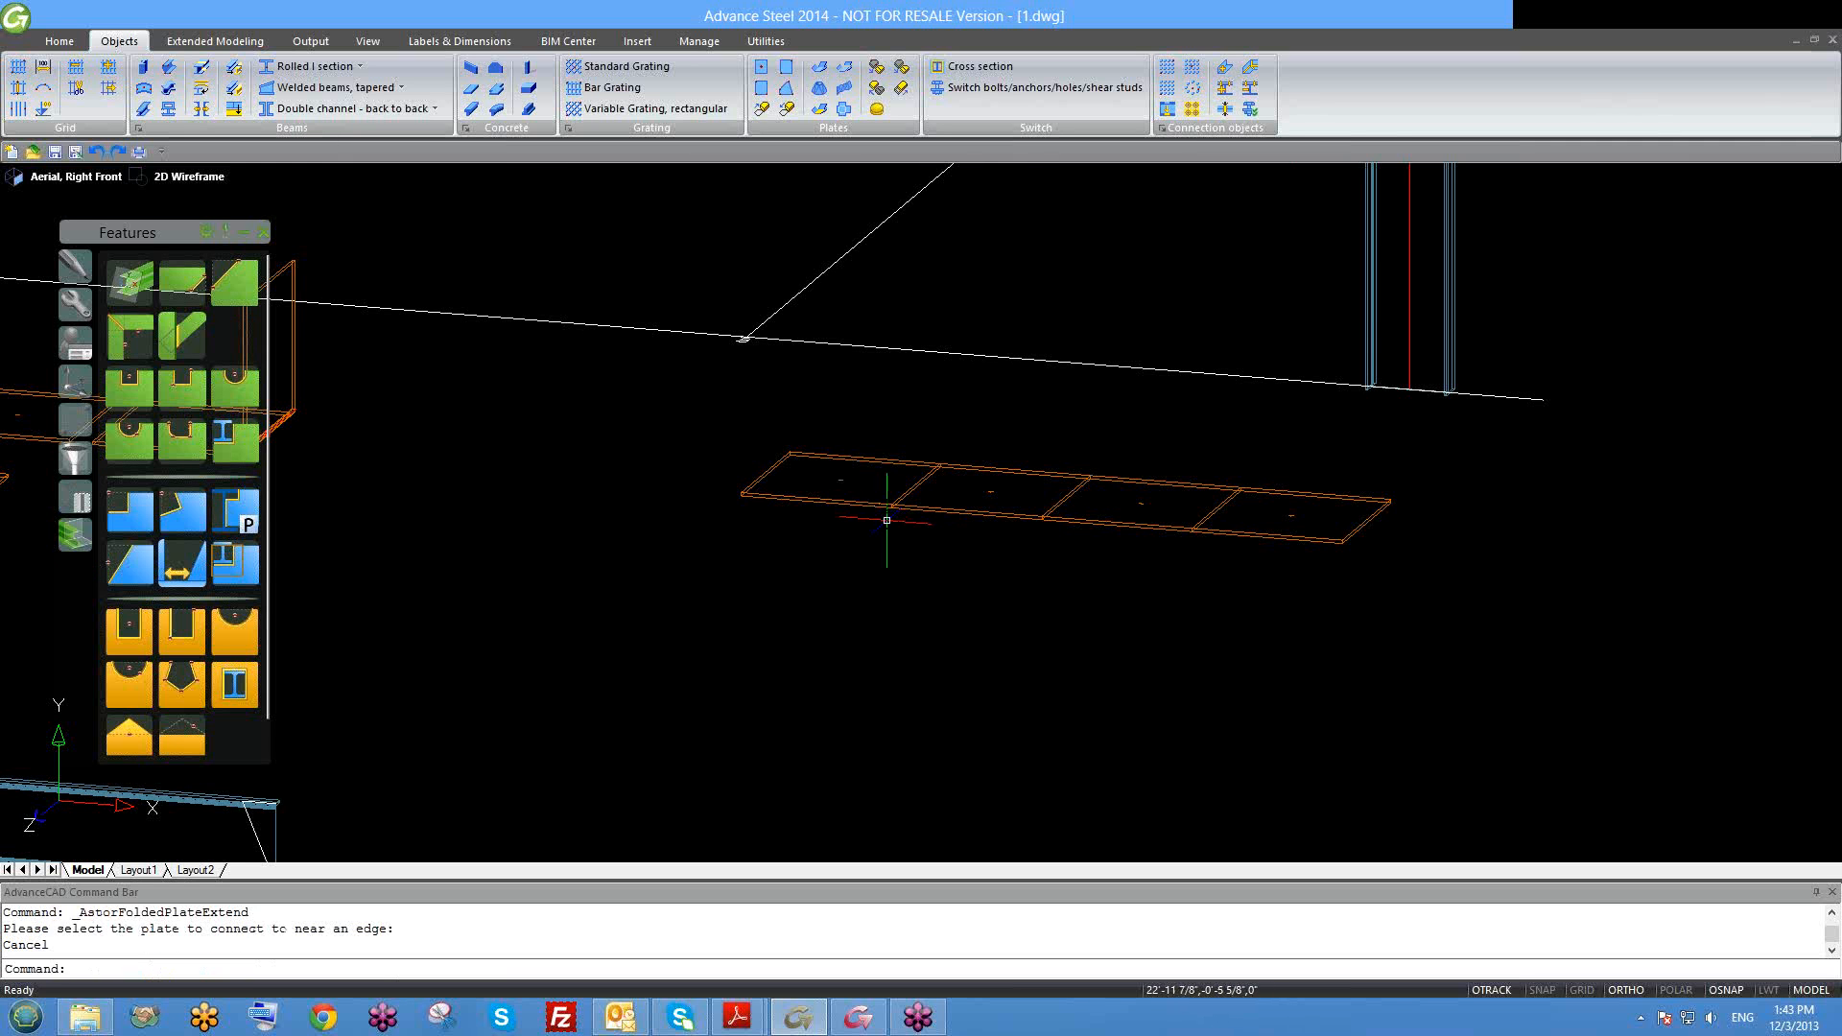
Step: Connect the four plates of the row one after another as folded plates without position adjustment, using a fold angle of 0 degrees
middle_click_drag(958, 575, 884, 530, "shift")
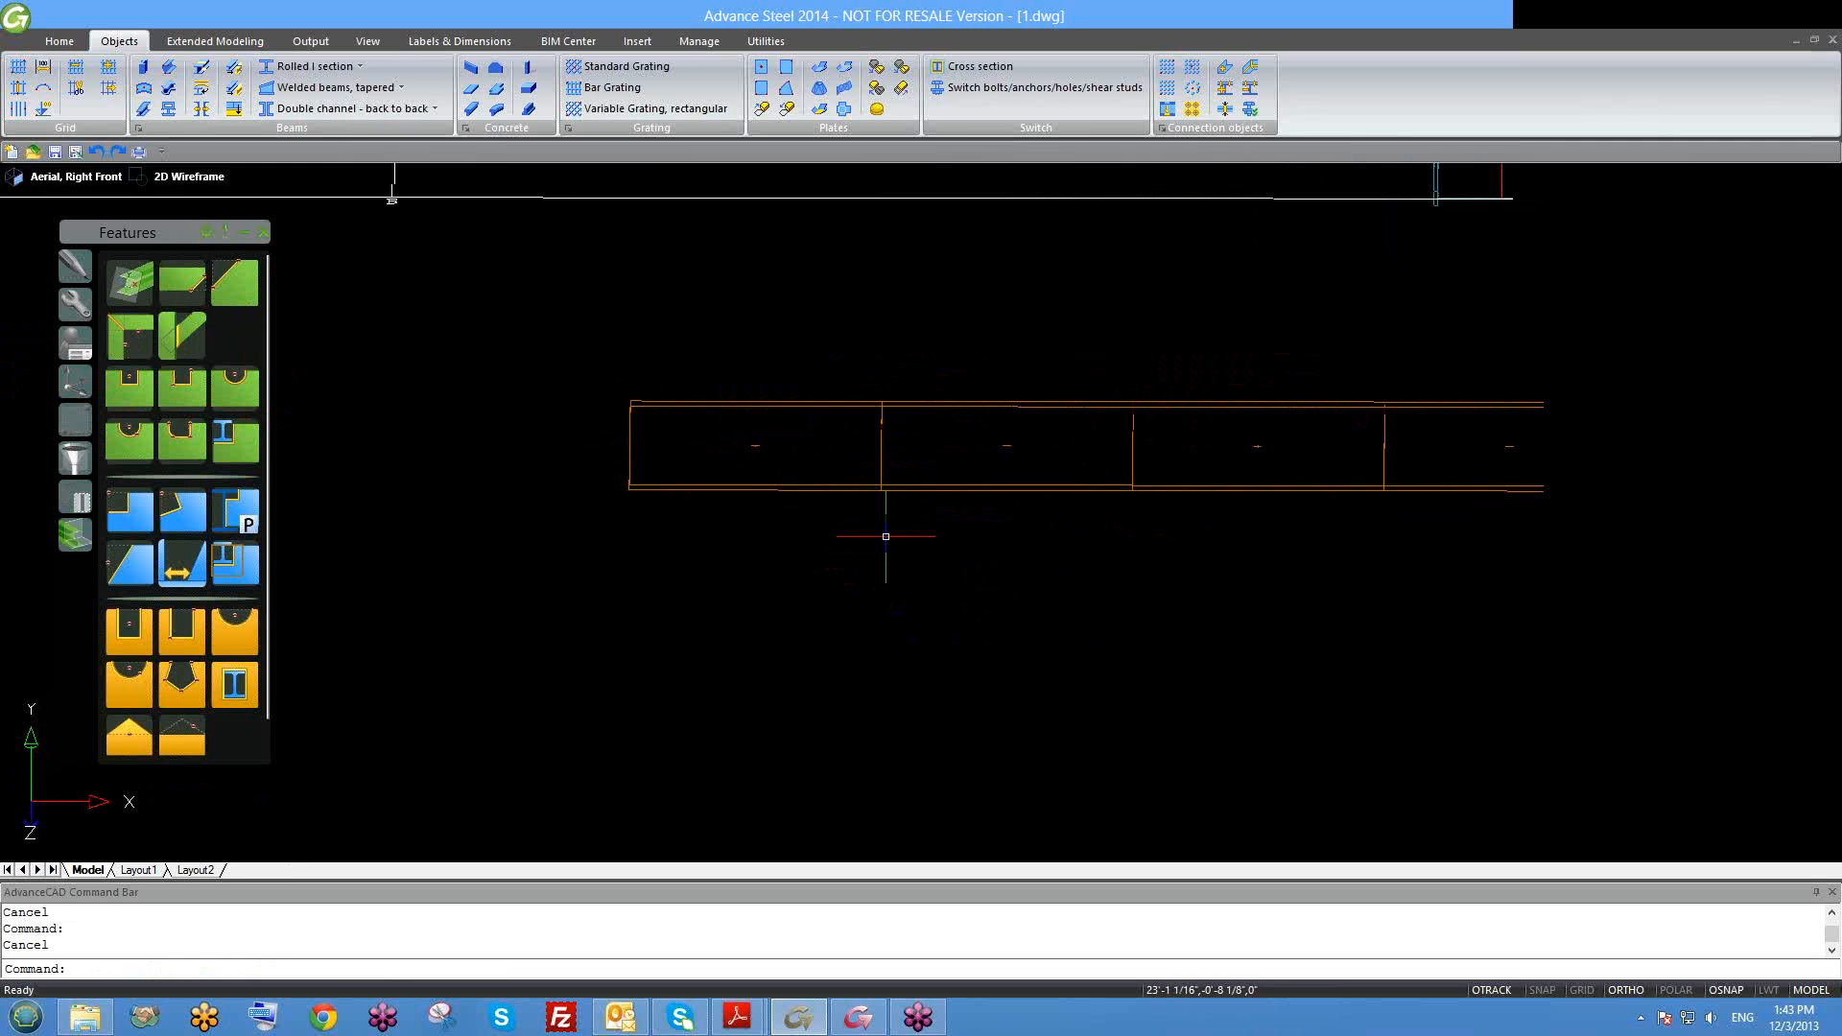
left_click(818, 69)
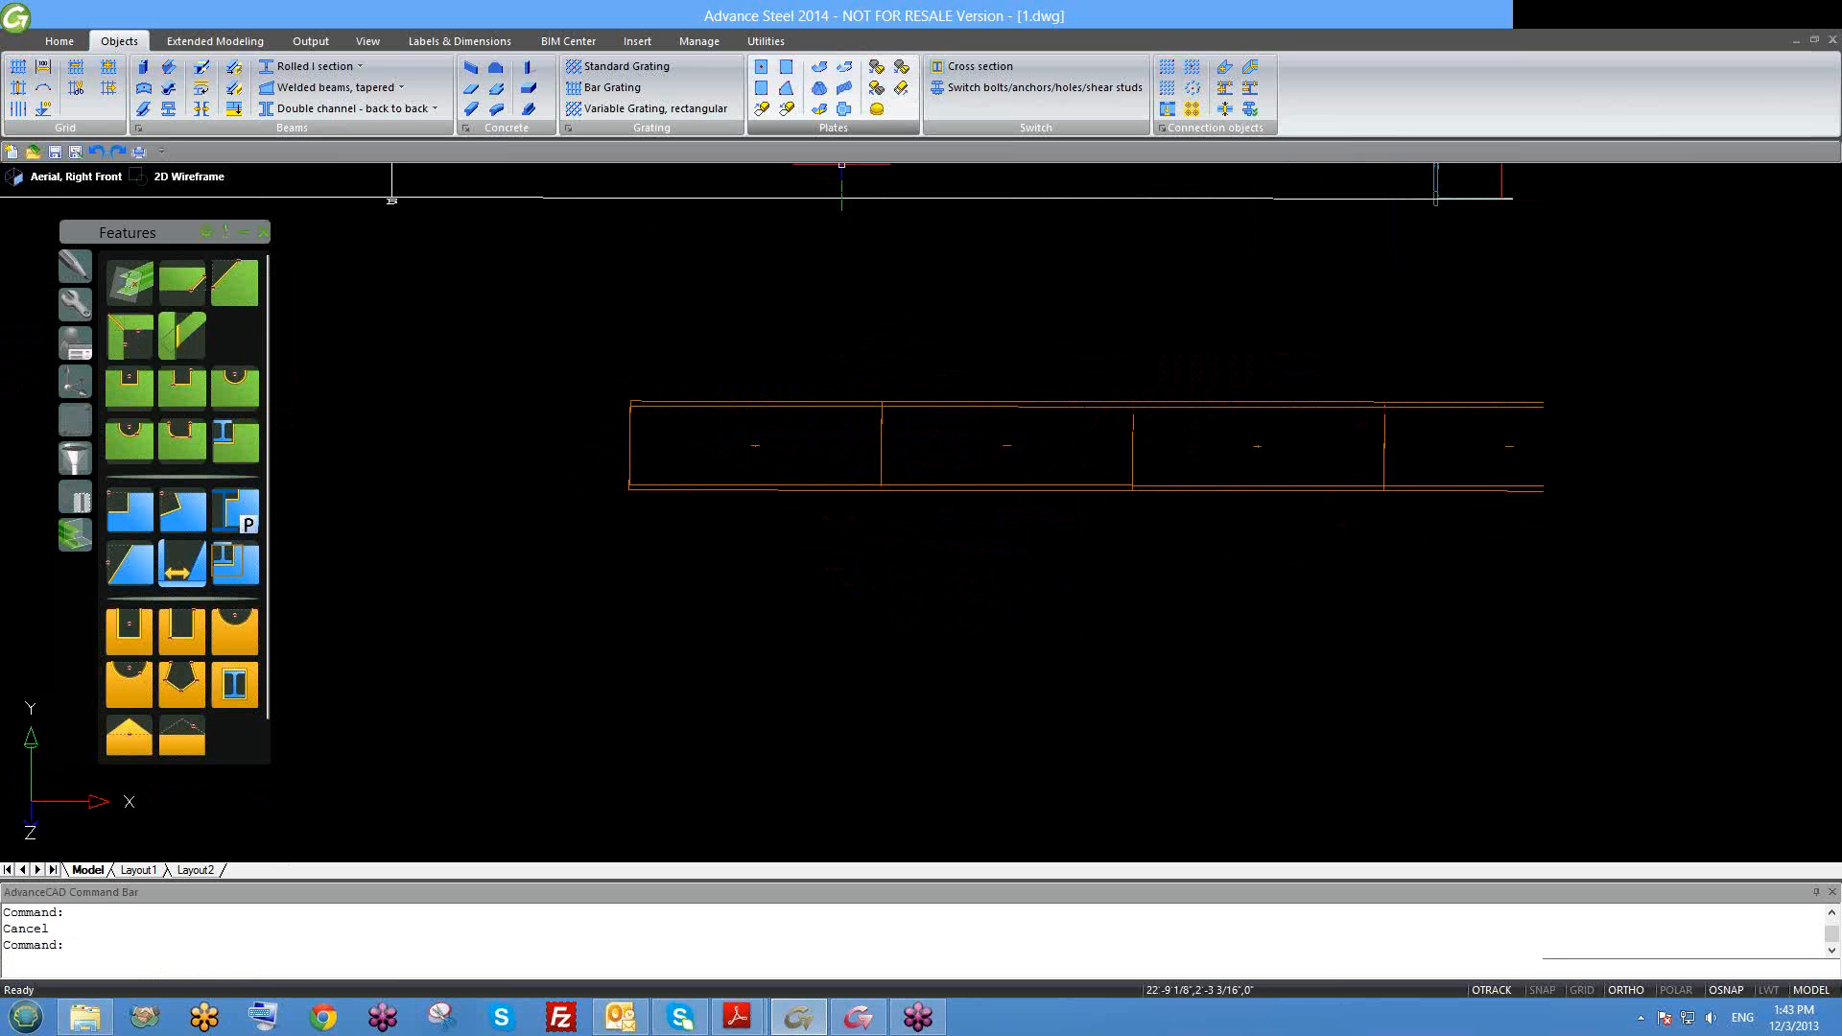
left_click(833, 482)
left_click(901, 485)
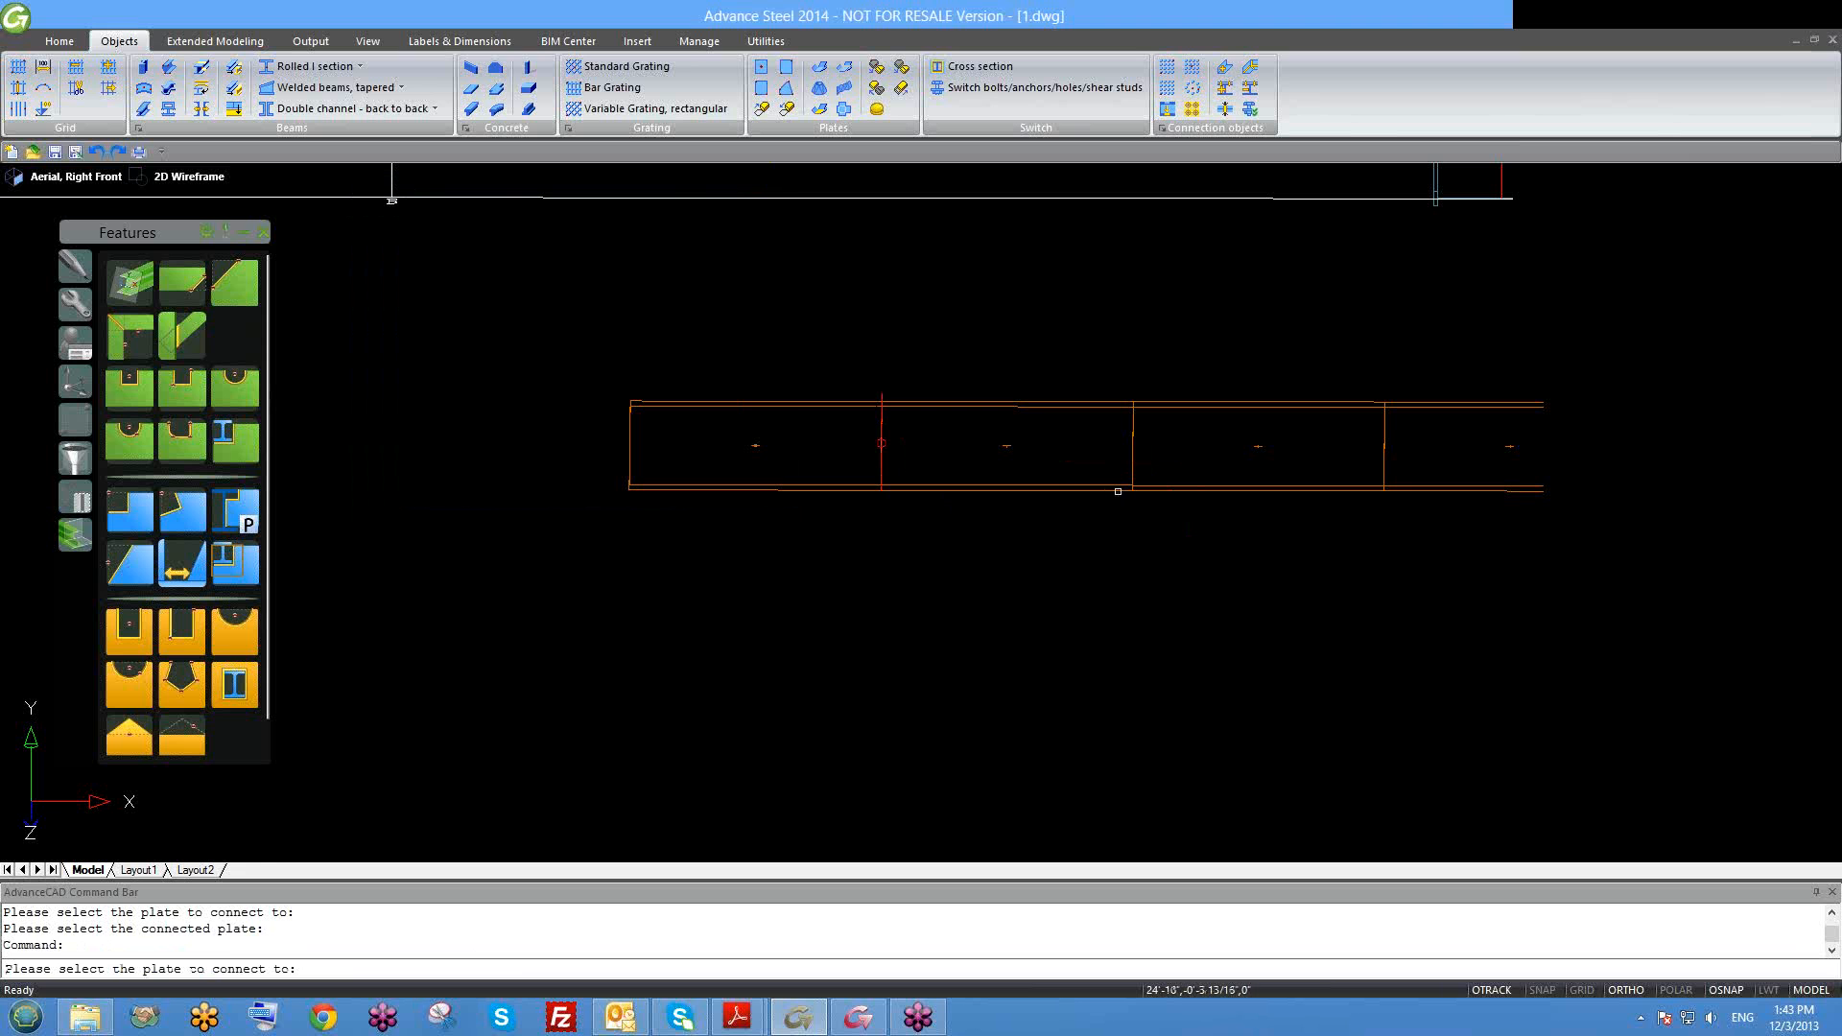
left_click(1141, 490)
key("BackSpace")
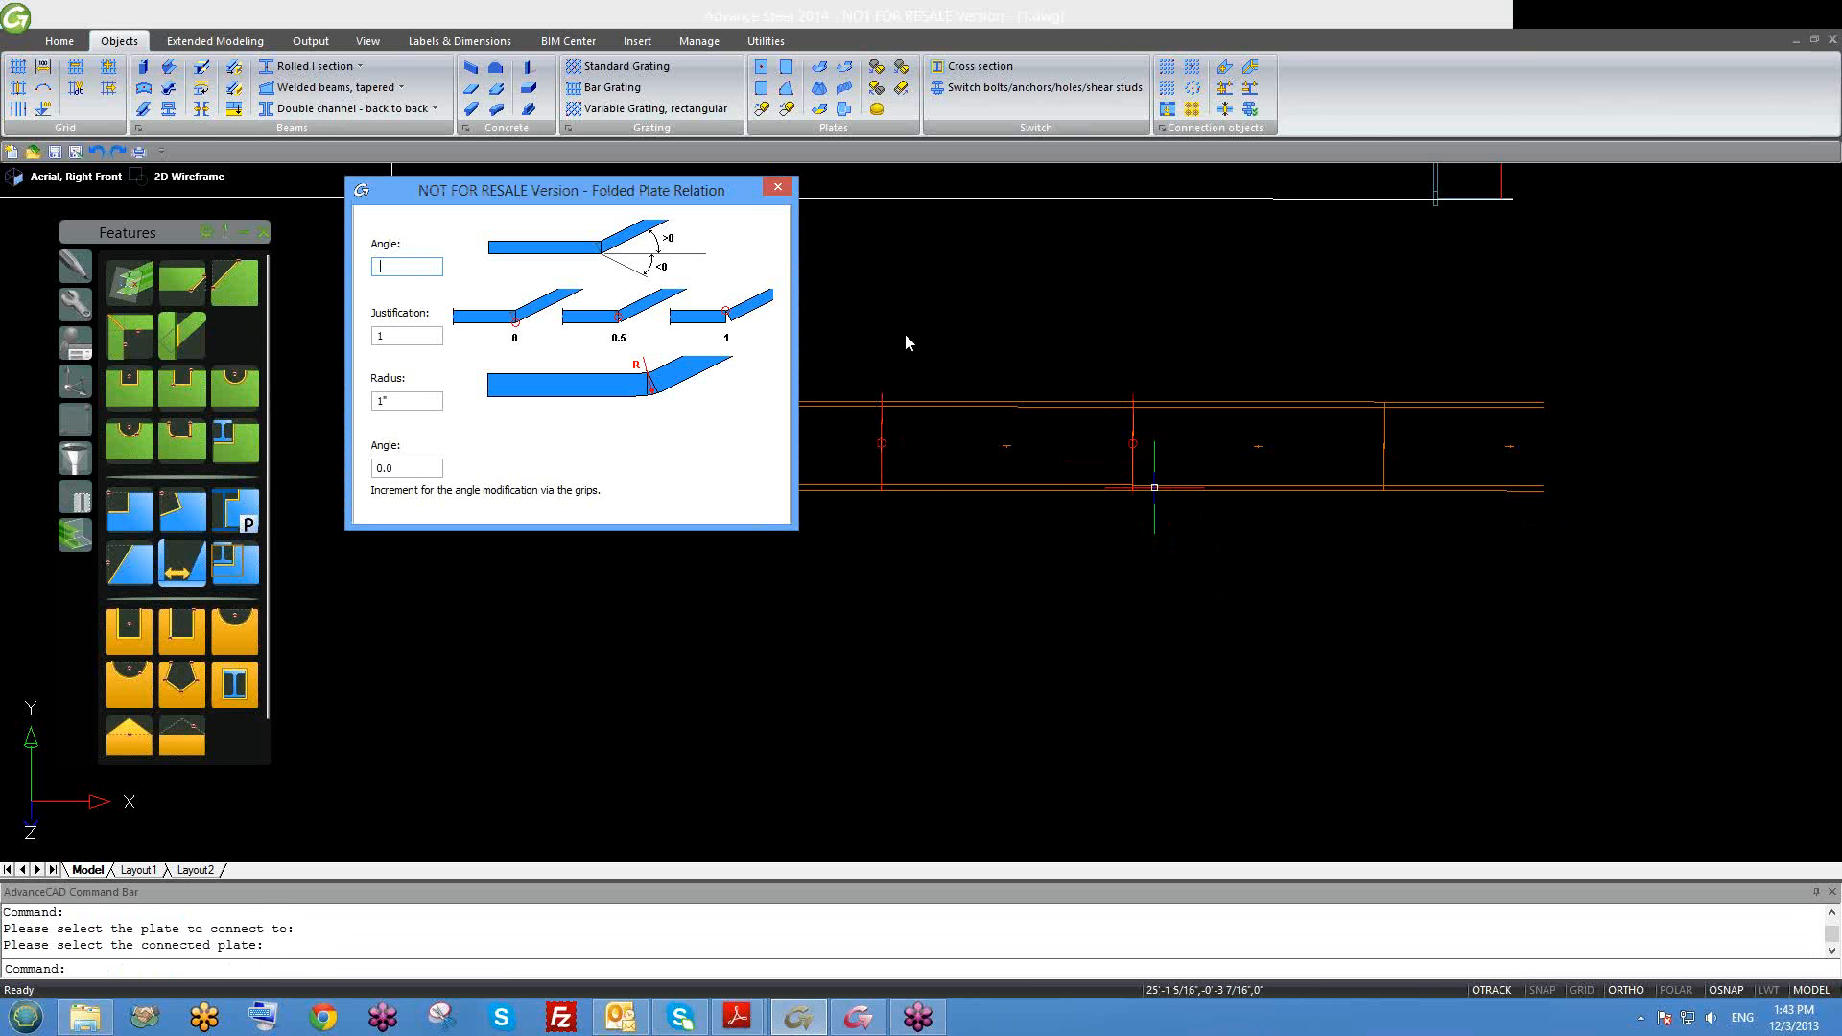
left_click(775, 187)
key("Return")
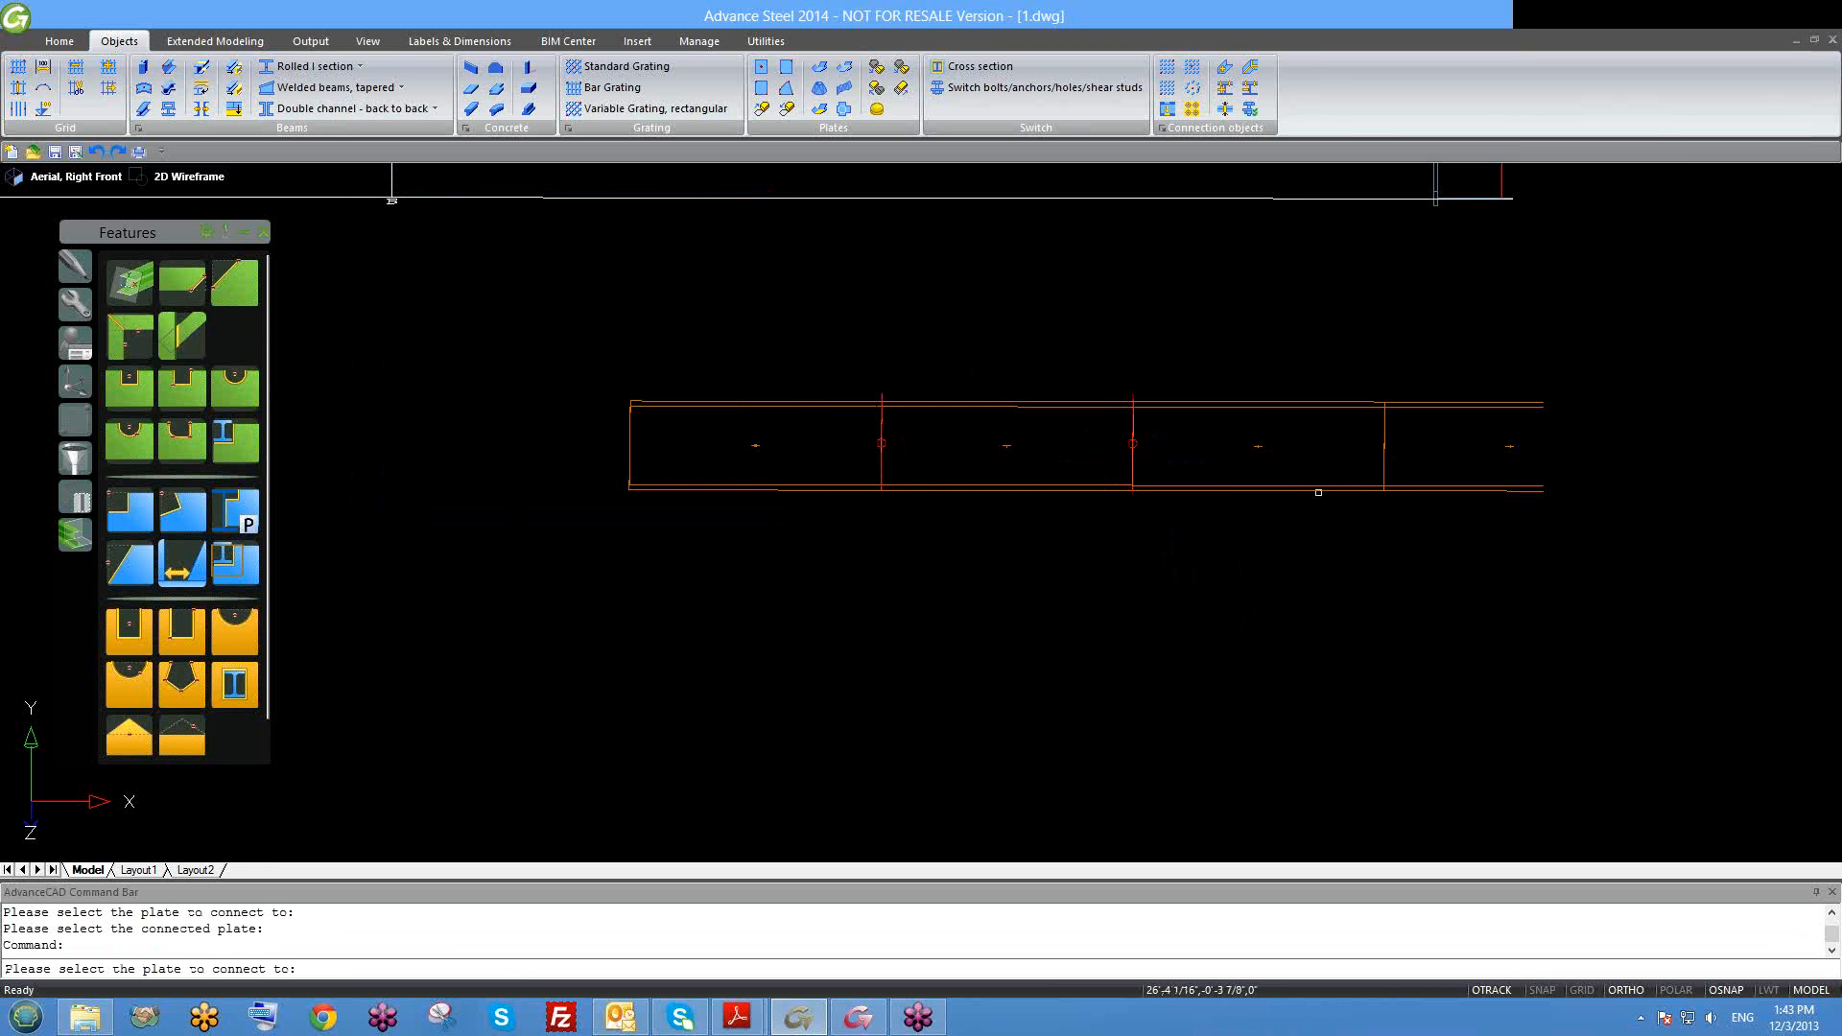
left_click(1324, 490)
left_click(1394, 491)
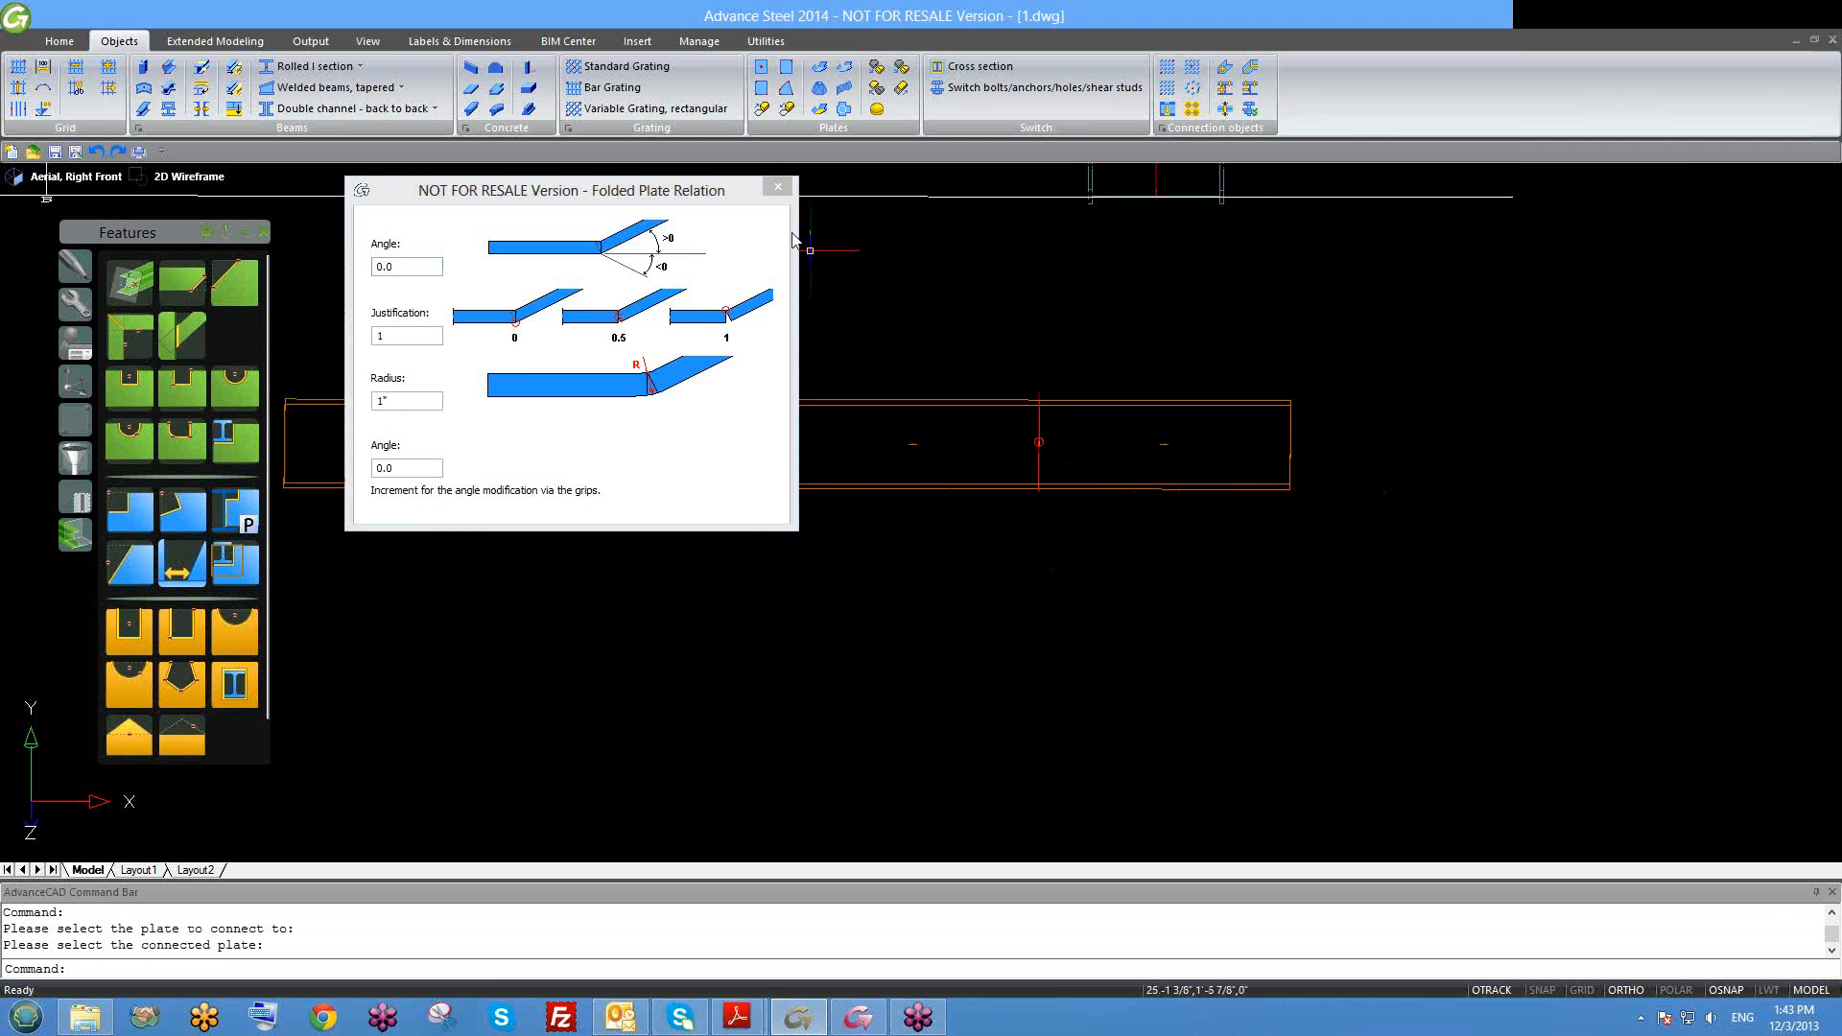
left_click(778, 187)
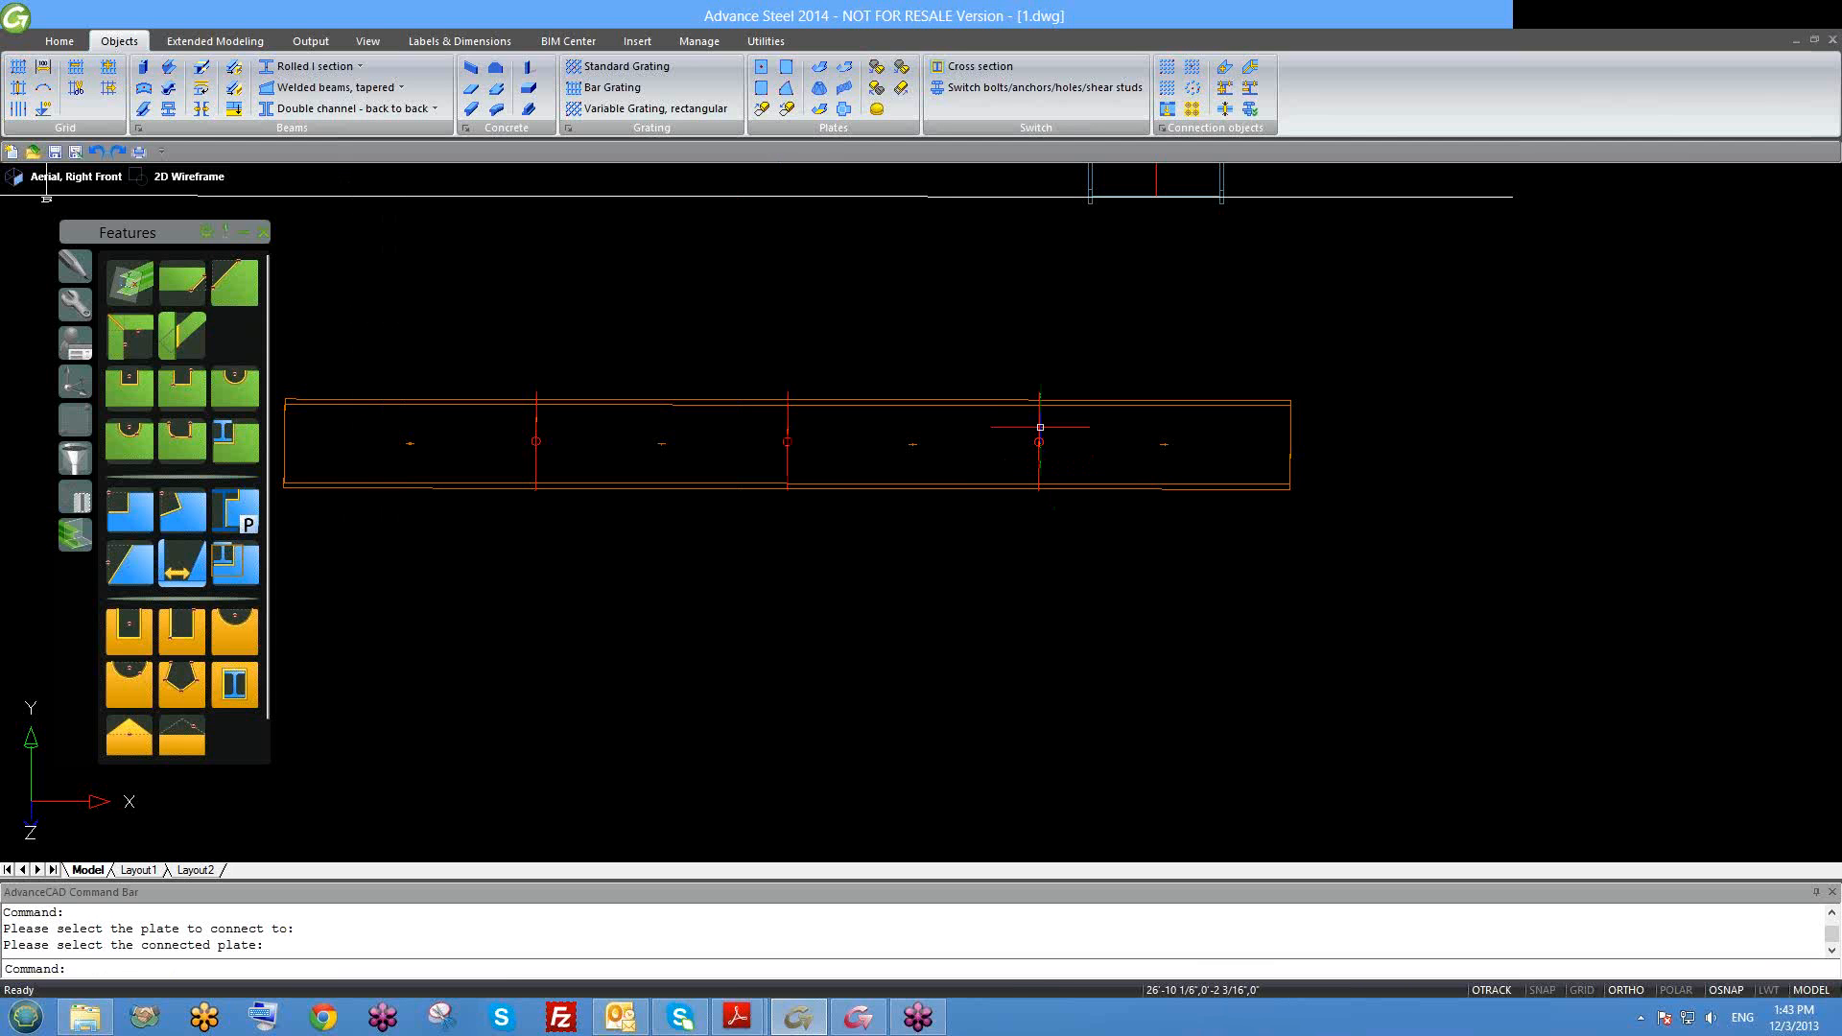
Step: Edit the fold angles of the last joint and the first joint so the plates beyond each joint turn perpendicular, forming a C shape
double_click(1039, 440)
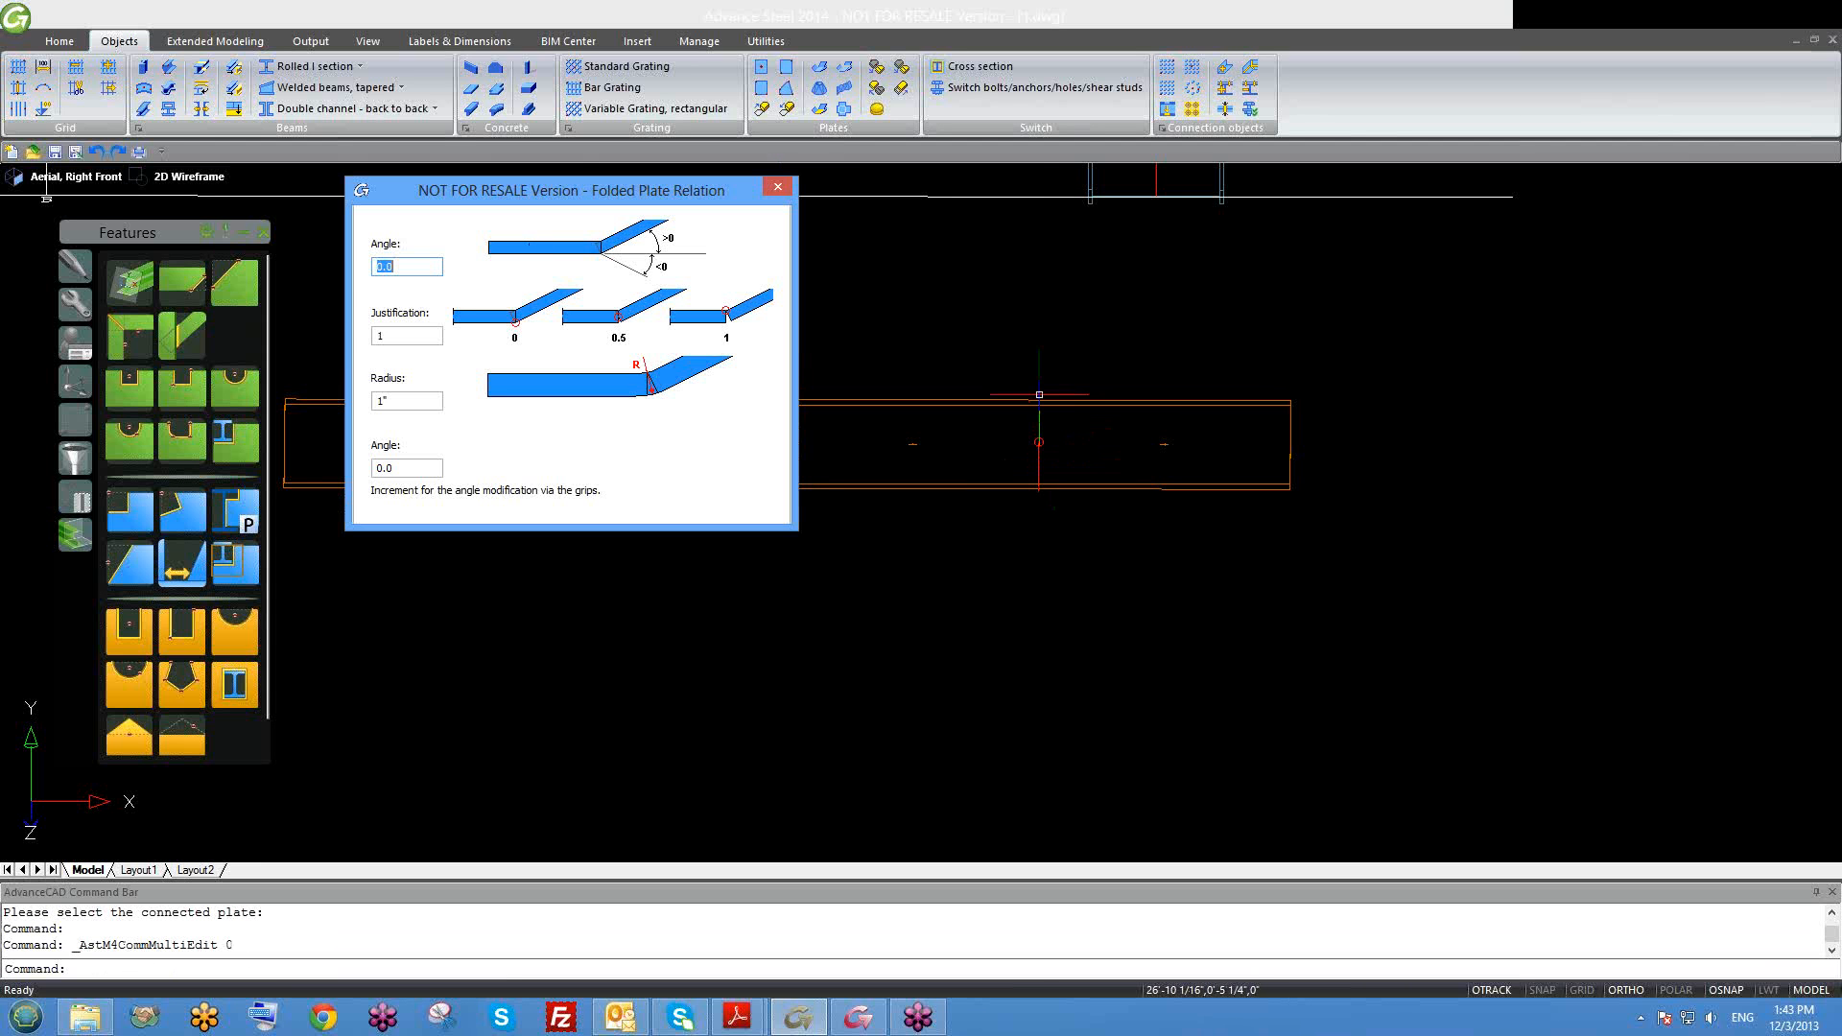
left_click(778, 188)
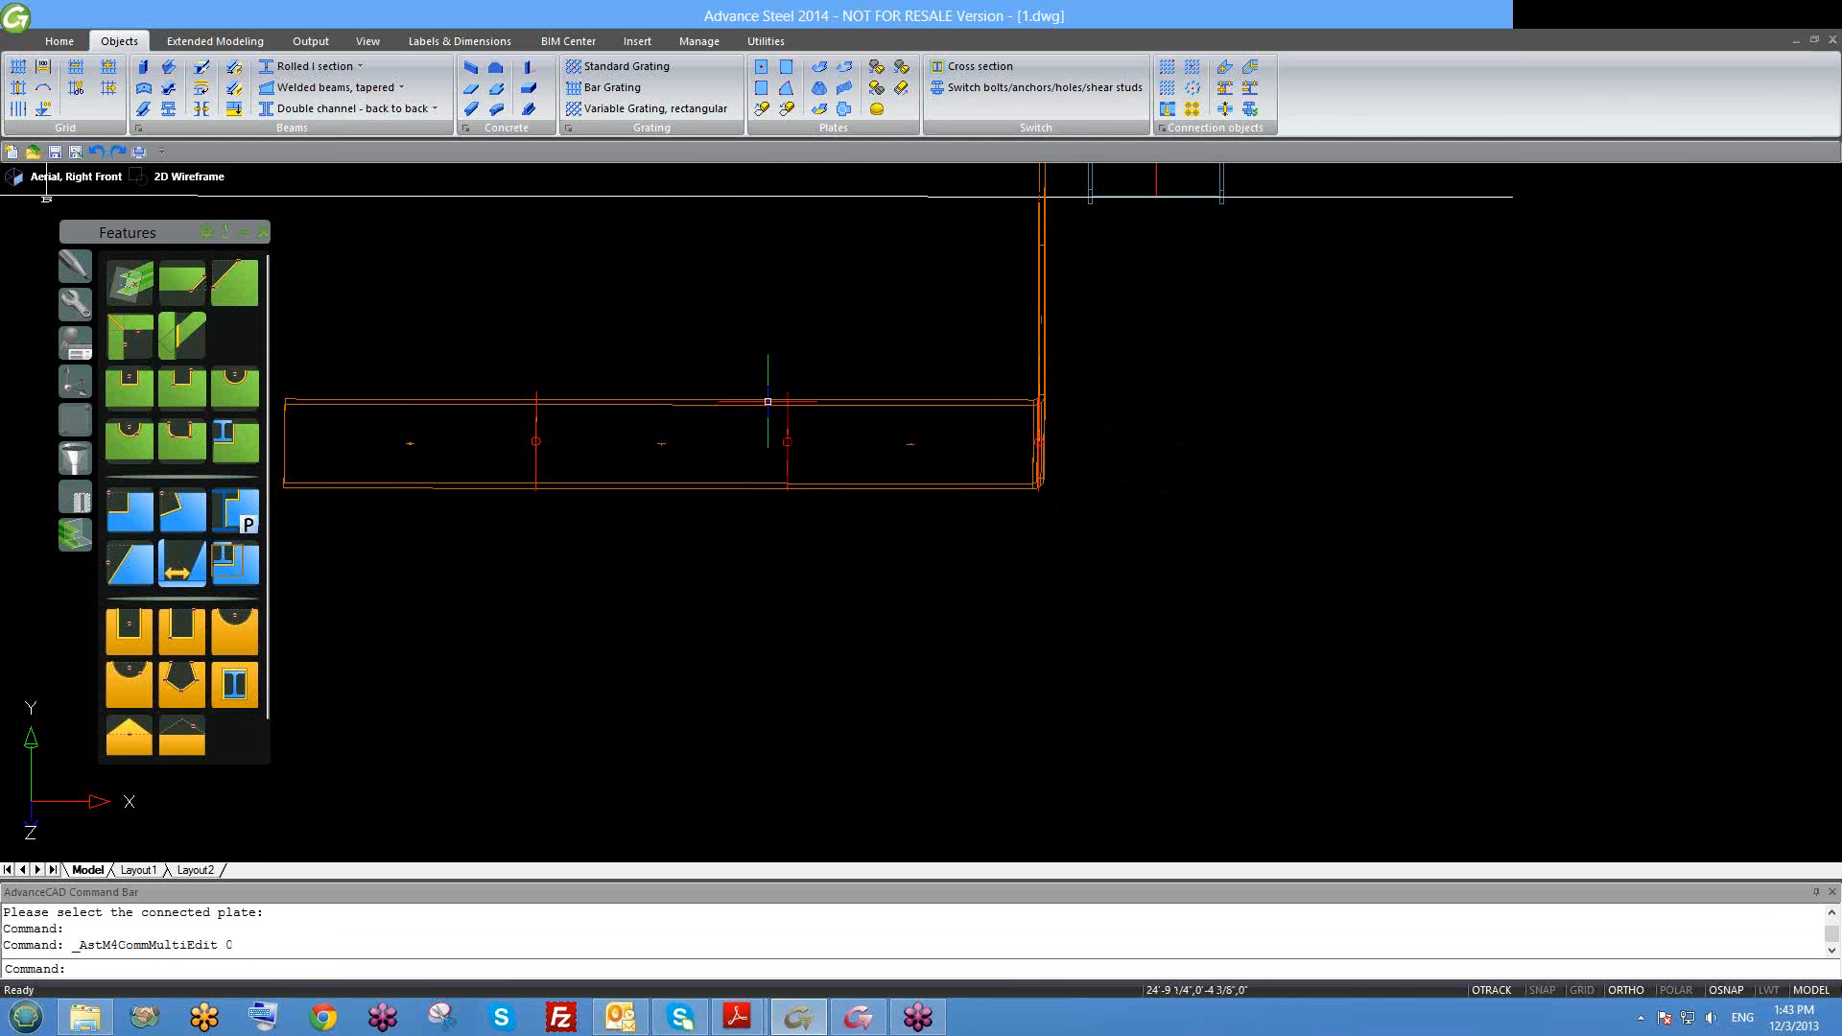
middle_click_drag(767, 401, 984, 391)
double_click(642, 393)
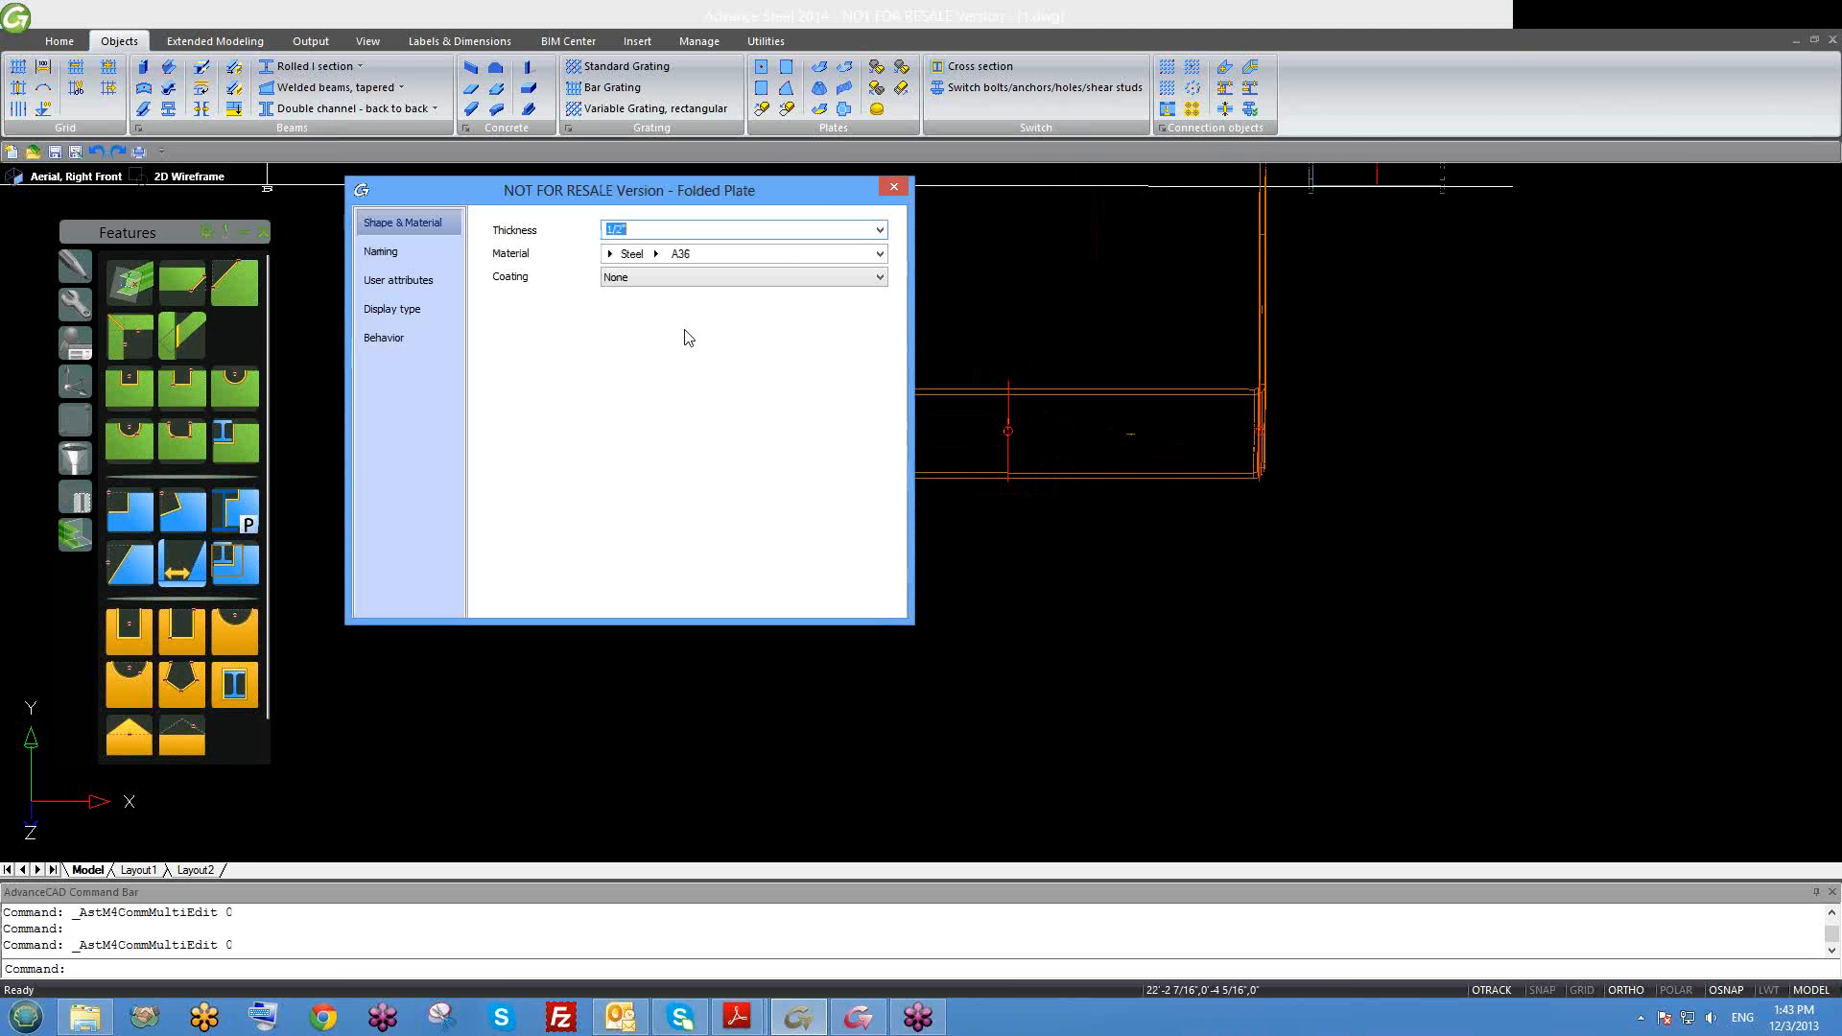
left_click(903, 186)
left_click(771, 380)
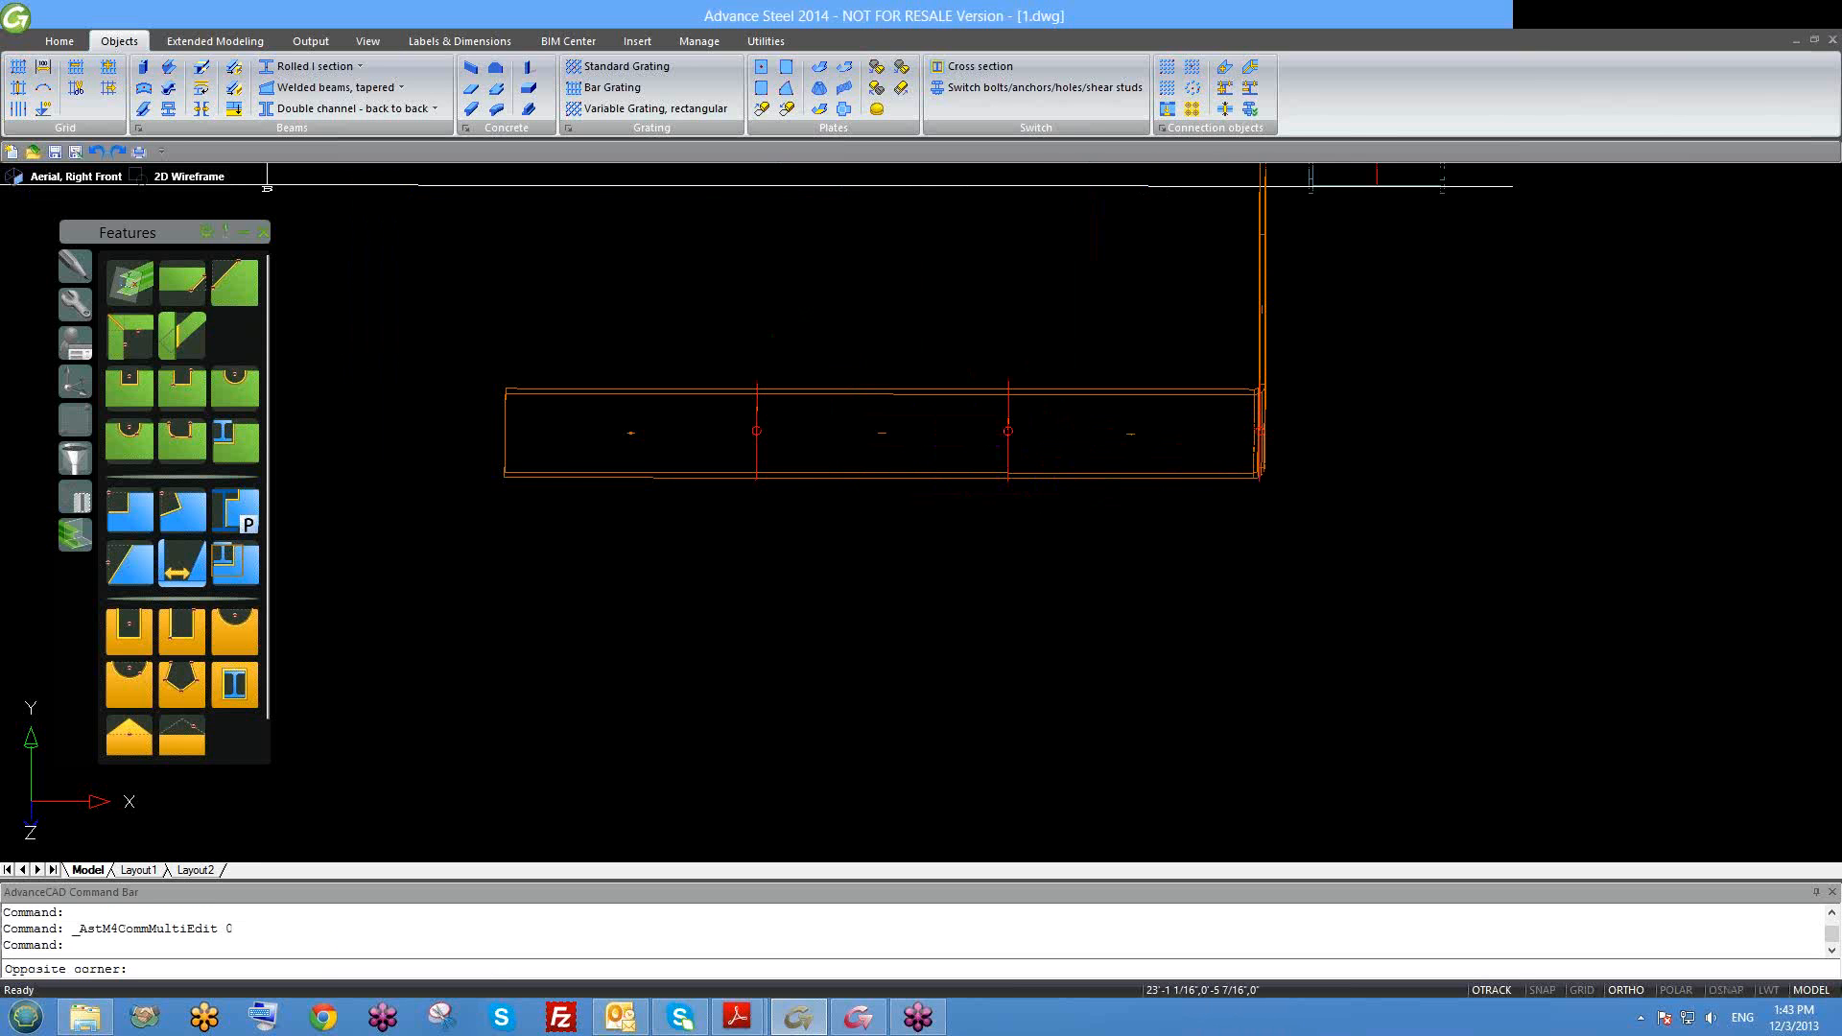
double_click(757, 386)
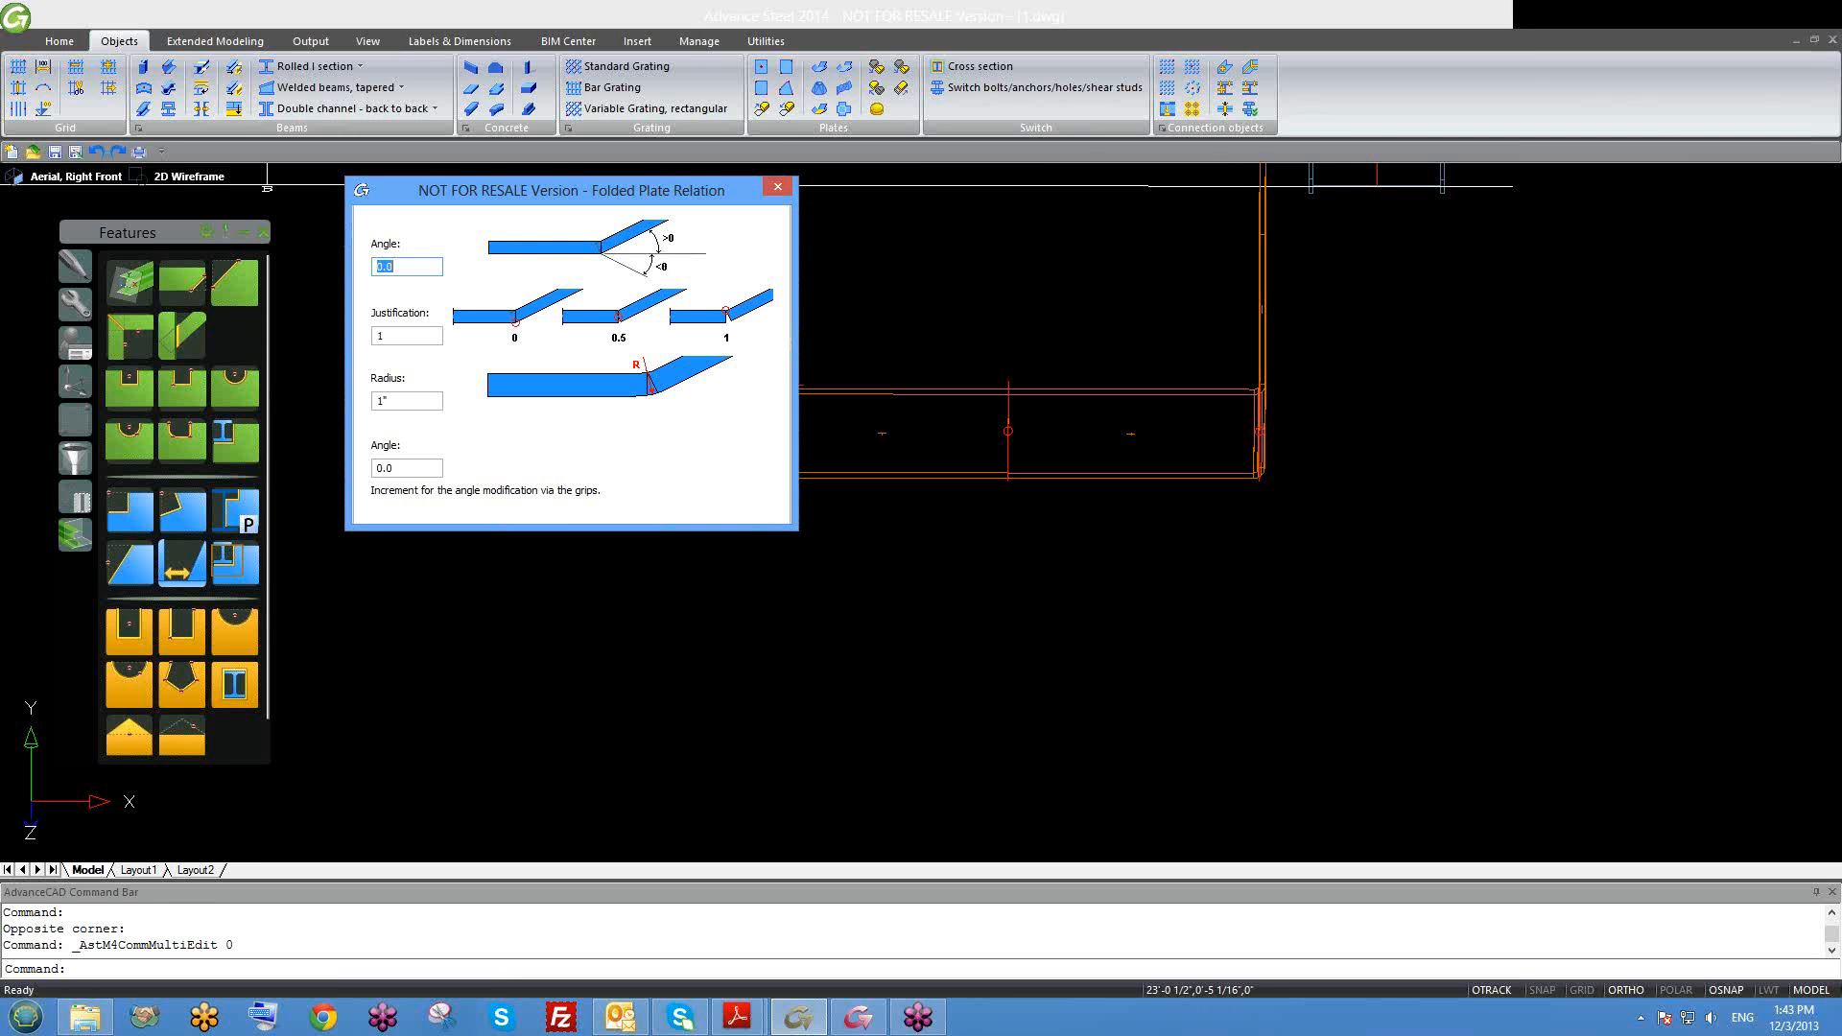
left_click(777, 187)
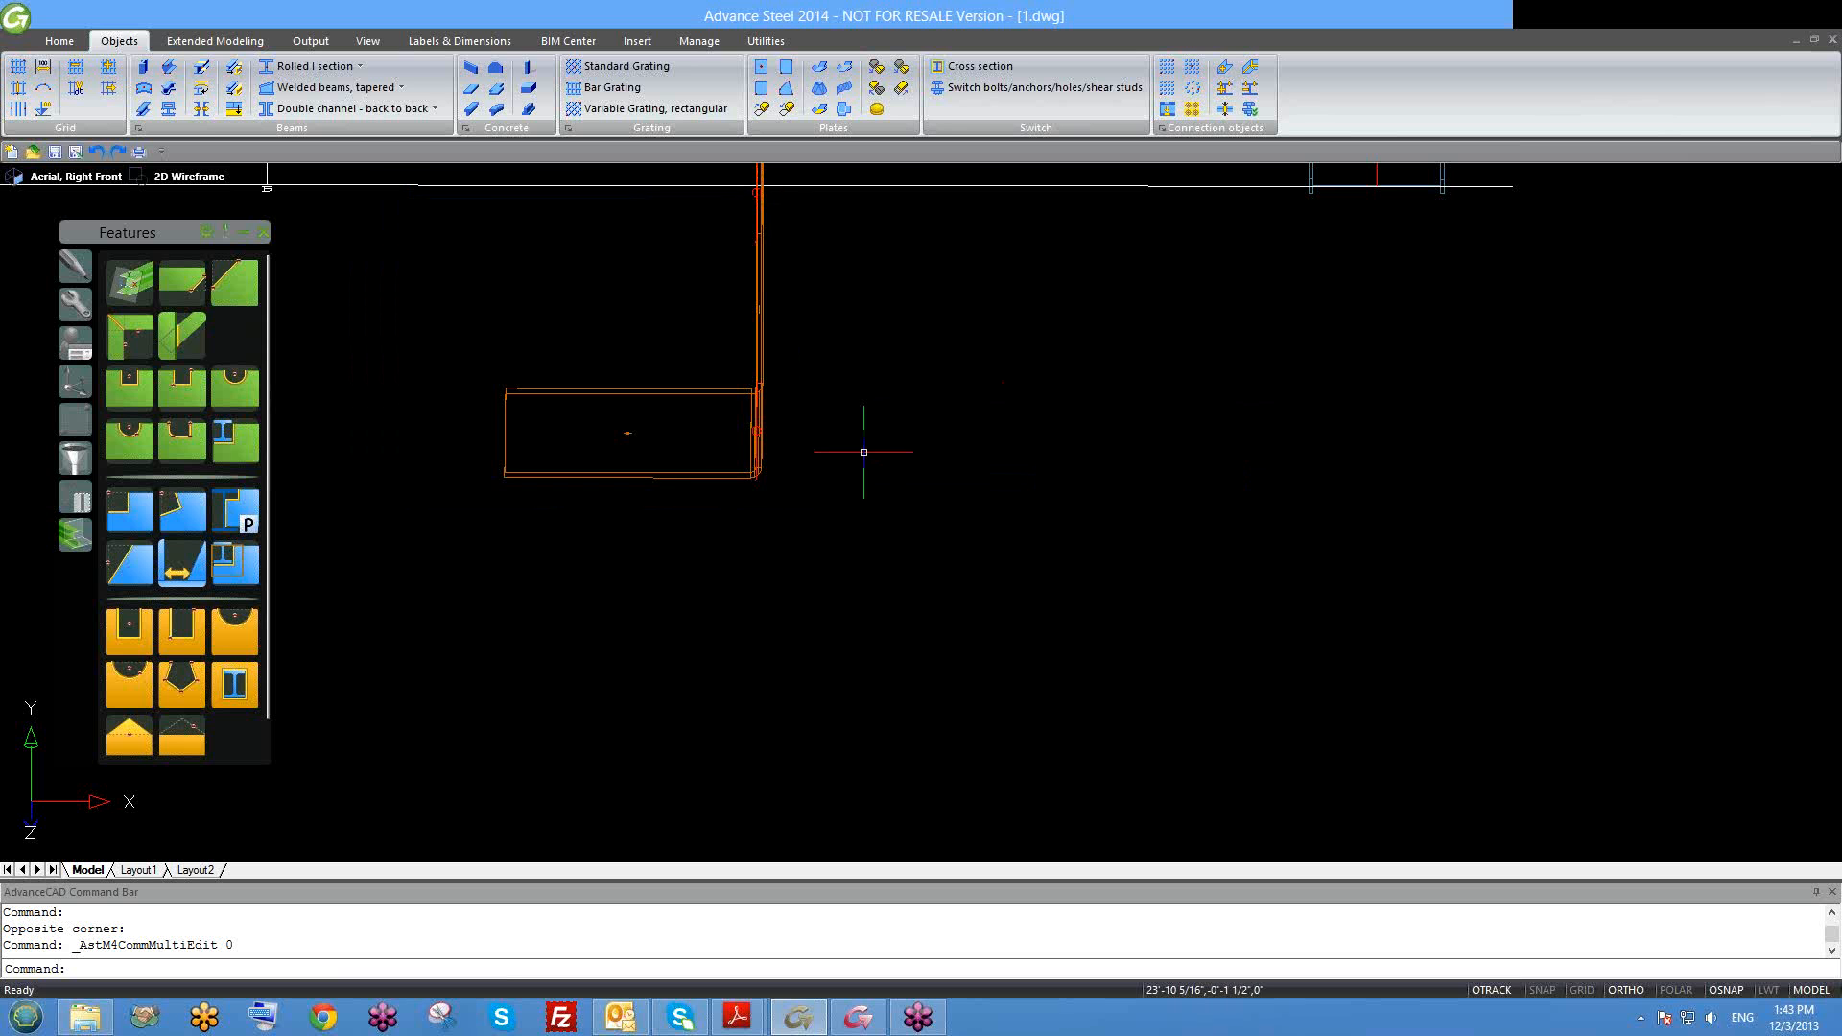
Step: Delete the flat fold connection between the two upright middle plates of the C-shaped assembly
middle_click_drag(863, 452, 905, 527, "shift")
scroll(815, 393, "up", 2)
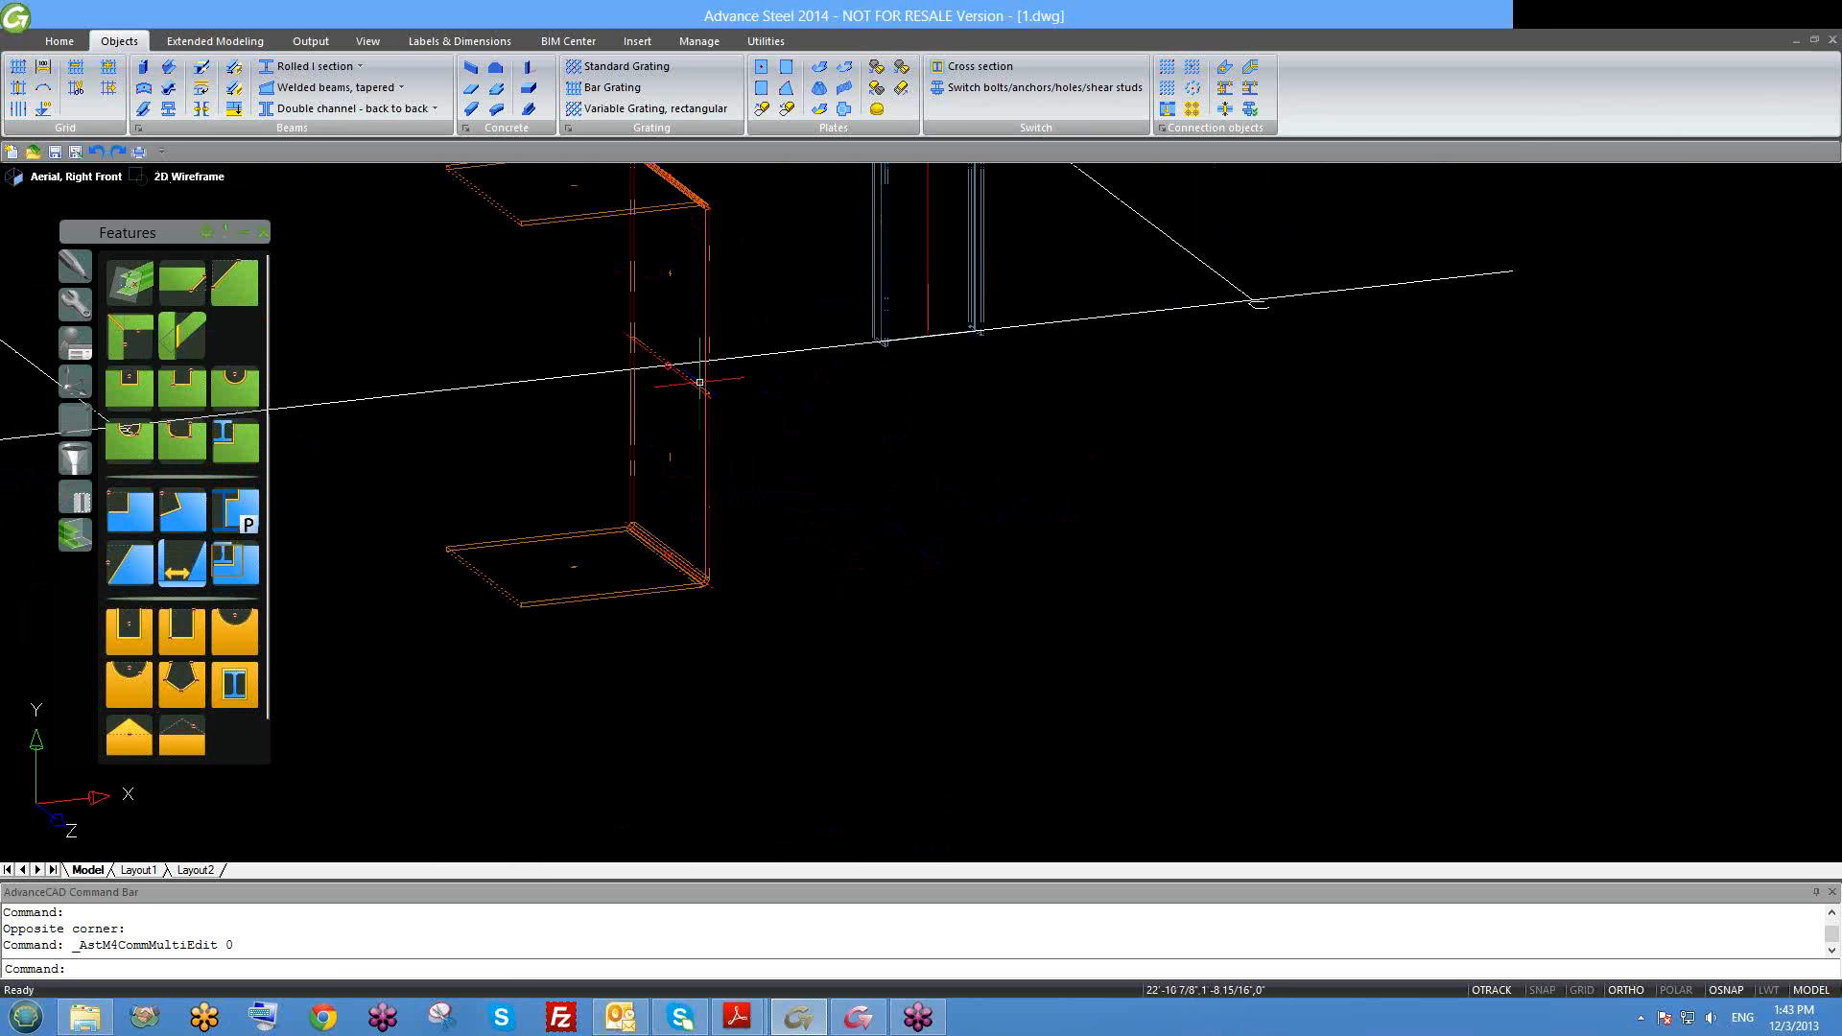
scroll(700, 382, "up", 4)
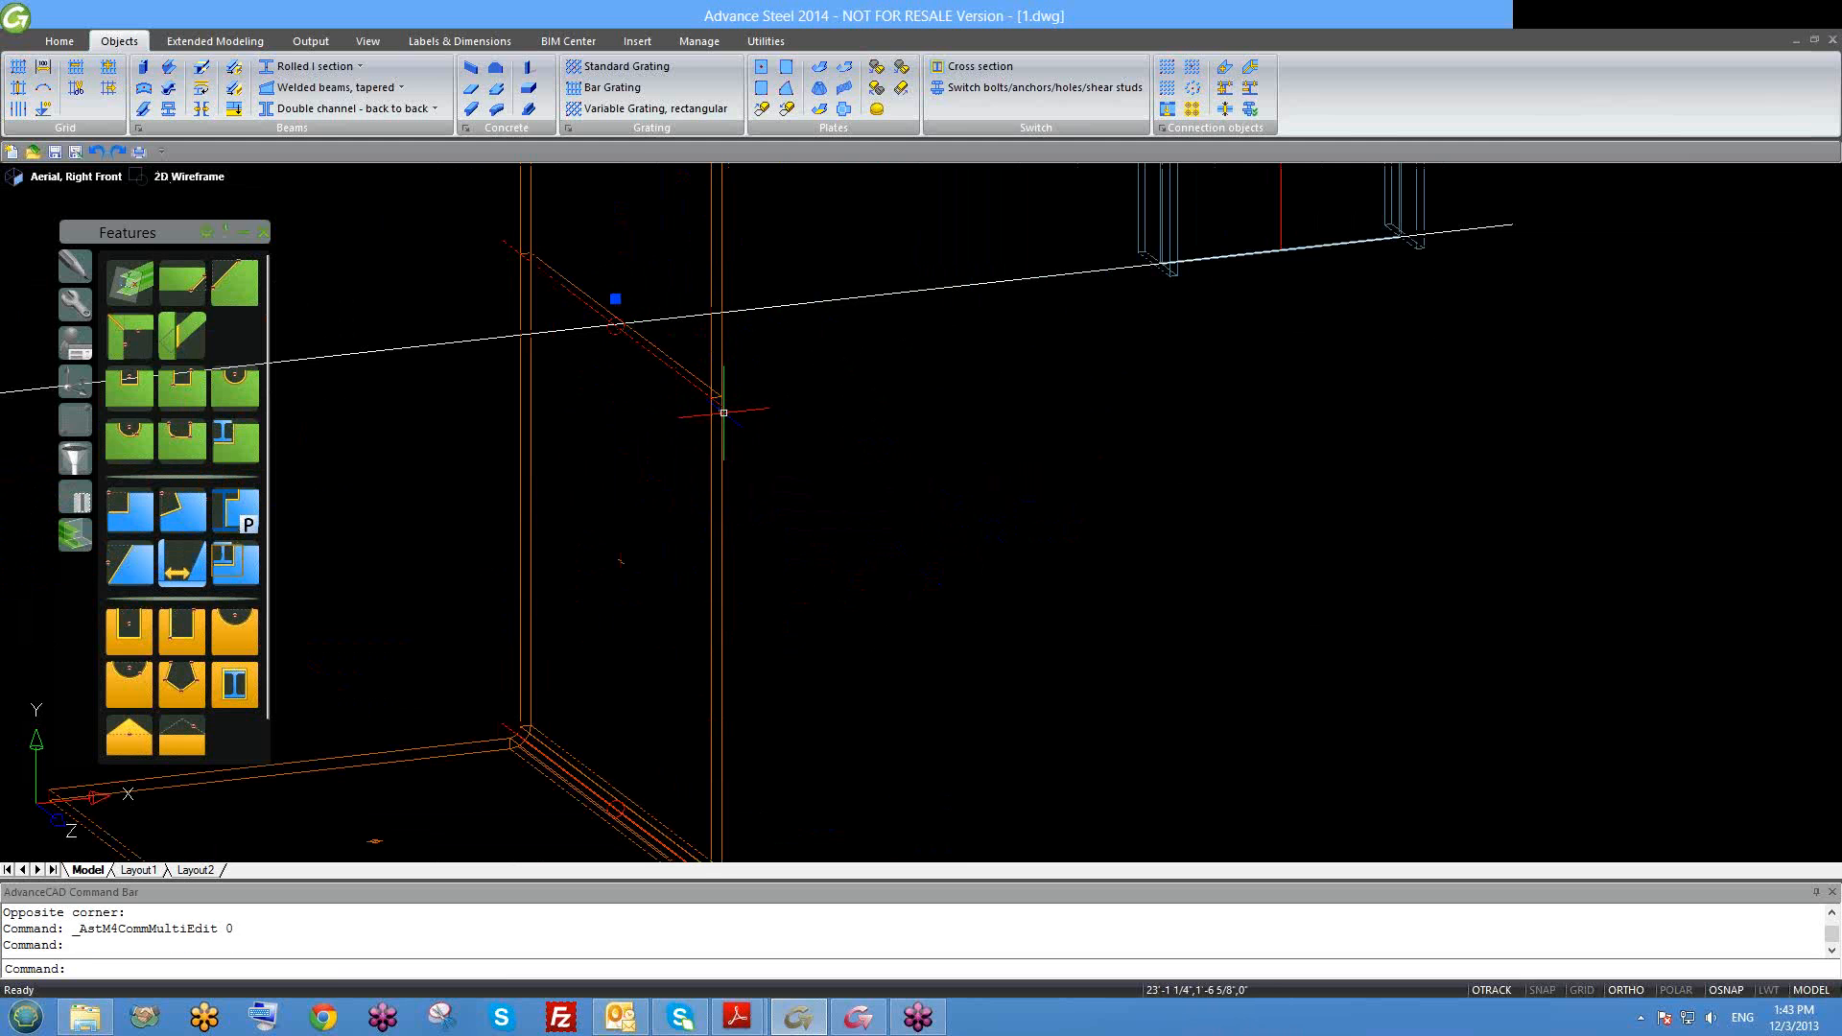
key("Delete")
scroll(744, 441, "down", 5)
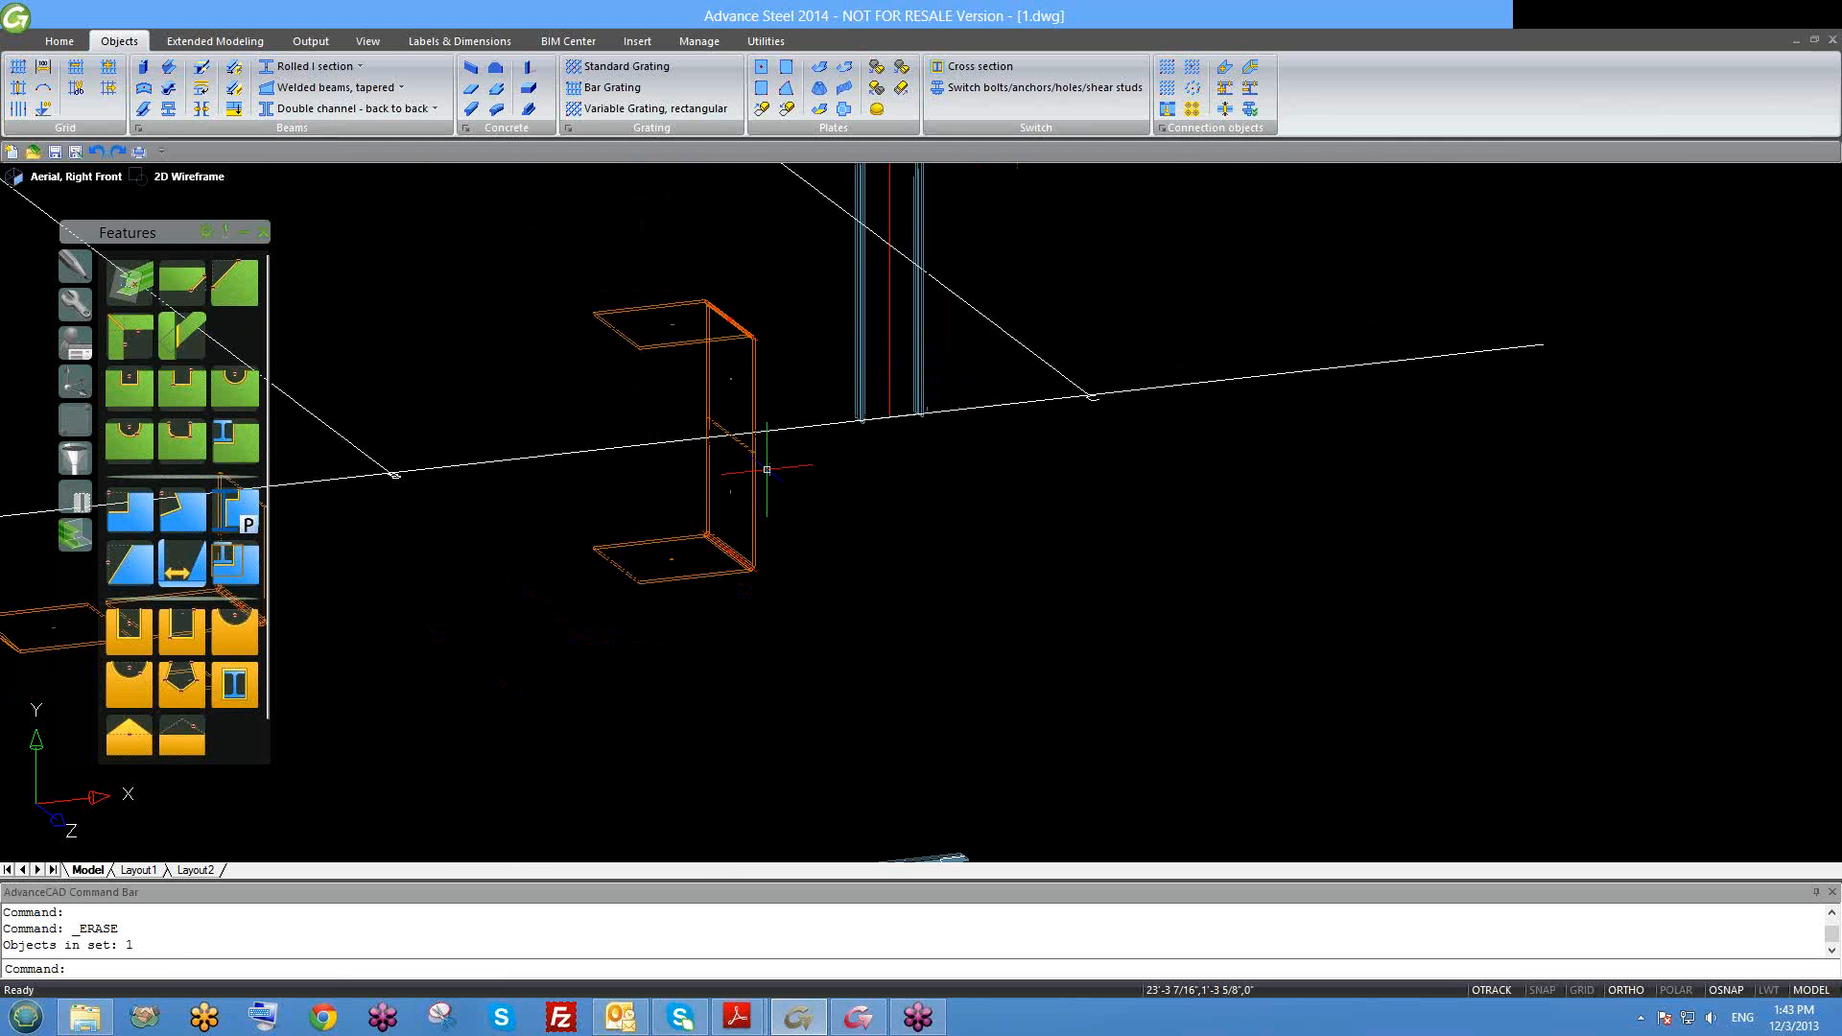
Step: Delete all four plates of the C-shaped assembly
left_click(587, 276)
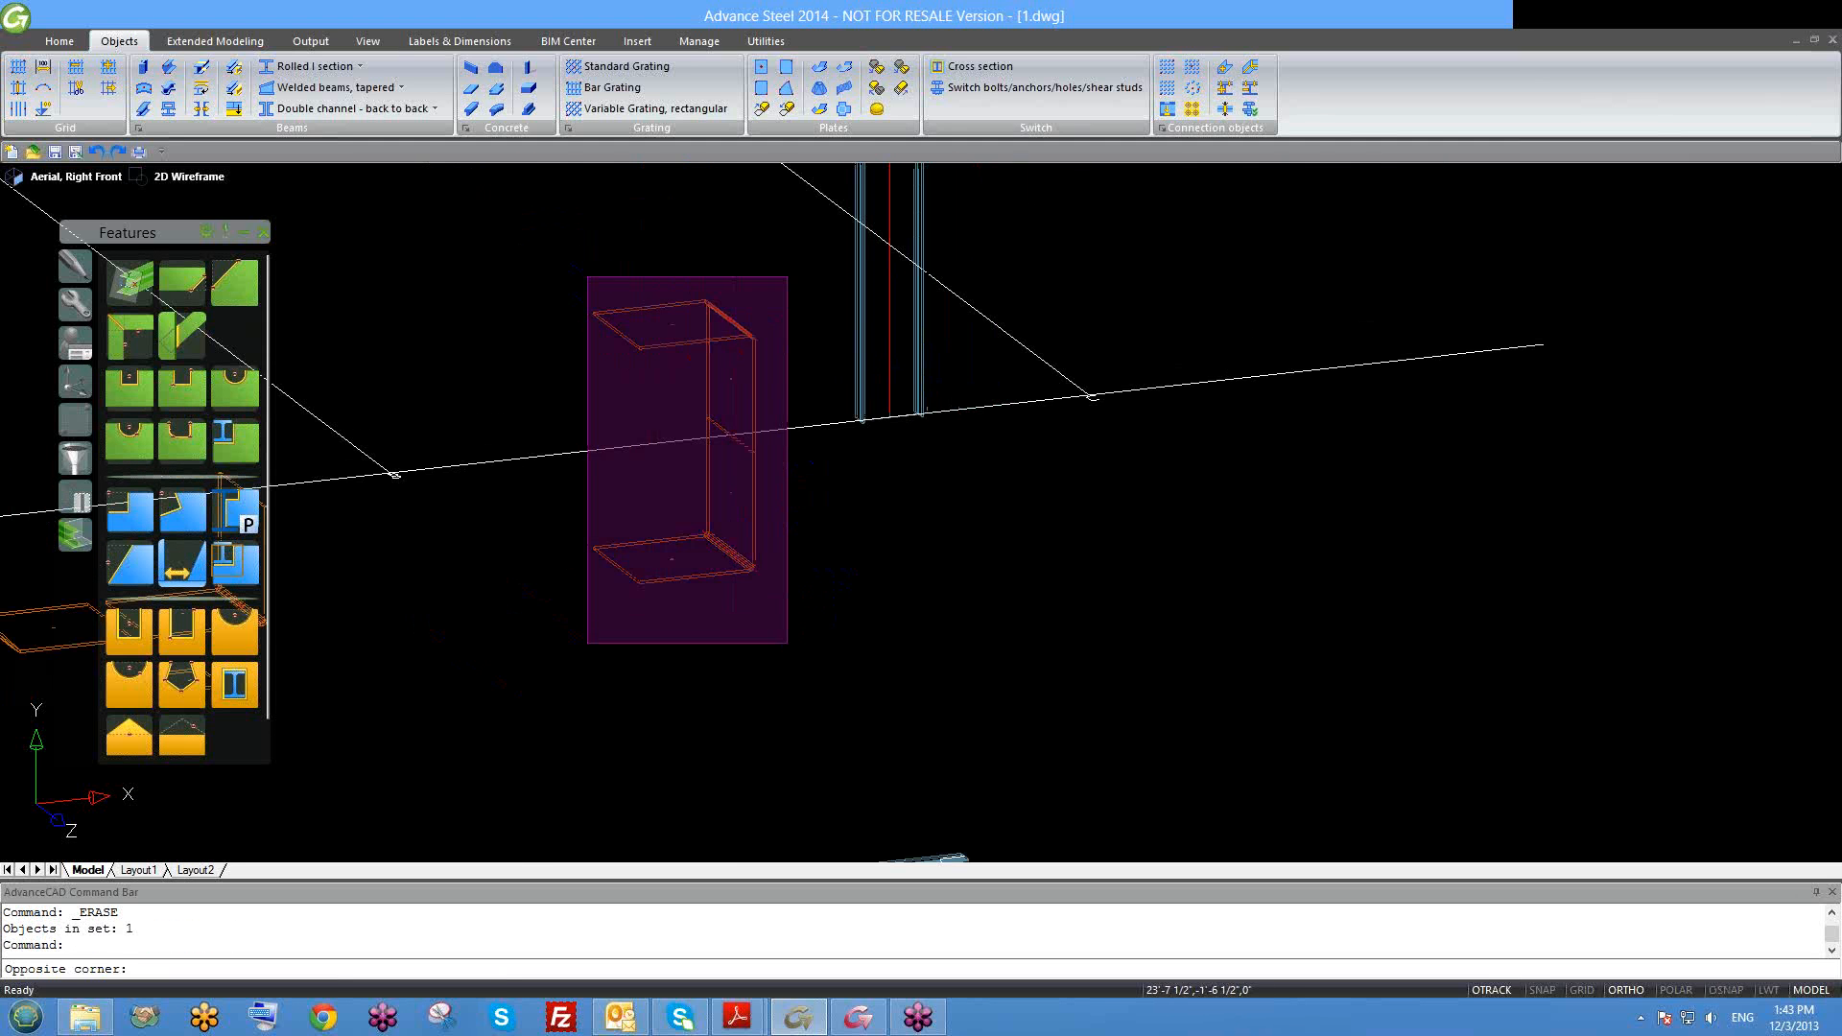
left_click(812, 638)
key("Delete")
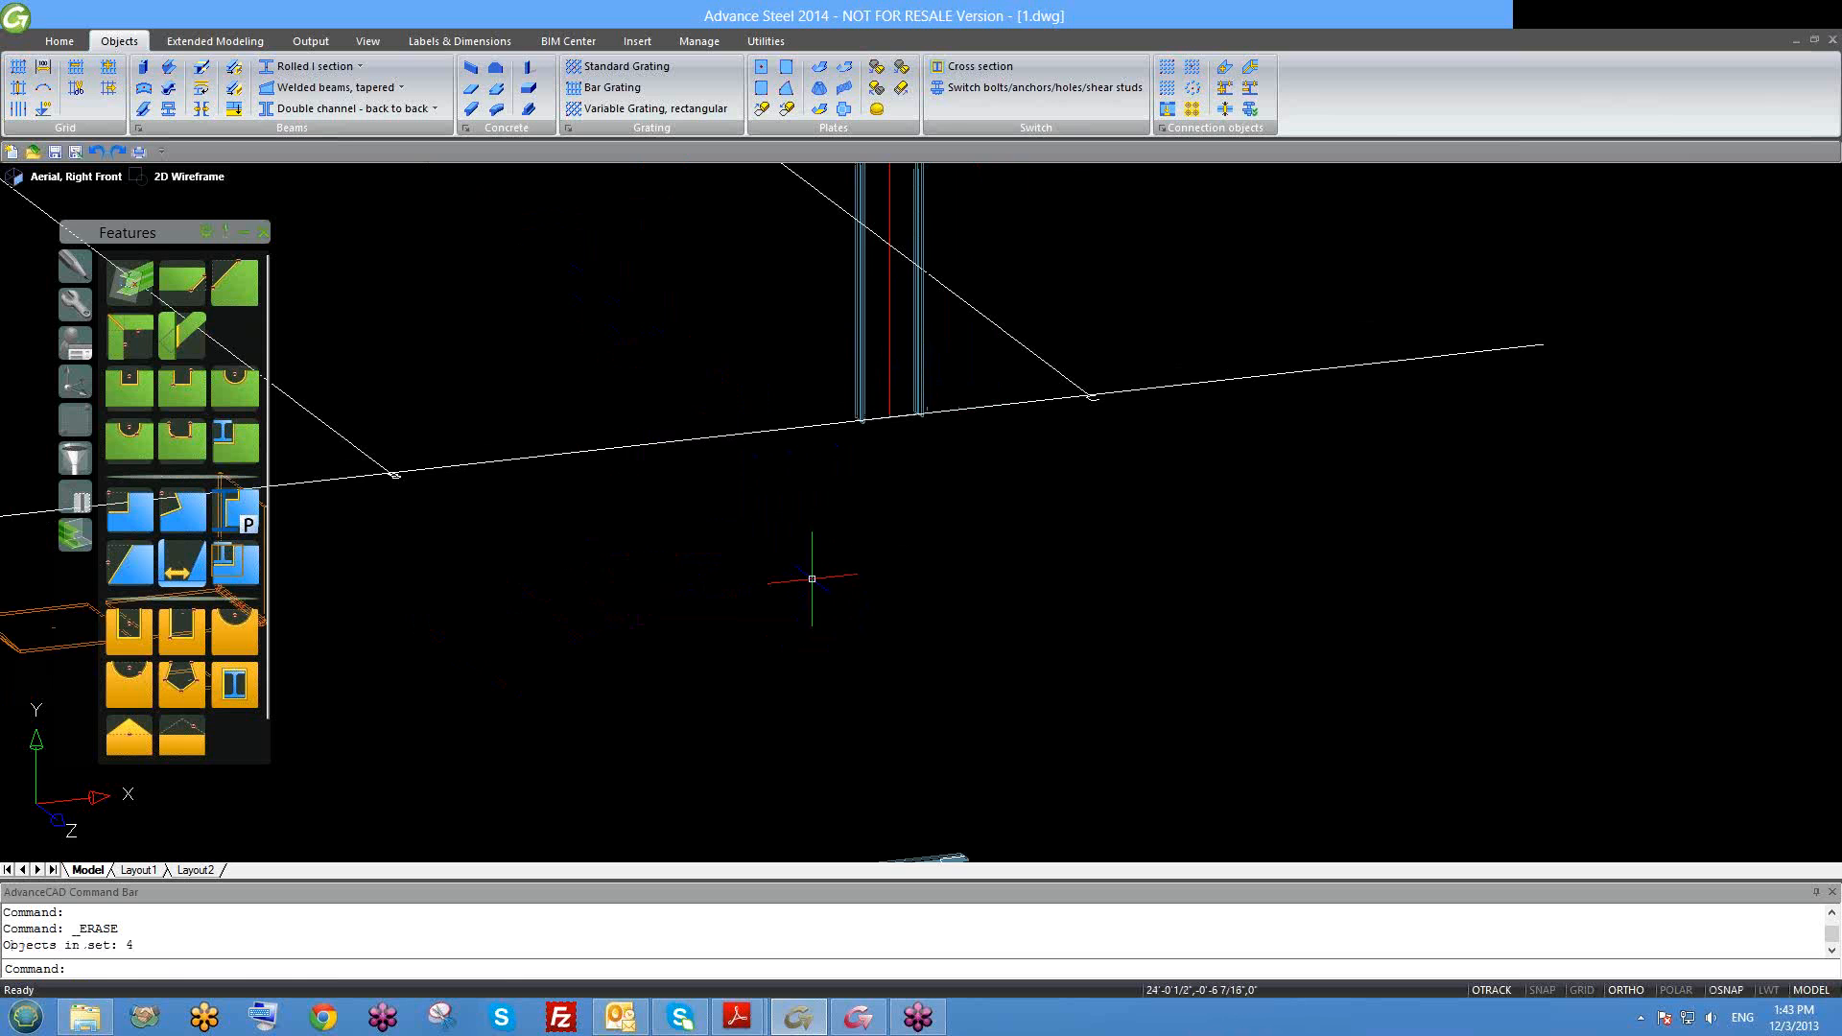
Step: Show the full model extents and examine the remaining folded plate examples in front of the frame up close
type("z")
key("Return")
type("e")
key("Return")
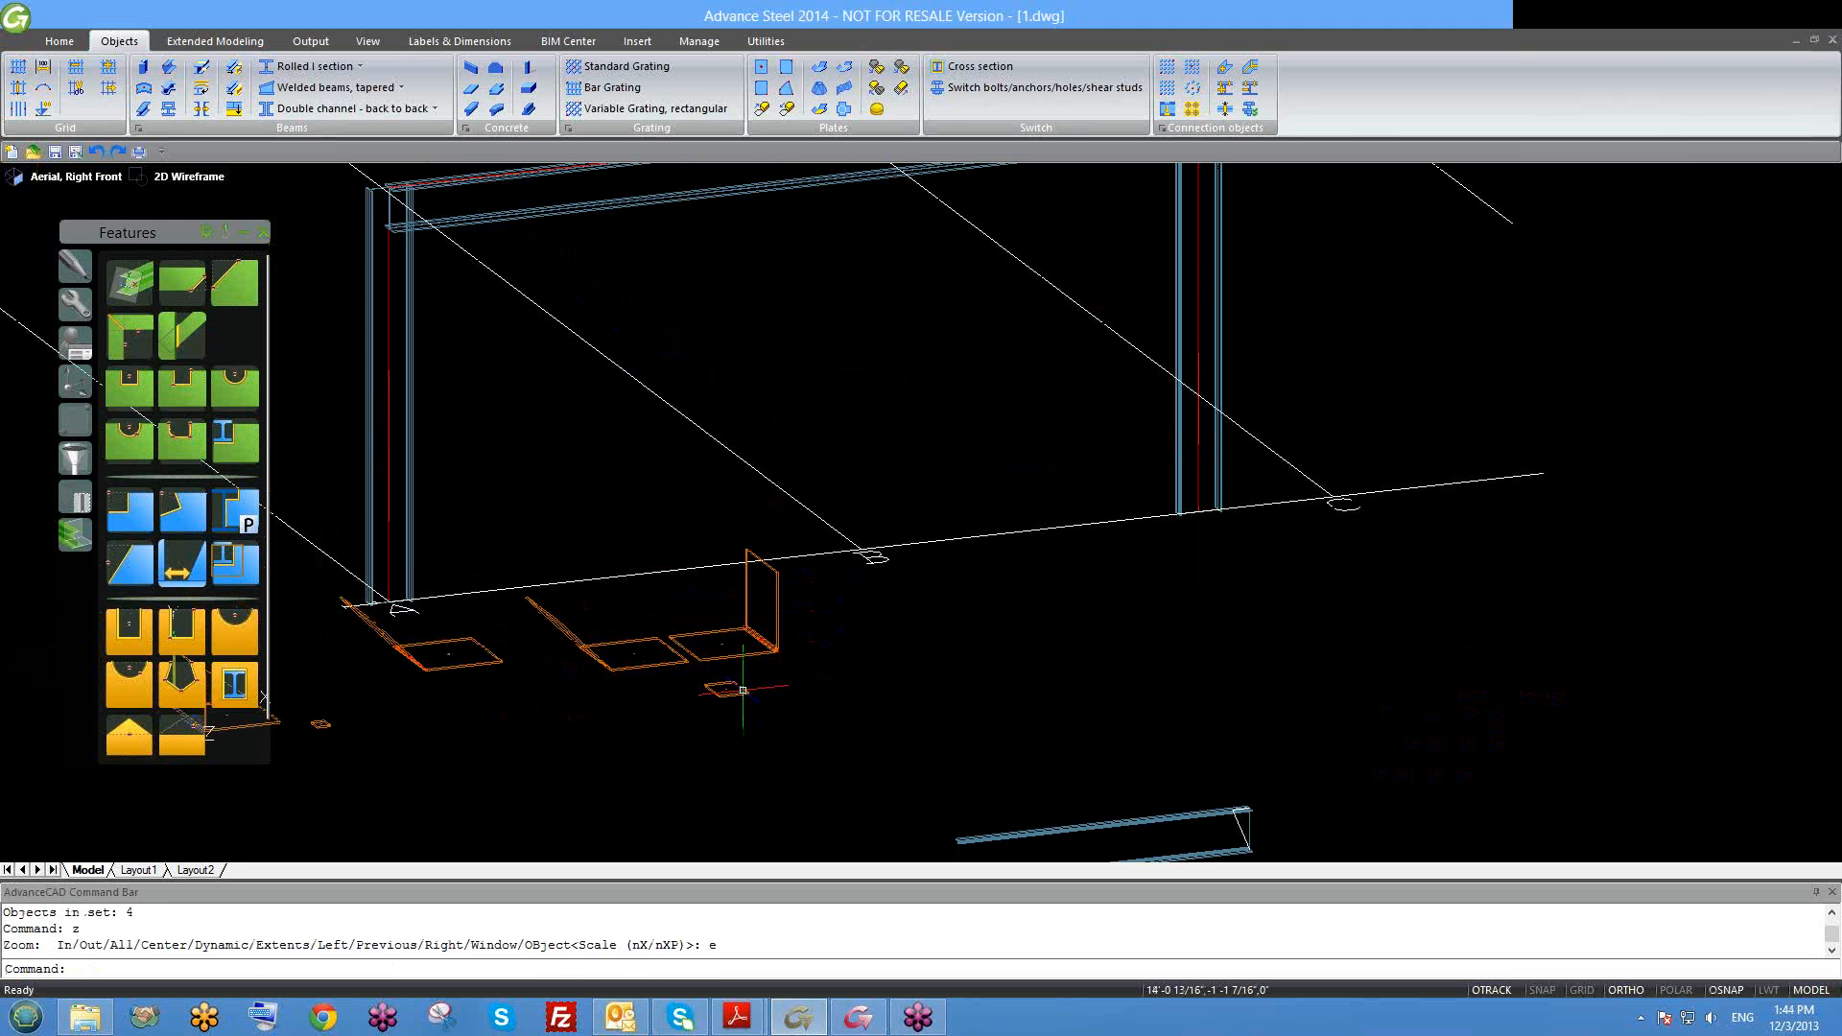
scroll(739, 696, "up", 3)
scroll(729, 701, "up", 2)
scroll(729, 701, "up", 2)
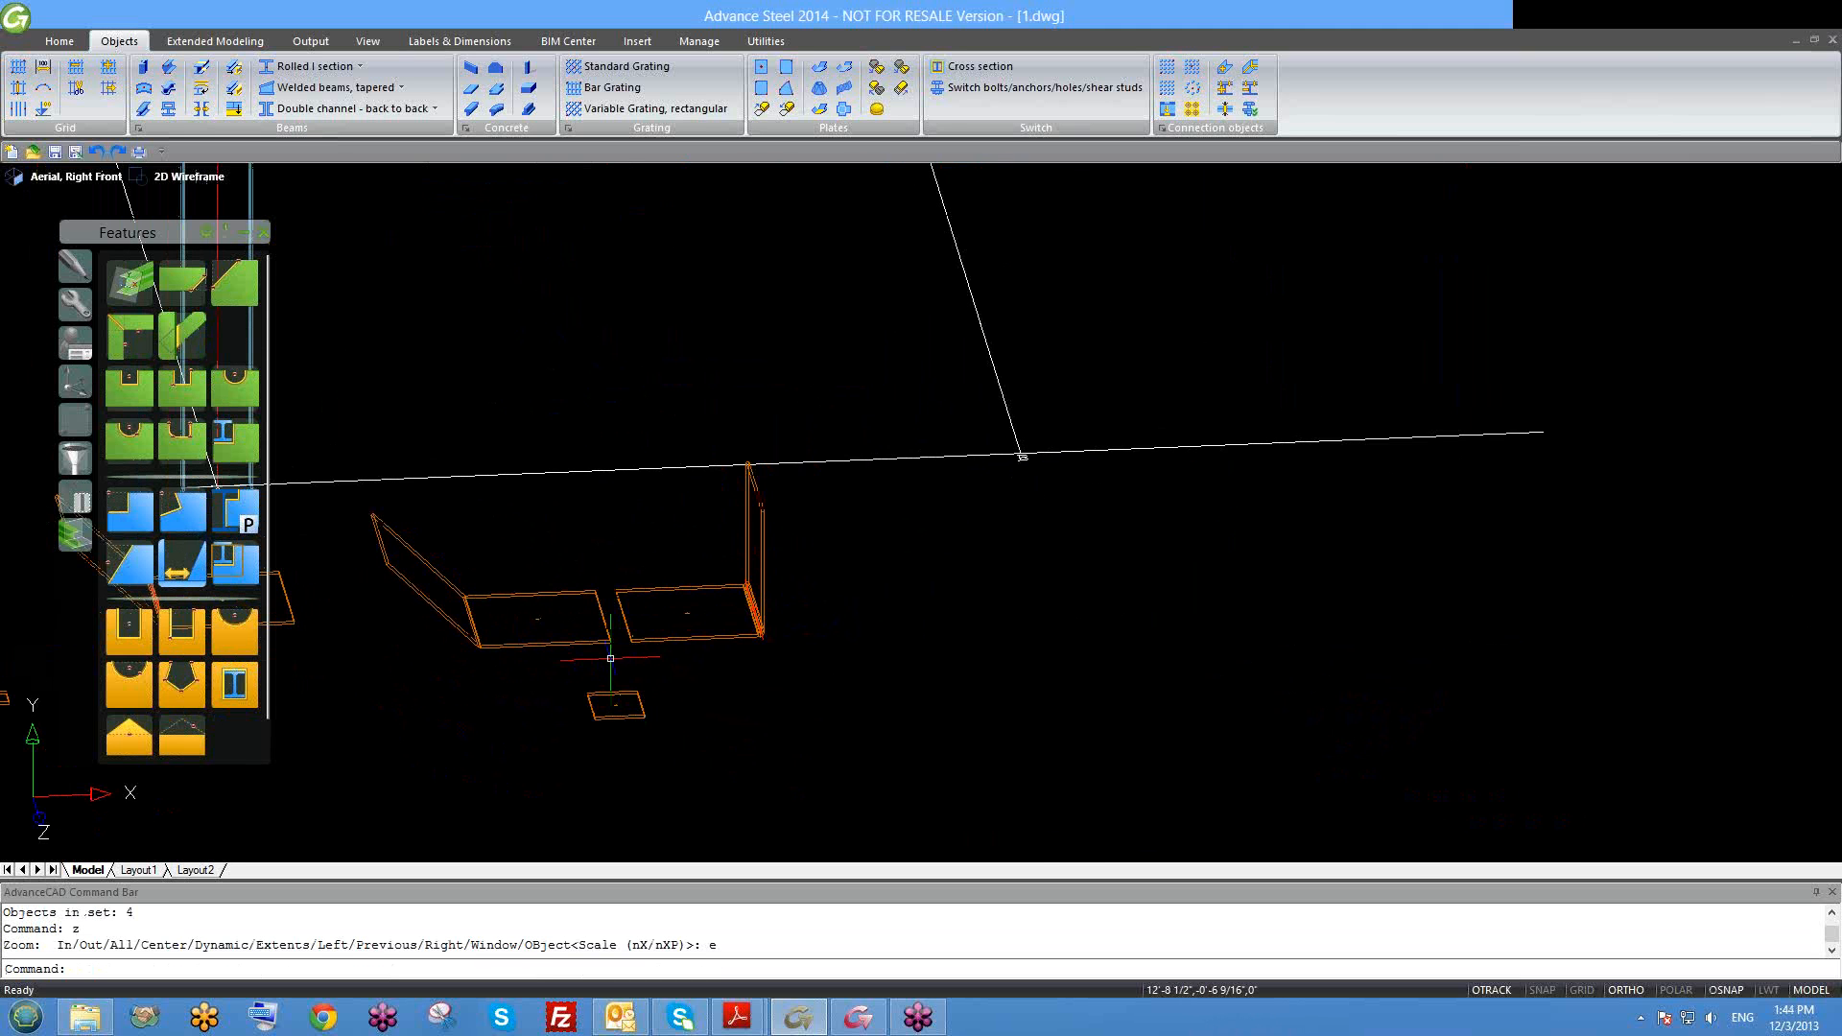
scroll(676, 645, "up", 2)
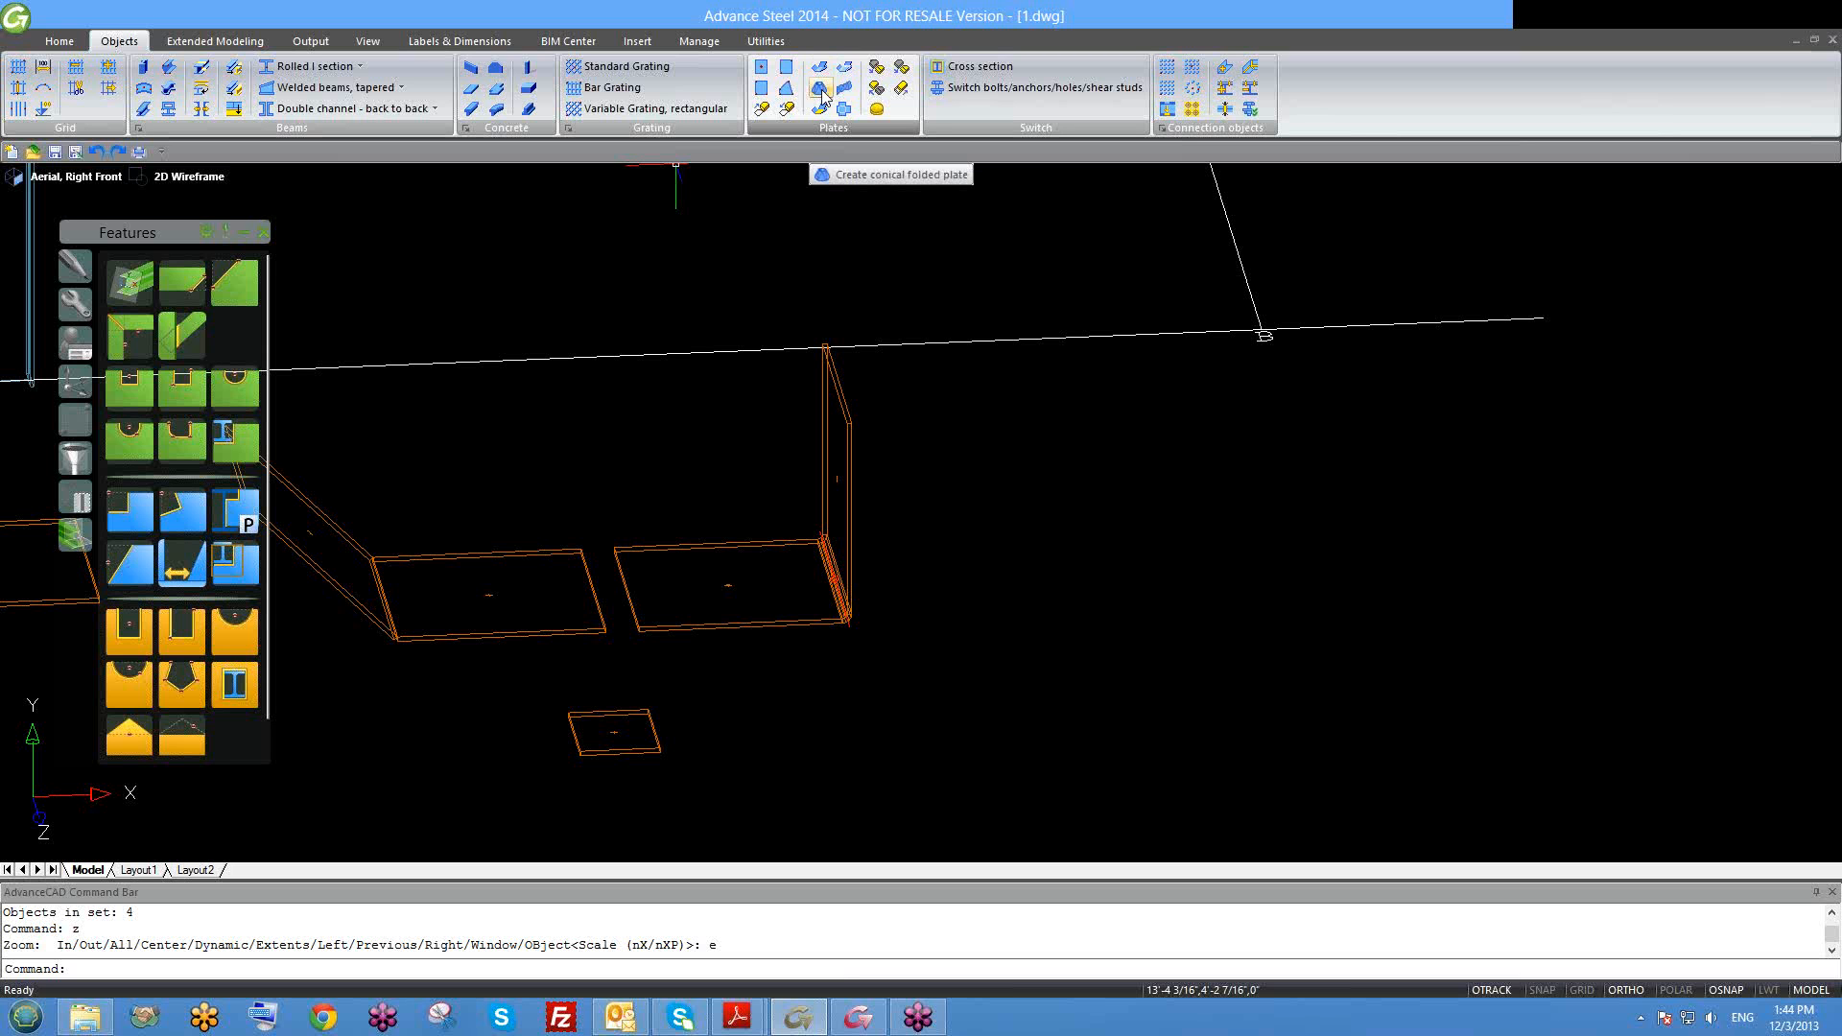
scroll(822, 437, "down", 3)
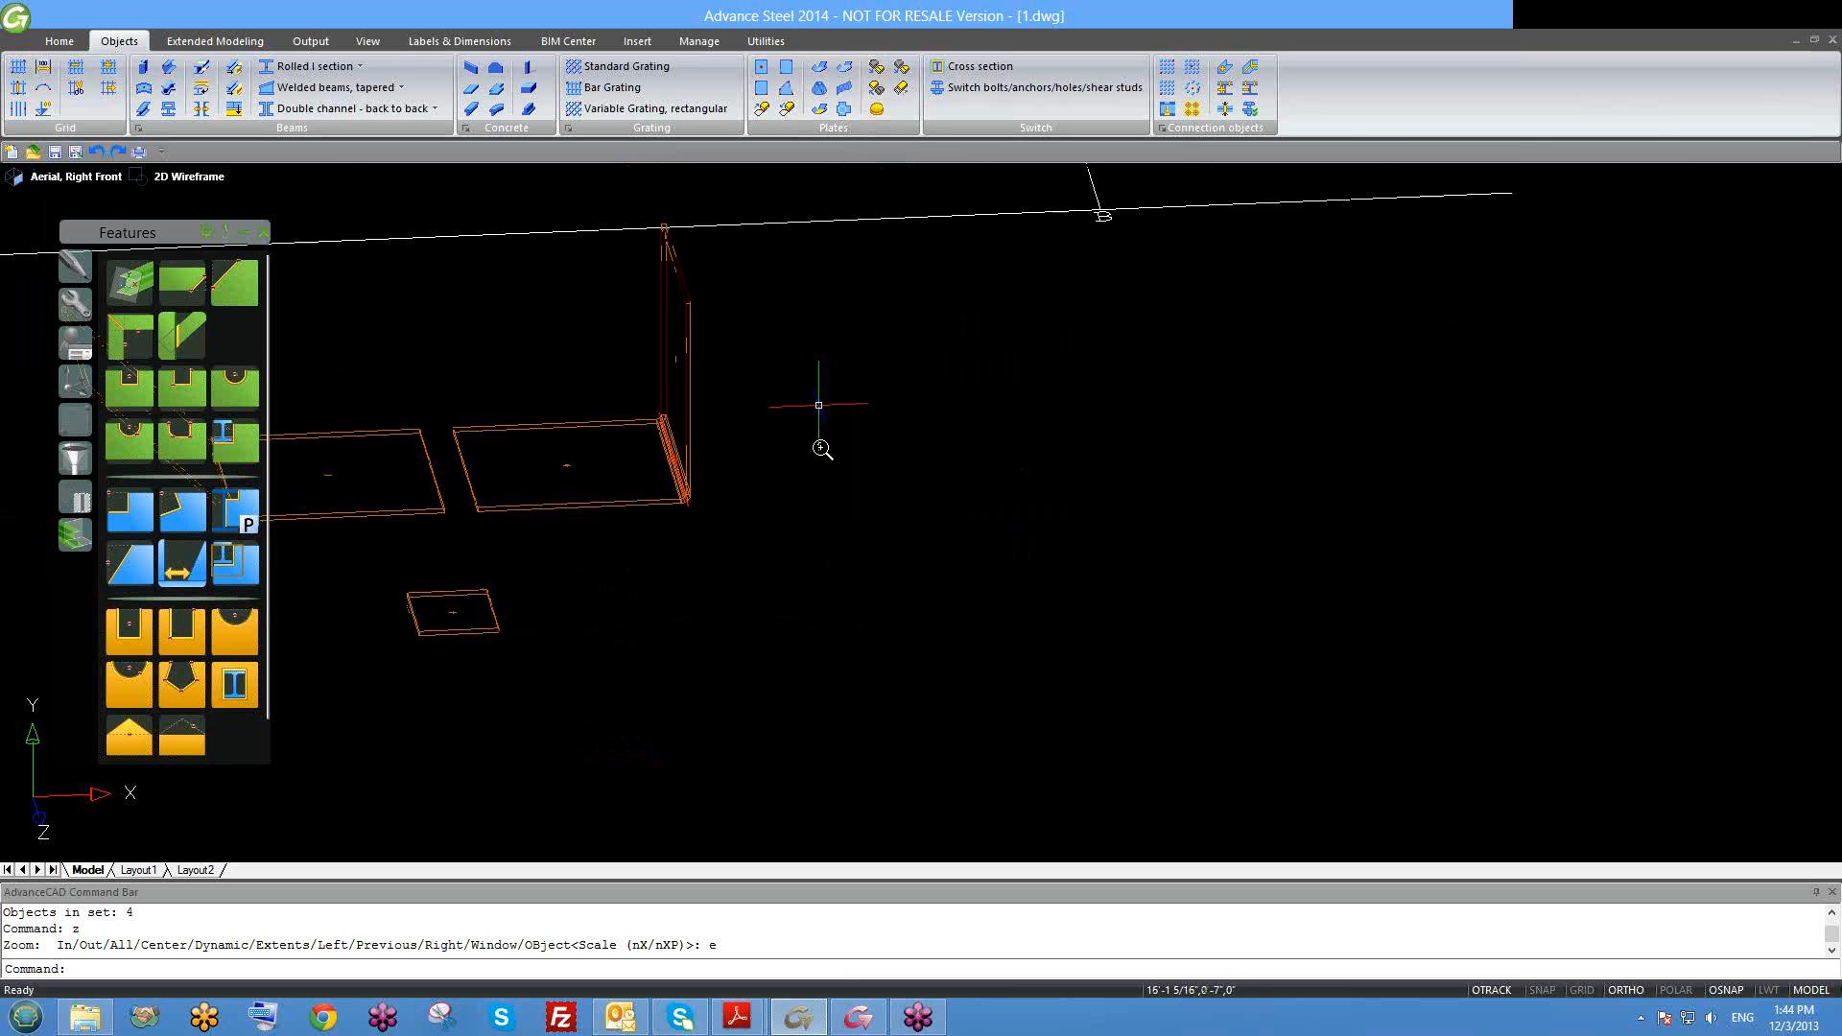
type("c")
key("Return")
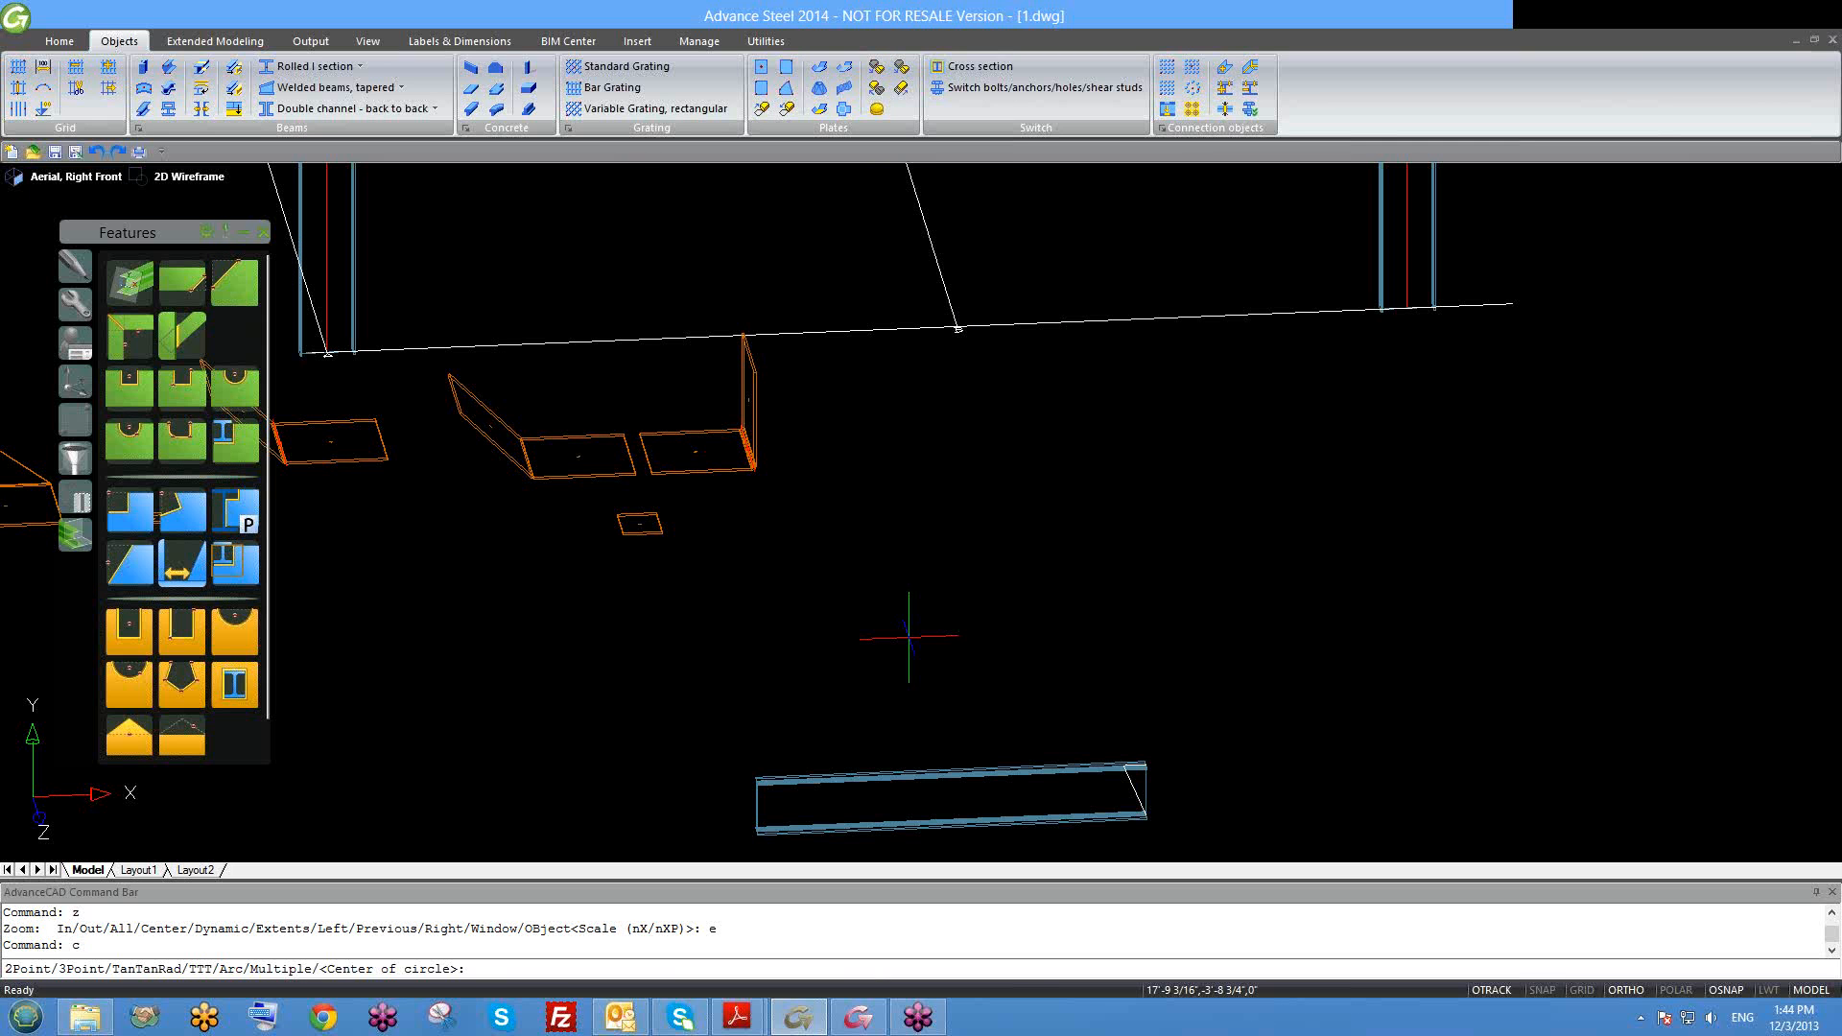
key("Escape")
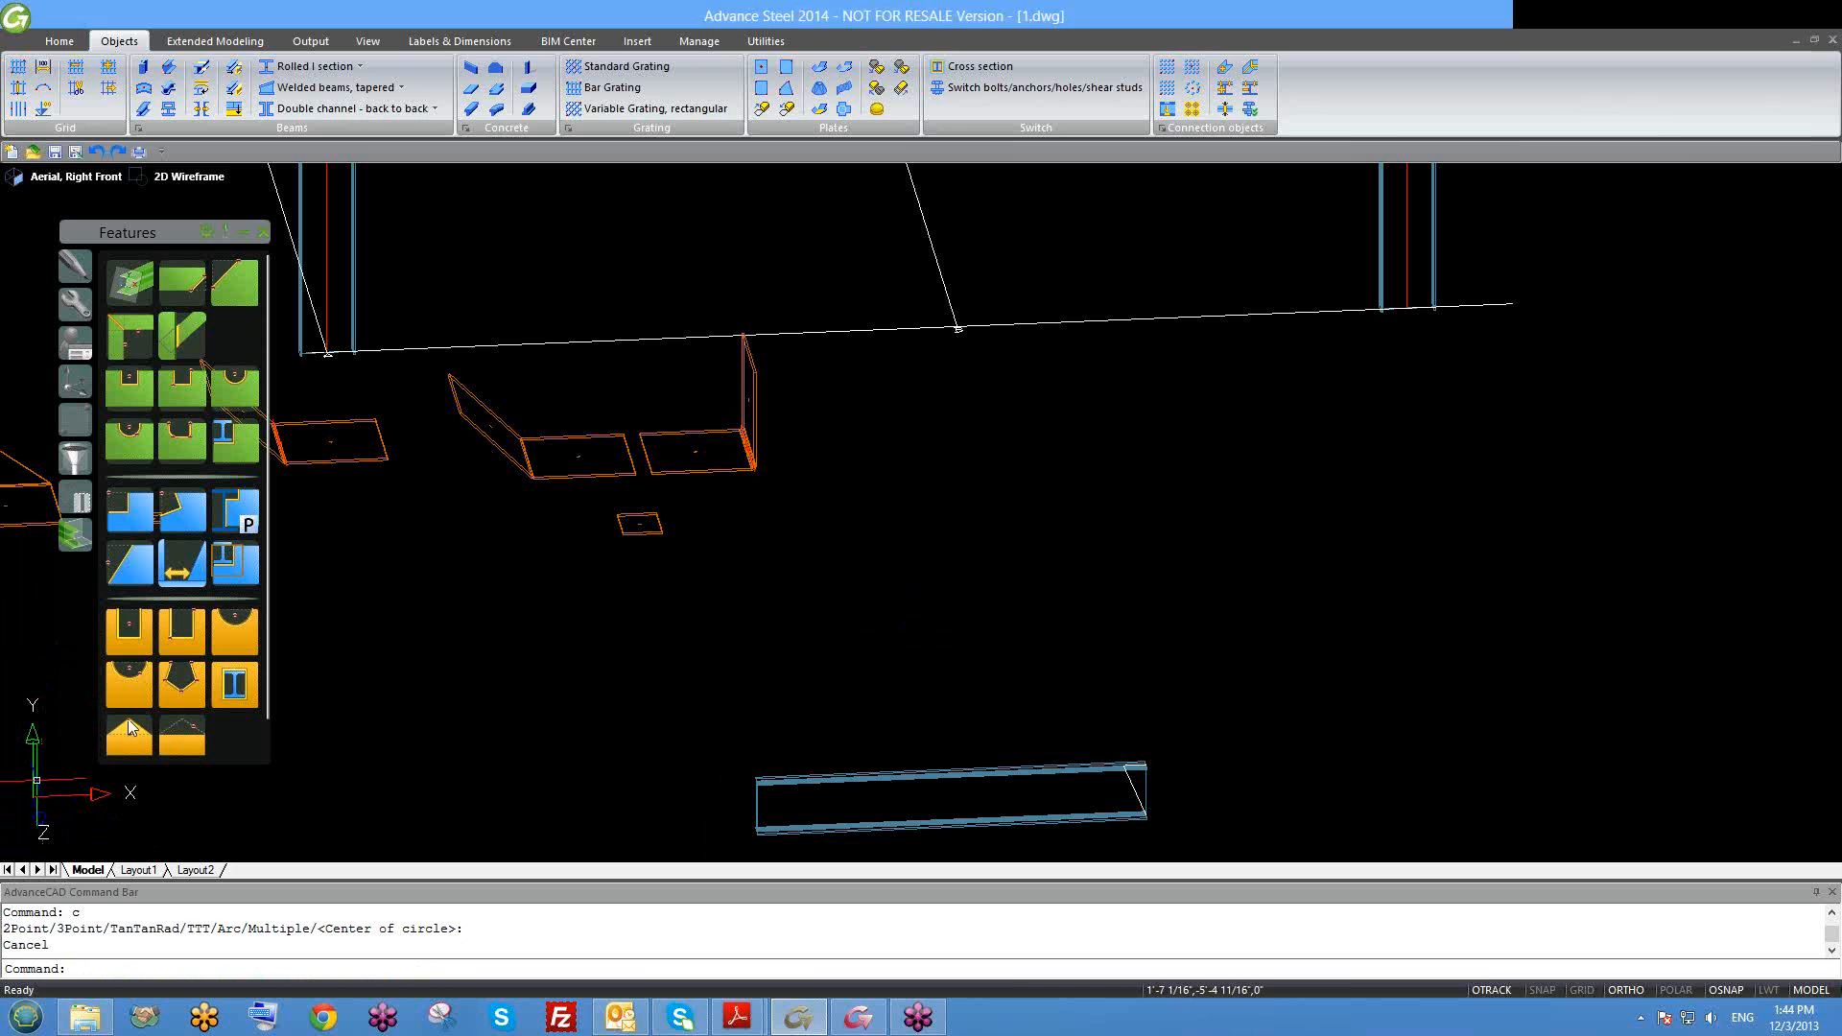
Step: Reset the user coordinate system to World
type("u")
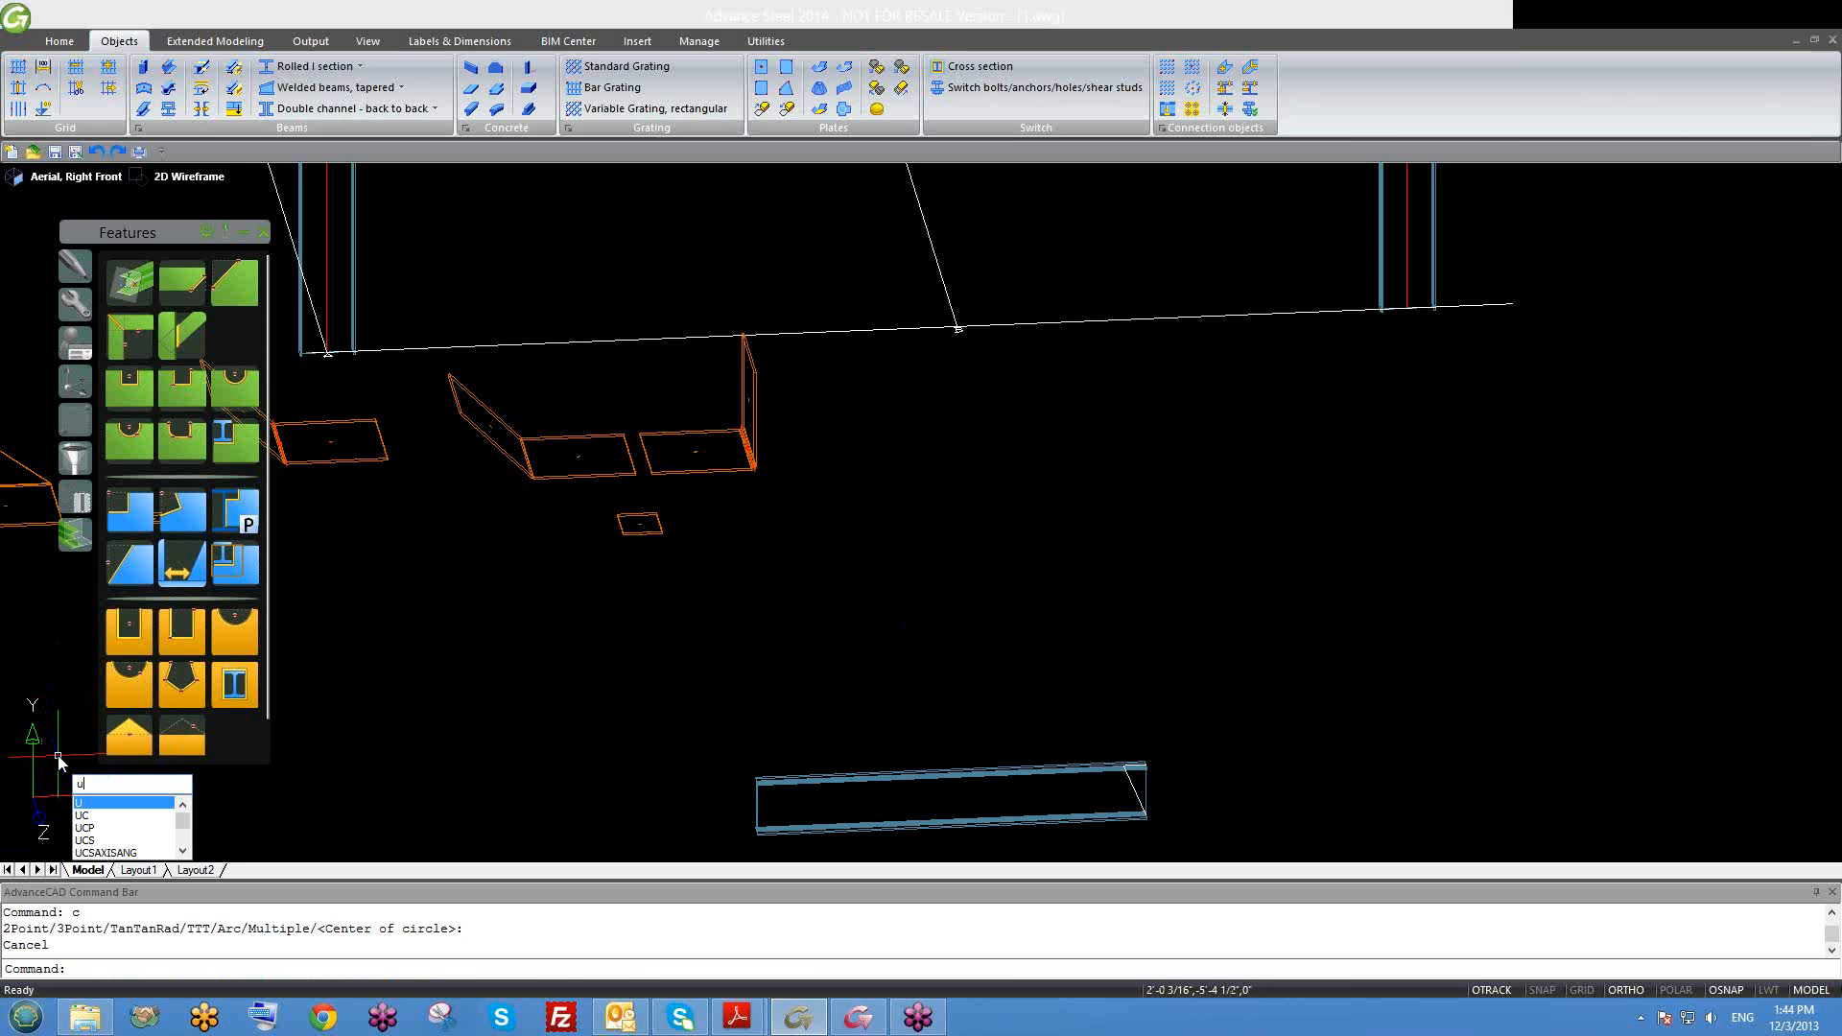
type("cs")
key("Return")
key("Return")
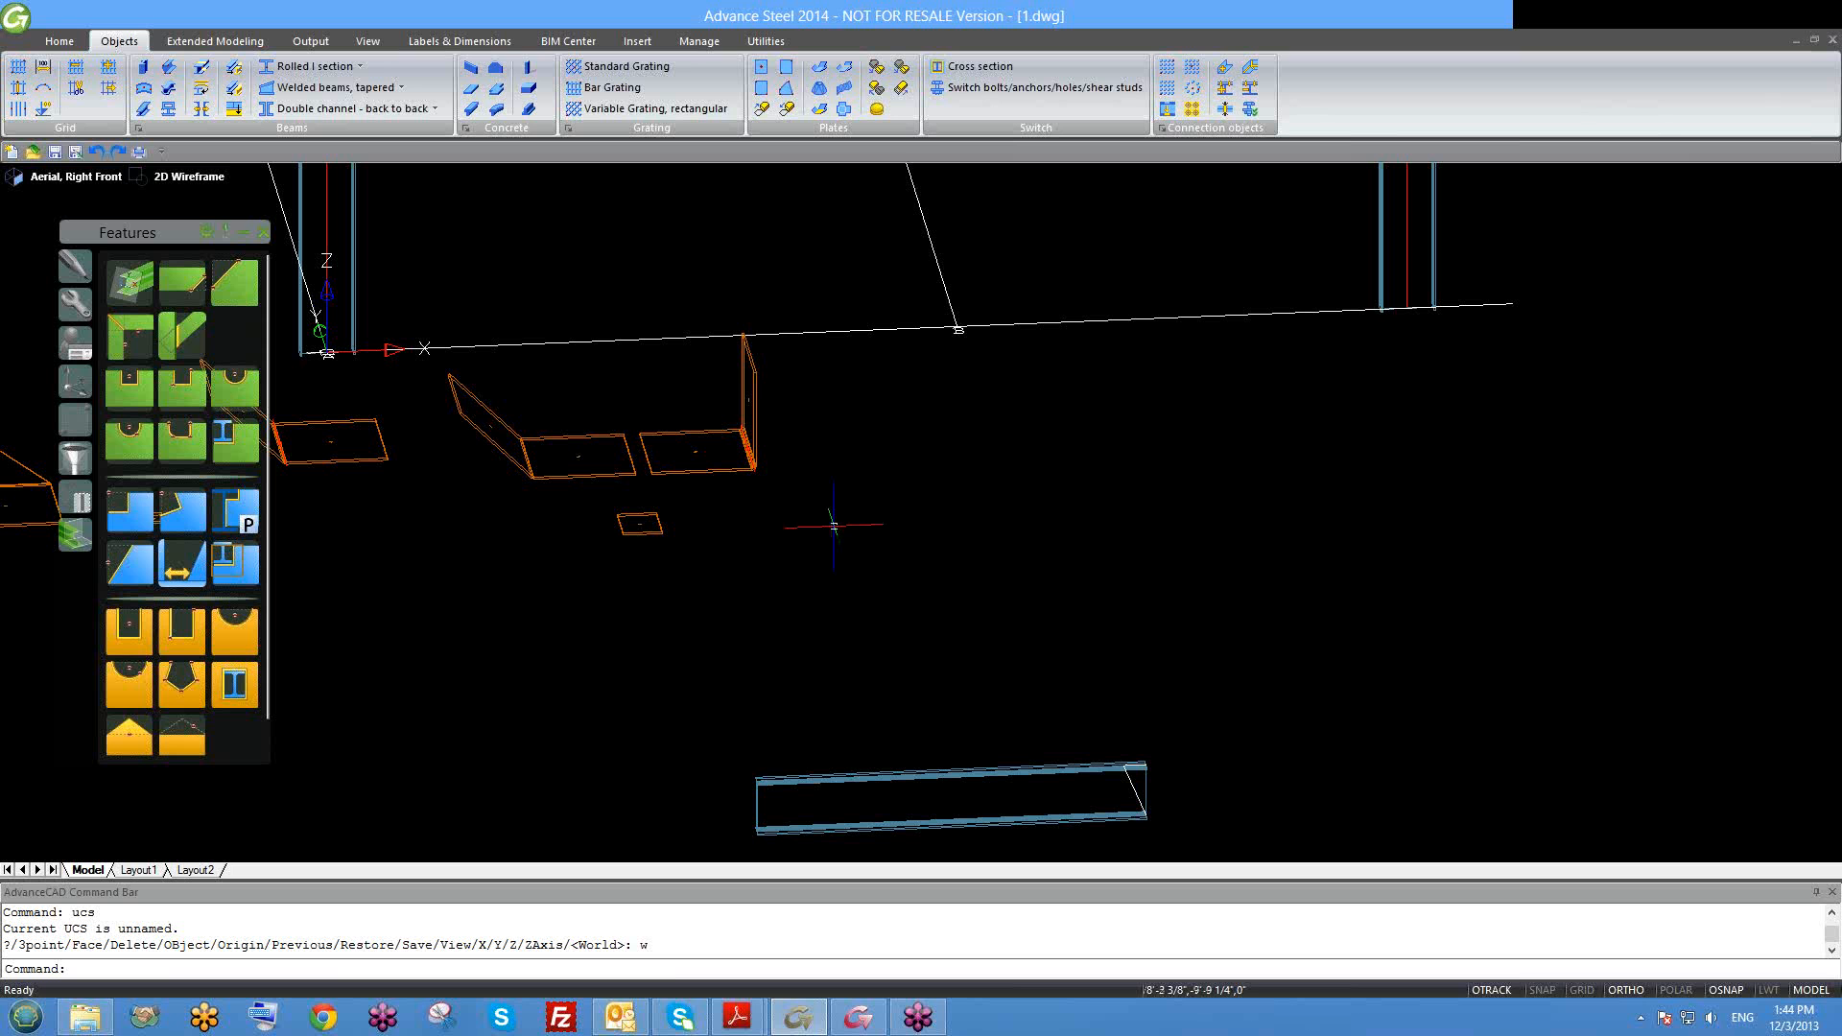
Step: Draw a circle of about 1' radius on the ground plane behind the loose beam, in front of the frame
type("c")
key("Return")
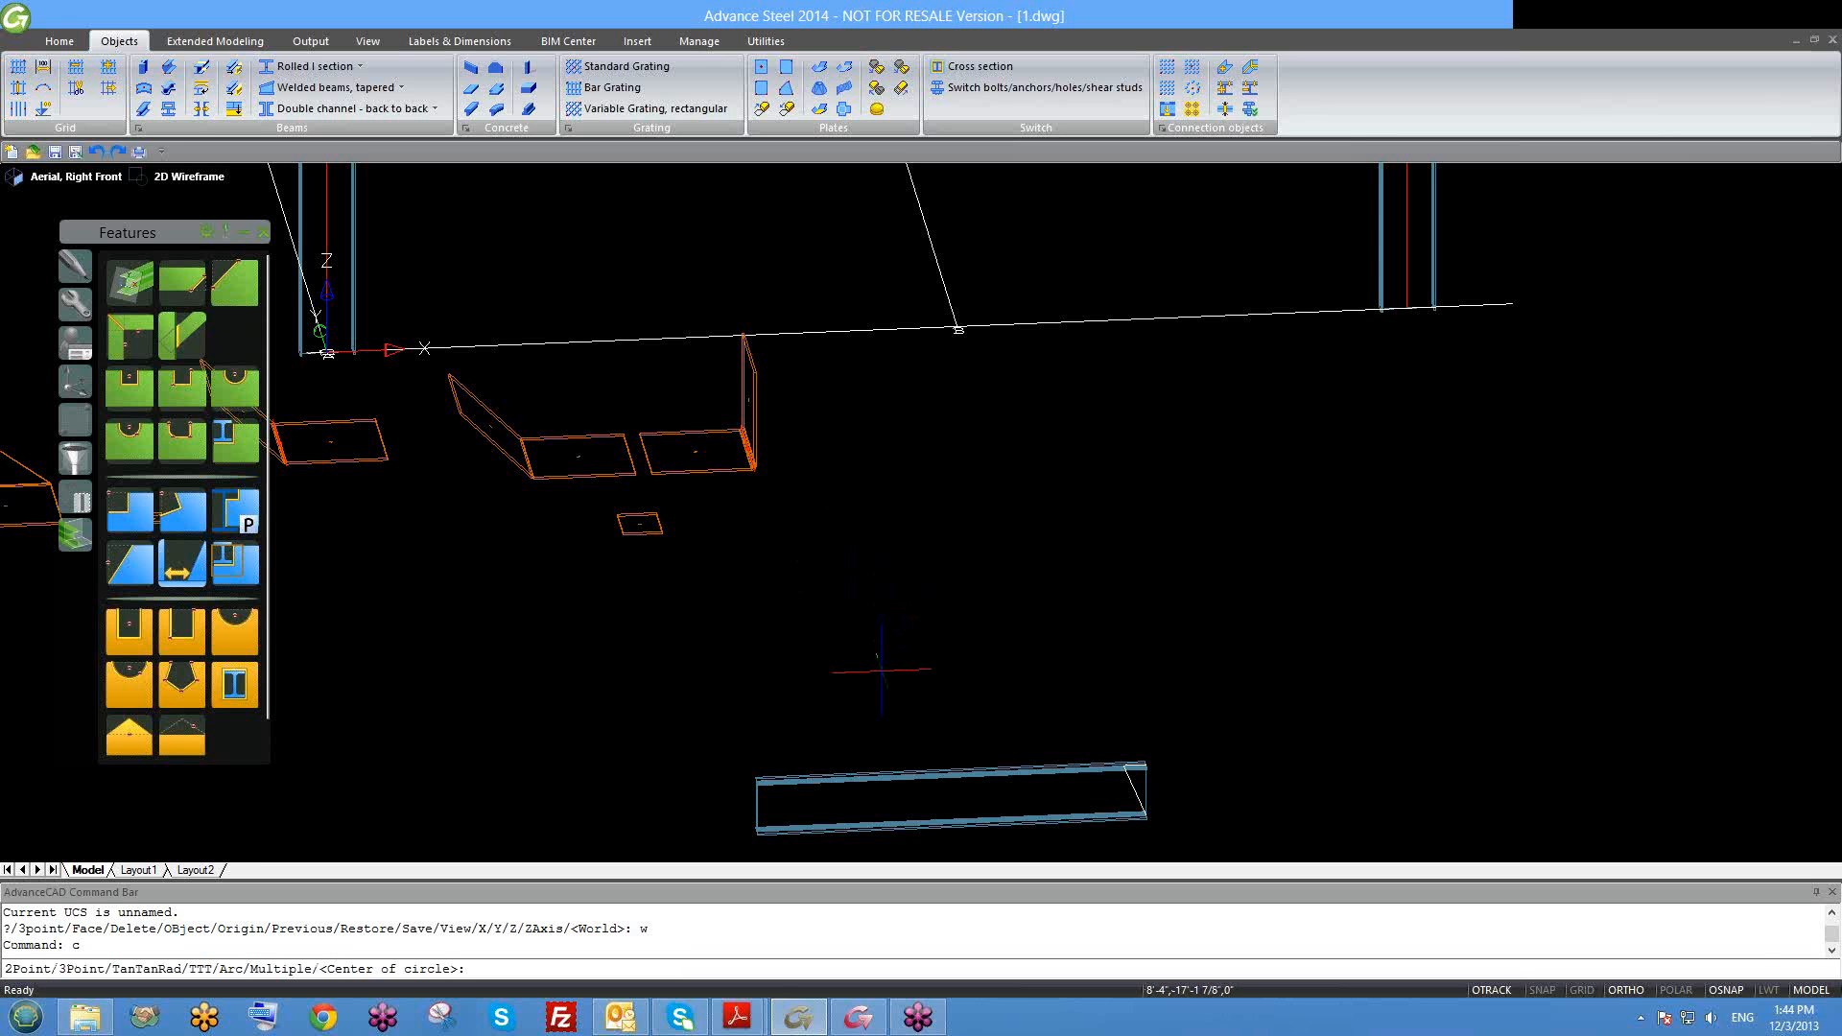
left_click(881, 670)
left_click(887, 690)
Step: Copy the circle straight up, about 3'-9" above the original
left_click(888, 690)
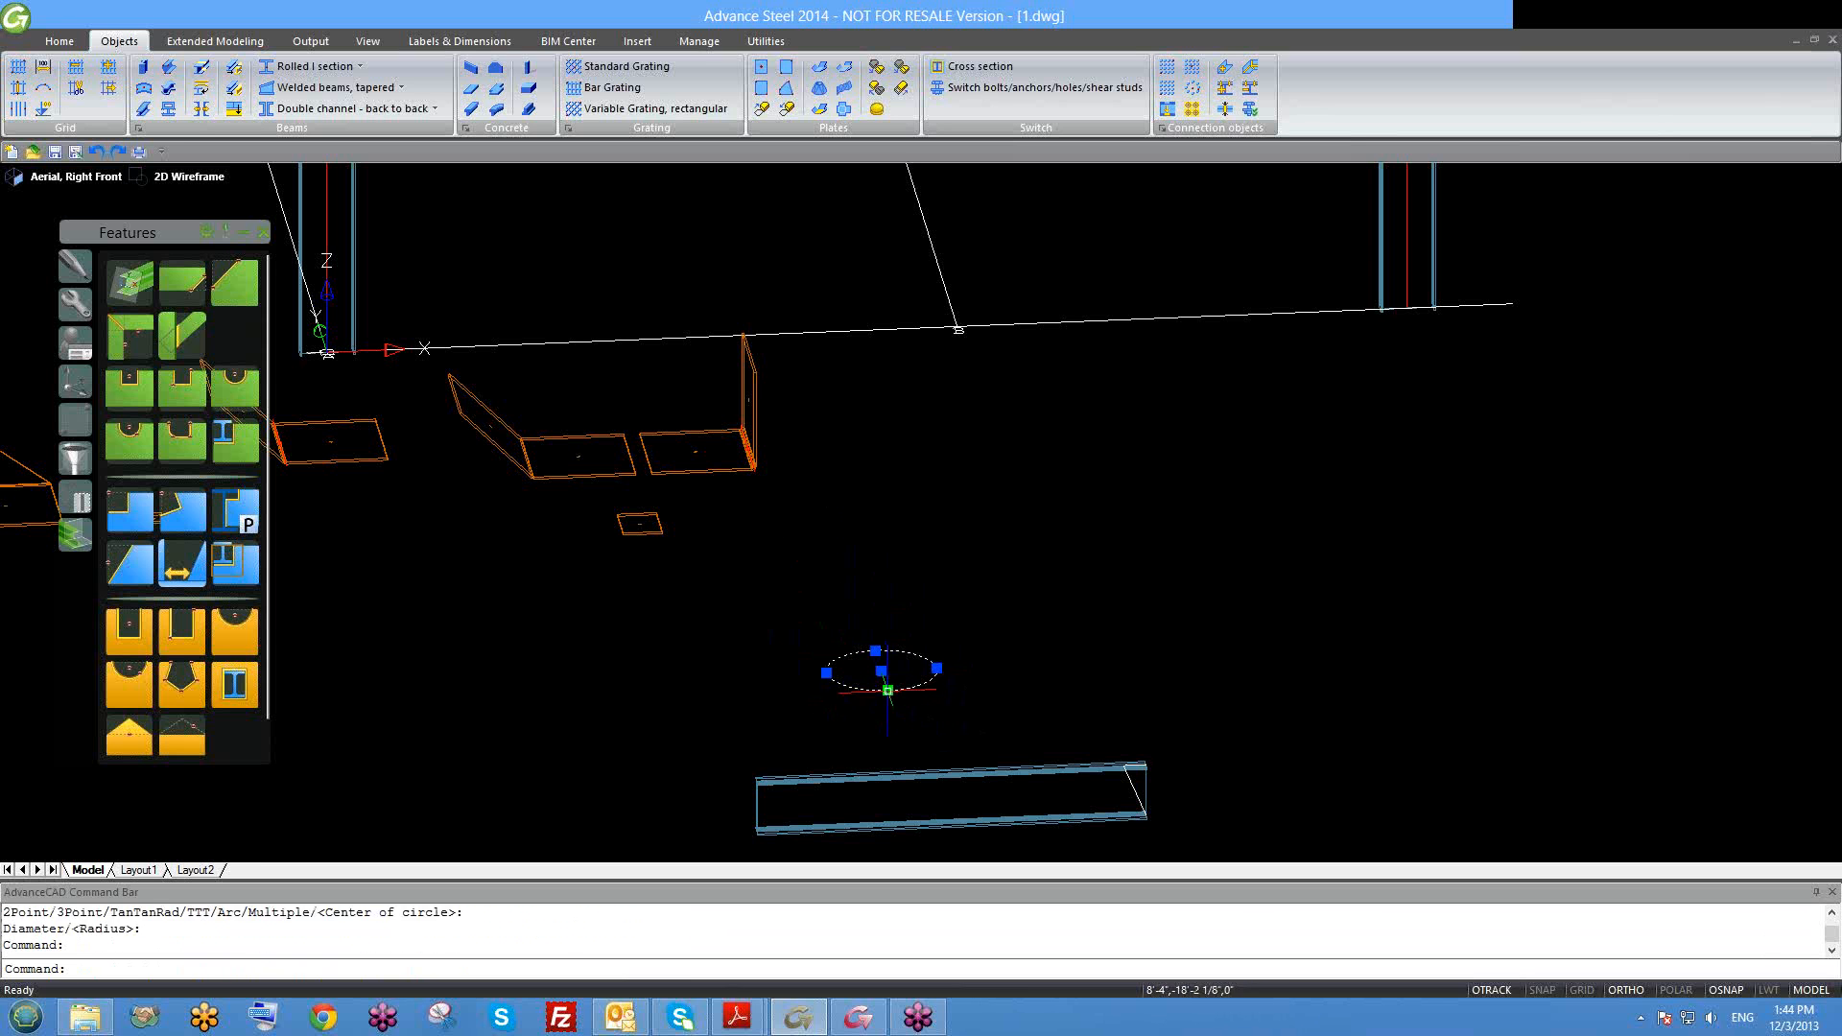
left_click(877, 699)
left_click(885, 719)
type("co")
key("Return")
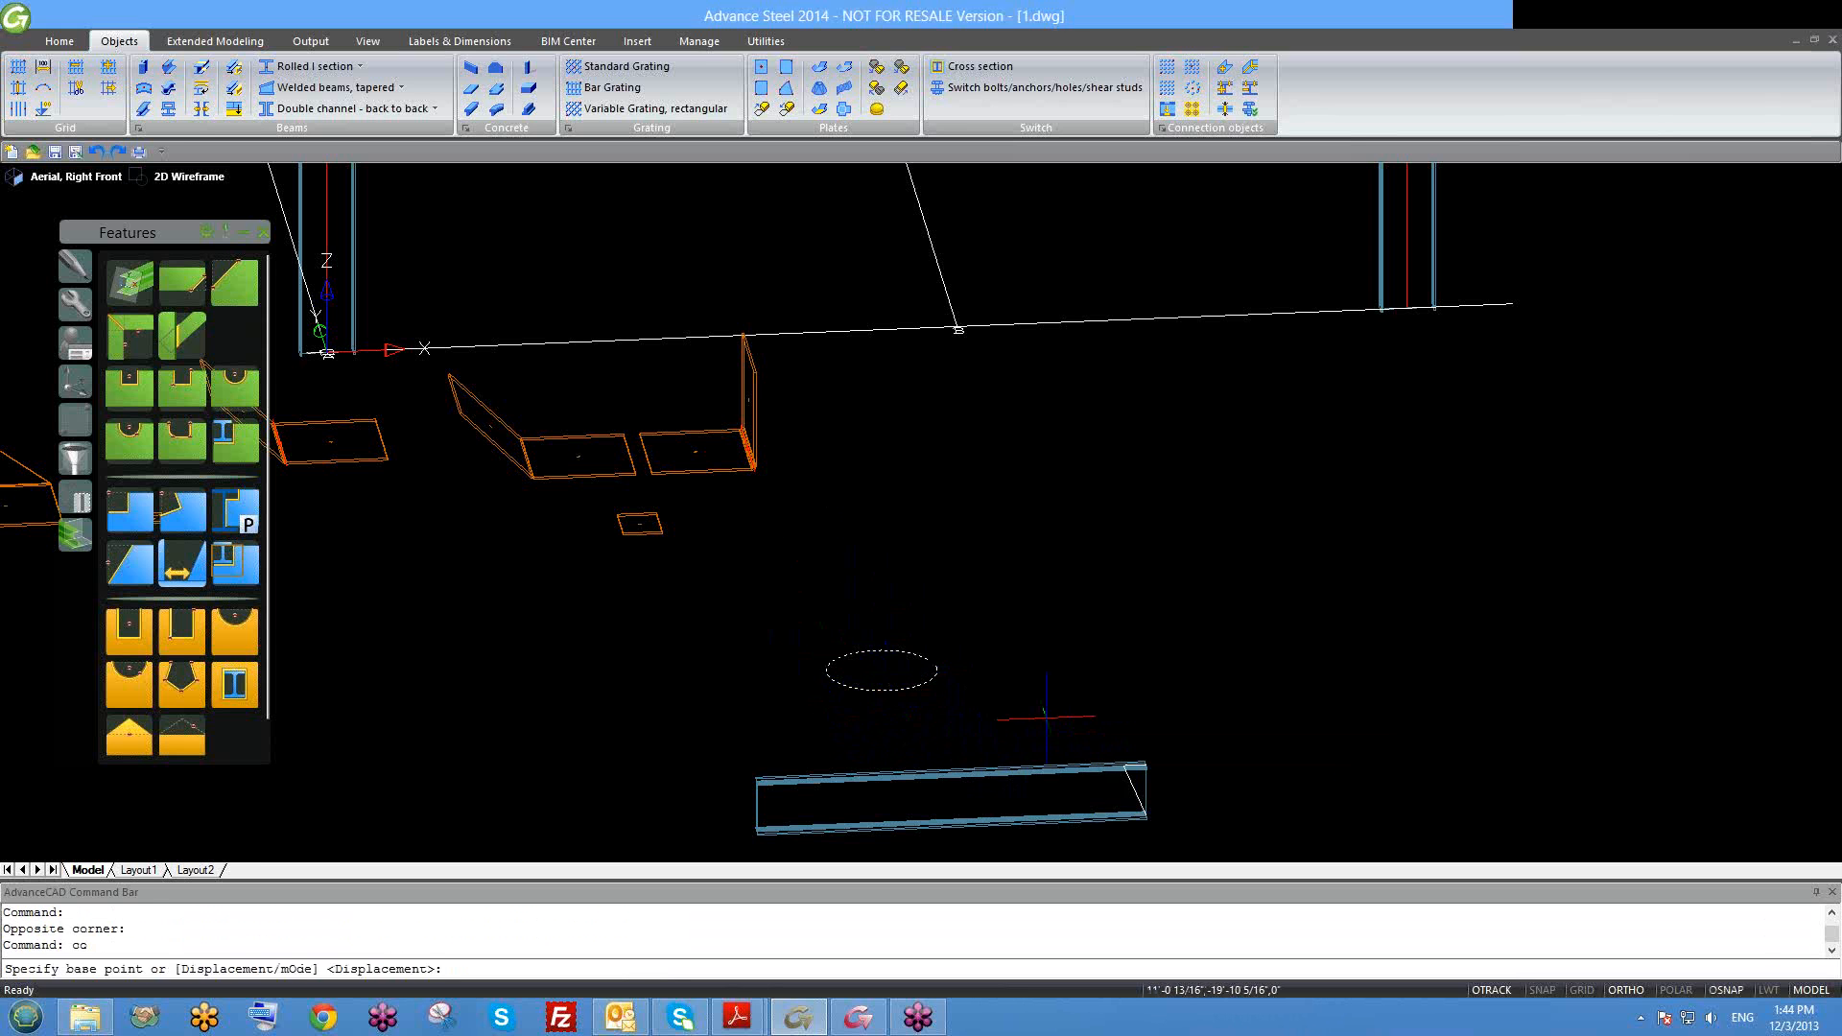
left_click(1045, 717)
left_click(1059, 535)
key("Escape")
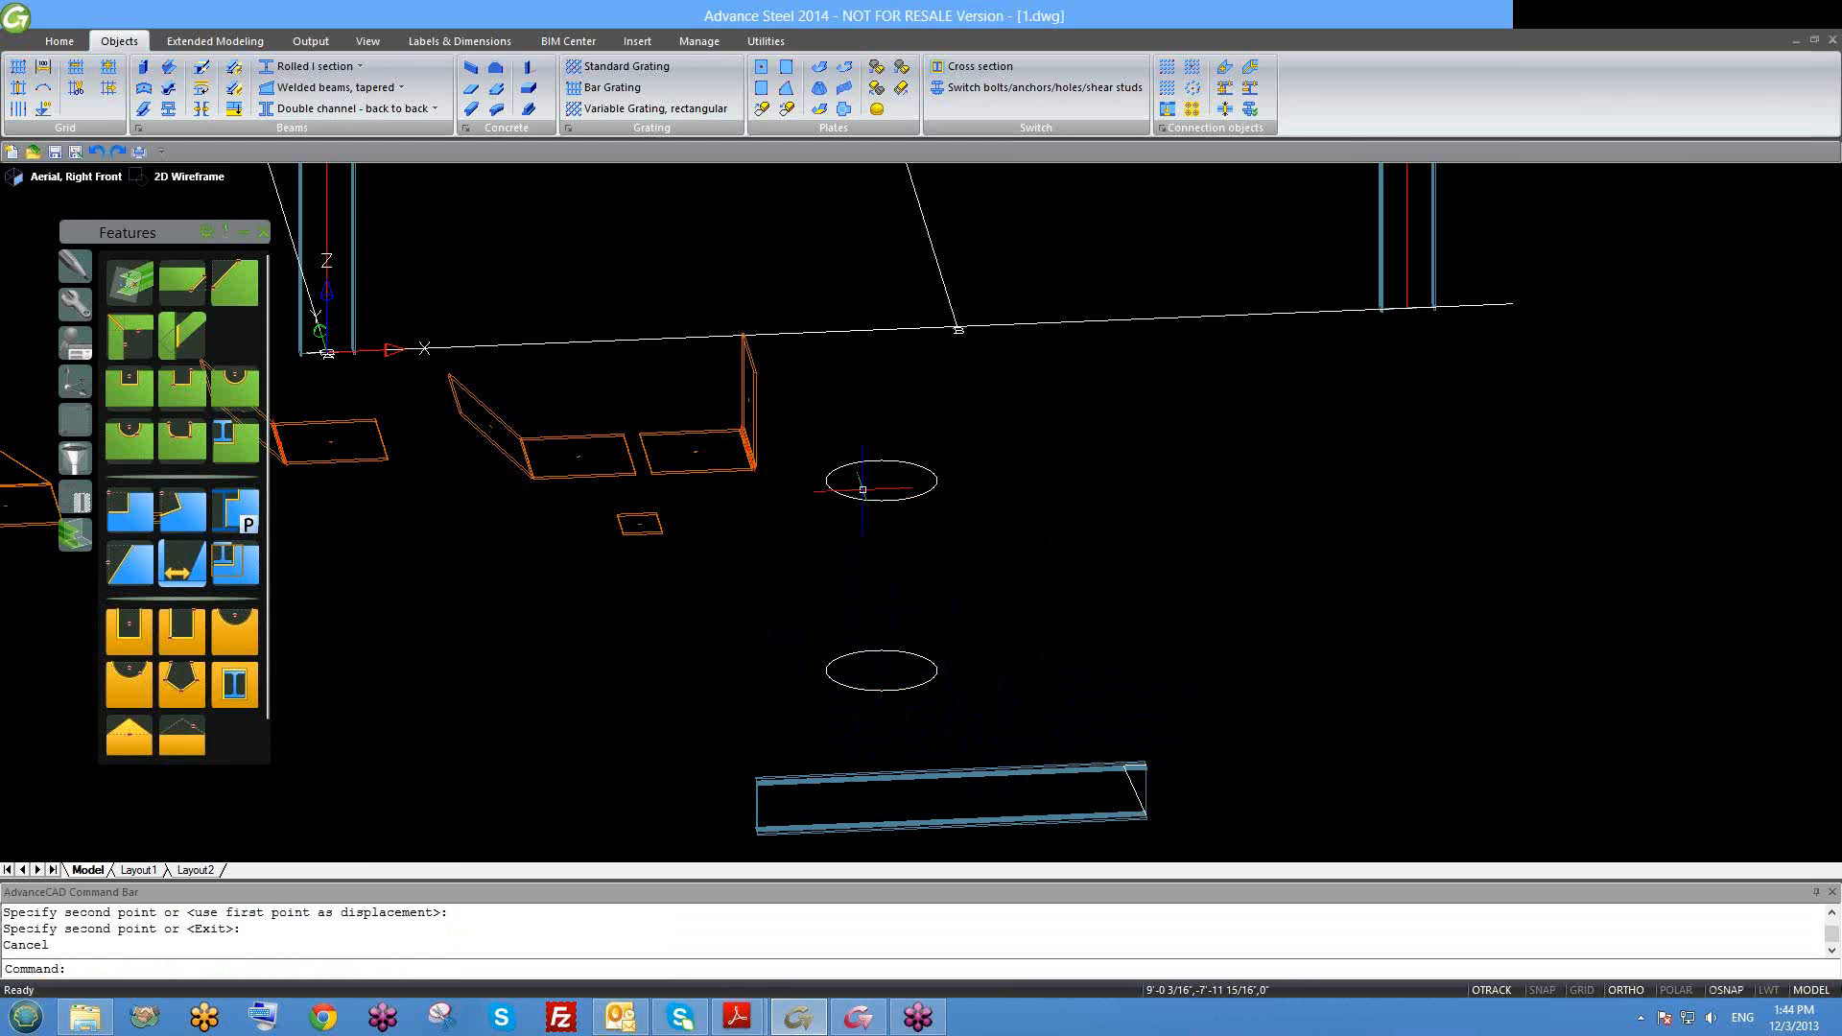
Step: Stretch the upper circle outward to a radius of about 1'-10", keeping its centre in place
left_click(863, 498)
left_click(937, 480)
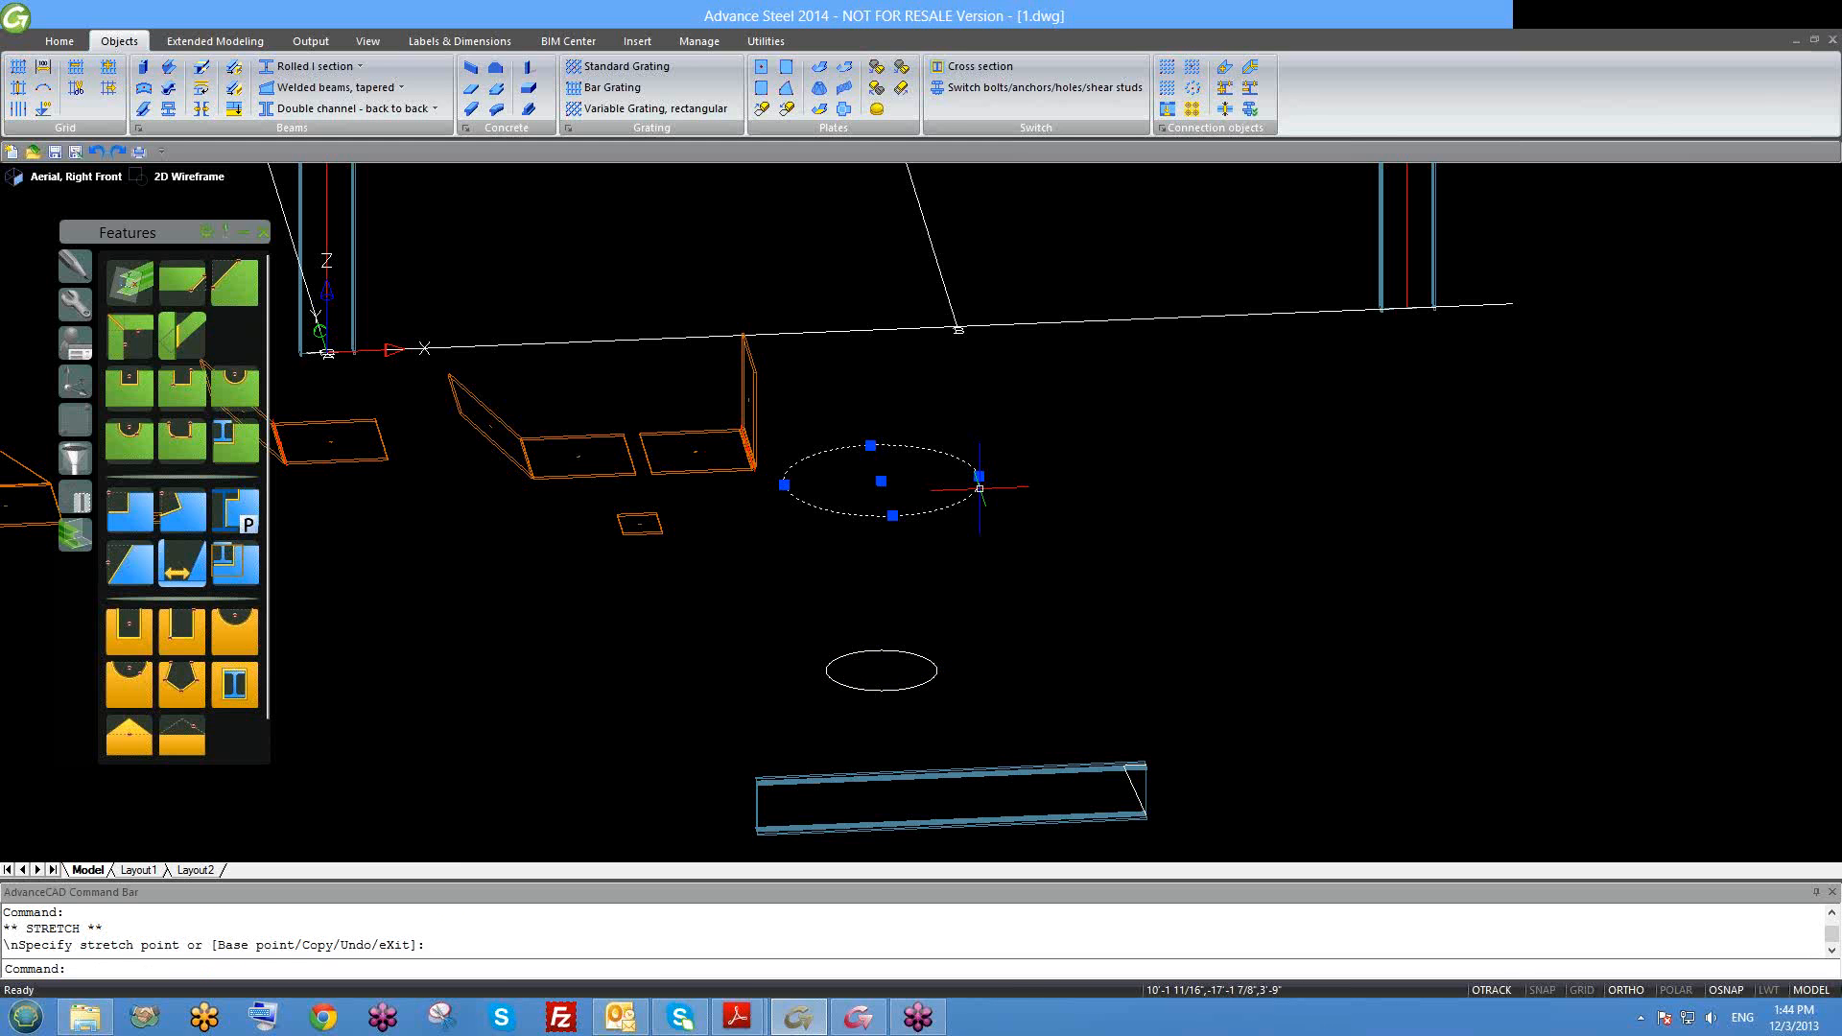
left_click(978, 487)
key("Escape")
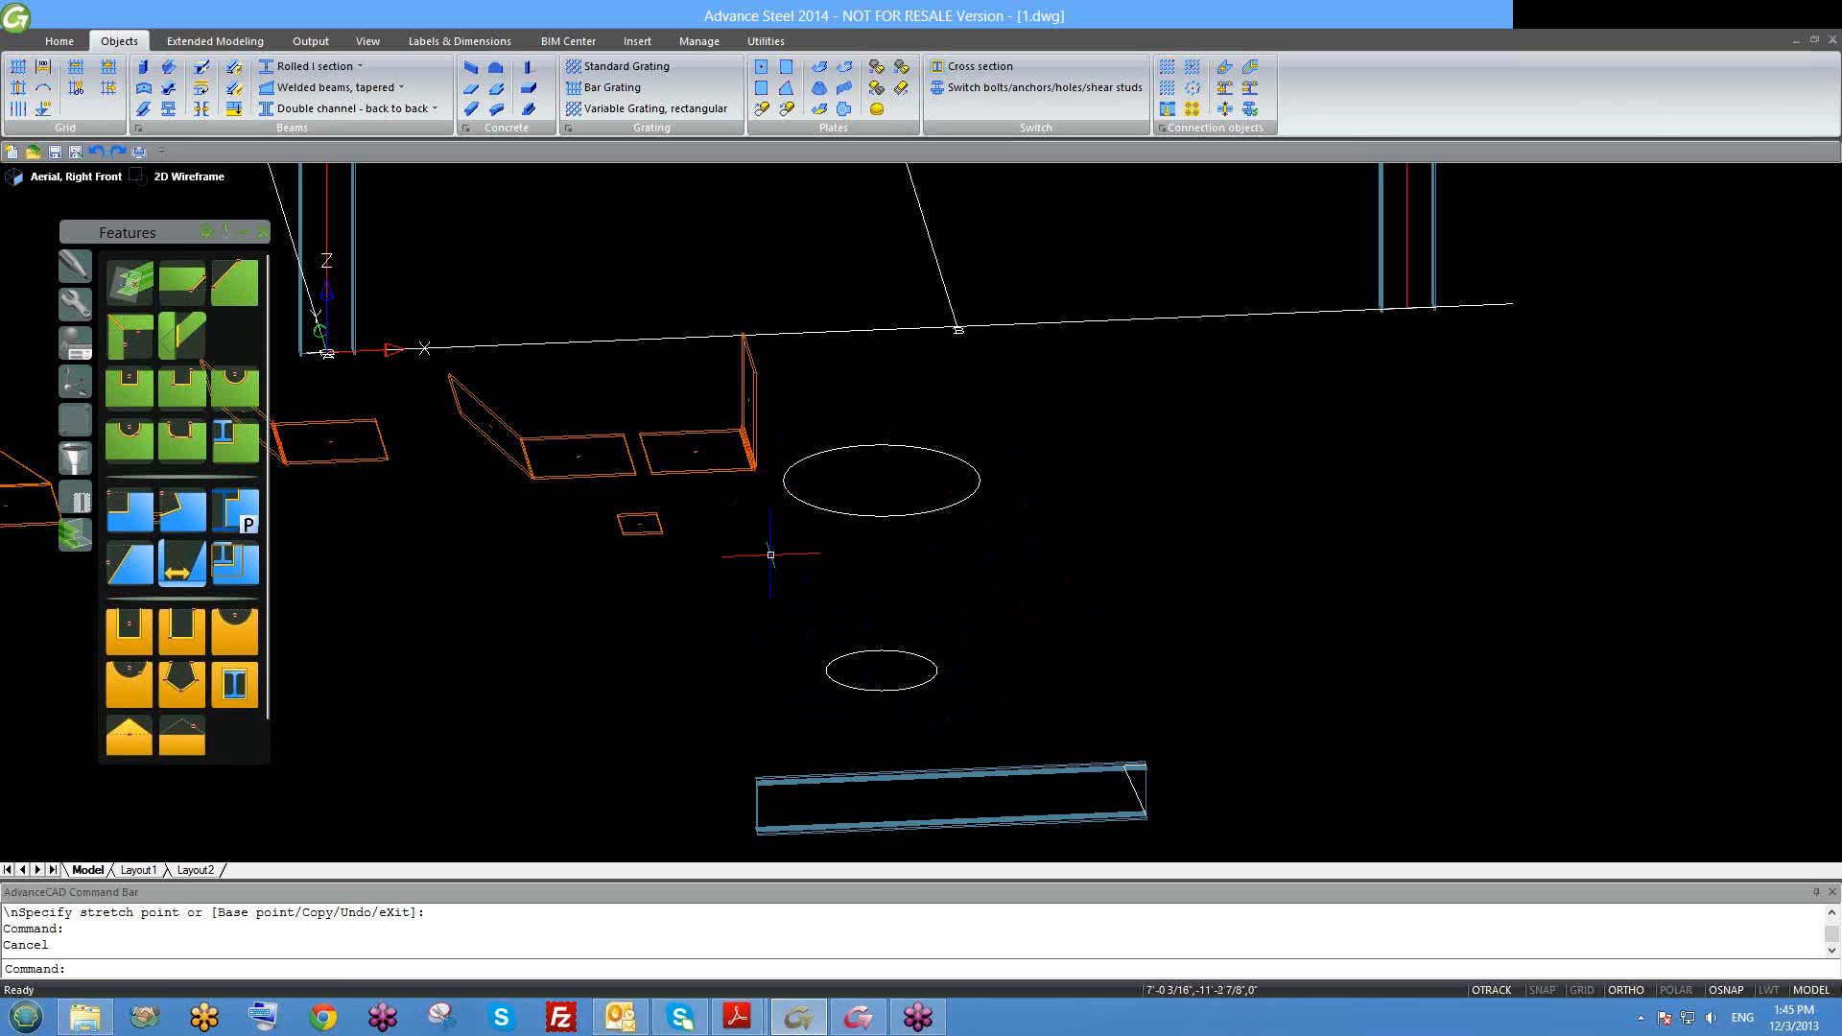
Step: Start a conical folded plate using the lower circle as the start contour and the upper circle as the end contour
left_click(820, 89)
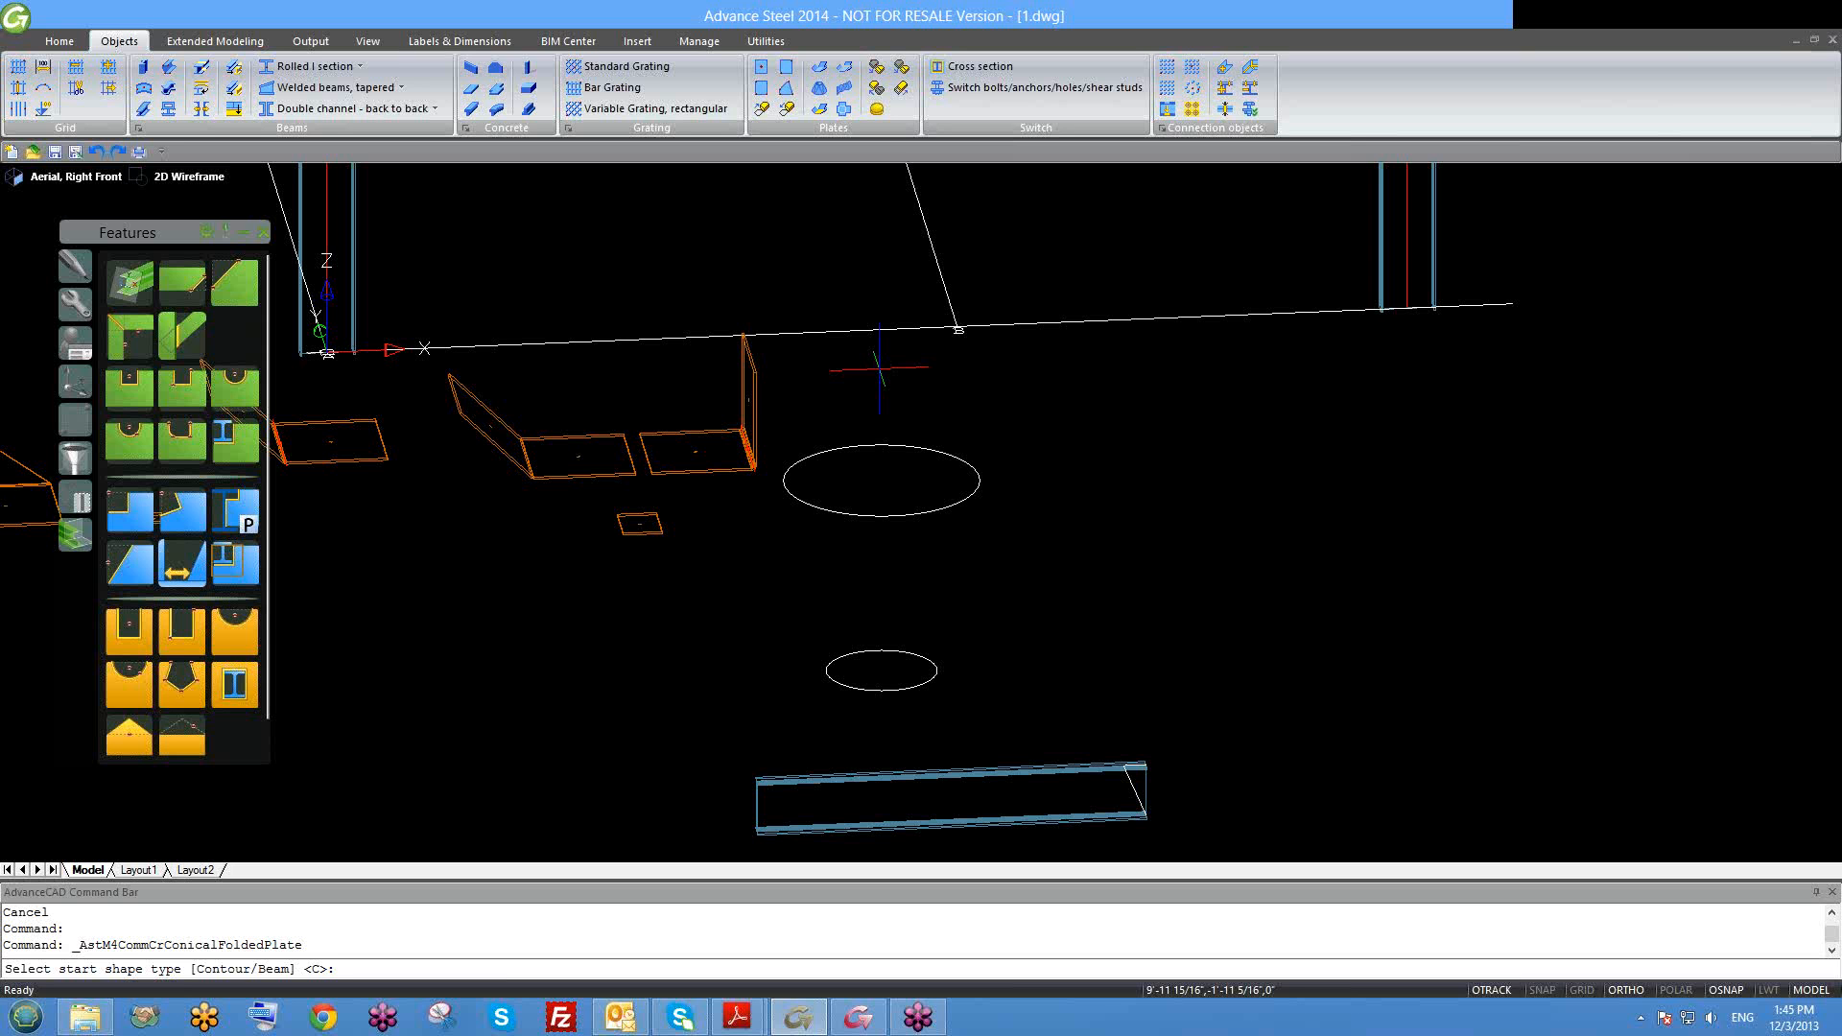
left_click(820, 89)
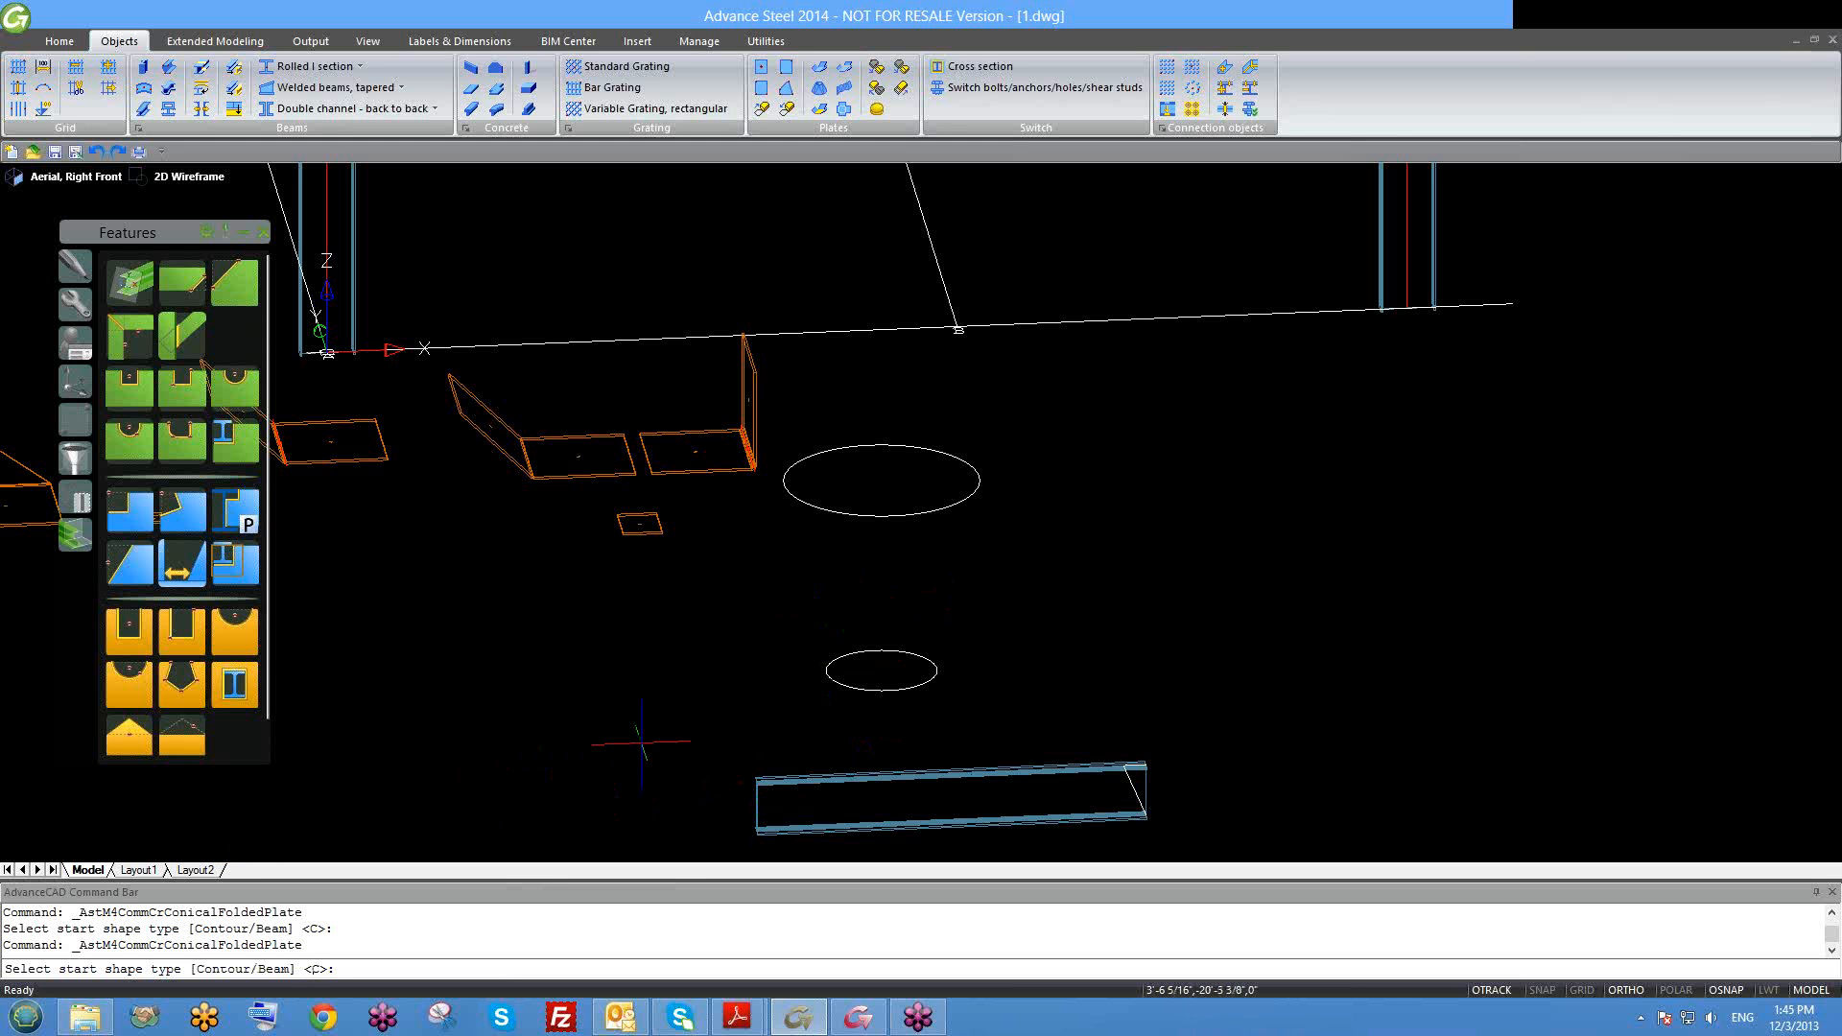
key("Return")
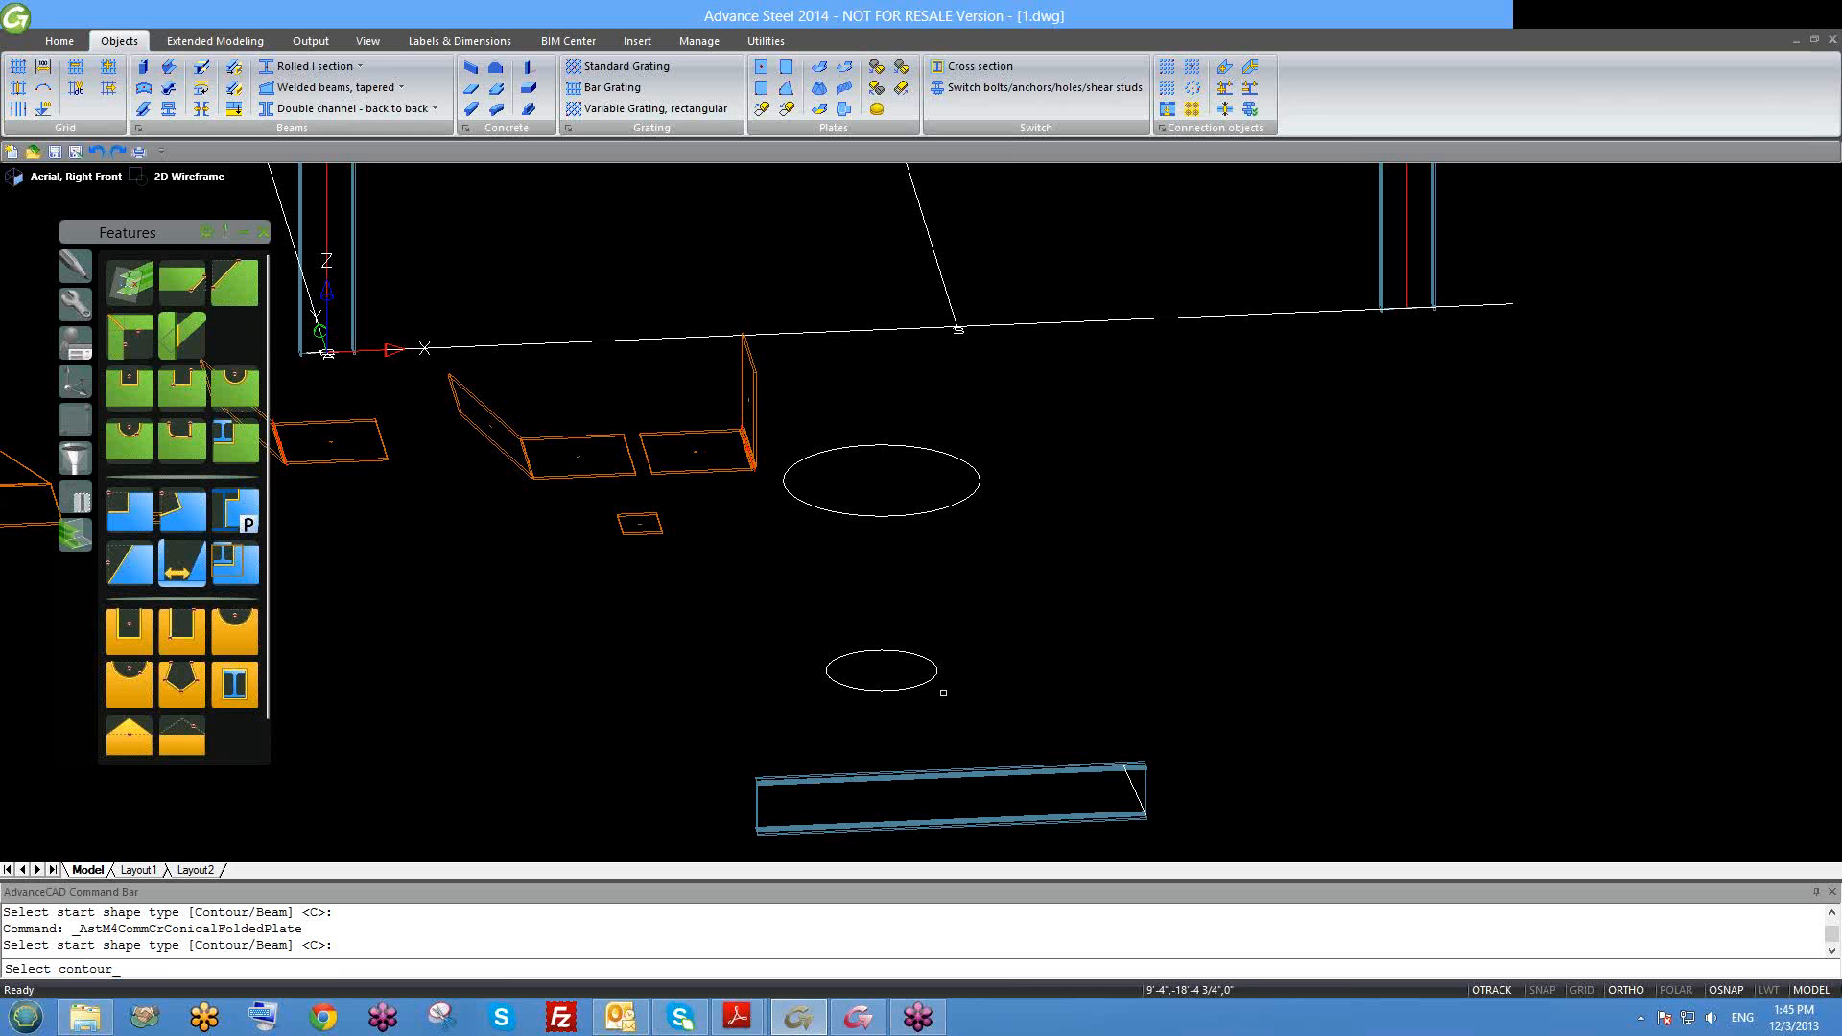
left_click(914, 687)
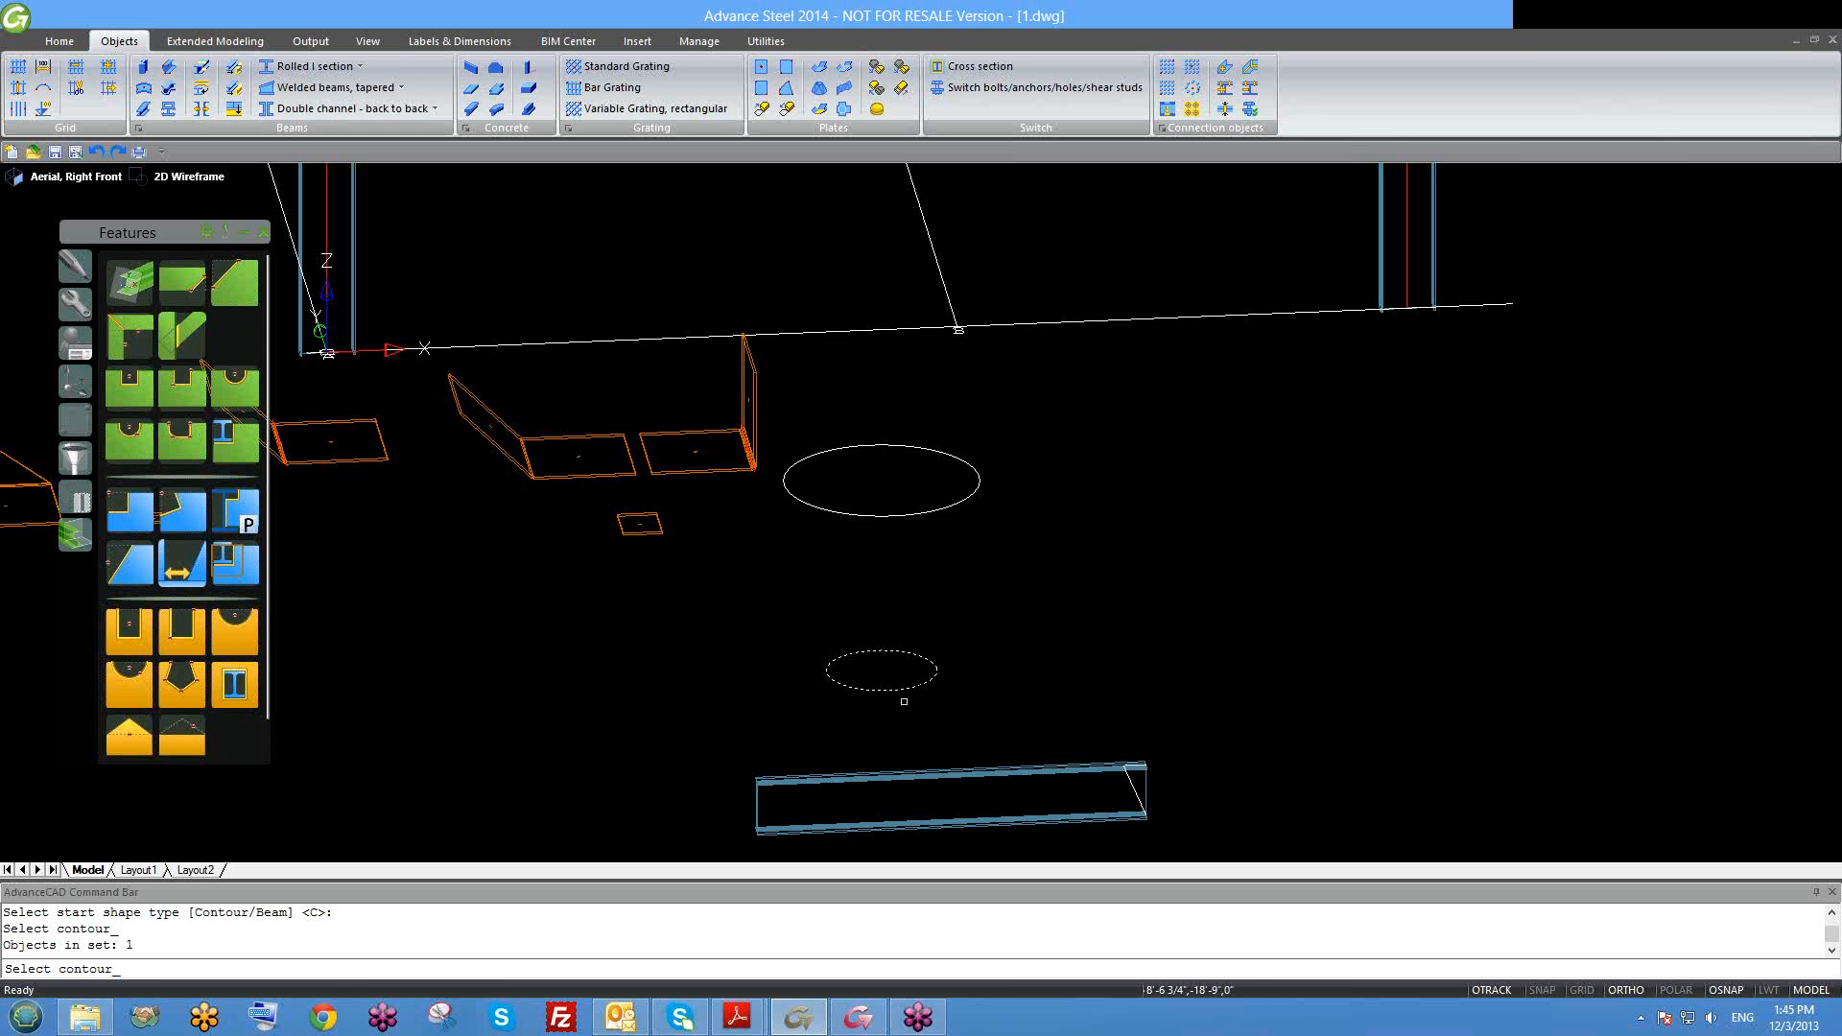
key("Return")
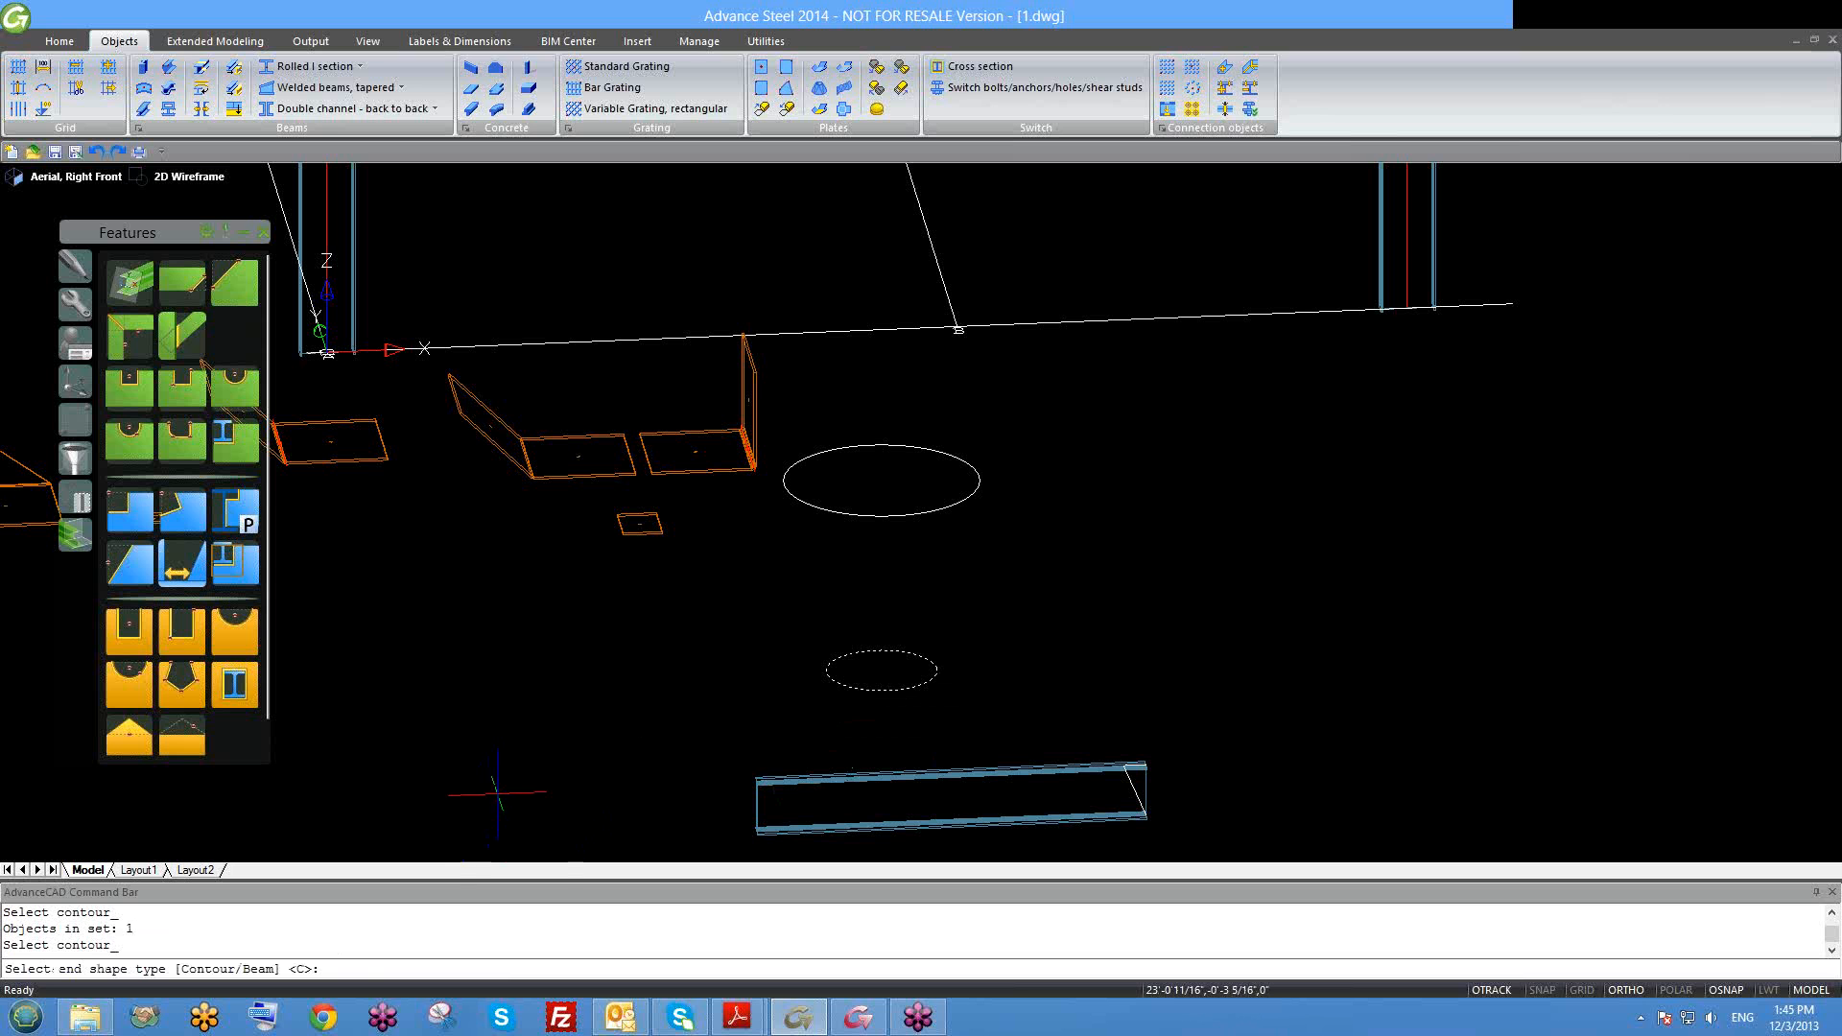
key("Return")
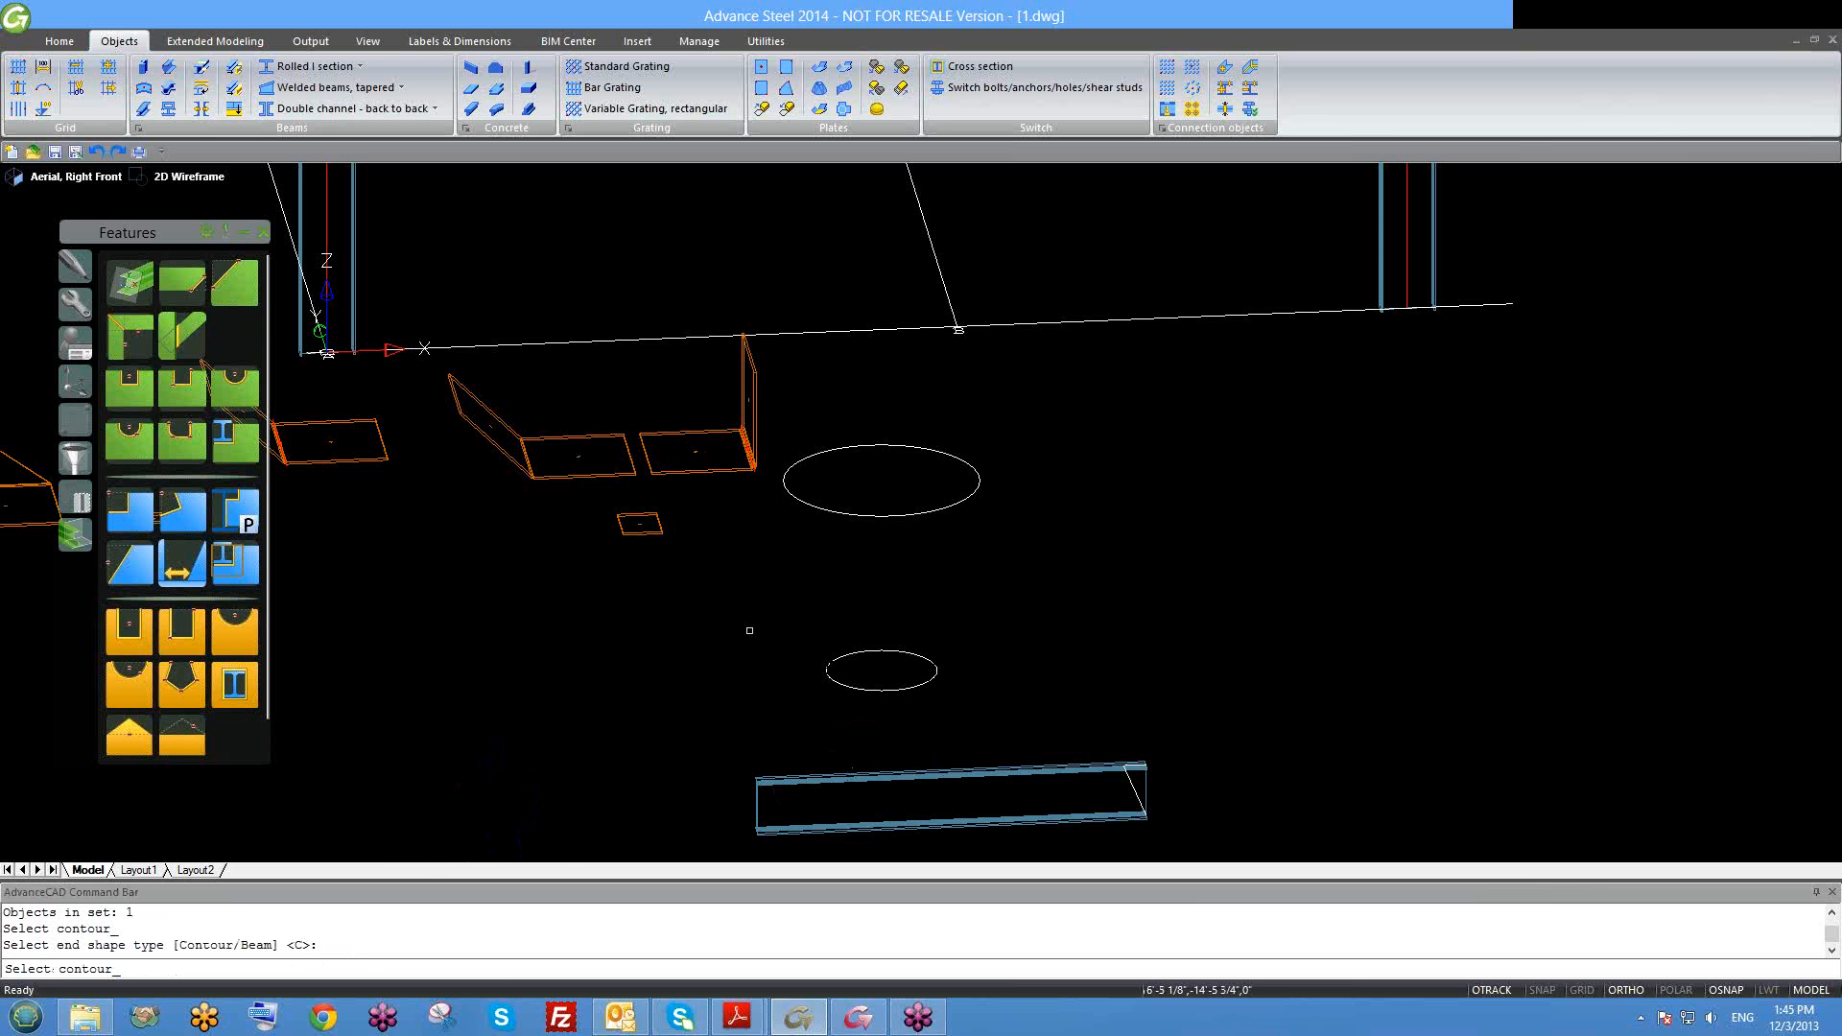
left_click(872, 516)
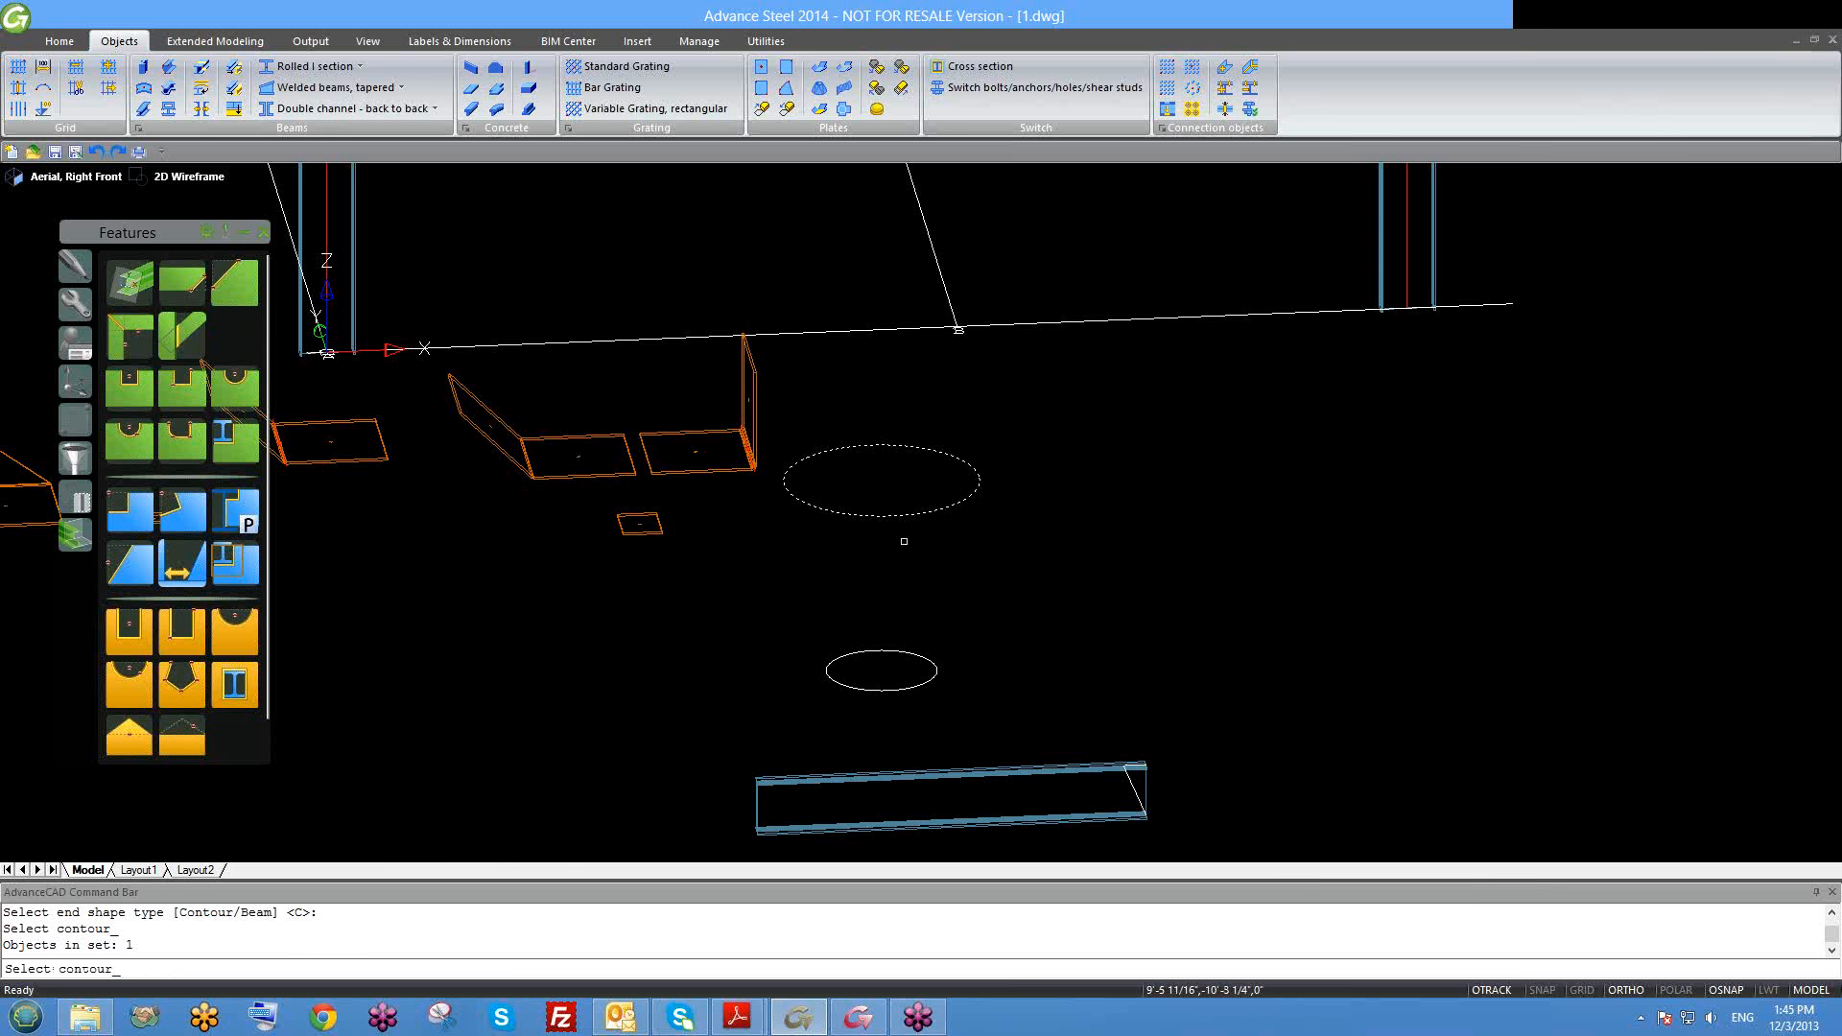
key("Return")
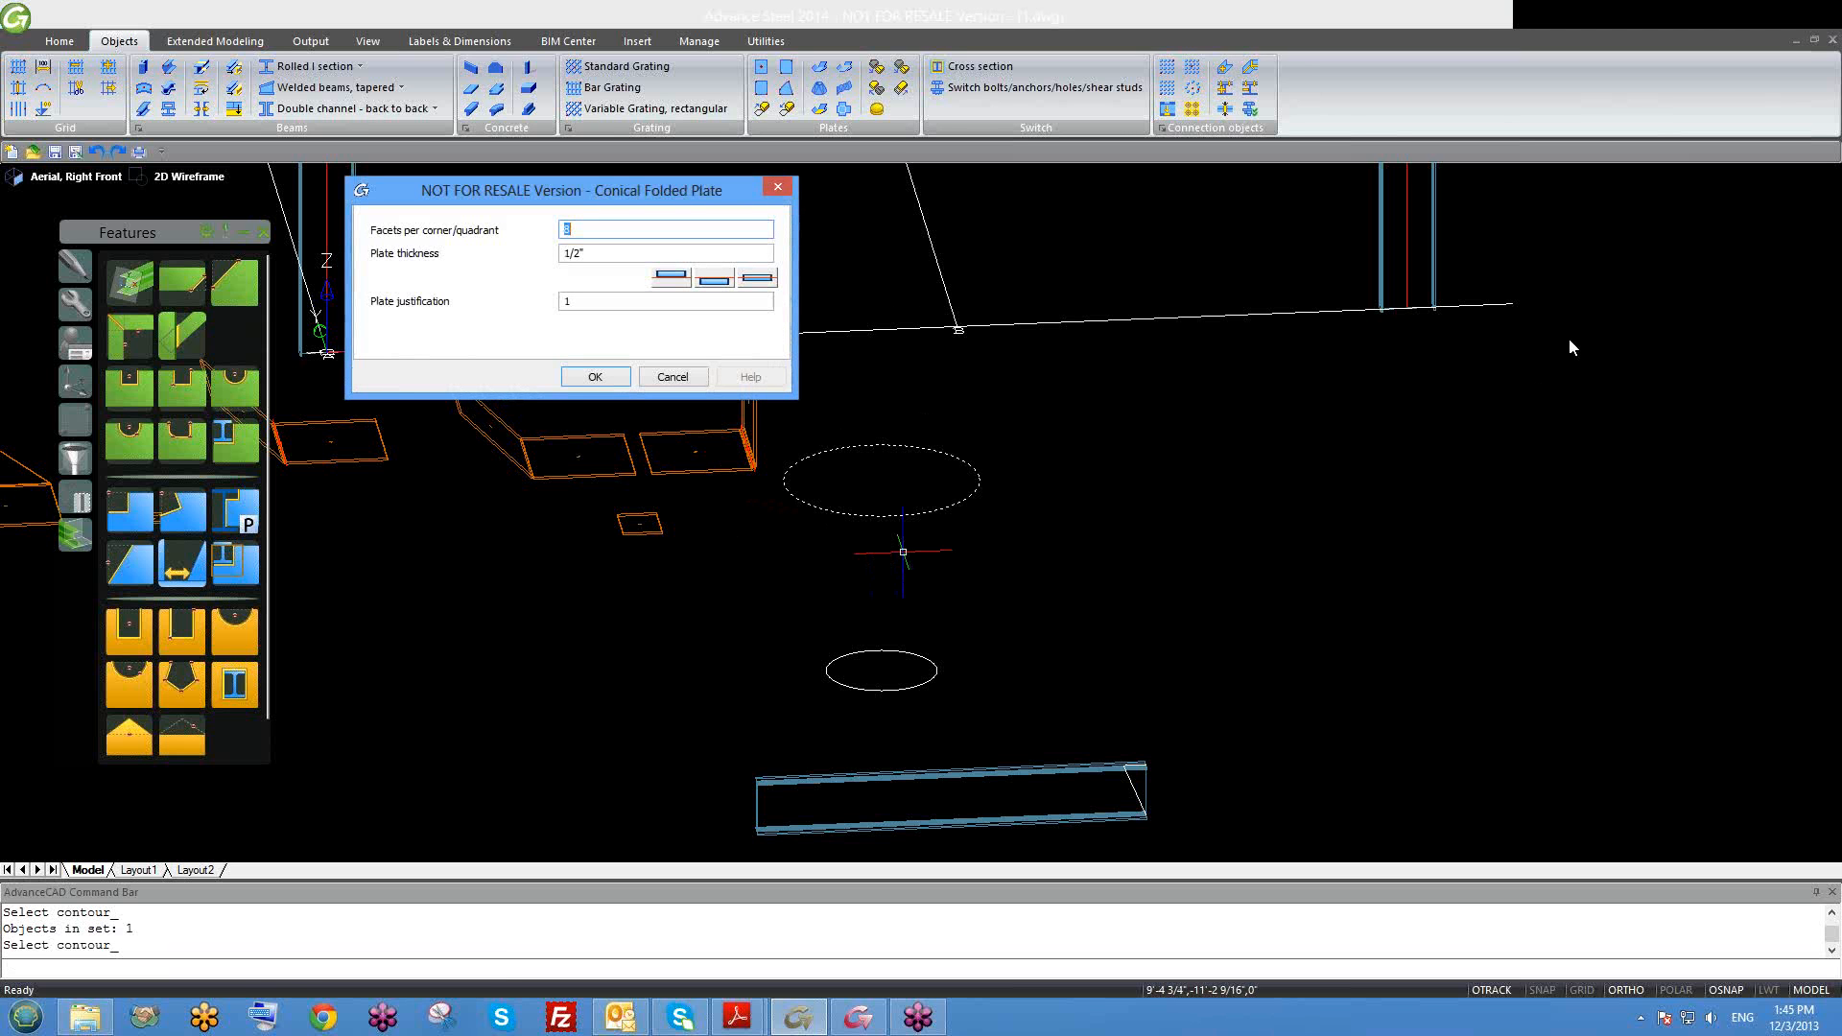
Step: Set the facets per corner/quadrant to 18 and create the conical folded plate
left_click(1596, 316)
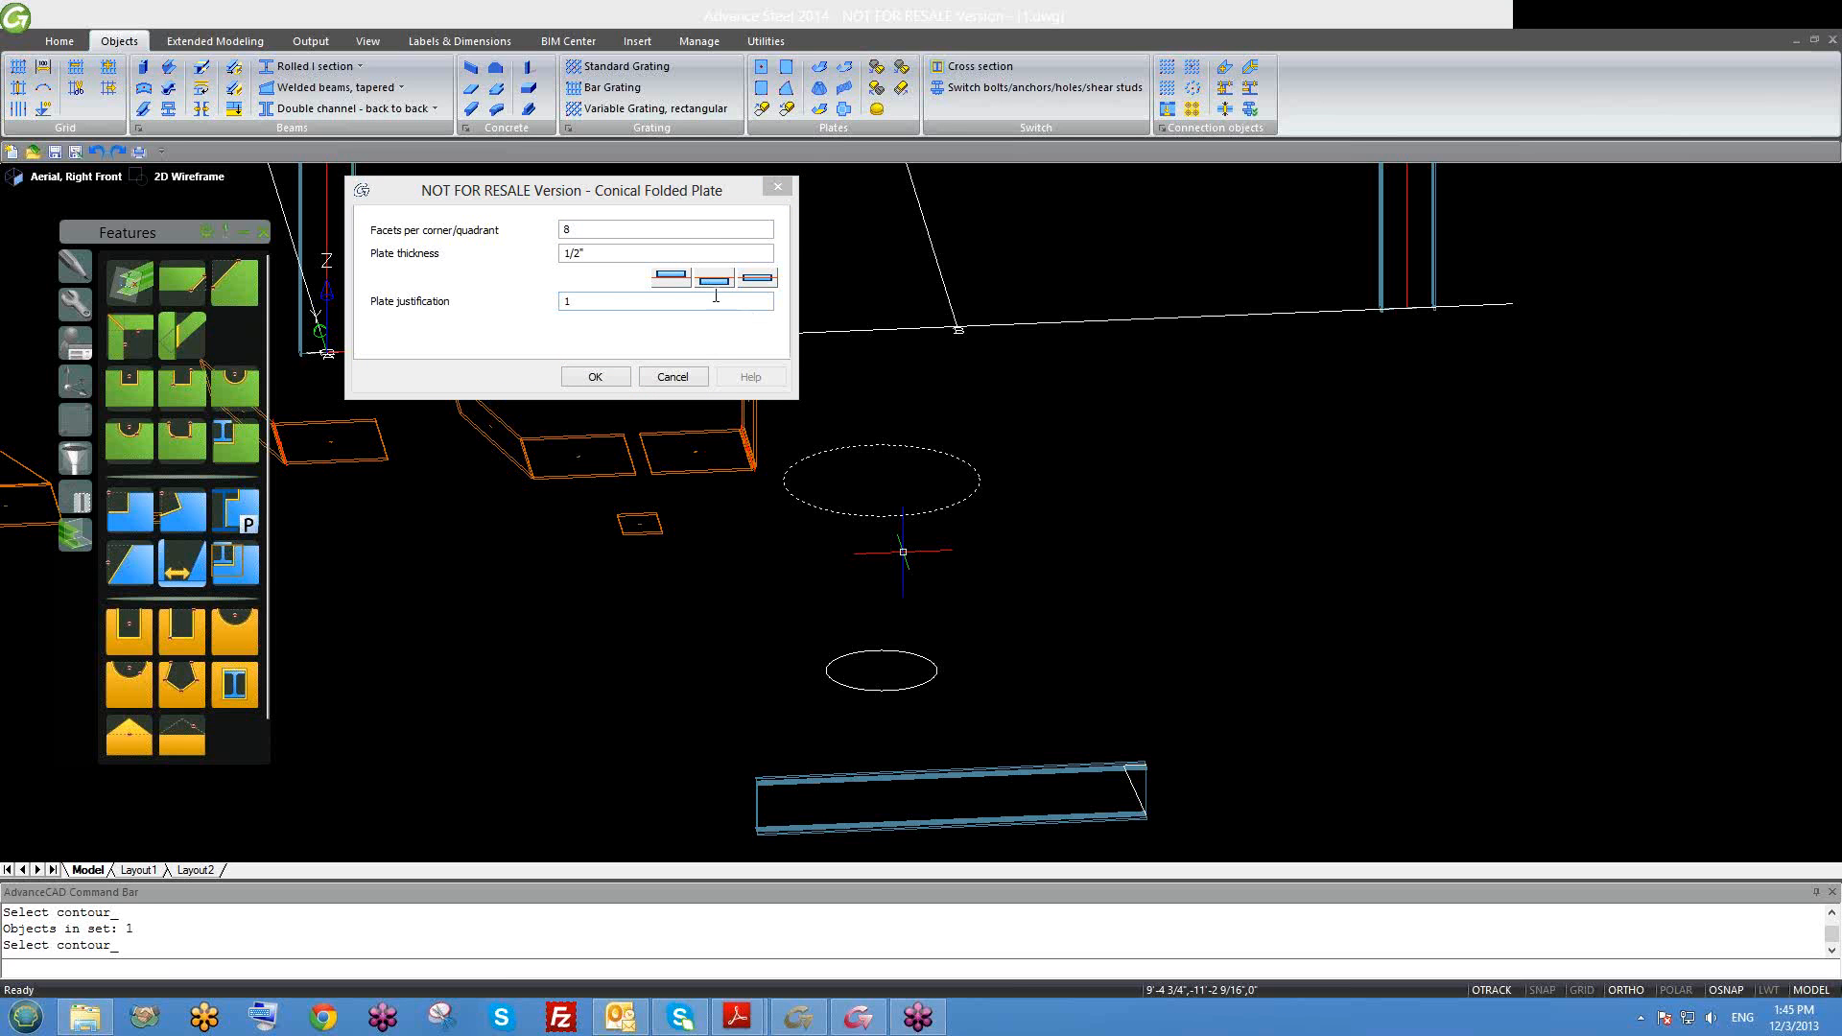
left_click_drag(693, 205, 700, 175)
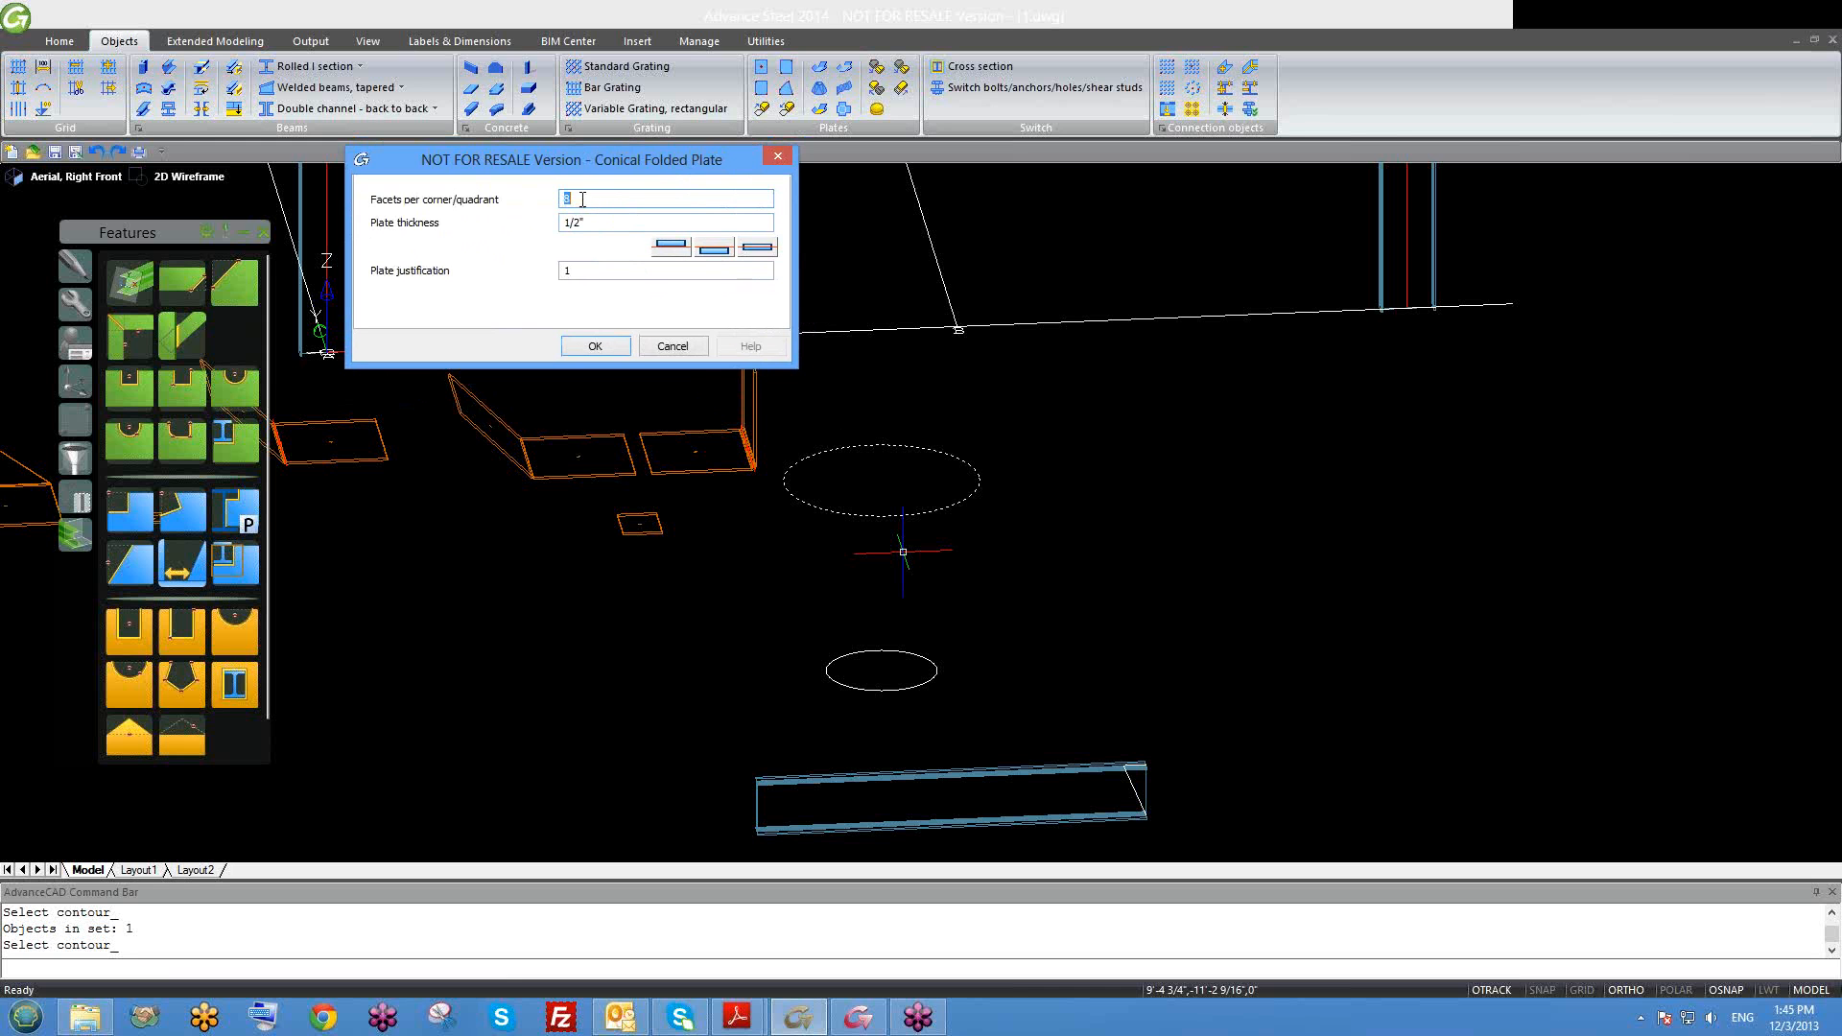
left_click_drag(591, 223, 567, 226)
double_click(579, 200)
left_click_drag(596, 199, 530, 204)
type("18")
left_click(621, 343)
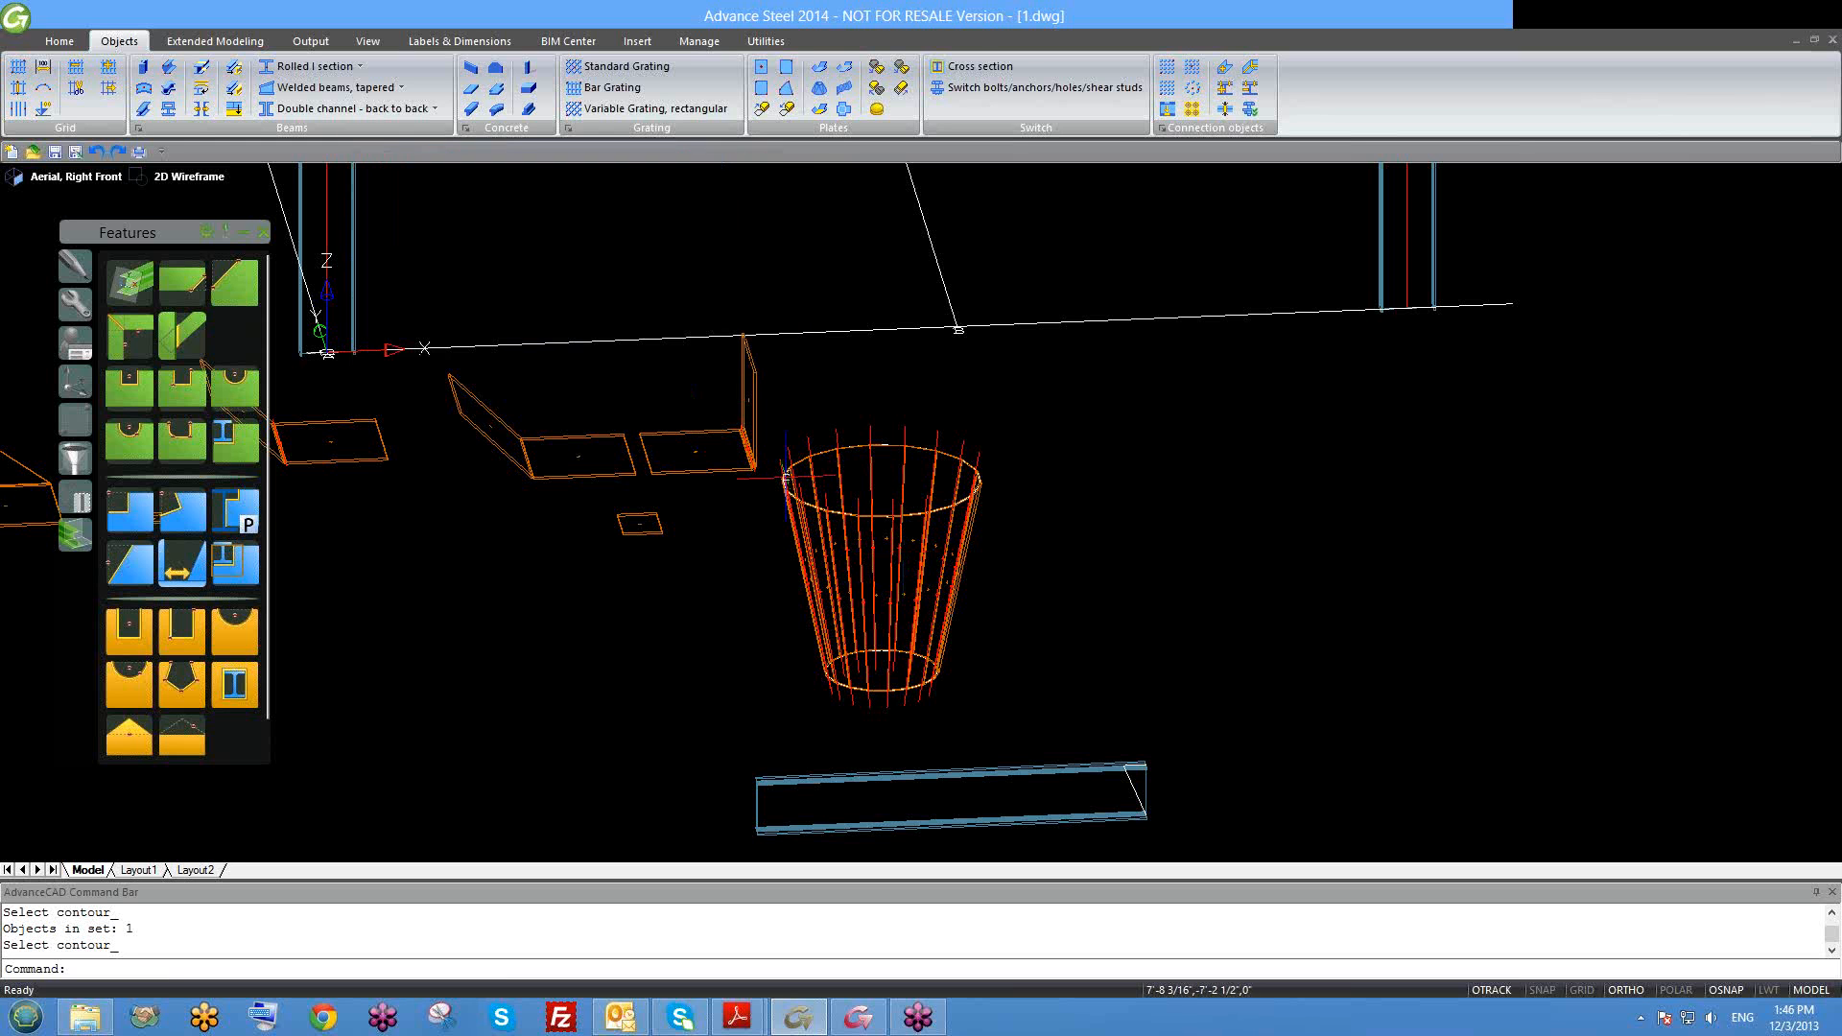
Step: Examine the cone's facets up close in the Realistic visual style, and return the display to 2D Wireframe
scroll(883, 643, "up", 4)
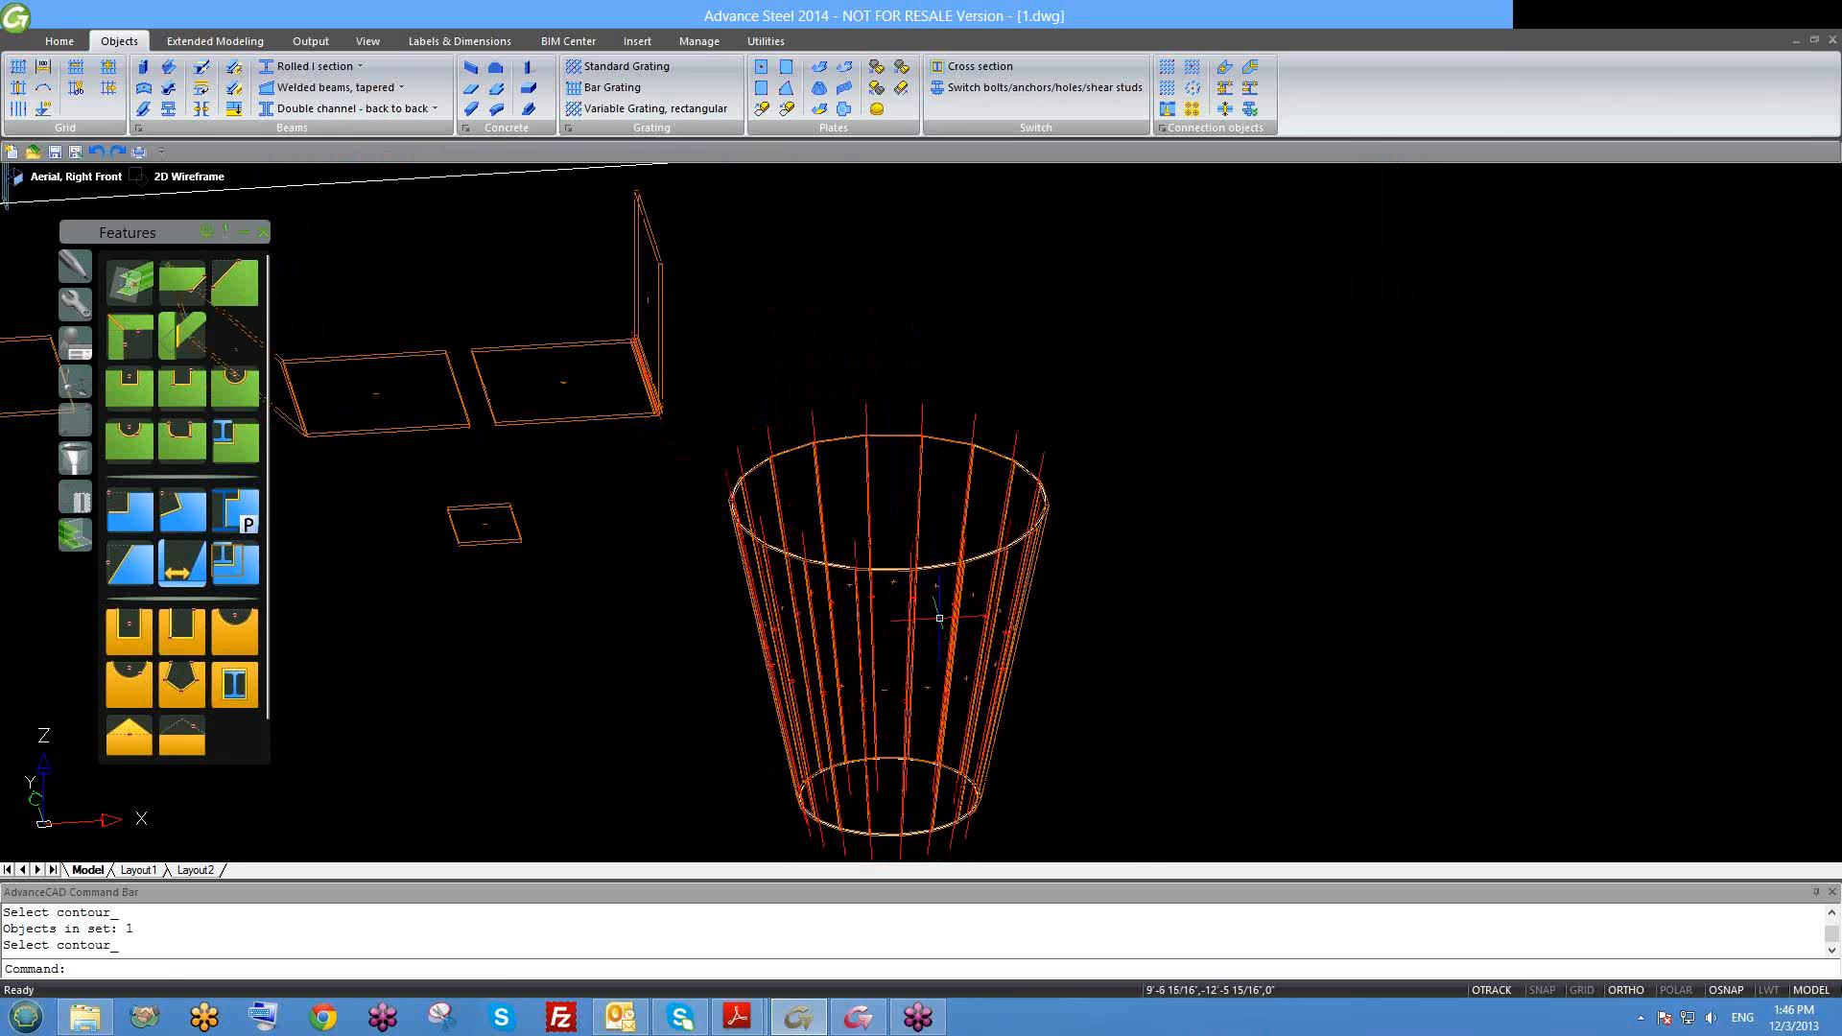
middle_click_drag(939, 617, 1132, 426, "shift")
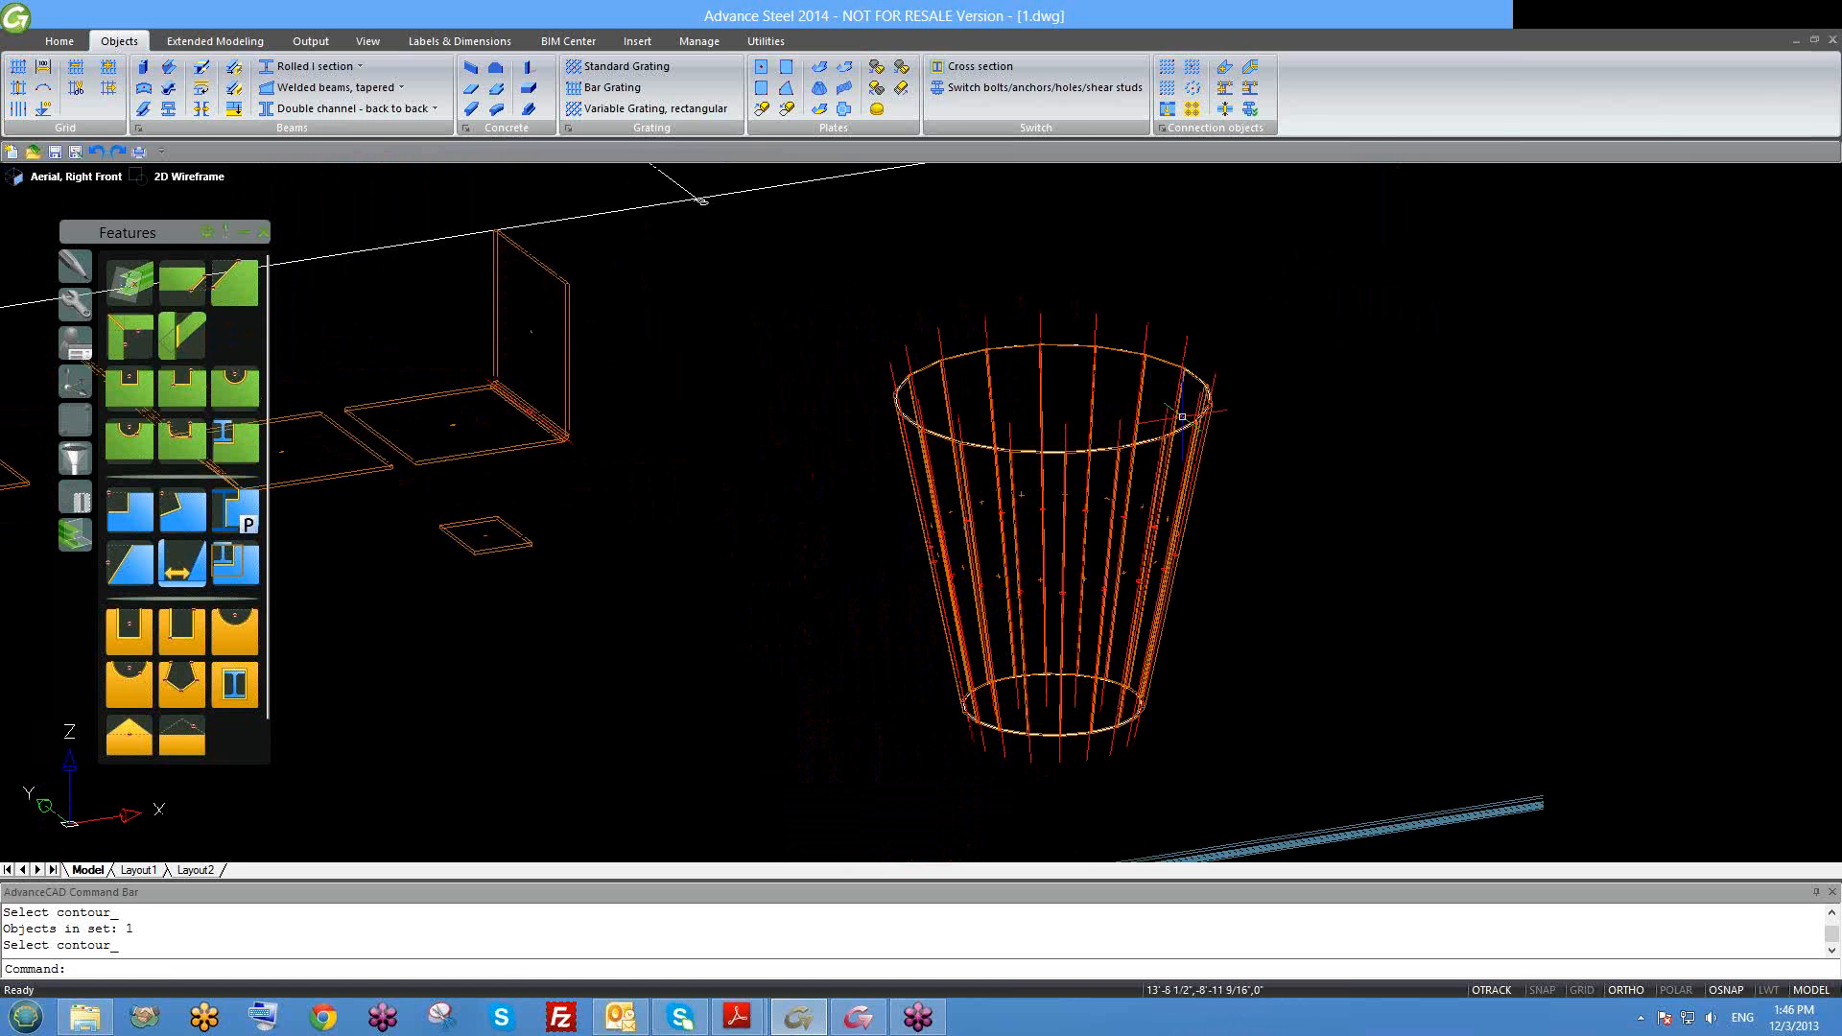
left_click(189, 177)
left_click(245, 304)
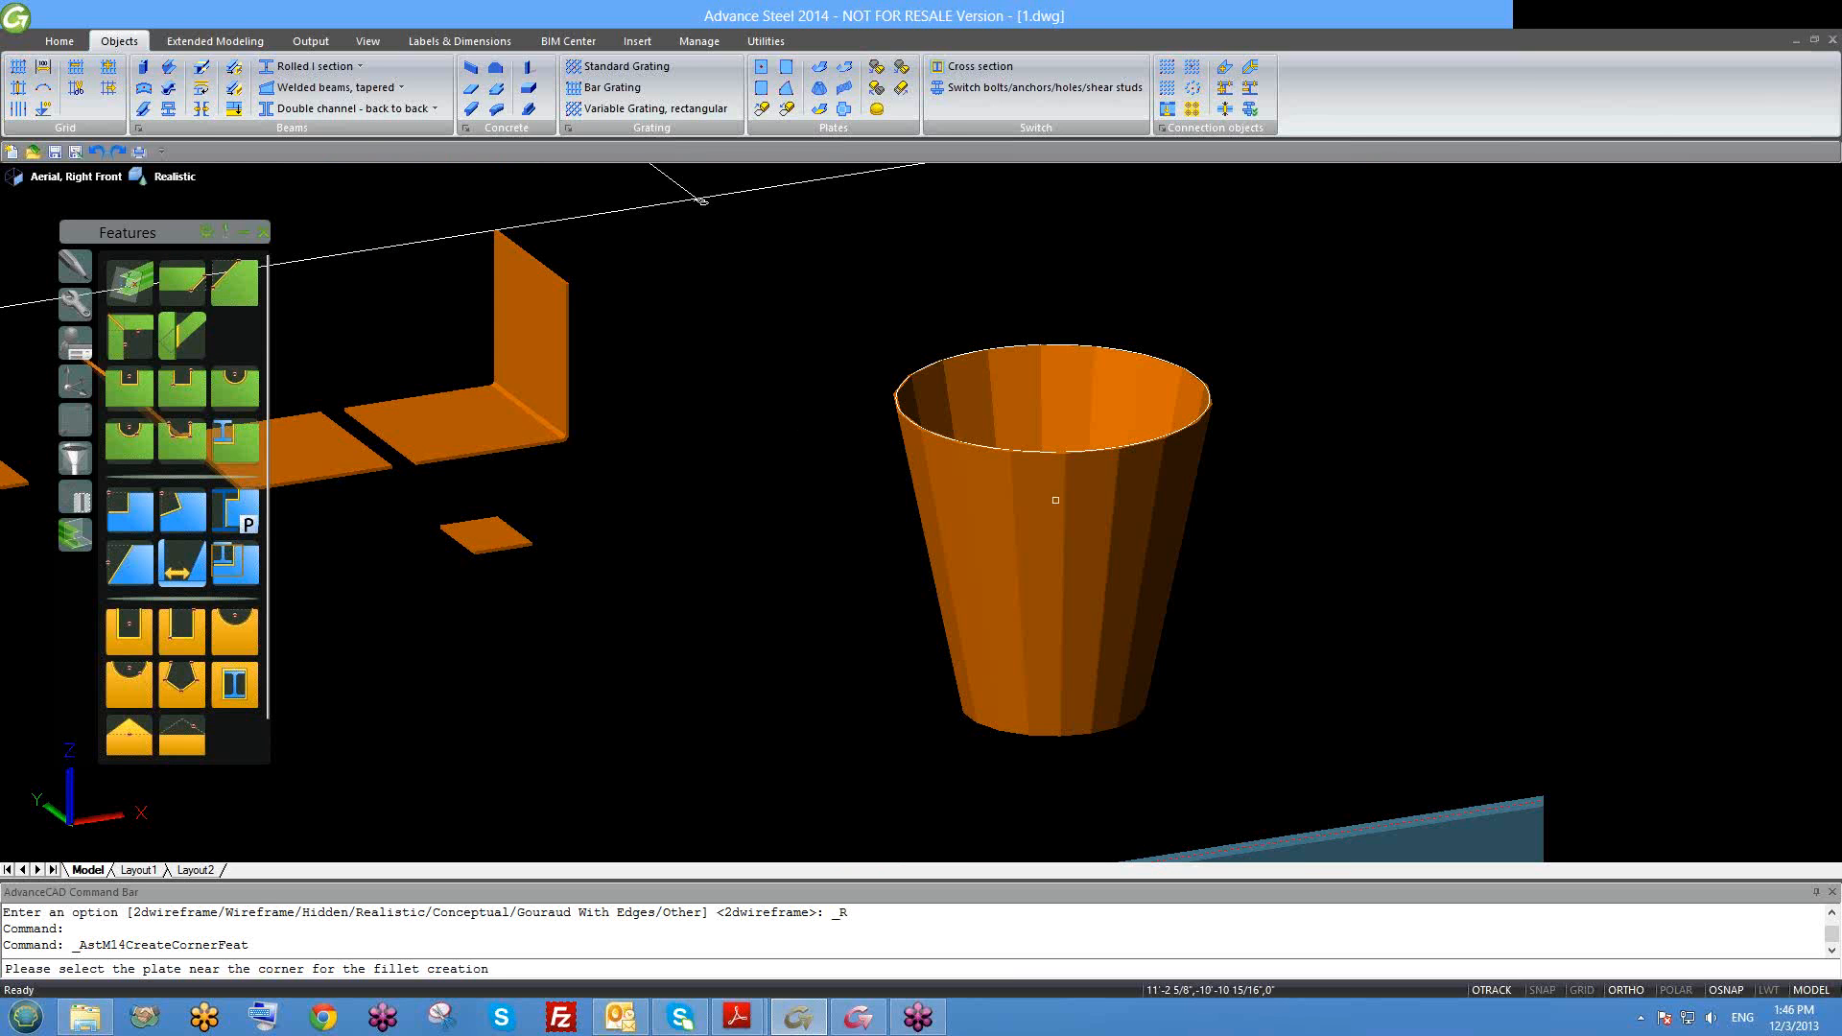
key("Escape")
scroll(1070, 528, "up", 3)
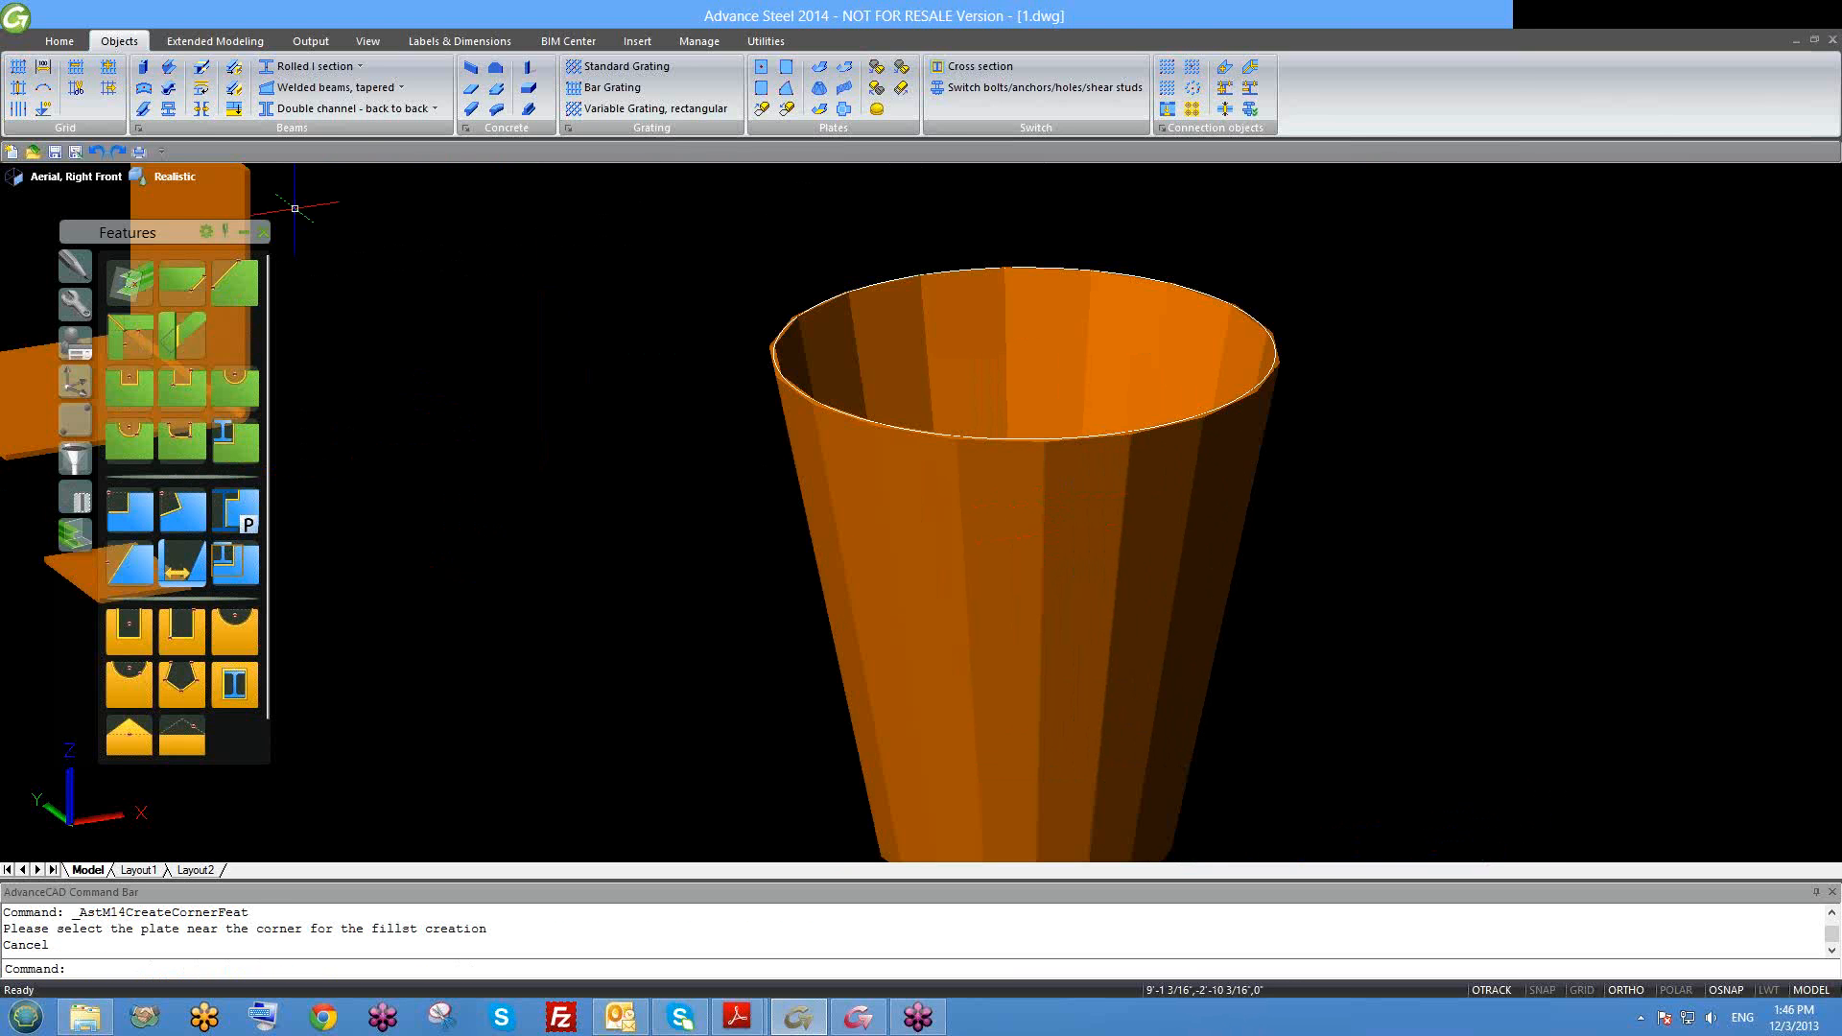
left_click(171, 179)
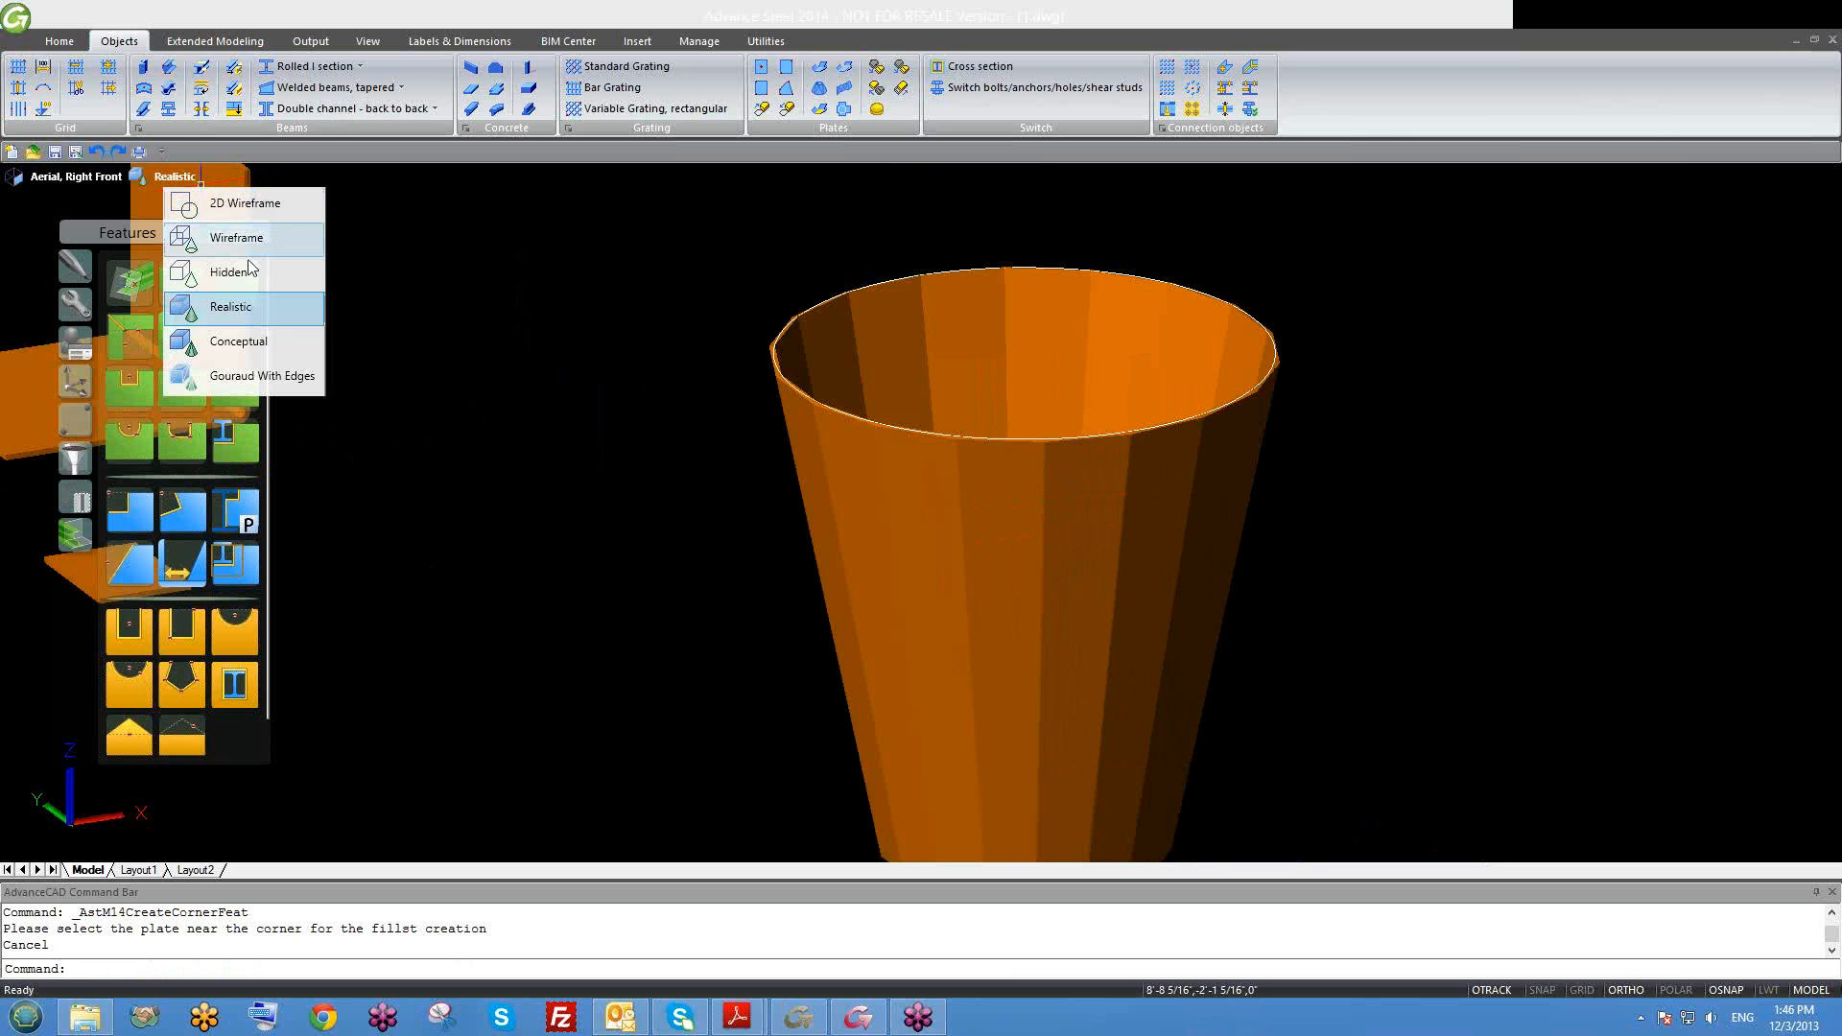
left_click(240, 203)
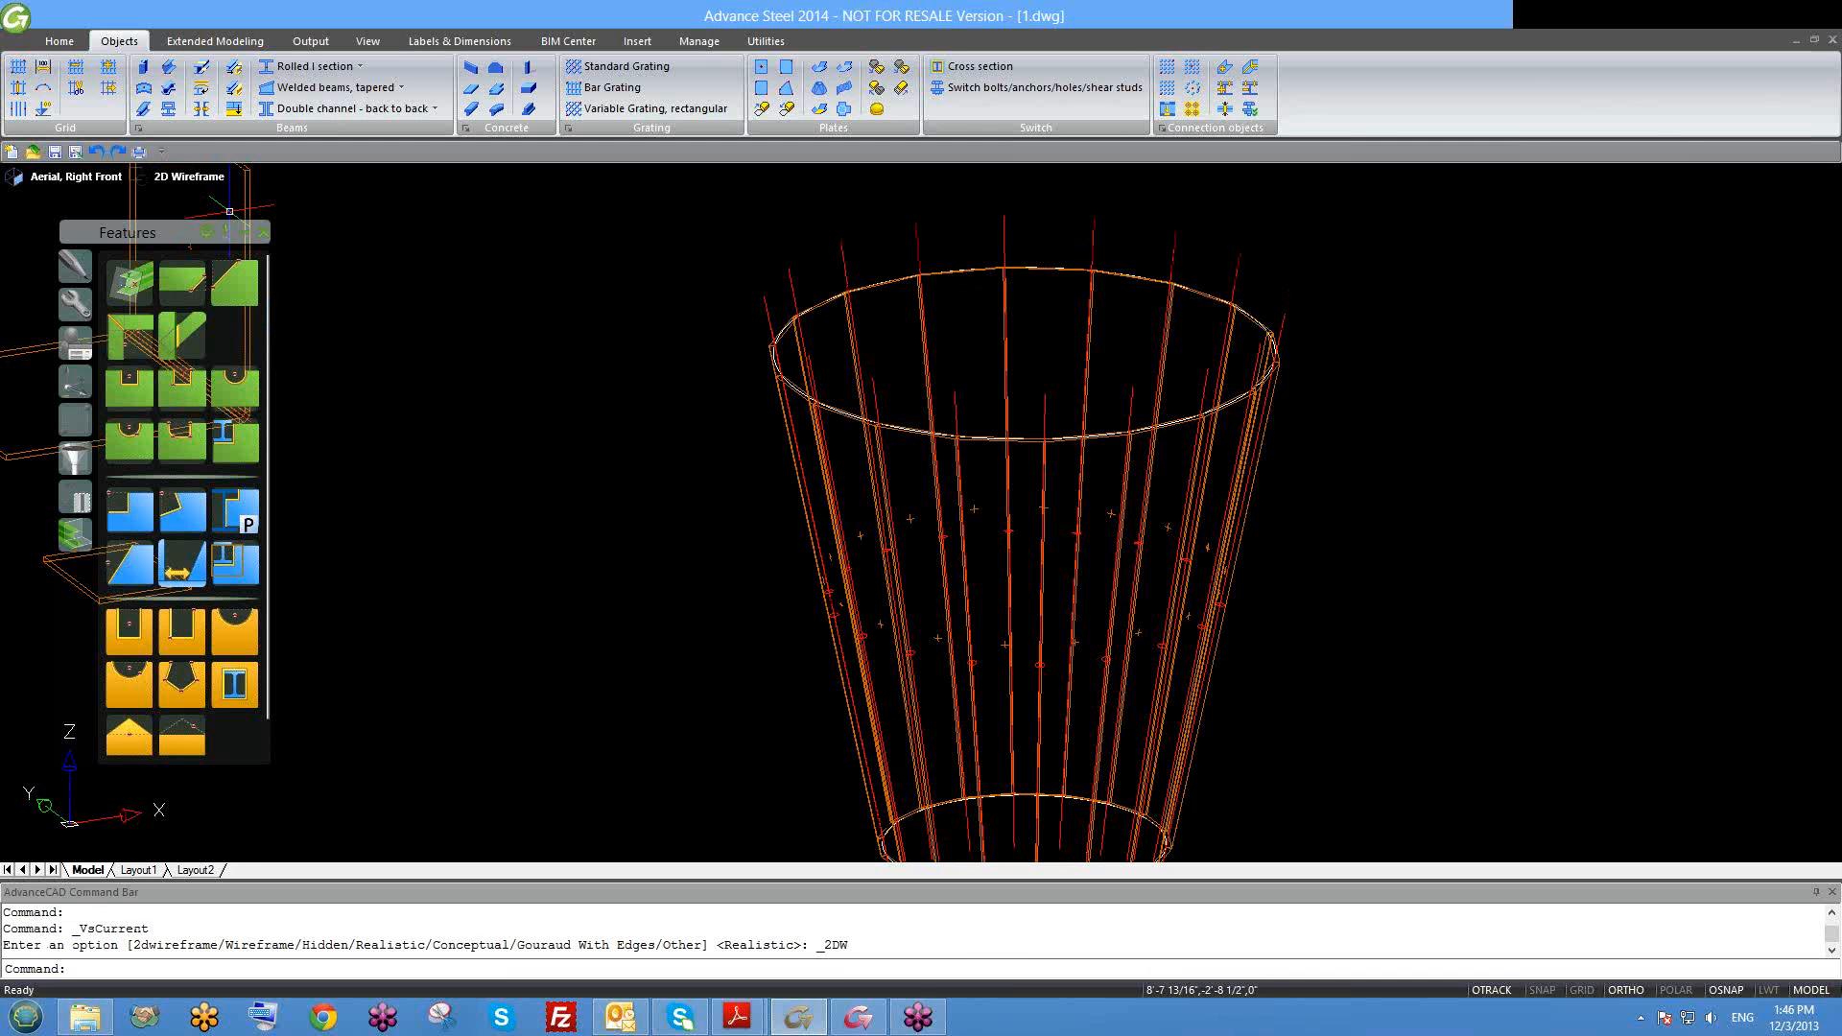
Step: Inspect the folded plate relation properties of one fold line at the cone's upper rim, and close them without changes
scroll(1182, 413, "down", 2)
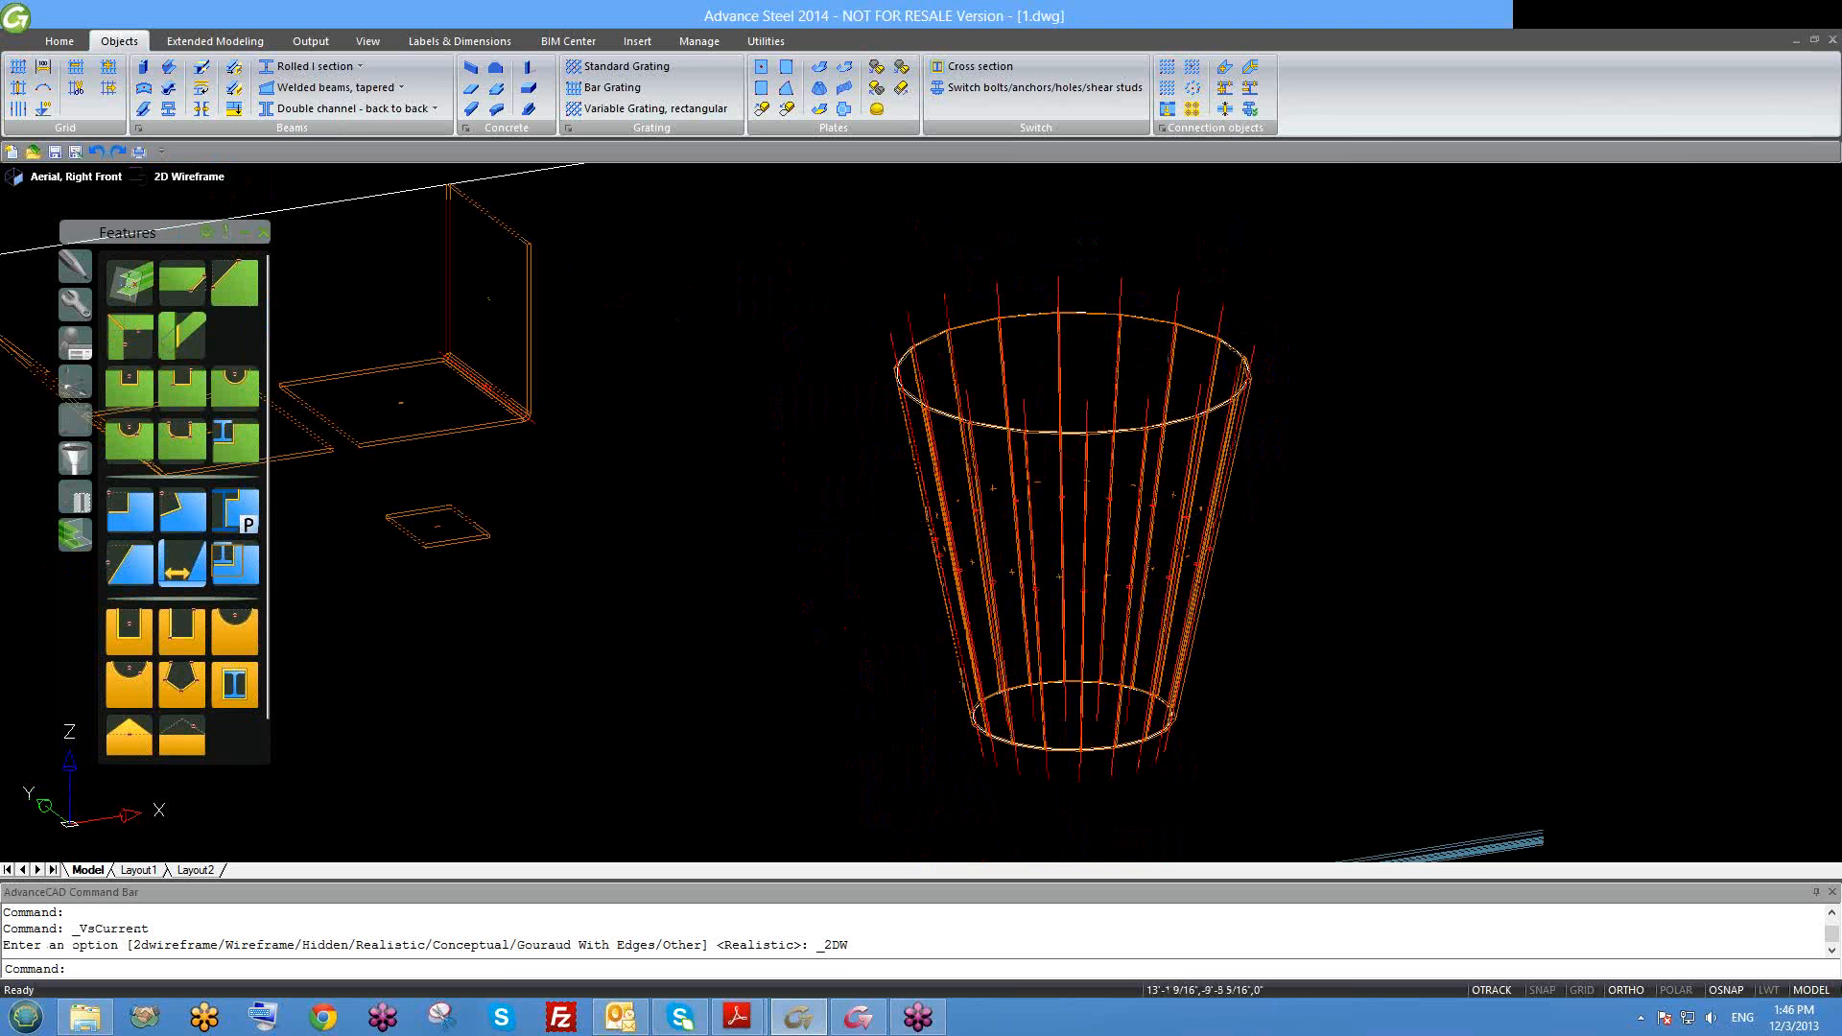
middle_click_drag(1145, 481, 1133, 555, "shift")
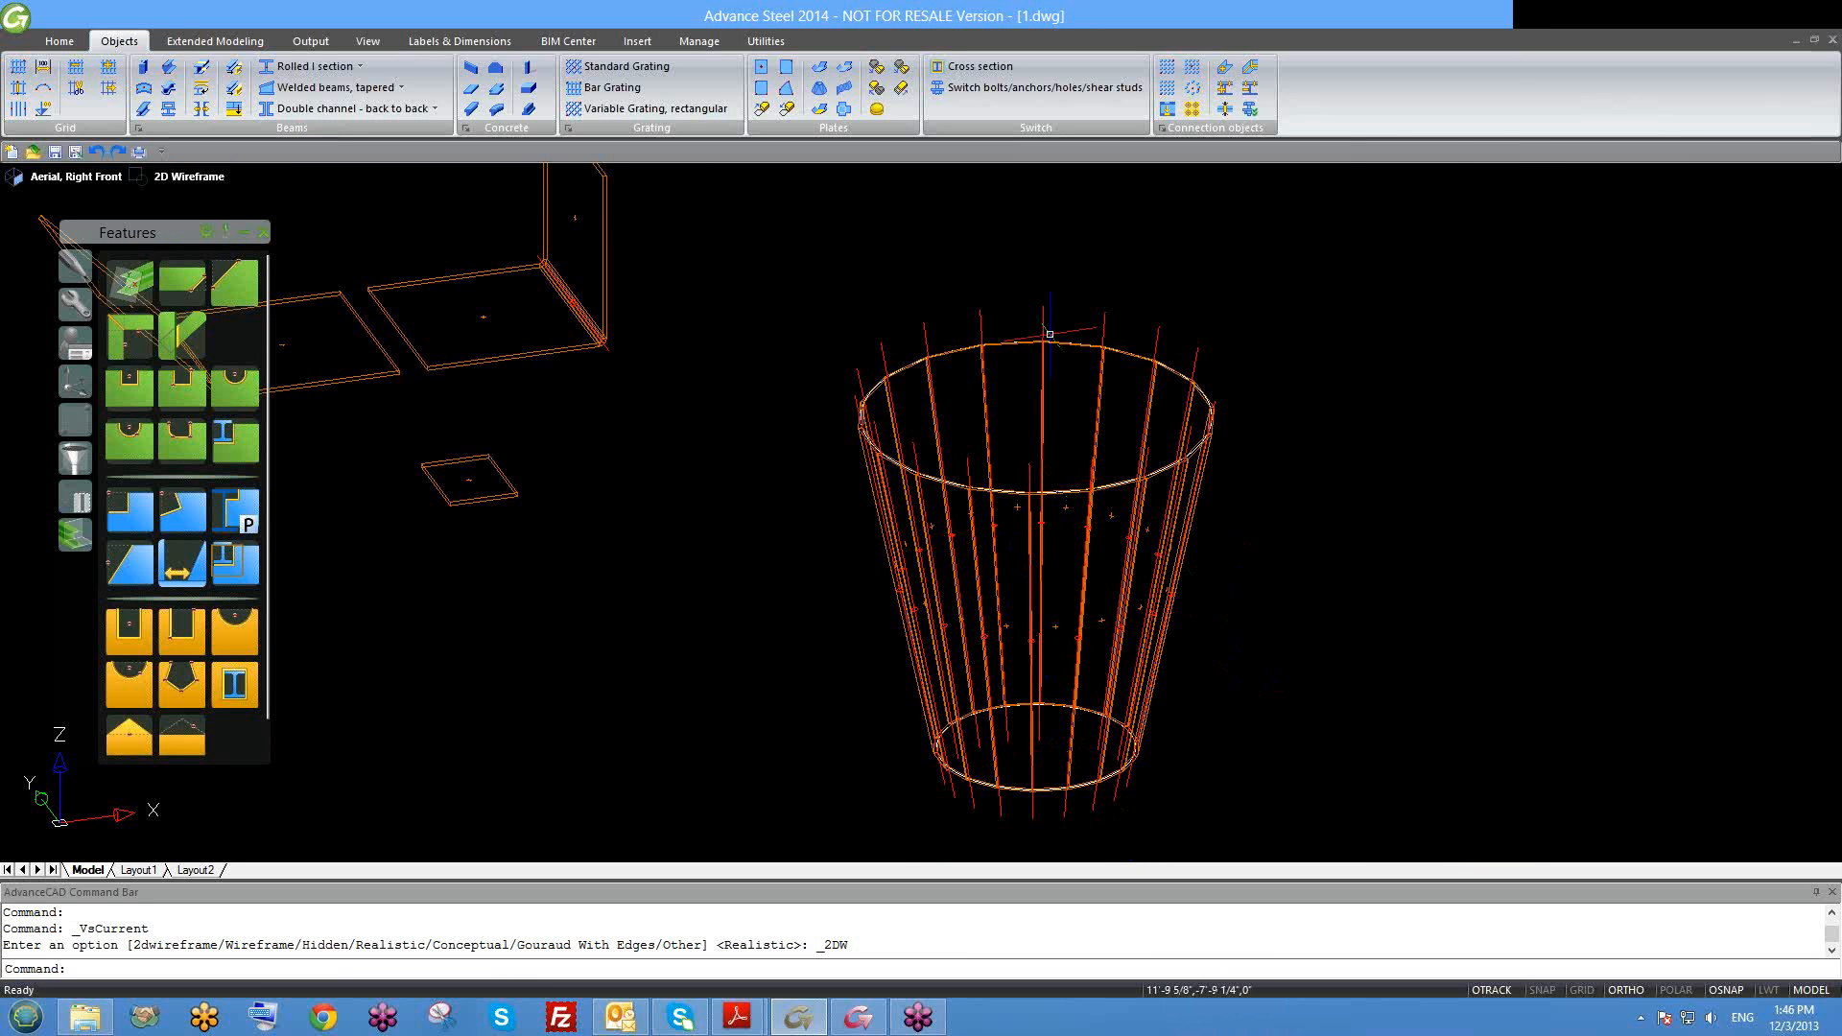
middle_click_drag(1160, 515, 1055, 482)
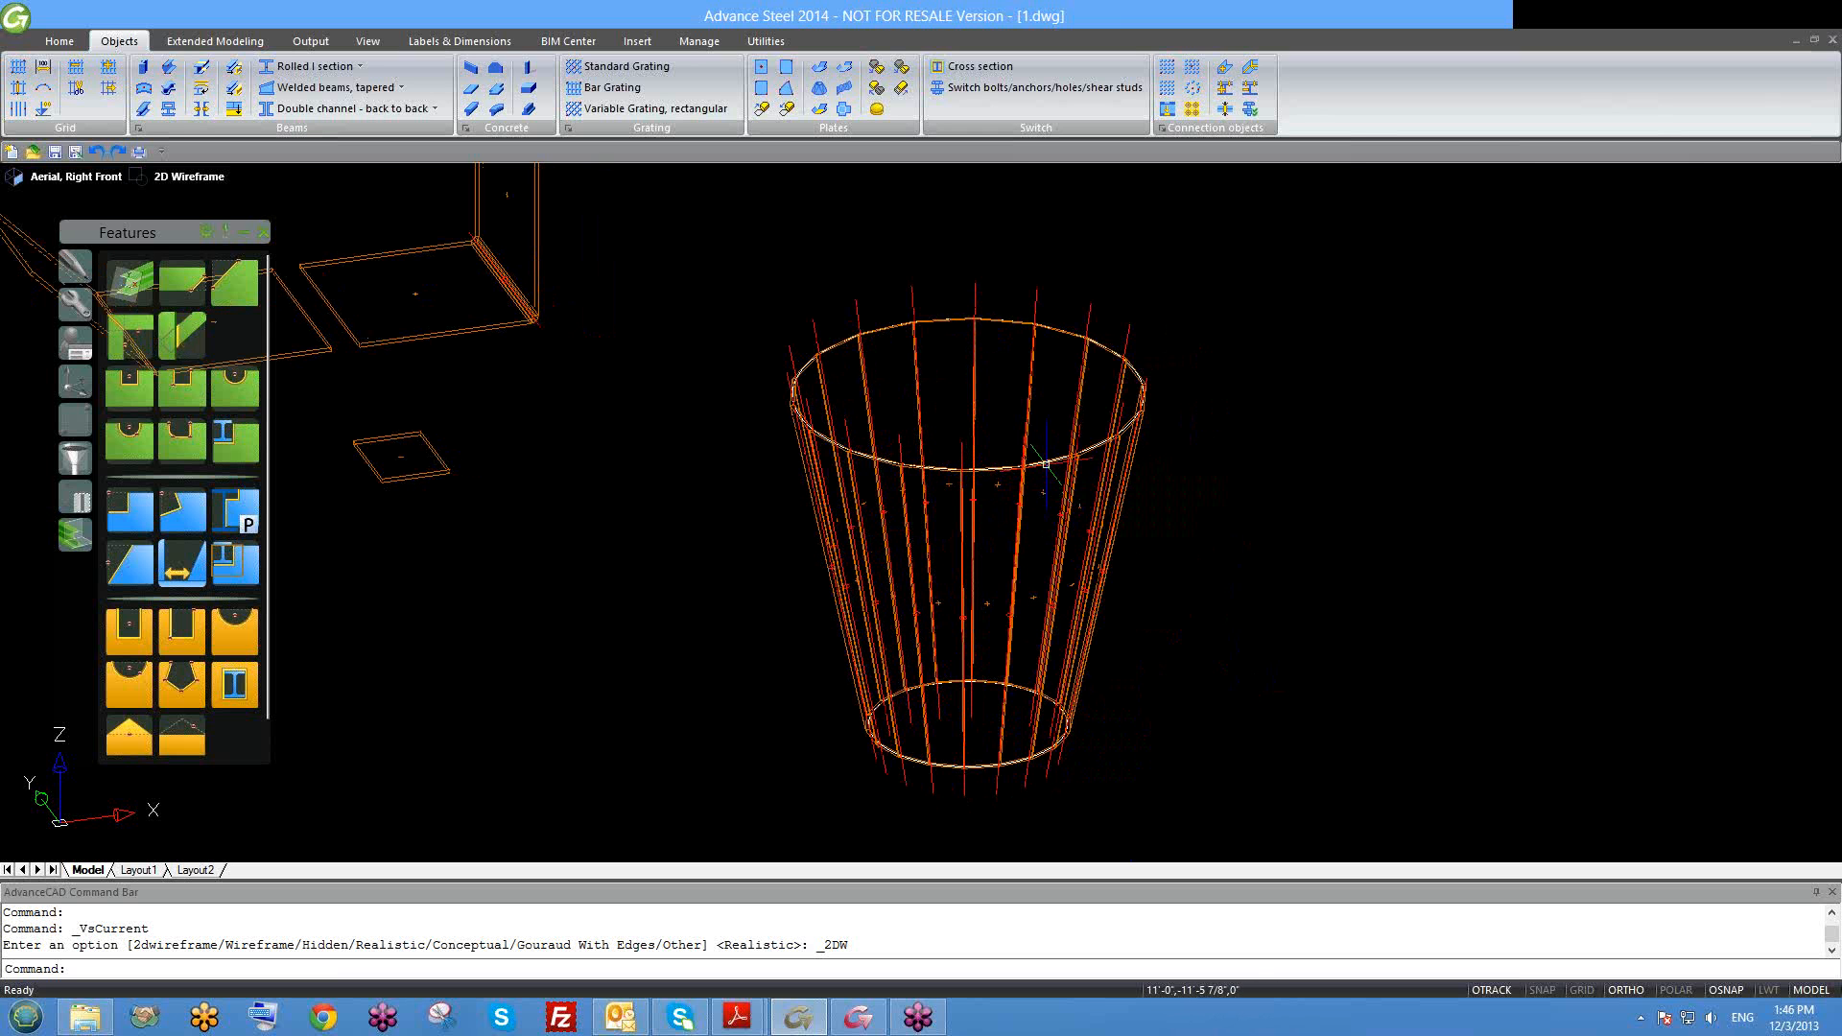
double_click(1041, 297)
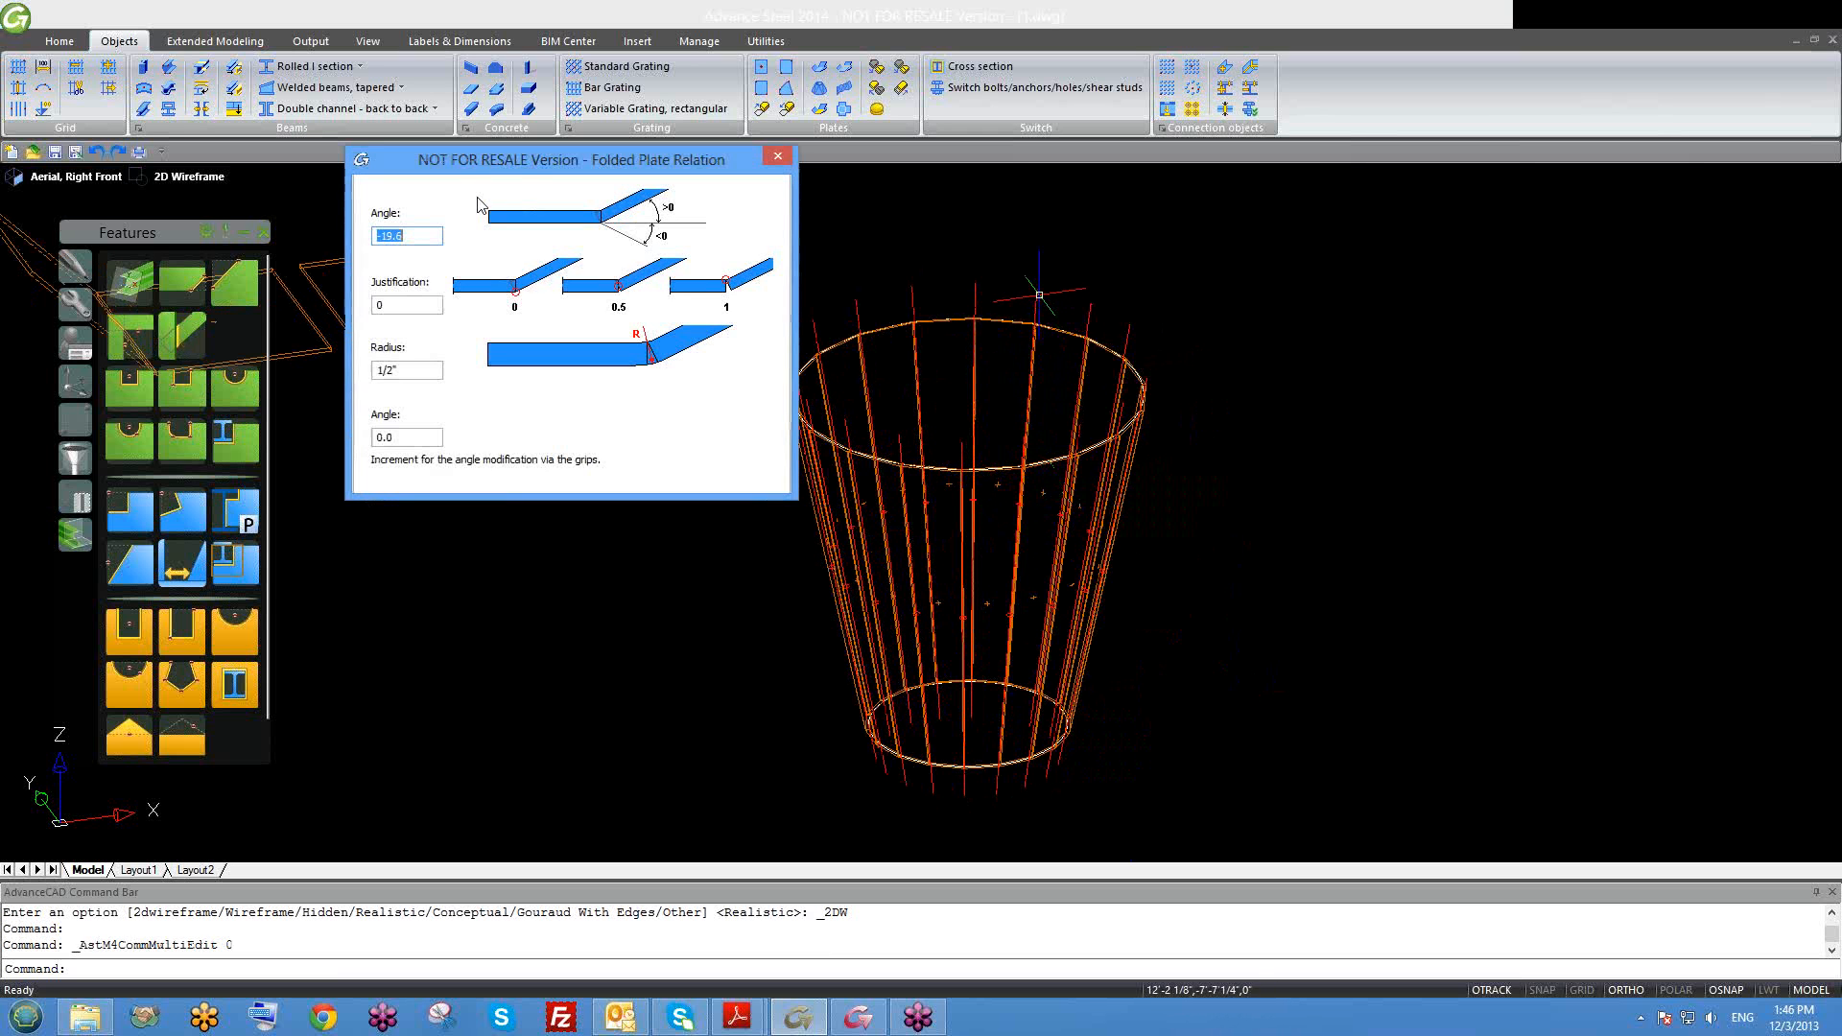
left_click(767, 158)
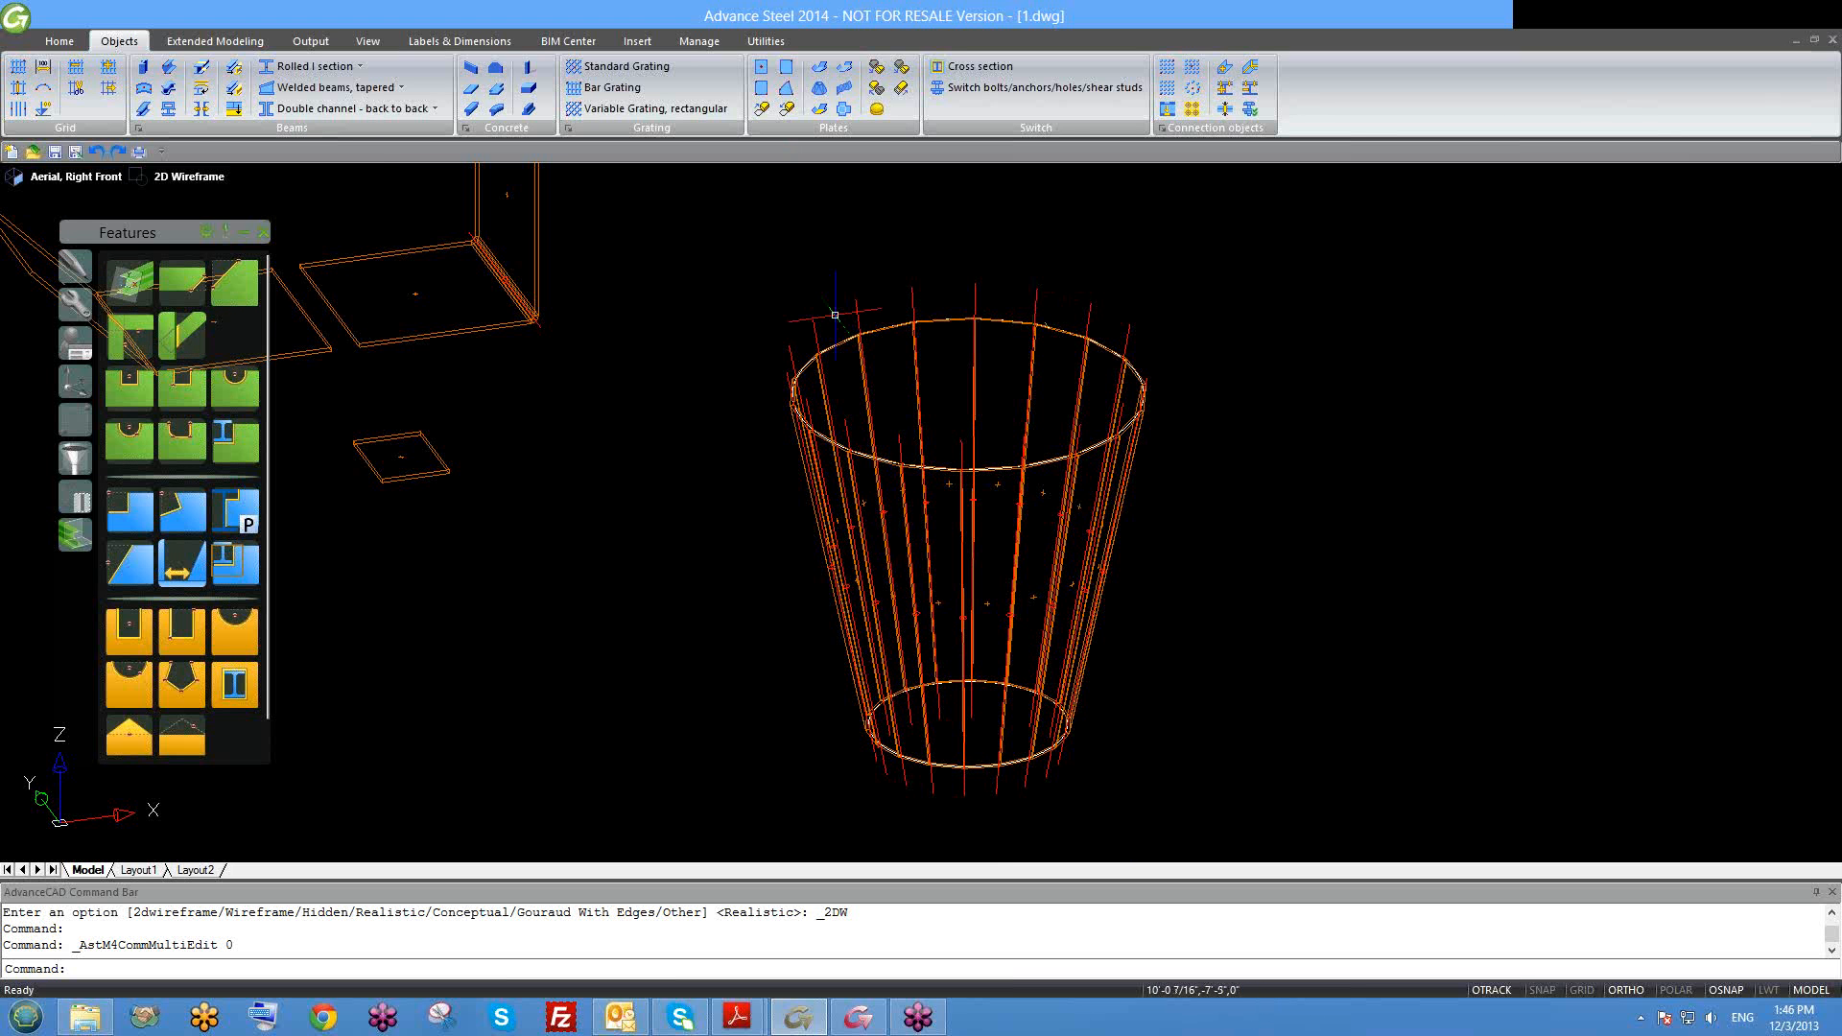
Step: Examine the cone from several angles and compare it with the fold between the neighbouring horizontal and upright plates
scroll(875, 423, "down", 2)
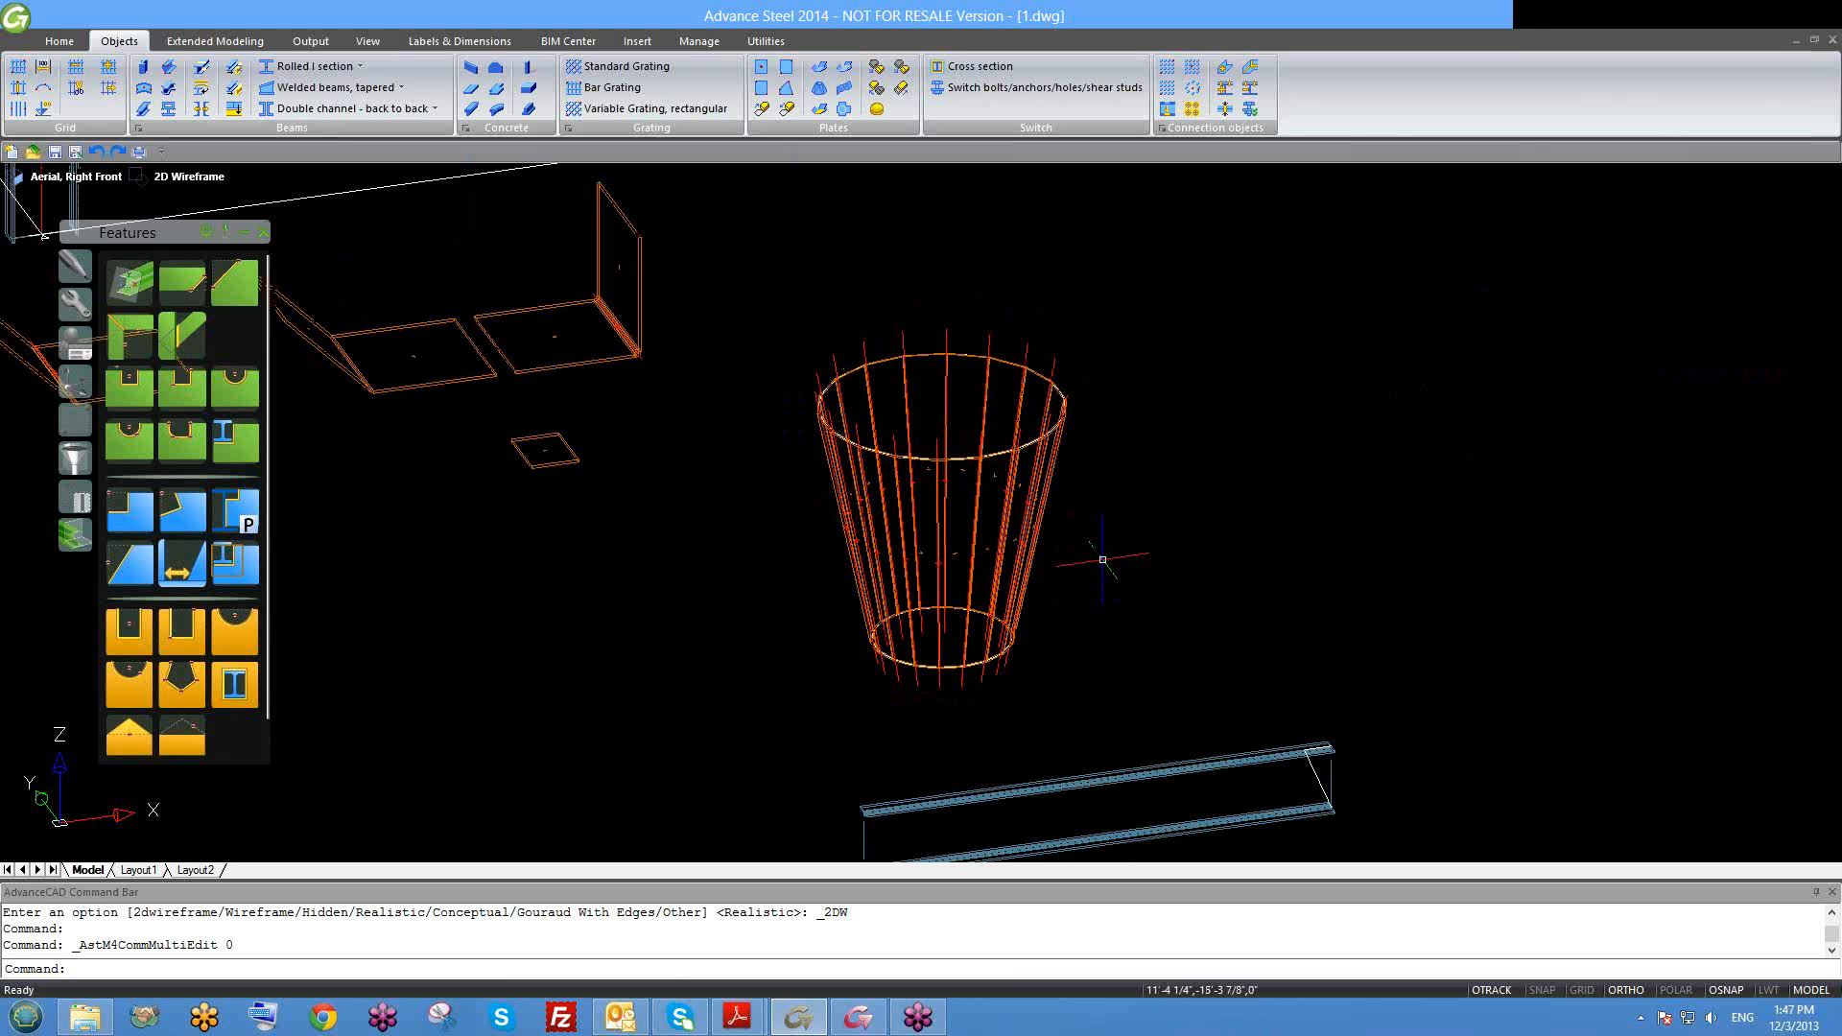
middle_click_drag(1082, 560, 946, 561)
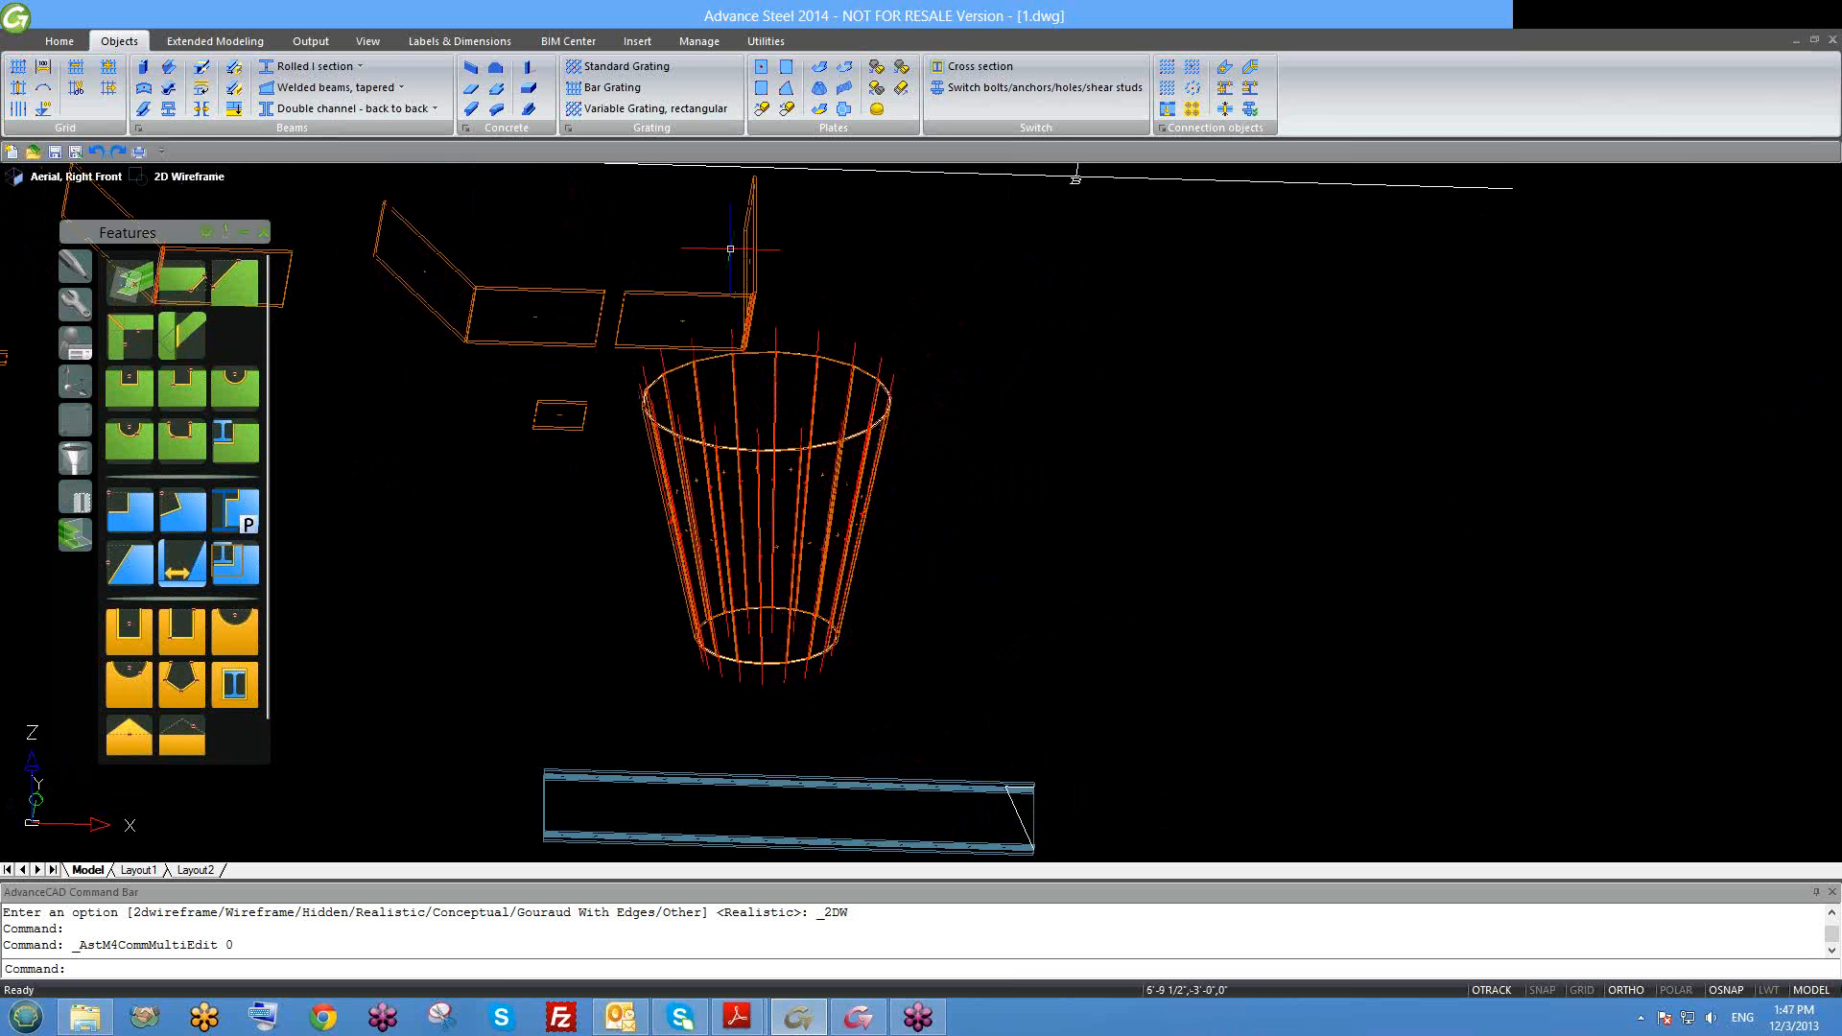
scroll(688, 457, "down", 3)
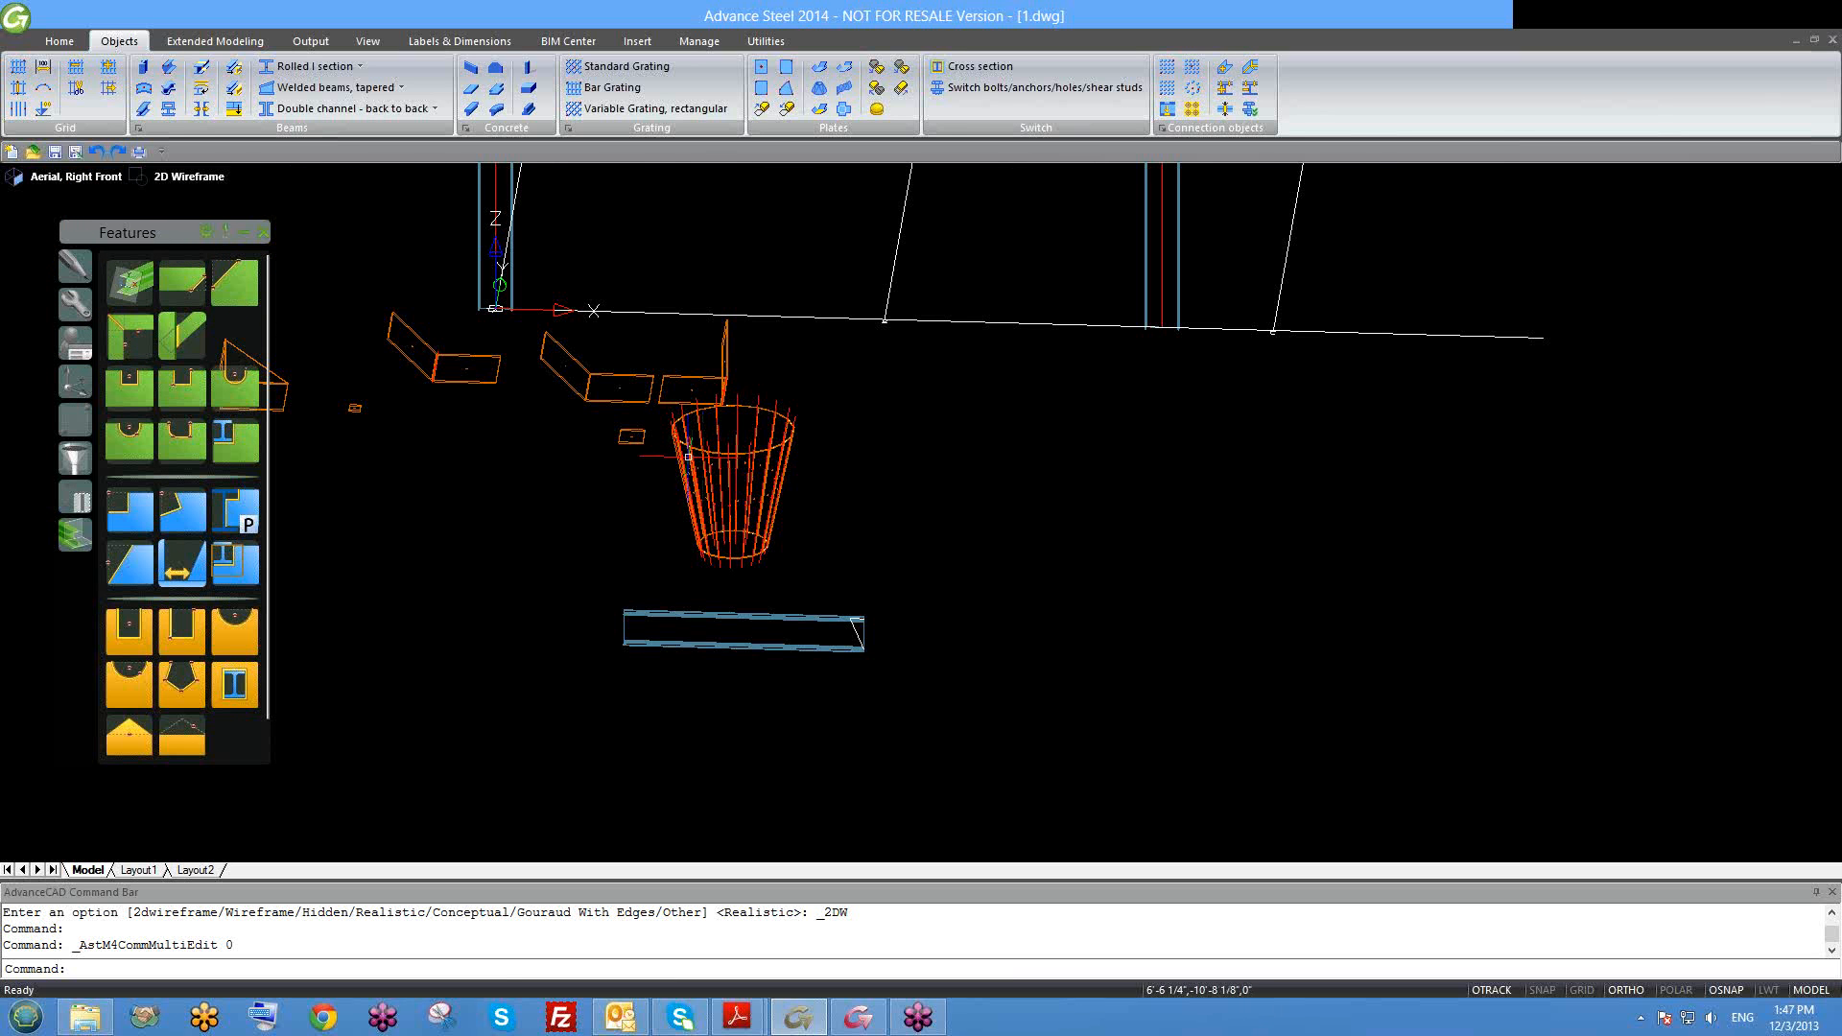
middle_click_drag(687, 456, 606, 434, "shift")
scroll(605, 433, "up", 2)
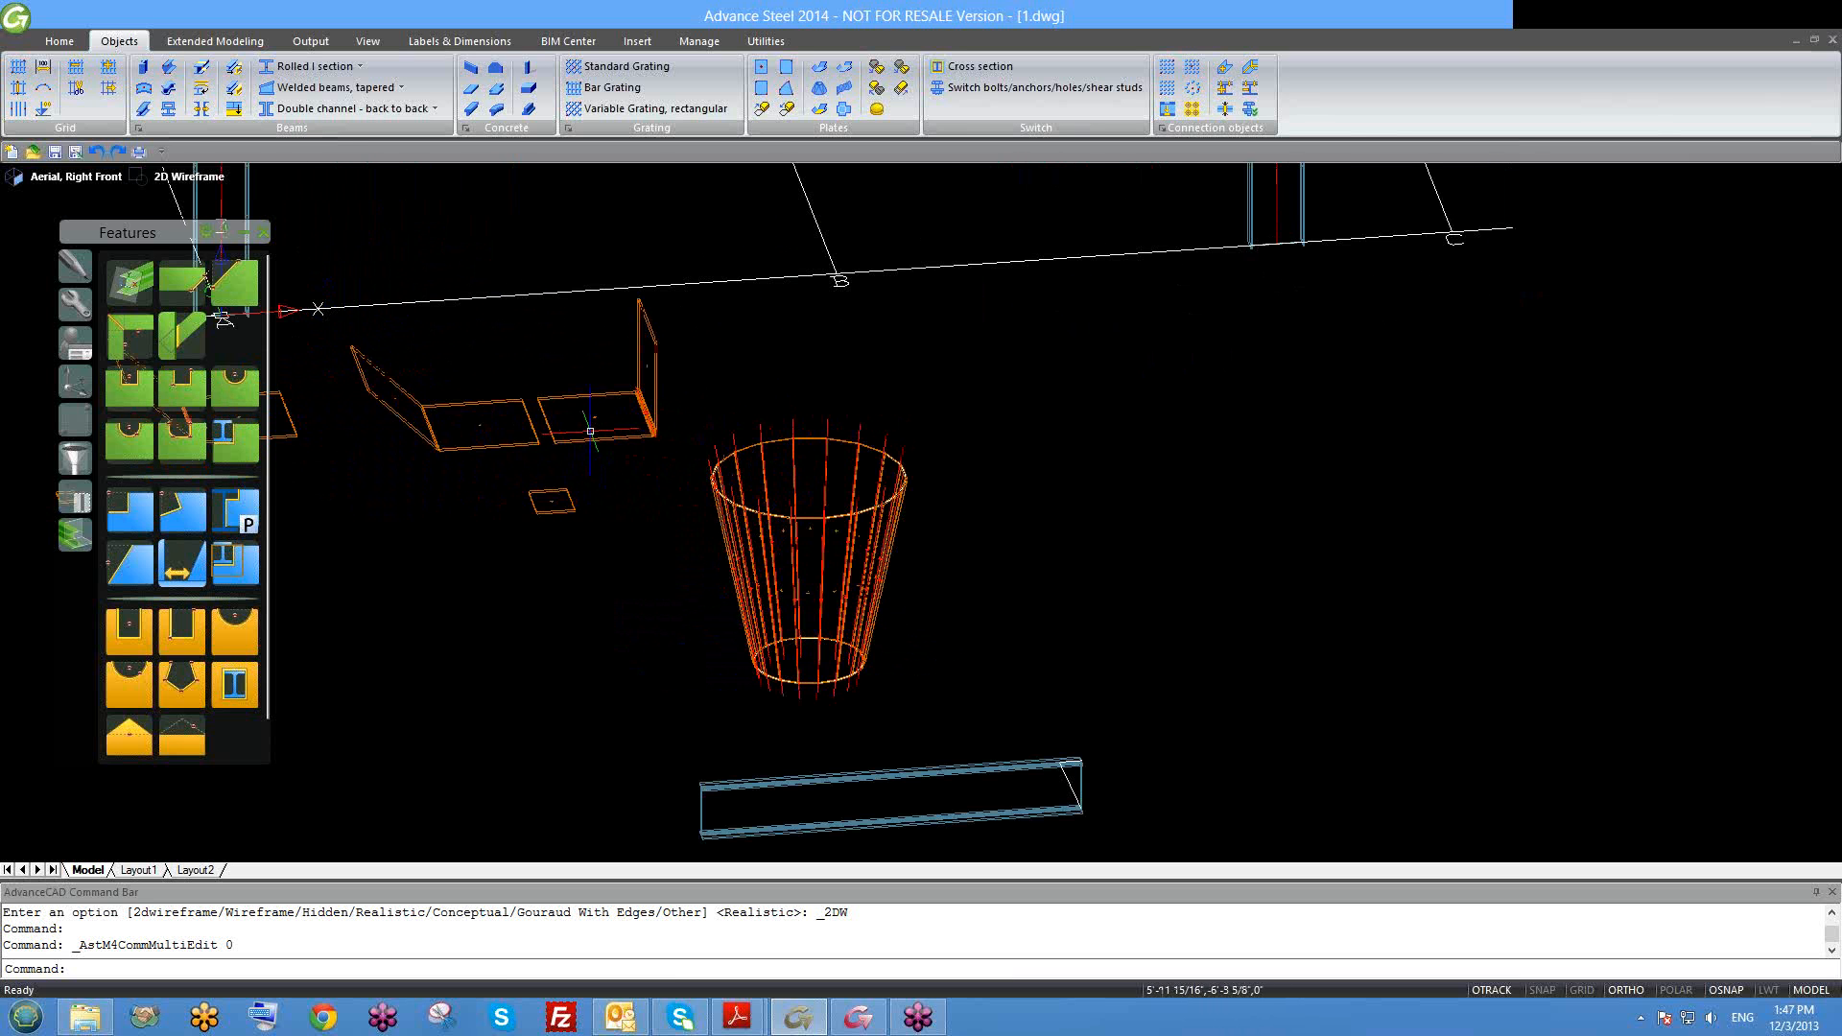
left_click(640, 446)
key("Escape")
scroll(648, 446, "up", 6)
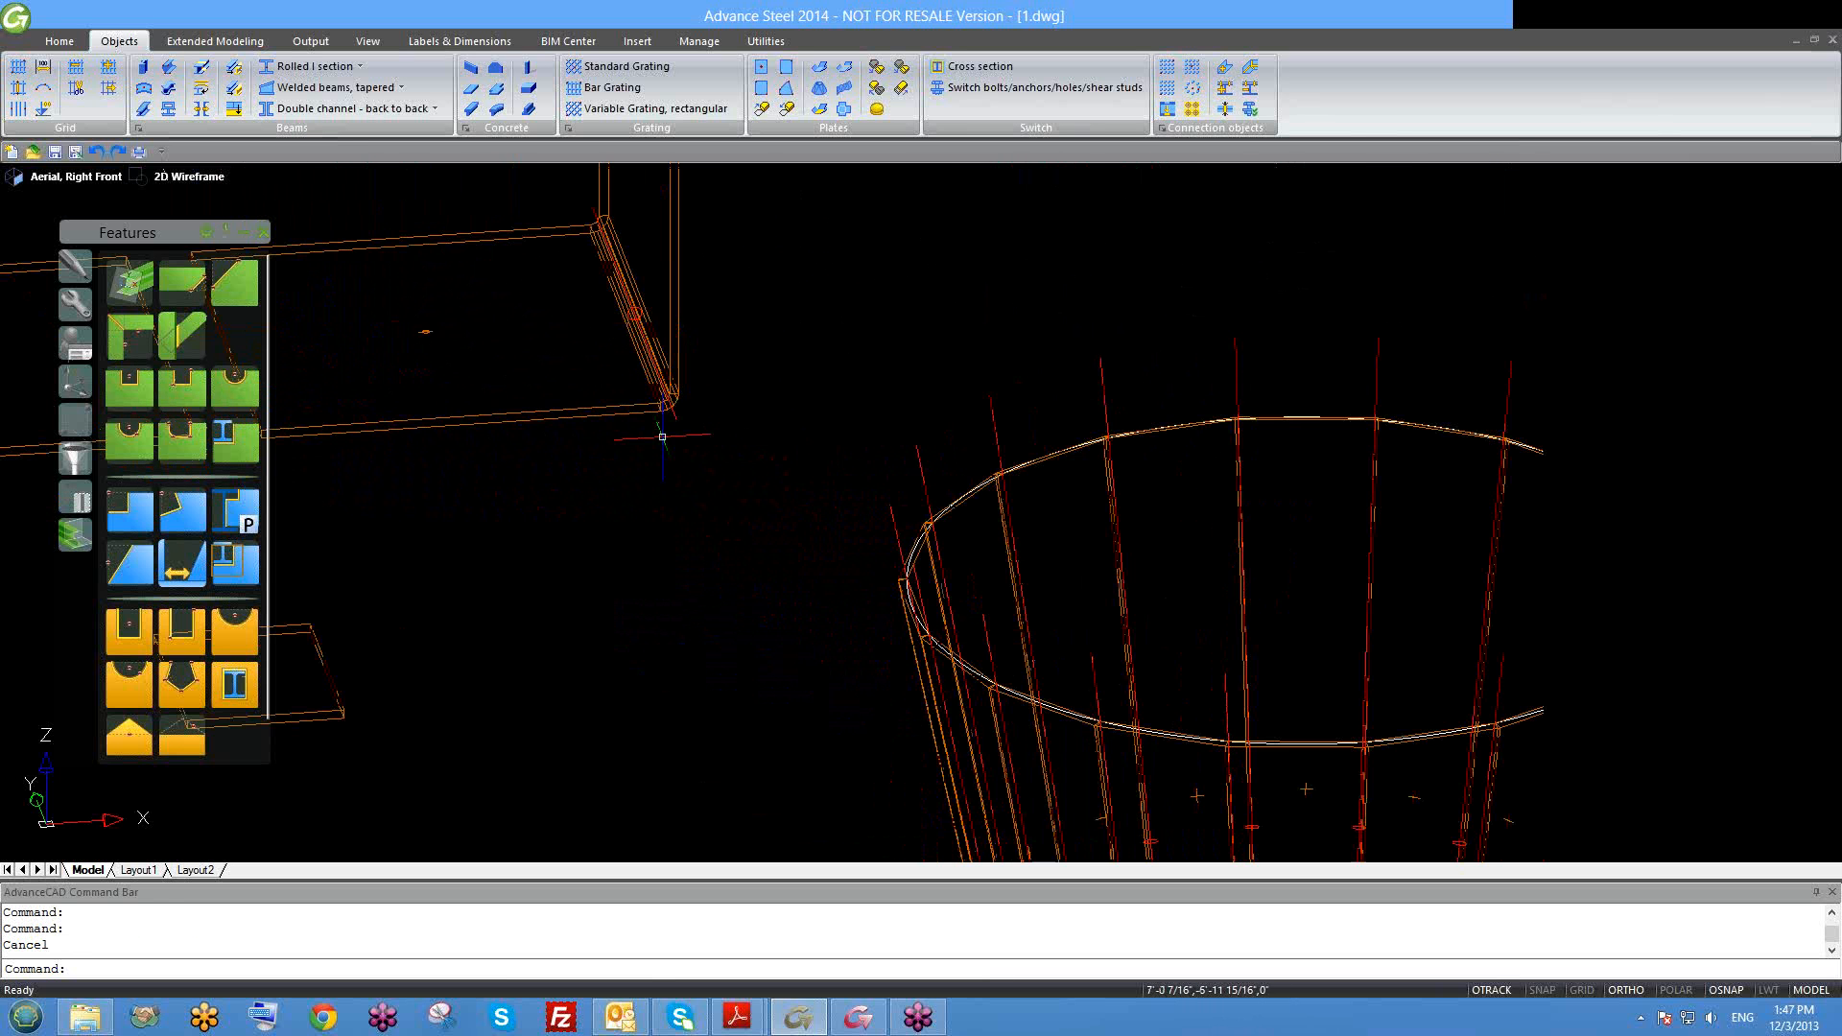
scroll(714, 424, "down", 3)
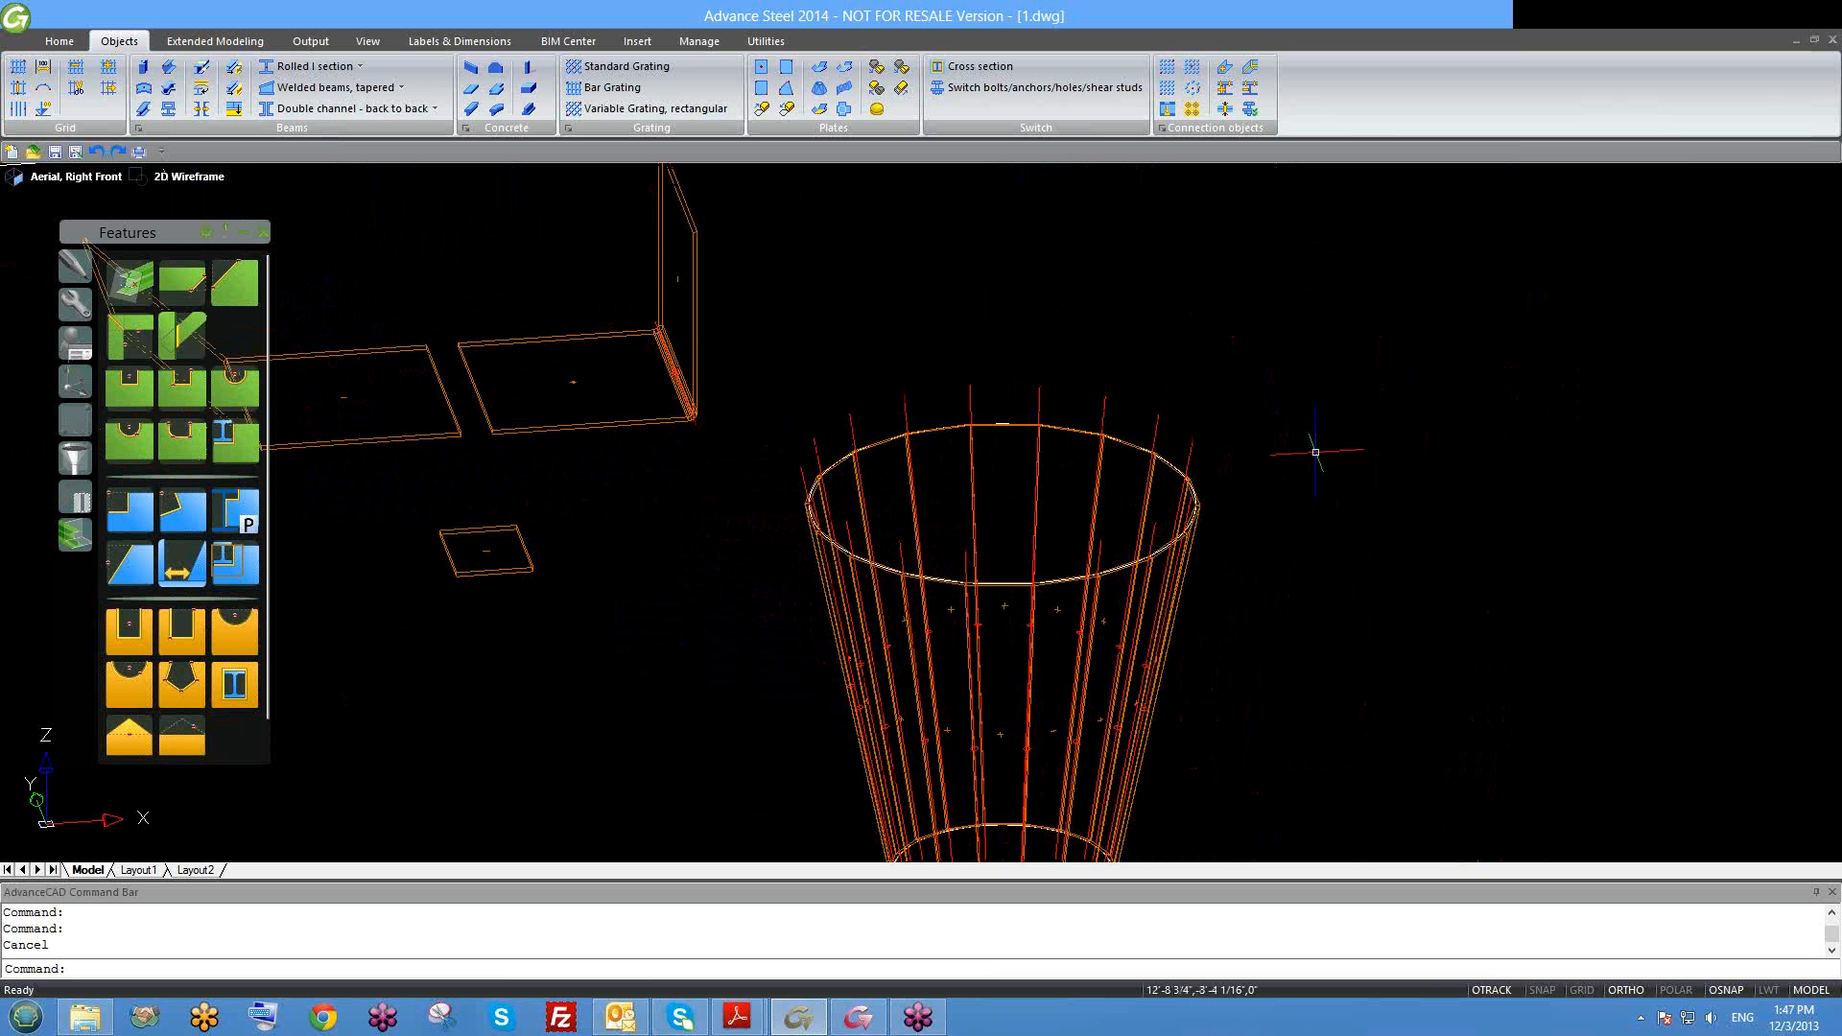
scroll(1041, 416, "down", 4)
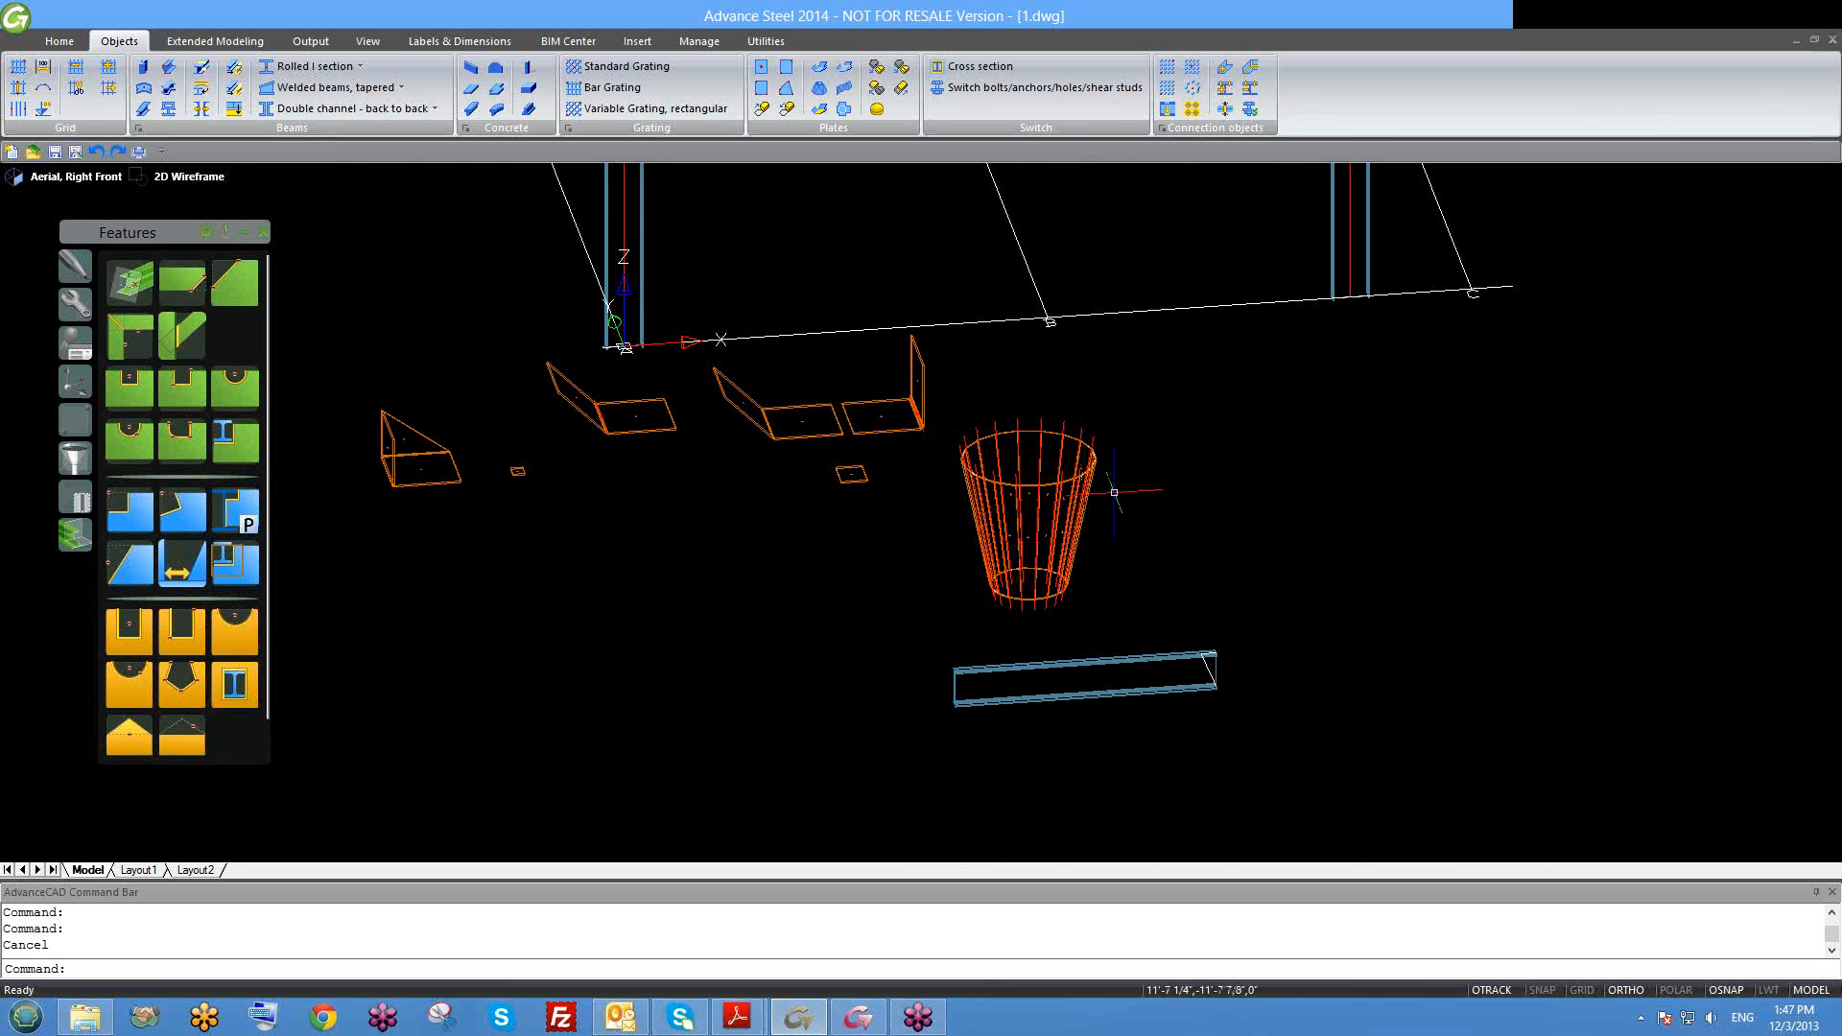
middle_click_drag(1116, 497, 690, 465, "shift")
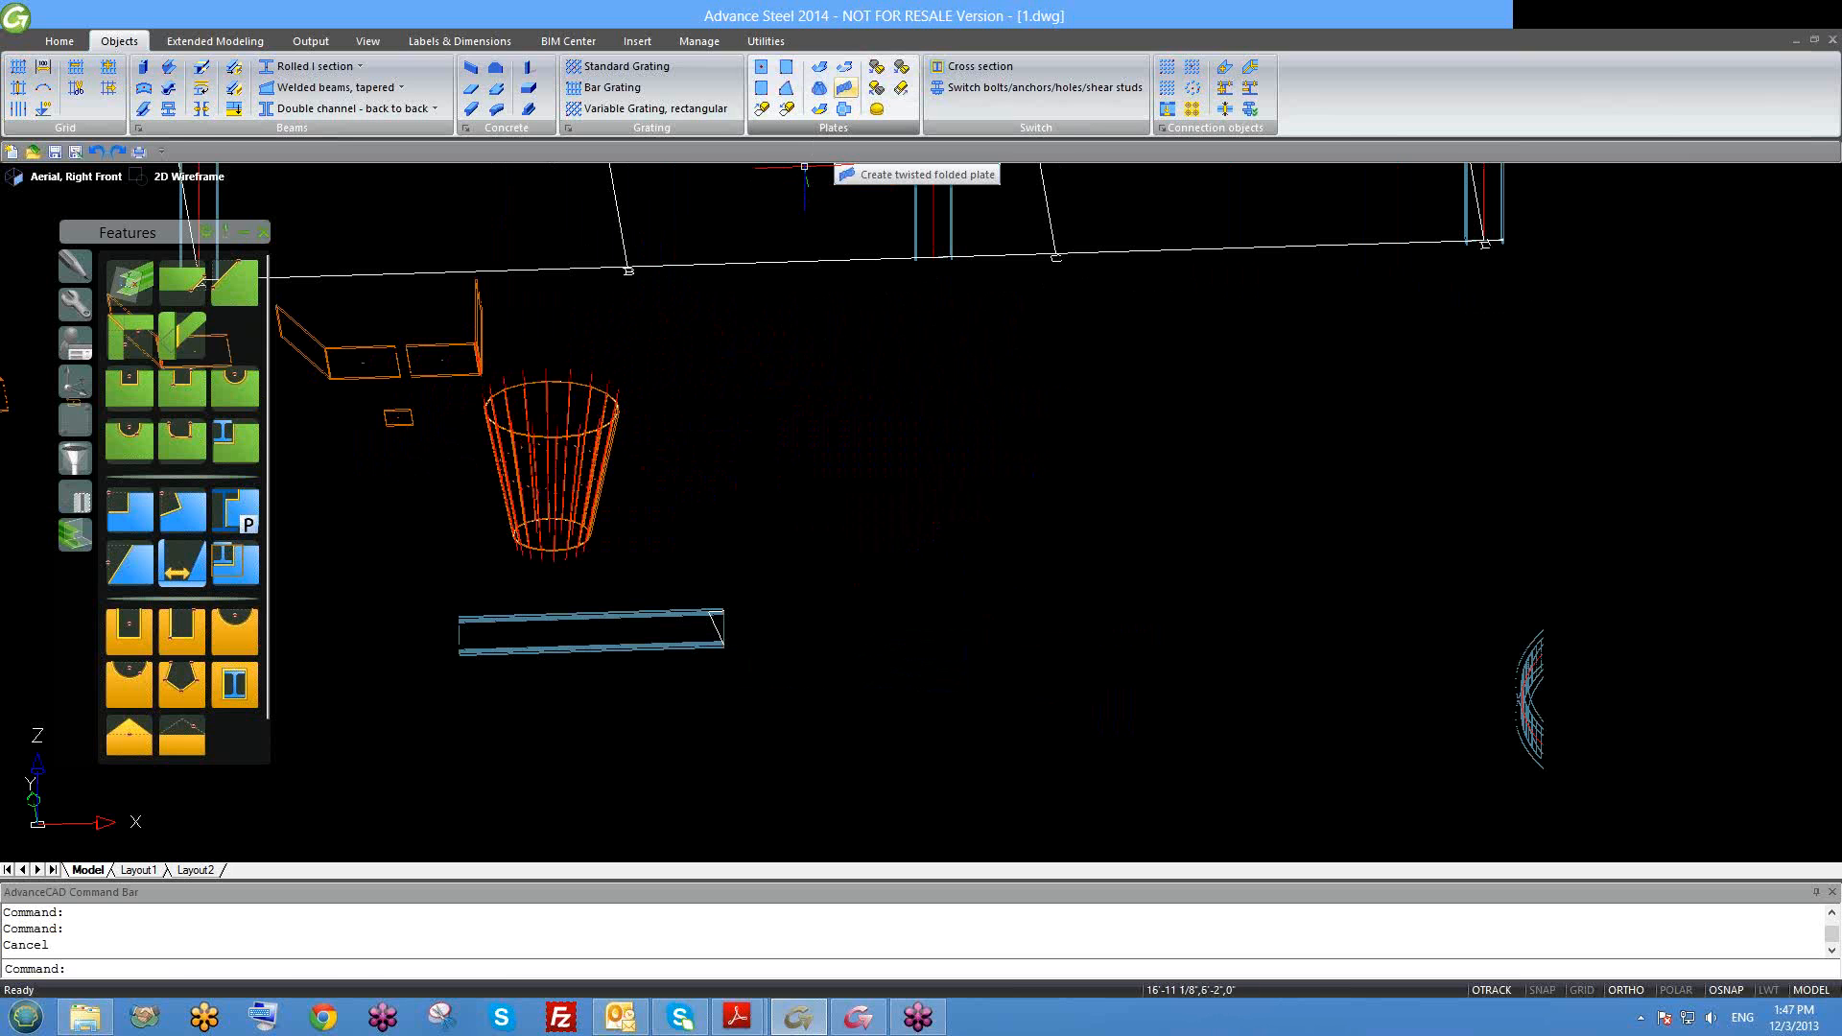
type("c")
key("Return")
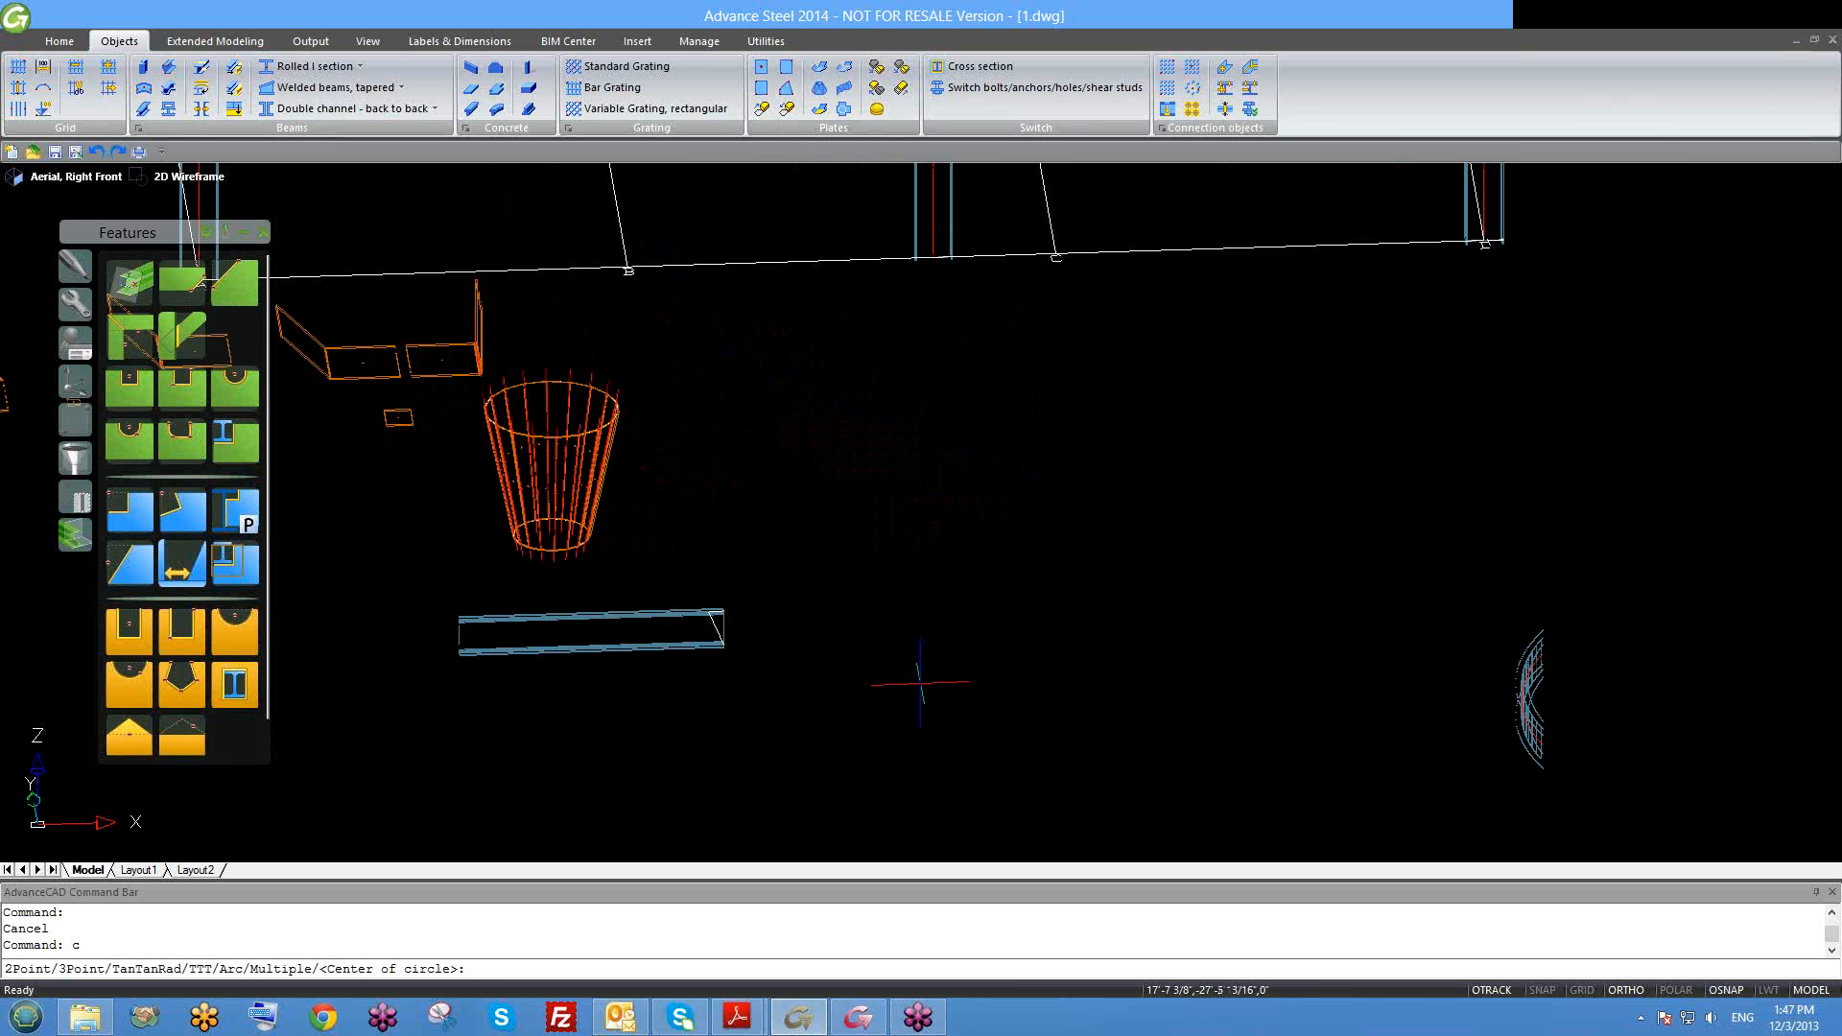
left_click(921, 682)
key("Escape")
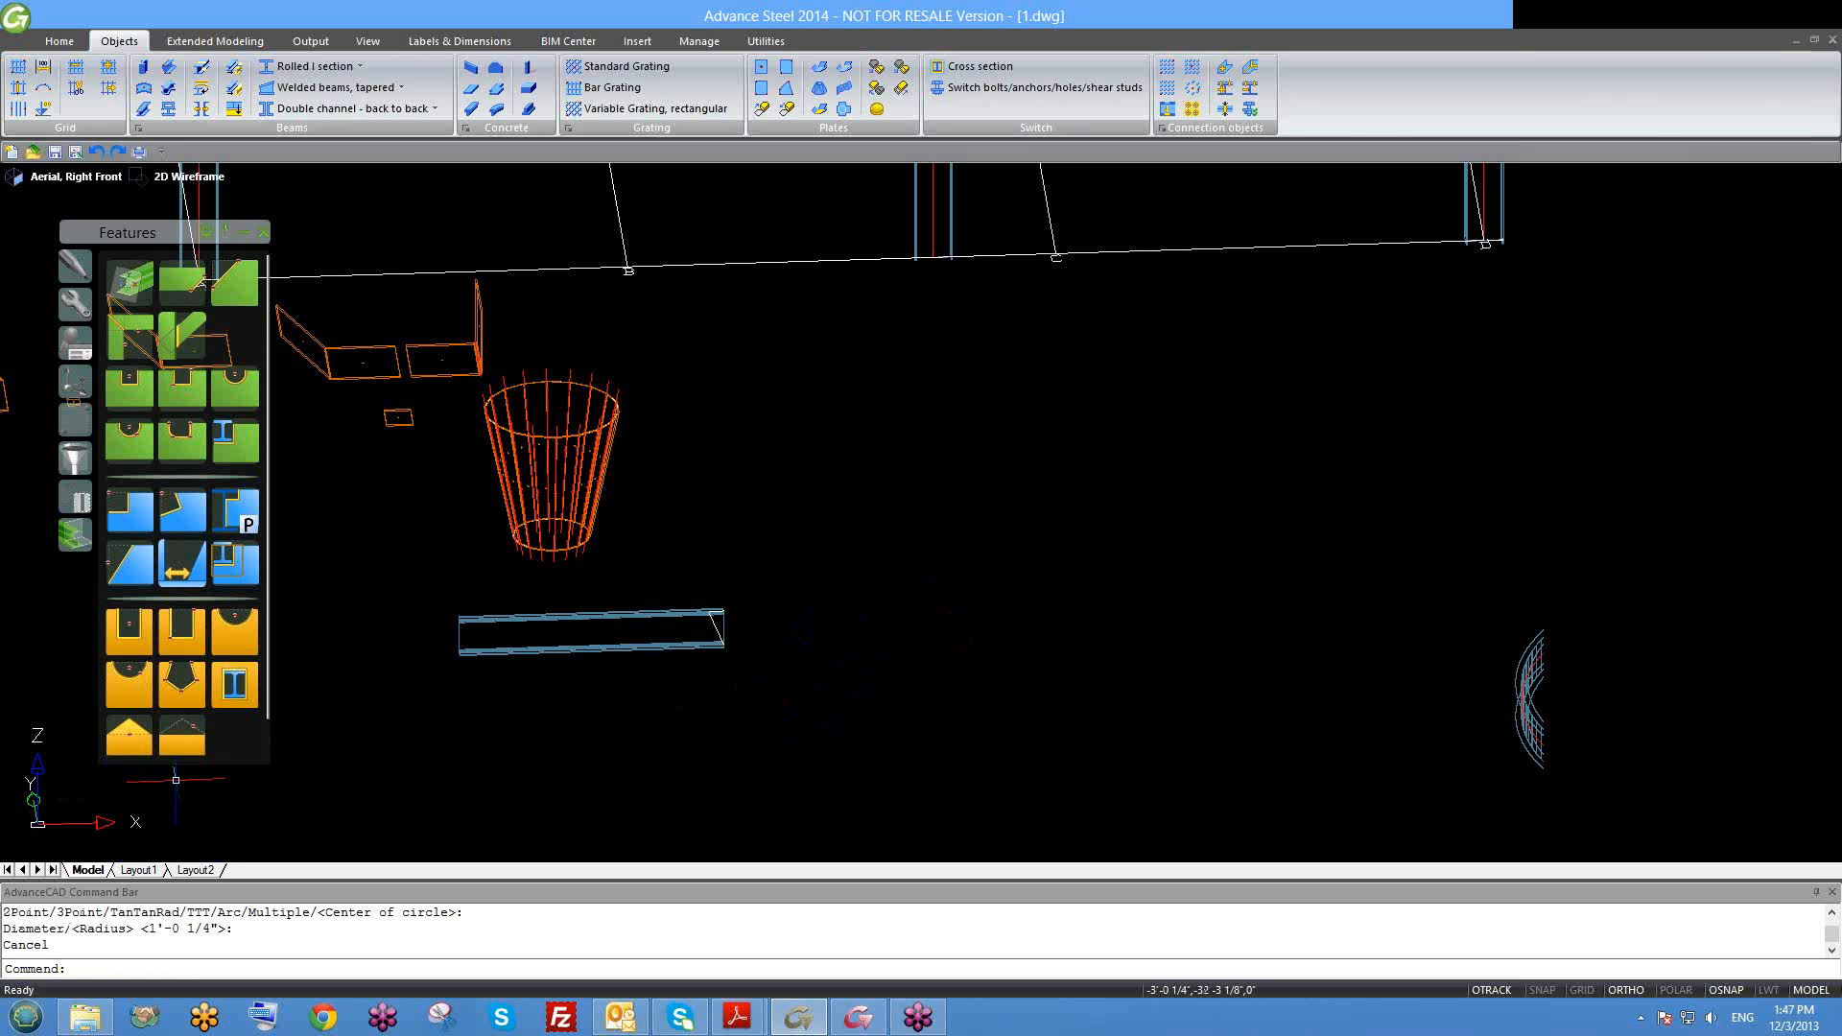
Step: Rotate the UCS by 90 degrees about the X axis
type("u")
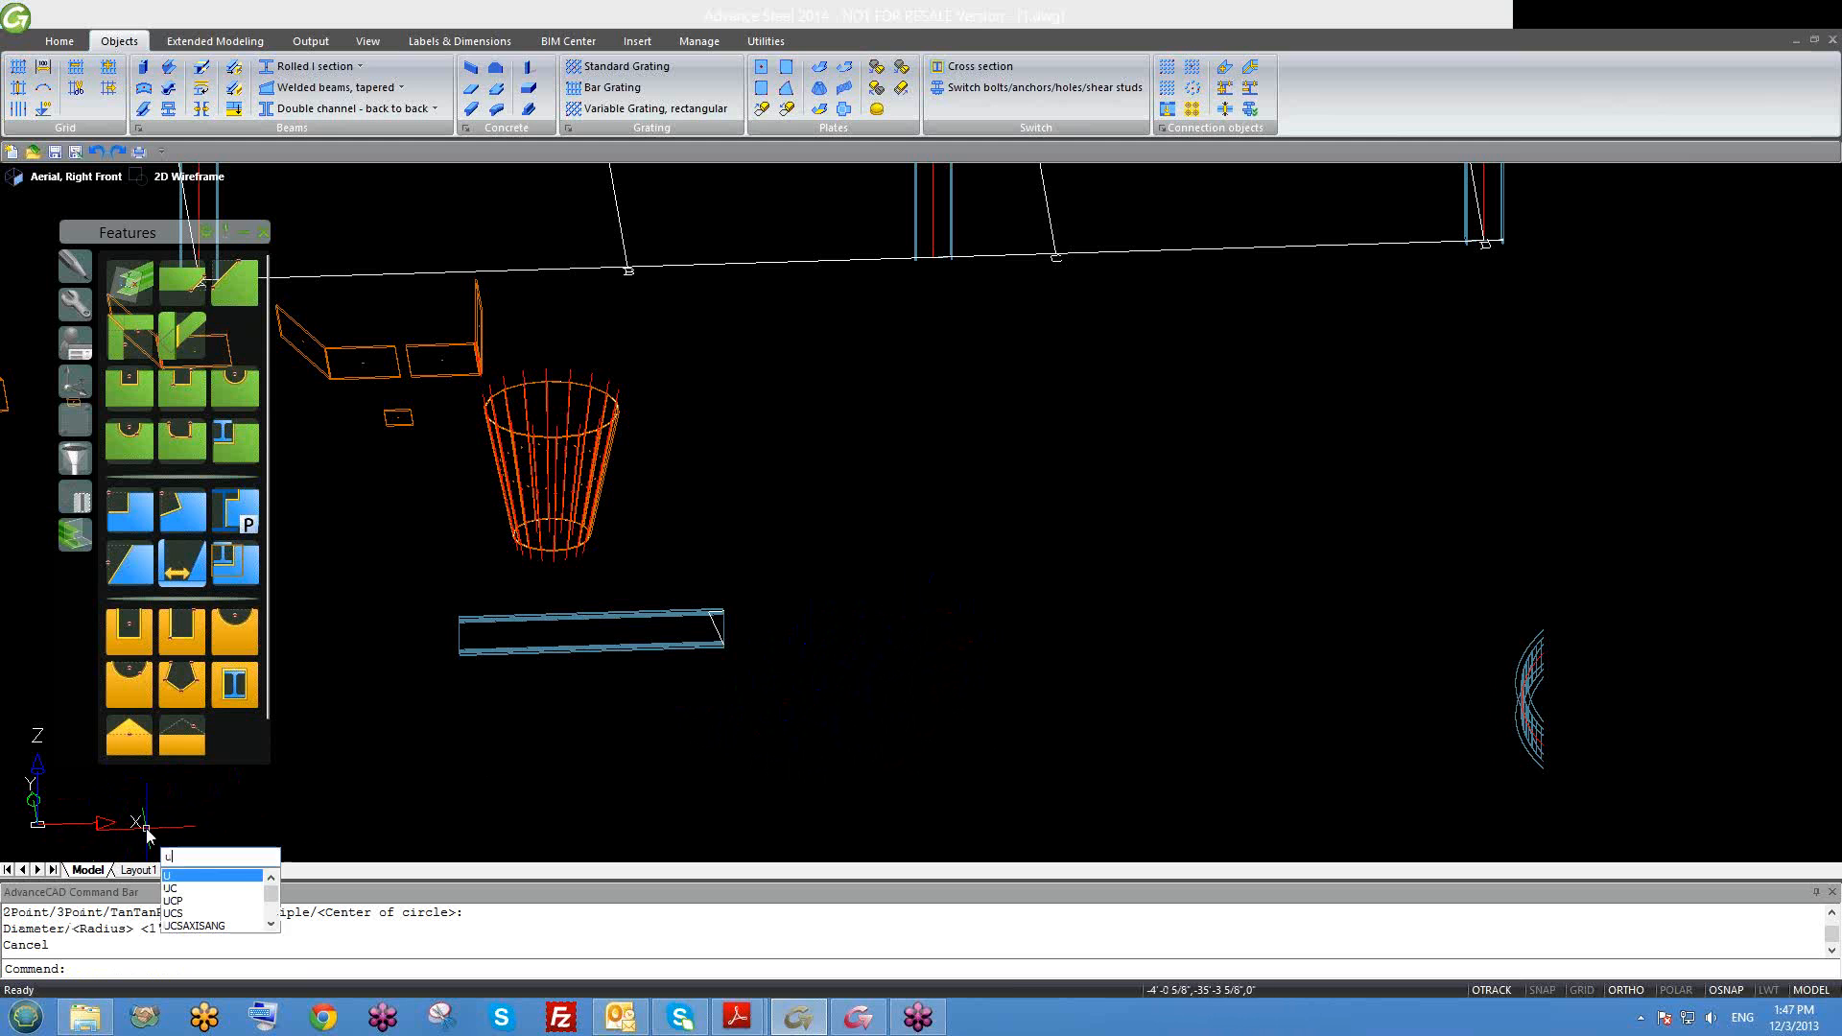
type("cs")
key("Return")
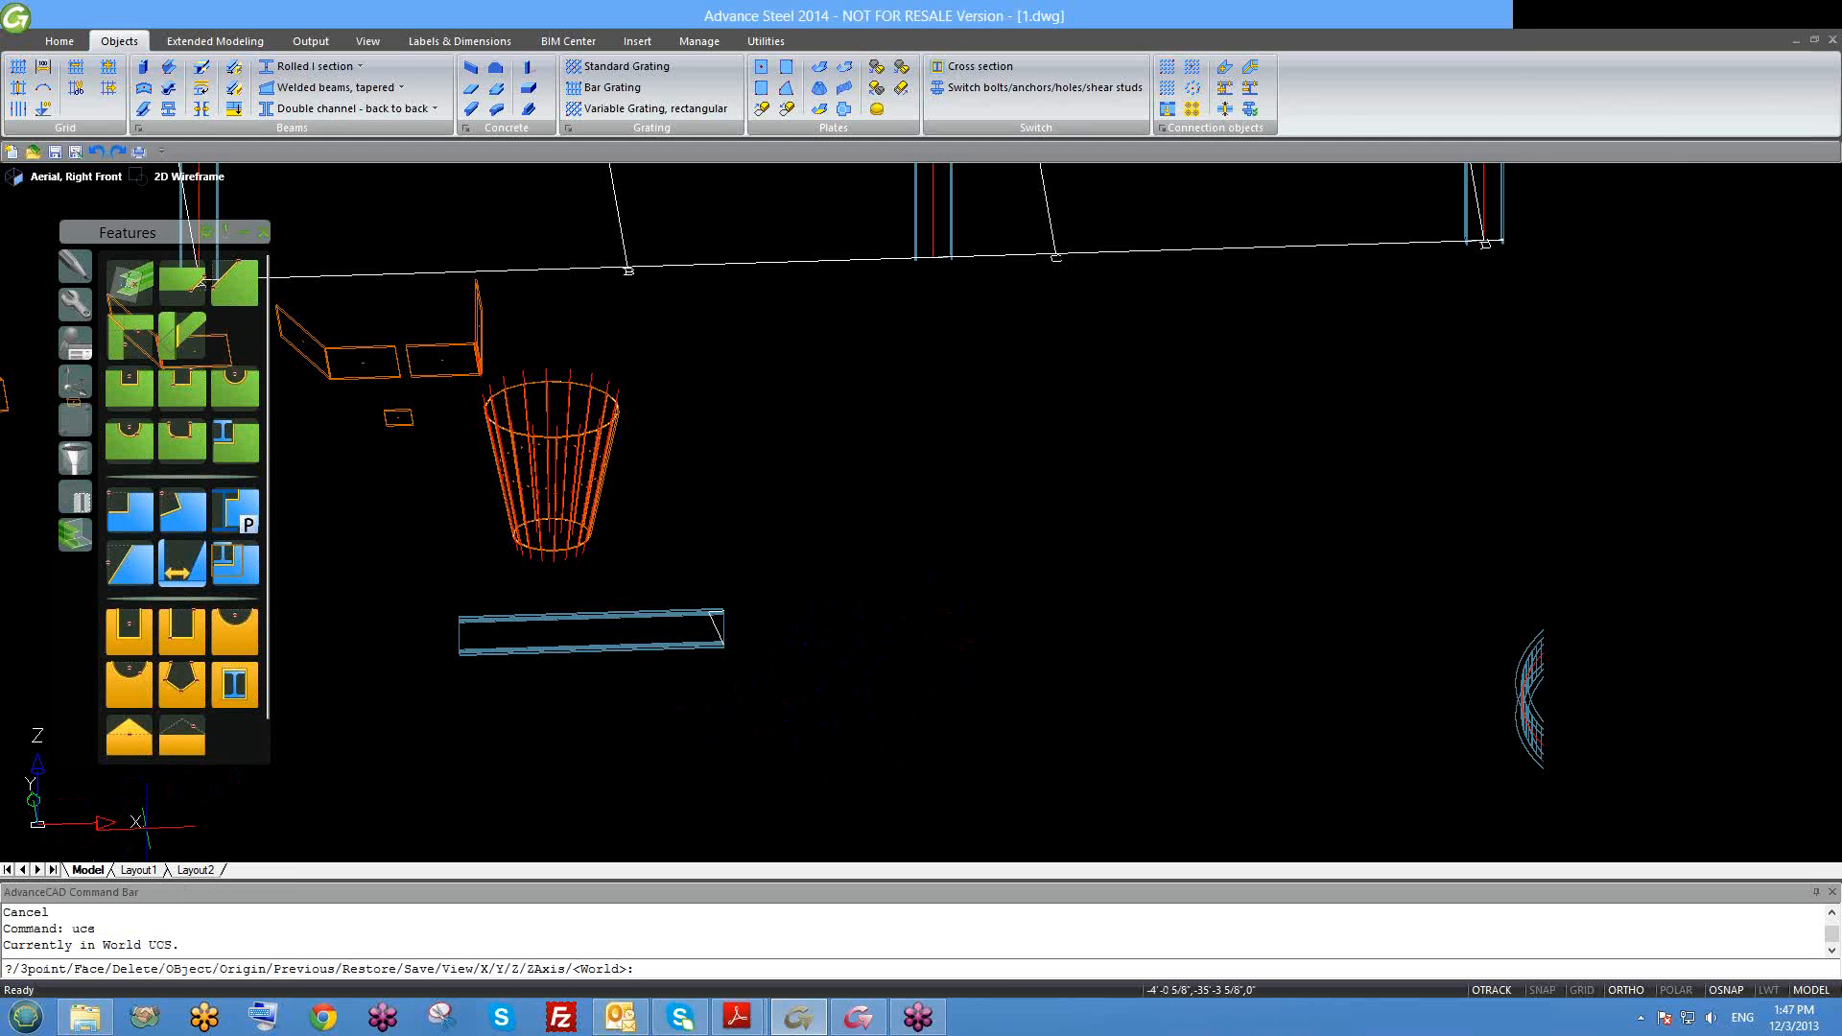
key("Return")
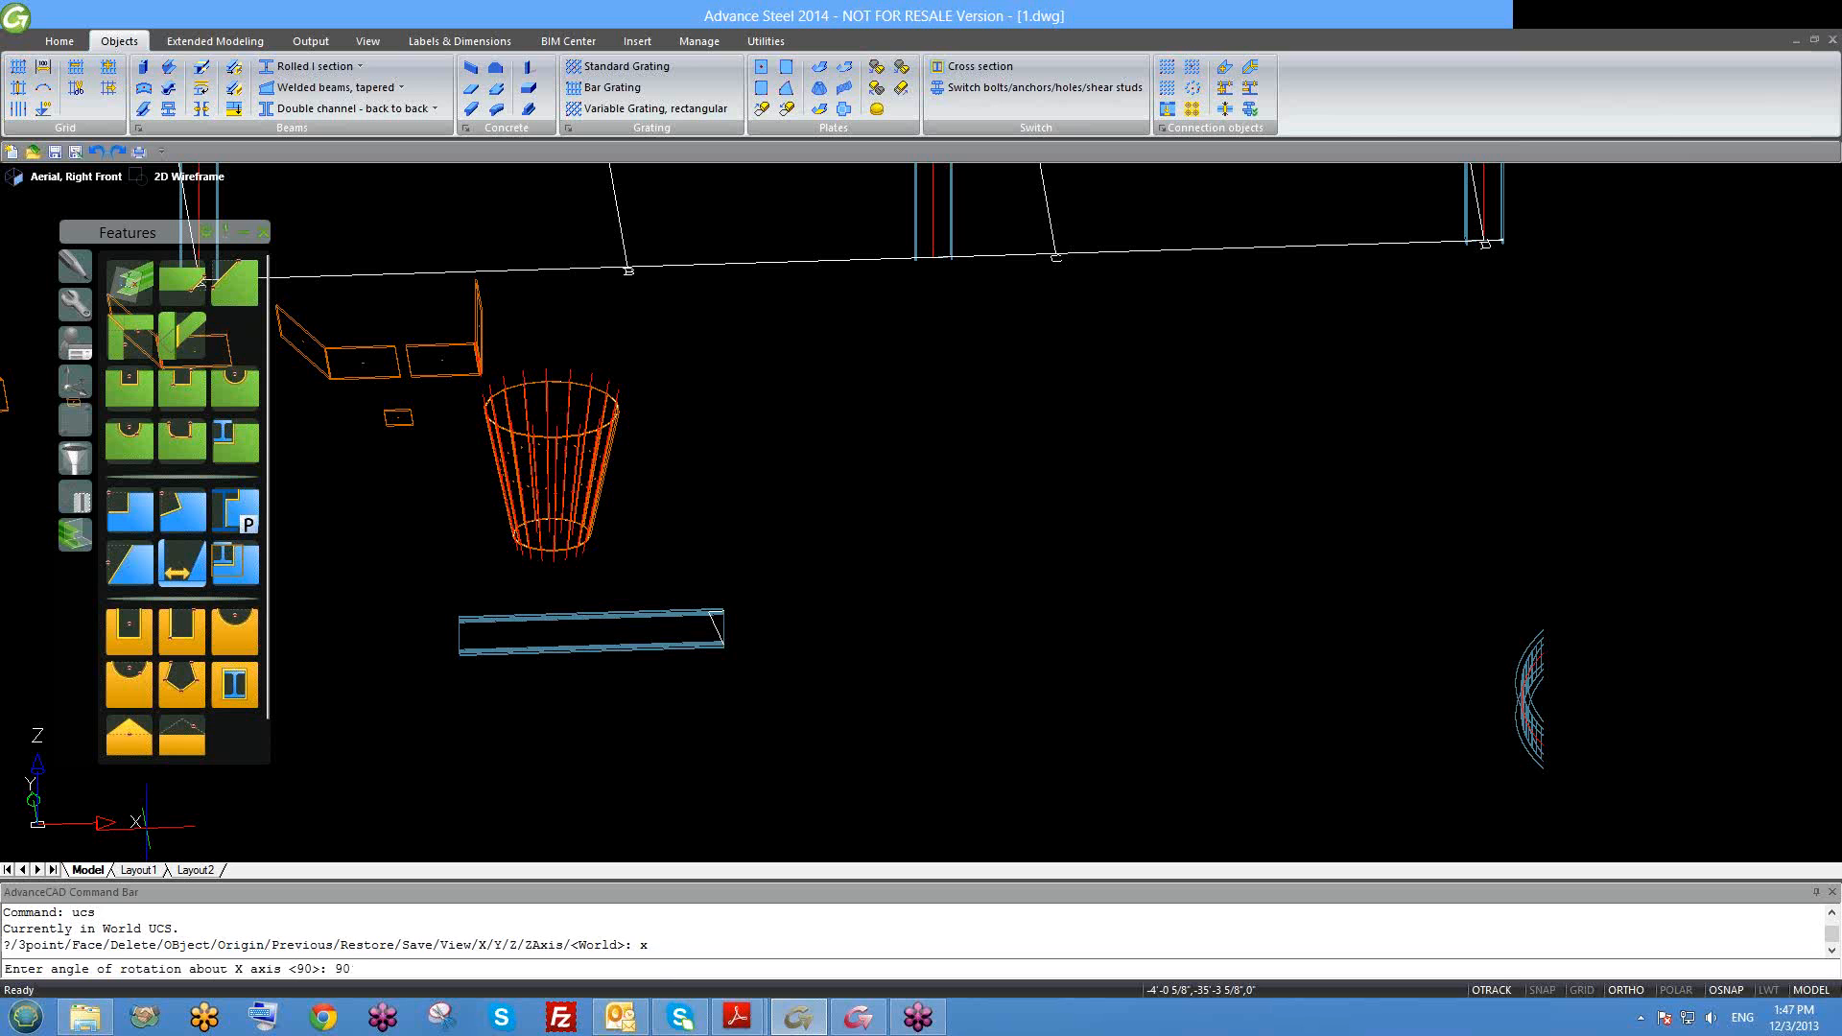
key("Return")
Step: Draw an upright circle in the empty area beside the beam, slightly away from its end
scroll(434, 649, "down", 3)
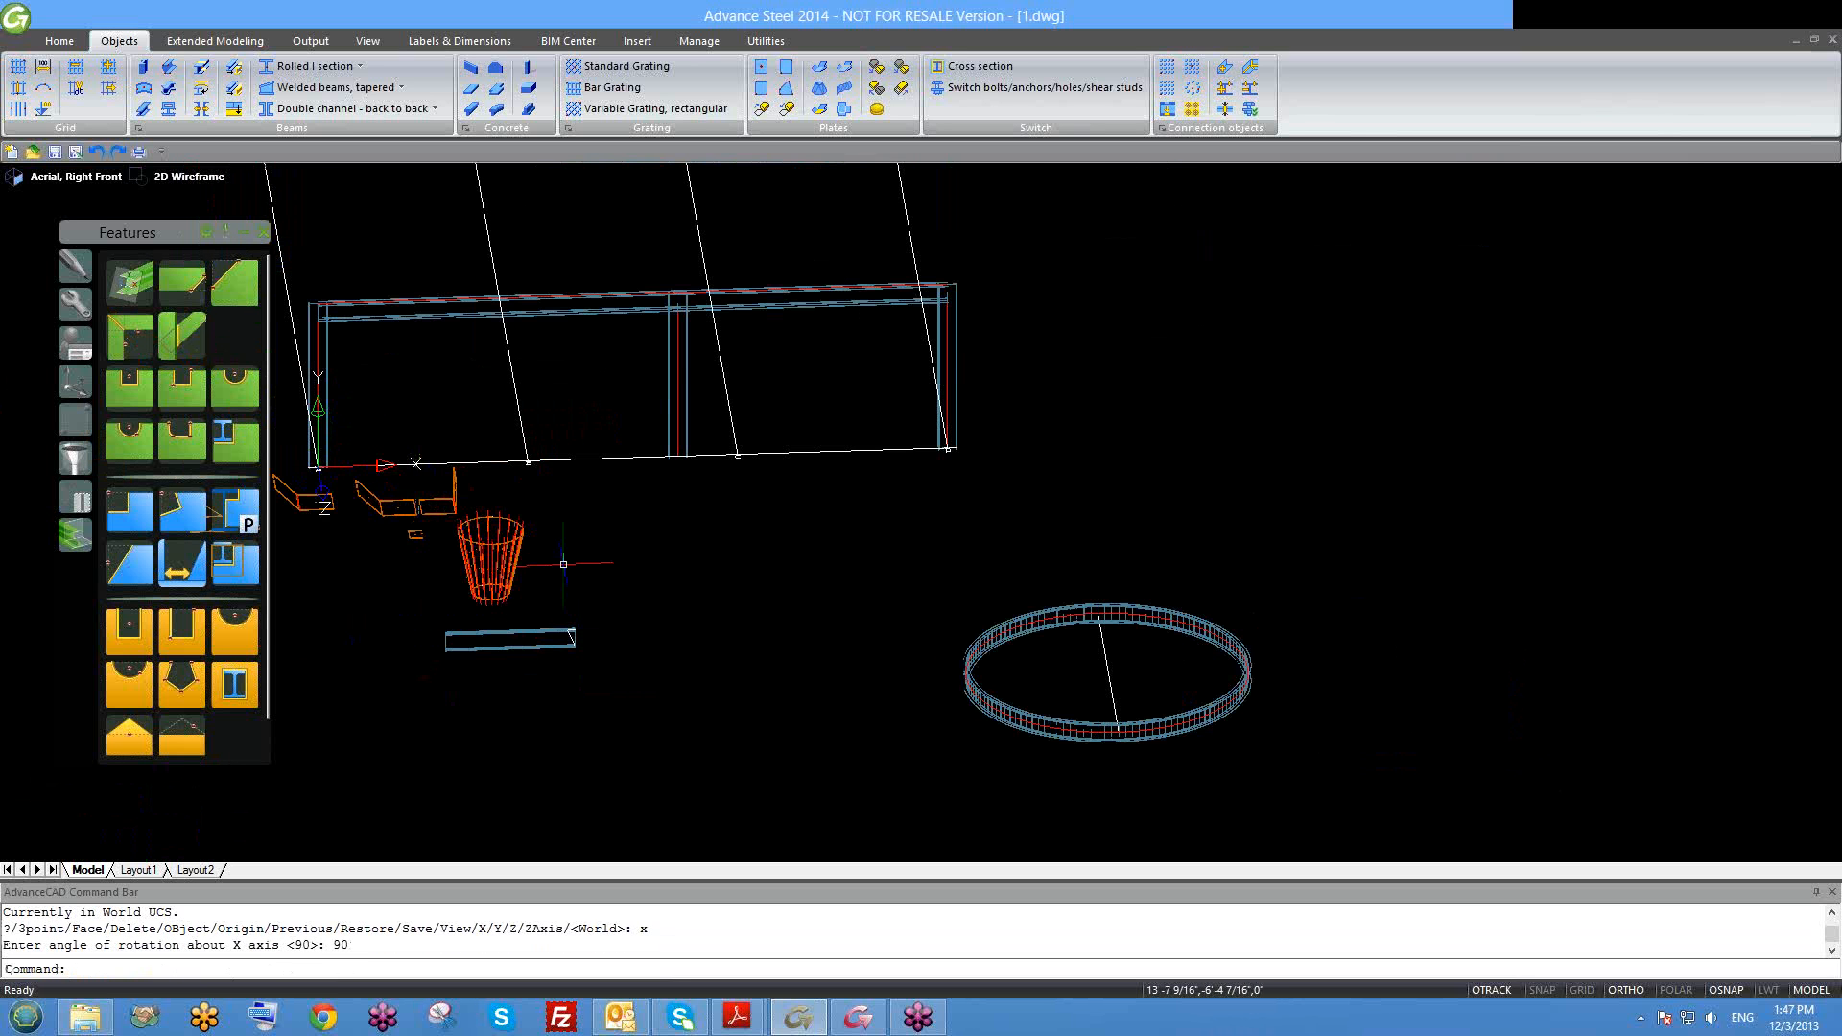
scroll(638, 630, "up", 2)
type("c")
key("Return")
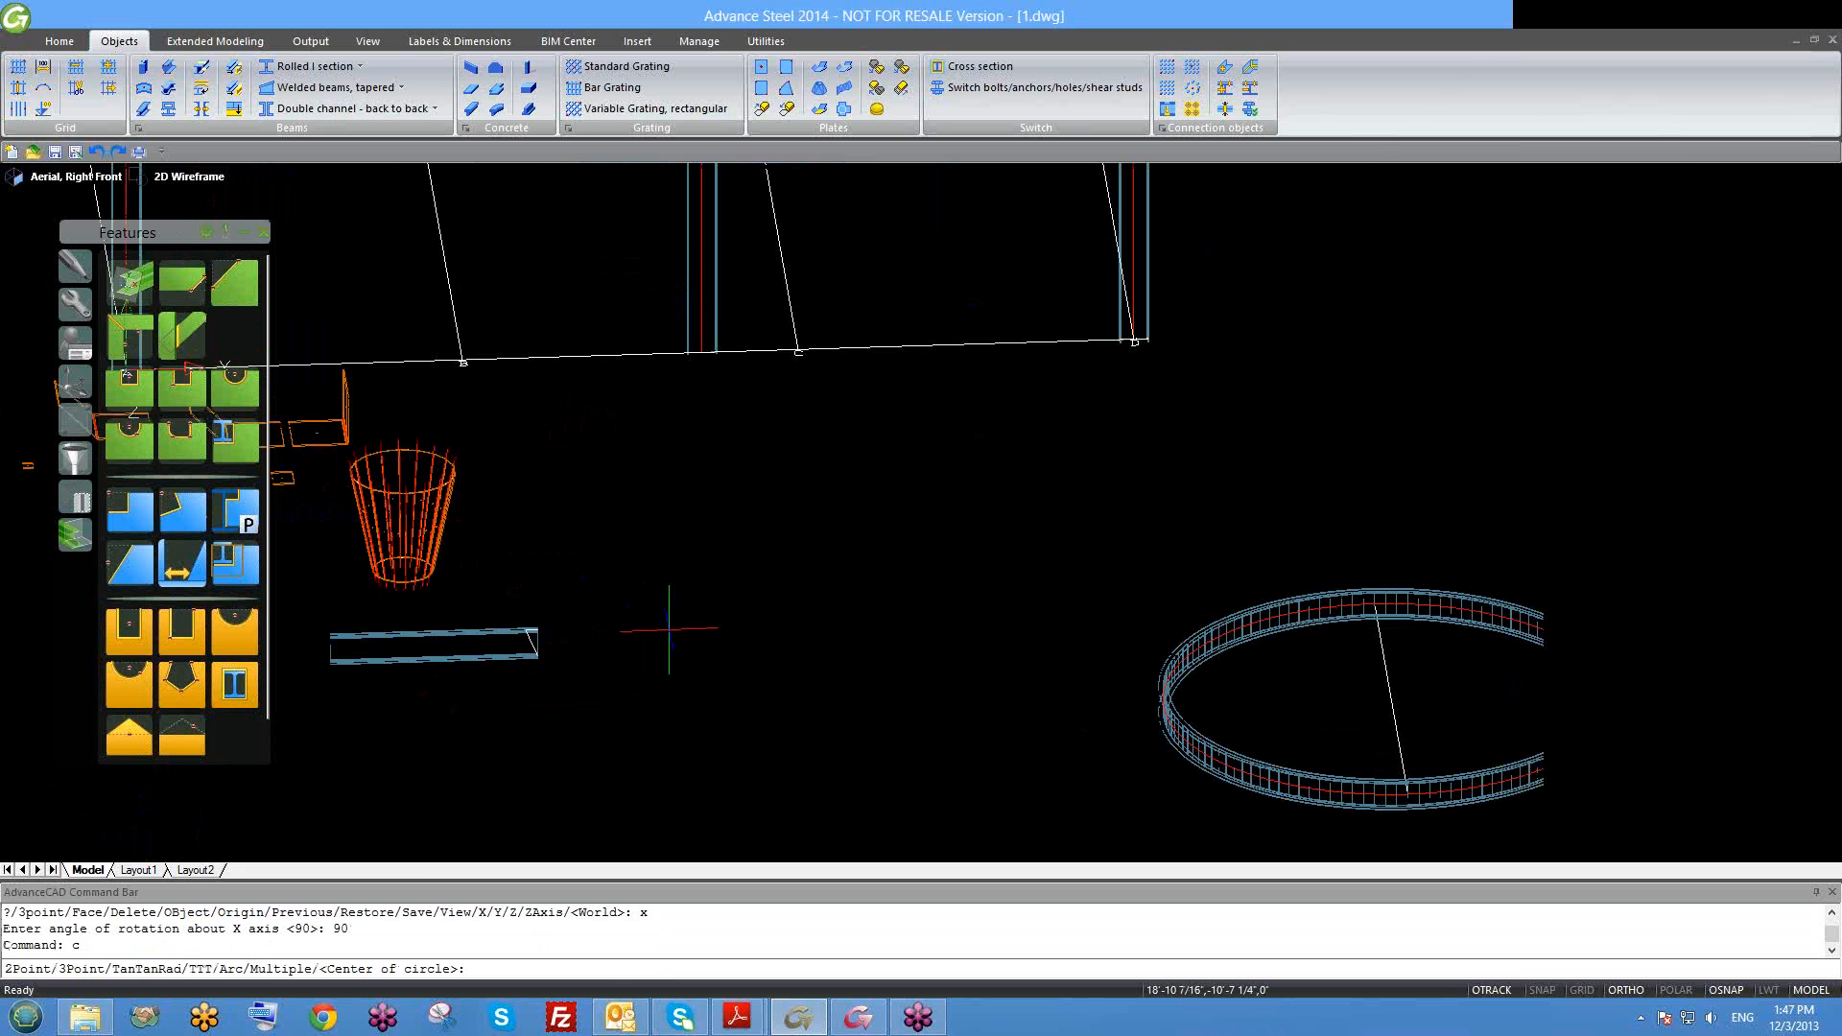
left_click(688, 636)
left_click(688, 589)
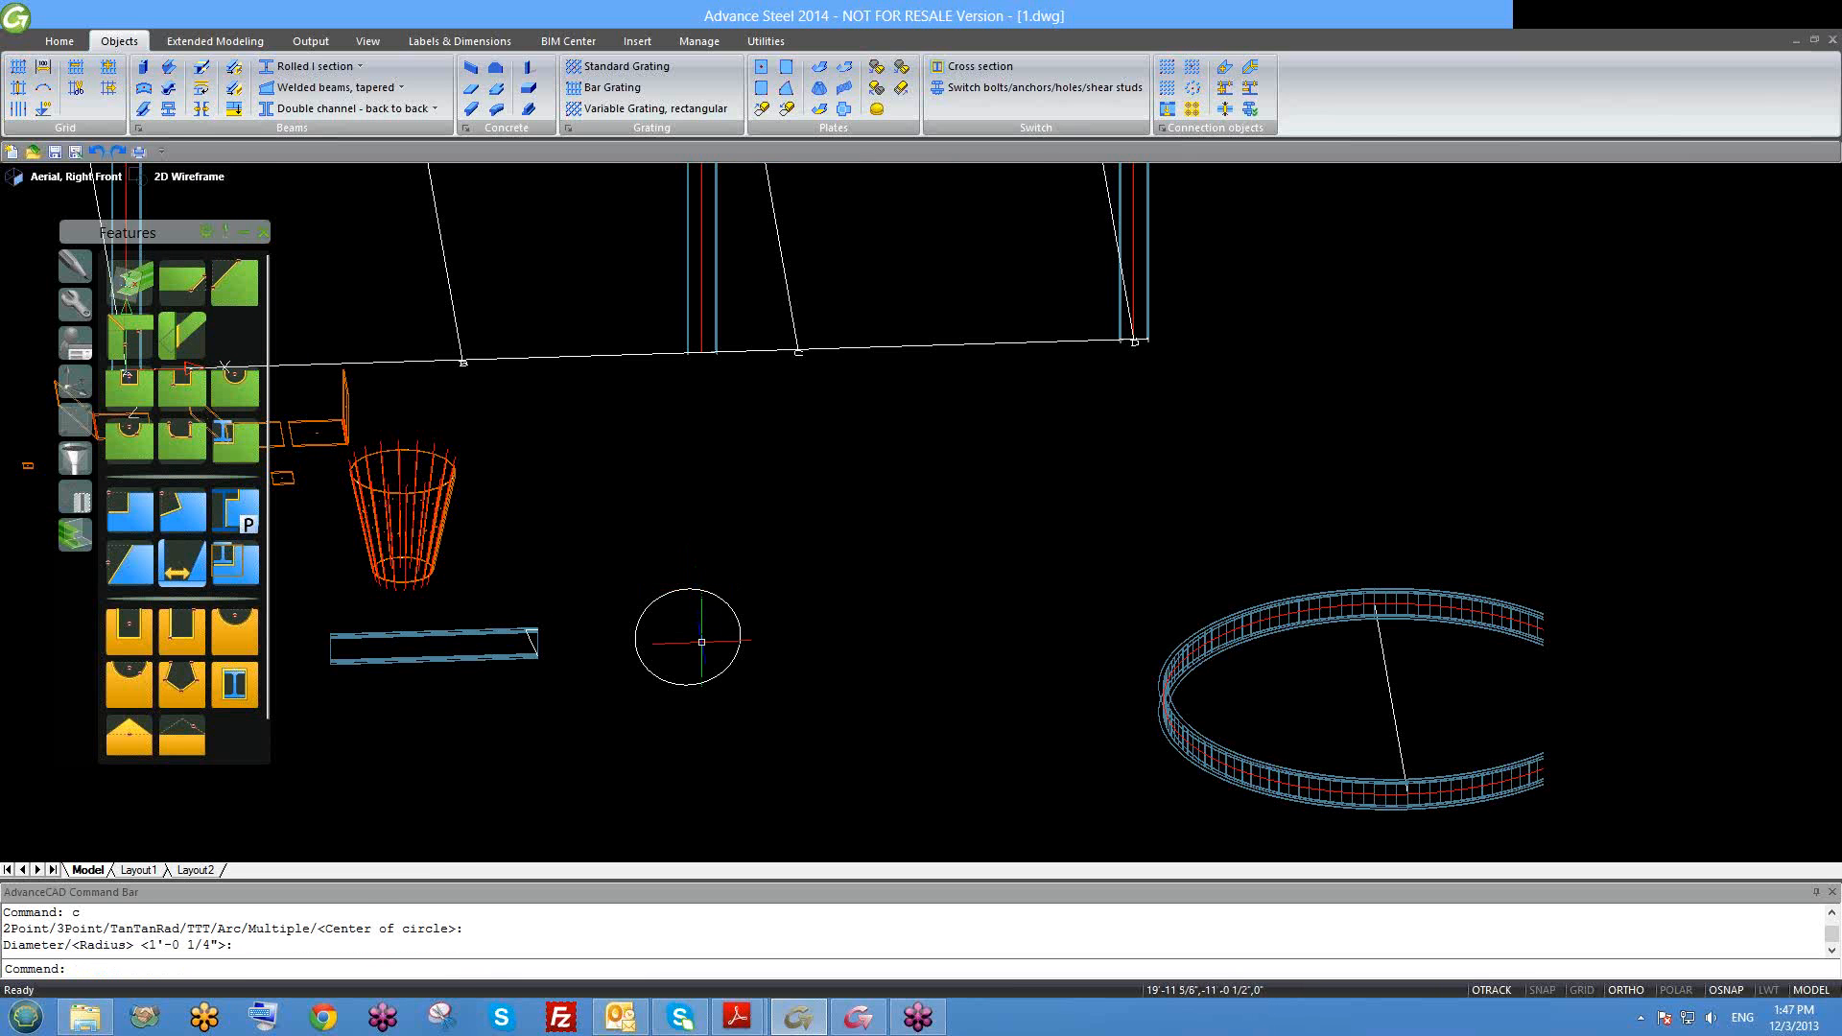
Step: Start a line and accept the object snap settings with Endpoint, Quadrant and Node snaps on
mouse_move(701, 641)
middle_mouse_down("shift")
mouse_move(744, 654)
mouse_move(707, 658)
middle_mouse_up("shift")
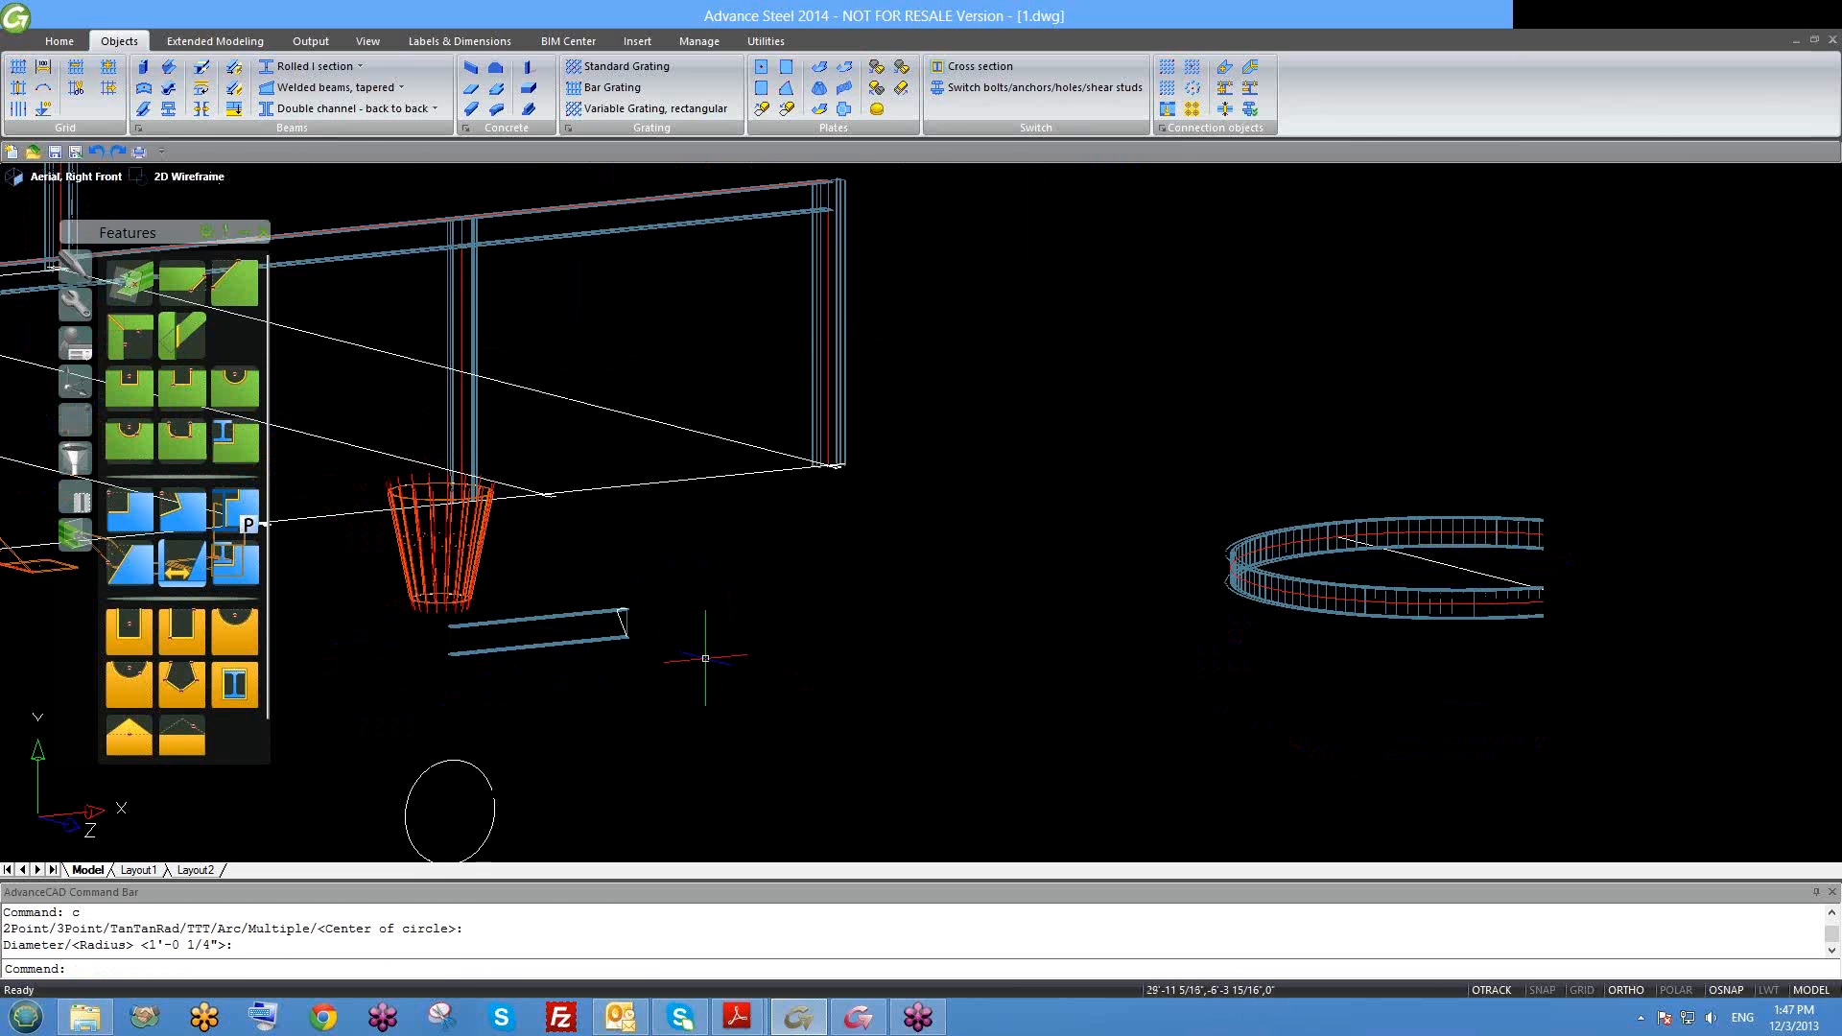
middle_click_drag(622, 724, 889, 456)
scroll(707, 589, "up", 8)
scroll(740, 570, "down", 5)
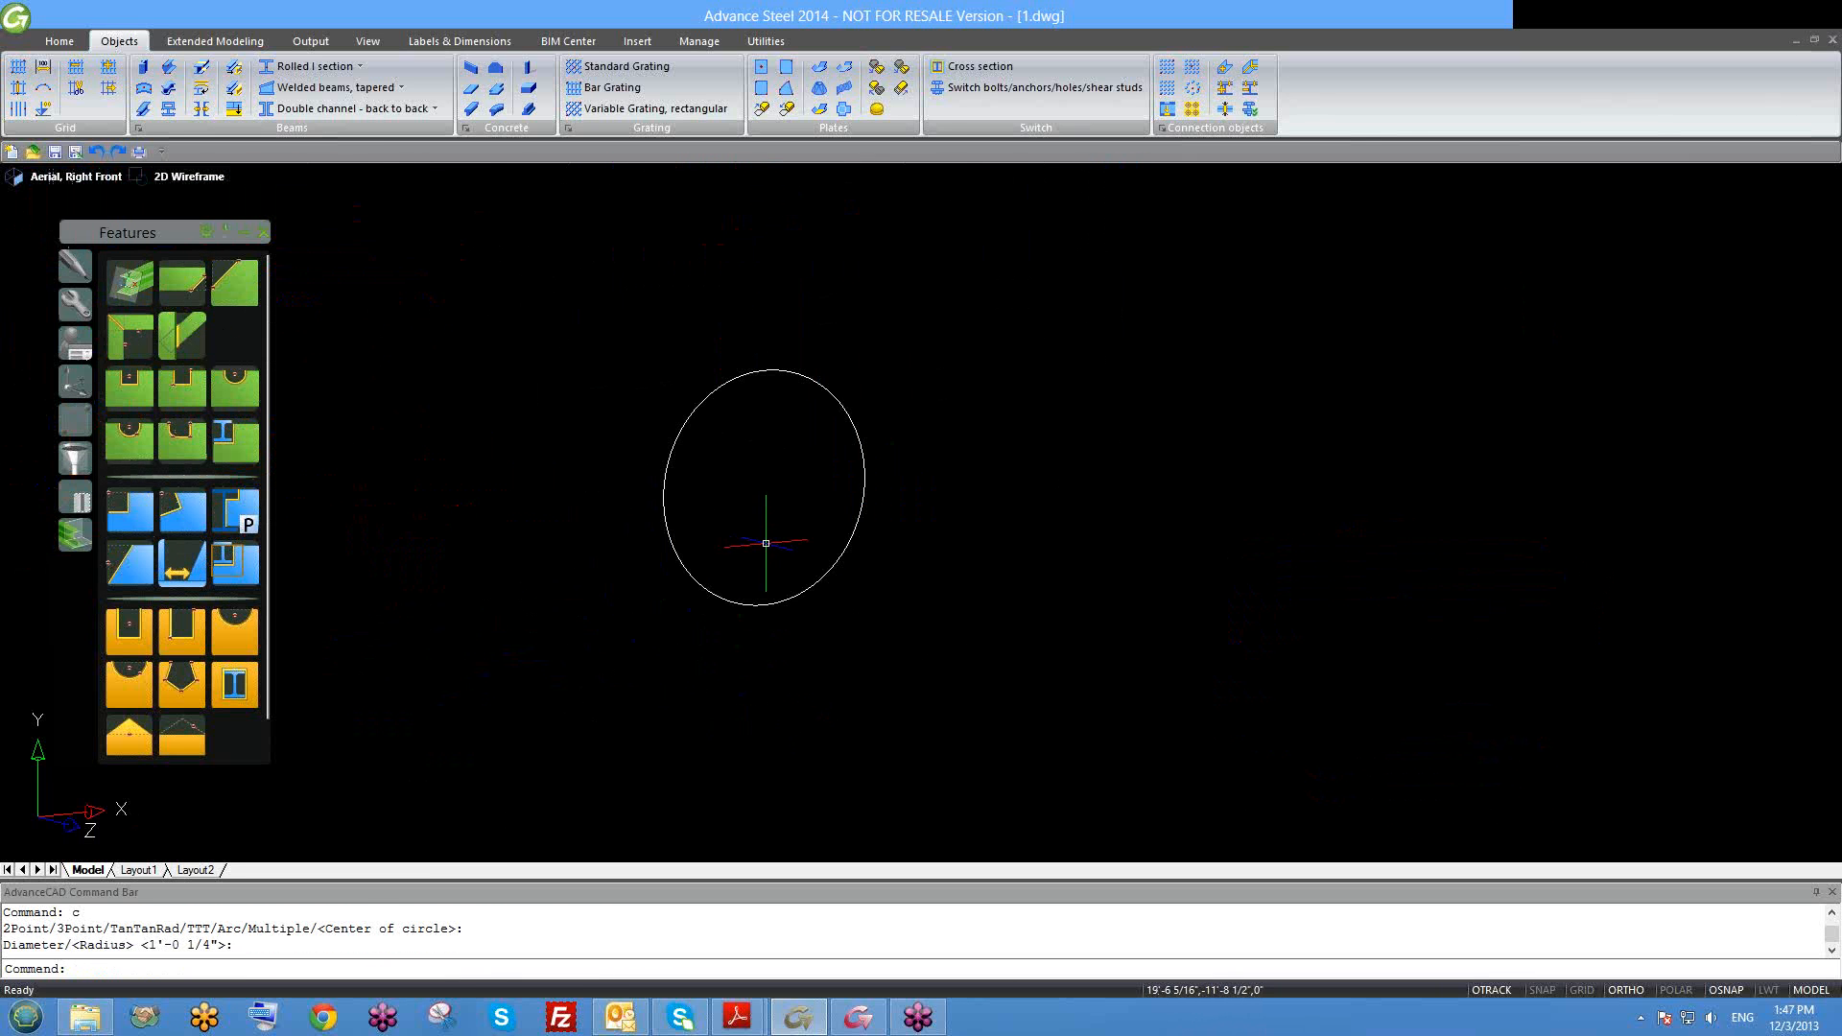
type("l")
key("Return")
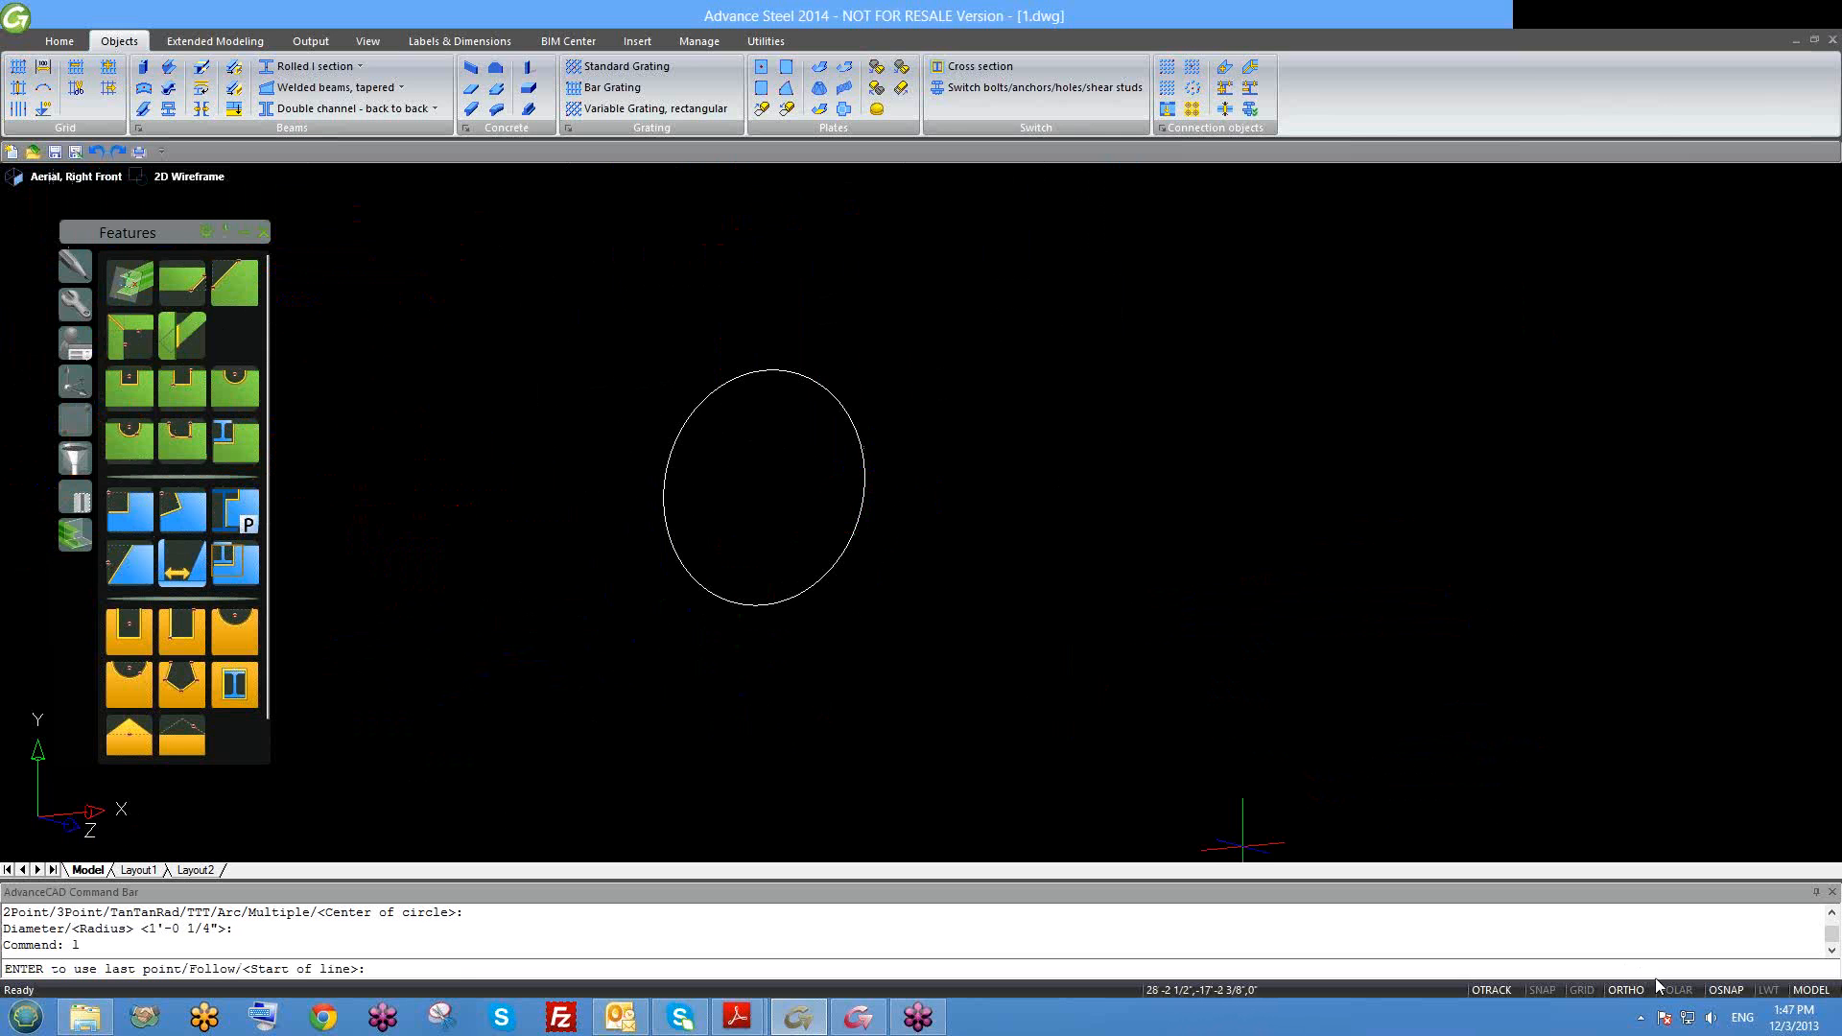
right_click(1722, 992)
left_click(1747, 977)
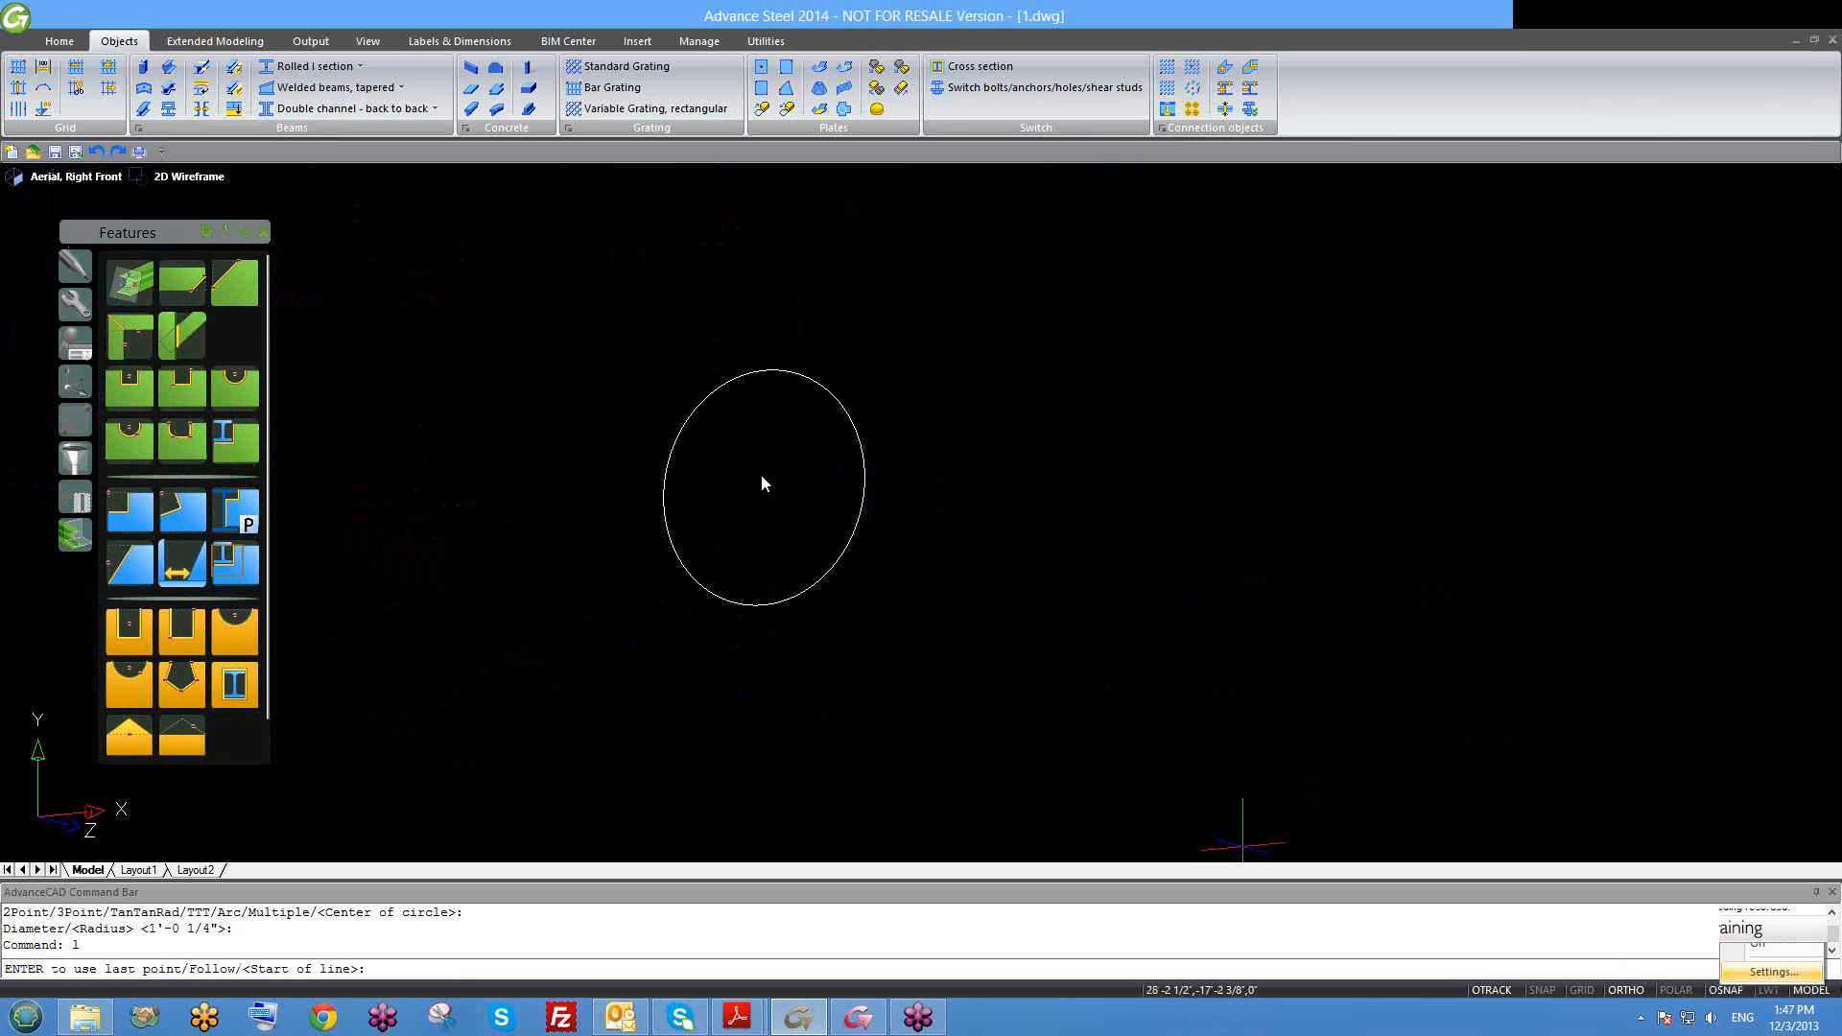
left_click(960, 670)
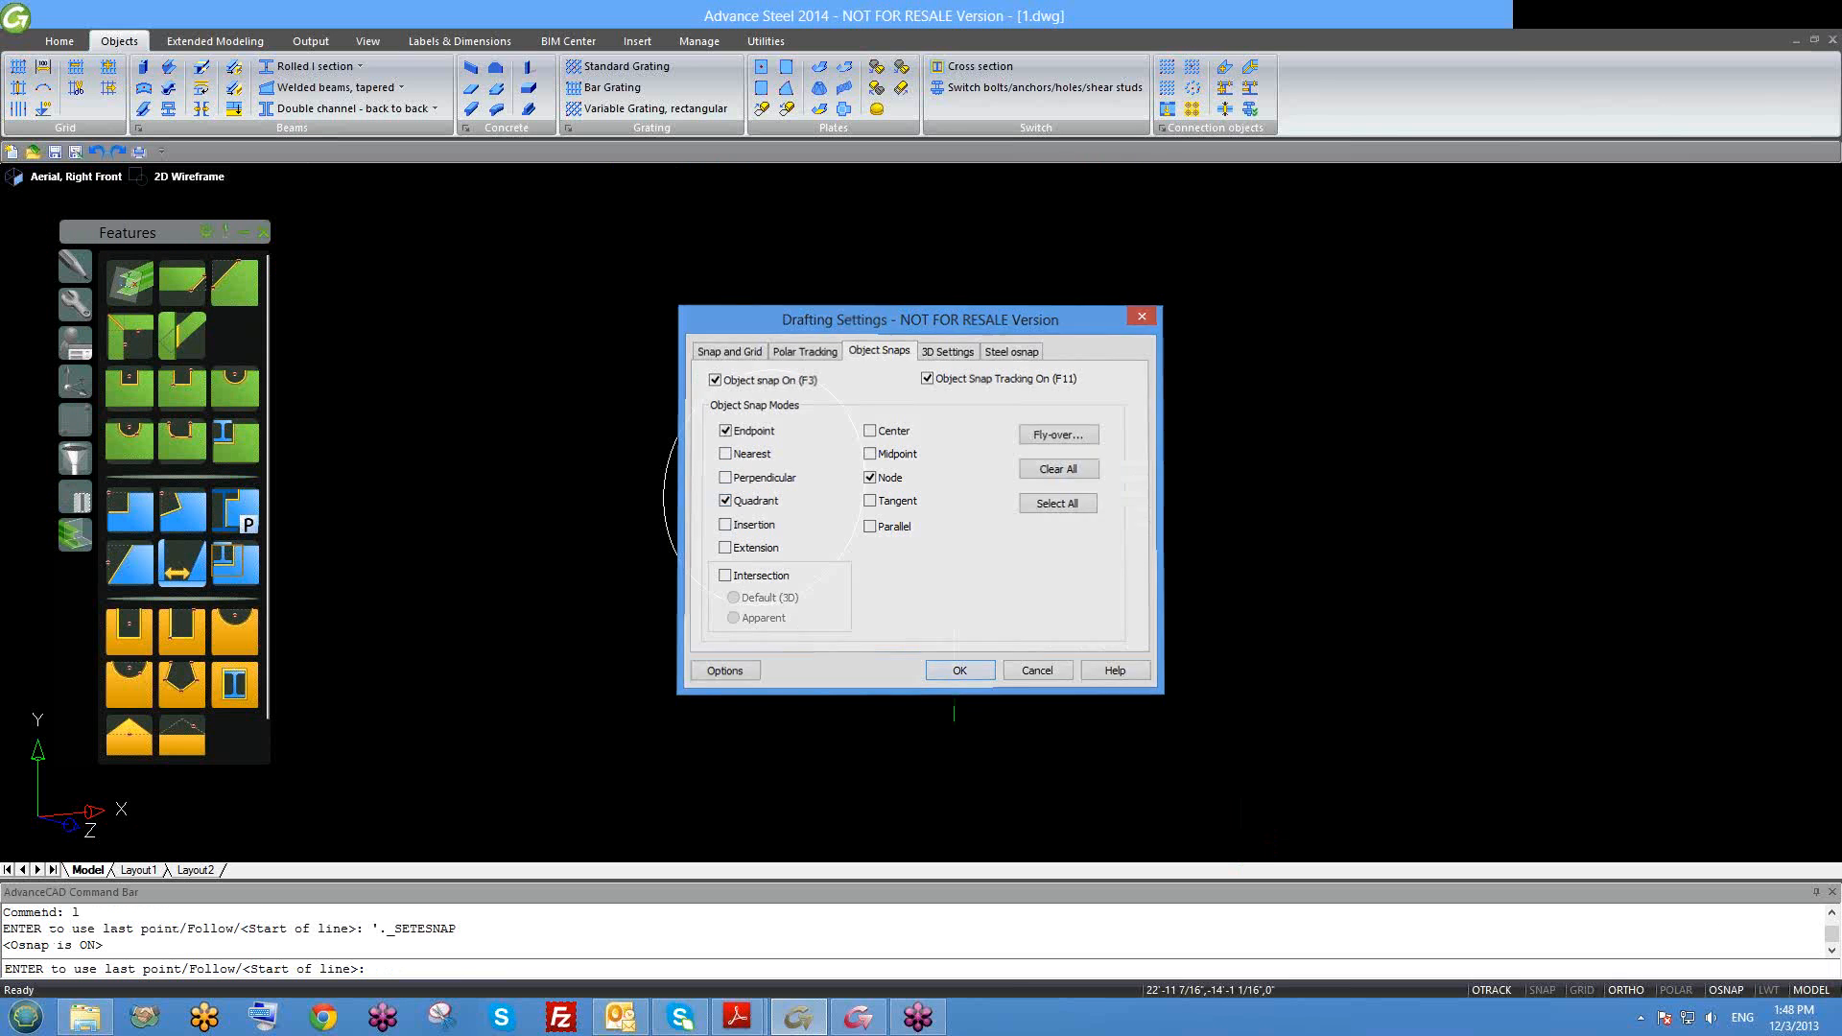
Step: Draw a line across the circle's diameter, joining its two opposite side quadrants
type("l")
key("Return")
left_click(864, 477)
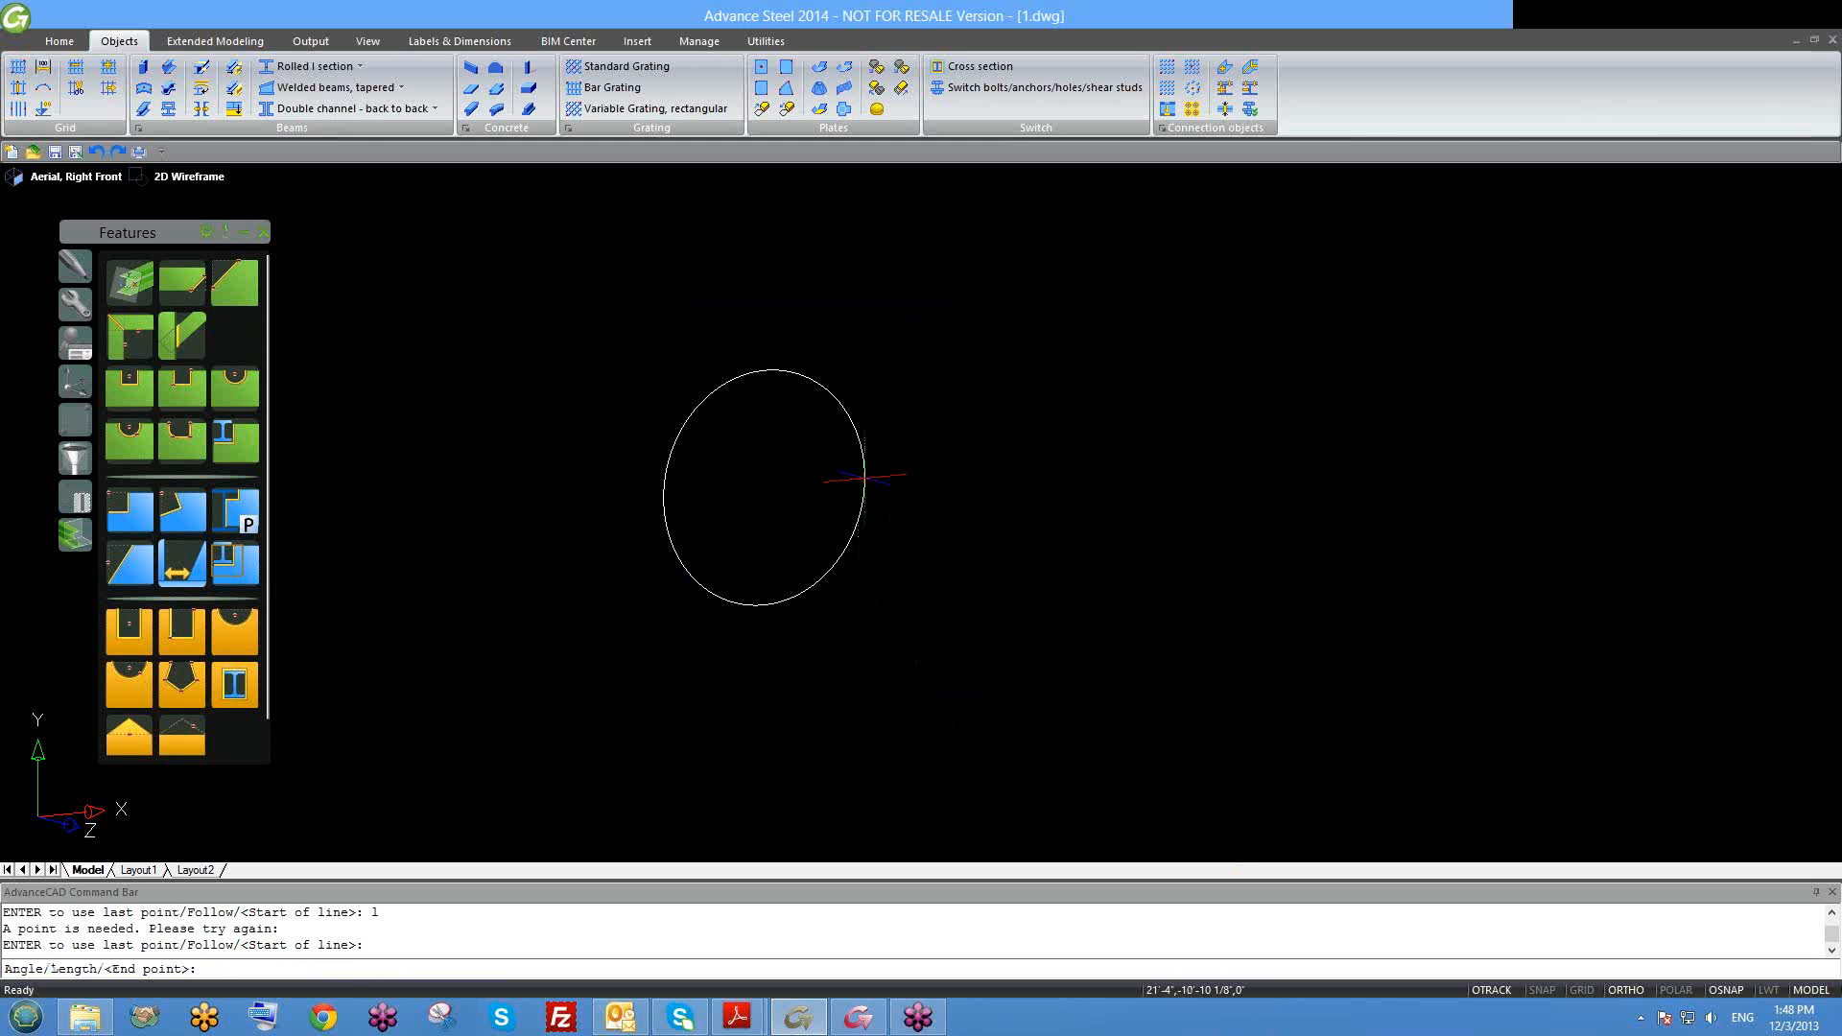
left_click(664, 497)
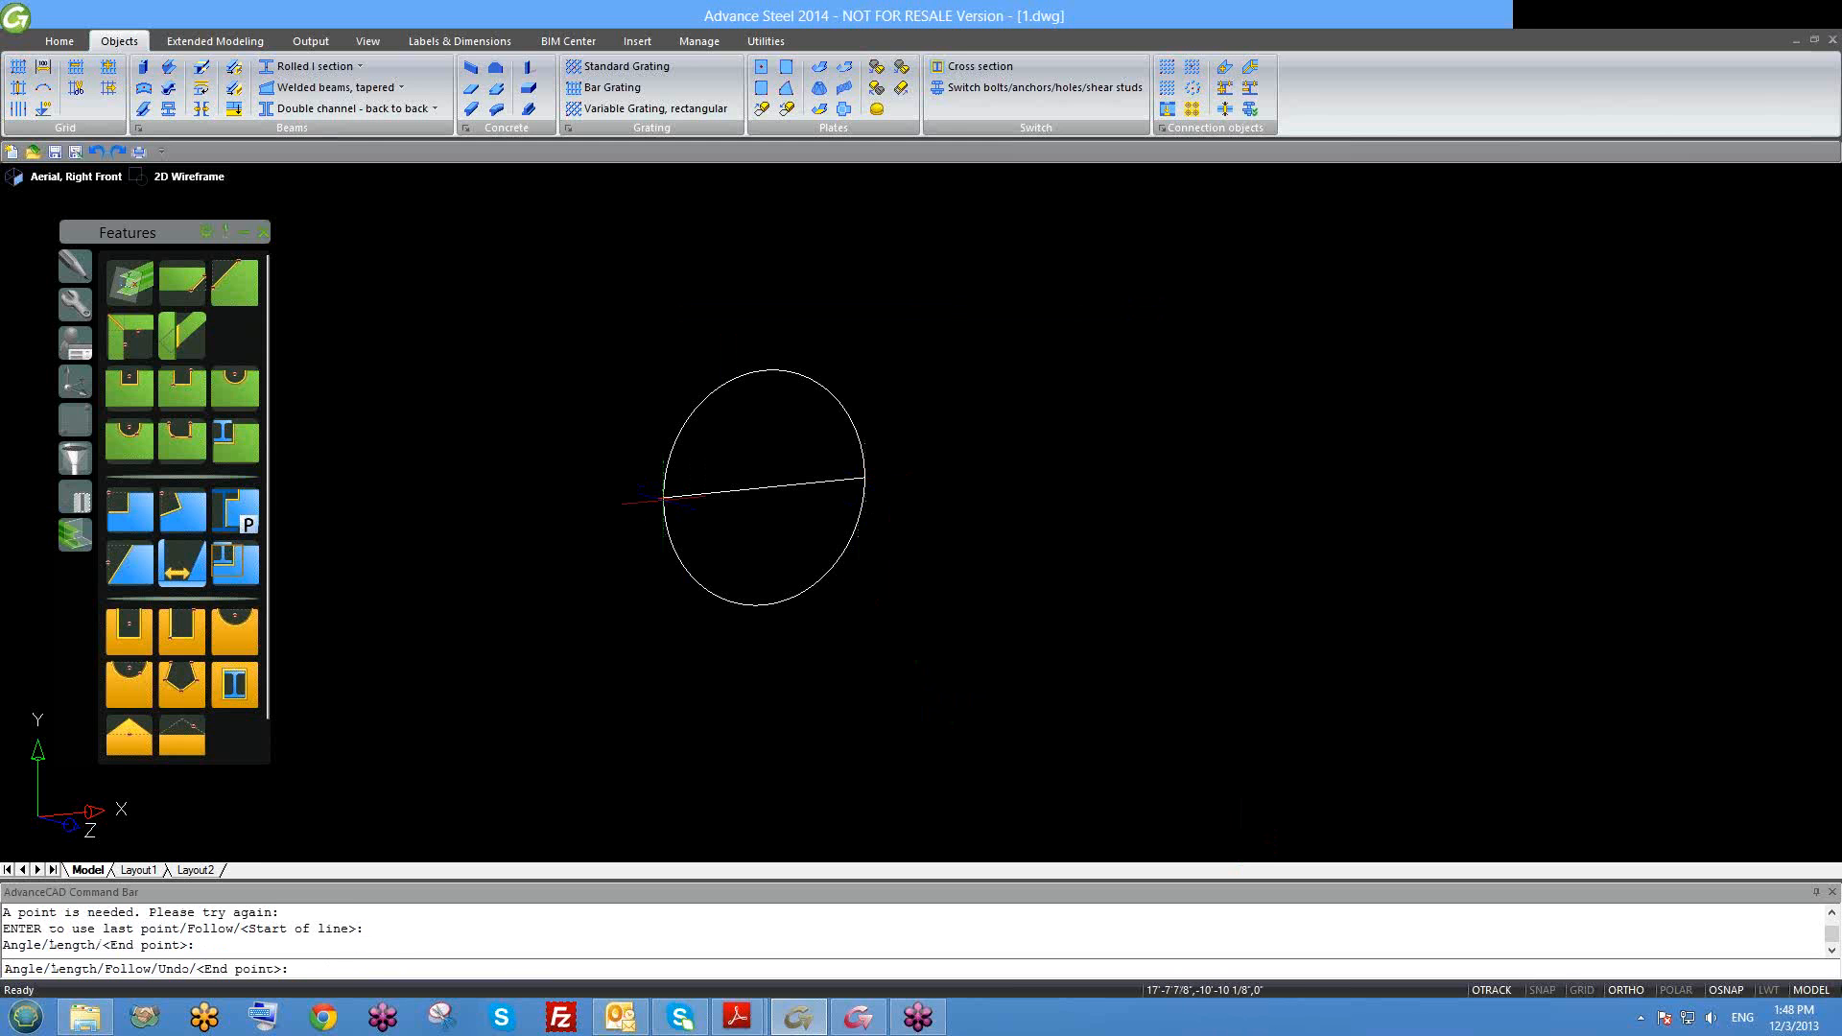
key("Return")
Step: Trim away the upper half of the circle, using the diameter line as the cutting edge
type("tr")
key("Return")
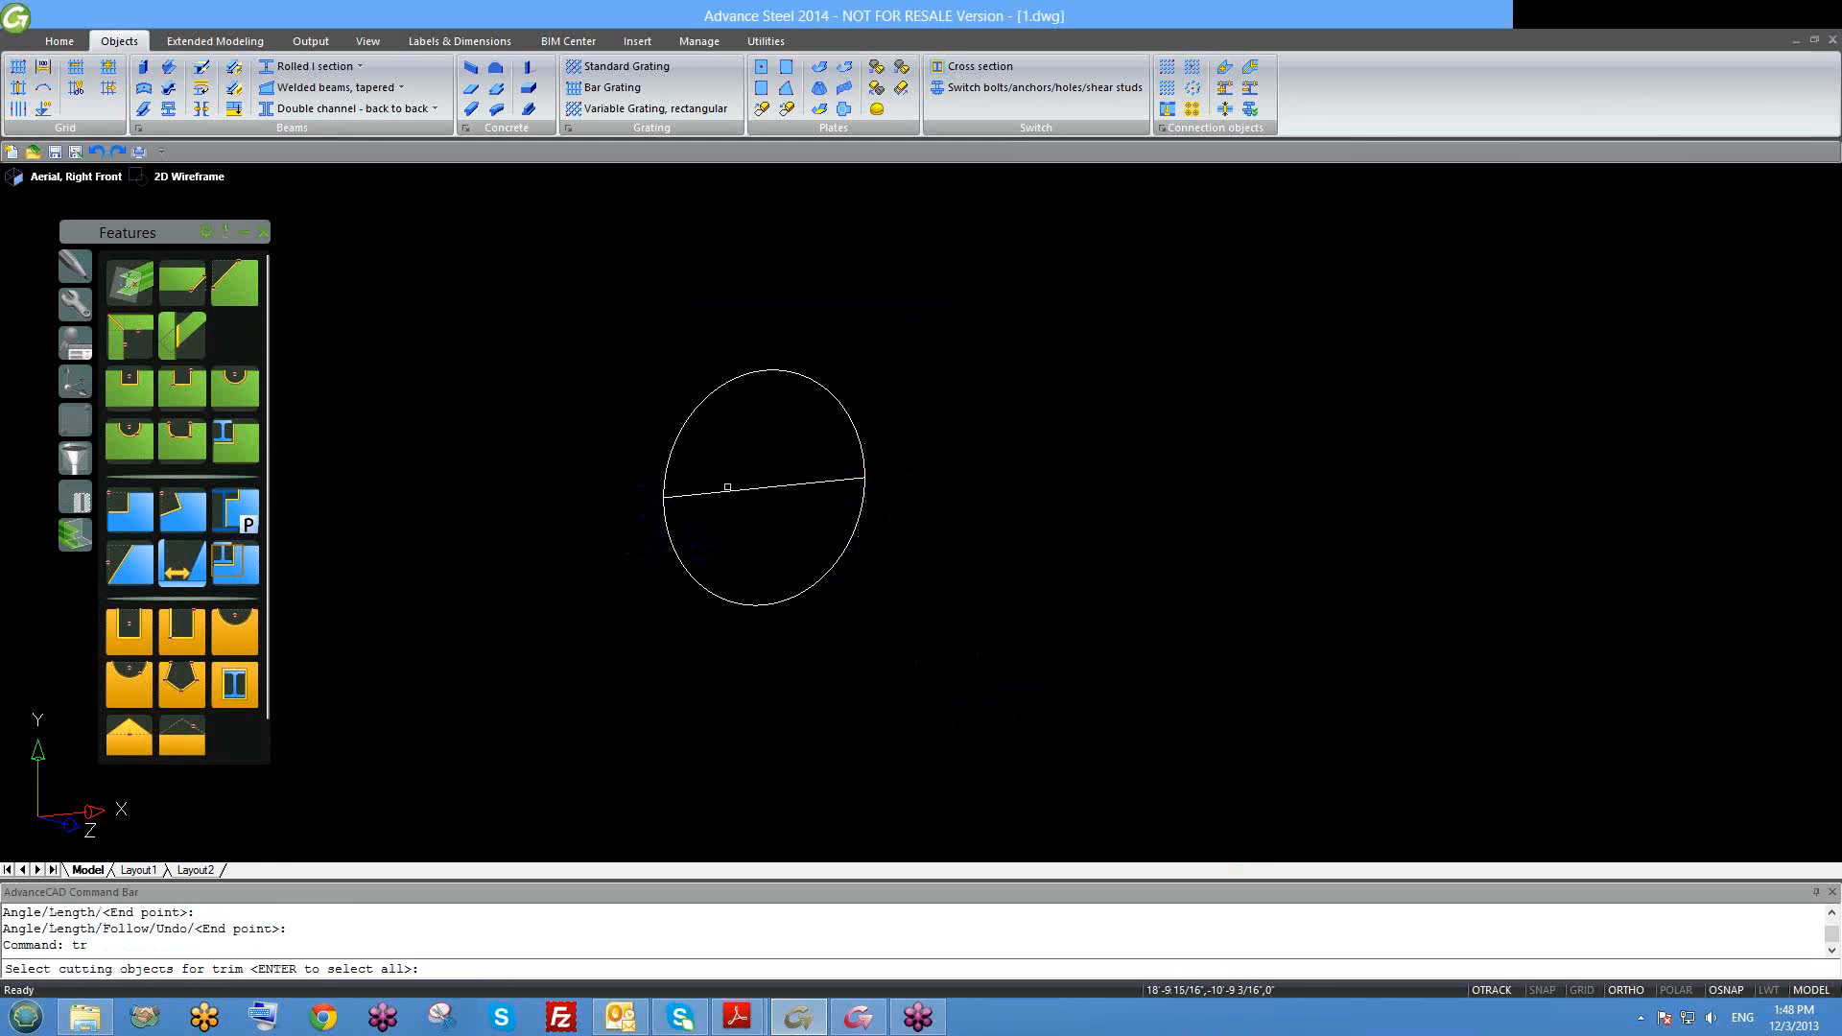
left_click(721, 480)
left_click(727, 490)
key("Return")
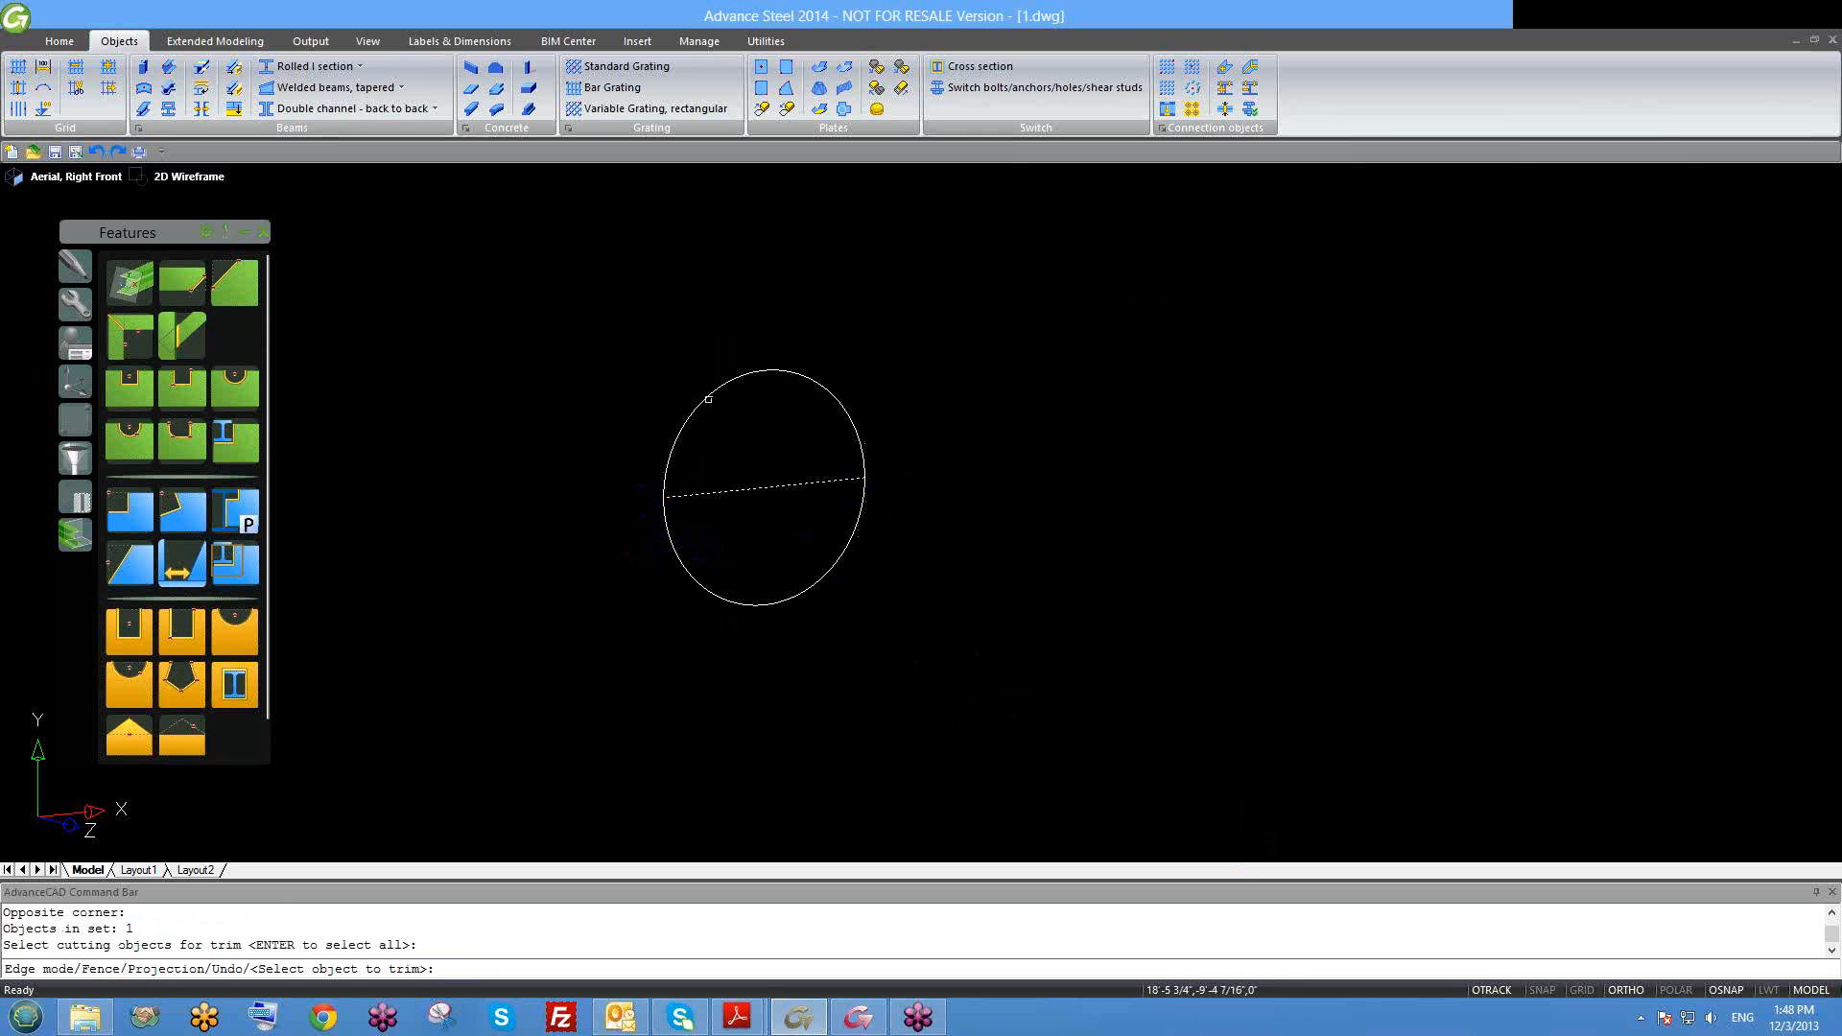
left_click(708, 398)
key("Escape")
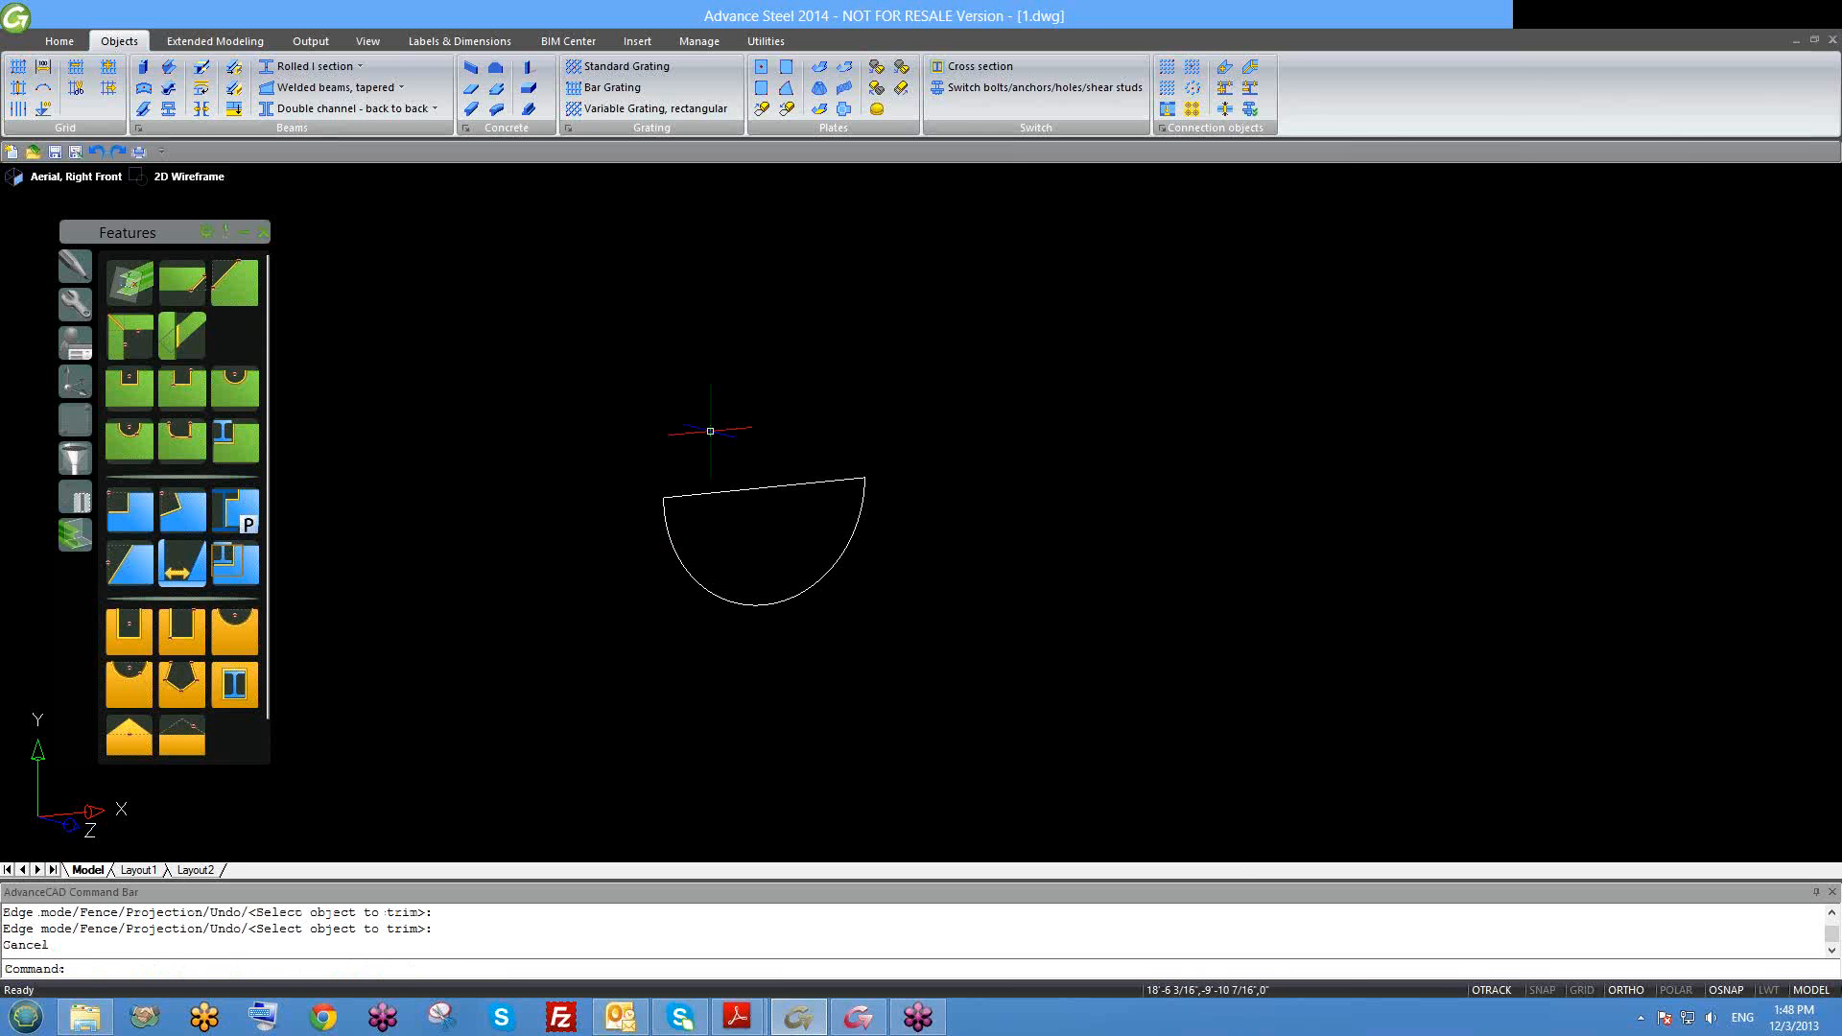
Step: Erase the straight diameter line so that only the lower half-circle arc is left
scroll(741, 486, "down", 3)
middle_click_drag(789, 580, 777, 528, "shift")
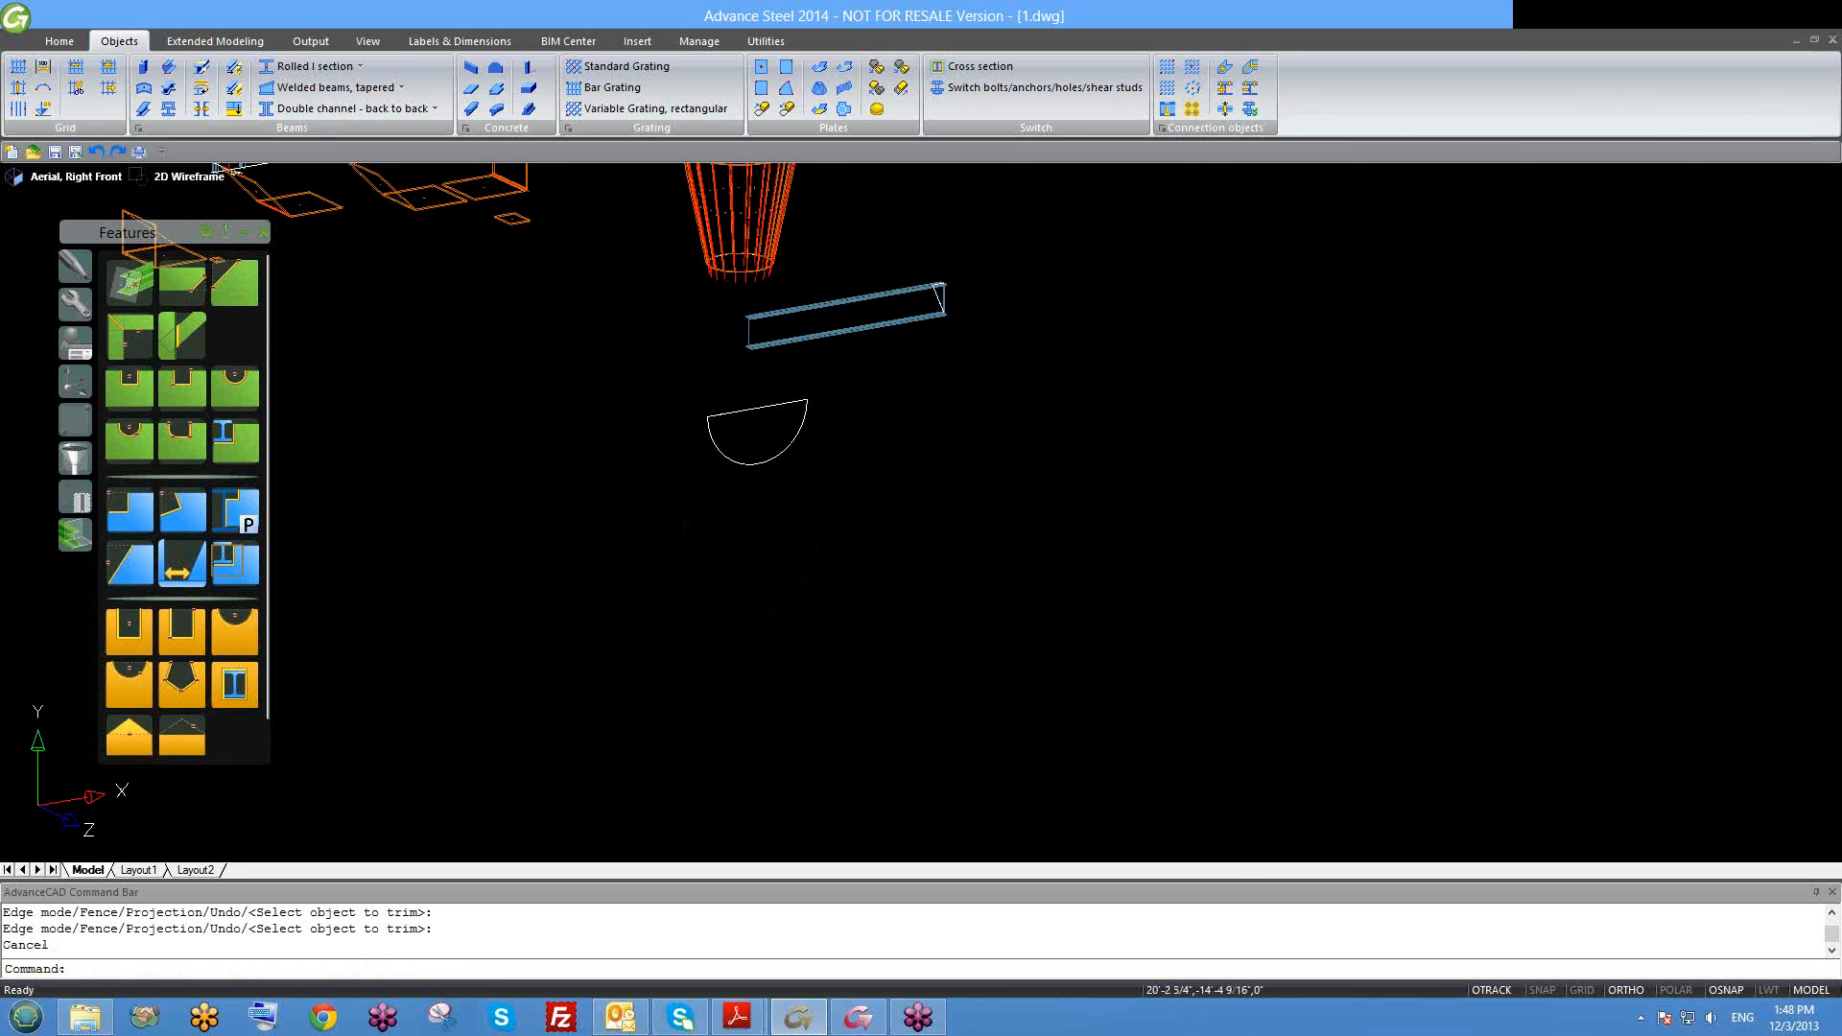
scroll(769, 343, "up", 2)
left_click(767, 547)
left_click(732, 486)
type("e")
key("Return")
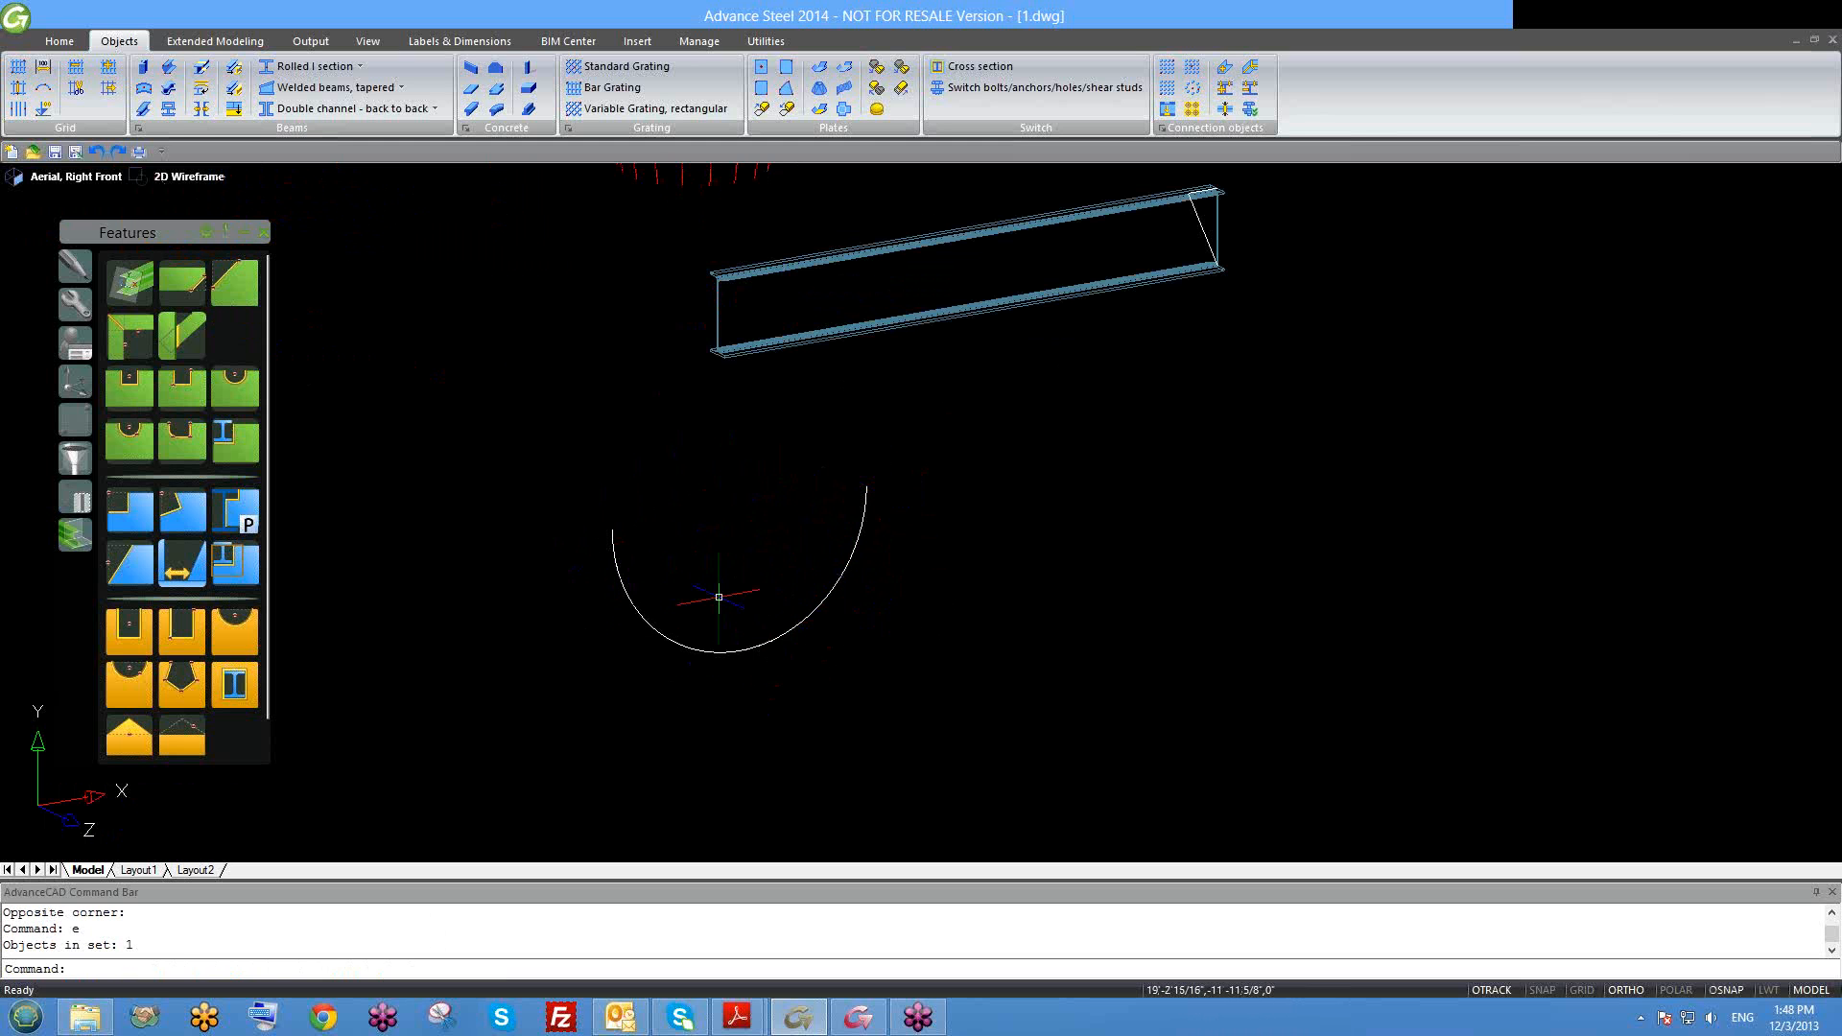
Step: Copy the half-circle arc from its end point nearest the beam's end to a point well in front of the original
left_click(810, 619)
left_click(797, 614)
type("c")
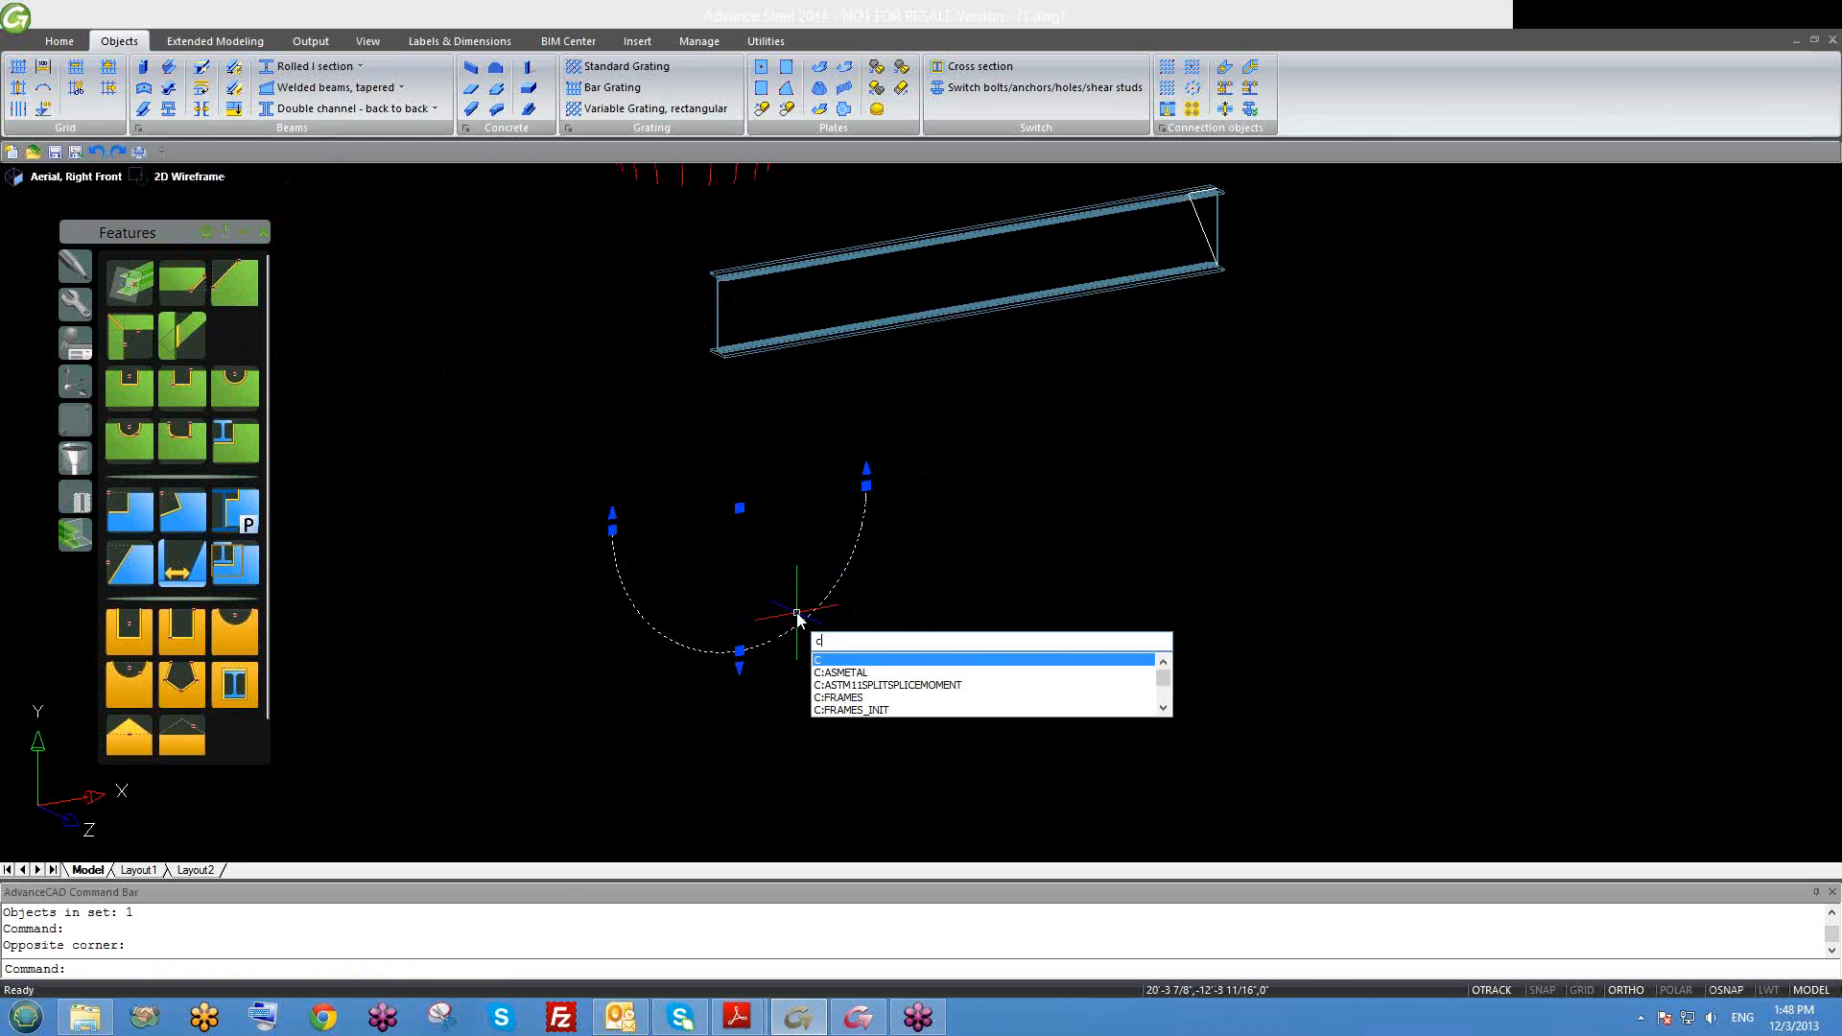
type("o")
key("Return")
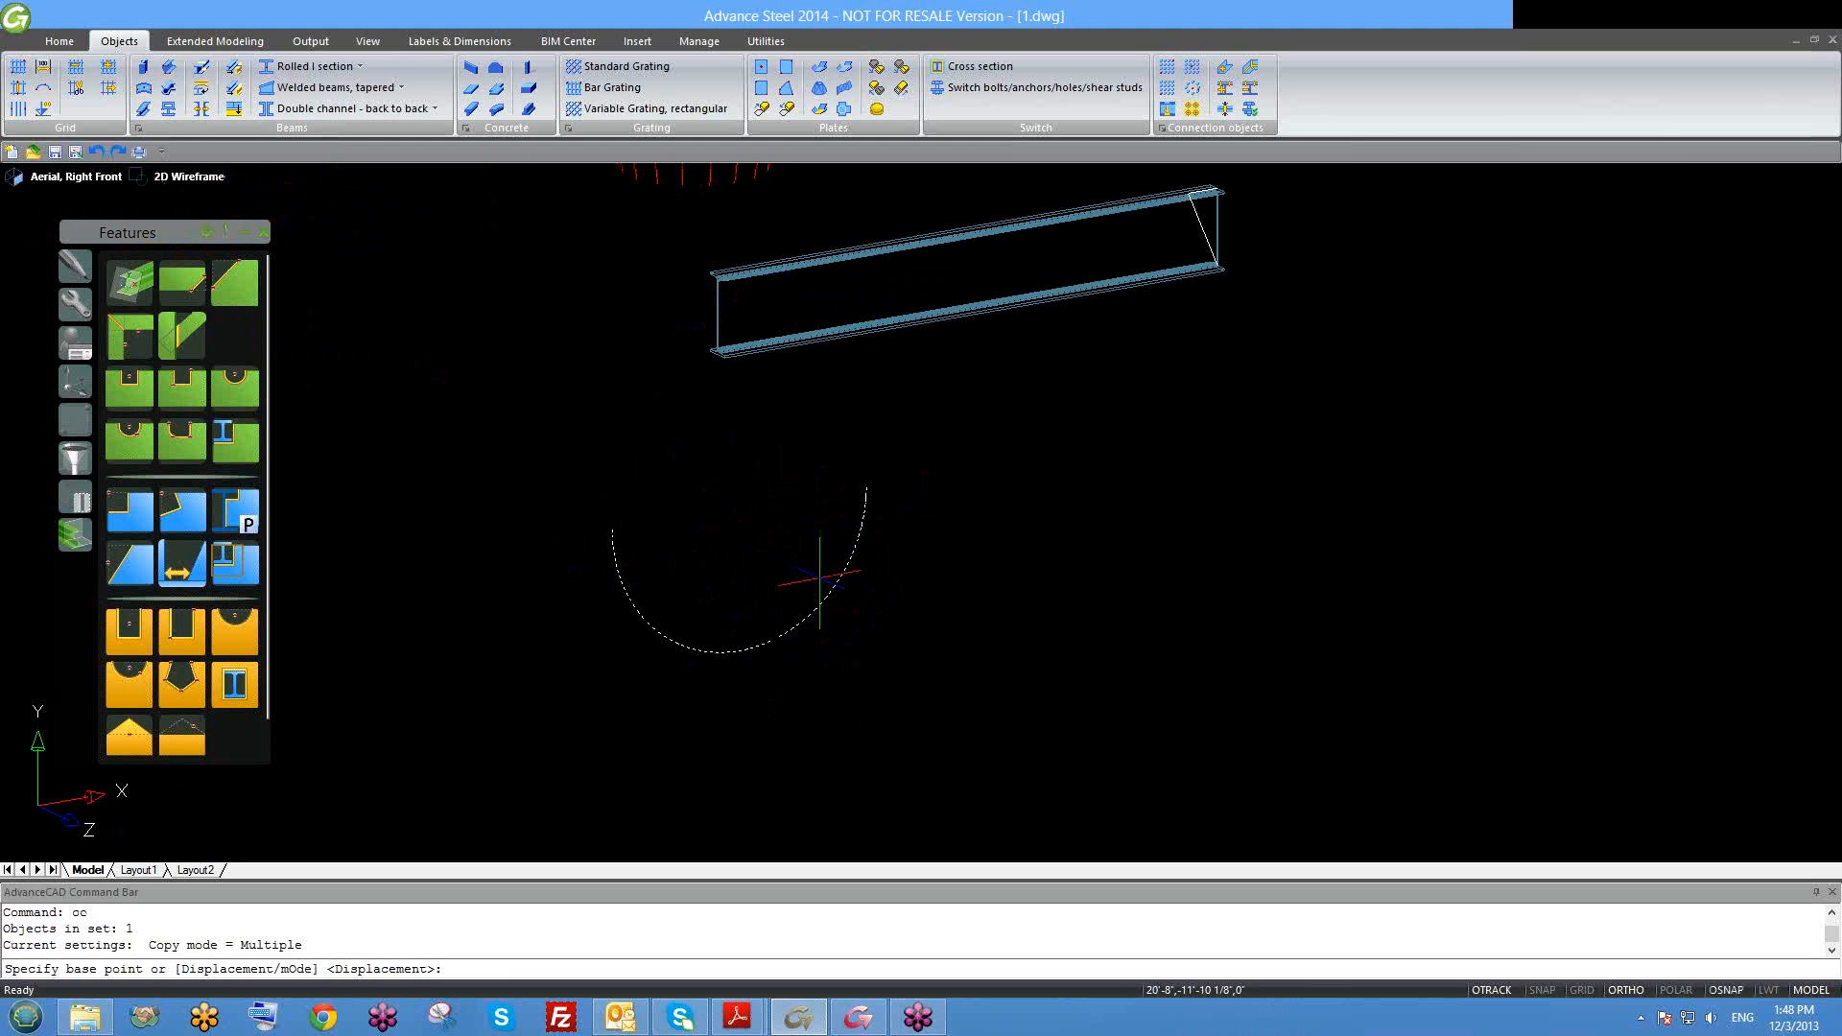
left_click(865, 486)
scroll(865, 485, "down", 2)
middle_click_drag(1298, 864, 935, 722)
left_click(1161, 590)
key("Escape")
scroll(1072, 680, "down", 2)
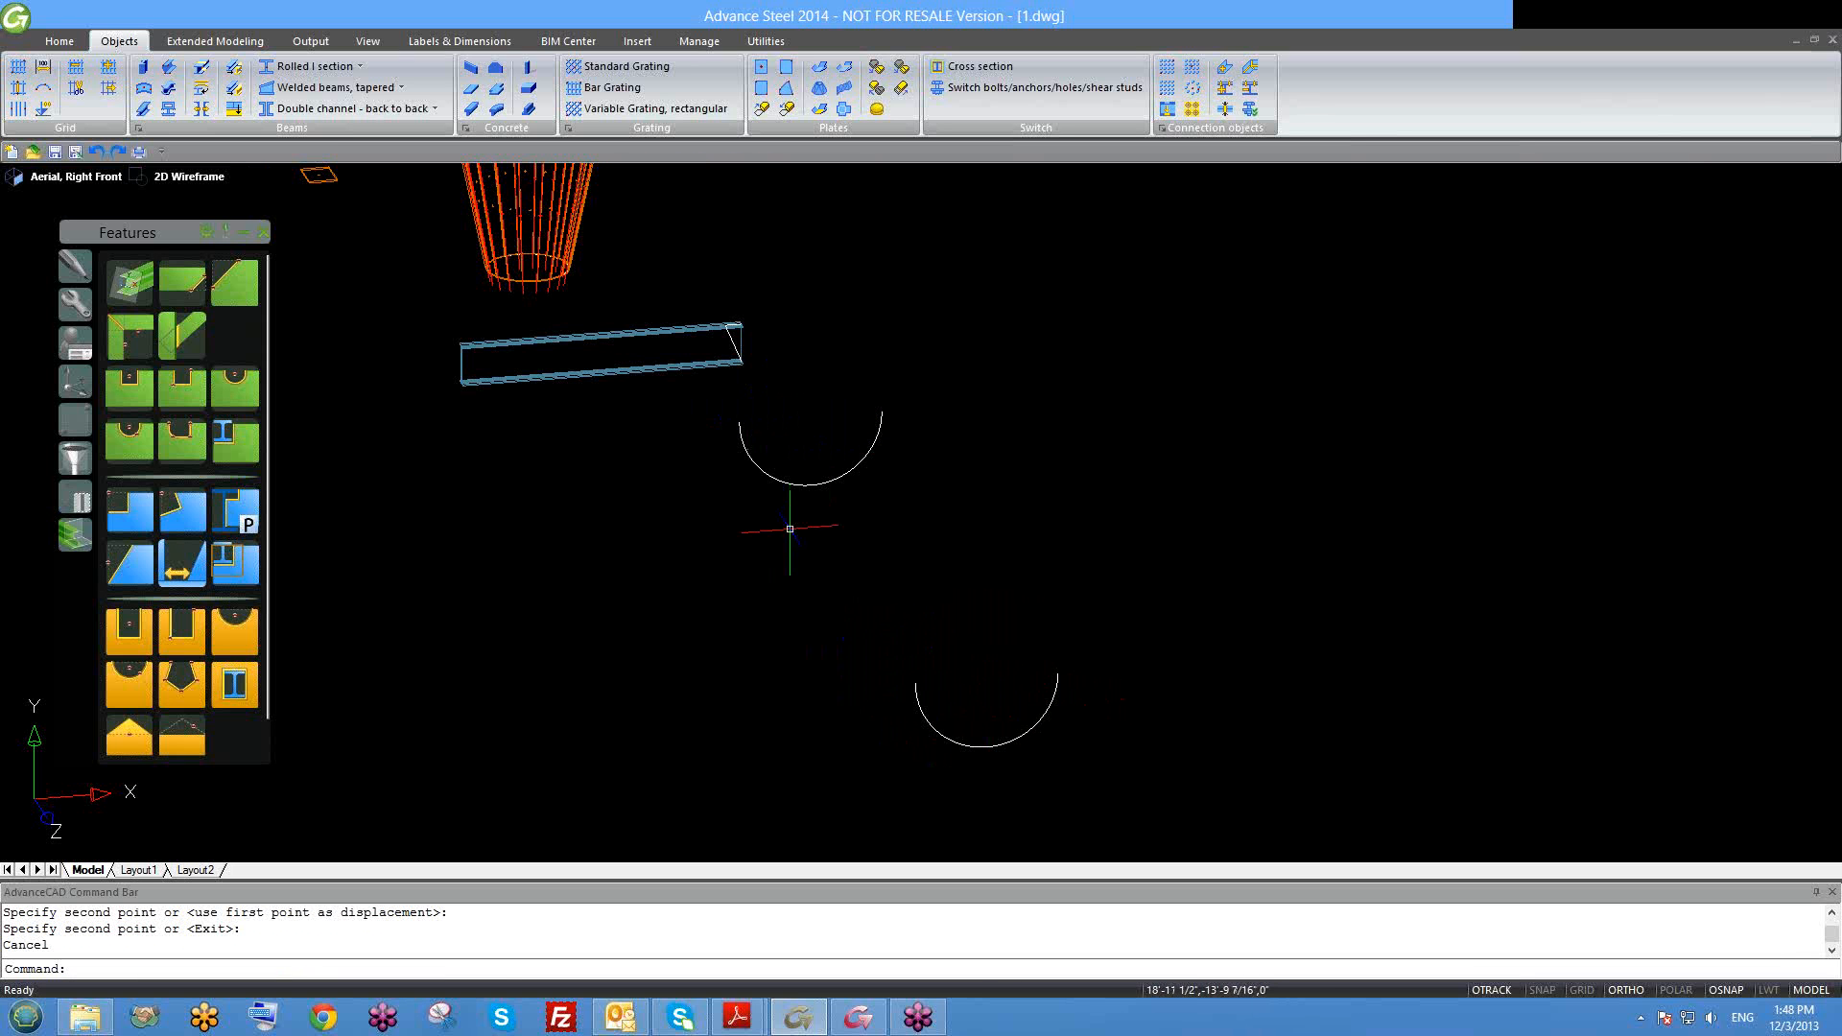
Step: Create a twisted folded plate between matching ends of the two arcs, with 20 division points and 1/2" thickness
left_click(841, 93)
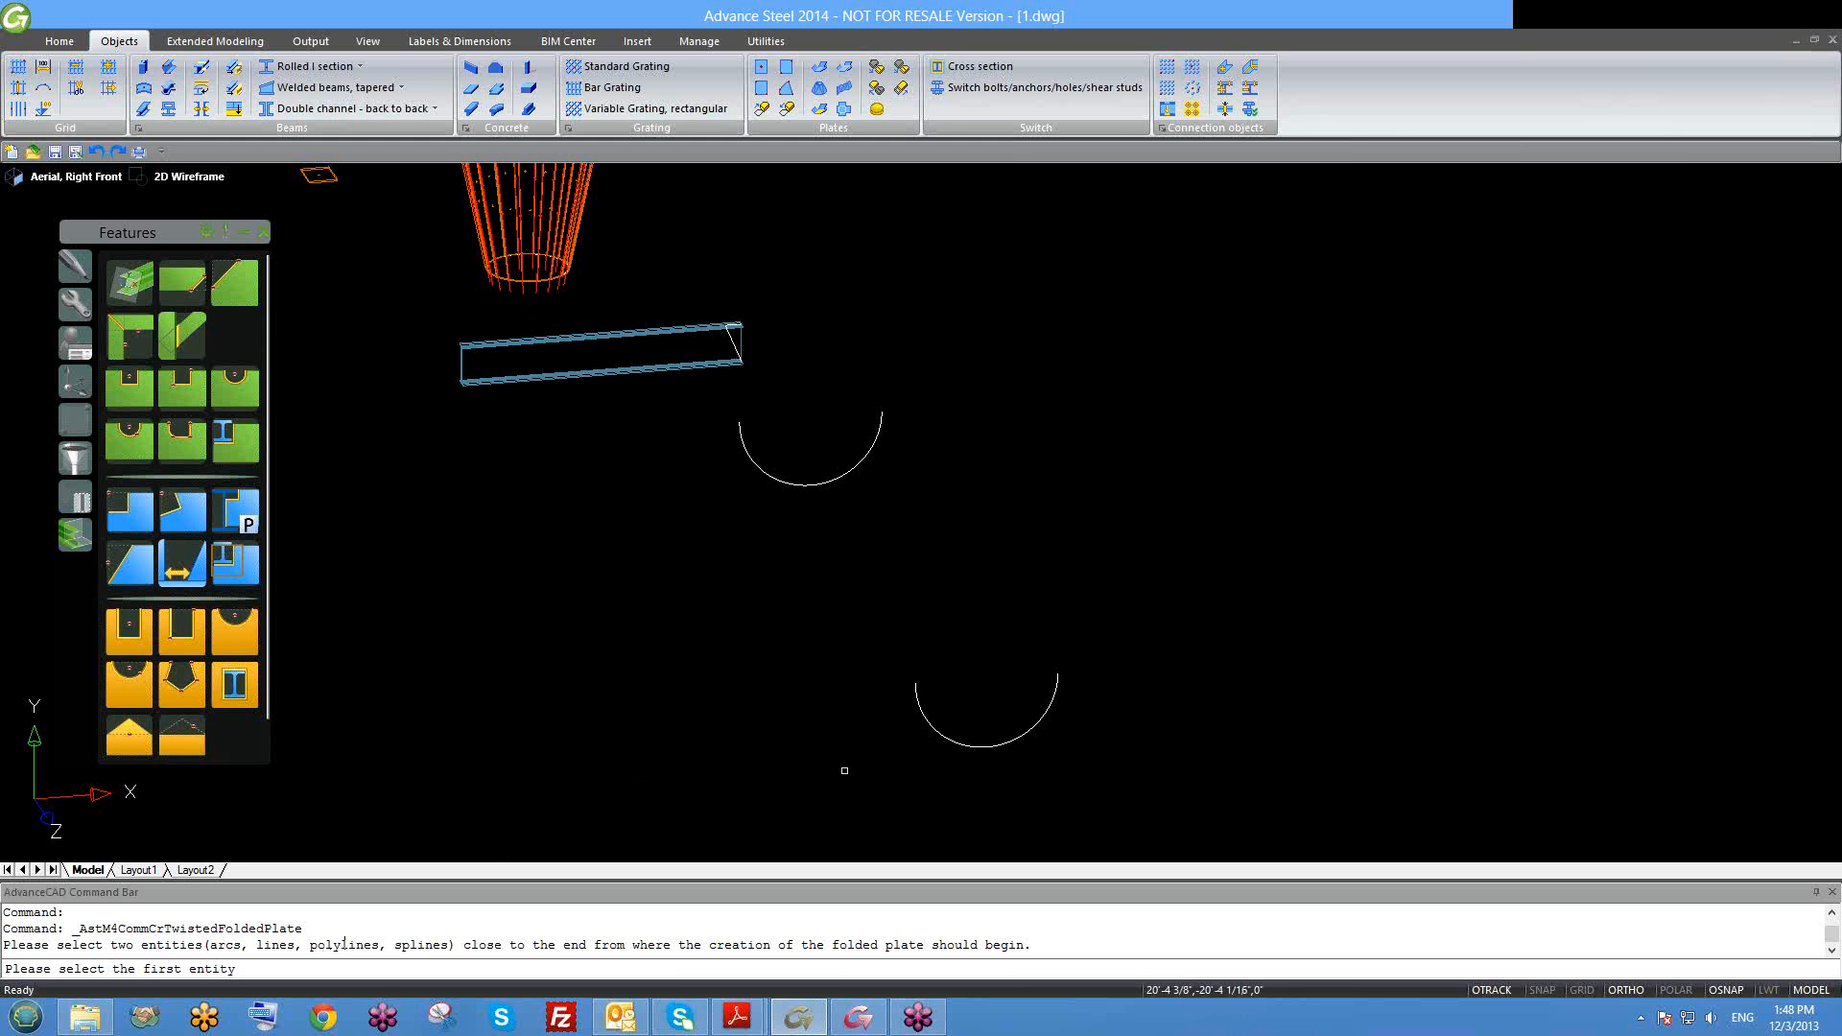
middle_click_drag(1021, 591, 943, 546)
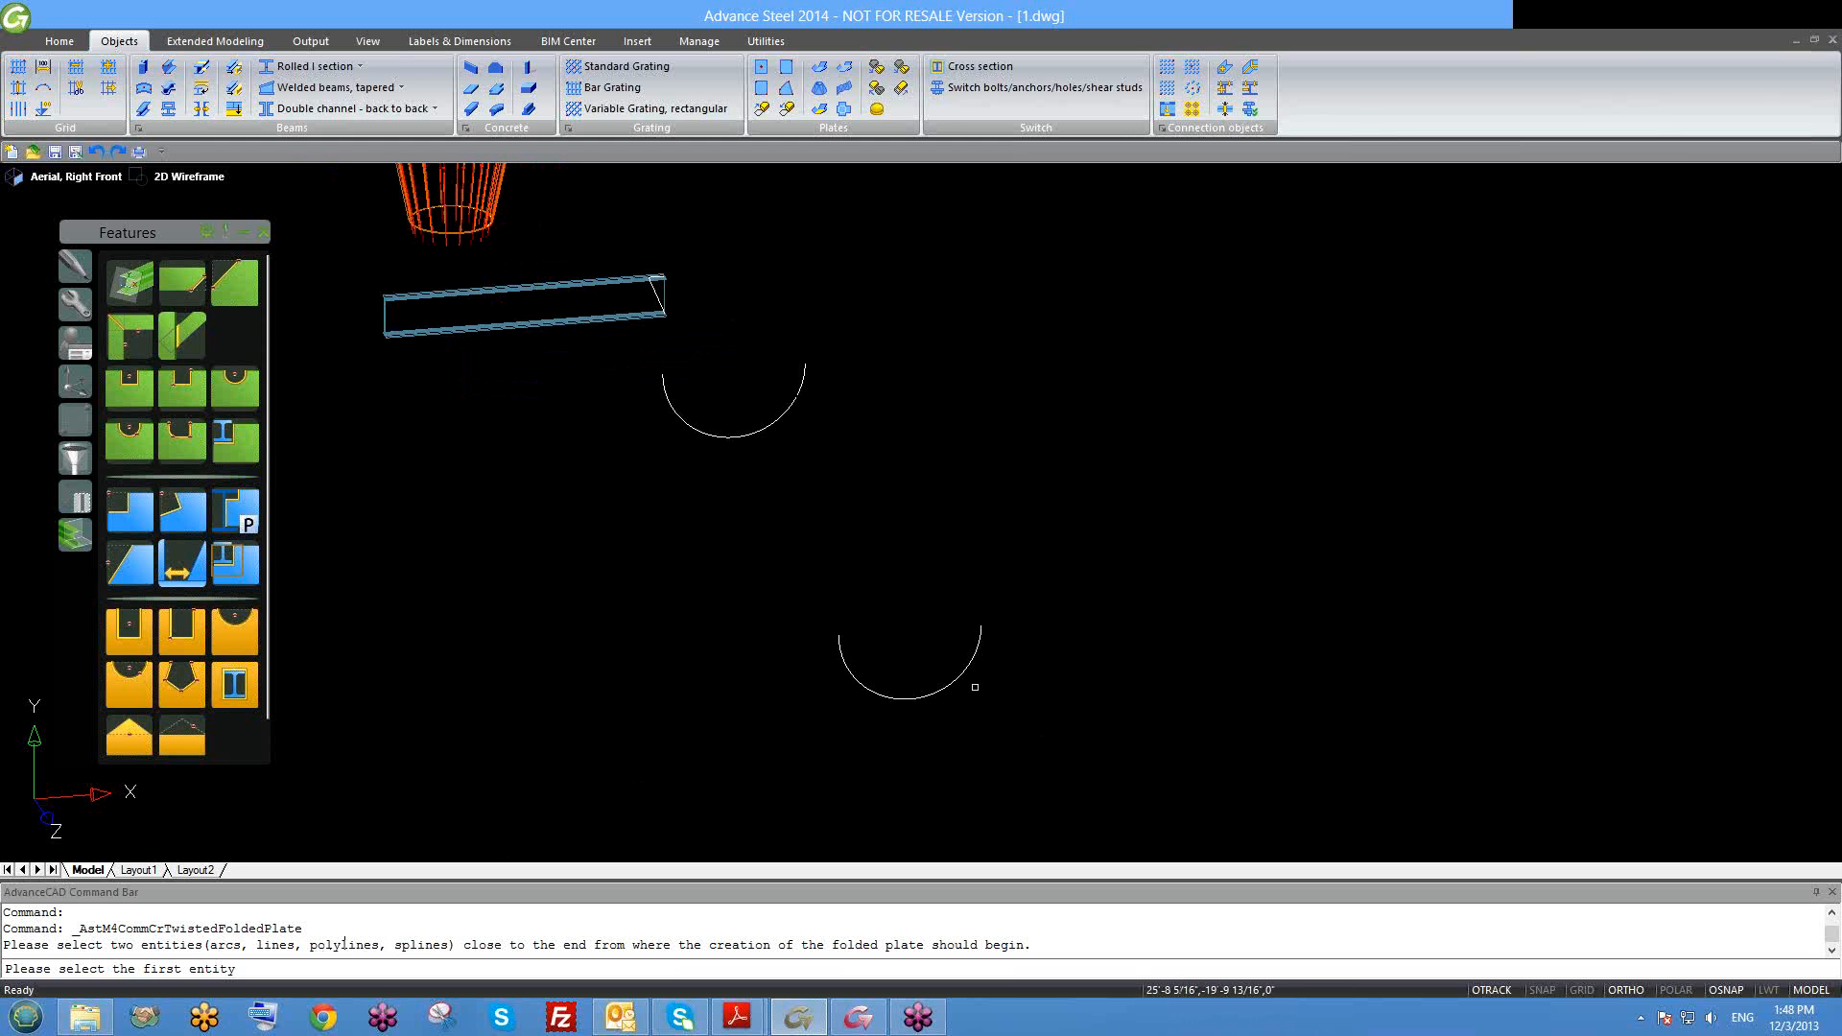
middle_click_drag(1007, 699, 973, 680)
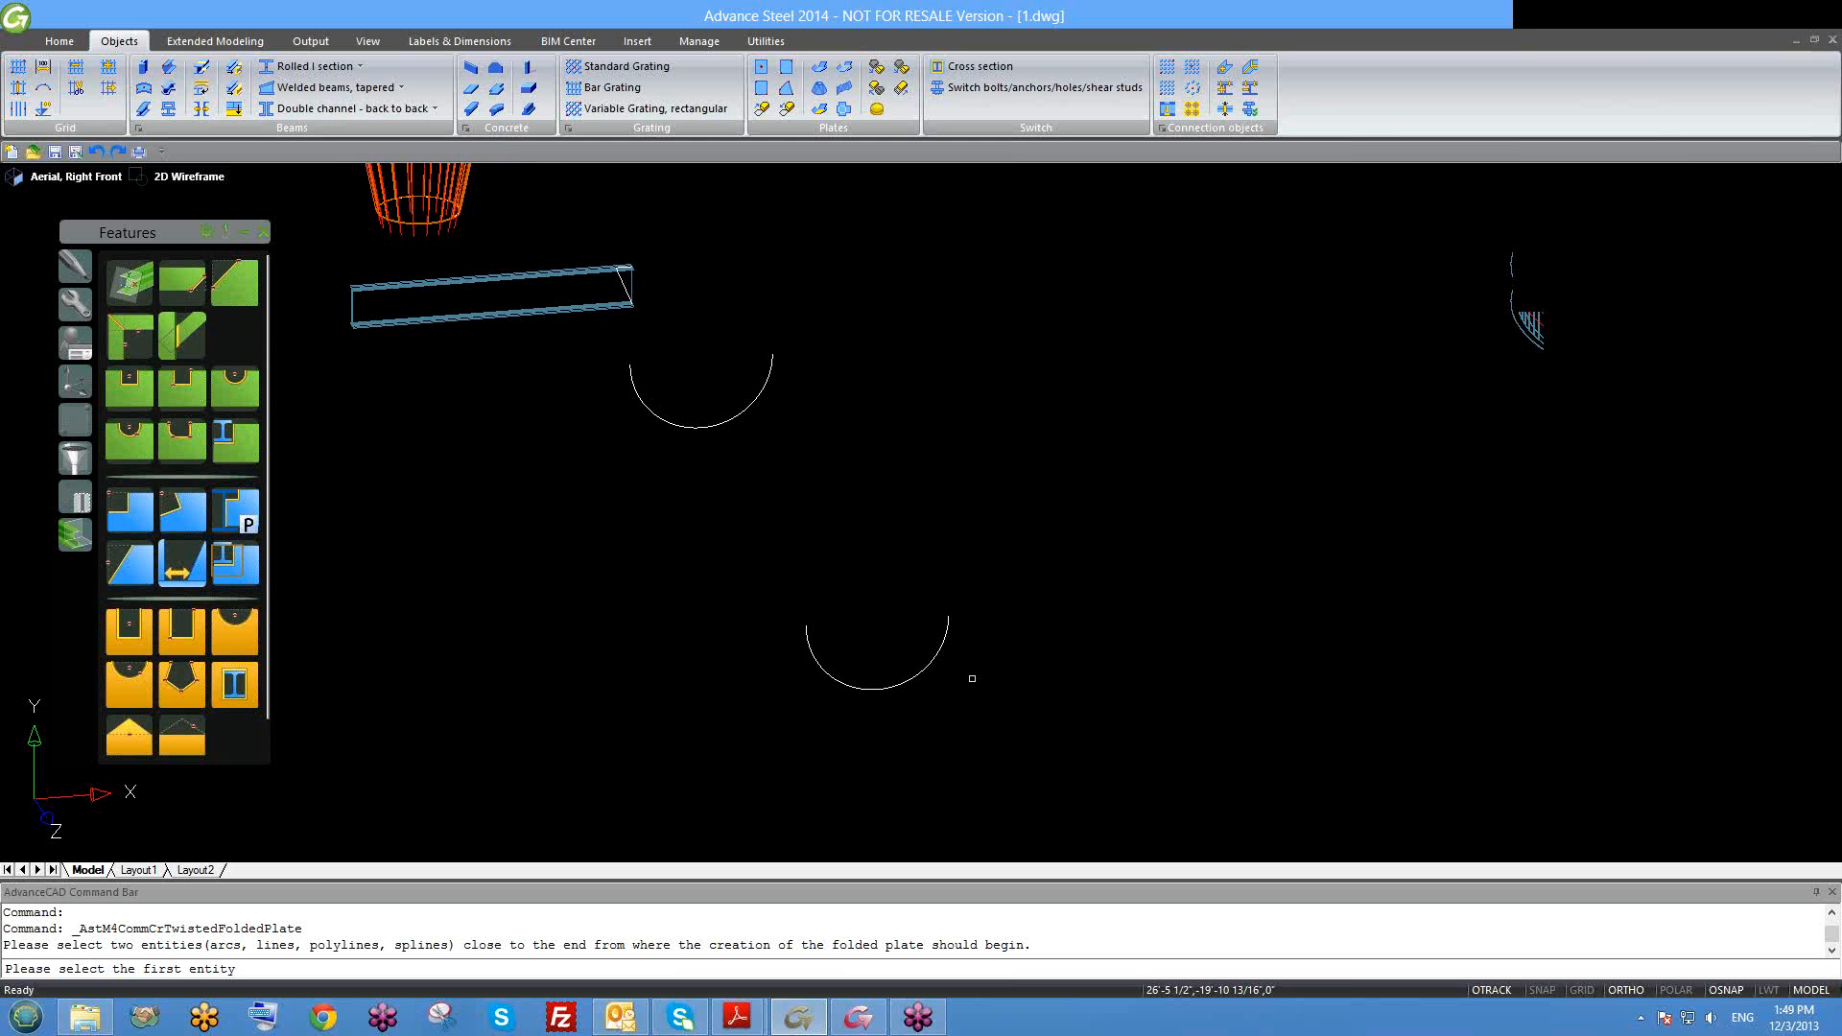
left_click(949, 624)
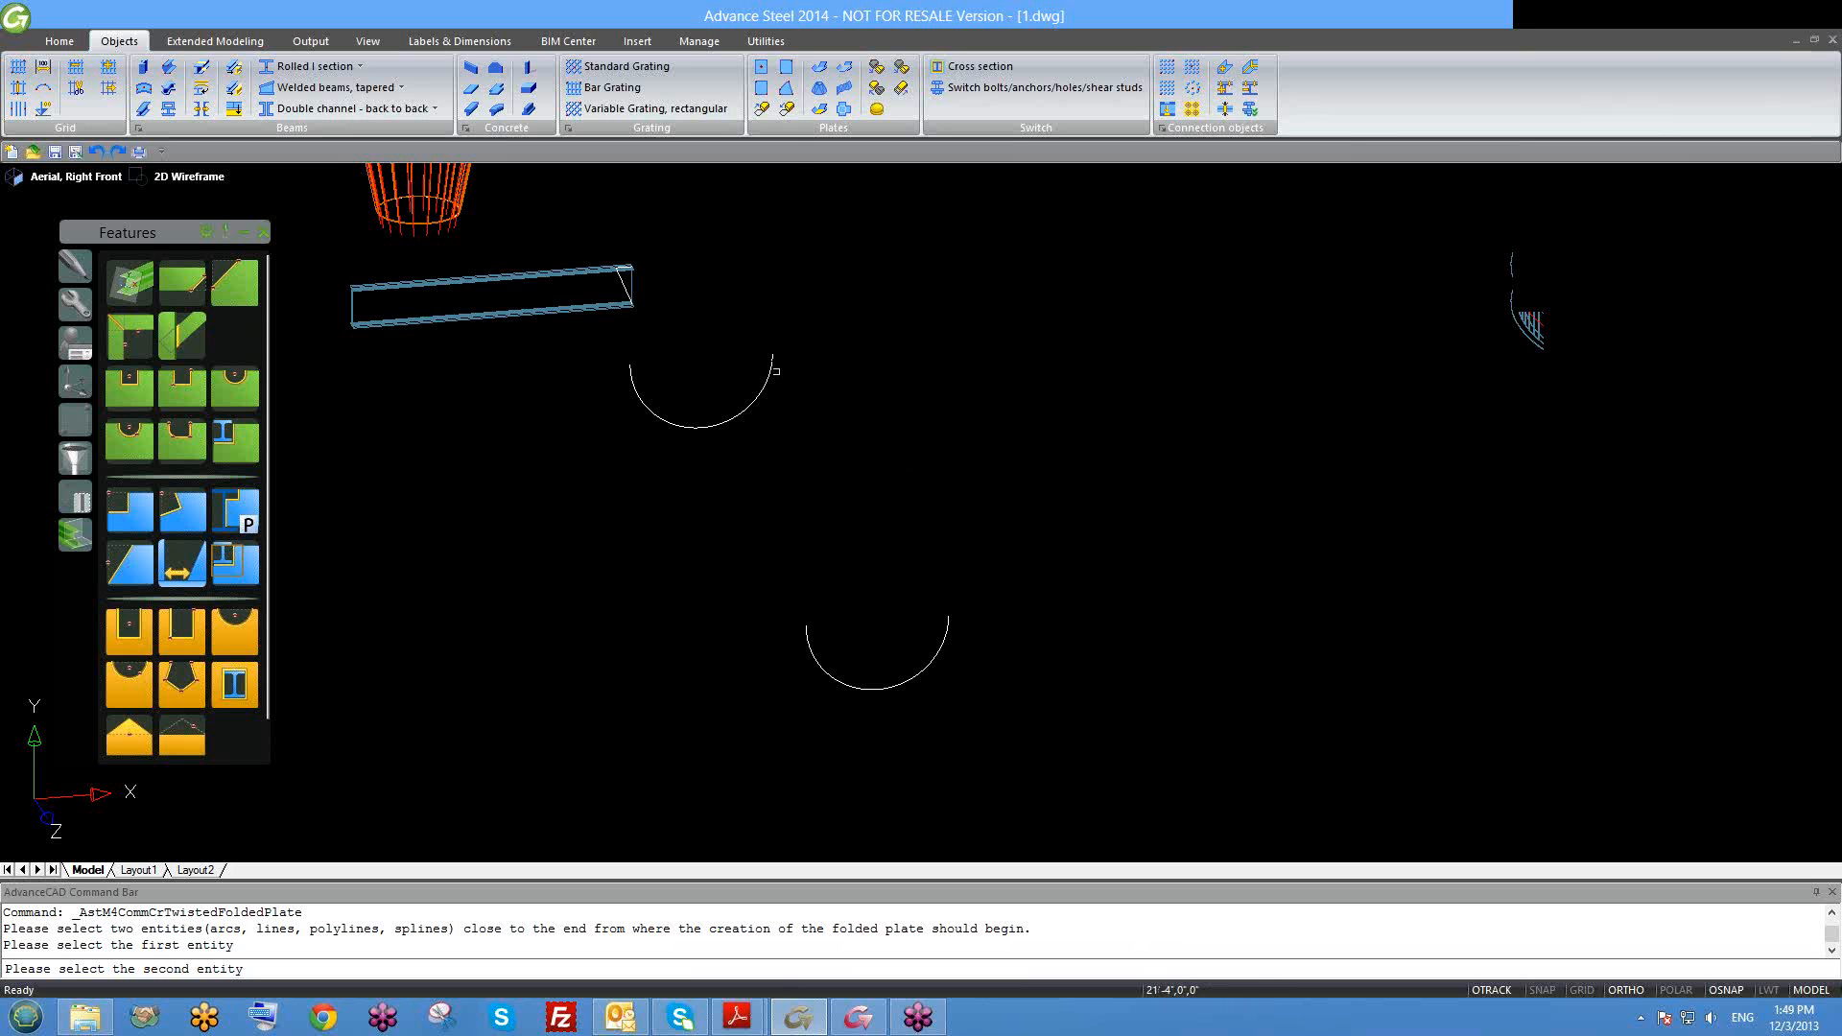
left_click(773, 366)
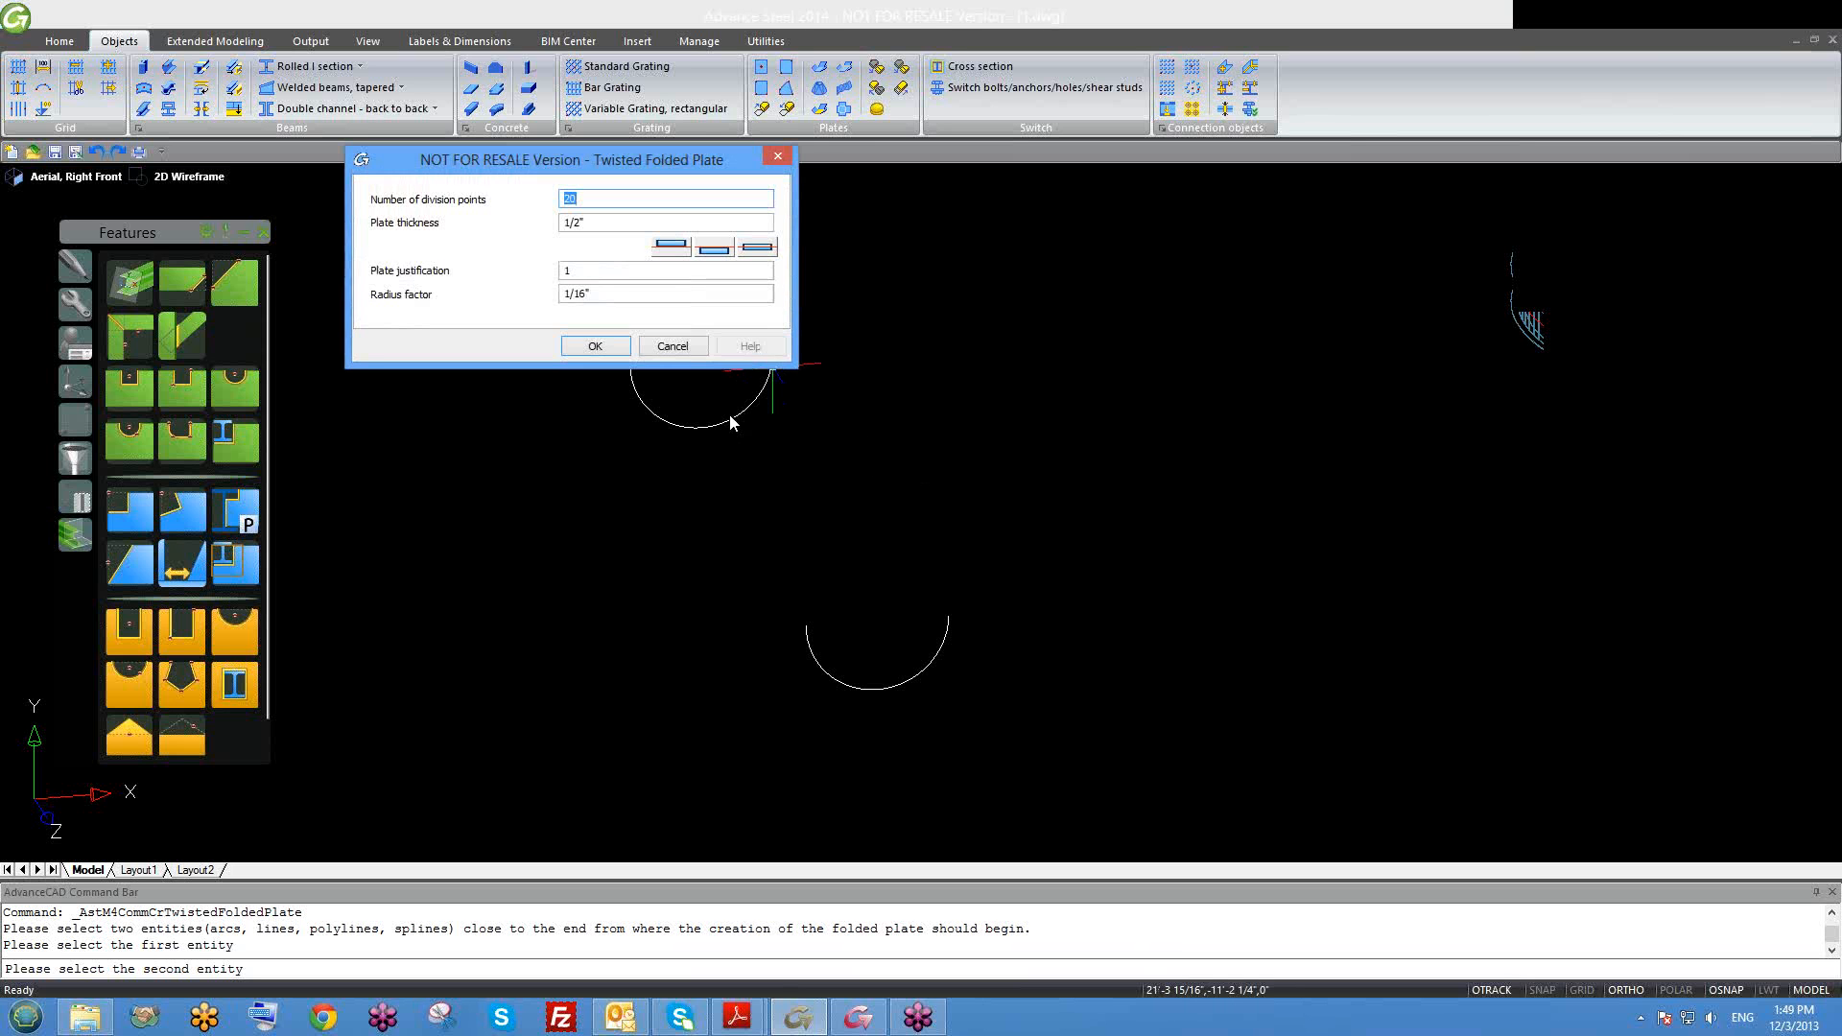
left_click_drag(681, 181, 547, 181)
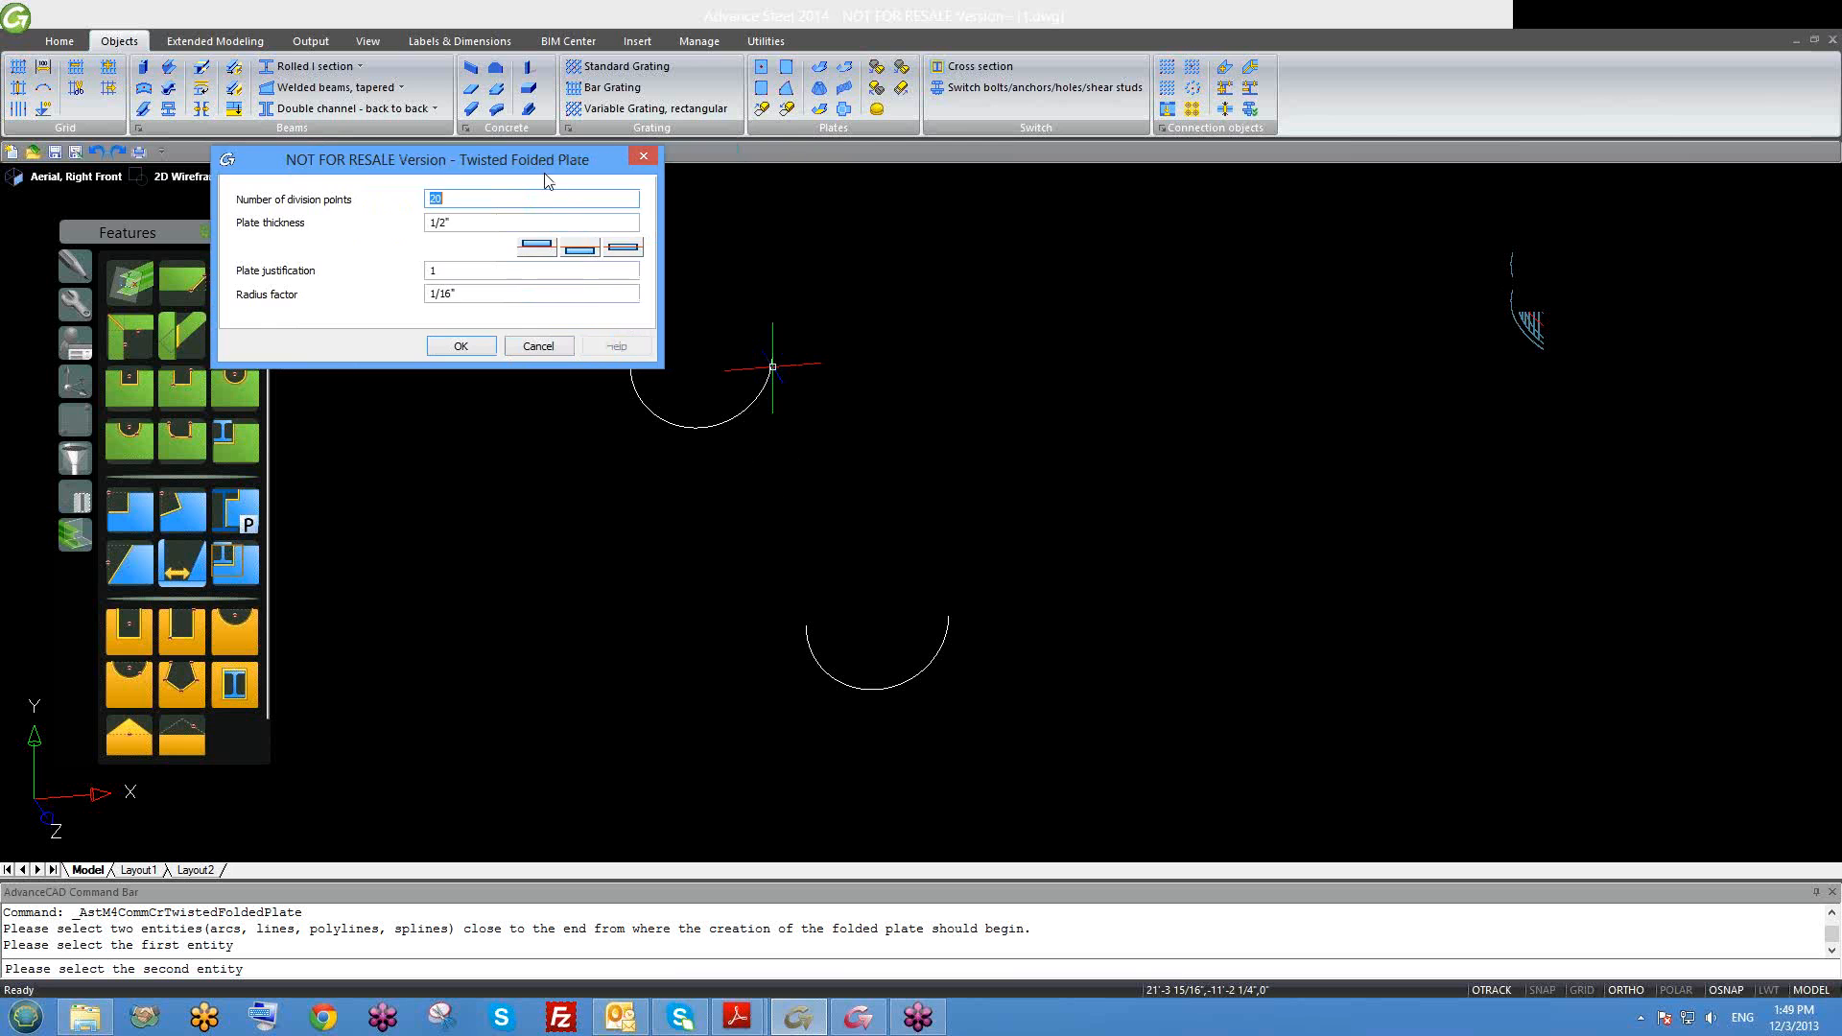
left_click(469, 350)
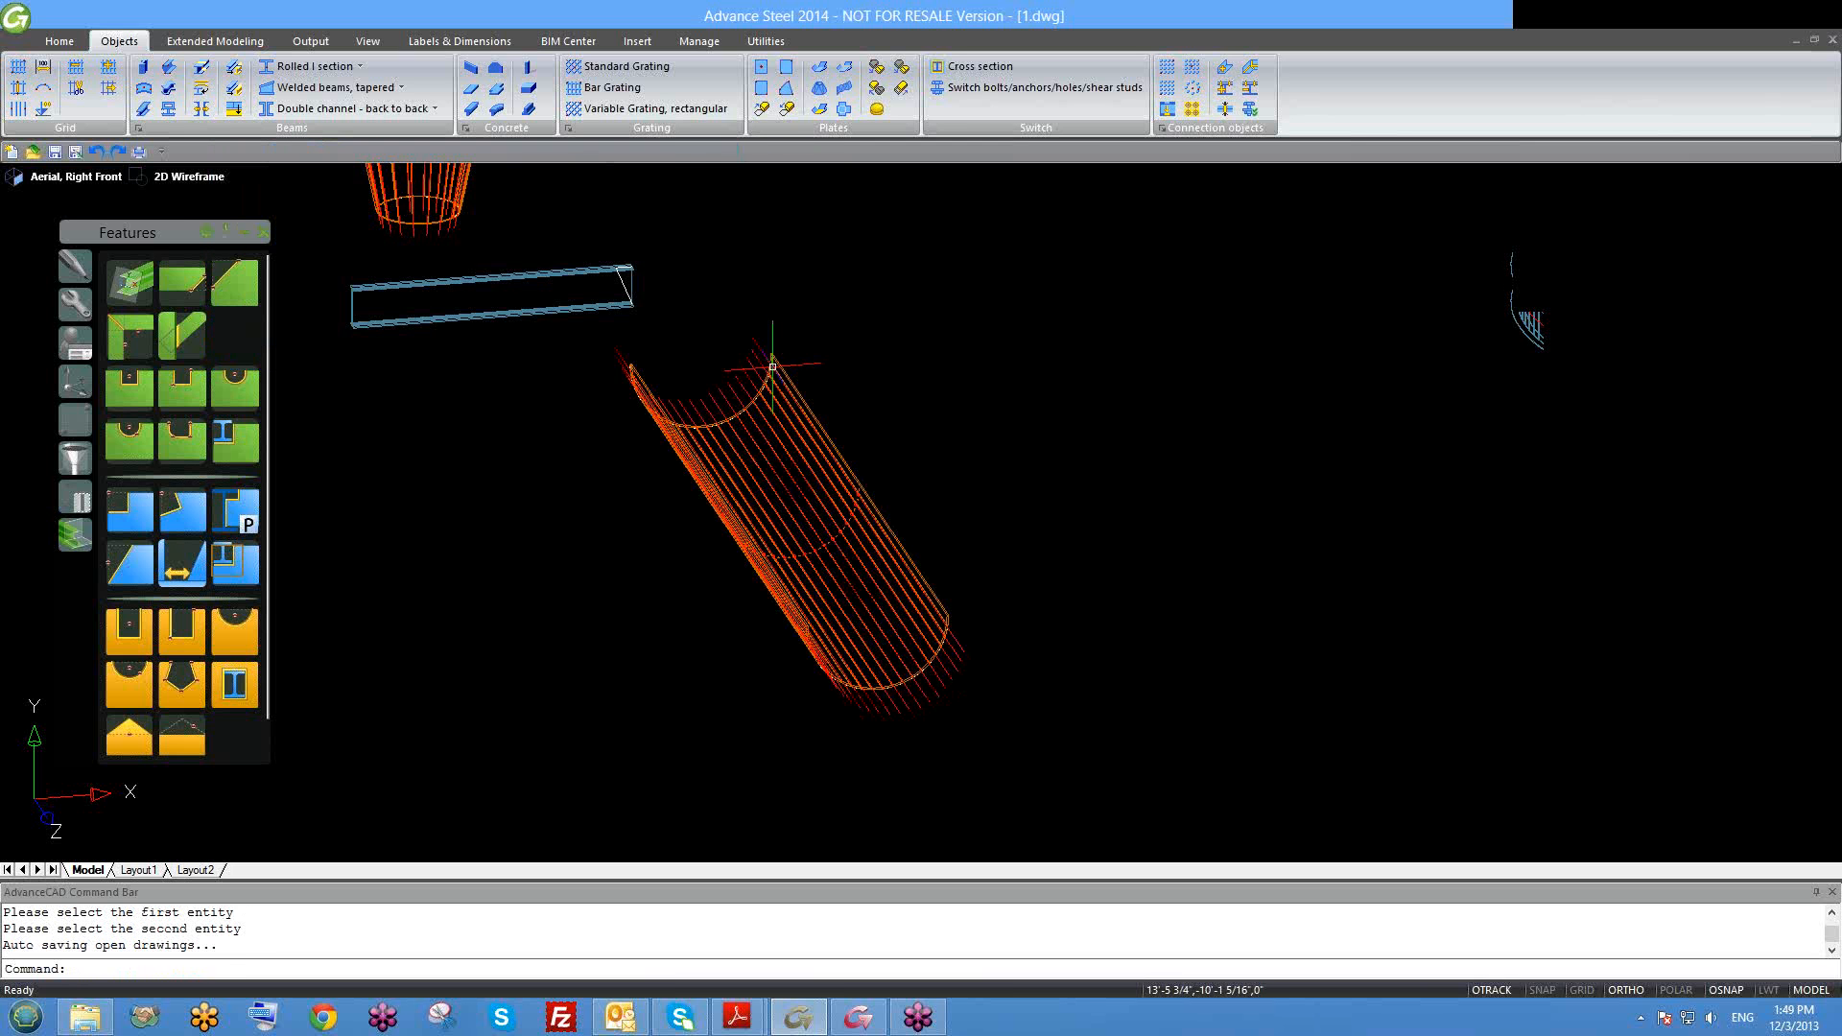
Step: Examine the trough-shaped folded plate in the Realistic visual style, and return the display to 2D Wireframe
left_click(189, 177)
left_click(244, 306)
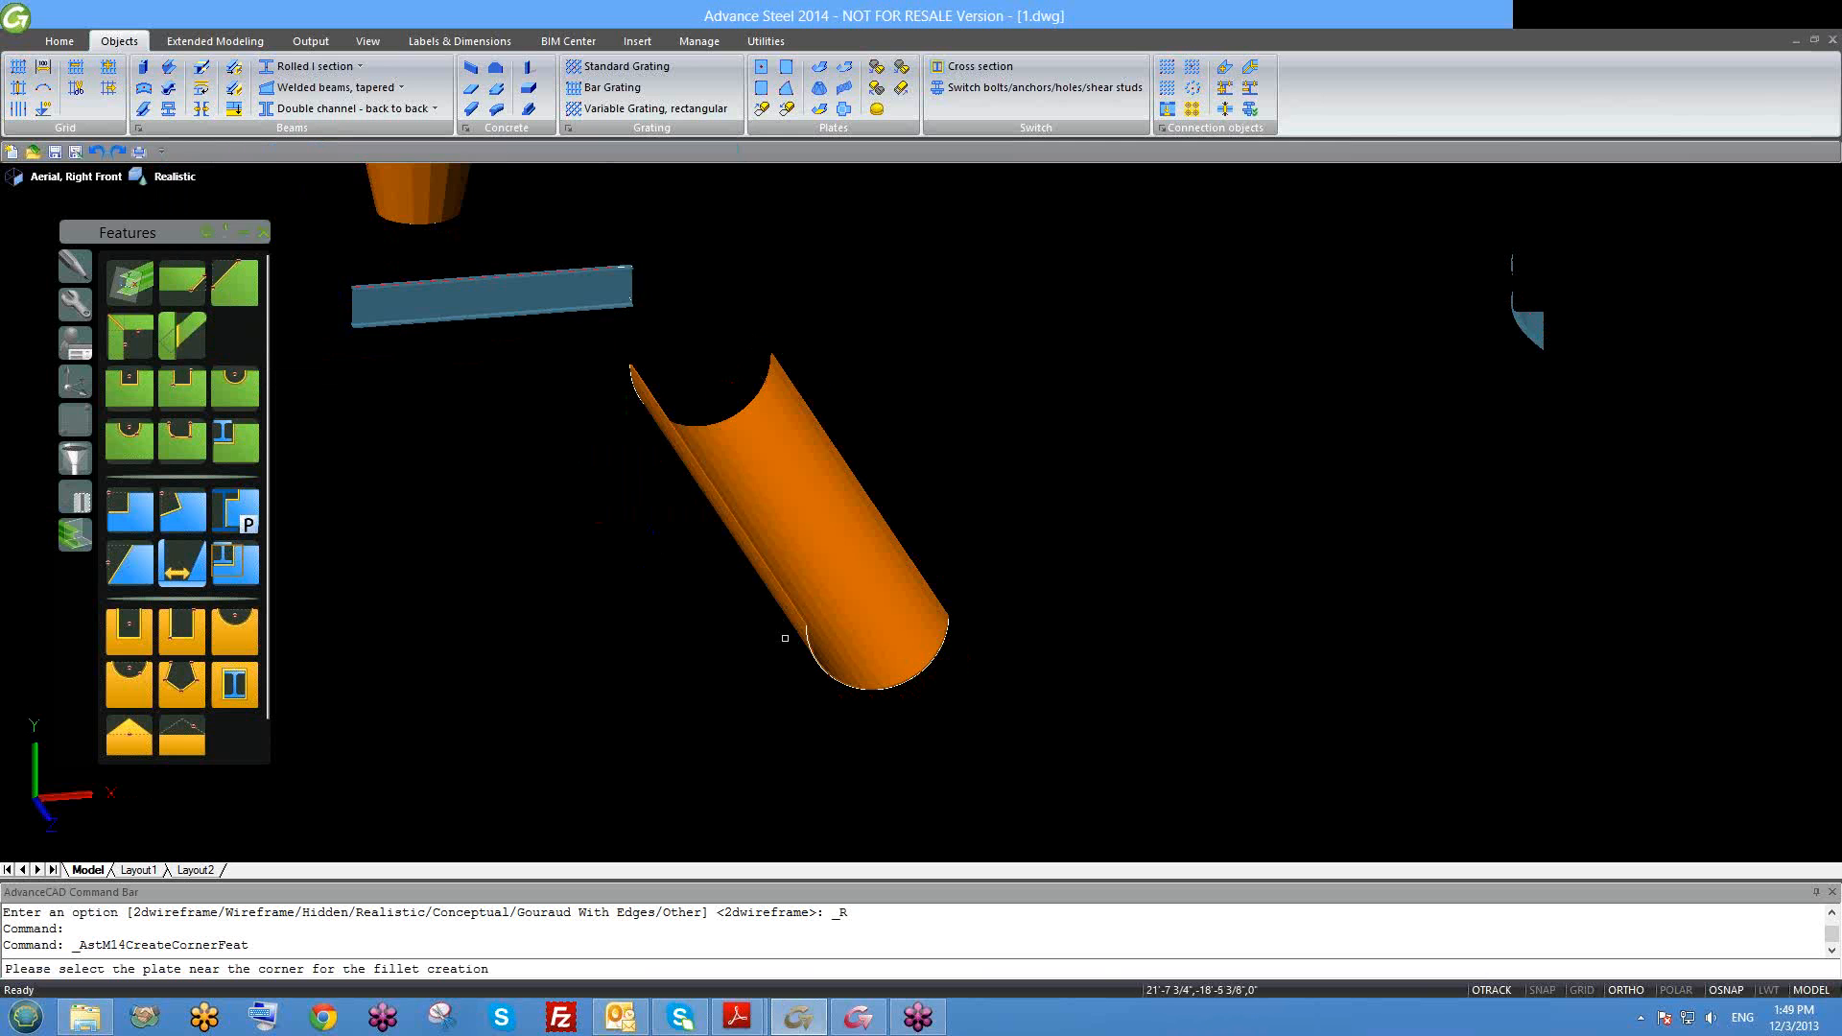
mouse_move(842, 715)
middle_mouse_down("shift")
mouse_move(802, 695)
mouse_move(847, 728)
mouse_move(843, 749)
mouse_move(797, 691)
mouse_move(896, 720)
mouse_move(817, 717)
middle_mouse_up("shift")
key("Escape")
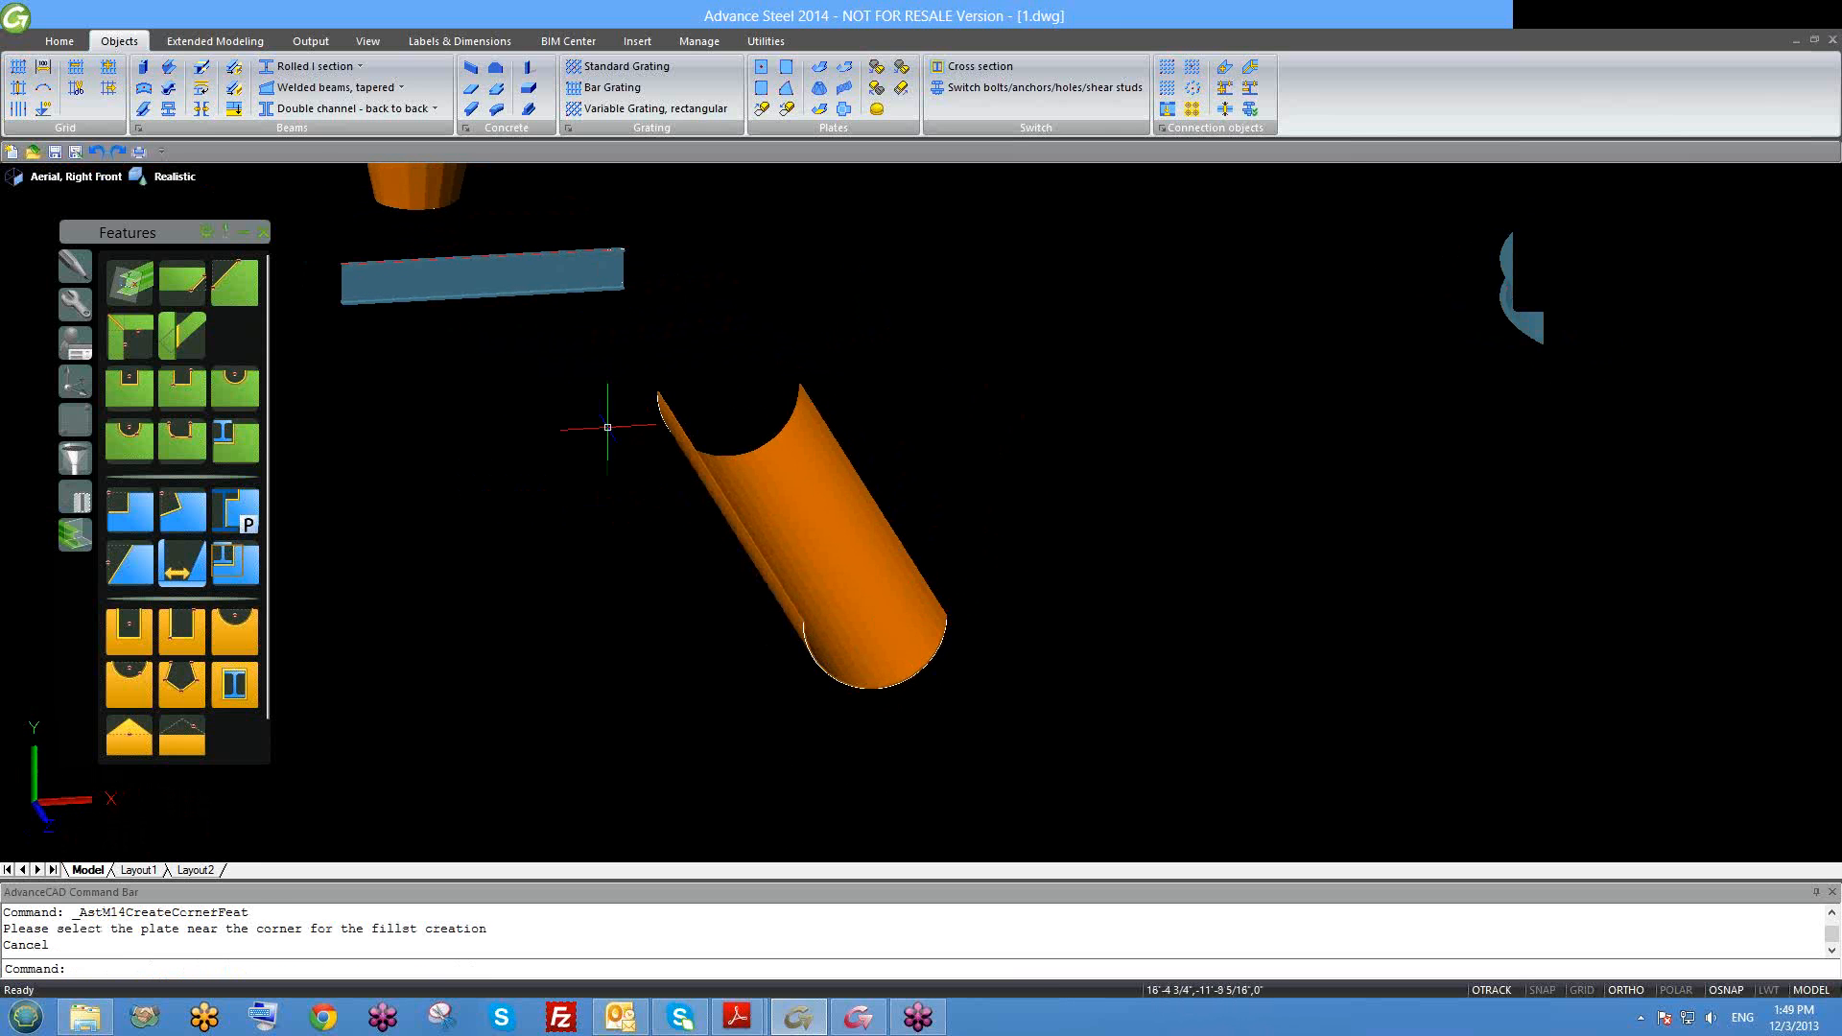
left_click(183, 177)
left_click(240, 203)
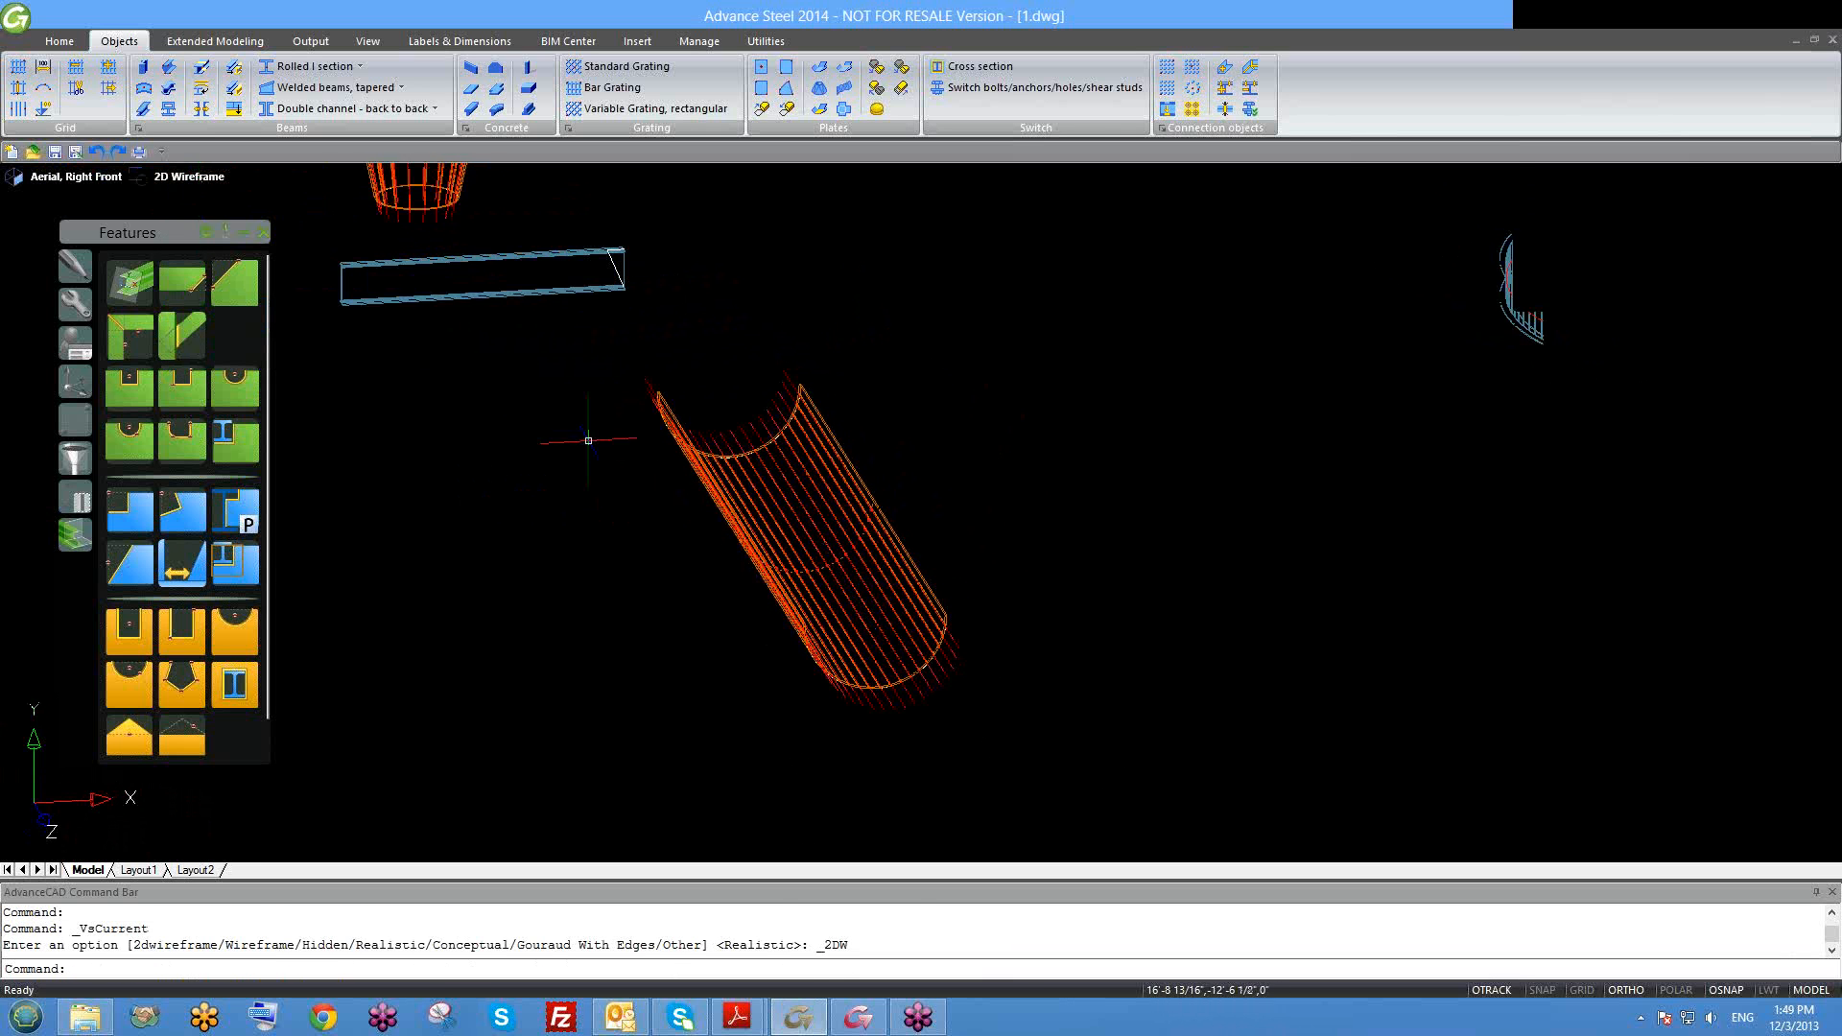
Step: Examine the trough-shaped twisted folded plate from several angles and check how its long edge strip selects
scroll(825, 479, "up", 2)
left_click(790, 353)
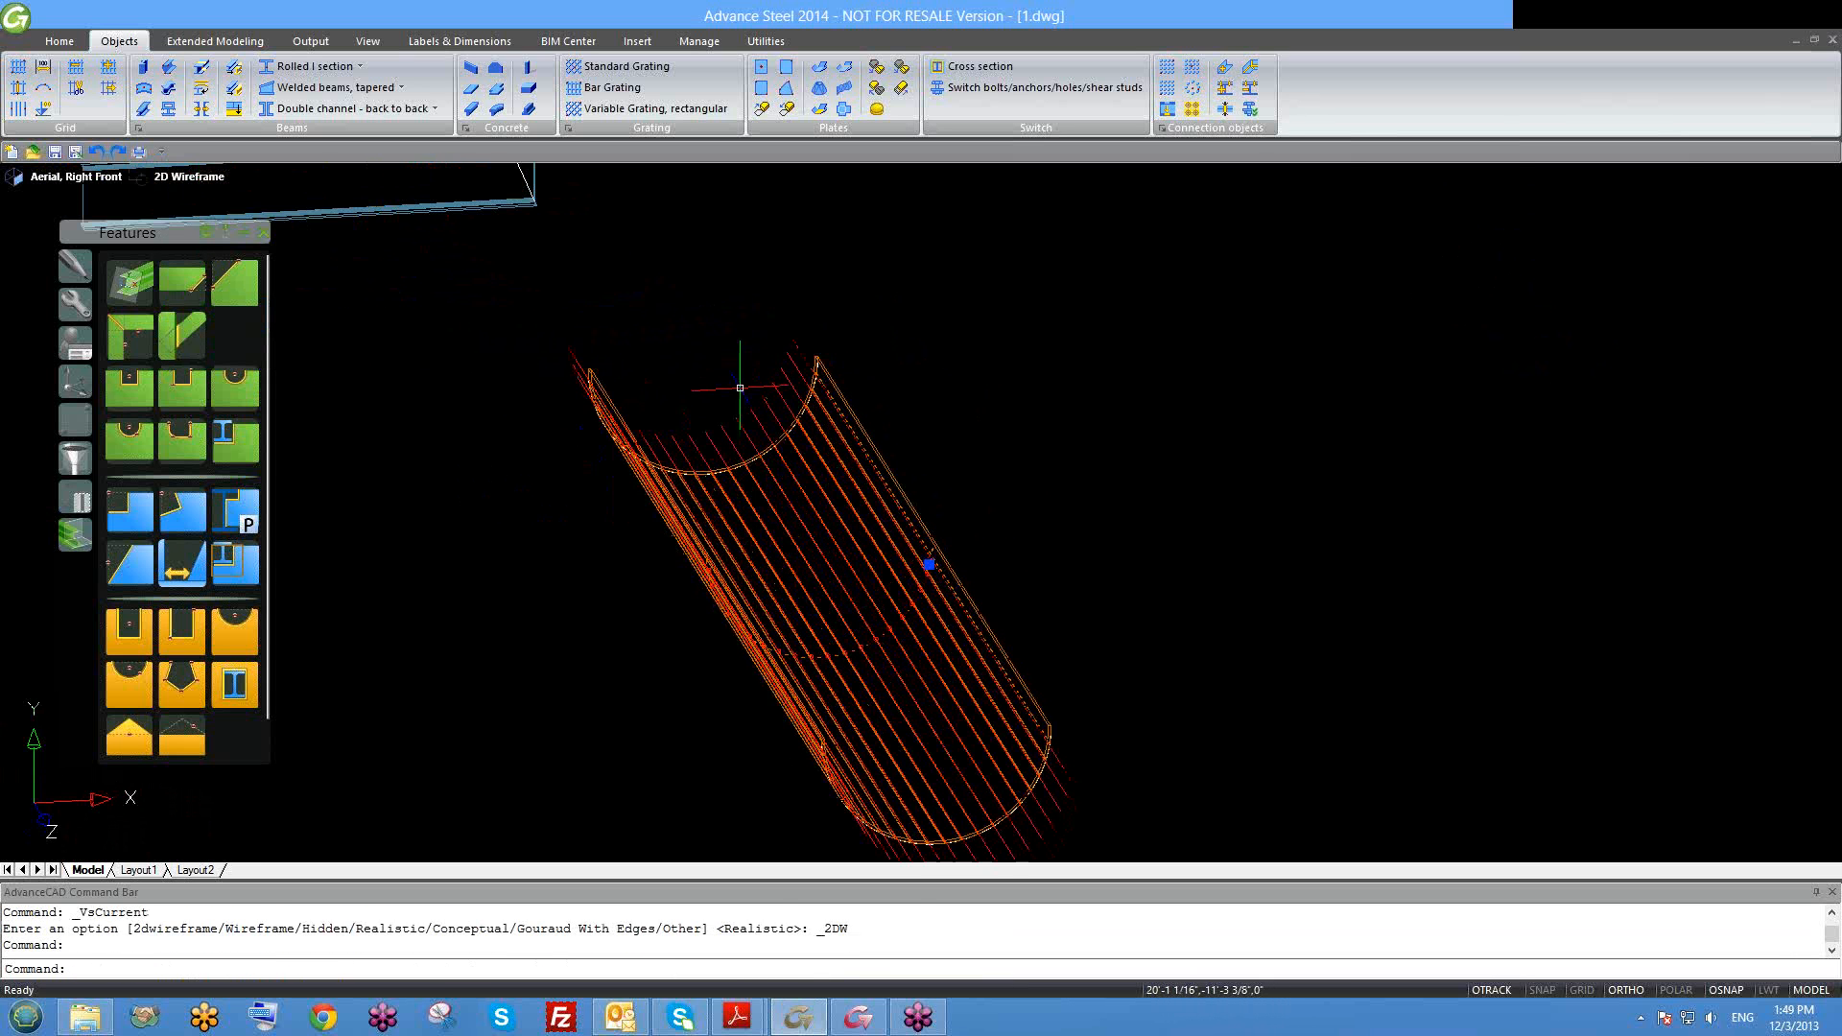
key("Escape")
middle_click_drag(962, 699, 915, 604, "shift")
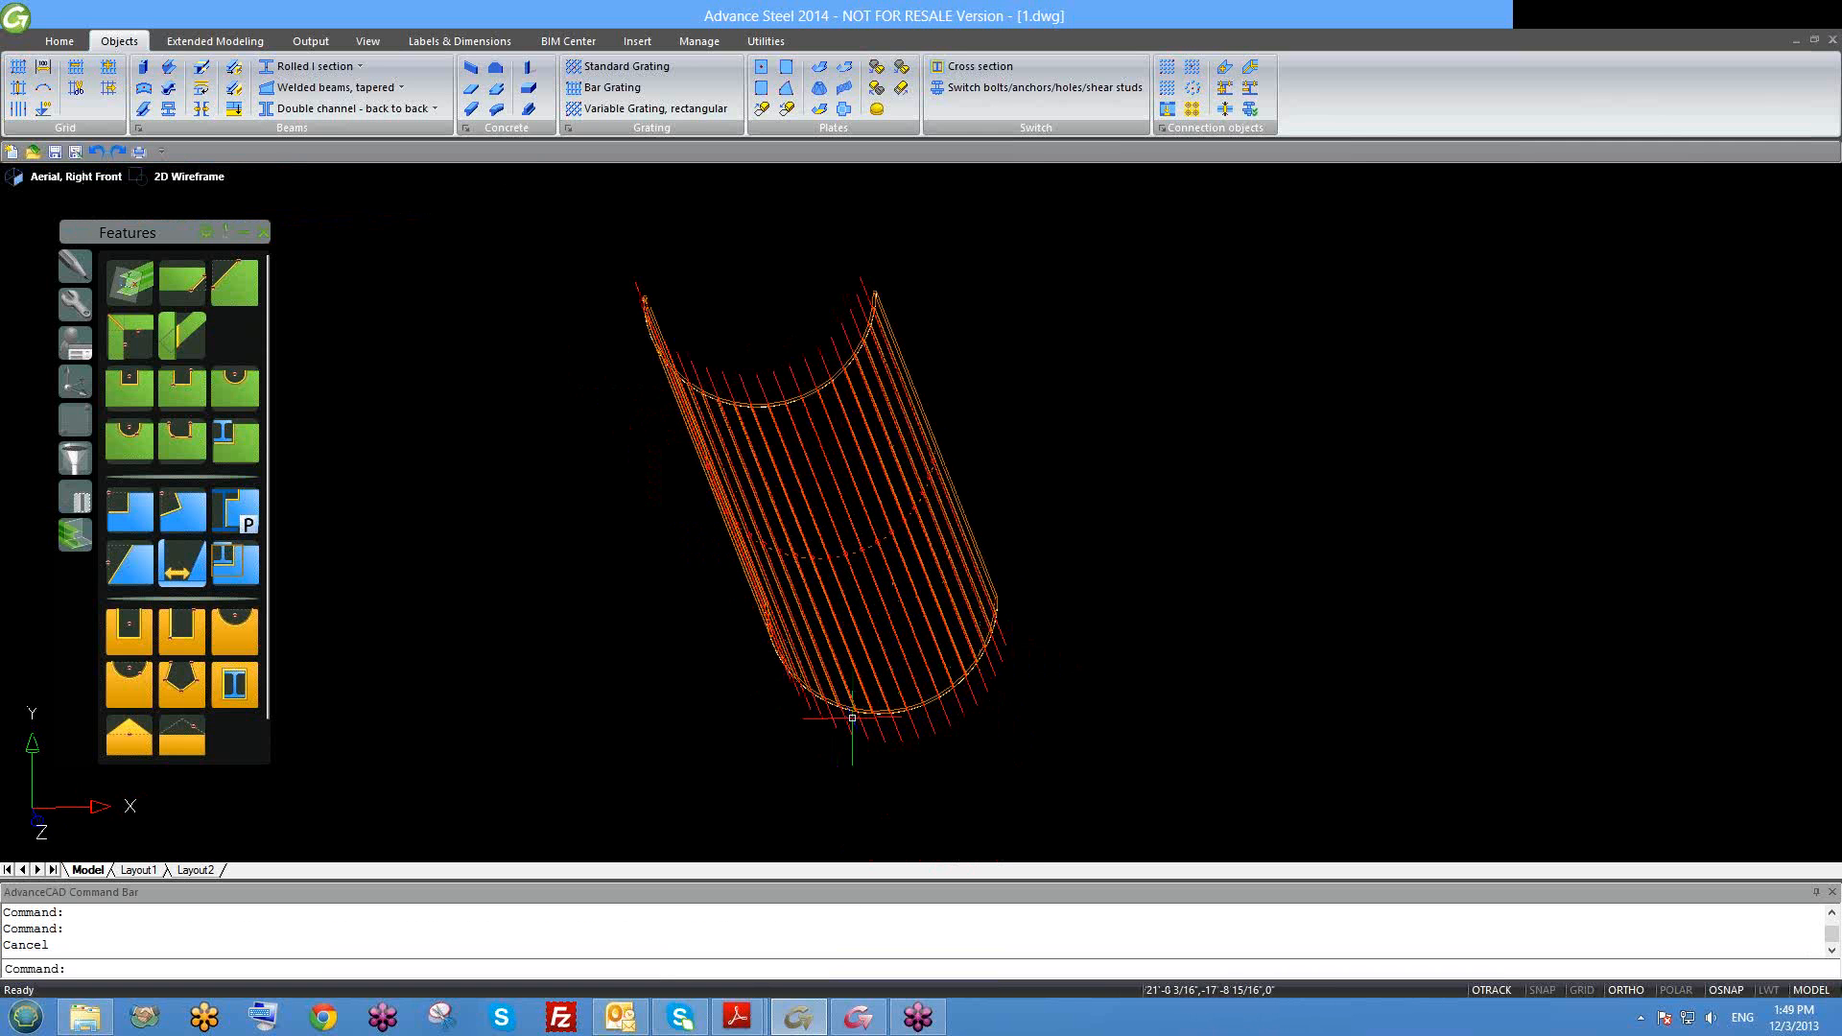
middle_click_drag(852, 717, 936, 737, "shift")
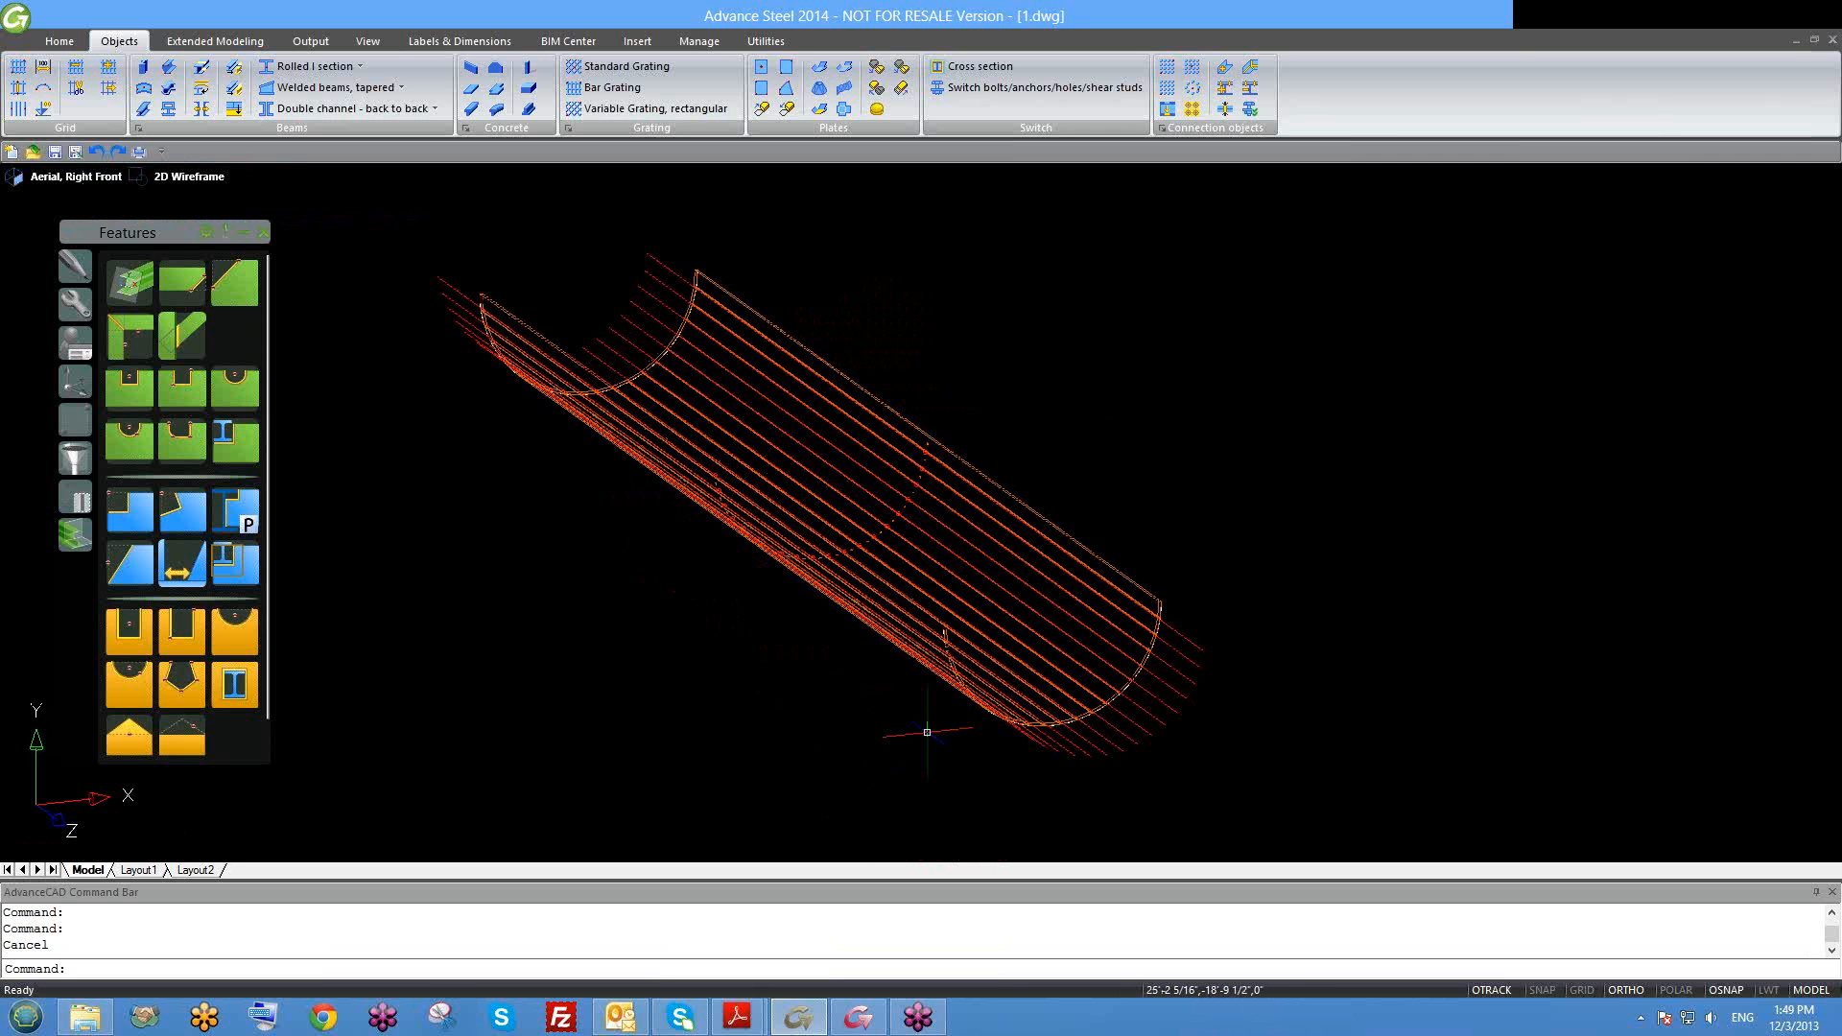
left_click(1109, 564)
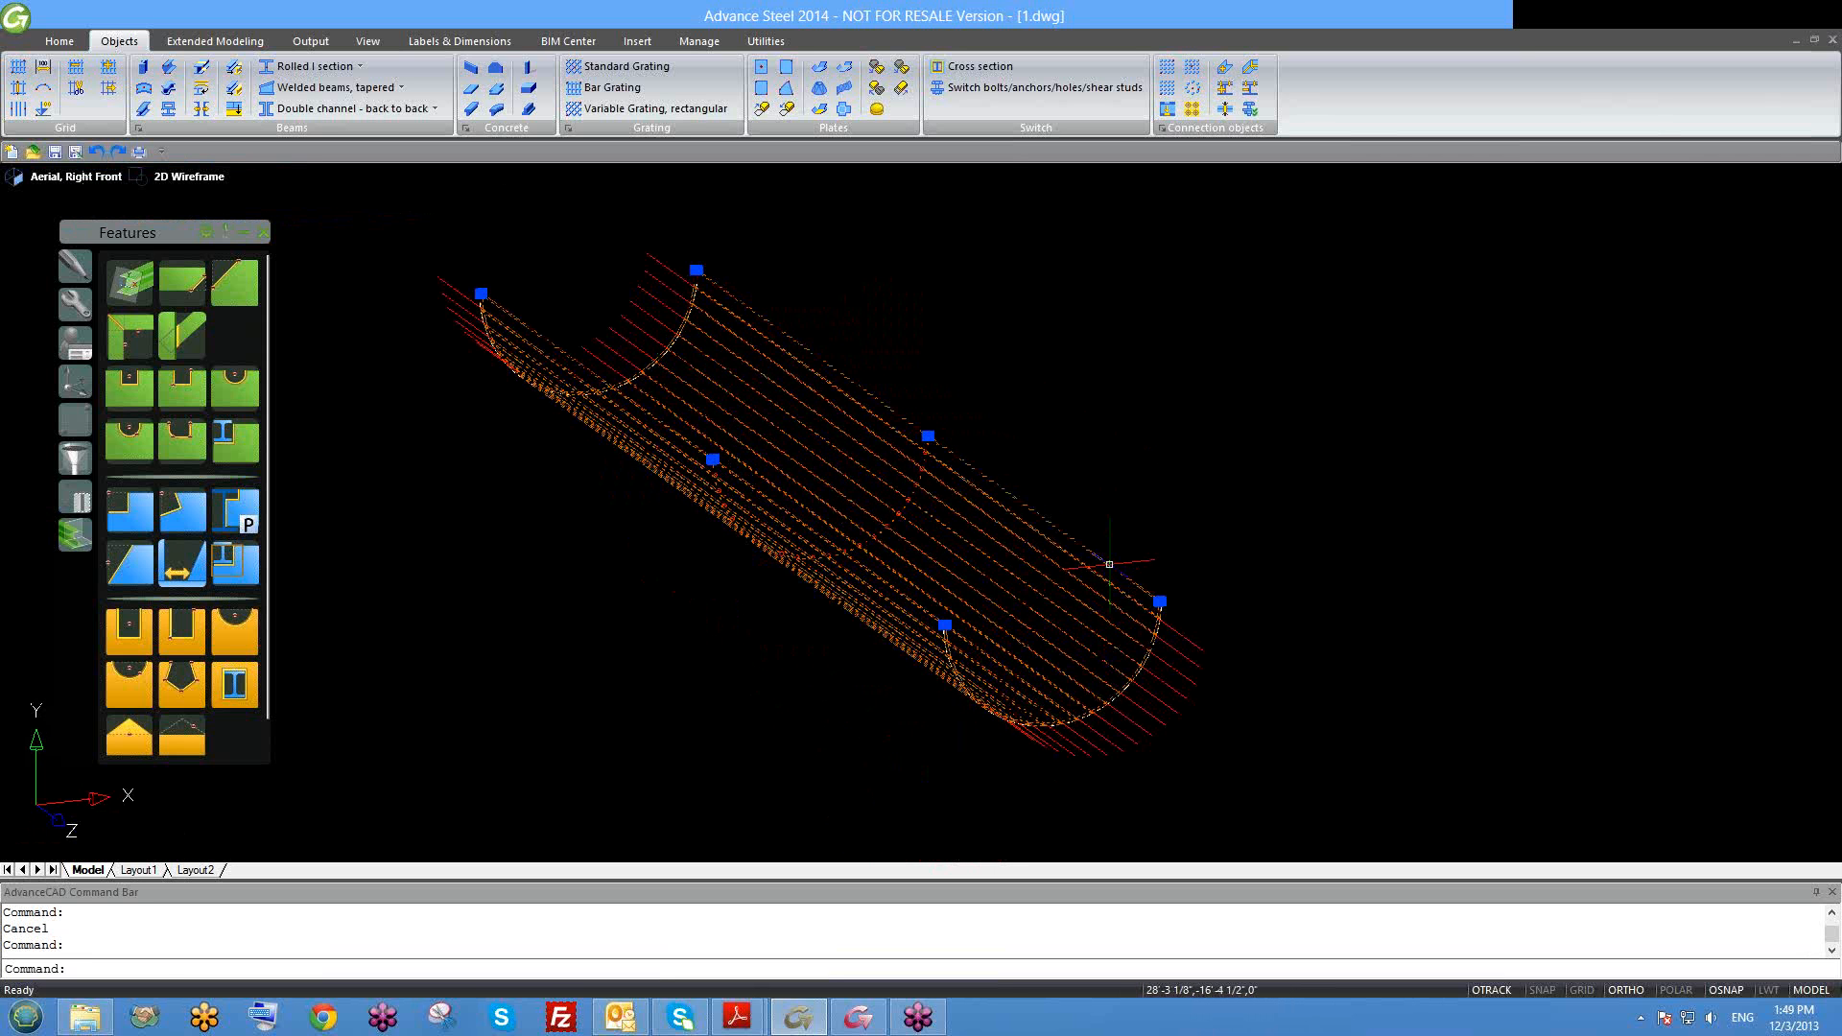
mouse_move(1109, 564)
middle_mouse_down("shift")
mouse_move(1123, 579)
mouse_move(1107, 567)
middle_mouse_up("shift")
key("Escape")
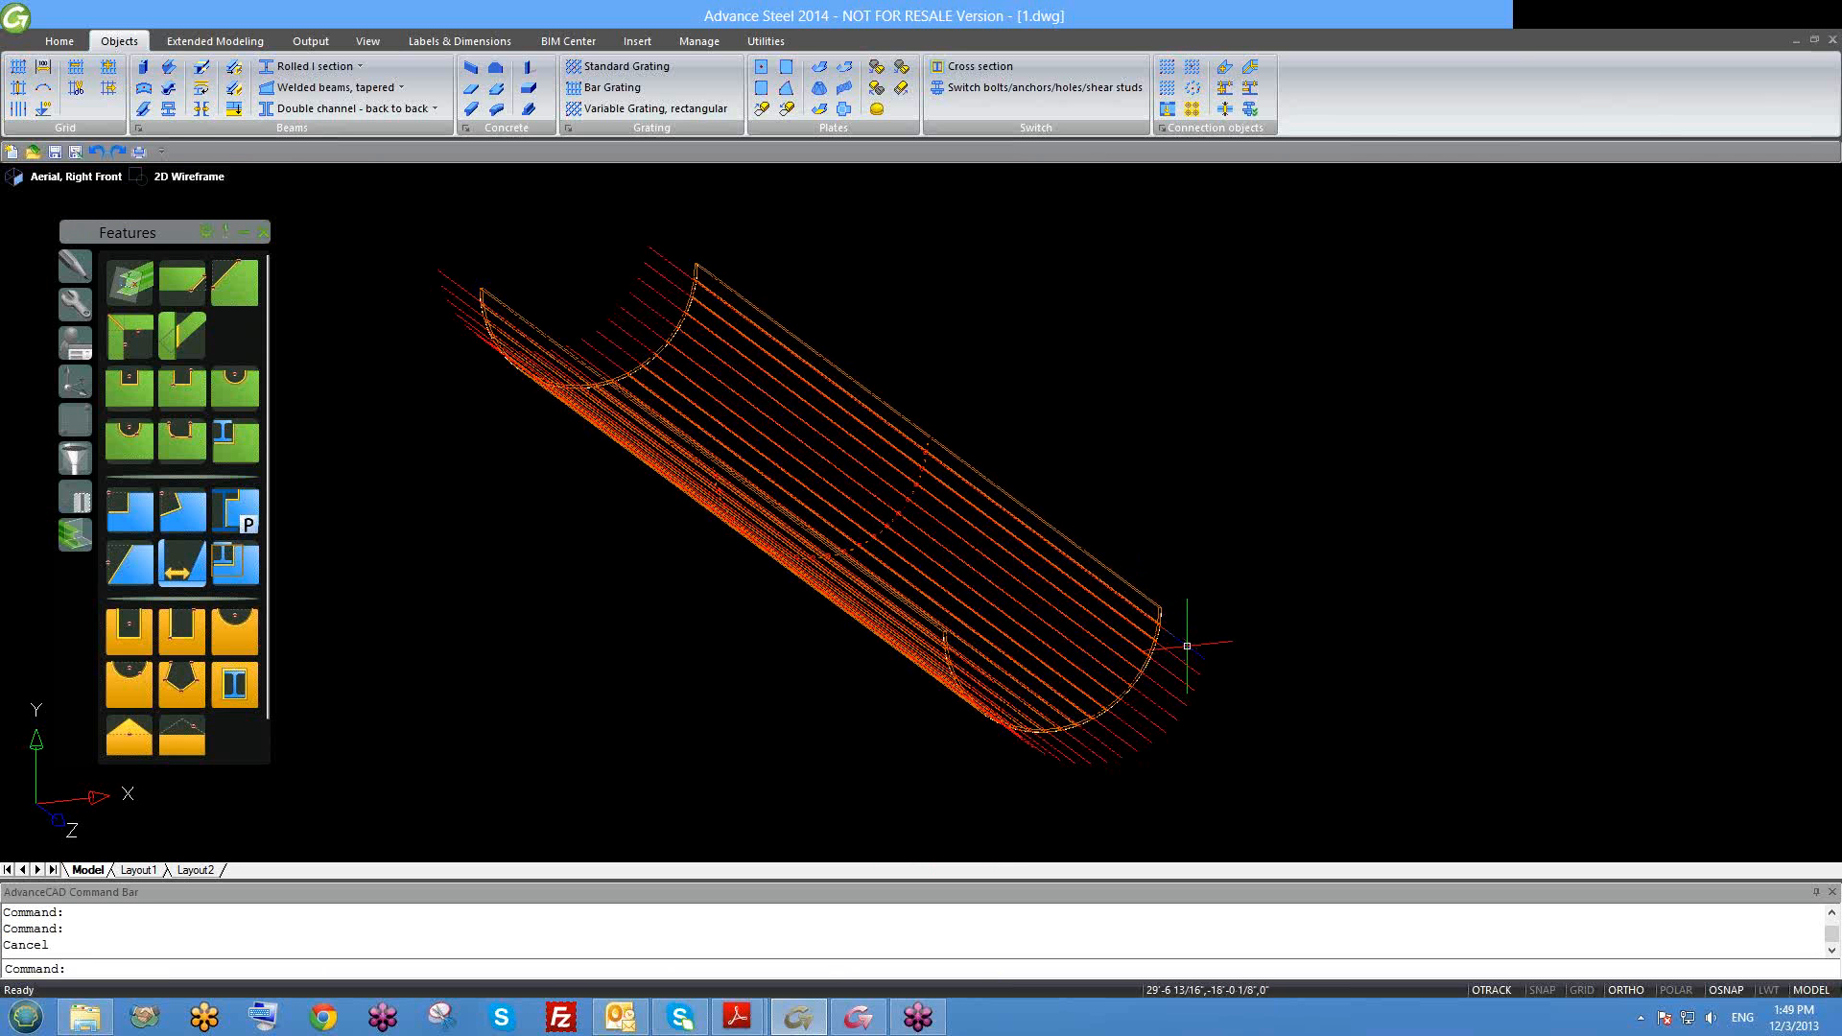
Step: Erase the uppermost fold line on one side of the trough and check the selection of the separated edge strips
left_click(1187, 645)
scroll(1140, 643, "up", 1)
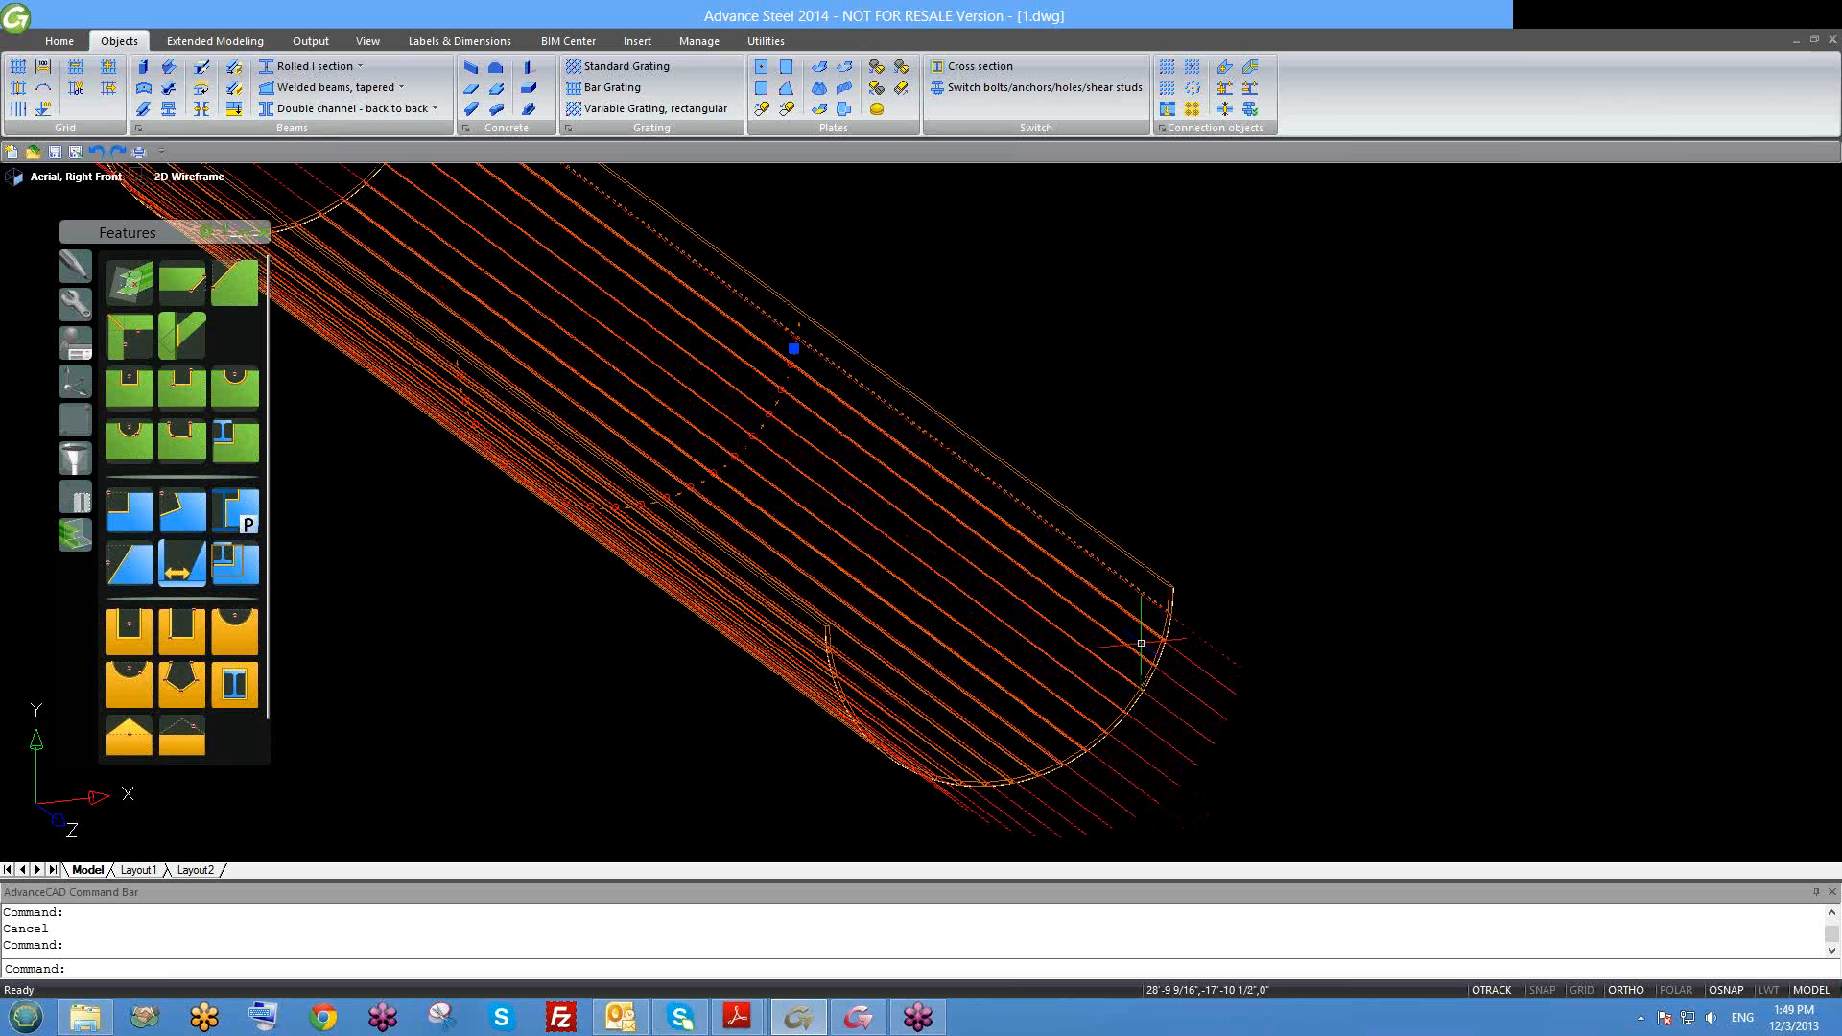
key("Delete")
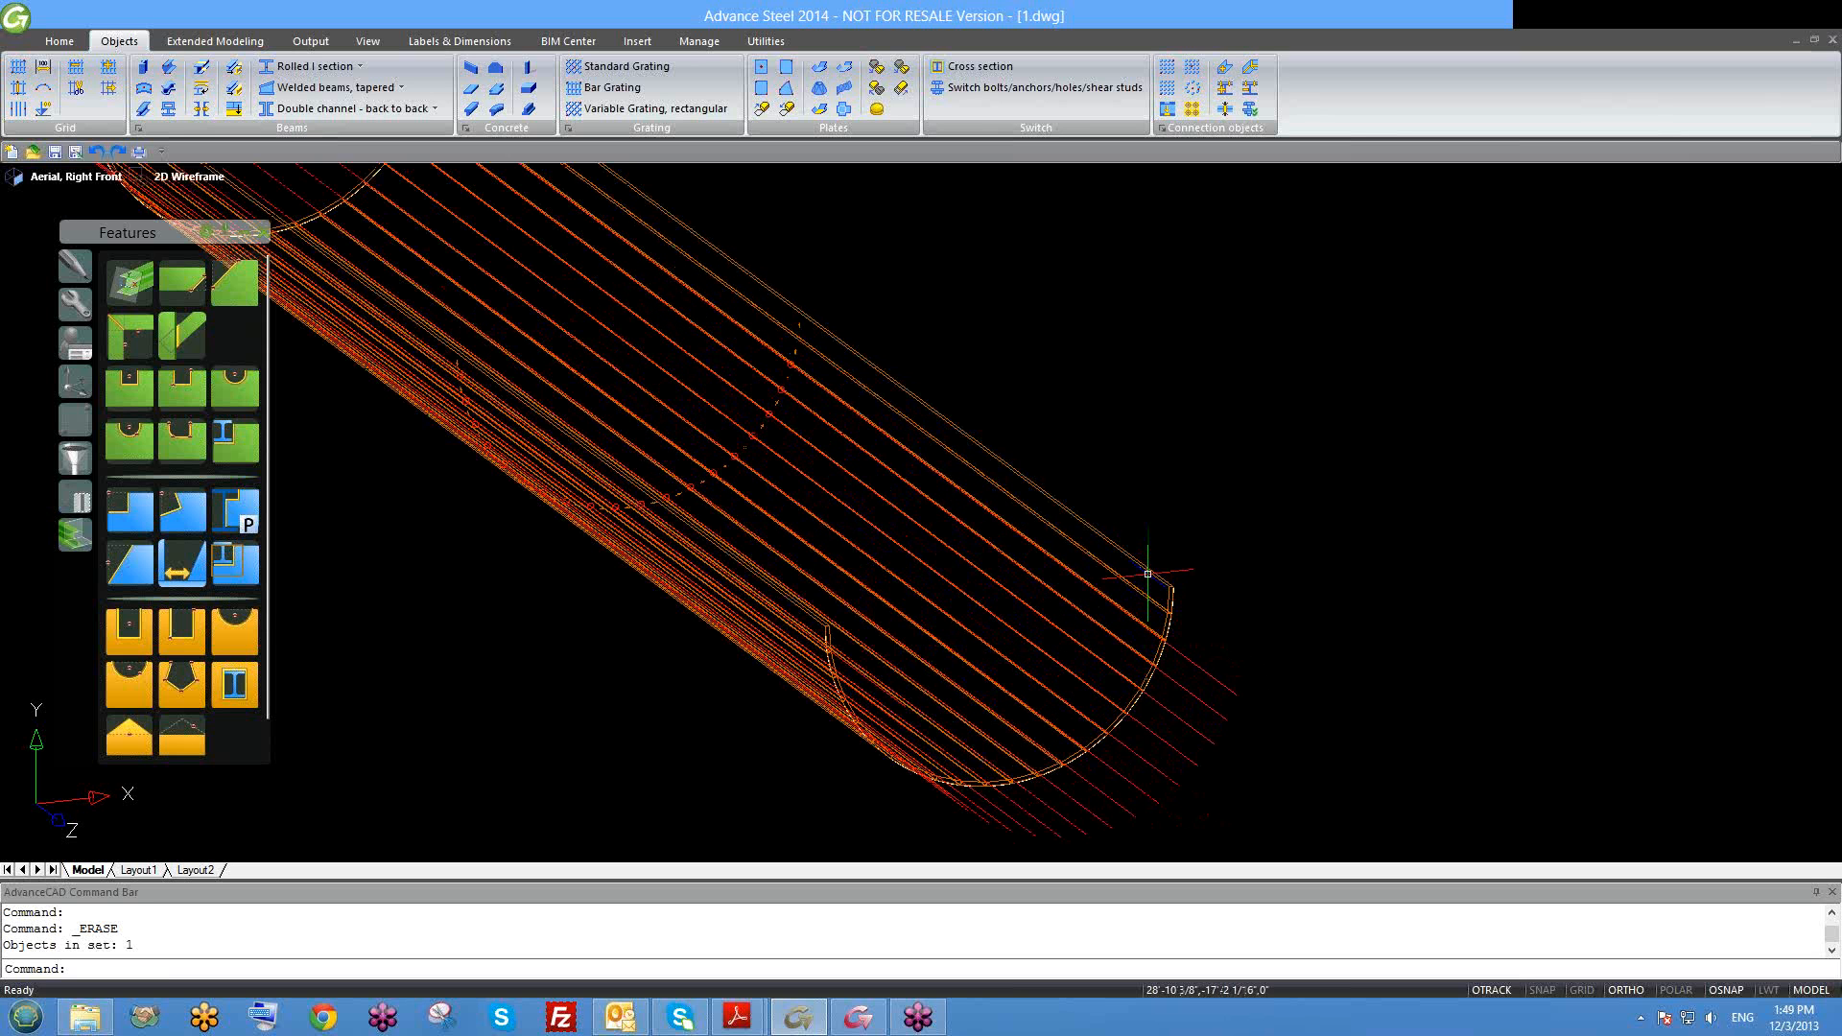
middle_click_drag(1147, 574, 1134, 540, "shift")
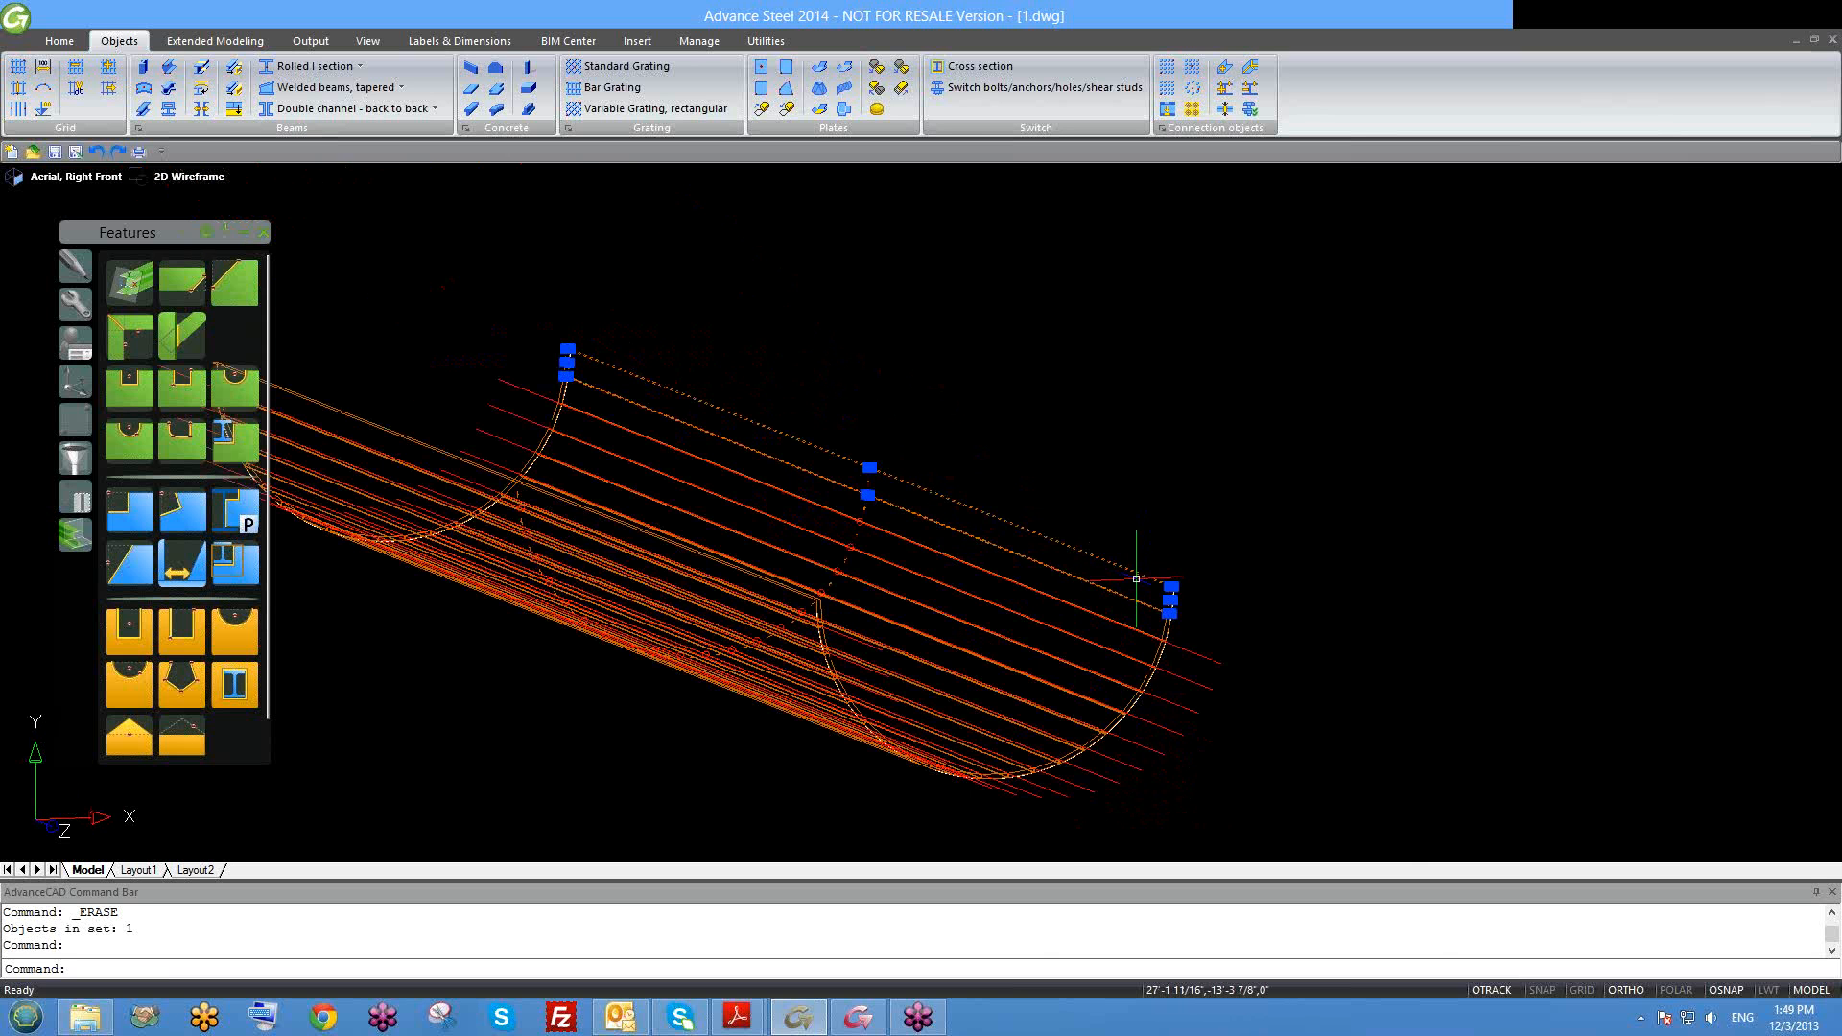
key("Escape")
Step: Erase the next fold line down on the same side of the trough and check the selection of the strips above it
scroll(1180, 647, "up", 2)
left_click(1180, 647)
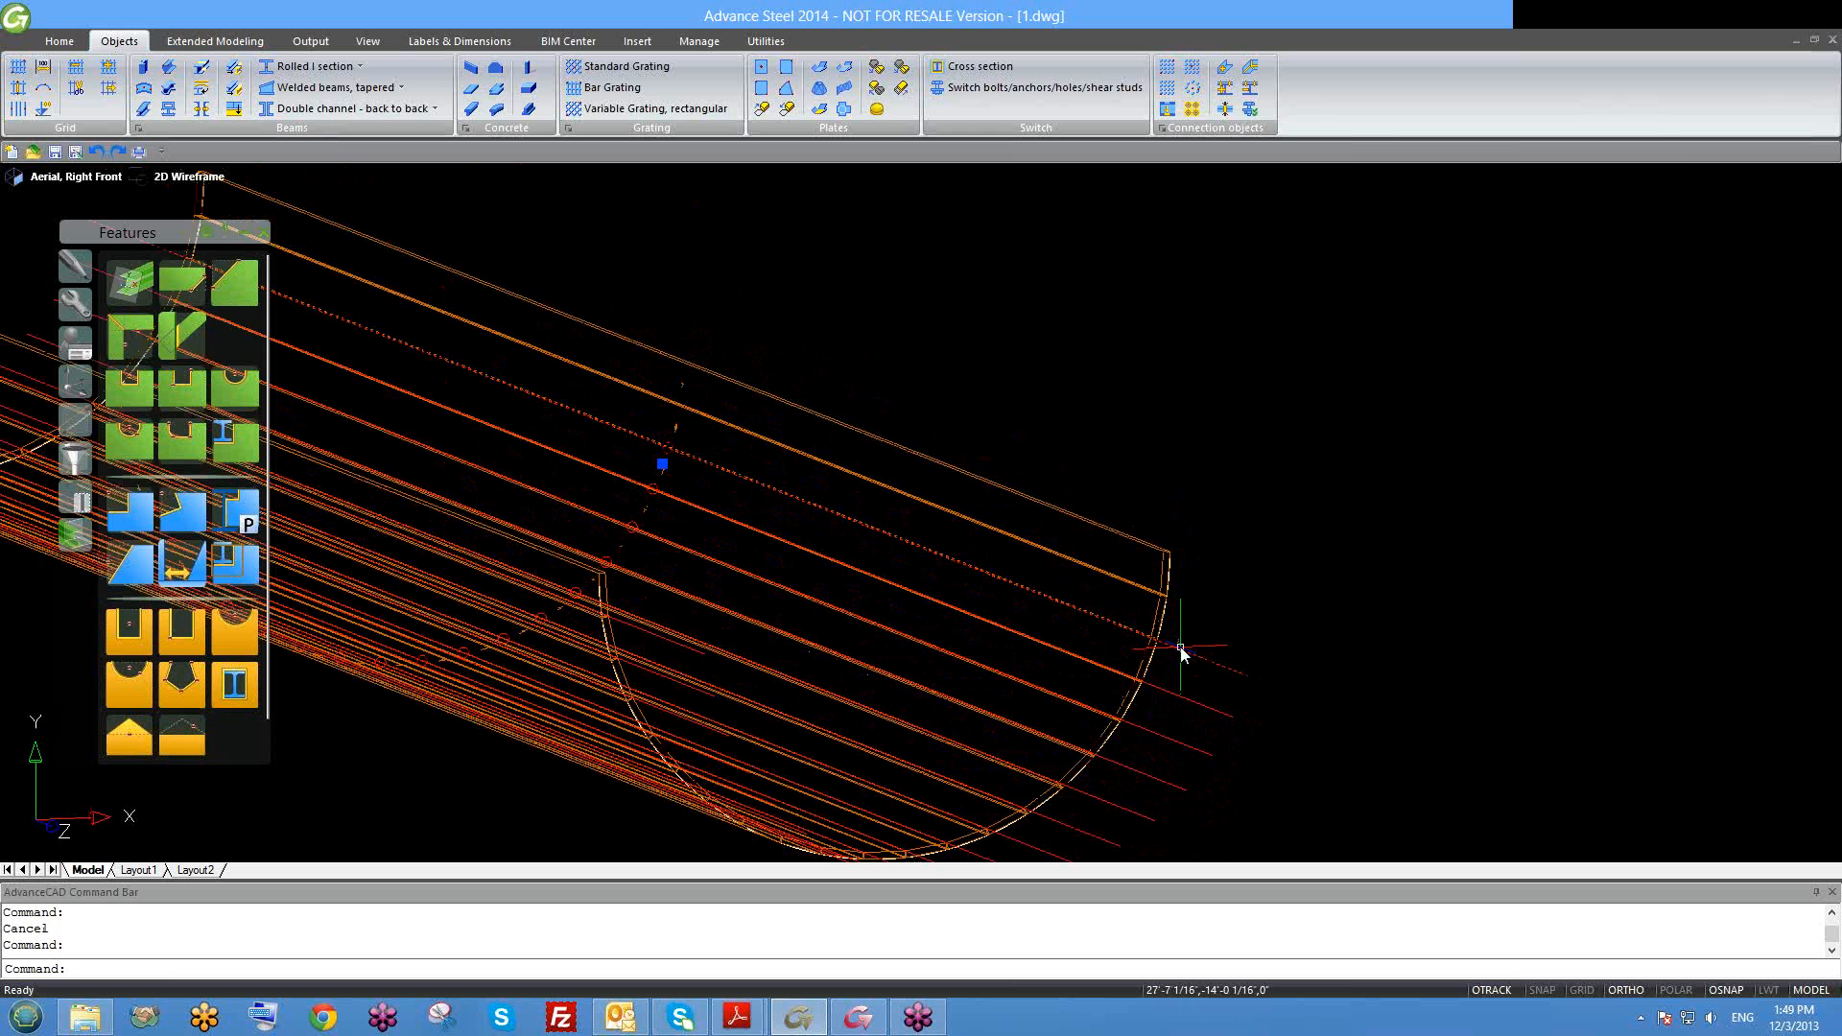
type("e")
key("Return")
left_click(1078, 586)
left_click(1039, 498)
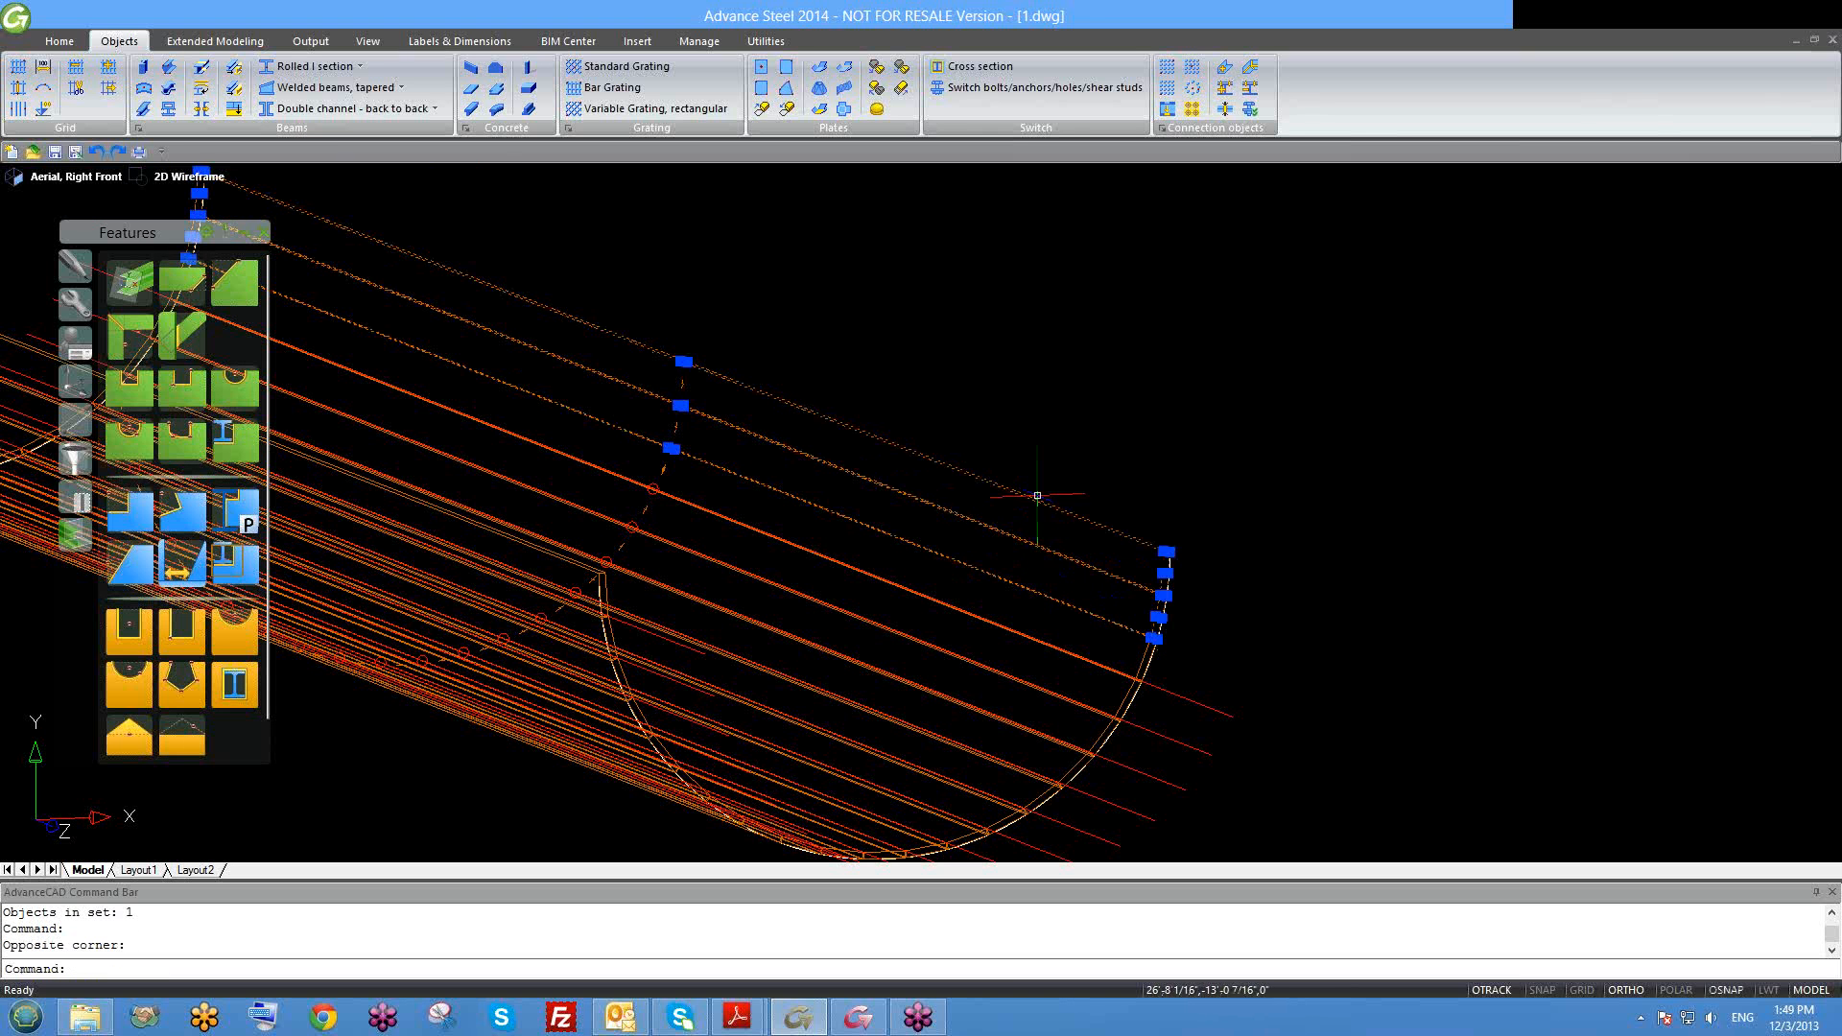
middle_click_drag(1042, 498, 1007, 628, "shift")
key("Escape")
Step: Connect the sloping plate to the adjoining flat plate with a folded plate relation, picking the flat plate as the one to connect to
scroll(1052, 566, "down", 3)
scroll(1022, 637, "up", 3)
scroll(1036, 624, "down", 3)
scroll(962, 602, "down", 3)
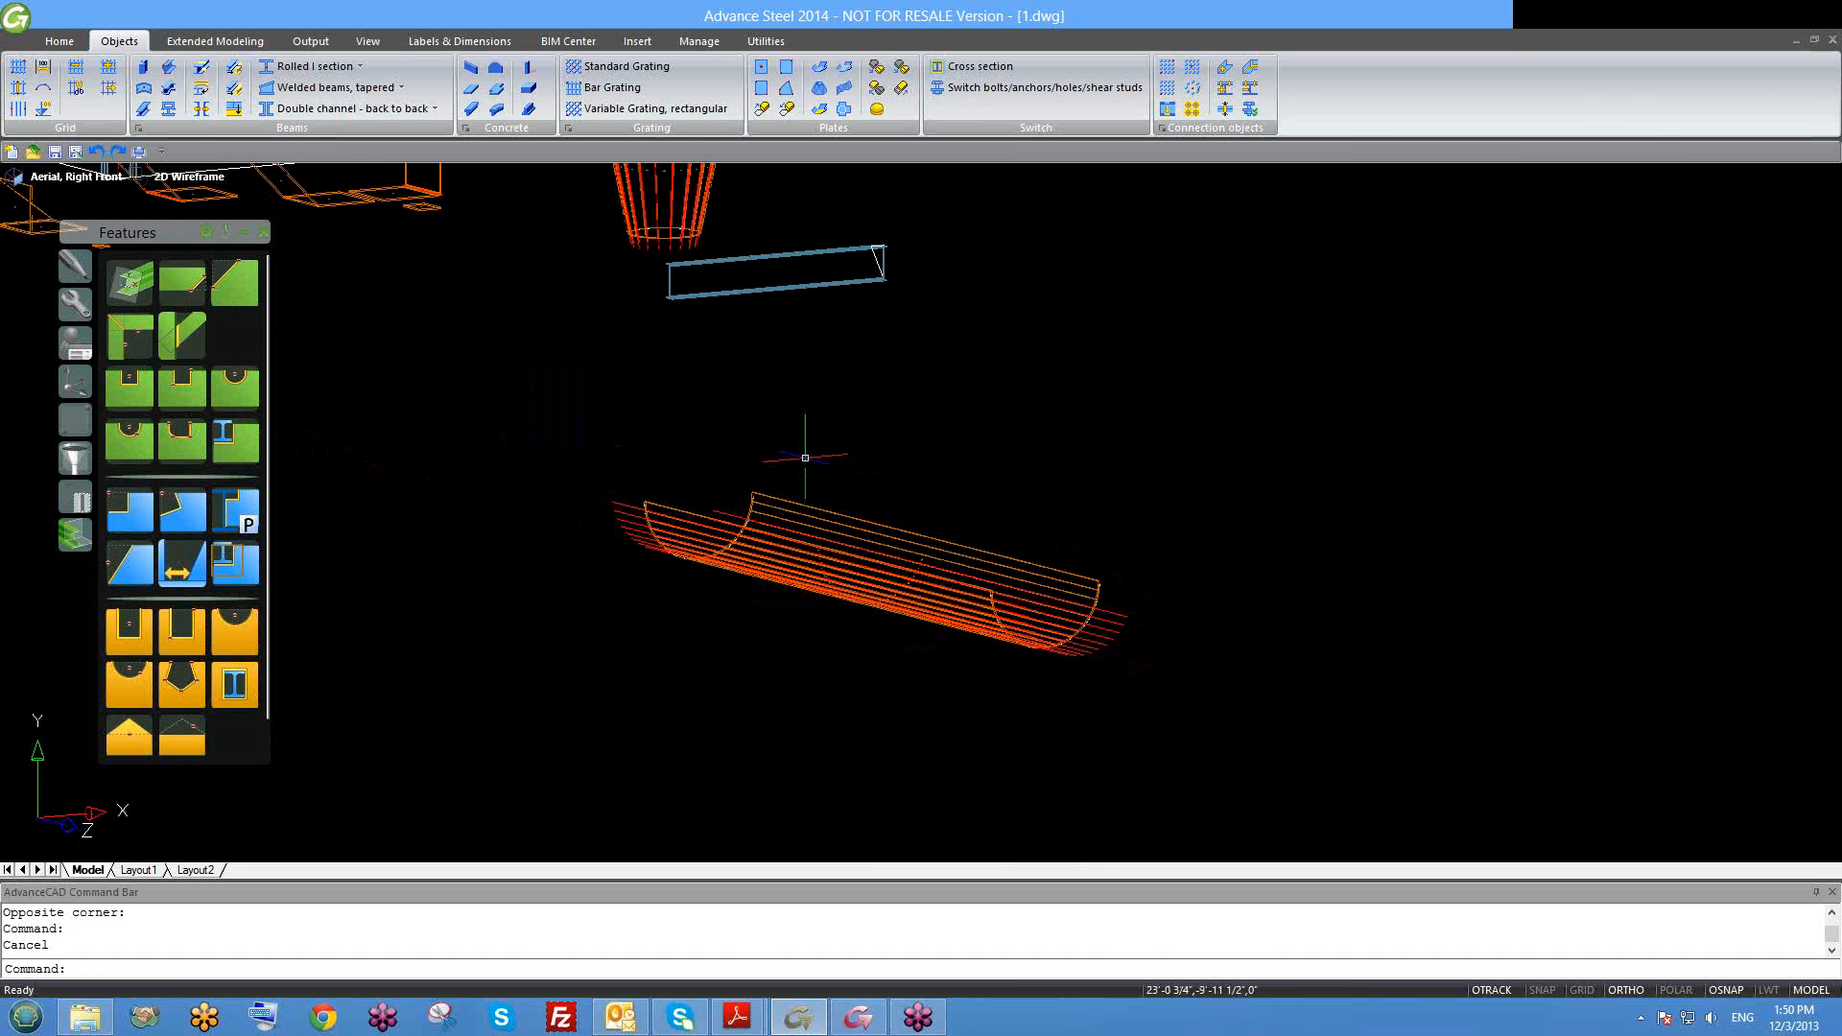
middle_click_drag(814, 416, 1065, 719)
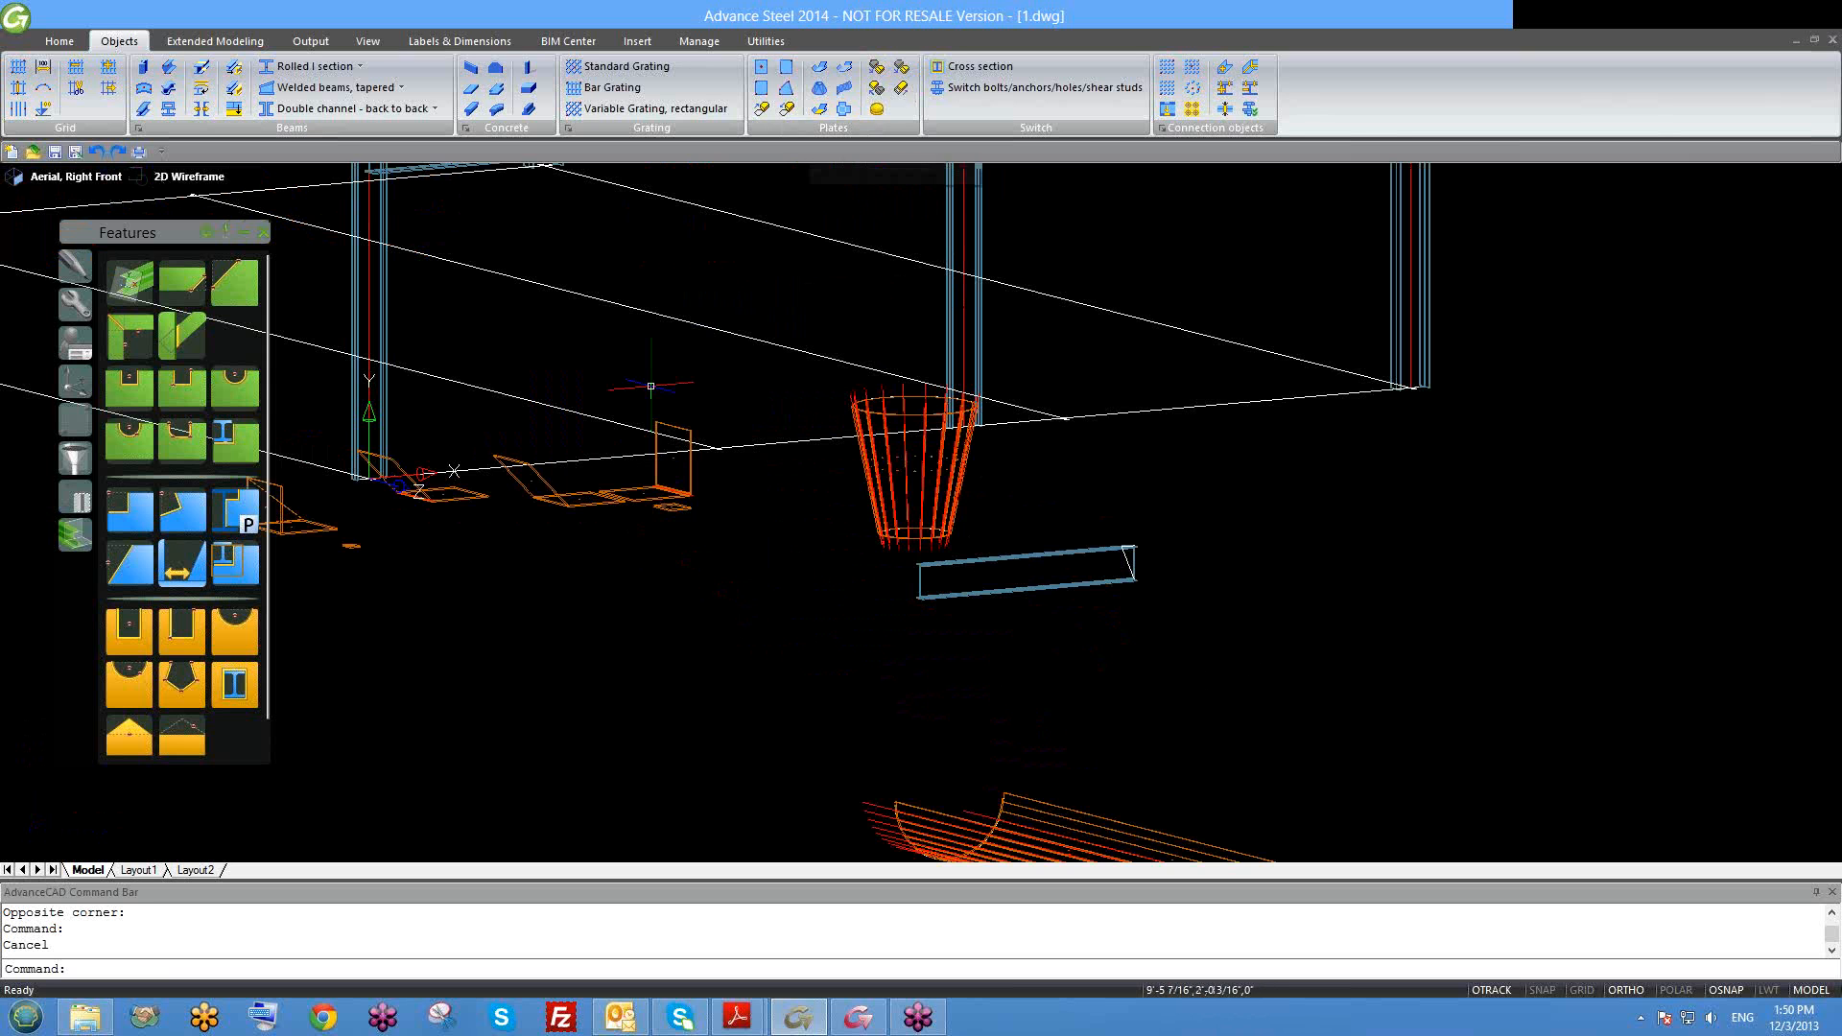
scroll(596, 486, "up", 5)
middle_click_drag(802, 584, 897, 617, "shift")
scroll(847, 509, "up", 4)
scroll(899, 533, "down", 3)
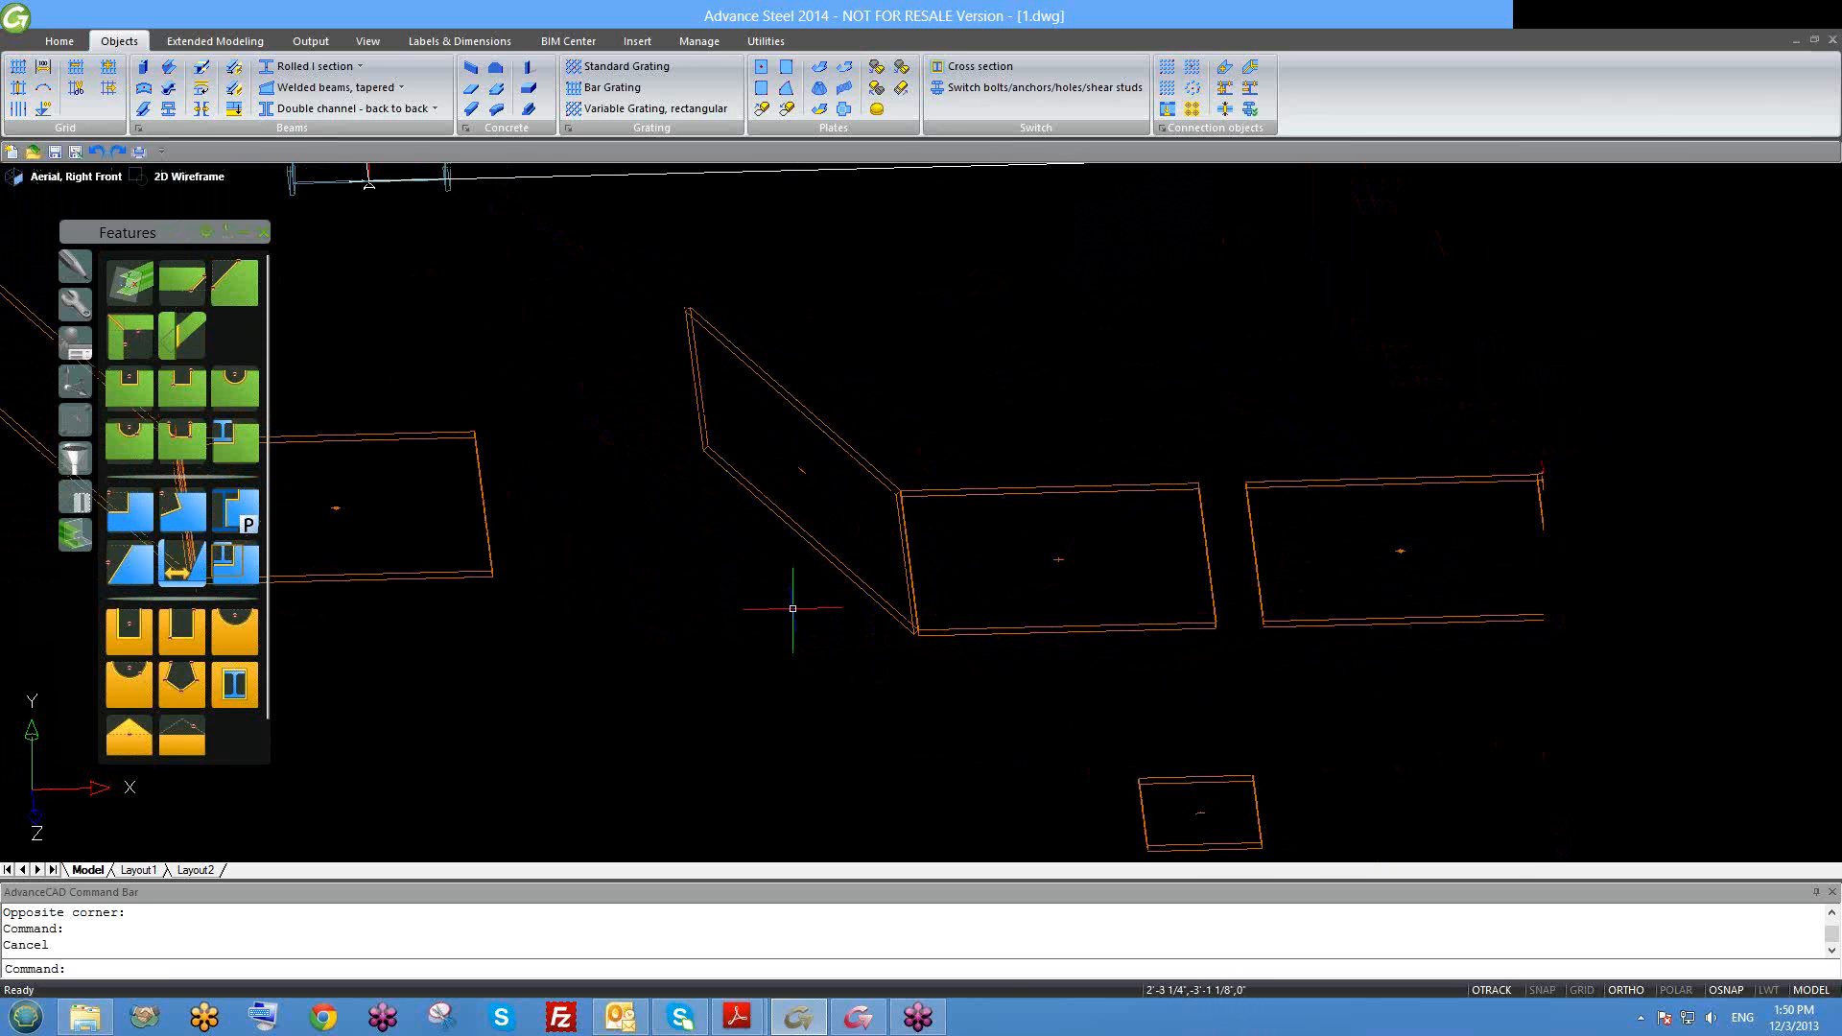
middle_click_drag(768, 617, 865, 620)
middle_click_drag(1040, 646, 937, 588)
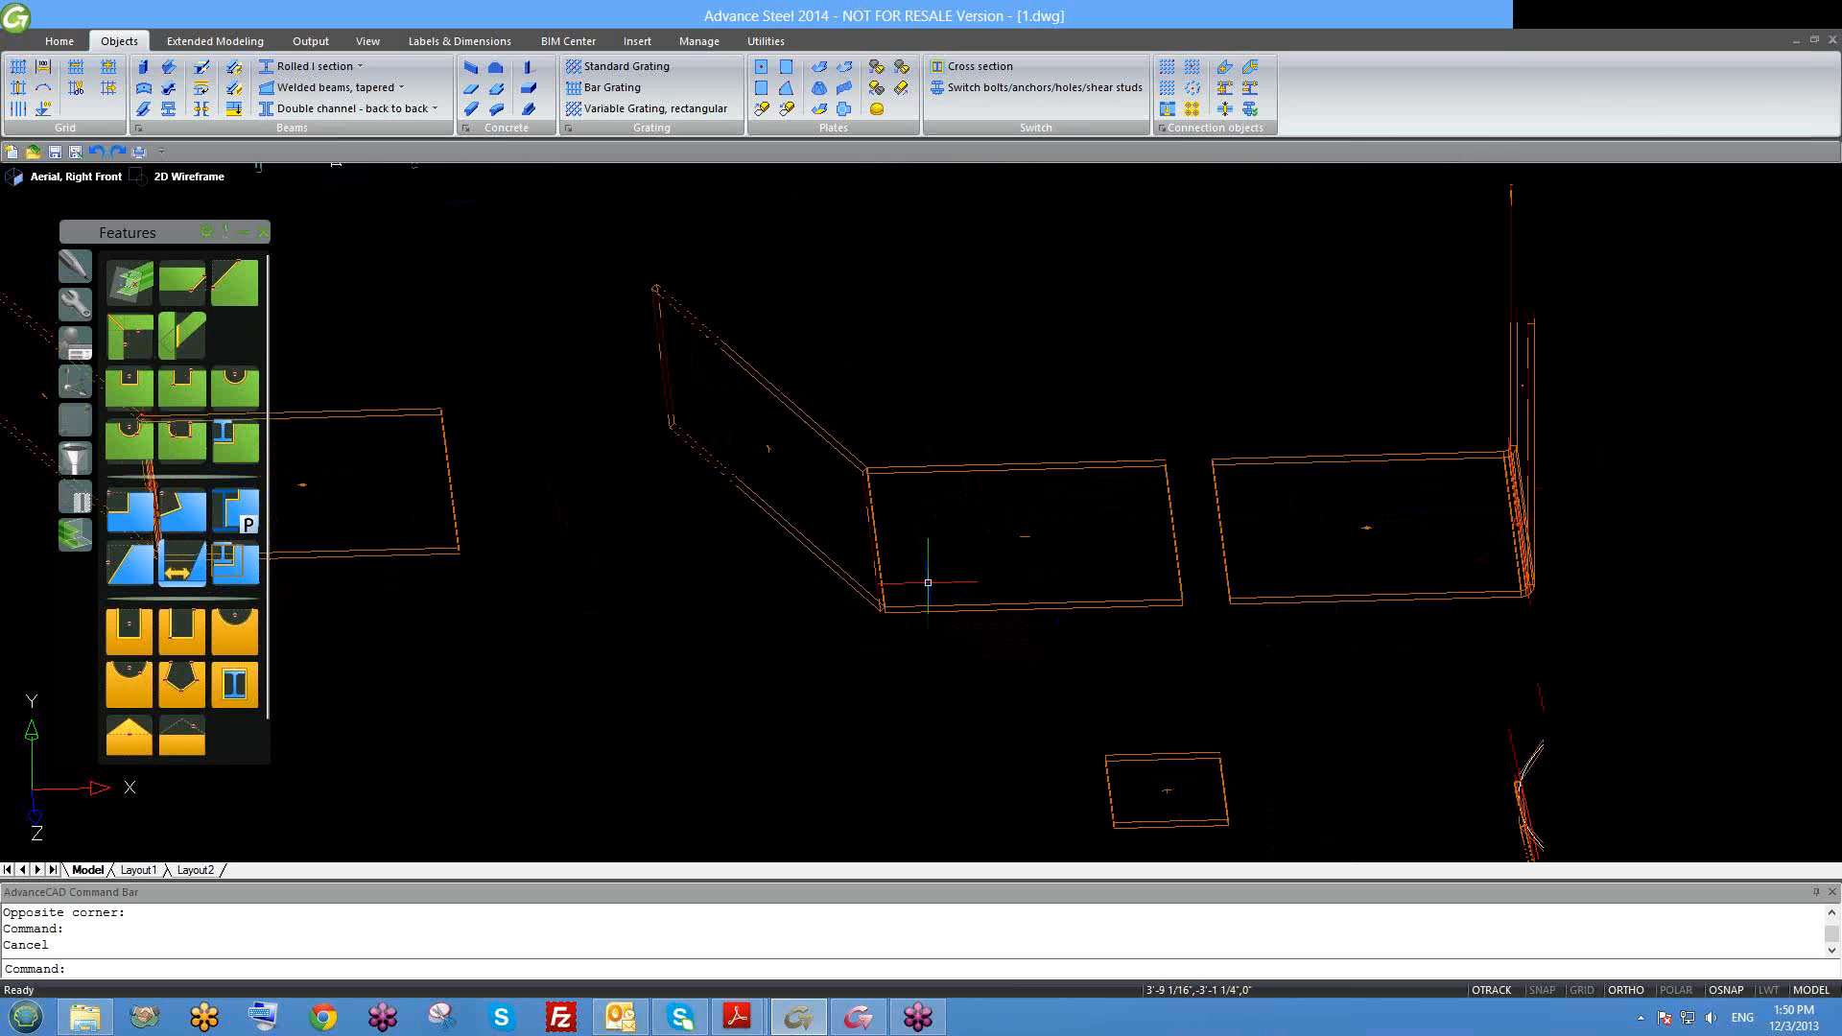
left_click(820, 69)
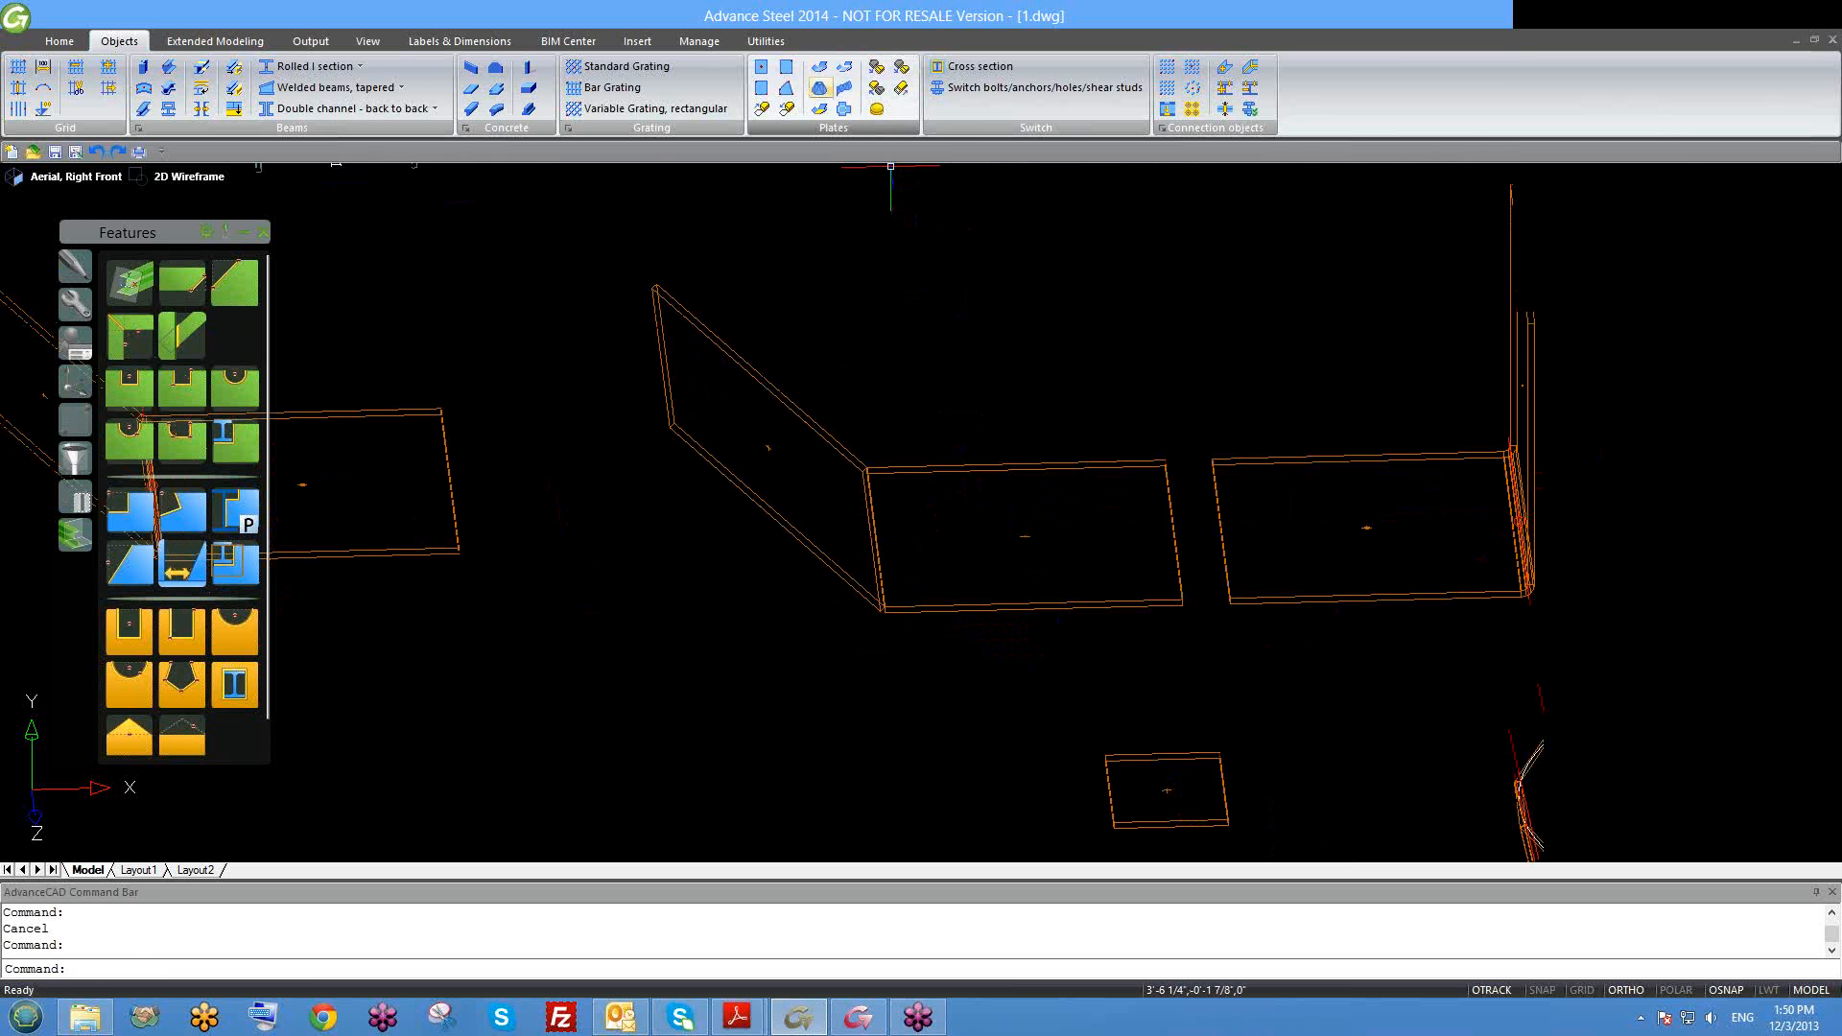
left_click(919, 607)
left_click(867, 602)
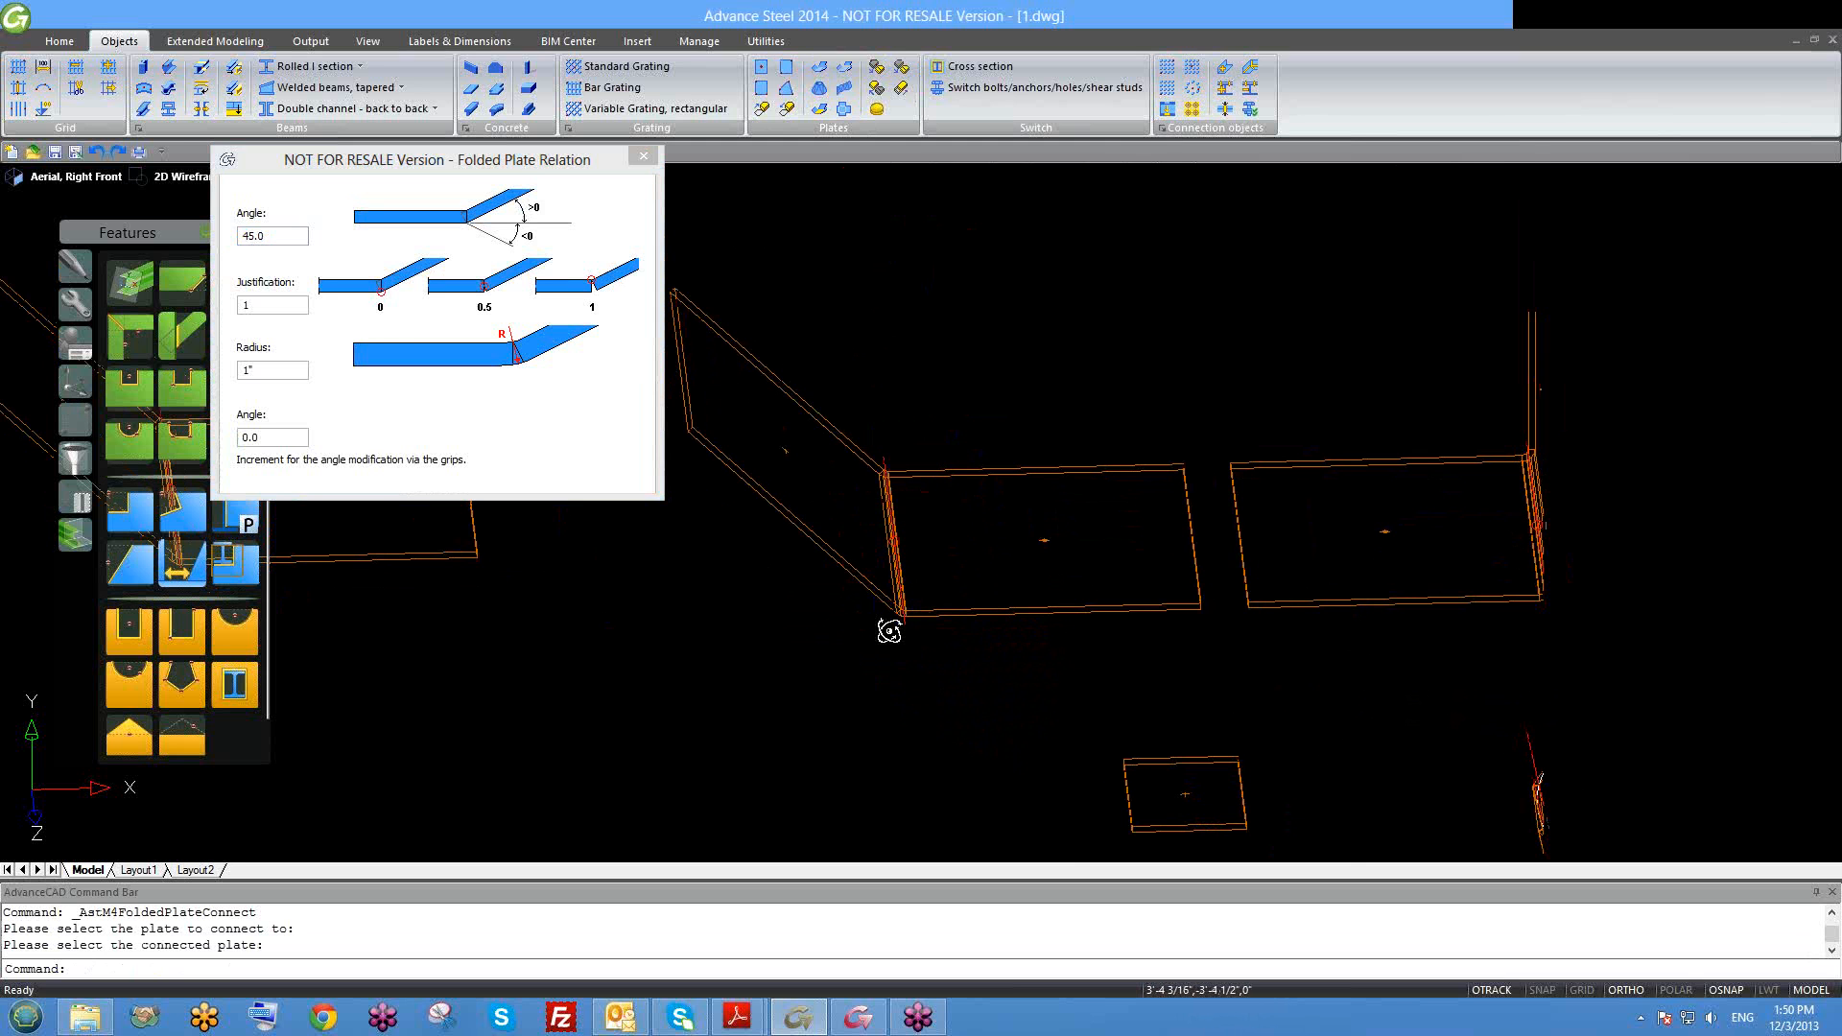
Step: Set the folded plate relation's angle to 25 degrees and view the reoriented sloping plate
middle_click_drag(890, 629, 863, 585, "shift")
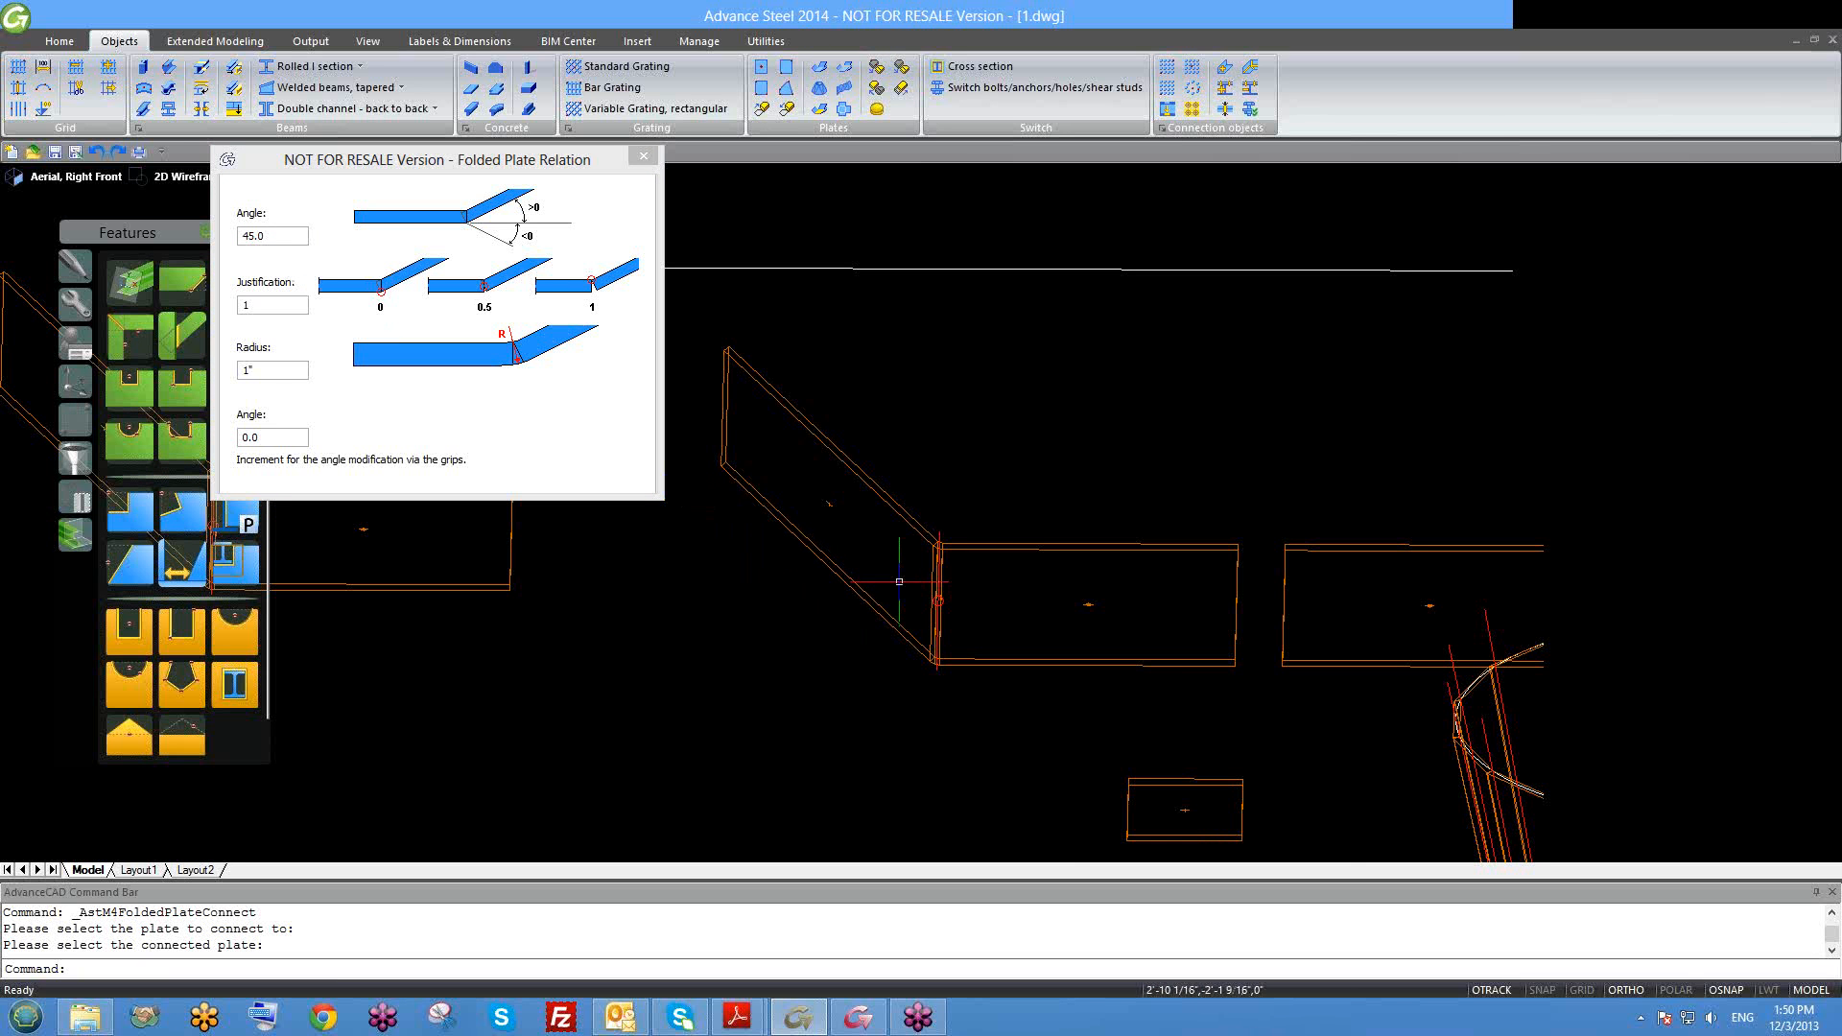
left_click_drag(275, 237, 210, 238)
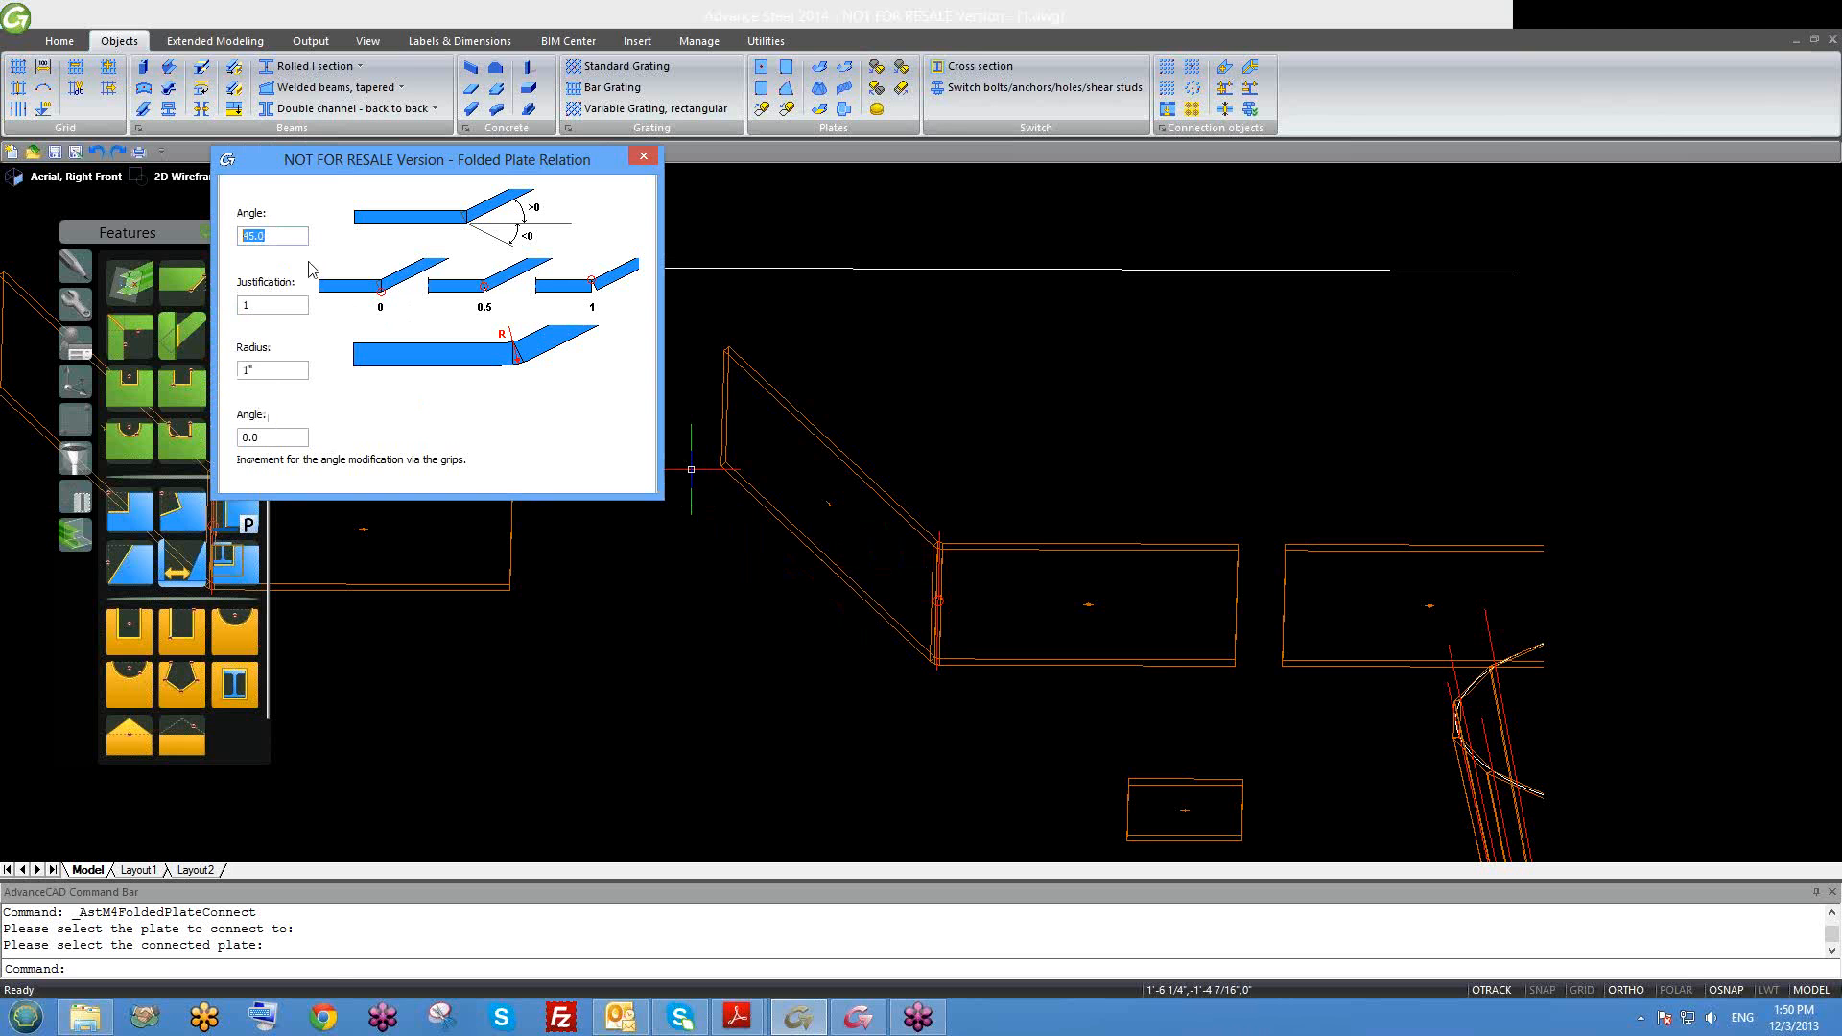
key("Return")
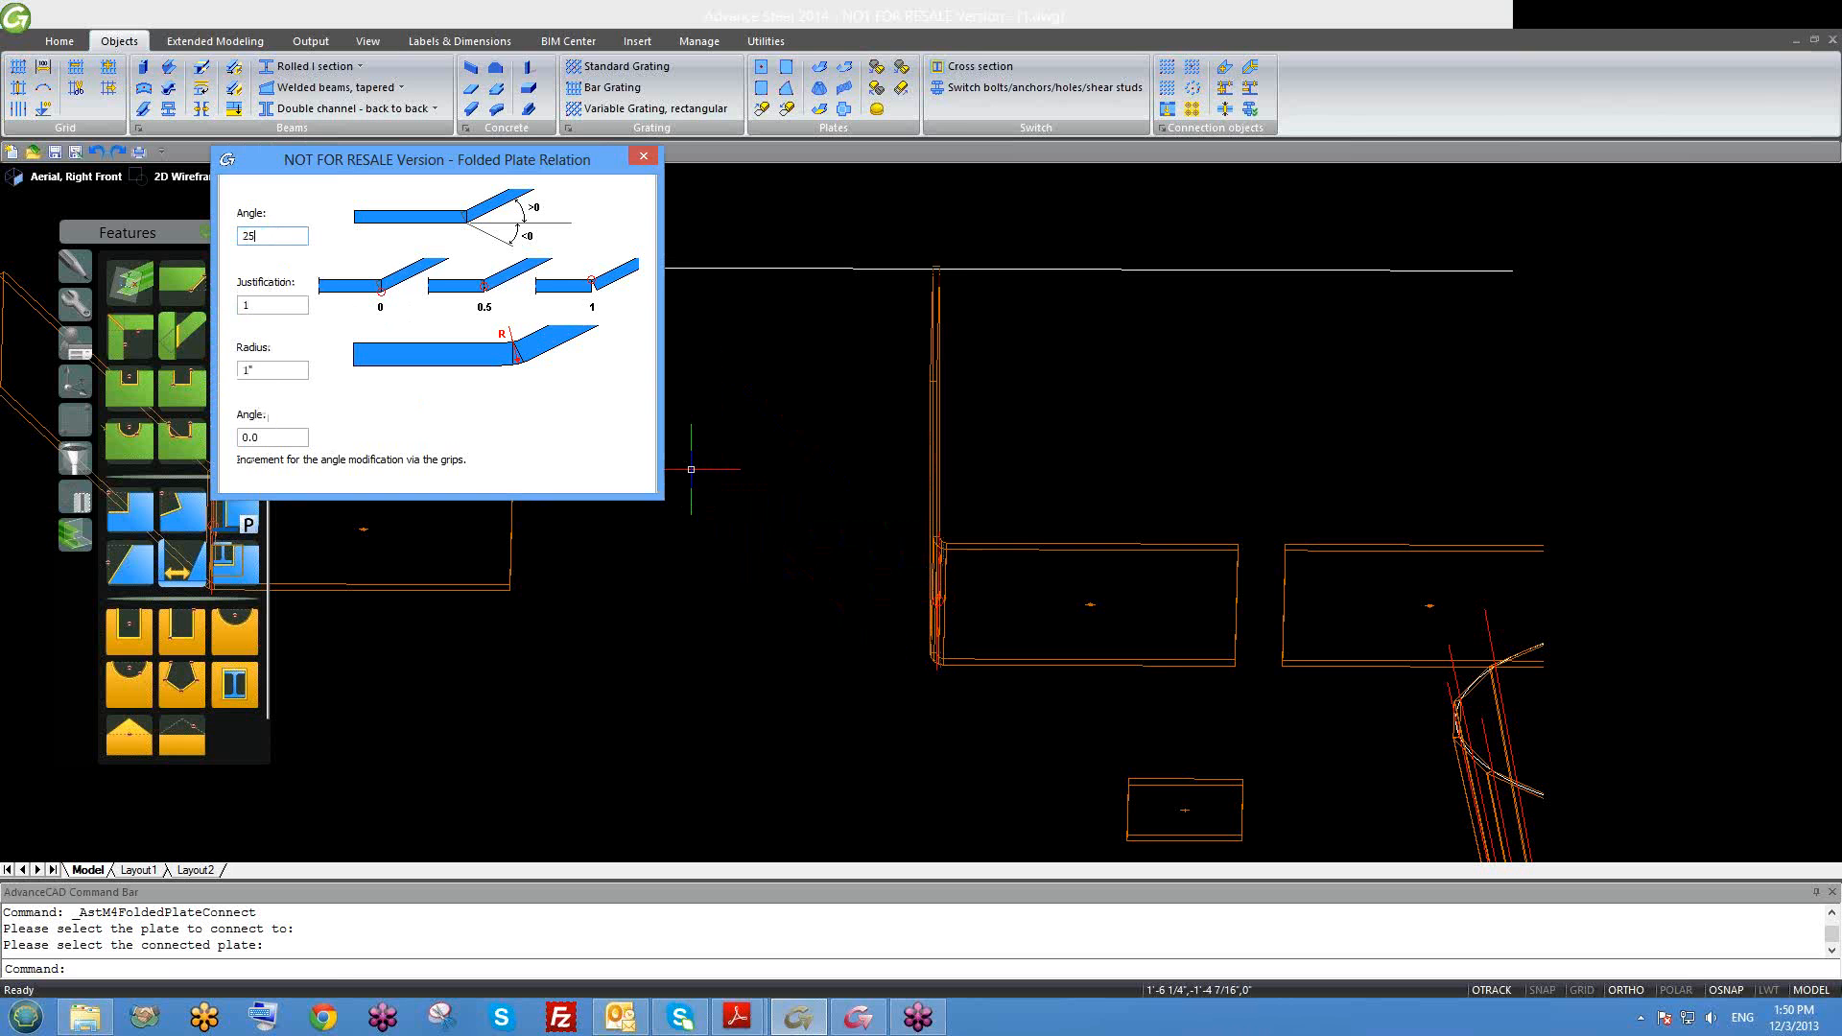
key("Return")
middle_click_drag(767, 547, 840, 526)
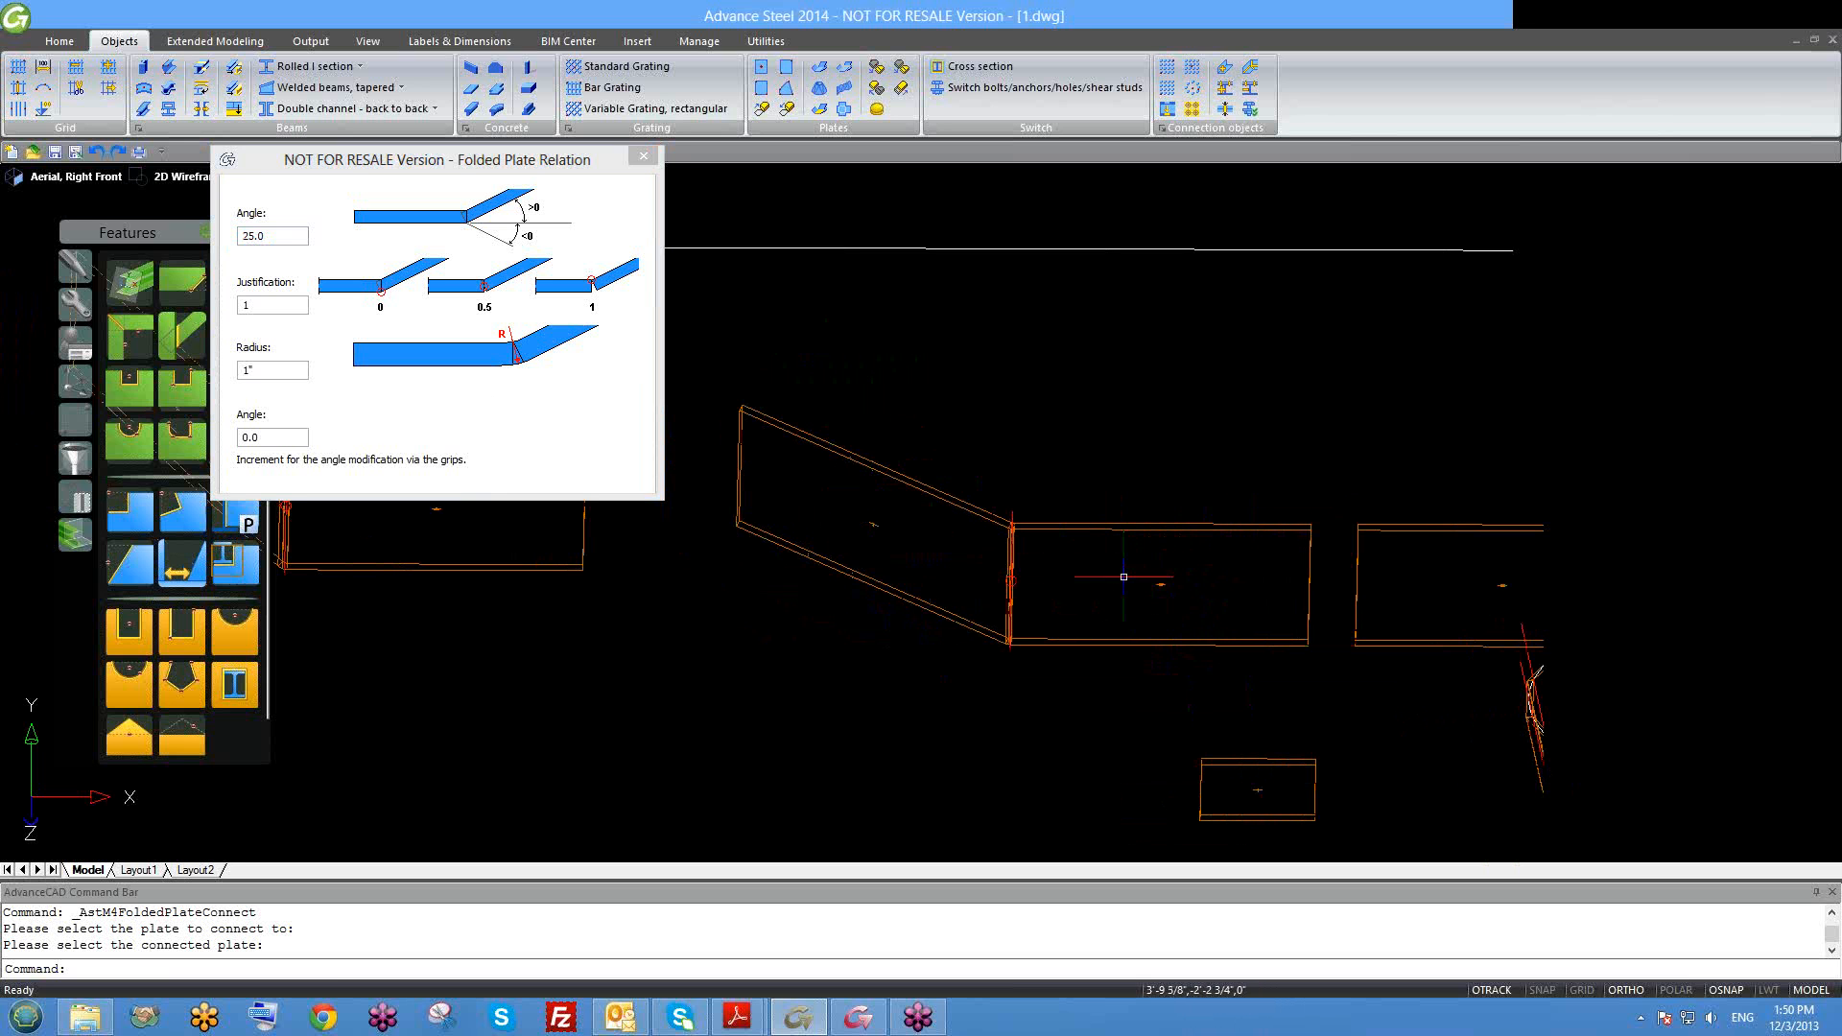
Step: Set the folded plate relation's angle to 45 degrees, check the fold, and close the relation's properties
left_click(235, 240)
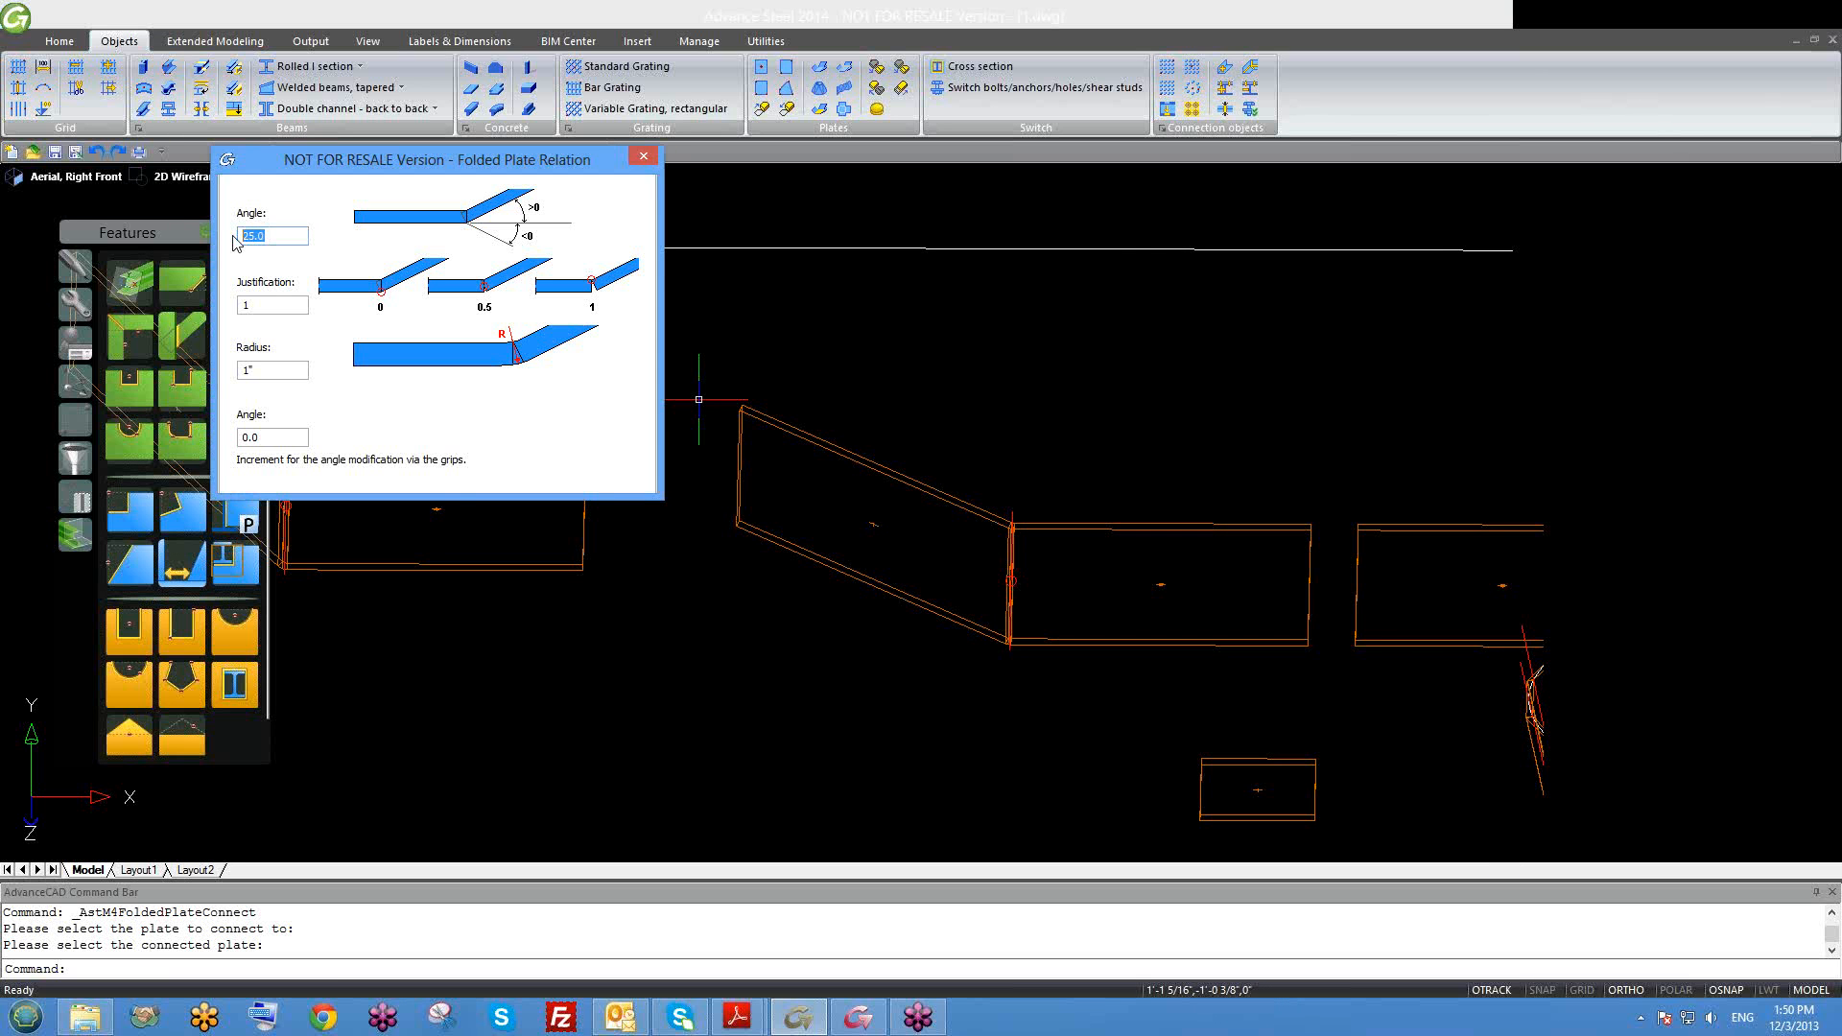
left_click(1126, 584)
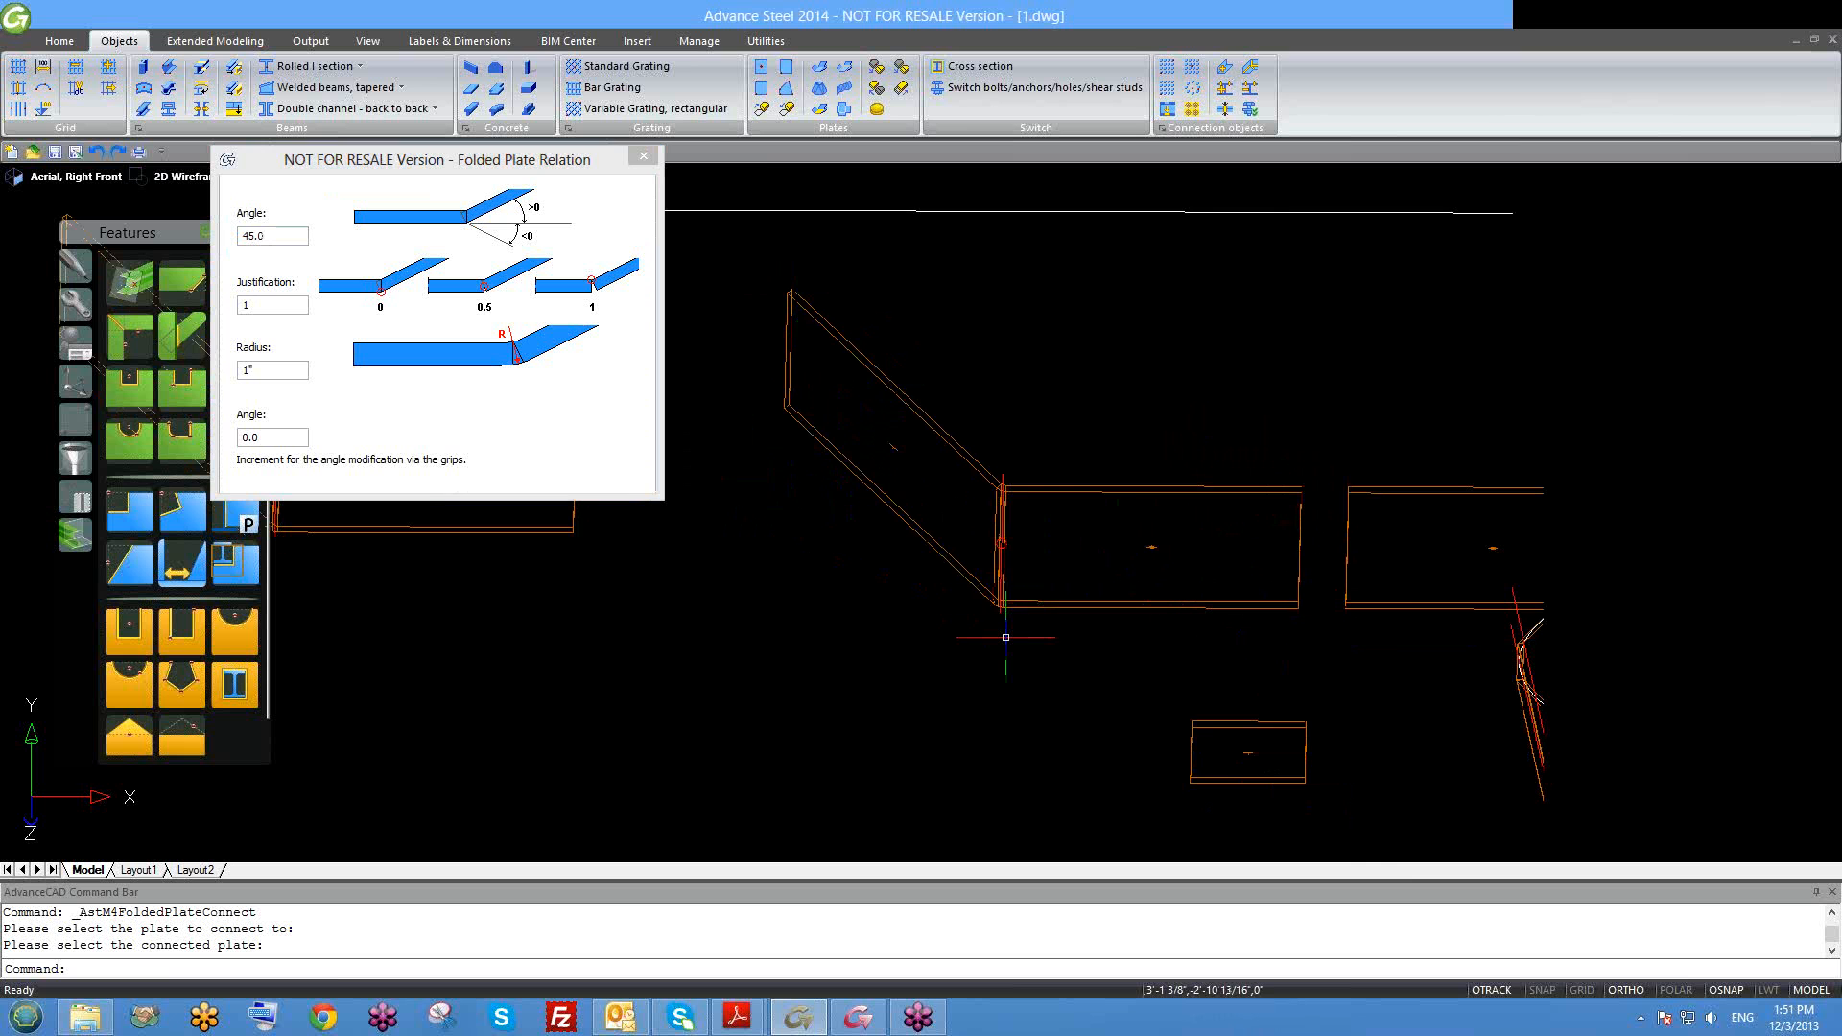
middle_click_drag(1006, 637, 912, 685, "shift")
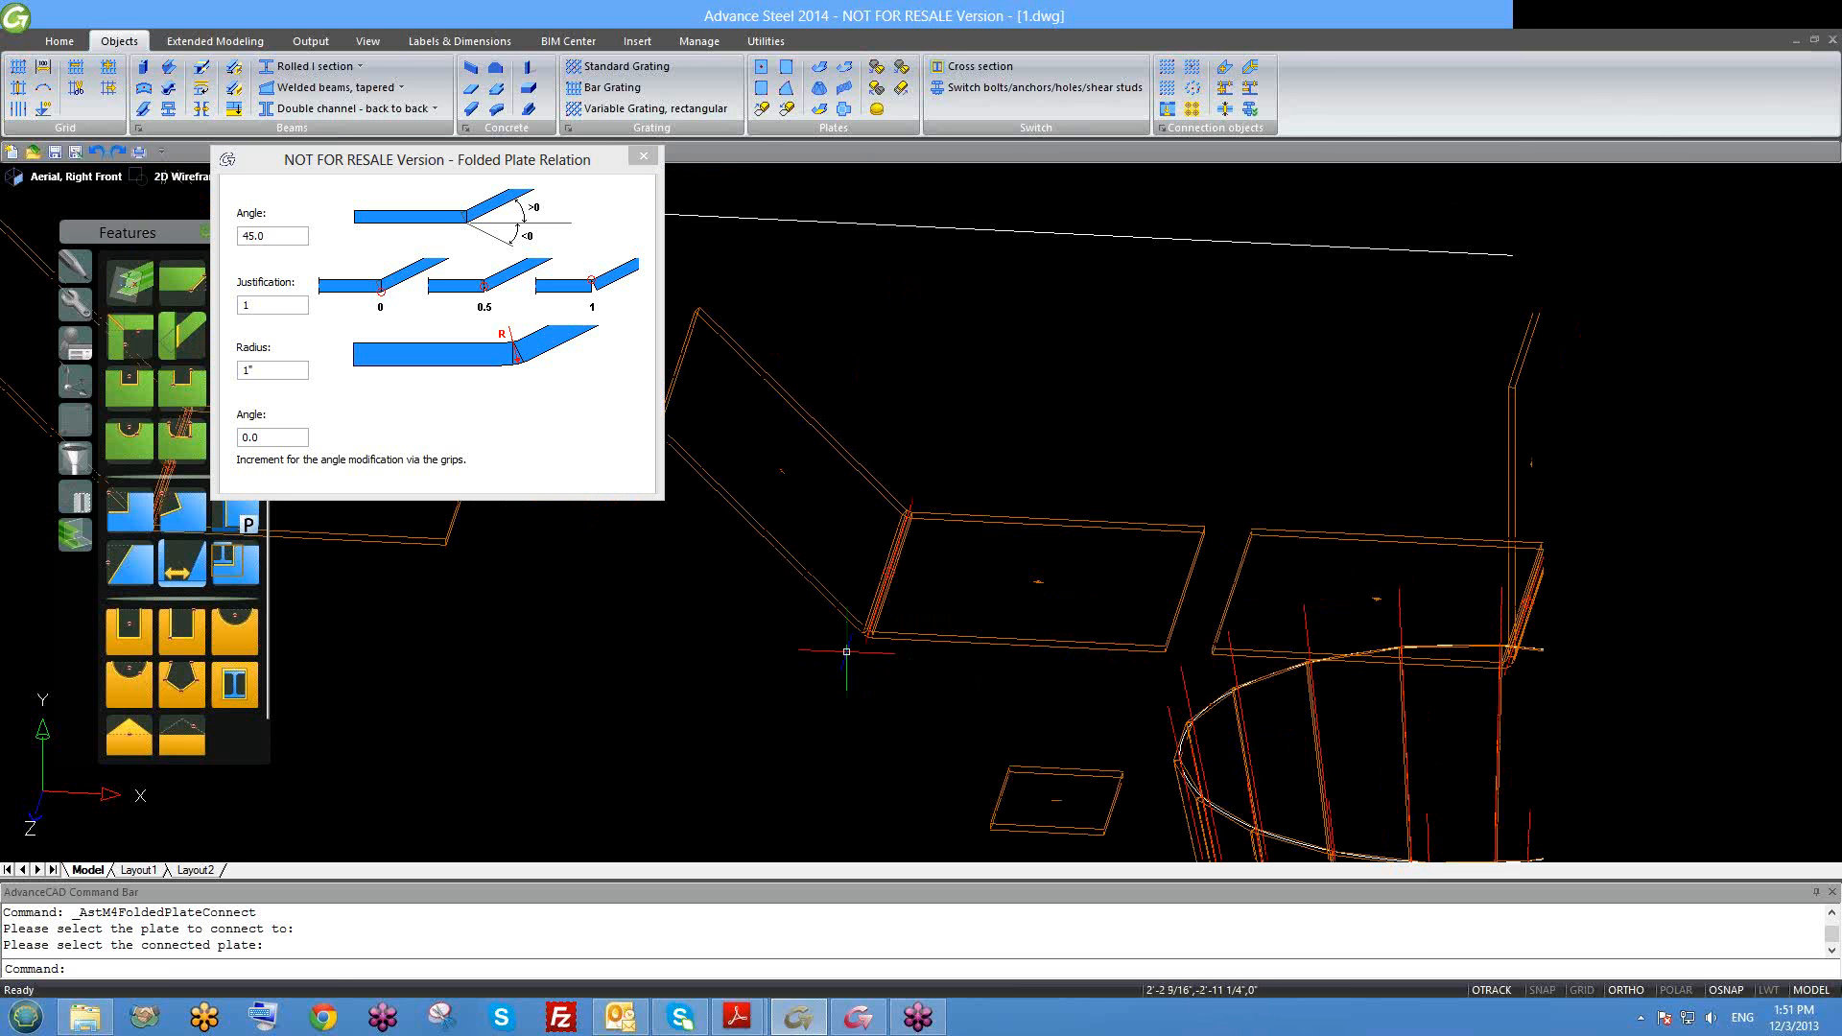
middle_click_drag(768, 501, 878, 537)
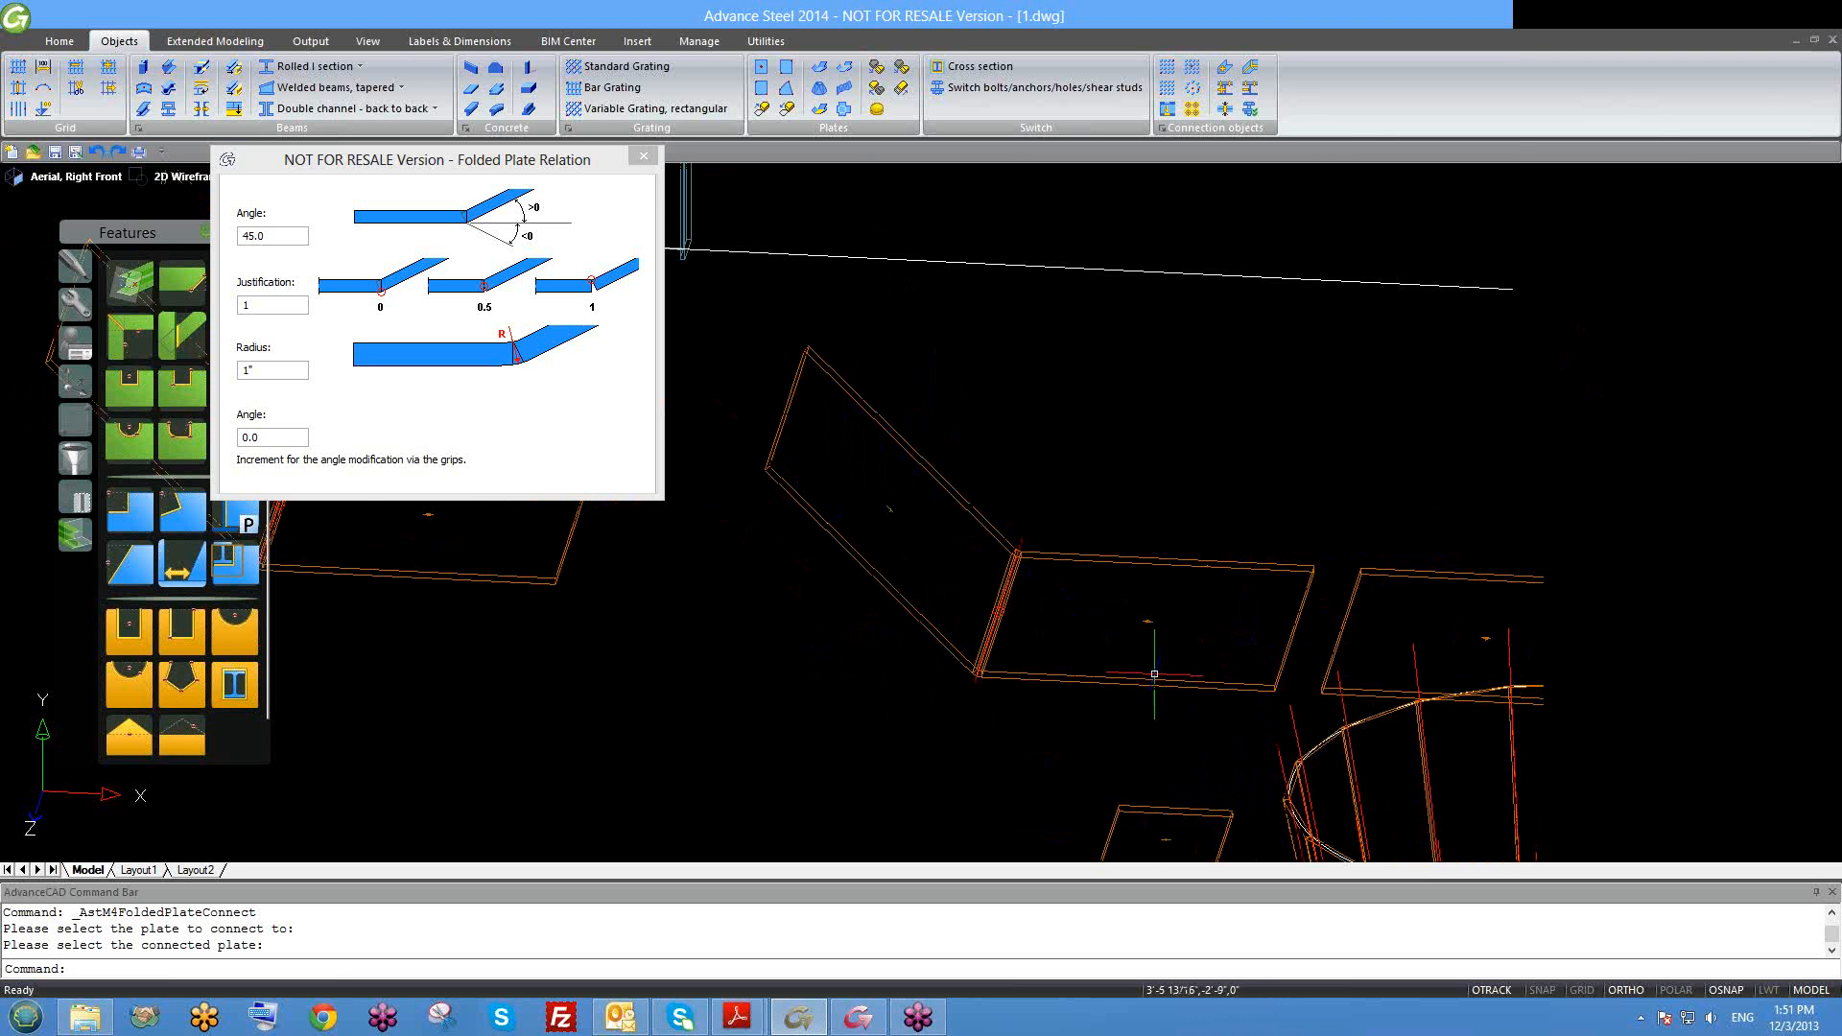
middle_click_drag(1155, 674, 1076, 660)
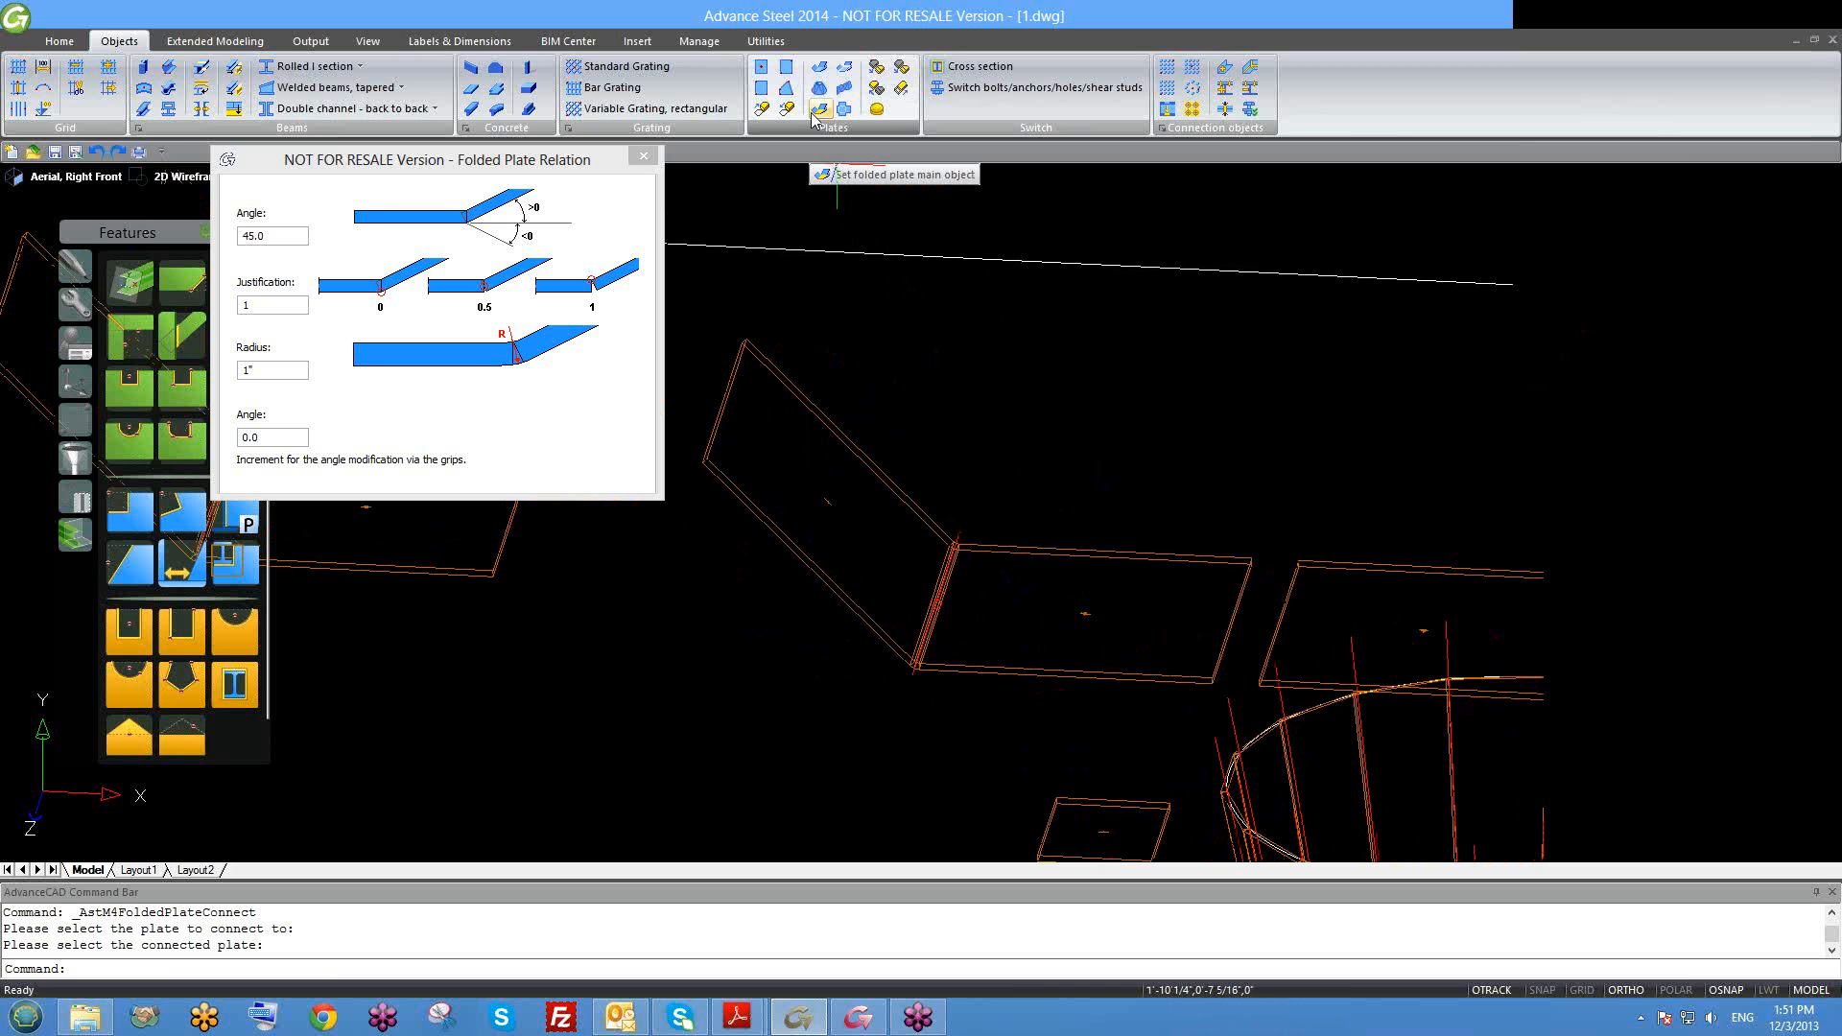
left_click(643, 156)
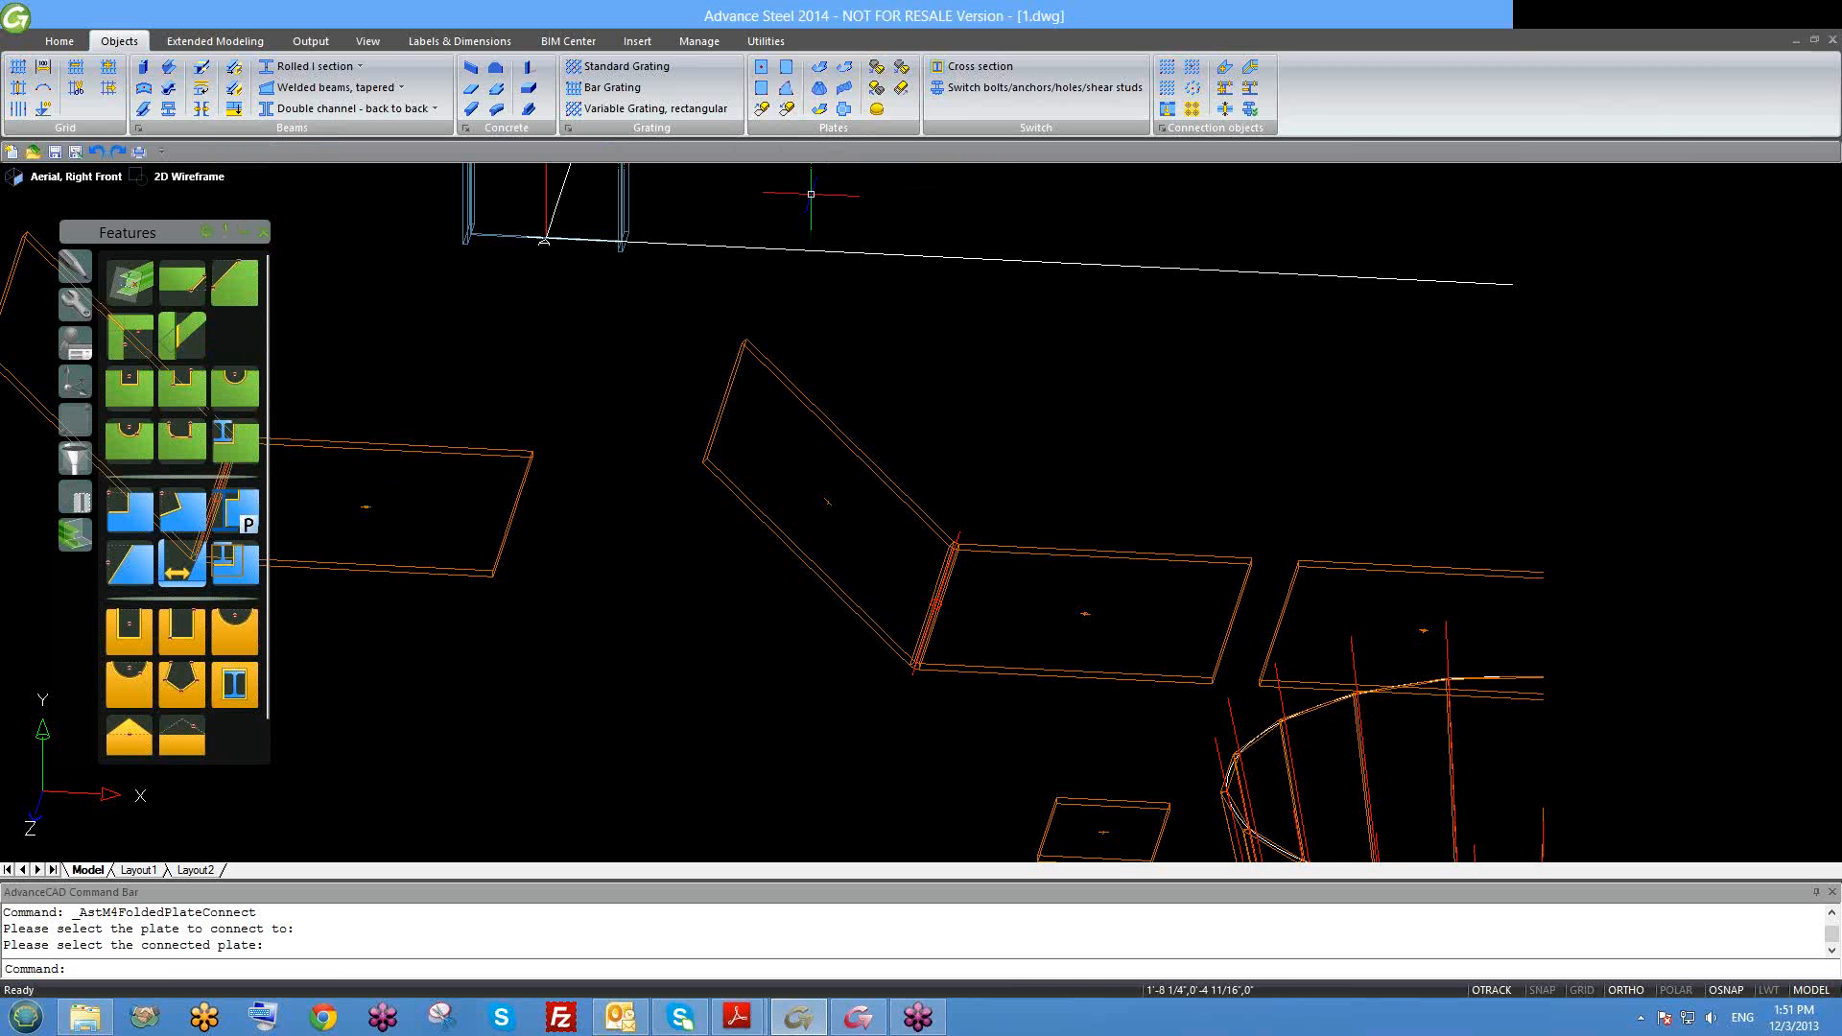
Step: Examine the marker at the centre of the flat plate in the folded plate assembly
scroll(1089, 618, "up", 8)
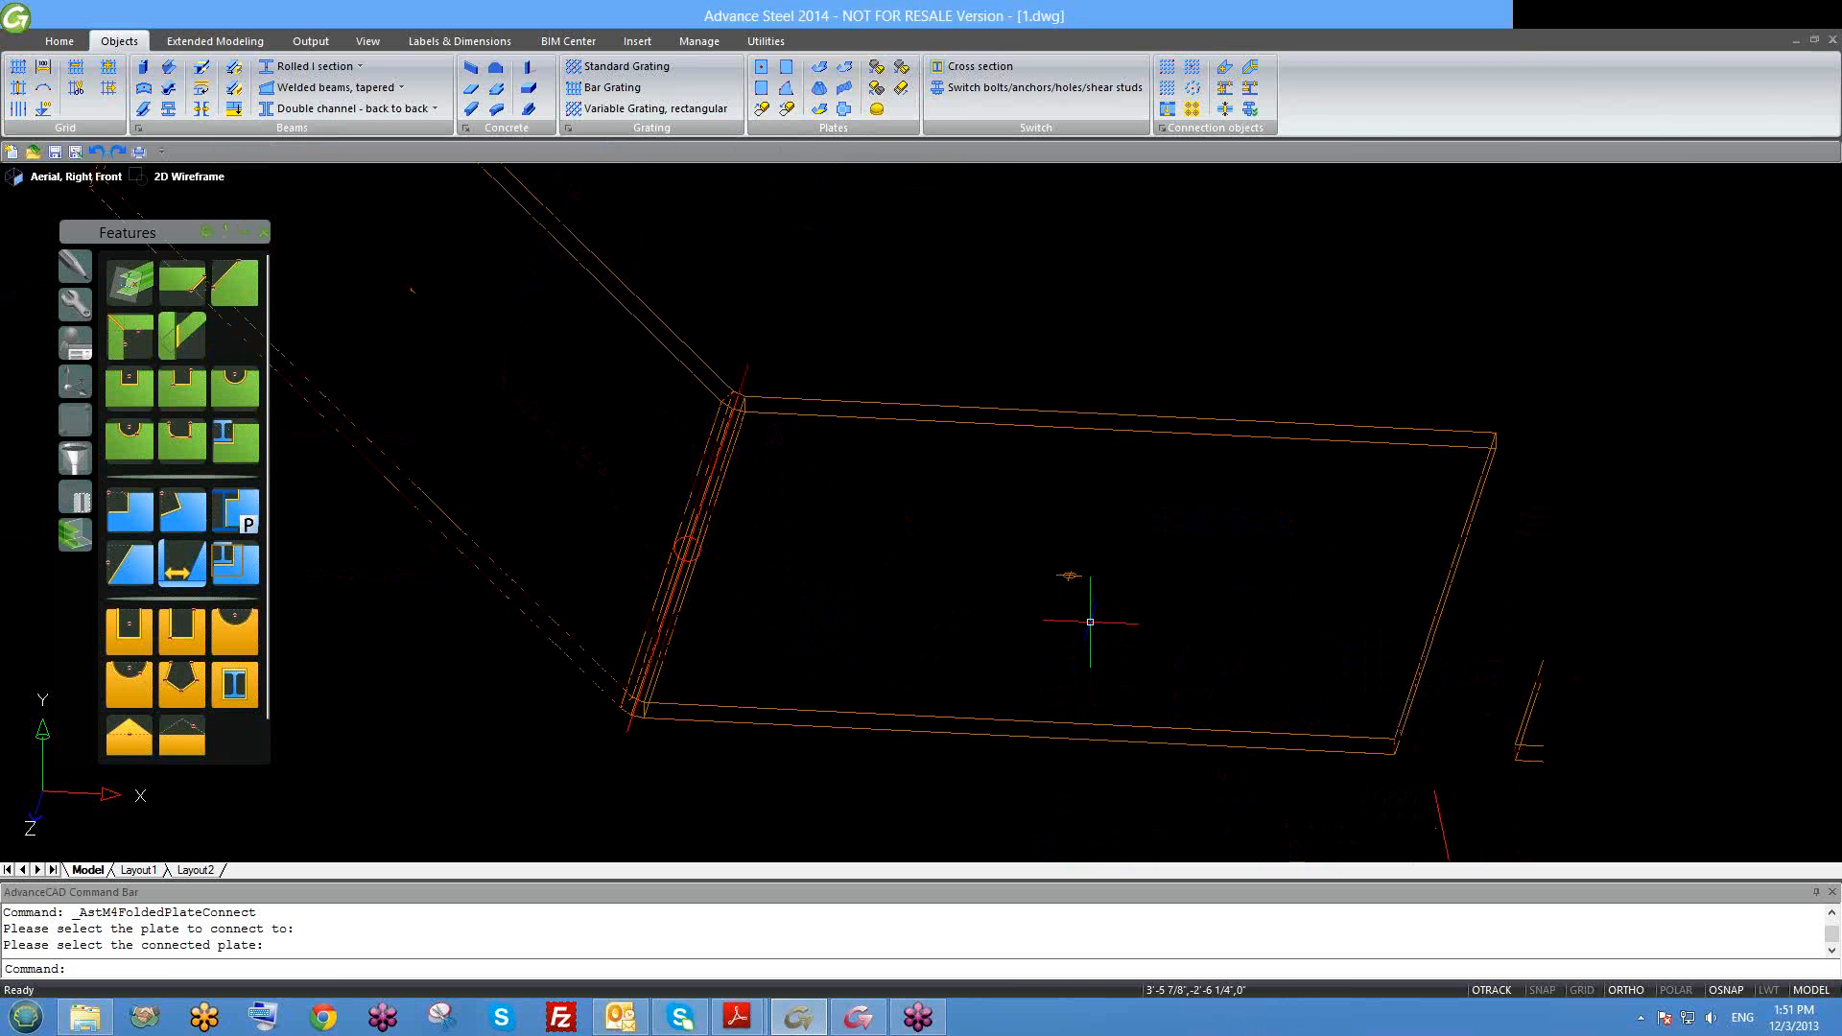
scroll(1085, 574, "up", 2)
middle_click_drag(1085, 573, 1106, 505, "shift")
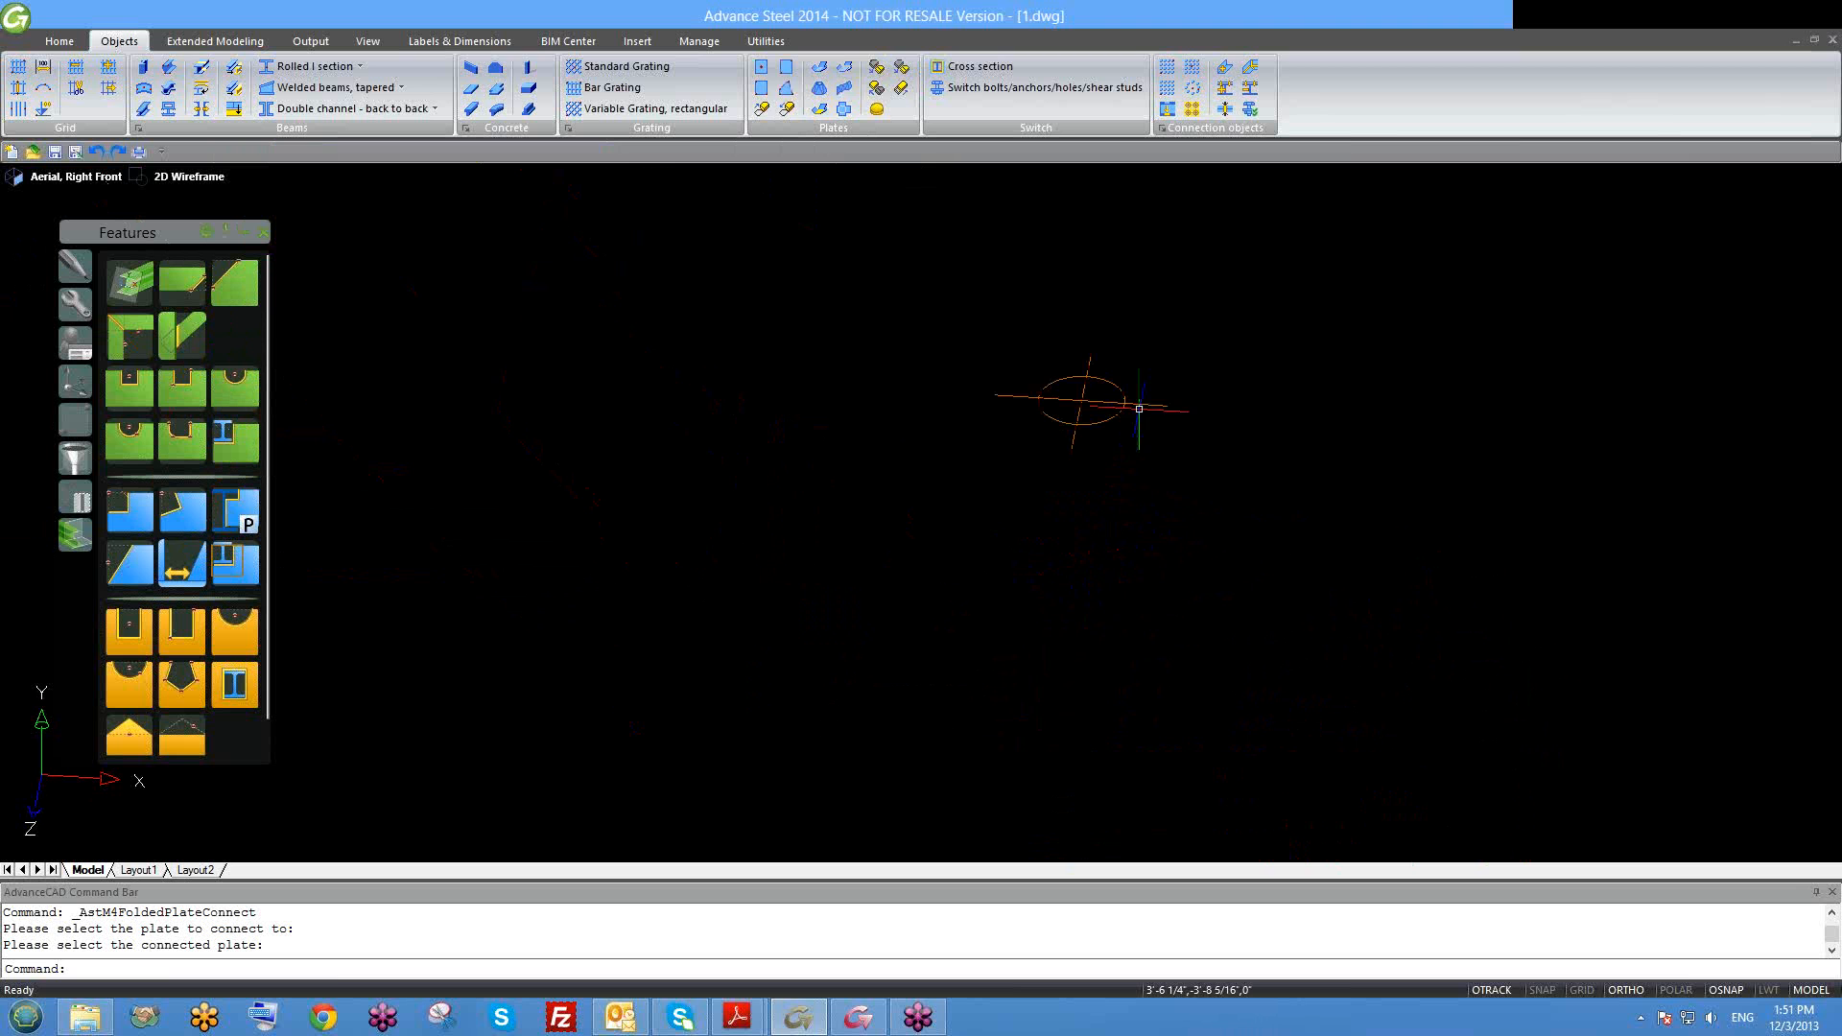
scroll(1046, 537, "down", 6)
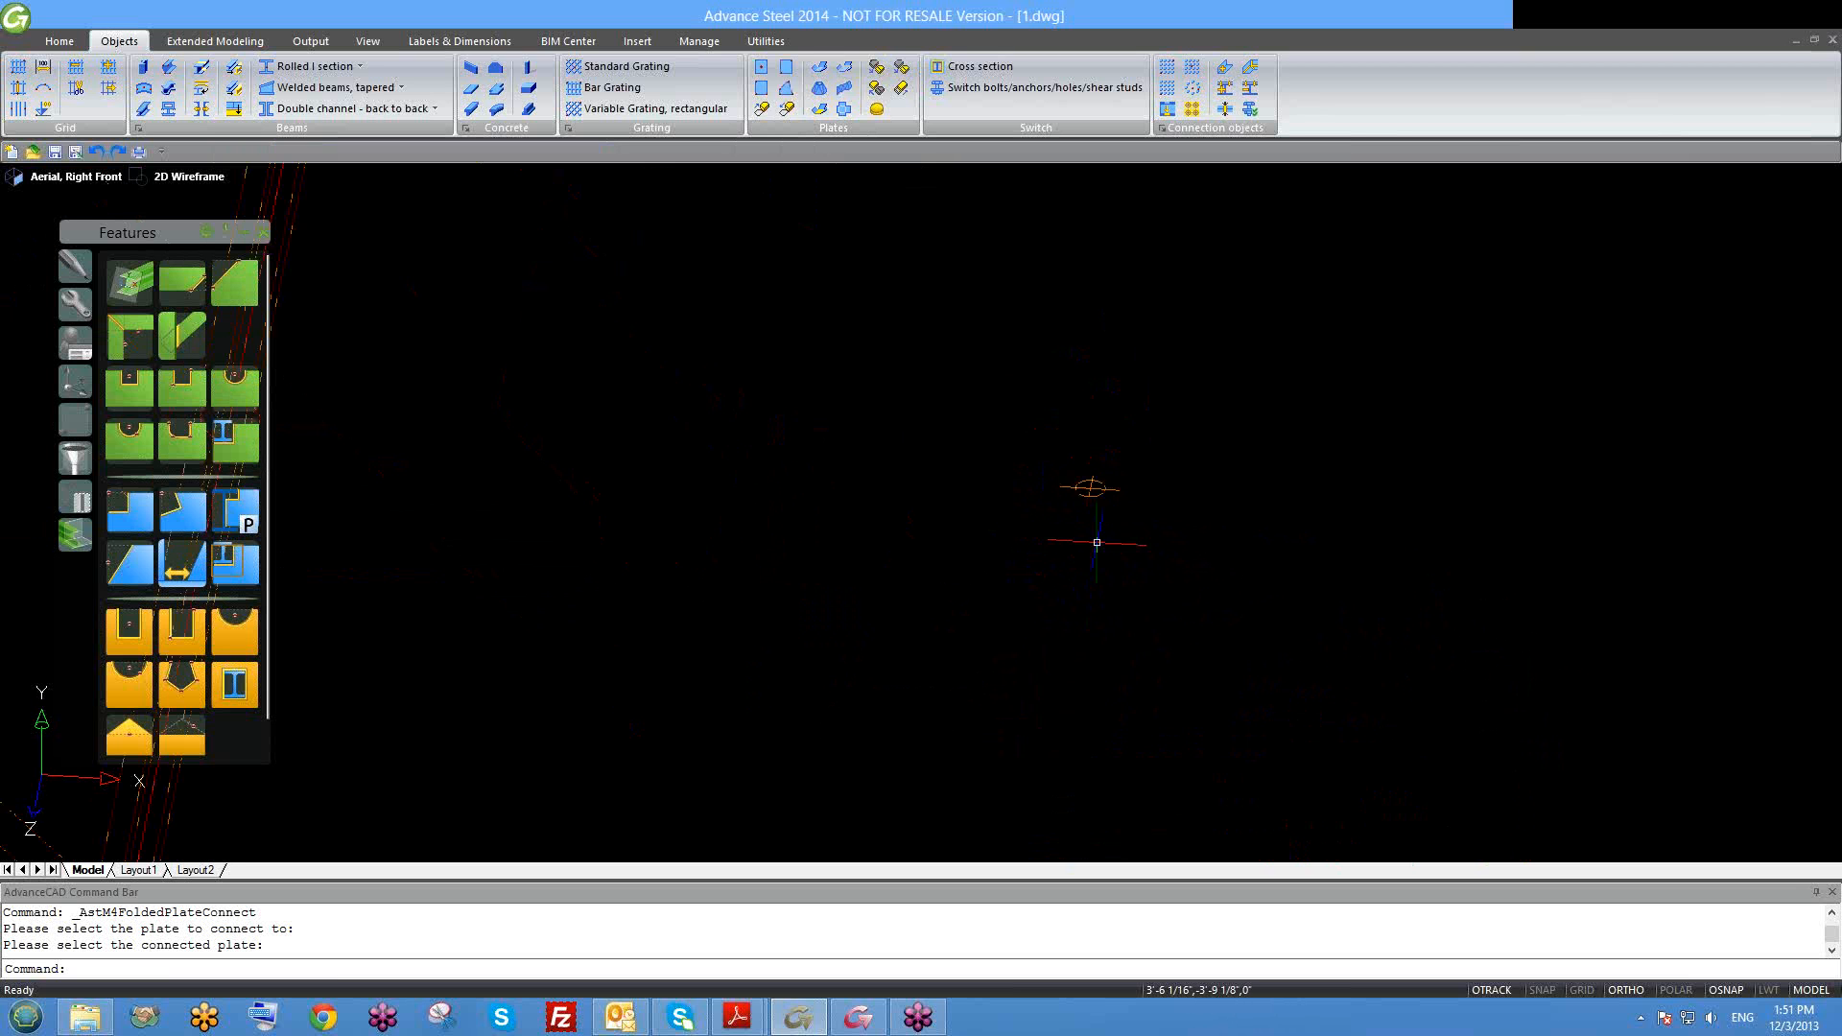
scroll(1090, 523, "up", 5)
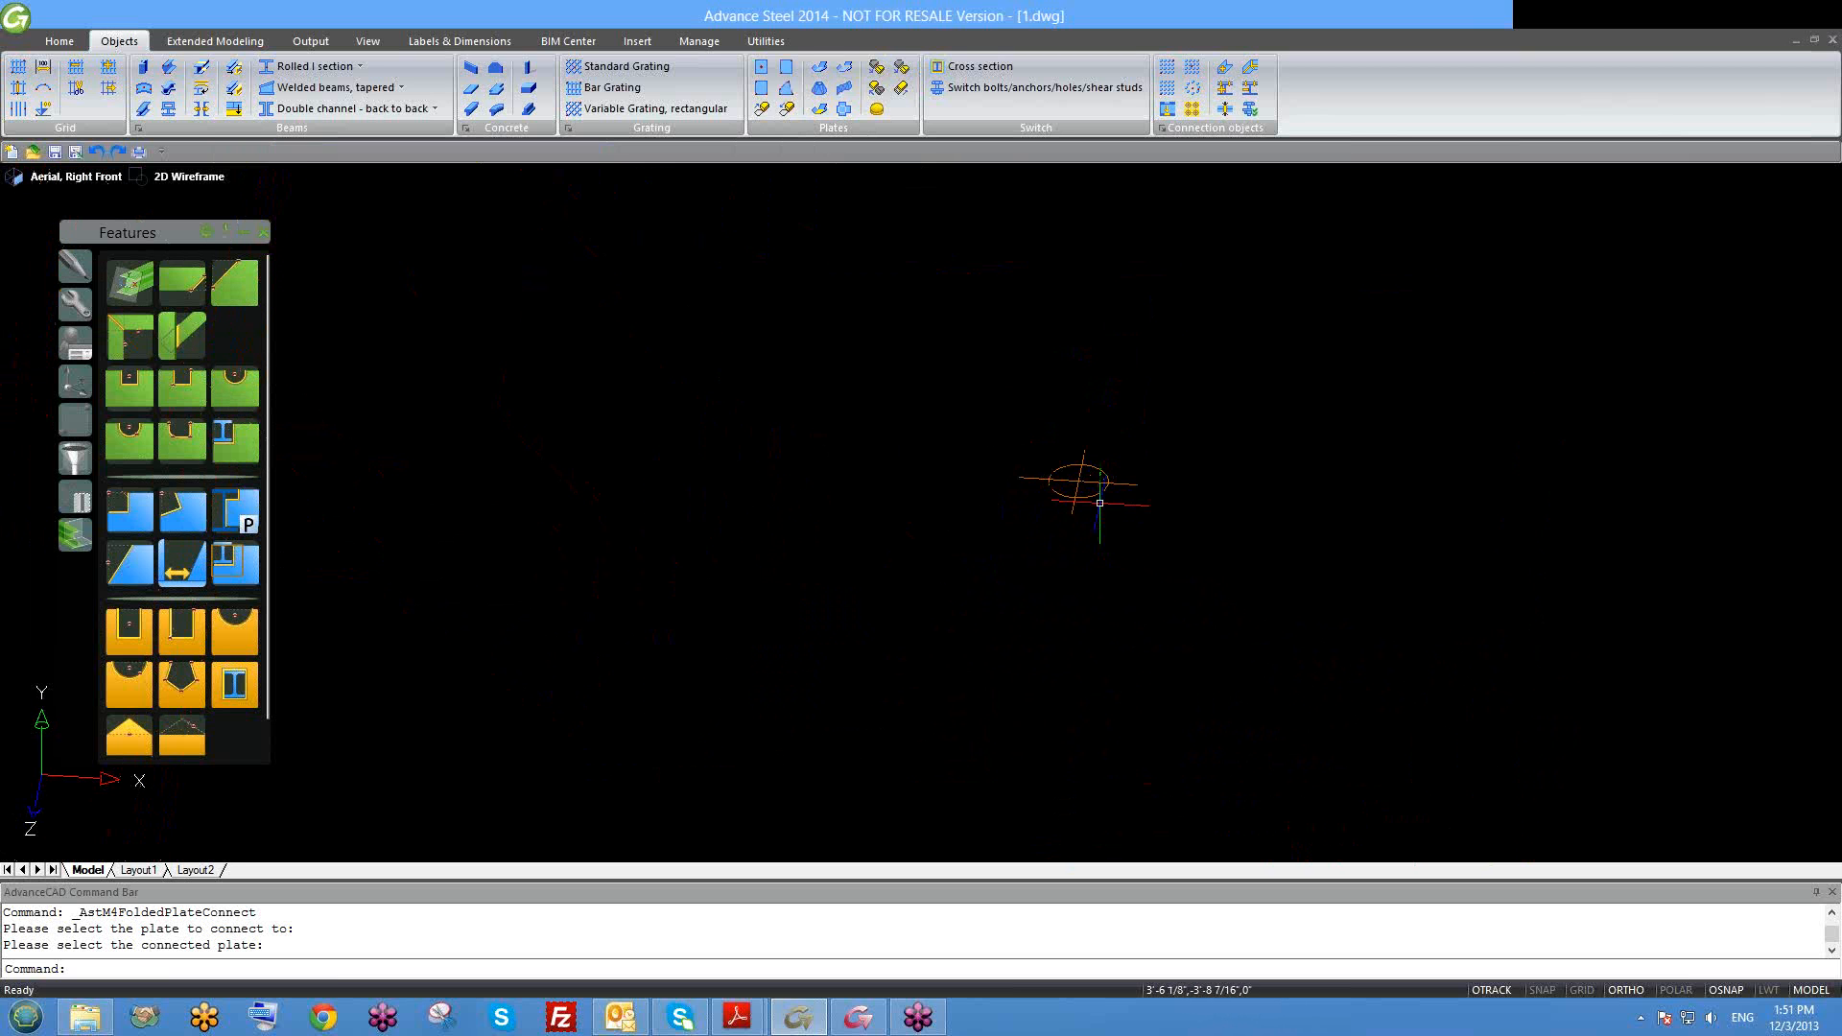
left_click(1080, 480)
key("Escape")
scroll(1091, 549, "down", 4)
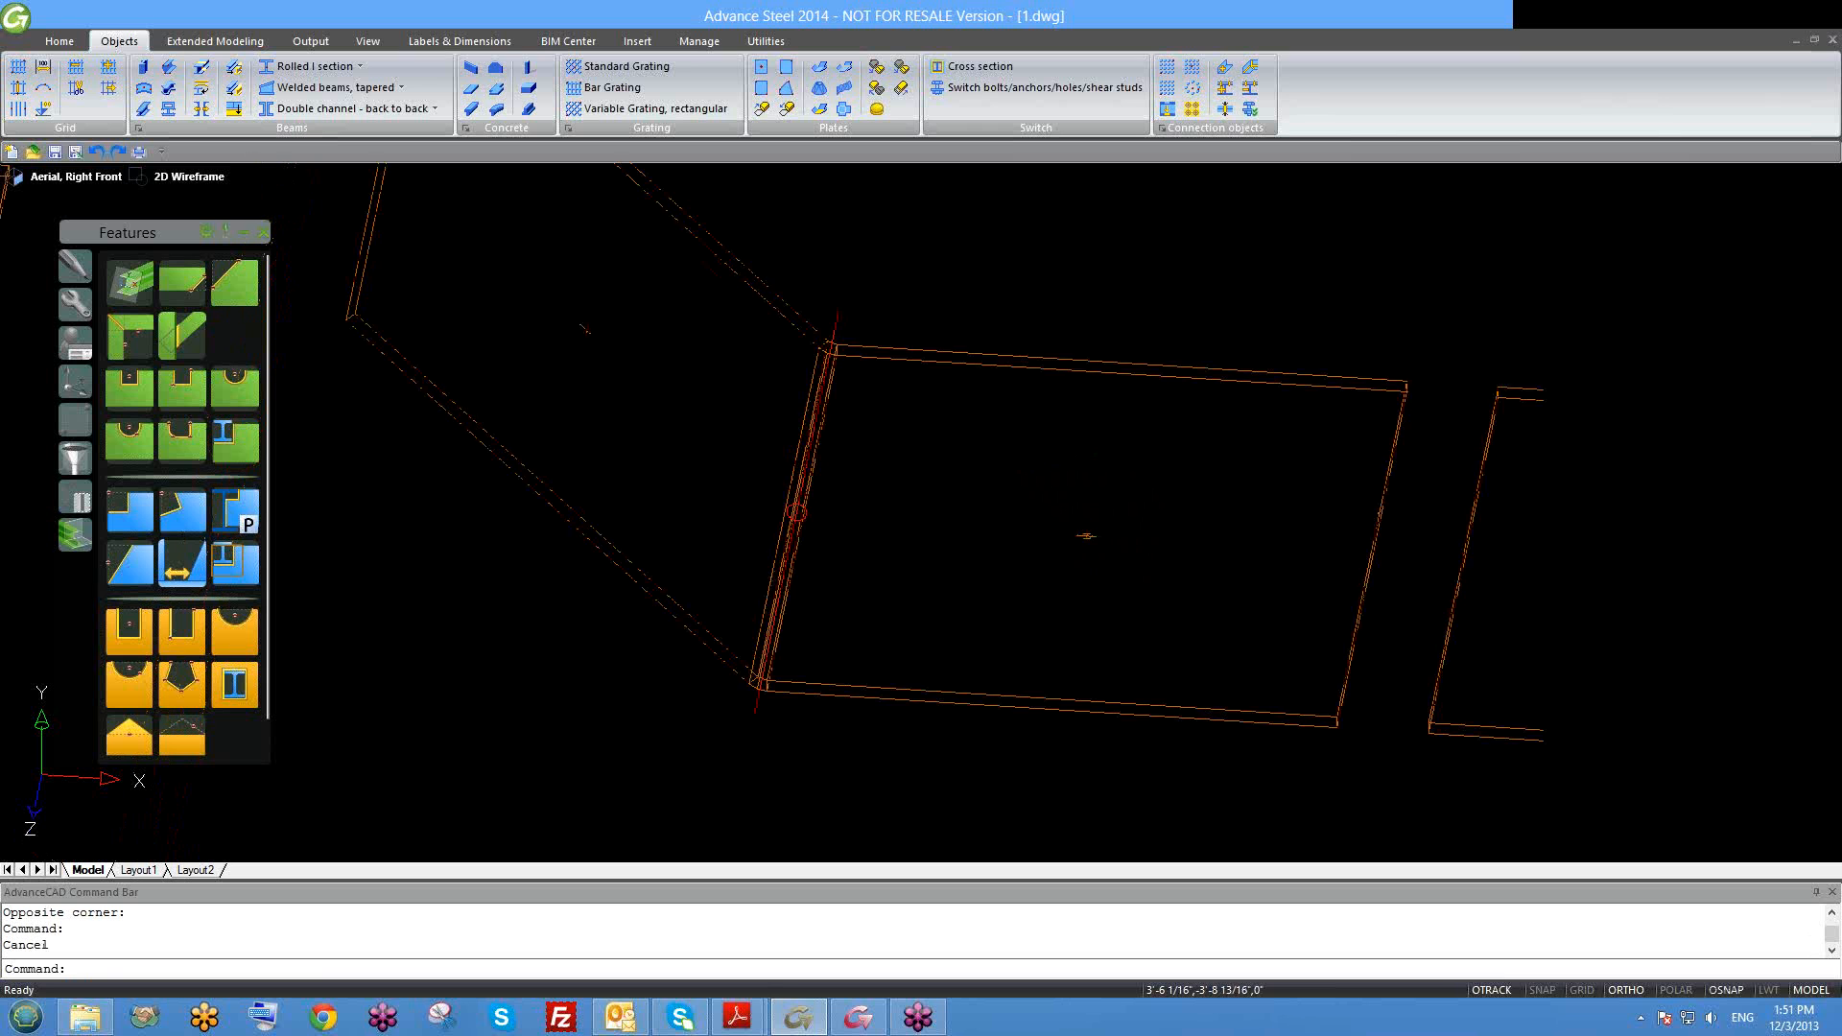
Step: Set the sloping plate as the new main object of the folded plate and check the flat plate's centre marker
middle_click_drag(1088, 550, 1039, 557)
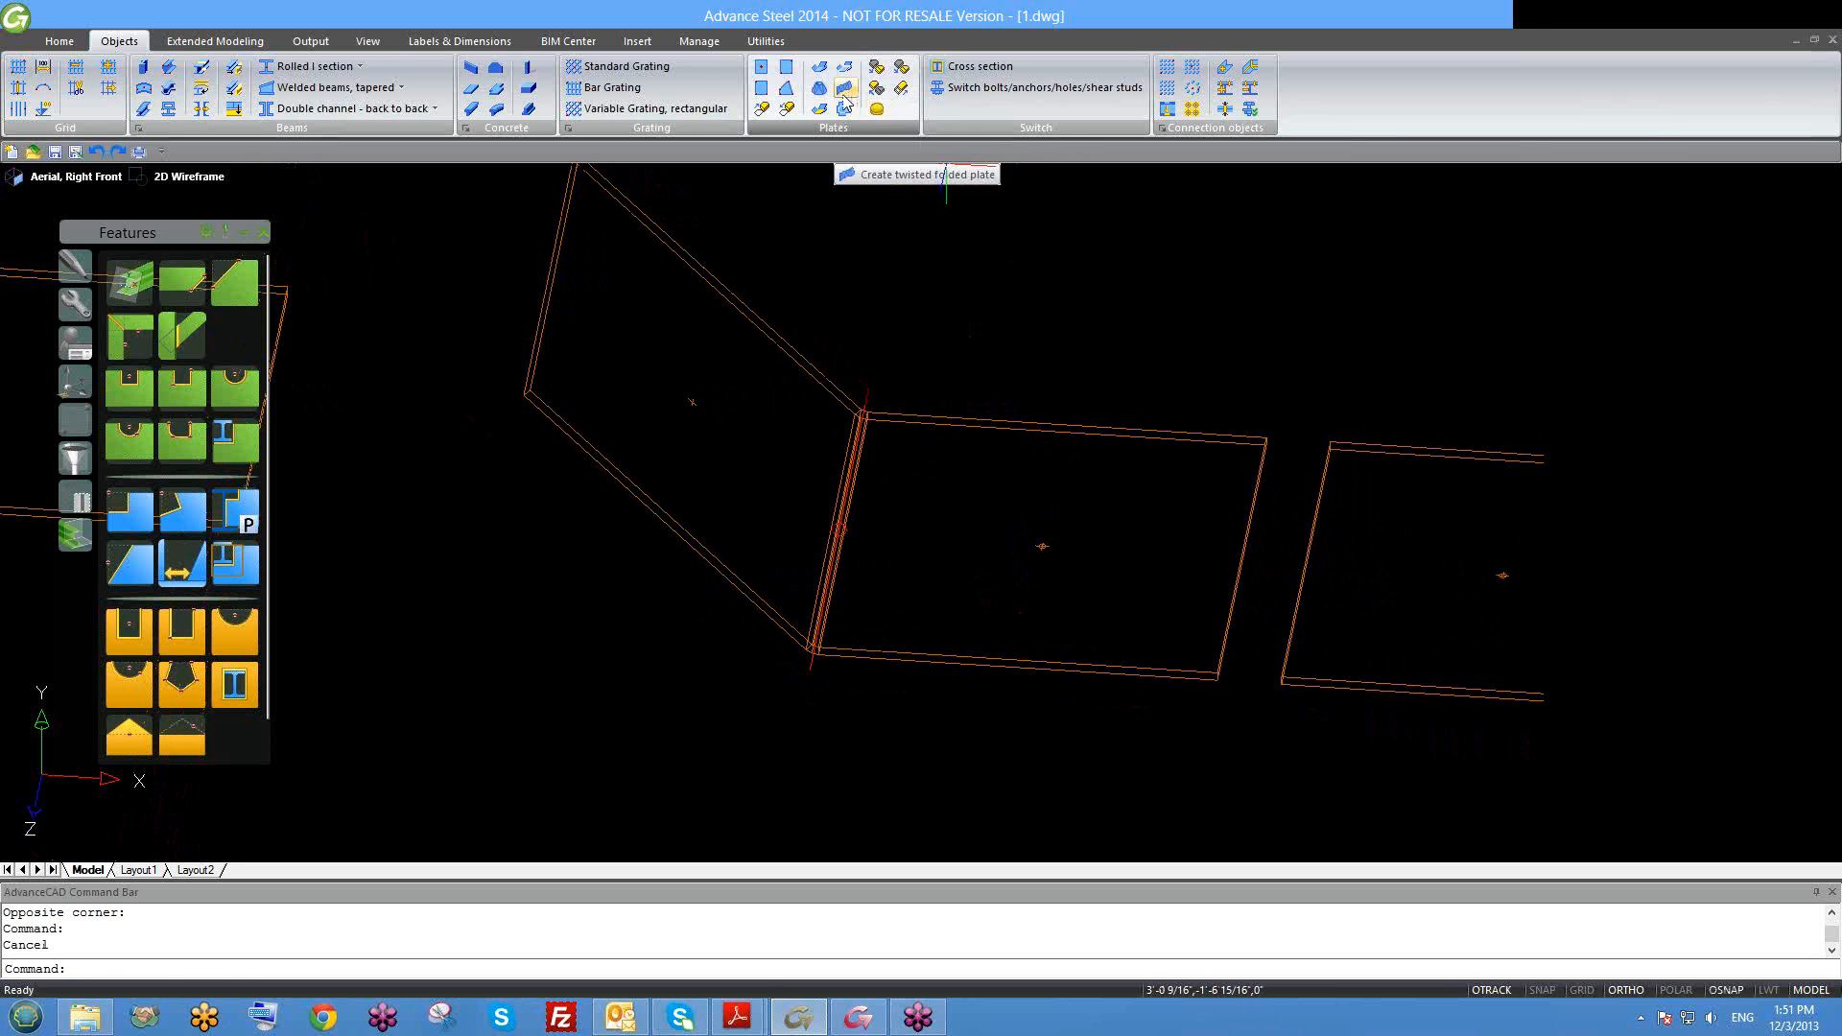
left_click(819, 111)
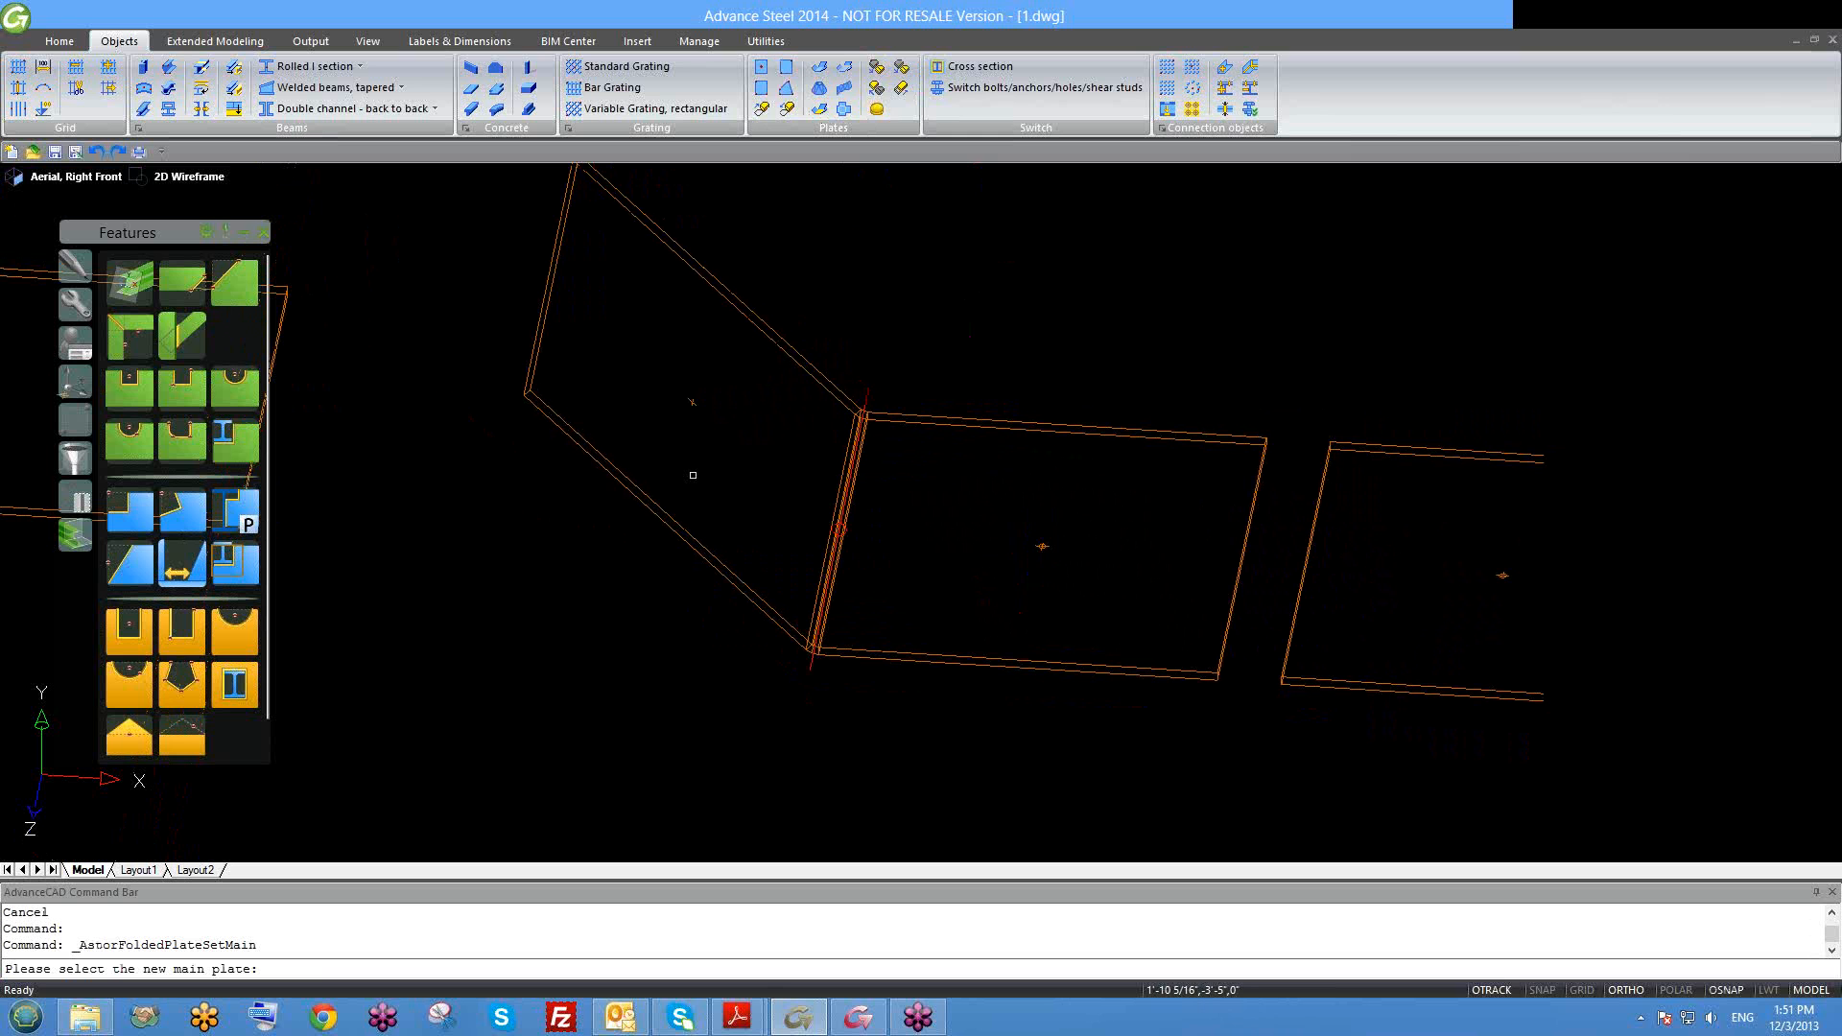
left_click(611, 468)
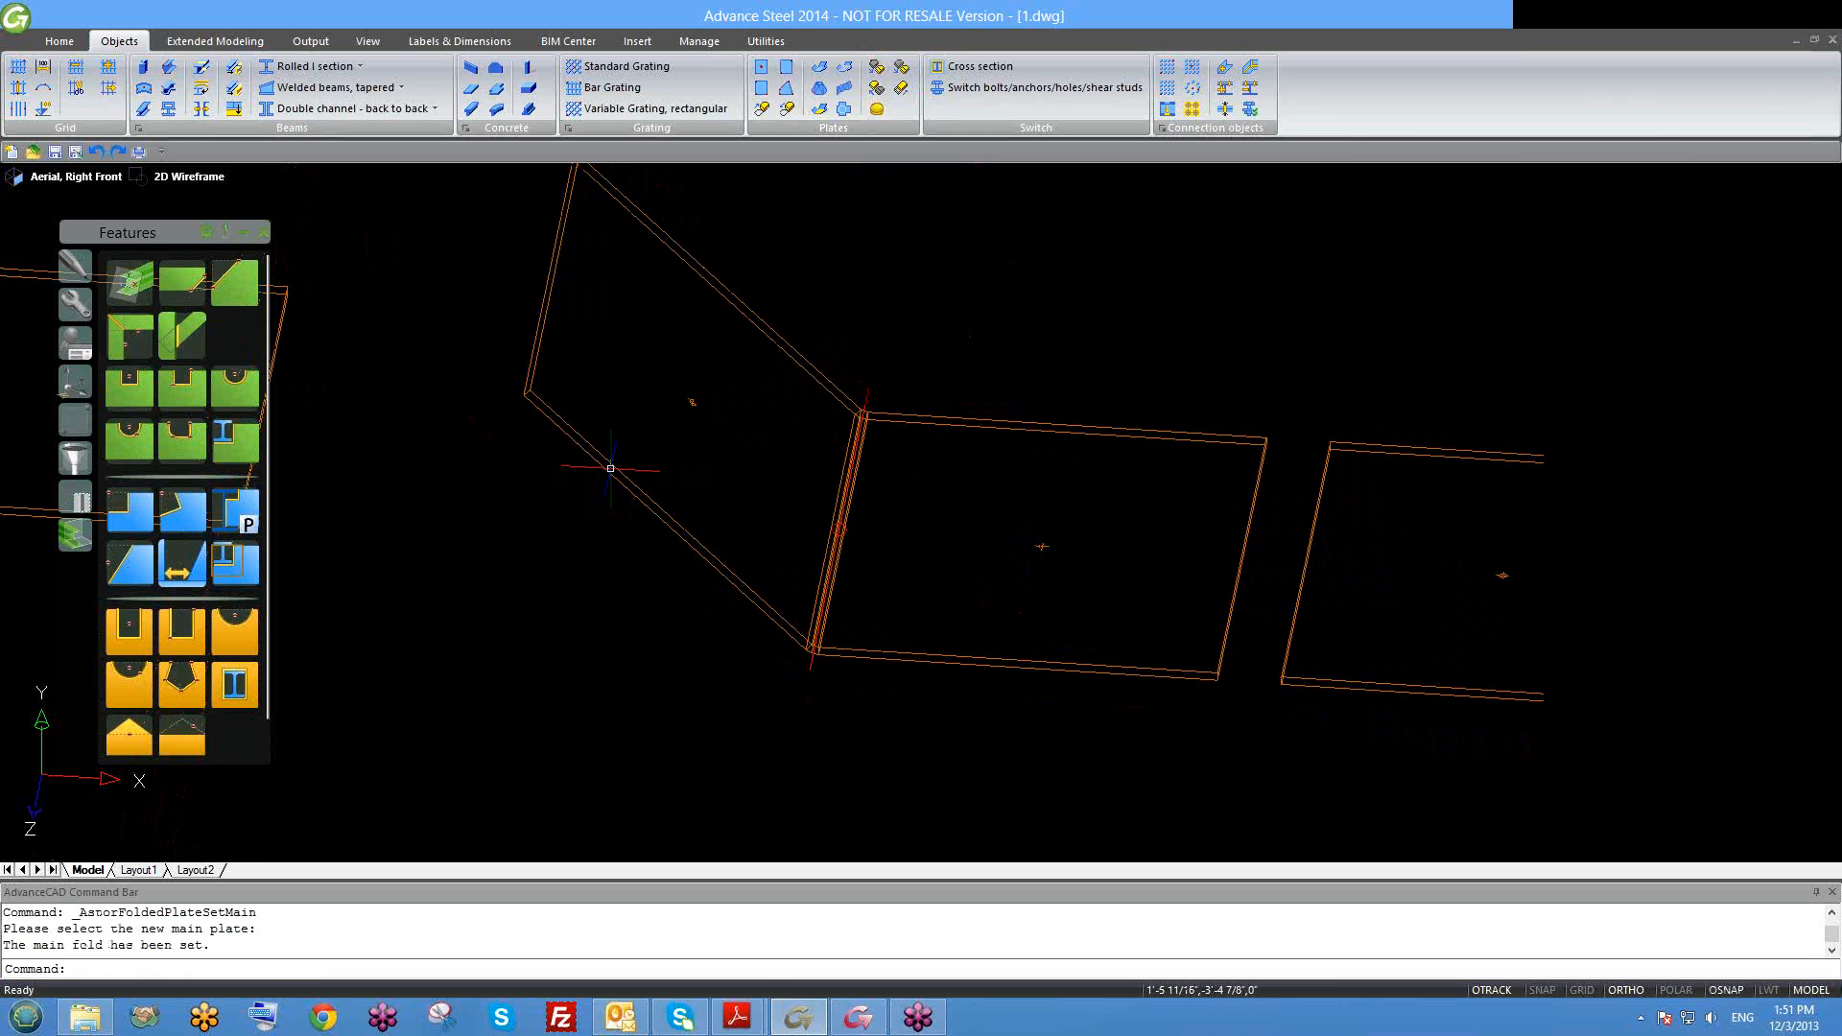
scroll(1165, 545, "up", 3)
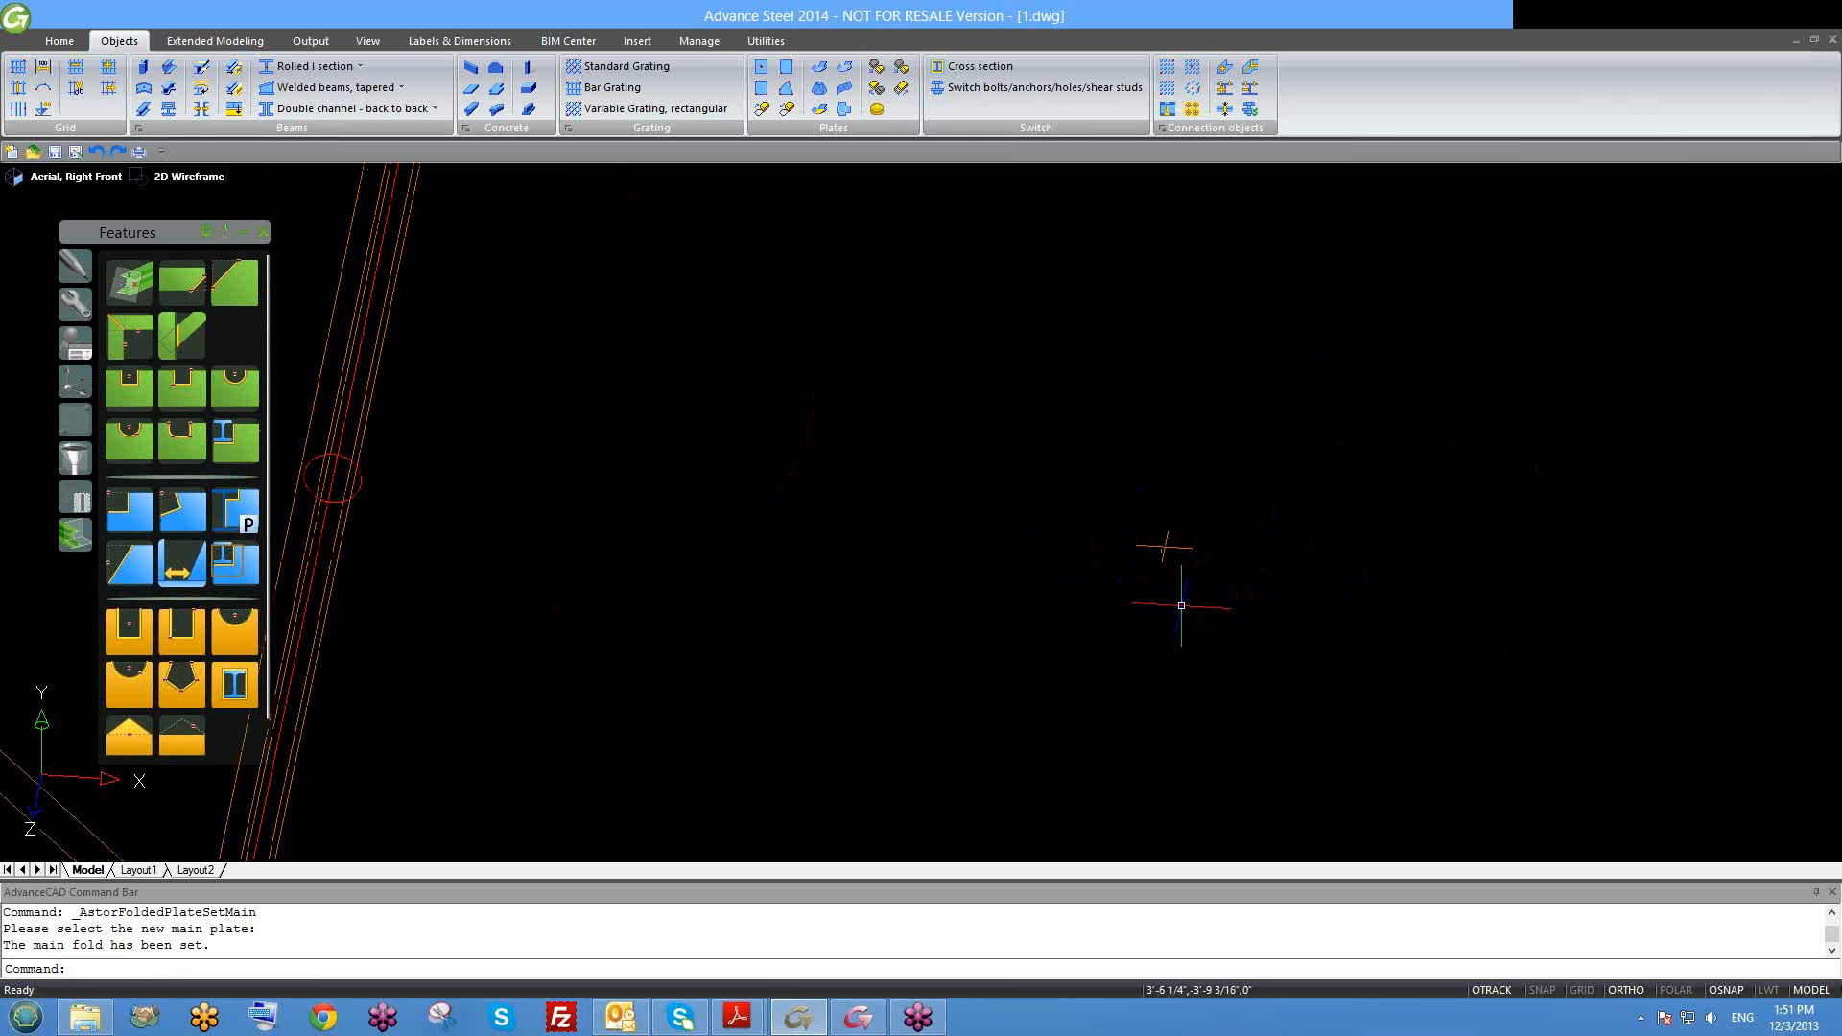
Step: Compare the centre markers of the flat and upright plates in the two neighbouring folded plates
scroll(1213, 649, "down", 4)
scroll(501, 317, "up", 7)
scroll(534, 309, "up", 4)
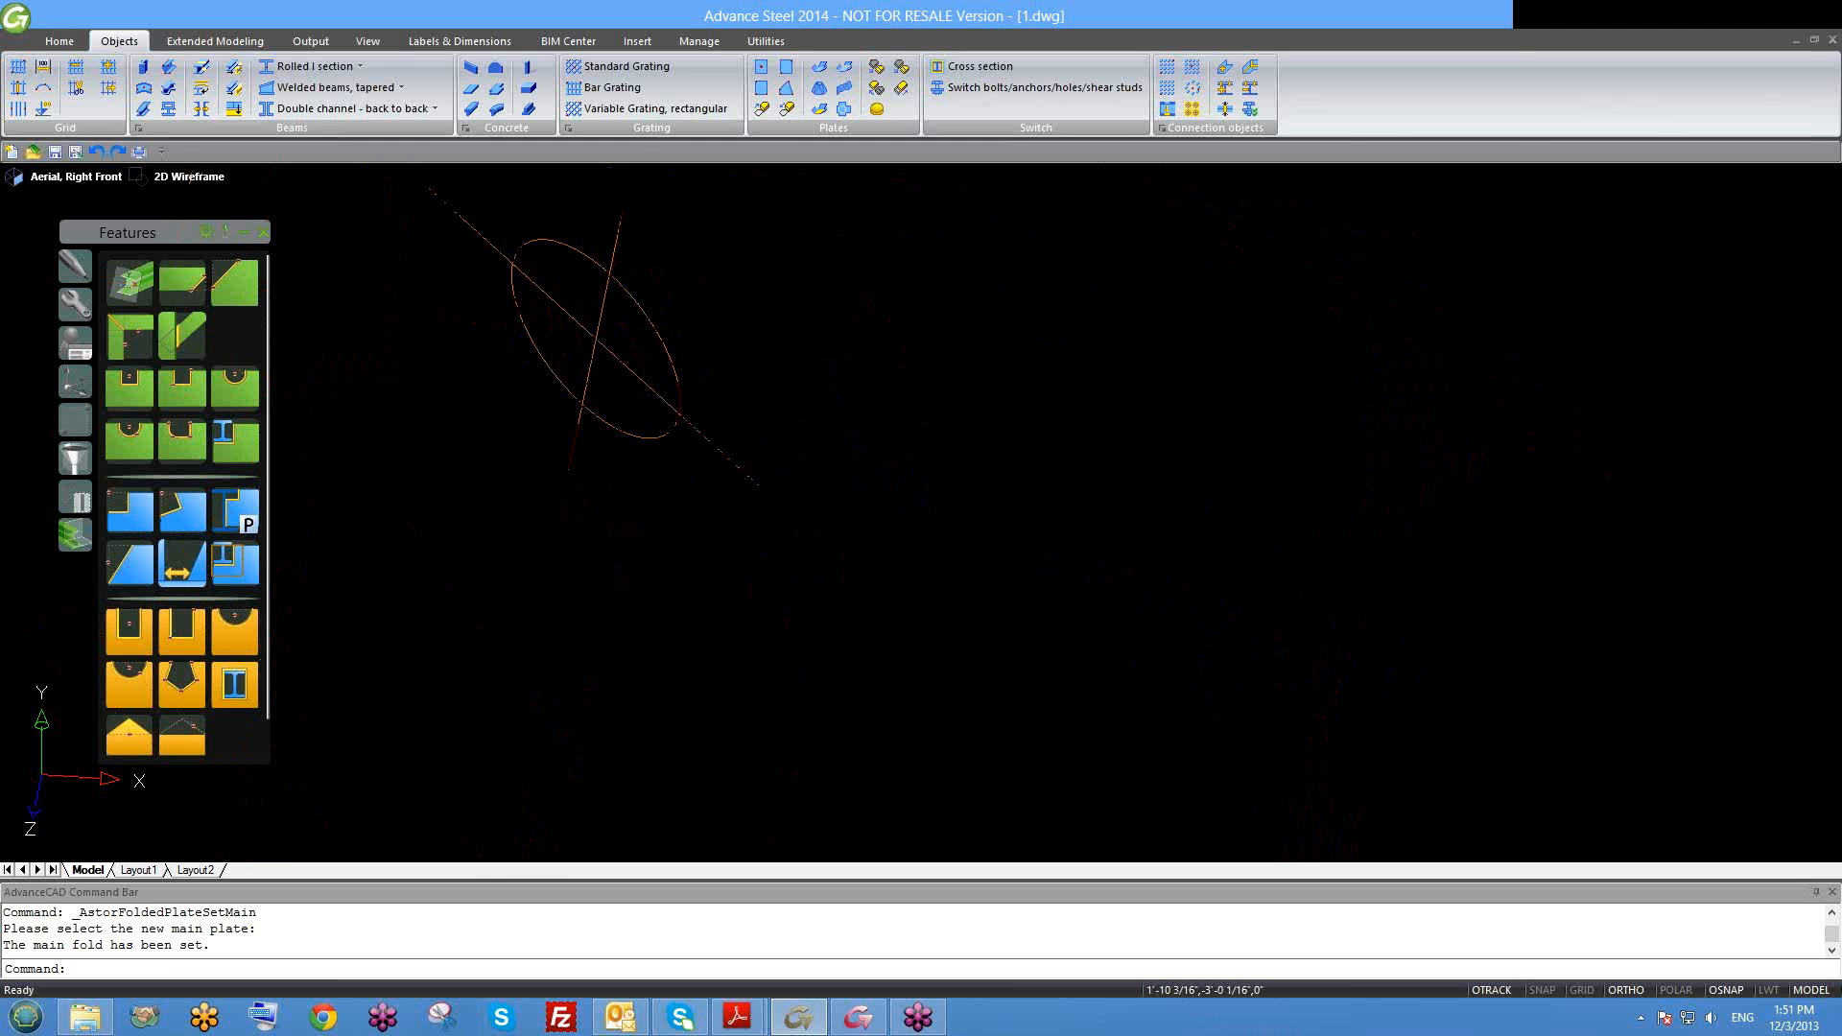
scroll(767, 466, "down", 3)
scroll(645, 373, "down", 8)
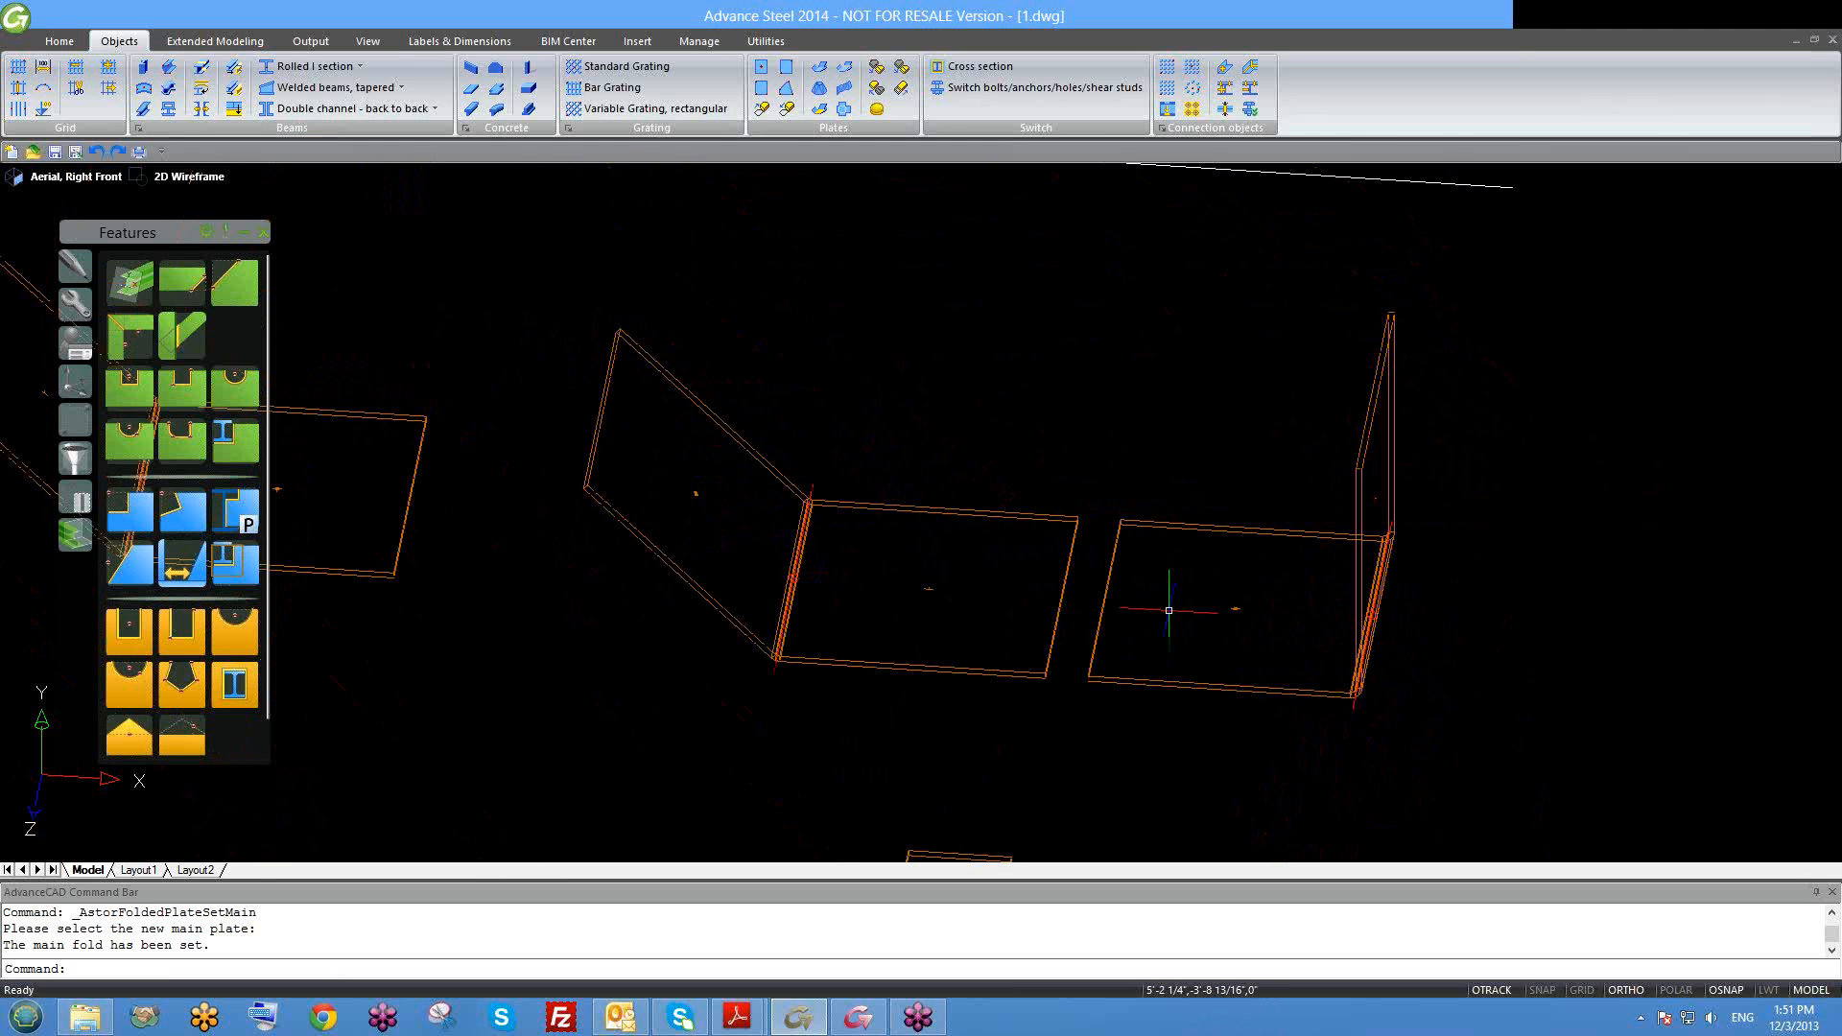
scroll(1208, 603, "up", 6)
scroll(933, 578, "up", 5)
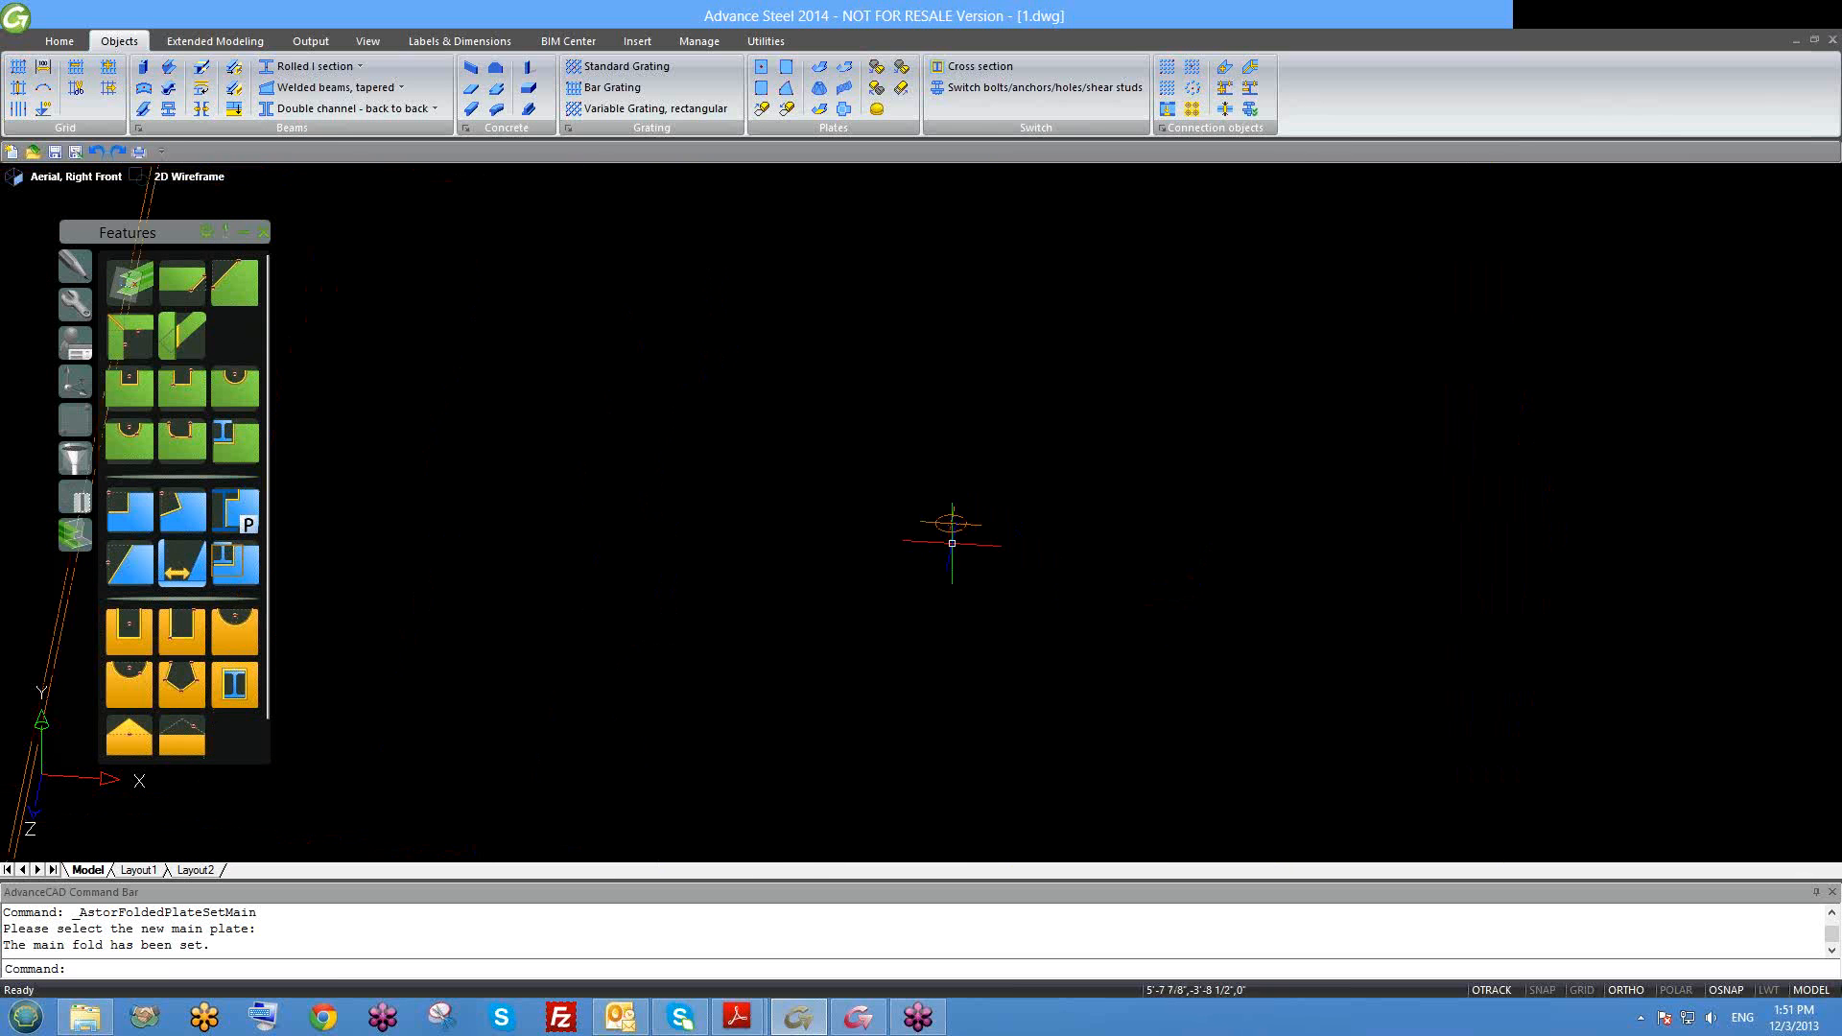
scroll(925, 582, "down", 6)
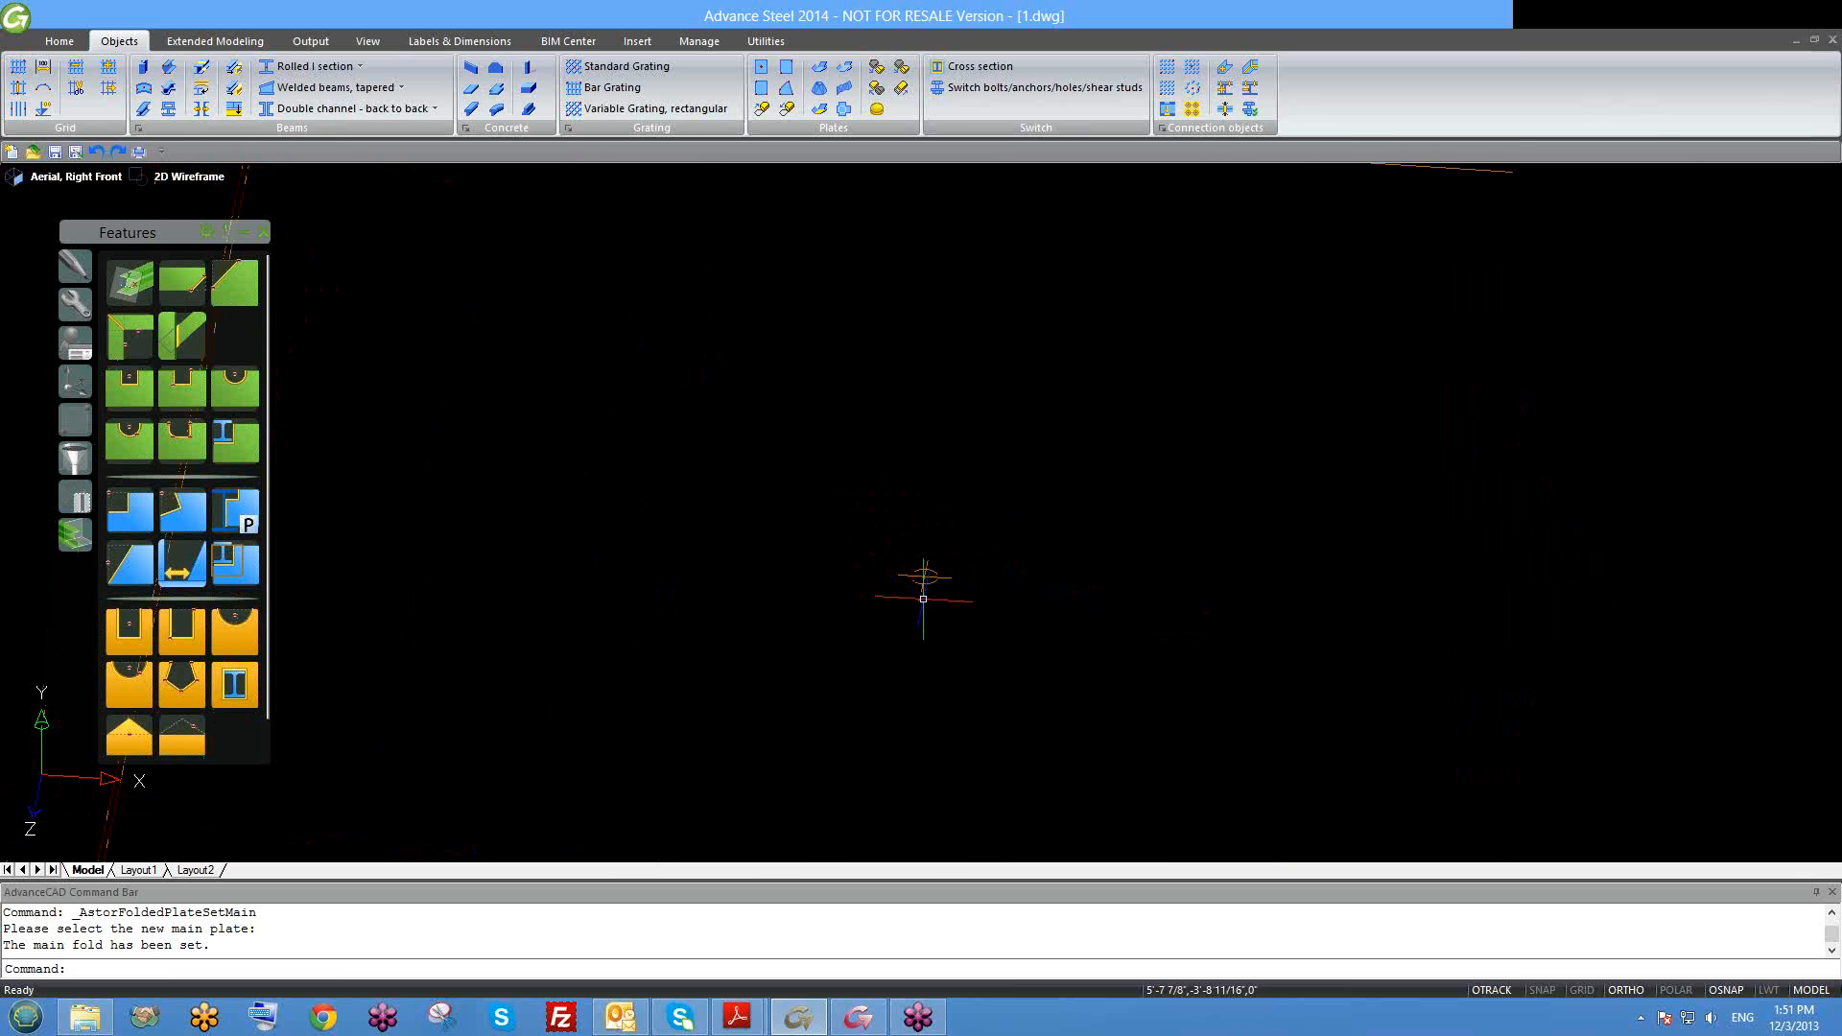
scroll(1001, 621, "down", 3)
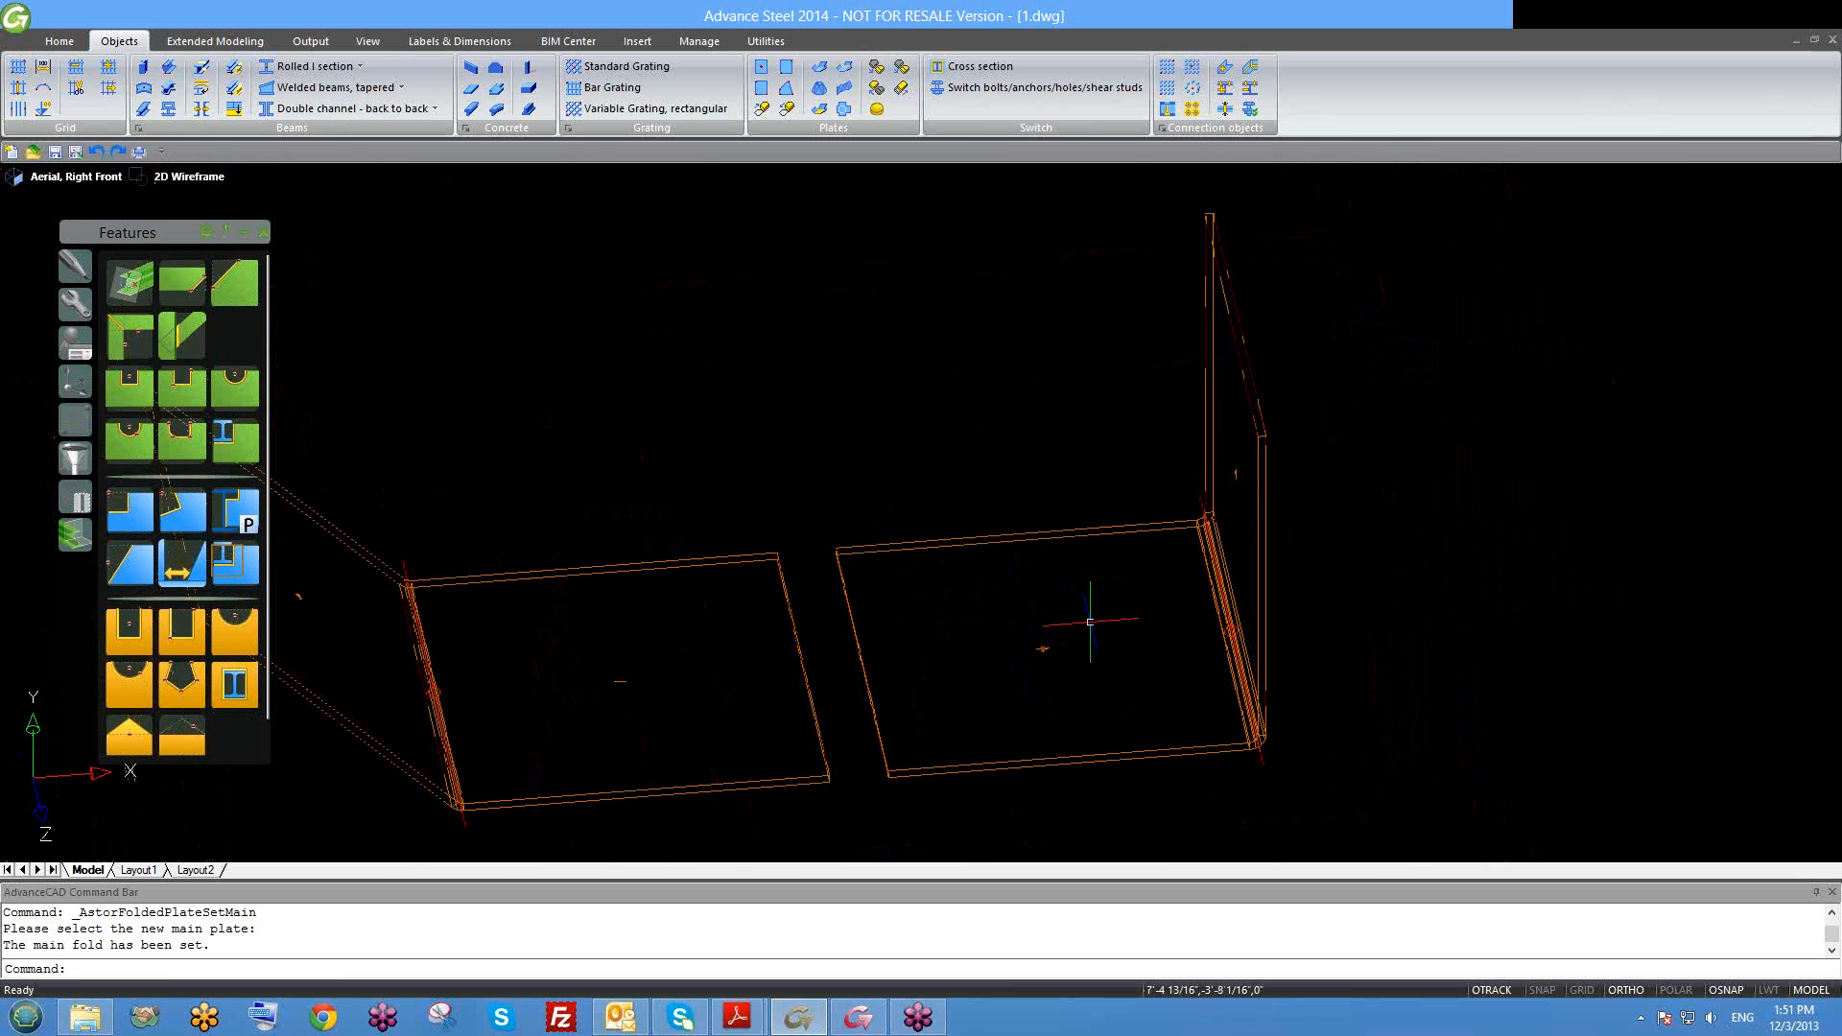
scroll(1090, 617, "up", 6)
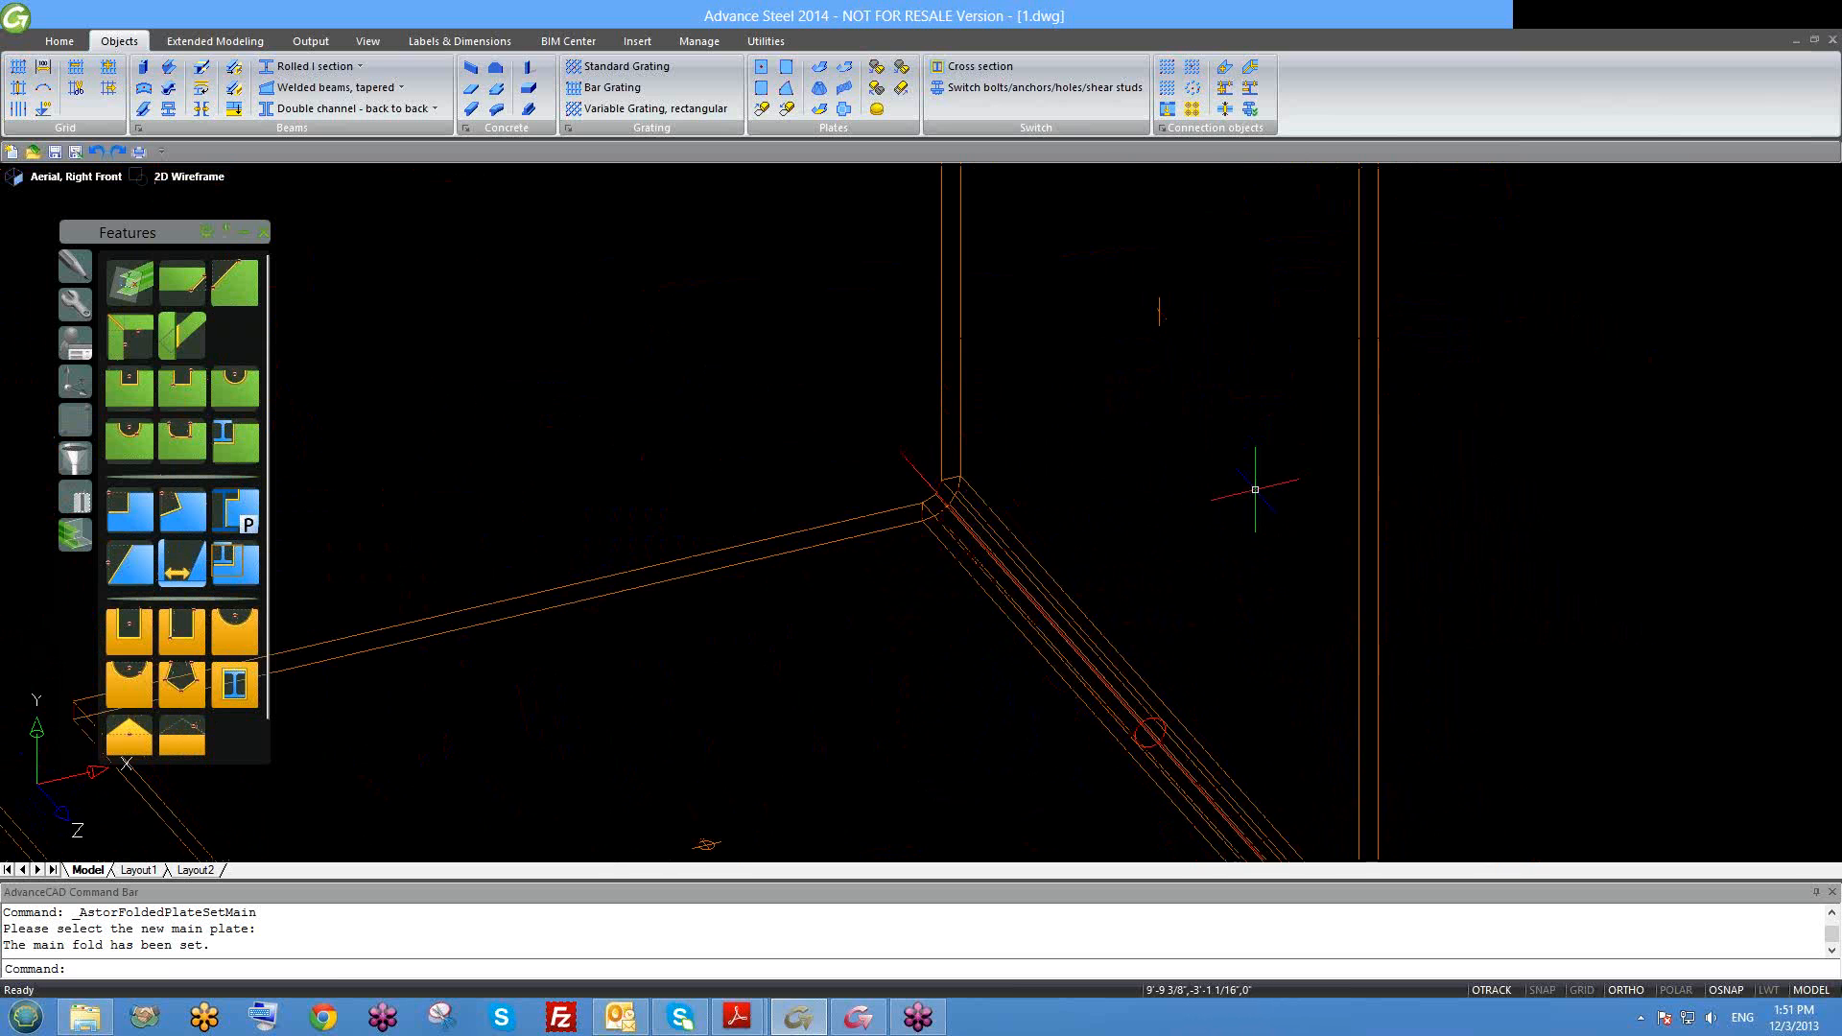
scroll(1237, 477, "down", 7)
Step: Examine the centre markers of the three-plate corner assembly and of the separate two-plate folded plate
scroll(644, 806, "up", 4)
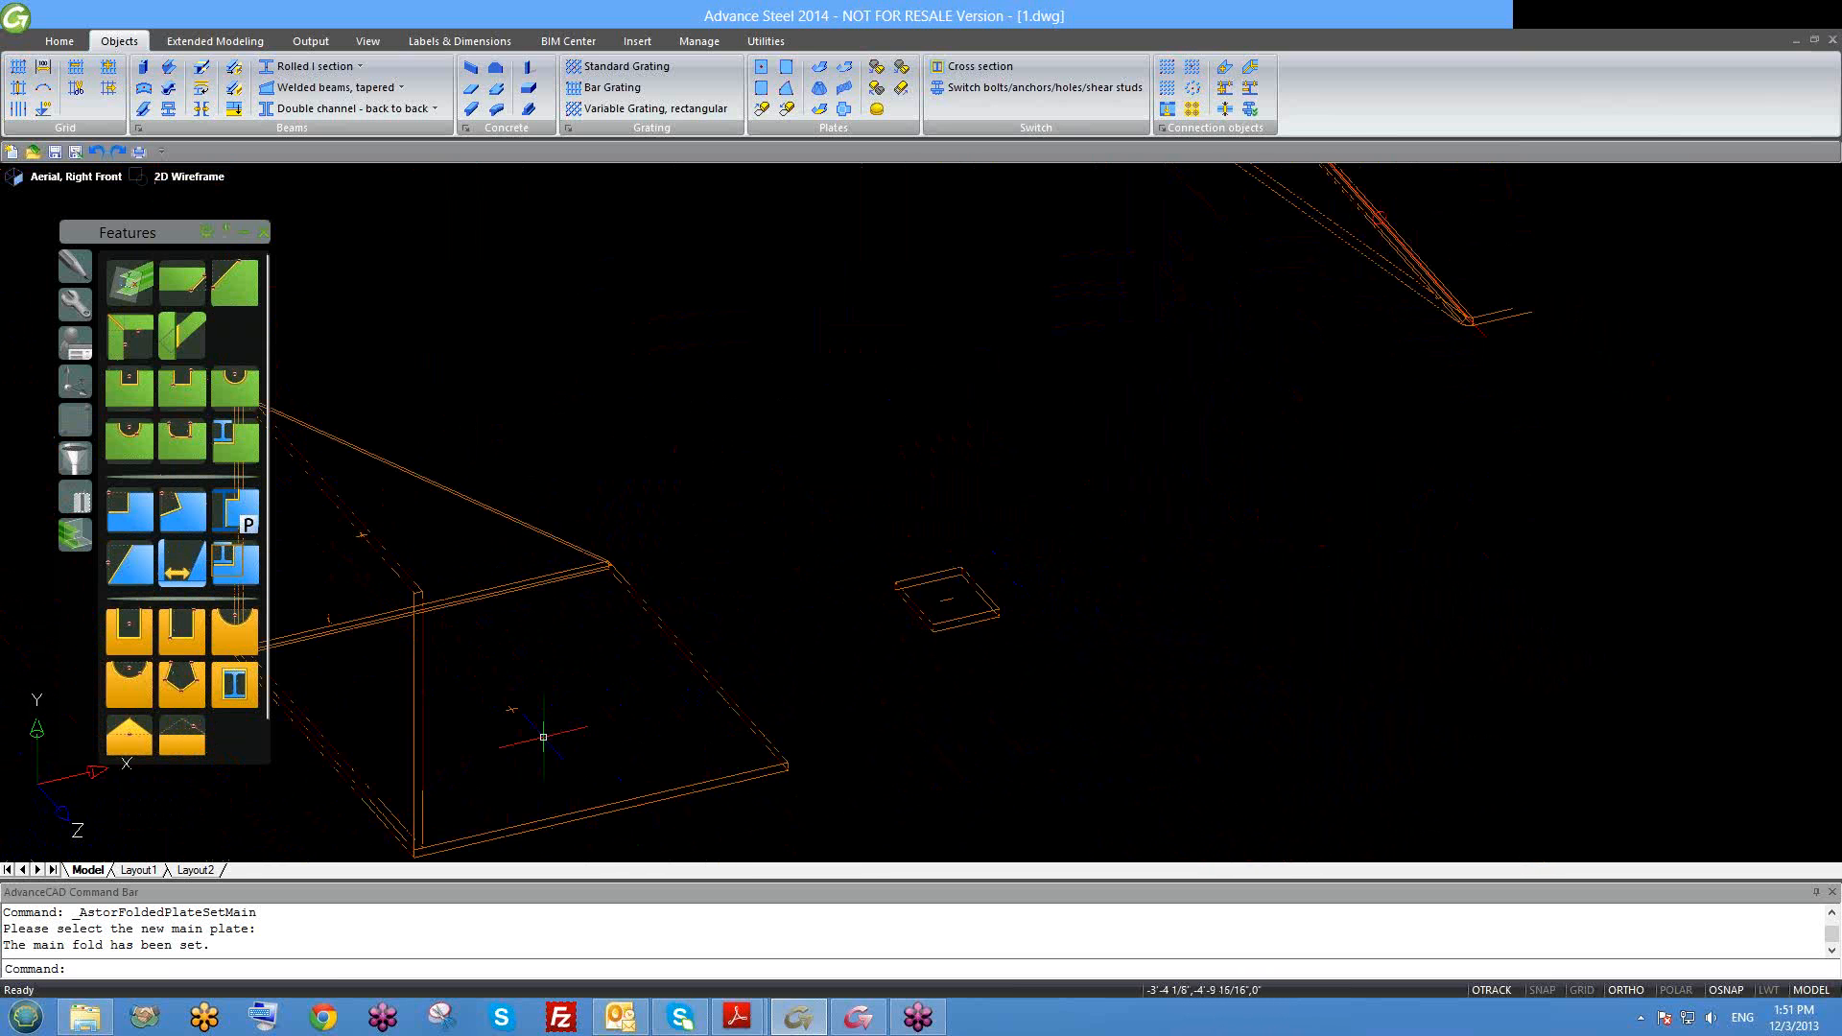
middle_click_drag(461, 697, 935, 672)
scroll(601, 514, "up", 1)
scroll(620, 516, "down", 6)
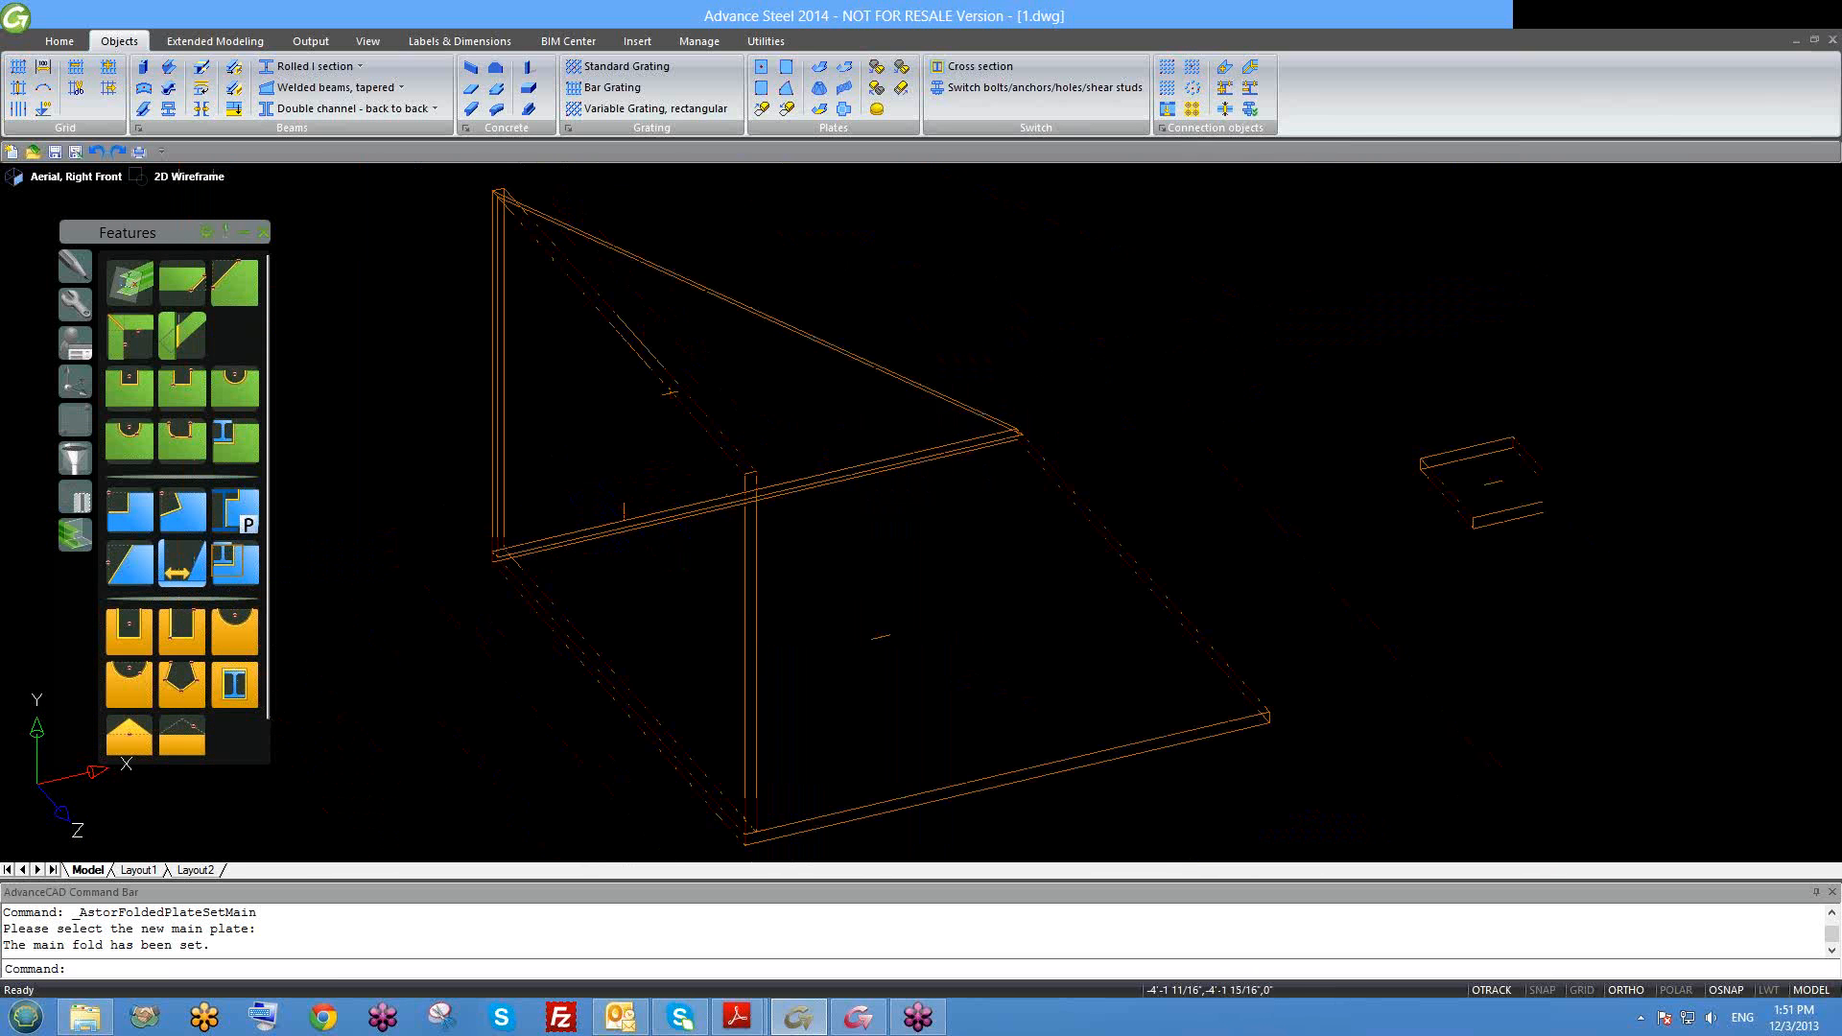
middle_click_drag(773, 647, 620, 625, "shift")
scroll(649, 619, "down", 3)
scroll(650, 624, "down", 4)
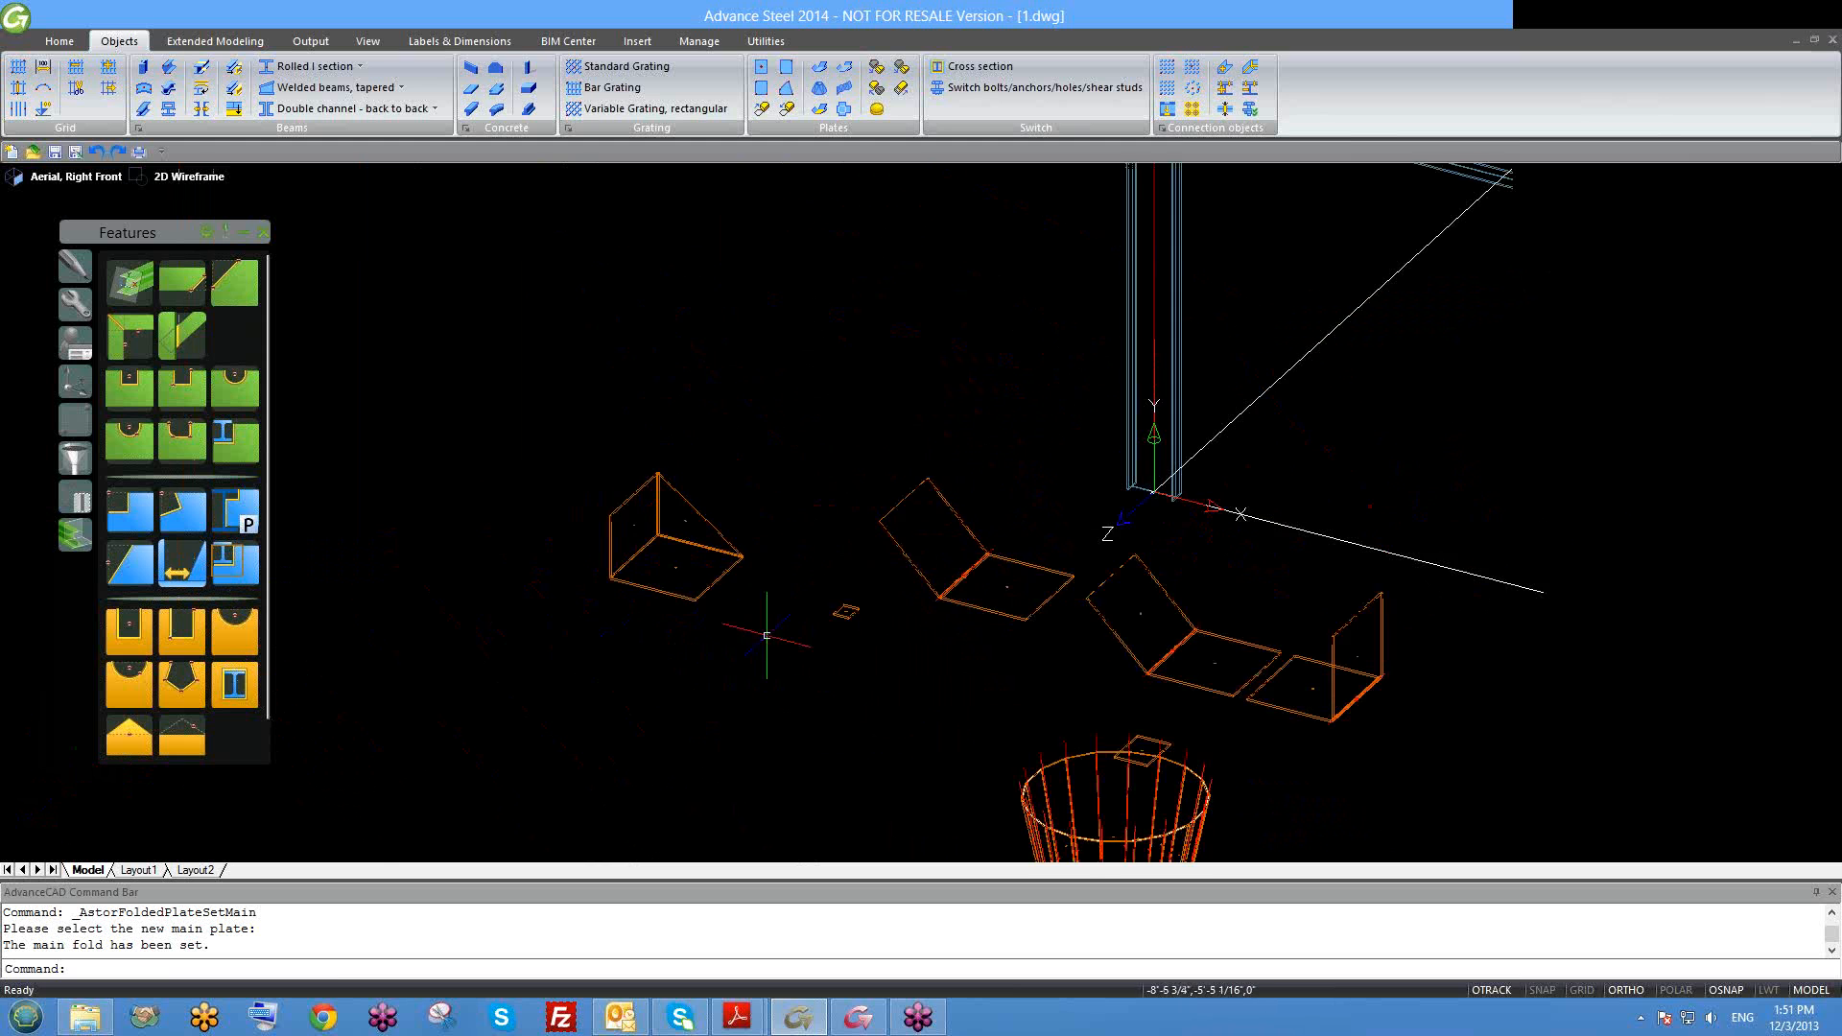
scroll(950, 595, "up", 6)
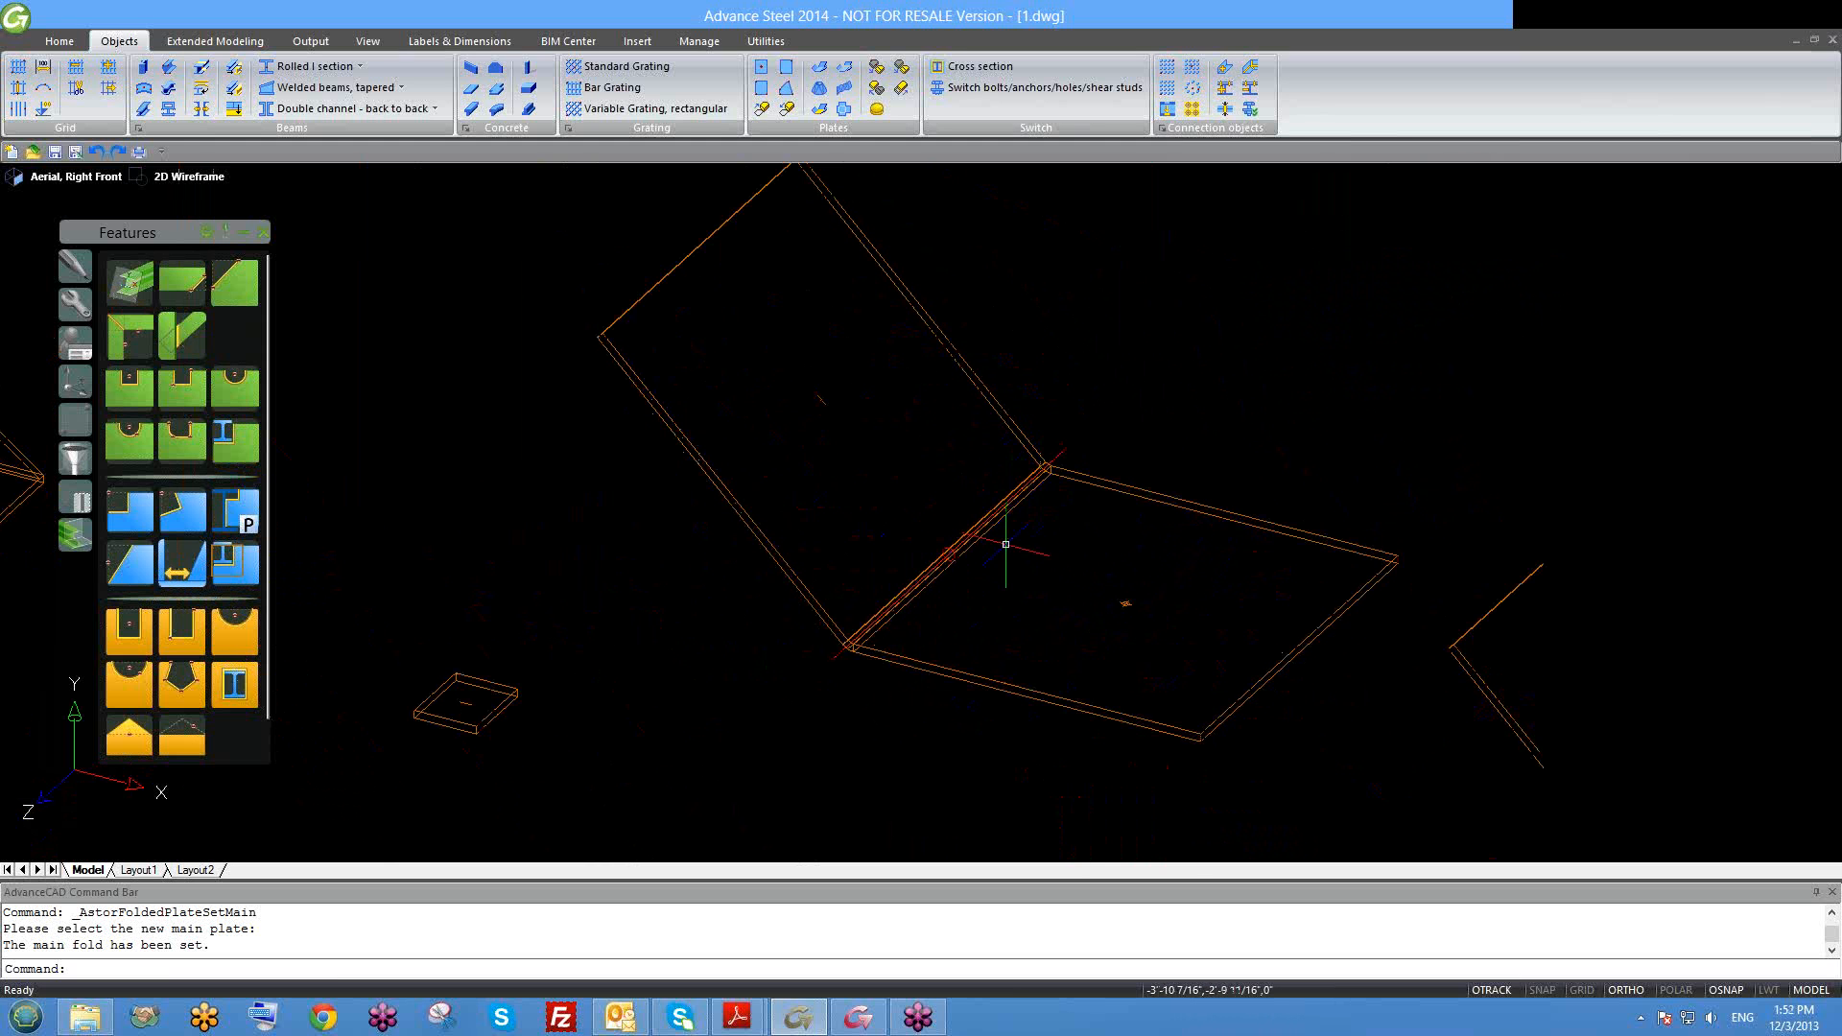
middle_click_drag(1024, 582, 970, 581)
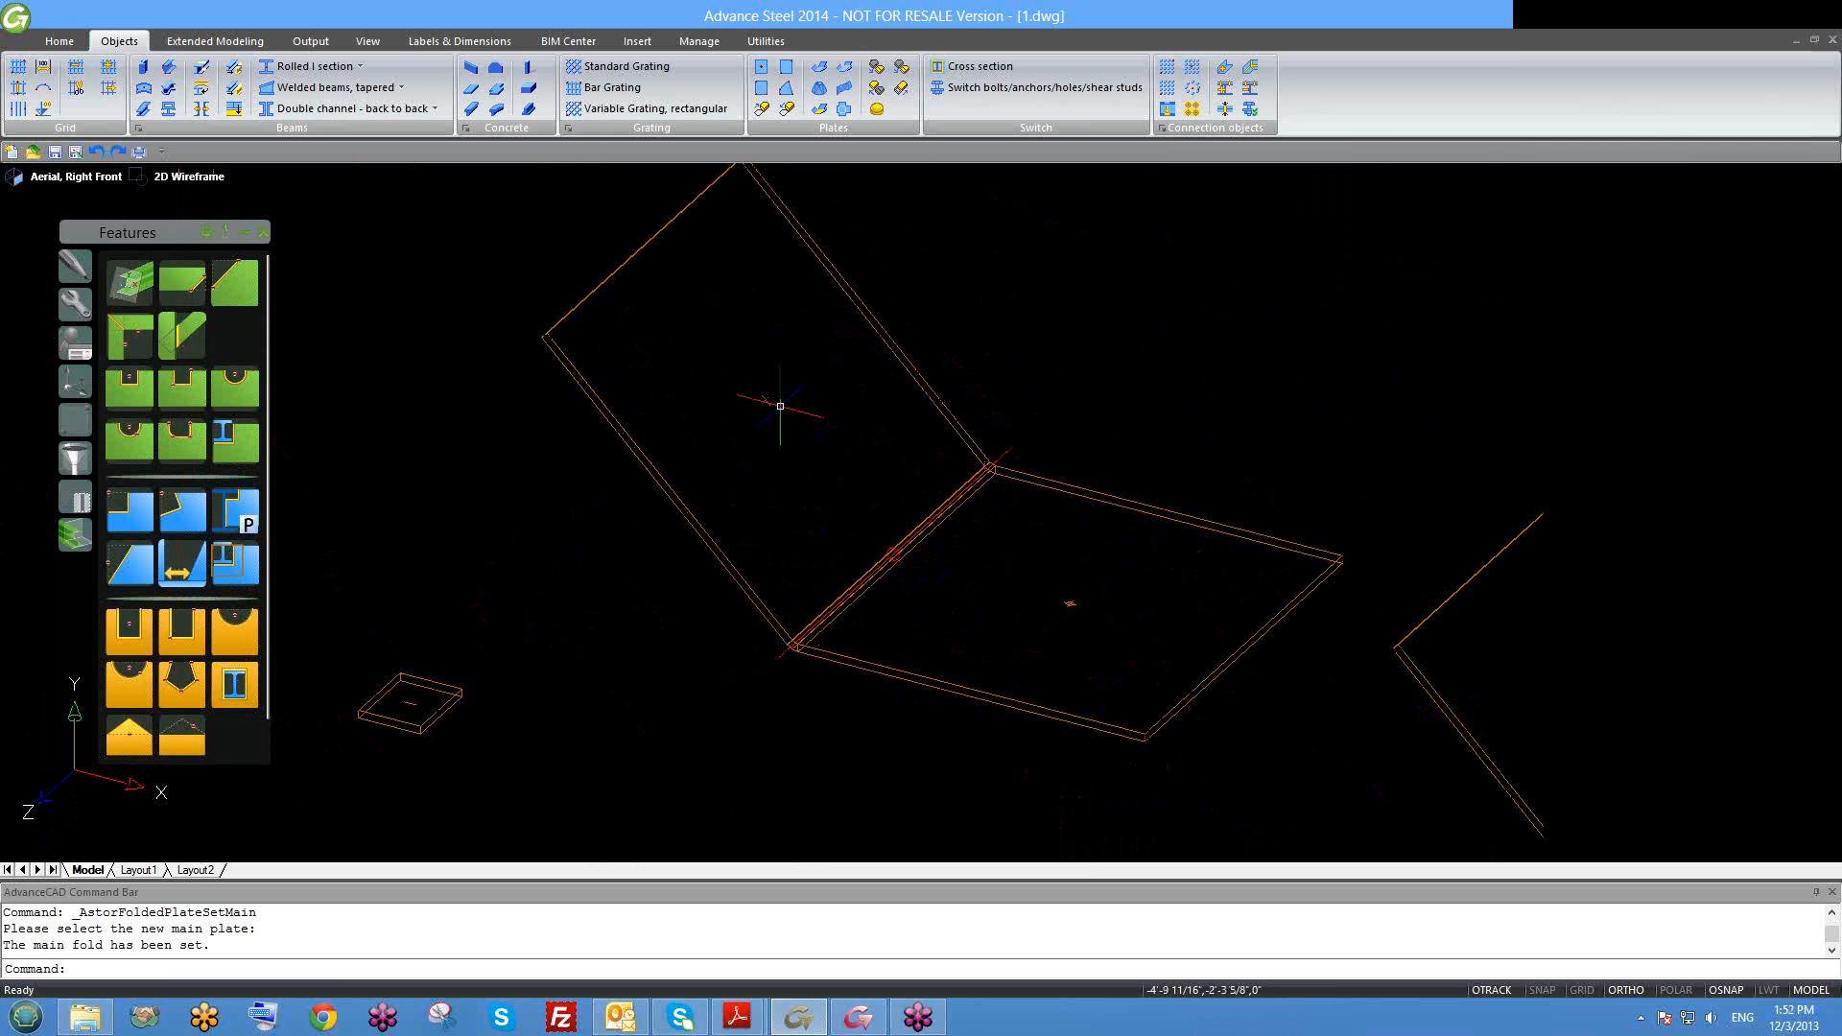
scroll(1028, 574, "up", 2)
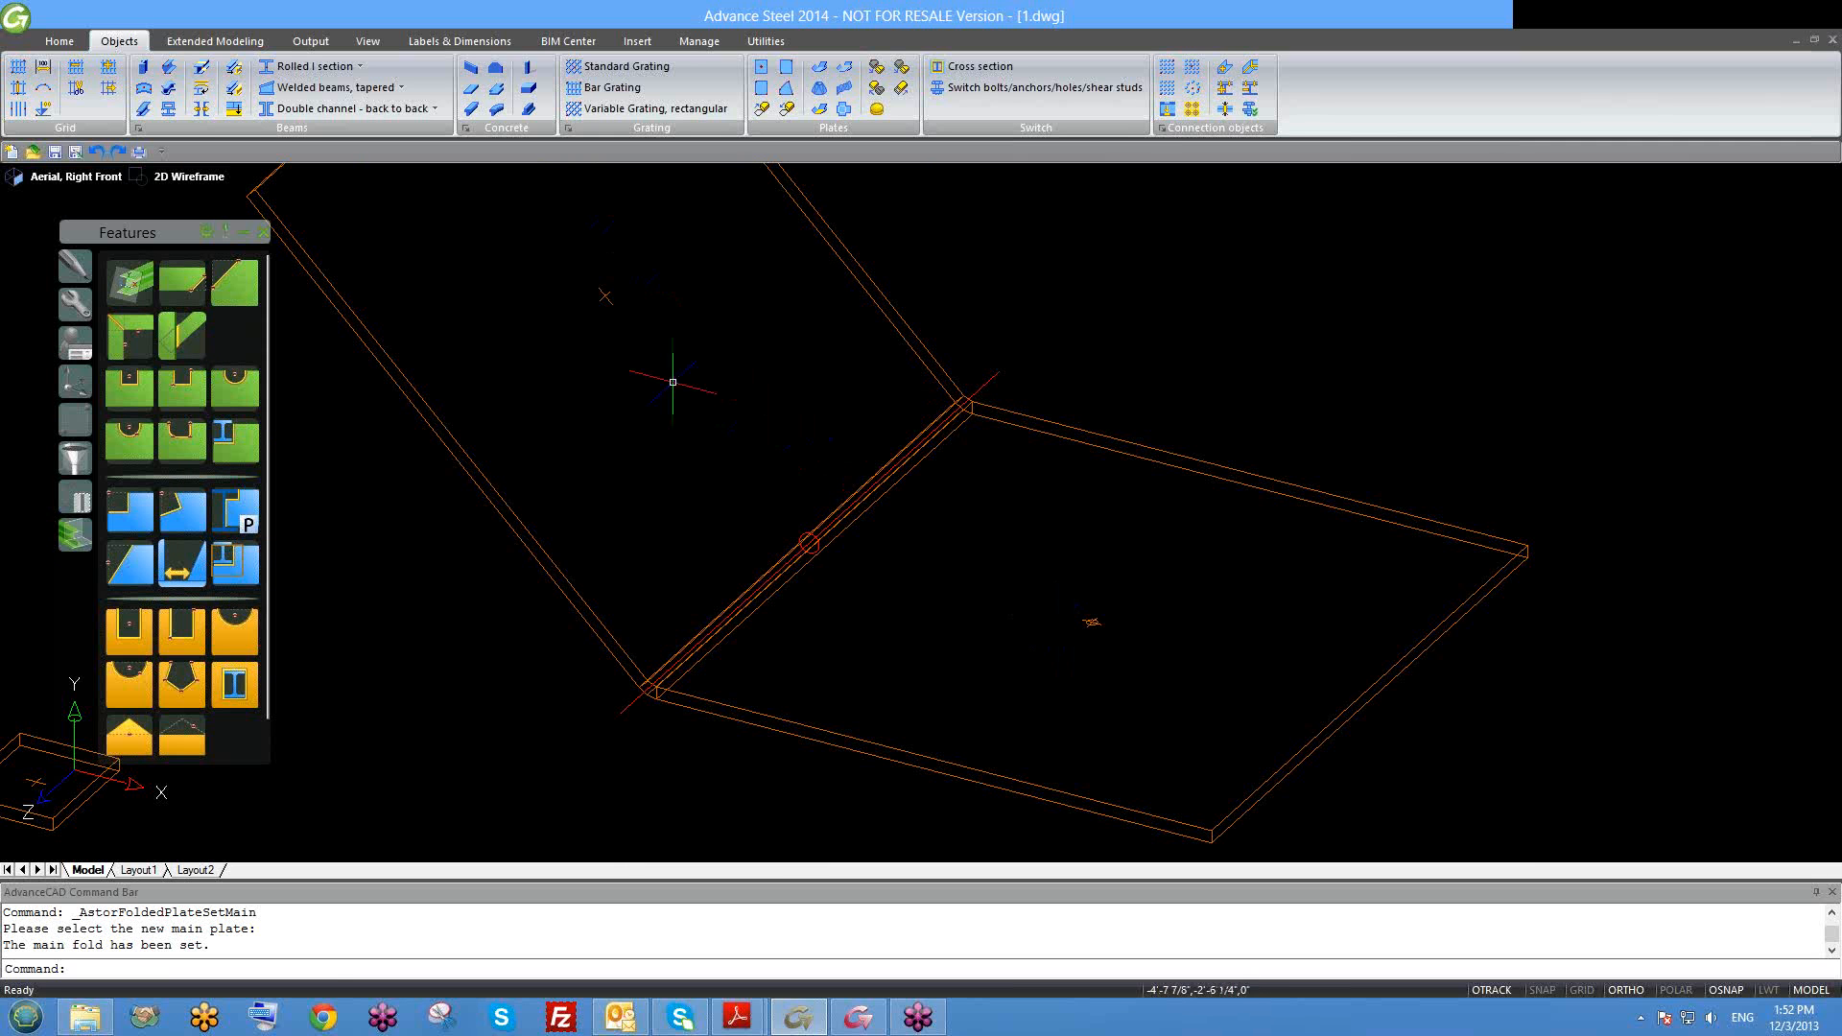
scroll(678, 399, "down", 2)
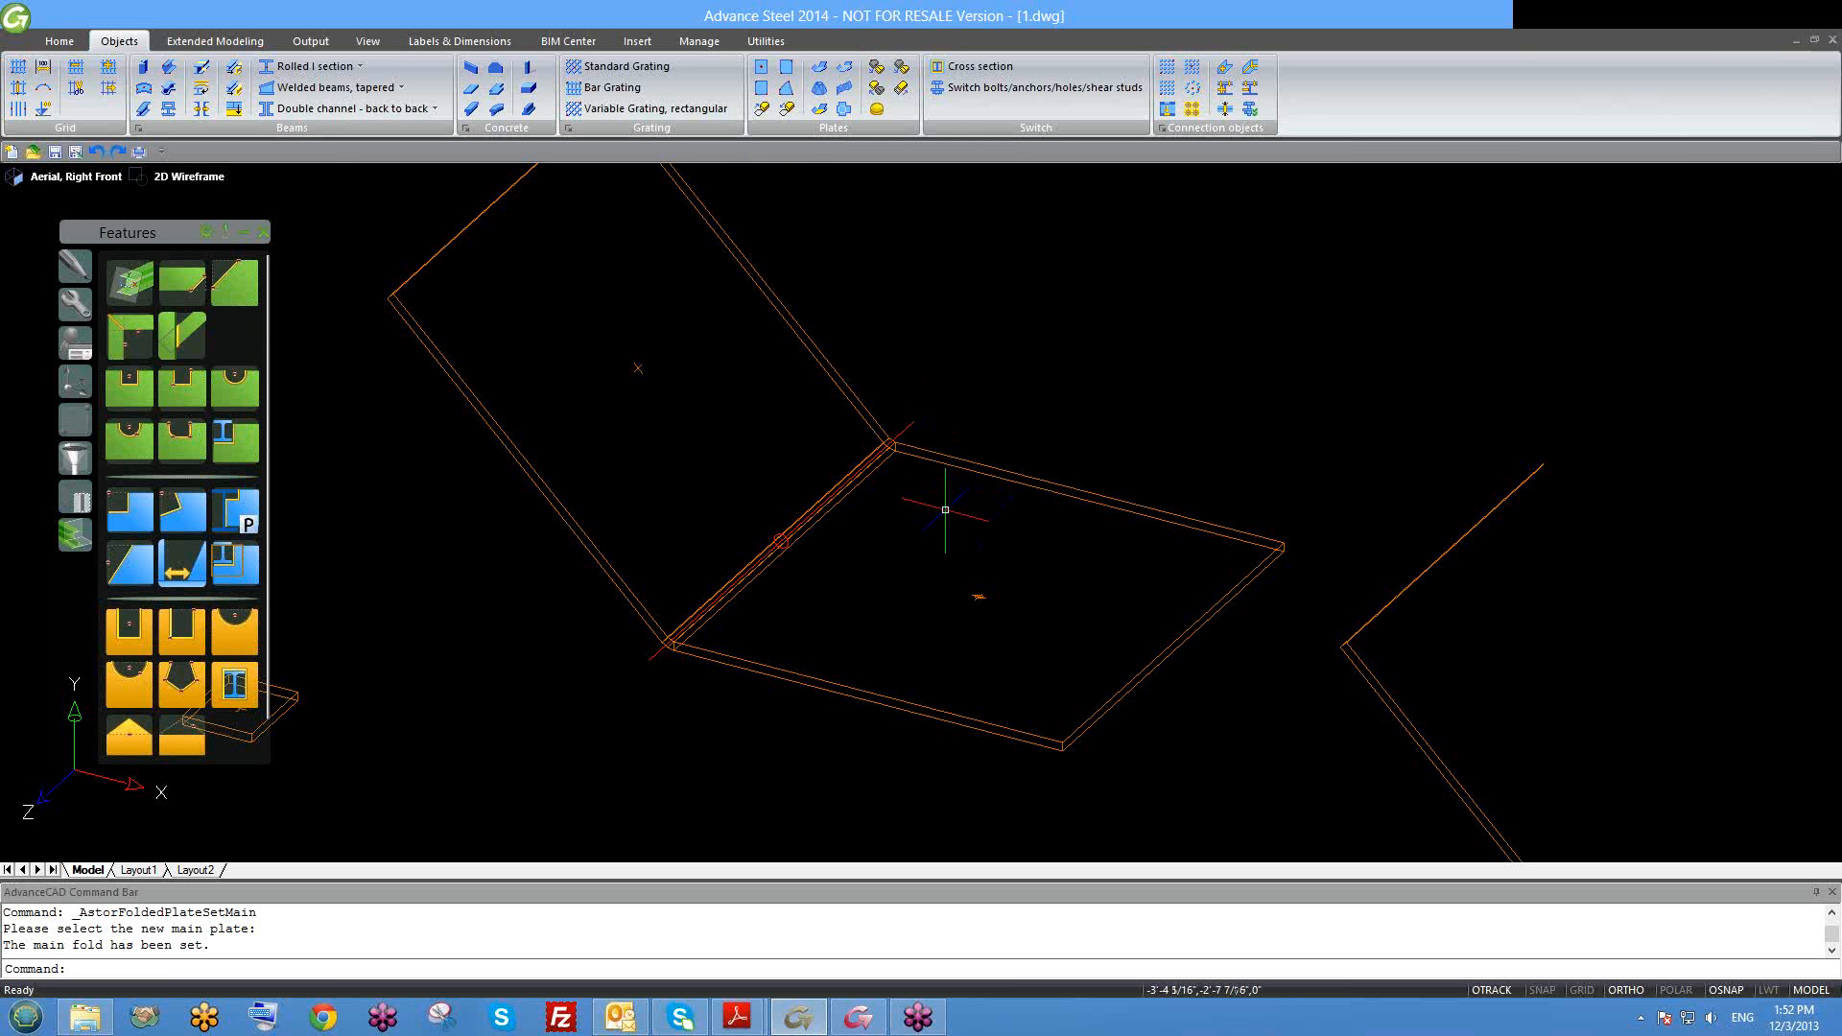
Step: Set the middle folded plate relation's angle to 90 degrees, inspect the fold, and close the relation's properties
middle_click_drag(1111, 678, 614, 428)
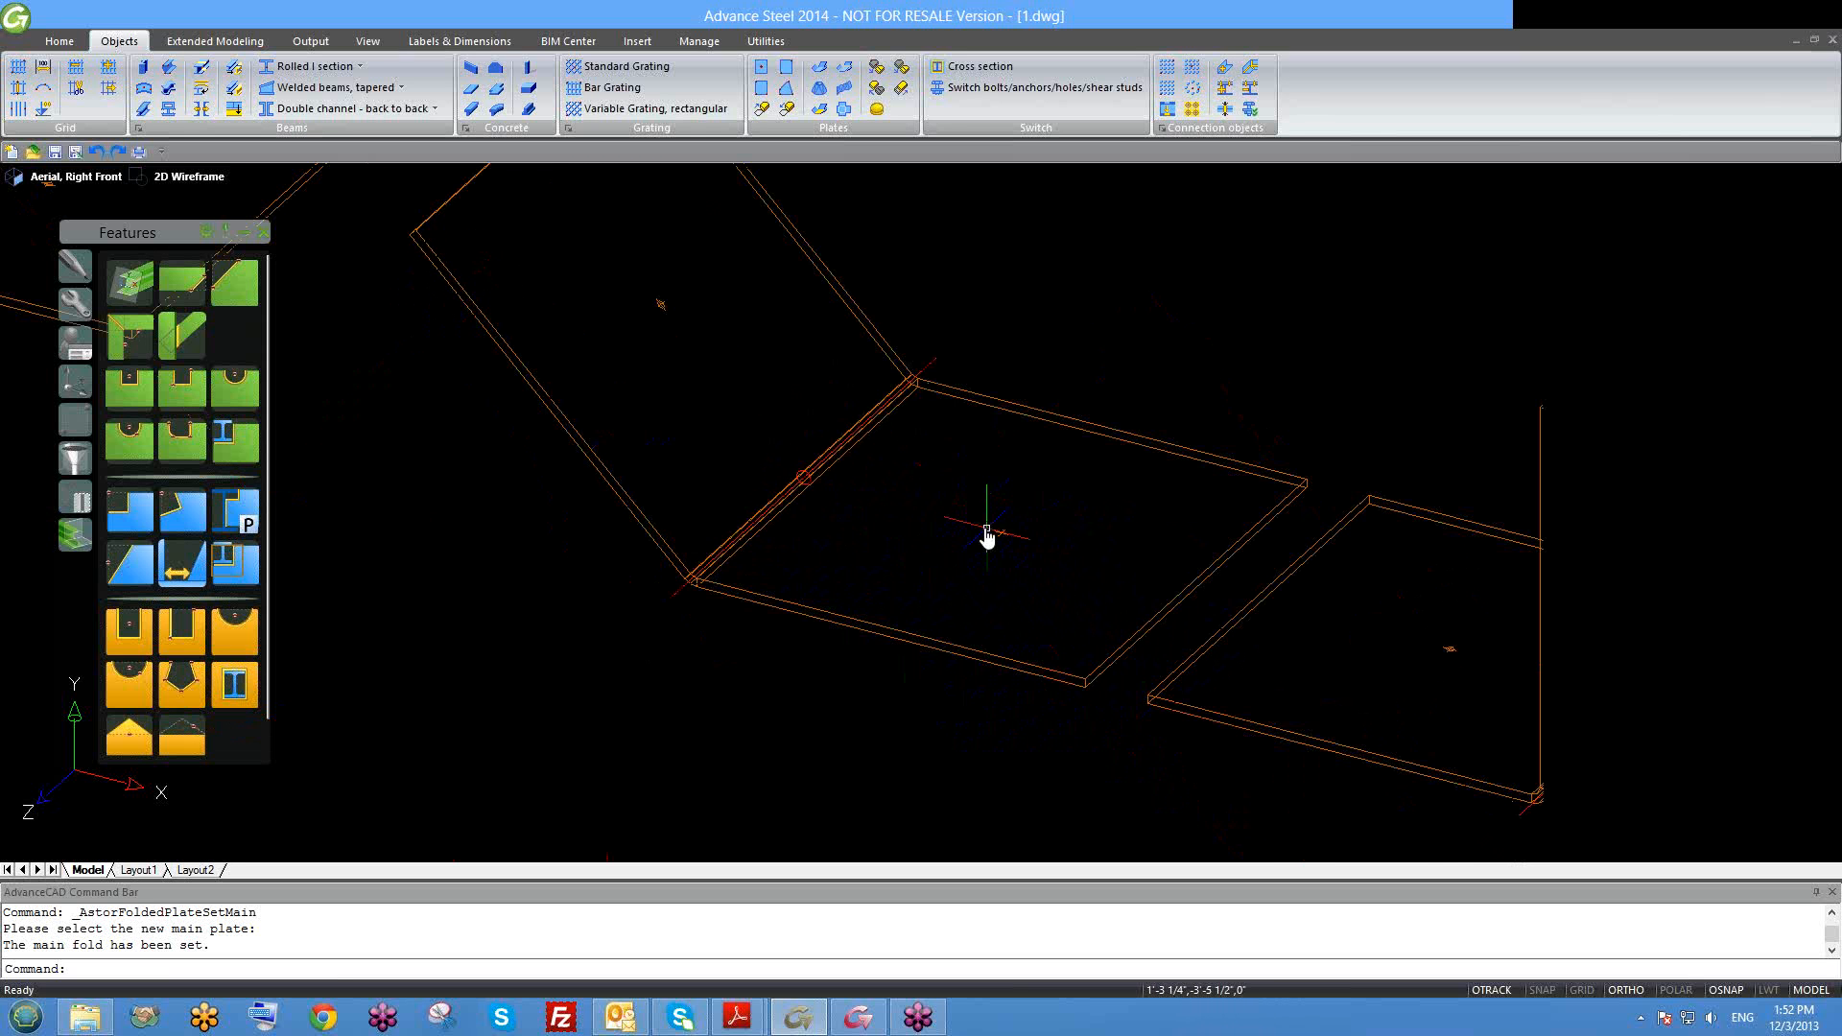
middle_click_drag(986, 525, 868, 494)
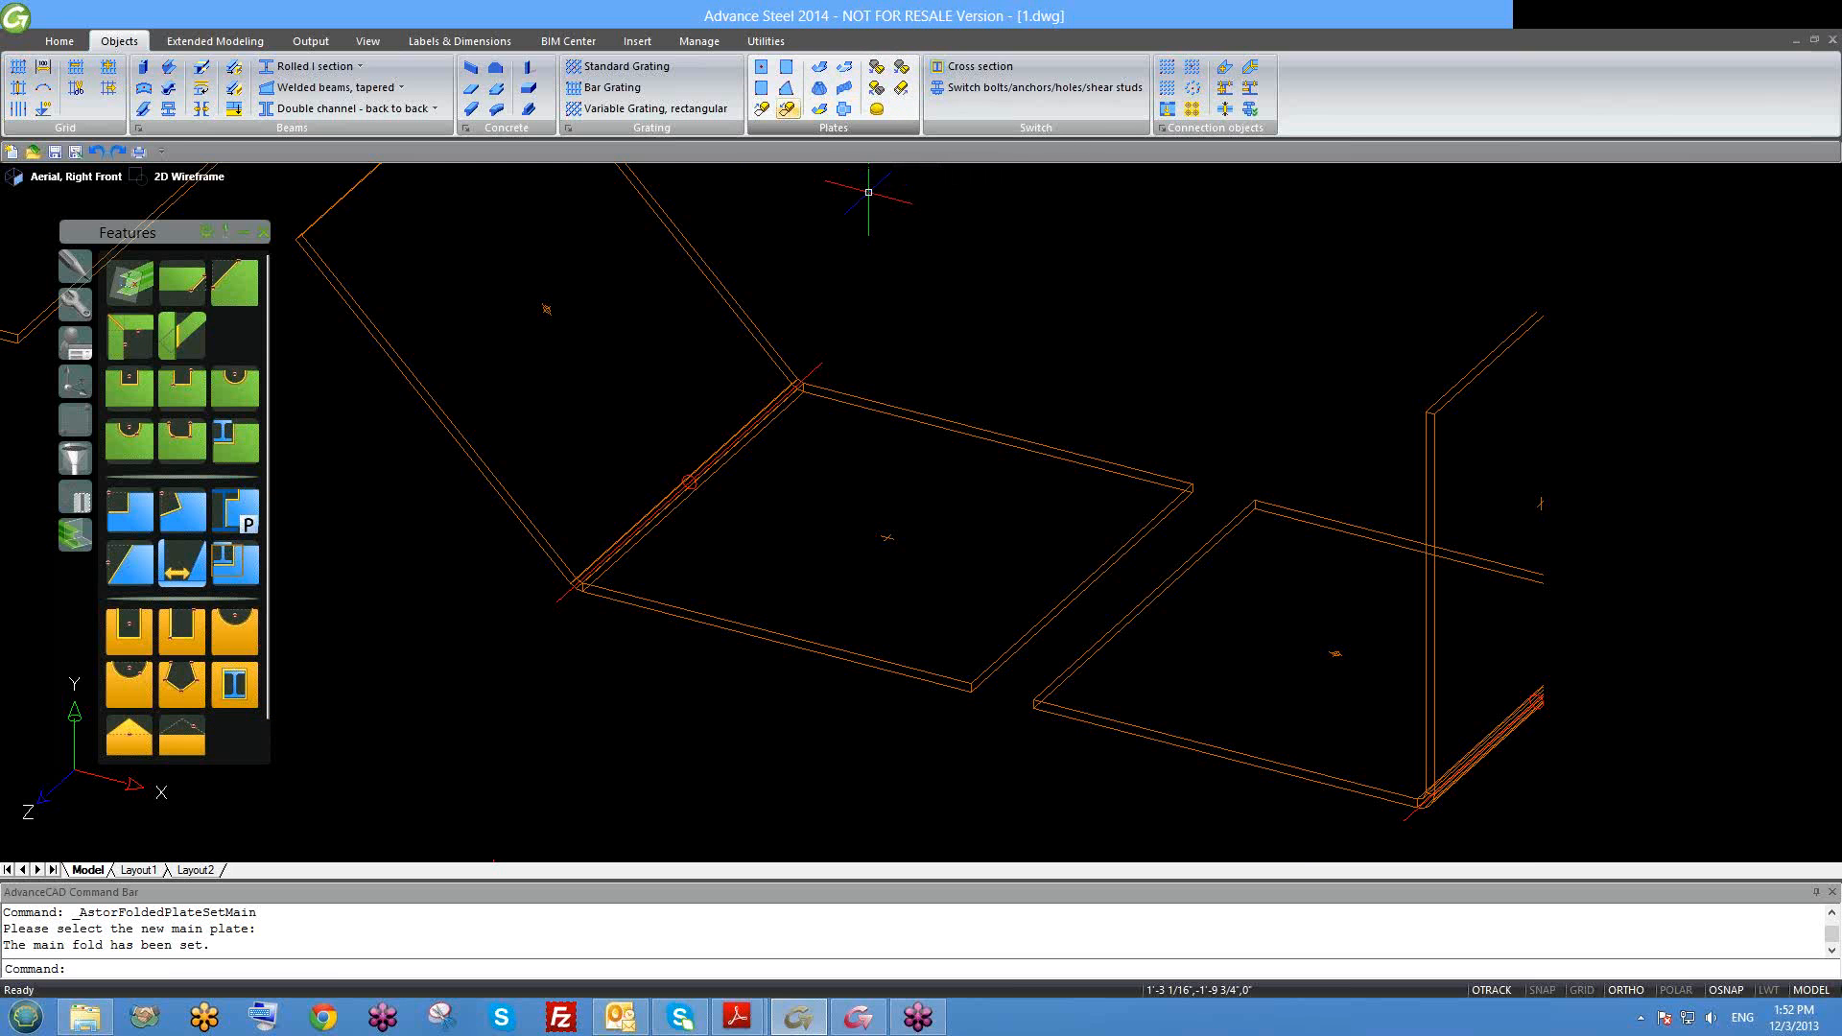
left_click(815, 369)
double_click(816, 369)
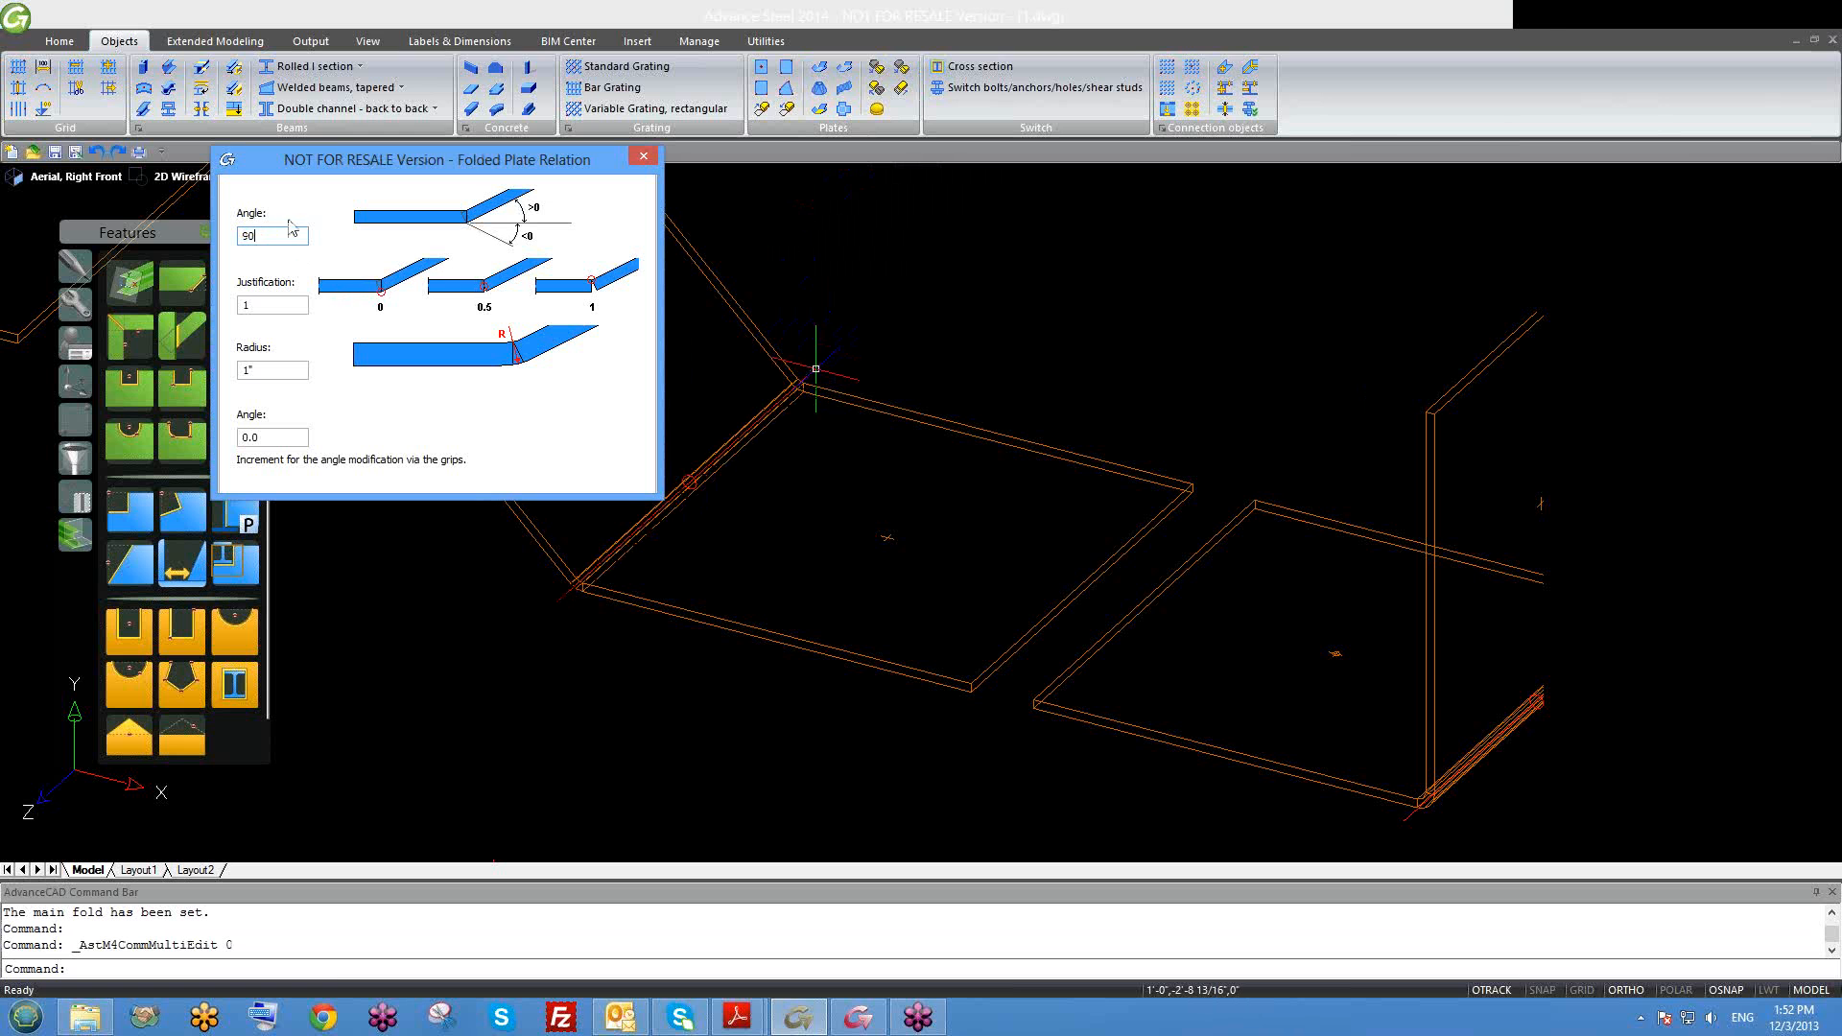
type("90")
key("Return")
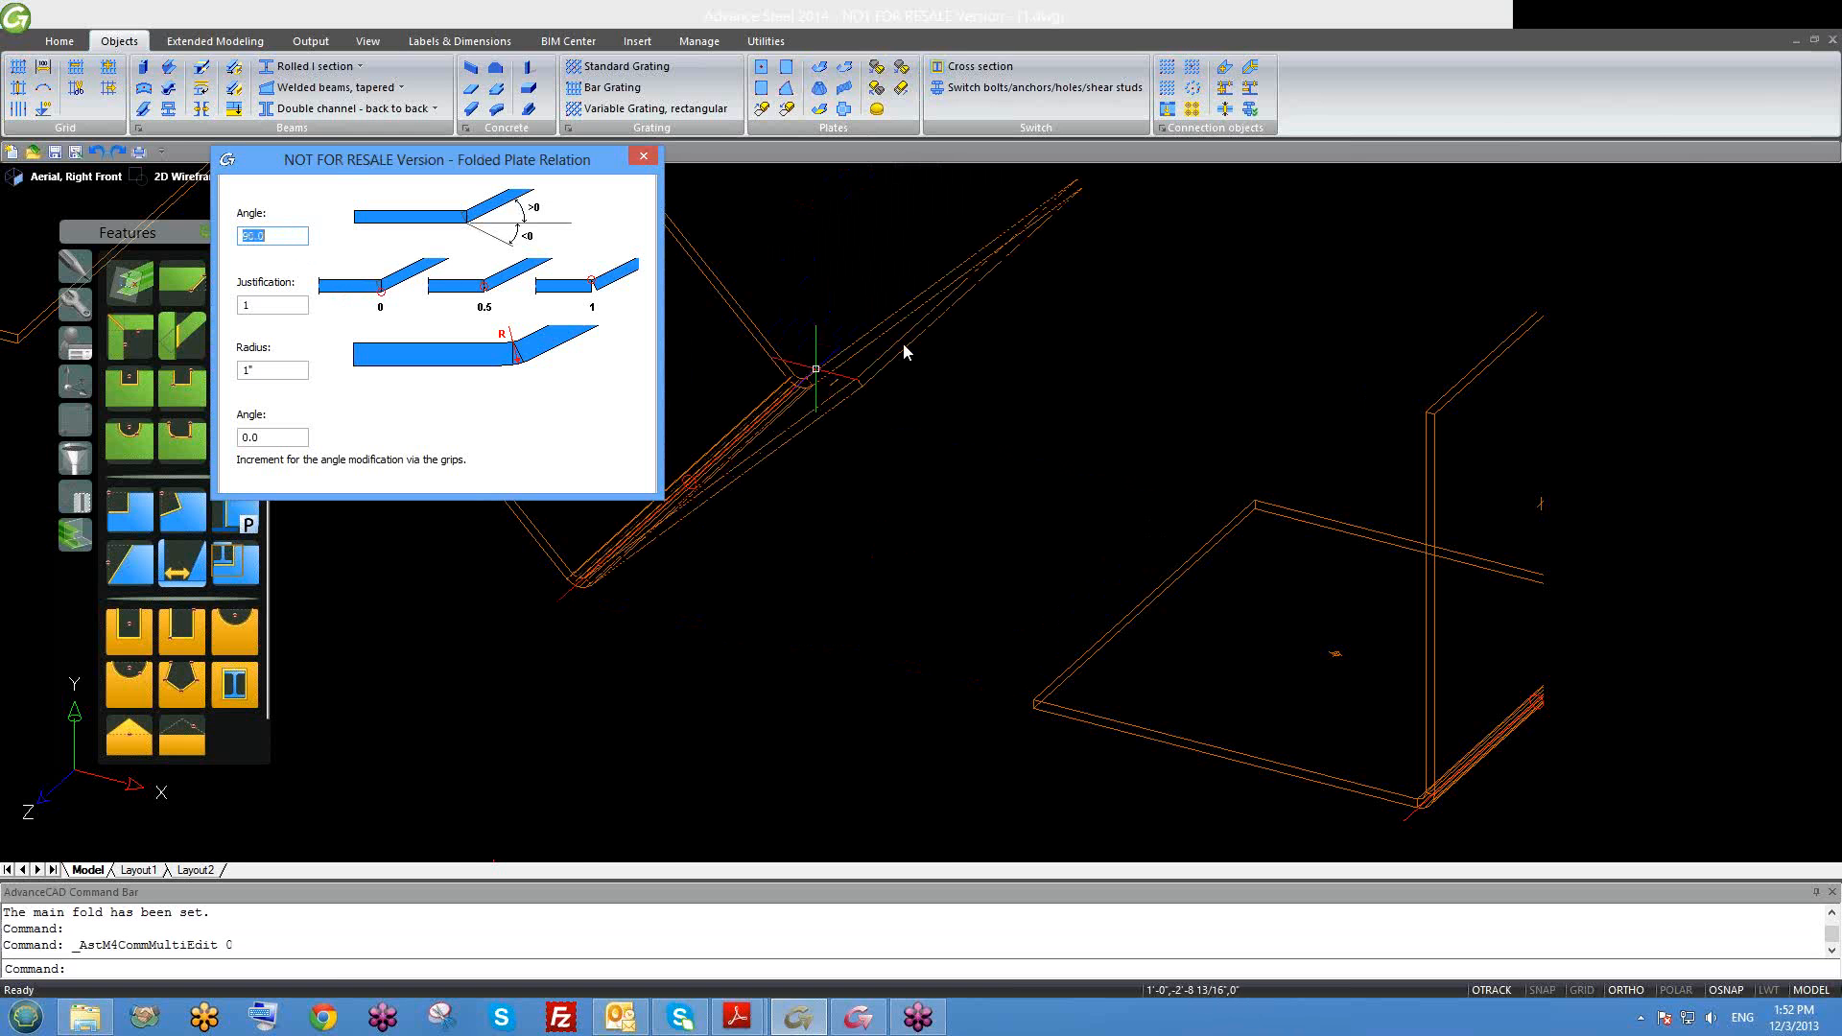
middle_click_drag(910, 384, 960, 375)
scroll(1060, 388, "down", 2)
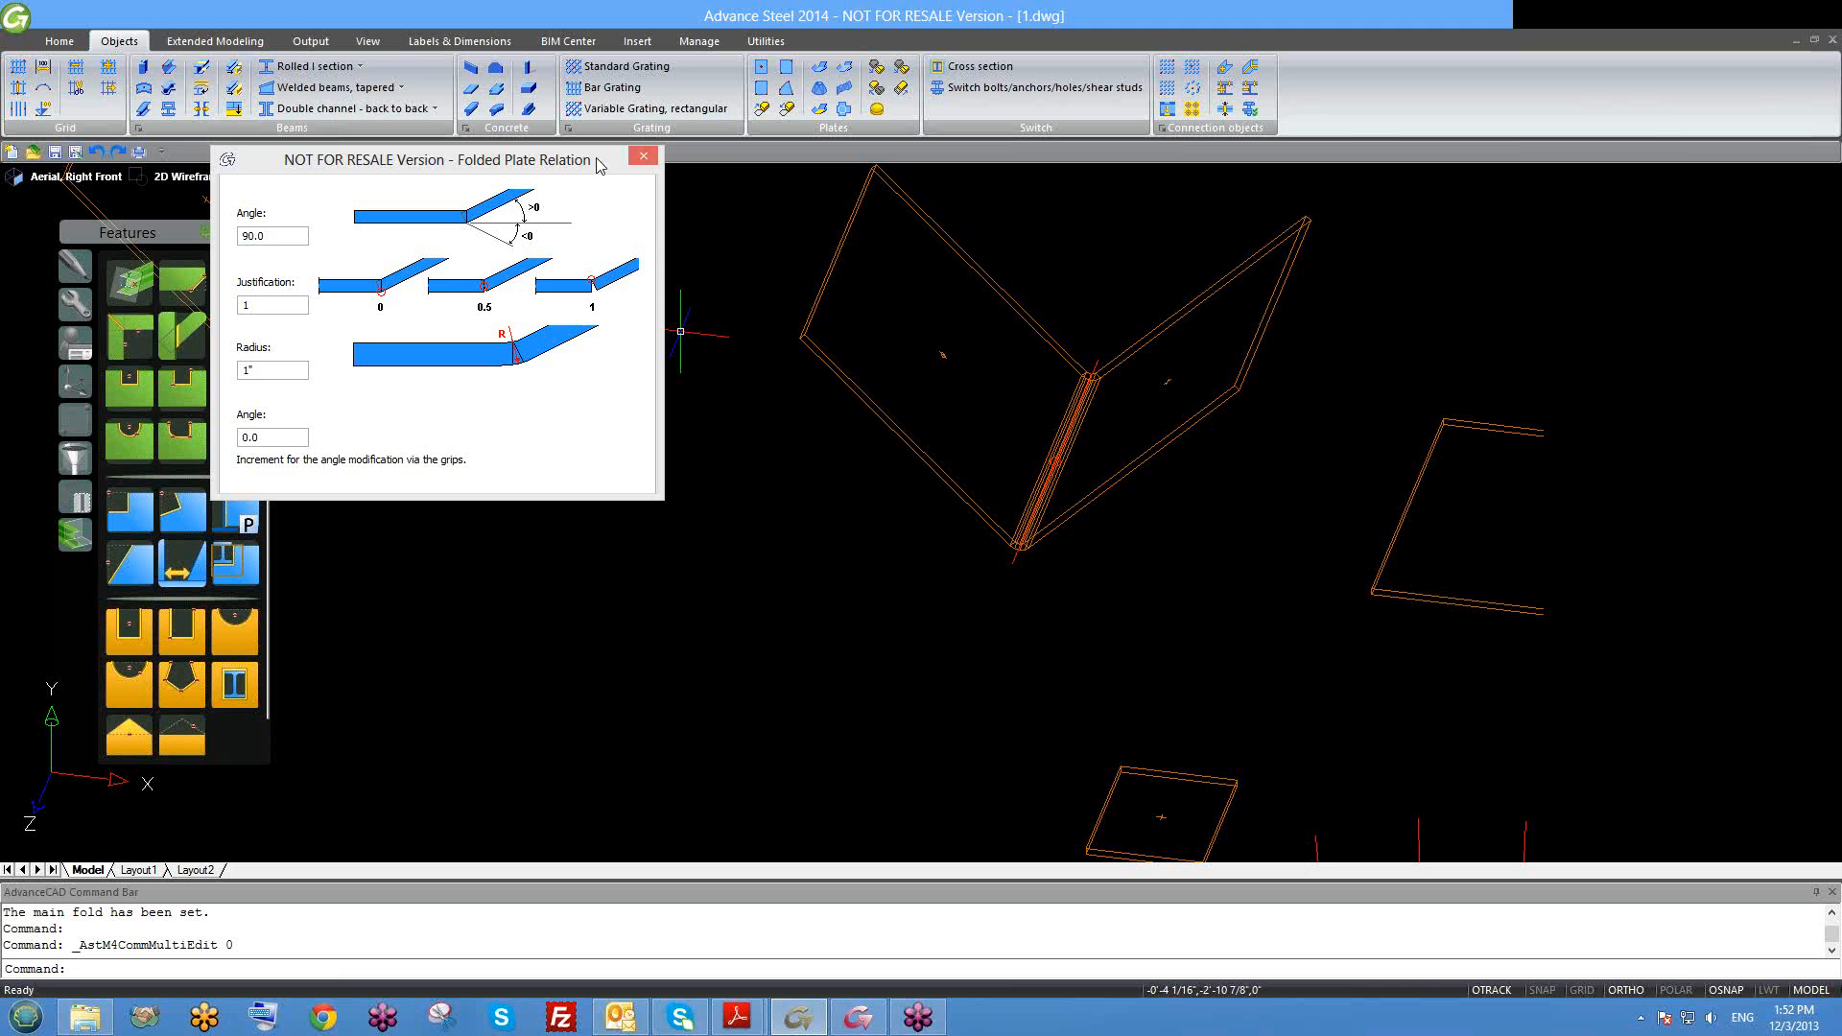
left_click_drag(598, 165, 586, 183)
left_click(637, 177)
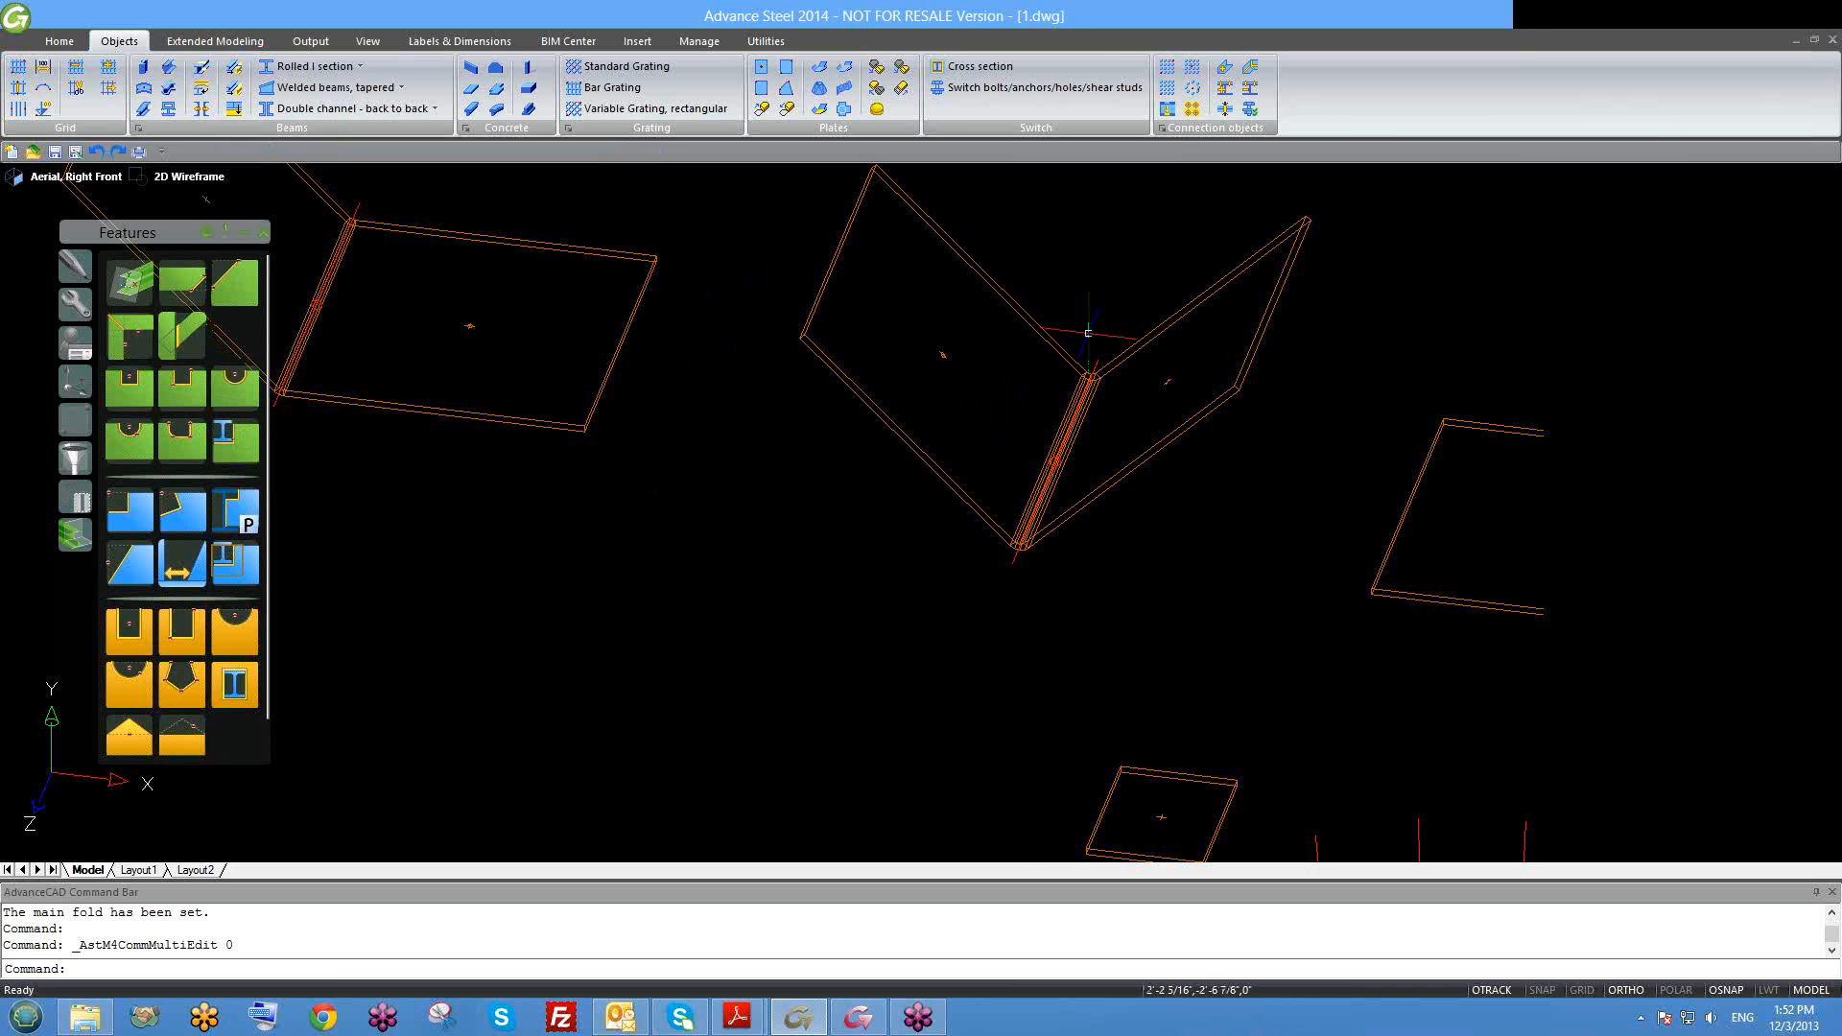
Step: Change the middle folded plate's display type to Unfolded, view the flattened plate, and close its properties
middle_click_drag(854, 253, 701, 232)
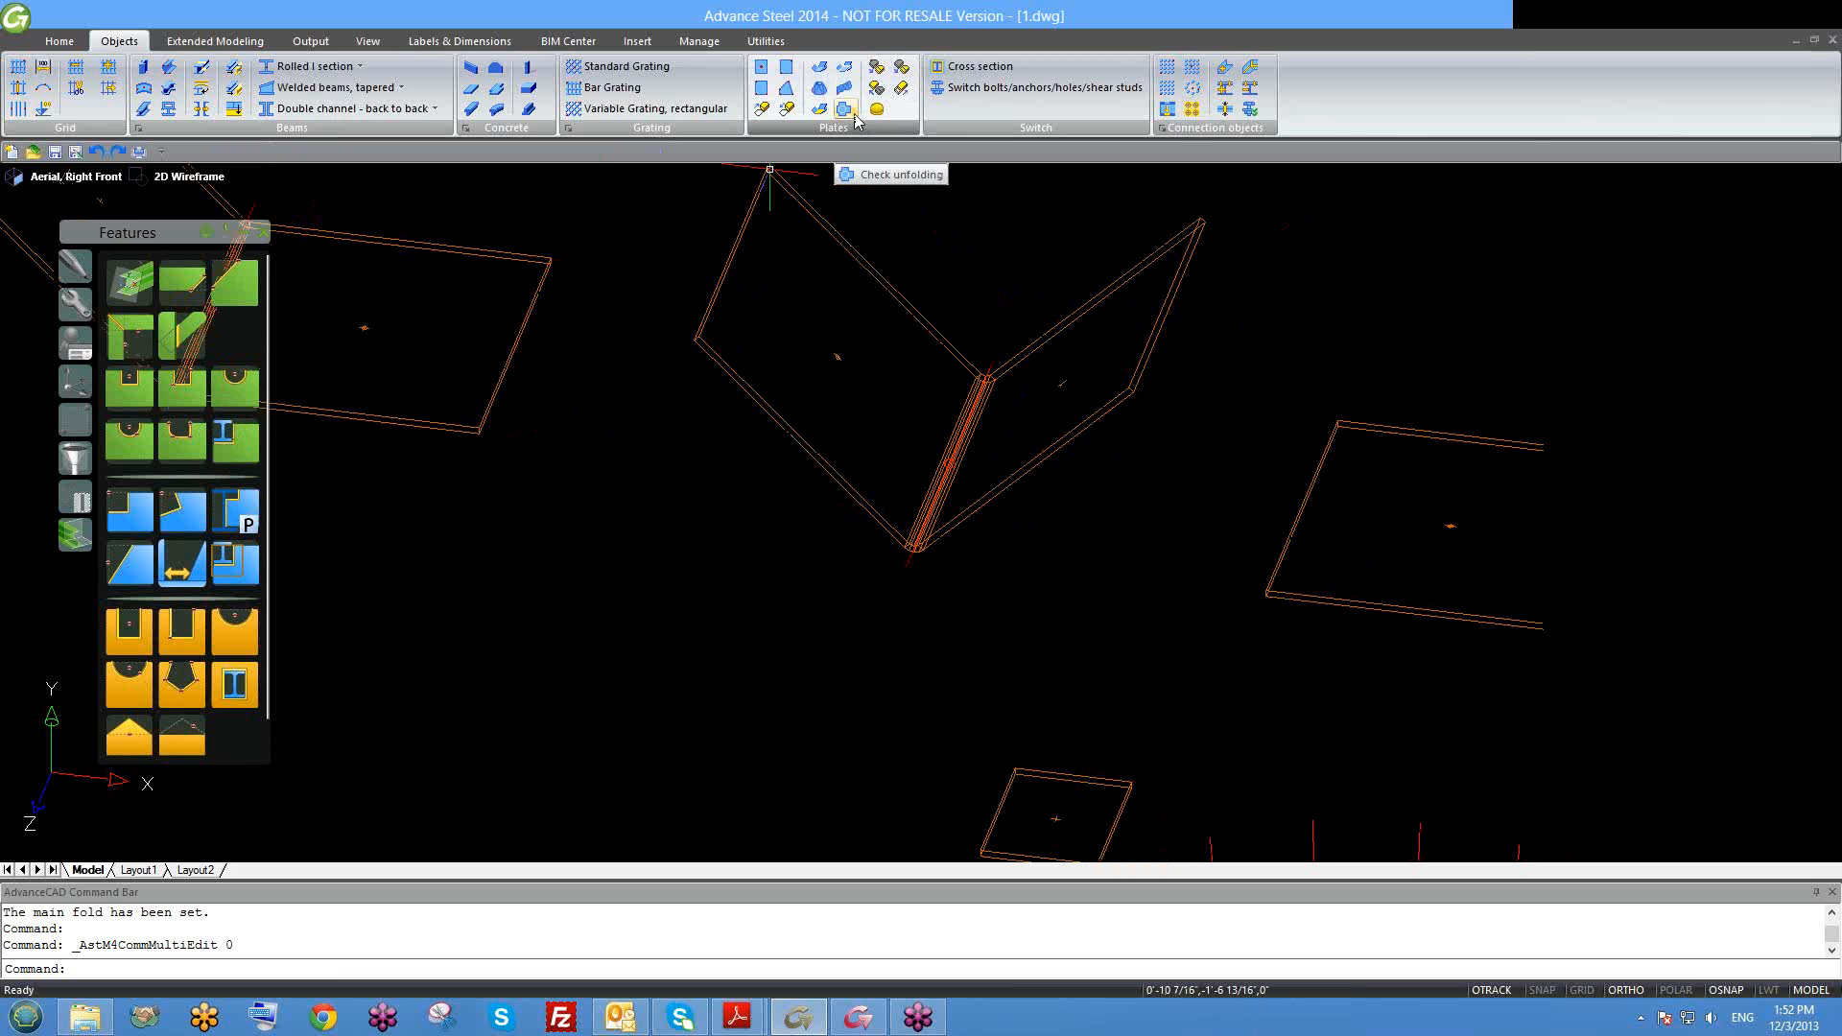
mouse_move(881, 466)
middle_mouse_down()
mouse_move(1328, 481)
mouse_move(907, 449)
mouse_move(929, 471)
mouse_move(865, 483)
middle_mouse_up()
scroll(922, 438, "down", 3)
scroll(889, 472, "up", 2)
double_click(885, 449)
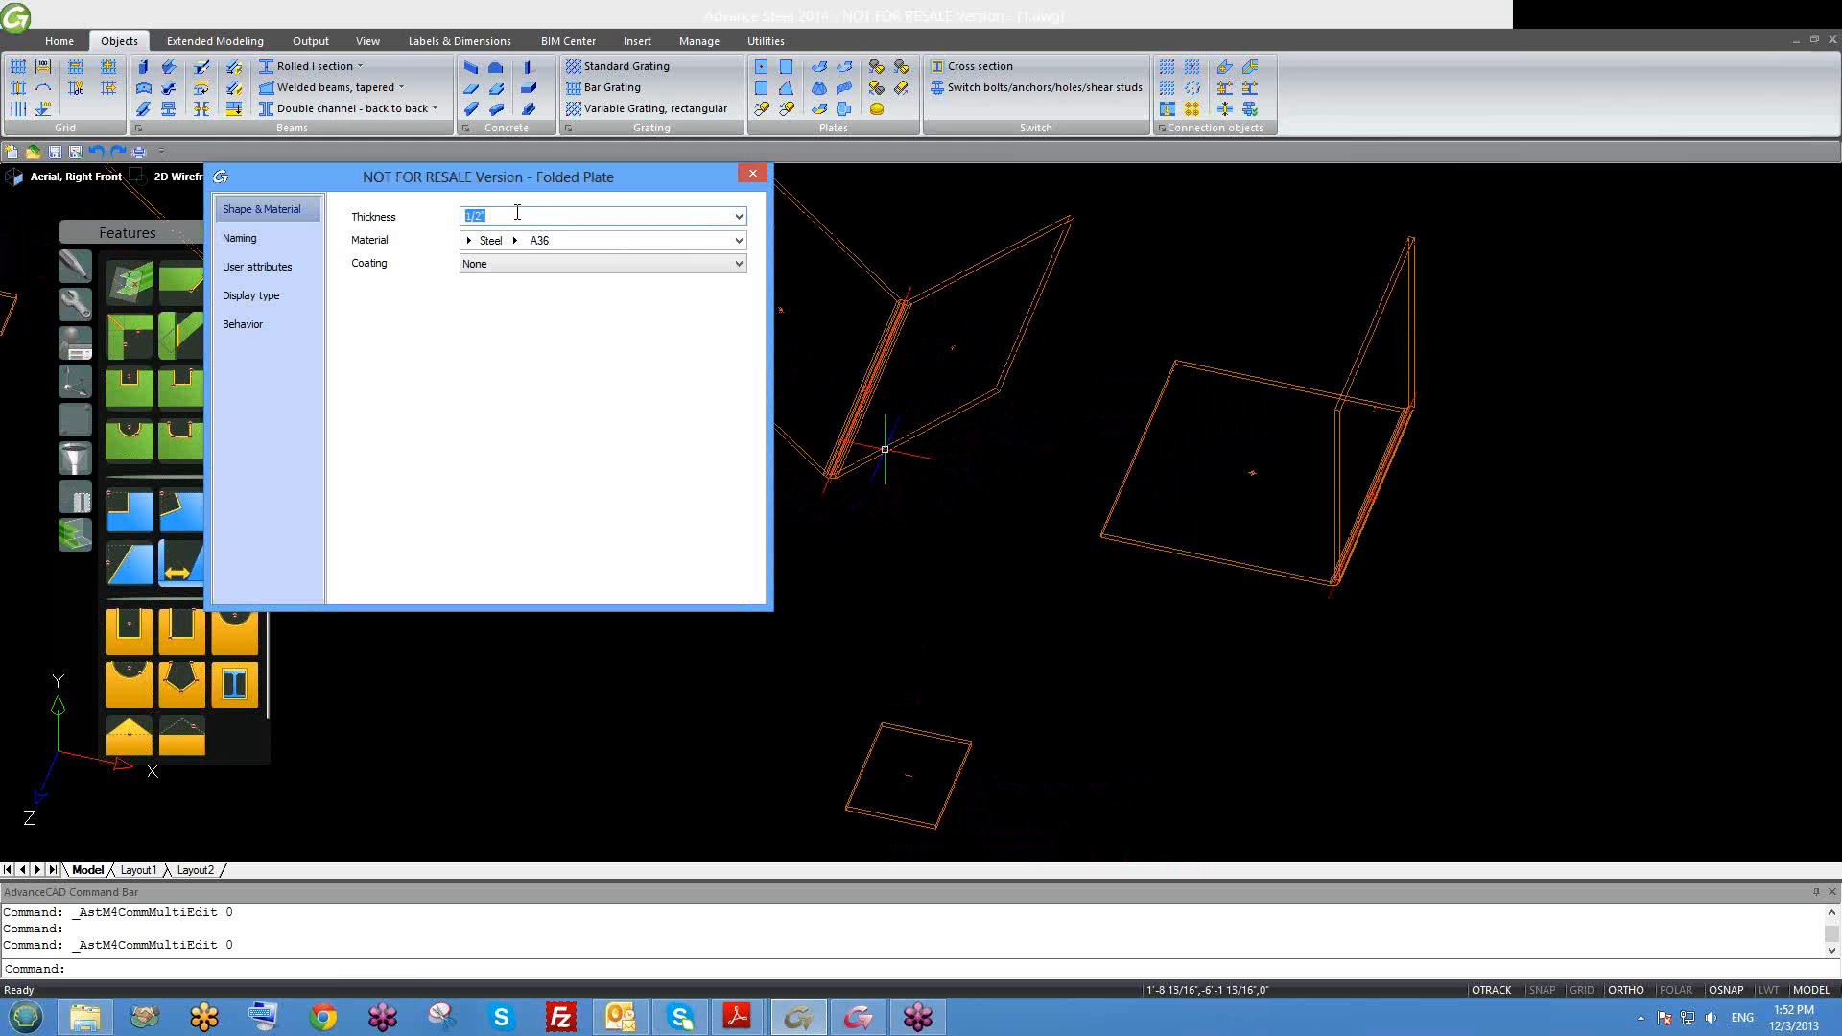
left_click_drag(547, 175, 703, 175)
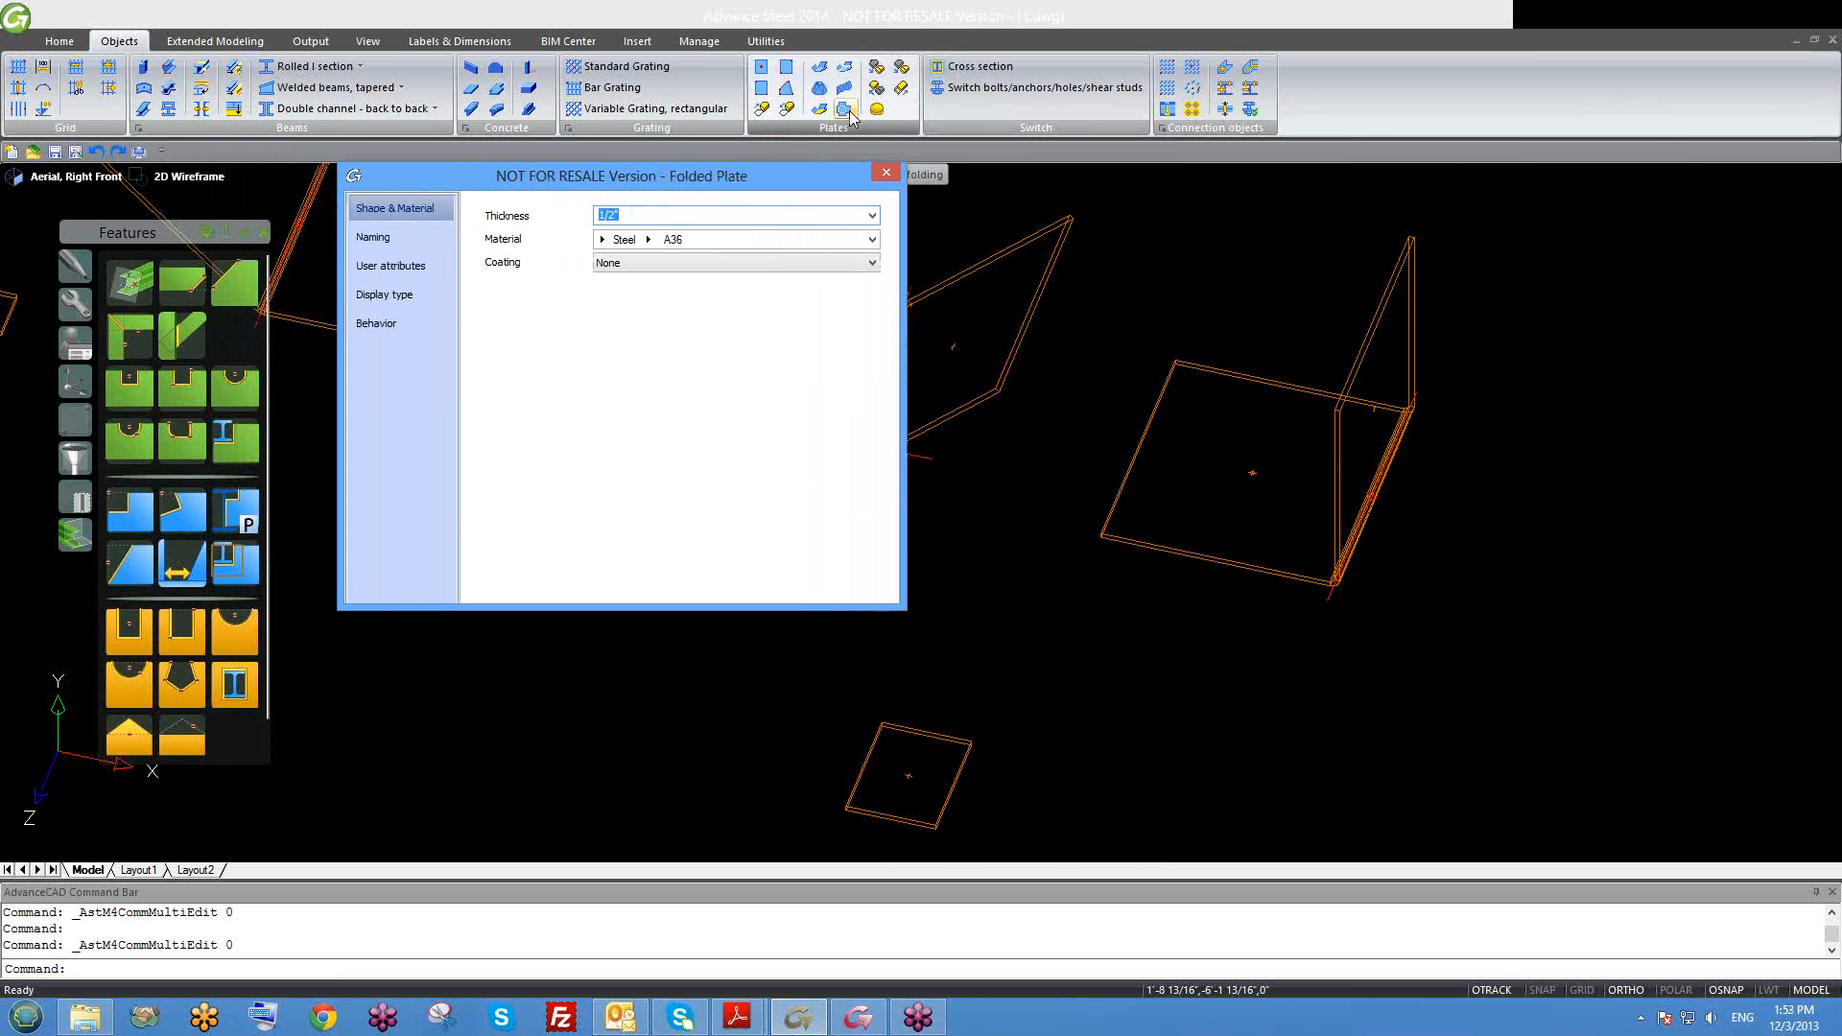
left_click(374, 301)
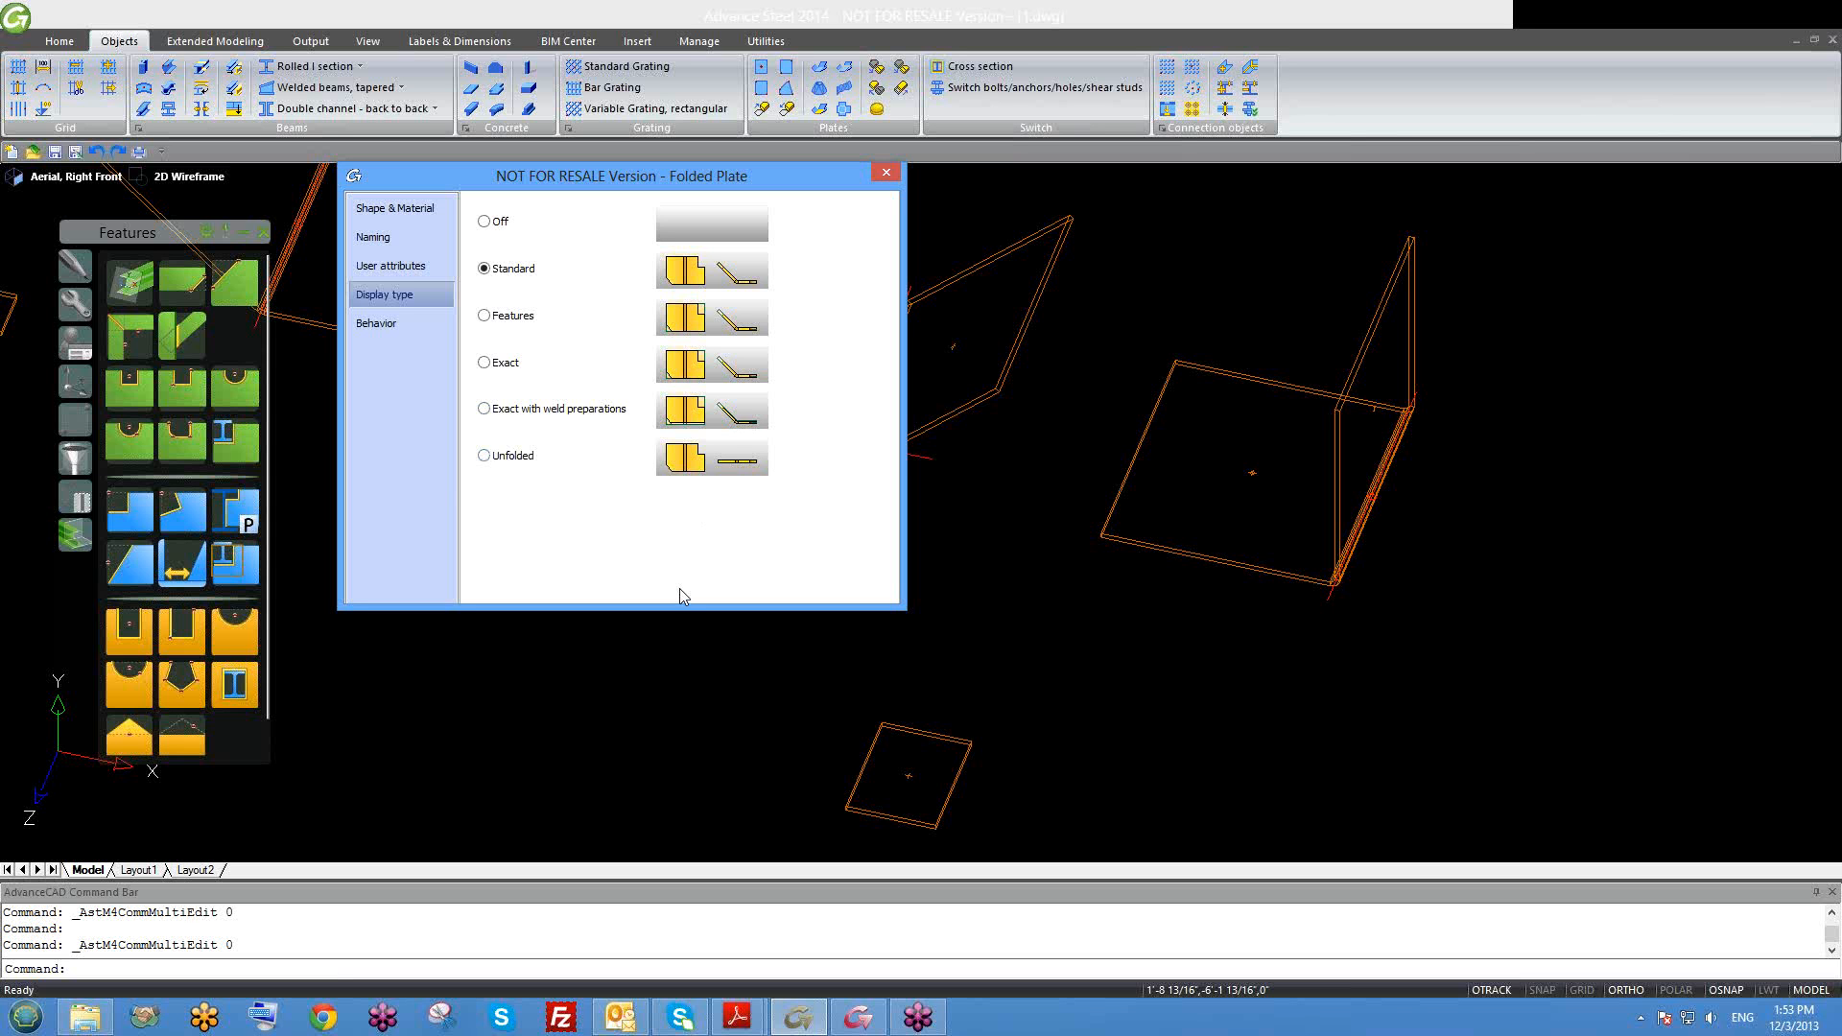
left_click(484, 455)
mouse_move(1038, 550)
middle_mouse_down()
mouse_move(1242, 682)
mouse_move(1164, 649)
mouse_move(1169, 586)
mouse_move(1100, 610)
middle_mouse_up()
scroll(1241, 683, "down", 2)
scroll(990, 610, "up", 5)
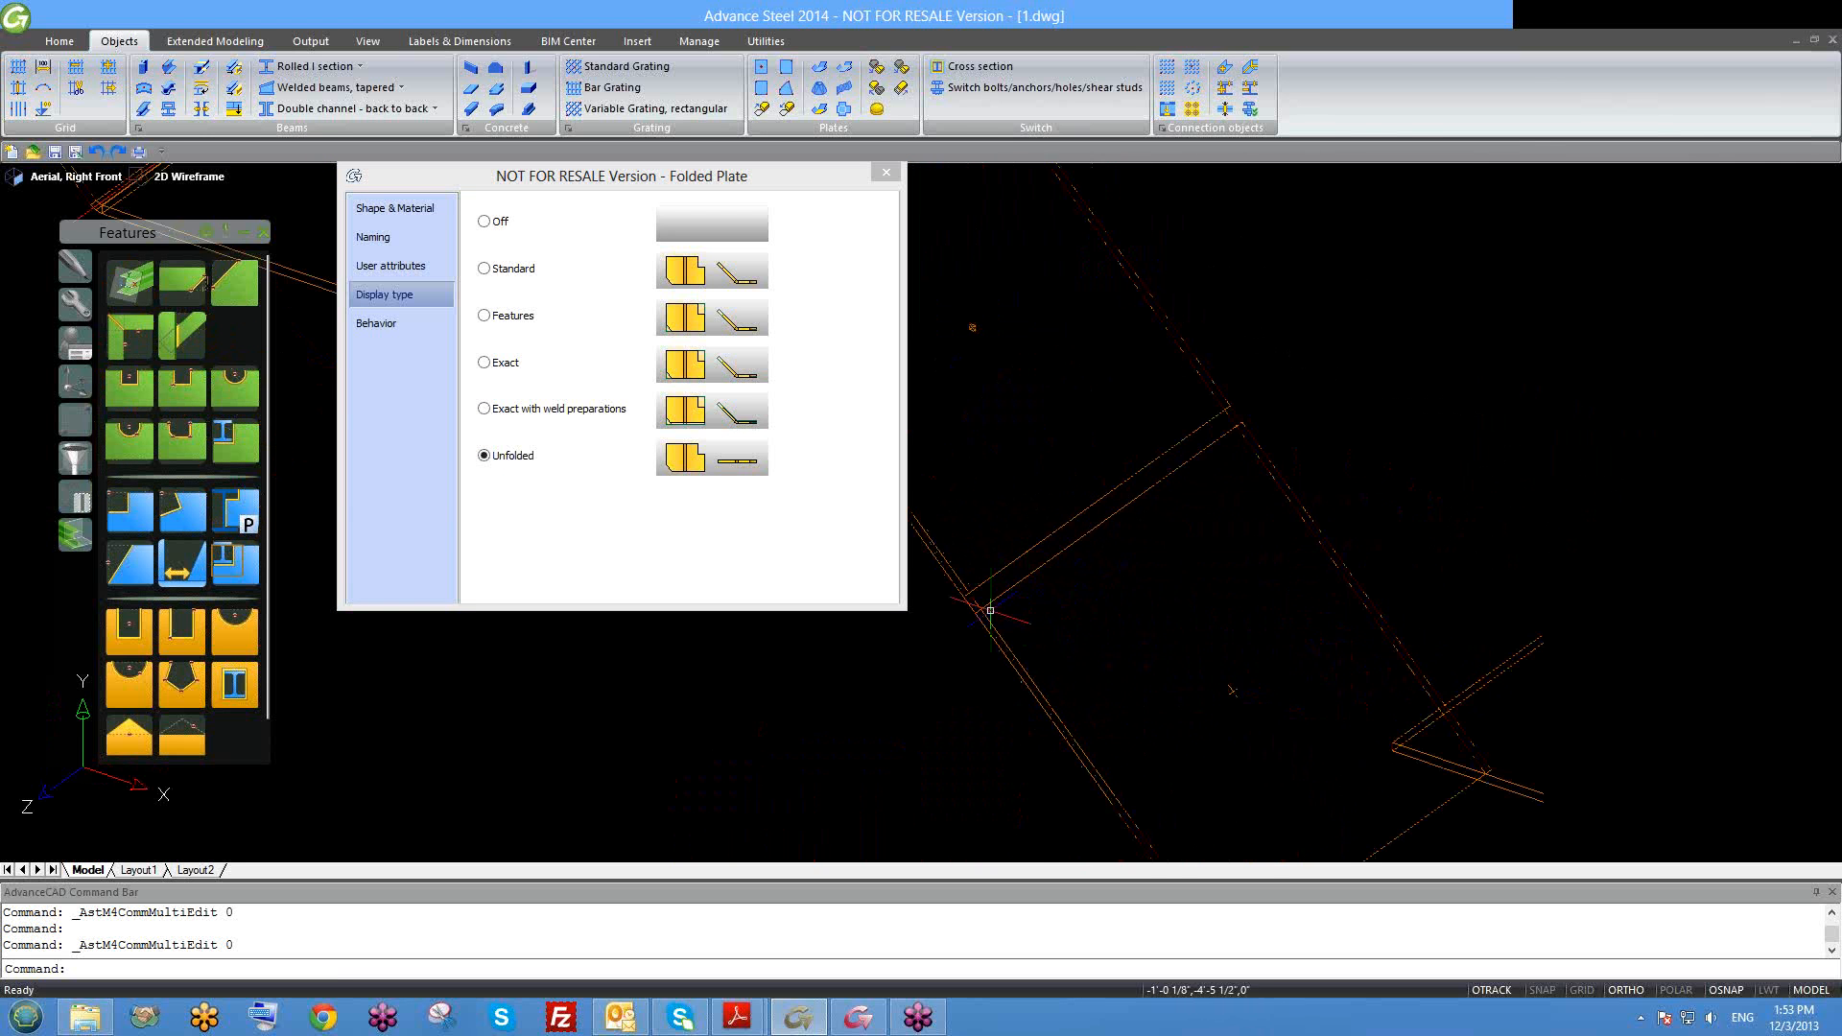
scroll(999, 600, "down", 1)
scroll(988, 595, "down", 4)
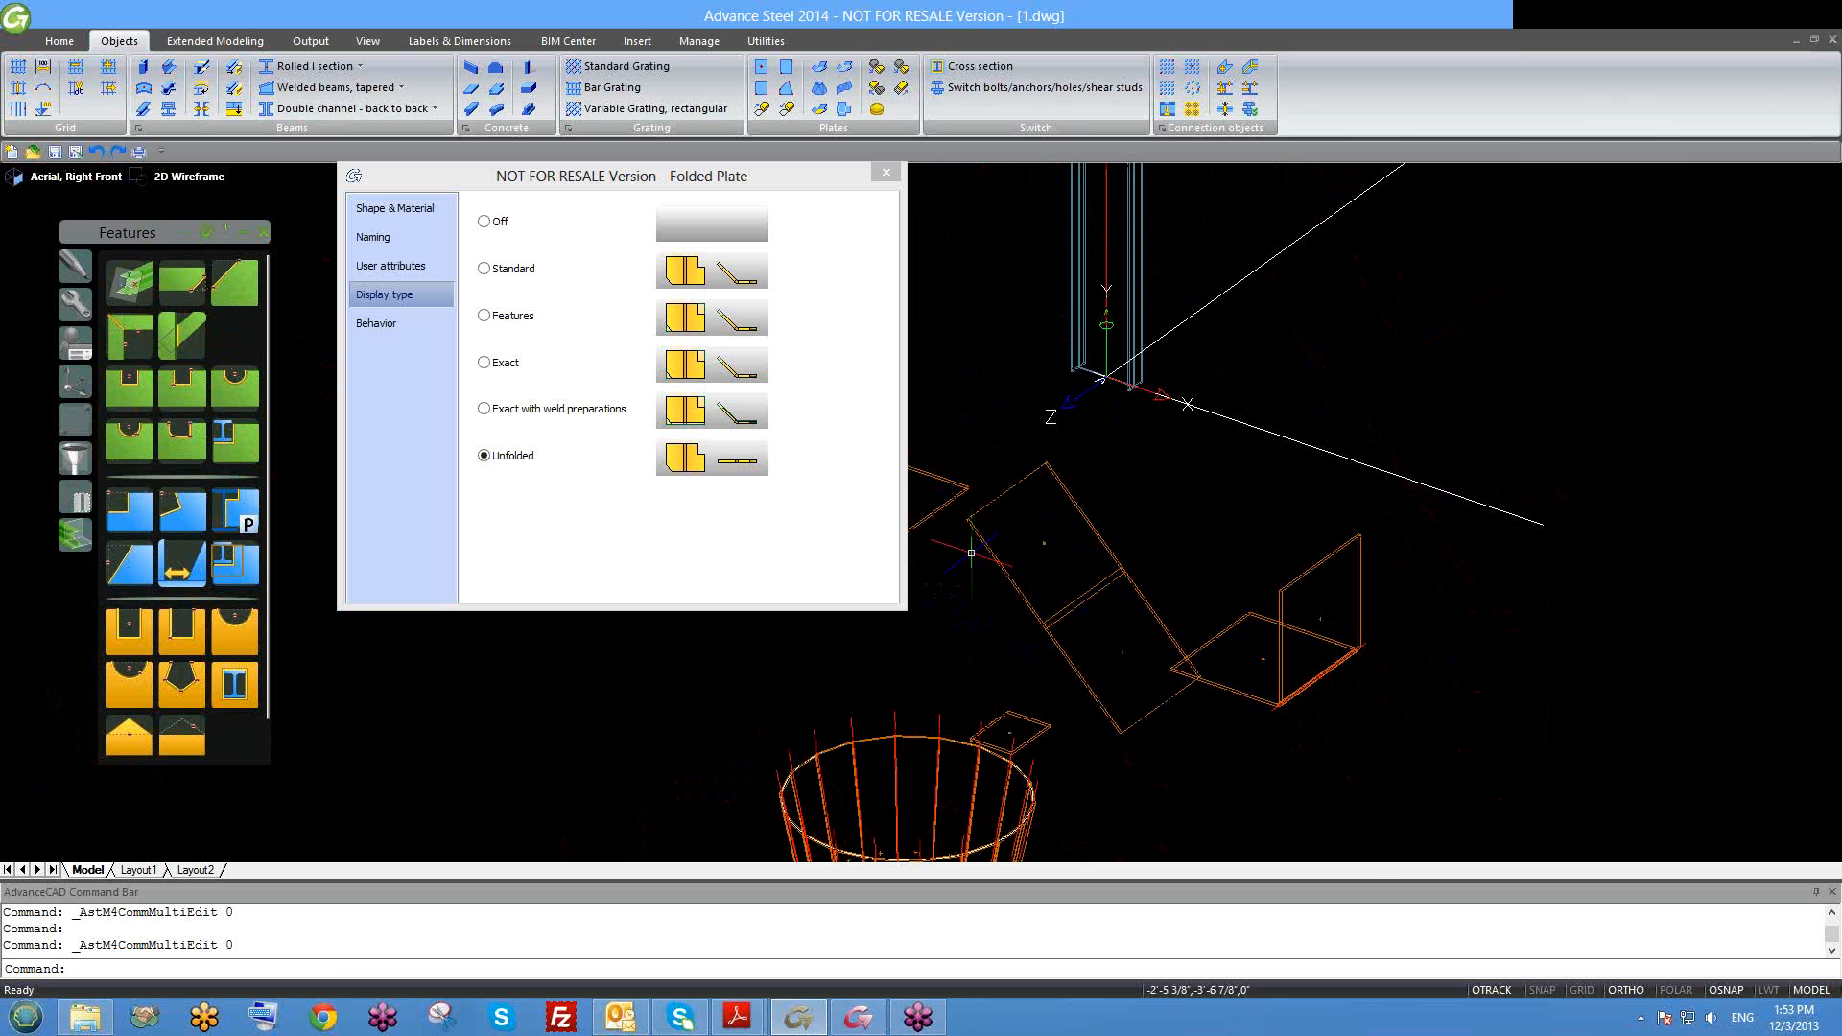
left_click(883, 175)
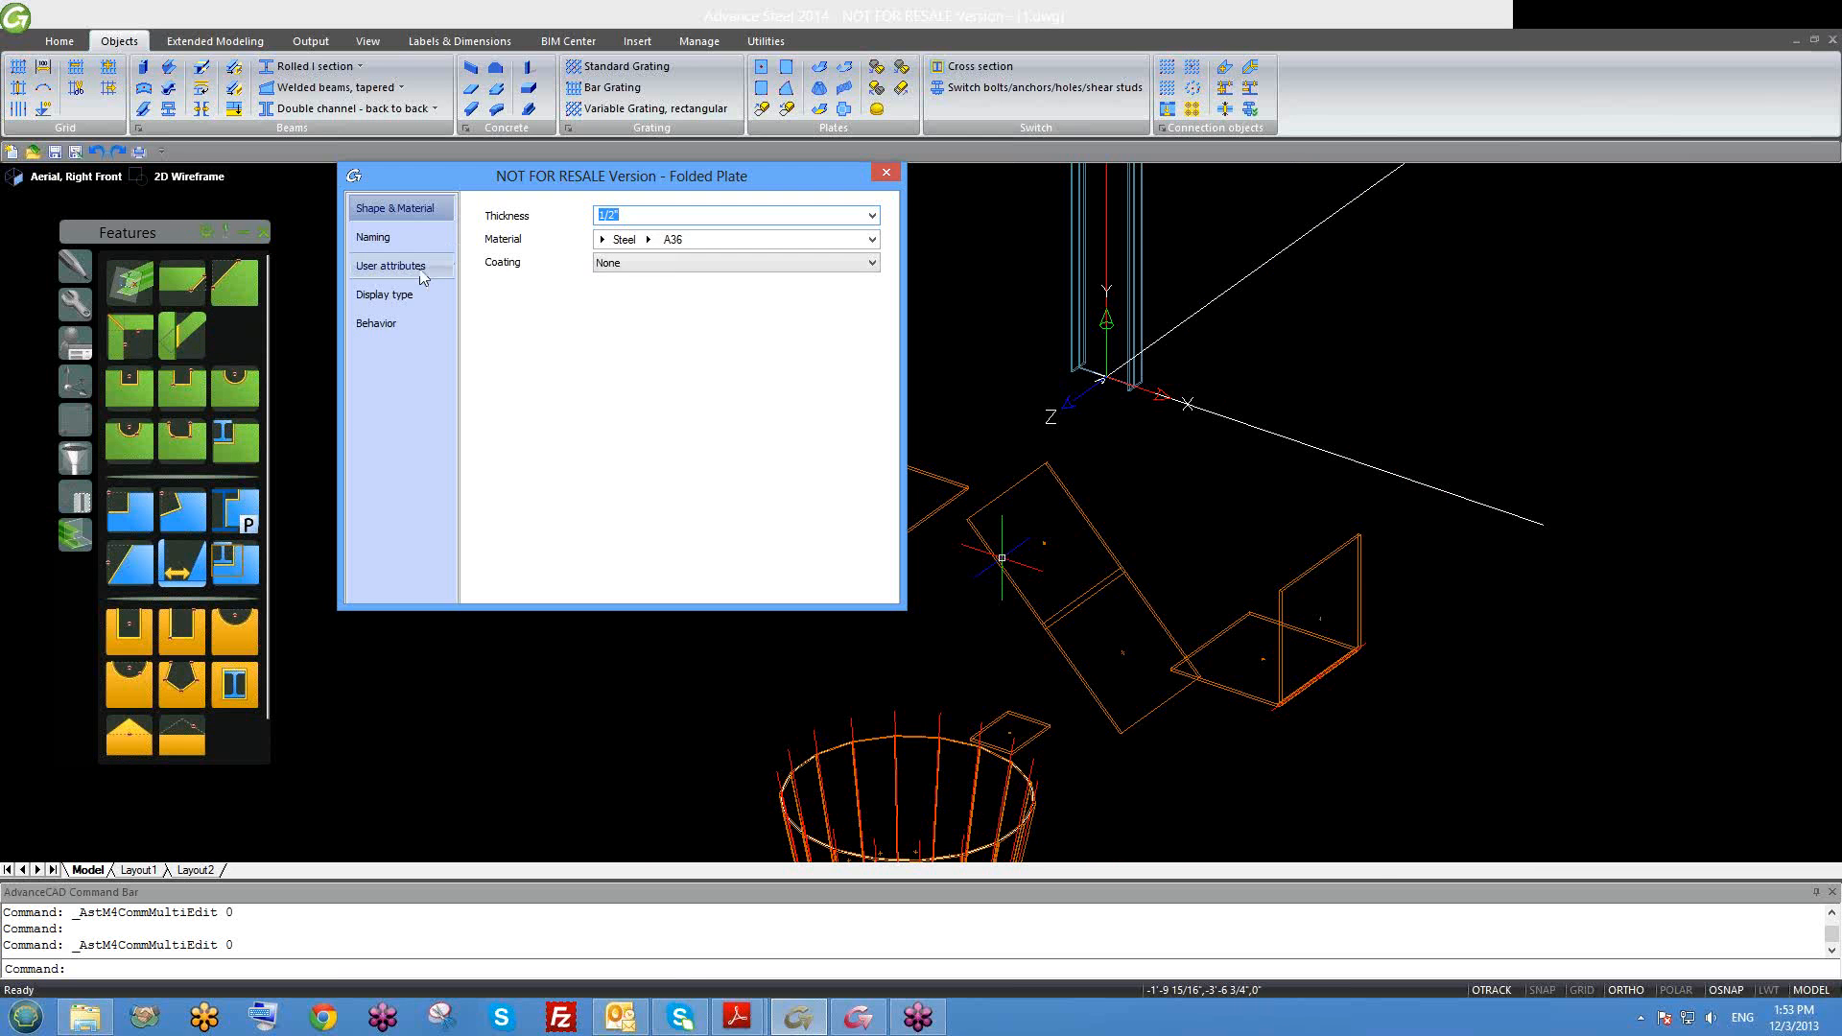
Step: Return the unfolded plate's display type to Standard and close its properties
left_click(417, 323)
left_click(422, 296)
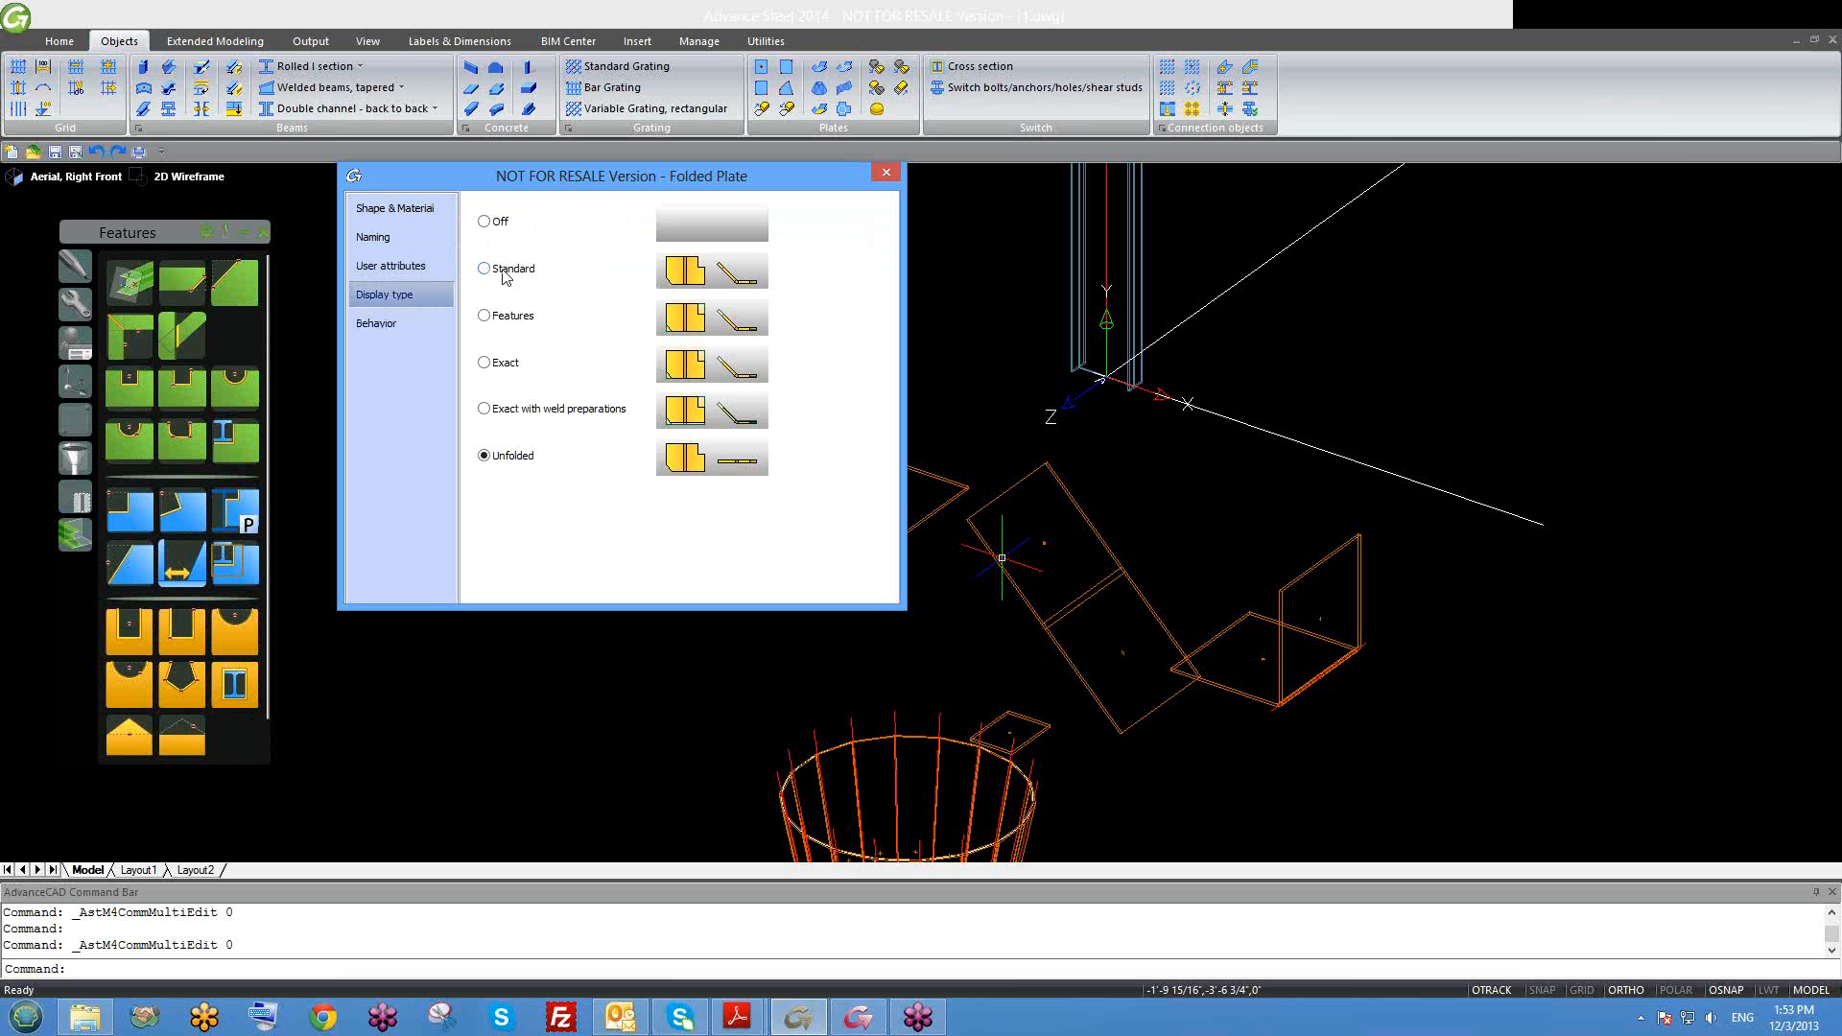
left_click(506, 272)
left_click(886, 172)
scroll(1101, 659, "up", 2)
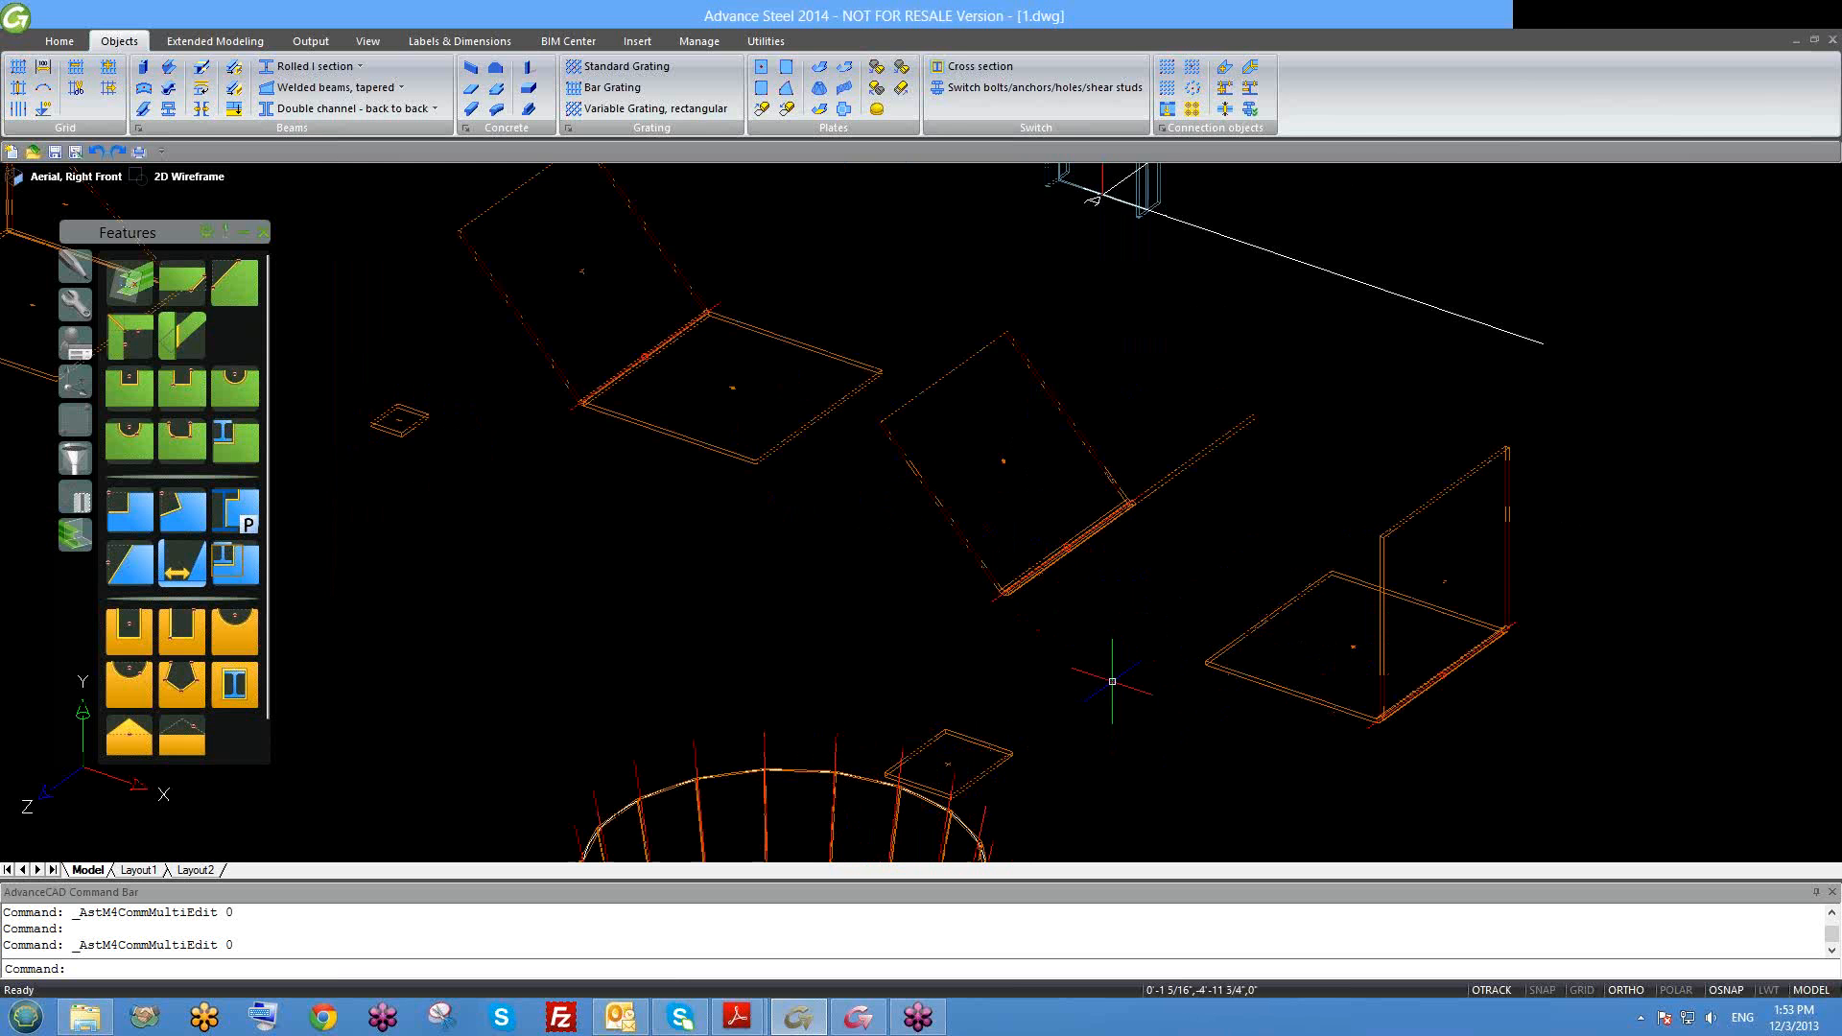
Step: Check the unfolding of the middle folded plate, display its unfolded representation, and inspect it against the fold
scroll(1166, 699, "up", 1)
middle_click_drag(1173, 773, 1060, 642)
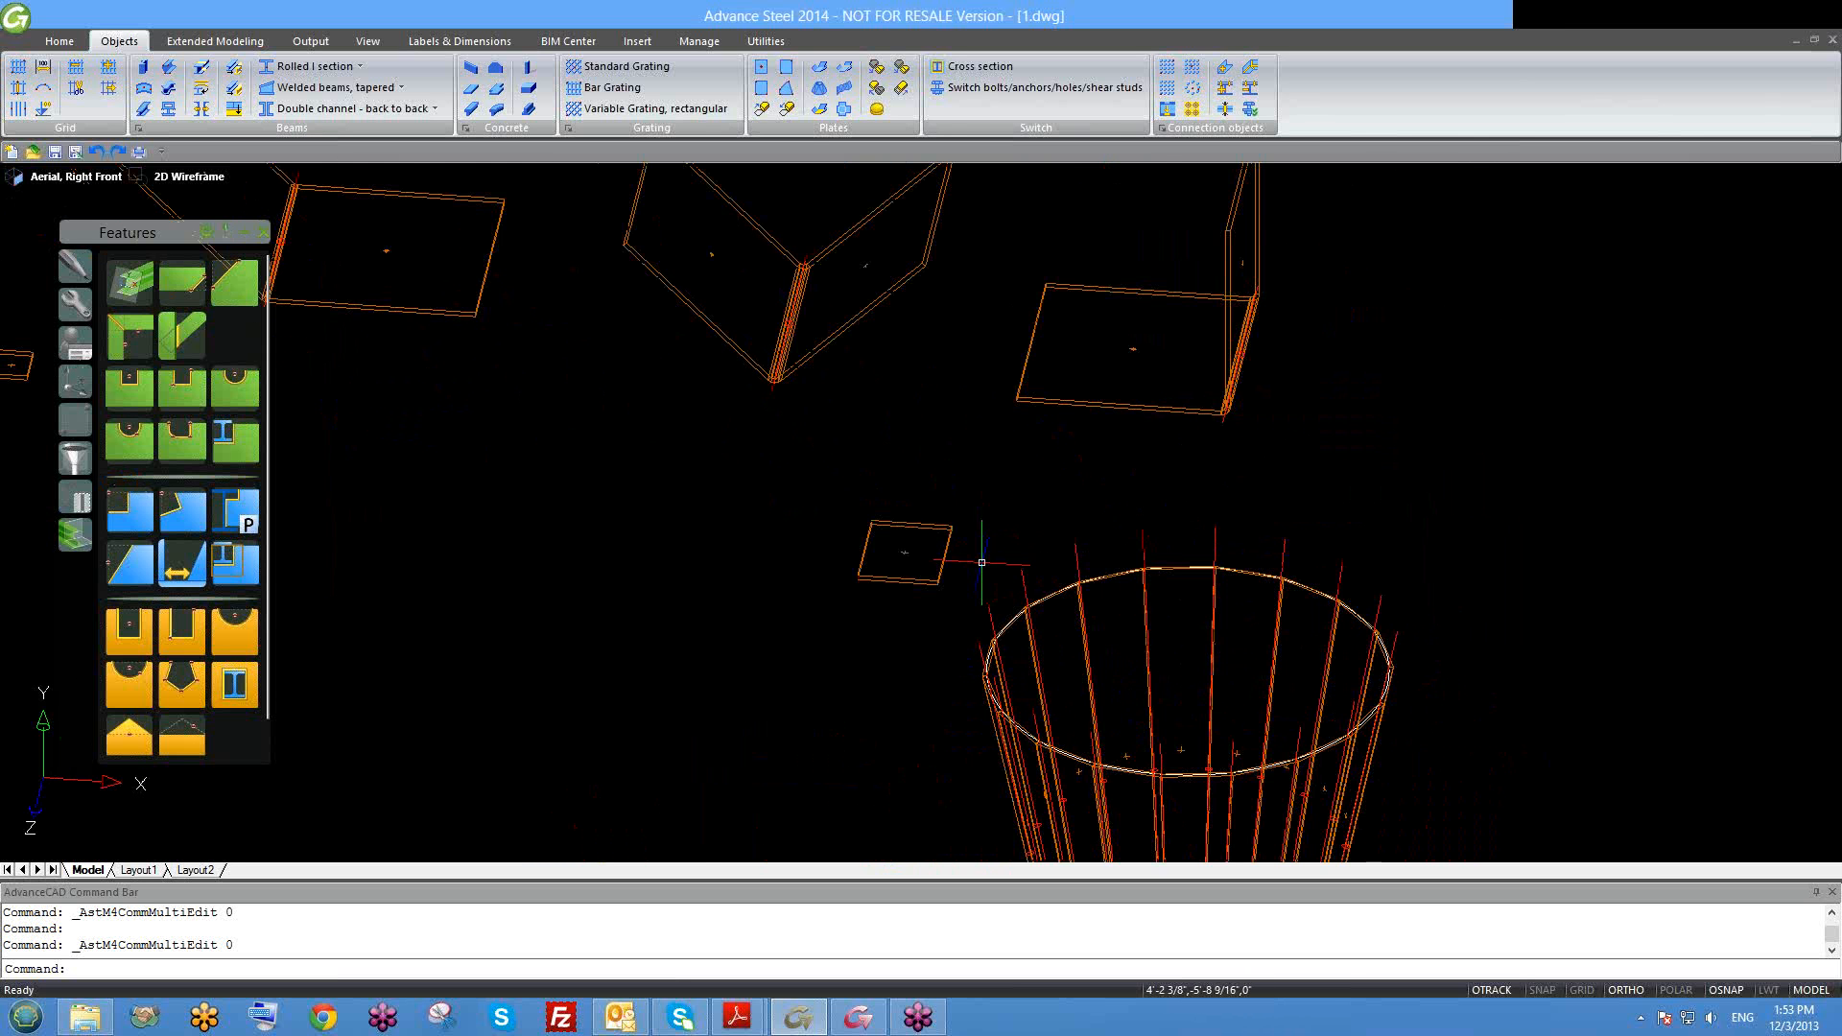
middle_click_drag(754, 258, 959, 663)
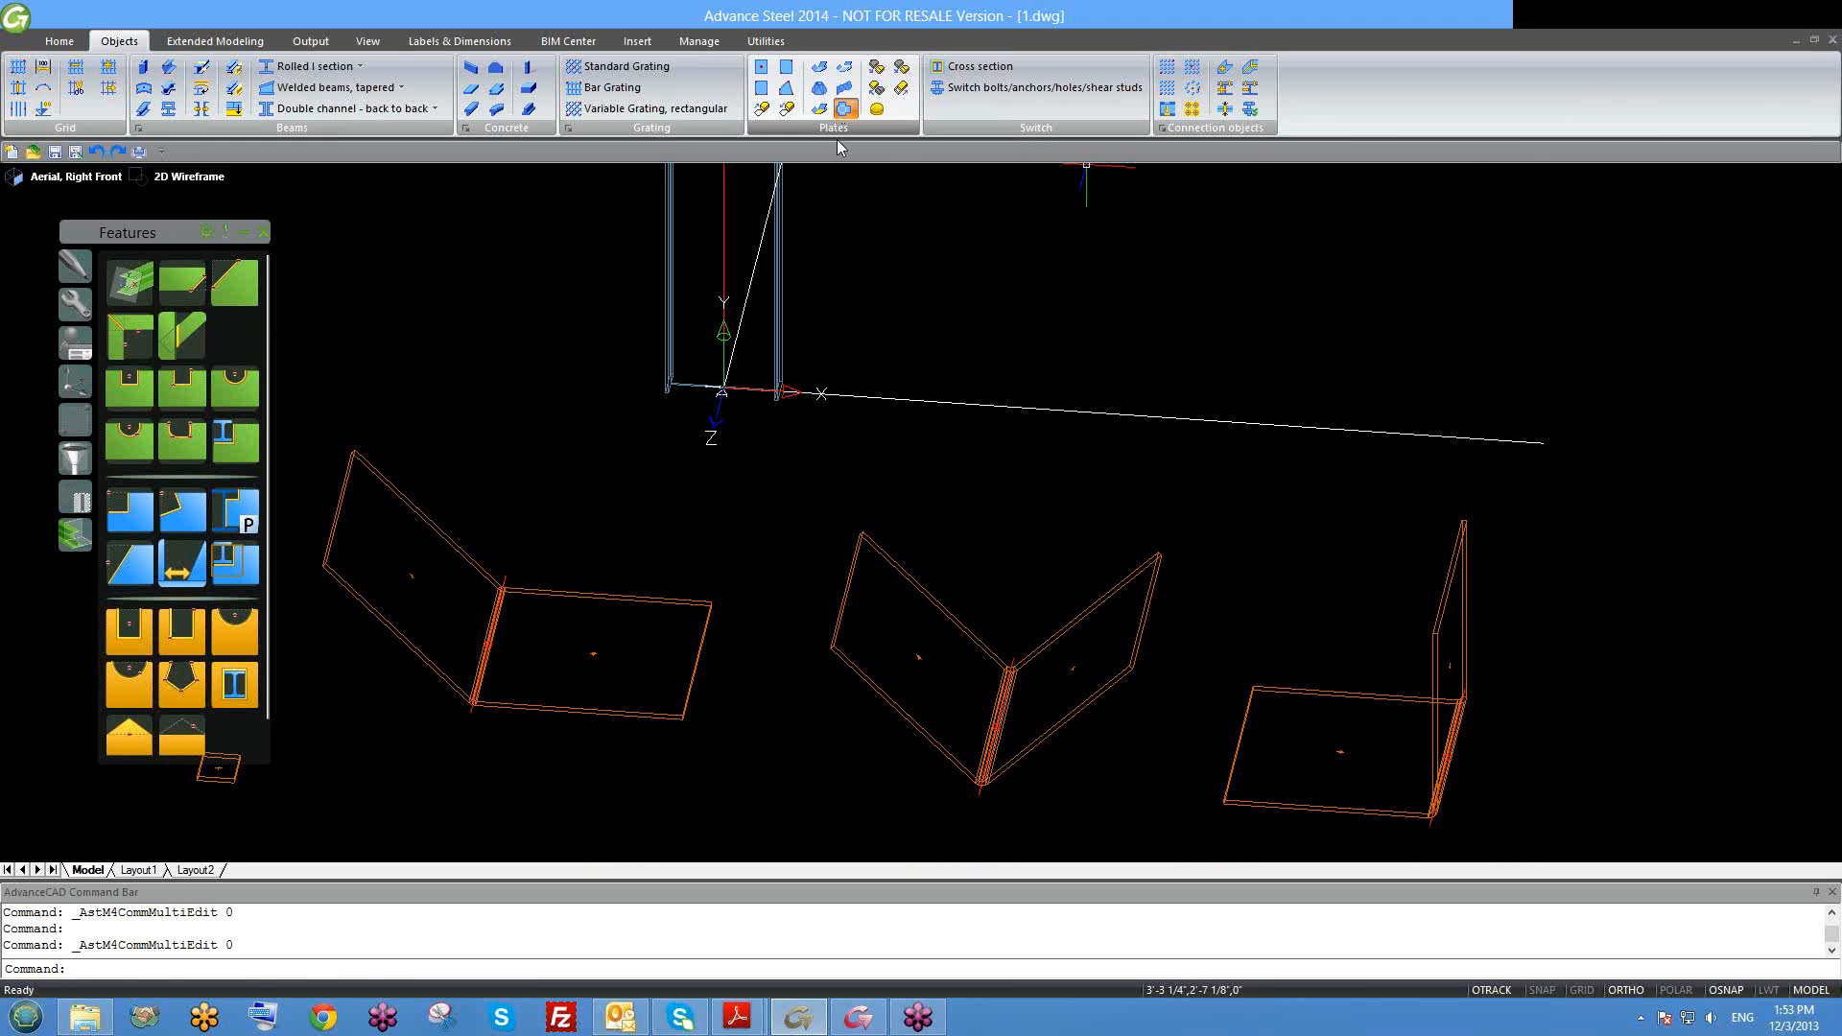
left_click(844, 109)
left_click(1078, 703)
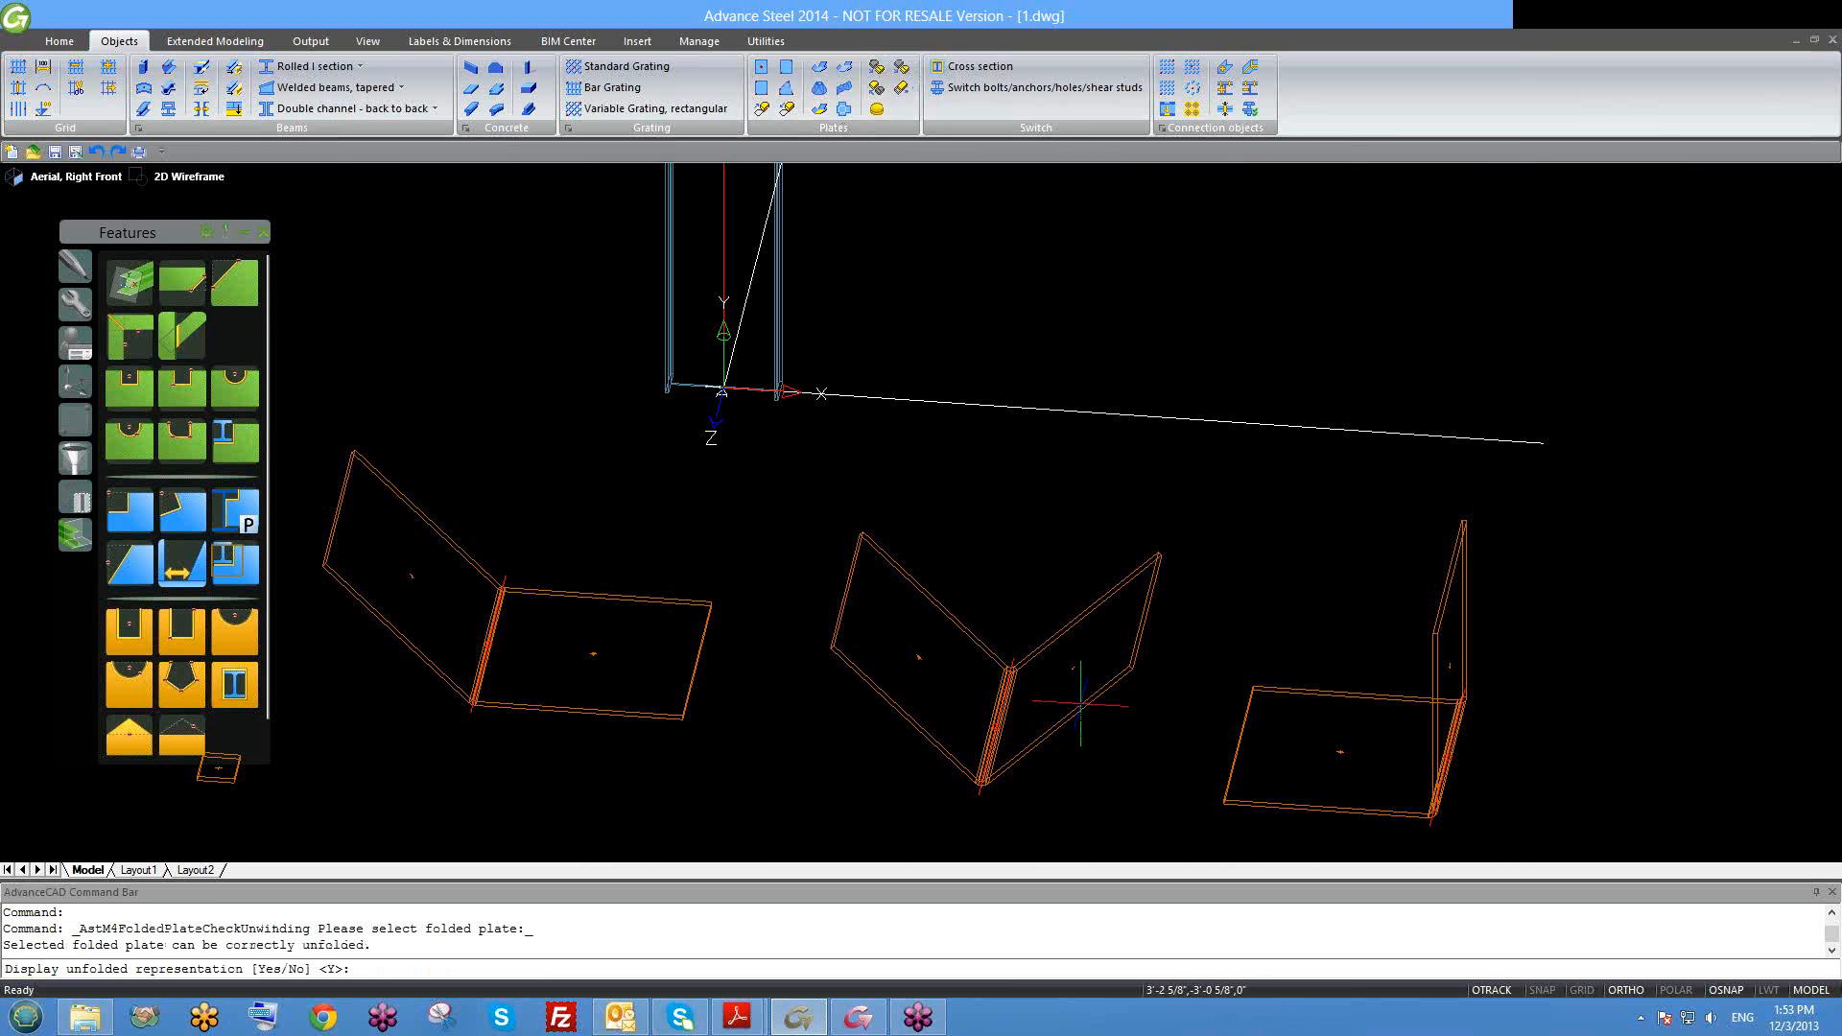
key("Return")
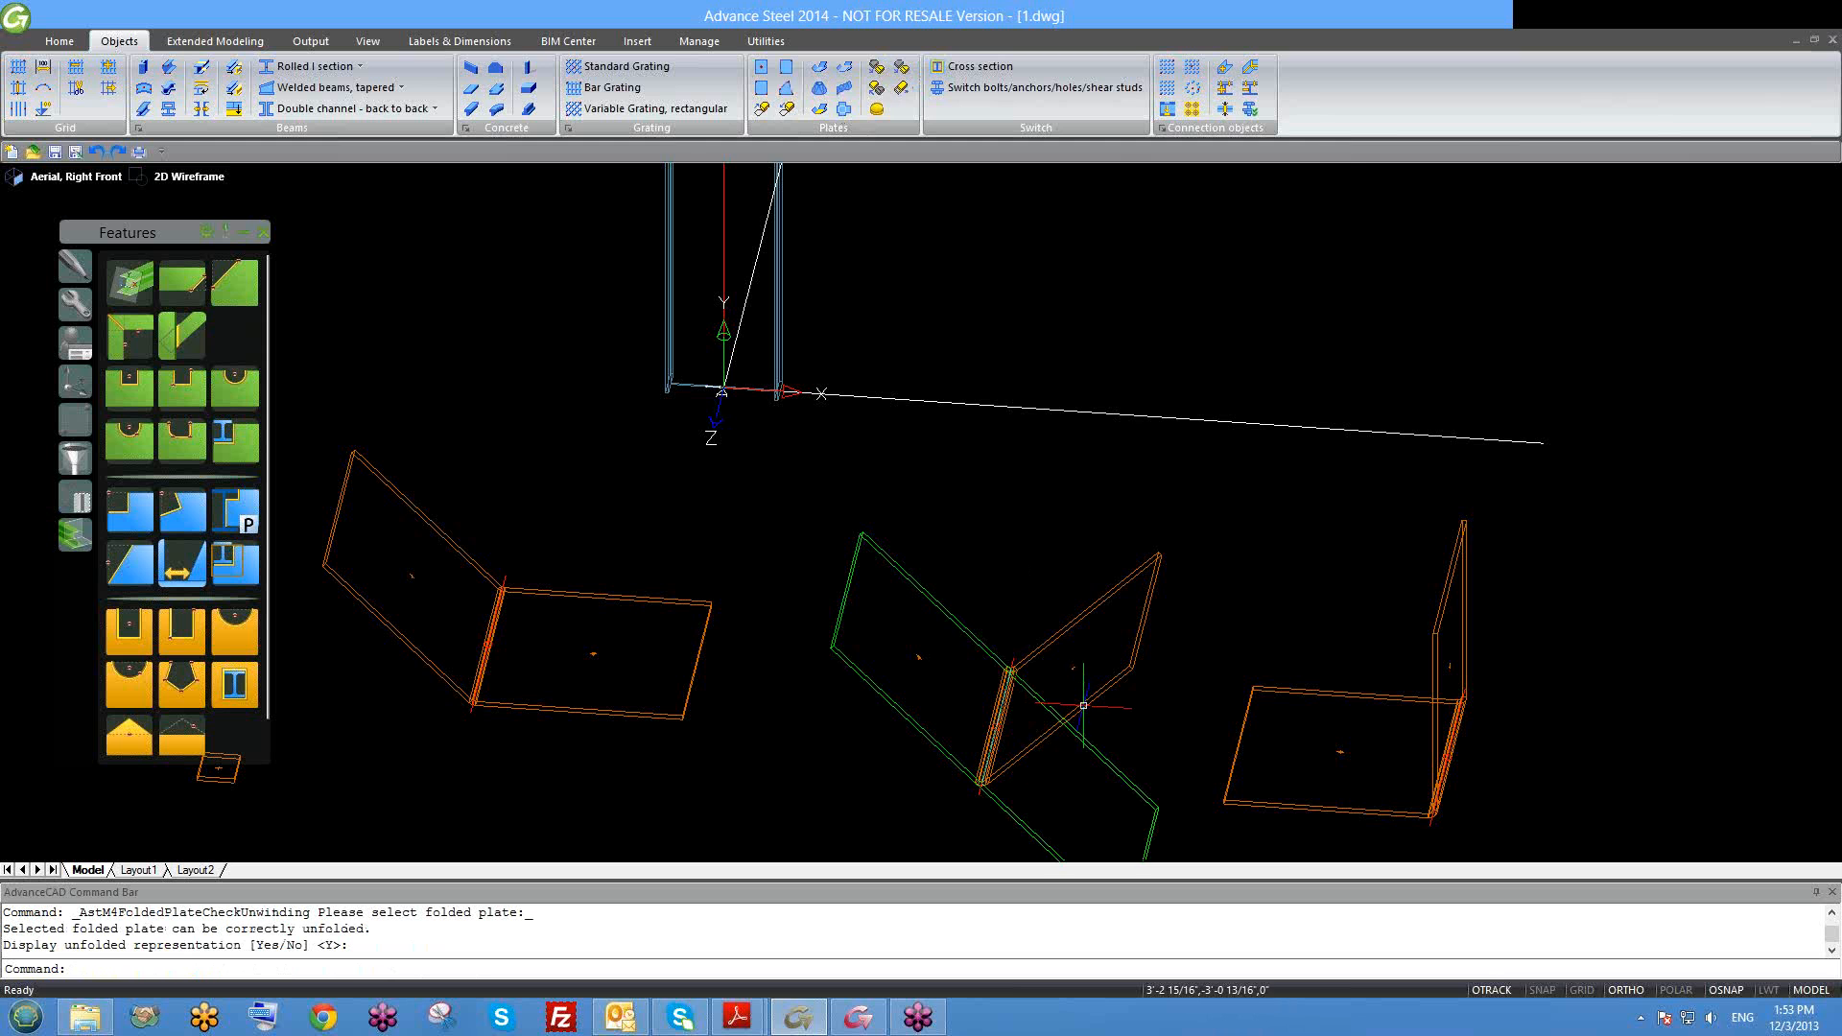
middle_click_drag(1036, 710, 973, 579)
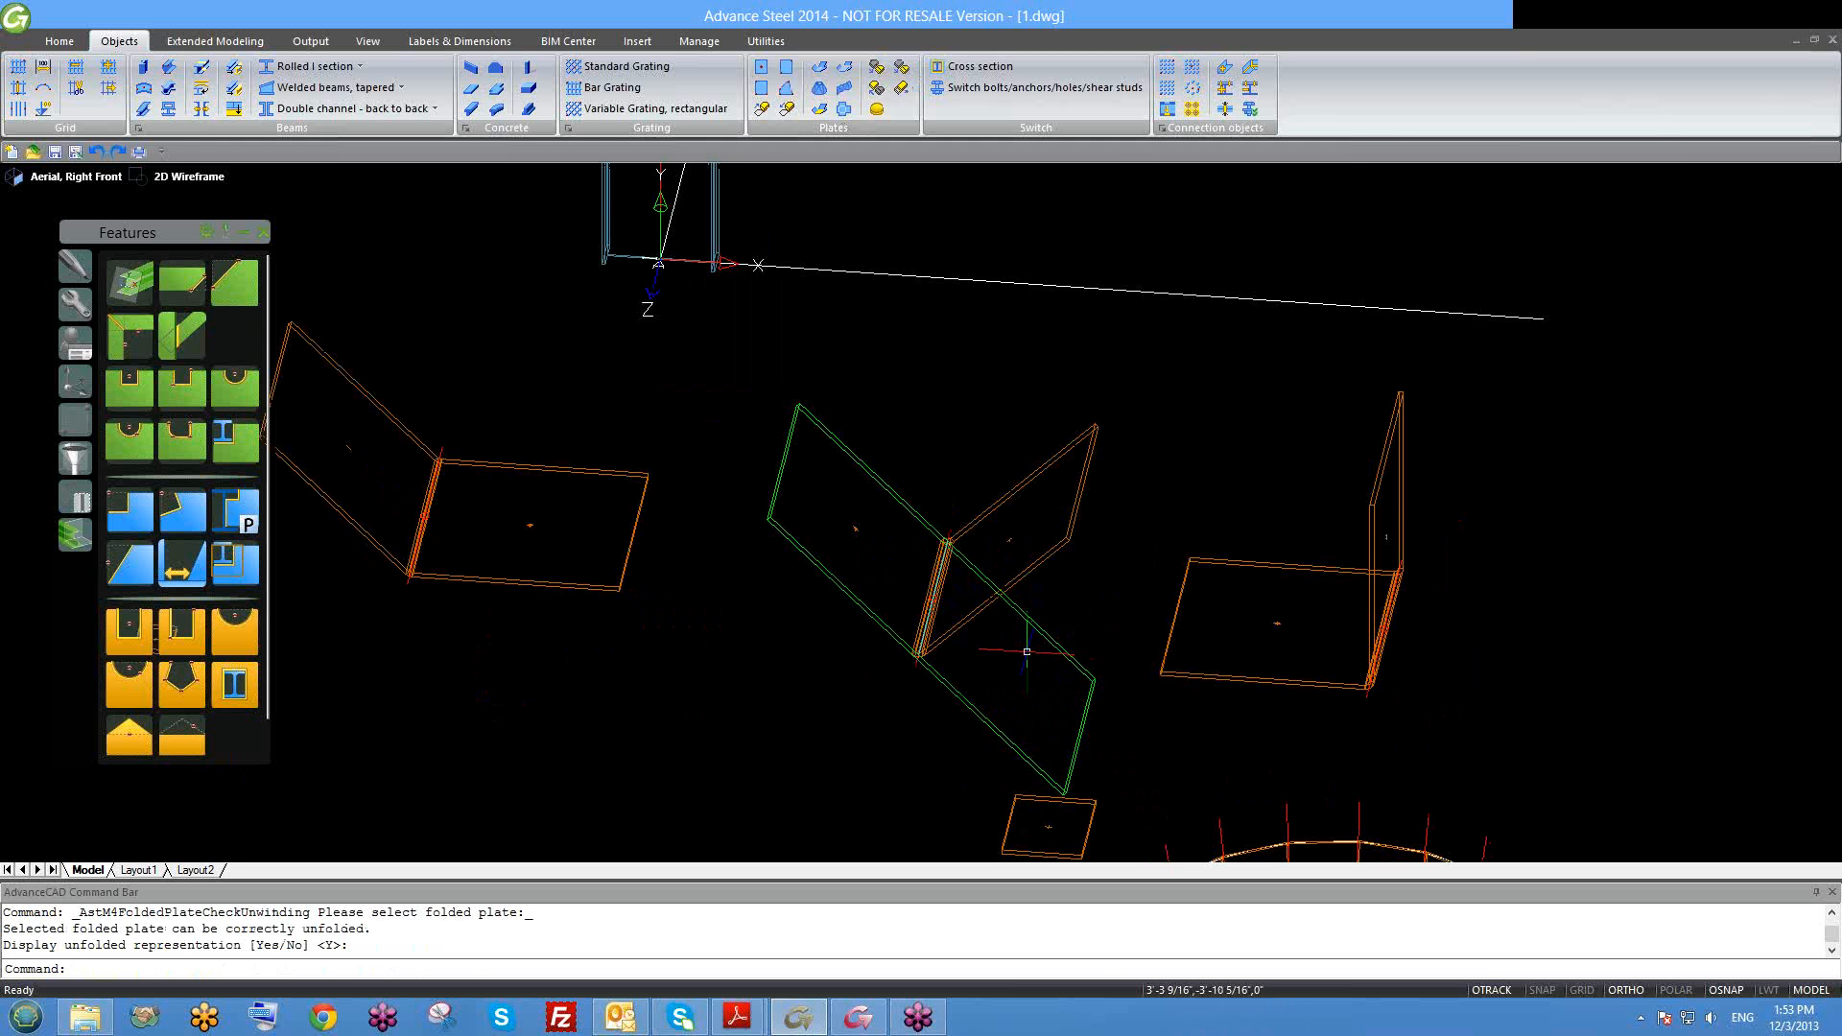
middle_click_drag(1007, 658, 1056, 710, "shift")
scroll(884, 617, "up", 3)
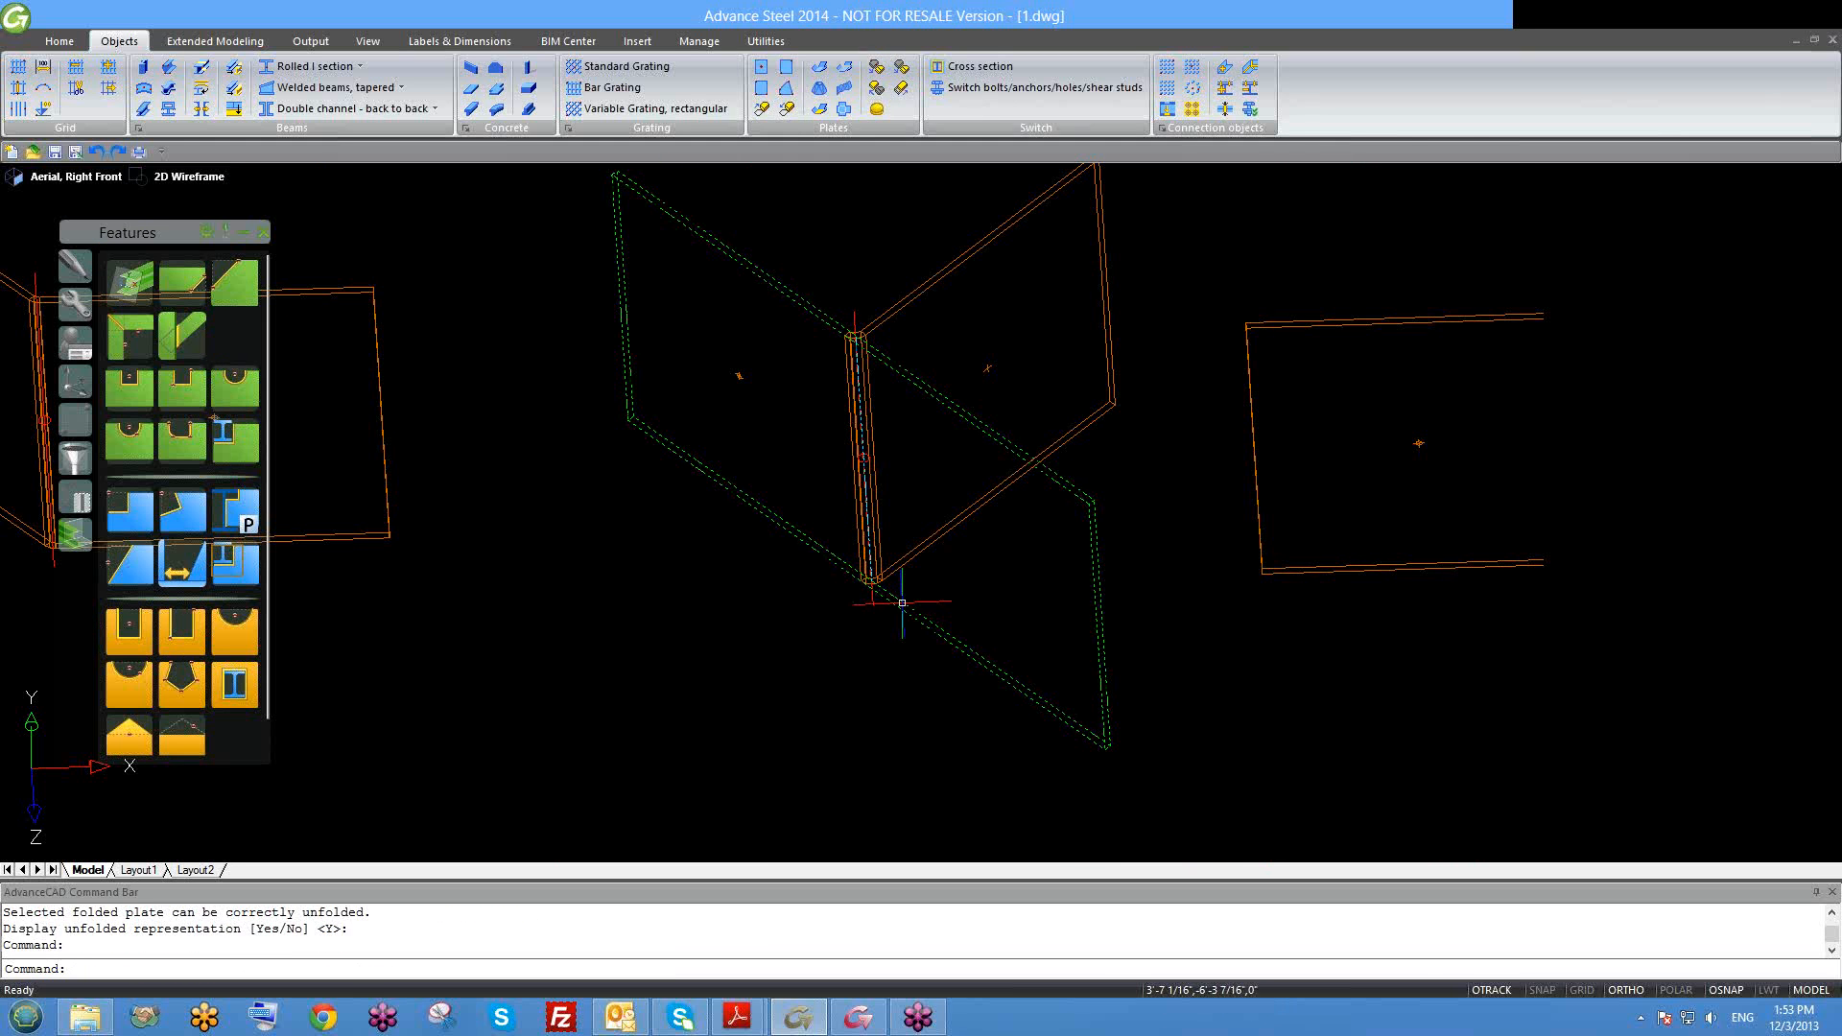
middle_click_drag(916, 619, 866, 629, "shift")
key("Escape")
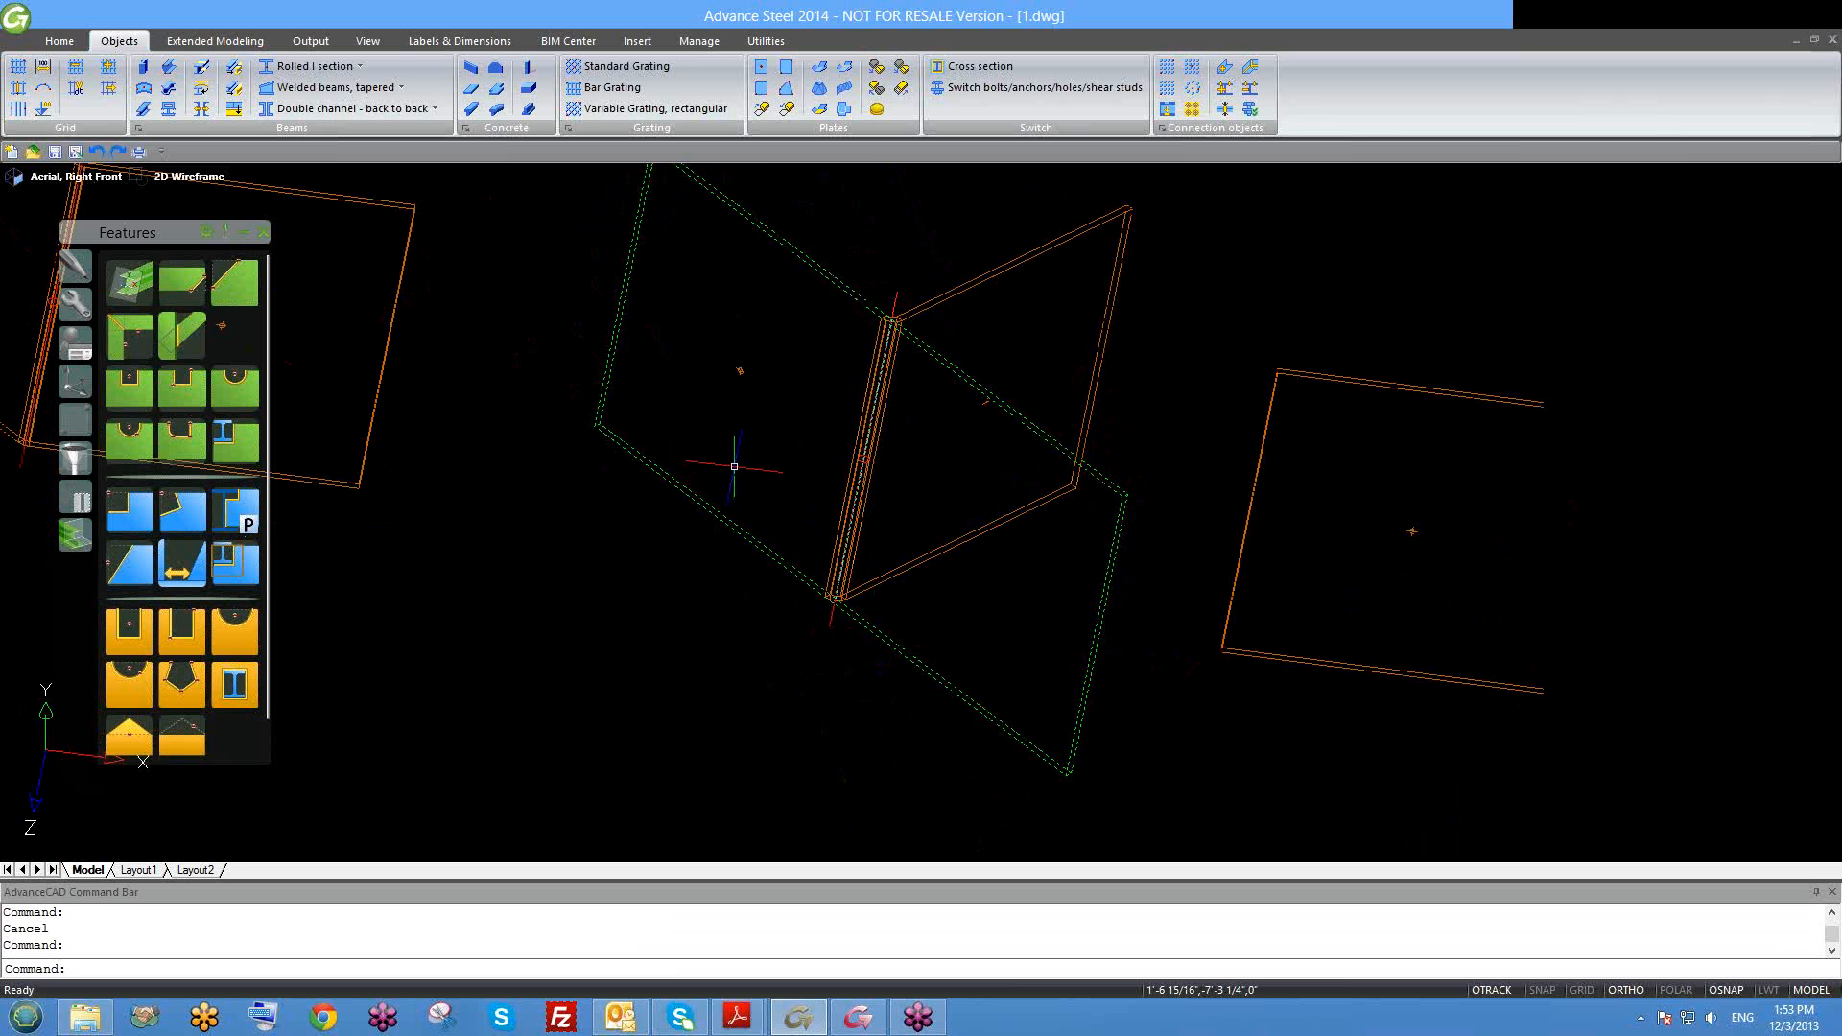
Step: Delete the unfolded check representation at the middle folded plate and inspect the remaining fold from another angle
key("Delete")
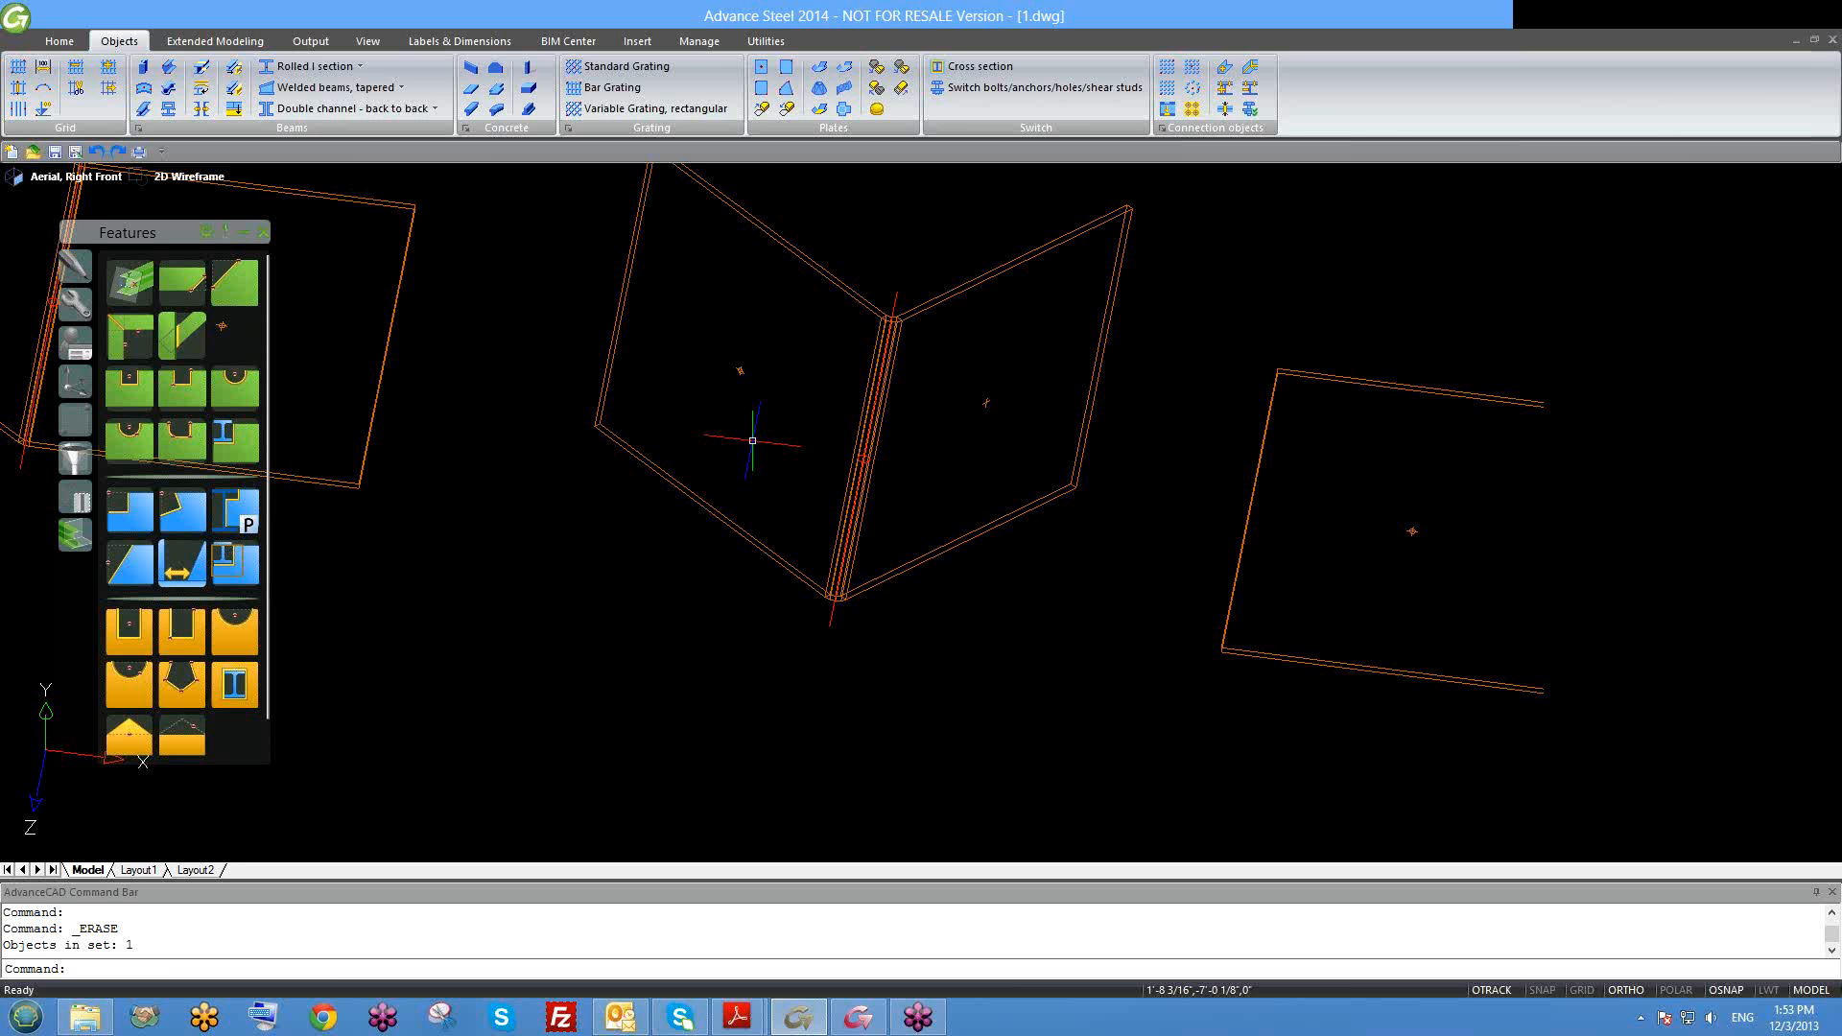
scroll(769, 428, "down", 5)
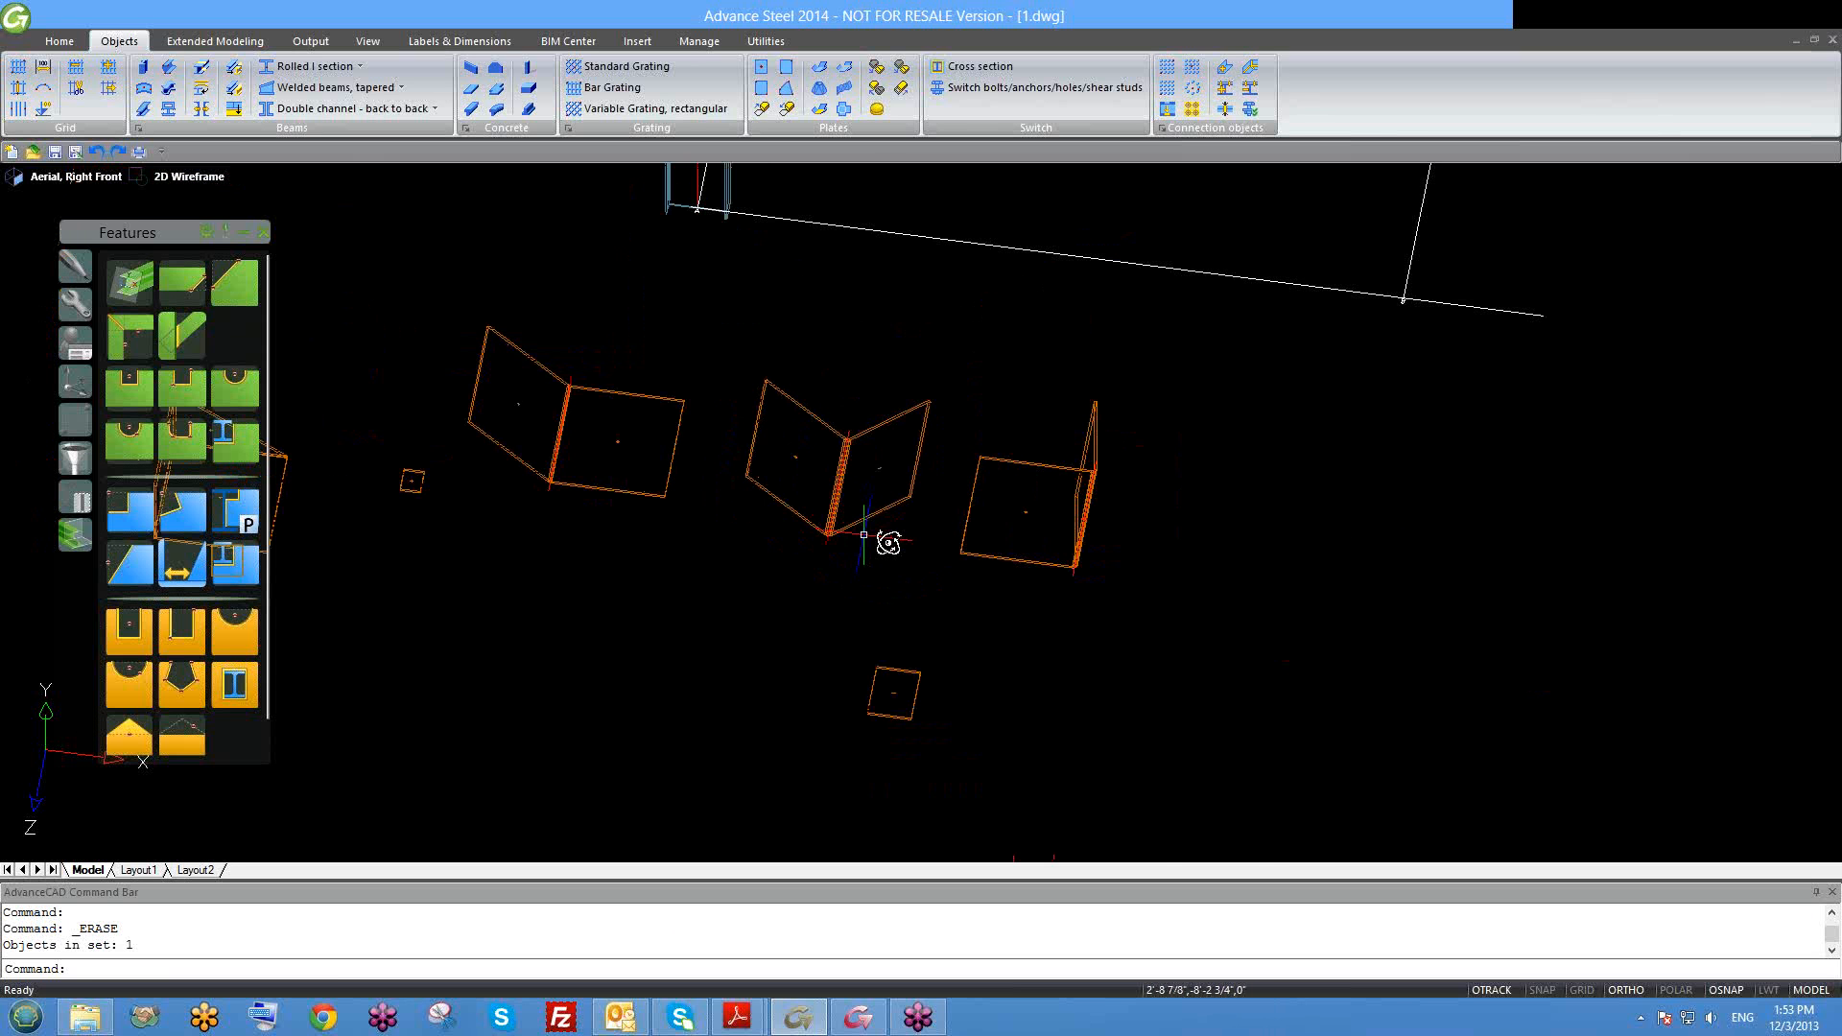
middle_click_drag(888, 543, 923, 501, "shift")
scroll(807, 464, "up", 4)
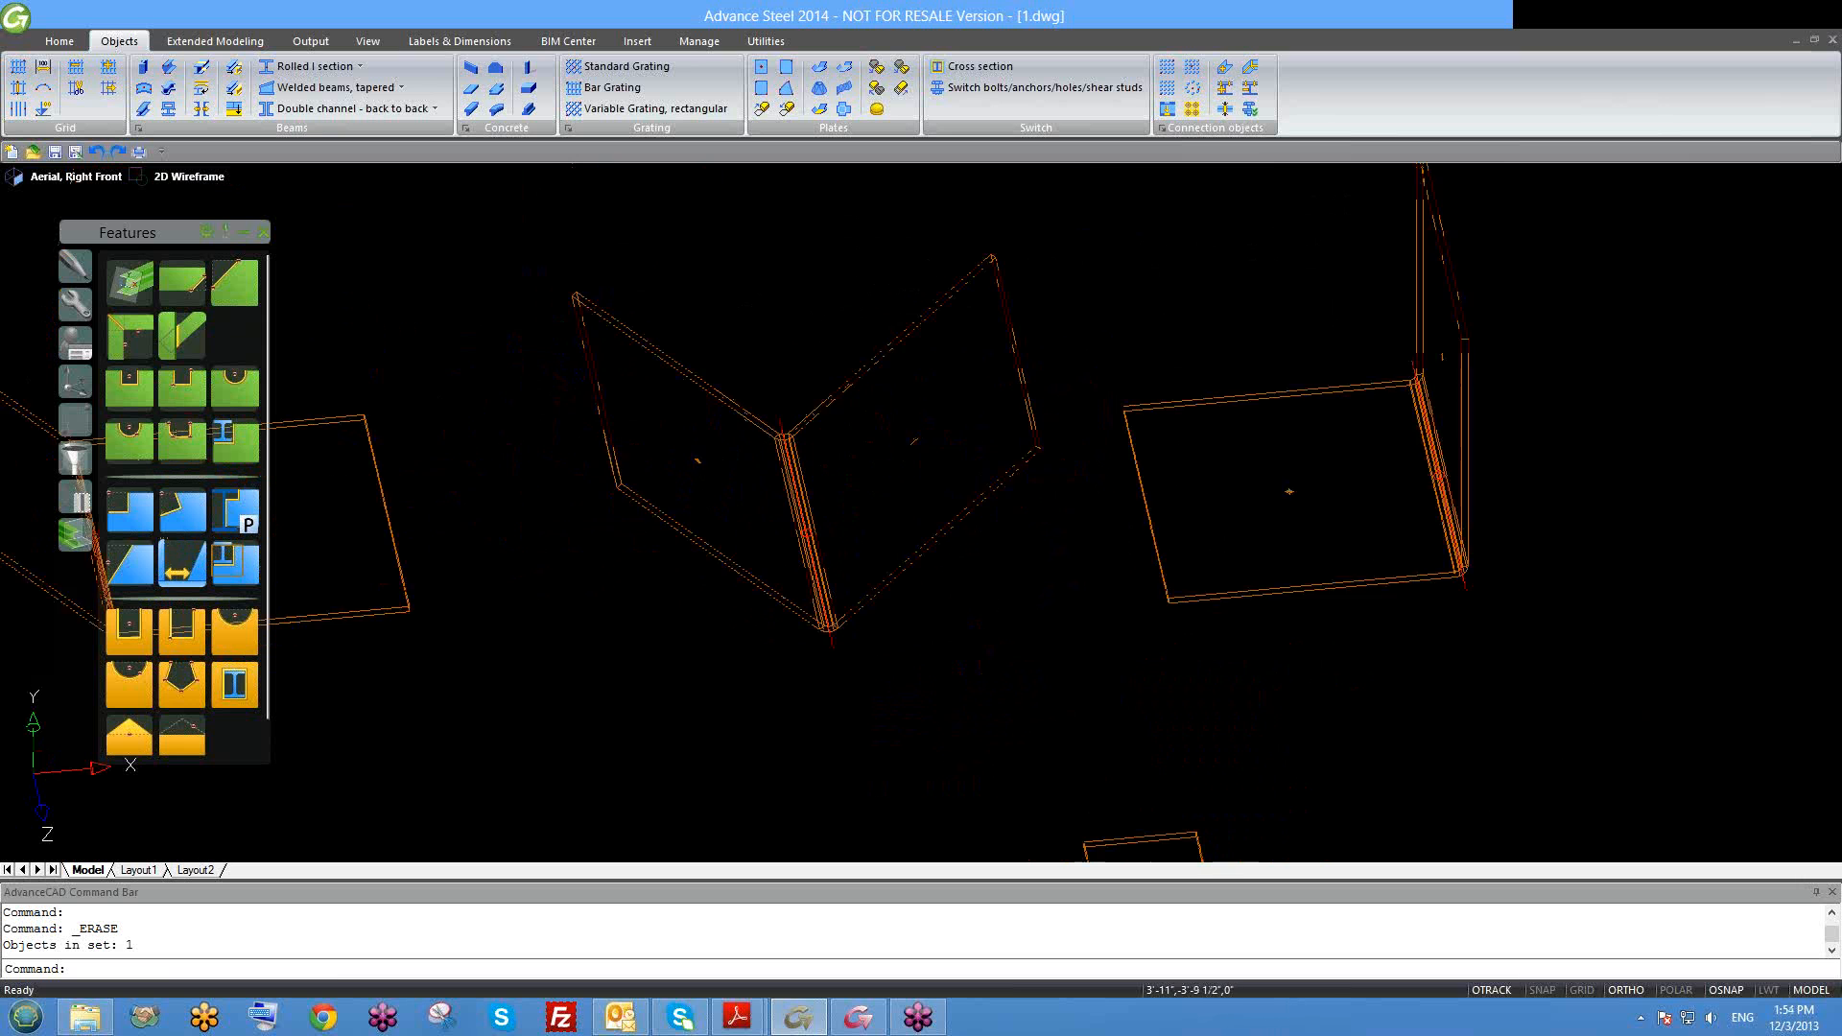
scroll(797, 465, "up", 2)
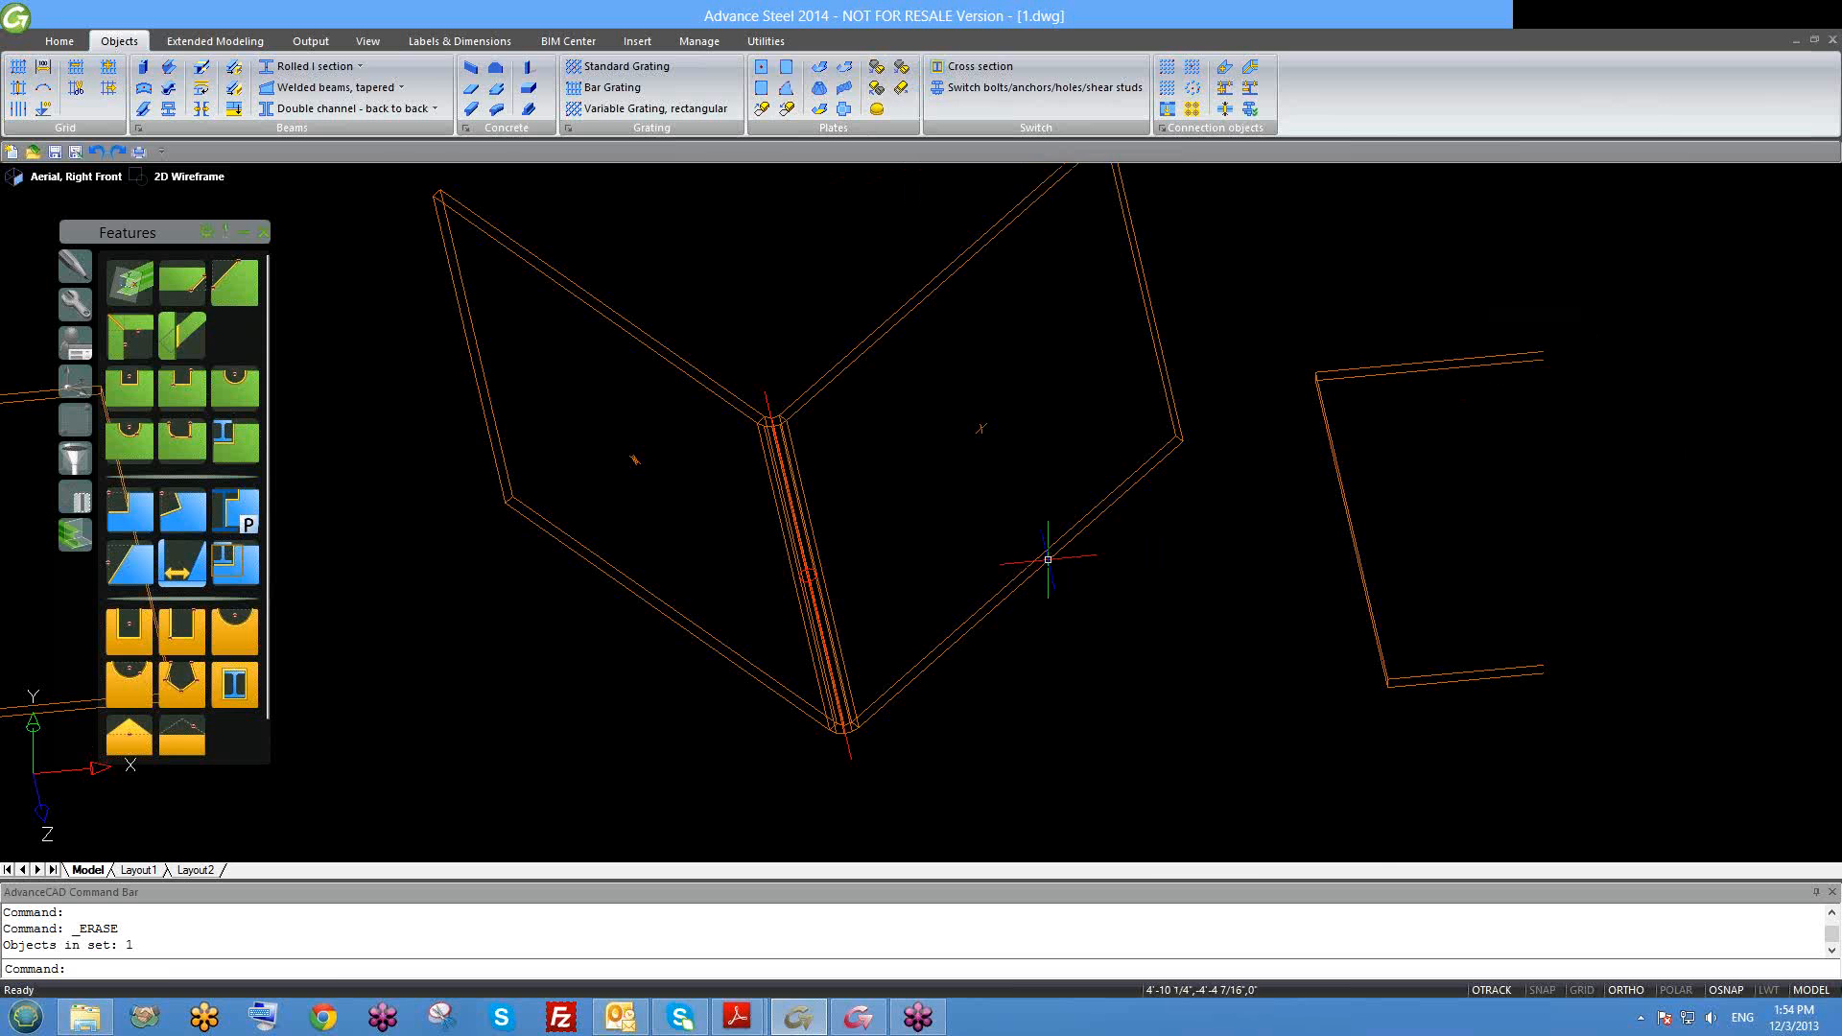
scroll(1048, 558, "down", 3)
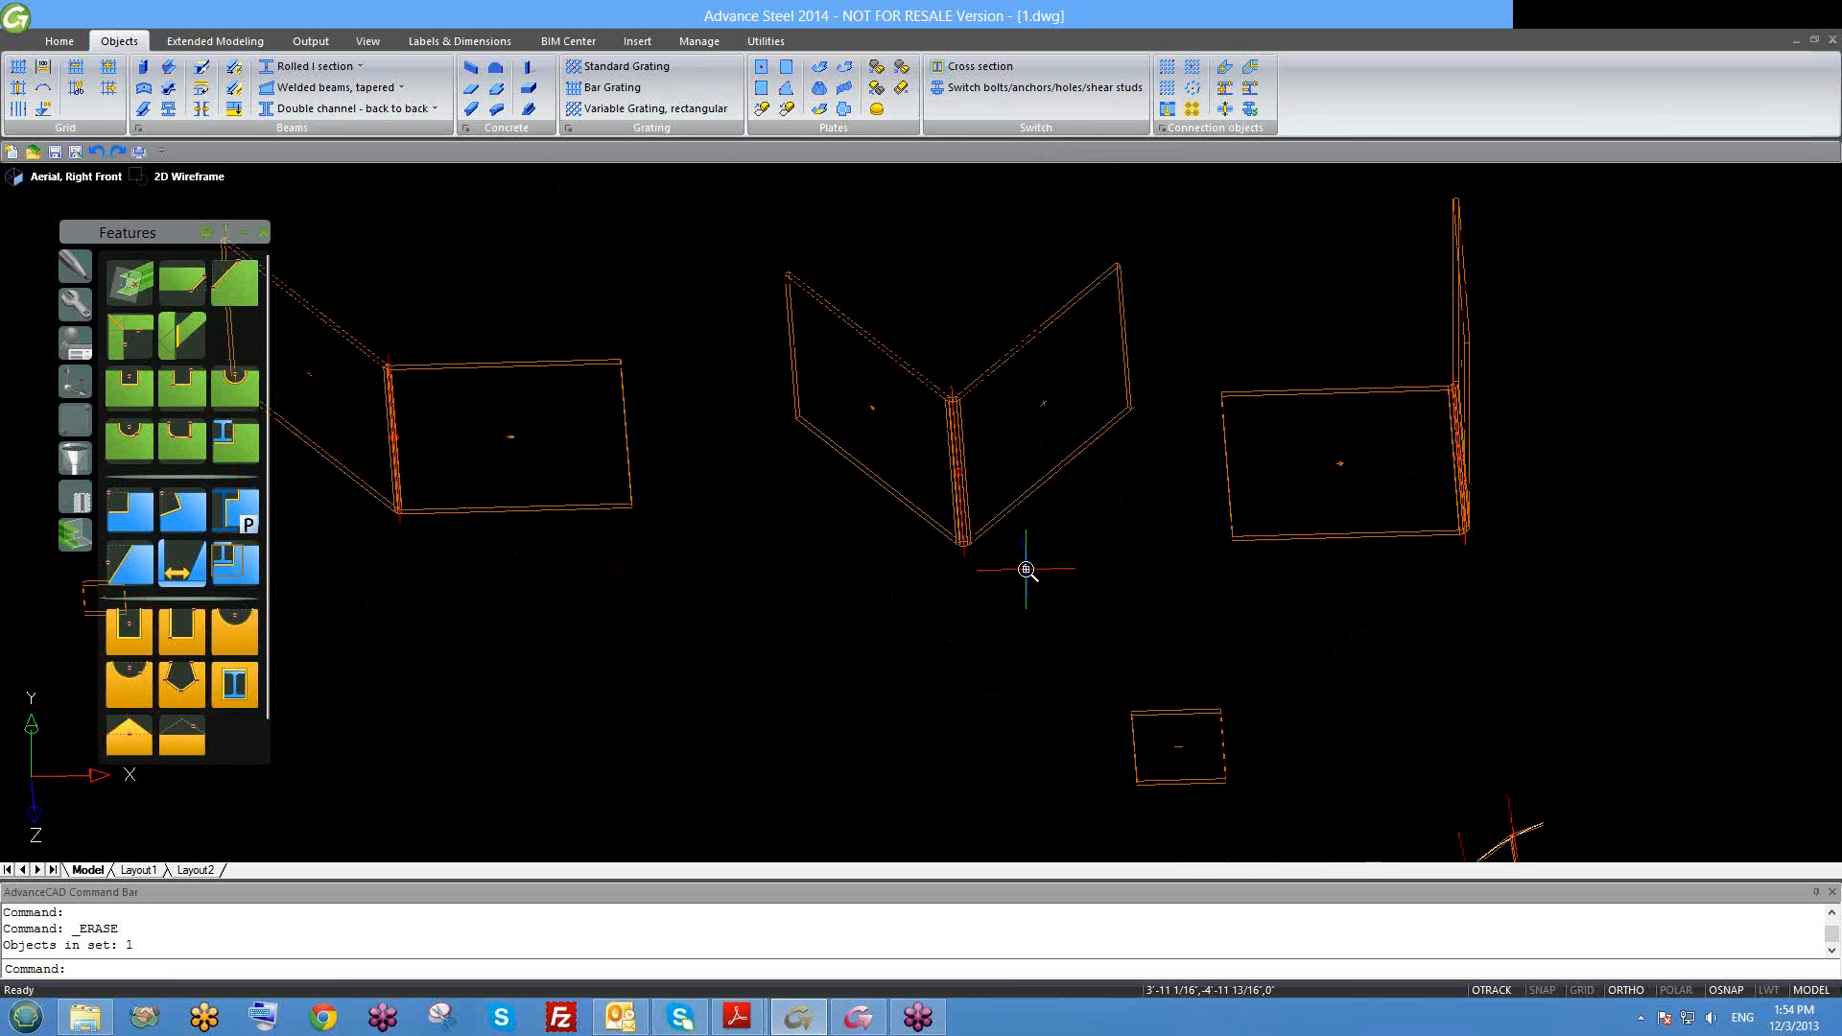
scroll(1026, 570, "down", 2)
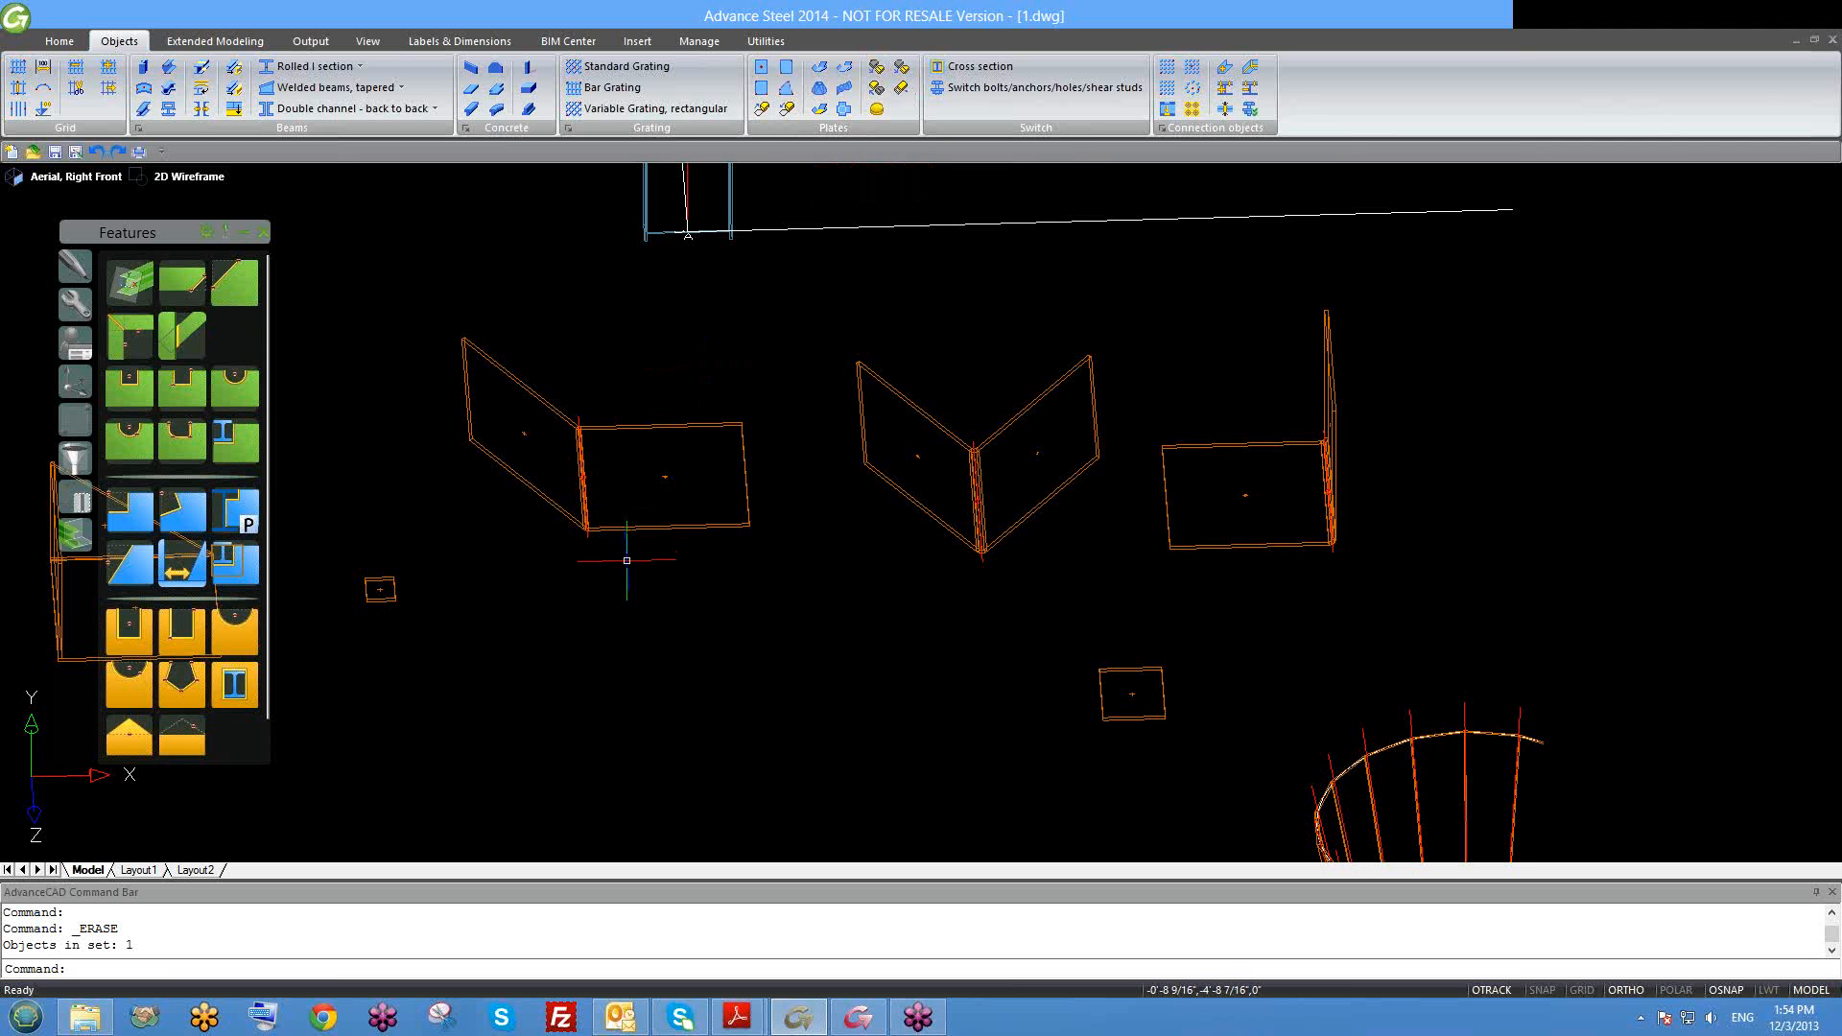
middle_click_drag(630, 579, 642, 603)
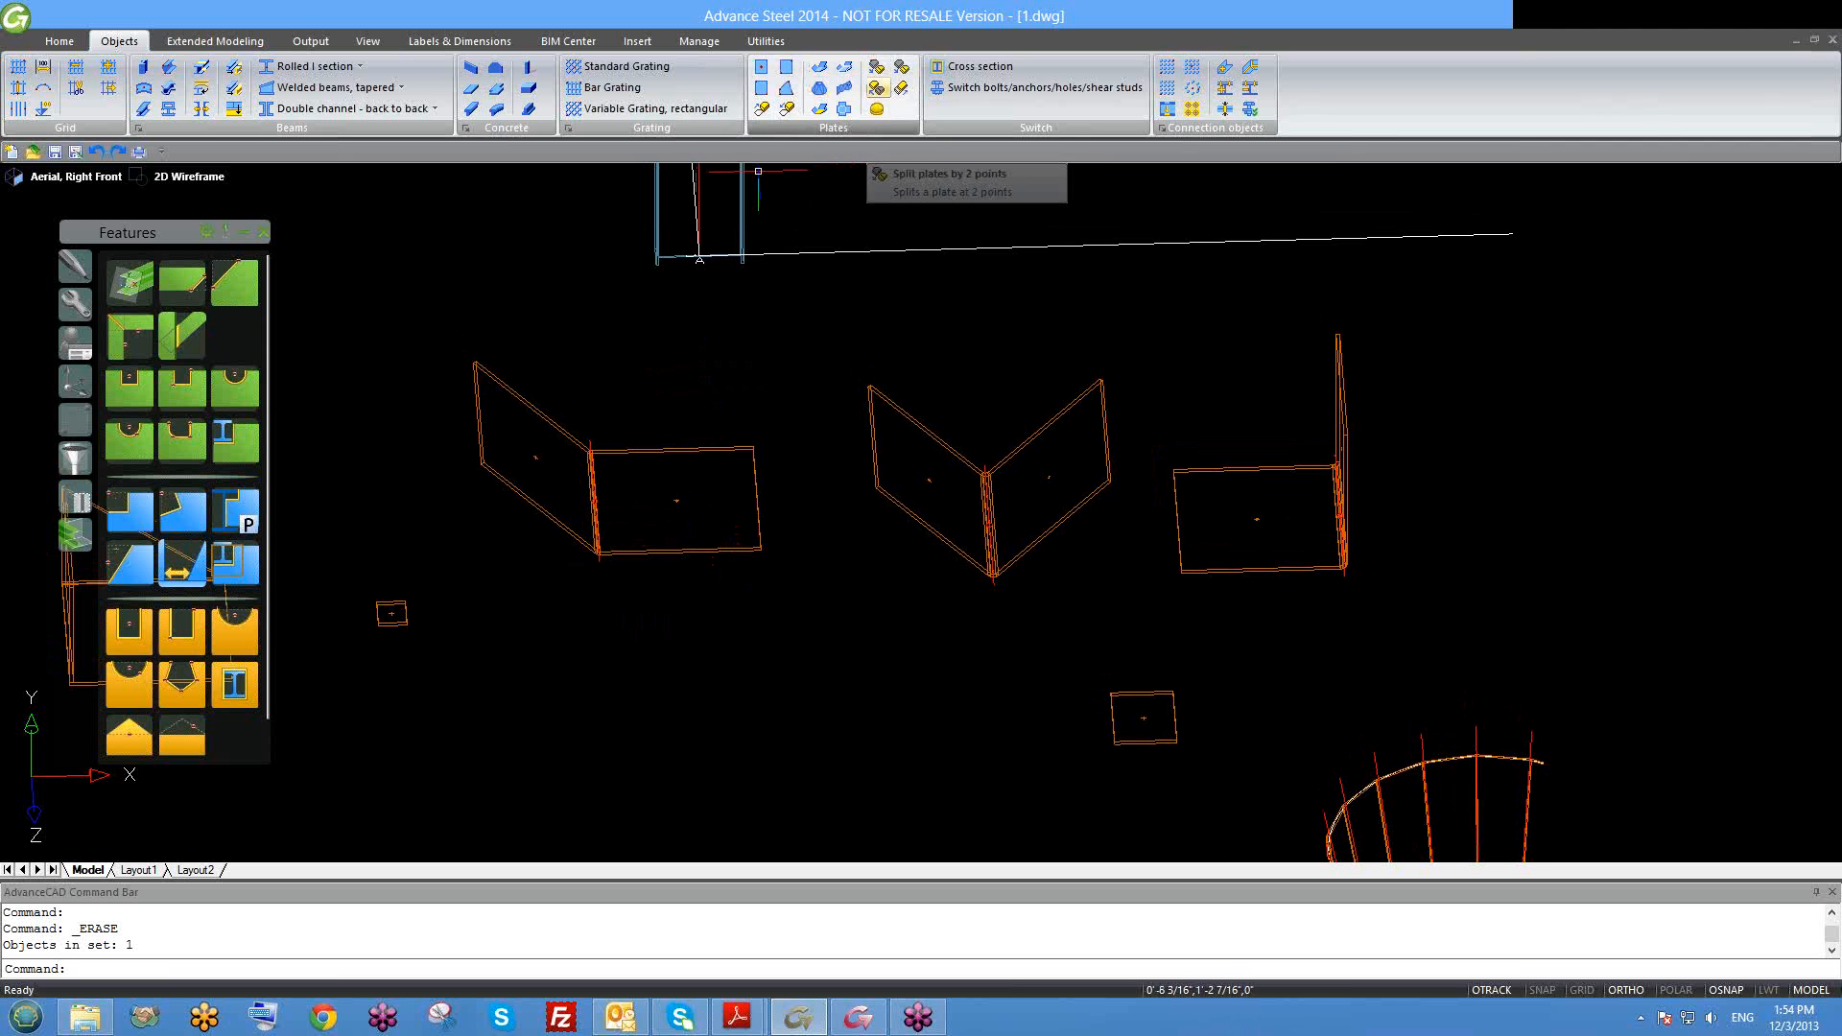
scroll(584, 537, "up", 2)
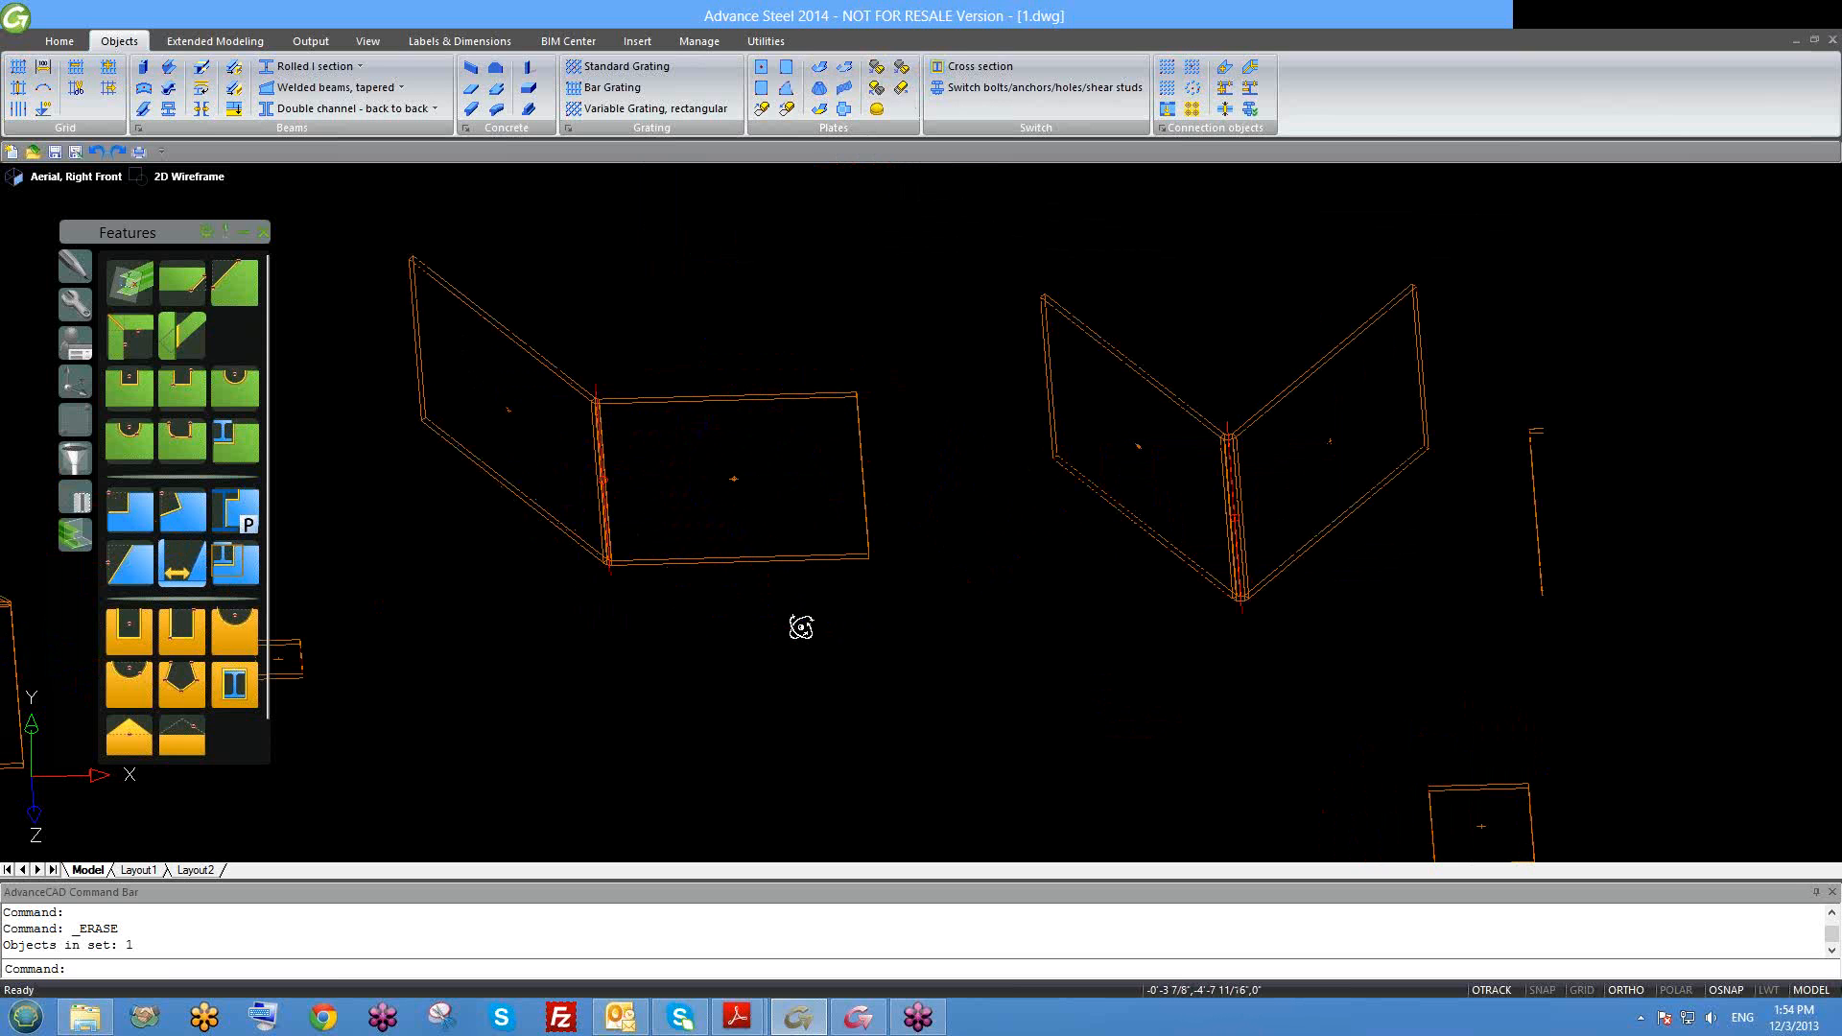
Step: Move the UCS origin to the outer lower corner of the flat wing of the nearer folded plate
middle_click_drag(803, 625, 781, 608, "shift")
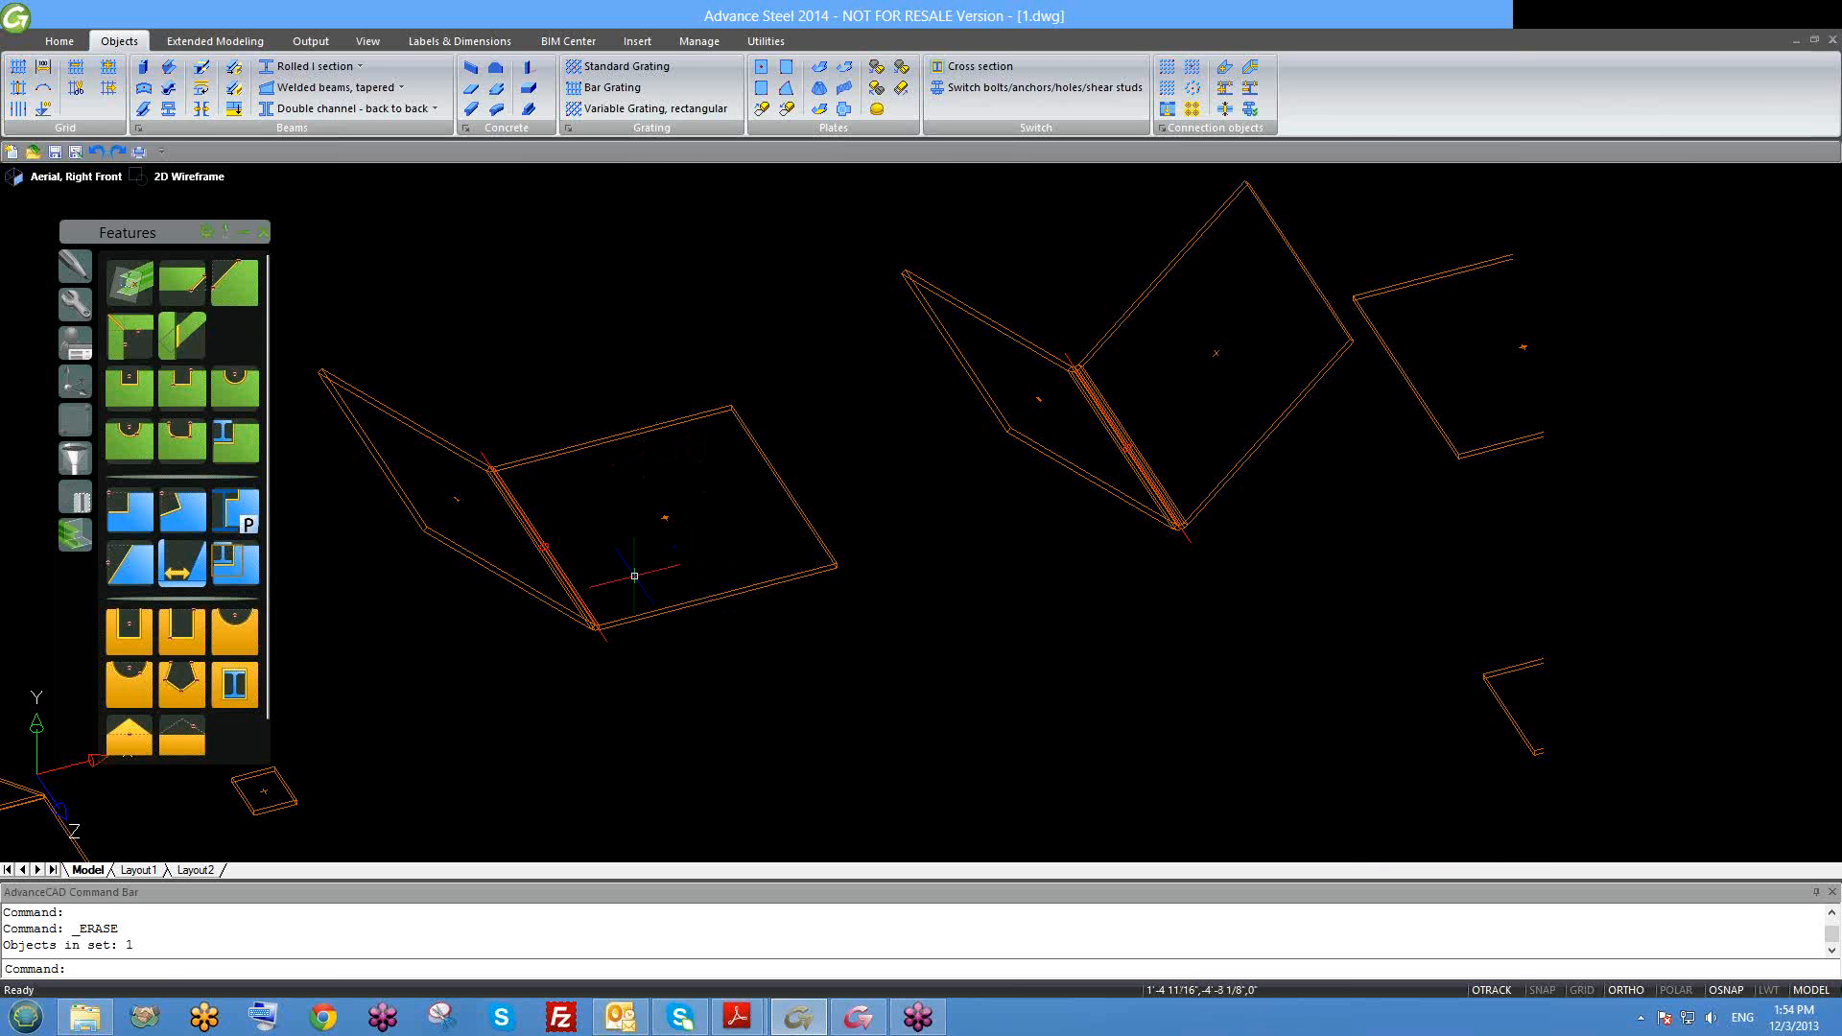
middle_click_drag(689, 637, 786, 627)
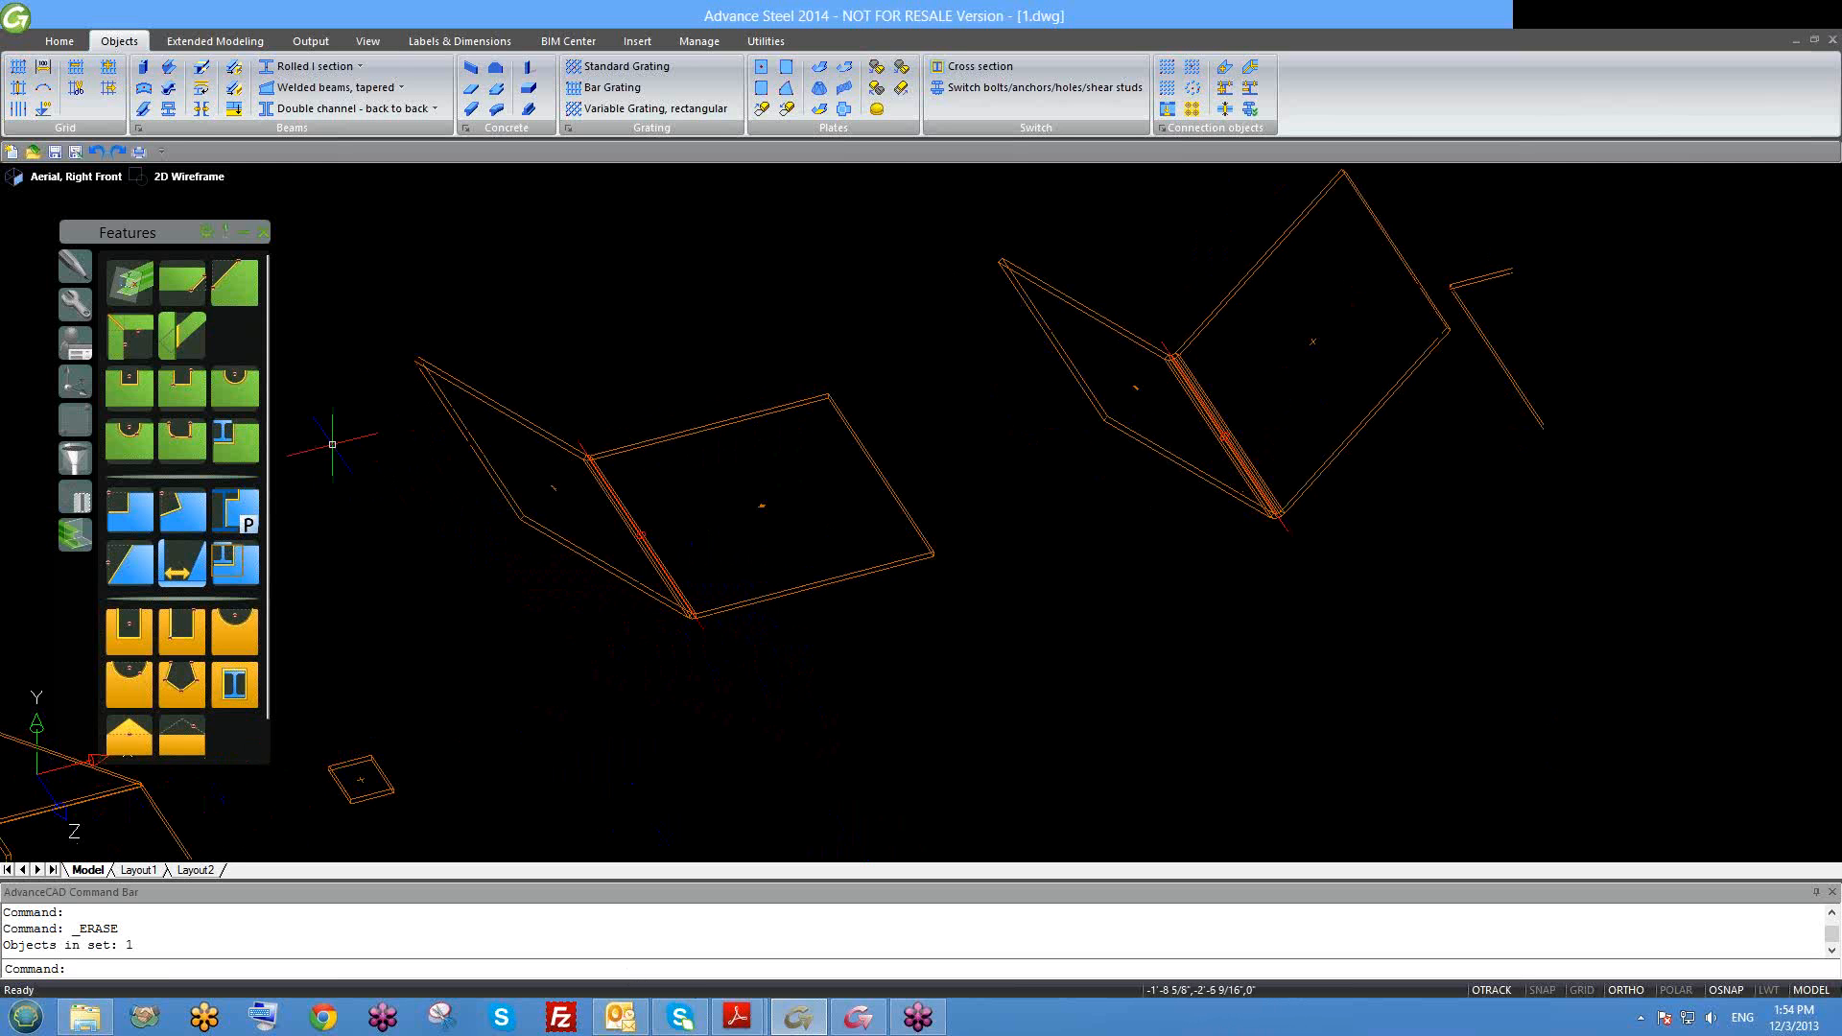
type("ucs")
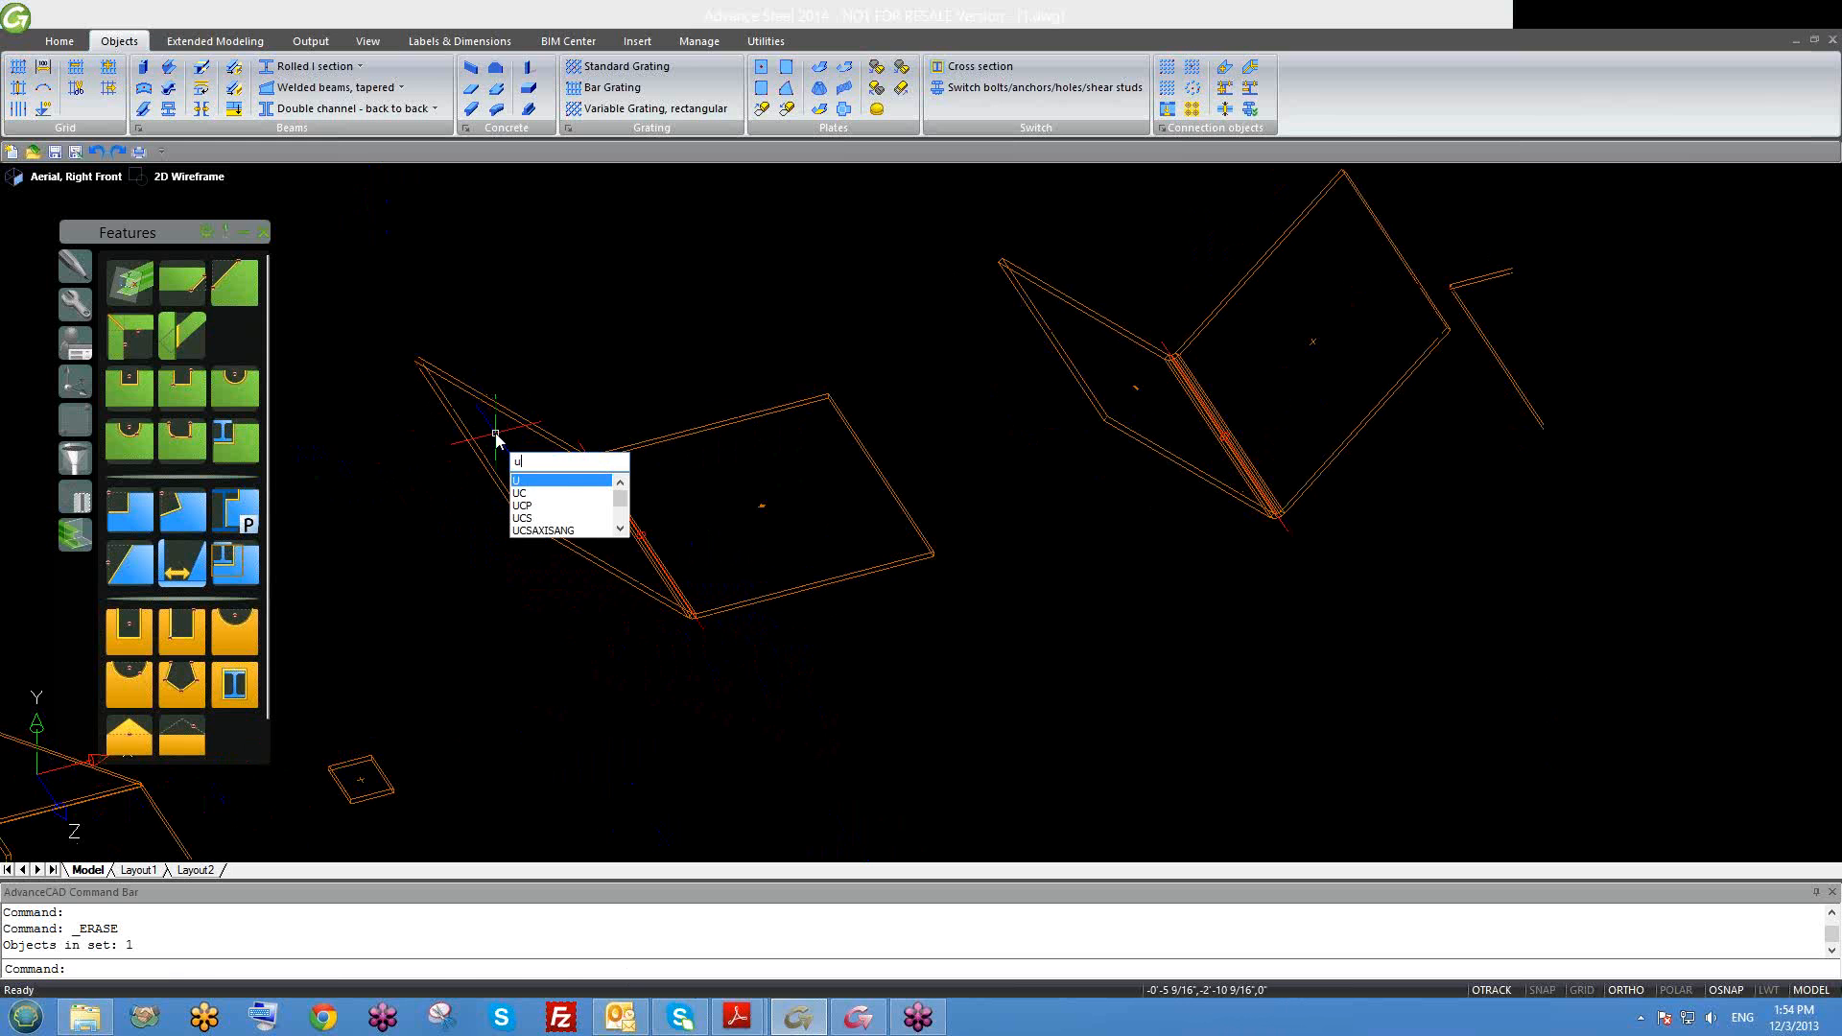
key("Return")
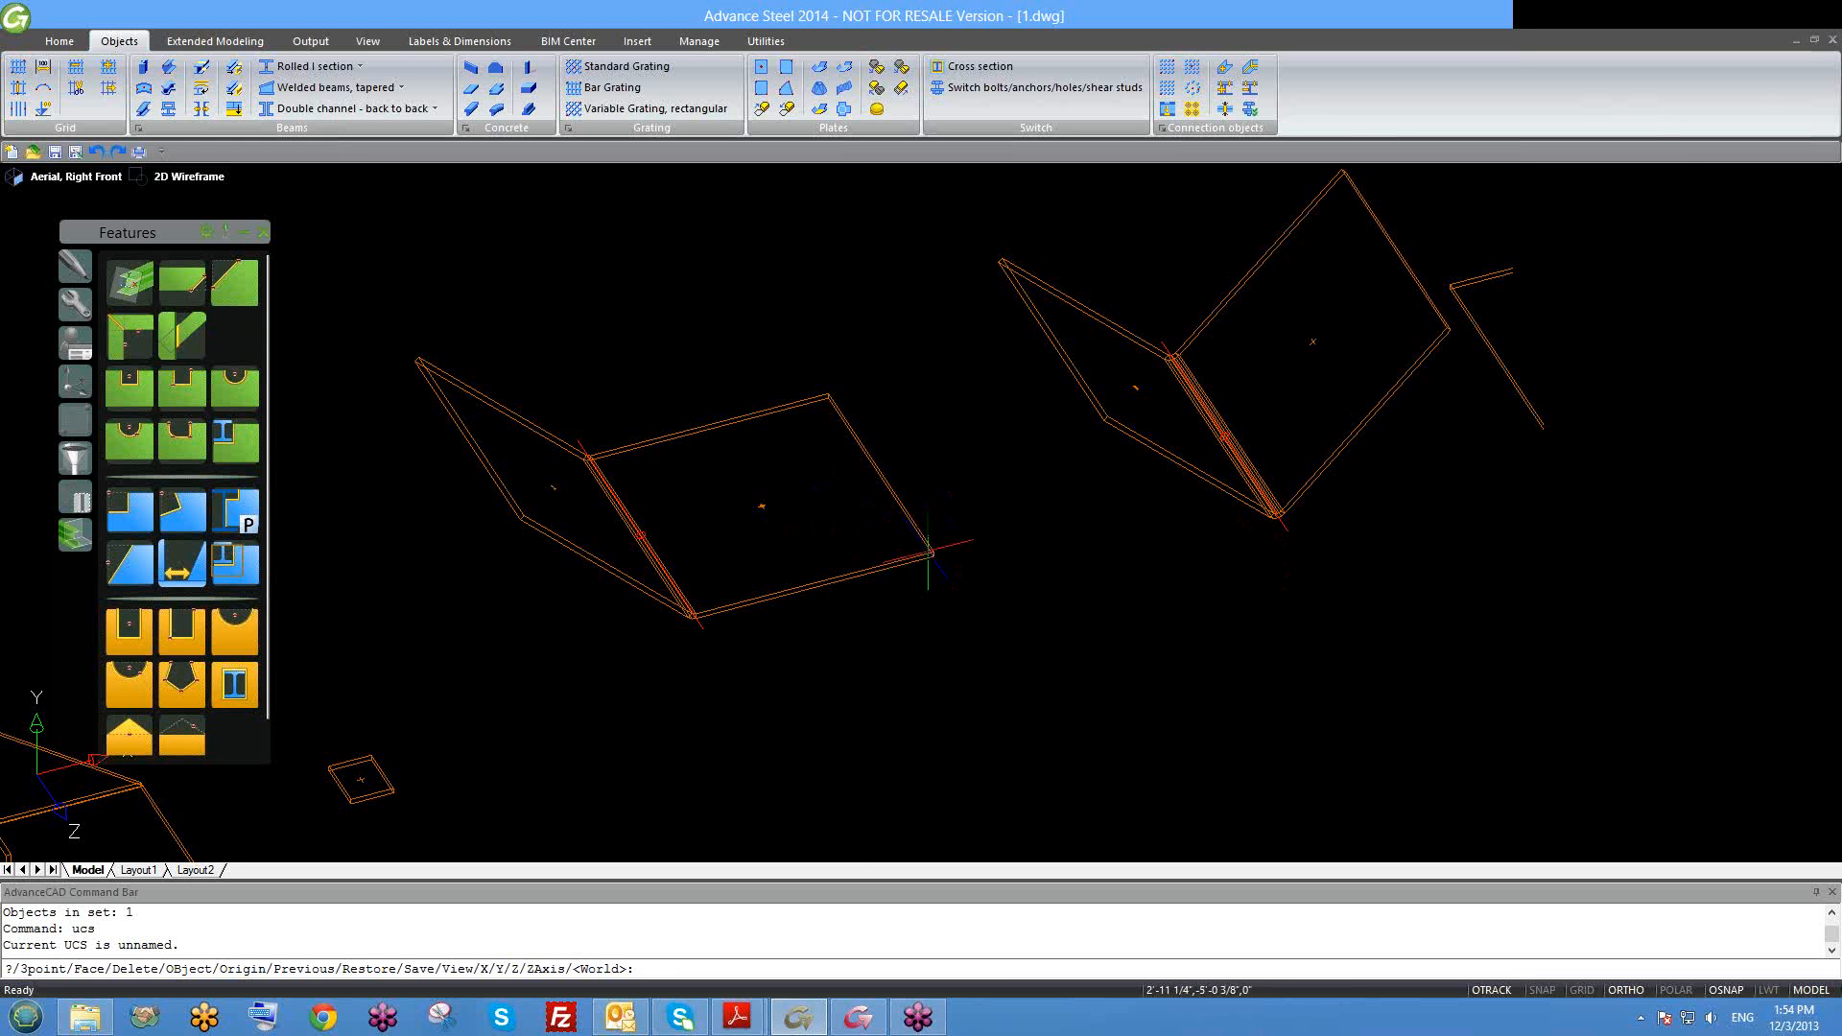
type("o")
key("Return")
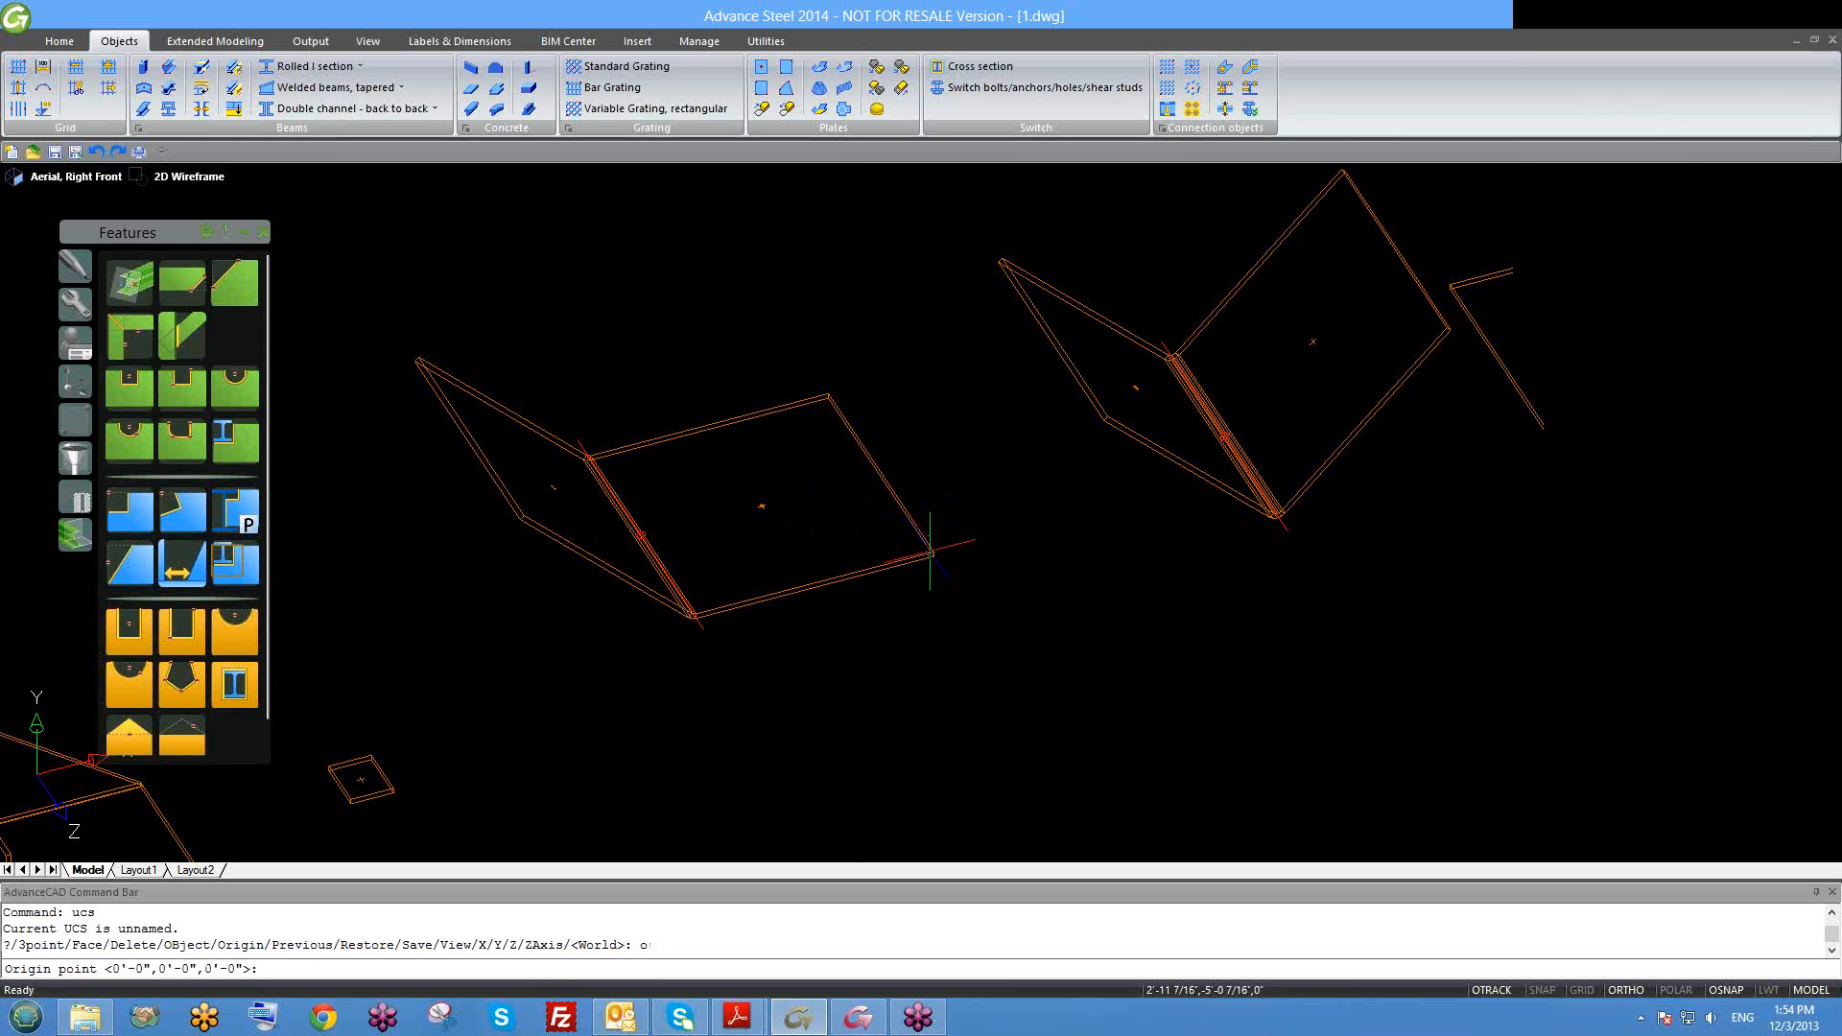
left_click(930, 553)
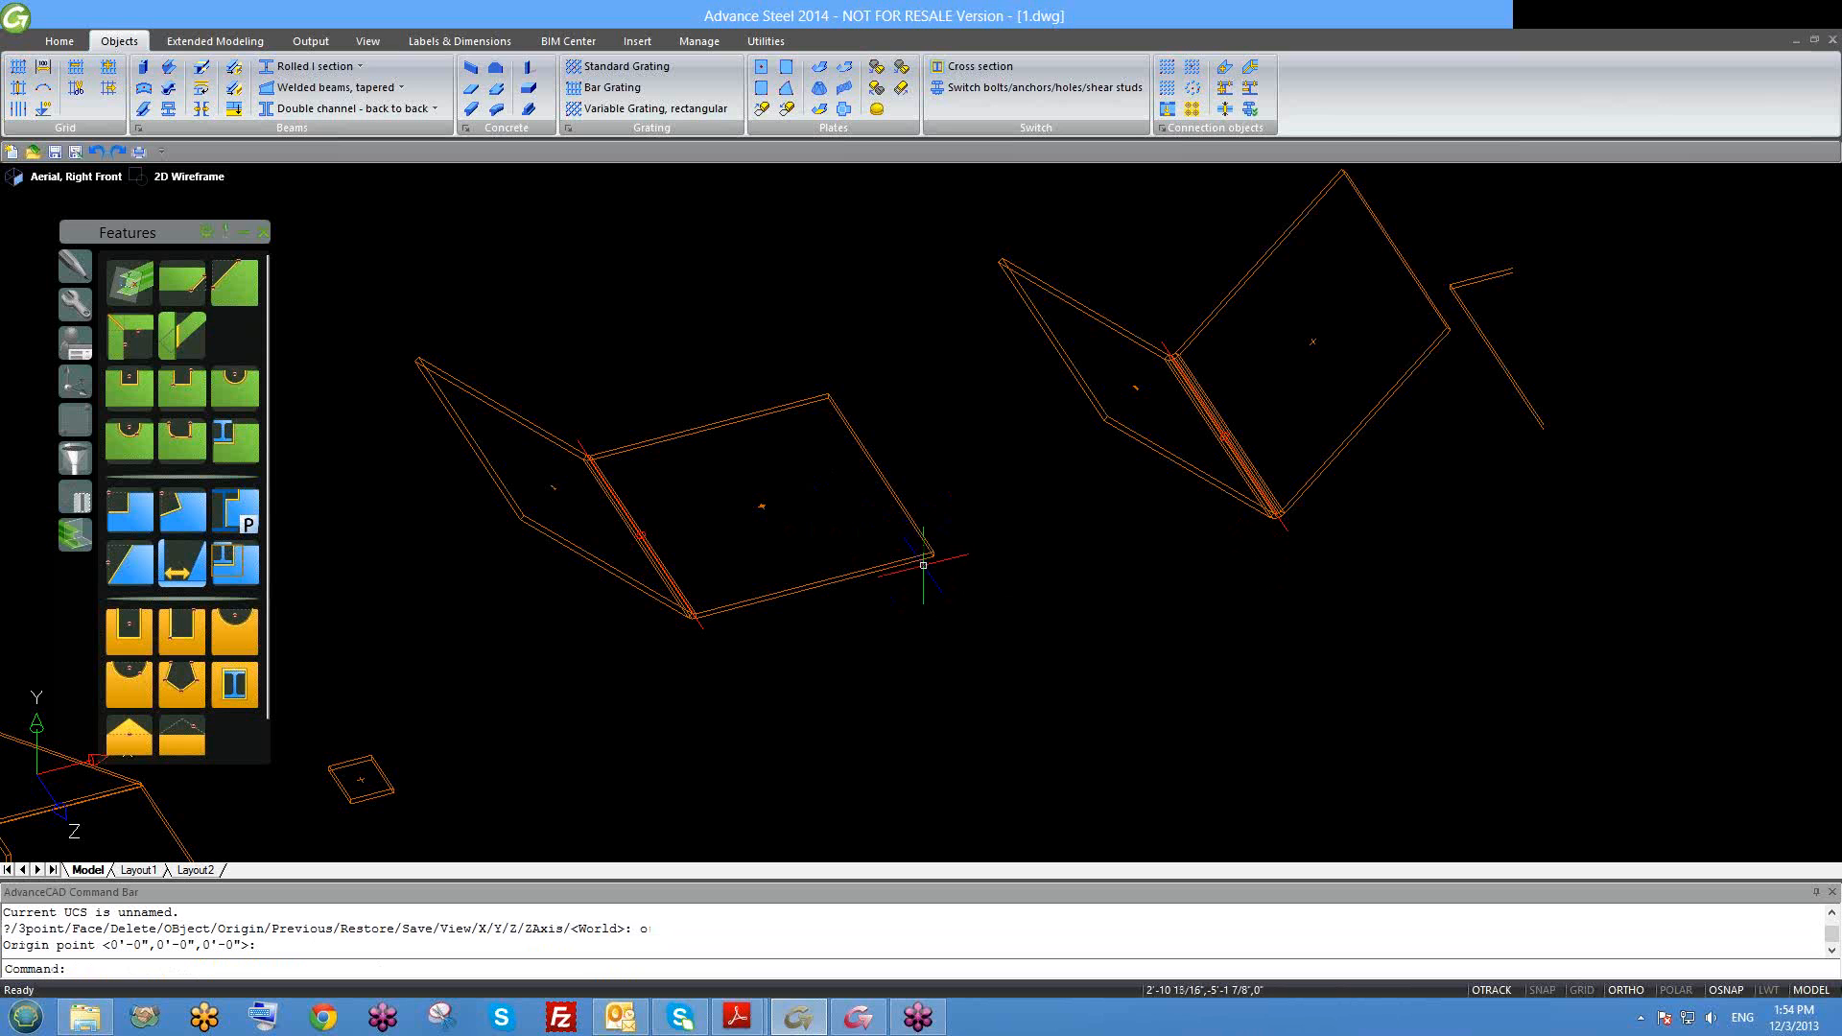
type("ucs")
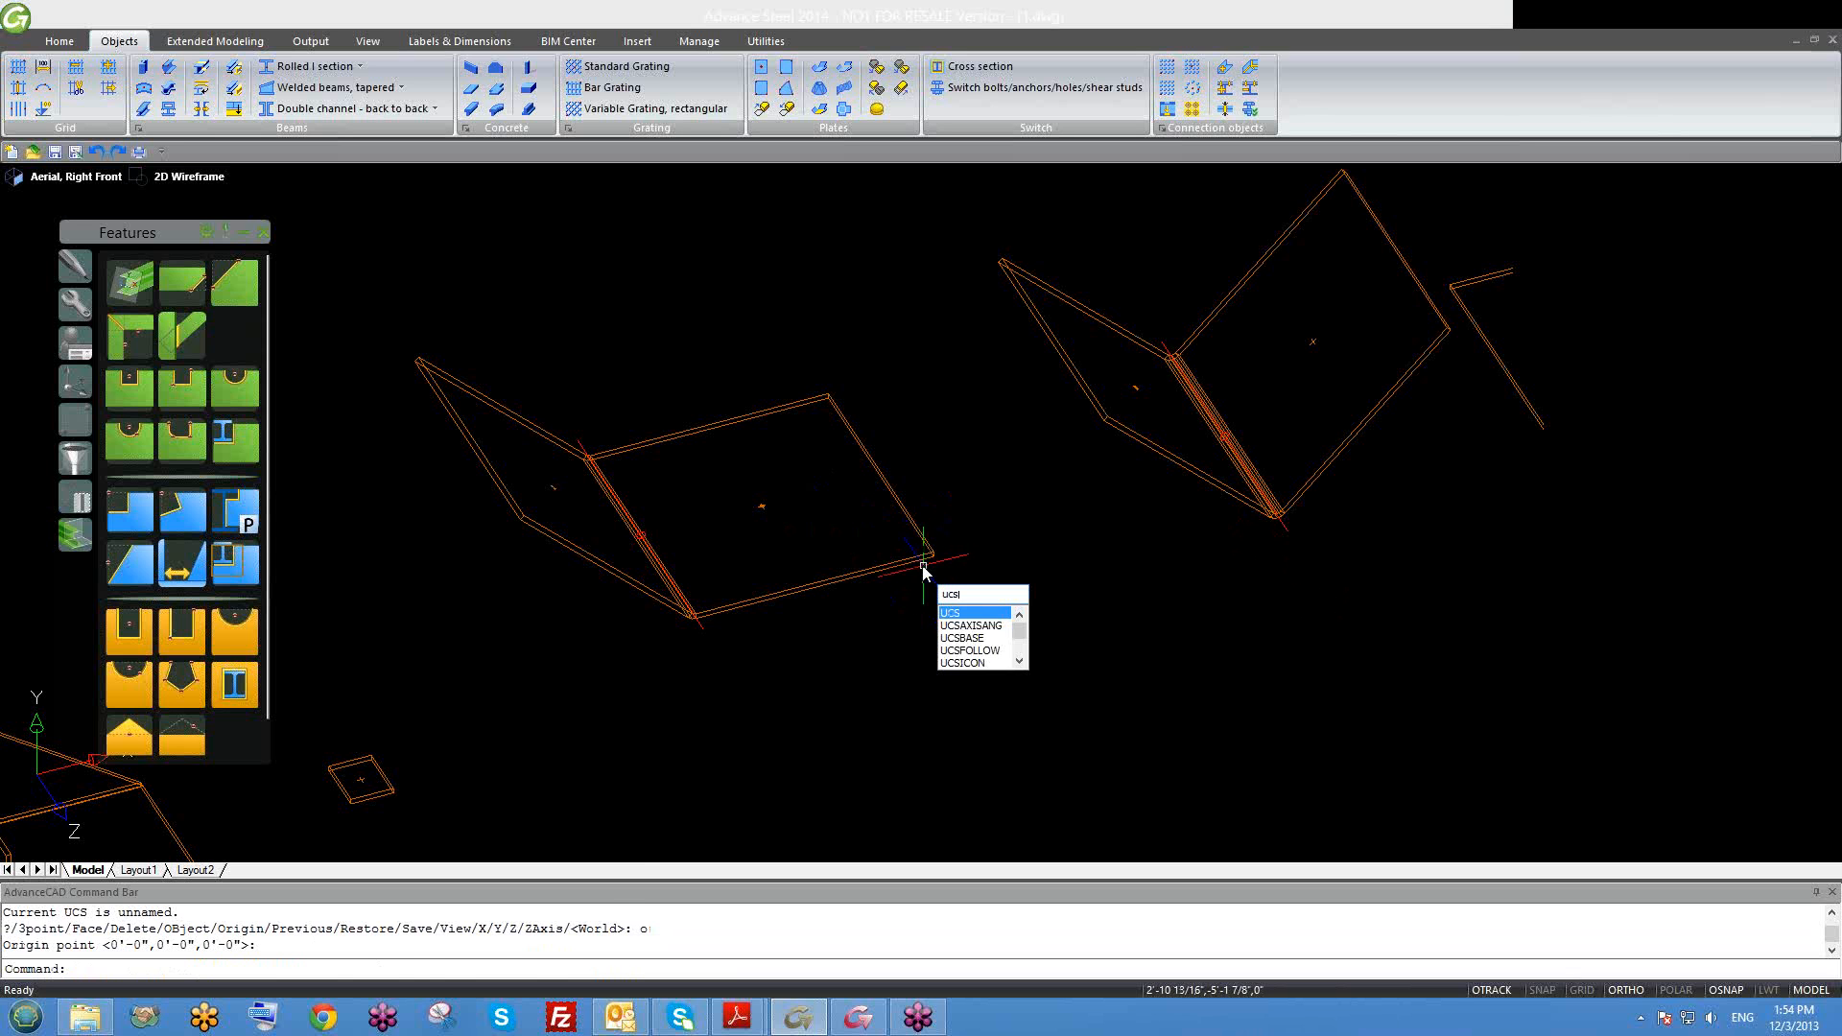
key("Return")
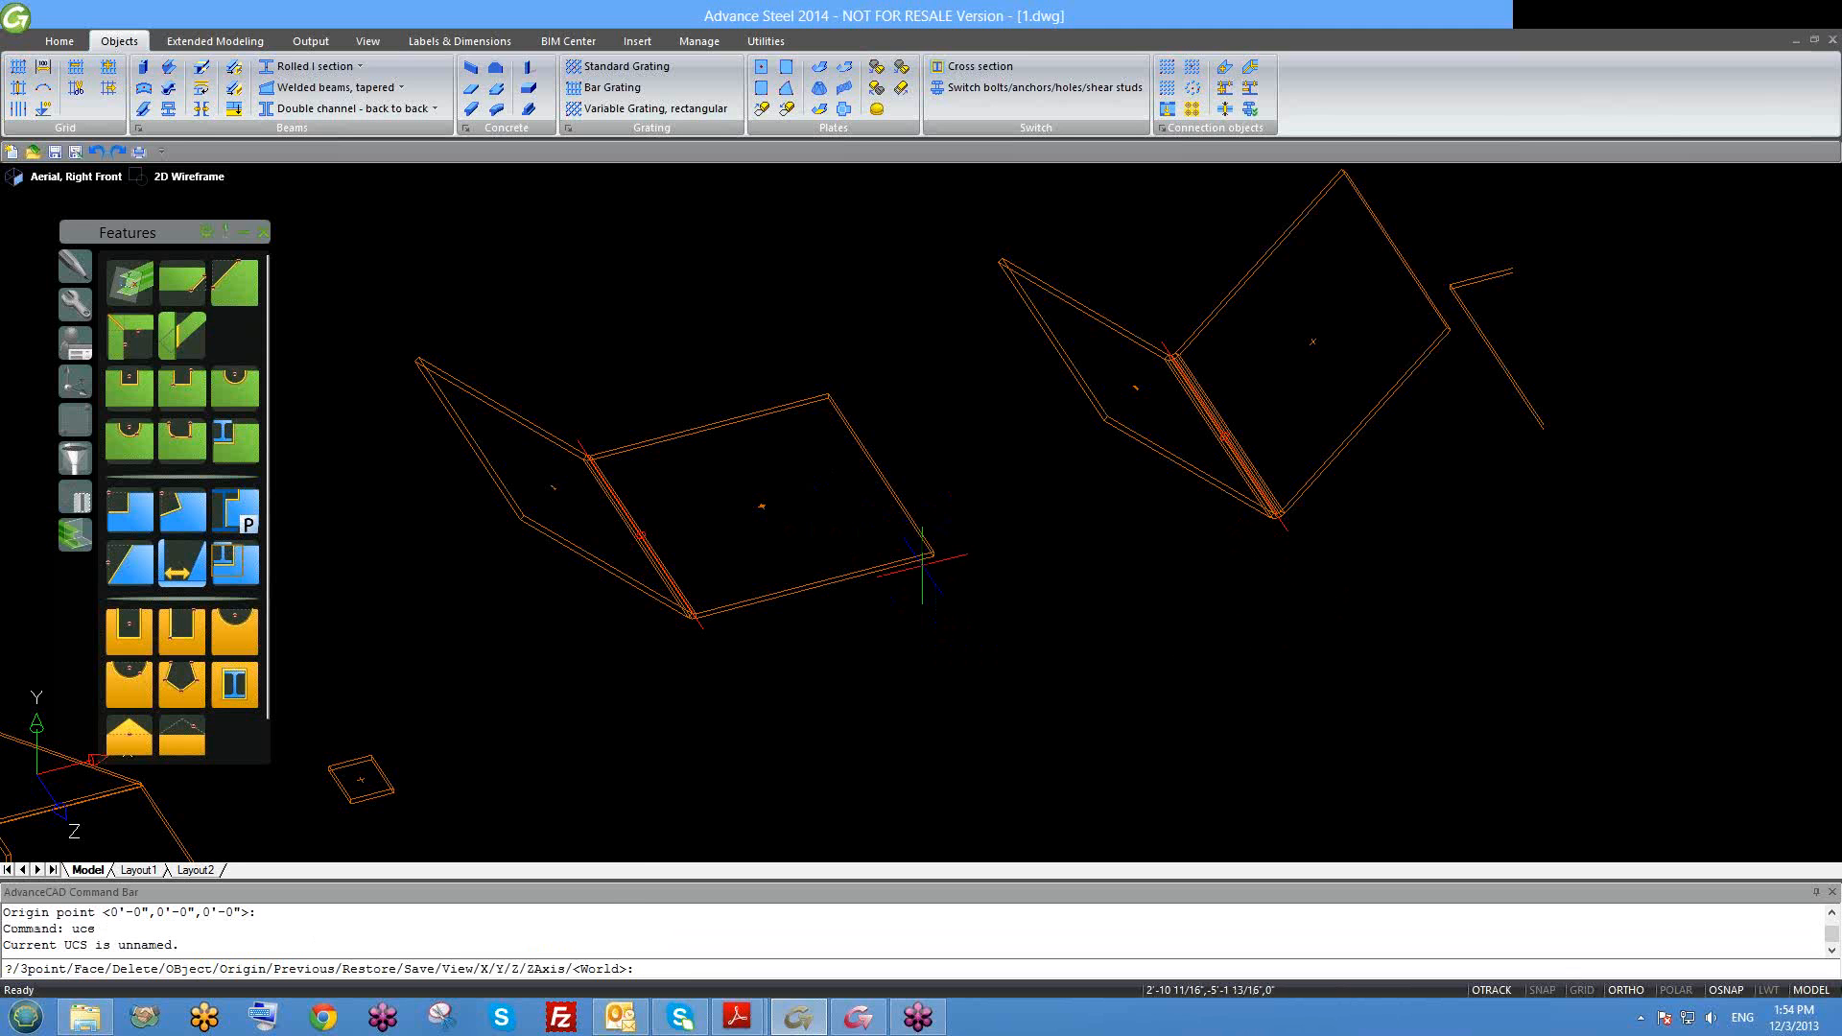
type("o")
key("Return")
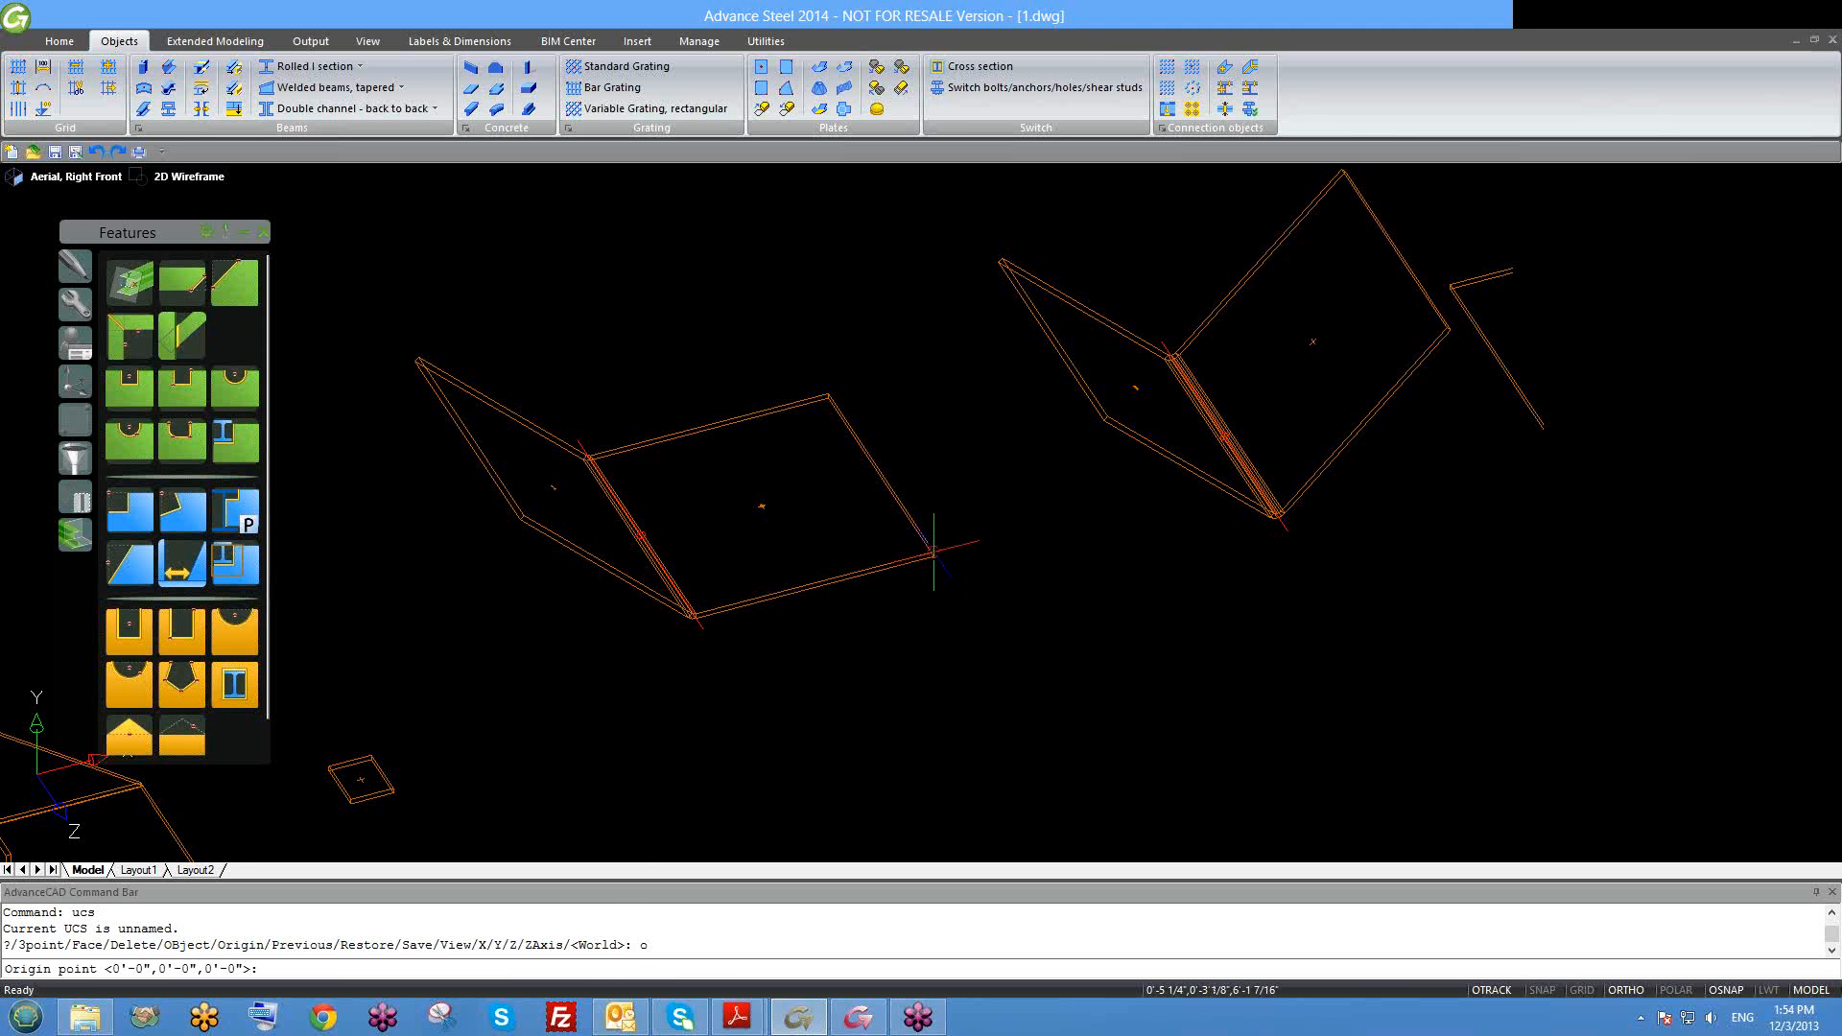
left_click(933, 553)
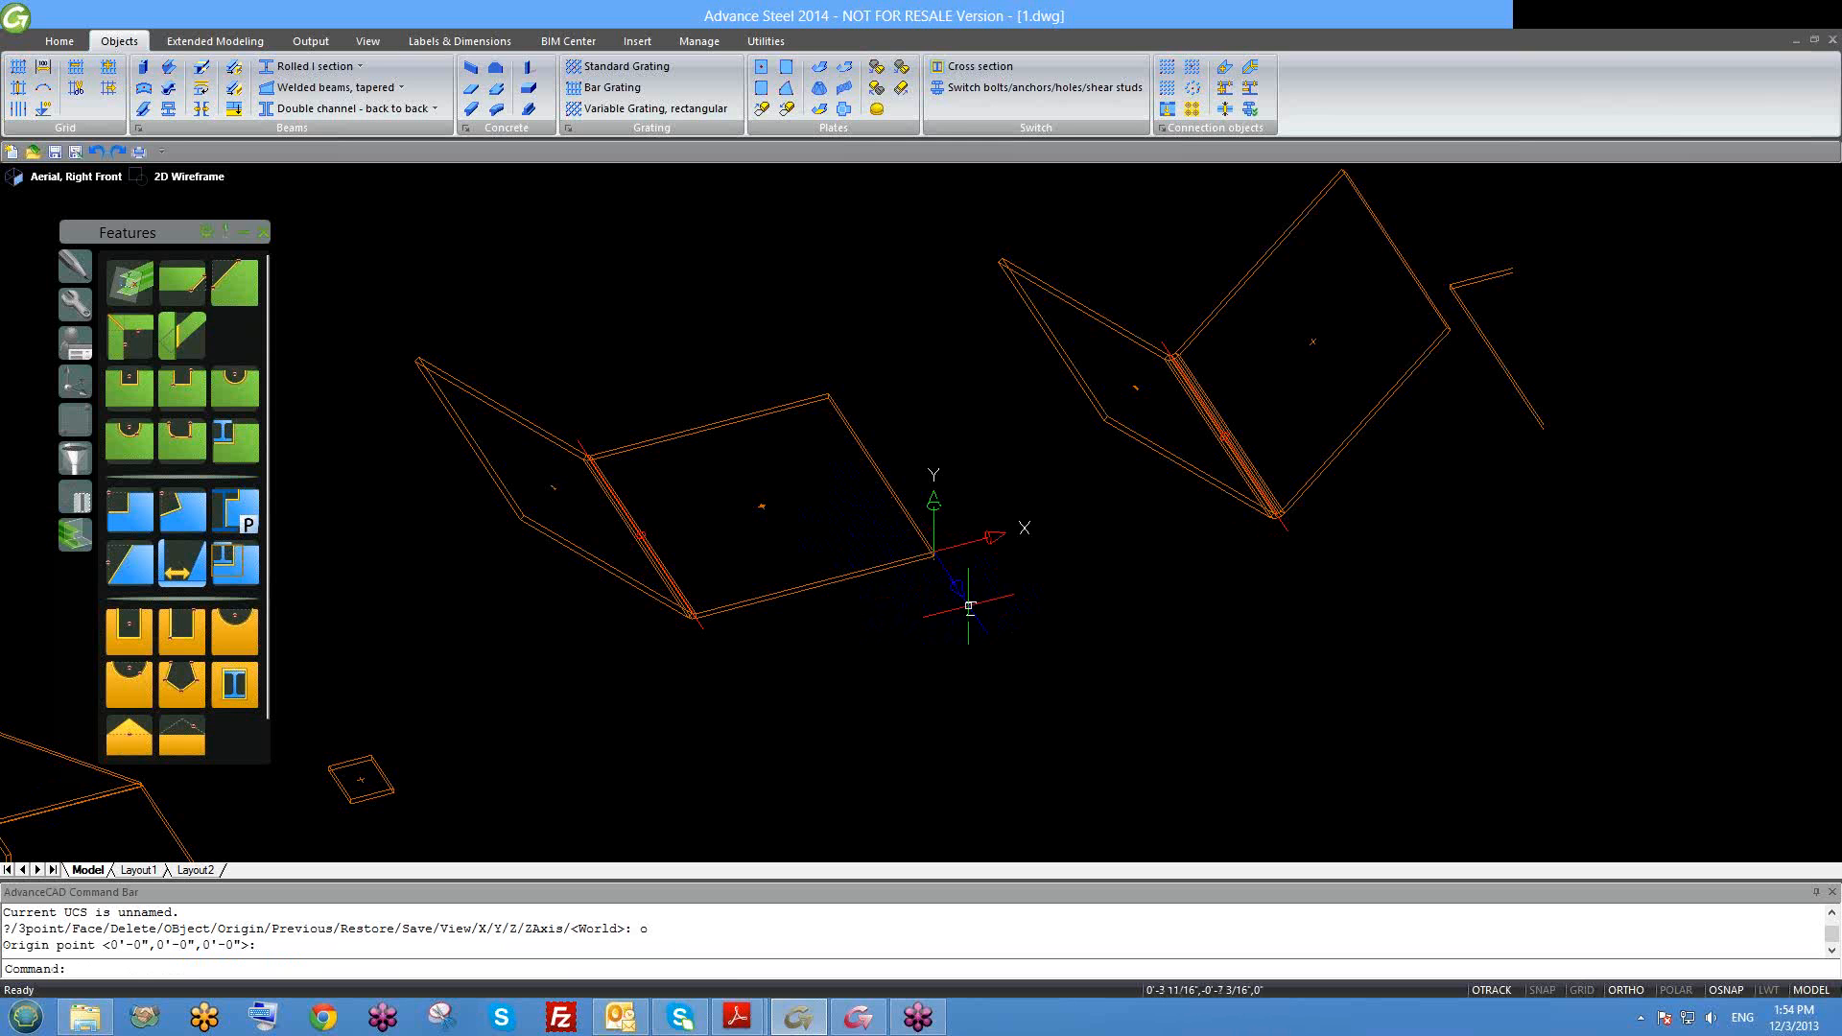
Step: Reset the UCS to World
right_click(853, 568)
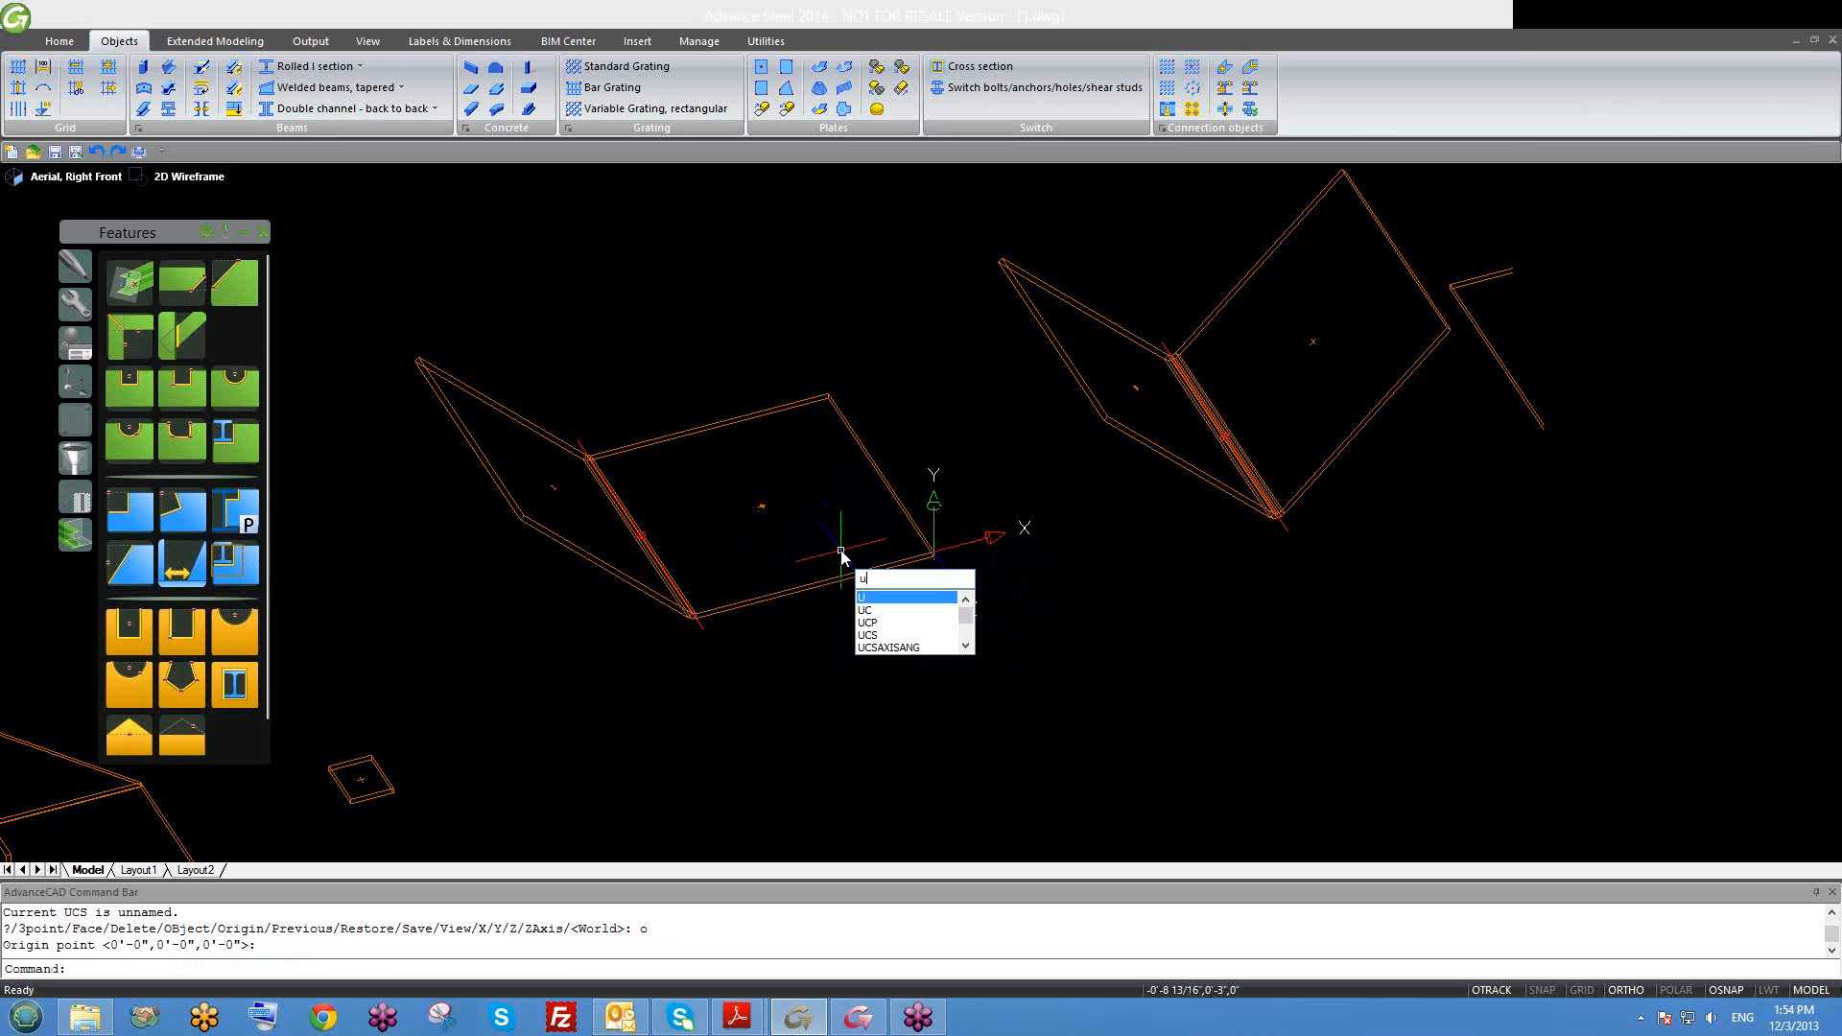
left_click(892, 581)
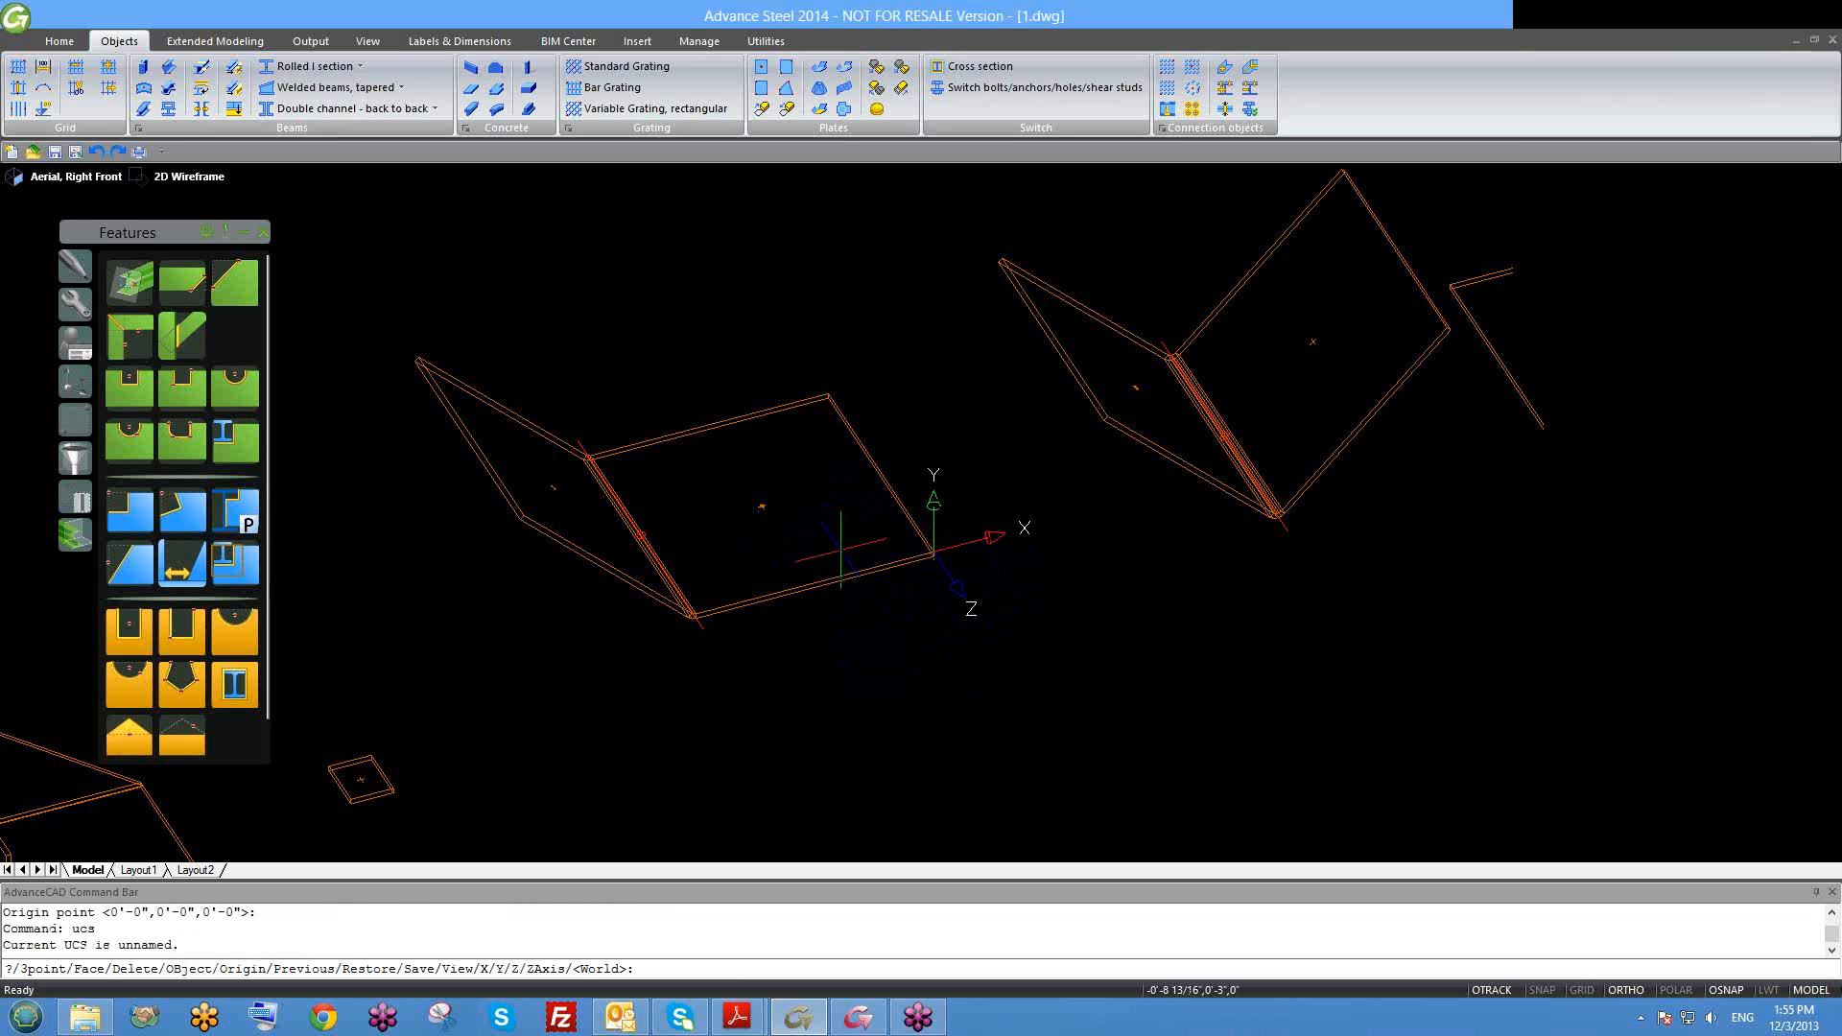
type("ucs")
key("Return")
type("w")
key("Return")
Step: Shift the World-aligned UCS origin onto the outer lower corner of the flat wing
right_click(841, 550)
left_click(873, 576)
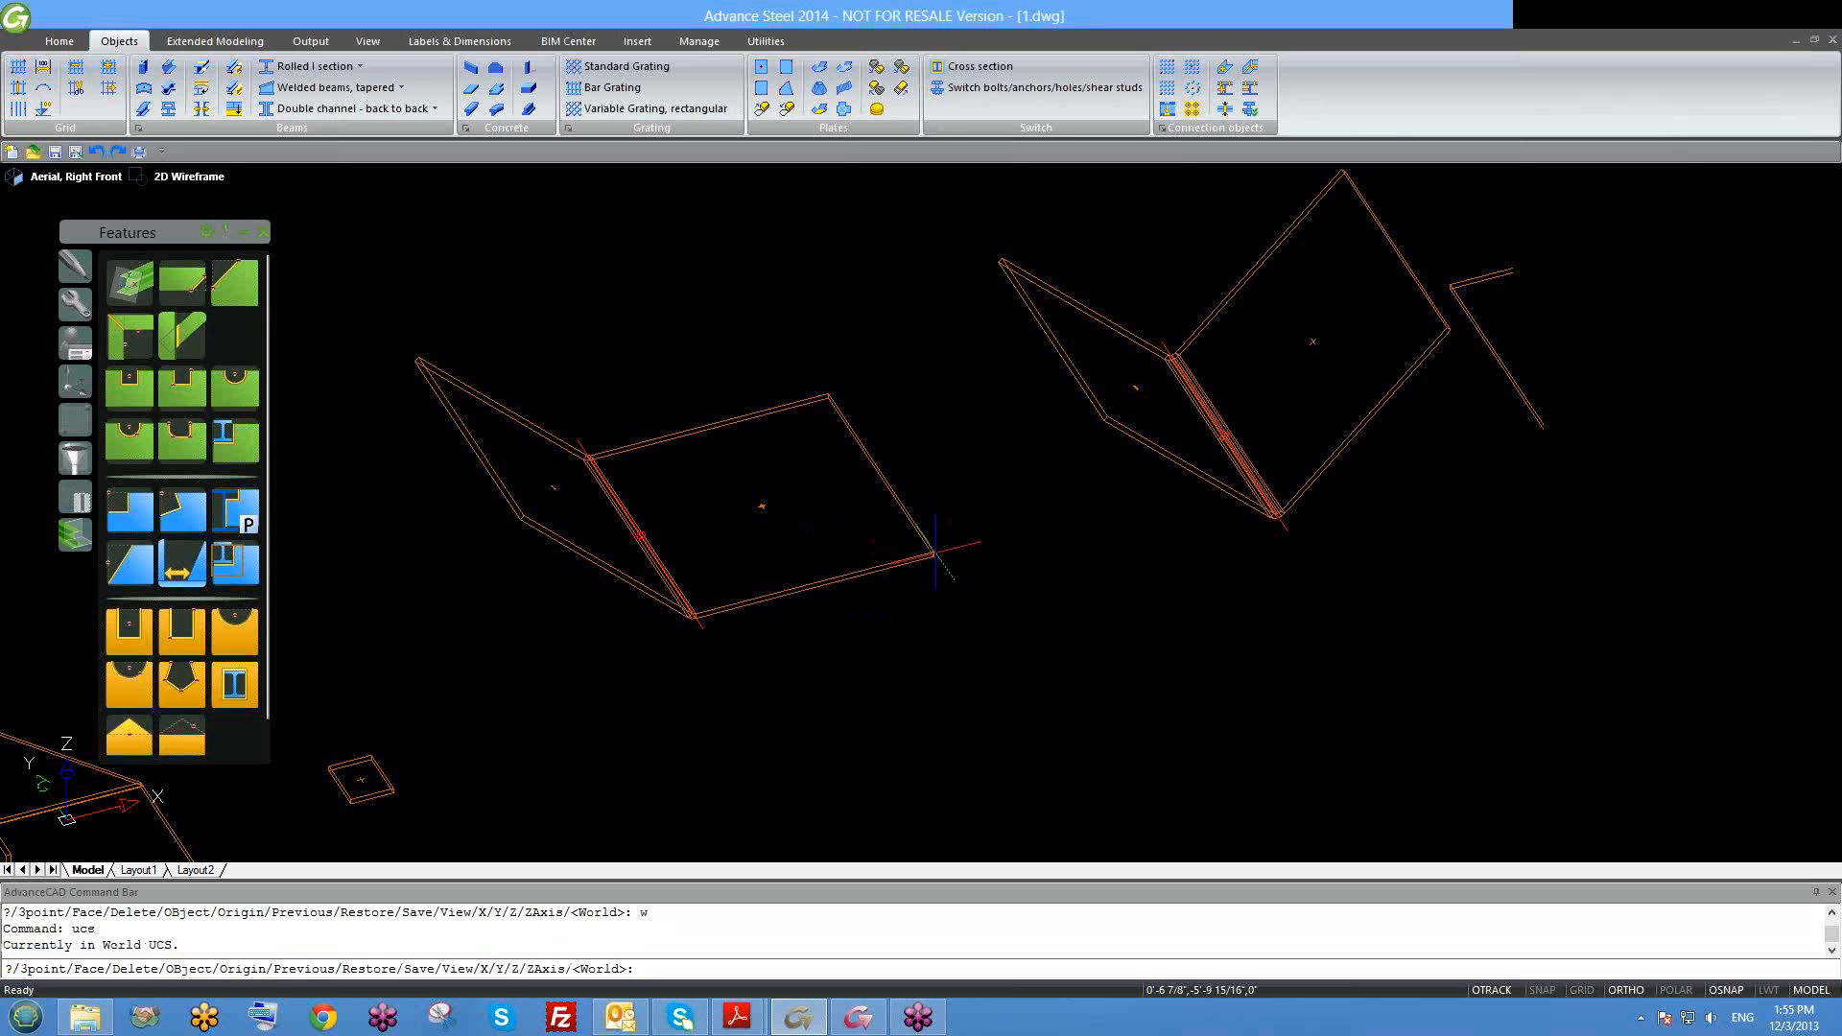
type("o")
key("Return")
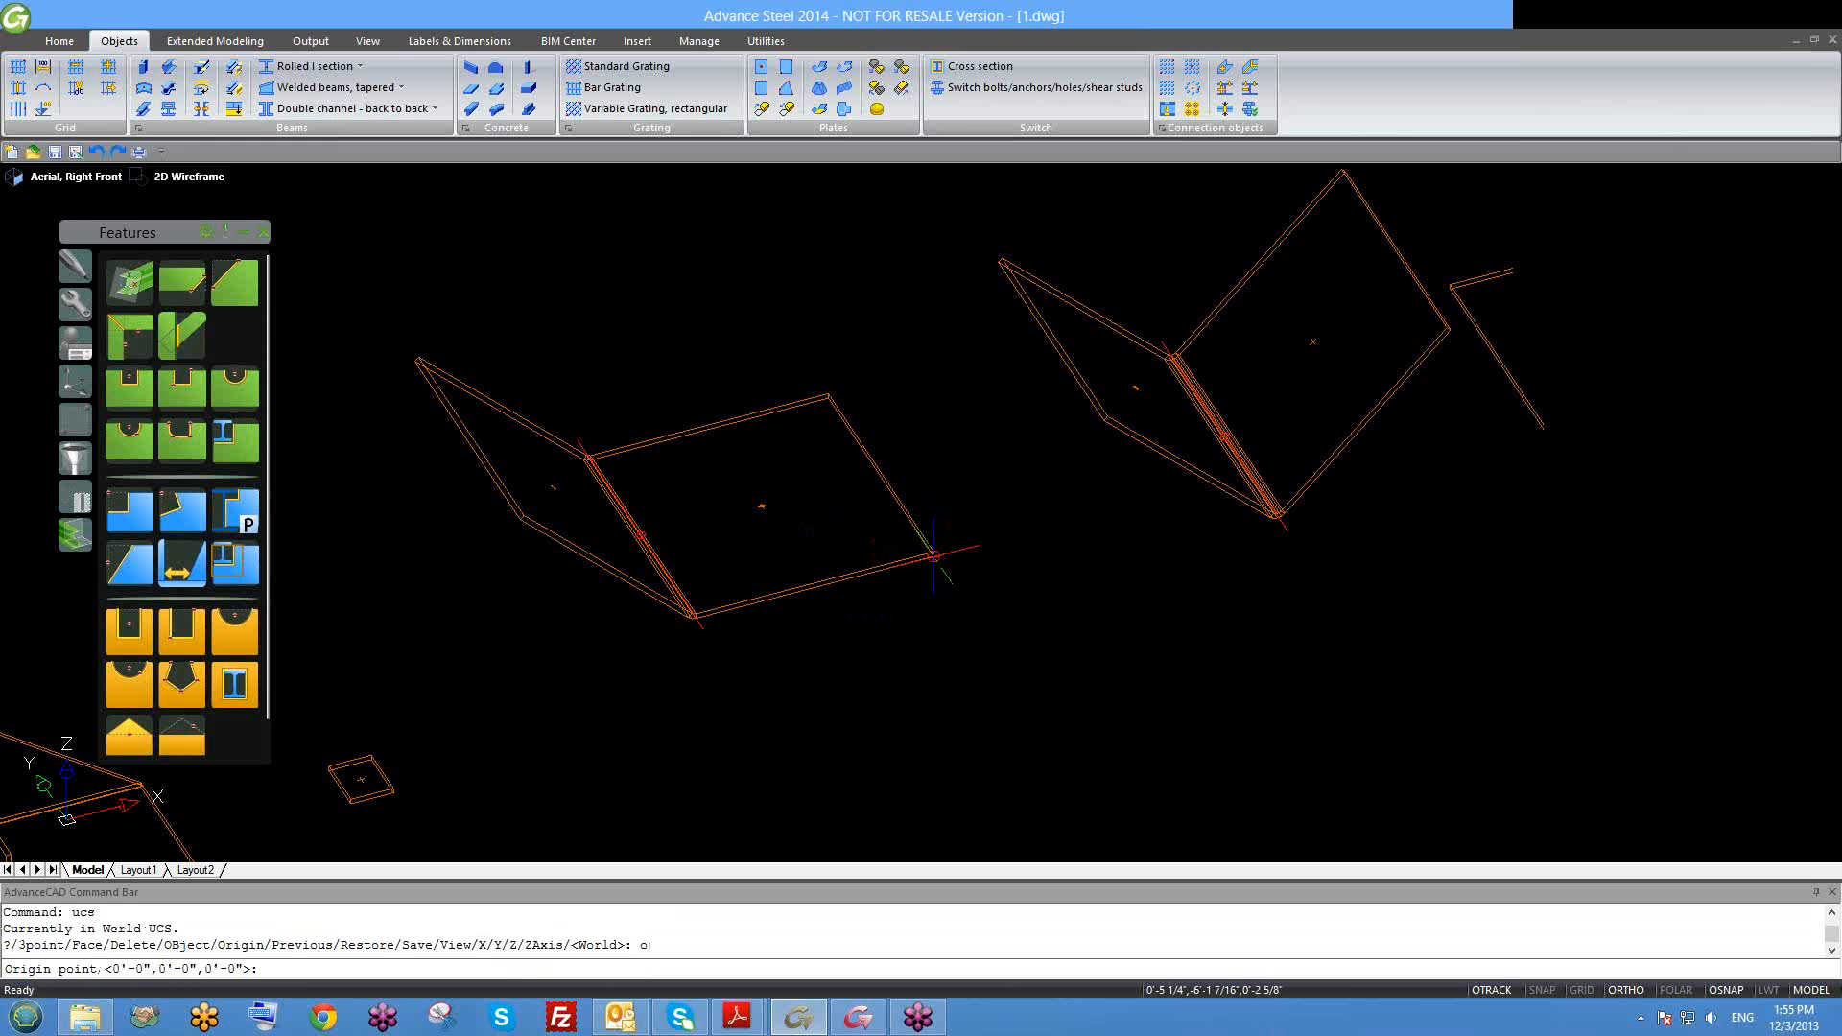
left_click(933, 555)
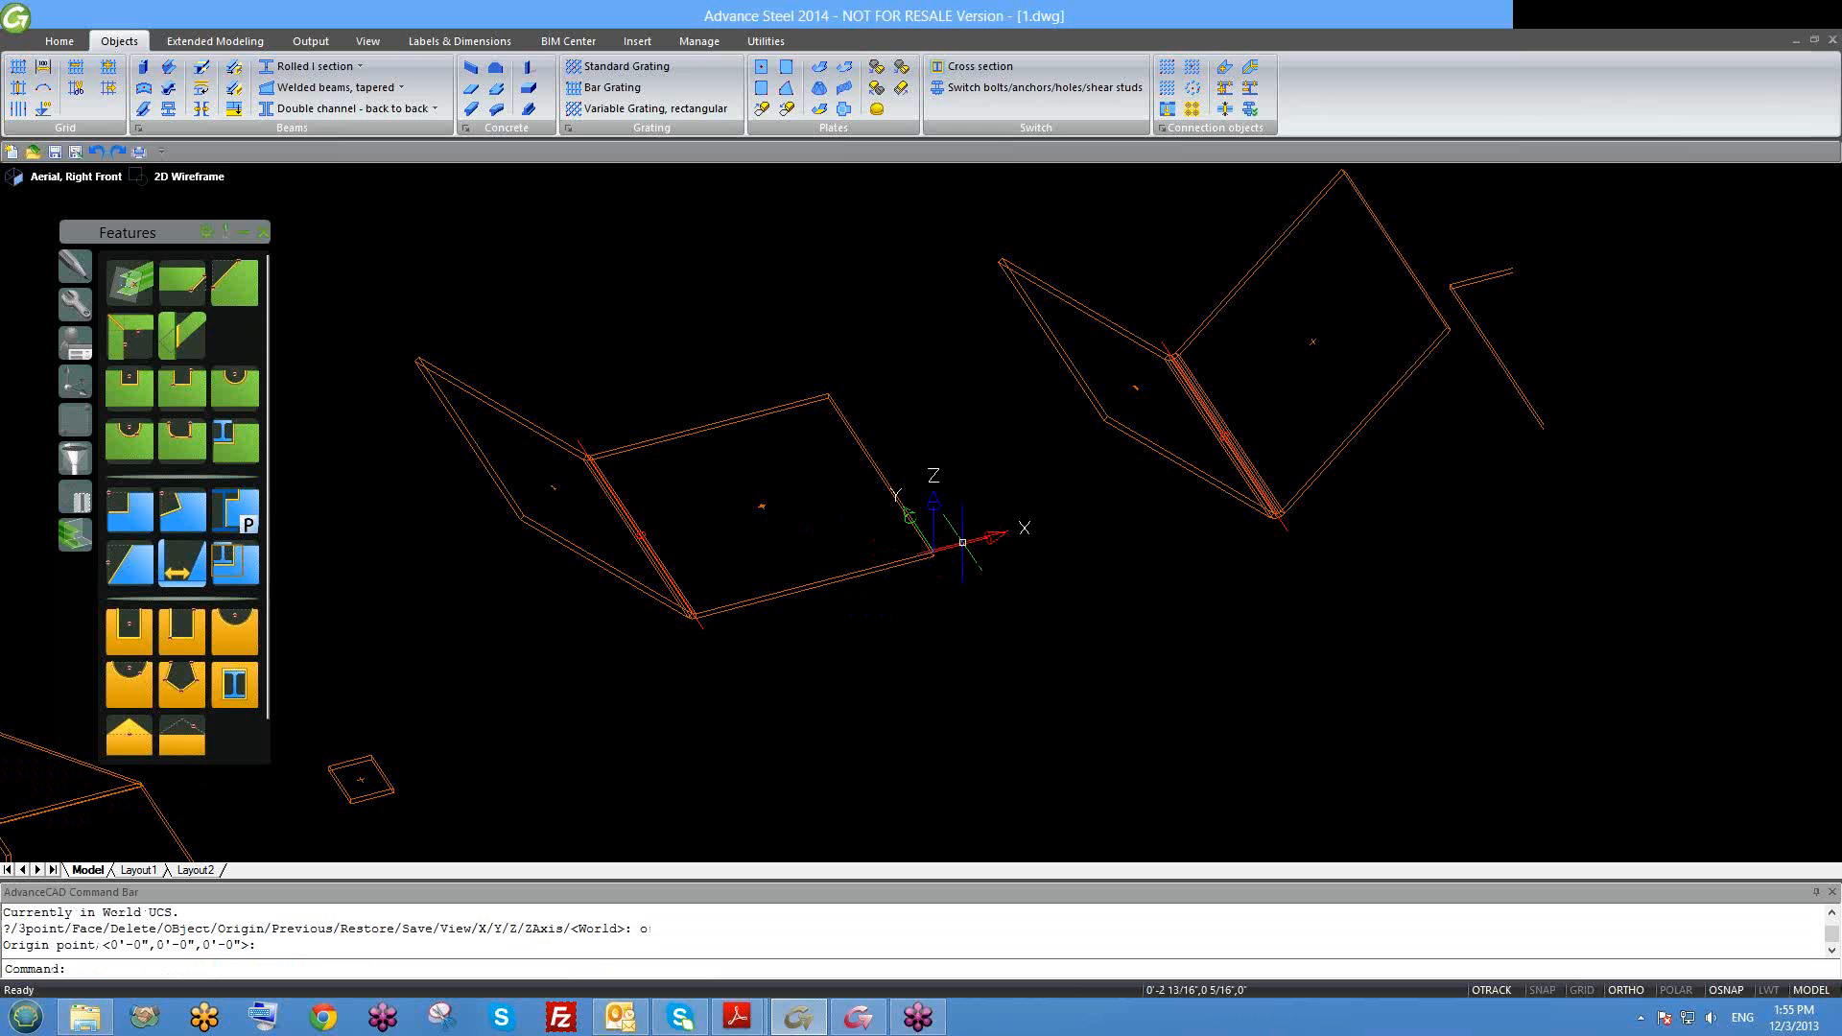
Step: Return the UCS from the plate corner to World
middle_click_drag(942, 605, 925, 591, "shift")
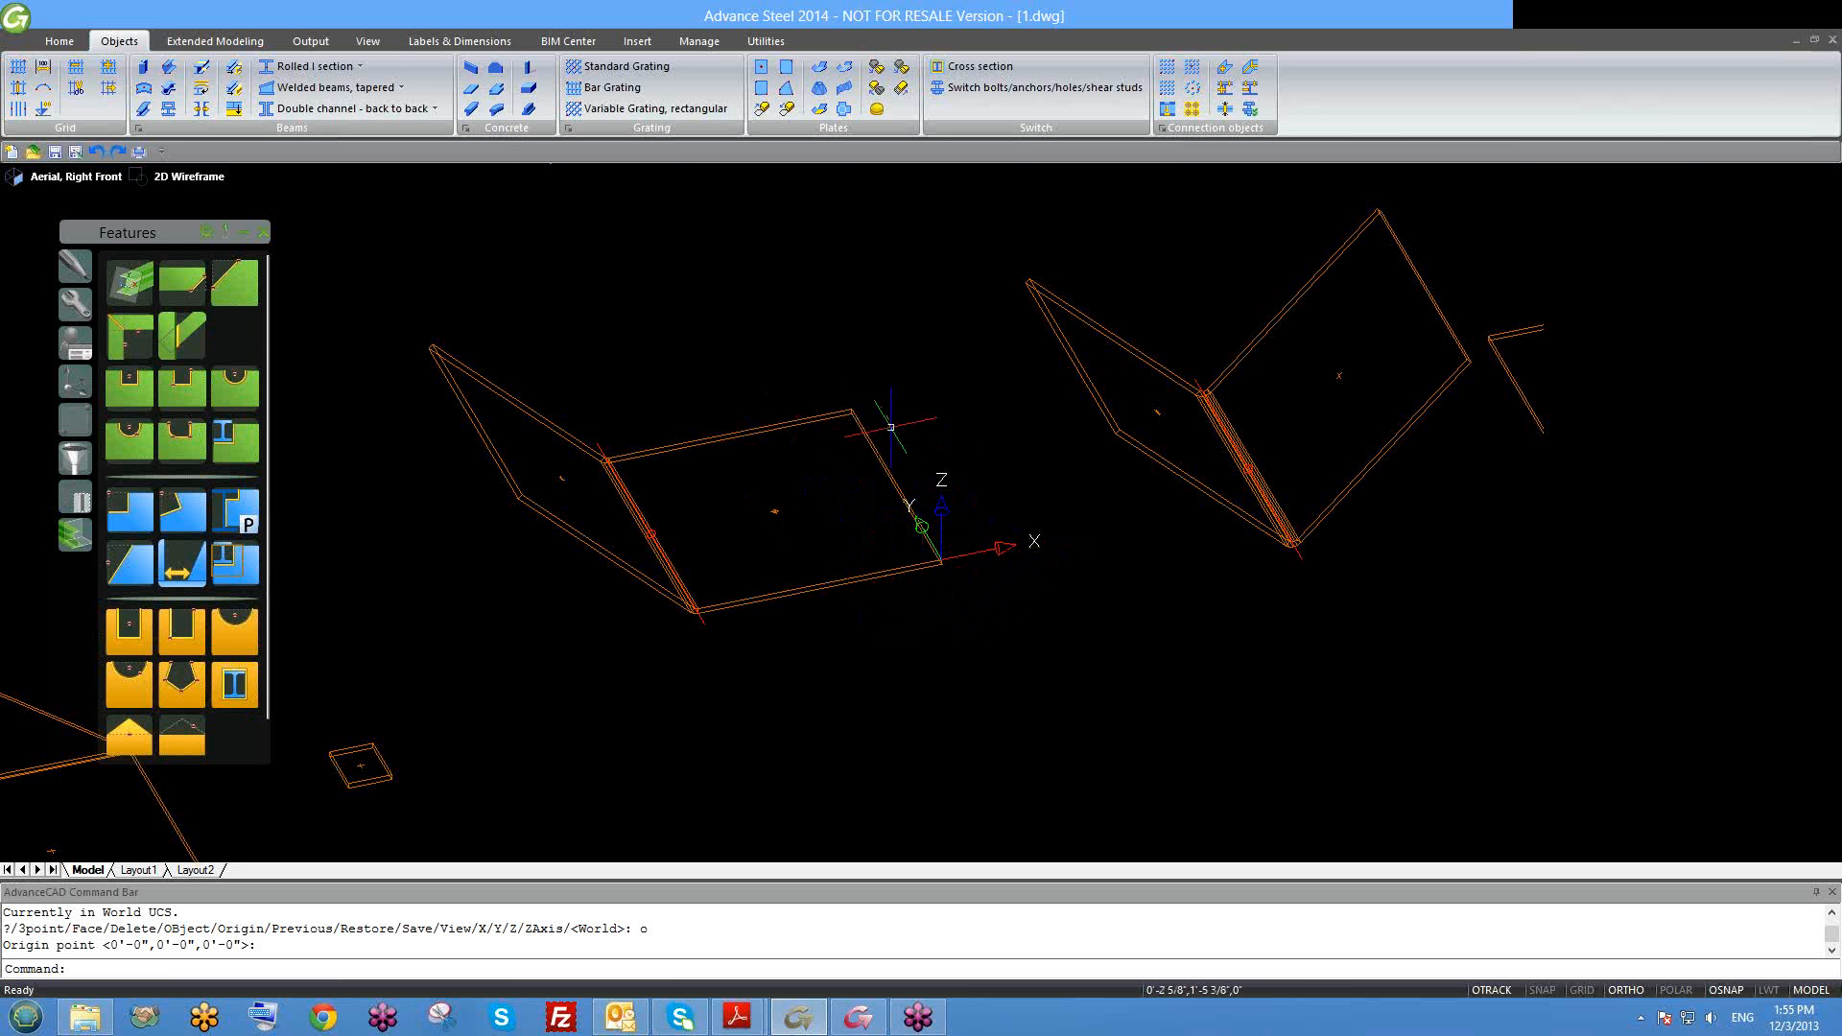
type("ucs")
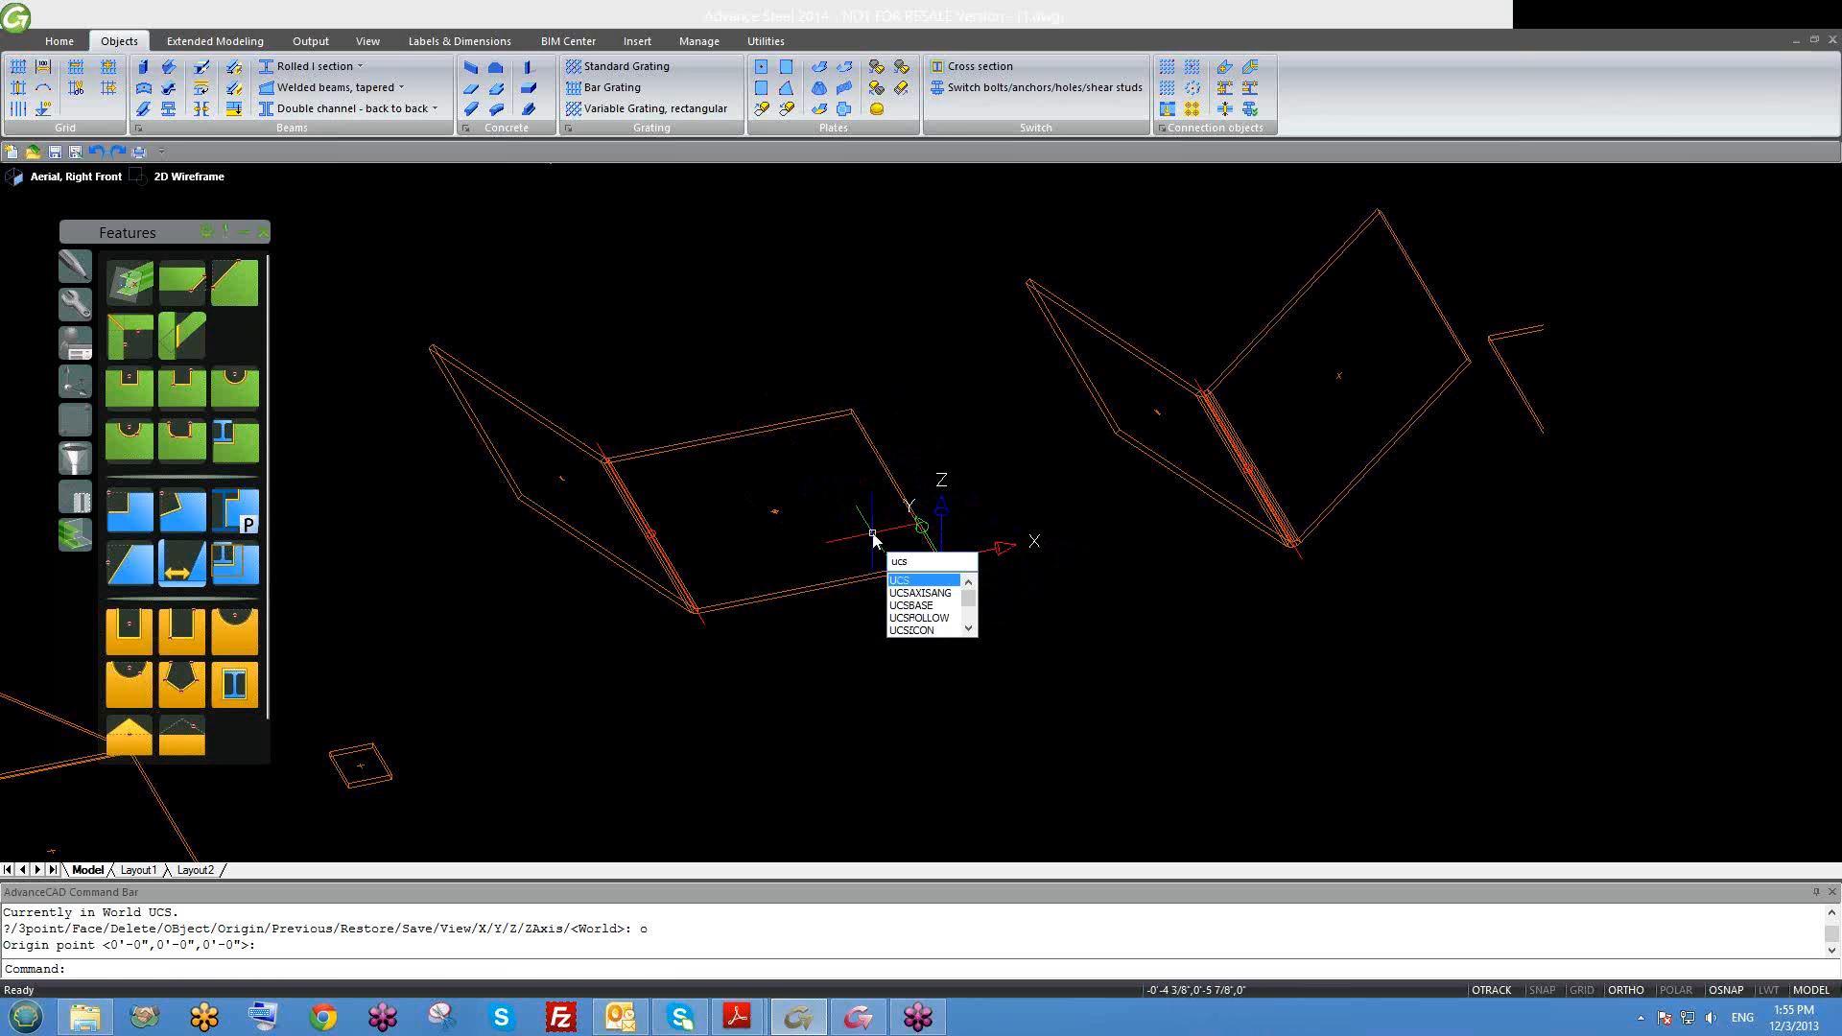
key("Return")
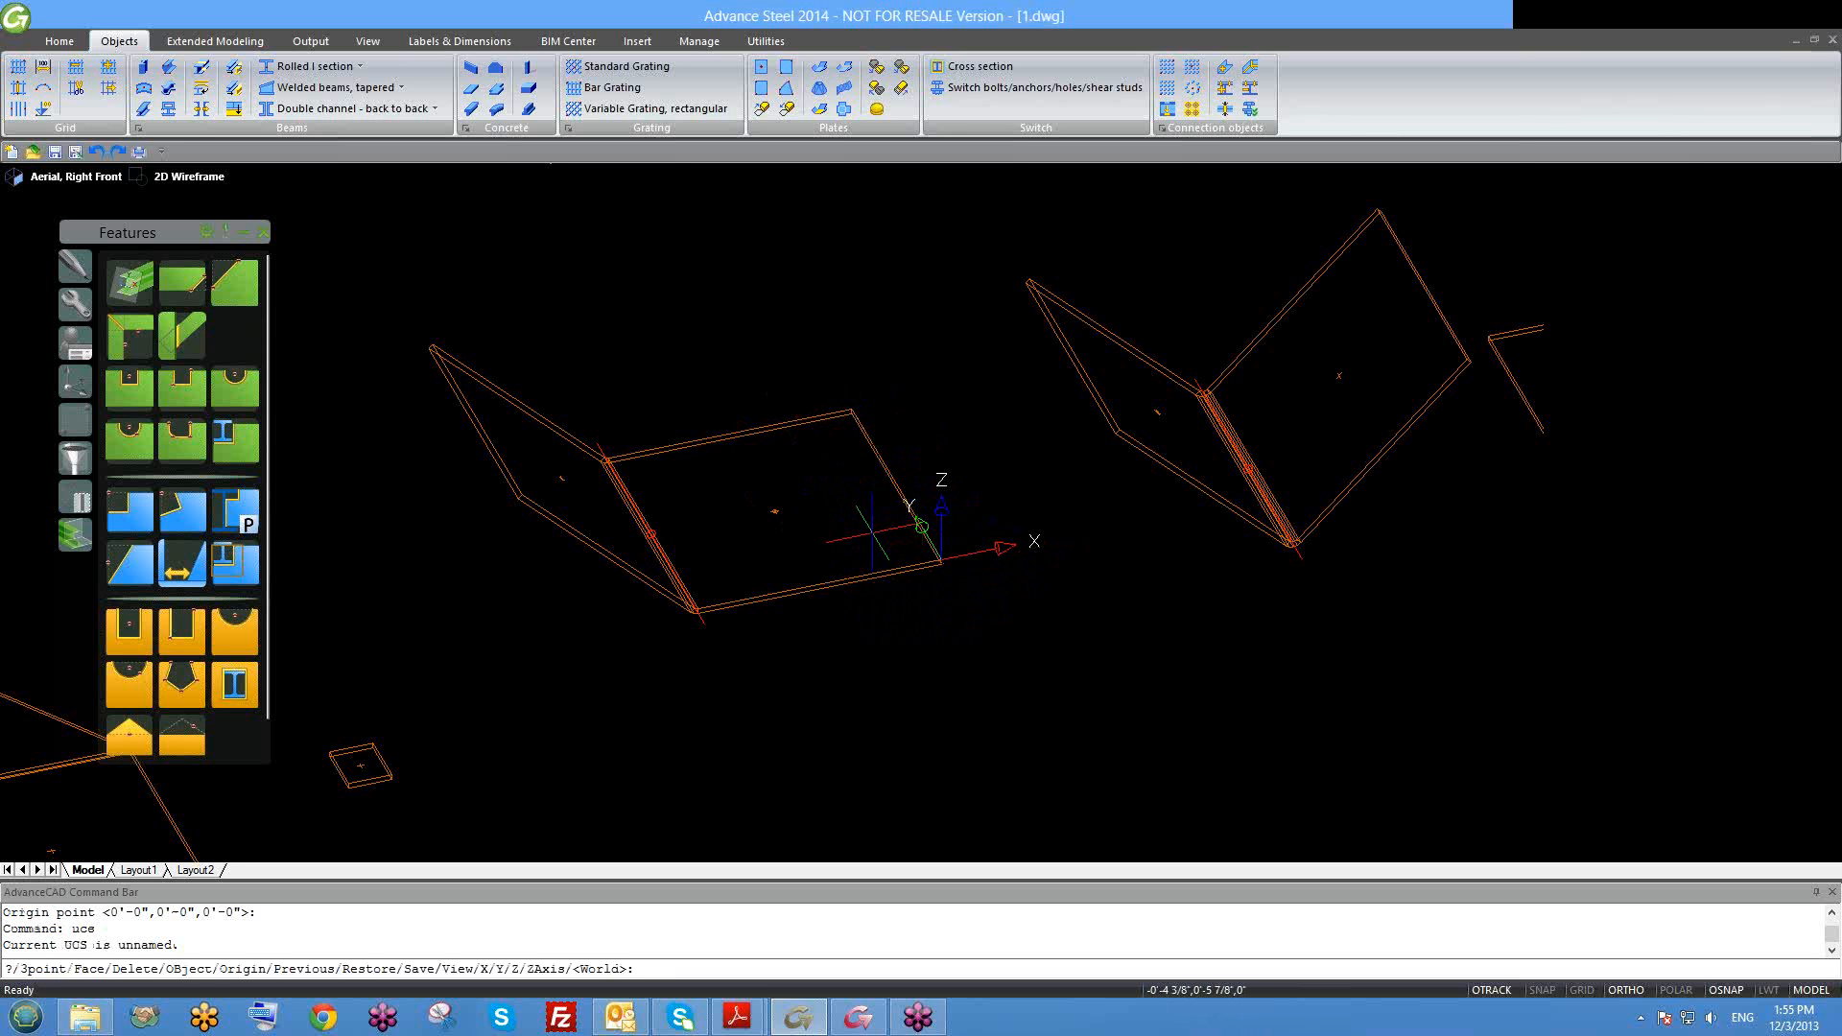
type("w")
key("Return")
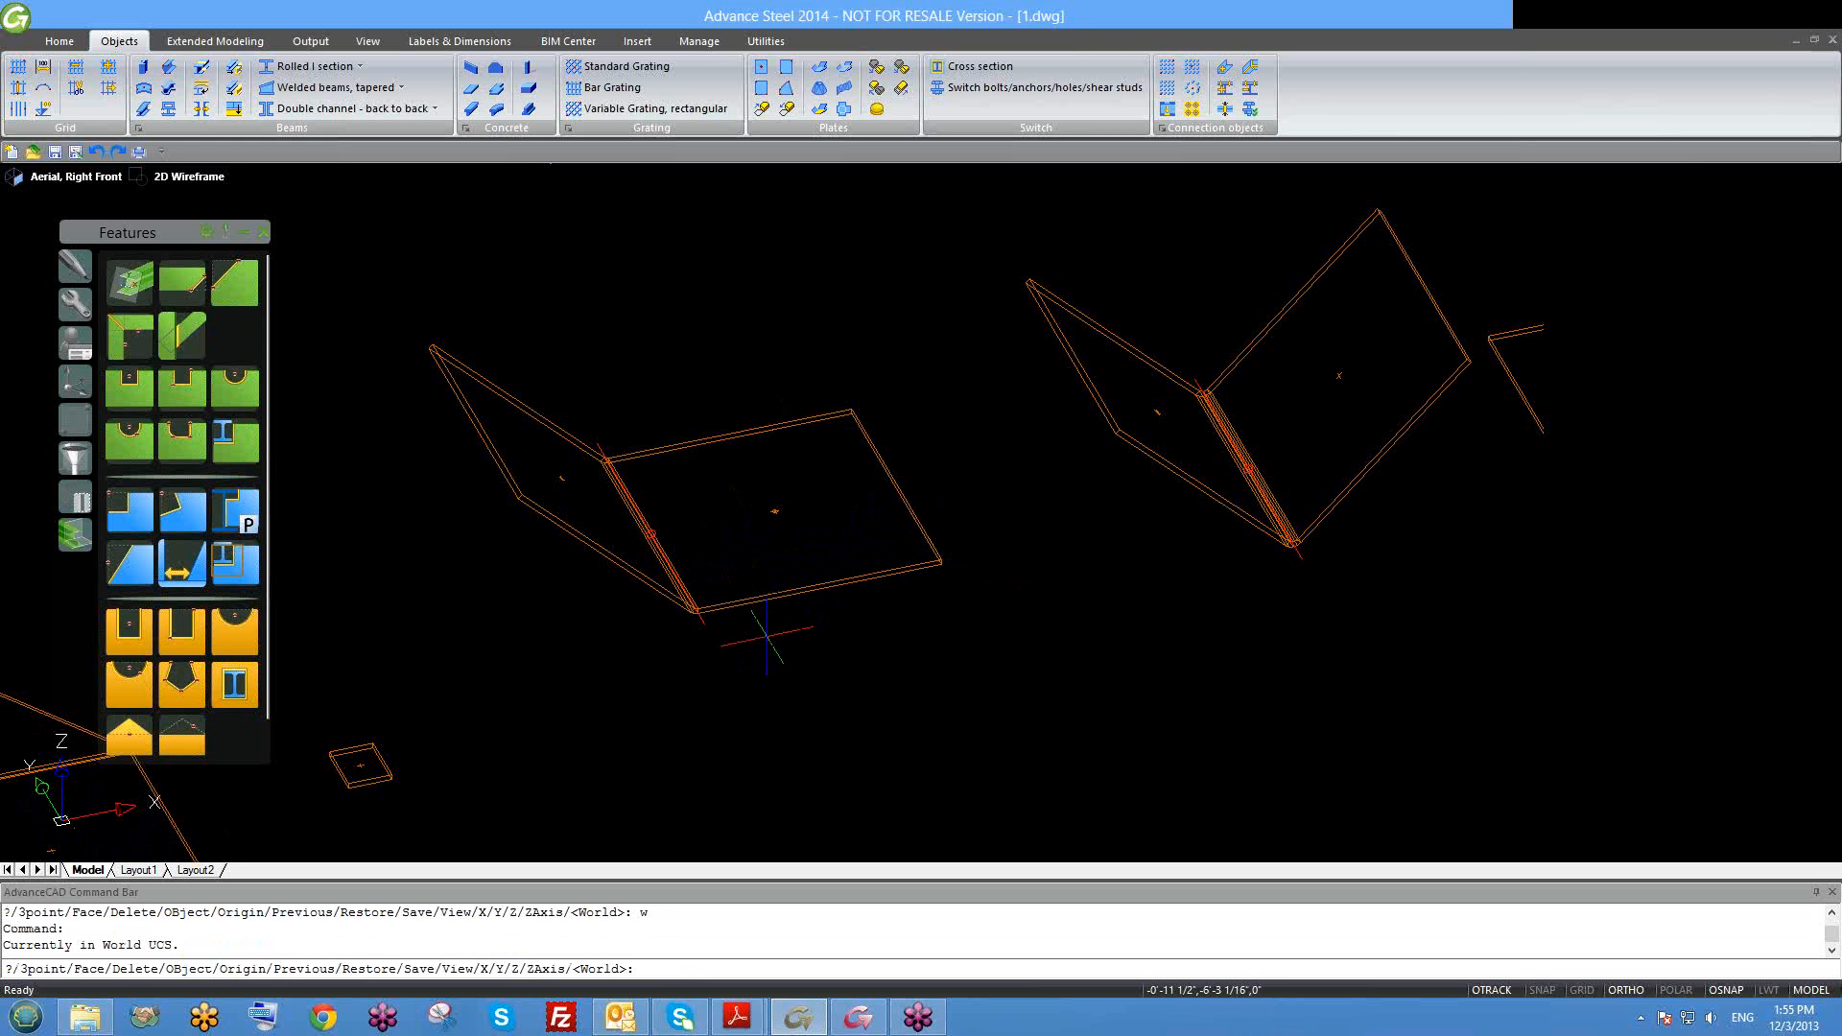
Step: Split the flat wing of the folded plate diagonally, from its outer lower corner to the upper end of the fold
middle_click_drag(765, 645, 742, 652, "shift")
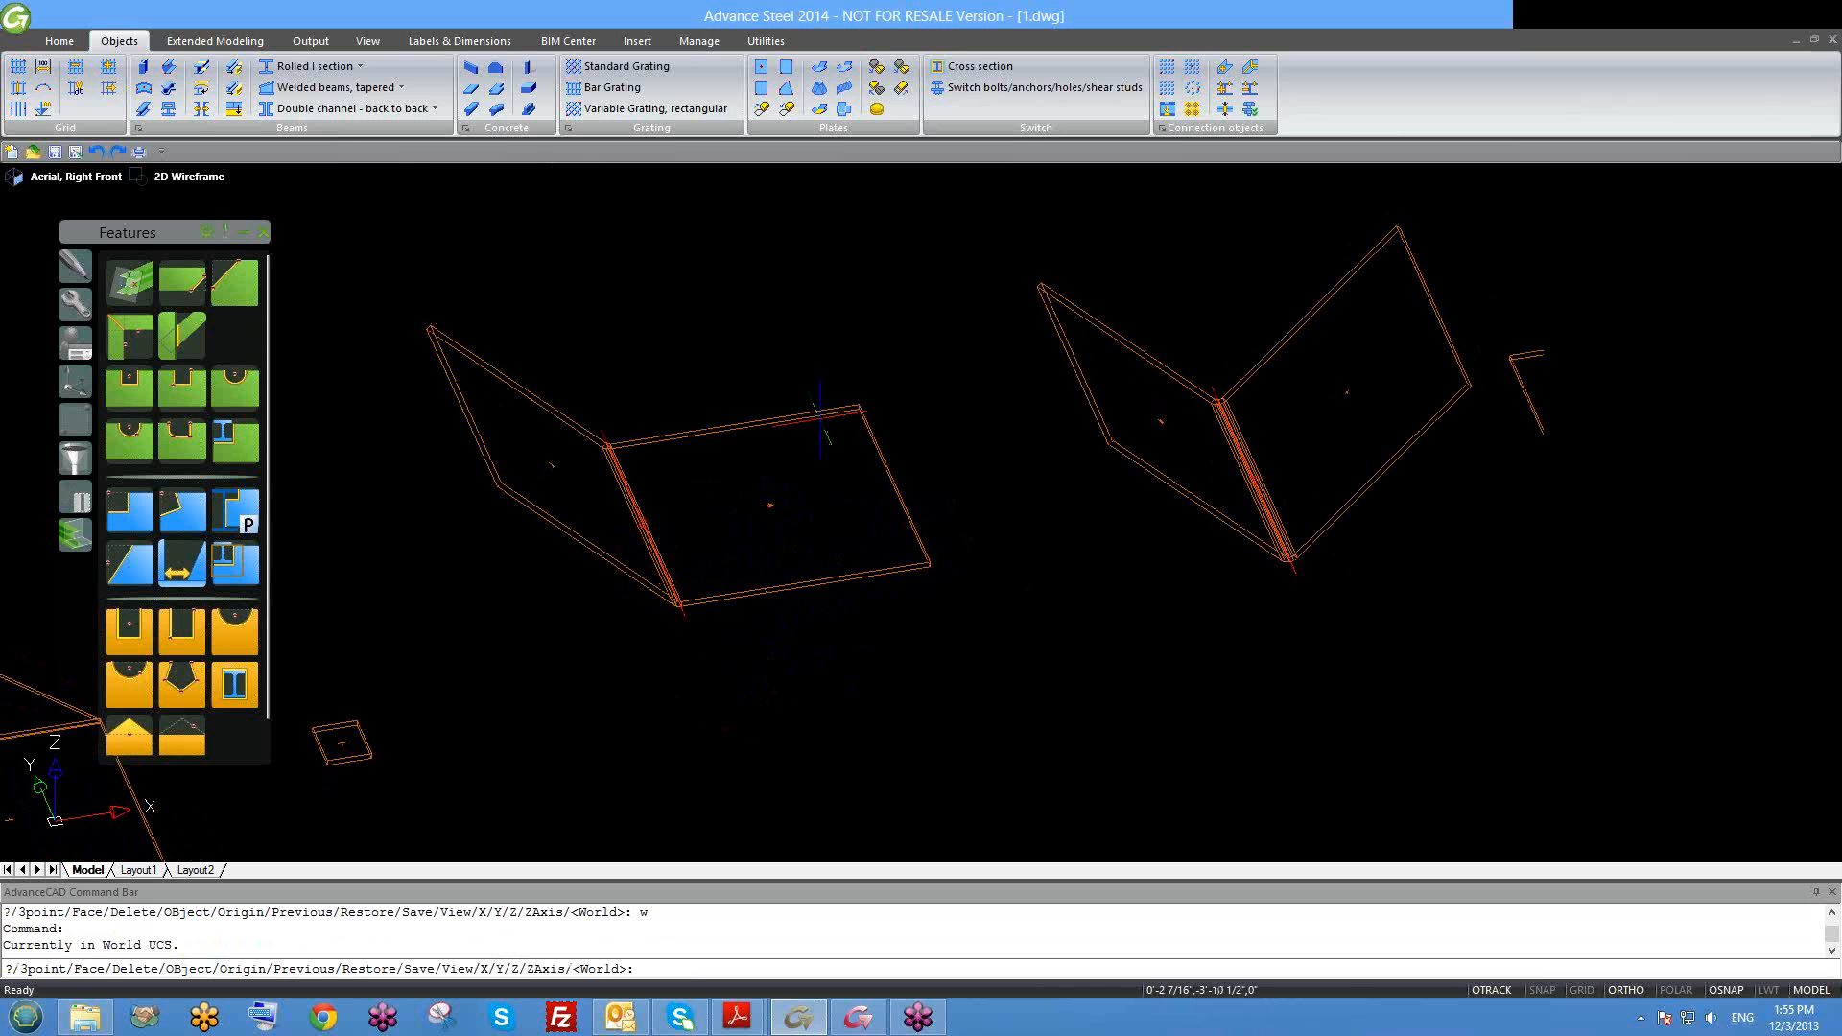
left_click(874, 71)
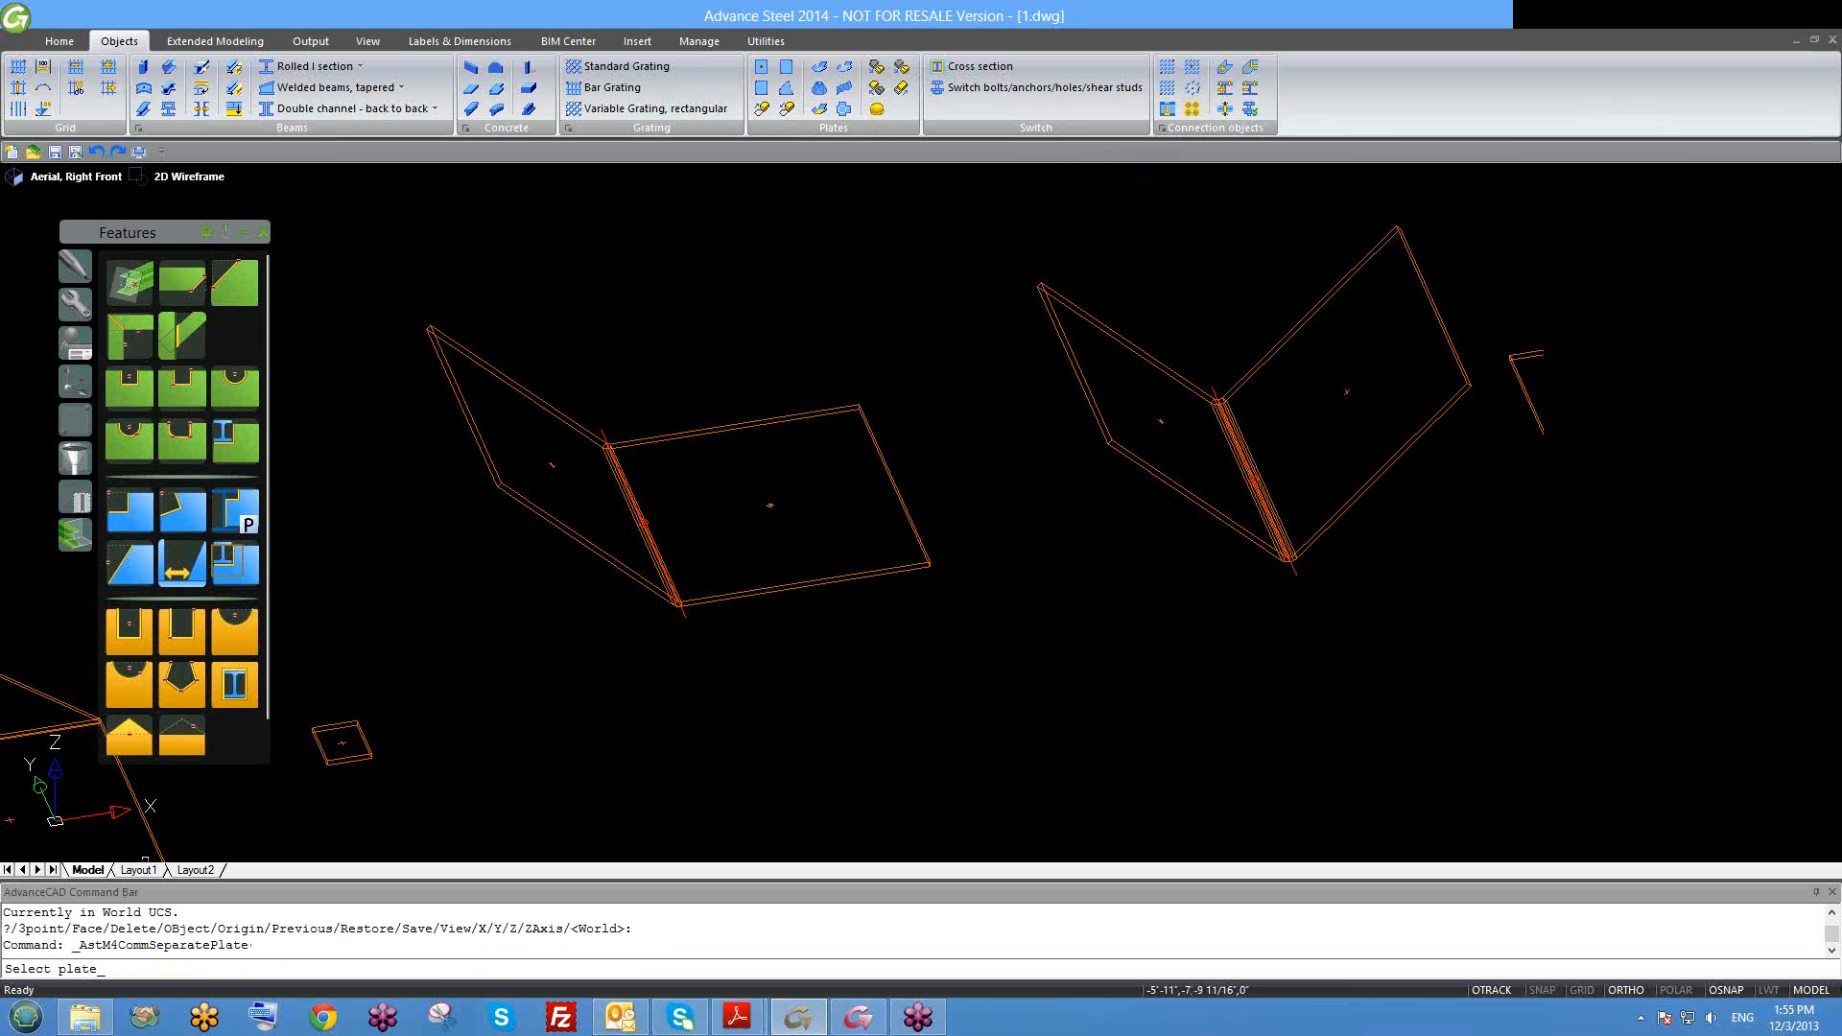
left_click(913, 522)
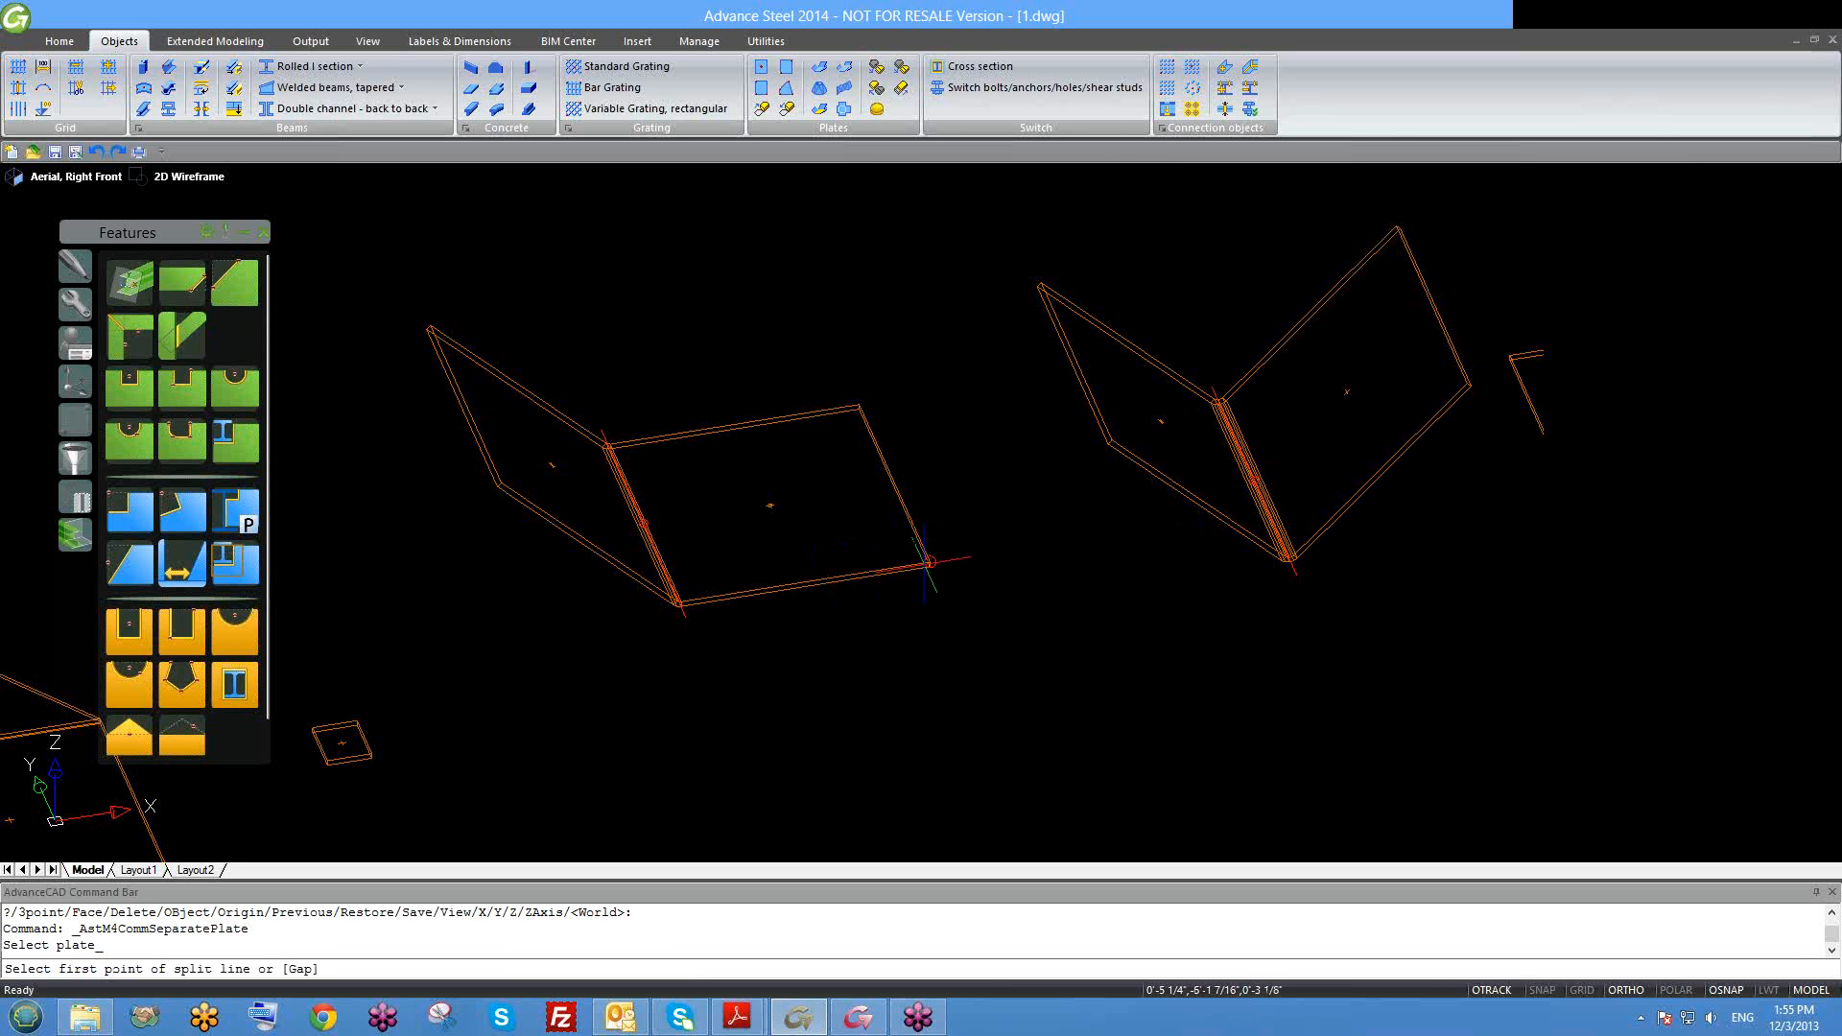
left_click(929, 564)
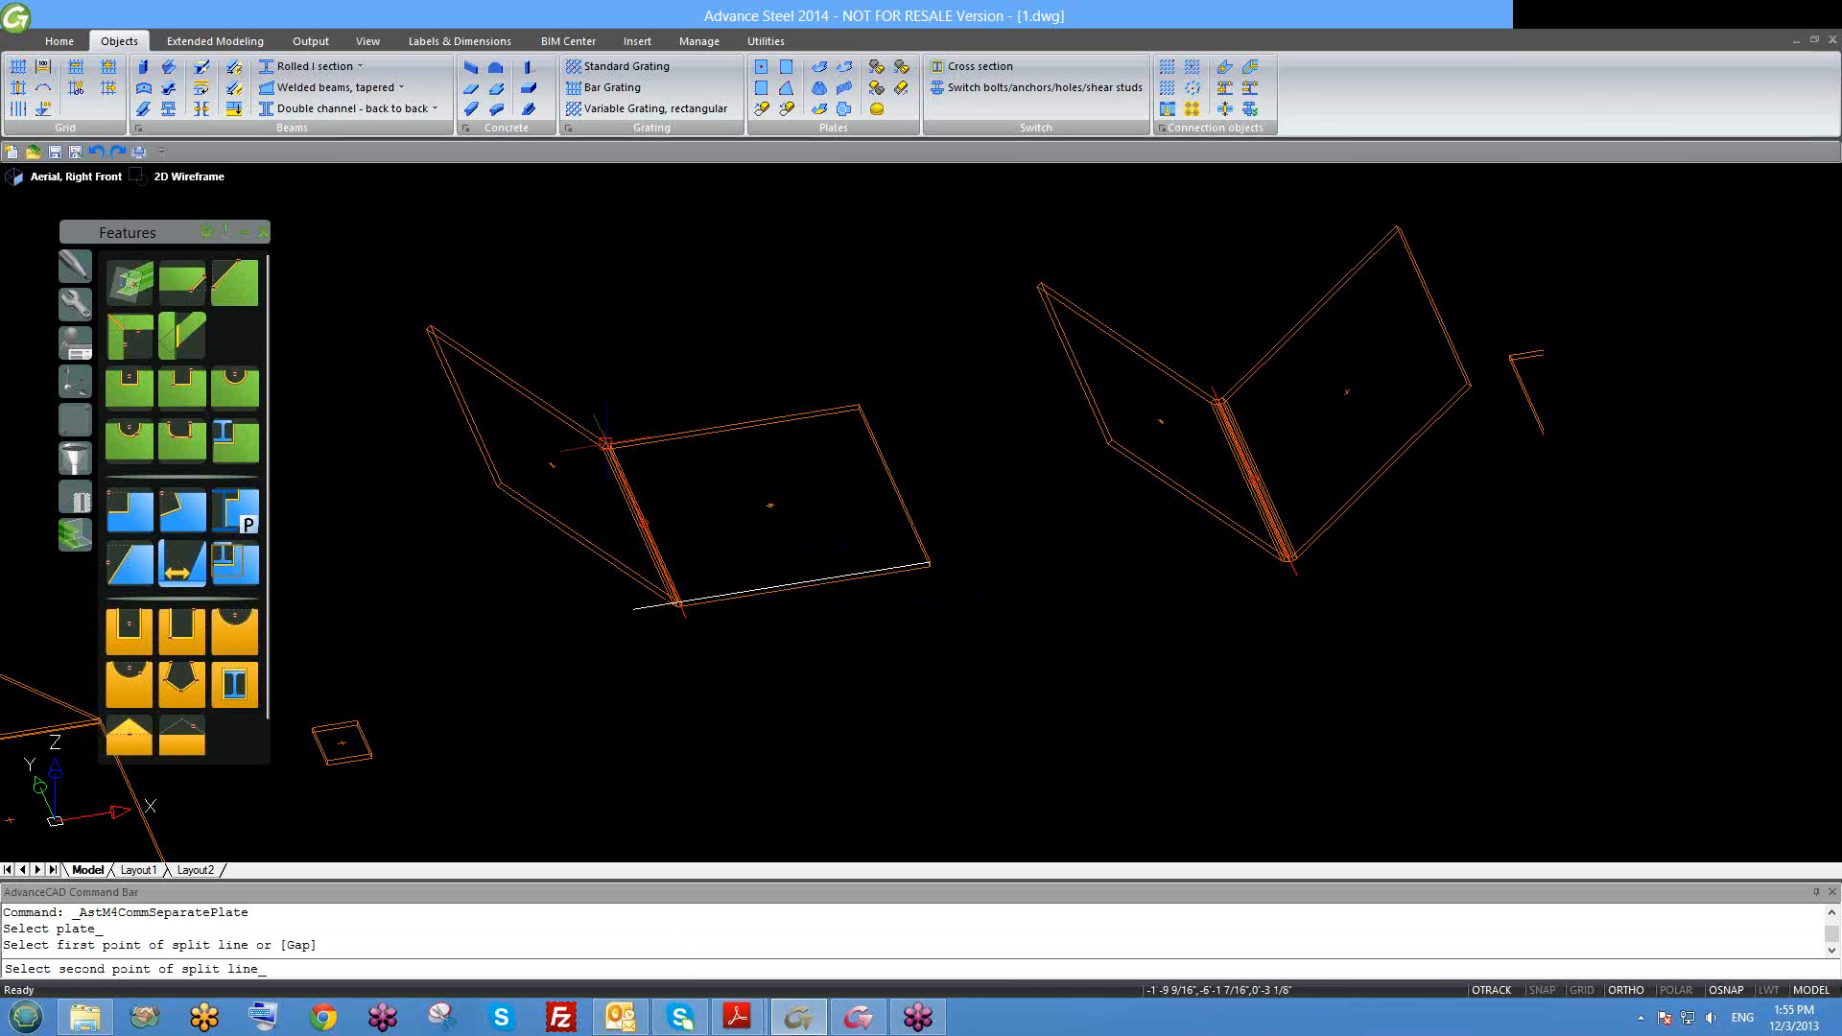
left_click(605, 443)
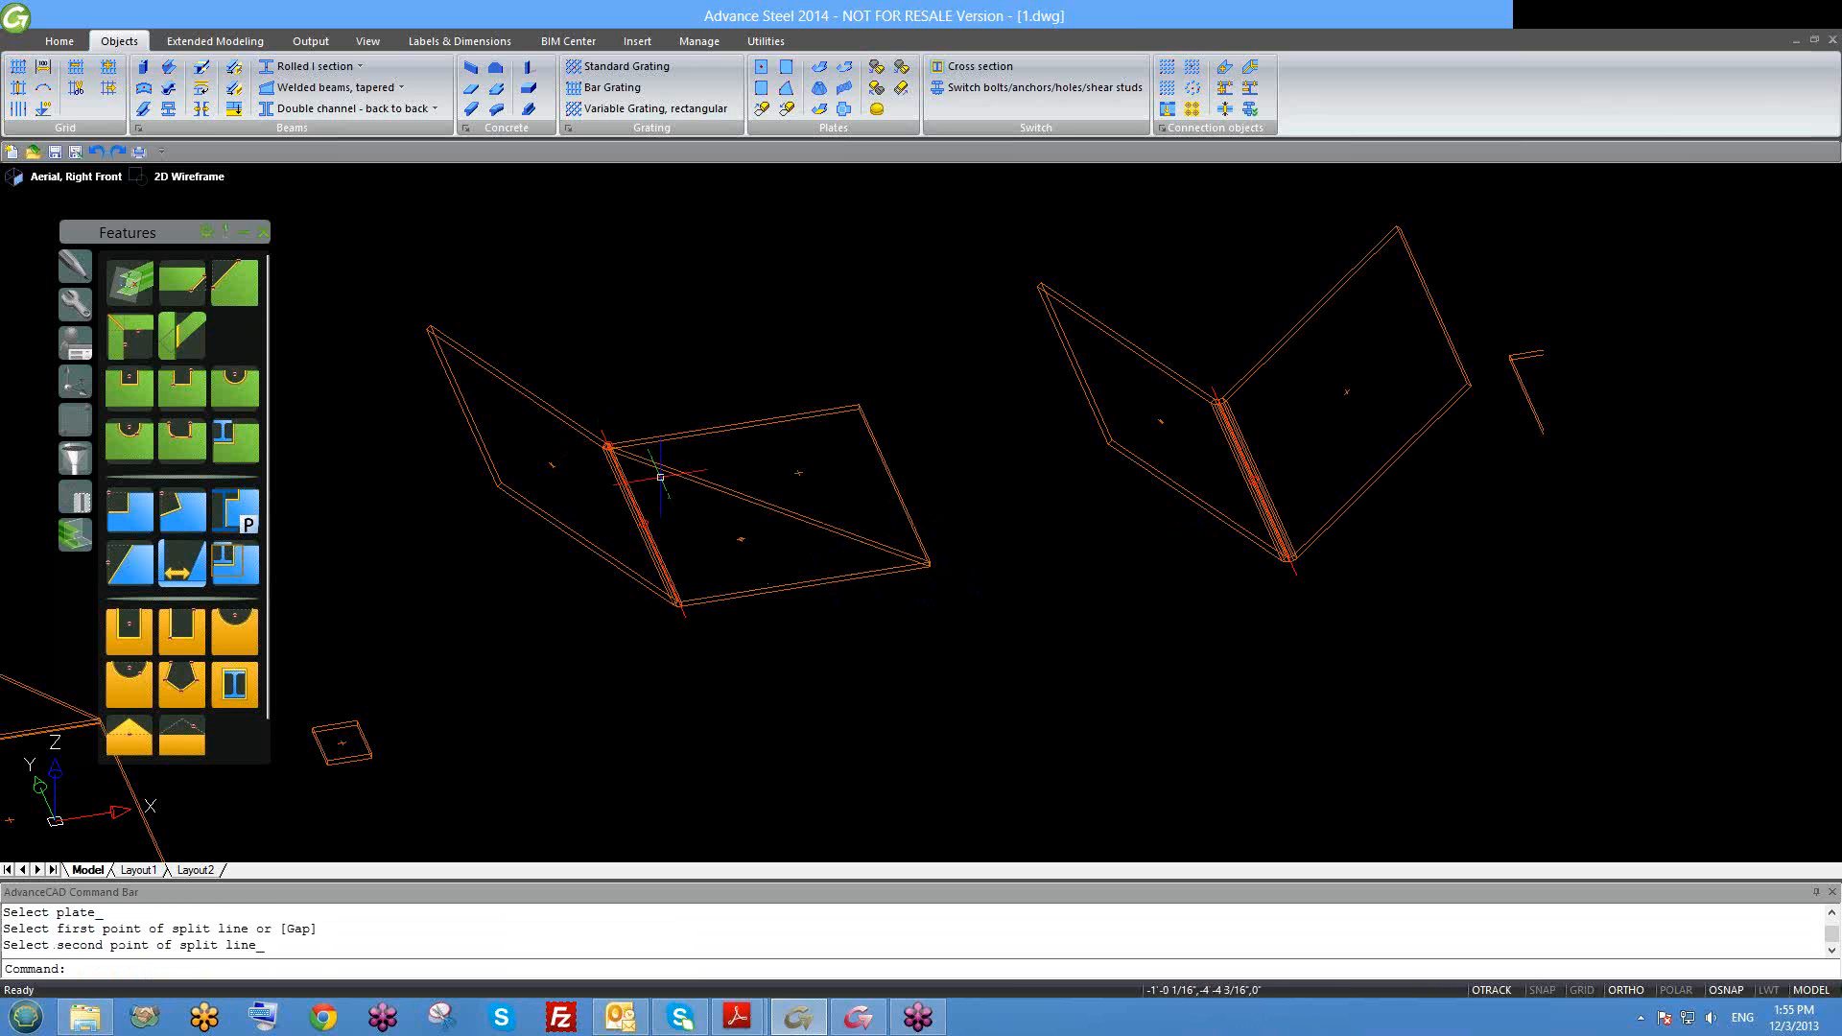
Step: Check by selection which pieces of the split folded plate are still connected, and clear the selection
left_click(781, 574)
left_click(734, 583)
left_click(739, 538)
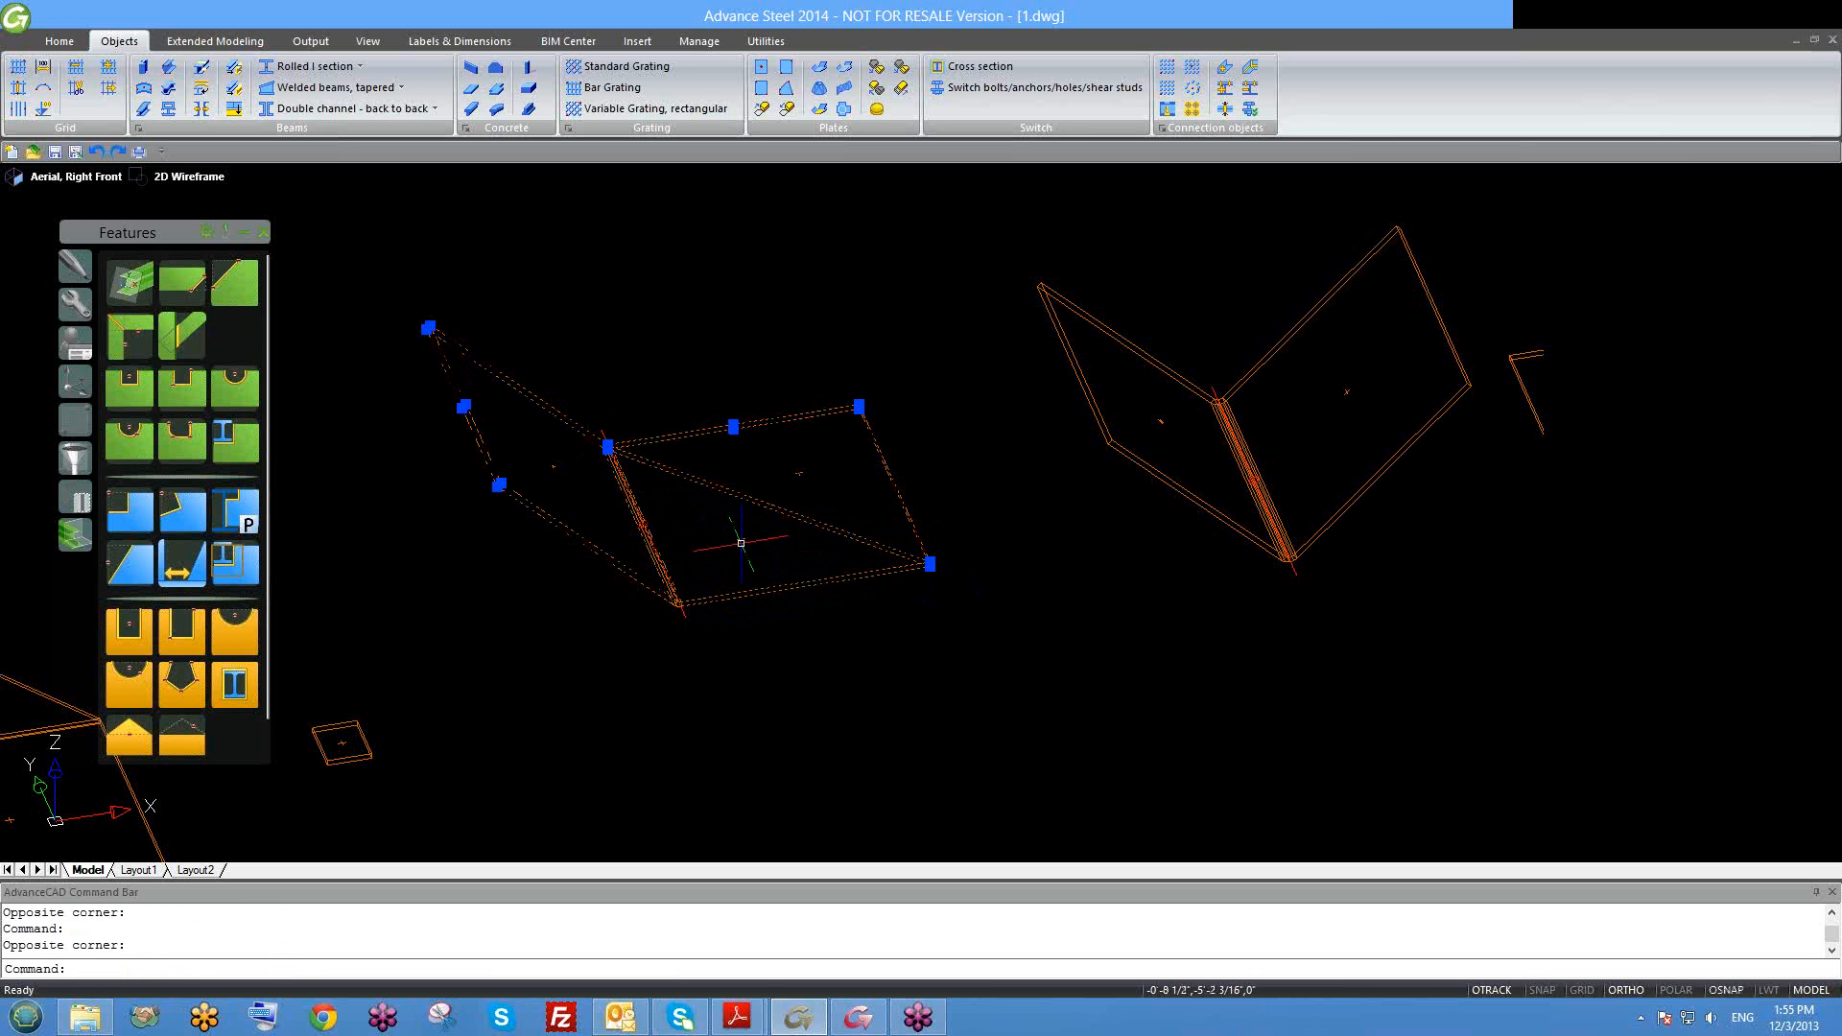
key("Escape")
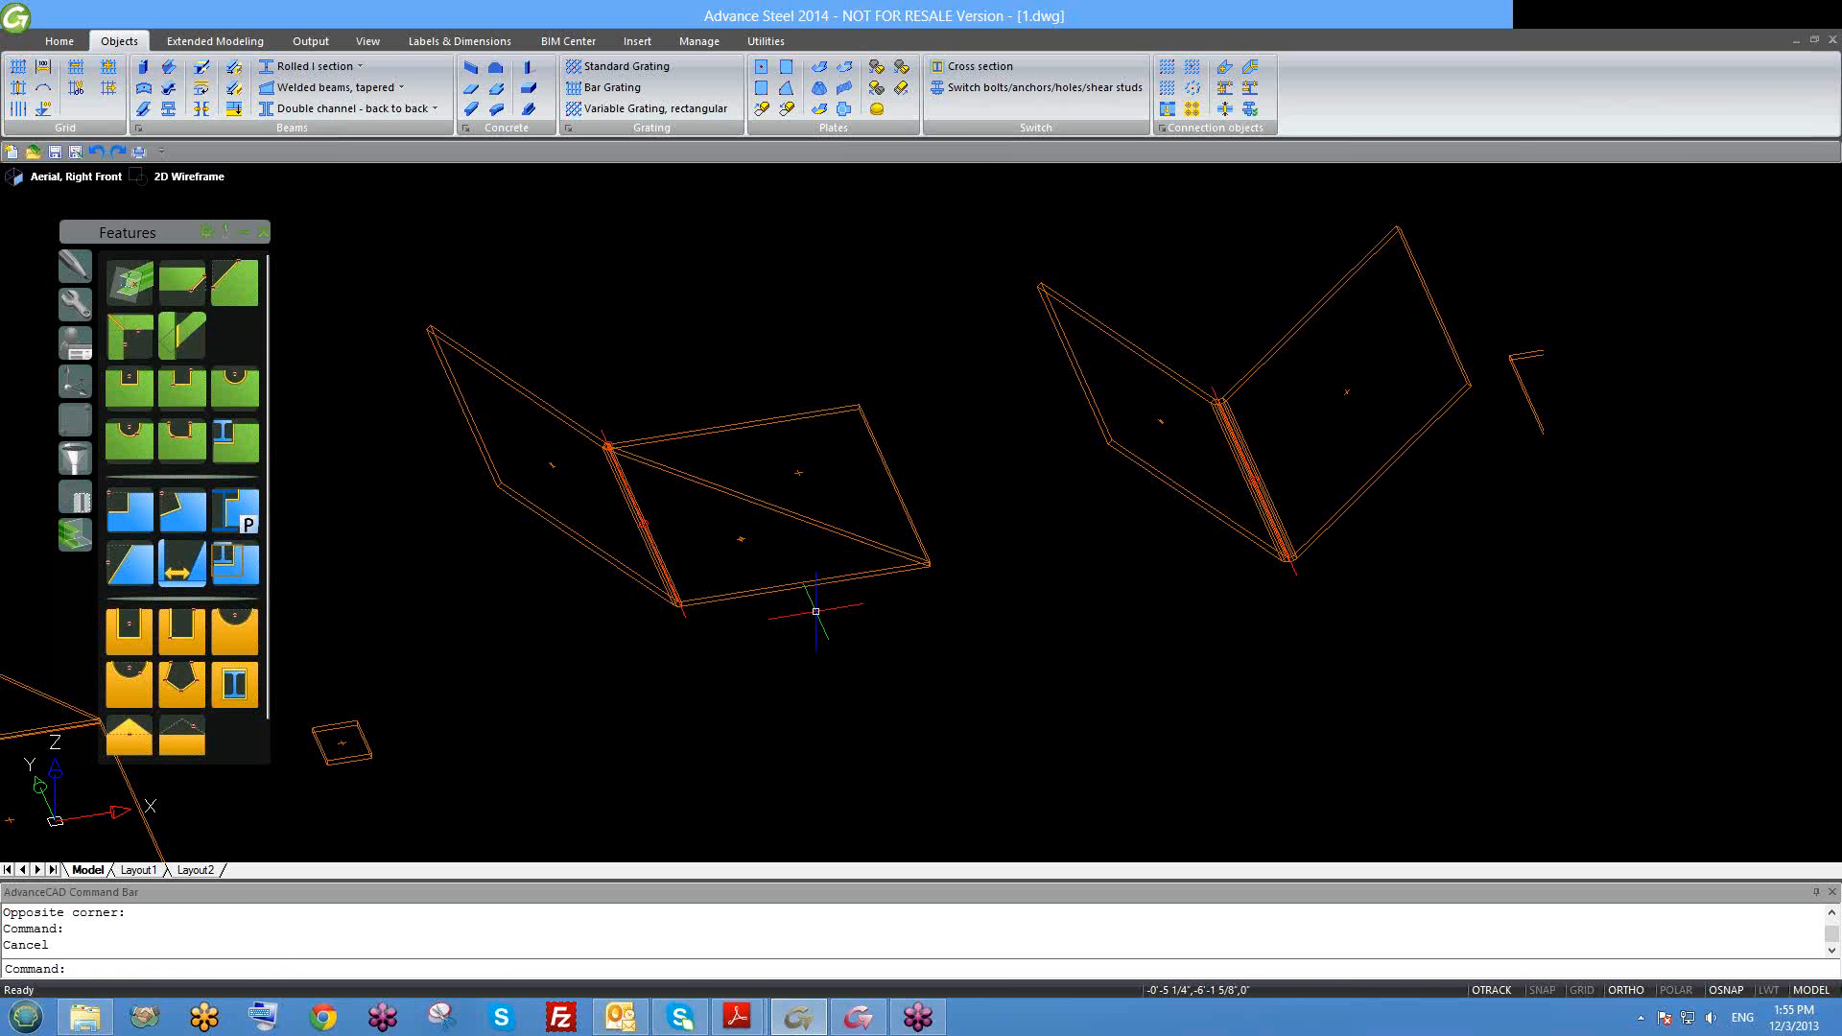
middle_click_drag(815, 611, 743, 582, "shift")
scroll(706, 432, "up", 1)
left_click(857, 445)
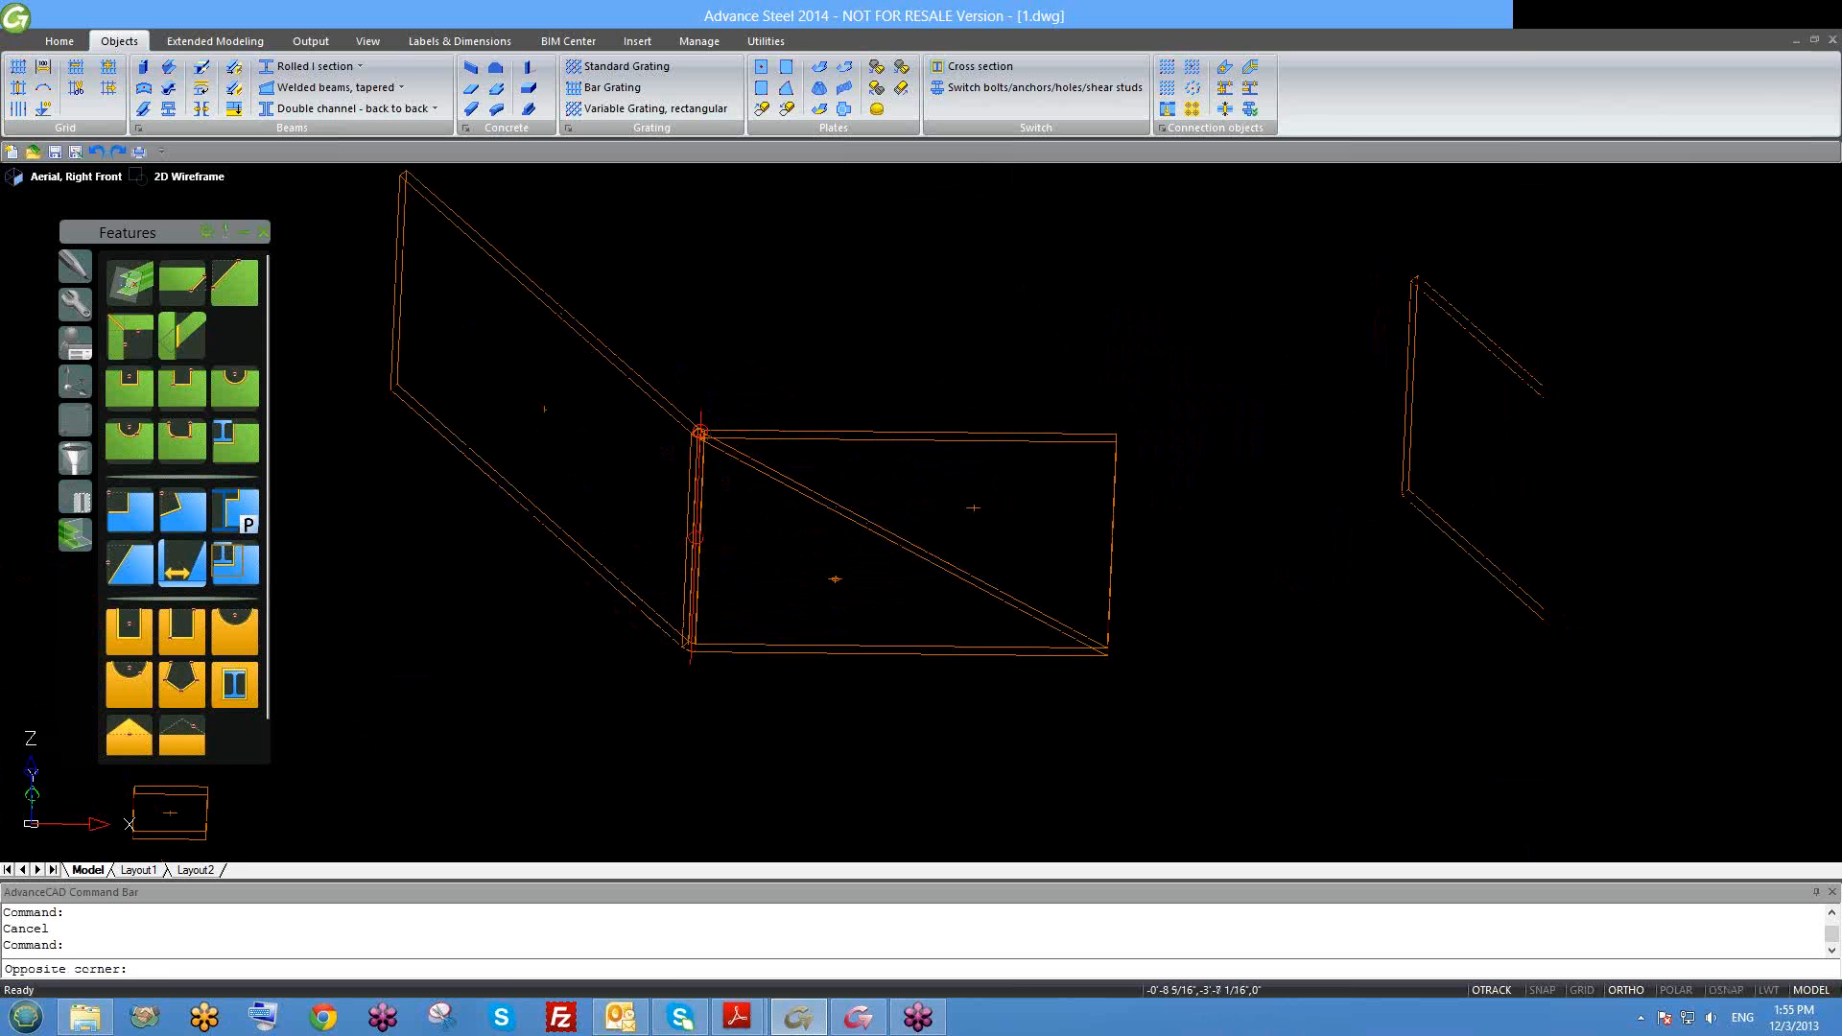
left_click(774, 443)
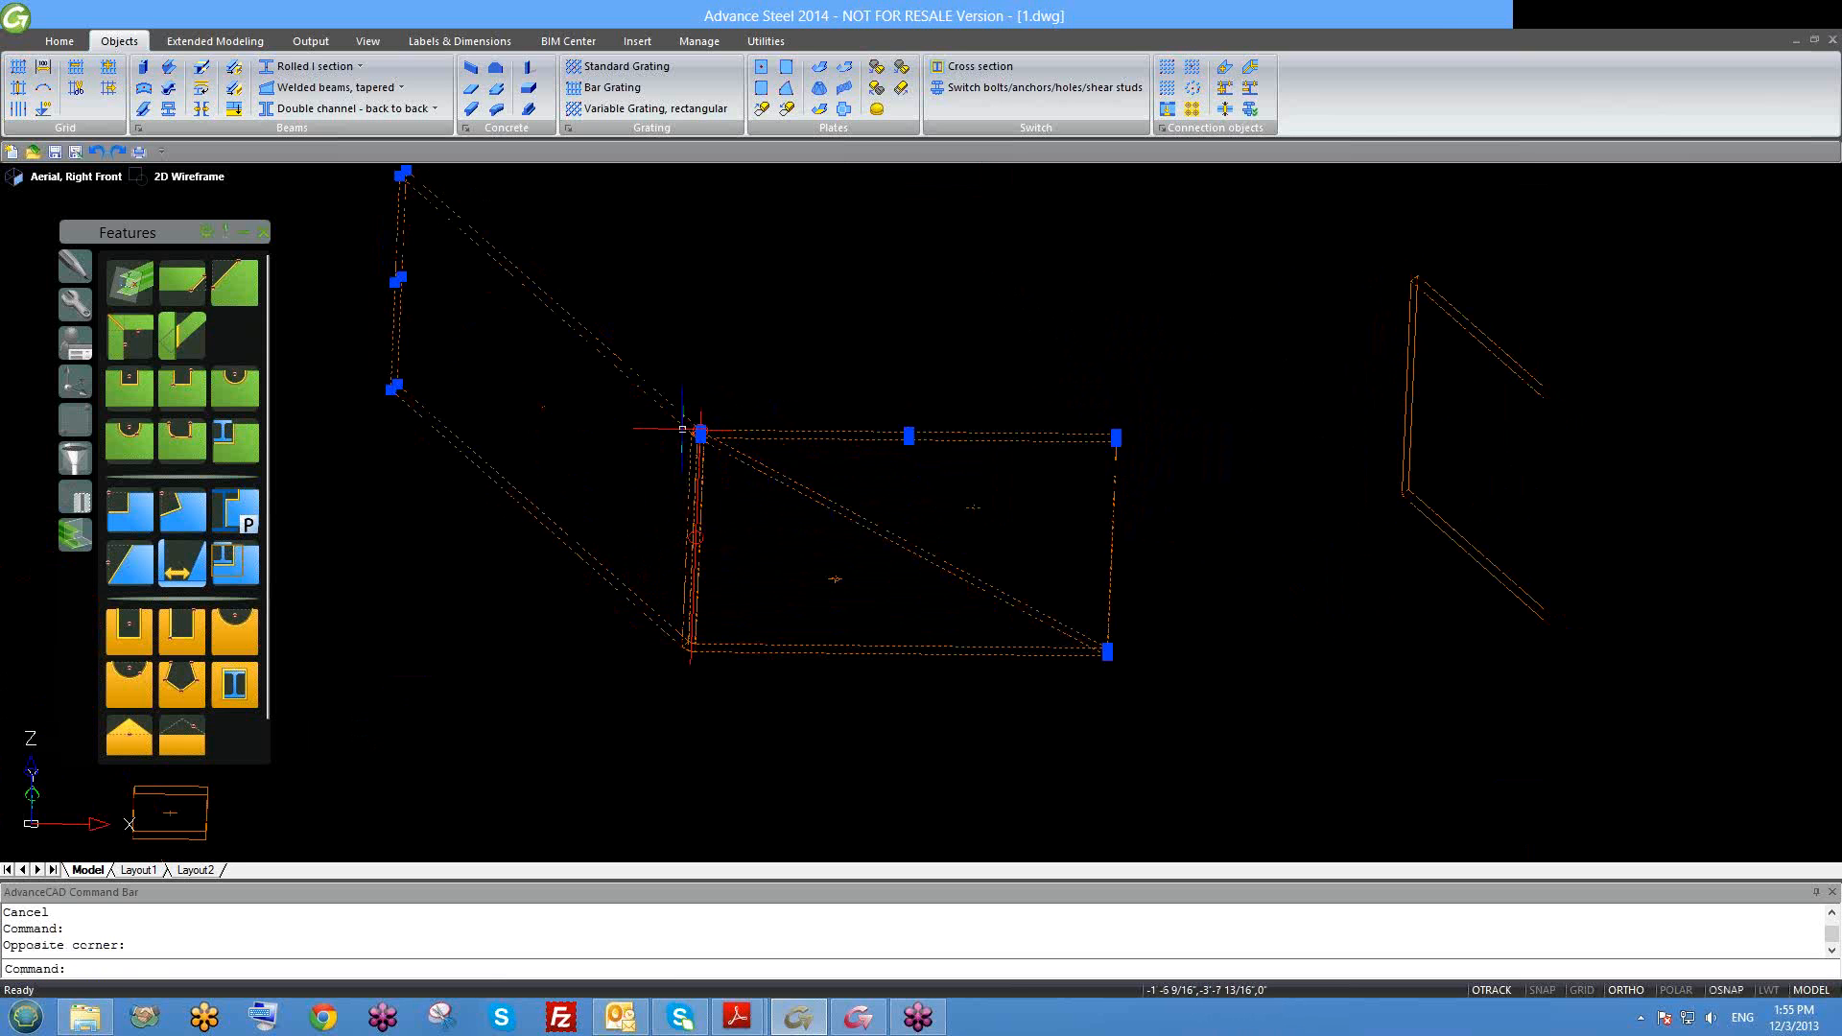
scroll(844, 521, "down", 2)
middle_click_drag(849, 523, 843, 560, "shift")
scroll(797, 485, "up", 2)
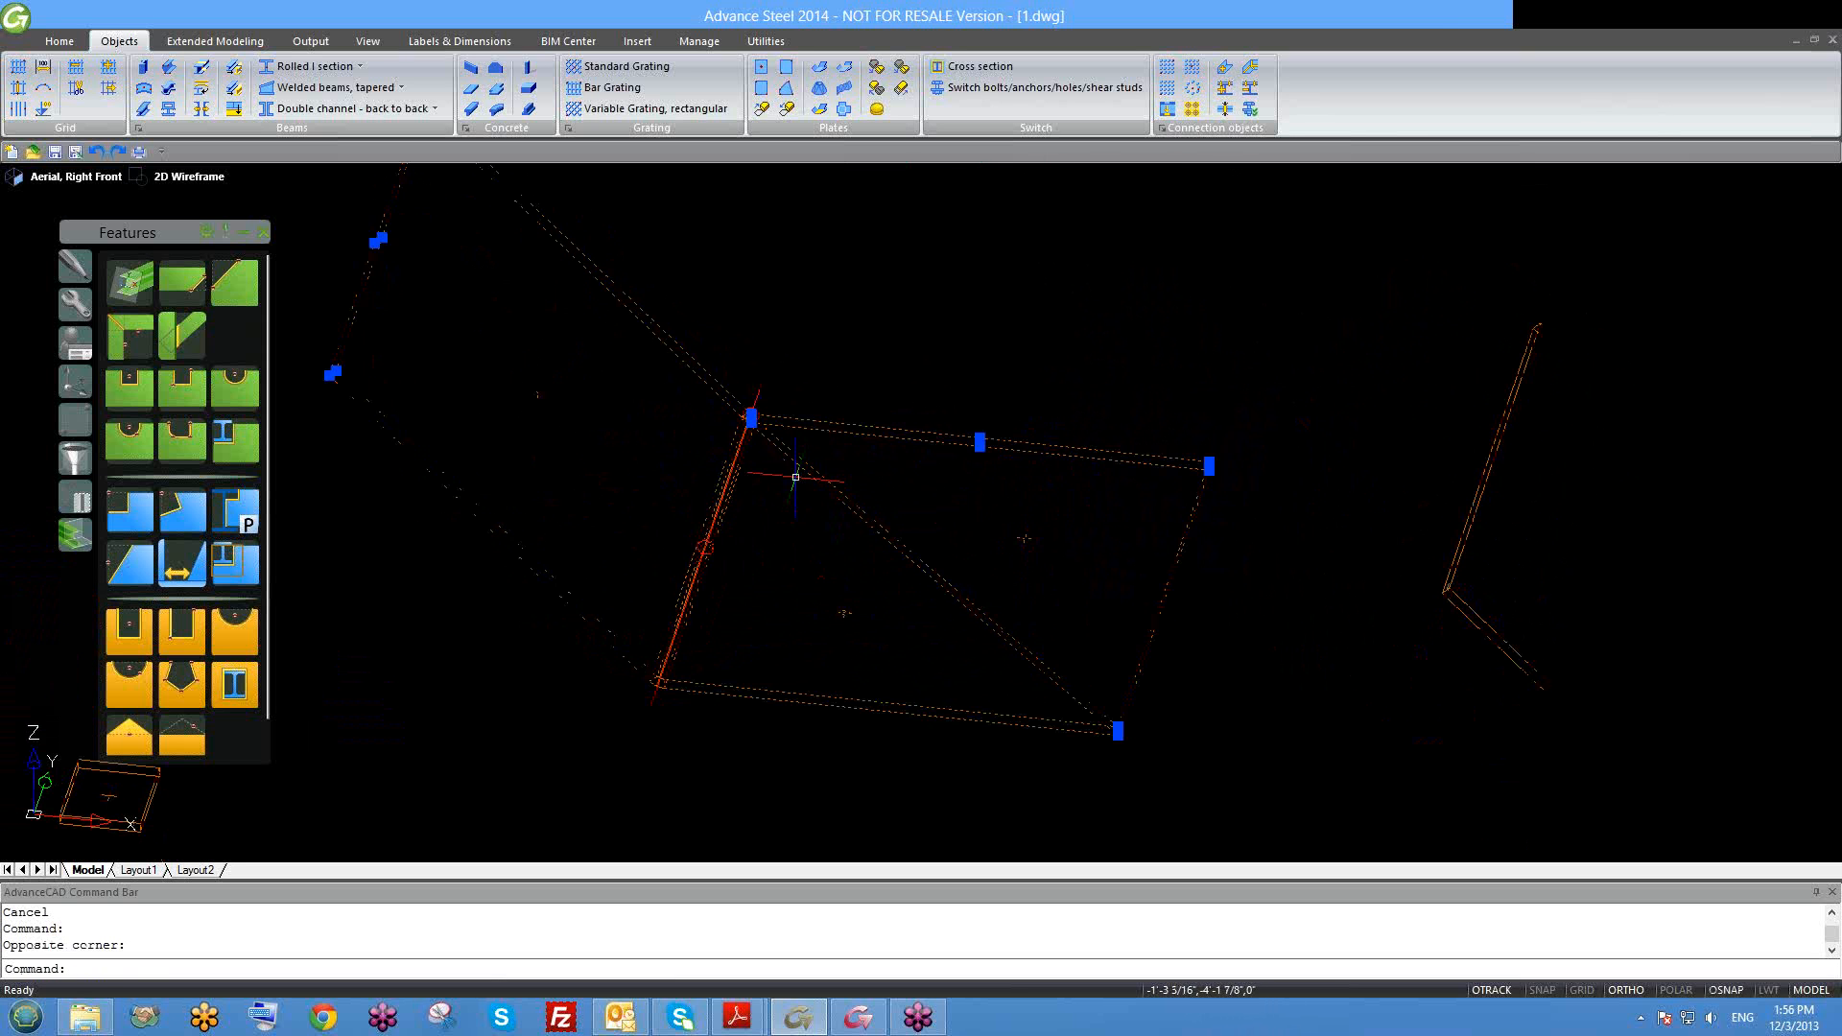
key("Escape")
Step: Delete the fold connections joining the upright wing and the split flat plate pieces
scroll(771, 429, "up", 2)
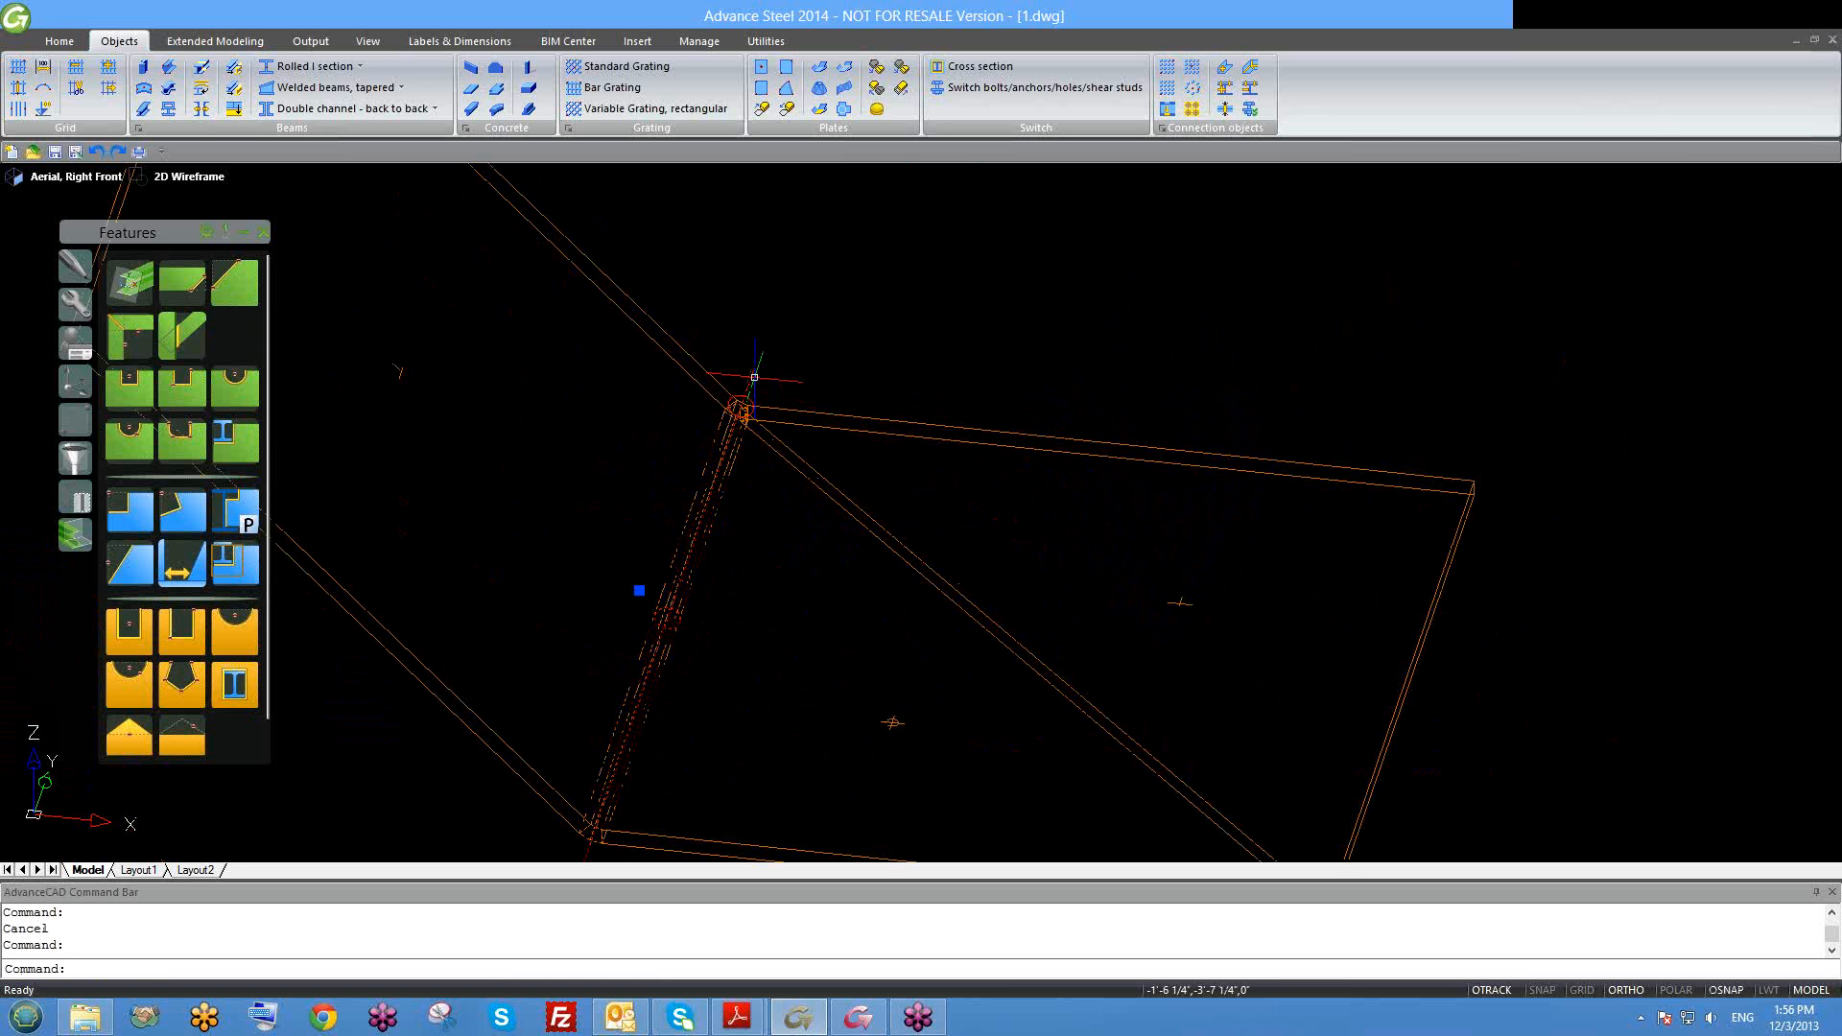
key("Delete")
left_click(904, 437)
key("Escape")
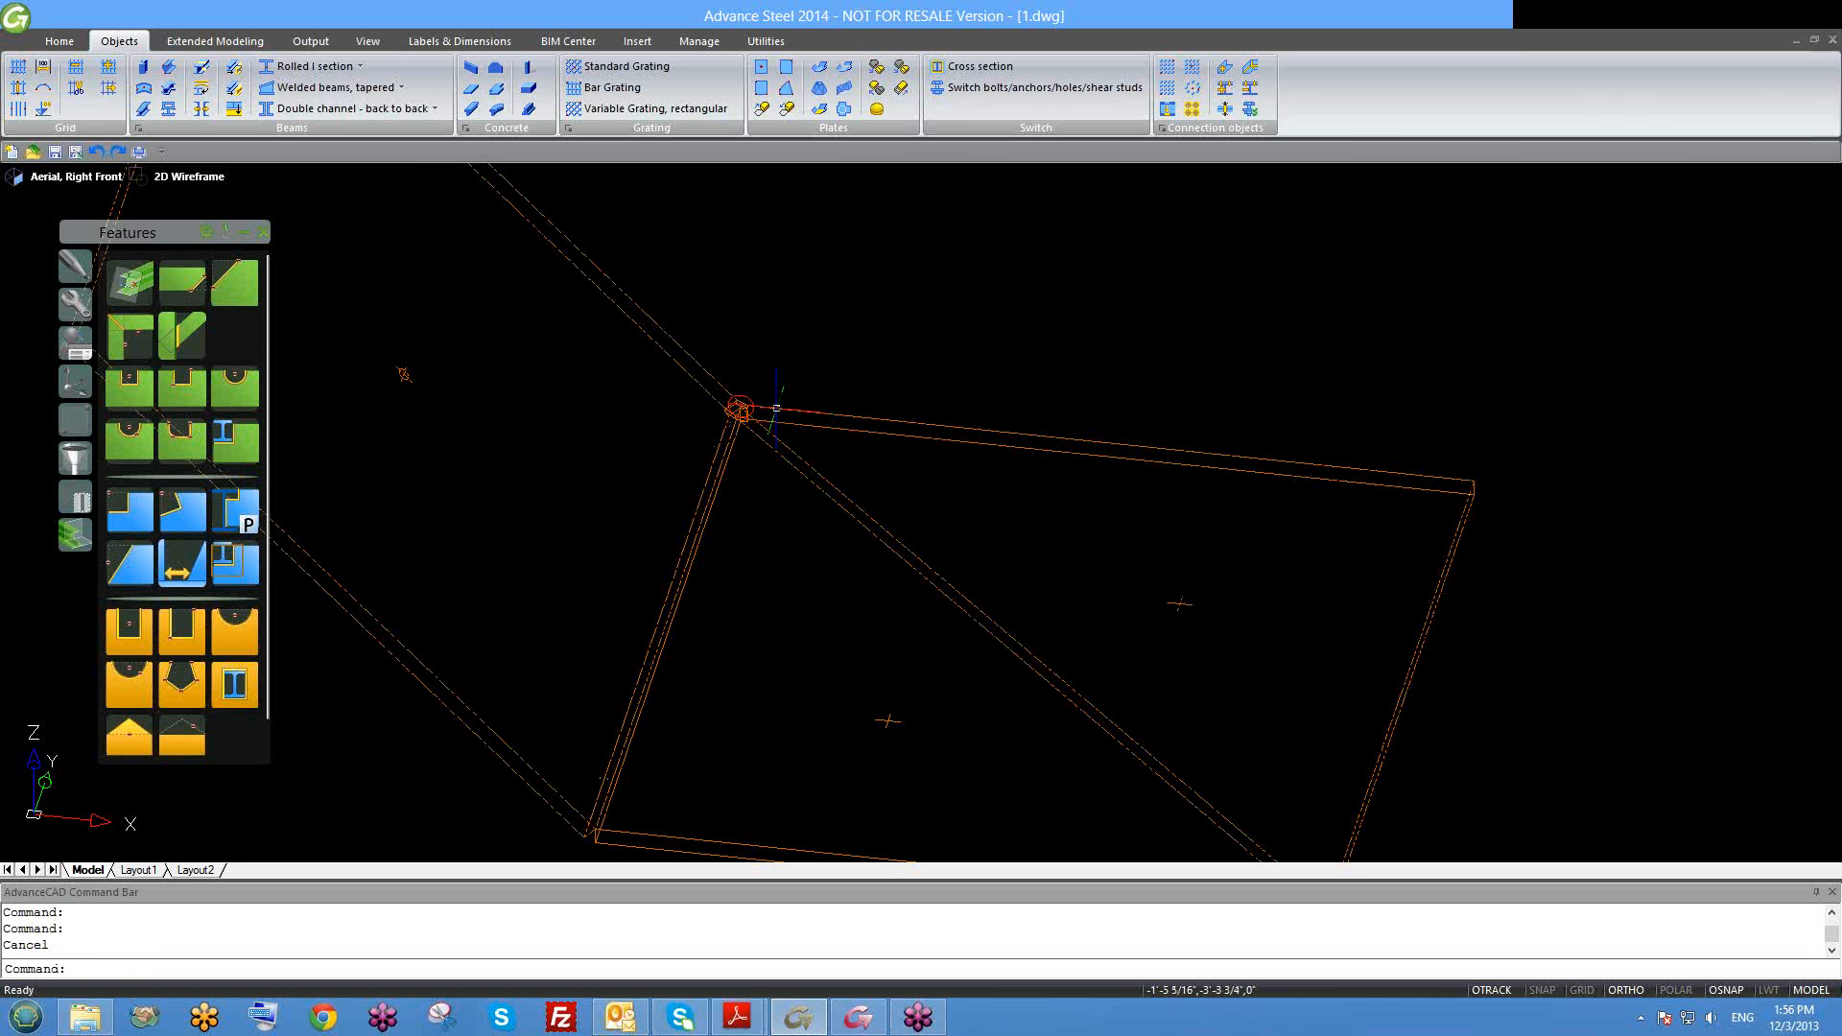
left_click(748, 396)
key("Delete")
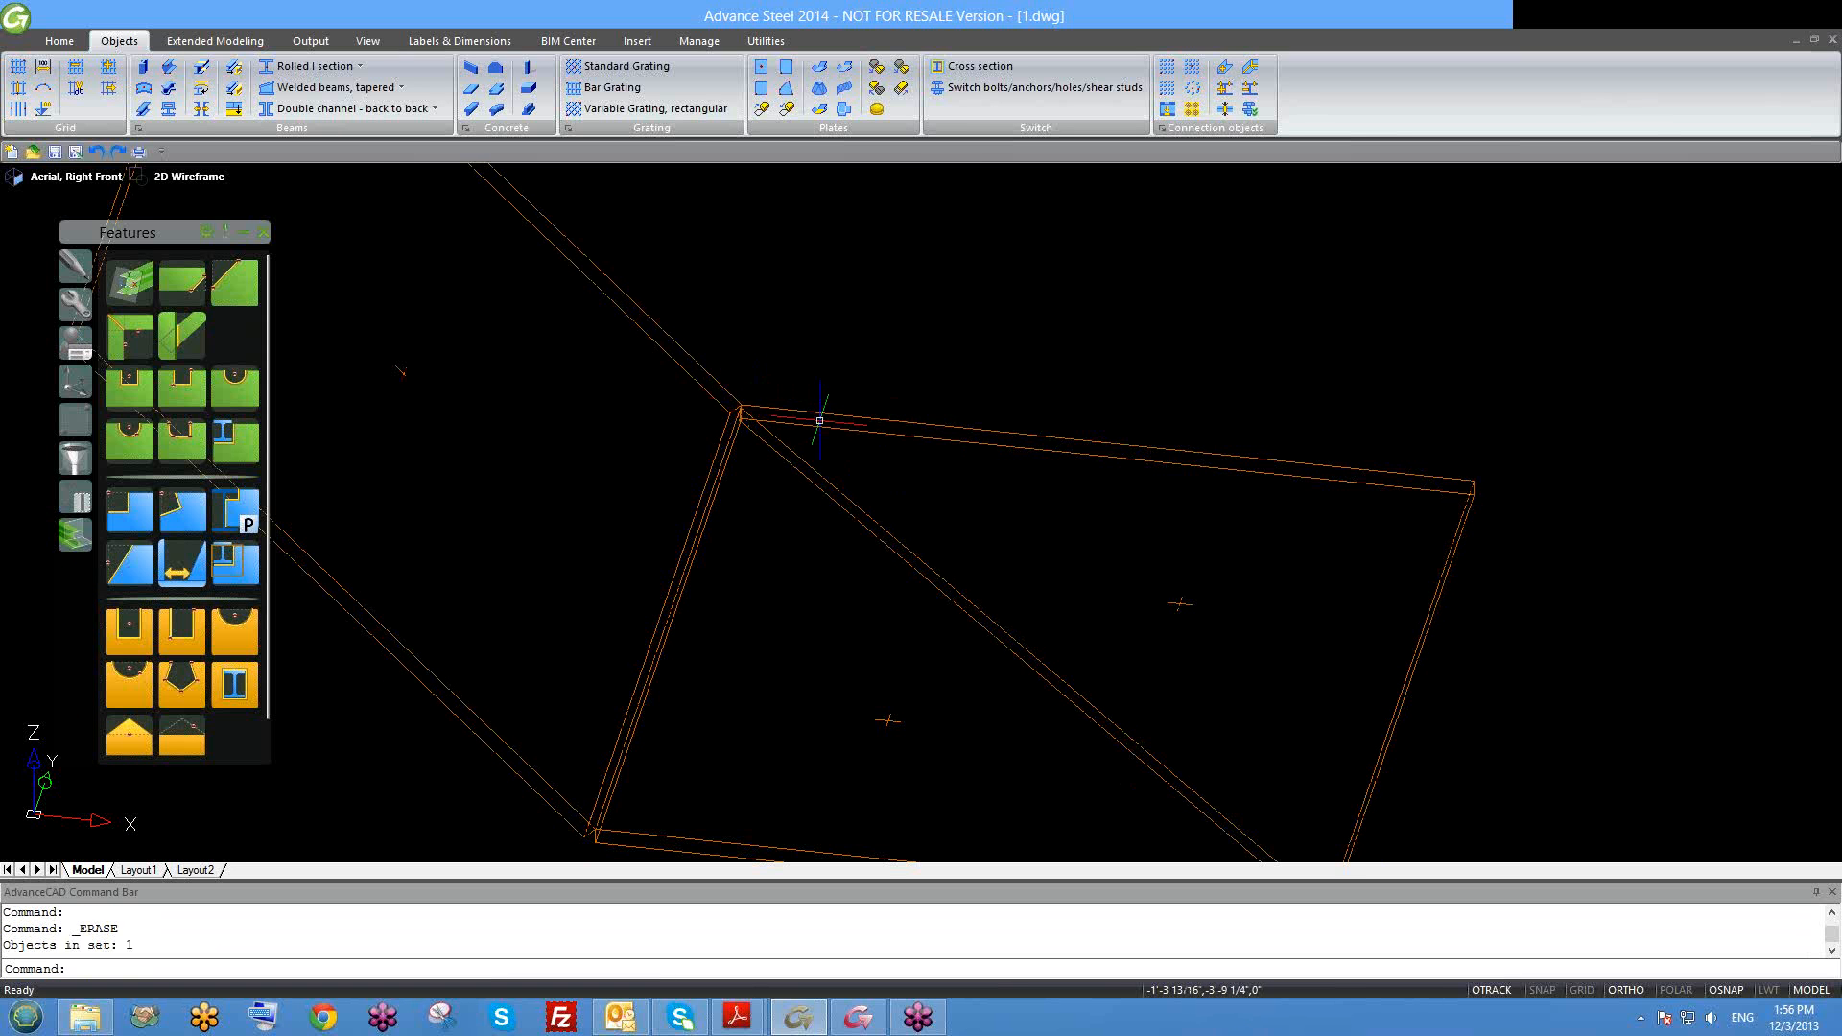
Step: Check by selection that each triangular piece of the flat wing is a separate plate, and clear the selection
scroll(840, 433, "down", 3)
left_click(904, 431)
key("Escape")
left_click(833, 636)
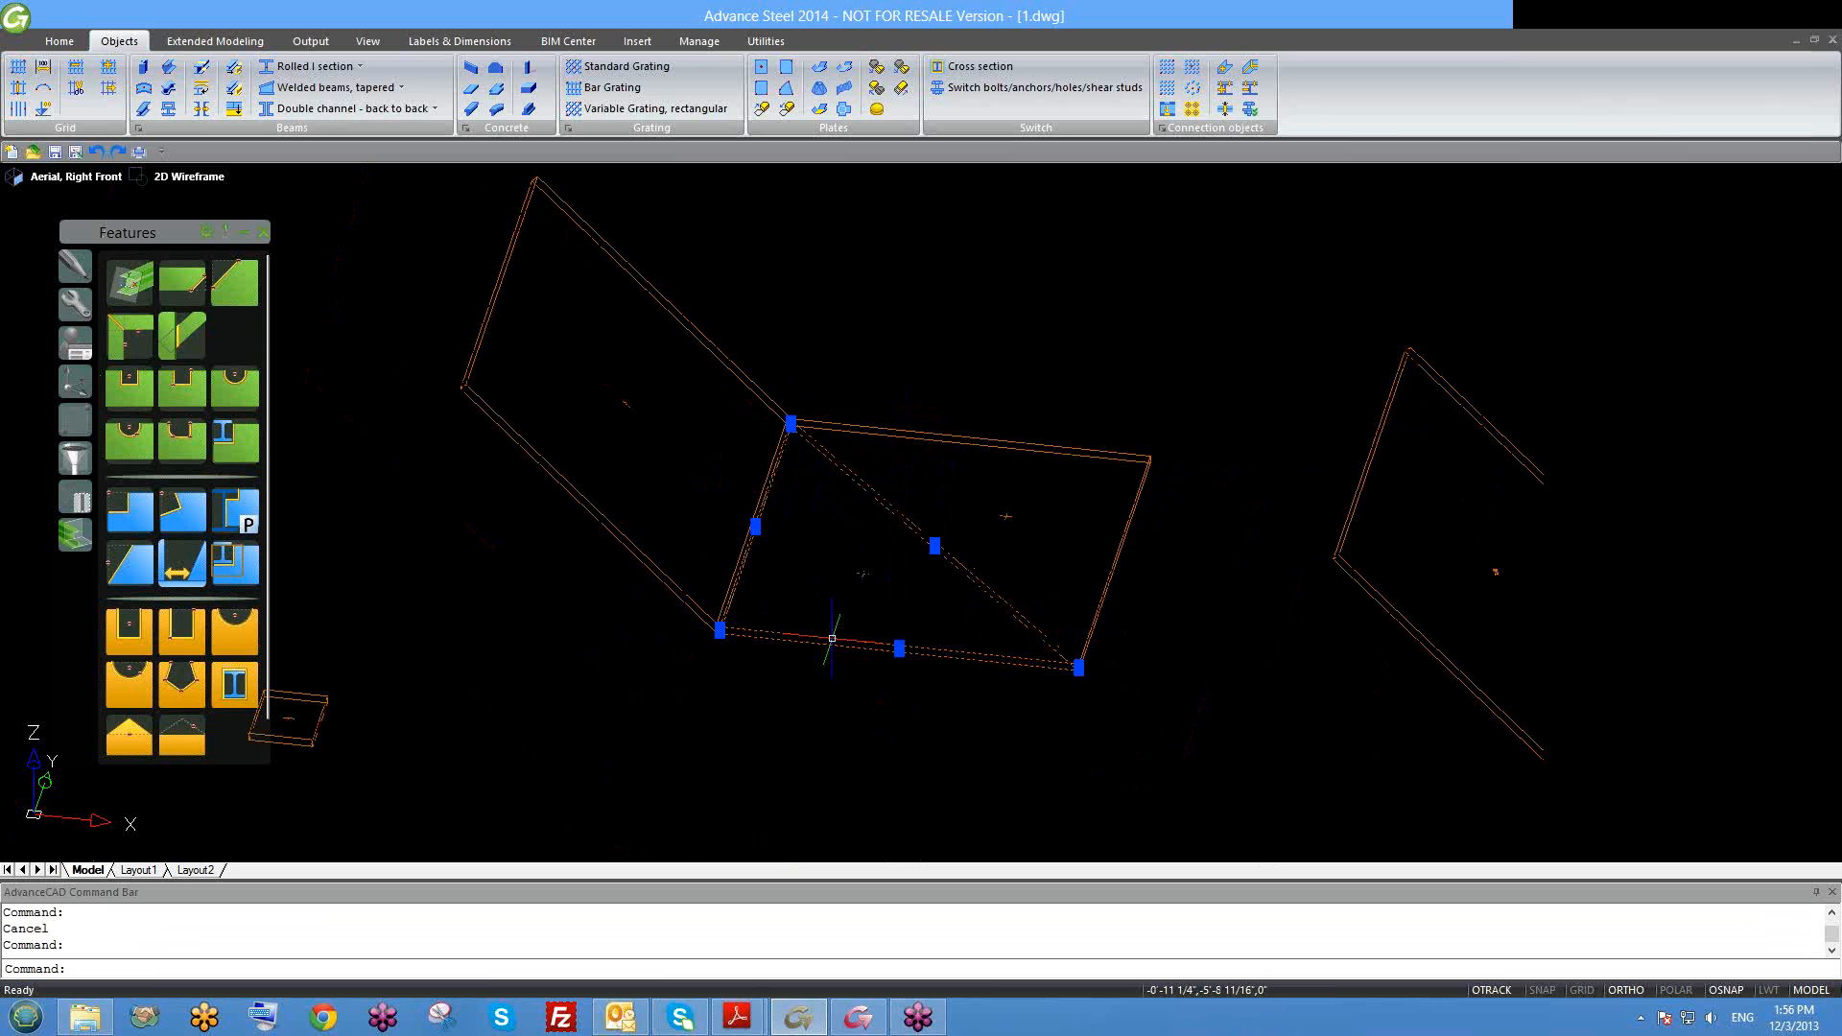
key("Escape")
left_click(957, 443)
key("Escape")
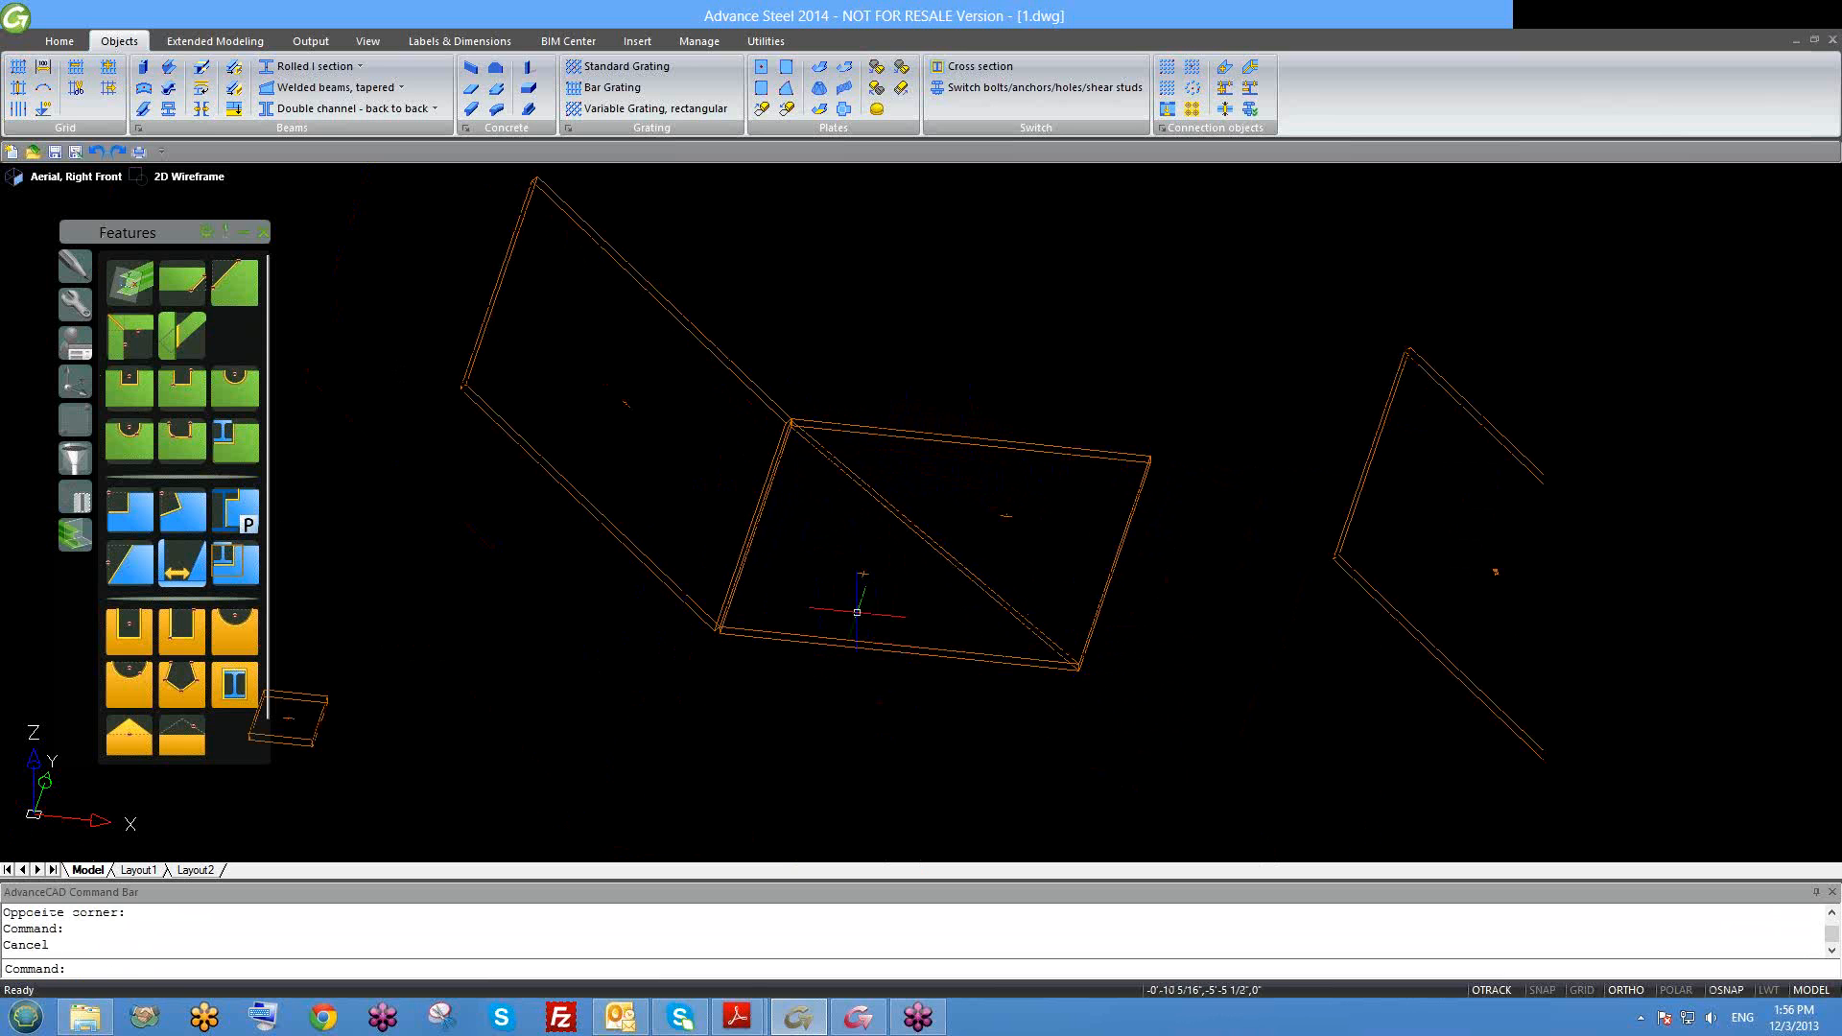
left_click(837, 638)
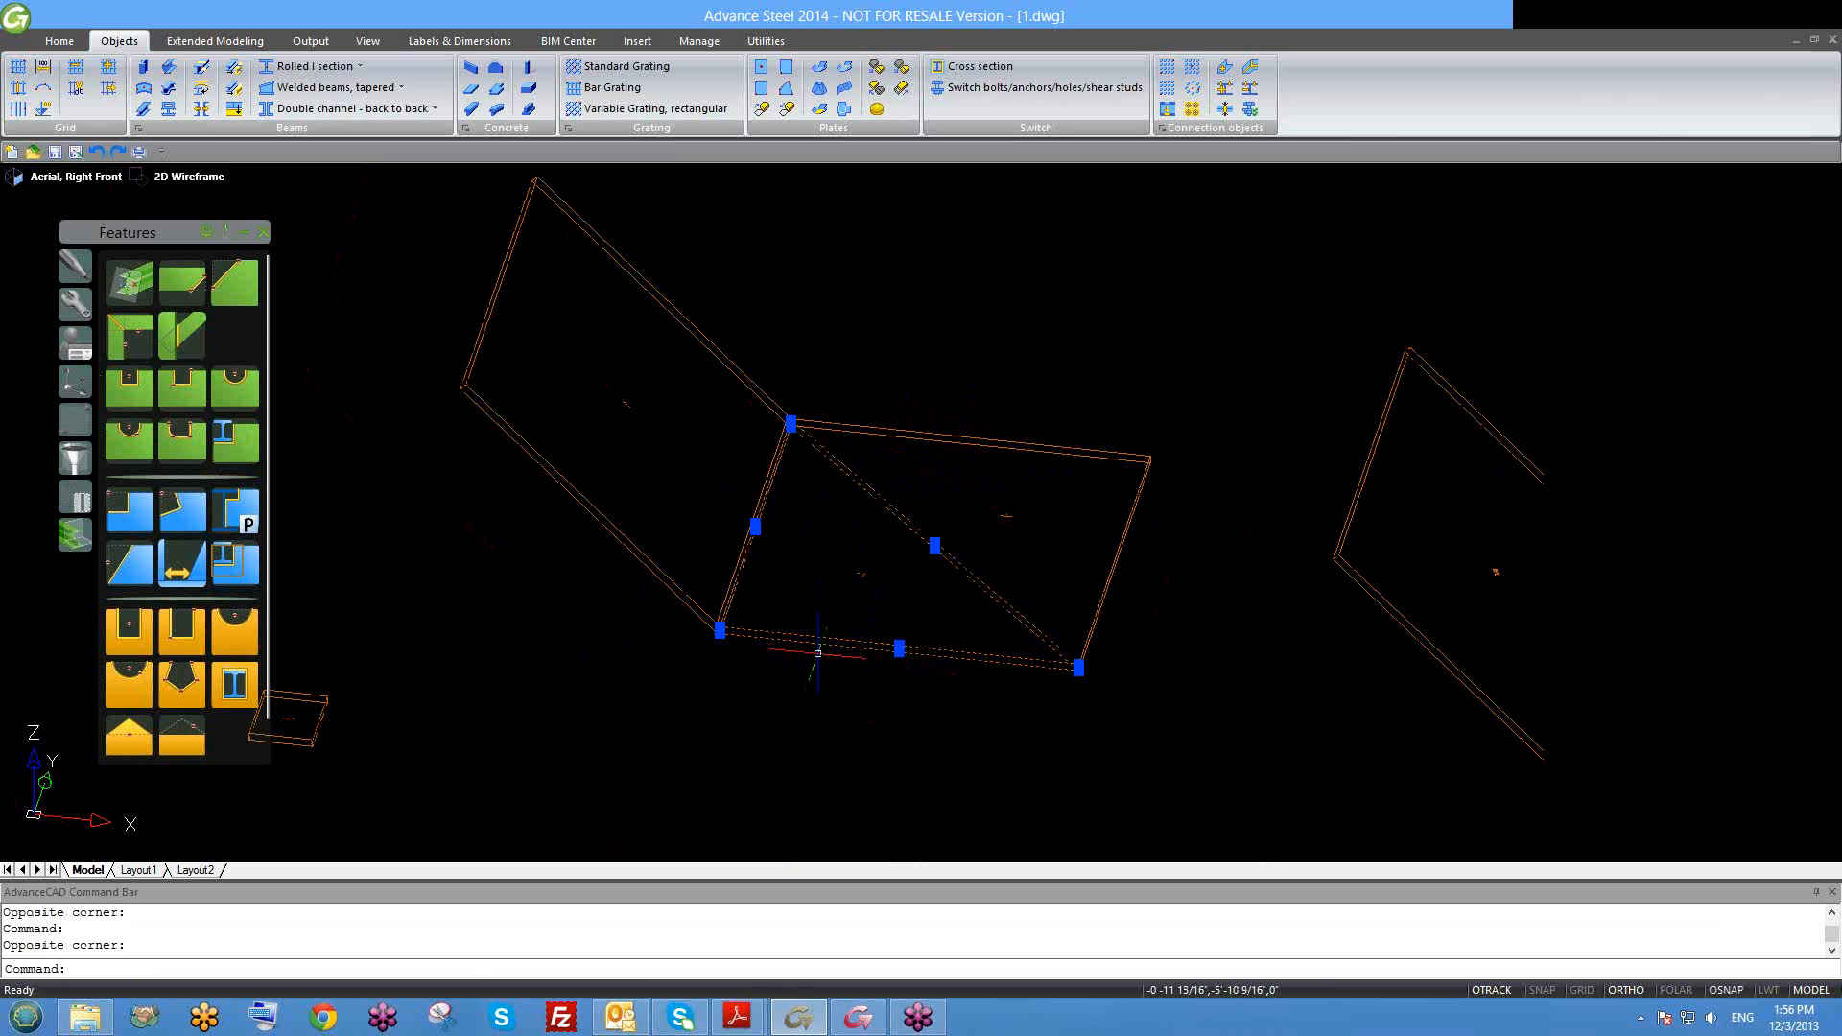
key("Escape")
left_click(832, 645)
middle_click_drag(832, 645, 885, 588, "shift")
key("Escape")
Step: Merge the two triangular flat plates back into a single rectangular plate
middle_click_drag(958, 436, 876, 234, "shift")
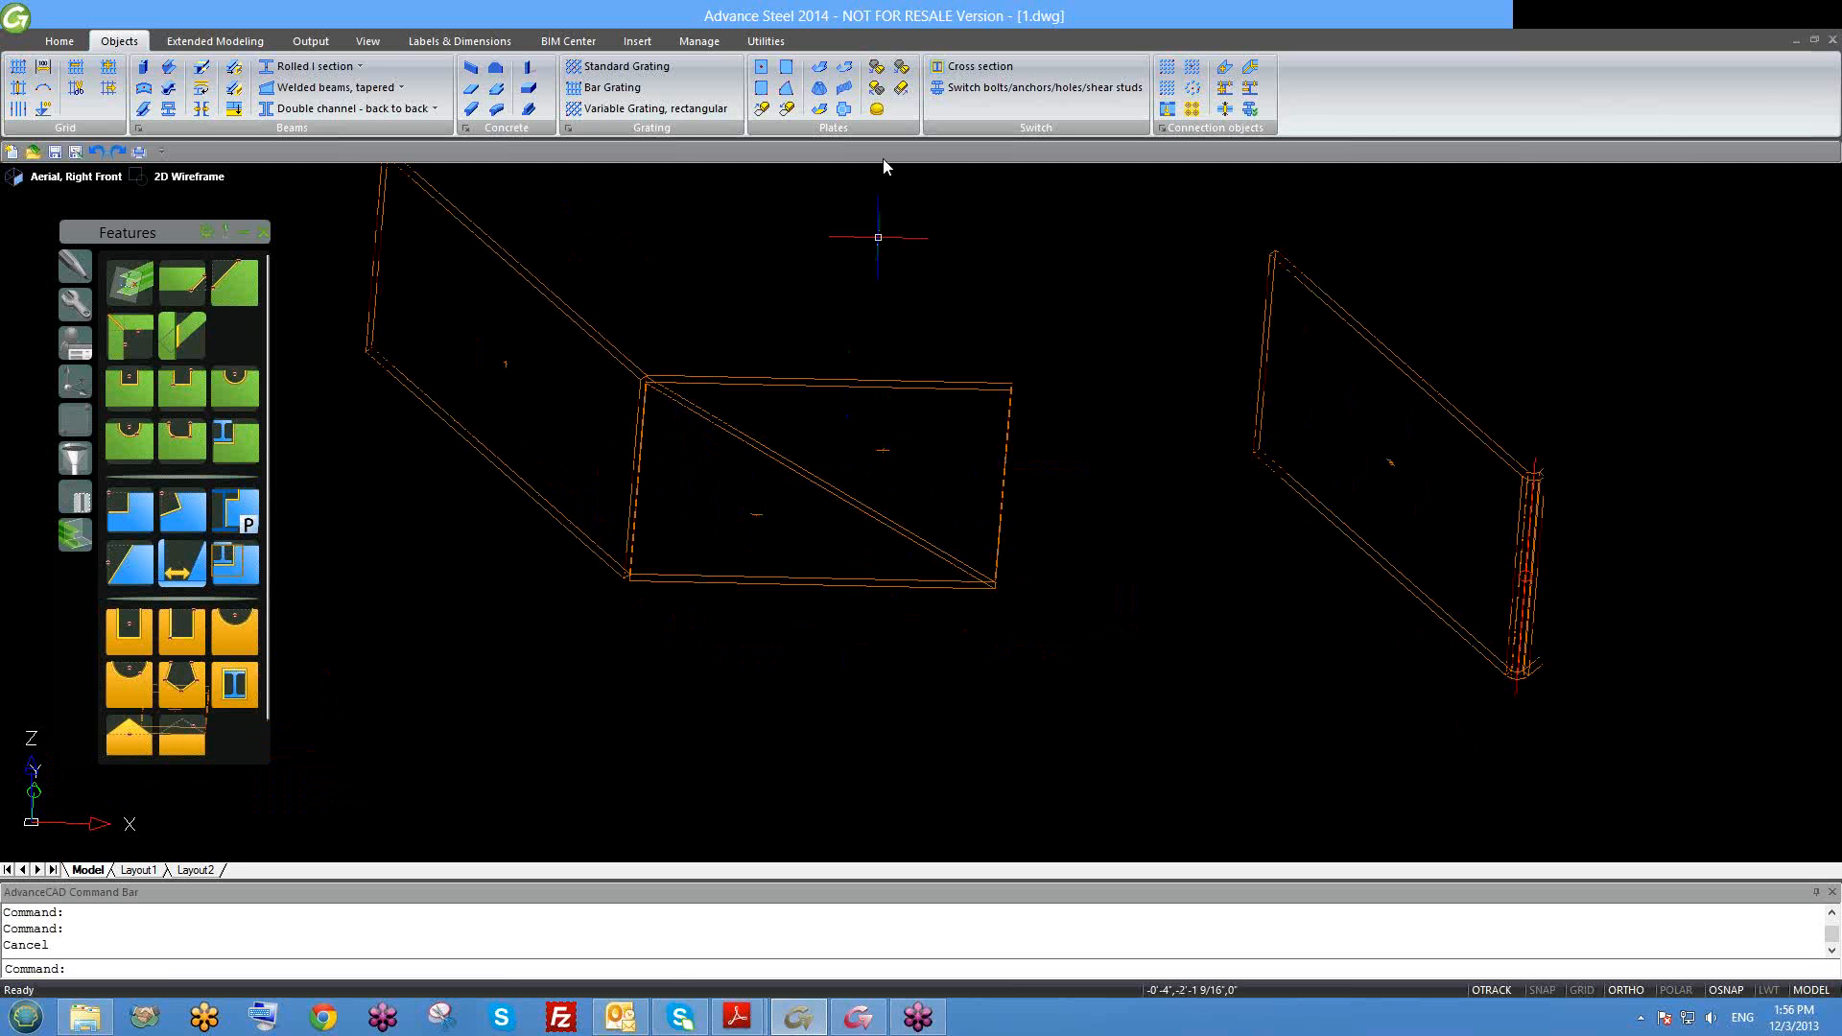
left_click(876, 88)
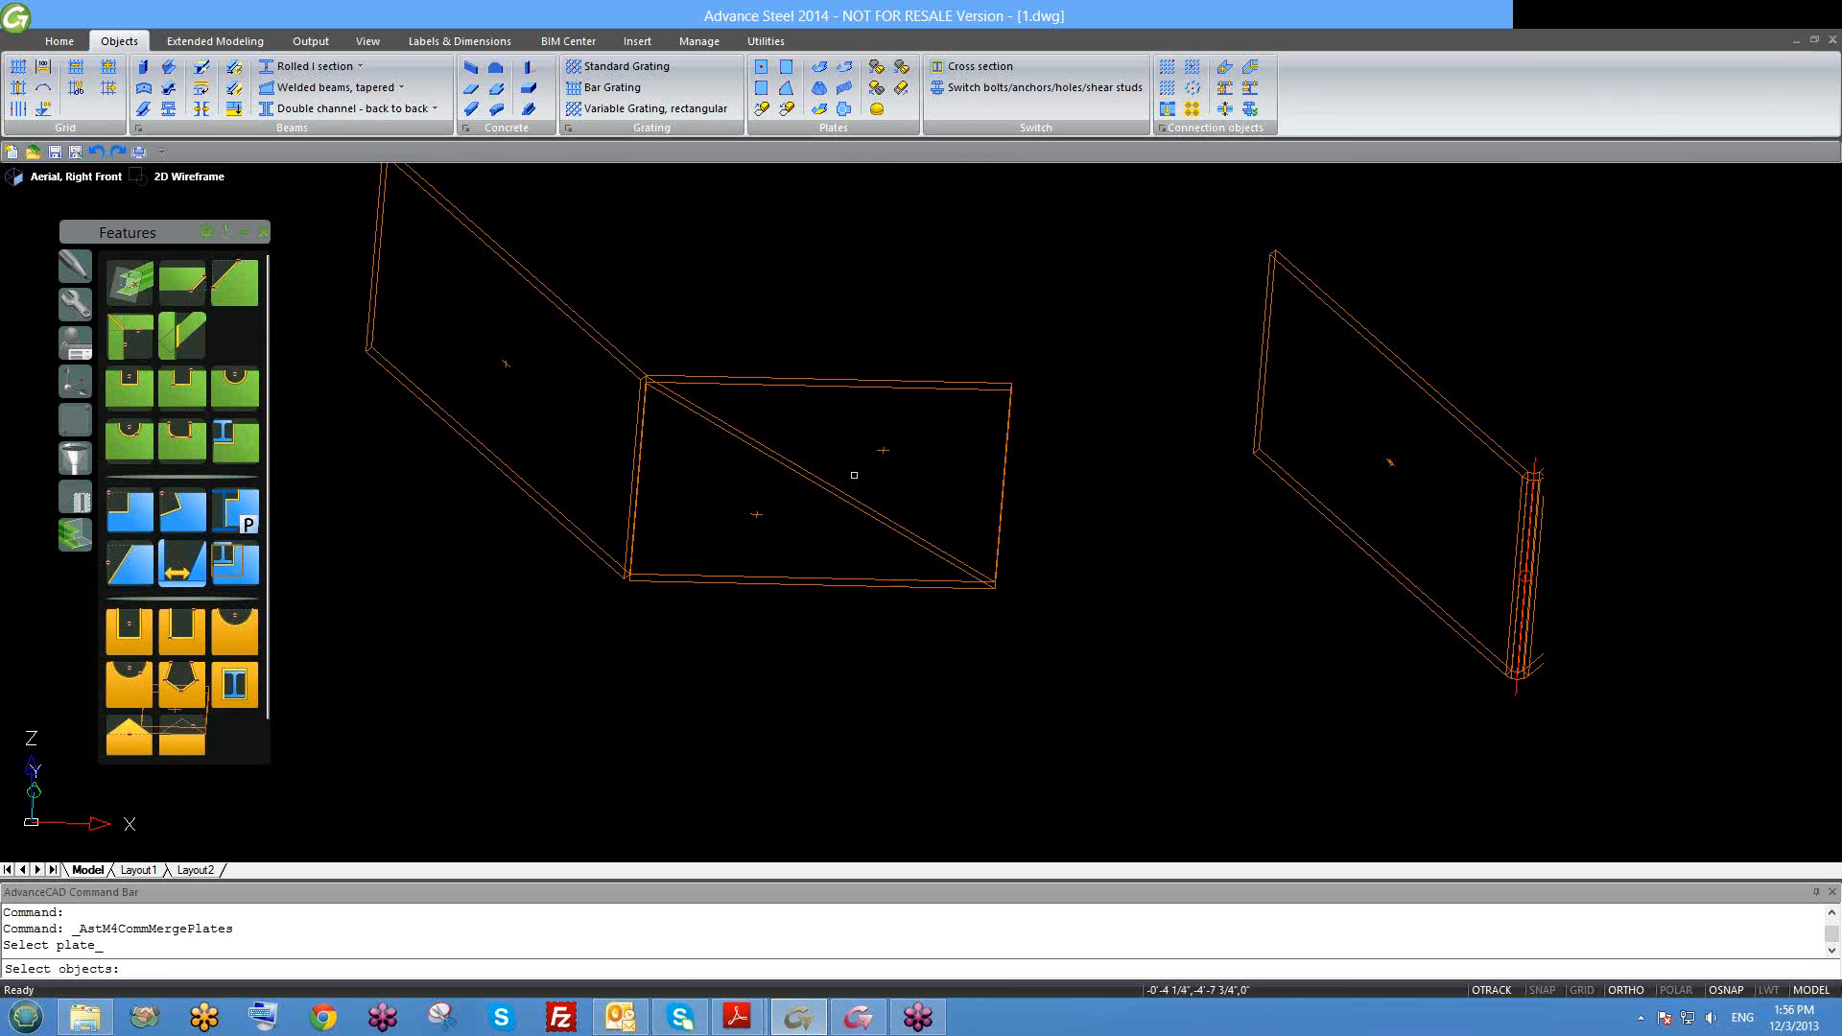
left_click(812, 578)
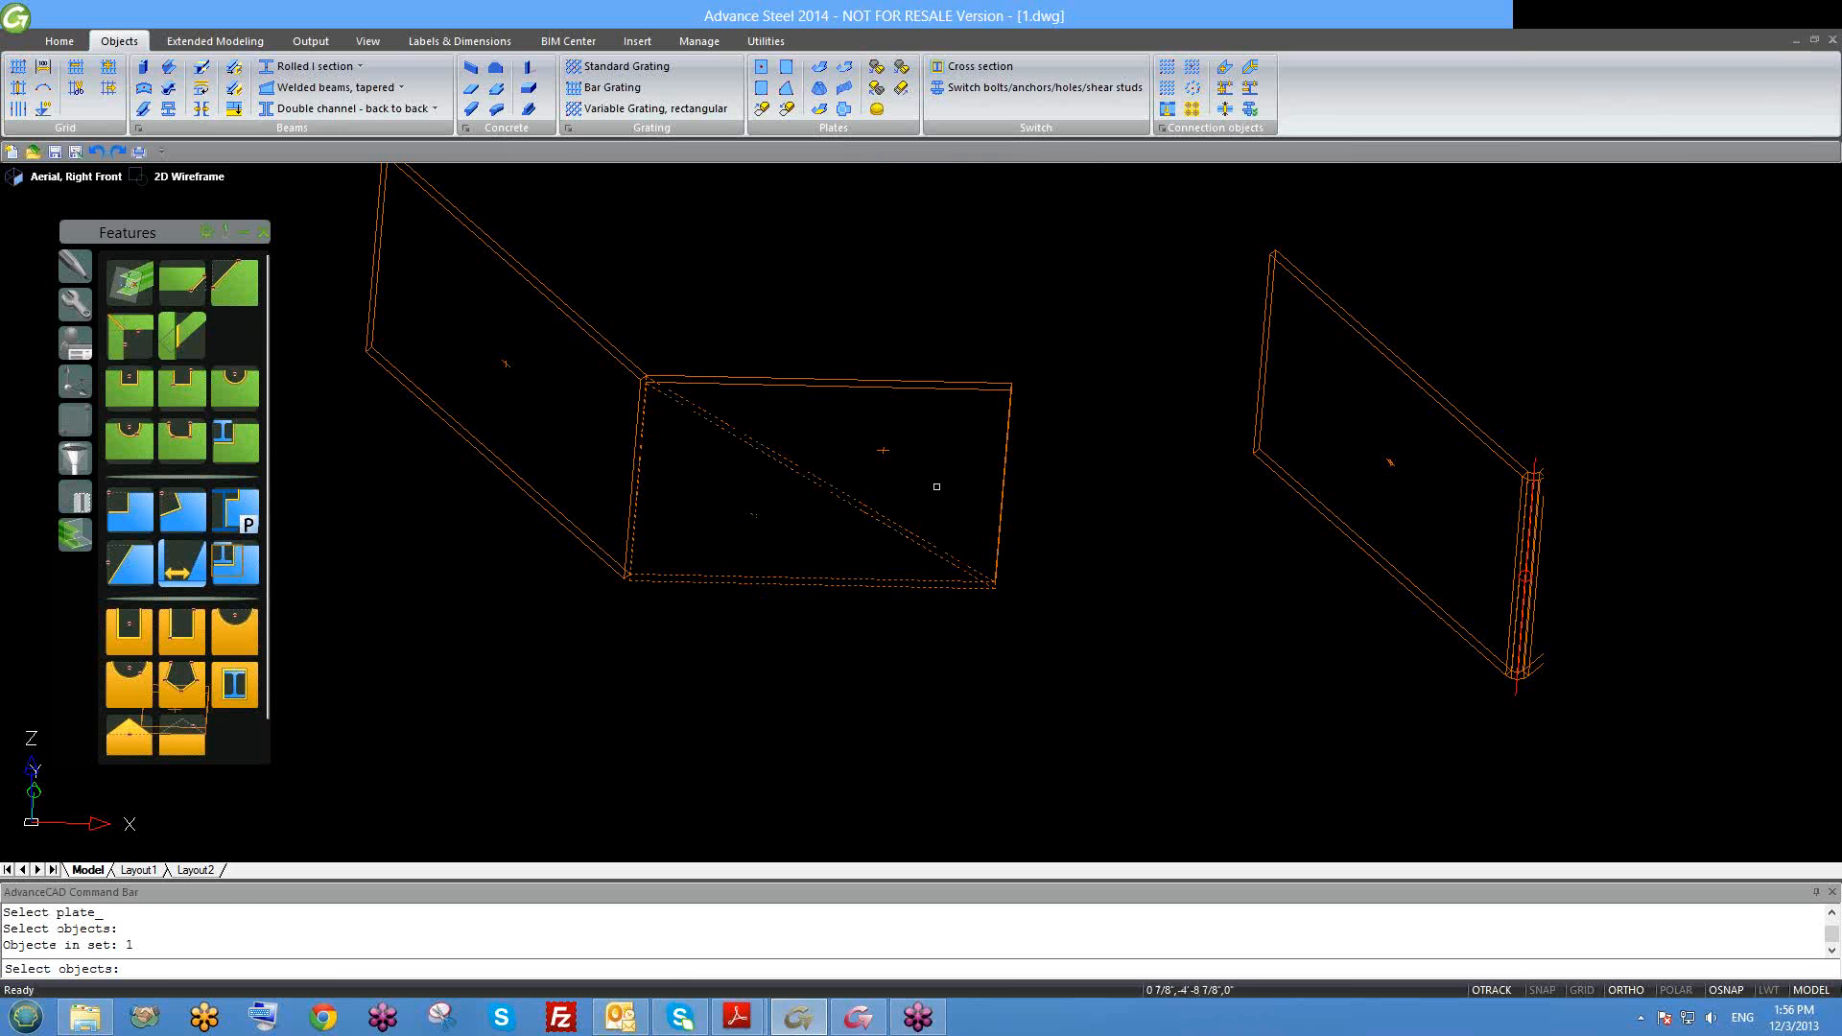
key("Return")
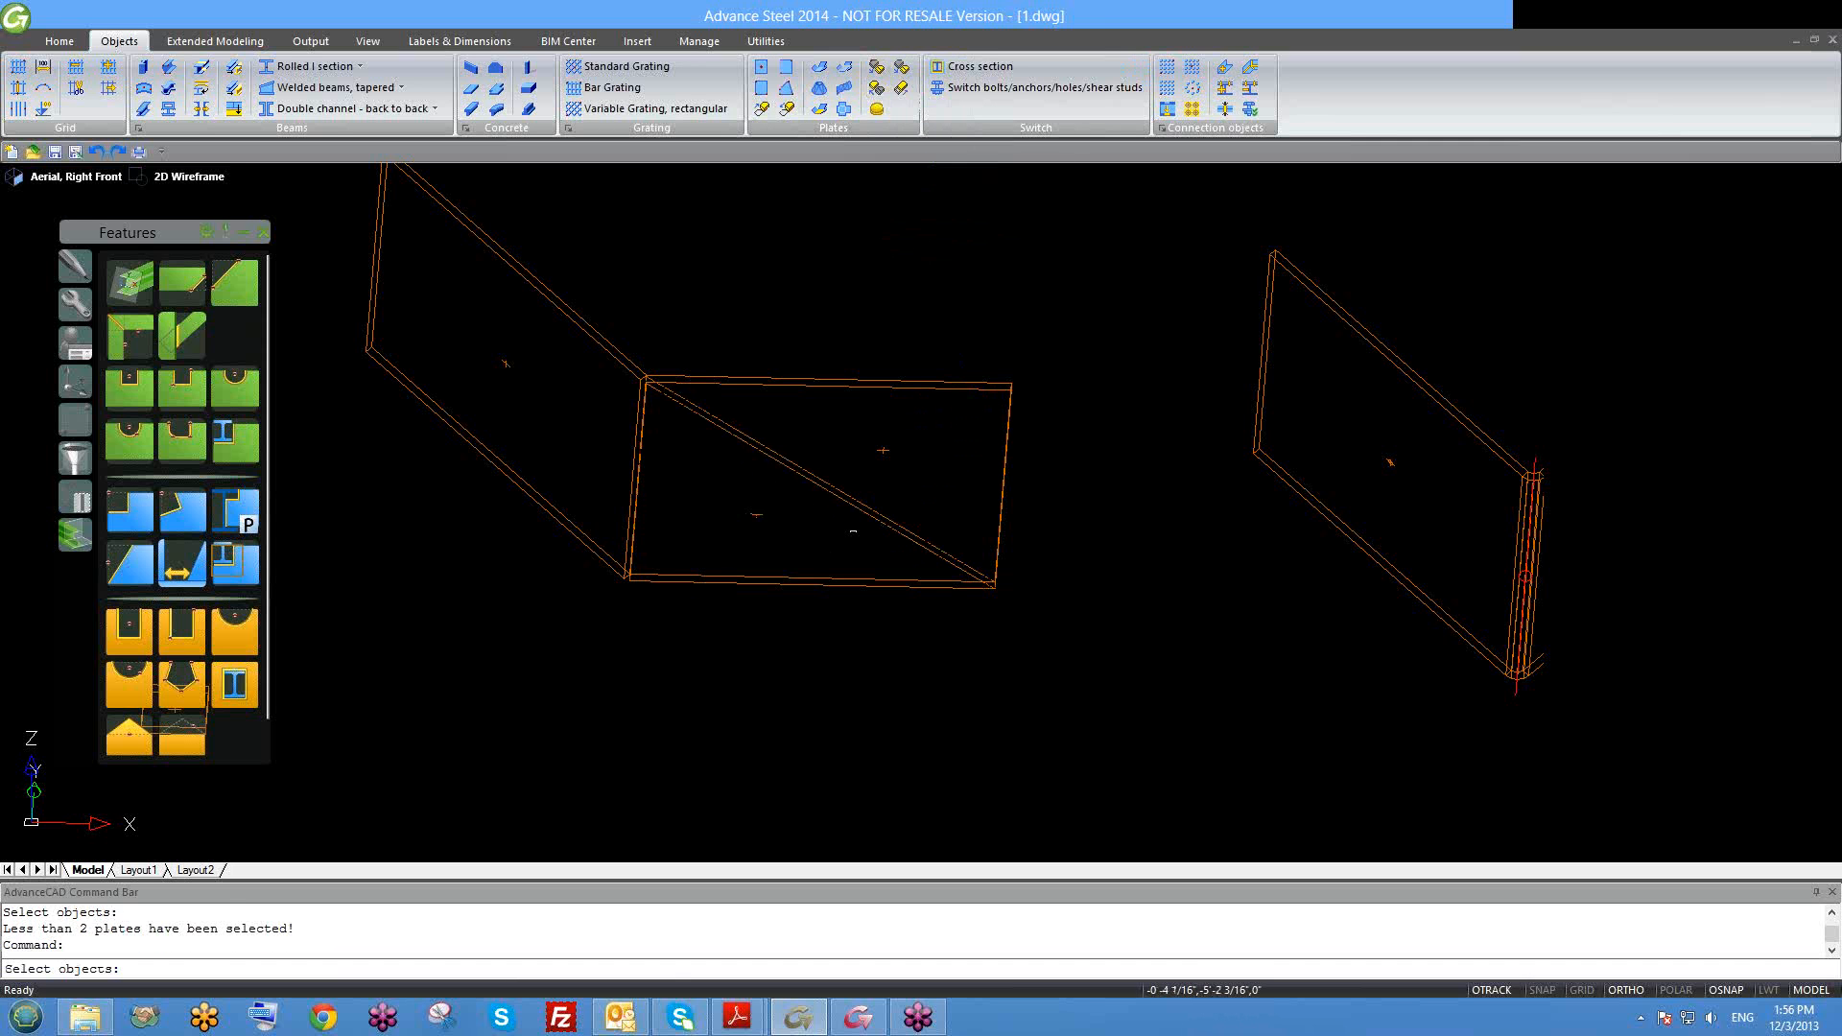
left_click(826, 581)
left_click(902, 380)
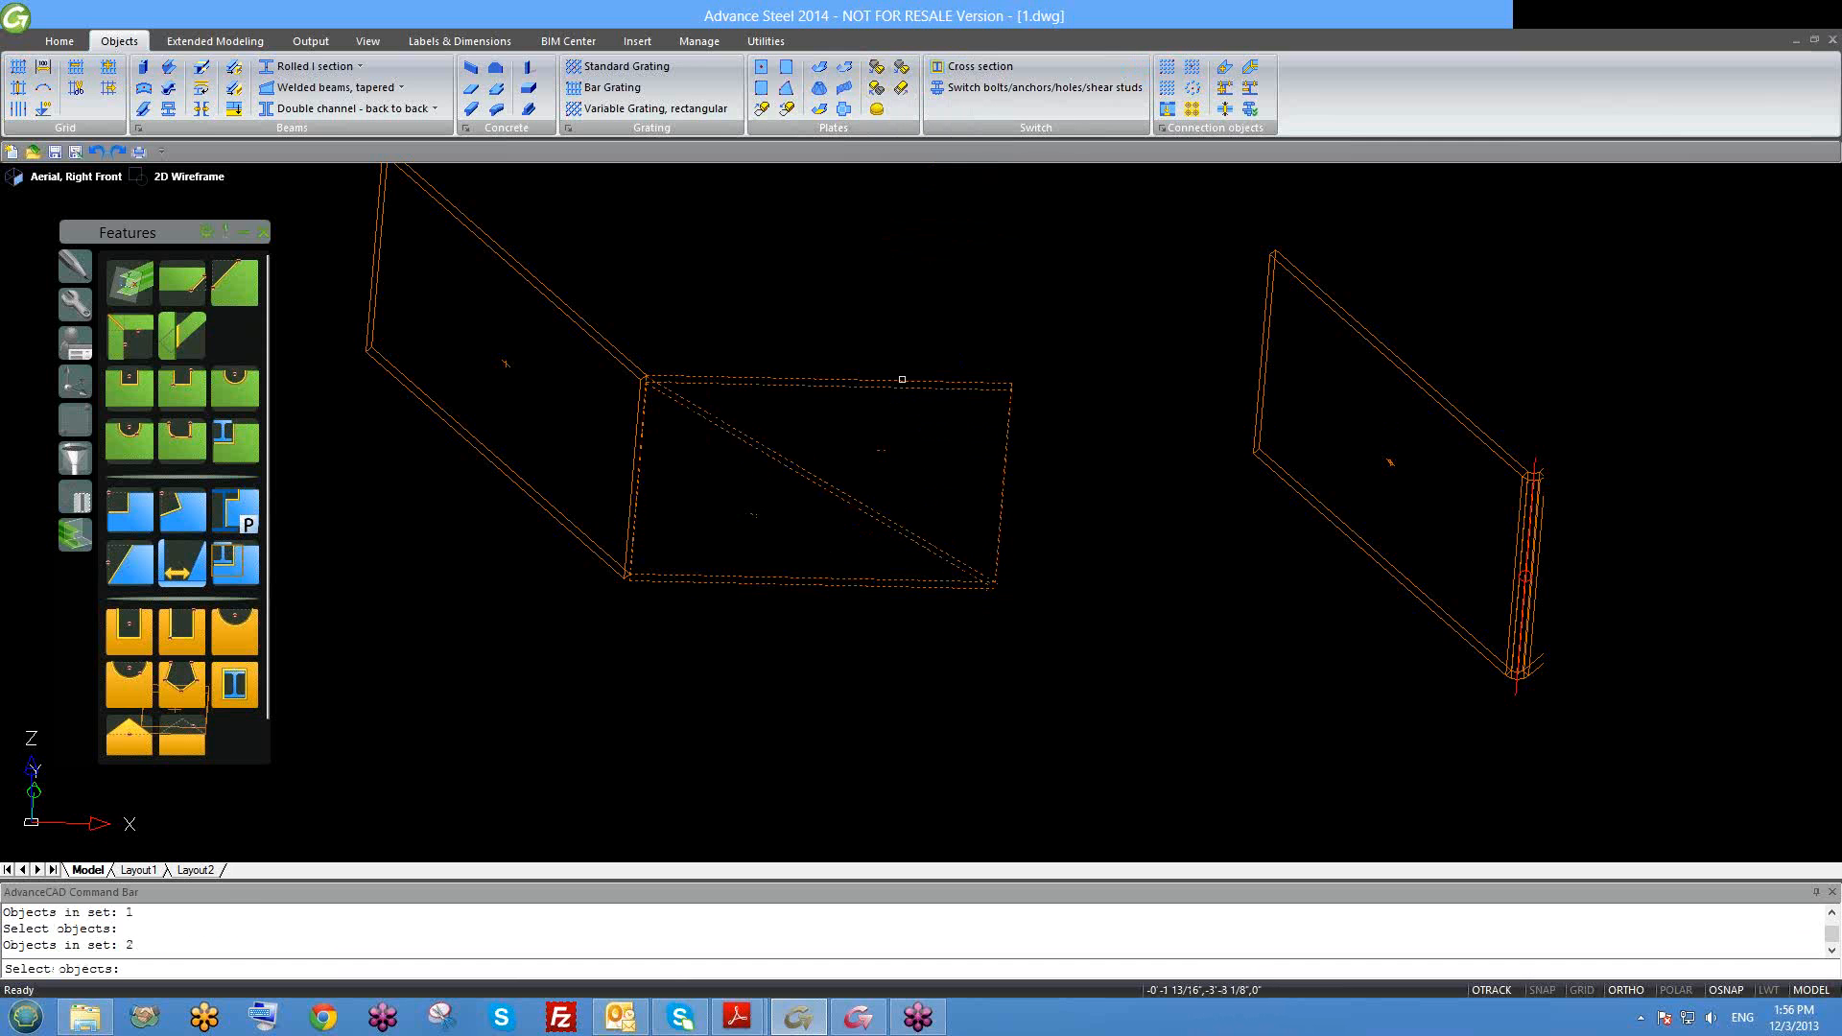
key("Return")
middle_click_drag(822, 508, 901, 624, "shift")
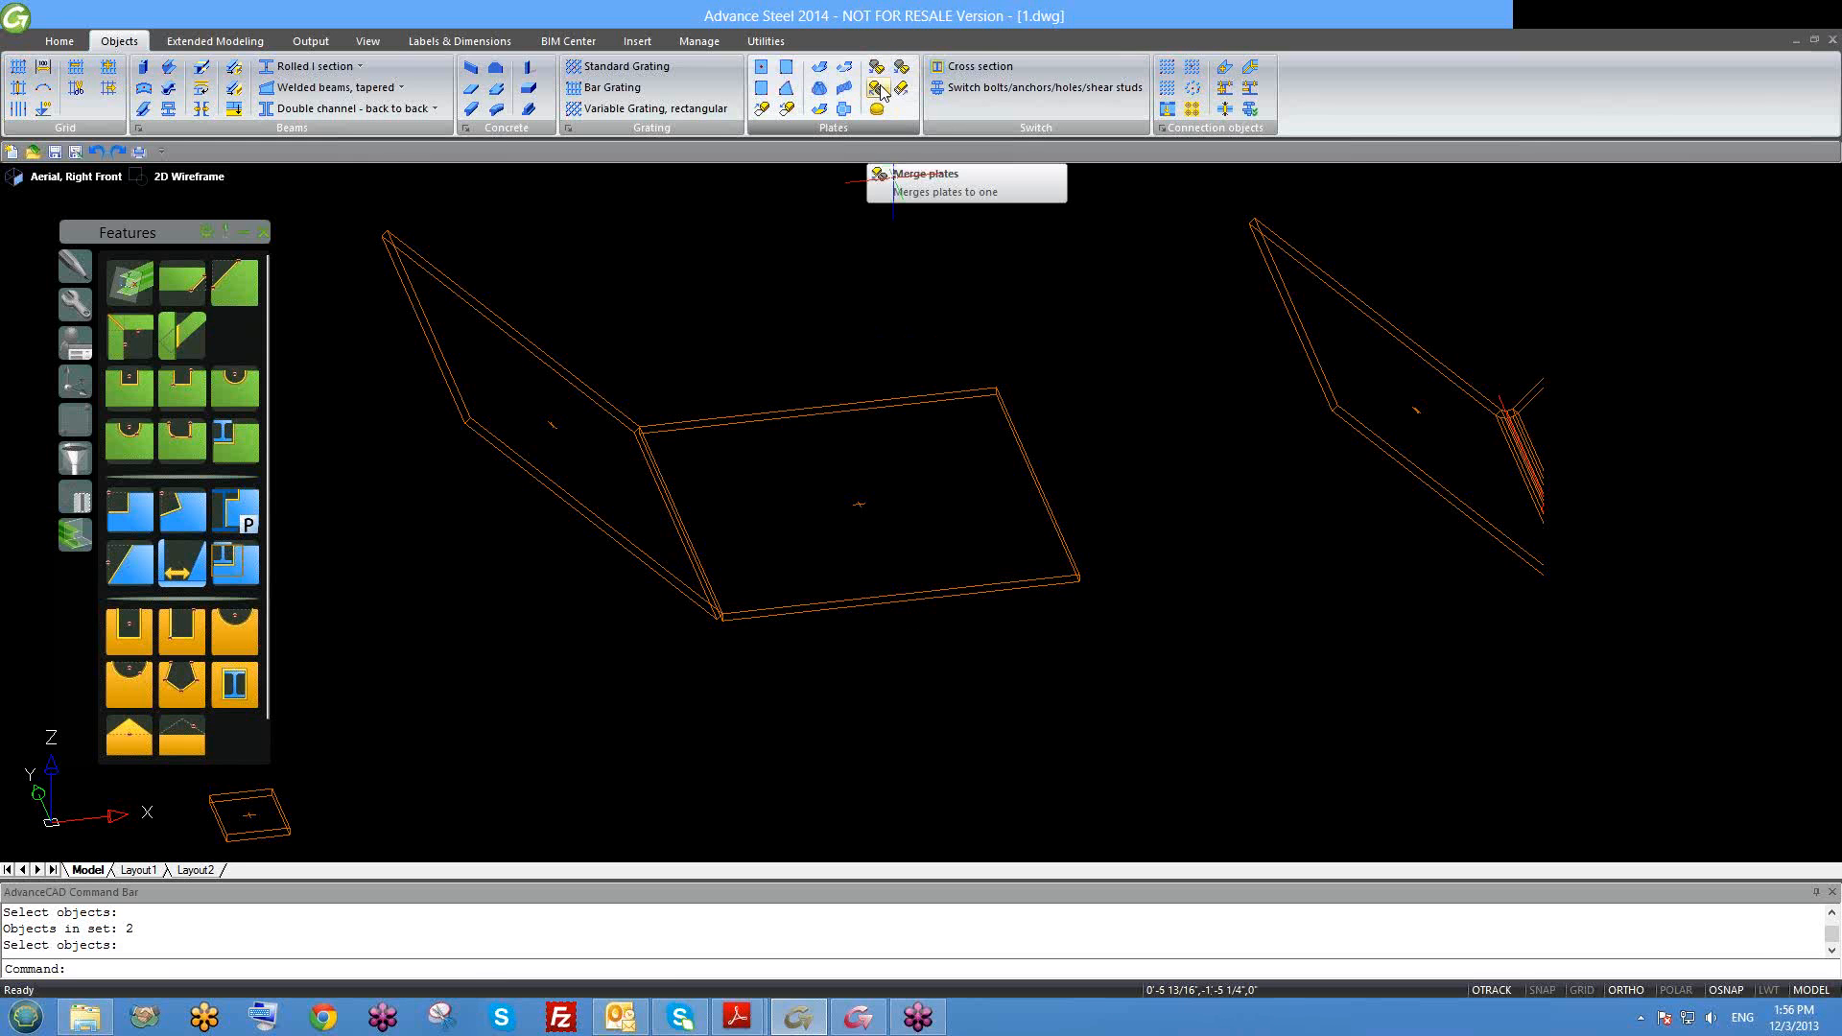
Step: Draw a freehand chain of five line segments across the flat plate, from its outer lower corner to its outer upper corner, with Ortho off
middle_click_drag(970, 567, 1049, 571)
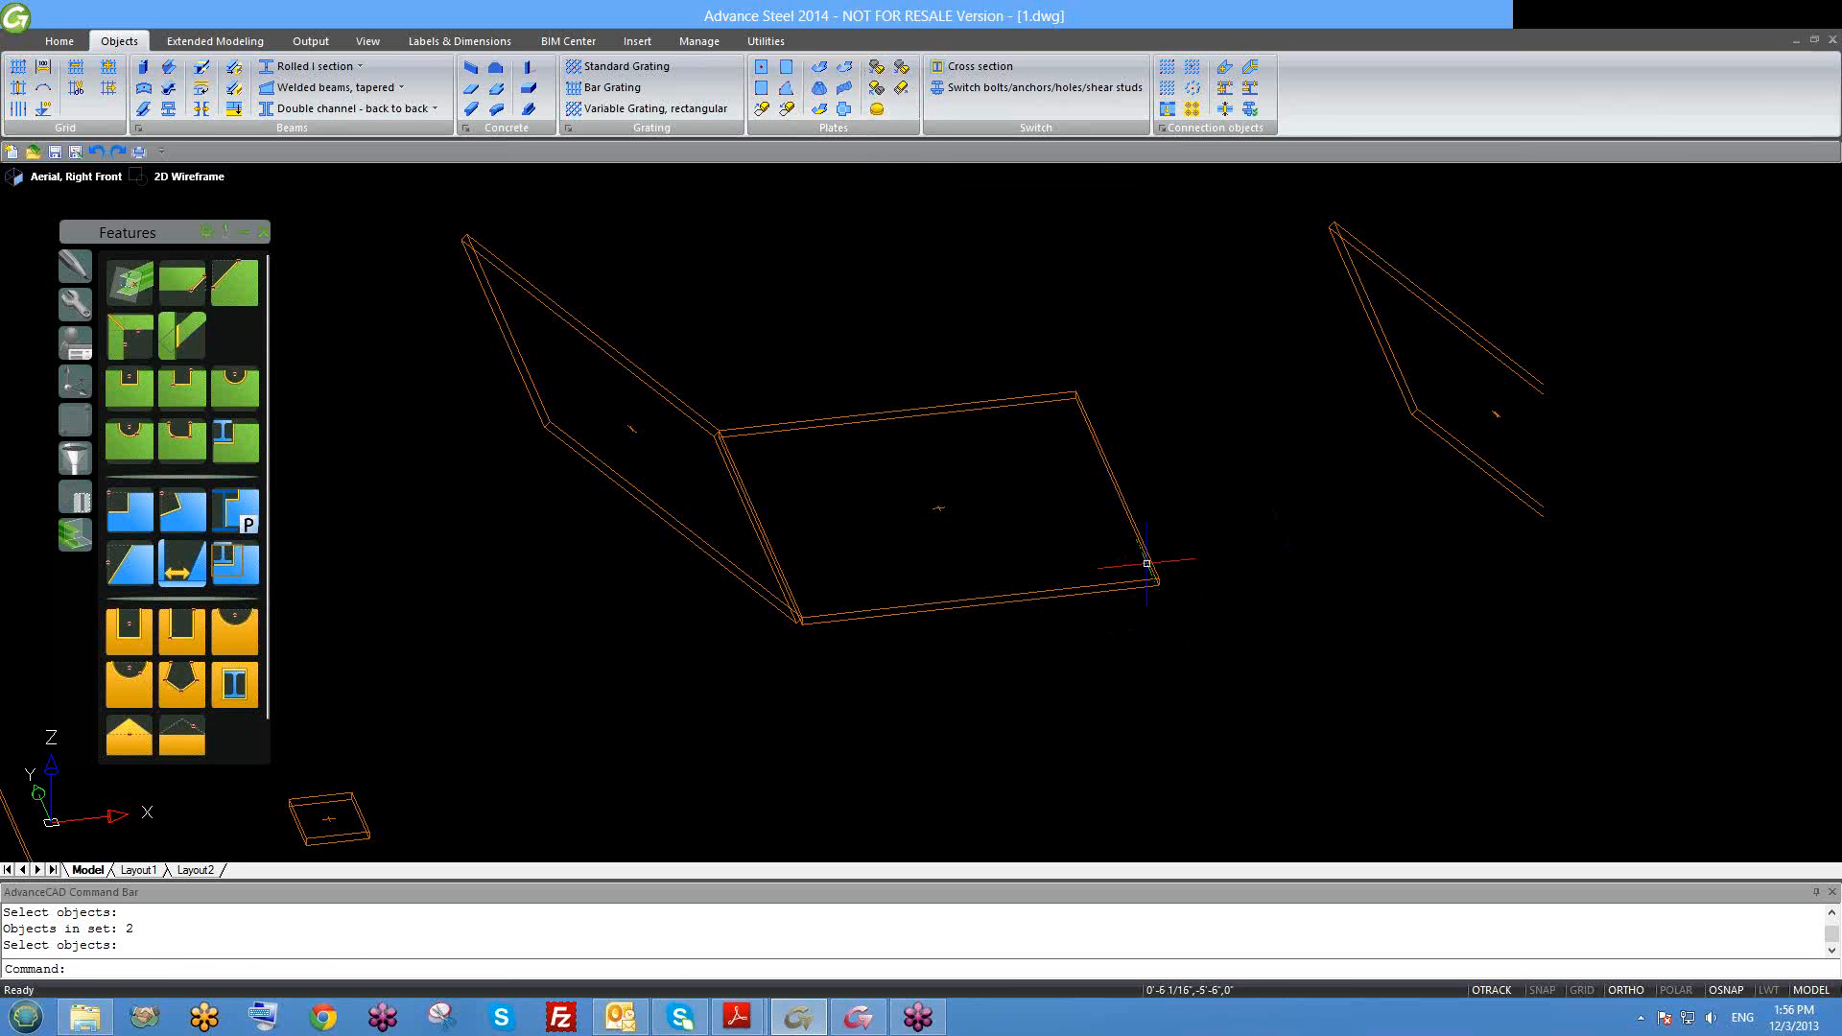
type("l")
key("Return")
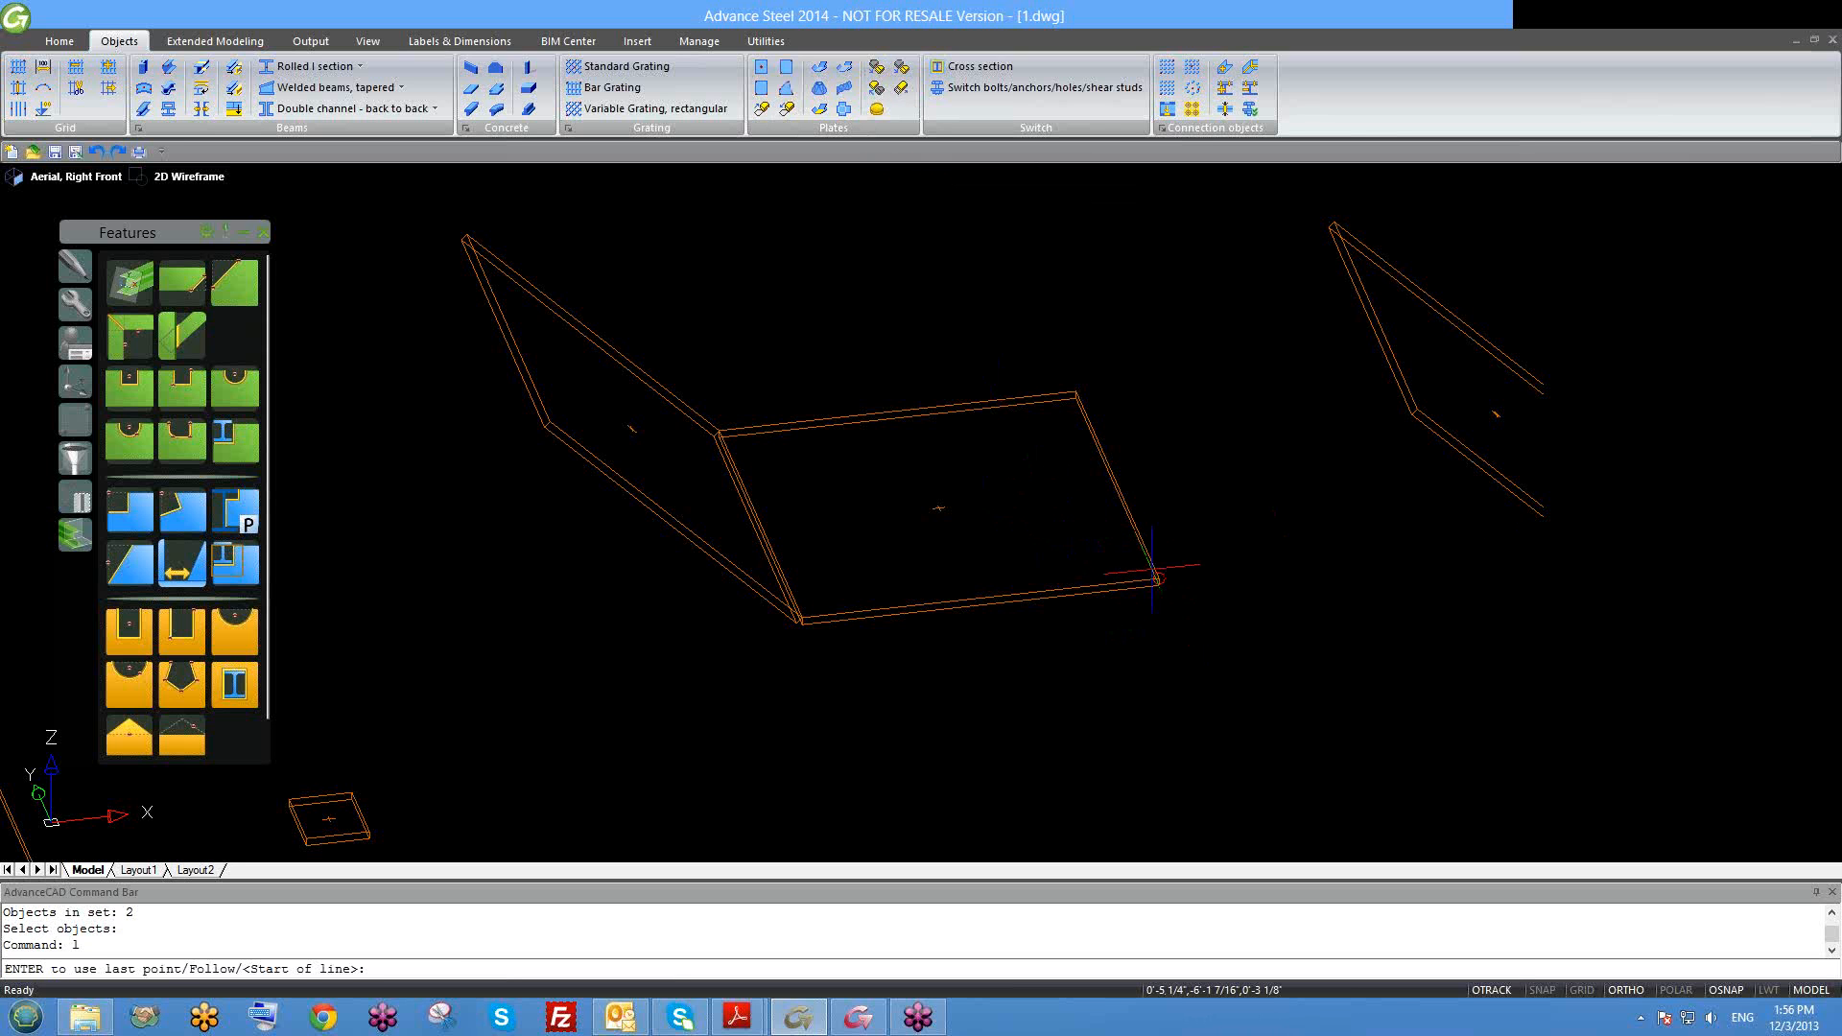
left_click(1159, 578)
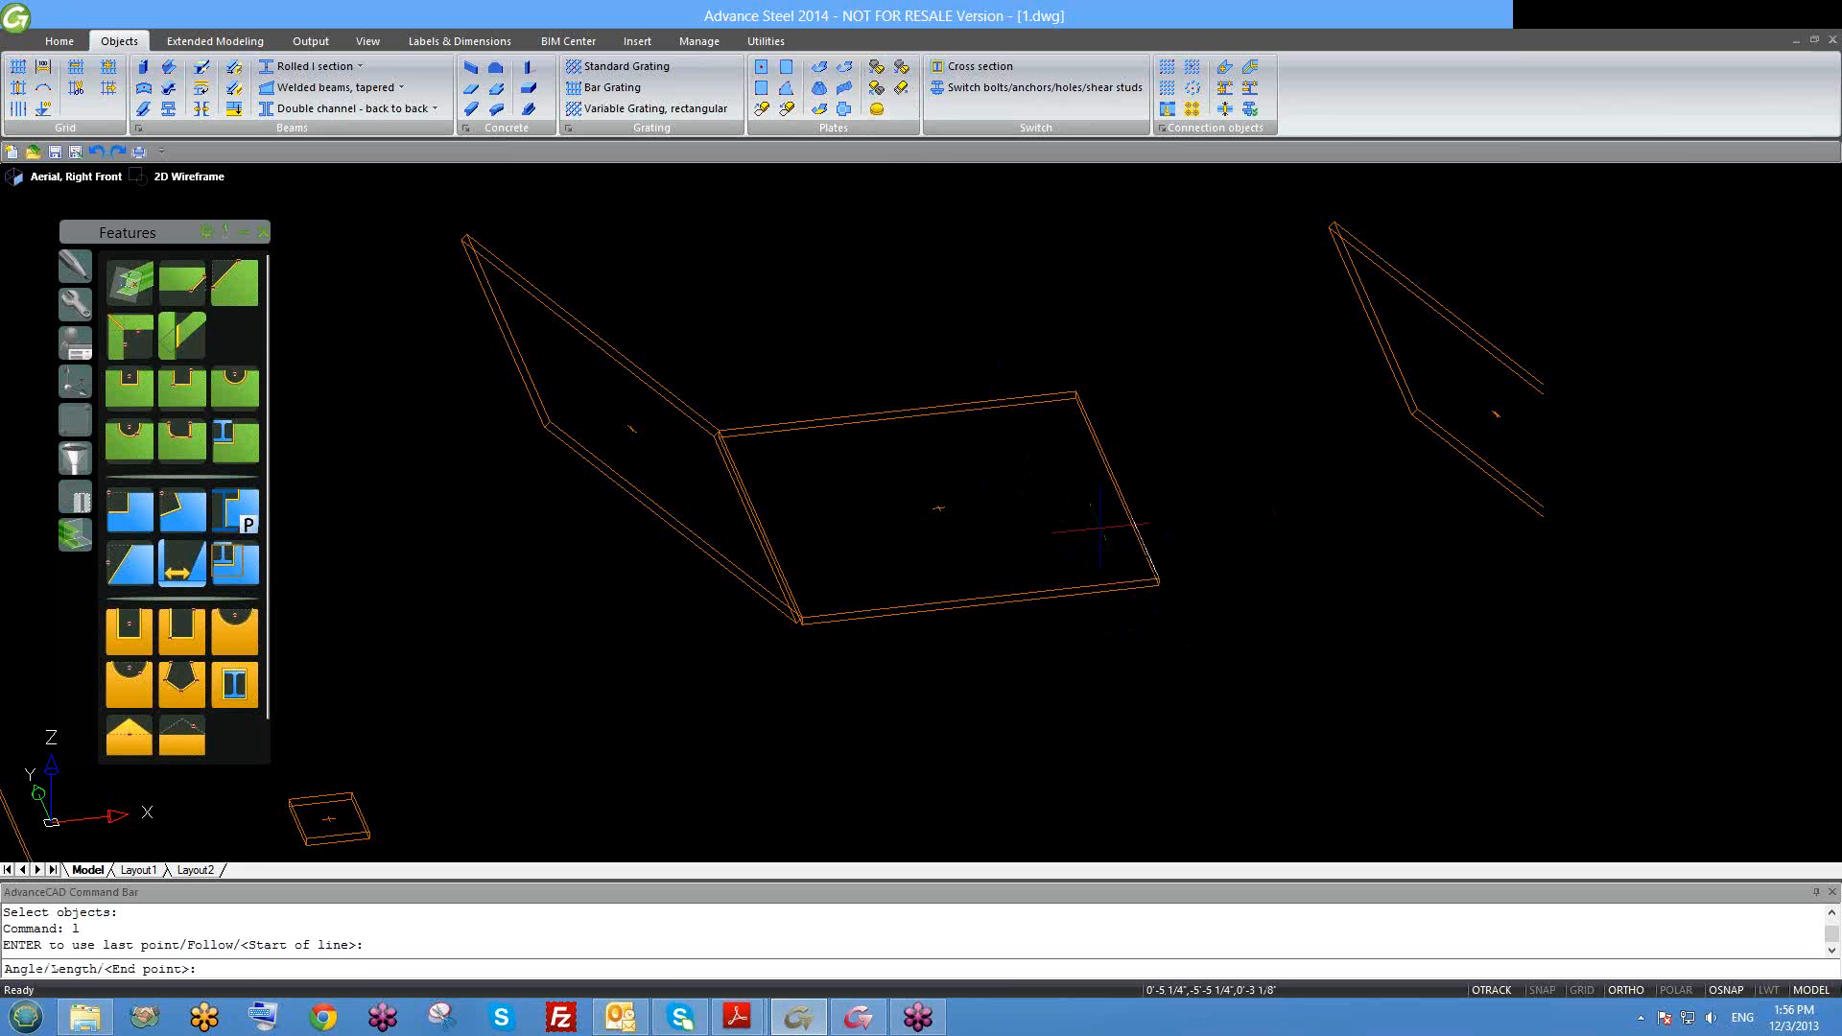
key("F8")
left_click(1091, 530)
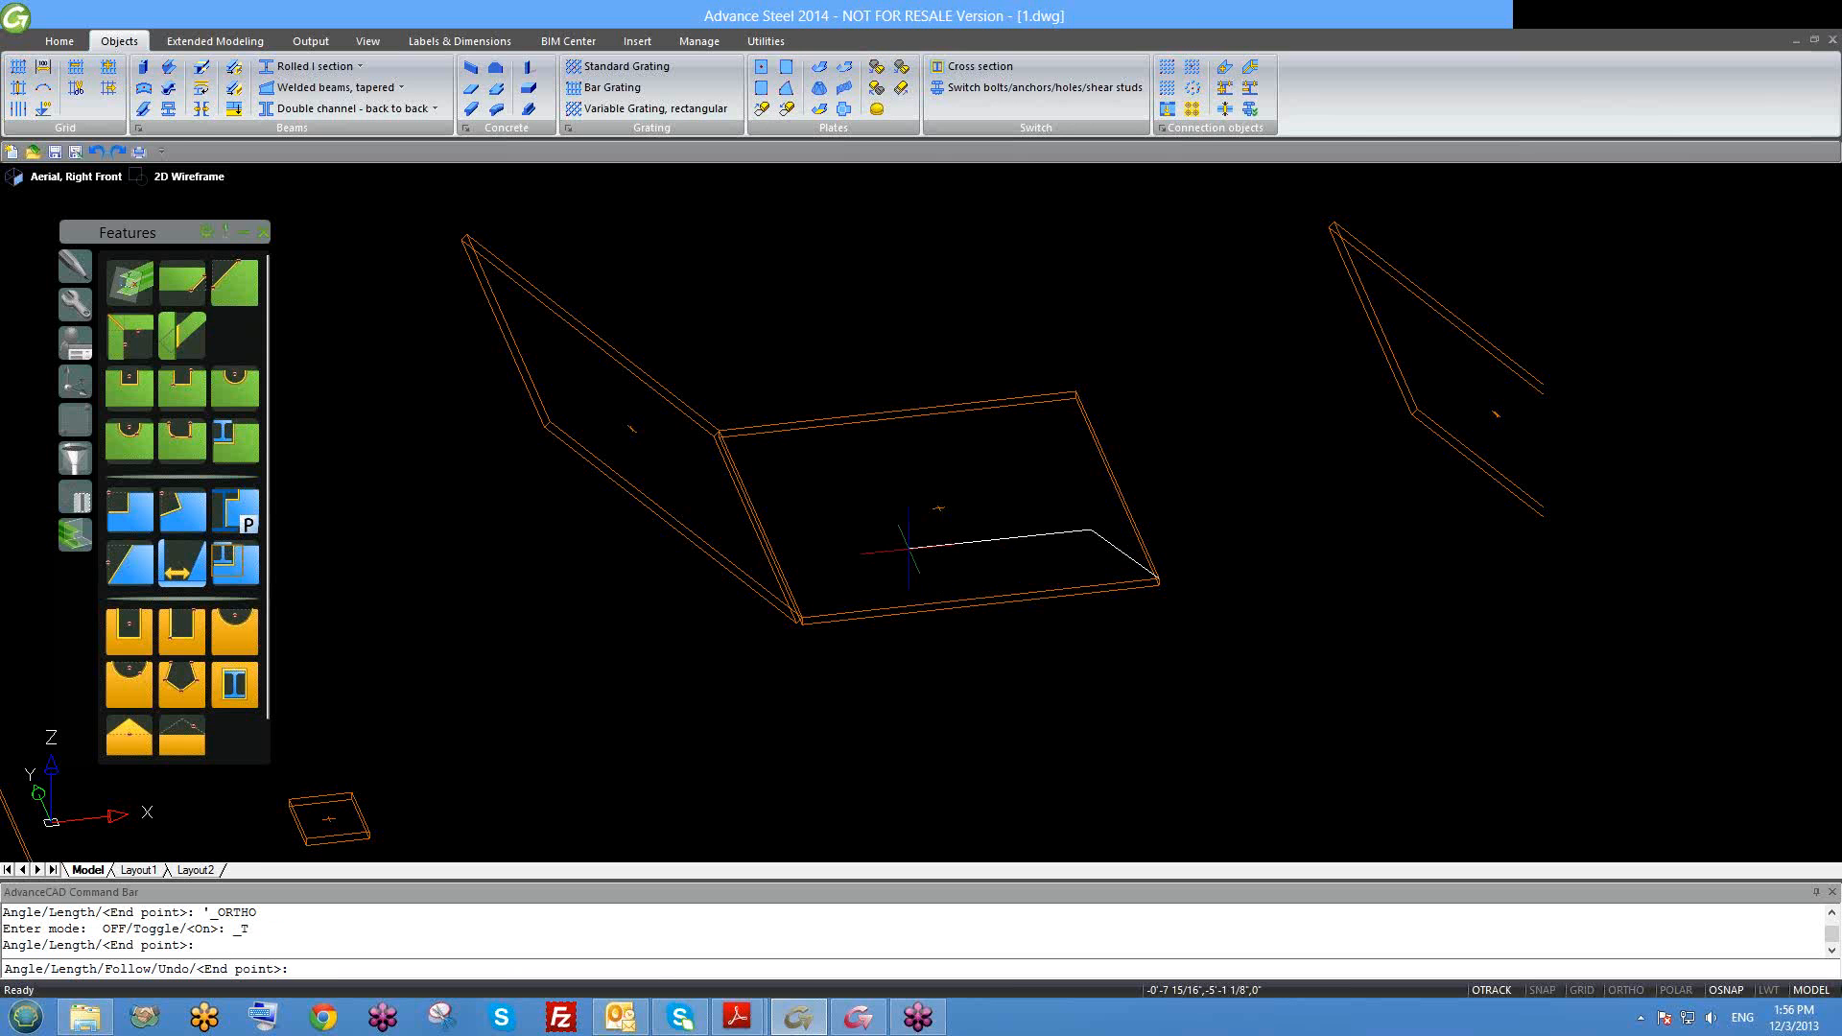
left_click(909, 554)
left_click(893, 493)
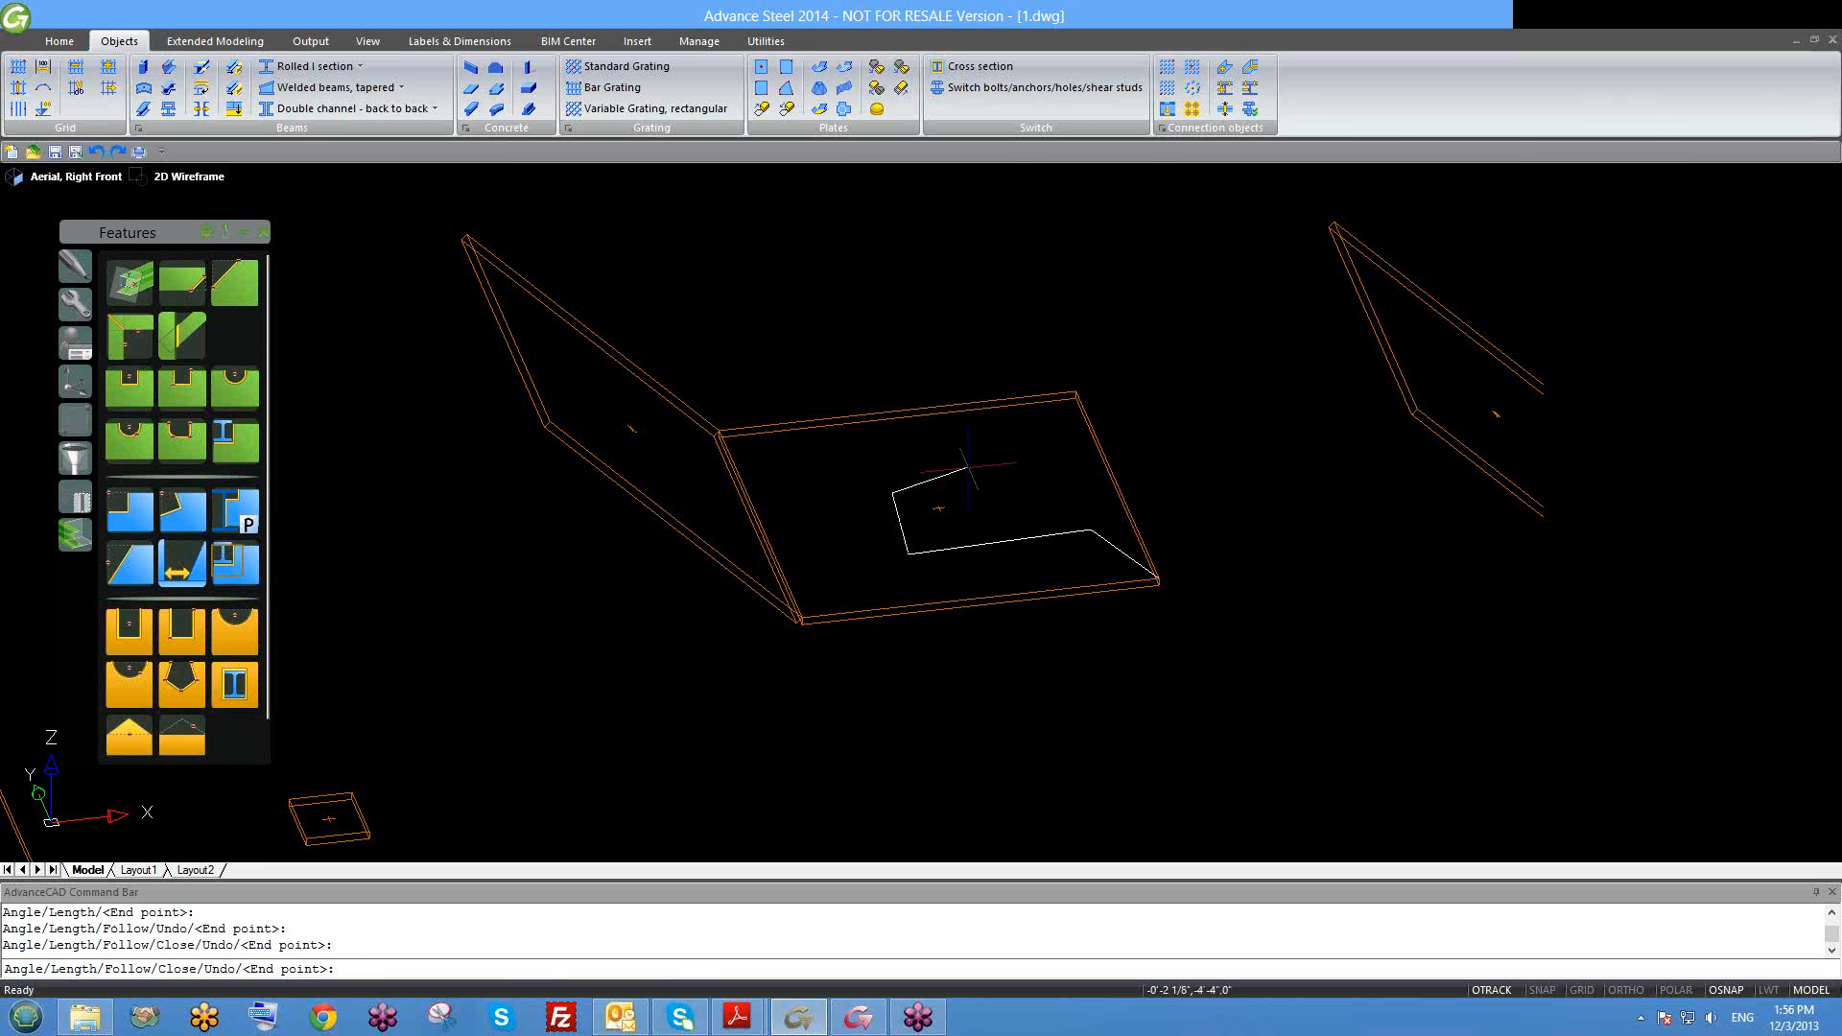
left_click(967, 468)
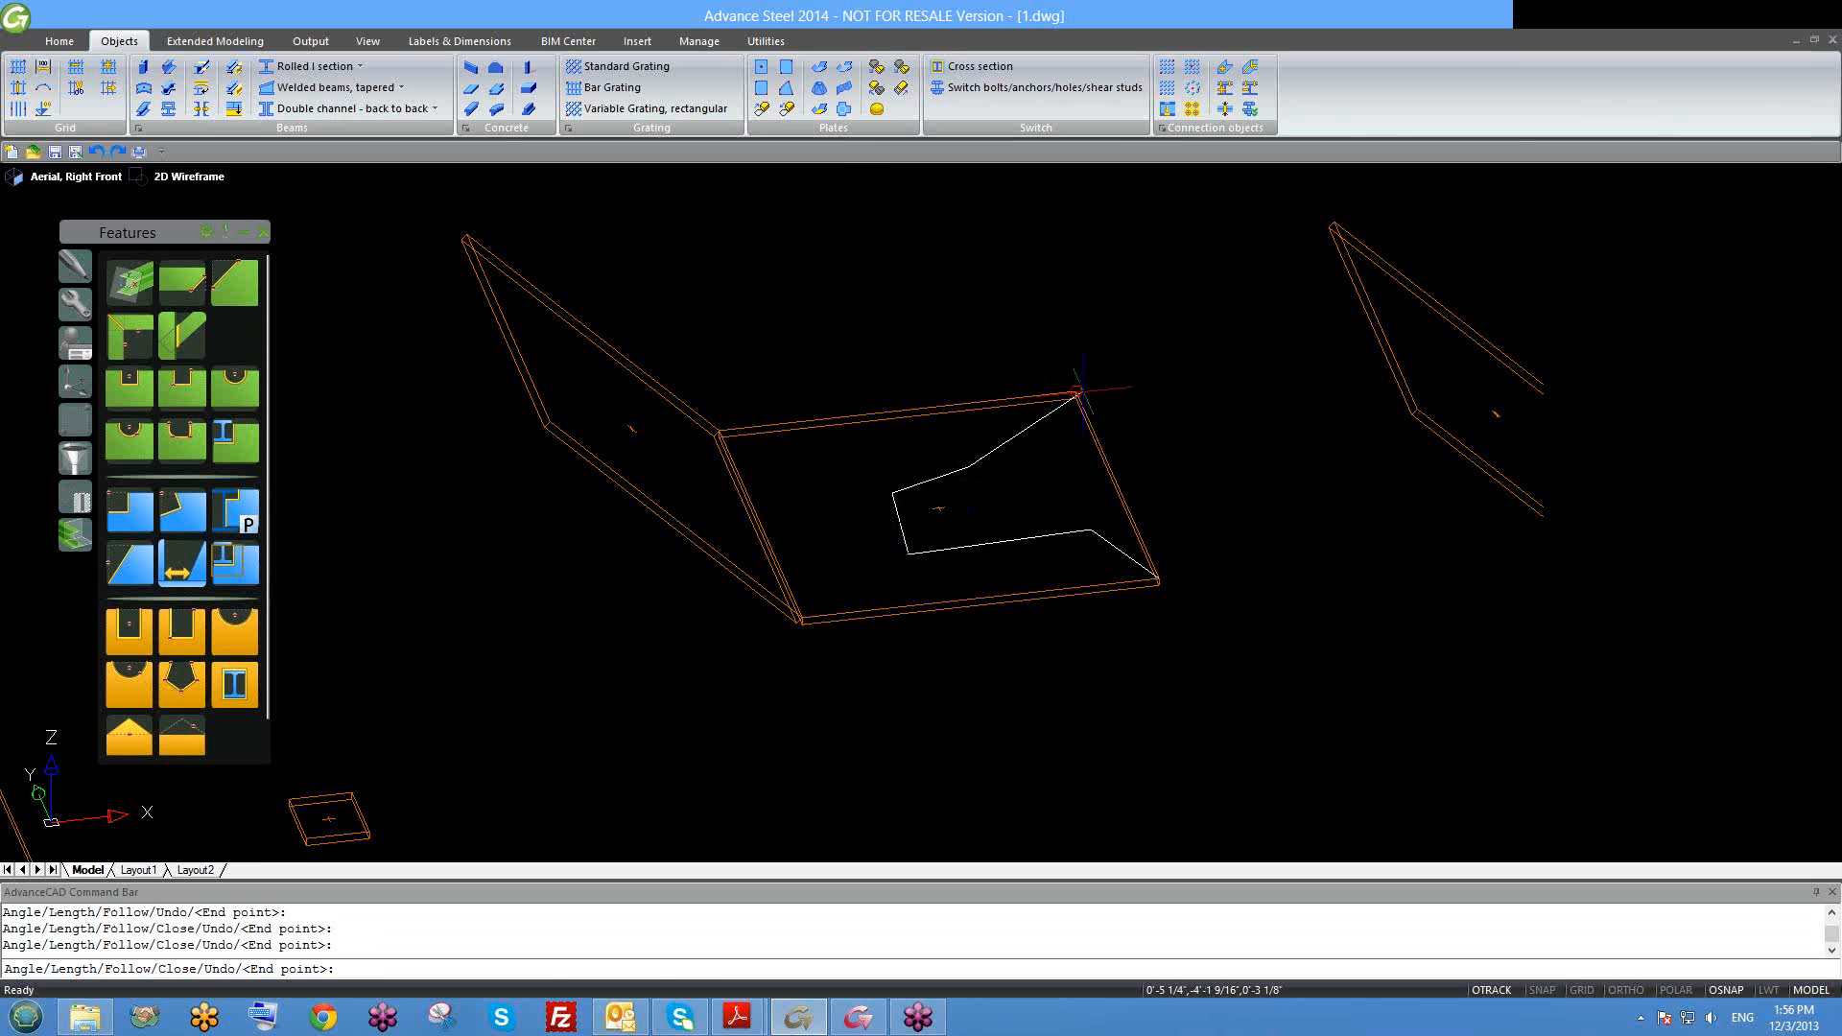
left_click(1075, 391)
key("Return")
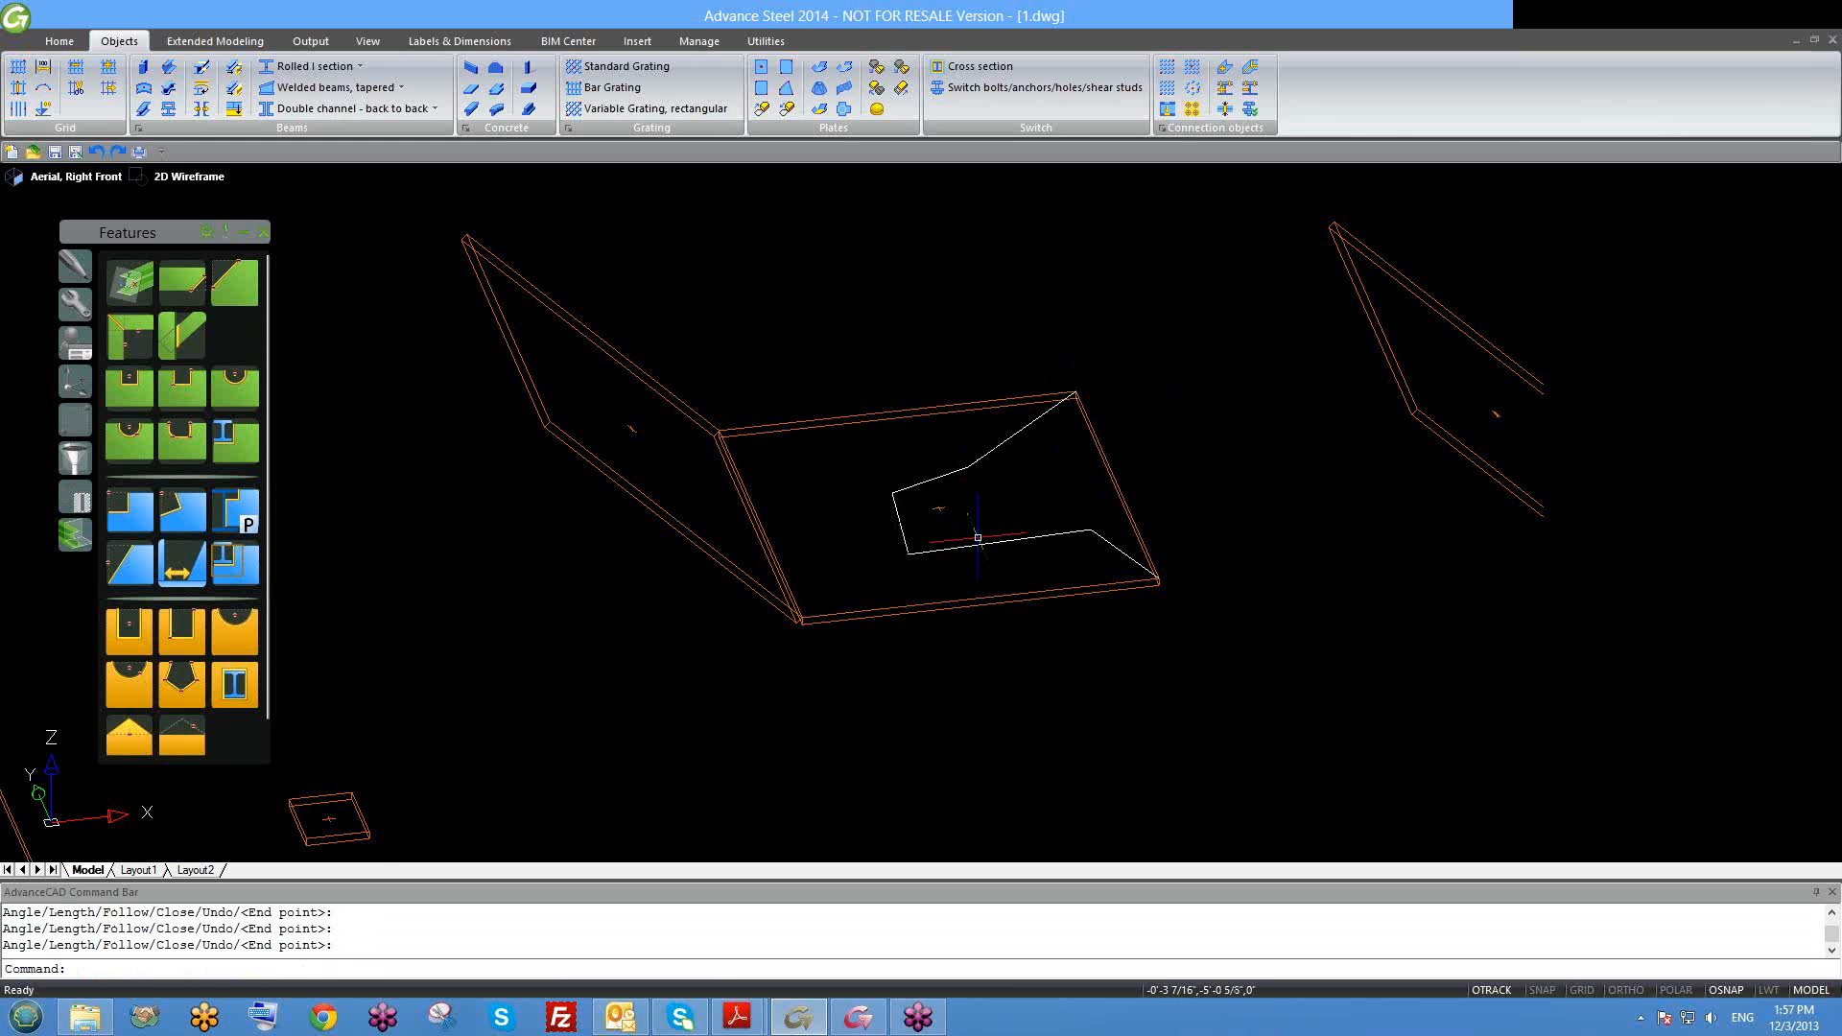
Step: Erase all segments of the freehand line chain on the flat plate
middle_click_drag(1007, 583, 1061, 565, "shift")
left_click(1061, 567)
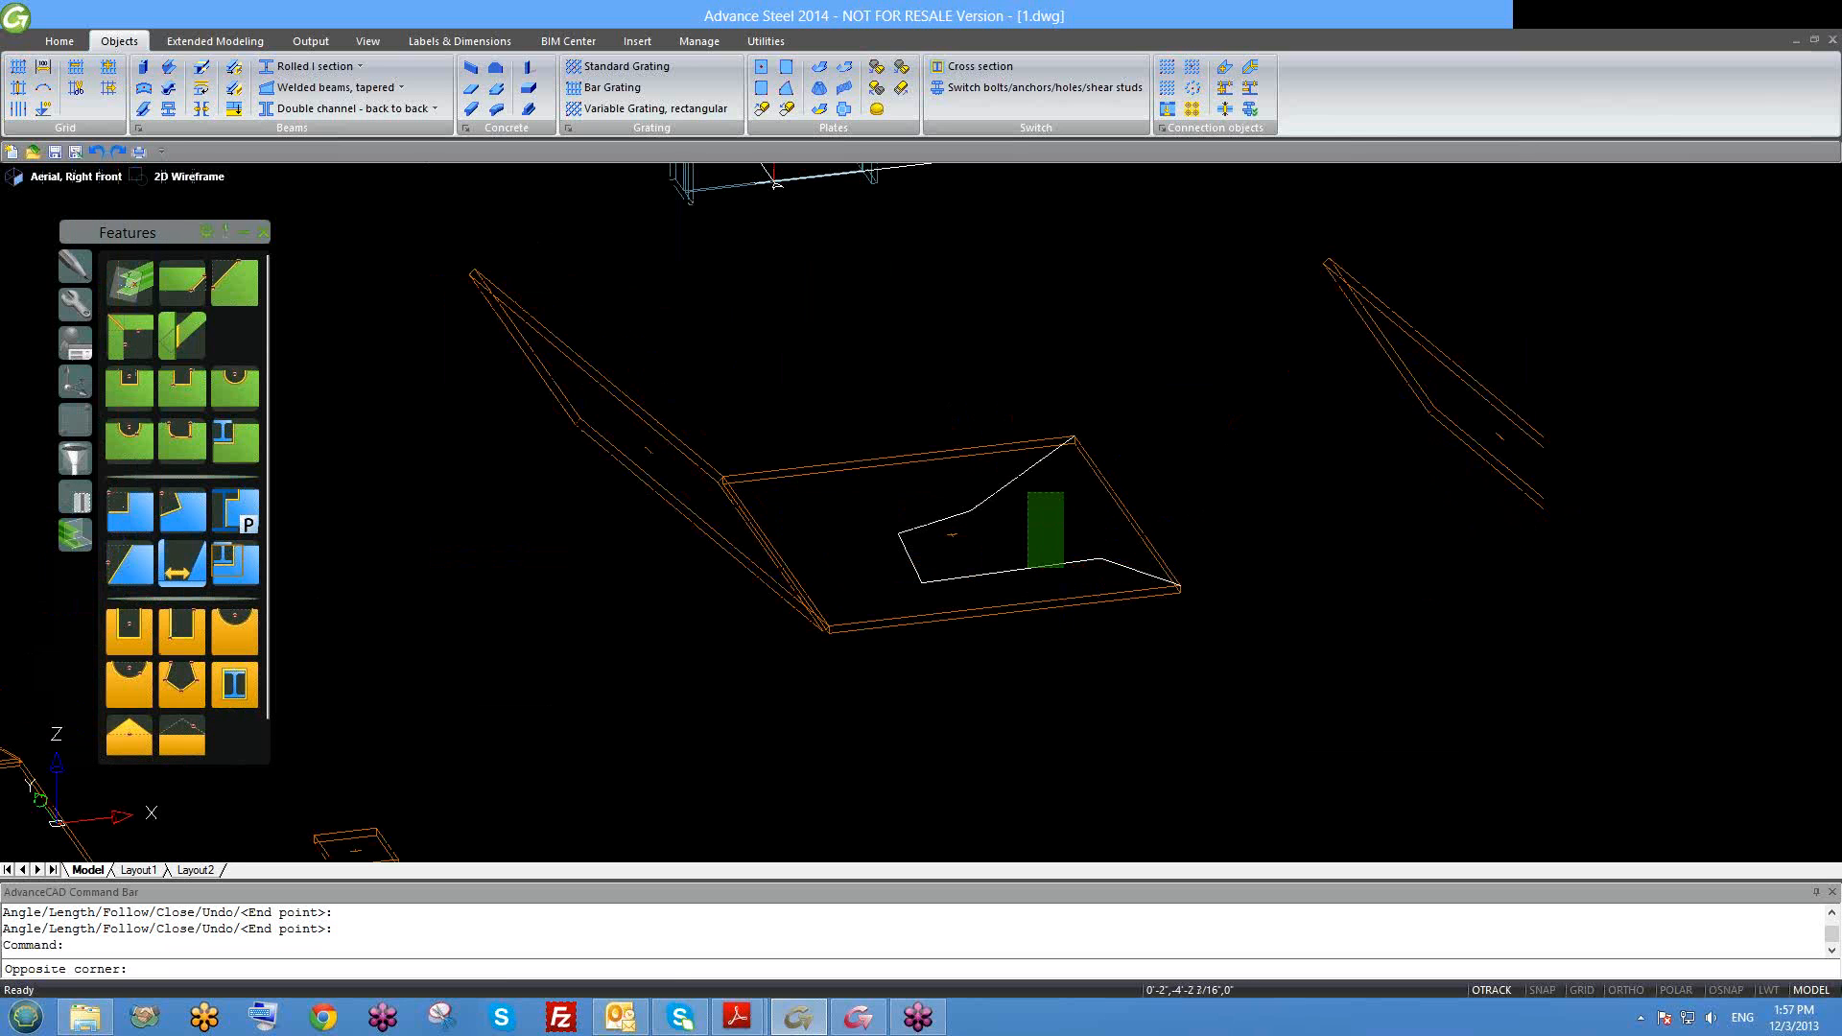
left_click(1023, 479)
left_click(1000, 489)
left_click(936, 521)
left_click(910, 557)
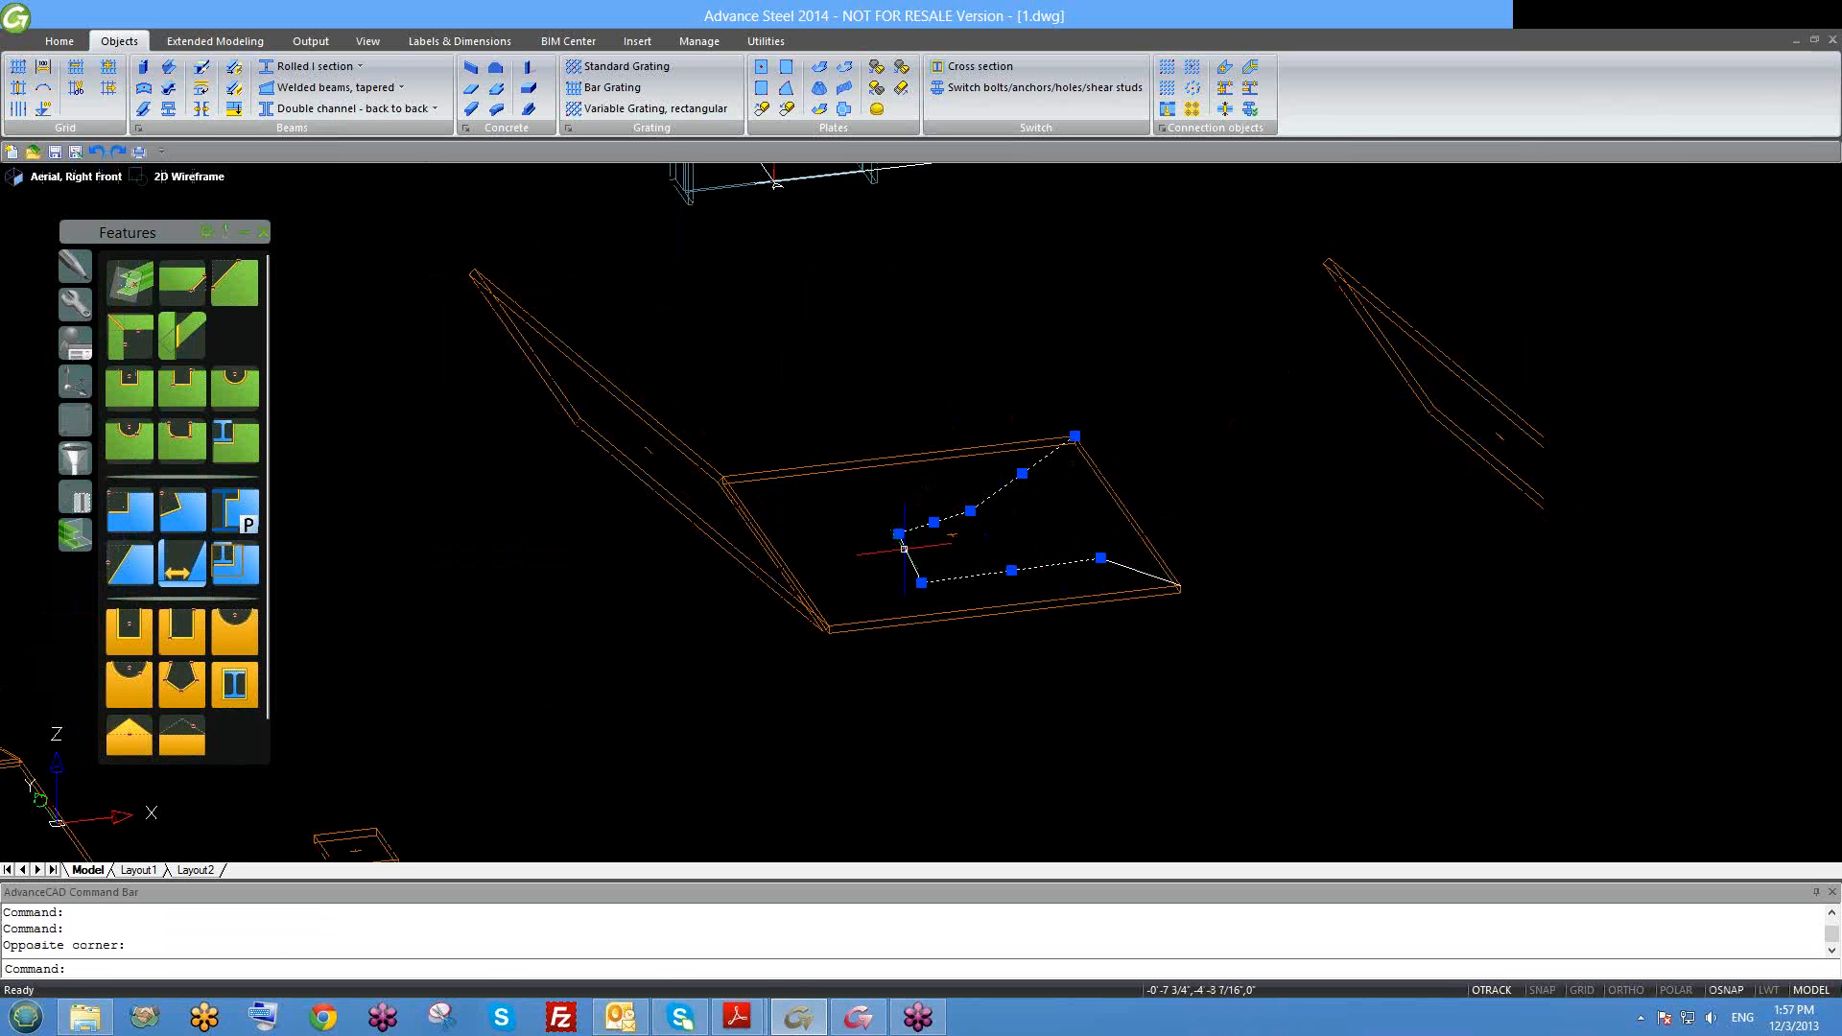
type("e")
key("Return")
left_click(1128, 567)
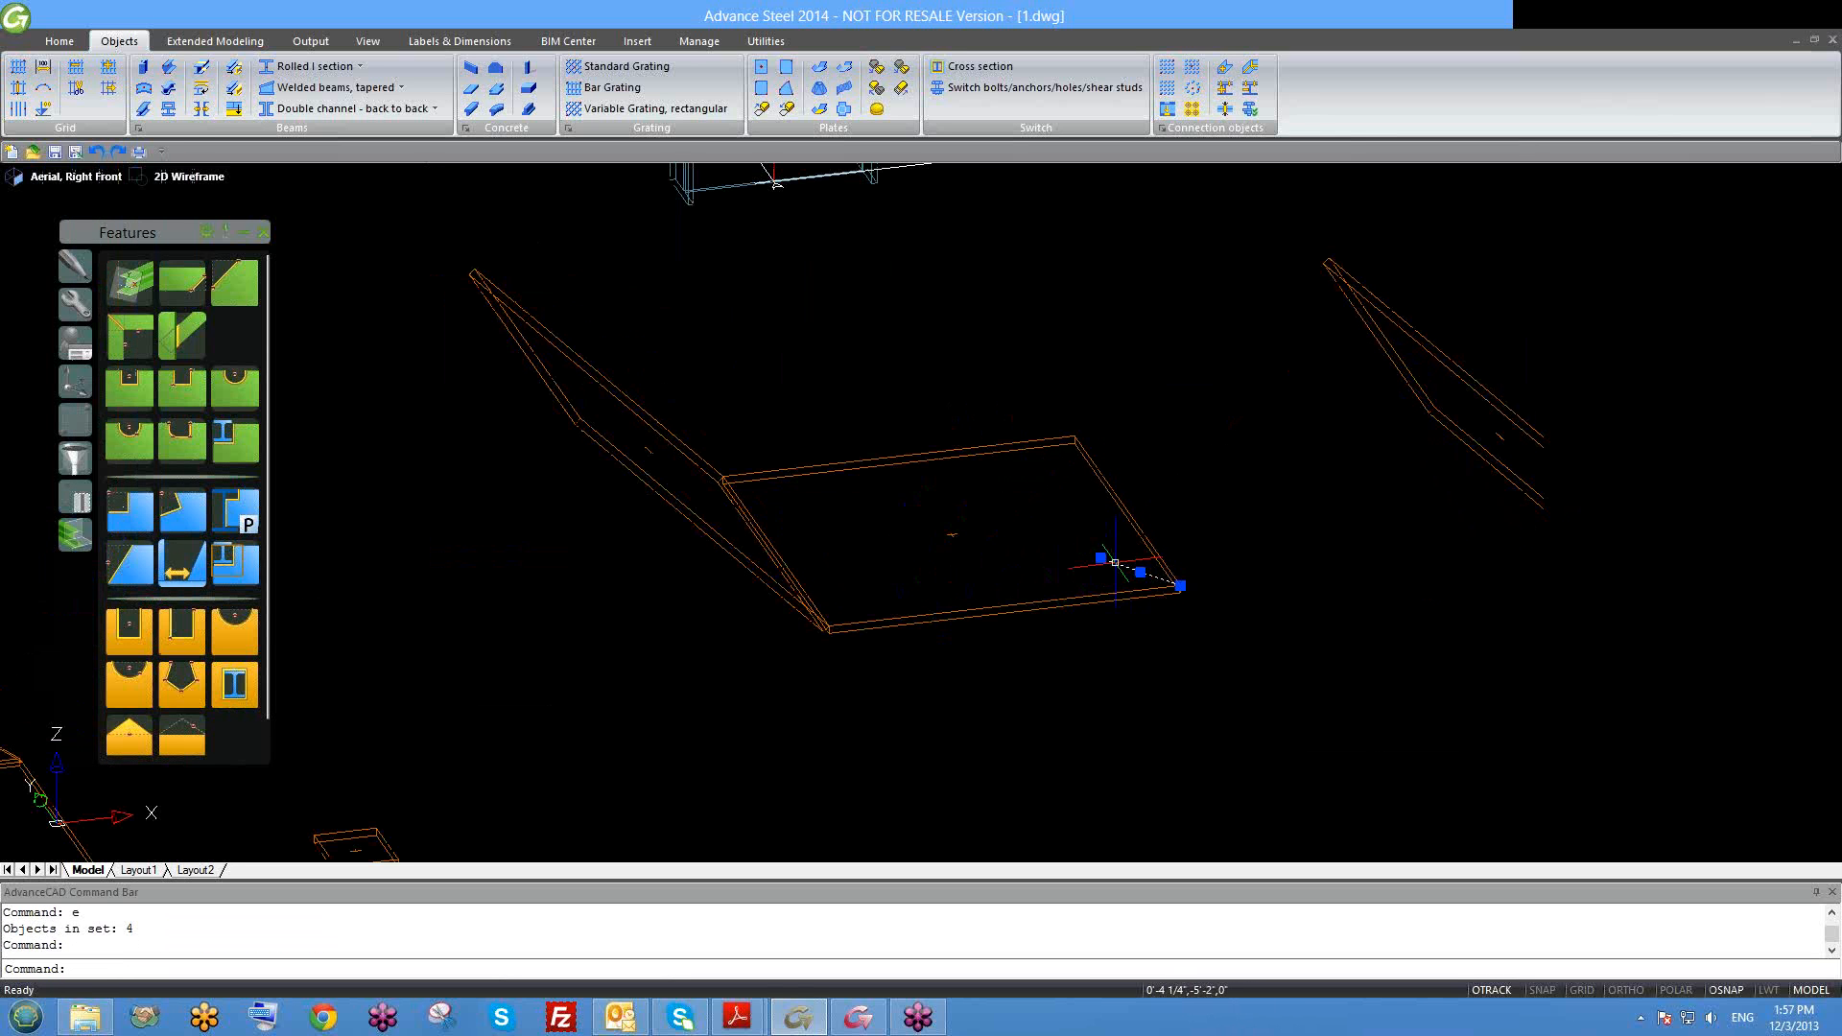
type("e")
key("Return")
middle_click_drag(1108, 649, 1098, 653, "shift")
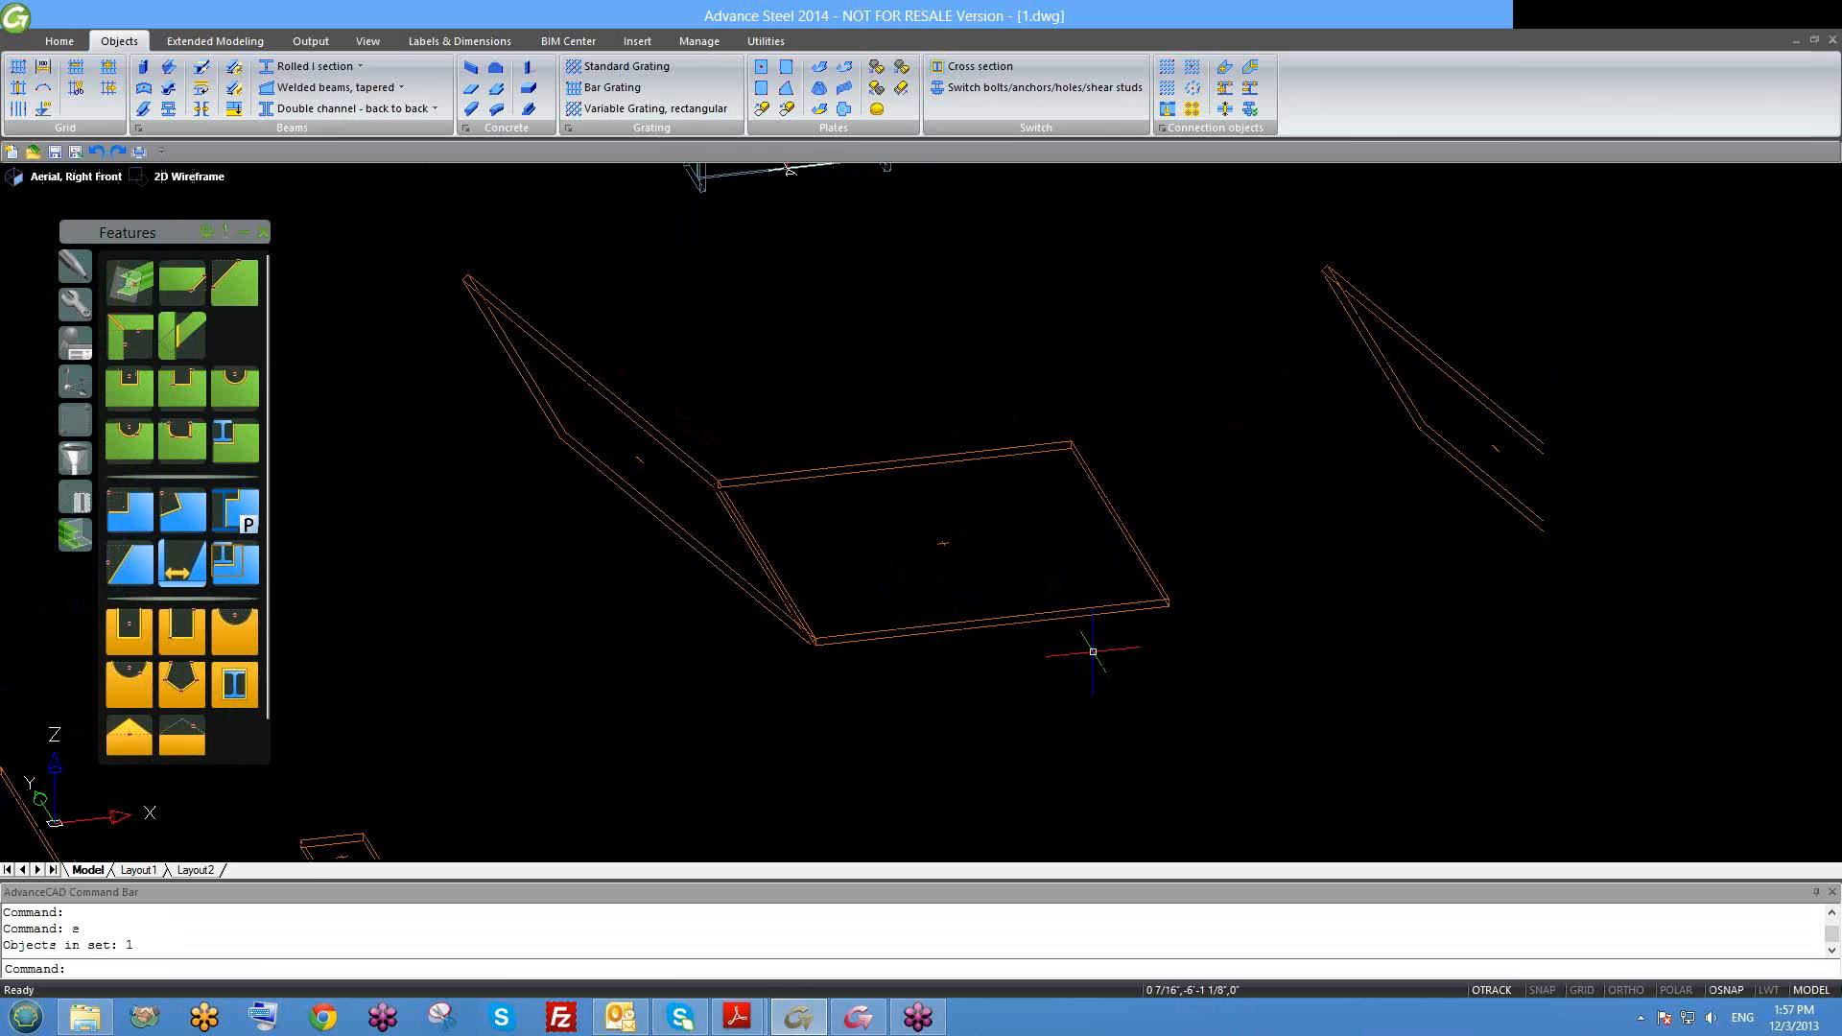
type("us")
key("Return")
key("Escape")
key("Escape")
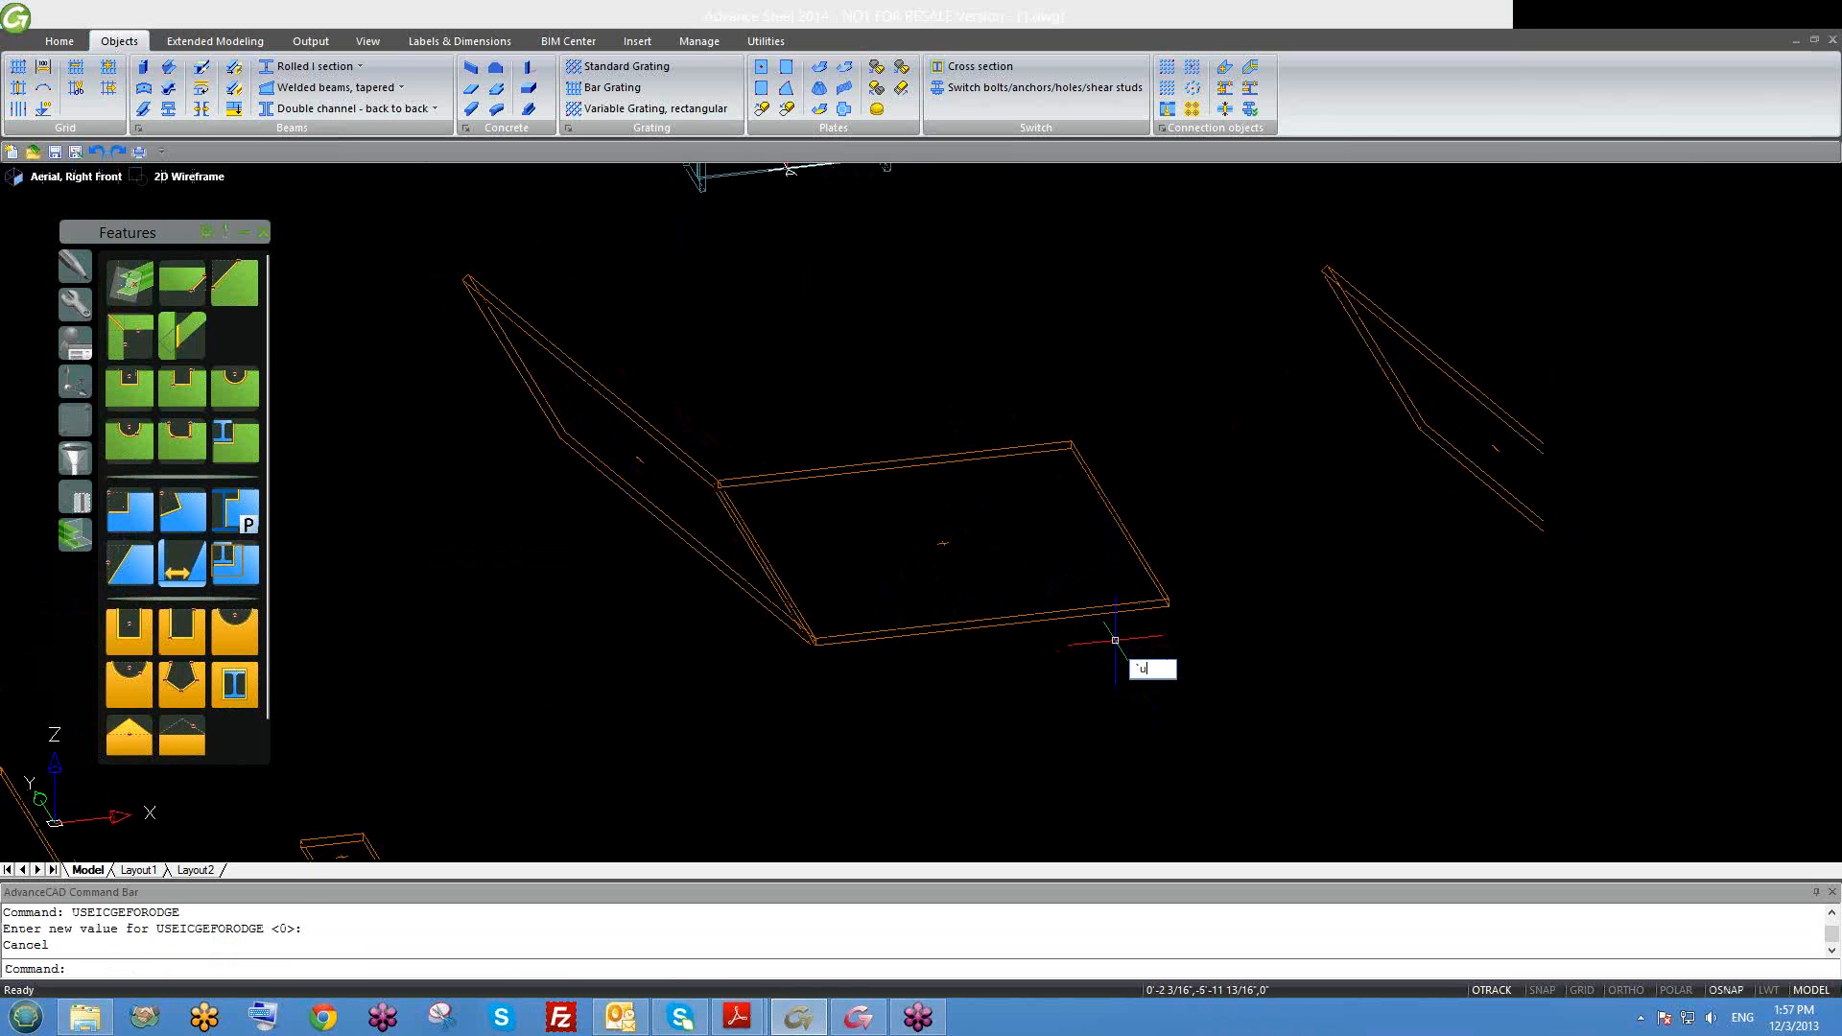
Step: Move the UCS origin to the outer lower corner of the flat plate
type("ucs")
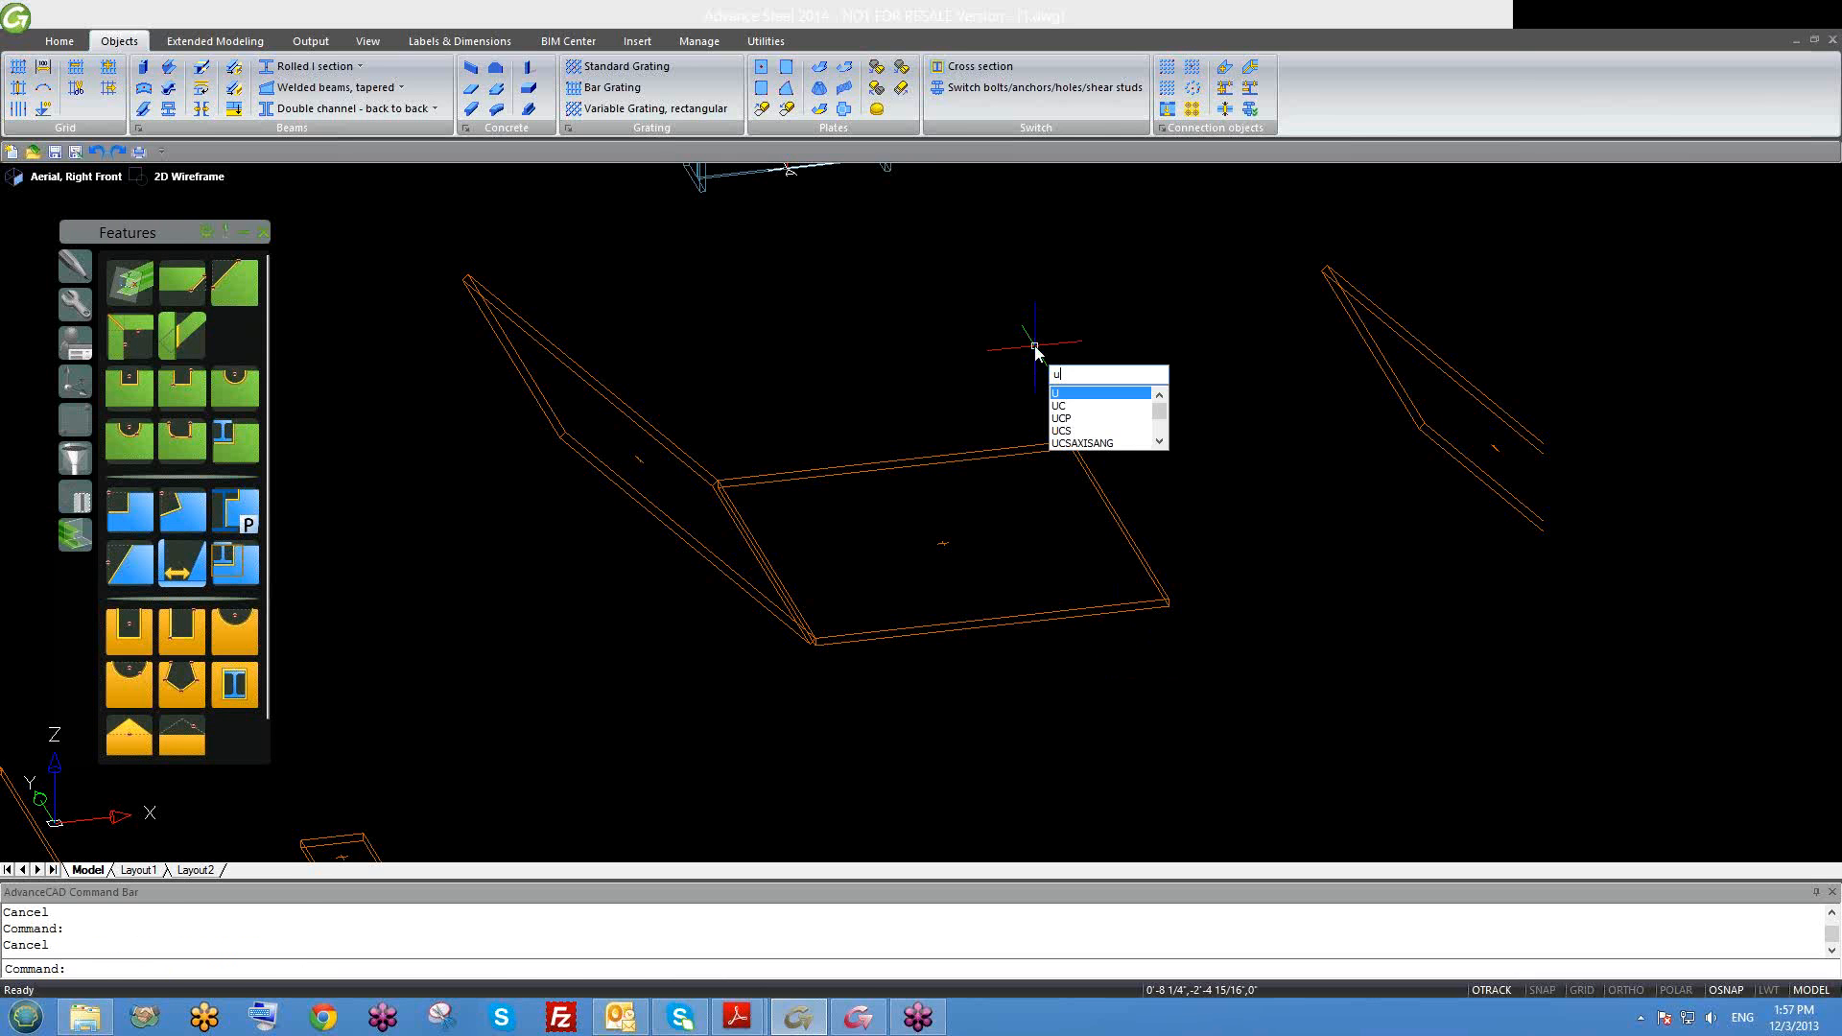
key("Return")
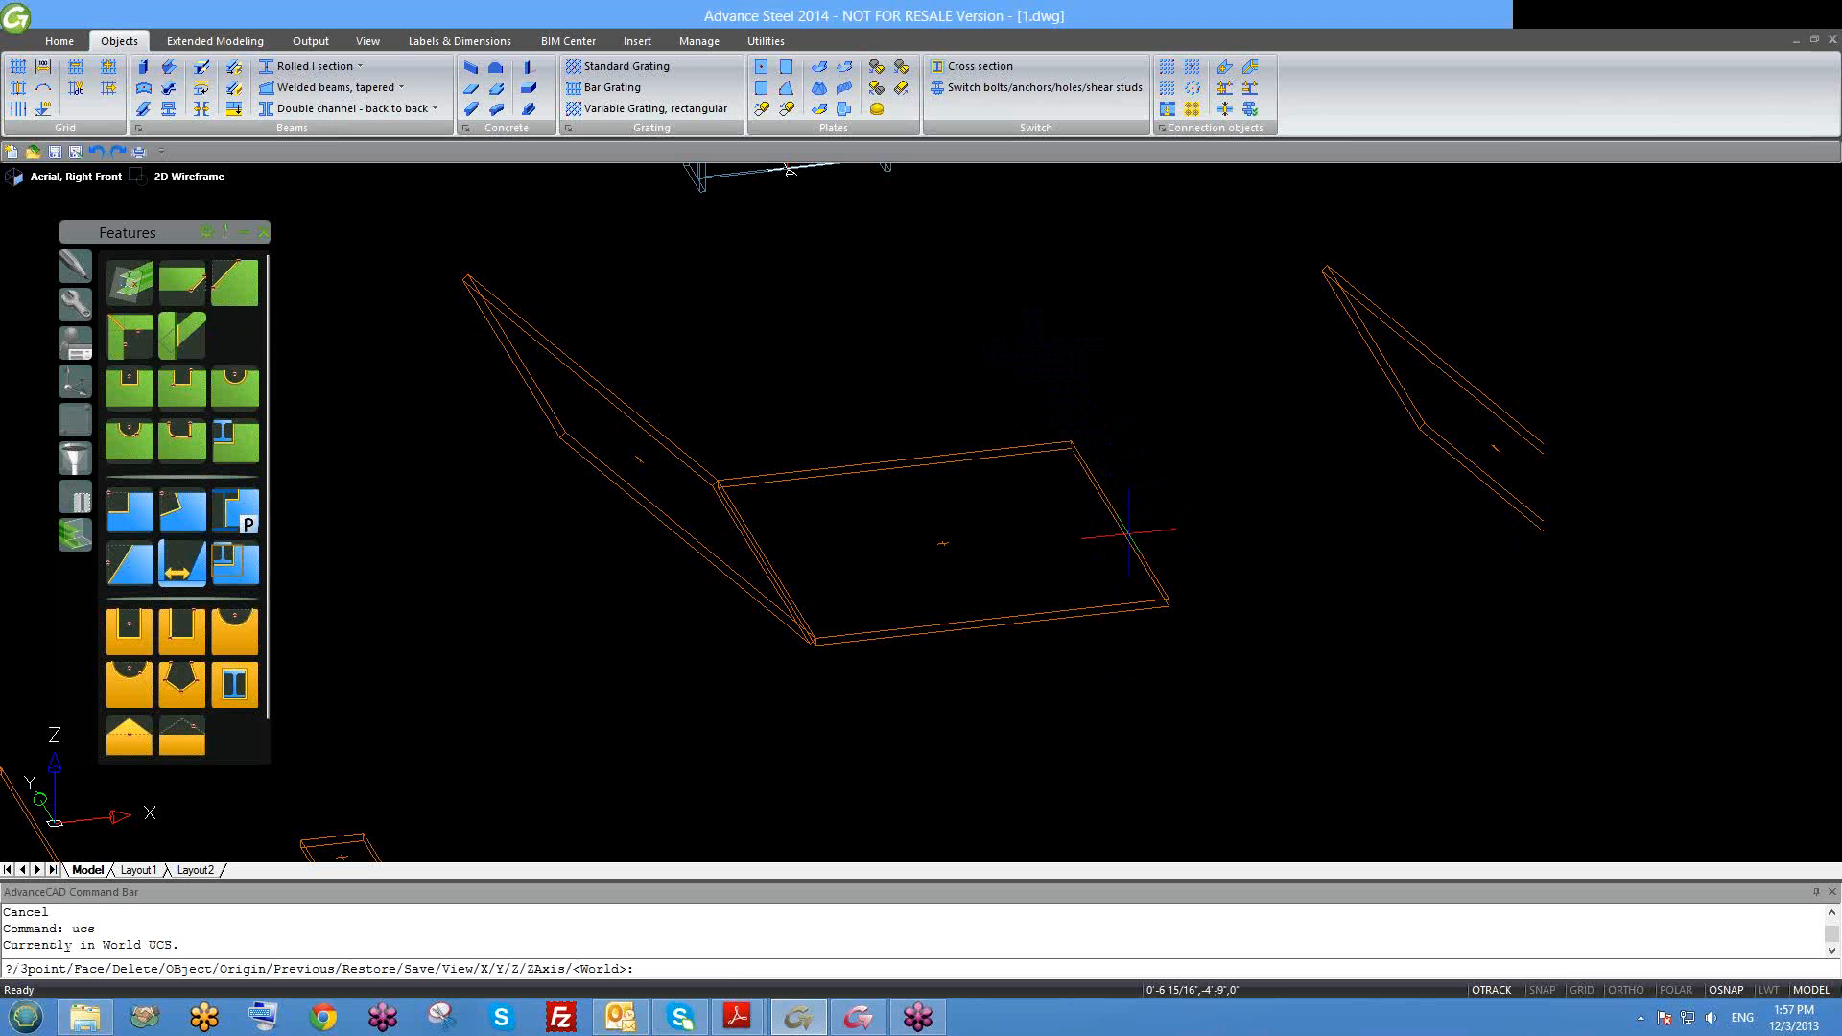
type("o")
key("Return")
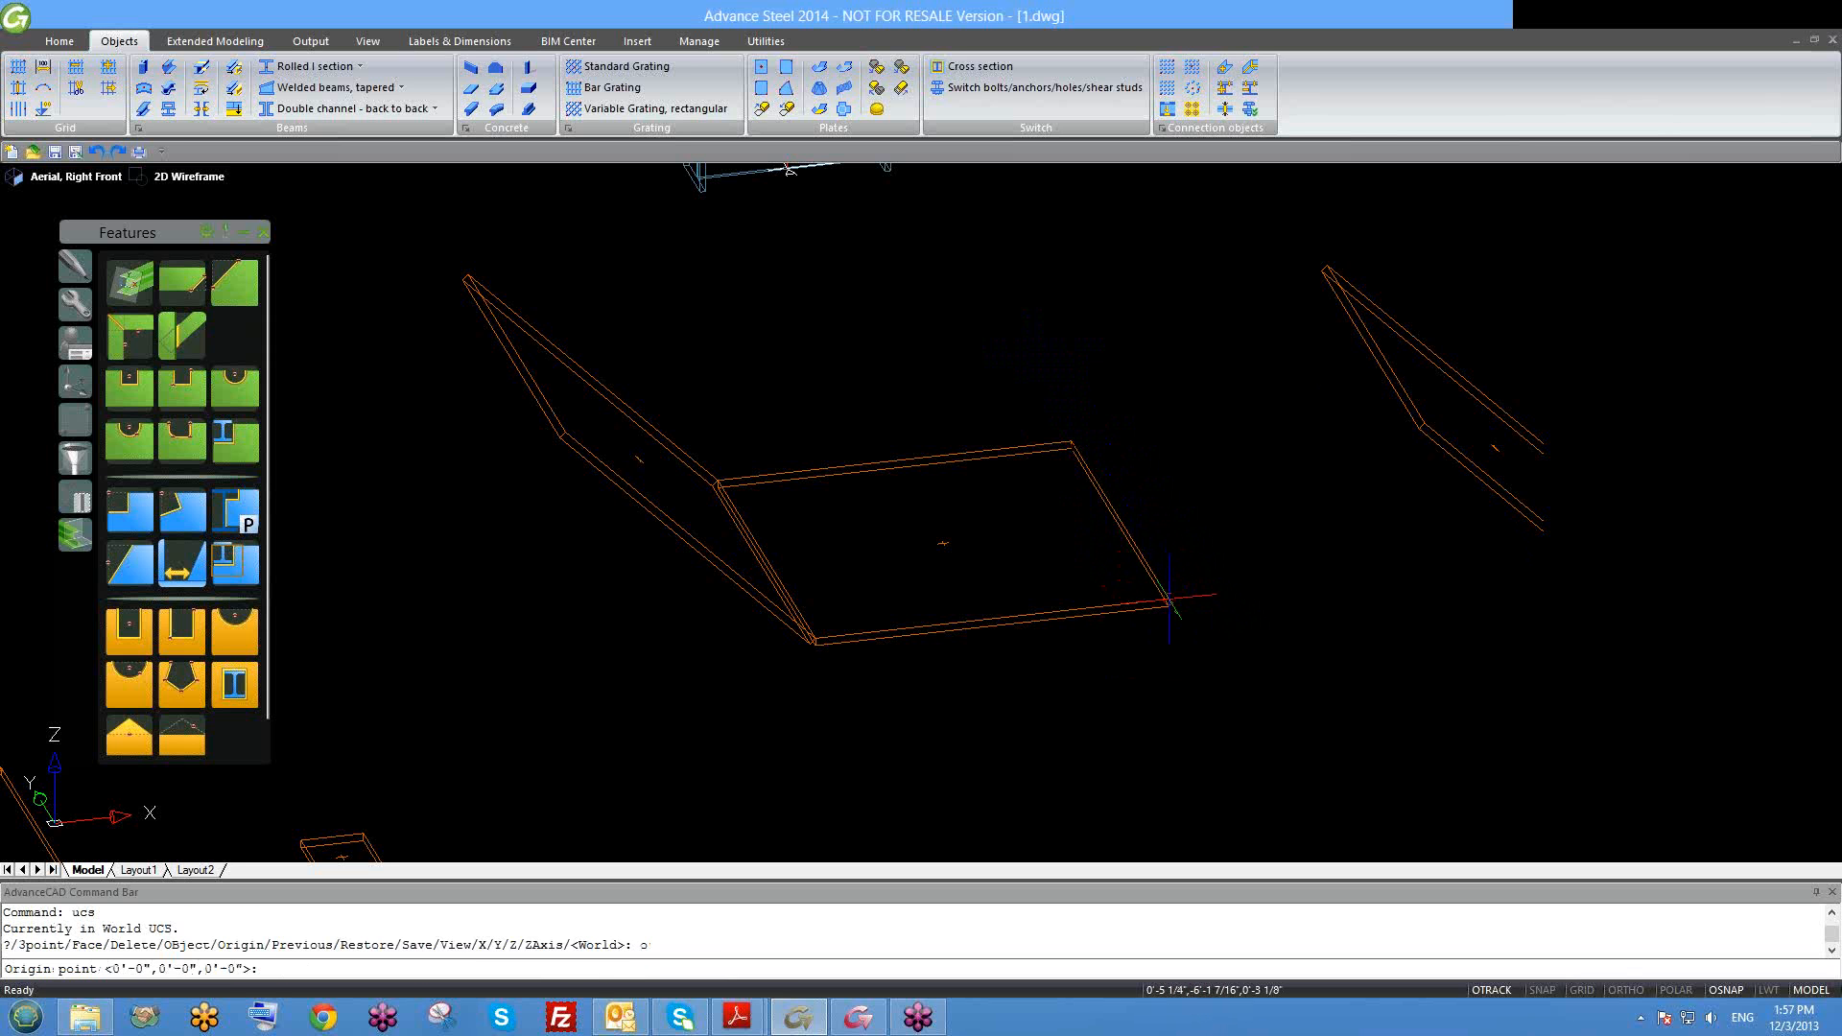
left_click(1165, 600)
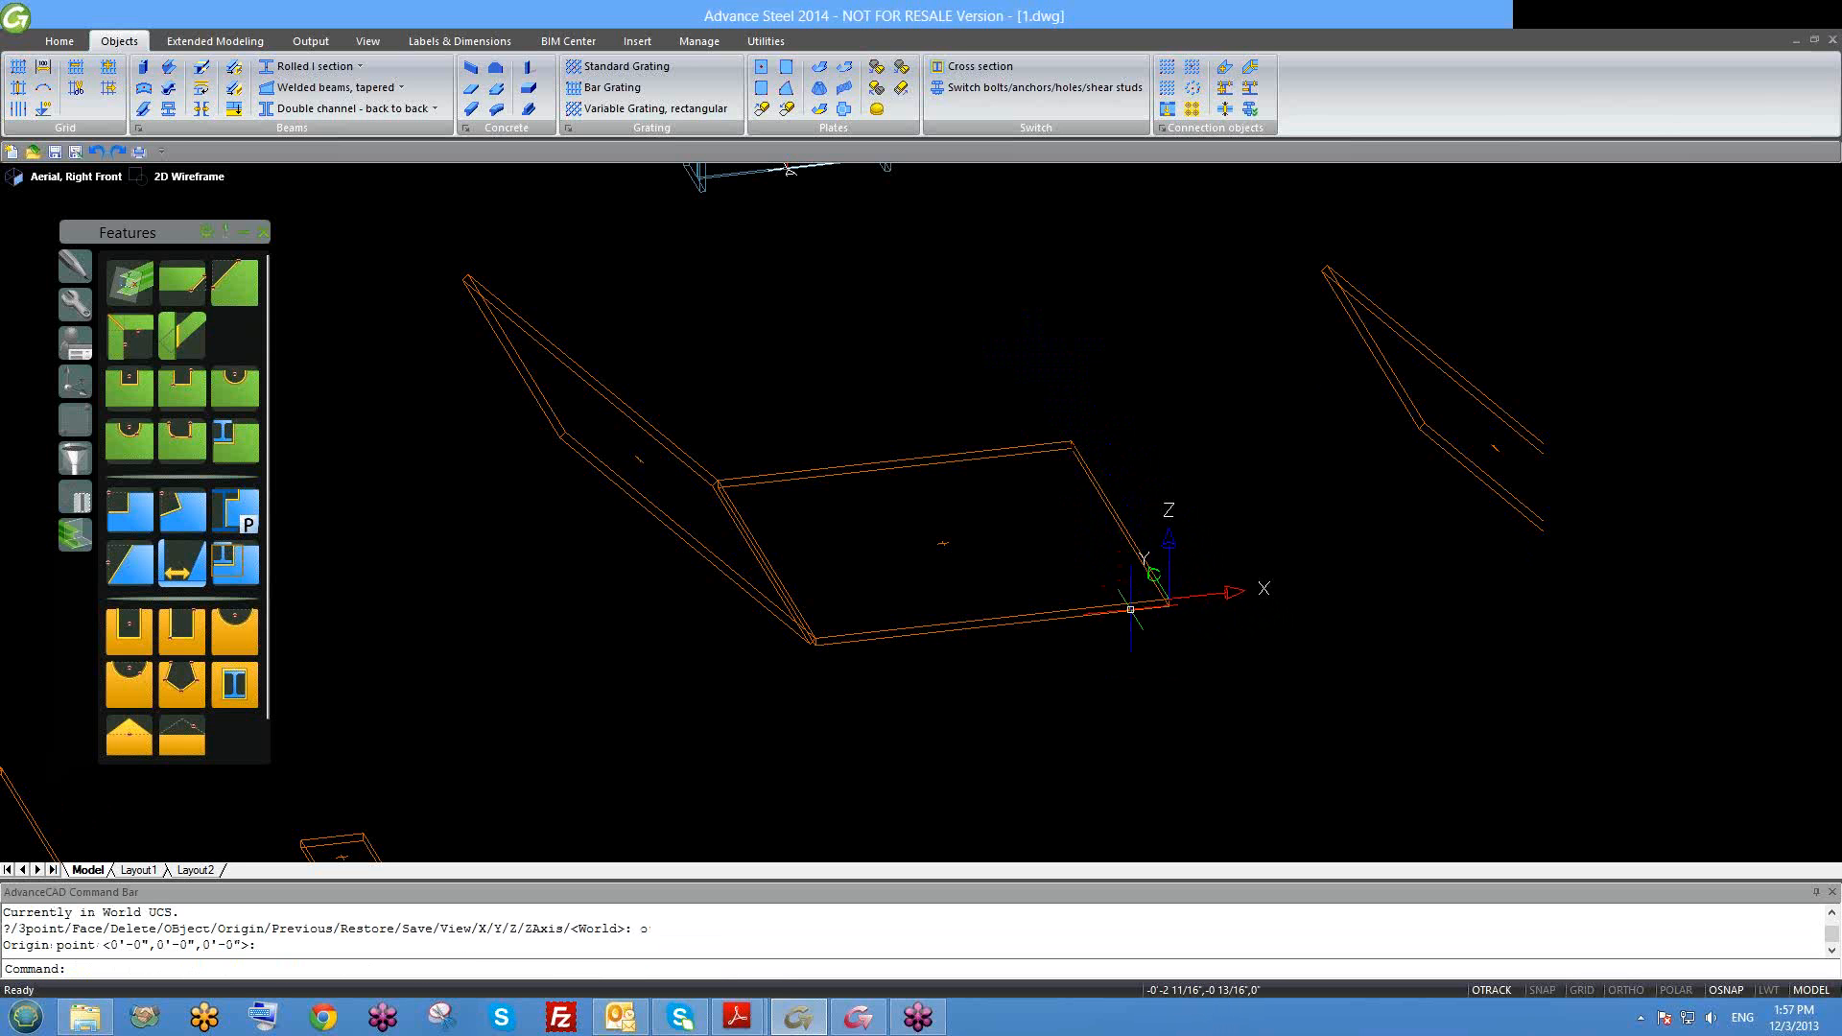
Step: Draw a line chain from the UCS origin through a freehand point and the plate's centre node to the flat plate's outer upper corner
scroll(1130, 609, "up", 2)
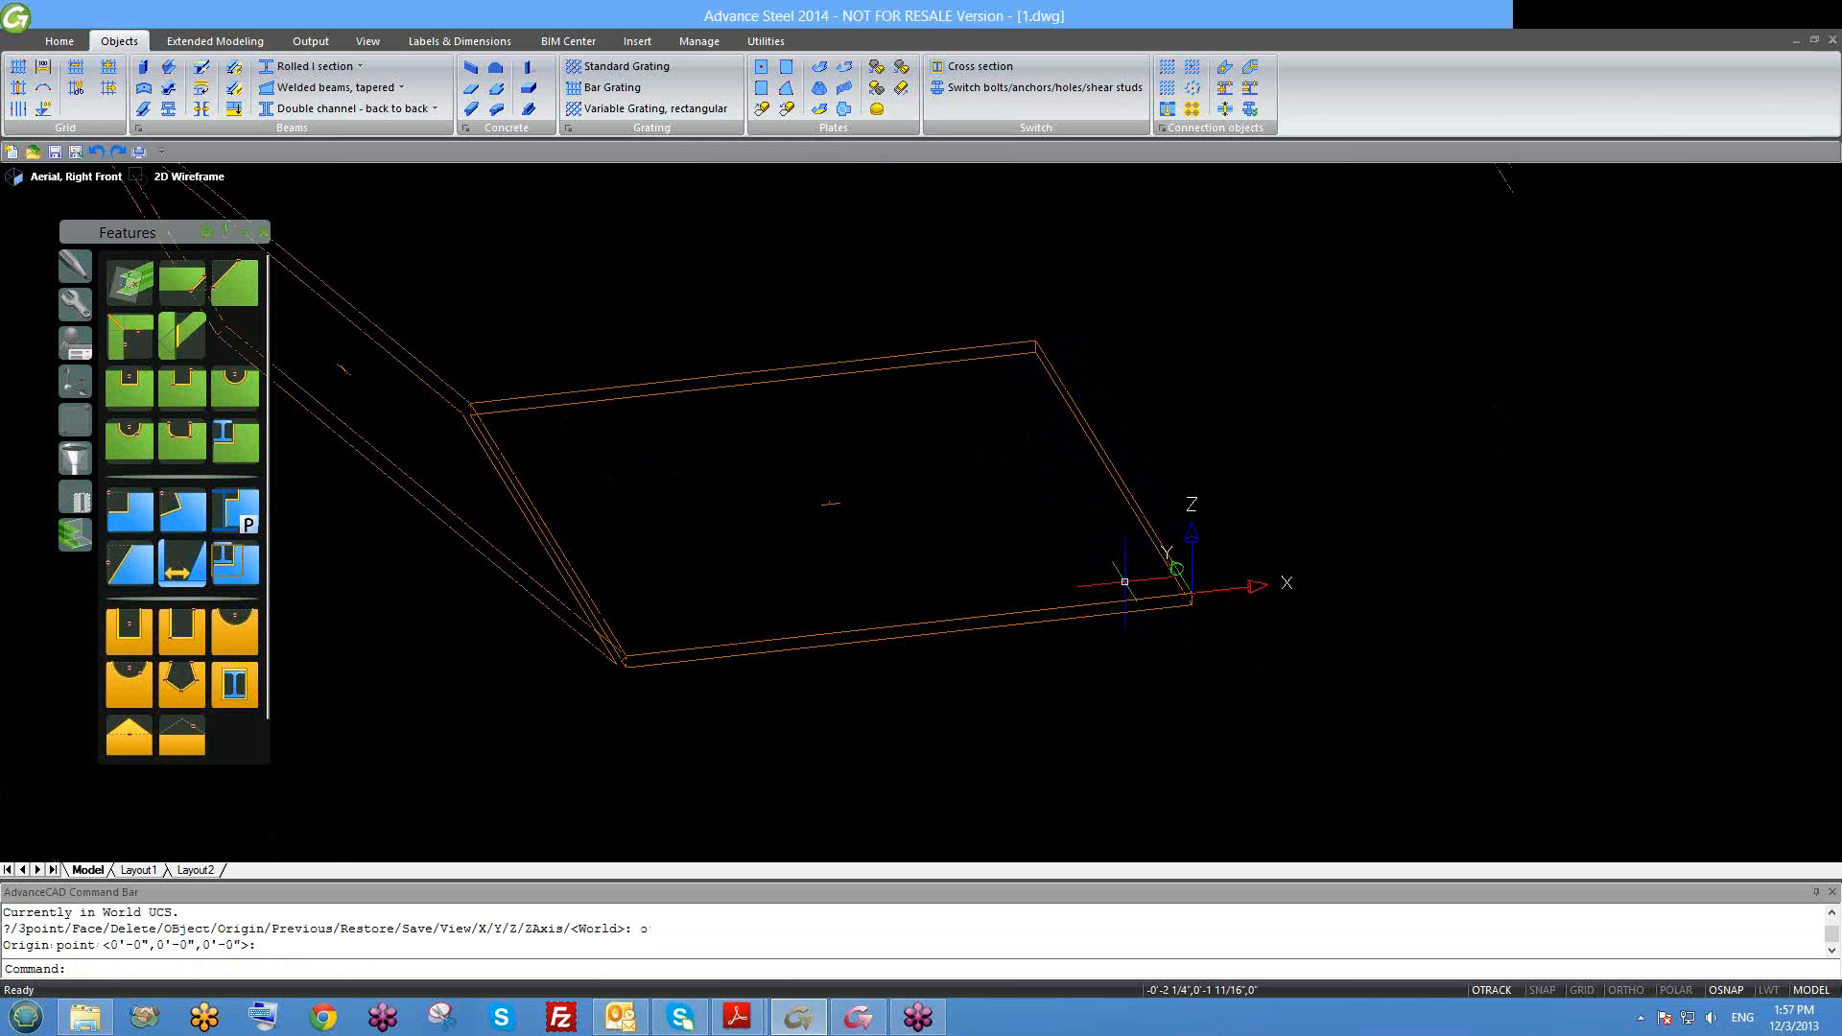
type("l")
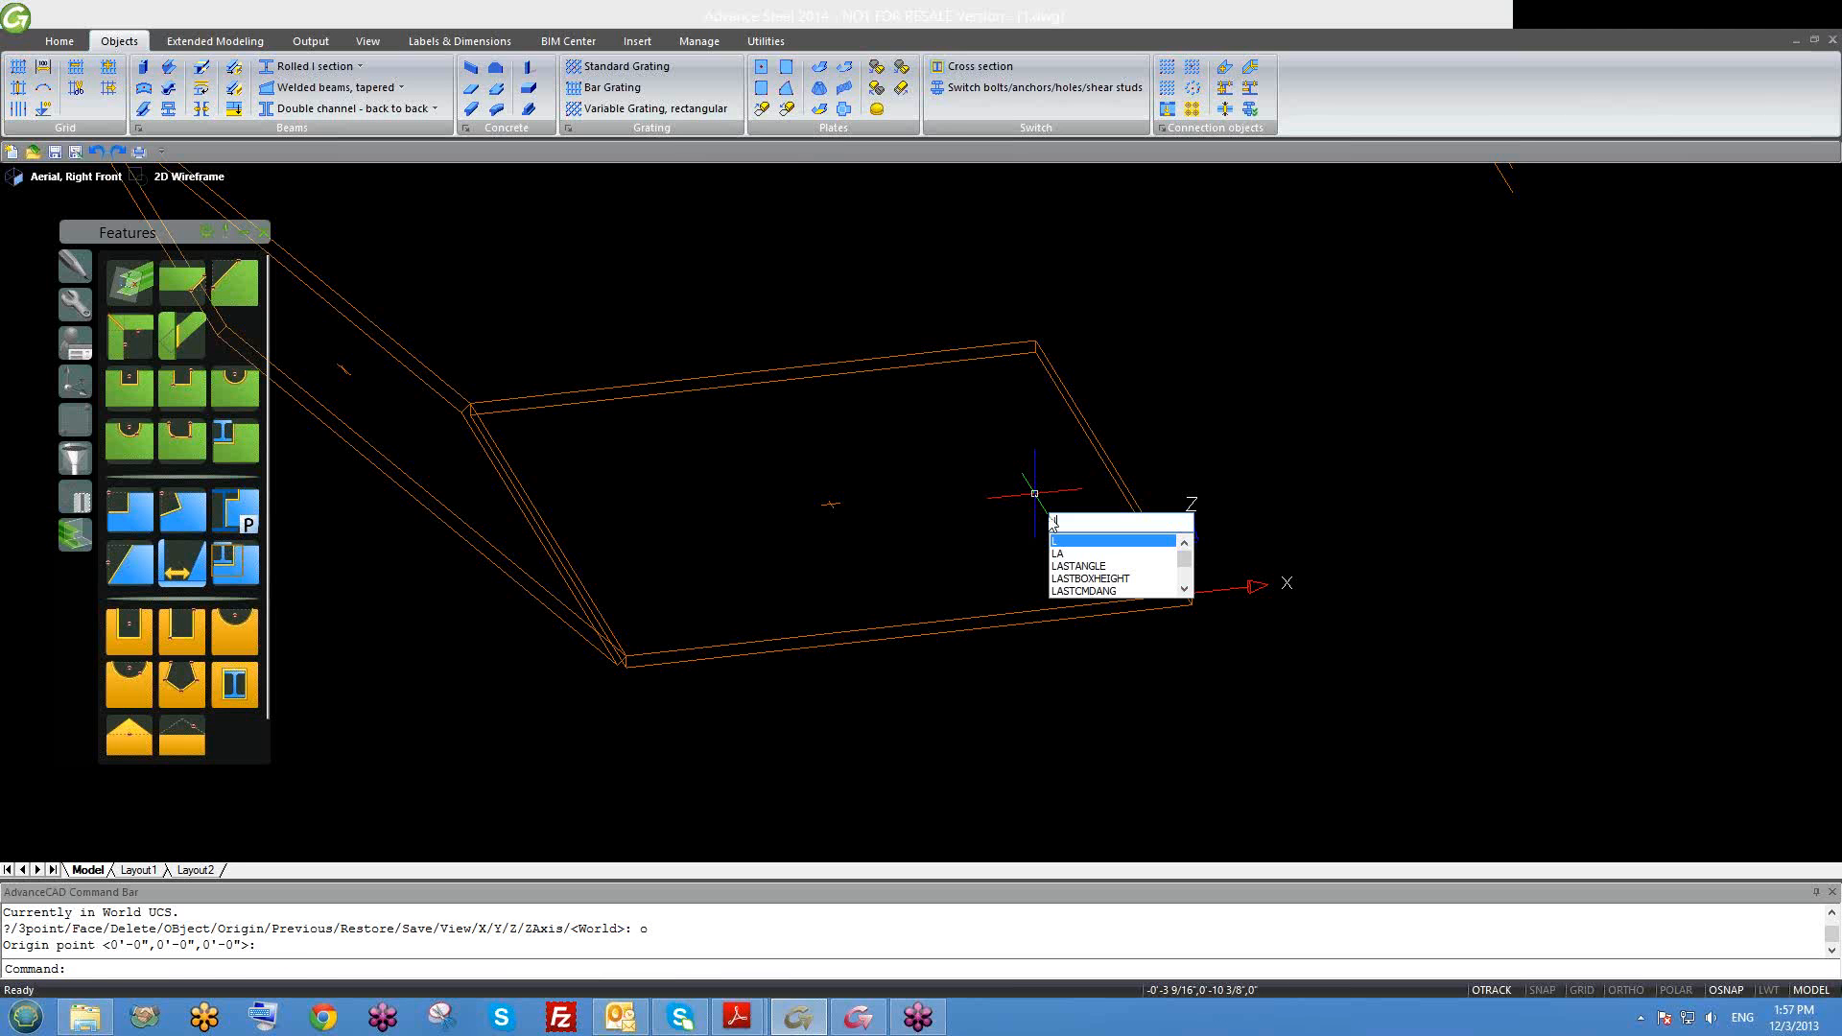
key("Return")
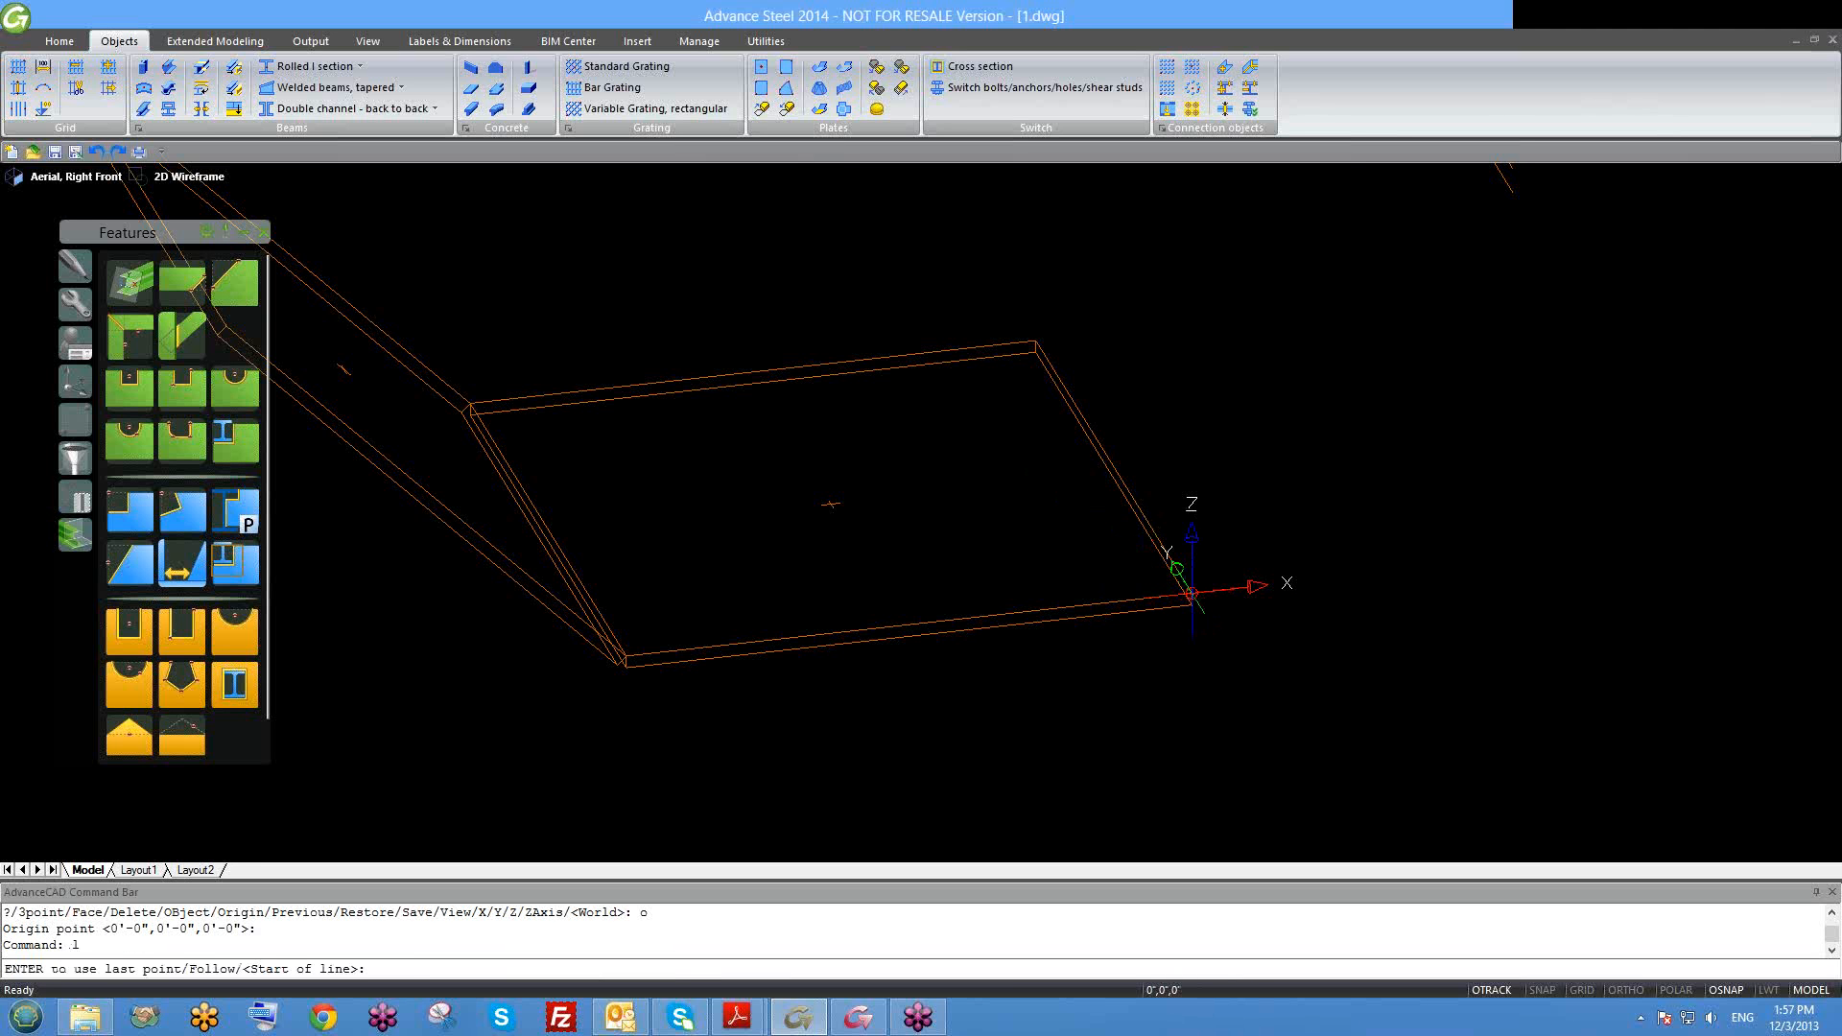
left_click(1190, 601)
left_click(1075, 554)
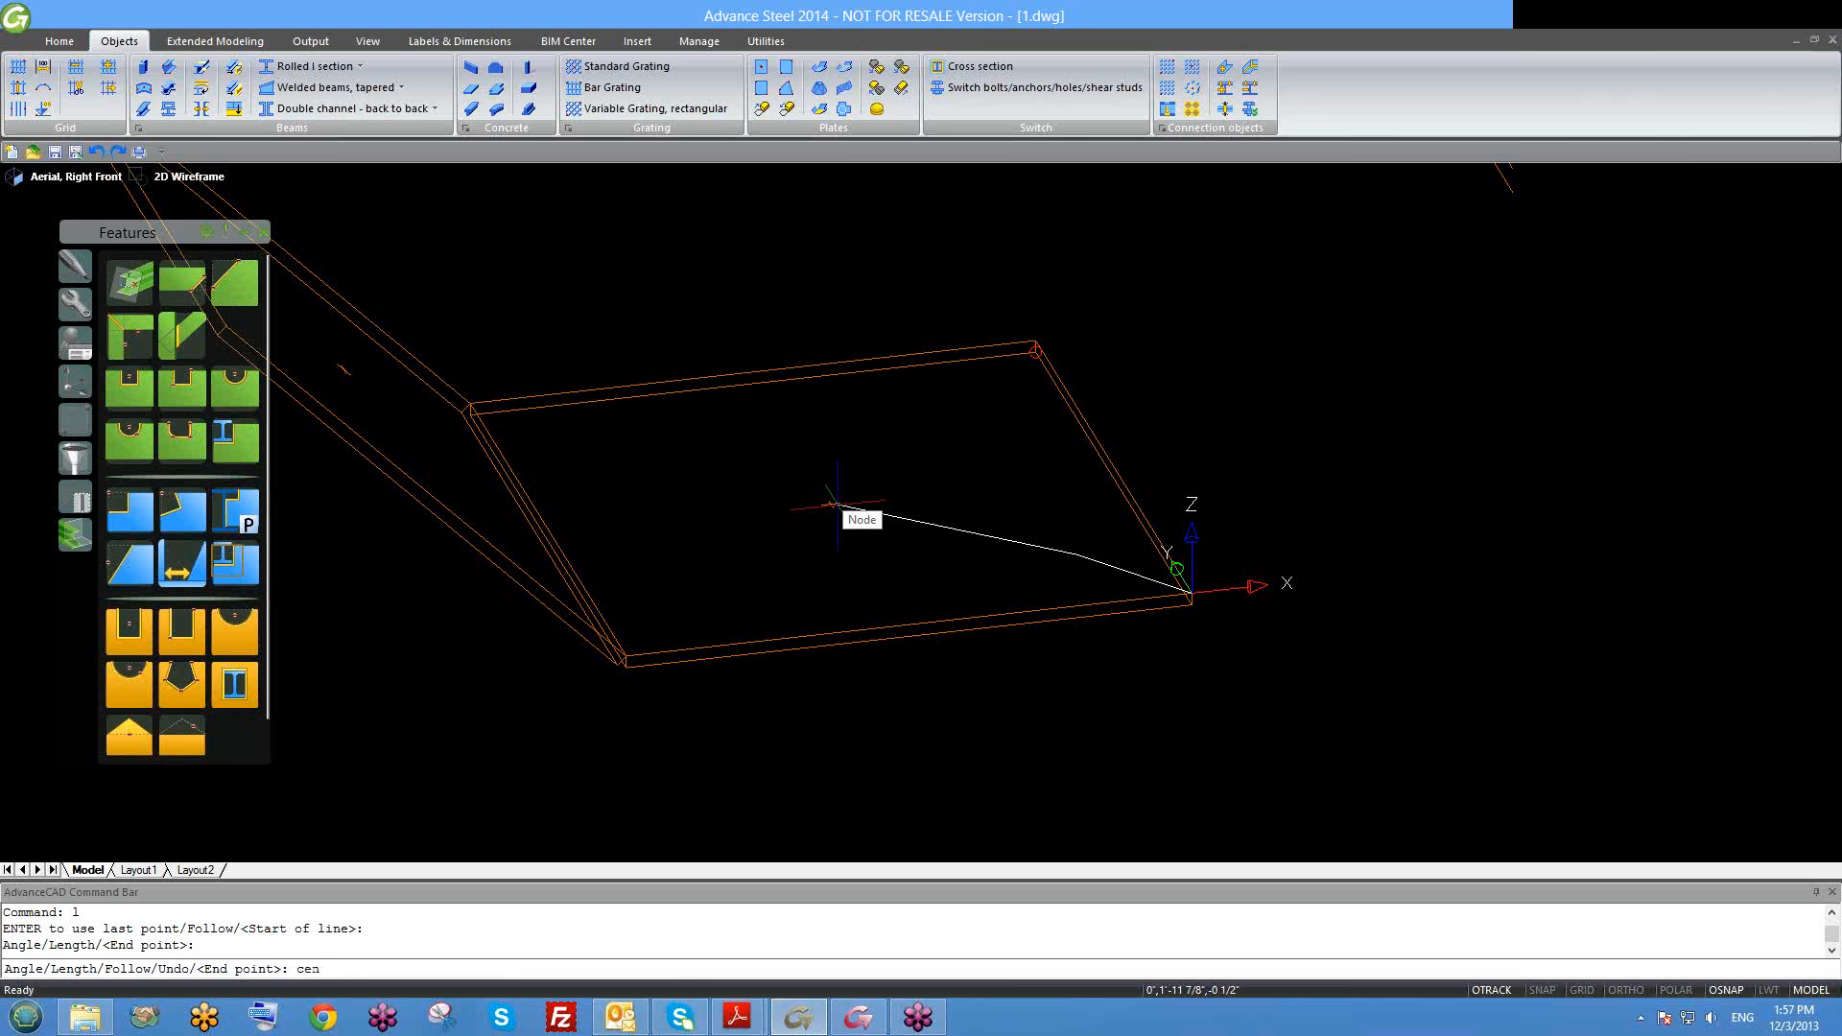
key("Return")
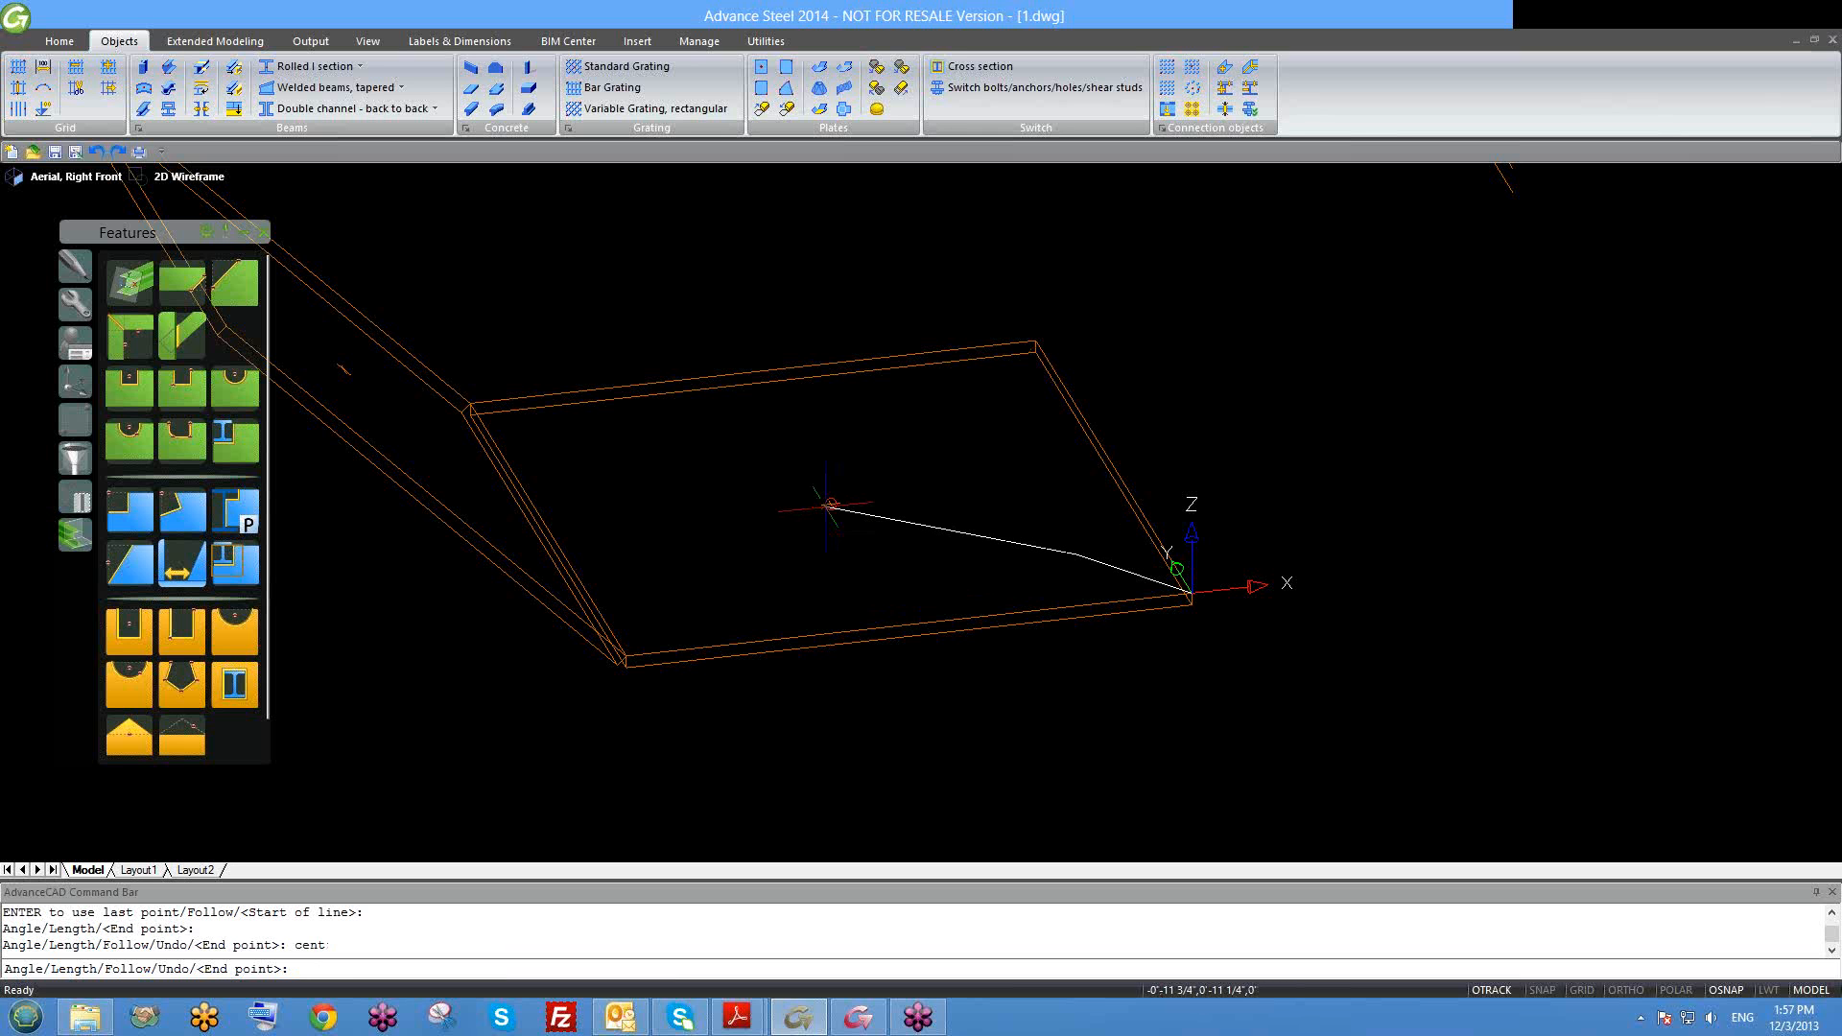
left_click(827, 504)
left_click(1036, 344)
key("Return")
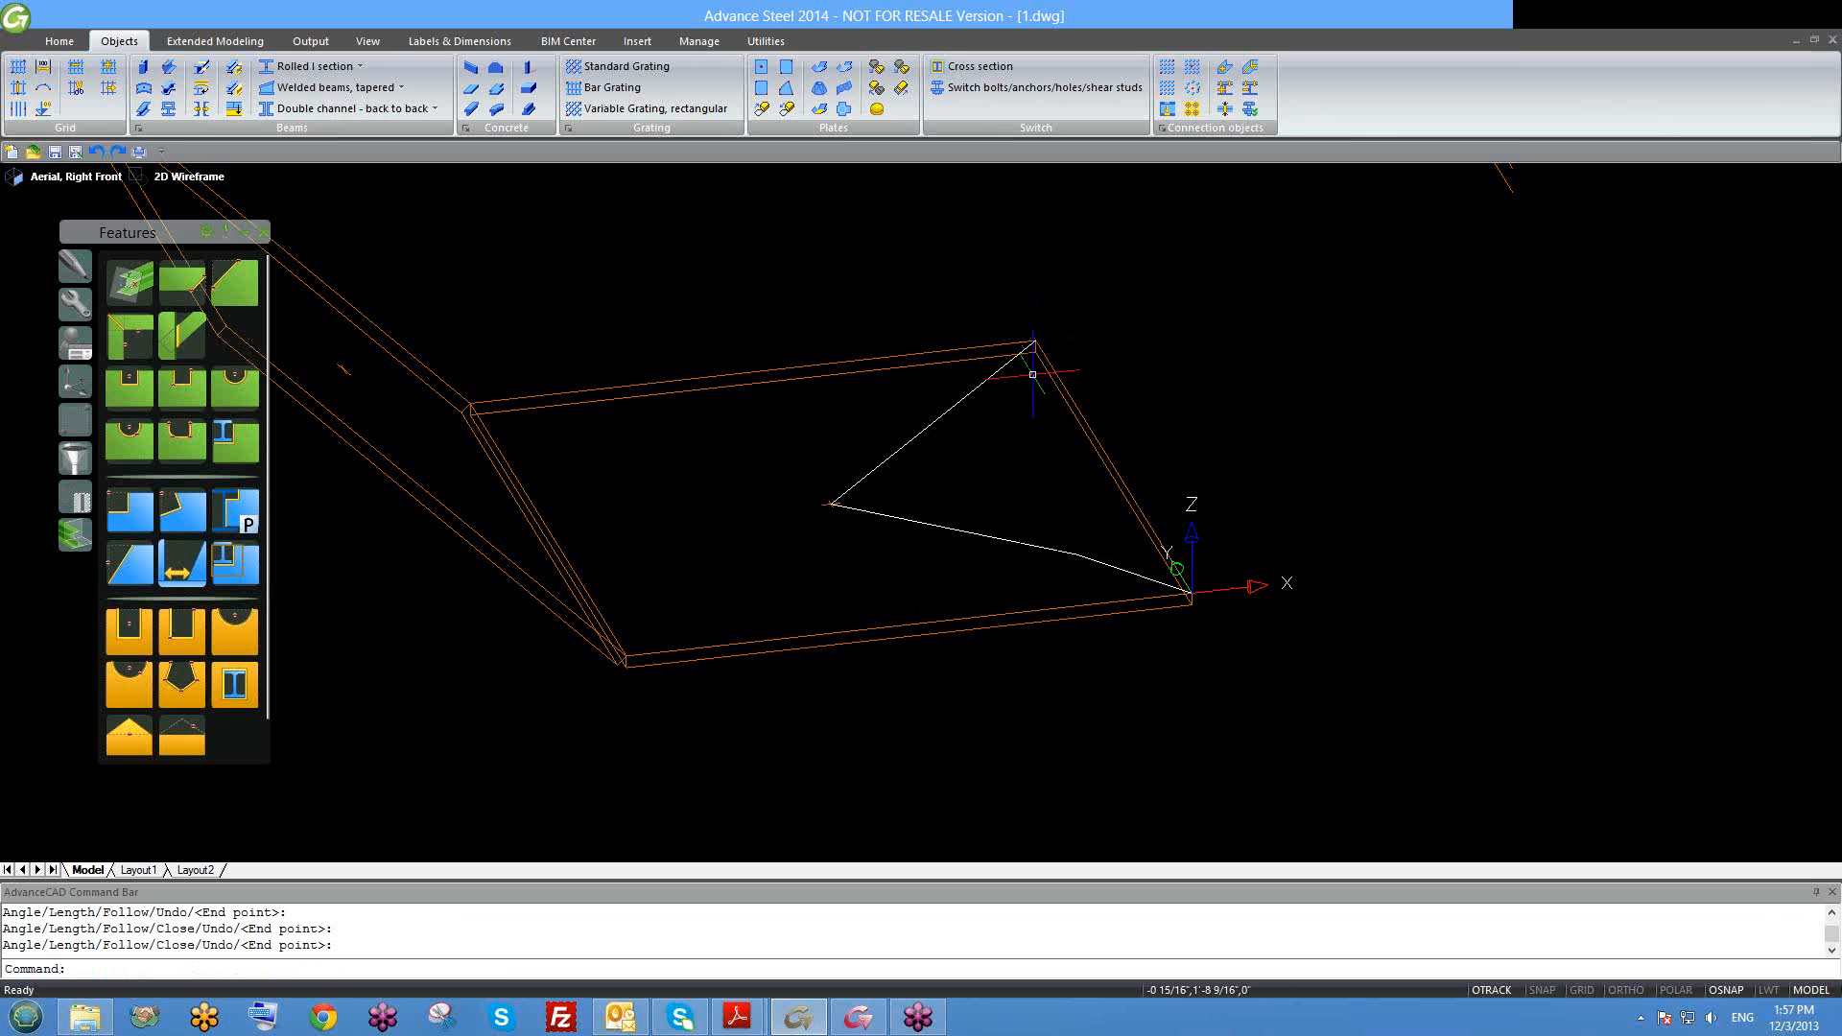
scroll(1041, 412, "down", 3)
mouse_move(1078, 501)
middle_mouse_down("shift")
mouse_move(1159, 510)
mouse_move(1176, 480)
mouse_move(1135, 477)
mouse_move(1093, 527)
mouse_move(1078, 518)
middle_mouse_up("shift")
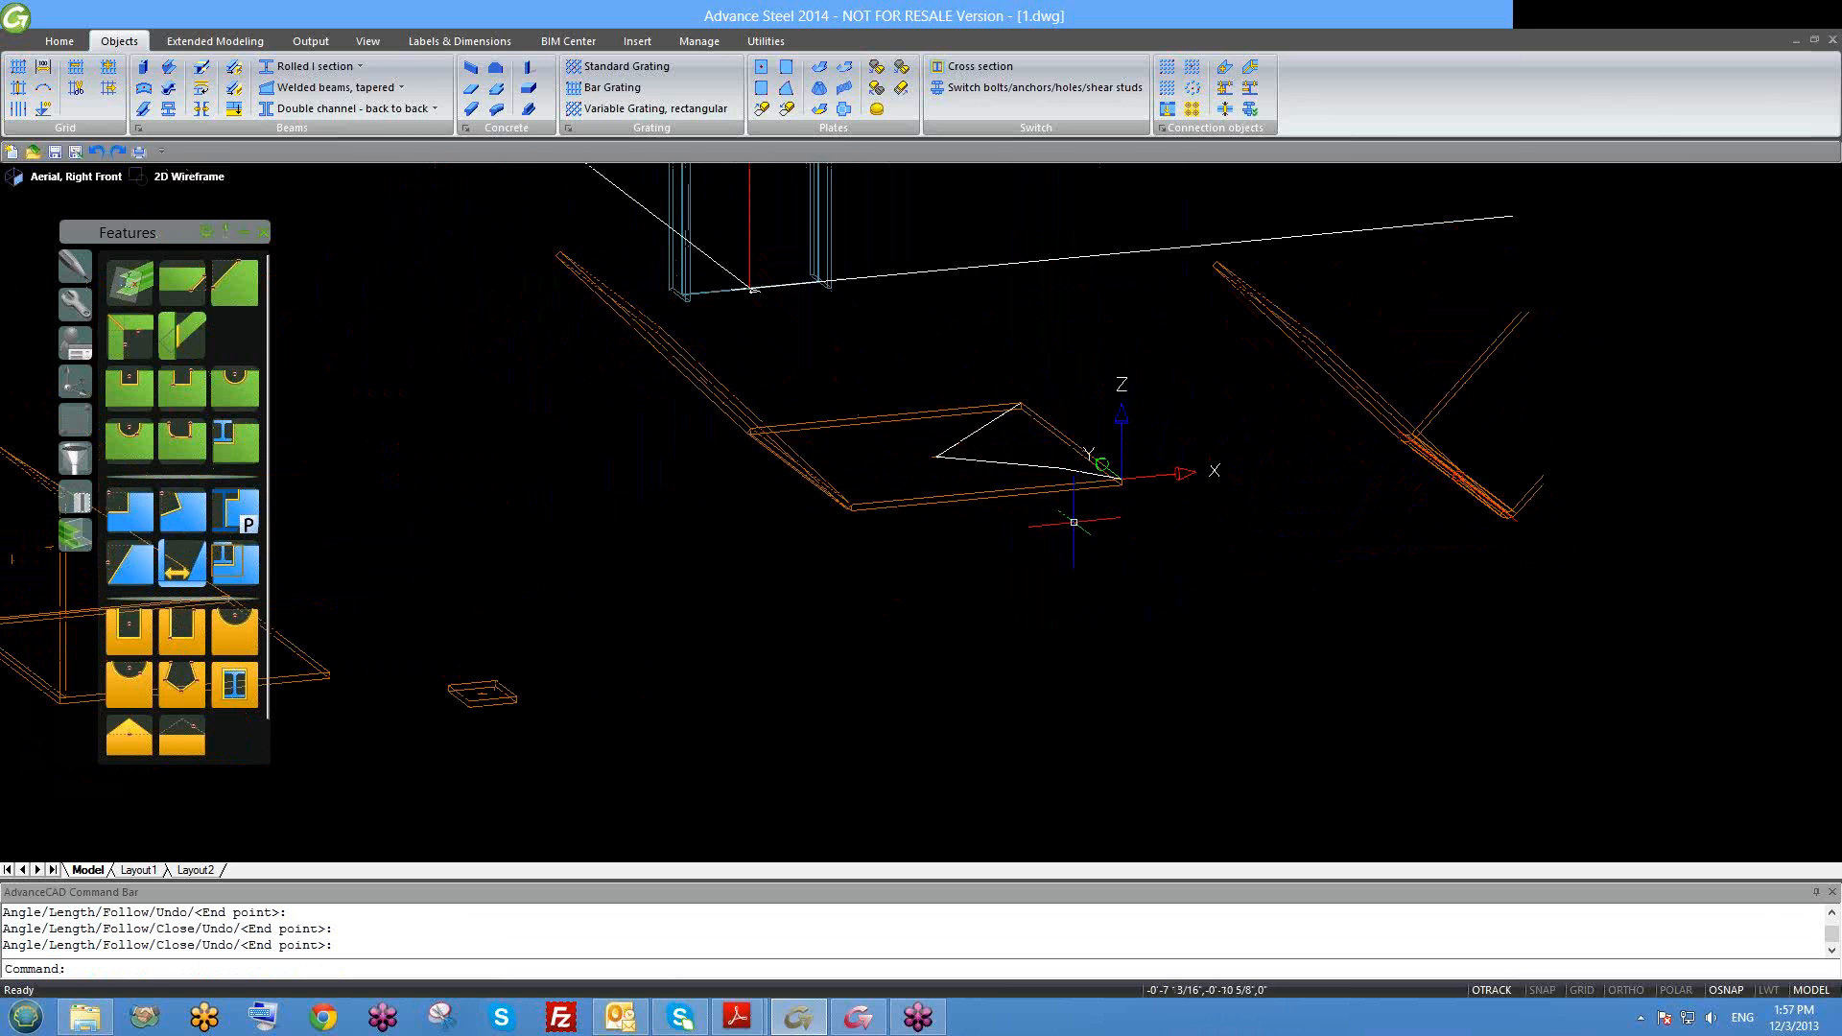
scroll(1040, 500, "up", 3)
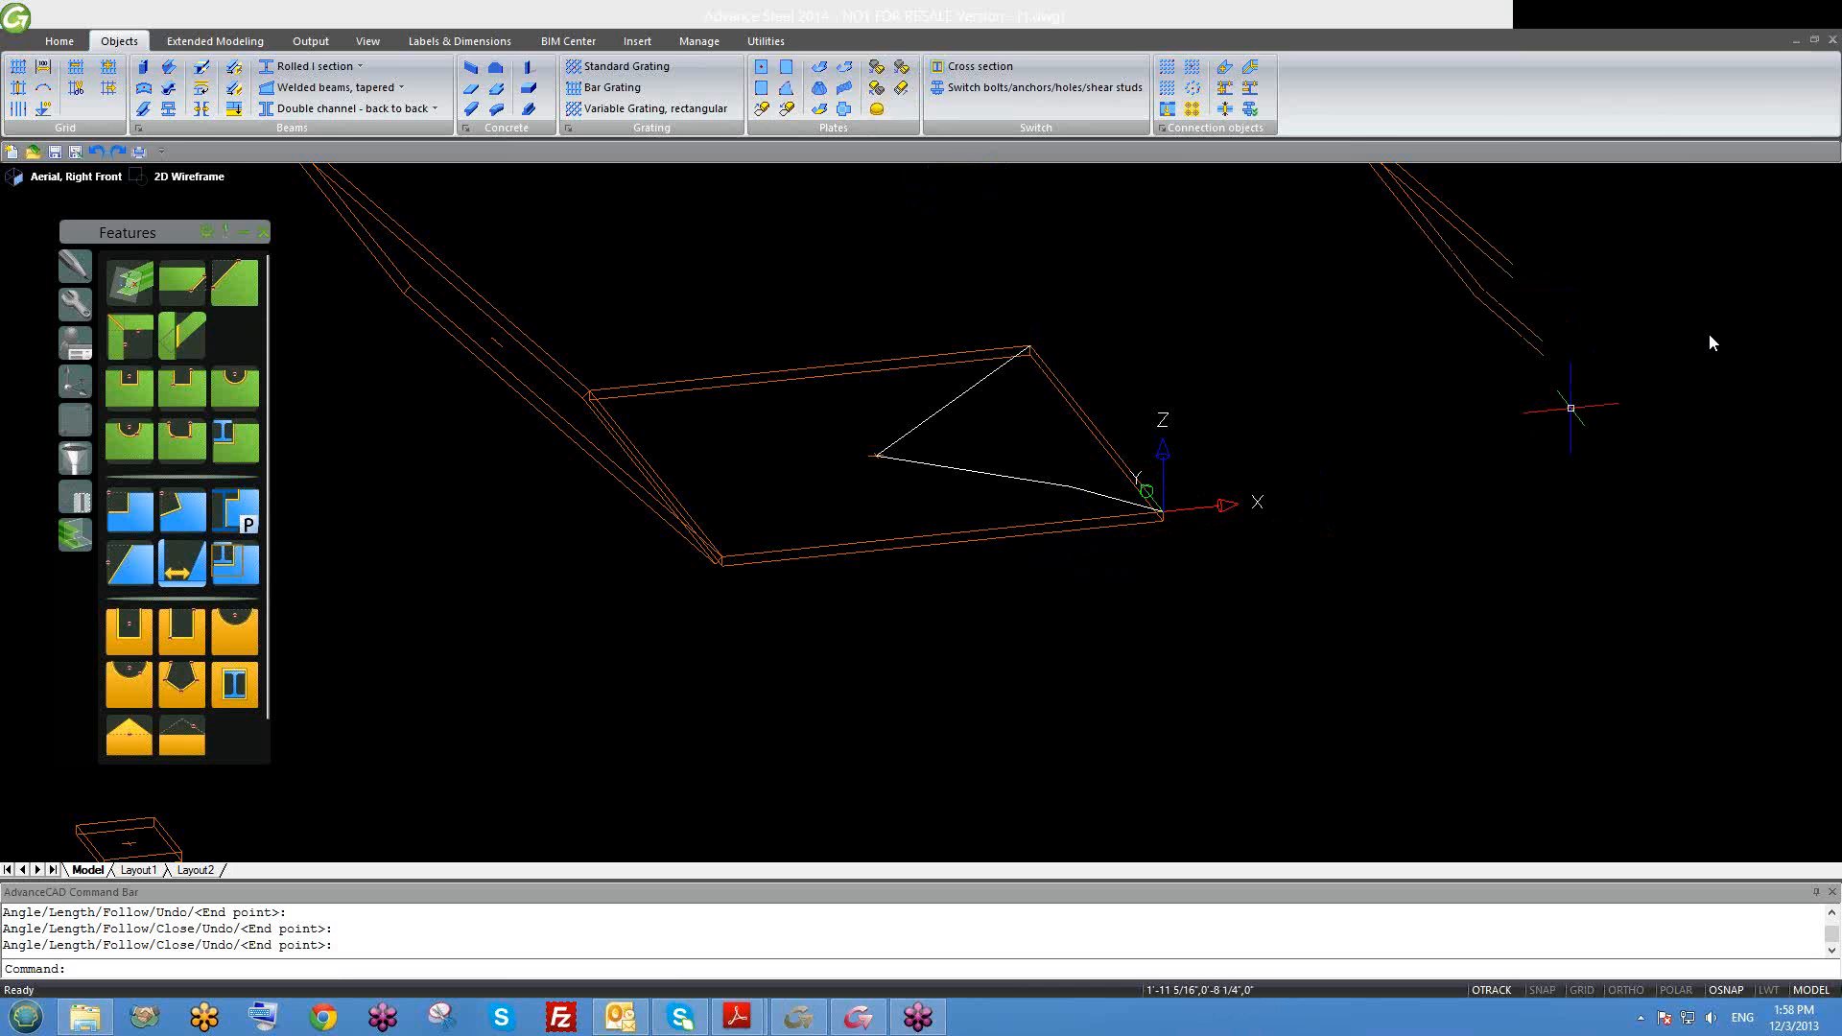
right_click(1687, 292)
left_click(1681, 358)
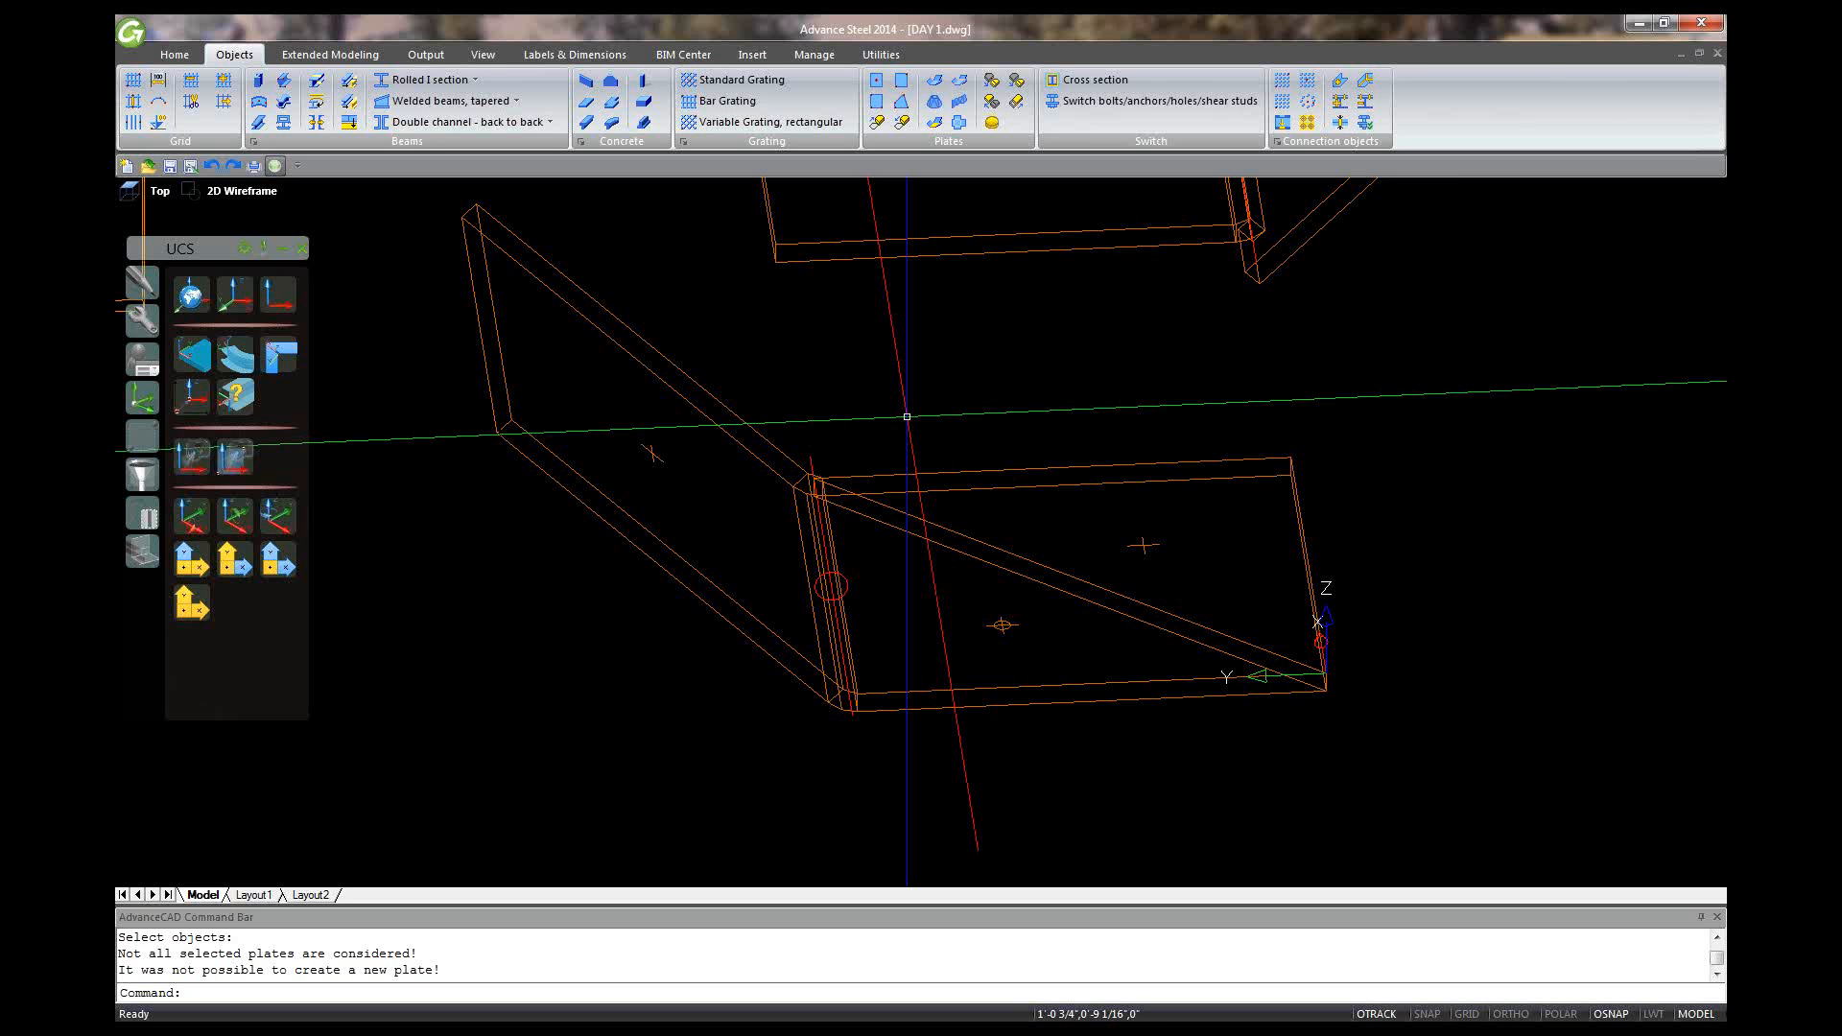
Step: Try to merge the two triangular pieces of the flat wing with the fold connection still in place
left_click(993, 102)
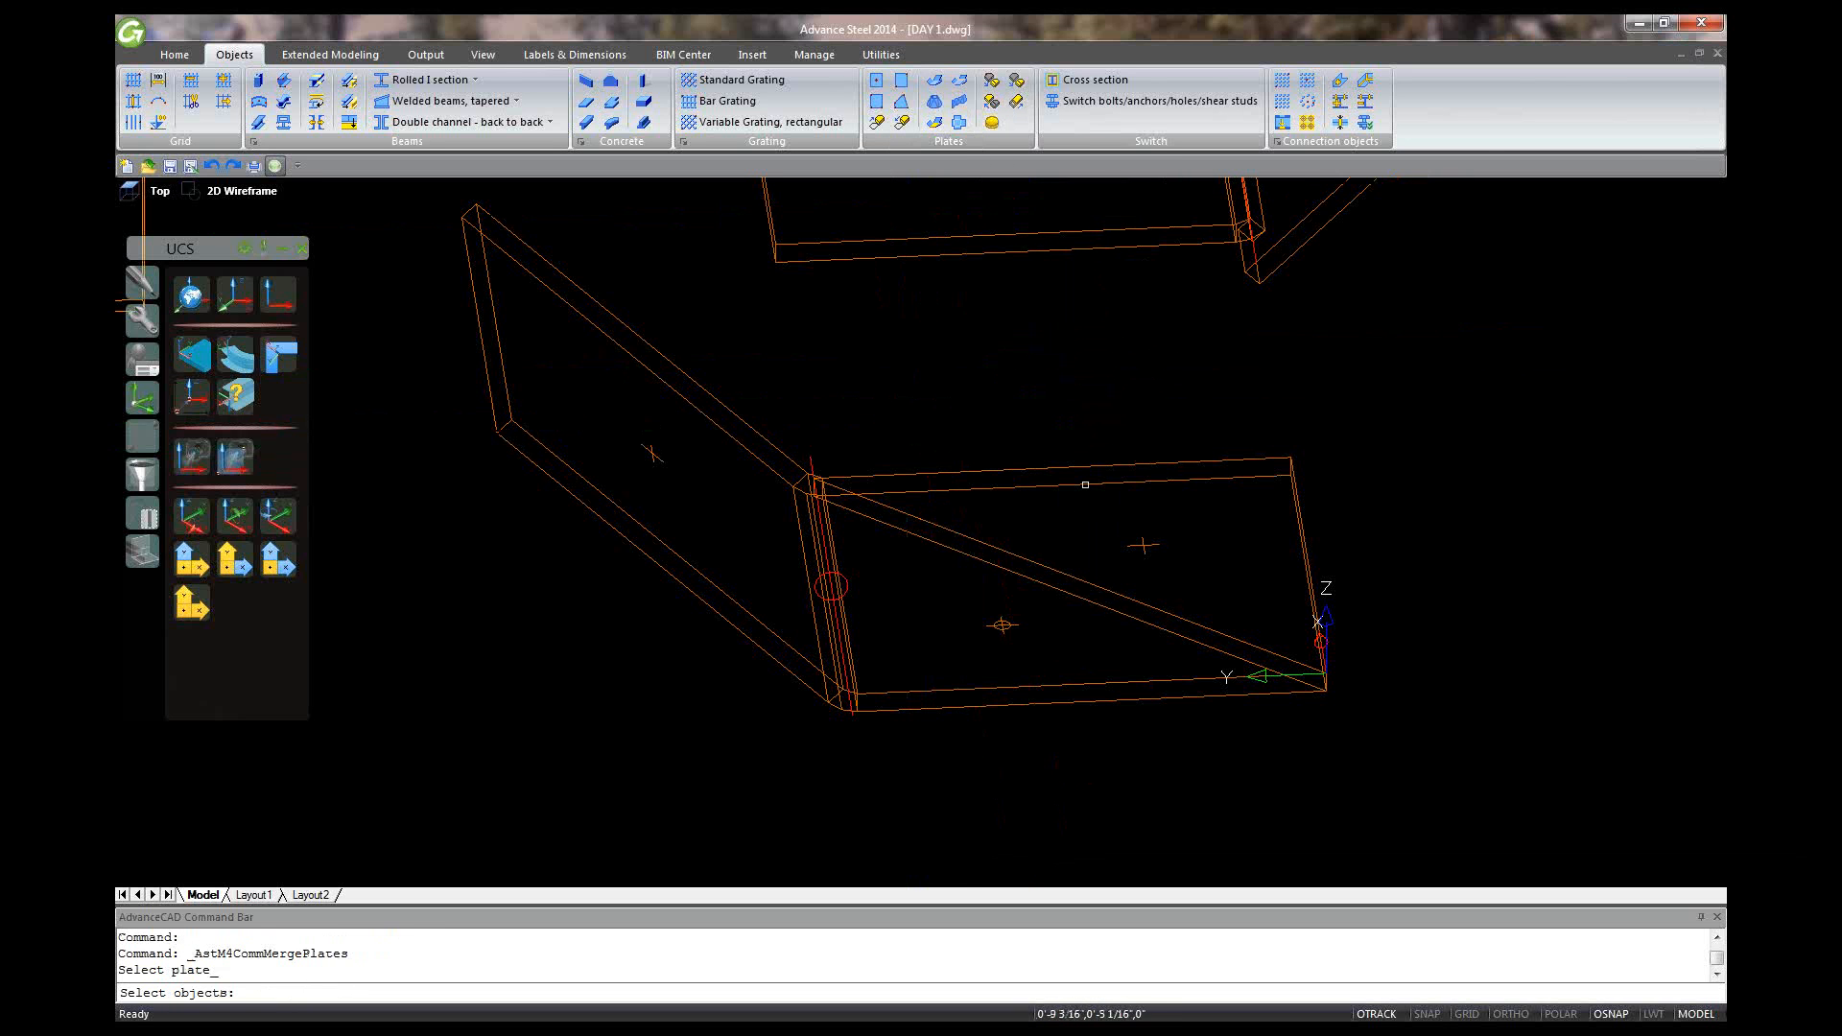
left_click(1091, 485)
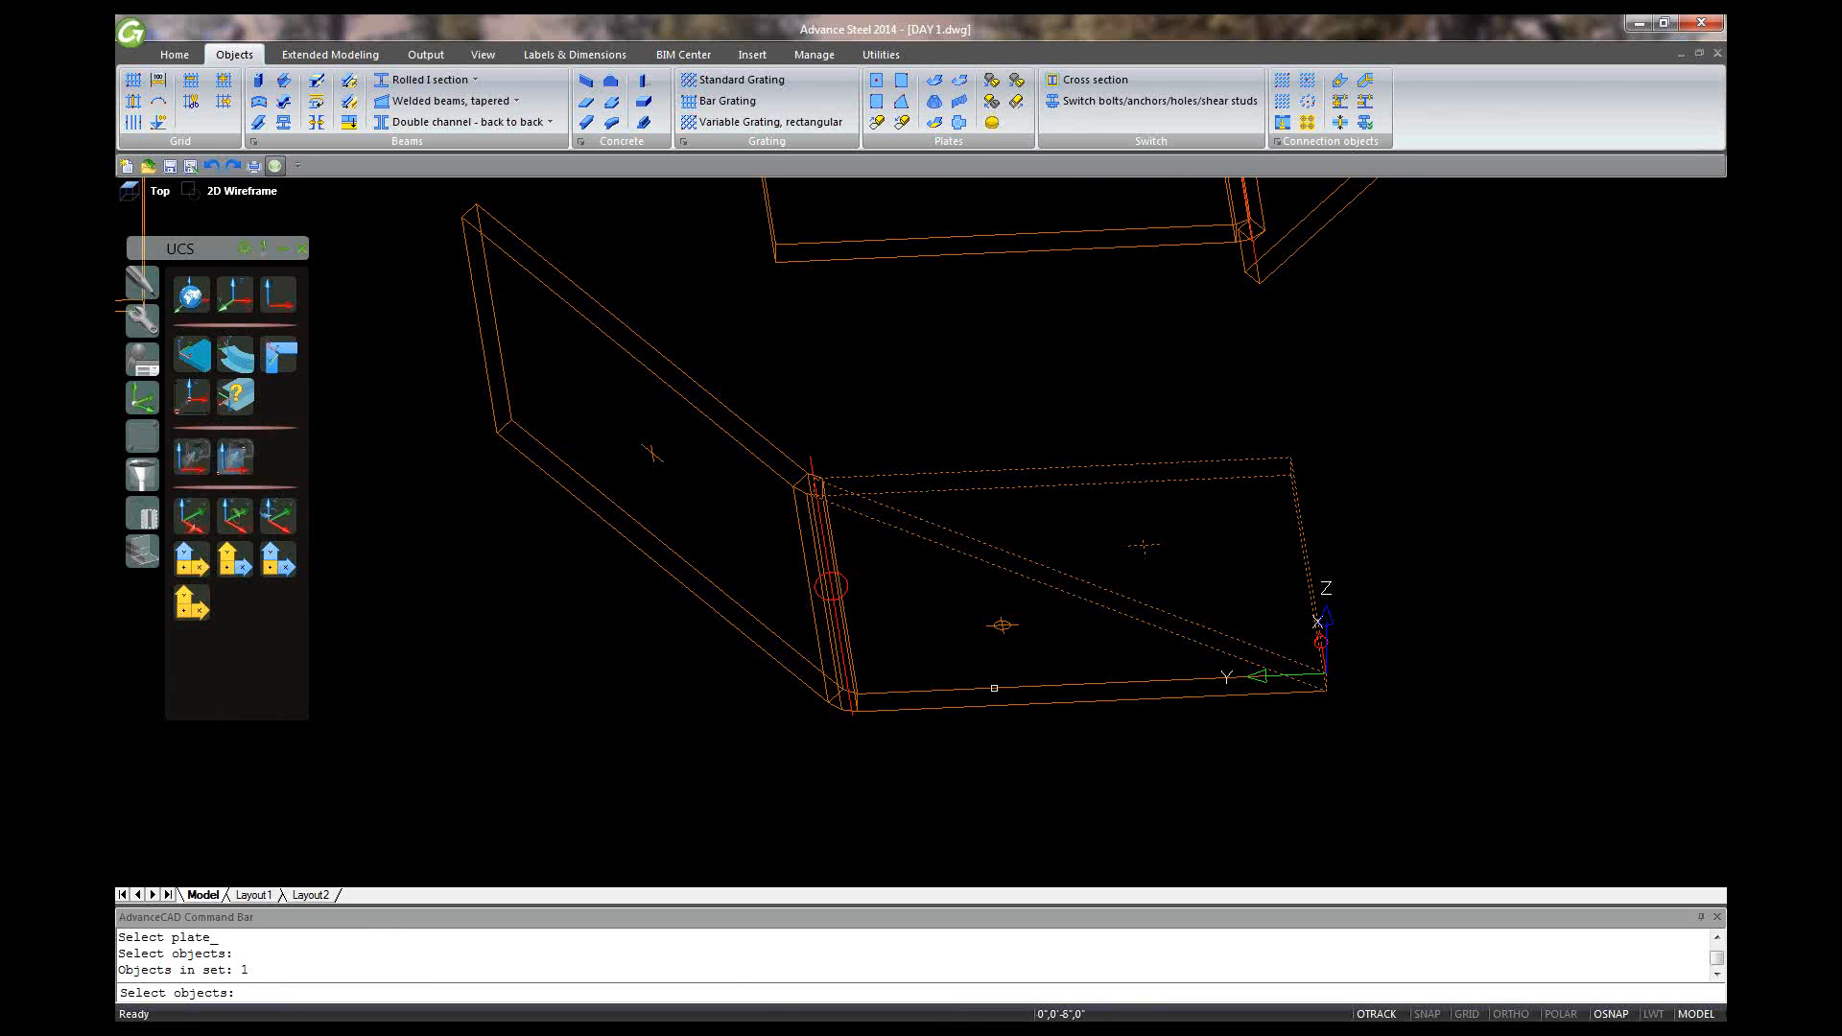
left_click(994, 687)
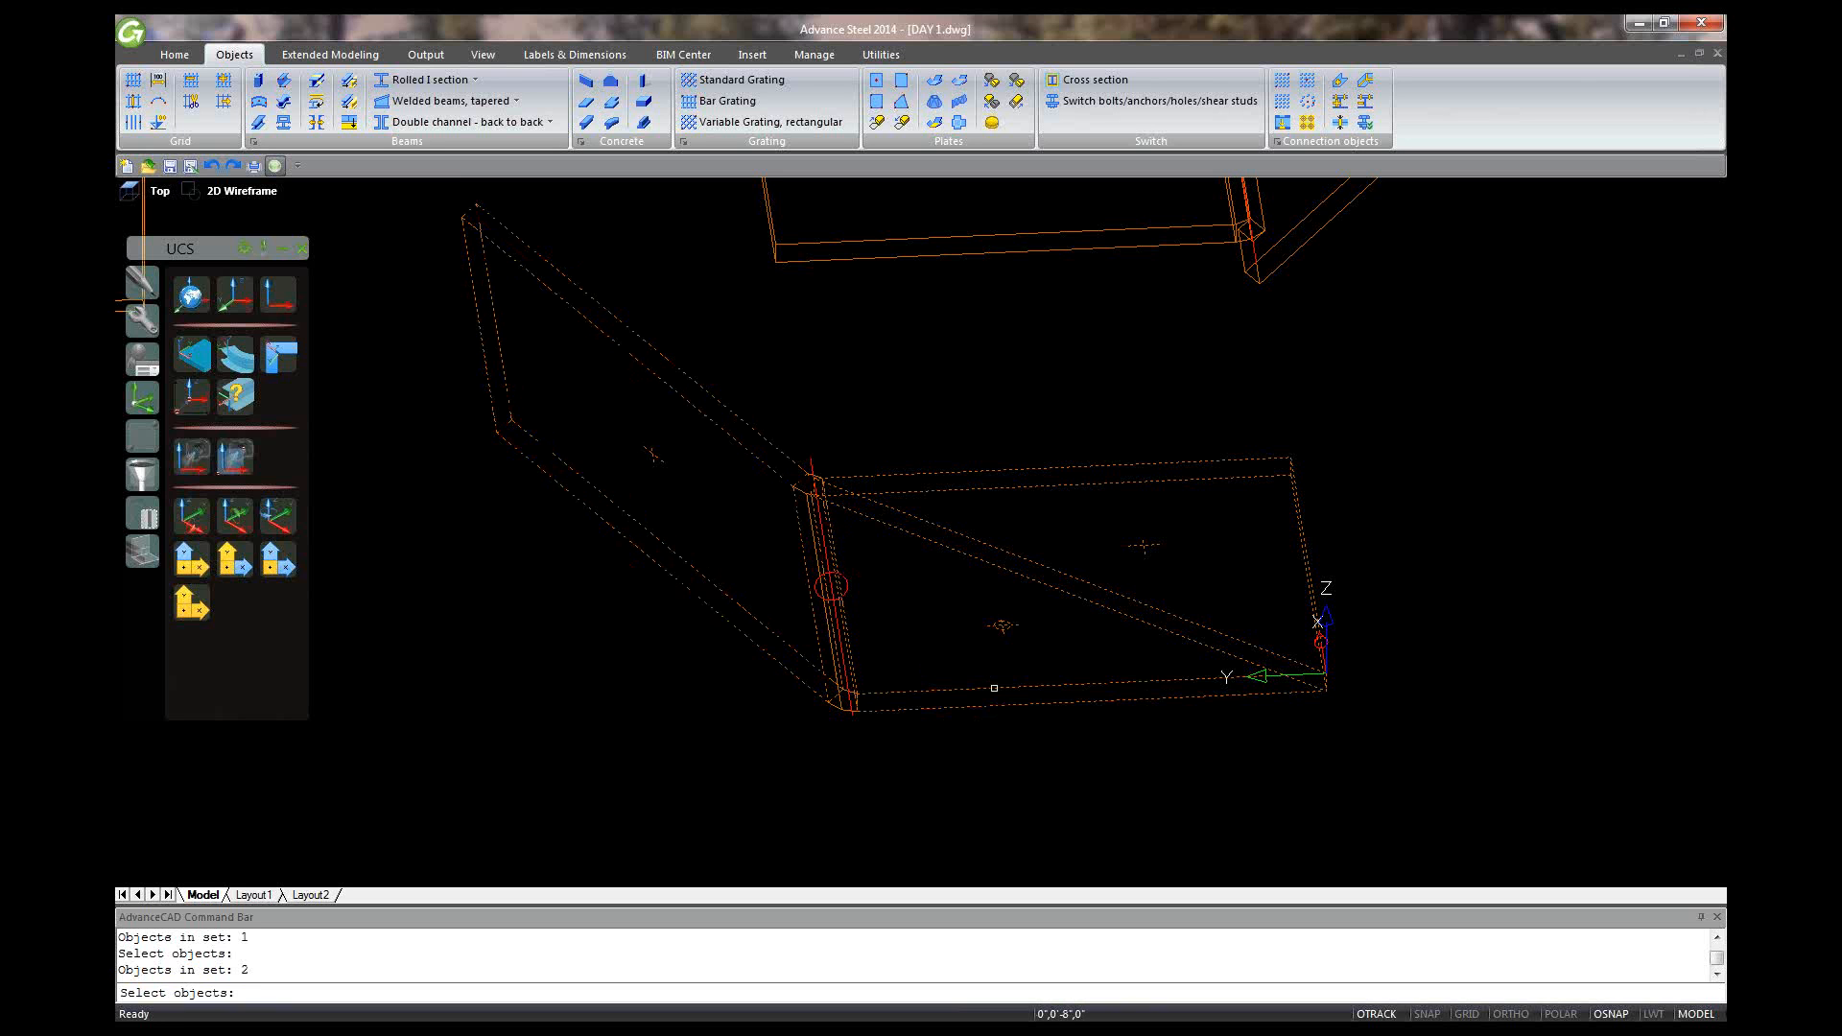
key("Return")
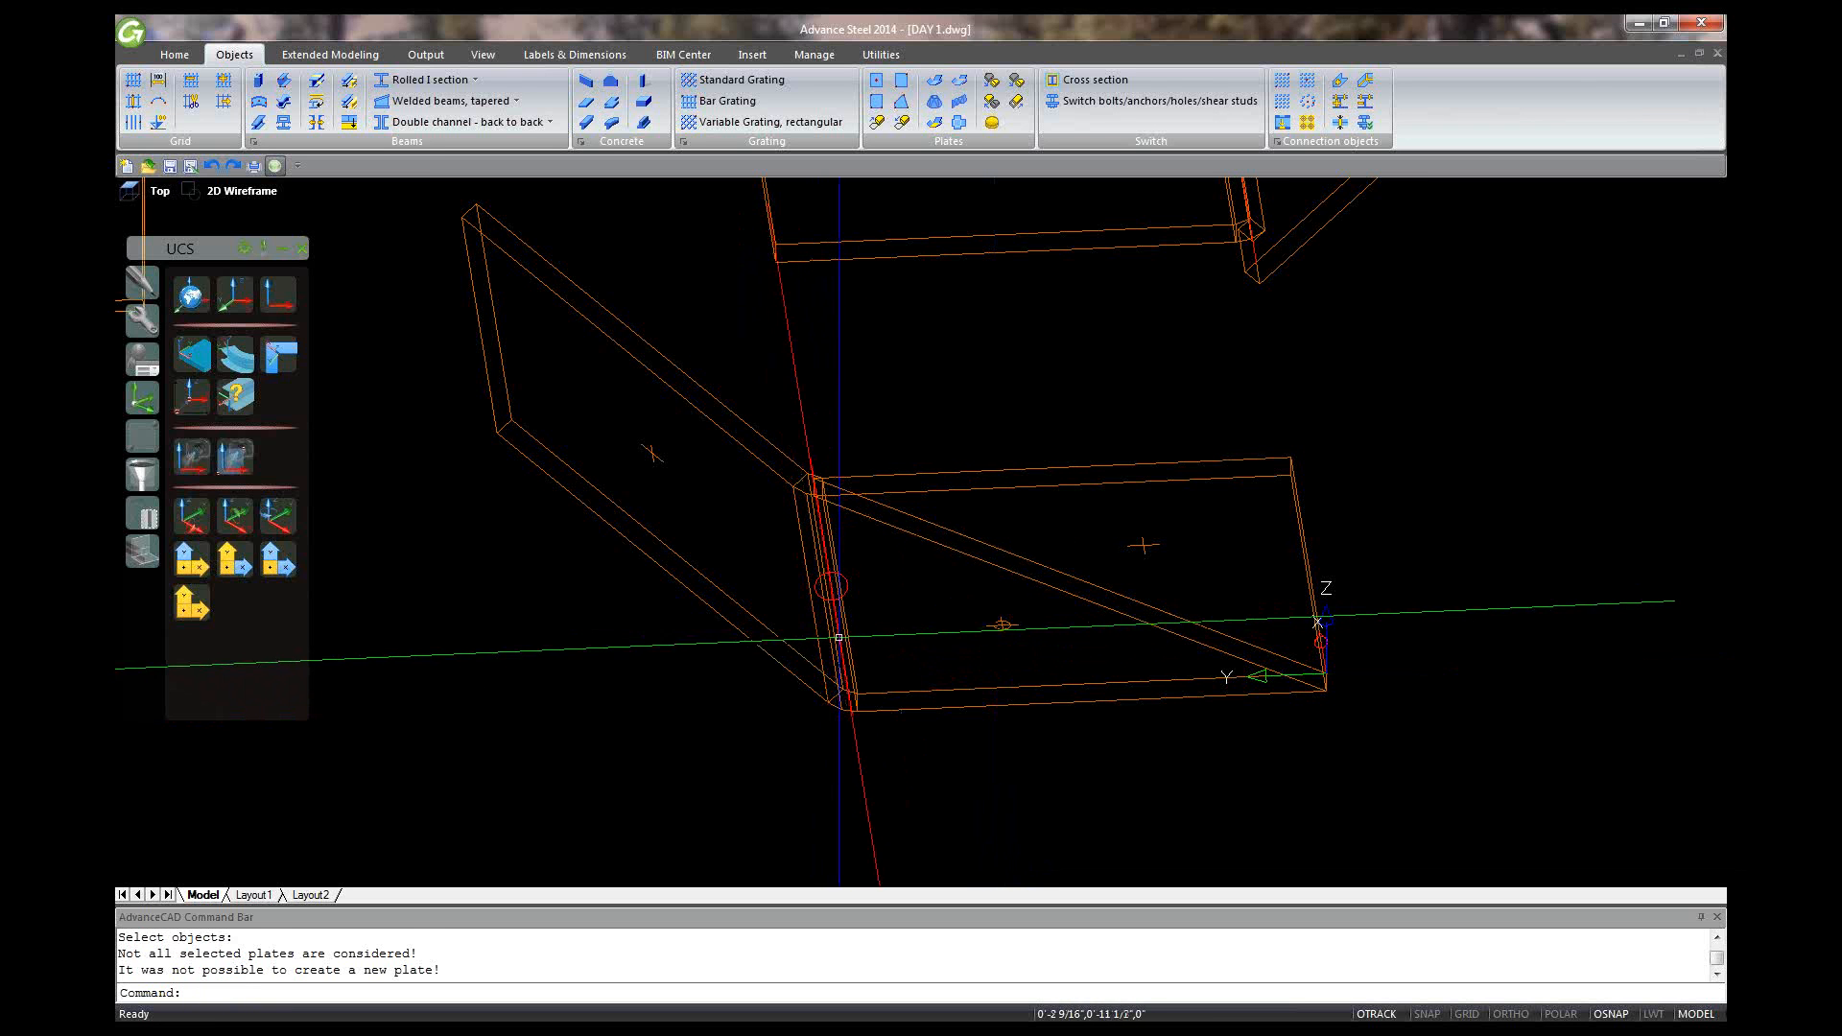
Step: Delete the fold connection between the wings and merge the flat wing's two triangular pieces into one plate
left_click(839, 637)
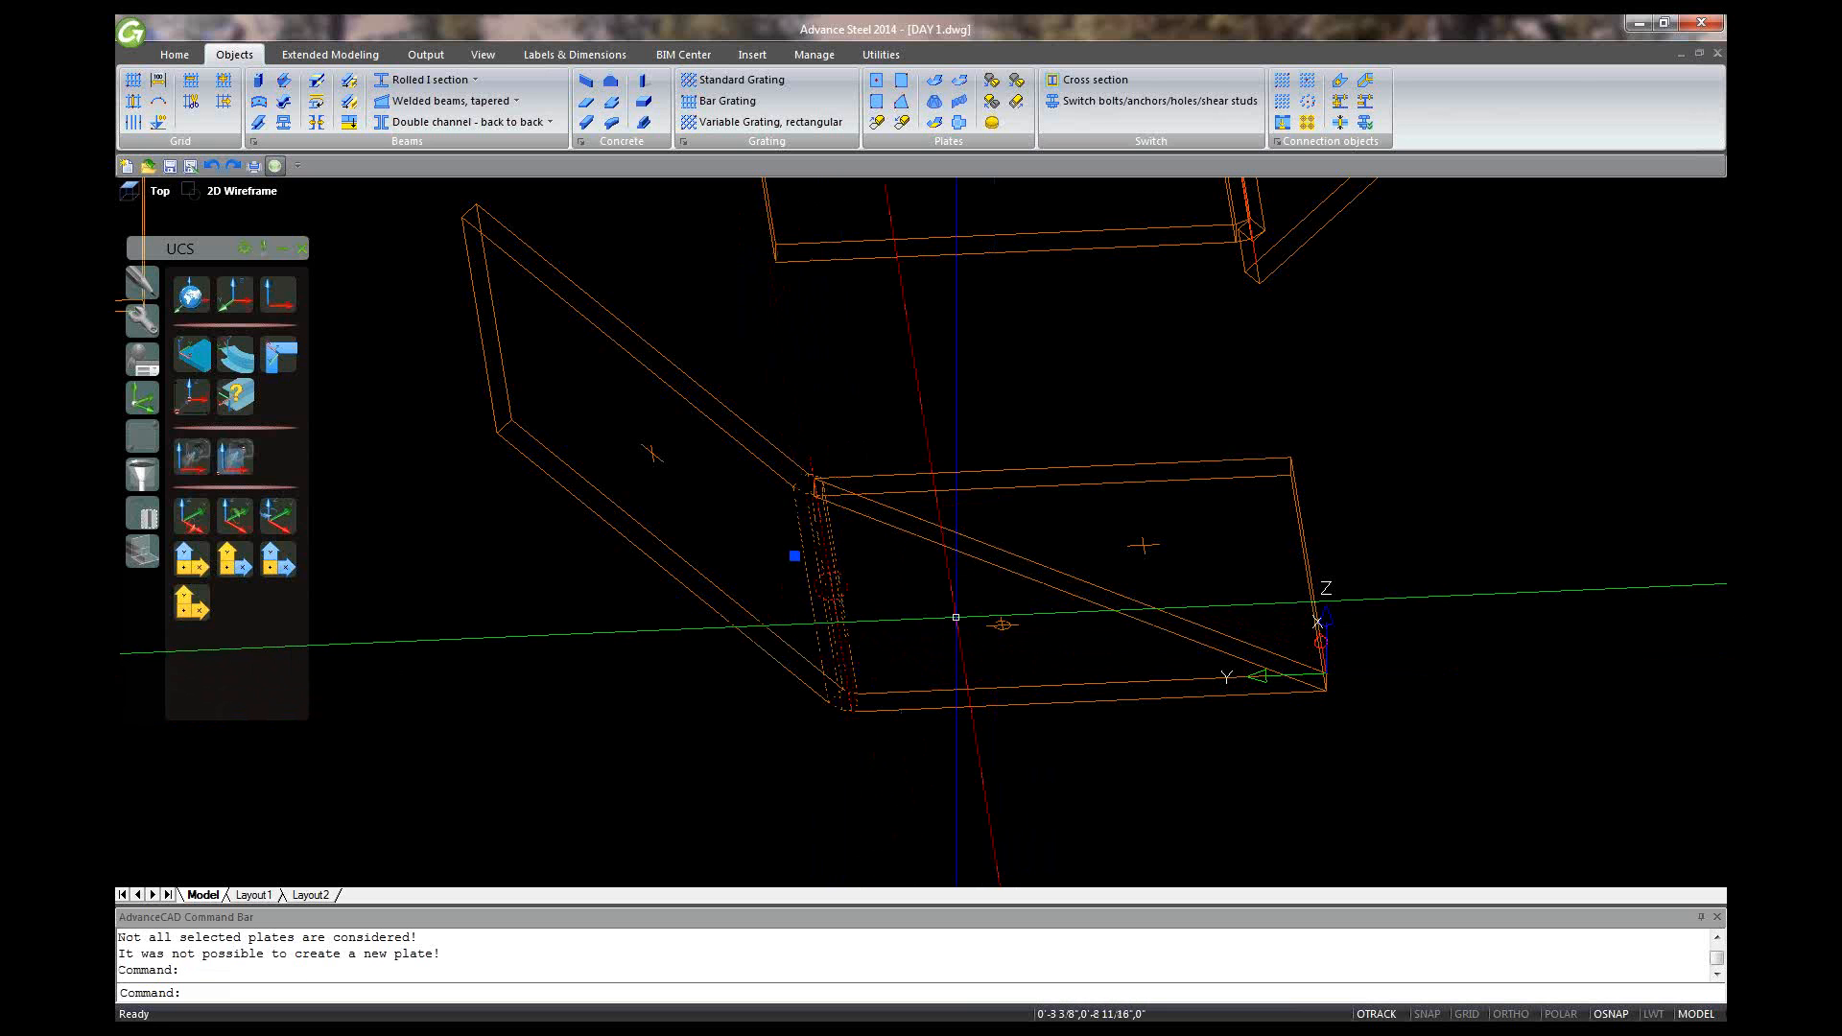
key("Delete")
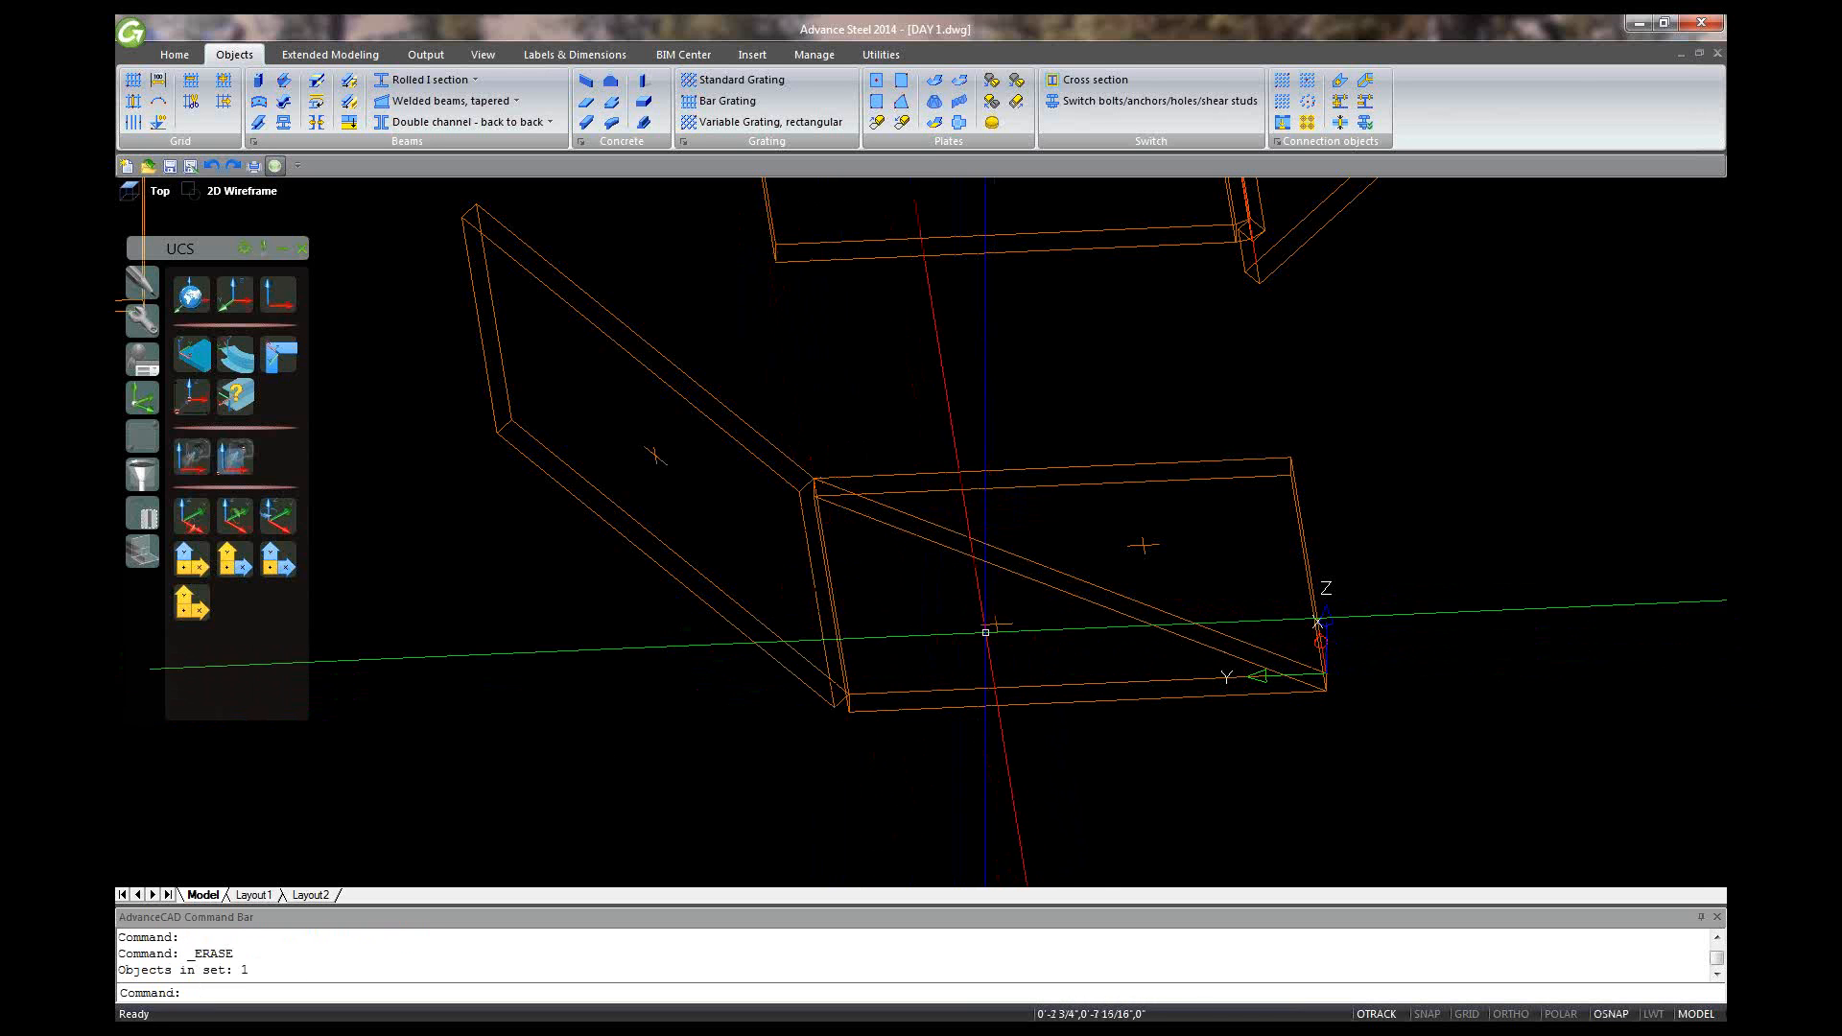
left_click(993, 103)
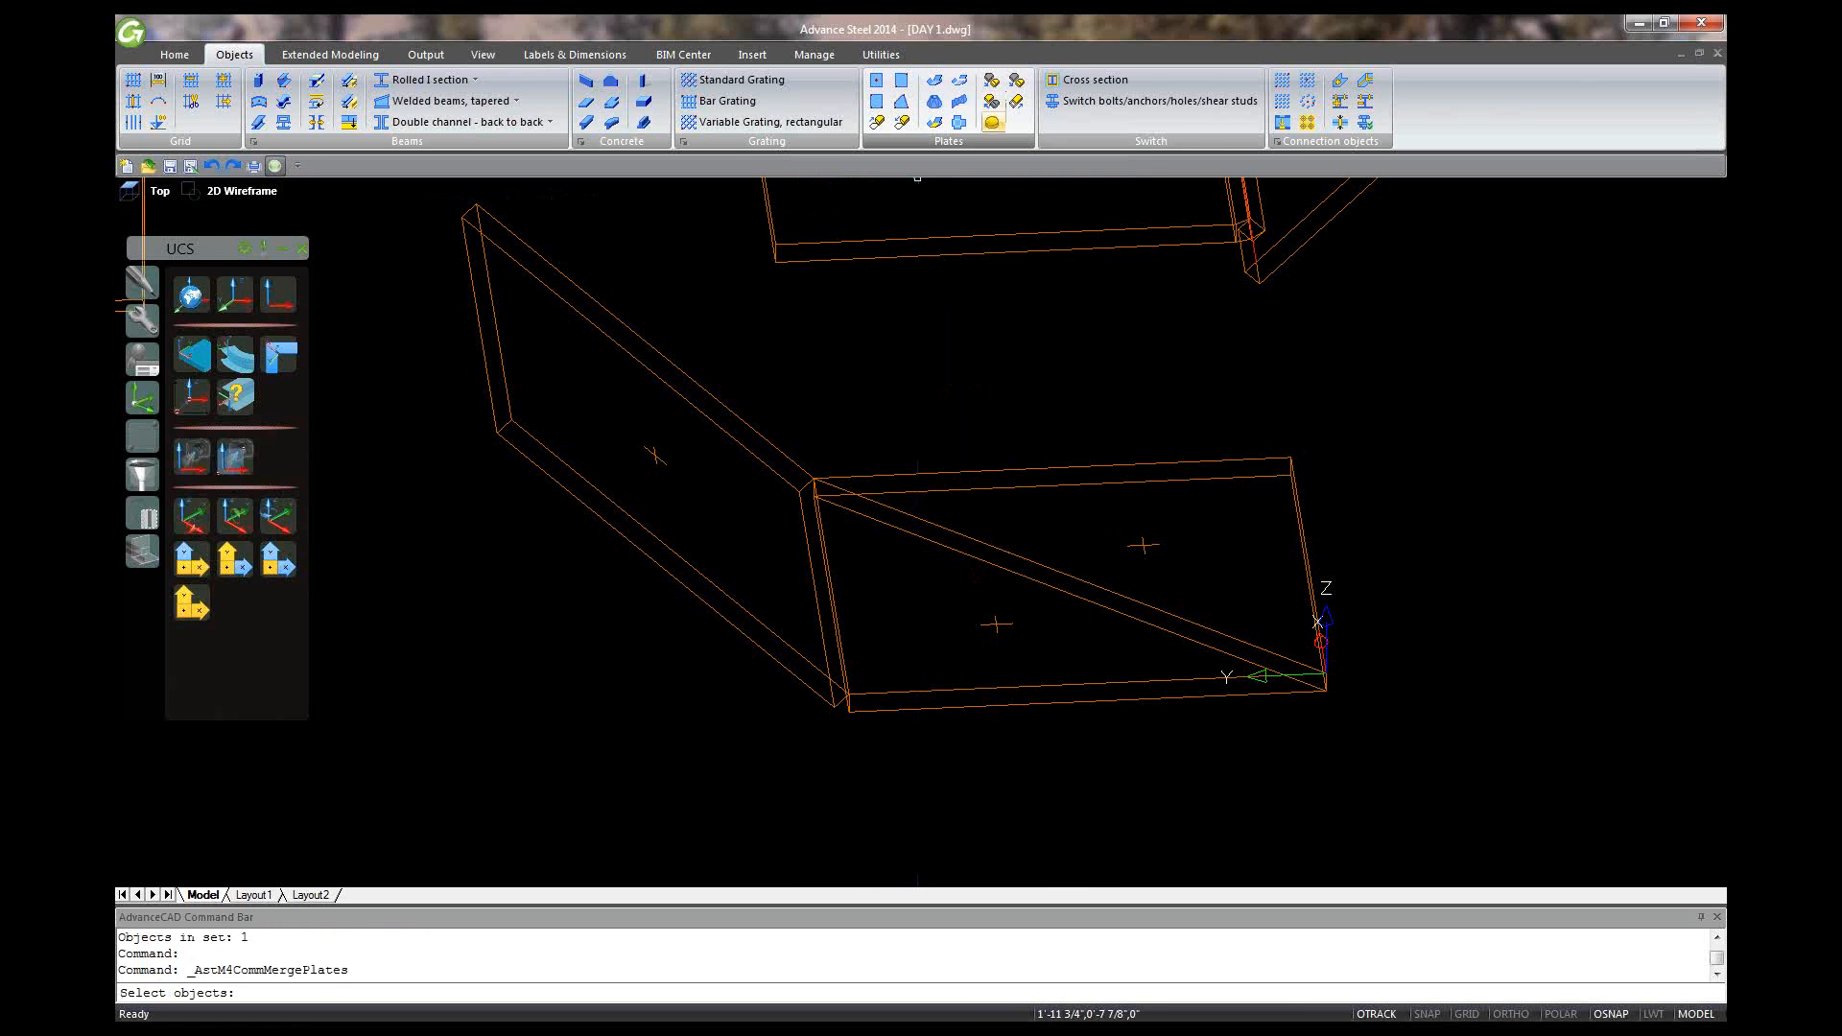
left_click(1055, 485)
left_click(1016, 691)
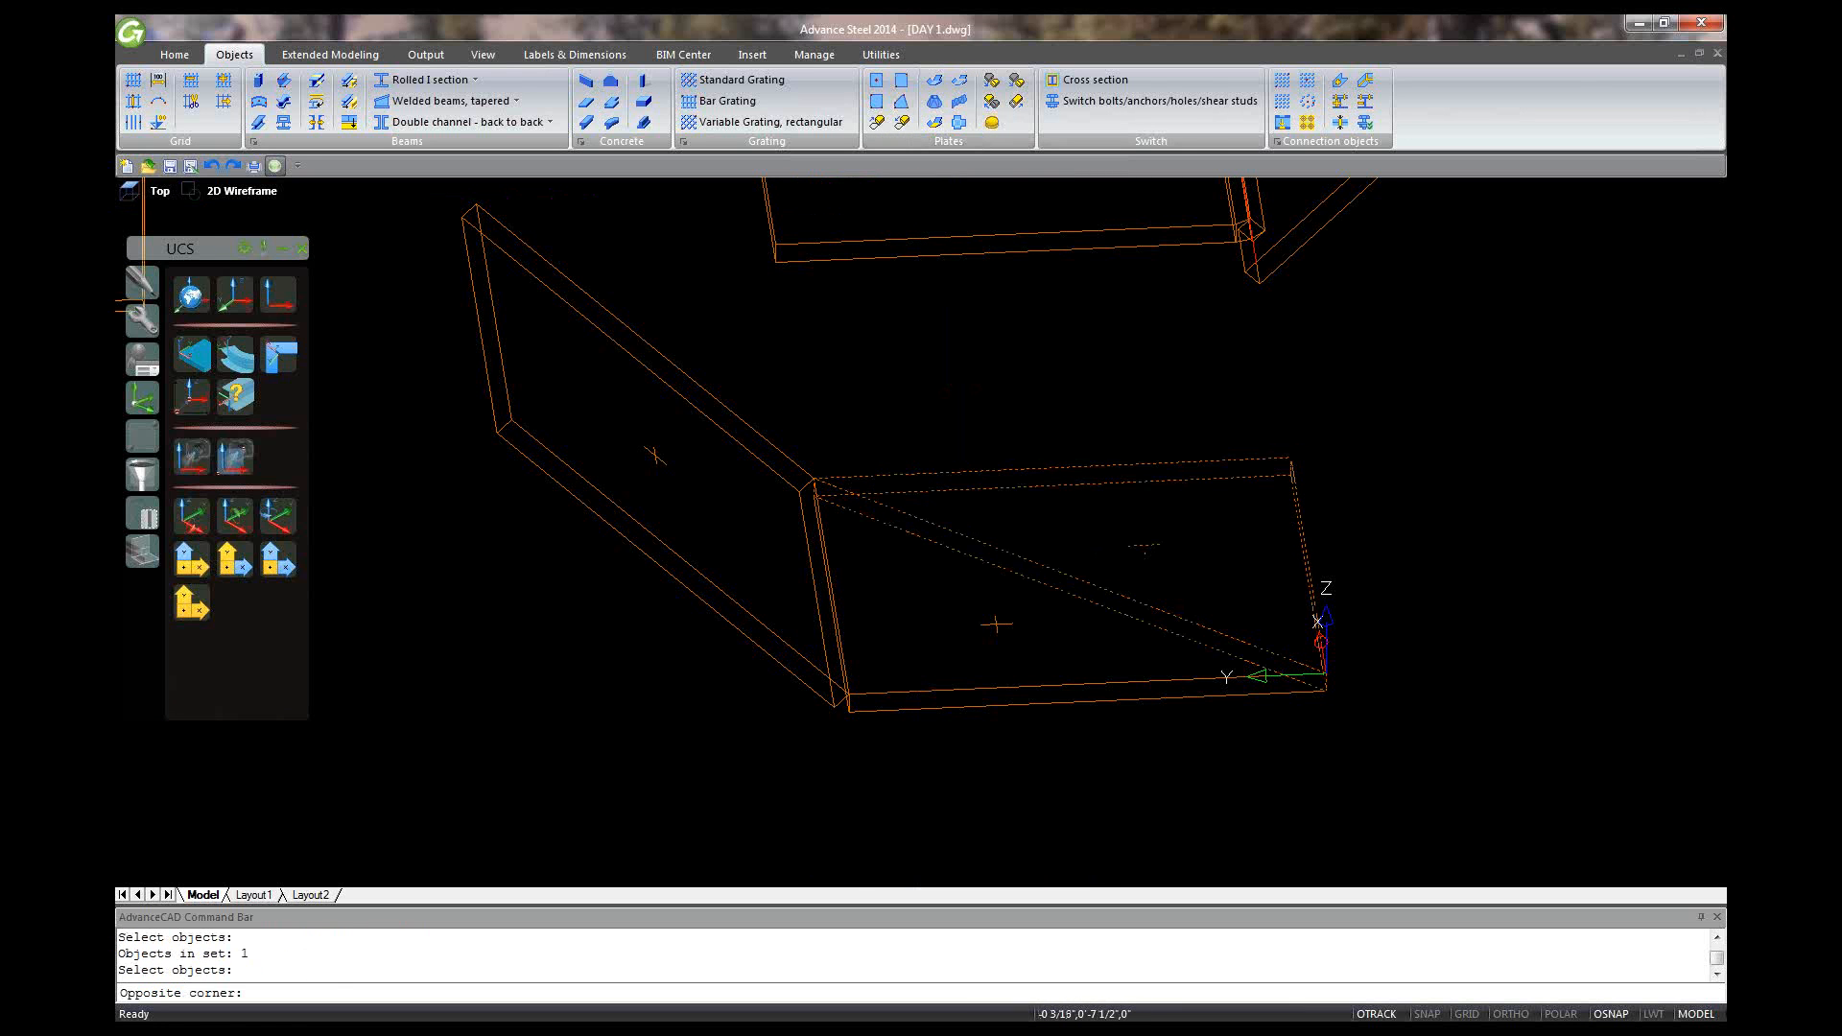
left_click(1013, 684)
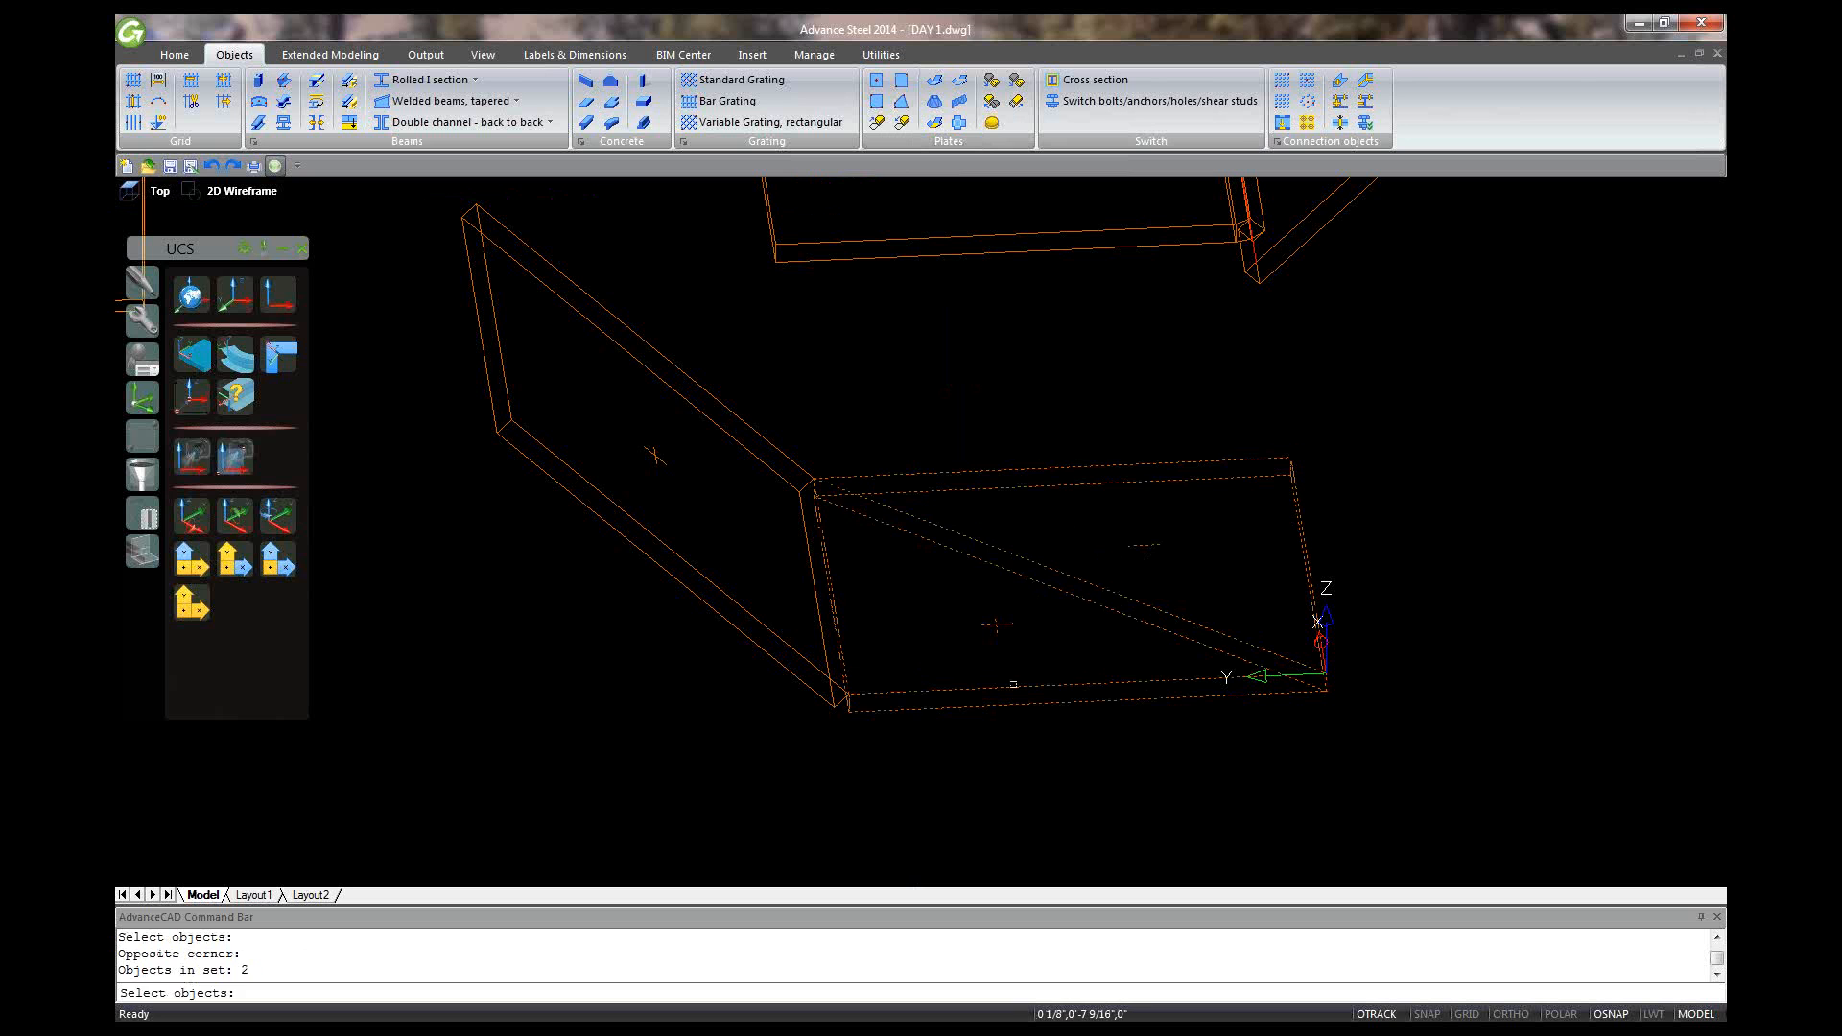
key("Return")
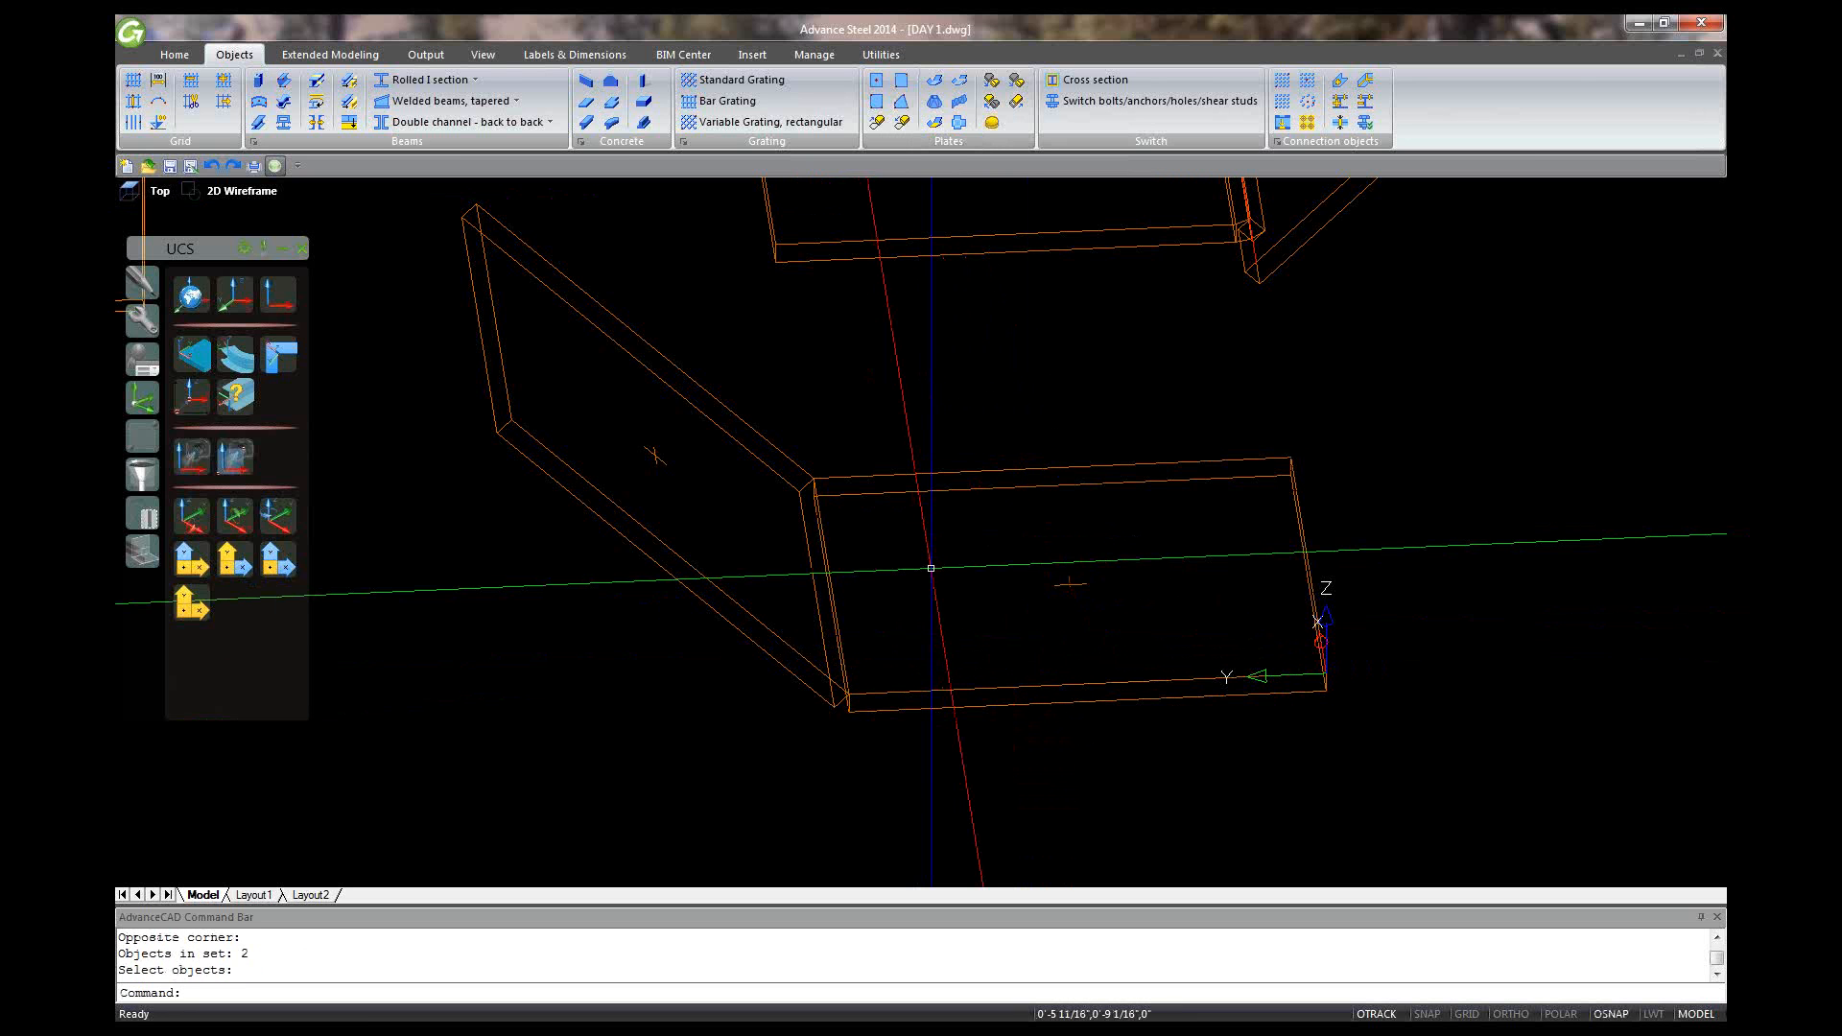
key("Escape")
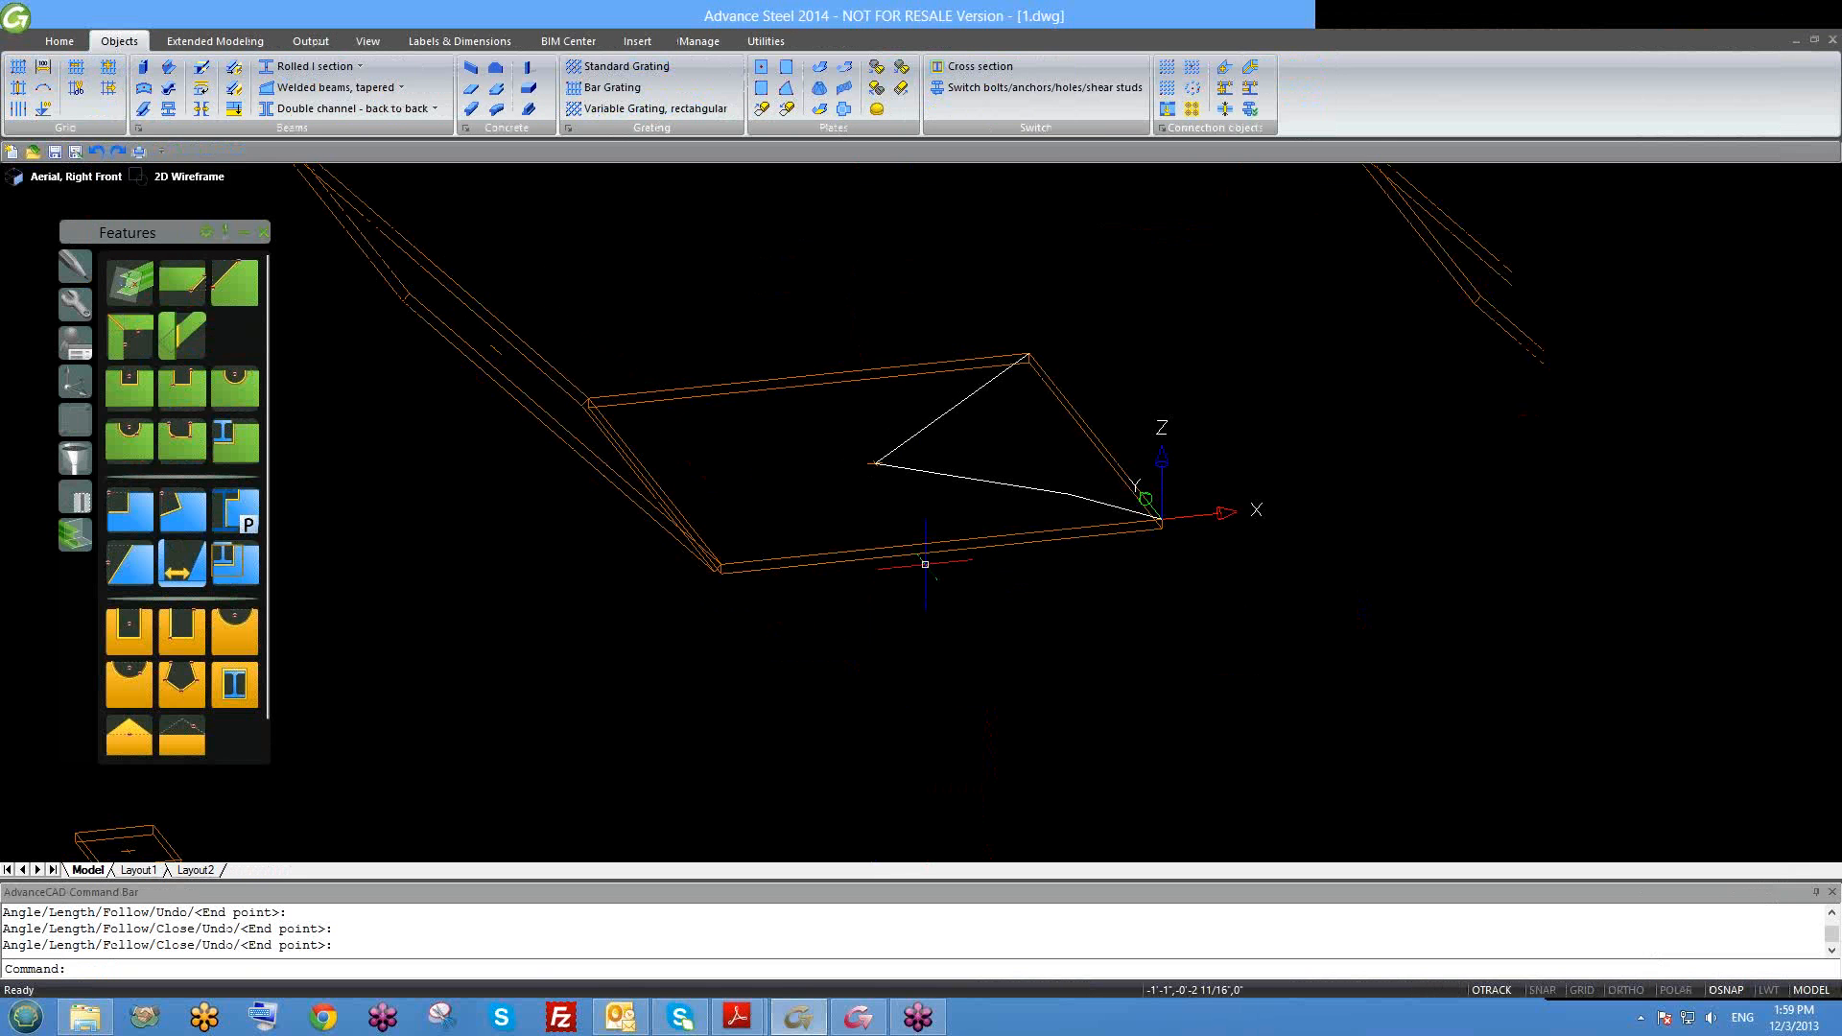
middle_click_drag(947, 552, 922, 582, "shift")
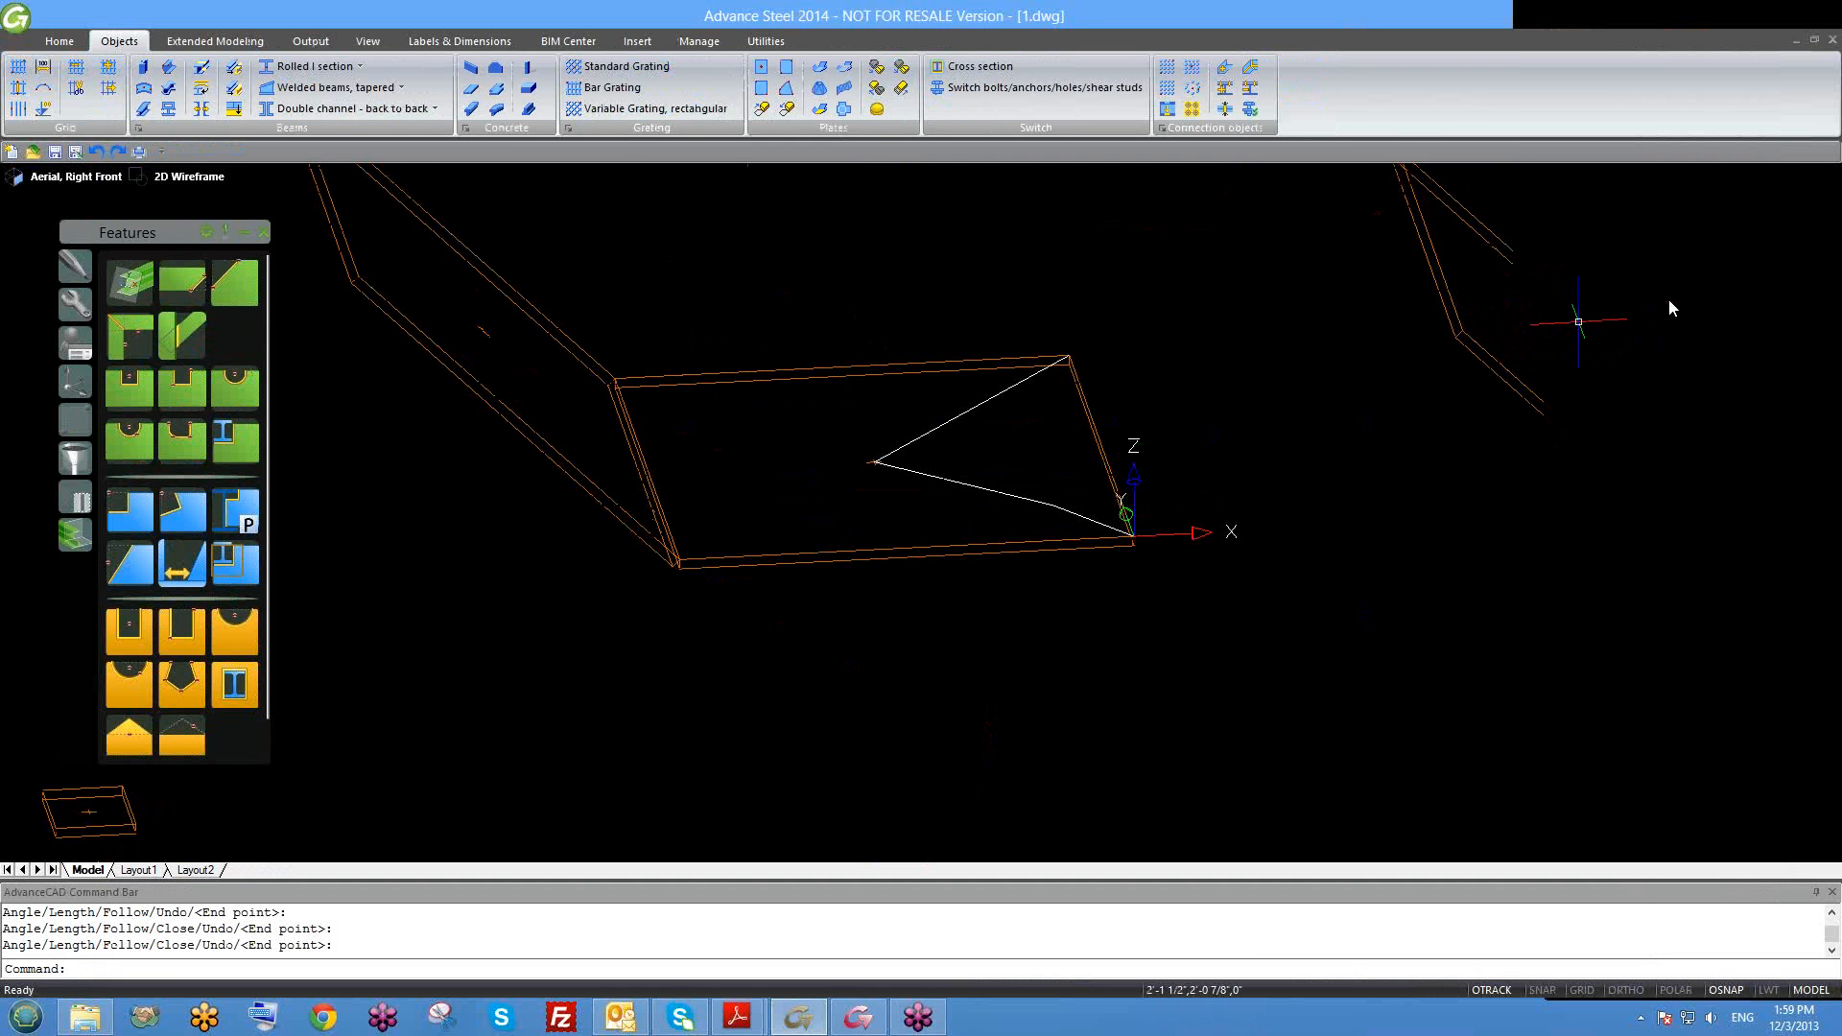
key("Return")
left_click(967, 482)
key("Escape")
left_click(1015, 508)
left_click(900, 428)
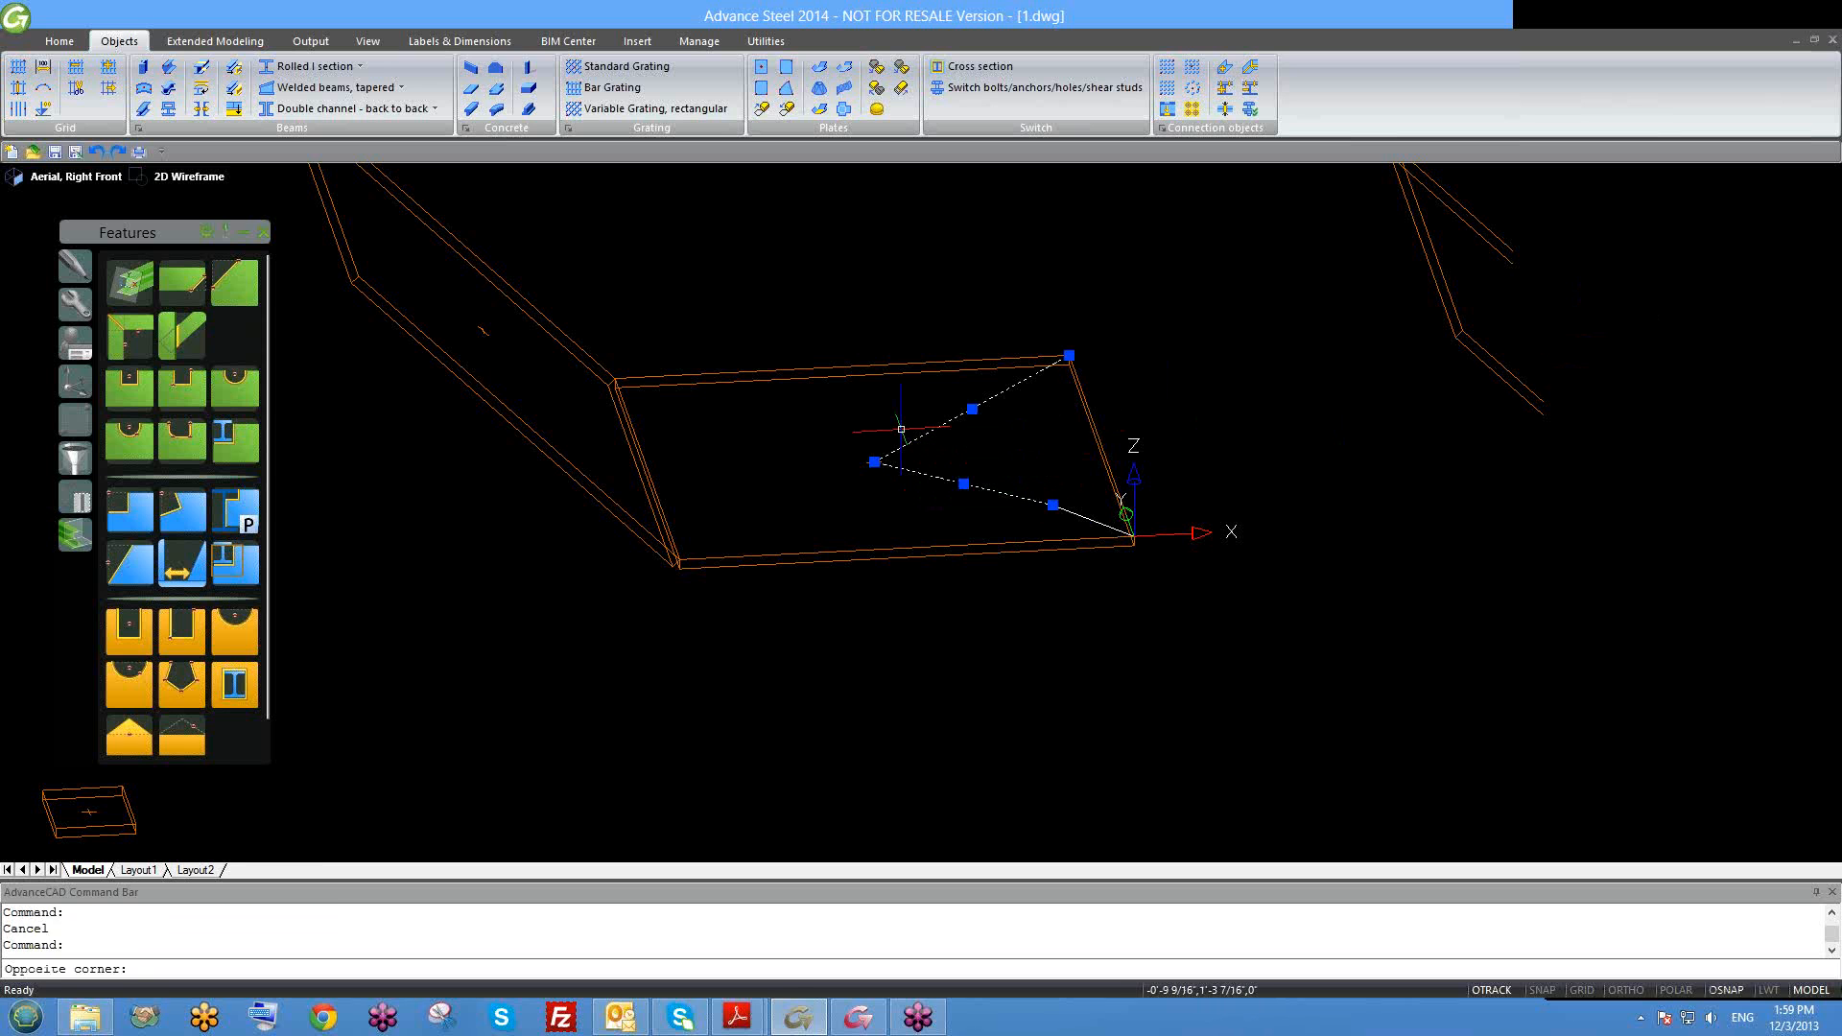
key("Escape")
key("Escape")
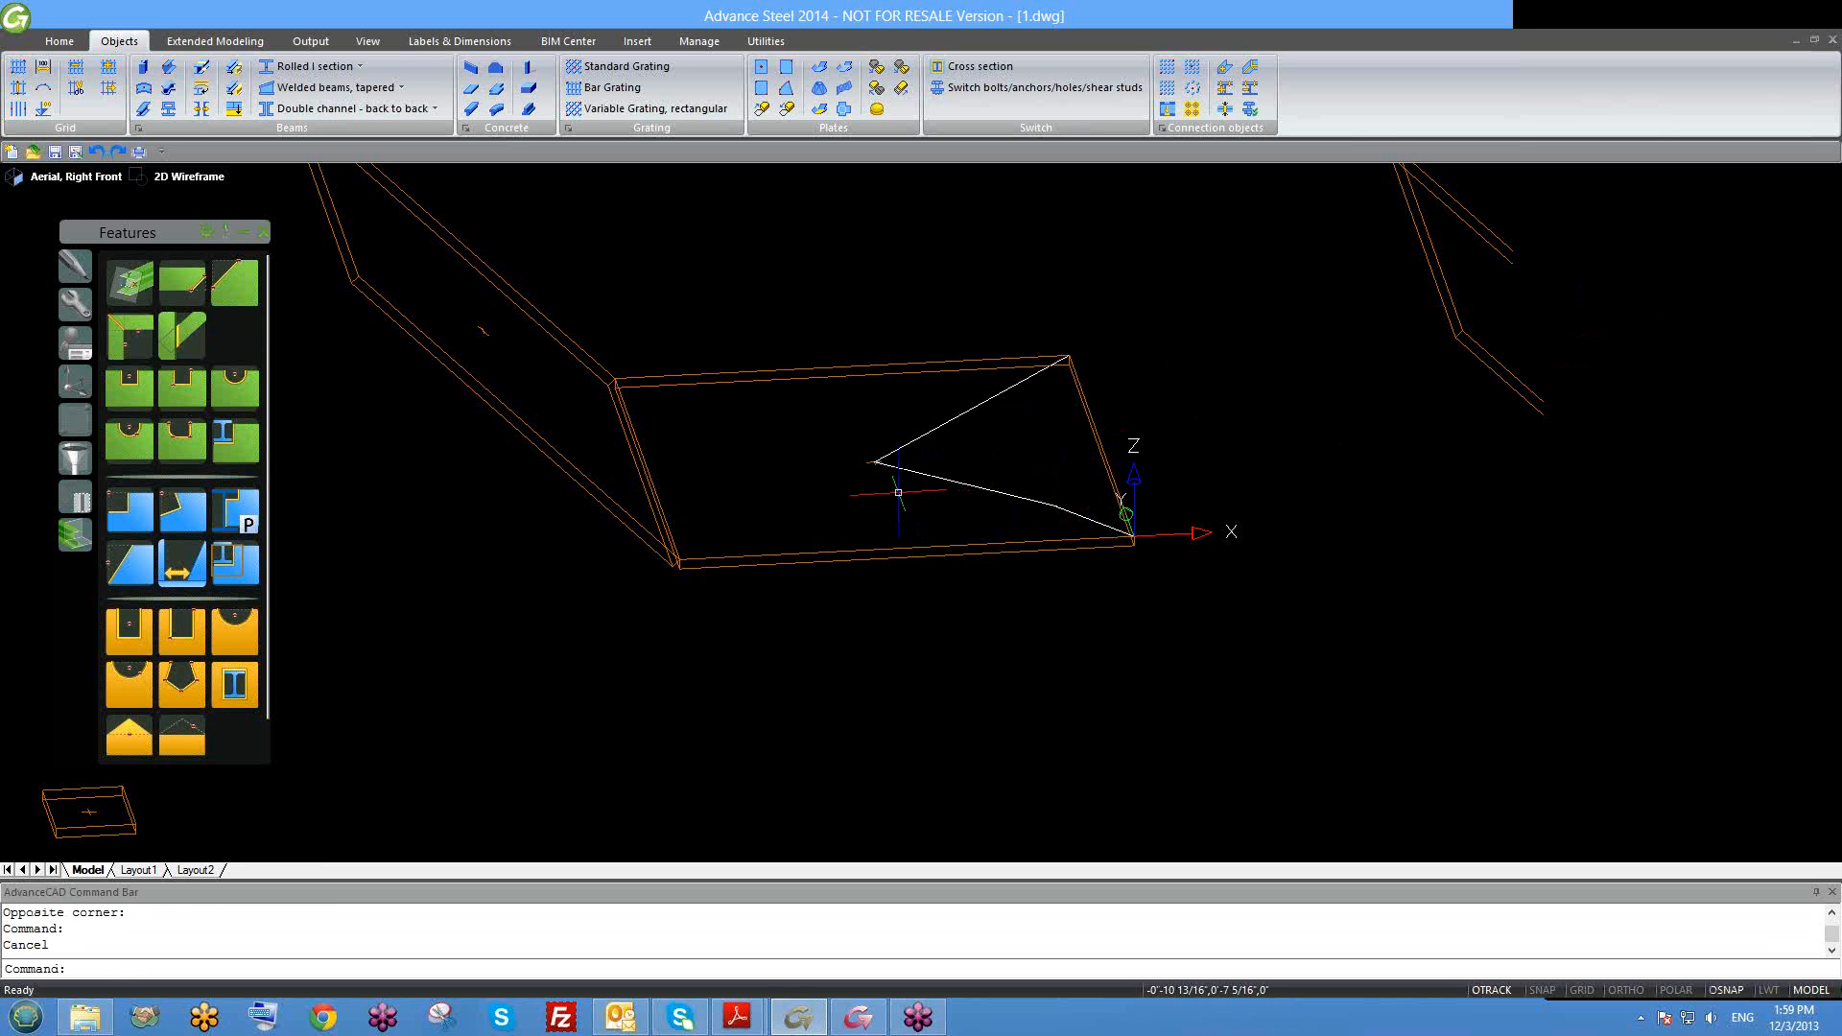
Step: Erase the three-segment line chain from the flat plate
left_click(986, 501)
left_click(923, 430)
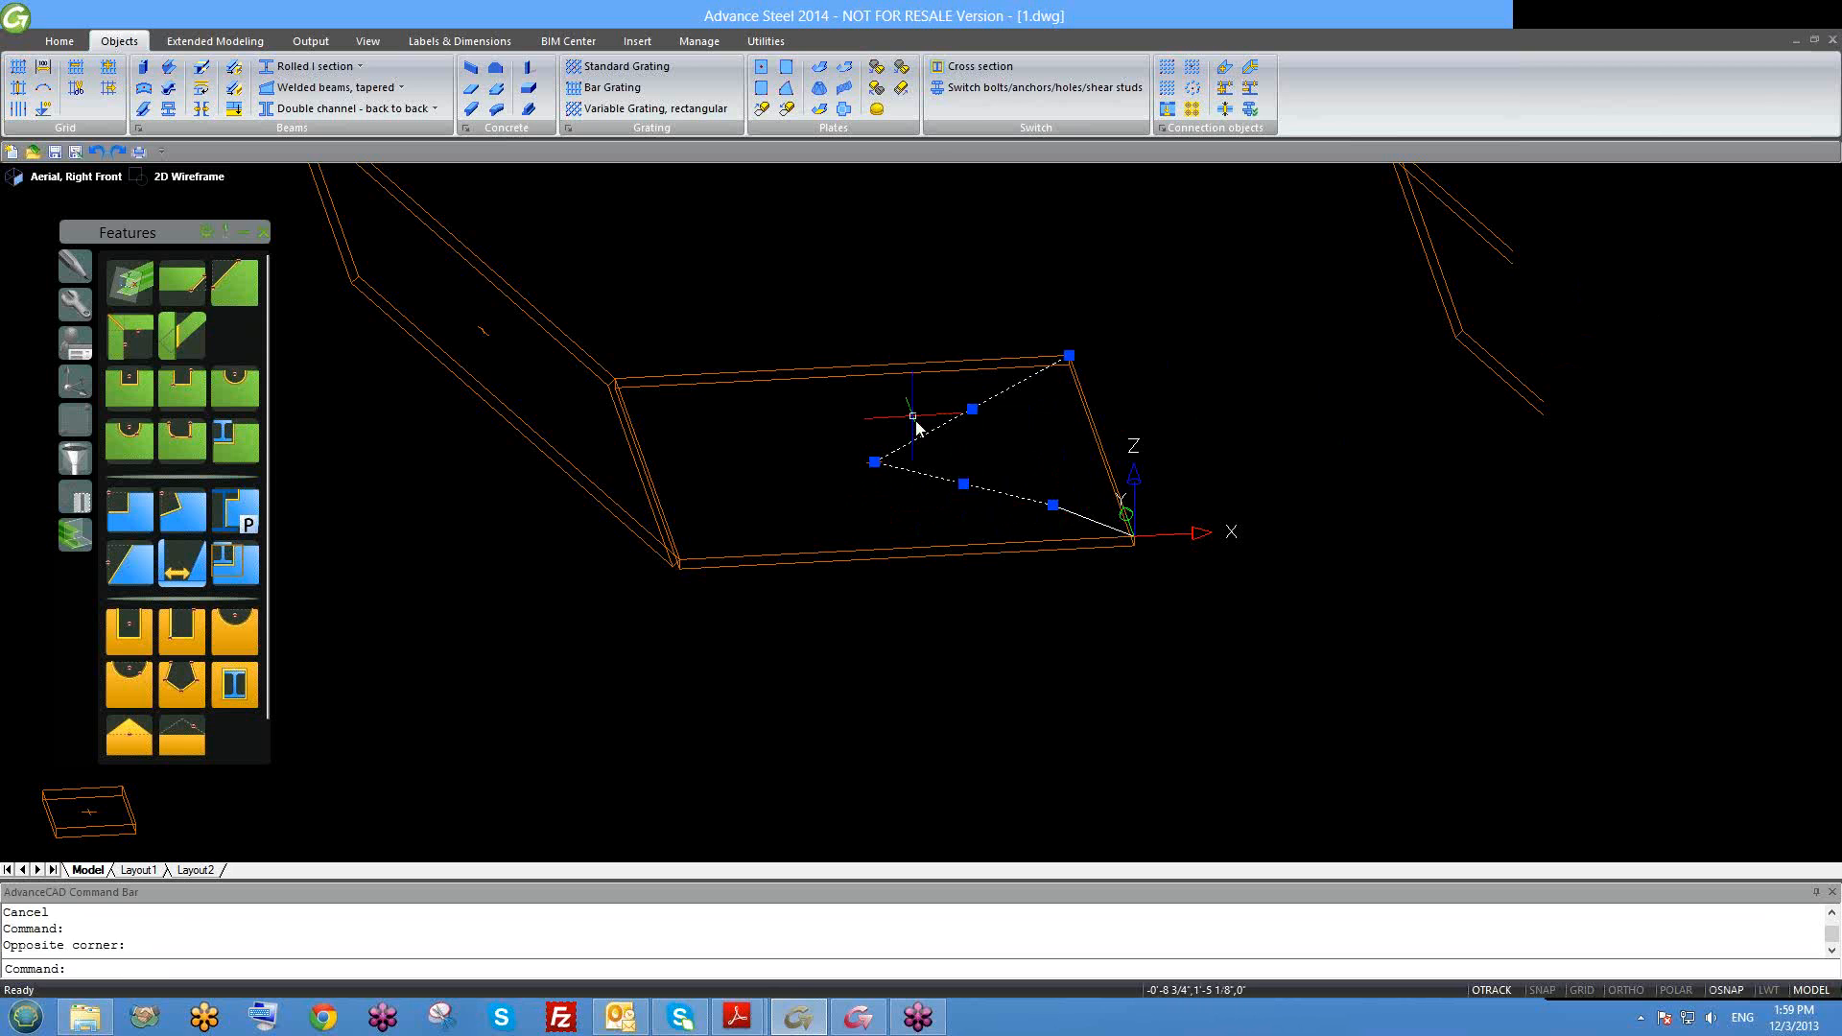
right_click(916, 427)
left_click(1055, 507)
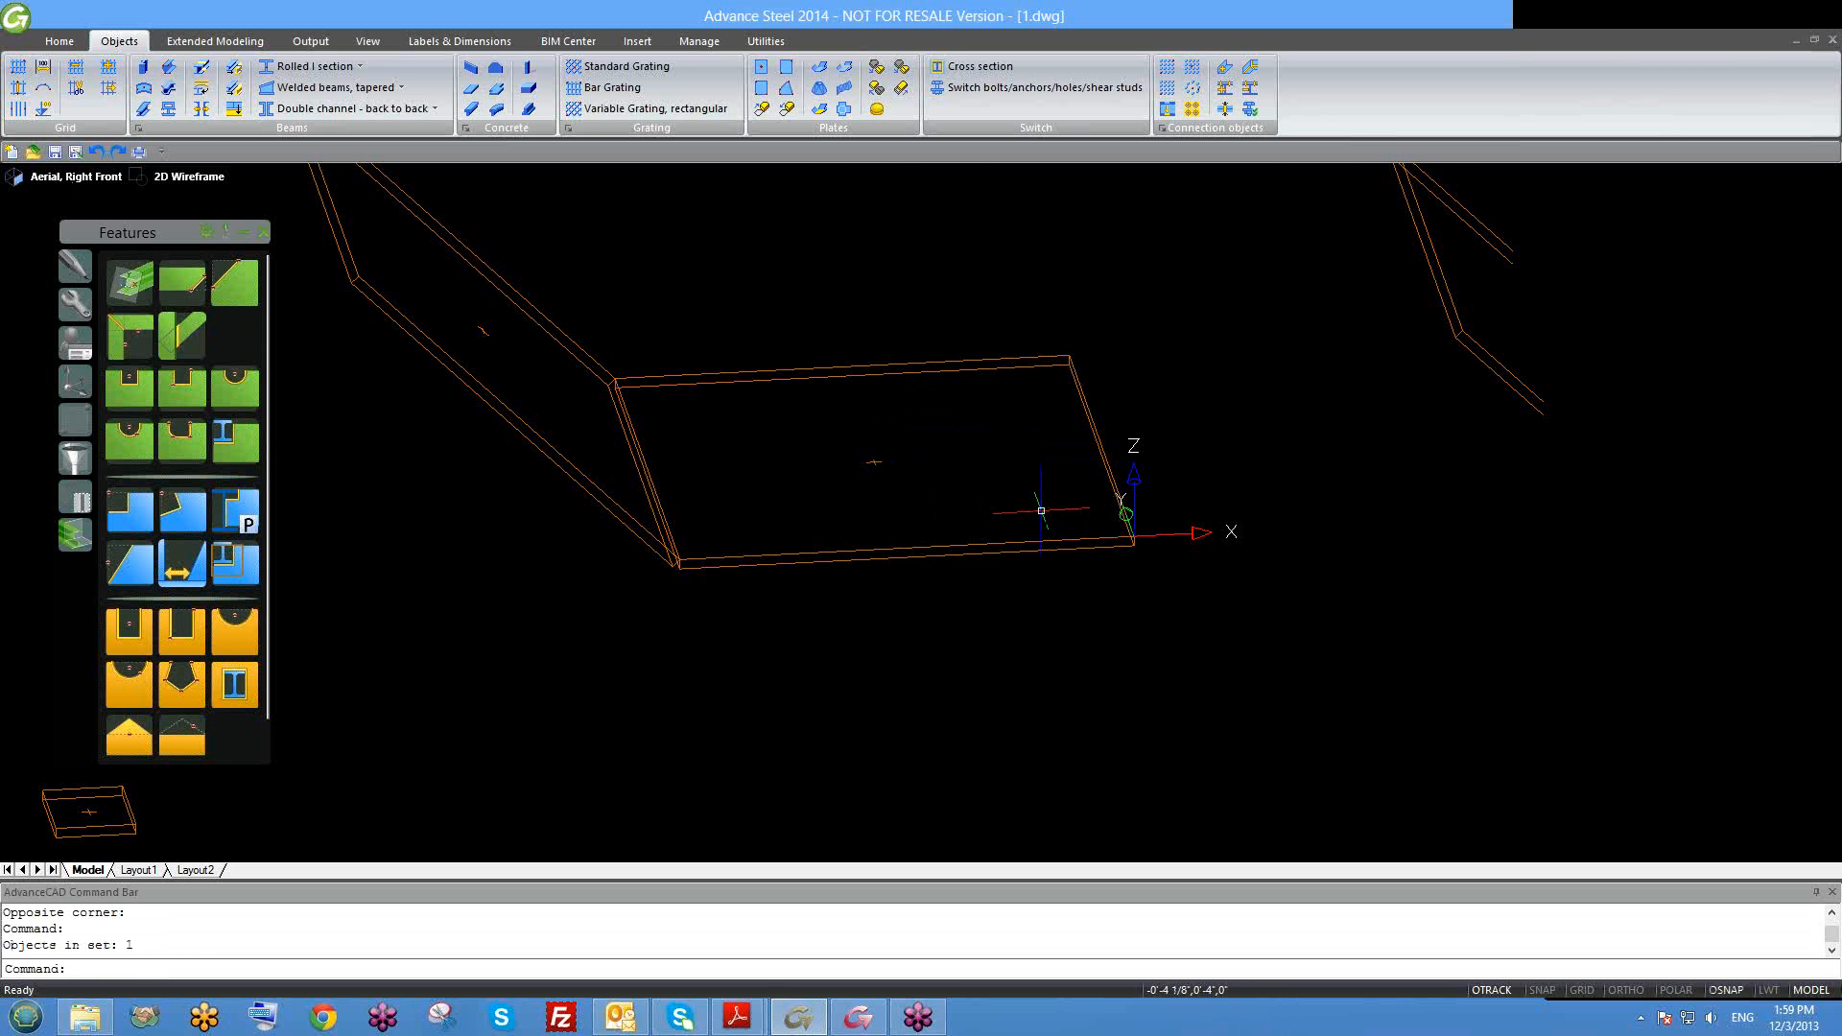
Step: Draw a diagonal line across the flat plate from its upper corner at the fold edge to its outer lower corner
scroll(998, 564, "down", 3)
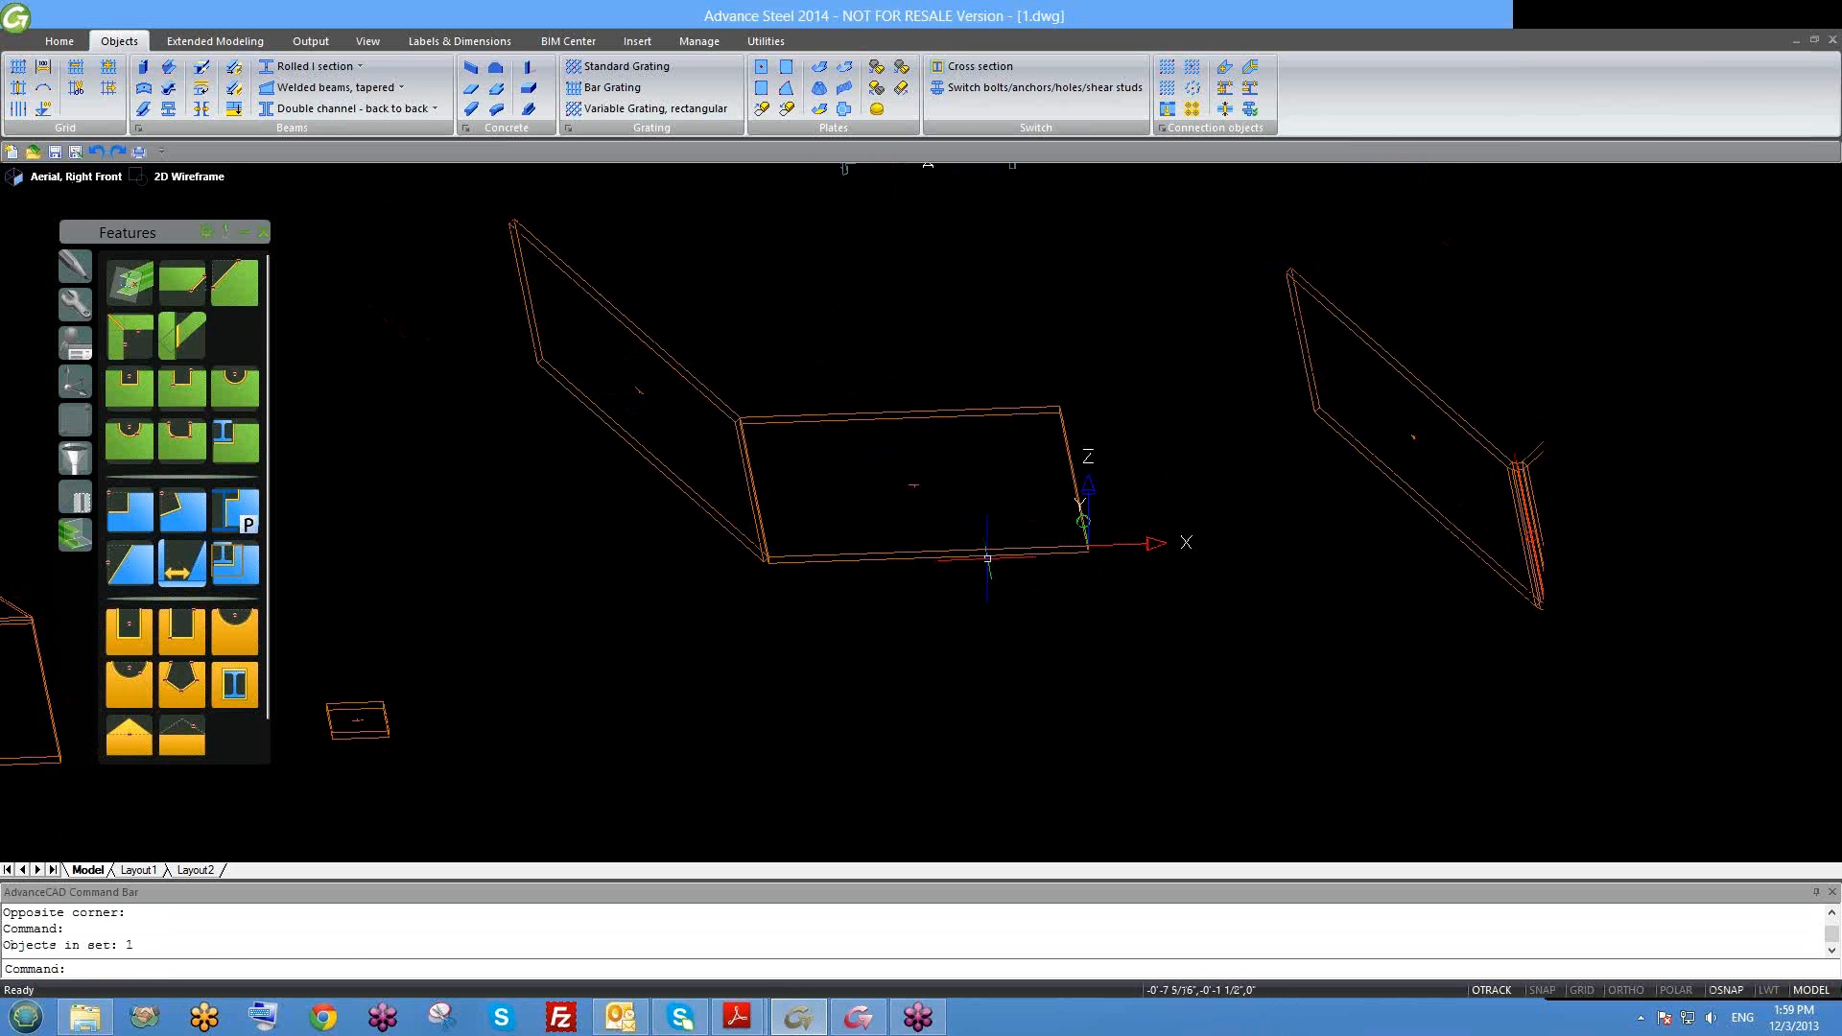
type("l")
key("Return")
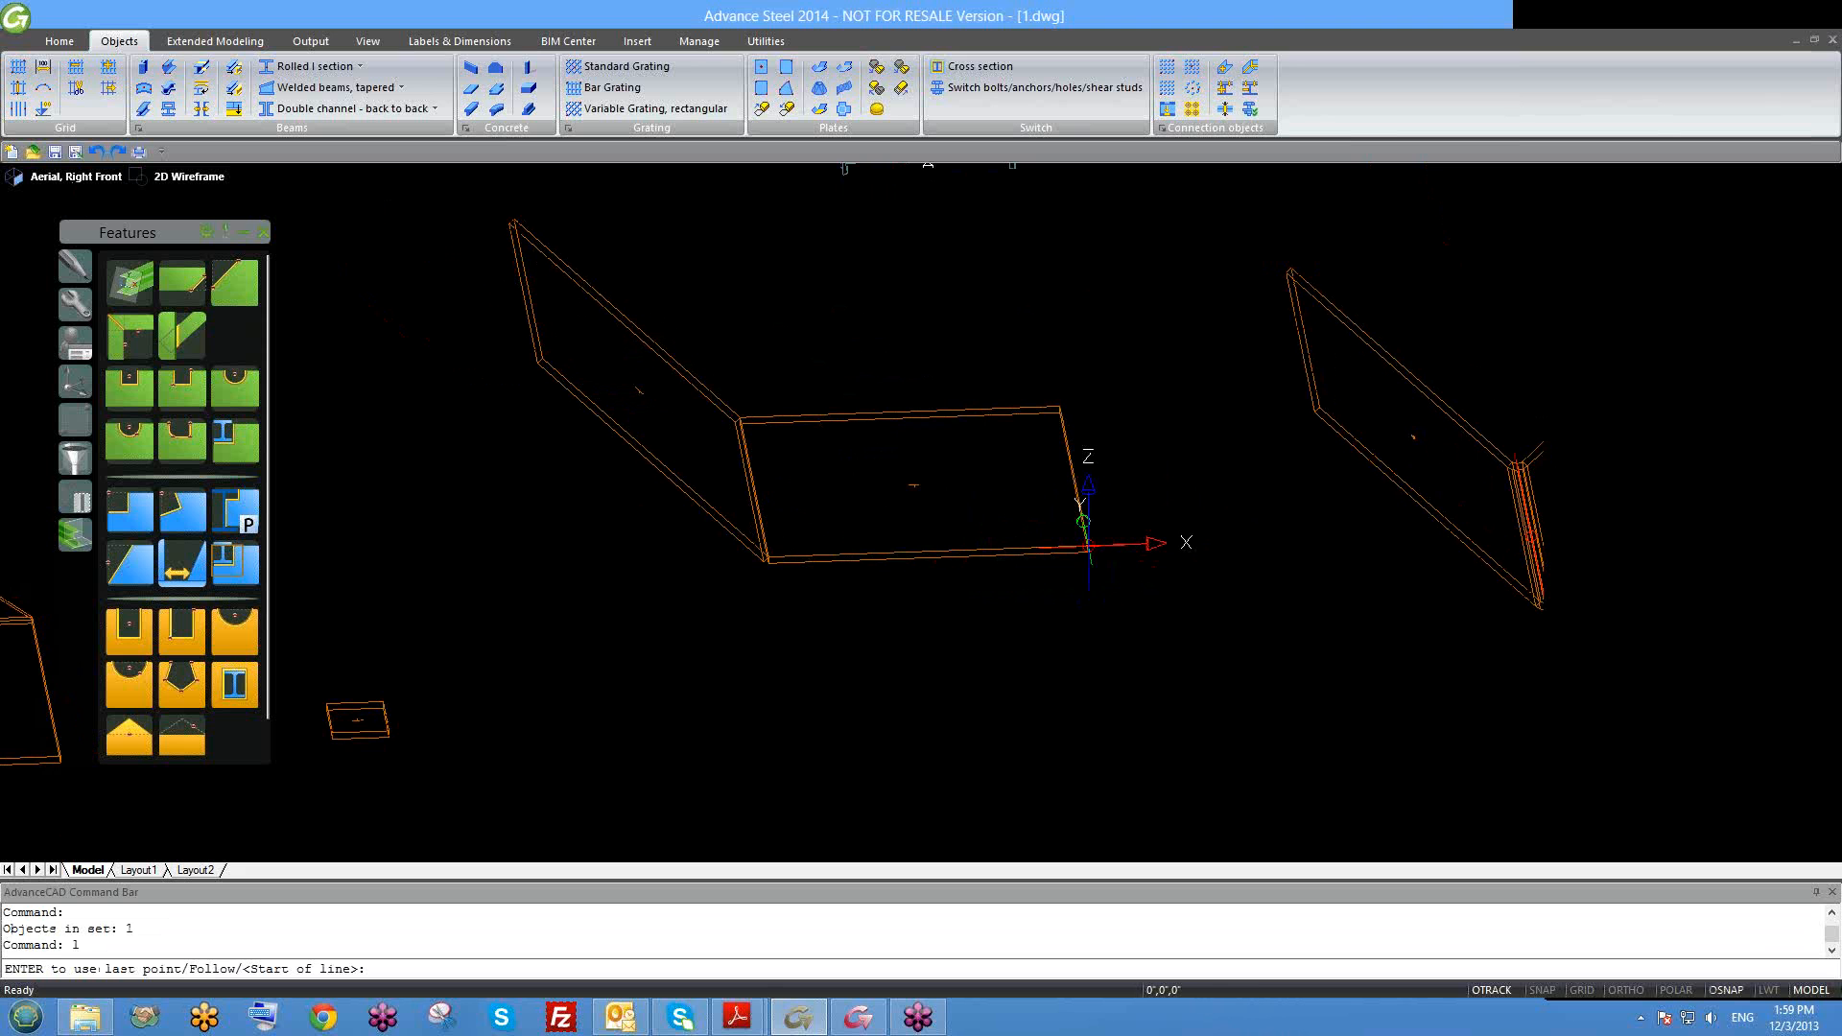
left_click(741, 419)
left_click(1087, 547)
key("Escape")
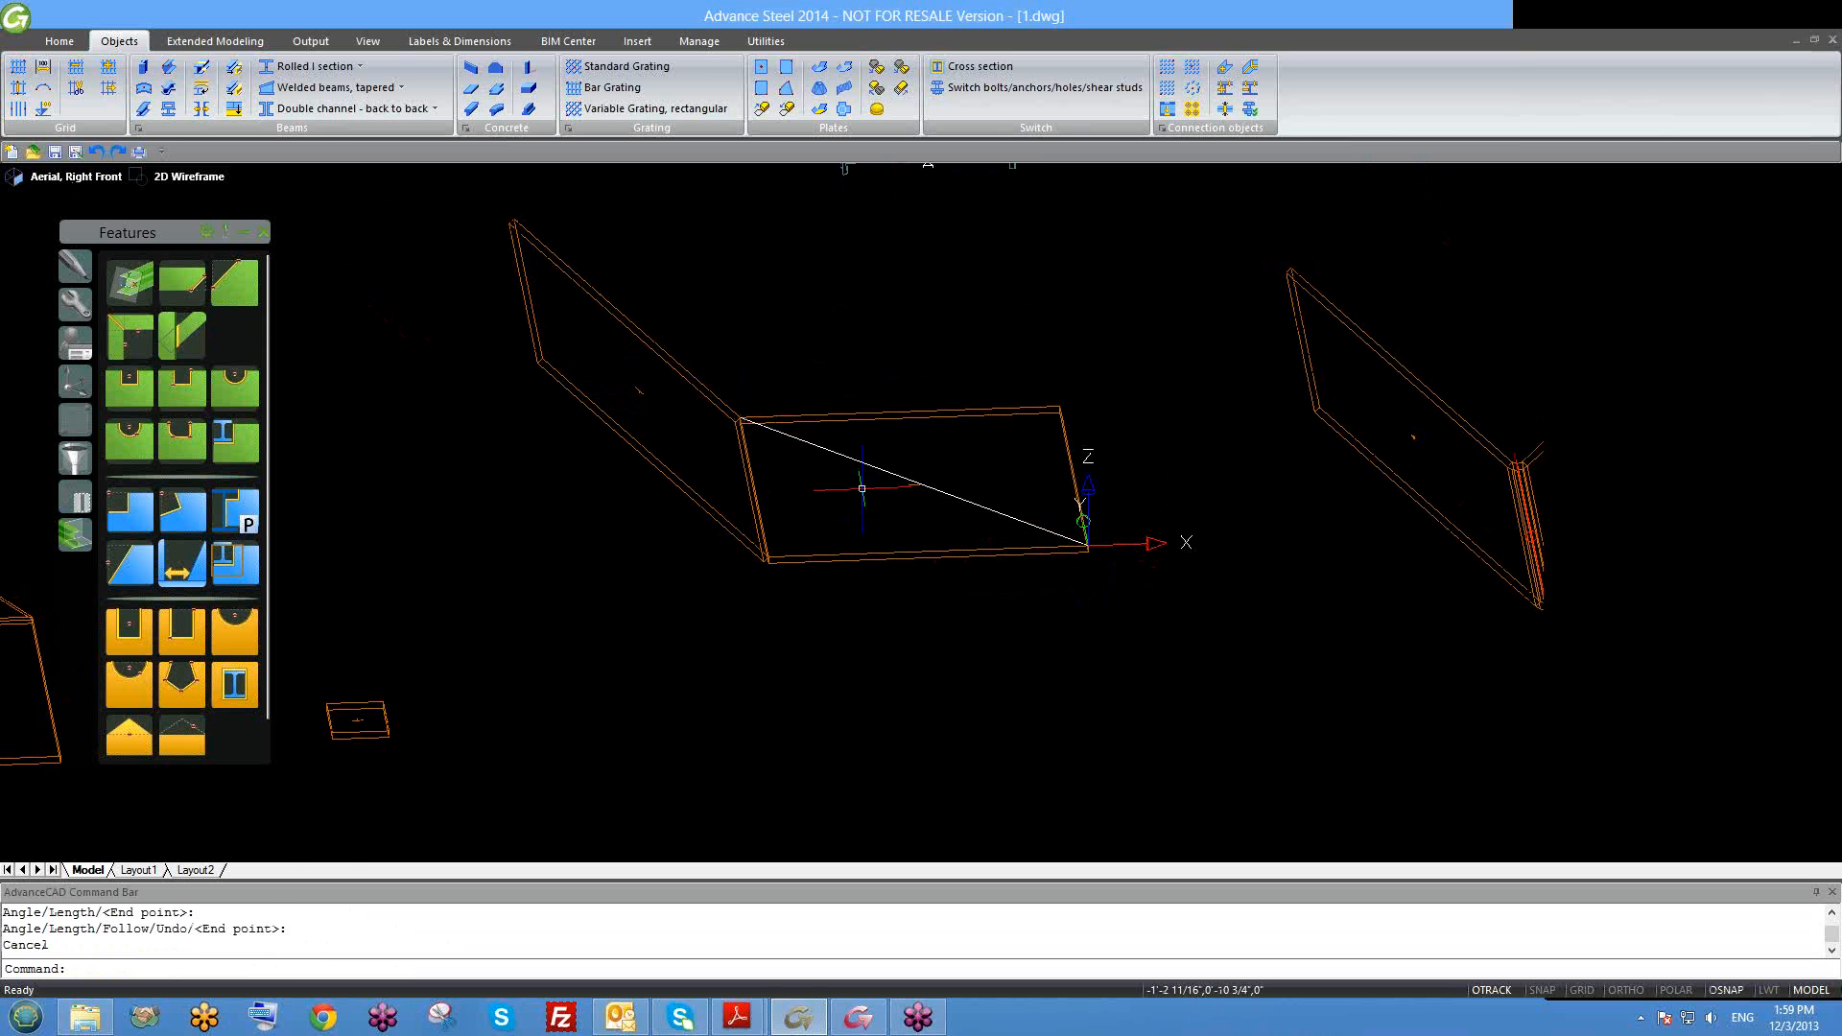
Step: Split the flat plate into two triangular plates along the diagonal line
middle_click_drag(938, 529, 916, 518, "shift")
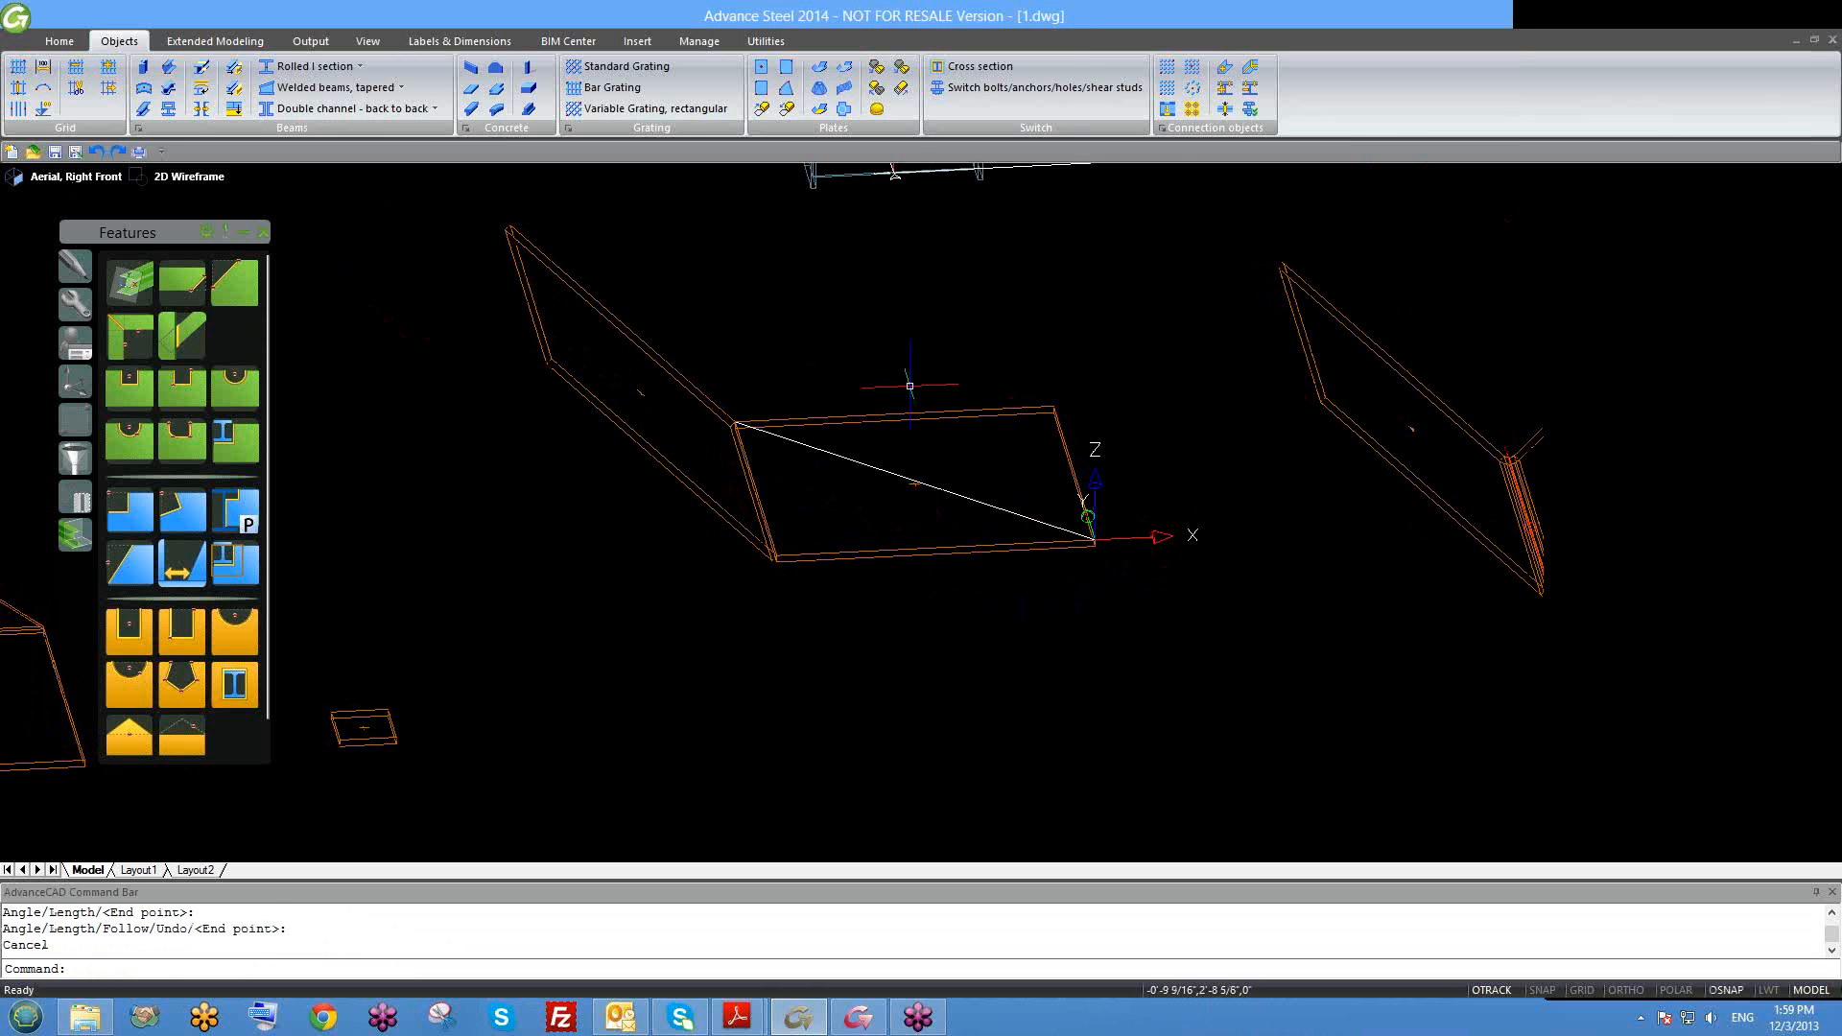
left_click(903, 89)
left_click(1011, 408)
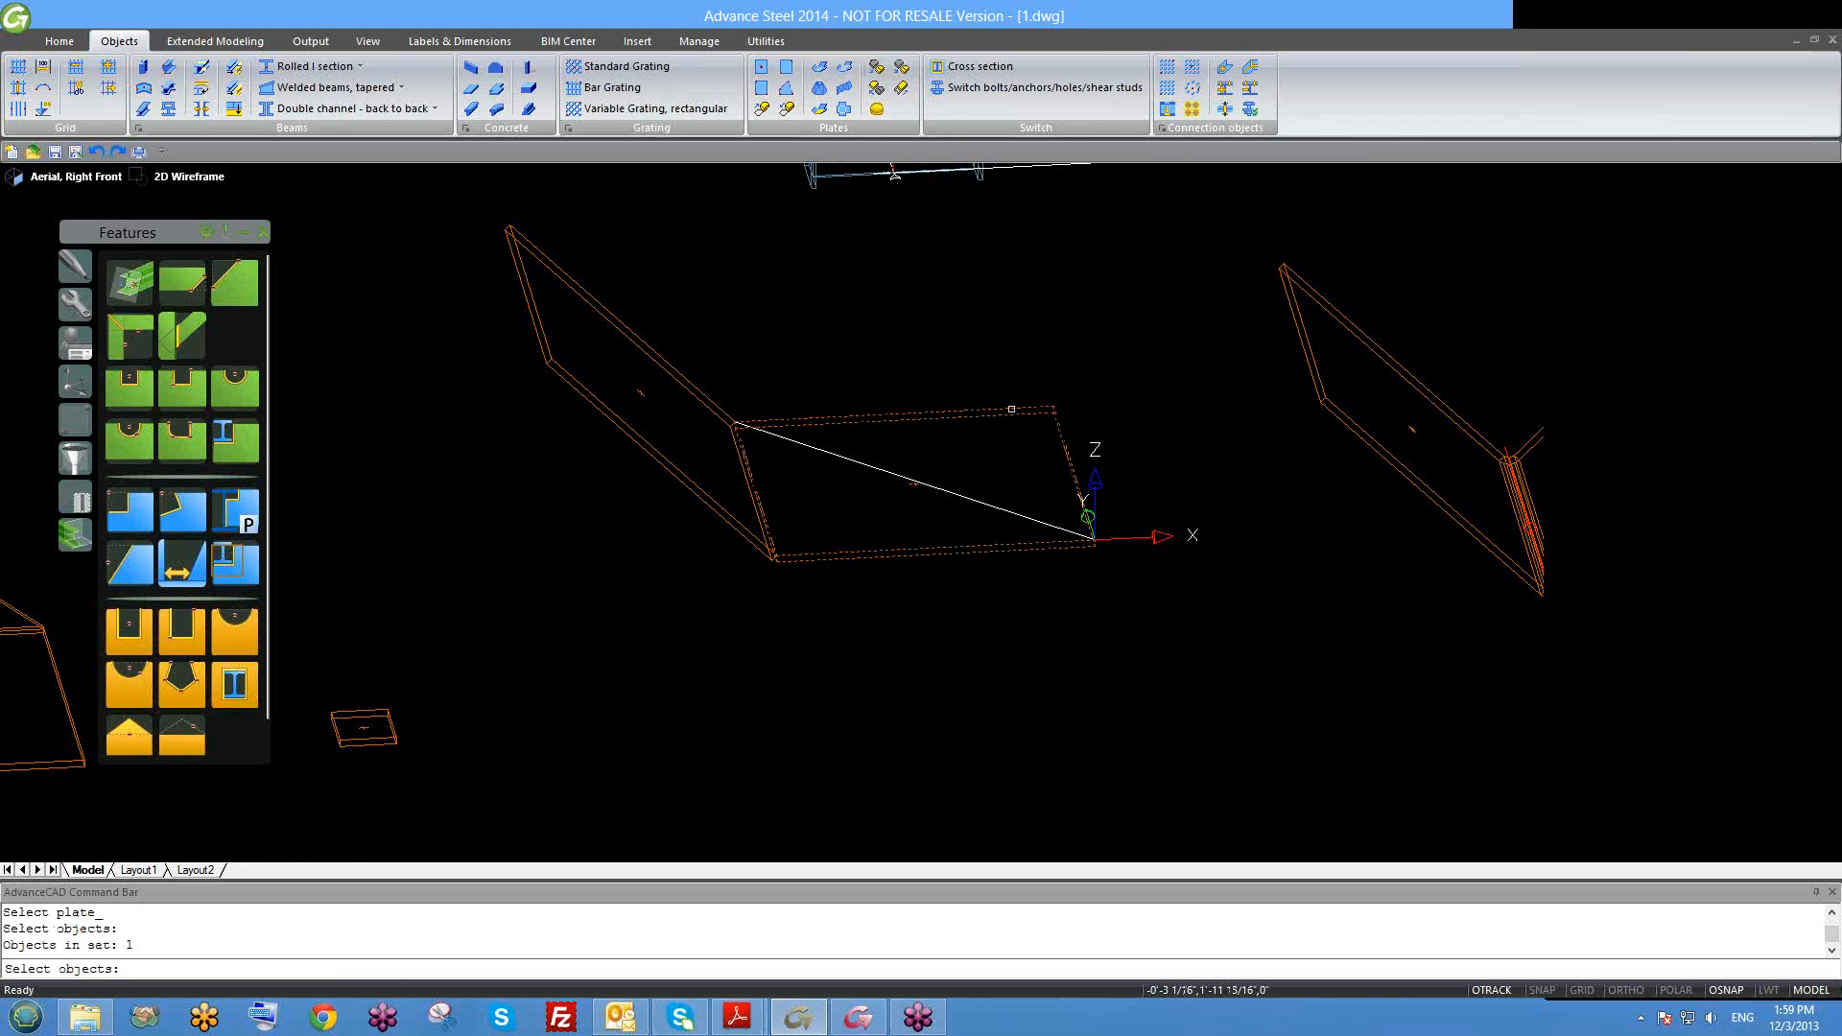
key("Return")
left_click(948, 489)
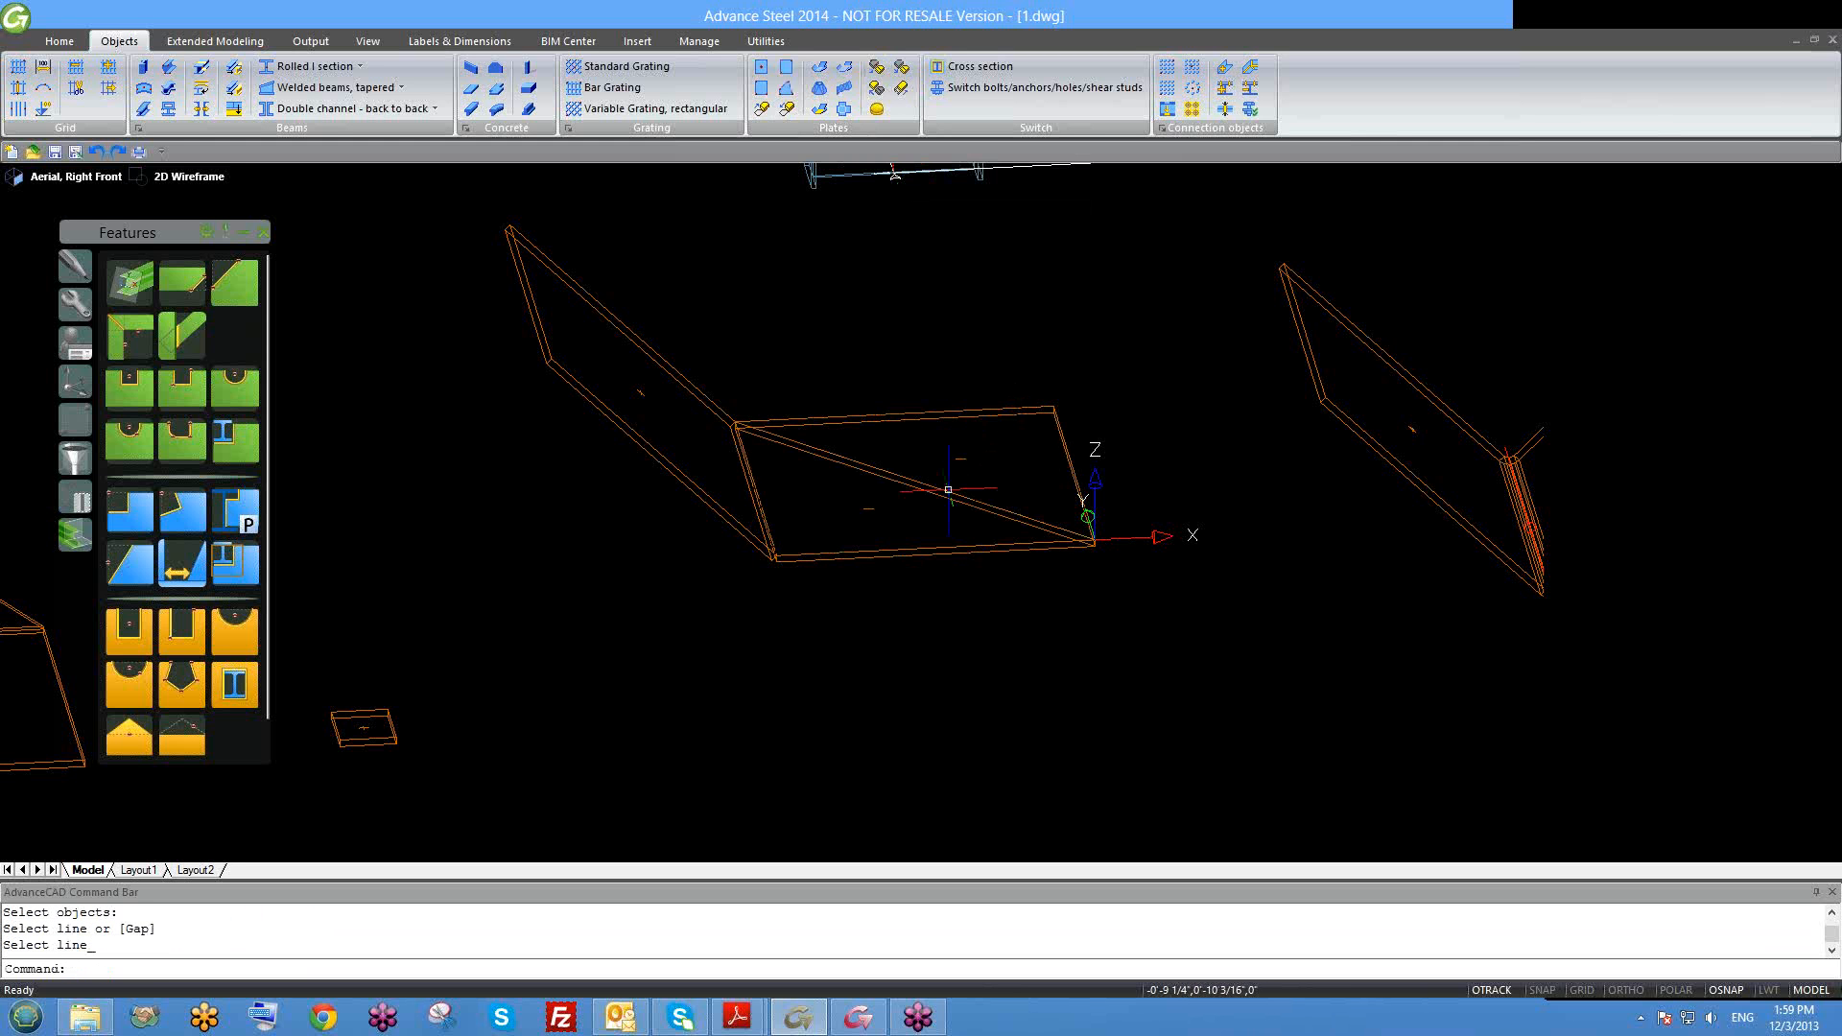
Step: Reset the UCS to World
mouse_move(931, 540)
middle_mouse_down("shift")
mouse_move(838, 592)
mouse_move(1002, 642)
mouse_move(931, 537)
middle_mouse_up("shift")
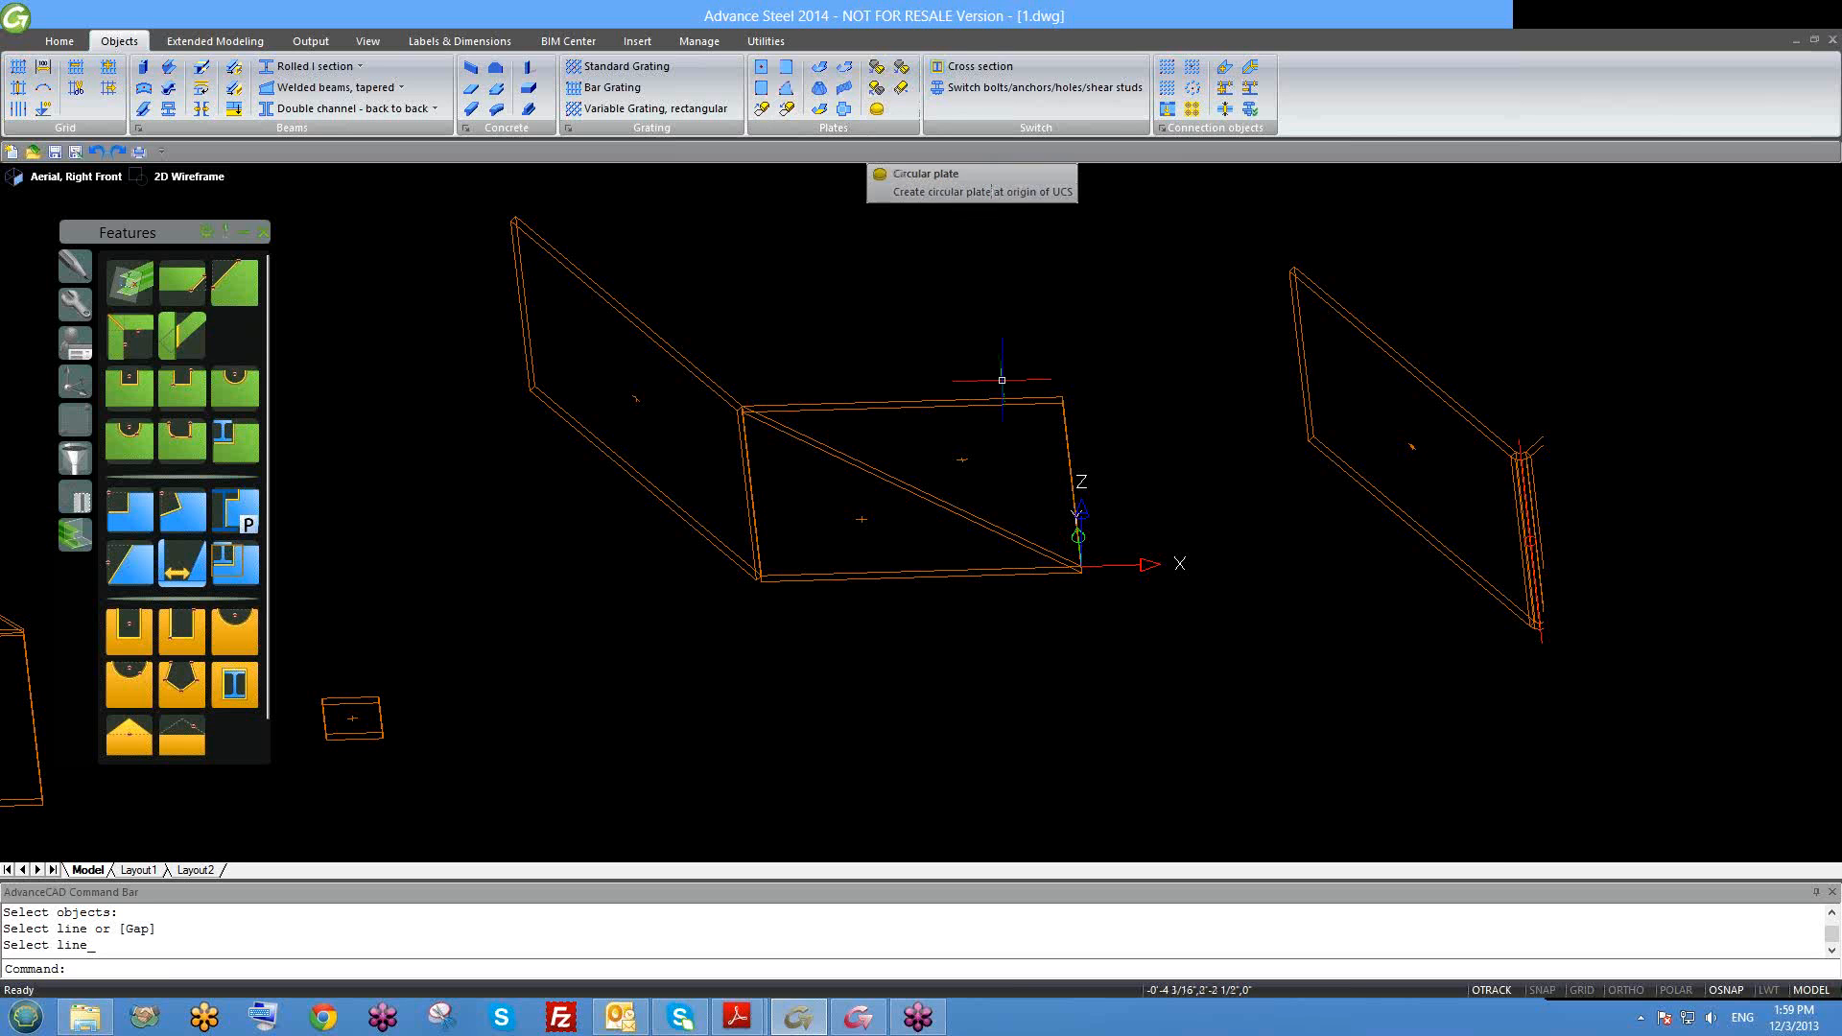
scroll(1016, 475, "down", 4)
middle_click_drag(1034, 551, 918, 570, "shift")
scroll(1025, 532, "down", 4)
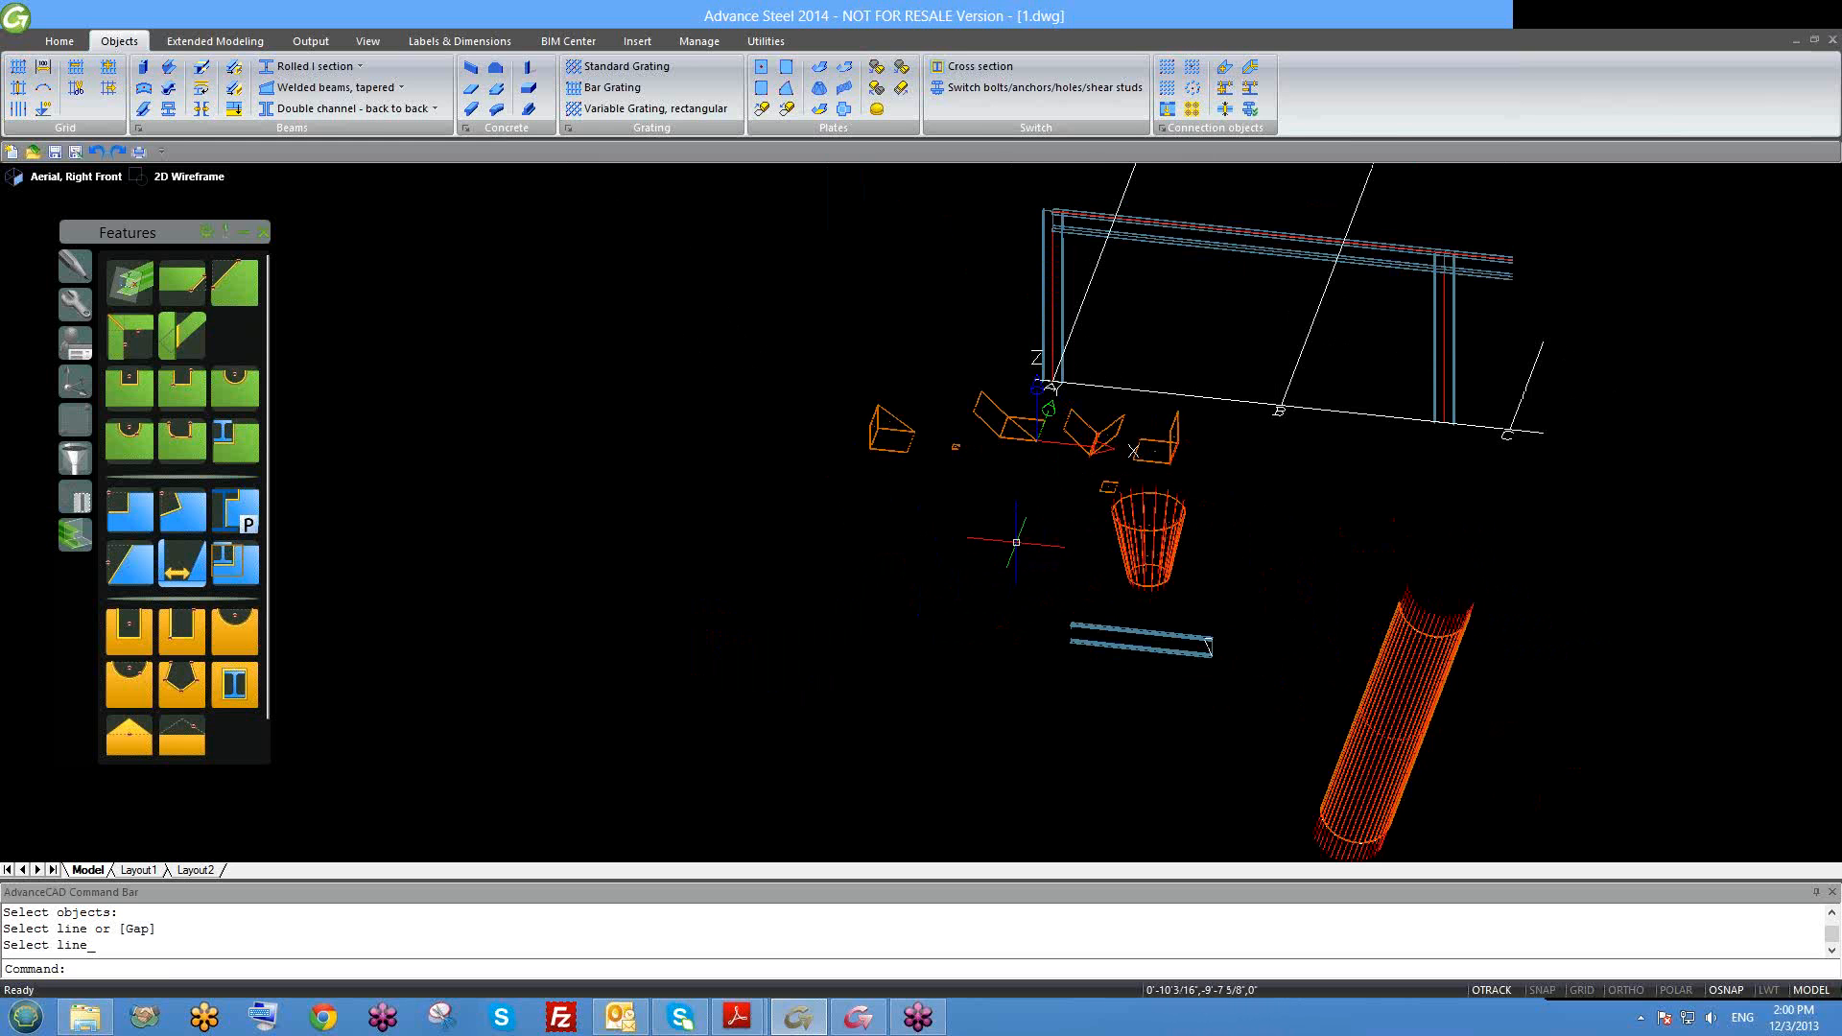
scroll(1050, 415, "up", 5)
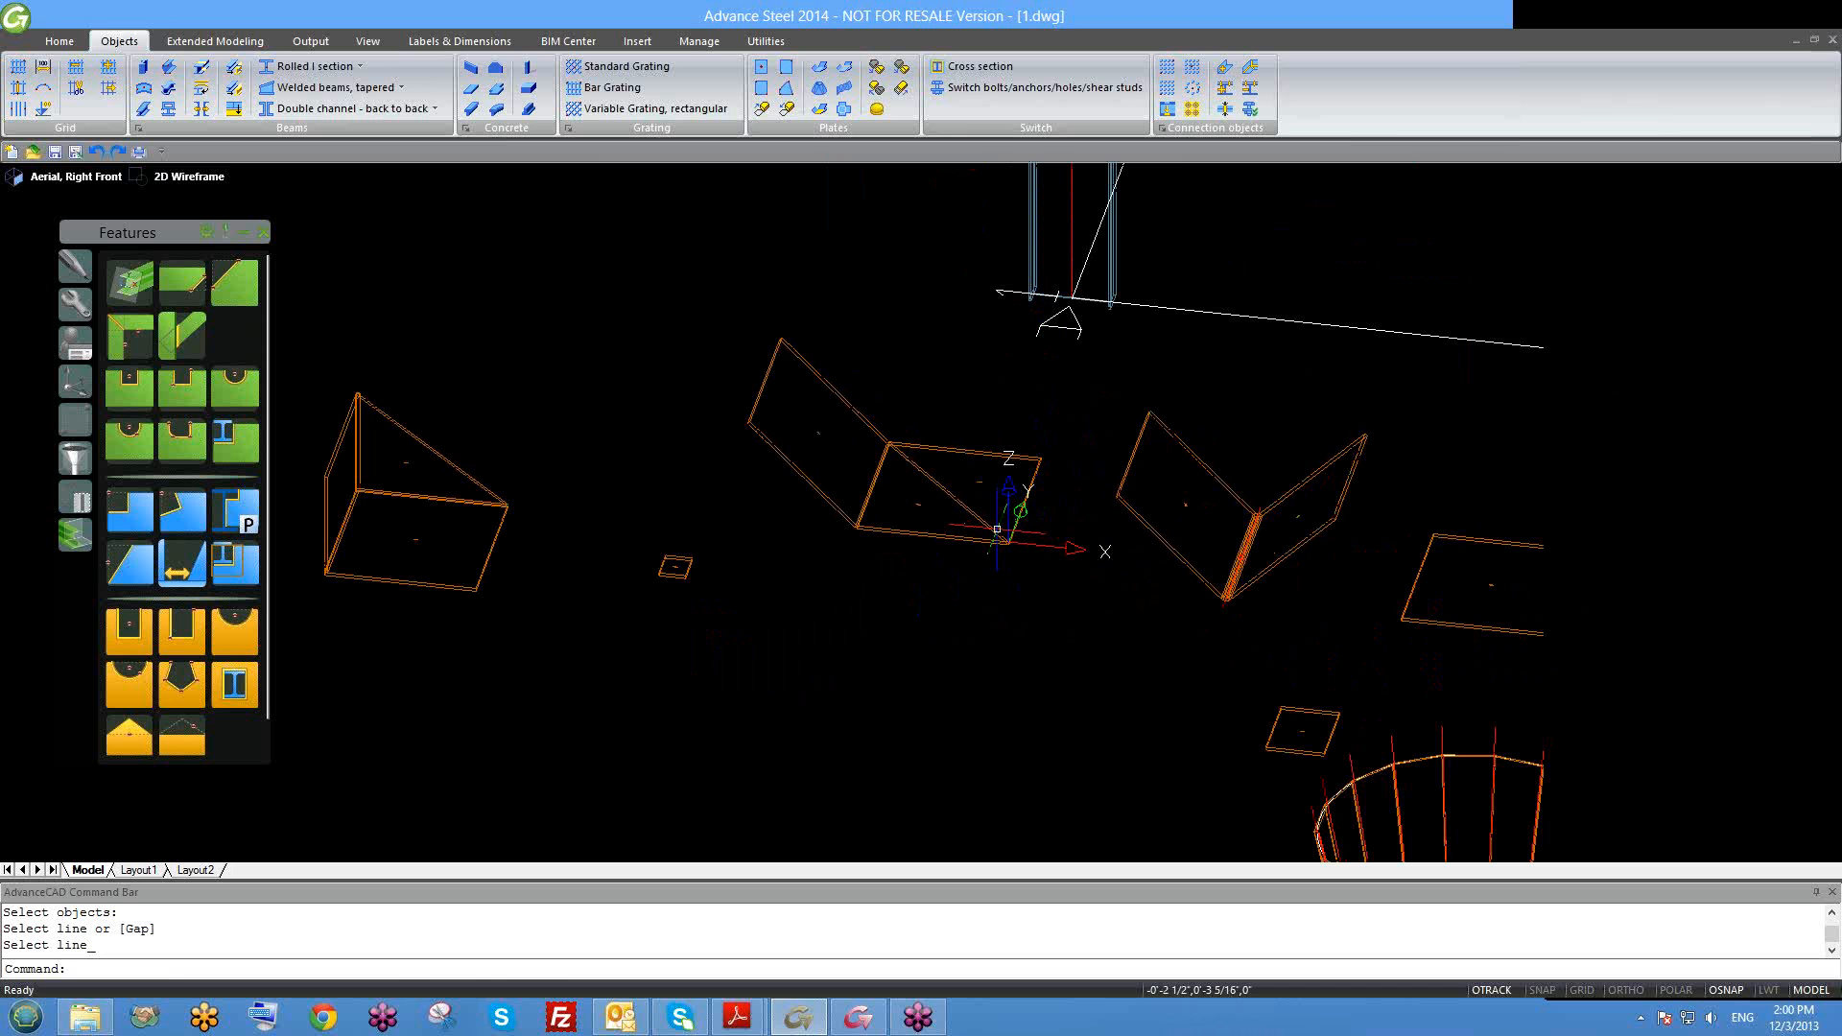
type("ucs")
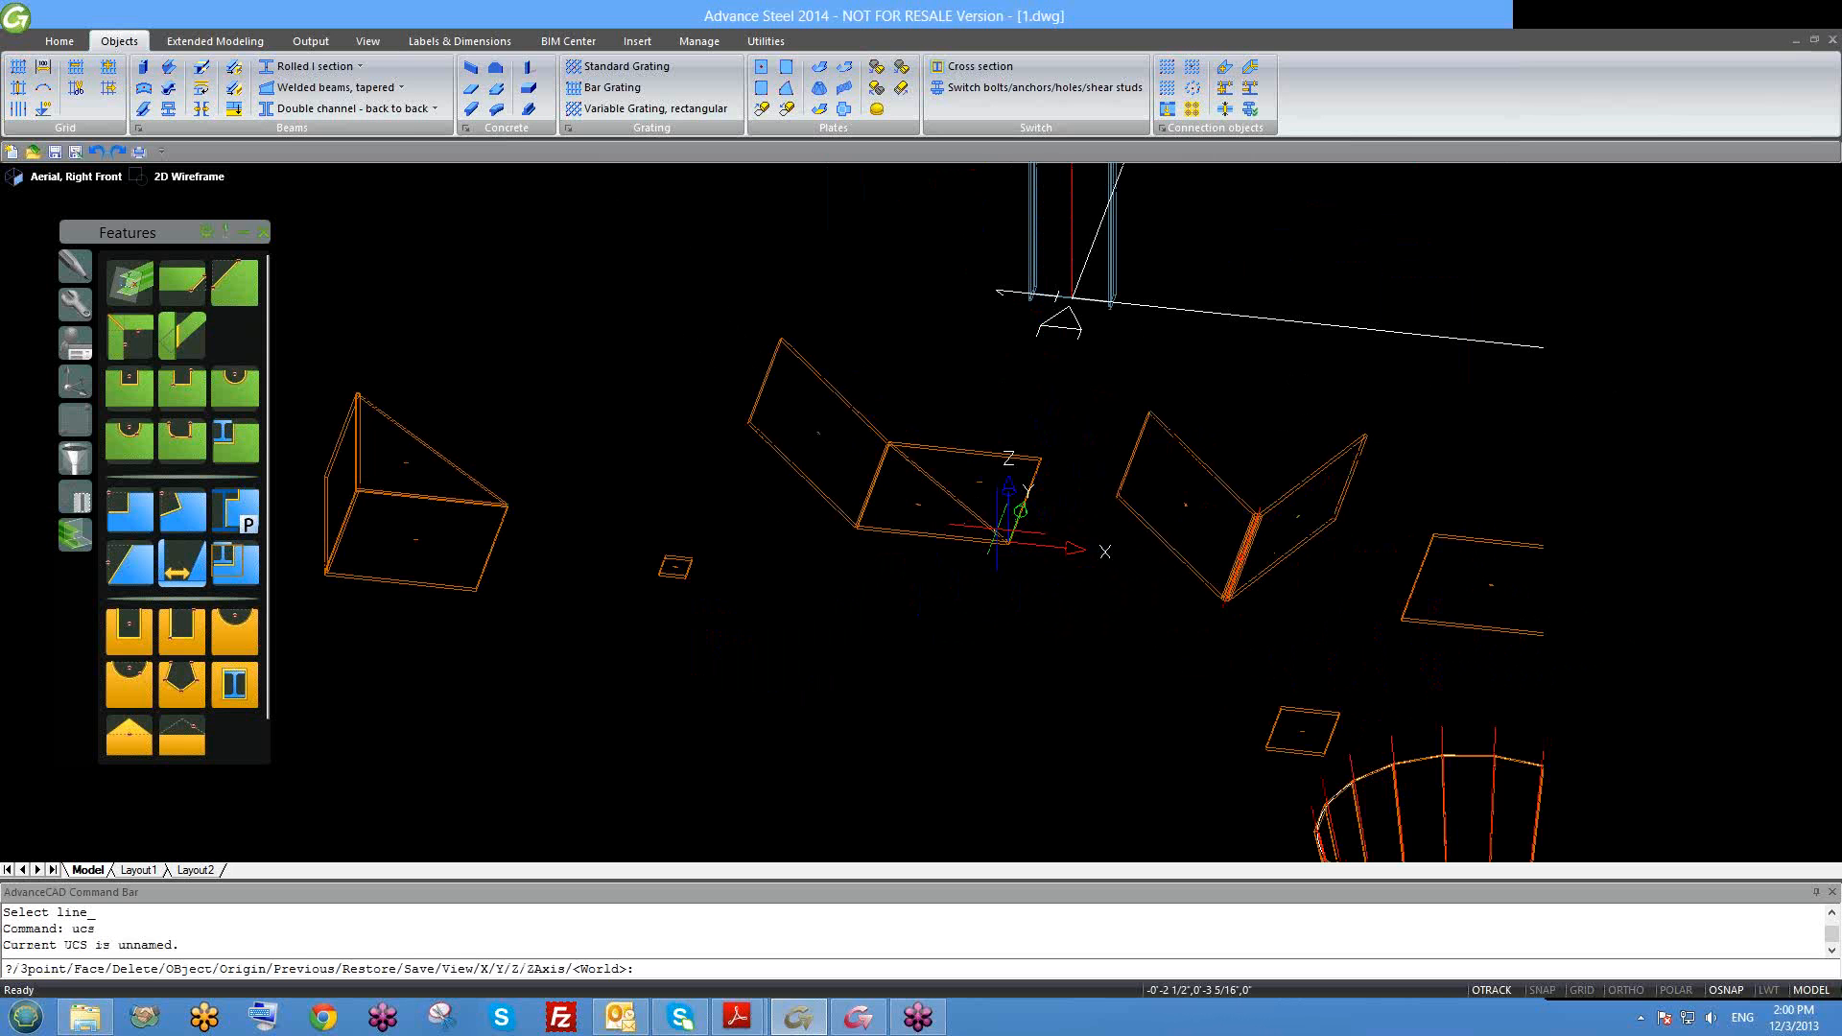
key("Return")
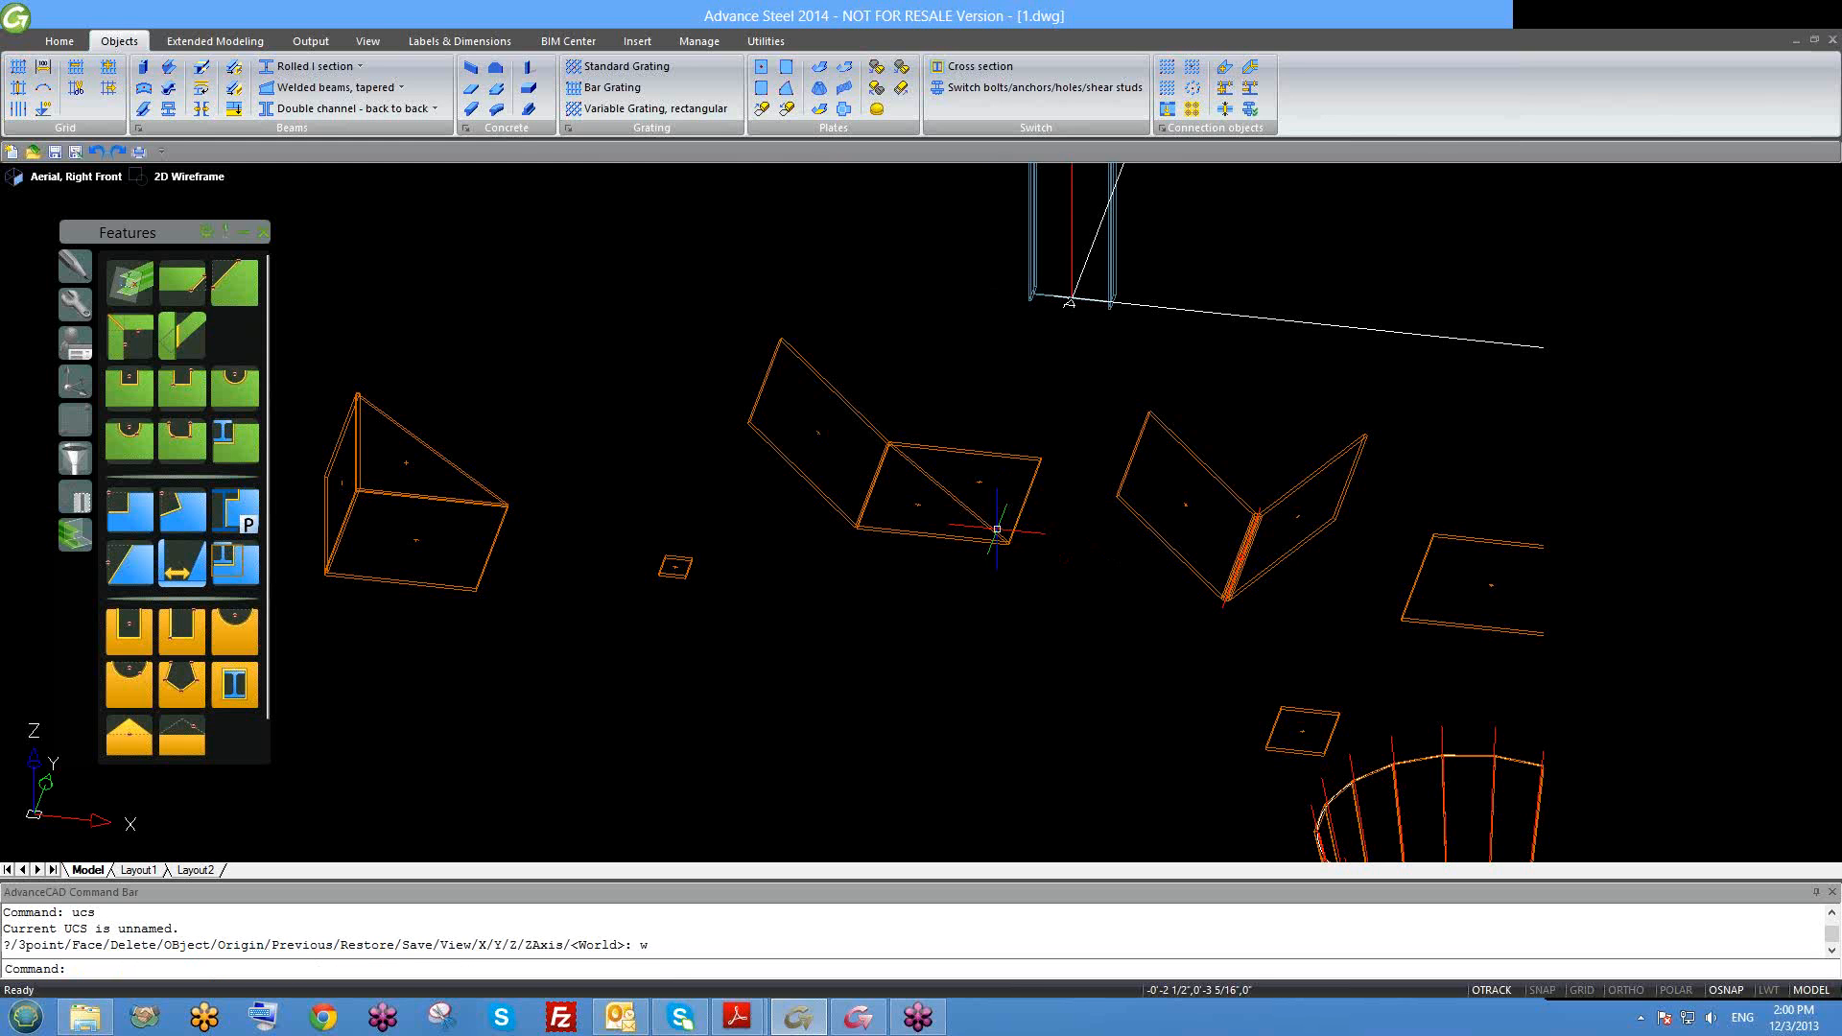
Step: Create a circular plate with a 10" outer diameter and a central hole at the World UCS origin
scroll(1000, 545, "down", 3)
scroll(1003, 546, "up", 4)
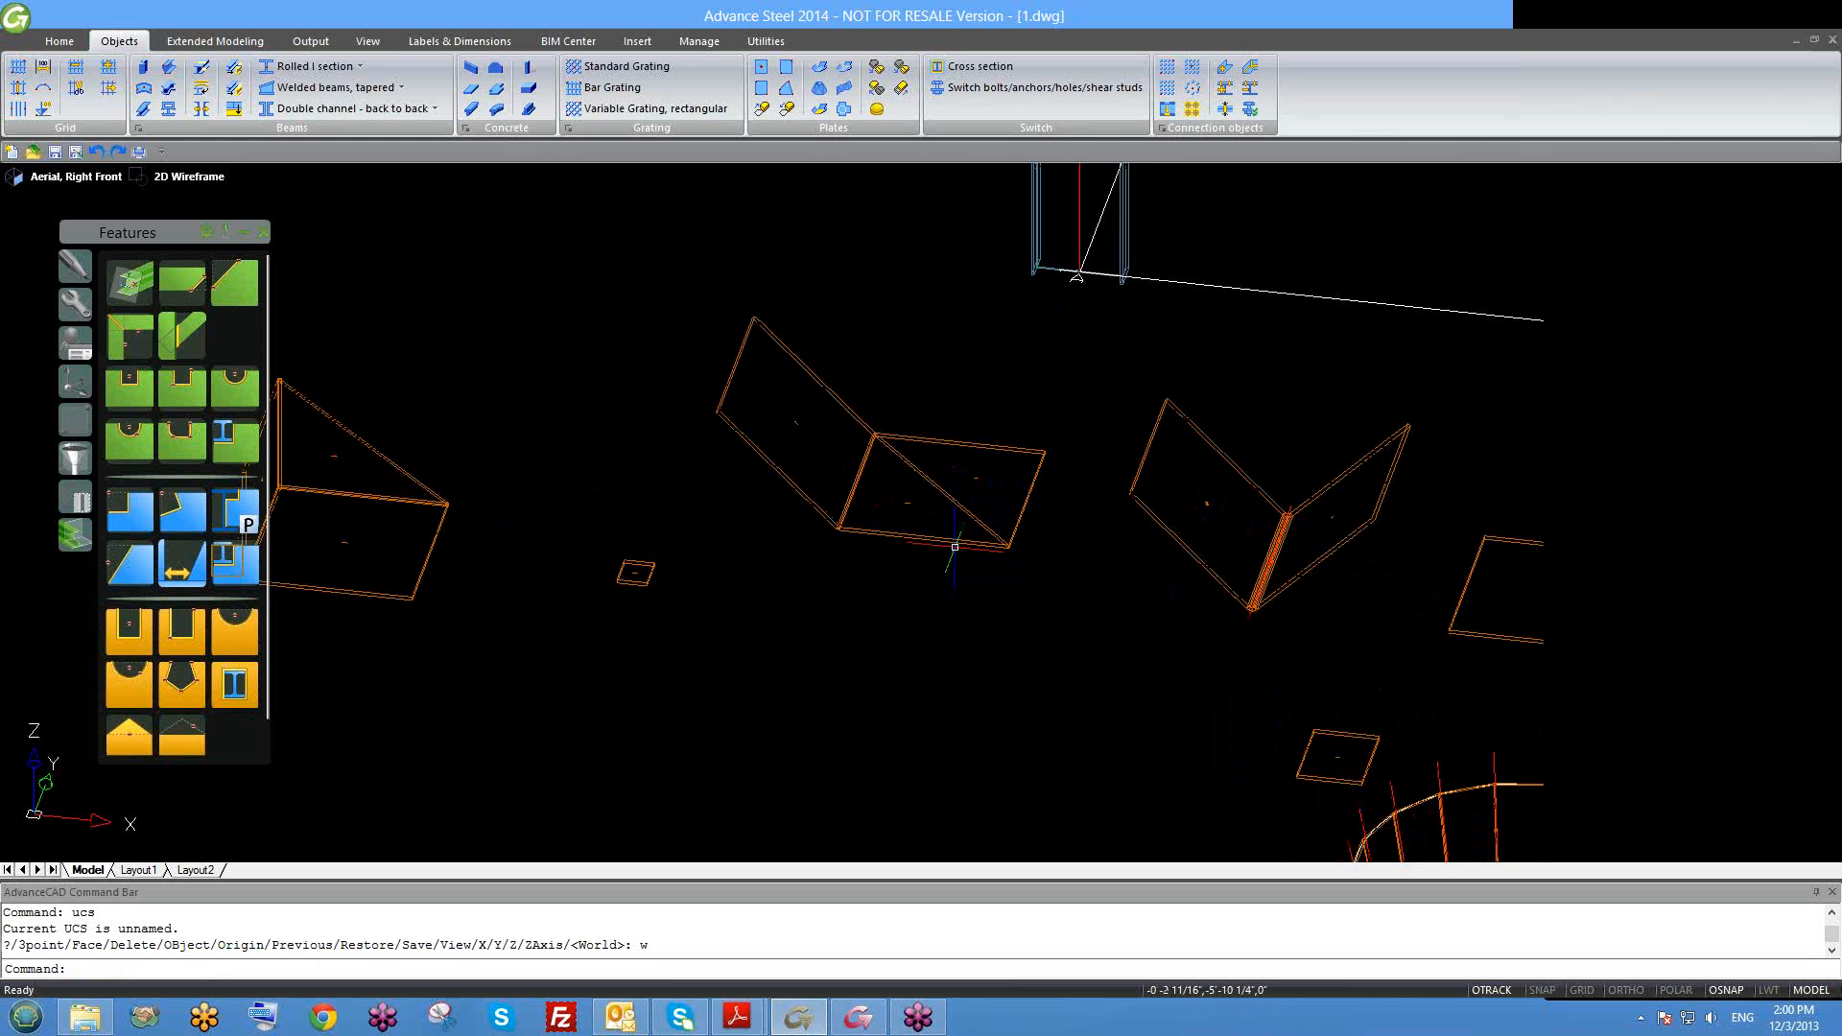
left_click(876, 109)
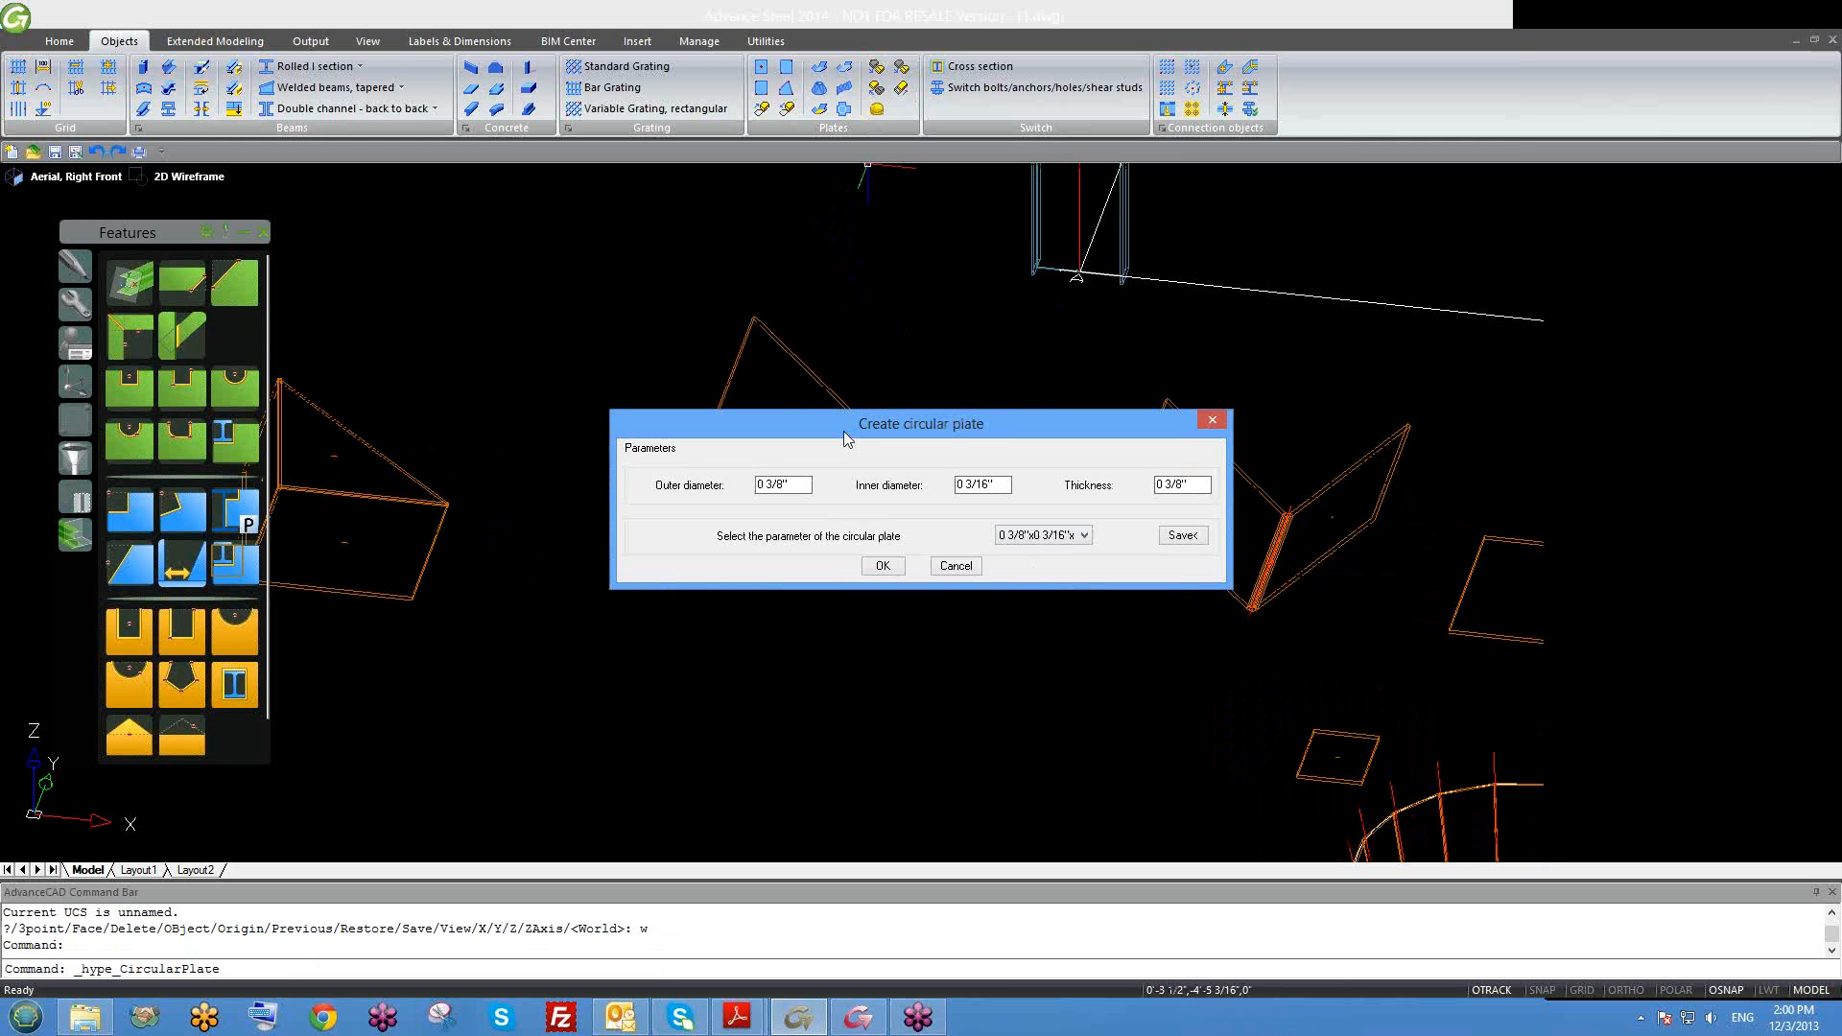
left_click_drag(843, 429, 636, 171)
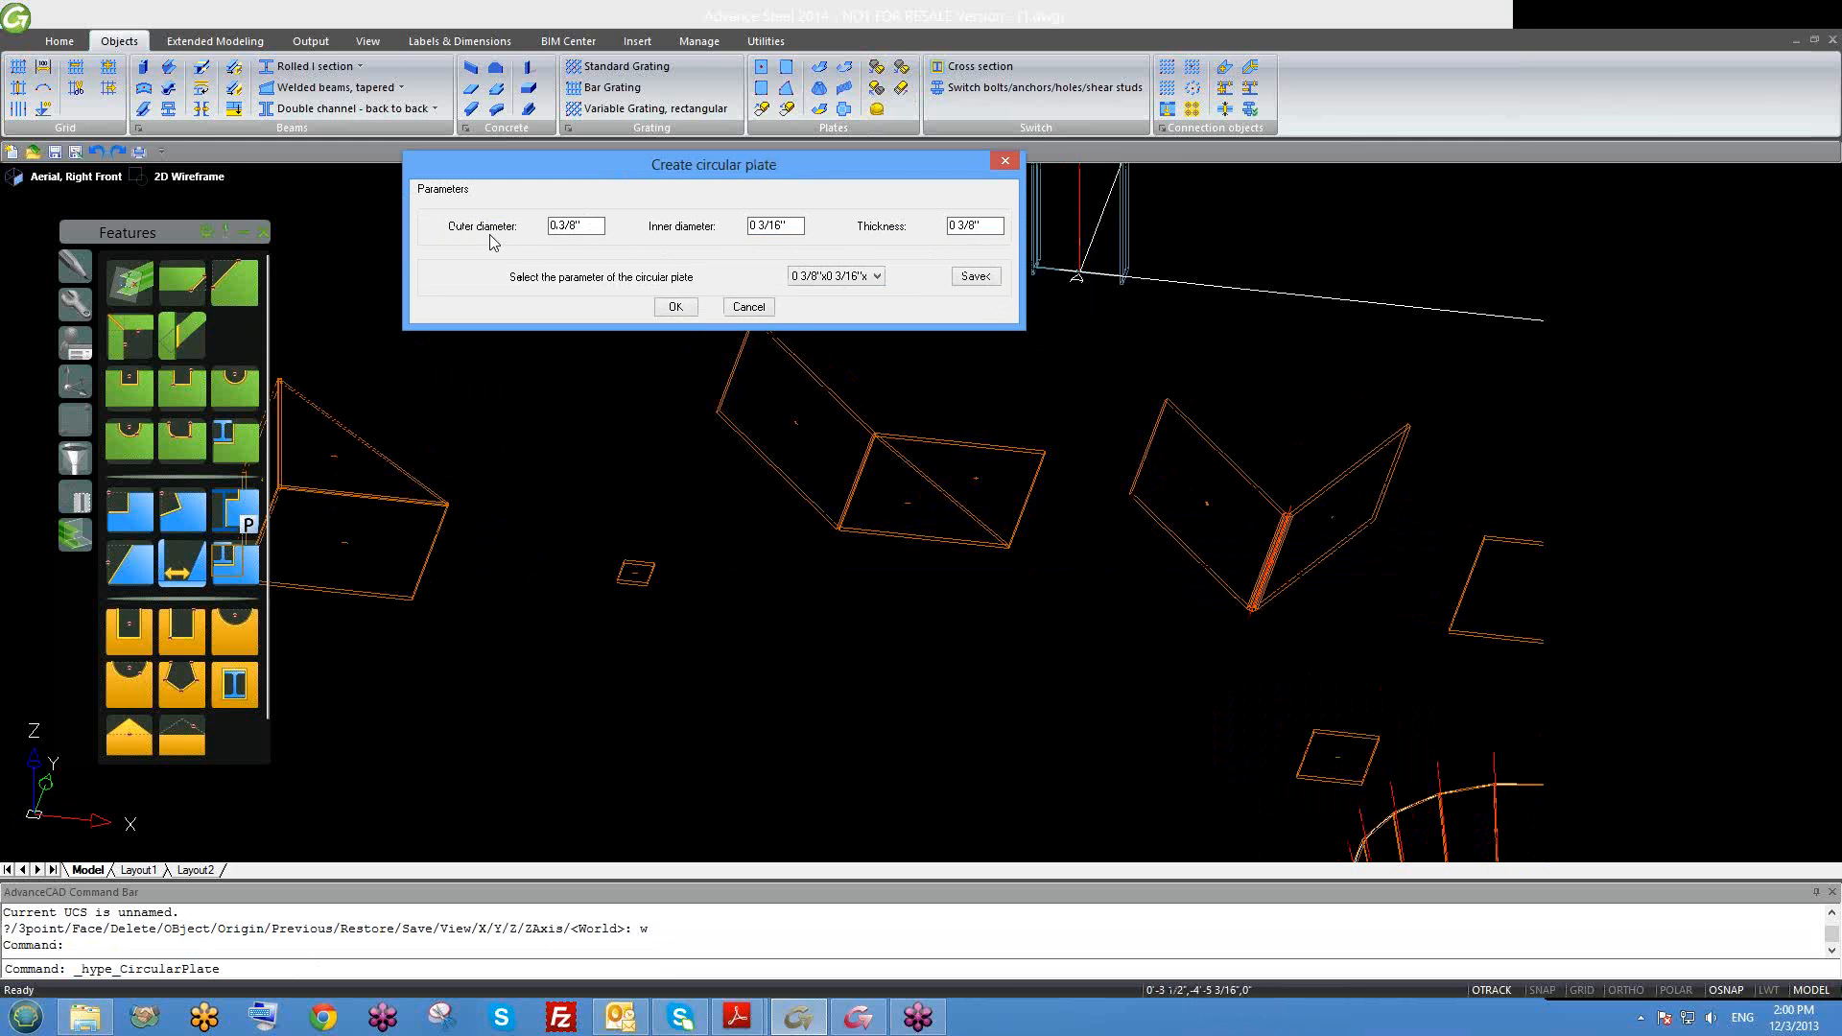
left_click_drag(588, 226, 518, 230)
type("10")
left_click_drag(796, 224, 662, 222)
type("3")
left_click_drag(983, 227, 820, 208)
left_click(681, 308)
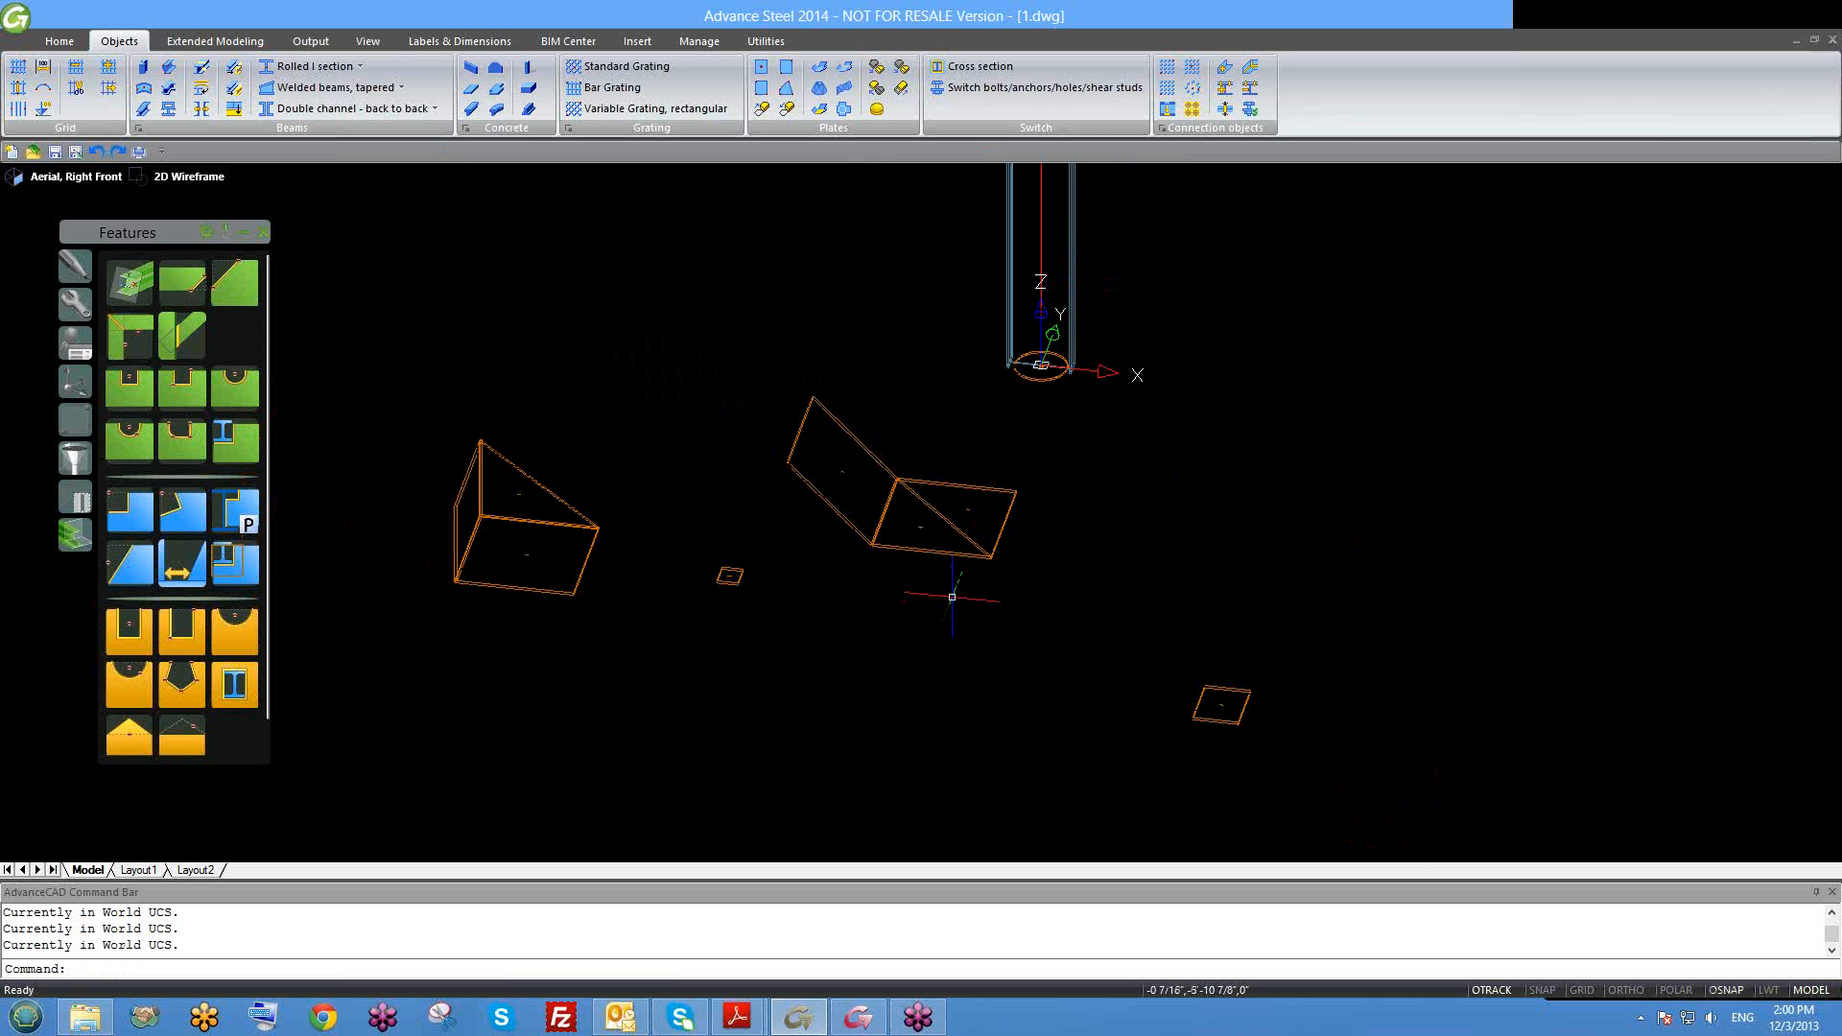
Step: Select the circular plate at the column base and examine its shape up close
scroll(1036, 399, "up", 3)
scroll(1043, 278, "up", 4)
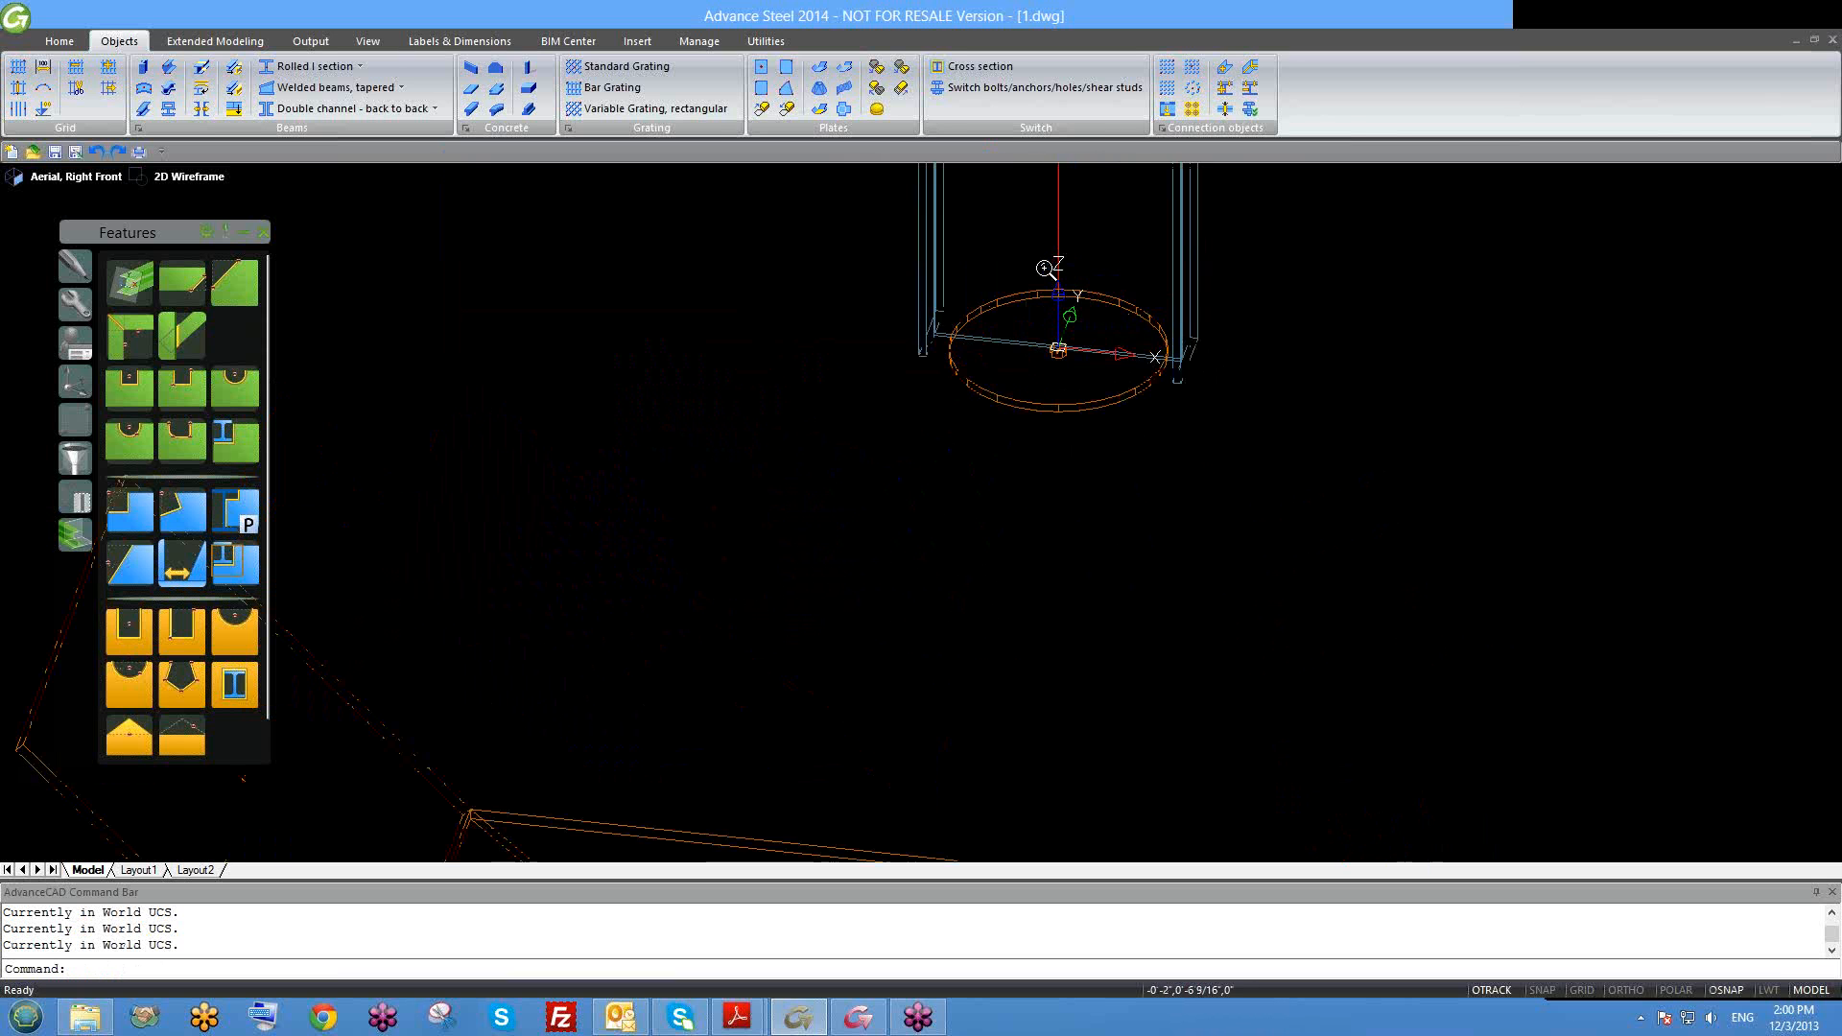
left_click(1140, 480)
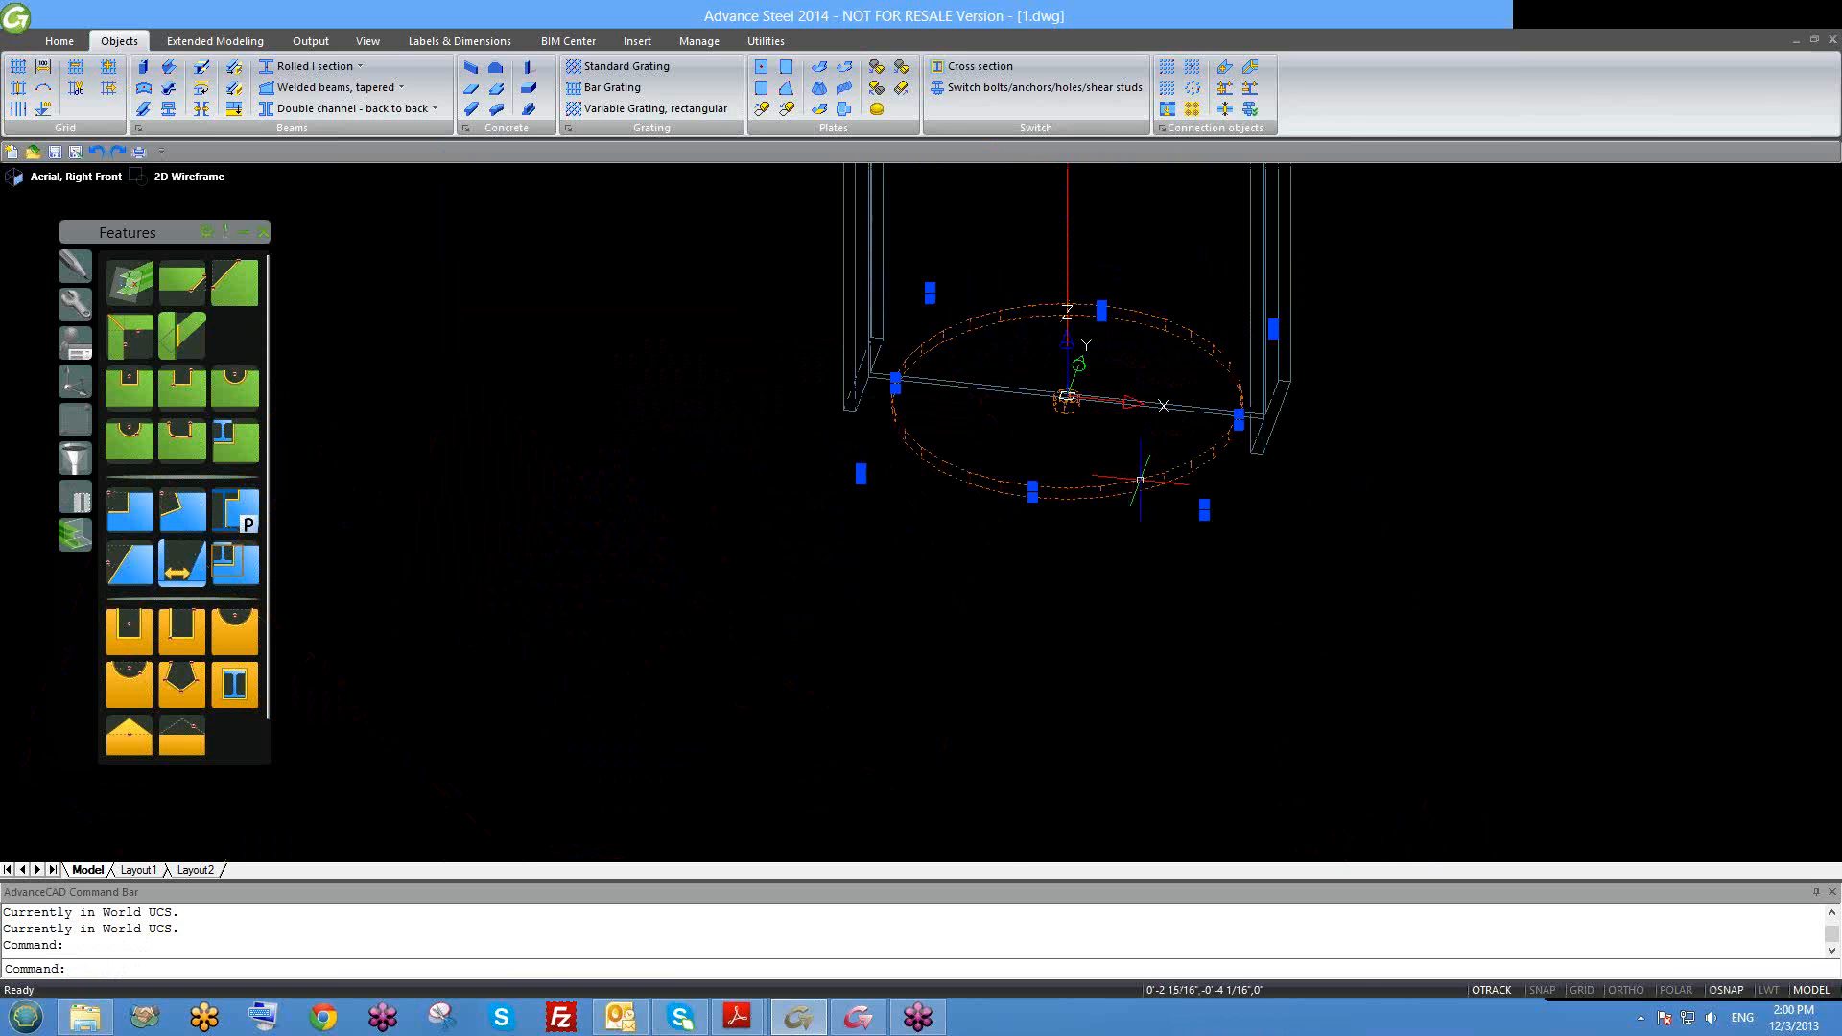
scroll(1128, 437, "down", 3)
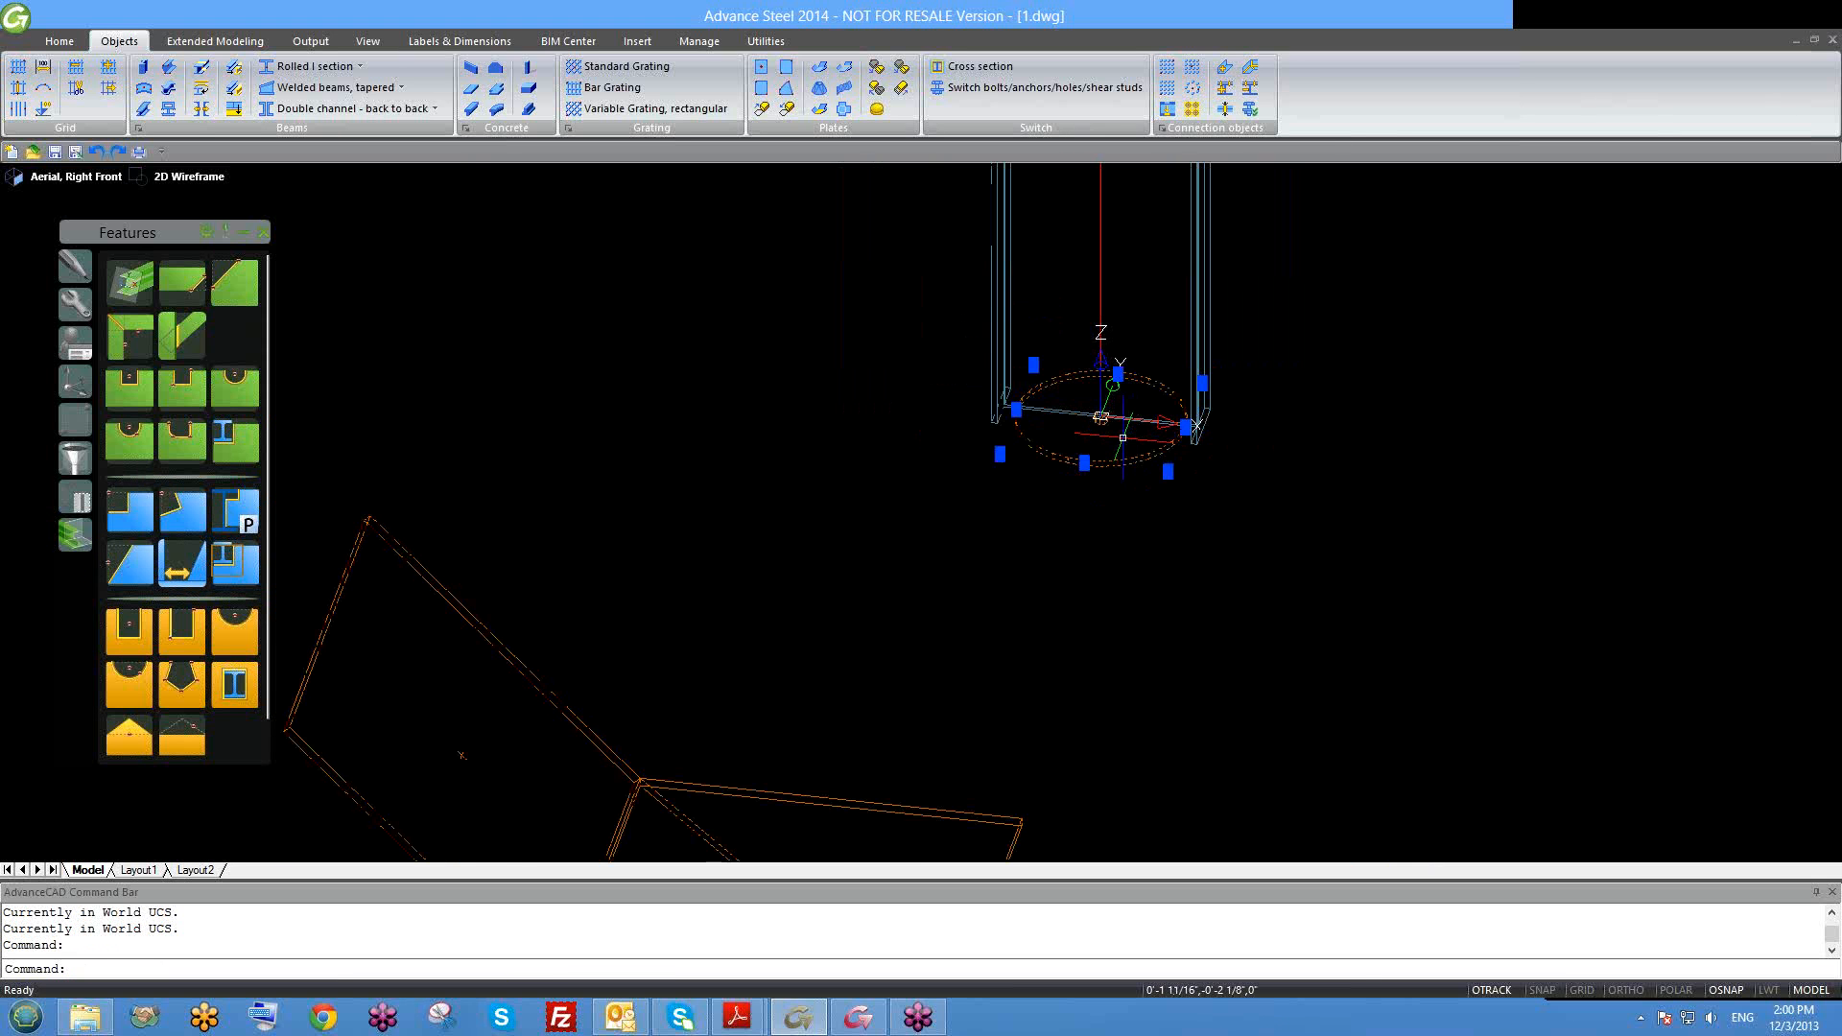
scroll(1123, 437, "up", 4)
scroll(1122, 437, "down", 1)
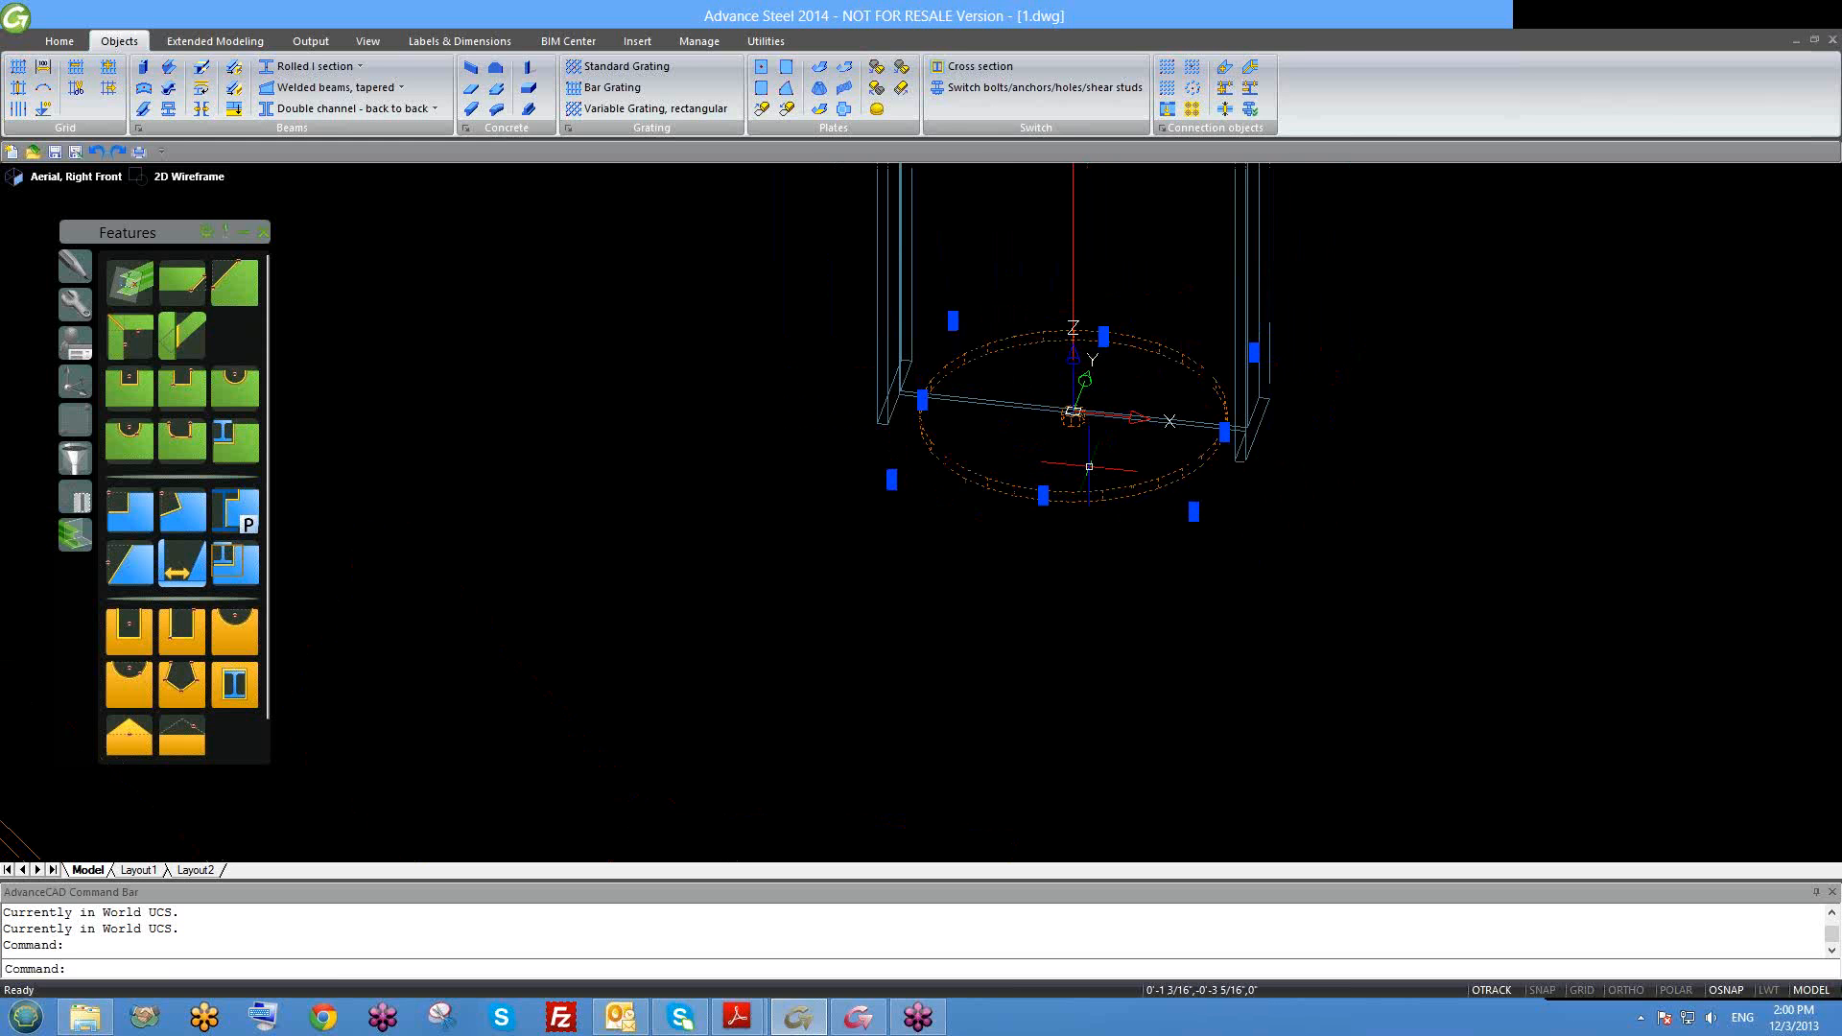
Step: Move the circular plate from the World origin to empty space in front of the column, about 1'-1 1/2" in X and -2'-1" in Y
scroll(1122, 437, "up", 3)
scroll(1087, 468, "down", 2)
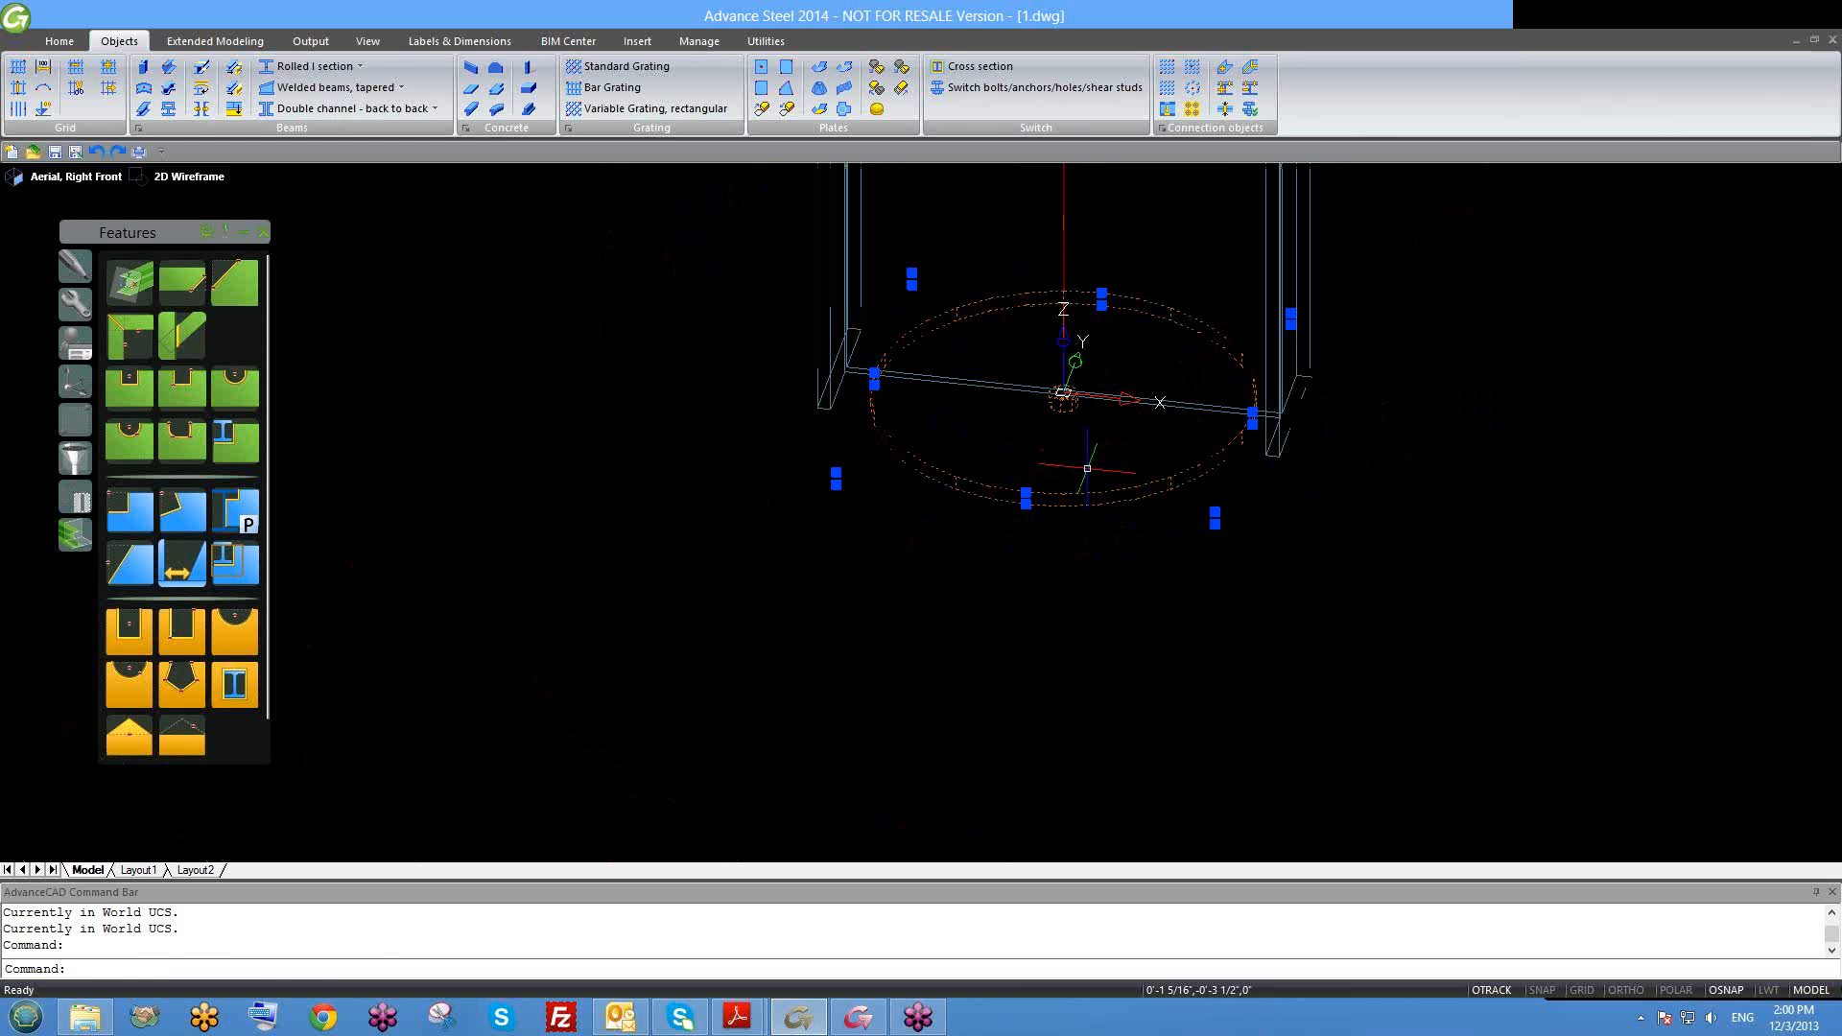
type("m")
key("Return")
left_click(1063, 393)
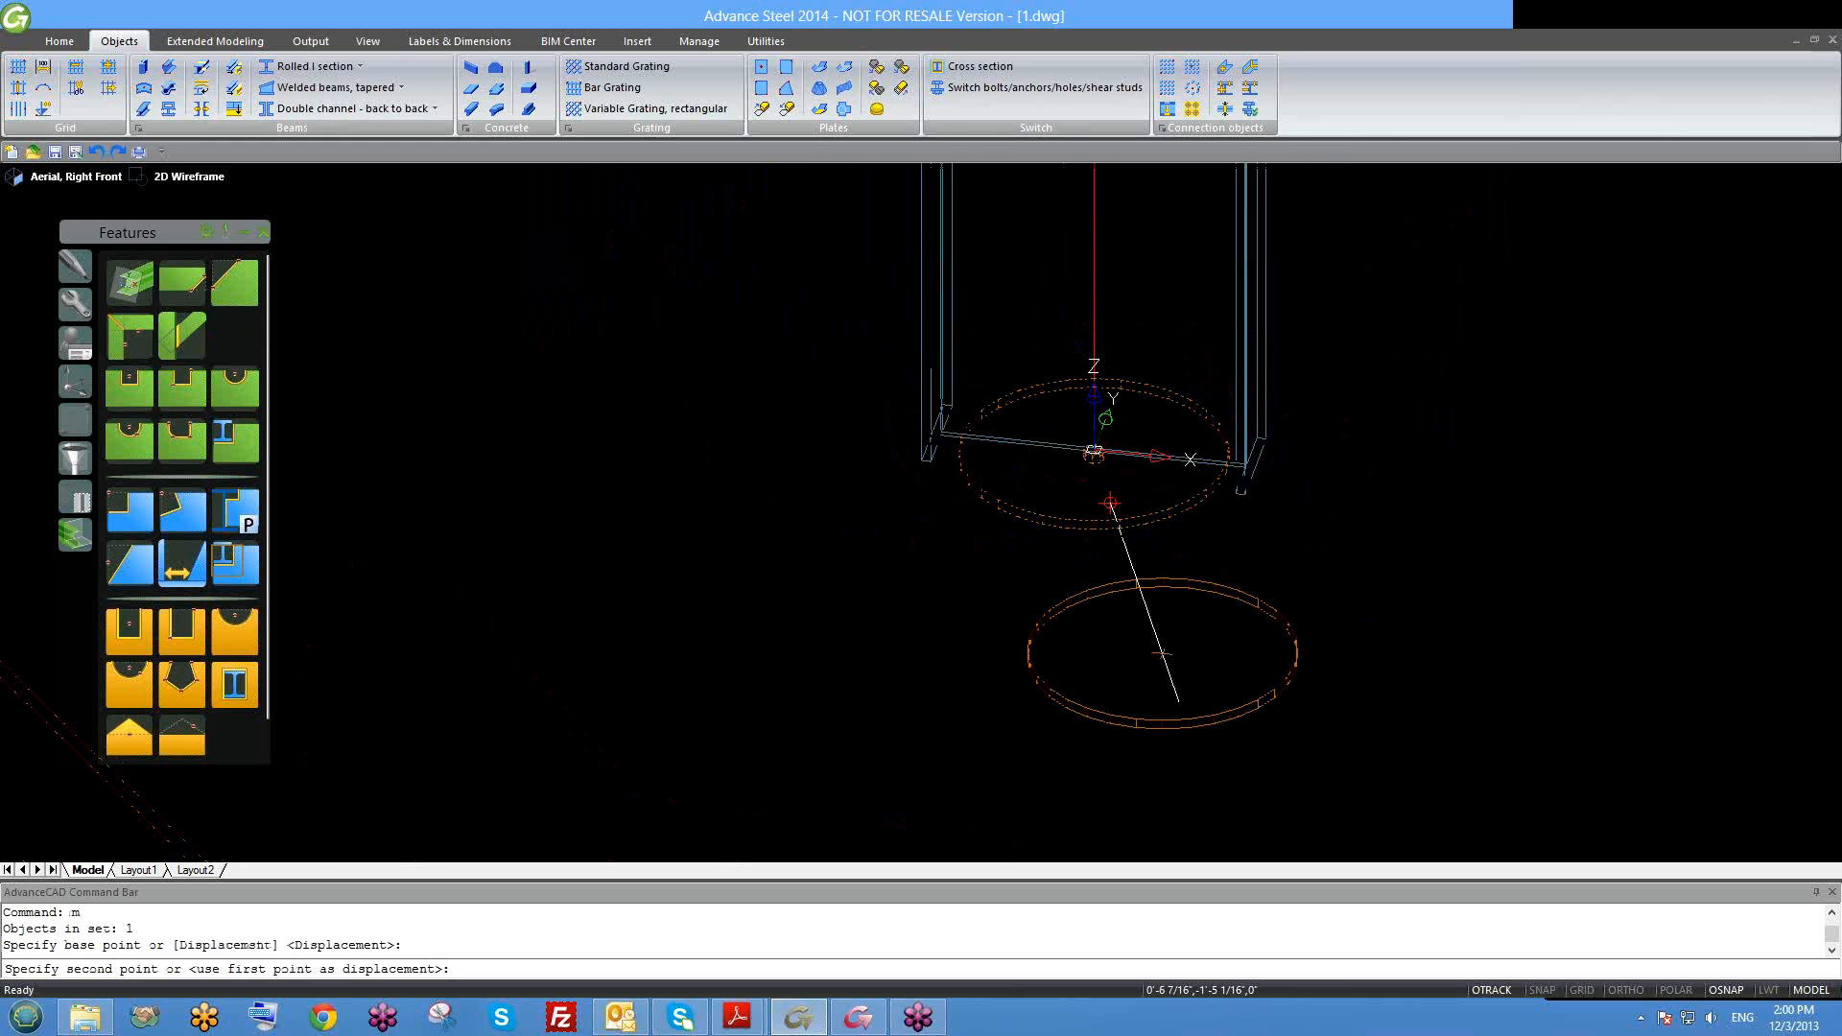
left_click(995, 637)
scroll(1008, 682, "up", 5)
middle_click_drag(1008, 658, 991, 608, "shift")
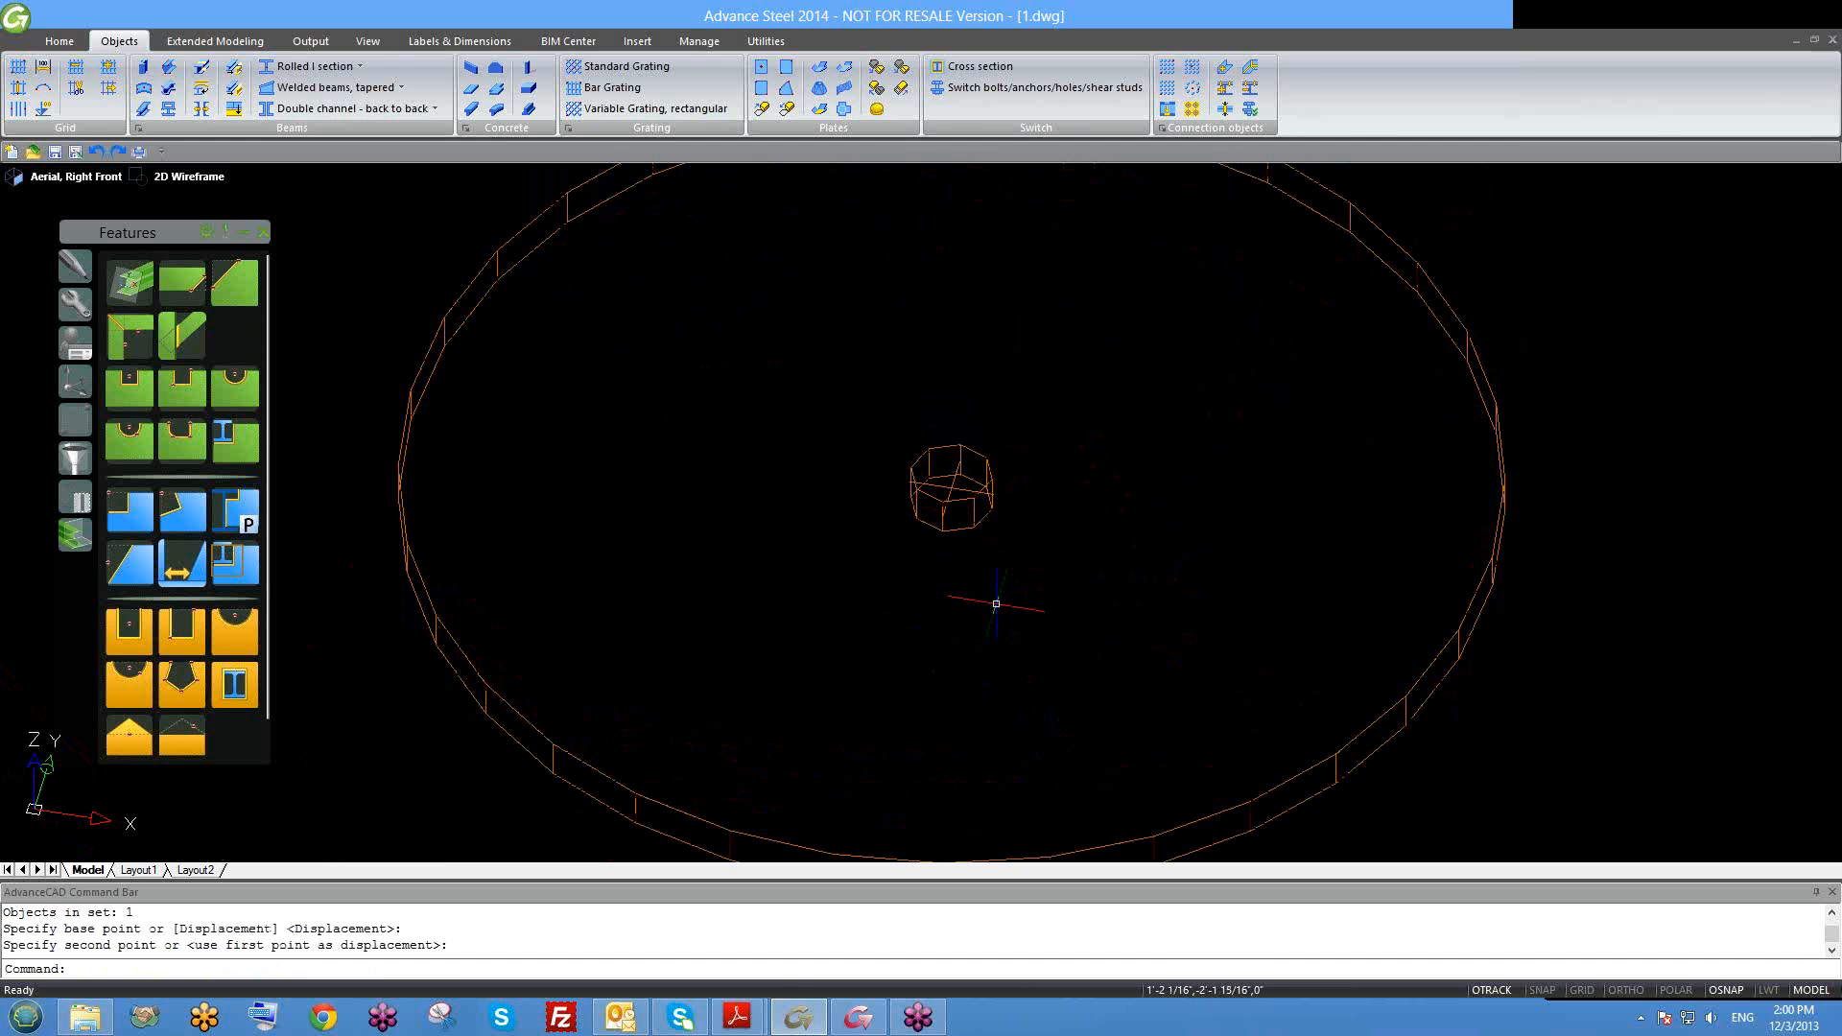
scroll(1012, 482, "down", 3)
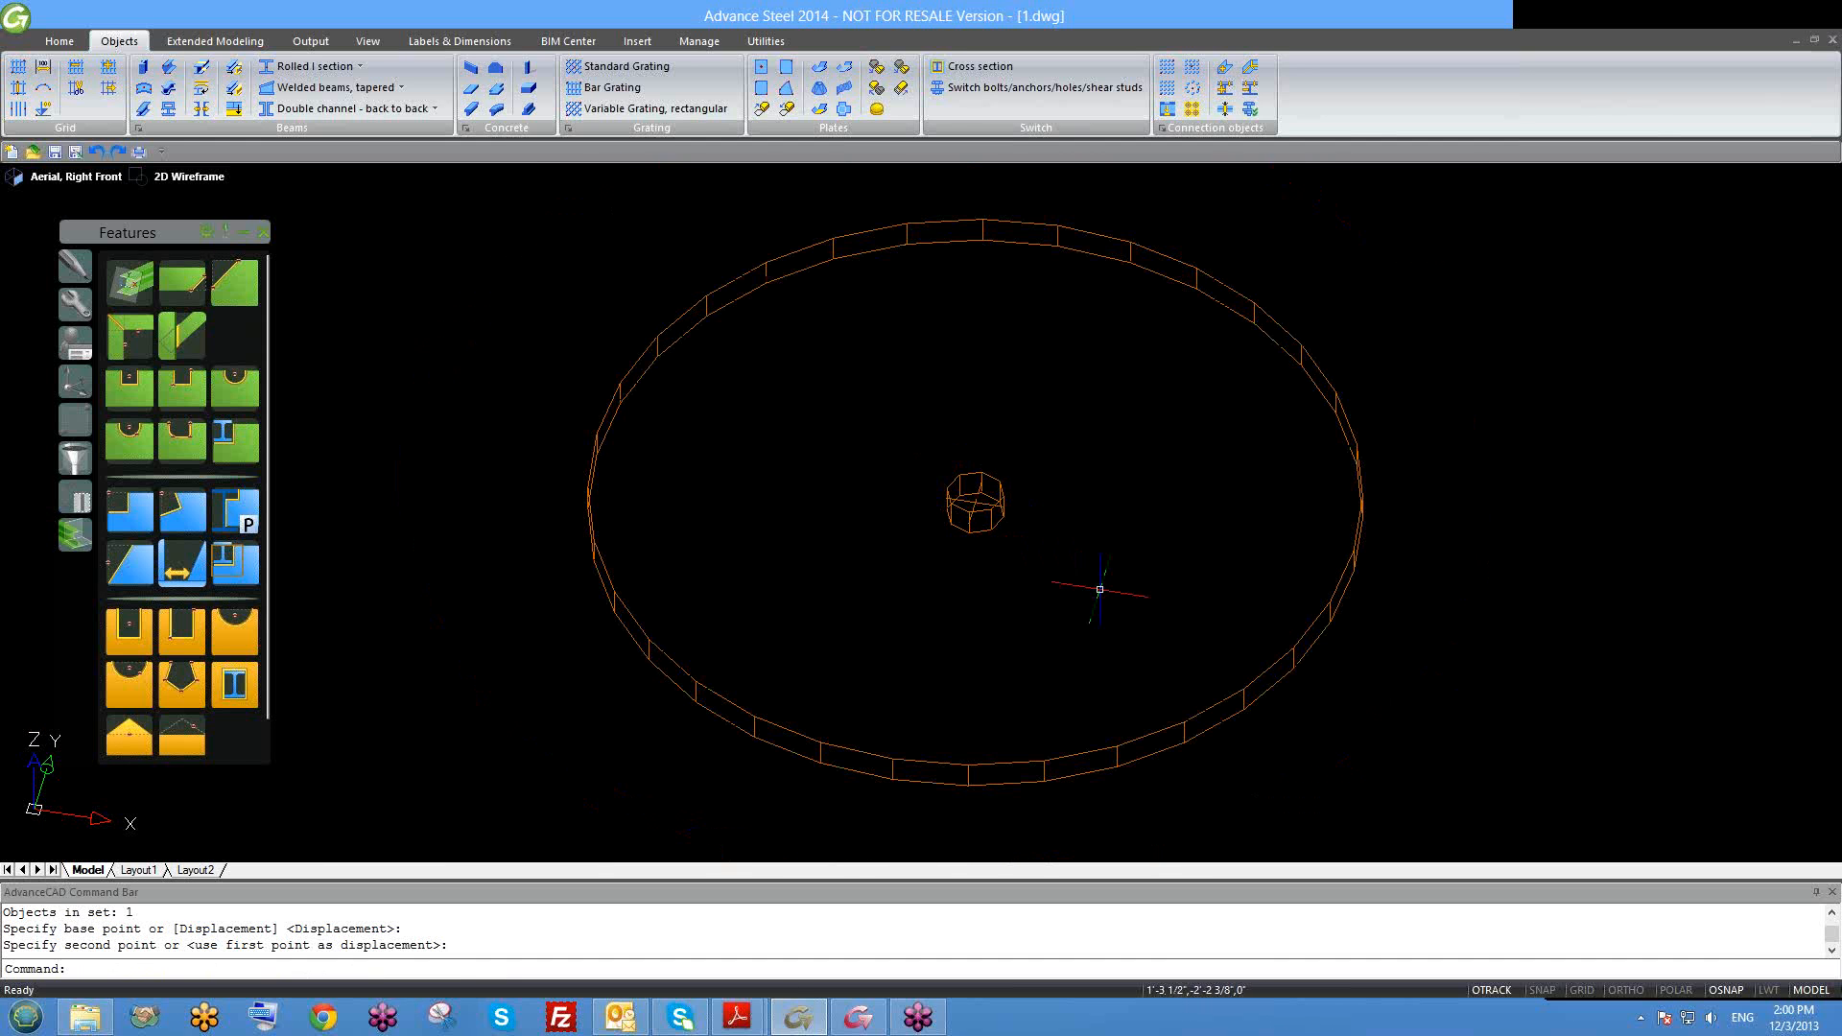
left_click(1195, 719)
key("Escape")
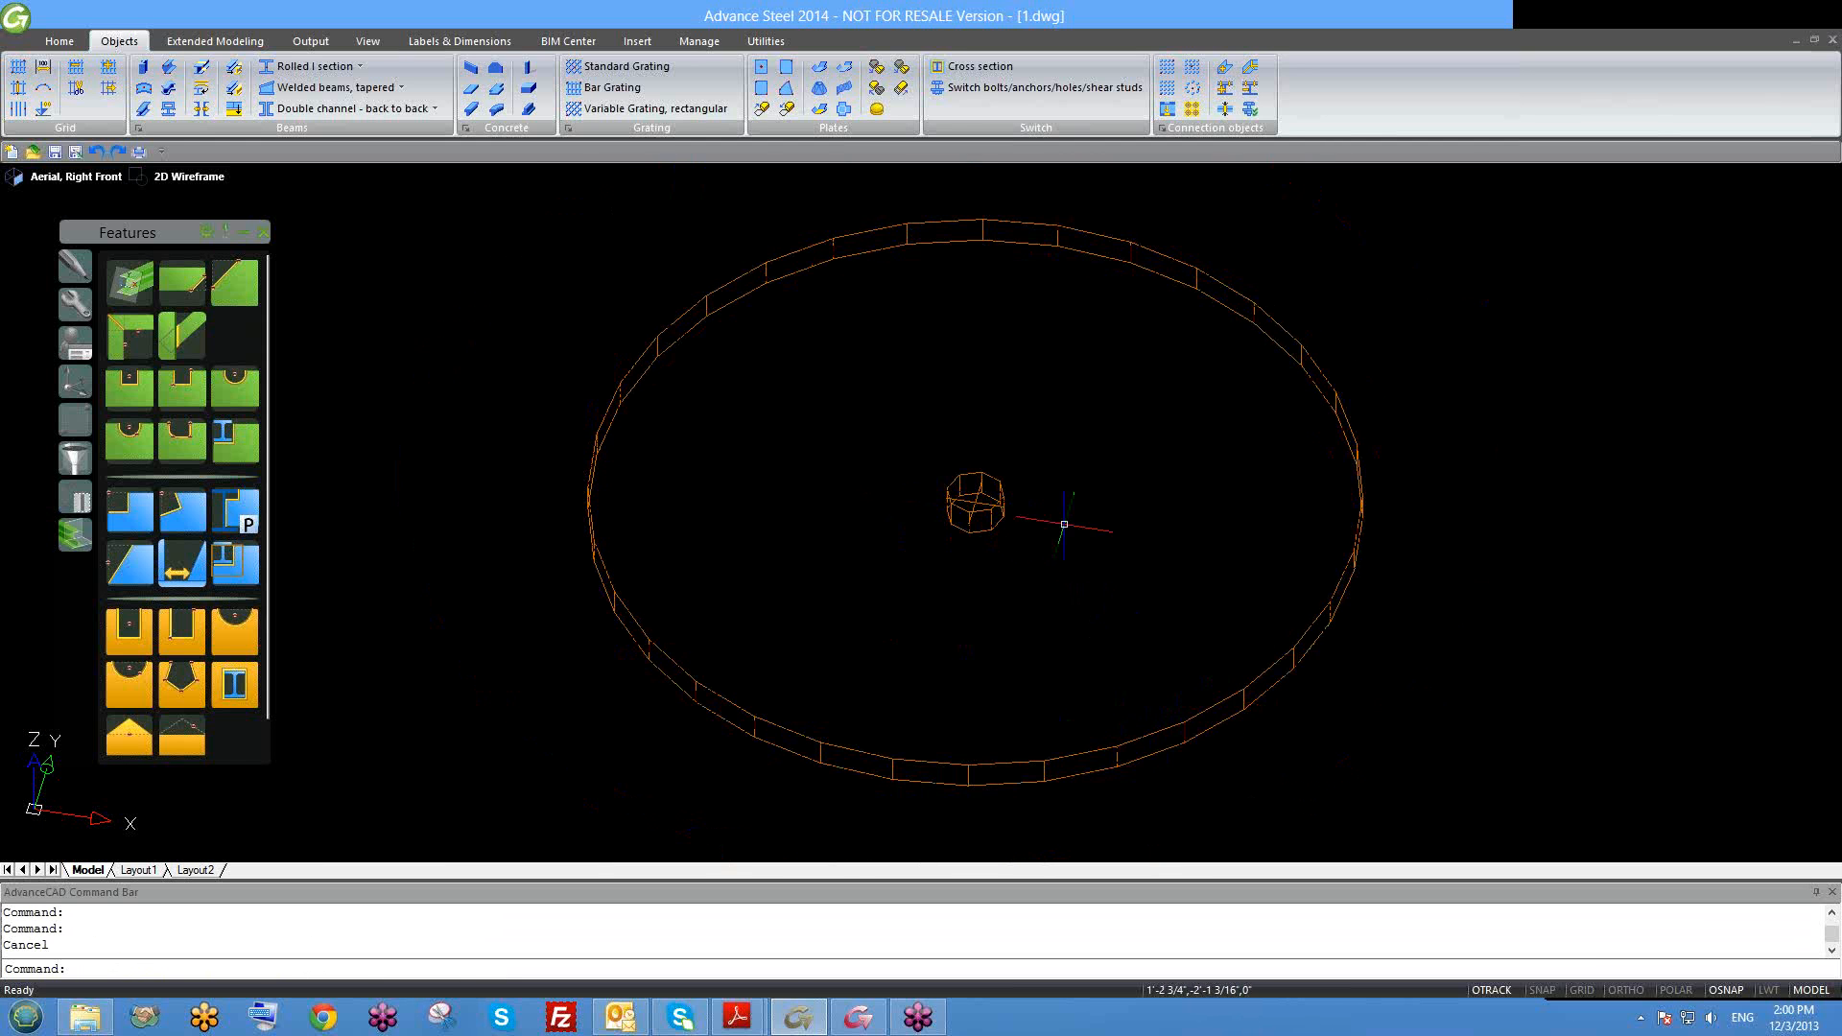
scroll(1101, 622, "down", 3)
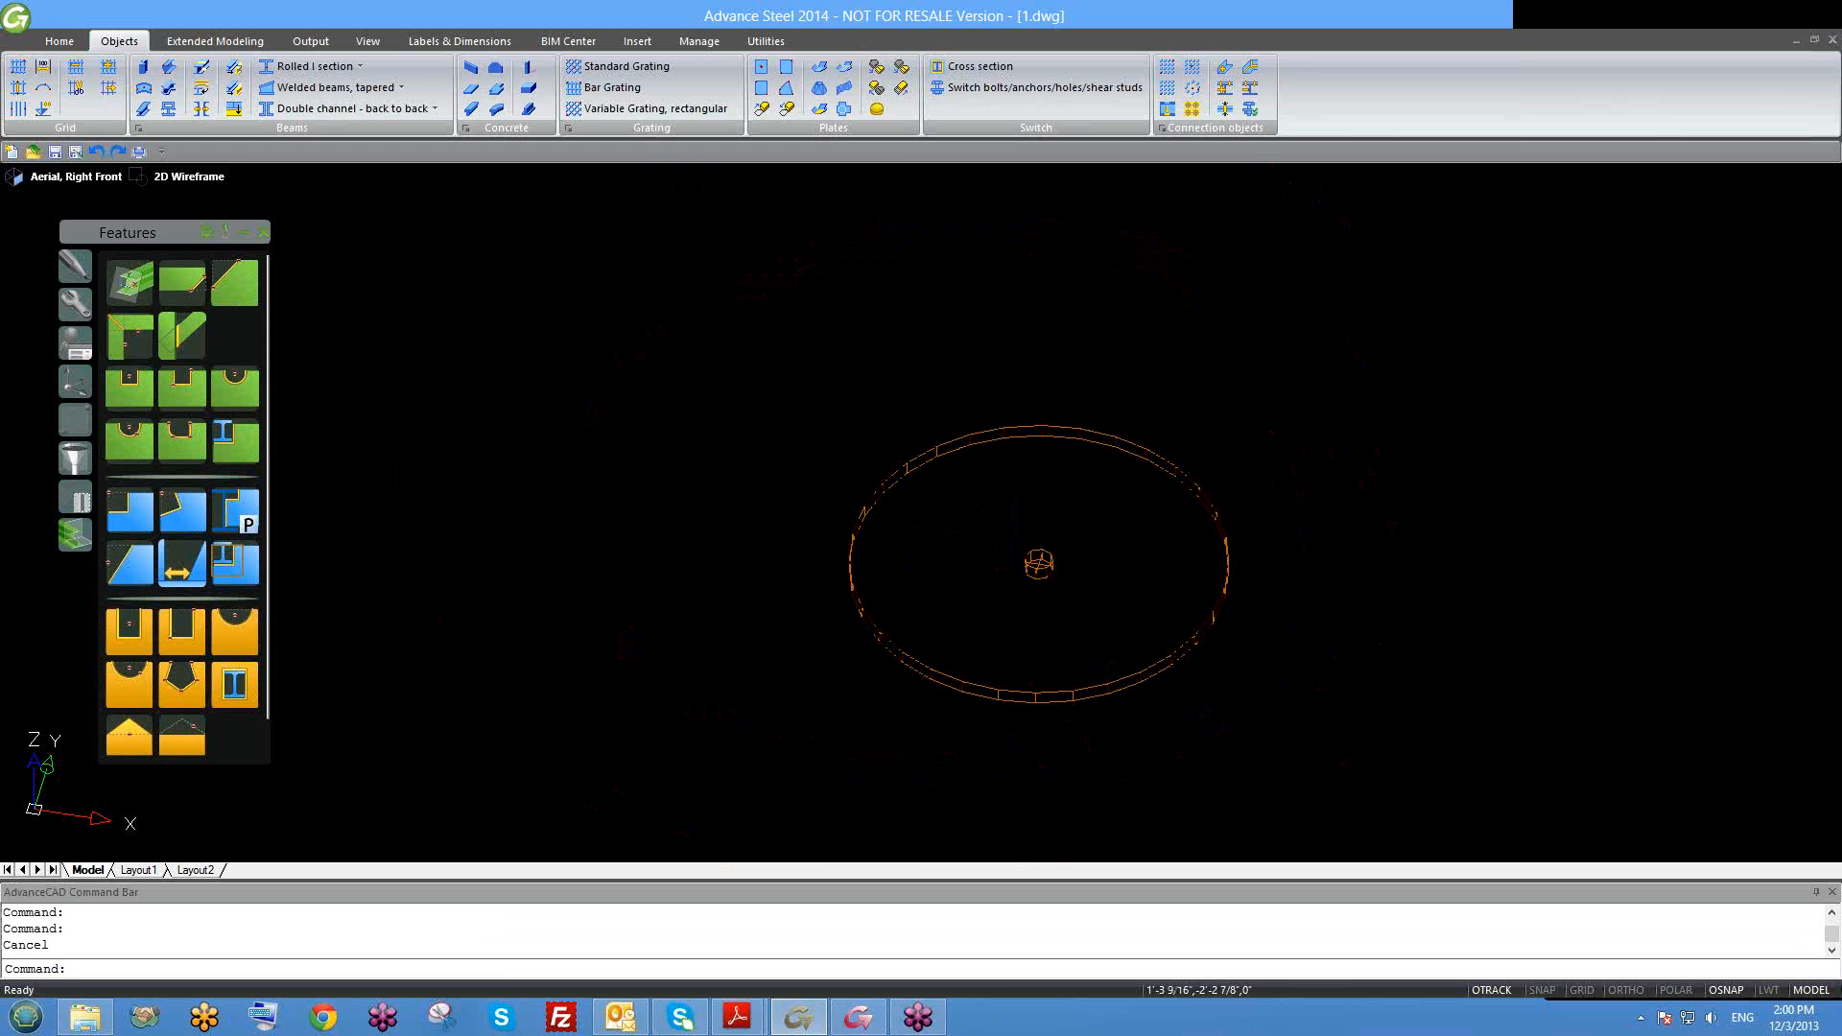
left_click(1150, 669)
double_click(1150, 669)
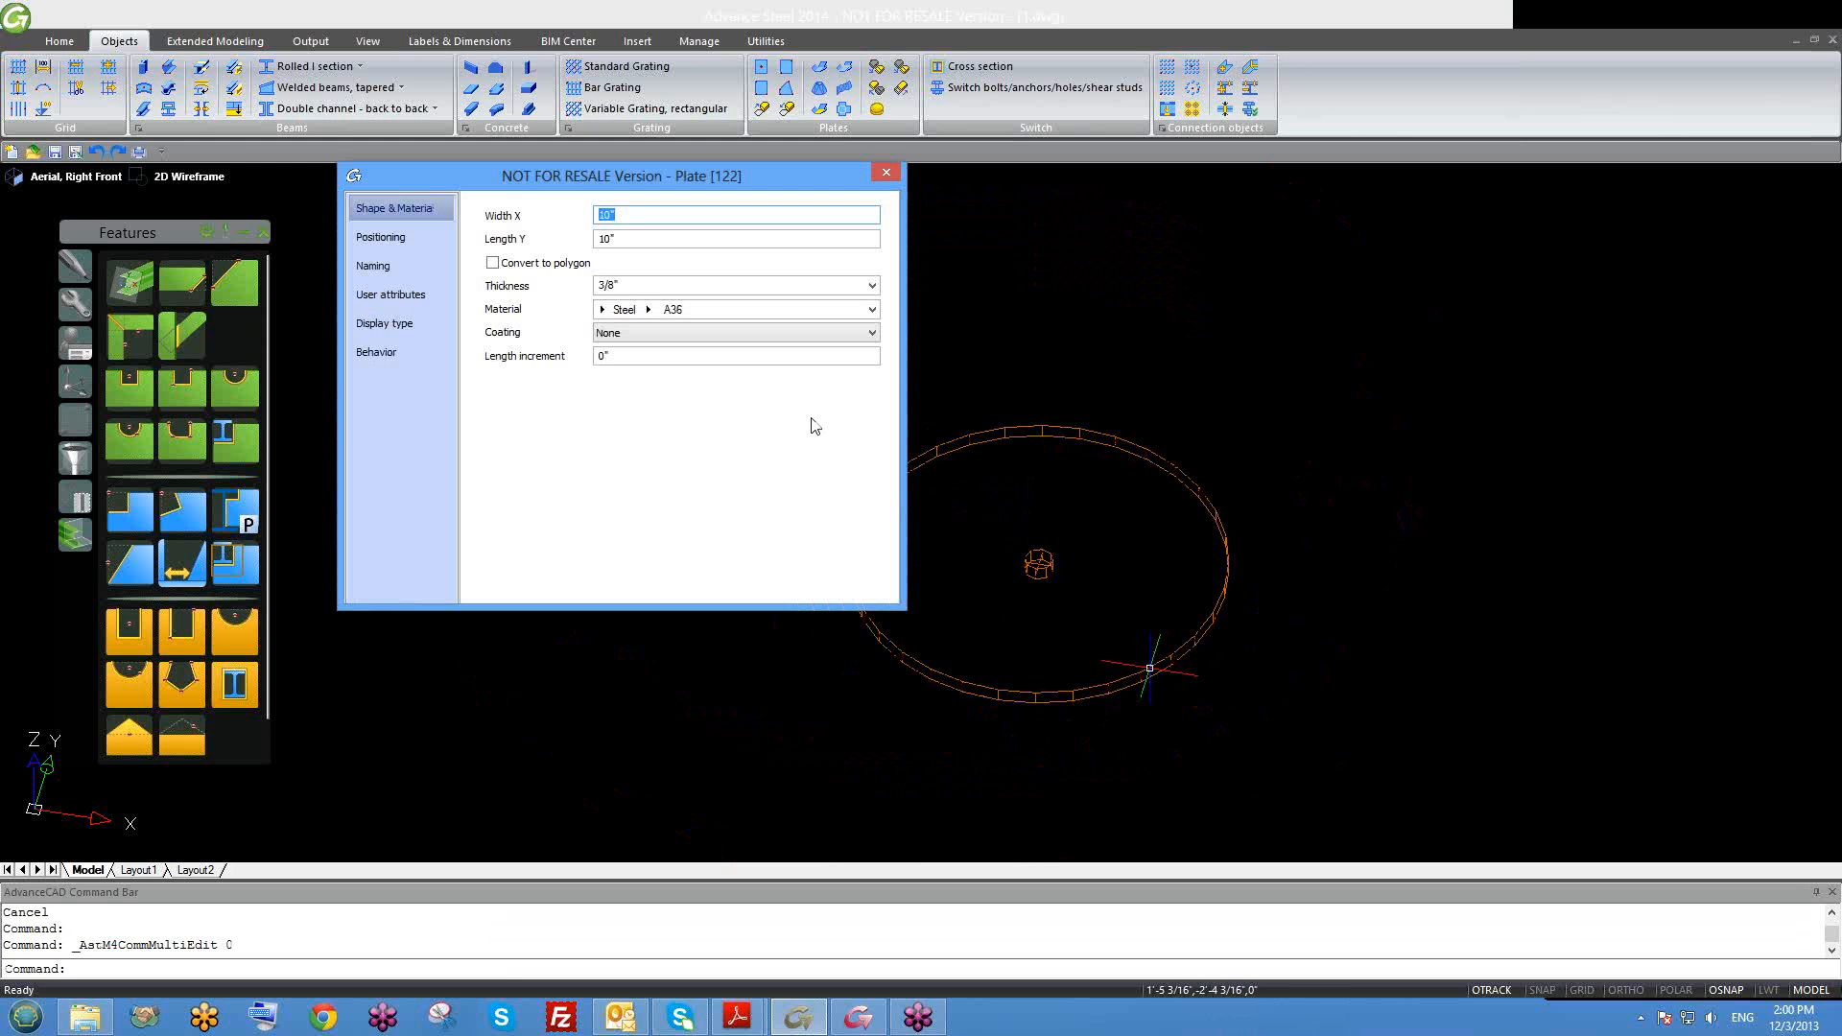
left_click(884, 173)
right_click(1104, 433)
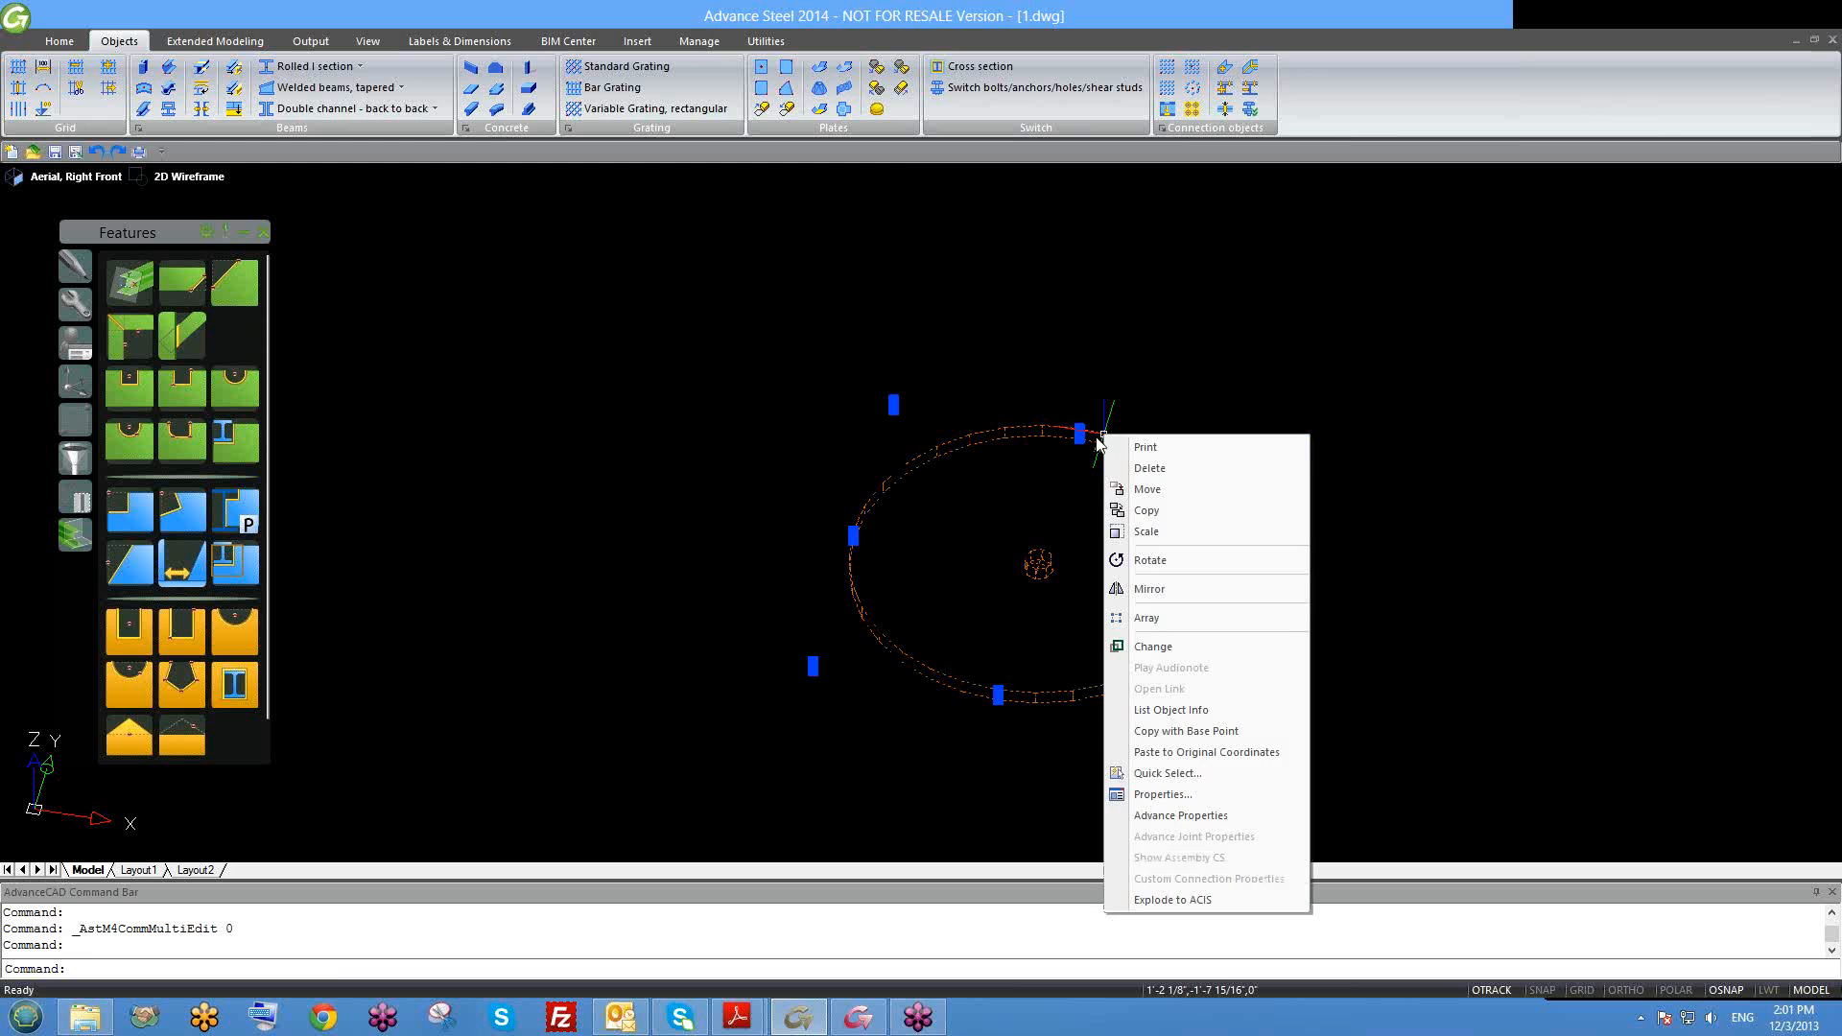
key("Escape")
Step: Set the circular plate's display type to Exact in its properties
double_click(1094, 438)
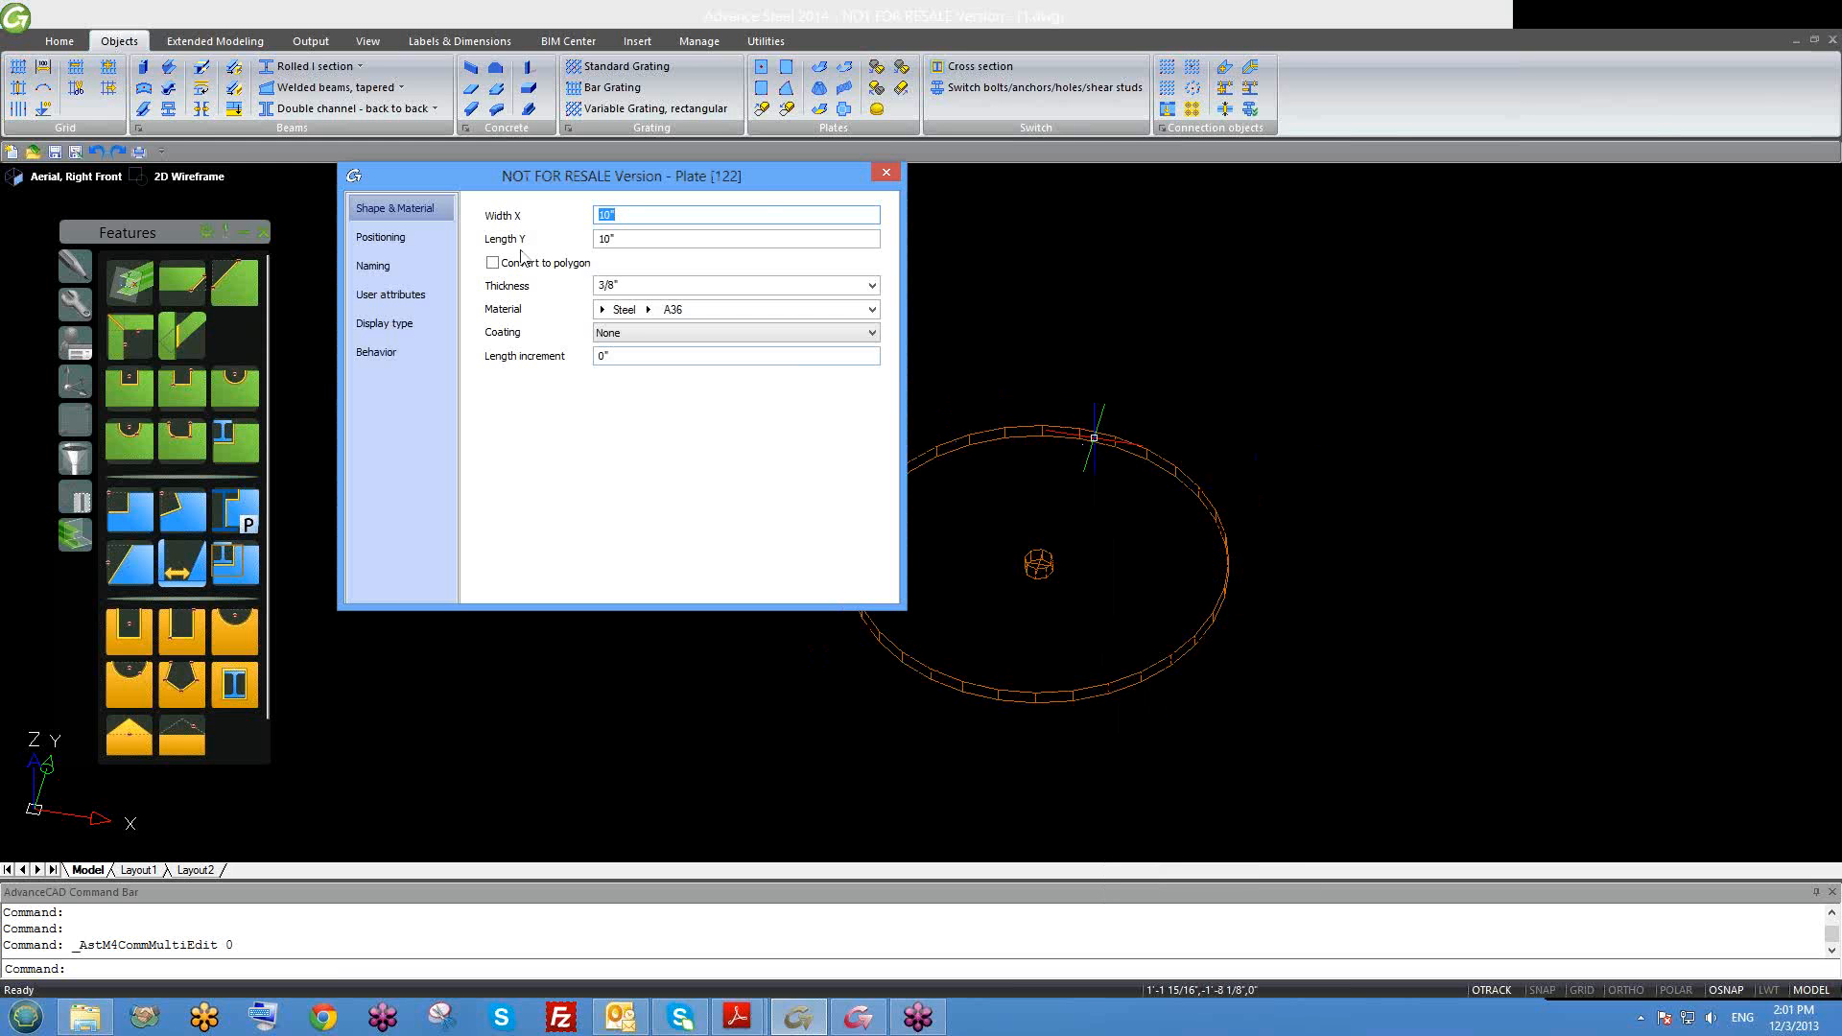
left_click_drag(712, 171, 623, 147)
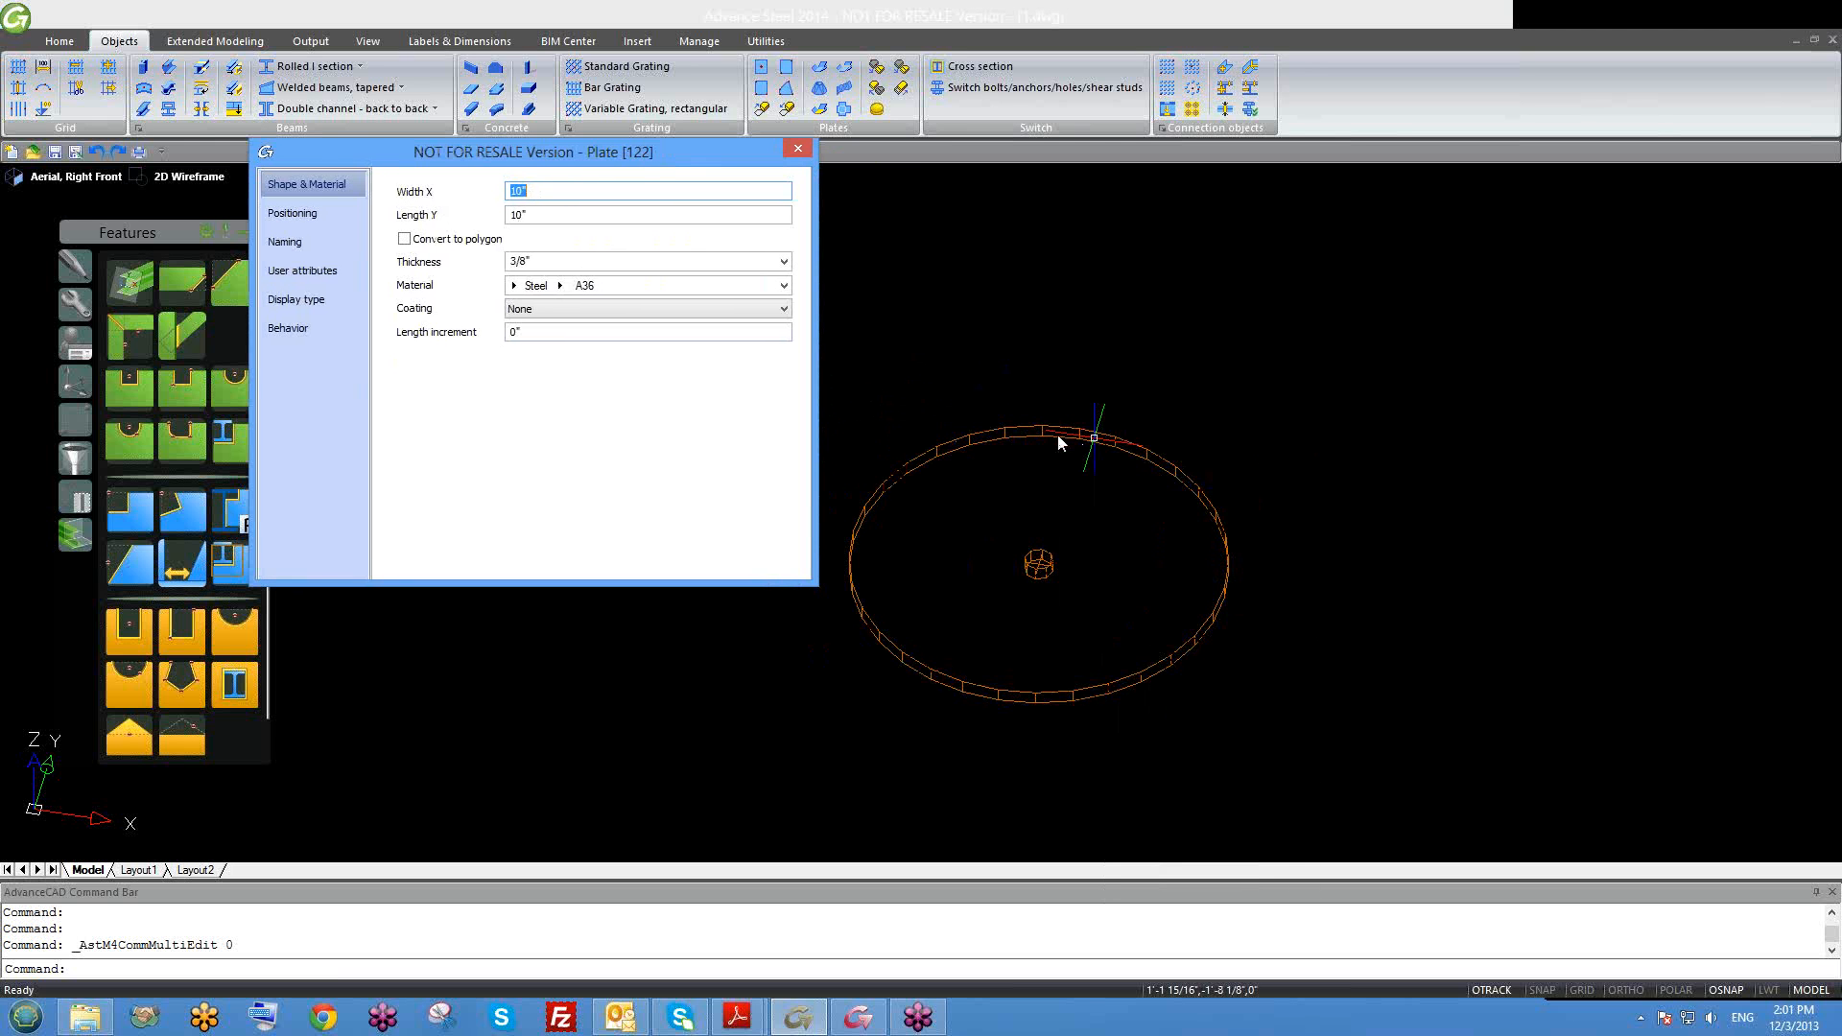
left_click(321, 302)
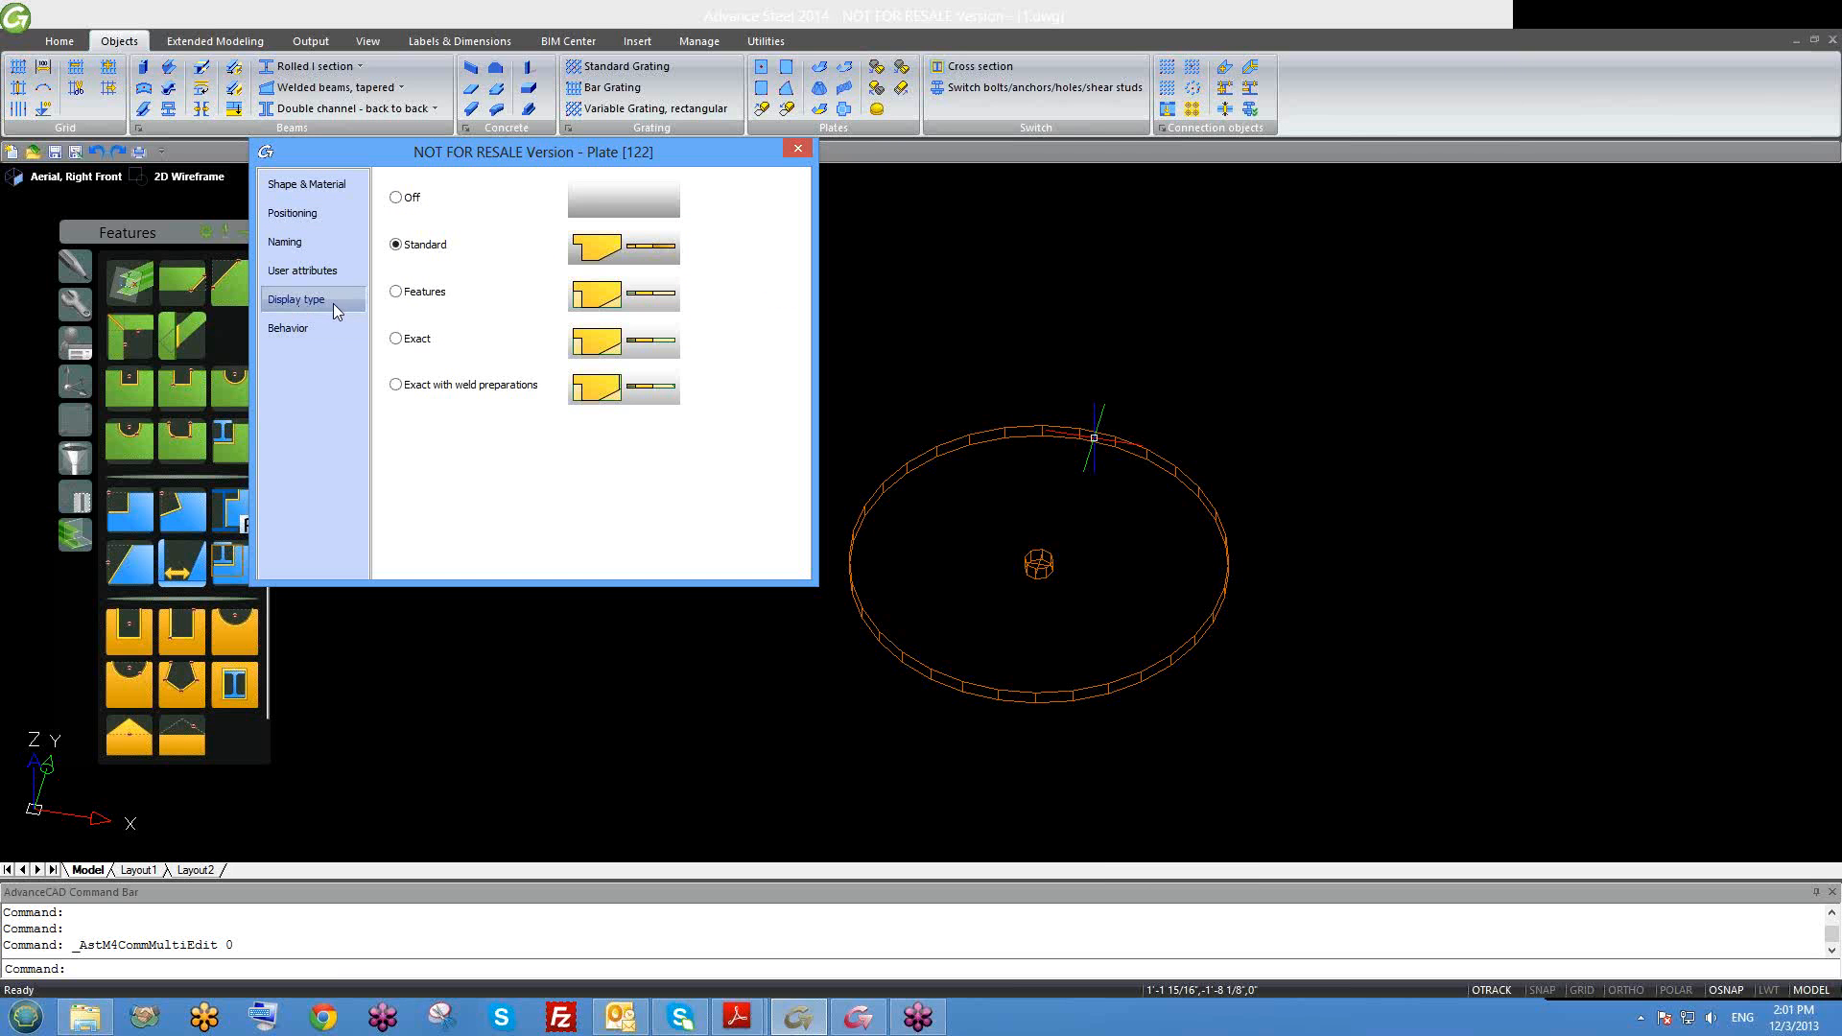
left_click(415, 344)
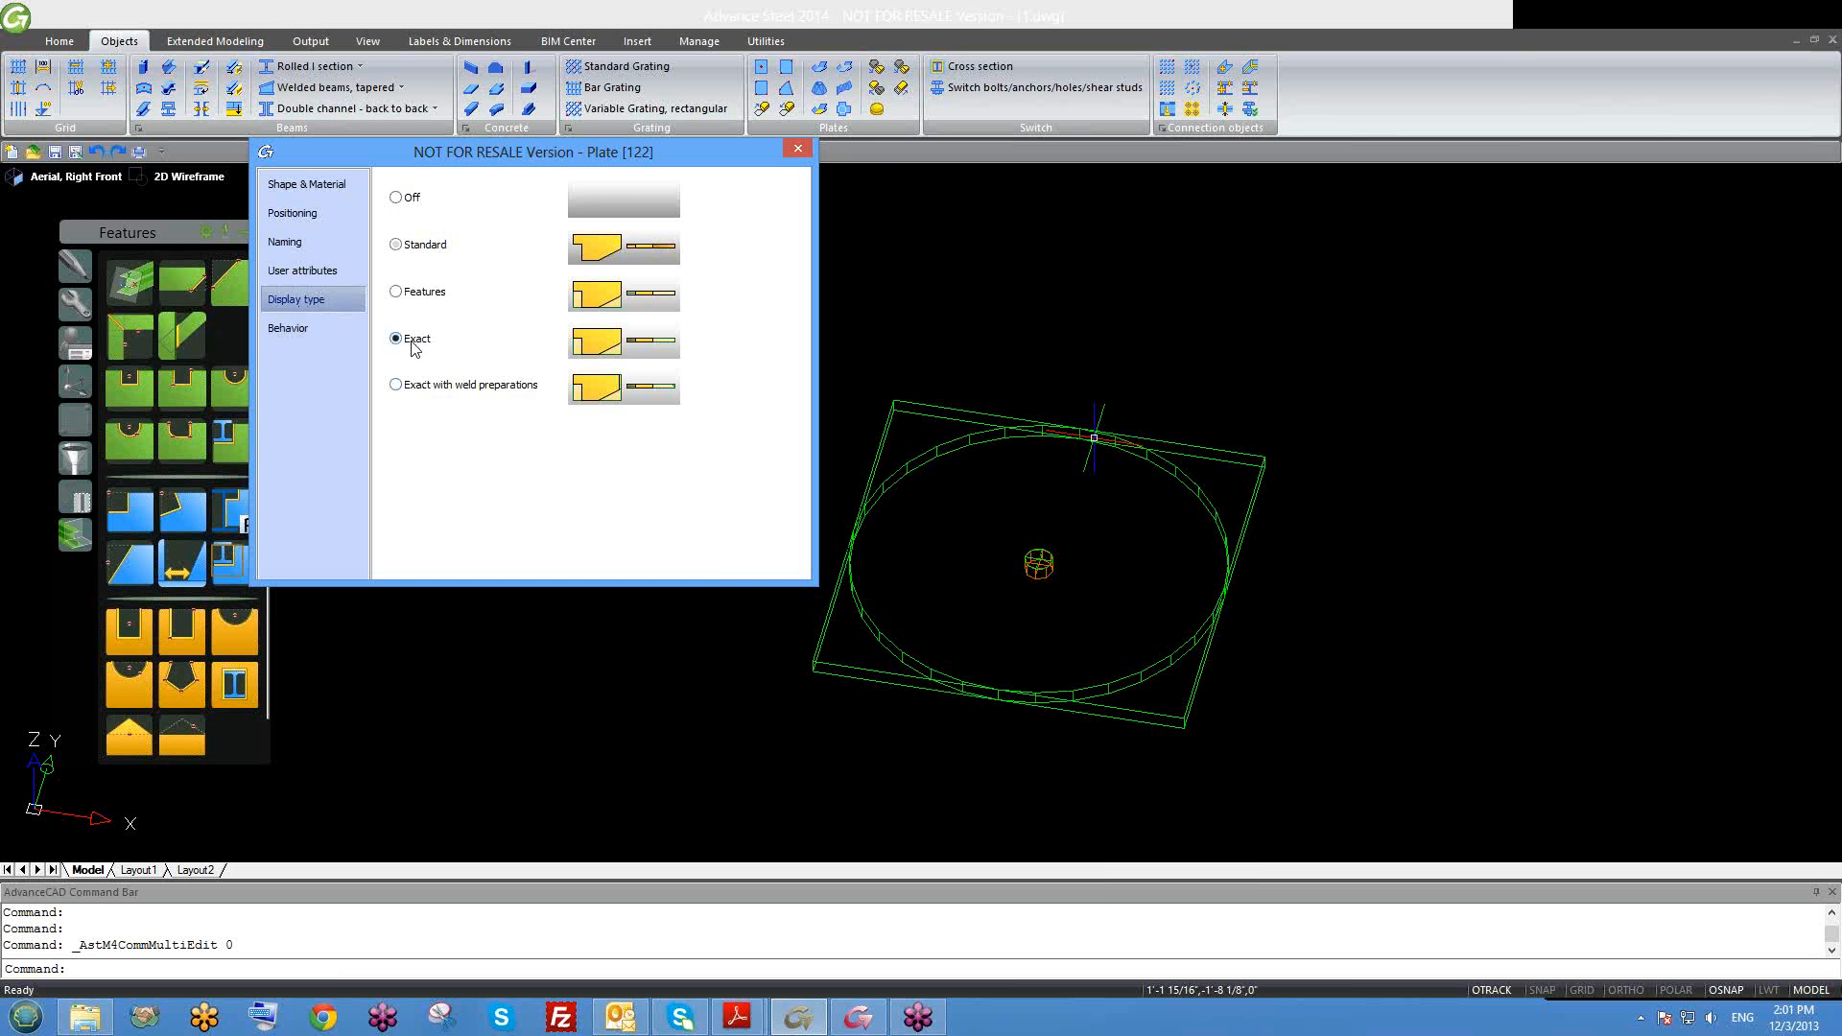
left_click(798, 149)
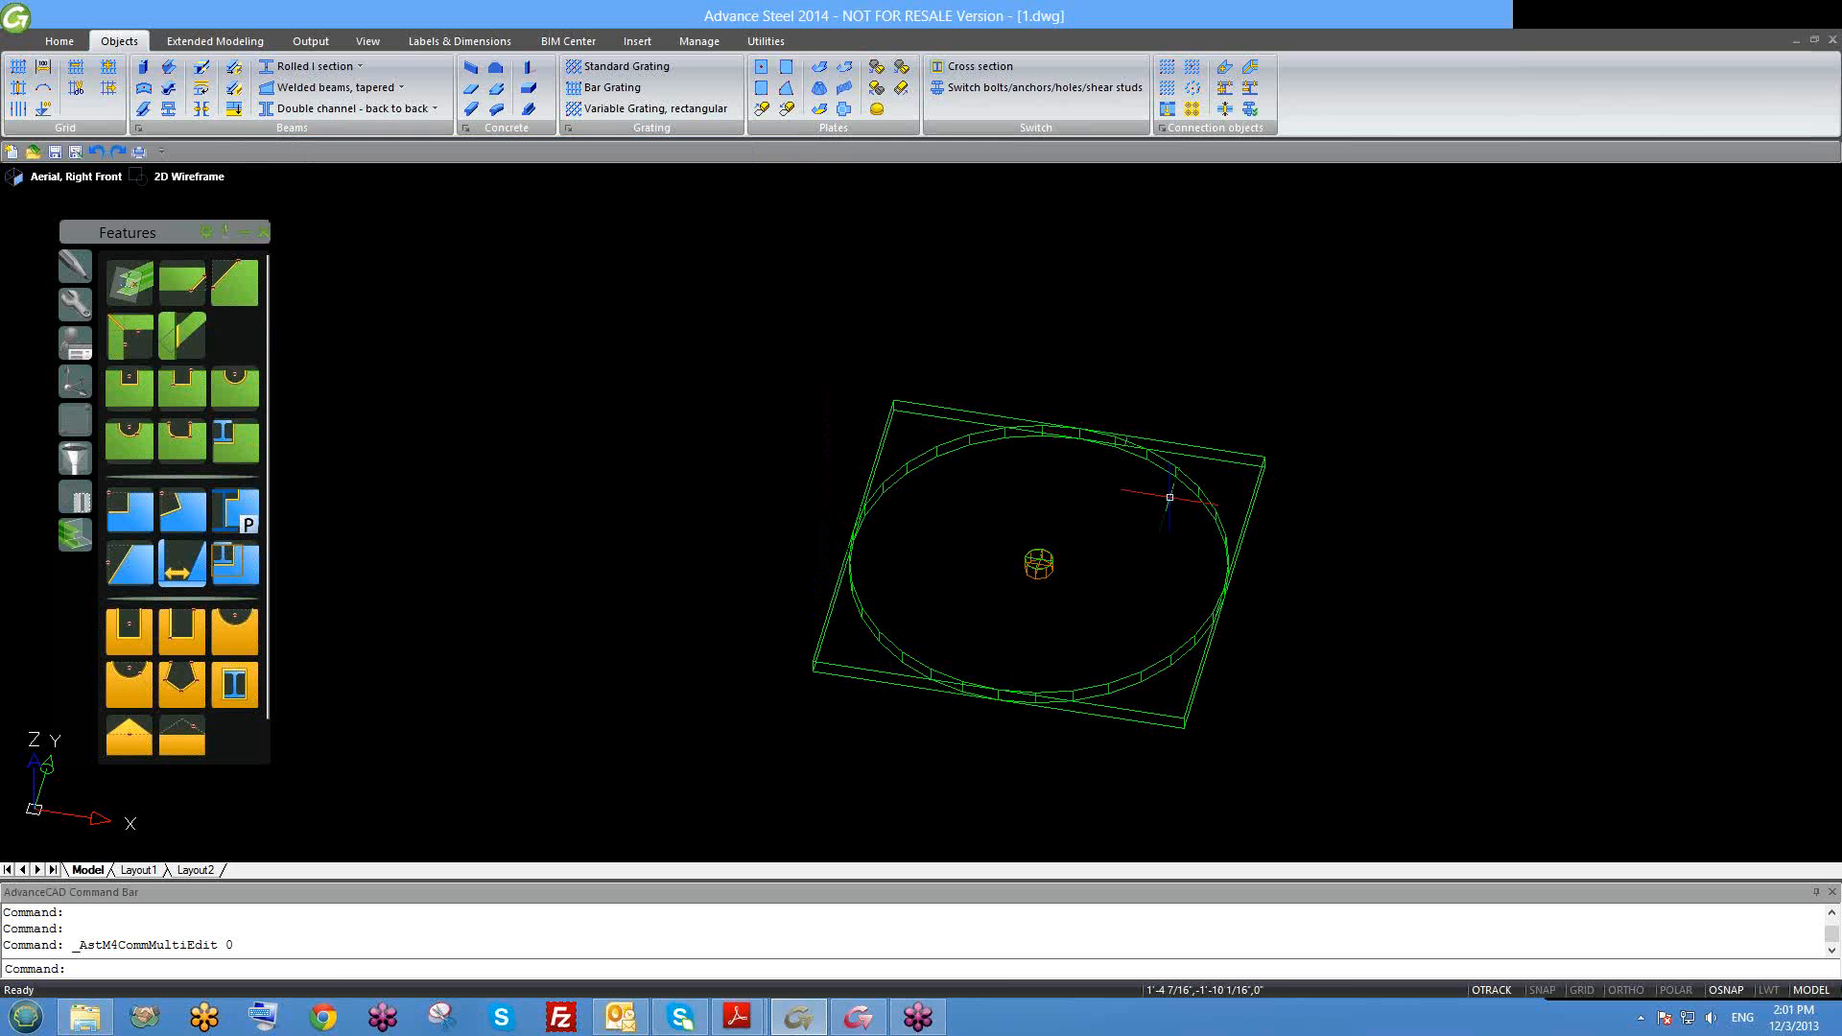
mouse_move(1189, 550)
middle_mouse_down("shift")
mouse_move(1171, 567)
mouse_move(1174, 537)
middle_mouse_up("shift")
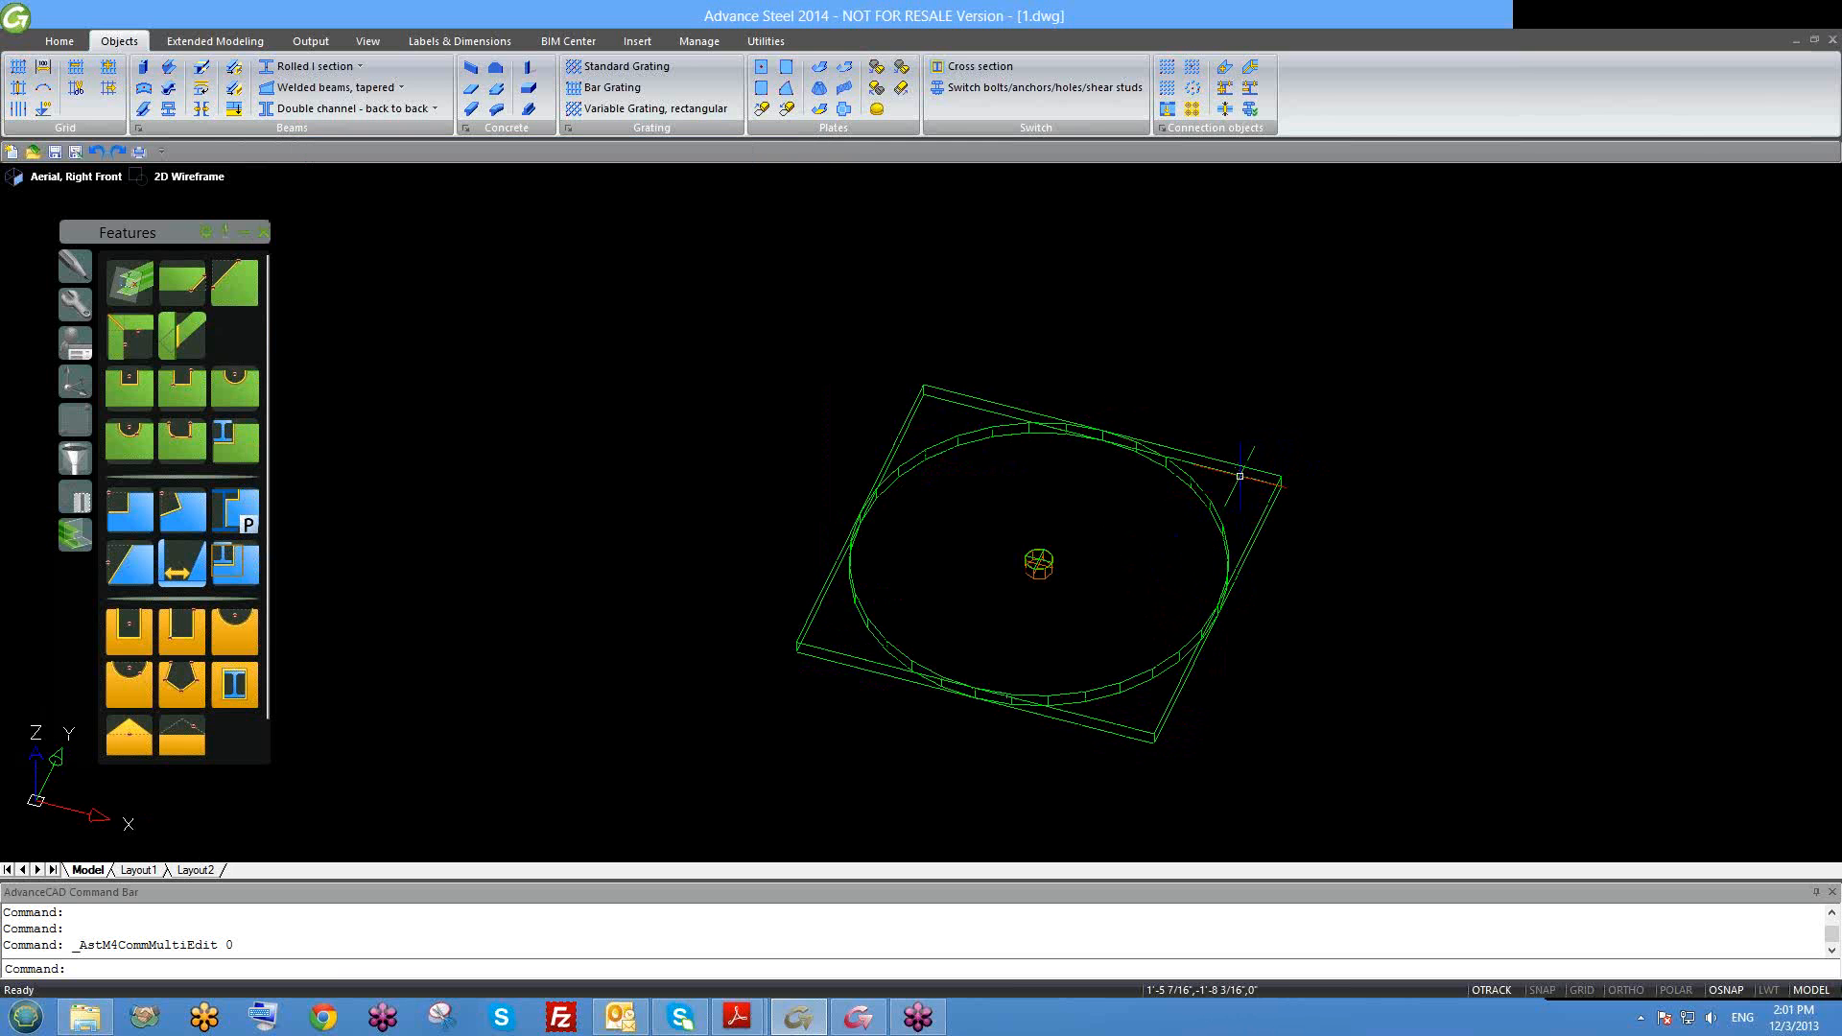
scroll(1046, 566, "up", 5)
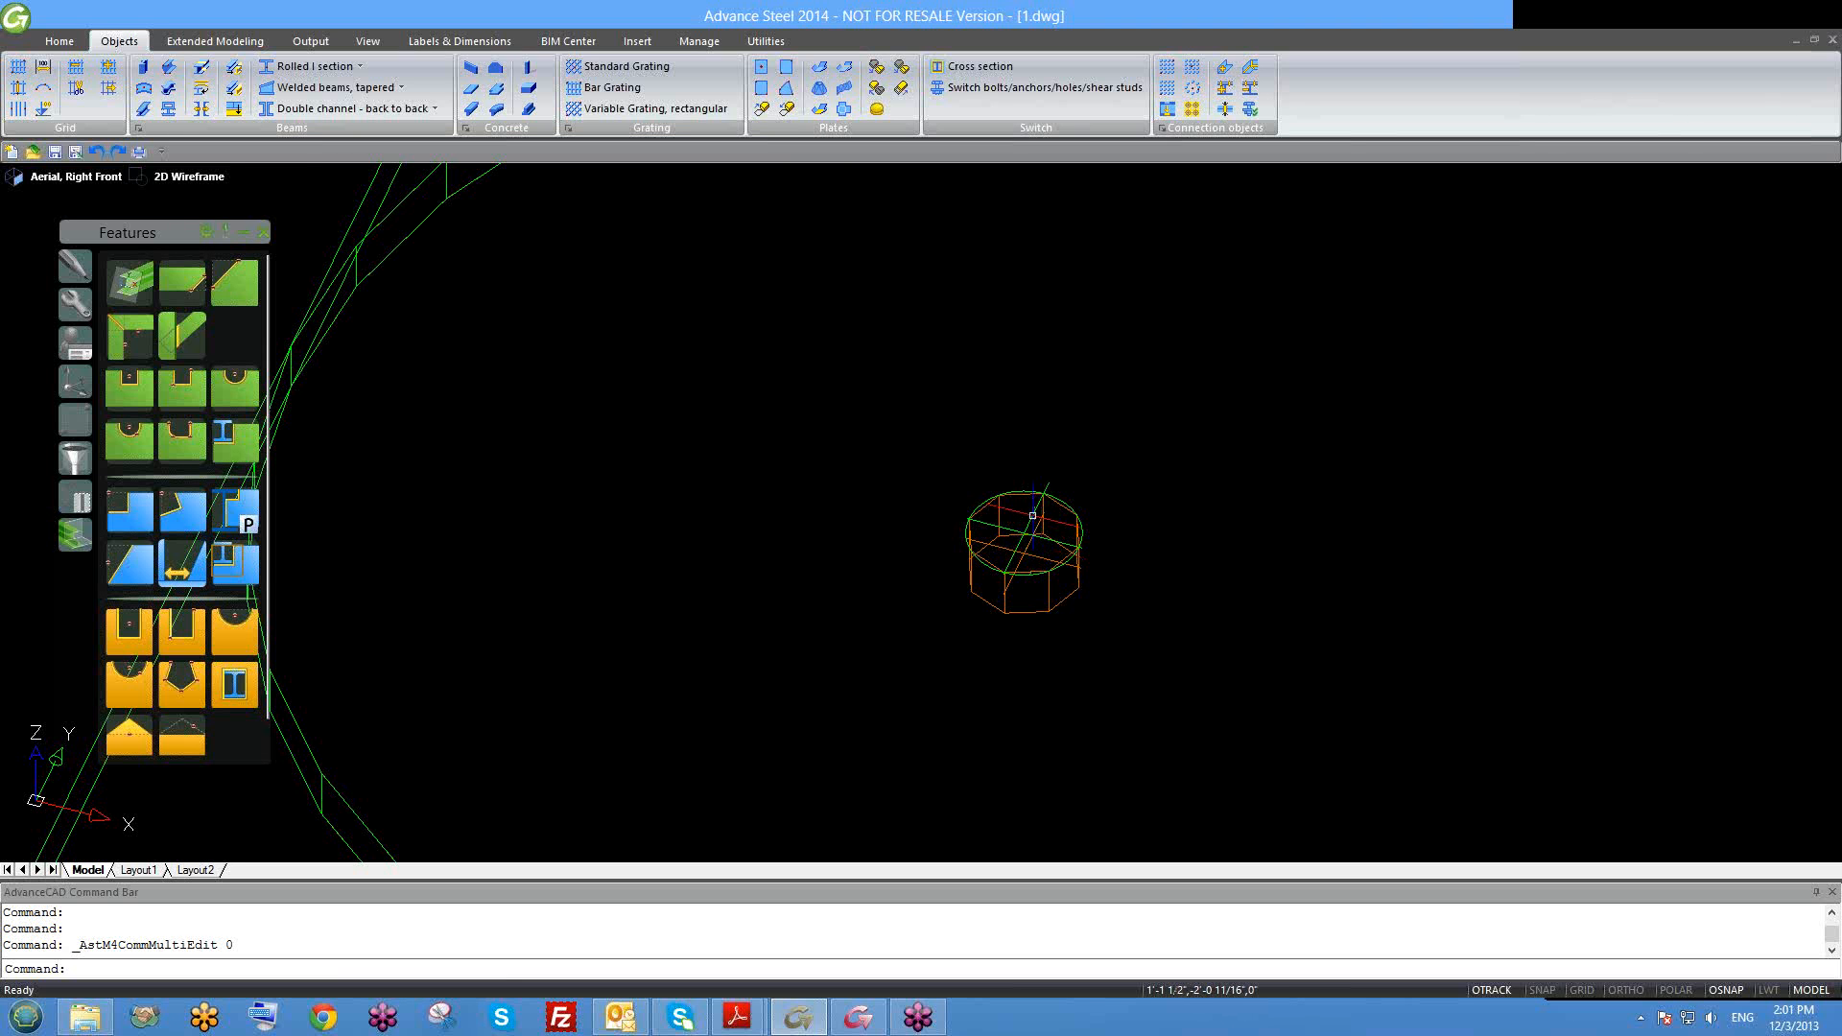
left_click(1027, 518)
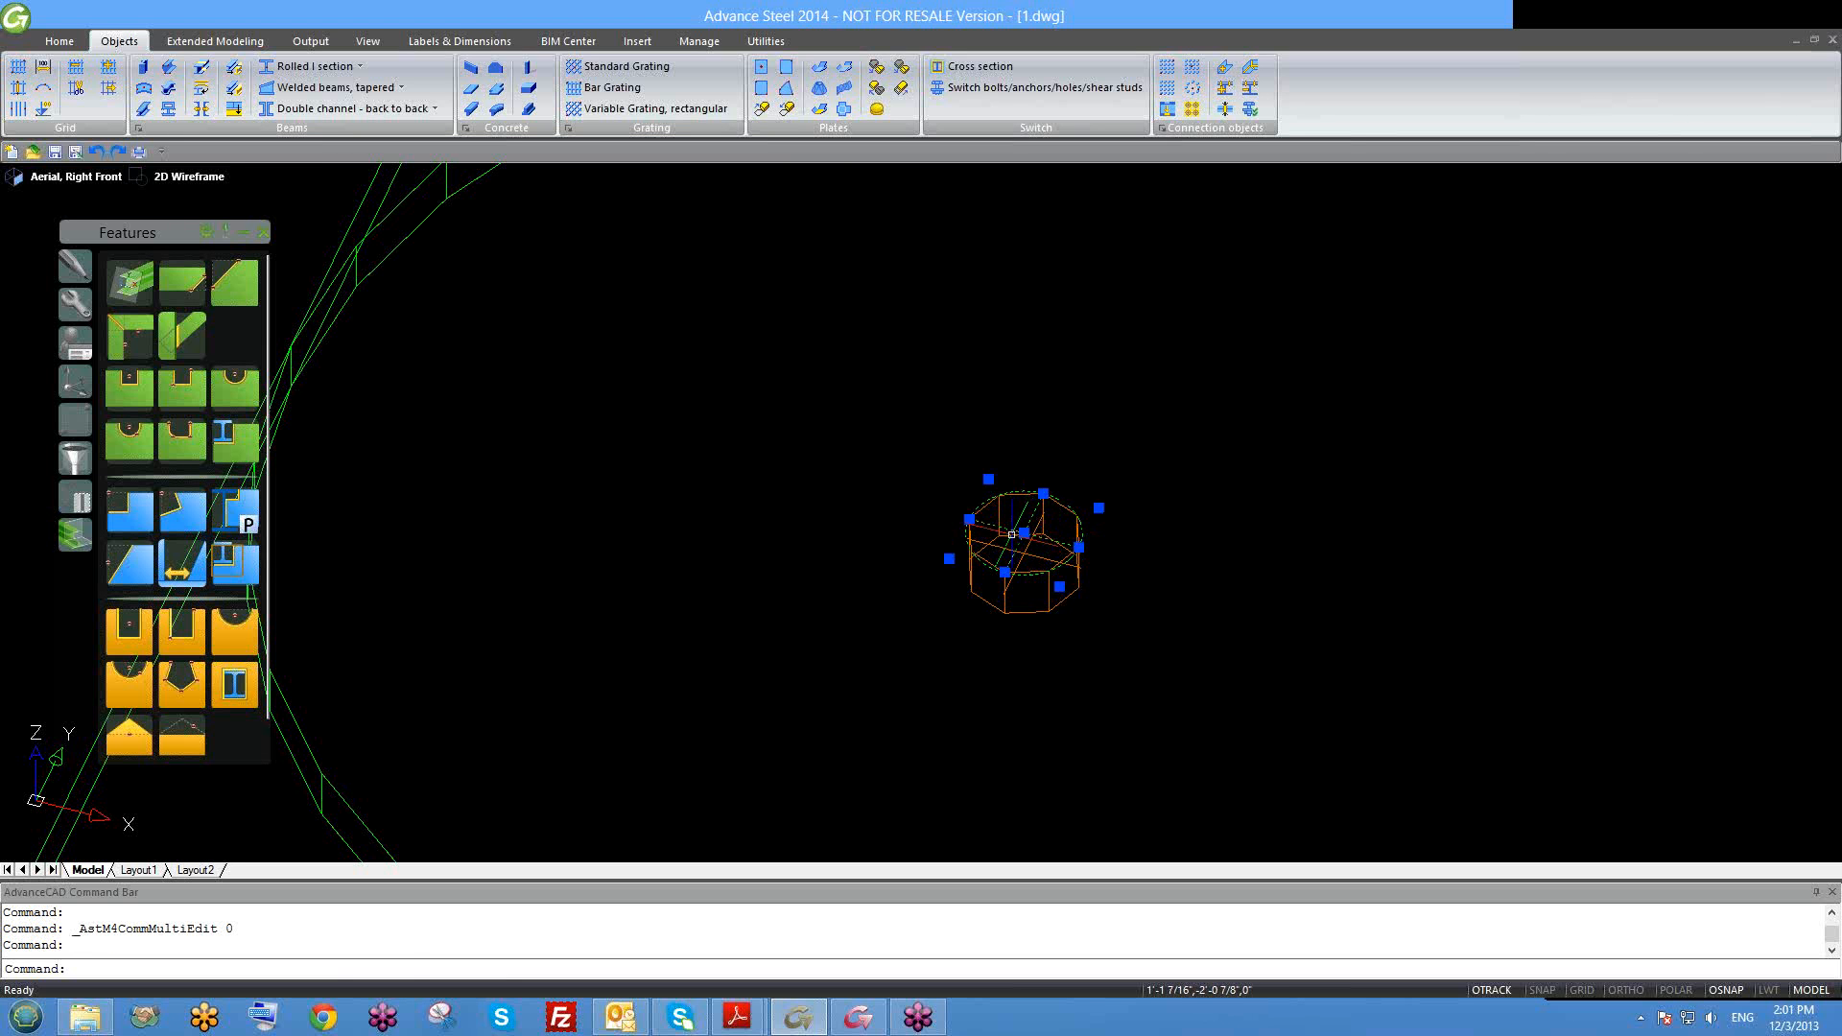
left_click(1024, 533)
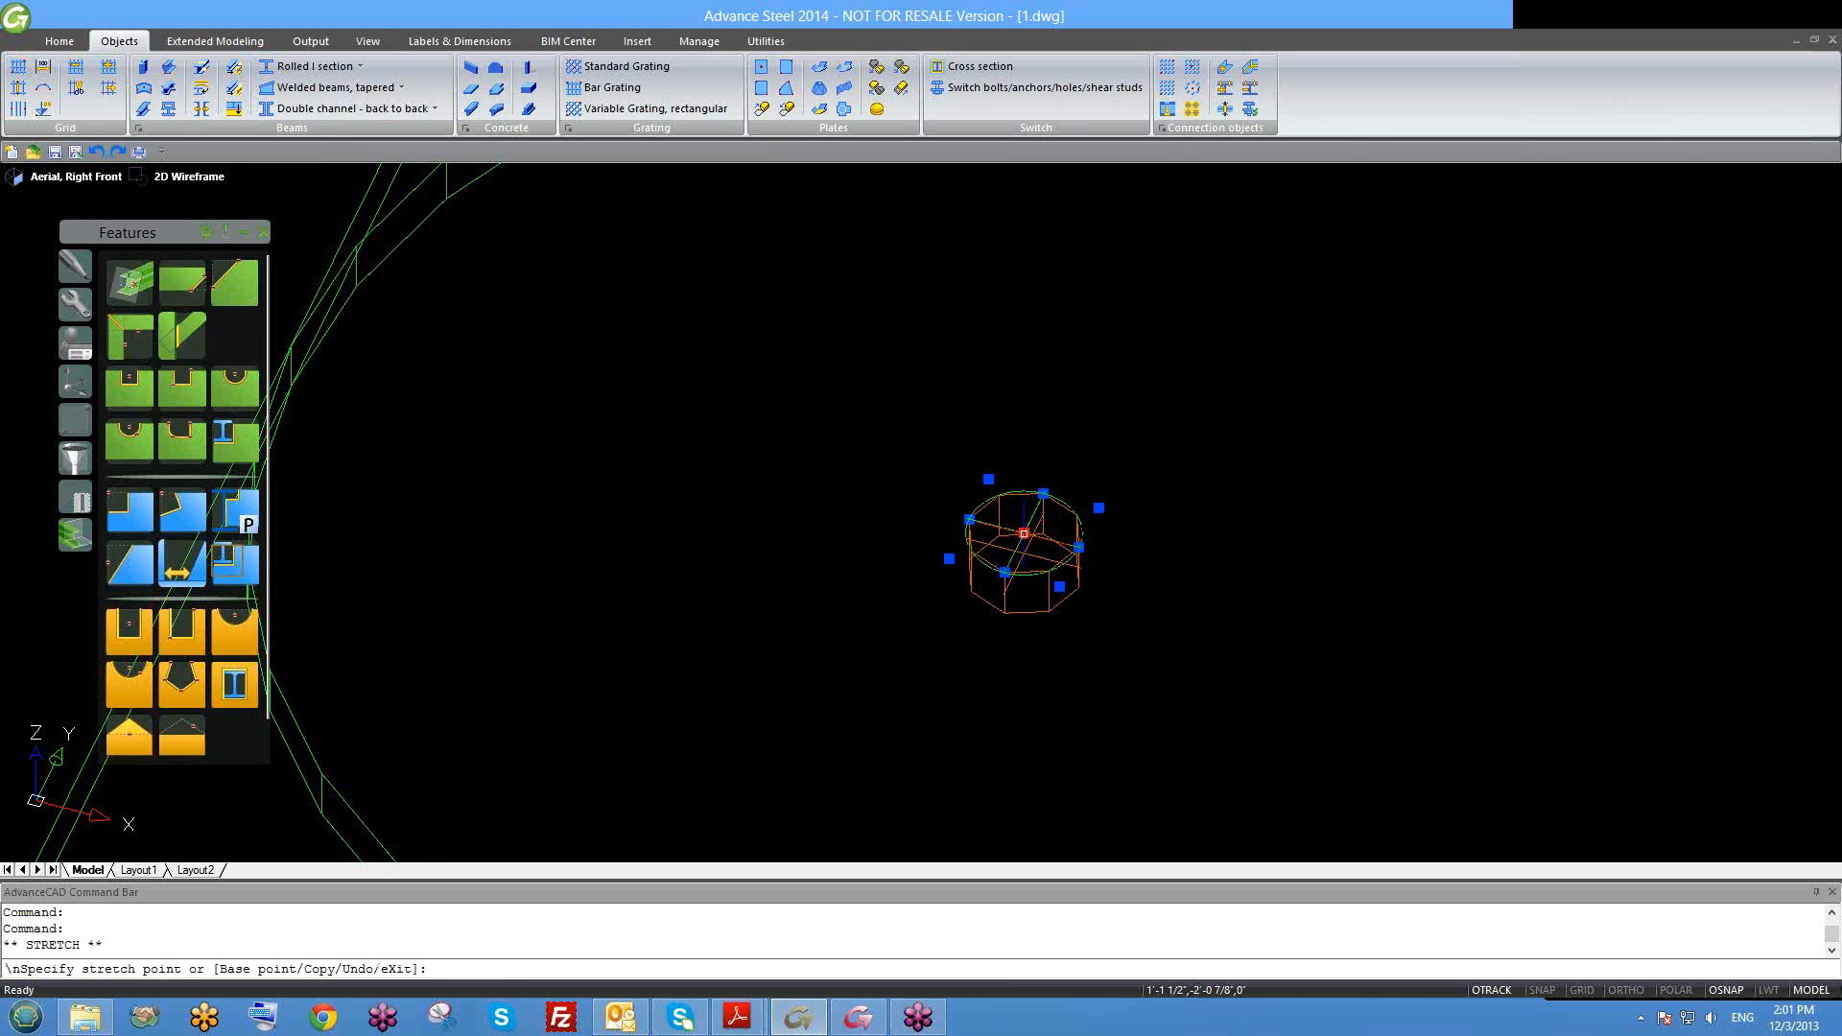
key("Escape")
left_click(1024, 534)
key("Escape")
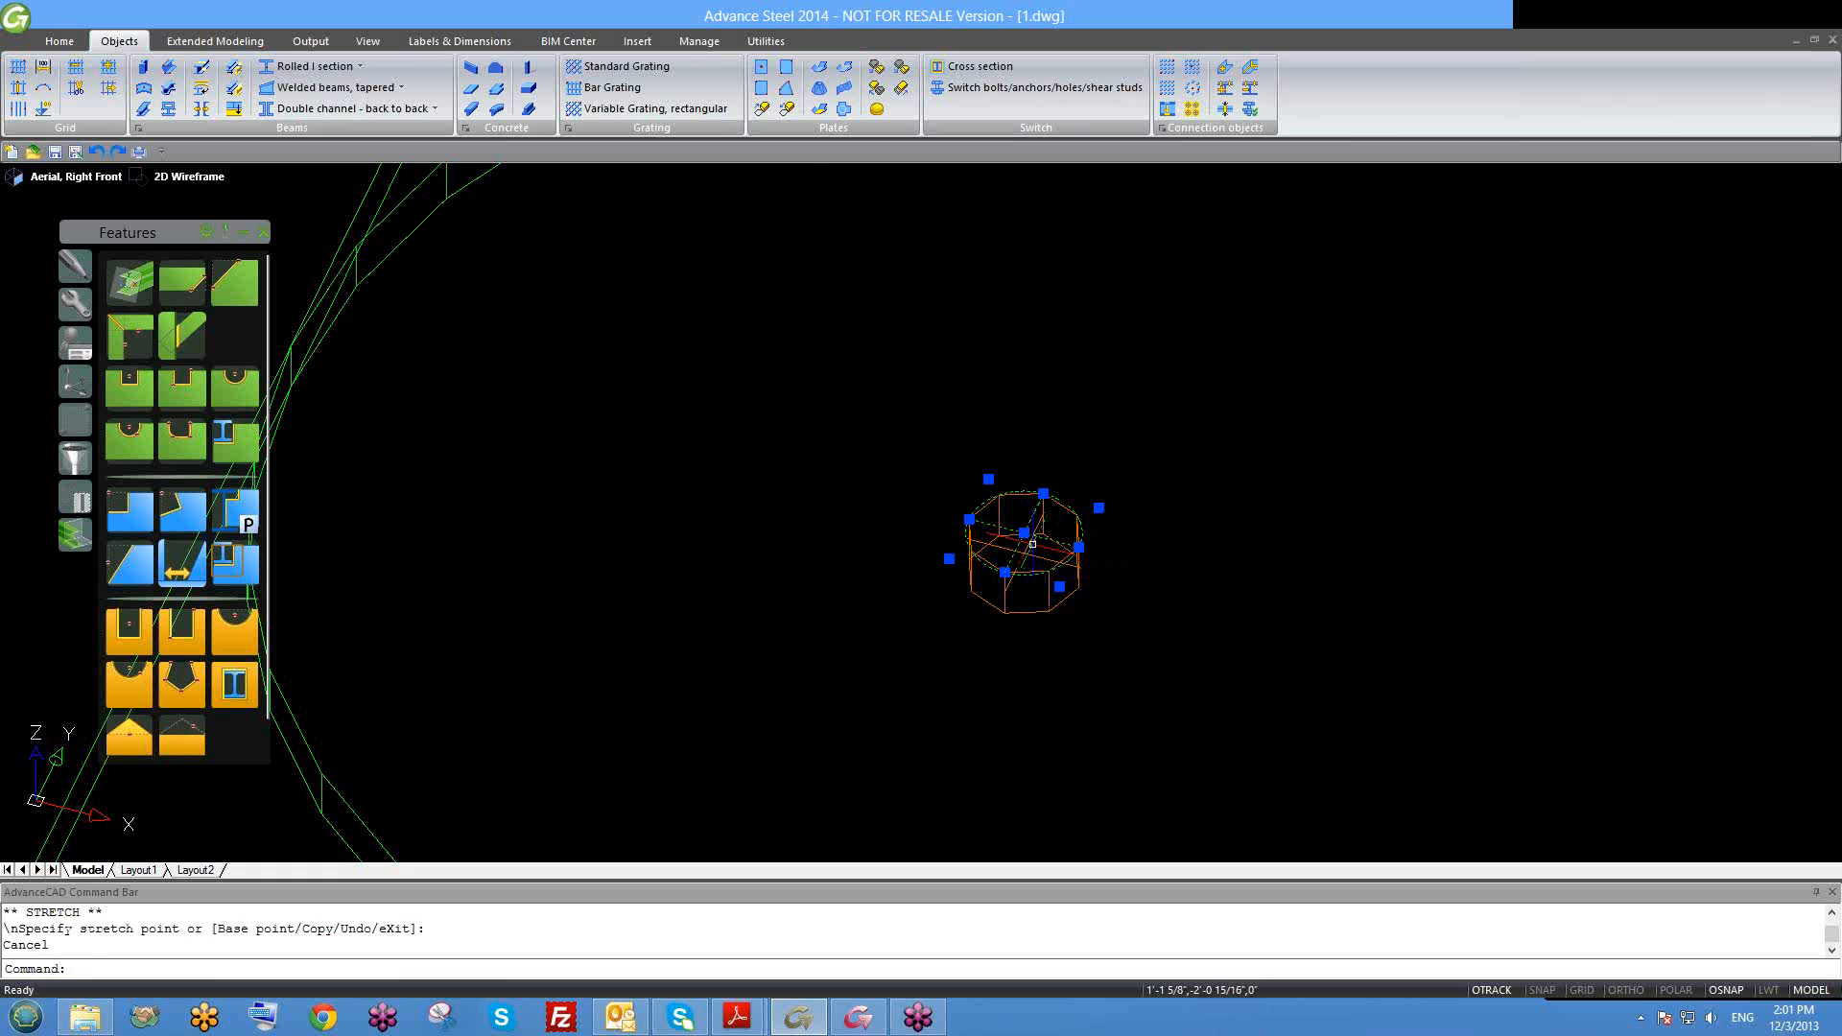
key("Escape")
Step: Set the radius of the plate's central hole contour to 0.5"
double_click(1073, 543)
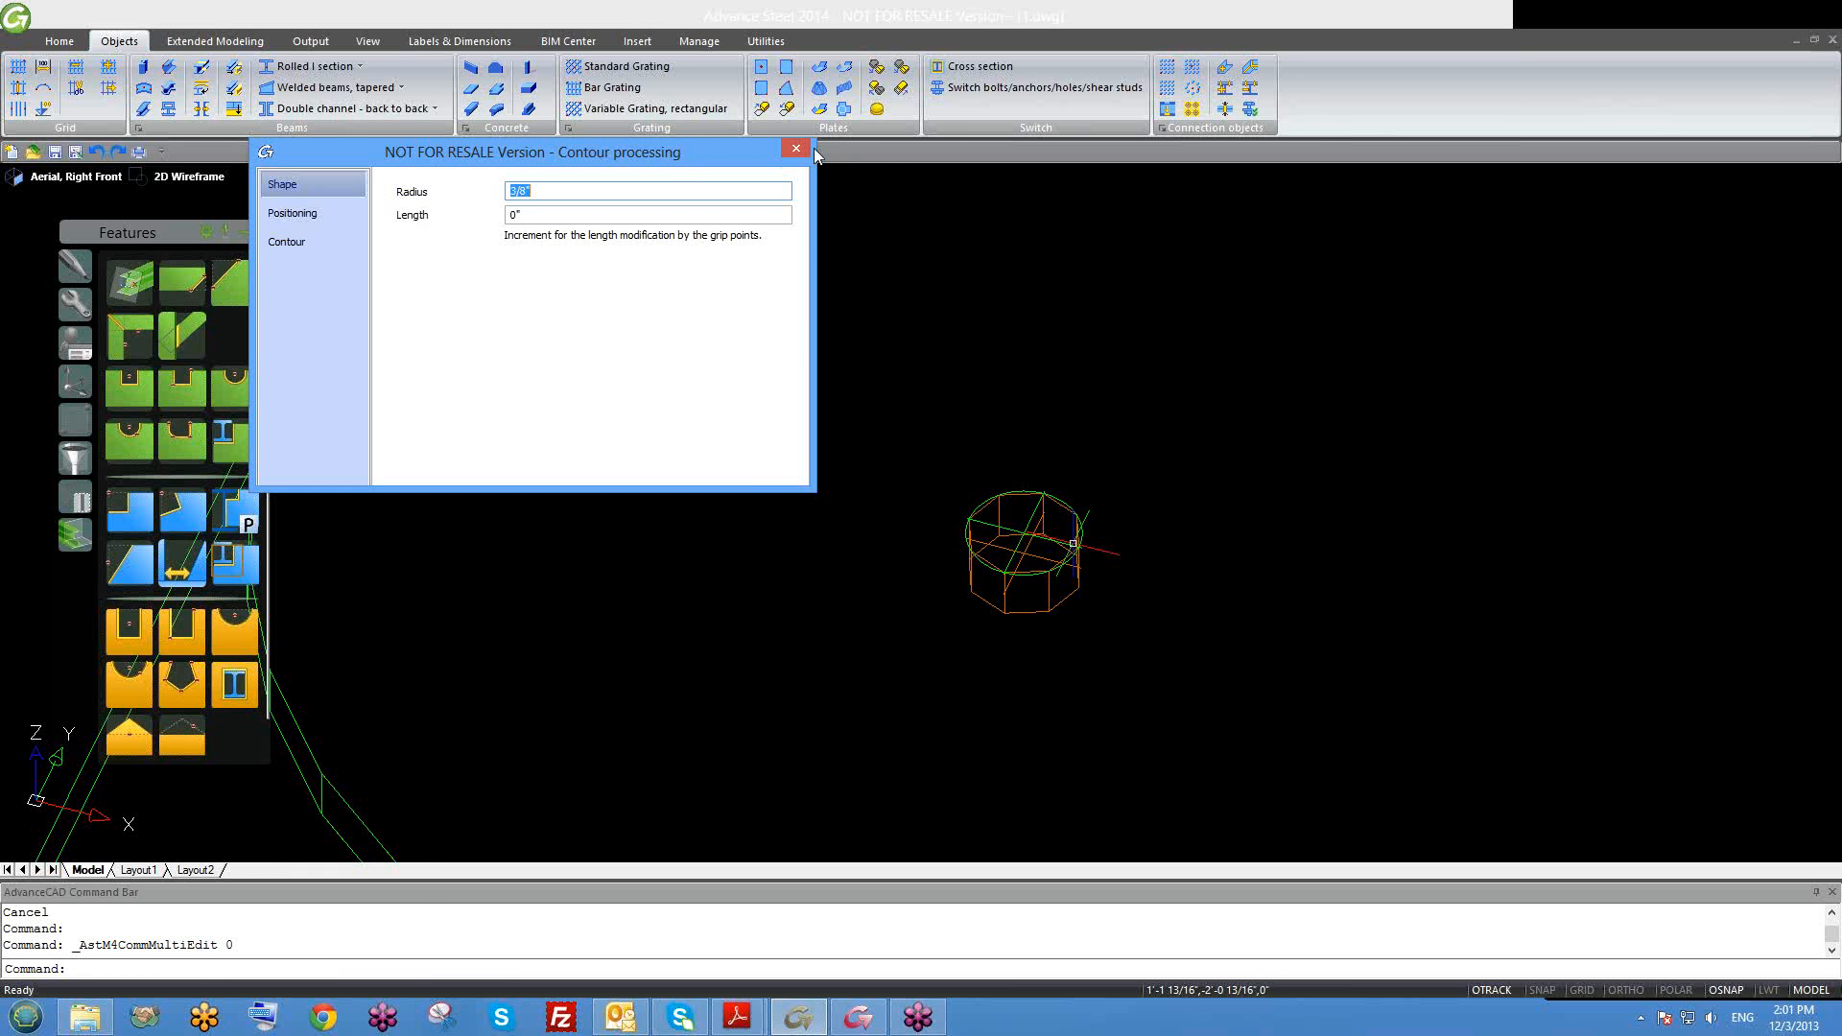
type(".5")
key("Return")
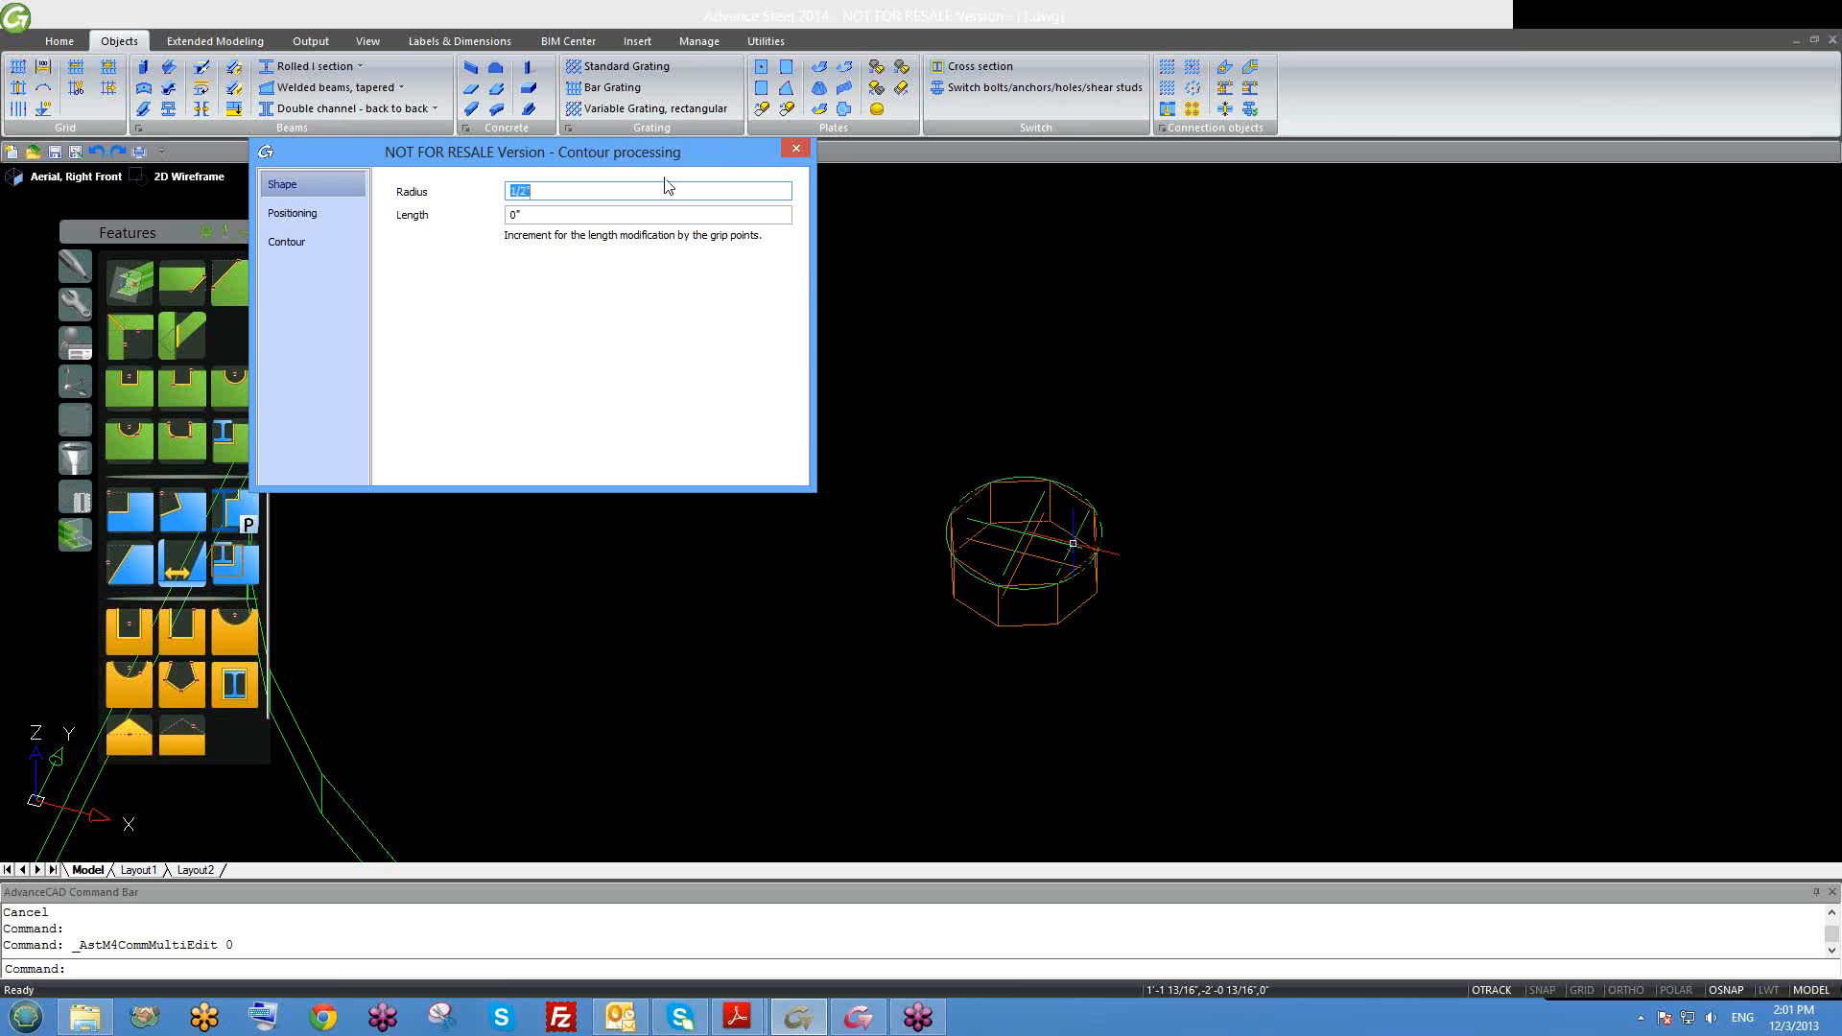
left_click(794, 153)
Step: Check the edge processing type and radius of two corner features on the circular plate's square outline
scroll(894, 454, "down", 4)
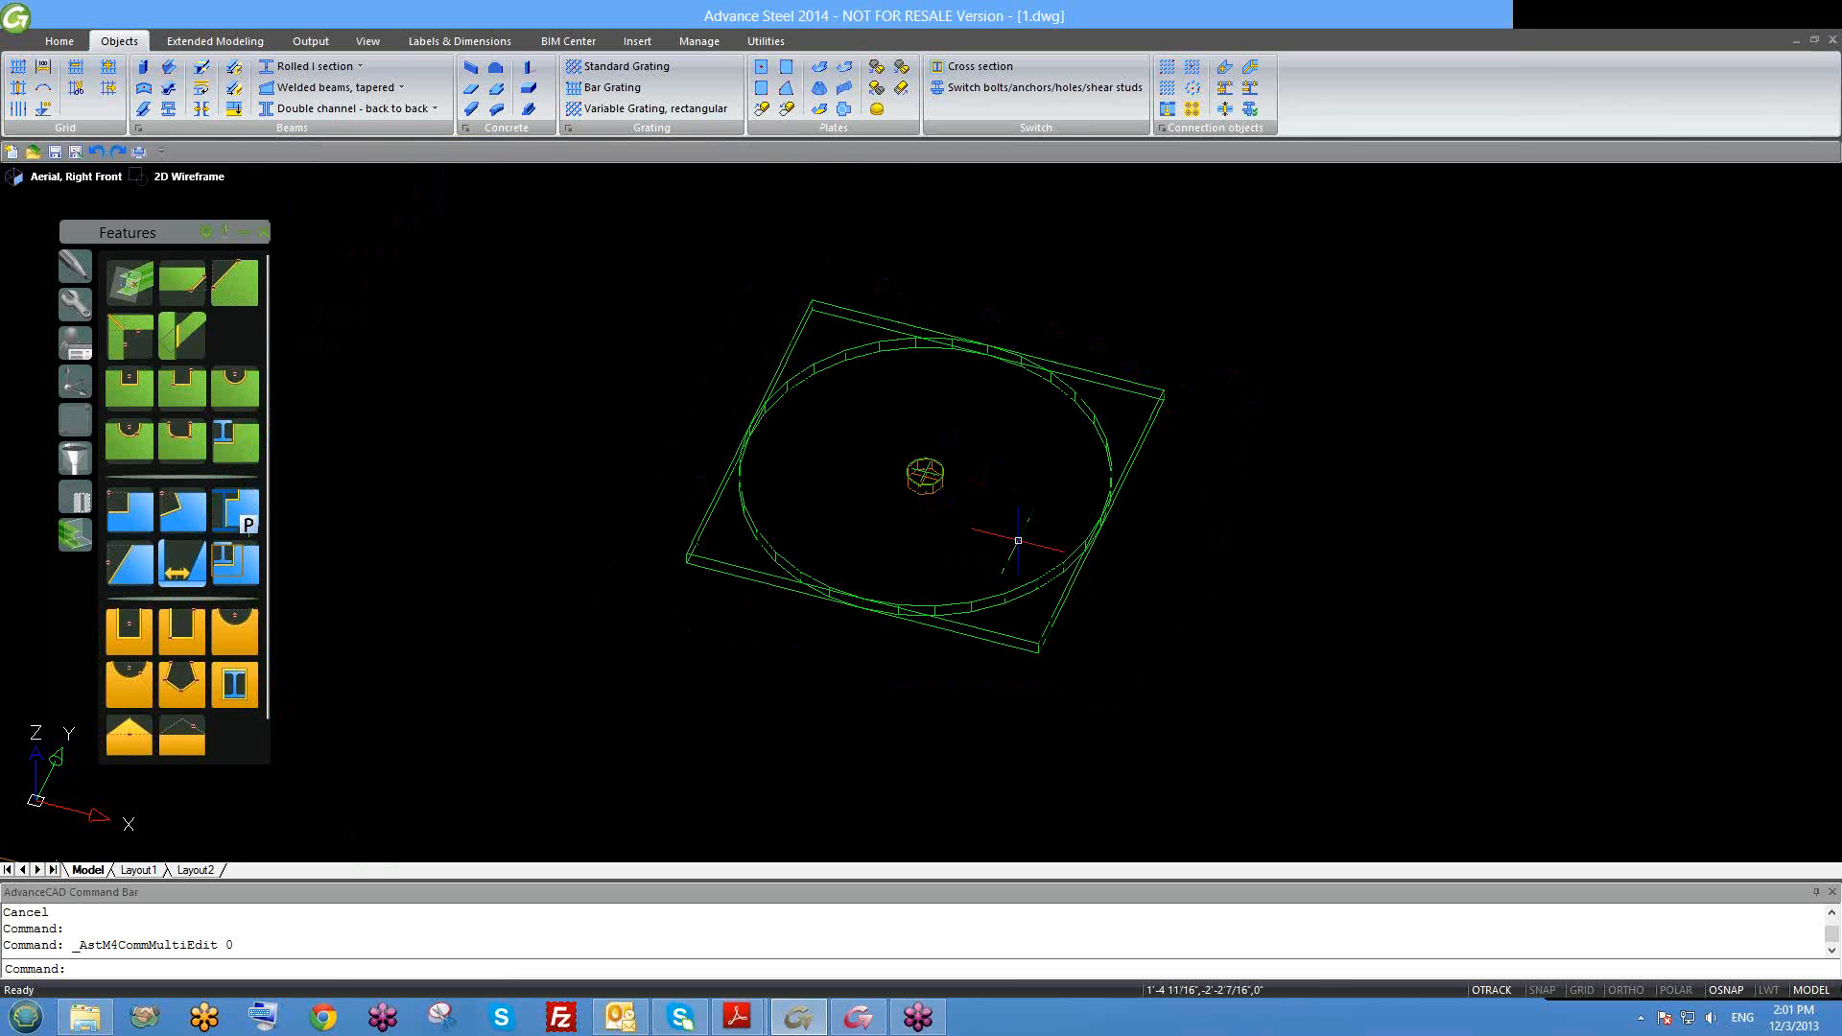
left_click(1038, 640)
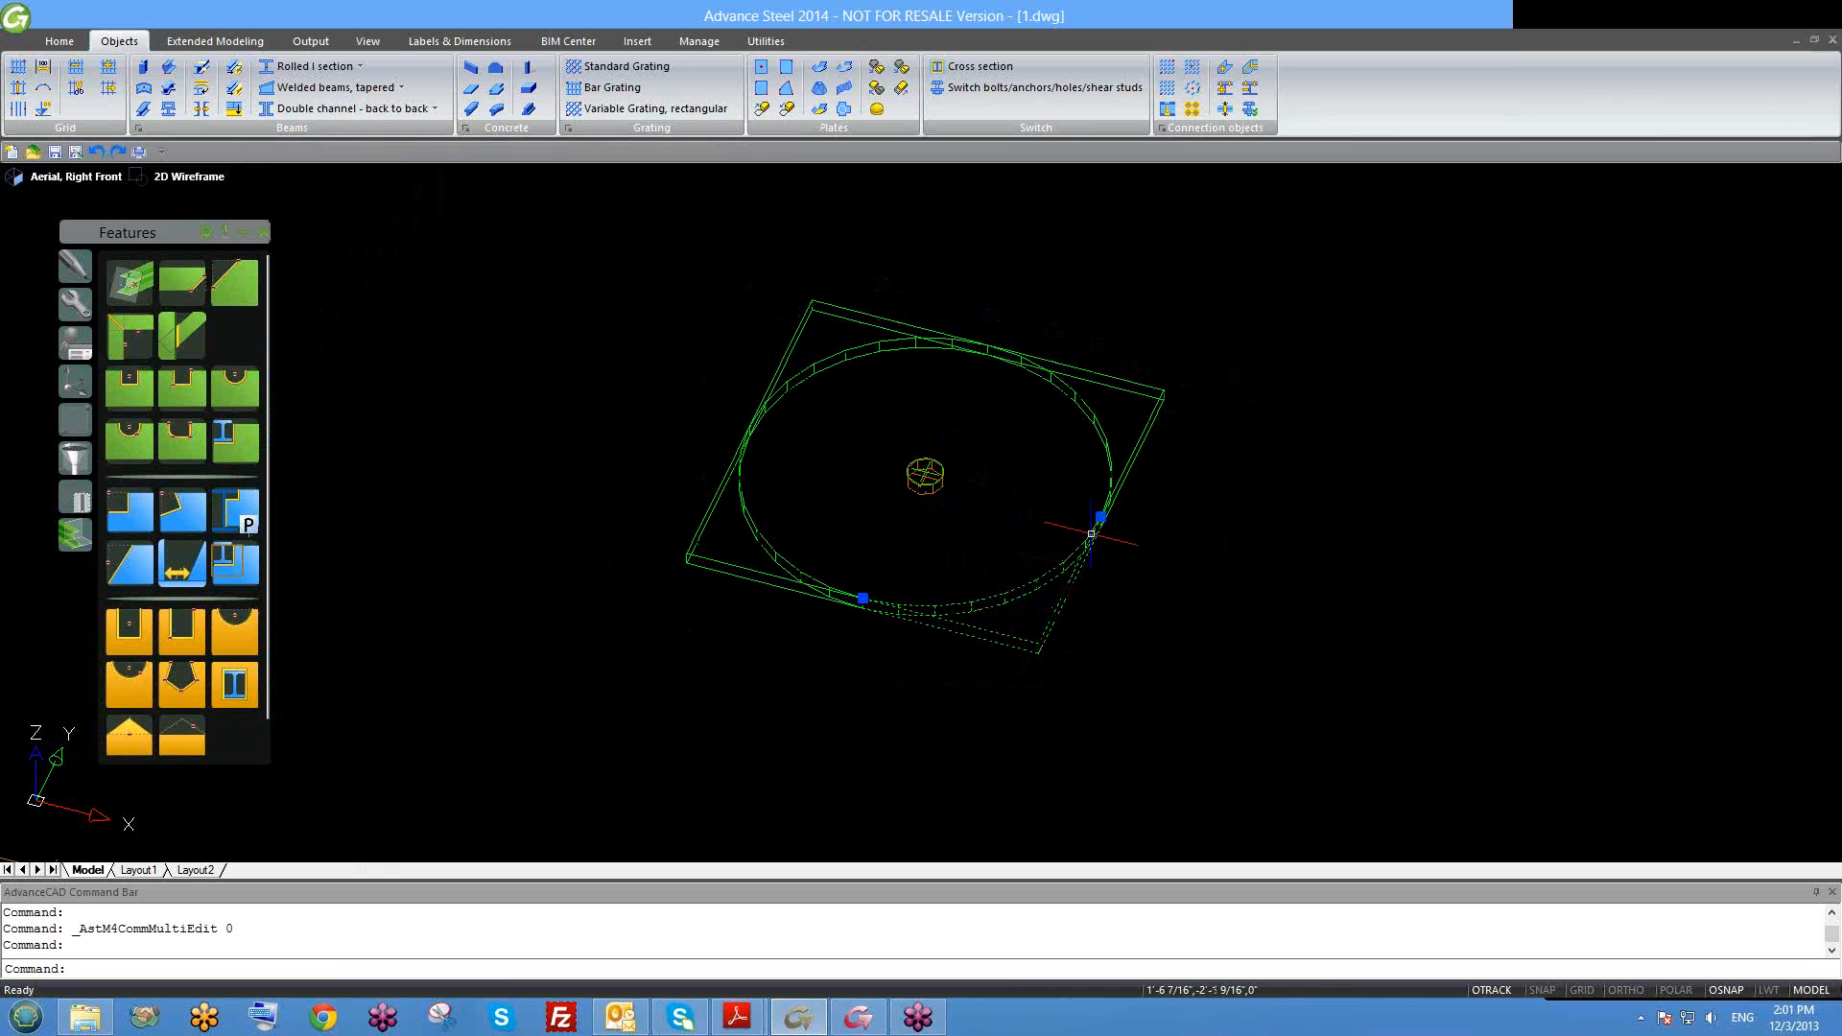
key("Escape")
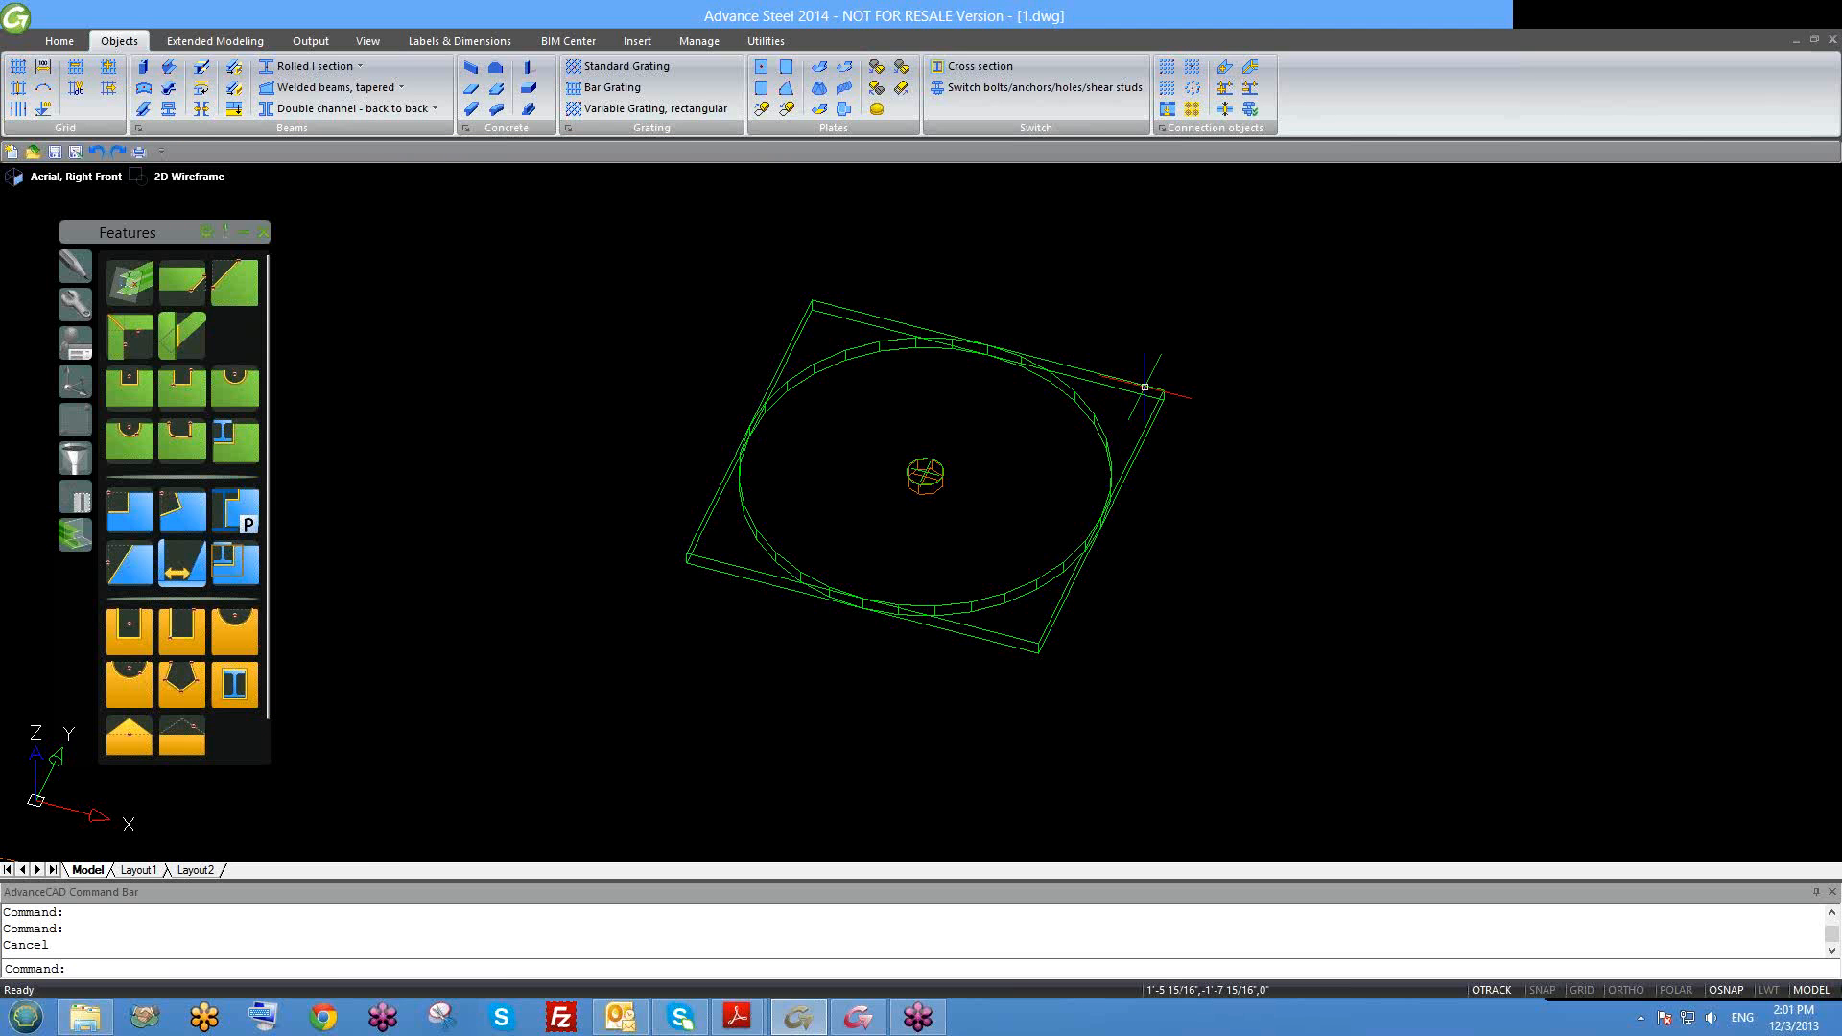
double_click(1146, 386)
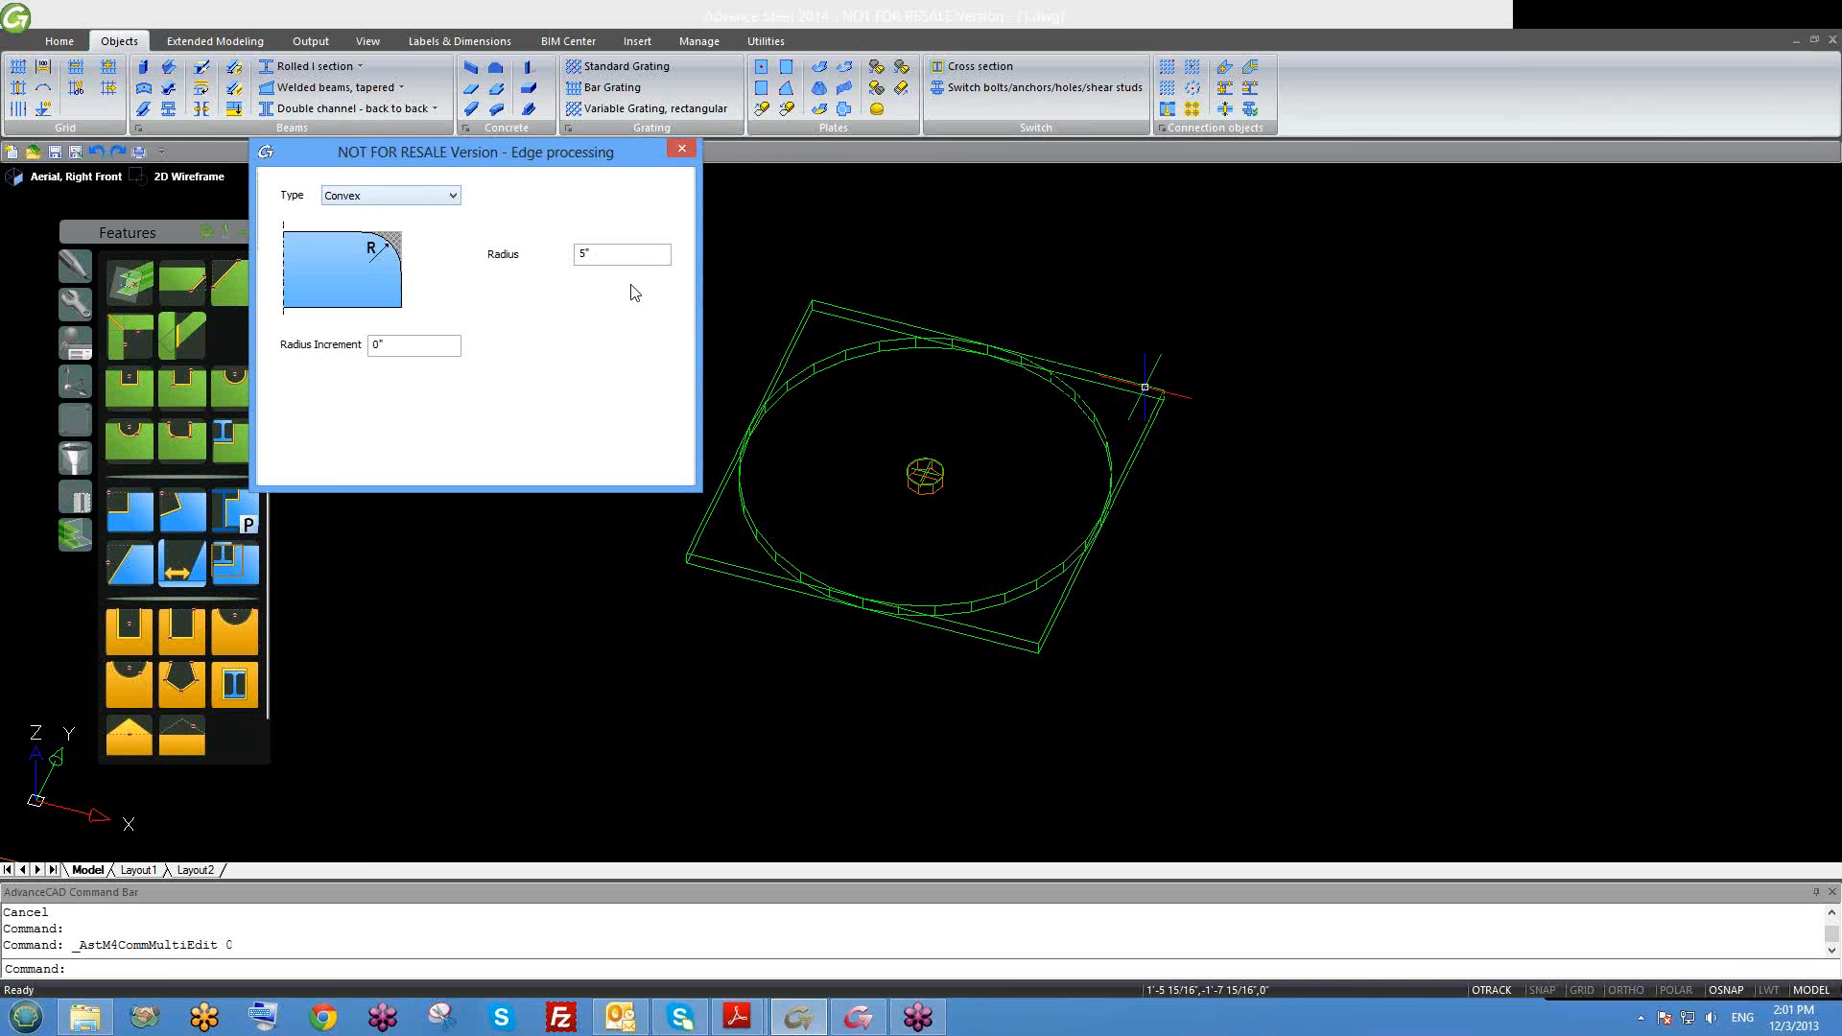
left_click(682, 150)
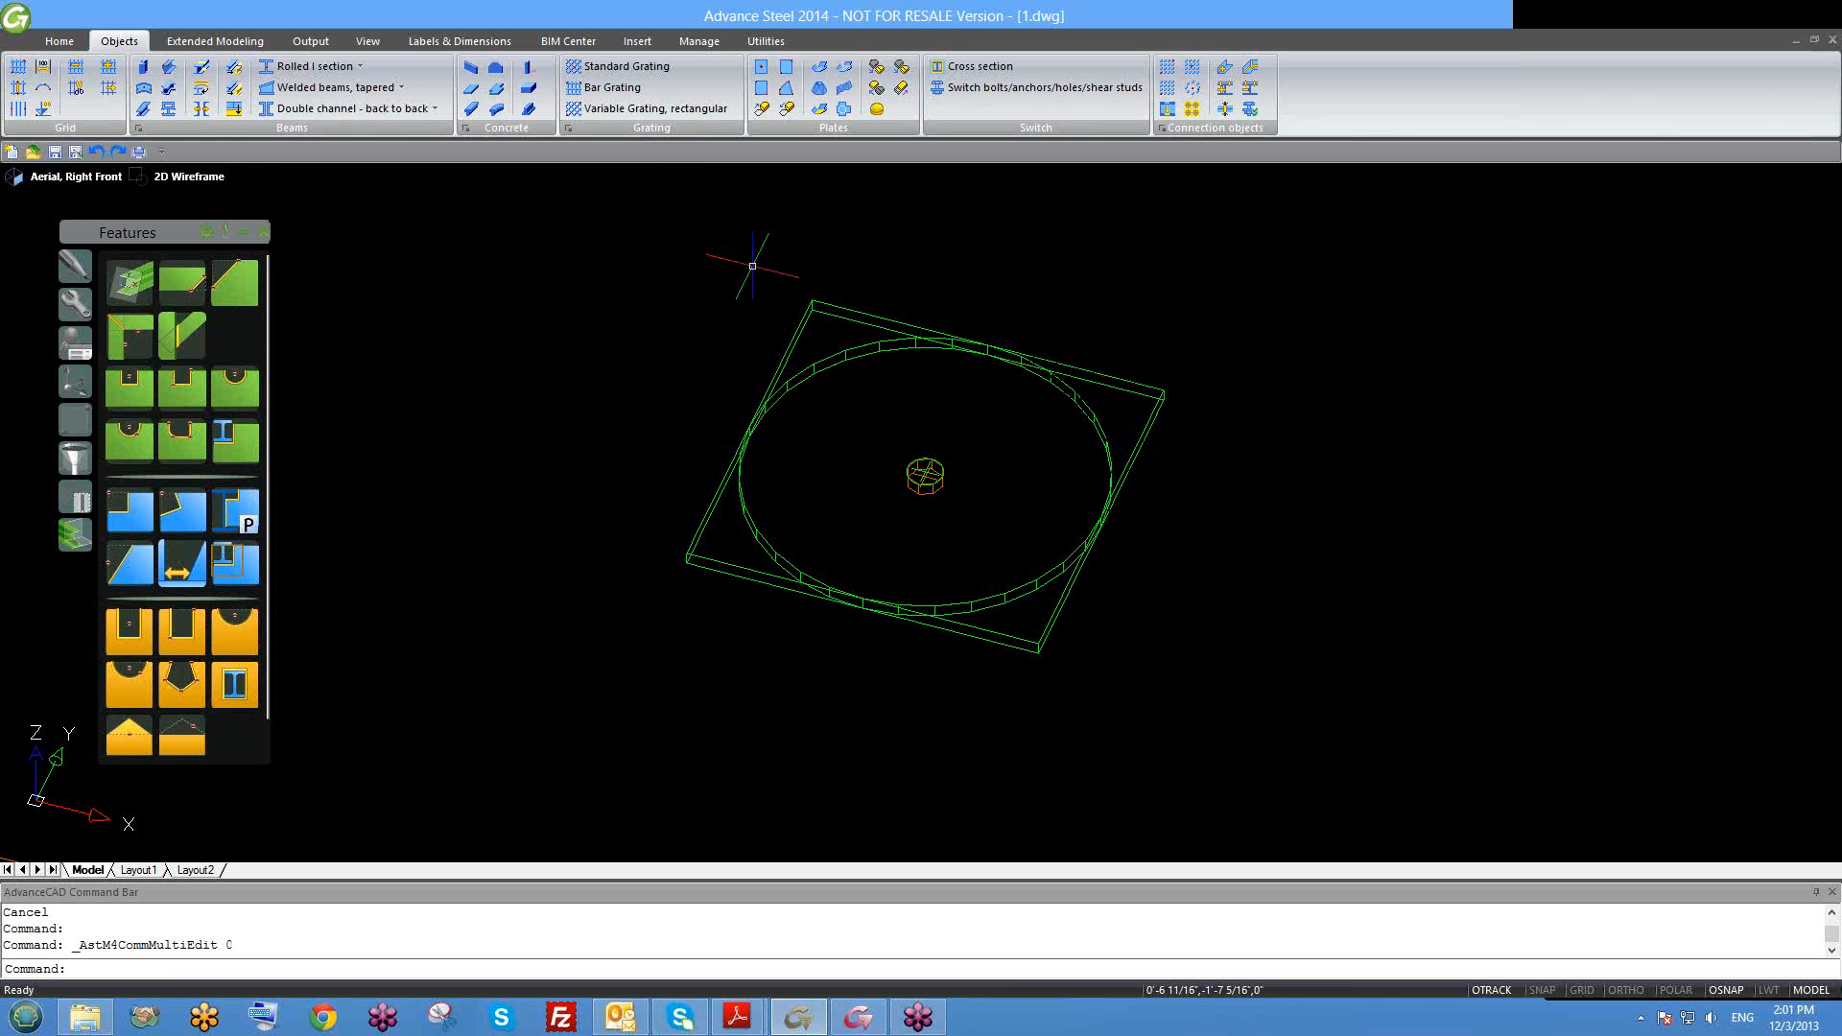
left_click(846, 353)
key("Escape")
left_click(829, 306)
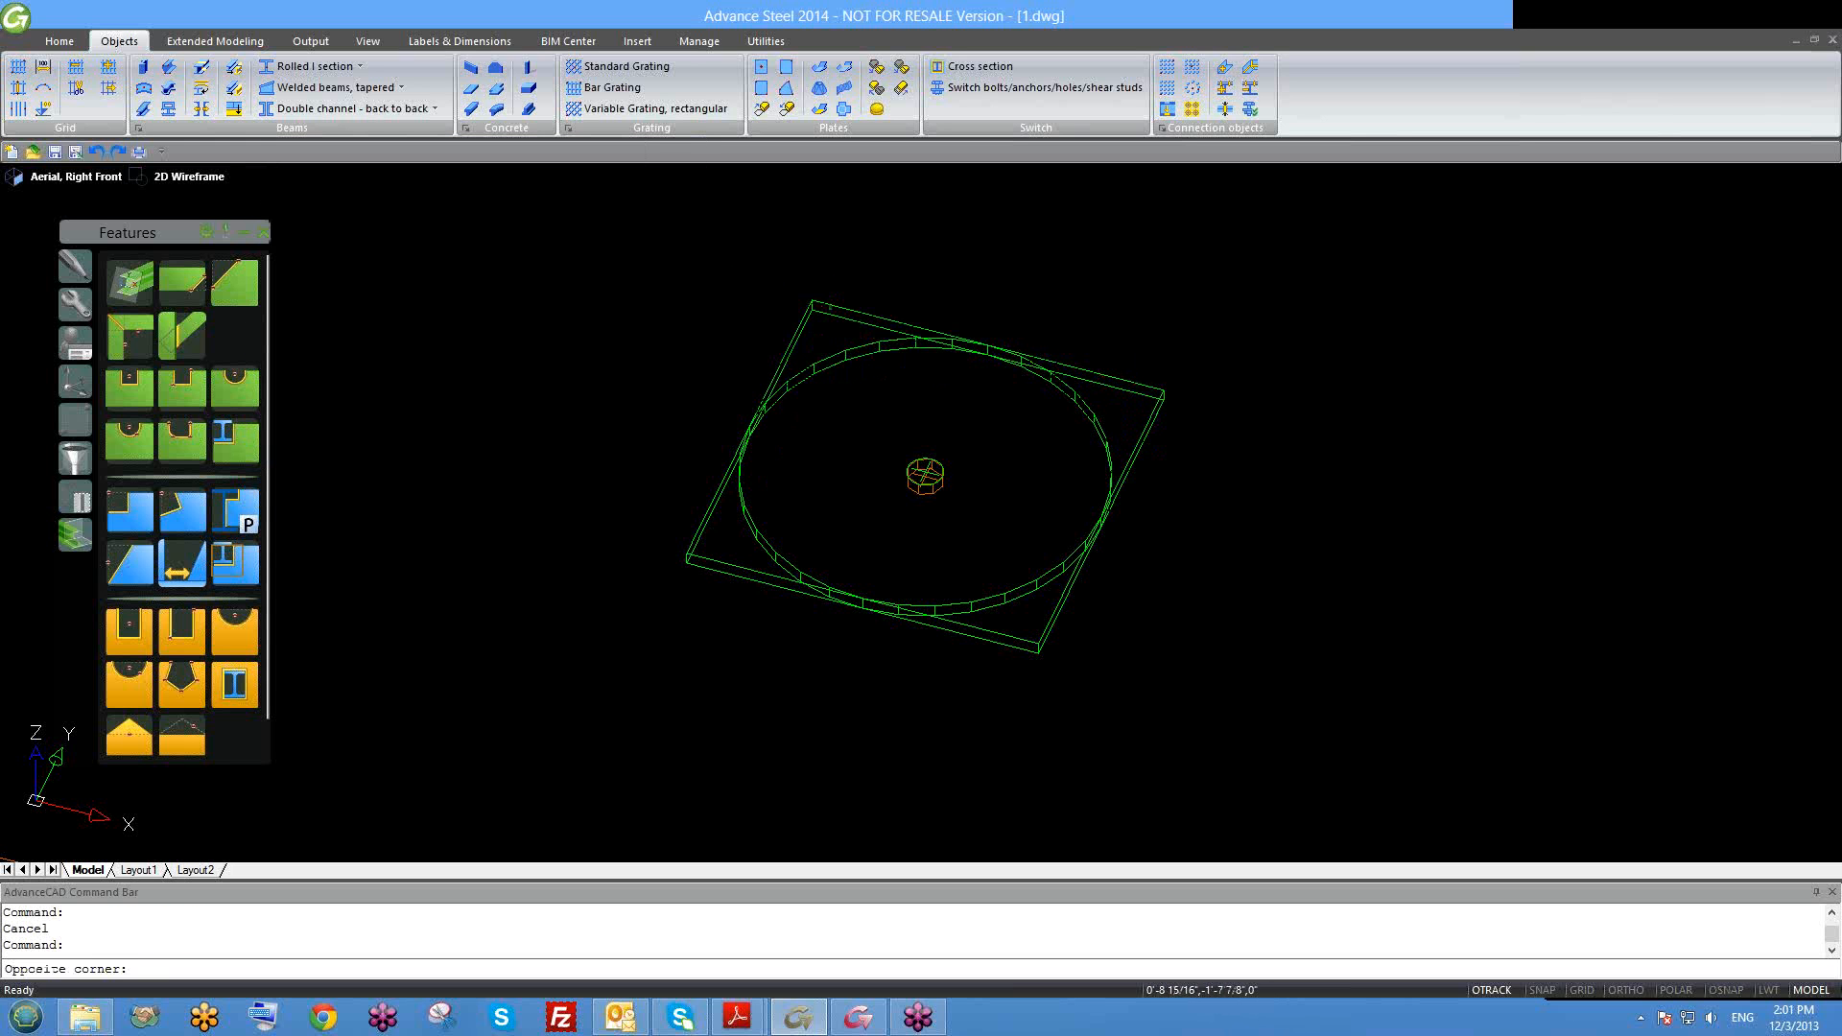
left_click(828, 305)
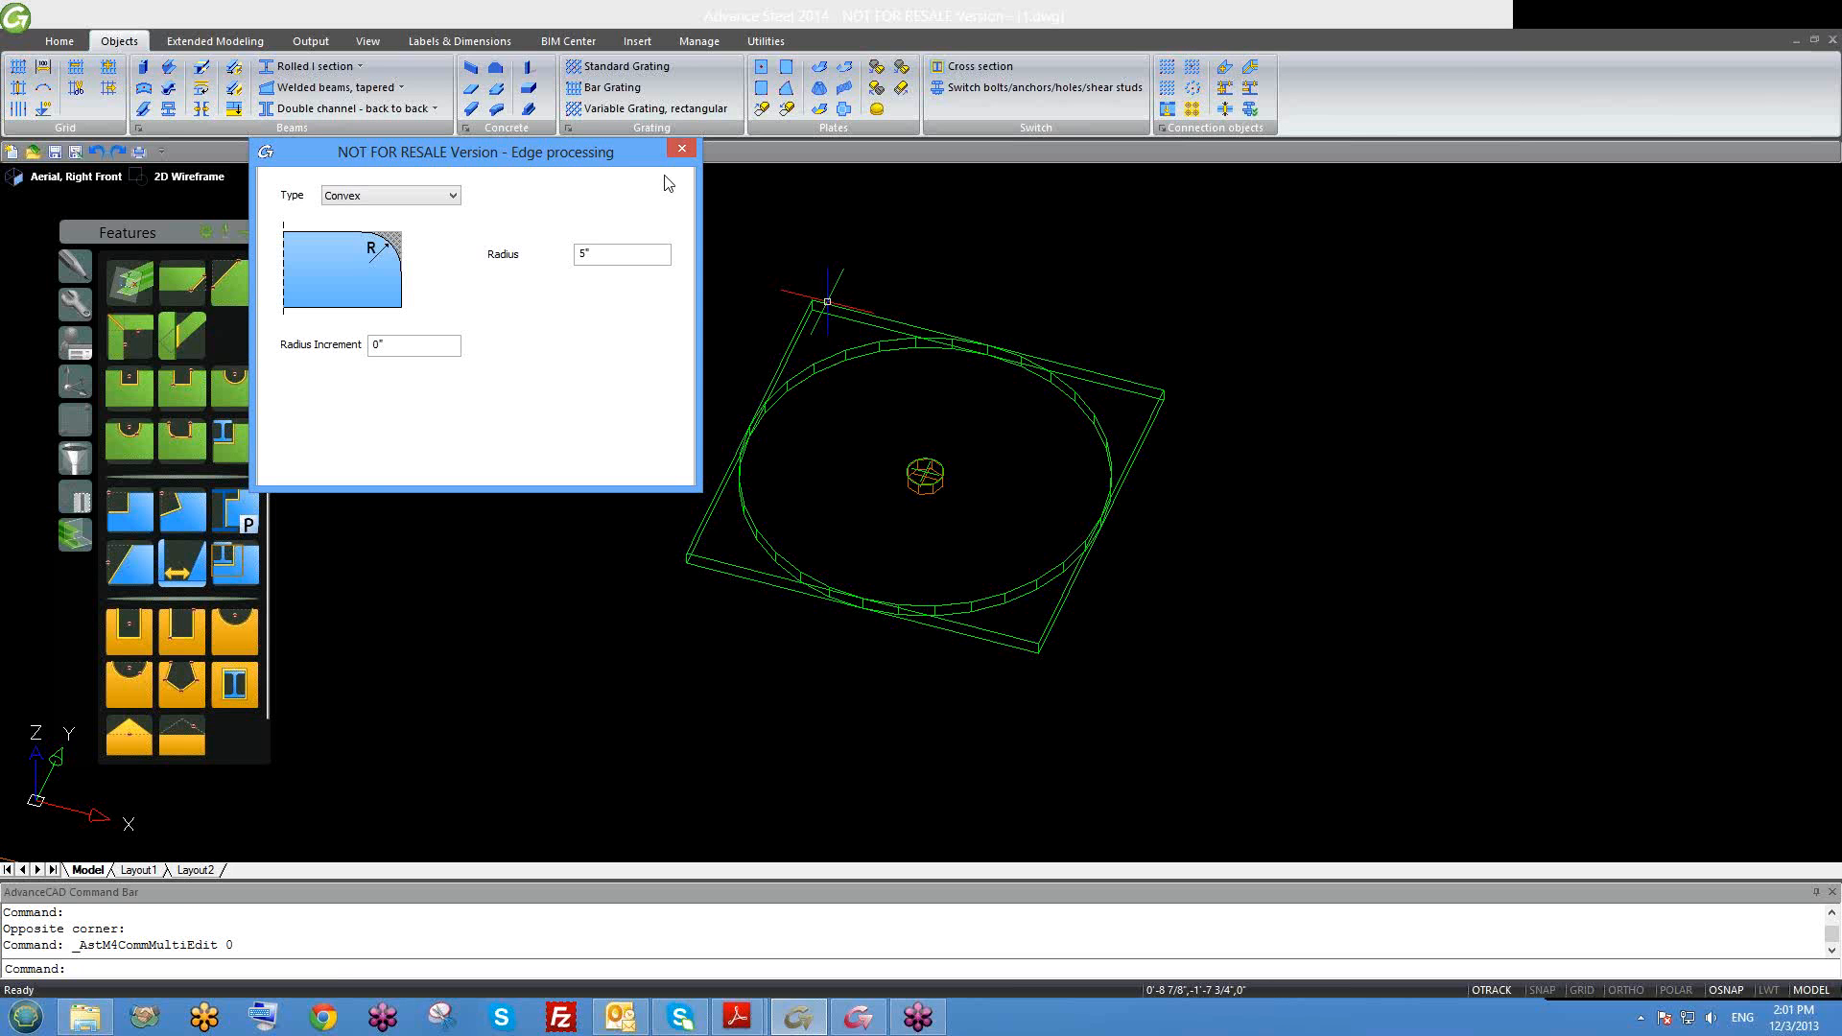
left_click(682, 151)
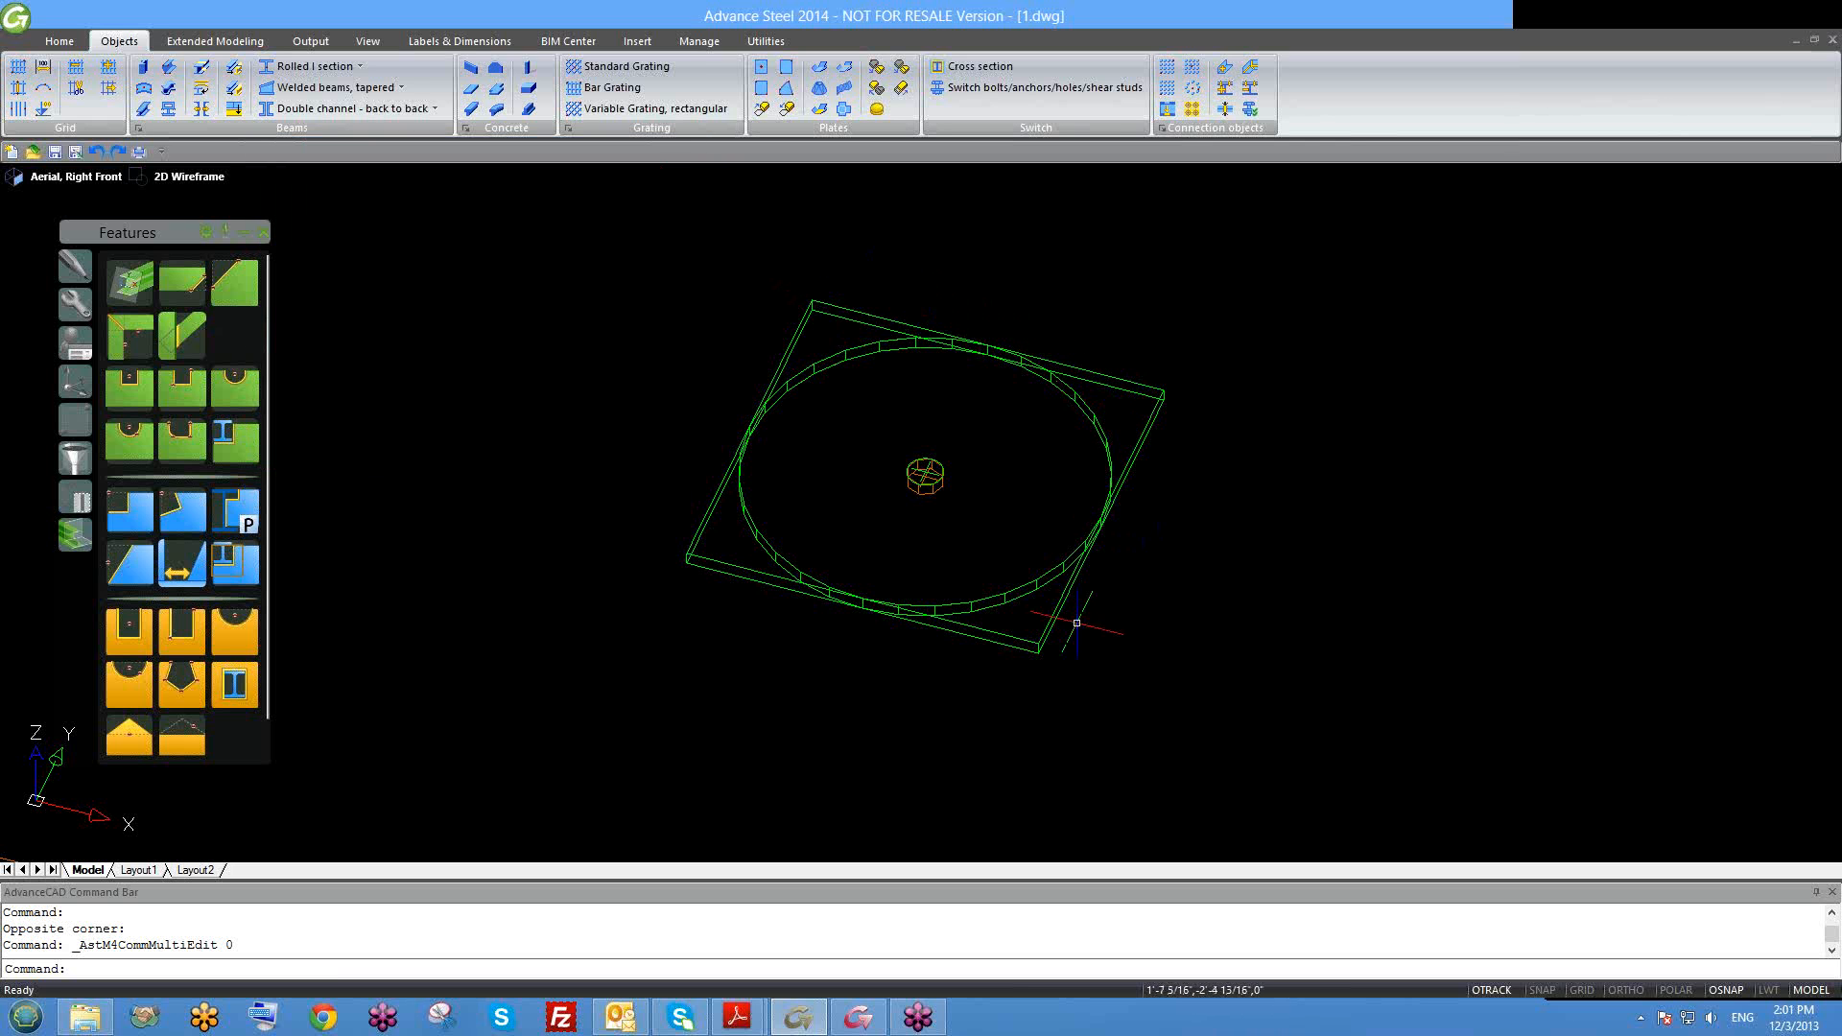
Step: Select the plate's corner rounding features one at a time to examine which part of the outline each one shapes
left_click(1040, 575)
key("Escape")
left_click(1113, 429)
key("Escape")
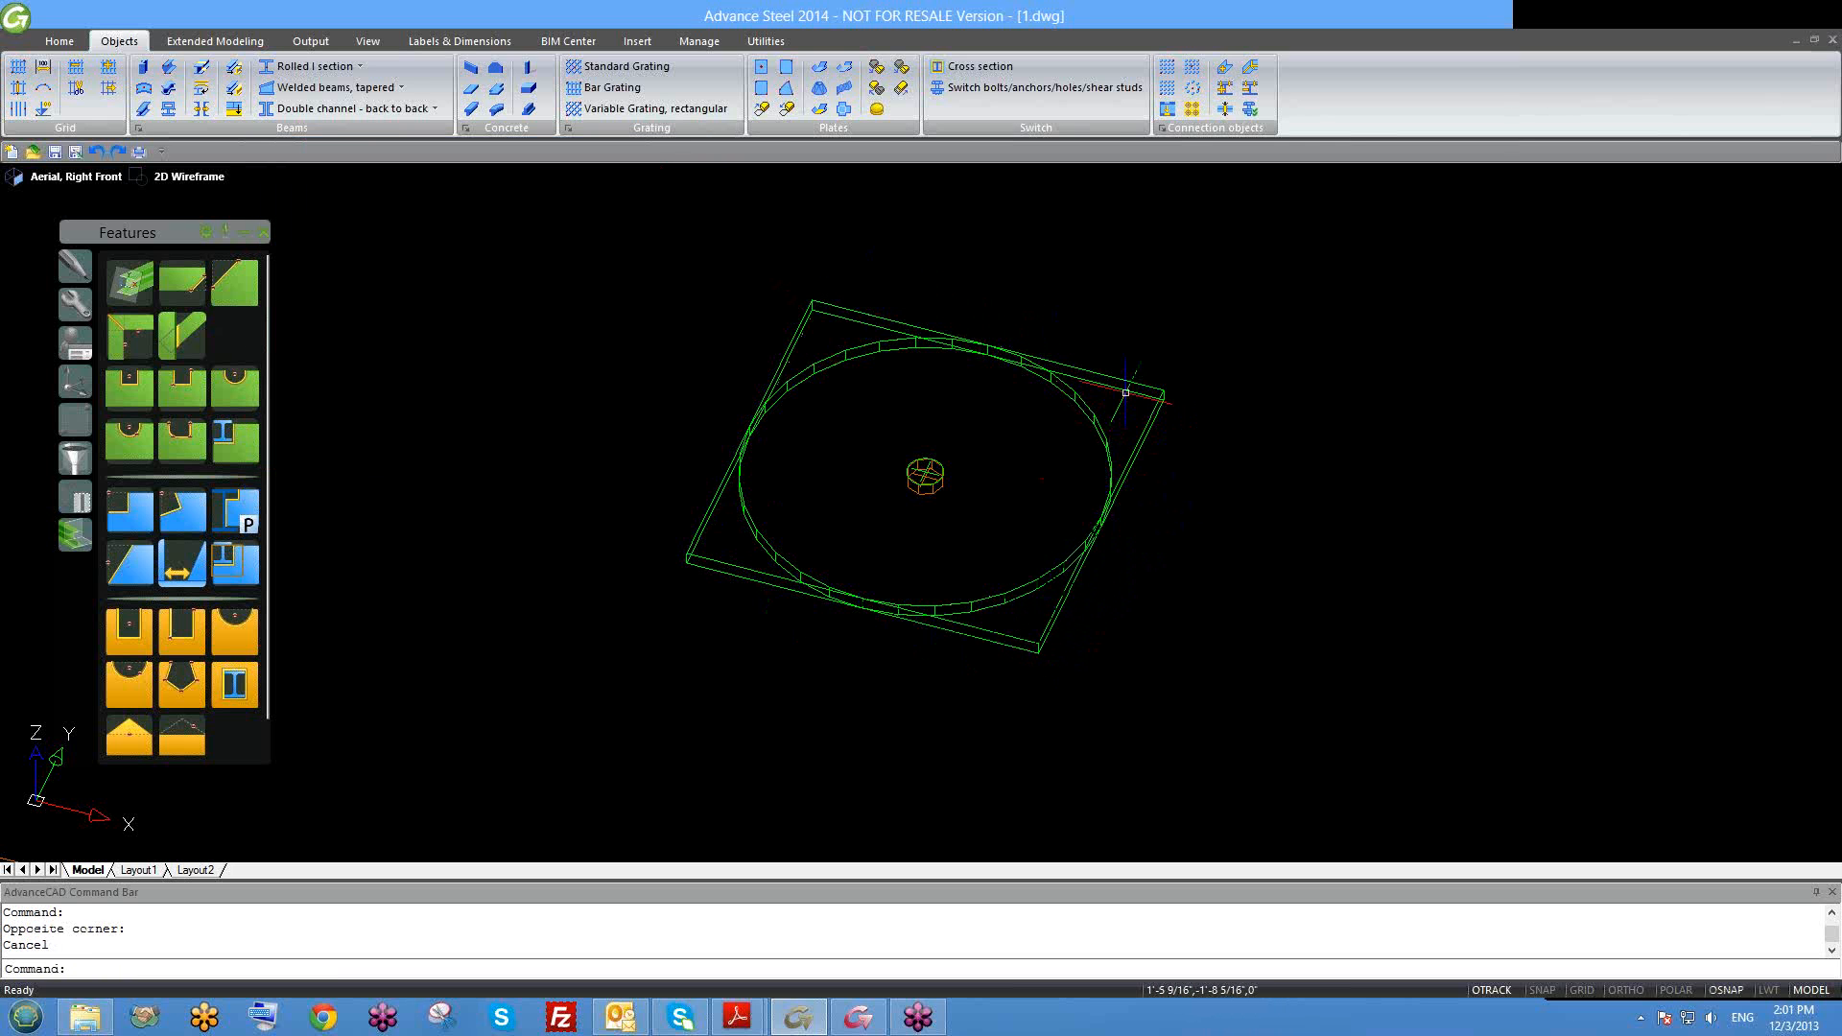
left_click(1126, 390)
key("Escape")
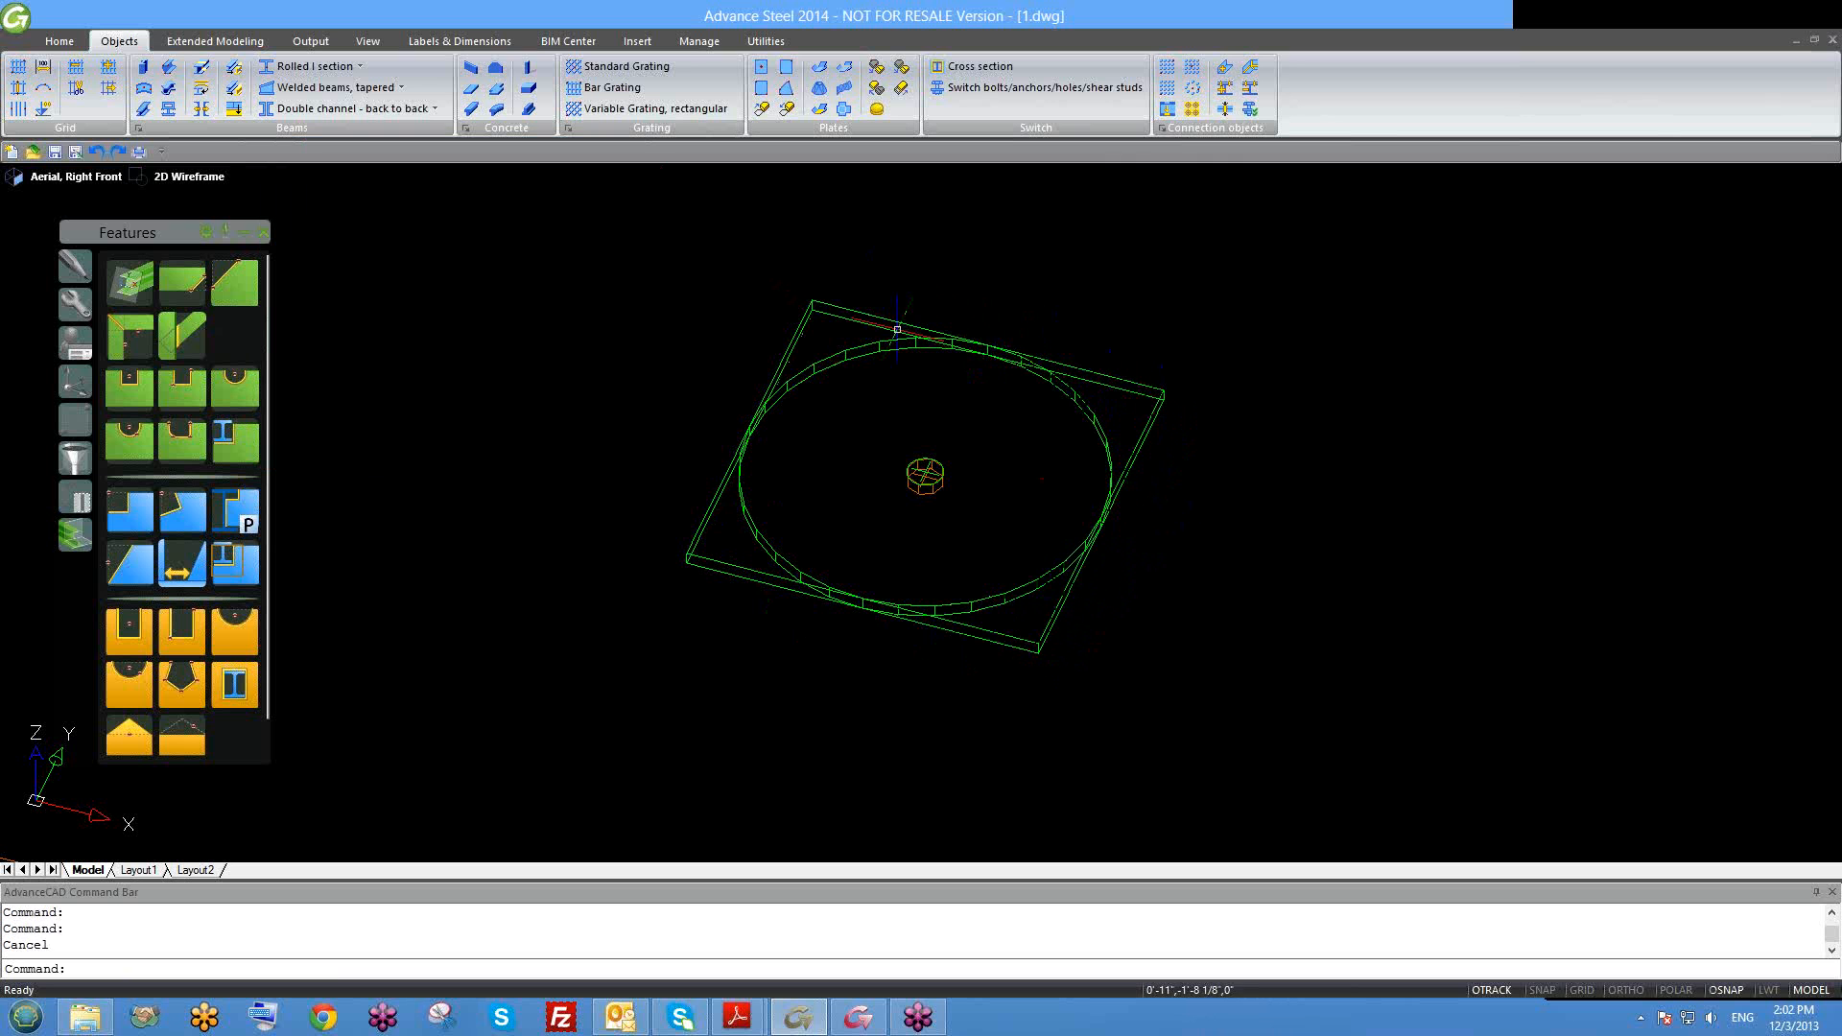
left_click(882, 317)
key("Escape")
left_click(707, 515)
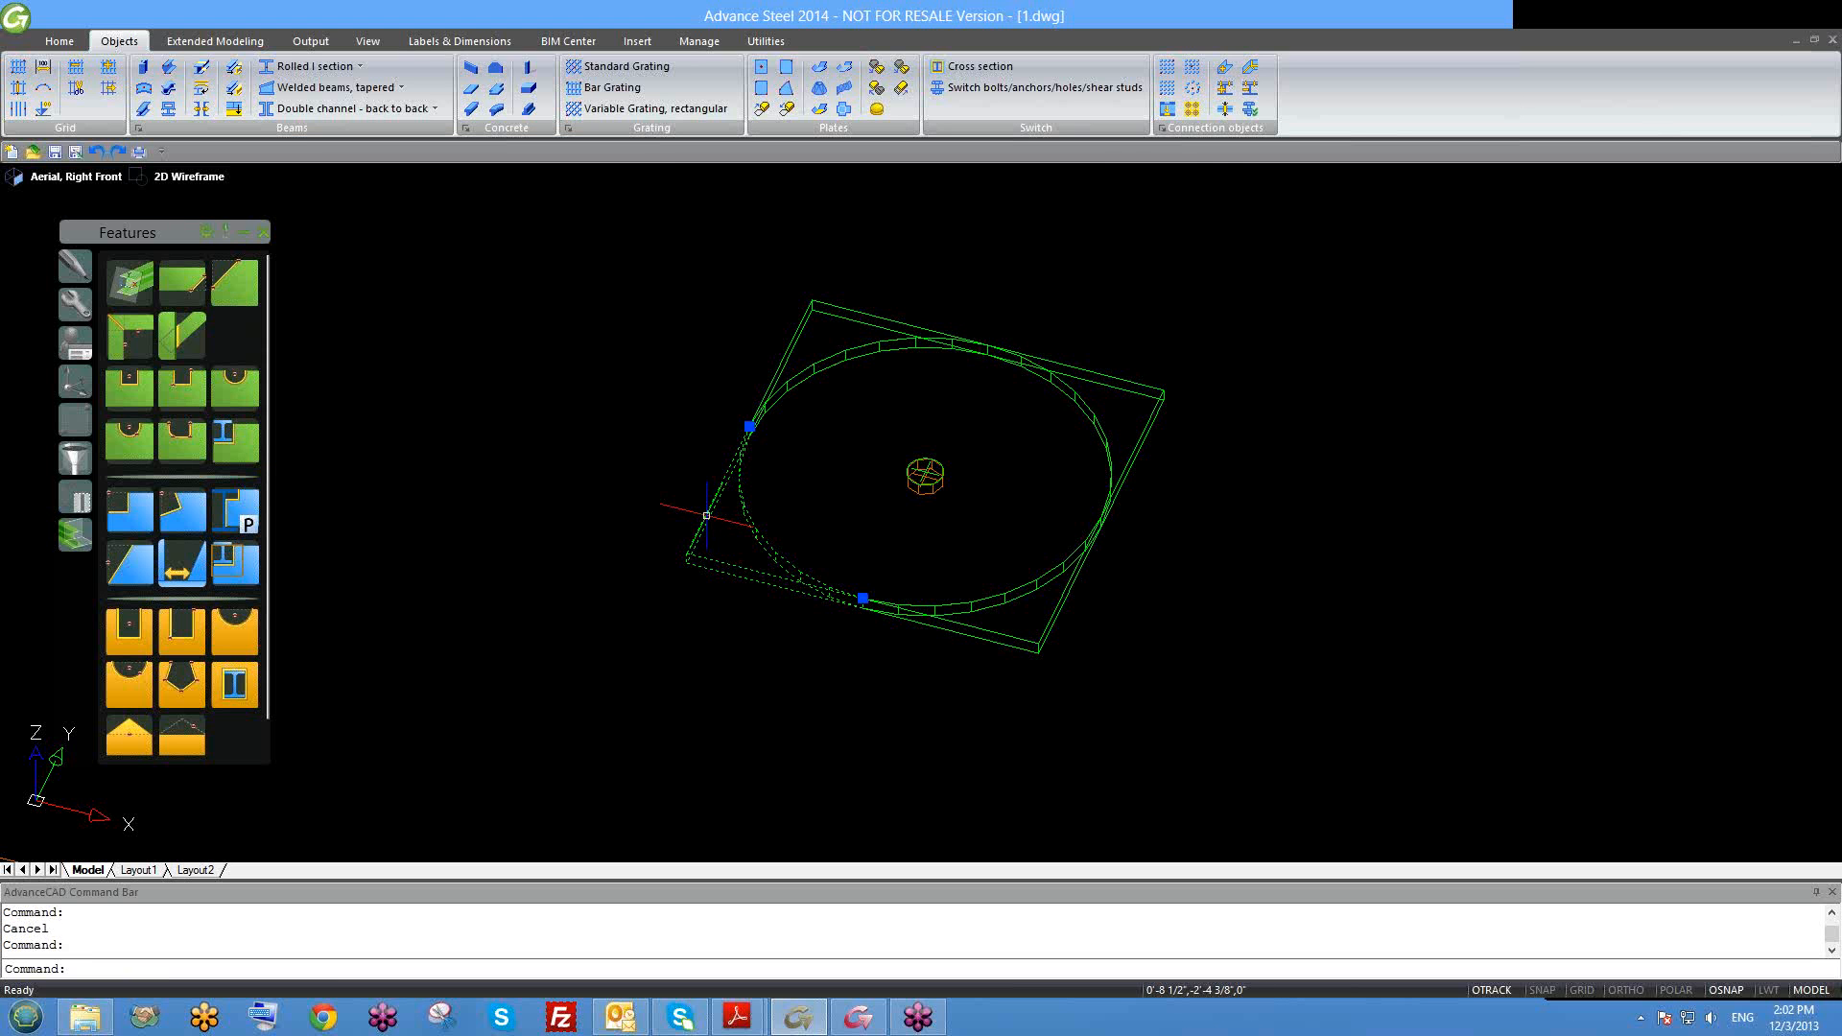
key("Escape")
left_click(966, 630)
key("Escape")
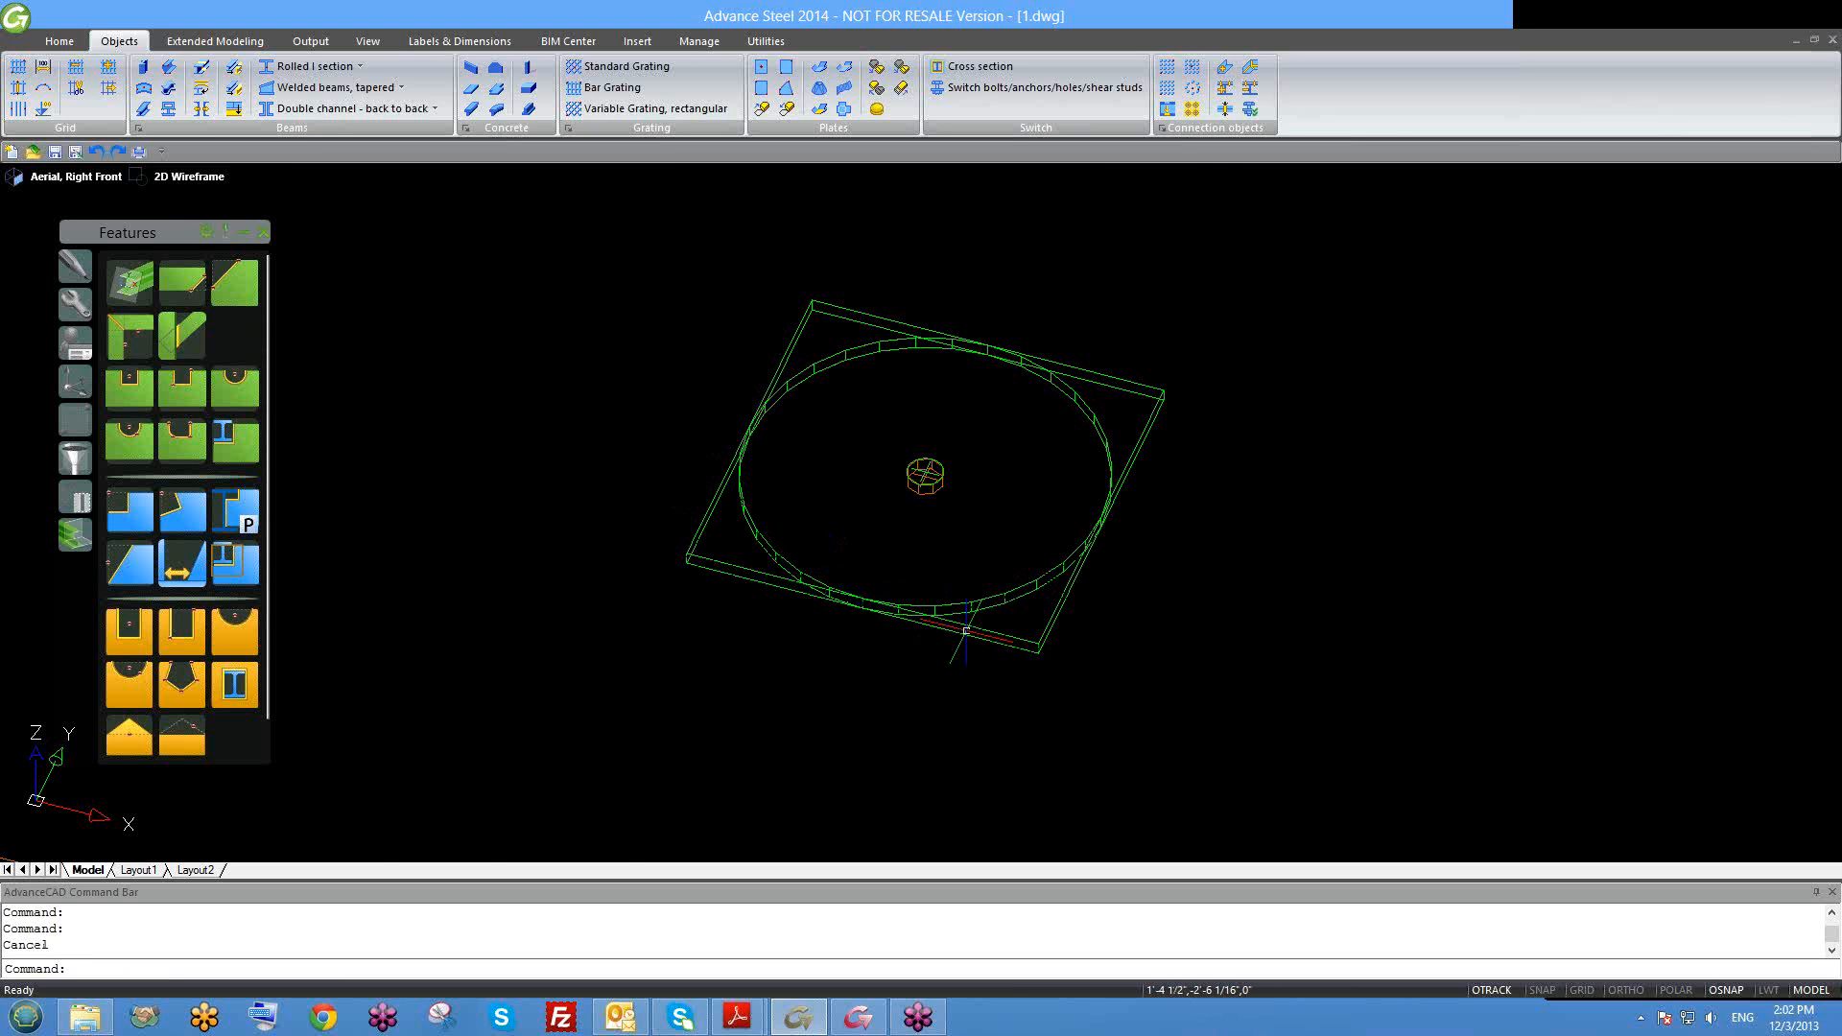
Step: Check the edge processing properties of the circular plate's front and rear corner rounding features
scroll(892, 575, "down", 3)
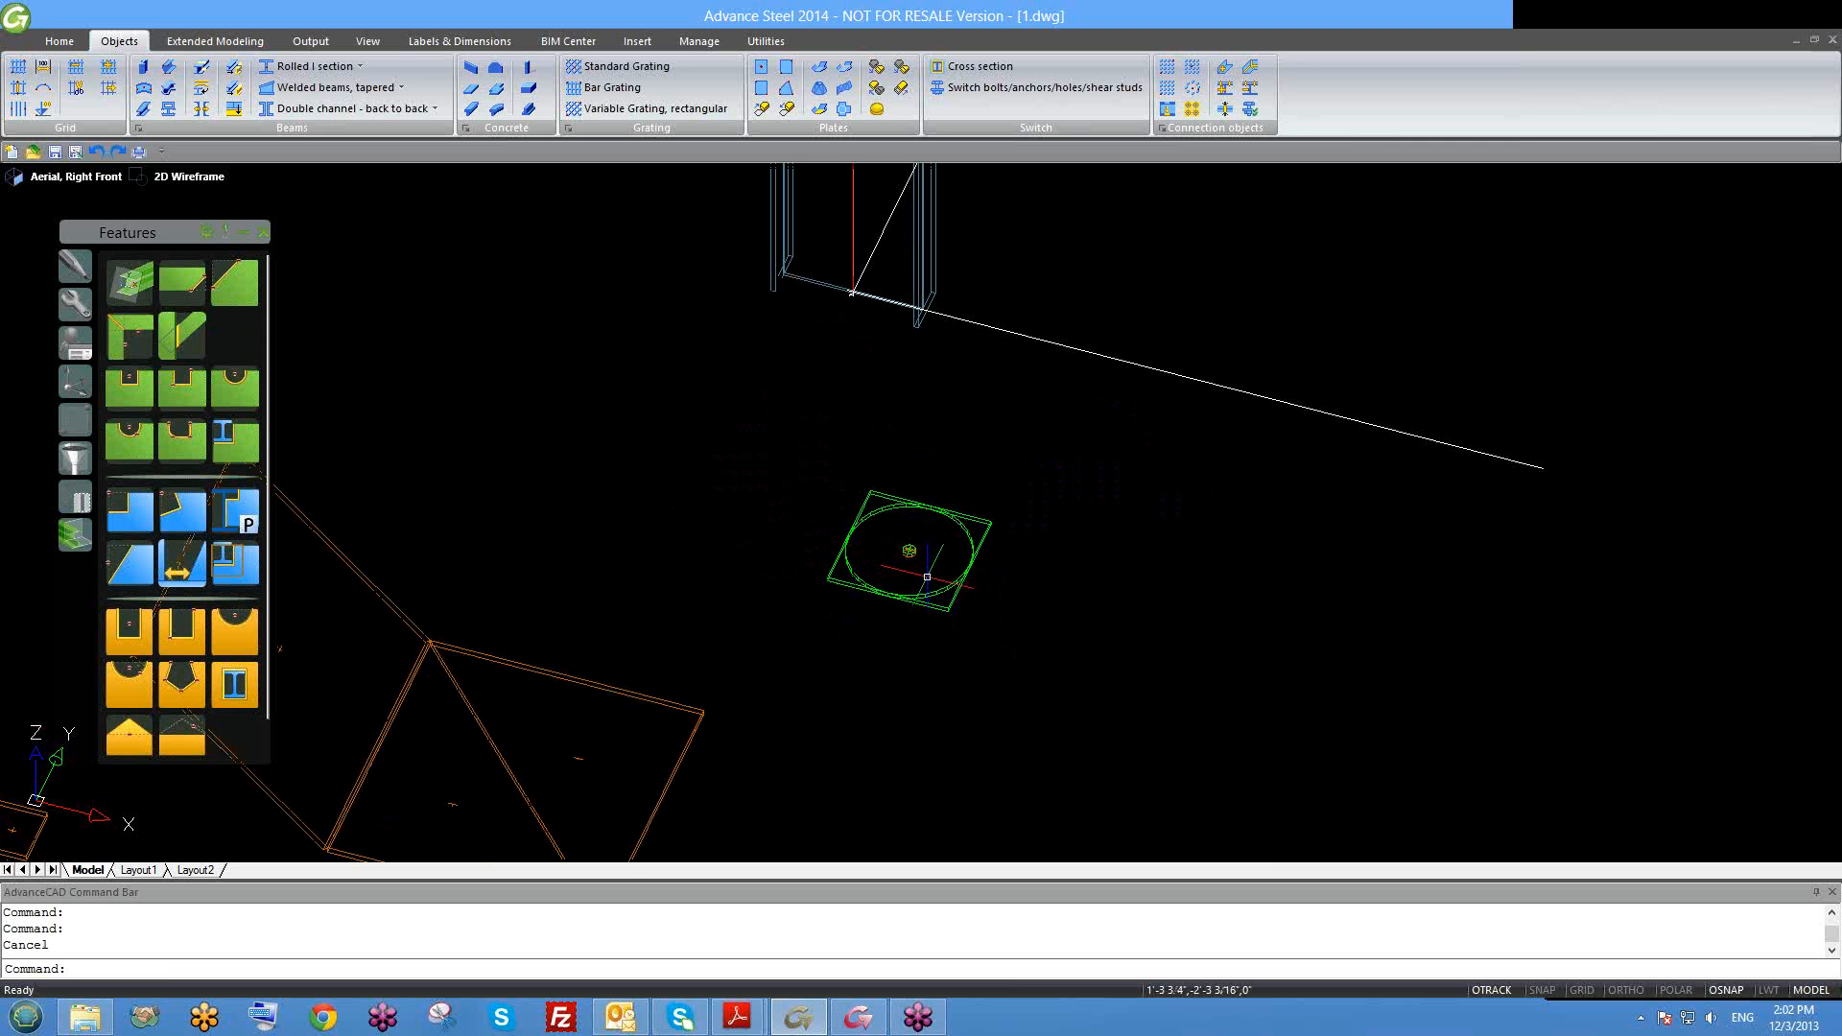
scroll(907, 571, "up", 4)
double_click(950, 611)
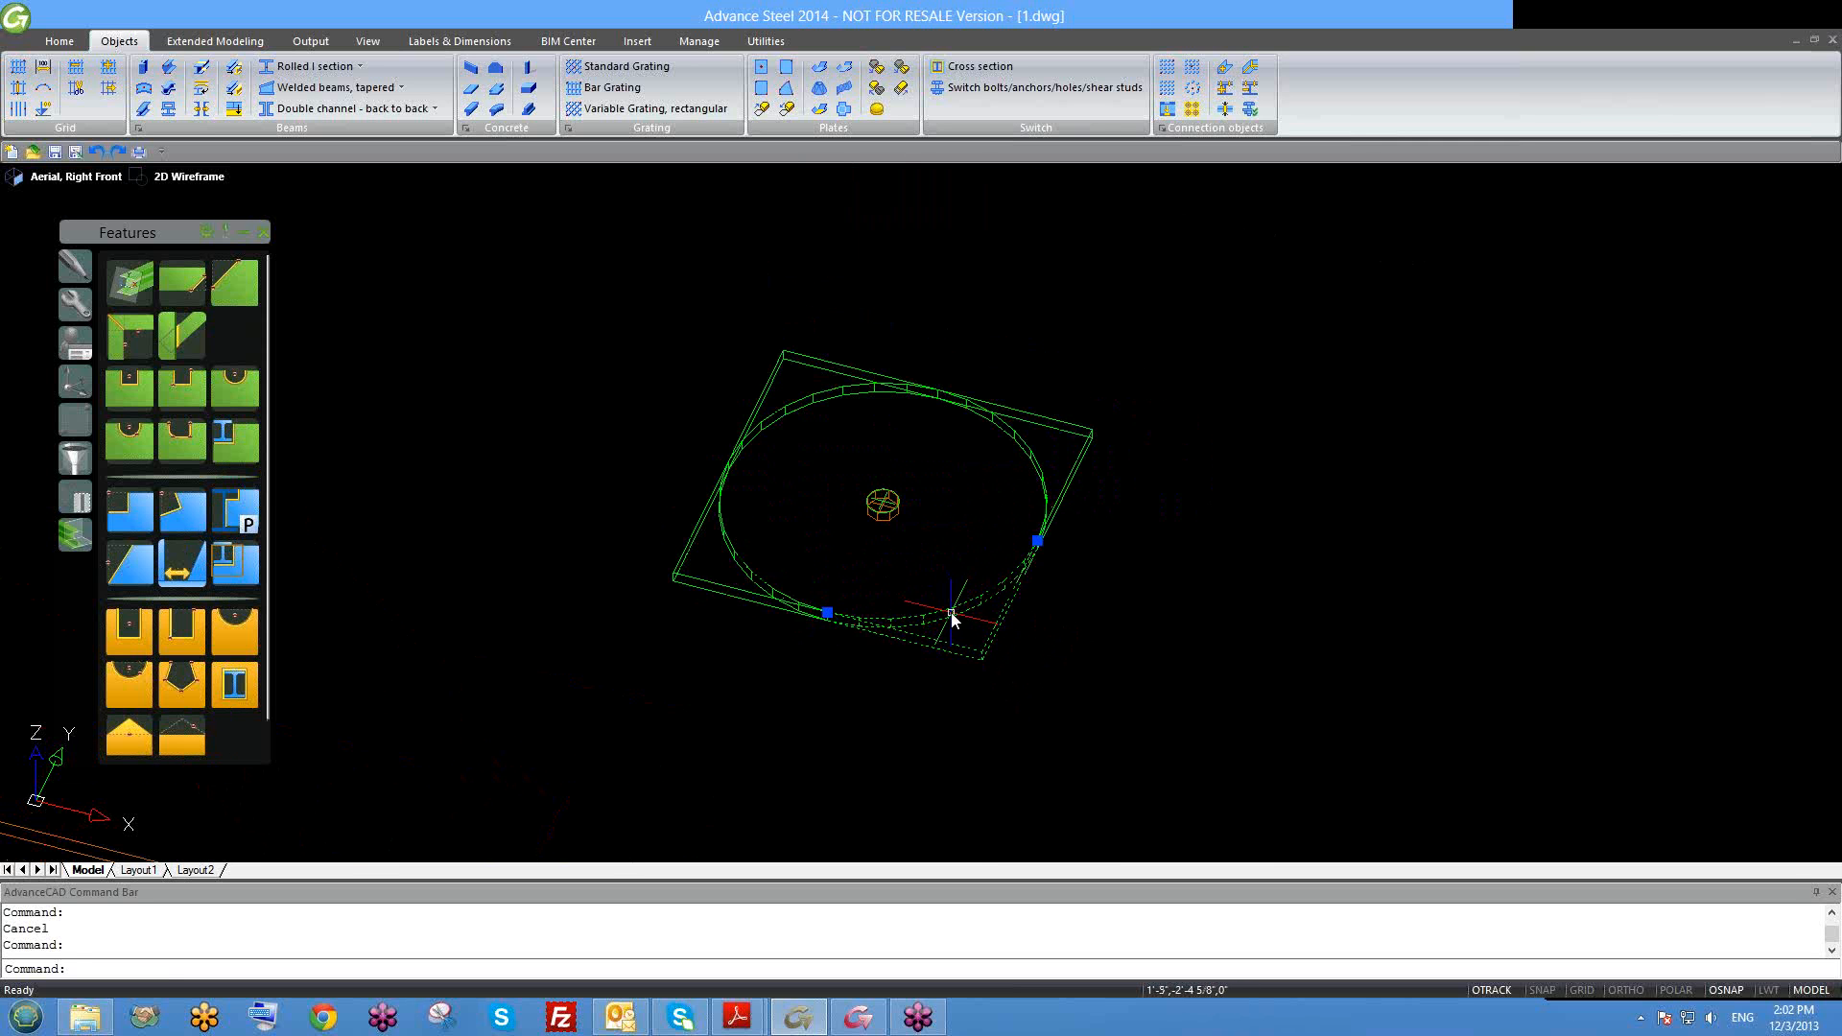
right_click(987, 409)
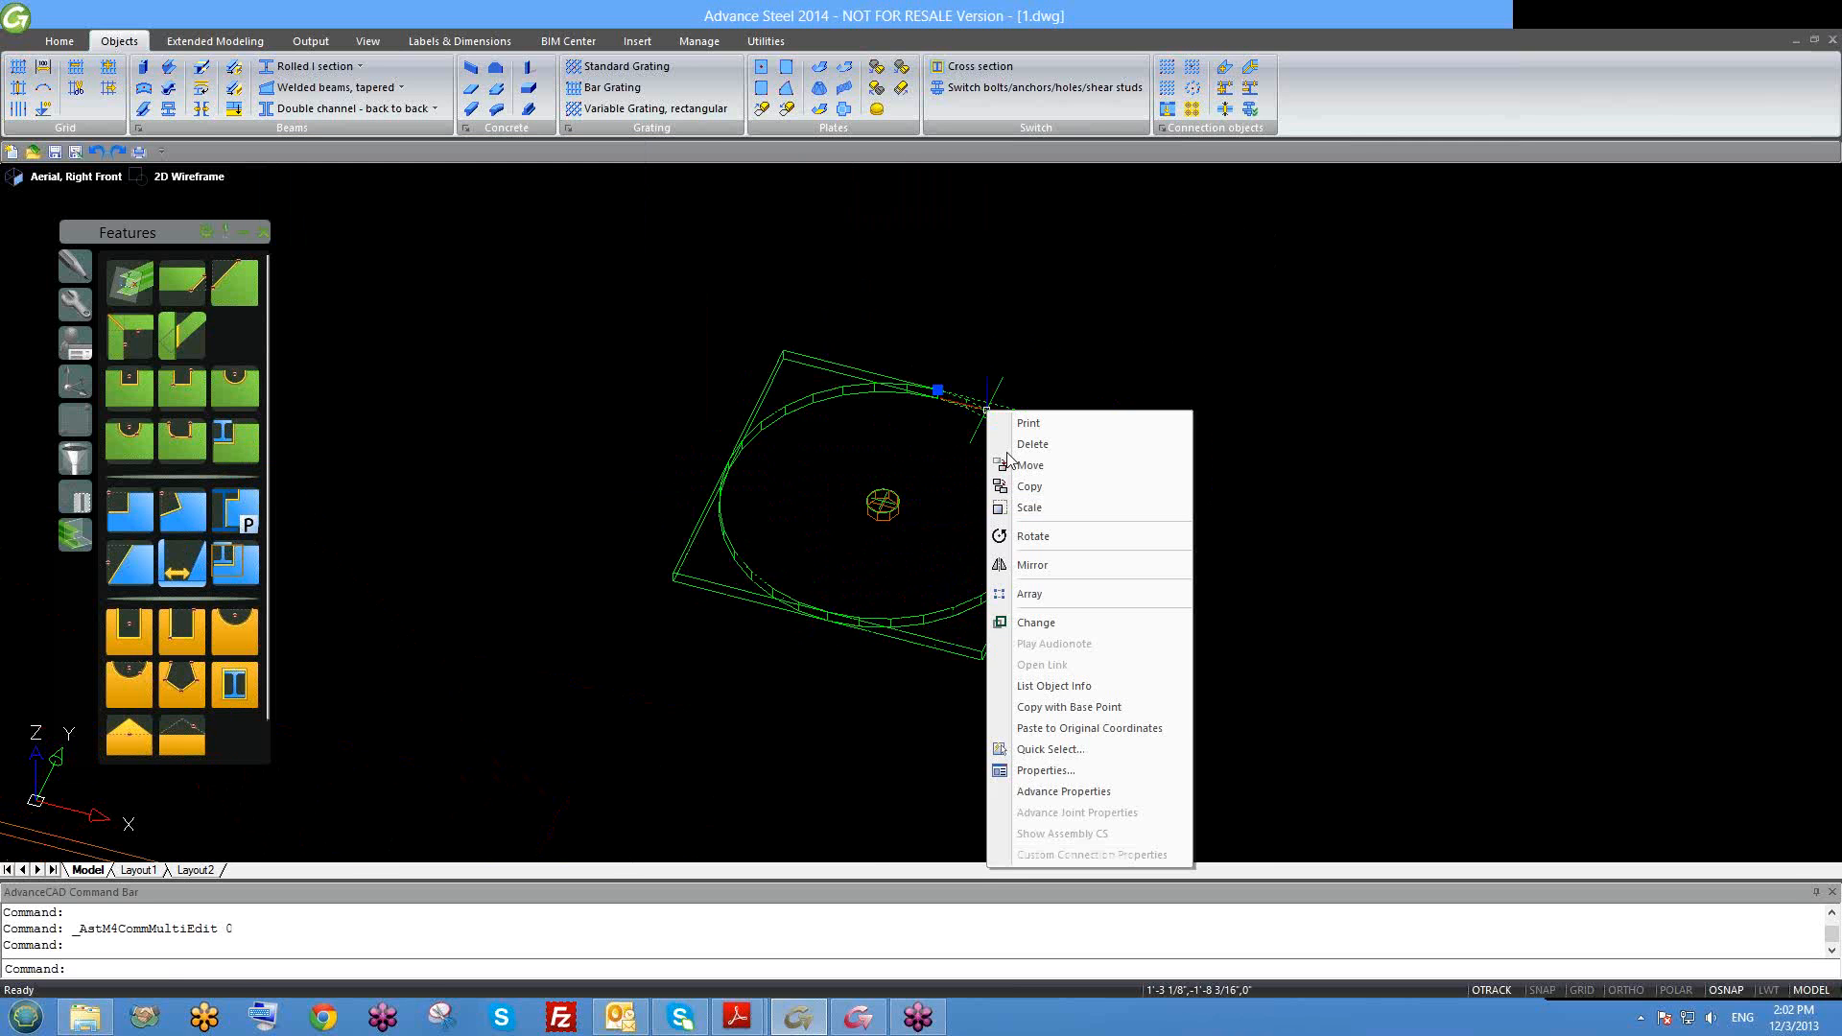
left_click(1077, 798)
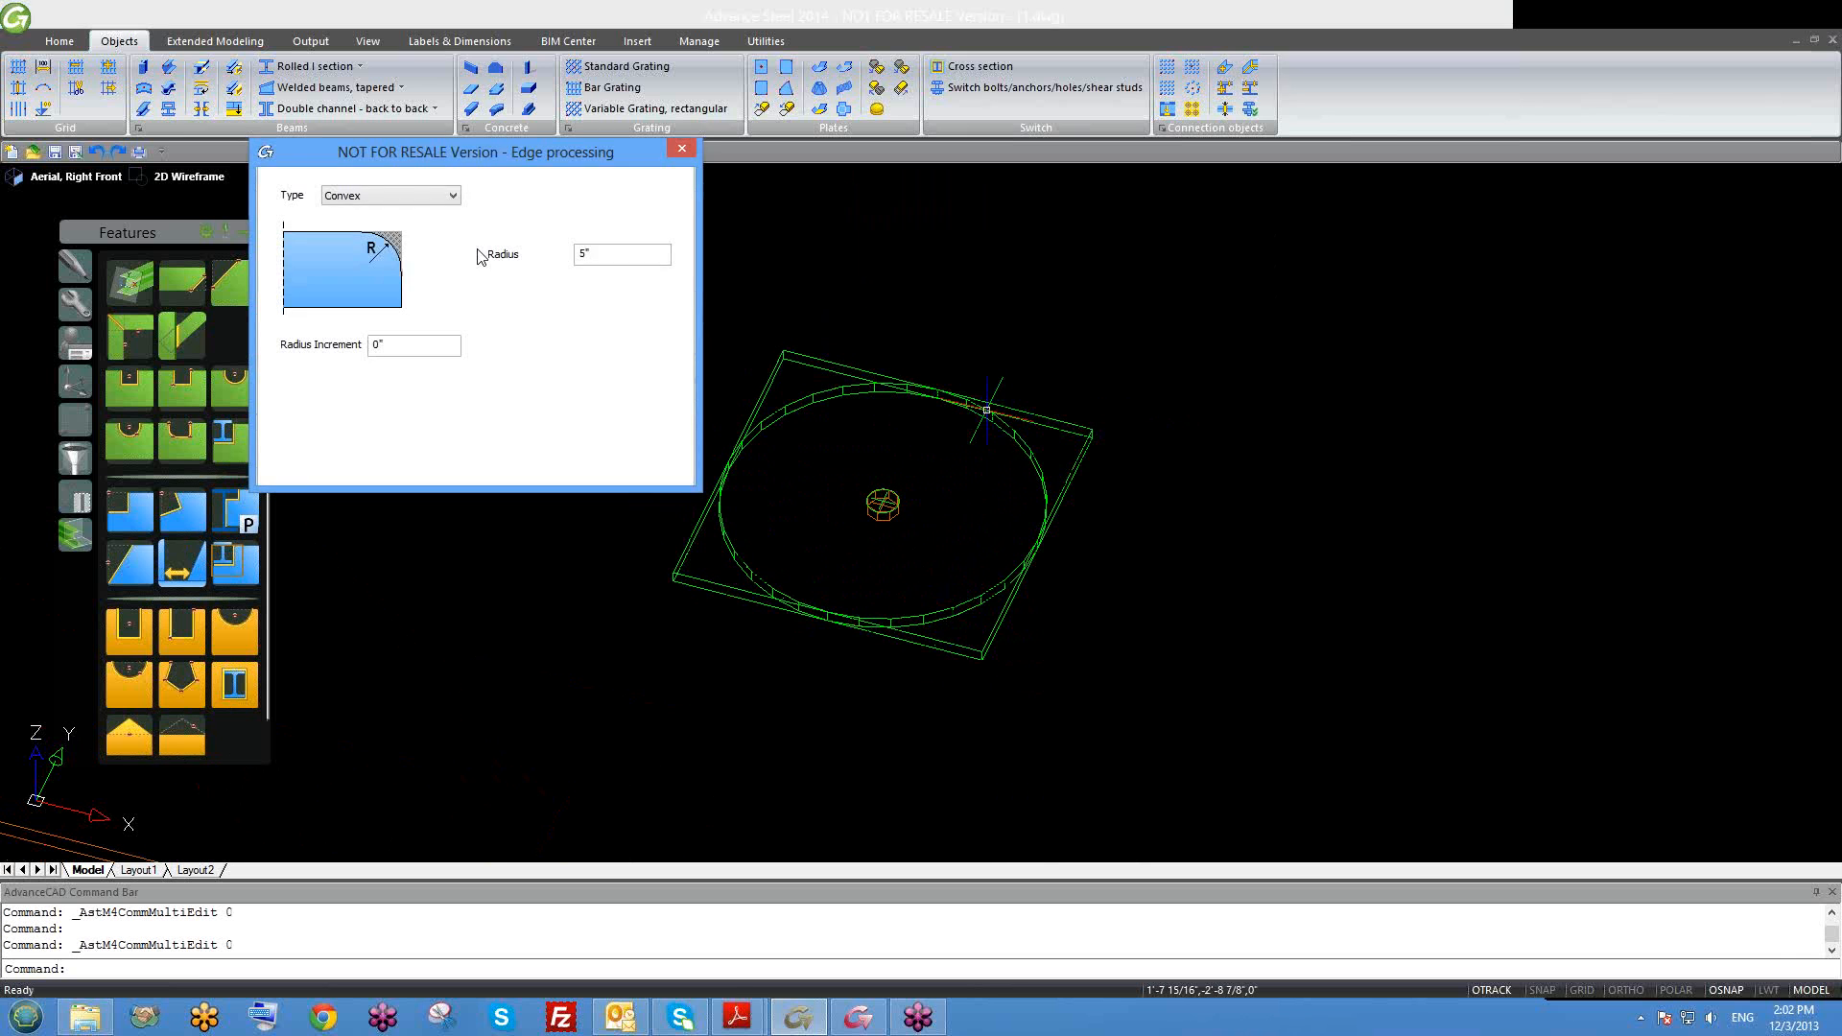
left_click(681, 147)
Step: Set the circular plate's display type back to Standard in its properties
scroll(878, 508, "up", 2)
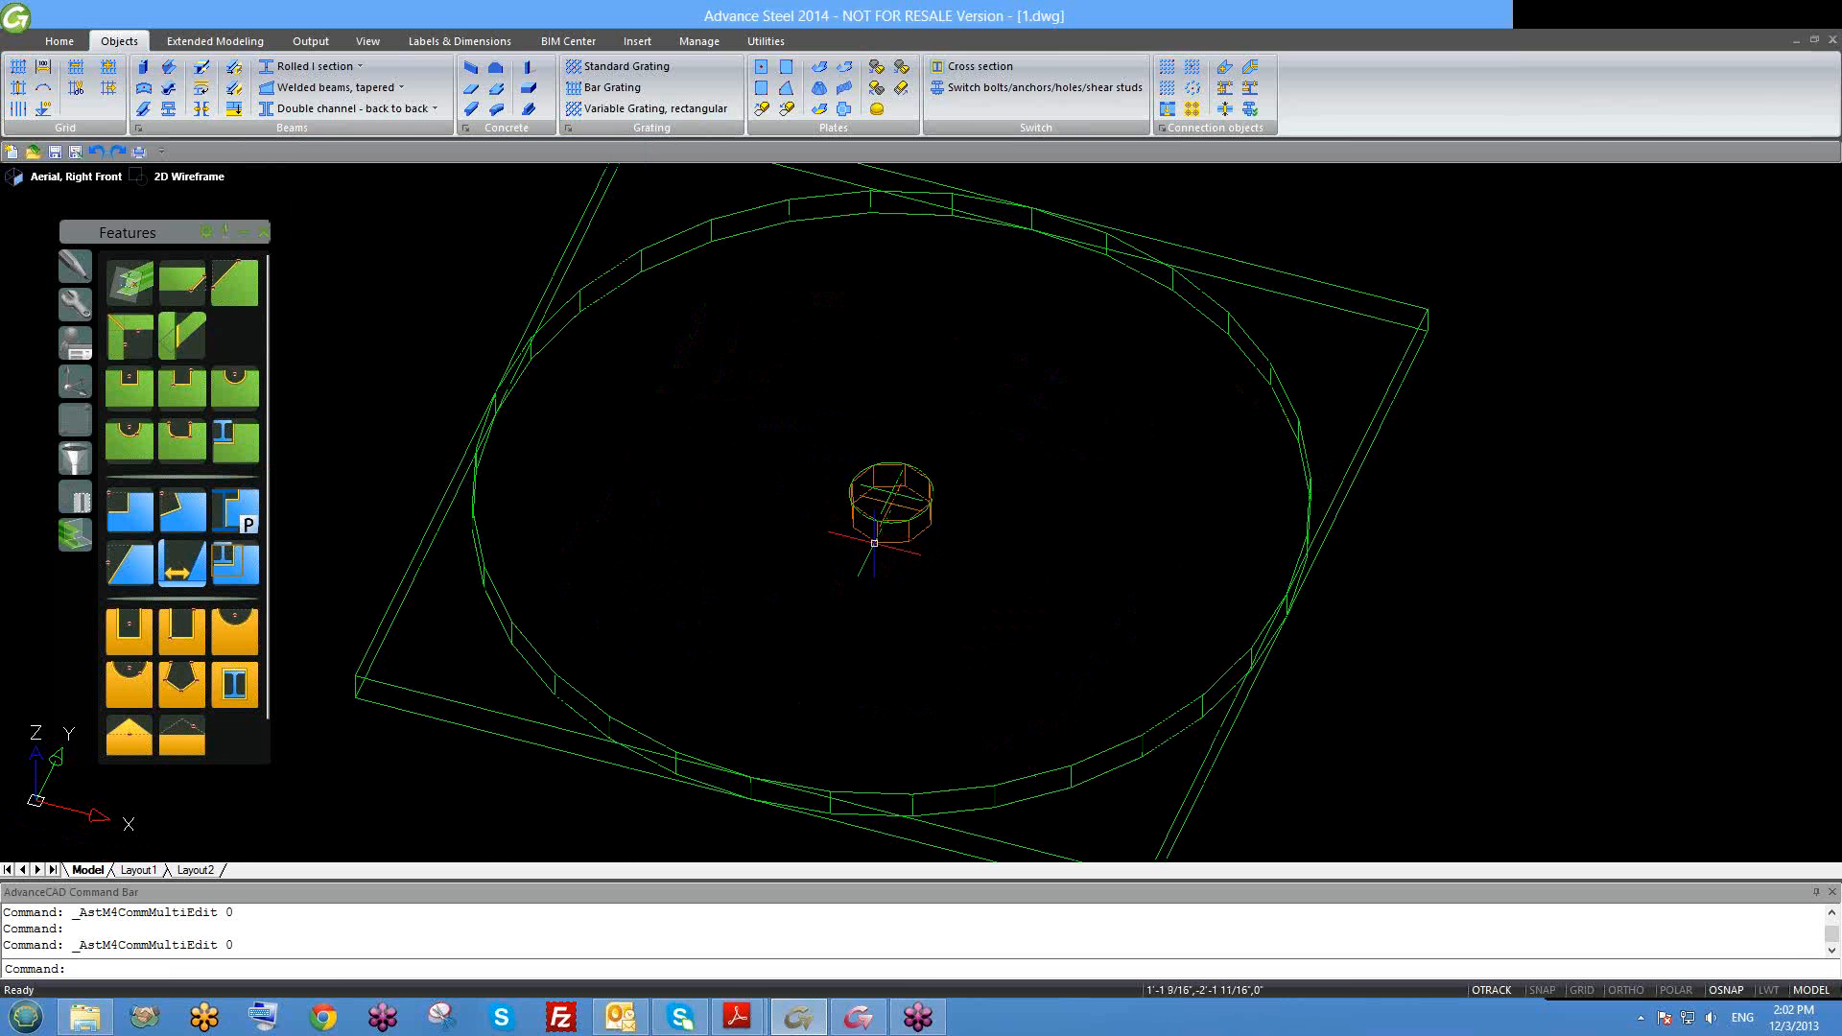
left_click(879, 535)
right_click(874, 539)
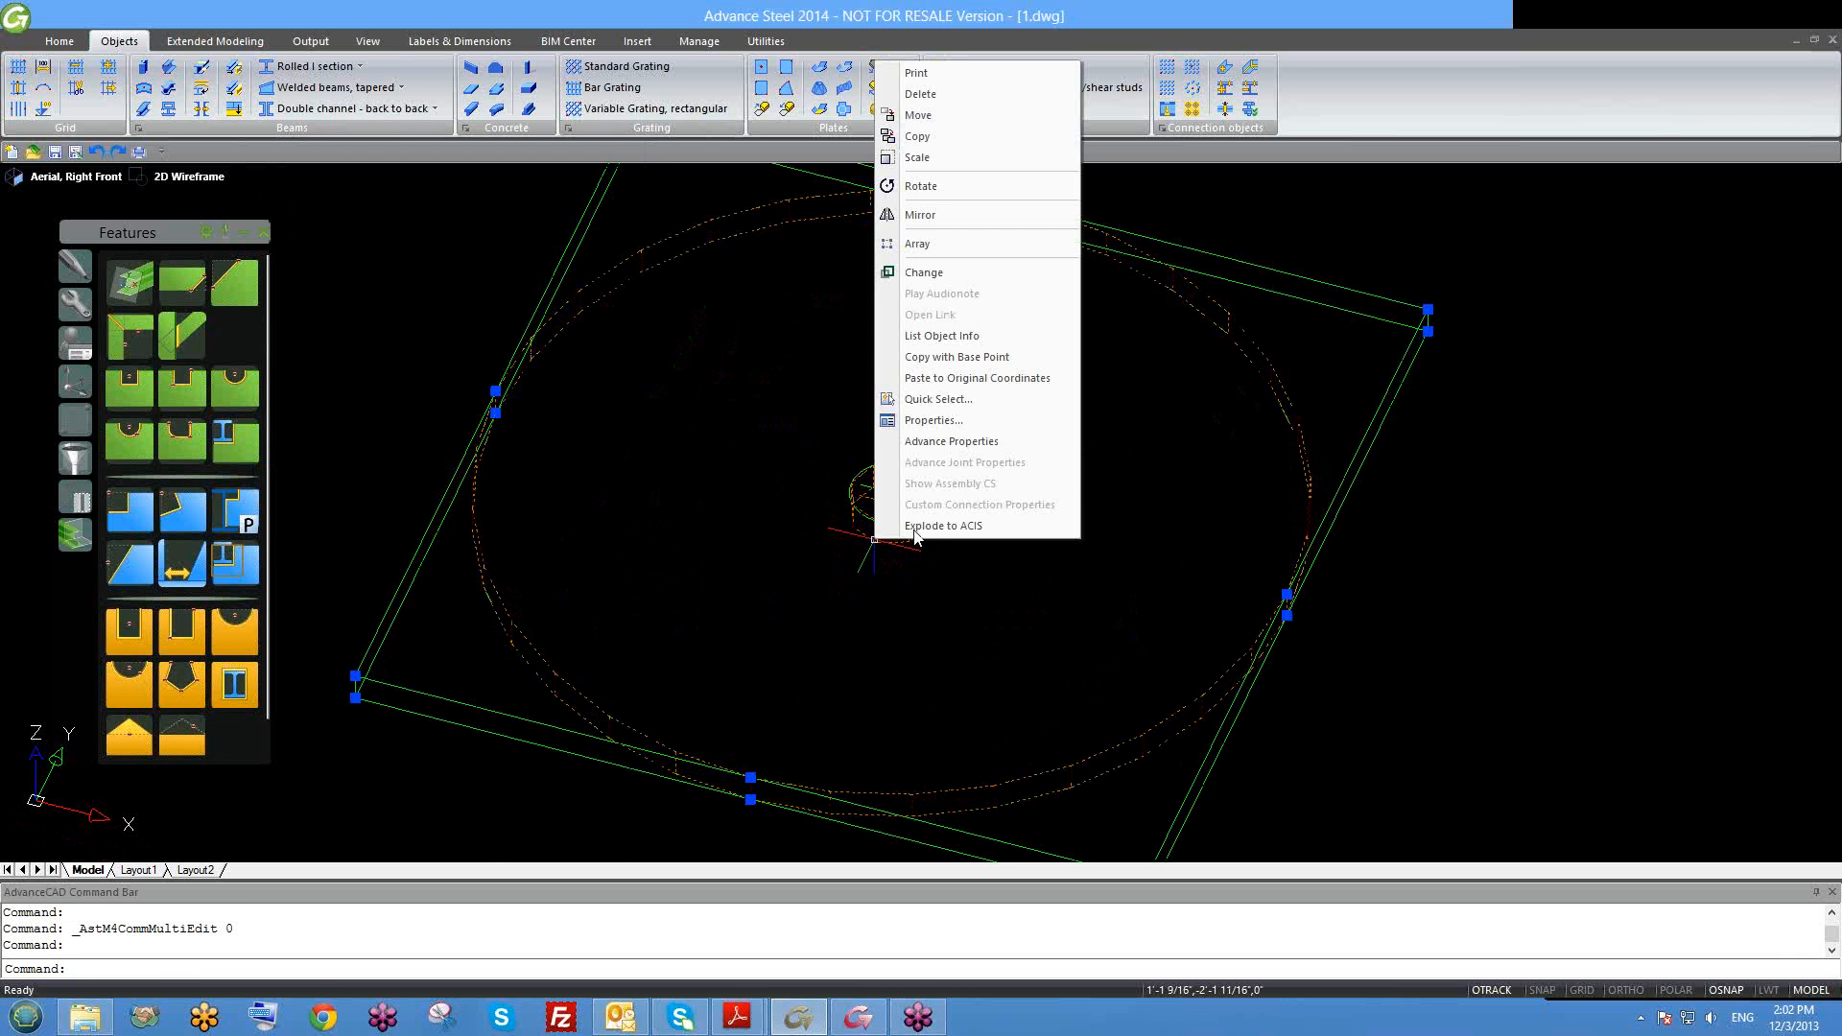
left_click(949, 442)
left_click(305, 272)
left_click(319, 306)
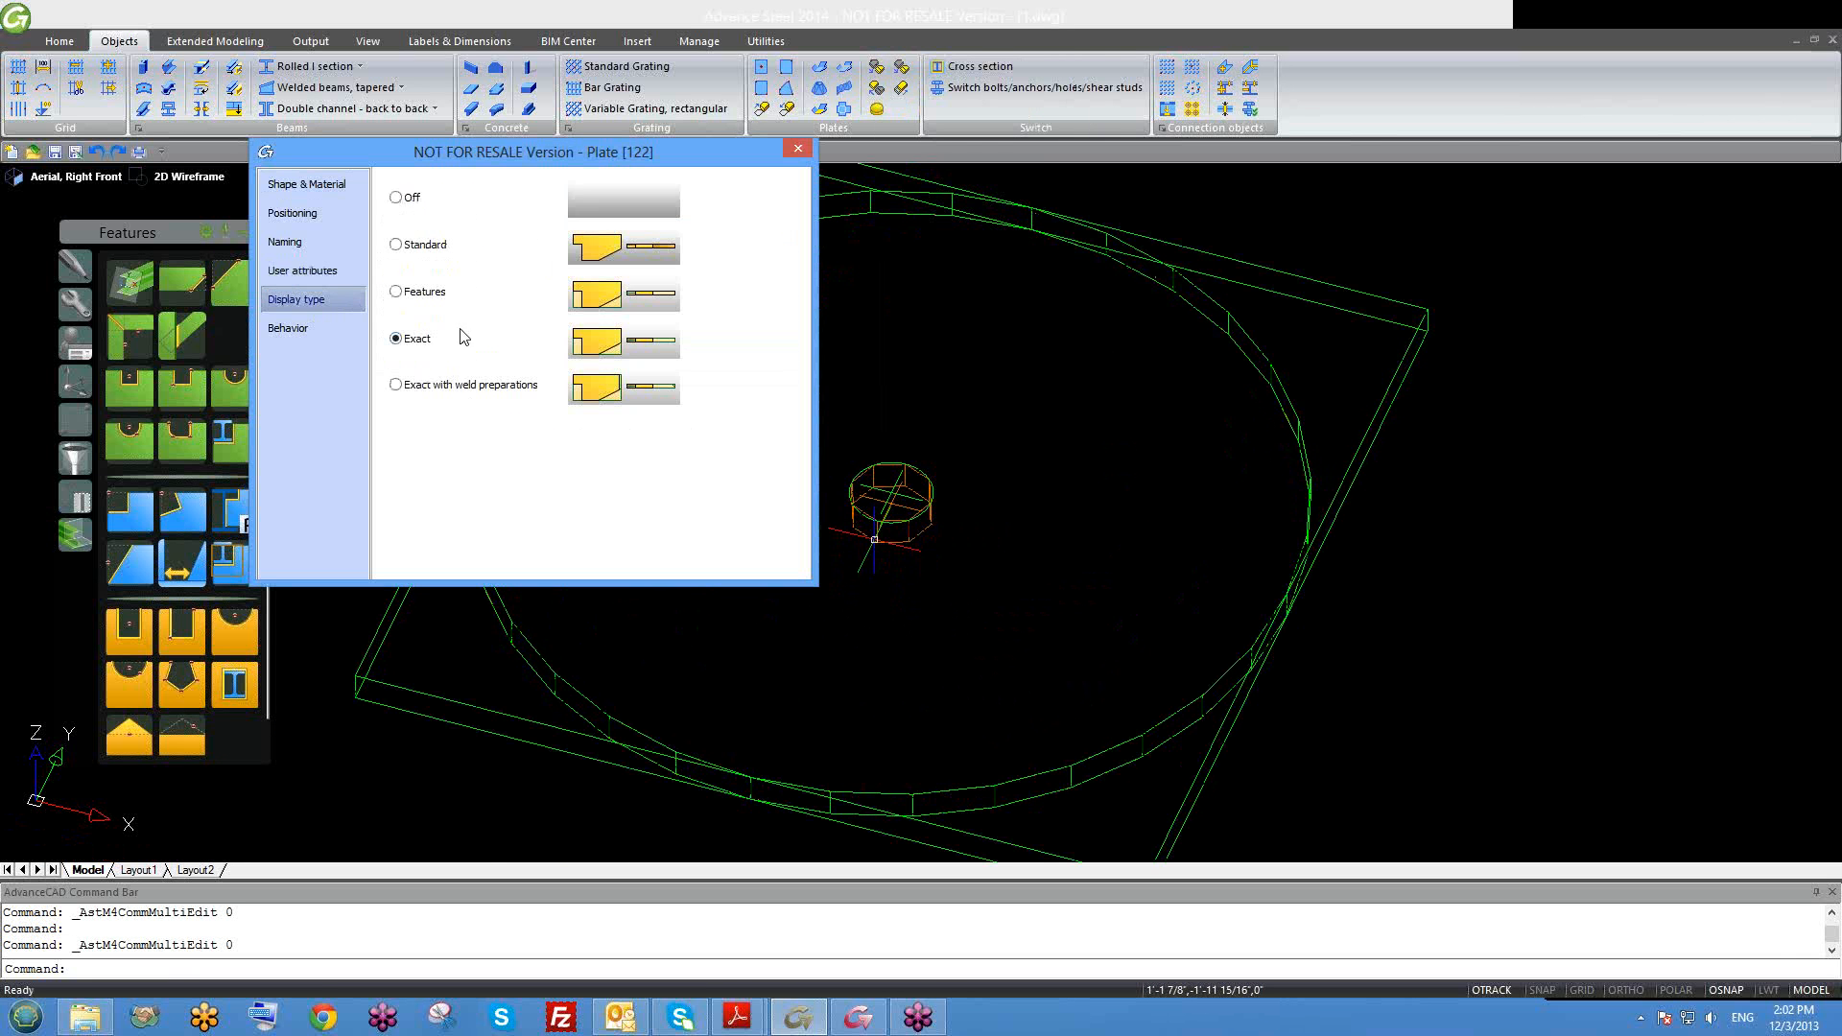
left_click(427, 248)
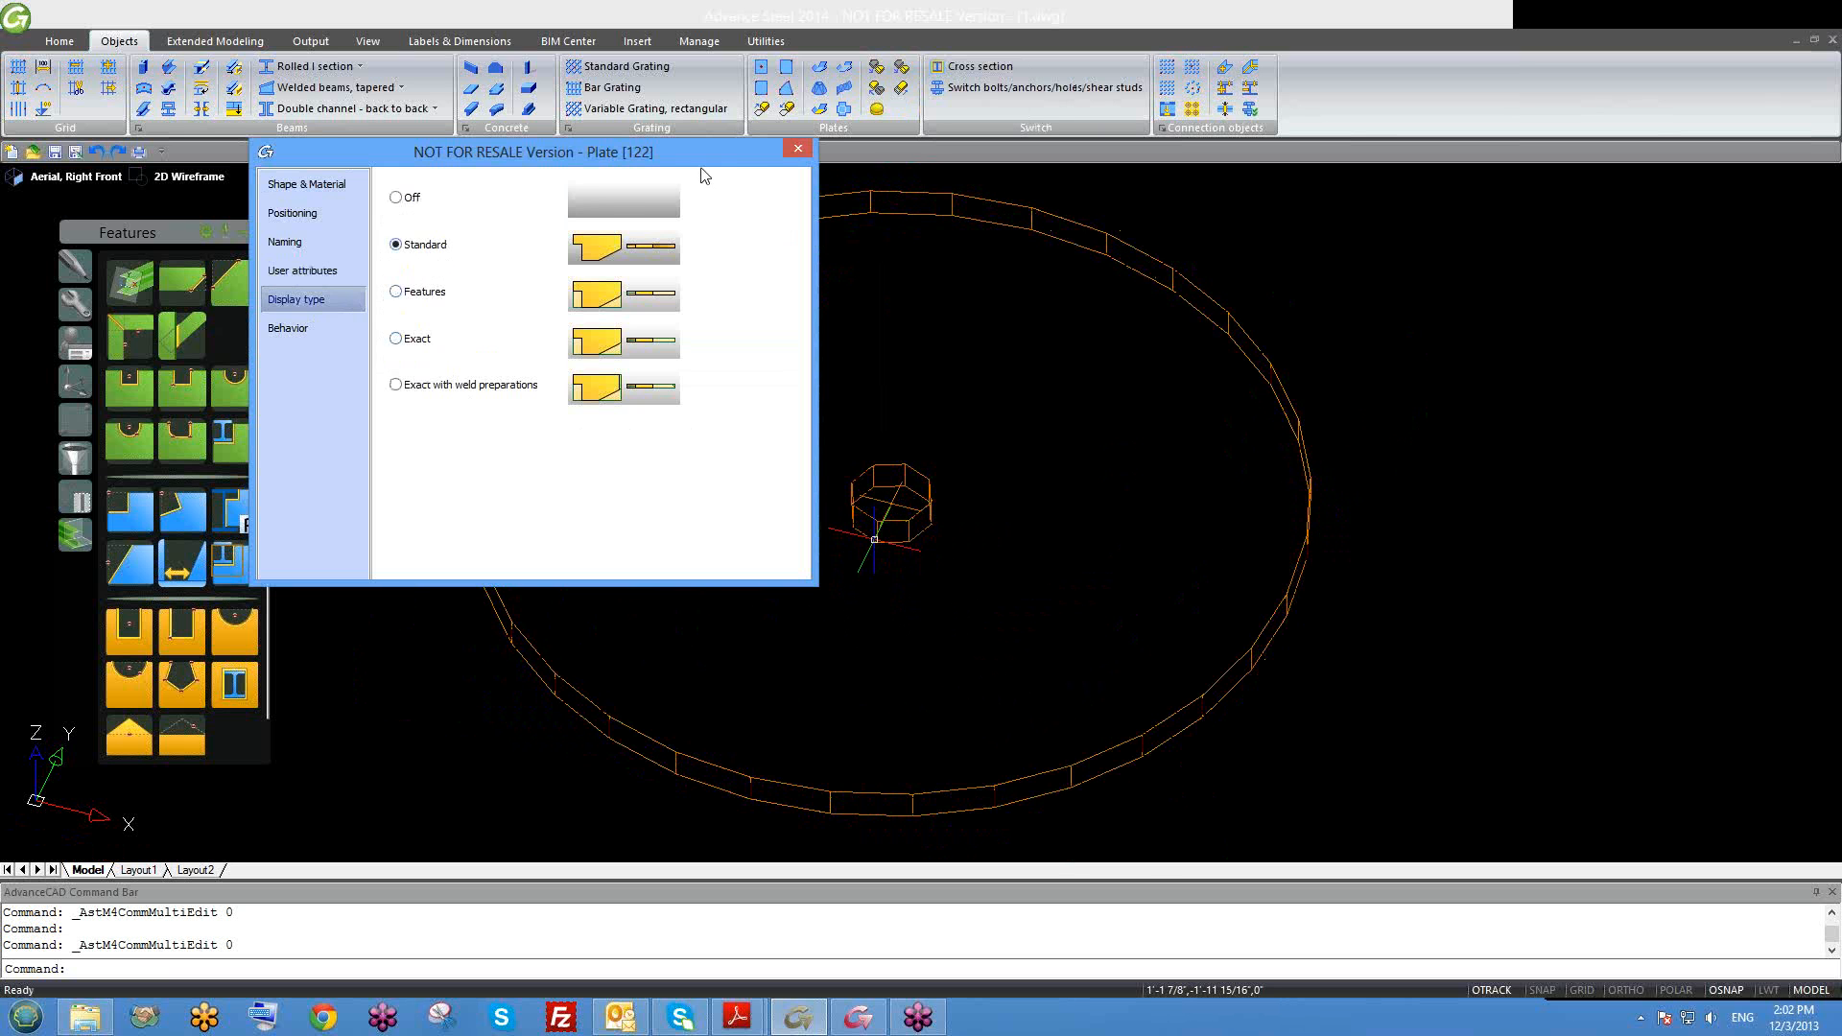
left_click(797, 148)
Step: Switch the visual style to Realistic and inspect the shaded circular plate with its central hole
scroll(955, 443, "down", 5)
middle_click_drag(955, 443, 981, 470, "shift")
left_click(185, 177)
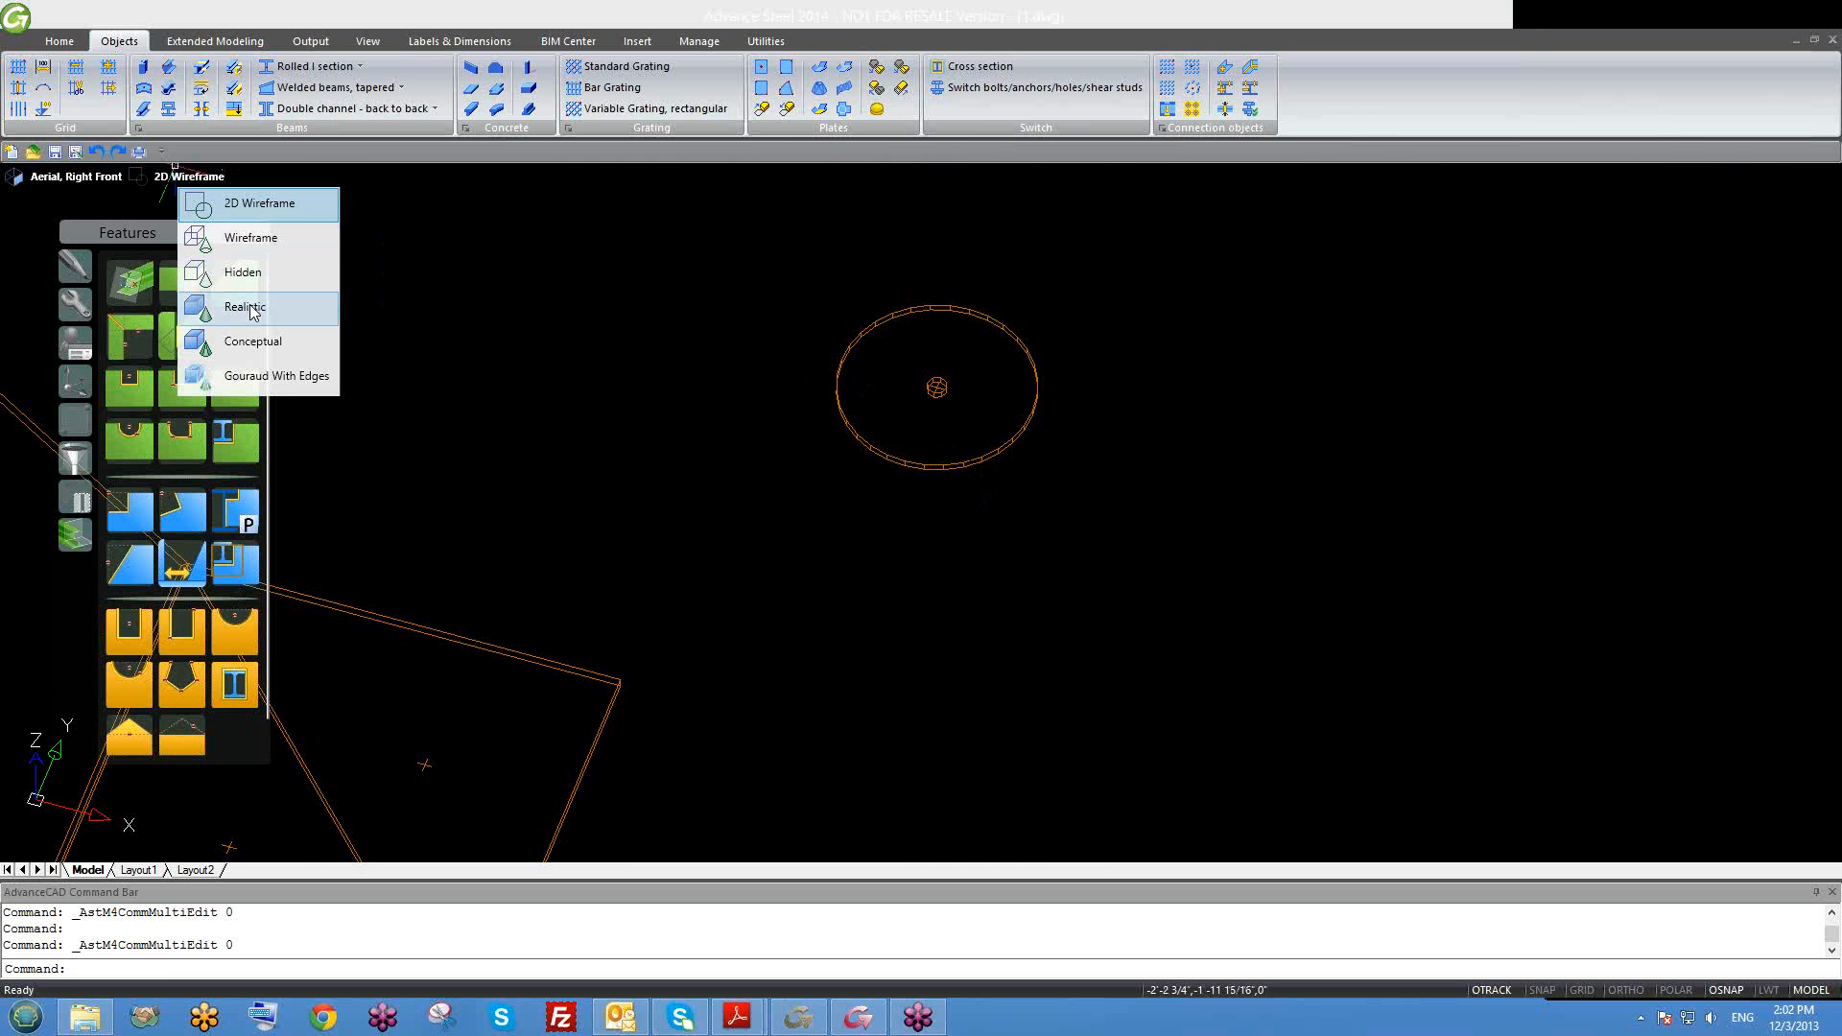
left_click(246, 307)
key("Escape")
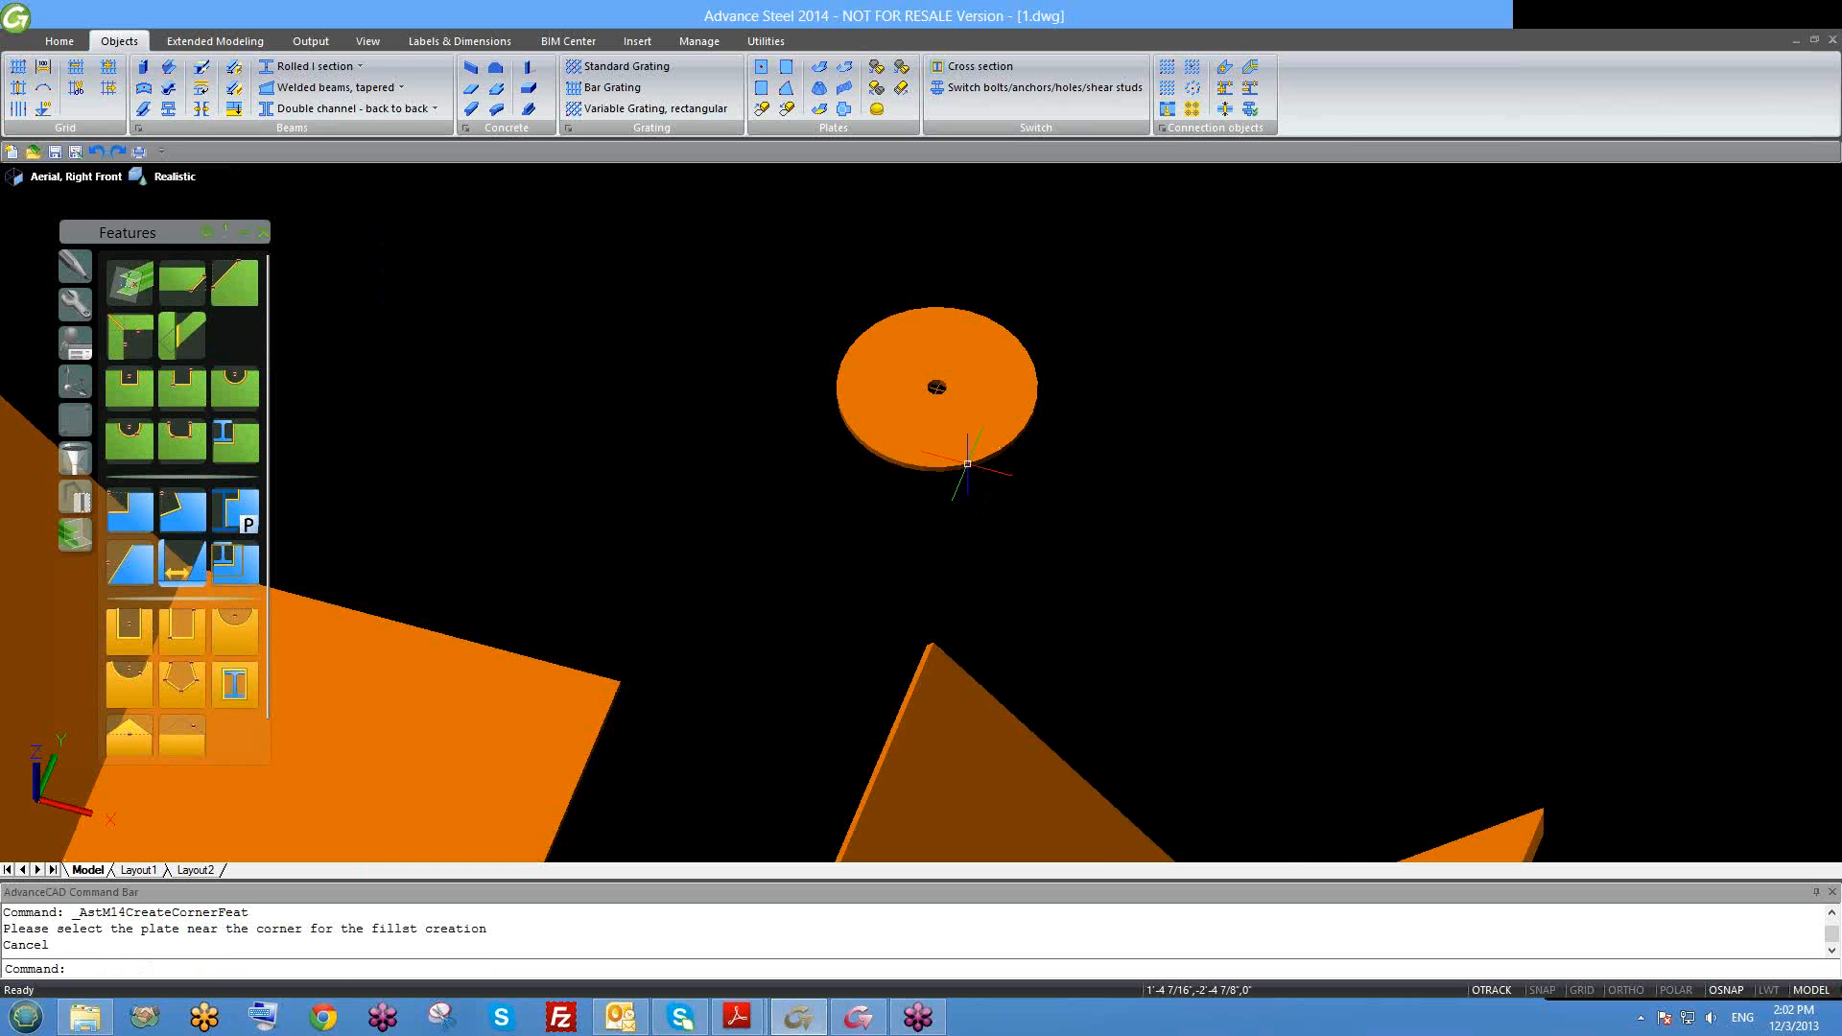
mouse_move(973, 480)
middle_mouse_down("shift")
mouse_move(945, 419)
mouse_move(950, 477)
middle_mouse_up("shift")
scroll(940, 479, "up", 5)
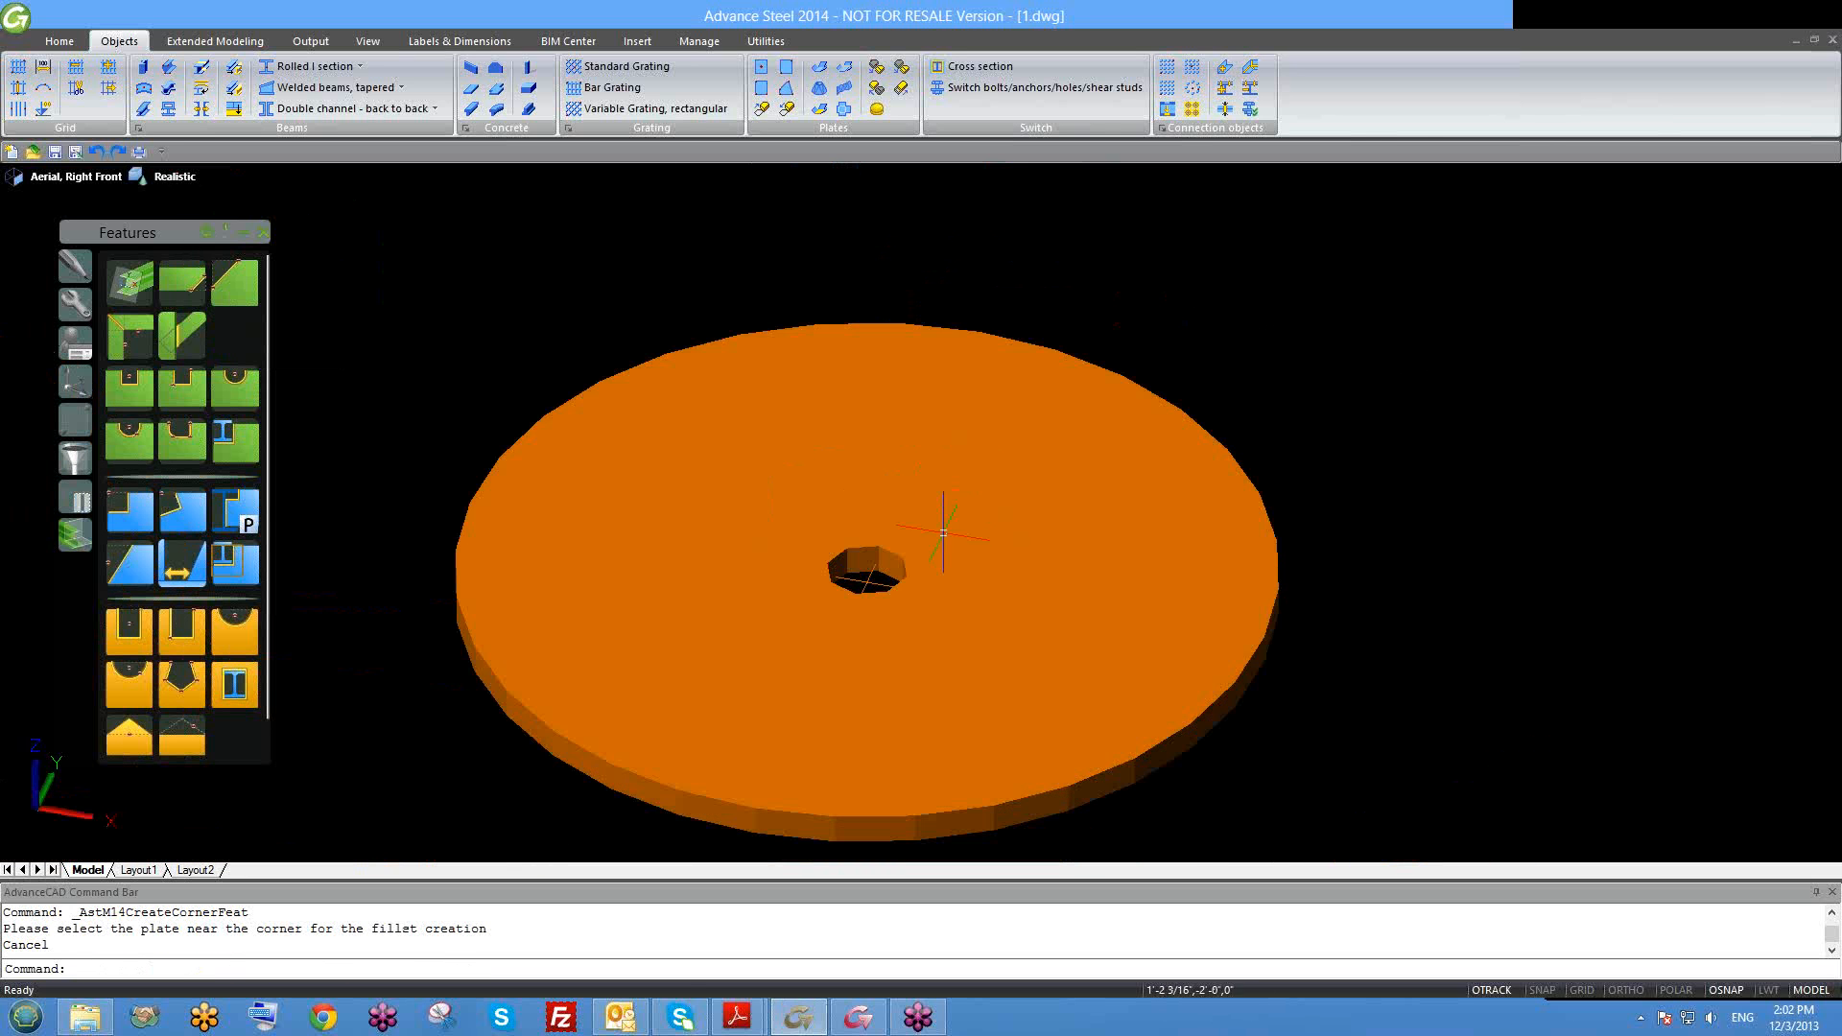
middle_click_drag(973, 607, 983, 643, "shift")
scroll(969, 643, "down", 3)
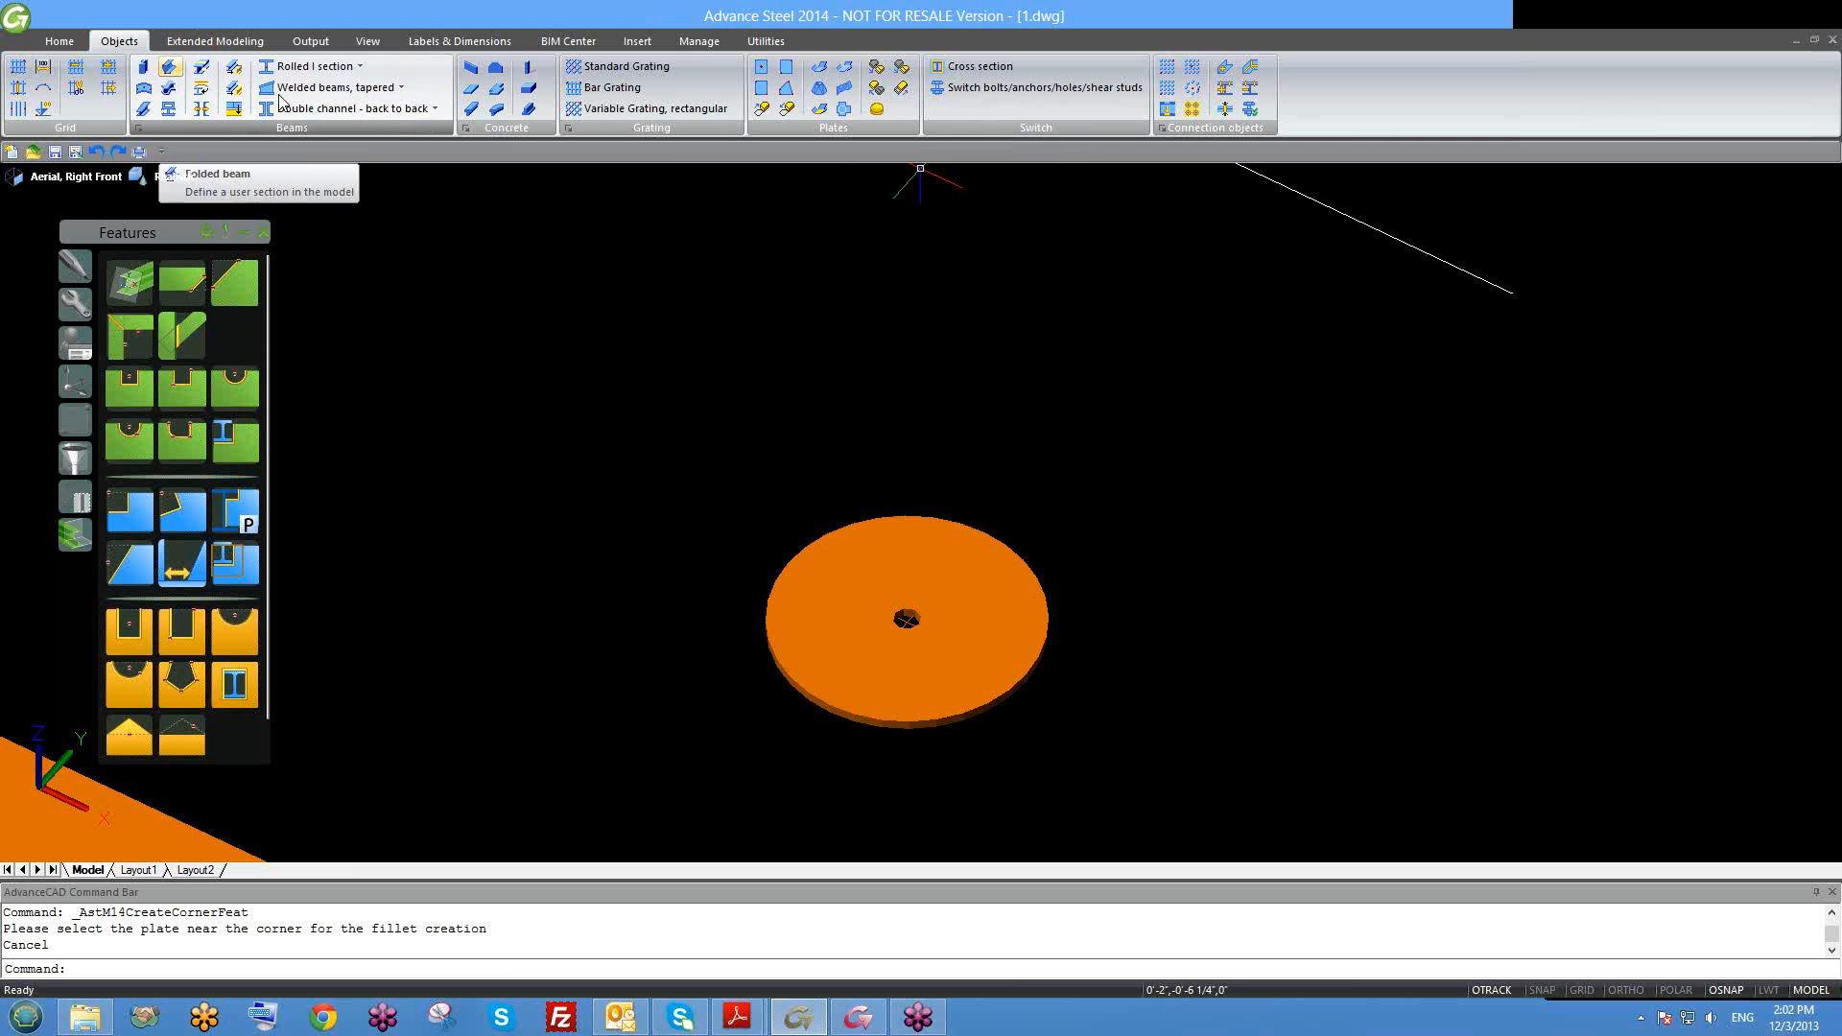
Step: Examine the overall model, including the flat and folded plates, the cone and the steel frame
middle_click_drag(440, 247, 885, 510)
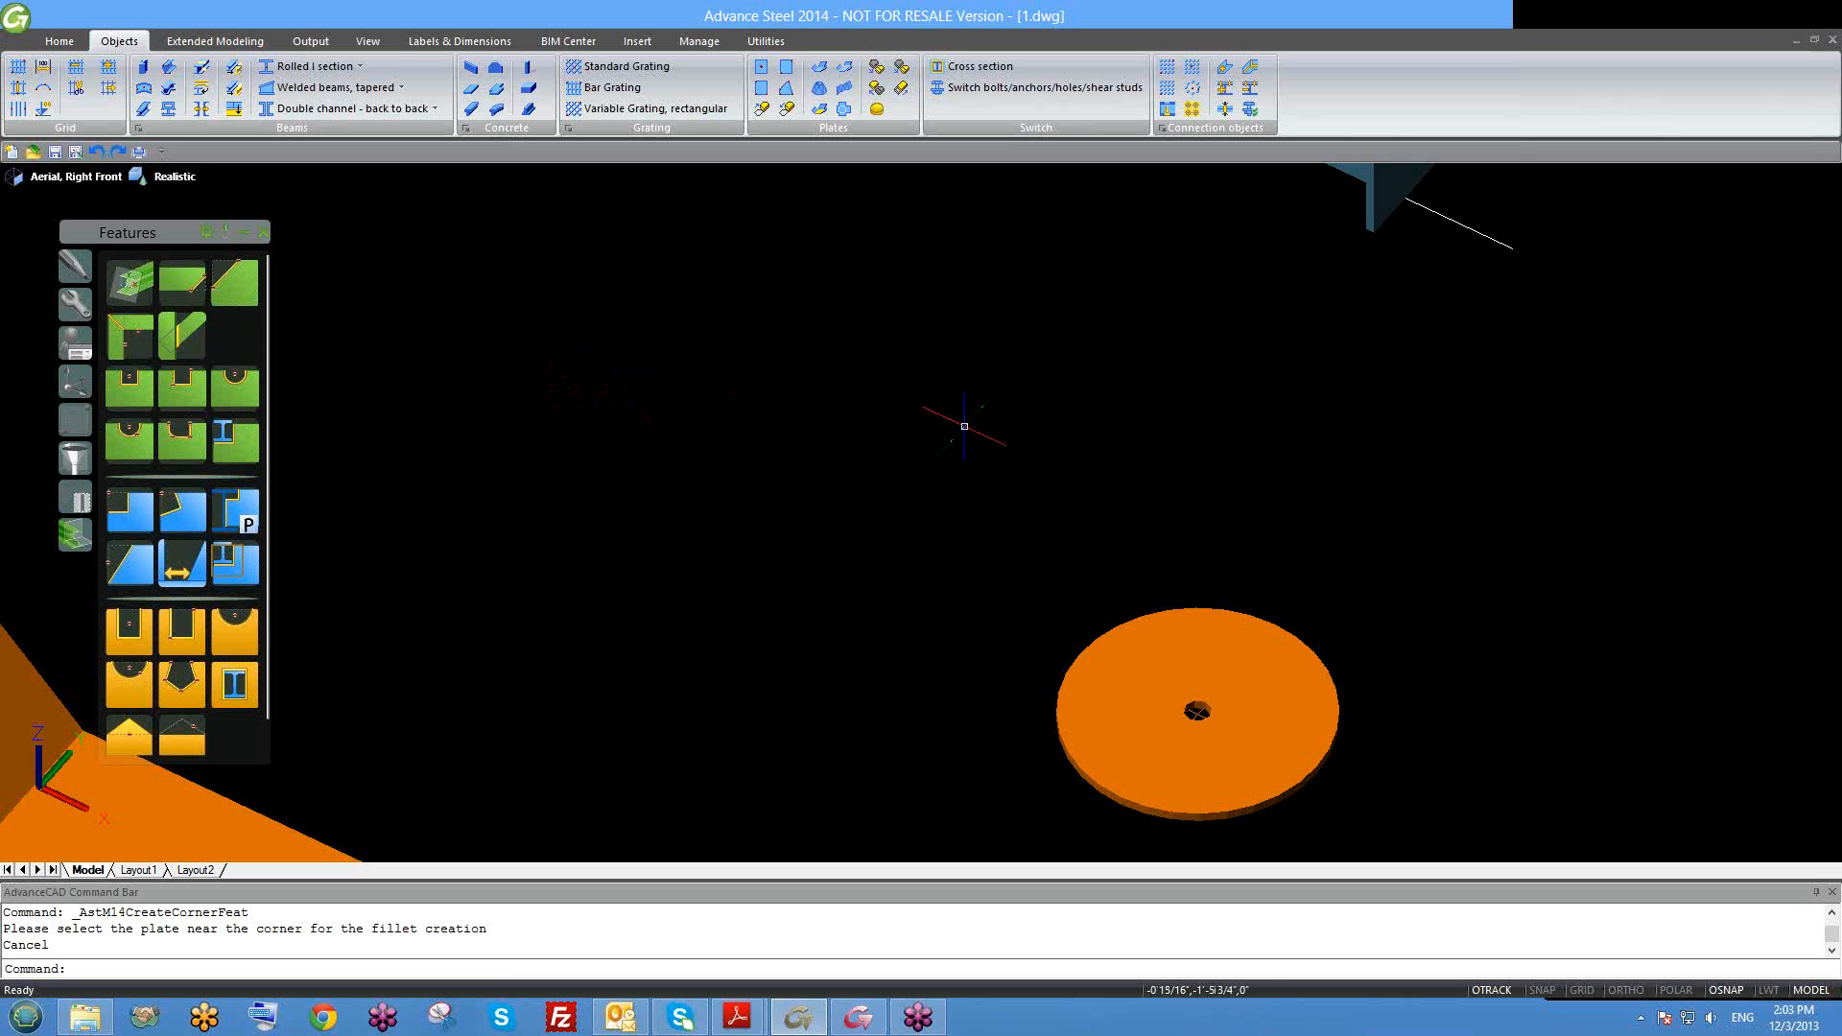
middle_click_drag(962, 452, 782, 364)
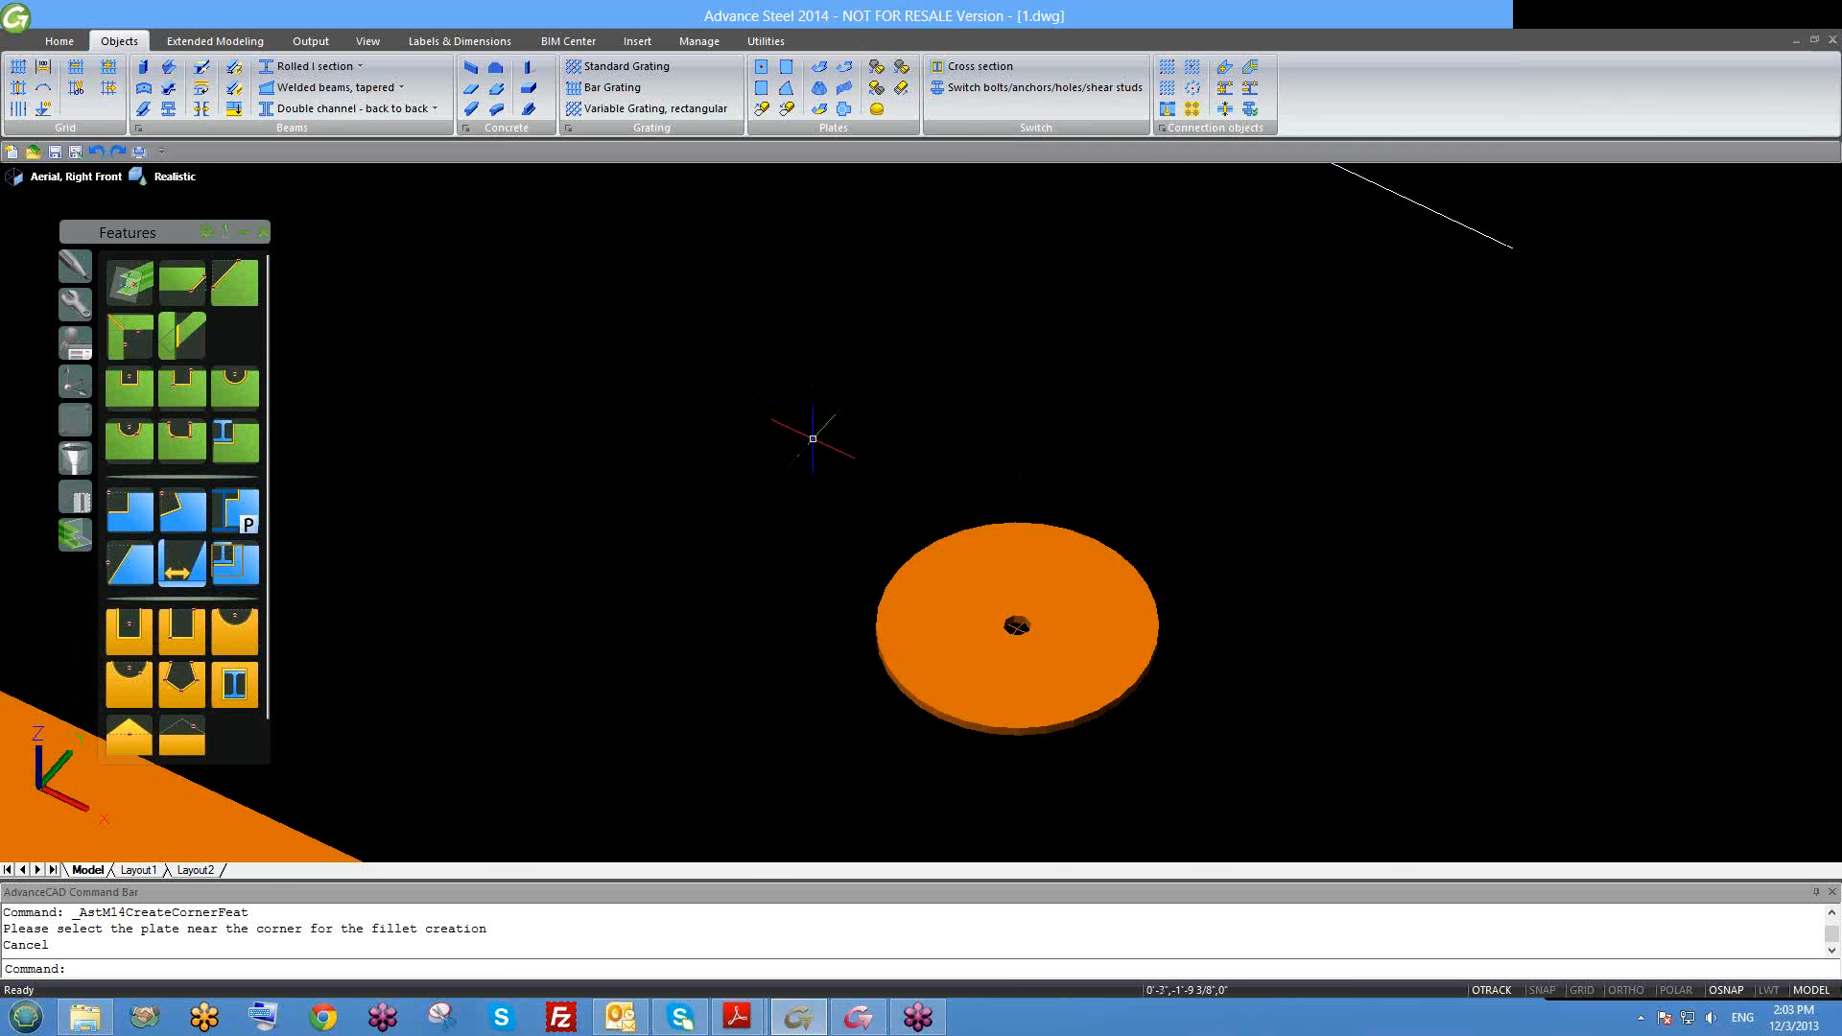
scroll(916, 534, "down", 5)
scroll(996, 639, "down", 4)
middle_click_drag(996, 639, 979, 599, "shift")
scroll(979, 599, "down", 2)
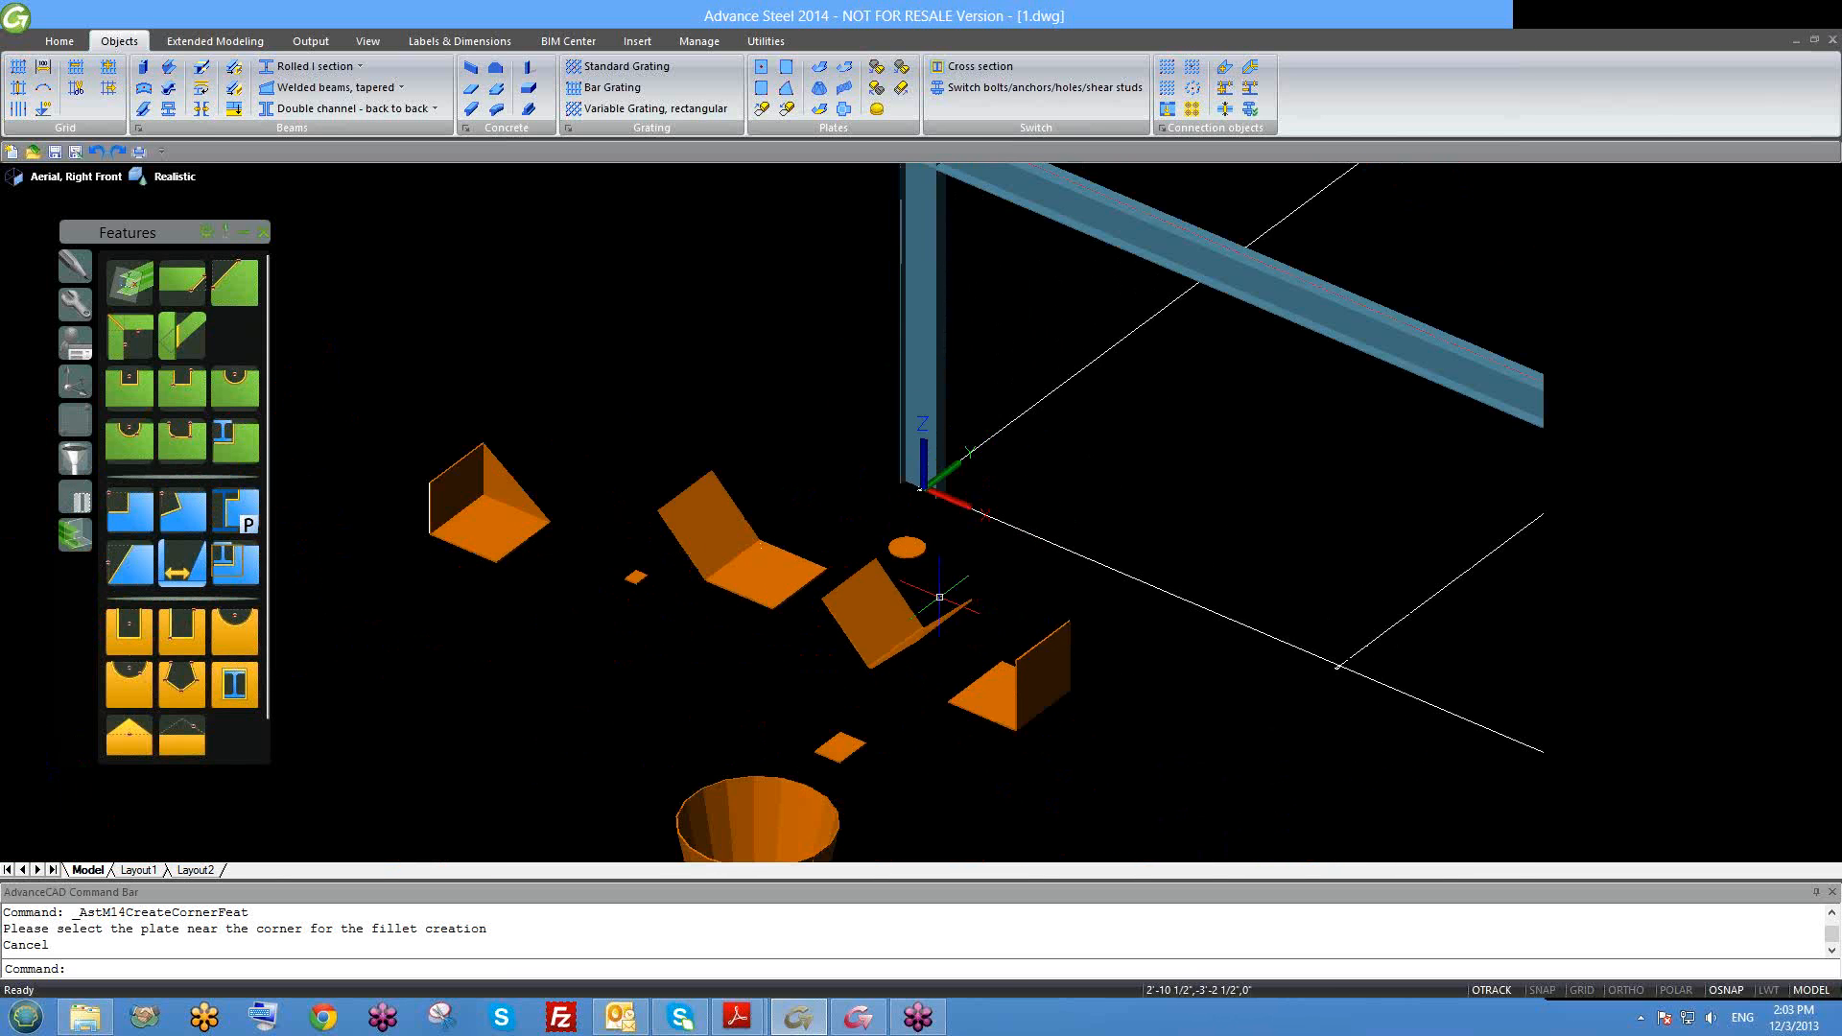
scroll(1039, 619, "down", 2)
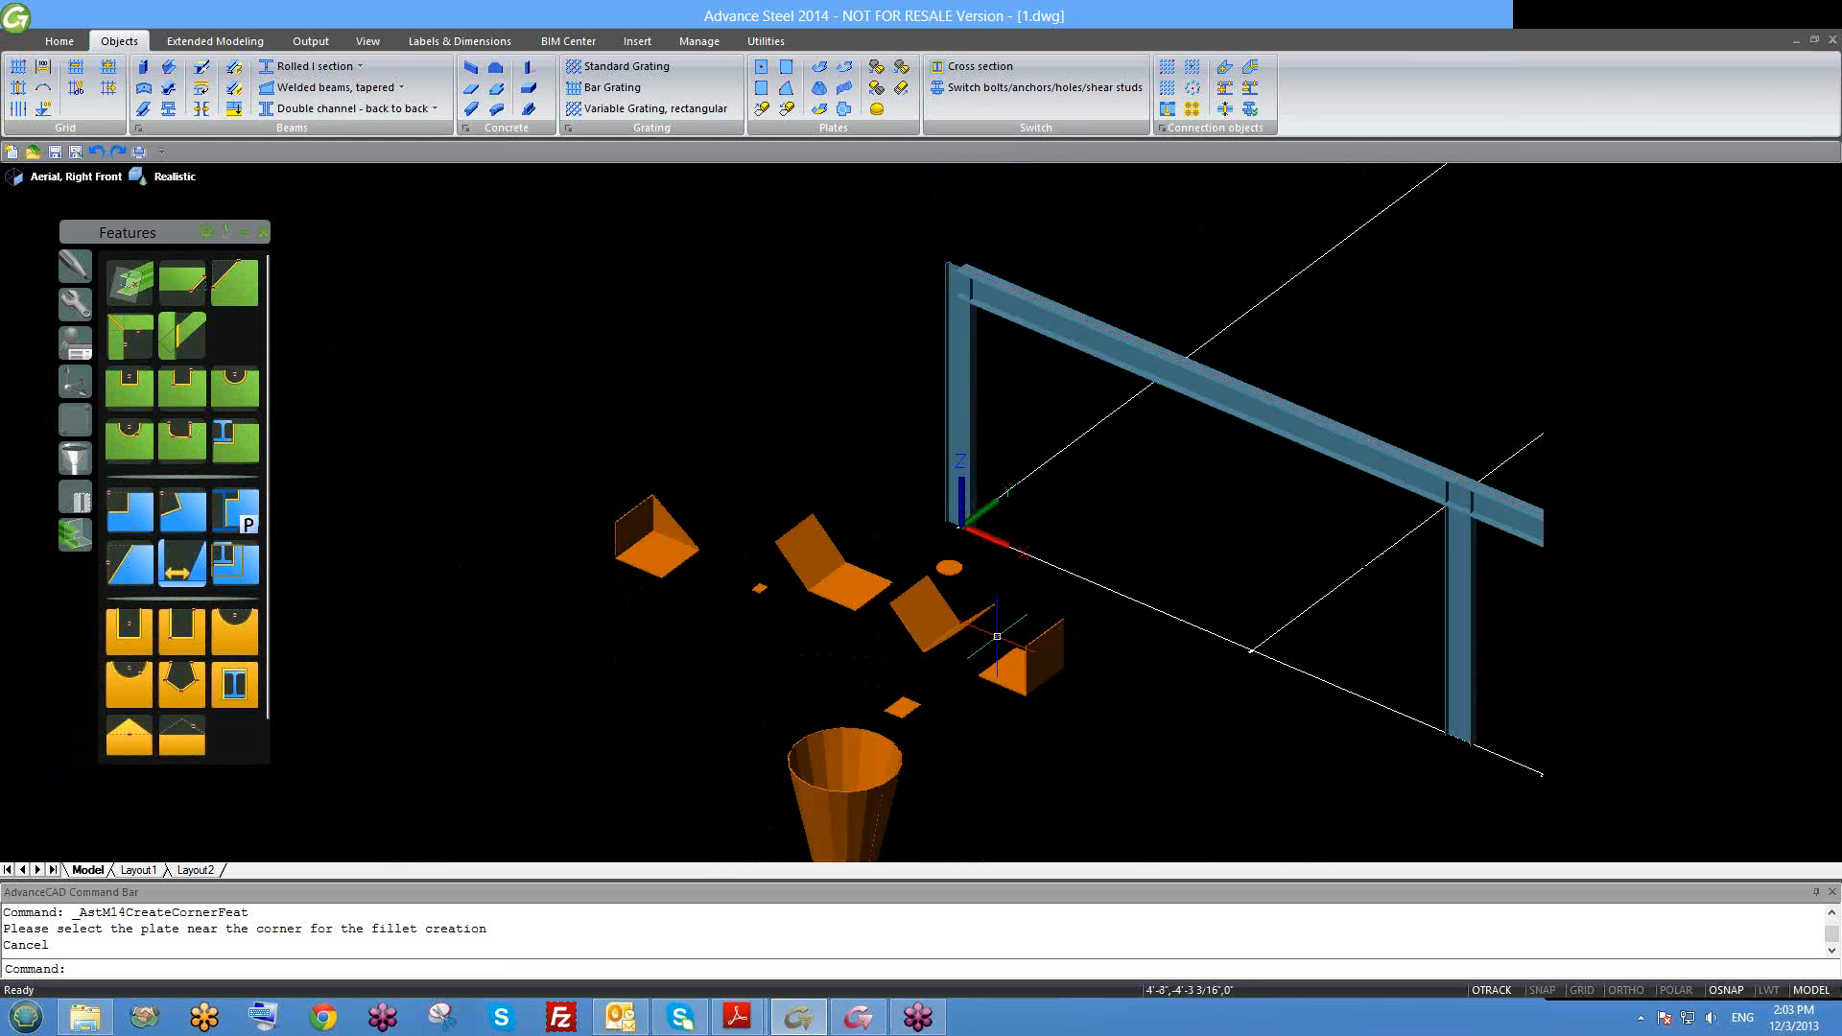
scroll(1039, 614, "down", 1)
scroll(1046, 561, "down", 2)
middle_click_drag(1045, 558, 971, 431)
scroll(825, 526, "up", 3)
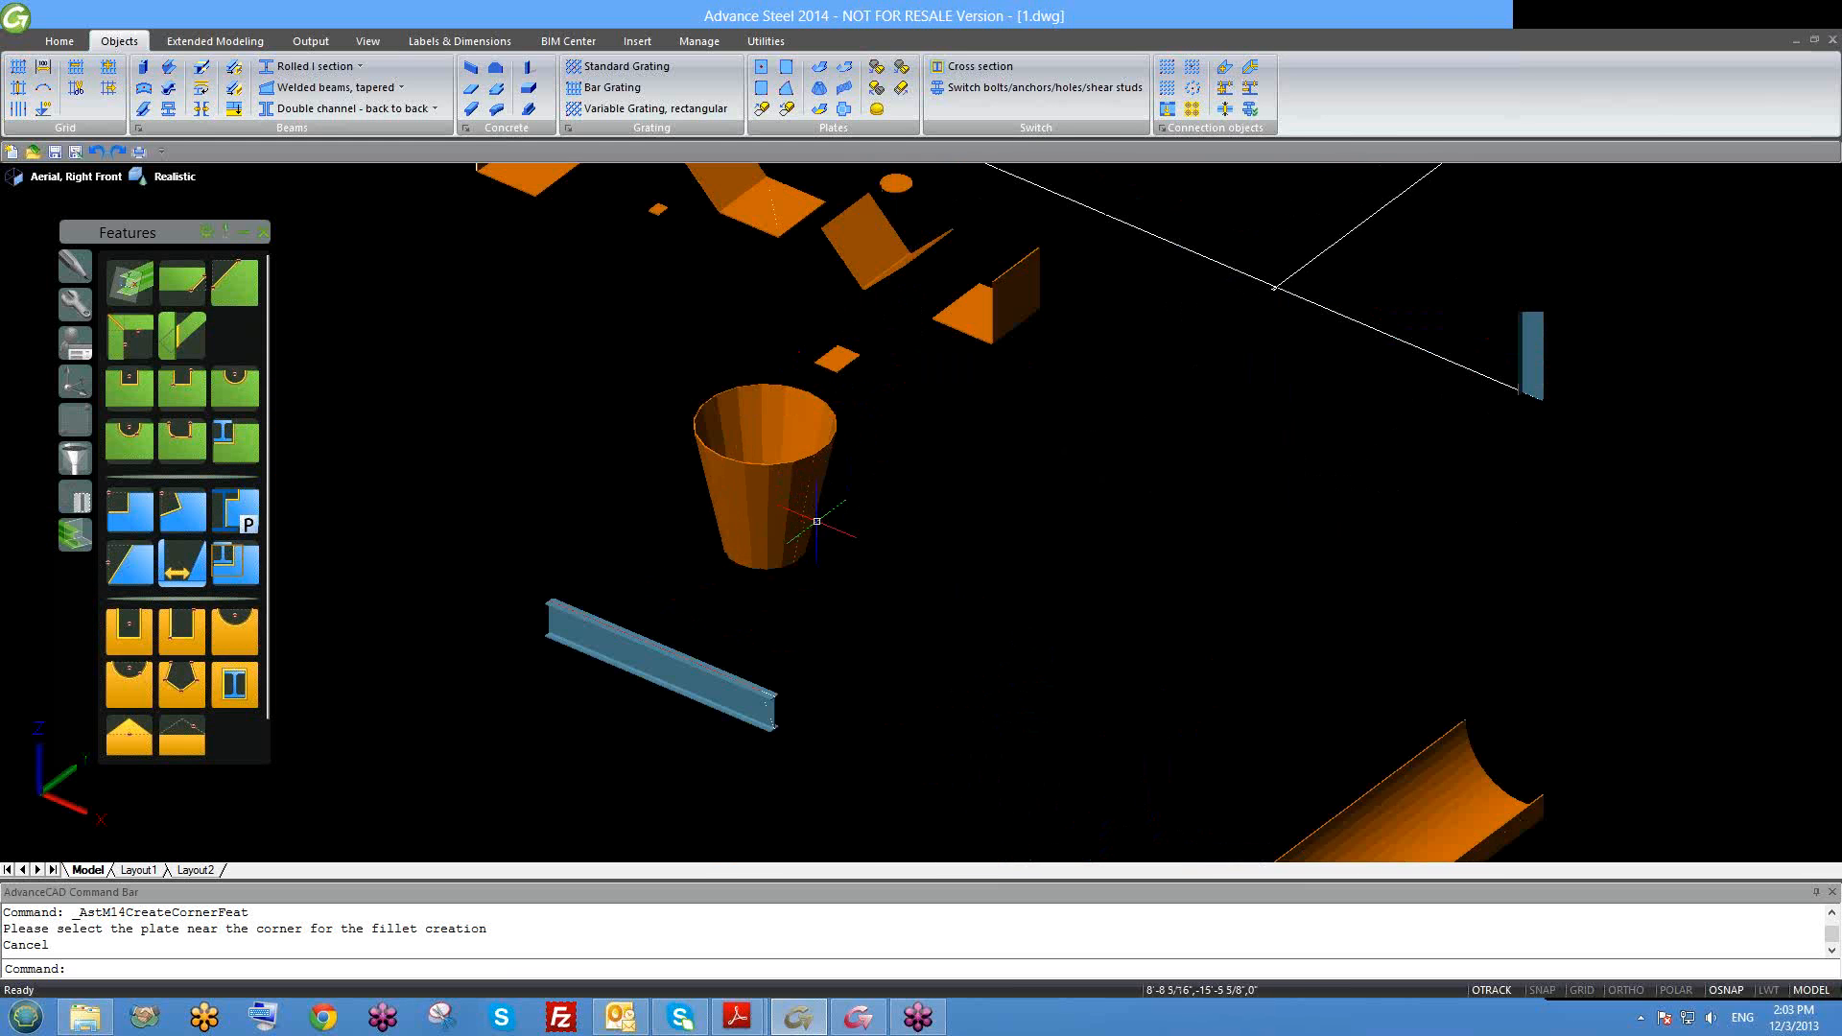
scroll(1248, 662, "down", 1)
Step: Examine the half-pipe twisted folded plate and the conical plate from several angles
left_click(1379, 777)
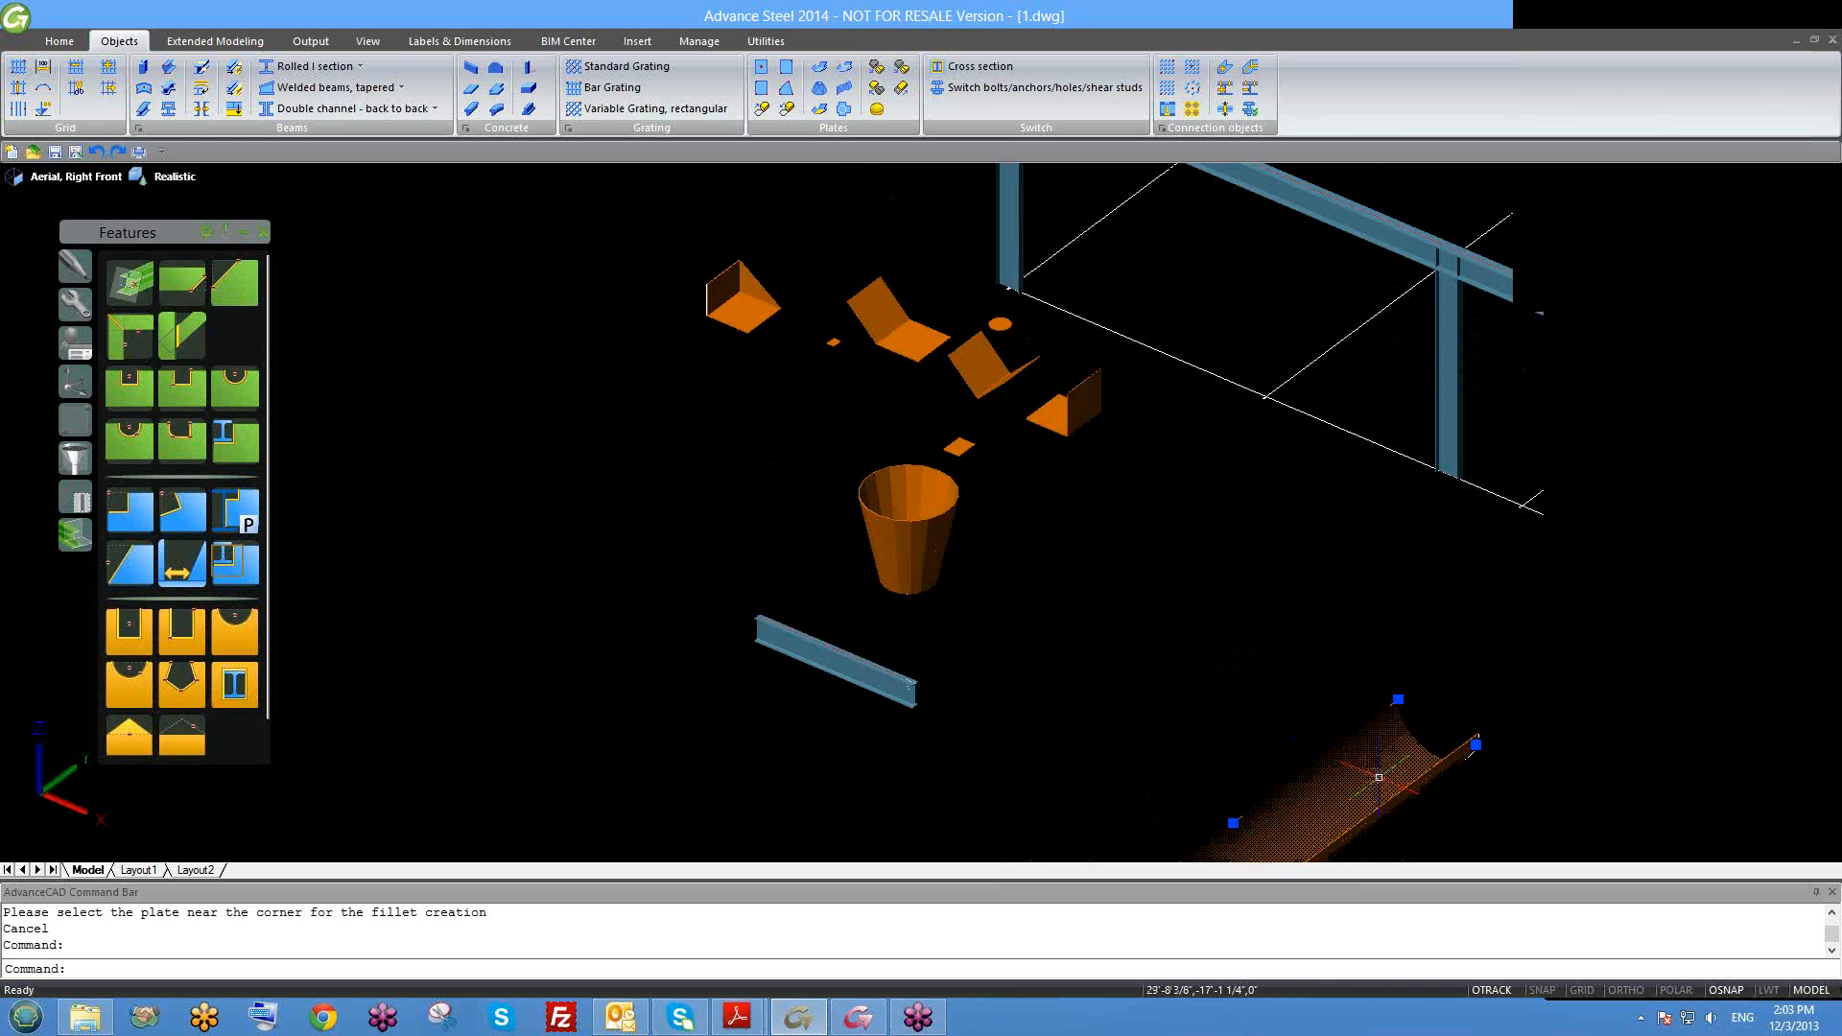
key("Escape")
middle_click_drag(1399, 716, 1247, 573)
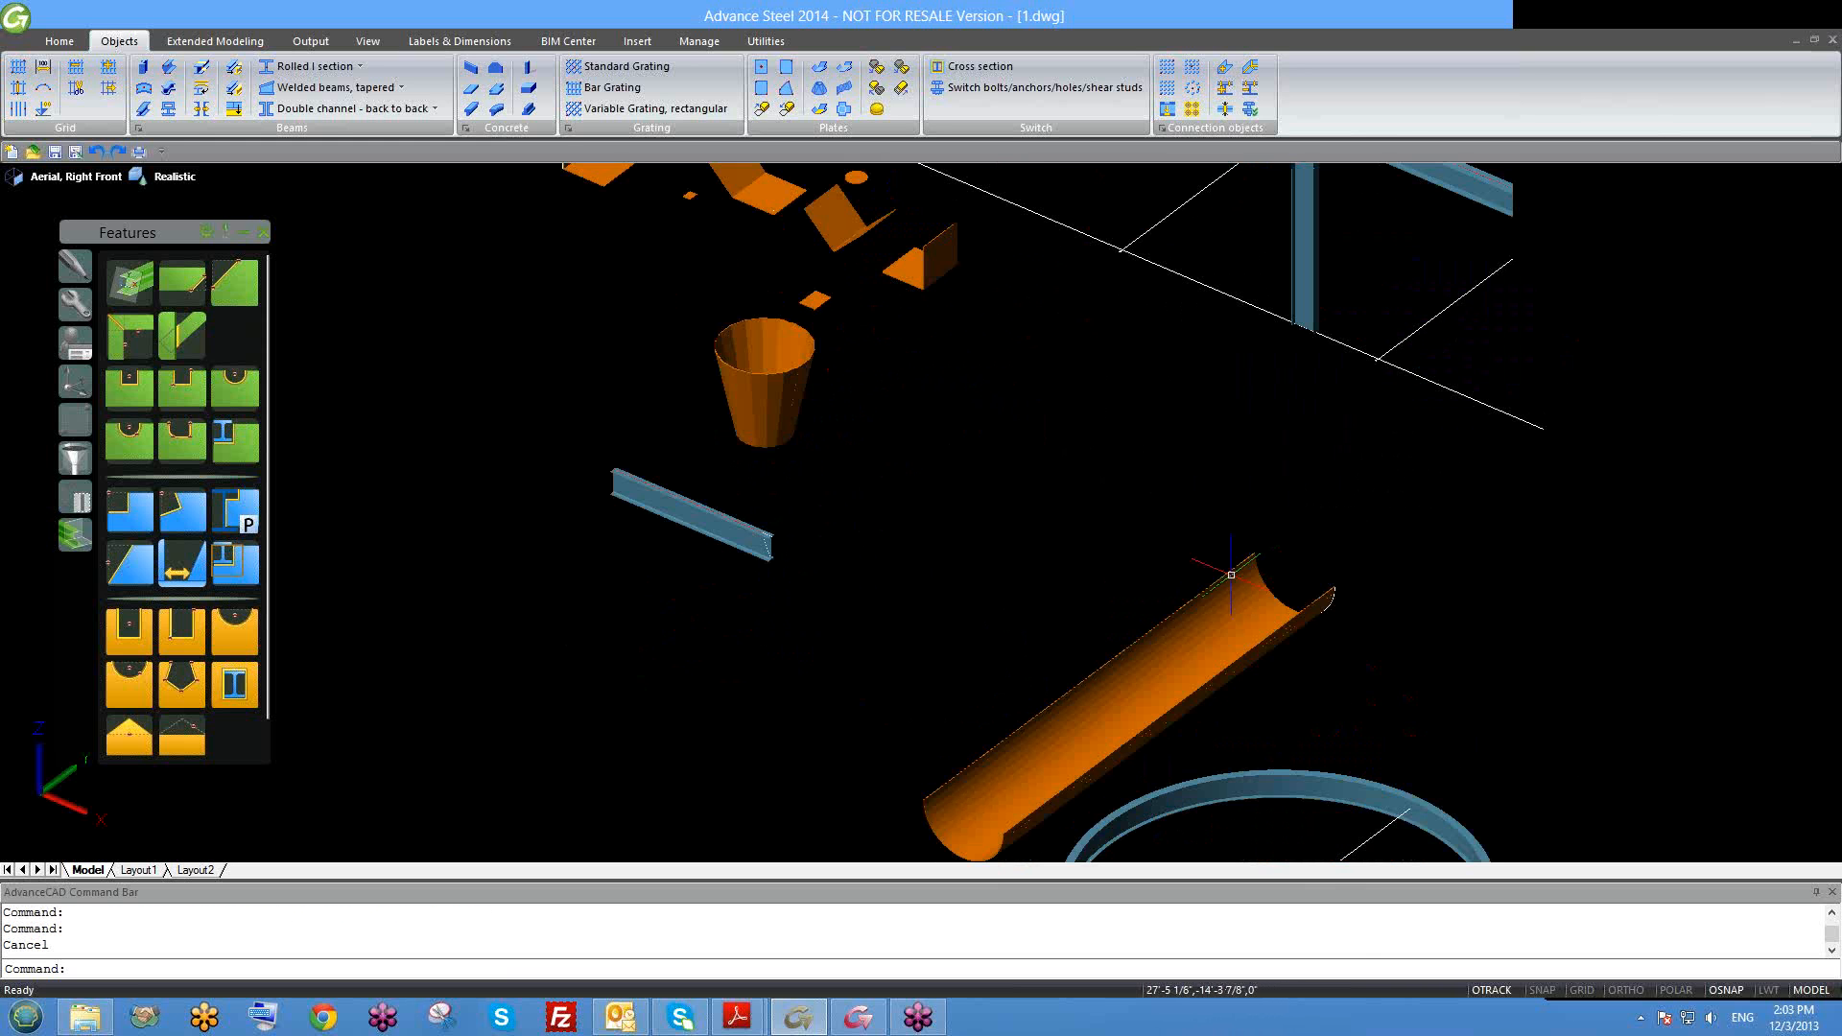
left_click(803, 406)
key("Escape")
middle_click_drag(1217, 649, 1237, 562)
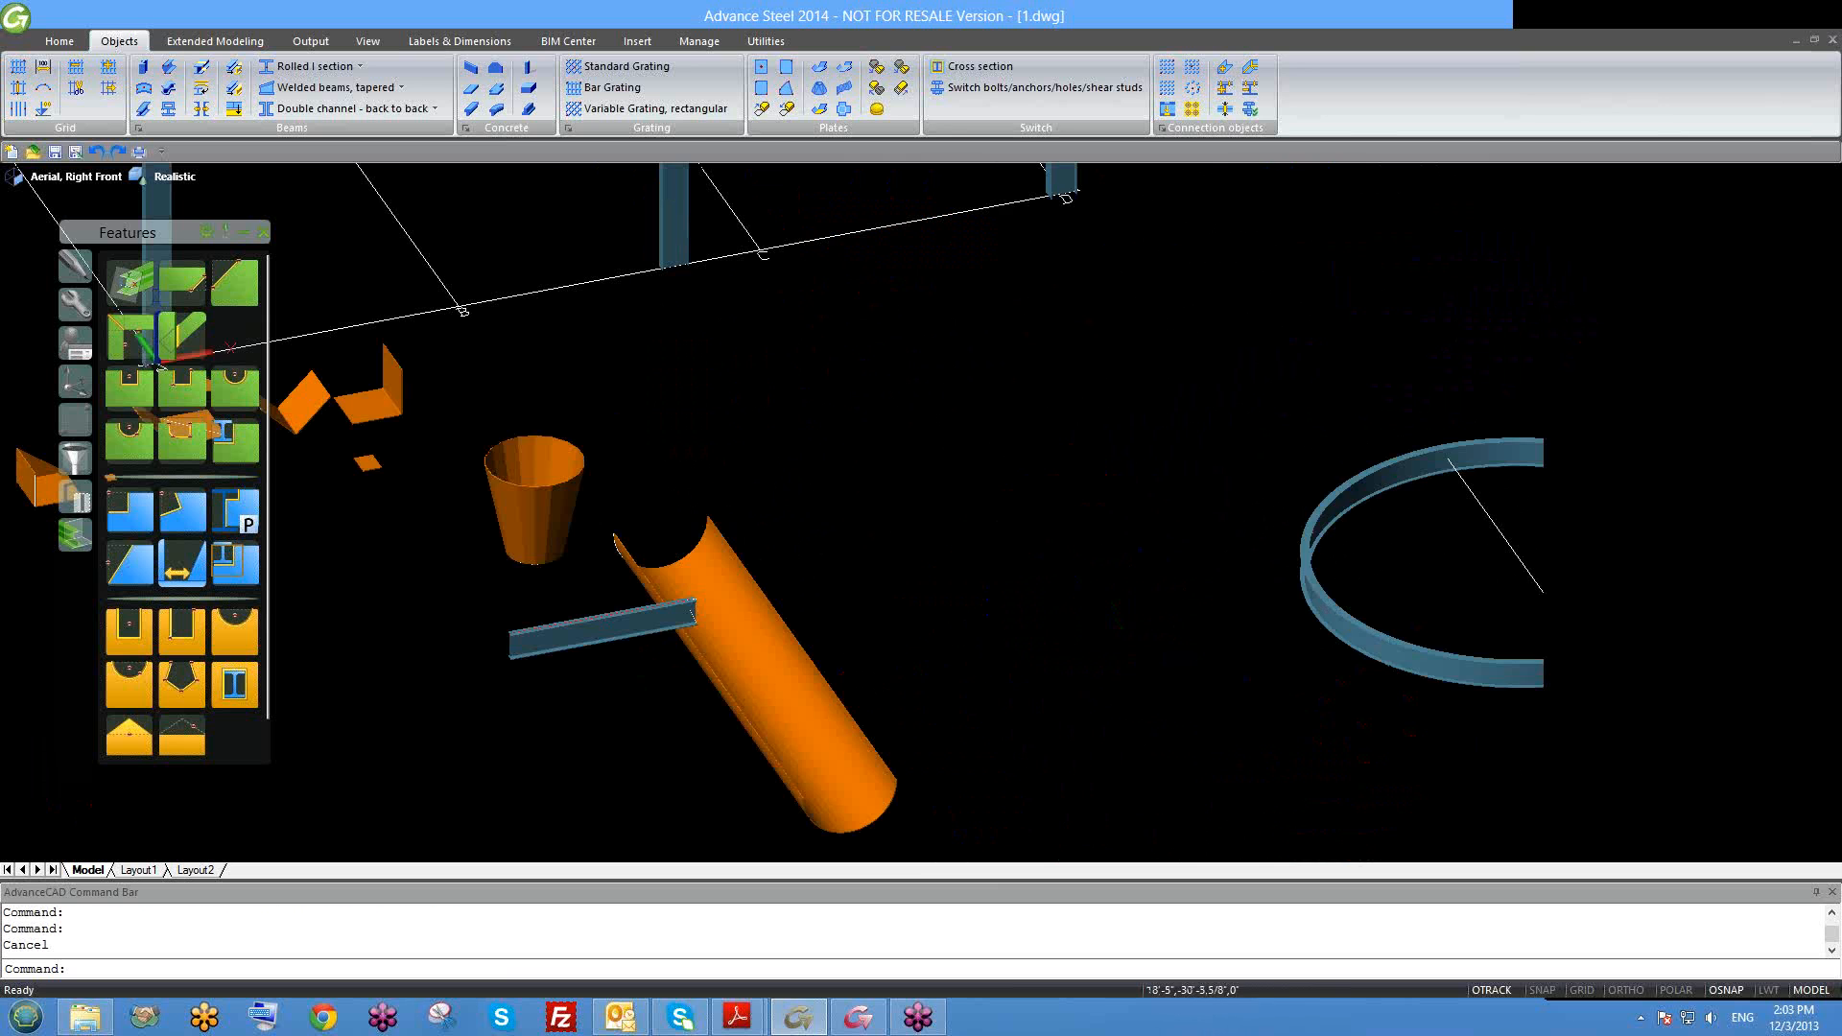
middle_click_drag(926, 682, 1031, 566)
scroll(976, 597, "down", 2)
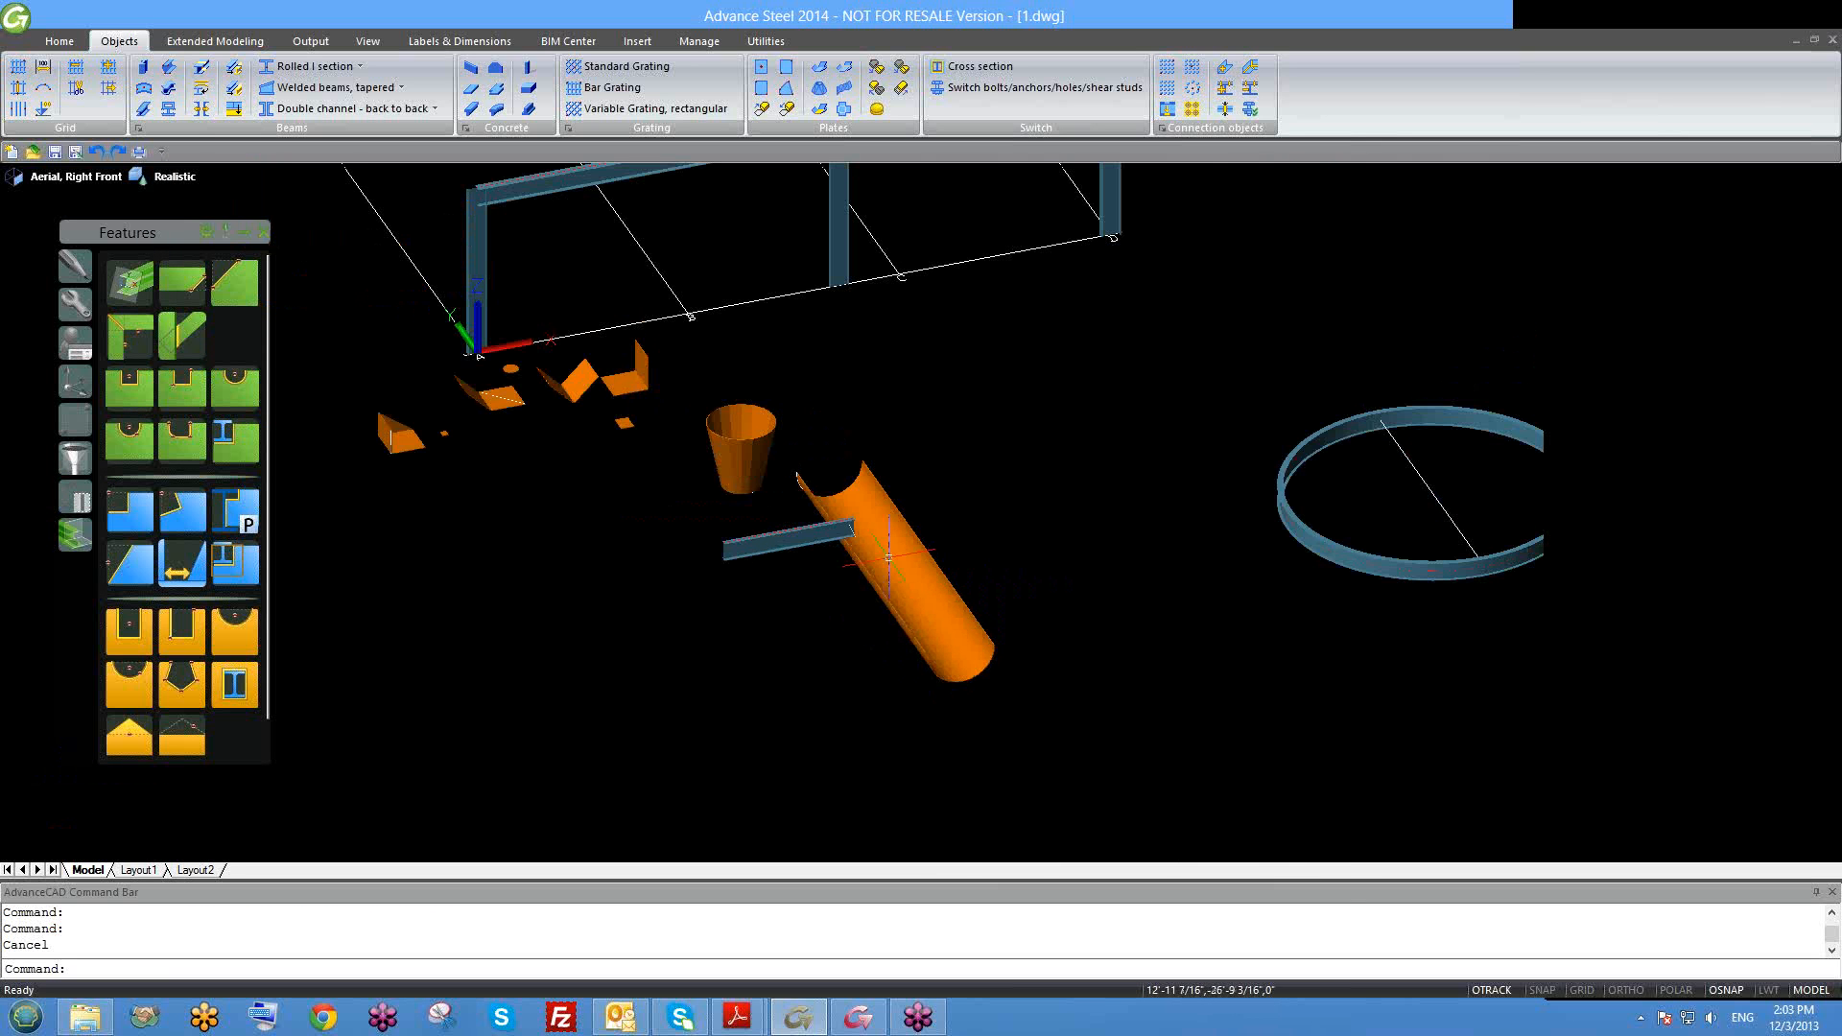
middle_click_drag(672, 427, 798, 442)
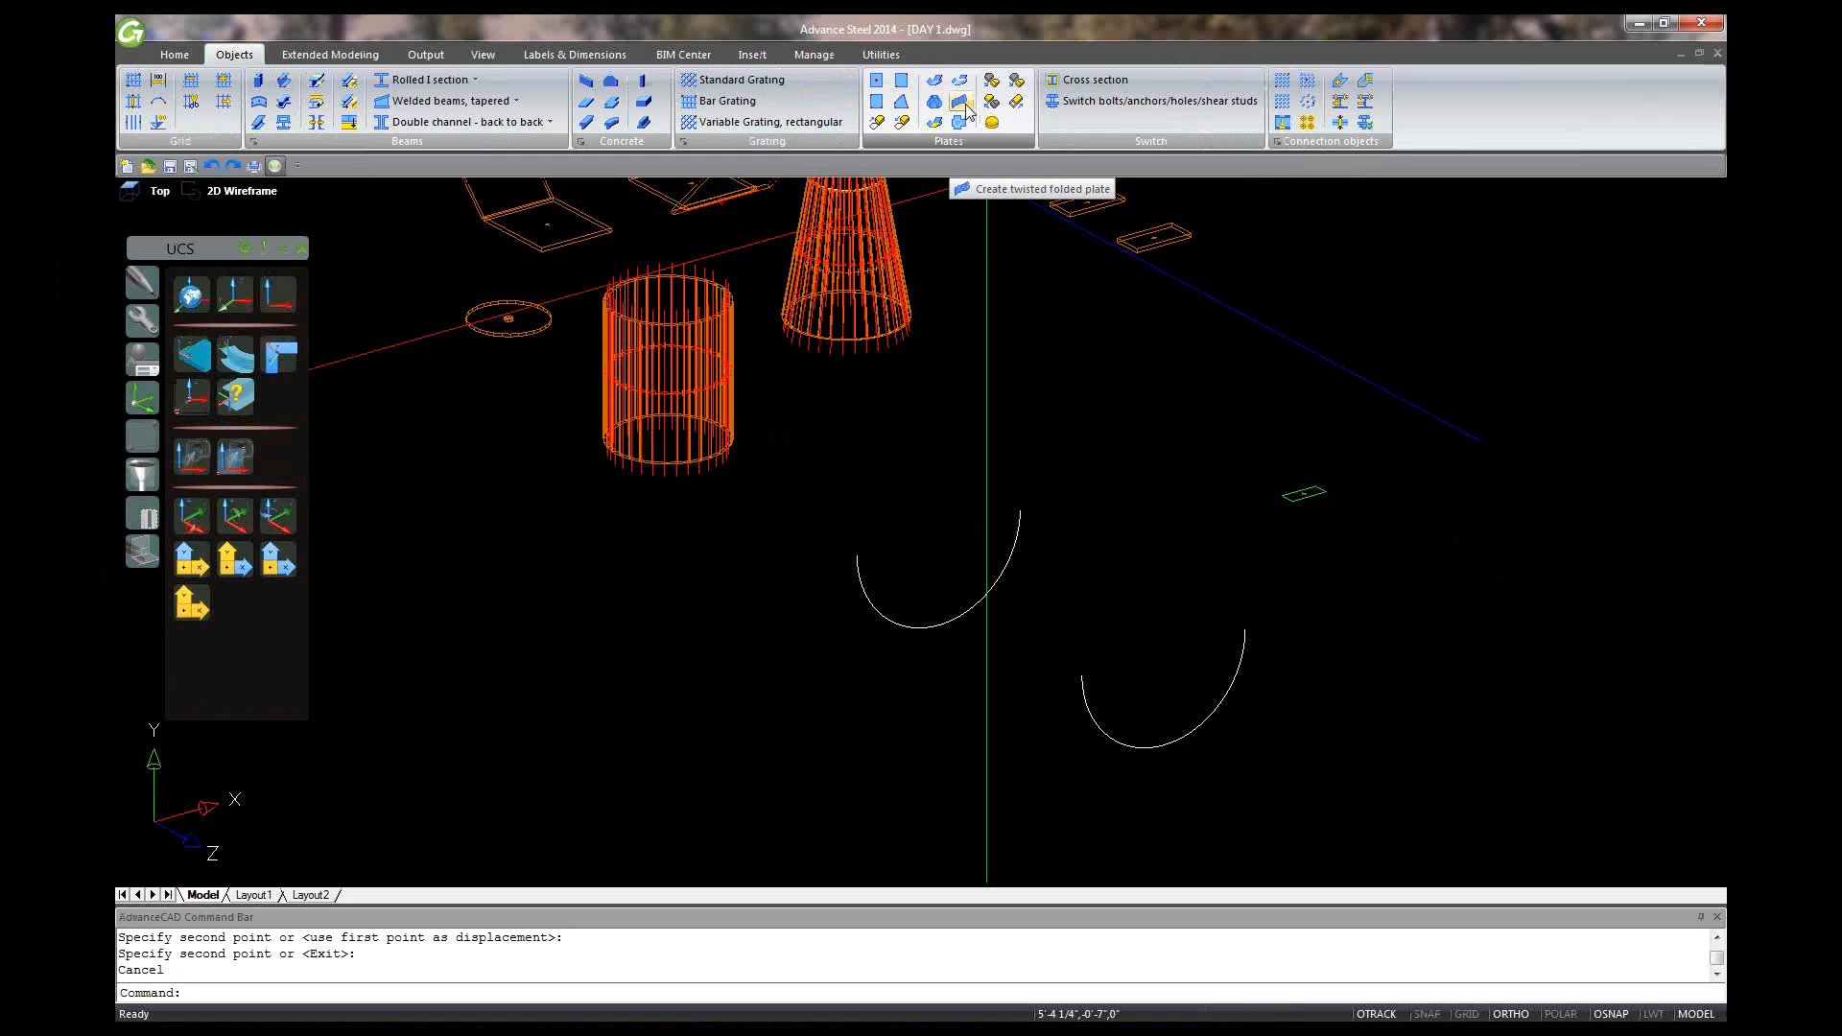
left_click(964, 108)
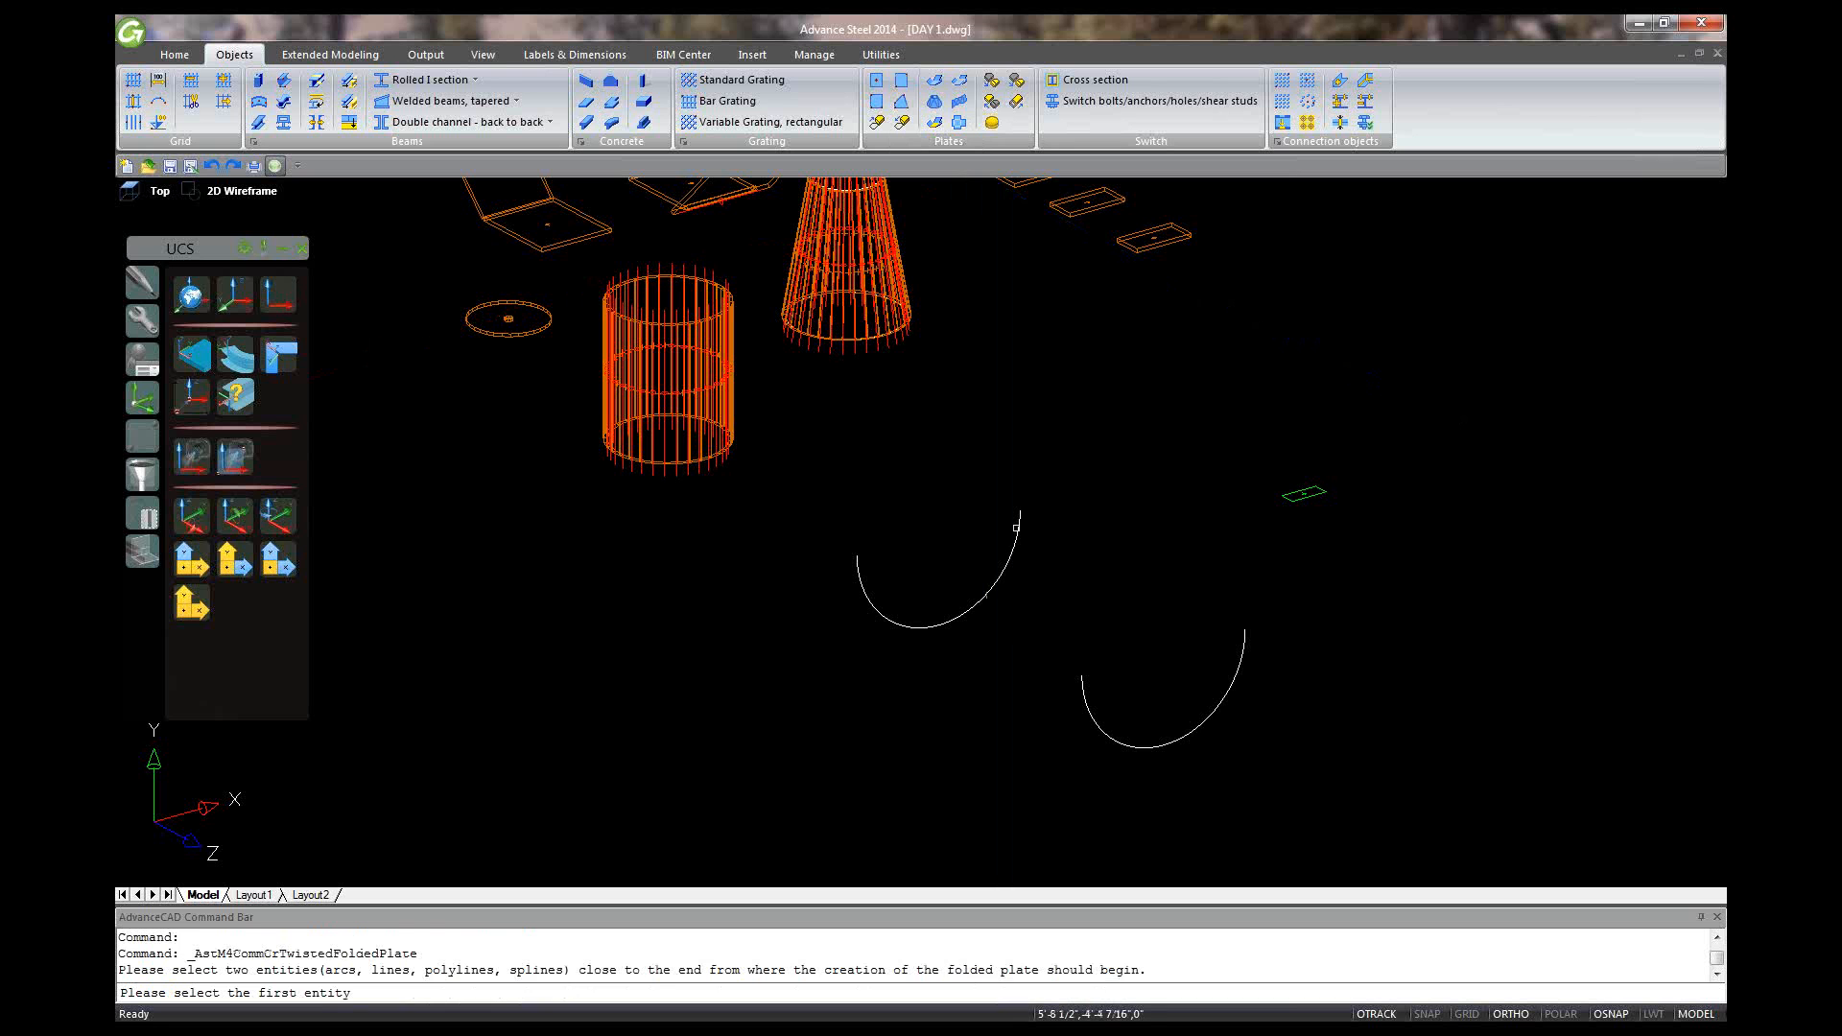
left_click(1016, 528)
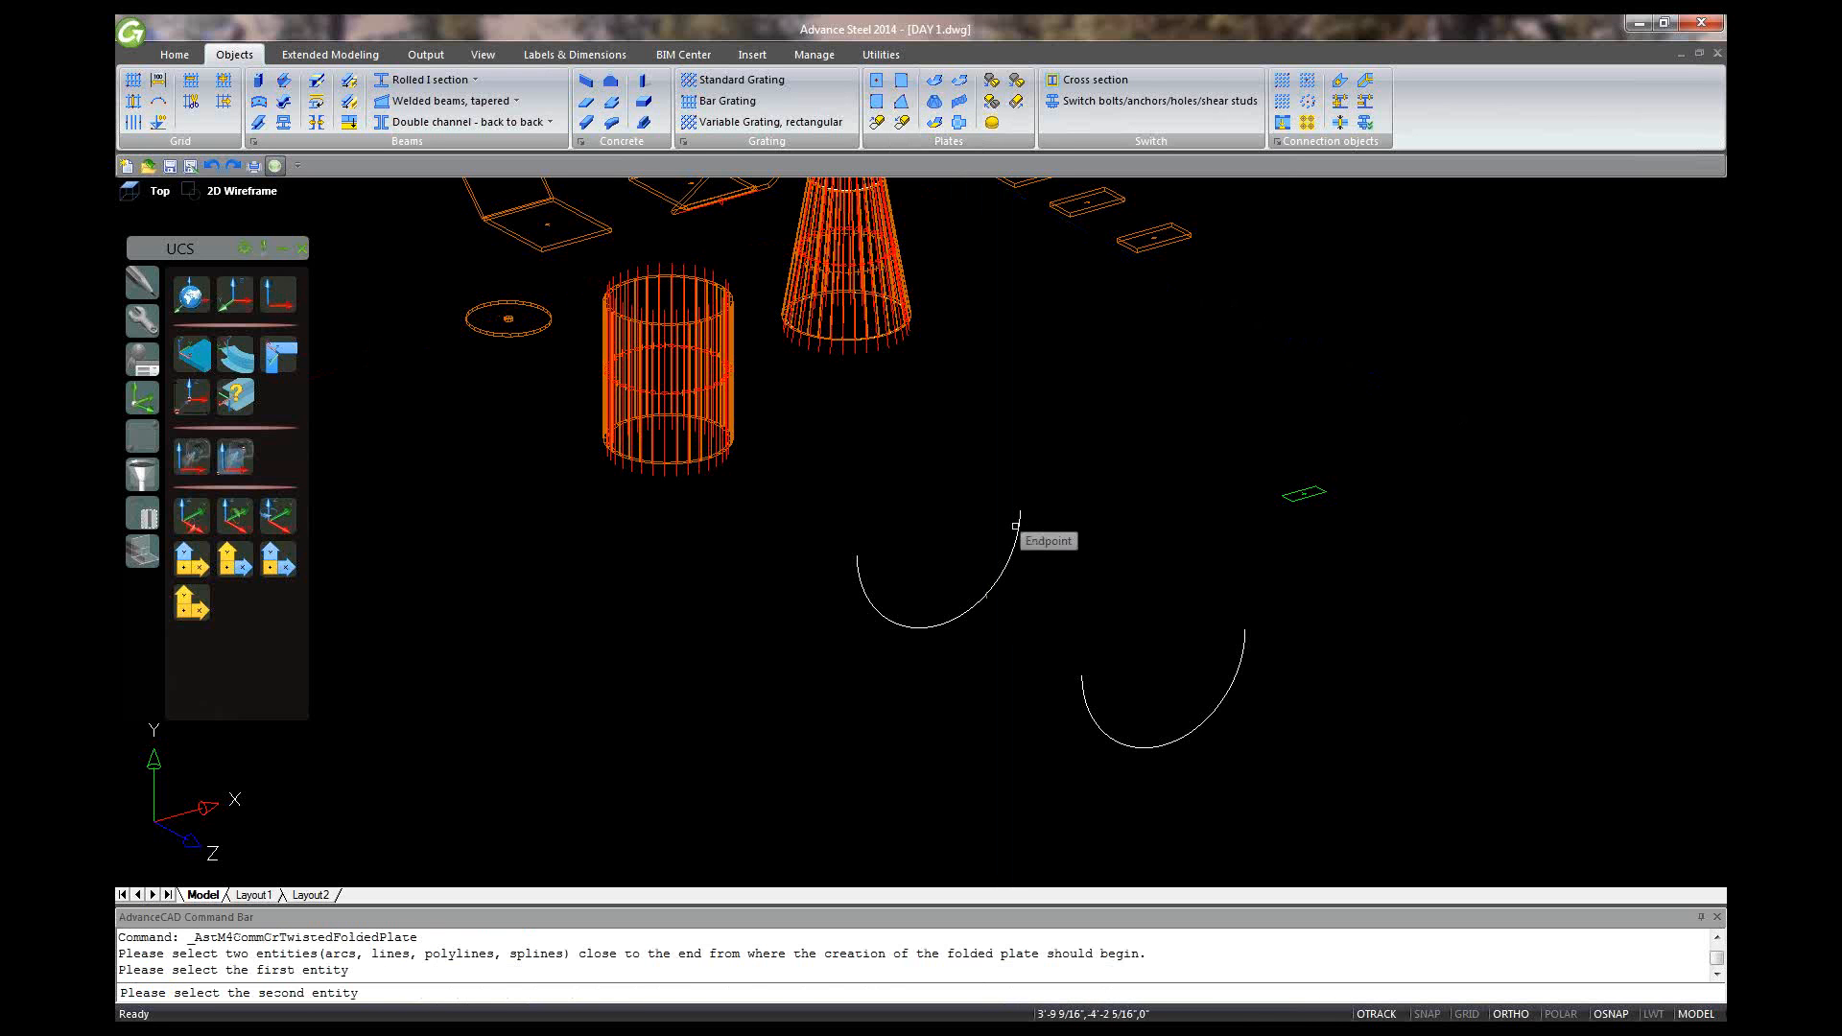
left_click(1016, 525)
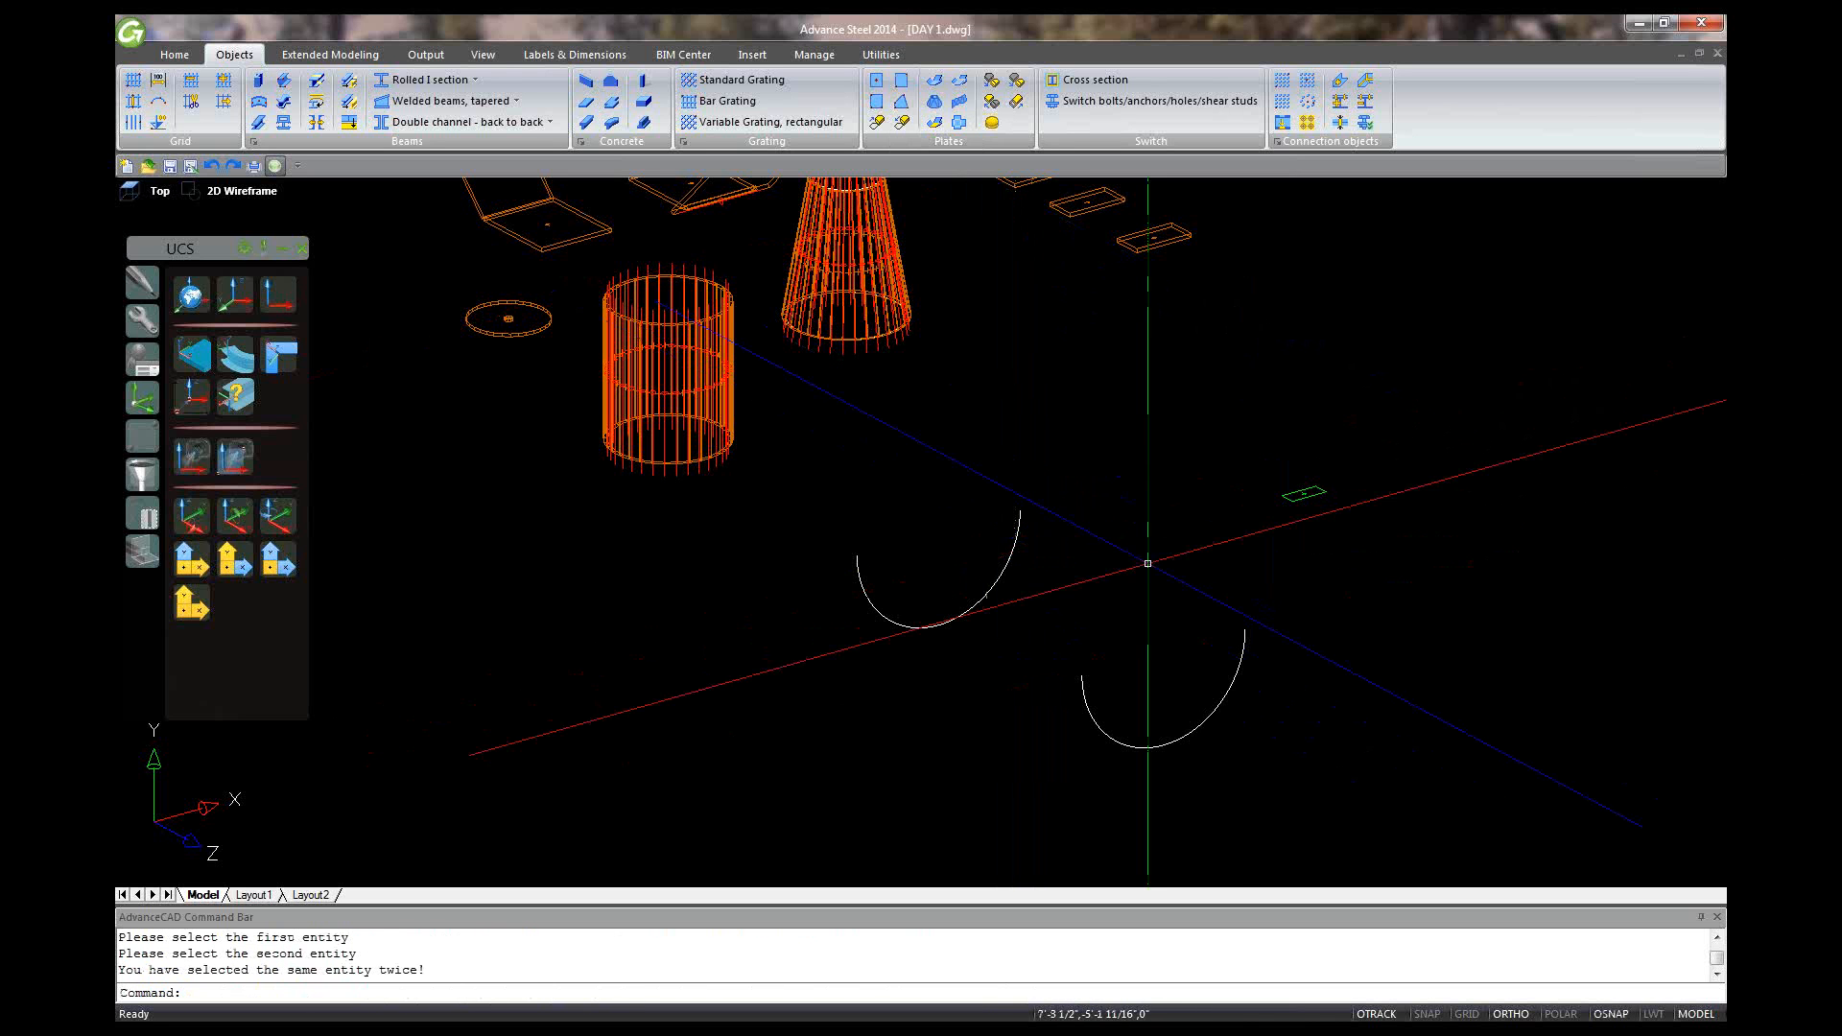
key("Escape")
Step: Create a twisted folded plate between matching ends of the two arcs, with 20 division points, 1/2" thickness, justification 1 and radius factor 1/16"
left_click(959, 101)
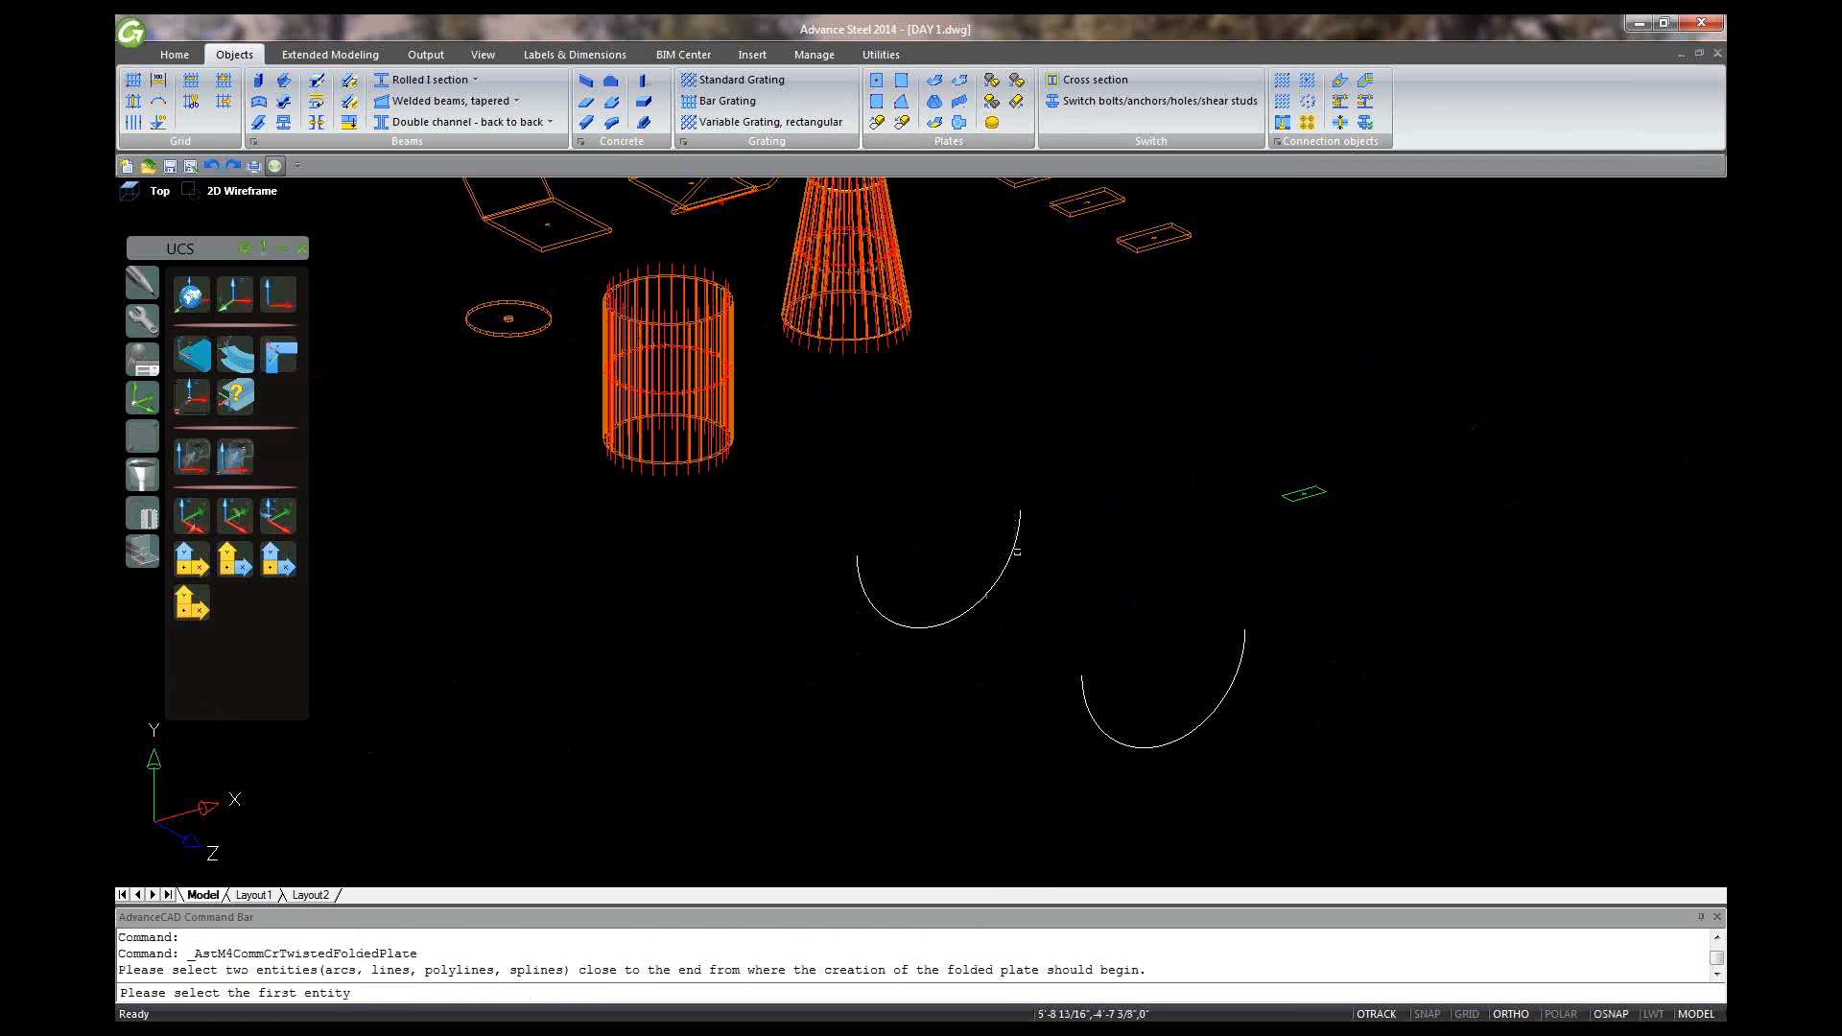
left_click(1015, 540)
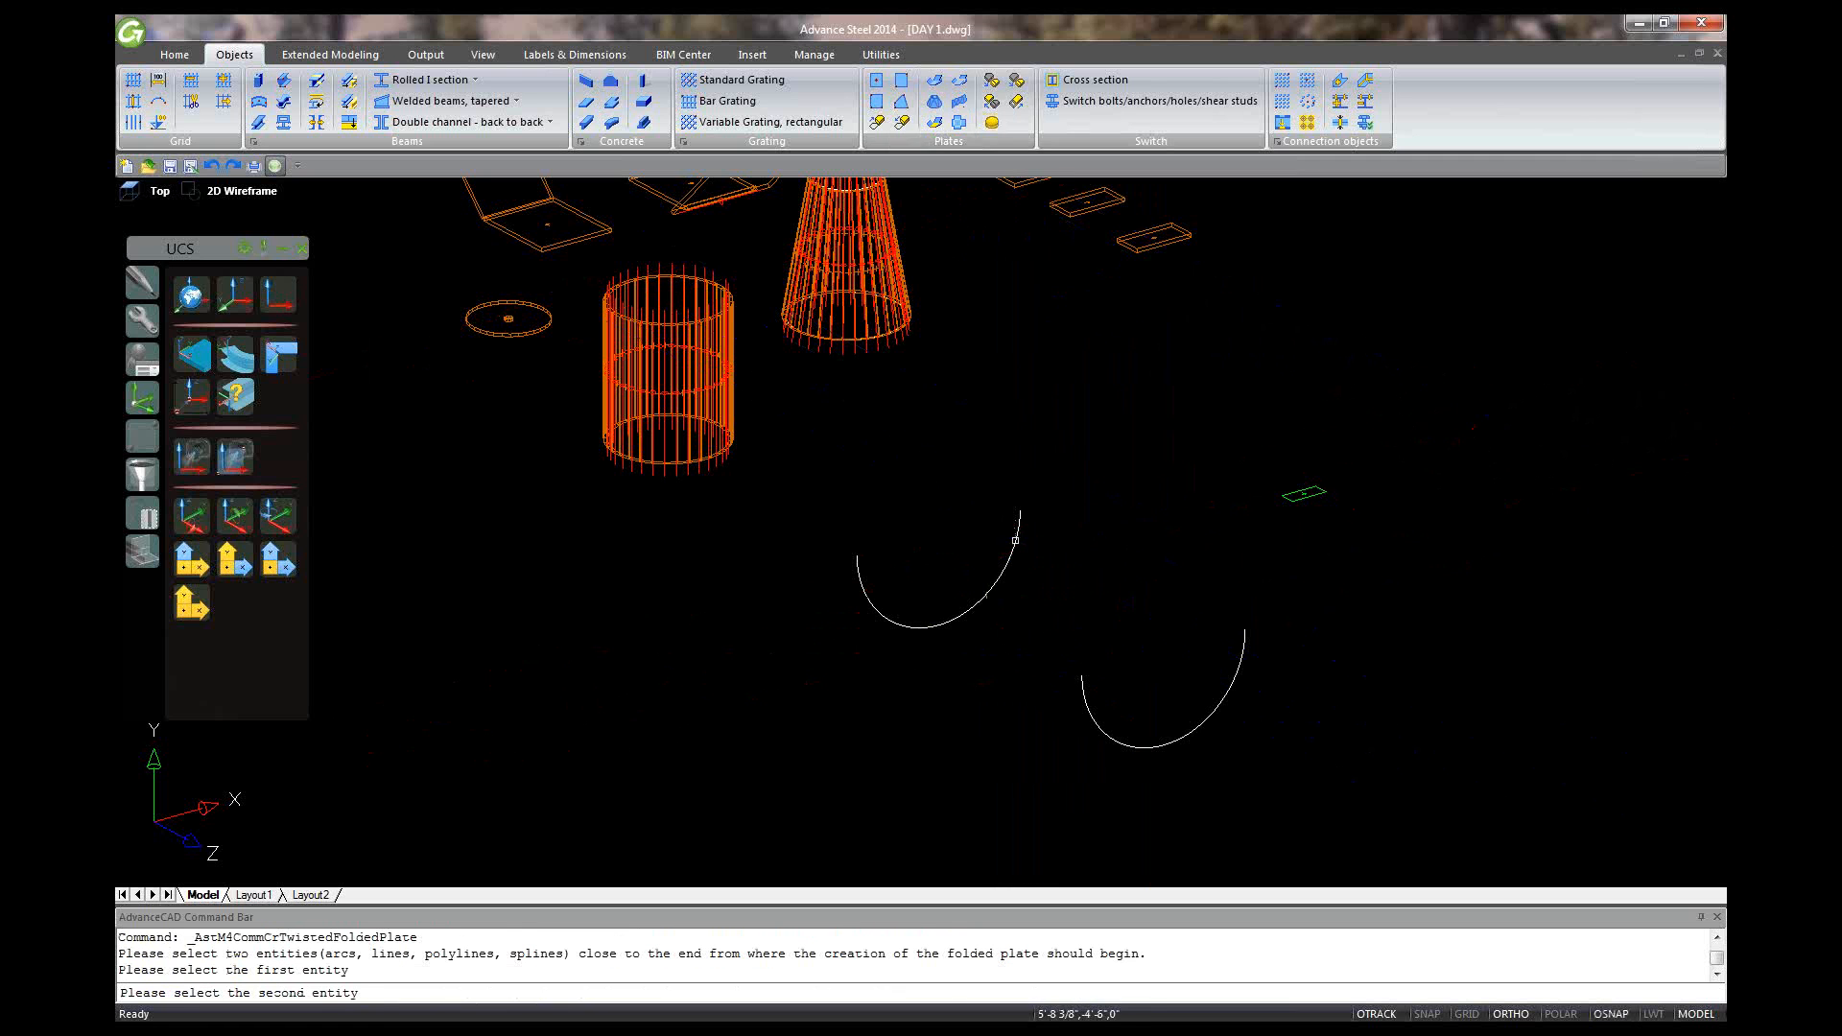
left_click(1245, 646)
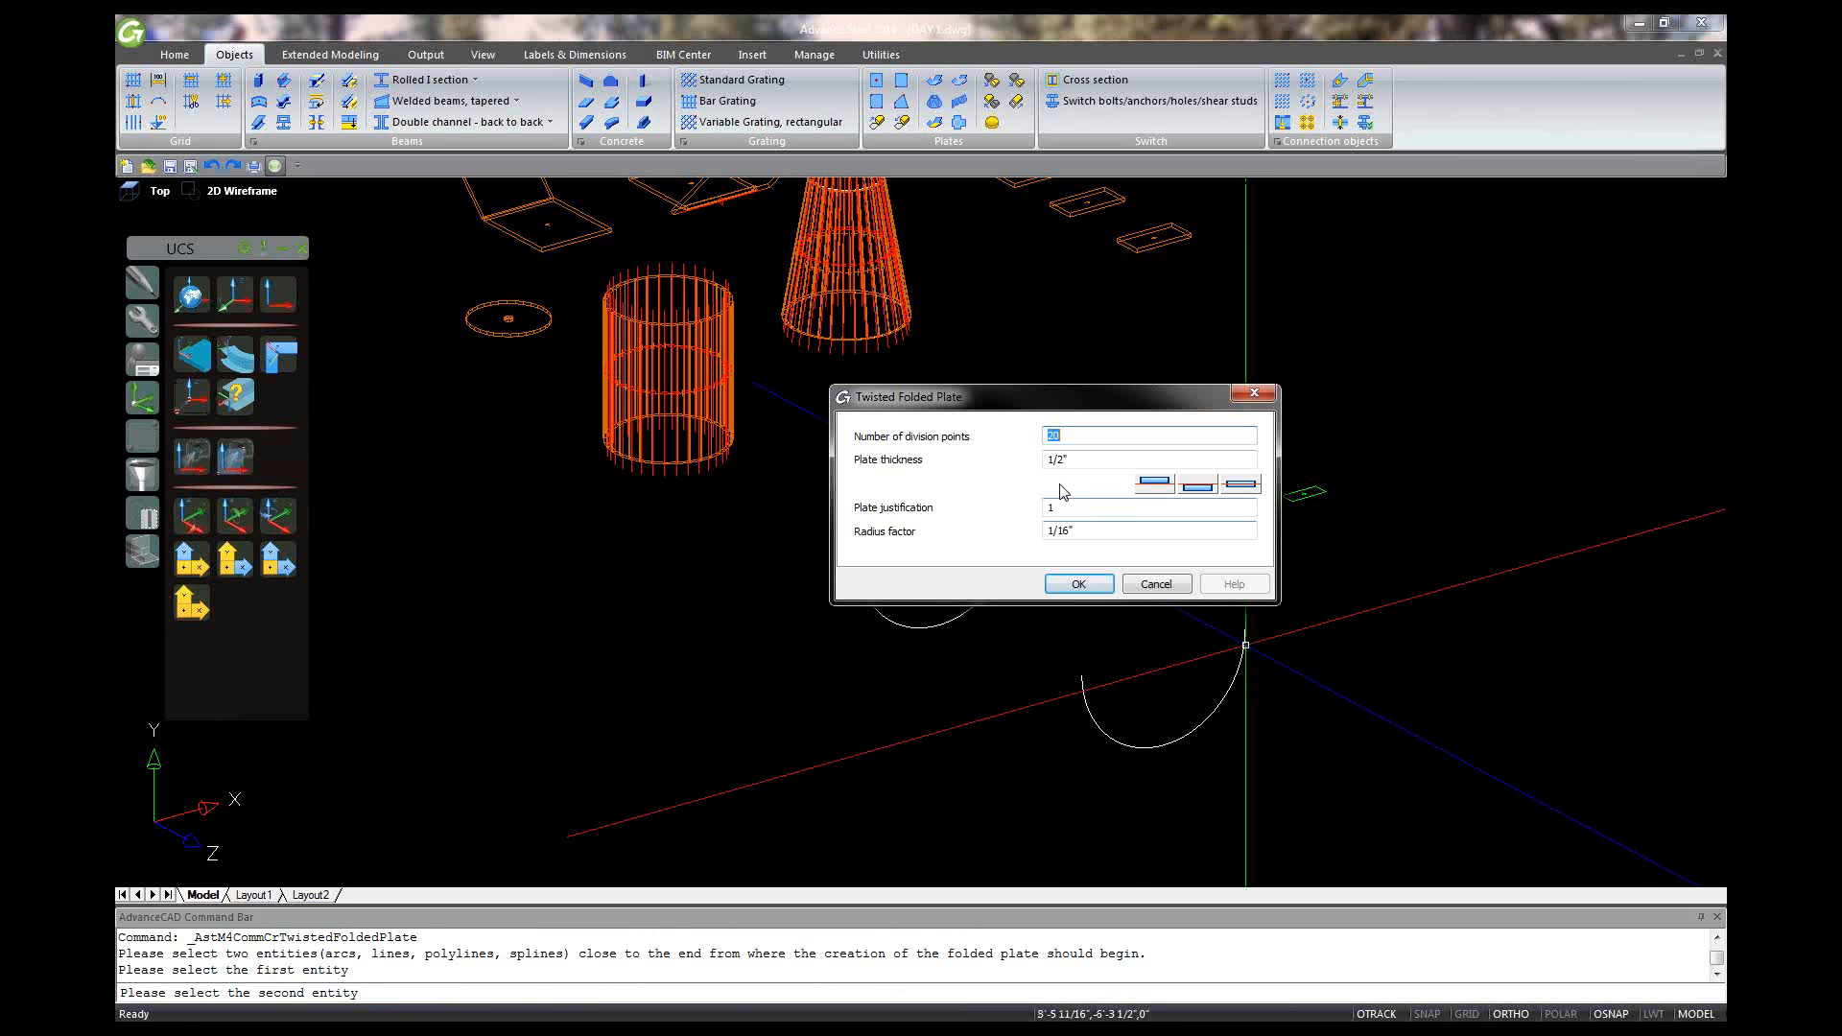
left_click(1078, 585)
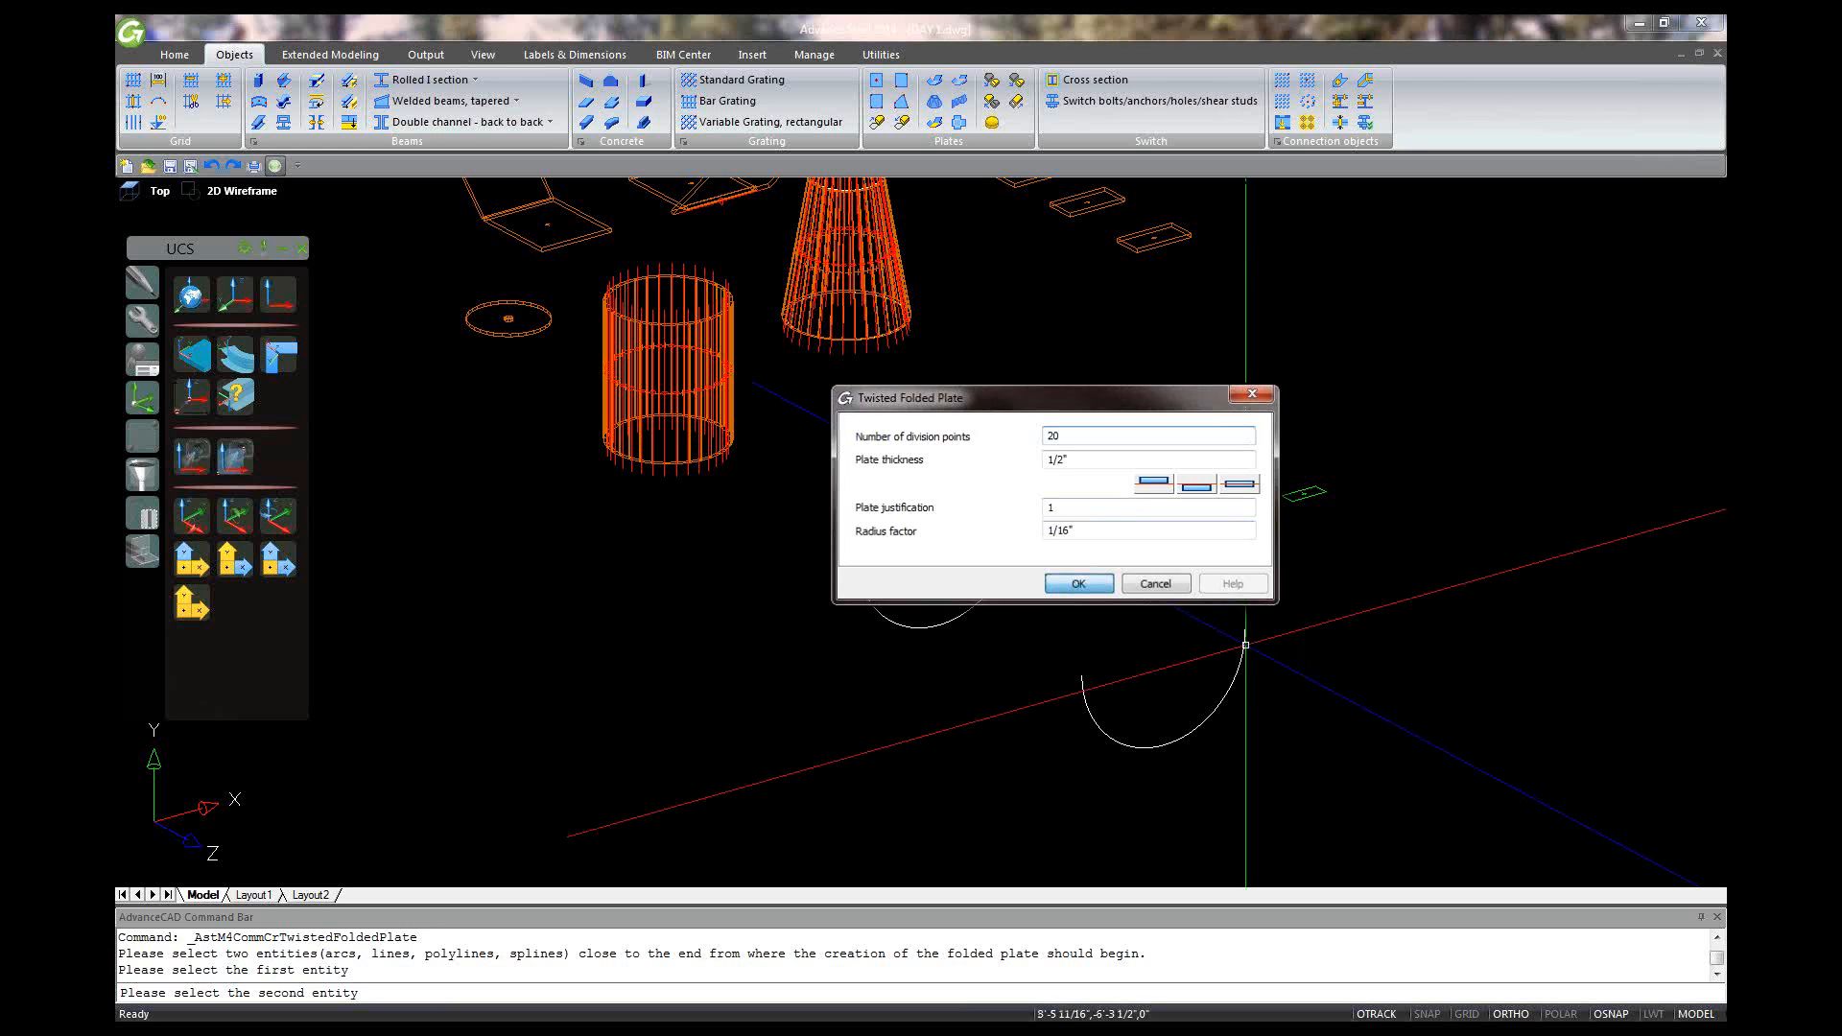
scroll(1064, 607, "up", 2)
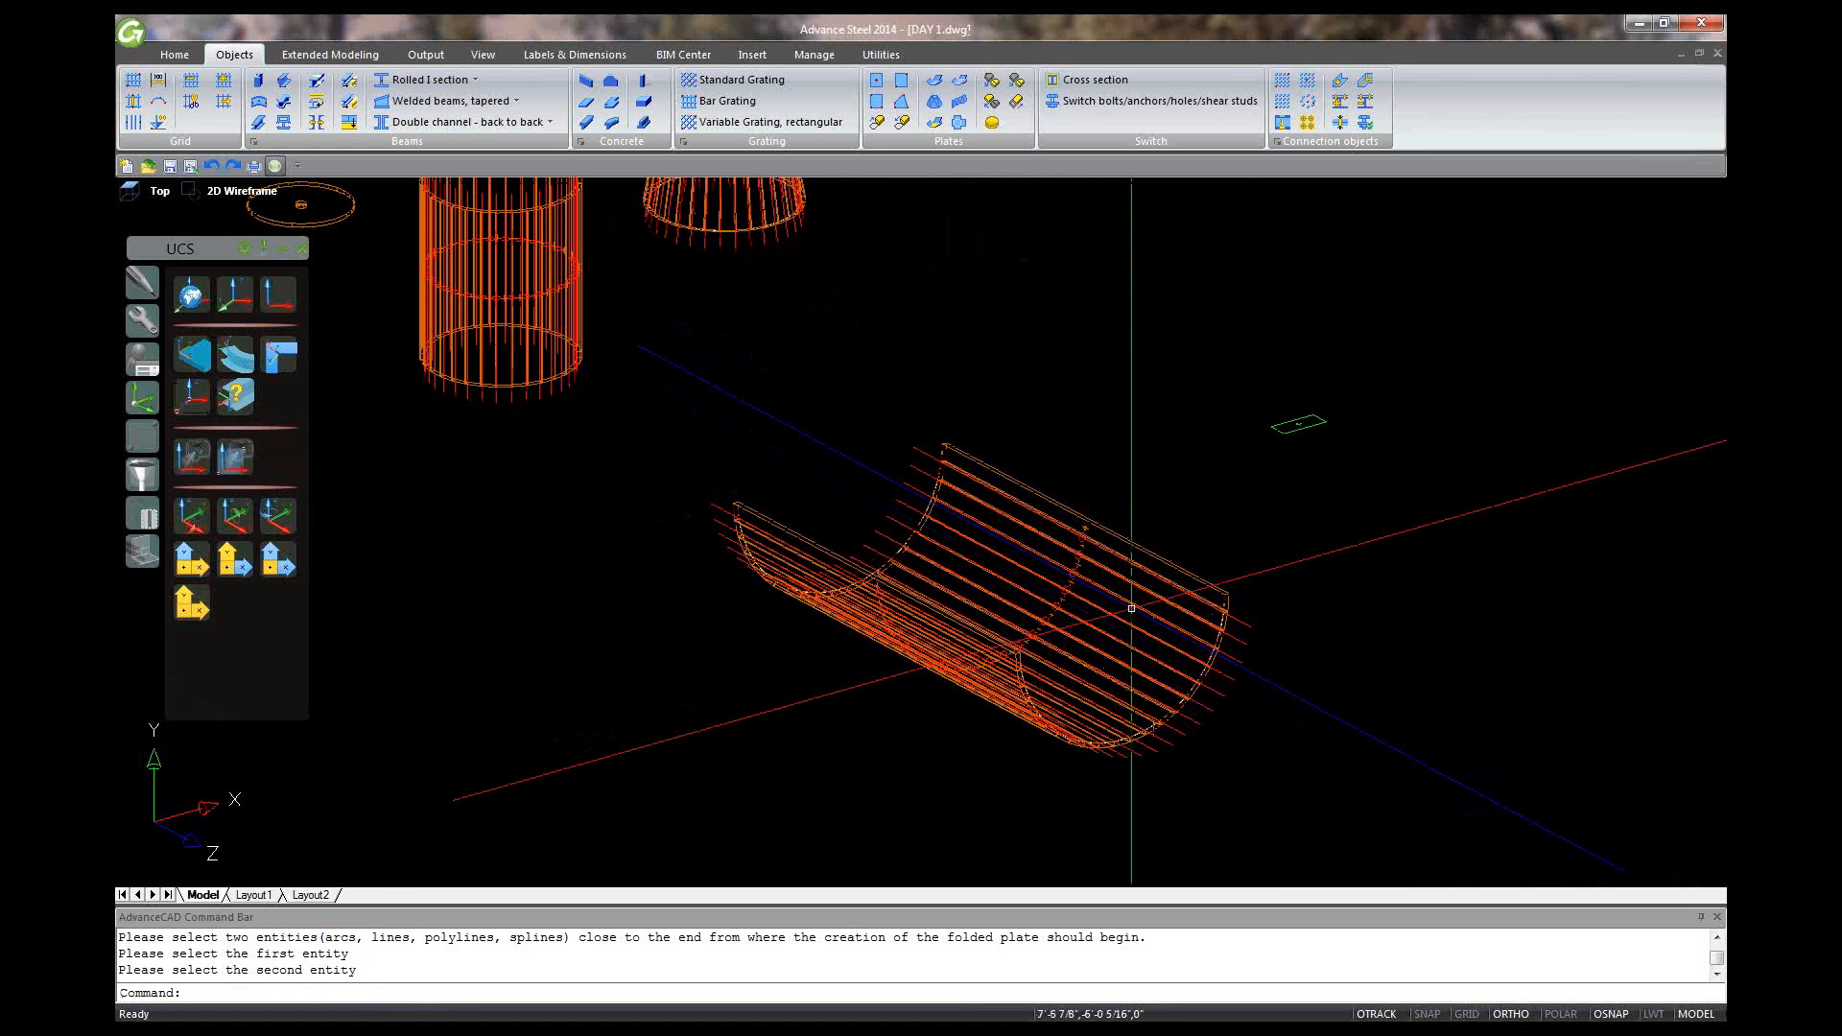
key("Escape")
key("Escape")
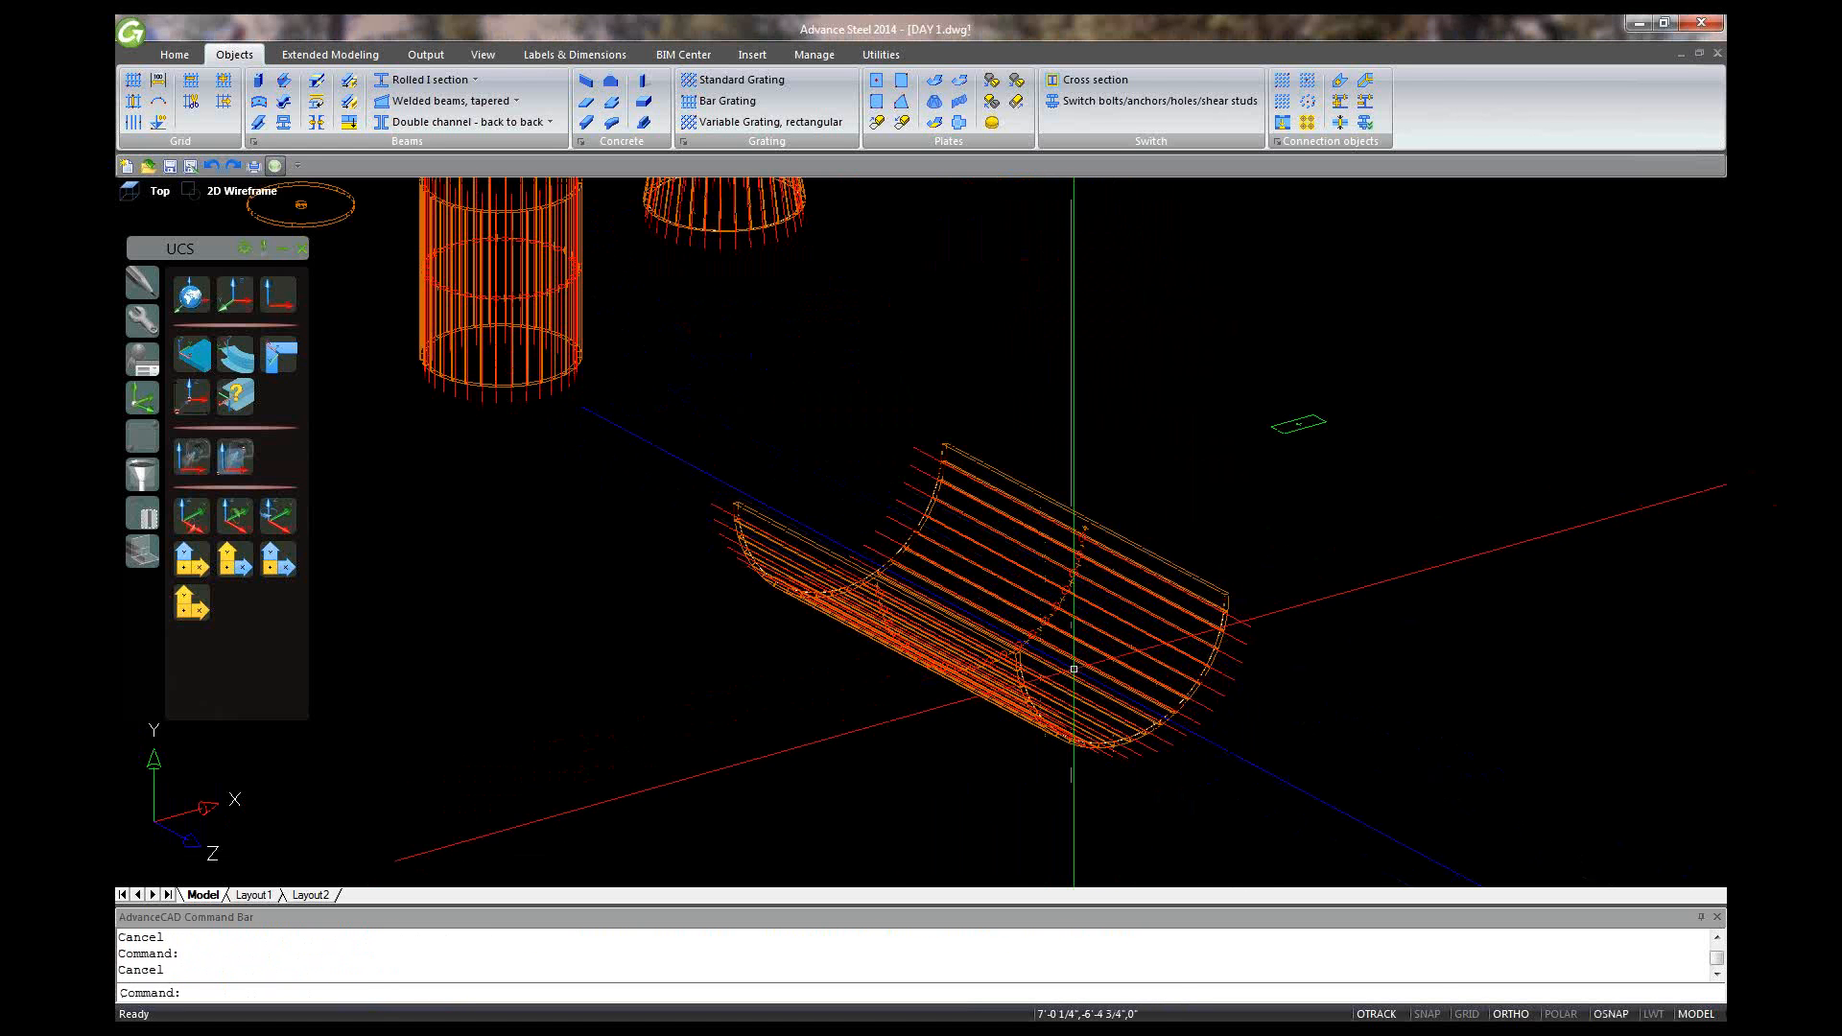
middle_click_drag(1133, 767, 1079, 470, "shift")
scroll(1192, 768, "up", 4)
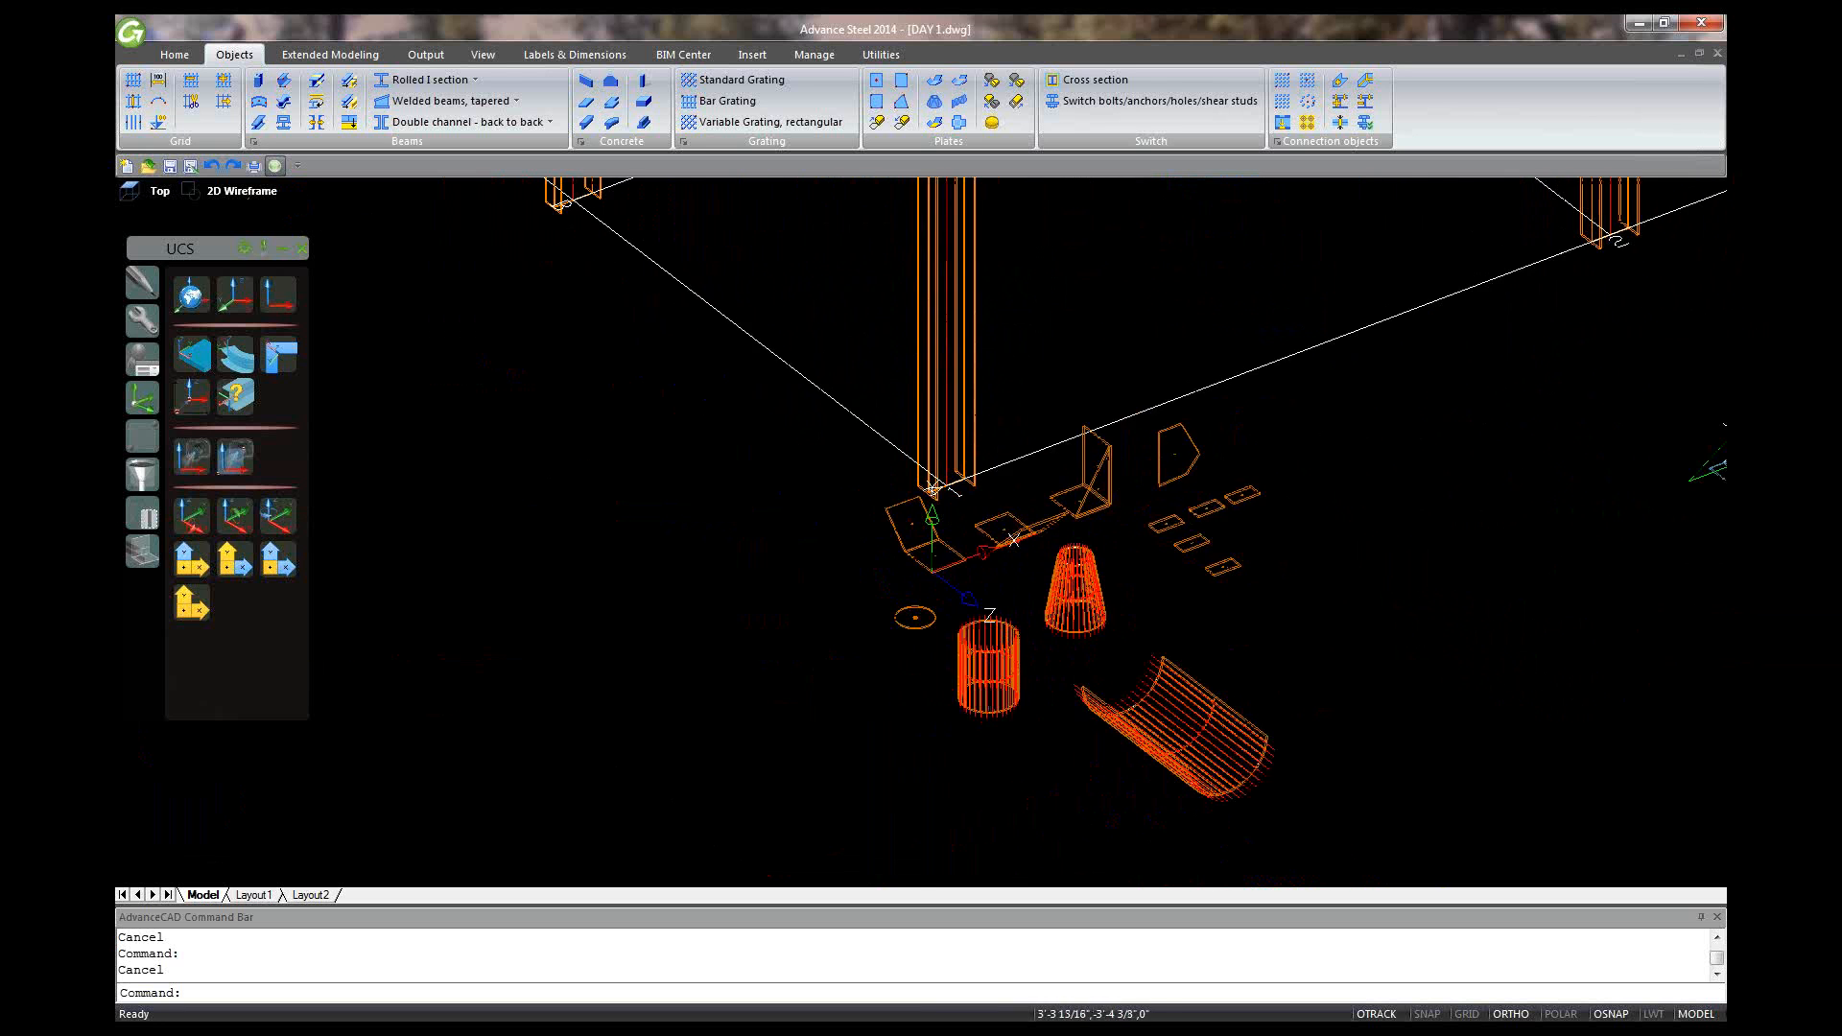
scroll(1191, 767, "down", 2)
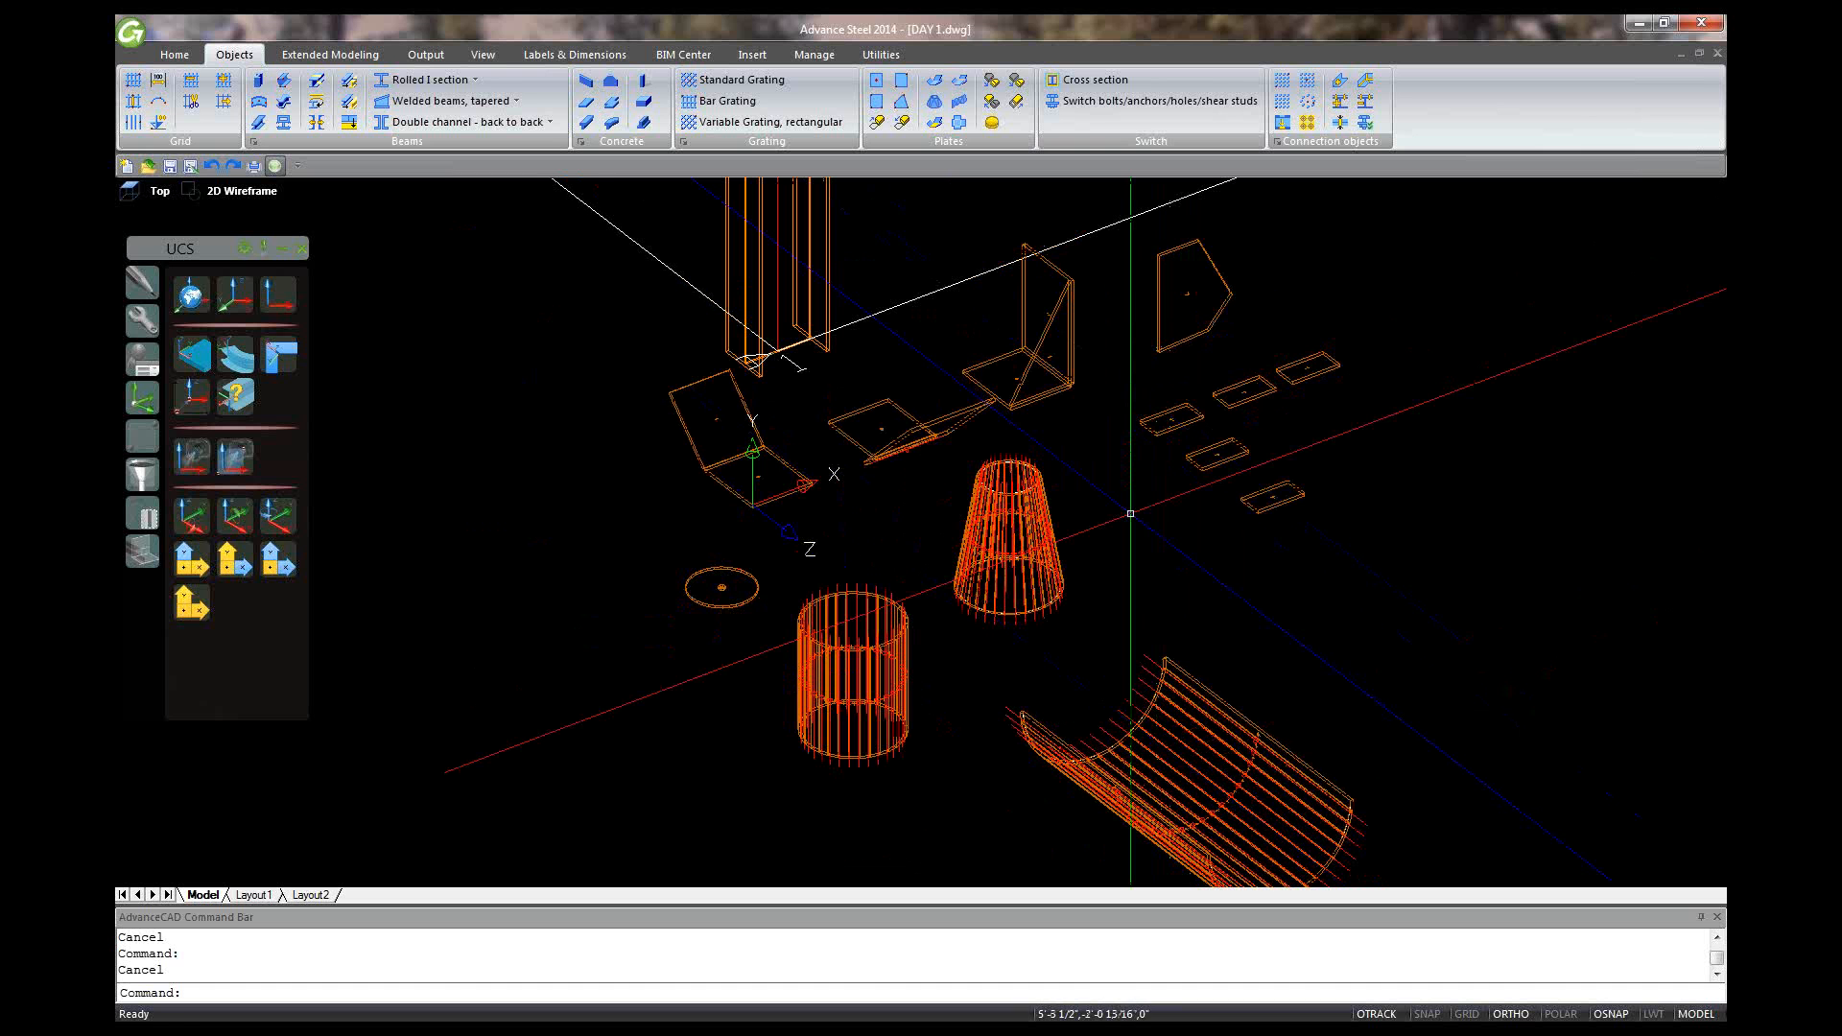
scroll(1138, 534, "down", 5)
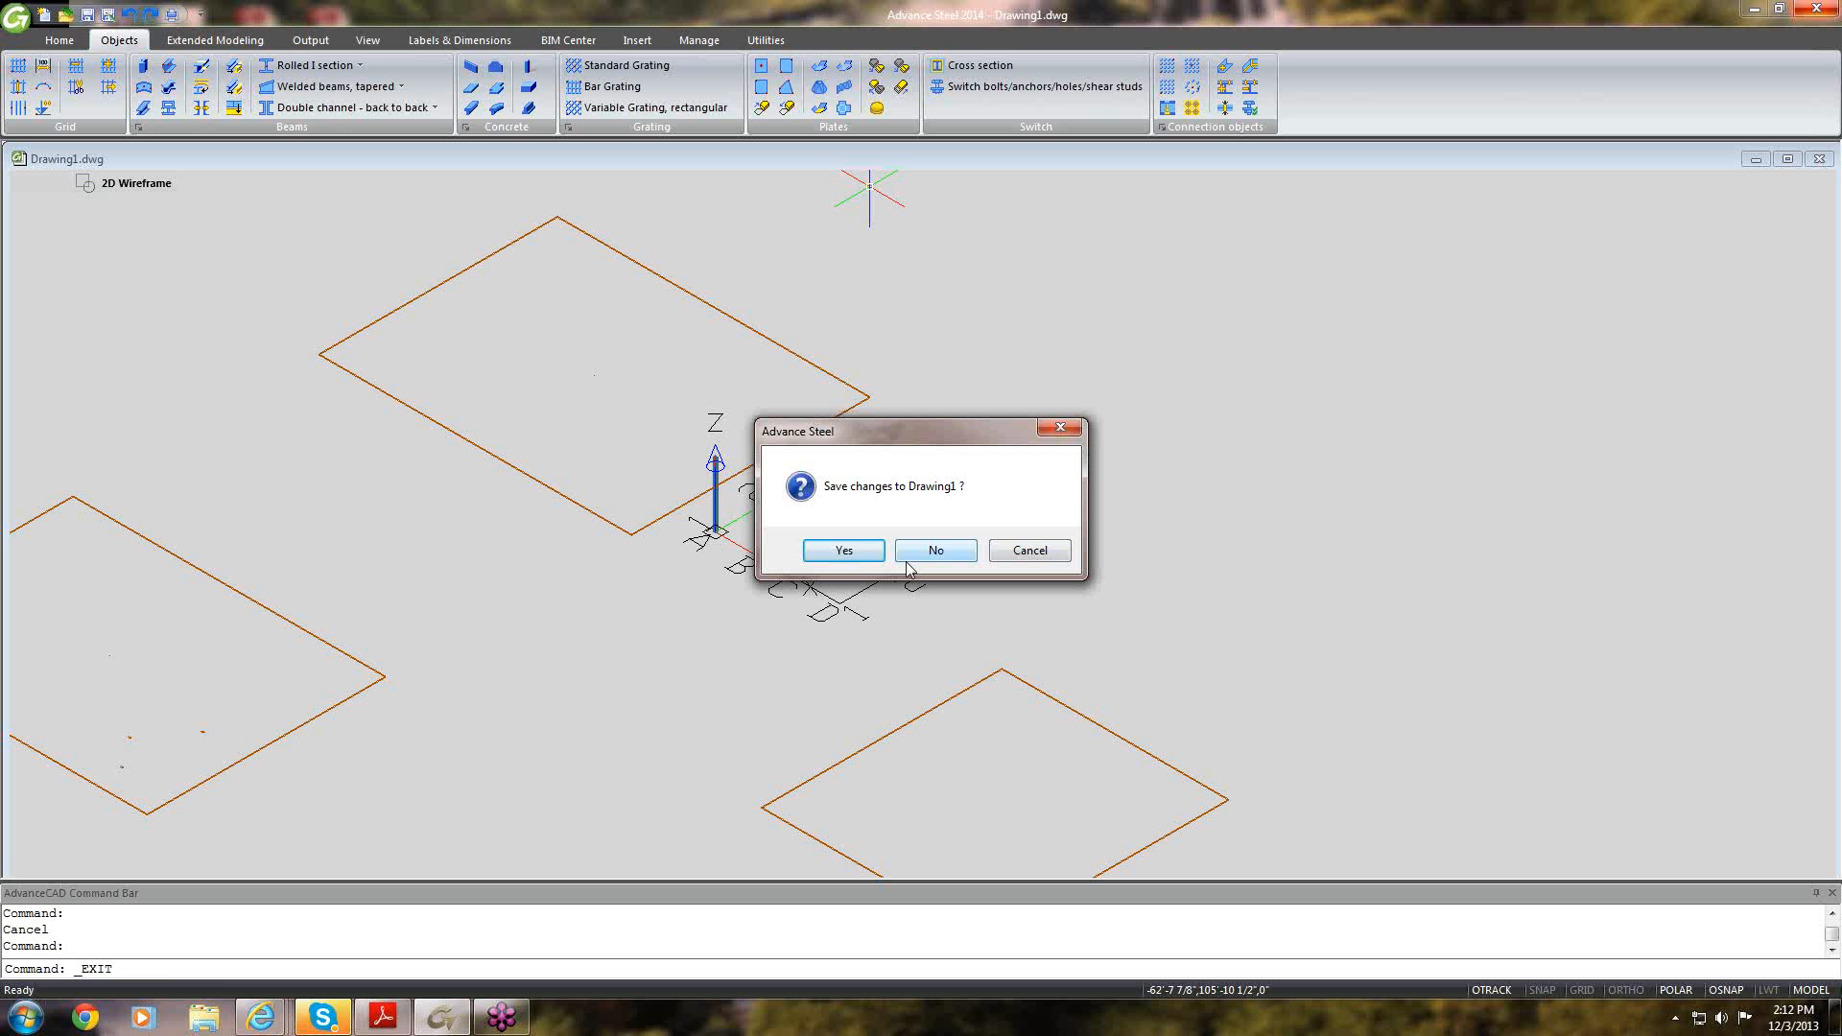
Step: Exit the program without saving the changes to Drawing1
left_click(935, 551)
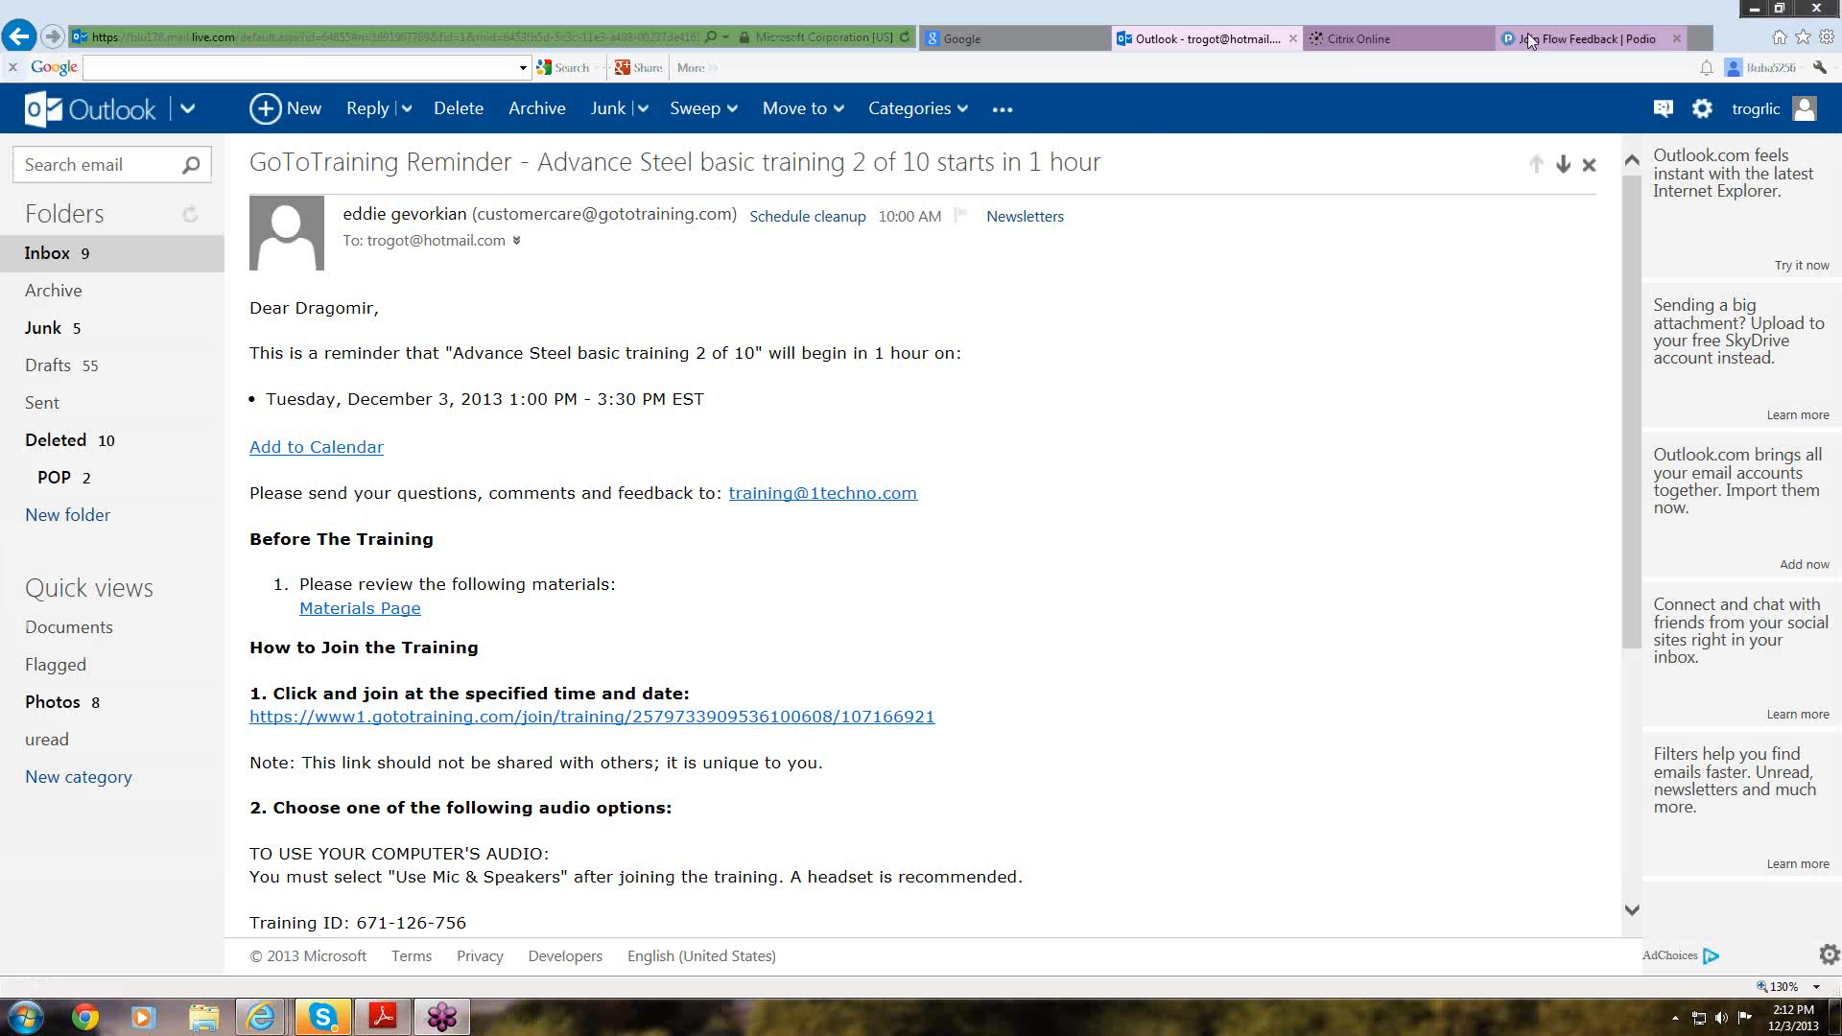
Step: Check the open Outlook, Citrix Online and Podio pages and the Web Training - Grids PDF for the training session
left_click(1411, 46)
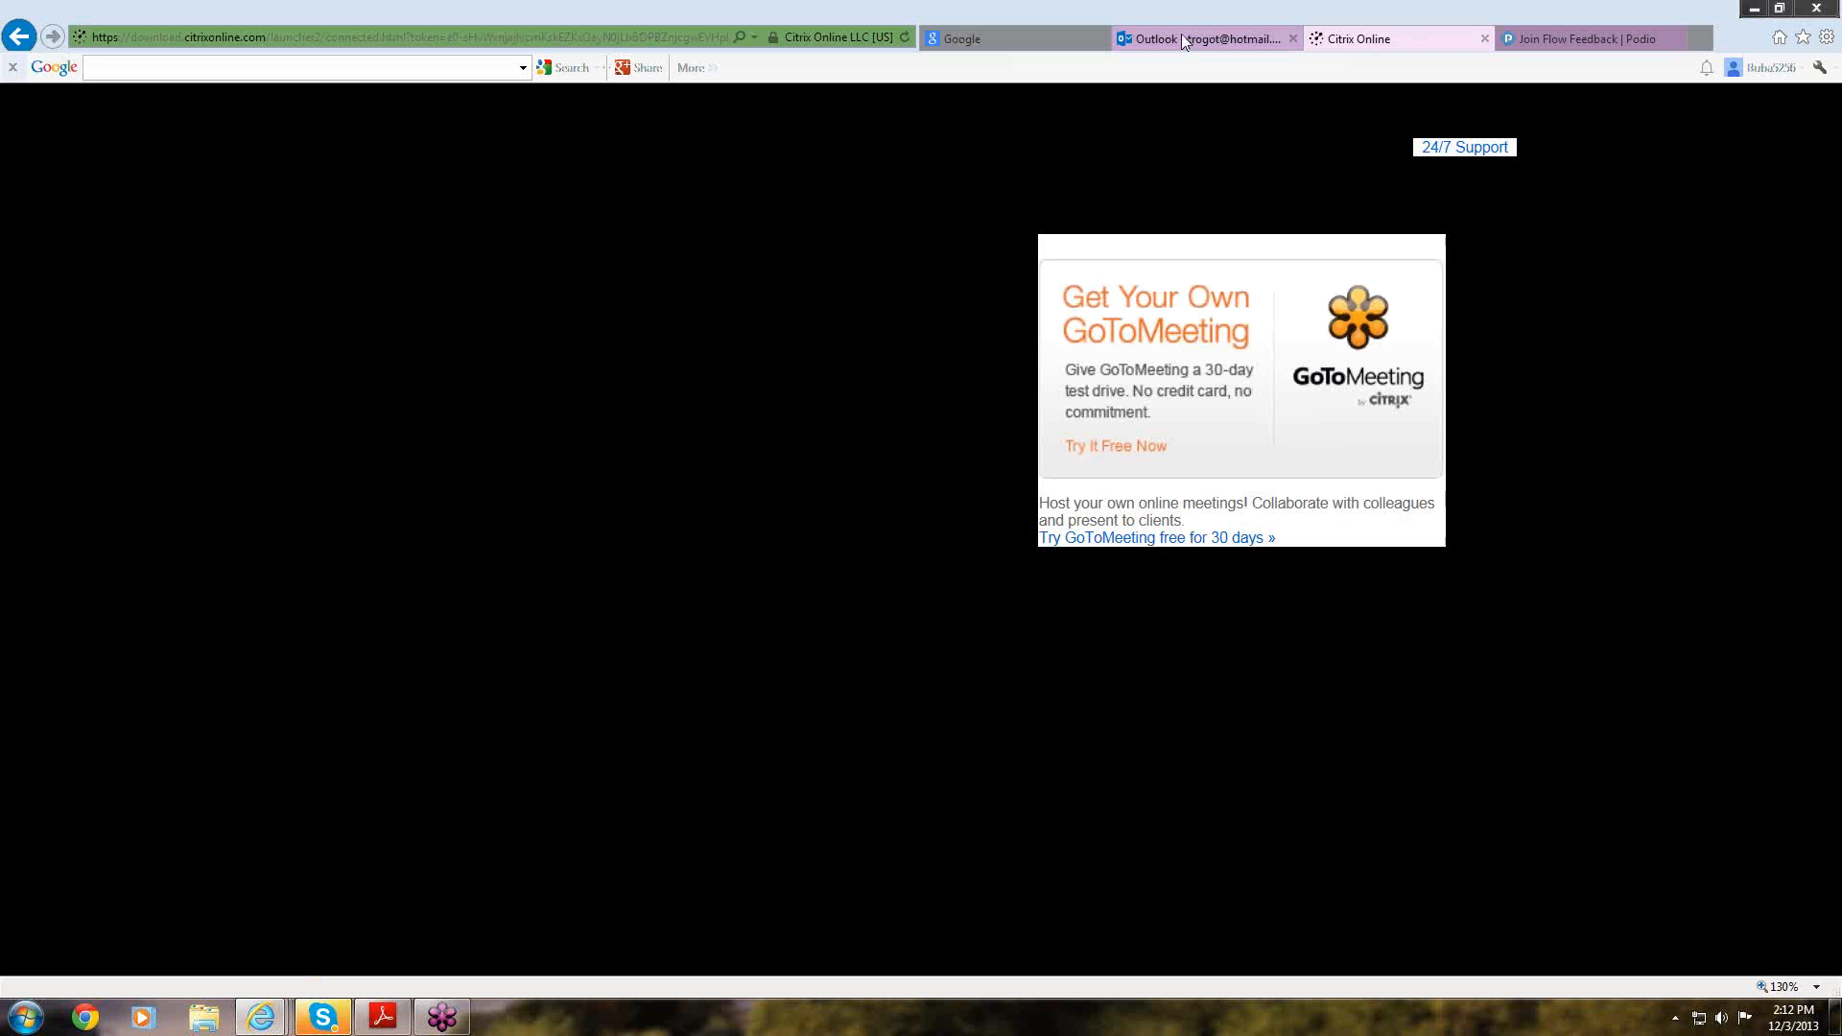
left_click(1182, 38)
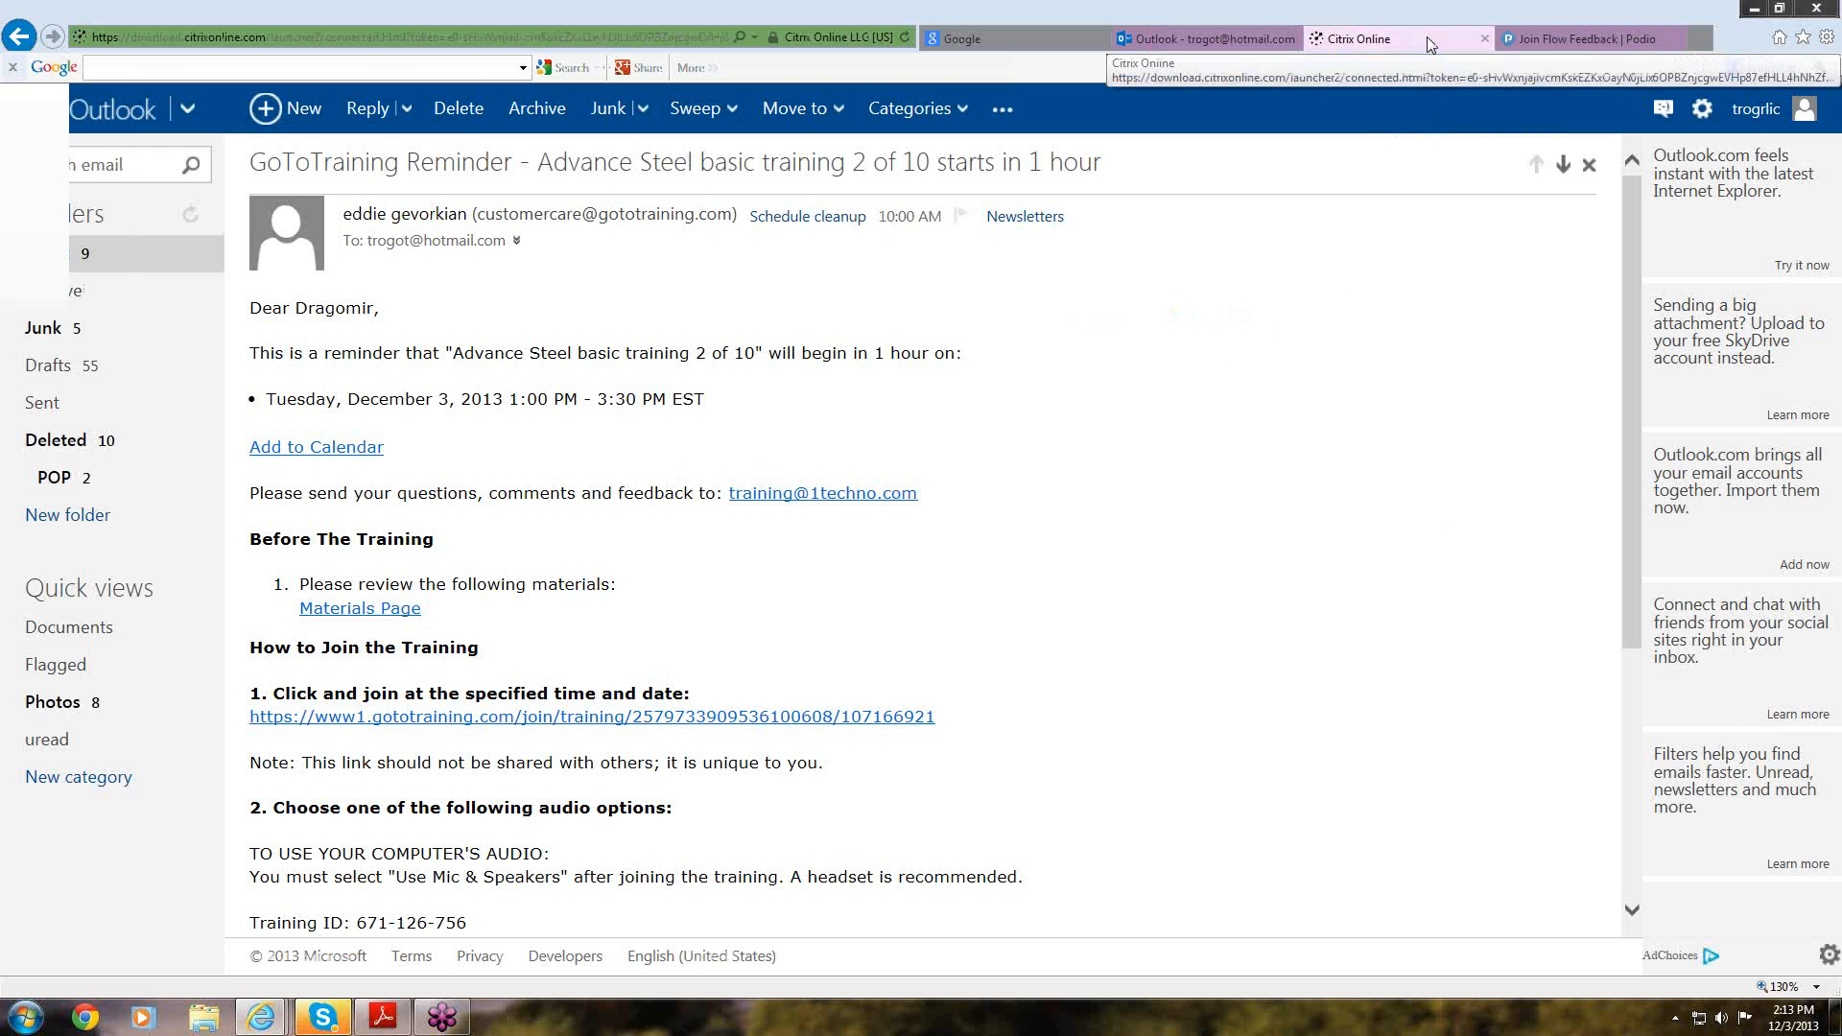
left_click(1426, 38)
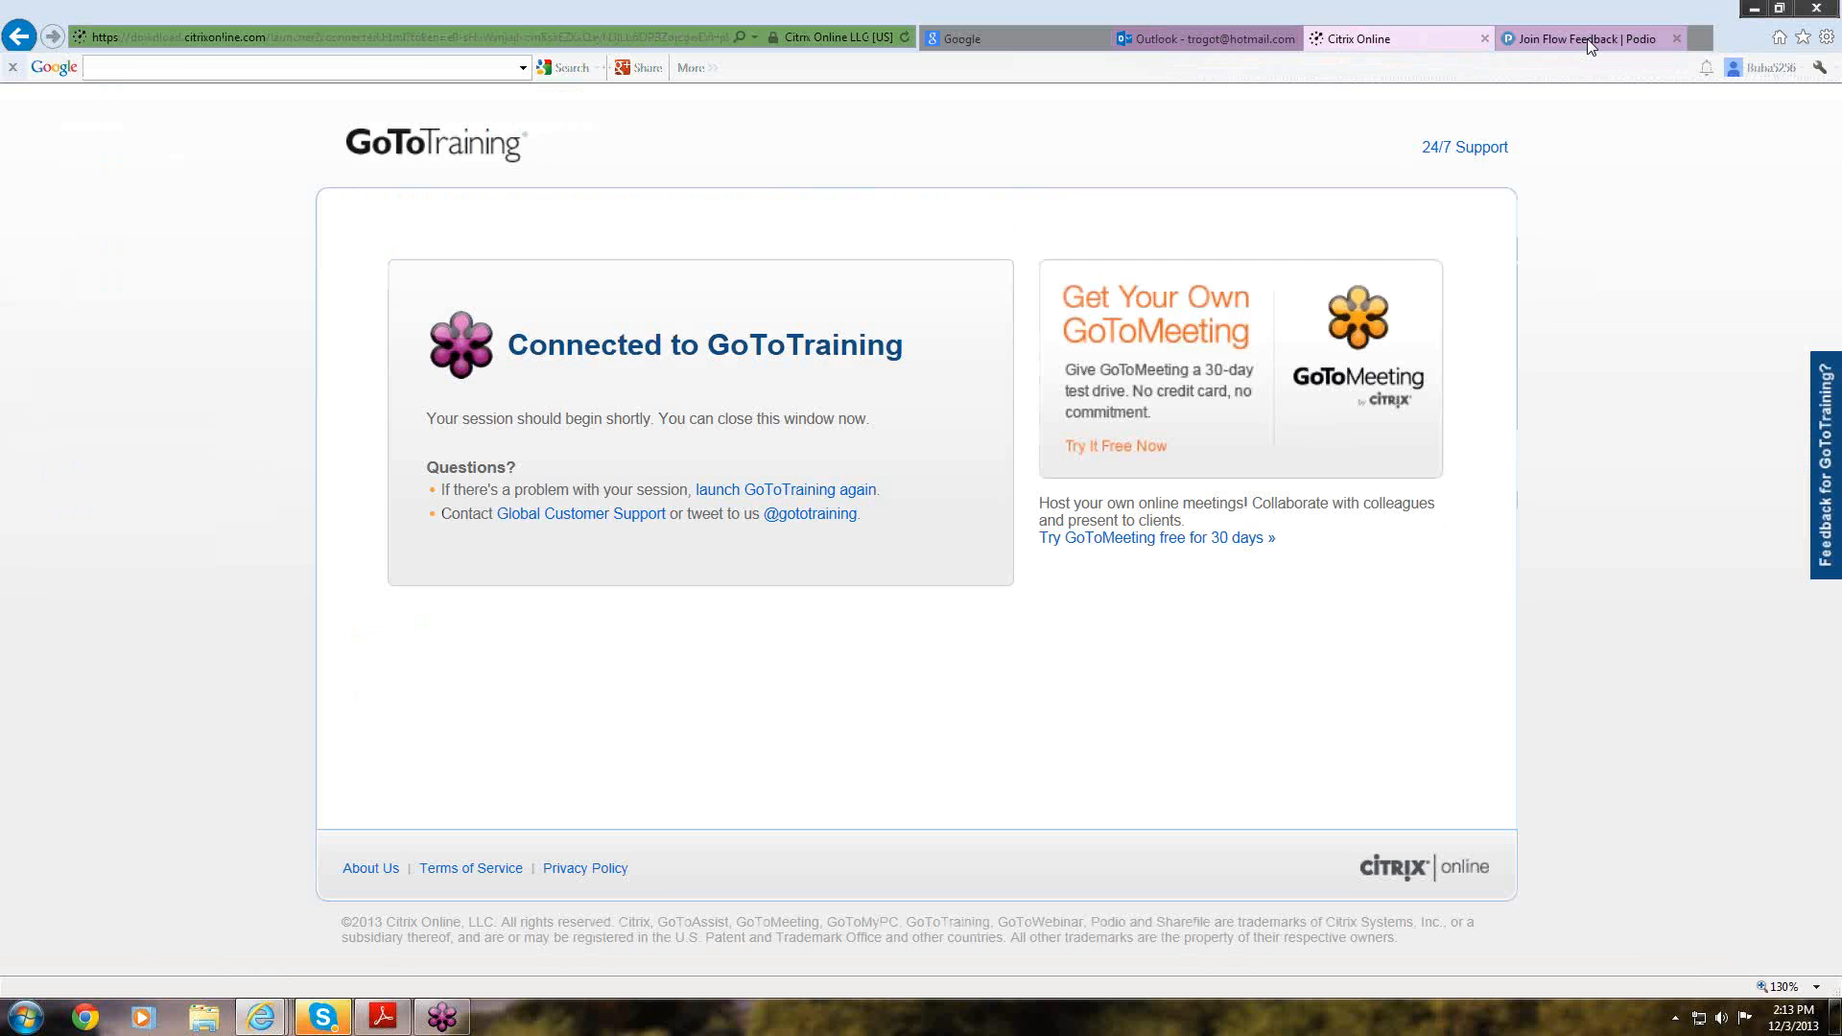
left_click(1587, 38)
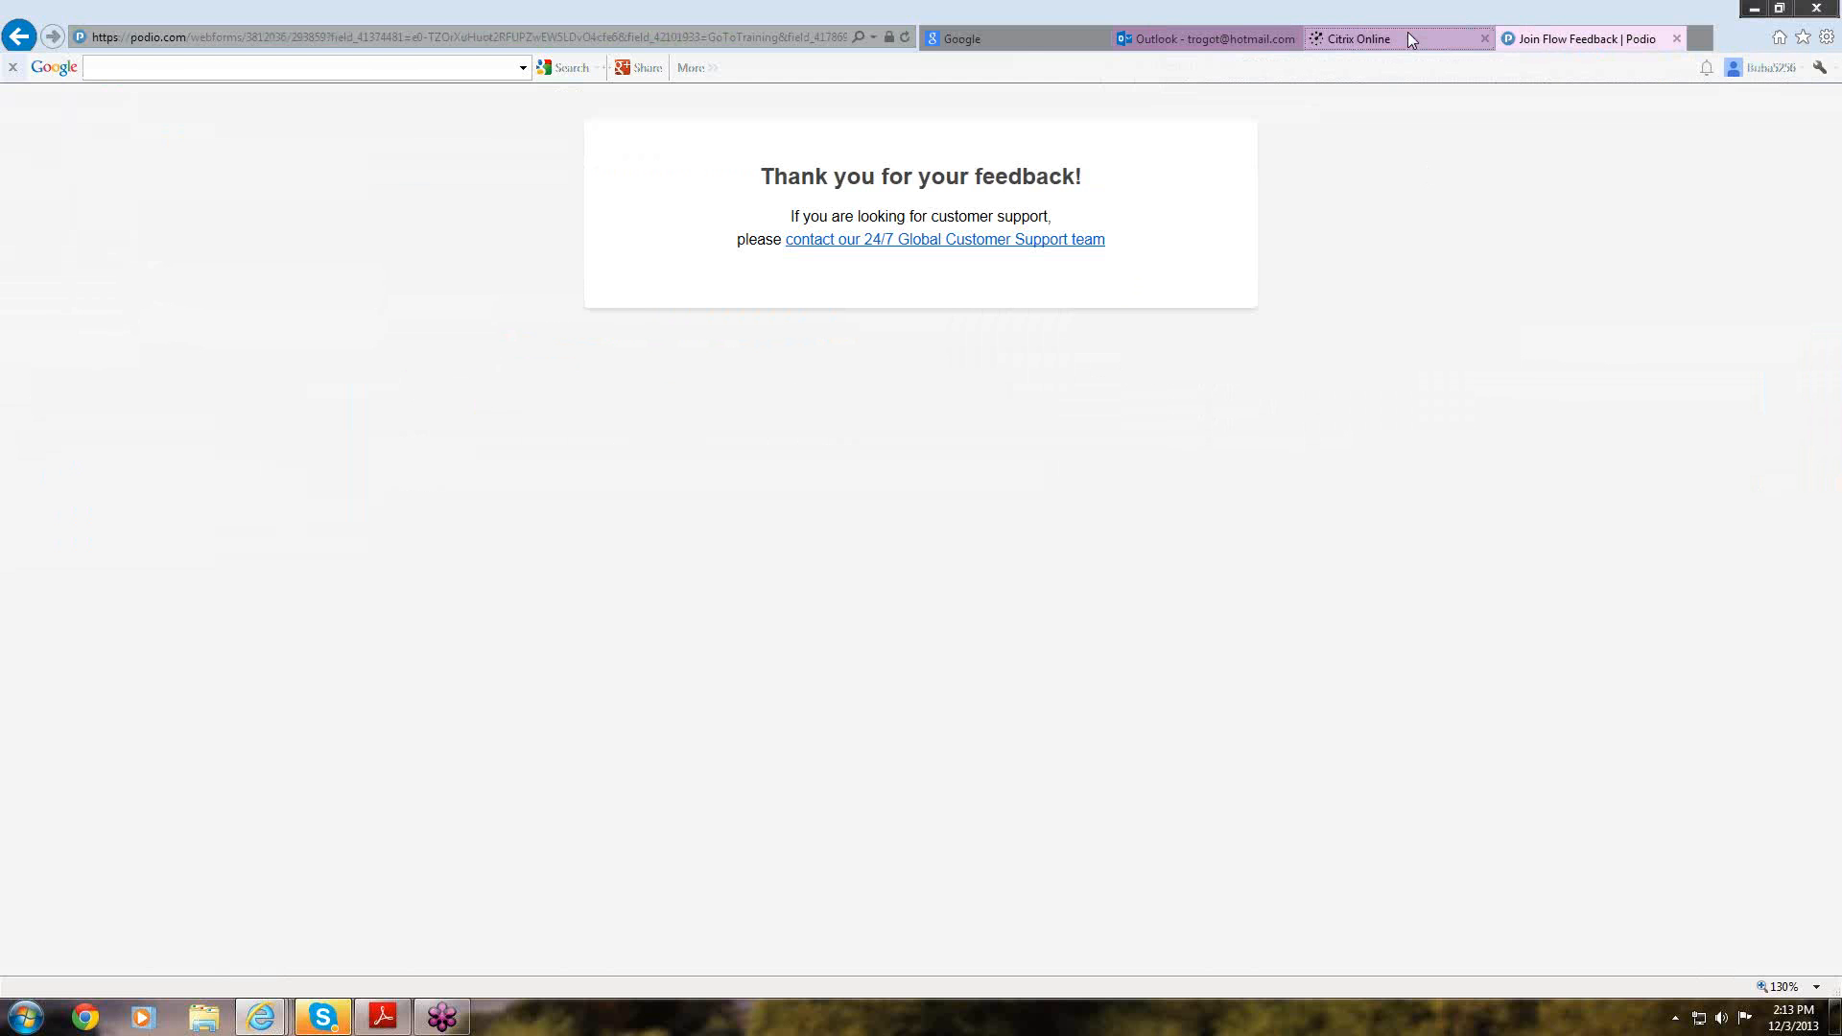
left_click(1408, 38)
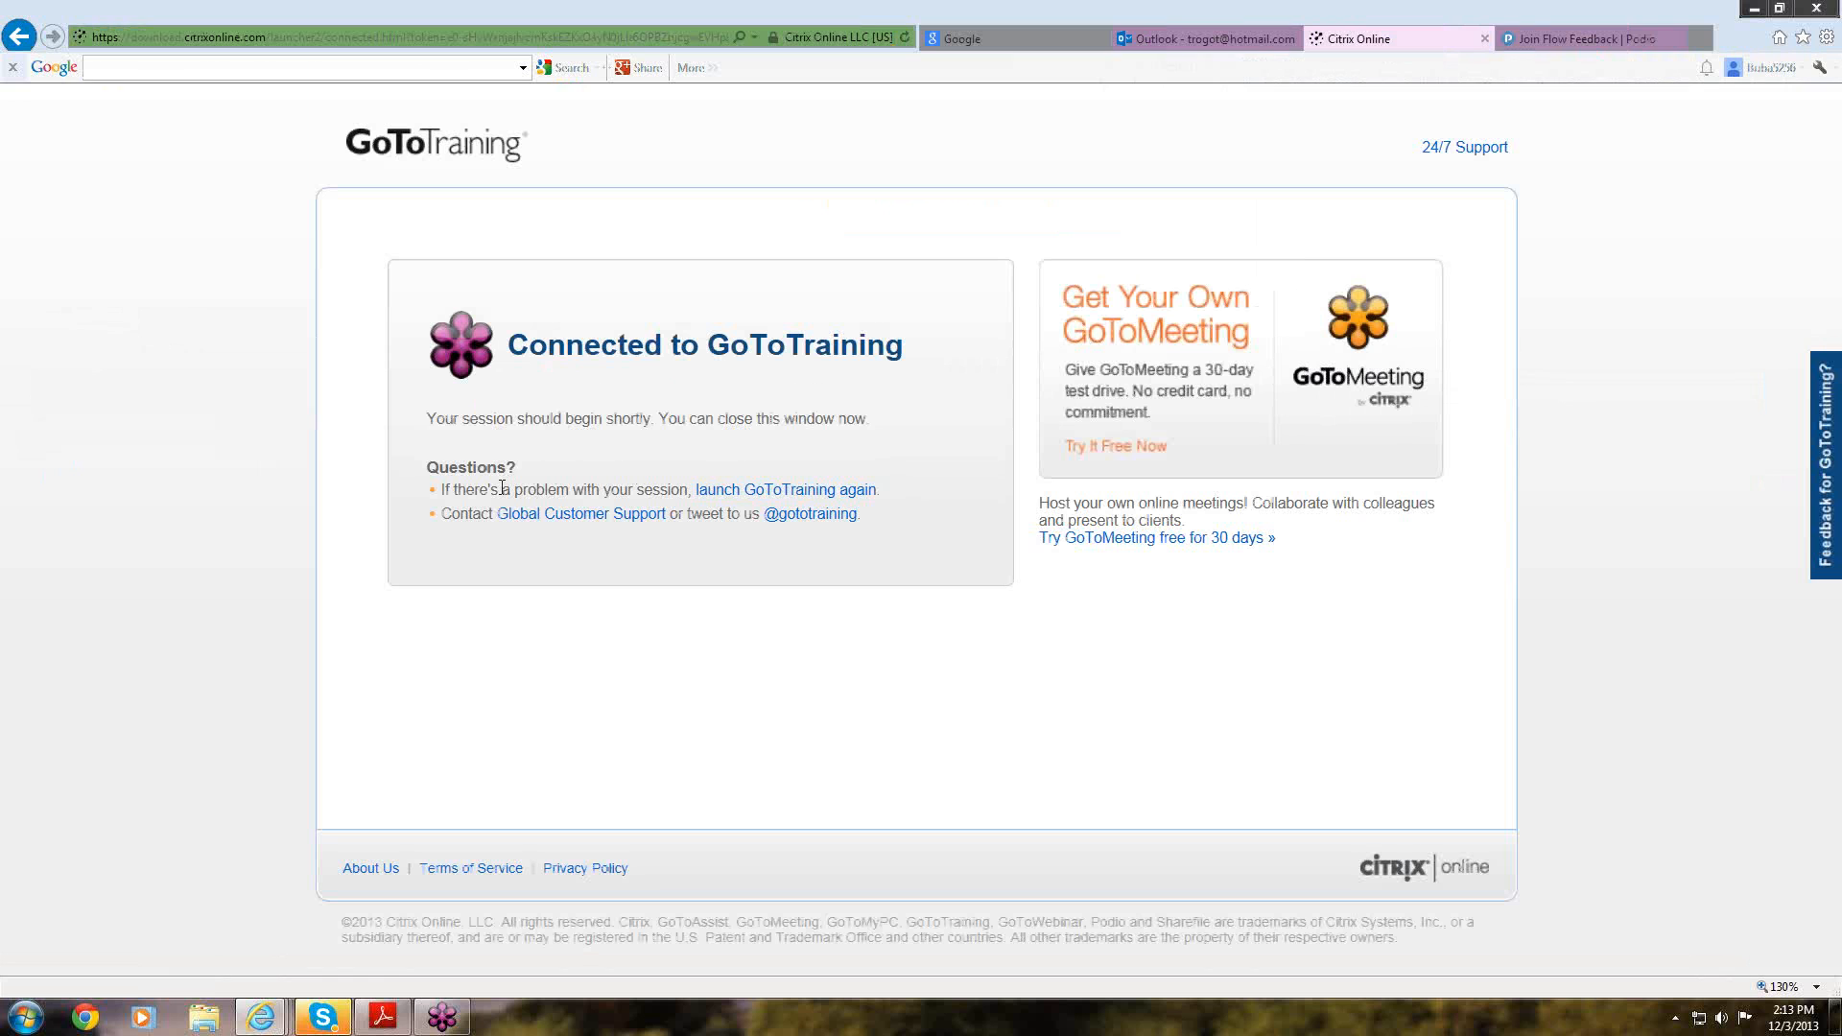
left_click(383, 1018)
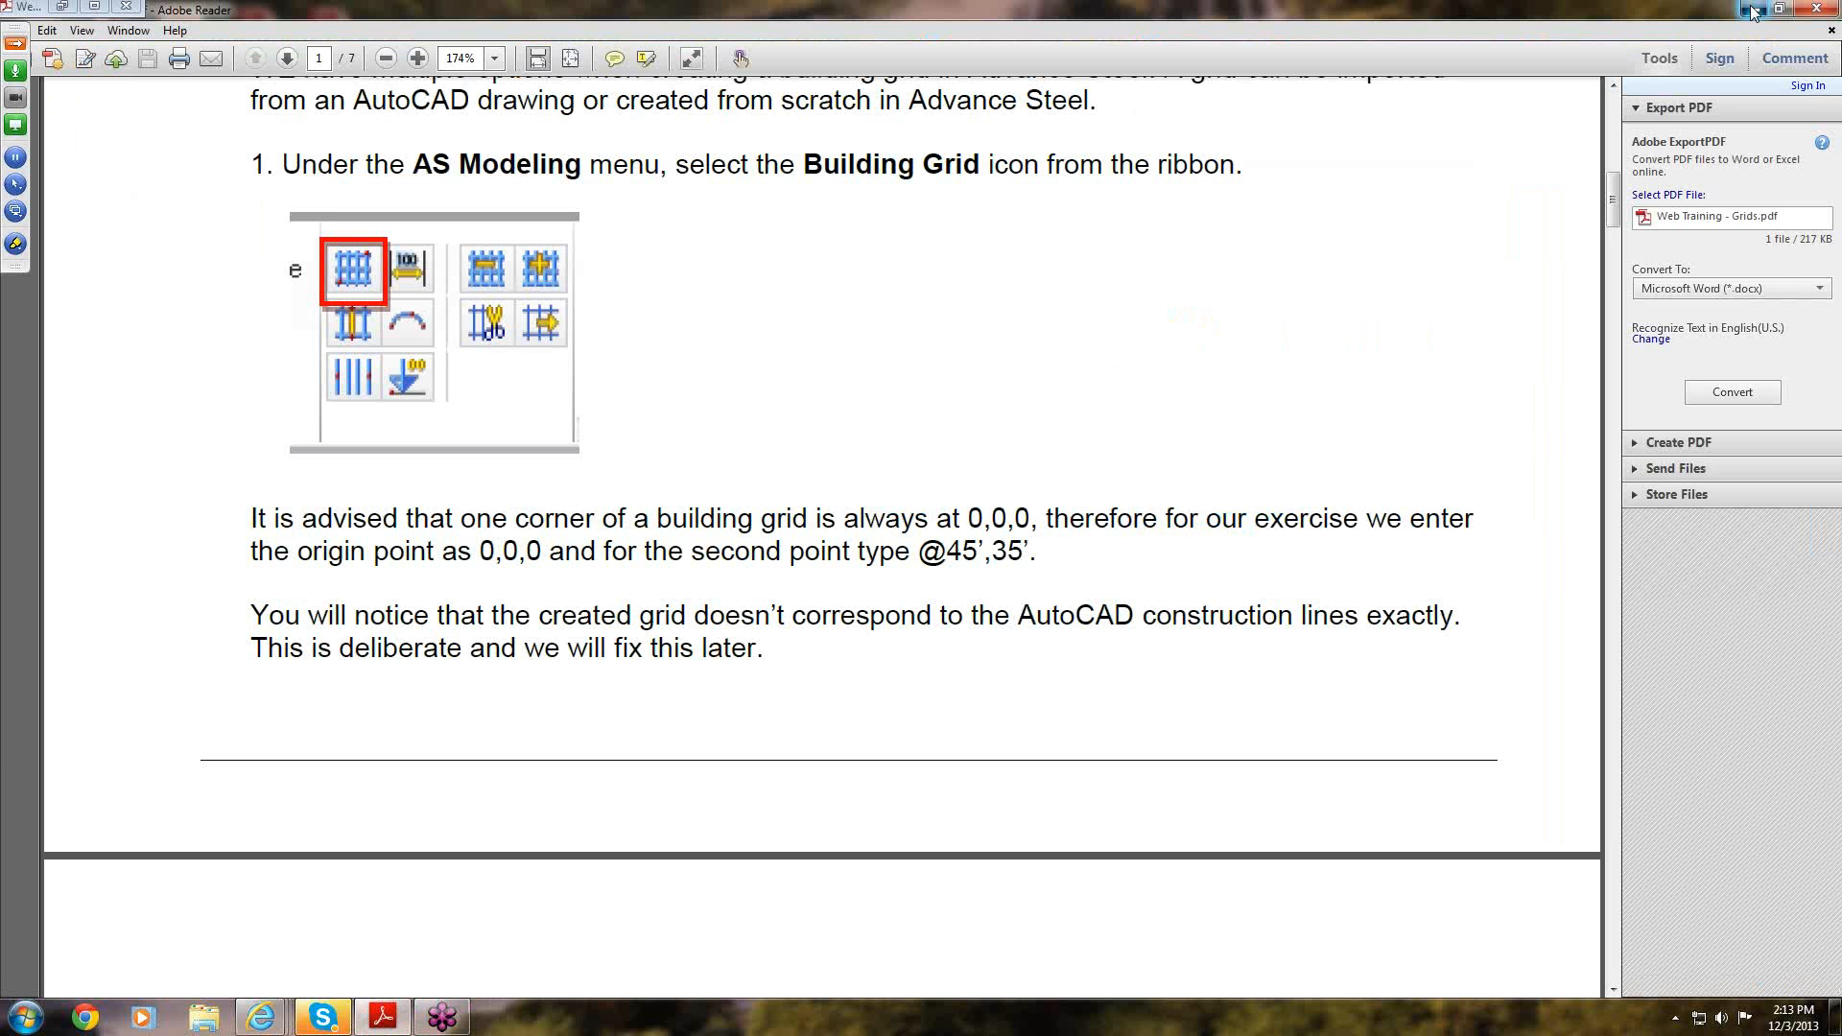
left_click(1752, 9)
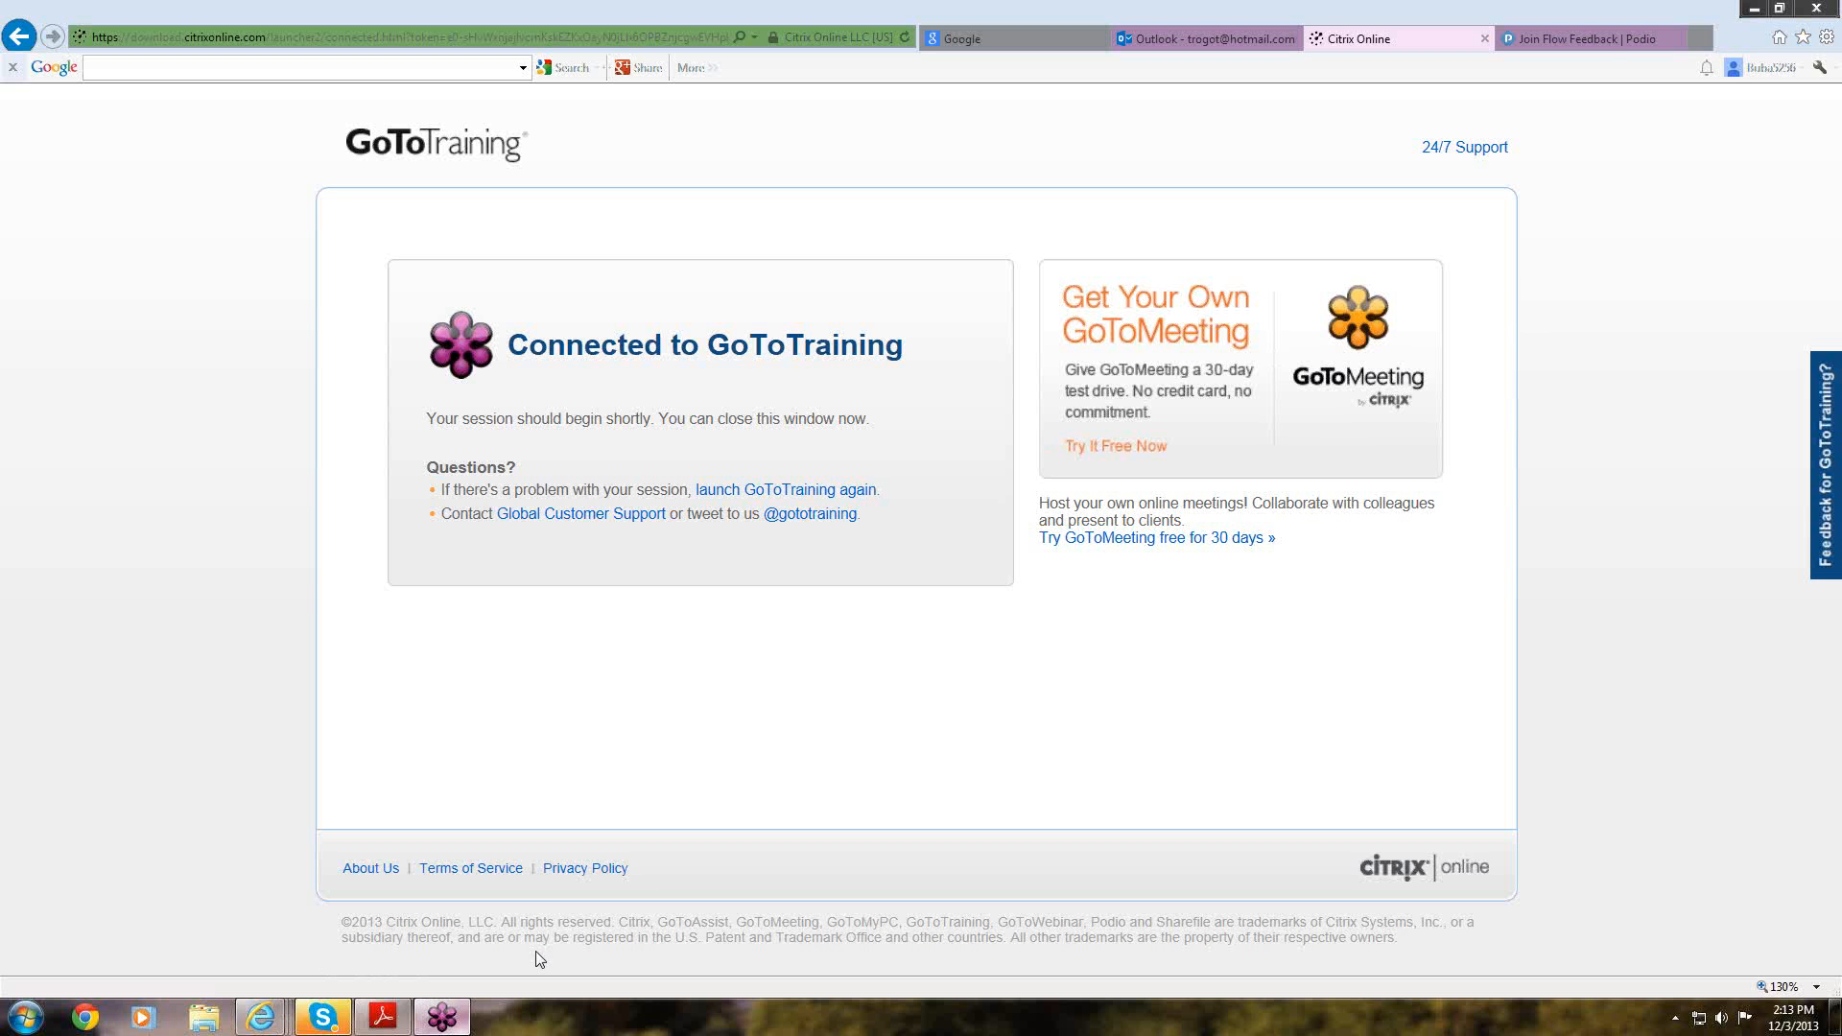
left_click(1604, 36)
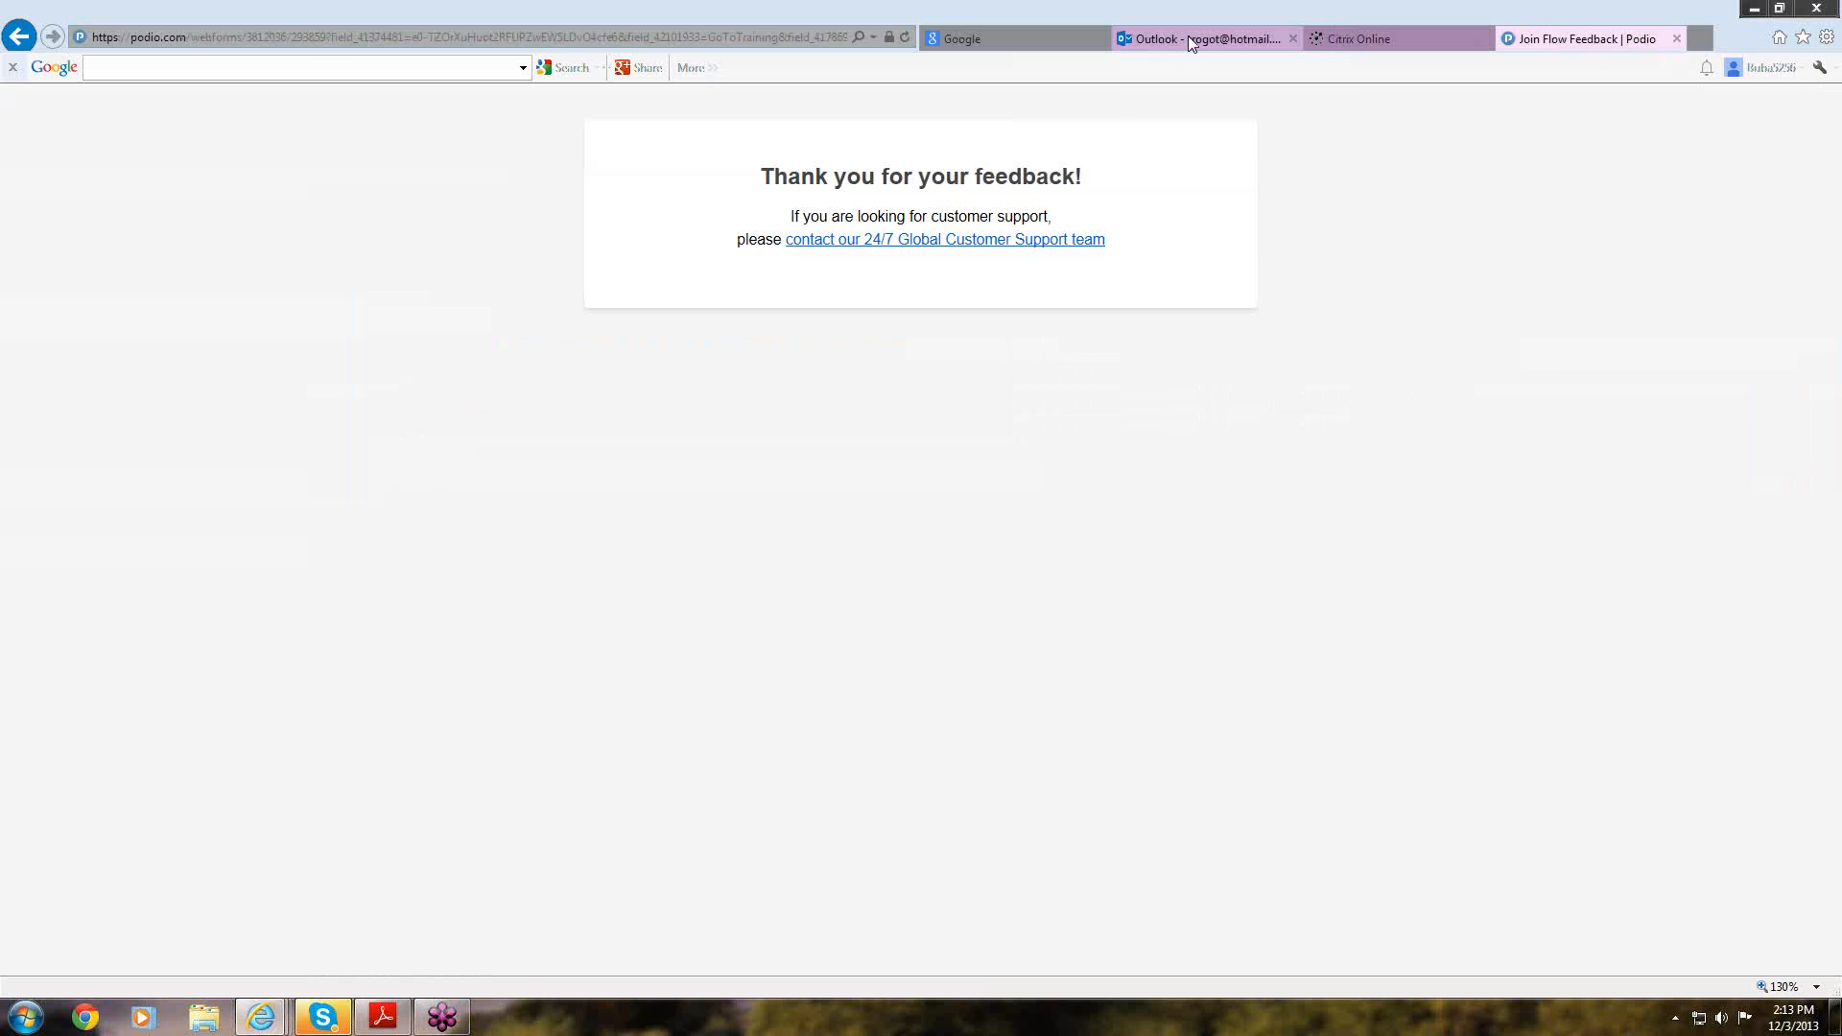
left_click(1399, 42)
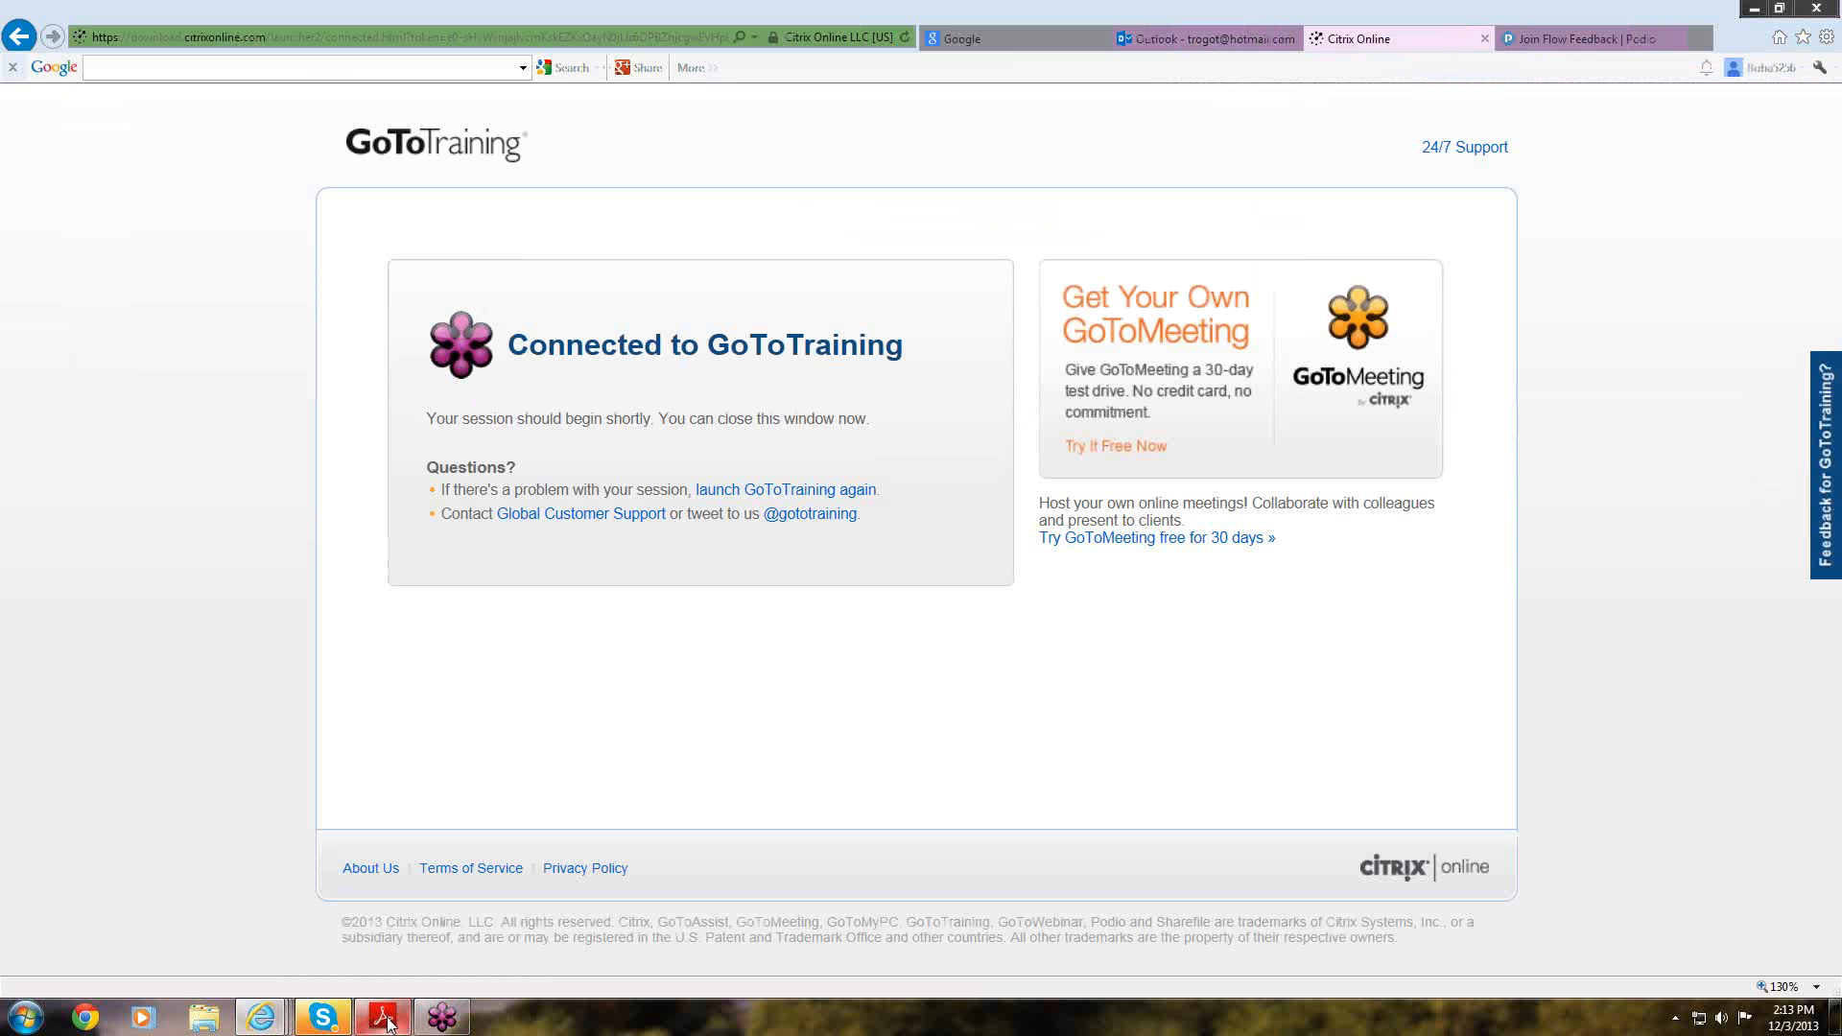
Step: Close the Outlook, Podio feedback and Google pages, keeping only the Citrix Online page open
mouse_move(386, 1024)
mouse_move(285, 1028)
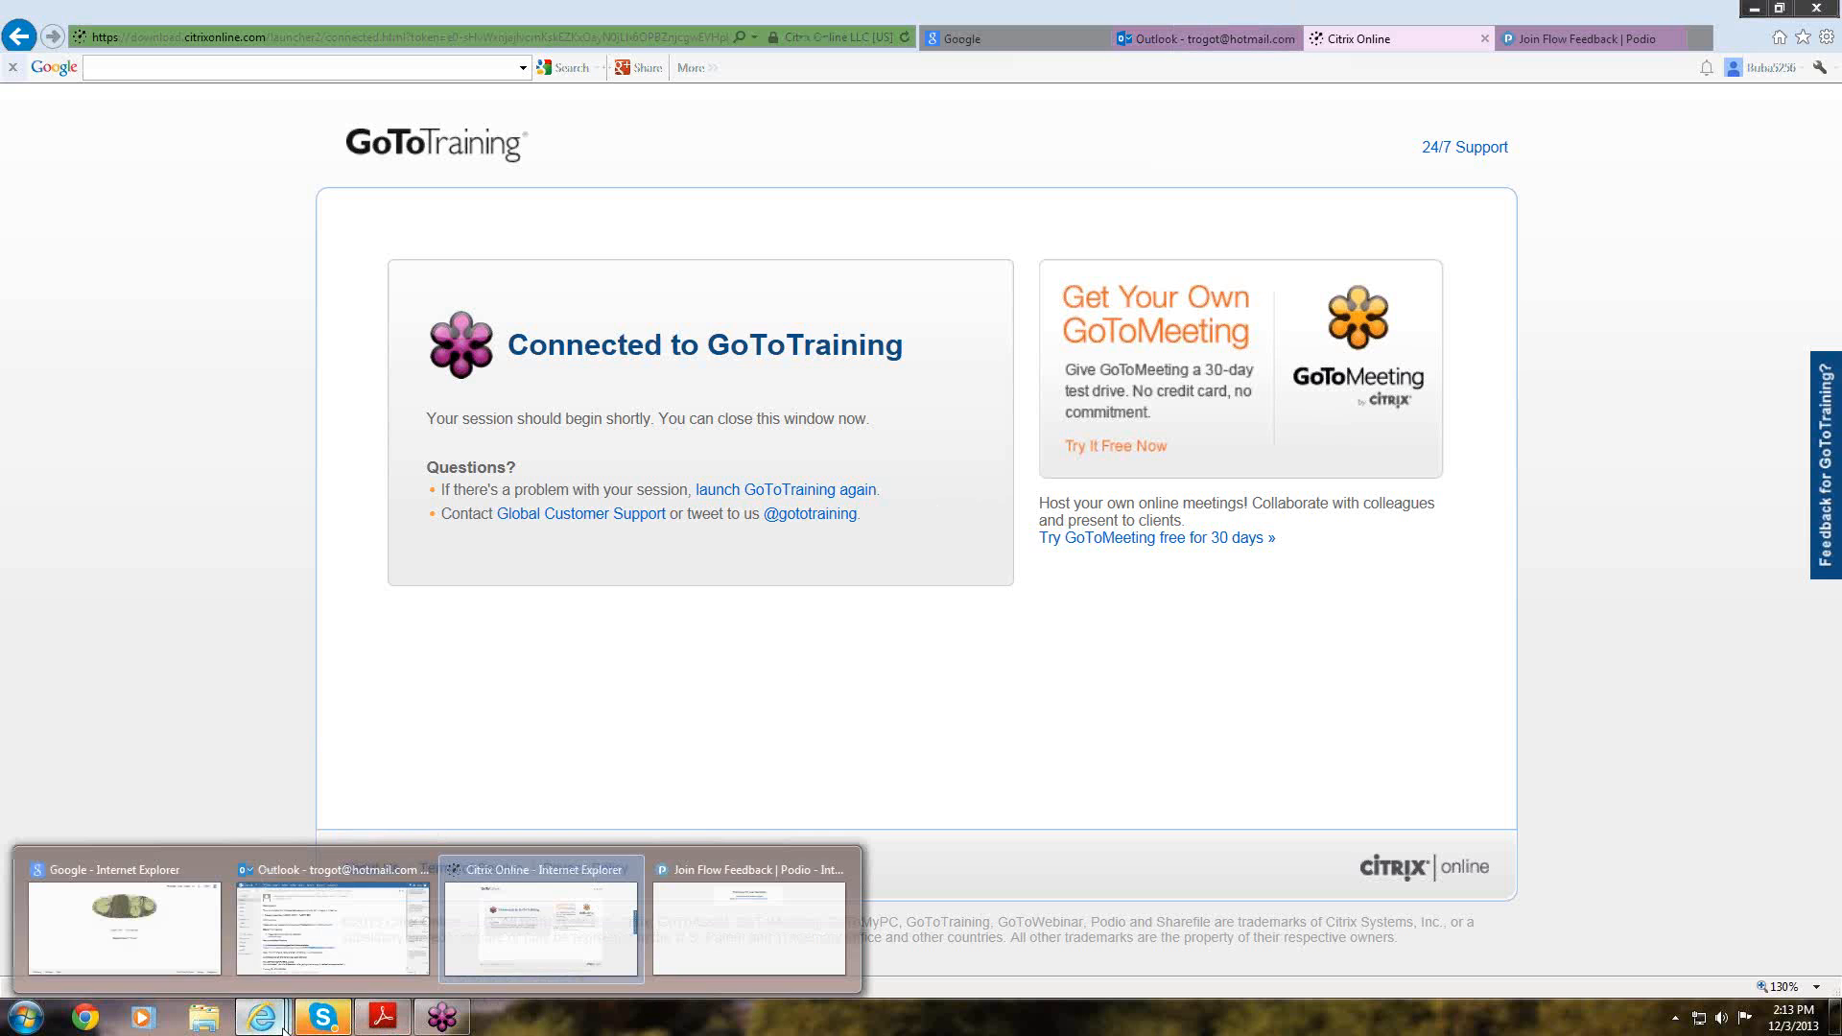
mouse_move(411, 873)
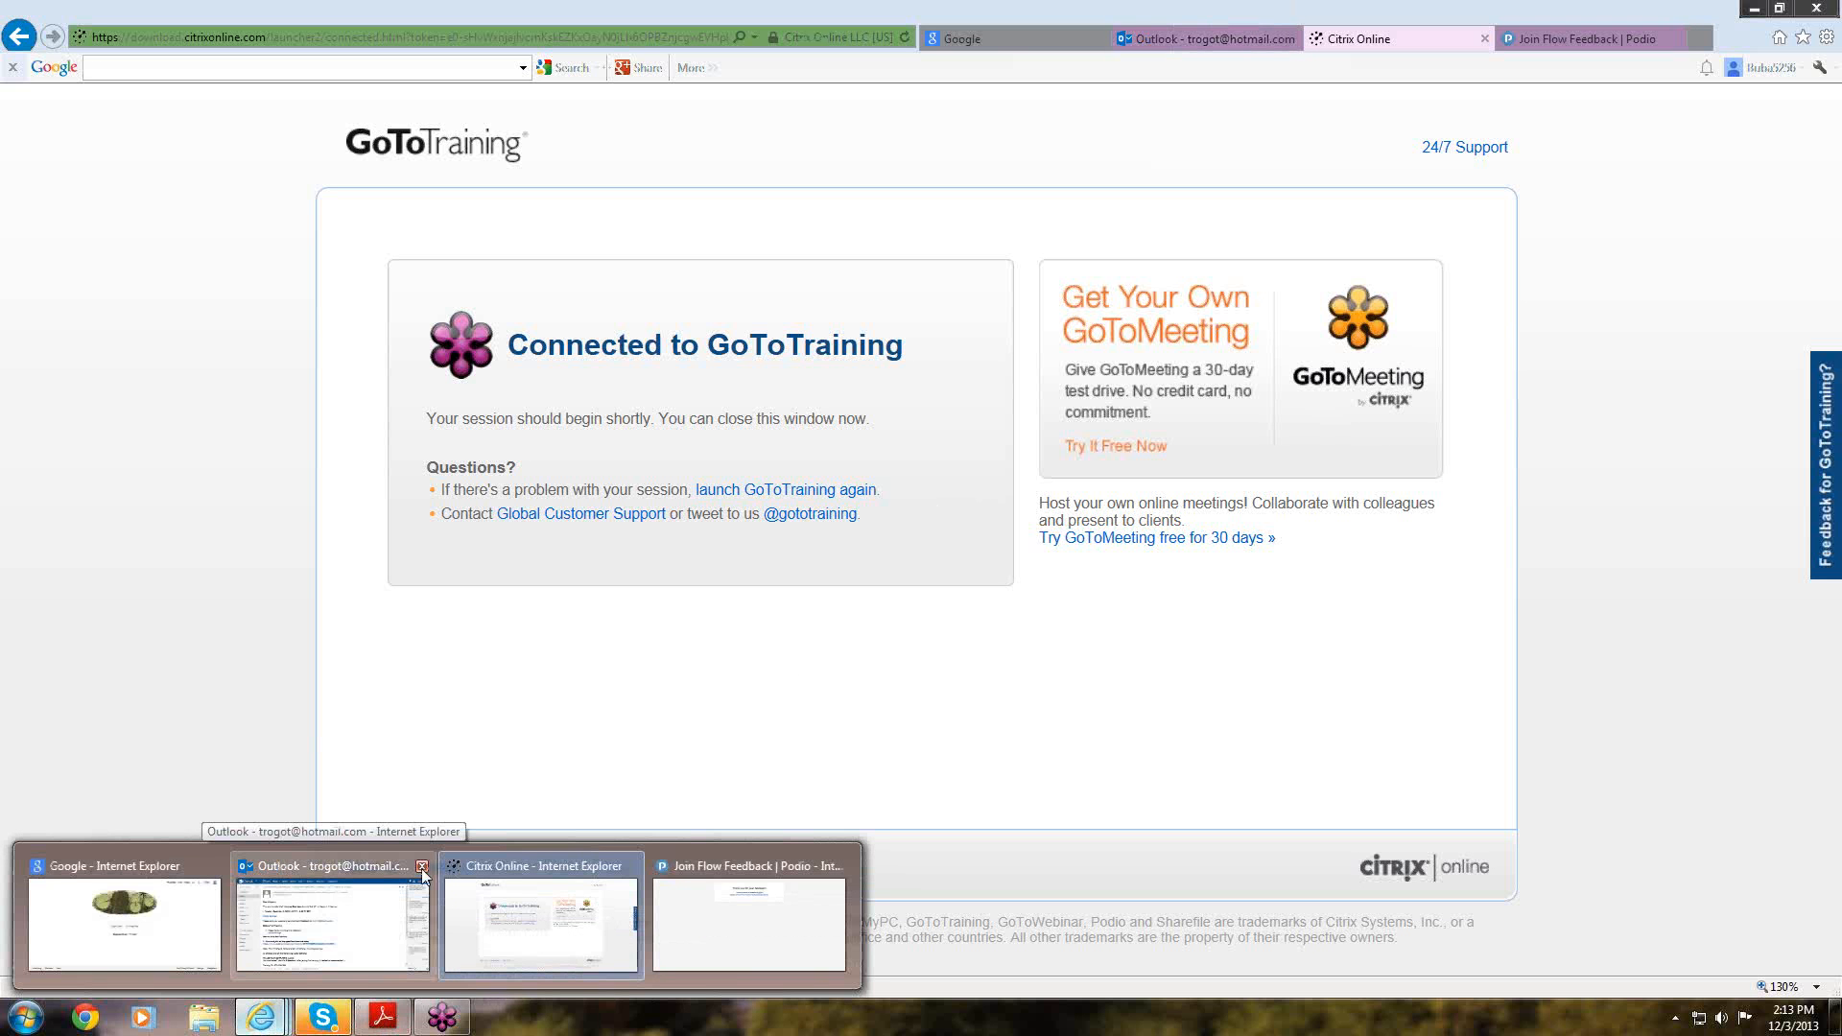
left_click(422, 868)
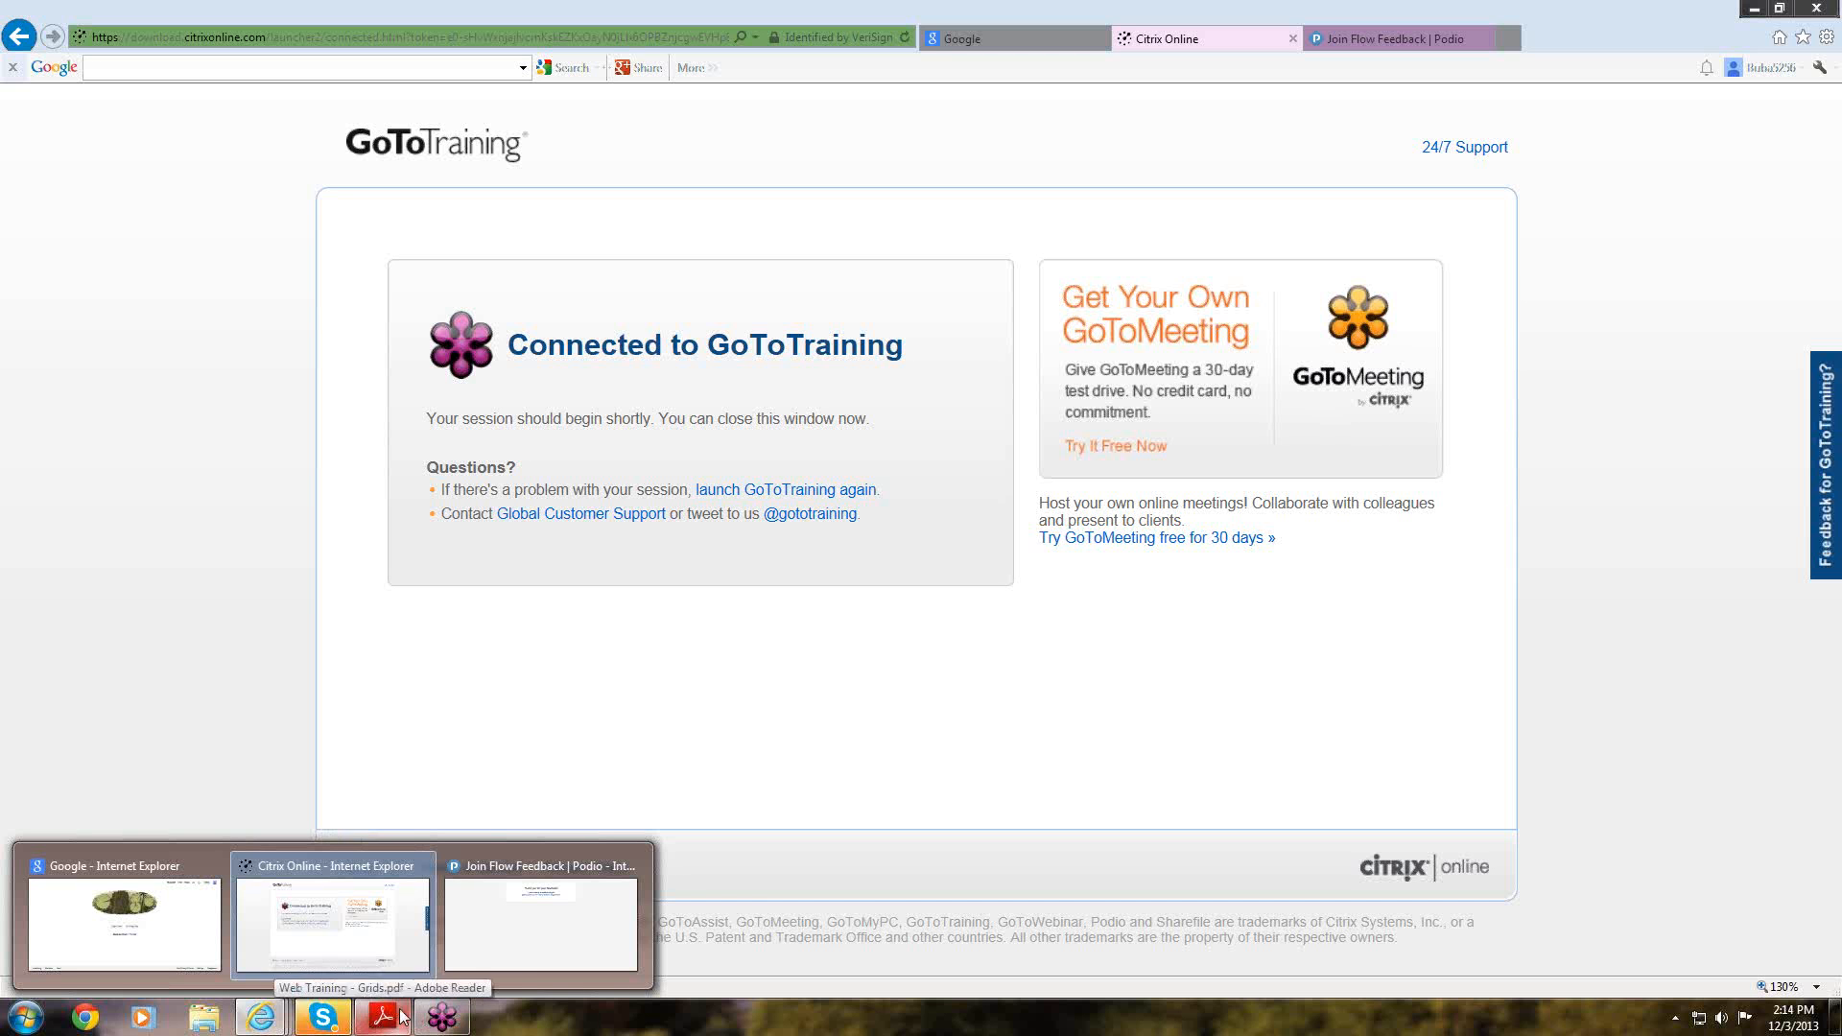
mouse_move(420, 869)
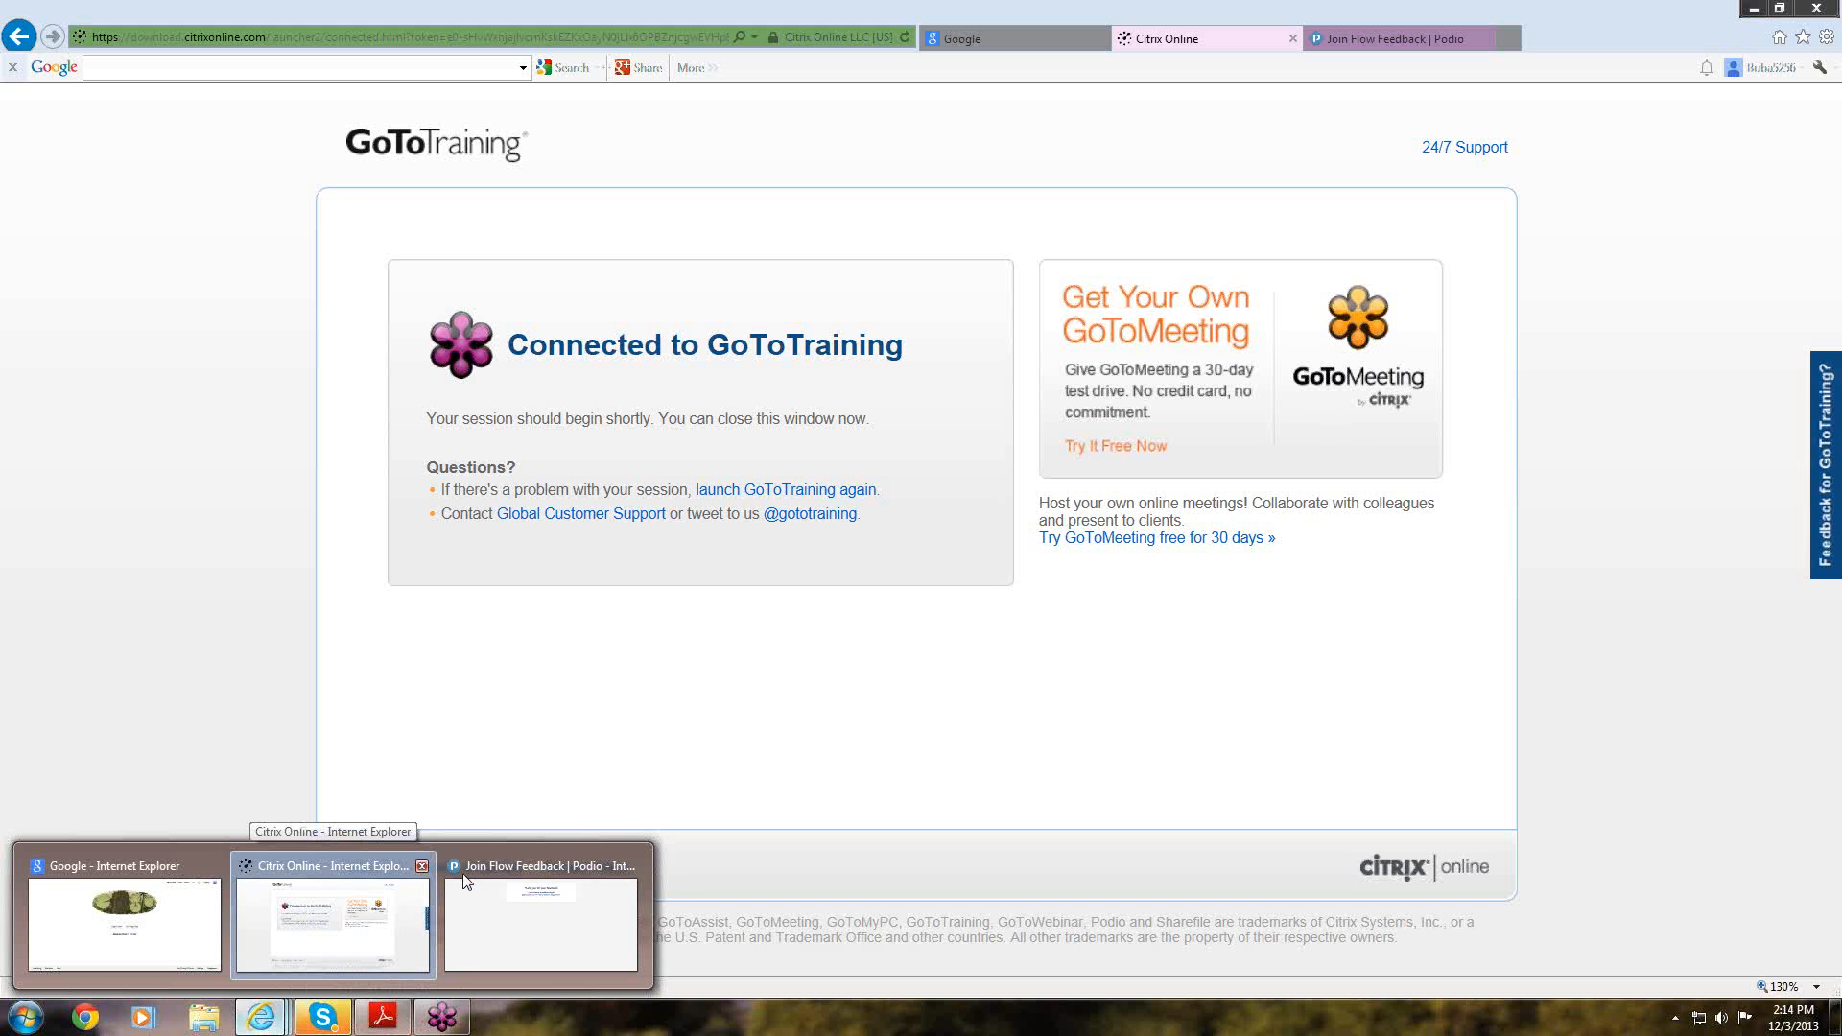
left_click(631, 867)
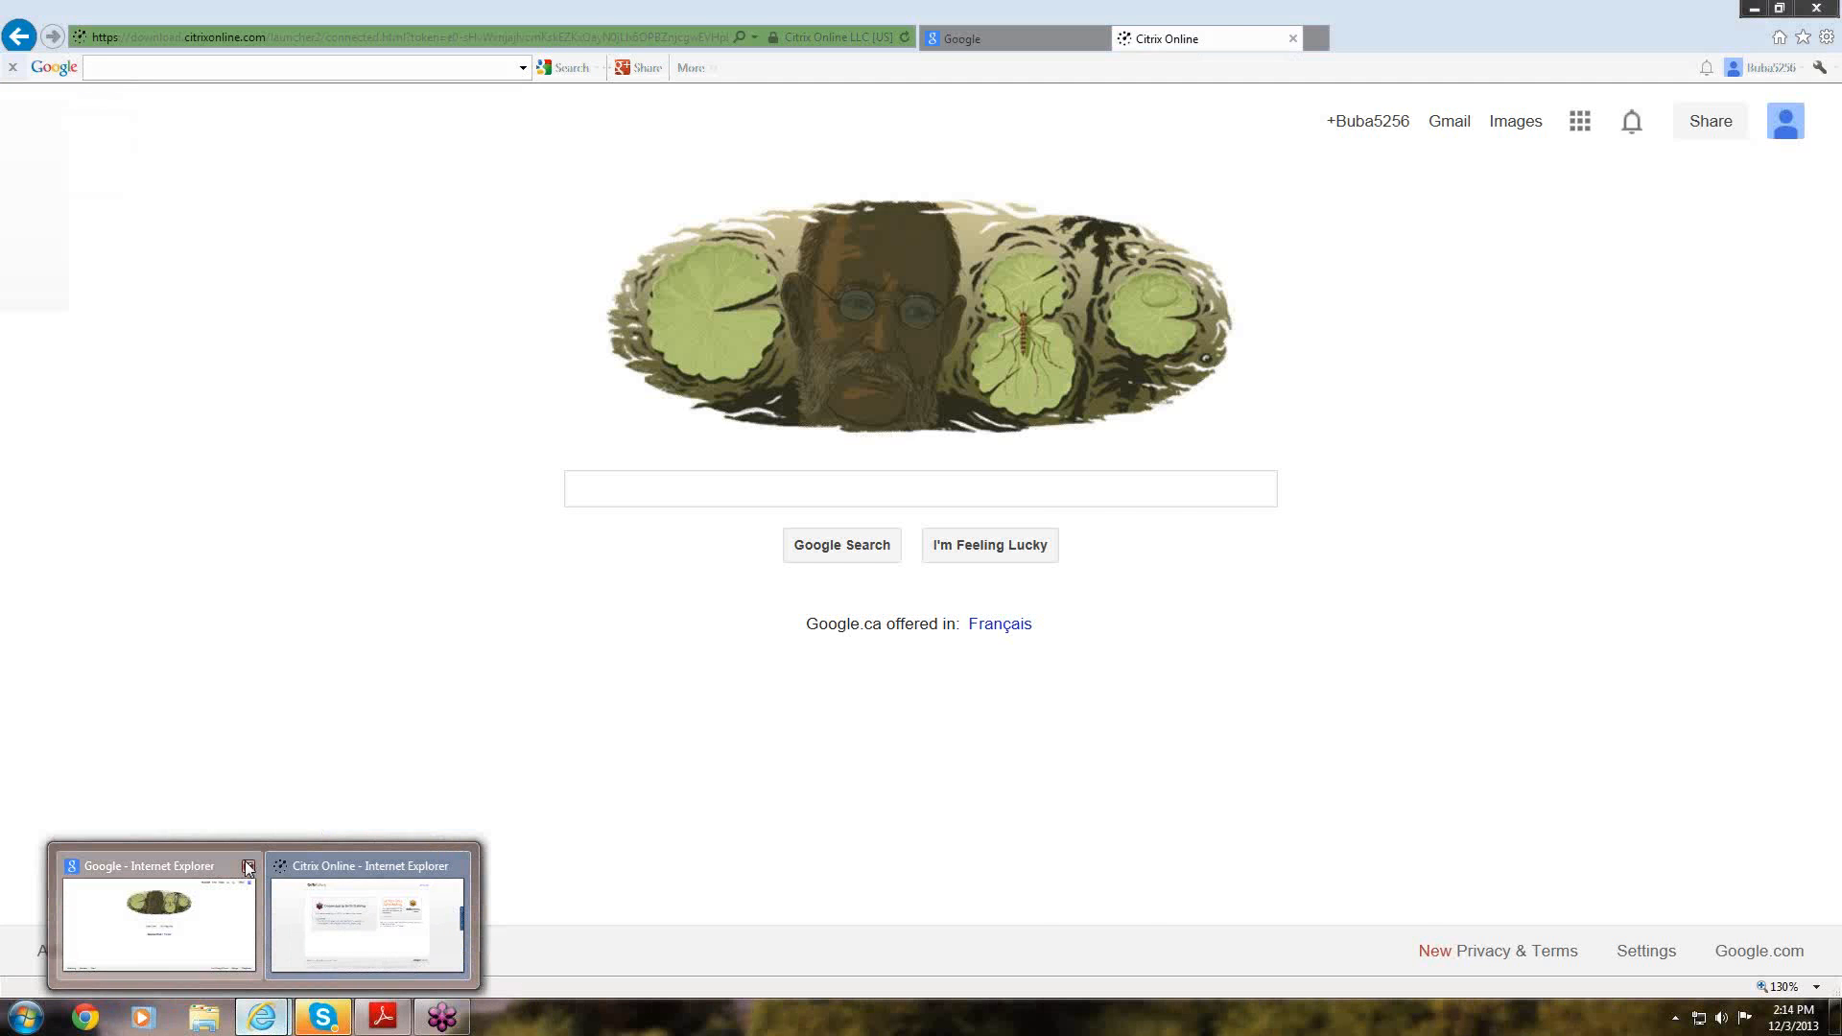
left_click(247, 867)
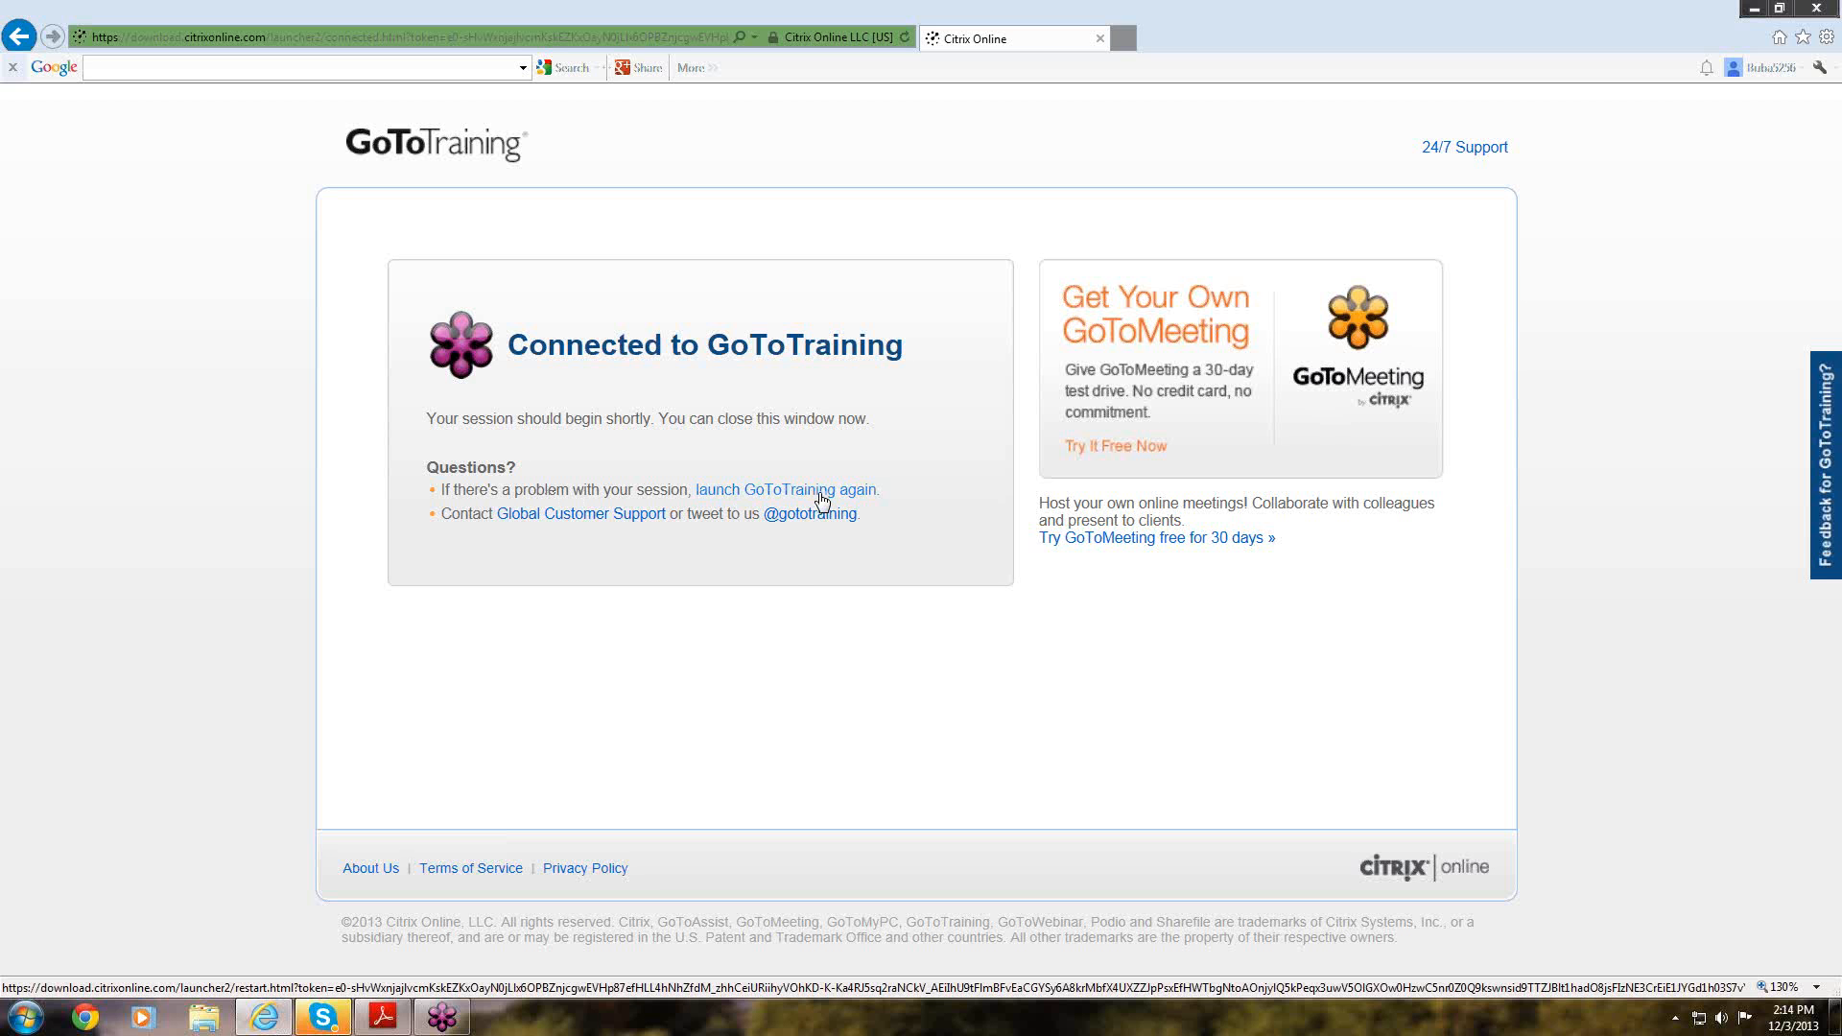
Step: Launch GoToTraining again from its connection page and minimize the browser to show the desktop
mouse_move(451, 1027)
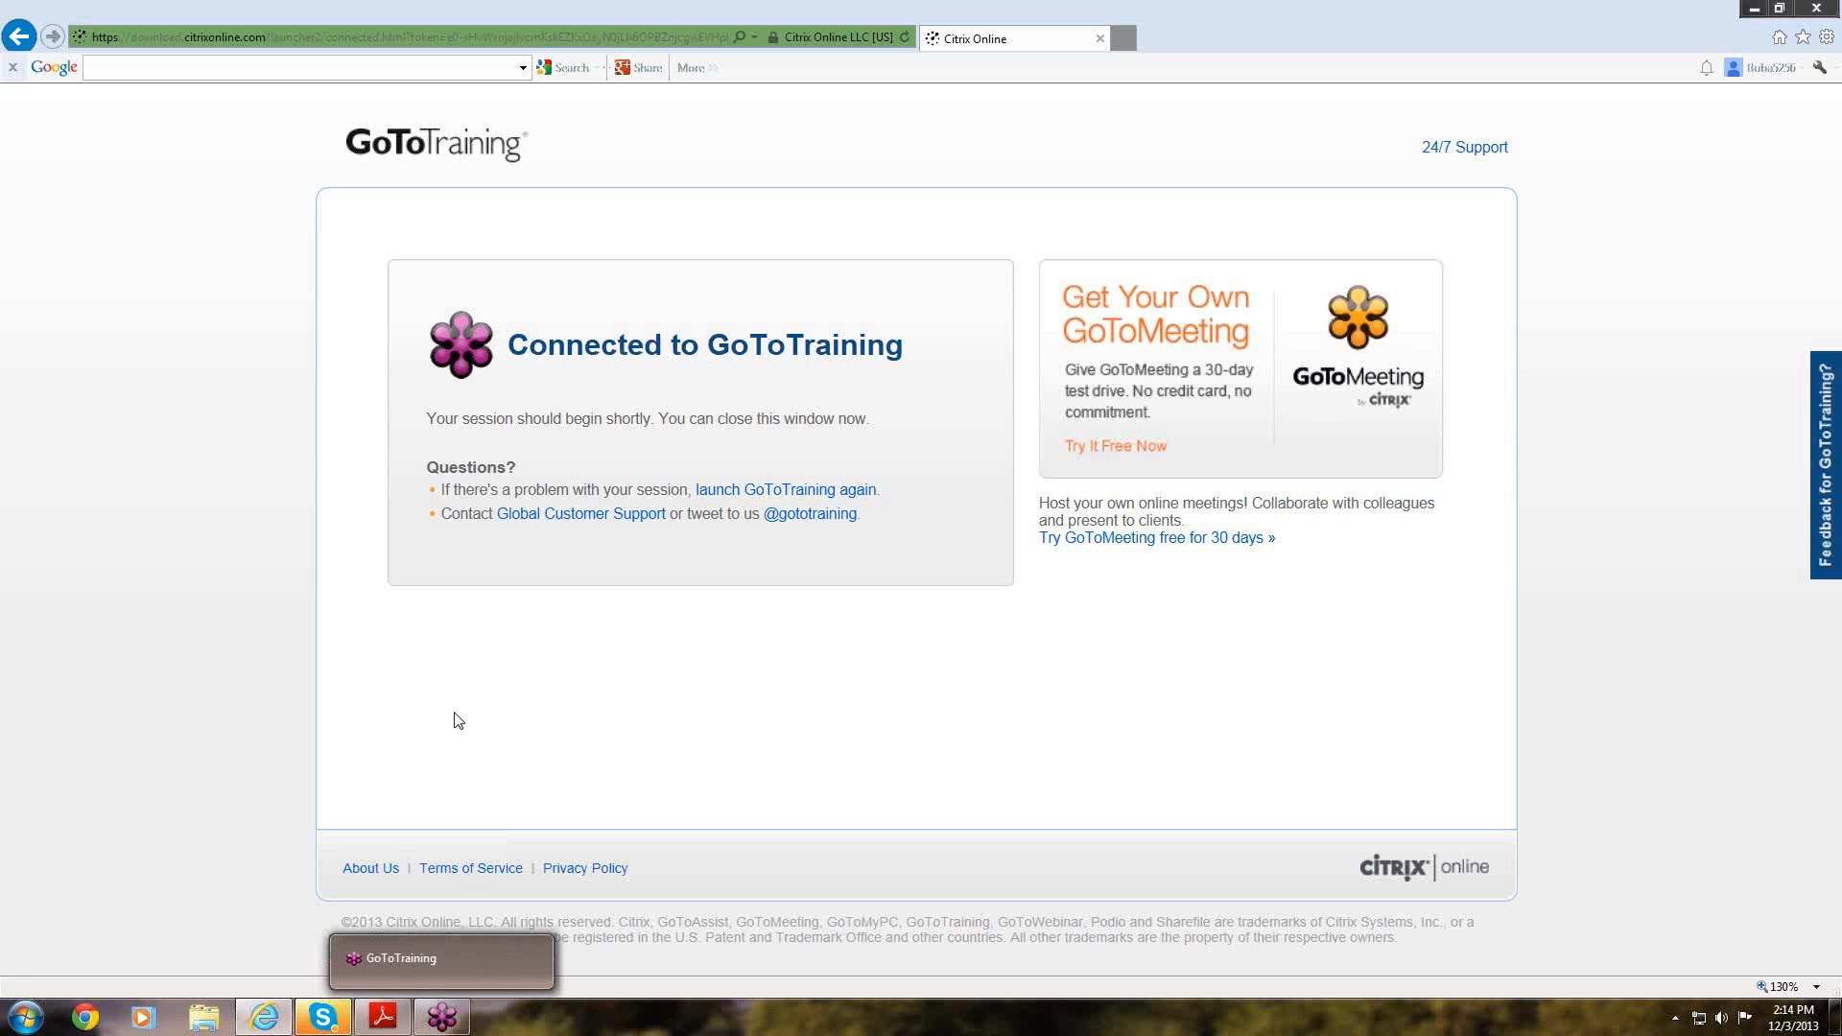
left_click(767, 497)
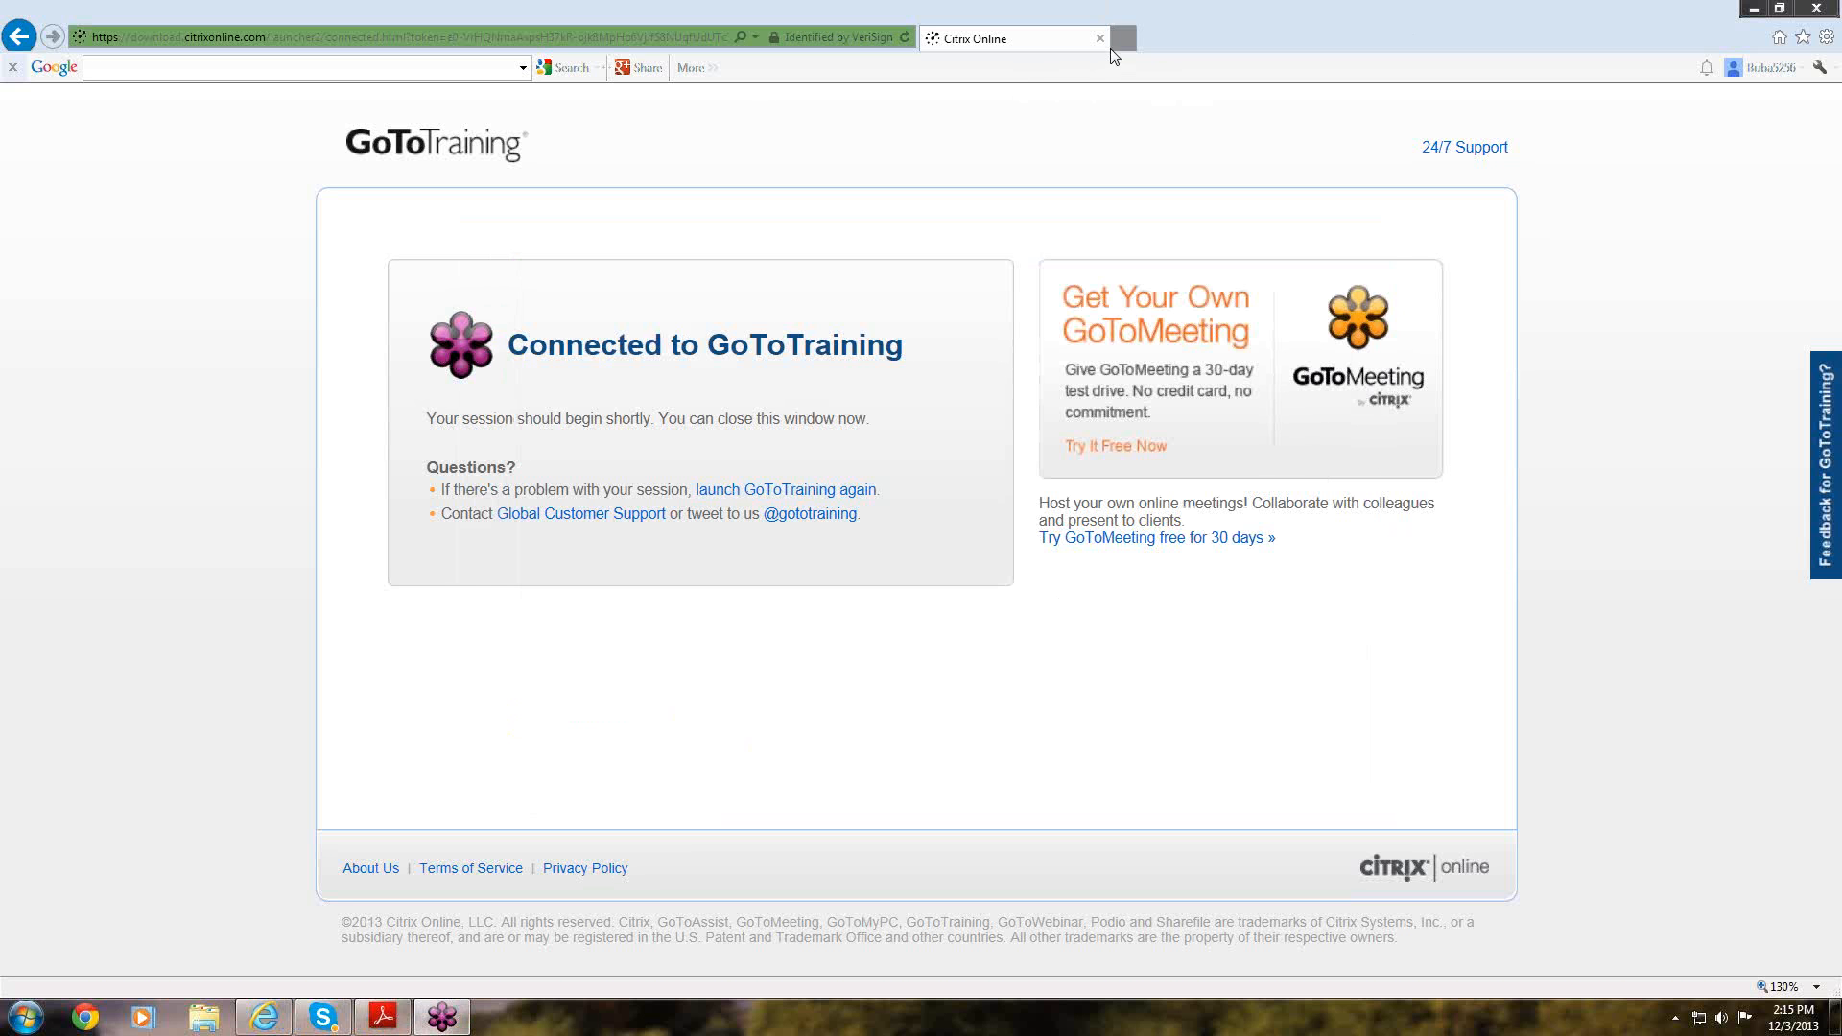
left_click(1804, 38)
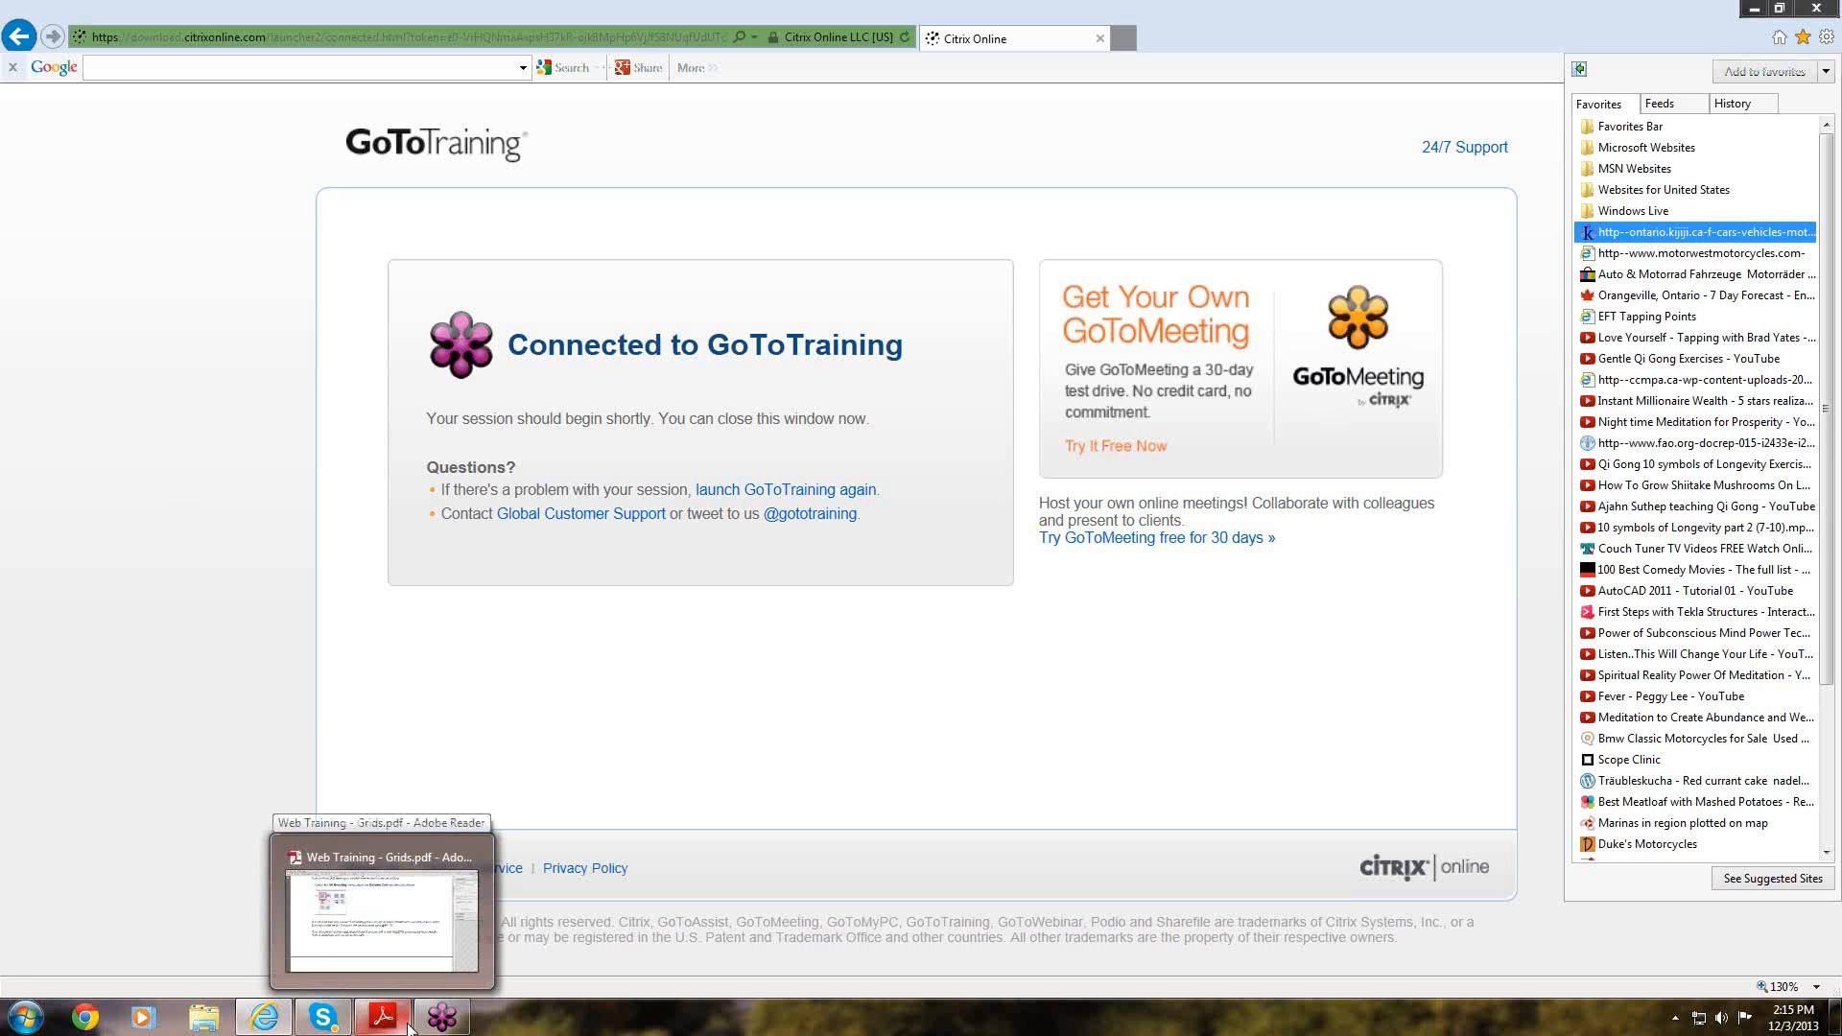
left_click(434, 1024)
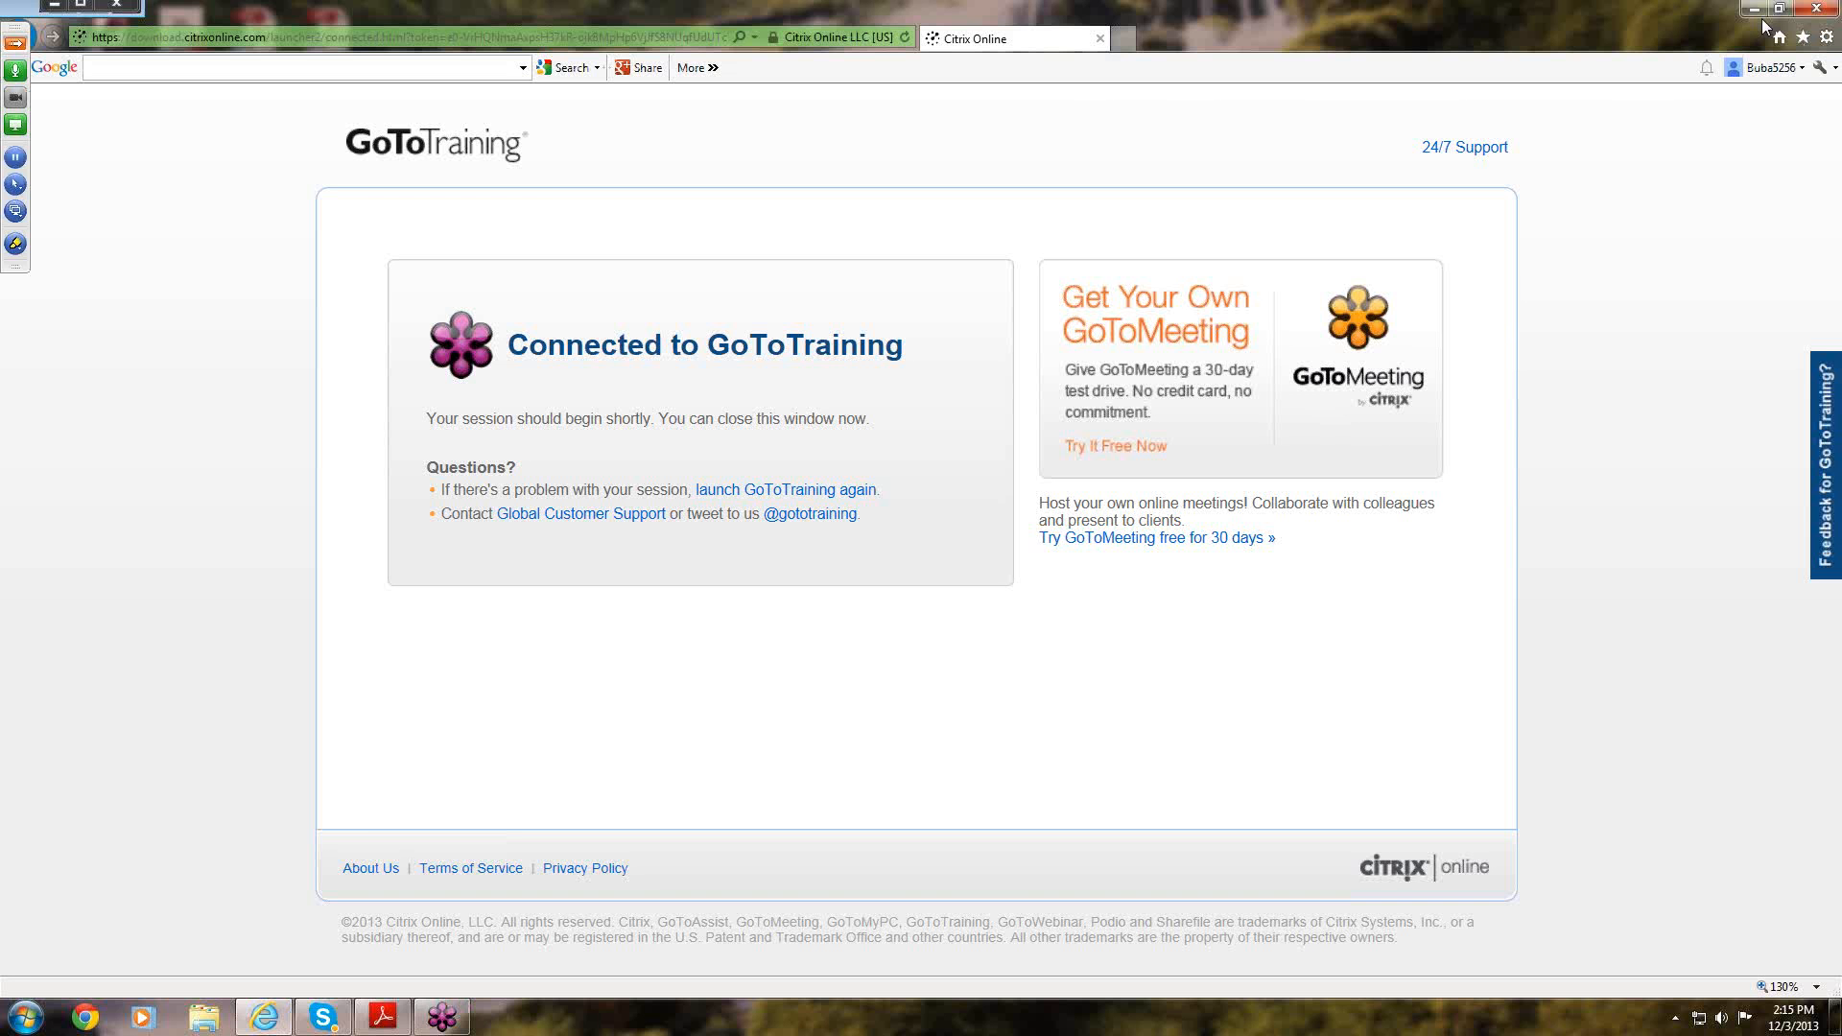
left_click(1755, 9)
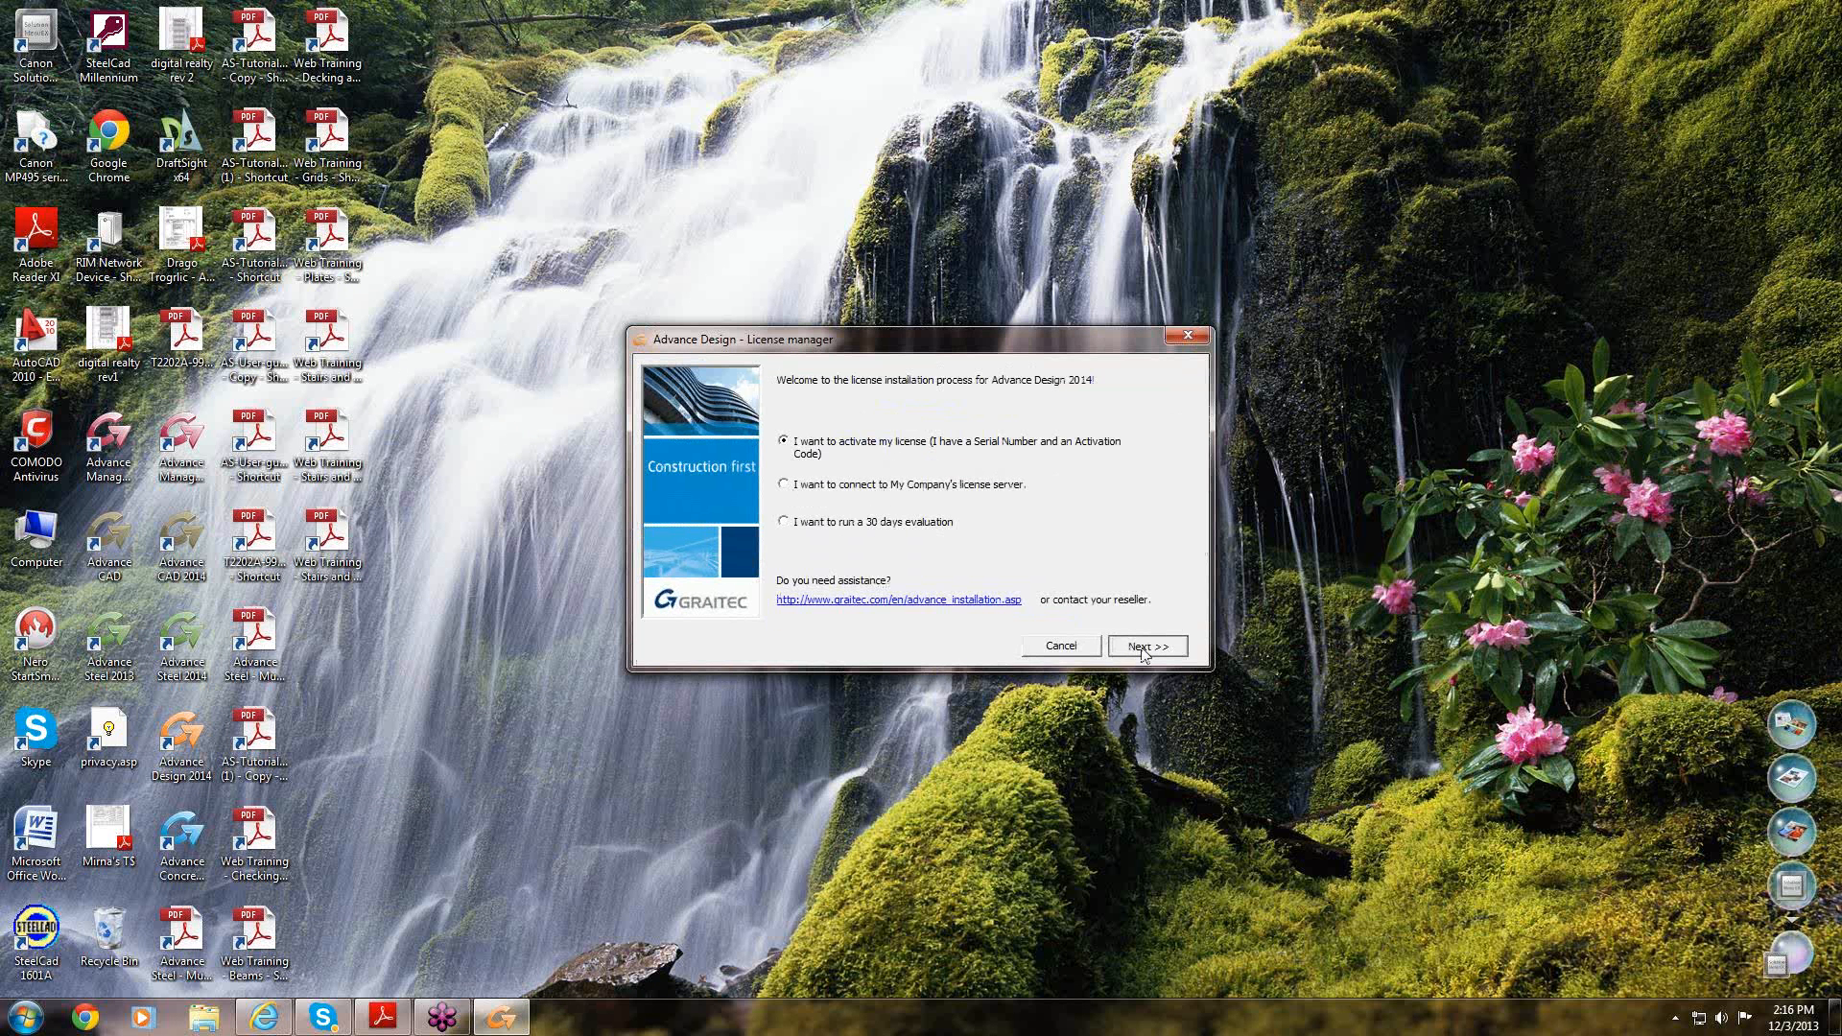
Step: Dismiss the Live Update prompt and leave the Advance Design license installation without activating a license
left_click(1144, 647)
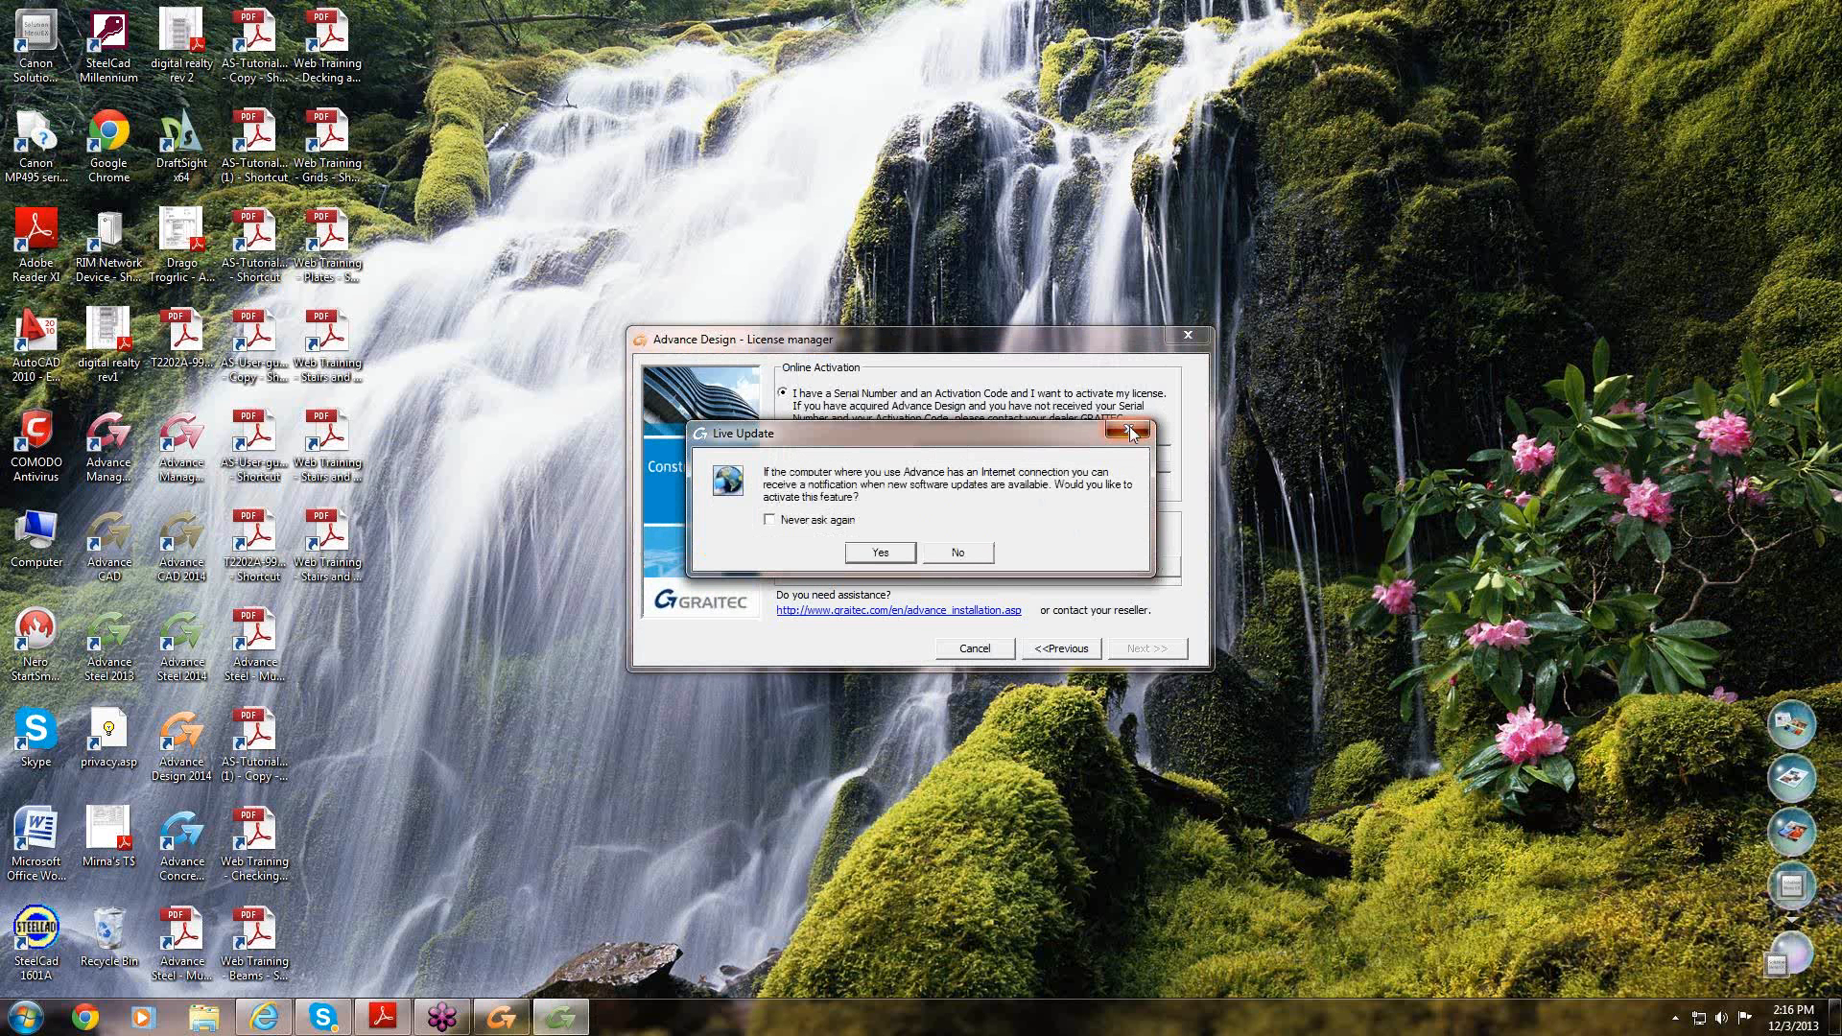
left_click(1131, 432)
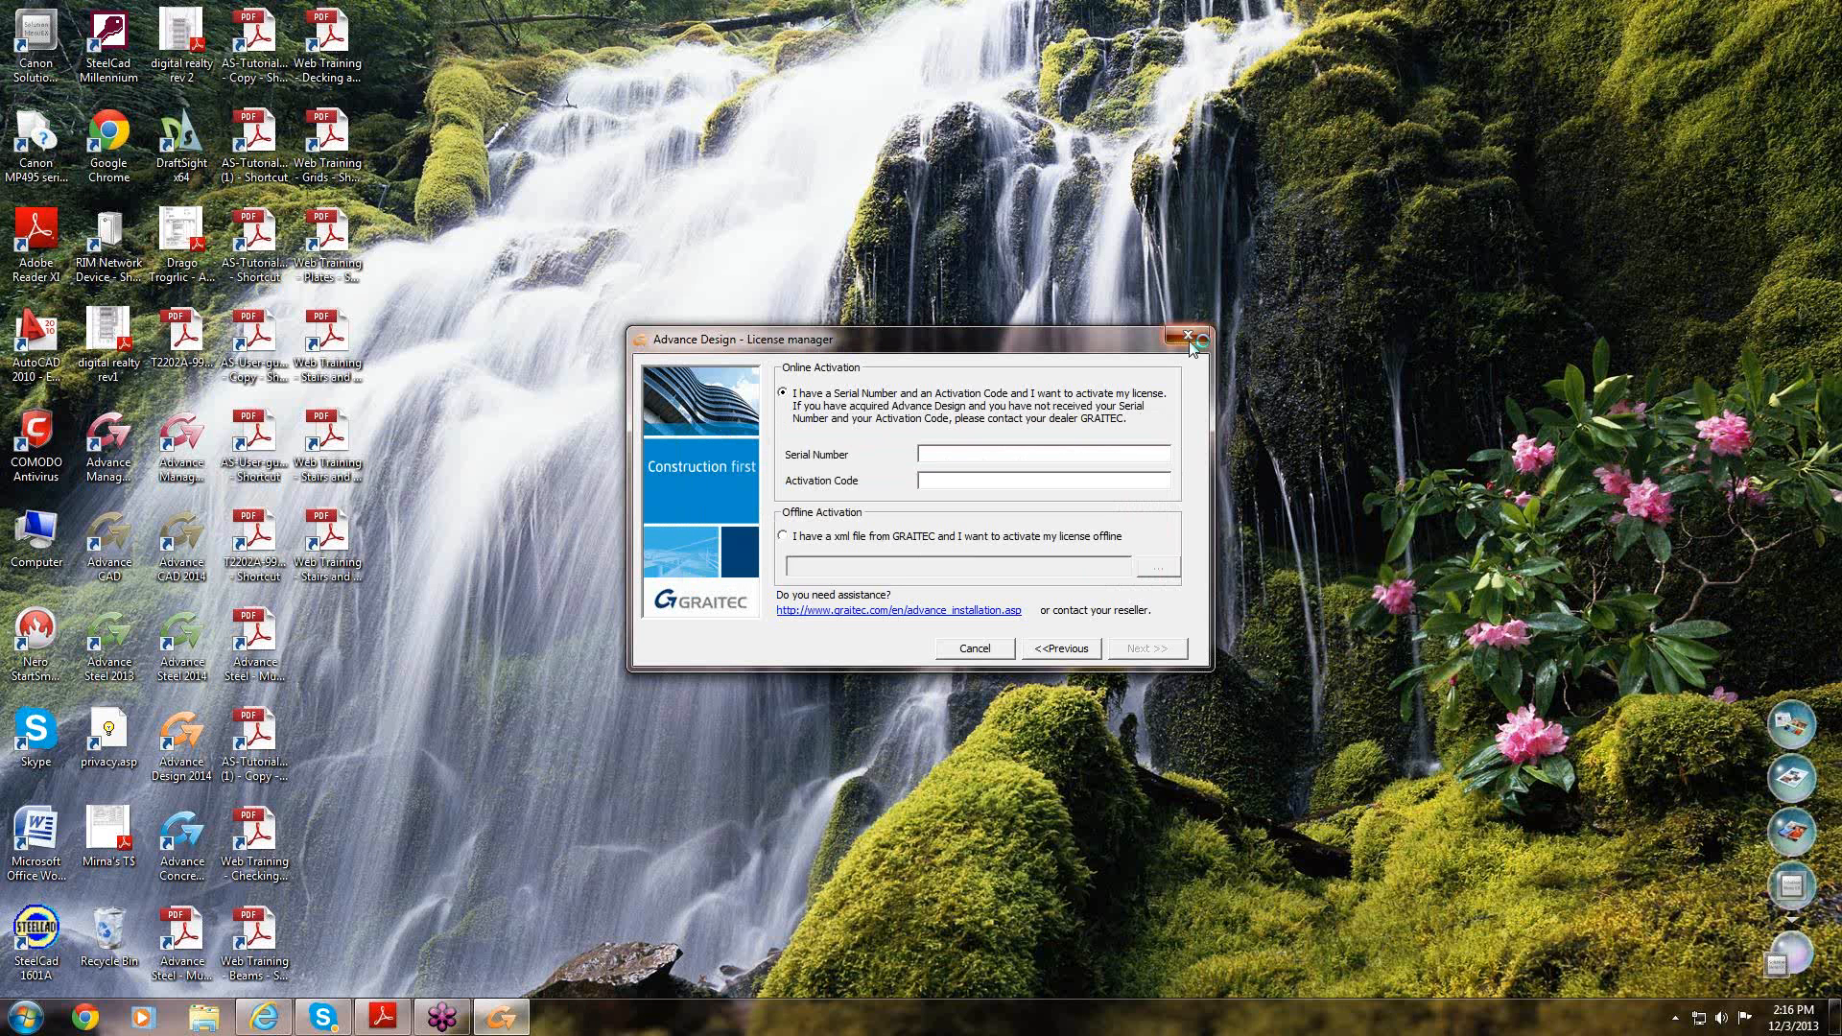
left_click(1188, 336)
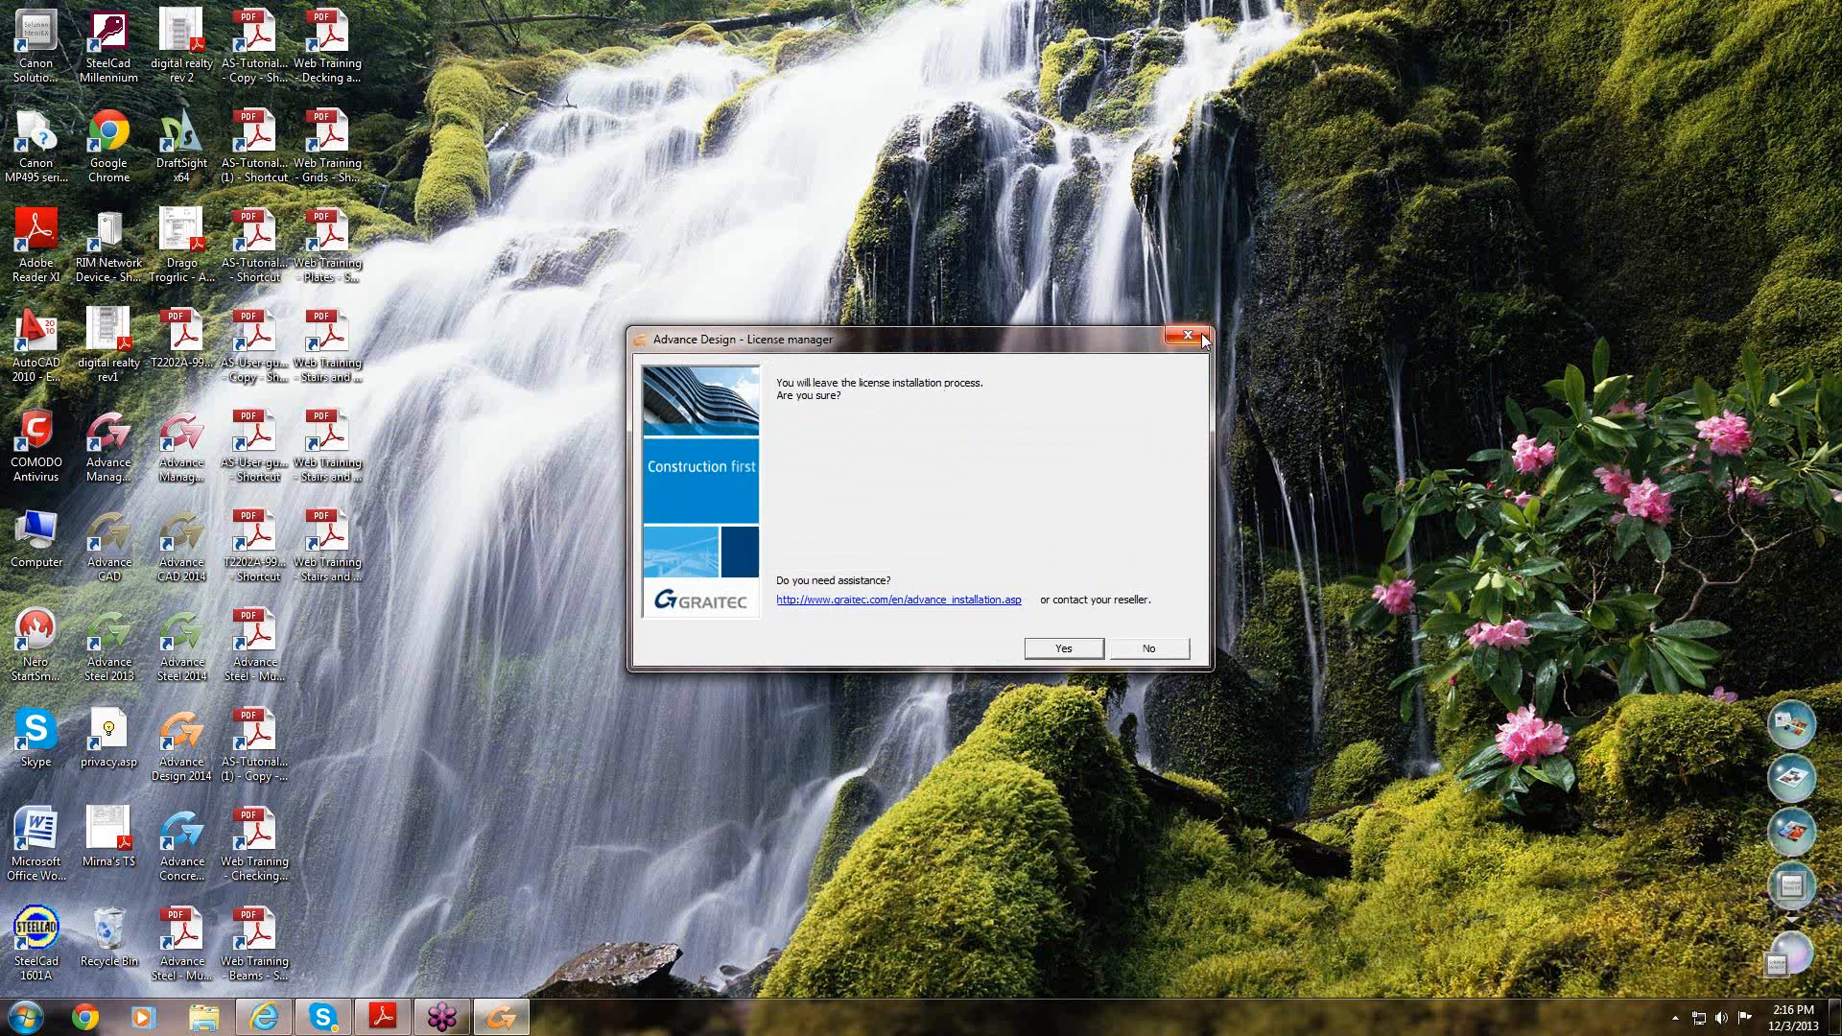
left_click(1203, 337)
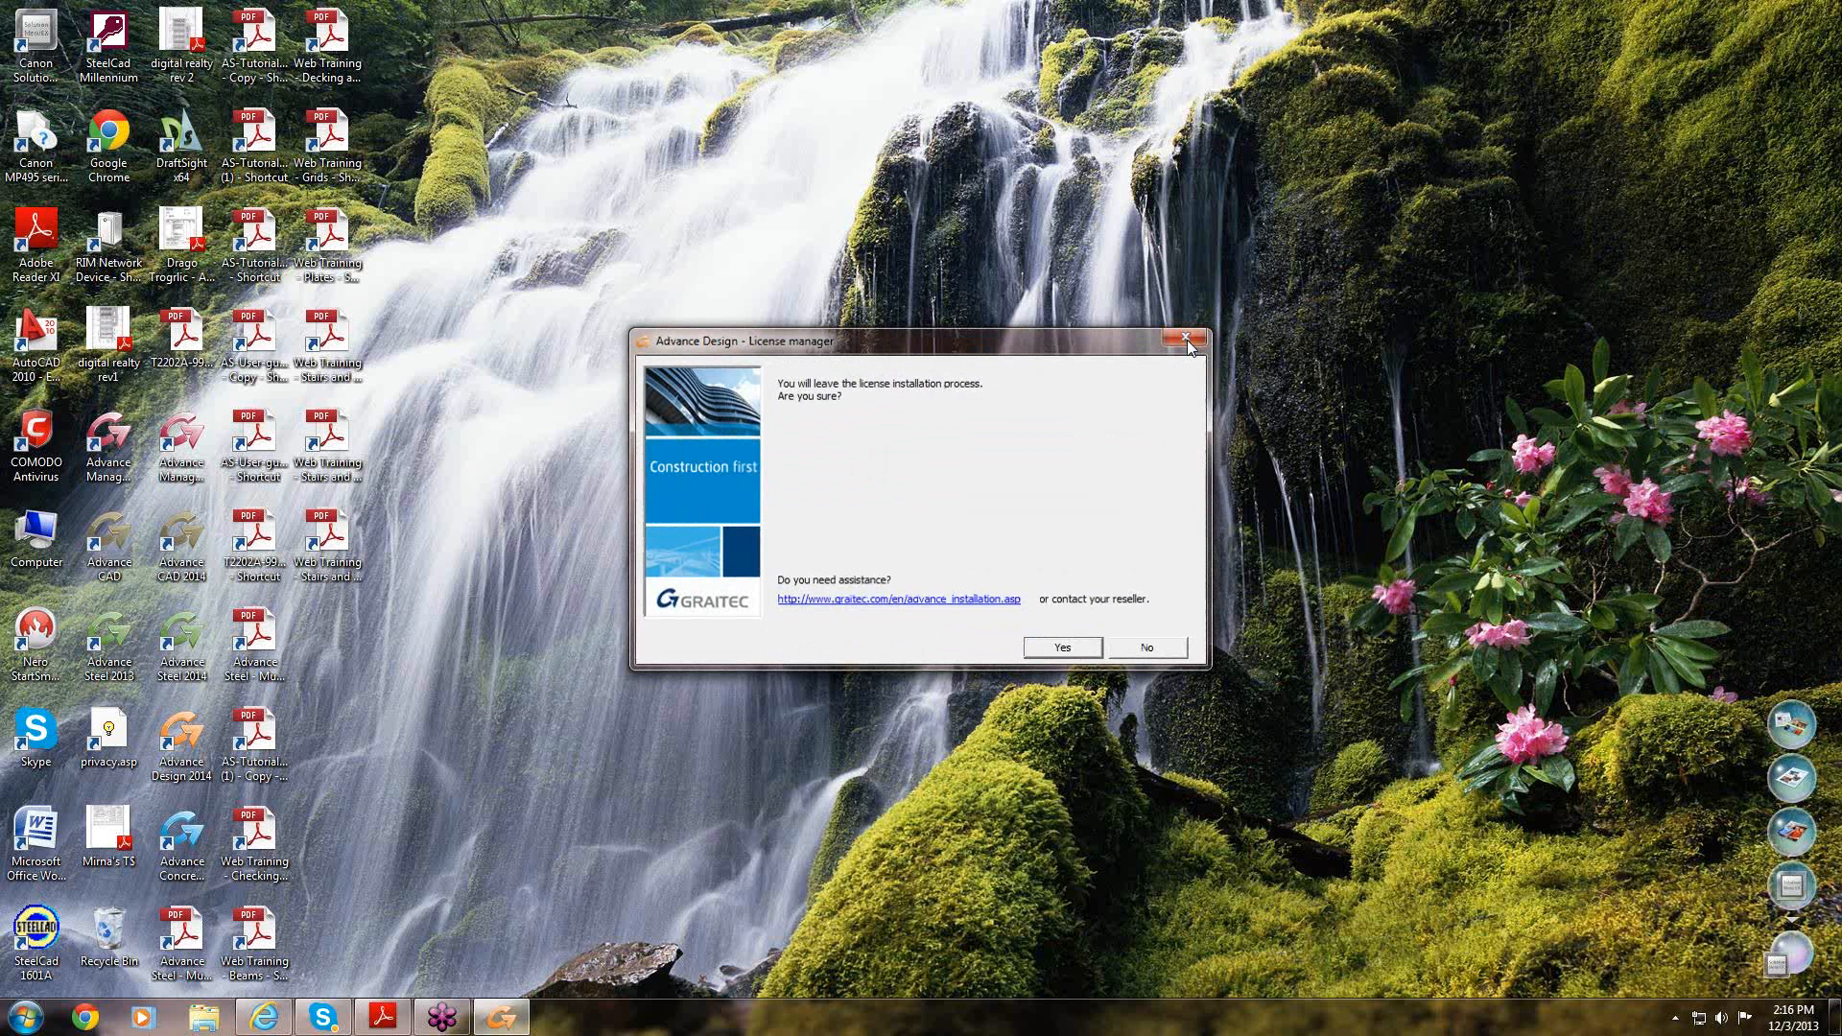
left_click(1186, 338)
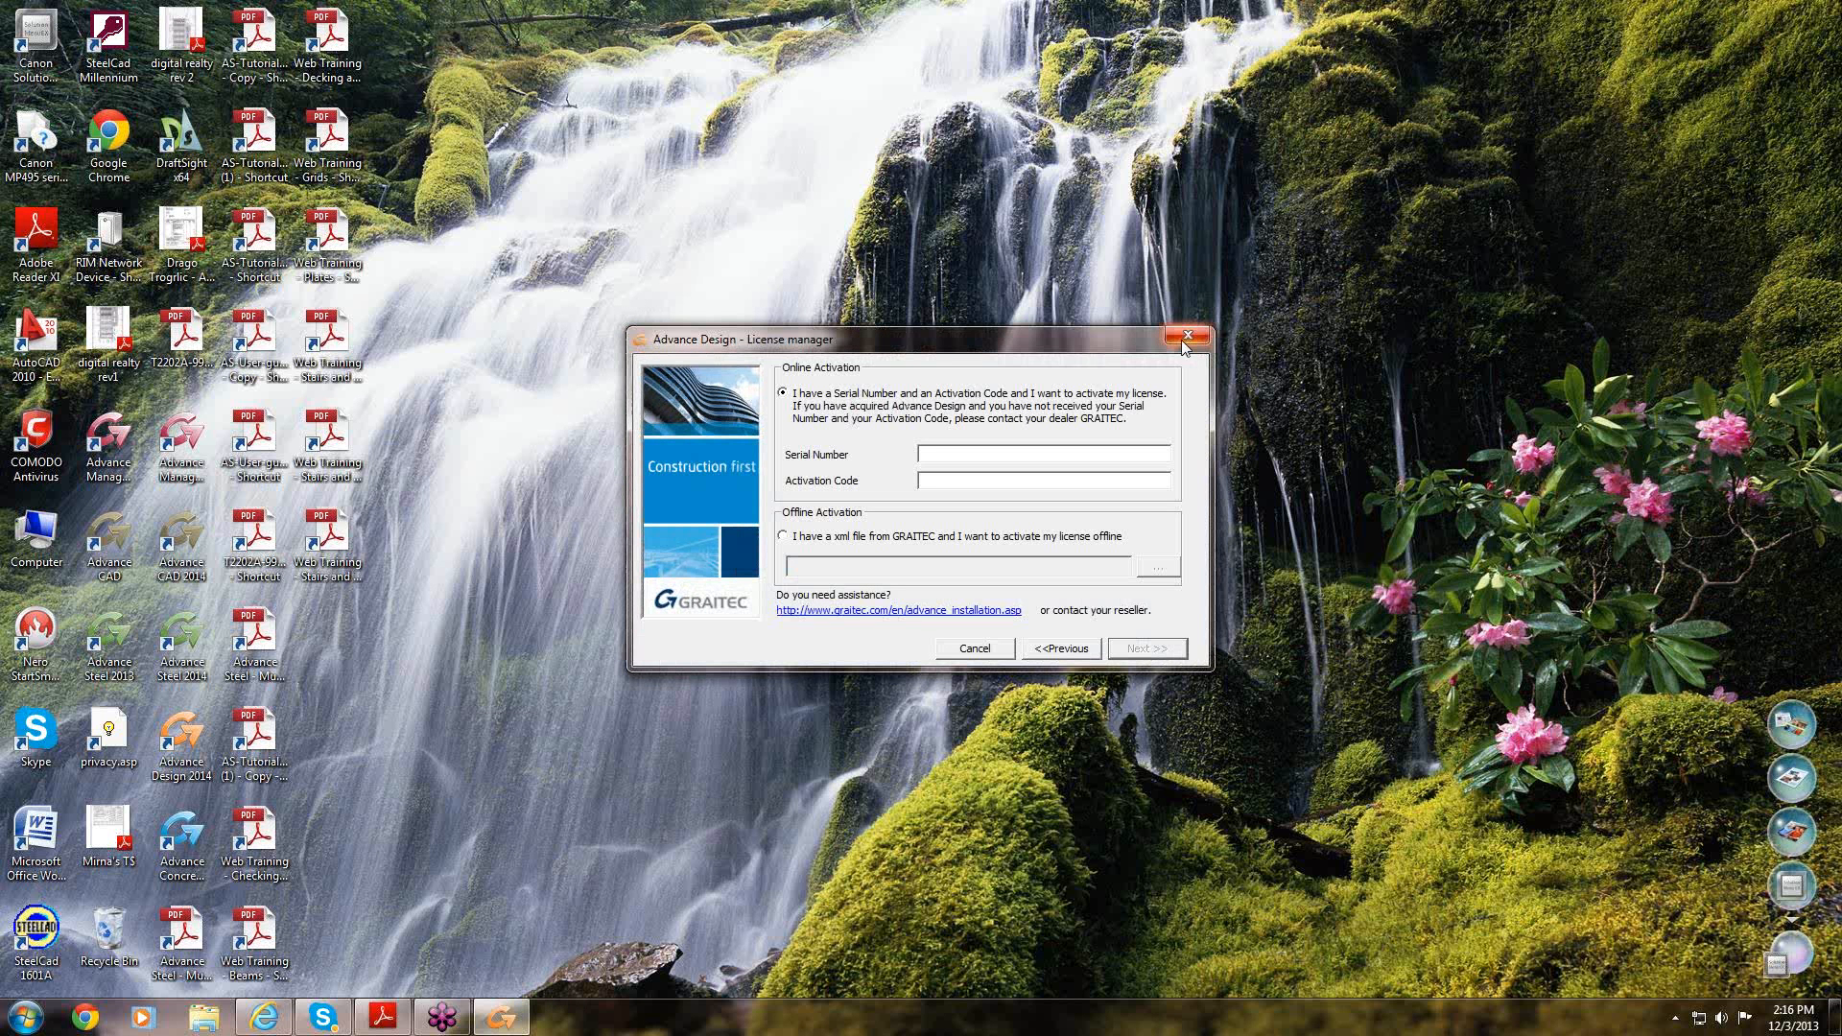
left_click(1186, 337)
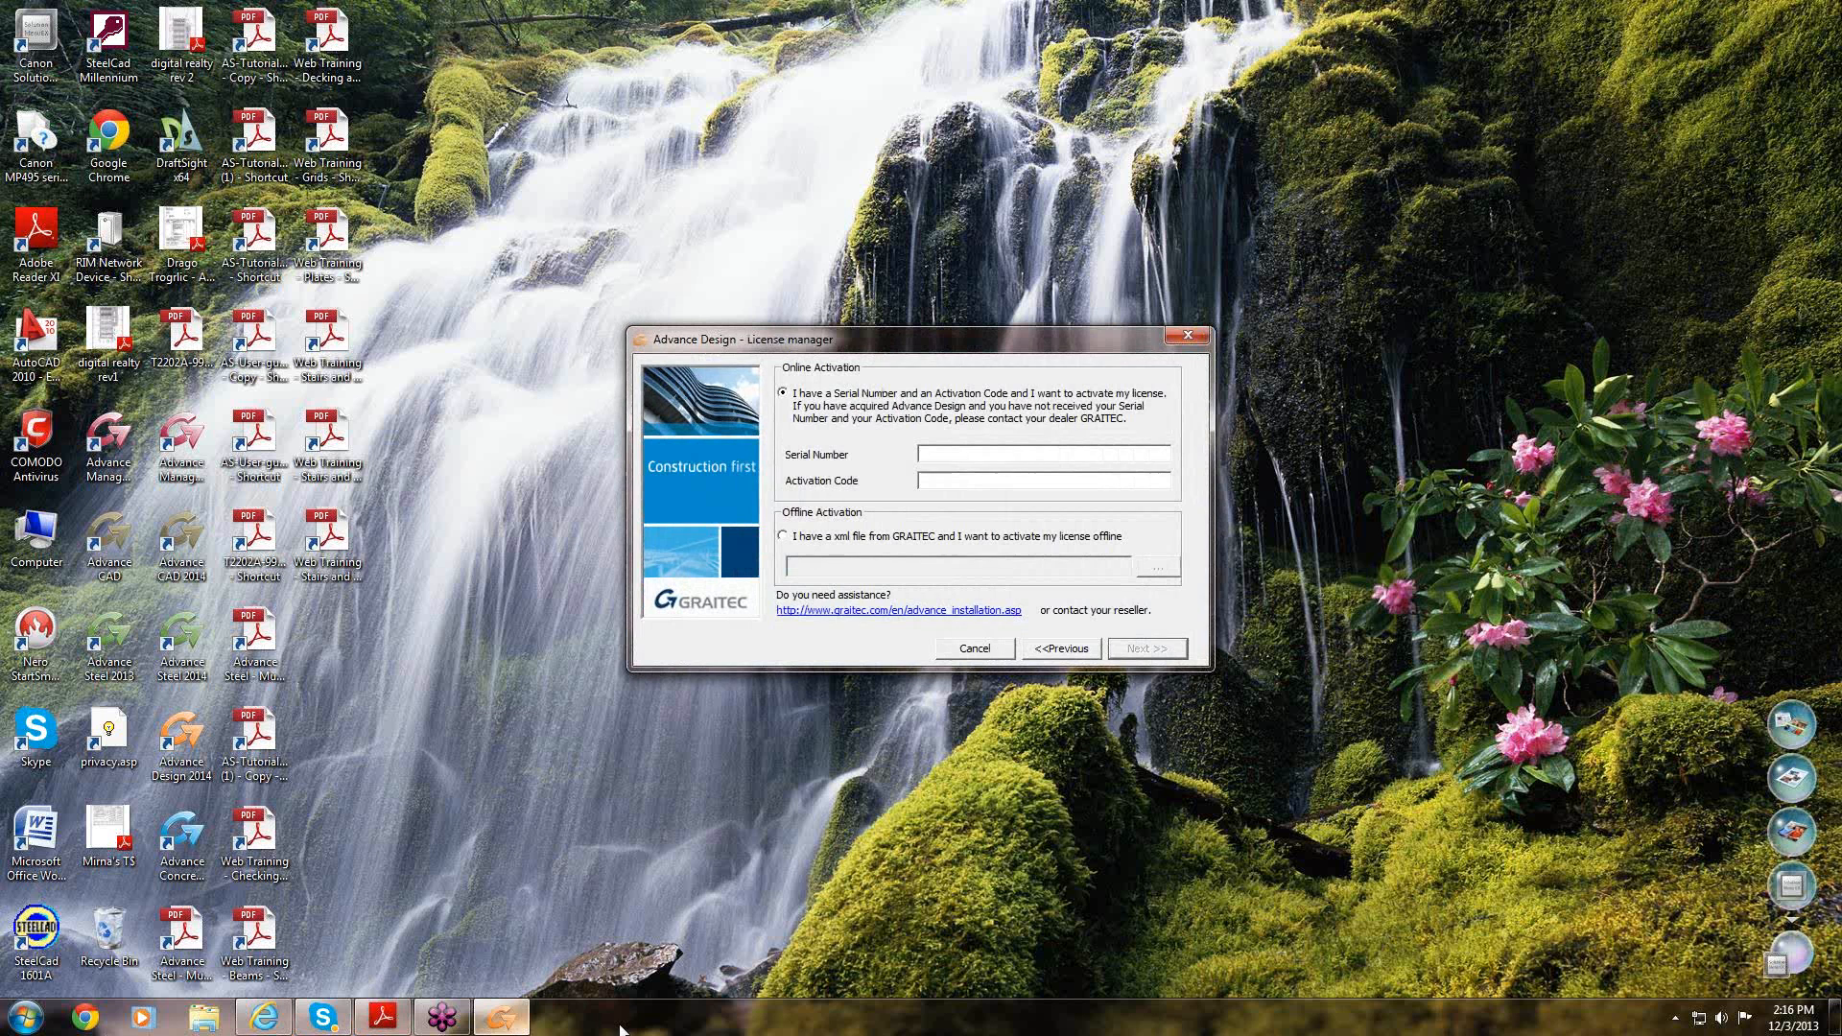
left_click(1190, 336)
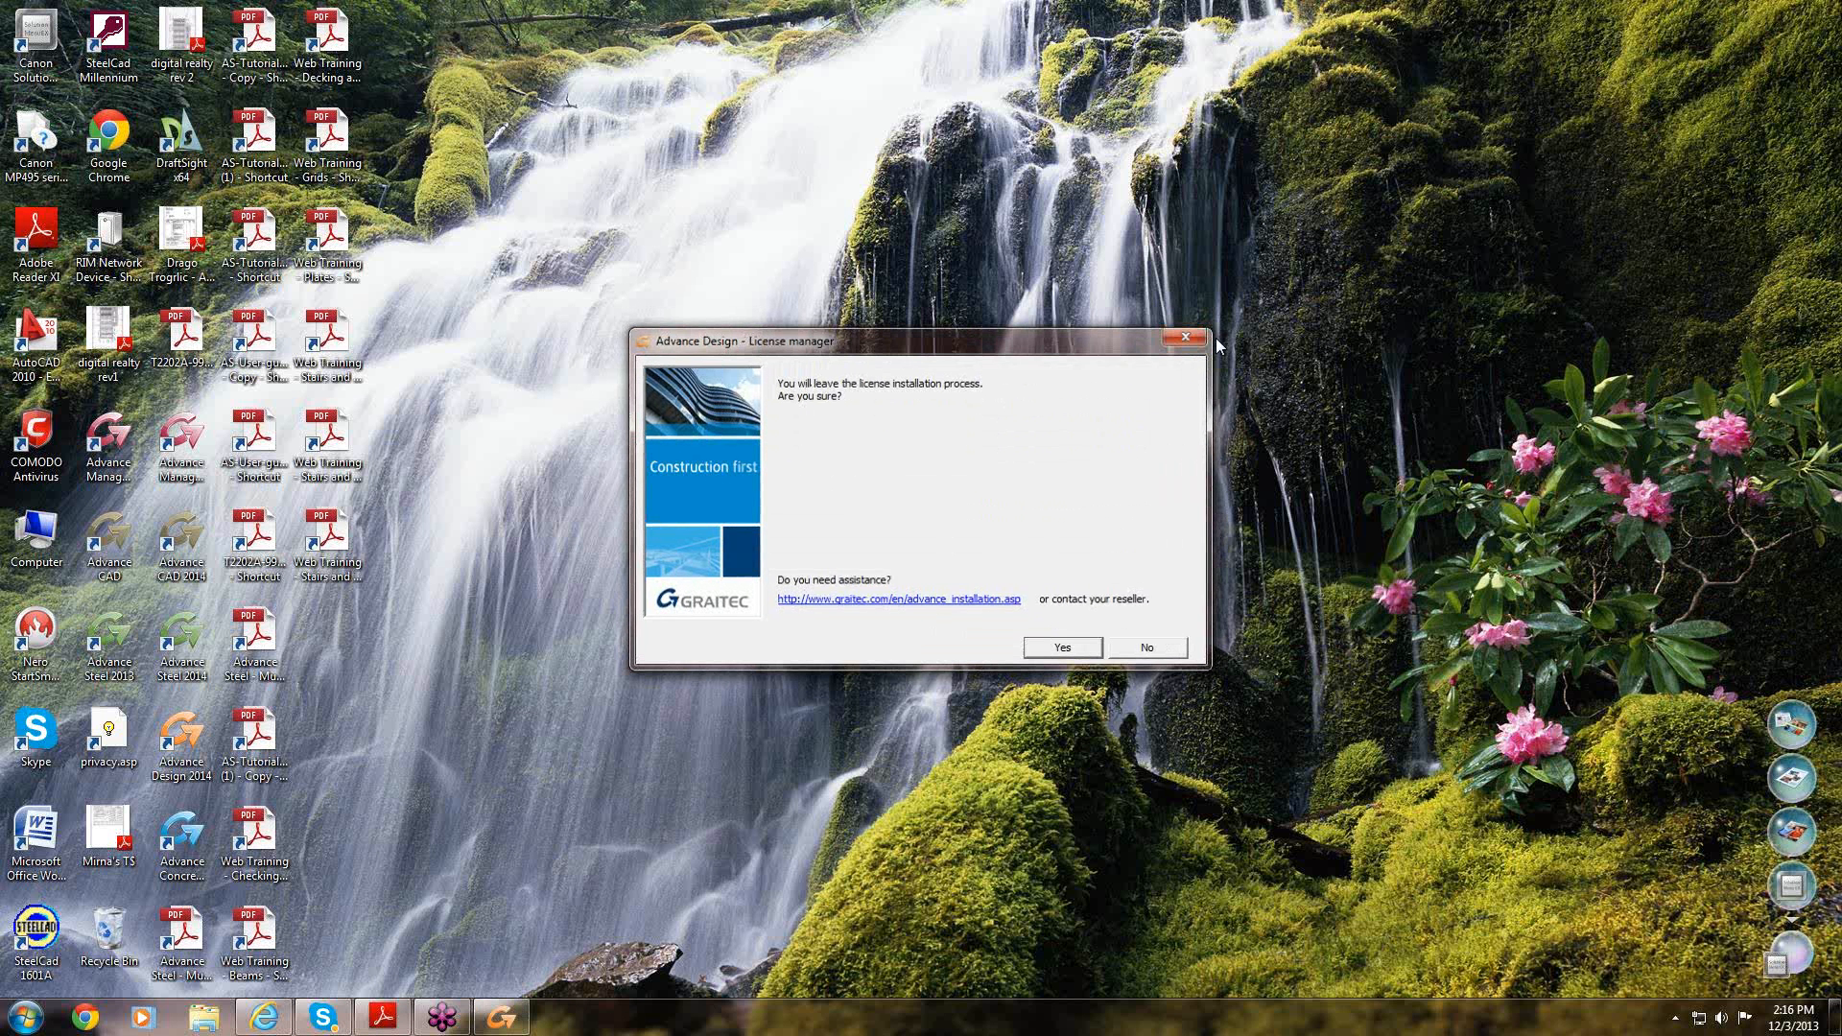
left_click(1028, 652)
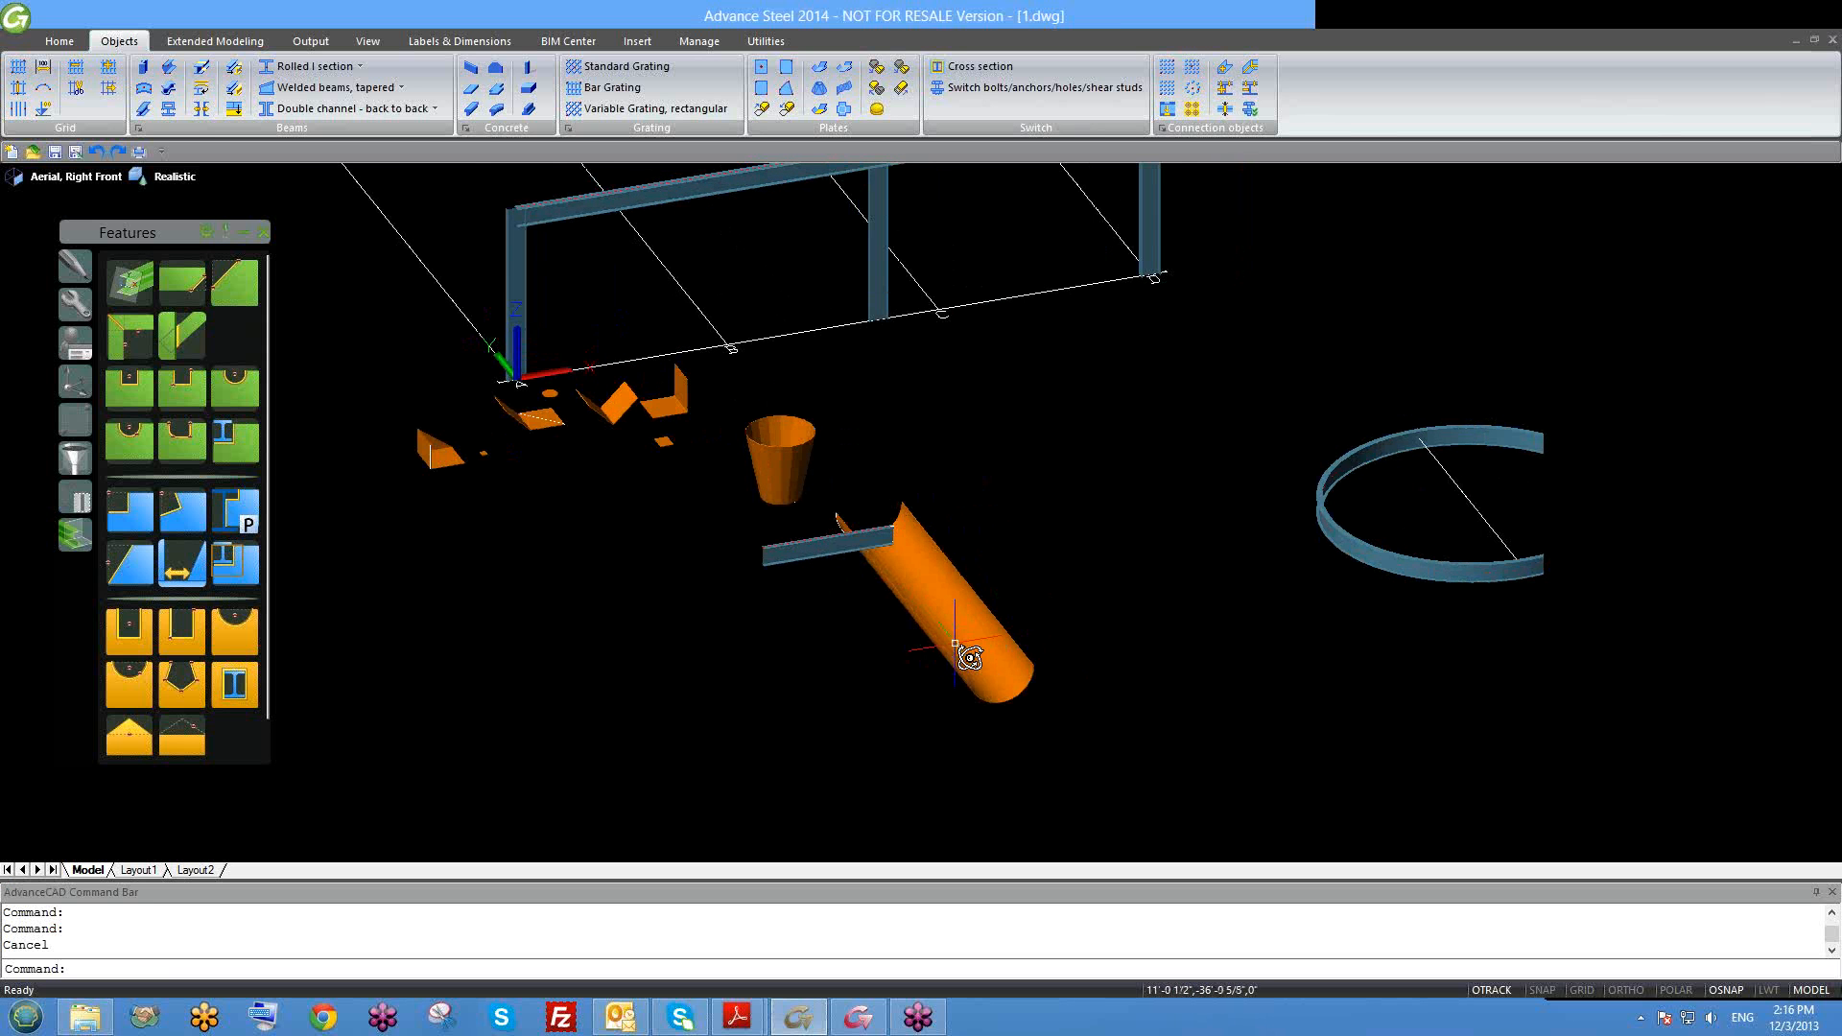
Step: Examine the Advance Steel model 1.dwg from several angles, including the cone, half-pipe plate, folded plates, steel frame and circular beam
middle_click_drag(963, 650, 958, 617, "shift")
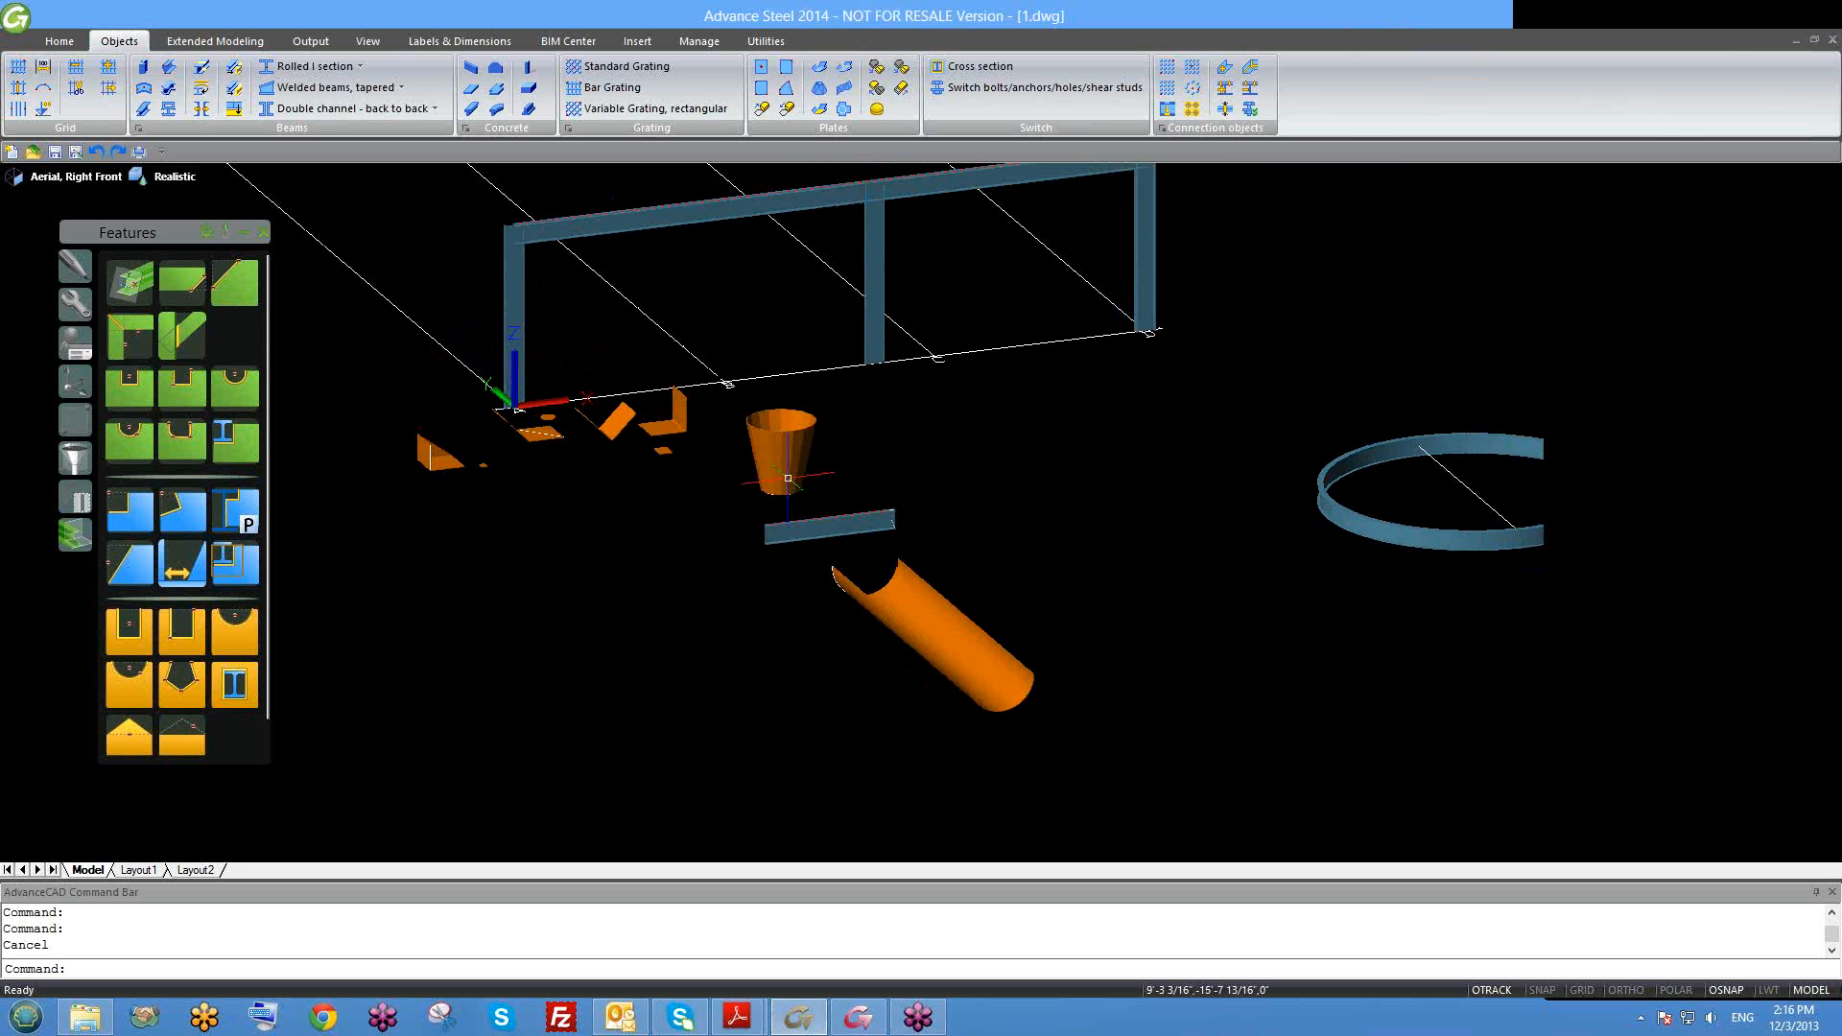
scroll(788, 477, "up", 2)
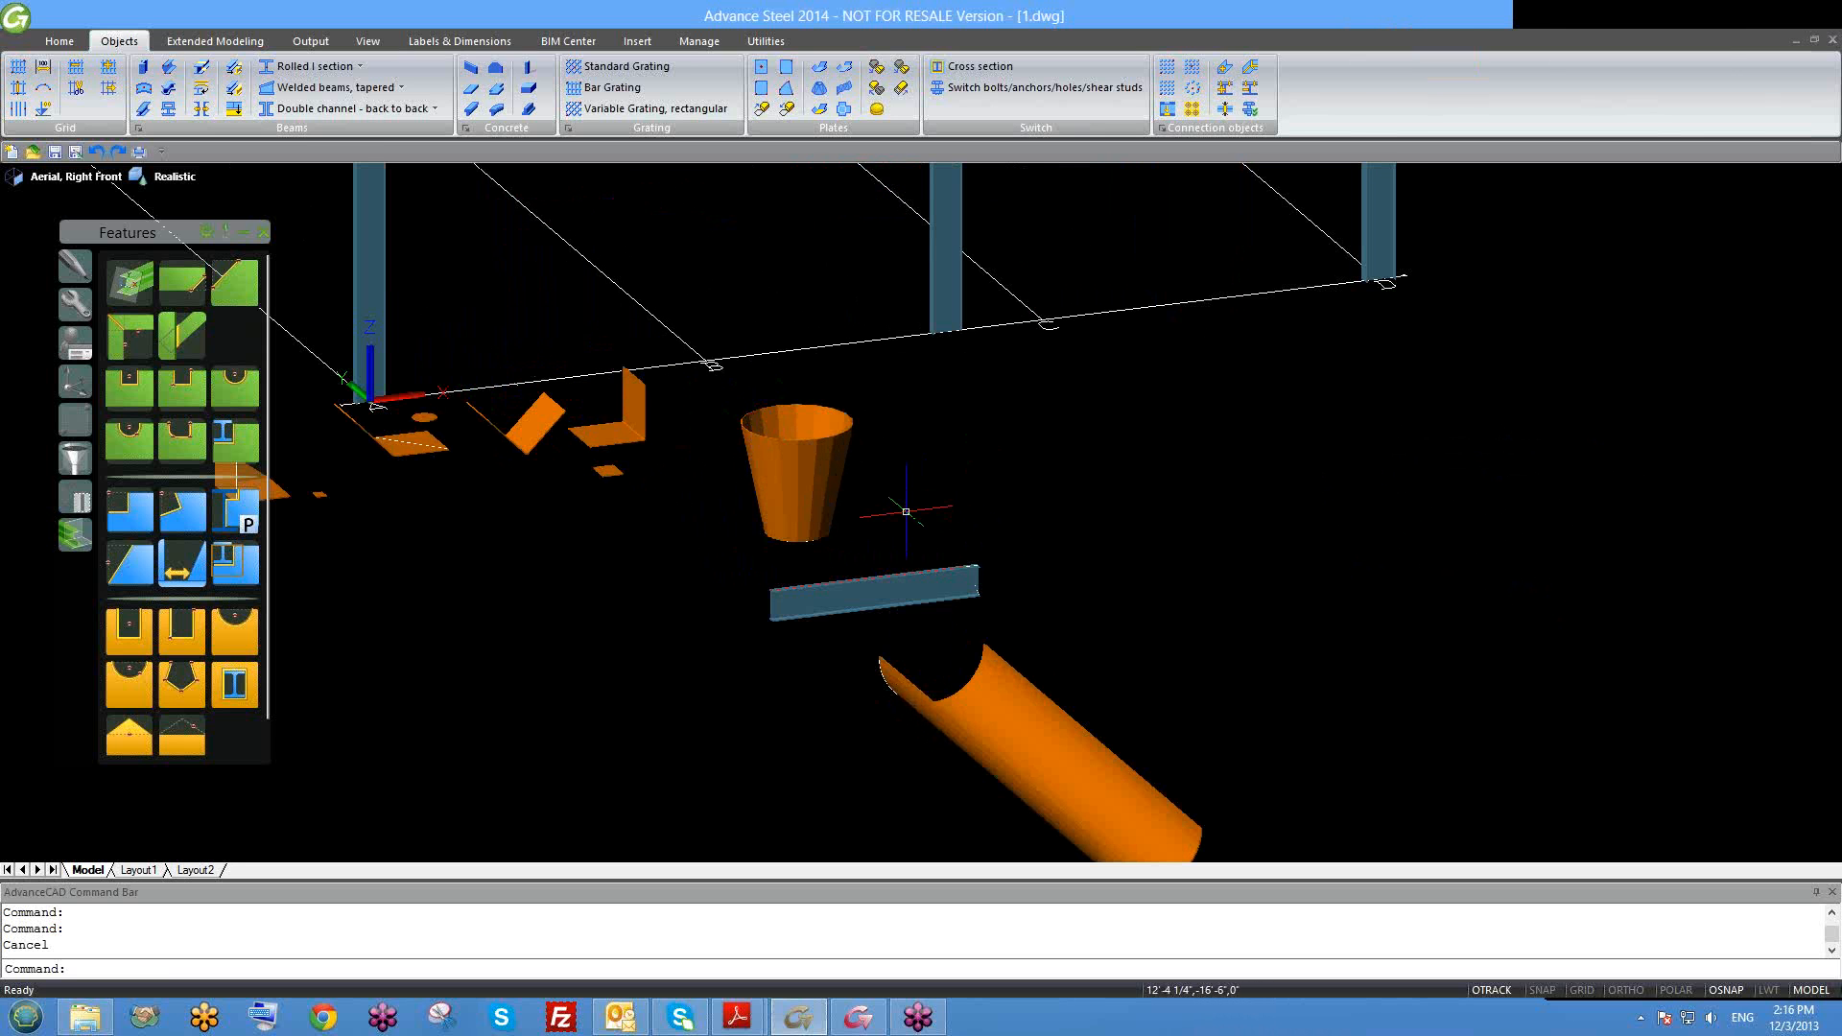
middle_click_drag(1032, 620, 921, 553)
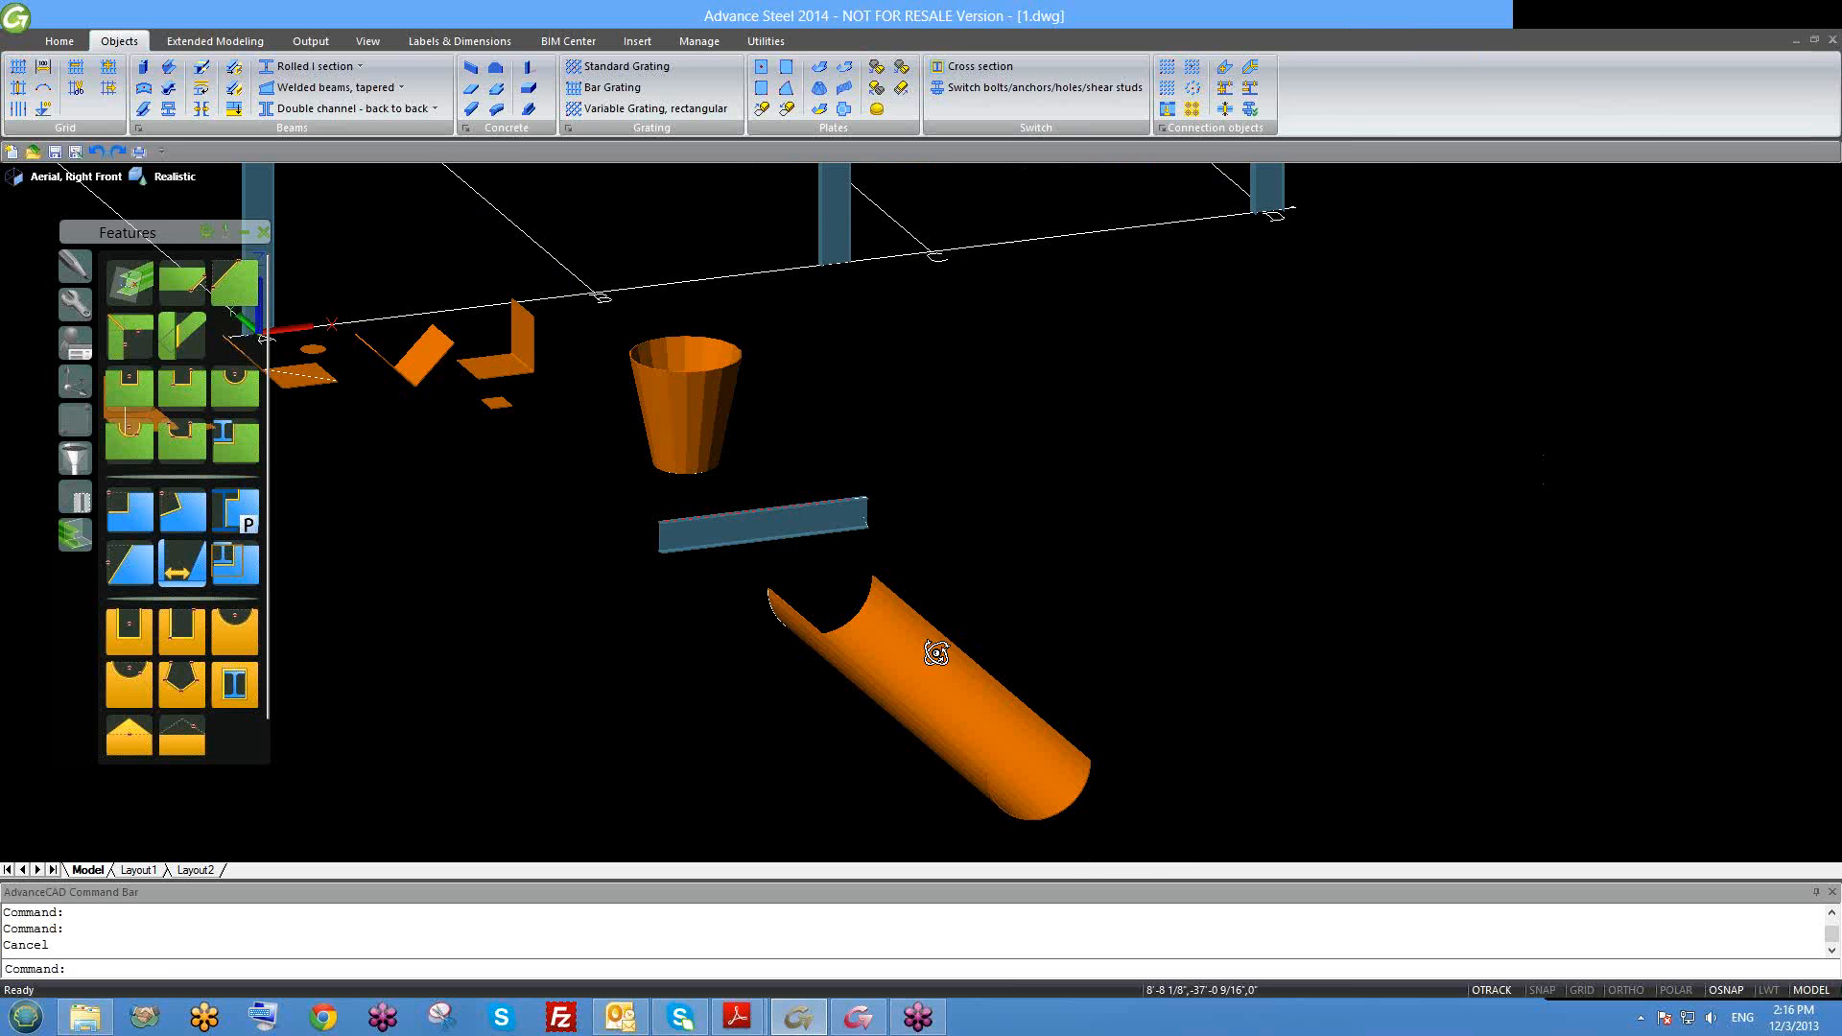
middle_click_drag(936, 653, 875, 518, "shift")
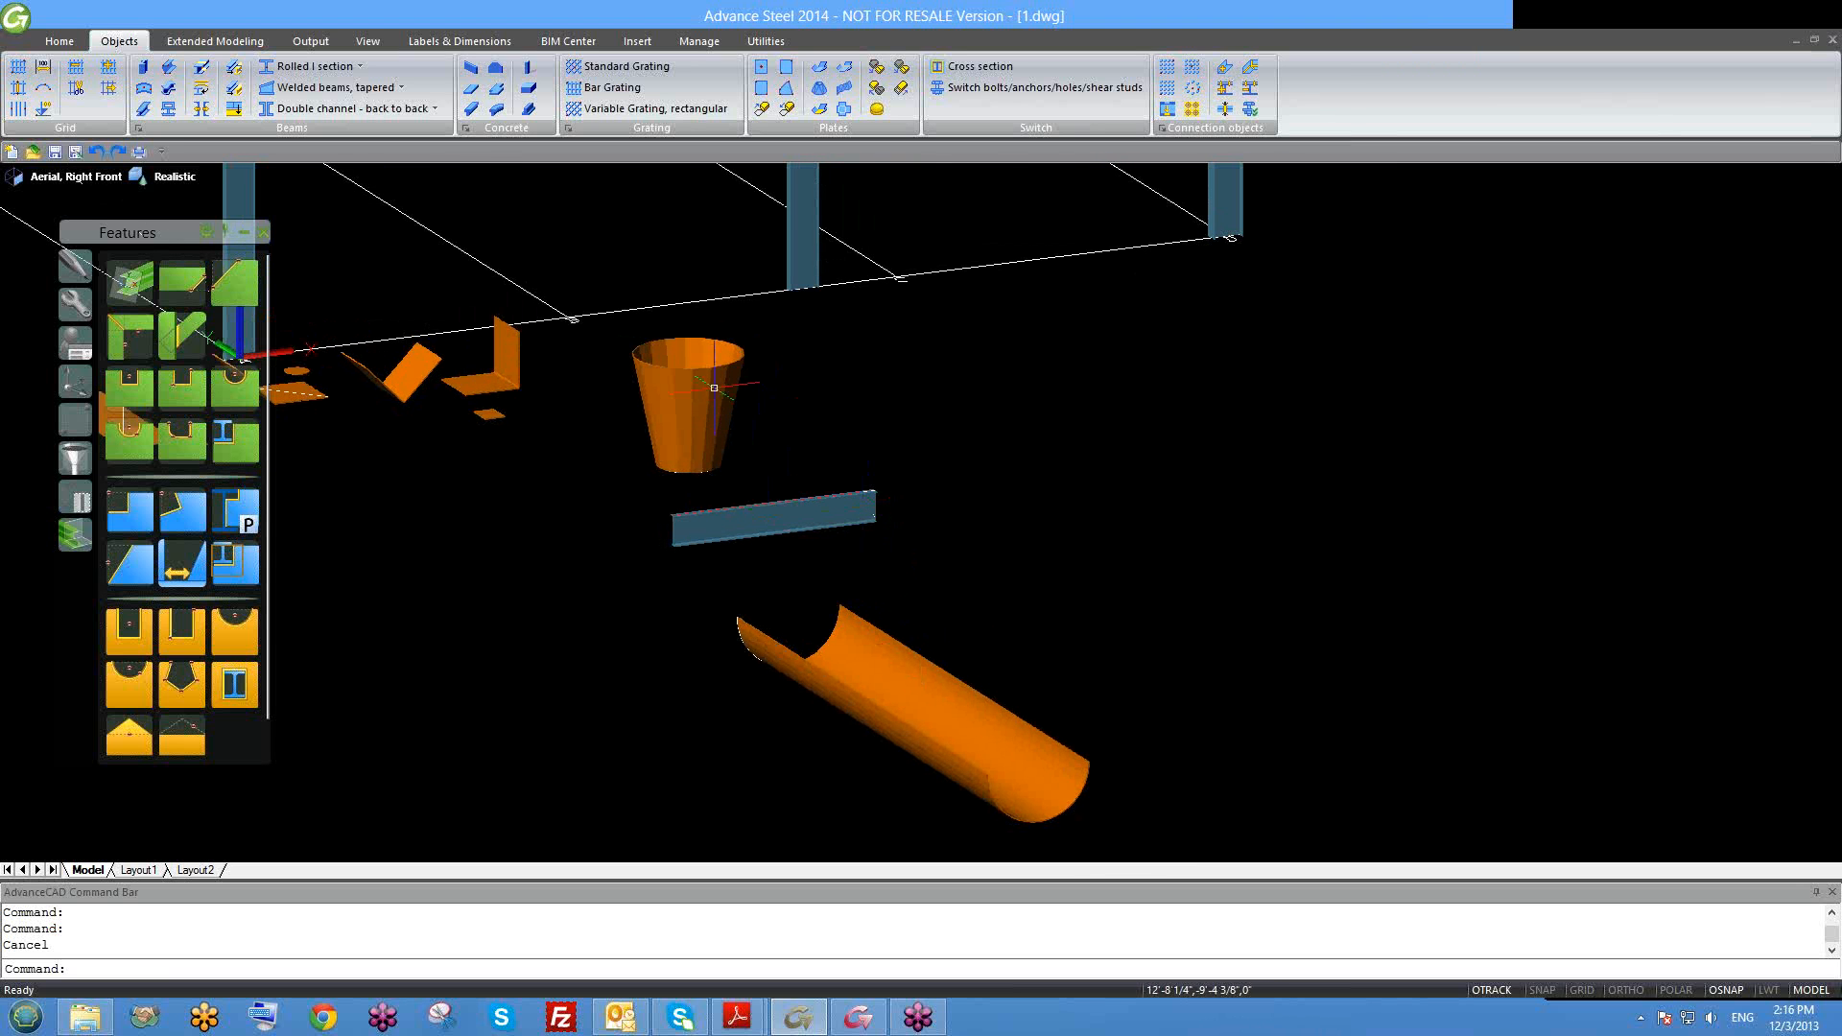
middle_click_drag(792, 516, 842, 522)
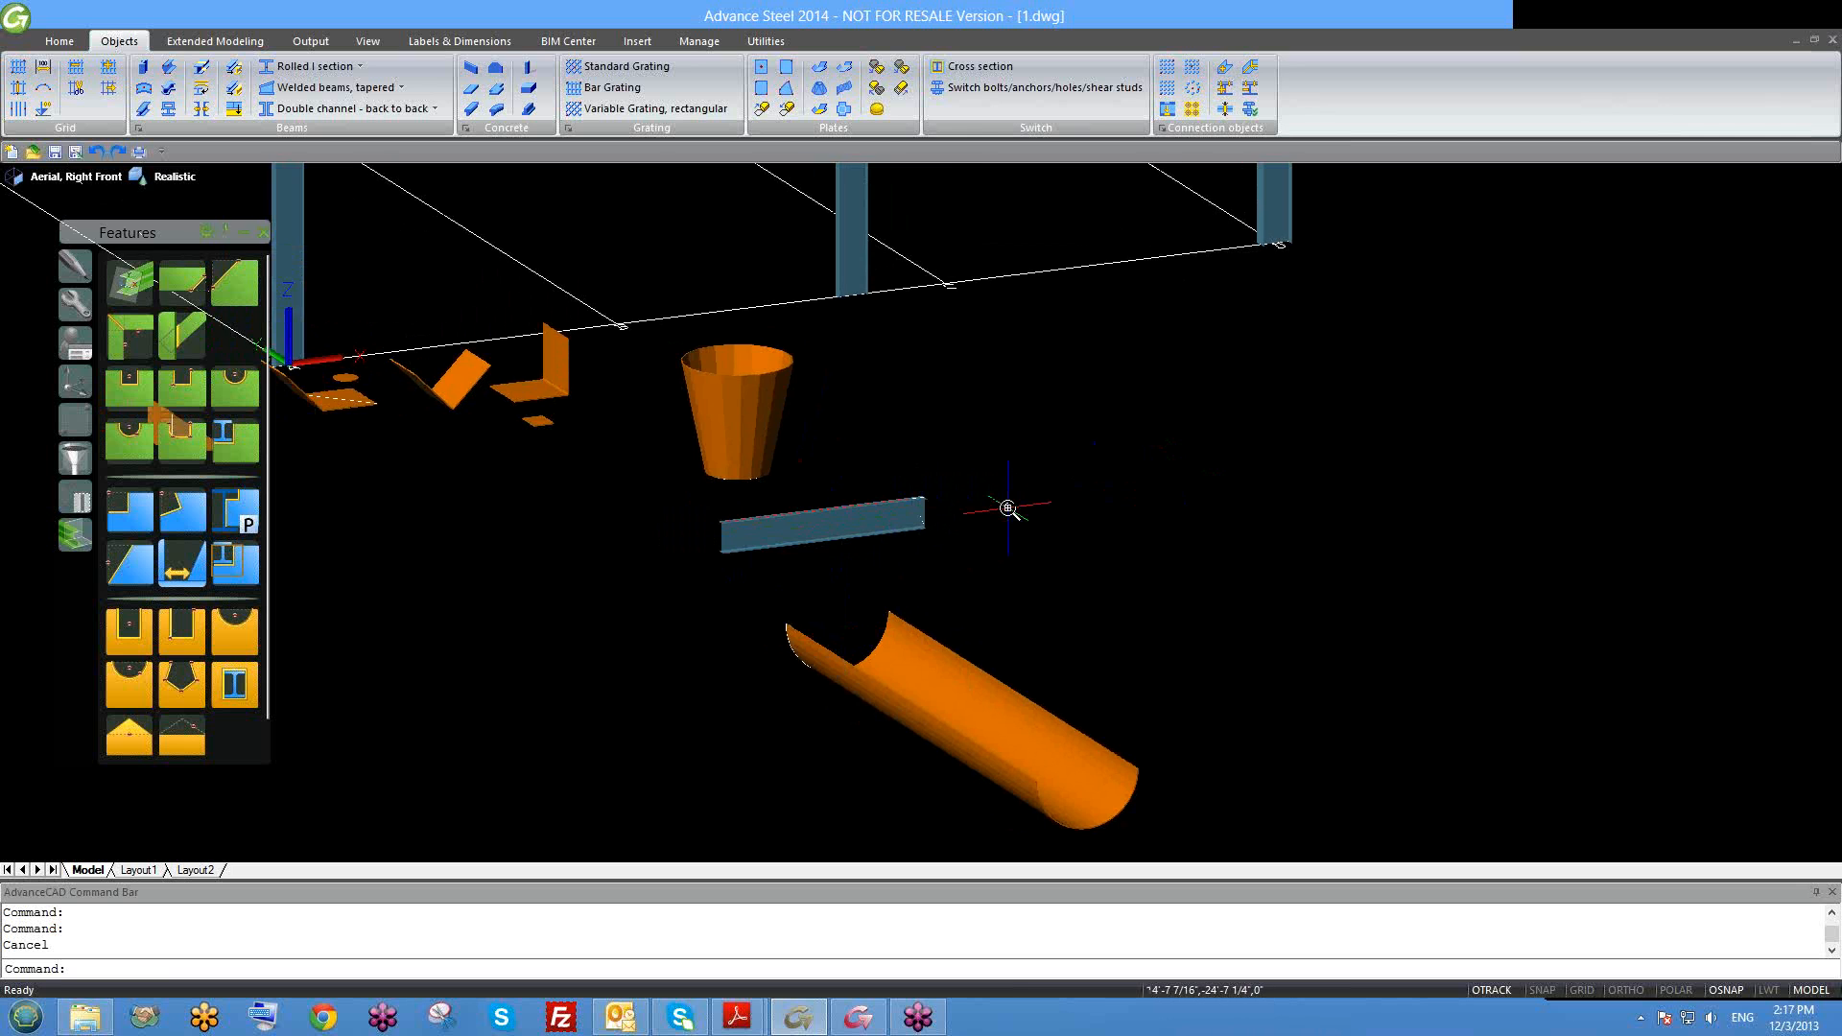
scroll(1012, 505, "down", 3)
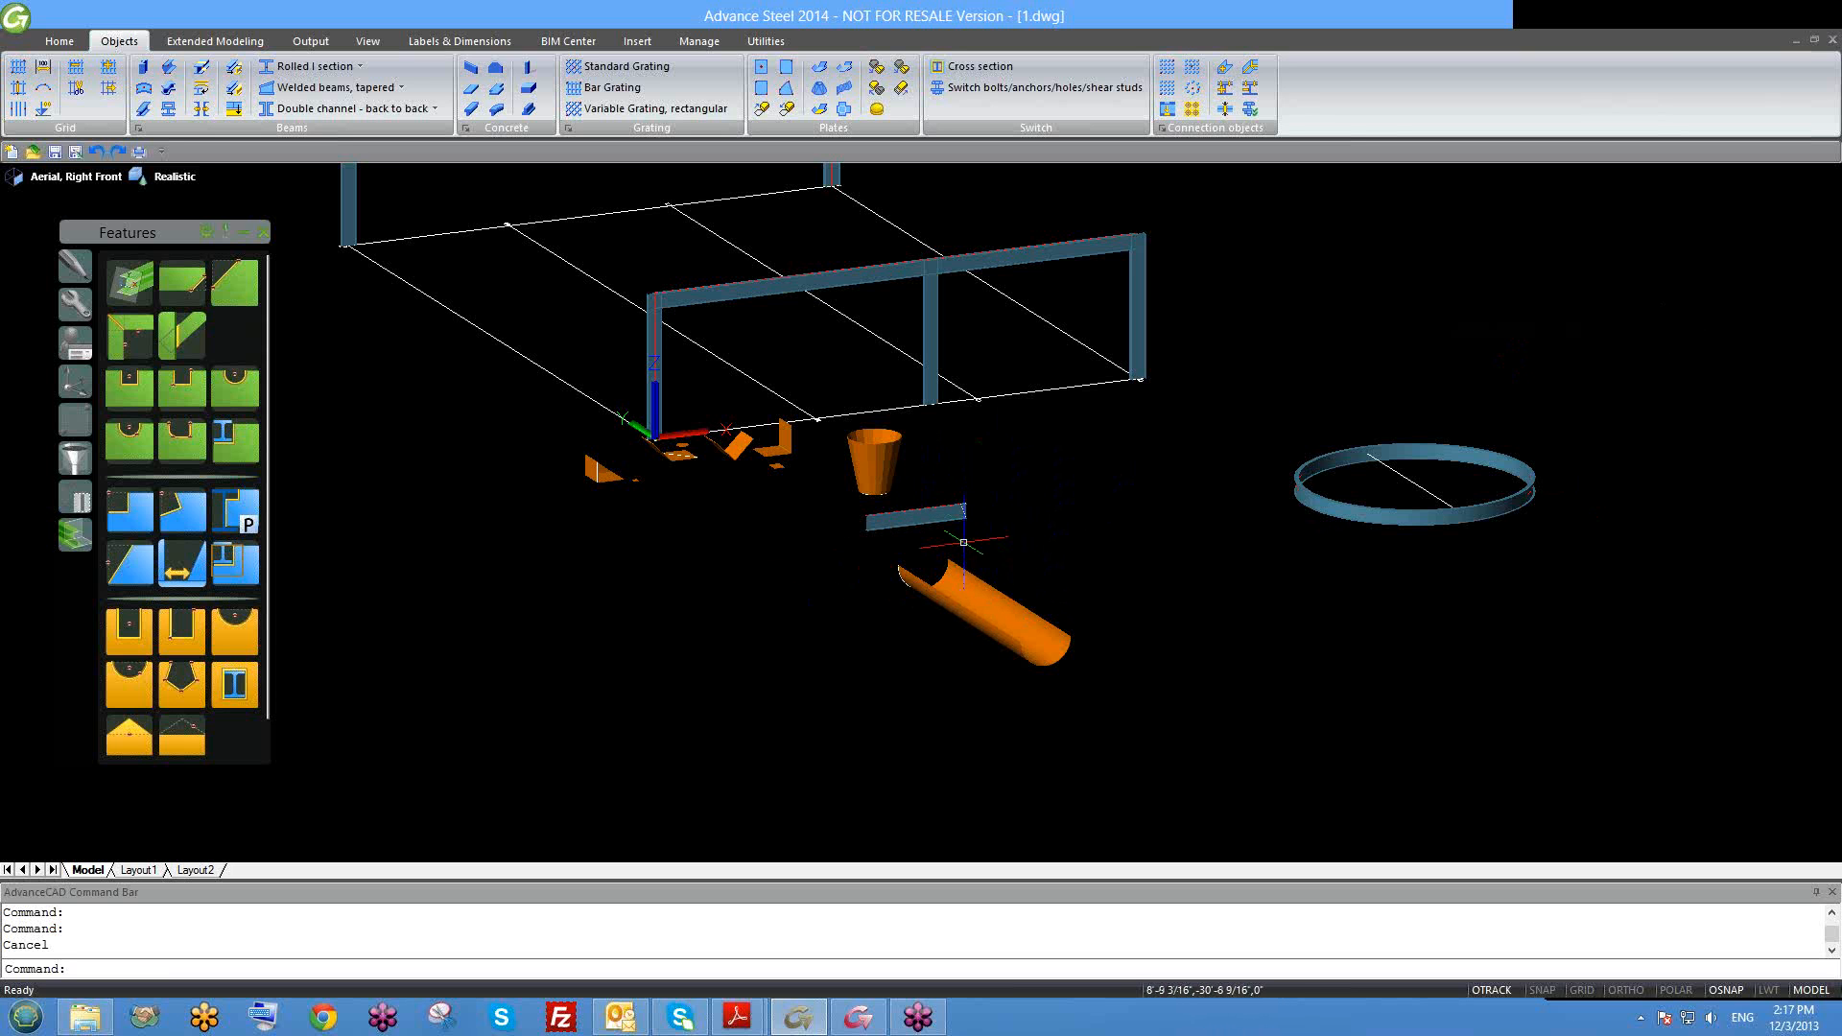
middle_click_drag(991, 574, 950, 631, "shift")
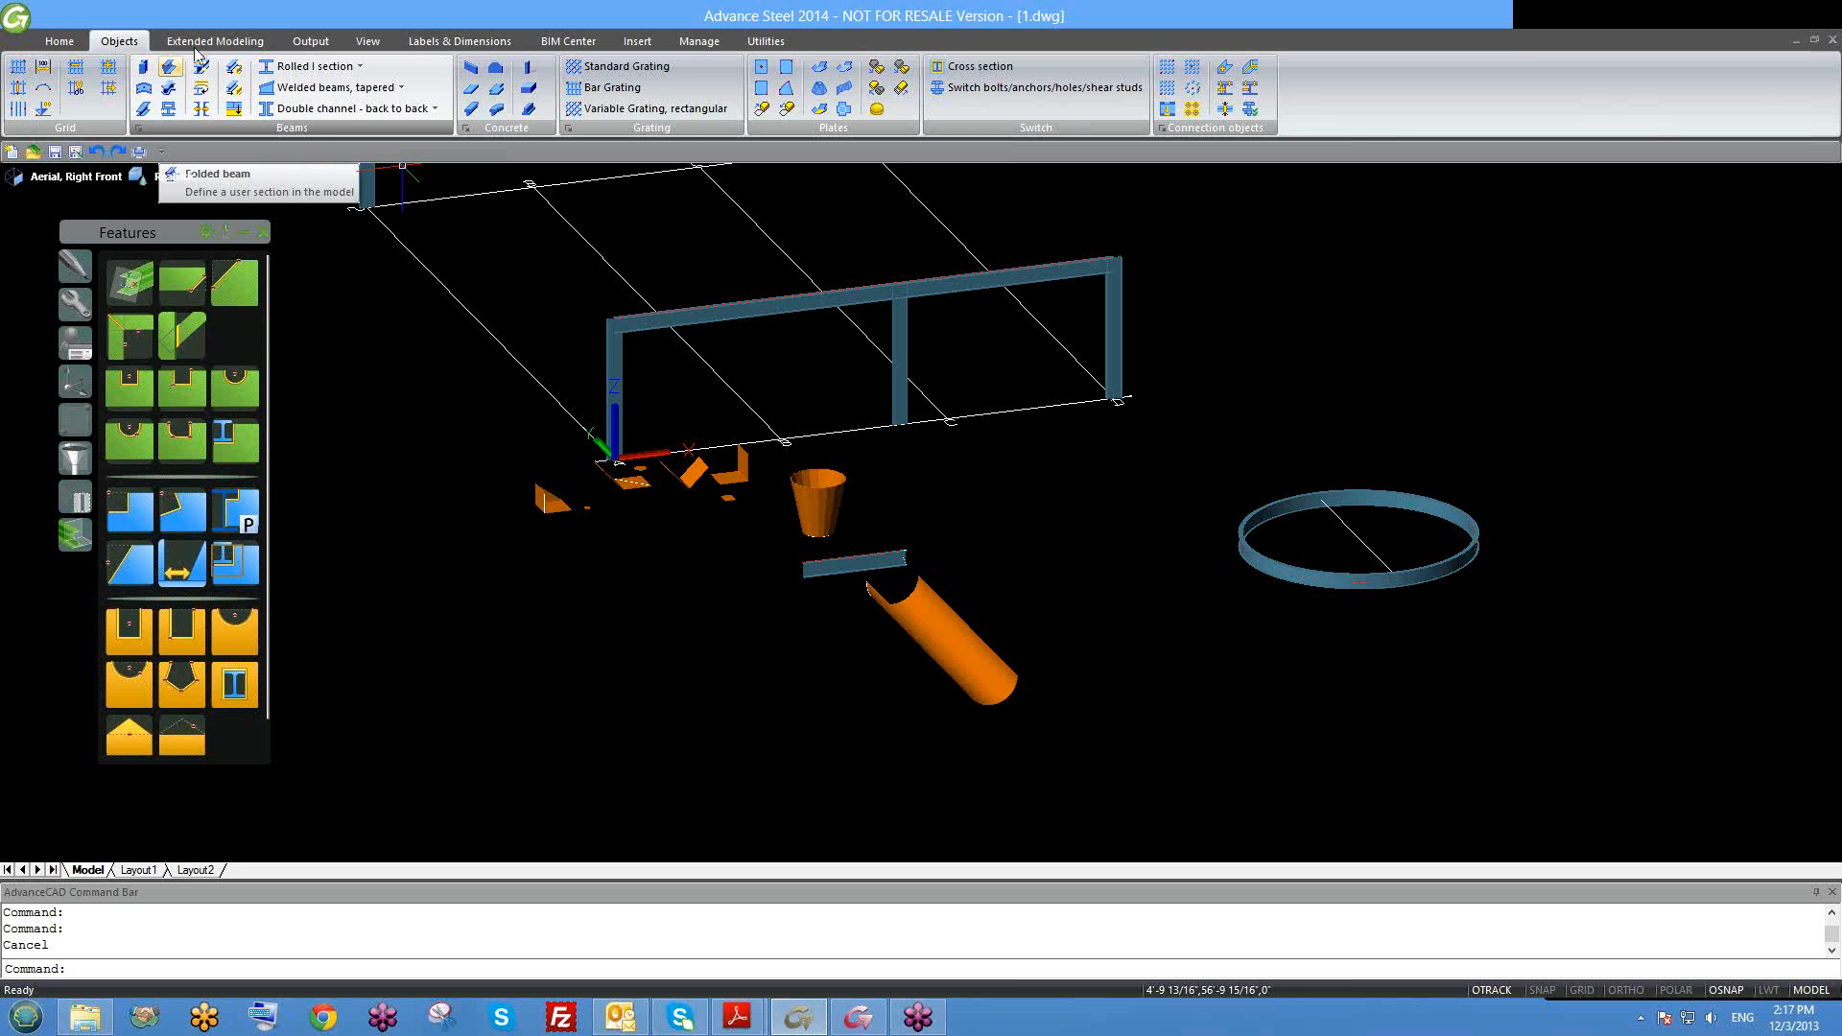
Step: Set the UCS to World for working in the empty area beside the half-pipe plate
middle_click_drag(823, 739, 864, 591)
scroll(861, 591, "up", 1)
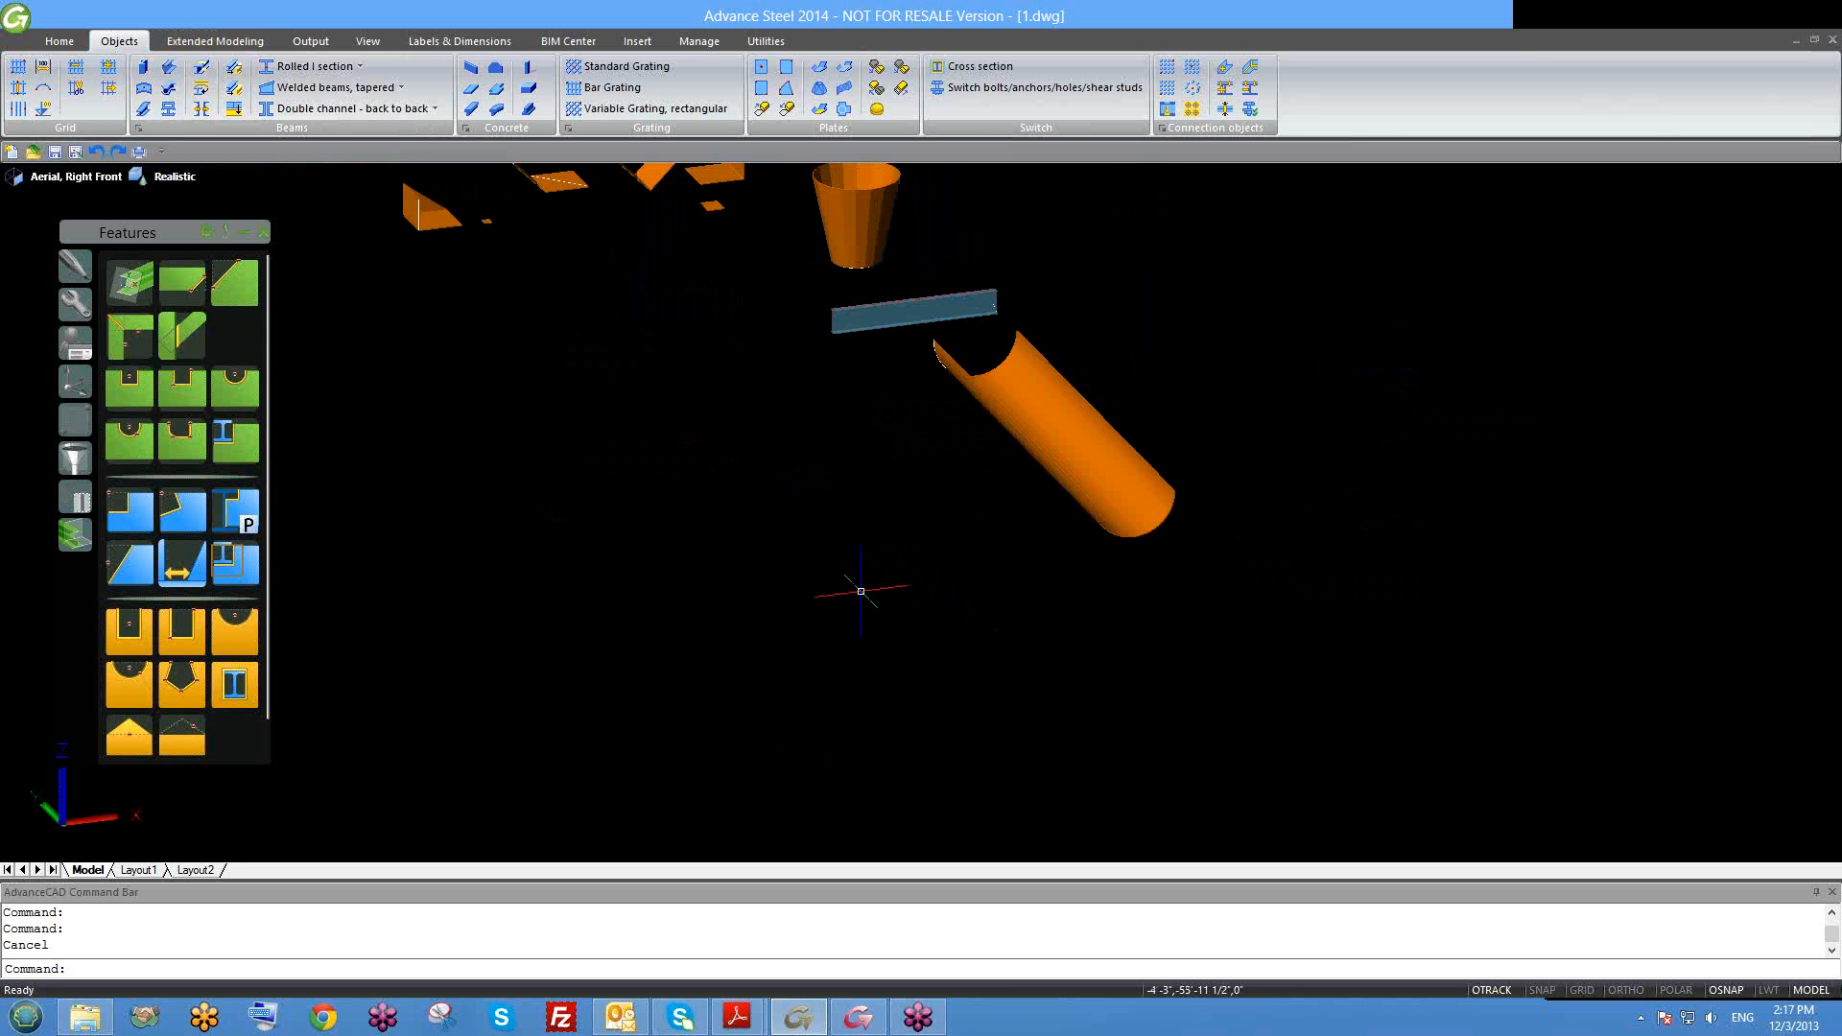
scroll(836, 569, "up", 1)
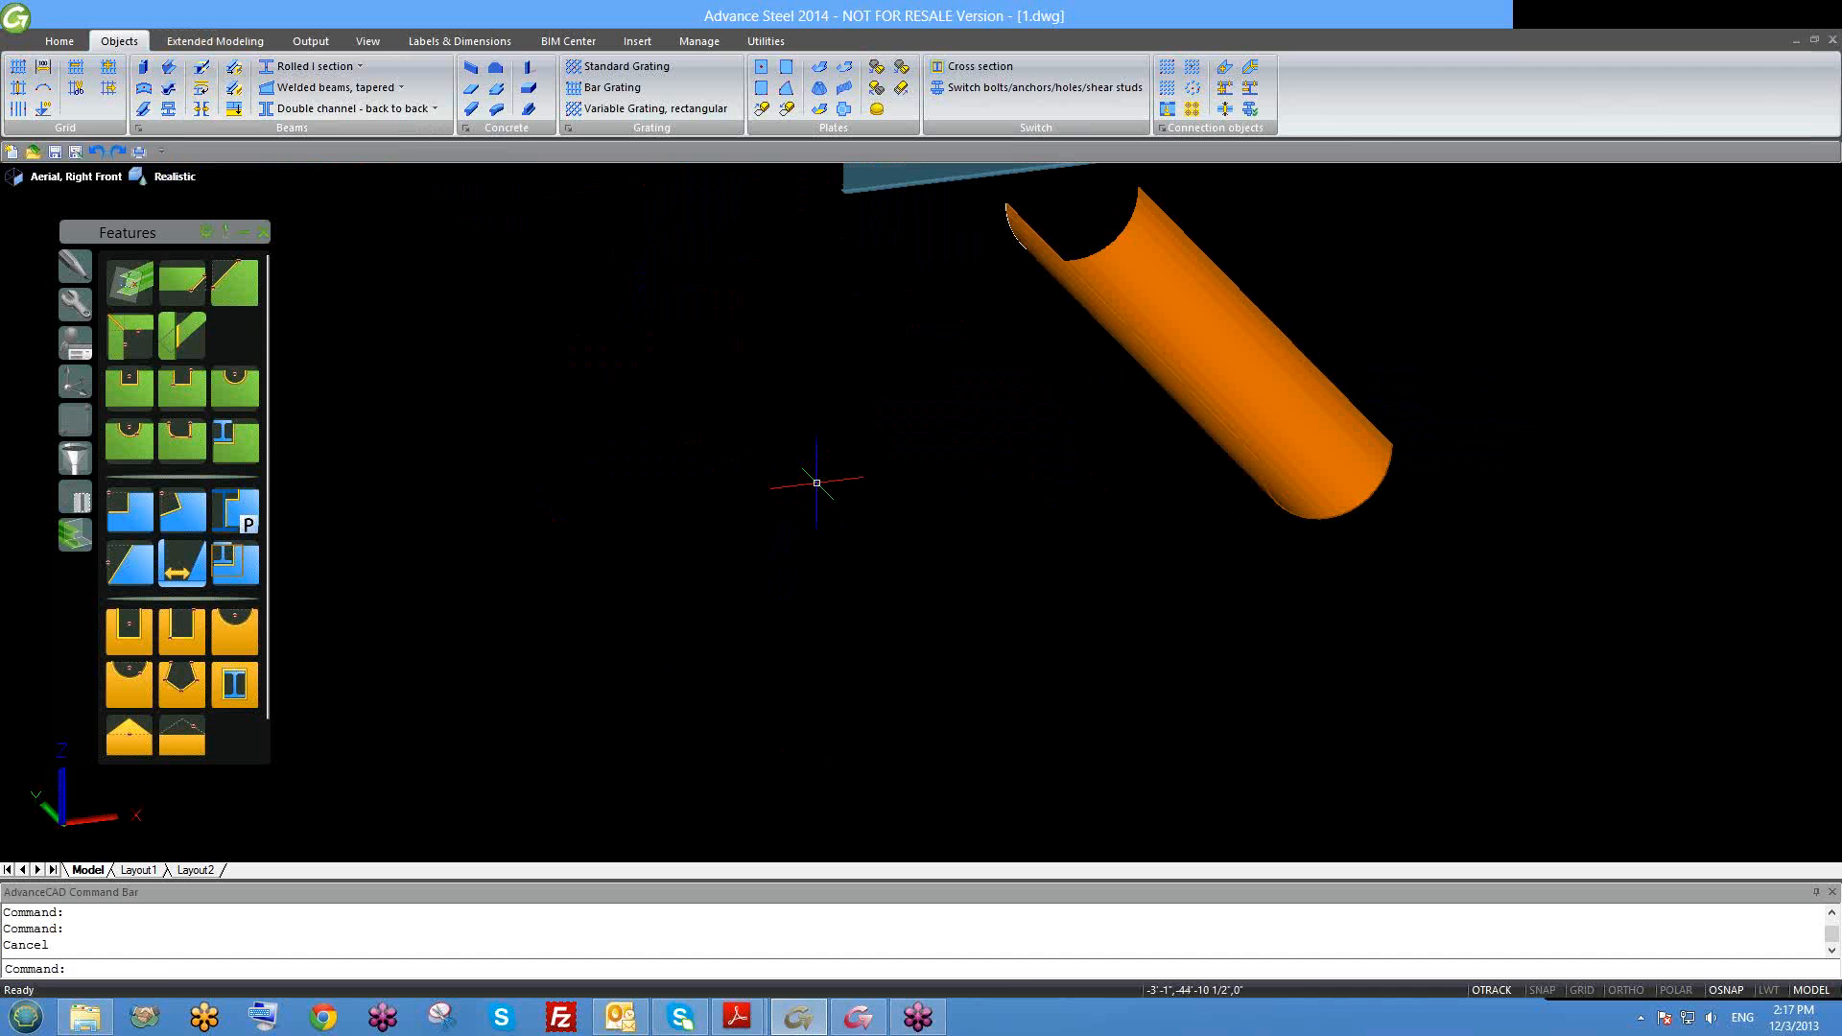
type("ucs")
key("Return")
type("w")
key("Return")
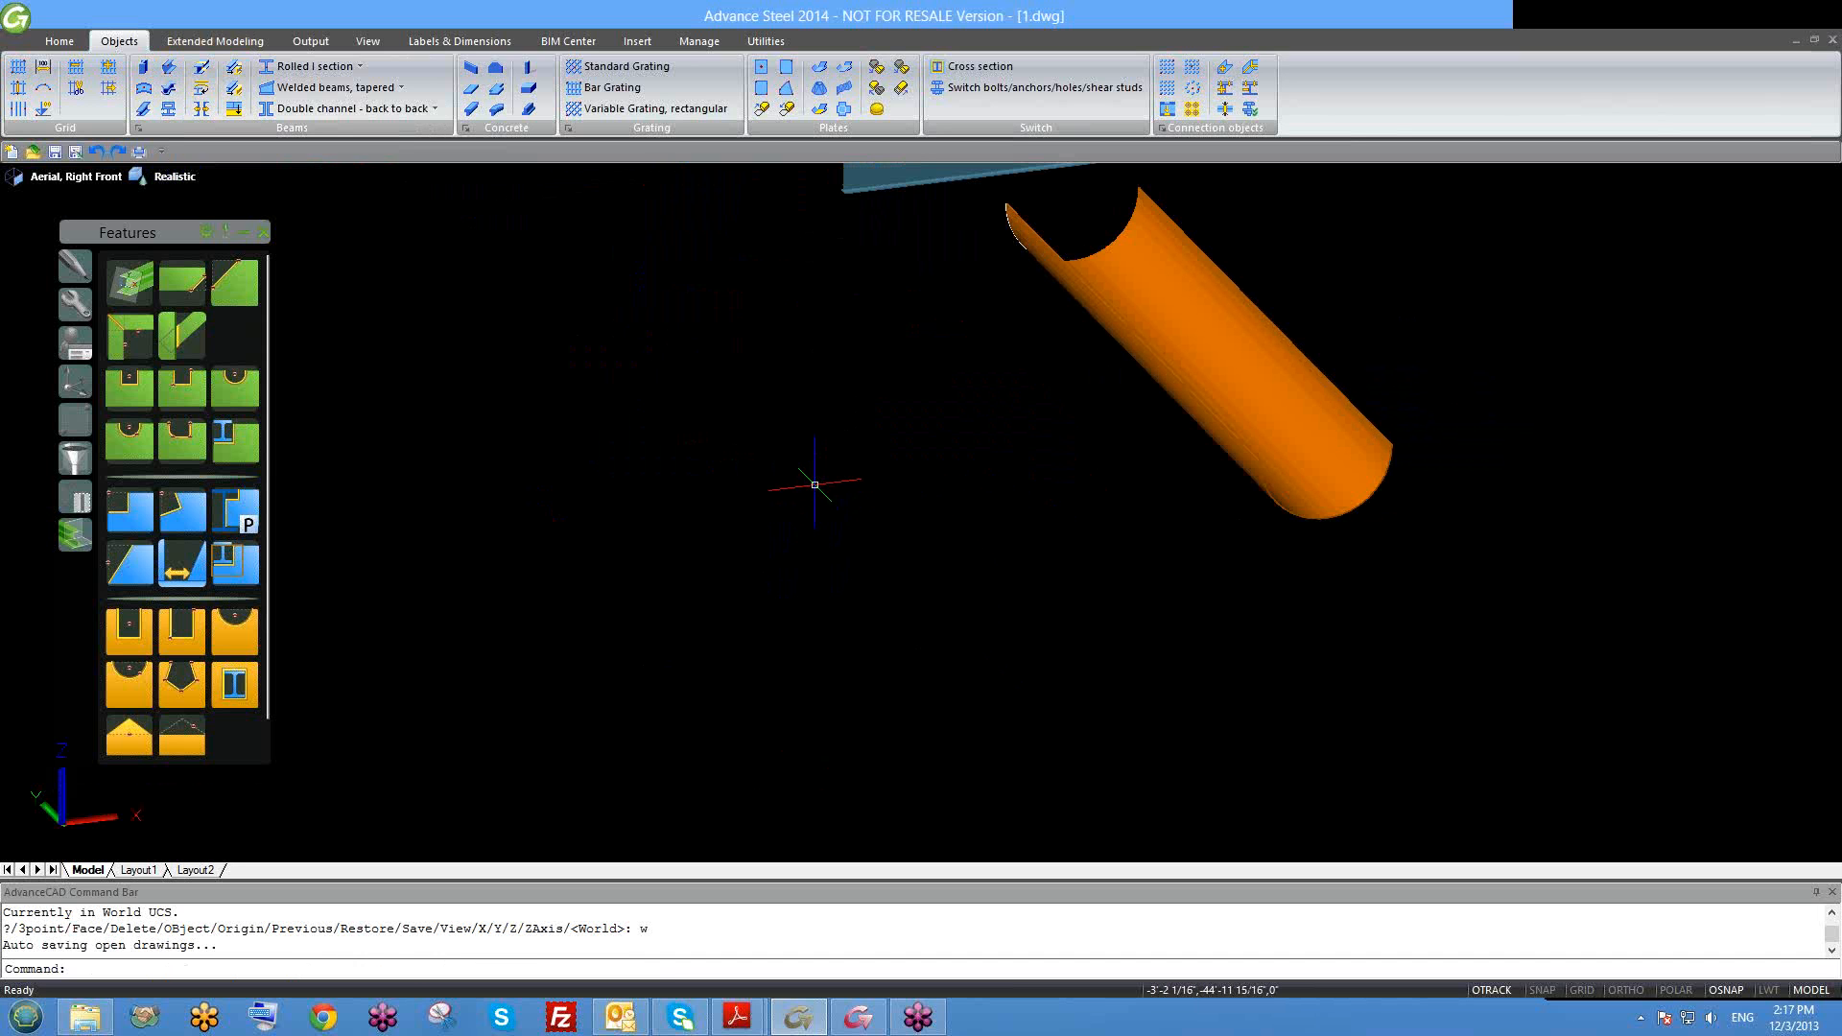
type("ucs")
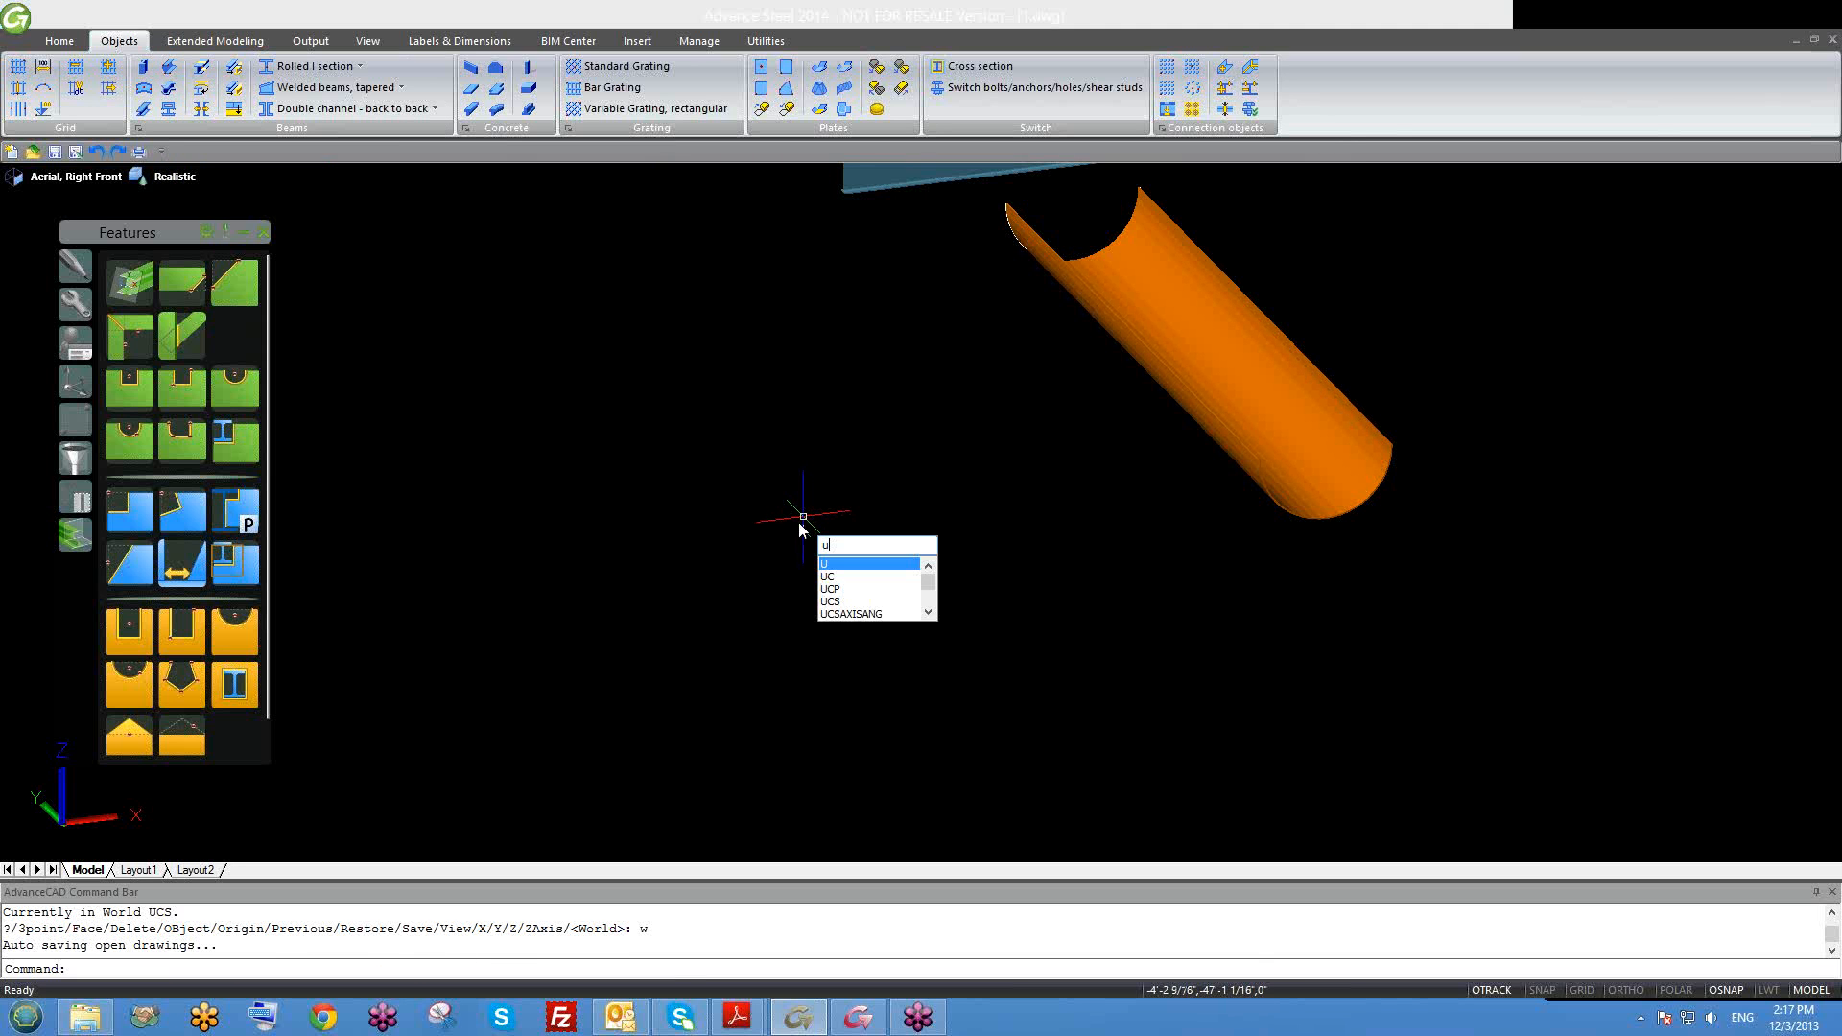
key("Return")
type("w")
key("Return")
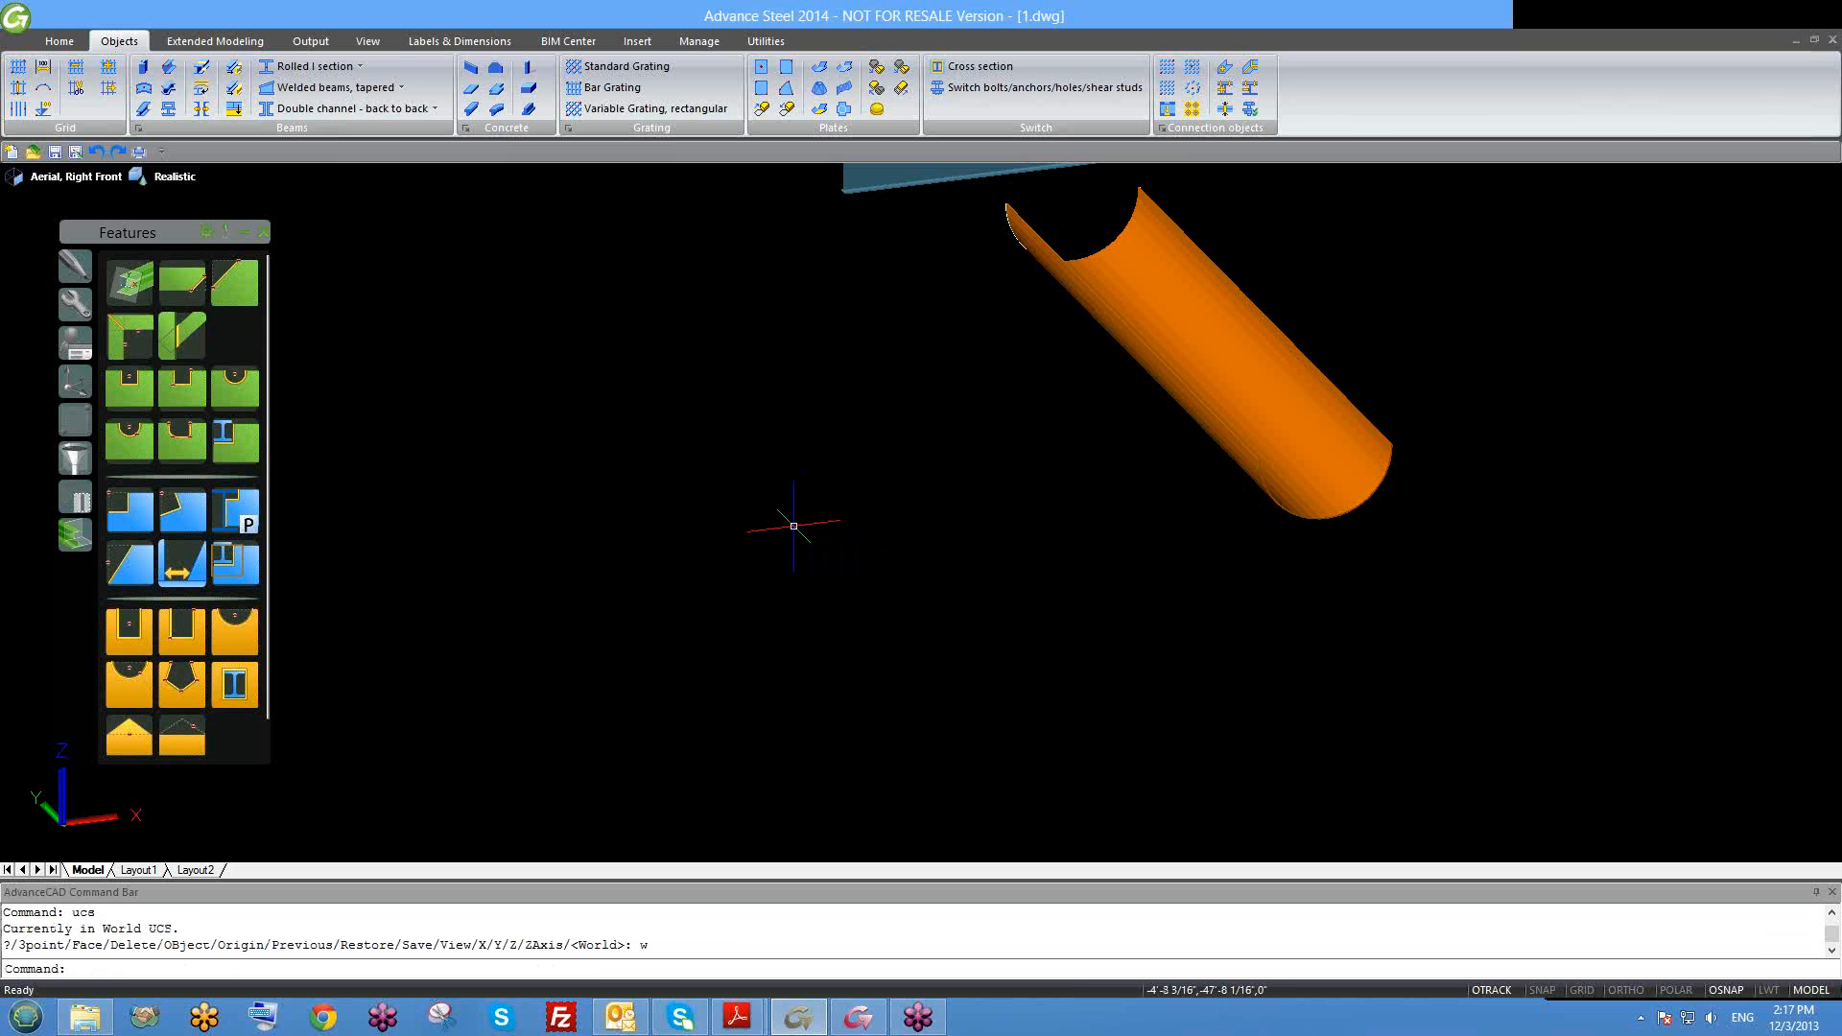
Step: Rotate the UCS around the X axis so that its XY plane stands vertical
type("`")
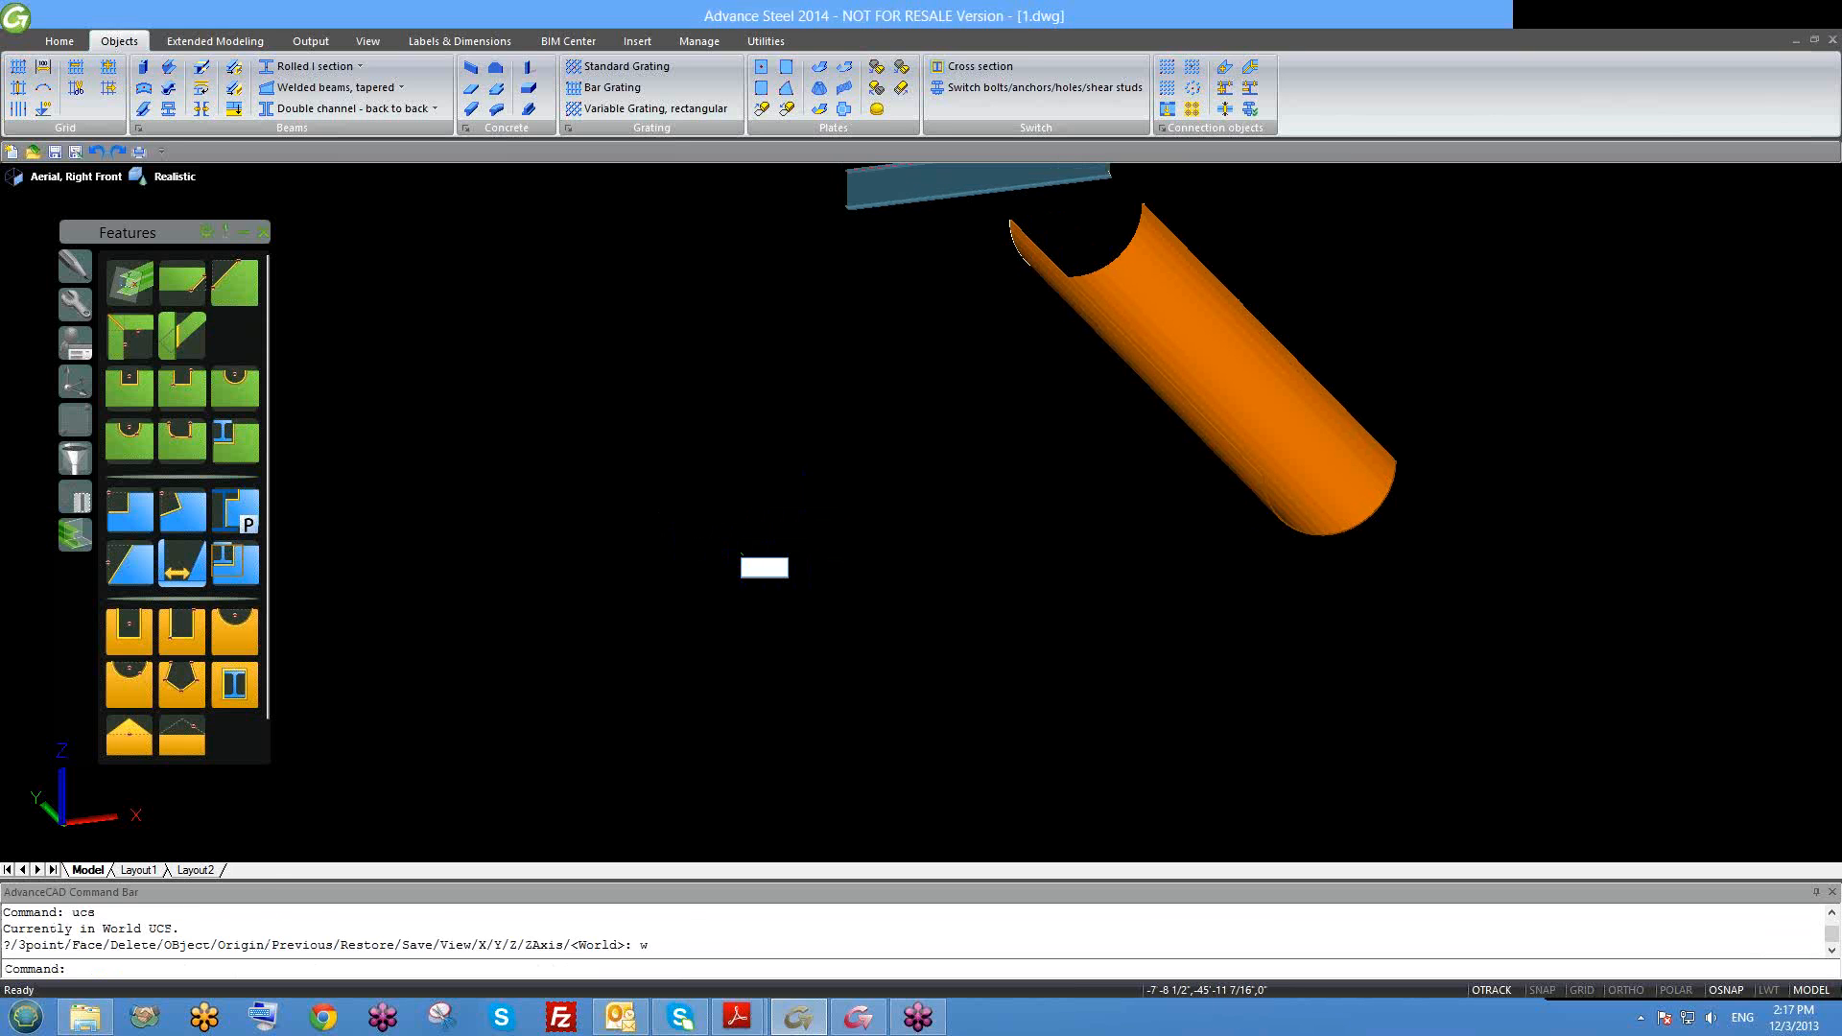
key("Escape")
type("uce")
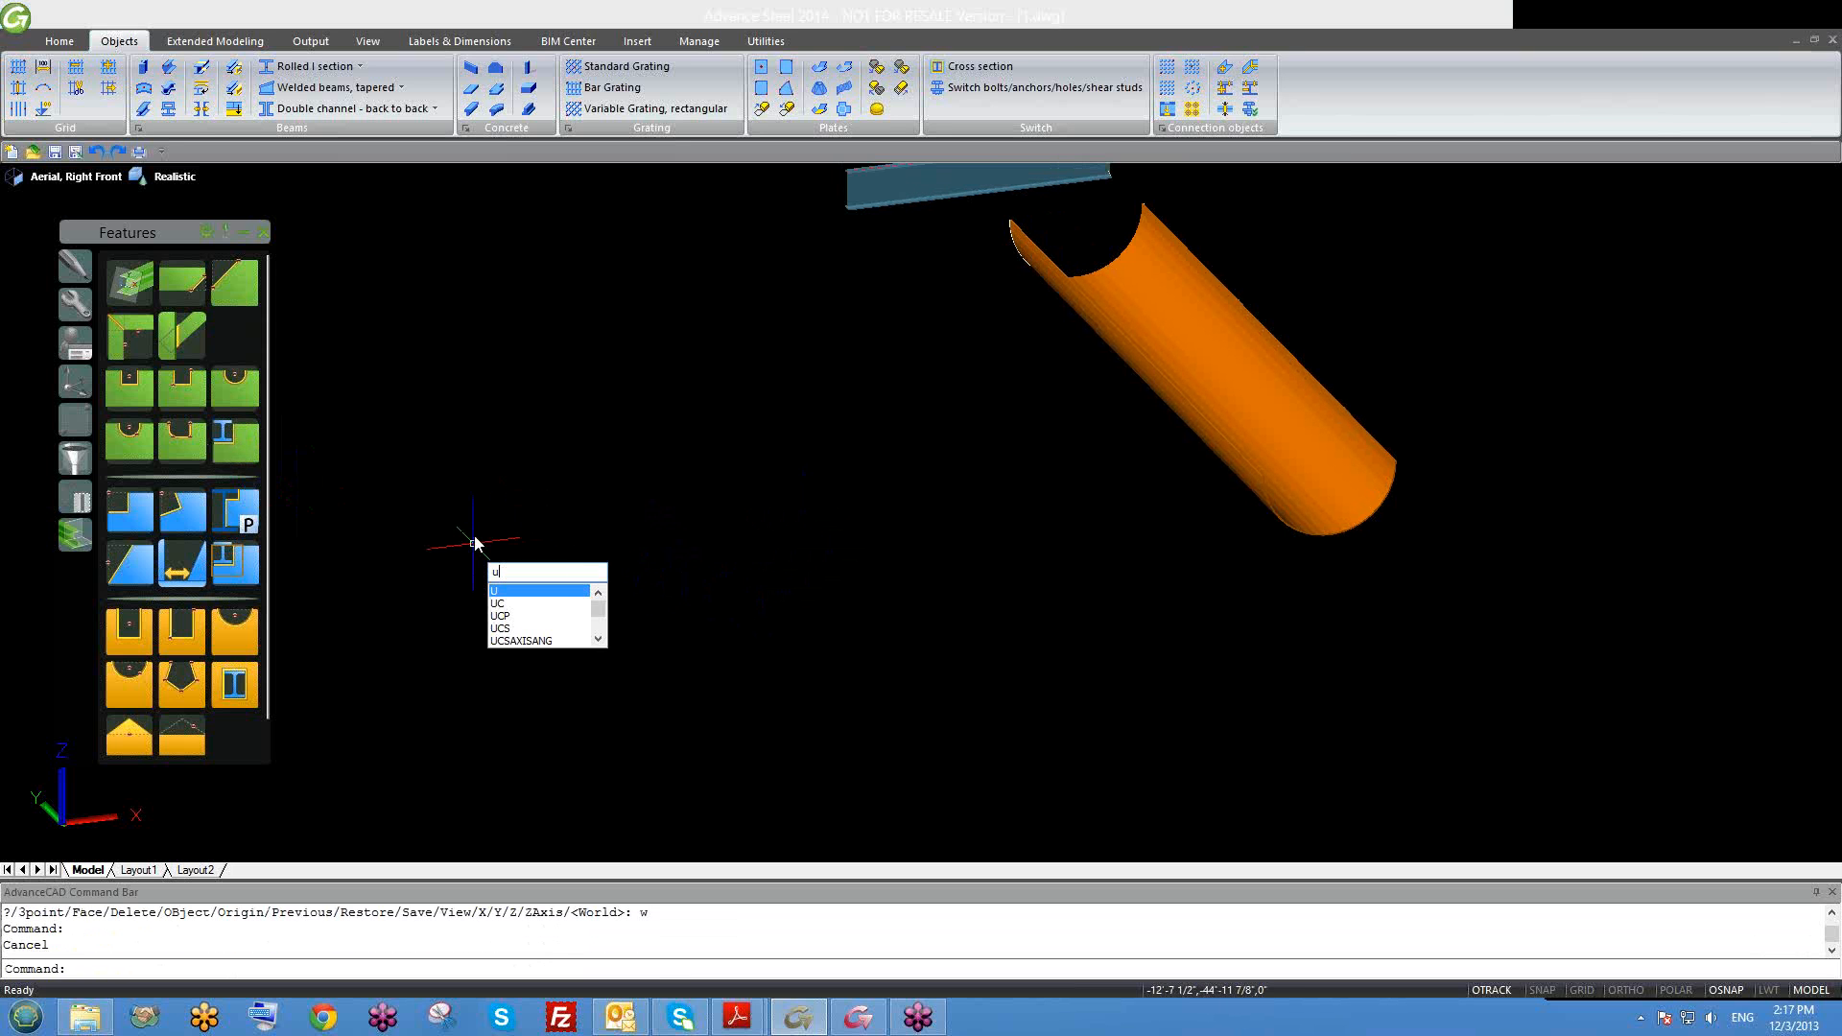
key("Return")
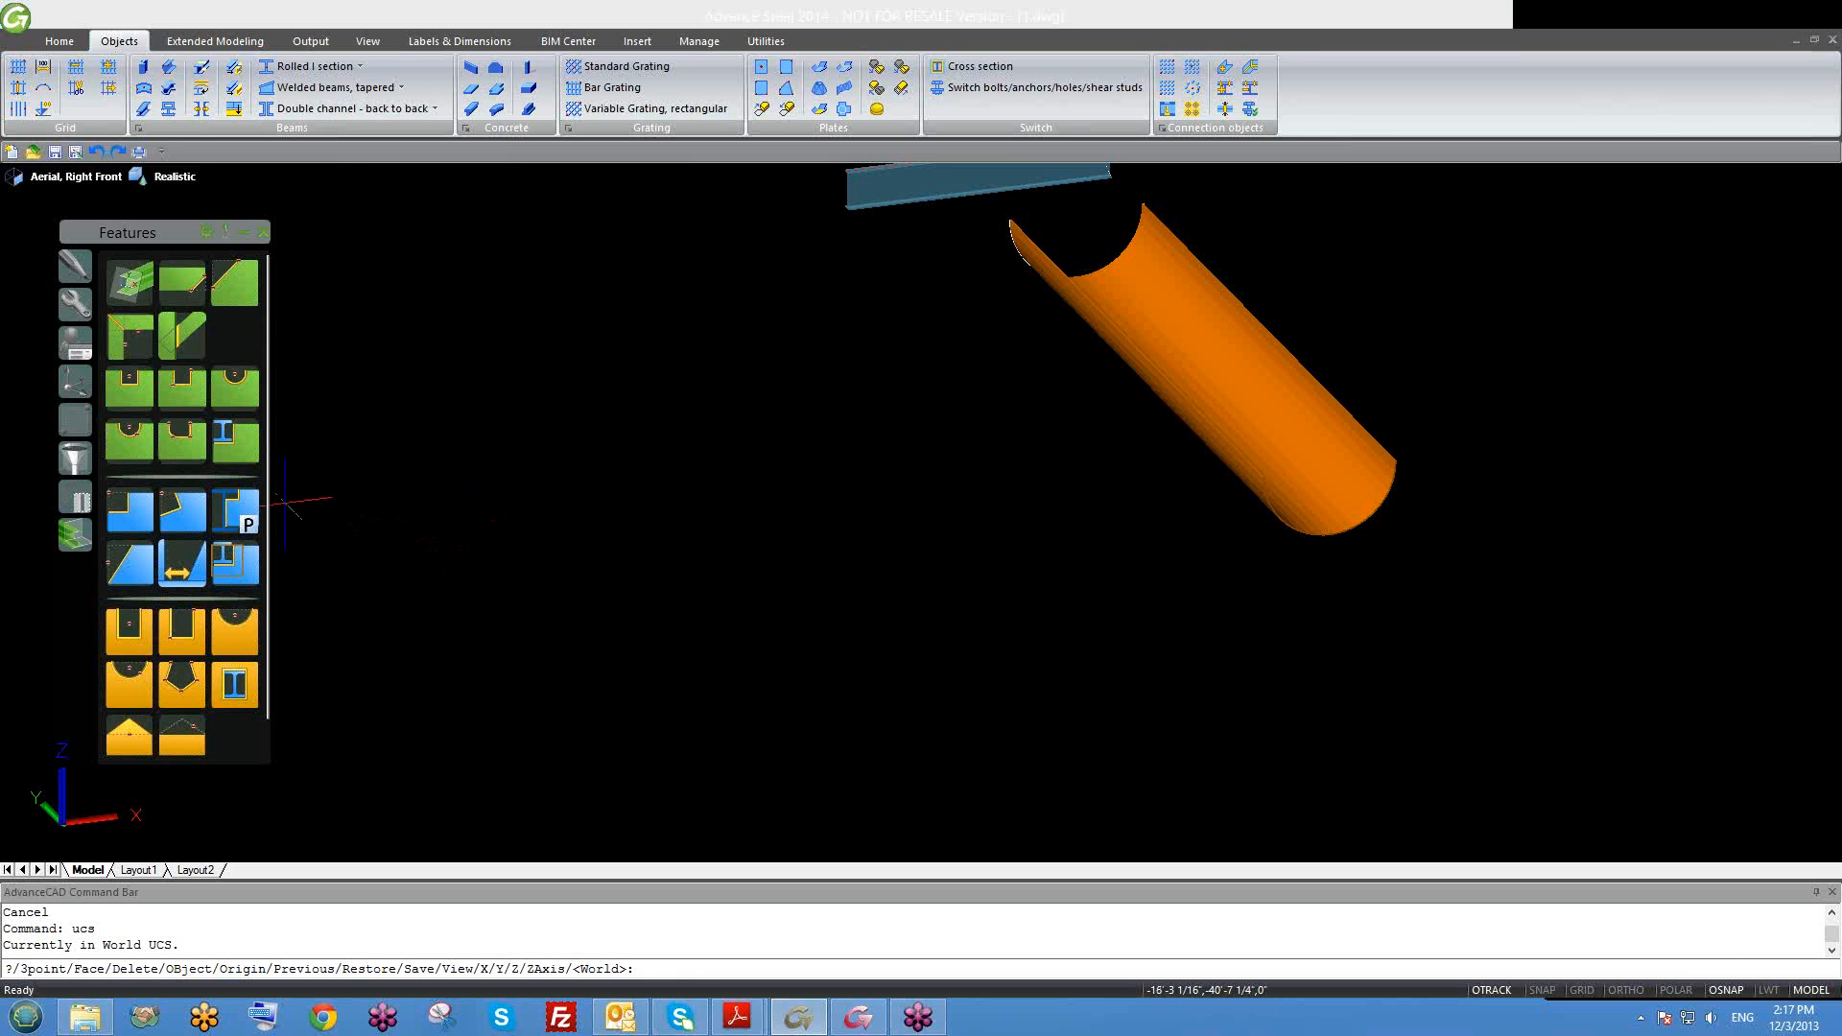
left_click(75, 381)
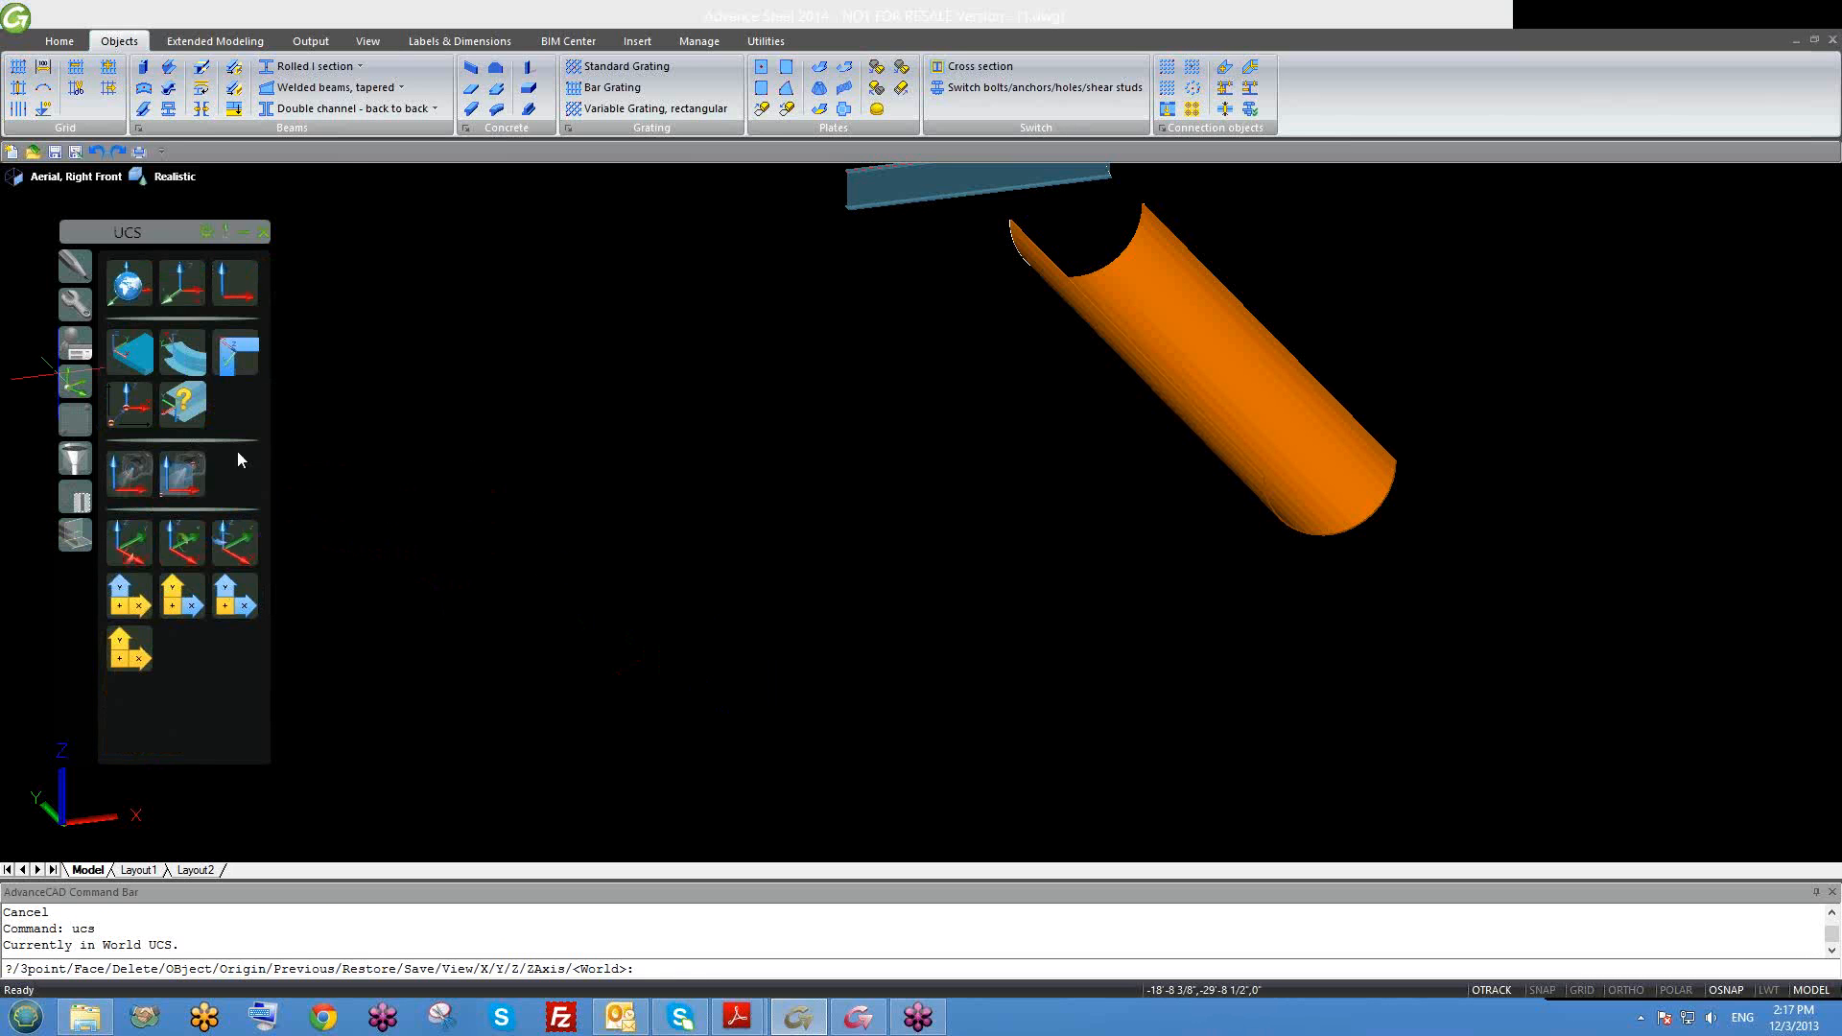
left_click(138, 538)
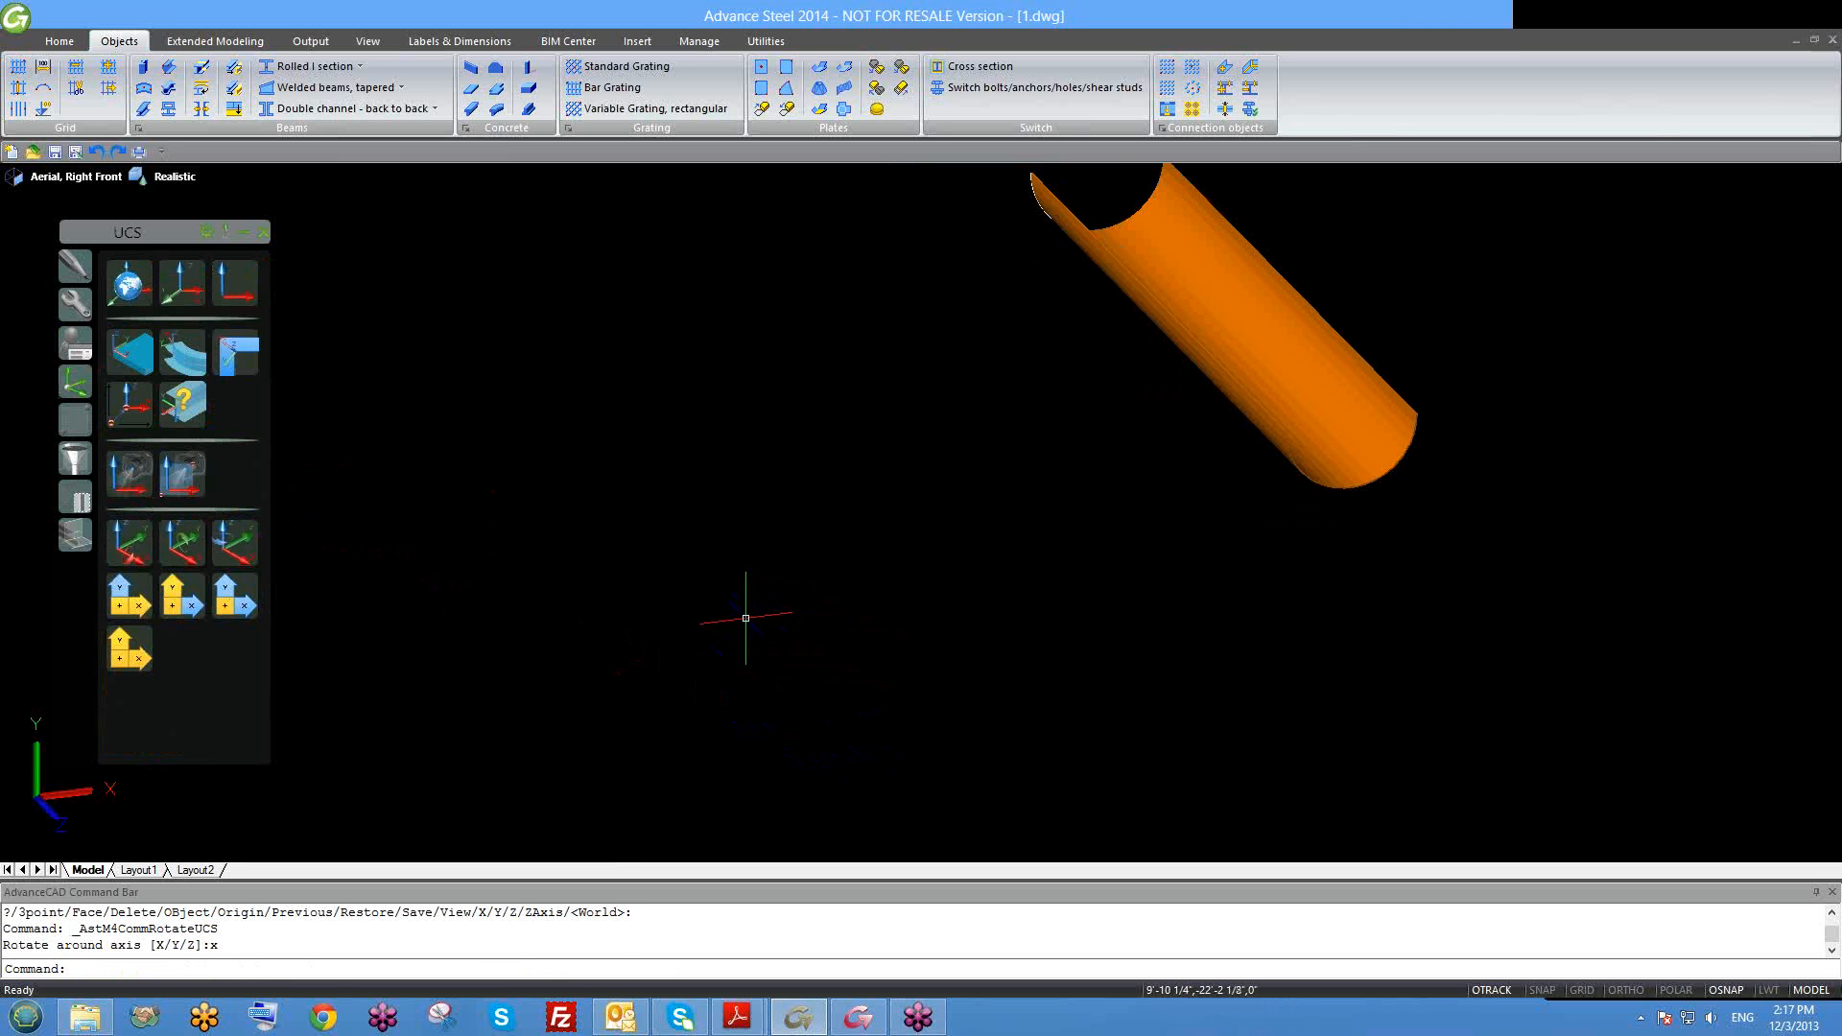
Step: Draw an open four-segment polyline near the half-pipe plate as a Z-shaped profile with a short upturned lip at its lower end
type("pl")
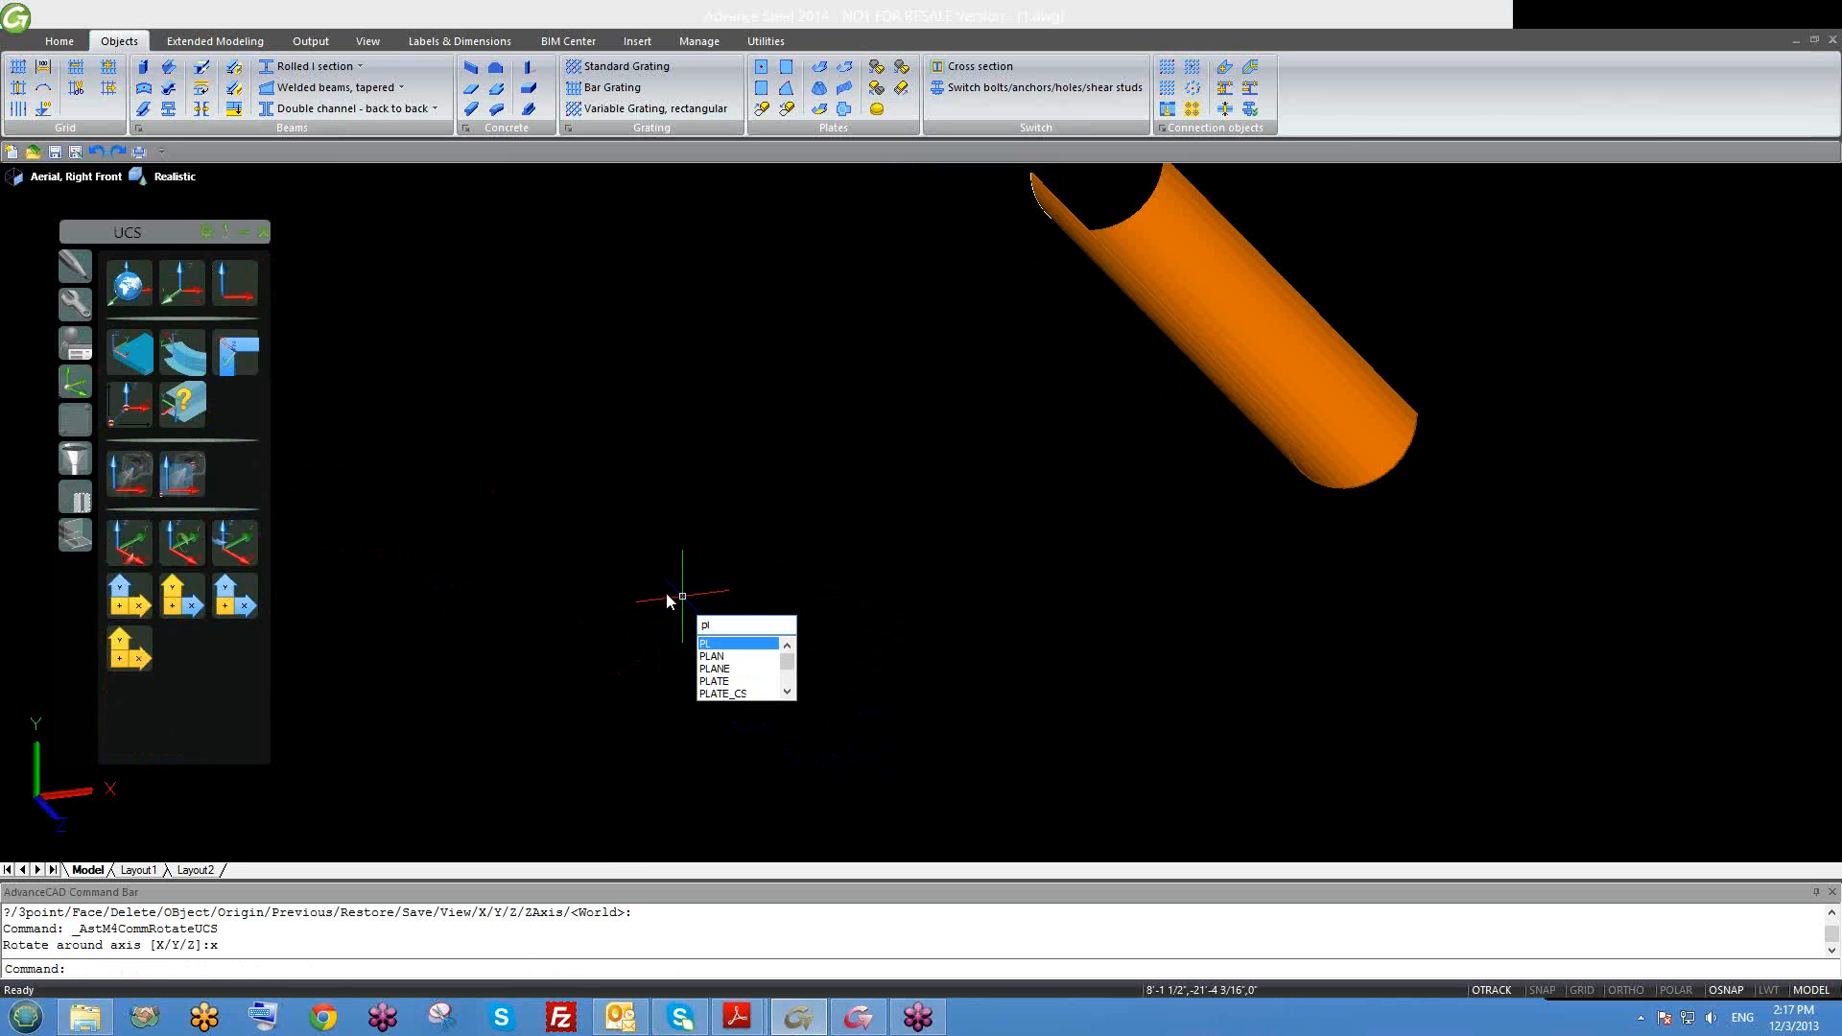
key("Return")
left_click(720, 441)
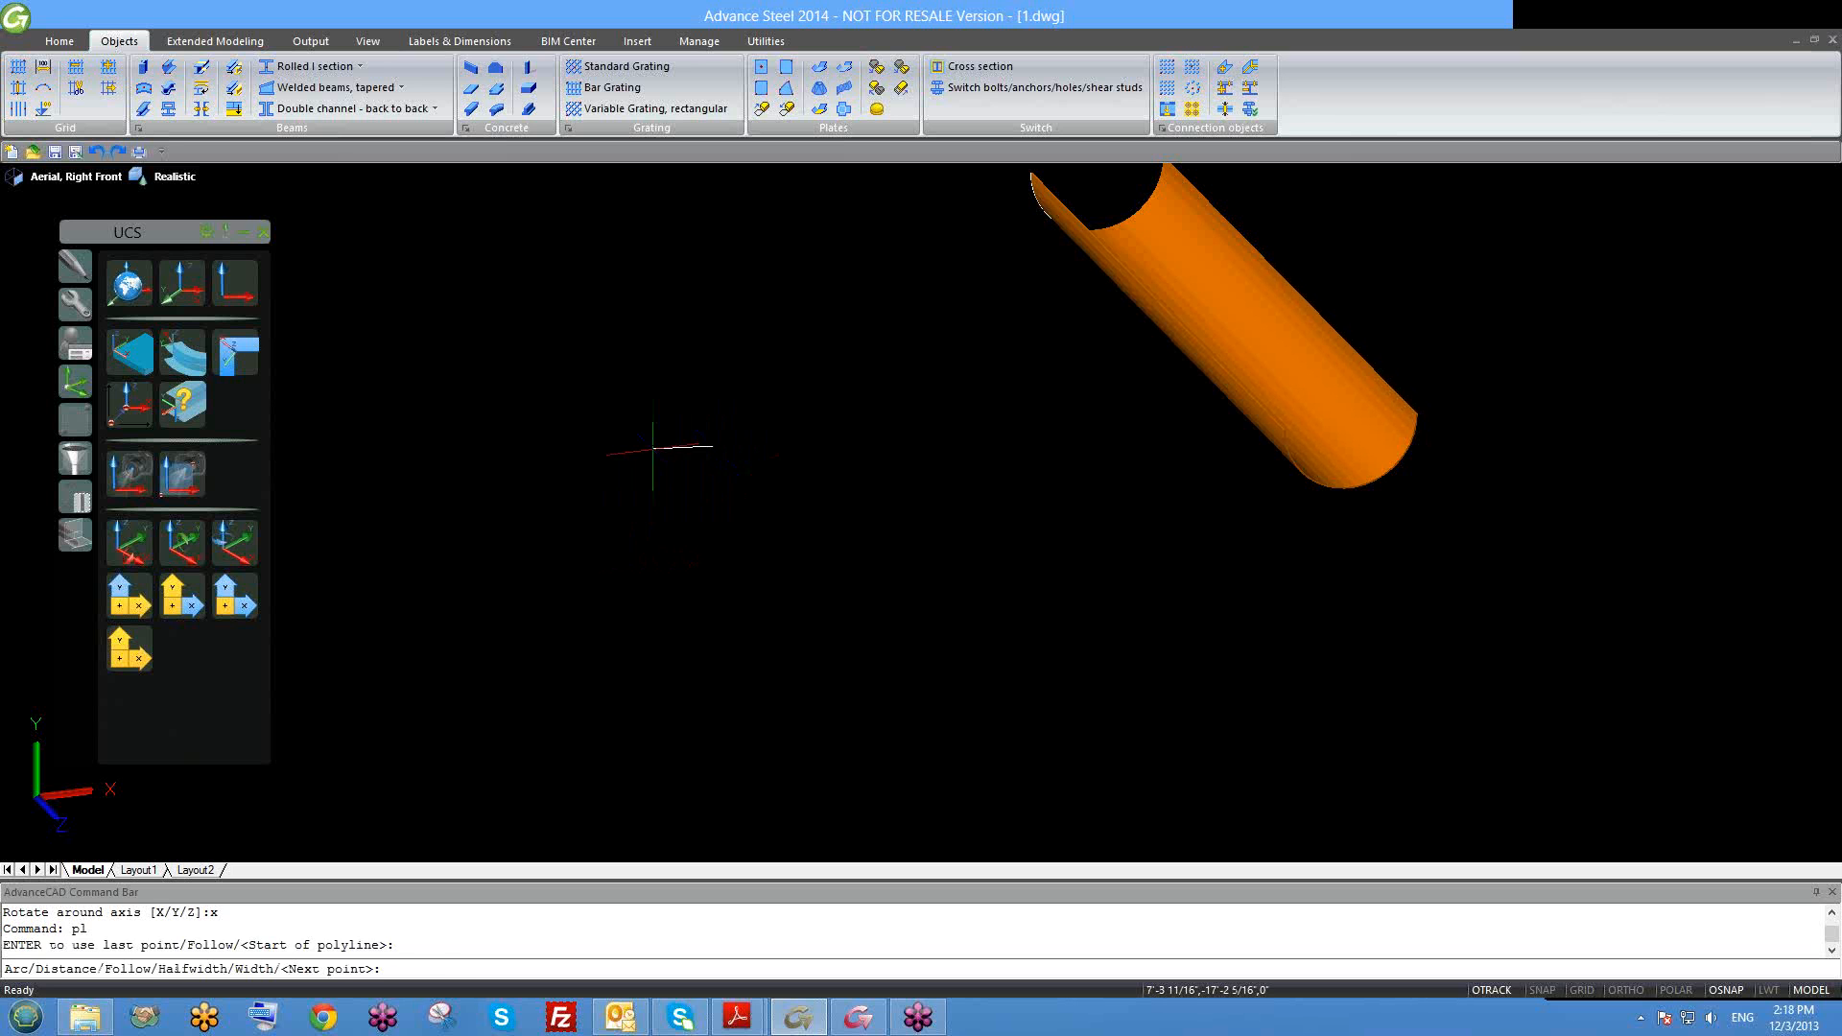
left_click(653, 465)
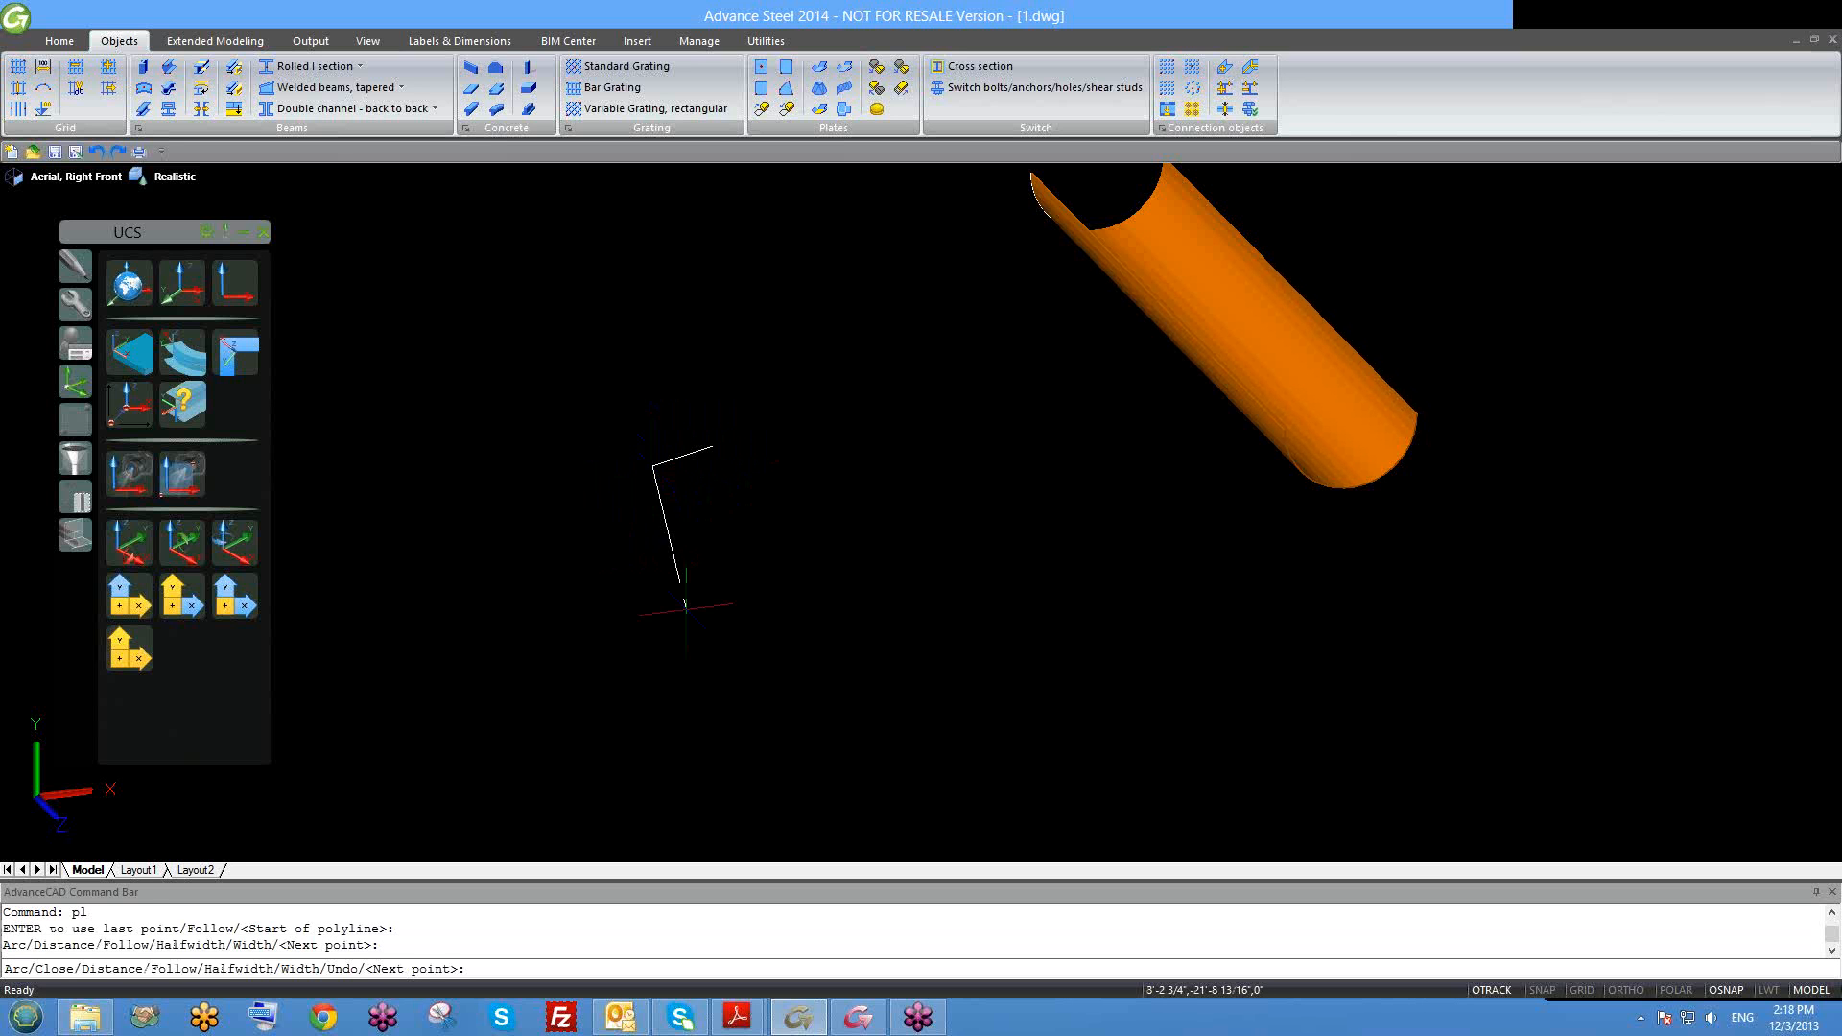
left_click(652, 617)
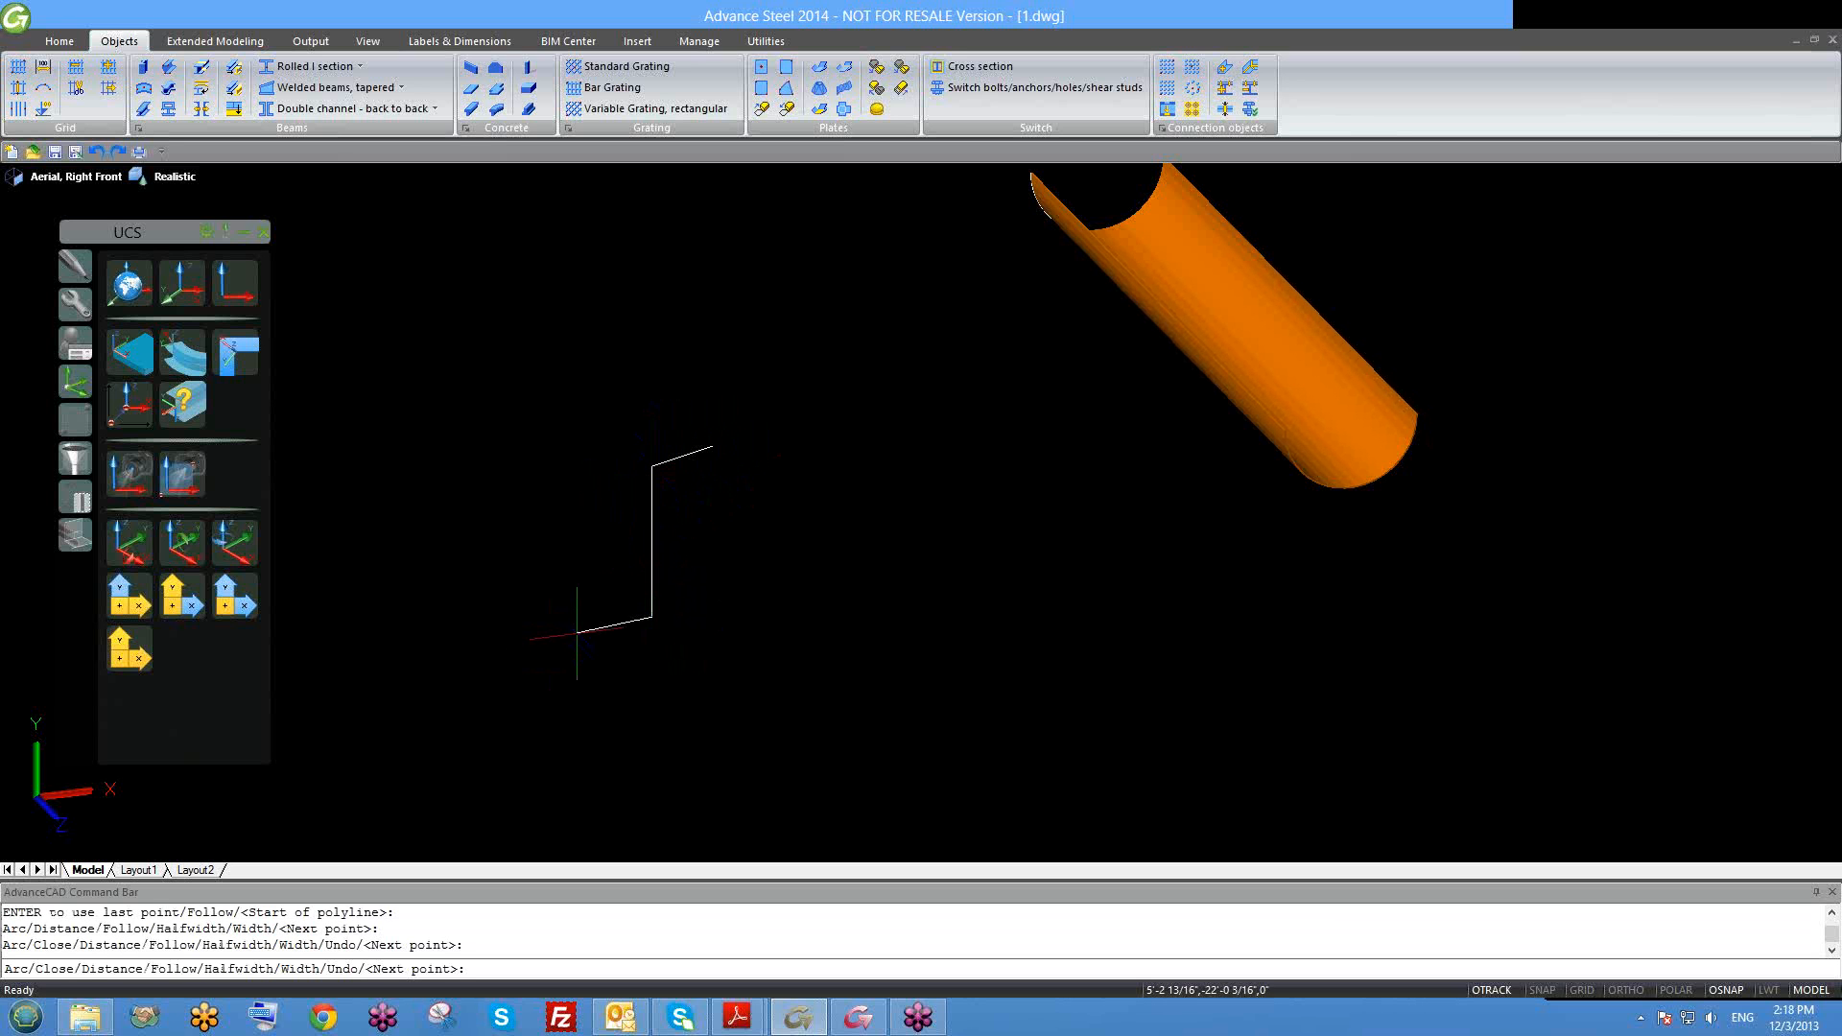
left_click(580, 631)
key("Return")
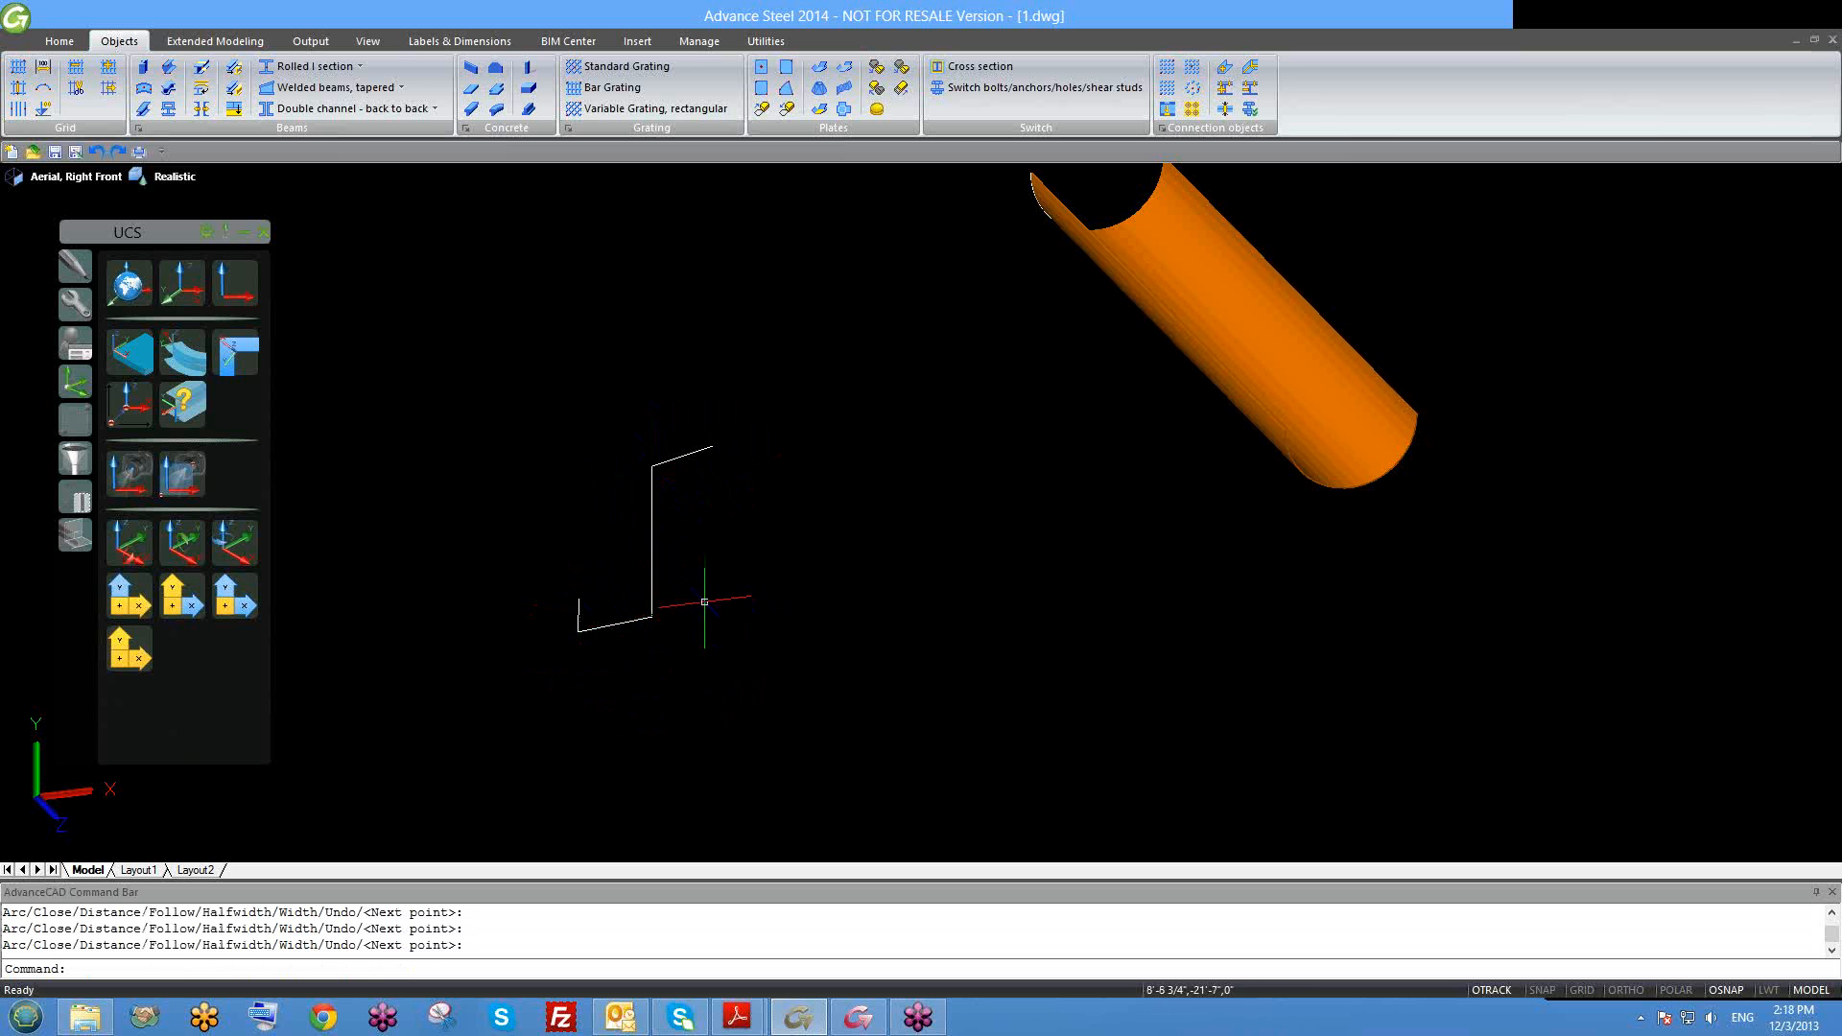
mouse_move(712, 616)
middle_mouse_down("shift")
mouse_move(665, 617)
mouse_move(695, 650)
mouse_move(517, 637)
mouse_move(563, 649)
mouse_move(683, 625)
mouse_move(701, 566)
mouse_move(740, 620)
middle_mouse_up("shift")
scroll(768, 492, "up", 1)
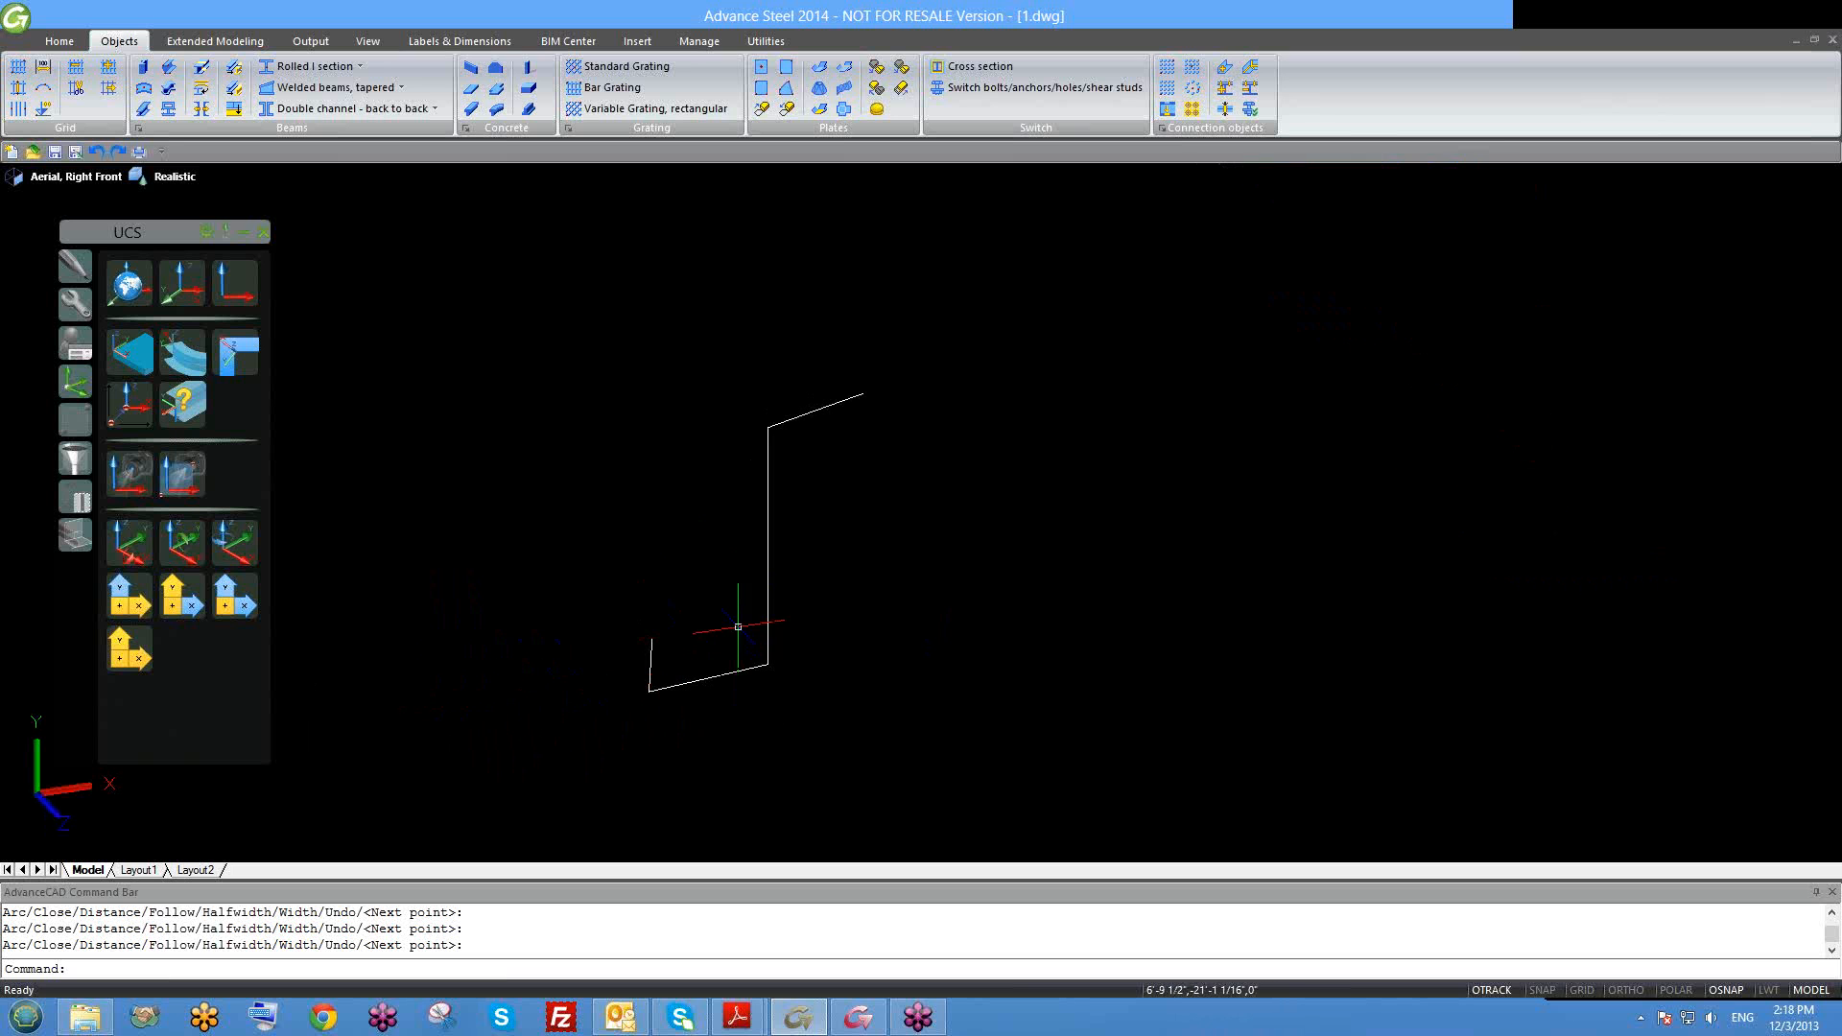
left_click(776, 482)
left_click(733, 480)
key("Escape")
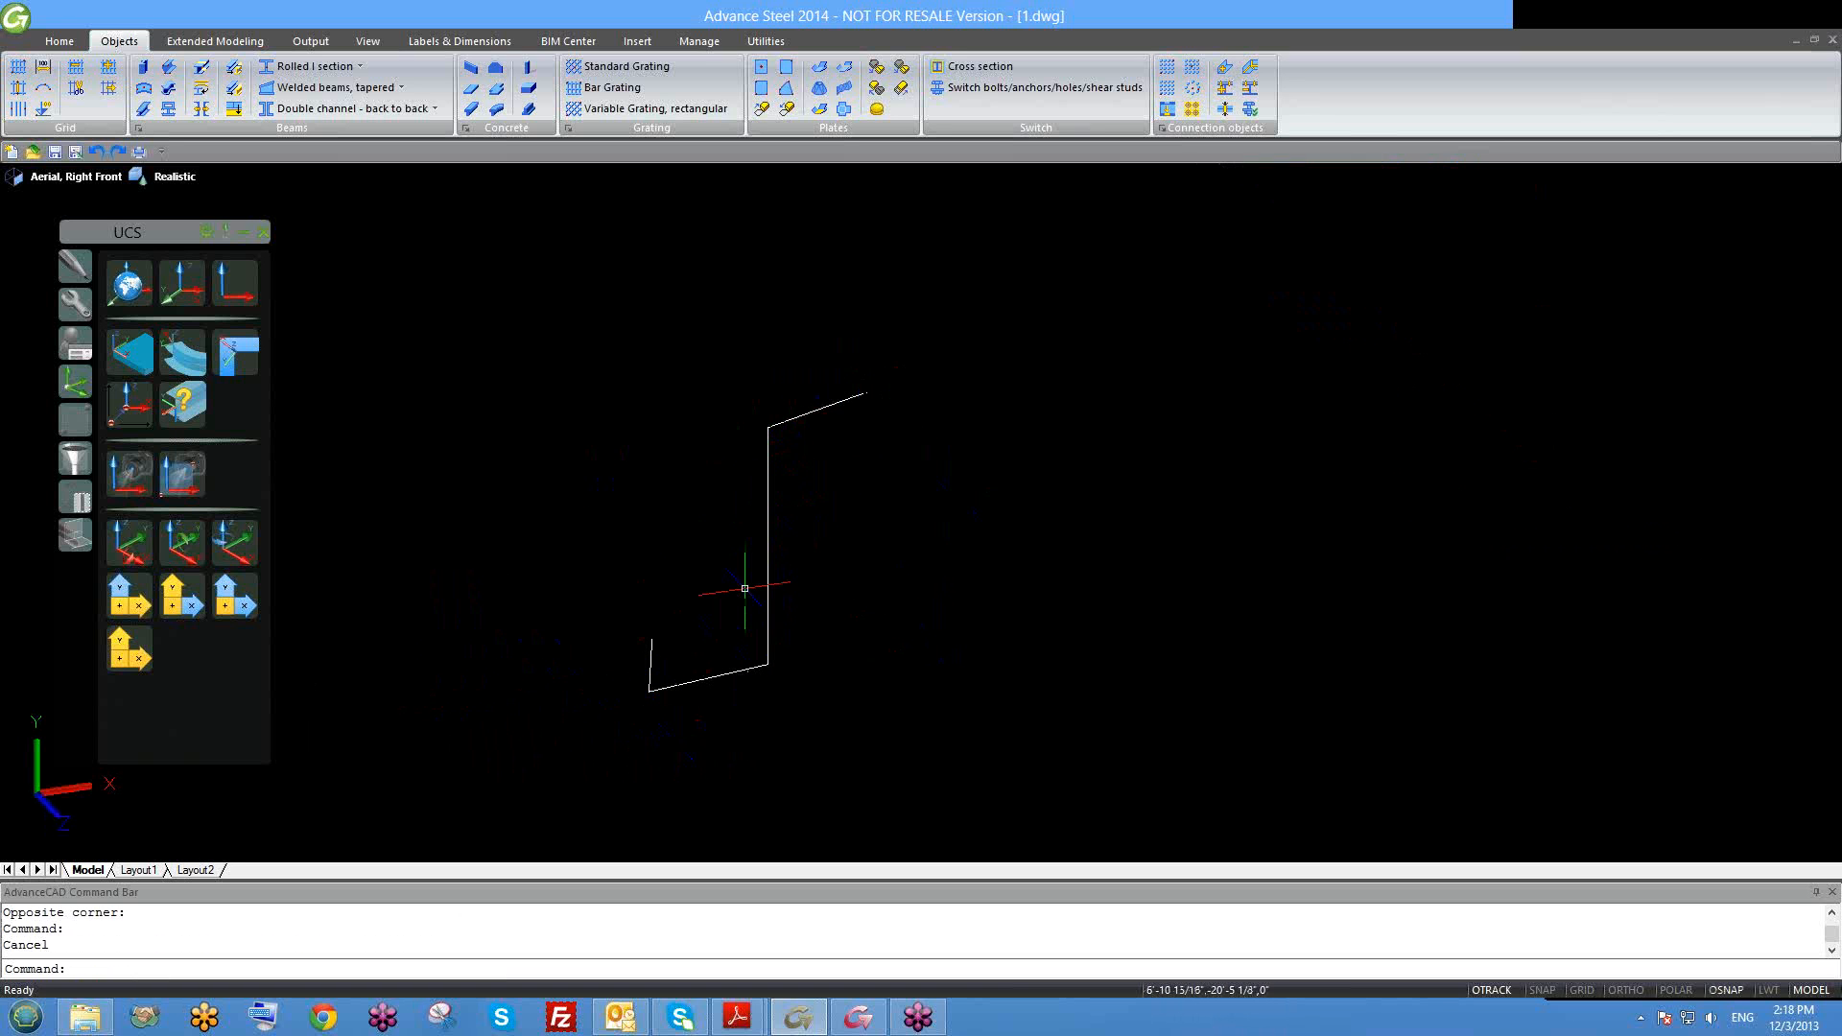
Step: Start a folded beam from the Z-shaped polyline, with the central point for its system axis at the profile's upper corner
left_click(171, 72)
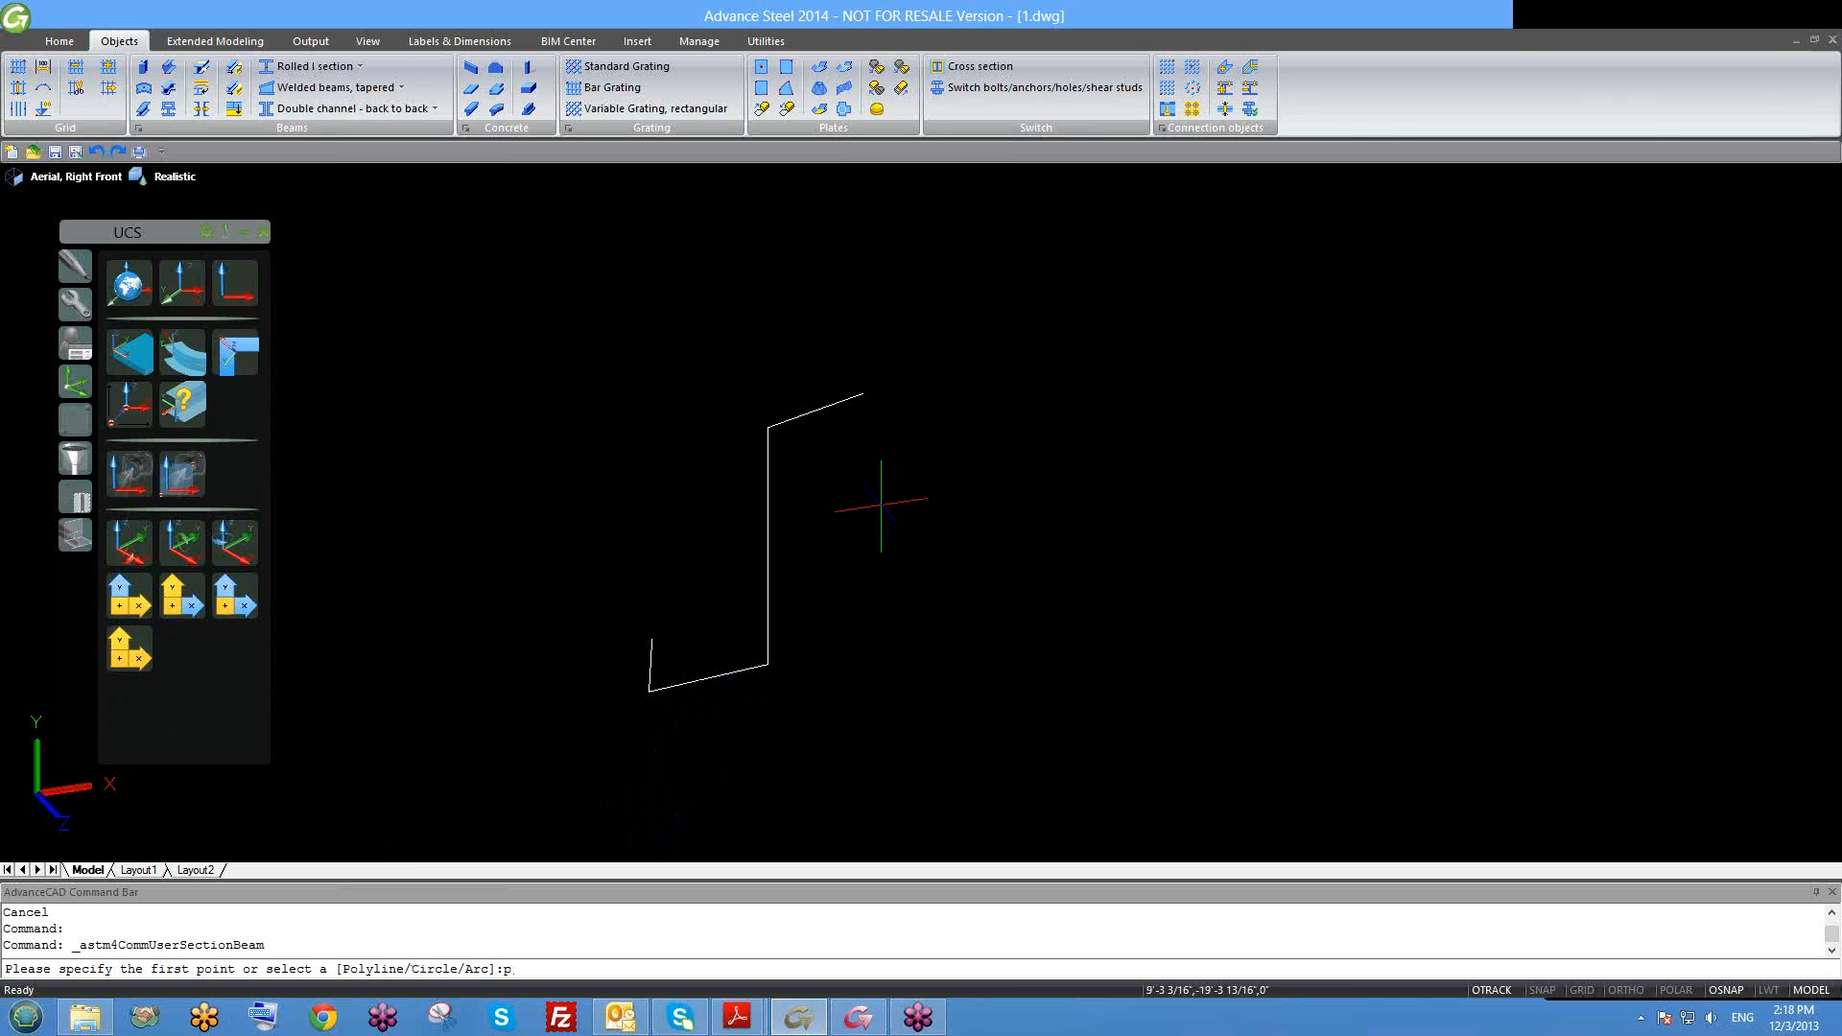
key("Return")
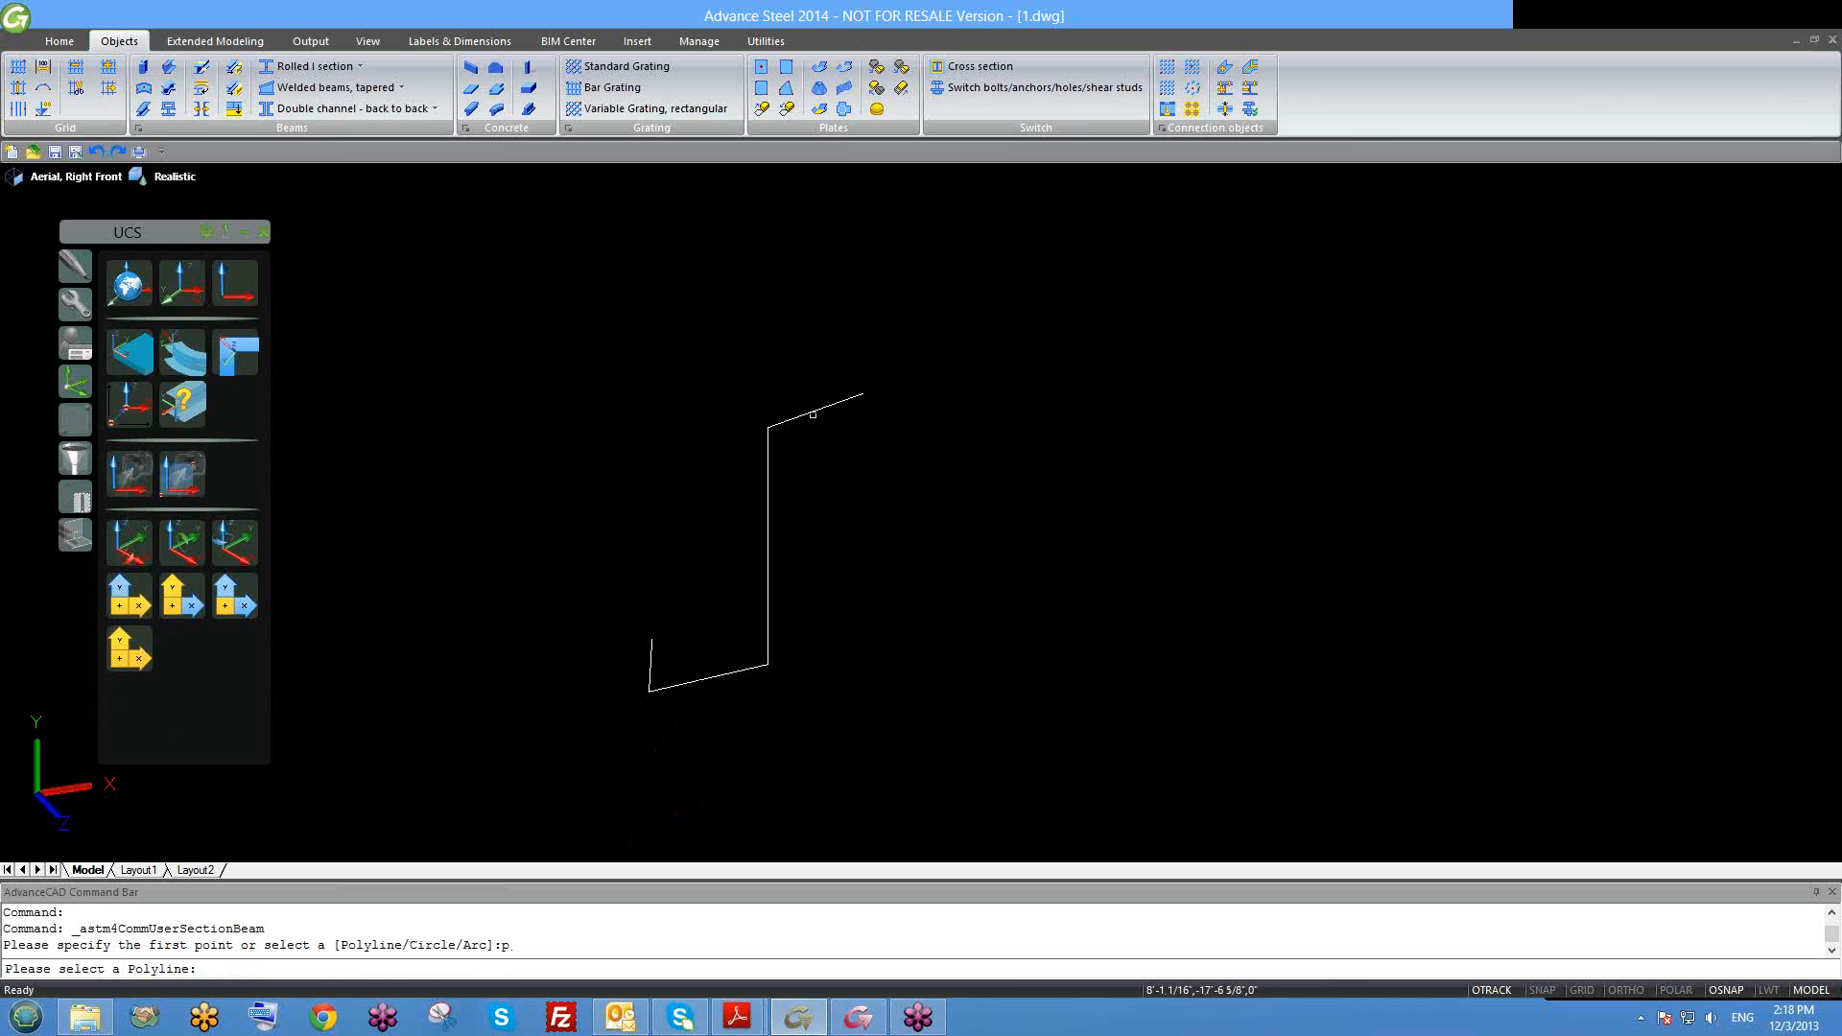
left_click(811, 411)
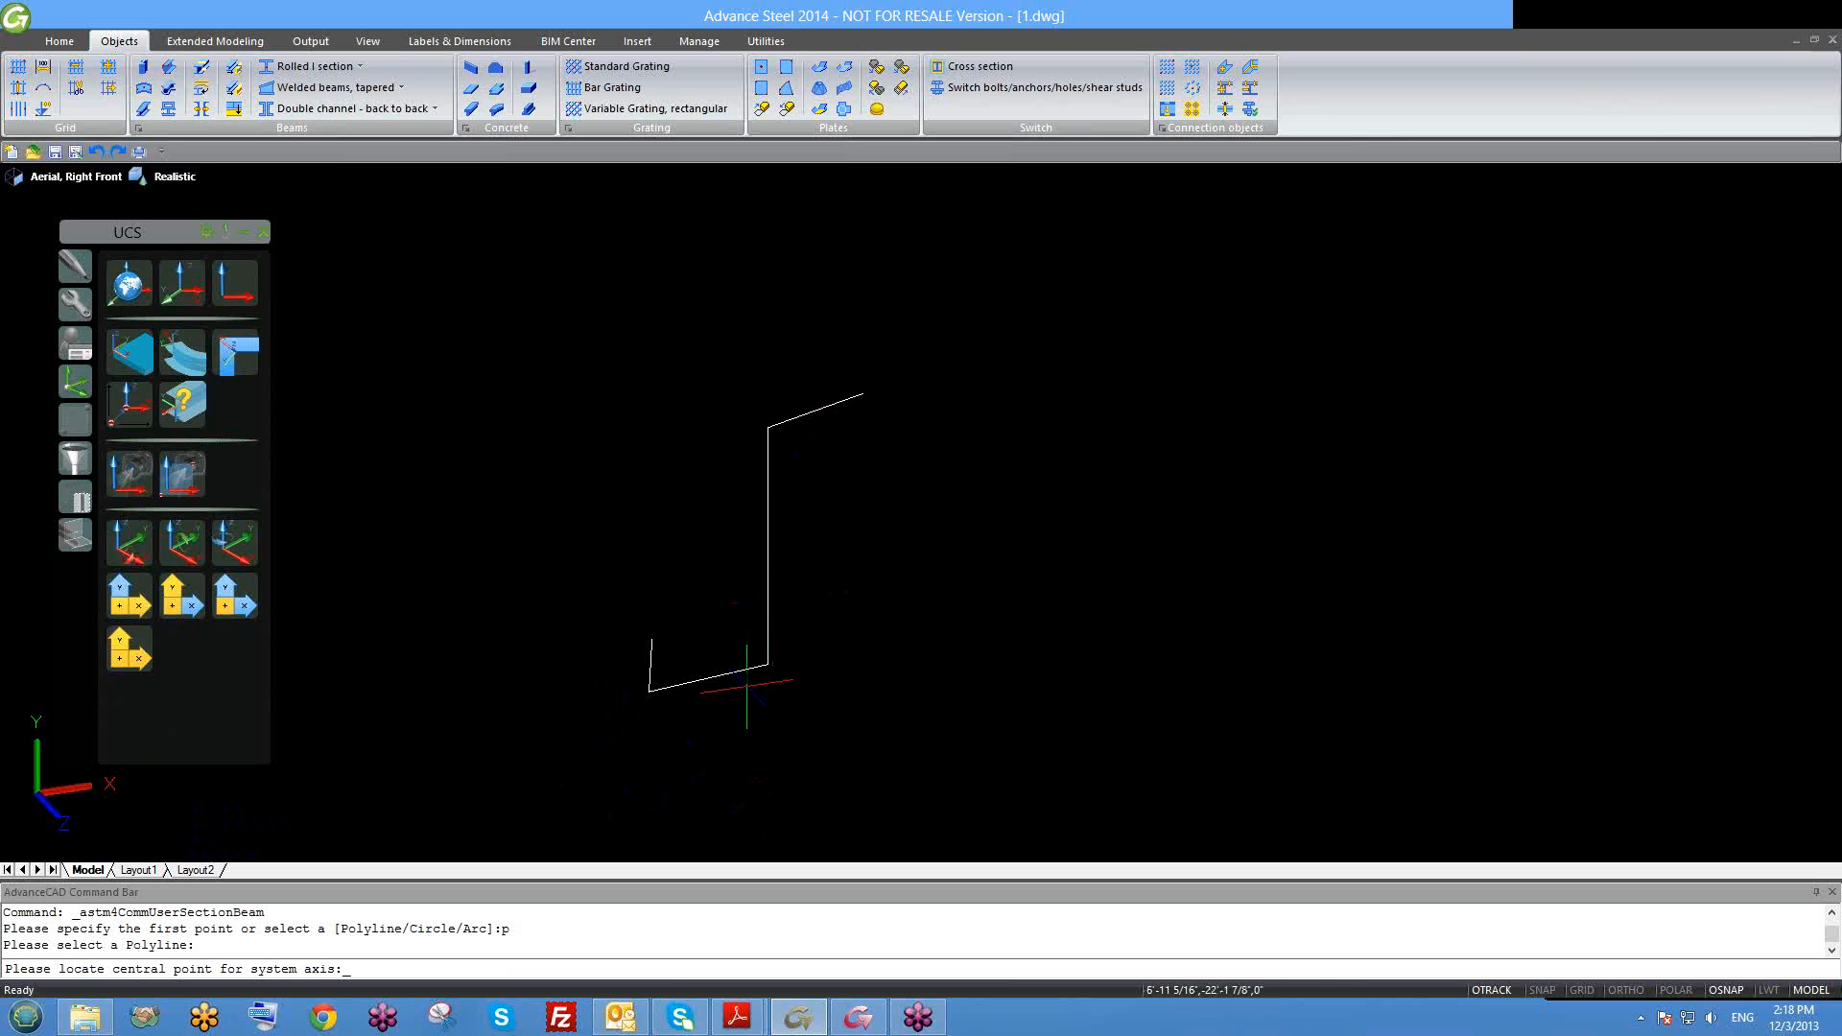
left_click(767, 428)
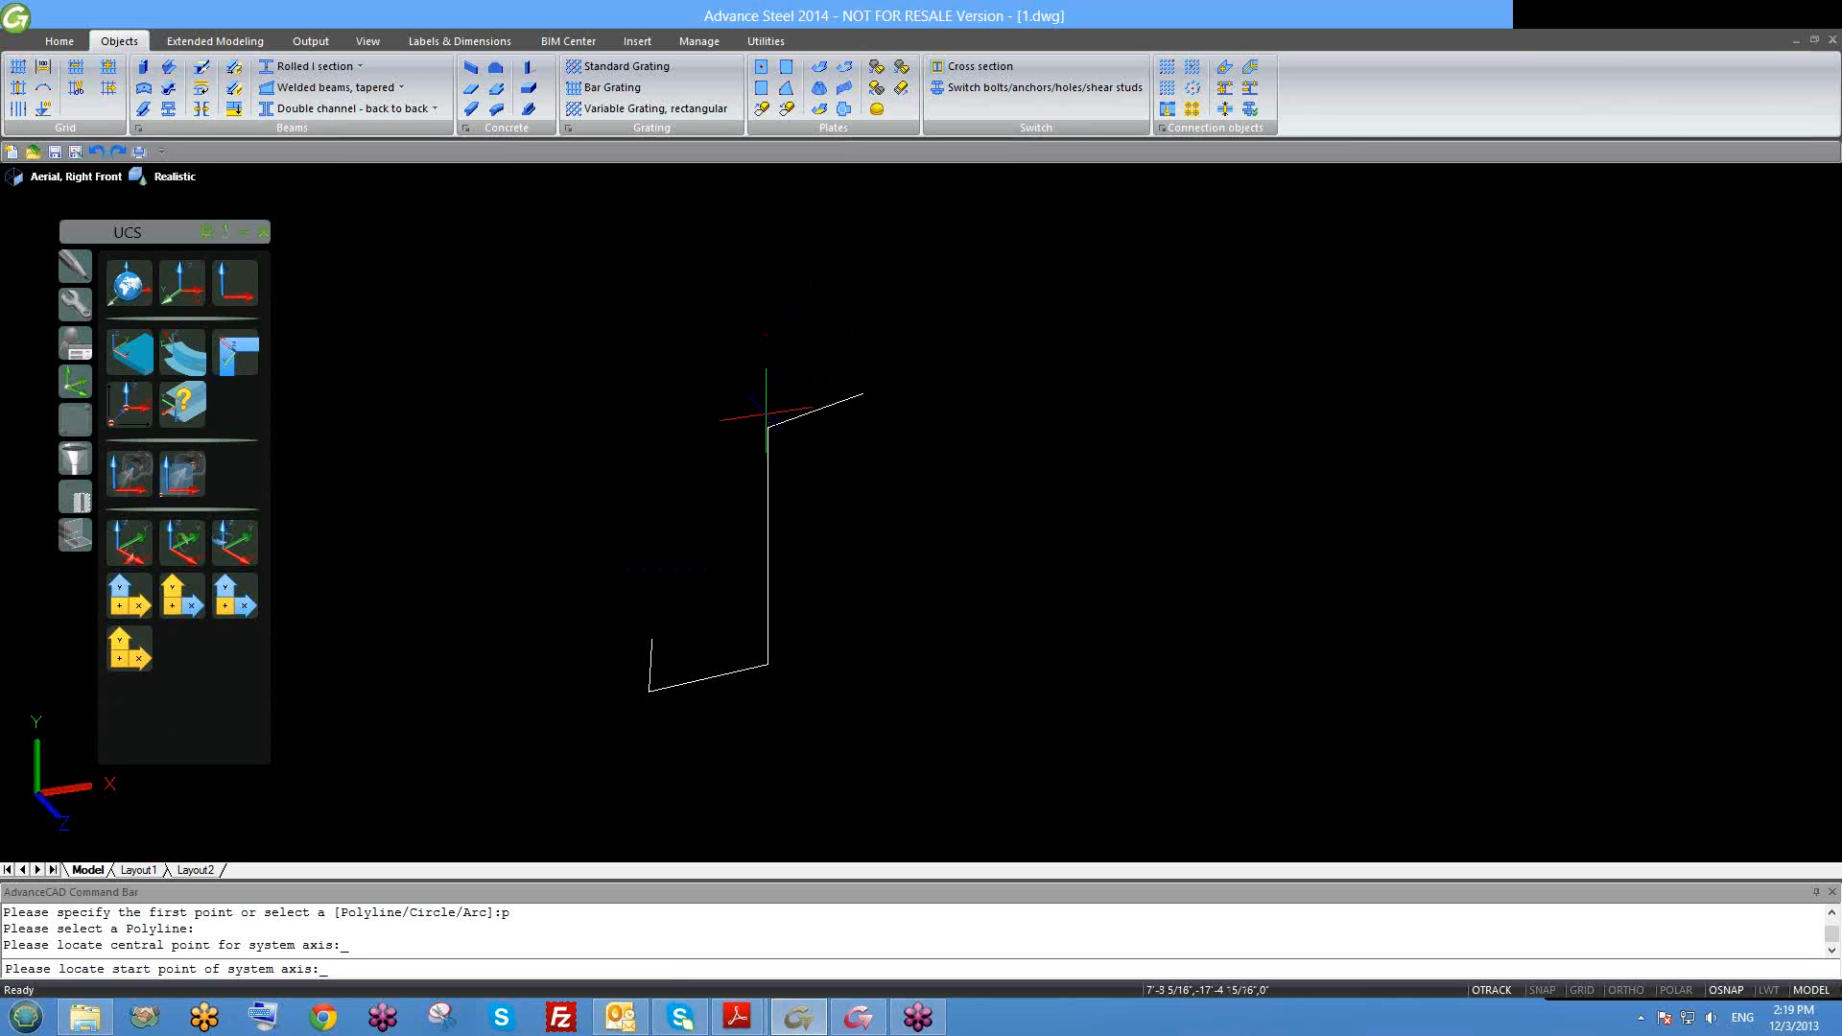
Step: Extend the folded beam's system axis 10' from the profile's upper corner, perpendicular to the profile with Ortho on
left_click(767, 428)
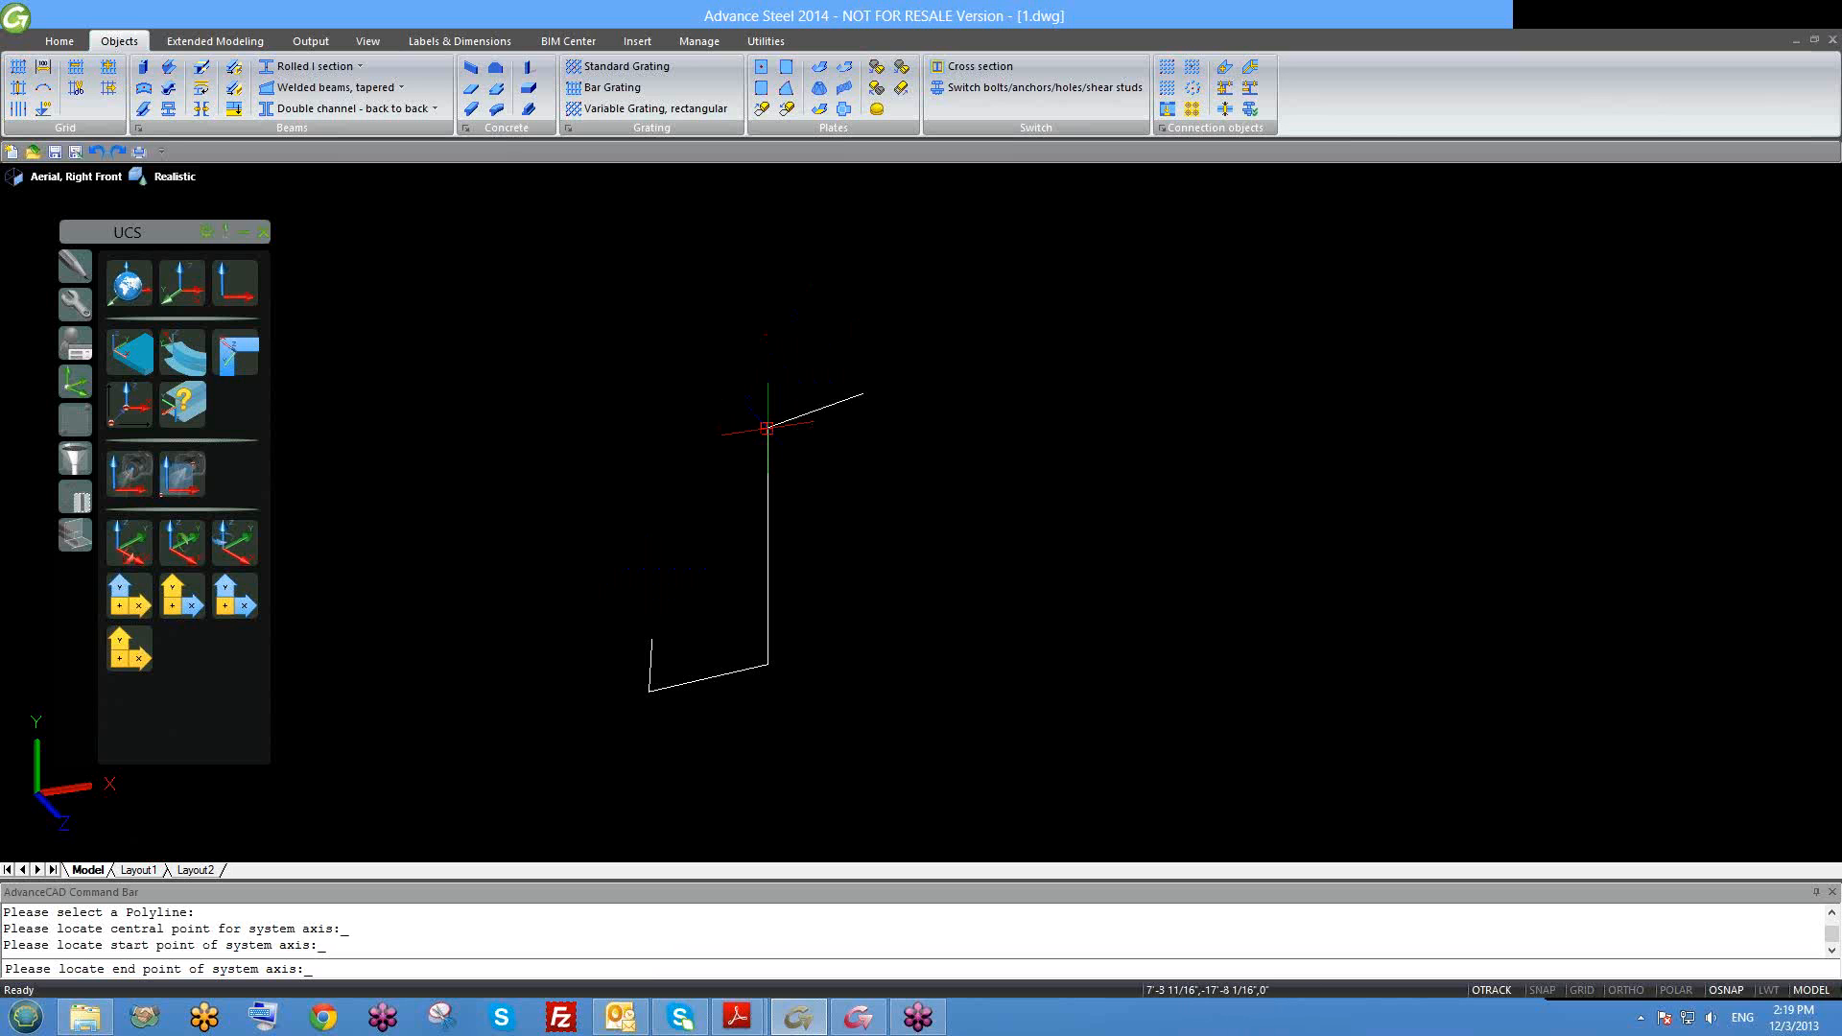
key("F8")
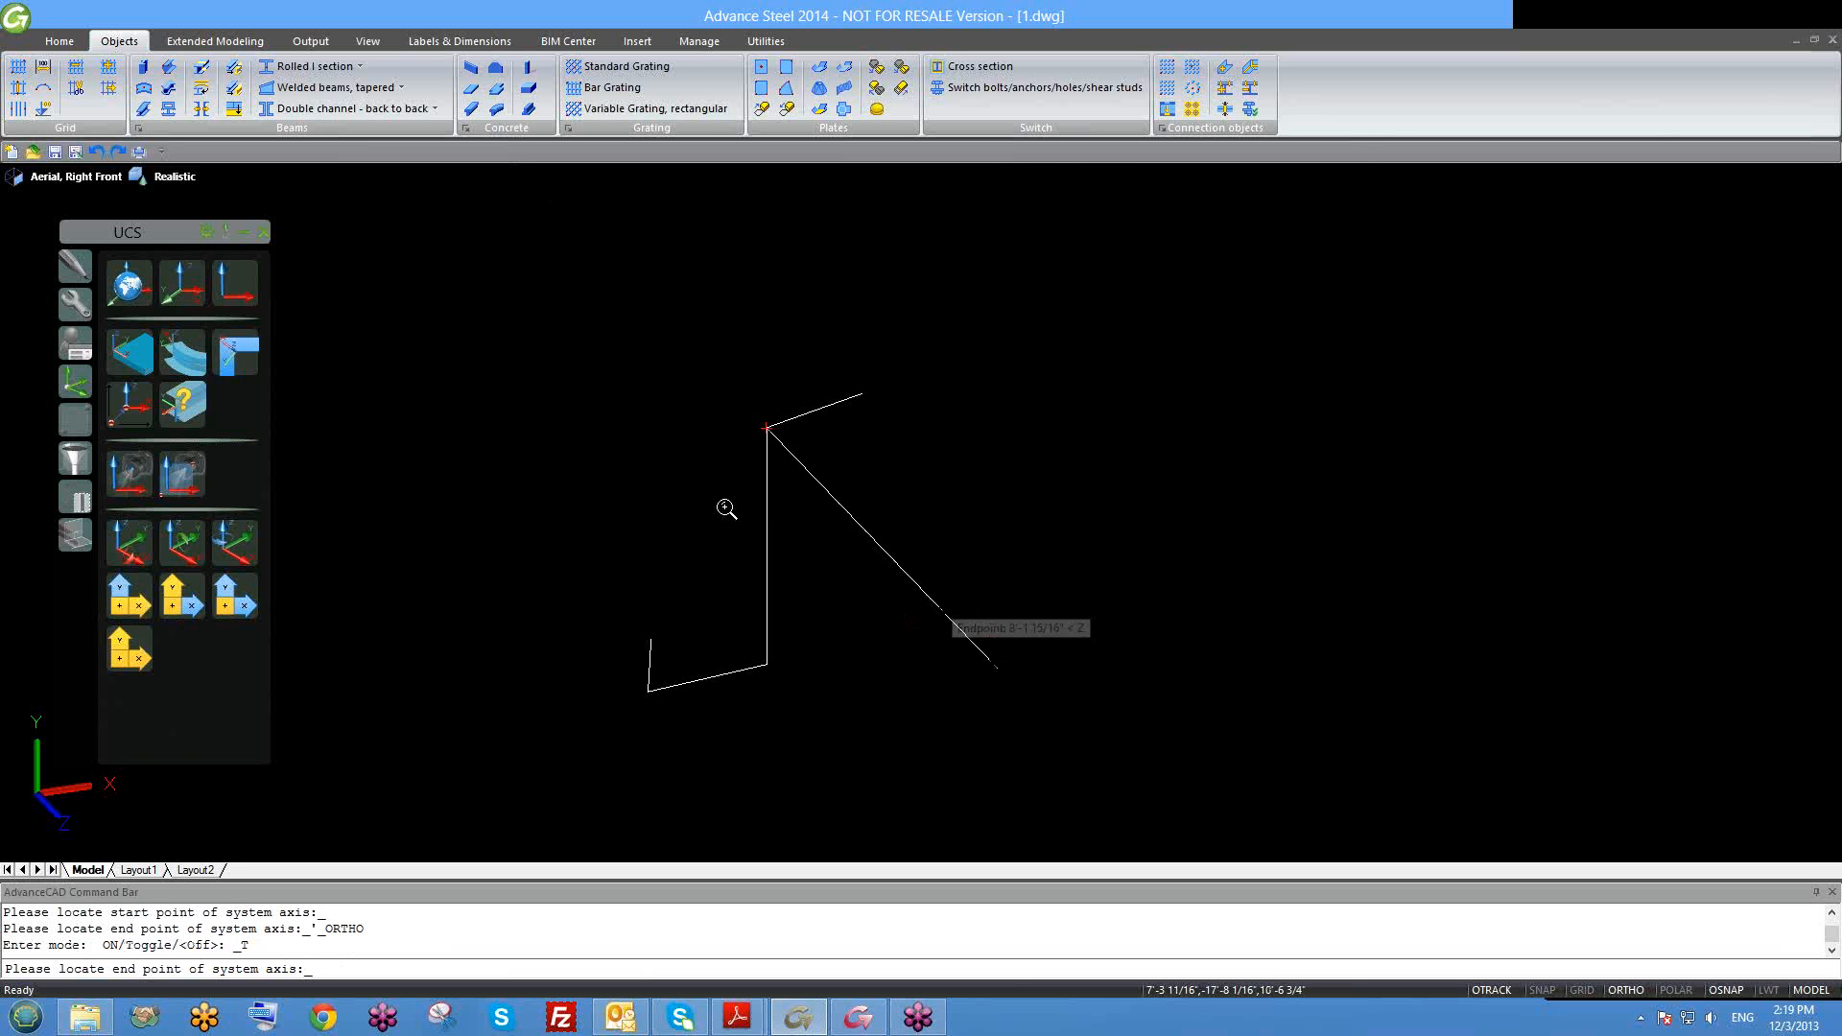
scroll(727, 509, "down", 3)
middle_click_drag(914, 714, 731, 526)
scroll(913, 671, "down", 2)
scroll(914, 662, "down", 2)
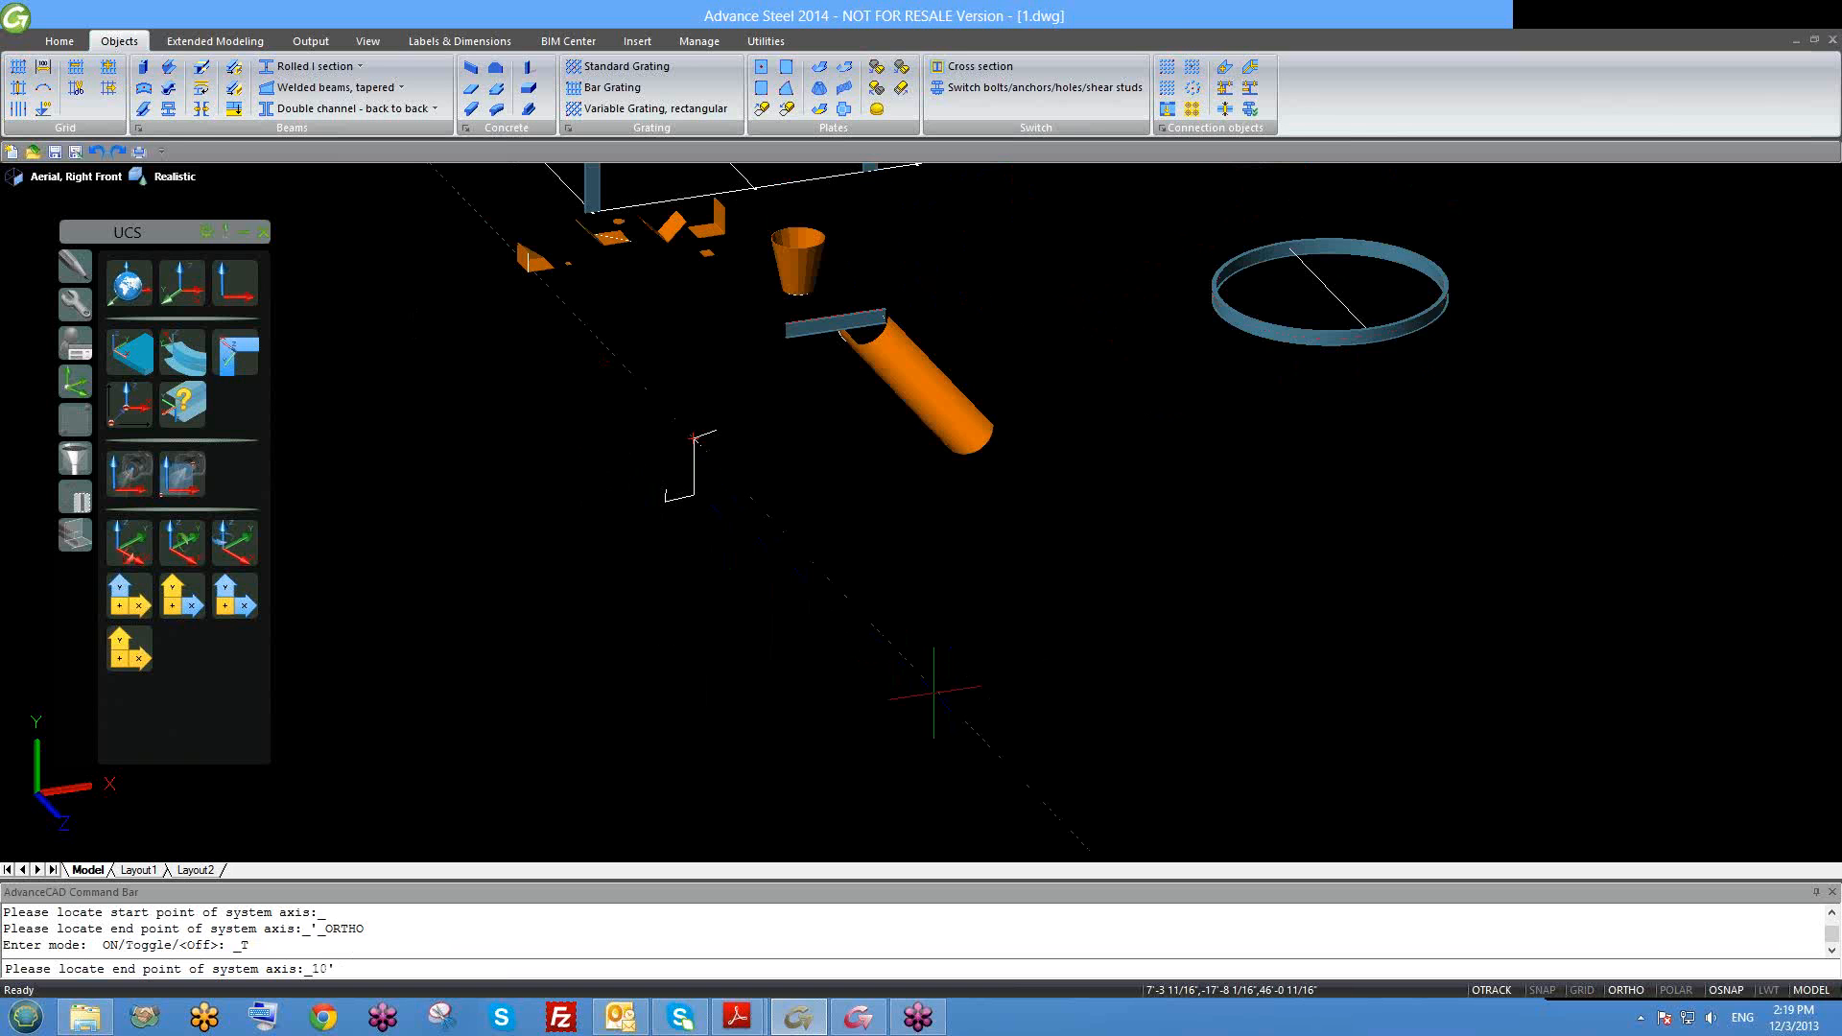
key("Return")
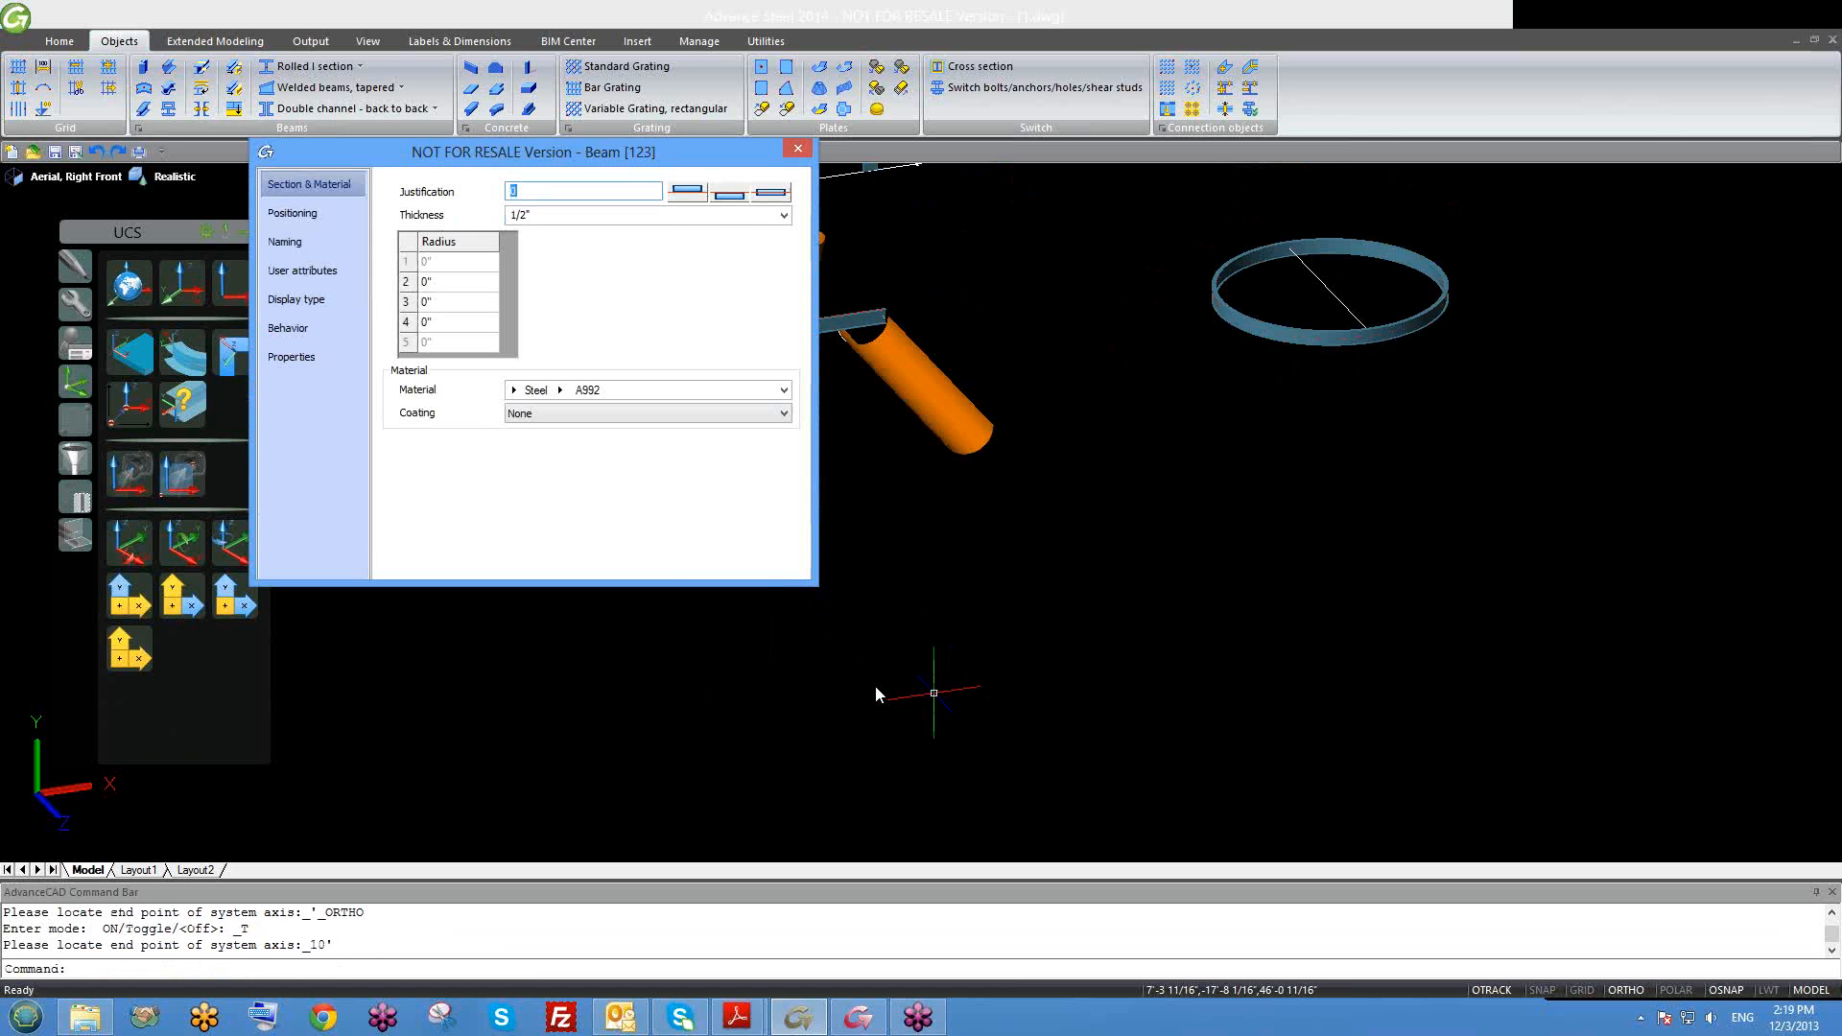
Step: Examine the folded beam's end profile together with its justification, thickness, bend radius and material settings
middle_click_drag(875, 685, 1241, 691)
scroll(1104, 460, "up", 4)
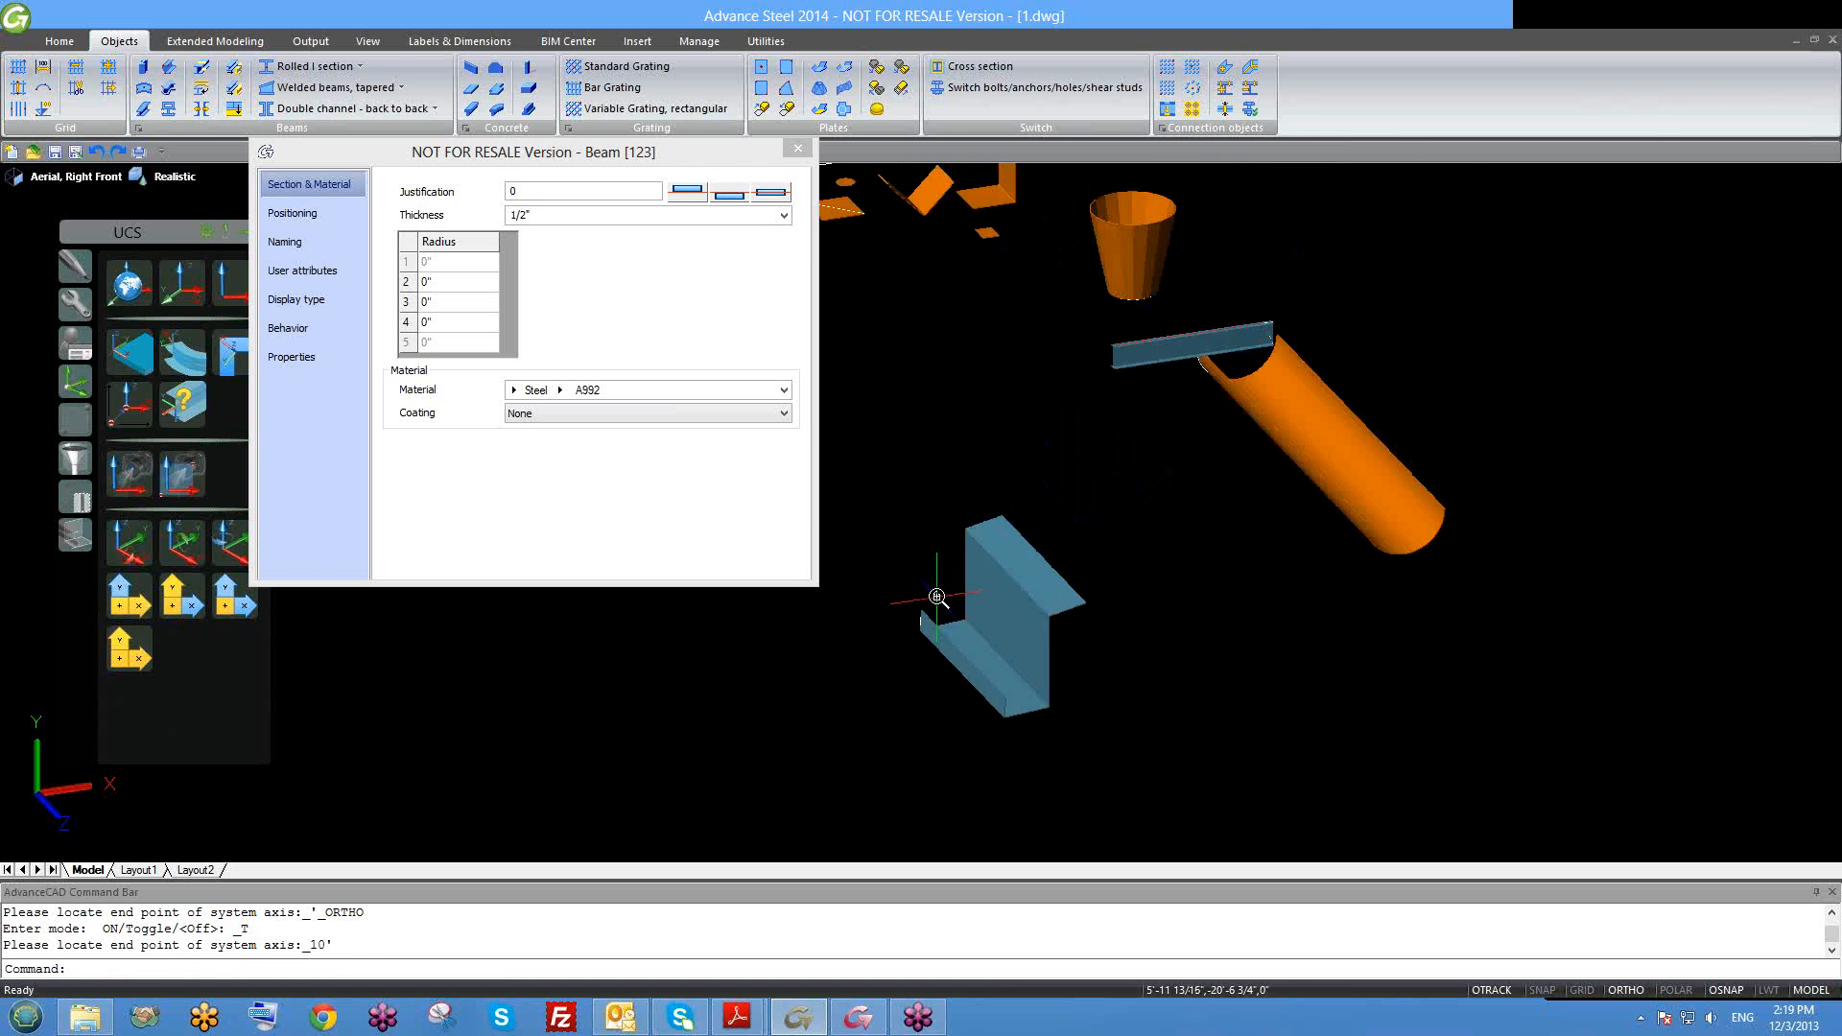
mouse_move(1139, 691)
middle_mouse_down()
mouse_move(1191, 659)
mouse_move(1185, 712)
mouse_move(1130, 649)
middle_mouse_up()
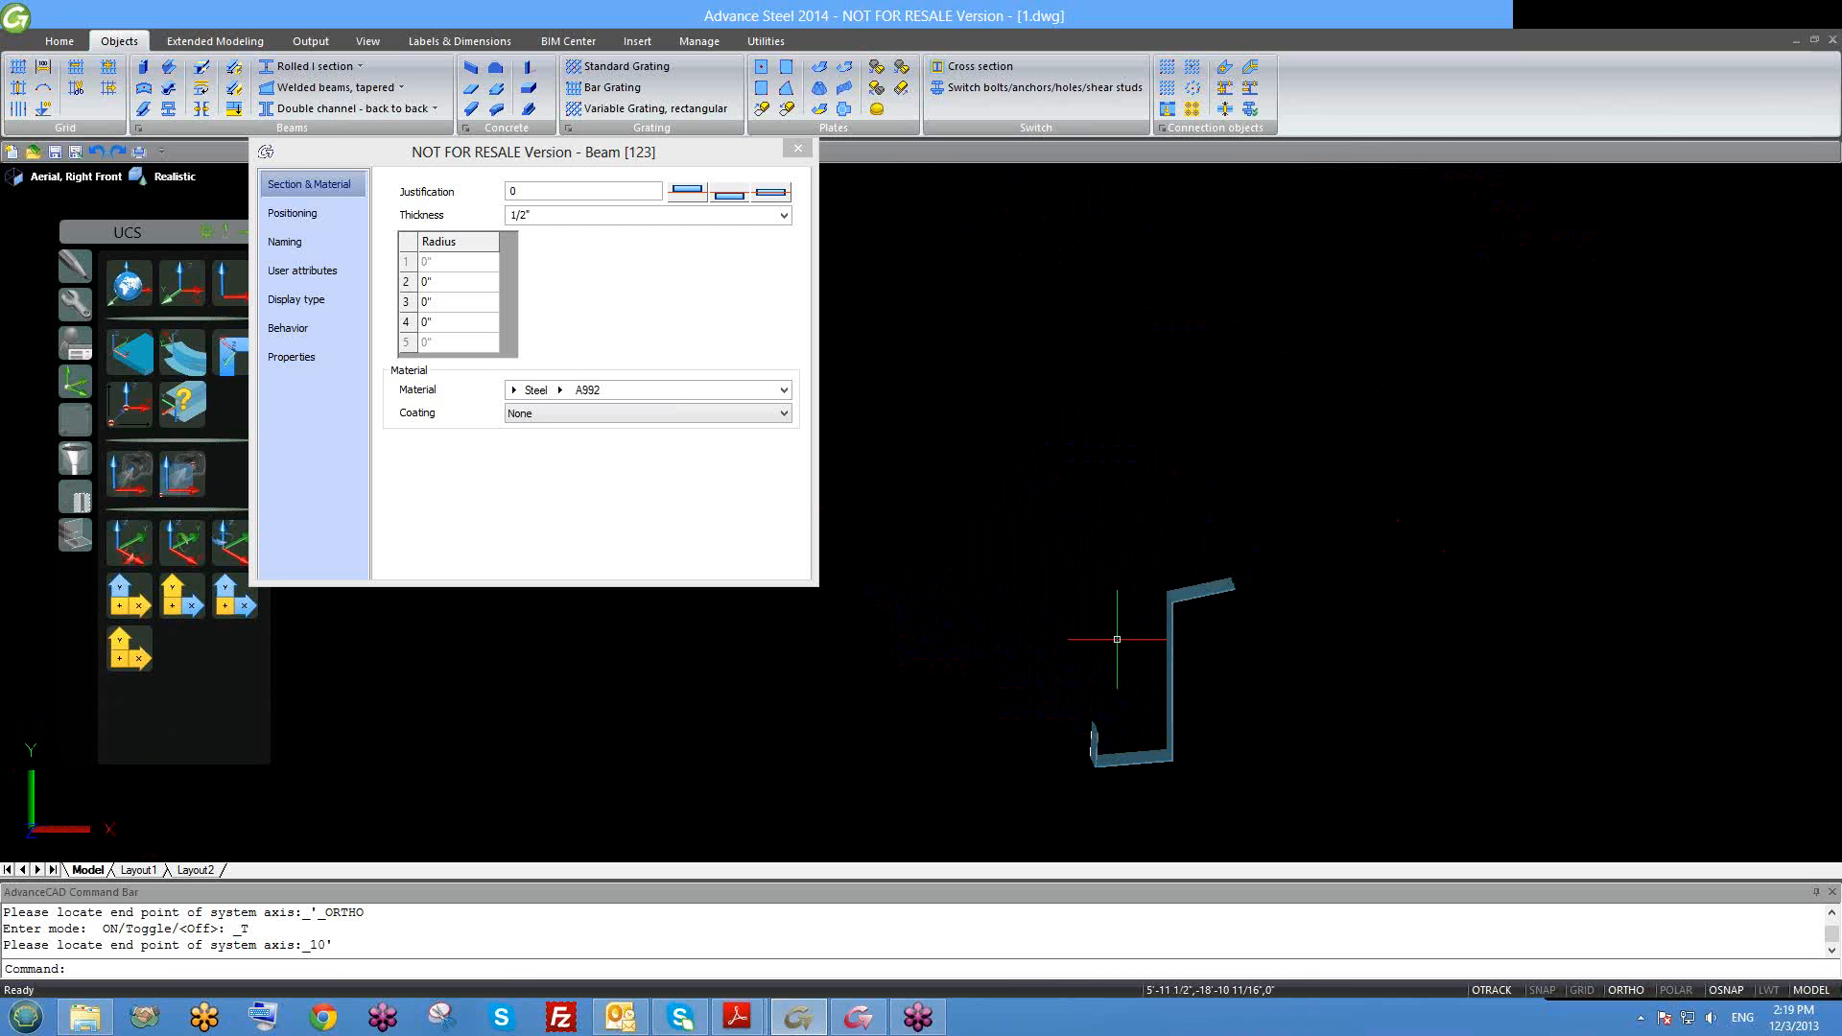
left_click(539, 214)
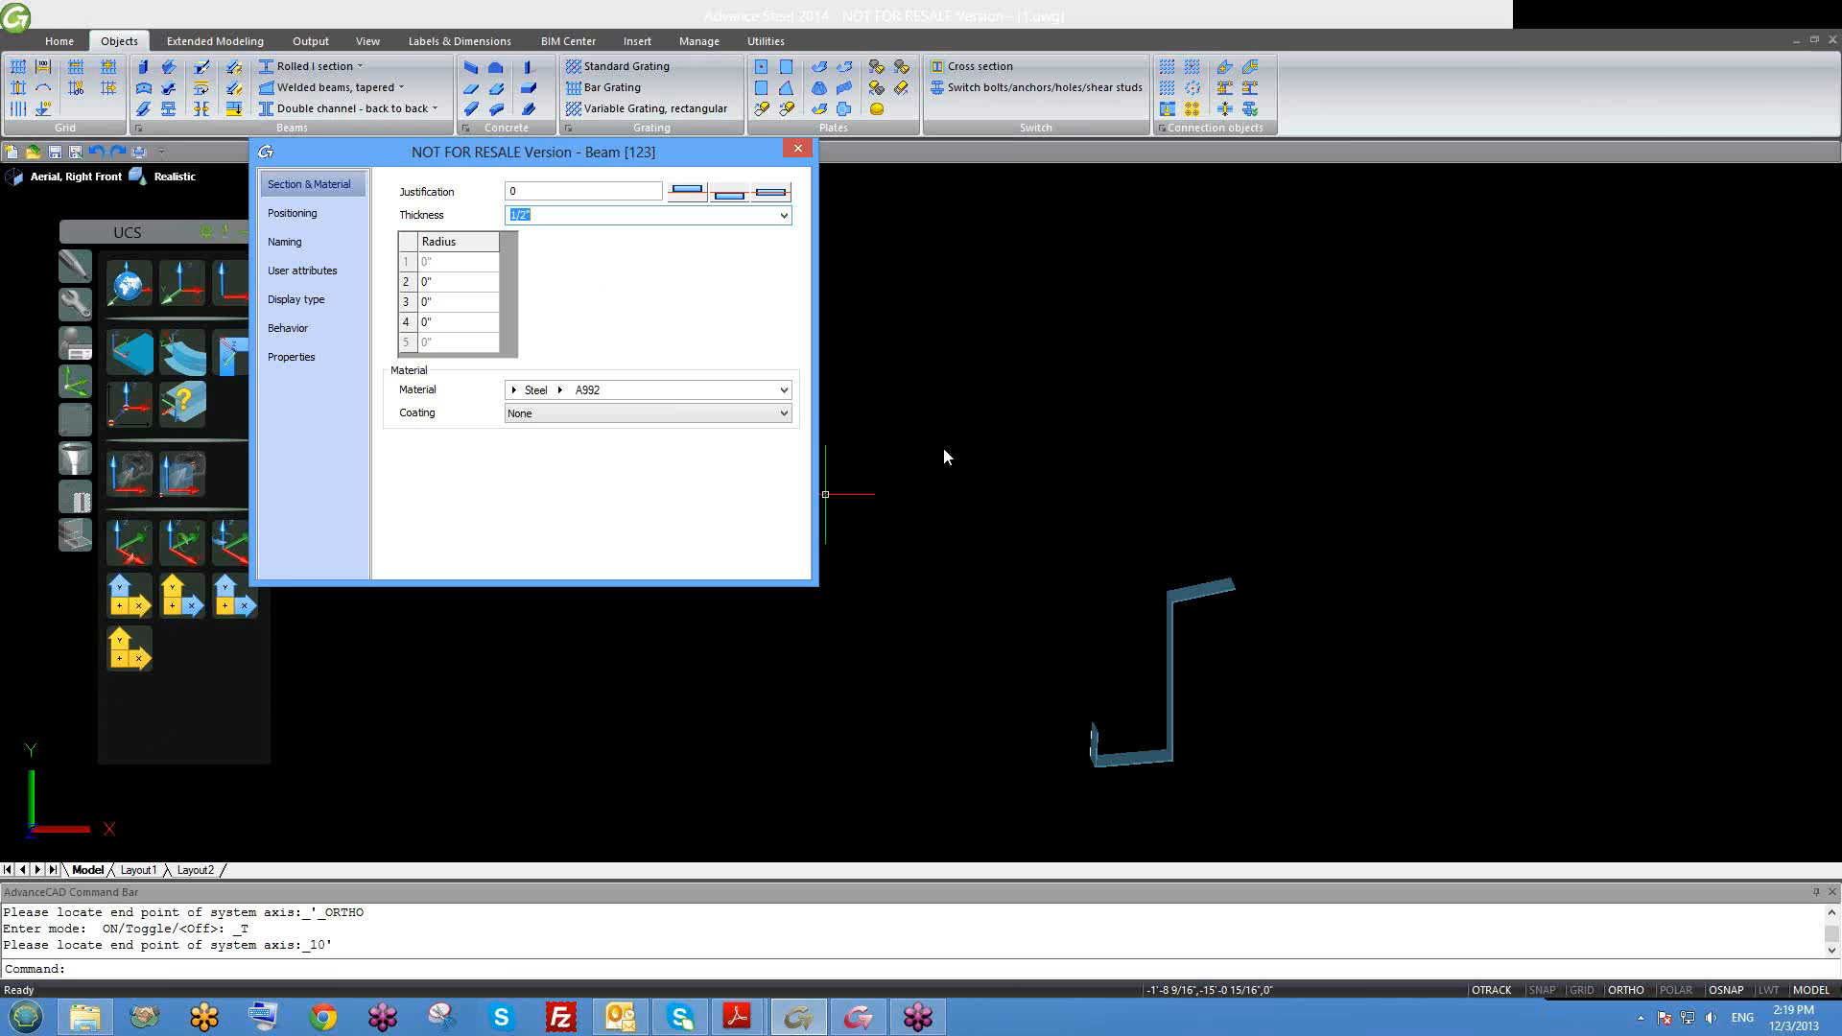
mouse_move(1060, 608)
middle_mouse_down()
mouse_move(908, 532)
mouse_move(1034, 507)
middle_mouse_up()
scroll(994, 566, "up", 1)
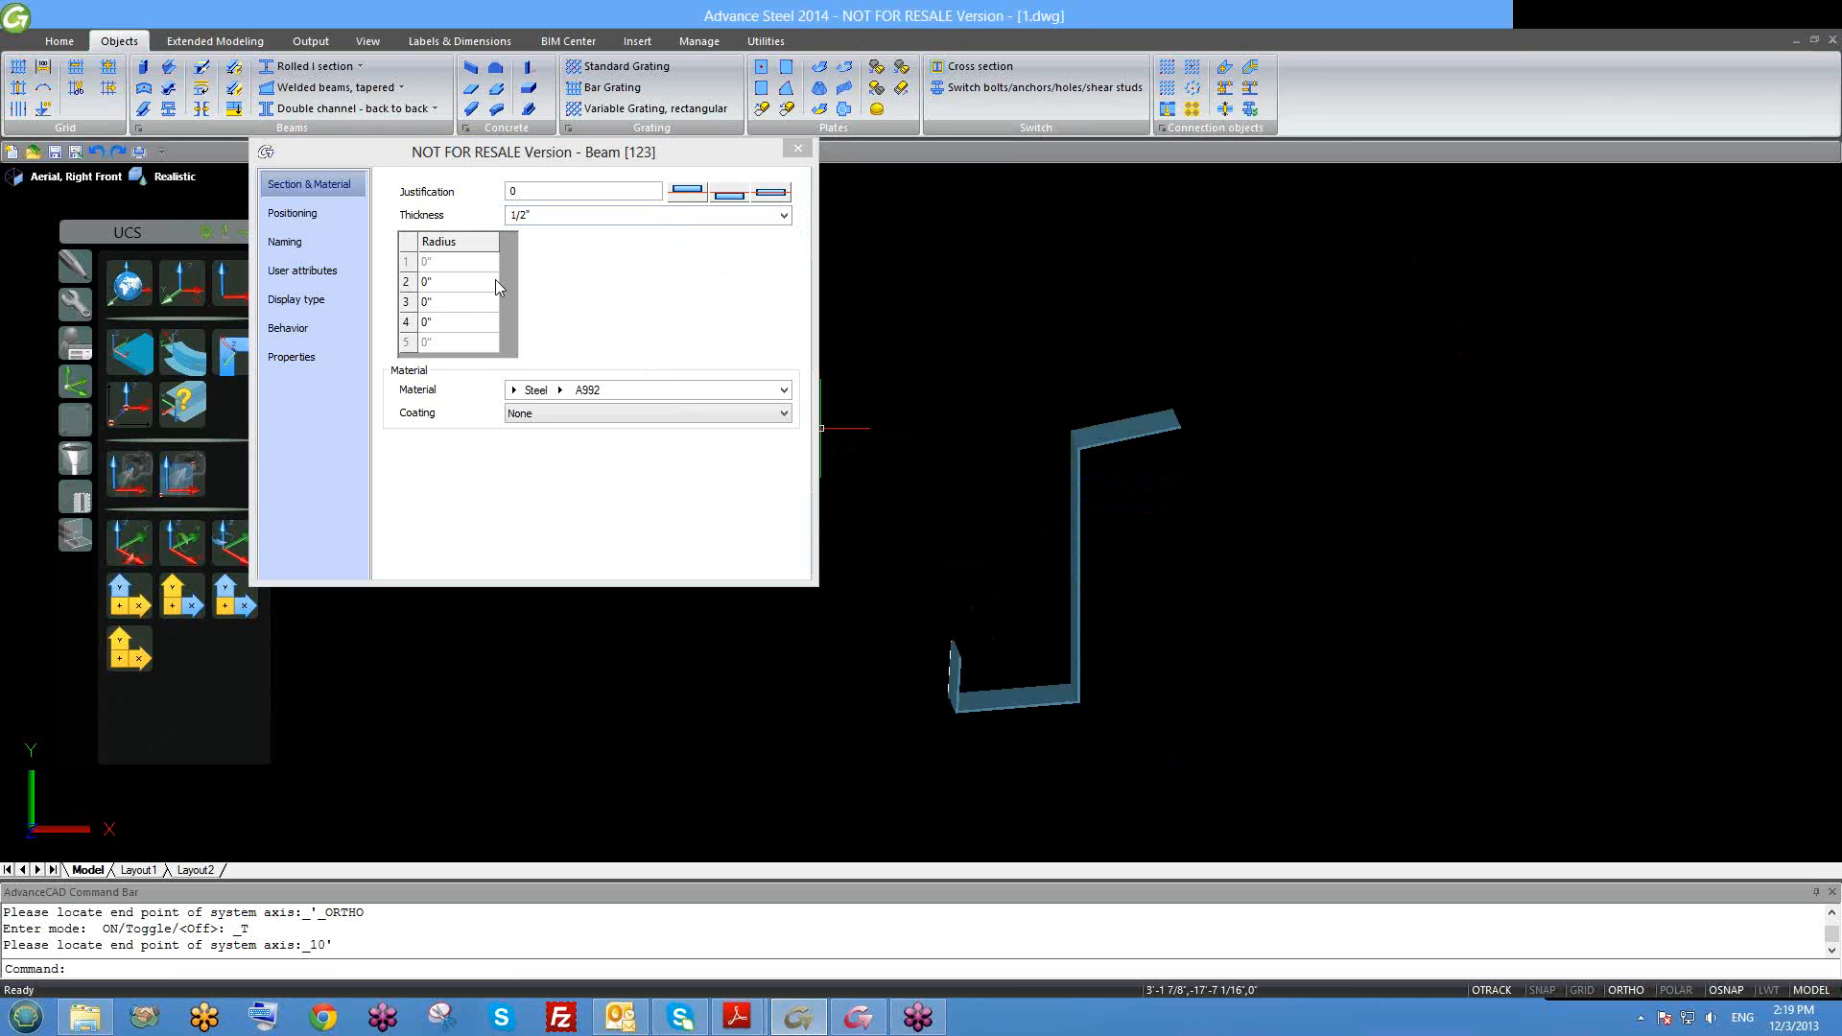
mouse_move(986, 499)
middle_mouse_down()
mouse_move(1107, 510)
mouse_move(983, 472)
mouse_move(999, 510)
mouse_move(982, 532)
middle_mouse_up()
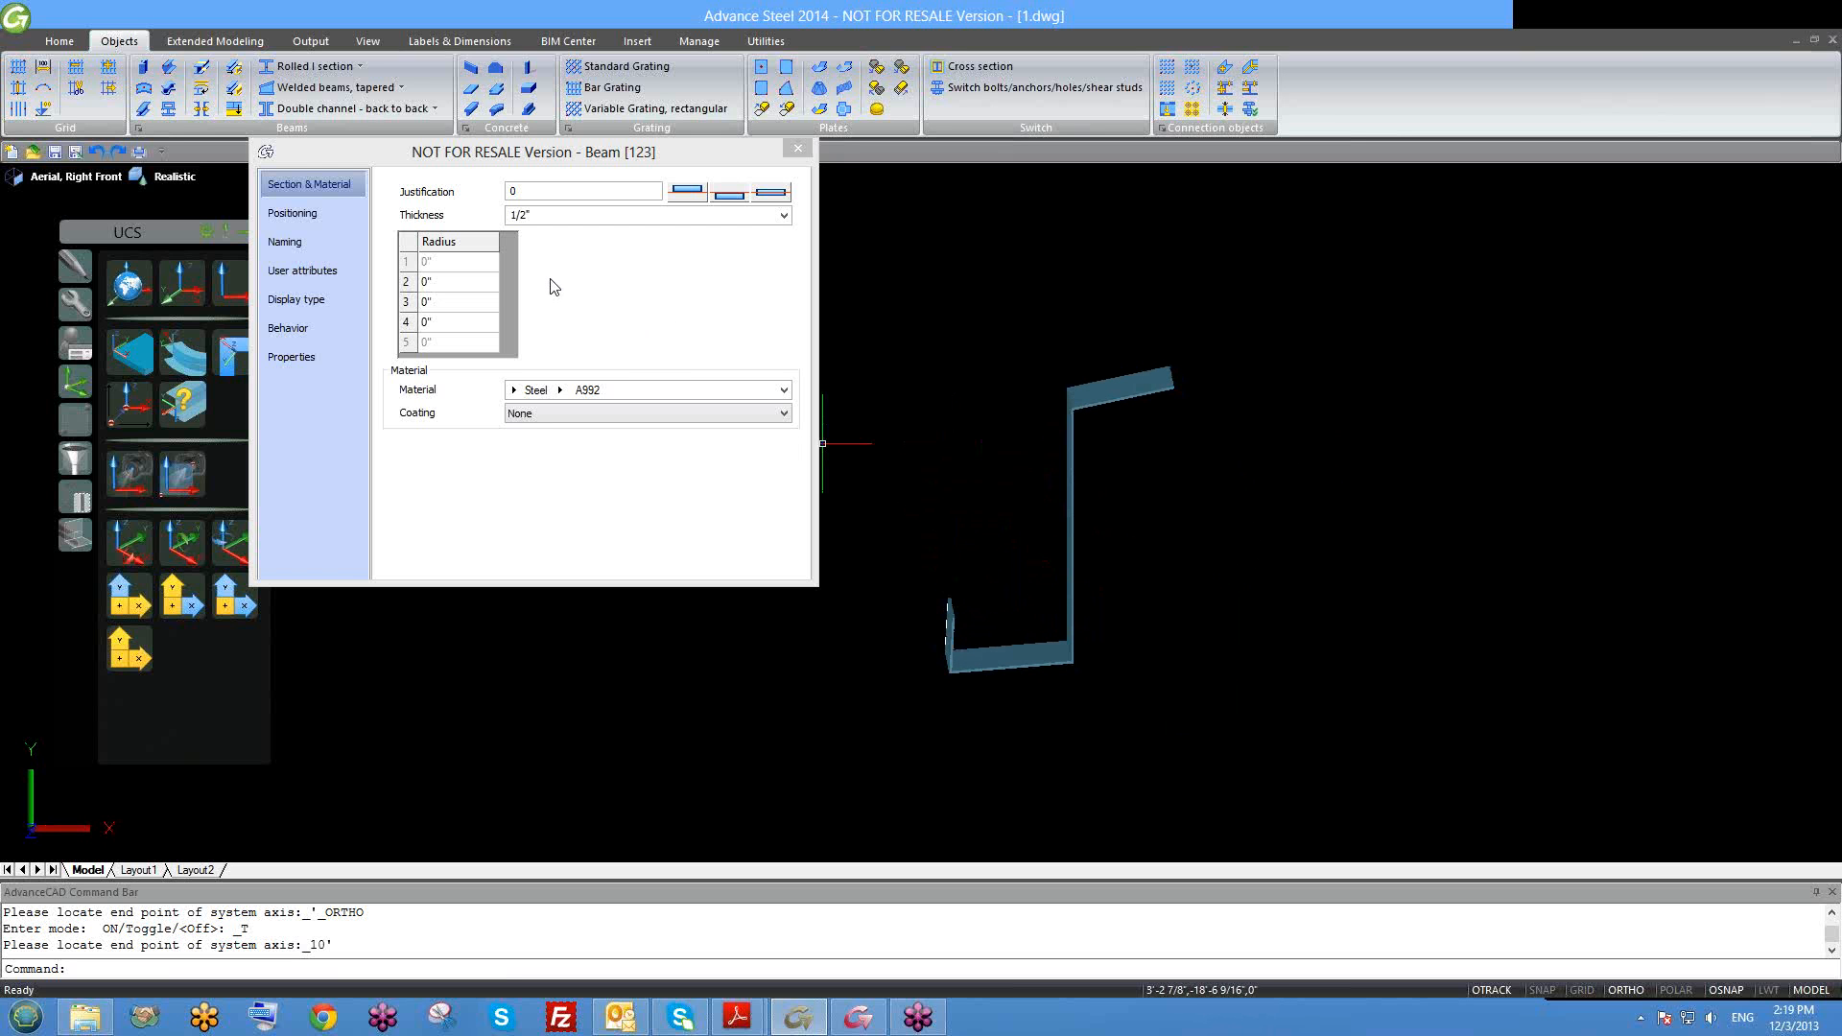
Step: Review the folded beam's positioning, naming, user attributes, display type, behavior and general properties
left_click(301, 218)
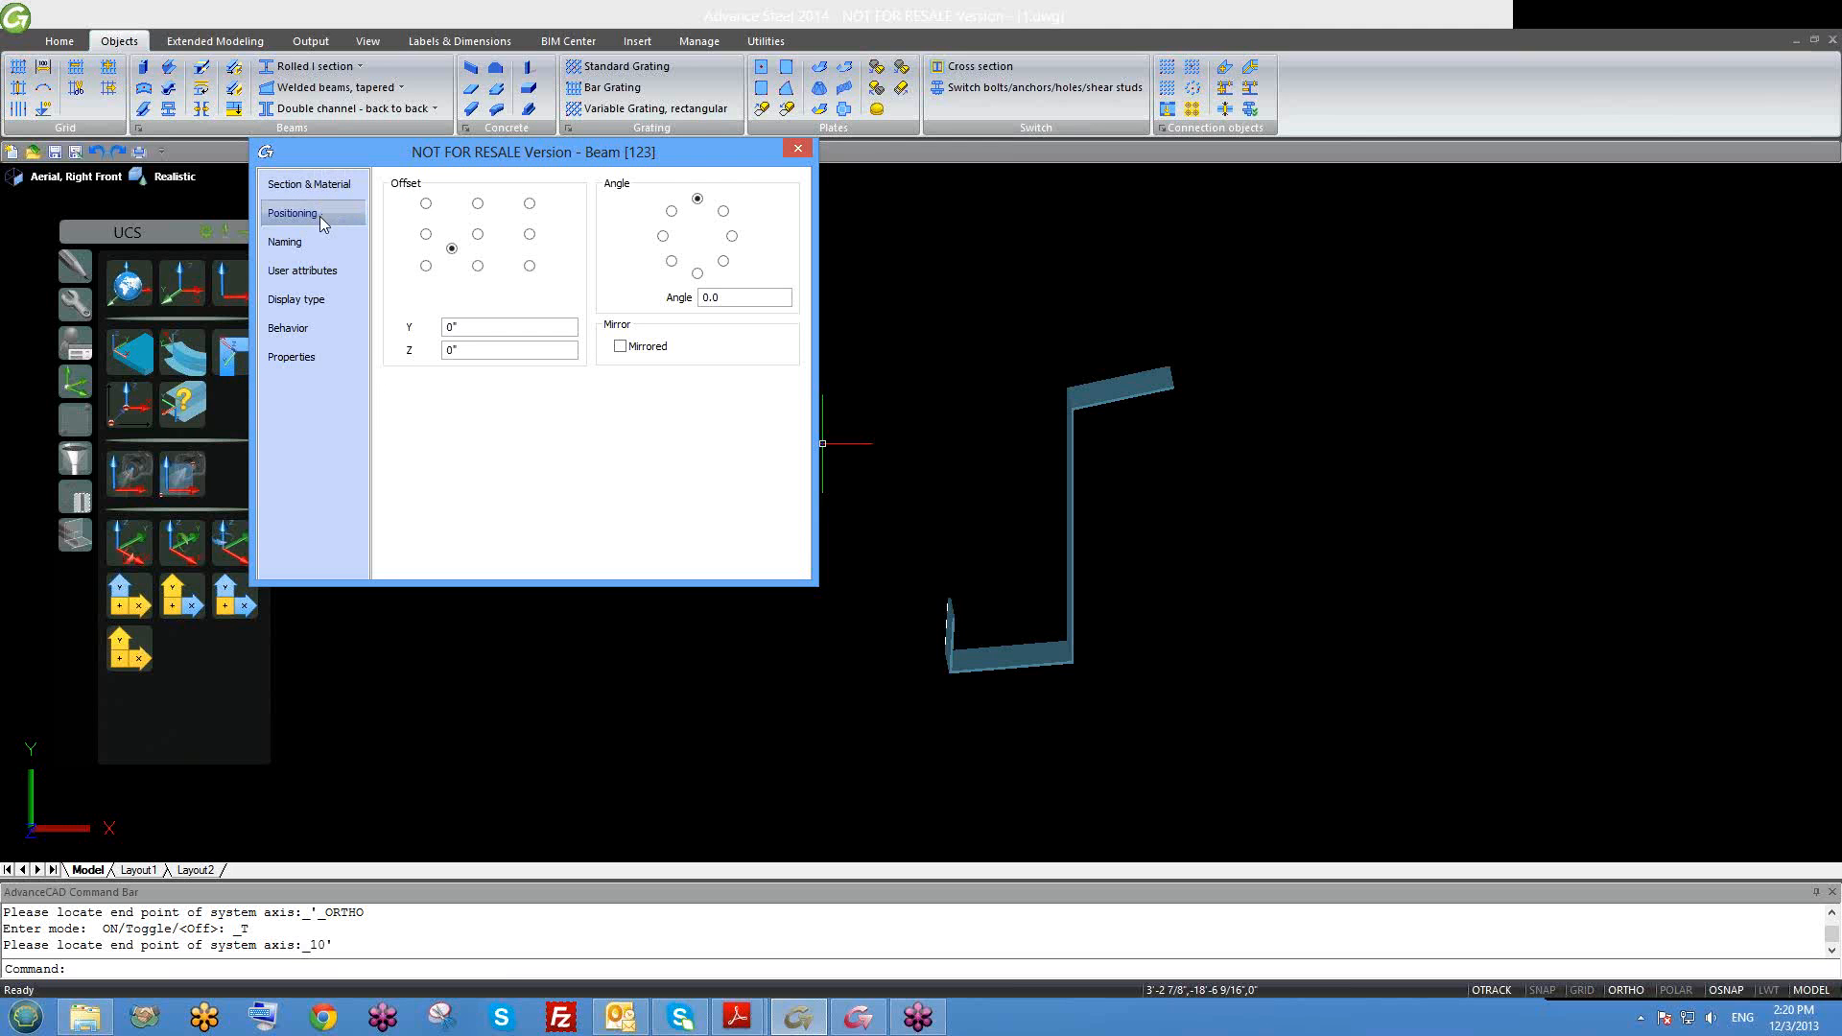
left_click(315, 247)
left_click(317, 272)
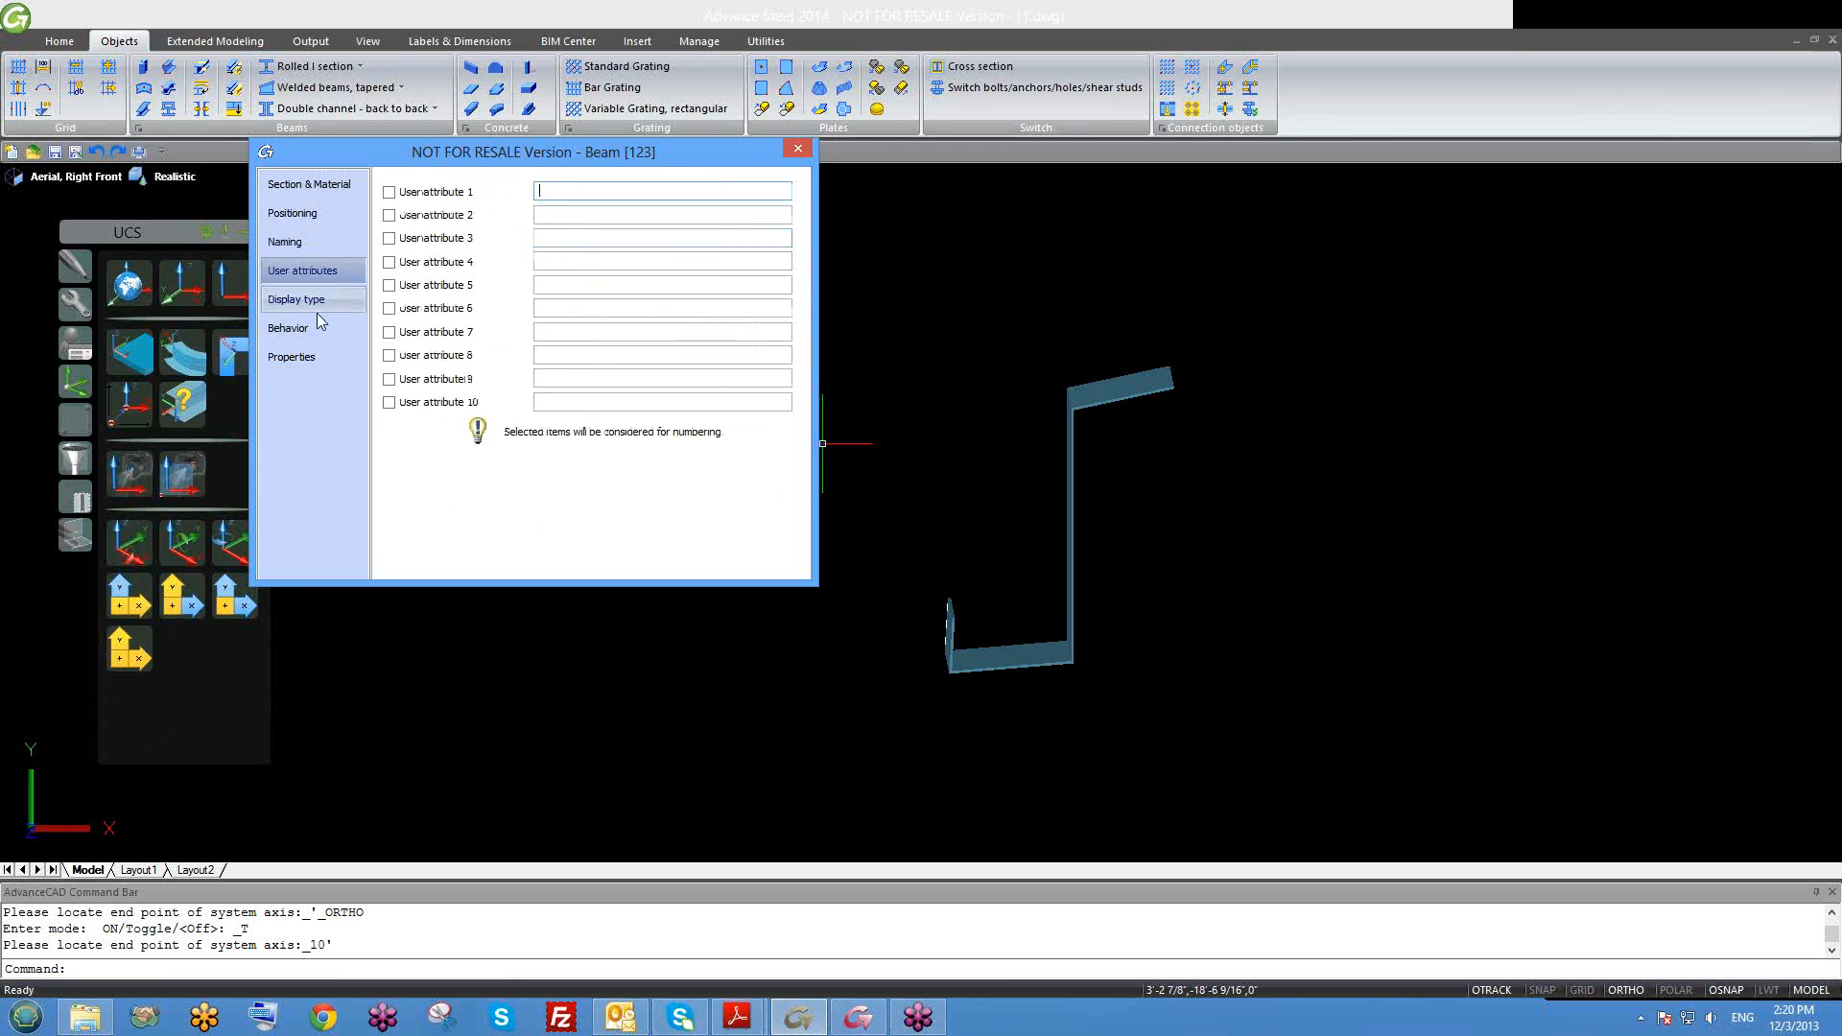
left_click(315, 305)
left_click(309, 335)
left_click(309, 358)
left_click(307, 331)
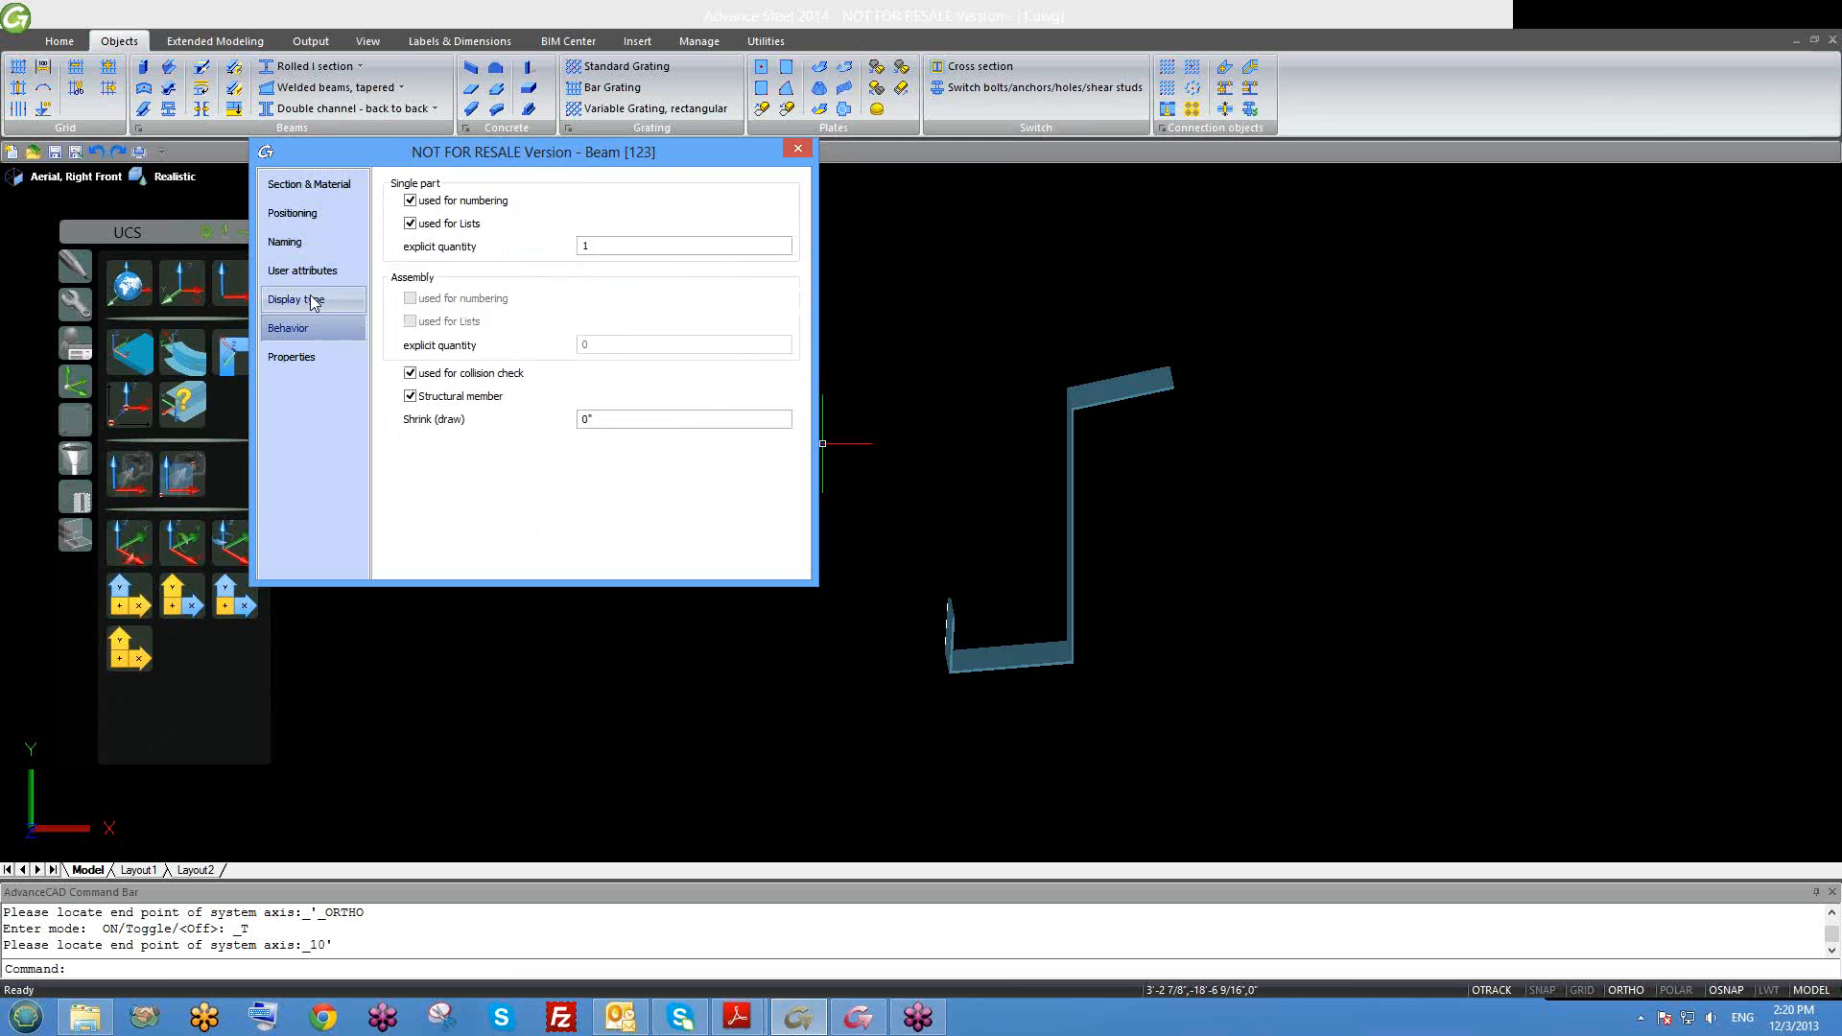
left_click(308, 300)
left_click(309, 271)
left_click(311, 244)
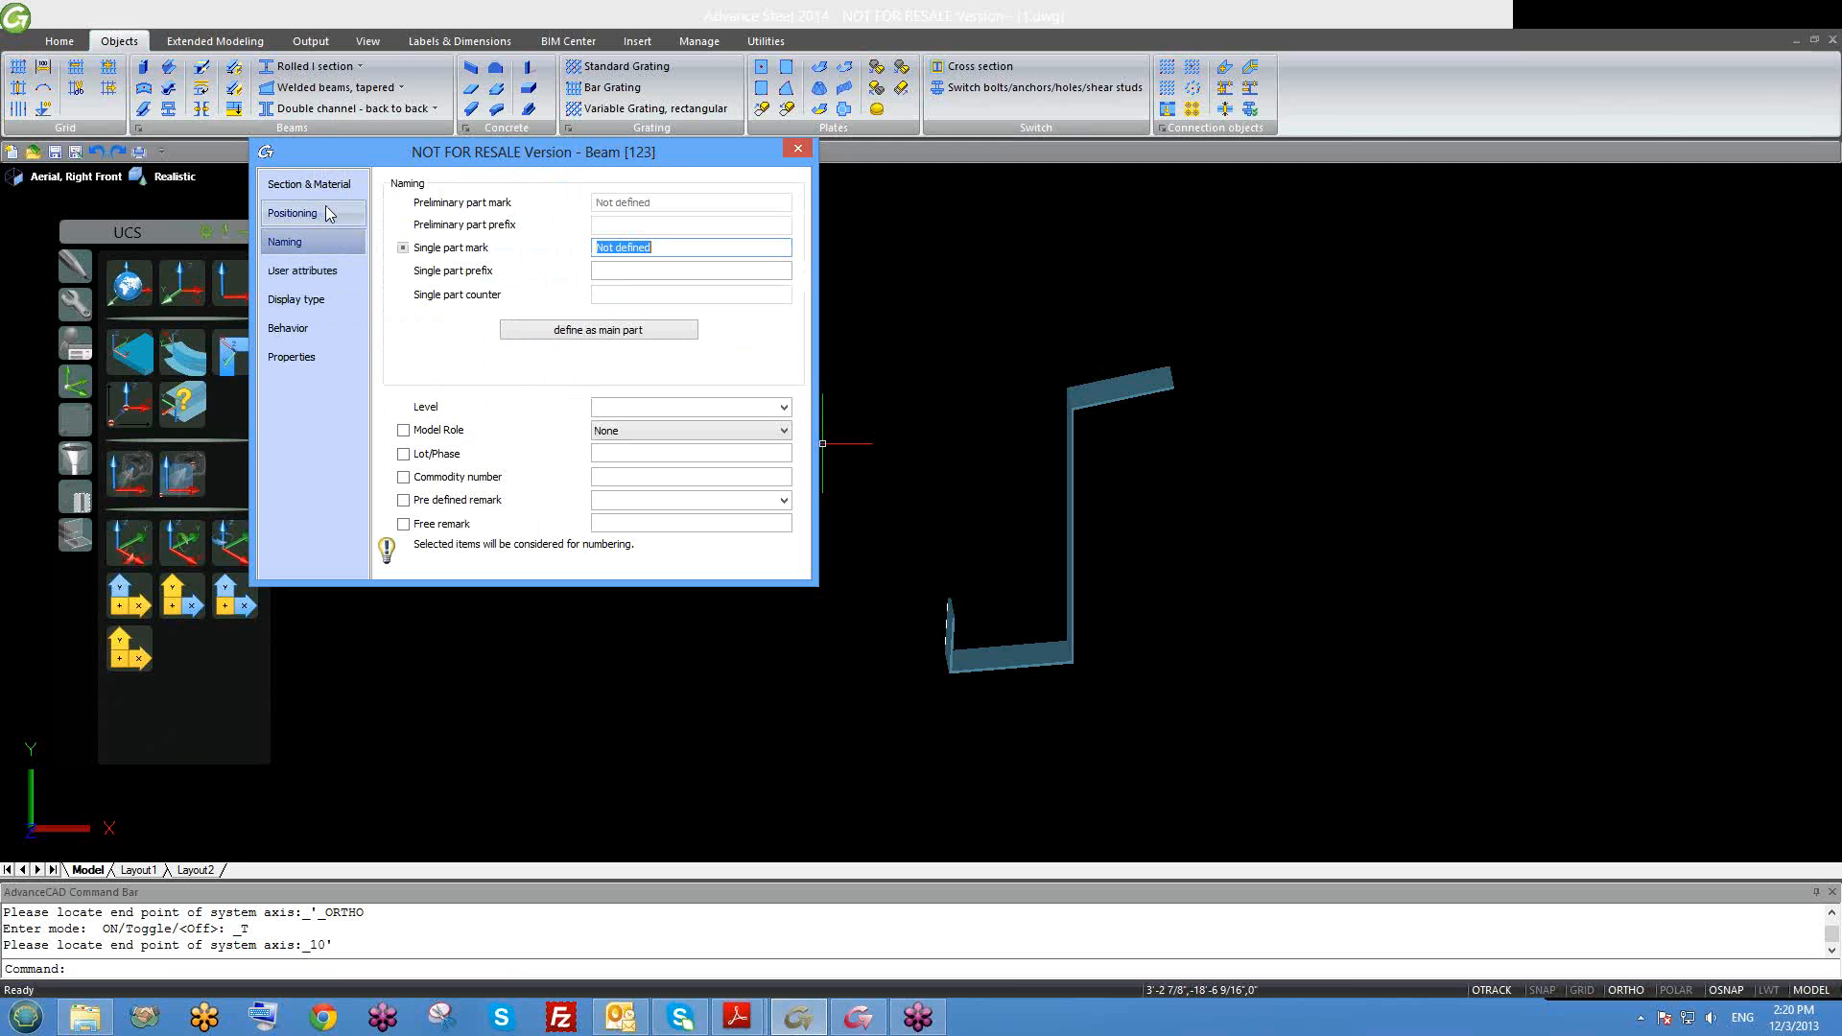
left_click(327, 213)
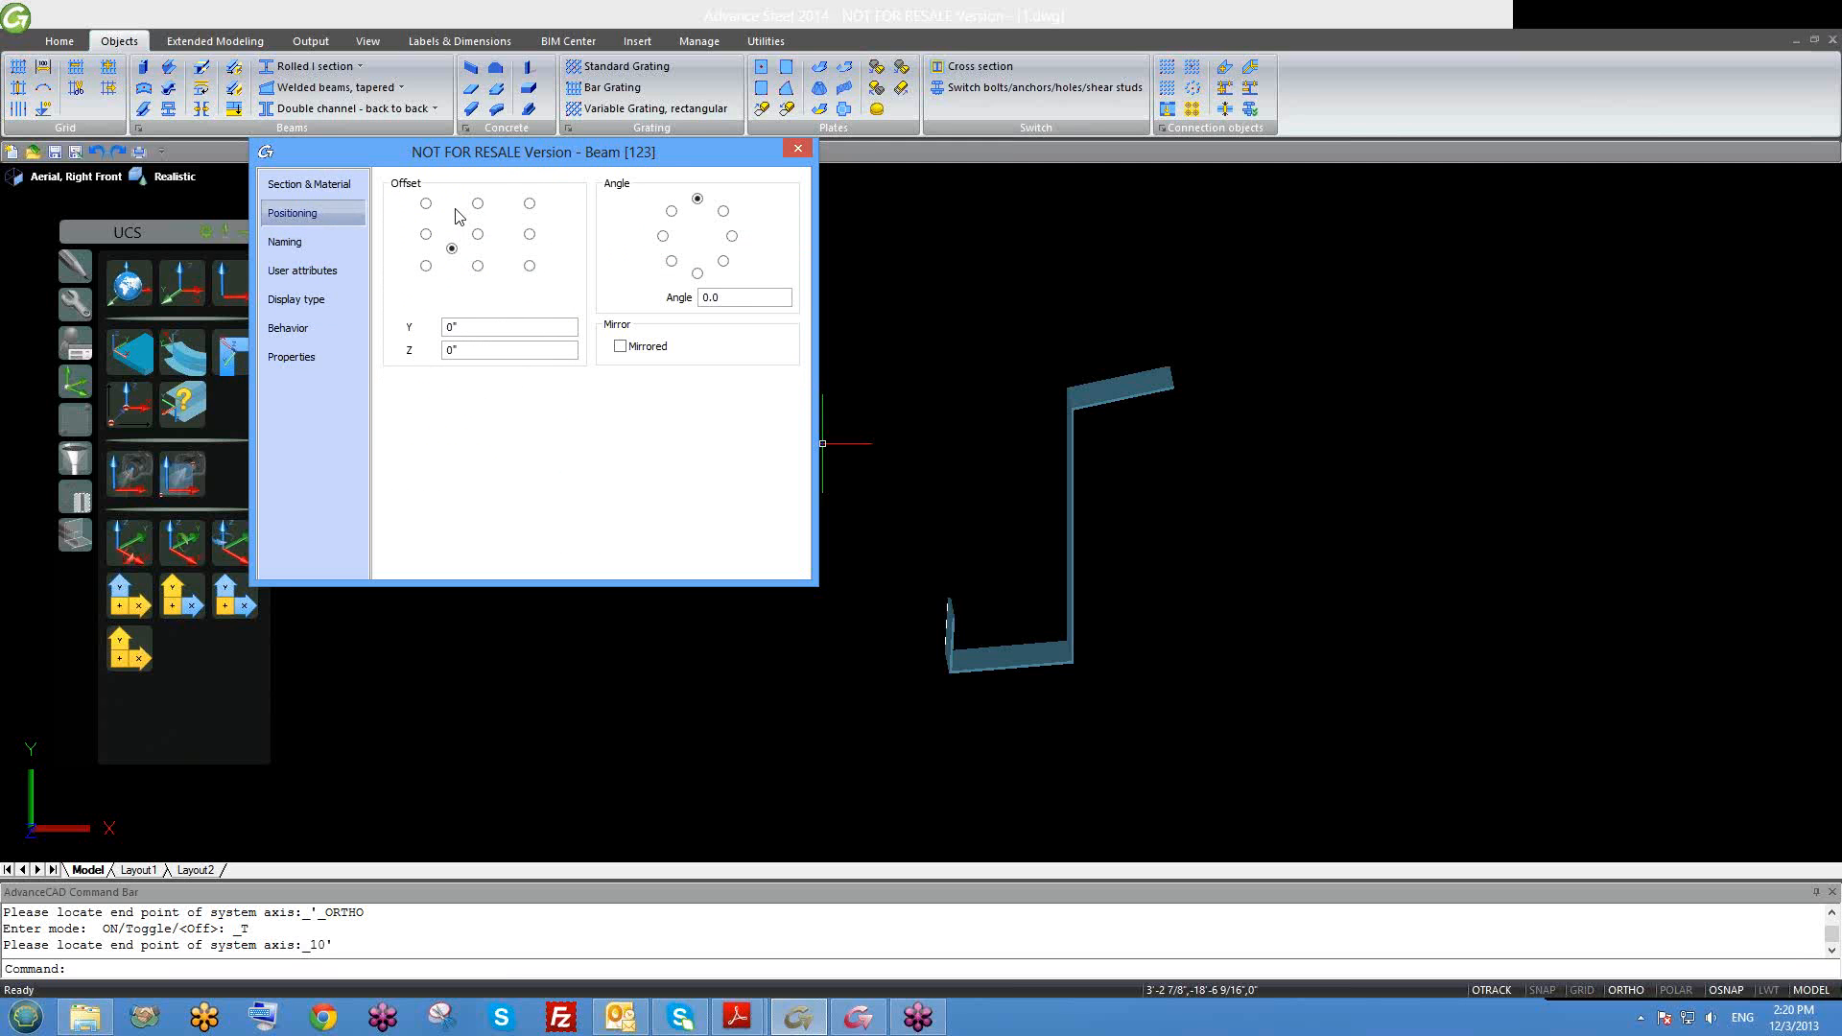
Step: Finish reviewing the folded beam's section properties and draw a circle about 1'-10" in radius beside the Z-shaped beam
left_click(289, 185)
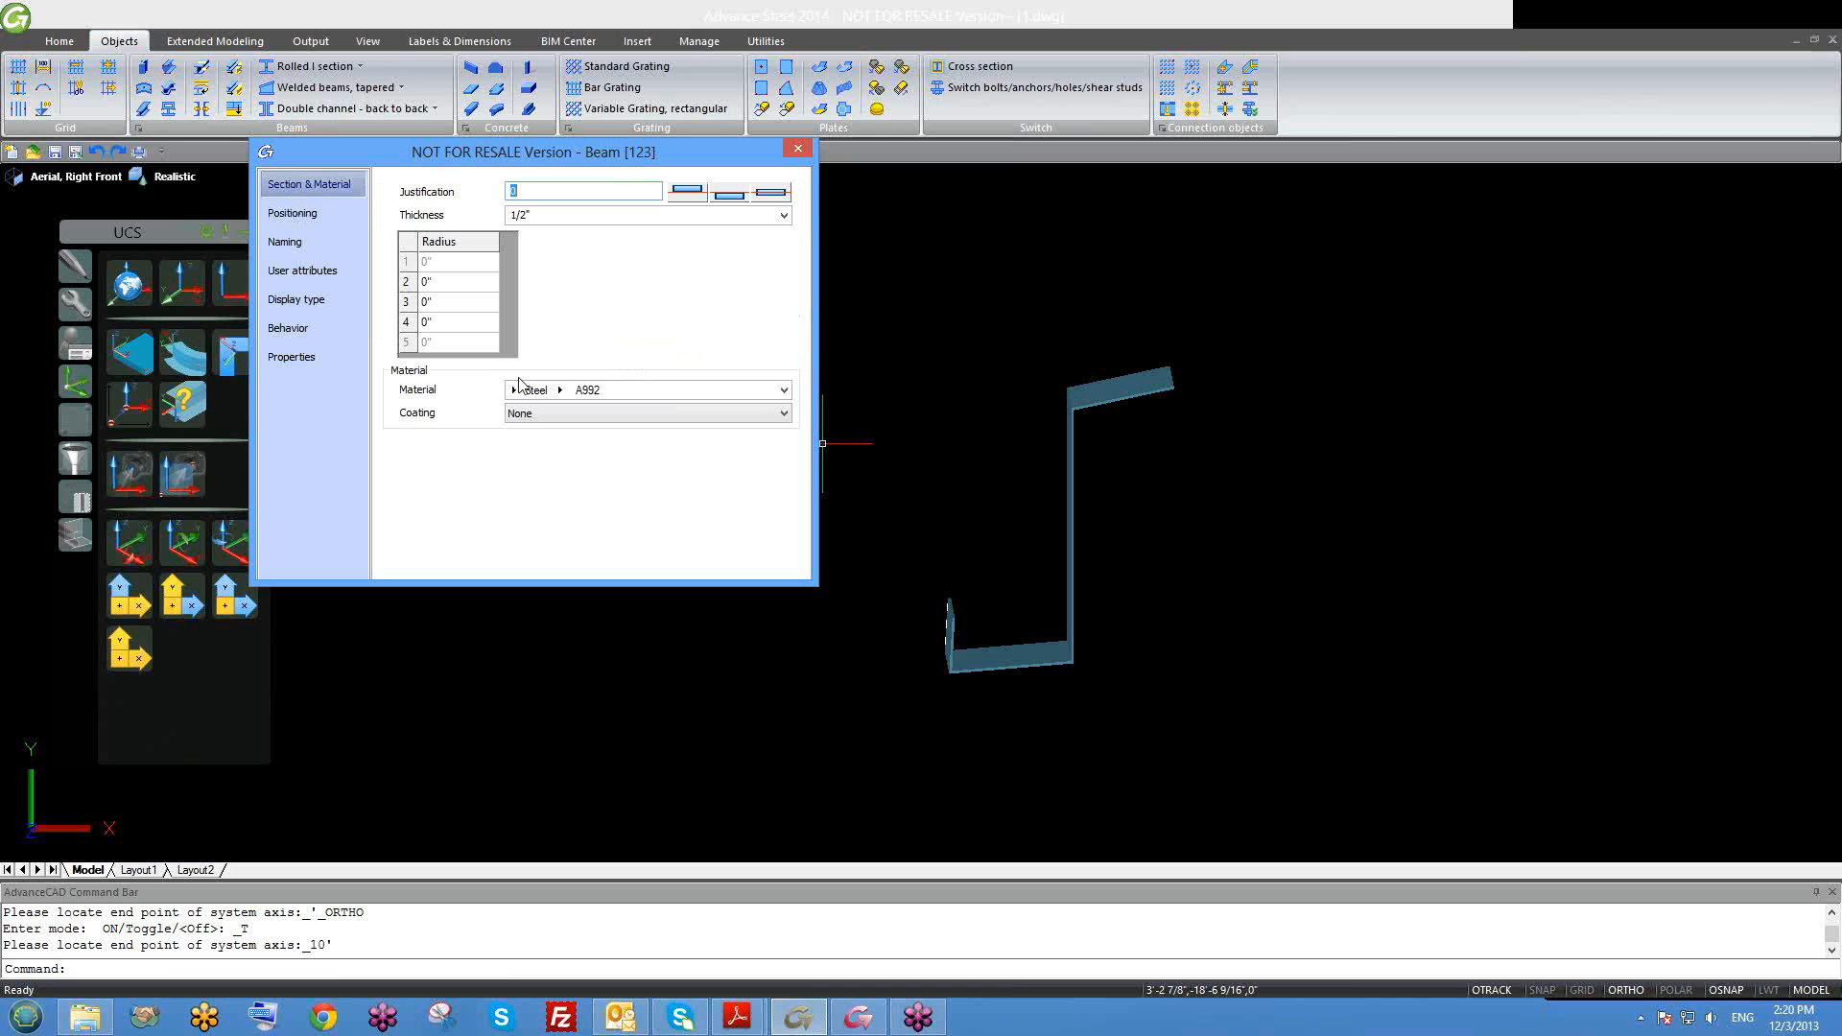
left_click(798, 147)
scroll(888, 454, "down", 3)
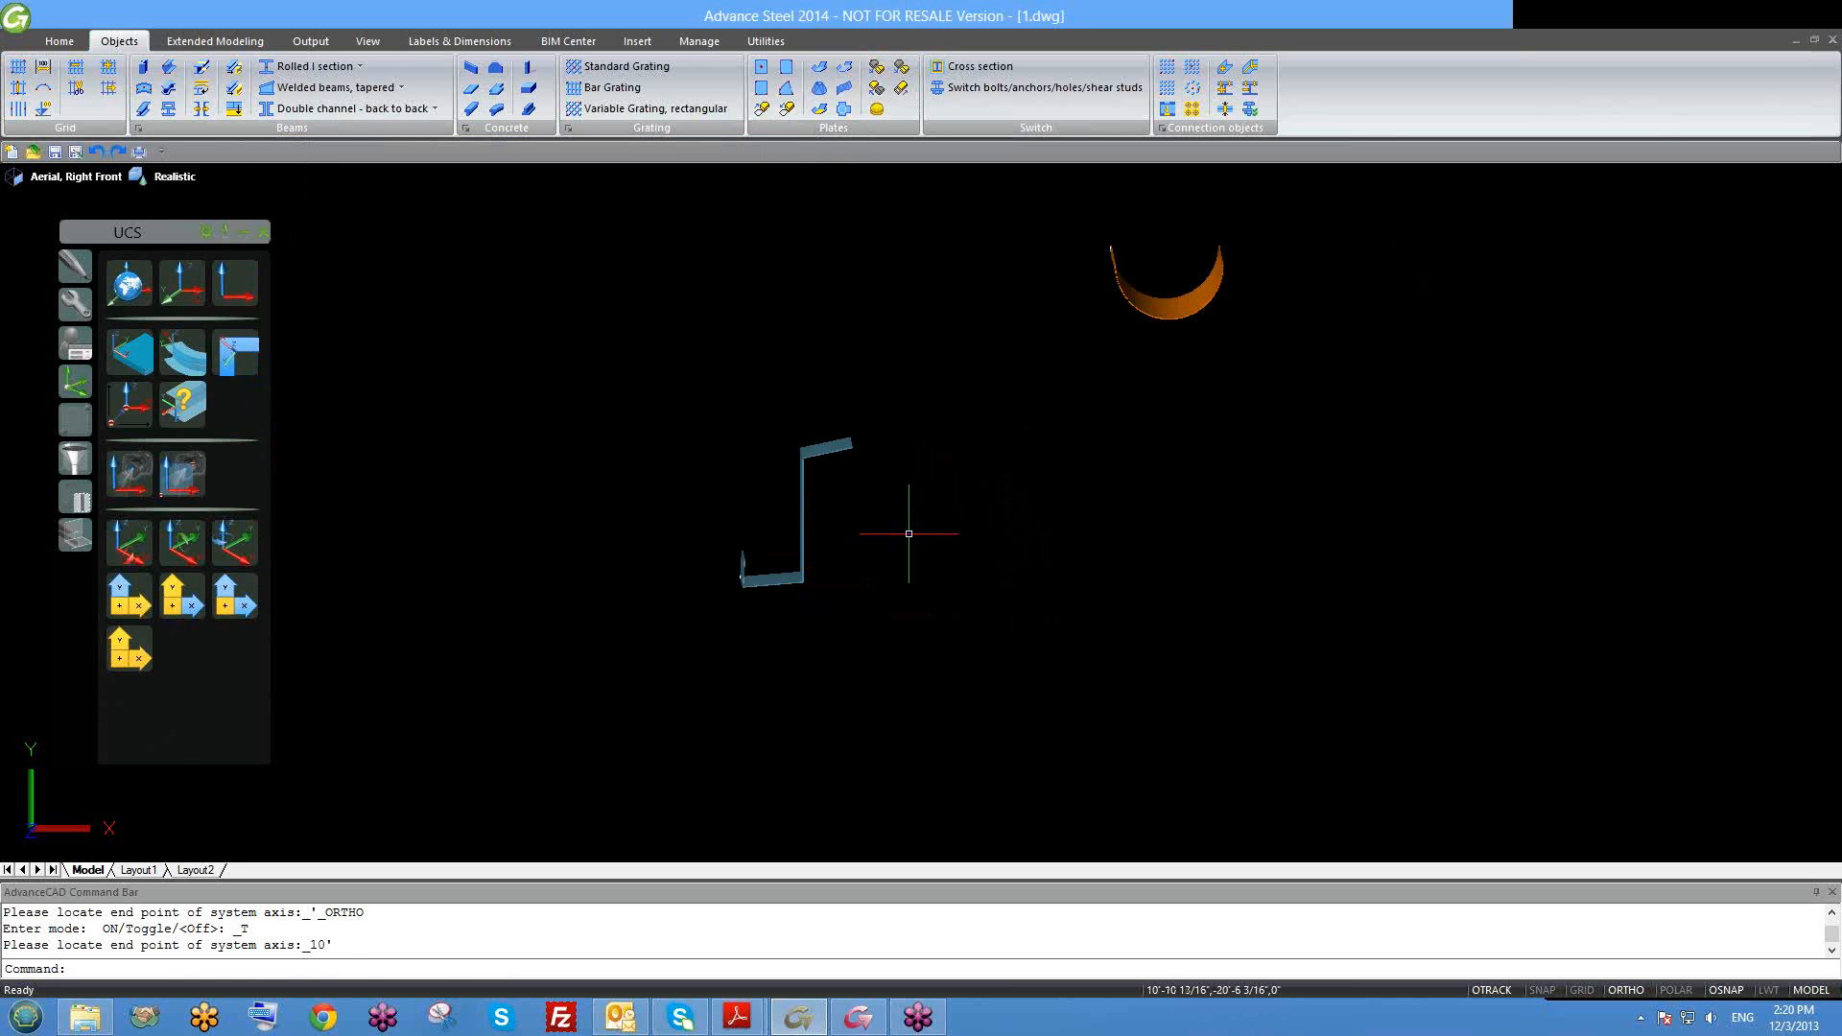
type("c")
key("Return")
left_click(956, 540)
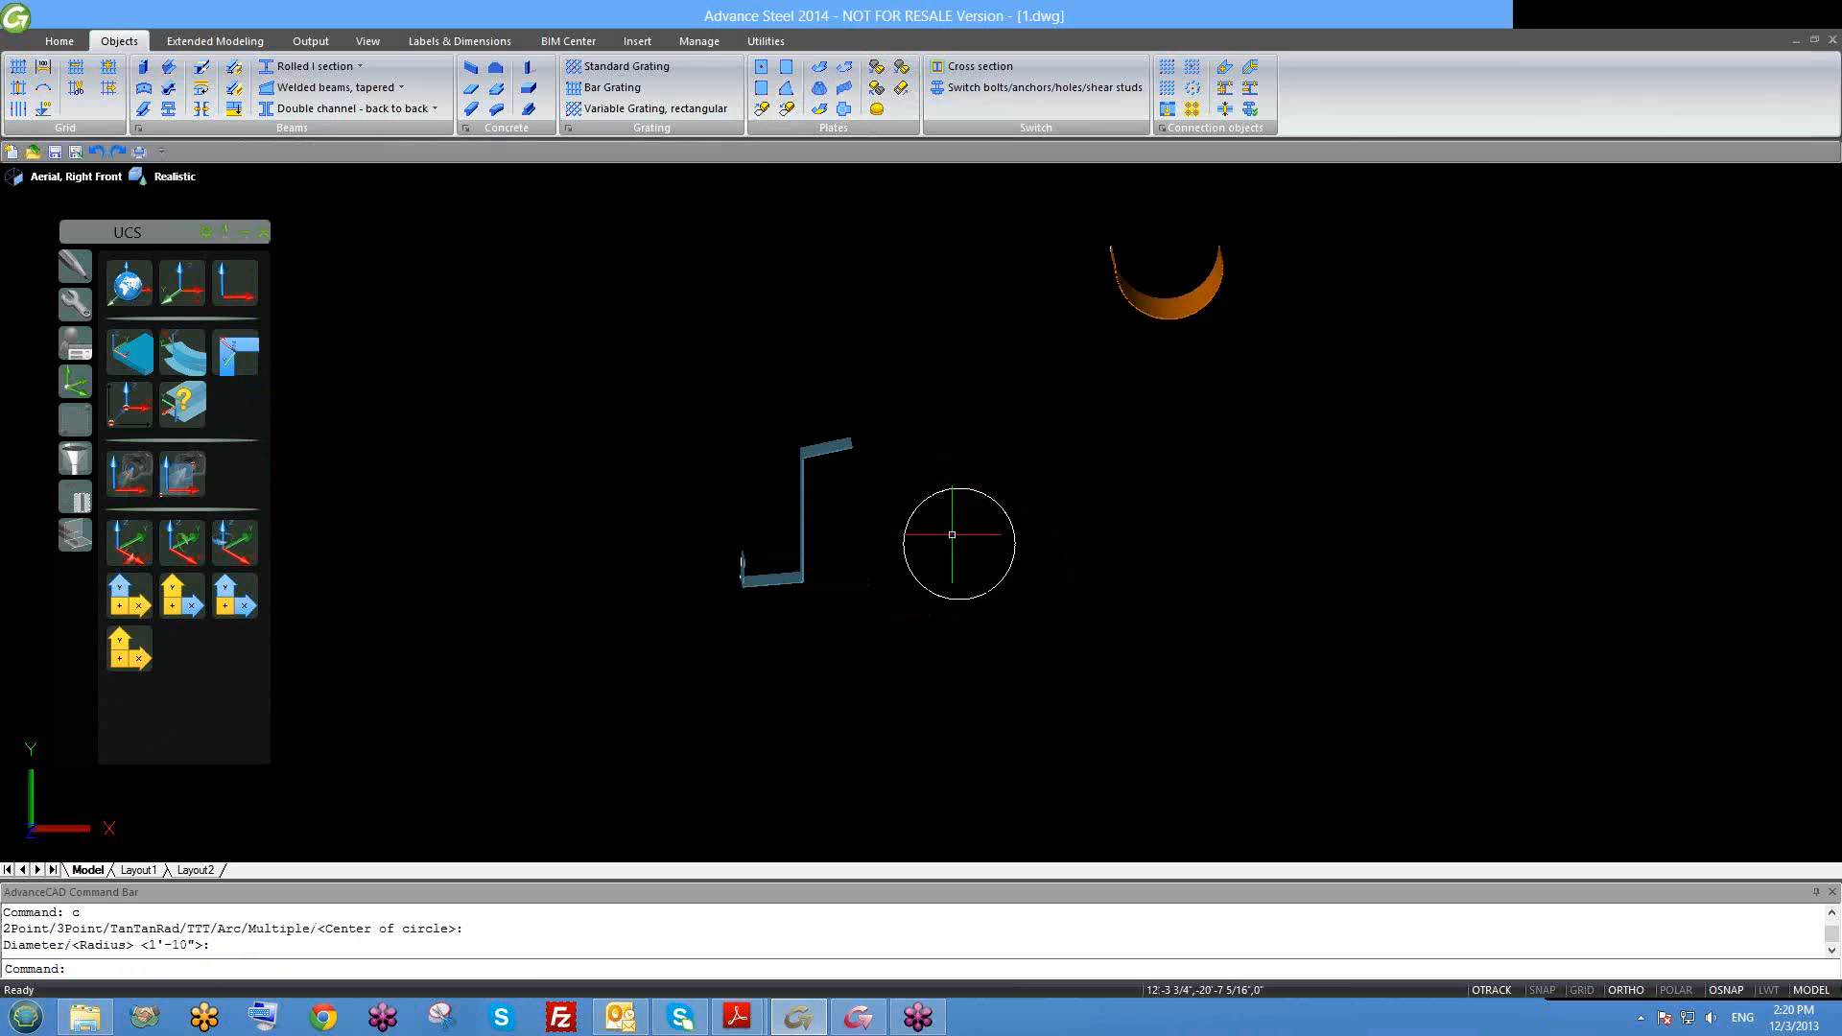
scroll(945, 575, "down", 2)
middle_click_drag(960, 603, 999, 629, "shift")
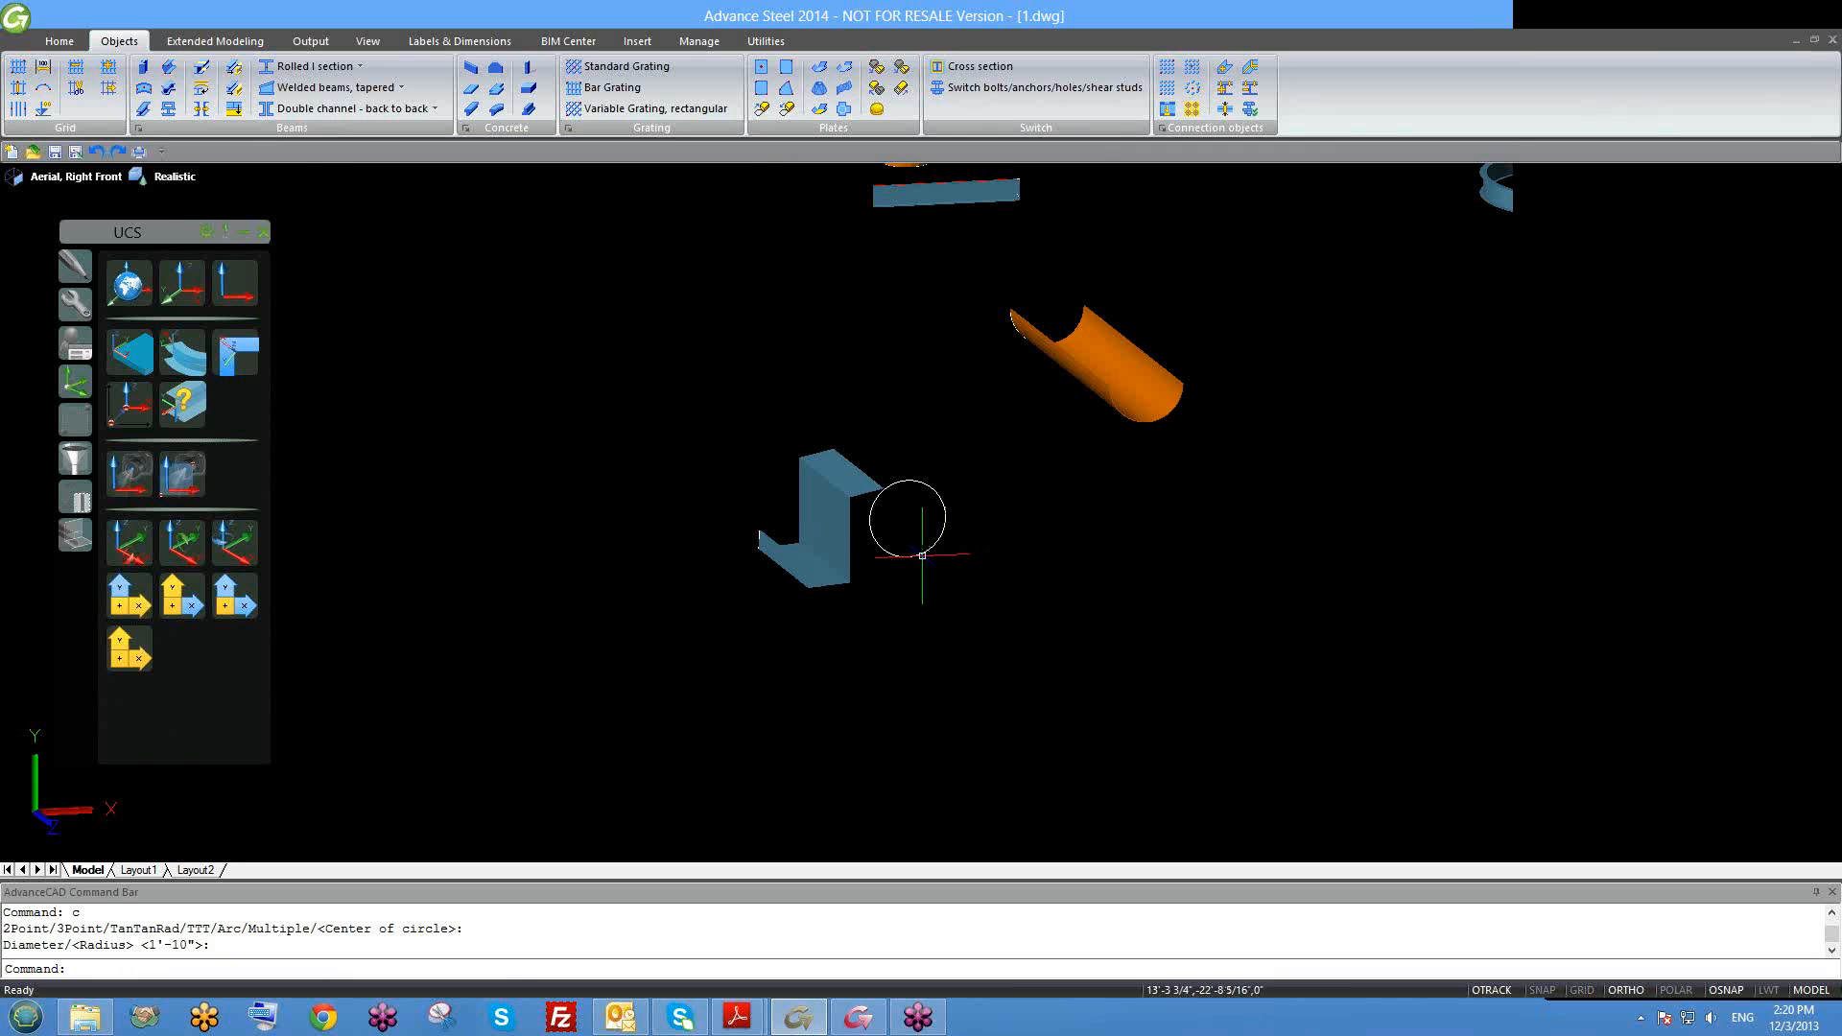
scroll(747, 527, "up", 3)
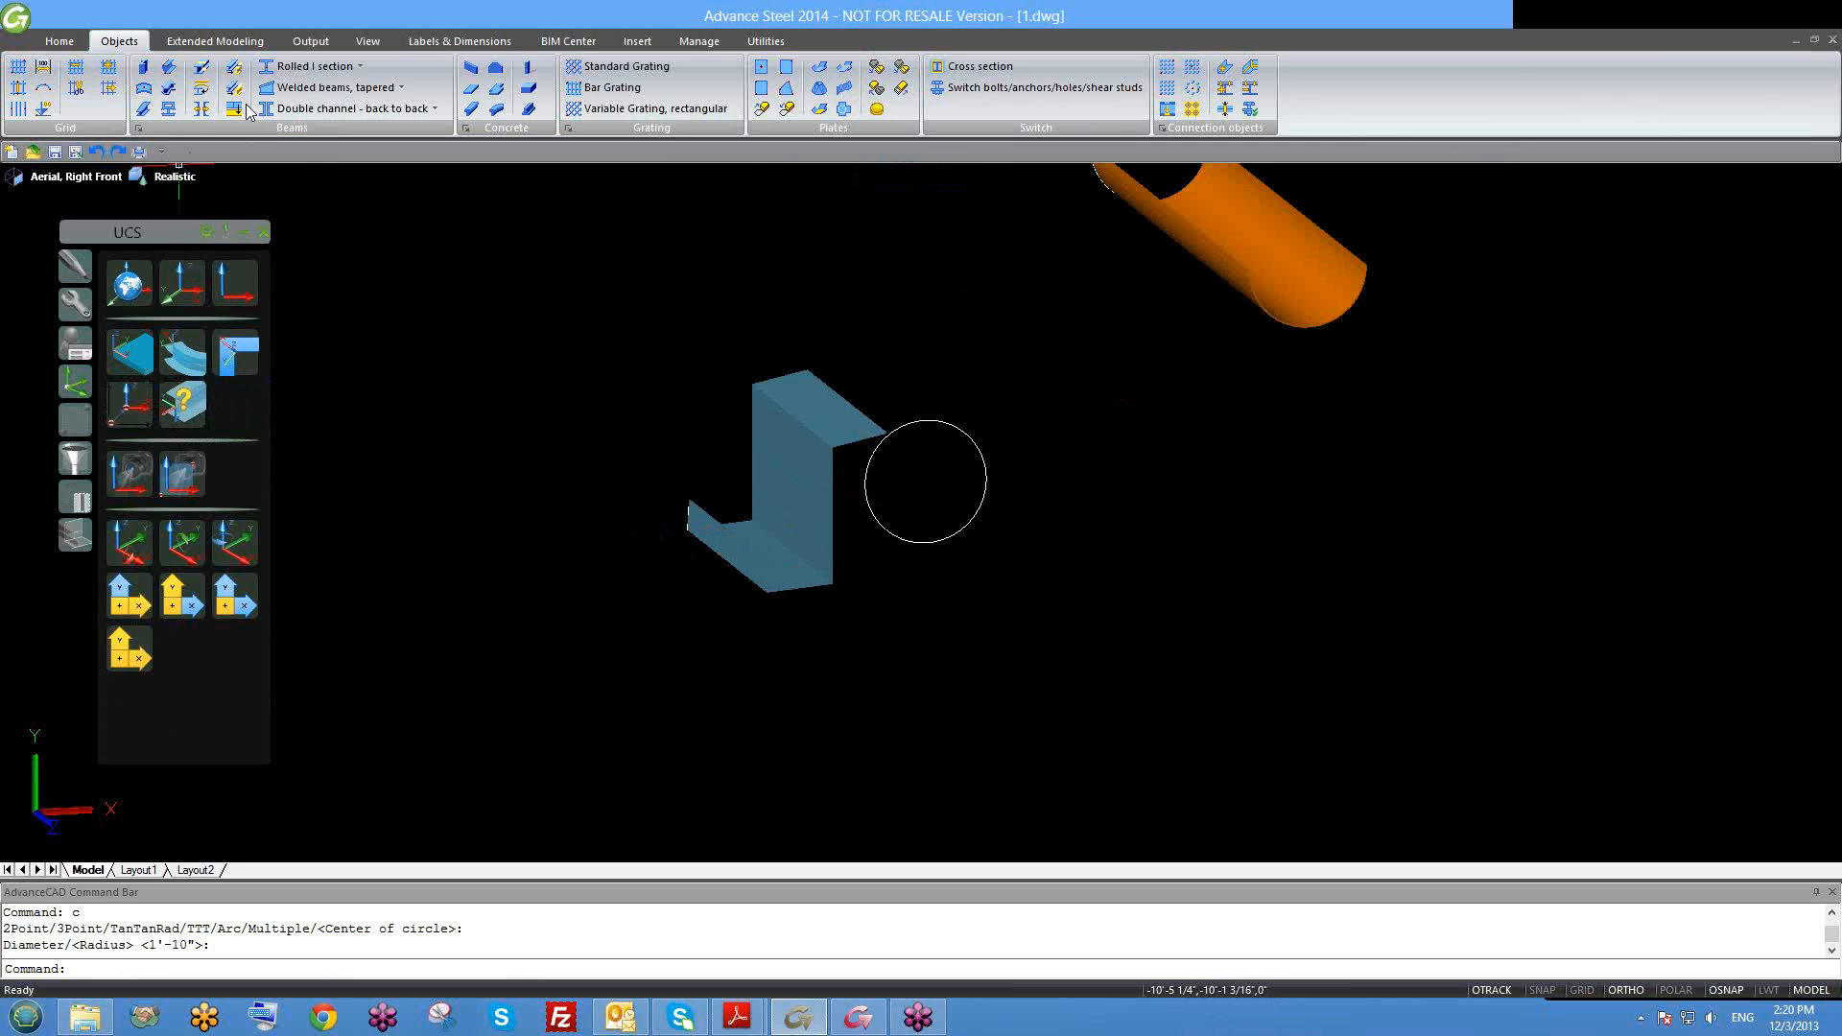
Step: Create a folded beam from the circle, starting its system axis at the circle's upper quadrant and extending it perpendicular to the profile
left_click(167, 69)
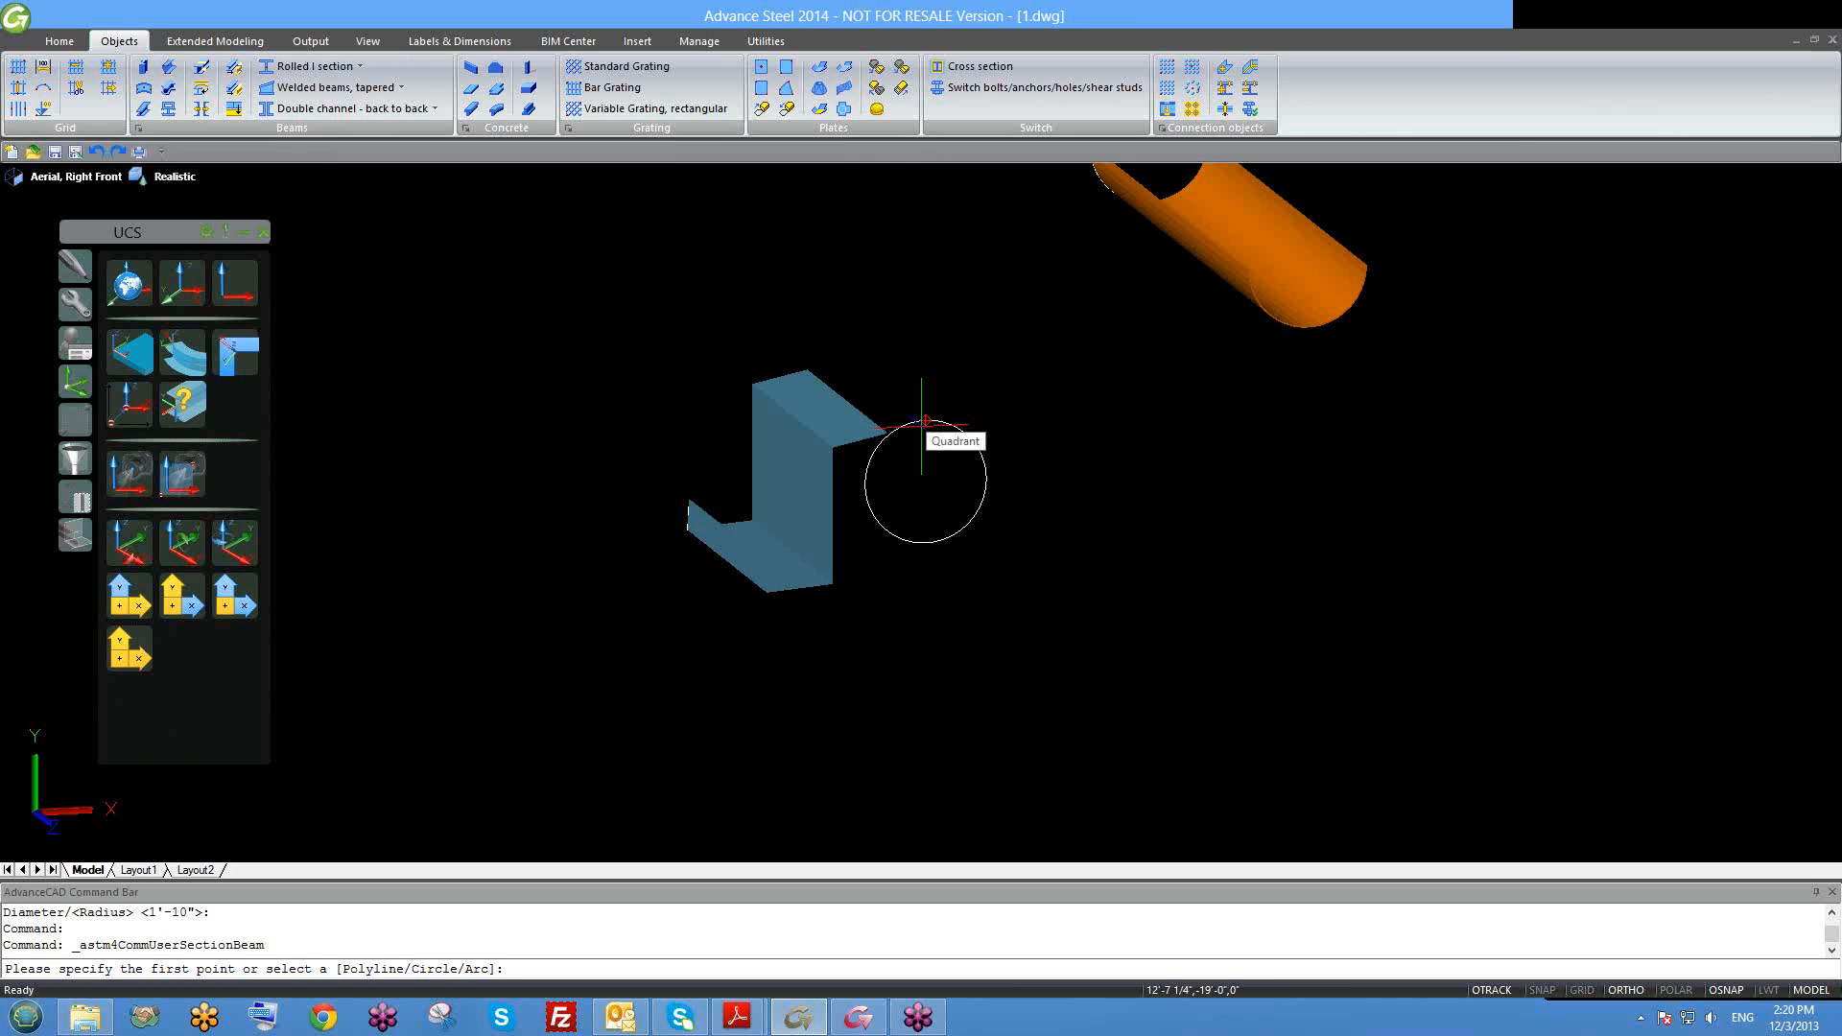
type("c")
key("Return")
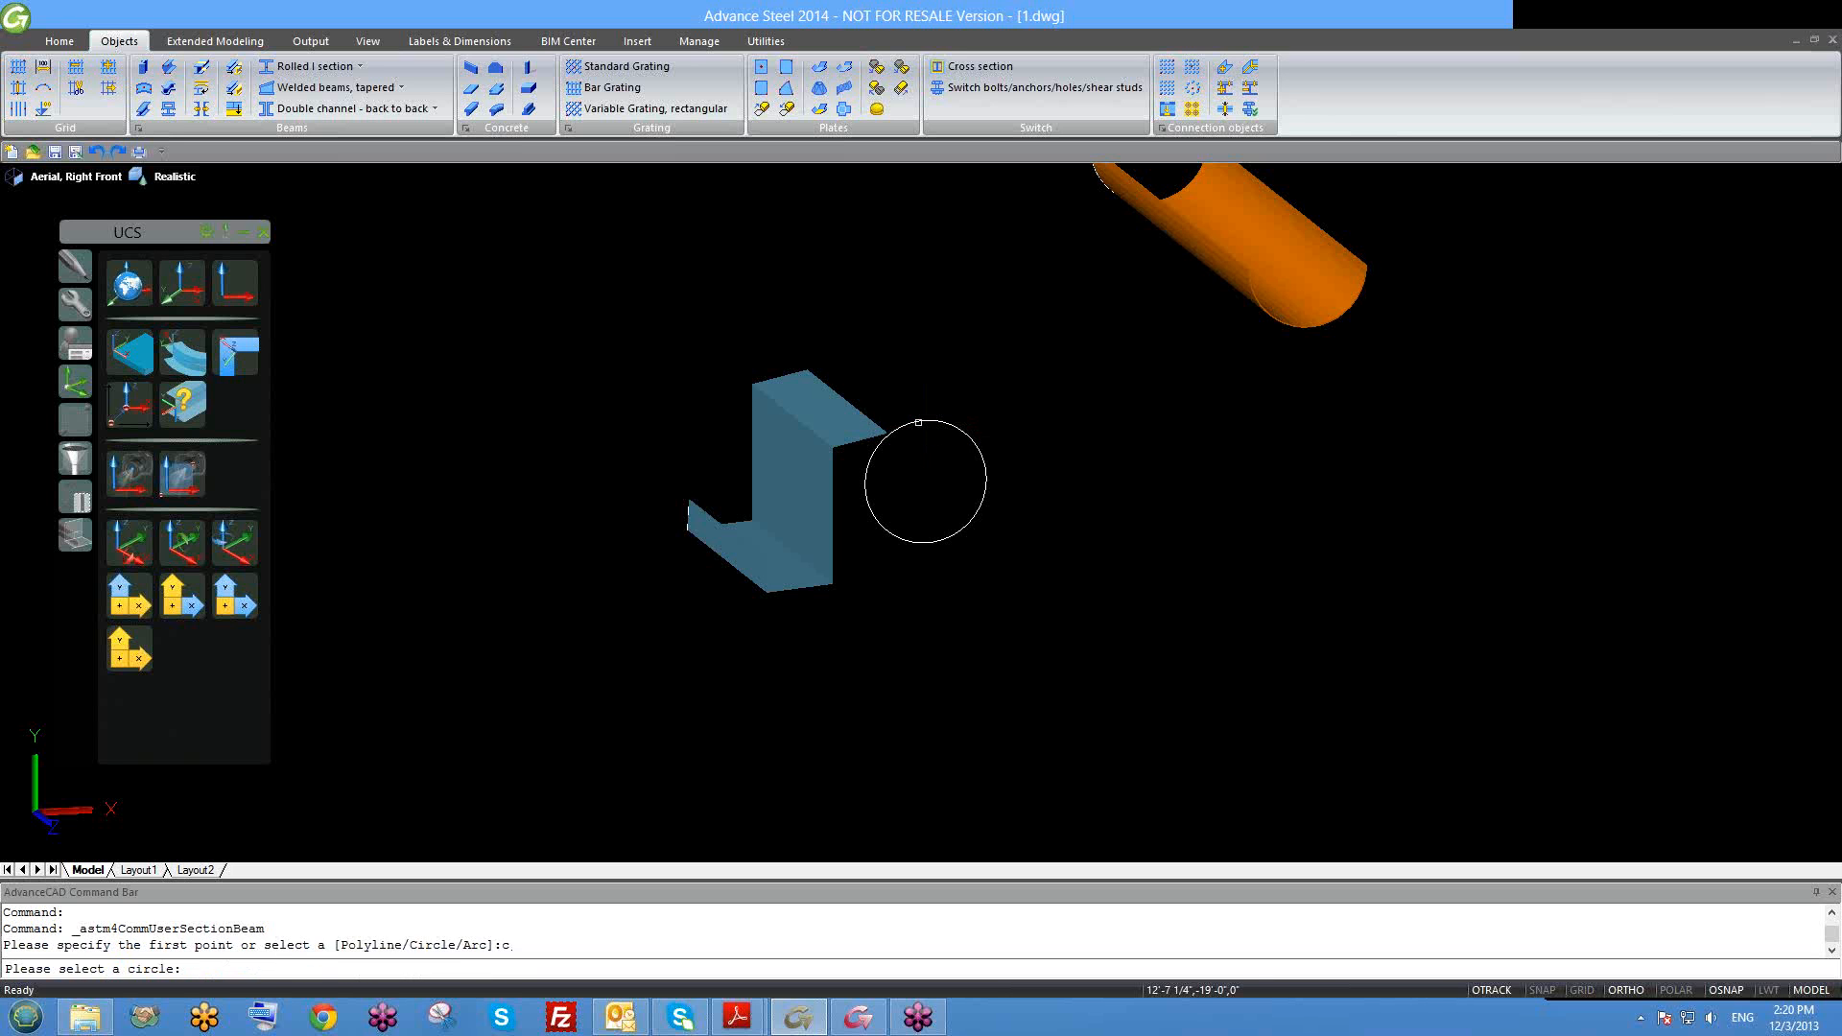
left_click(923, 422)
left_click(926, 420)
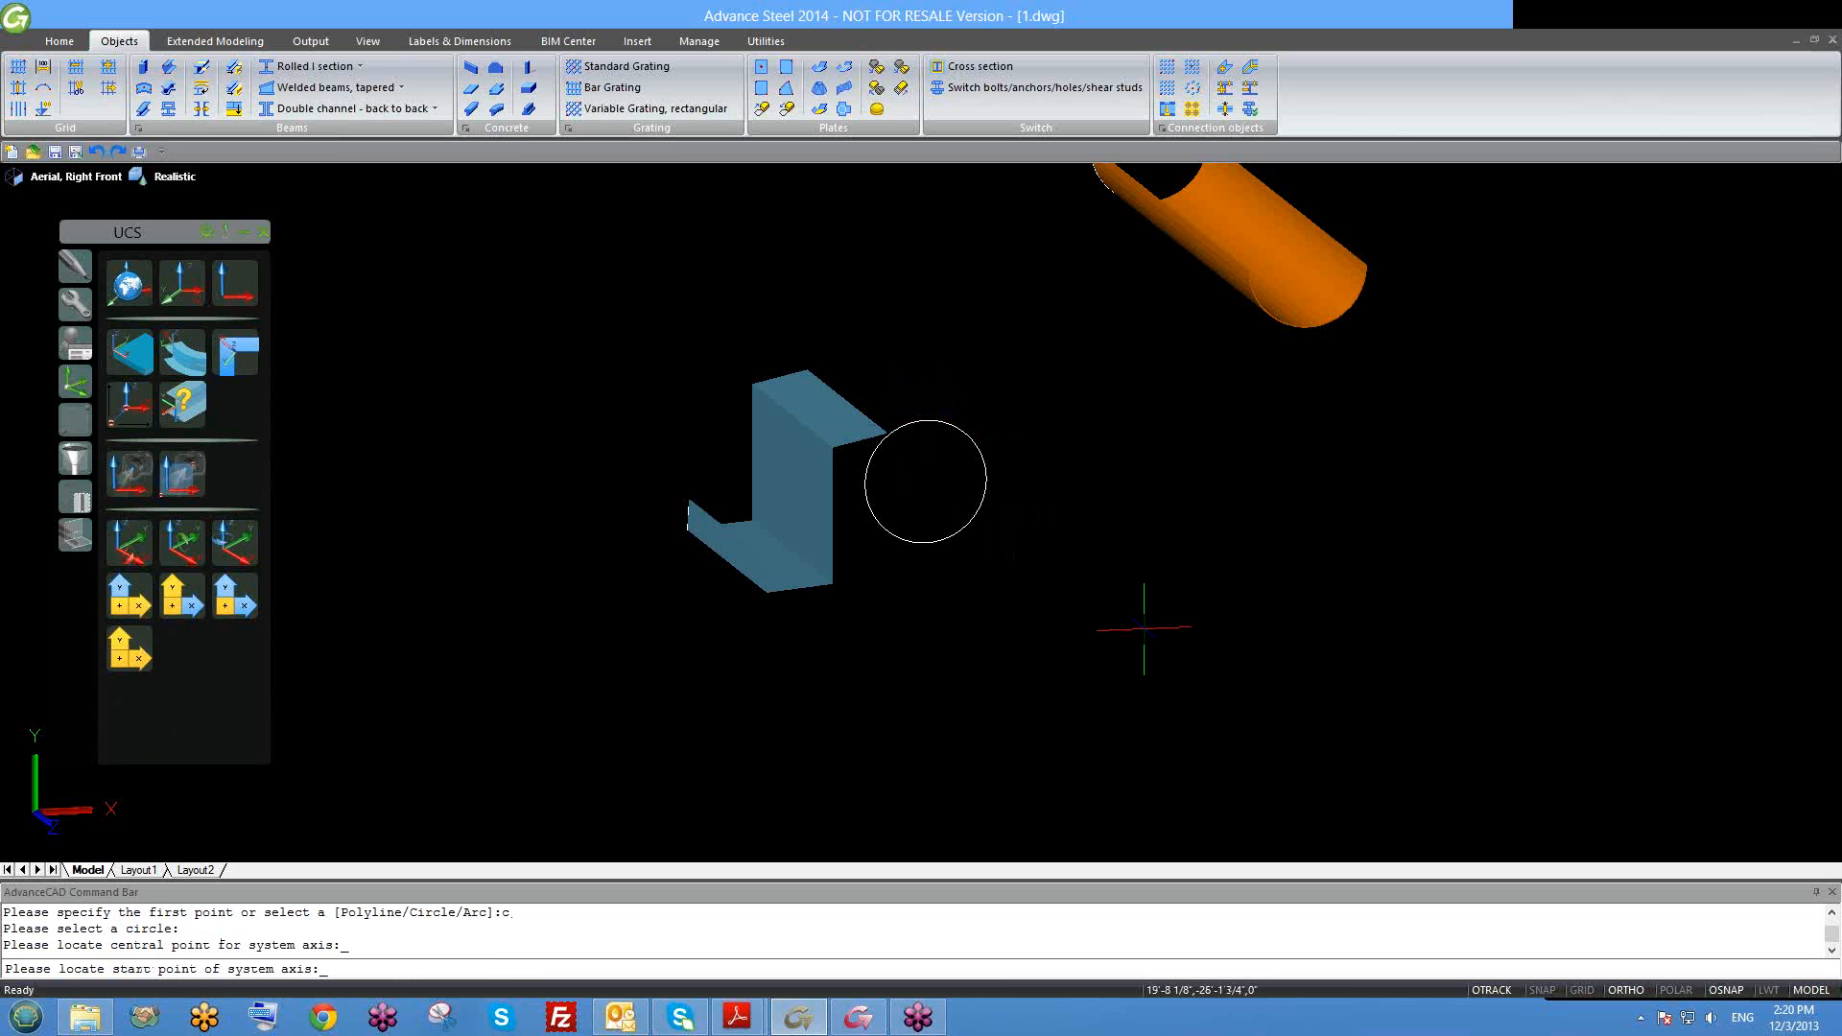
left_click(924, 419)
left_click(1239, 691)
middle_click_drag(1230, 729, 1239, 649)
scroll(1239, 649, "down", 3)
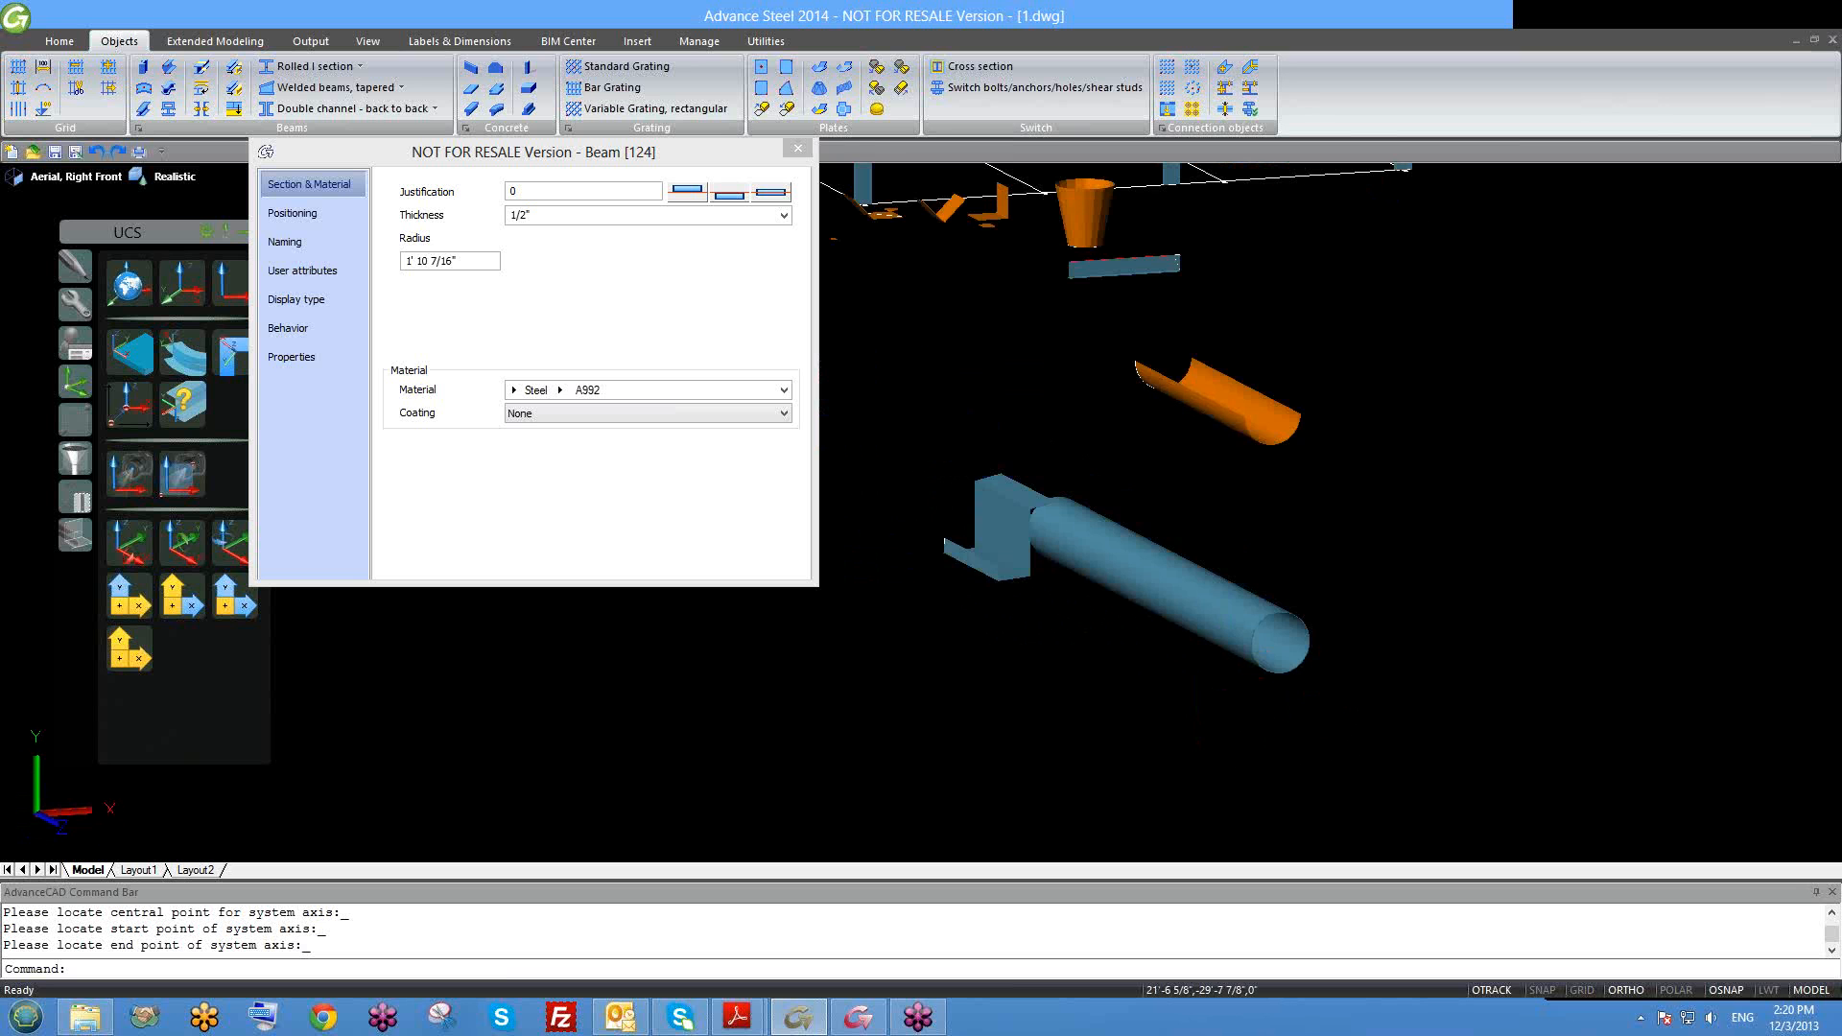
middle_click_drag(1240, 650, 1103, 484, "shift")
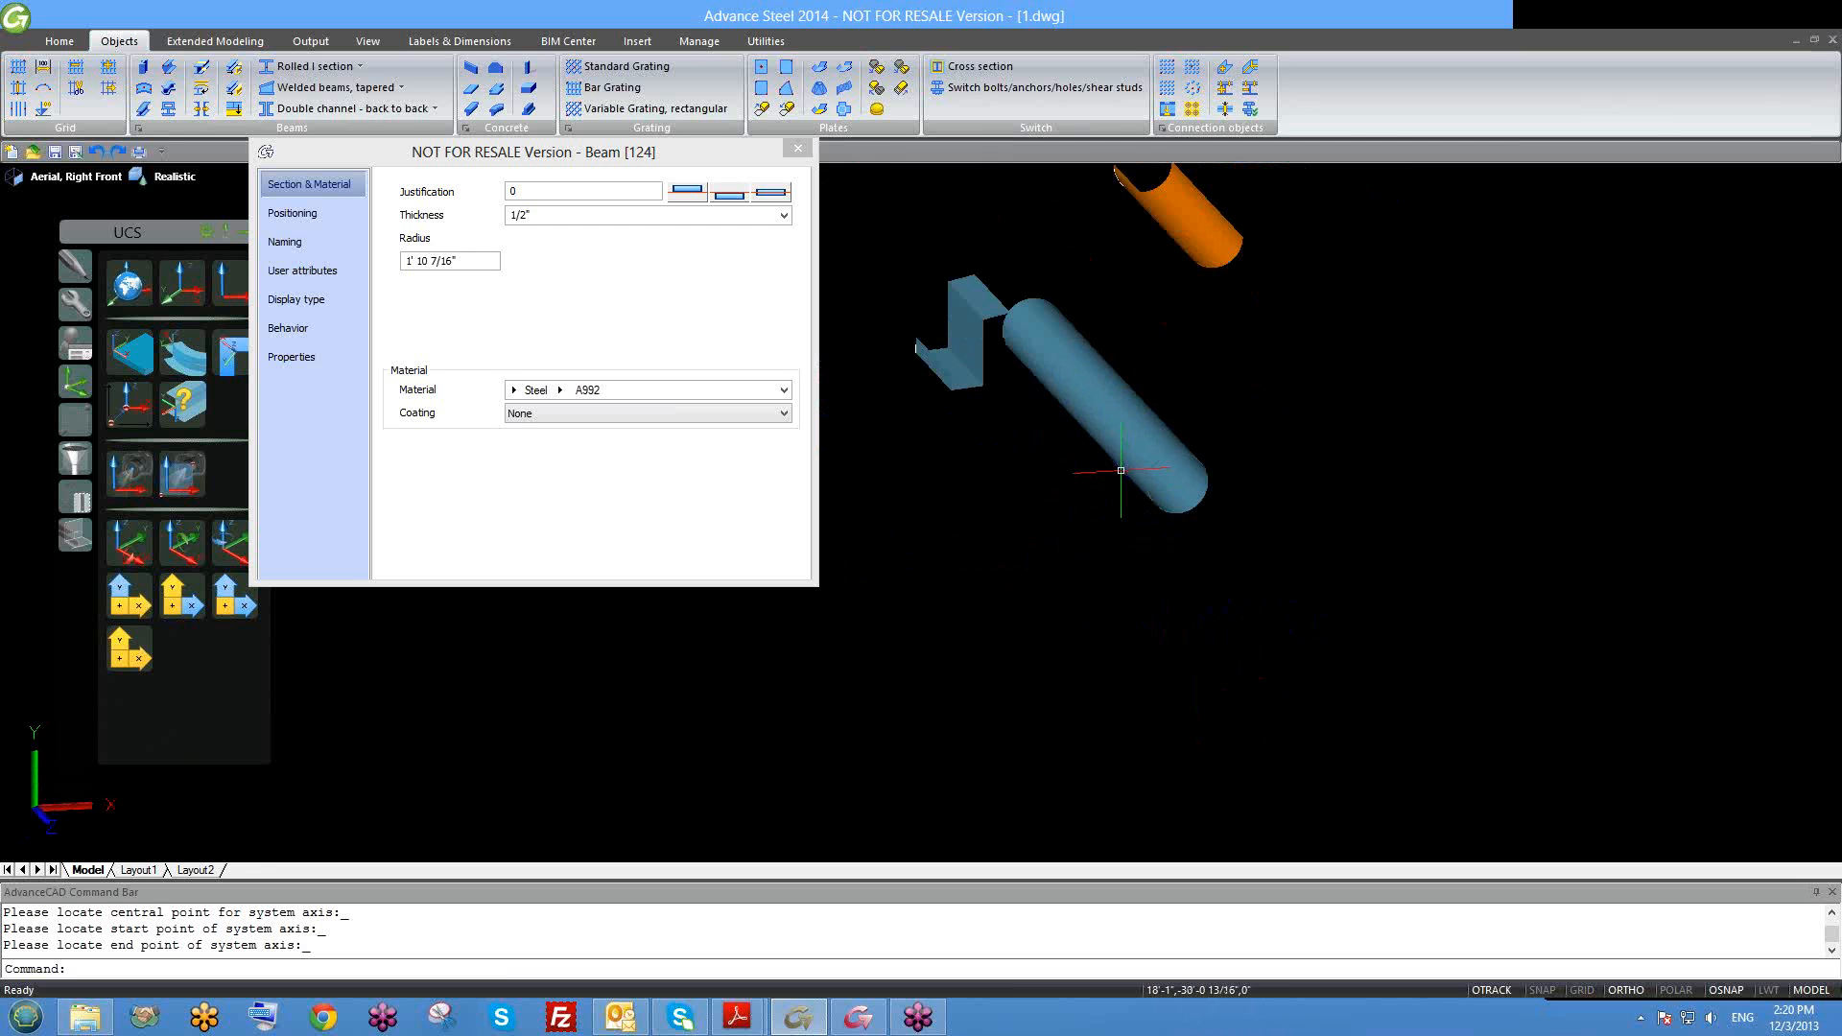
Step: Set the circular folded beam's thickness to 2" and inspect its open end
double_click(1144, 450)
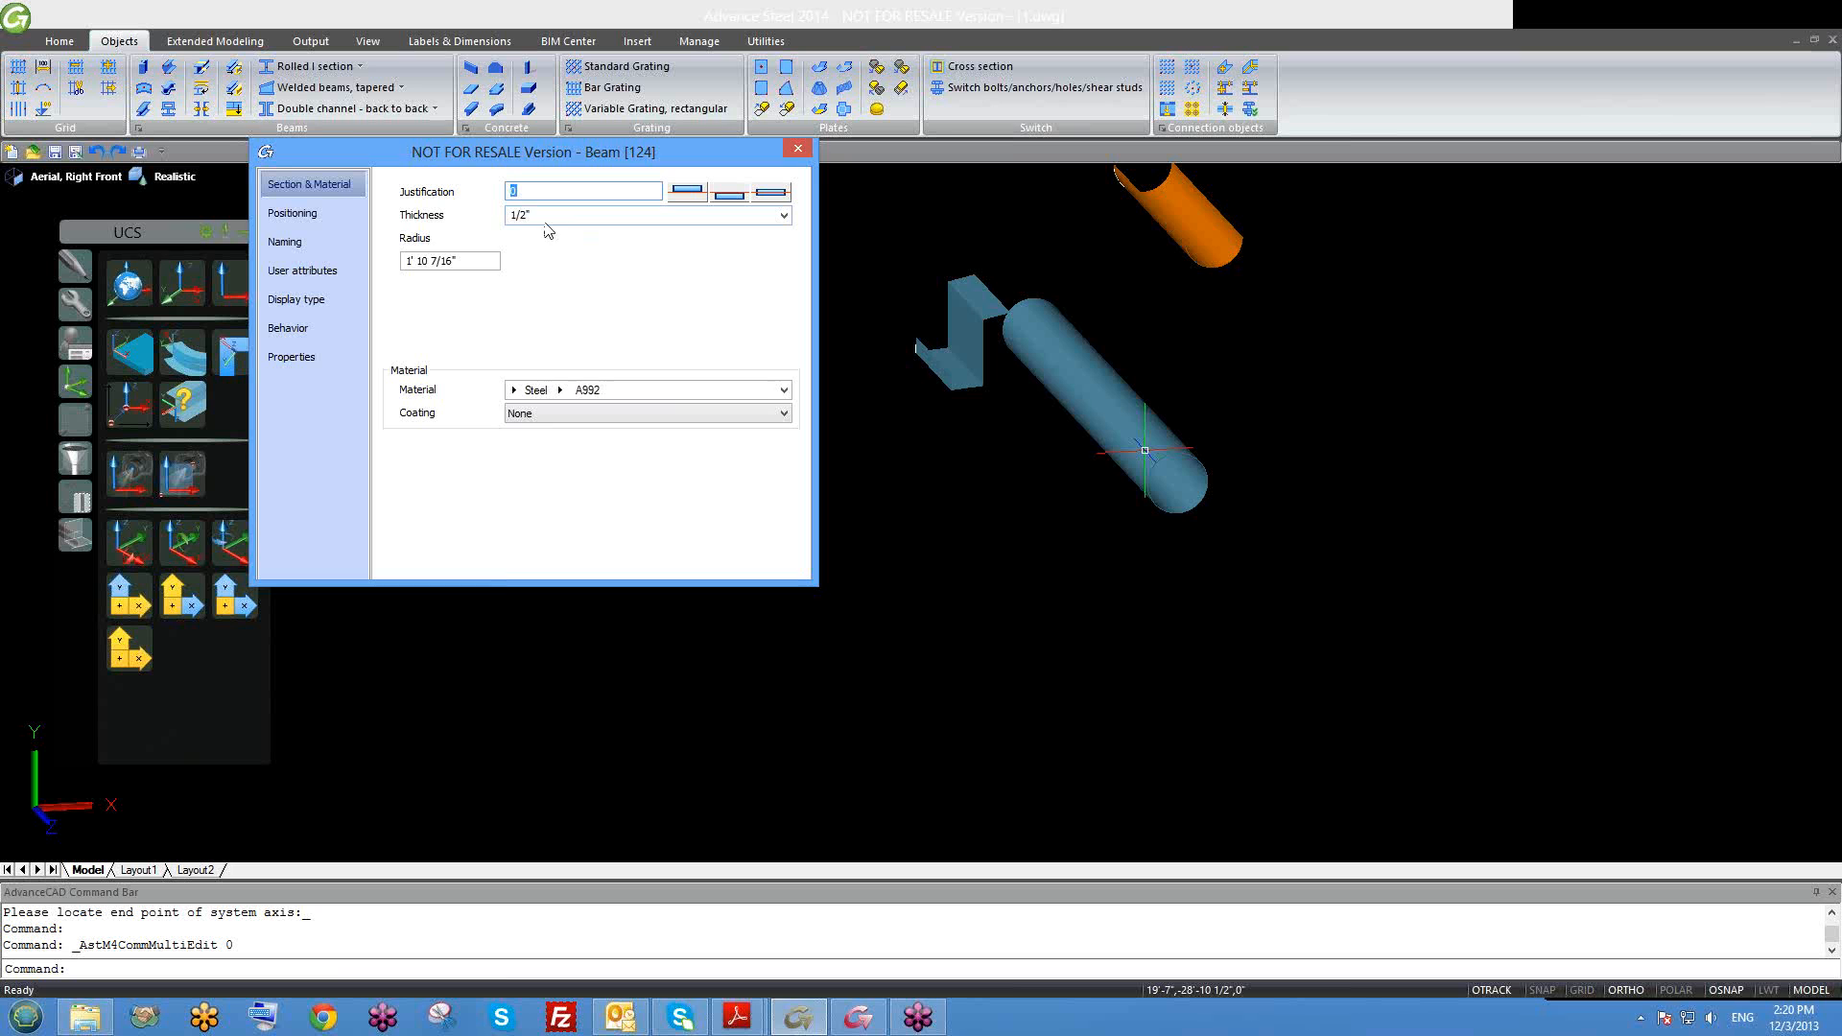
left_click(525, 214)
left_click(525, 214)
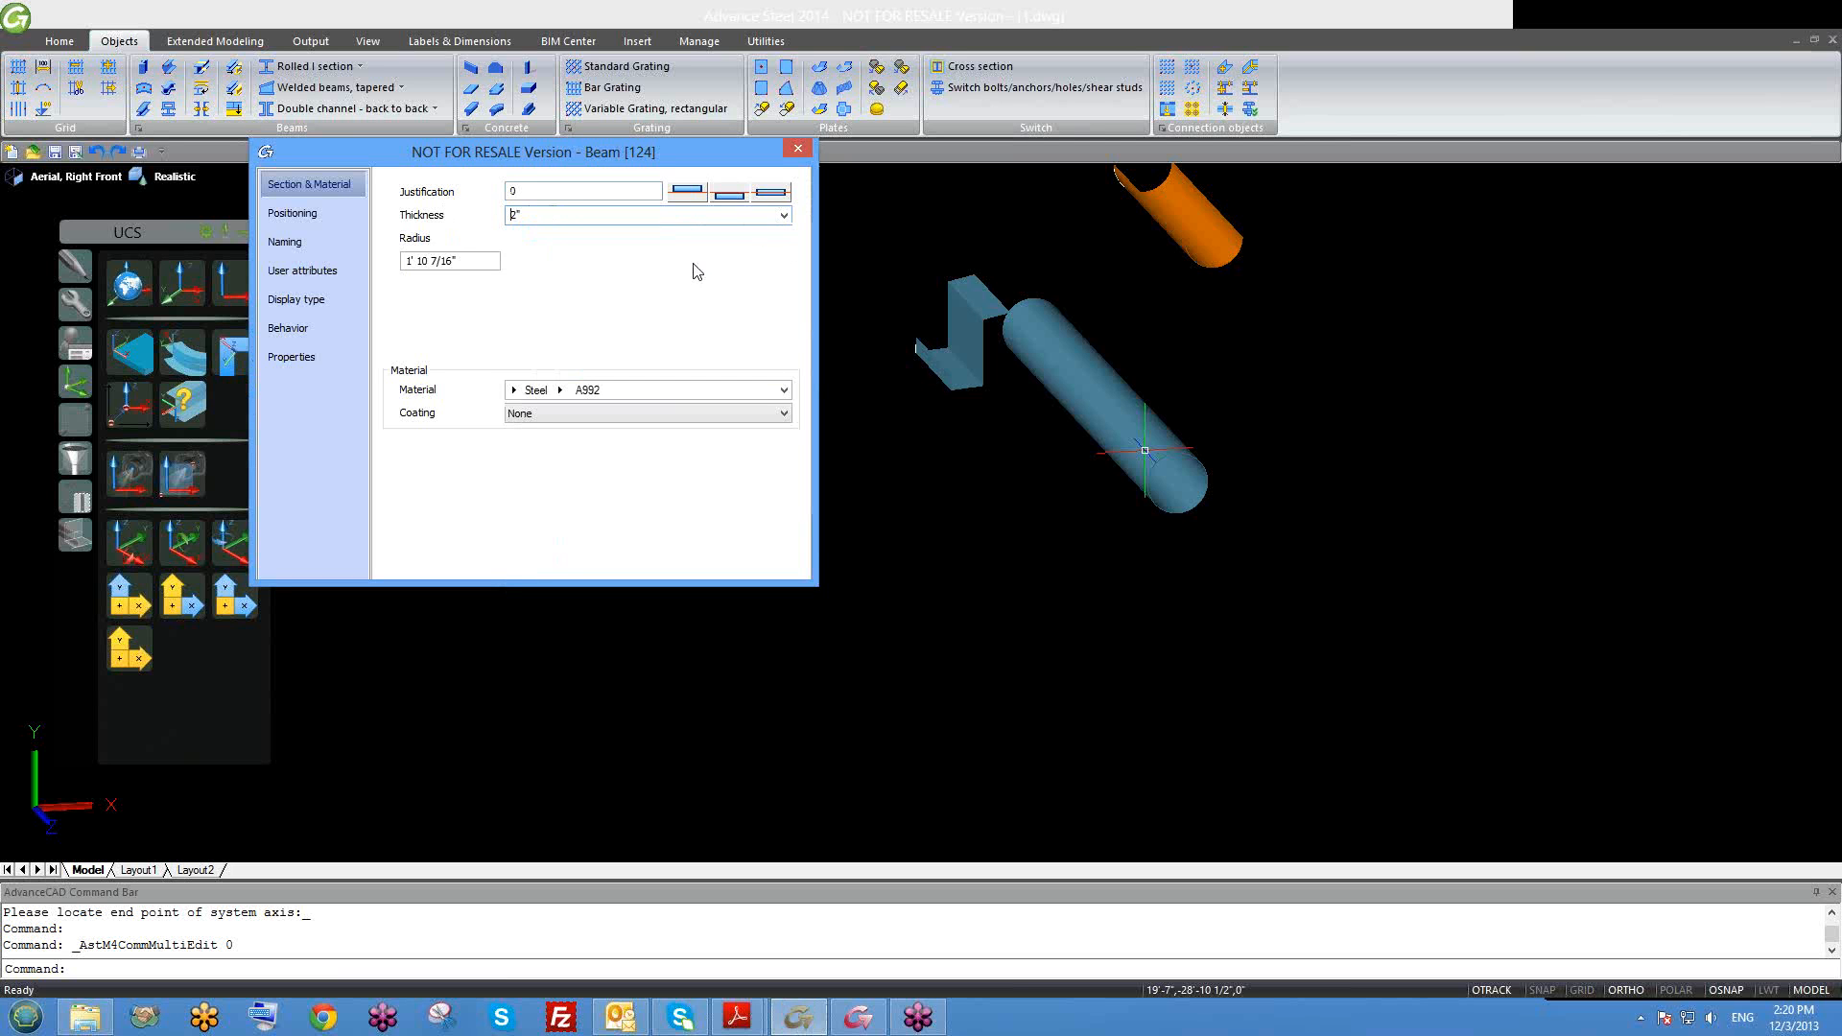
left_click(538, 191)
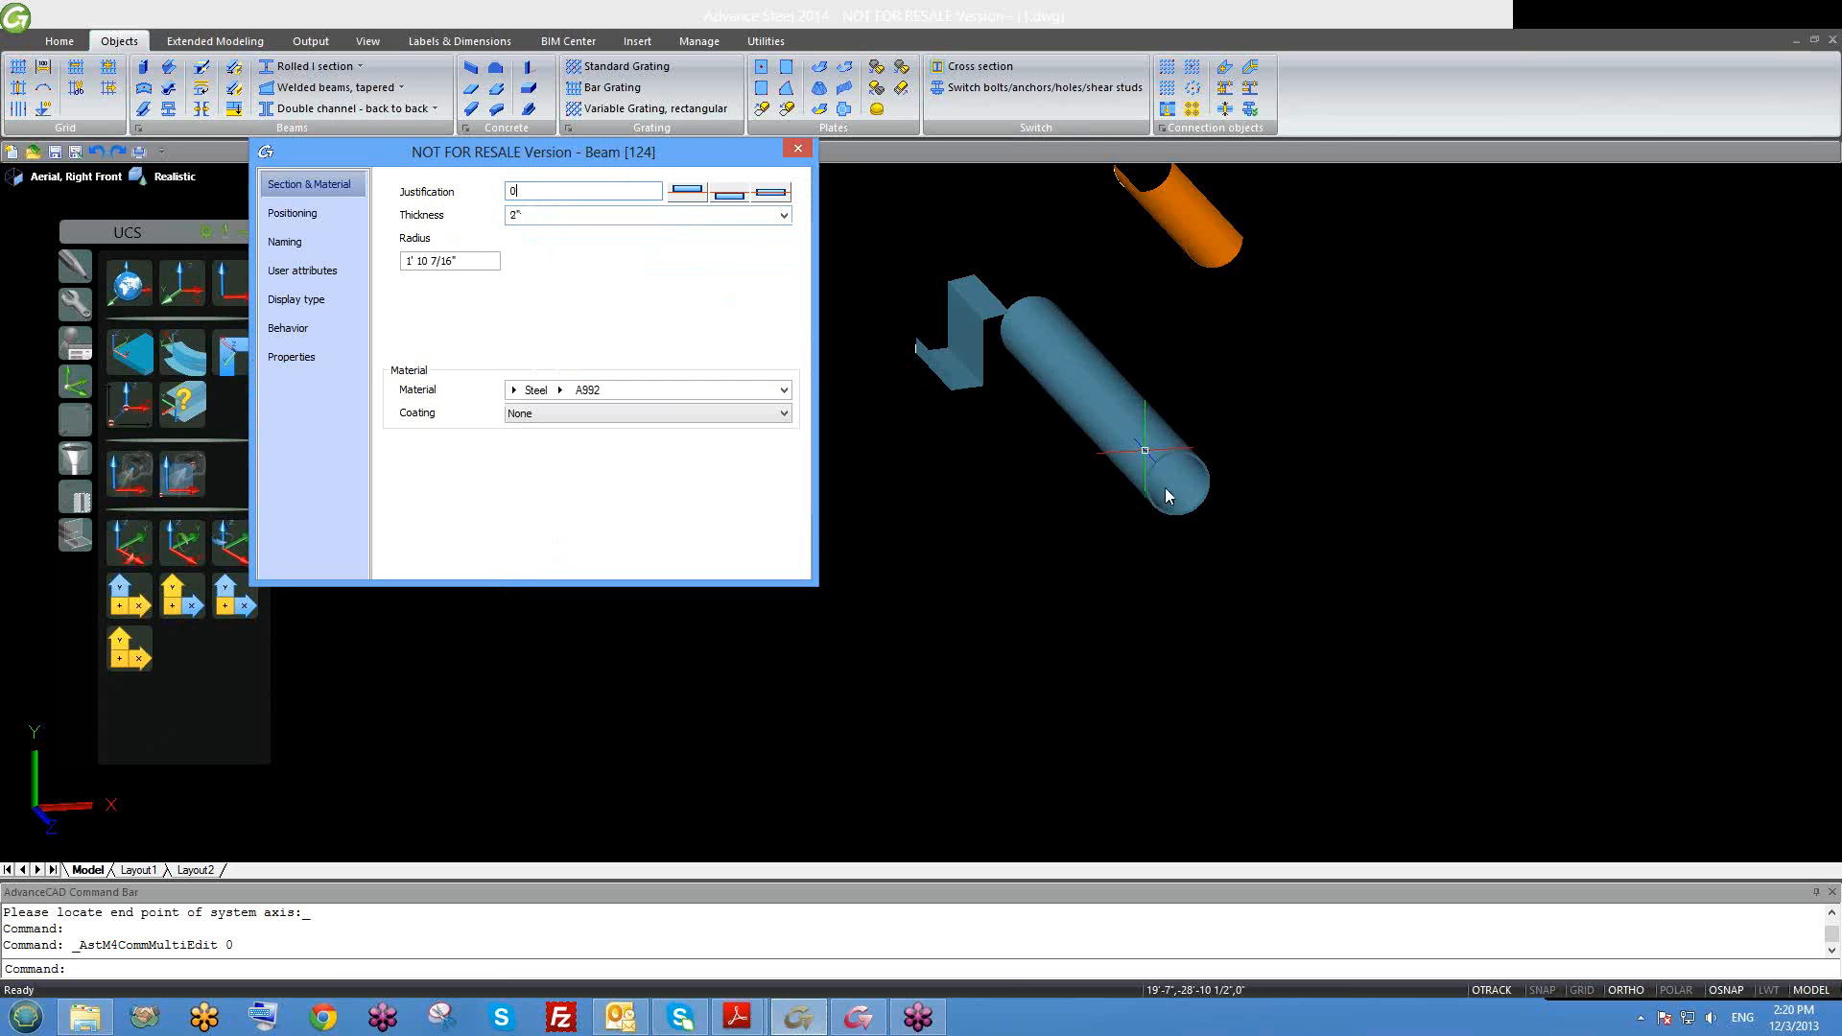
scroll(1167, 496, "up", 6)
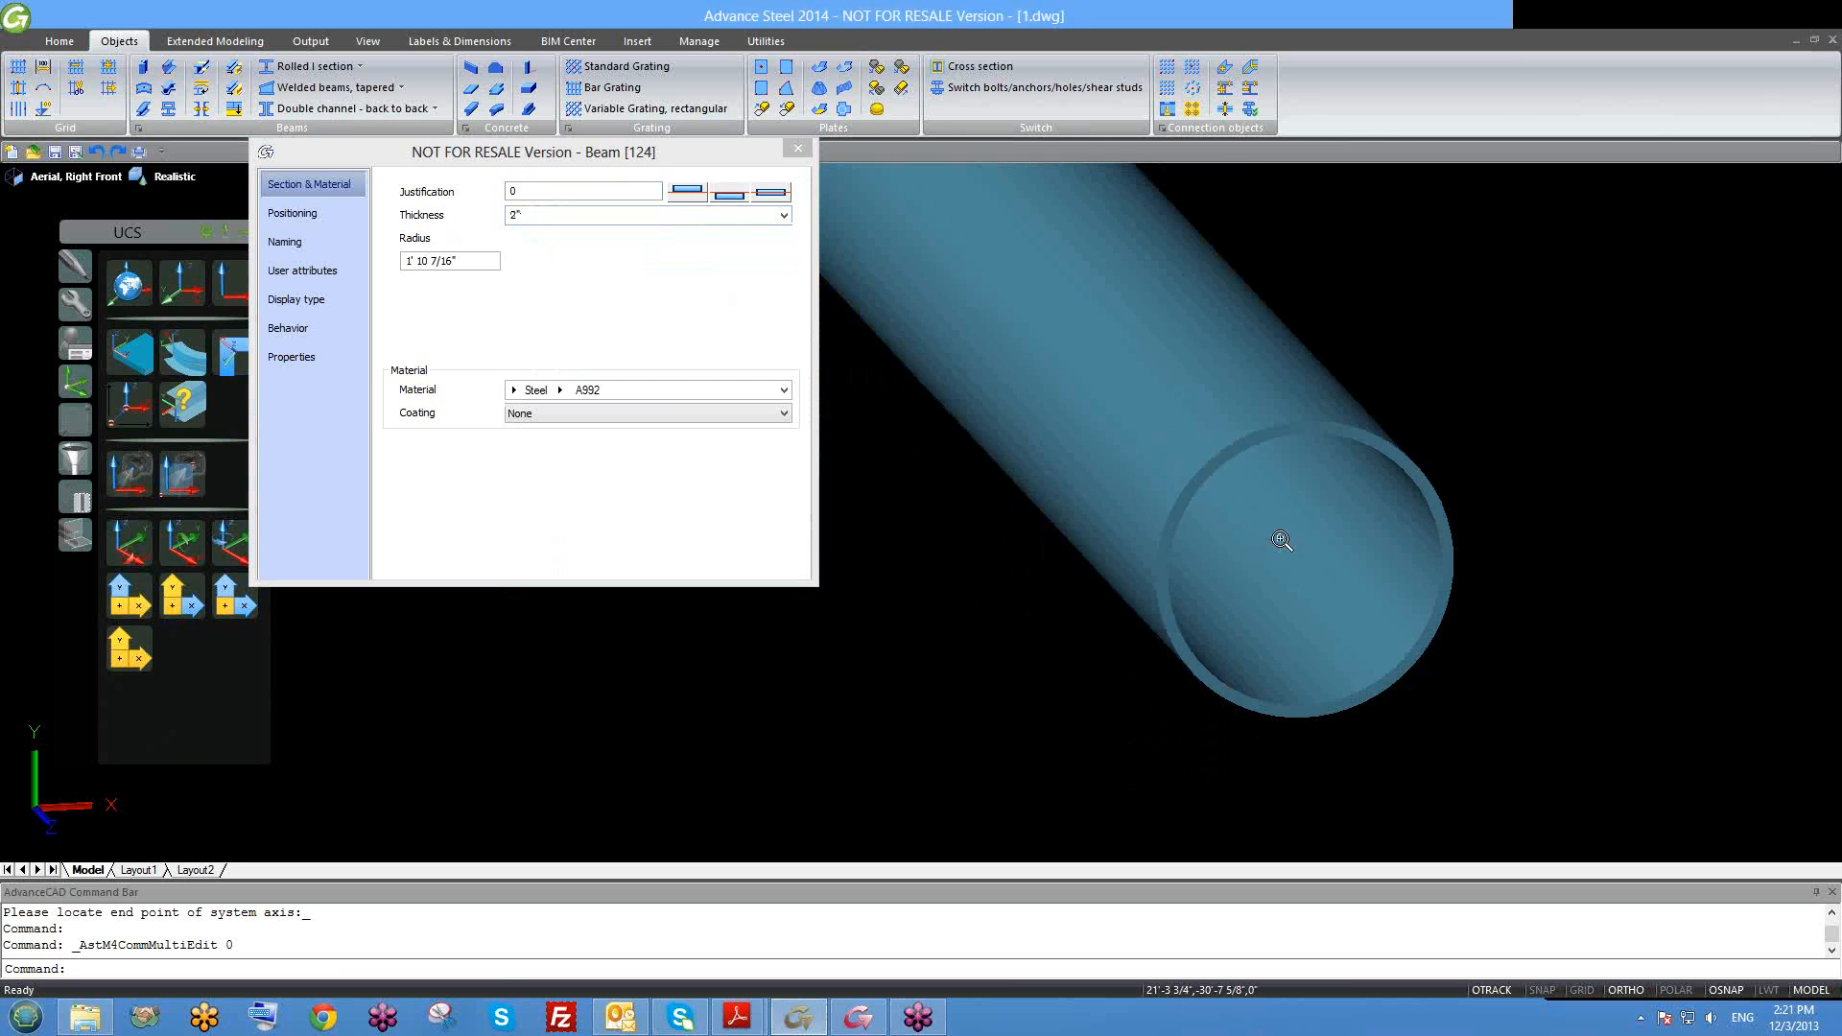
middle_click_drag(1282, 540, 1222, 501, "shift")
Step: Set the circular folded beam's thickness to 1/2" and its radius to 1', and close its properties
left_click(469, 228)
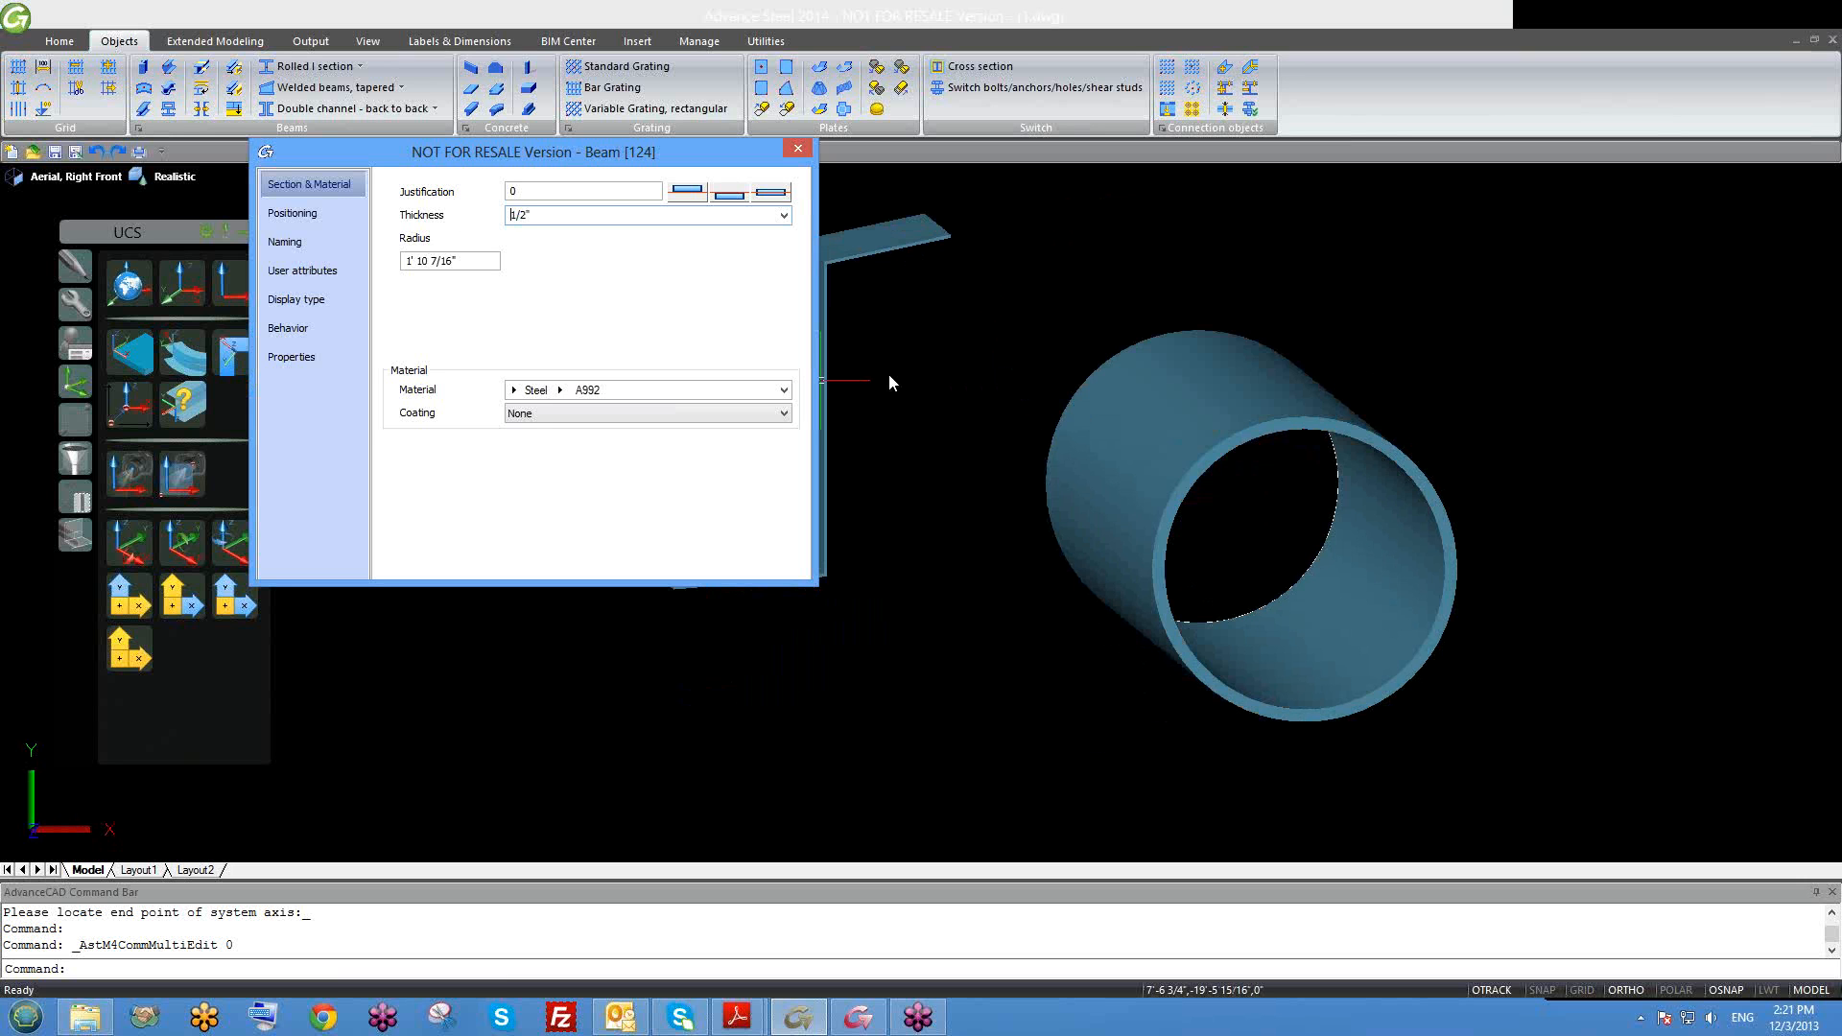
left_click(604, 192)
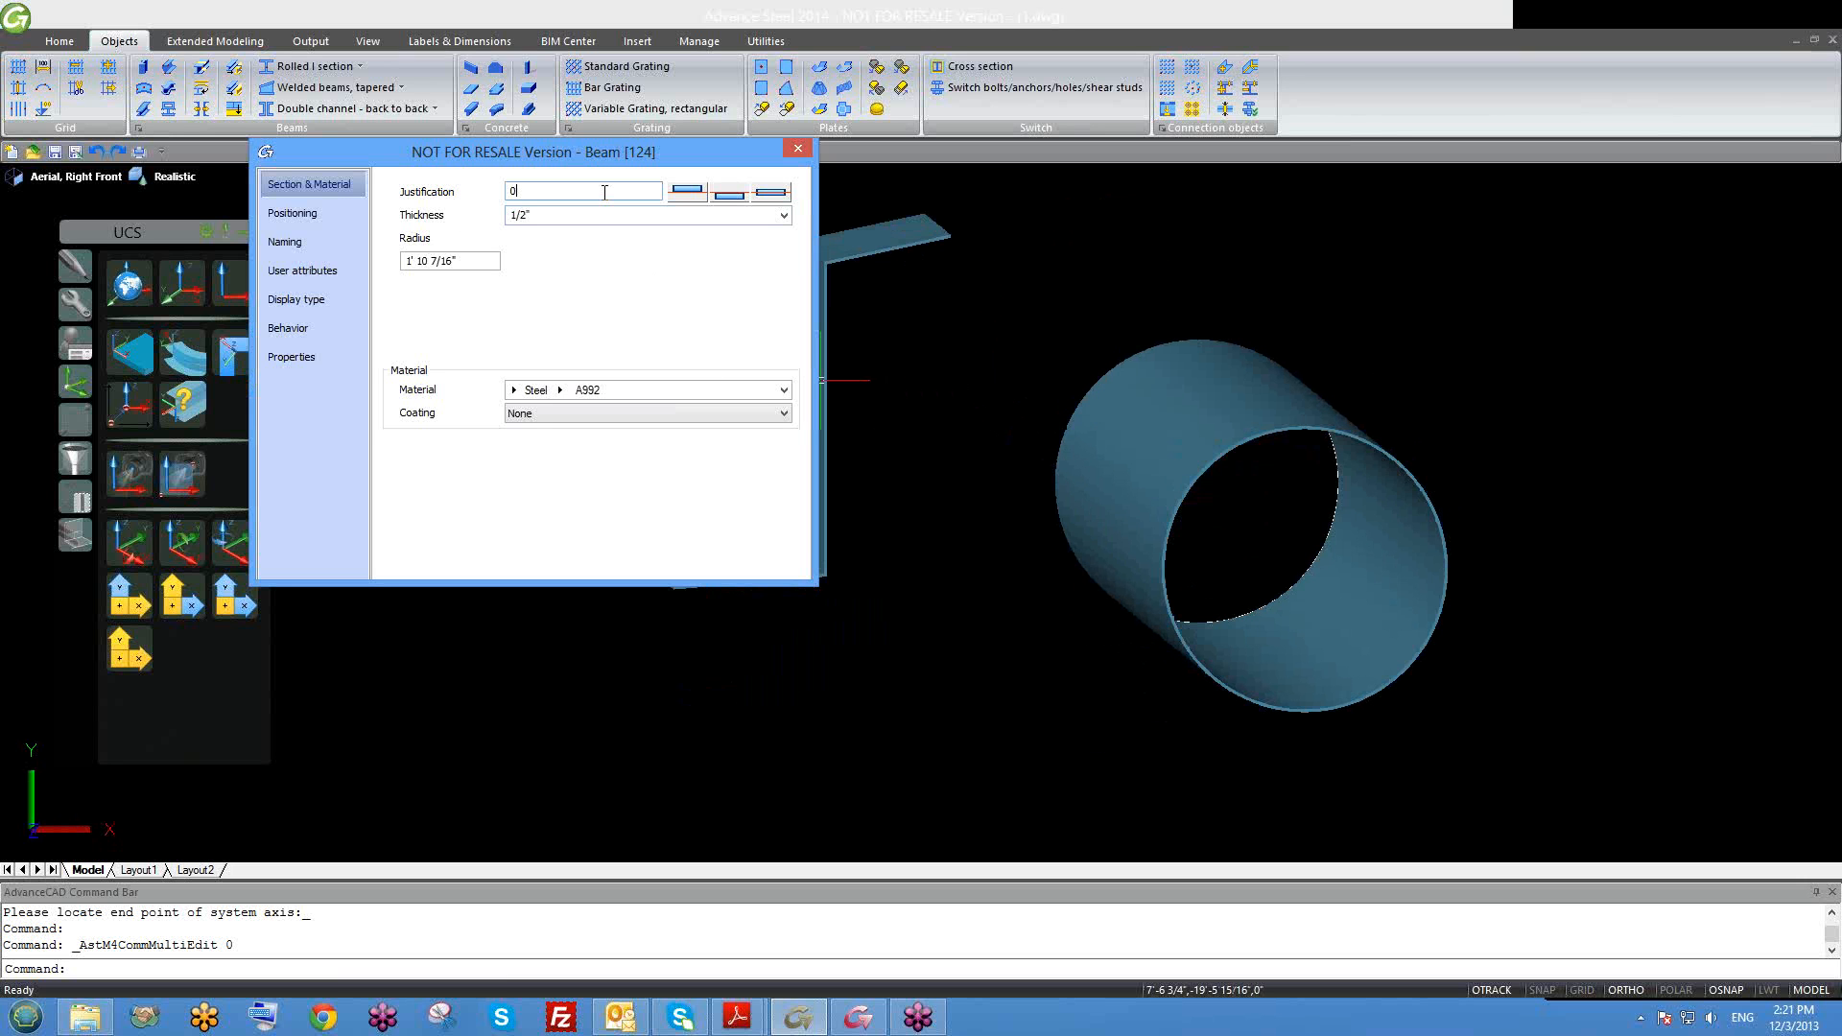
left_click(480, 261)
key("Return")
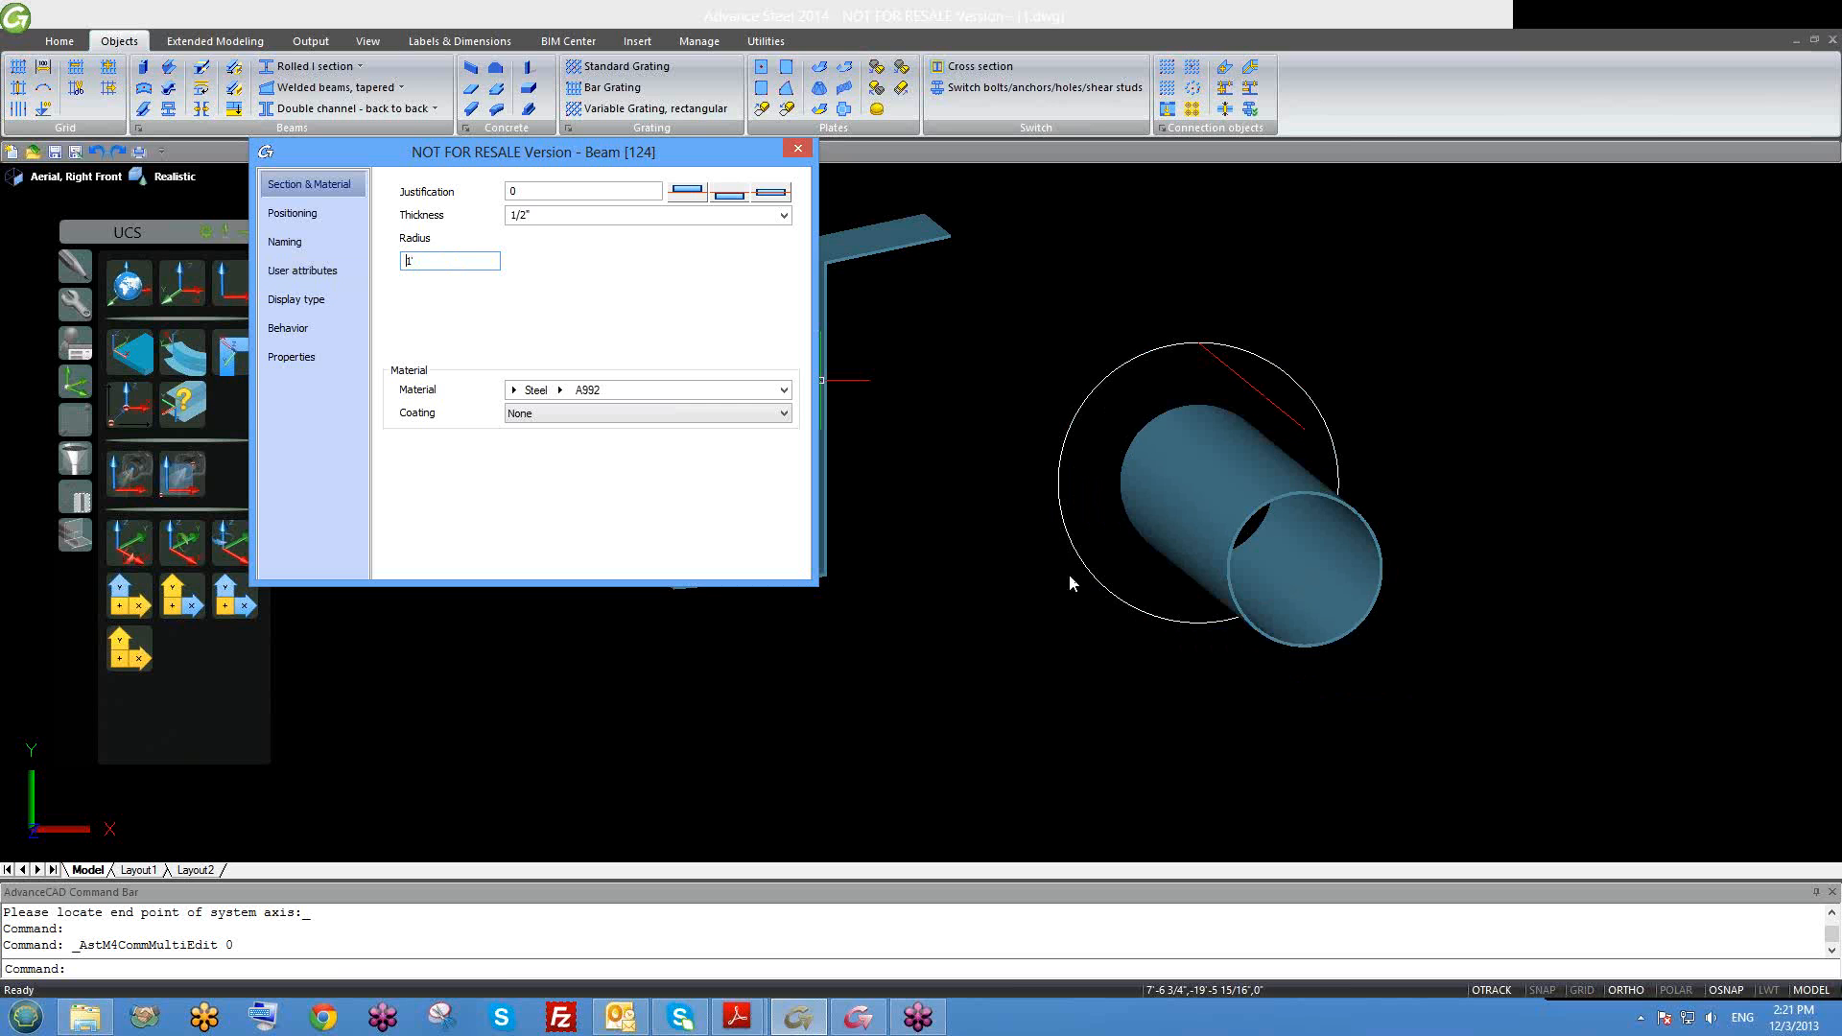
scroll(1475, 614, "up", 3)
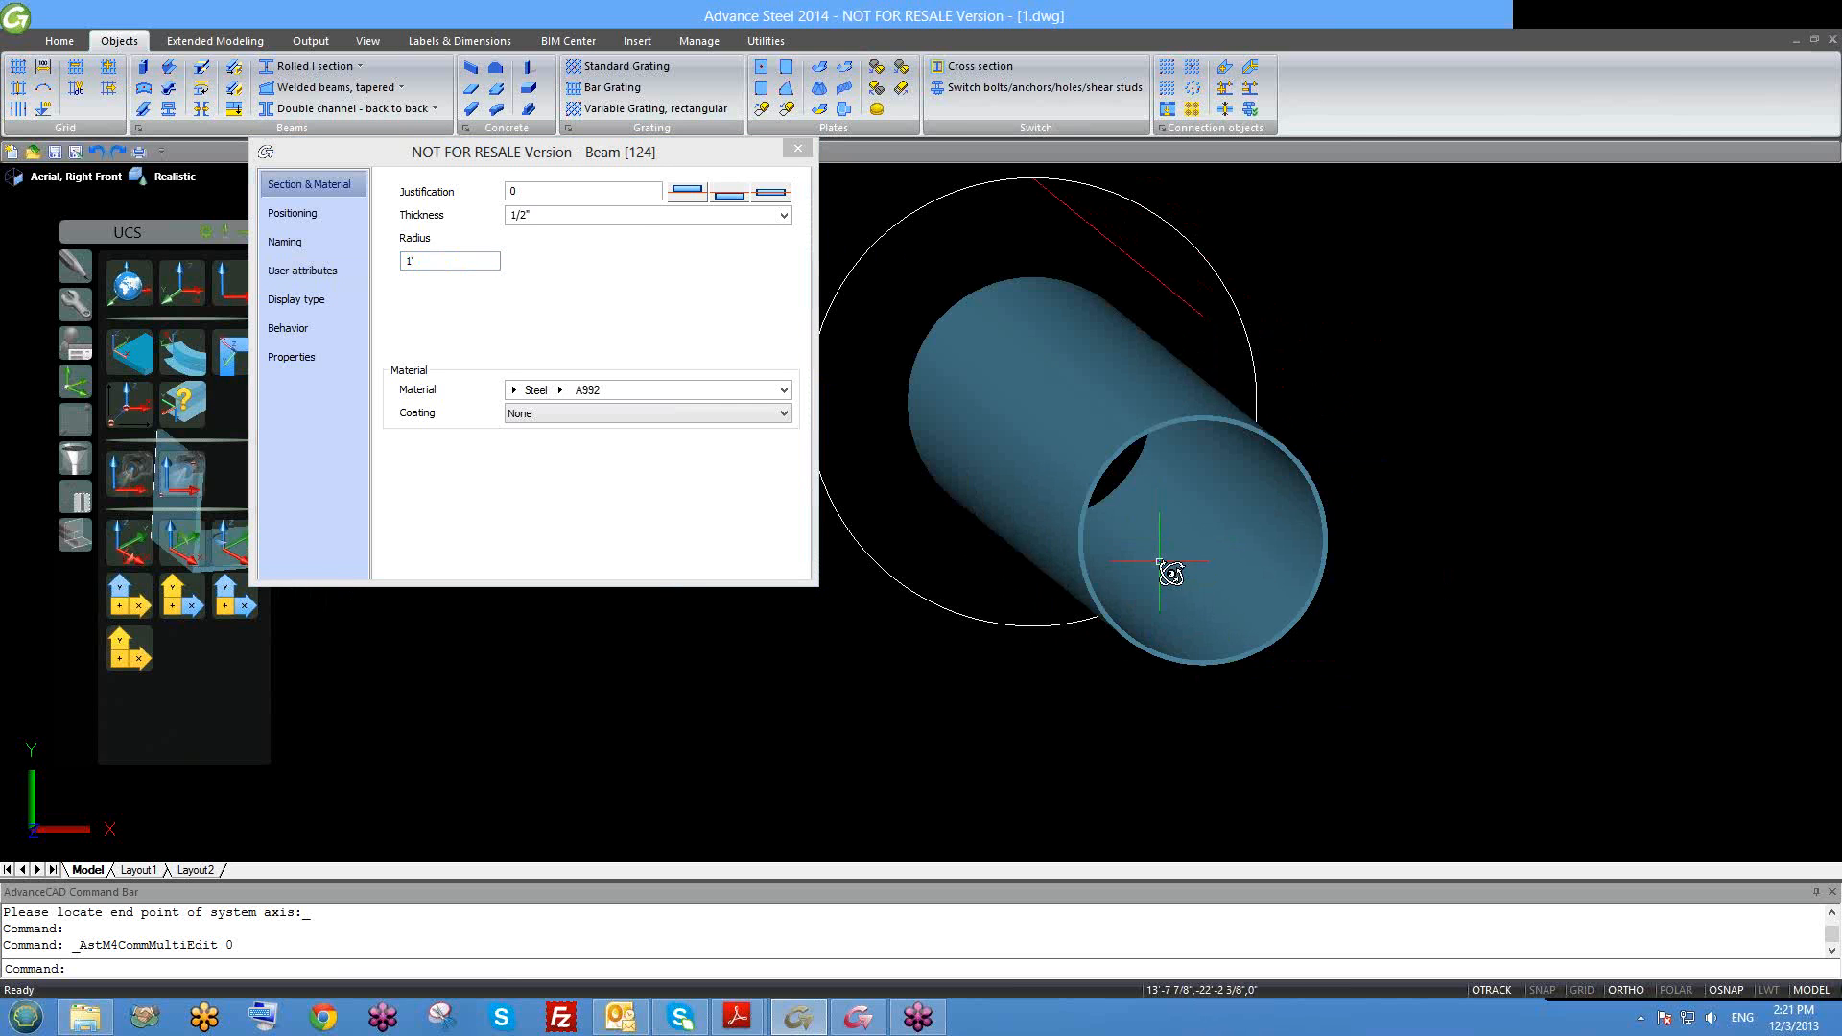
middle_click_drag(1160, 561, 1170, 569, "shift")
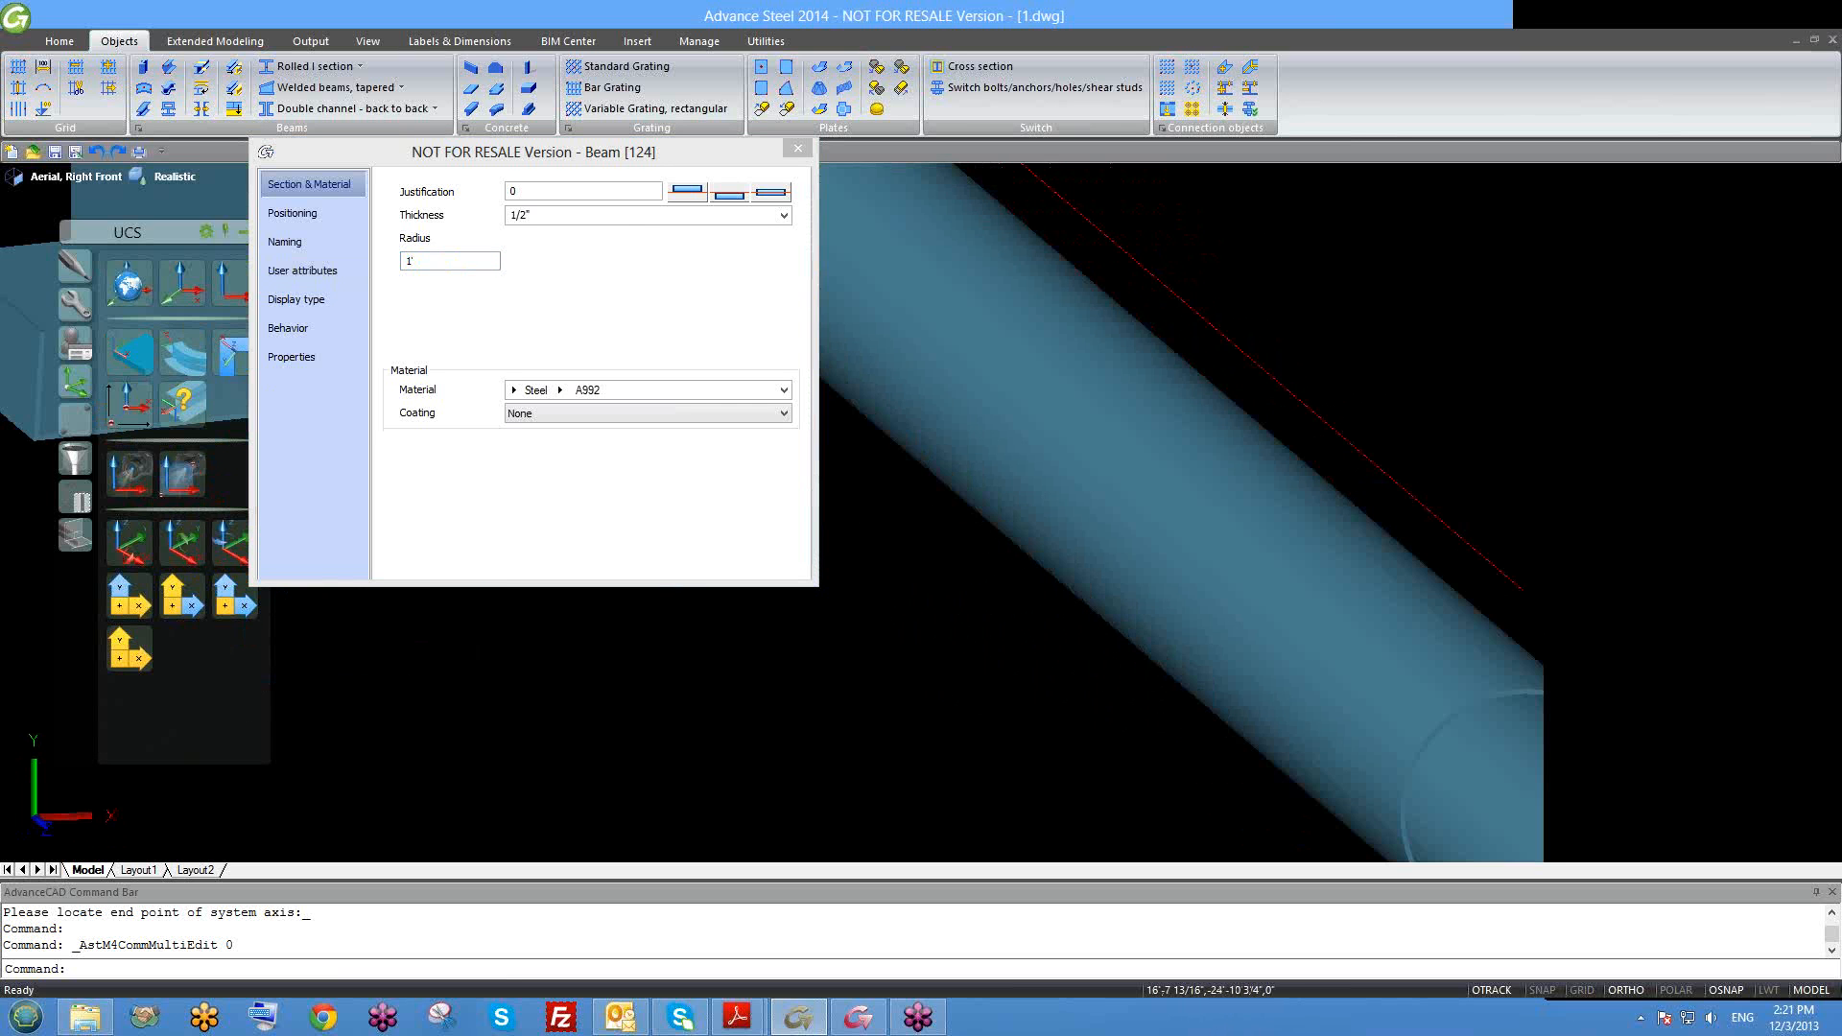
left_click(362, 224)
left_click(803, 149)
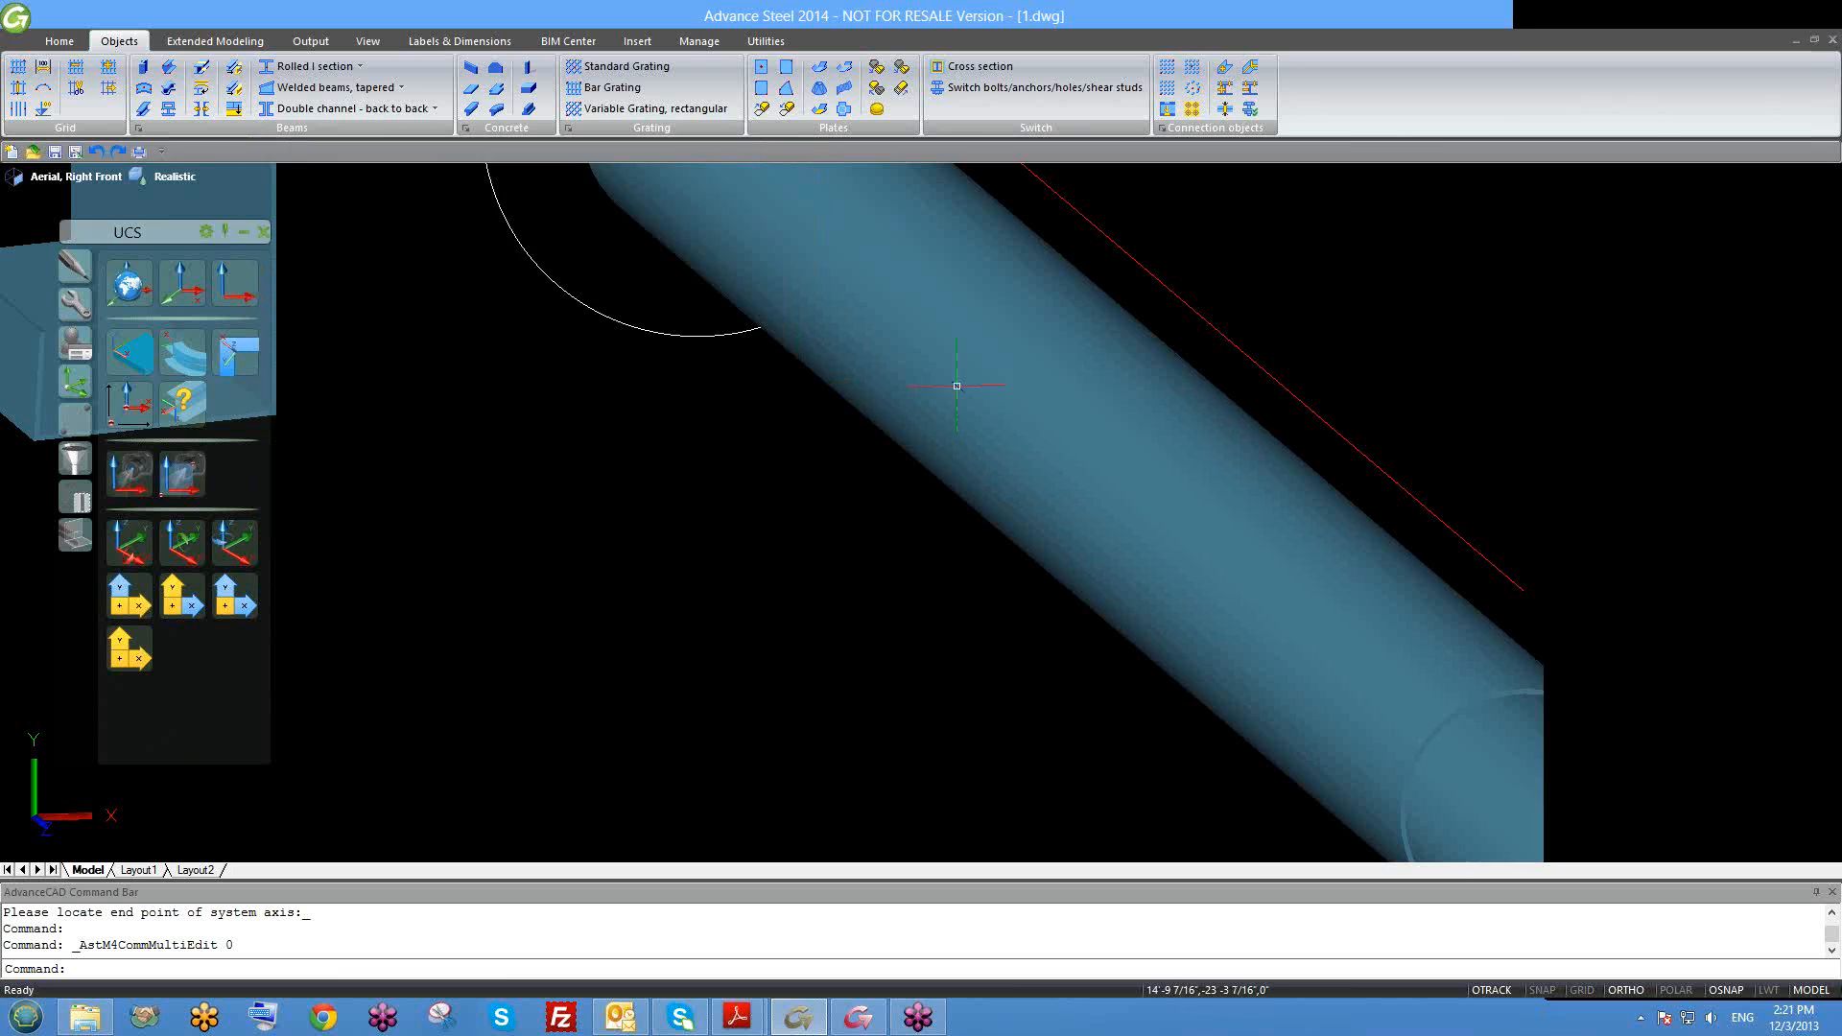
Step: Examine the Z-shaped and circular folded beams together with the rest of the frame and plate model
scroll(956, 387, "down", 8)
middle_click_drag(1030, 481, 667, 476, "shift")
scroll(667, 476, "up", 2)
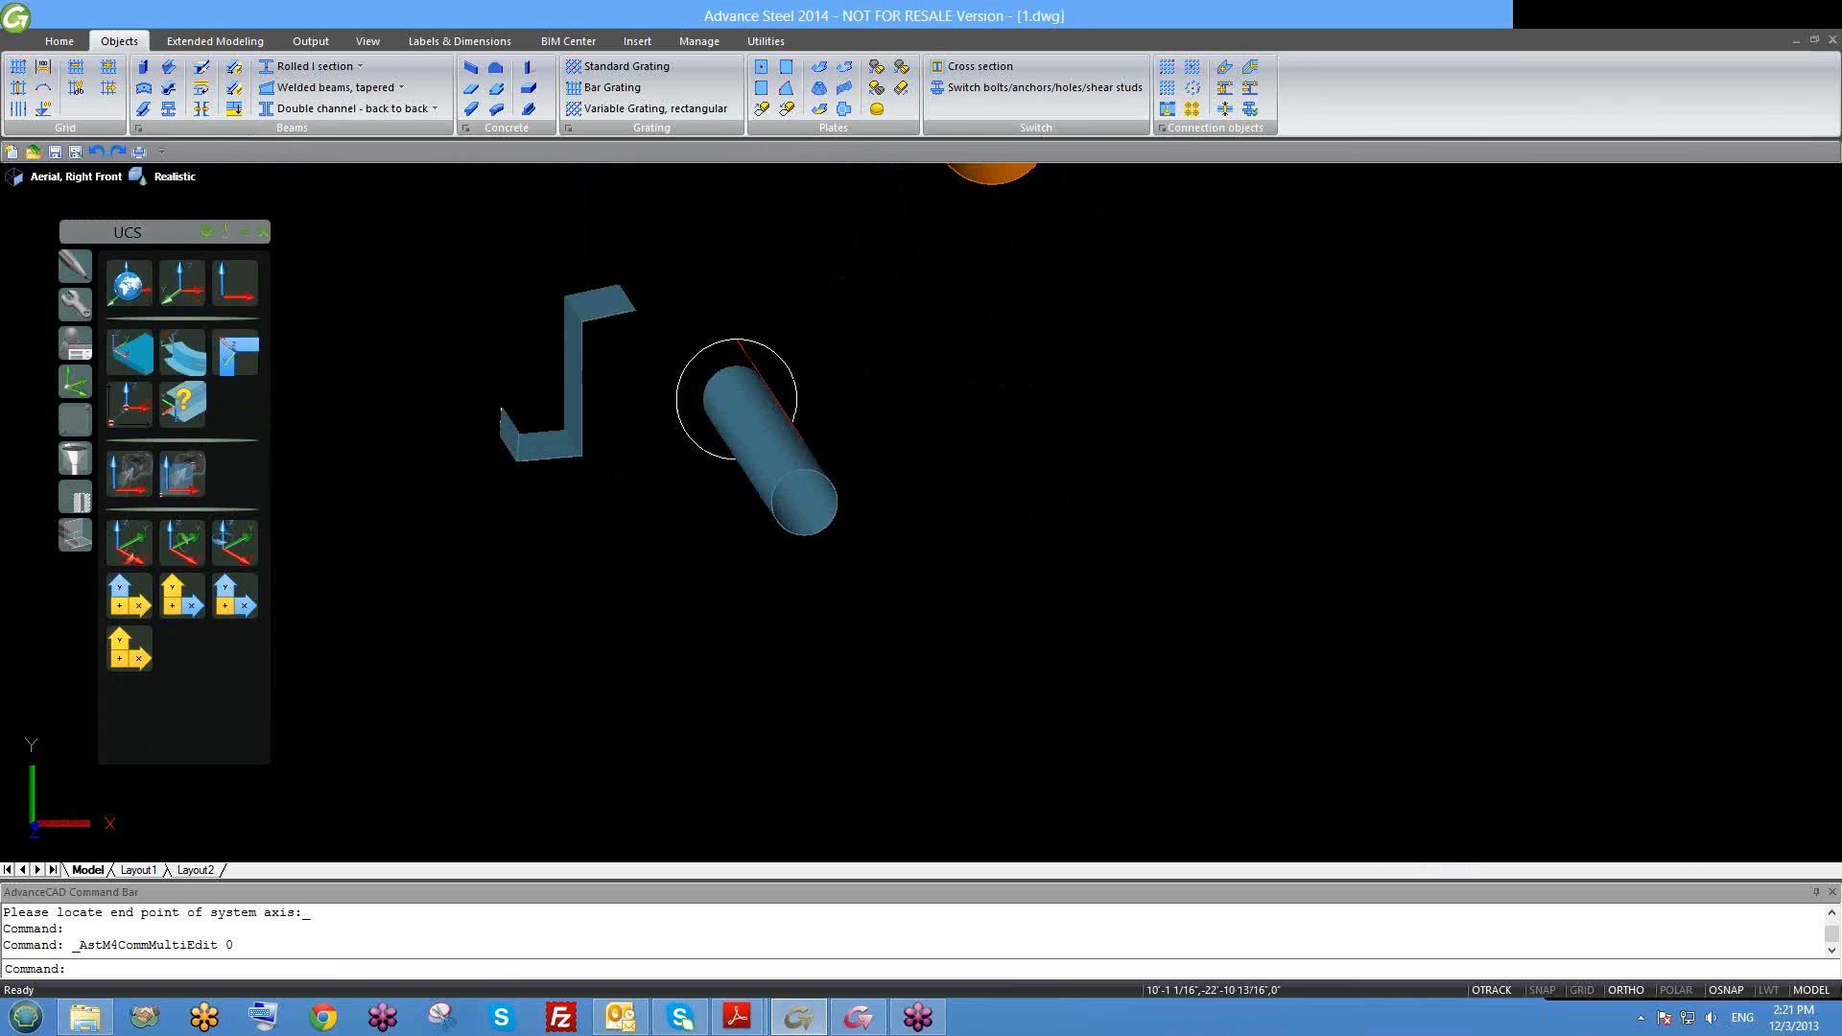
middle_click_drag(782, 494, 647, 542)
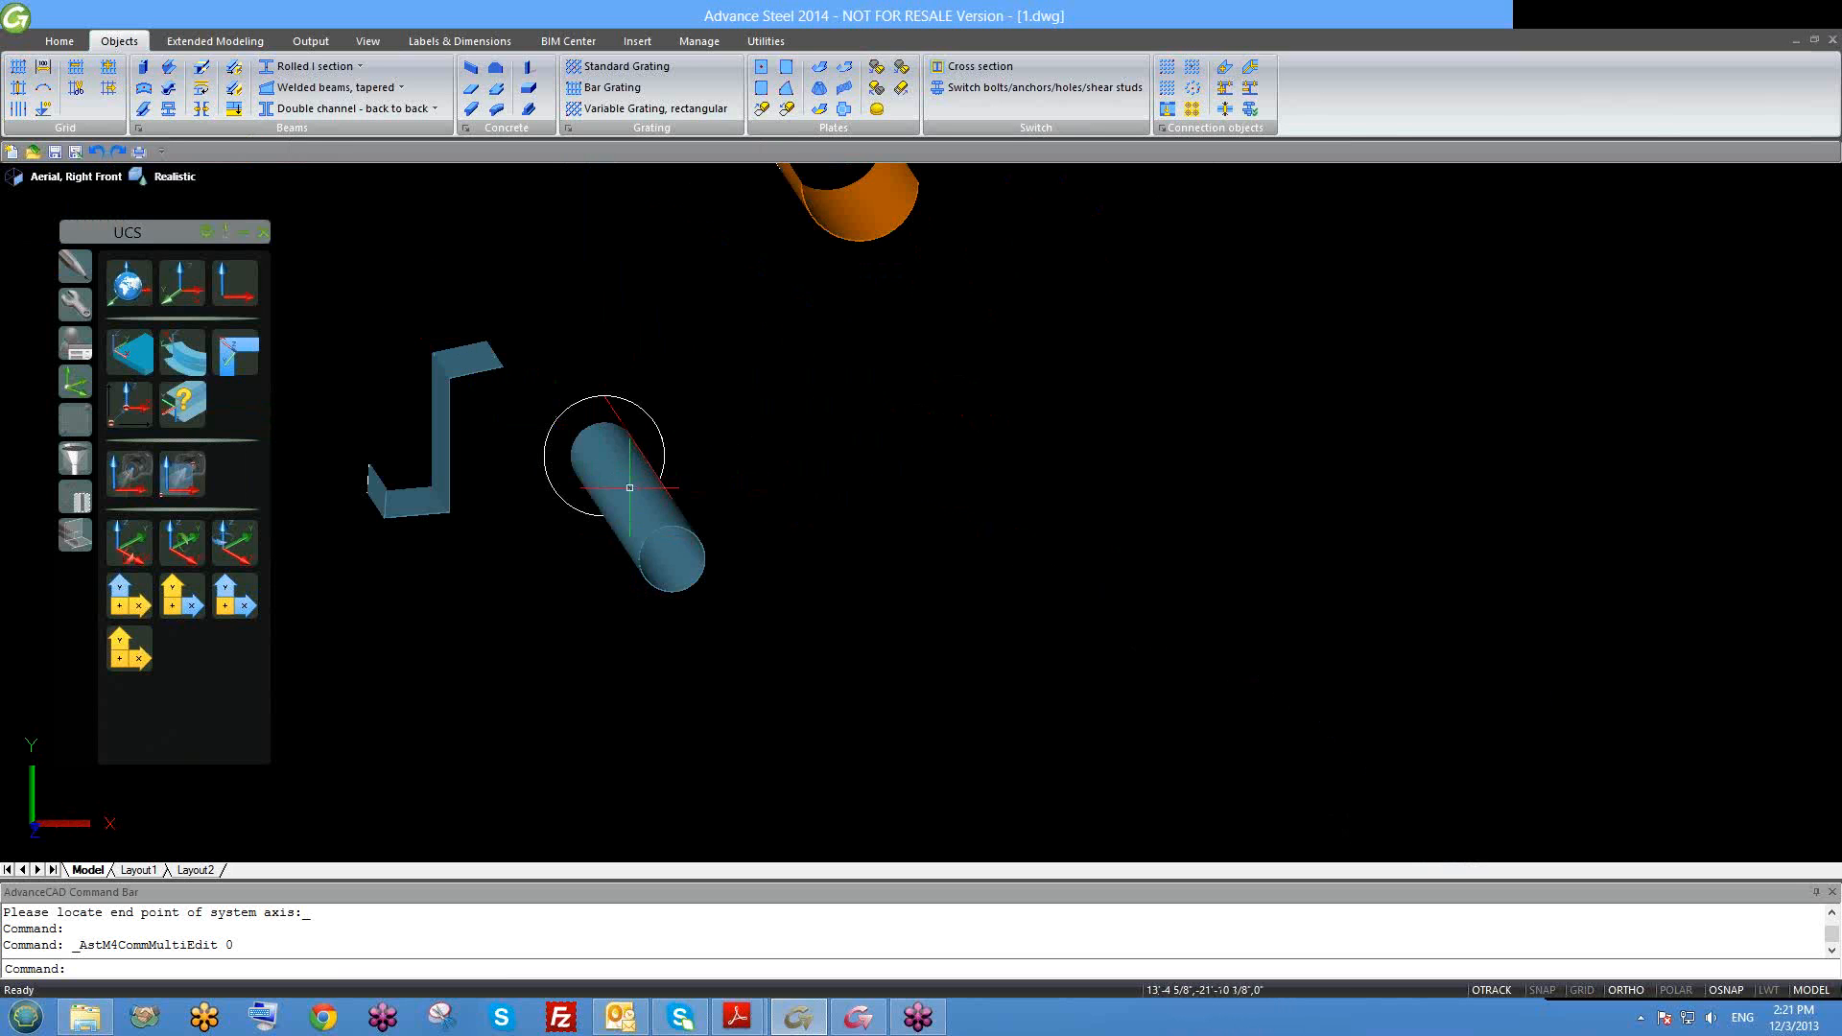
middle_click_drag(602, 489, 654, 449)
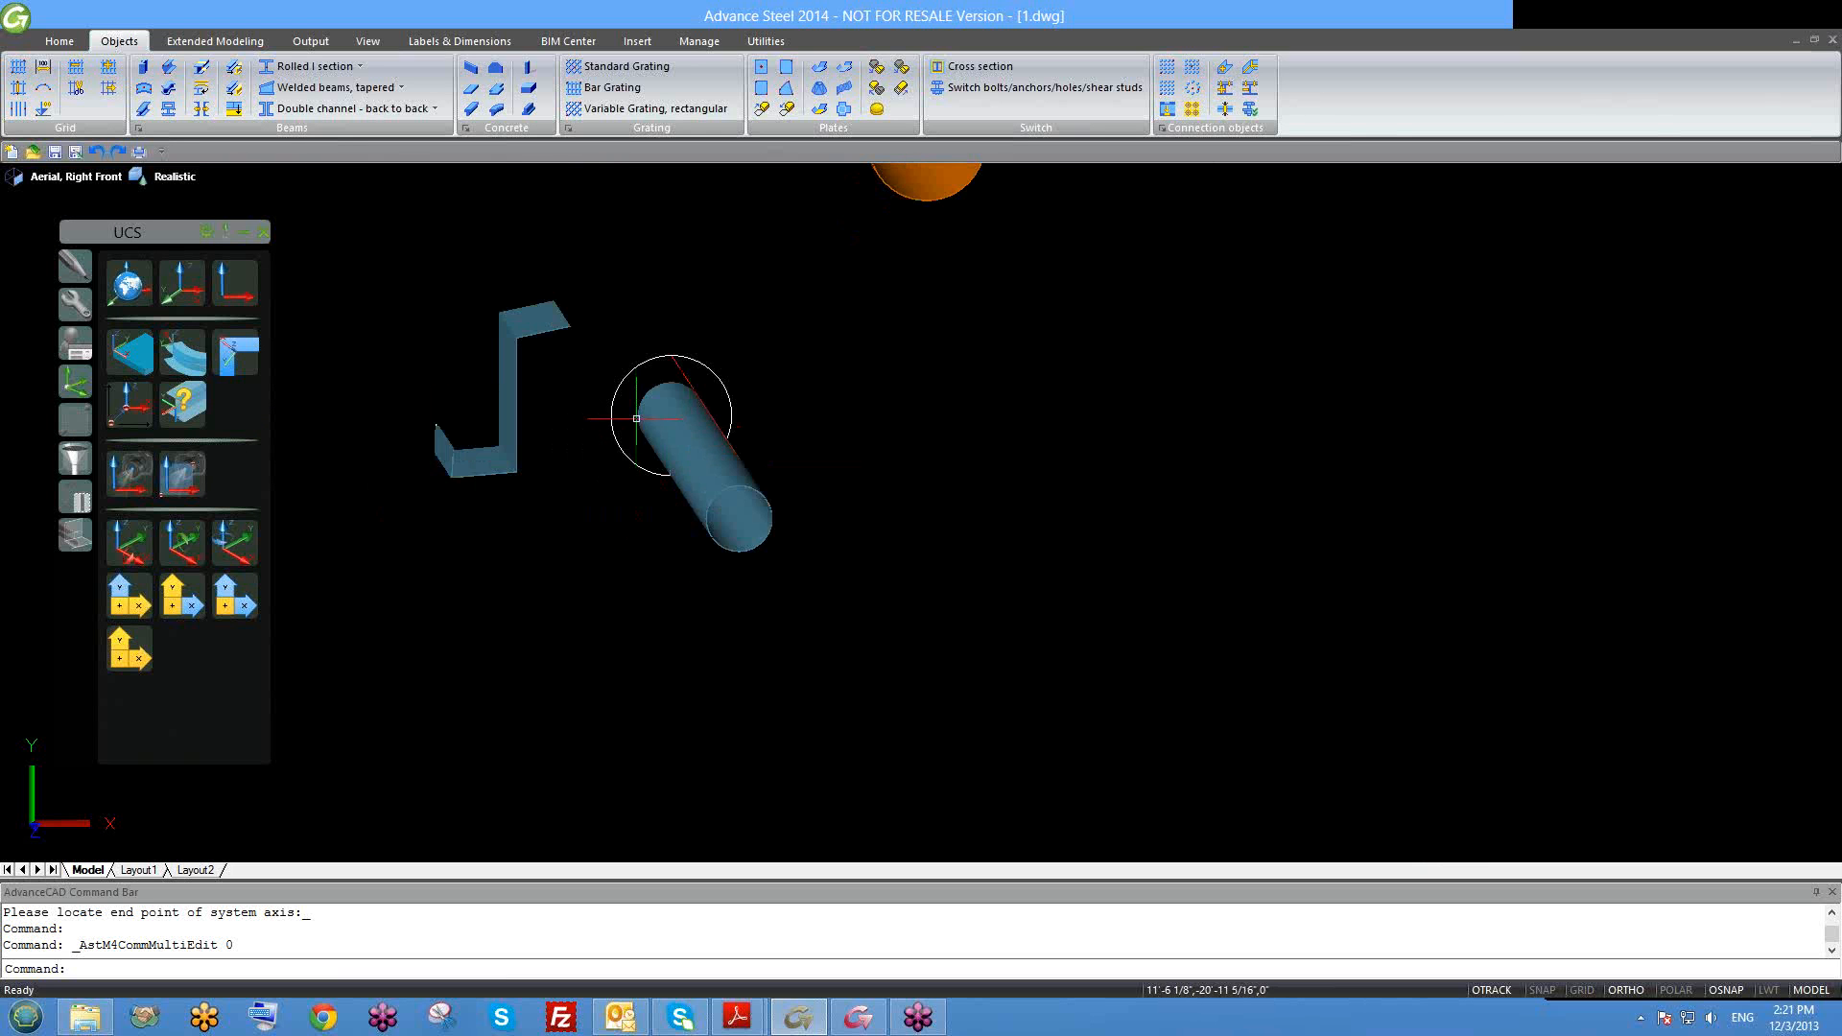
scroll(576, 434, "up", 1)
scroll(681, 490, "up", 1)
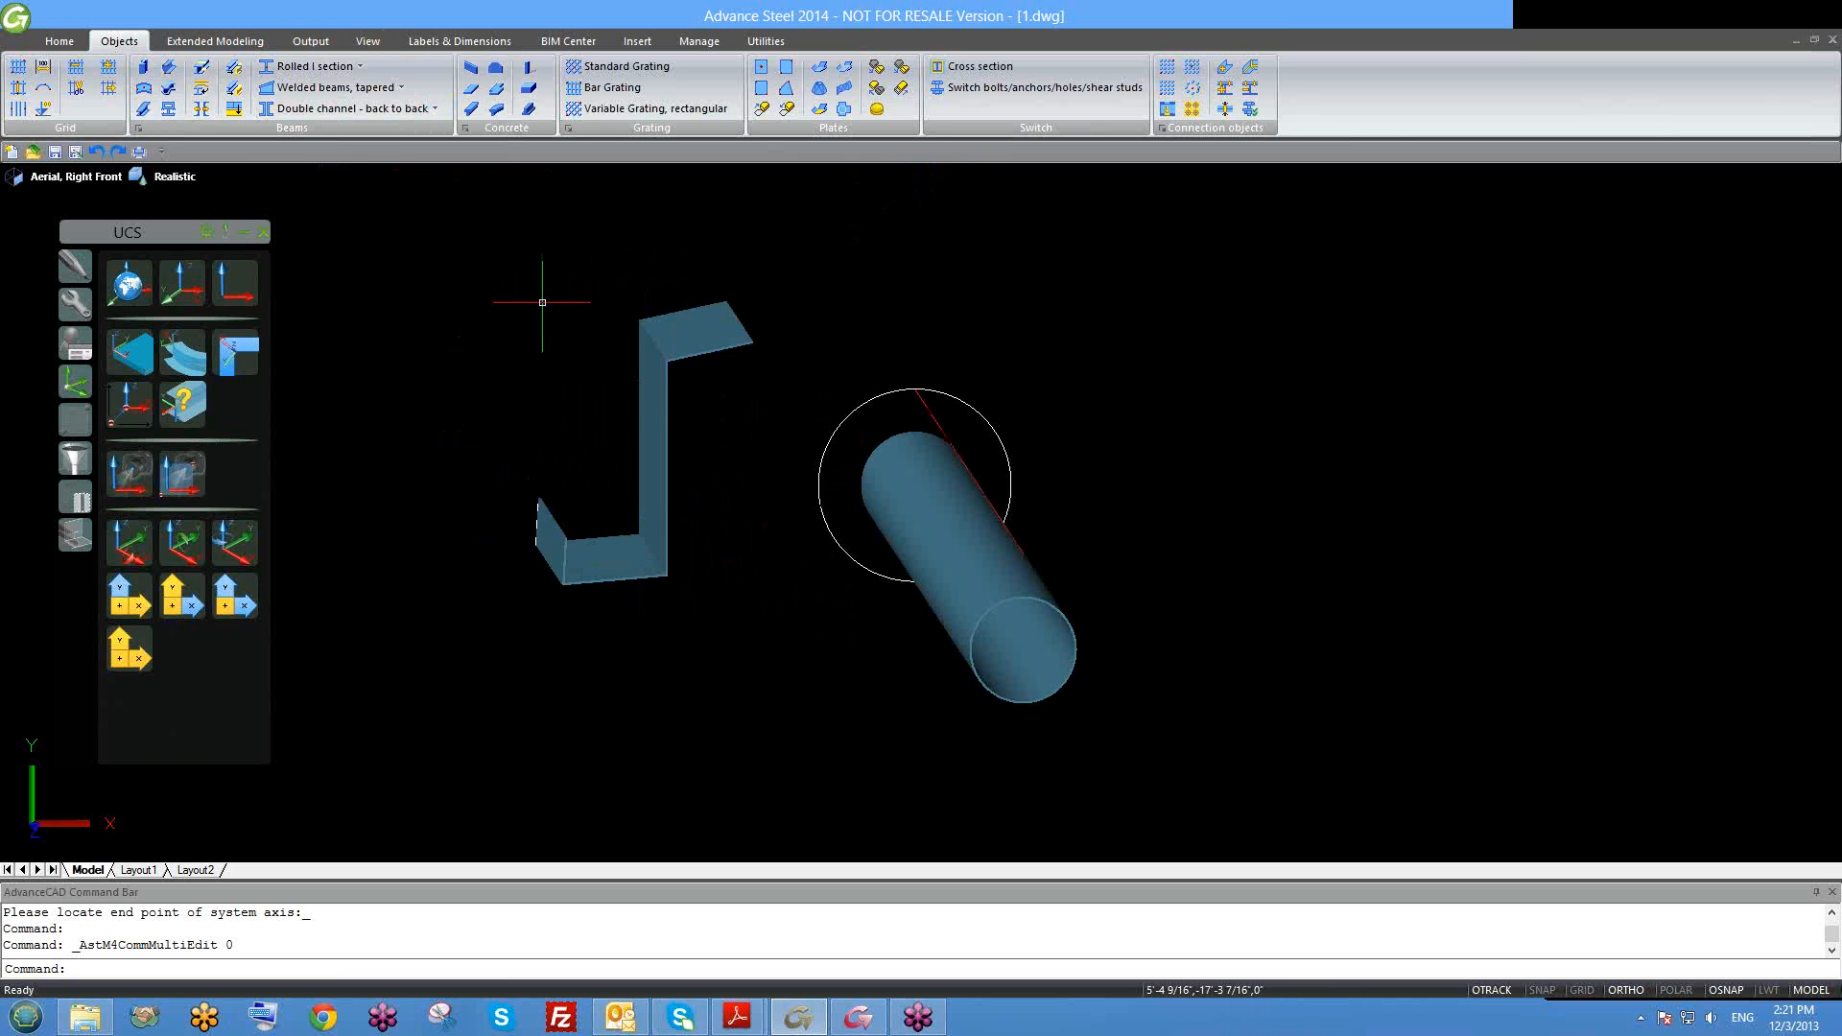
middle_click_drag(1187, 752, 691, 617)
scroll(732, 644, "down", 1)
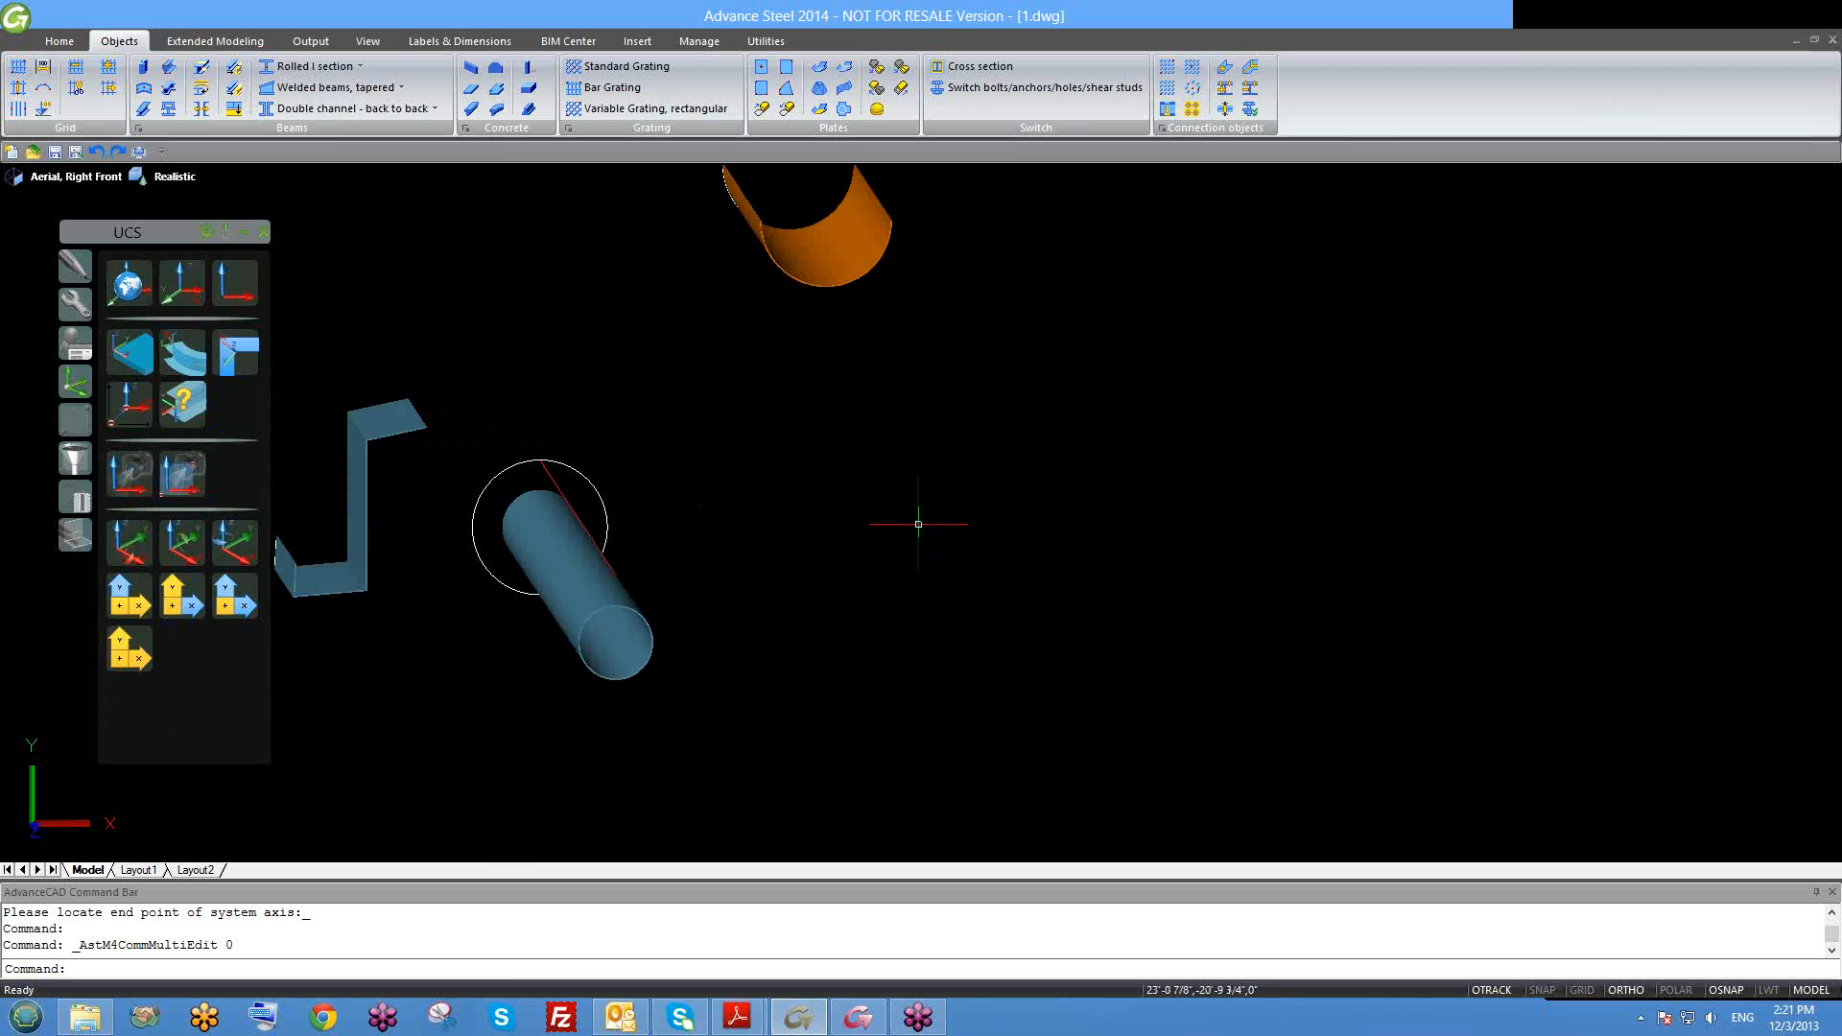
scroll(919, 527, "down", 1)
middle_click_drag(971, 451, 849, 803)
scroll(771, 675, "down", 2)
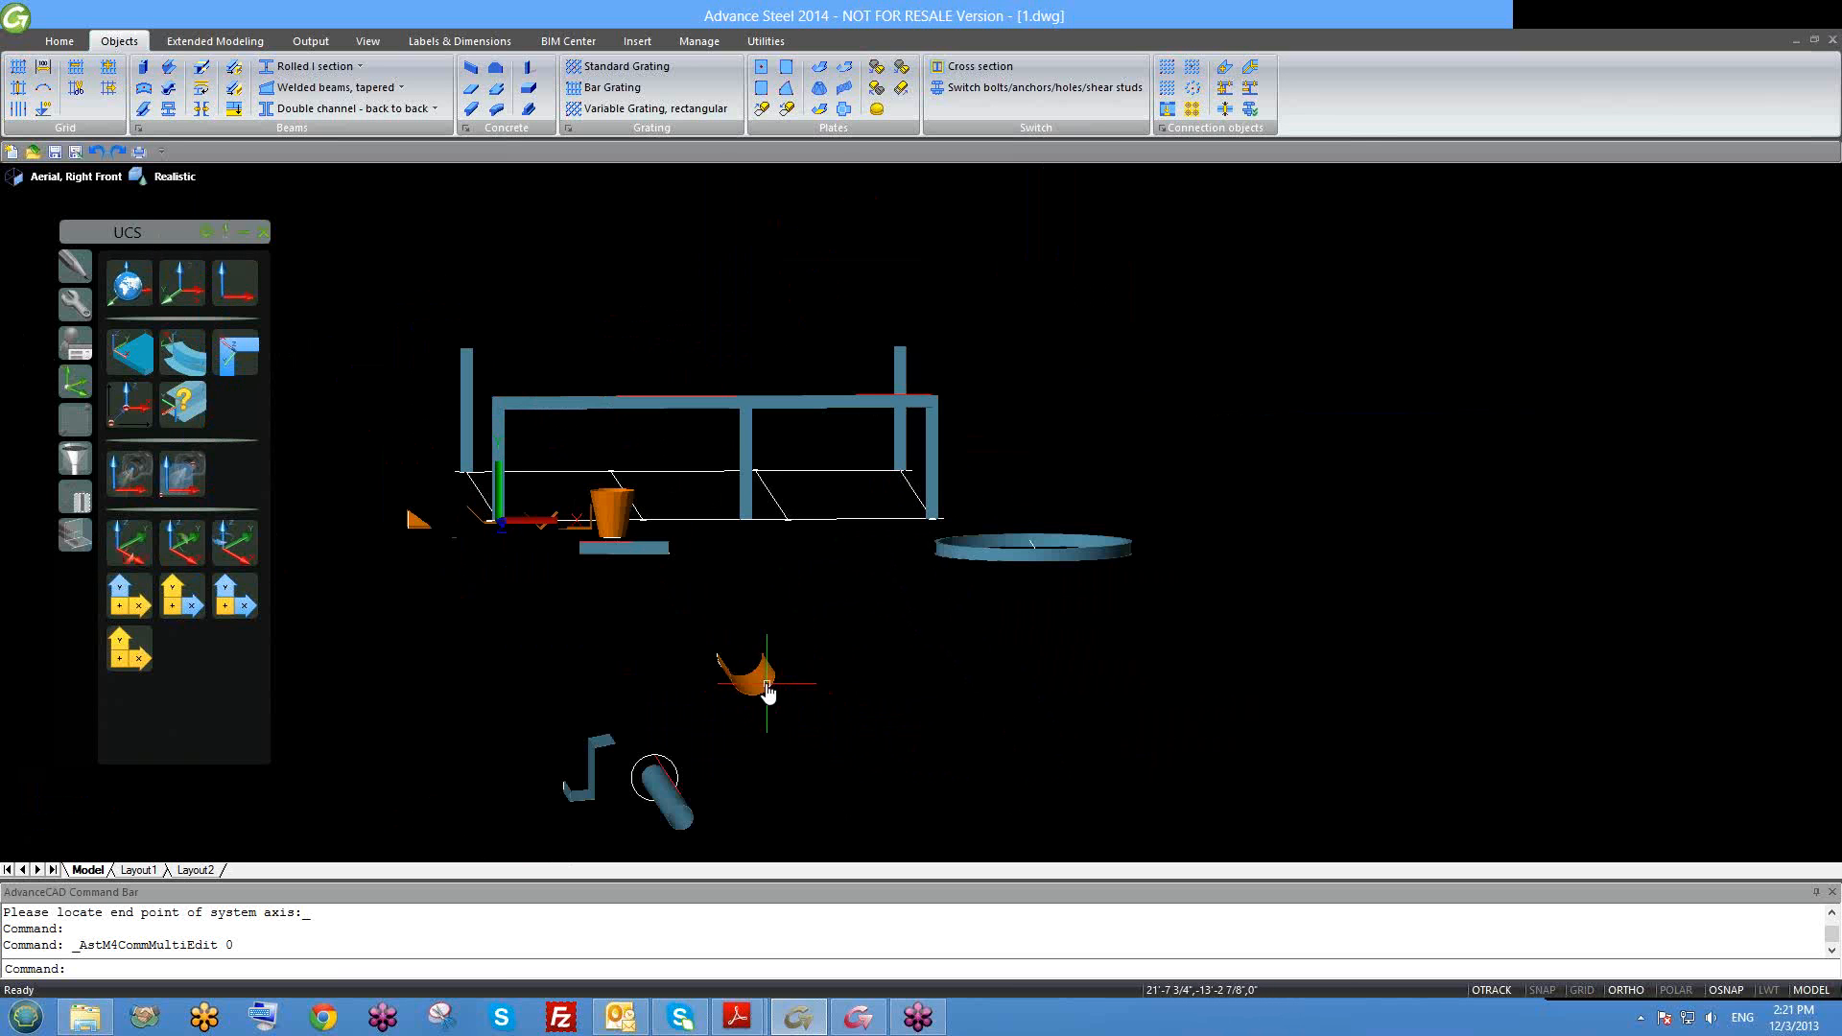
middle_click_drag(762, 678, 710, 659)
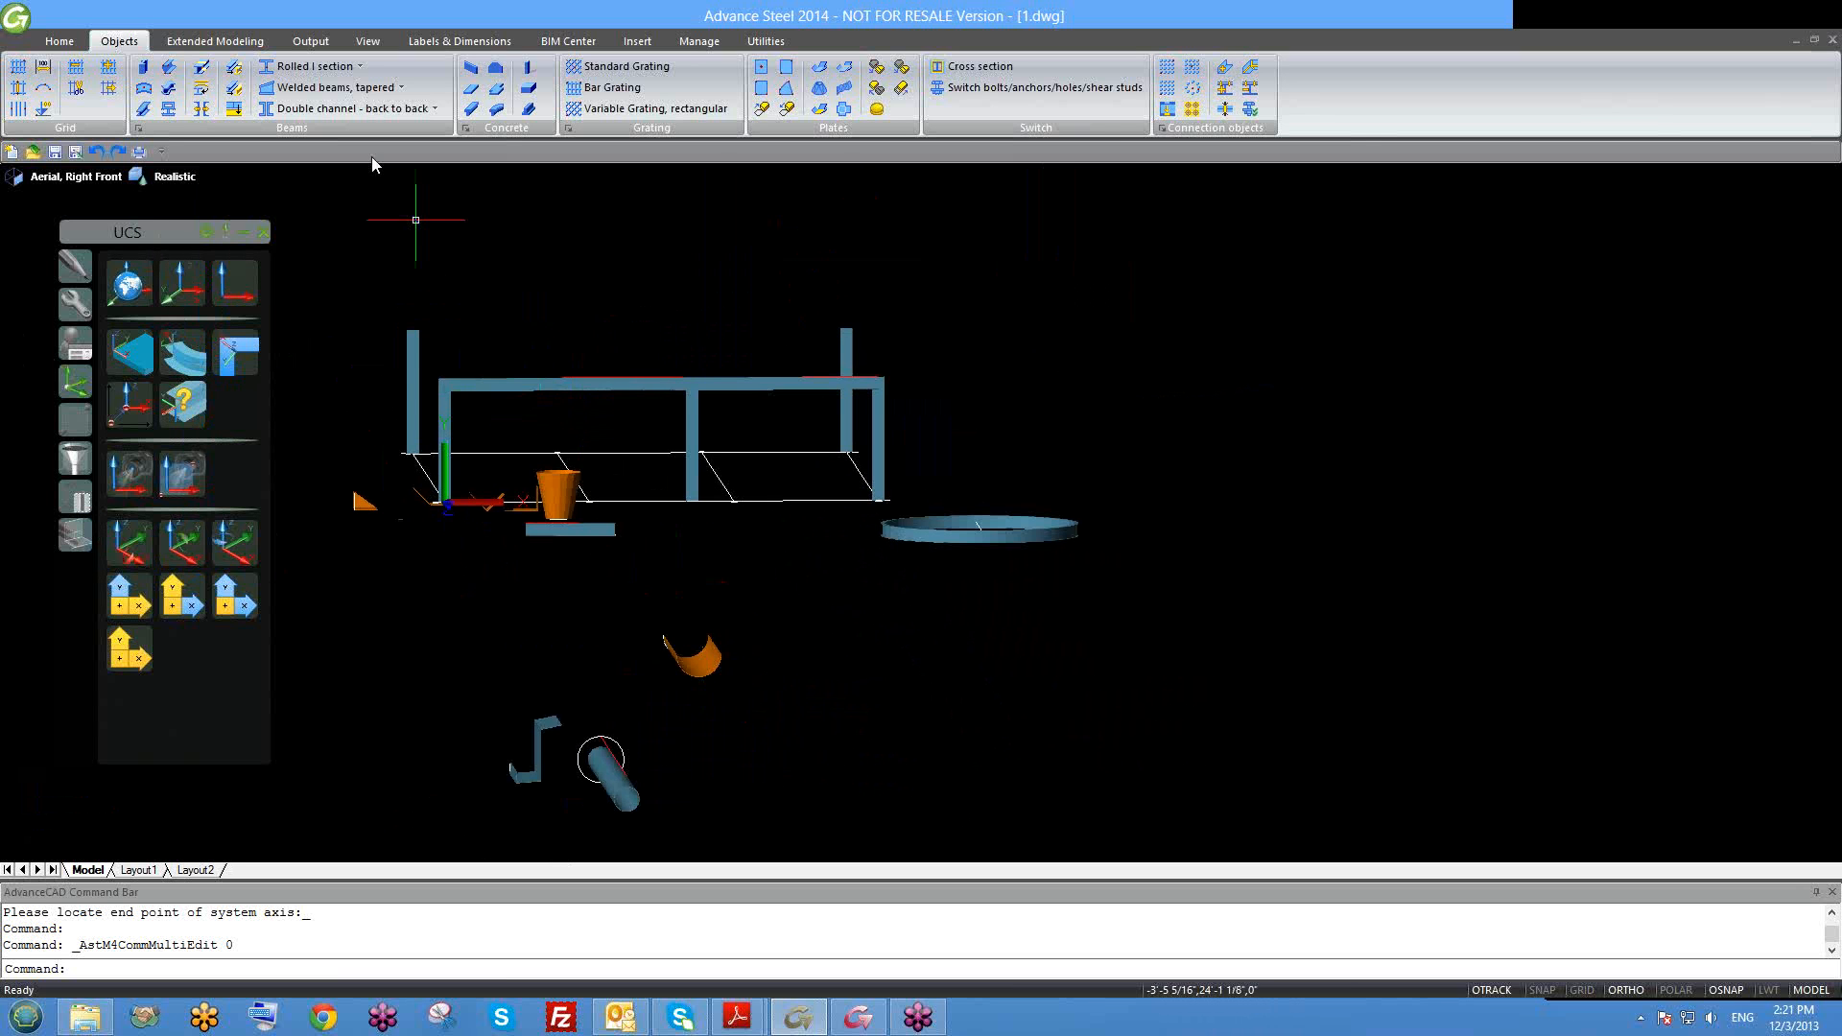
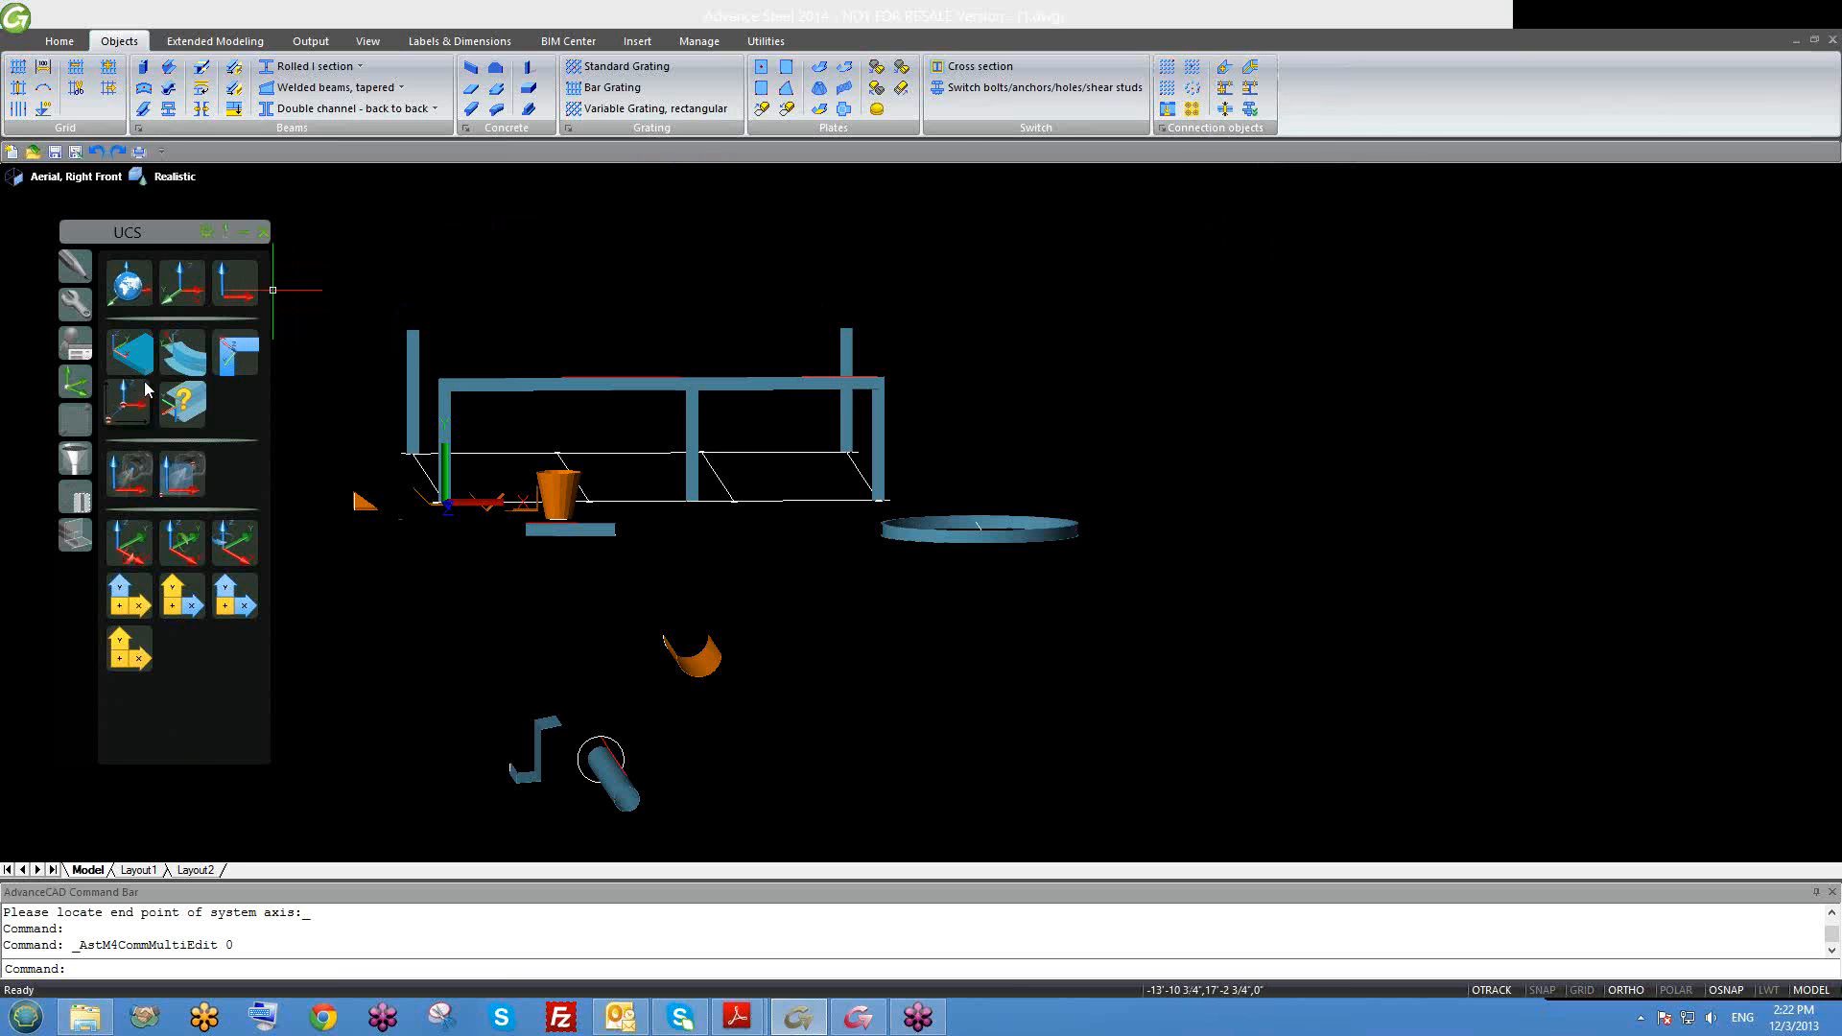
Step: Add a rectangular cope to the upper corner at the free end of the short straight beam below the orange conical plate
left_click(69, 537)
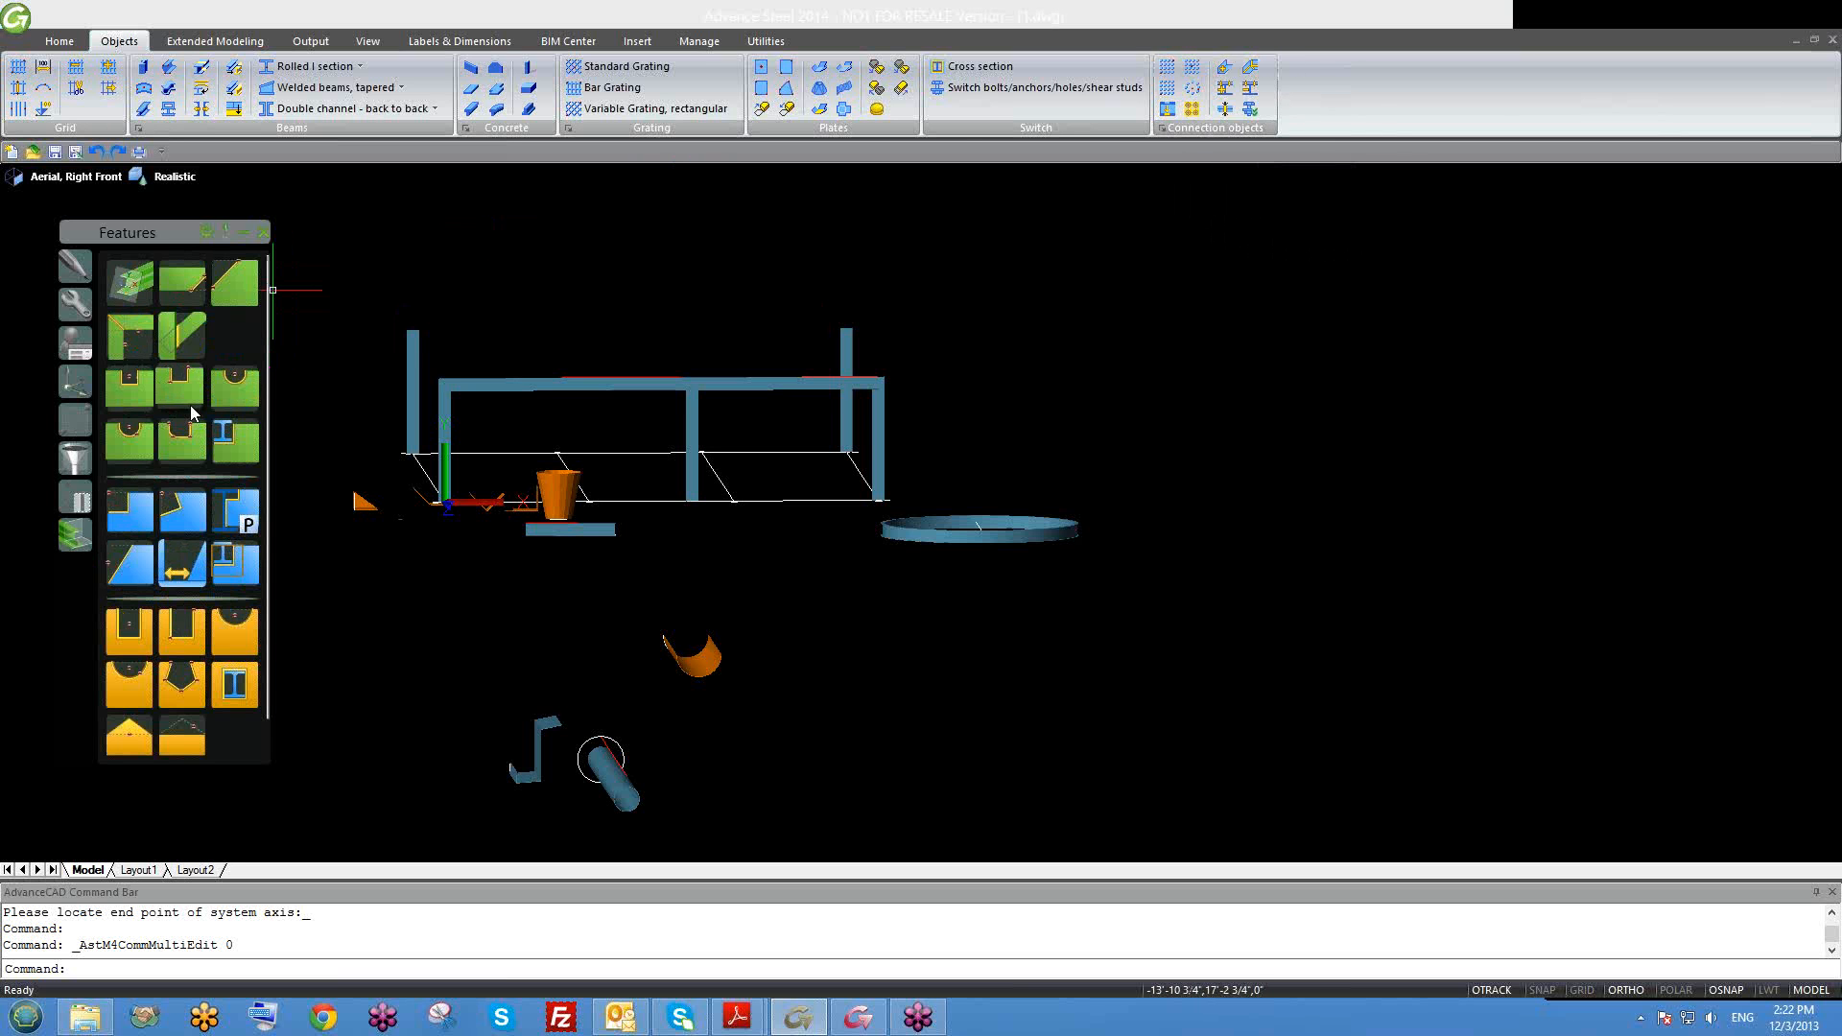
scroll(185, 705, "down", 1)
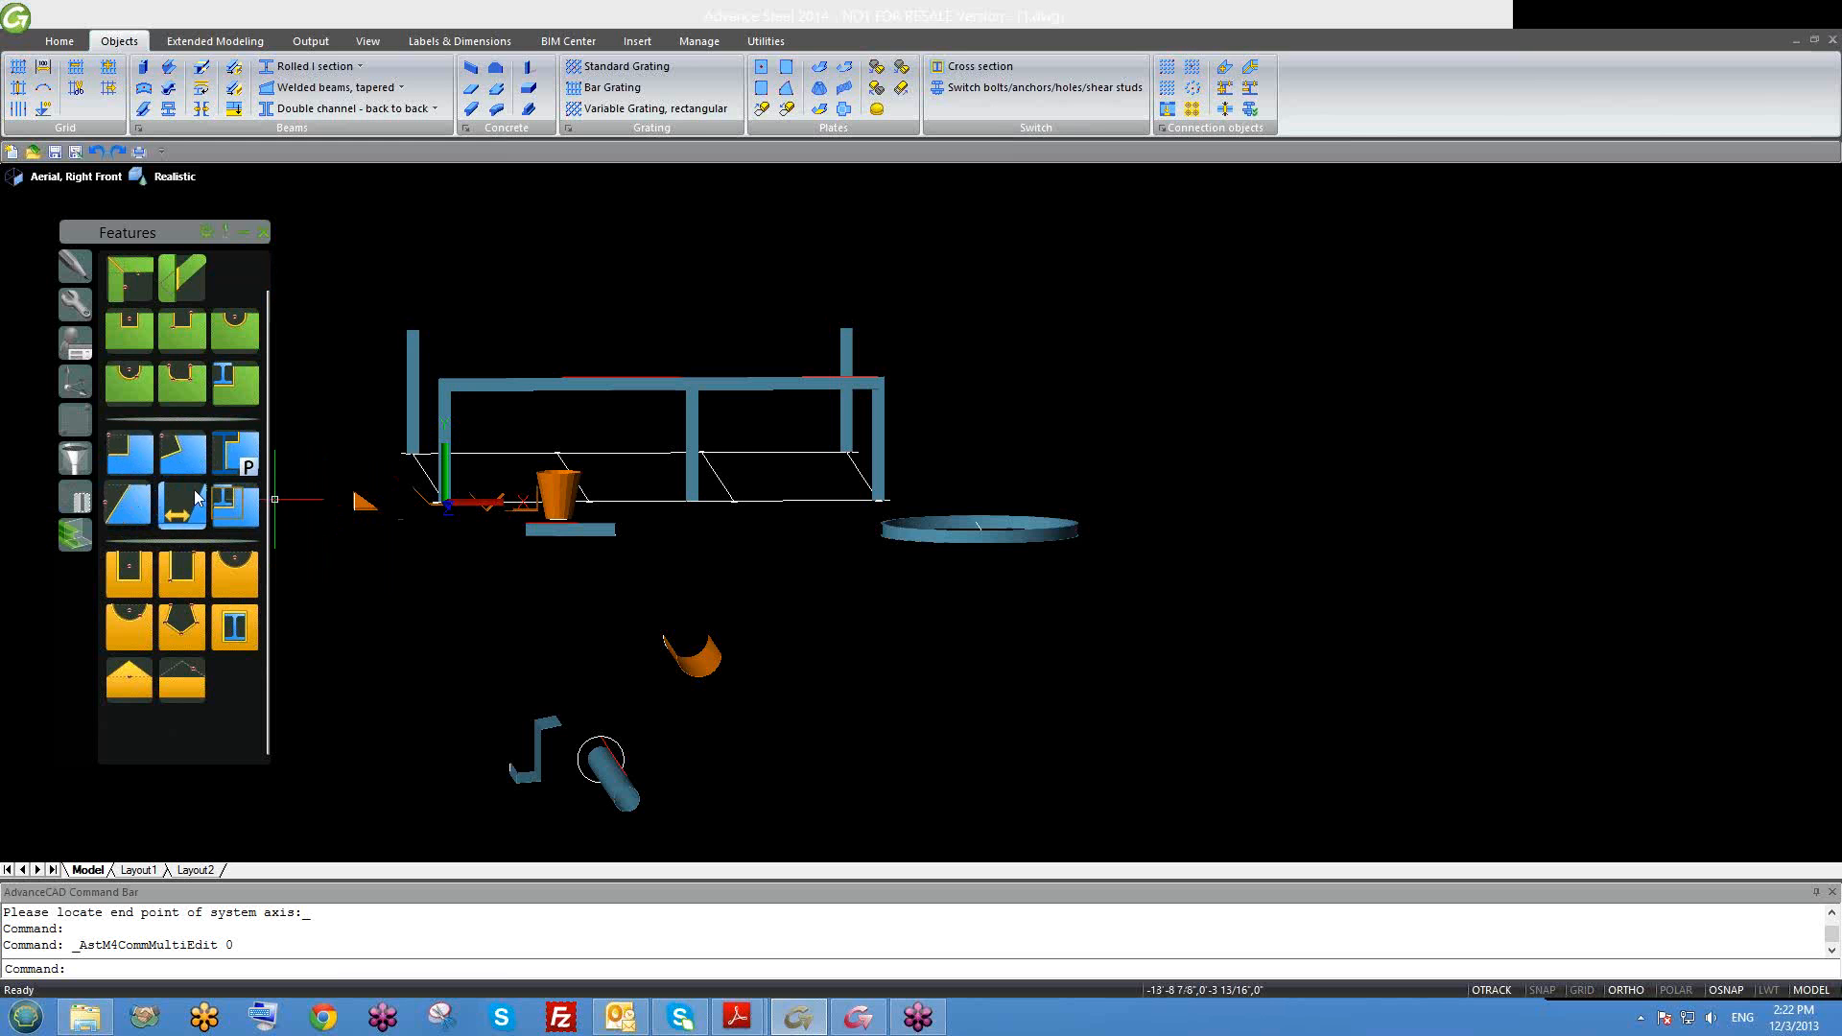
middle_click_drag(574, 684, 700, 698)
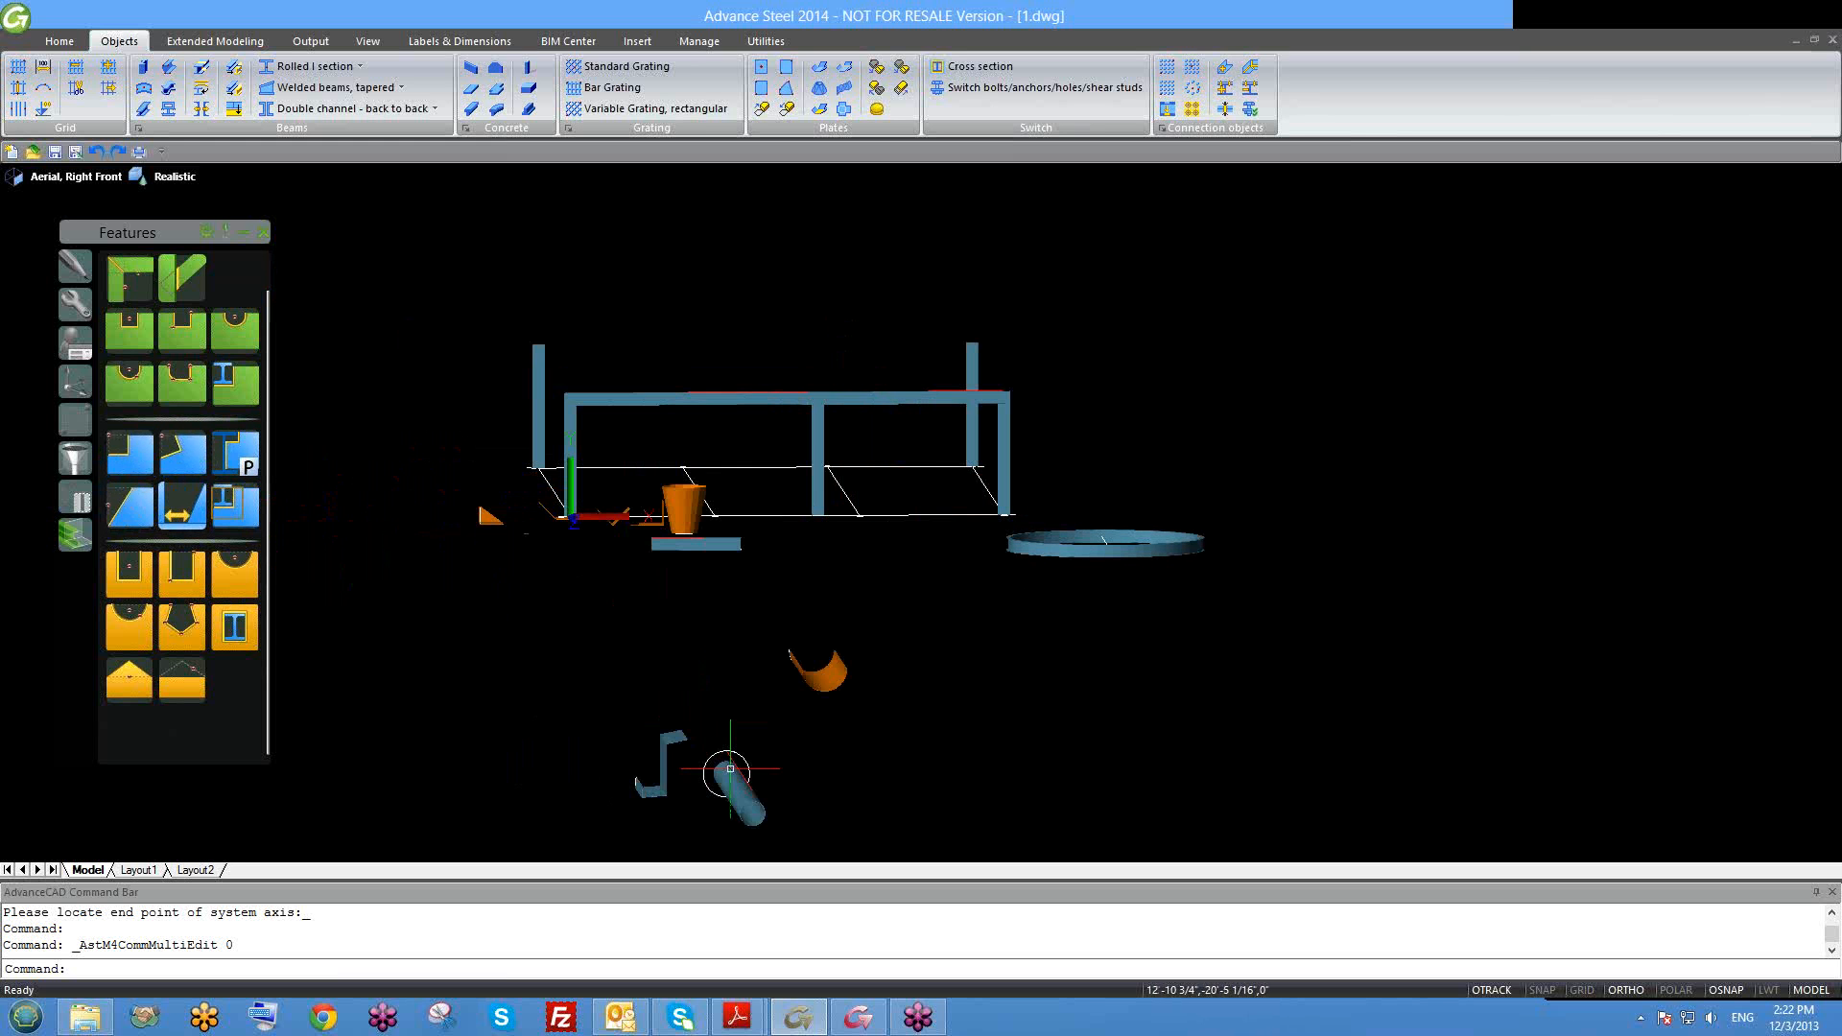
scroll(751, 844, "up", 2)
scroll(751, 844, "up", 2)
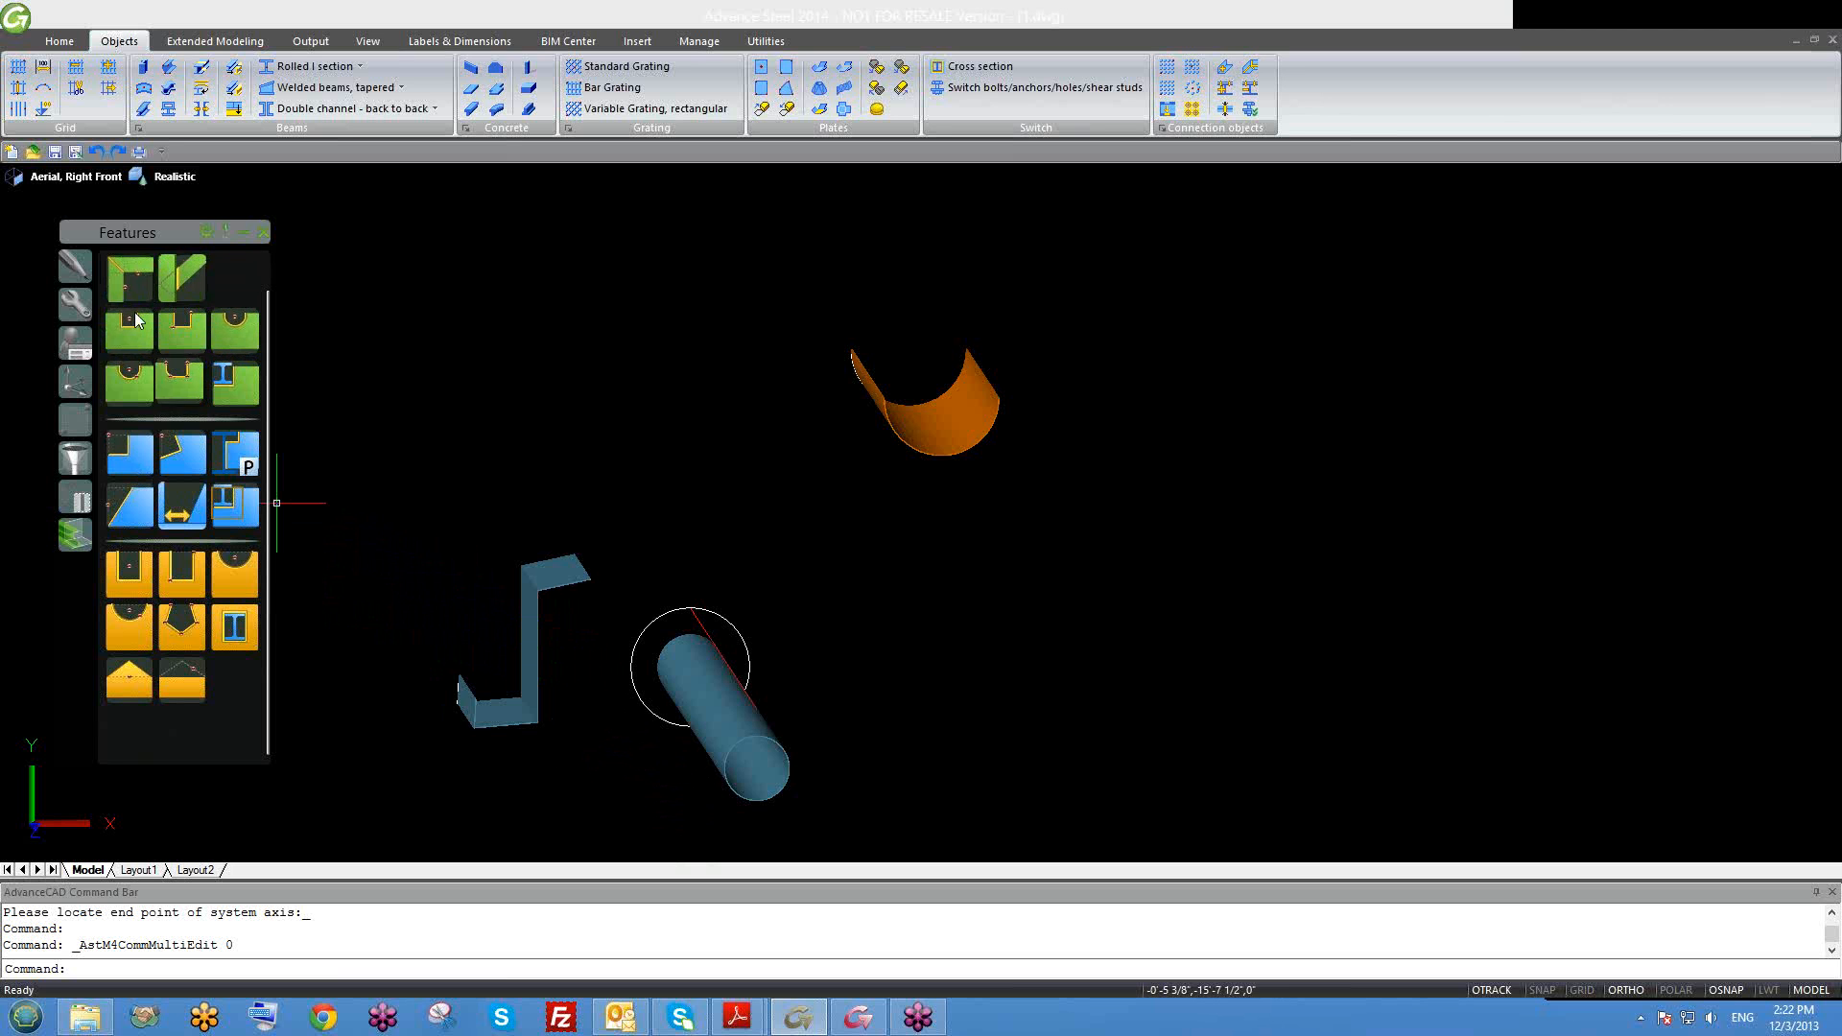
left_click(122, 458)
scroll(672, 527, "down", 5)
scroll(707, 402, "up", 5)
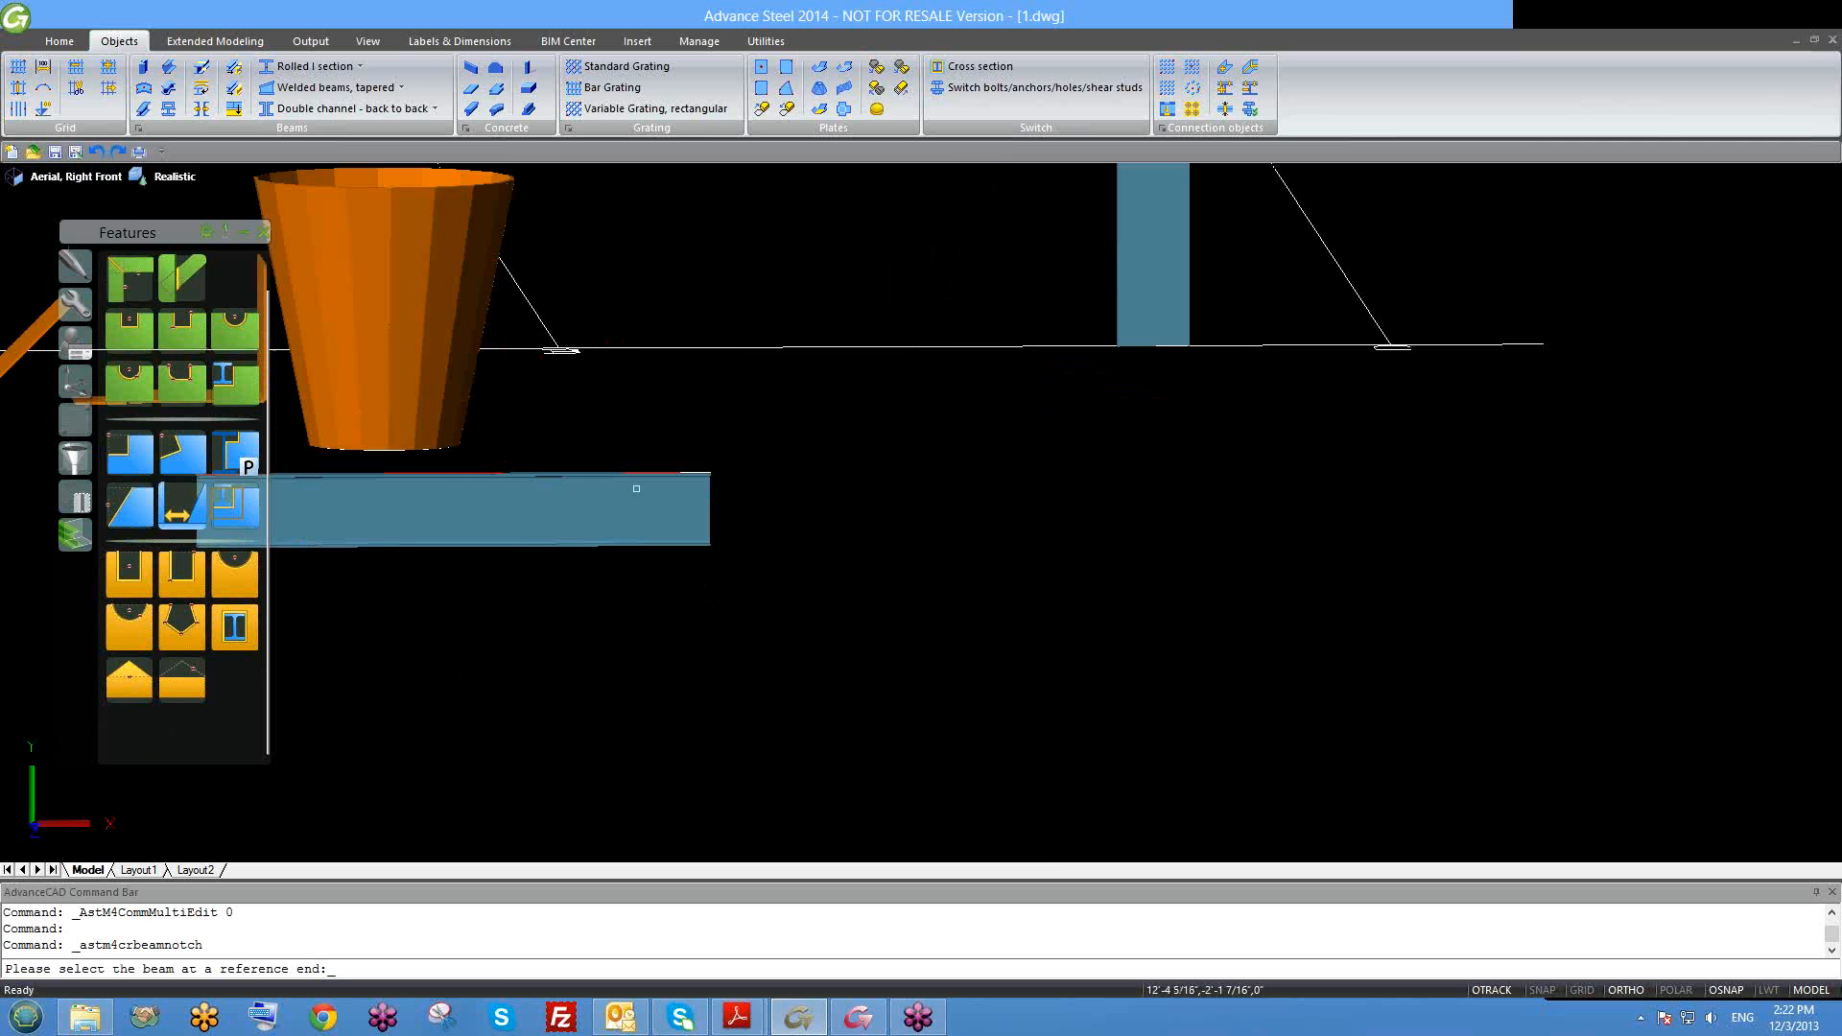
scroll(637, 489, "up", 3)
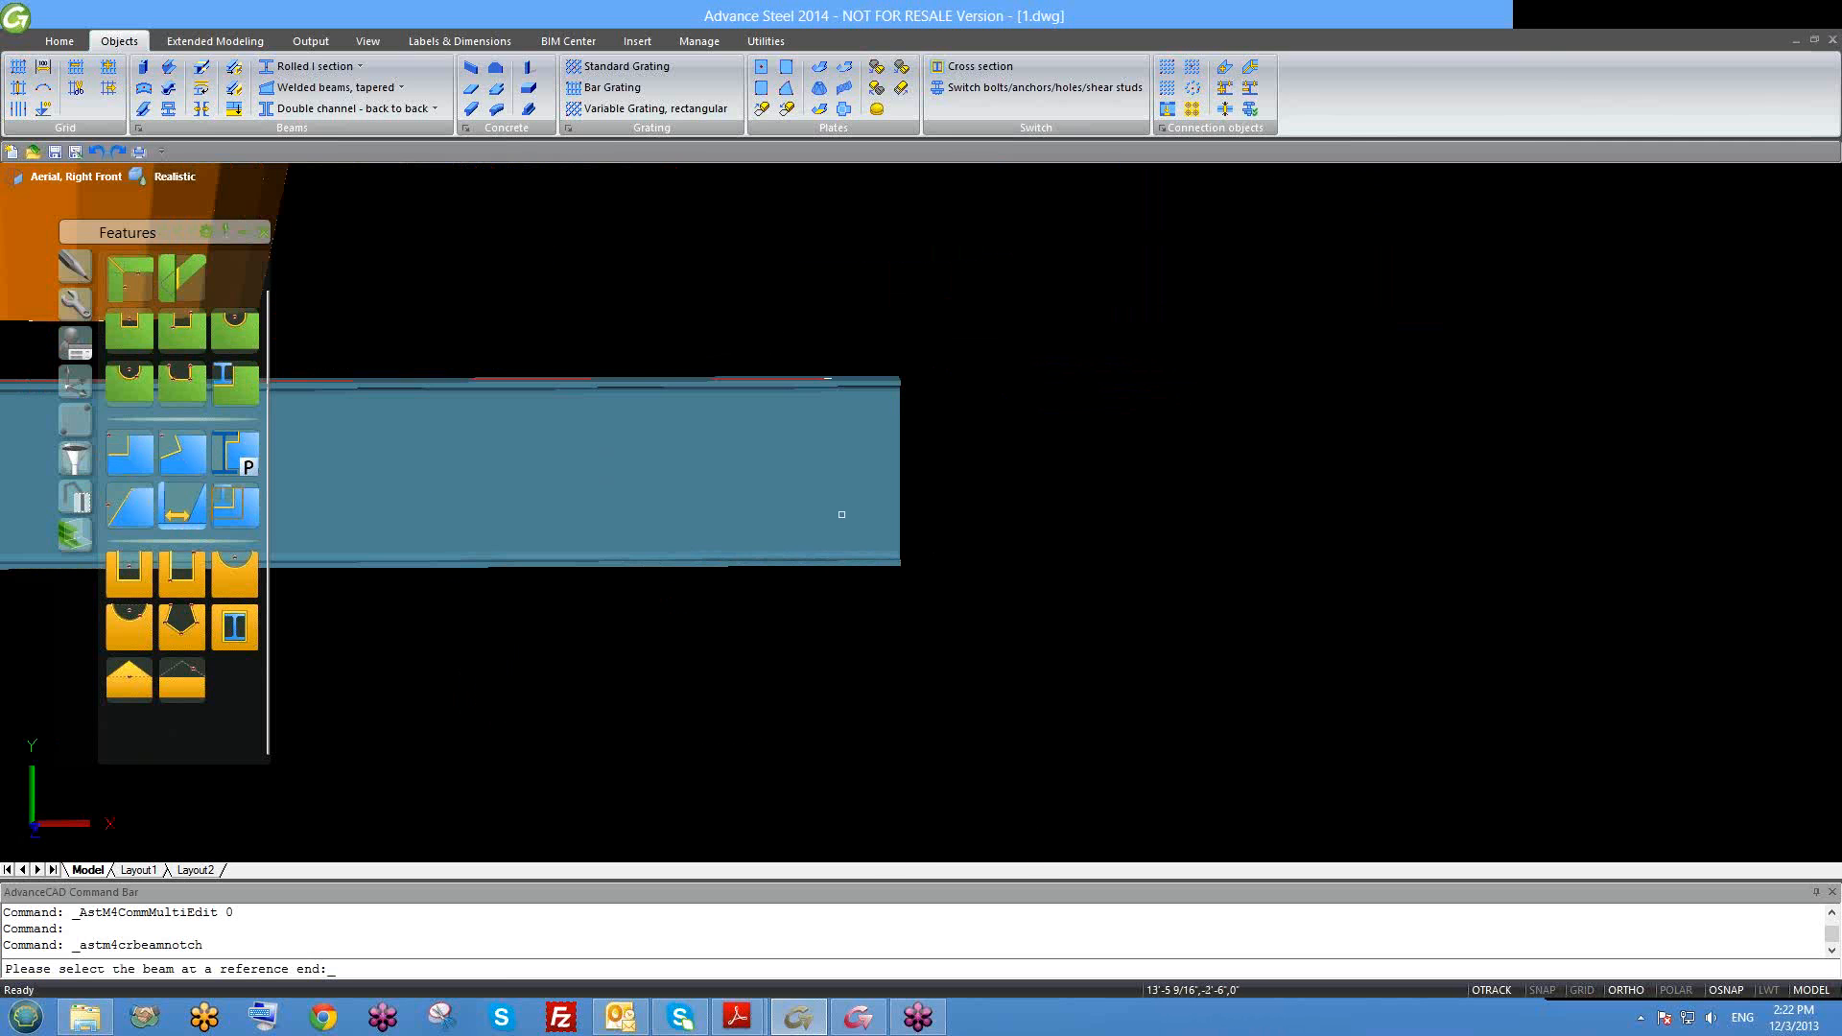
middle_click_drag(841, 514, 1000, 662, "shift")
scroll(851, 626, "down", 3)
scroll(876, 728, "up", 5)
left_click(903, 631)
scroll(1004, 715, "down", 2)
middle_click_drag(1007, 739, 969, 672, "shift")
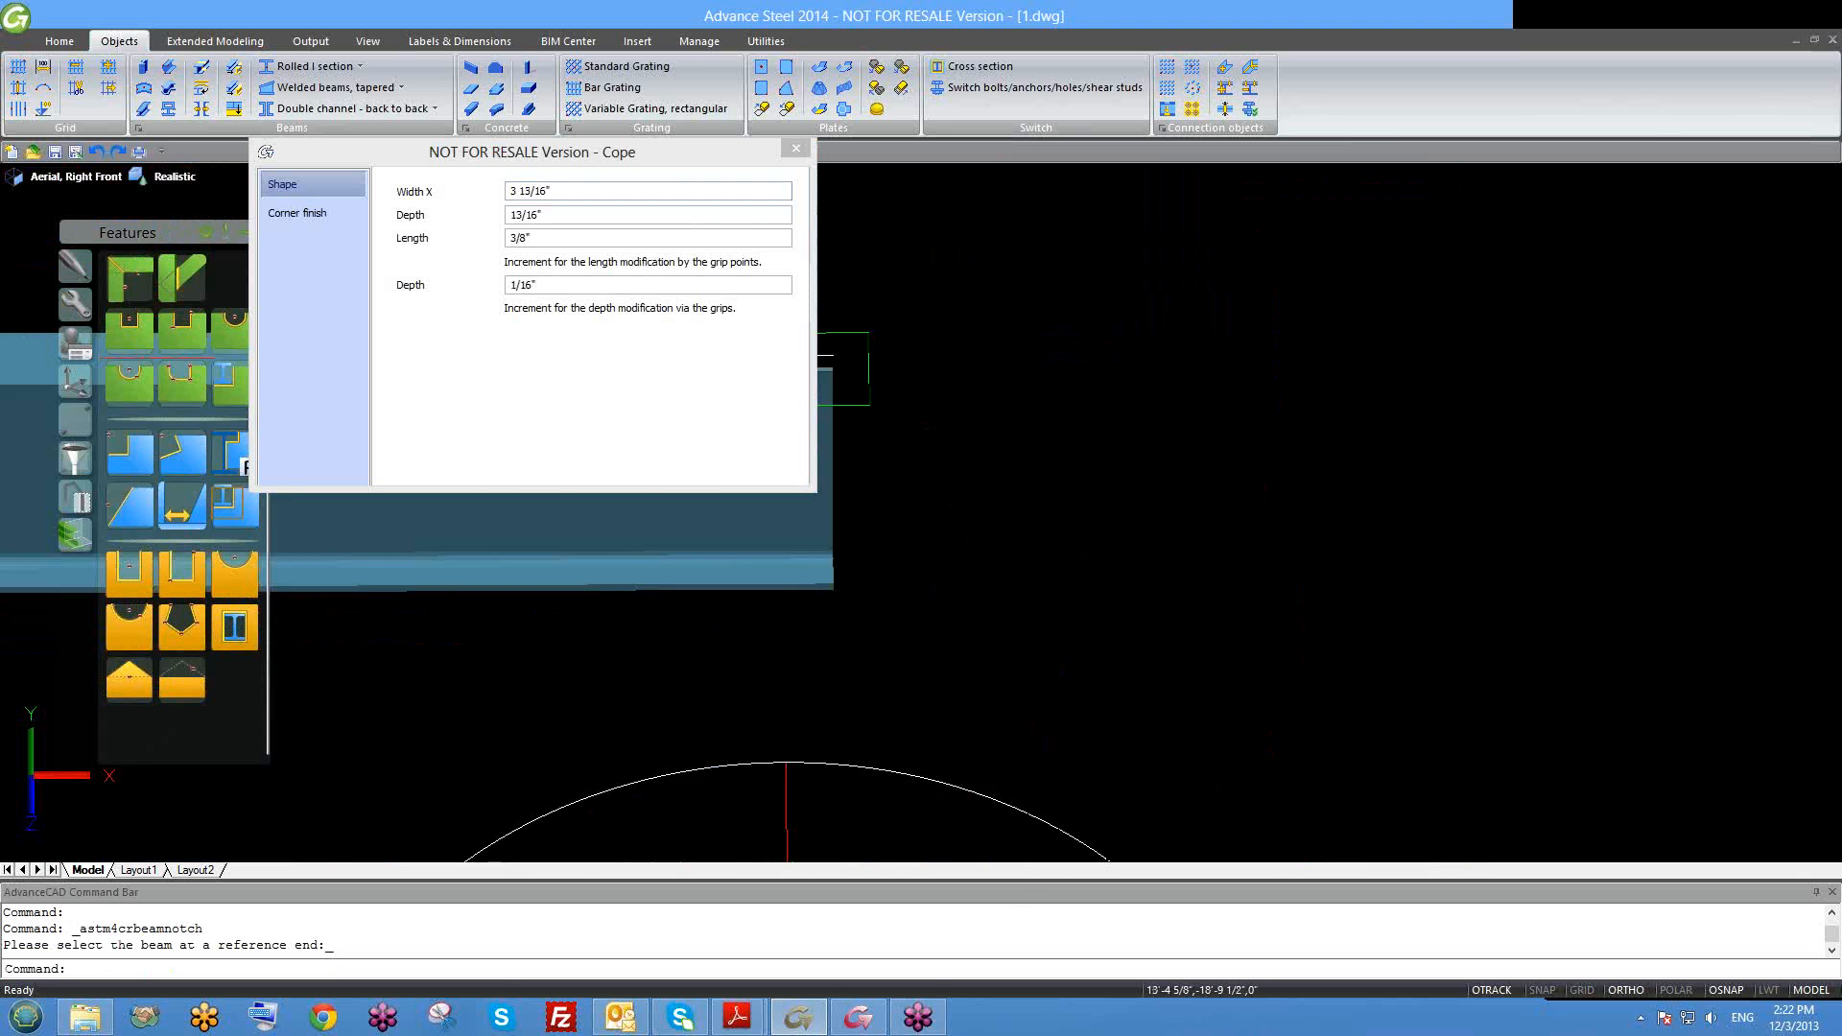
Step: Examine the rectangular cope's width, depth and length settings and inspect the notch at the beam end
scroll(966, 658, "up", 4)
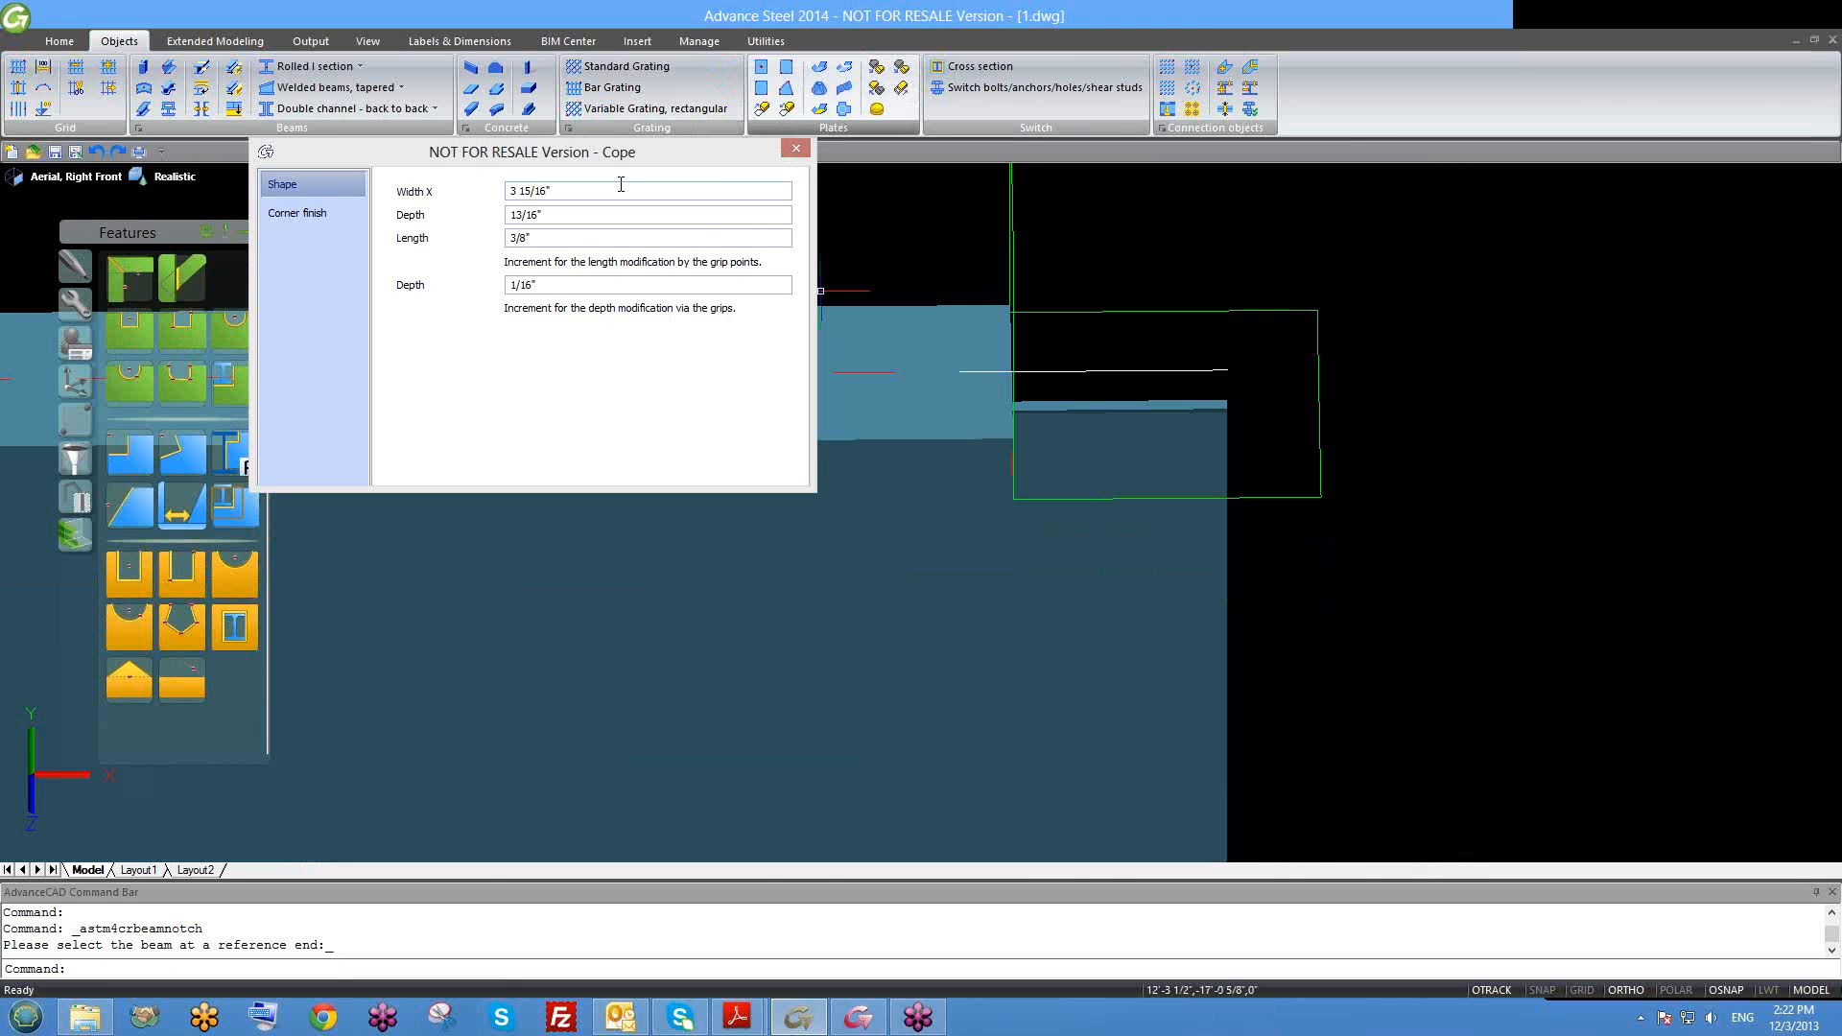
left_click_drag(616, 188, 508, 193)
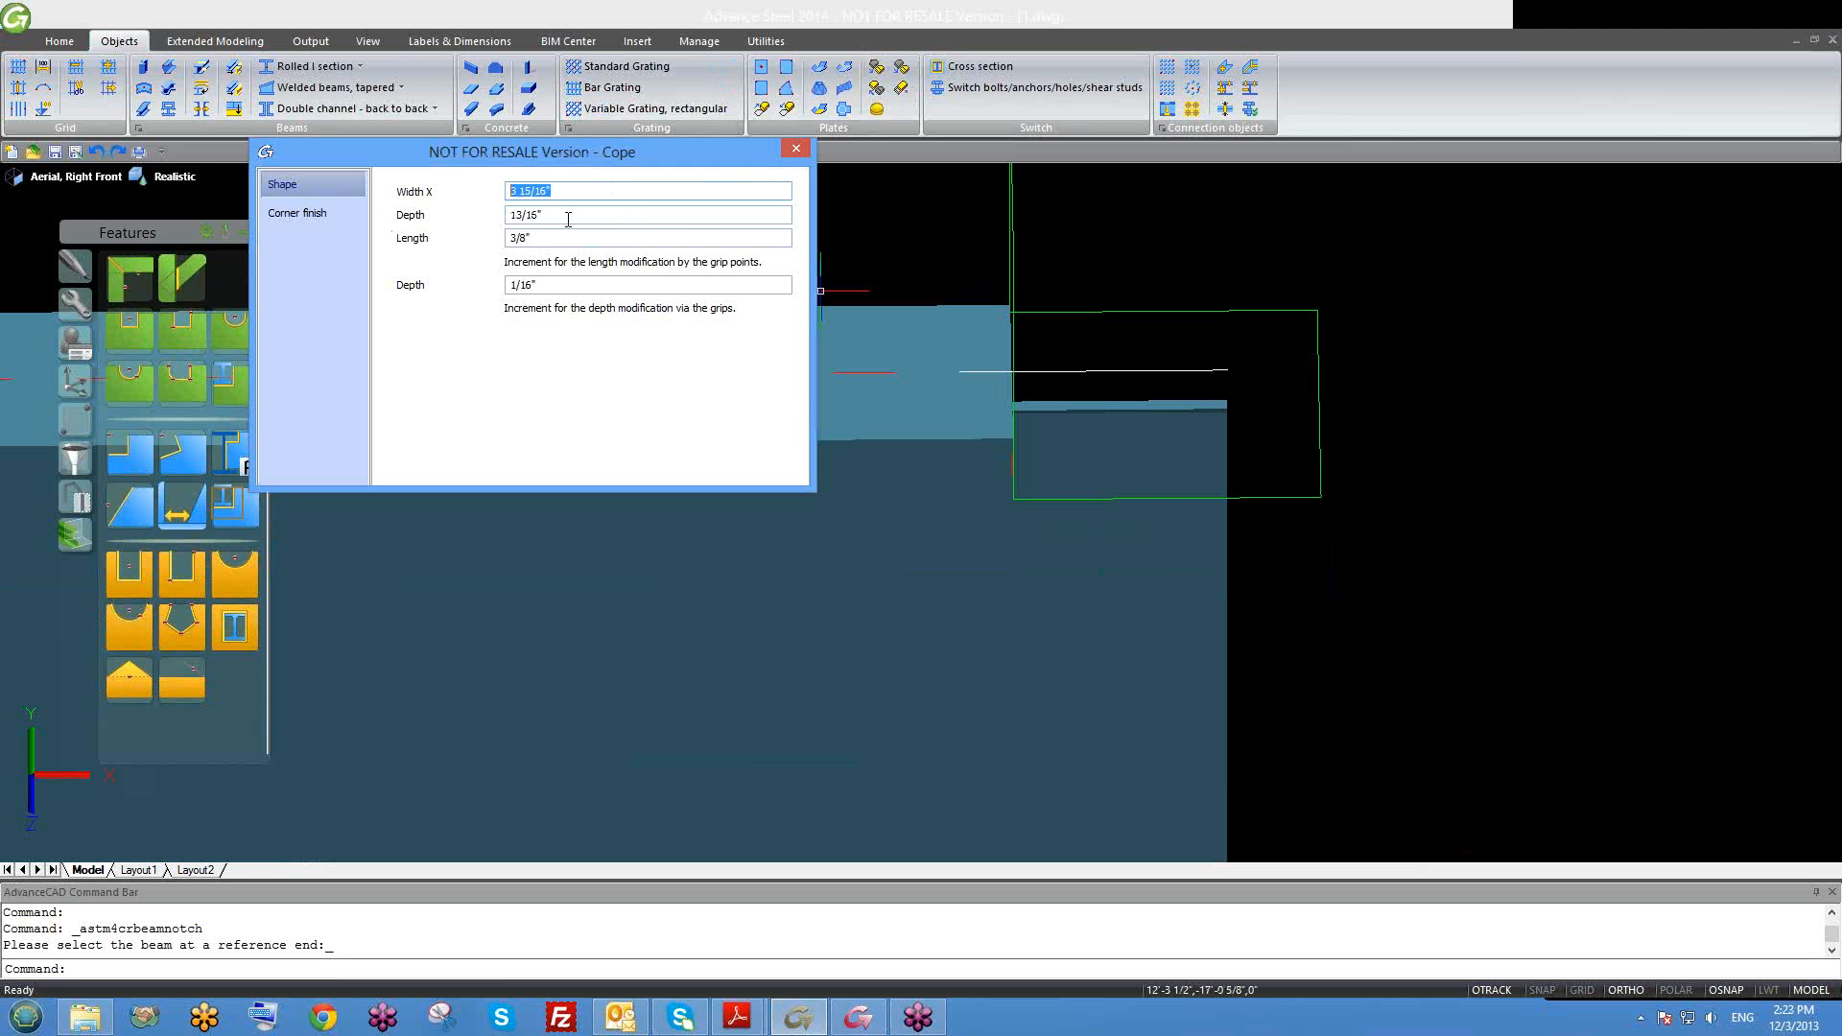
left_click_drag(532, 239, 496, 247)
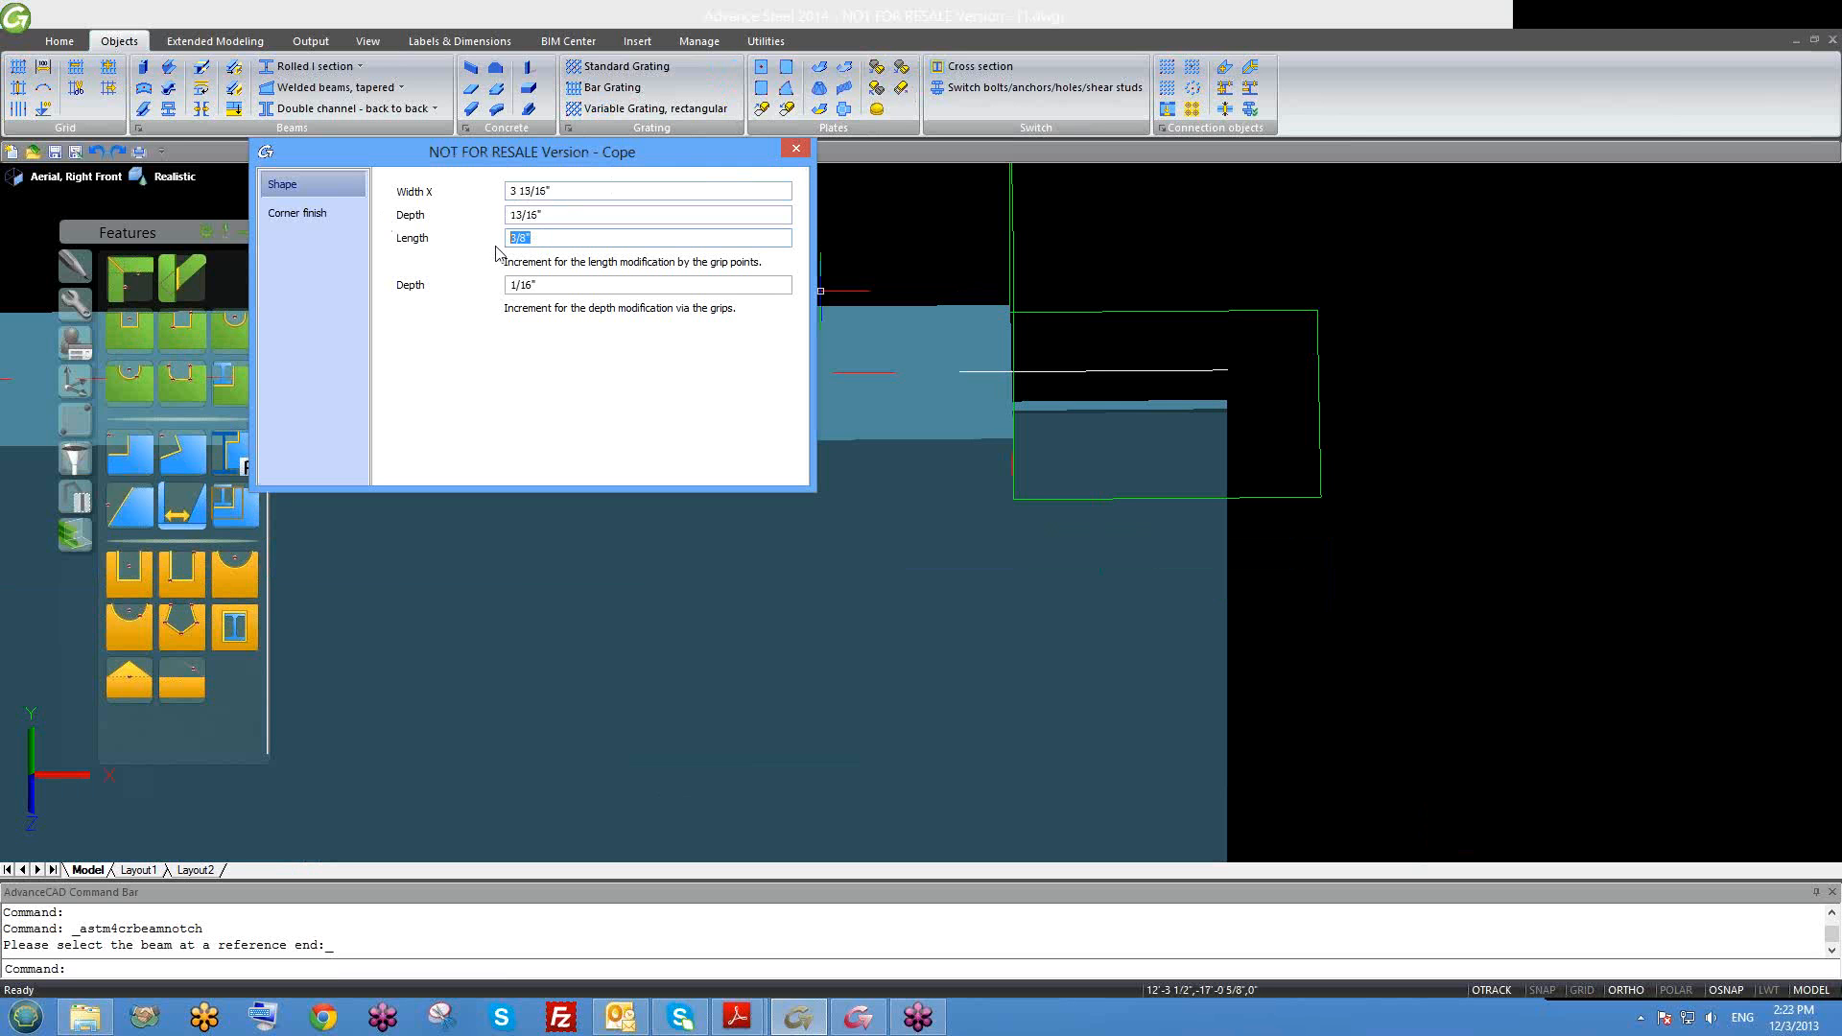
left_click_drag(549, 191, 539, 211)
left_click(795, 149)
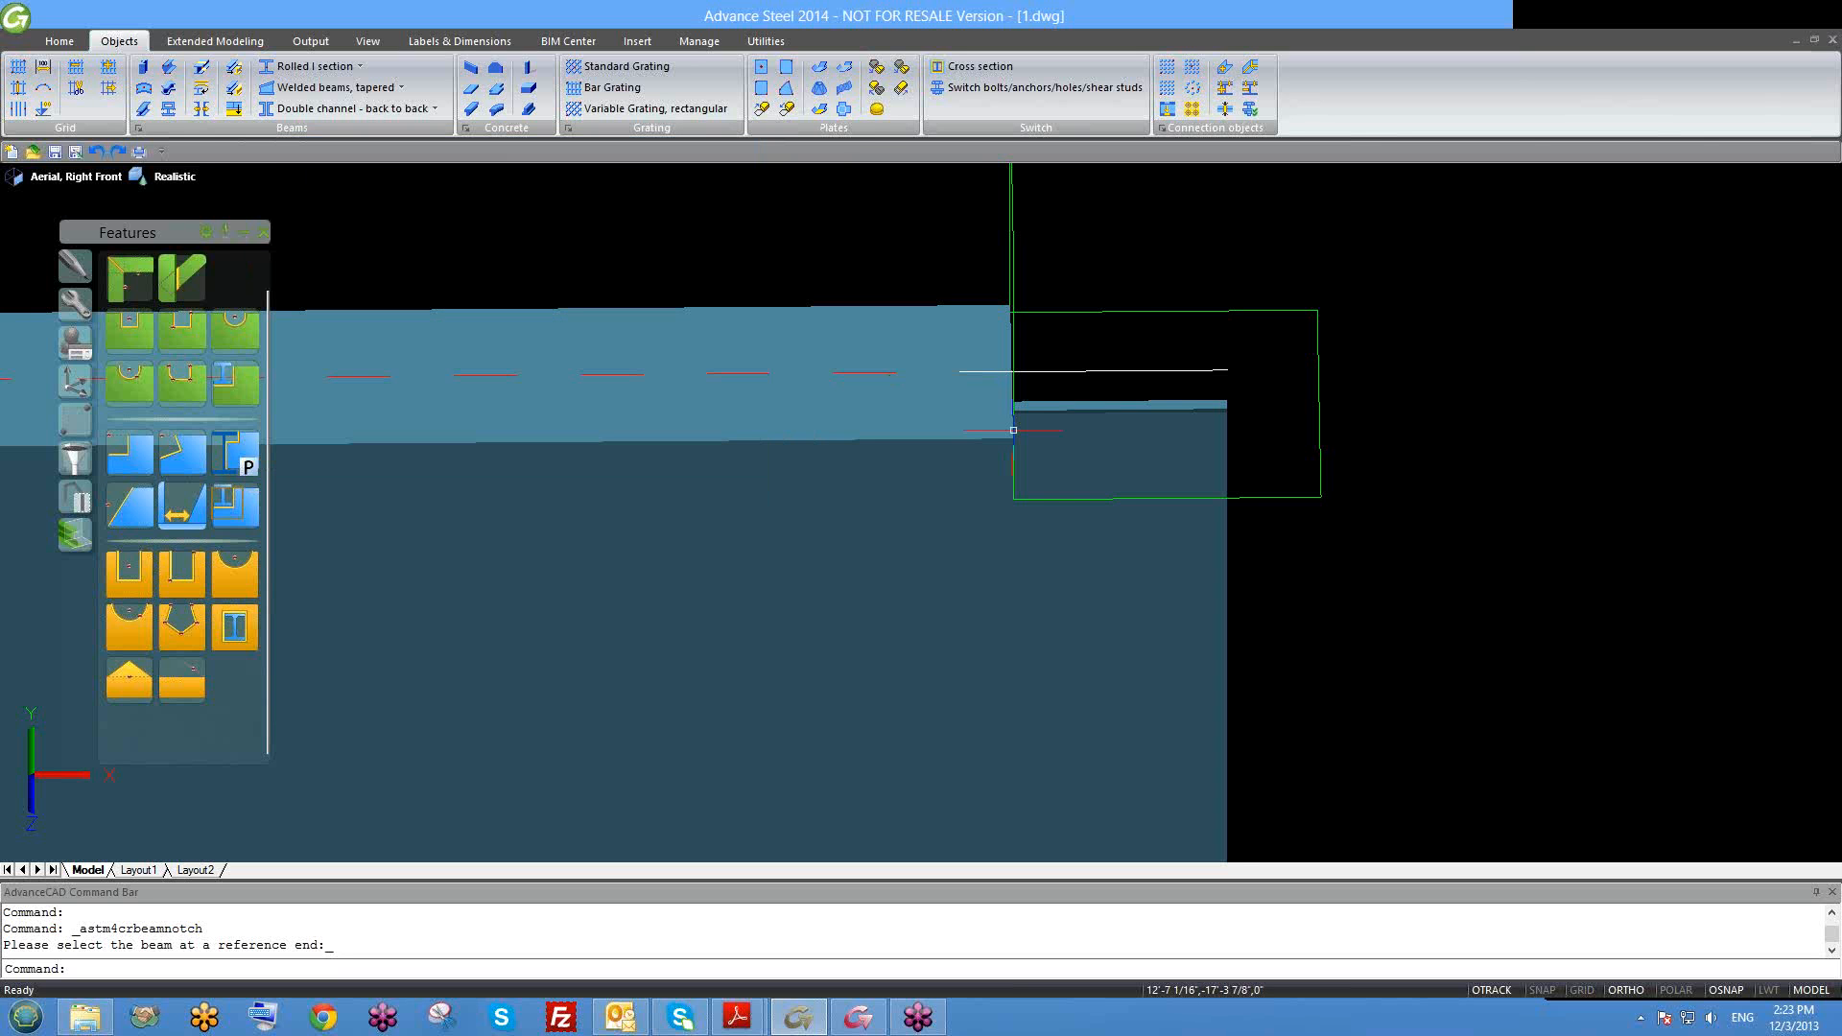
middle_click_drag(1068, 601, 1024, 510, "shift")
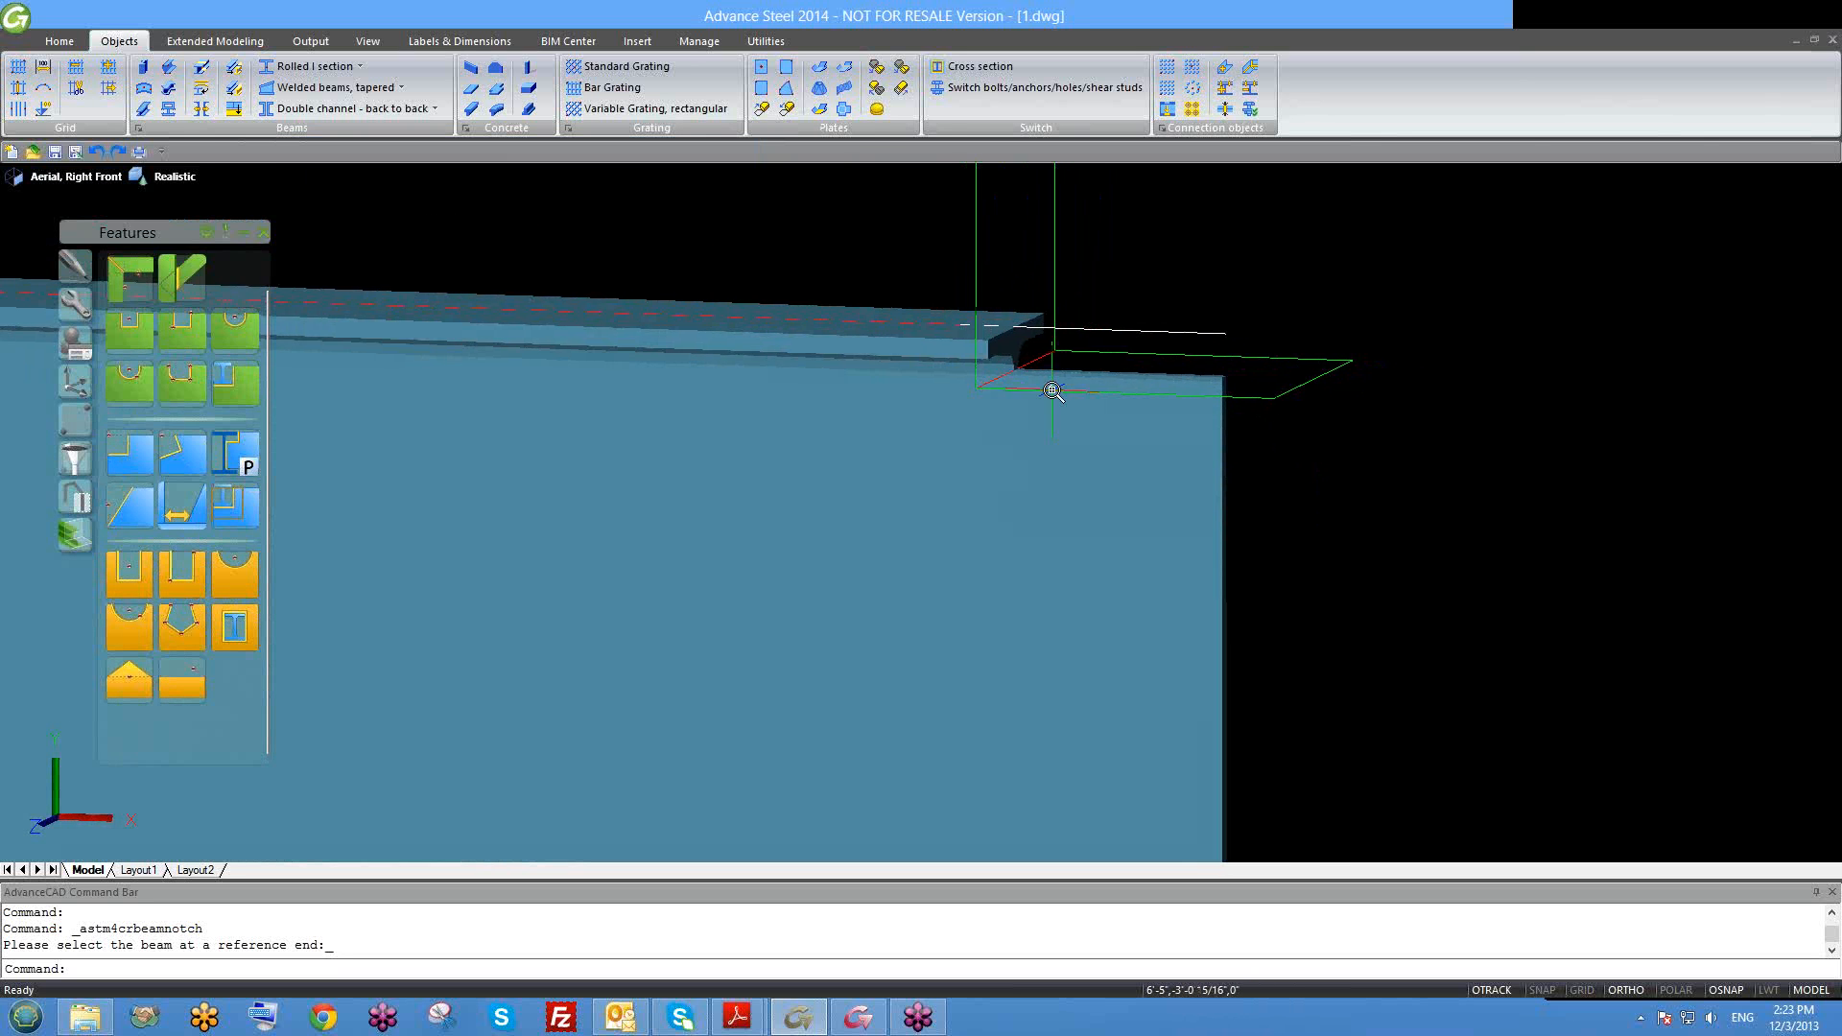
scroll(1051, 390, "up", 2)
middle_click_drag(1067, 405, 1060, 401, "shift")
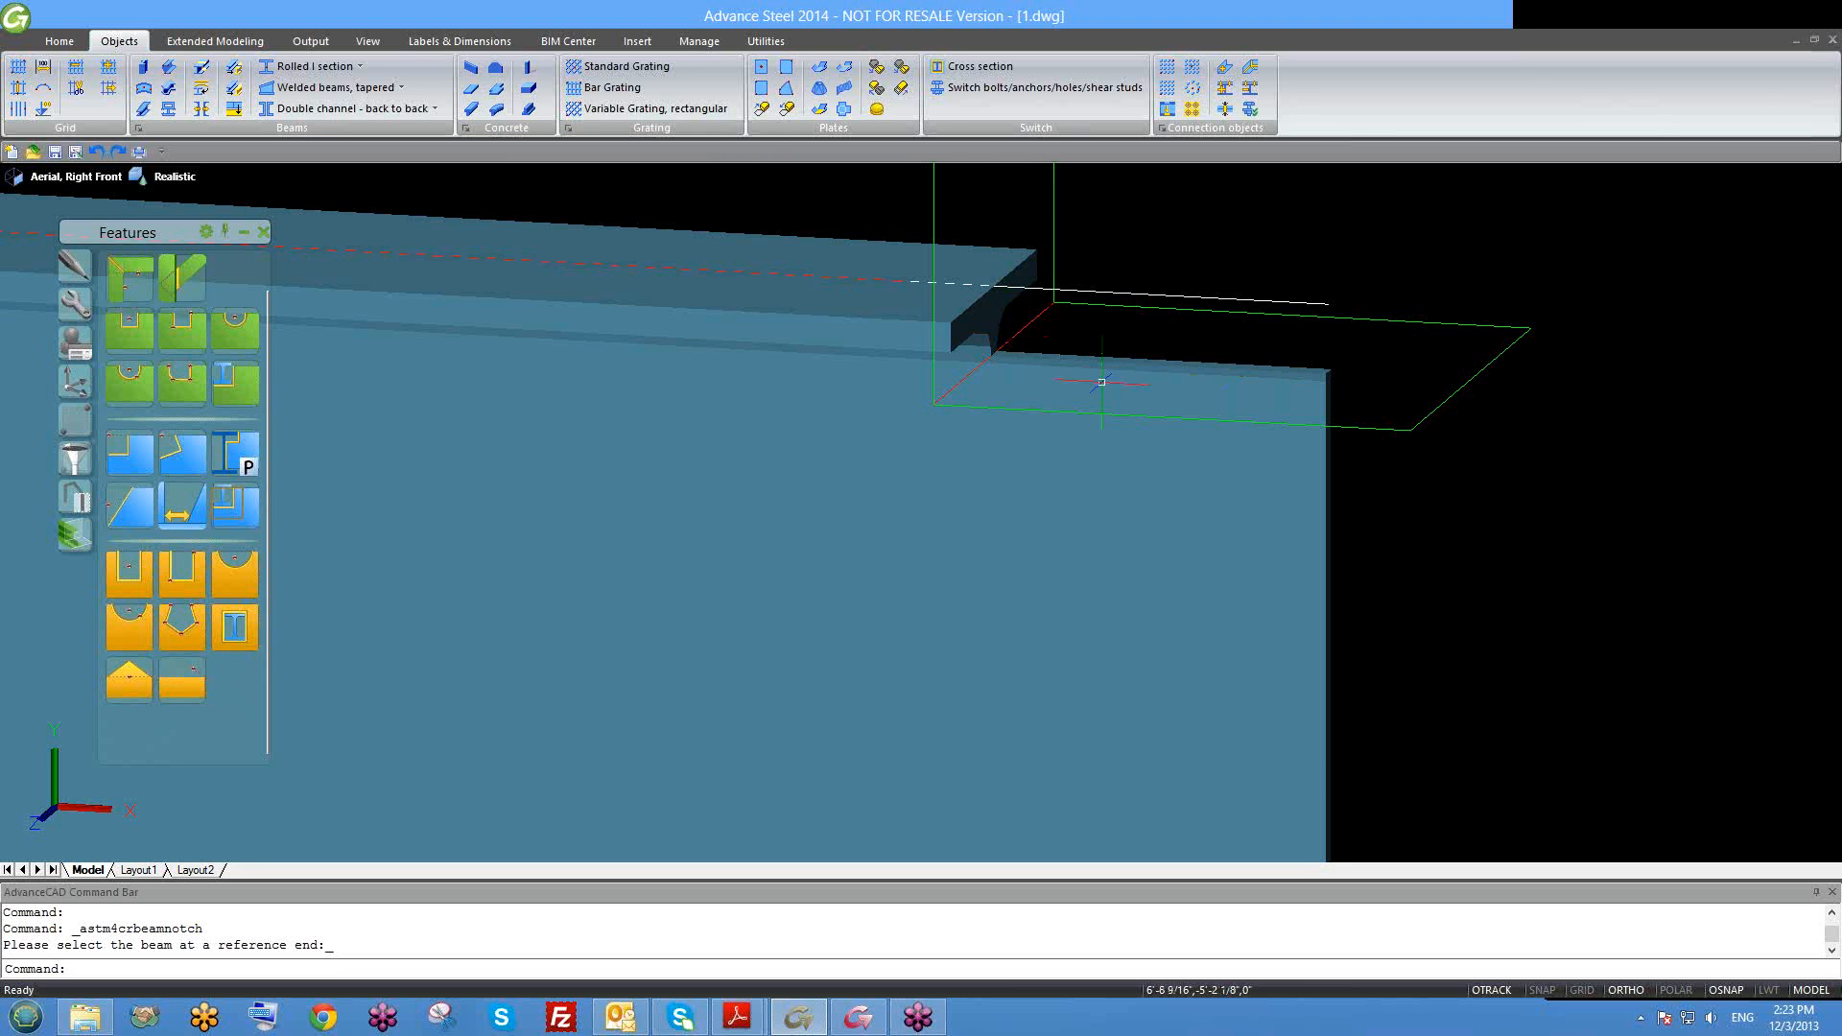
scroll(1237, 499, "down", 2)
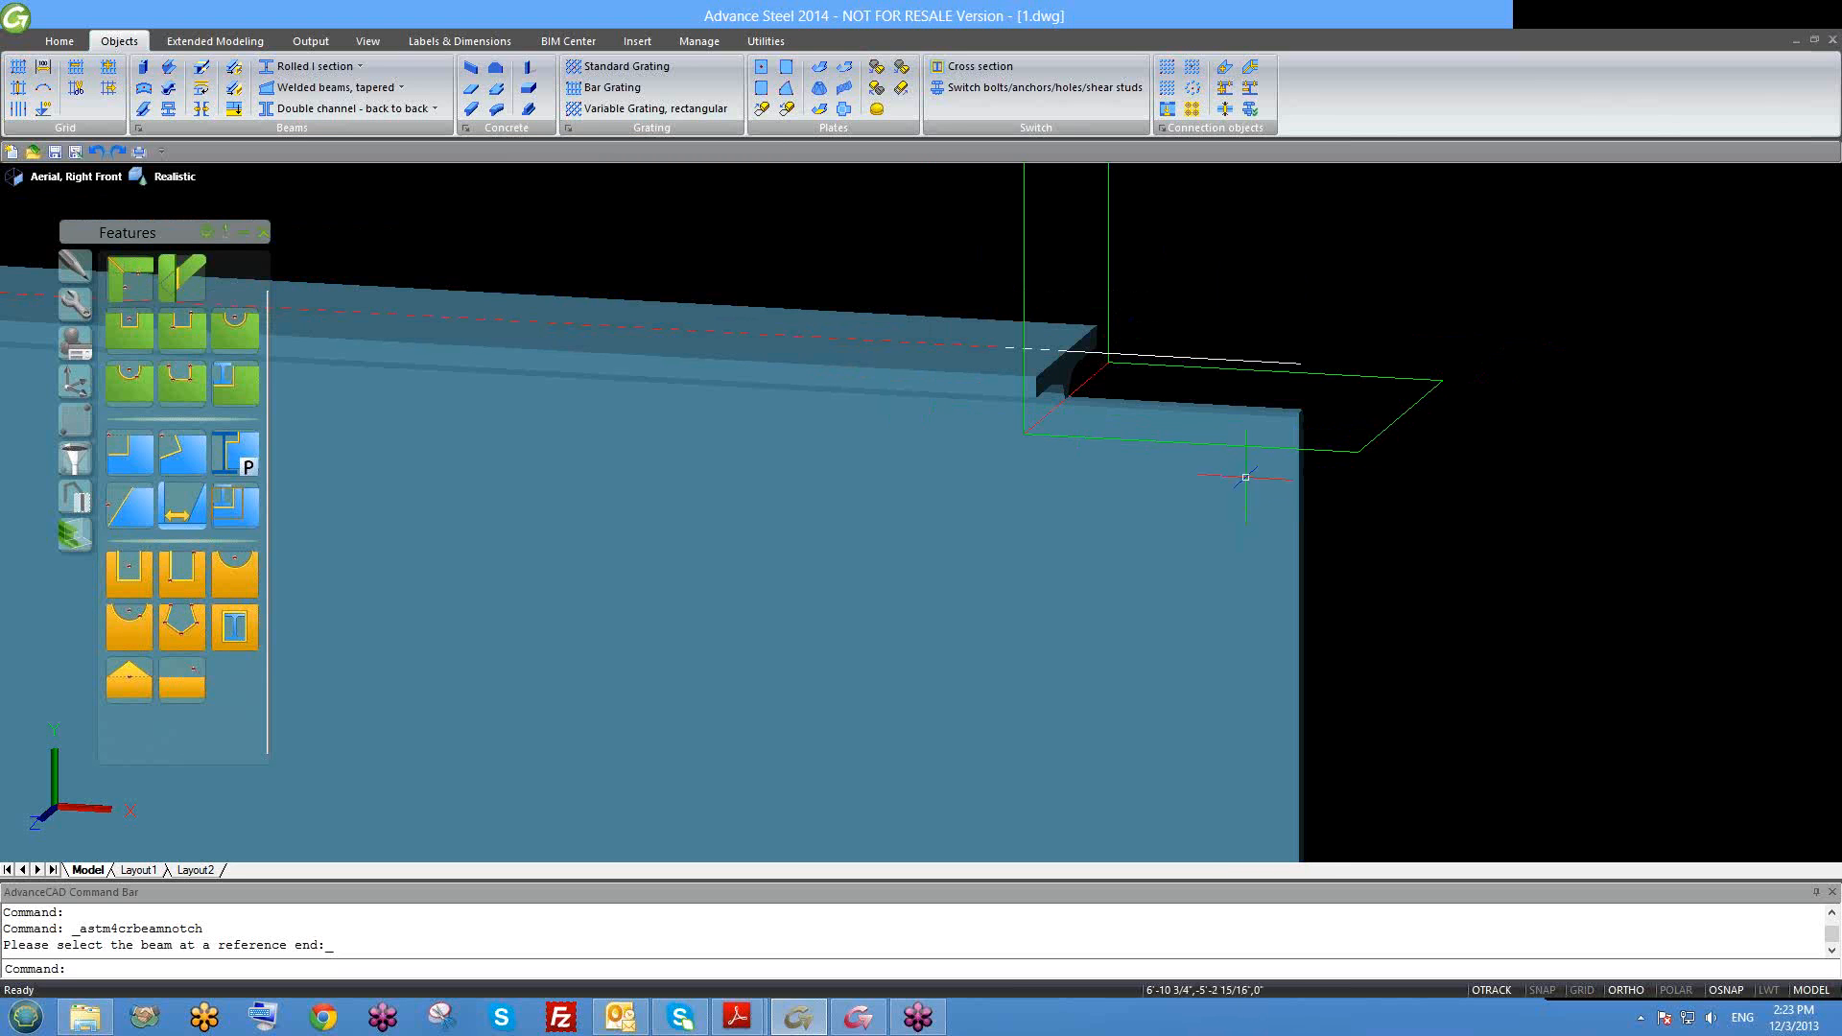
Step: Reopen the rectangular cope's properties and review its corner finish and shape settings
left_click(1341, 455)
left_click(1343, 453)
double_click(1342, 451)
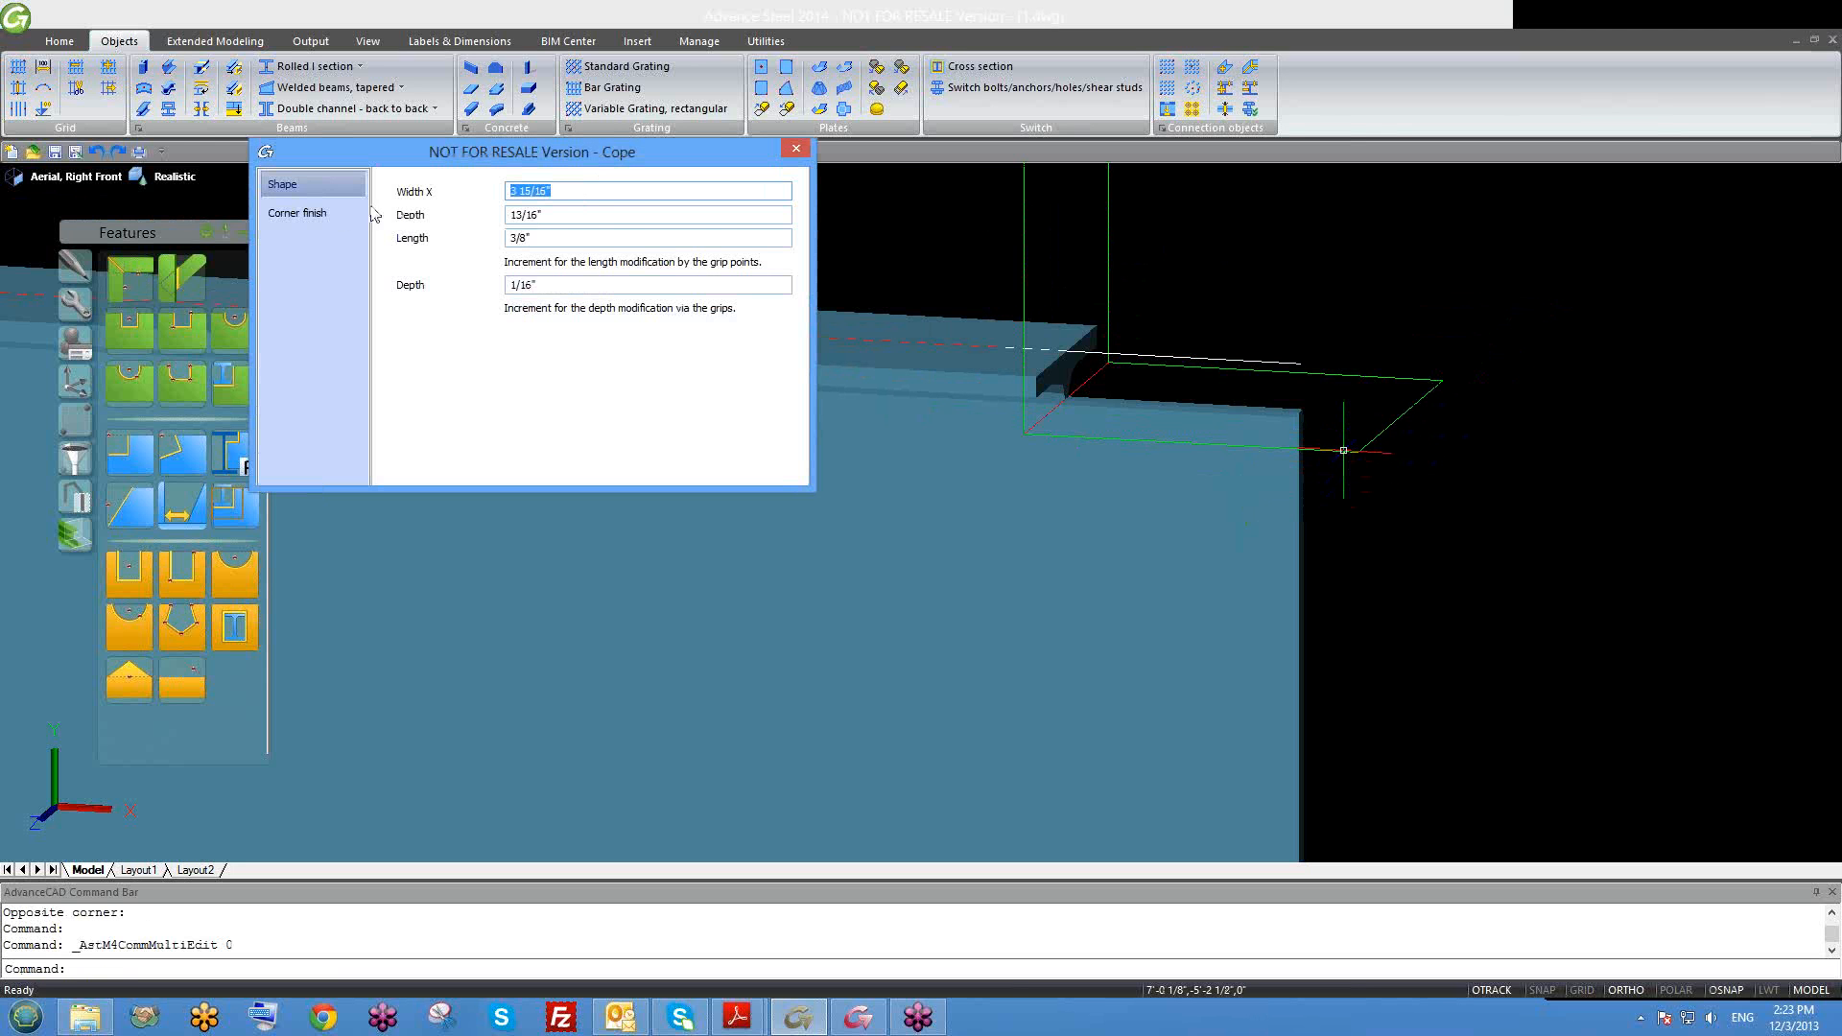
left_click(348, 218)
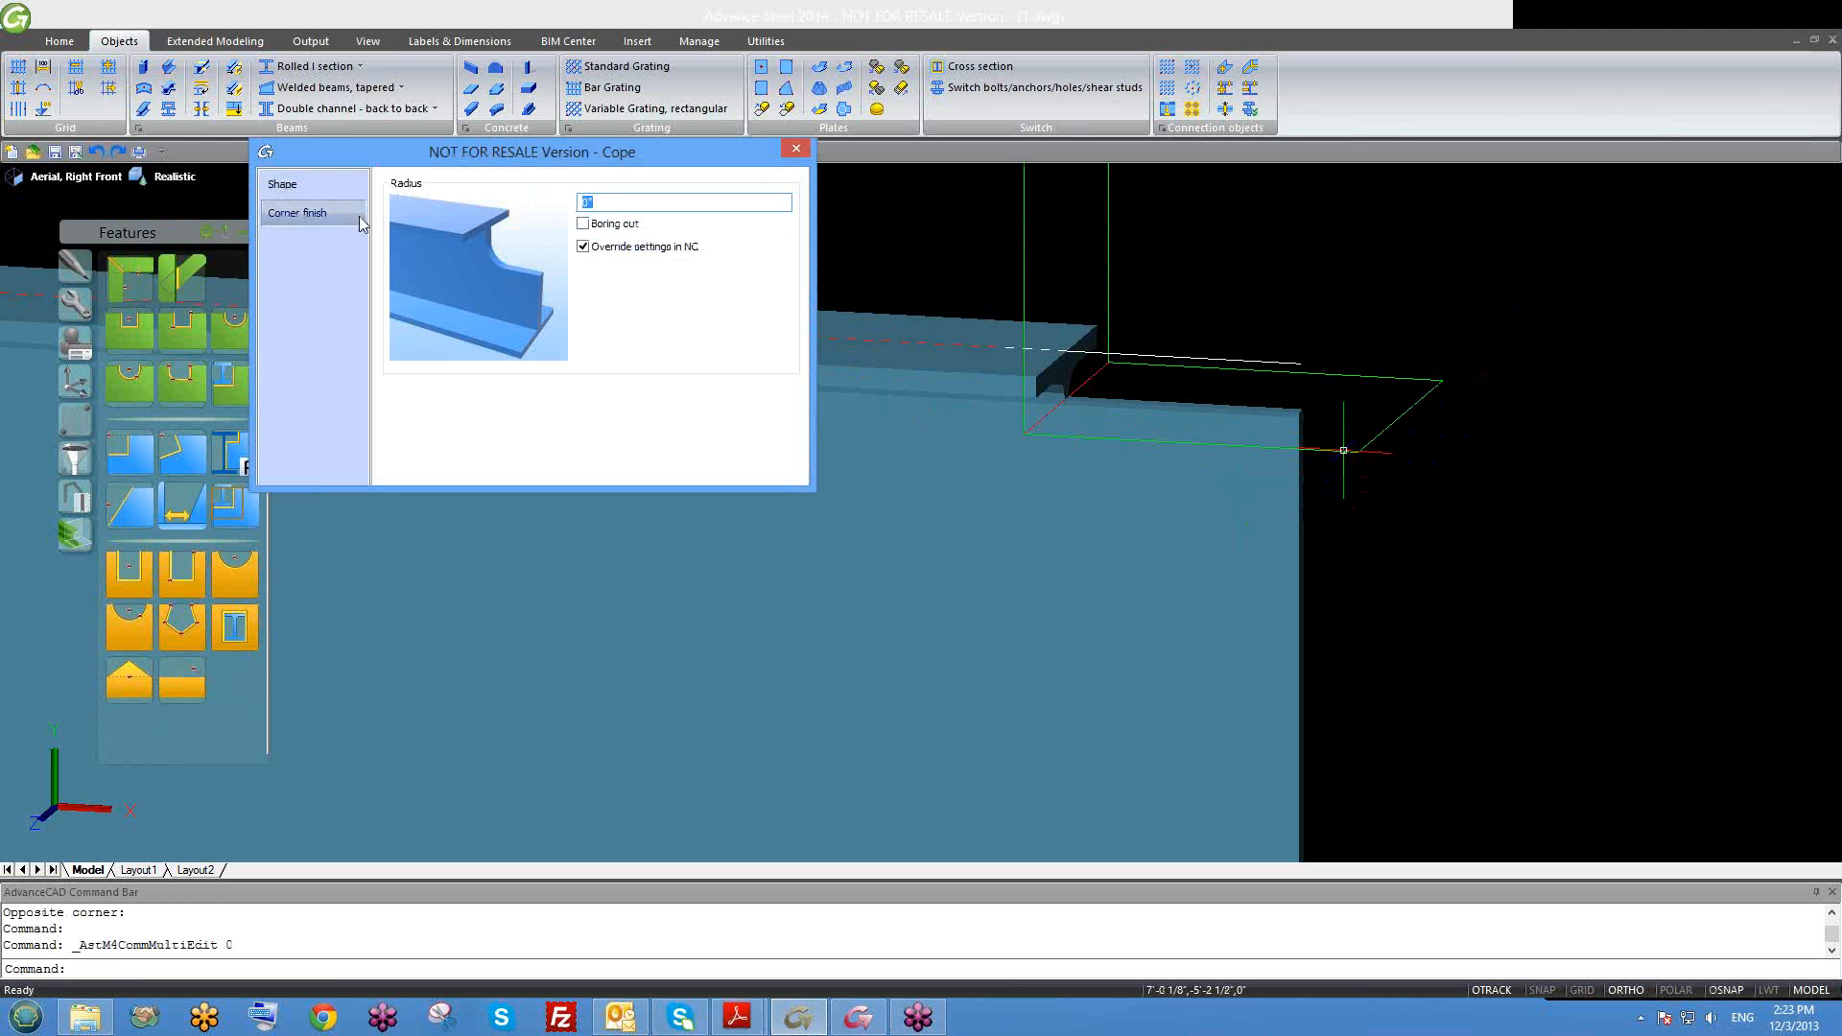
left_click(321, 184)
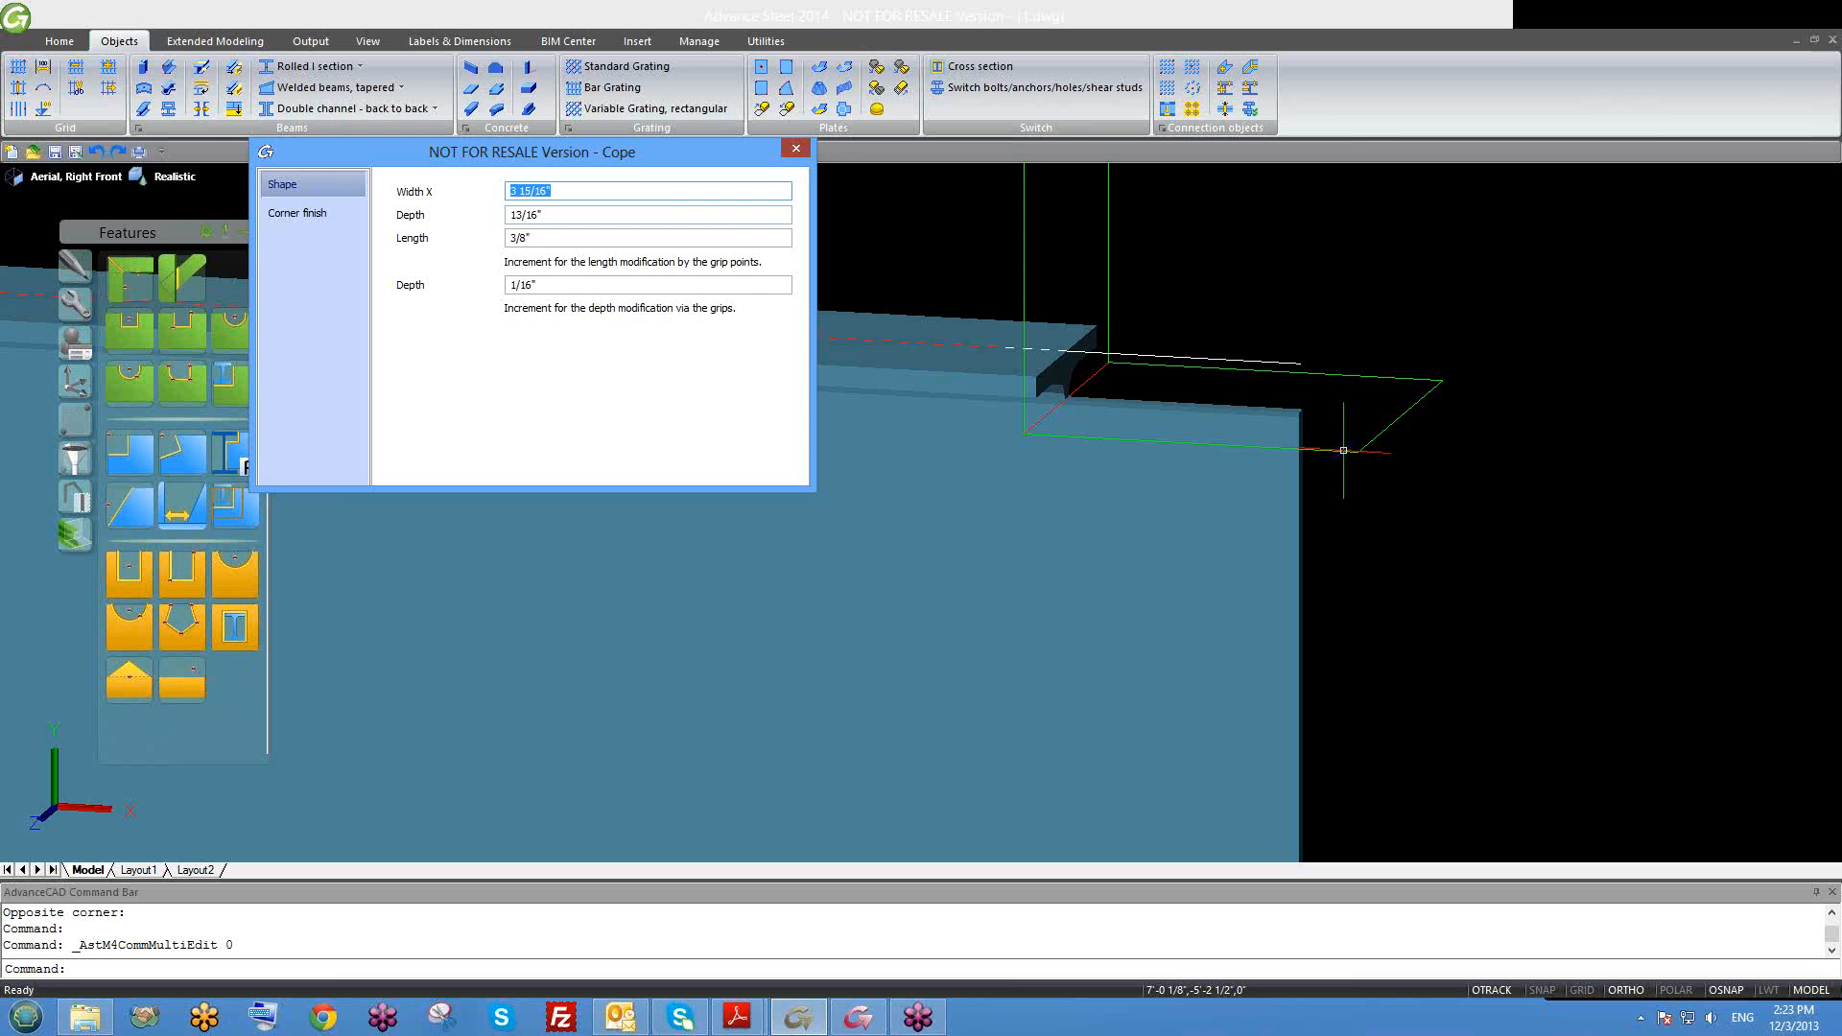
key("Escape")
Step: Erase the rectangular cope from the beam's upper corner
left_click(1332, 451)
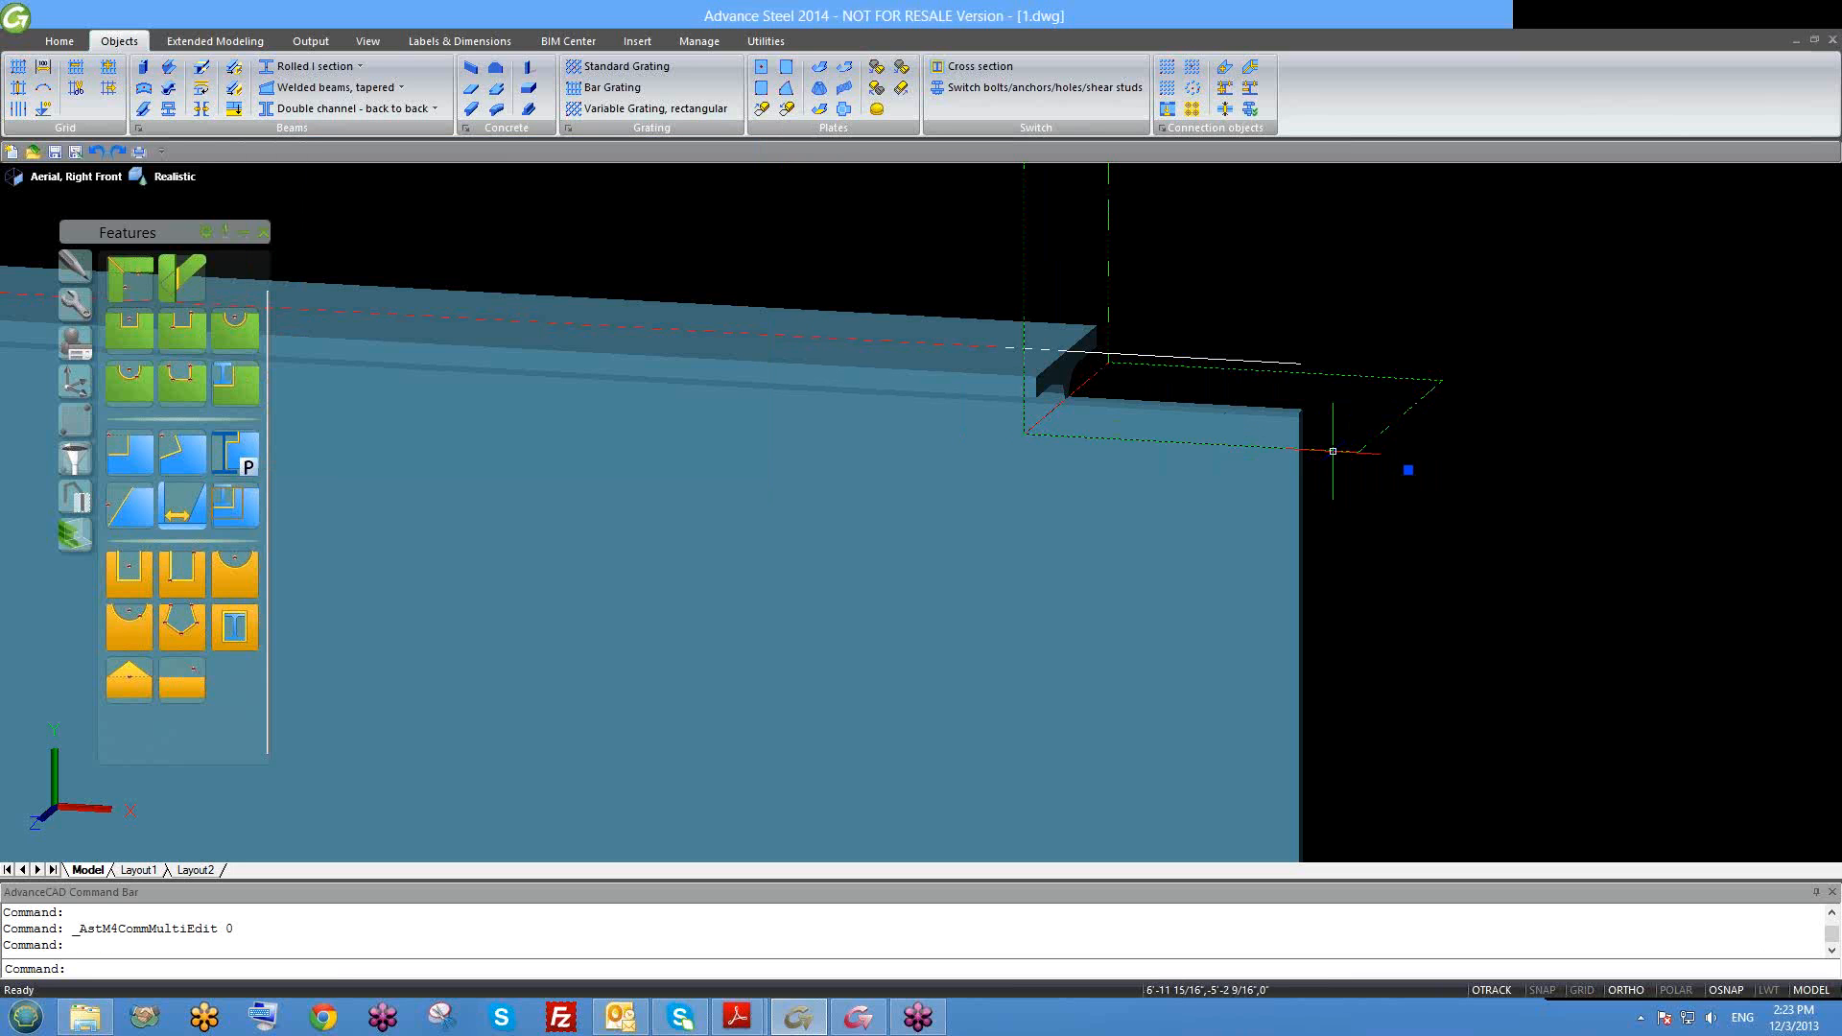
type("e")
key("Return")
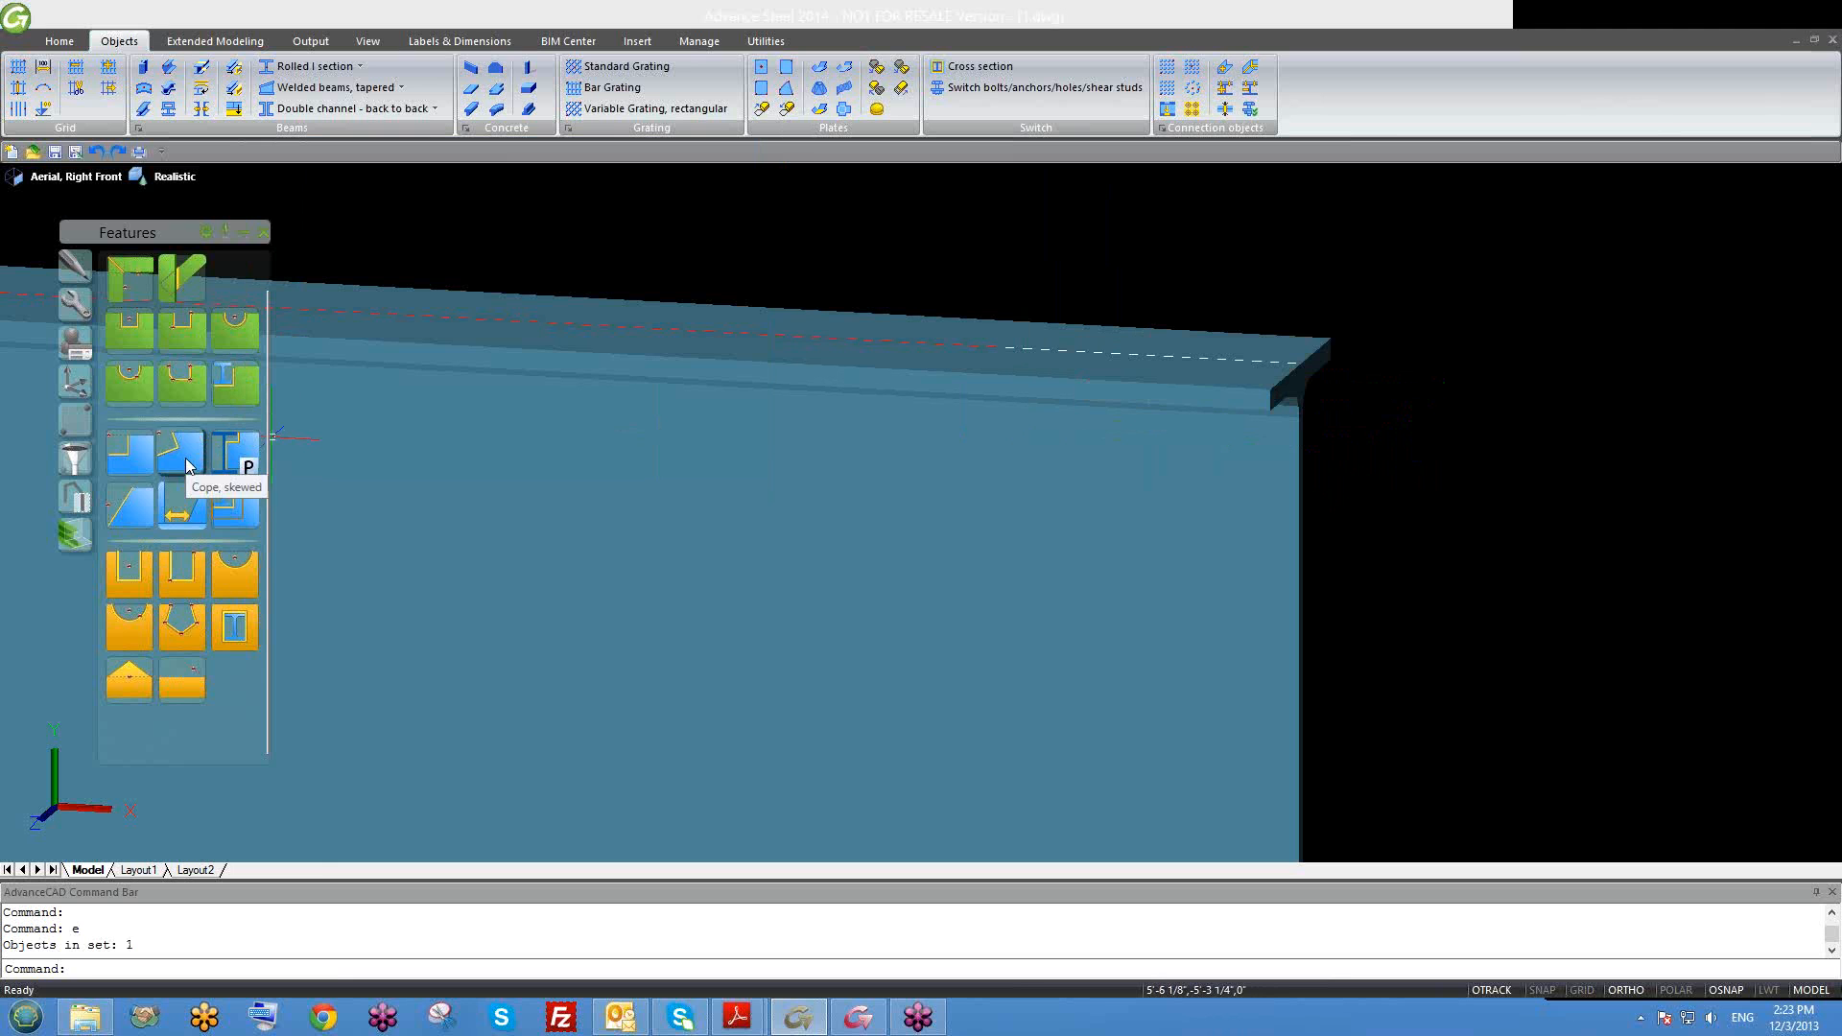
Step: Add a skewed cope to the beam's upper corner and set its distance from axis to -13/16"
left_click(187, 458)
left_click(1285, 389)
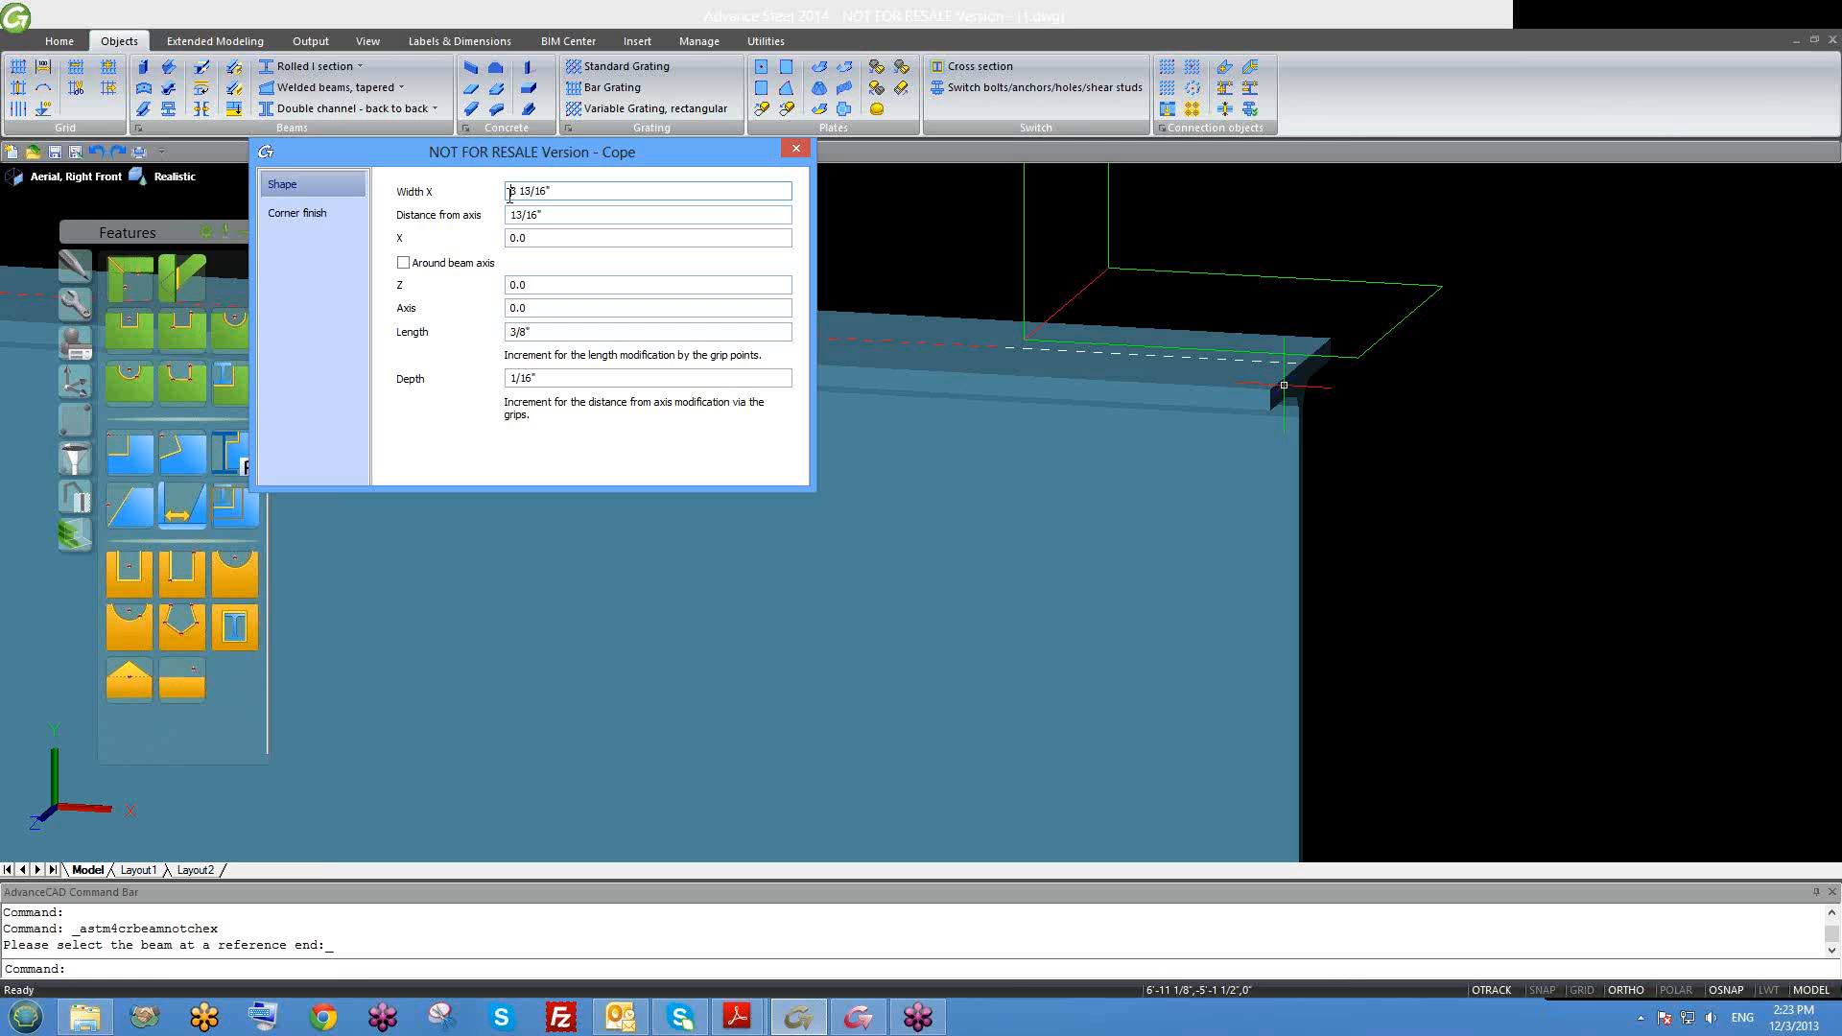
left_click(510, 212)
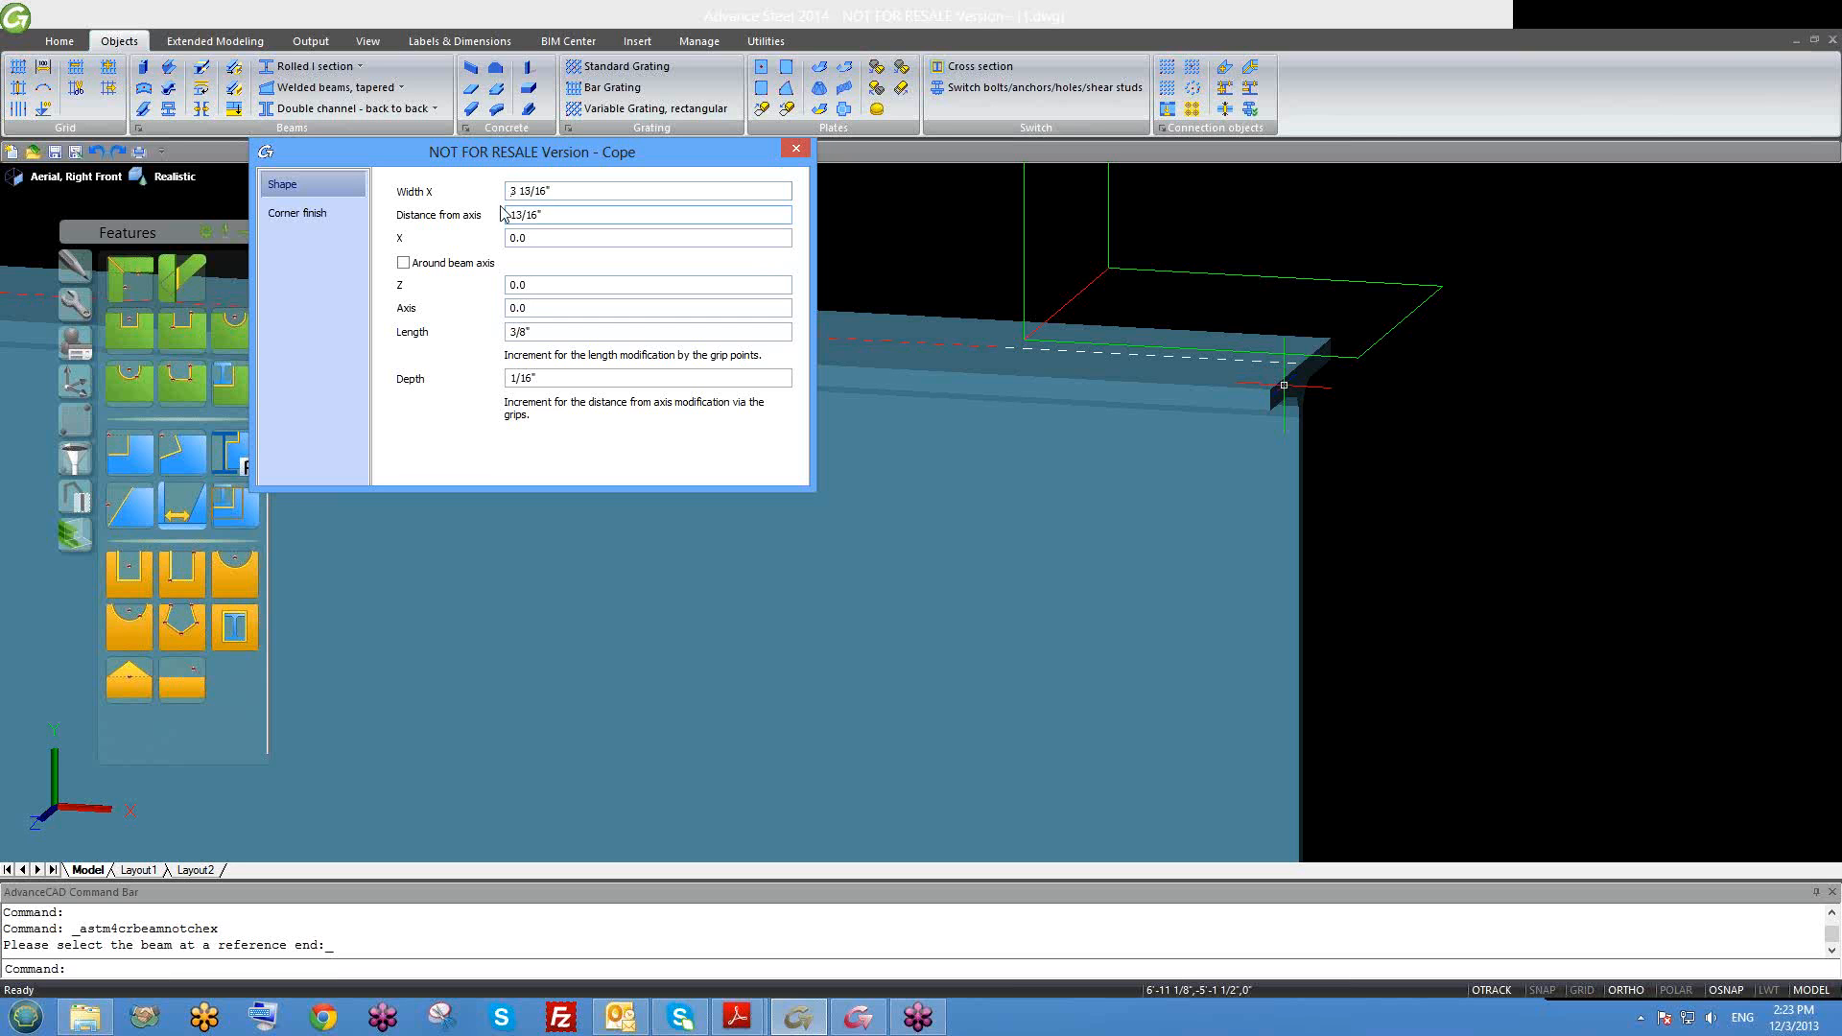
type("-")
key("Return")
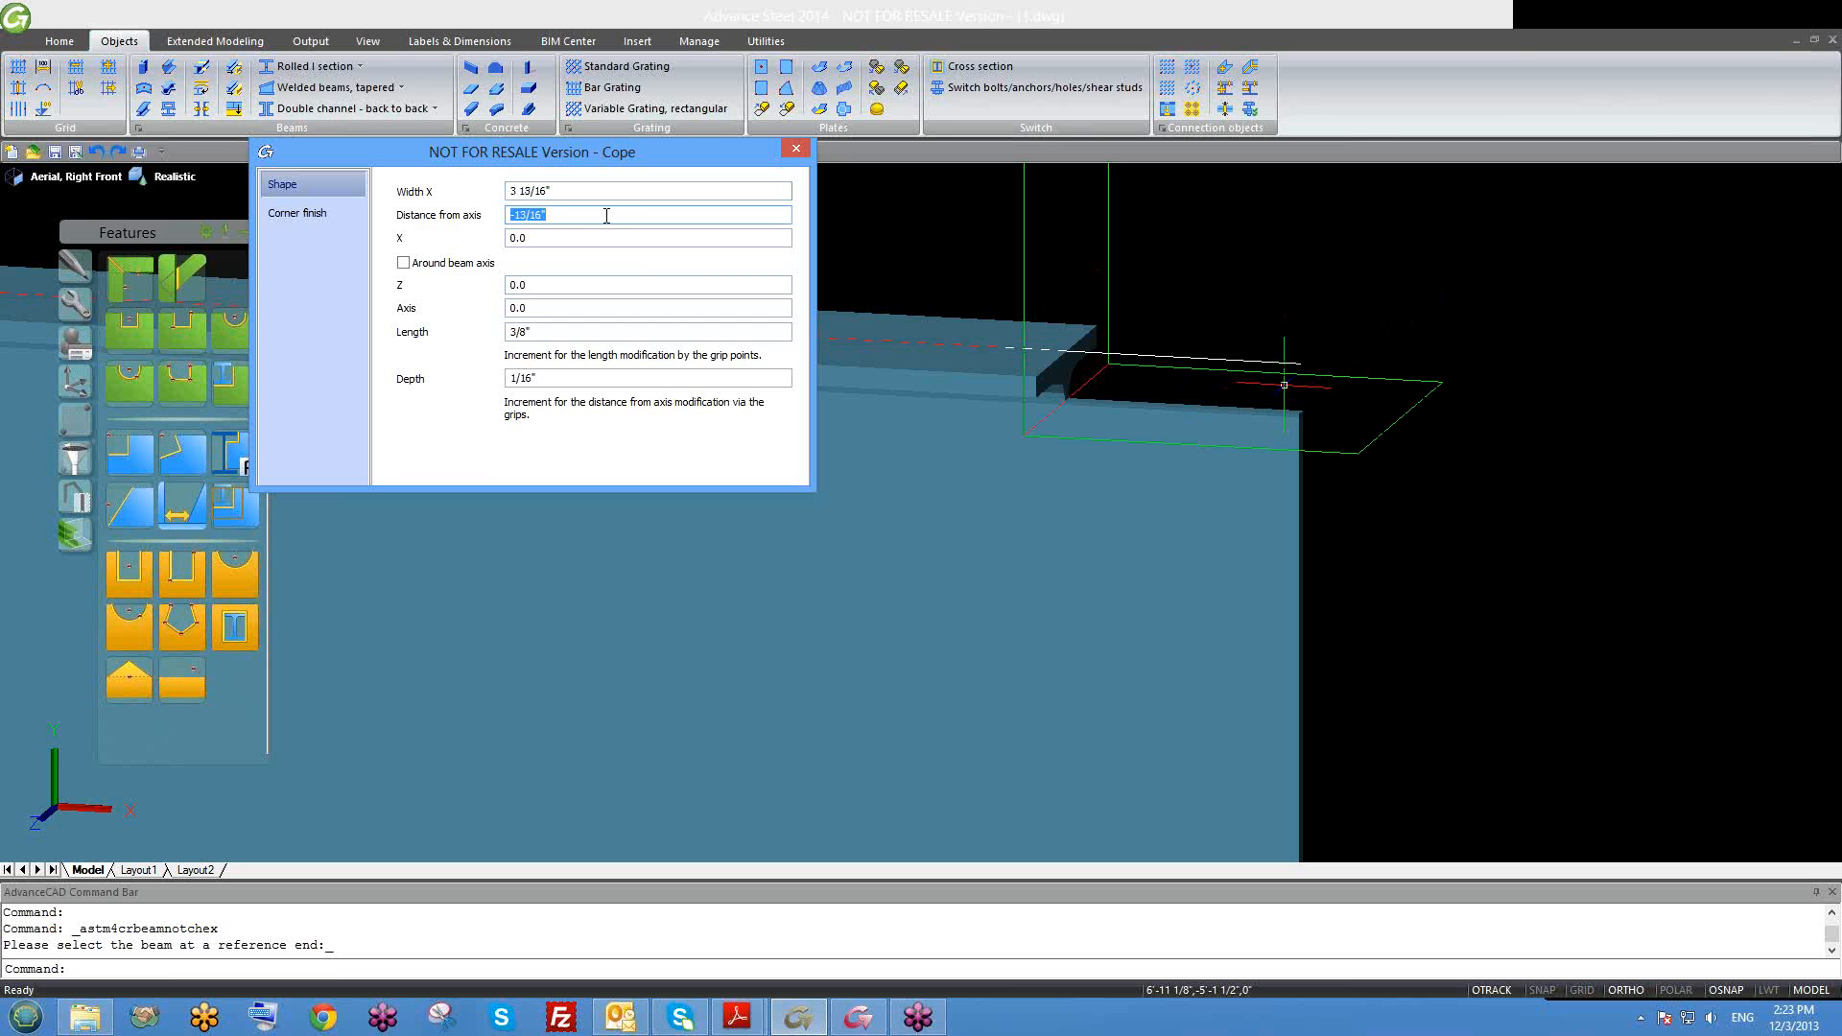
Step: Try Z angles of 45, 0, 15 and -15 degrees for the skewed cope
left_click(602, 193)
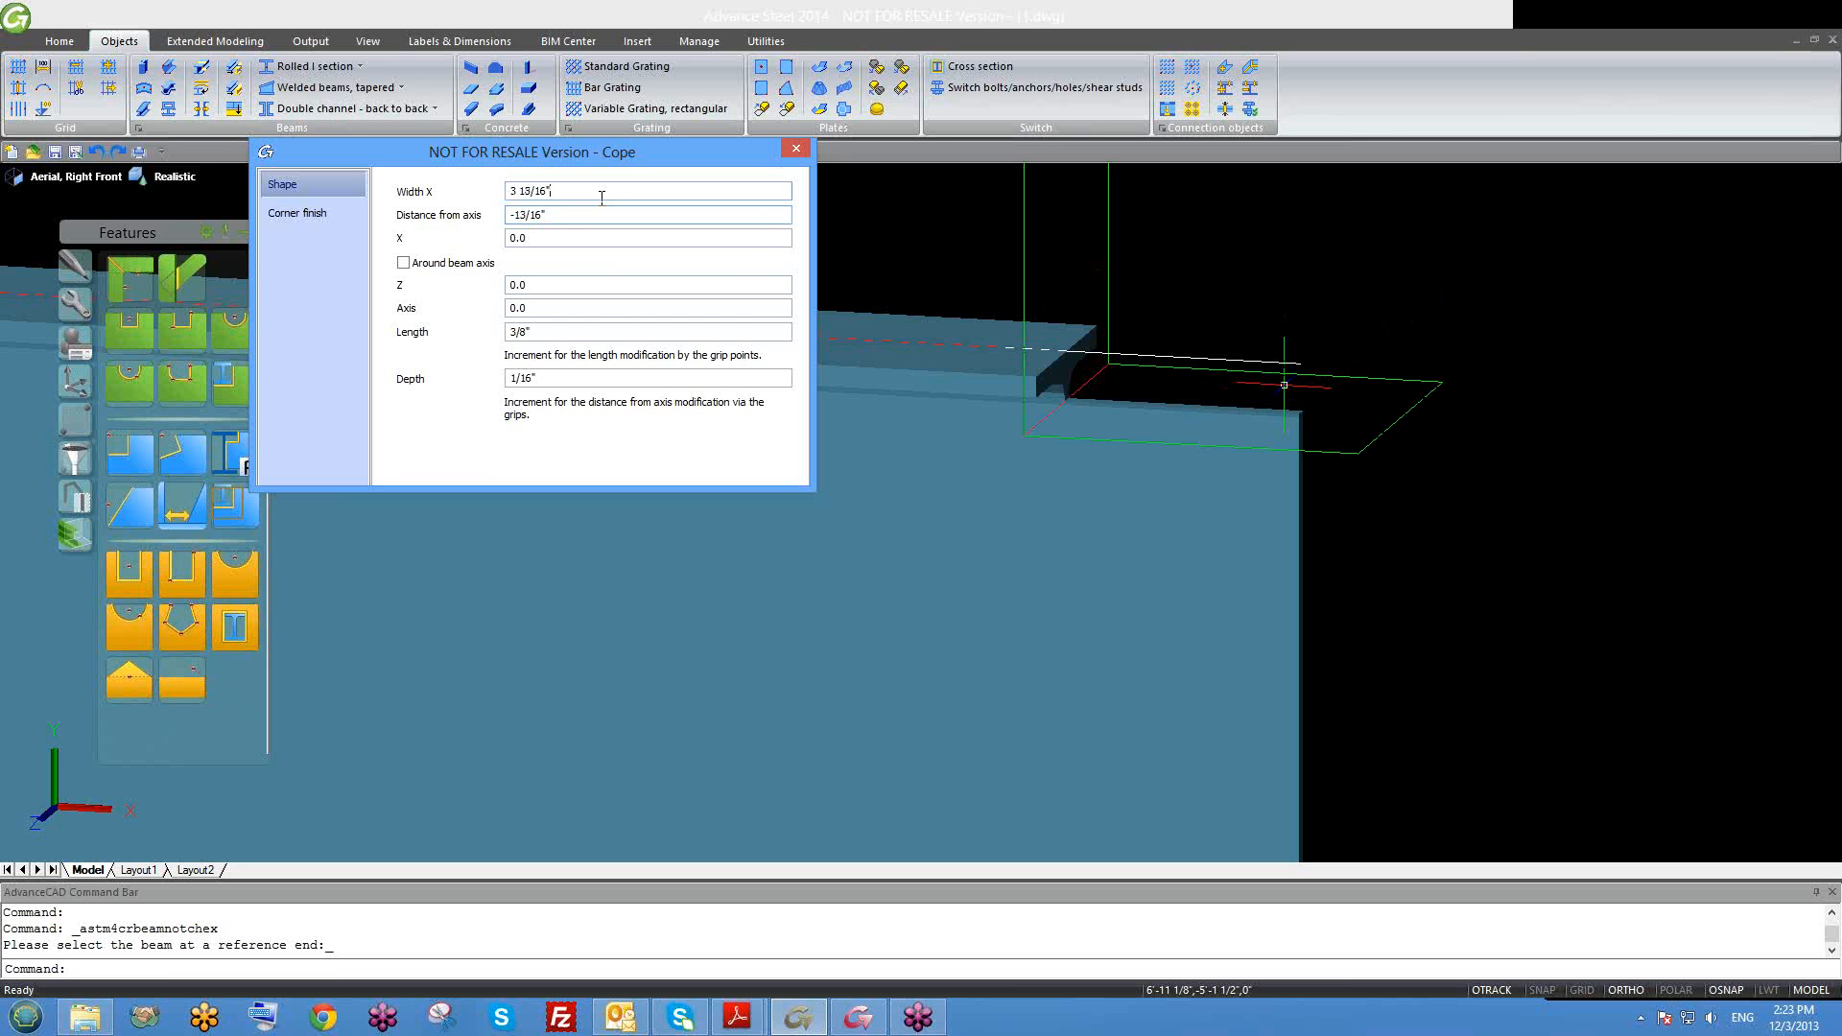
left_click(527, 286)
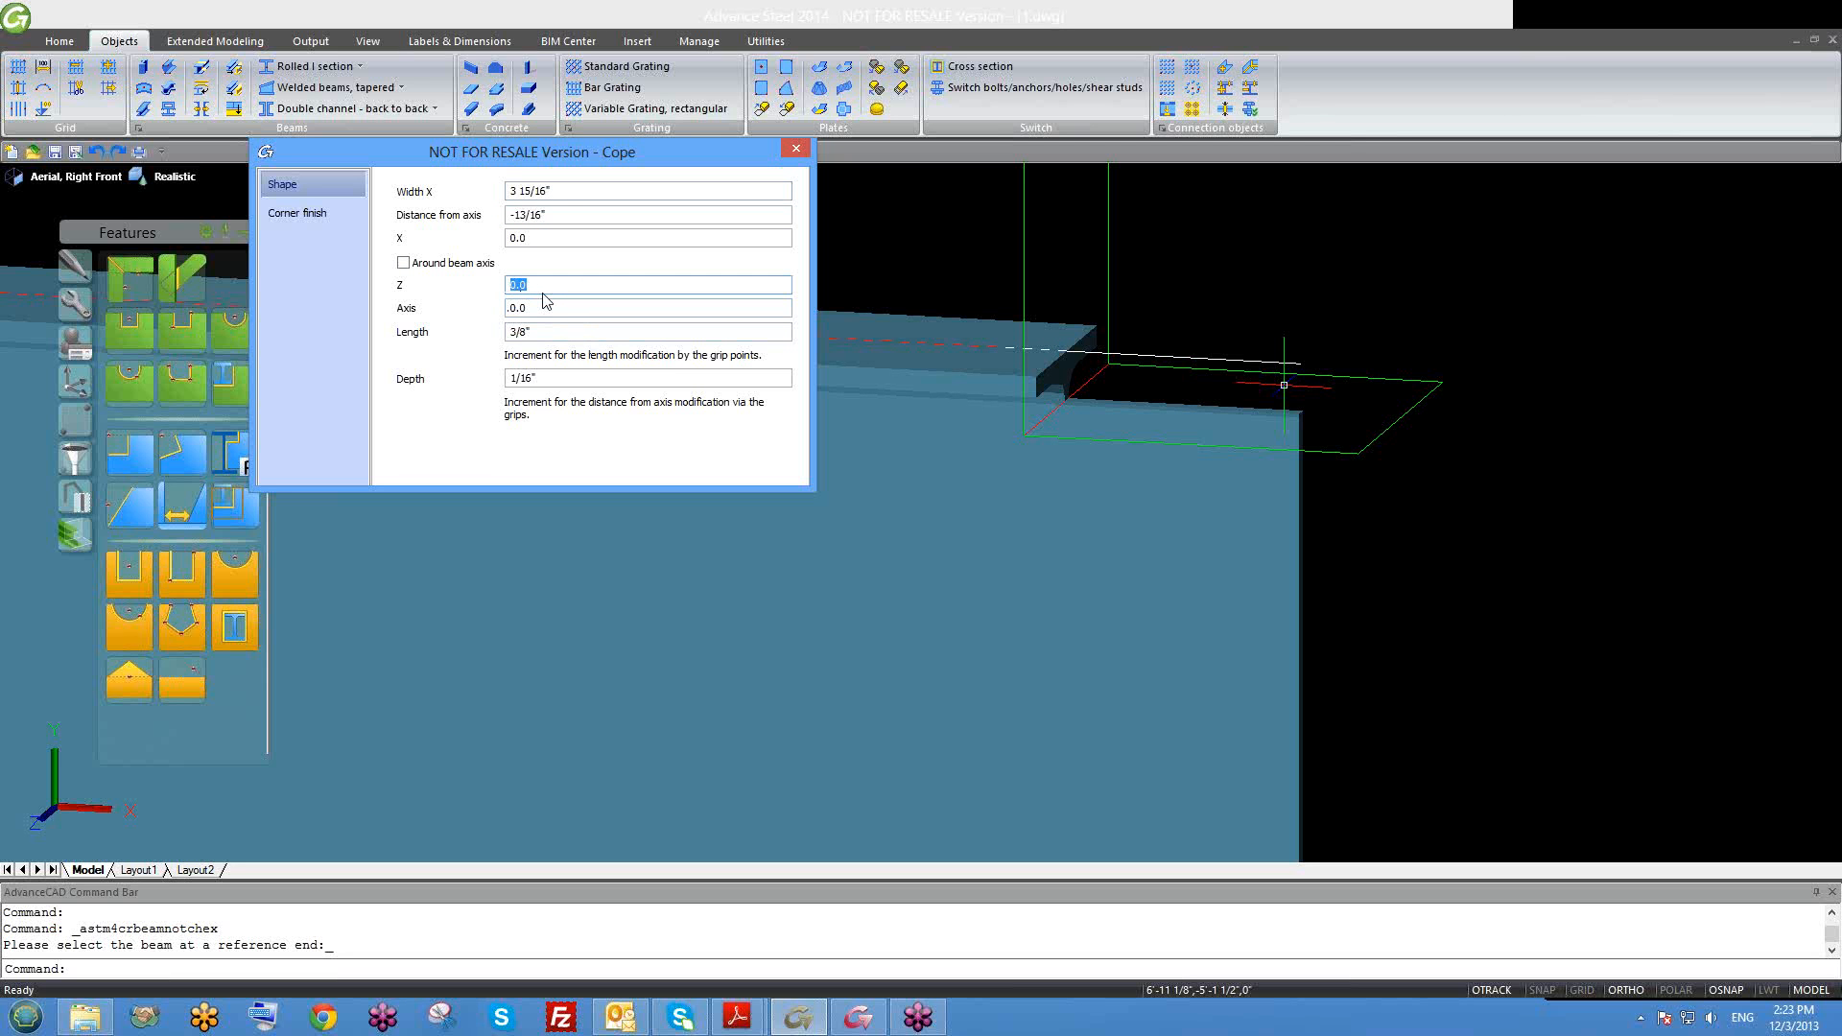
type("45")
key("Return")
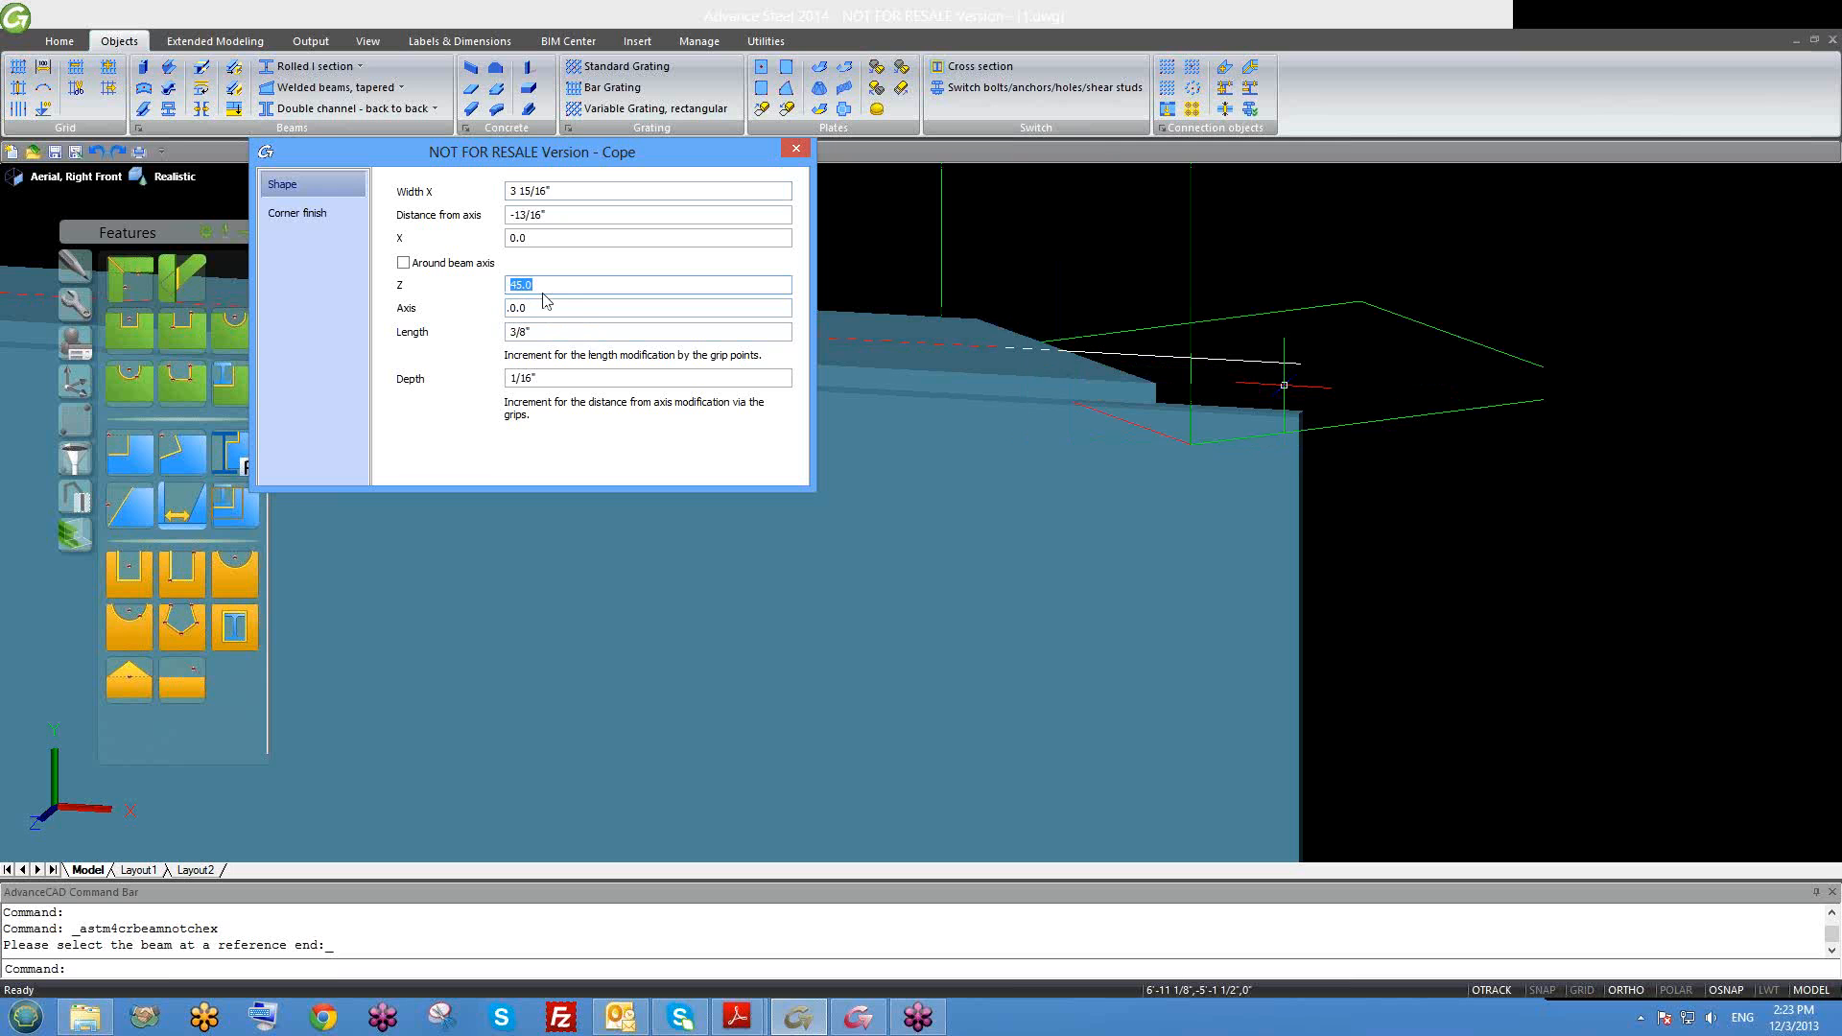
type("0")
key("Return")
type("15")
key("Return")
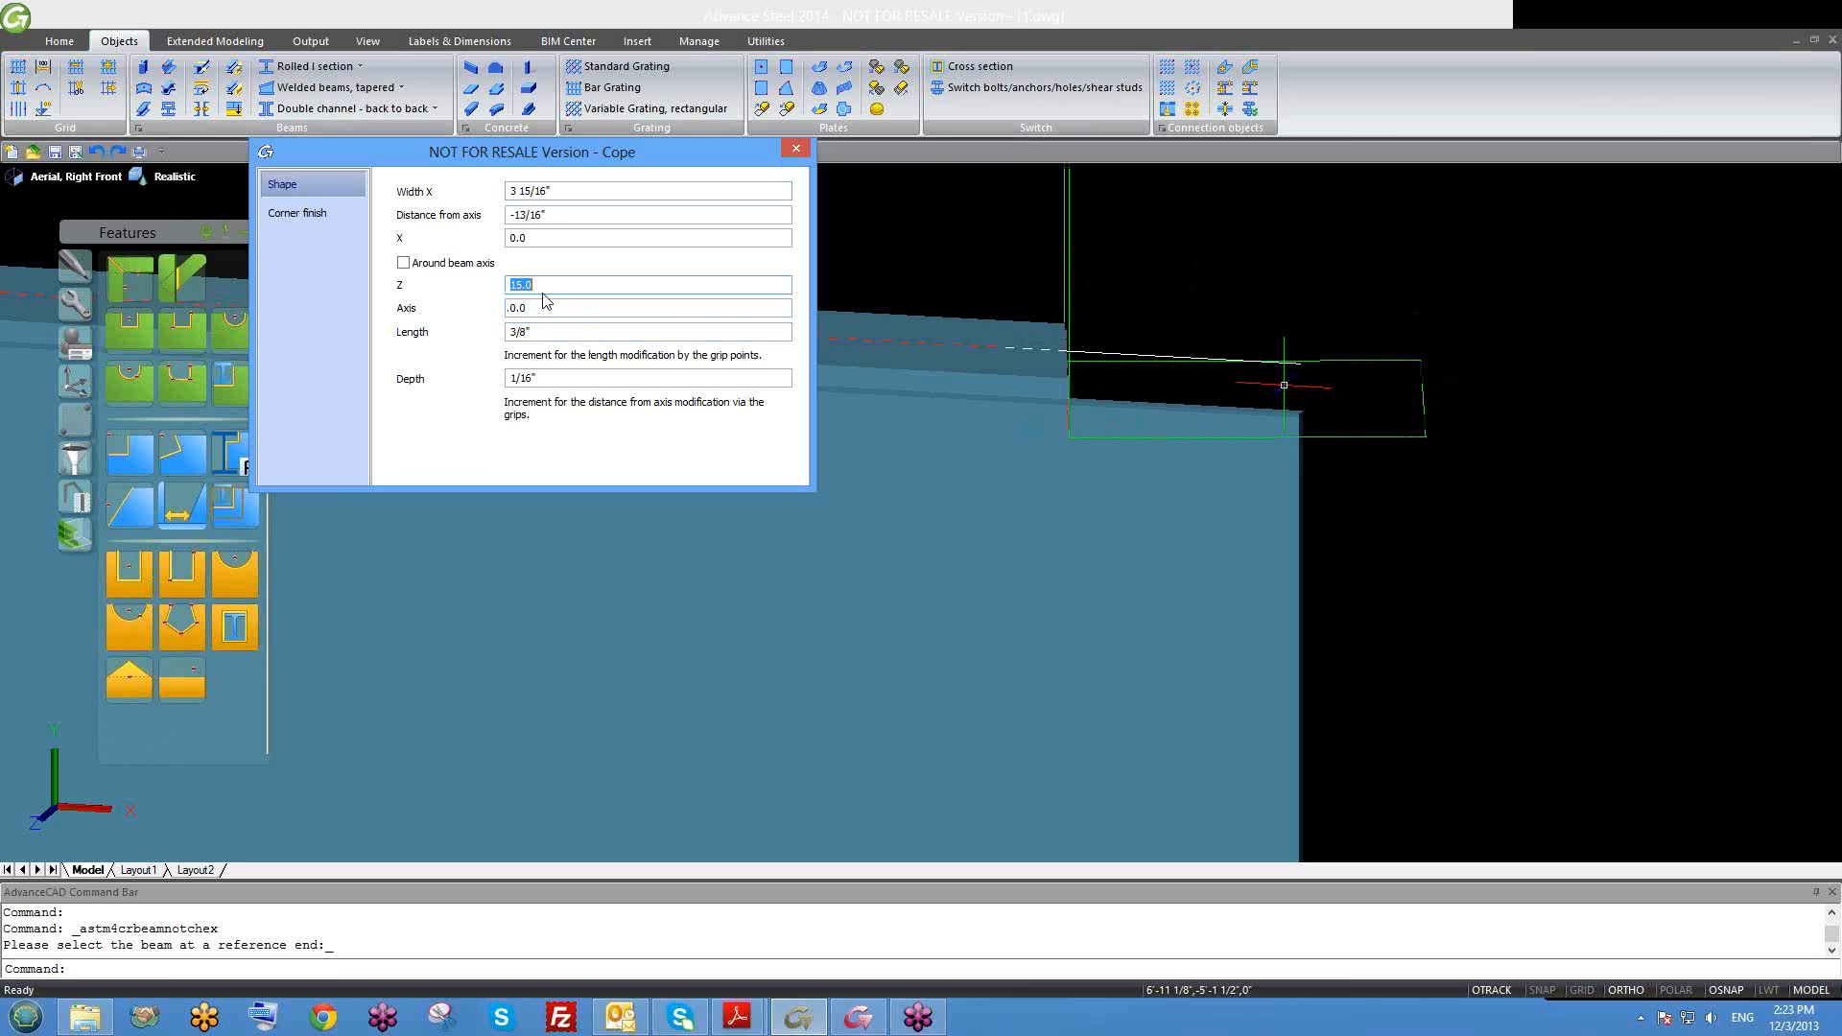
type("-15")
key("Return")
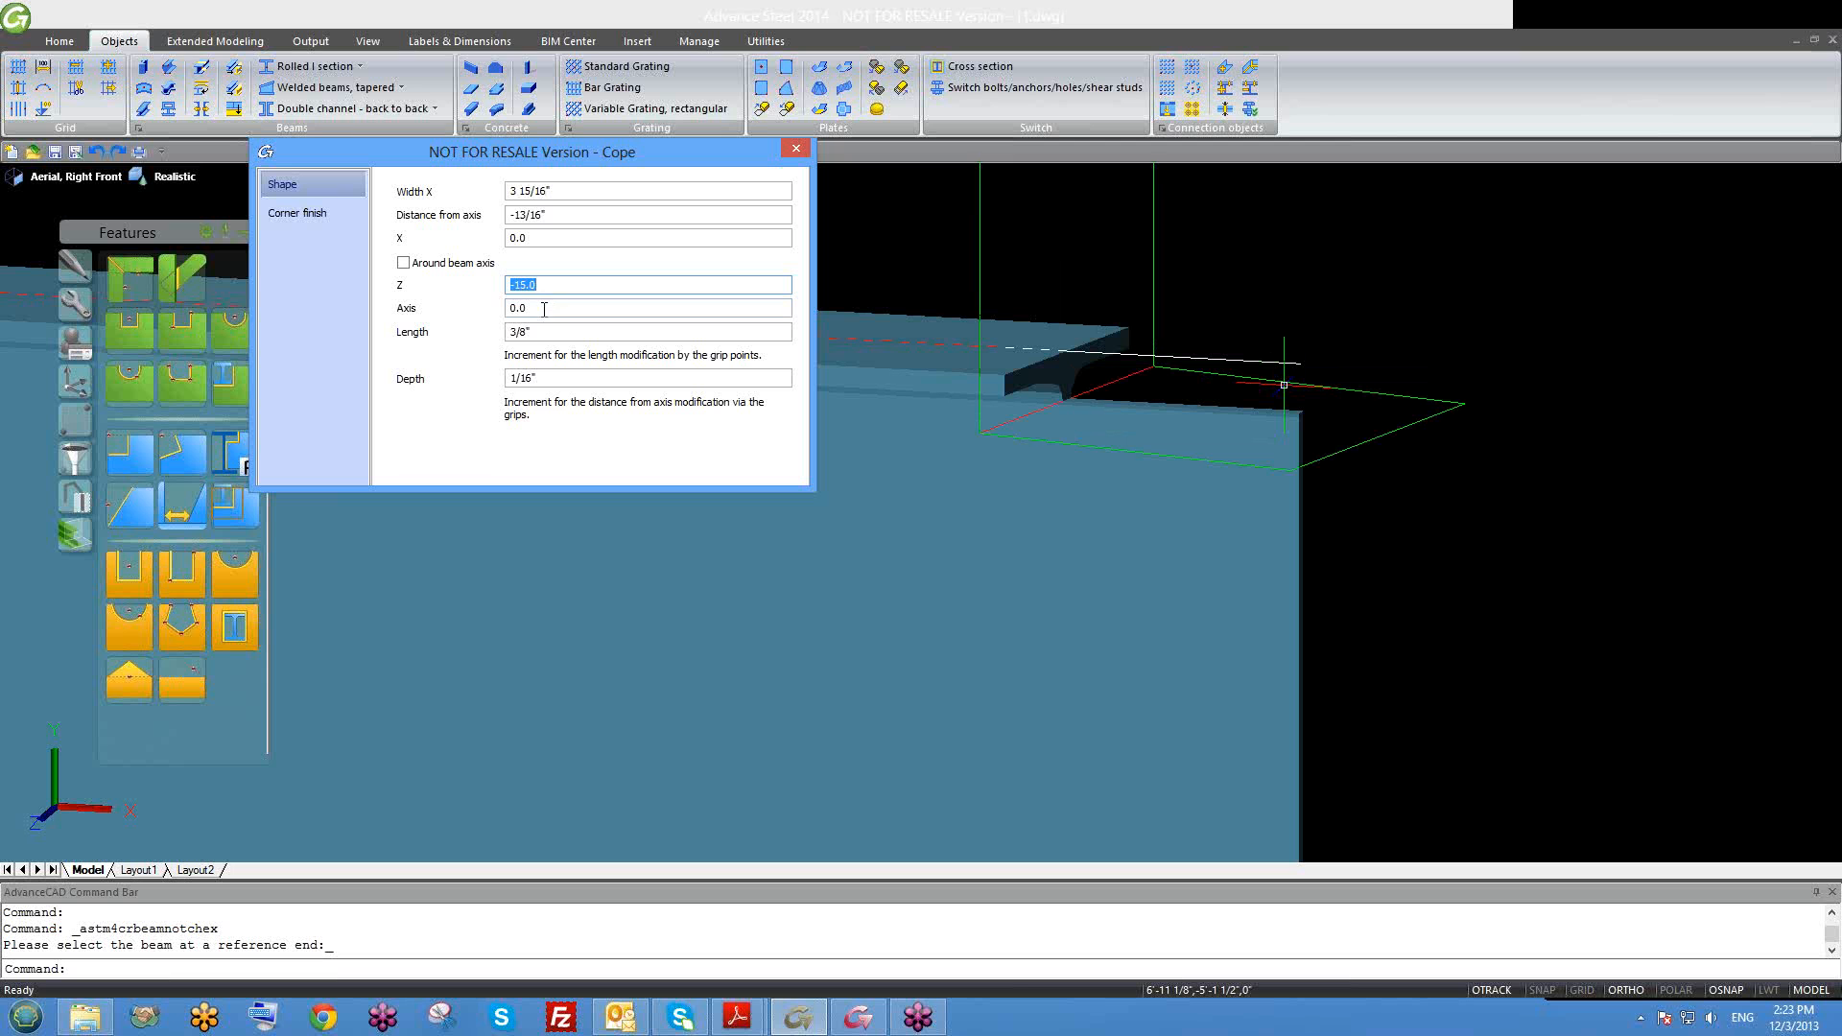
Step: Try X angles of 20 and -20 degrees for the skewed cope
left_click(544, 309)
left_click_drag(544, 309, 473, 318)
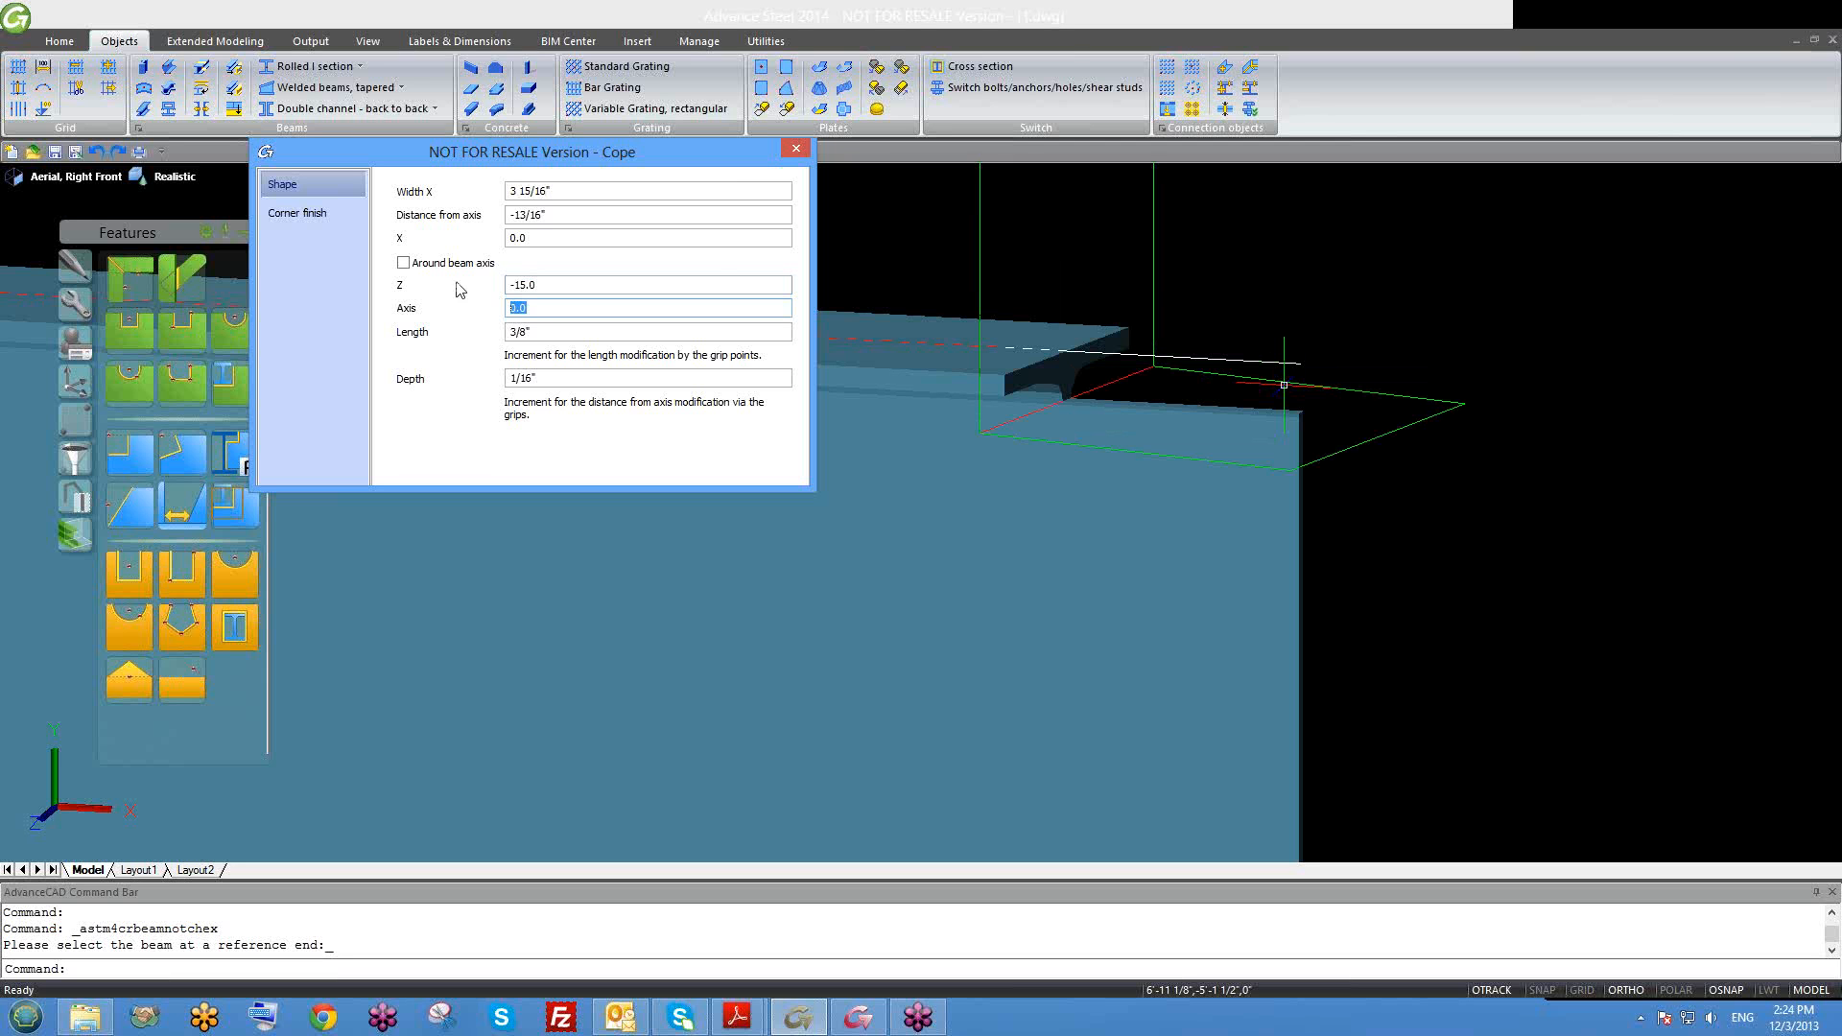
left_click_drag(526, 239, 496, 252)
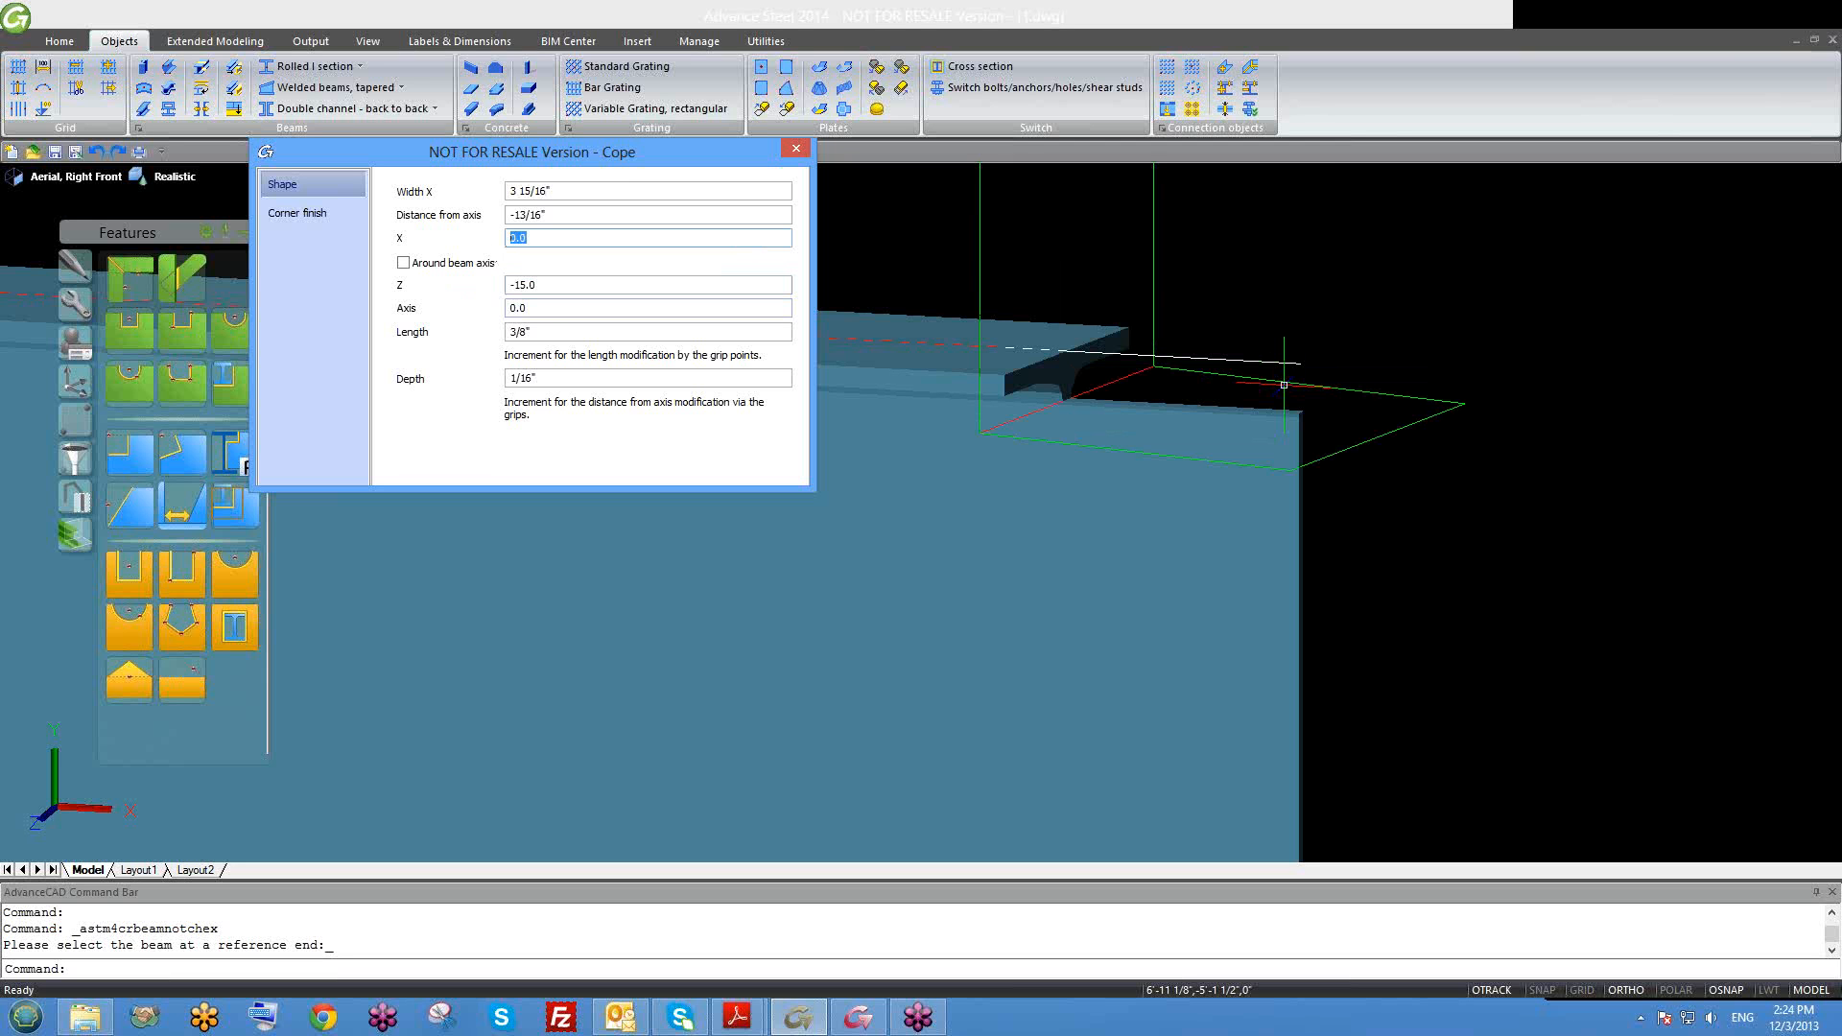
key("Return")
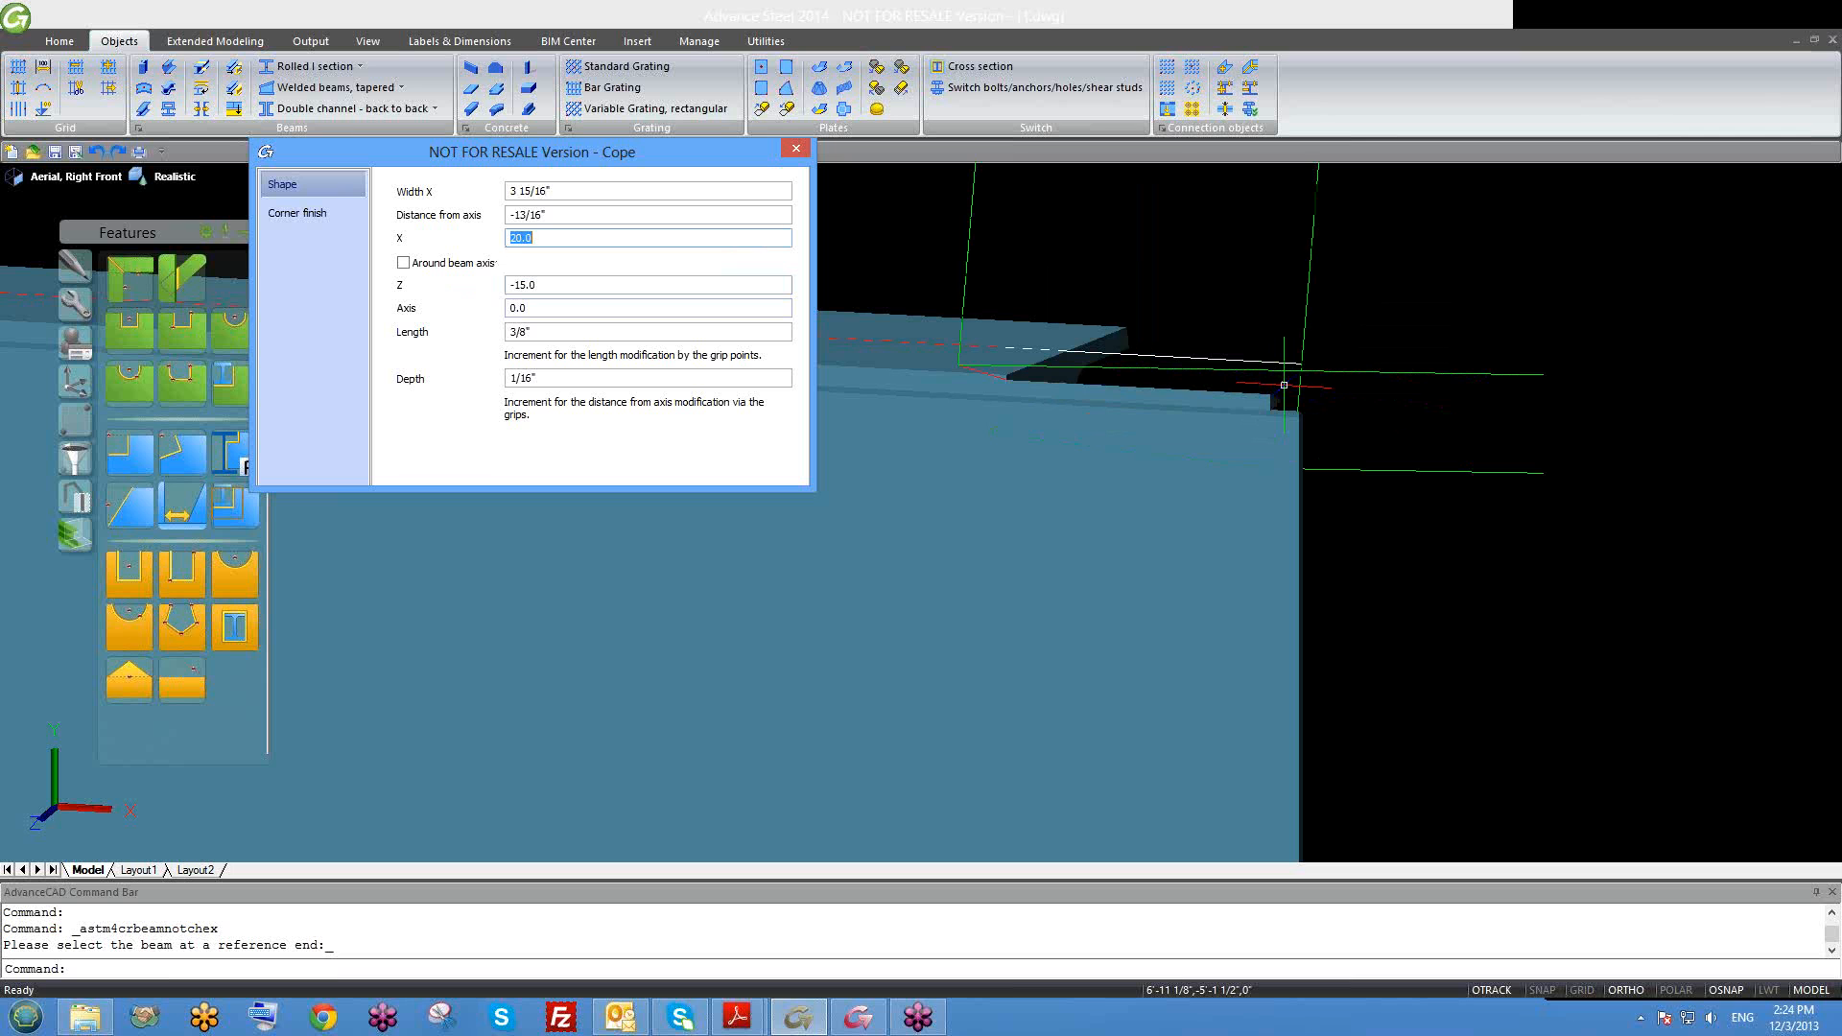
type("-")
key("Return")
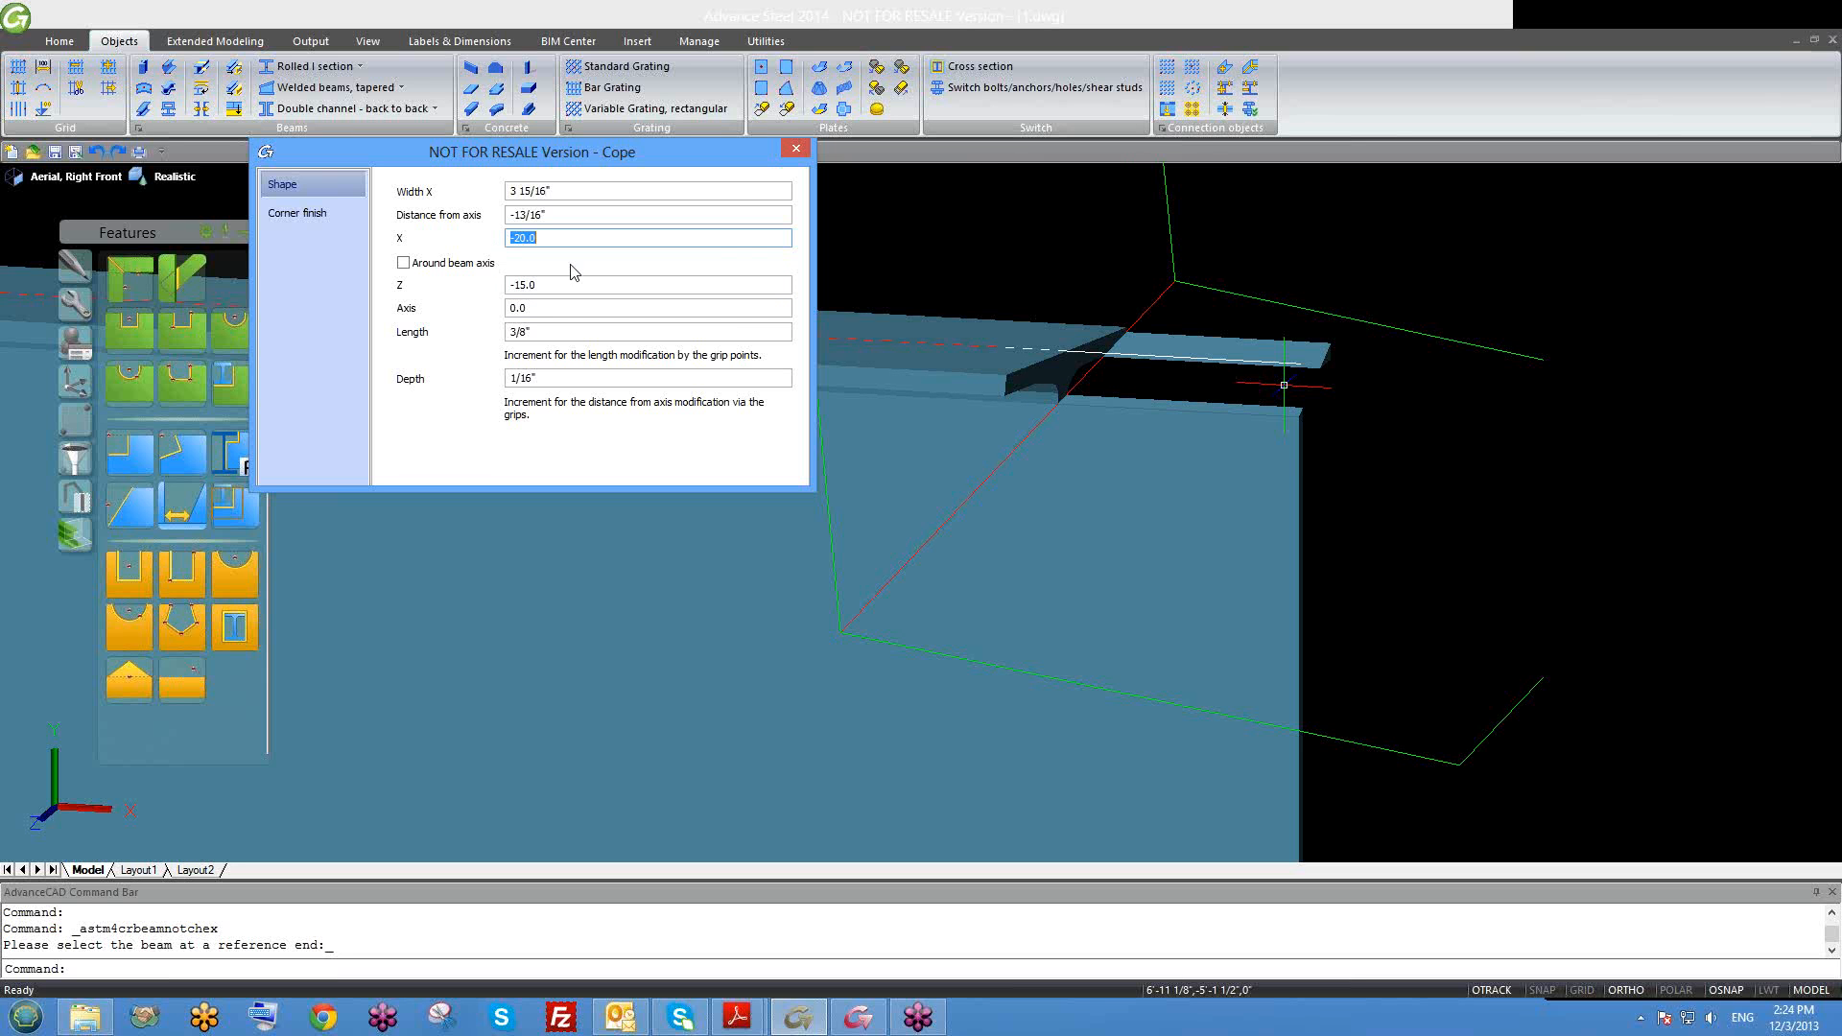
Step: Reset the skewed cope's X and Z angles to 0 and close its properties
type("0")
left_click(612, 284)
type("0")
left_click(600, 237)
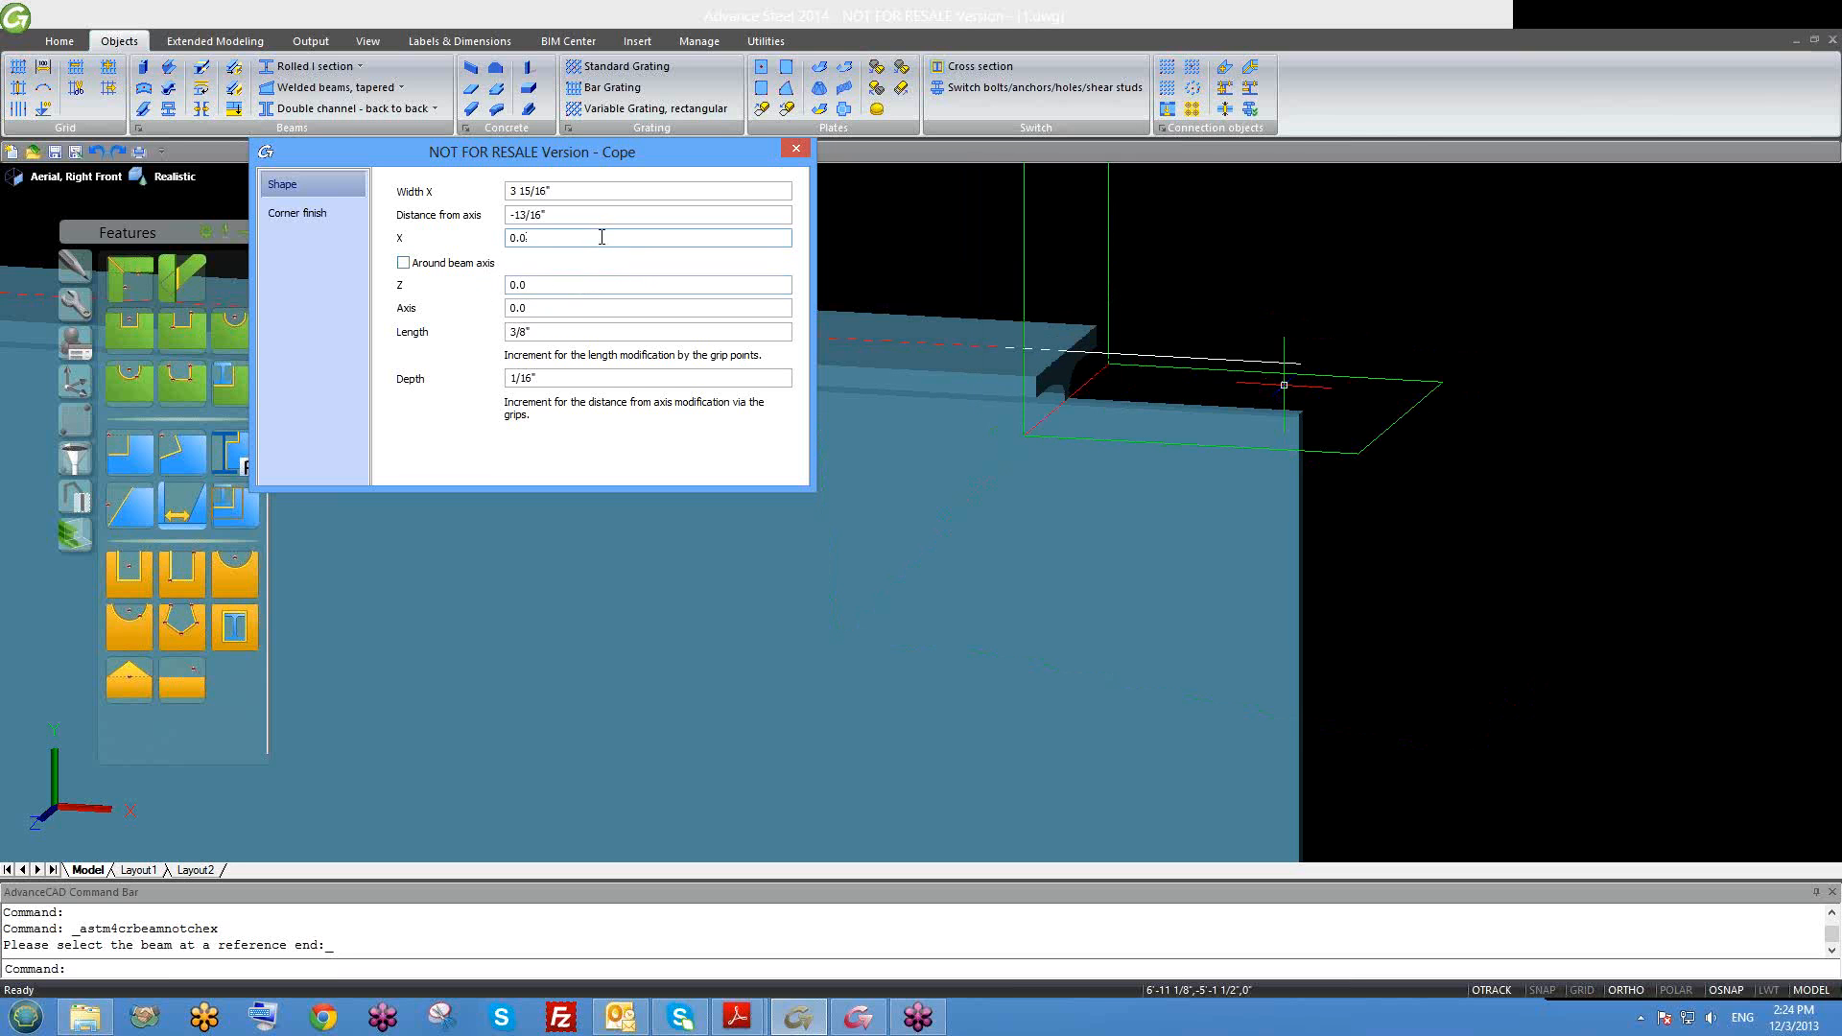
middle_click_drag(1055, 440, 1061, 448)
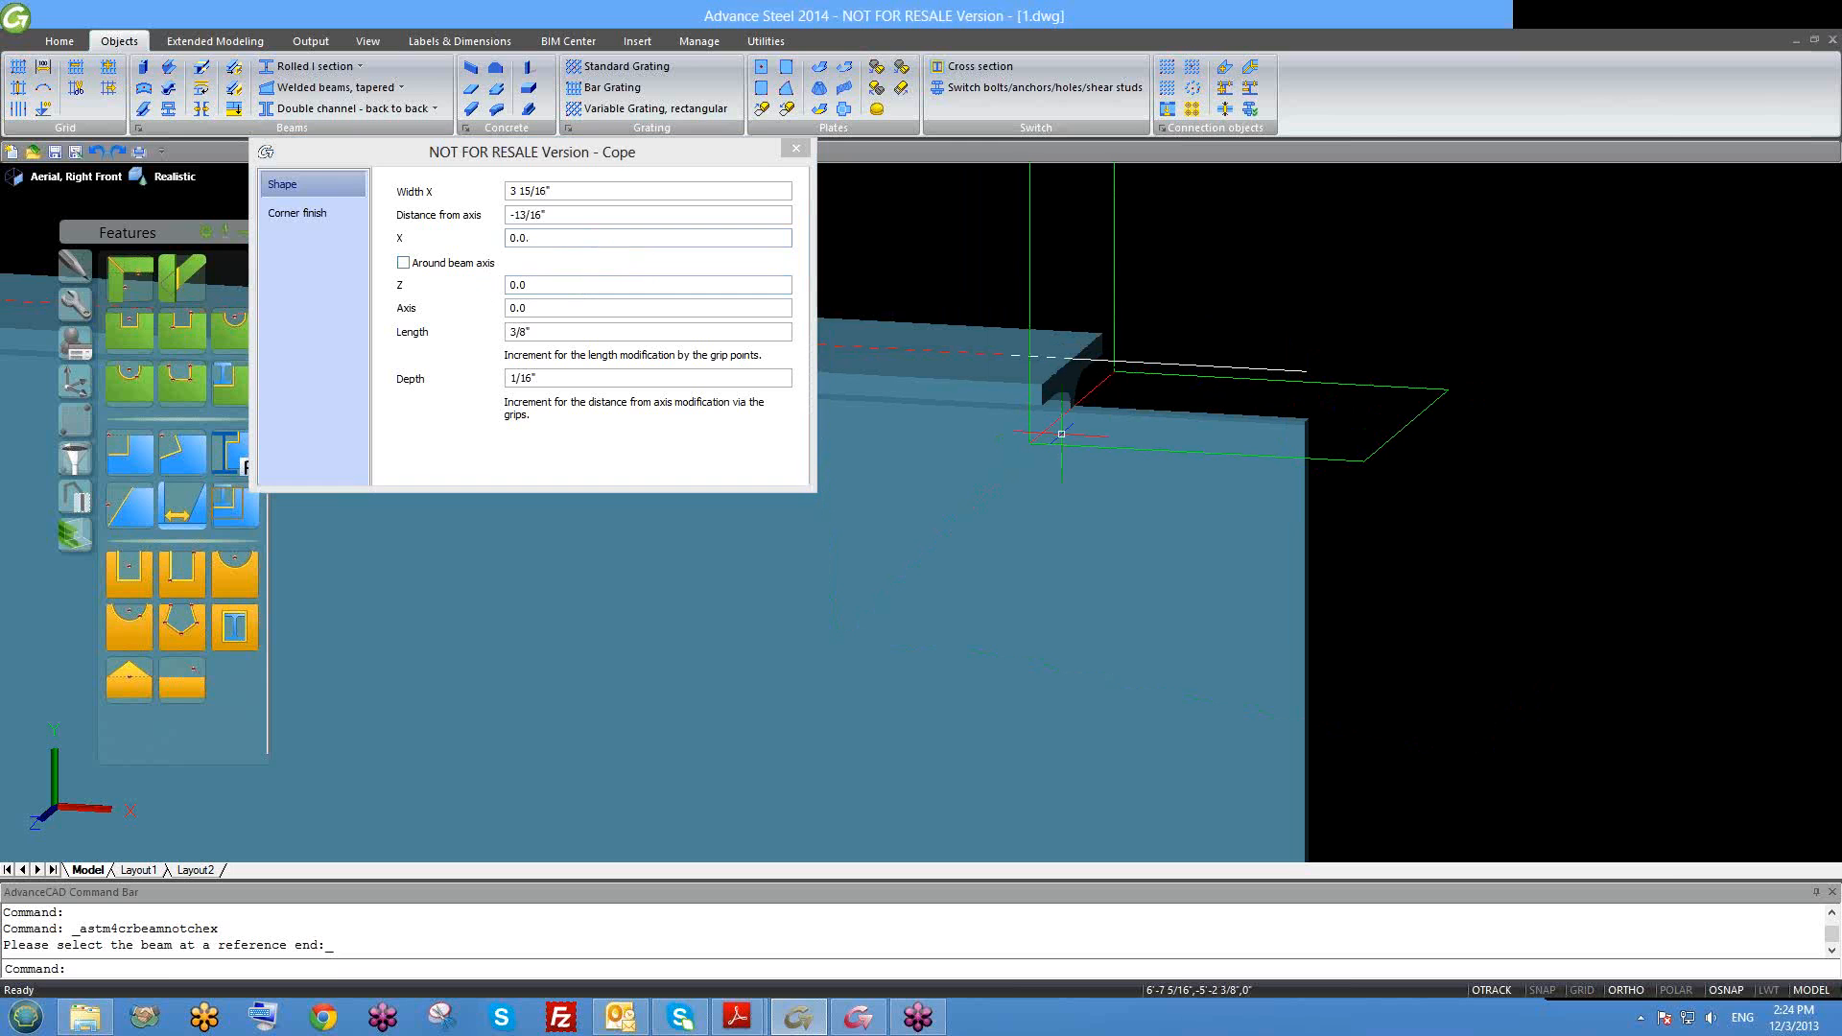
left_click(795, 149)
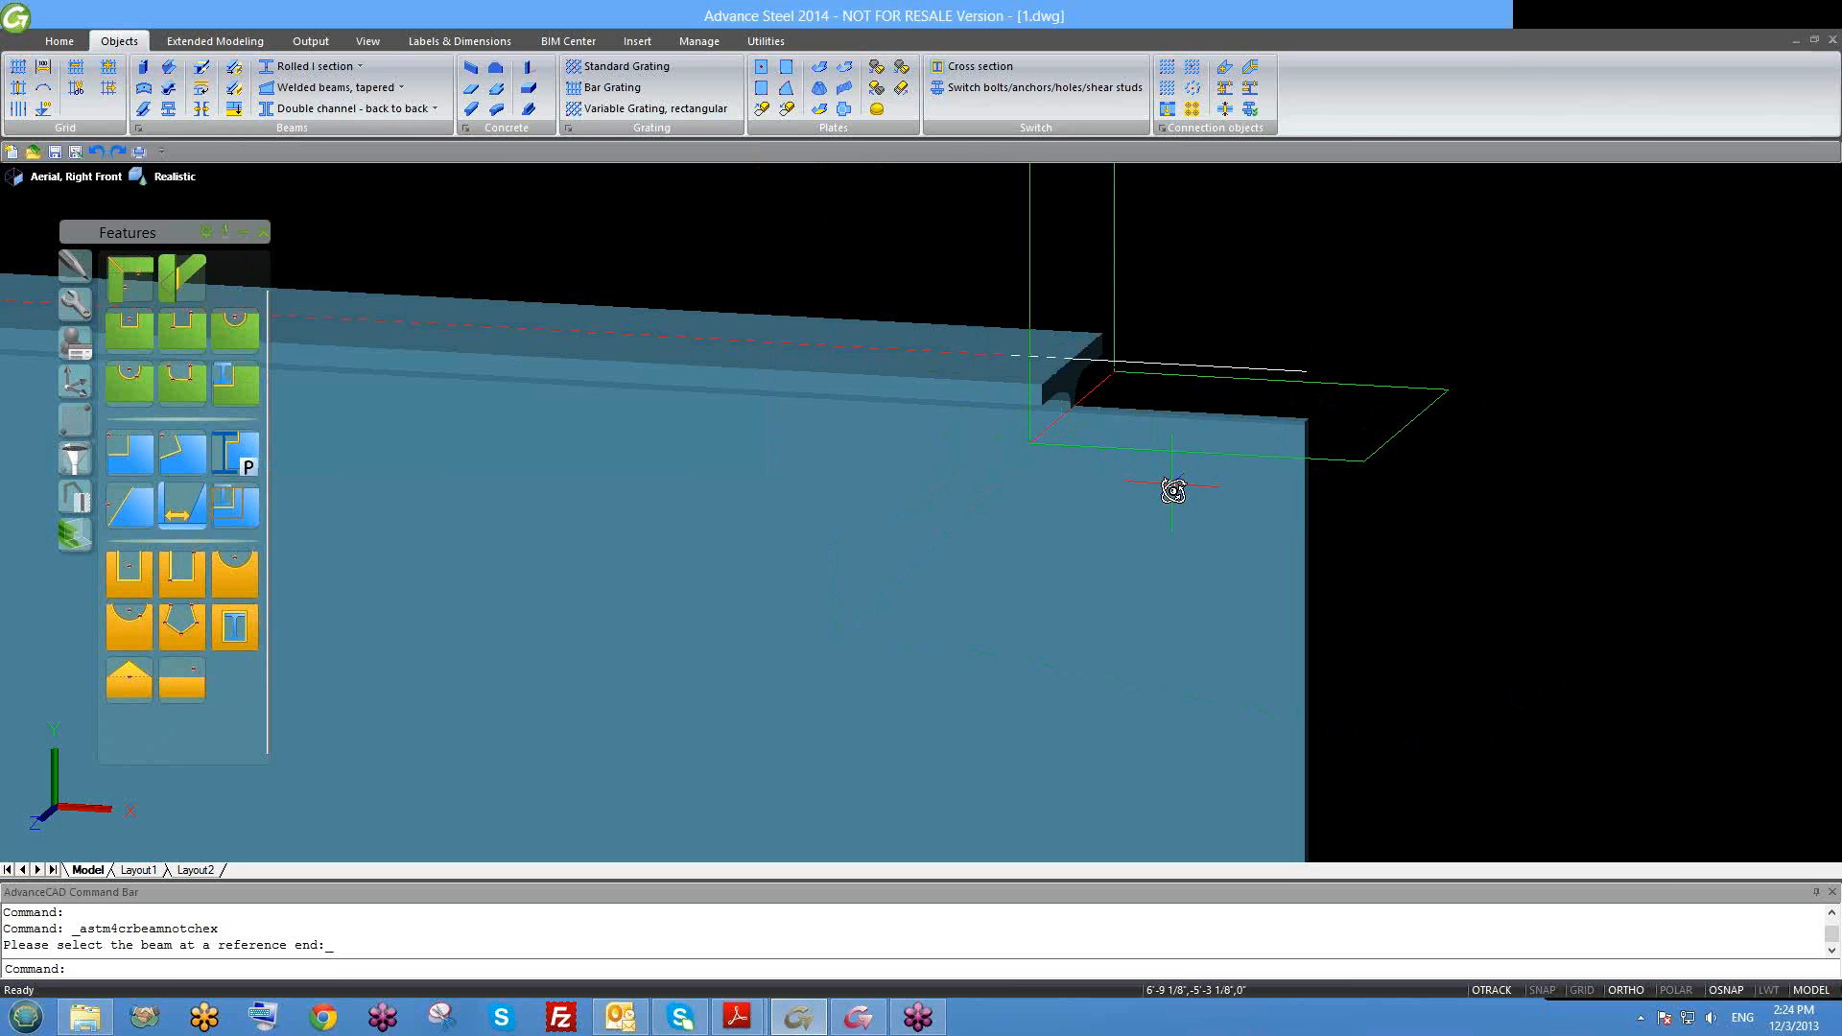
Step: Inspect the skewed cope at the beam end and delete it
middle_click_drag(1173, 491, 1031, 504, "shift")
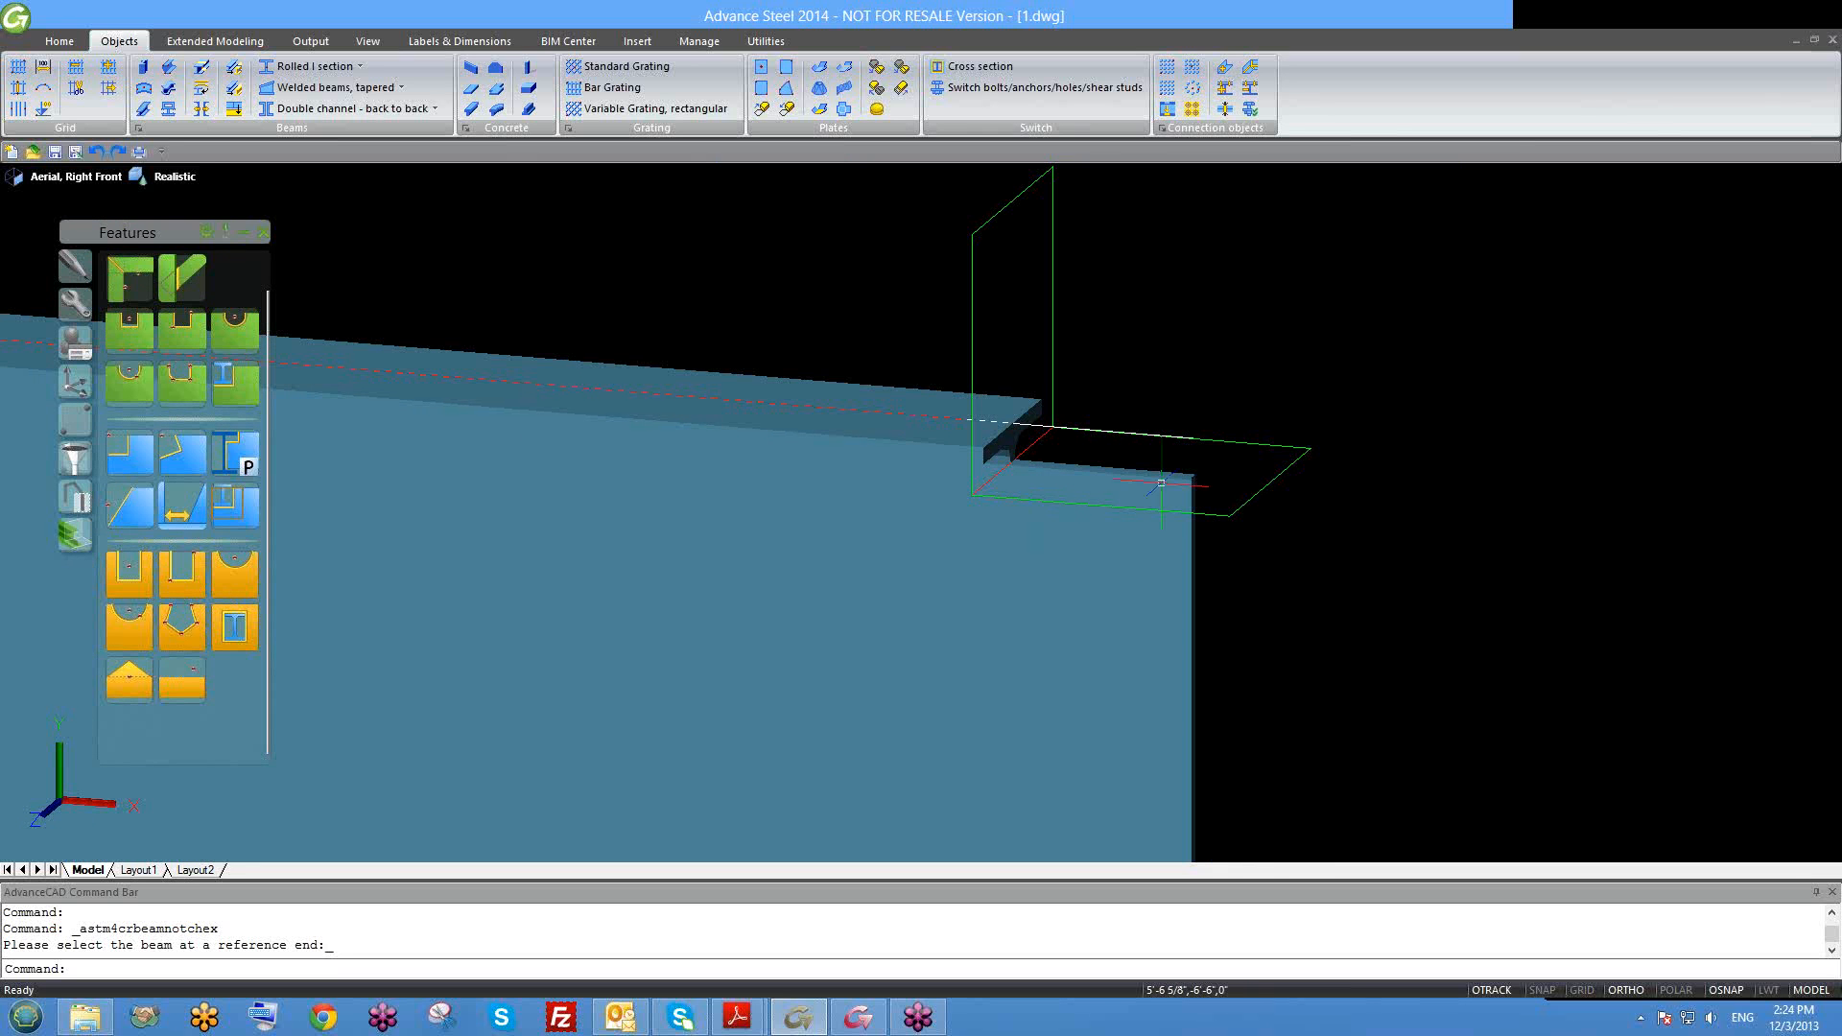
scroll(1086, 517, "down", 2)
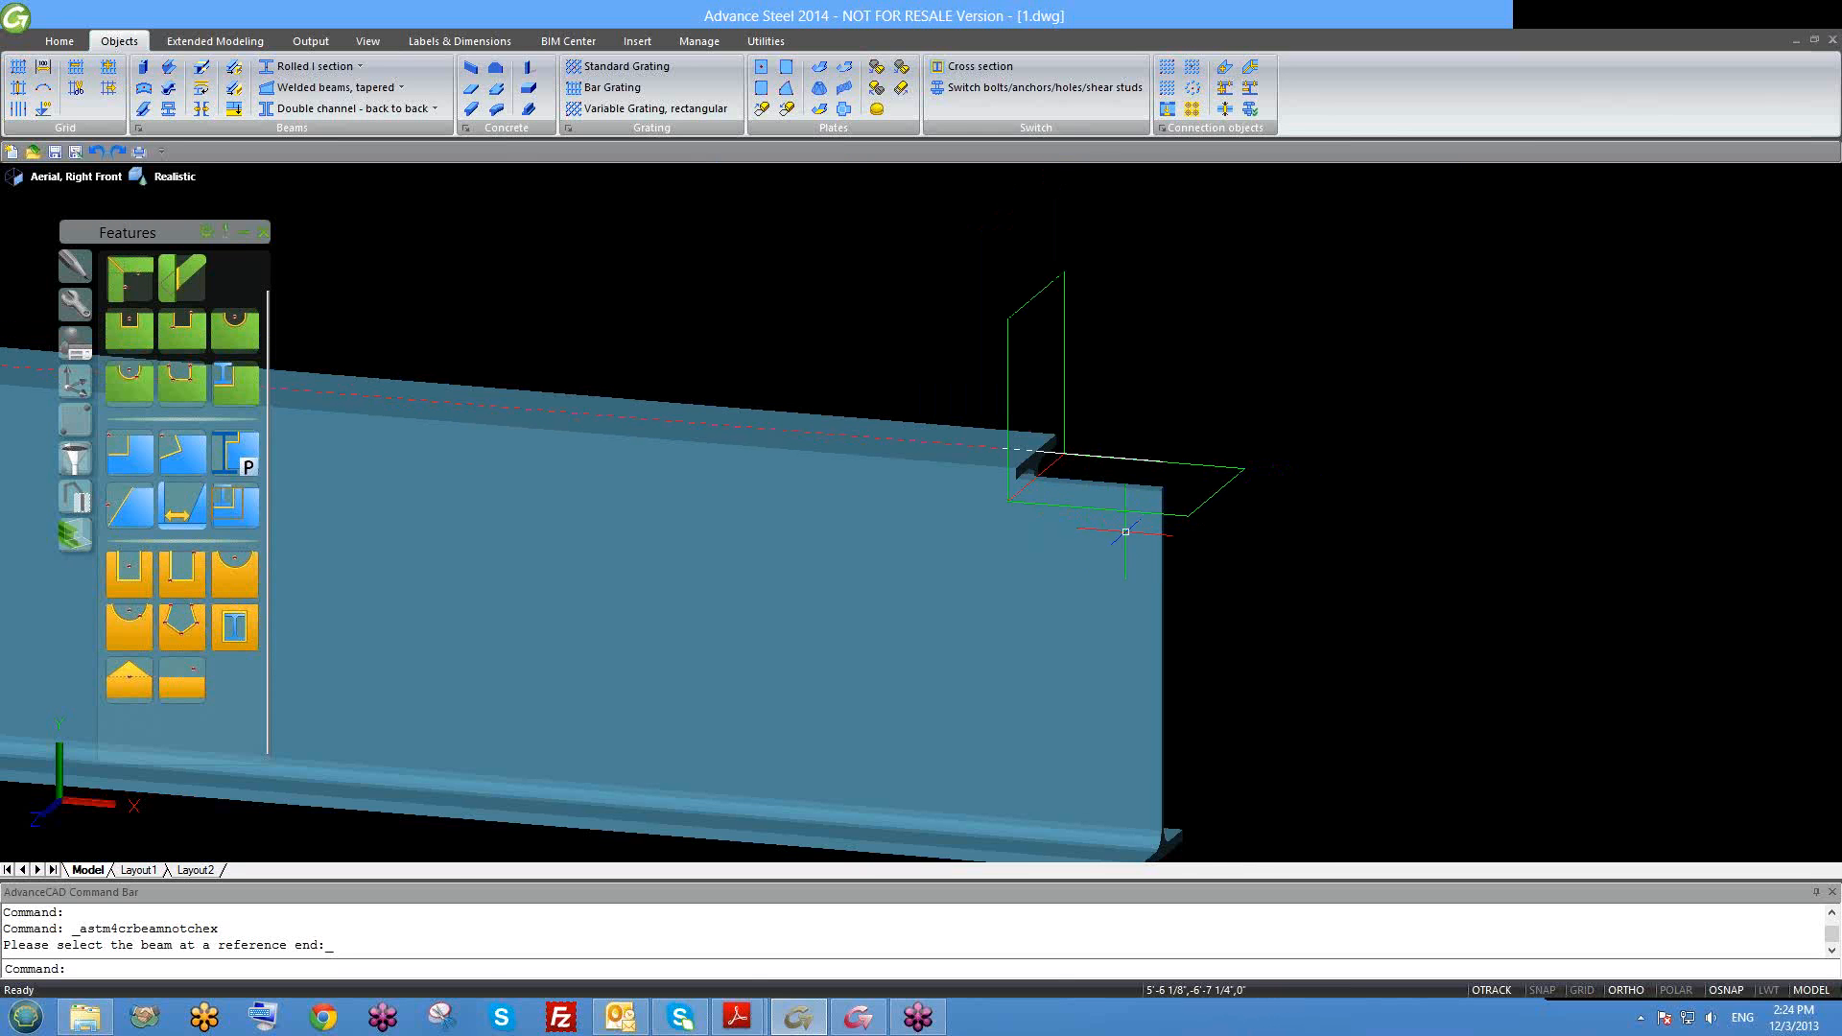
left_click(1178, 513)
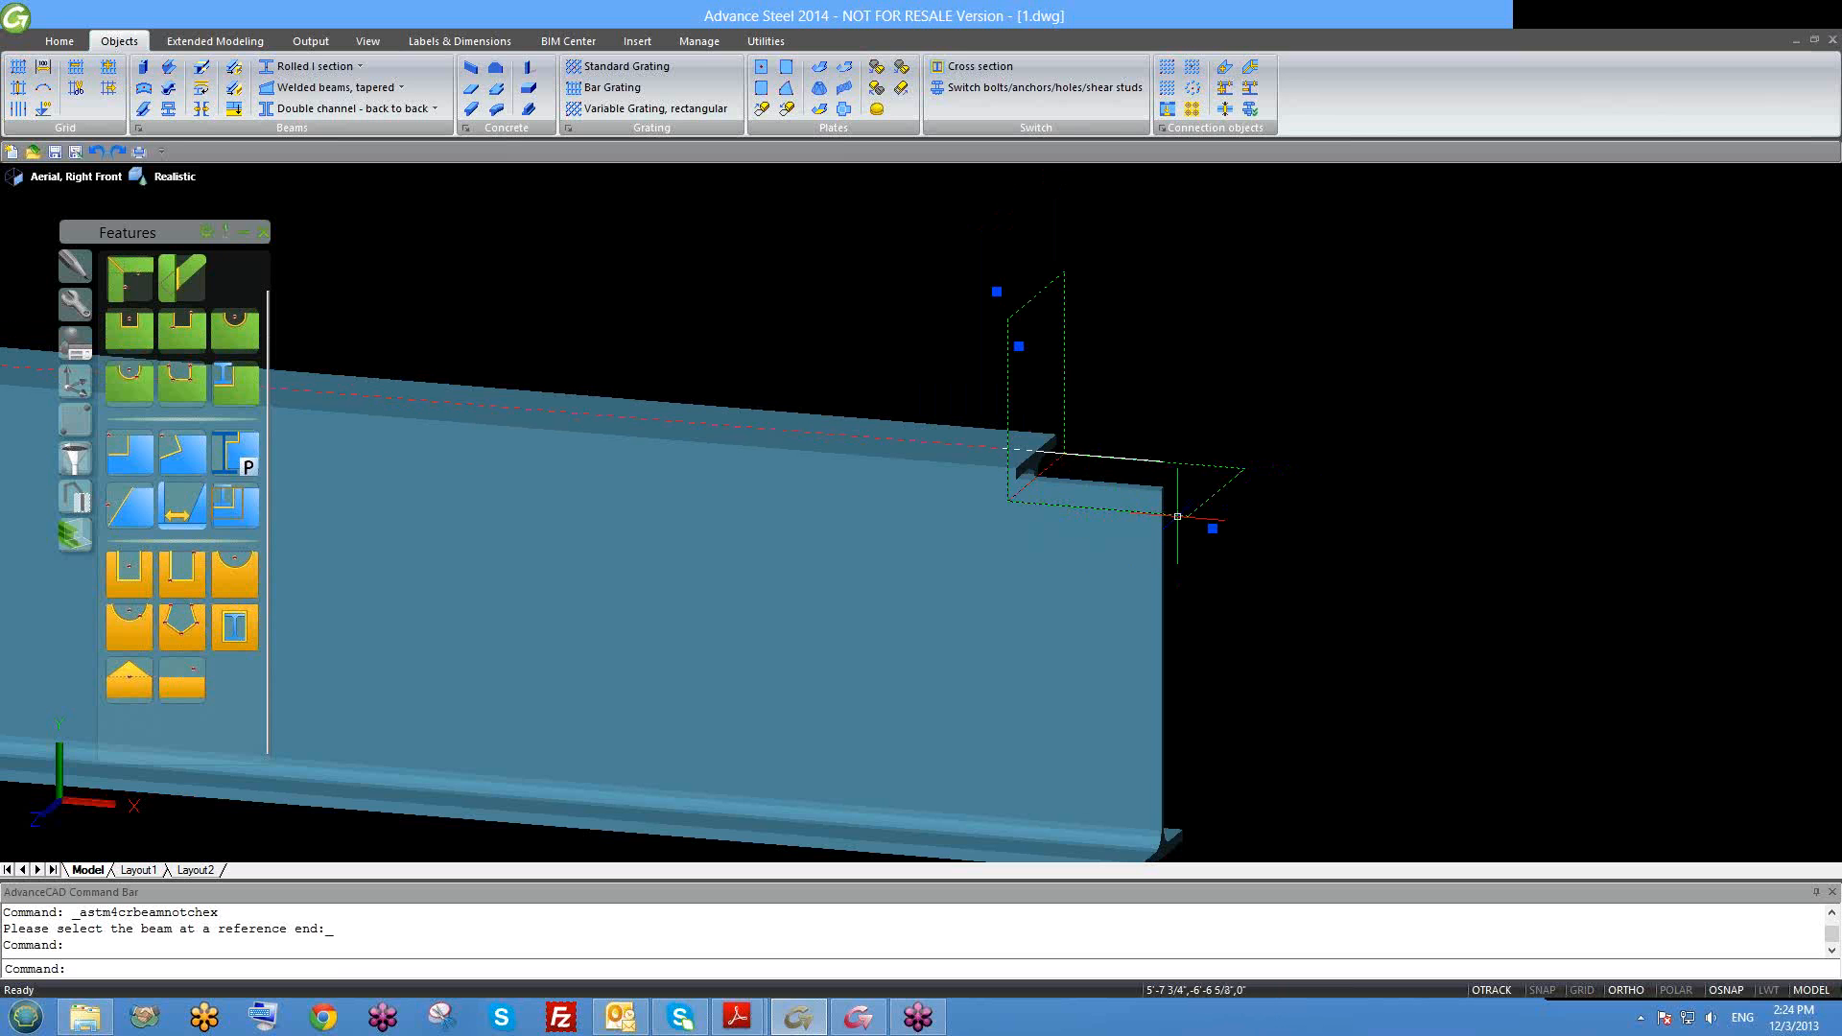
key("Delete")
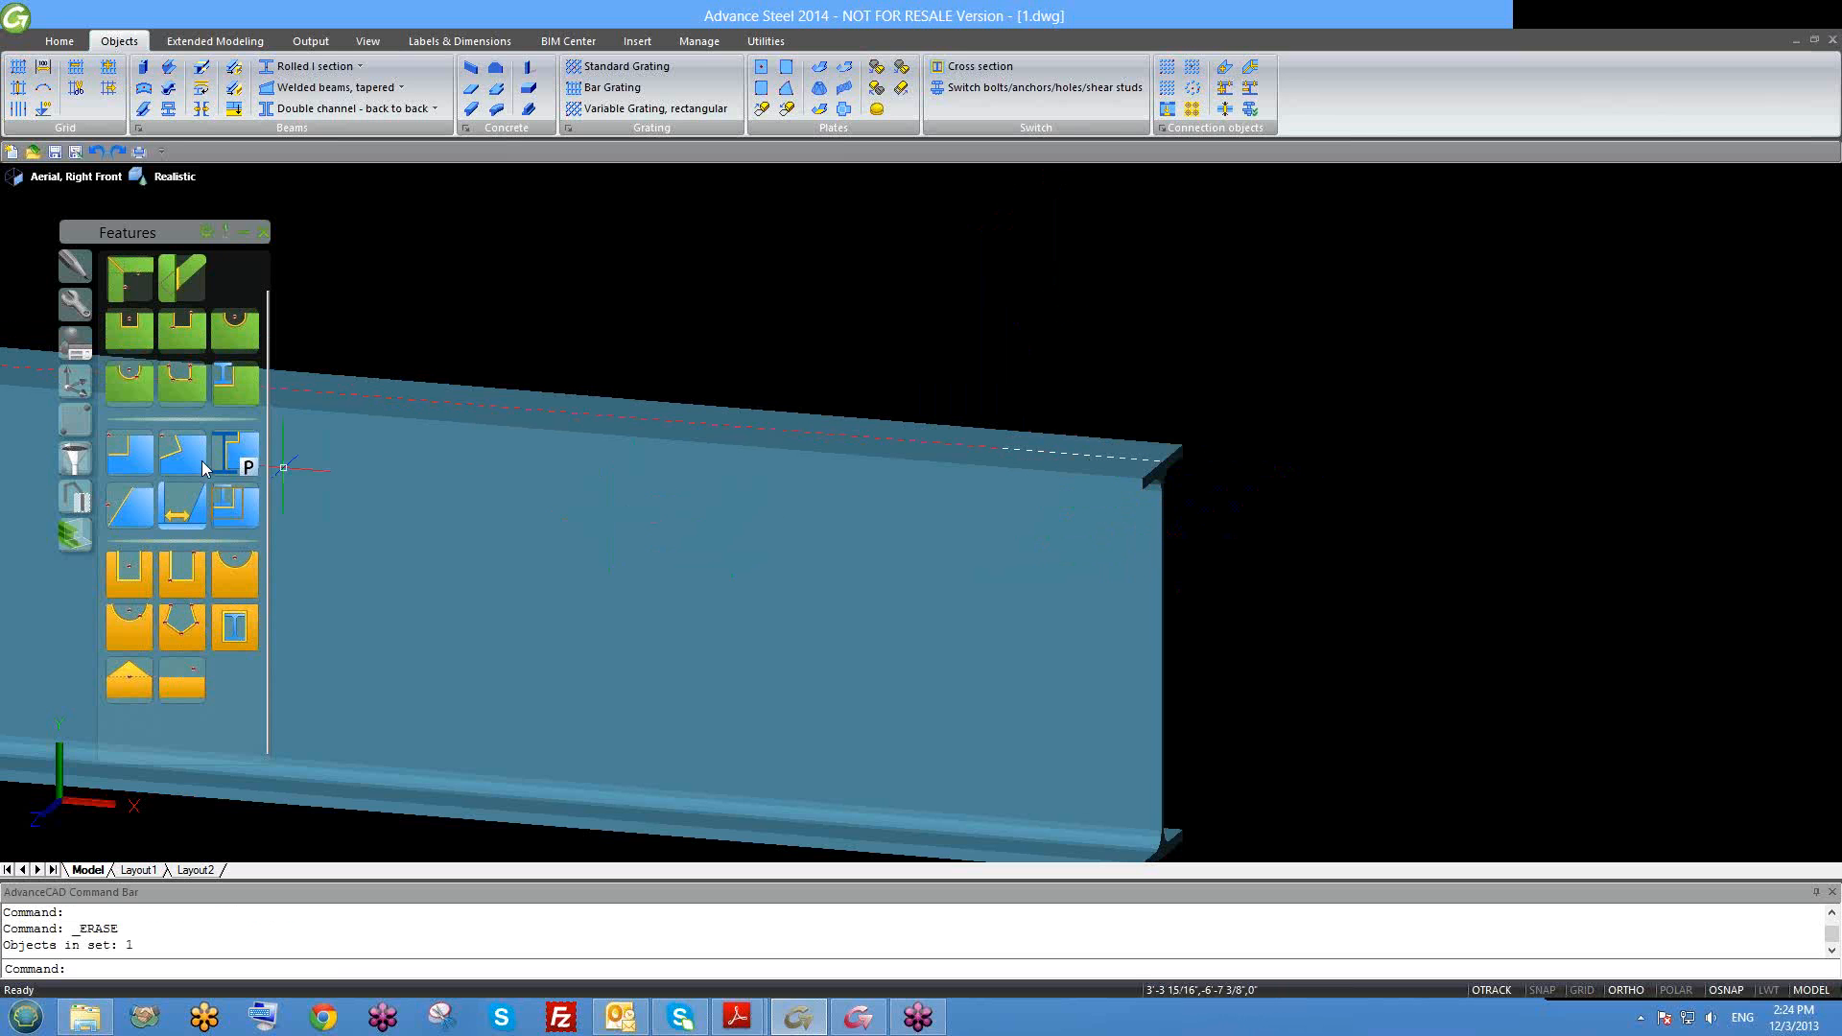
left_click(307, 41)
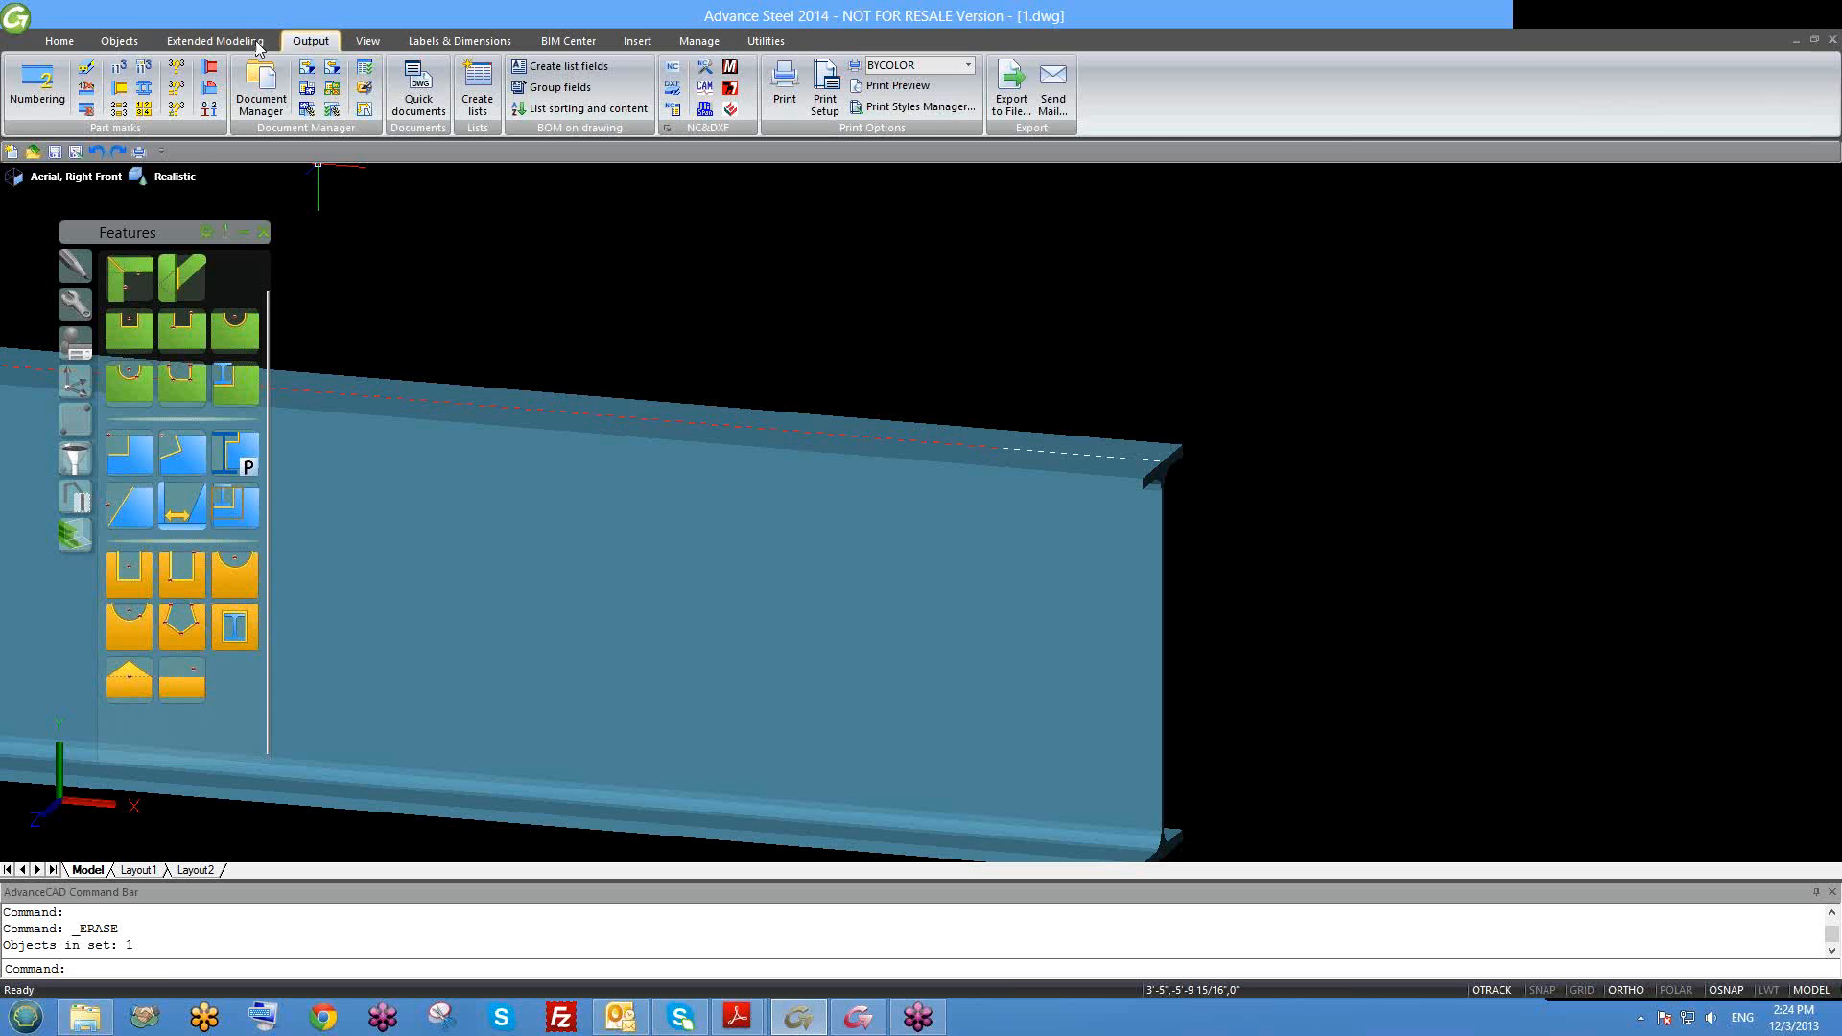
left_click(215, 41)
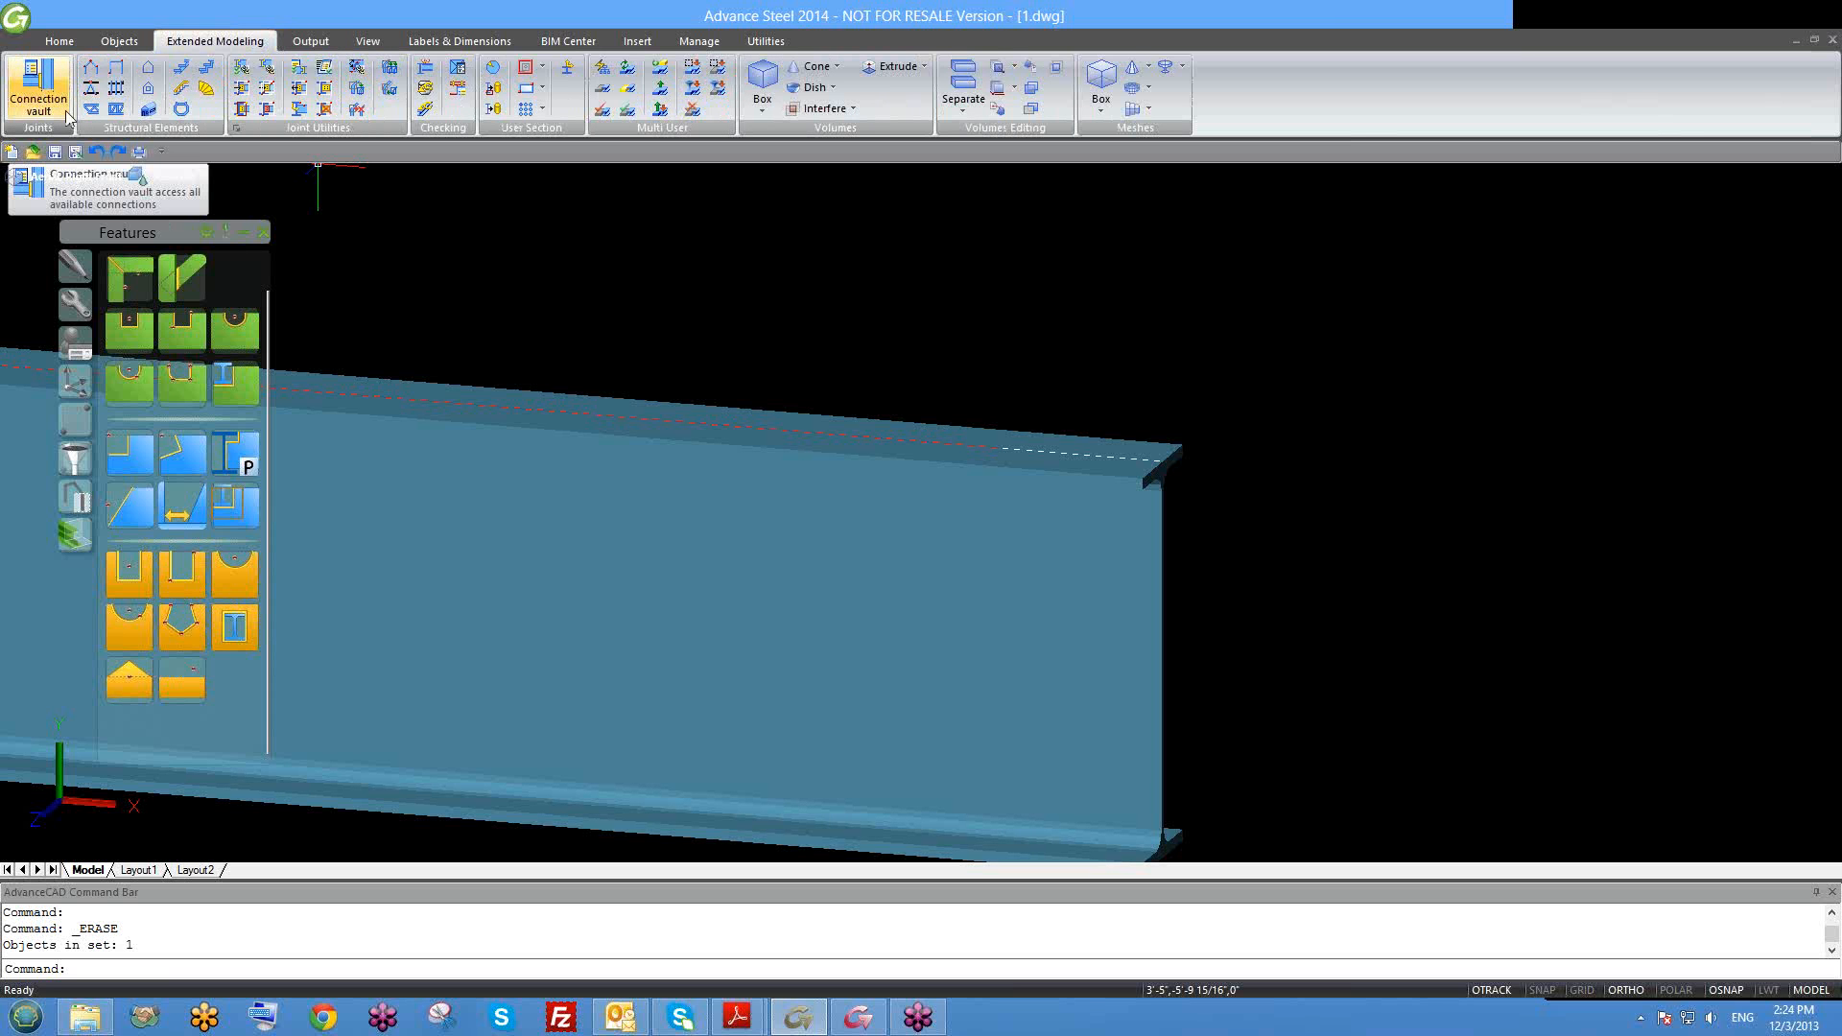
middle_click_drag(498, 398, 659, 385)
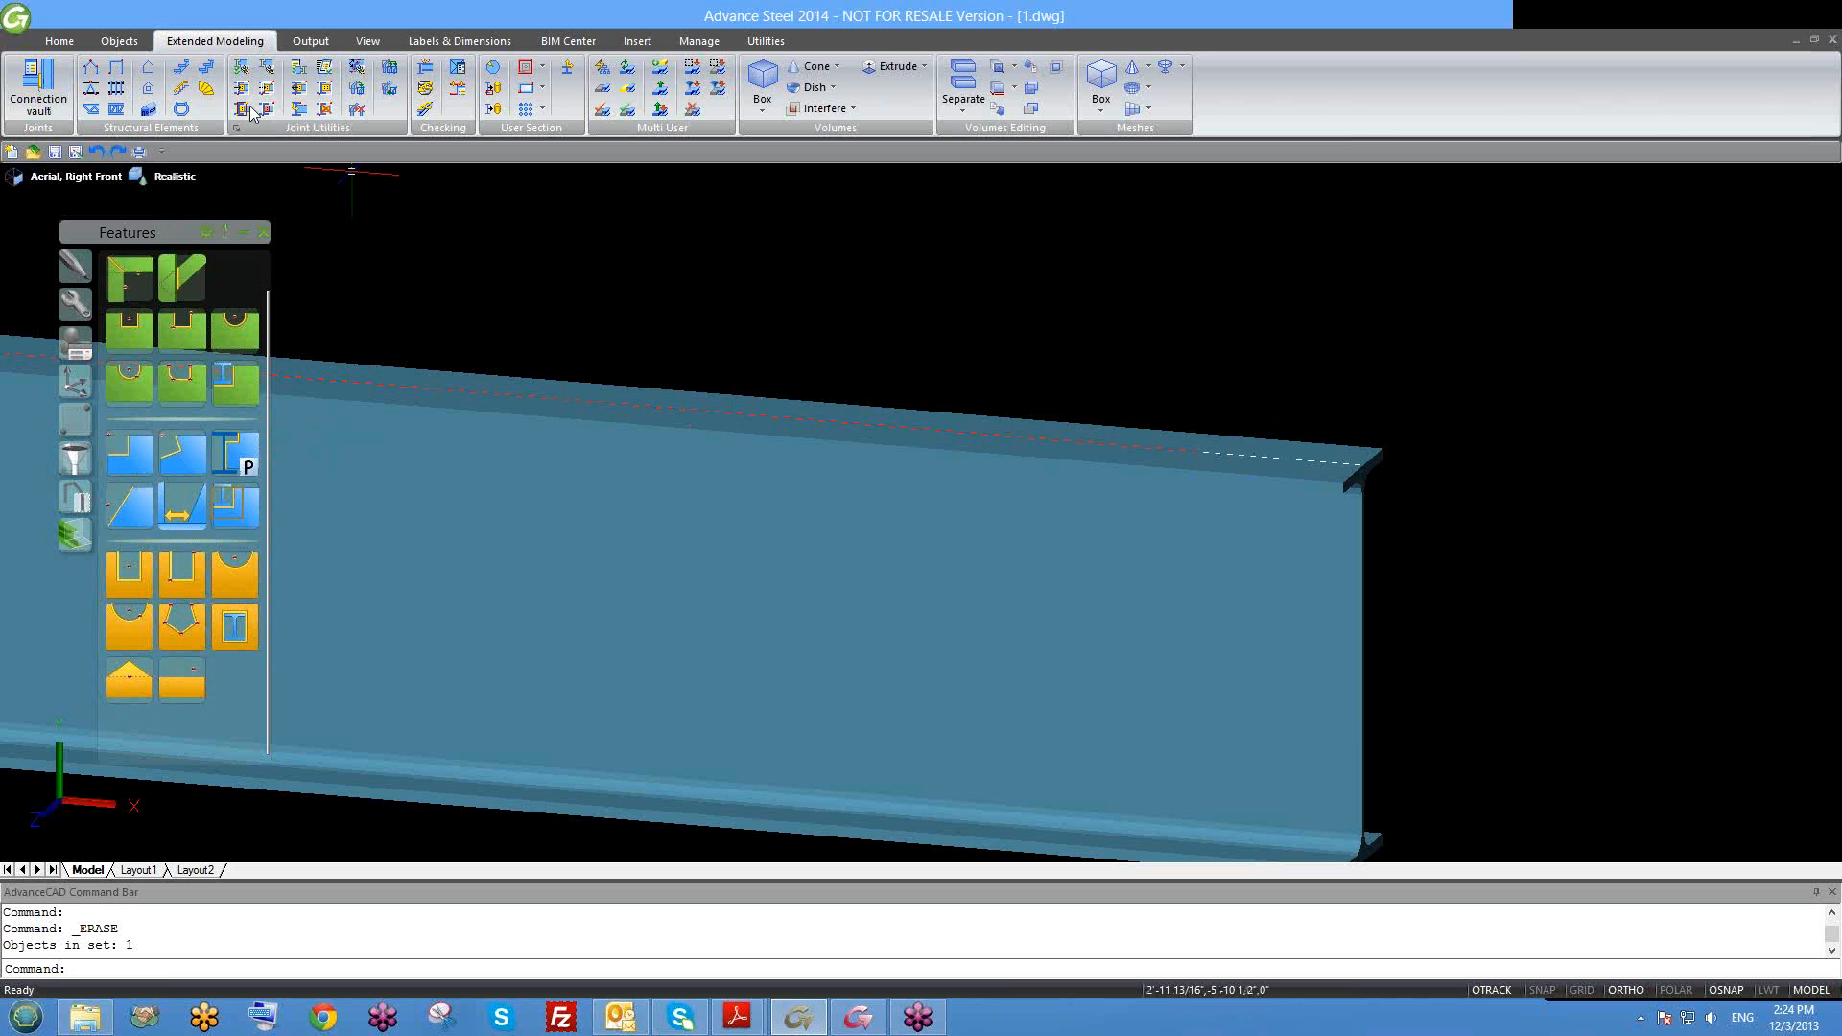
scroll(1081, 489, "down", 5)
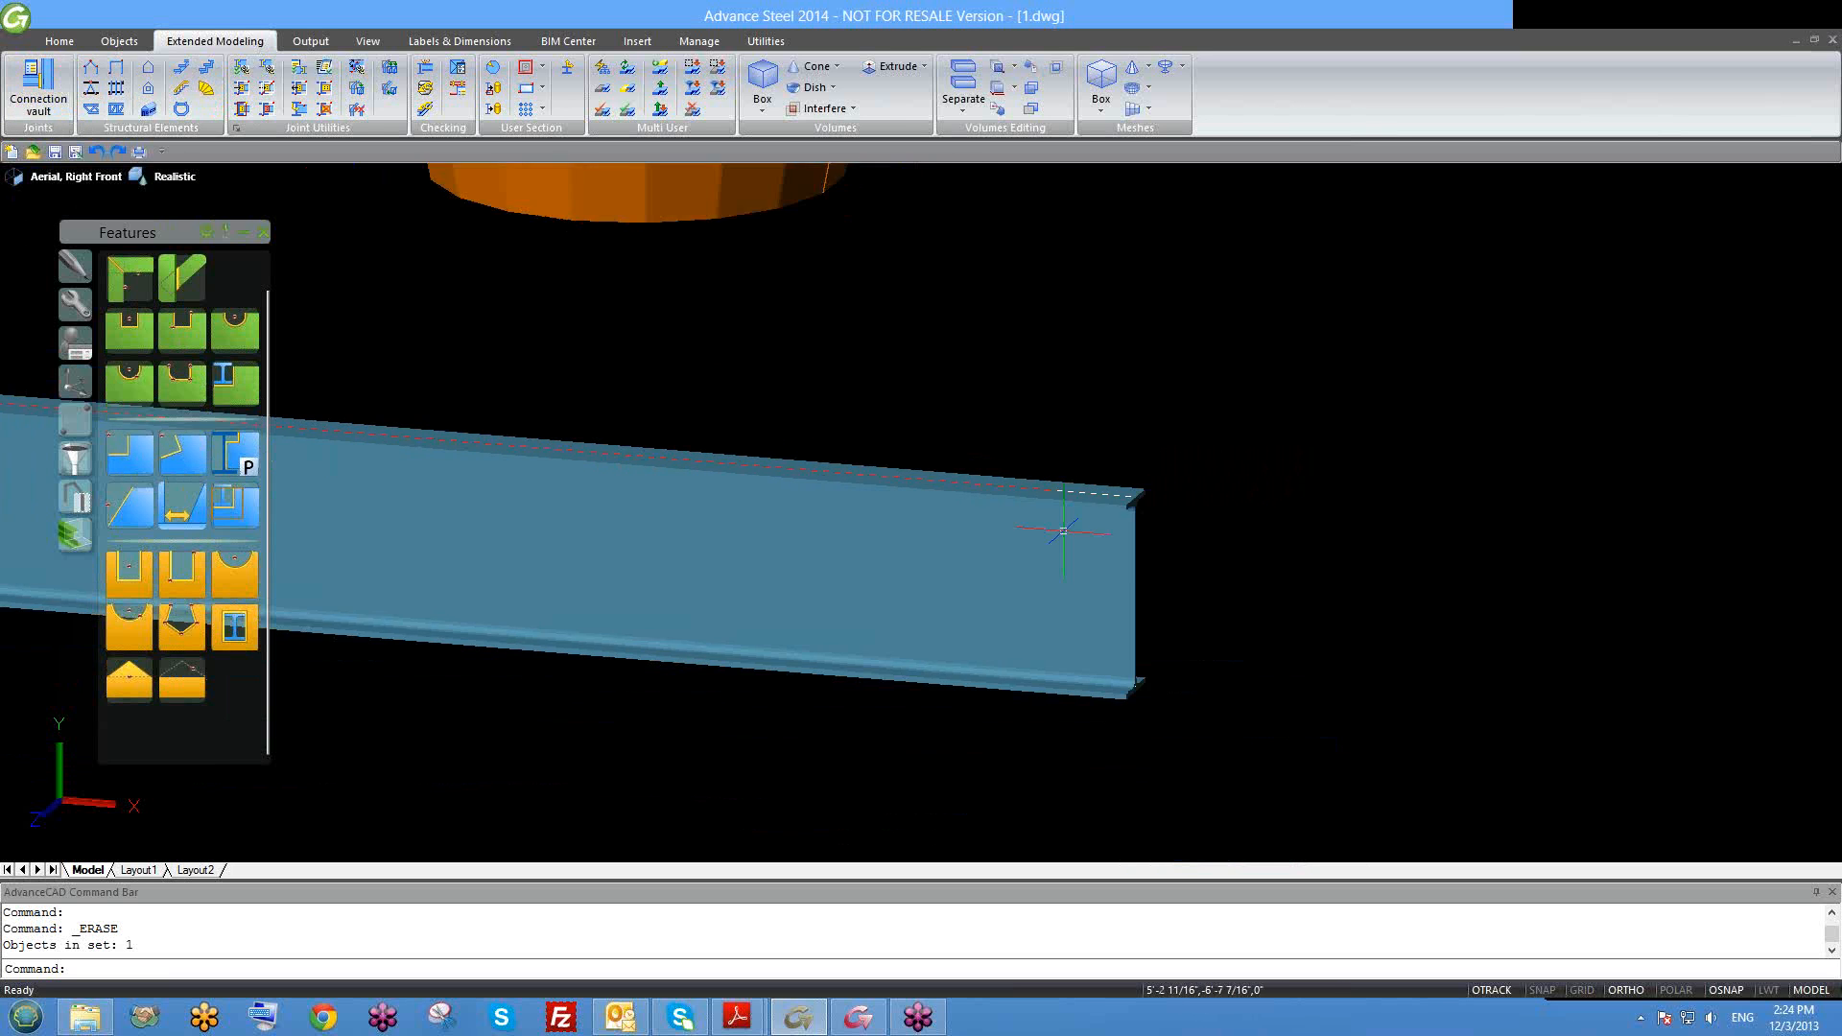
Step: Delete the curved folded trough plate and the cone-shaped folded plate near the beam
scroll(1088, 576, "up", 3)
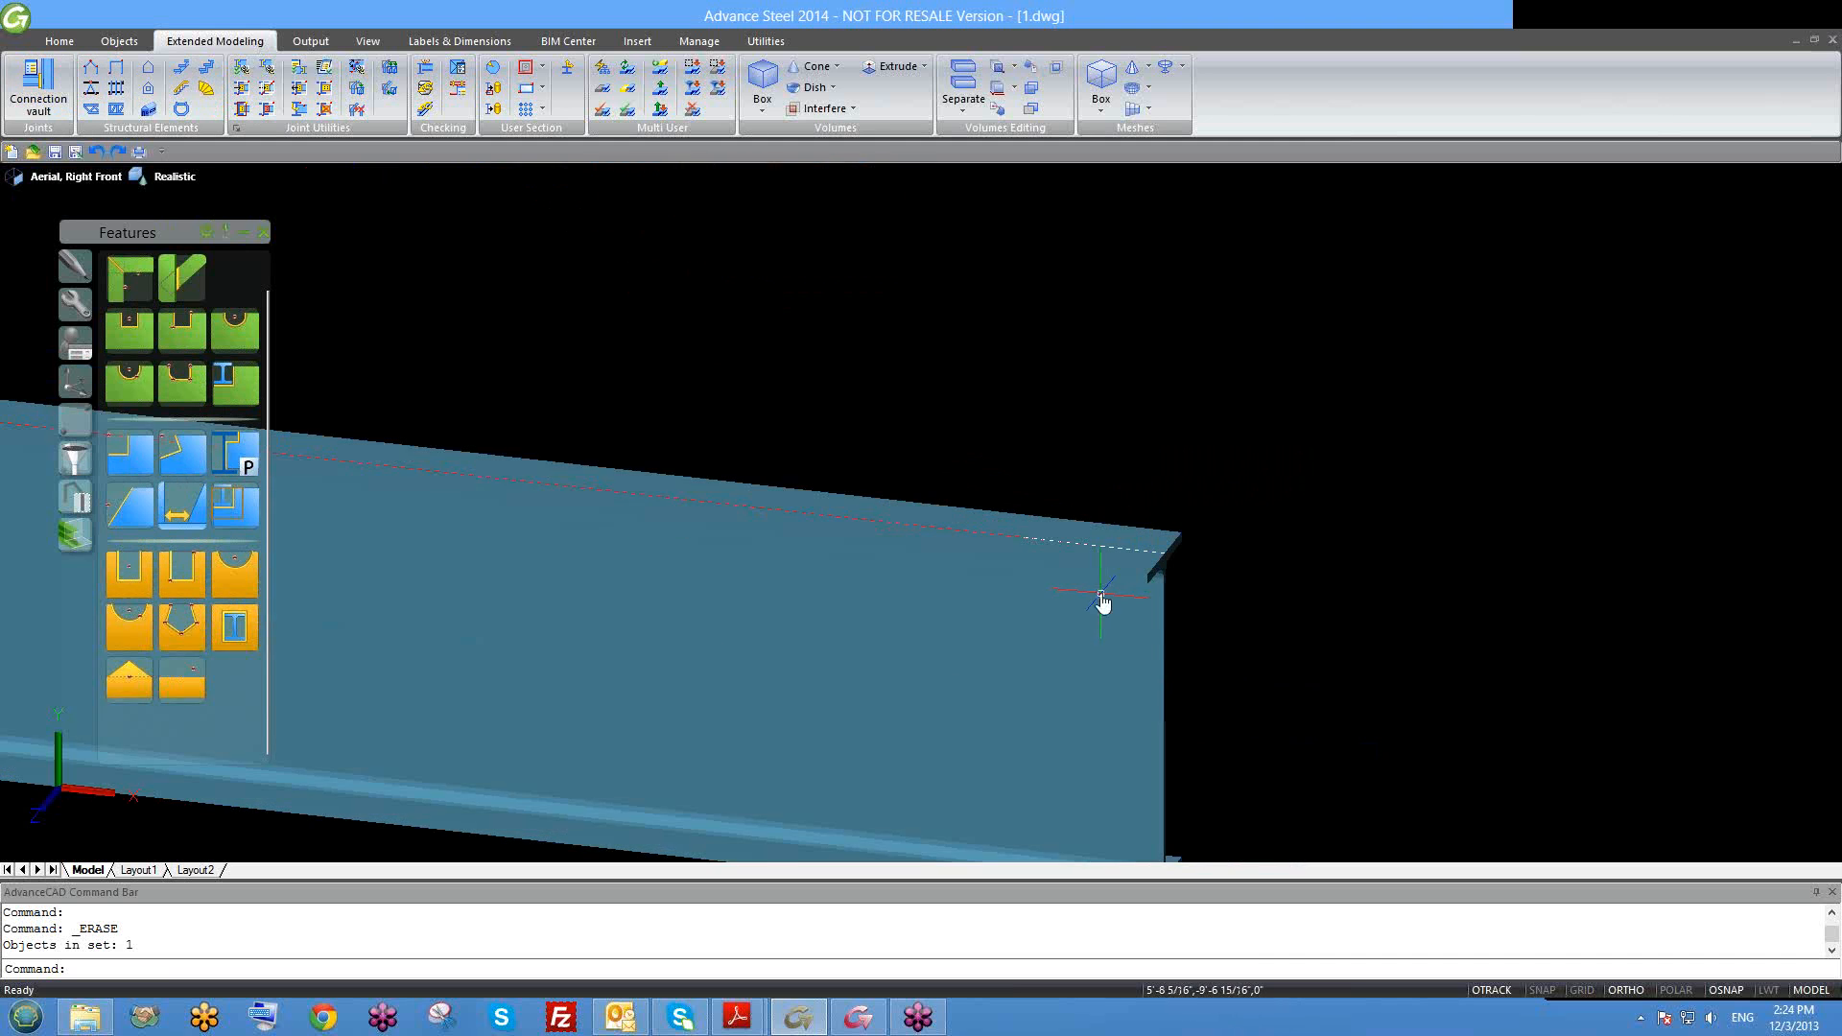
mouse_move(968, 519)
middle_mouse_down("shift")
mouse_move(1004, 522)
mouse_move(988, 518)
middle_mouse_up("shift")
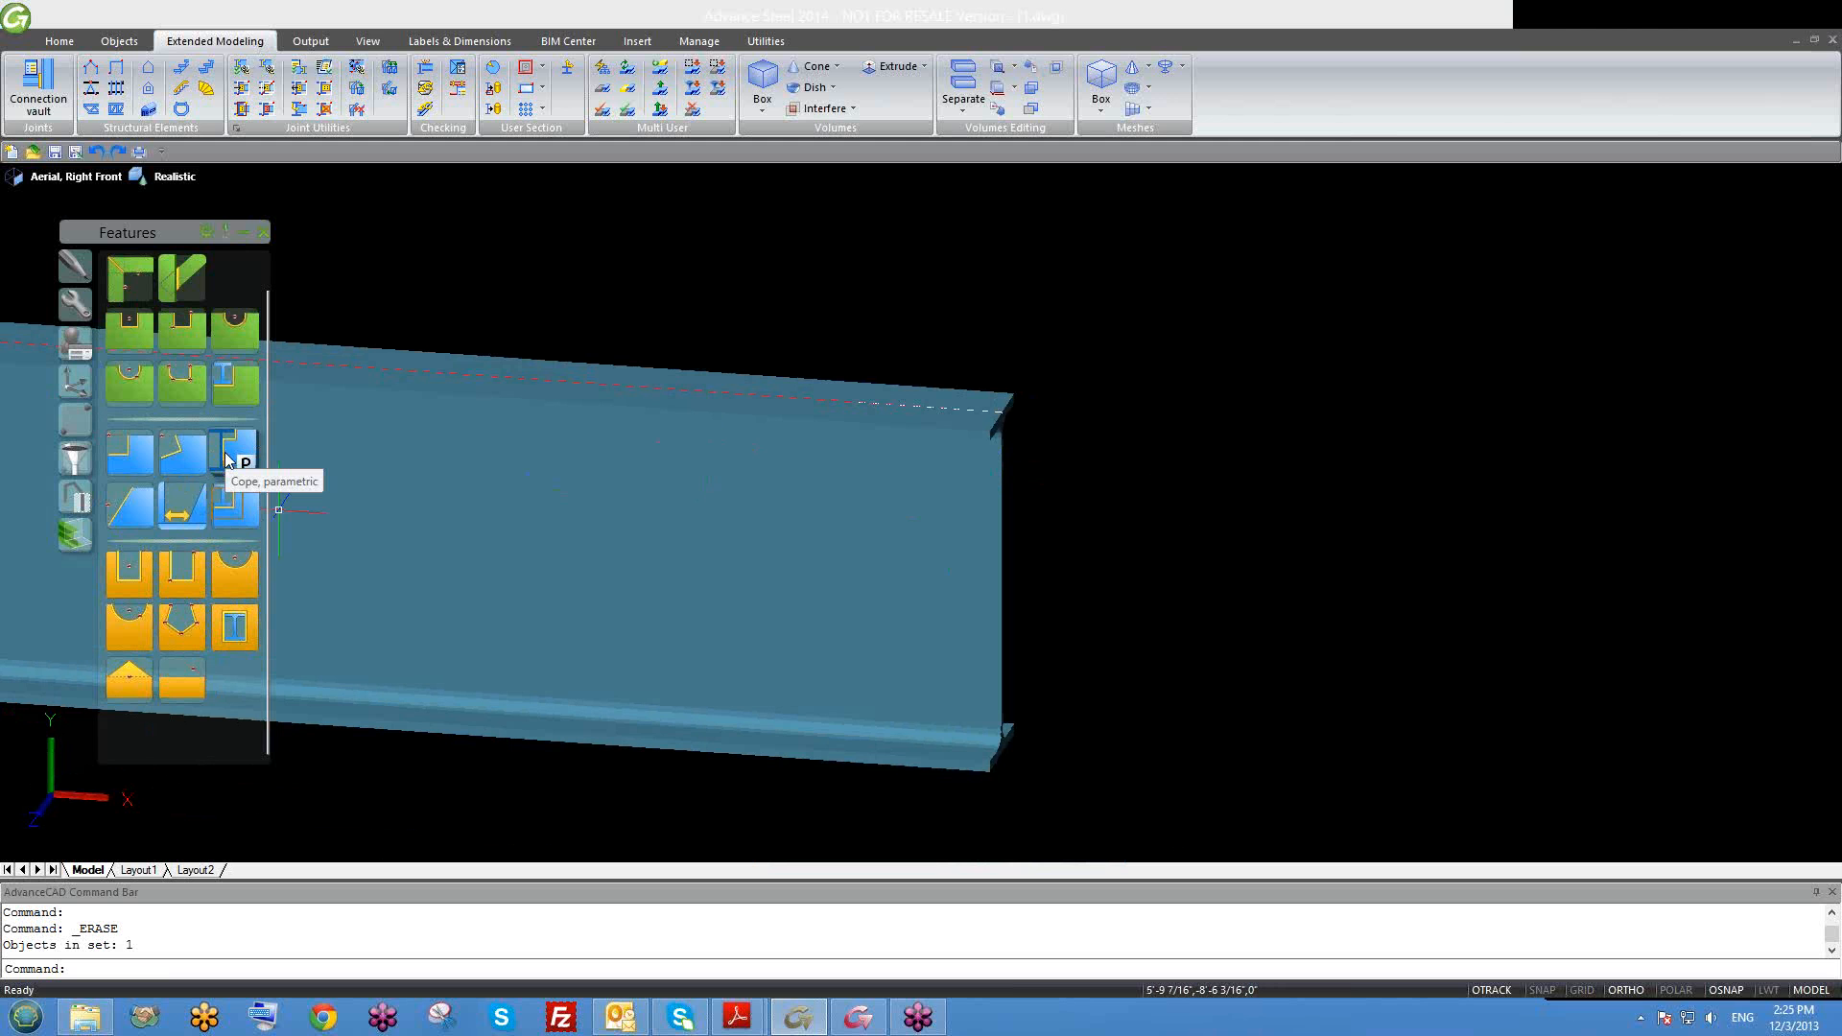
scroll(831, 557, "down", 5)
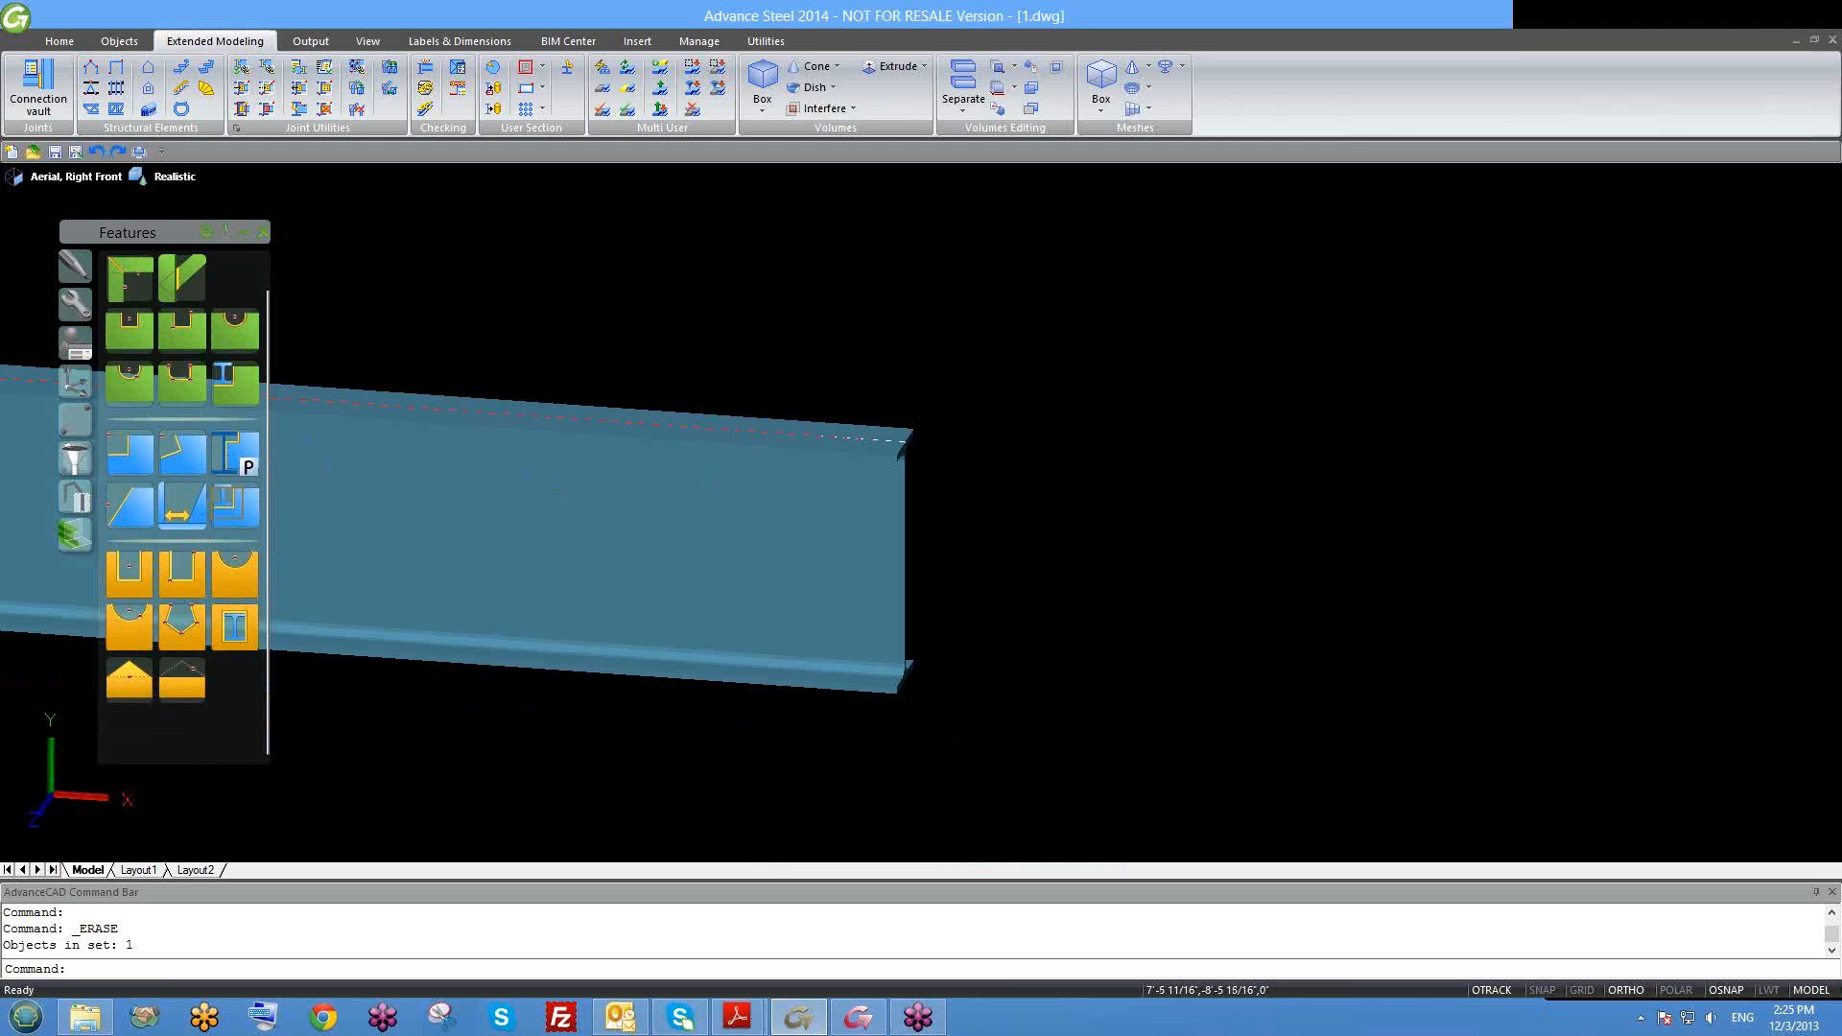
scroll(831, 557, "down", 2)
middle_click_drag(646, 588, 719, 573, "shift")
scroll(731, 587, "down", 5)
left_click(752, 673)
left_click(739, 725)
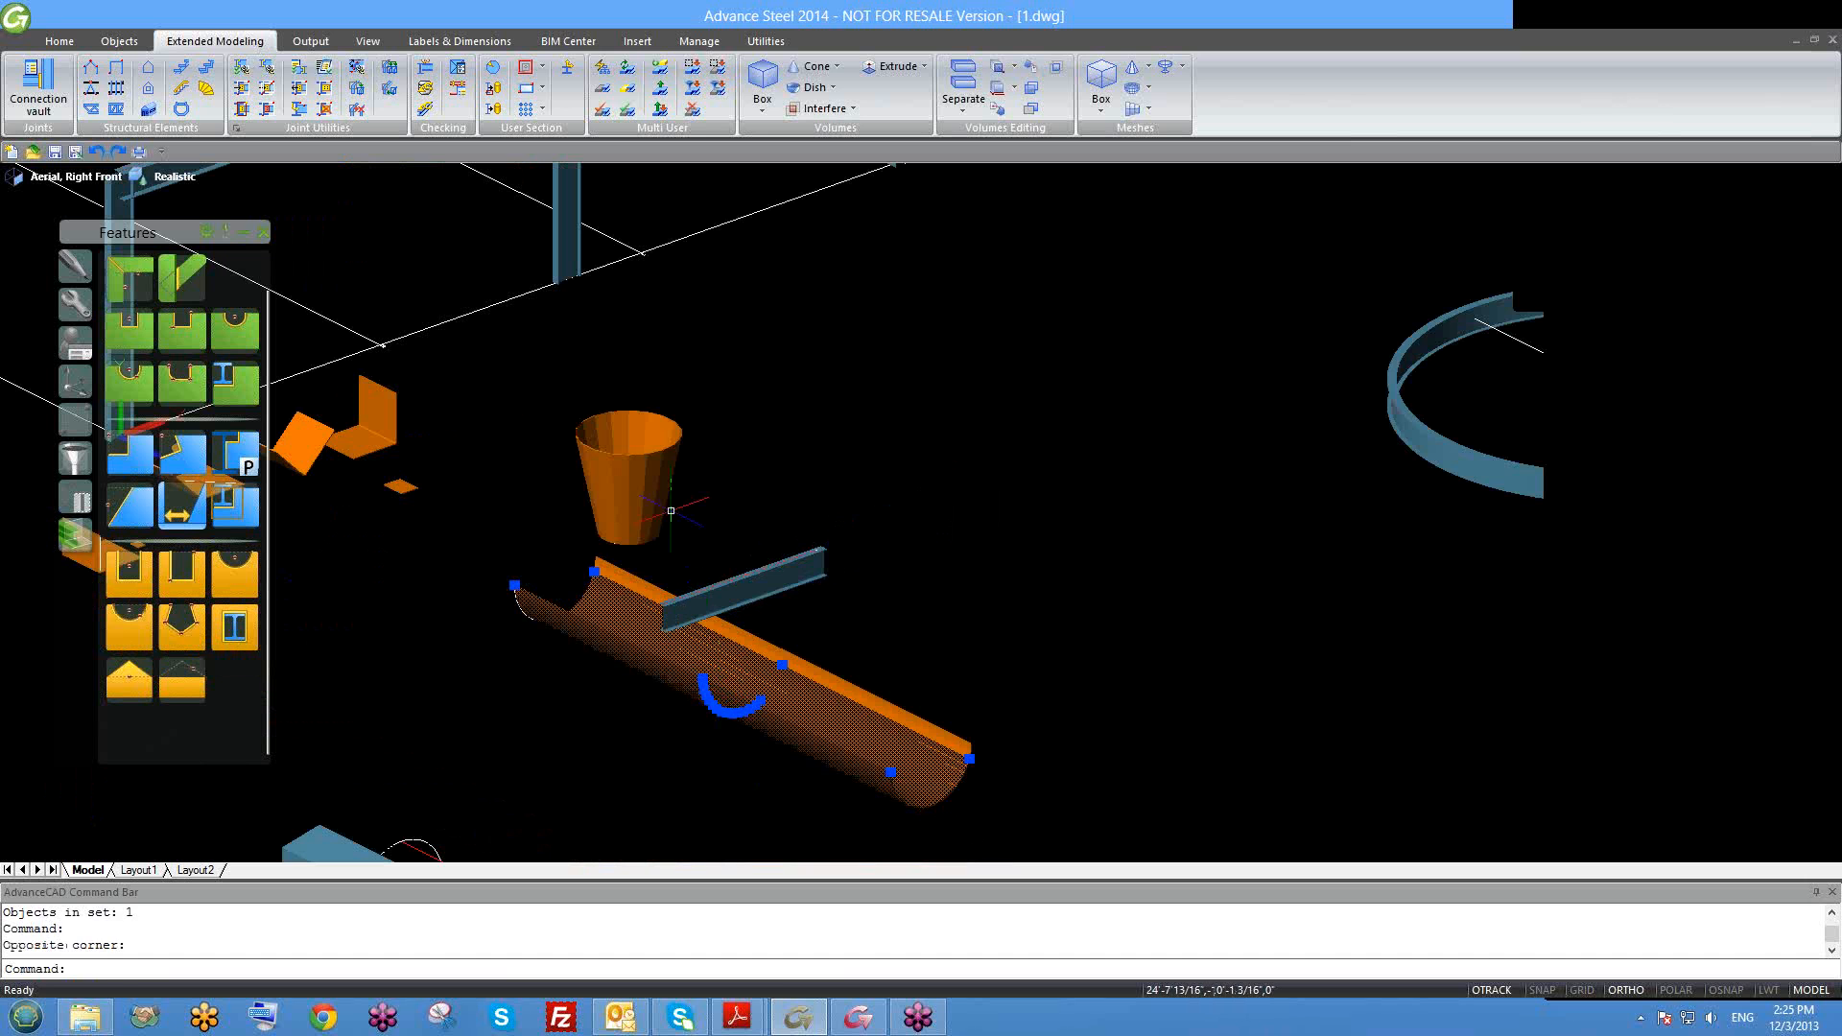
left_click(671, 509)
left_click(628, 447)
type("e")
key("Return")
Step: Delete the leftover plate strip crossing the beam and the leftover arc and circle outlines beside it
left_click(986, 653)
left_click(839, 719)
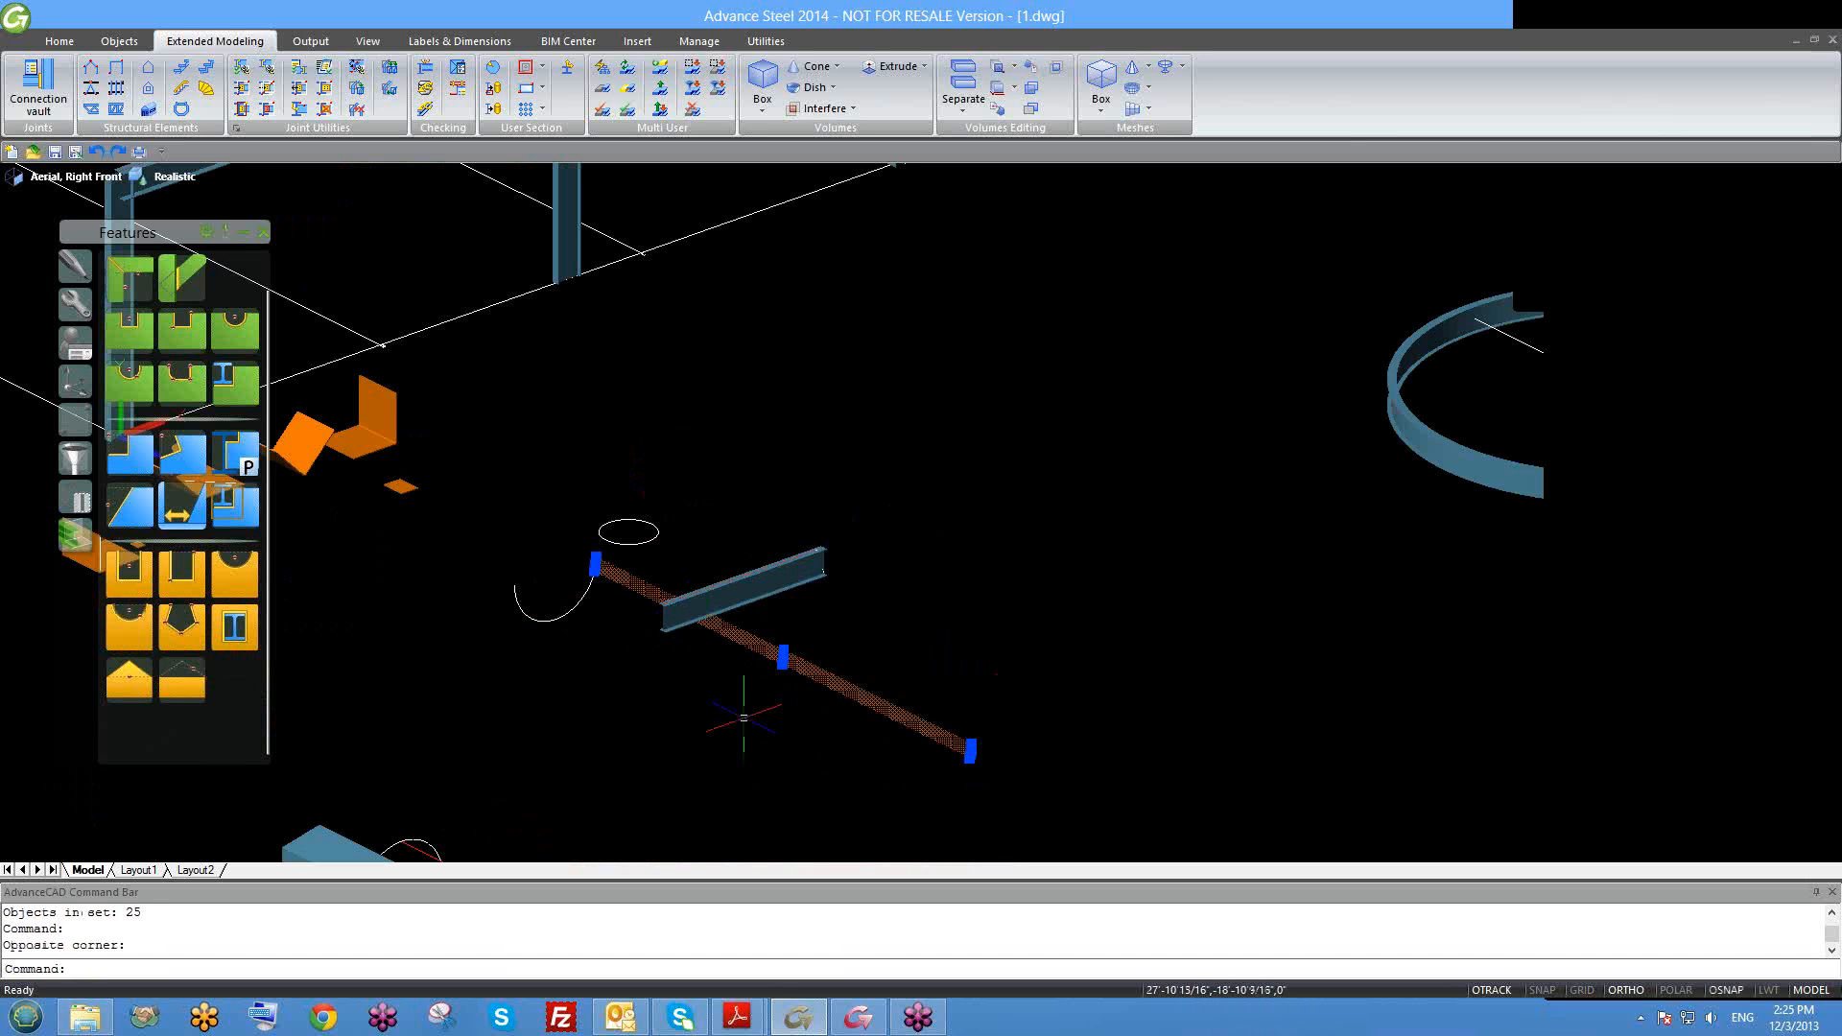
type("e")
key("Return")
left_click(553, 643)
left_click(528, 515)
type("e")
key("Return")
scroll(887, 542, "up", 6)
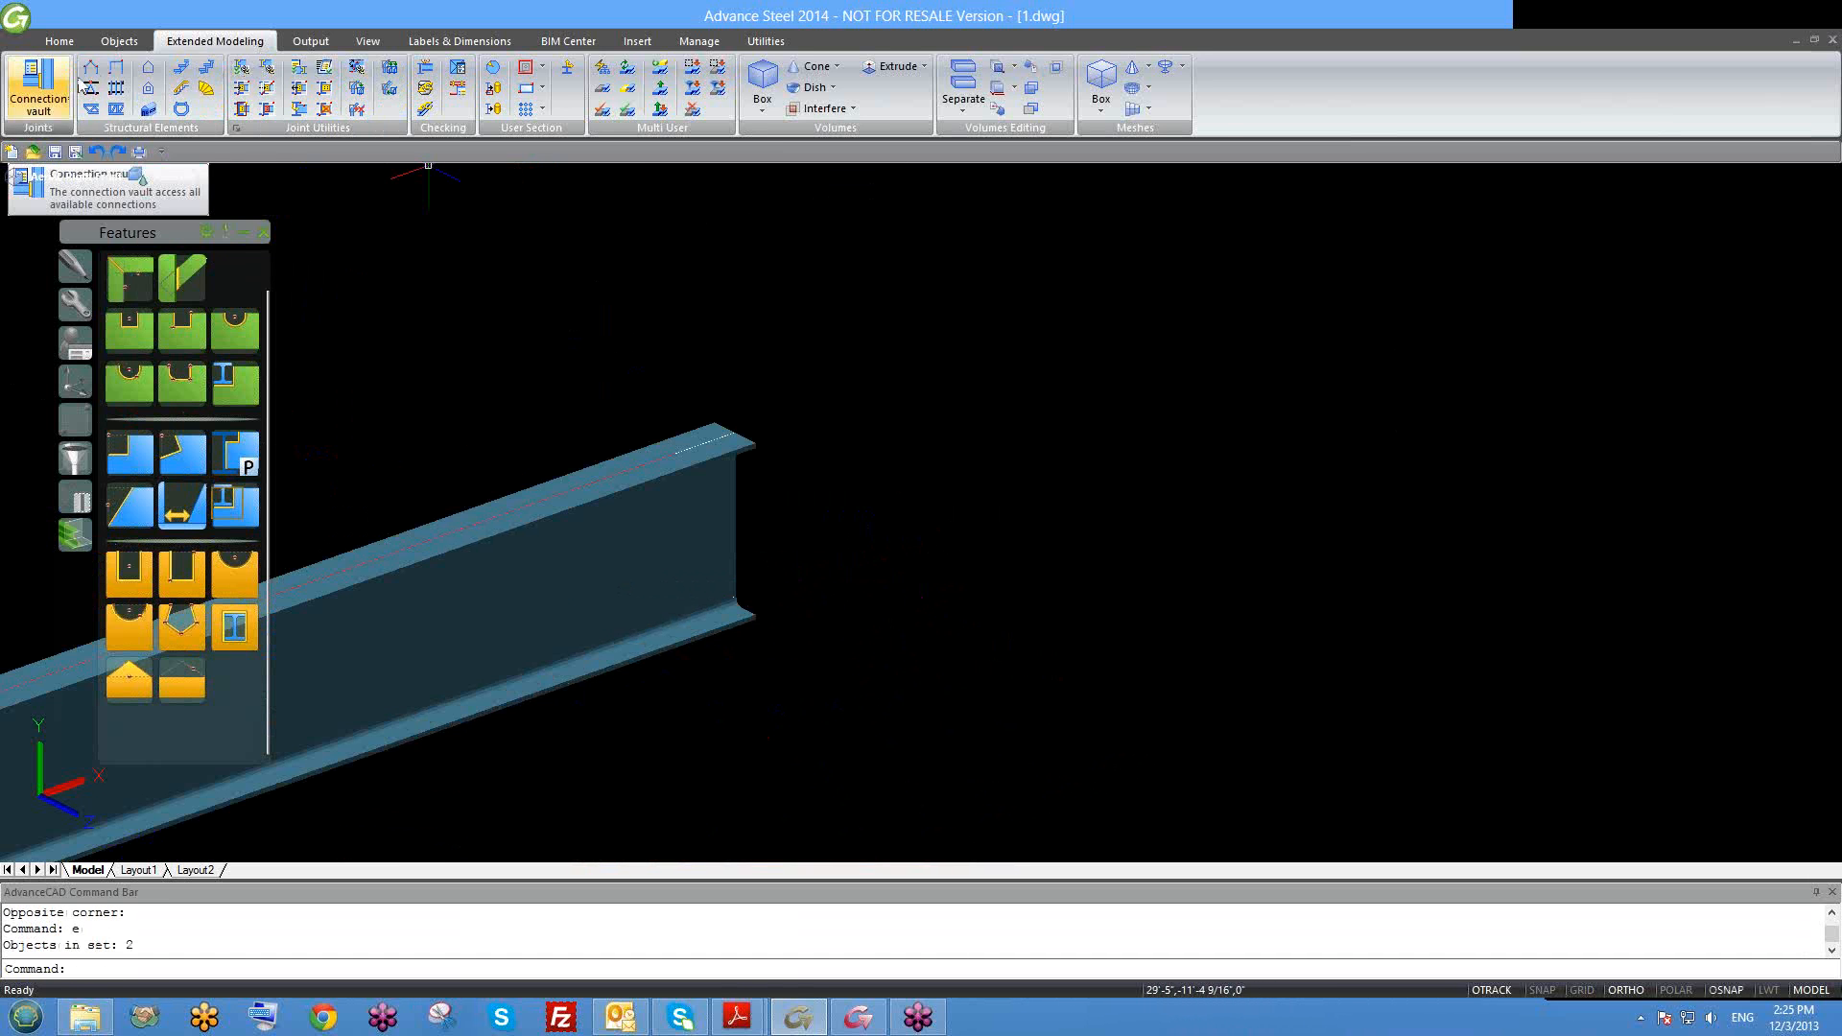
Step: Try to draw a rolled I-section beam starting from the end of the existing beam
left_click(119, 41)
left_click(307, 66)
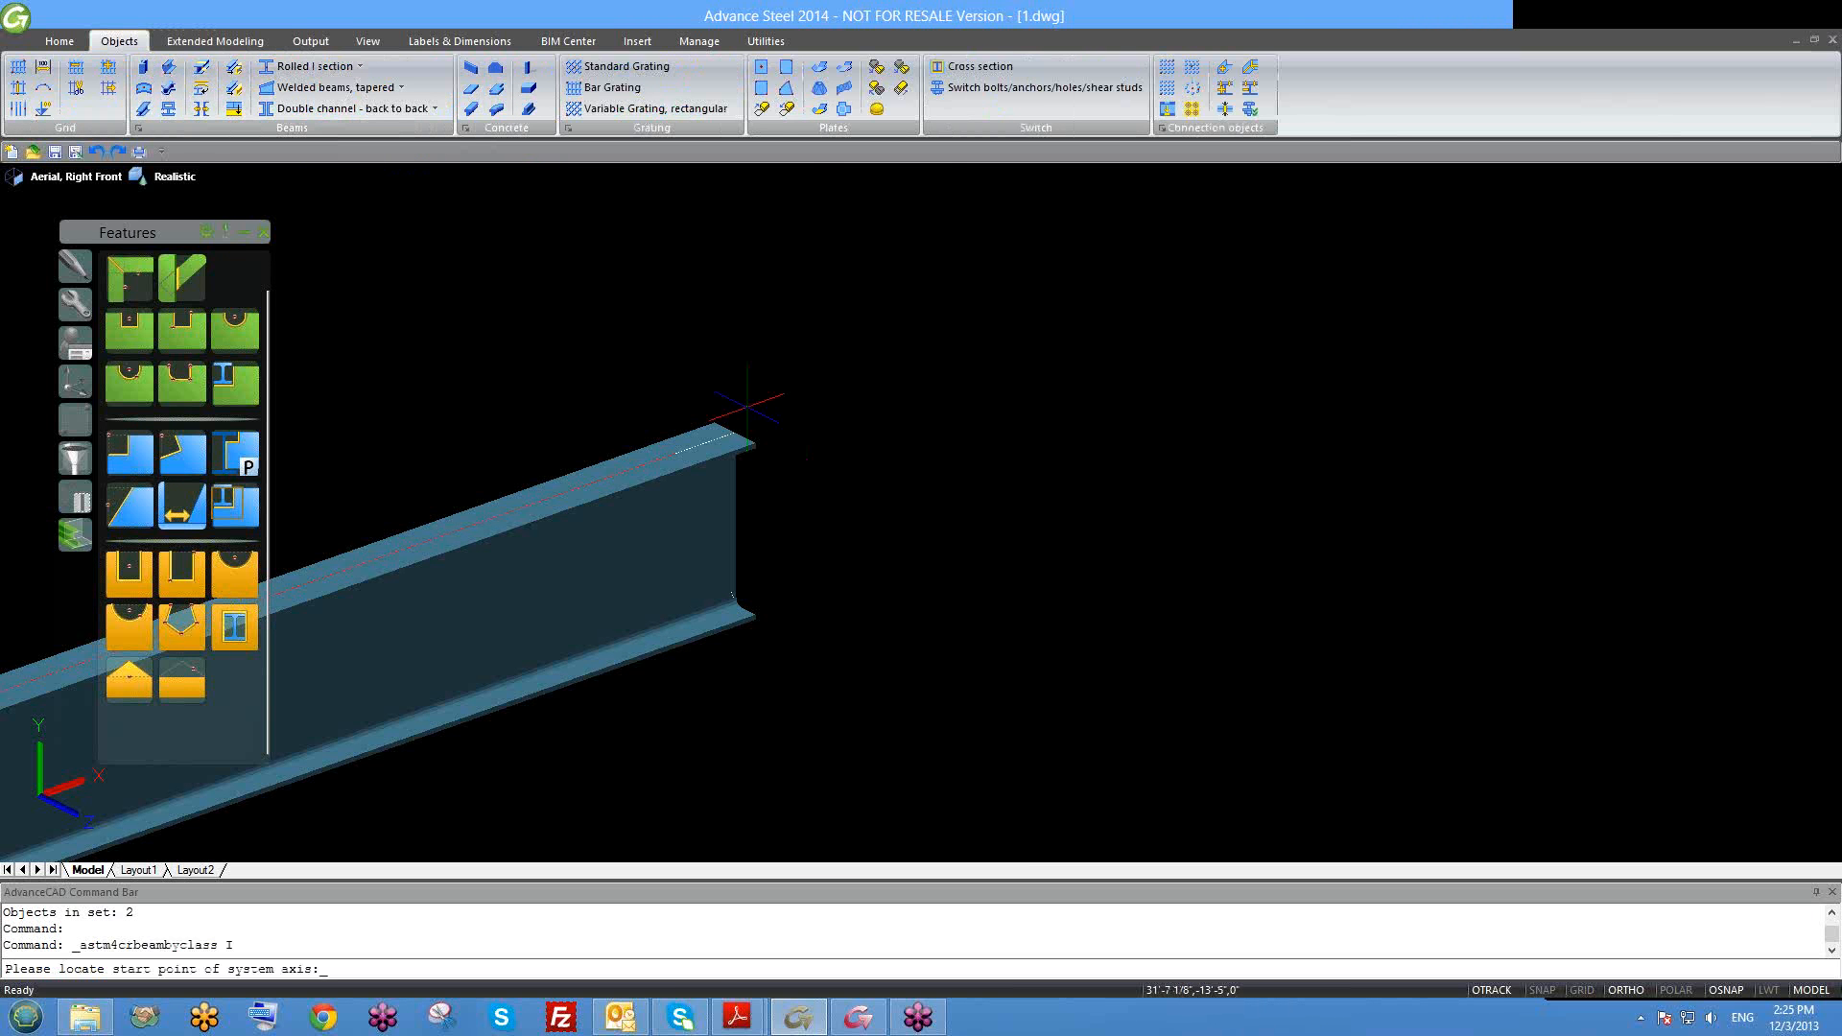
left_click(735, 431)
left_click(1295, 755)
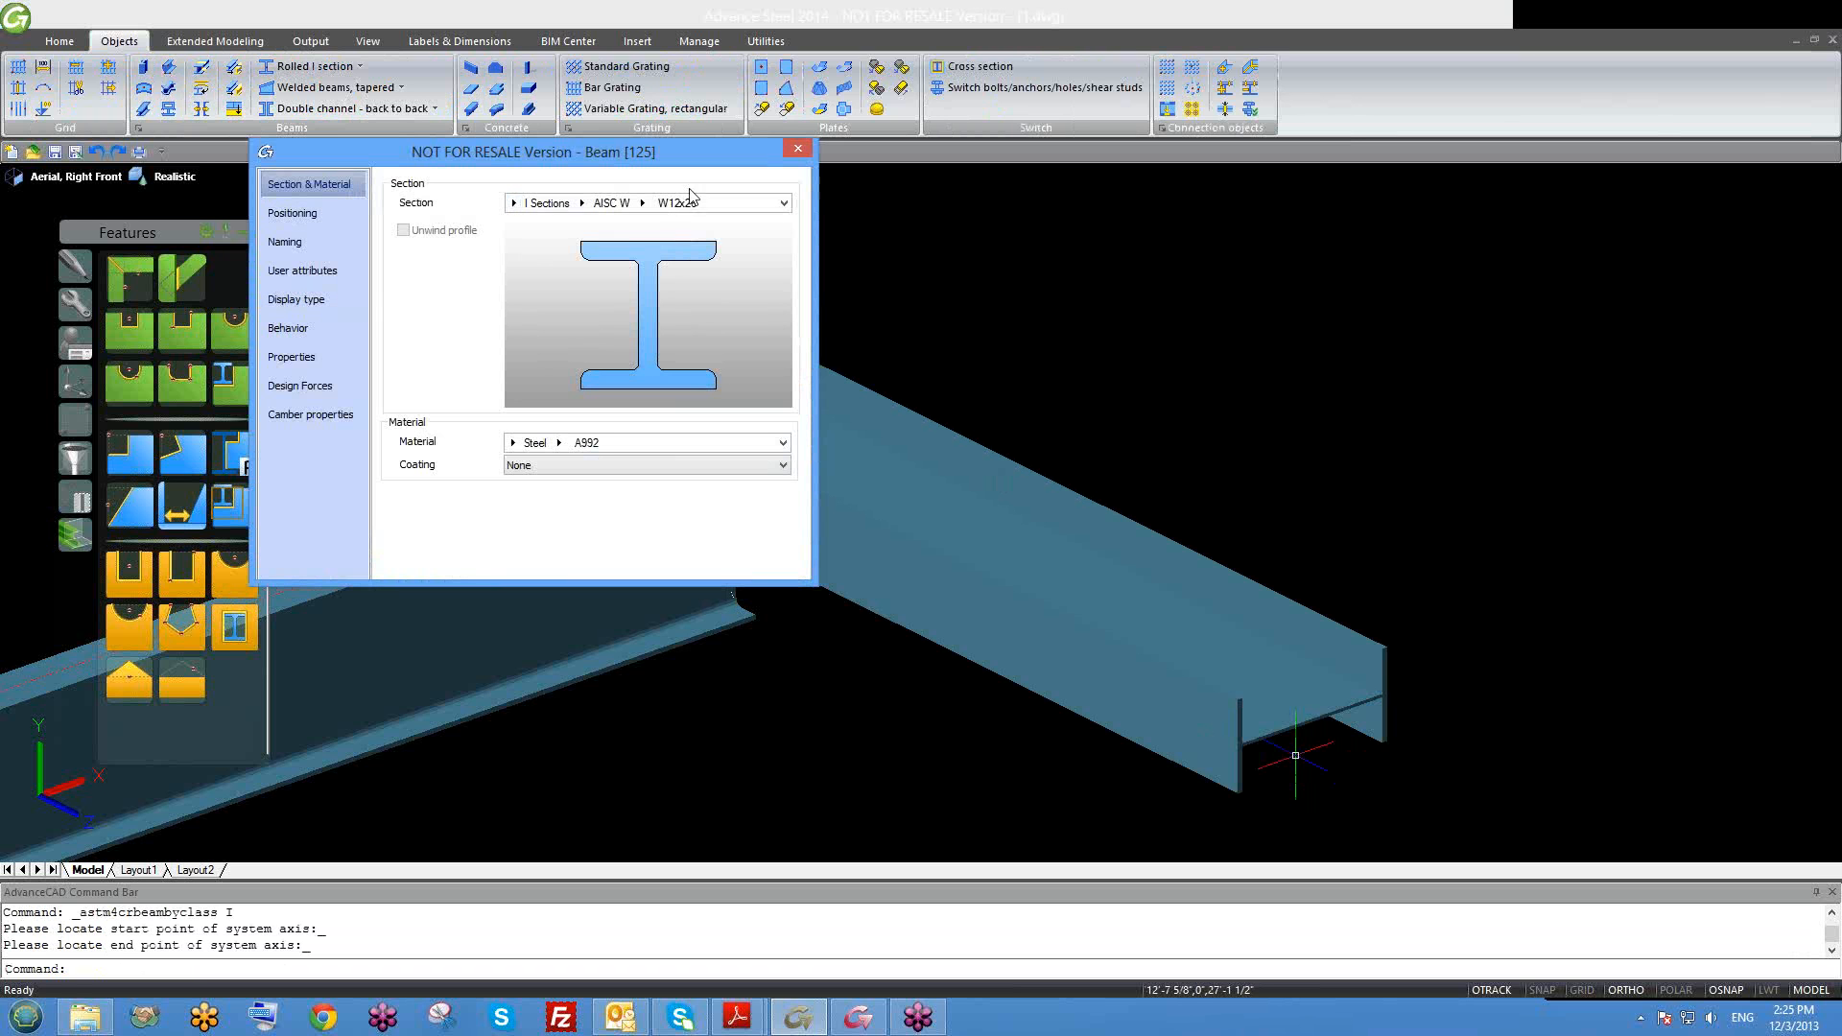
key("Escape")
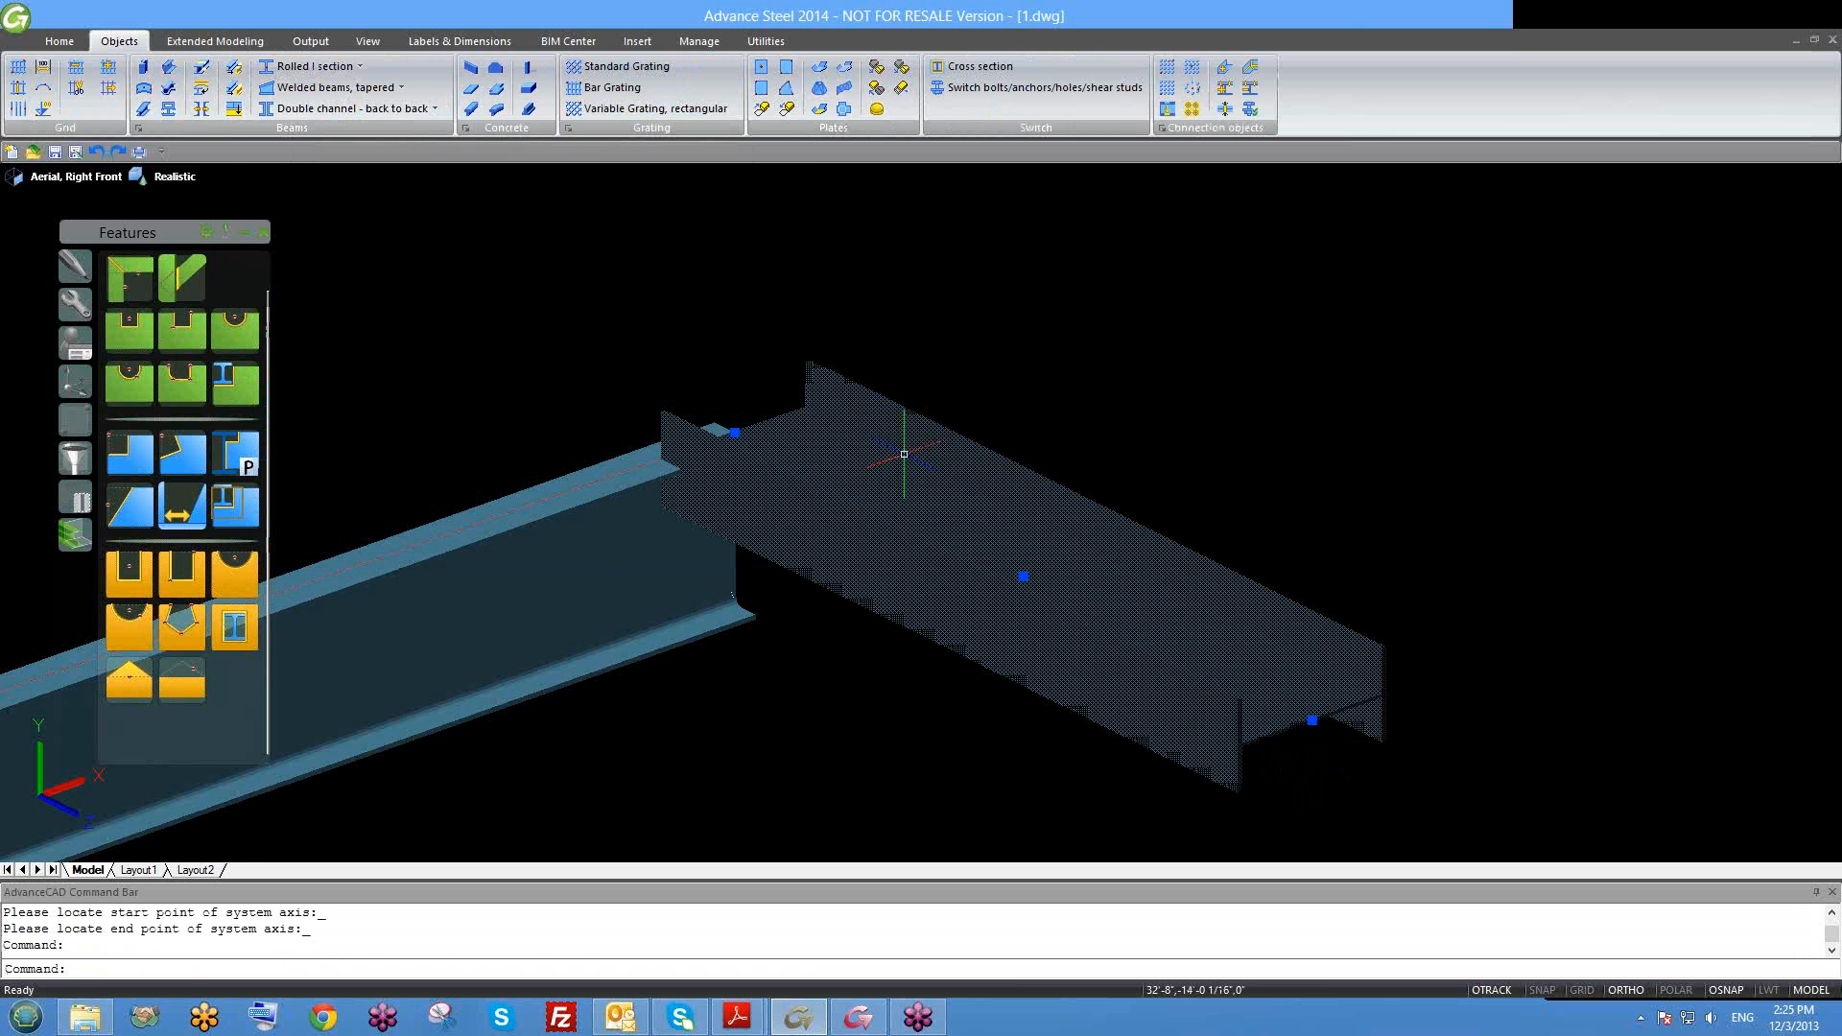
Step: Reset the user coordinate system to World
type("ucs")
key("Return")
type("w")
key("Return")
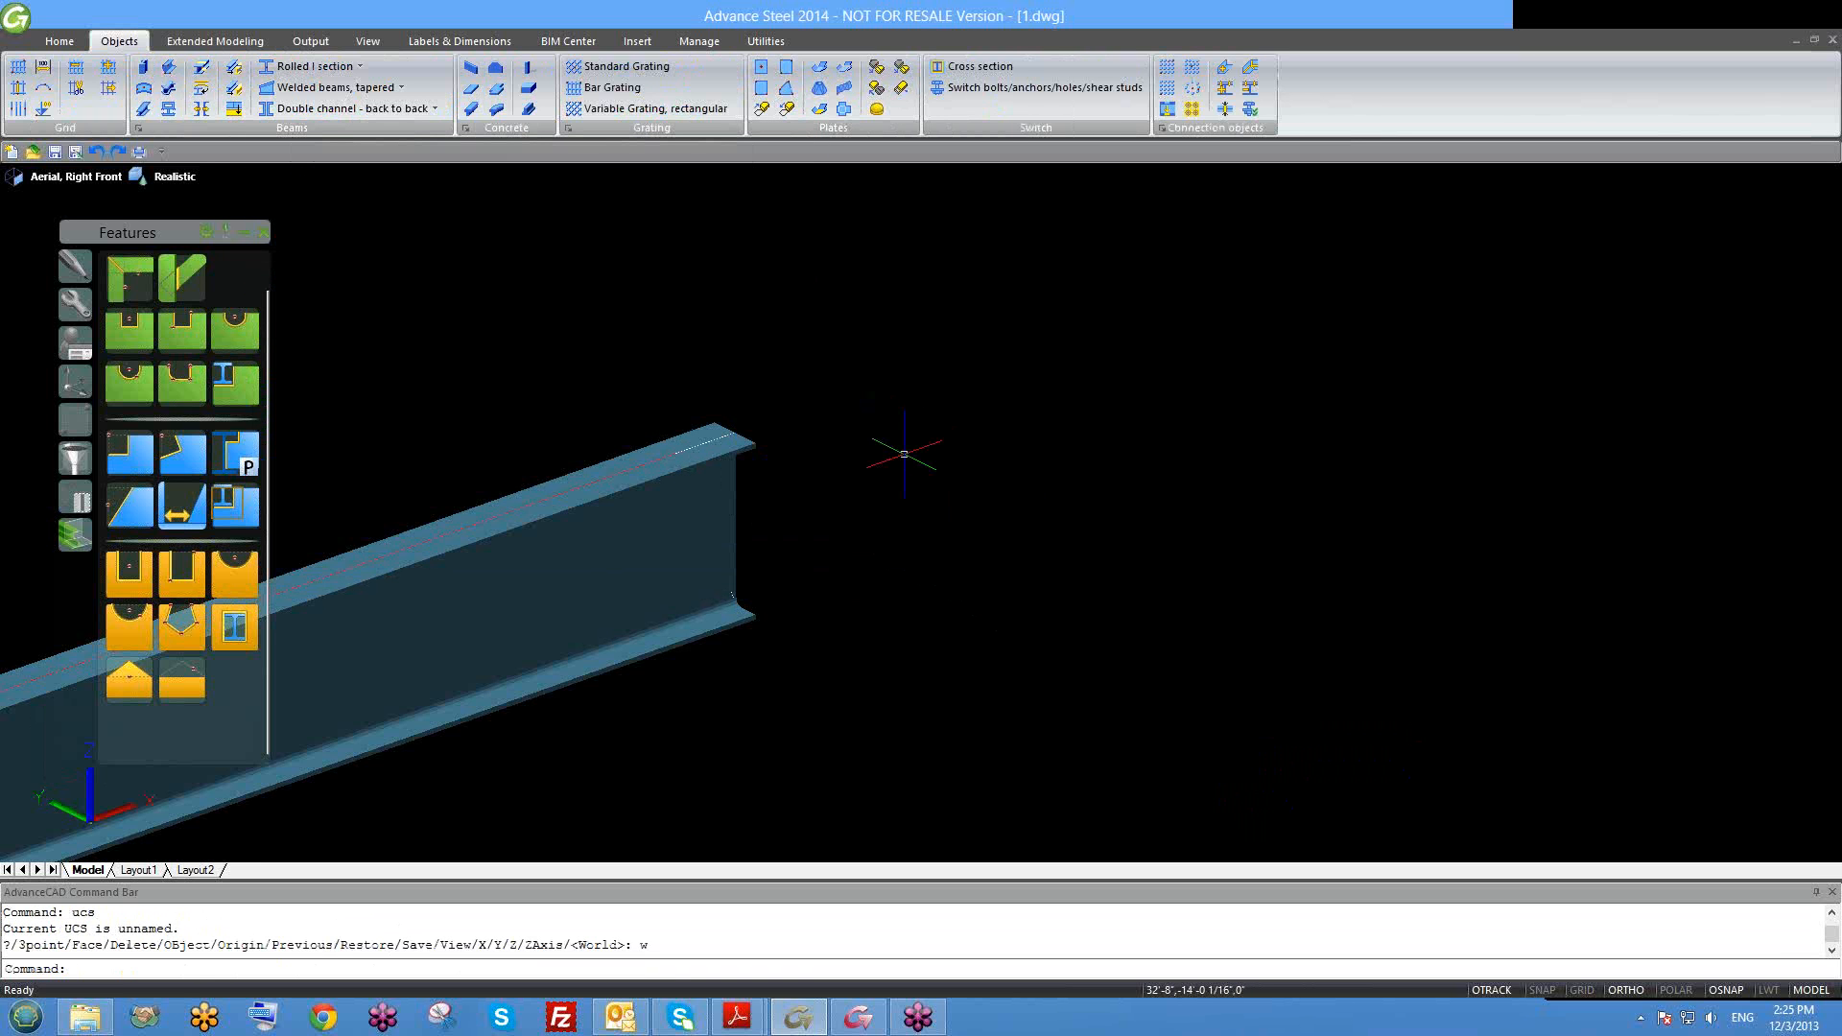
Step: Draw a rolled I-section beam from the existing beam's end, perpendicular to it, and set its offset to the top-centre reference point
left_click(309, 67)
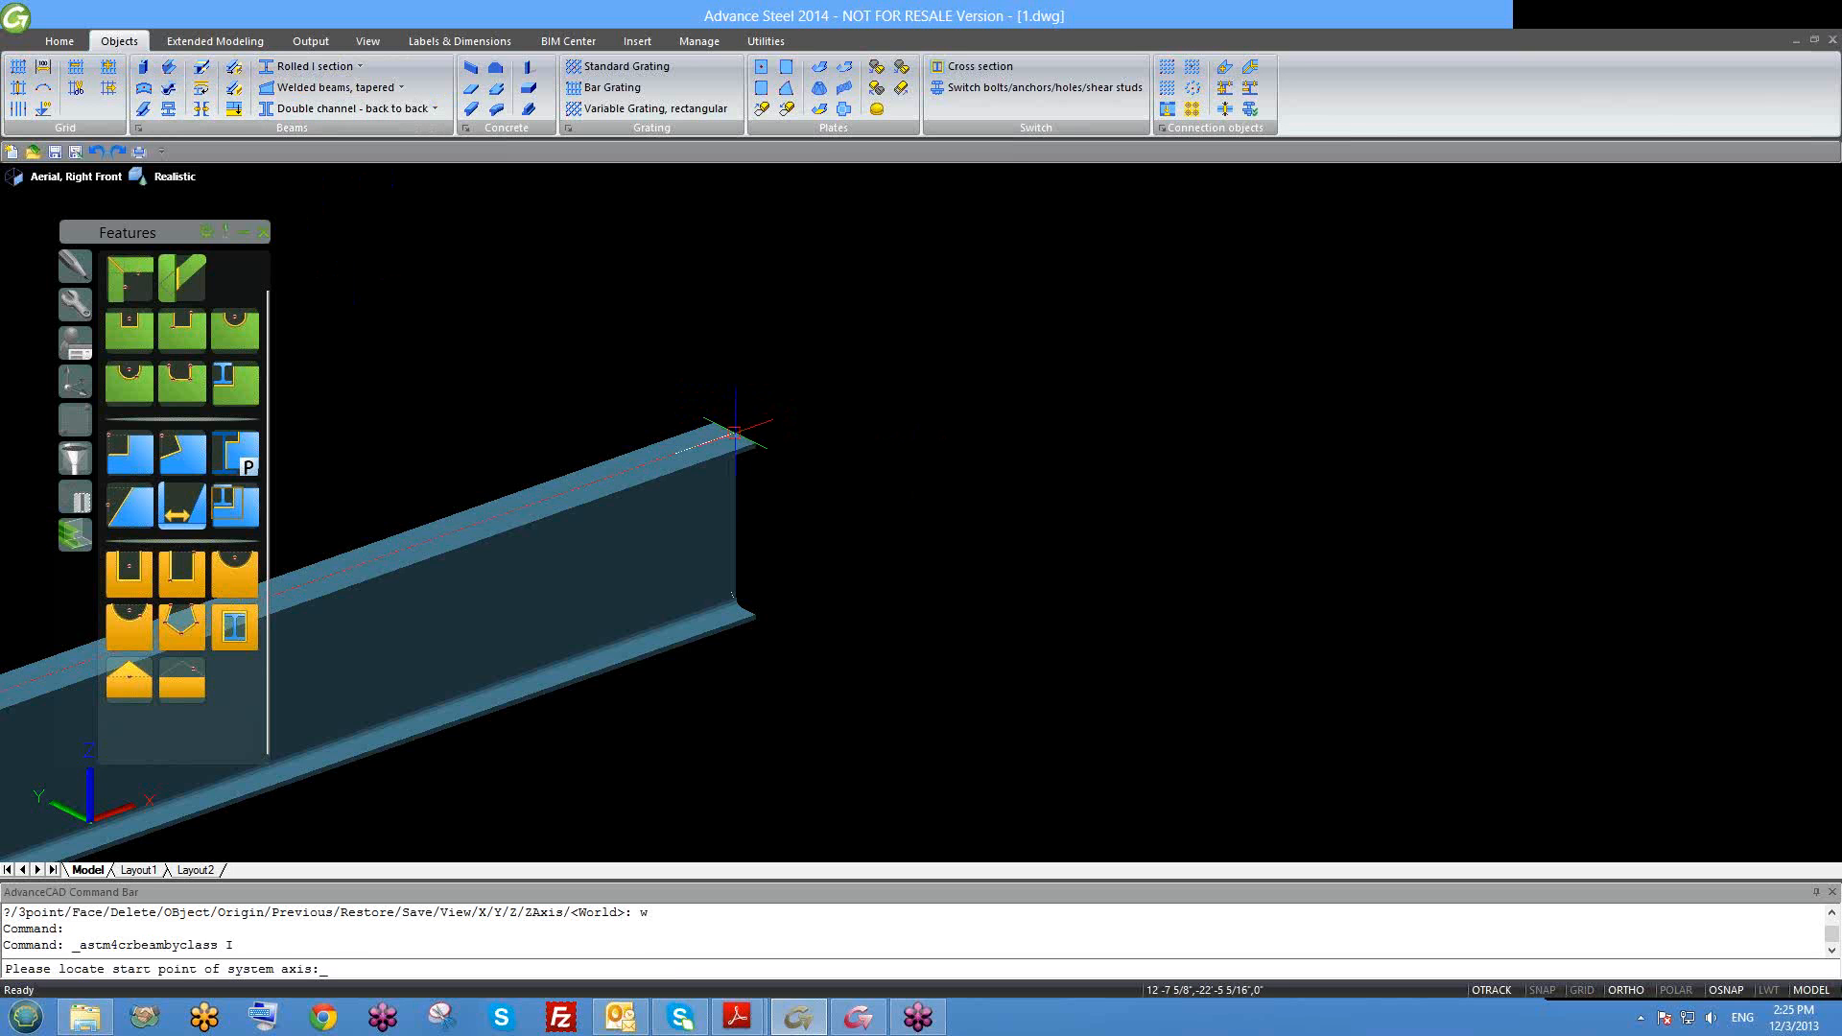
left_click(736, 434)
left_click(1145, 705)
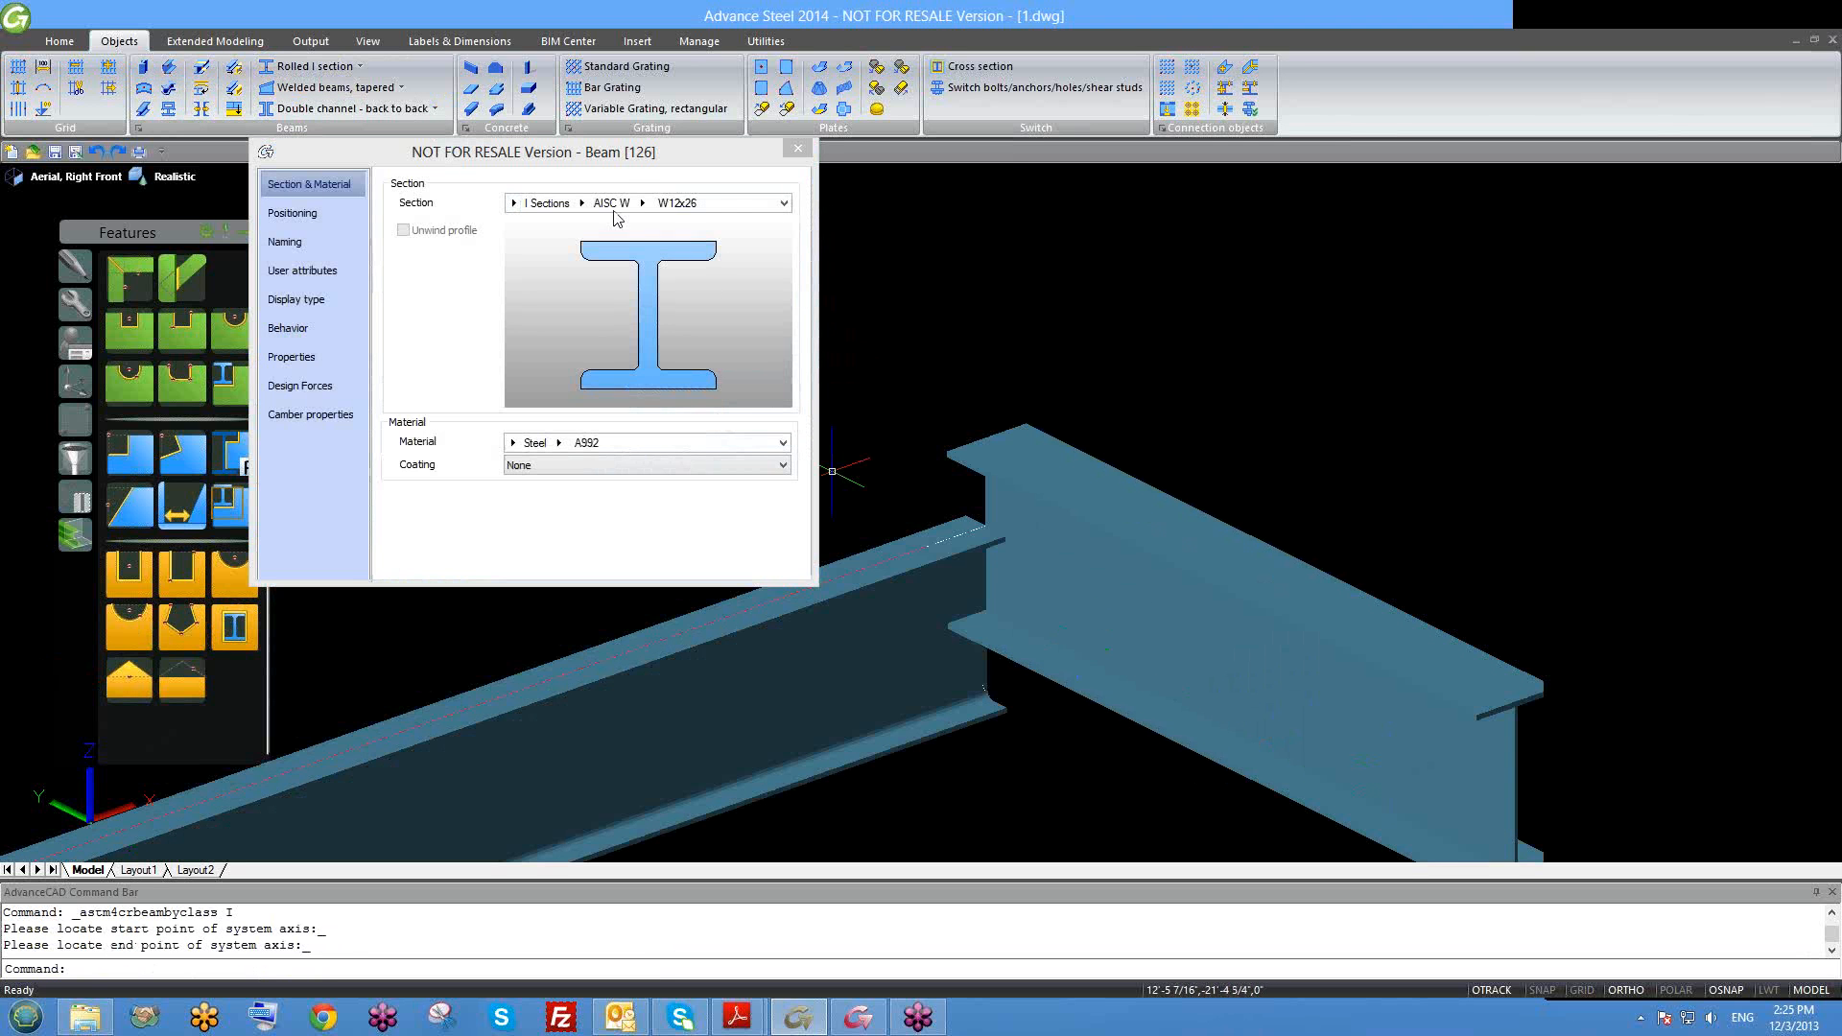
left_click(335, 215)
left_click(478, 204)
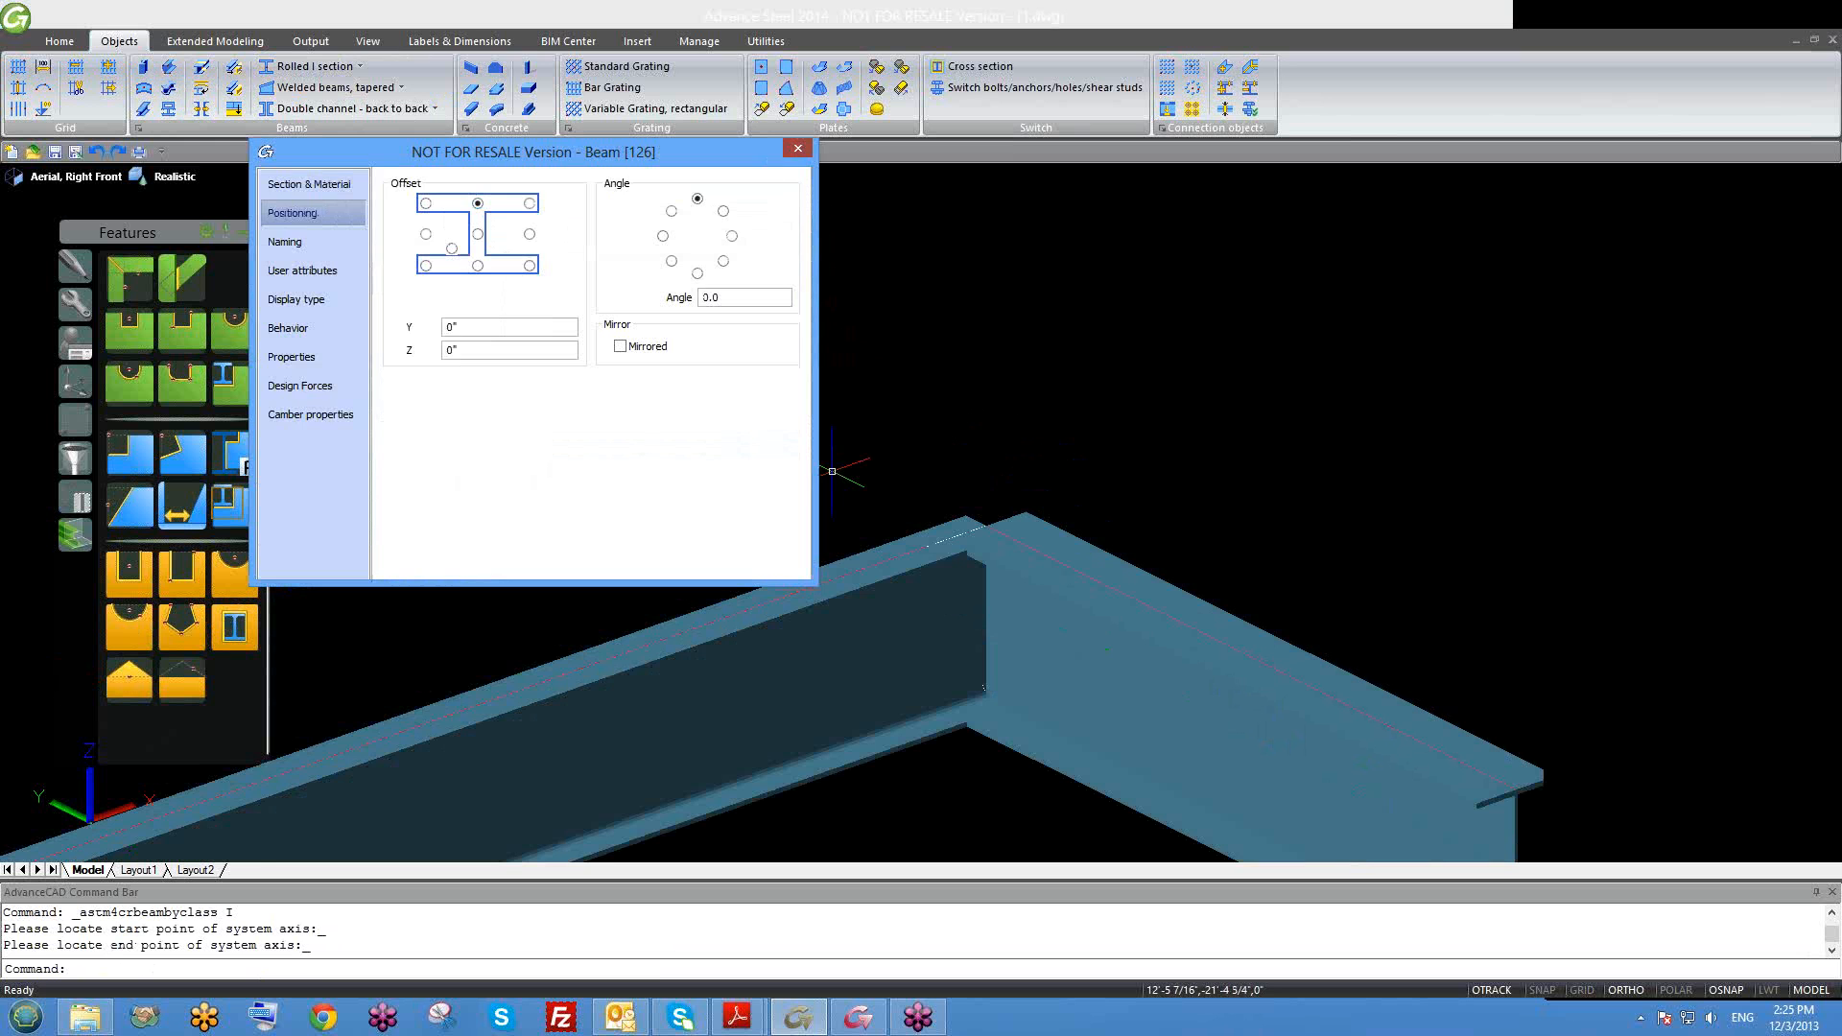
left_click(796, 148)
scroll(1038, 429, "down", 2)
middle_click_drag(972, 595, 852, 484)
scroll(849, 470, "up", 2)
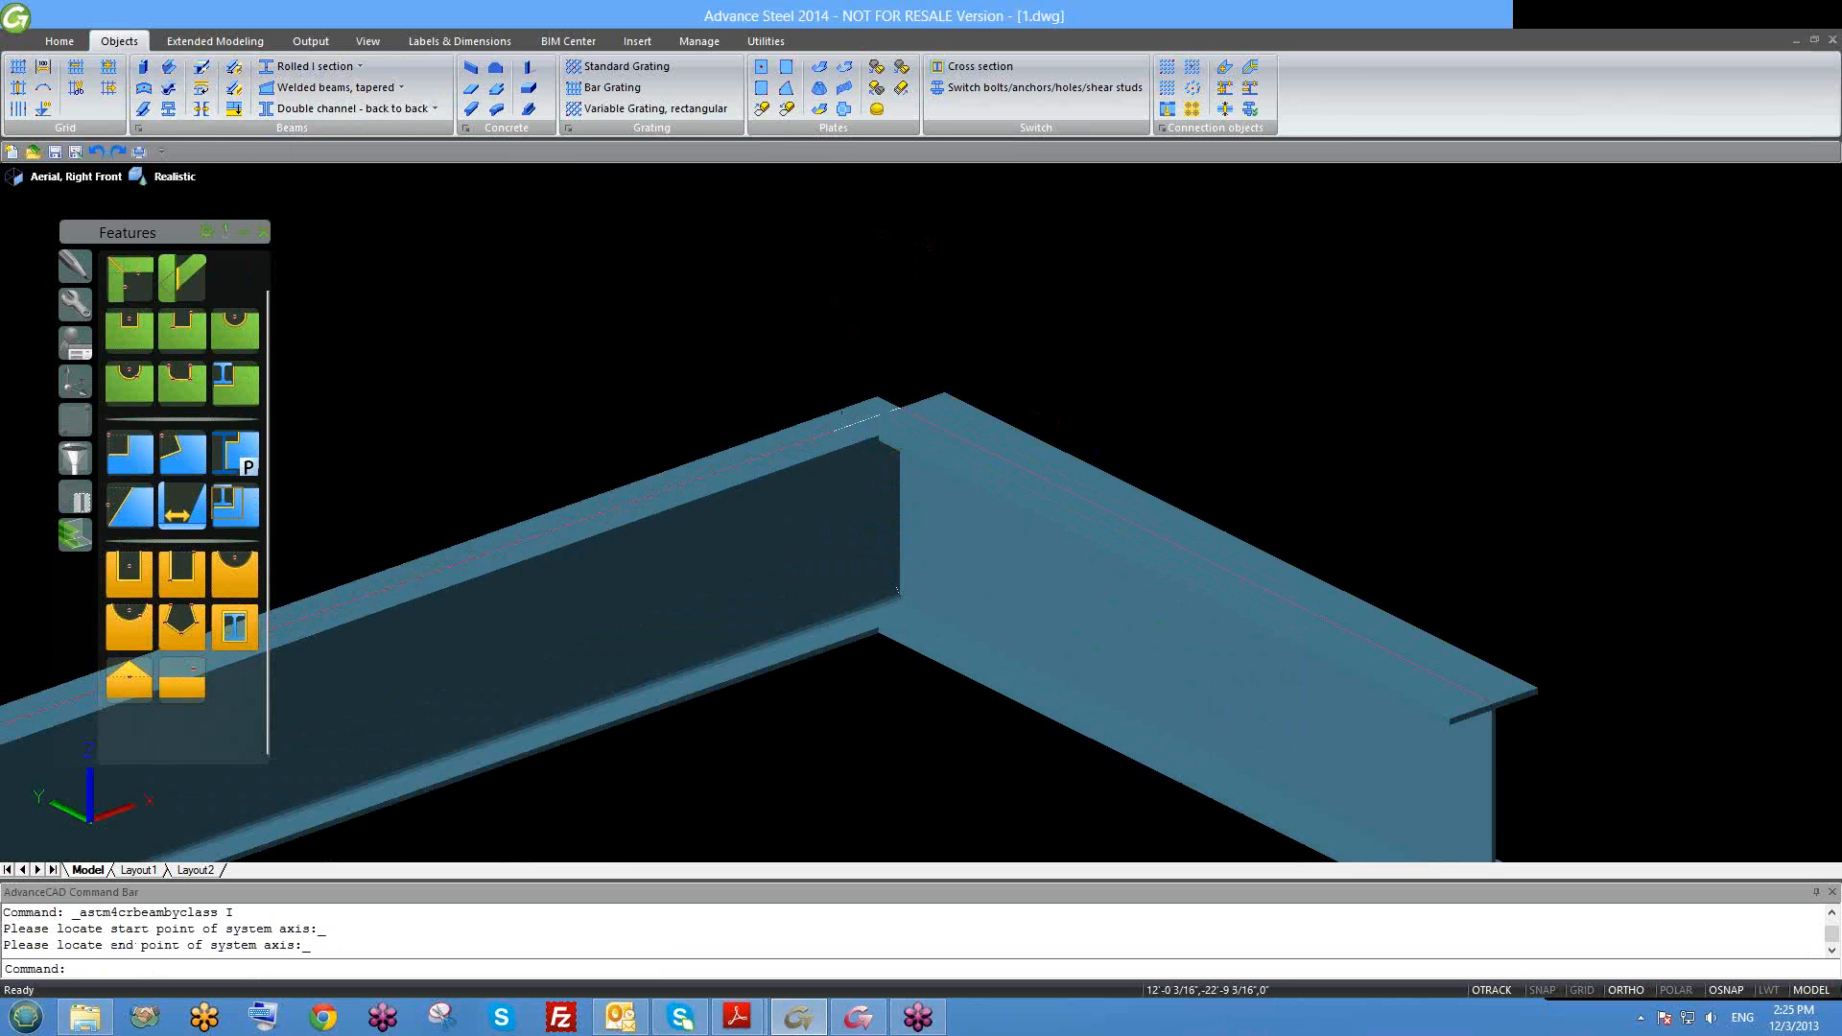
Step: Stretch the end of the original beam past its junction with the new beam
left_click(849, 470)
key("Escape")
left_click(959, 480)
key("Escape")
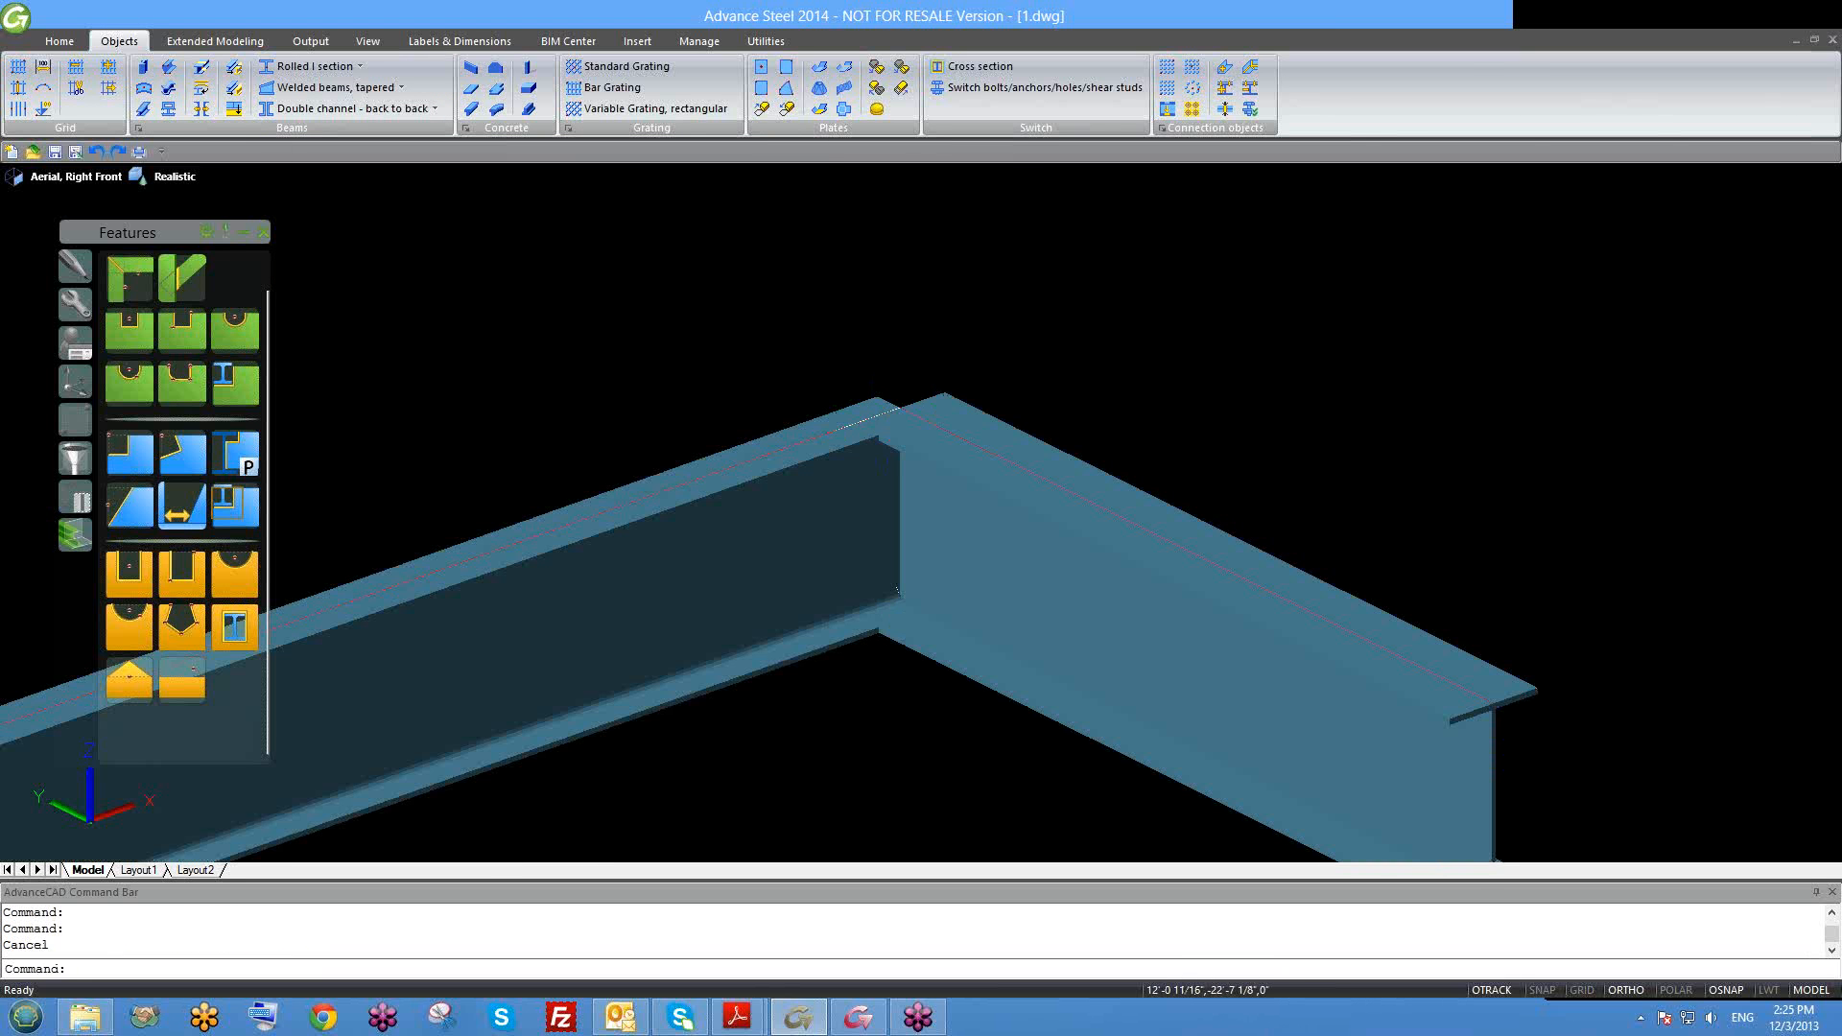
left_click(864, 413)
left_click(901, 408)
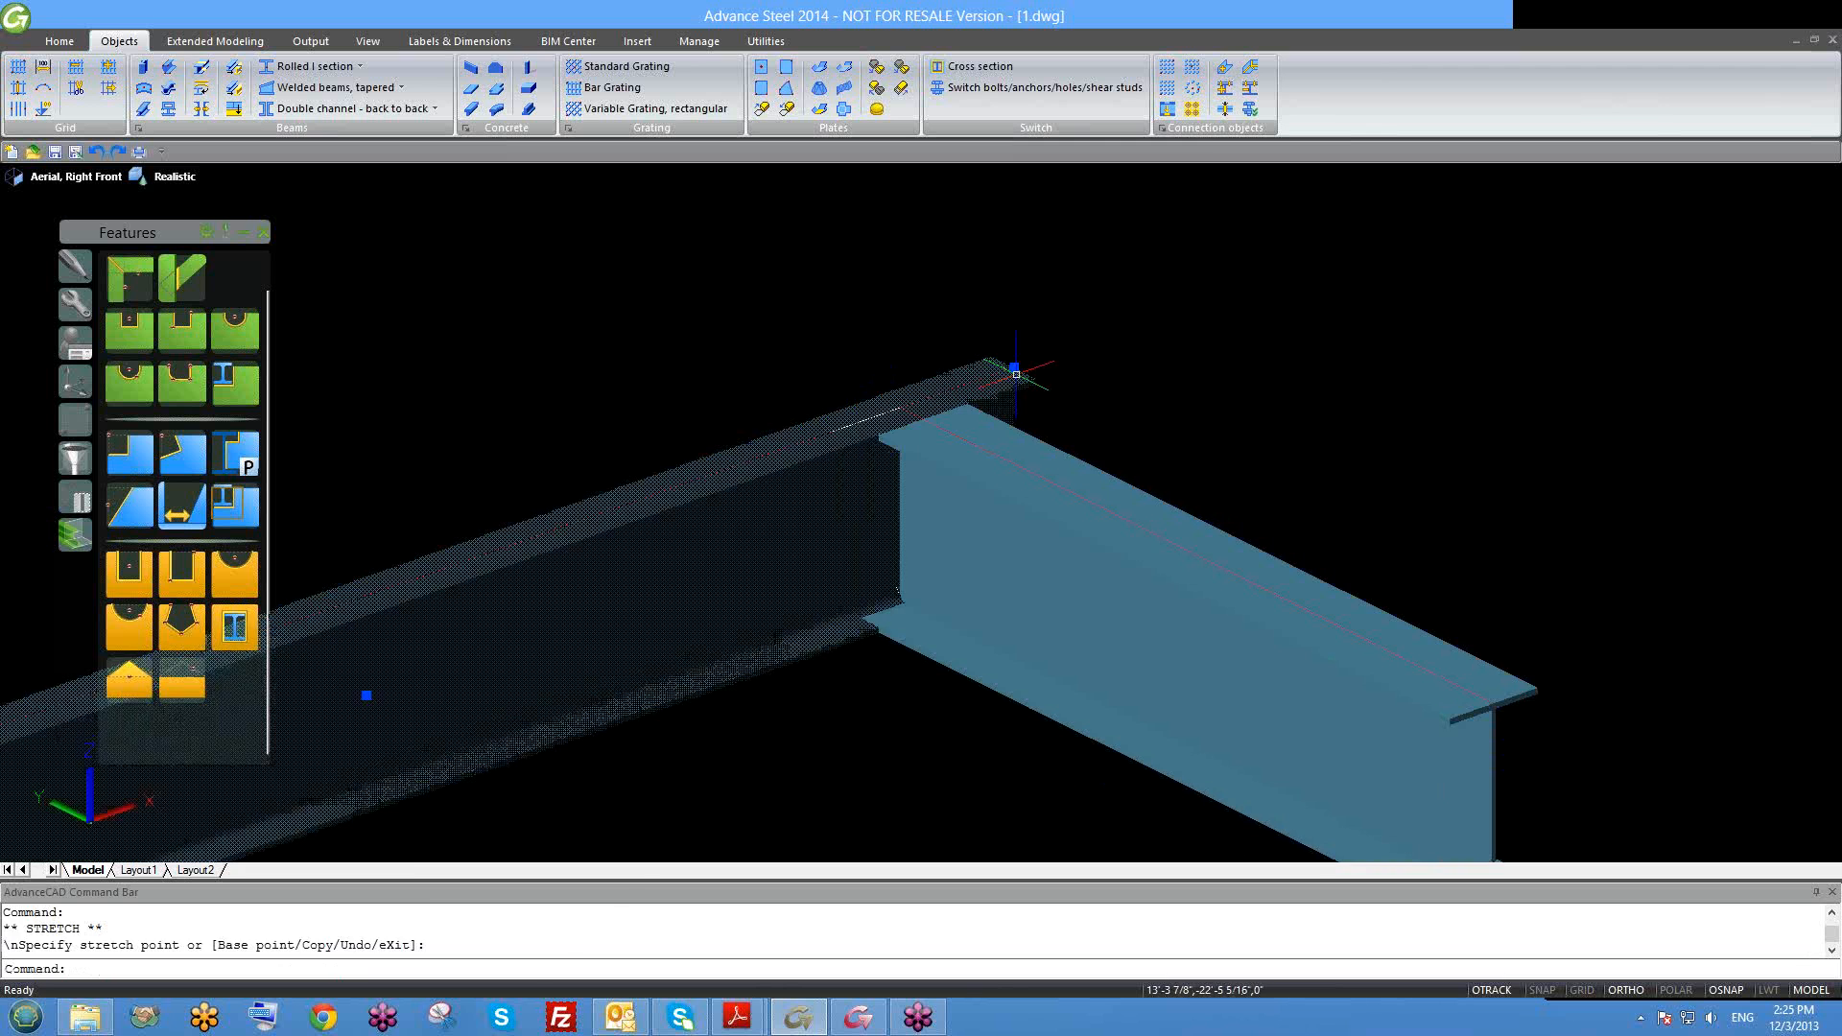
key("Escape")
scroll(960, 413, "down", 3)
middle_click_drag(1036, 556, 1180, 520, "shift")
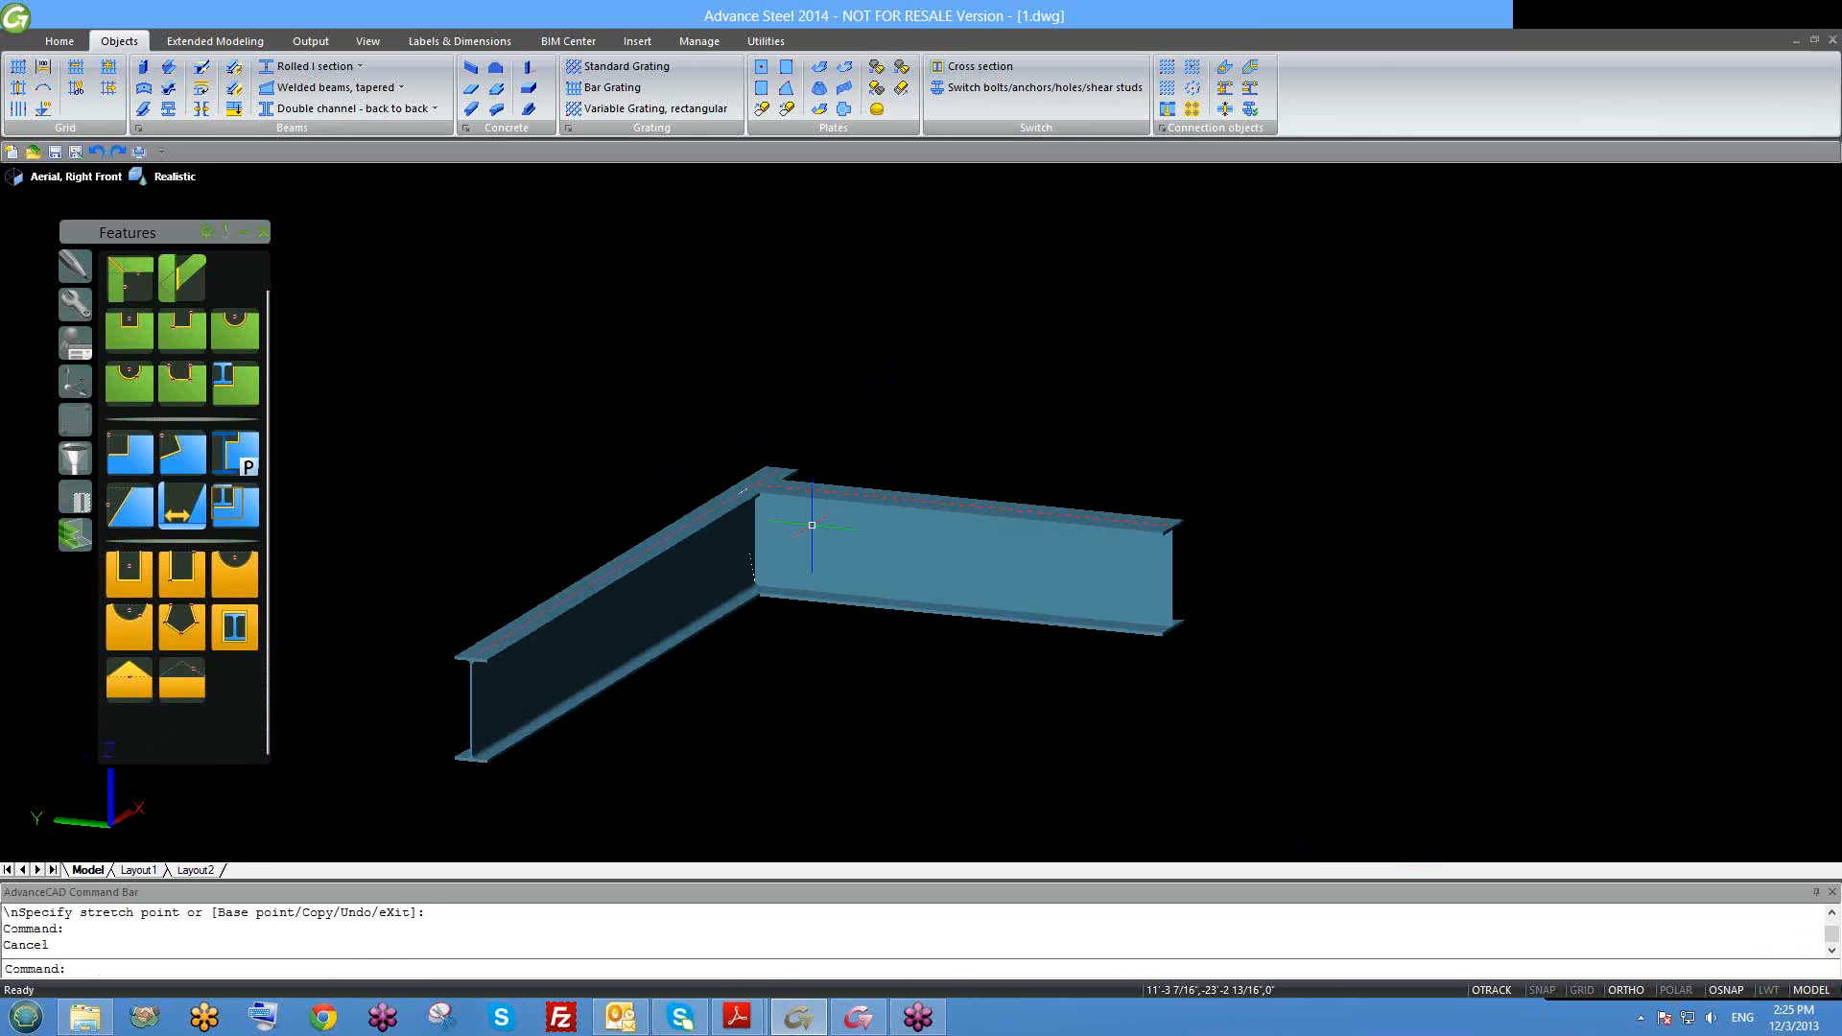
scroll(768, 529, "up", 3)
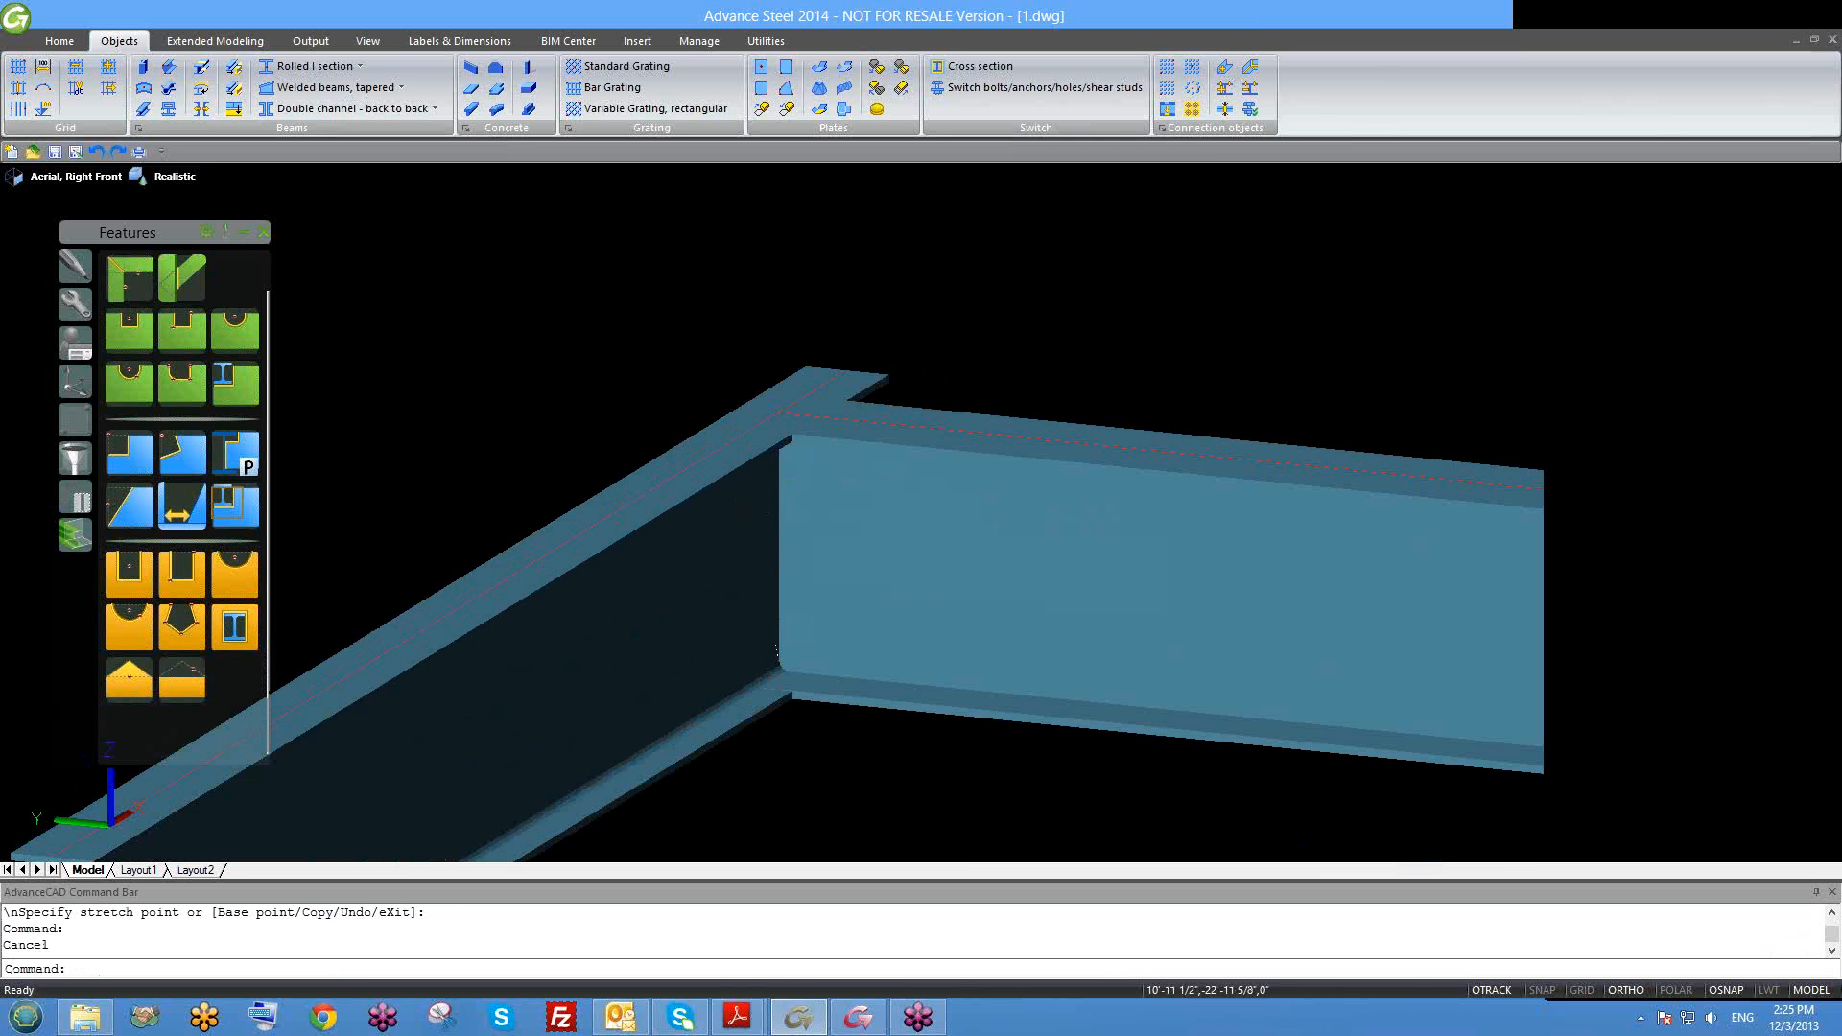
Step: Apply a parametric cope with the original beam as the main beam and the new beam as the secondary beam
left_click(236, 468)
scroll(604, 567, "down", 2)
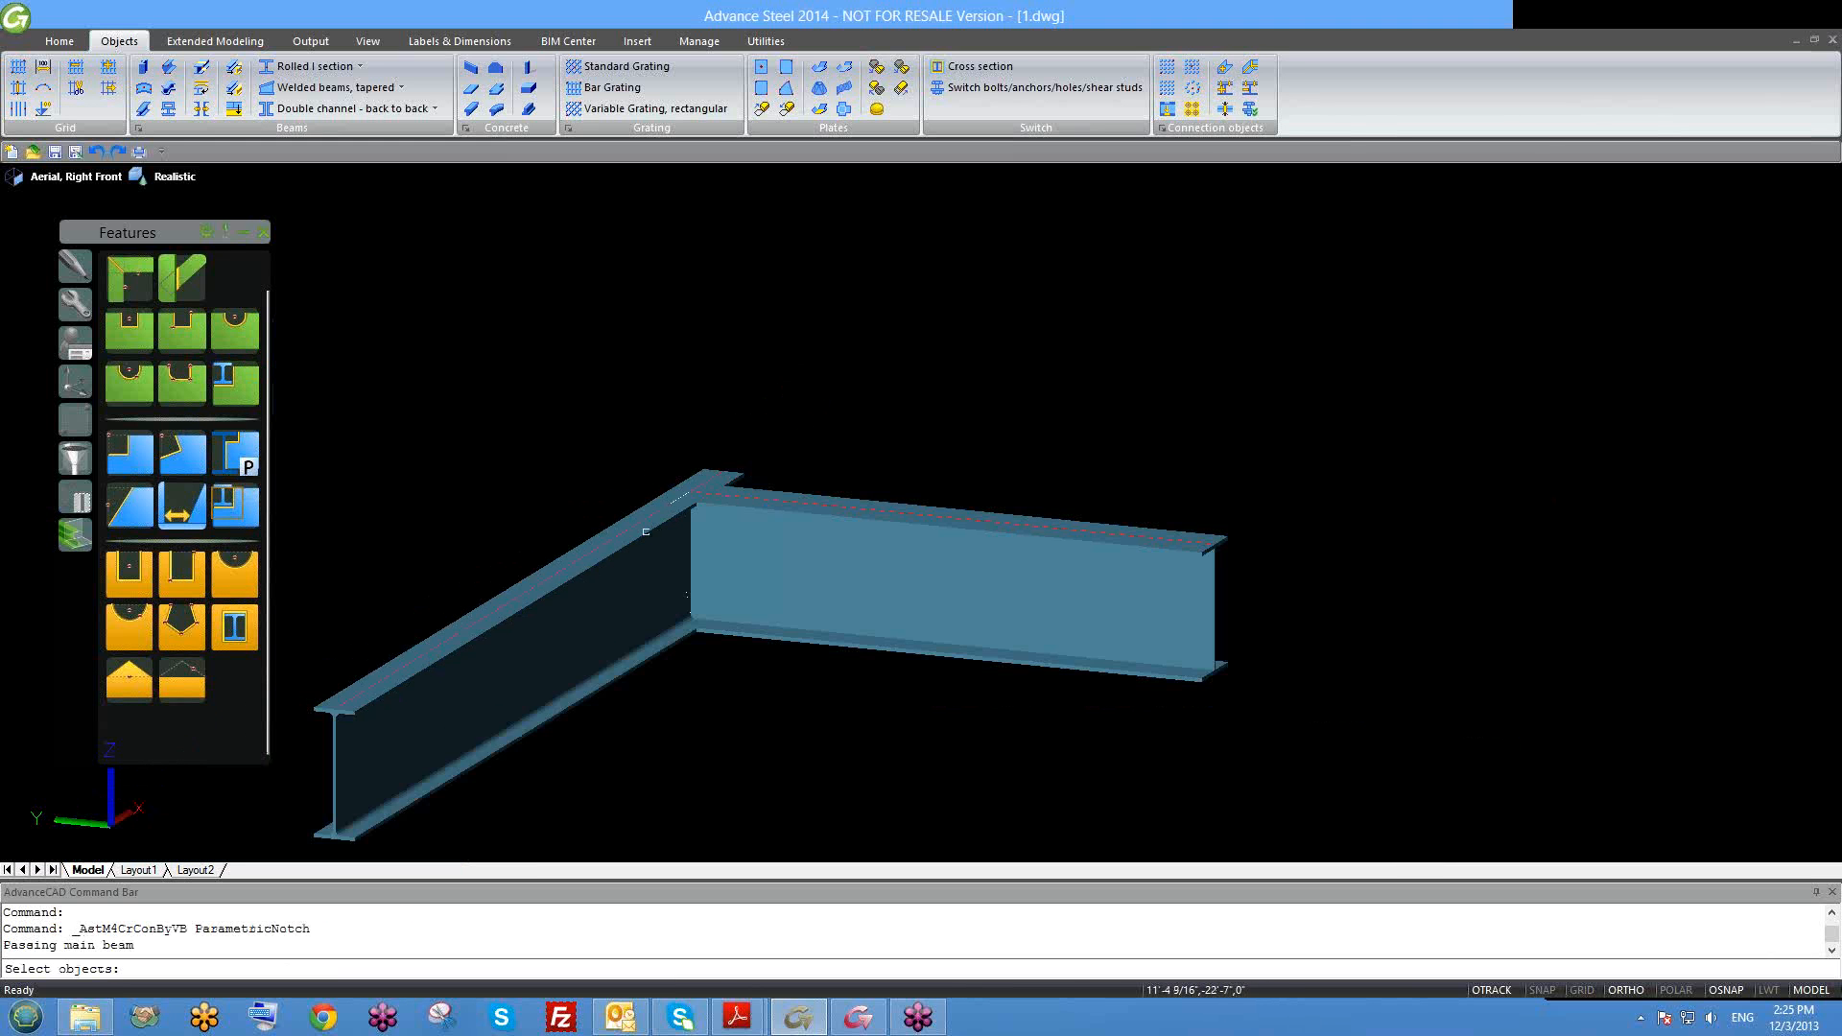
left_click(605, 567)
key("Return")
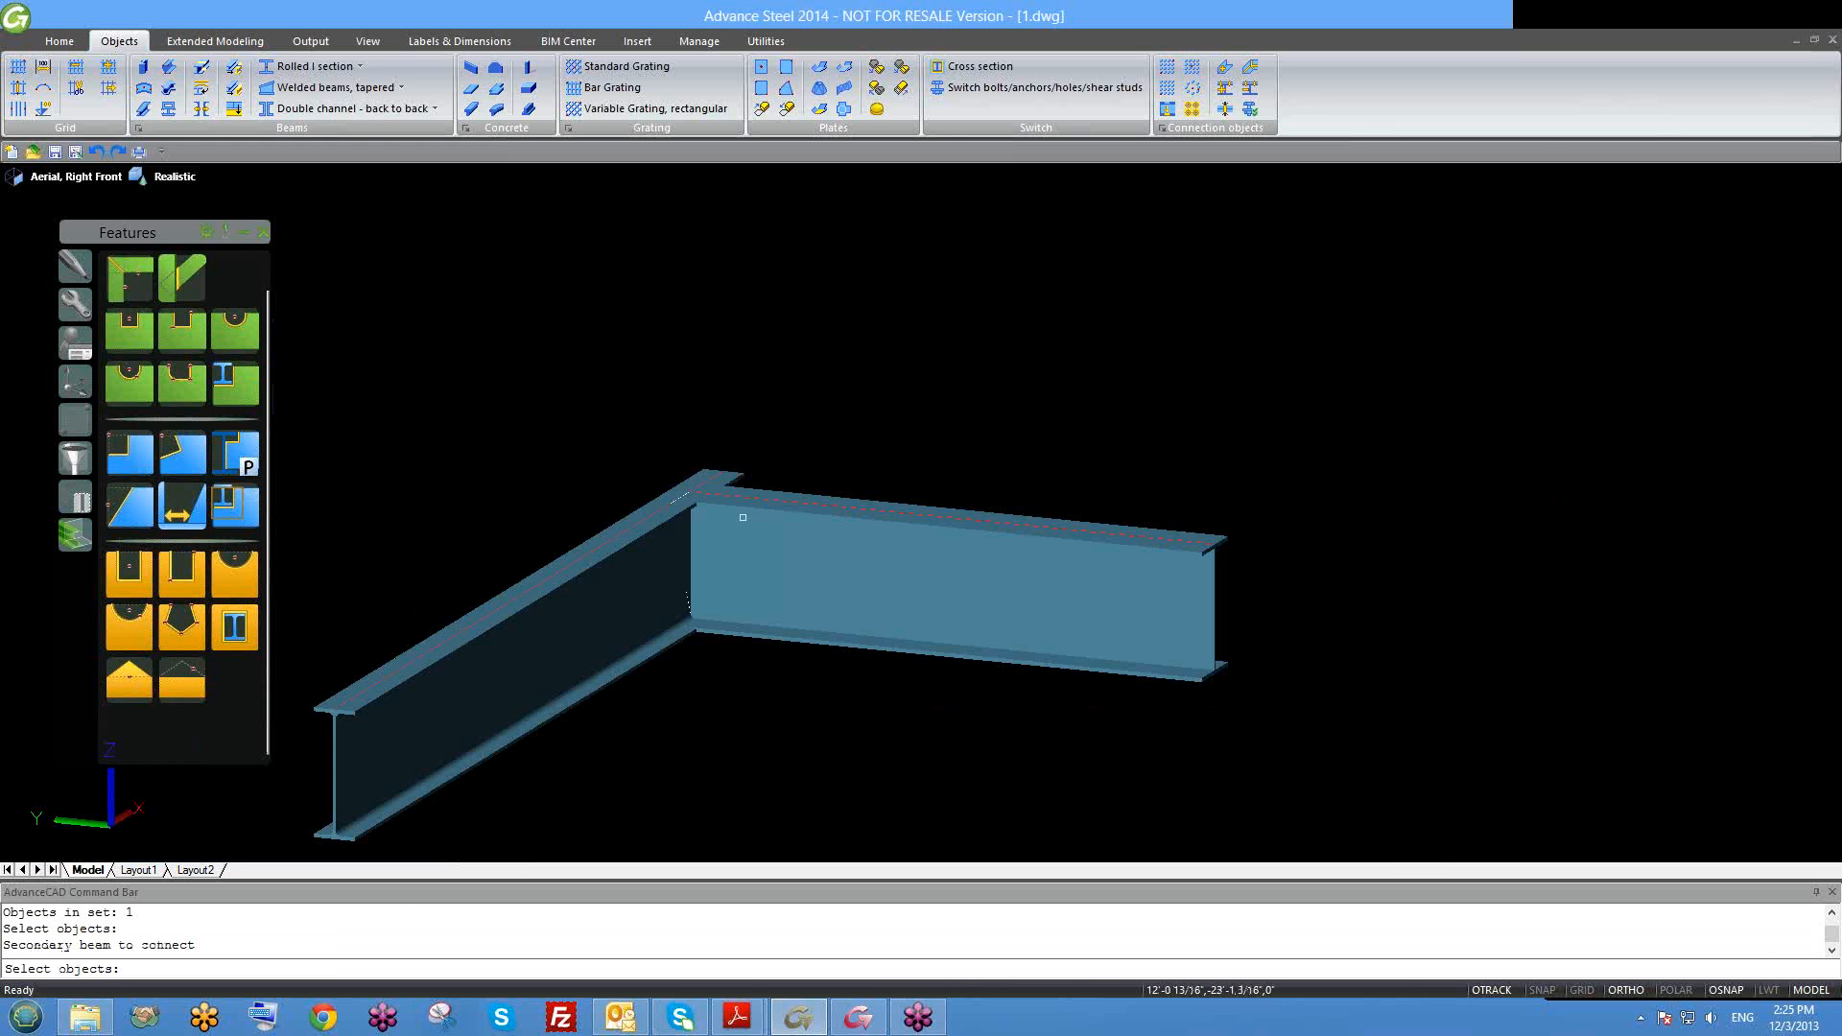
left_click(748, 508)
key("Return")
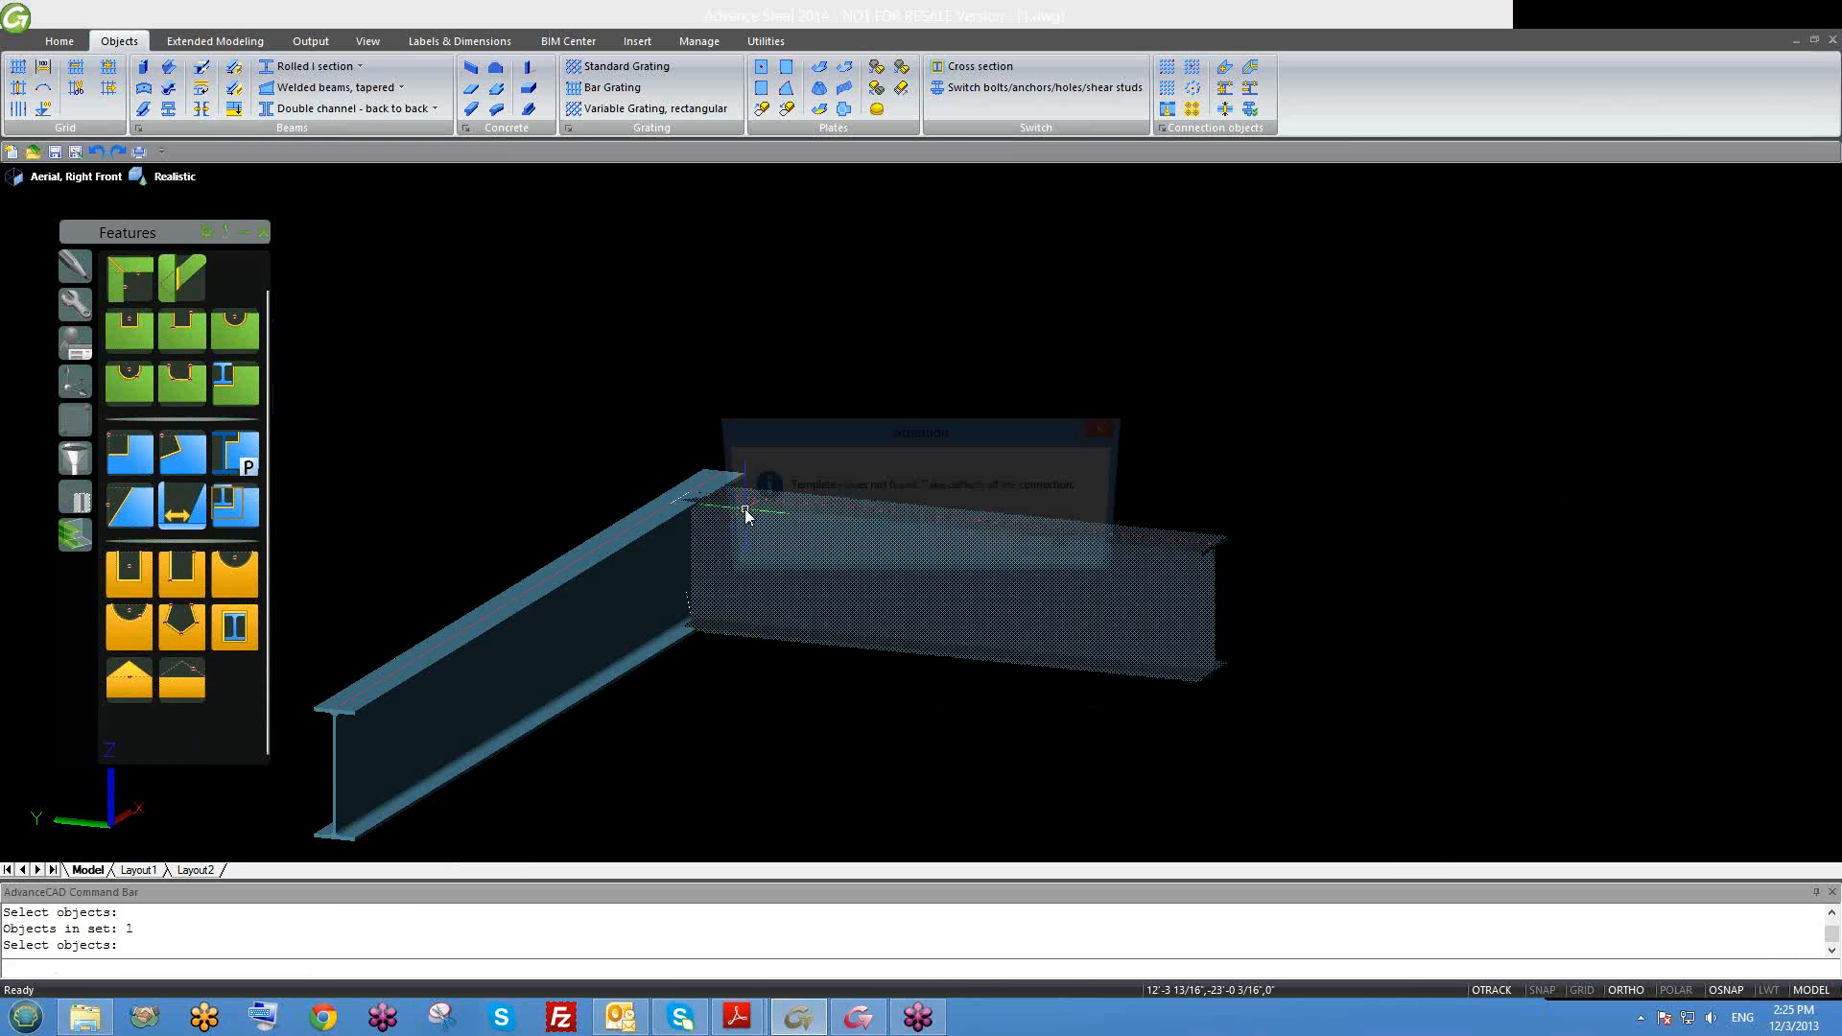
left_click(1110, 554)
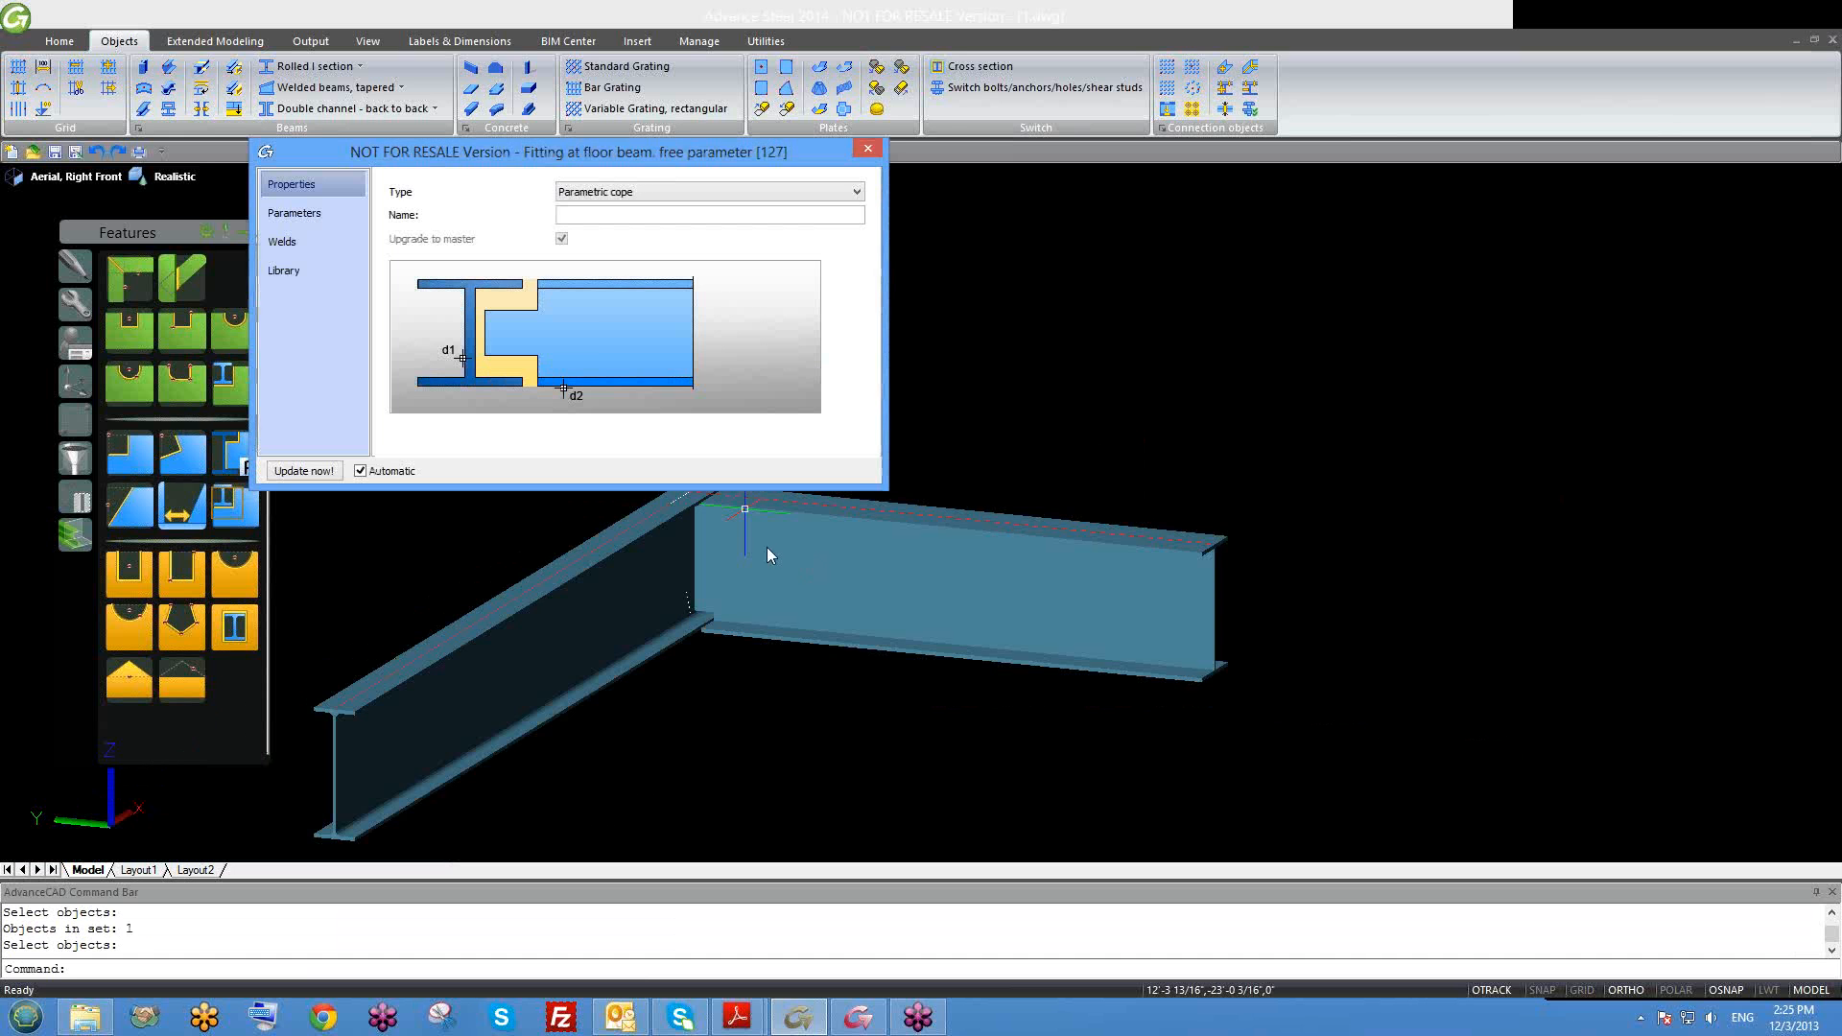
Step: Try the Parametric contour type for the connection and switch it back to Parametric cope
middle_click_drag(794, 596, 817, 581, "shift")
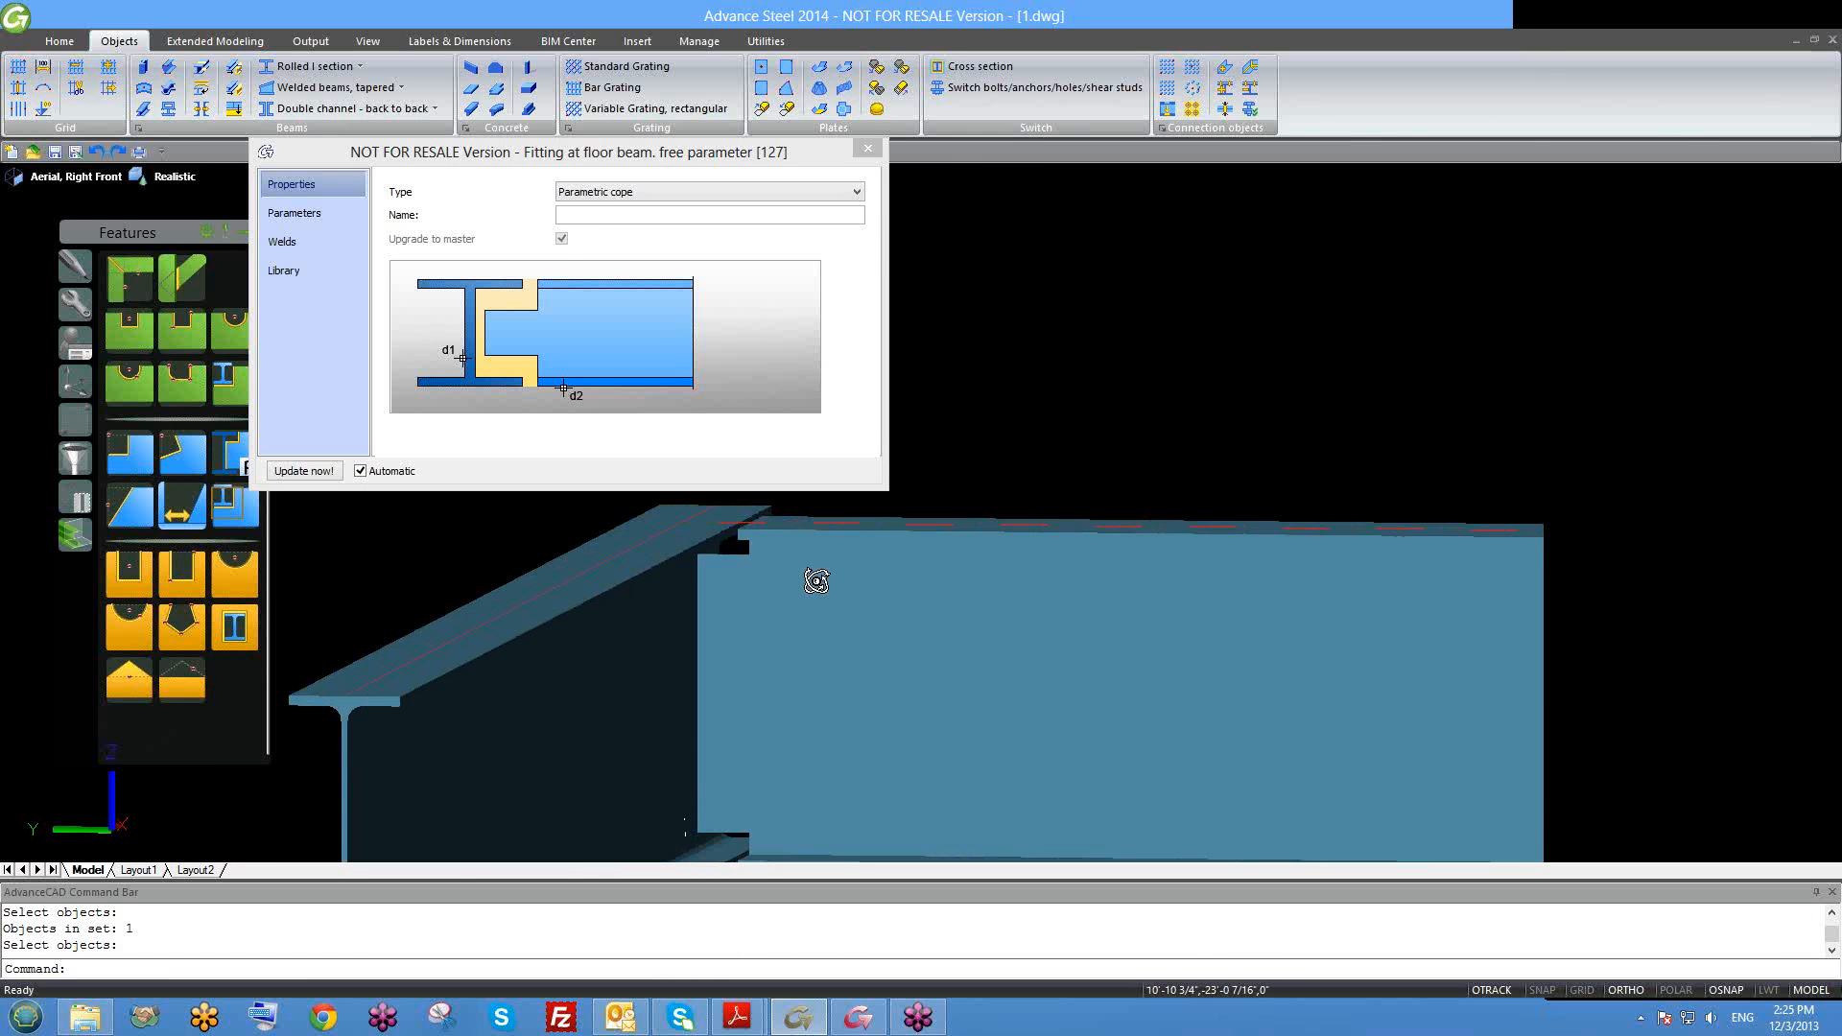
left_click(340, 215)
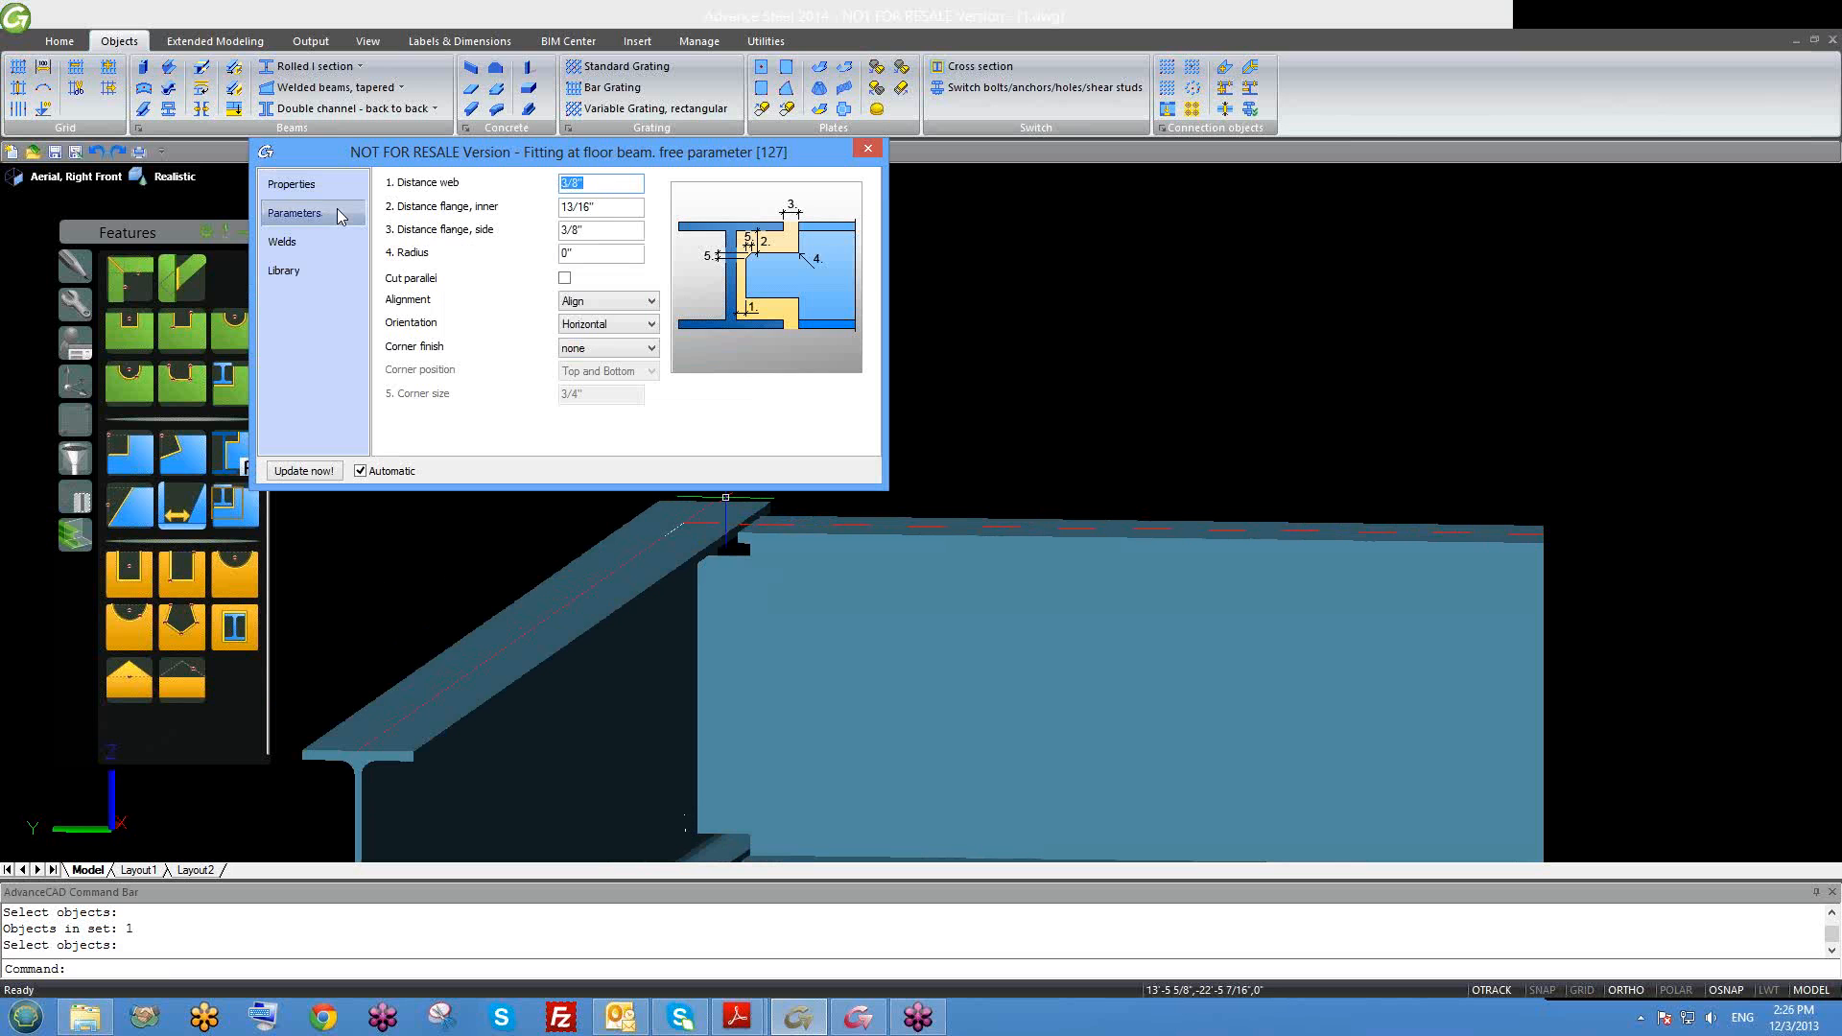
left_click(295, 184)
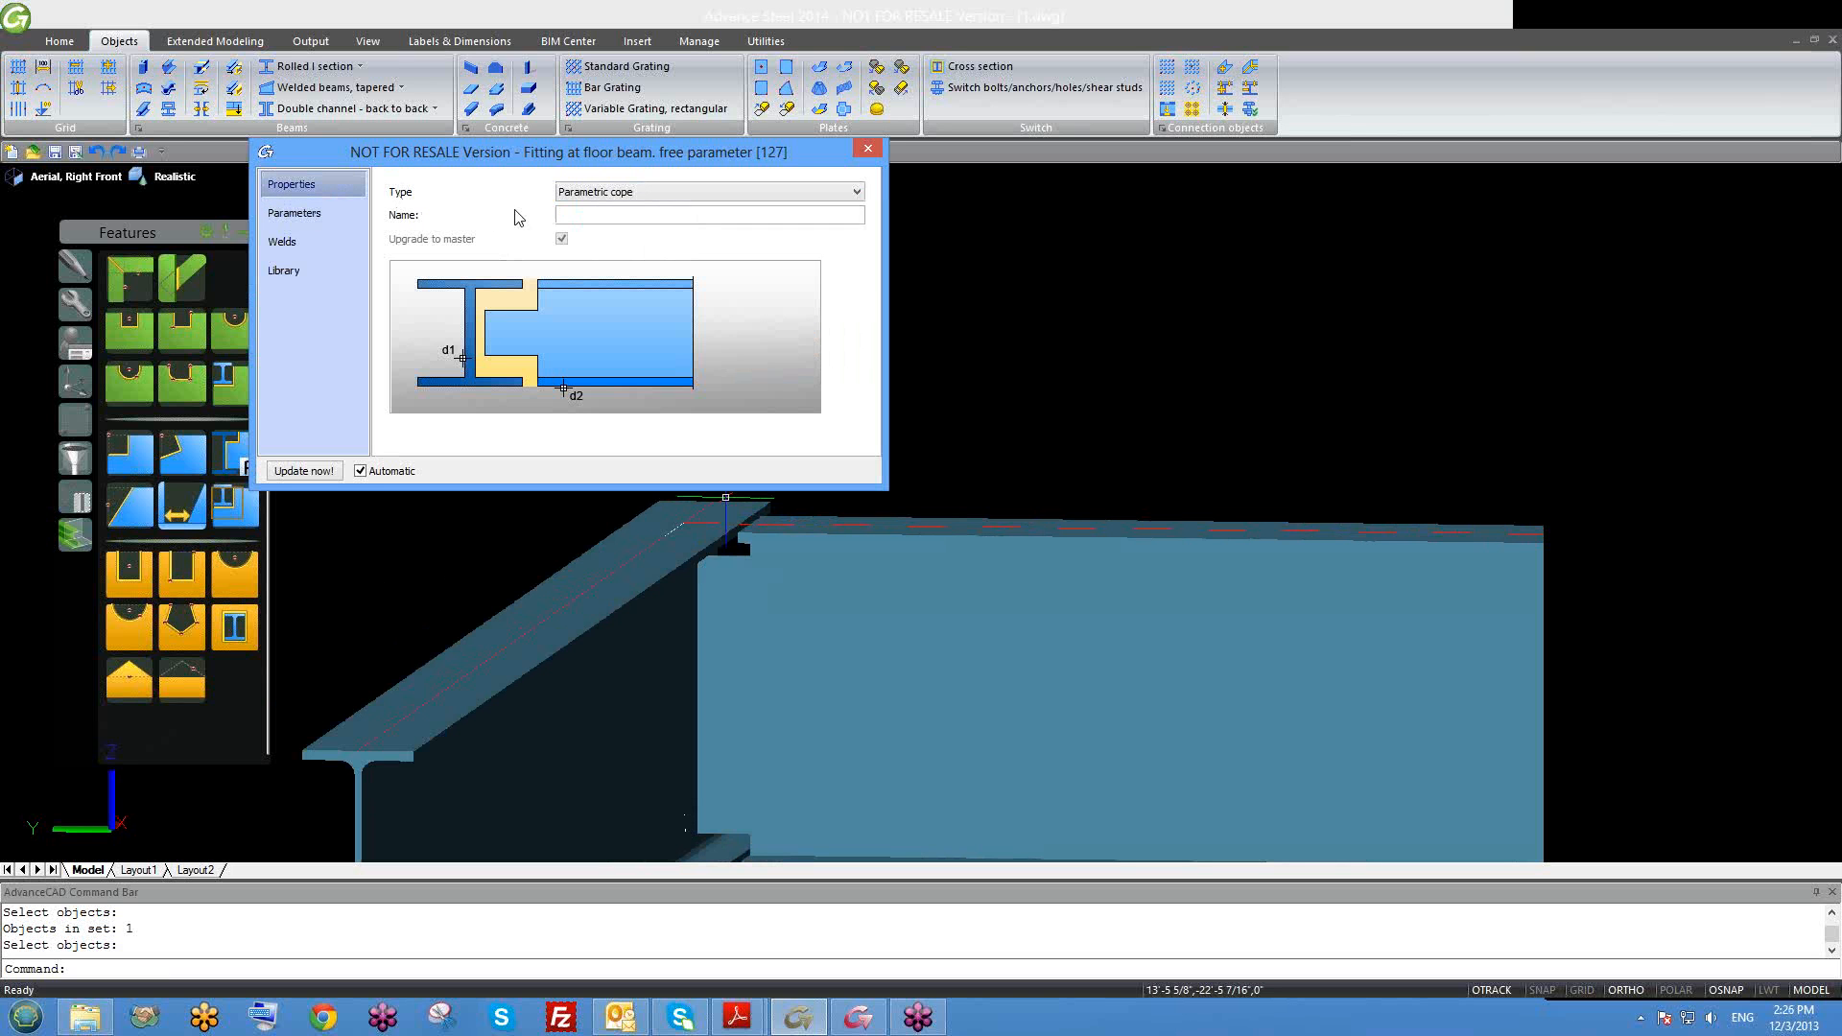
left_click(589, 193)
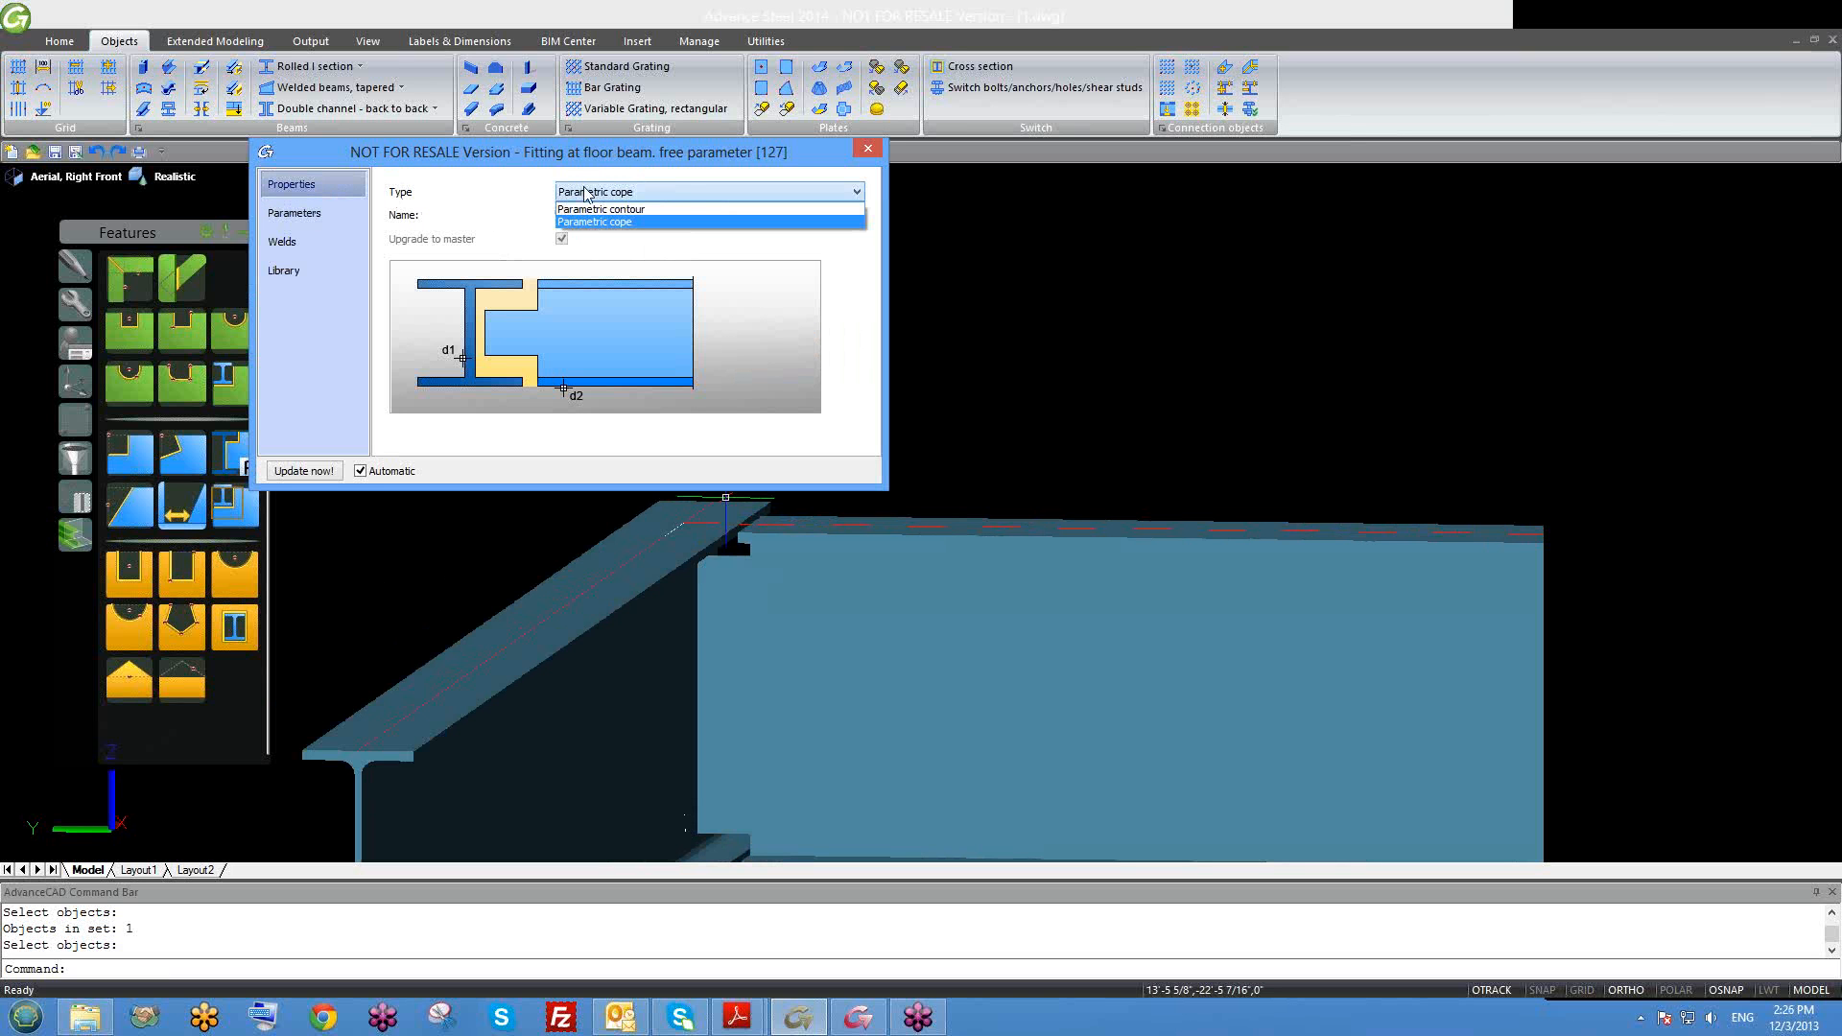
left_click(616, 211)
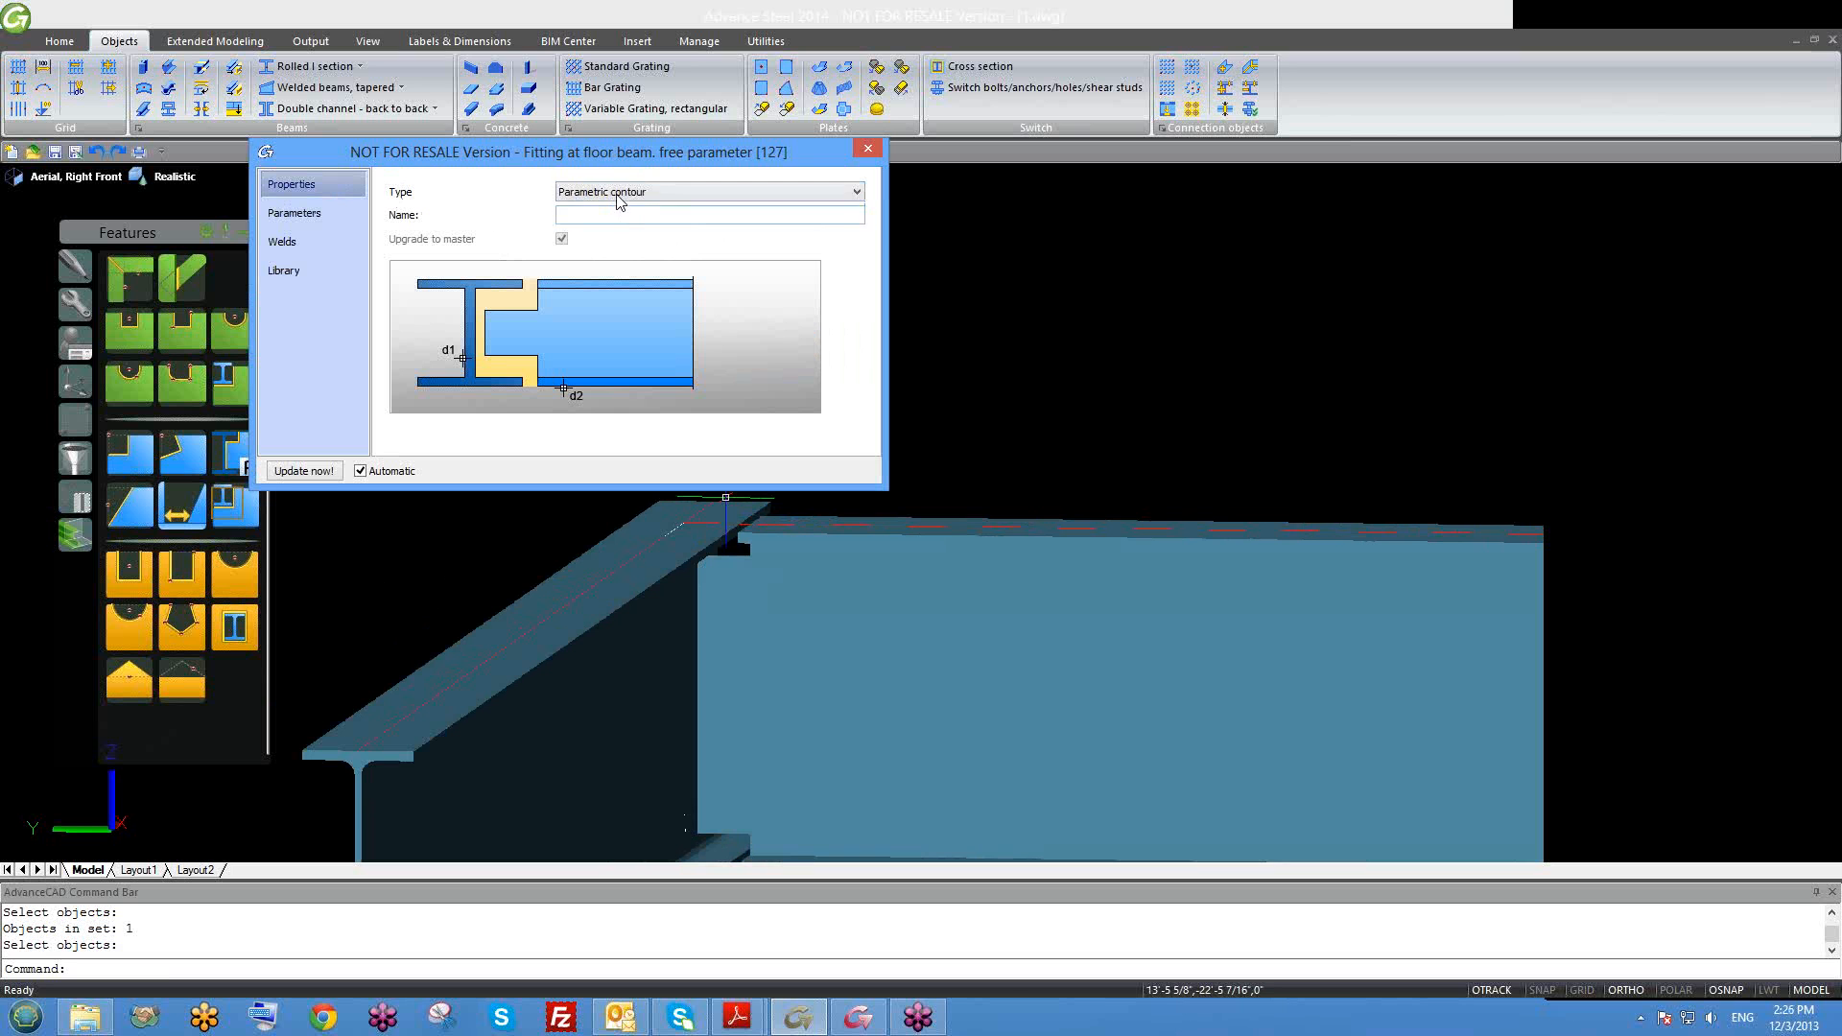
left_click(617, 195)
left_click(621, 223)
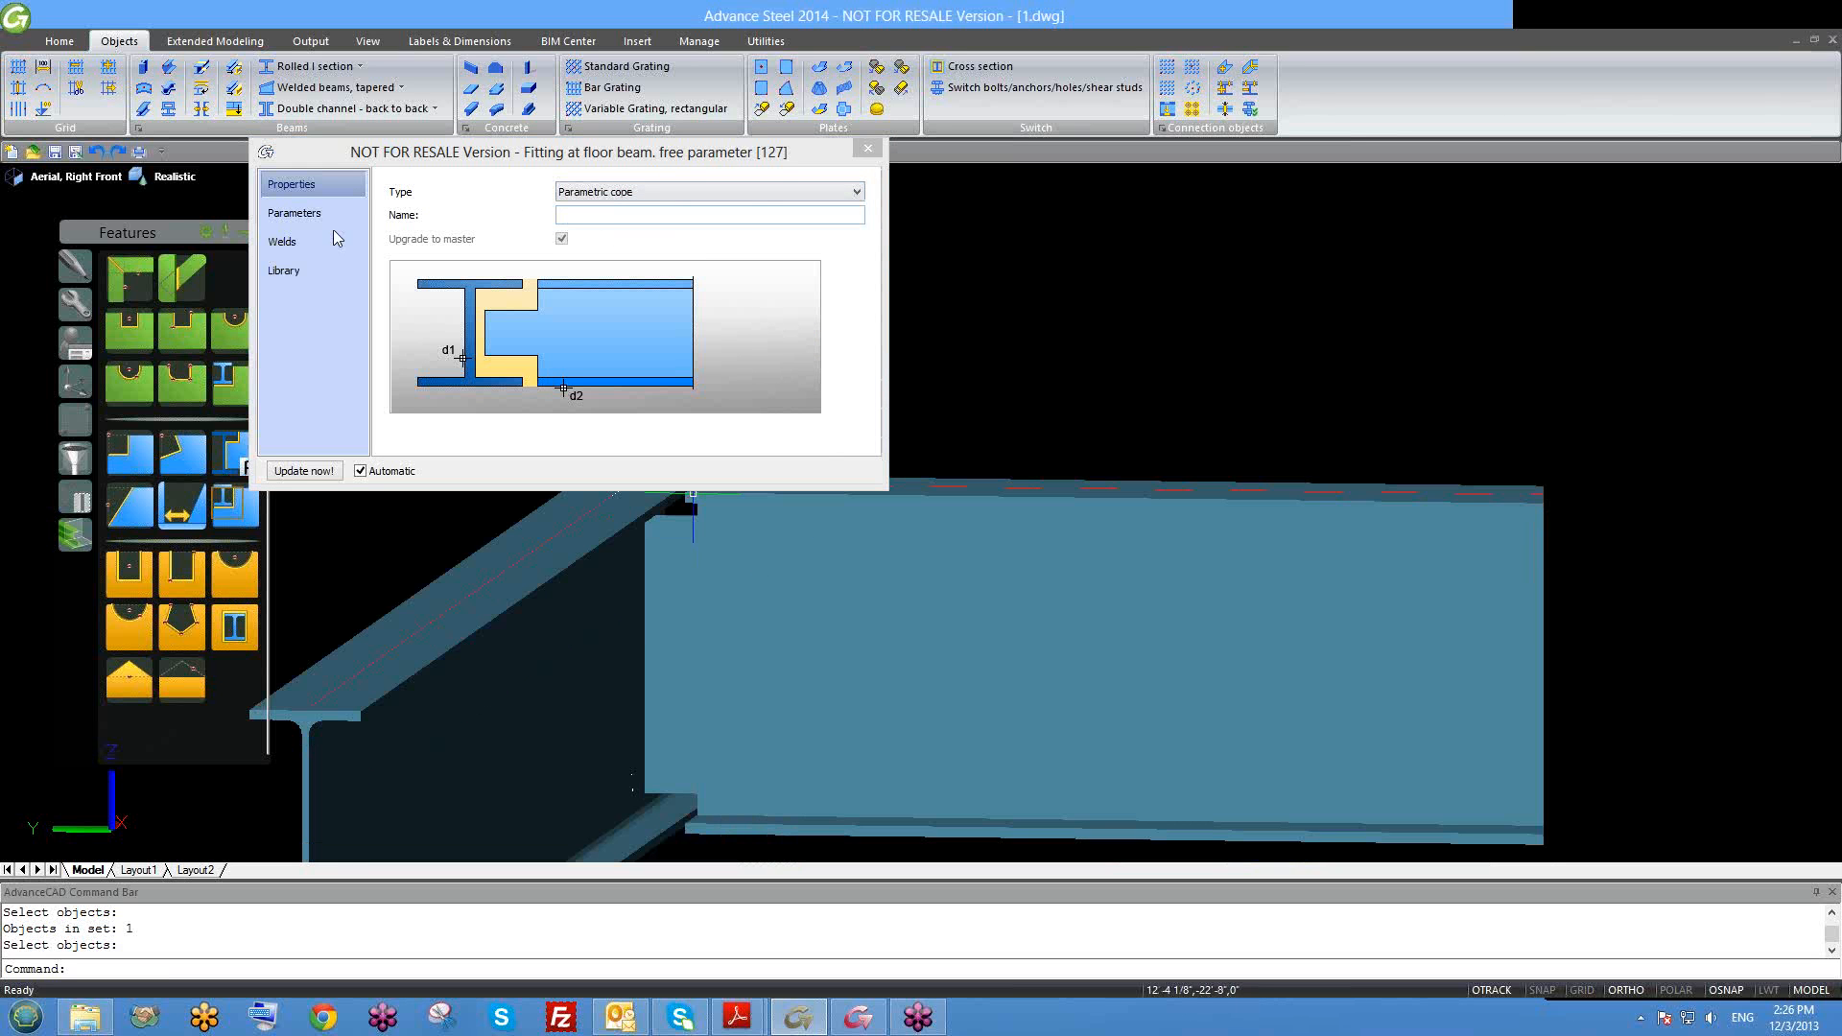
Step: Examine the parametric cope's distance, radius, alignment and corner parameters with the coped joint in full view
left_click(325, 215)
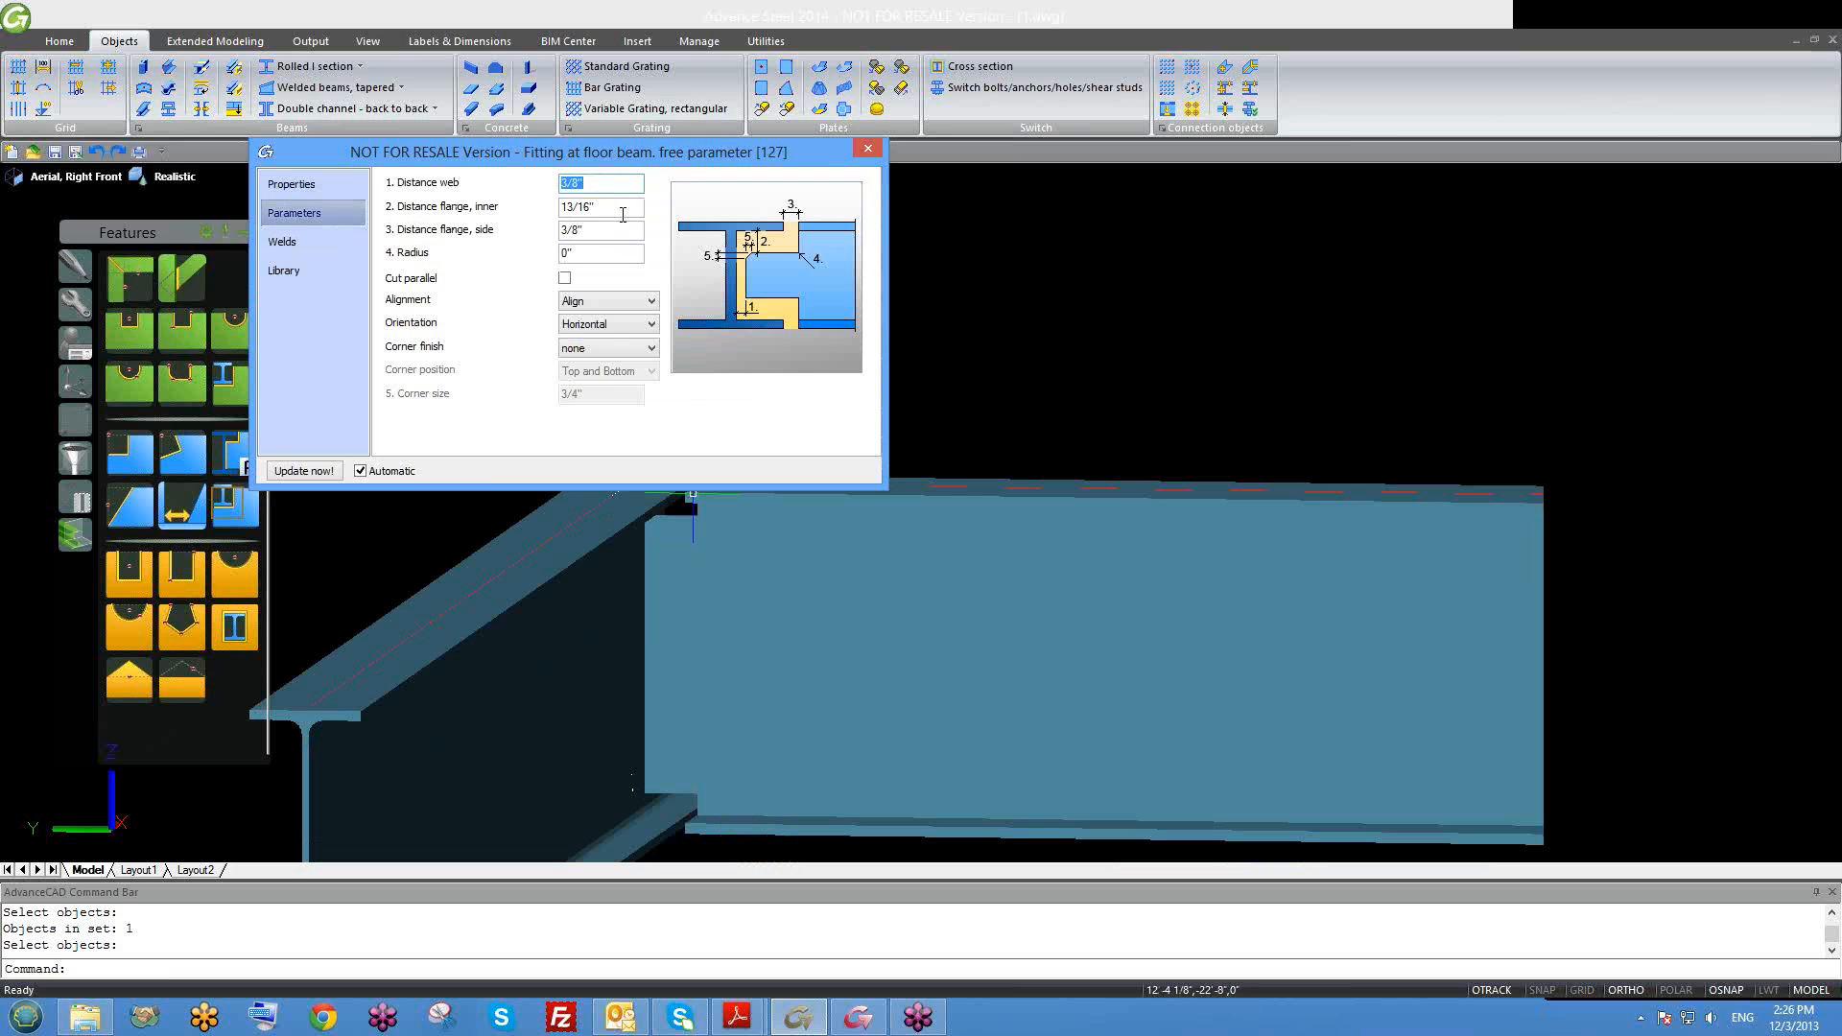
left_click_drag(676, 157, 488, 77)
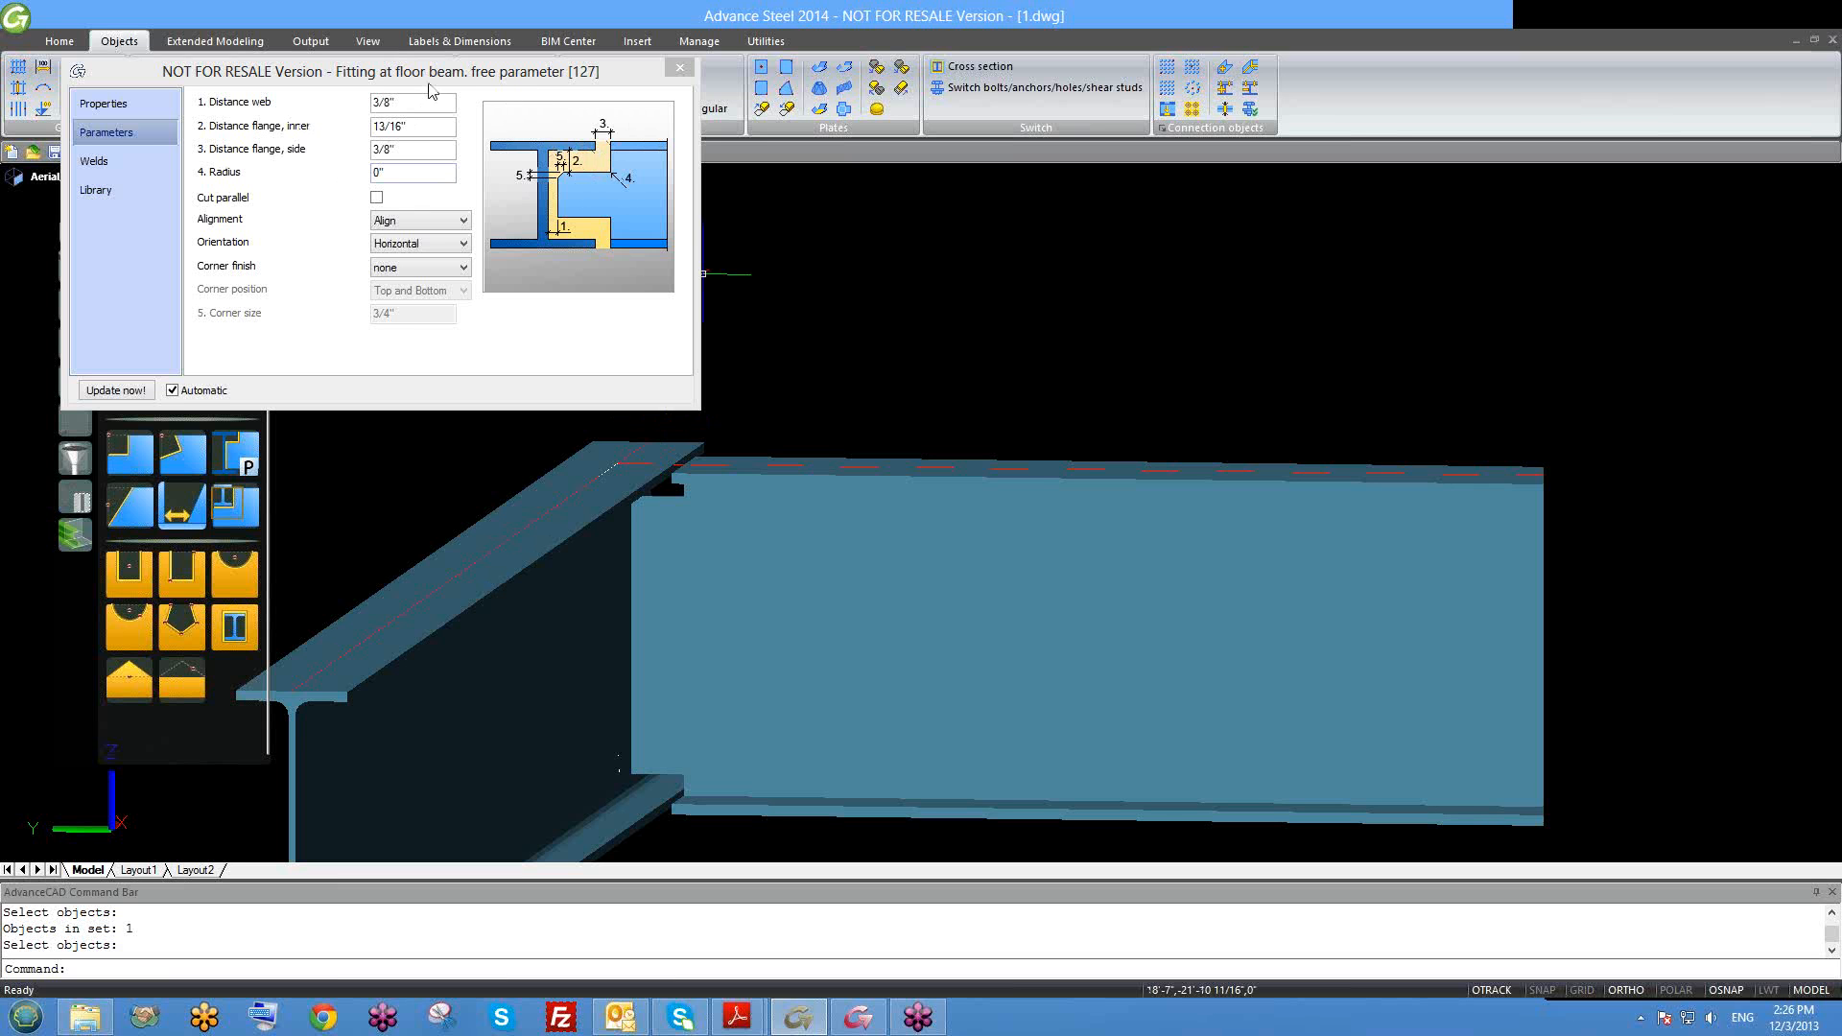
left_click_drag(429, 83, 456, 82)
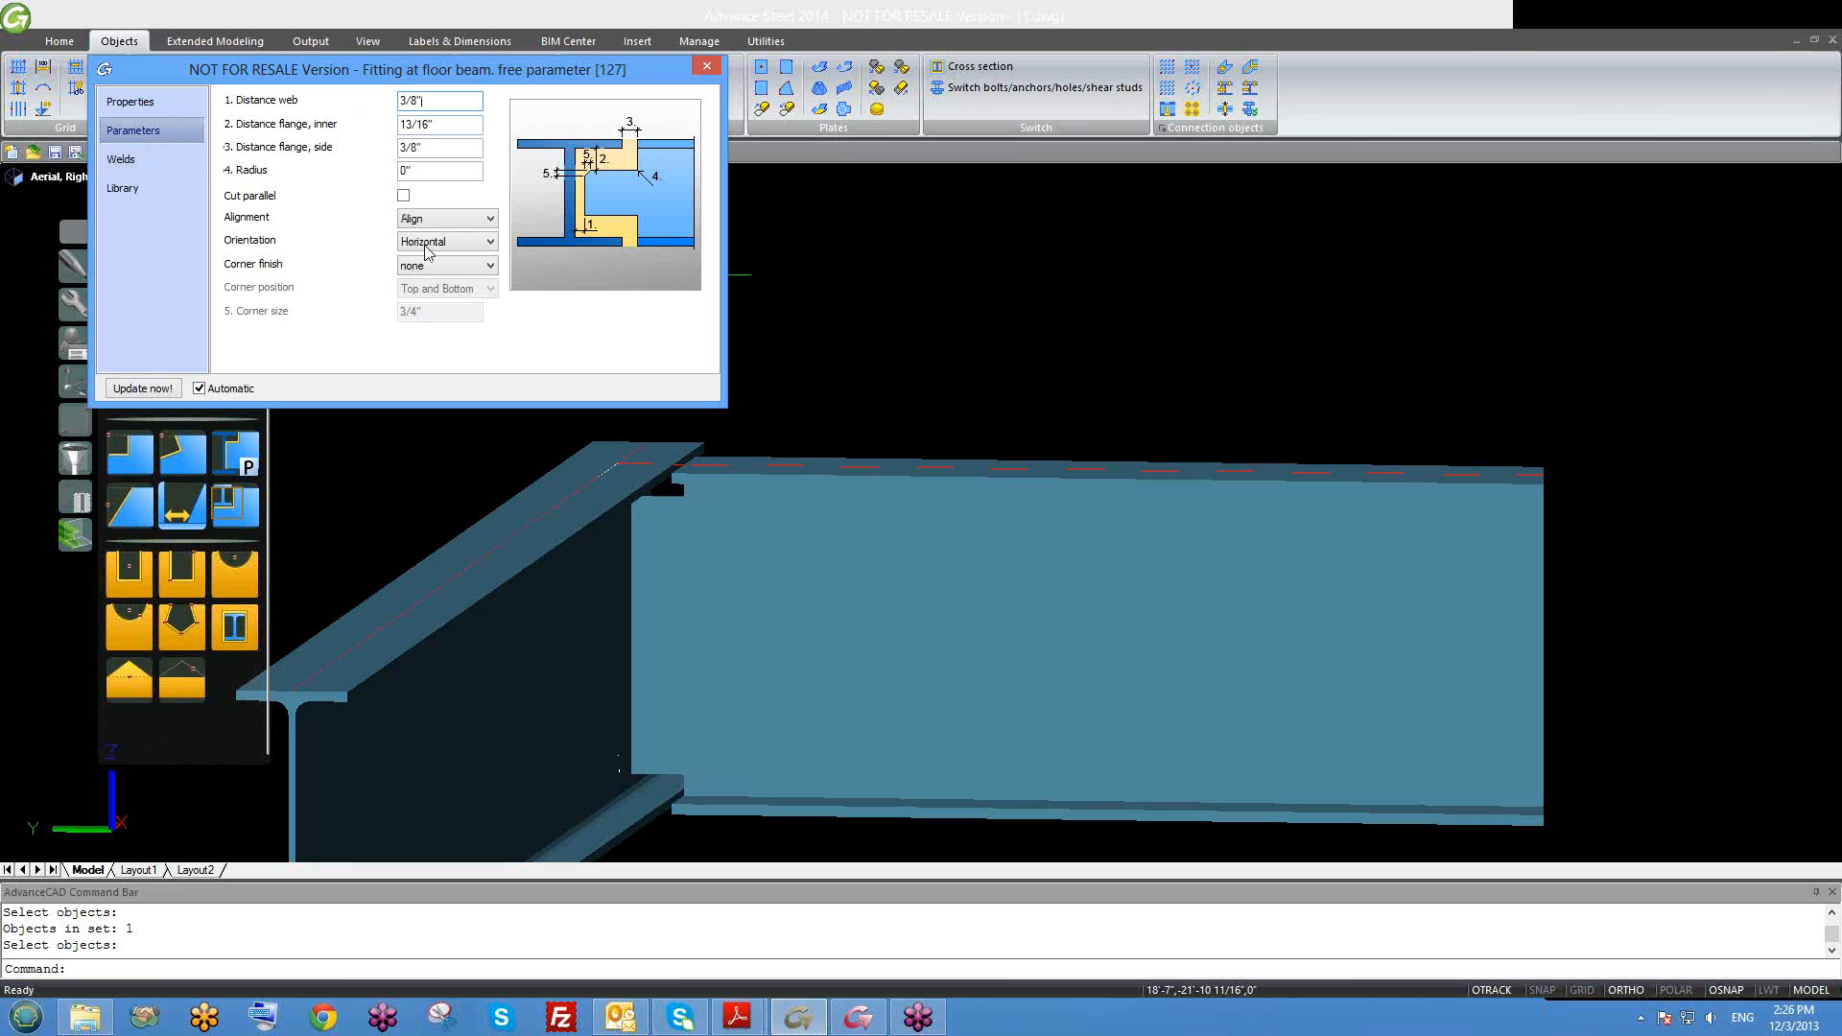
Step: Enable weld creation for the parametric cope and check the weld between the two beams
left_click(144, 159)
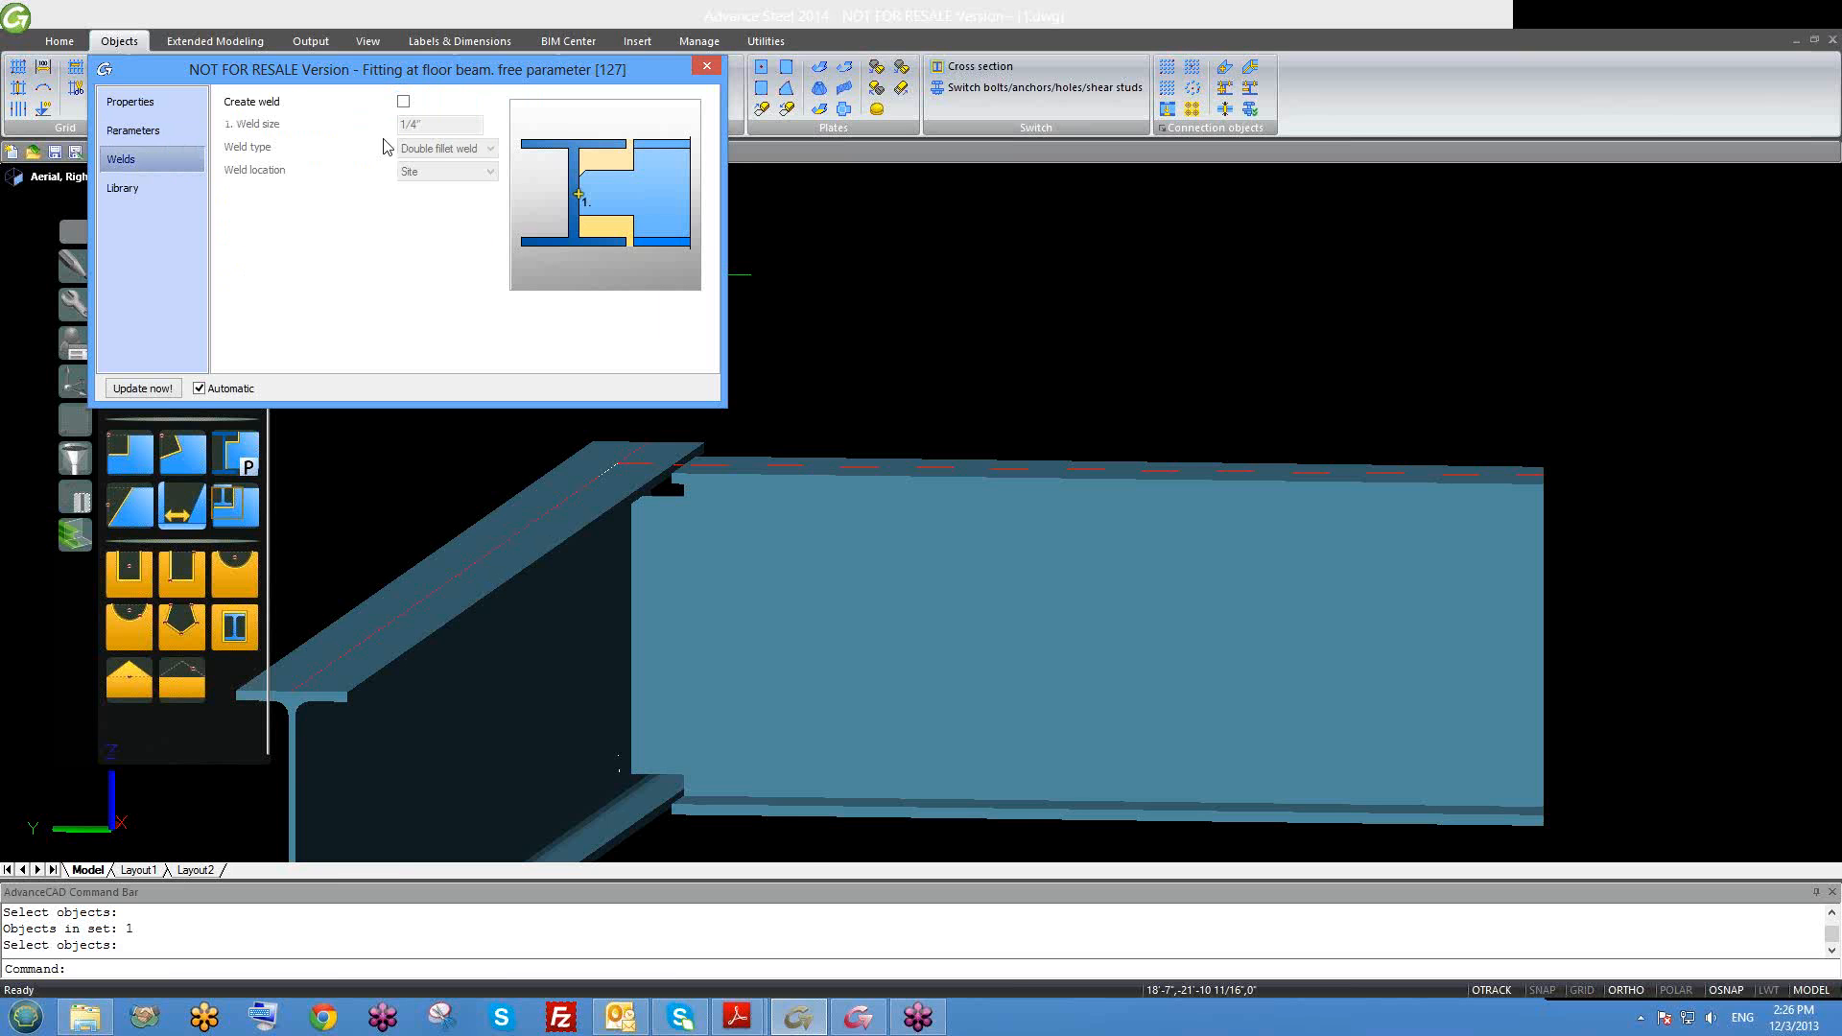
scroll(769, 602, "up", 2)
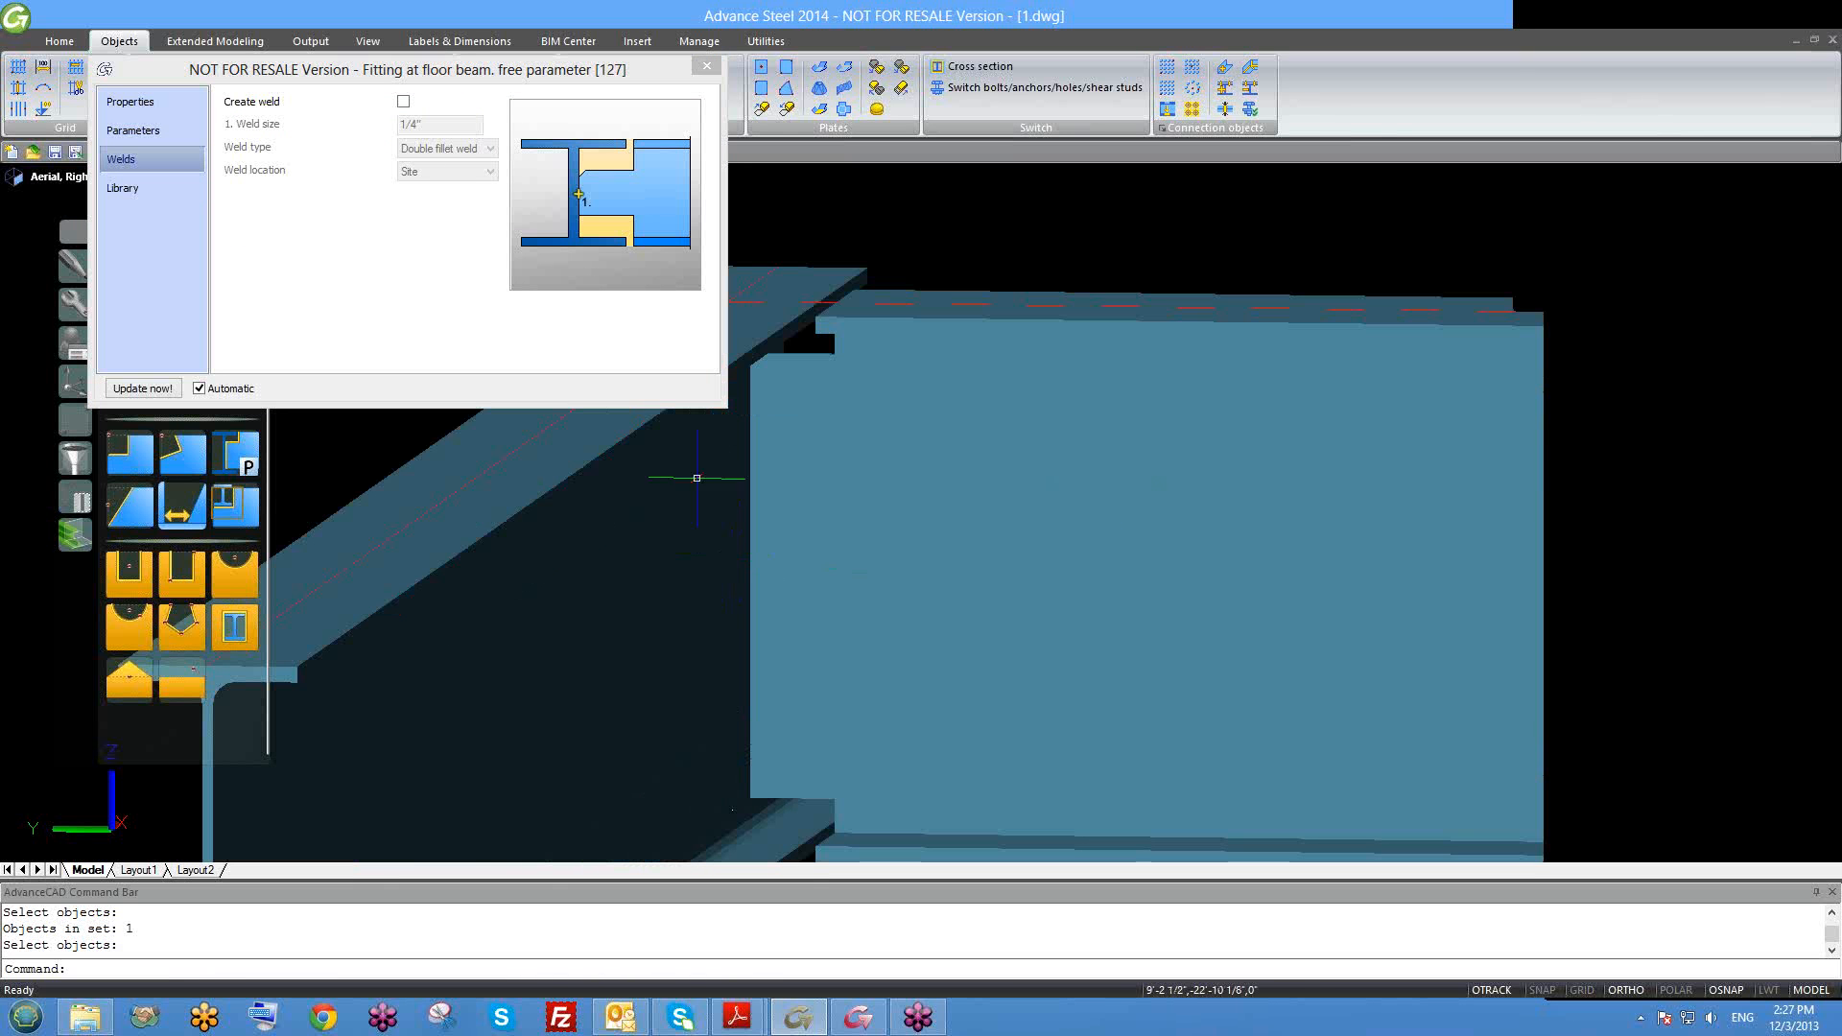
left_click(404, 103)
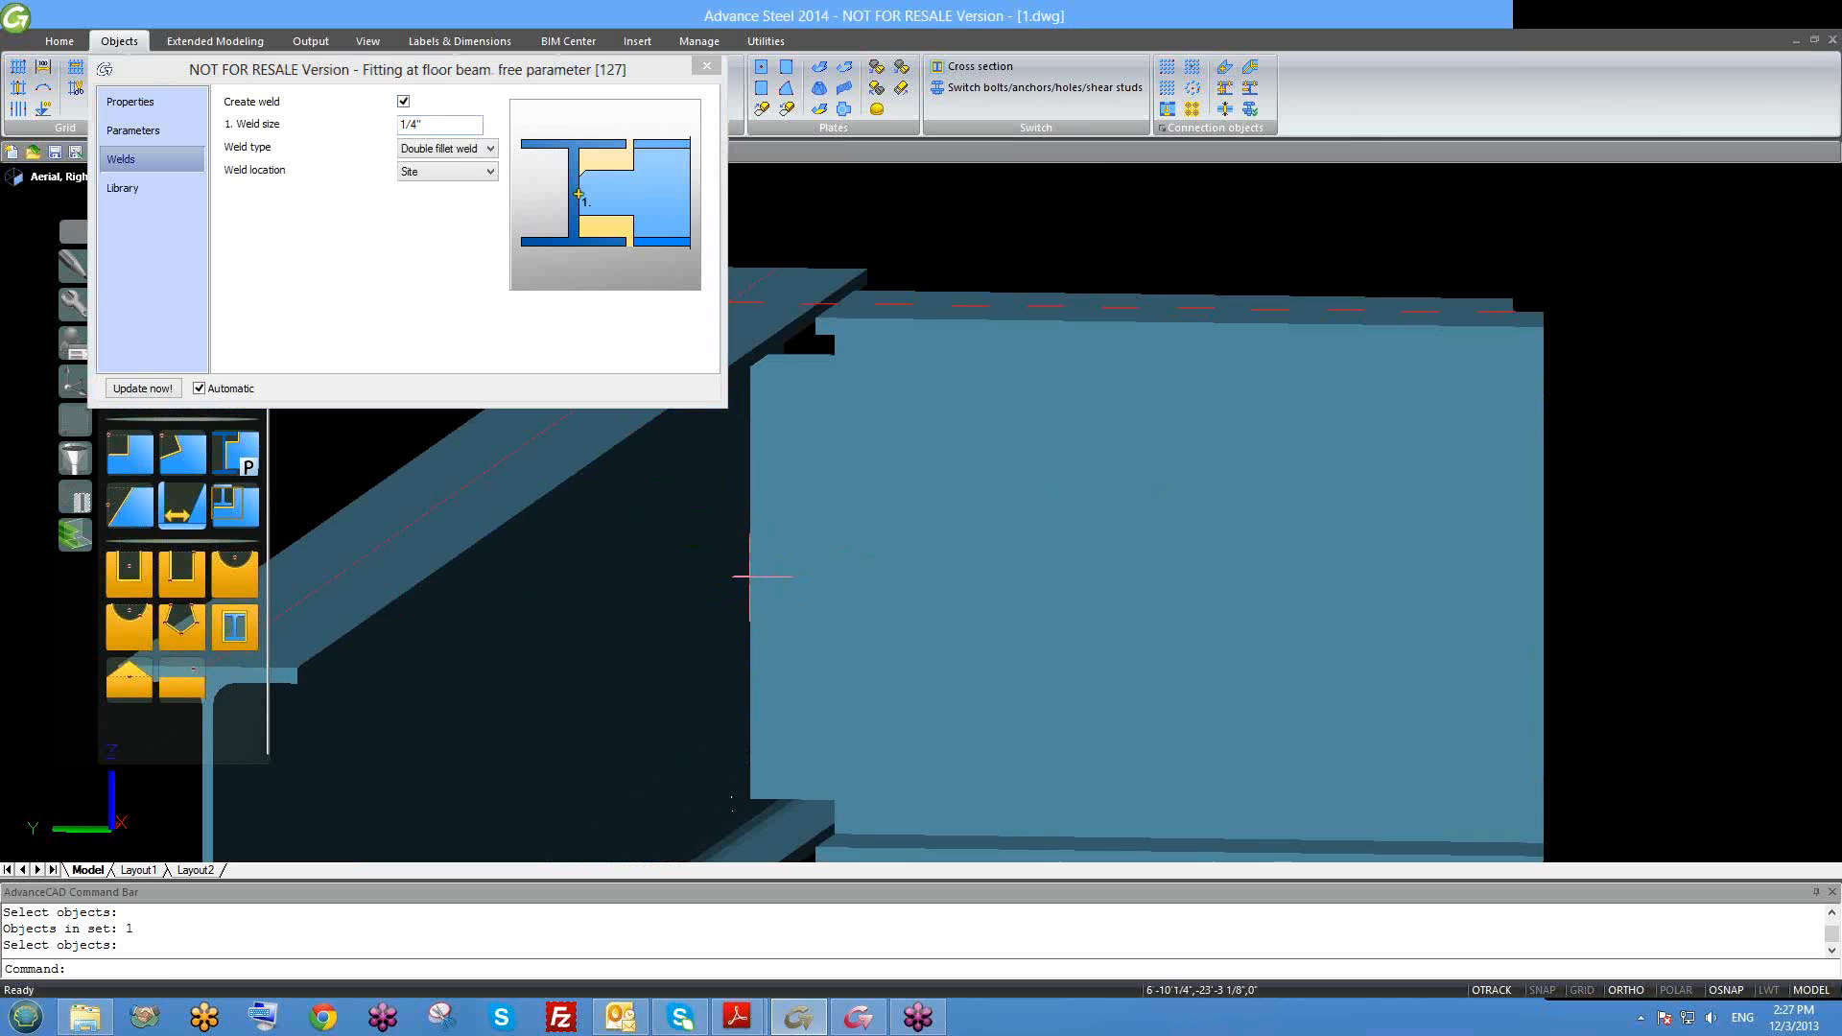
scroll(845, 595, "down", 2)
scroll(844, 599, "down", 4)
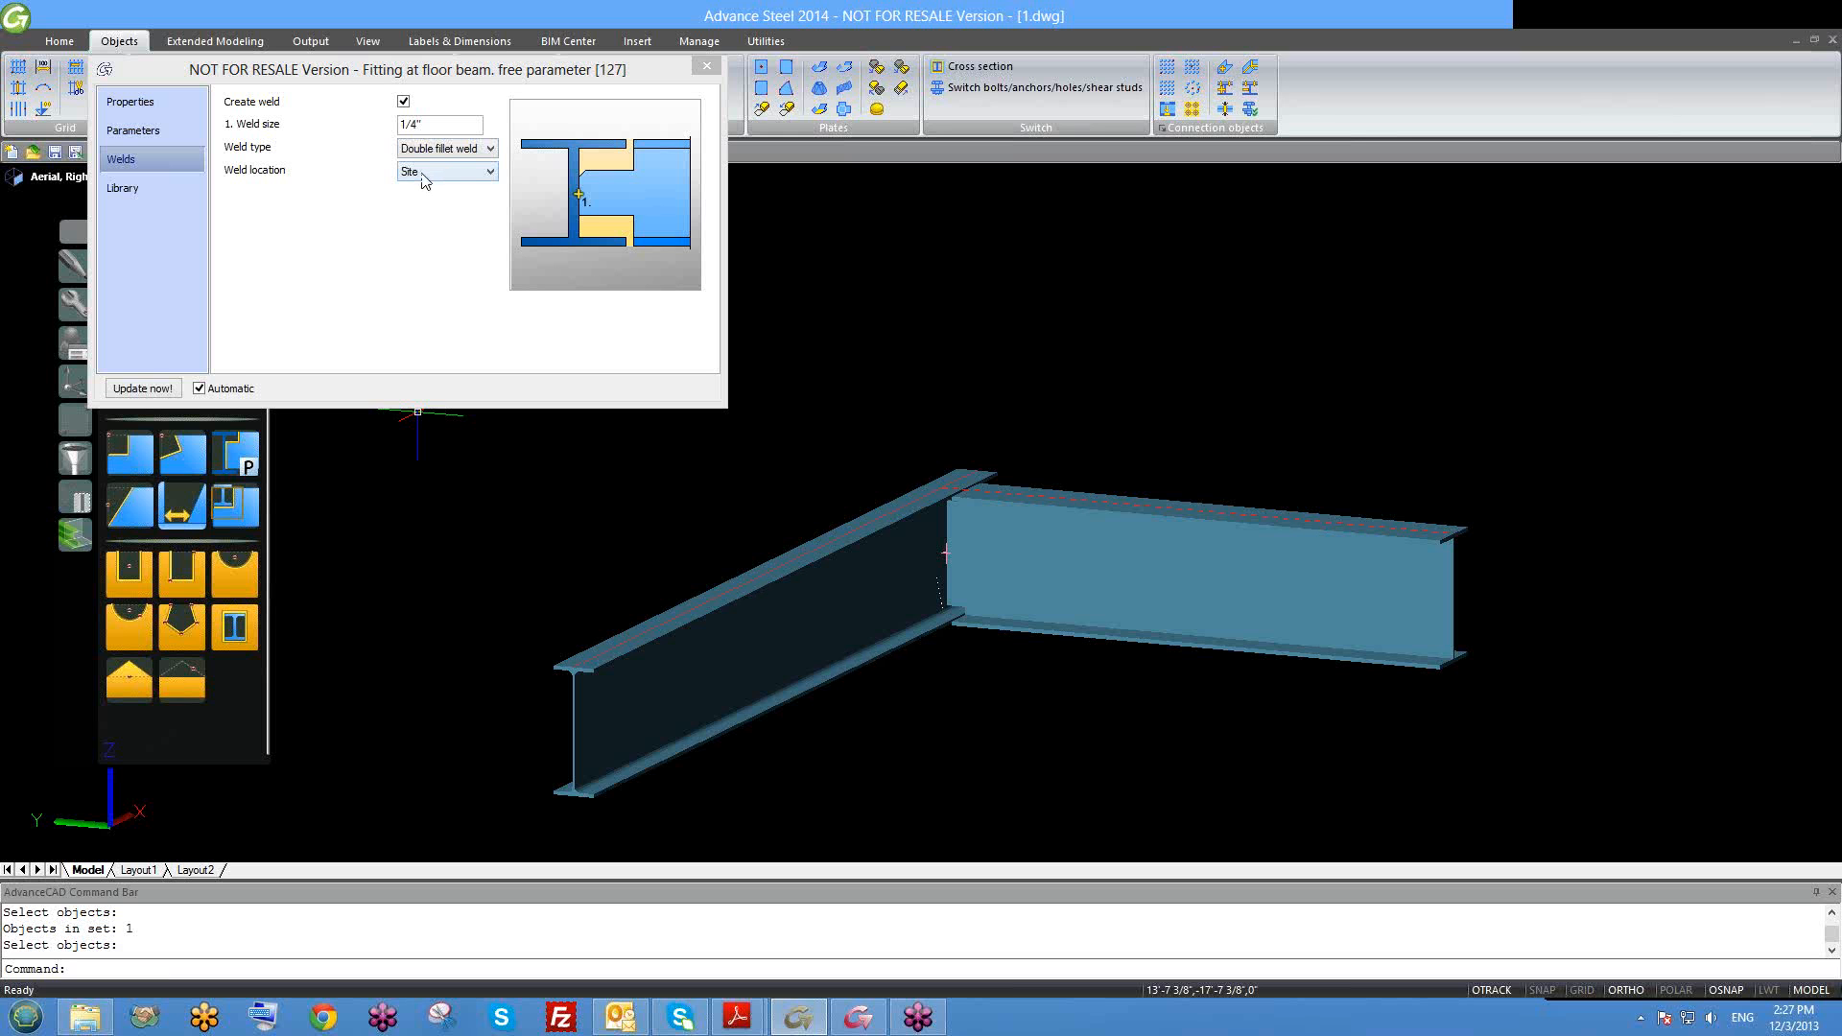
Step: Check the library page of the cope connection and close the connection's settings
left_click(140, 190)
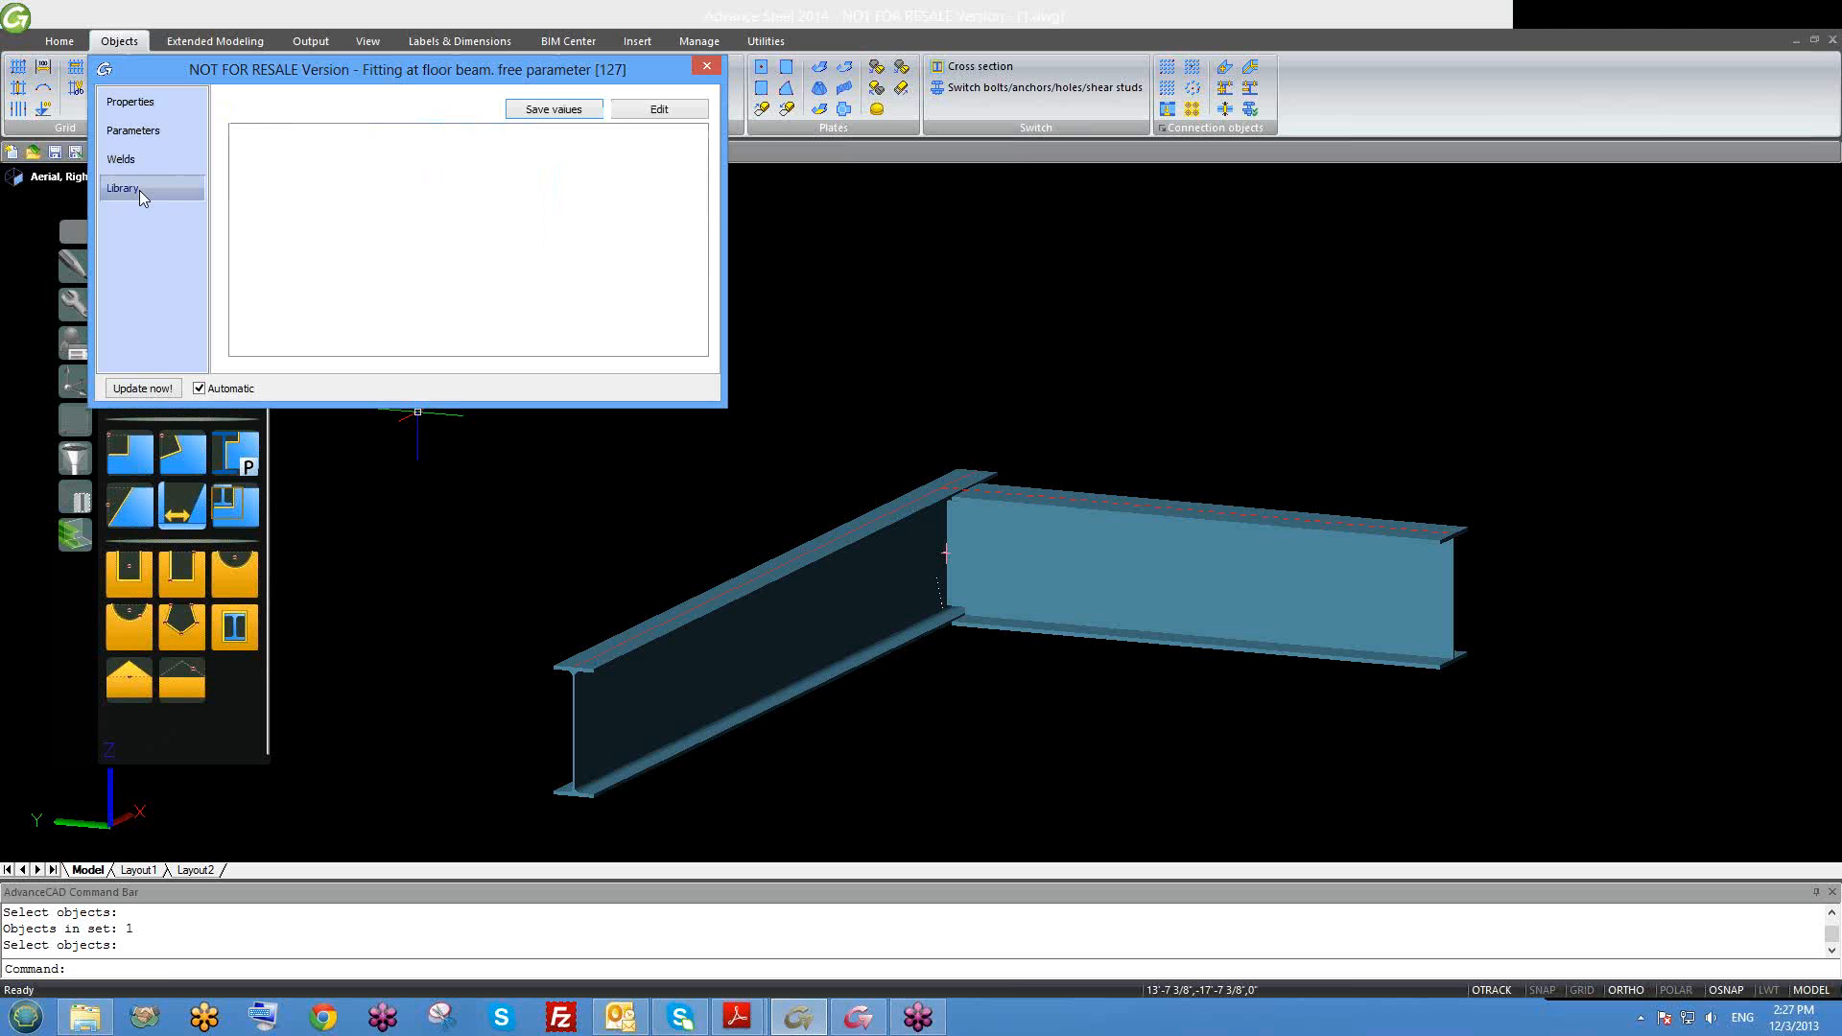
left_click(153, 163)
left_click(706, 66)
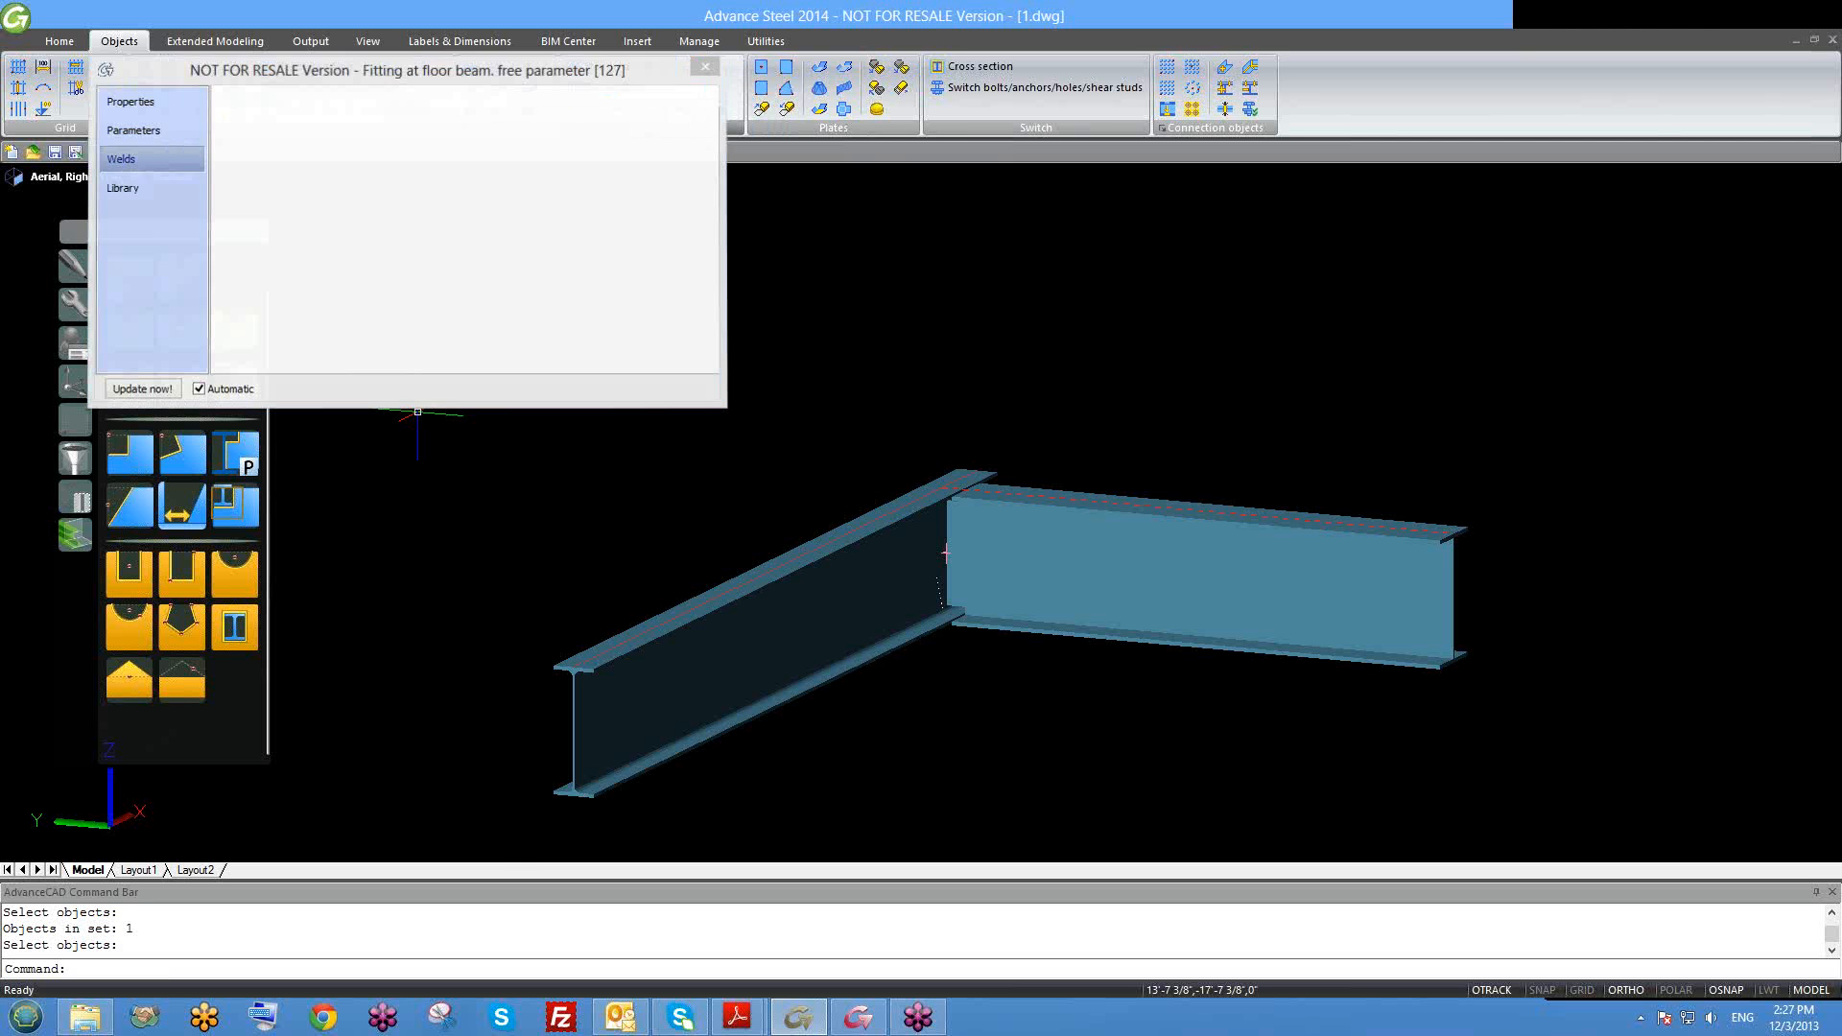
Step: Open the cope's joint properties through the weld between the two beams and close them again
scroll(1010, 601, "up", 2)
scroll(744, 518, "up", 3)
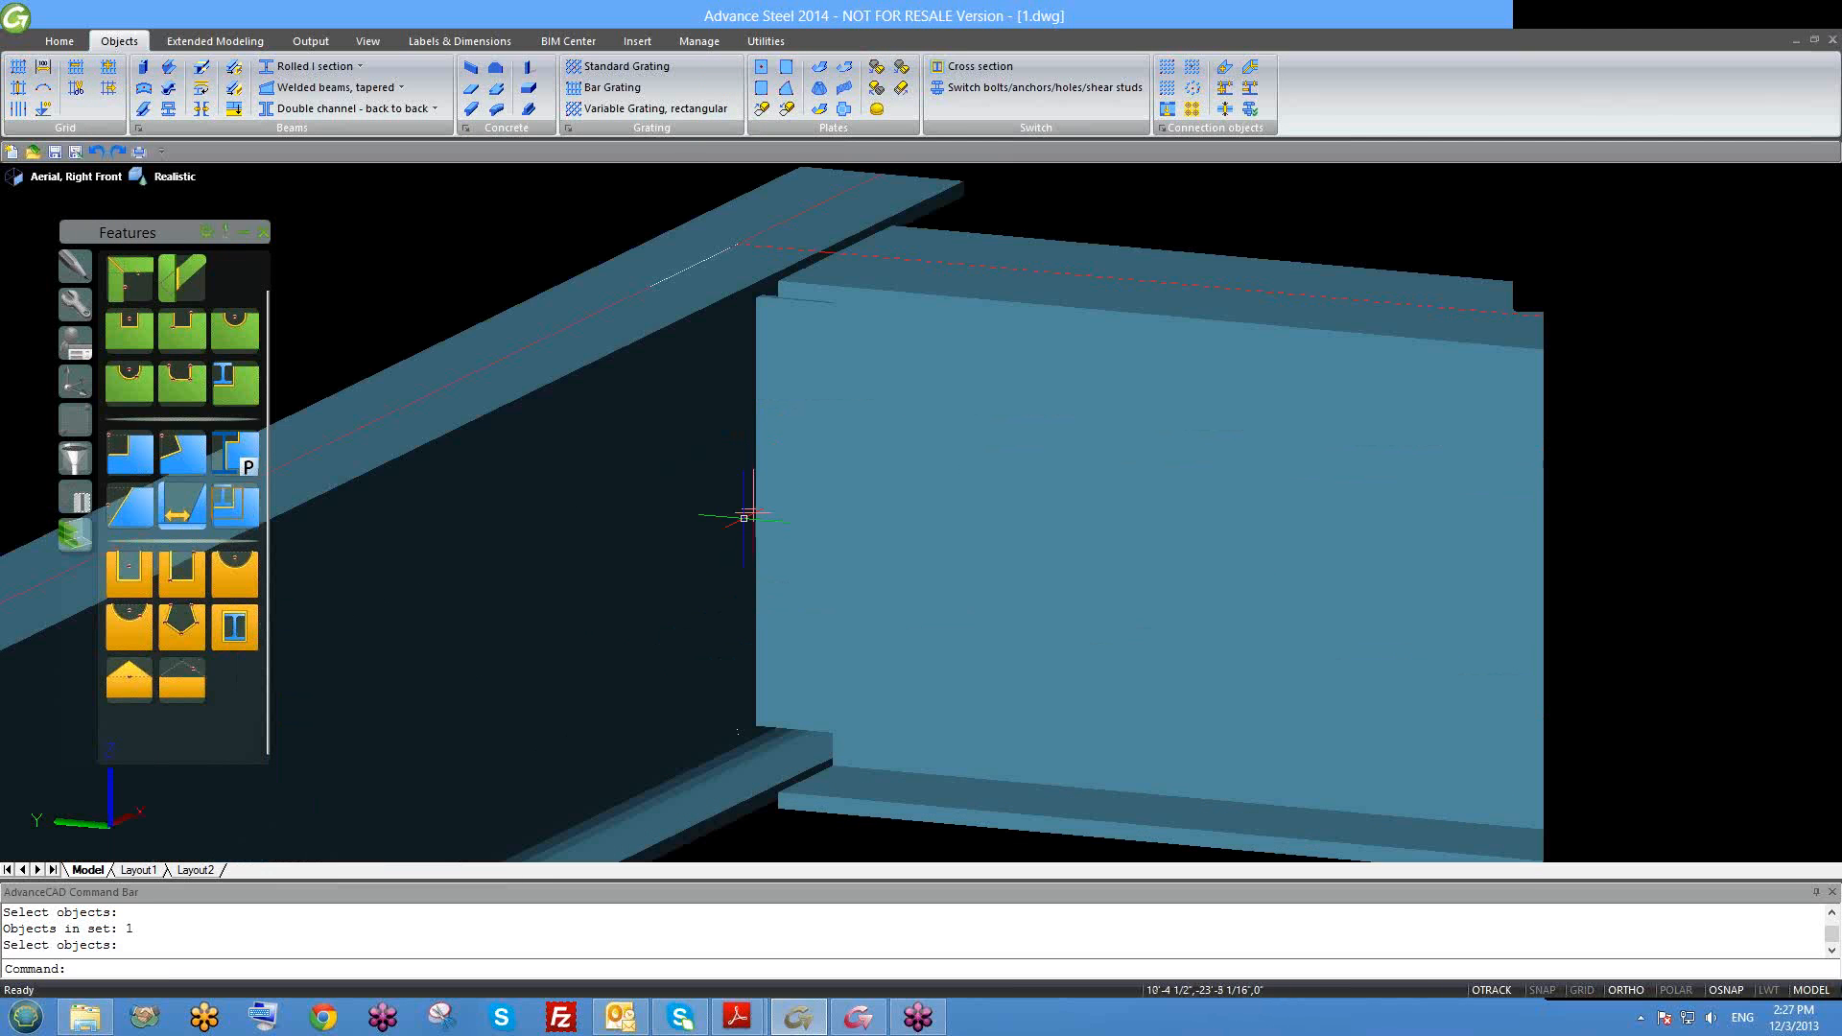
scroll(811, 485, "down", 3)
scroll(749, 509, "up", 4)
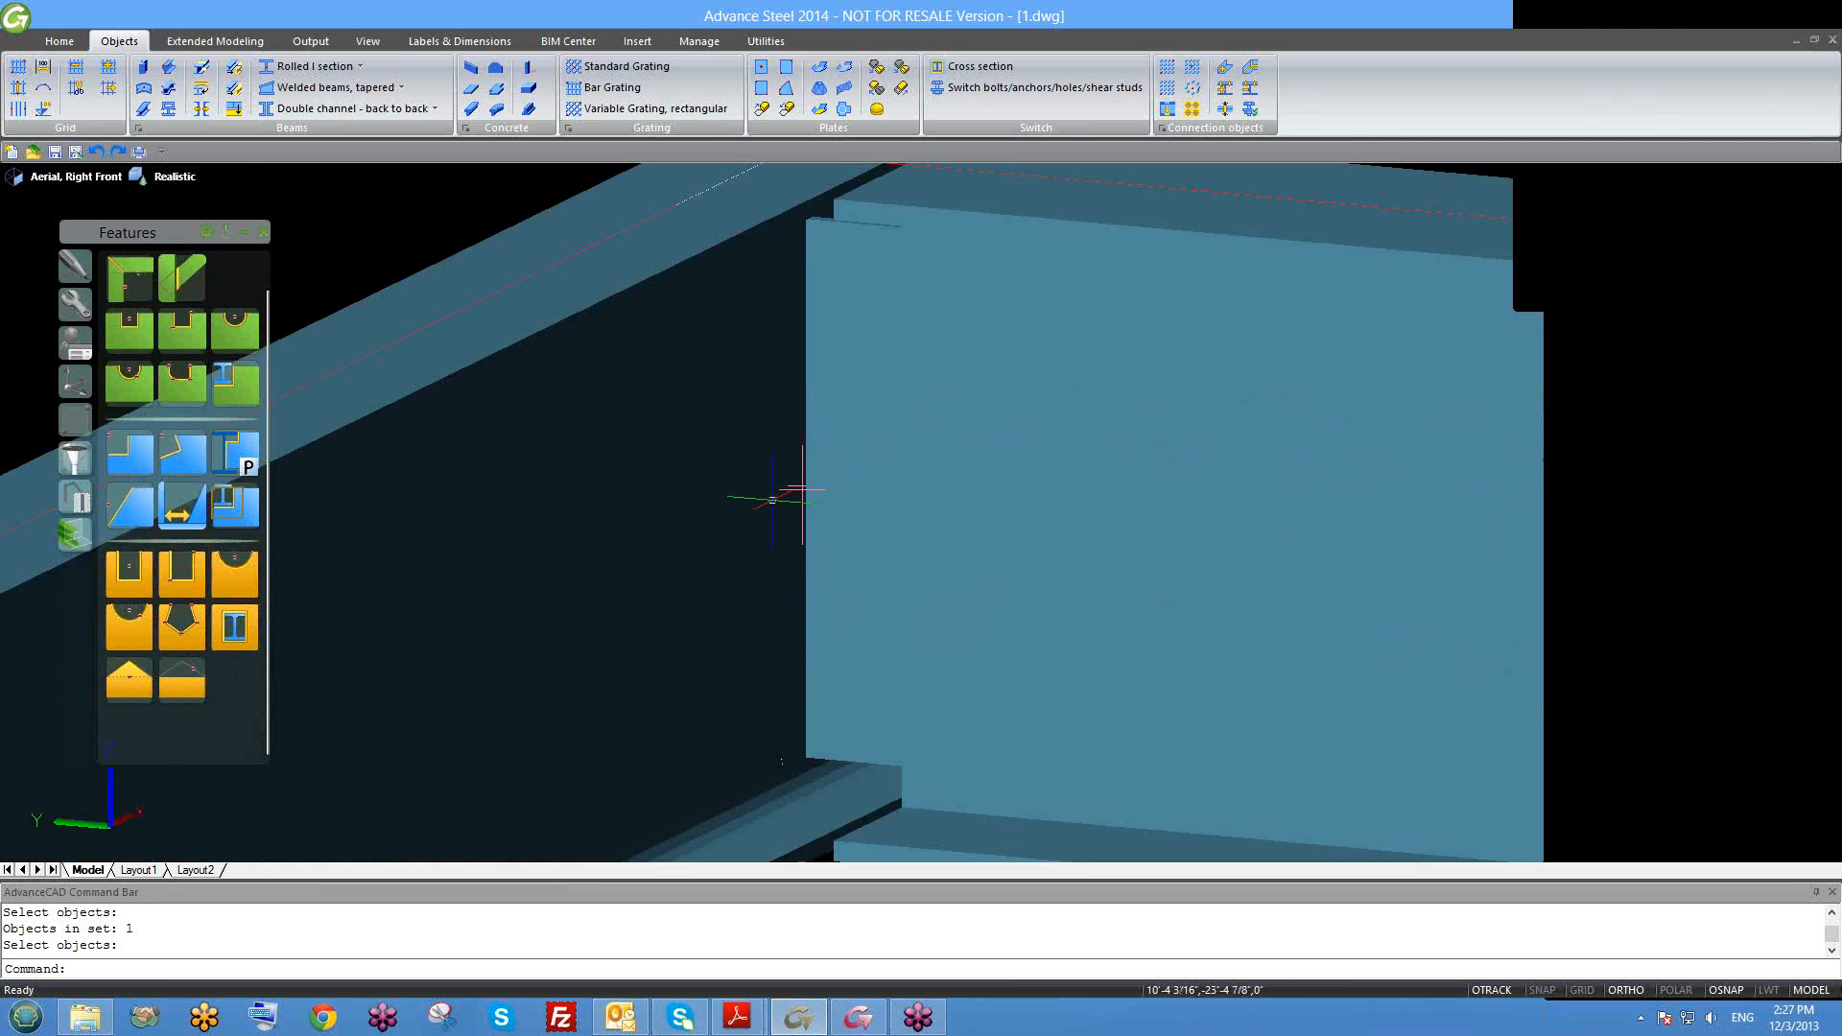
scroll(771, 495, "down", 2)
scroll(834, 543, "down", 2)
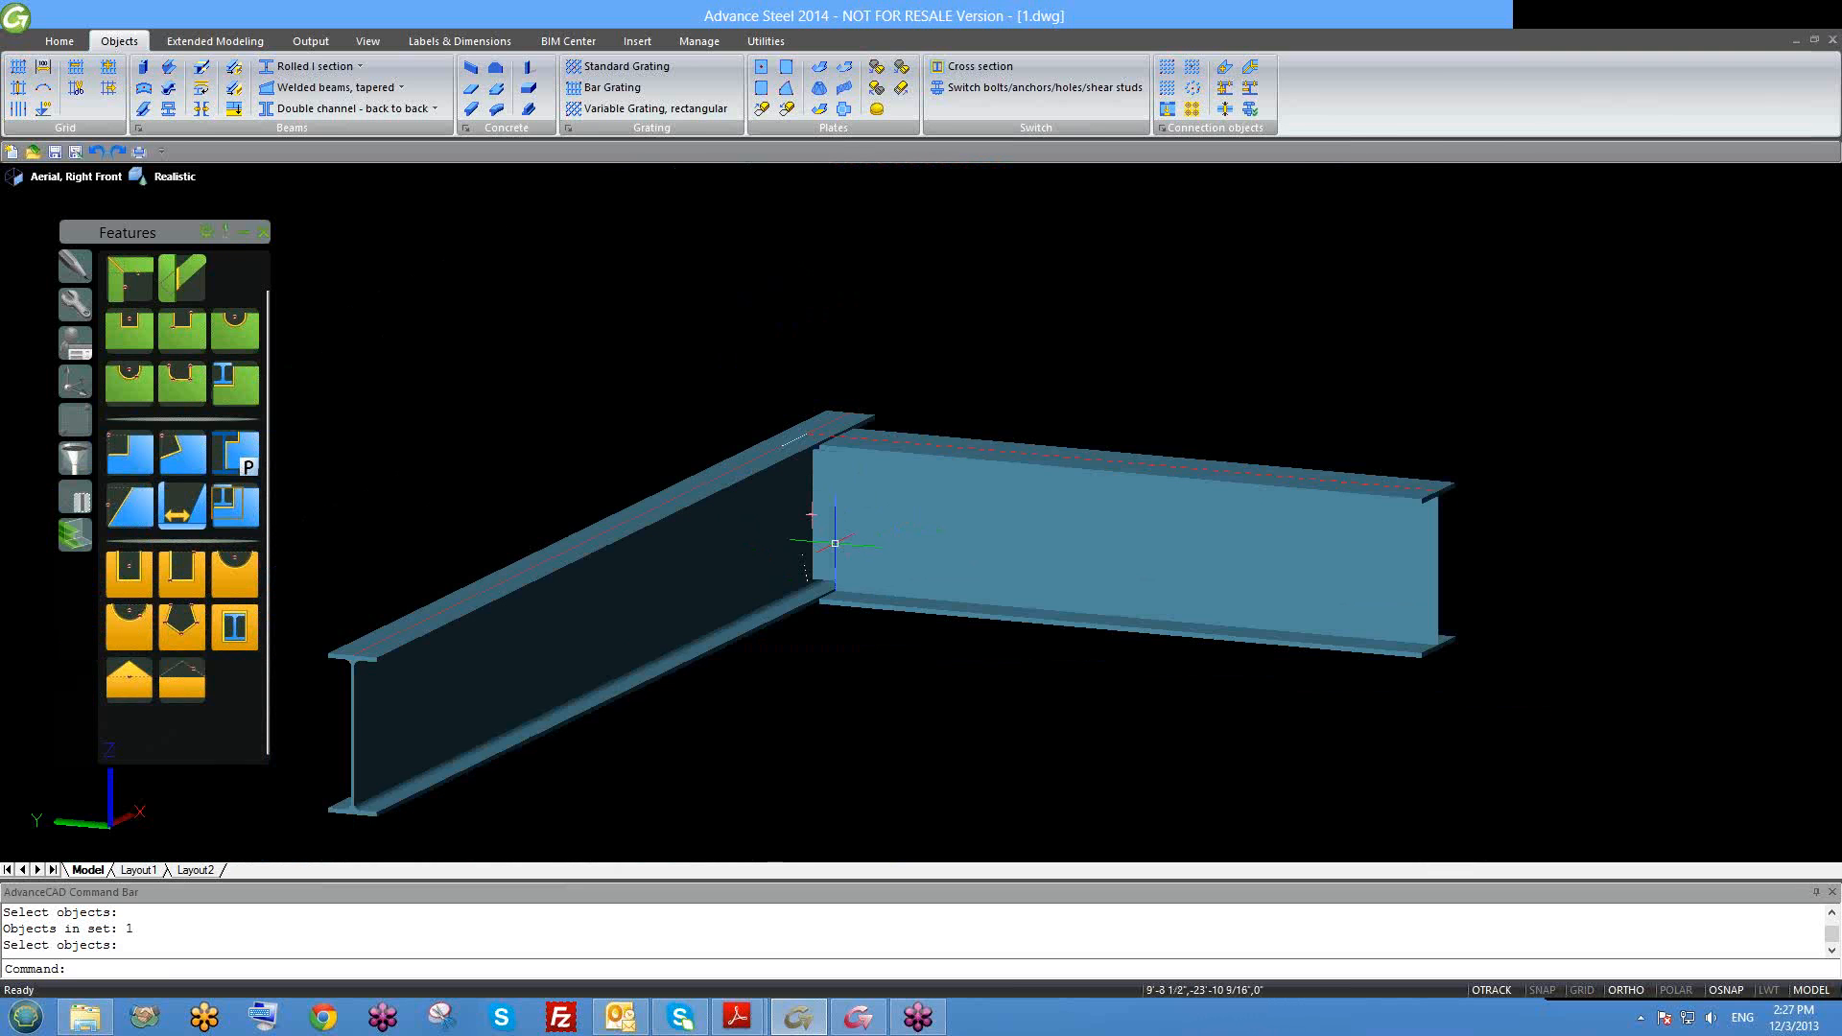
scroll(840, 557, "up", 3)
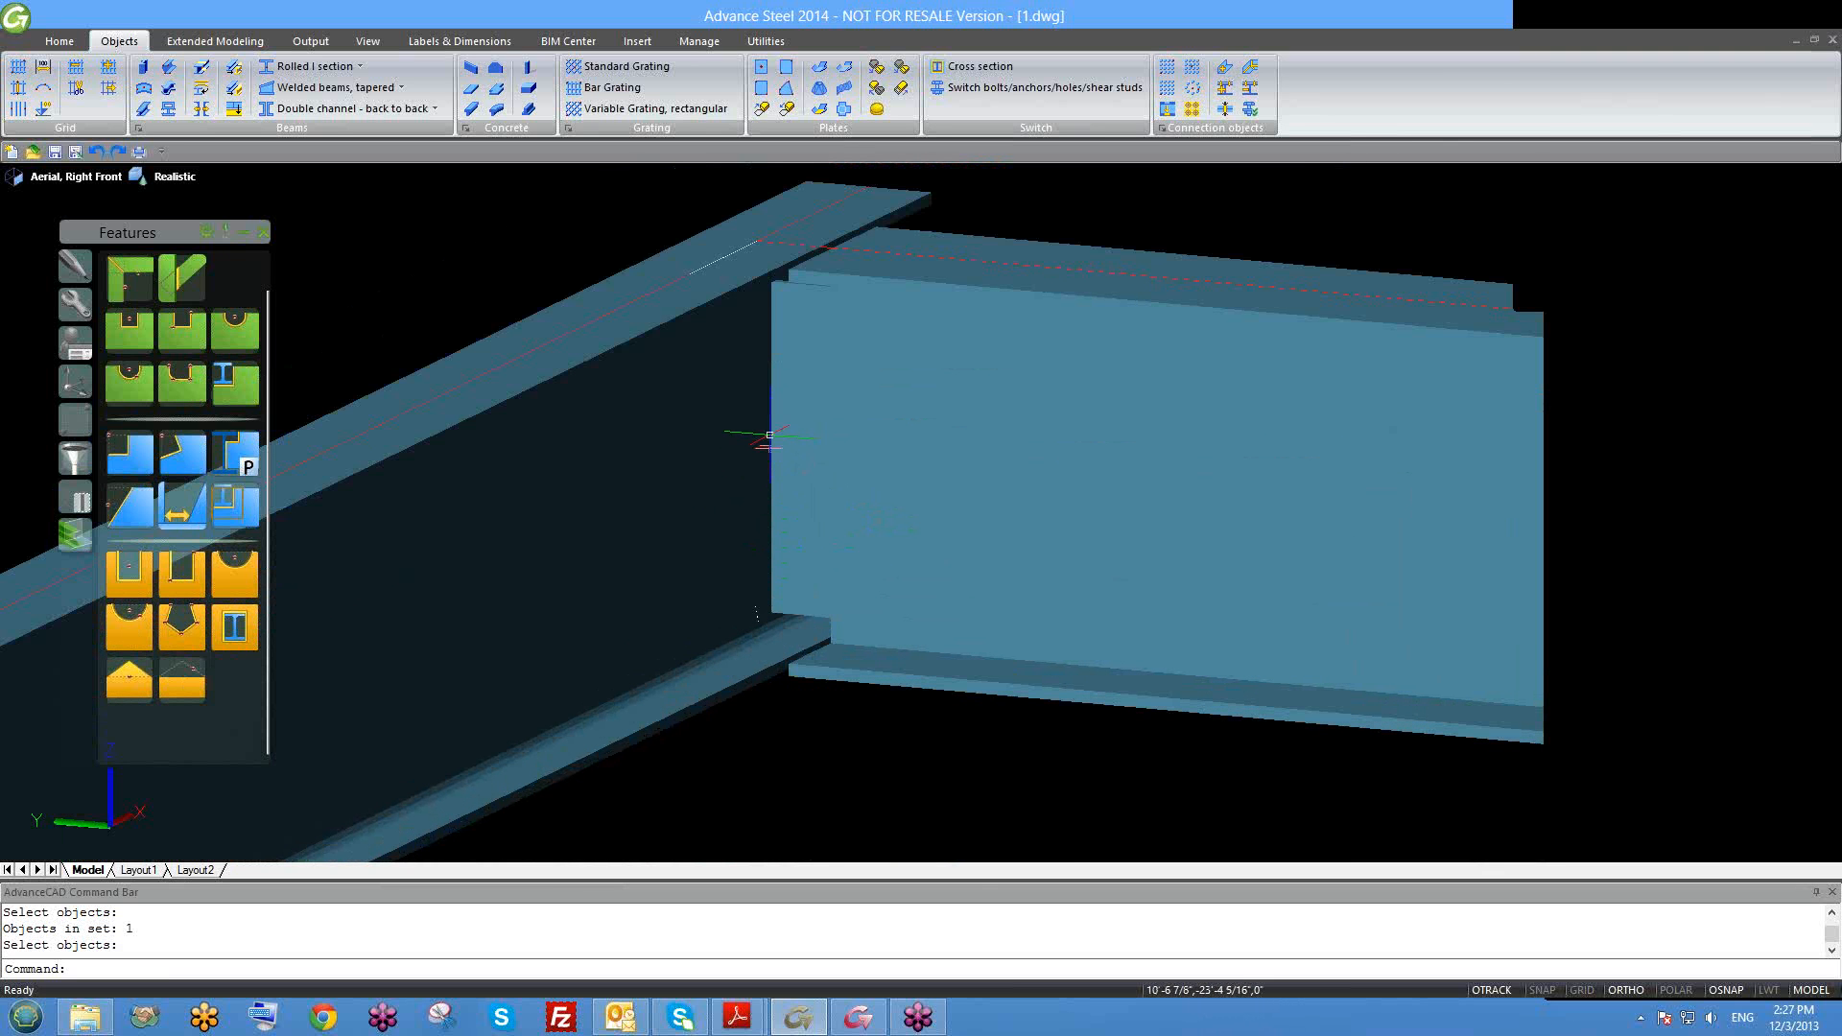
right_click(770, 433)
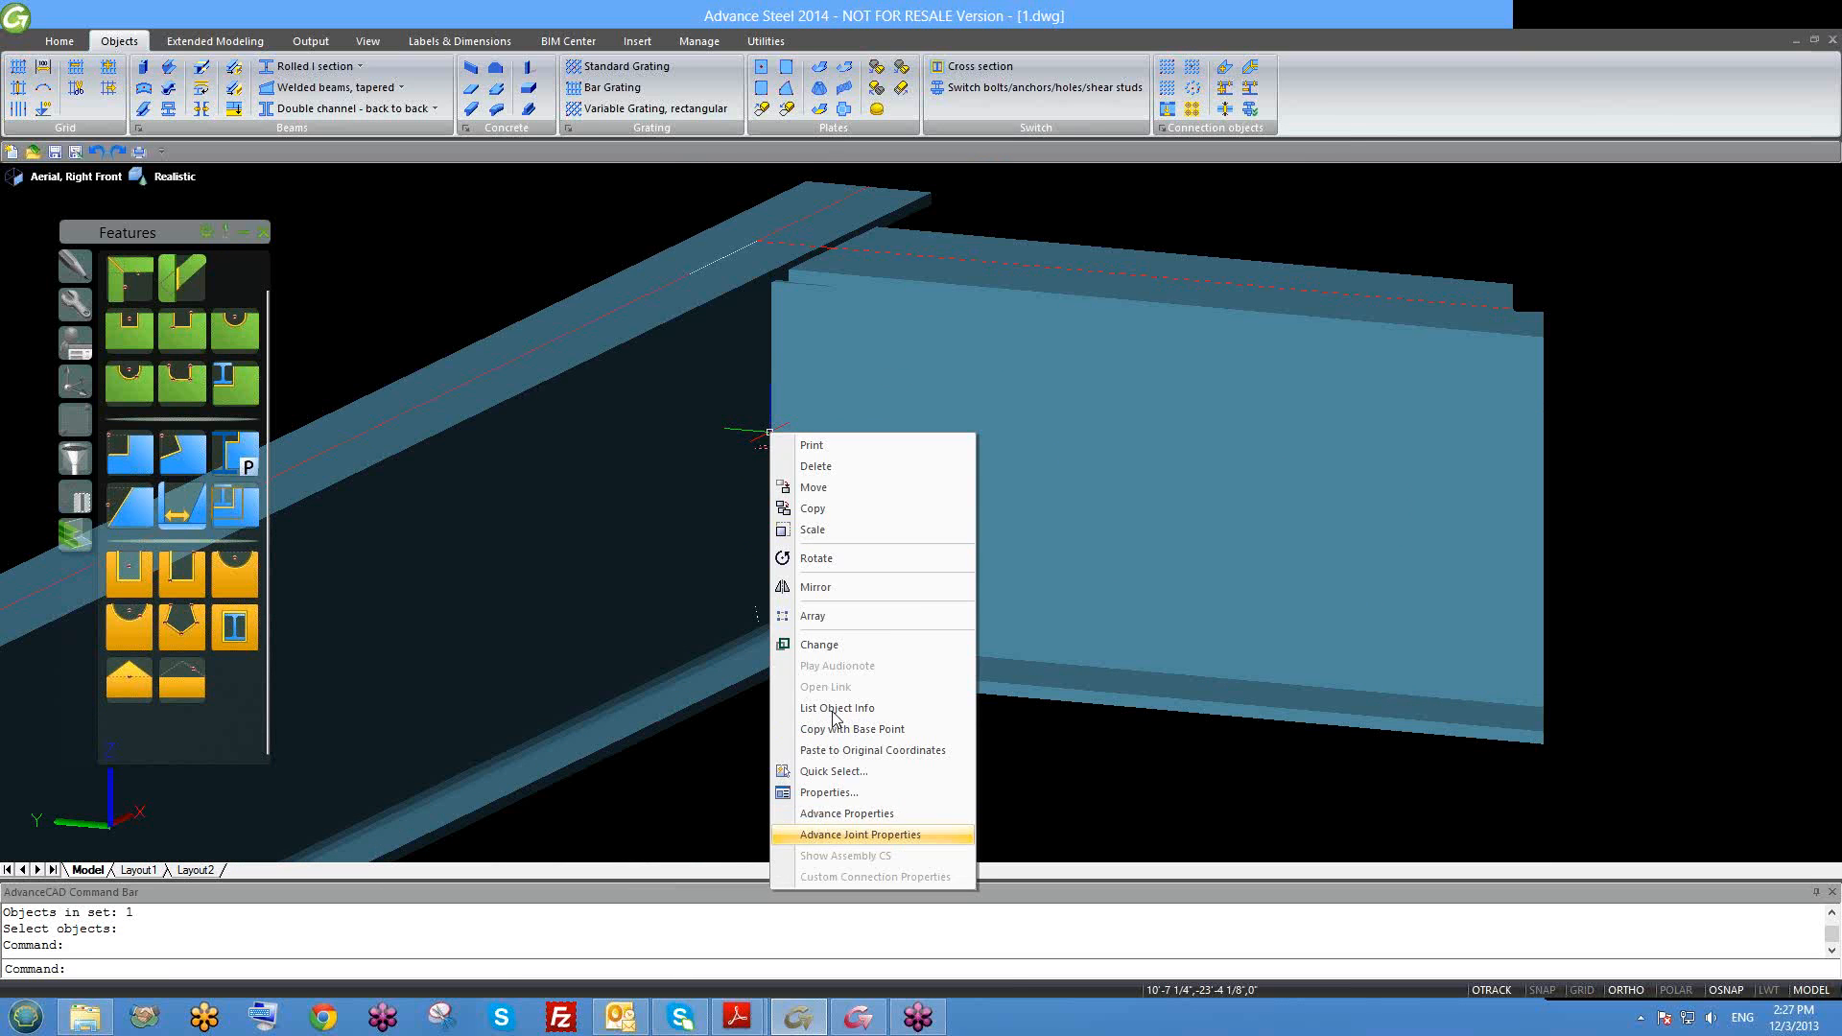
left_click(863, 837)
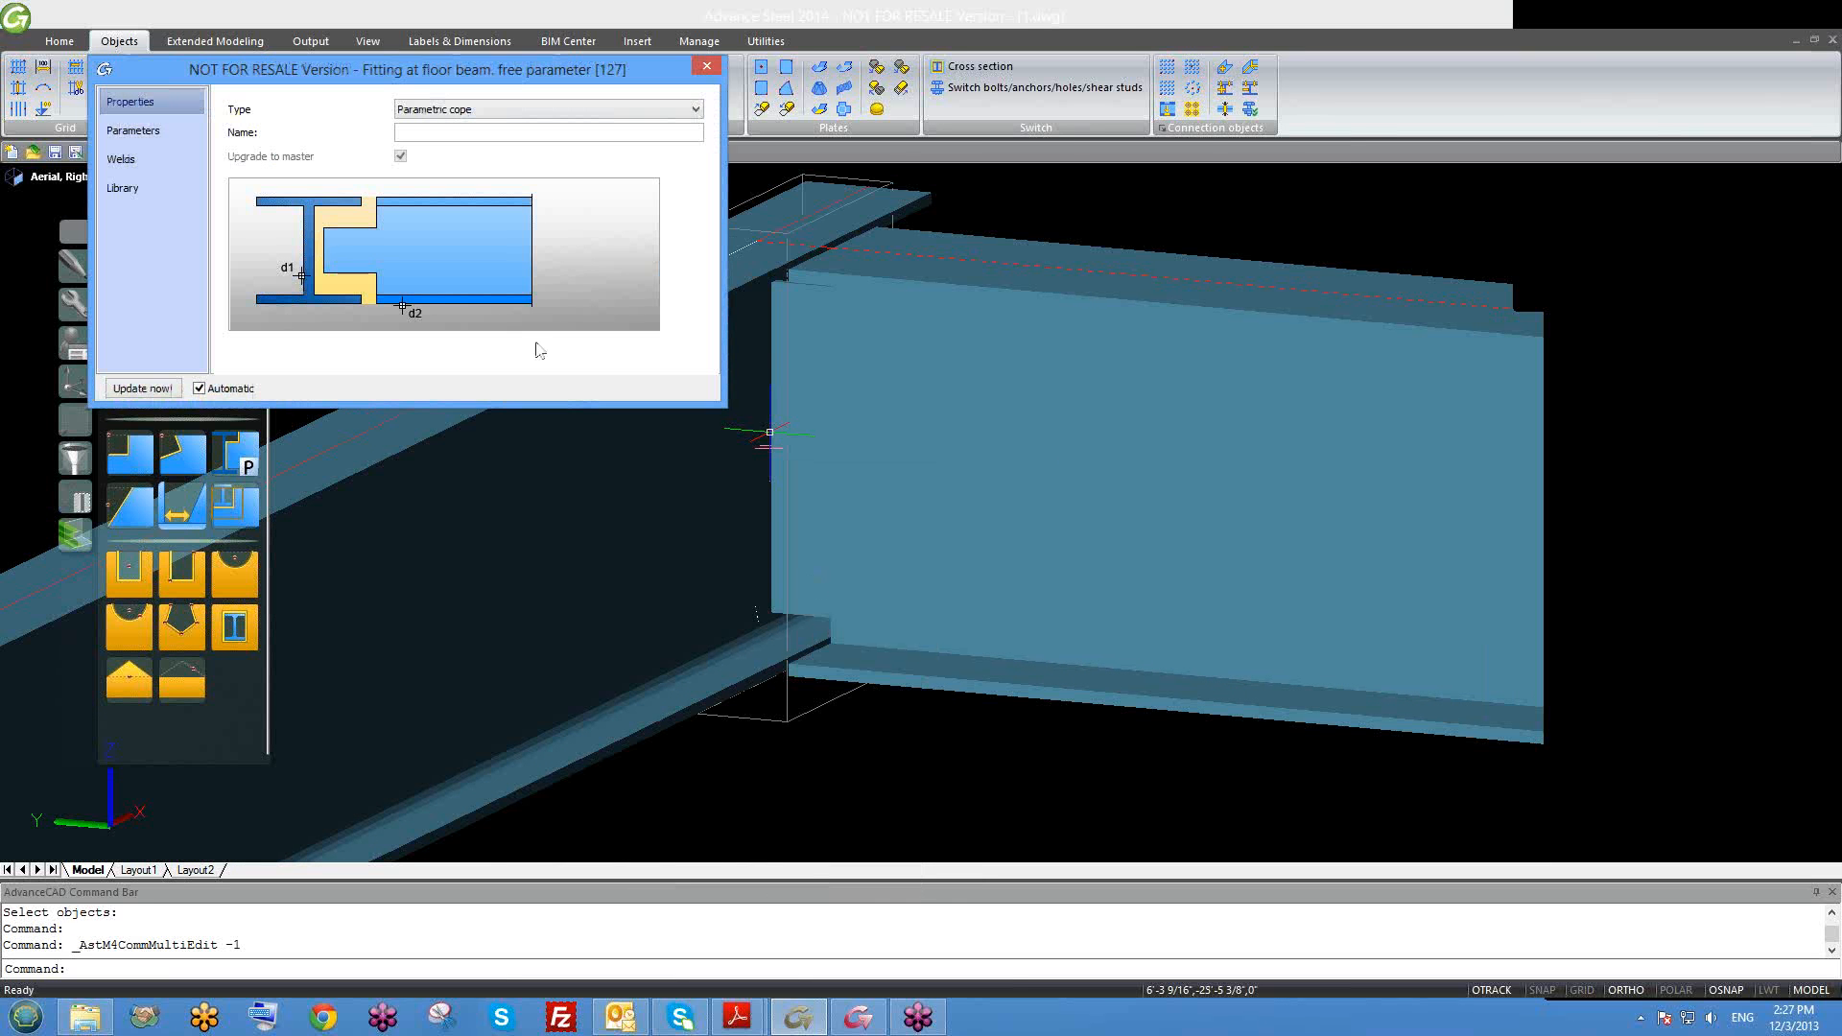
left_click(707, 67)
Step: Open the cope's settings through the connection box around the joint and close them
scroll(854, 384, "down", 3)
scroll(825, 412, "up", 3)
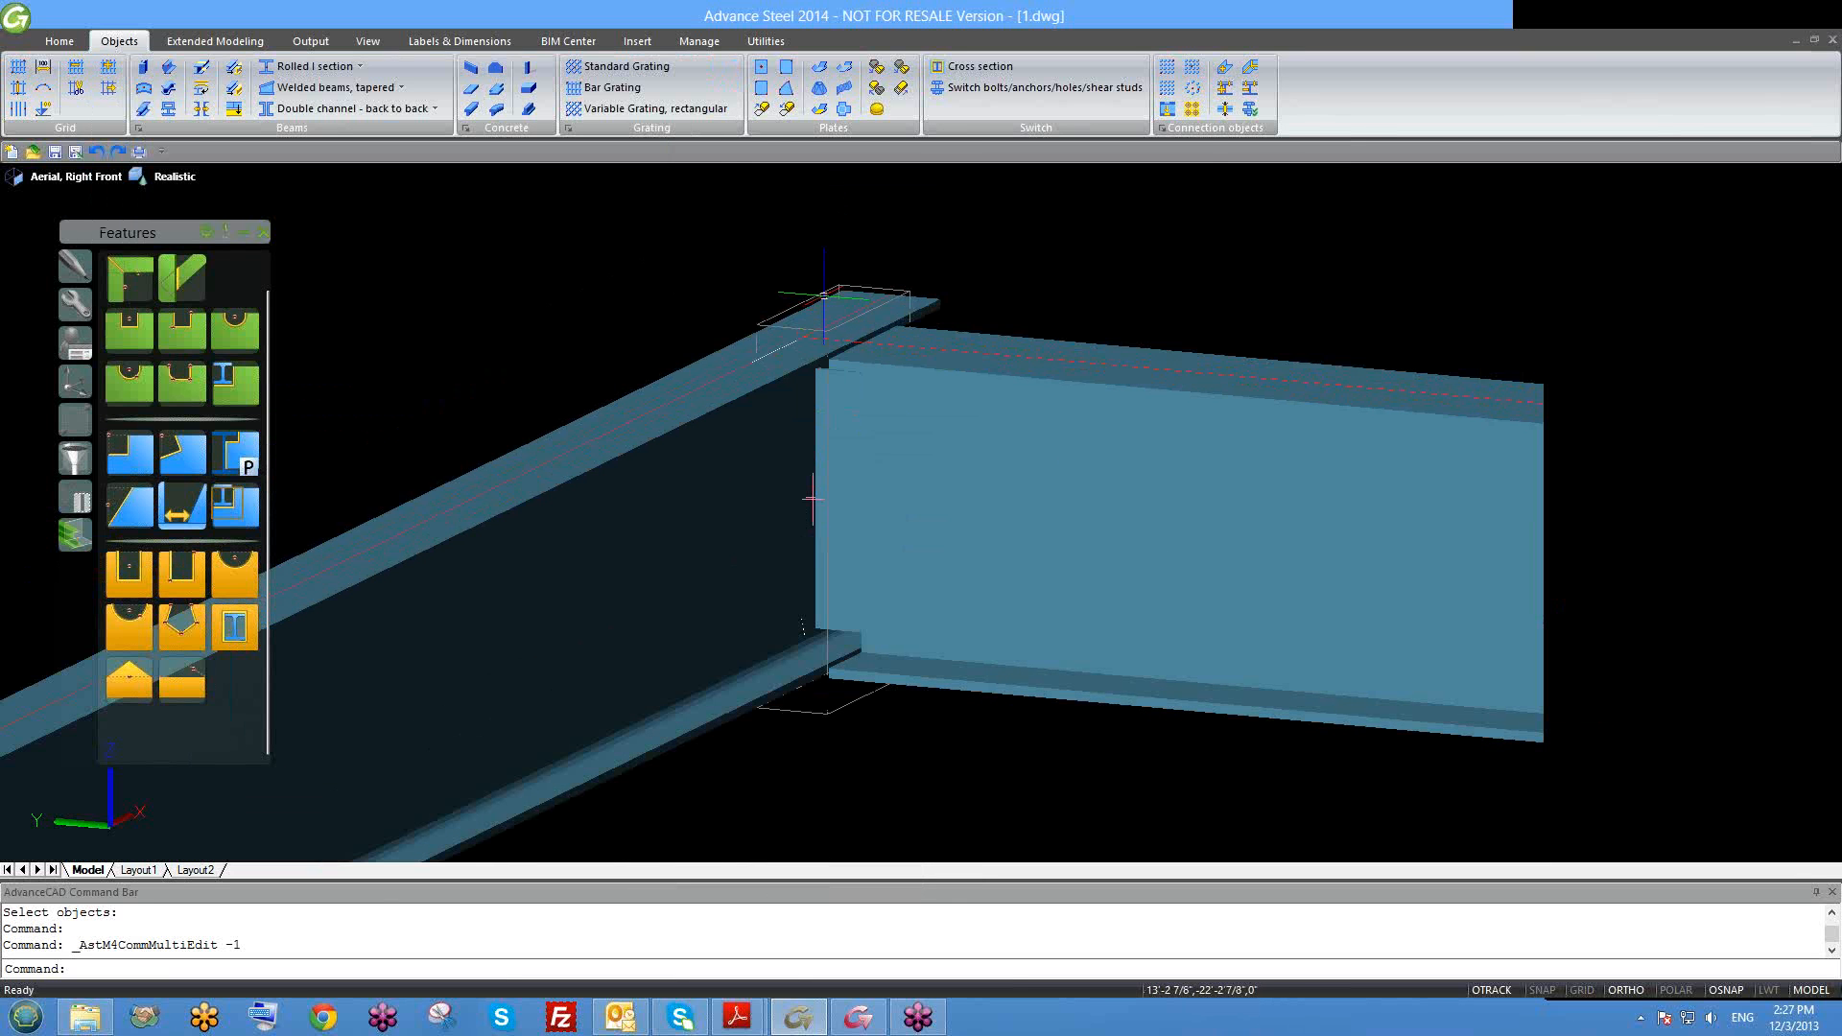
double_click(823, 295)
left_click(706, 68)
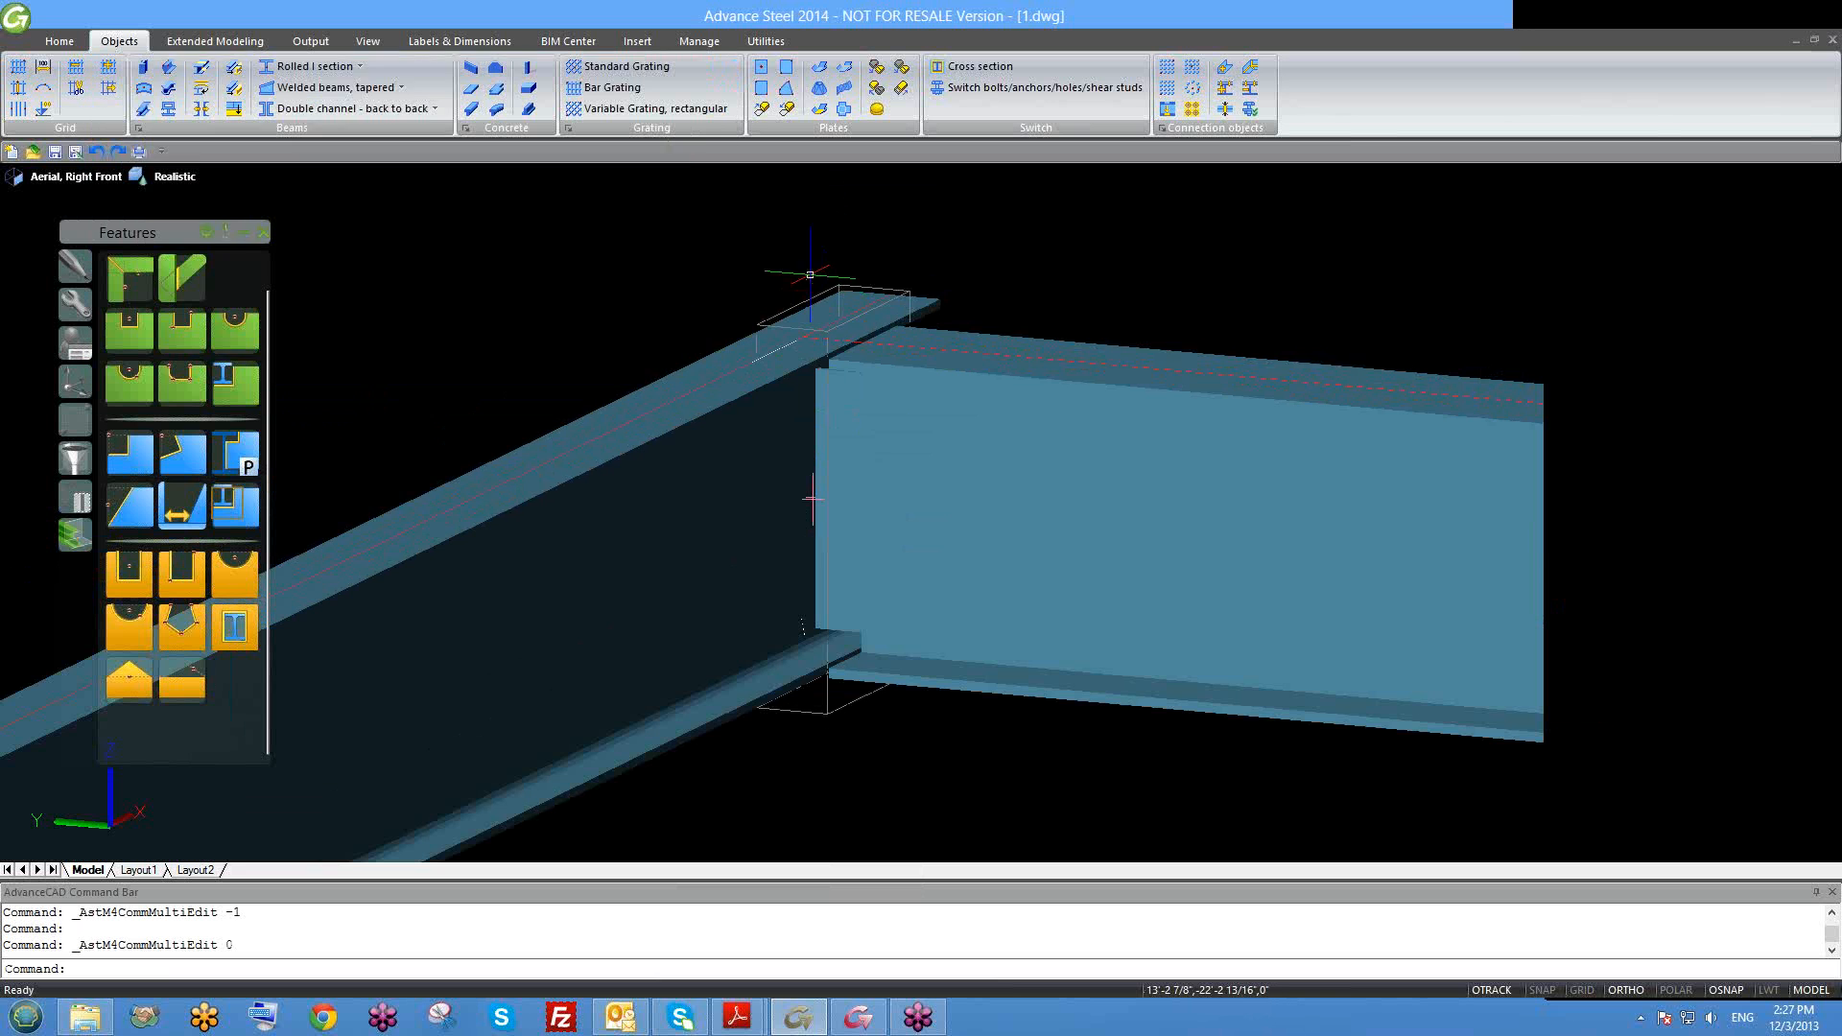
Step: Switch the visual style to 2D Wireframe and inspect the weld and cope at the joint
left_click(164, 177)
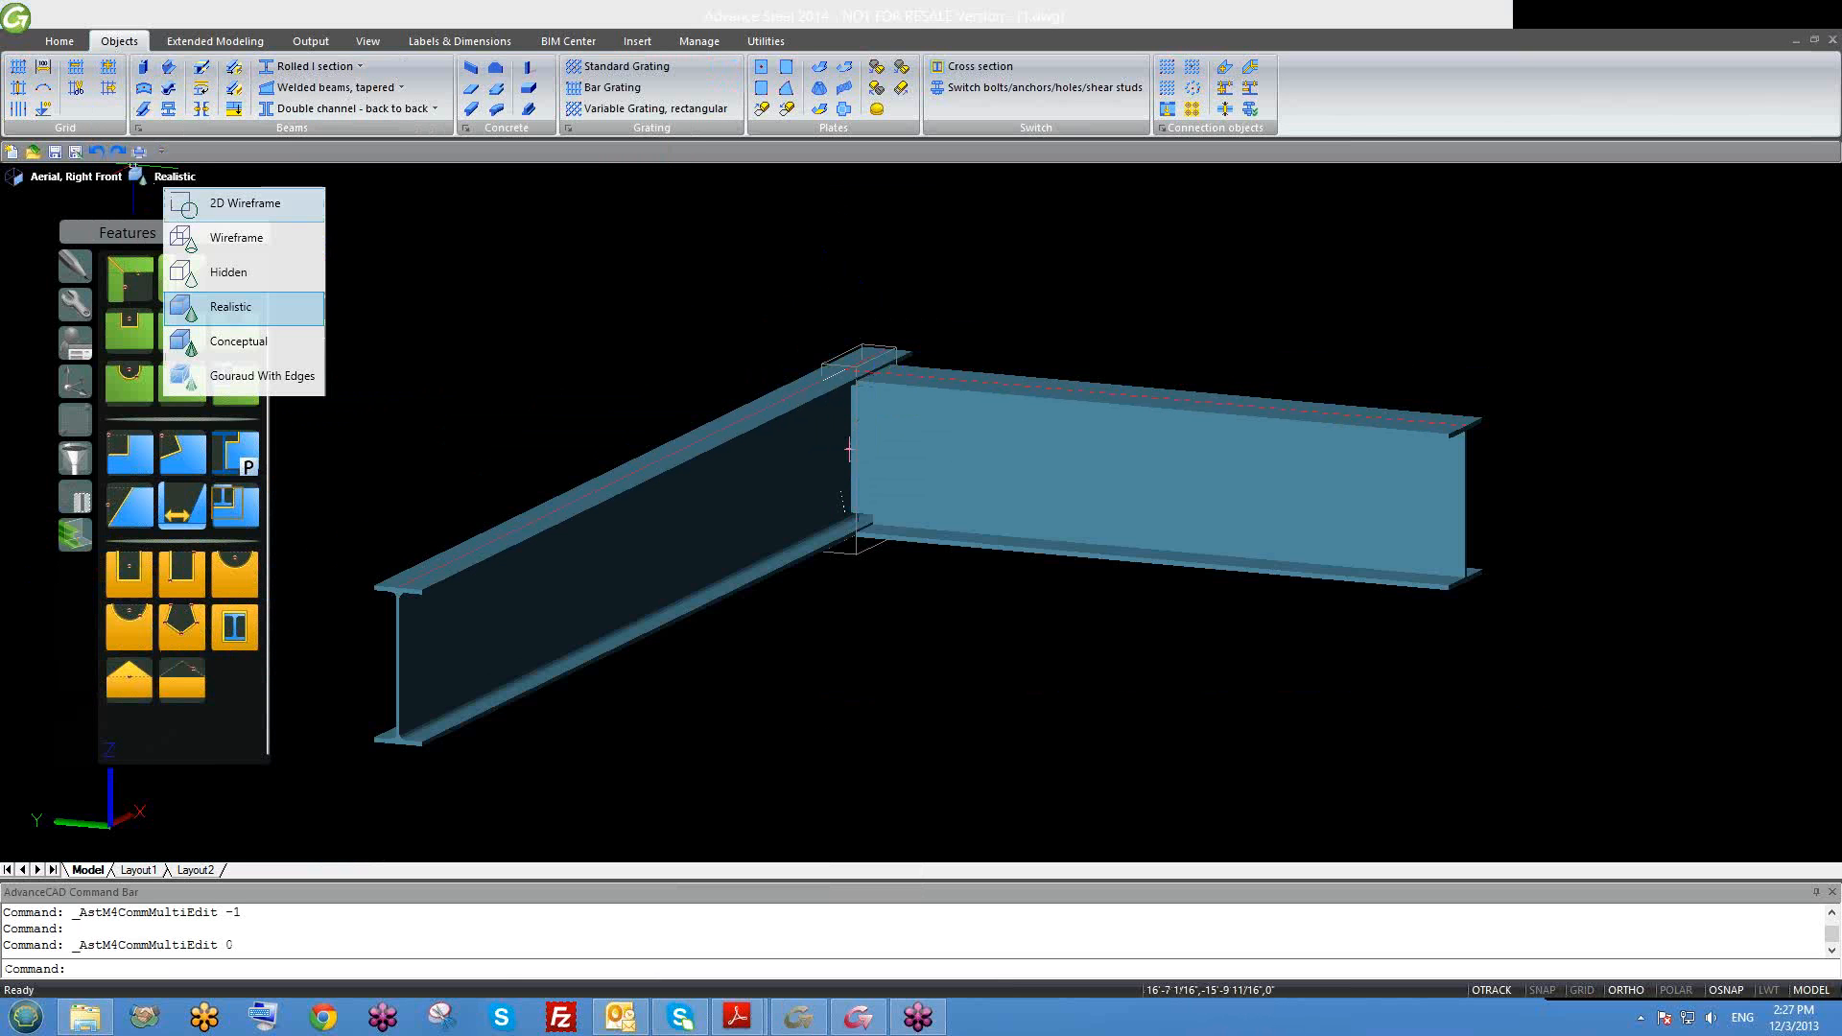
left_click(192, 204)
scroll(924, 493, "up", 4)
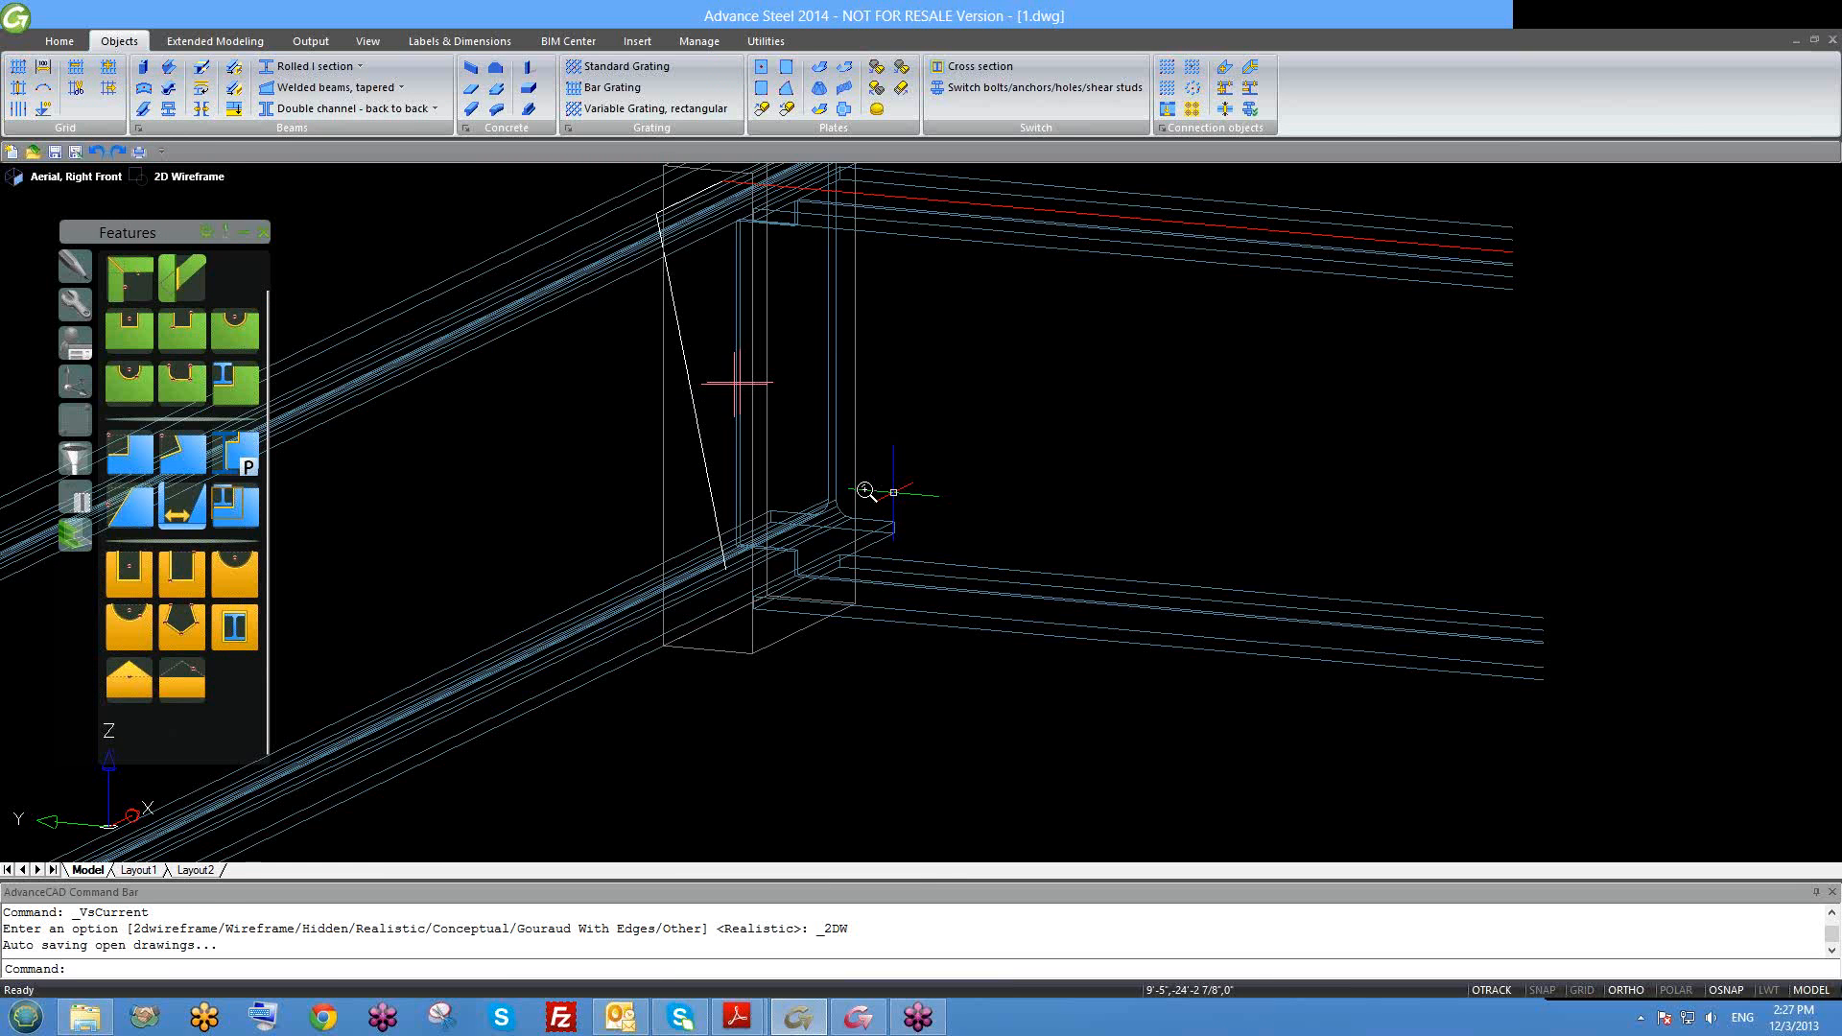
scroll(880, 493, "down", 3)
middle_click_drag(867, 518, 876, 473, "shift")
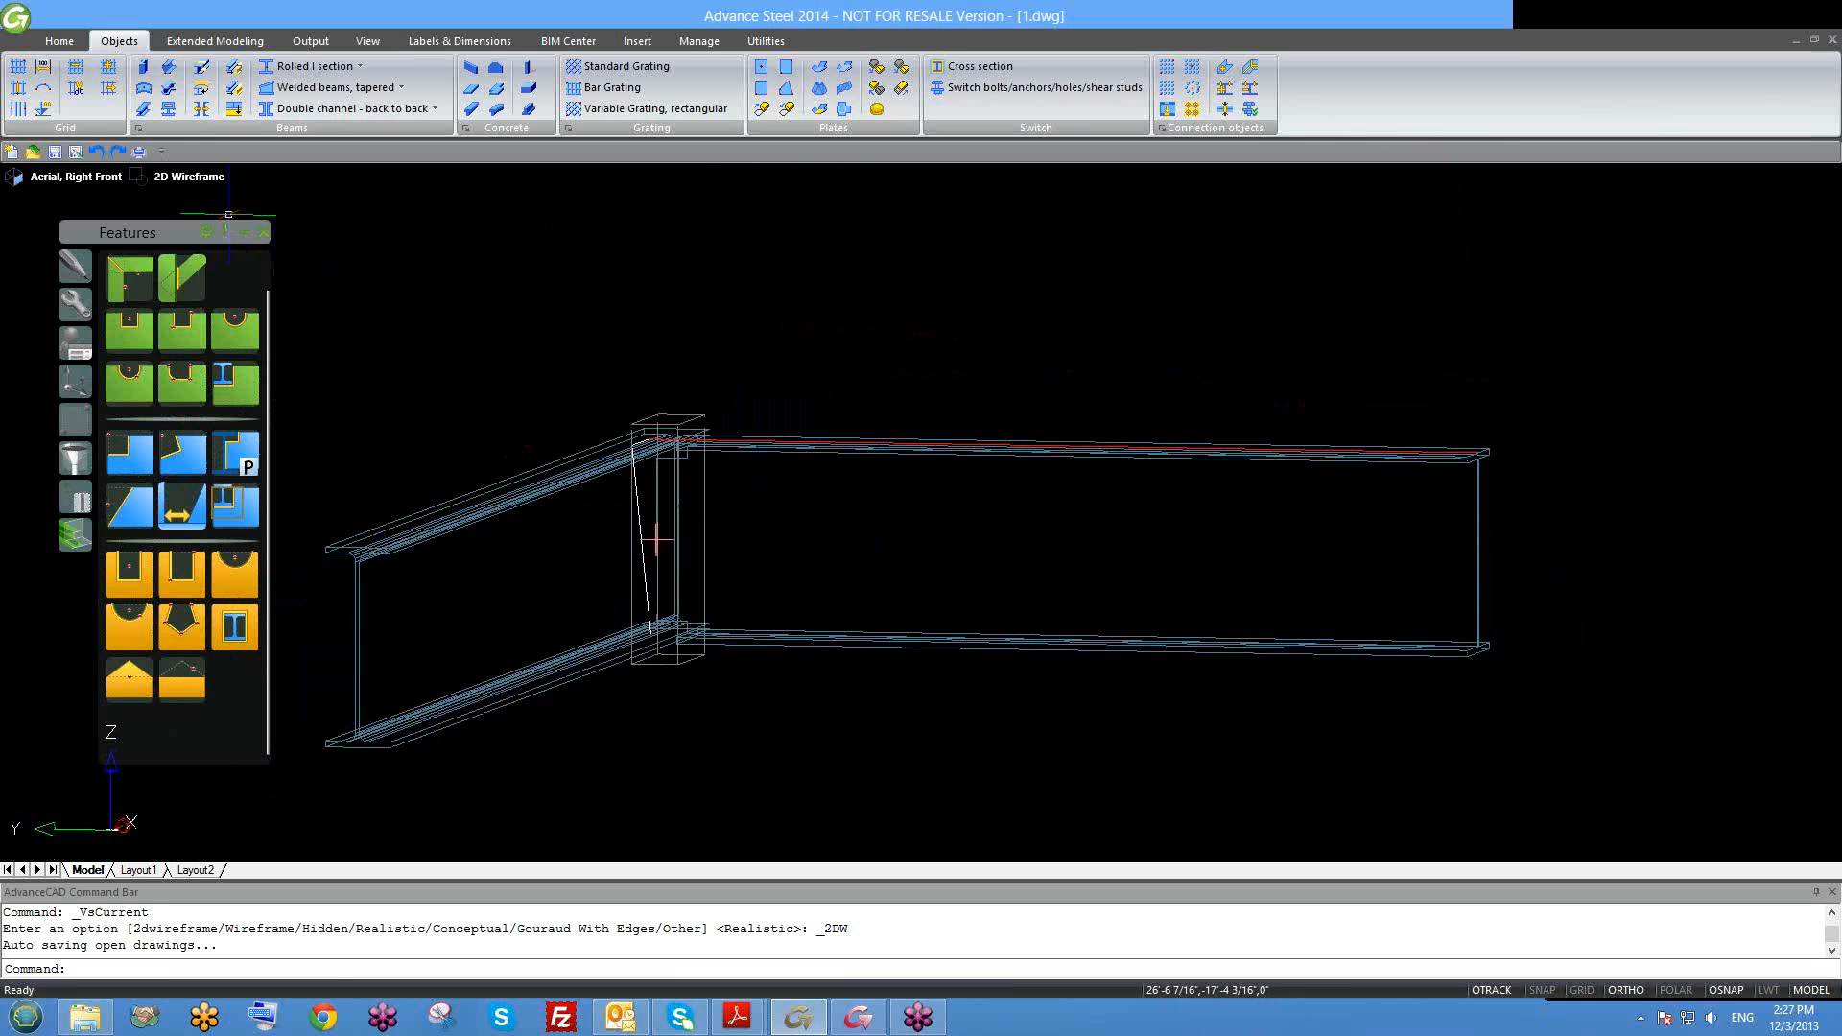
Step: Change the visual style to Hidden and view both beams with their coped joint
left_click(189, 177)
left_click(197, 265)
scroll(676, 497, "up", 3)
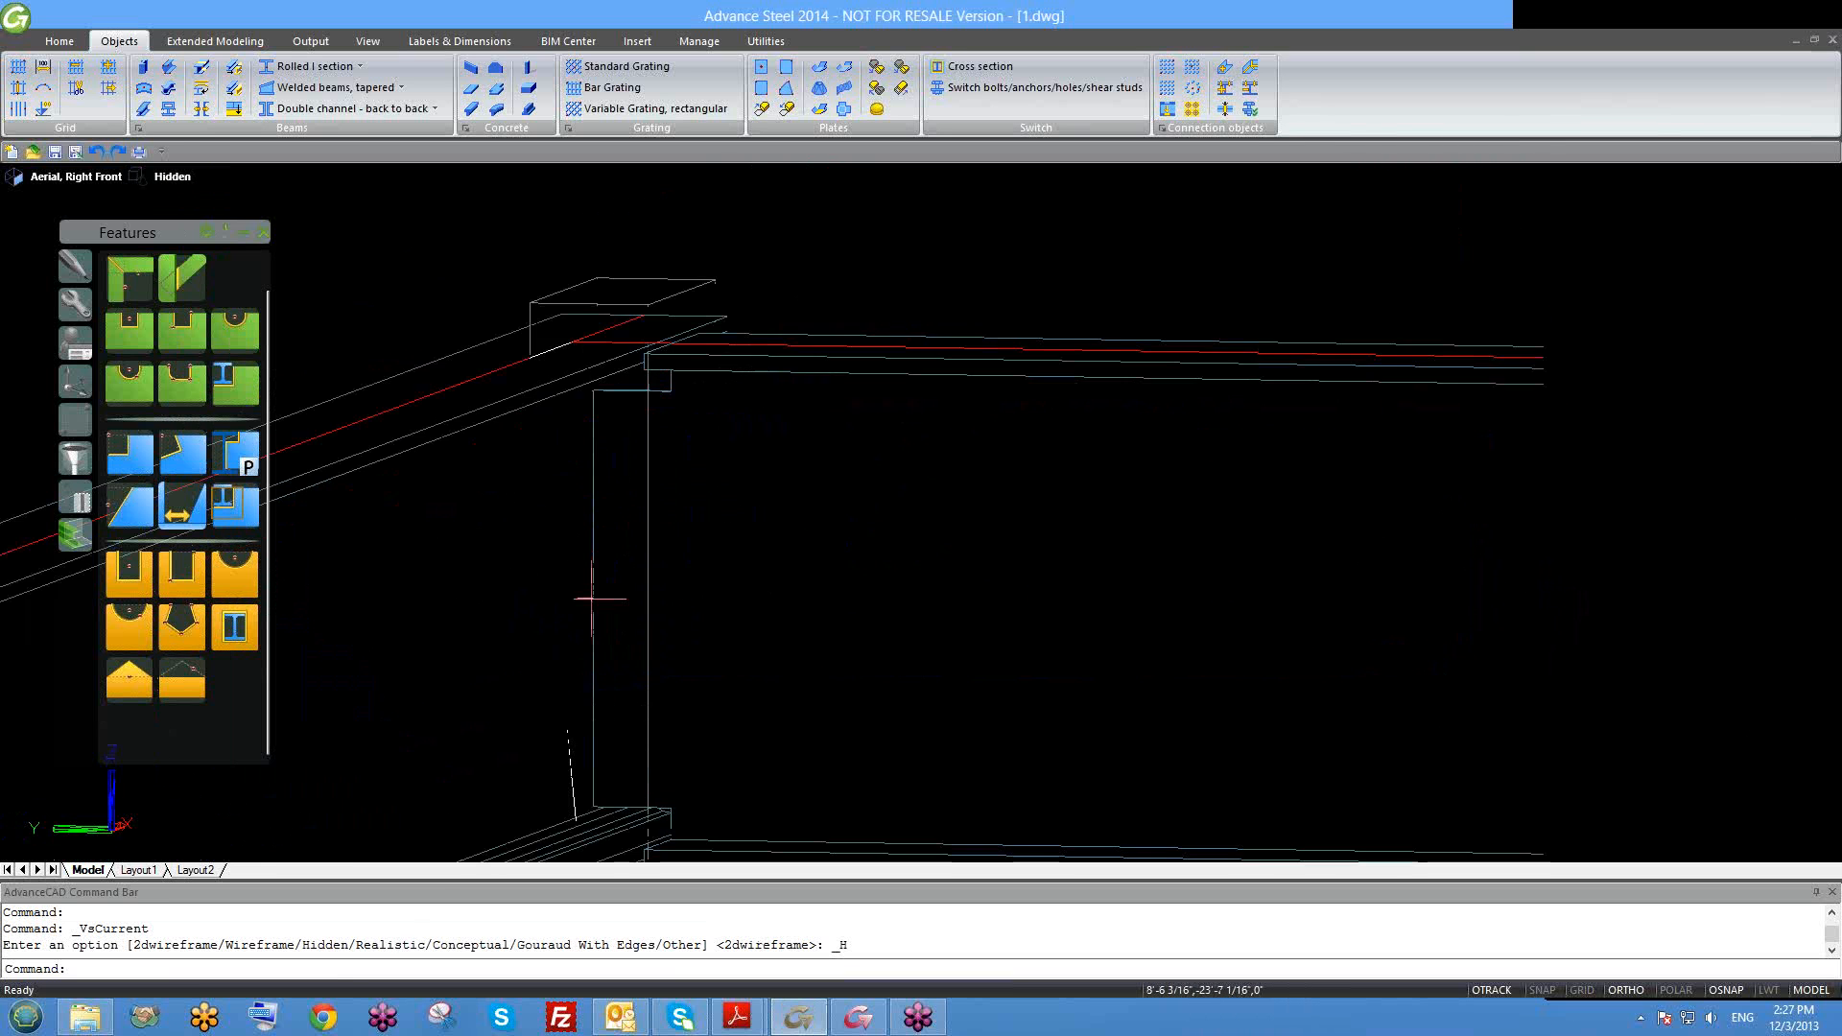
scroll(711, 508, "down", 2)
scroll(725, 523, "down", 3)
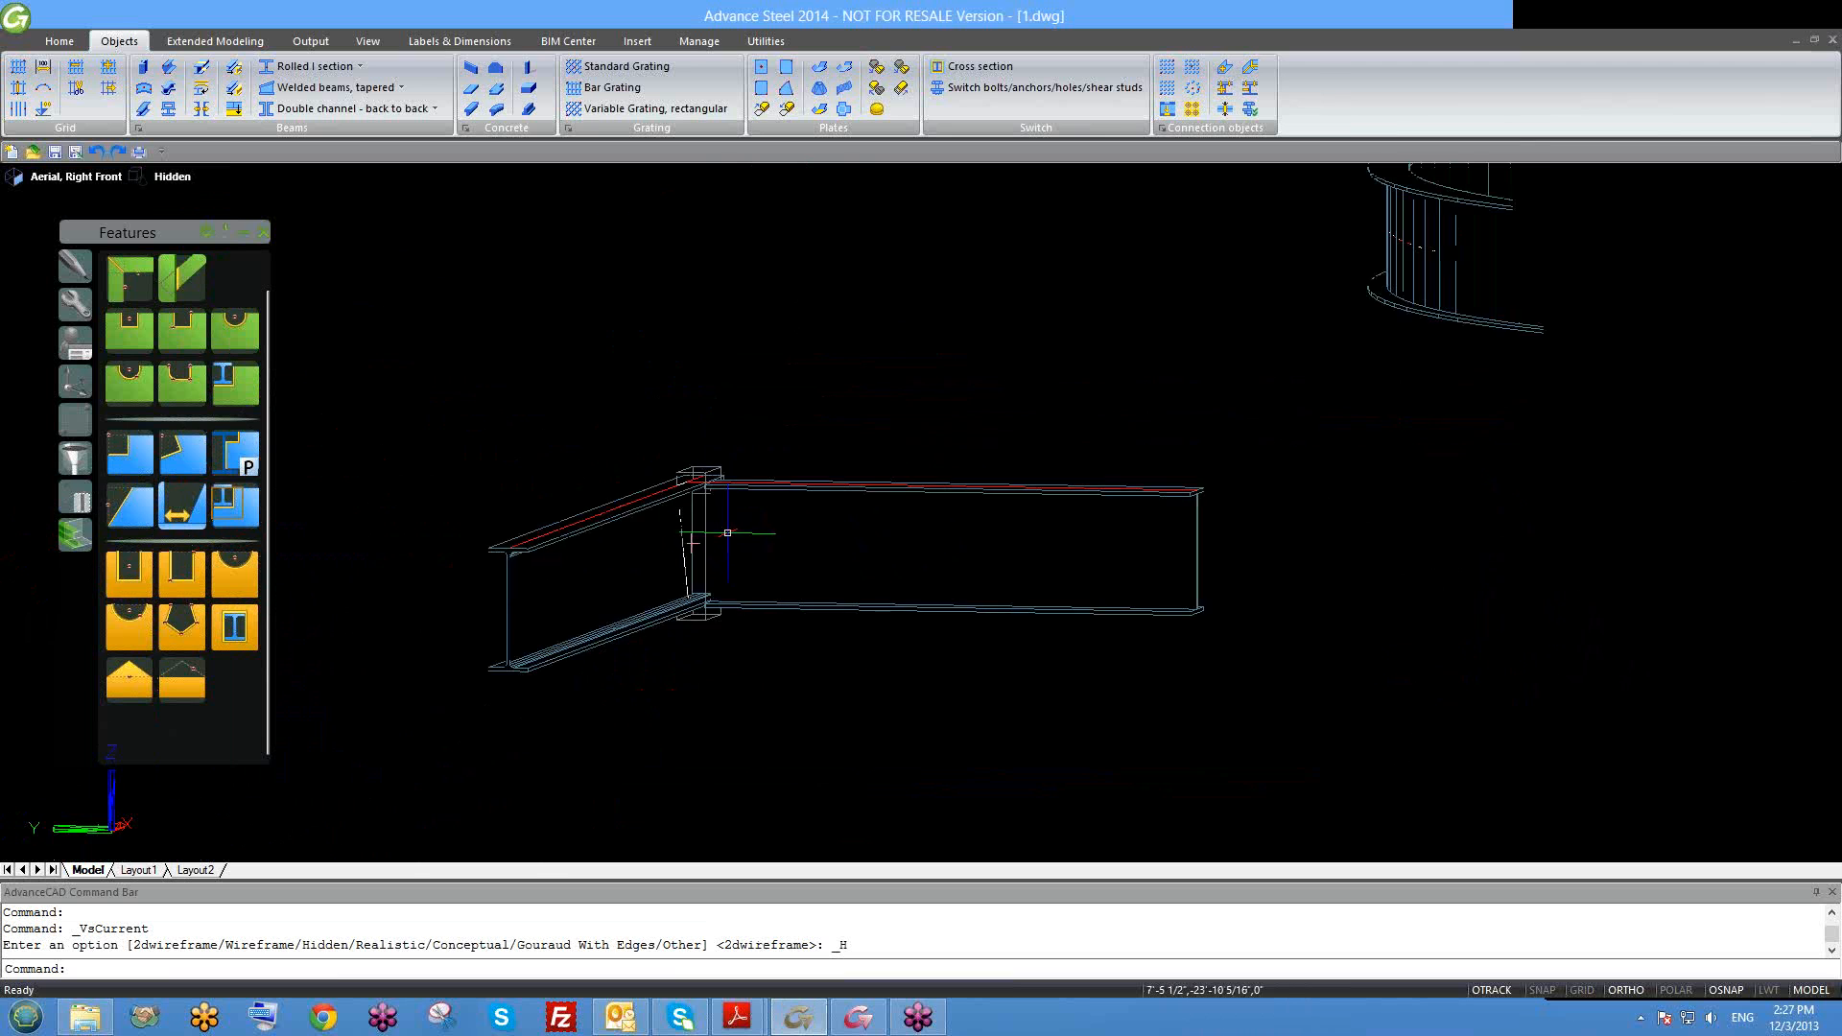
middle_click_drag(728, 534, 703, 559, "shift")
middle_click_drag(522, 556, 580, 402)
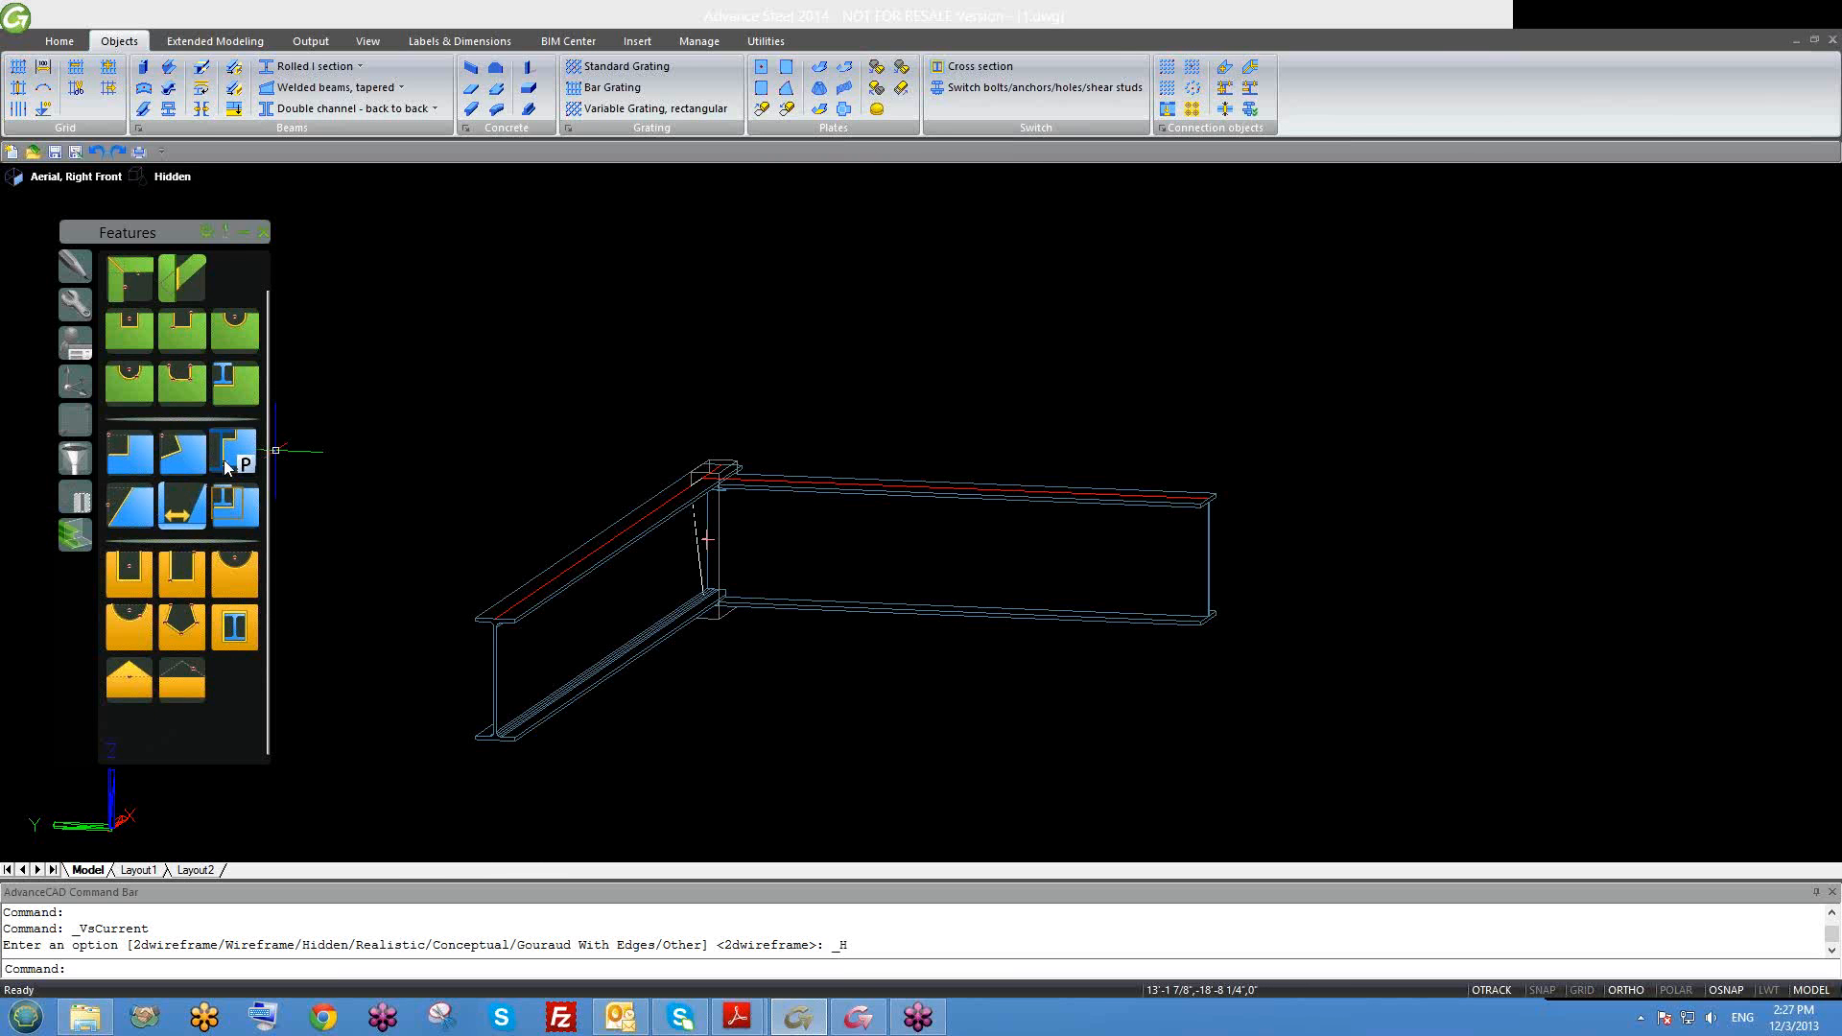
Step: Apply the shorten feature to the free end of the coped secondary beam, keeping the default settings
left_click(134, 495)
scroll(1206, 515, "up", 2)
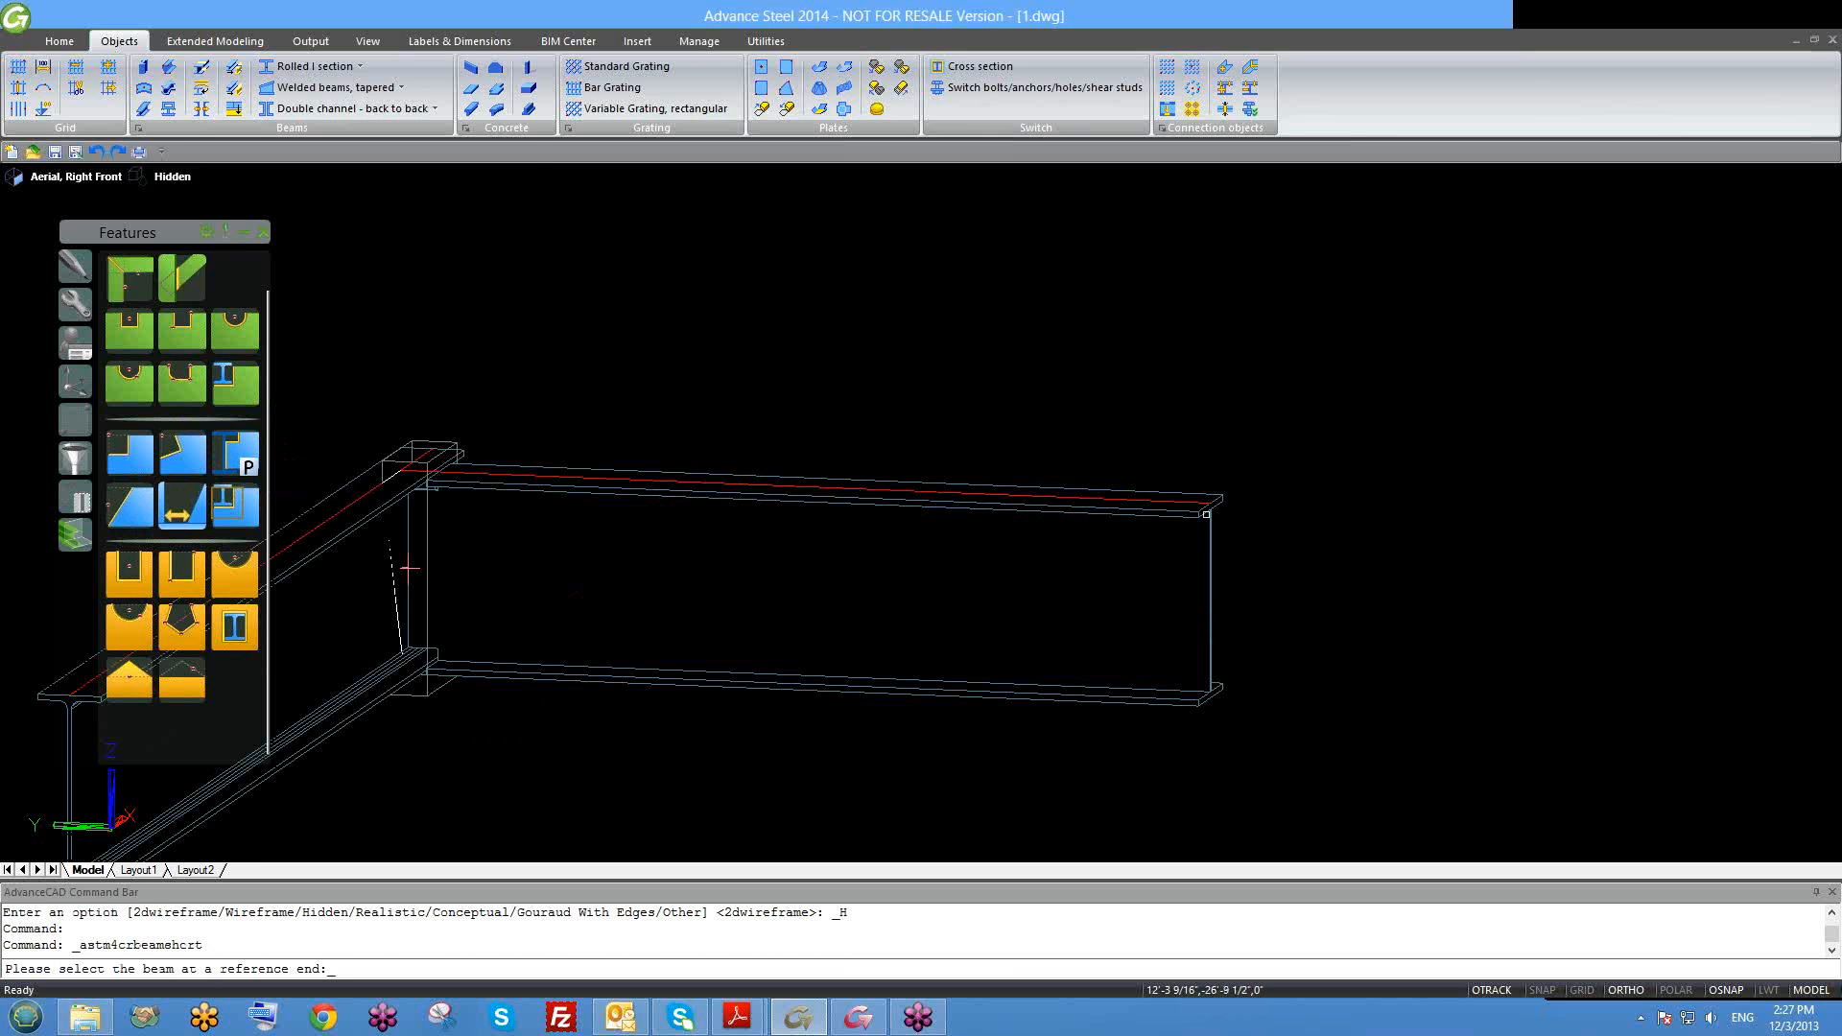
left_click(1206, 515)
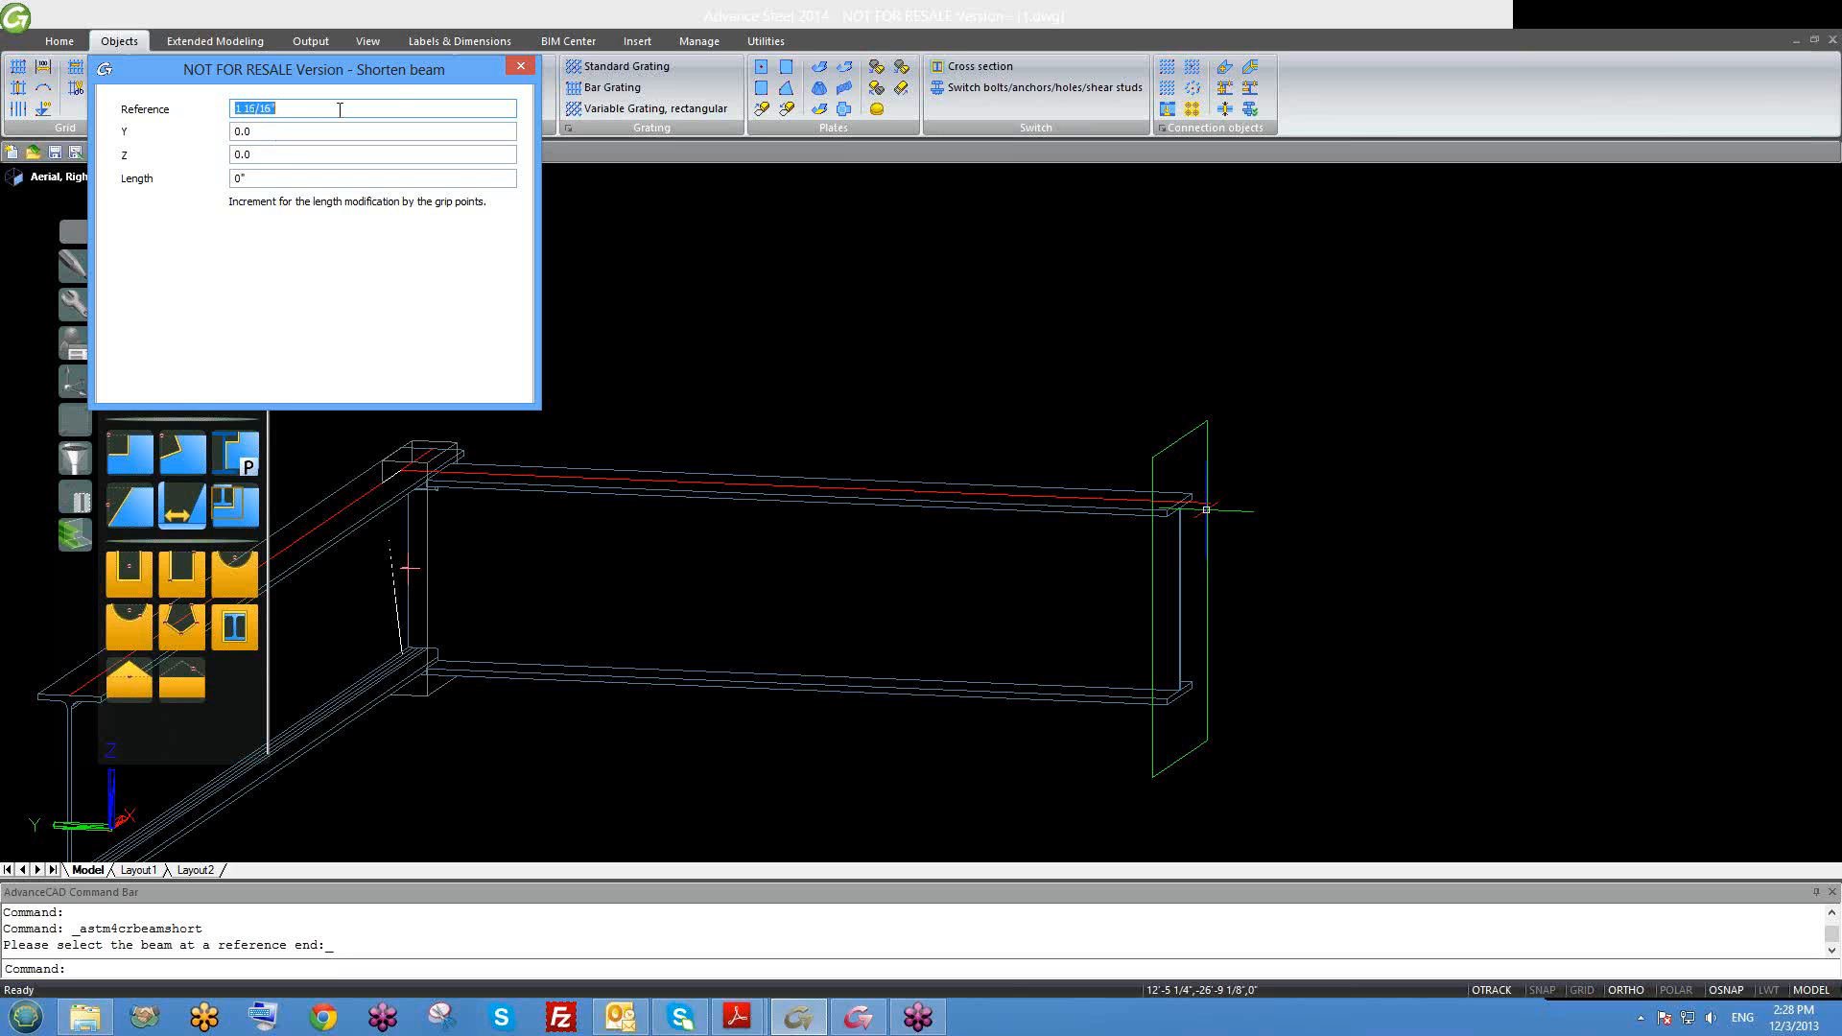
key("Escape")
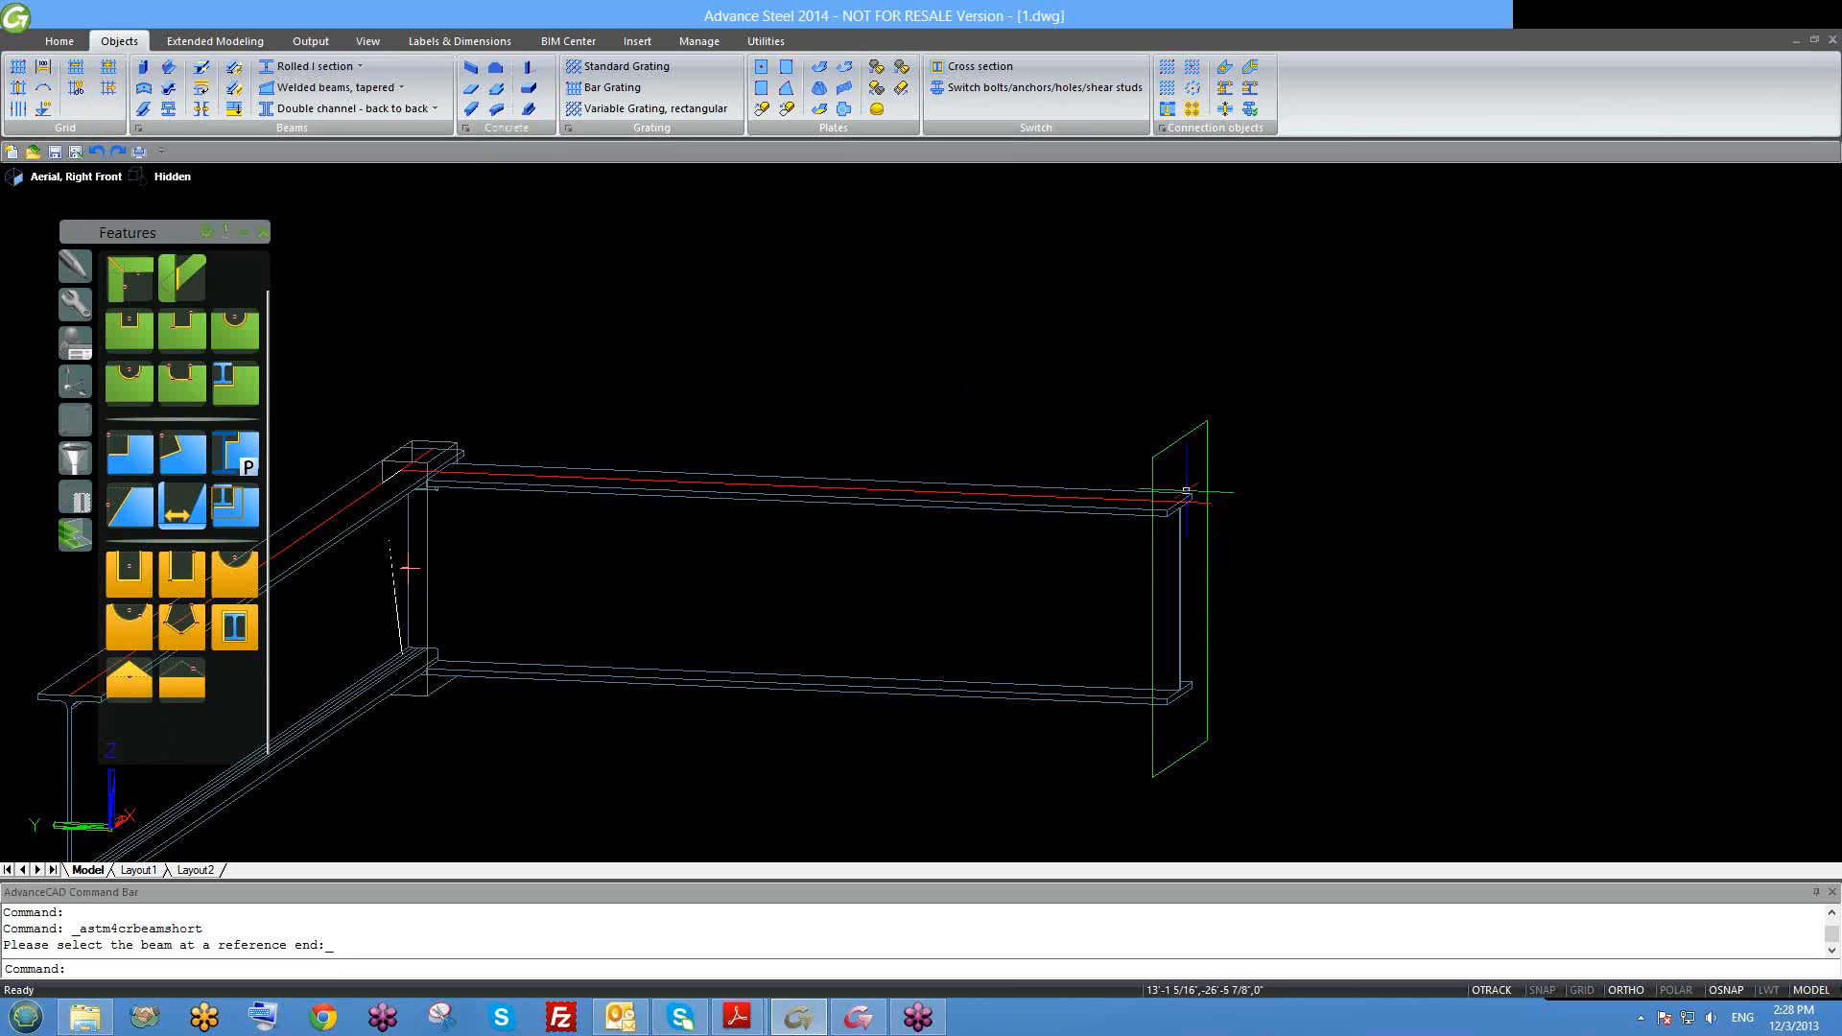
Step: Delete the shorten feature from the free end of the secondary beam
left_click(1186, 487)
left_click(1165, 417)
key("Delete")
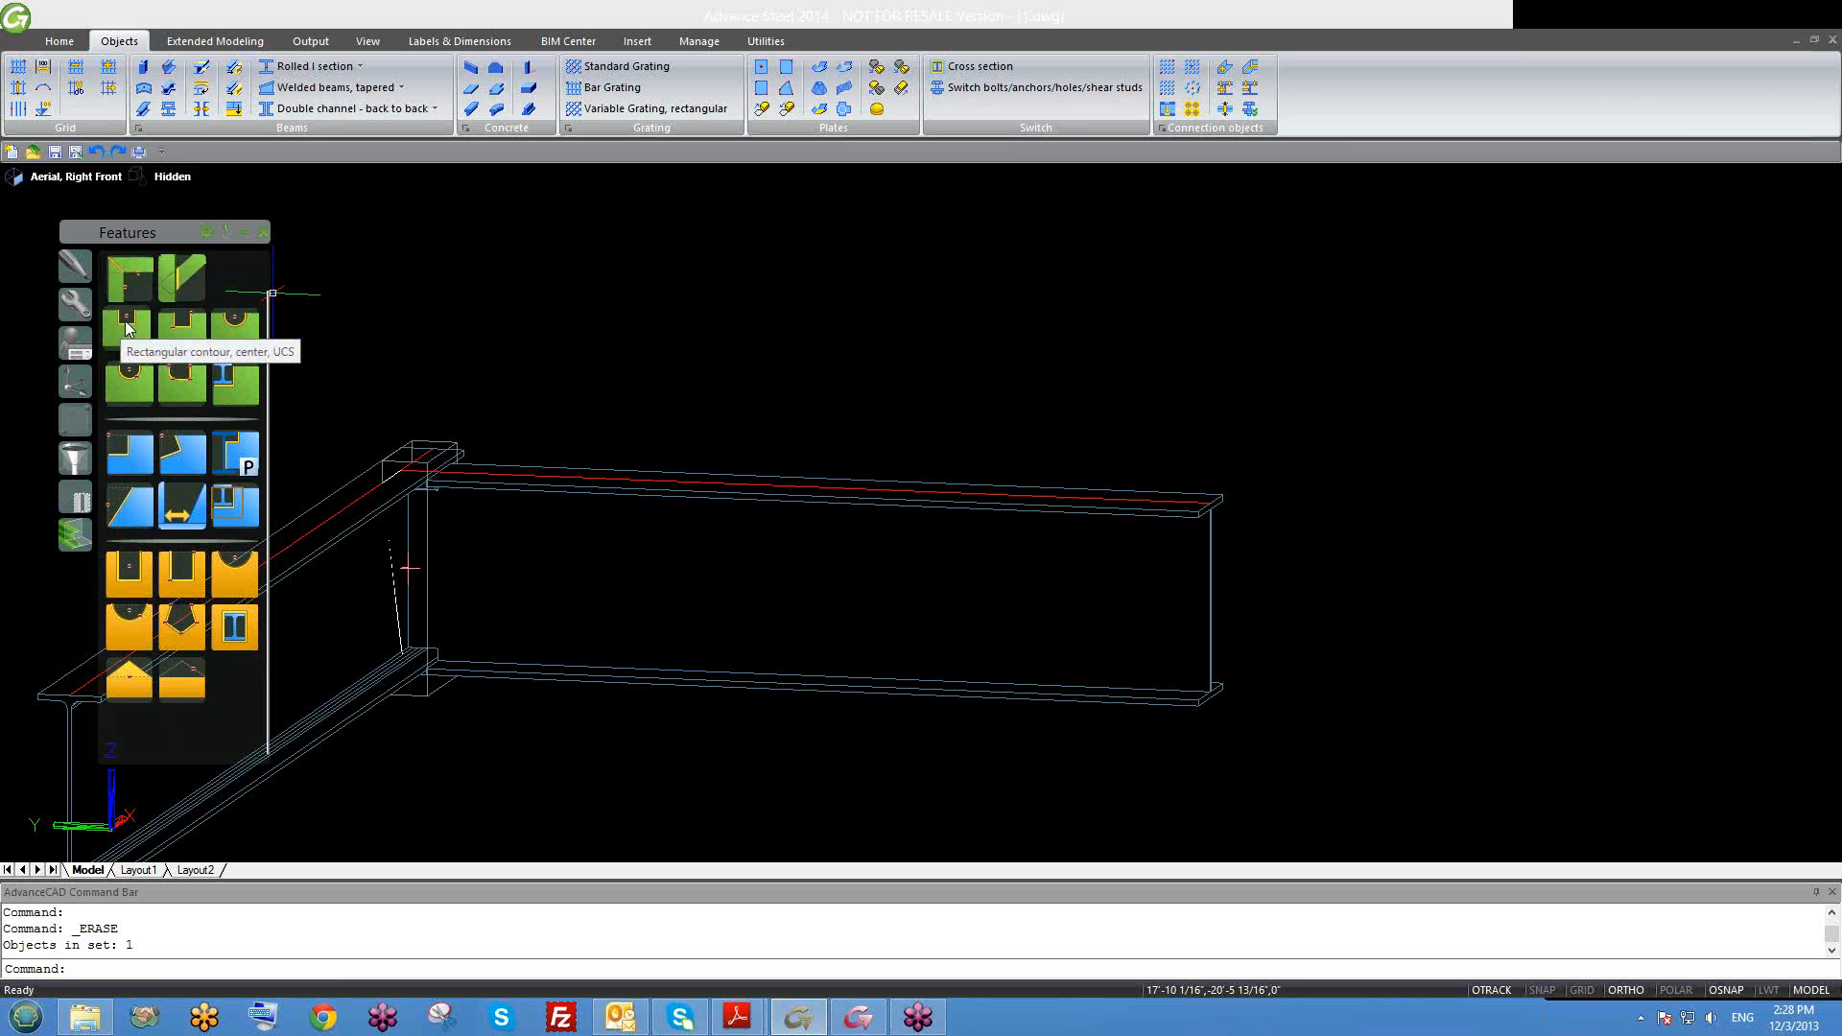
Step: Add a straight 3/16" by 45-degree edge processing to the front edge of the horizontal plate joined to the vertical plate
scroll(124, 320, "up", 1)
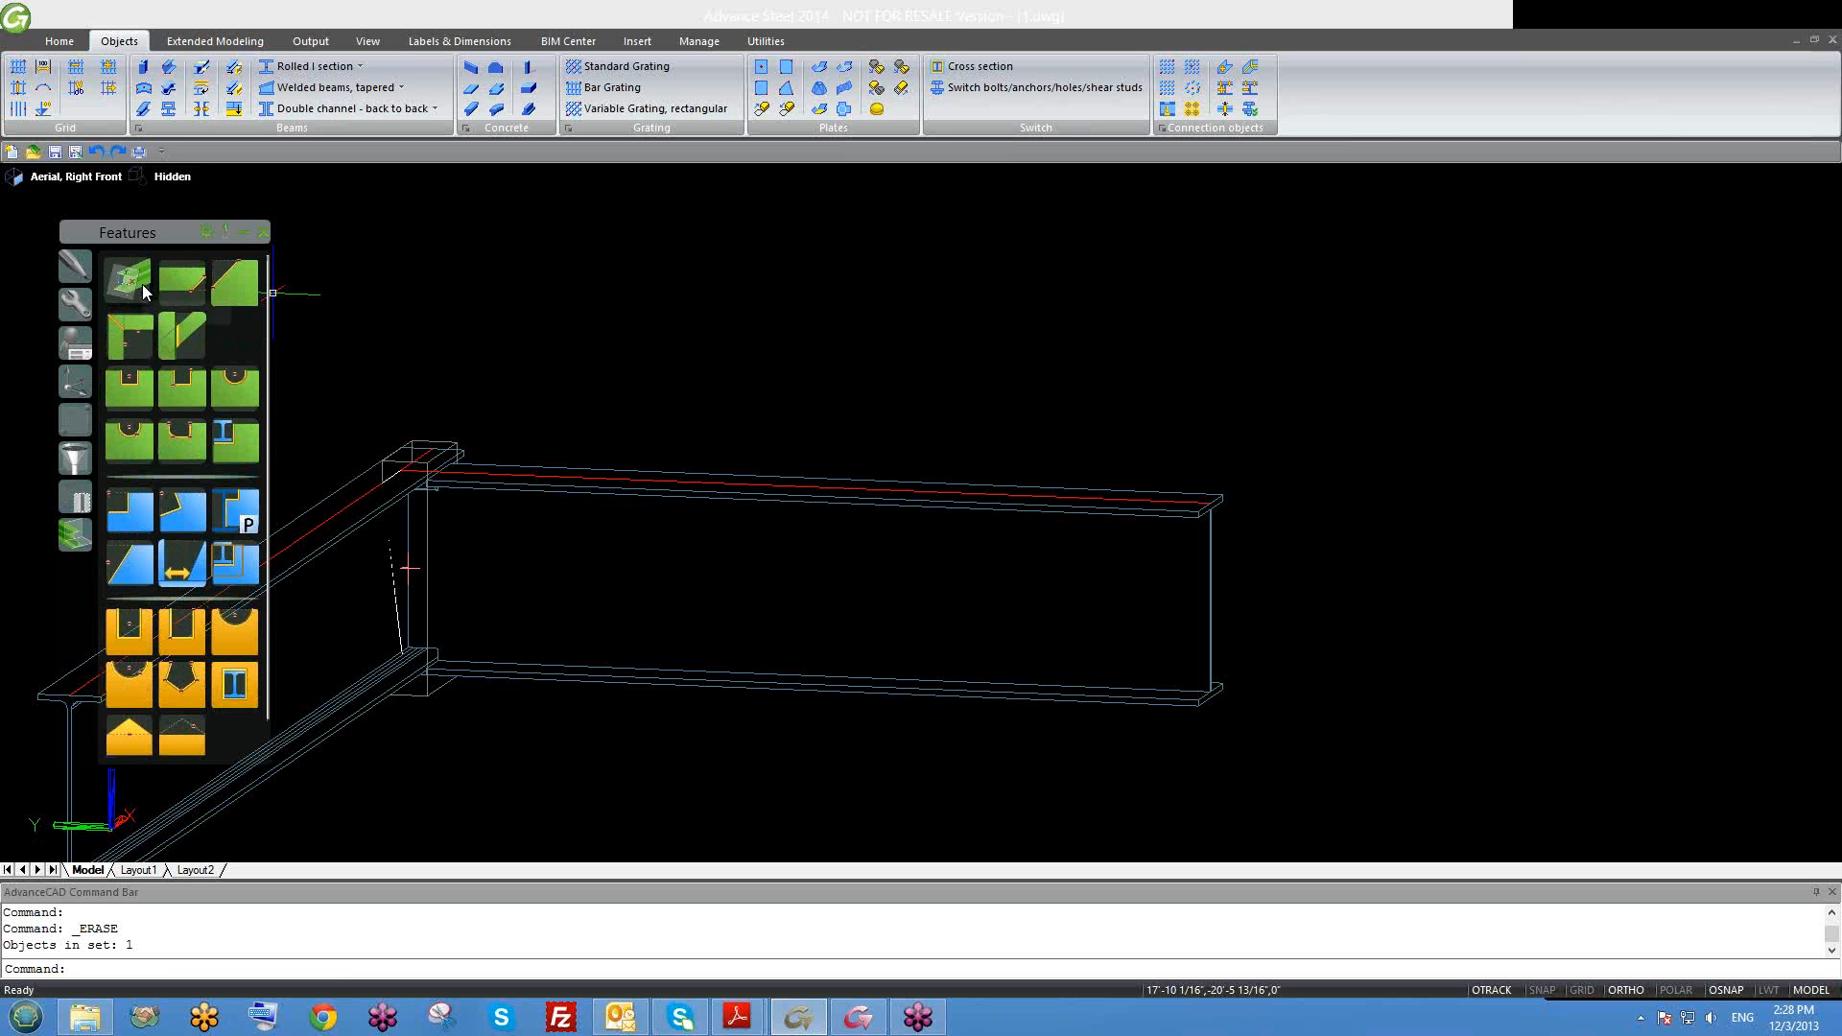
scroll(152, 398, "down", 1)
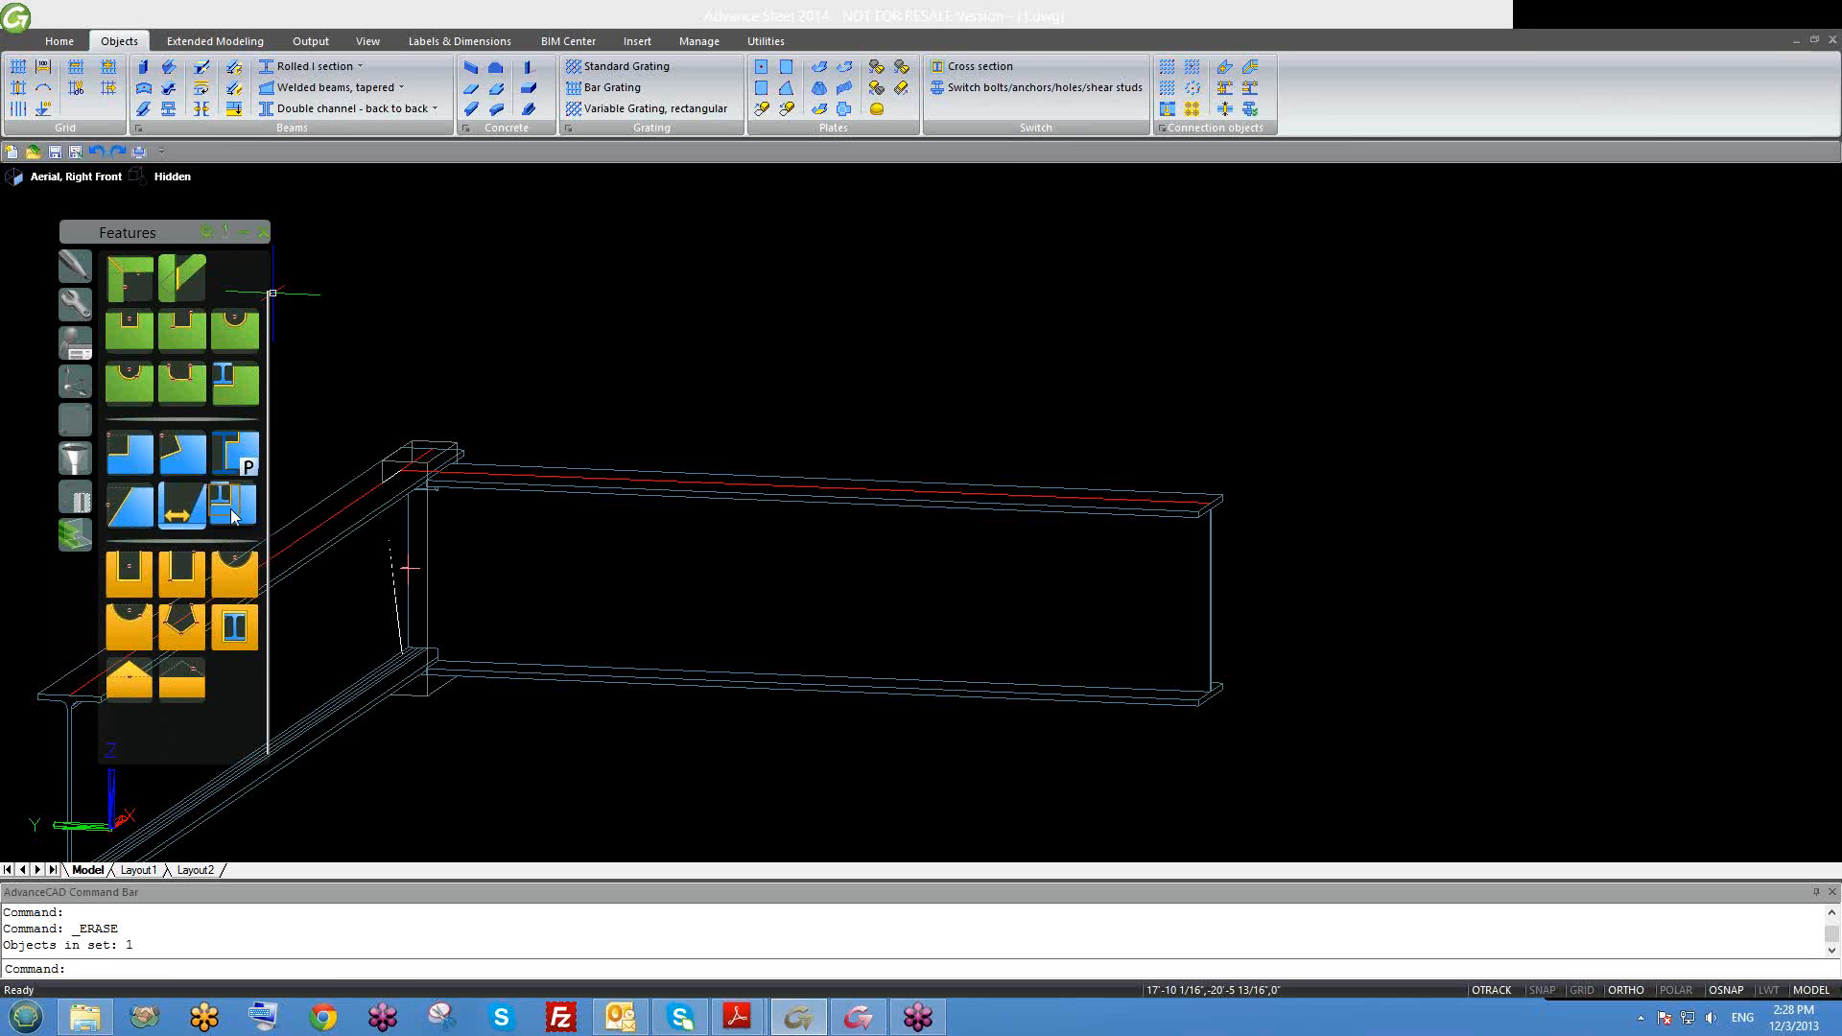
middle_click_drag(537, 579, 758, 480)
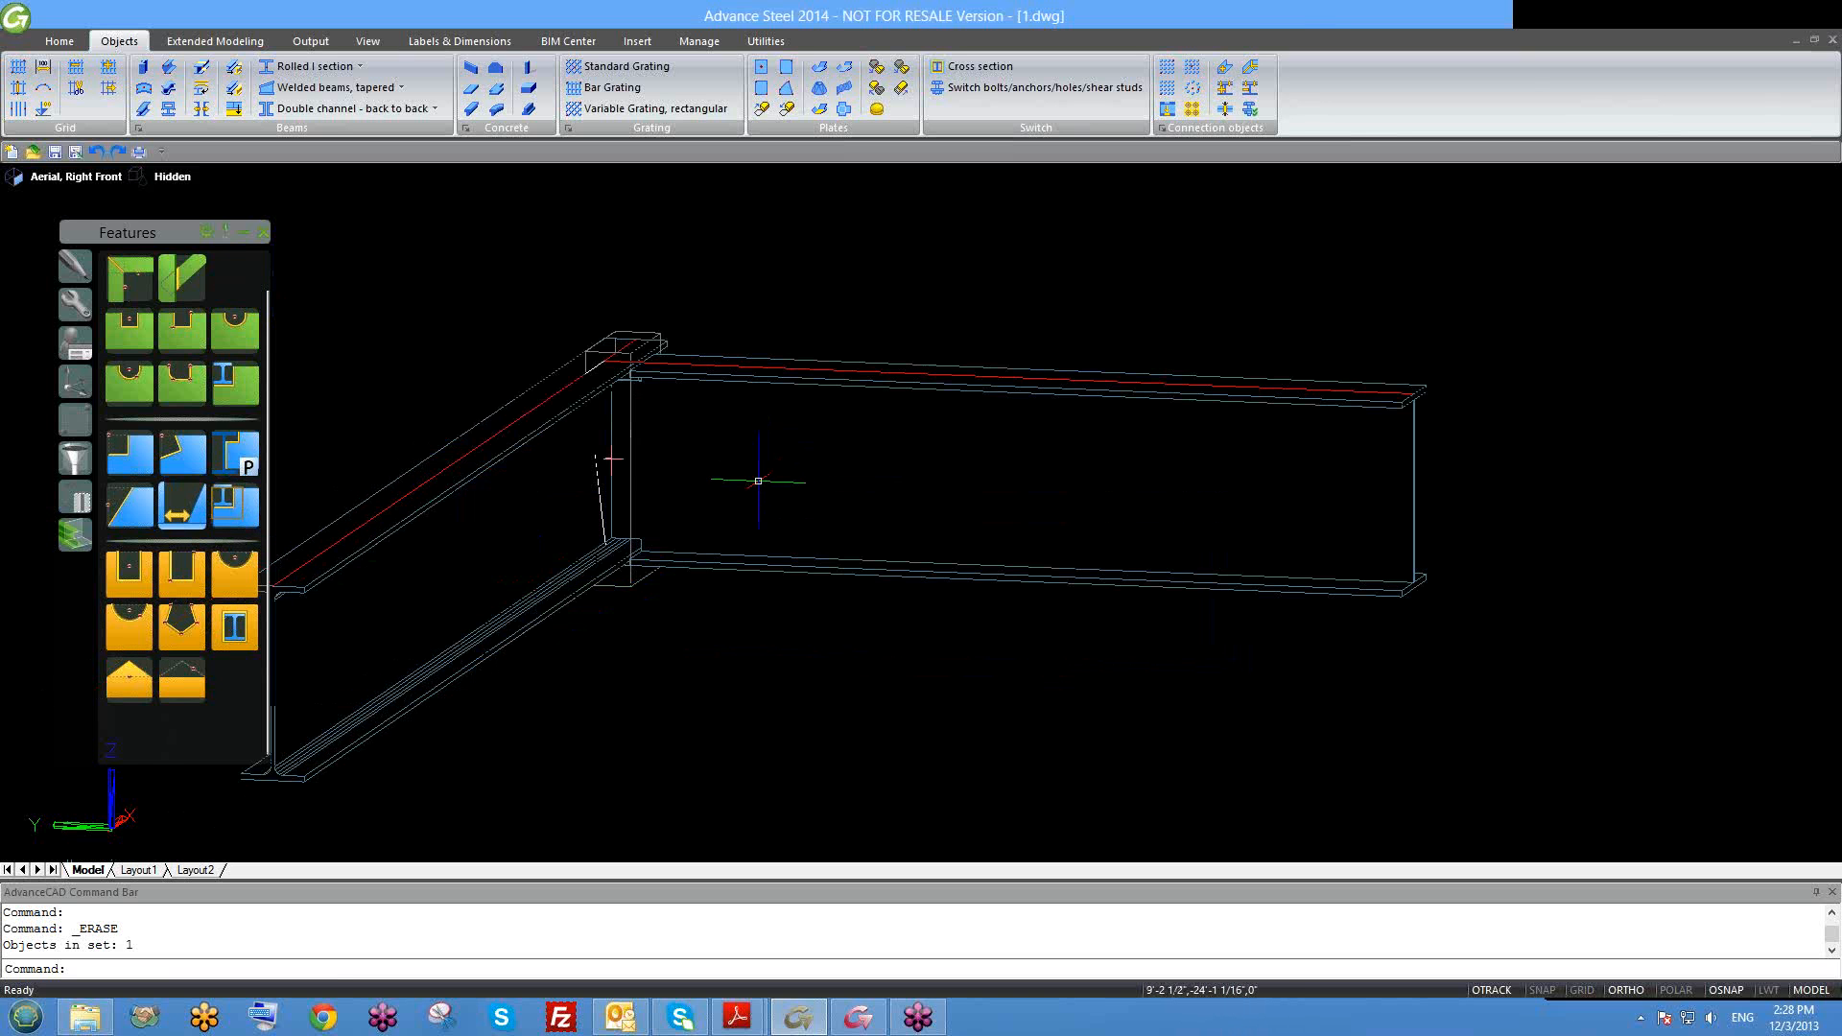
scroll(758, 480, "down", 5)
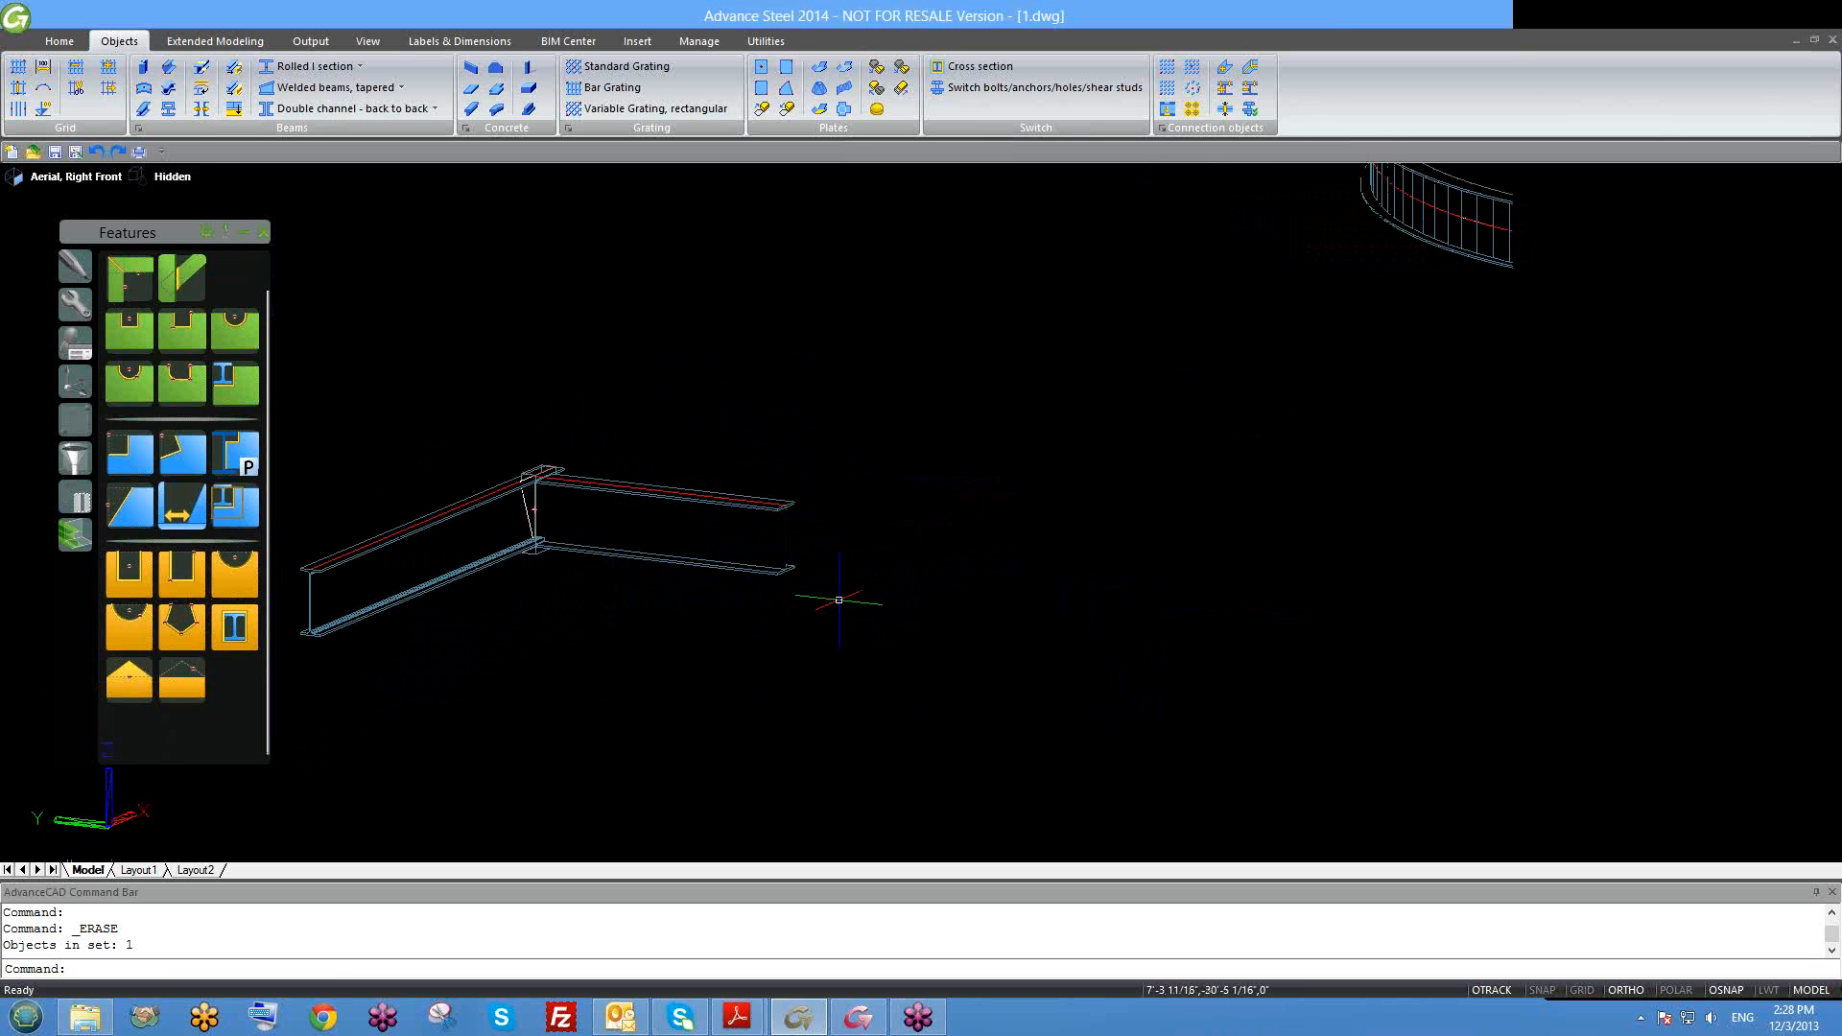
scroll(748, 588, "down", 4)
scroll(461, 580, "up", 2)
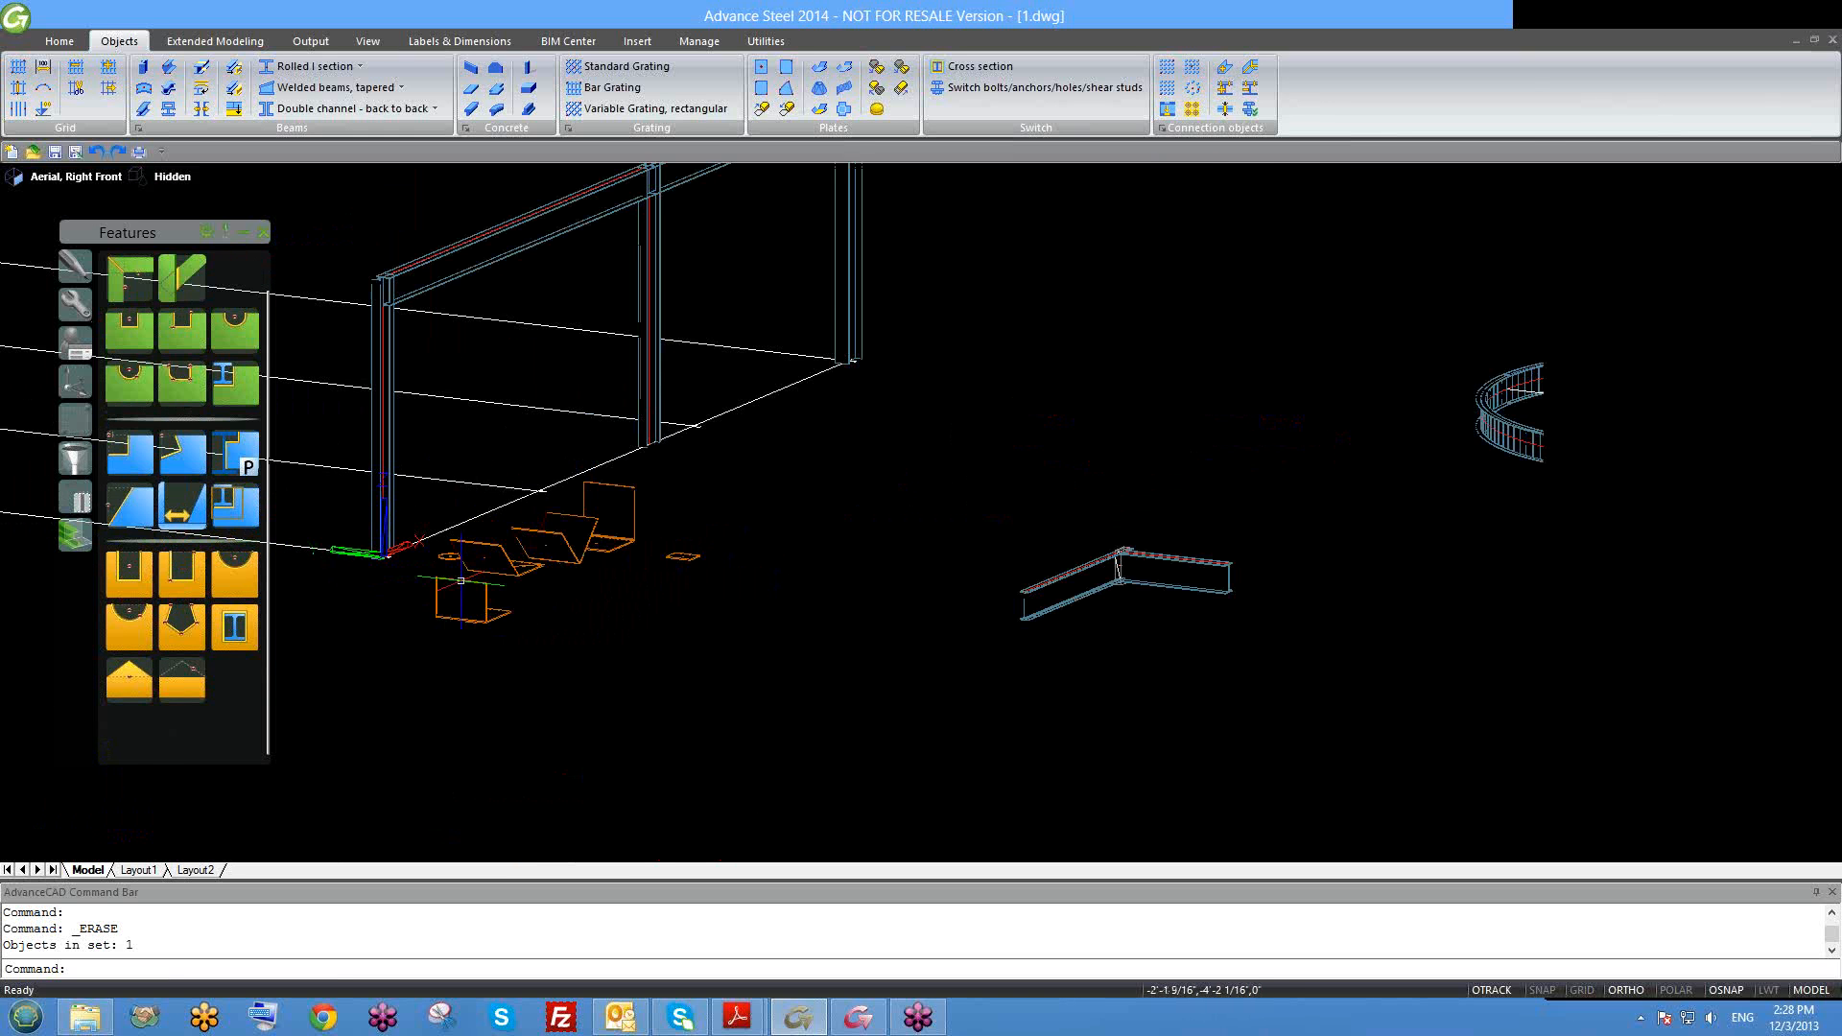
scroll(460, 580, "up", 1)
scroll(624, 614, "up", 2)
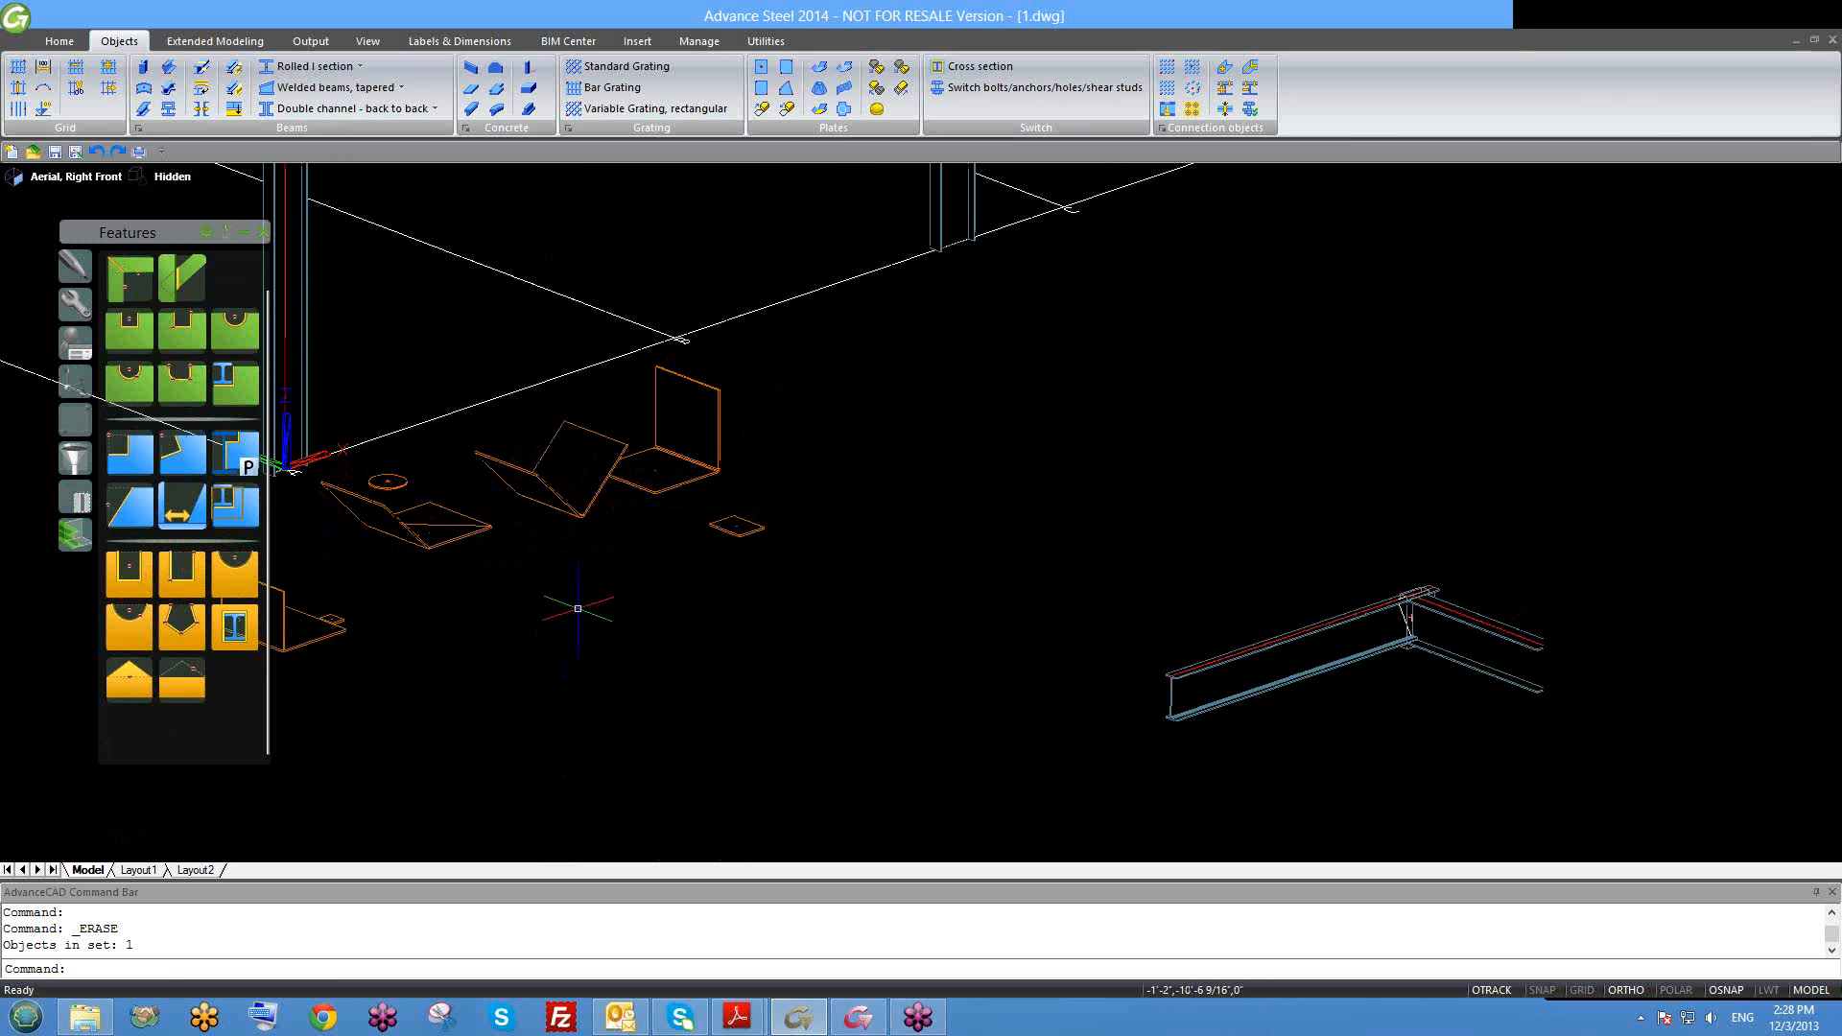
middle_click_drag(673, 576, 880, 518)
middle_click_drag(579, 625, 506, 625, "shift")
scroll(269, 320, "up", 1)
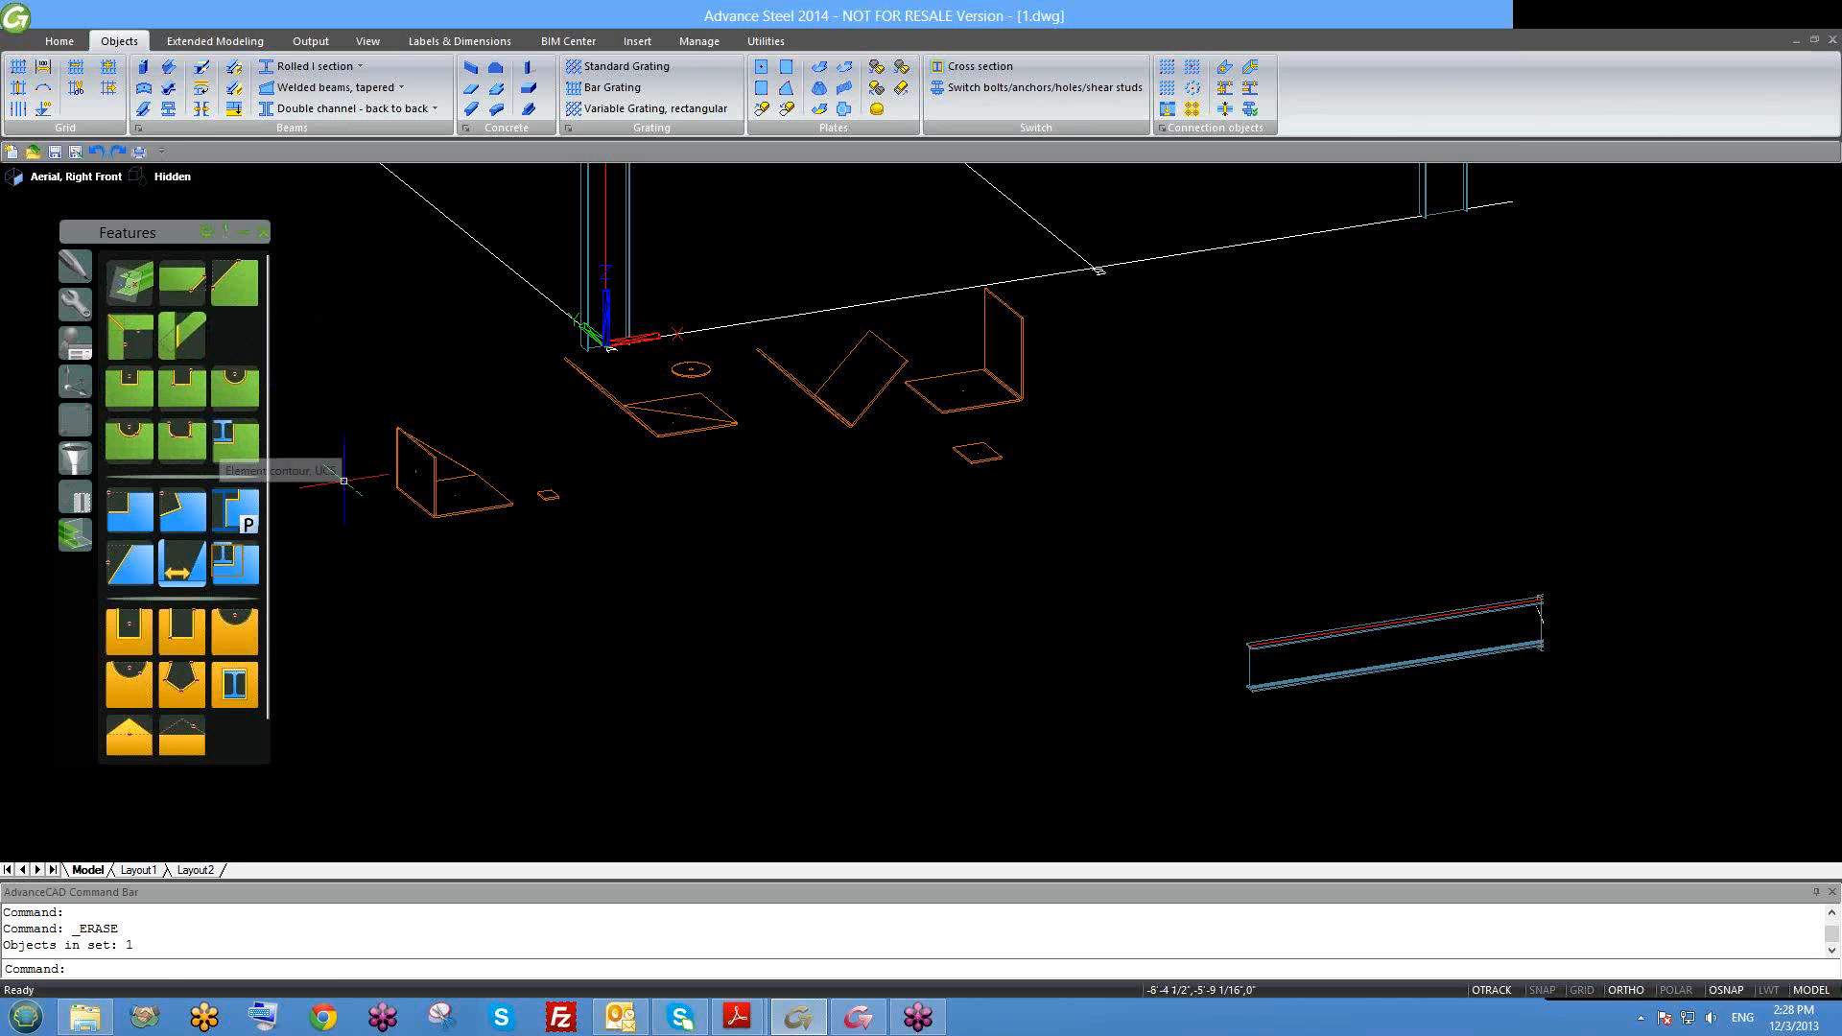
scroll(519, 537, "up", 5)
scroll(501, 496, "up", 4)
middle_click_drag(543, 528, 707, 567)
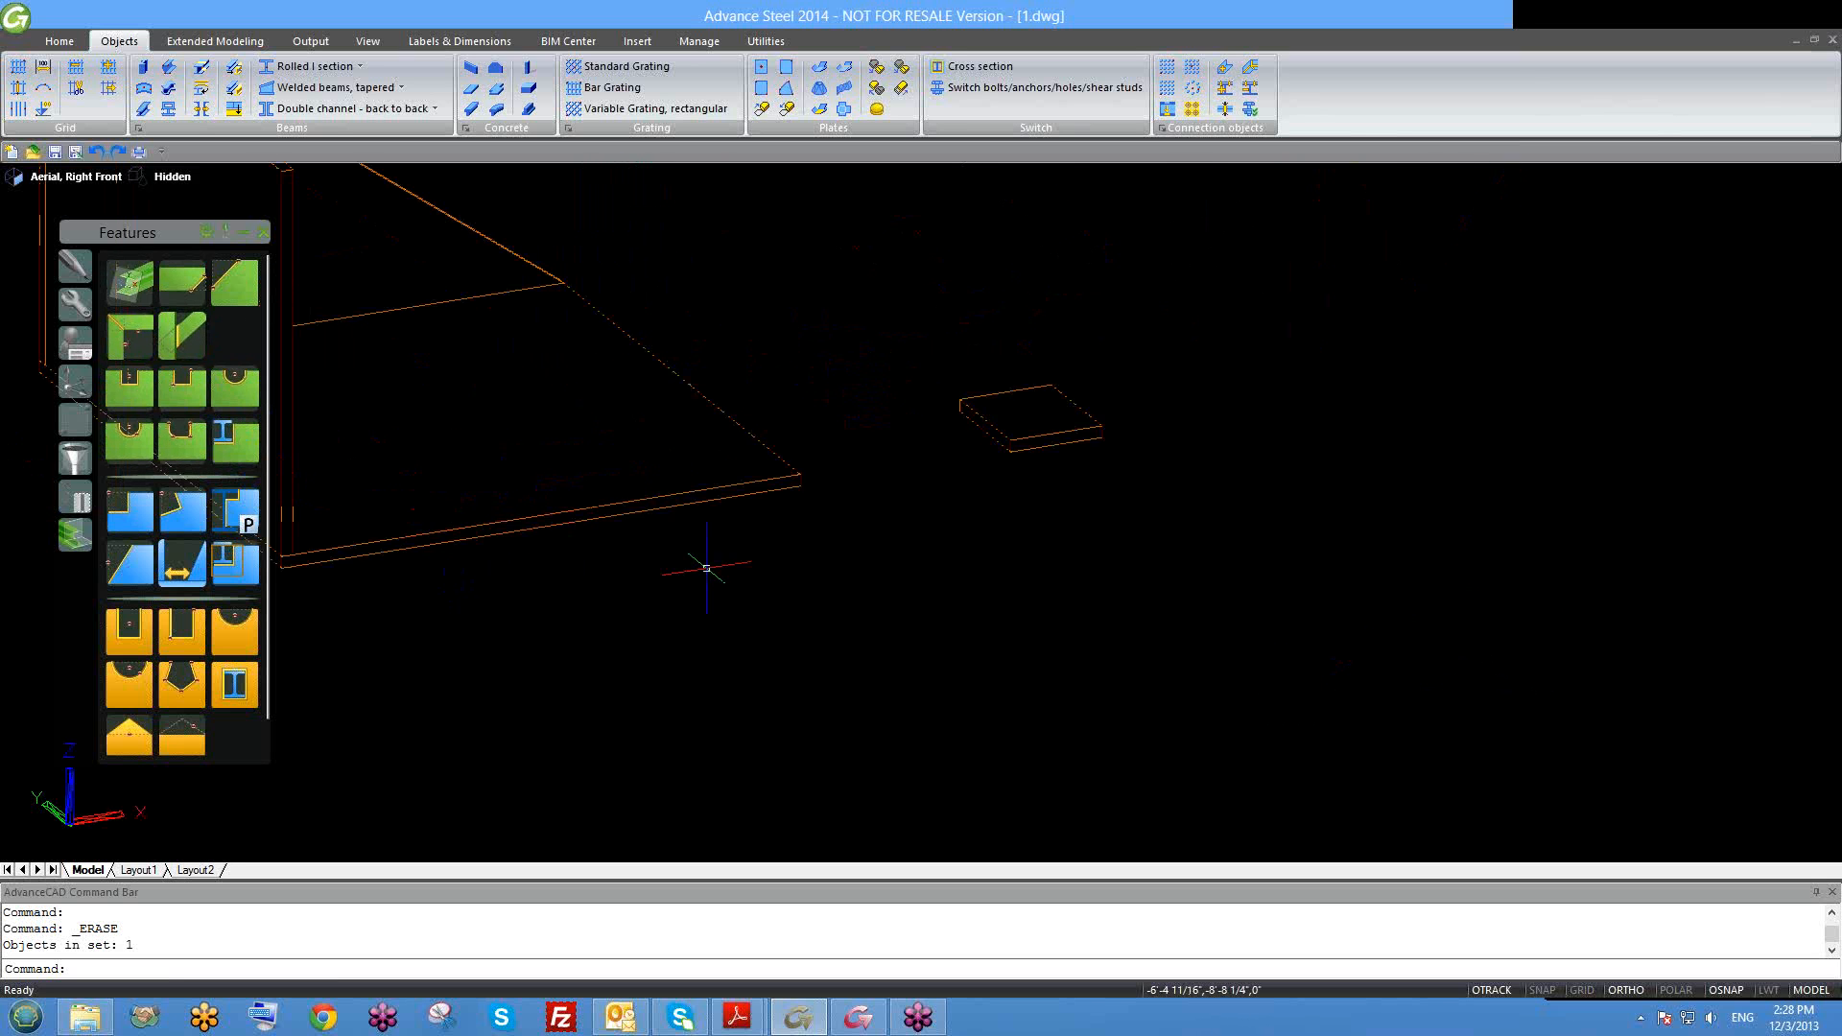
scroll(707, 567, "down", 2)
left_click(191, 283)
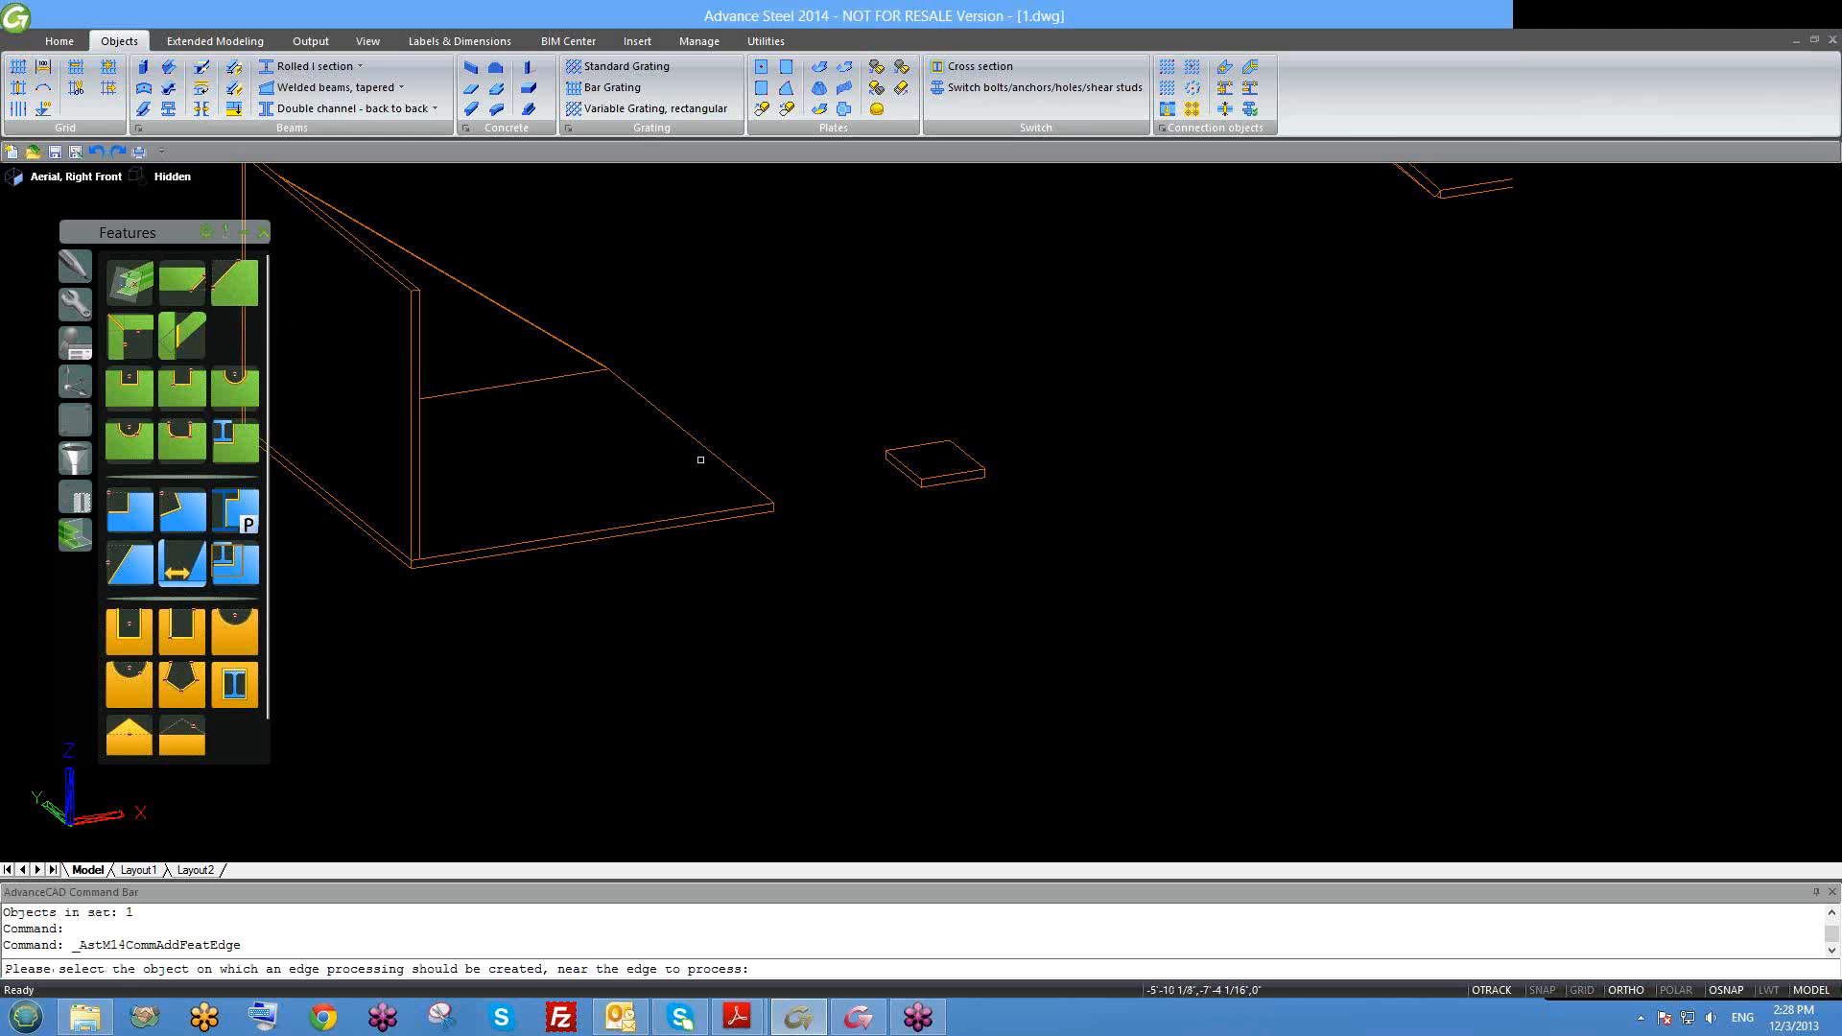
left_click(764, 505)
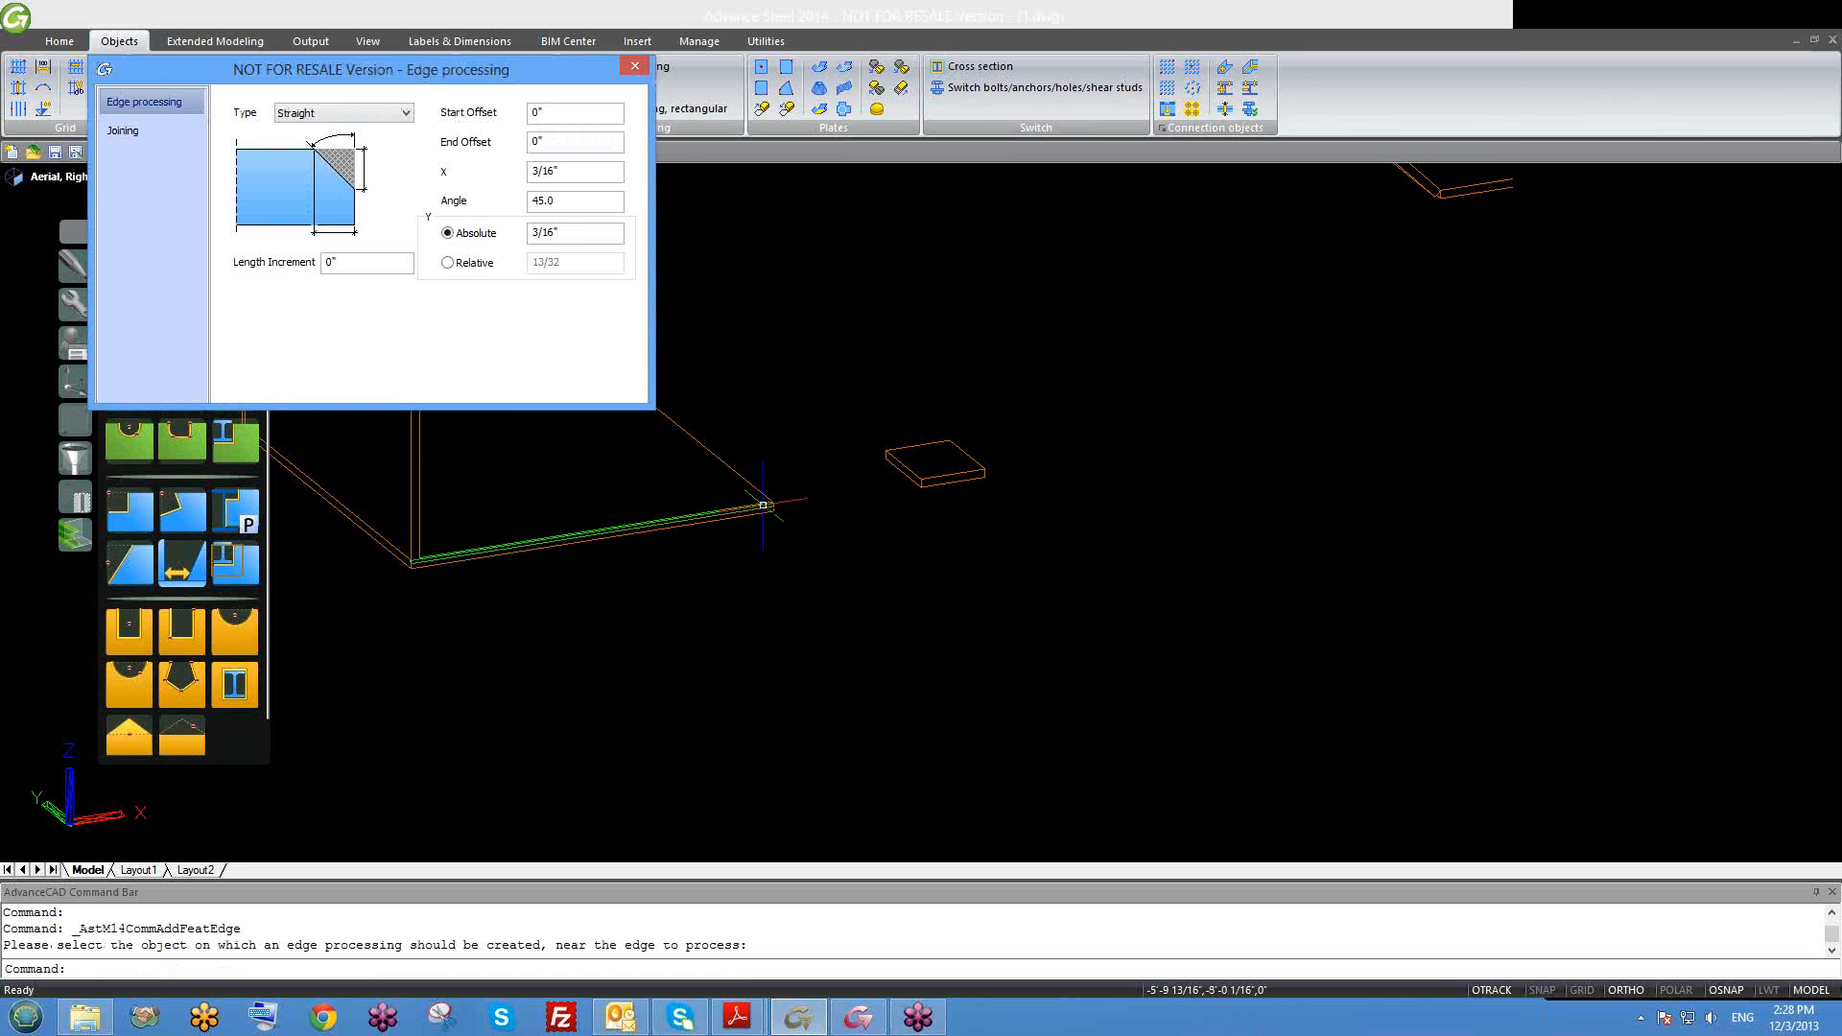
Step: Inspect the chamfered plate edge up close and close the edge processing settings
scroll(763, 505, "up", 4)
middle_click_drag(762, 504, 869, 522)
scroll(872, 550, "up", 2)
scroll(851, 564, "down", 3)
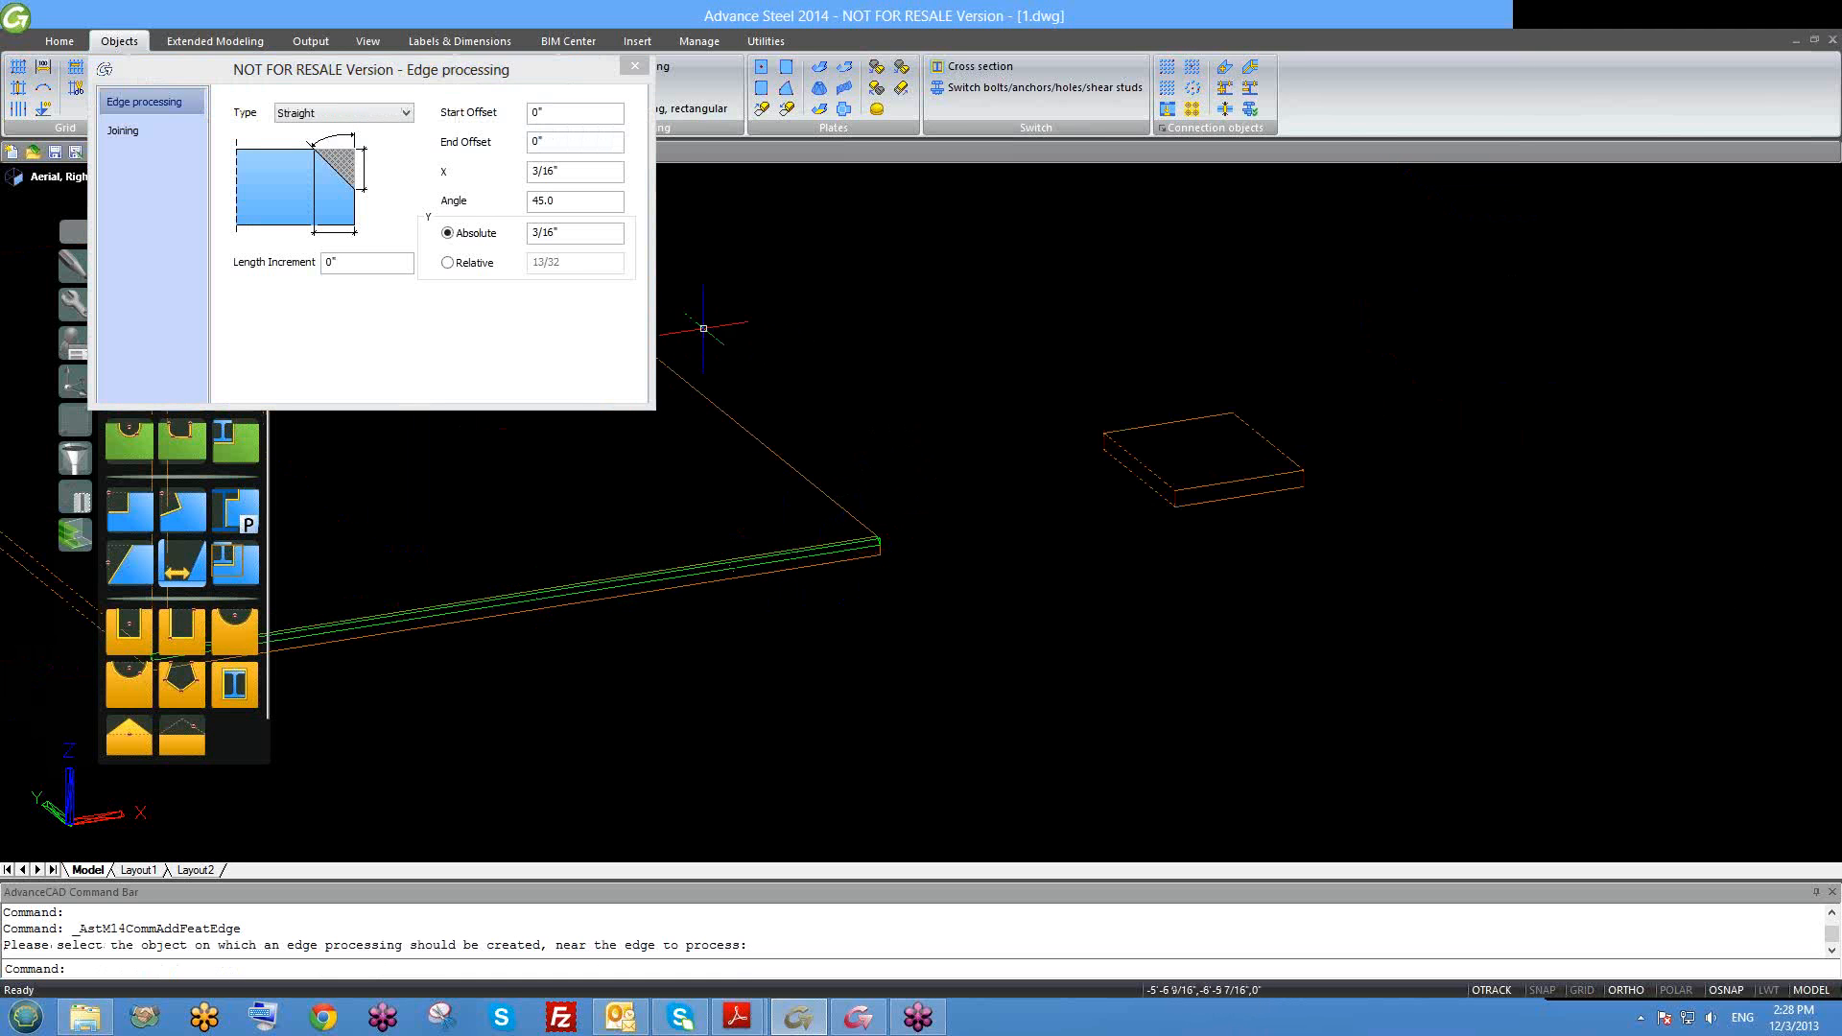
scroll(508, 388, "down", 3)
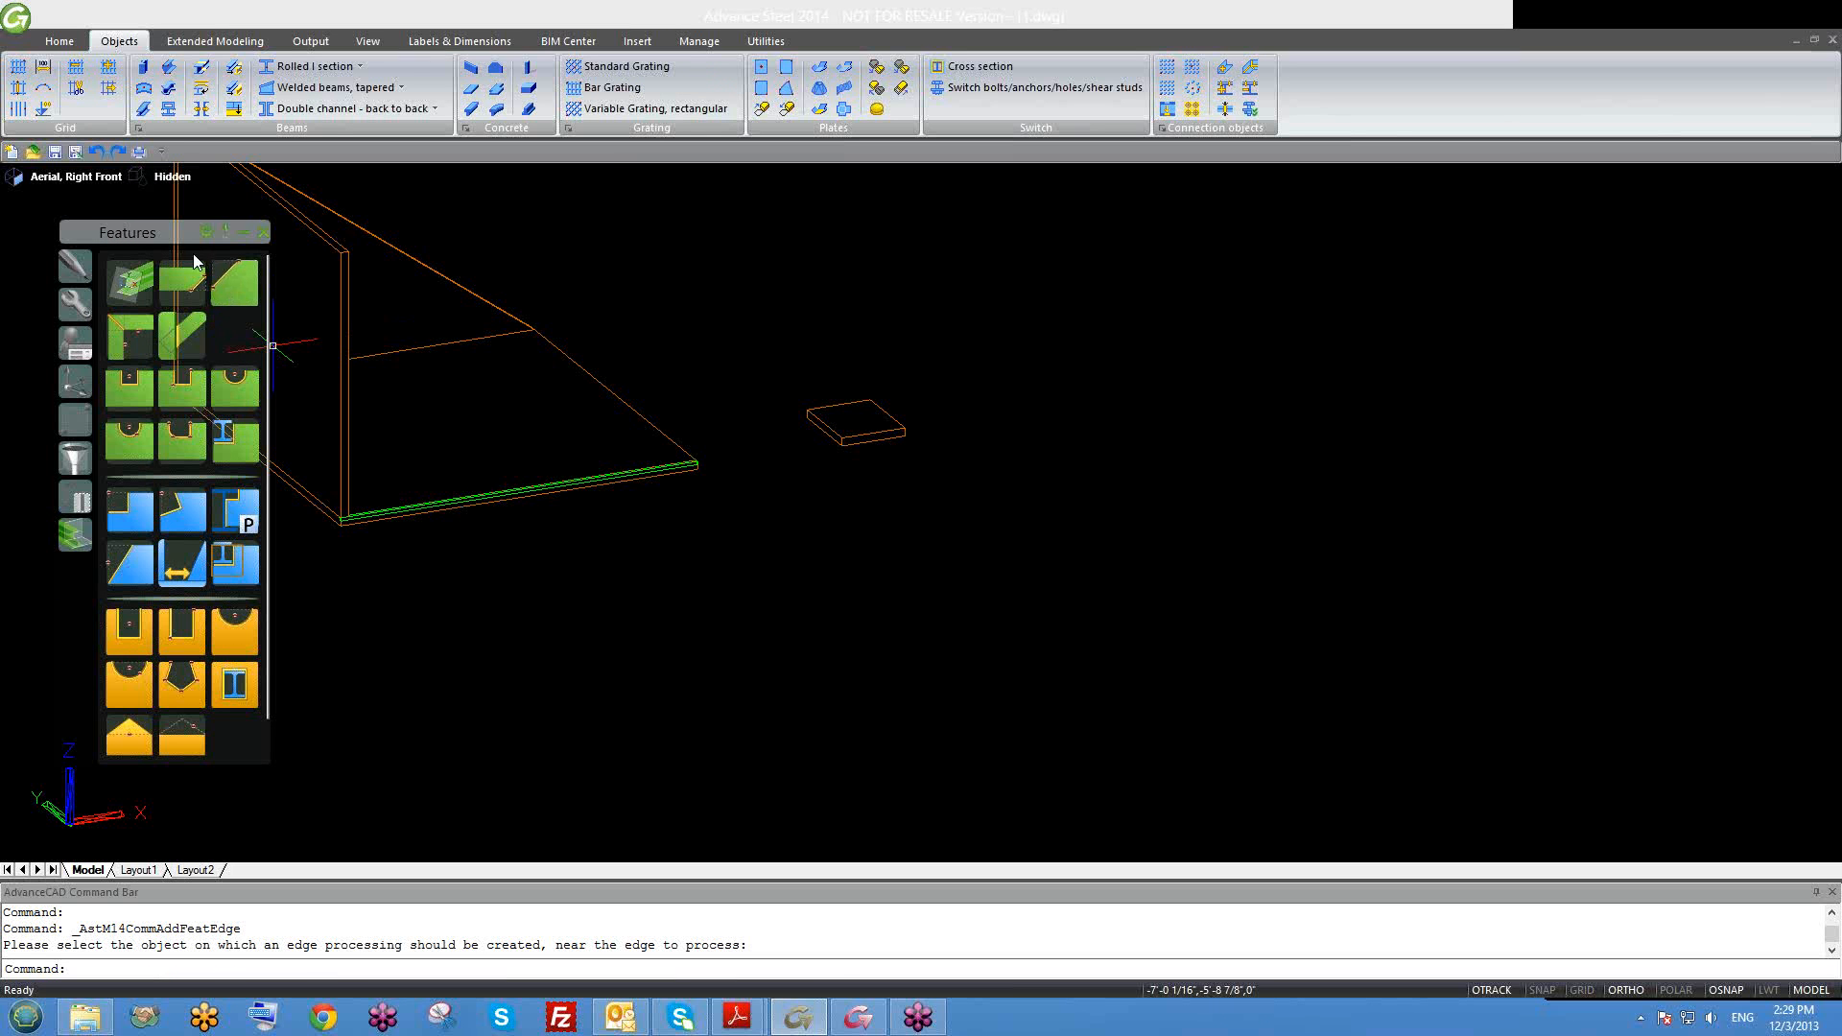
Step: Erase the edge processing from the front edge of the horizontal plate
middle_click_drag(454, 421, 531, 428)
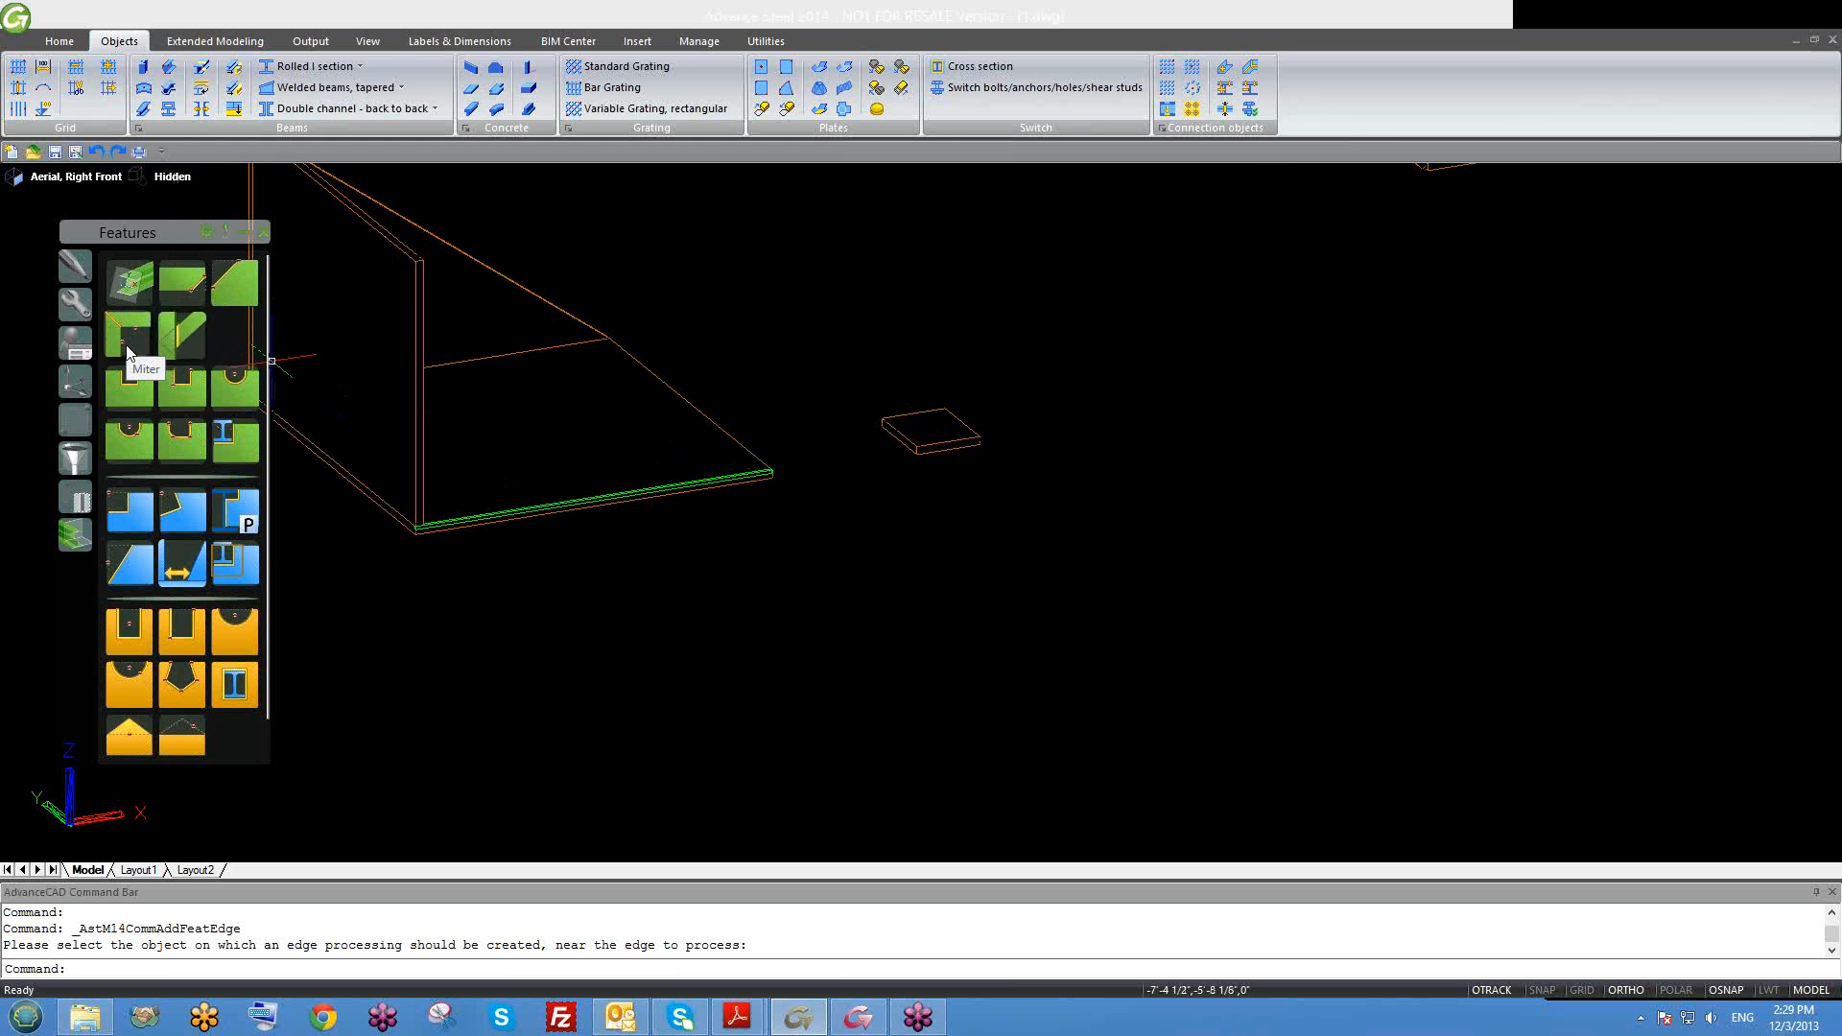
scroll(642, 525, "down", 3)
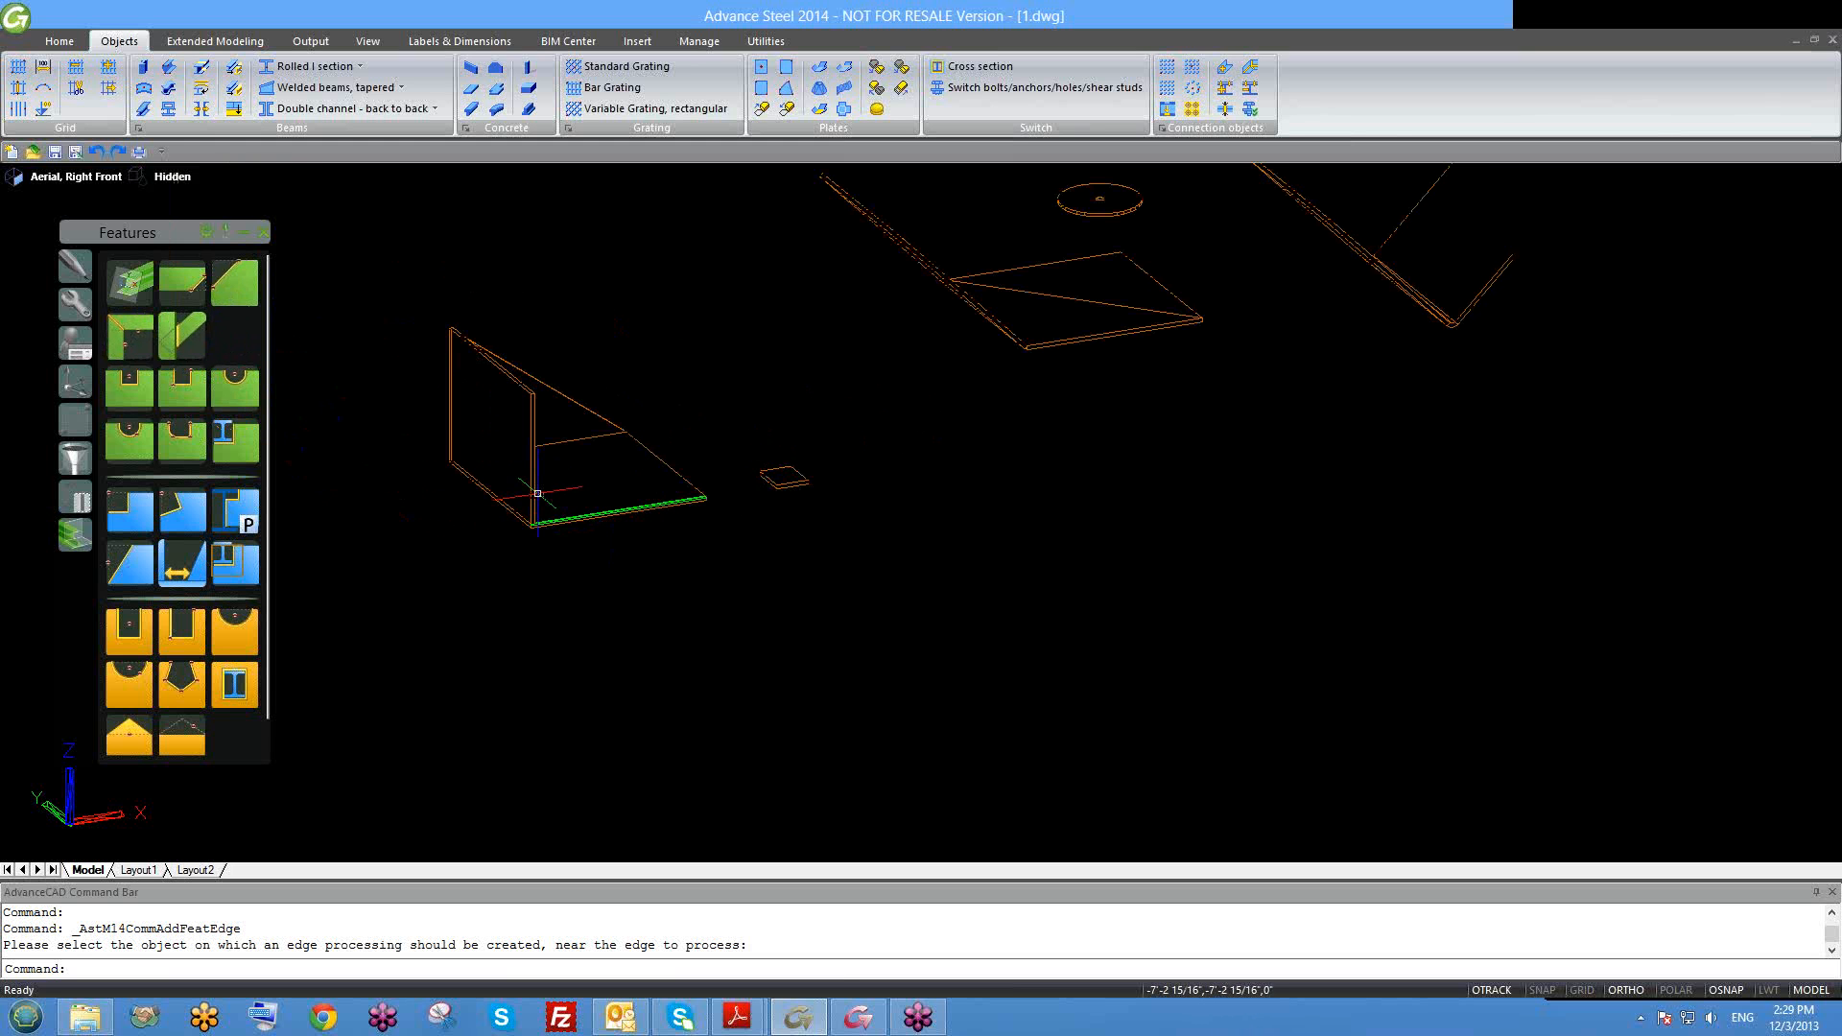
left_click(578, 518)
type("e")
key("Return")
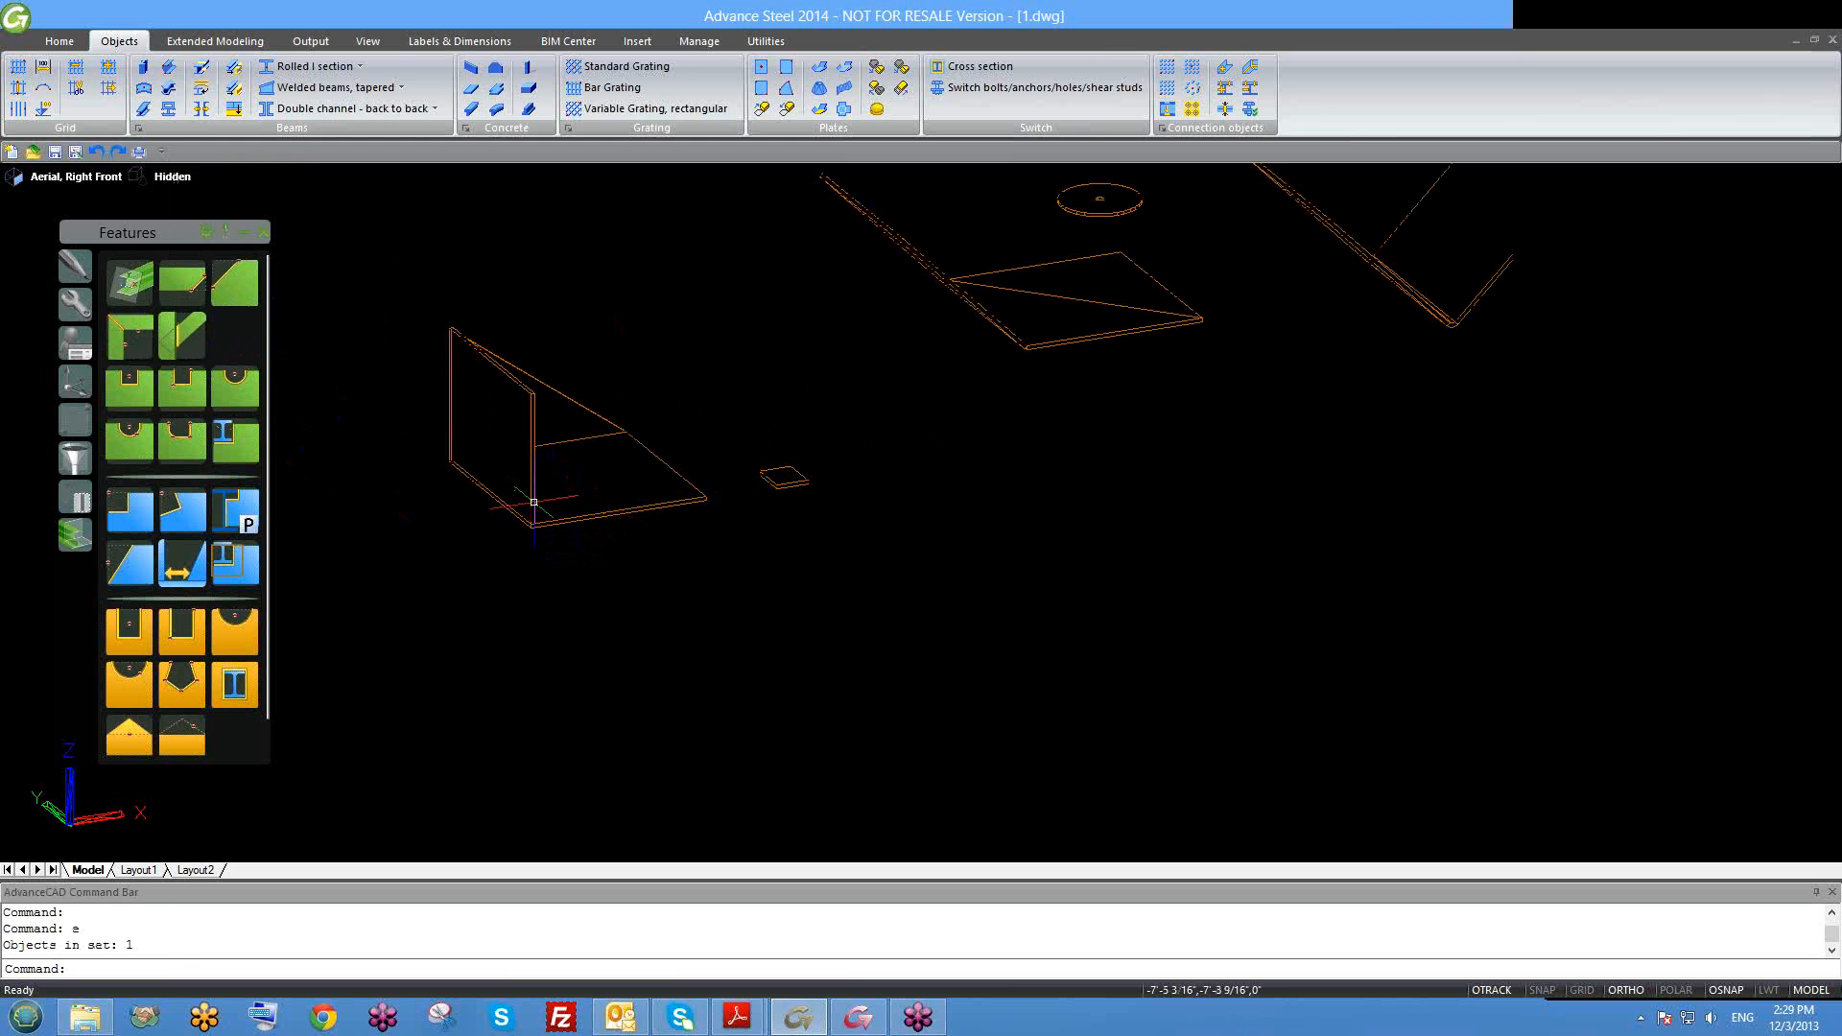
Step: Stretch the horizontal plate by its corner so that it extends past the vertical plate
left_click(534, 525)
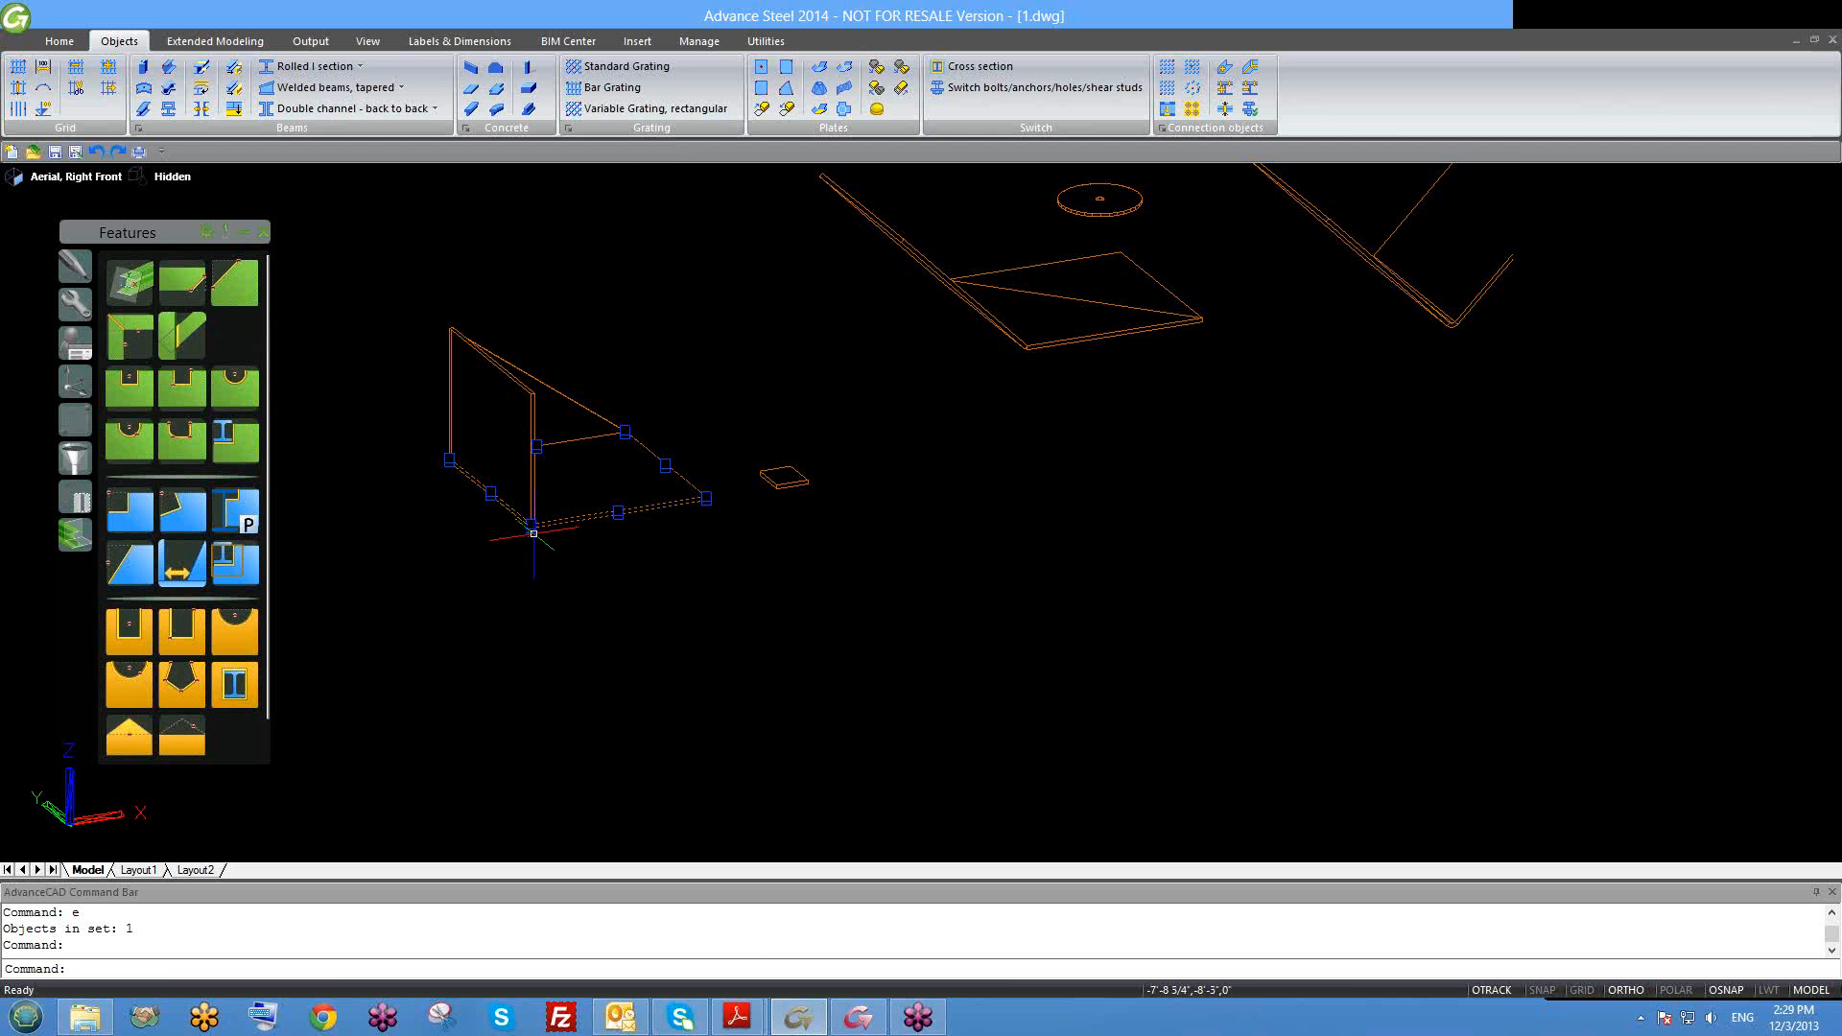
scroll(530, 537, "up", 3)
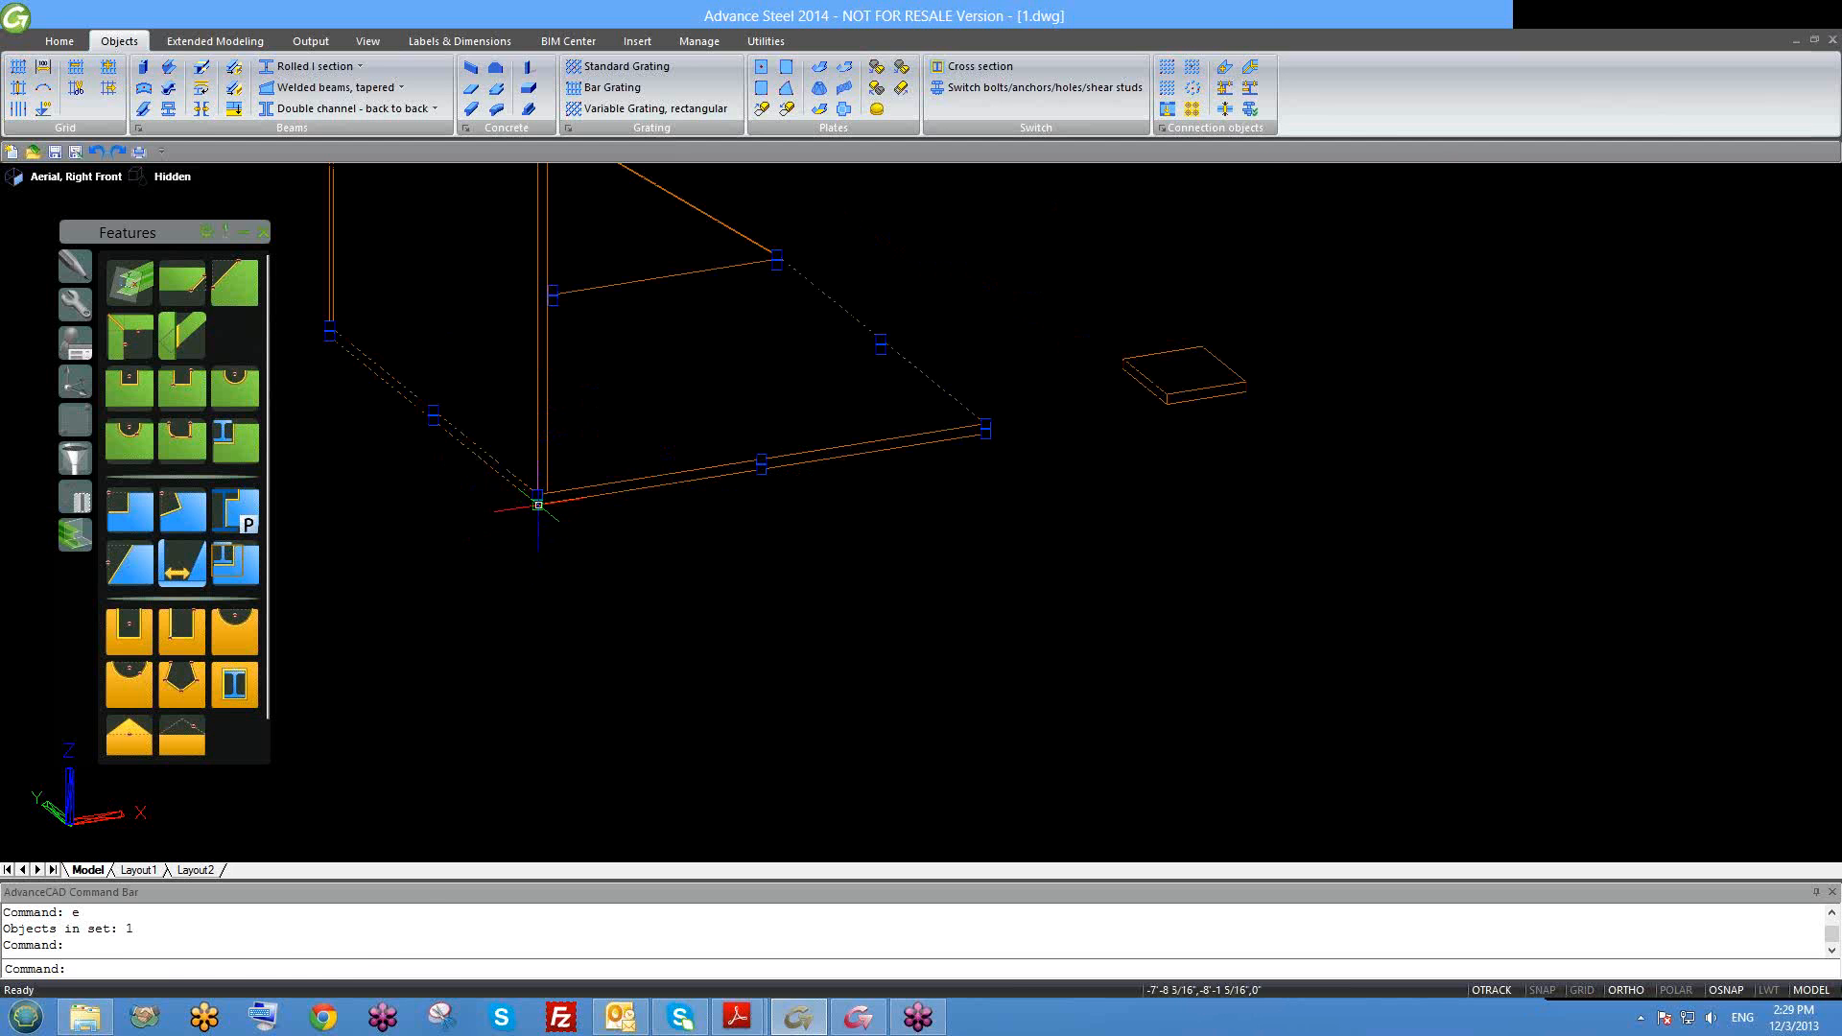
left_click(538, 504)
left_click(494, 525)
key("Escape")
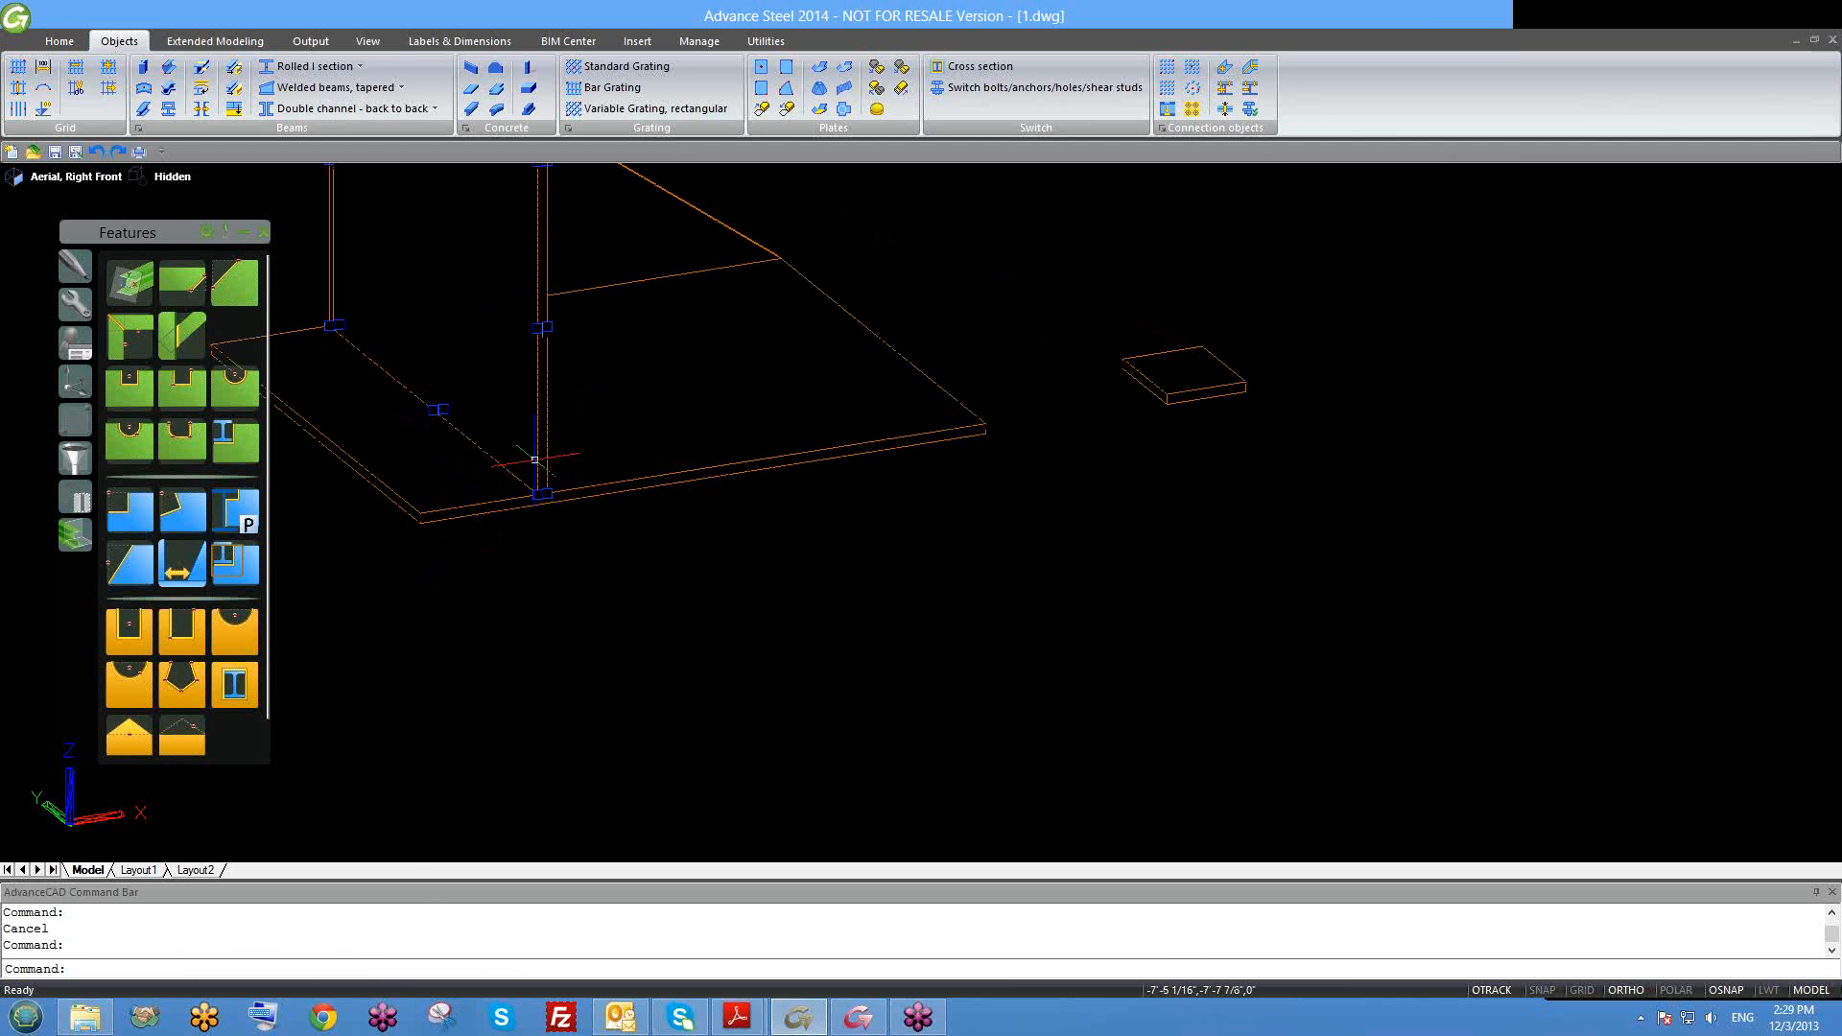
Step: Start stretching the vertical plate from its lower front corner
left_click(532, 493)
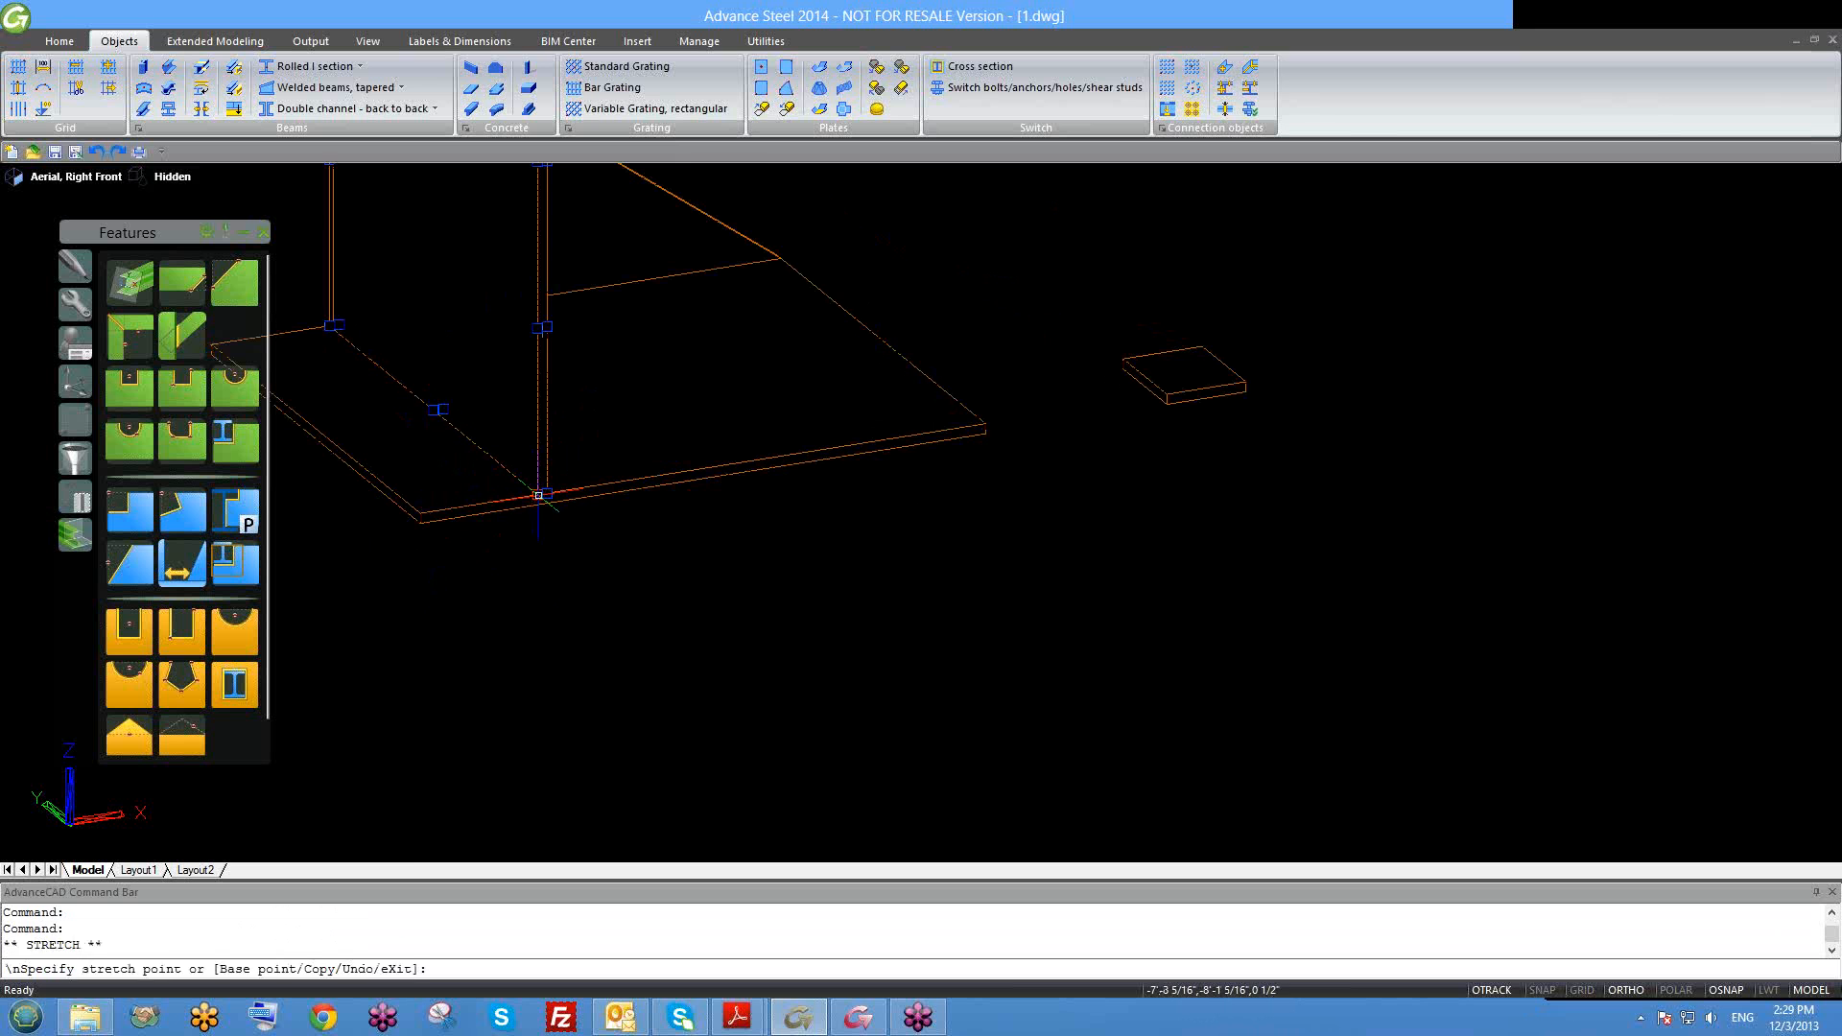
key("Escape")
scroll(556, 638, "down", 5)
scroll(522, 662, "up", 6)
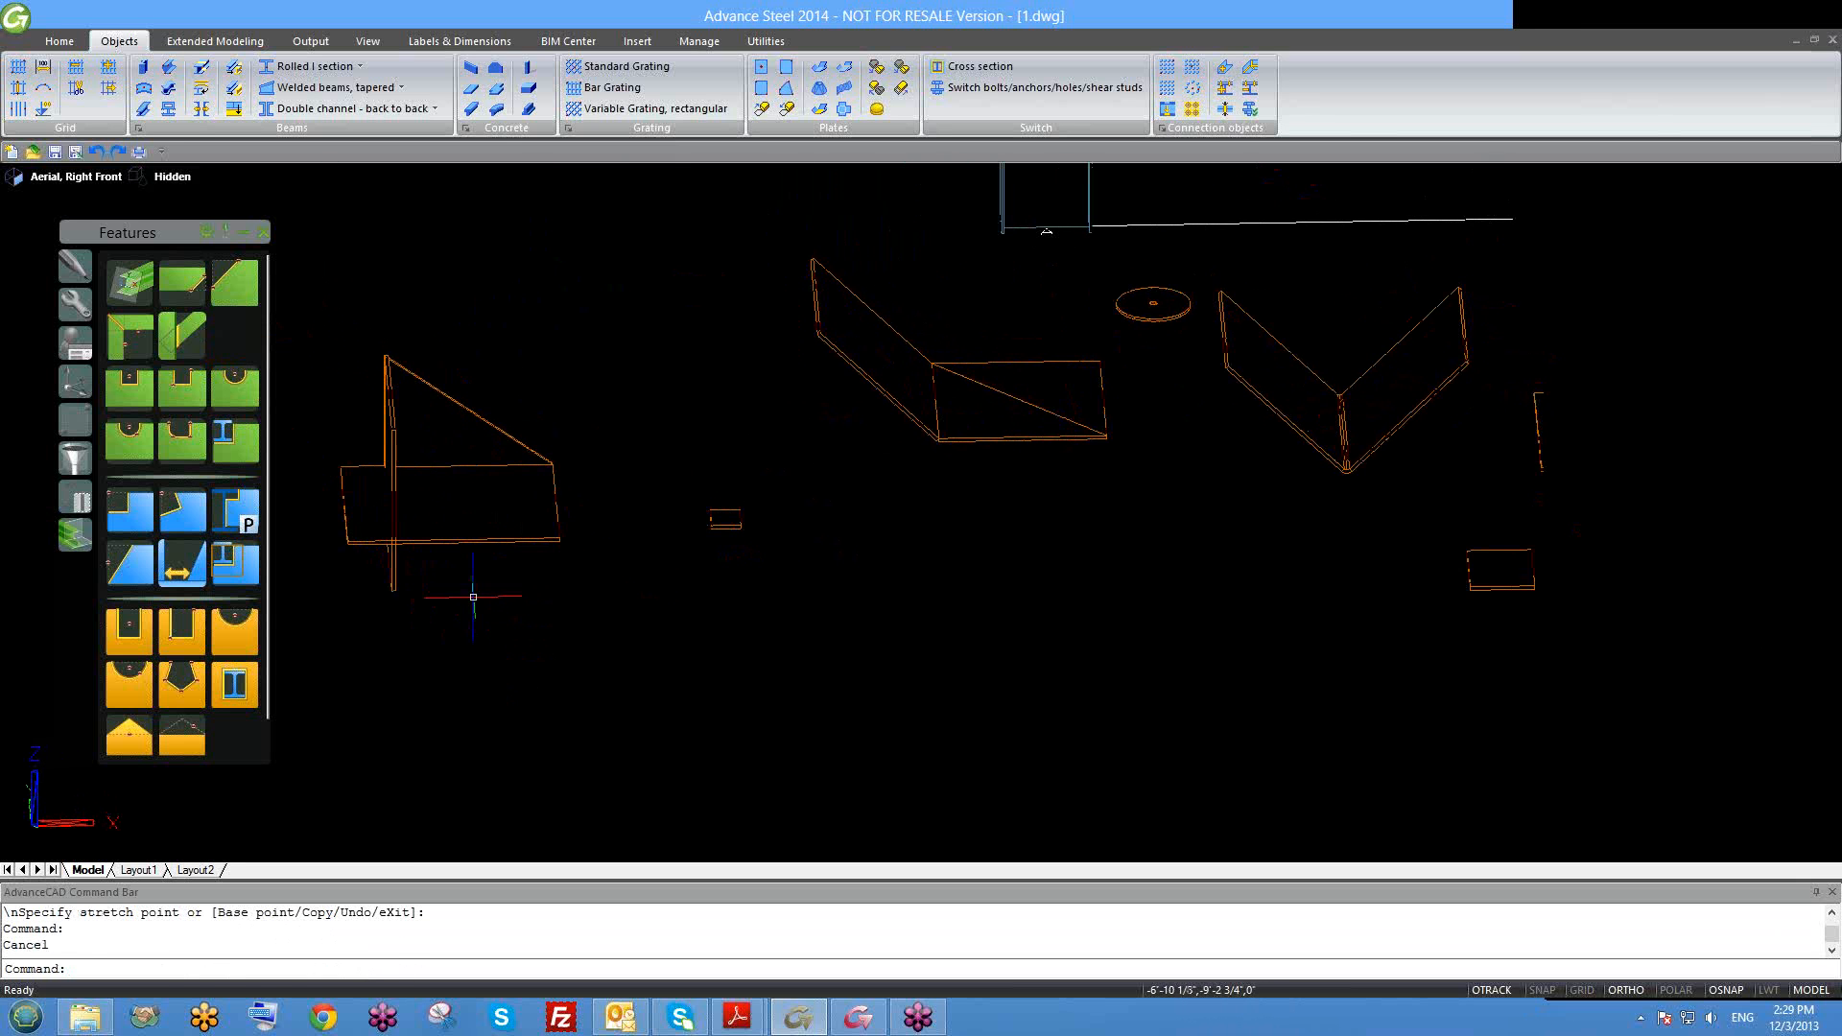
scroll(393, 566, "up", 3)
middle_click_drag(391, 573, 489, 579, "shift")
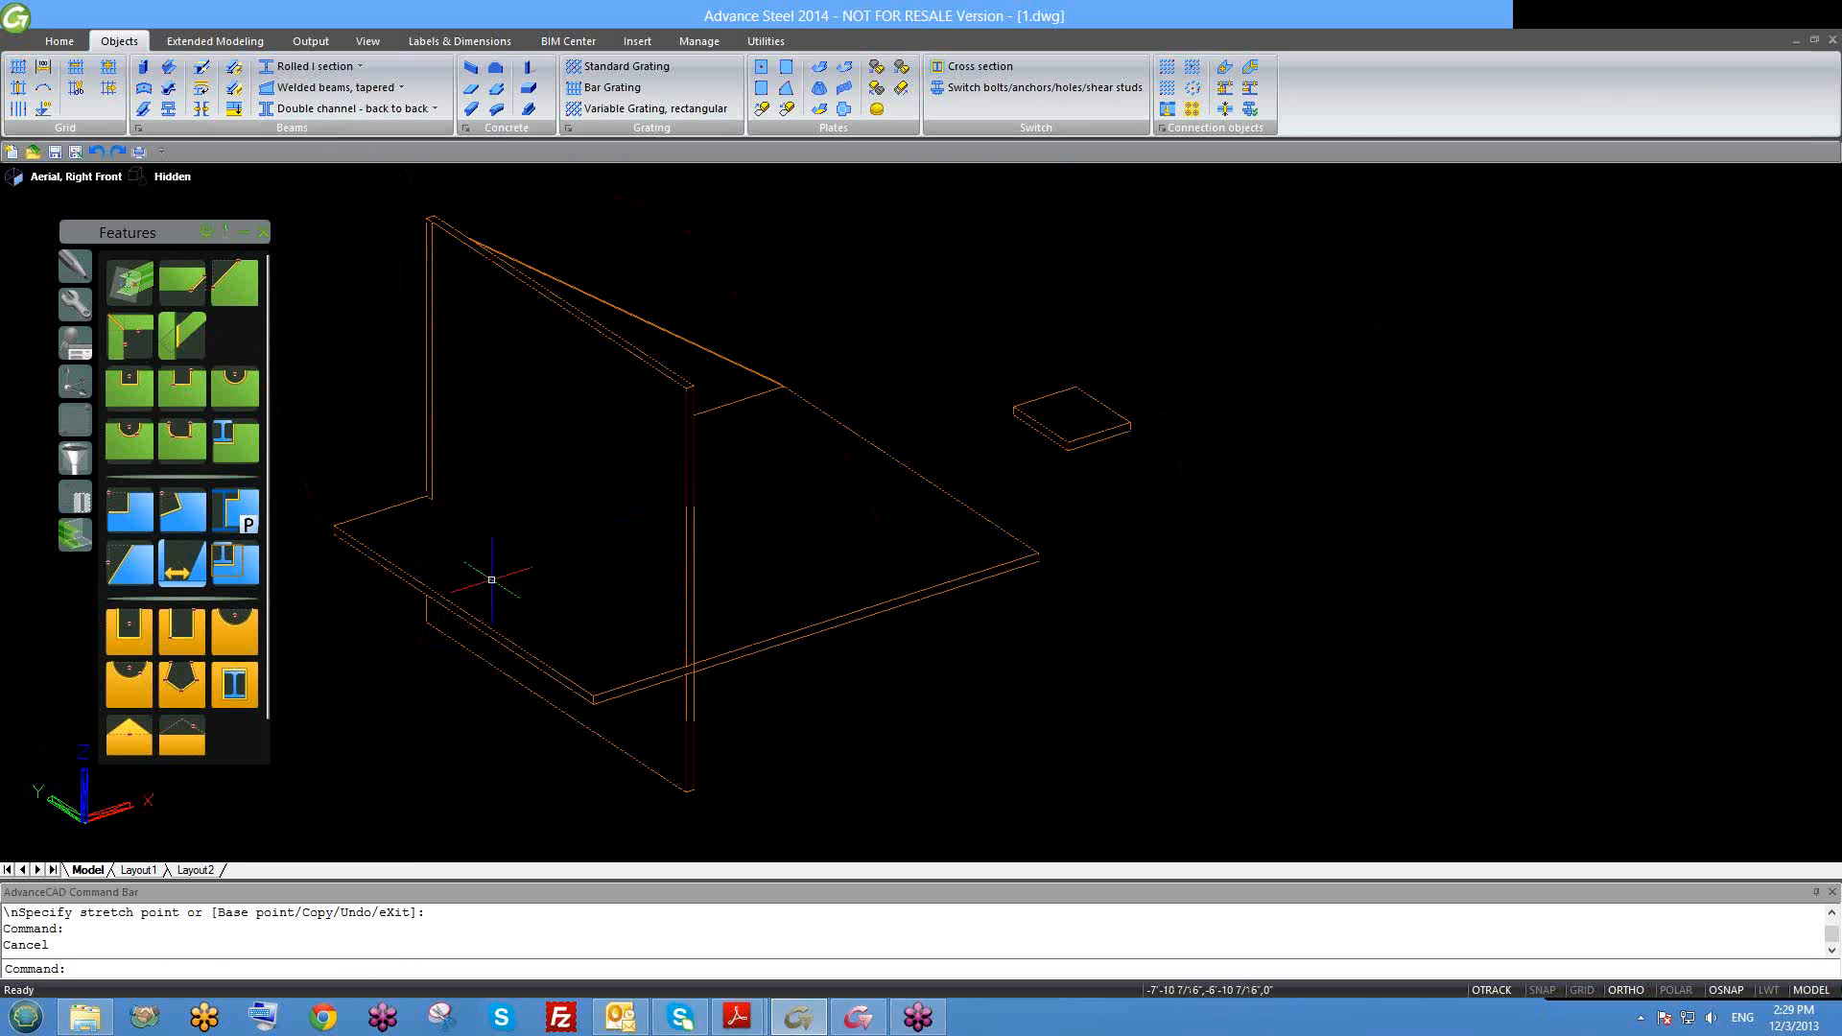
scroll(518, 587, "down", 4)
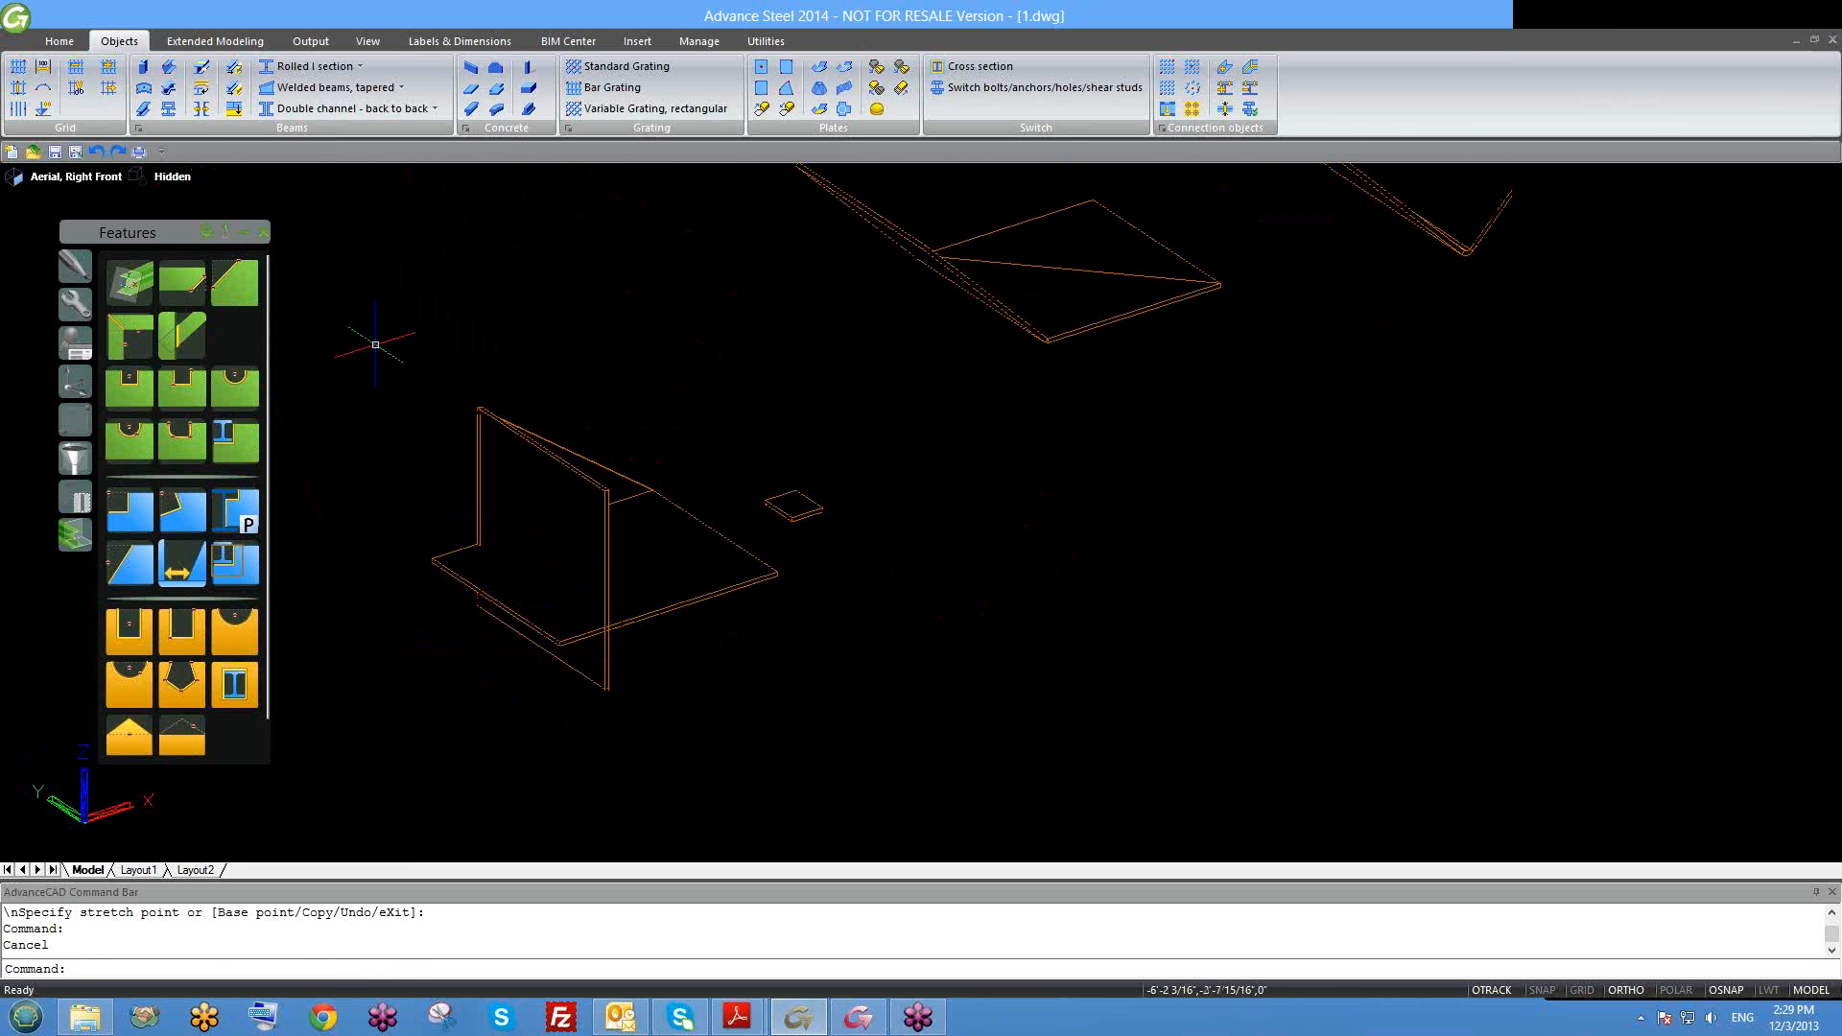
left_click(694, 545)
key("Escape")
left_click(607, 497)
key("Escape")
scroll(601, 598, "up", 3)
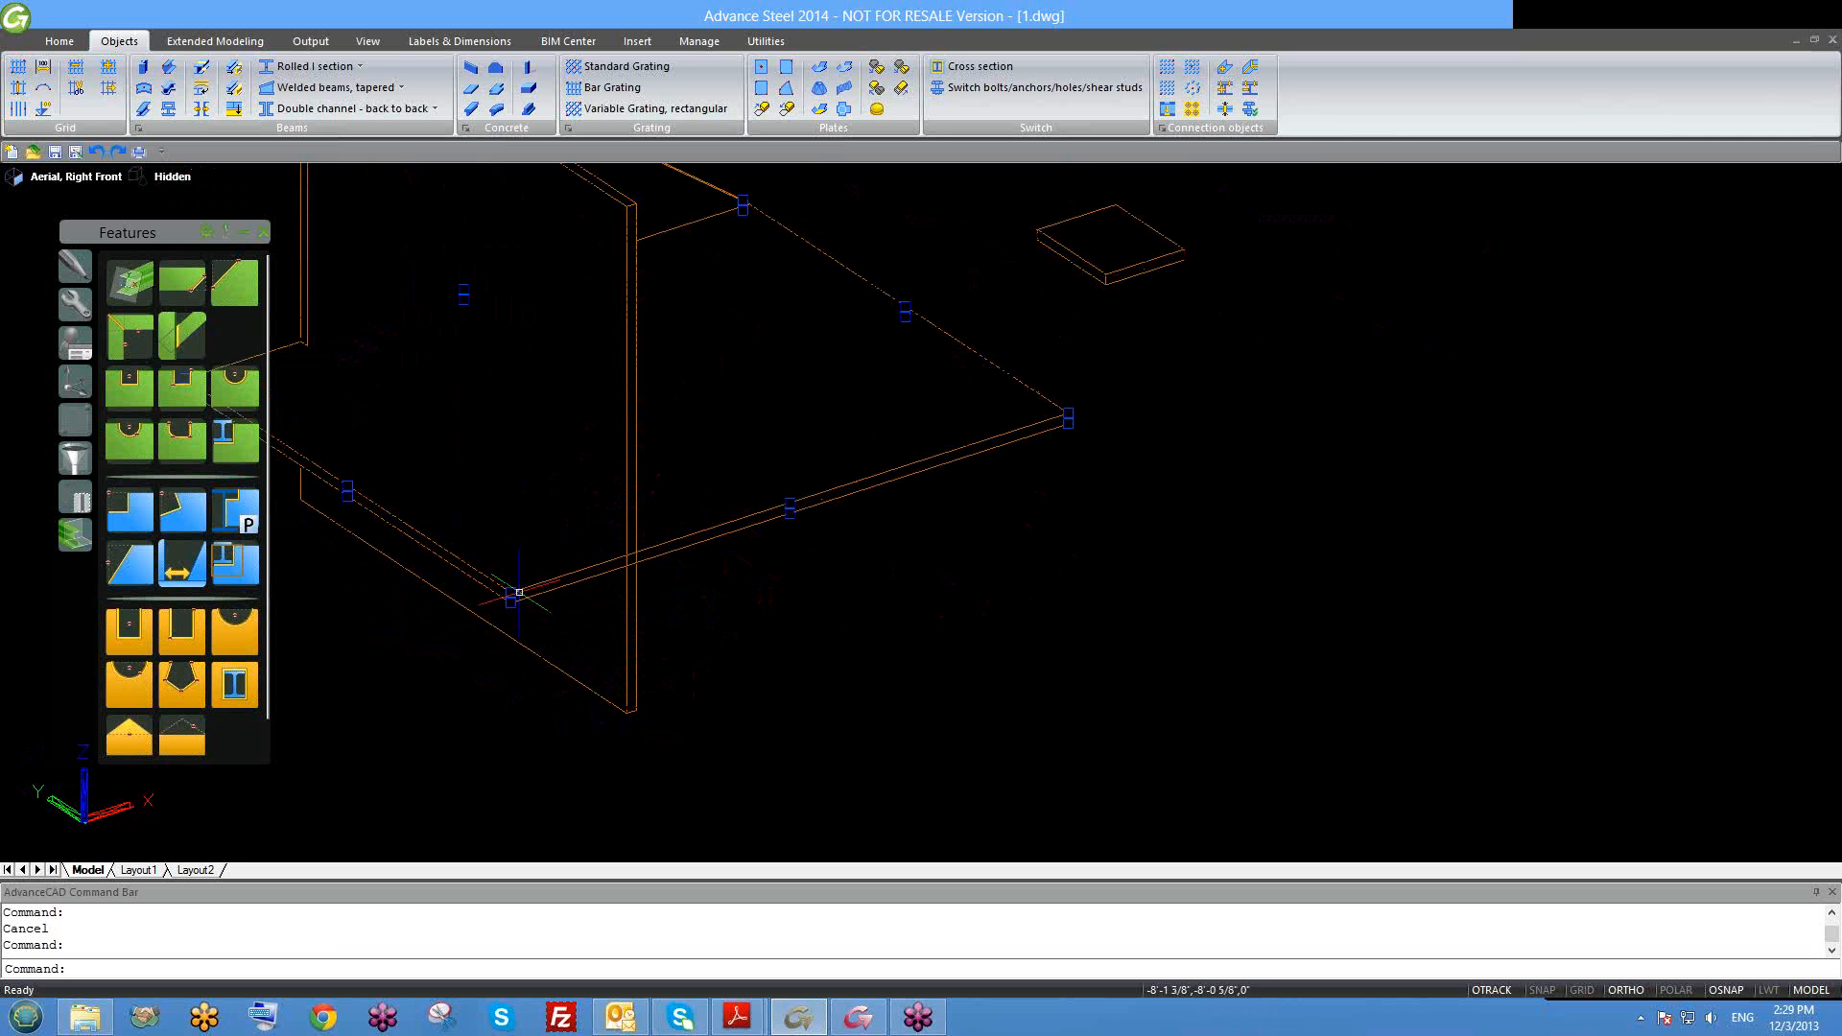
Step: Apply a saw cut joint to the intersecting plates, using the horizontal plate to cut against and the vertical plate as the section to cut
scroll(575, 605, "down", 3)
middle_click_drag(577, 631, 526, 563, "shift")
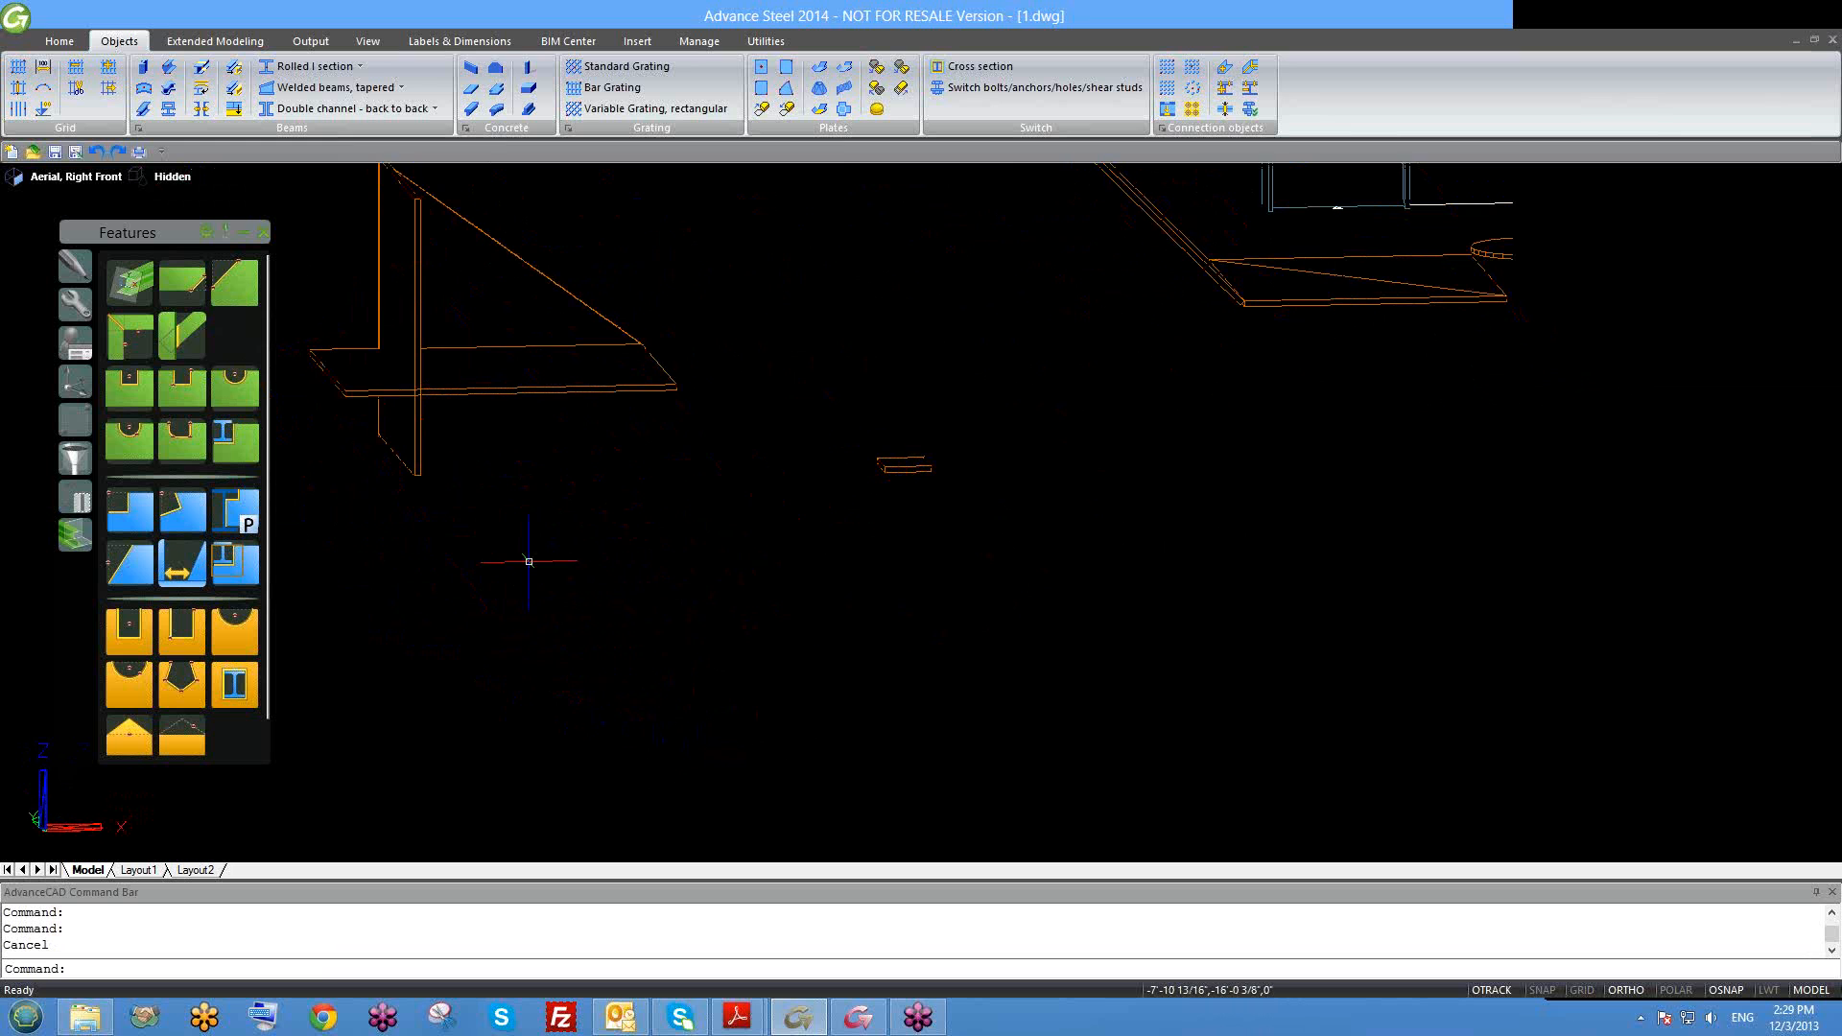
left_click(181, 338)
left_click(363, 393)
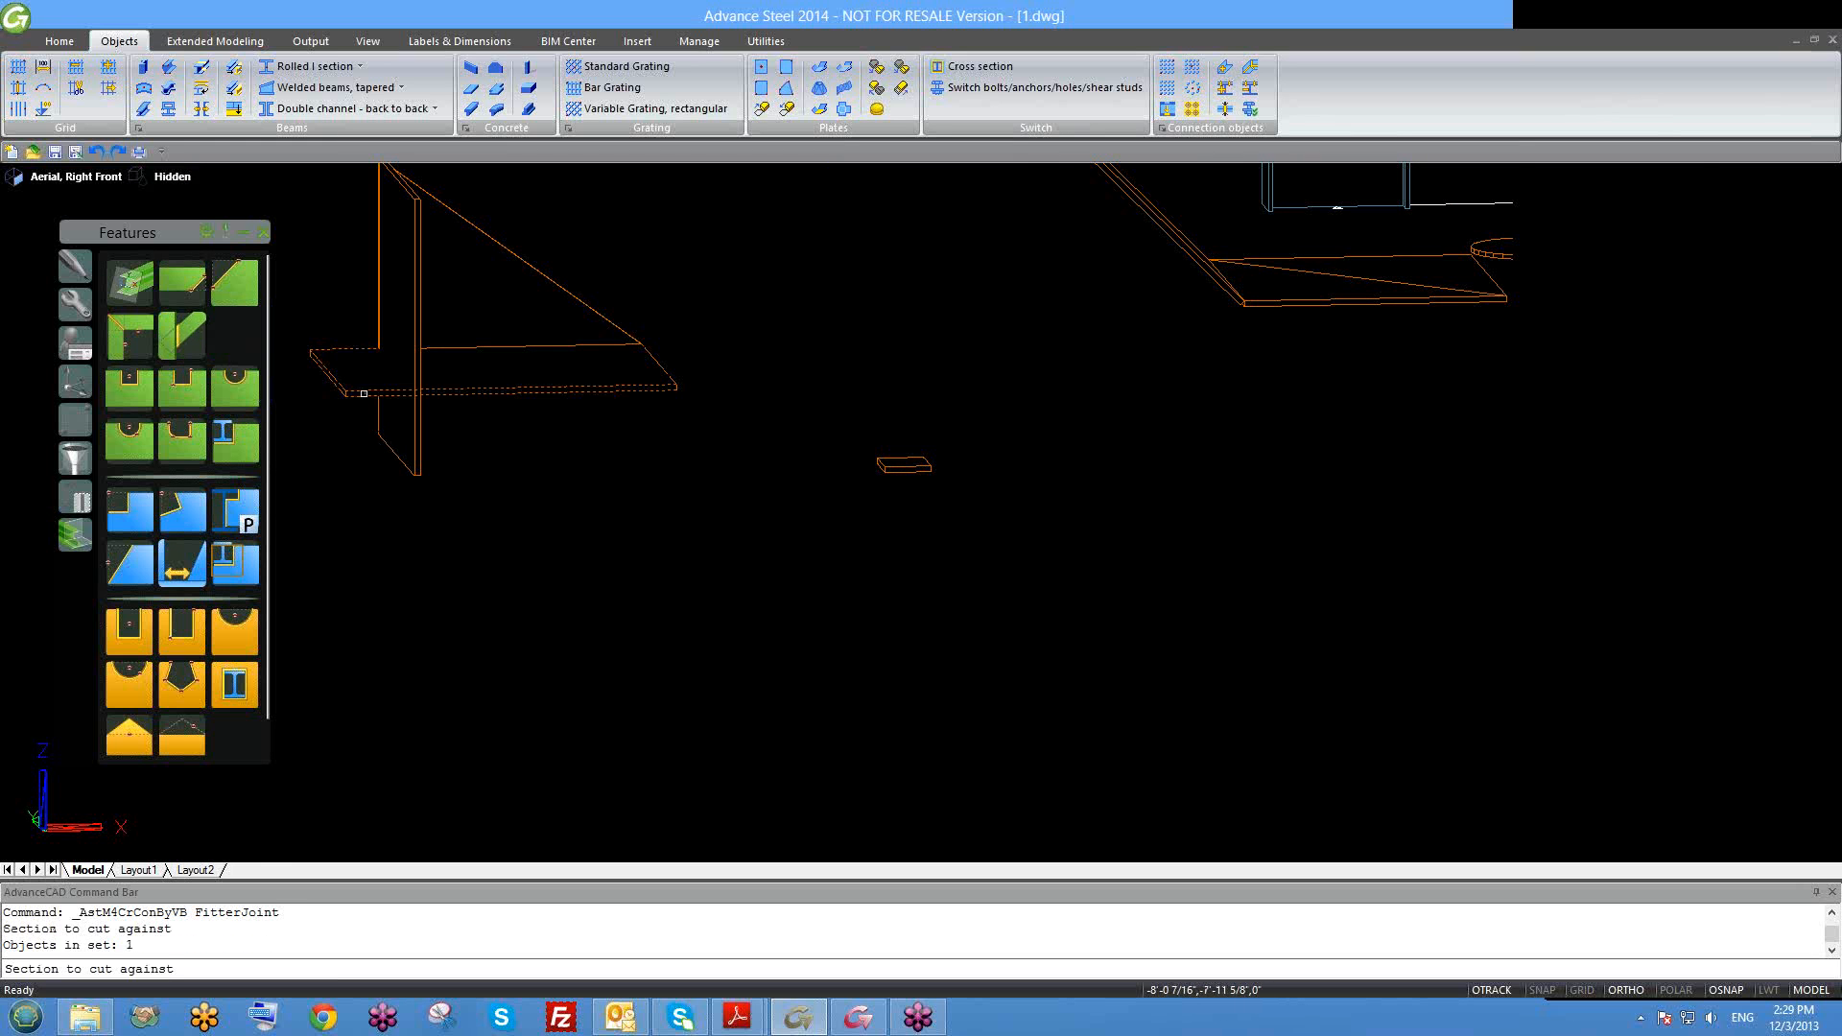
key("Return")
left_click(421, 434)
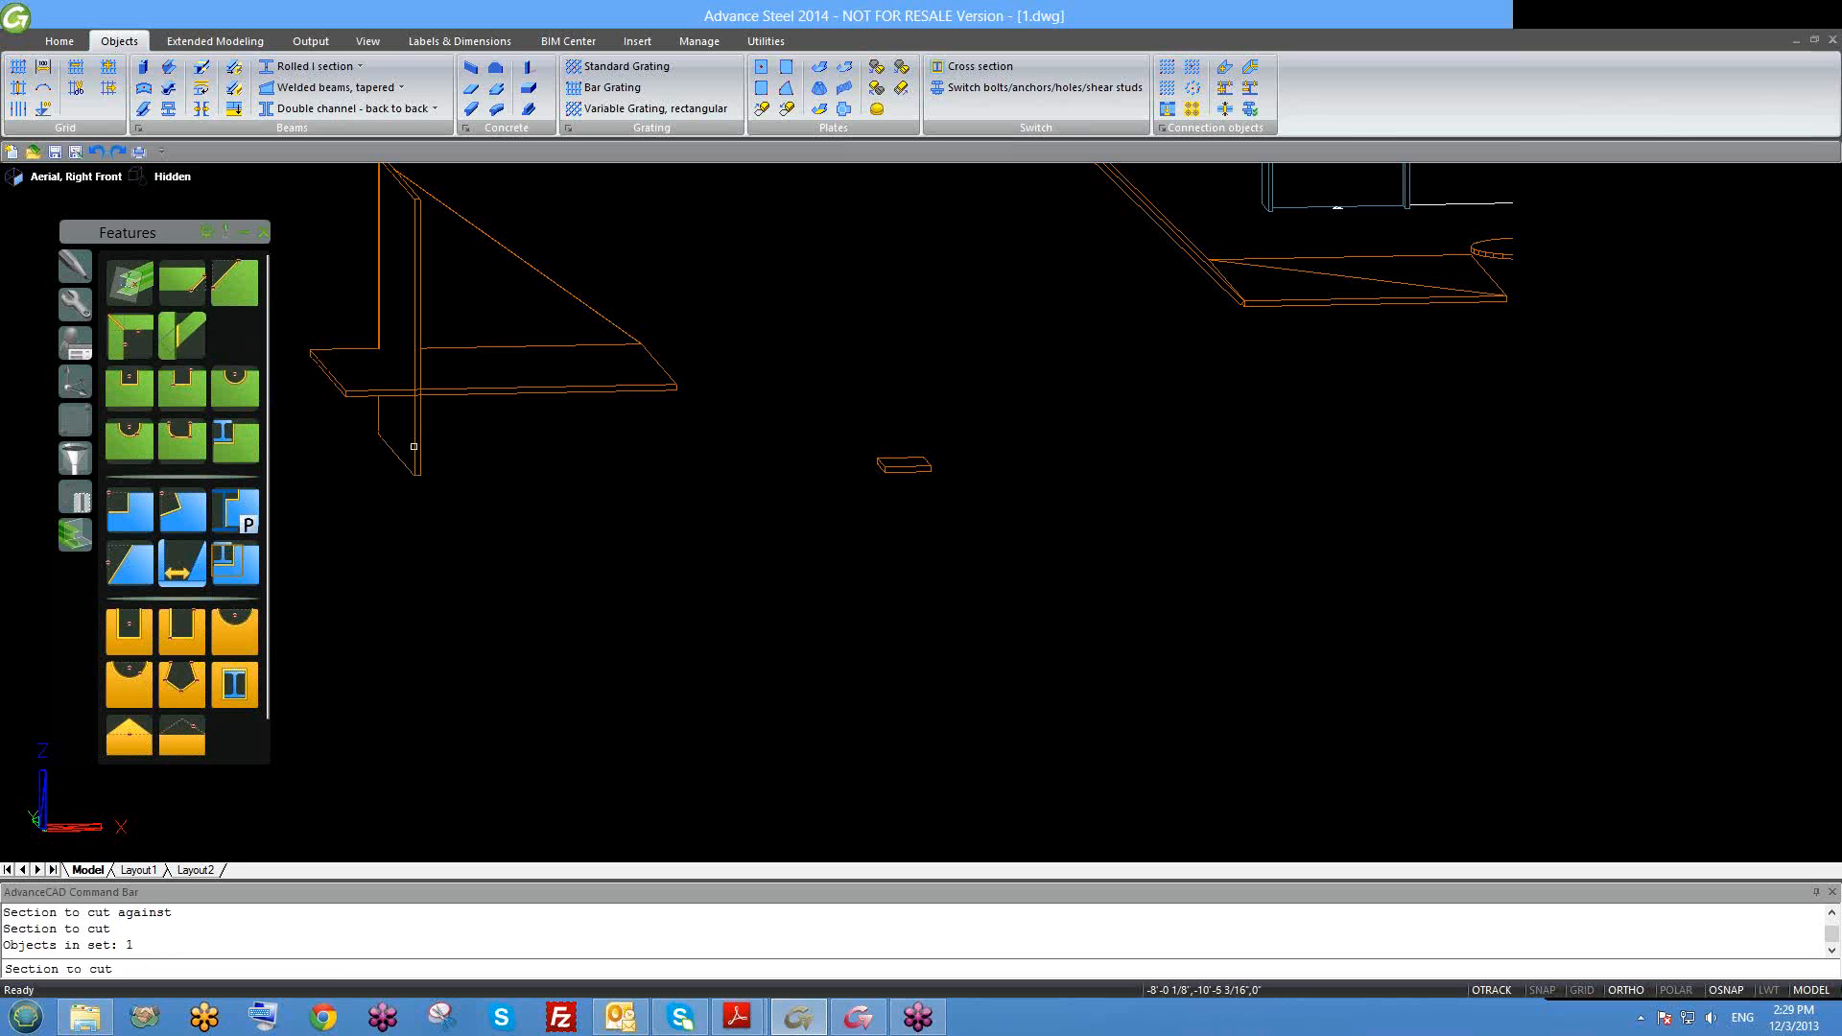
key("Return")
left_click(1072, 551)
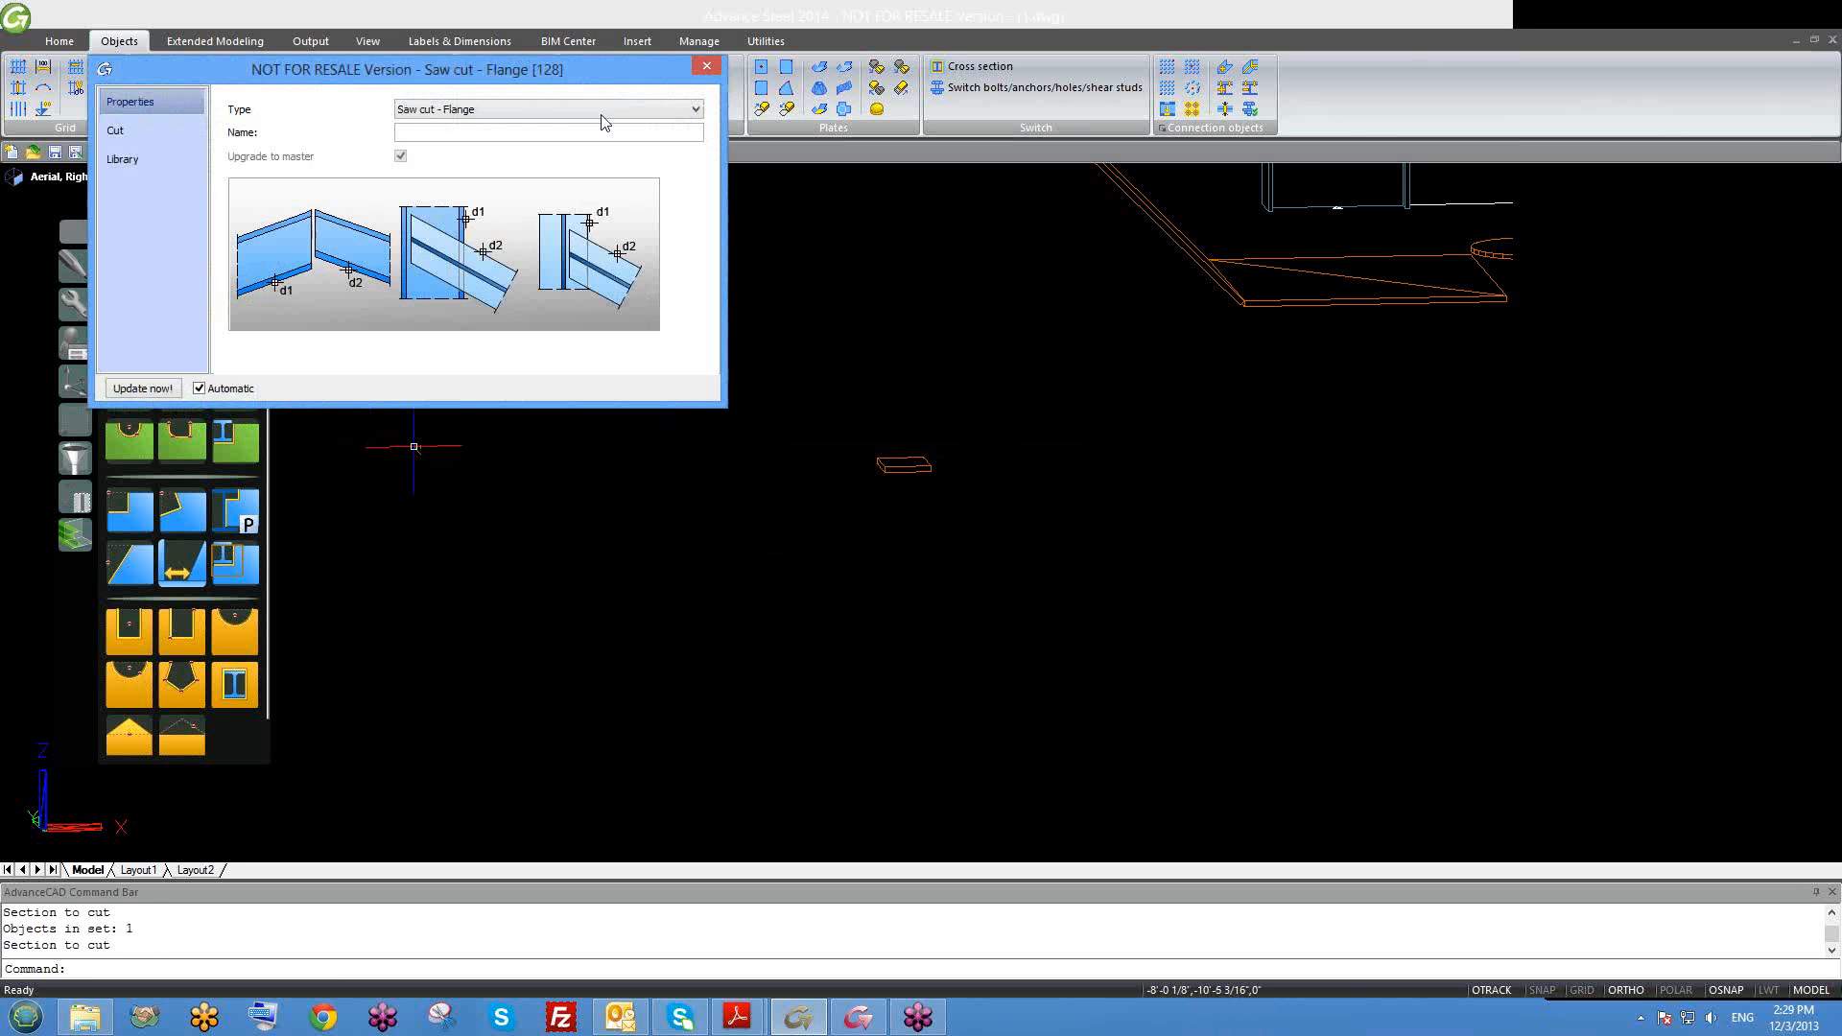
Step: Set the plate joint's cut type to Miter and inspect the corner where the plates meet
left_click_drag(529, 68, 788, 409)
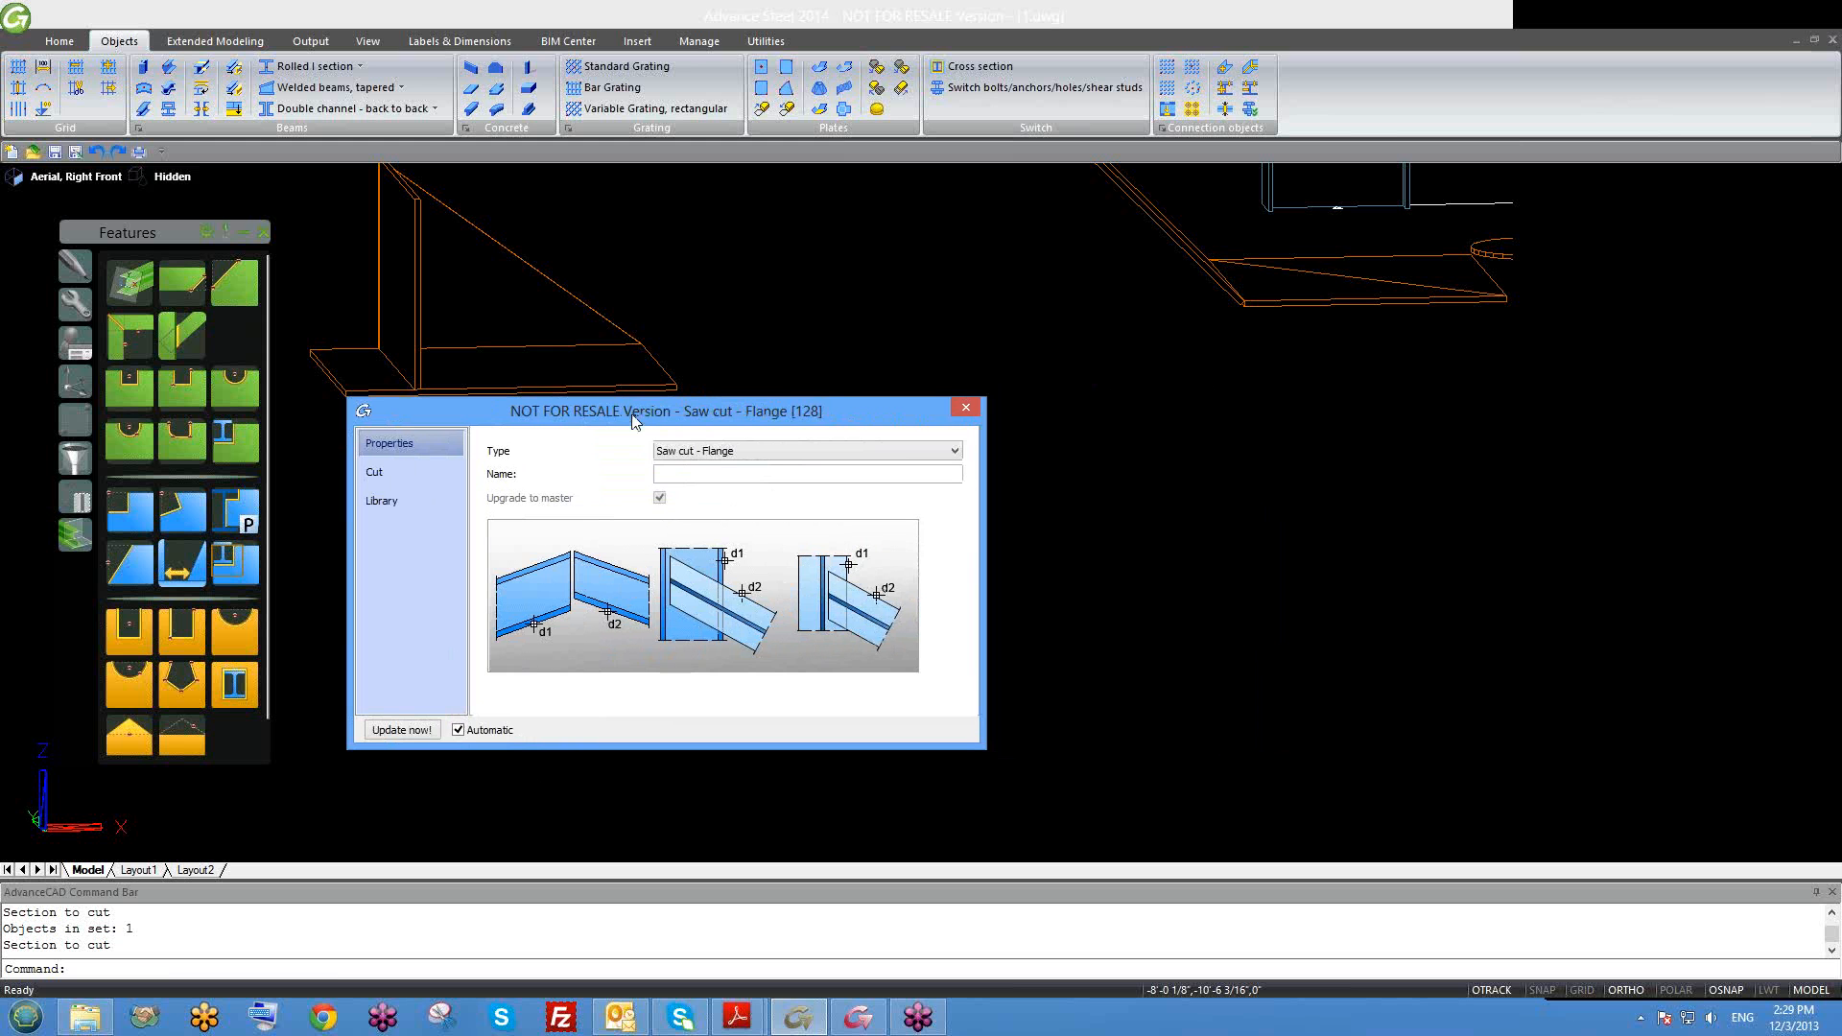
left_click(724, 452)
left_click(723, 465)
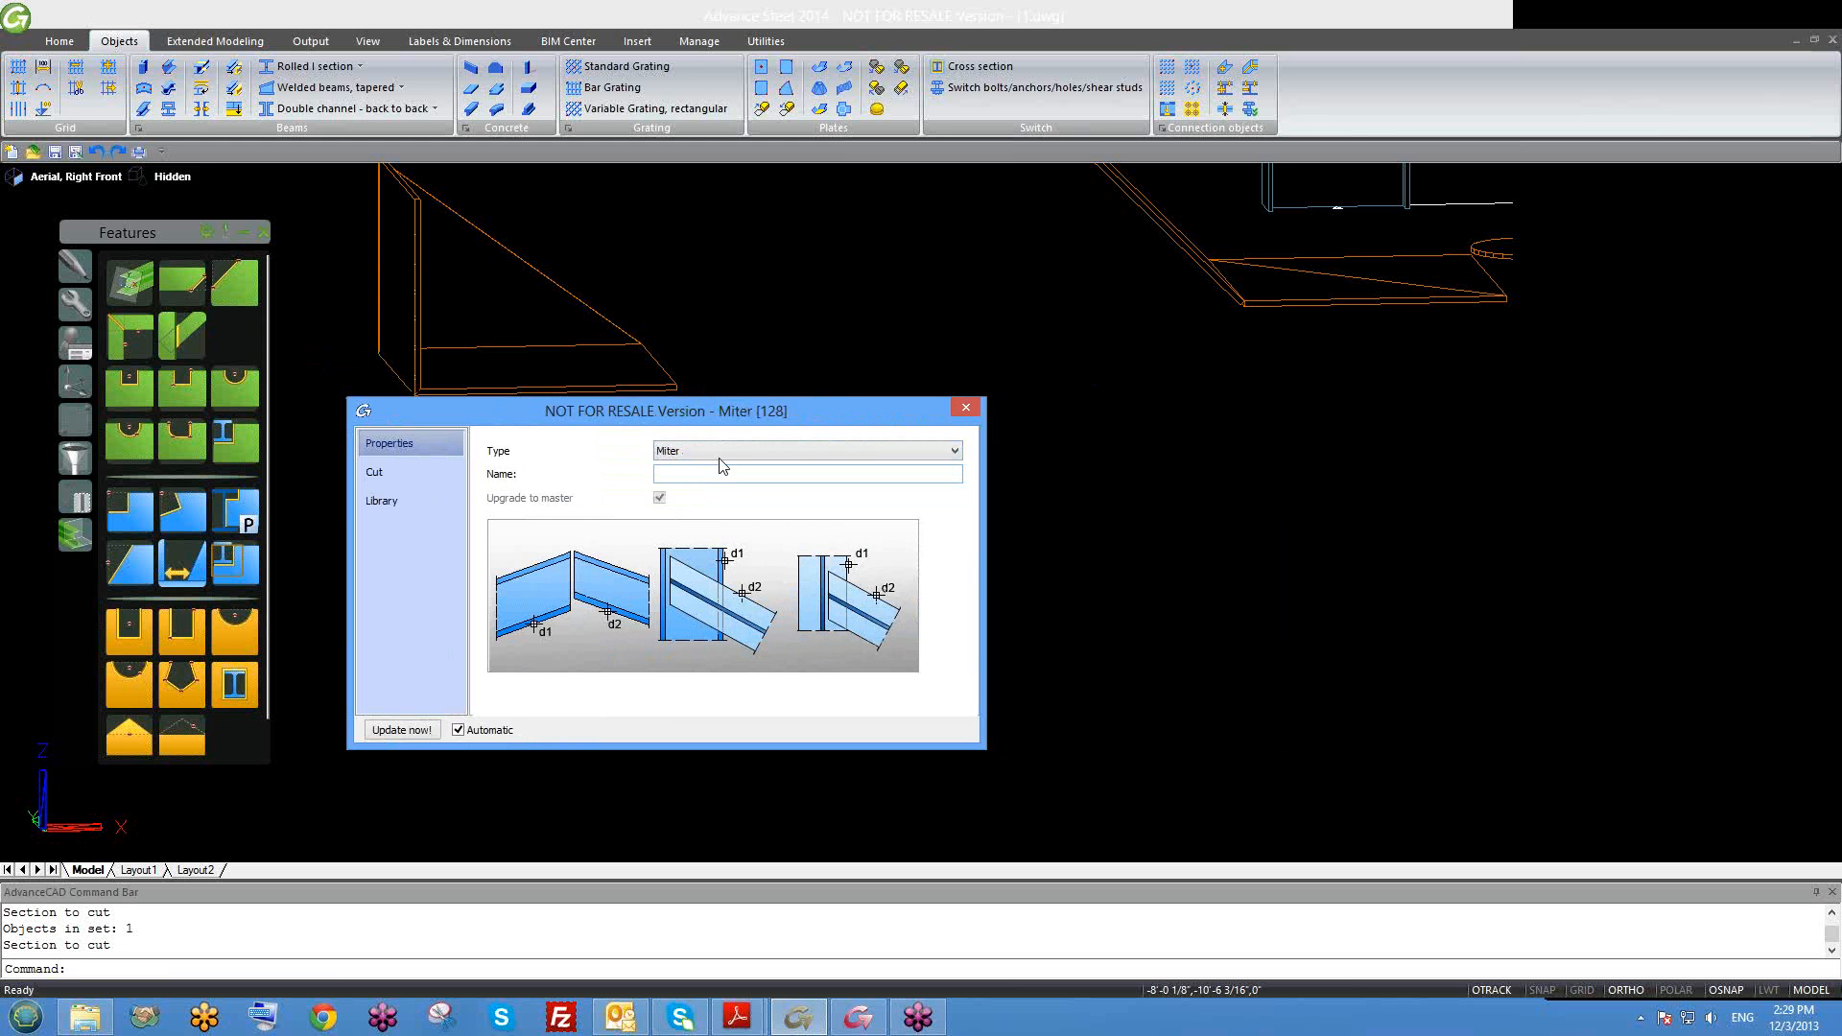
left_click_drag(725, 416, 1032, 303)
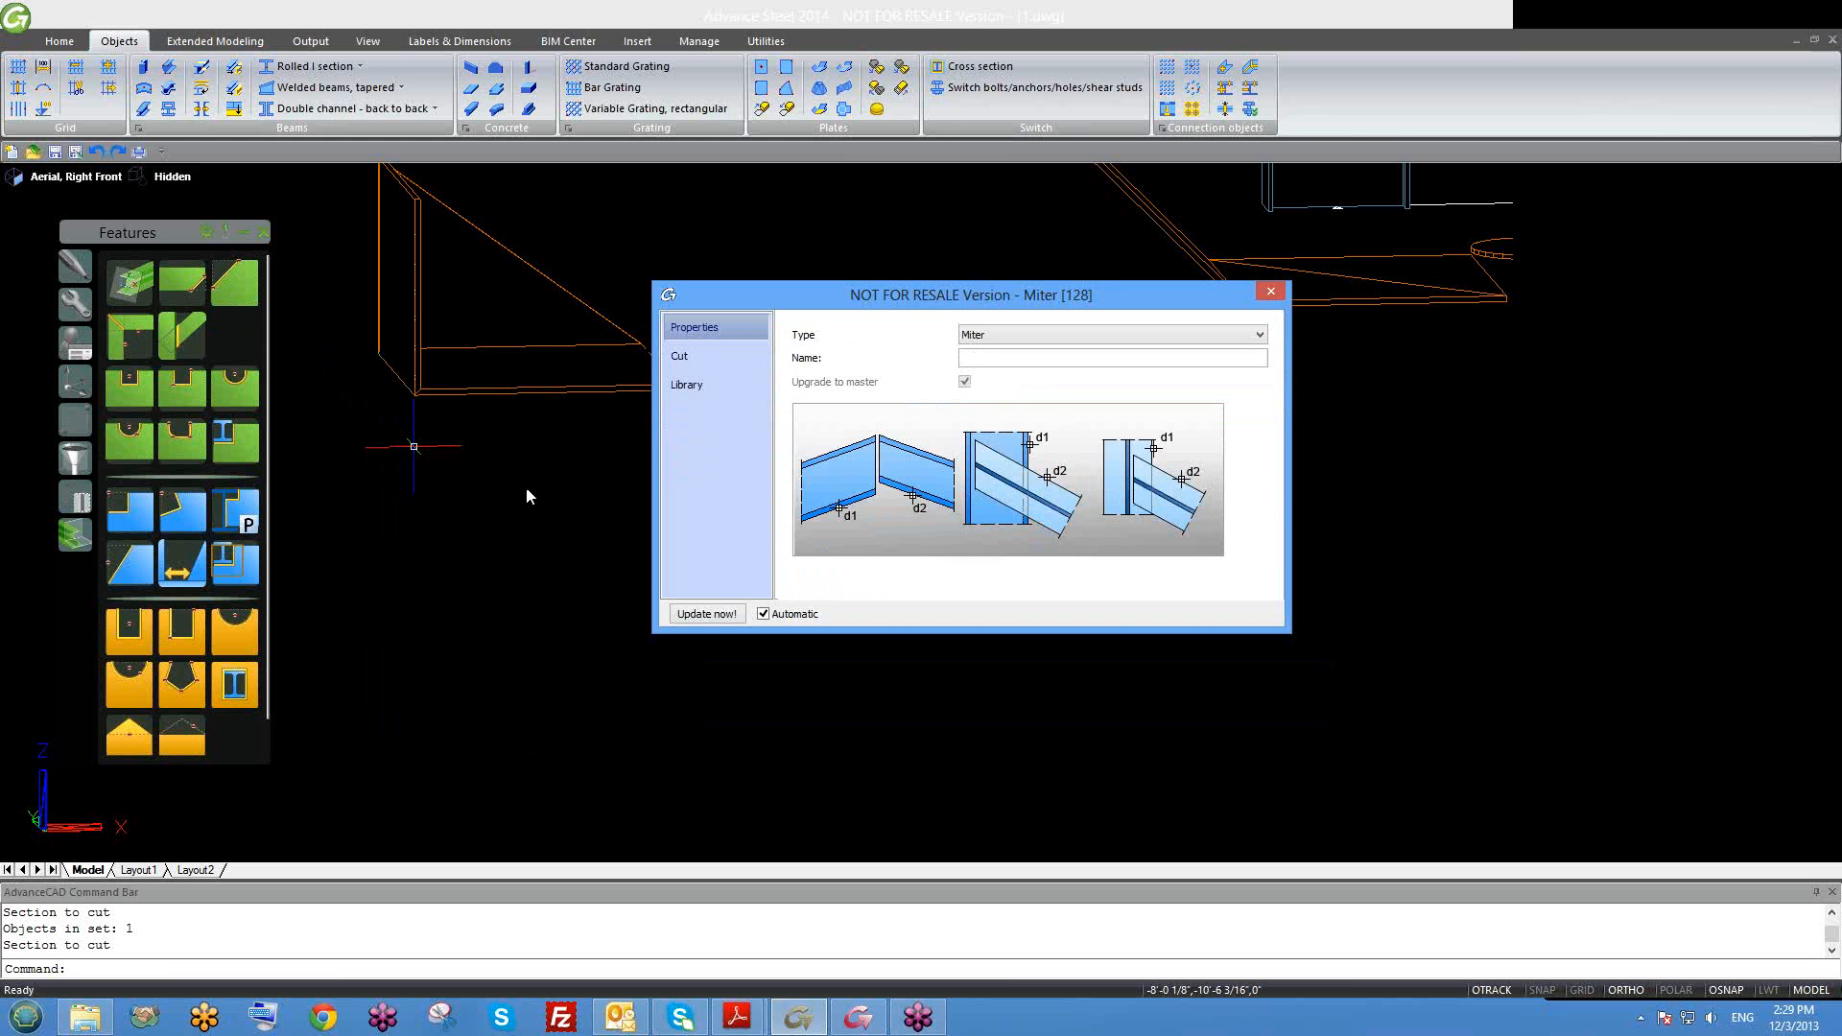
scroll(497, 503, "up", 3)
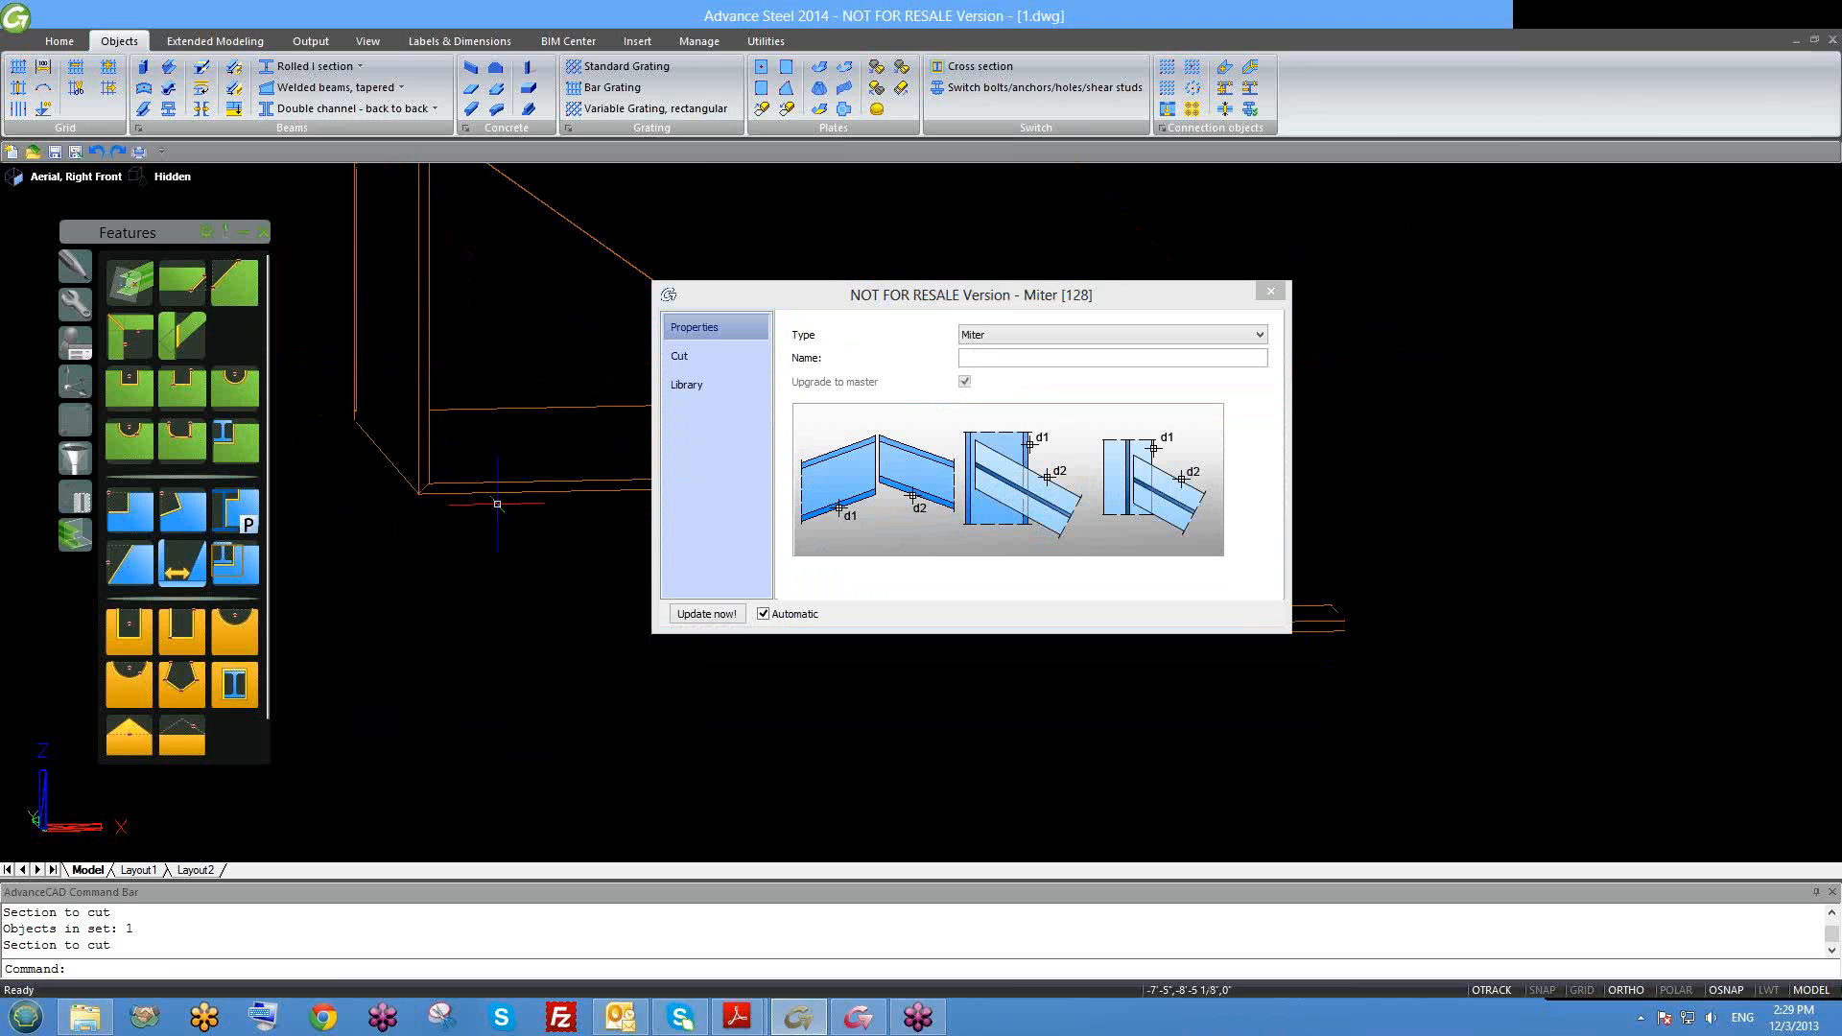
scroll(501, 551, "up", 1)
middle_click_drag(507, 558, 414, 504)
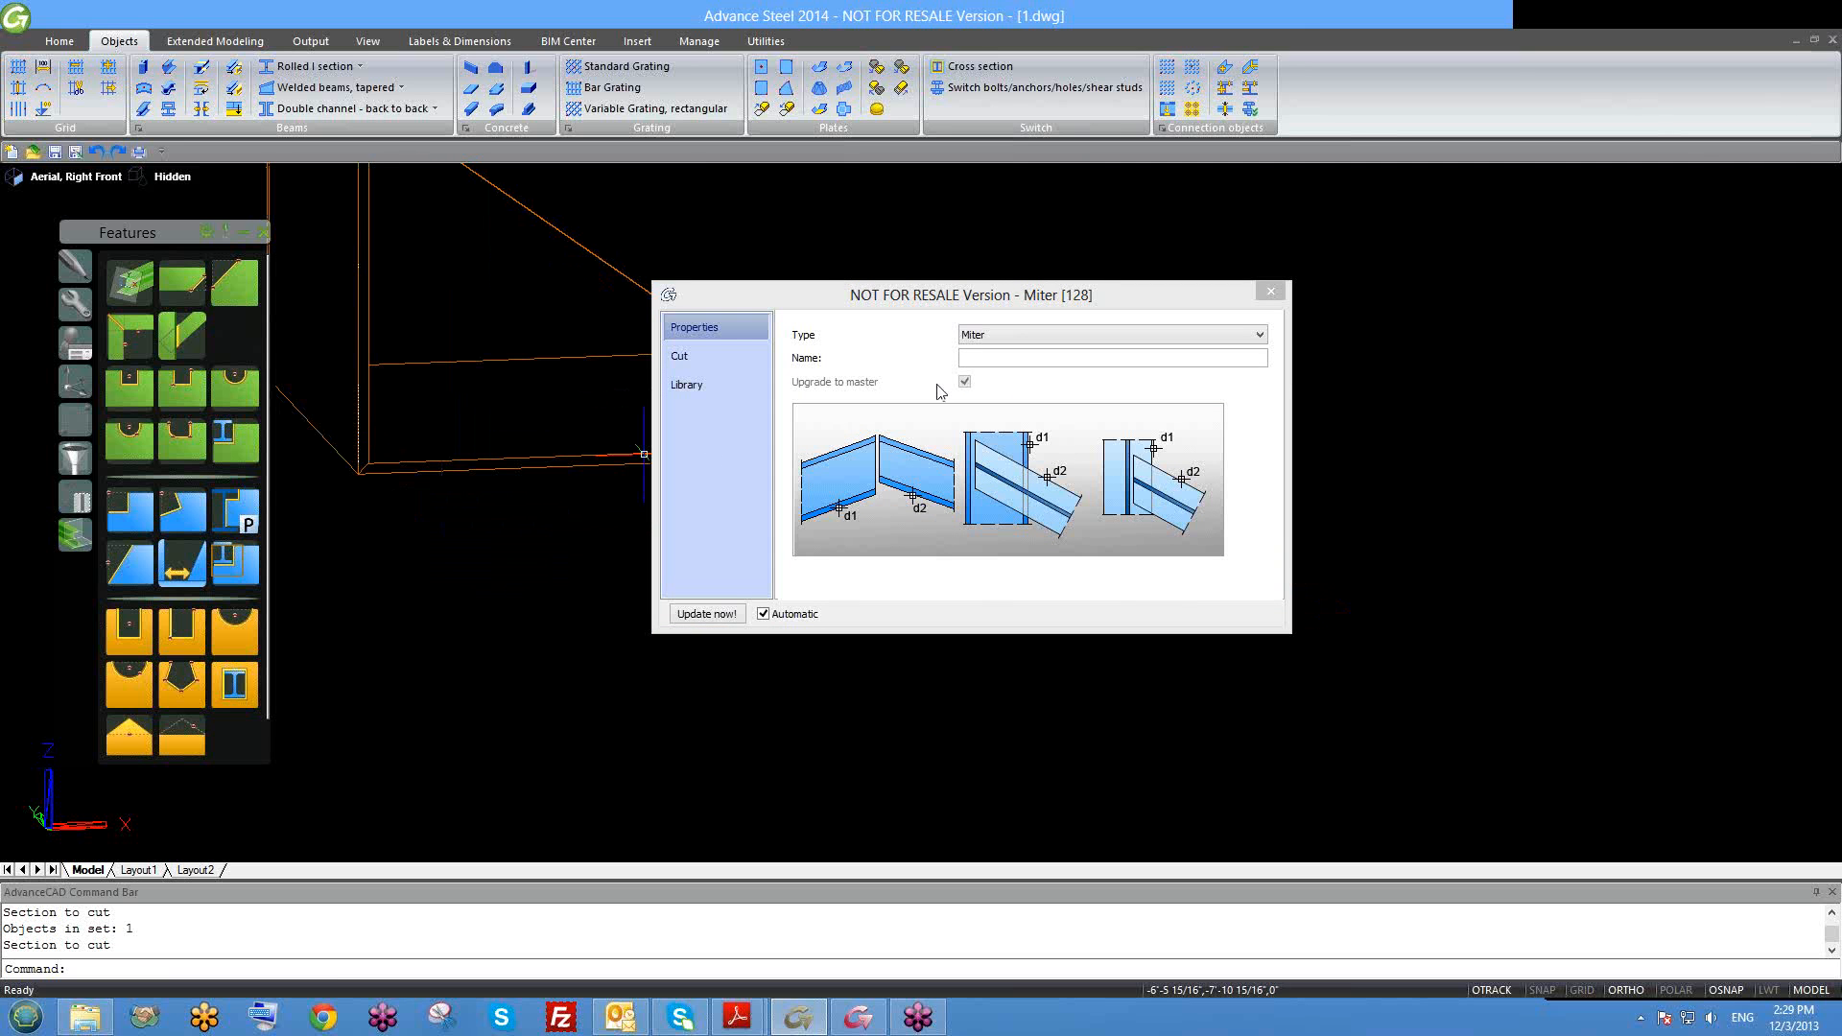
Step: Switch the plate joint's cut type to Saw cut - Flange and check the plate corner
left_click(993, 355)
left_click(1007, 335)
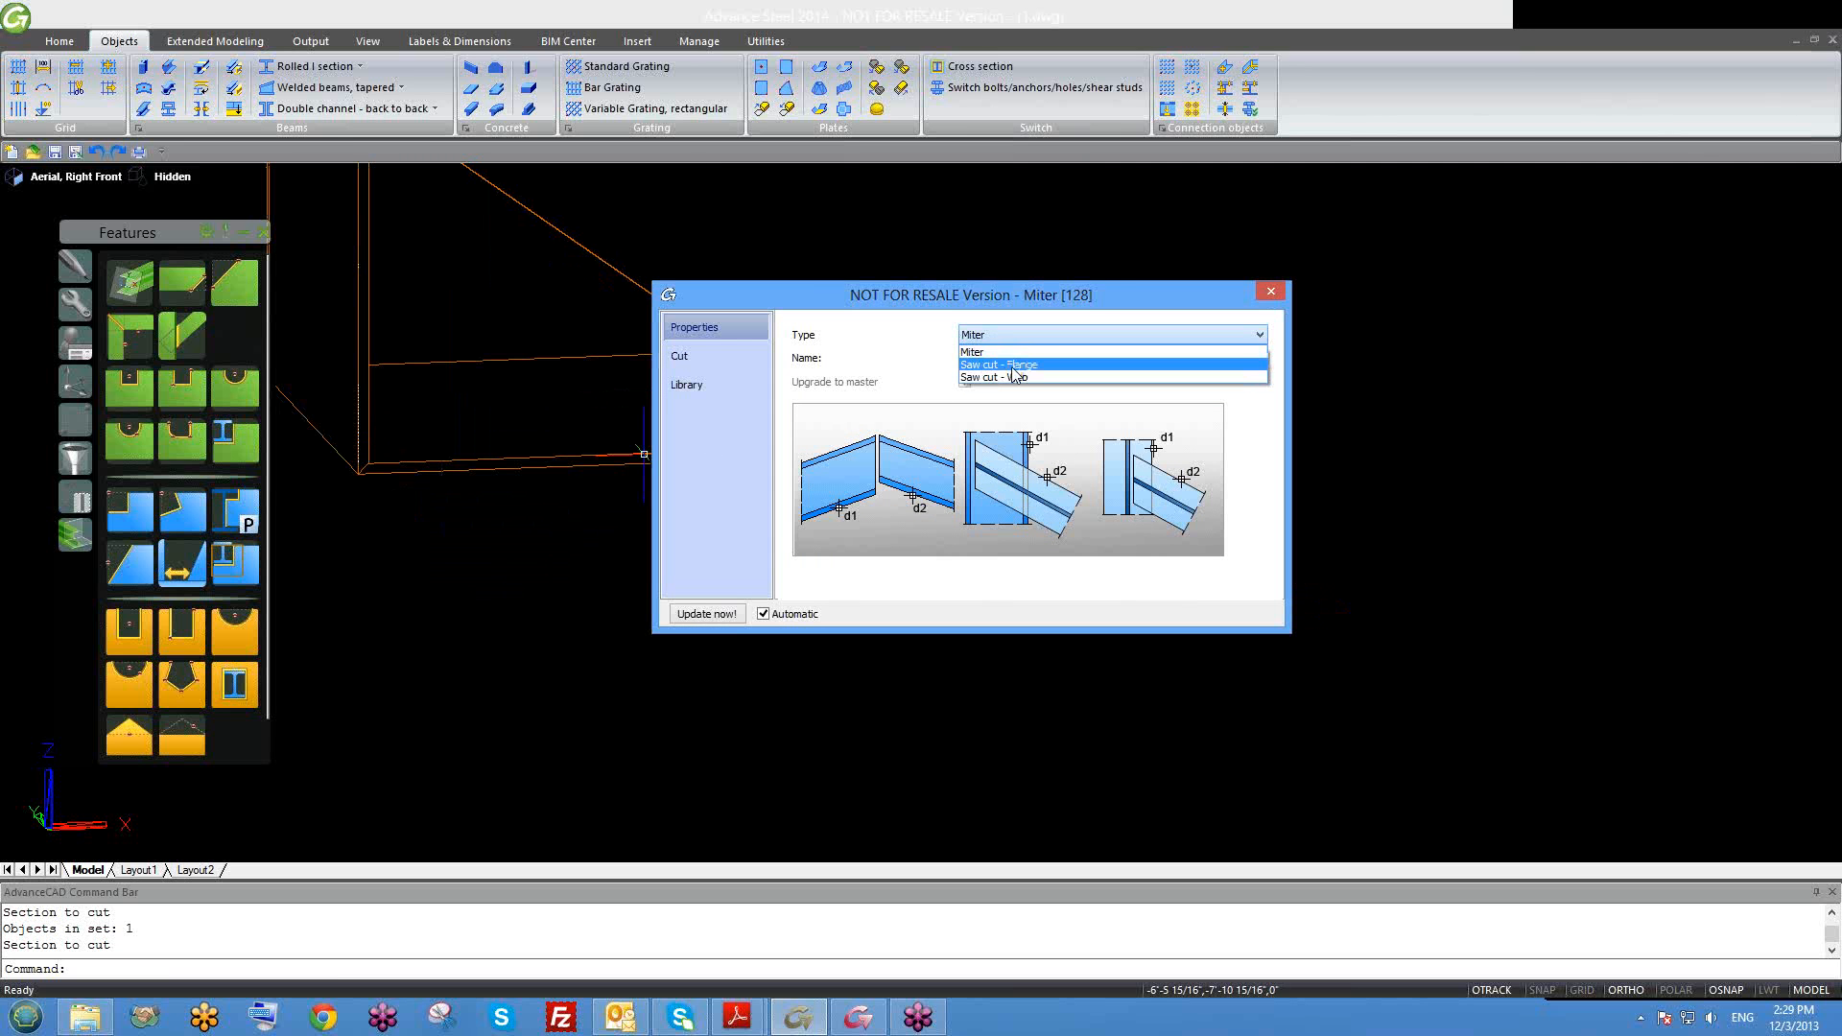
left_click(1013, 366)
middle_click_drag(489, 482, 492, 388)
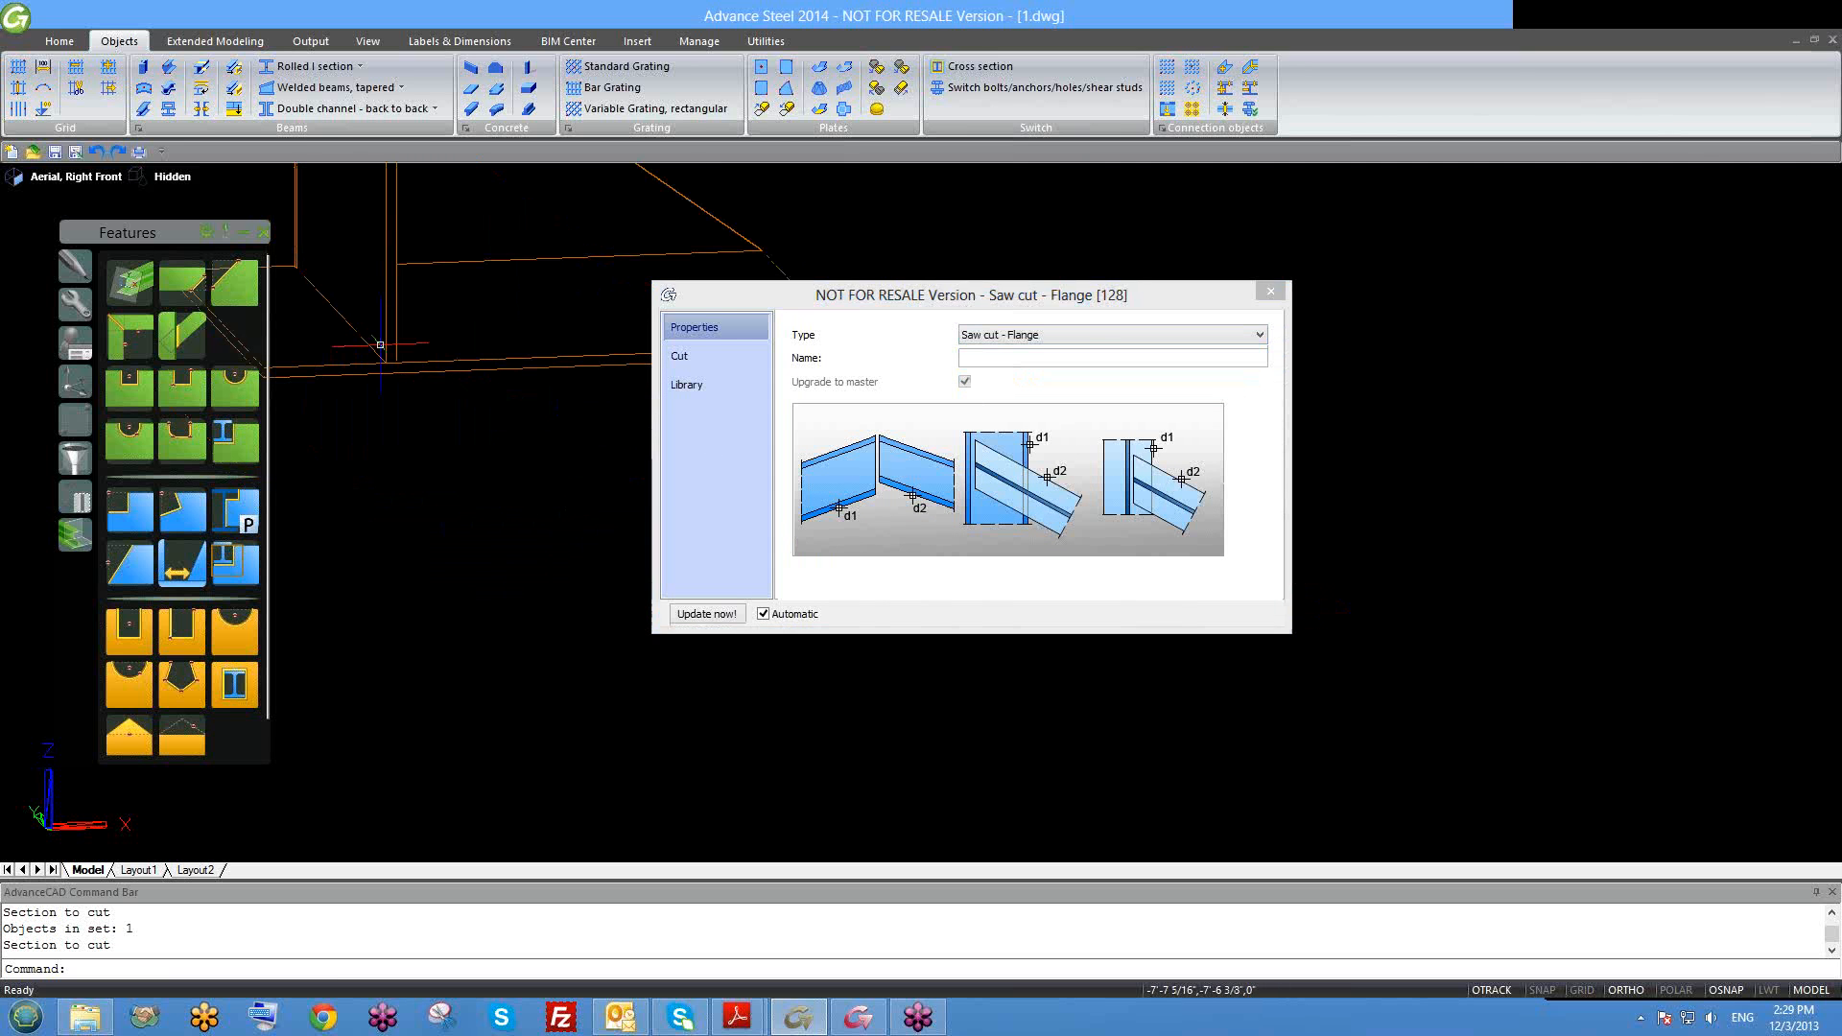
Step: Try the Saw cut - Web and Saw cut - Flange types, then return the joint to Miter and close its properties
left_click(1068, 338)
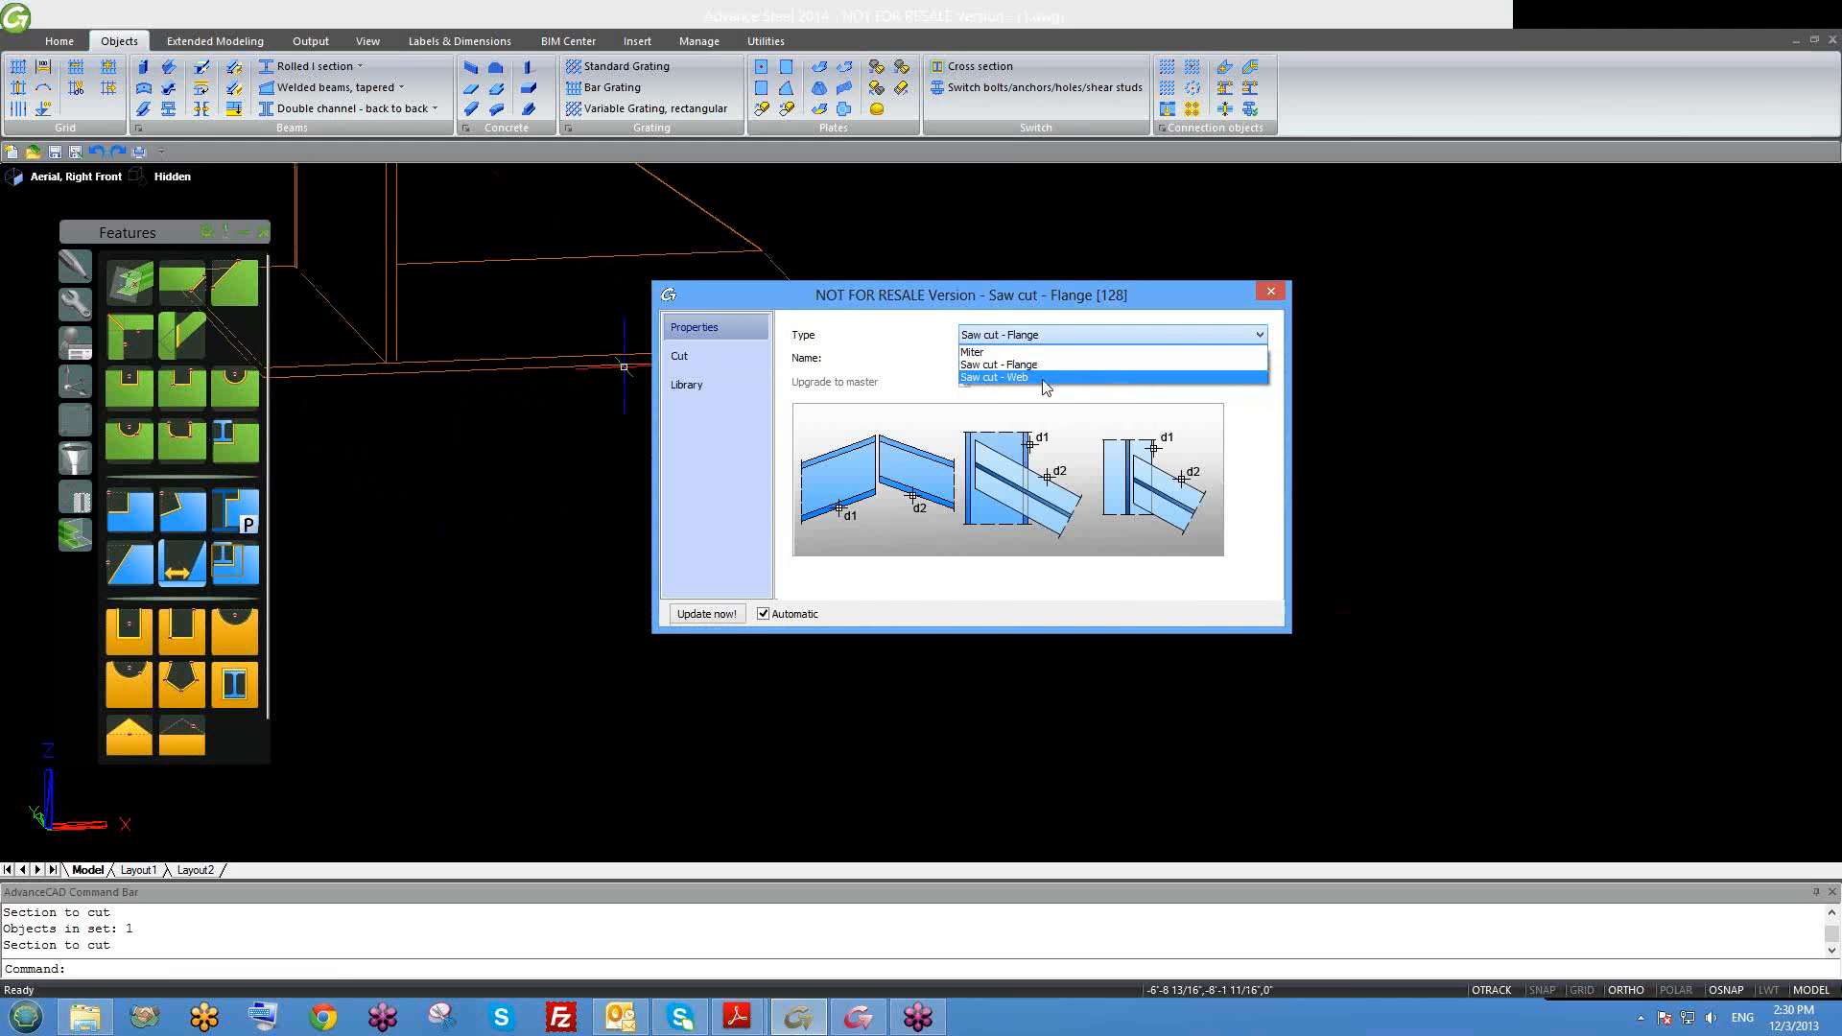
left_click(1007, 377)
left_click(1044, 336)
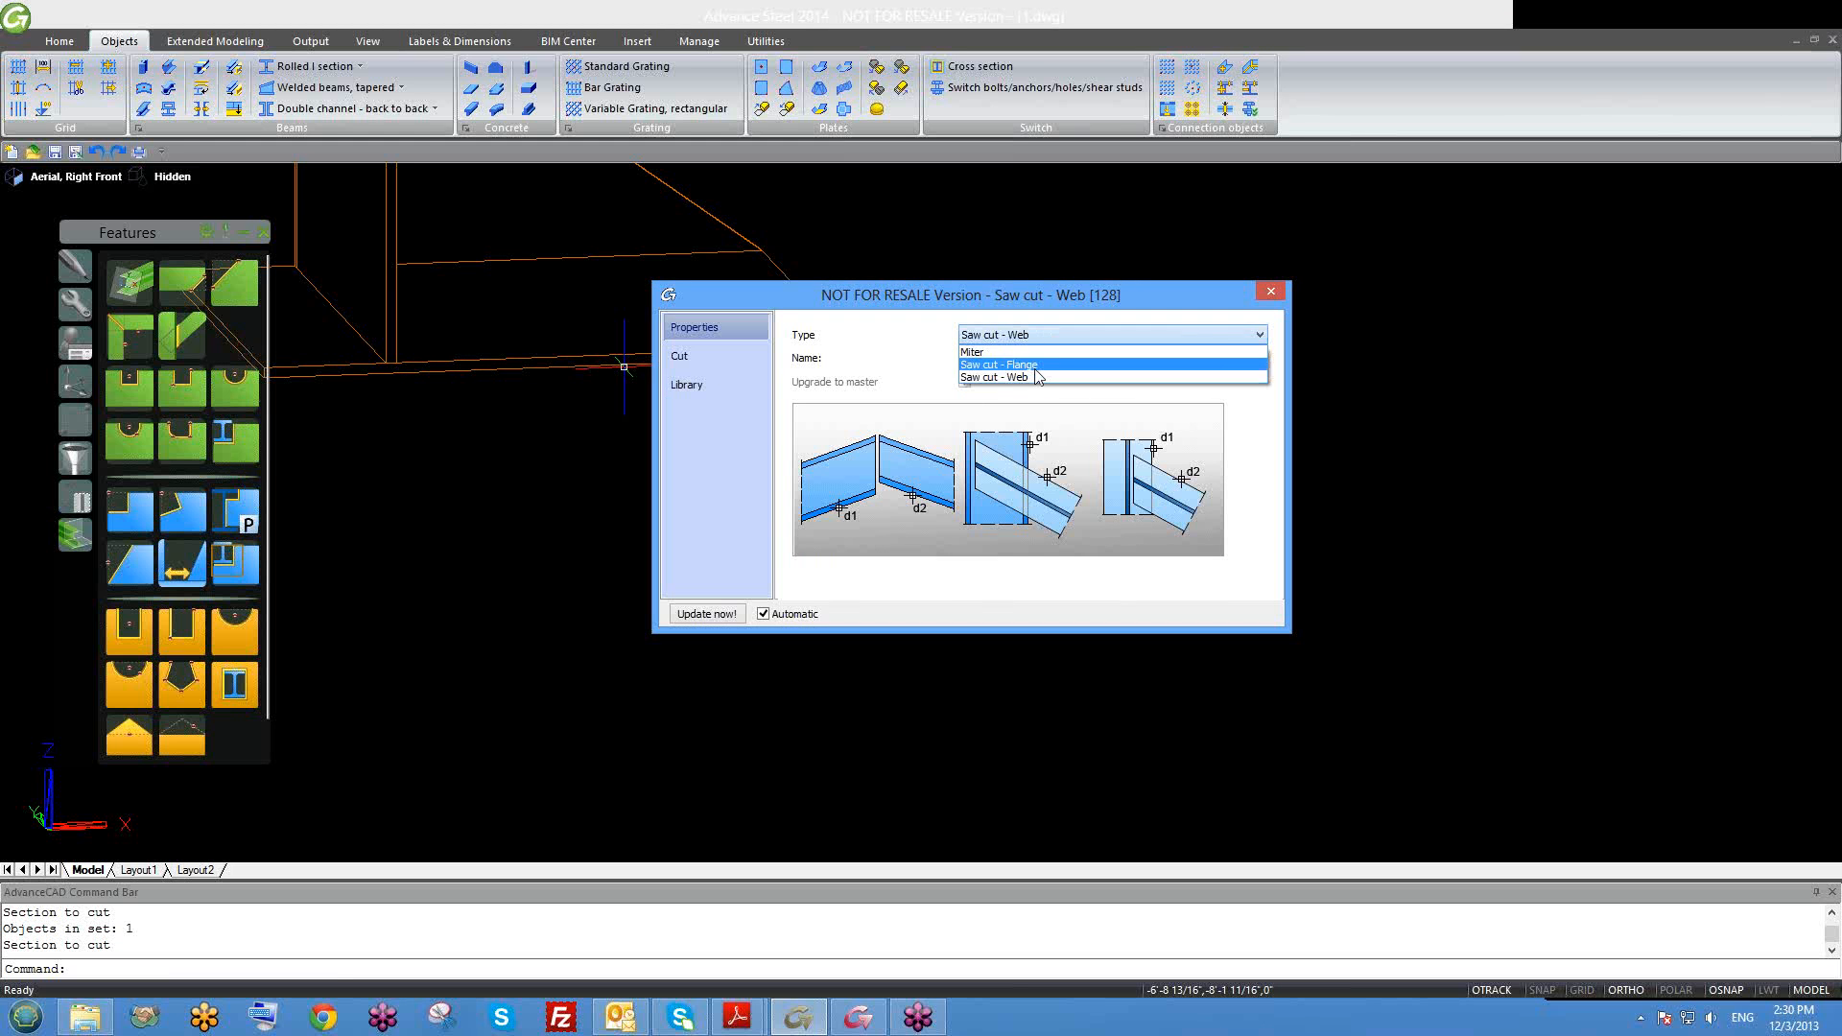
left_click(1038, 363)
left_click(1094, 334)
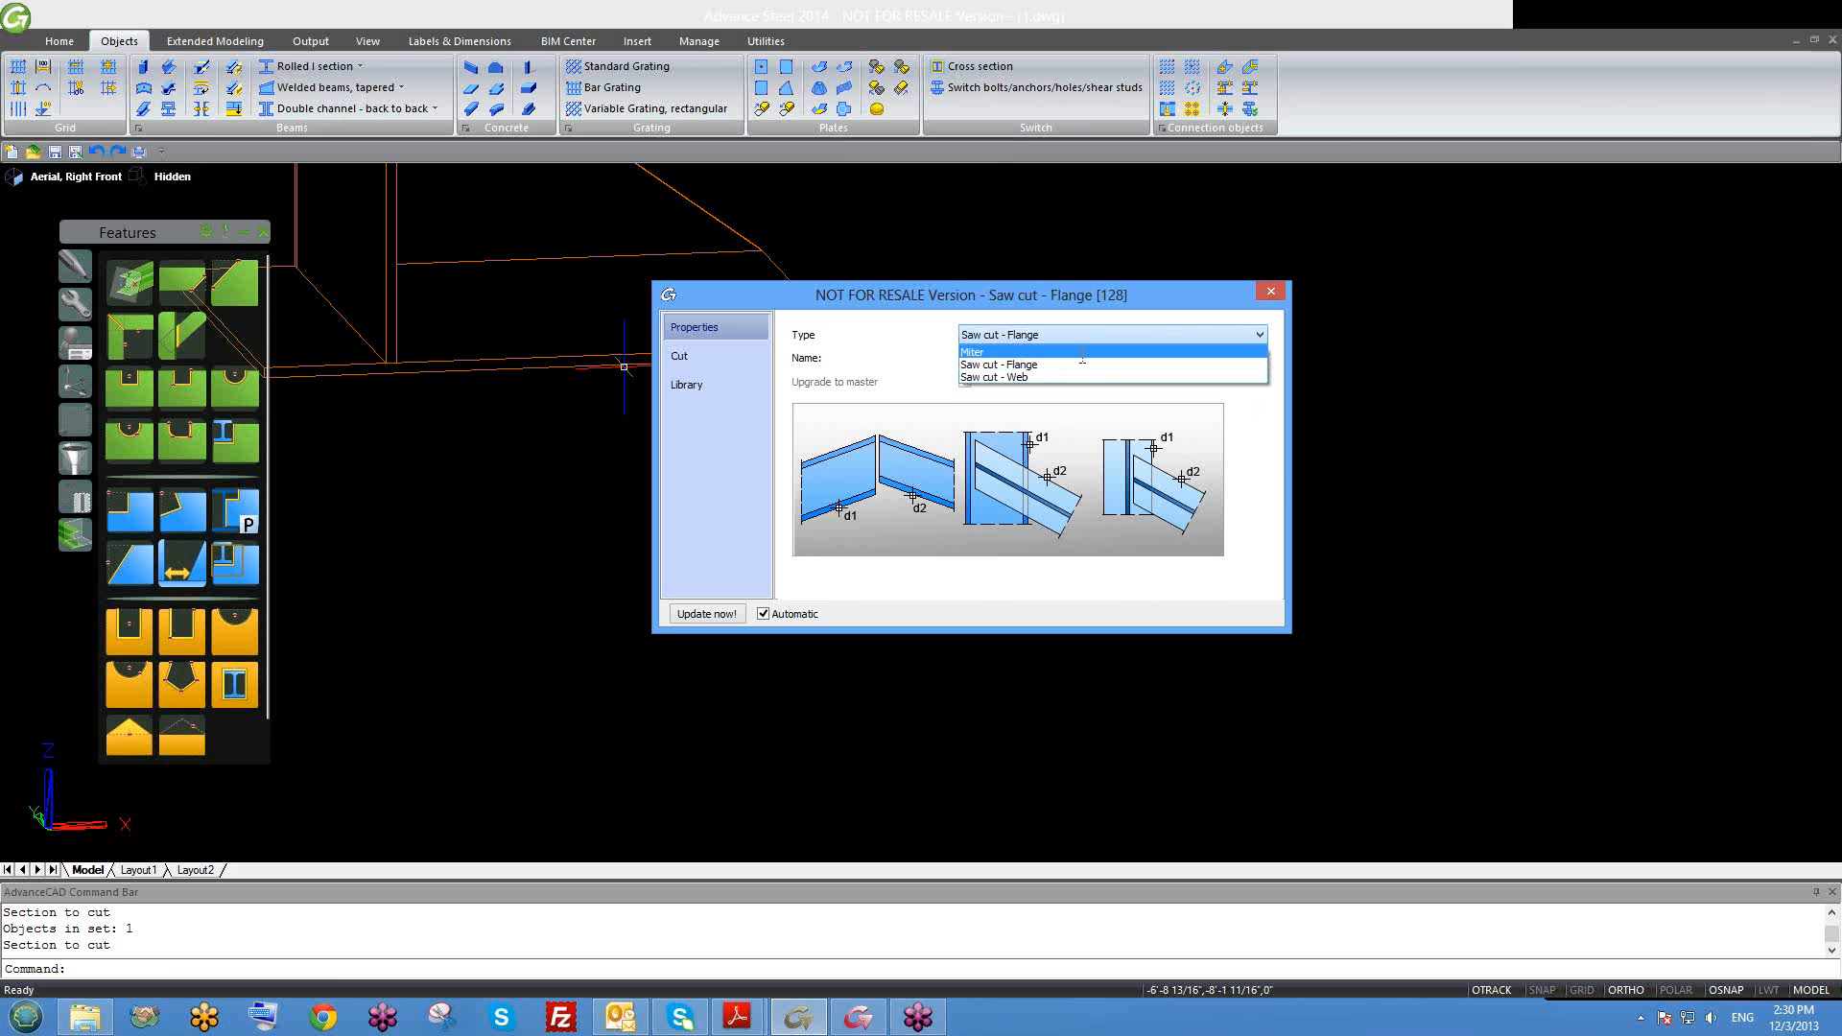
left_click(1086, 350)
left_click(1270, 291)
Step: Set the horizontal plate's display type to Features in its Advance properties and close them
middle_click_drag(752, 420, 661, 448, "shift")
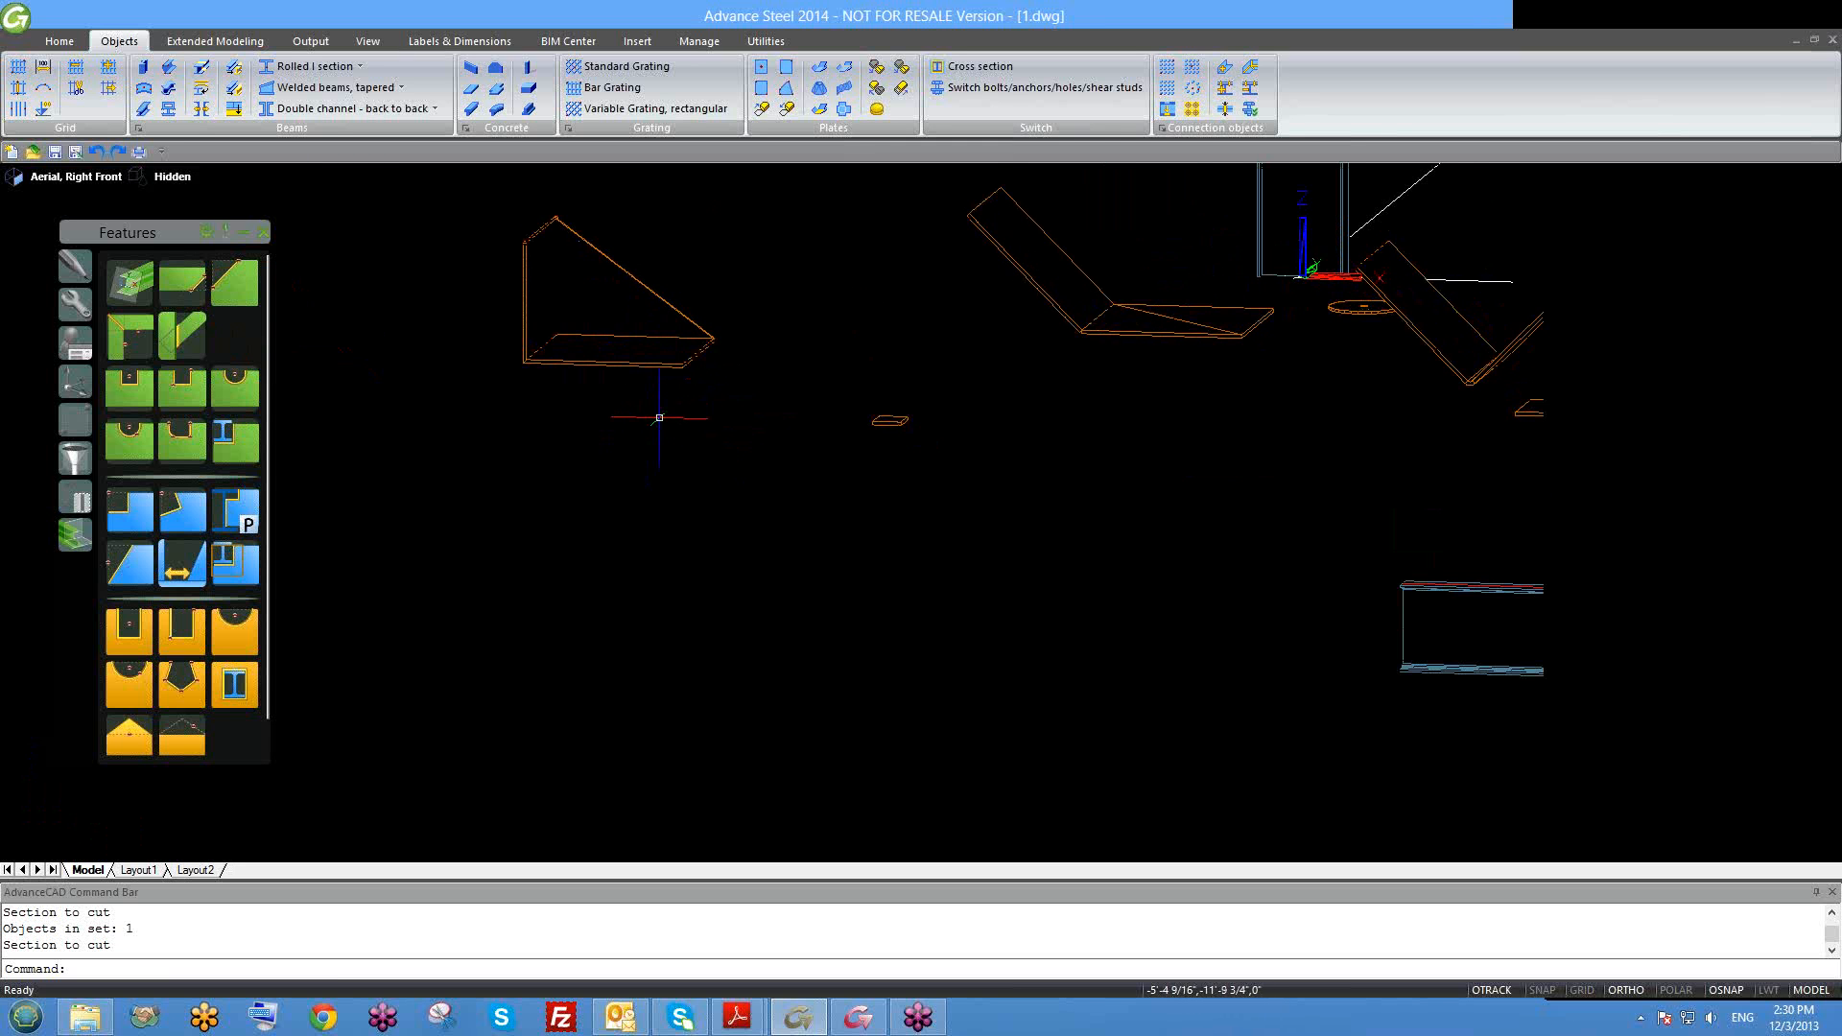
scroll(499, 326, "up", 2)
left_click(585, 390)
left_click(579, 377)
right_click(578, 377)
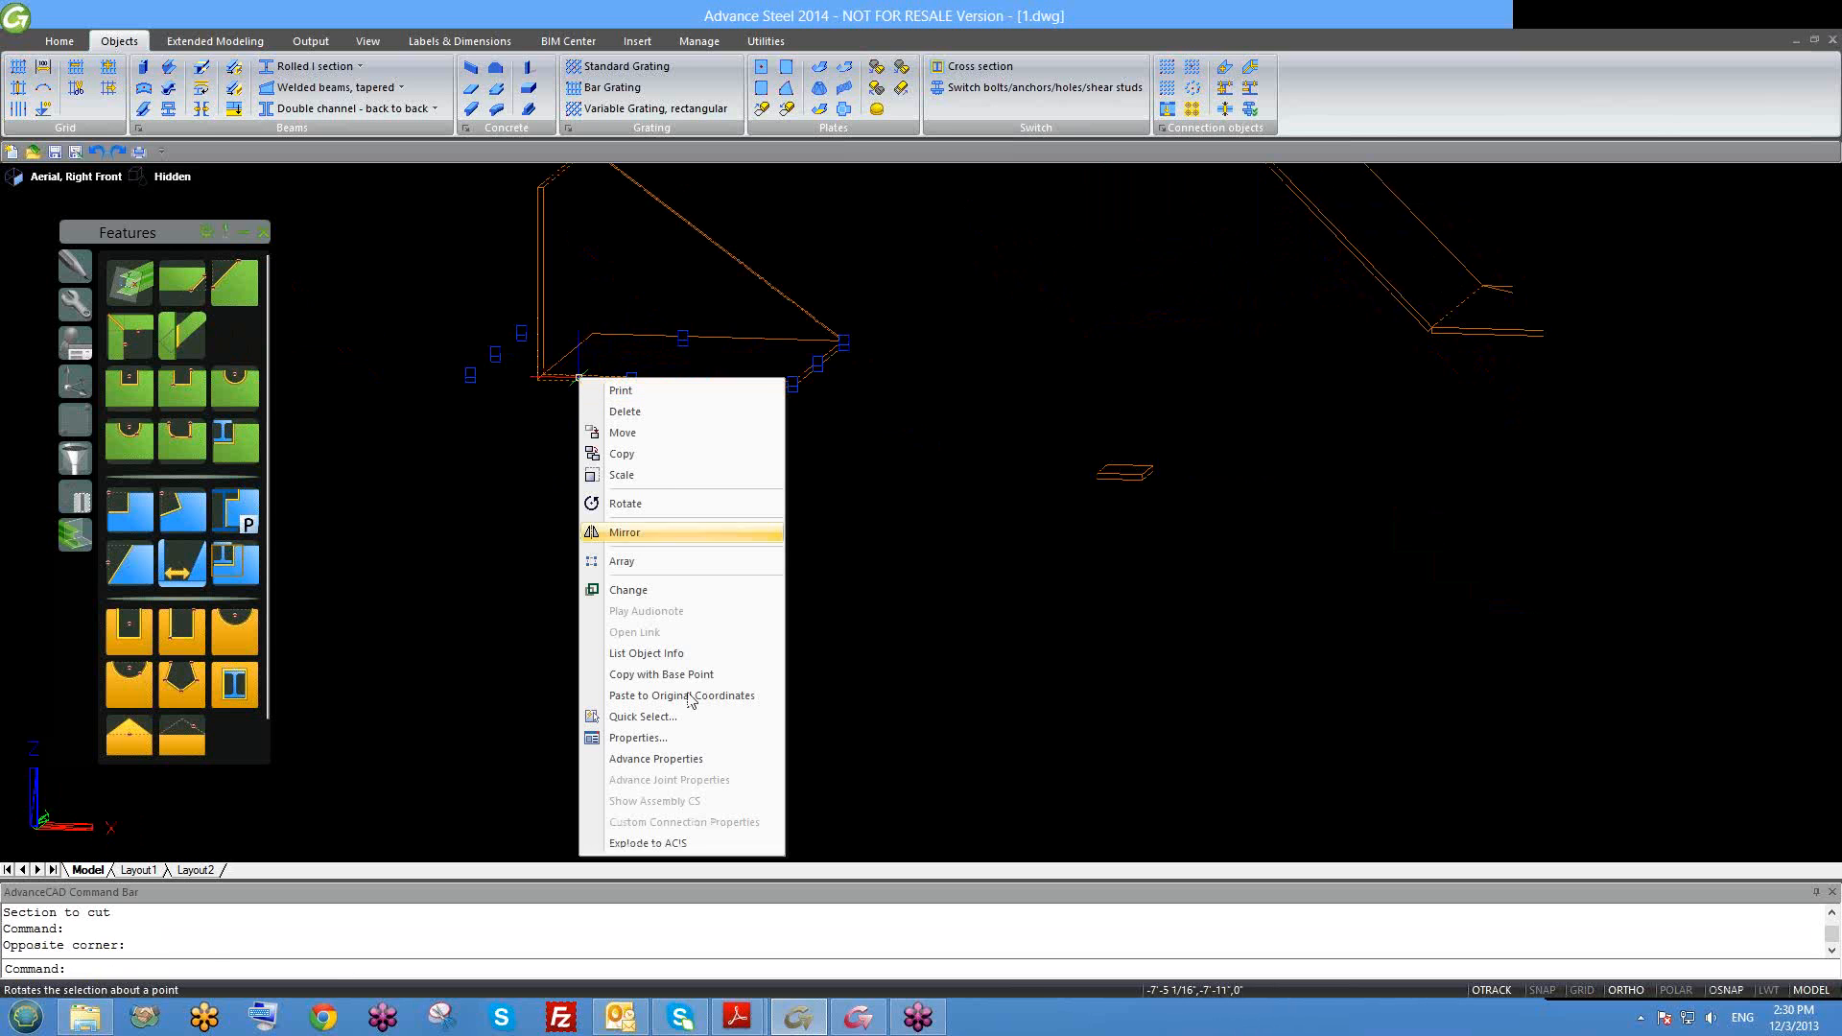
left_click(682, 760)
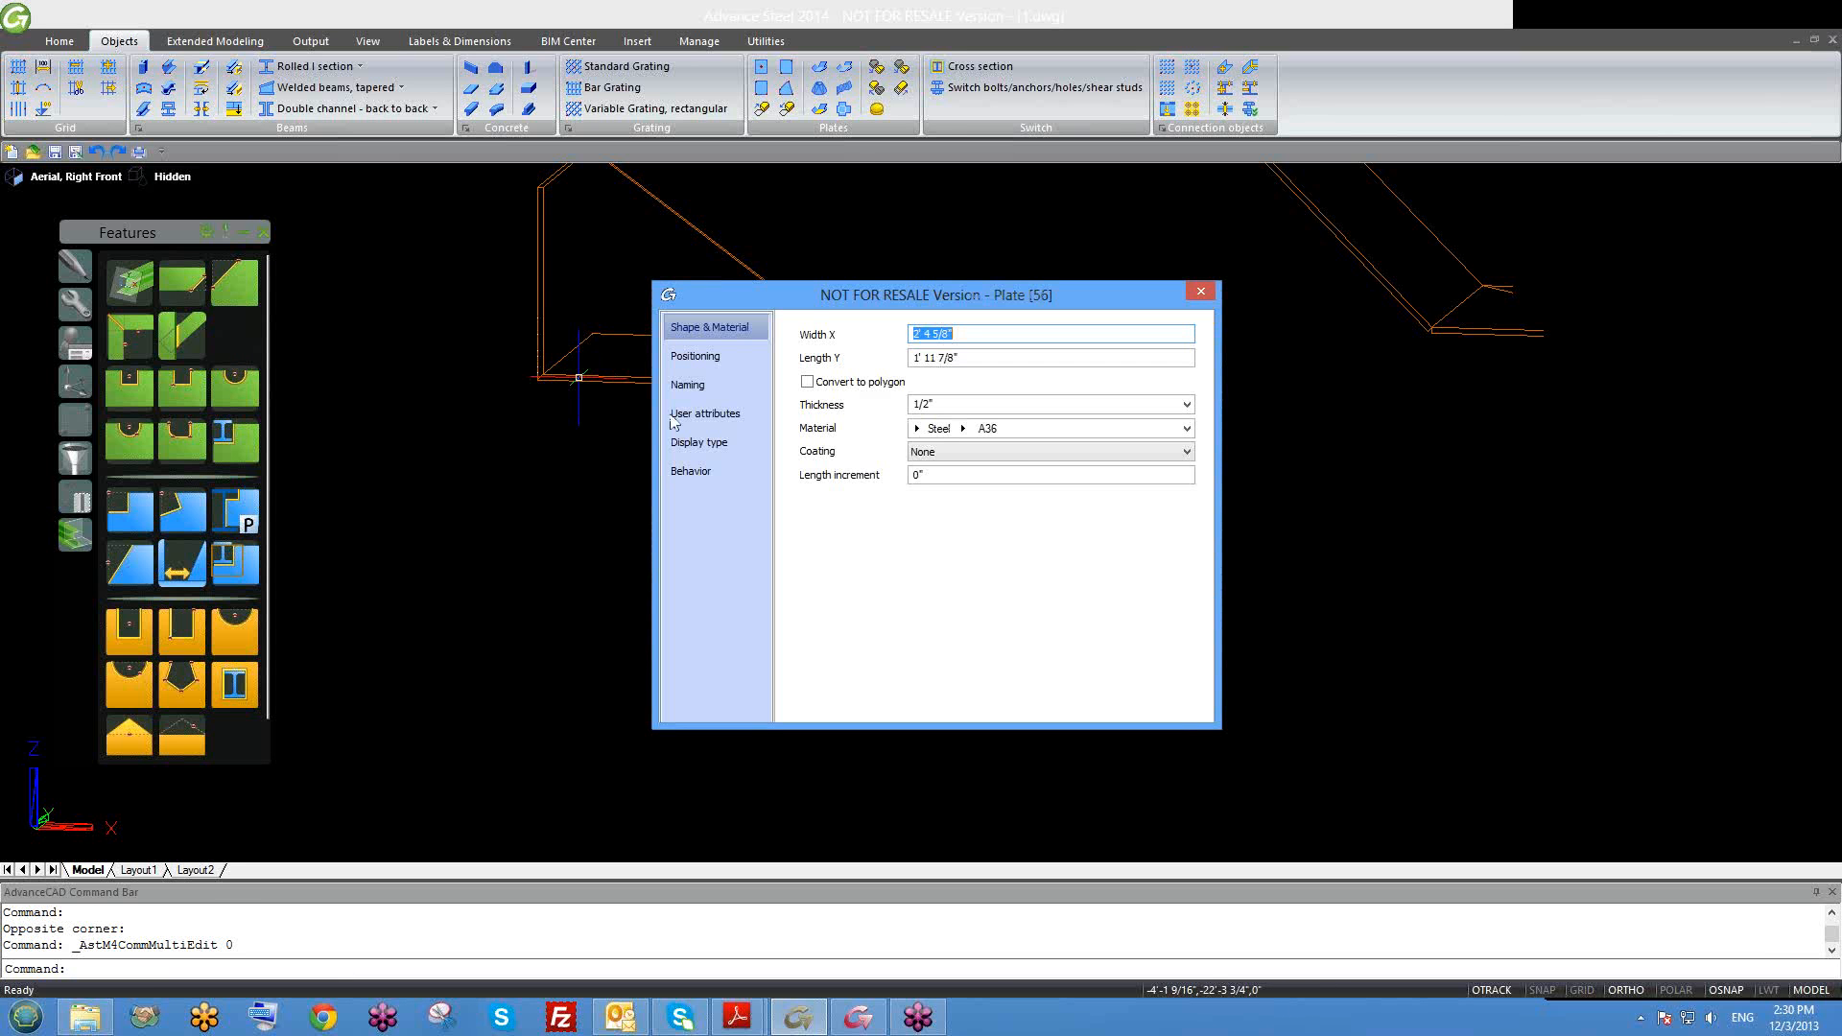
left_click(699, 442)
left_click(799, 435)
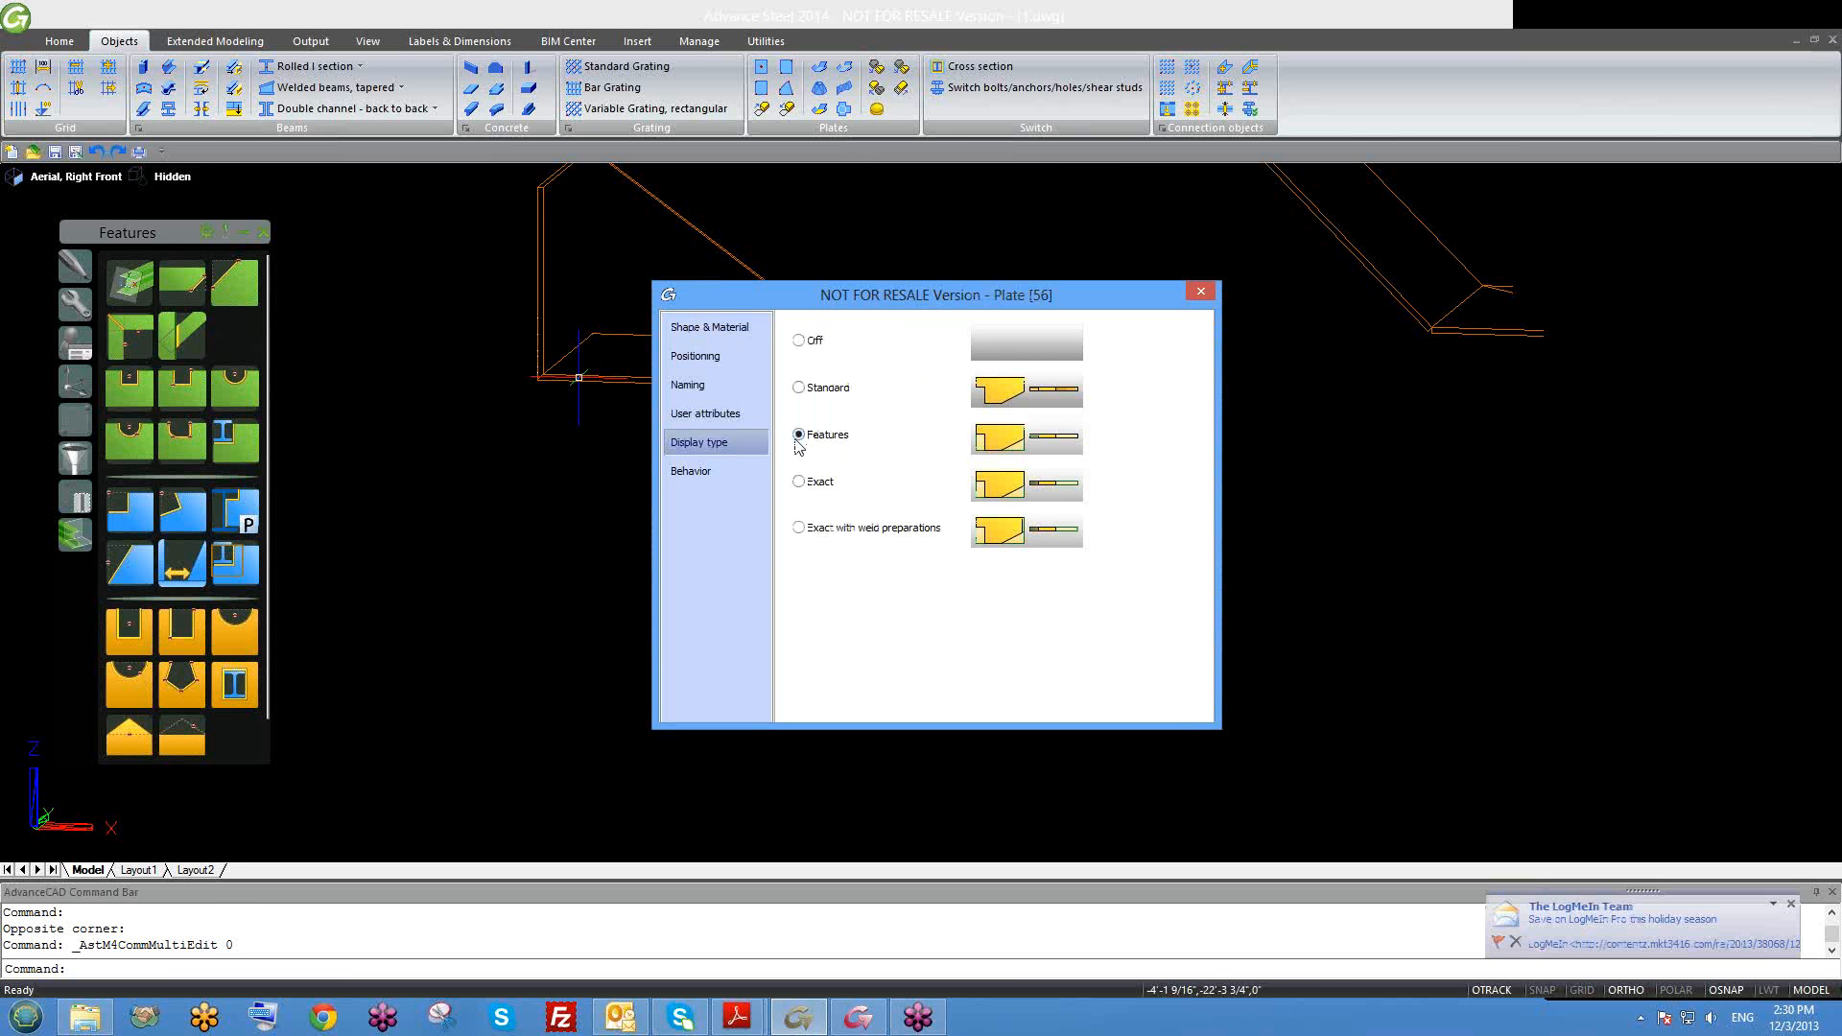
left_click(1200, 292)
Step: Erase the miter cut feature from the corner of the two plates
scroll(740, 371, "down", 3)
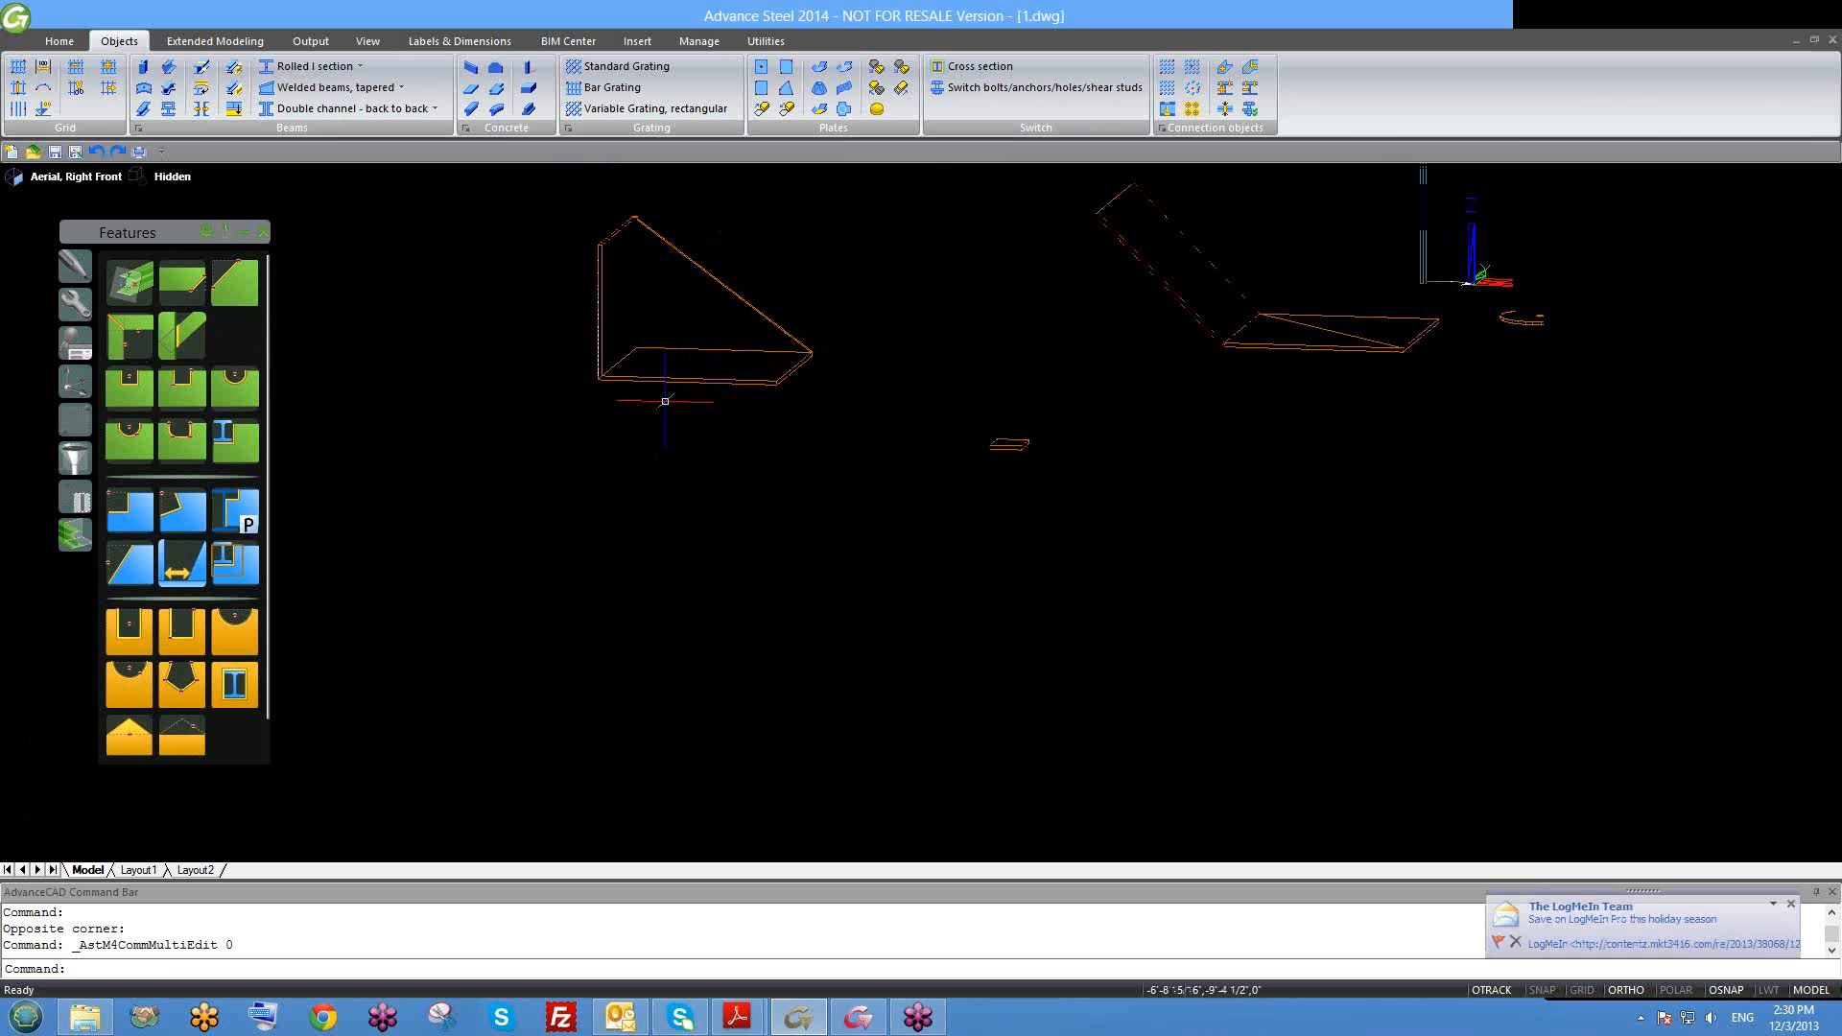
middle_click_drag(336, 470, 468, 477, "shift")
scroll(432, 475, "up", 5)
left_click(518, 476)
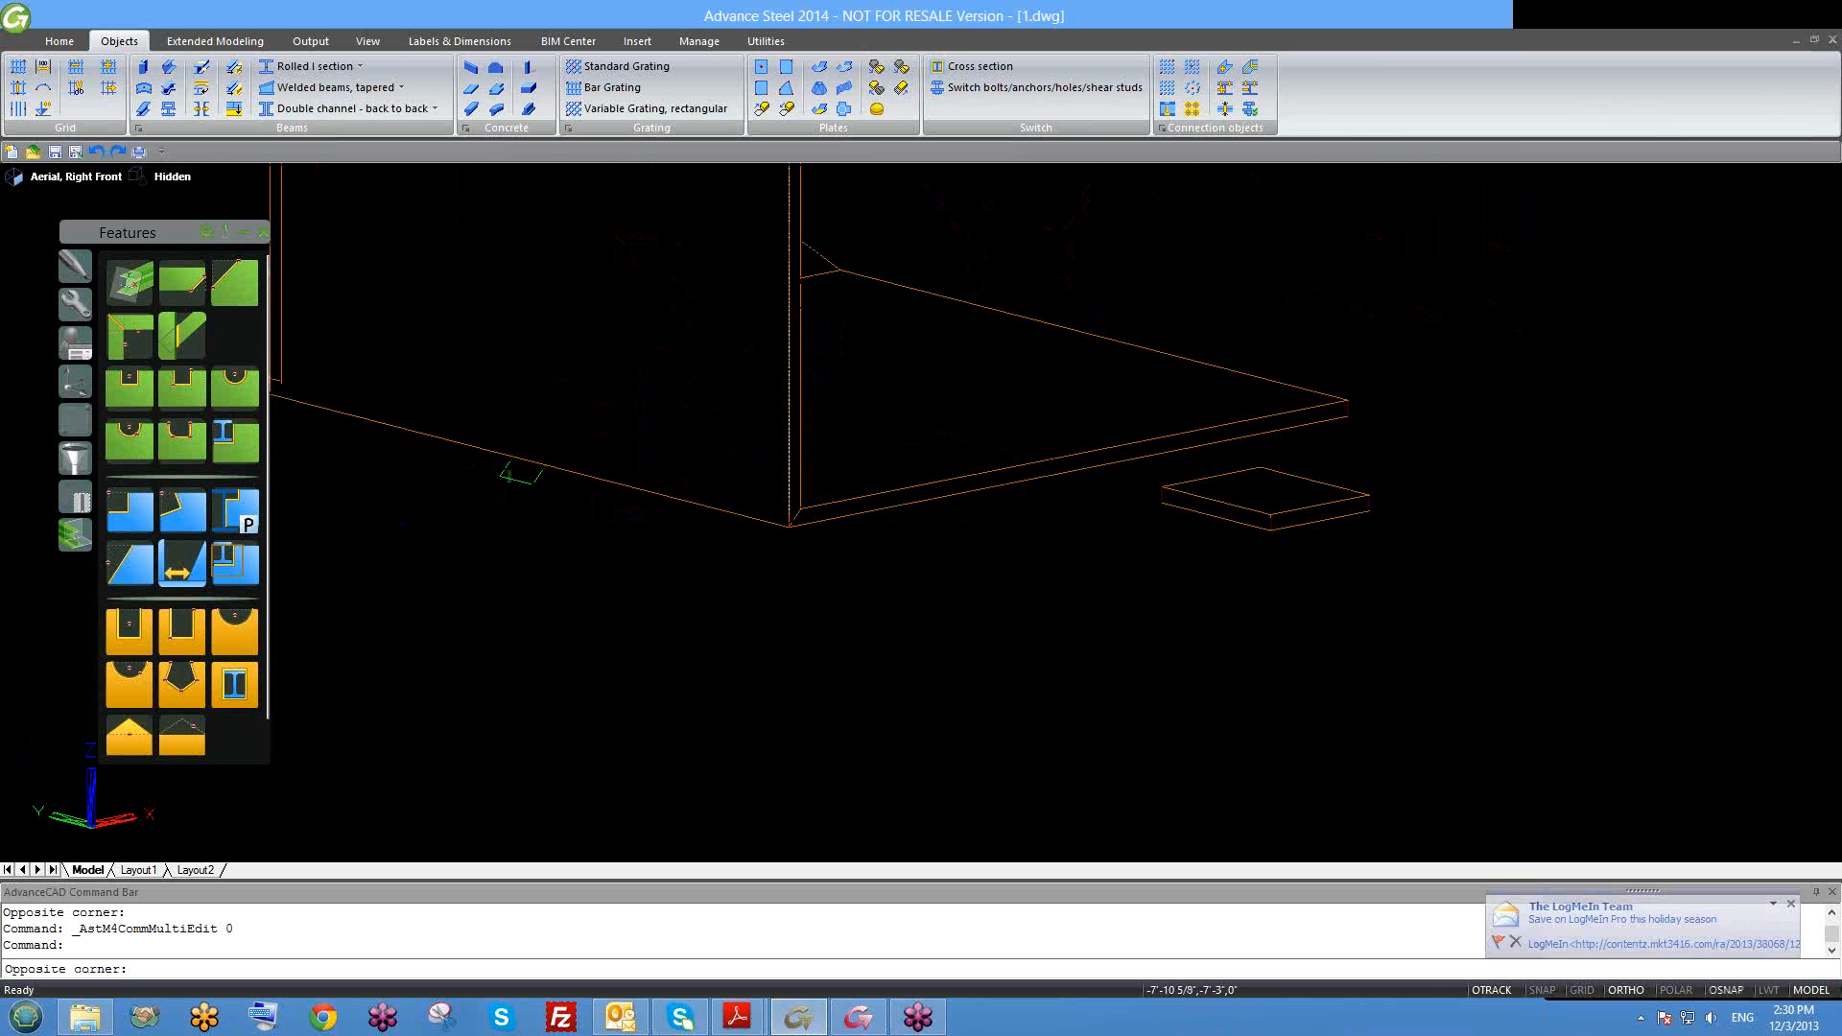
left_click(506, 485)
type("e")
key("Return")
scroll(666, 480, "down", 3)
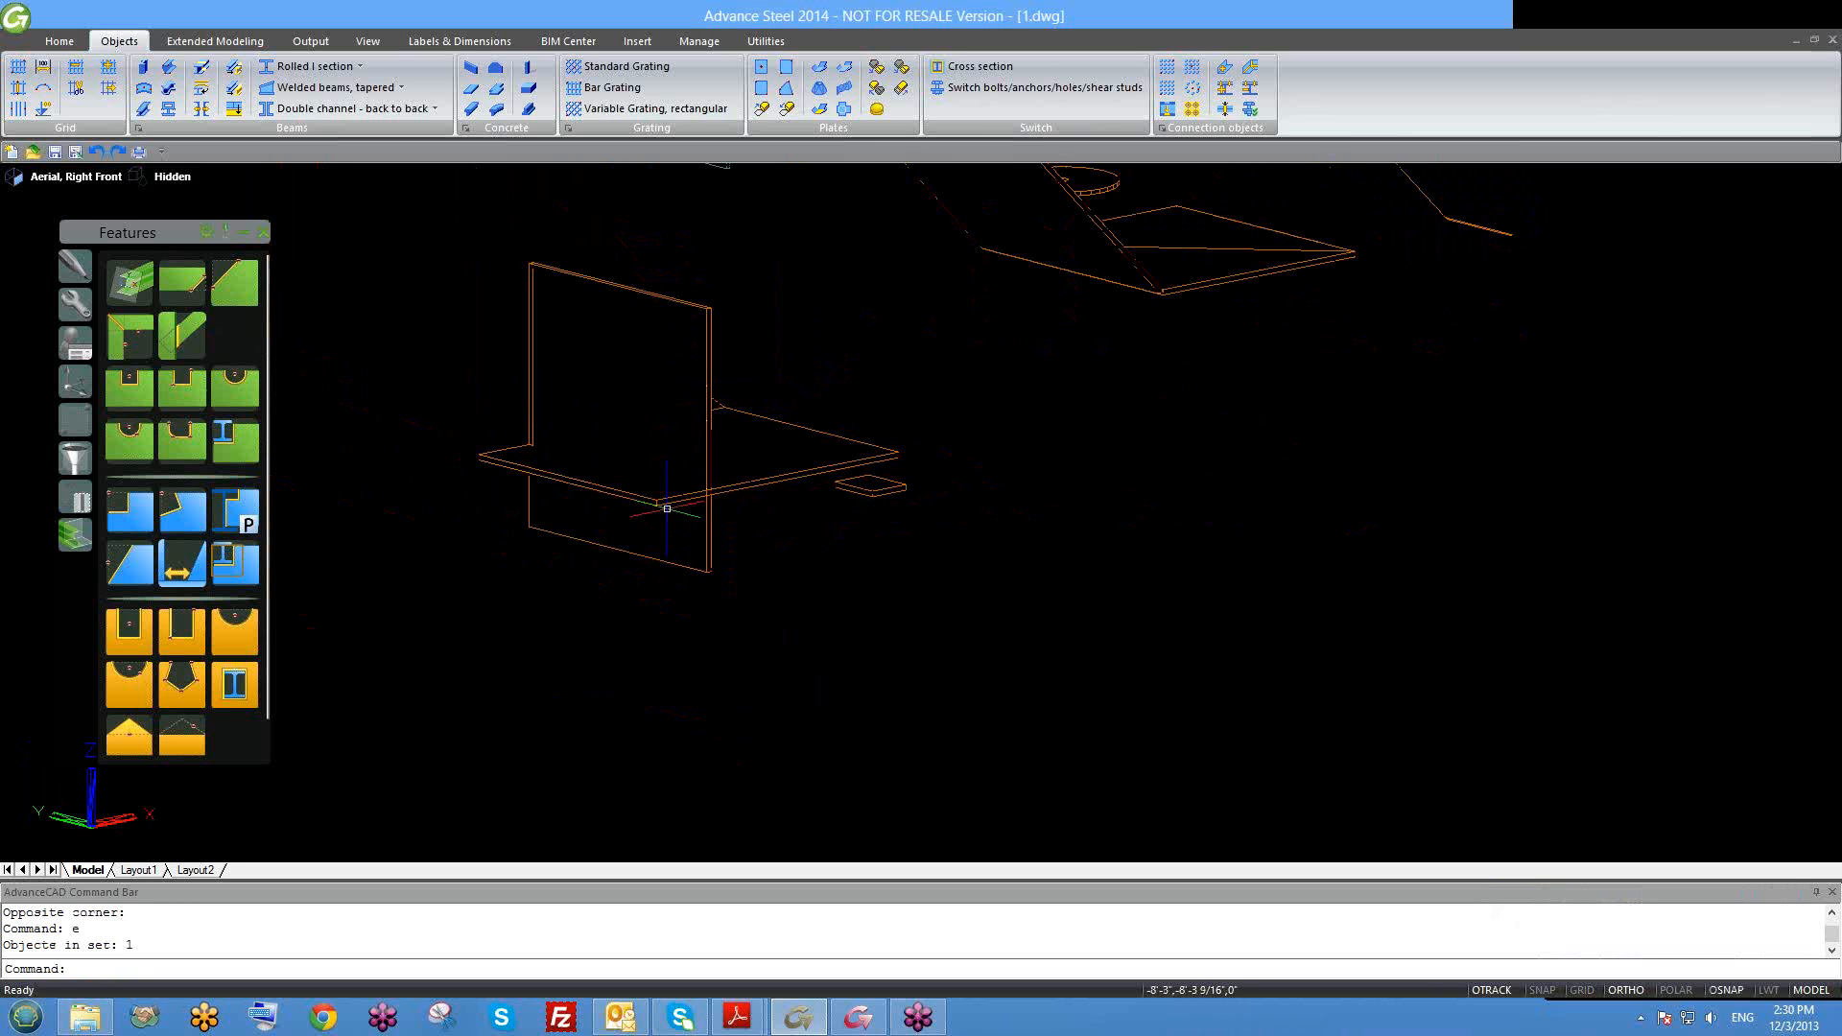
middle_click_drag(666, 505, 586, 509, "shift")
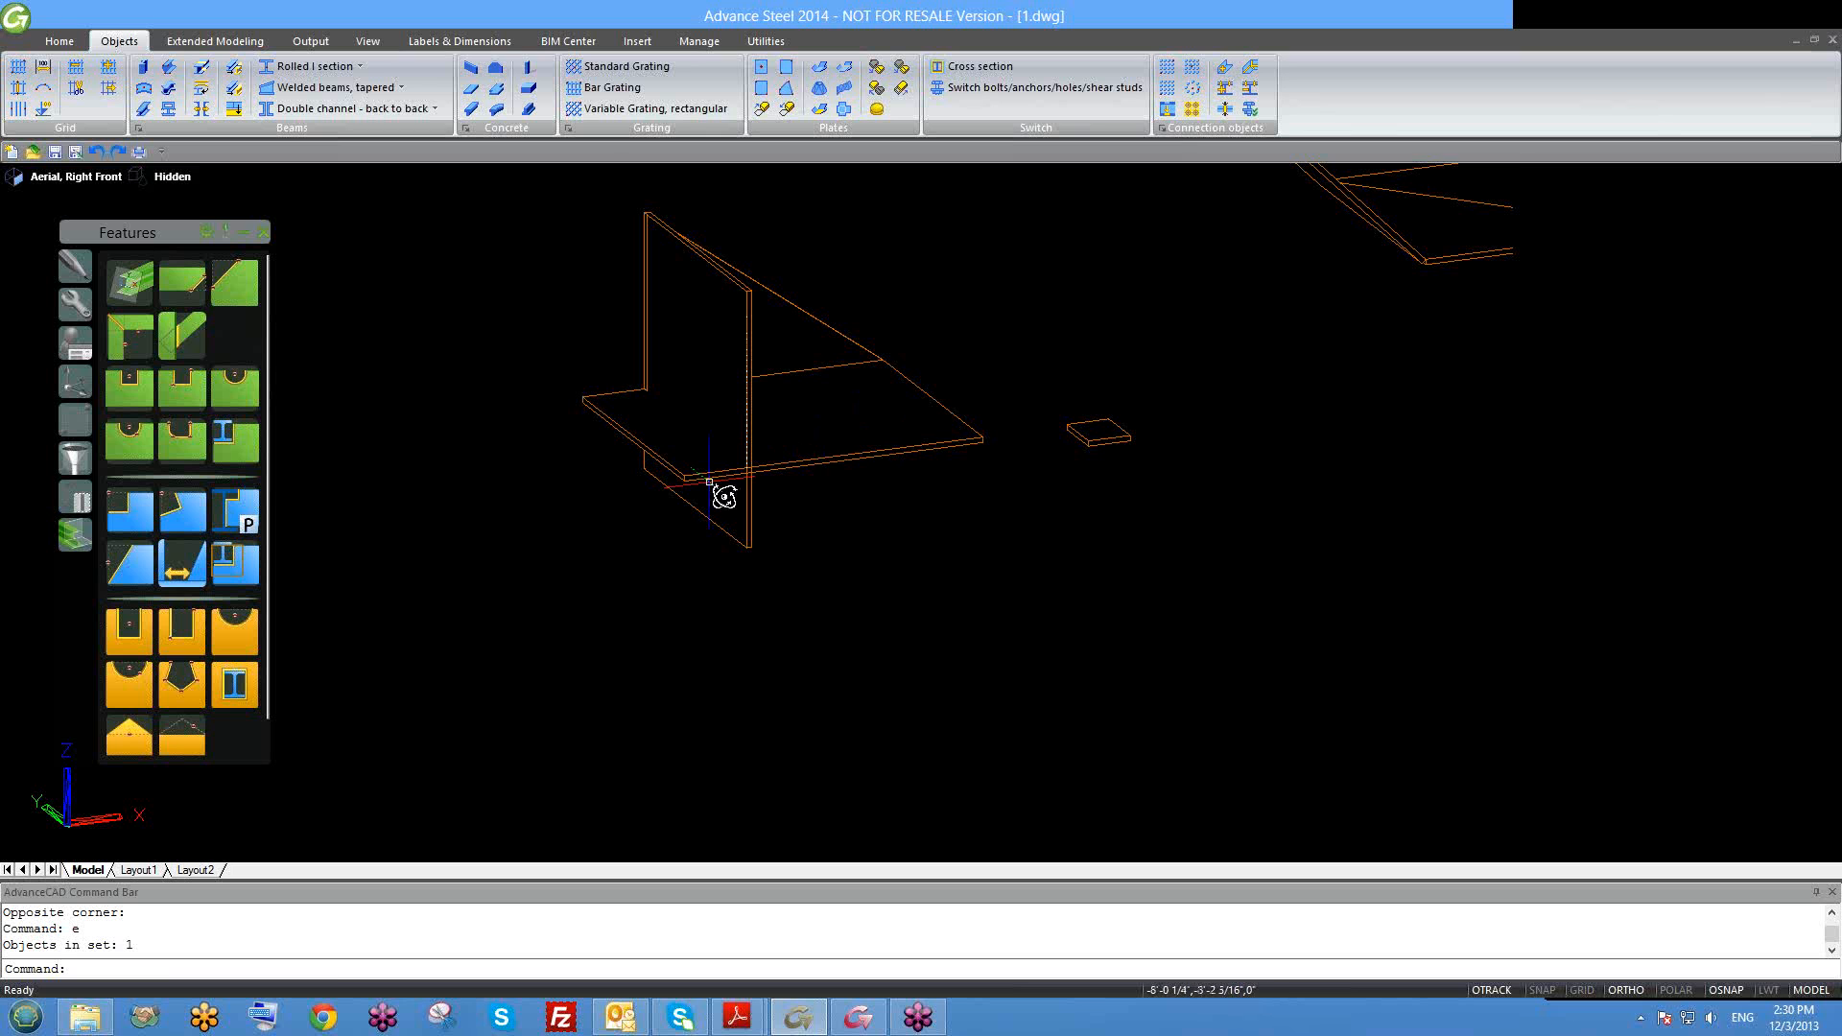
middle_click_drag(719, 492, 675, 449, "shift")
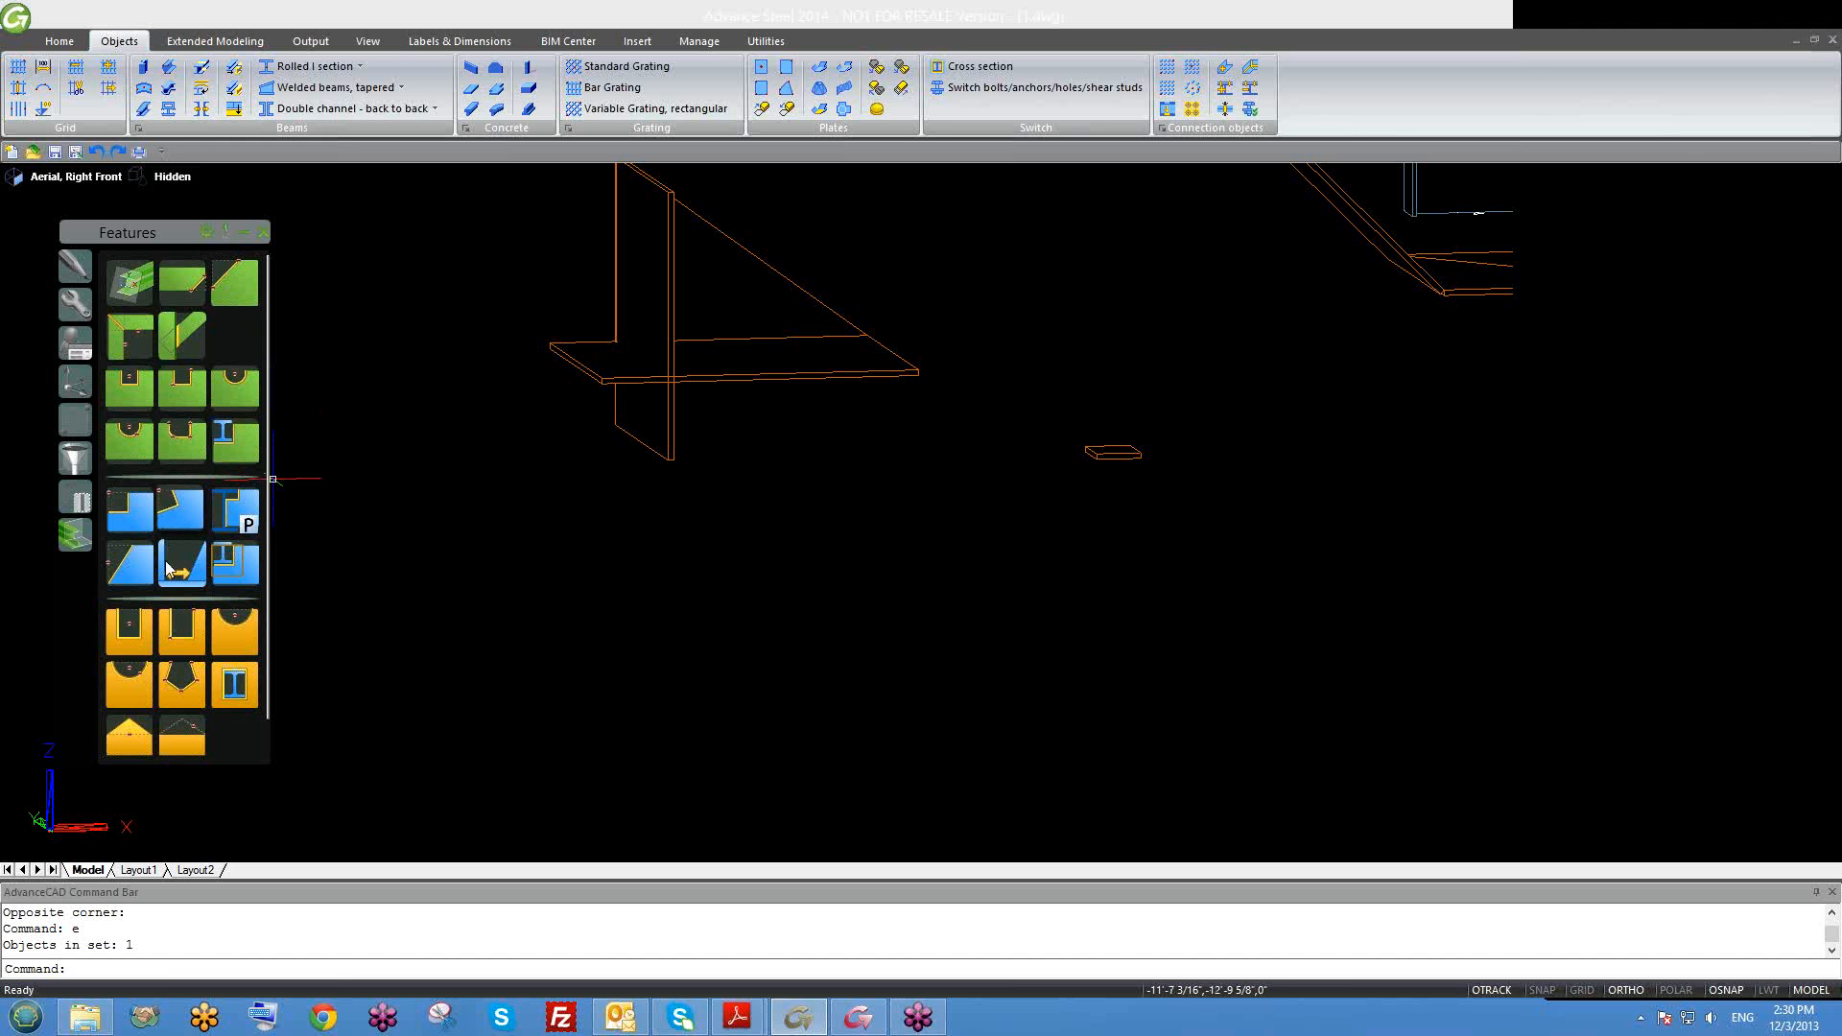
scroll(234, 624, "down", 1)
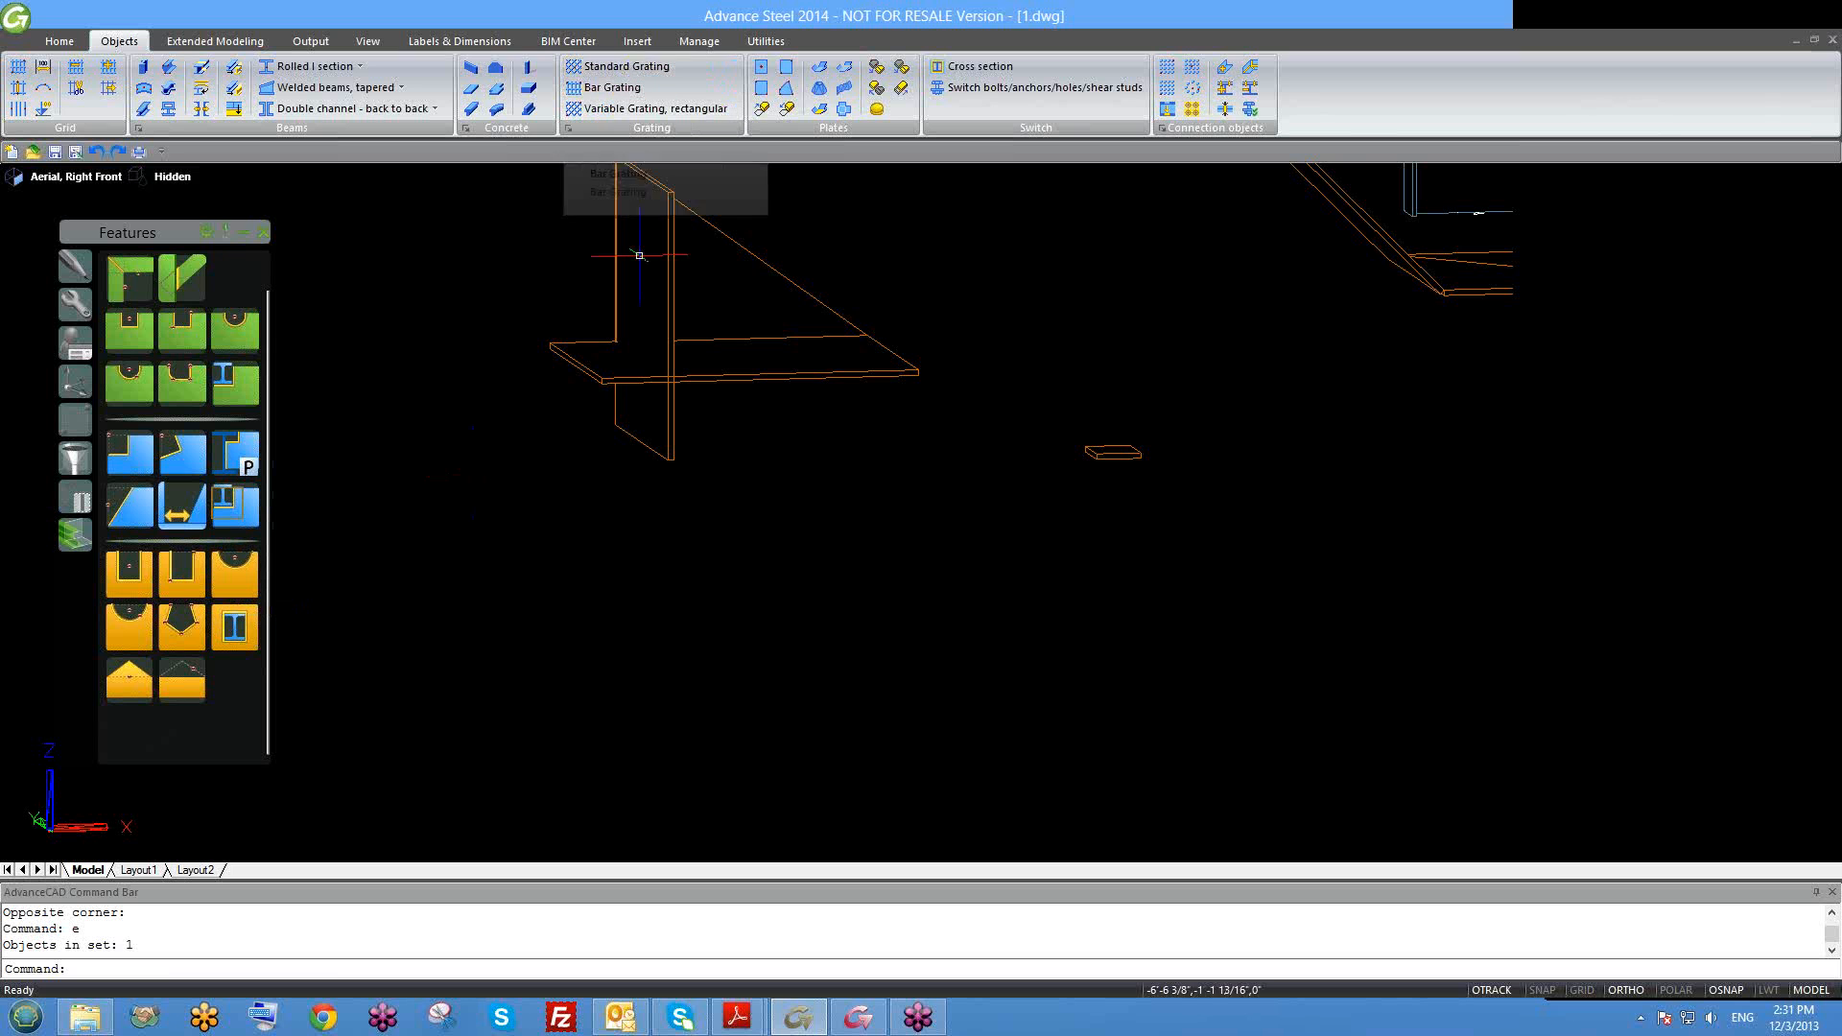
middle_click_drag(707, 374, 717, 408)
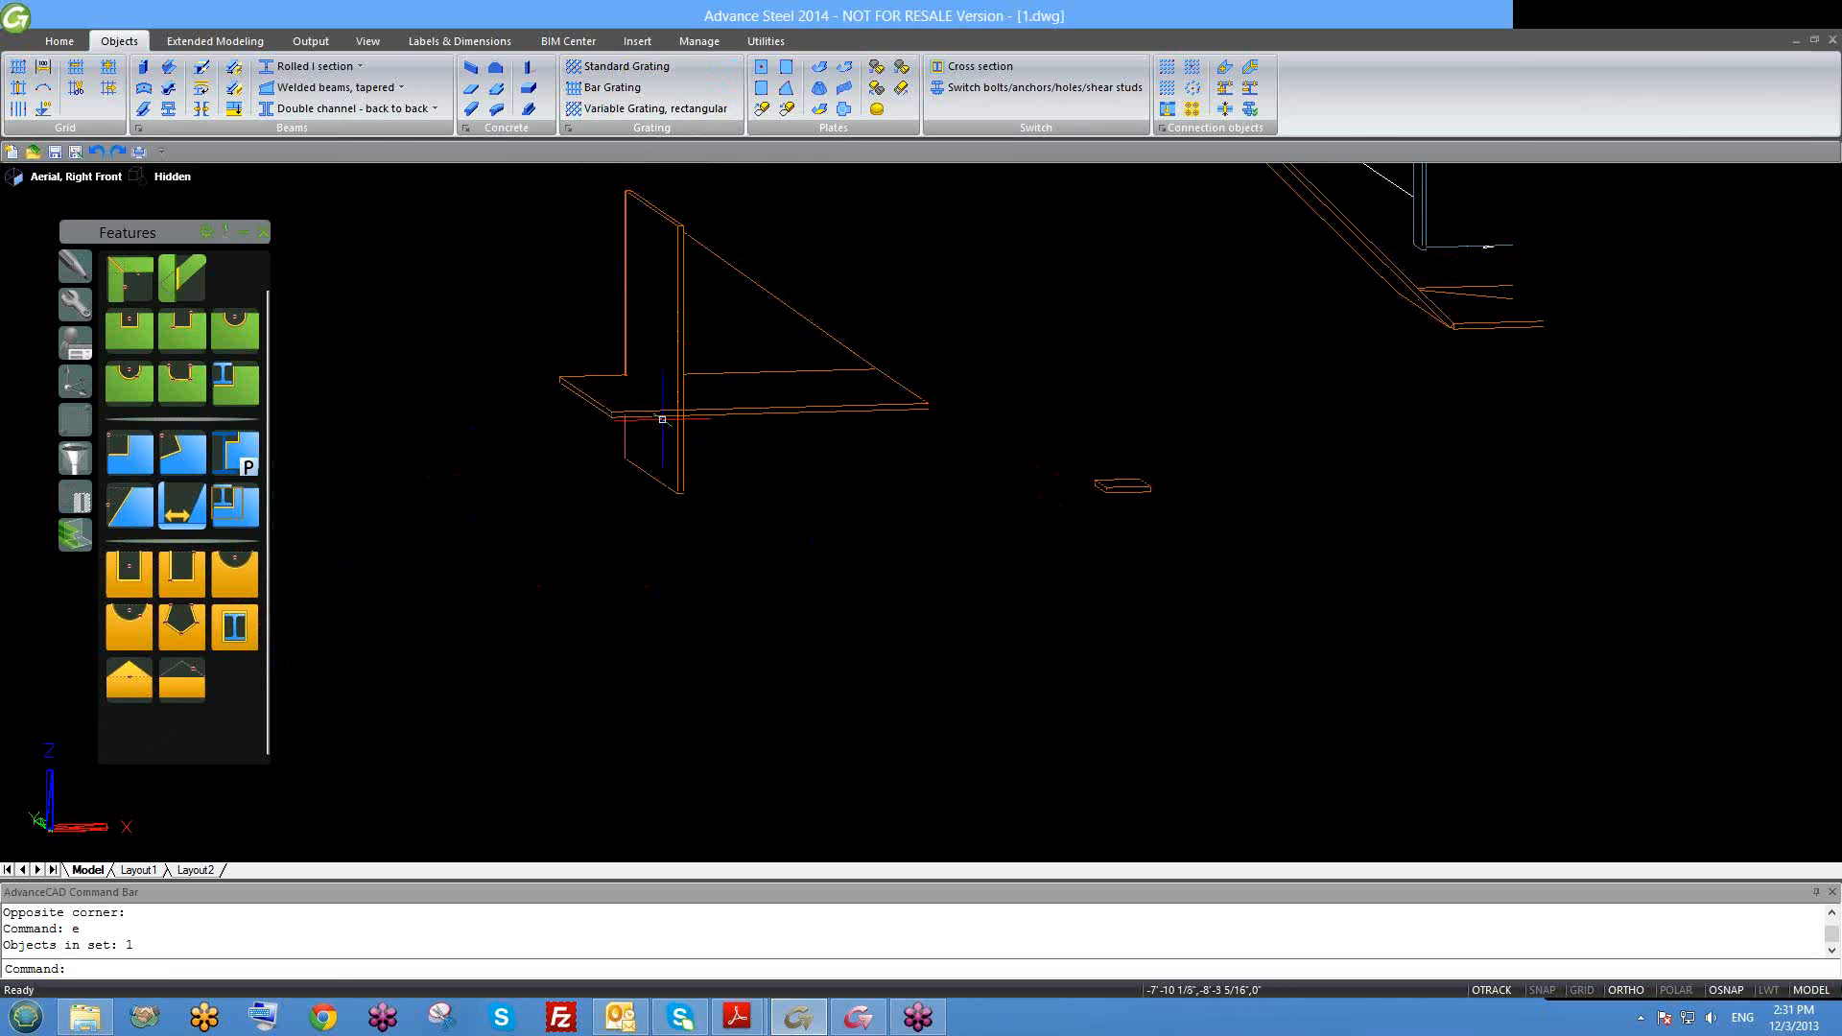
scroll(271, 312, "up", 2)
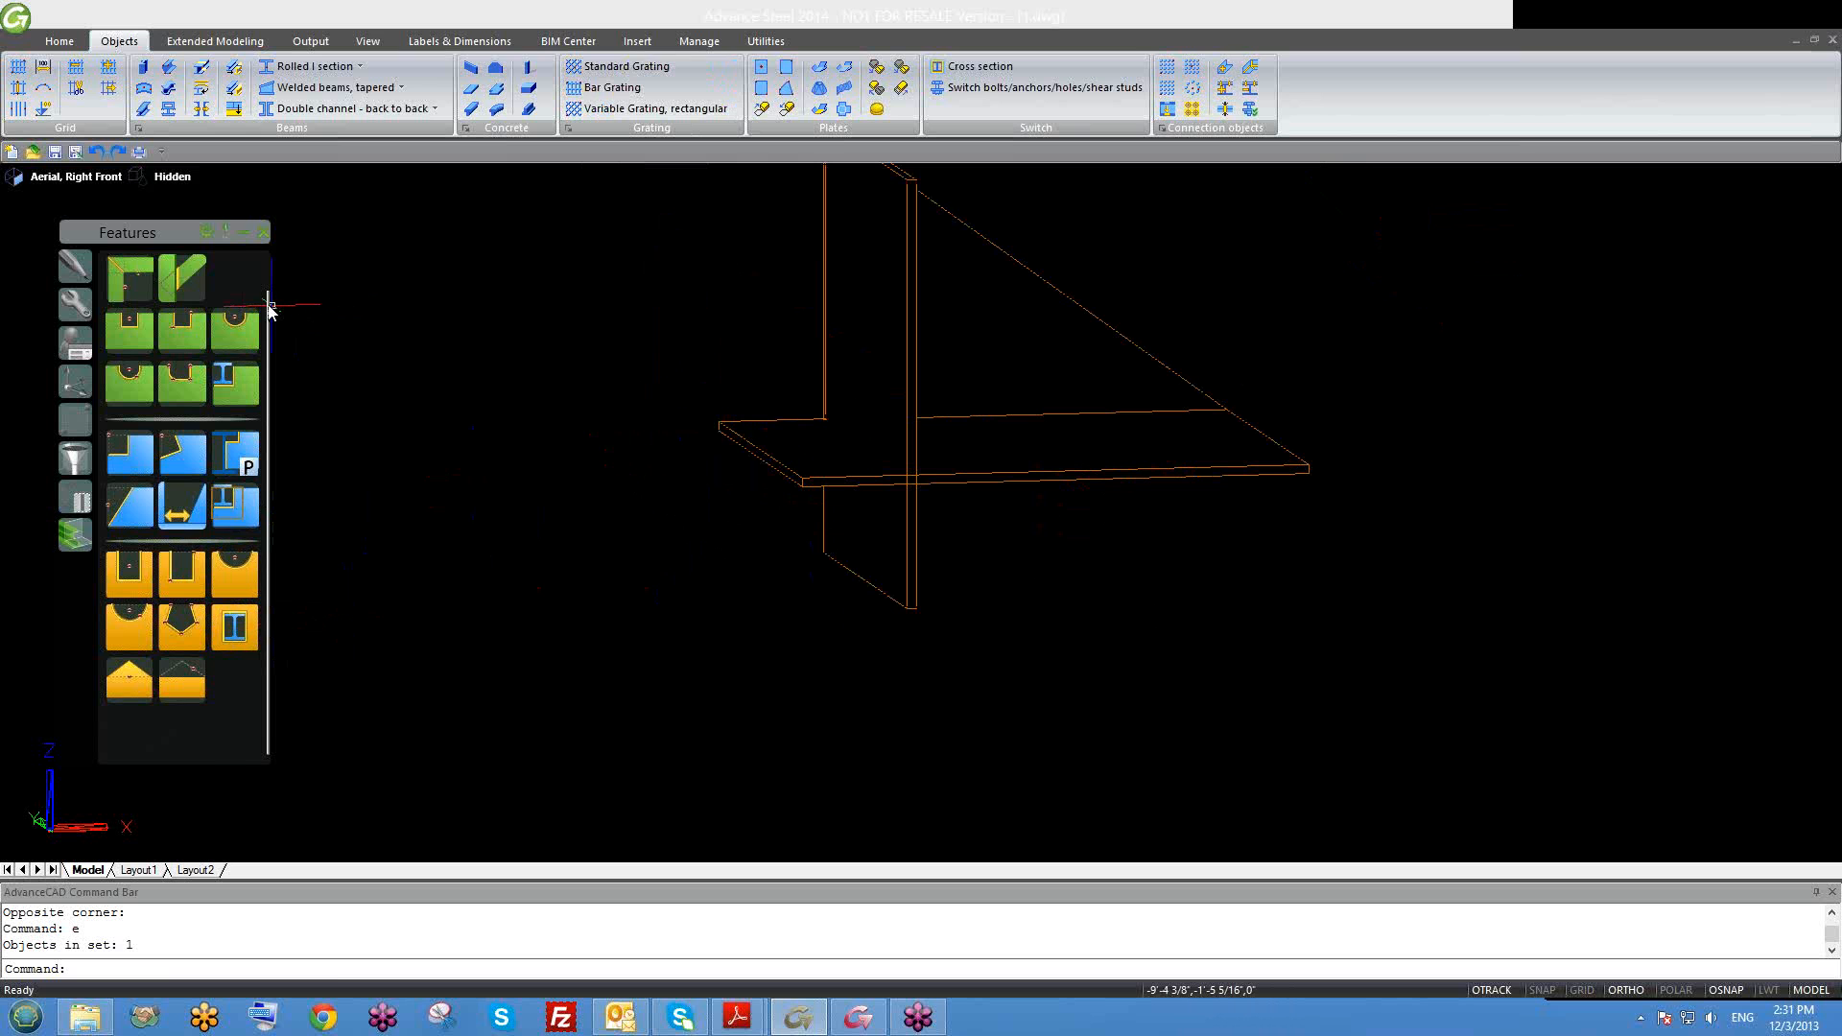
mouse_move(270, 312)
left_mouse_down()
mouse_move(270, 271)
mouse_move(268, 372)
left_mouse_up()
scroll(867, 521, "down", 3)
scroll(802, 544, "down", 3)
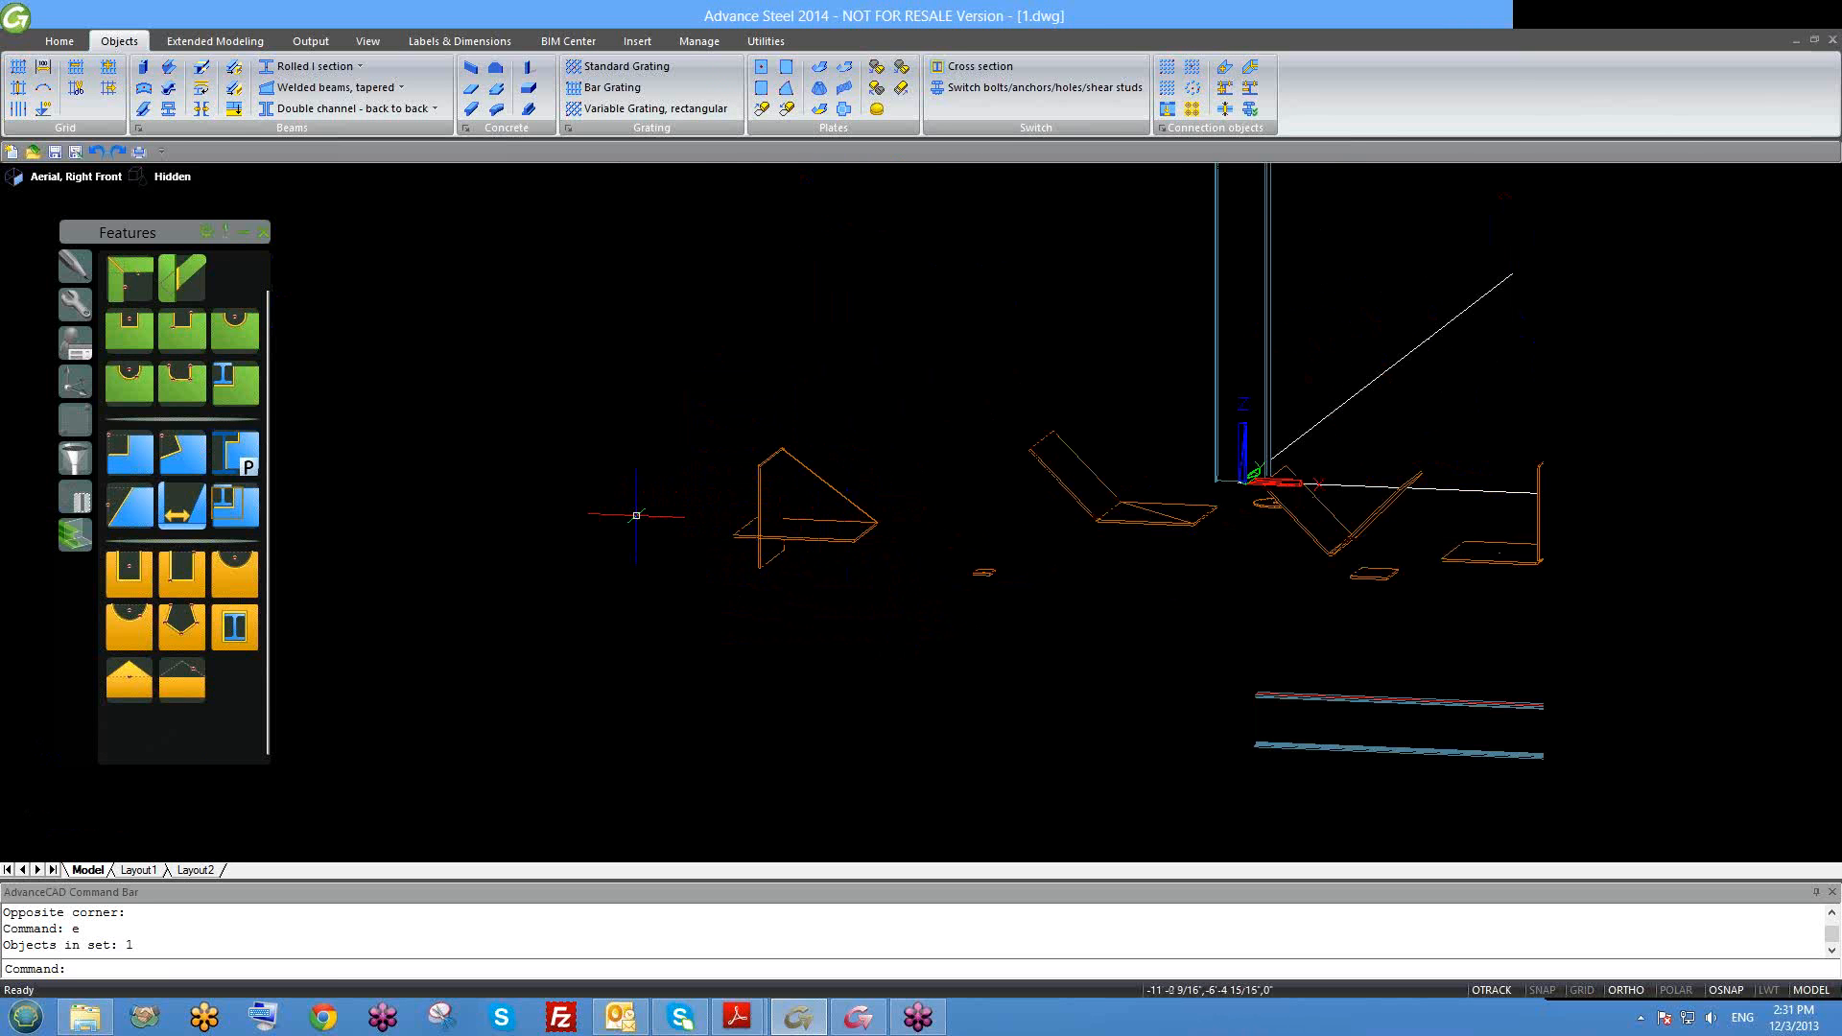
scroll(308, 401, "up", 2)
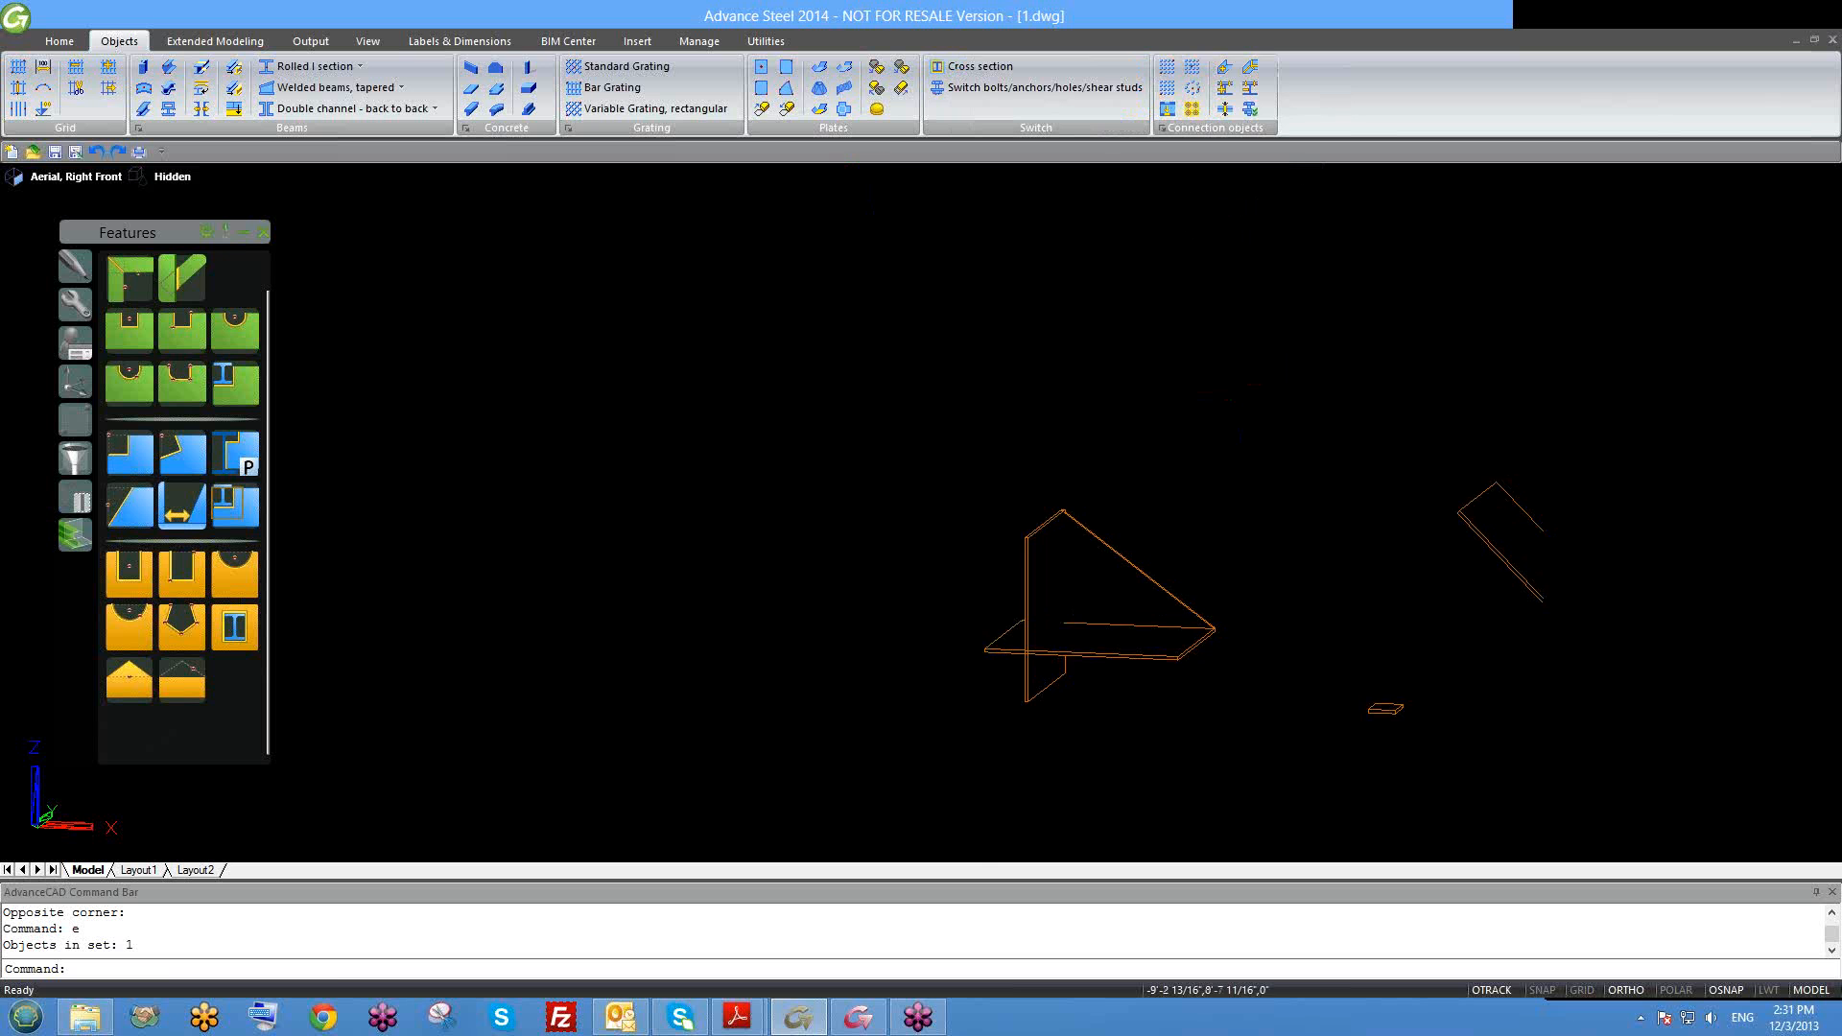
Step: Examine the joint between the top beam and the column at the frame's corner
scroll(751, 406, "down", 5)
scroll(751, 406, "up", 3)
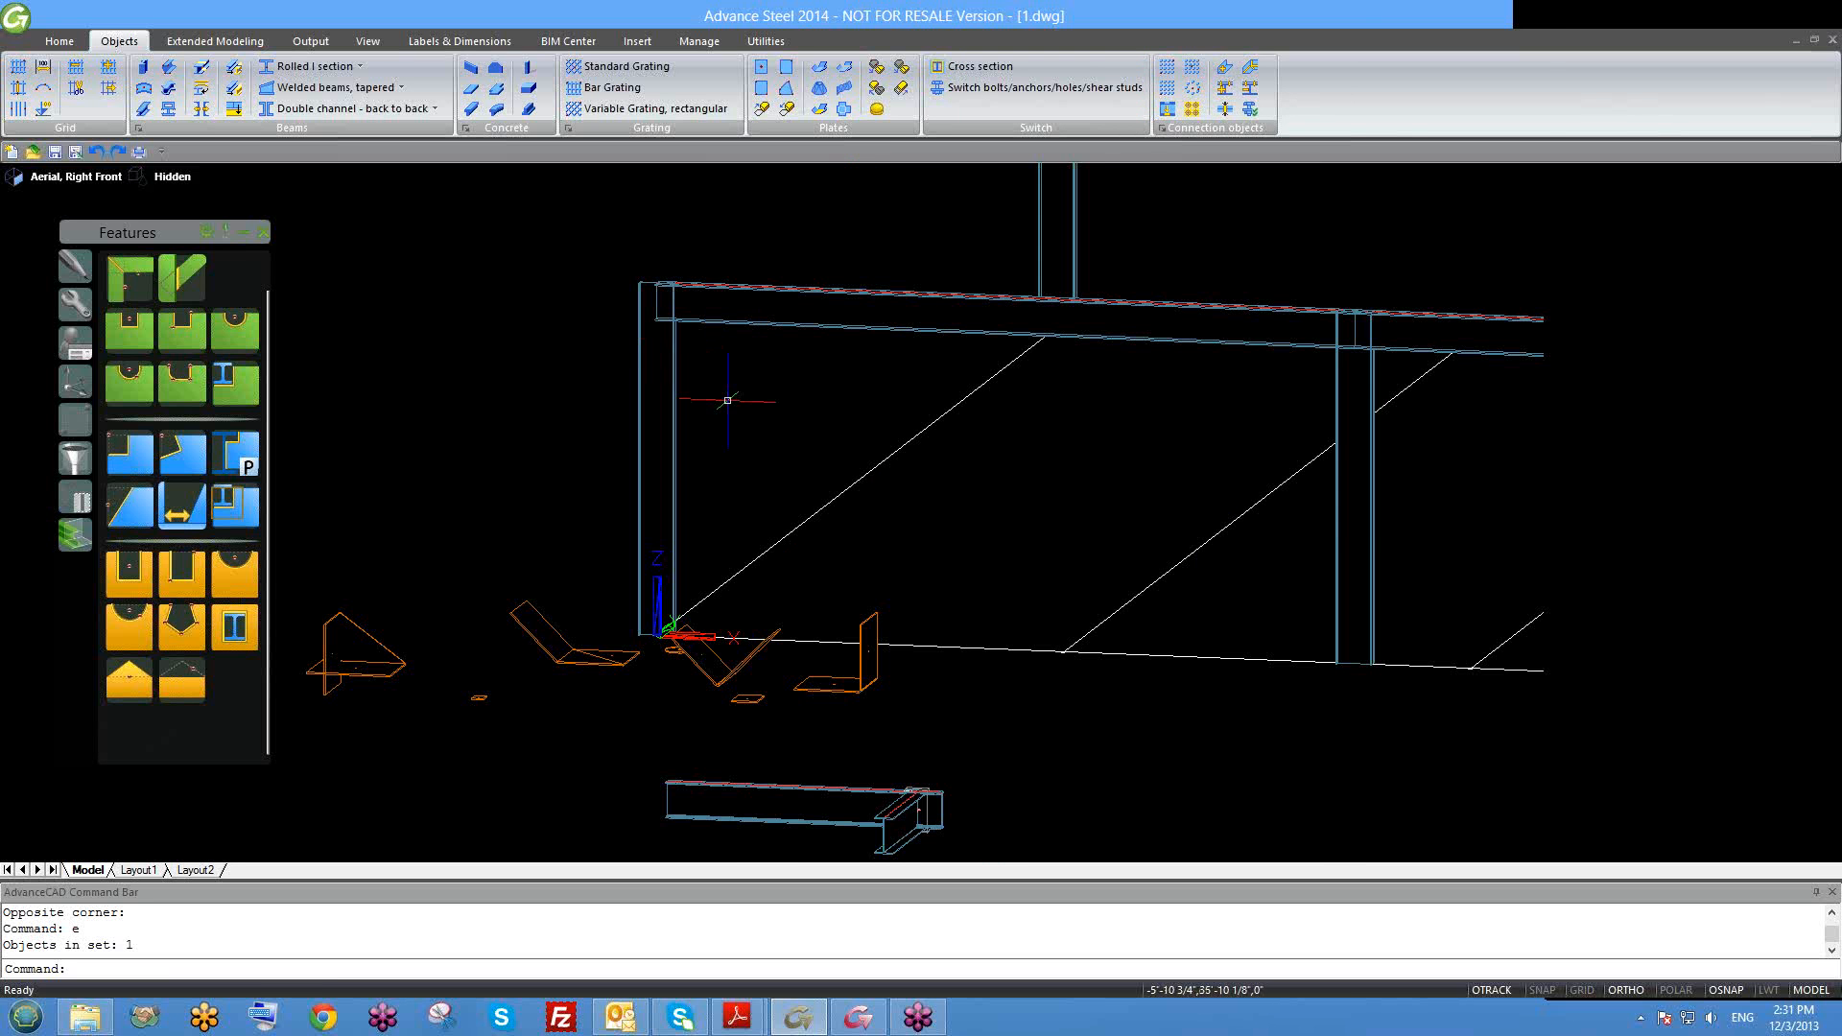
scroll(727, 393, "up", 4)
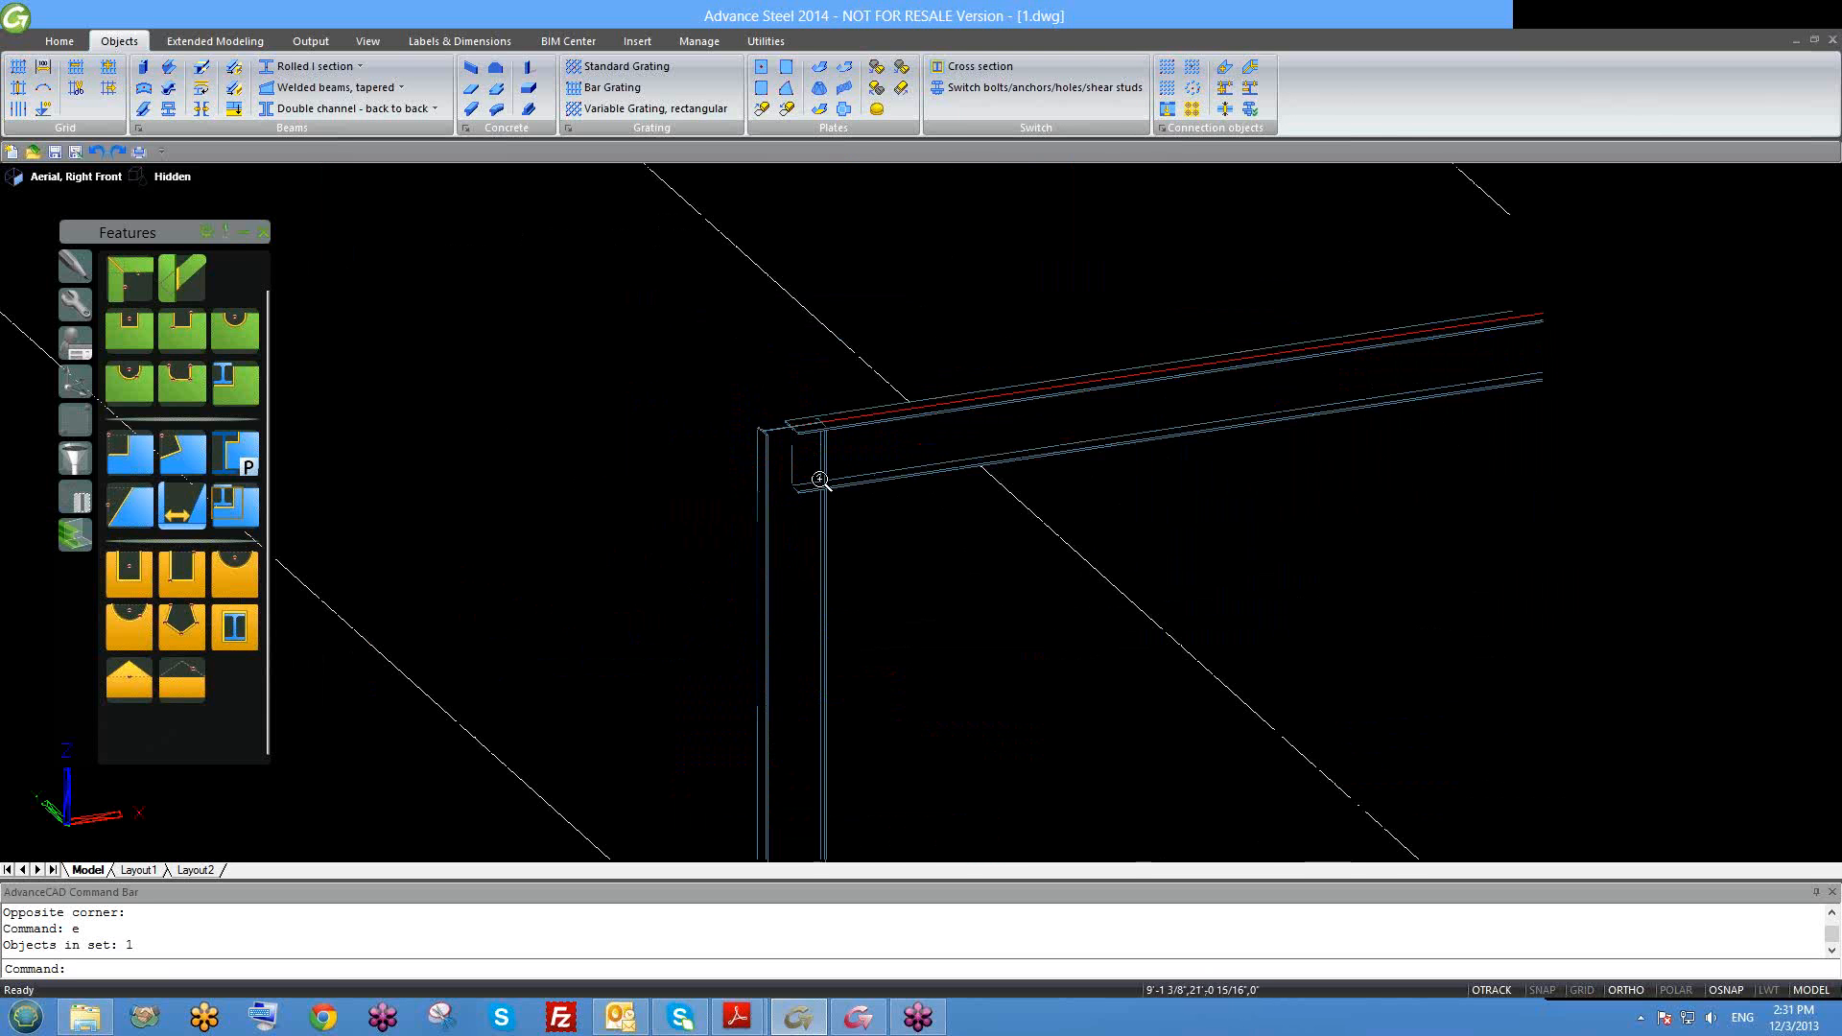
scroll(962, 394, "up", 2)
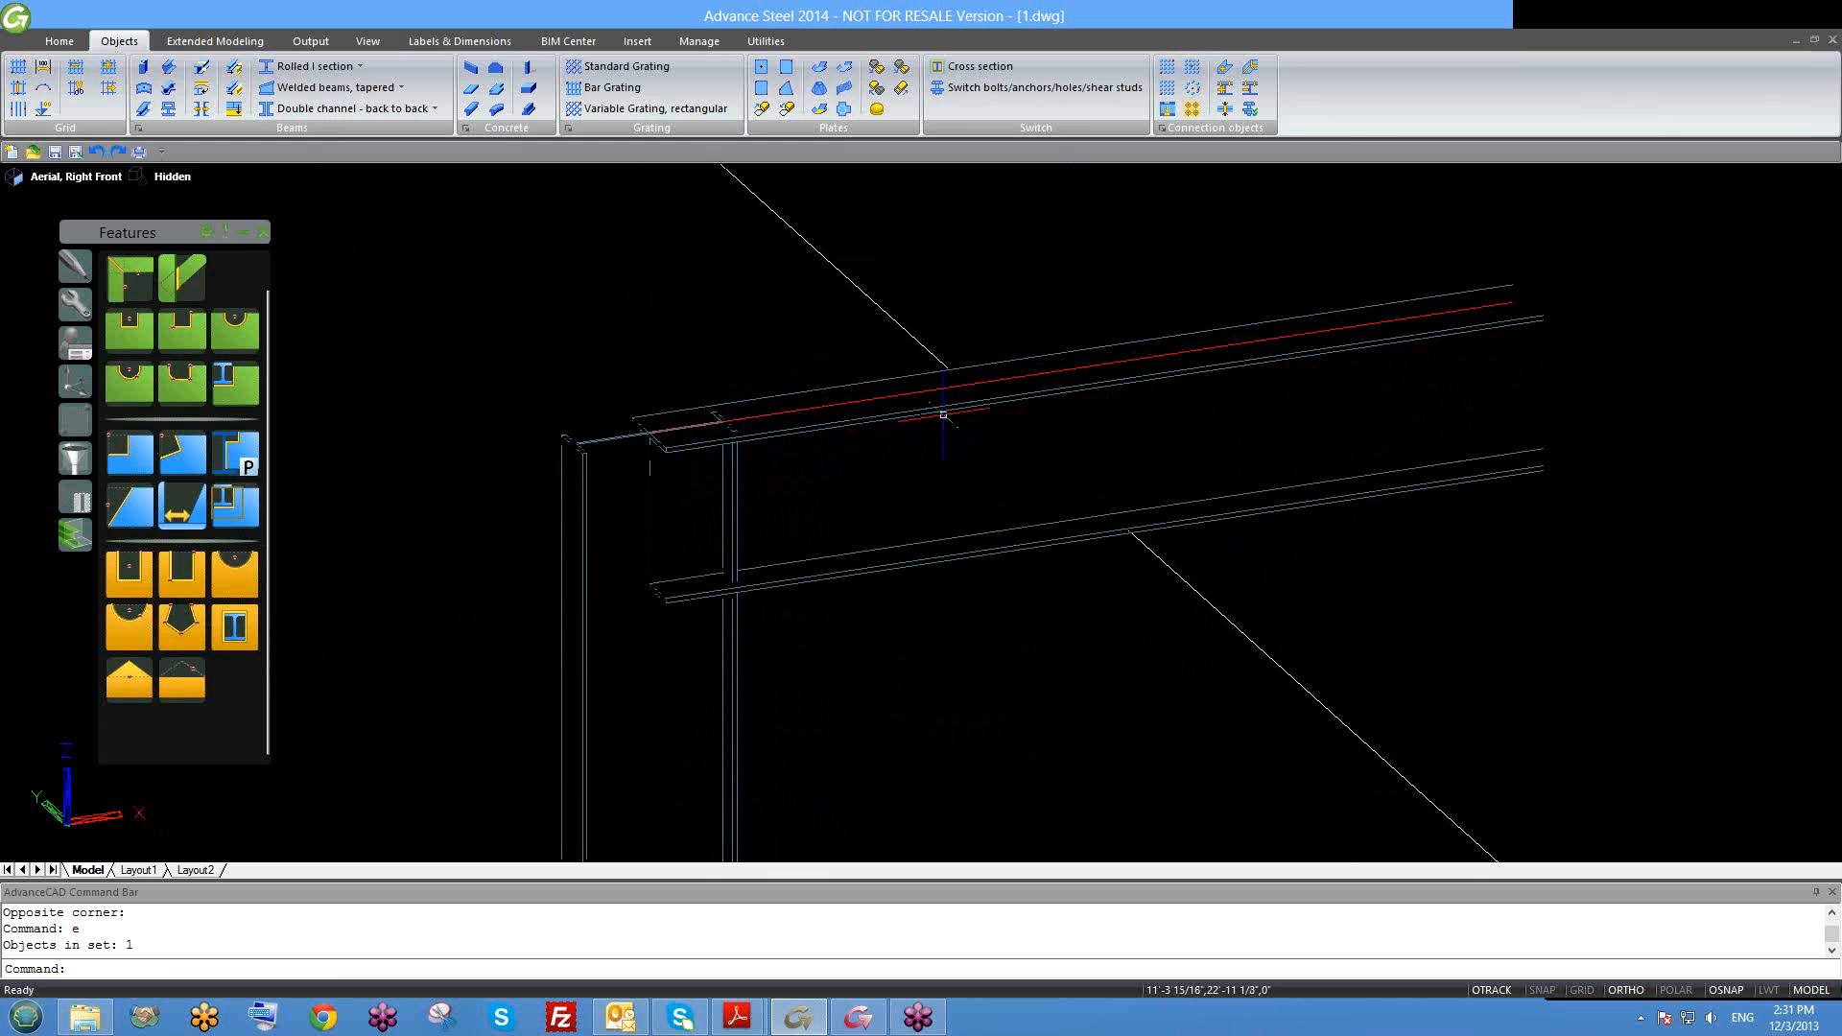
Step: Move the UCS origin to the column-side end of the top beam, at the centre of its top flange
scroll(542, 454, "down", 4)
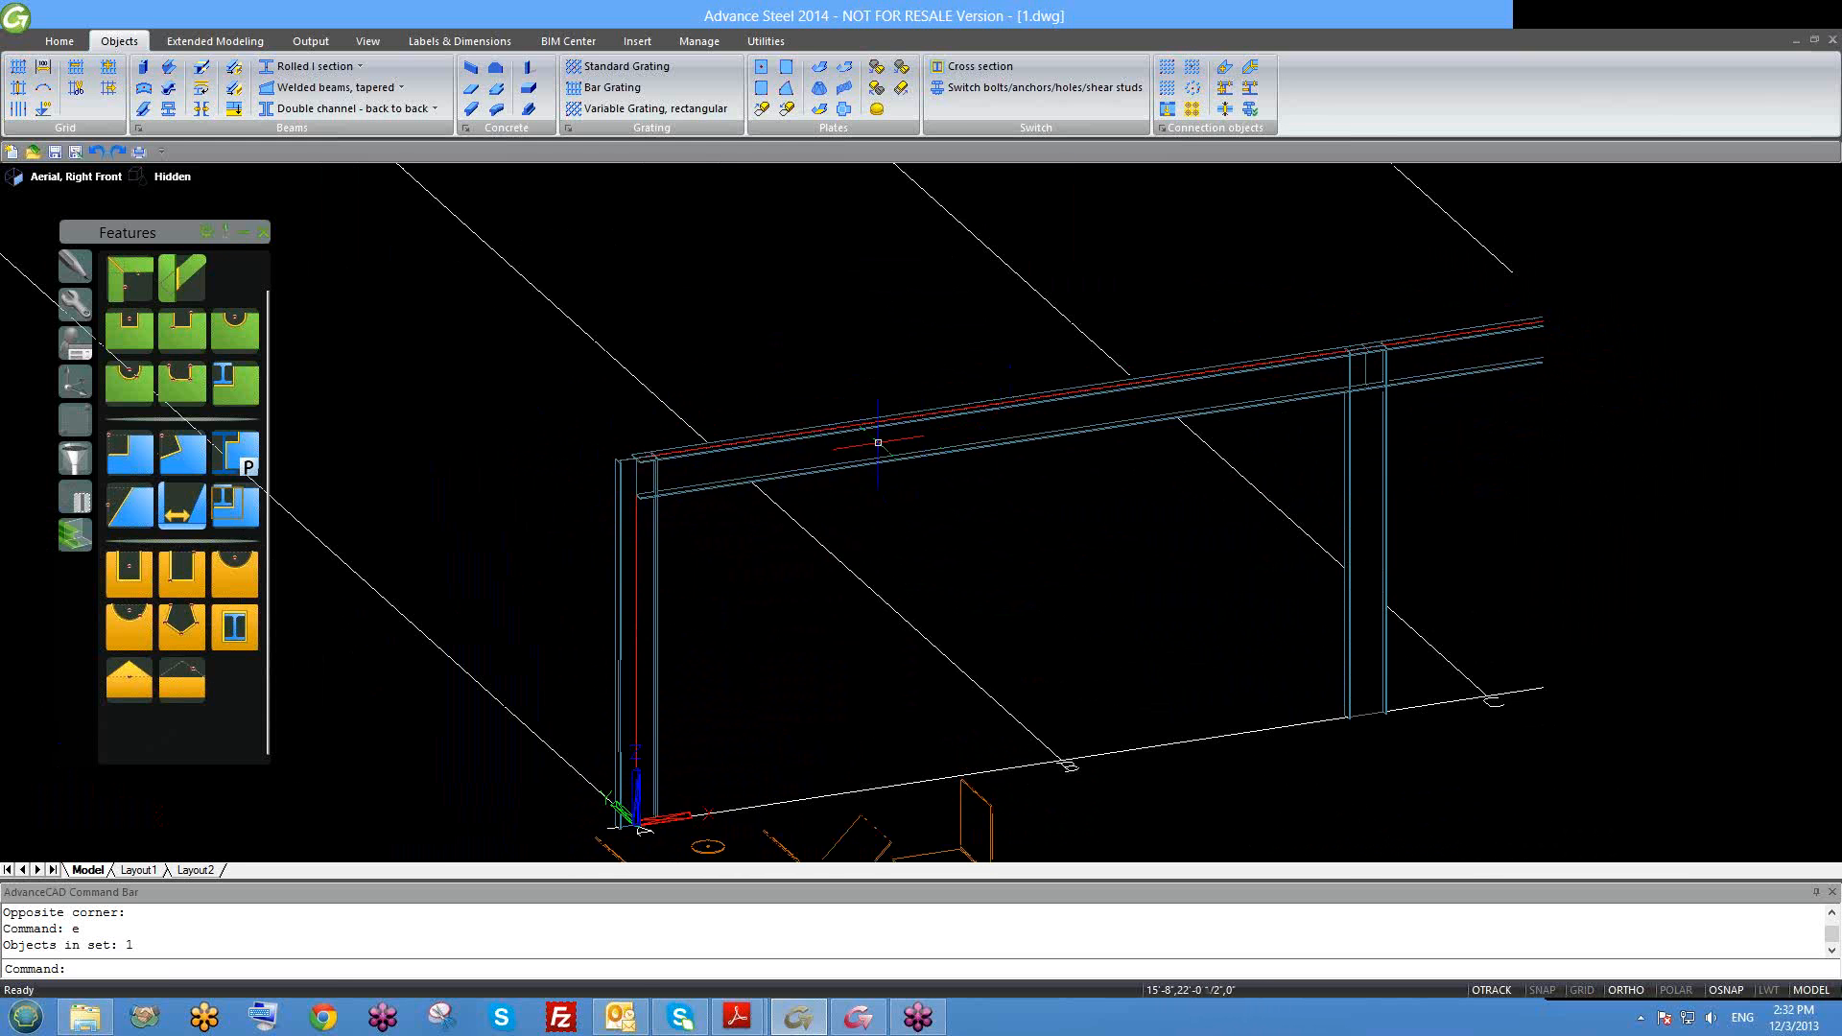
scroll(672, 468, "up", 2)
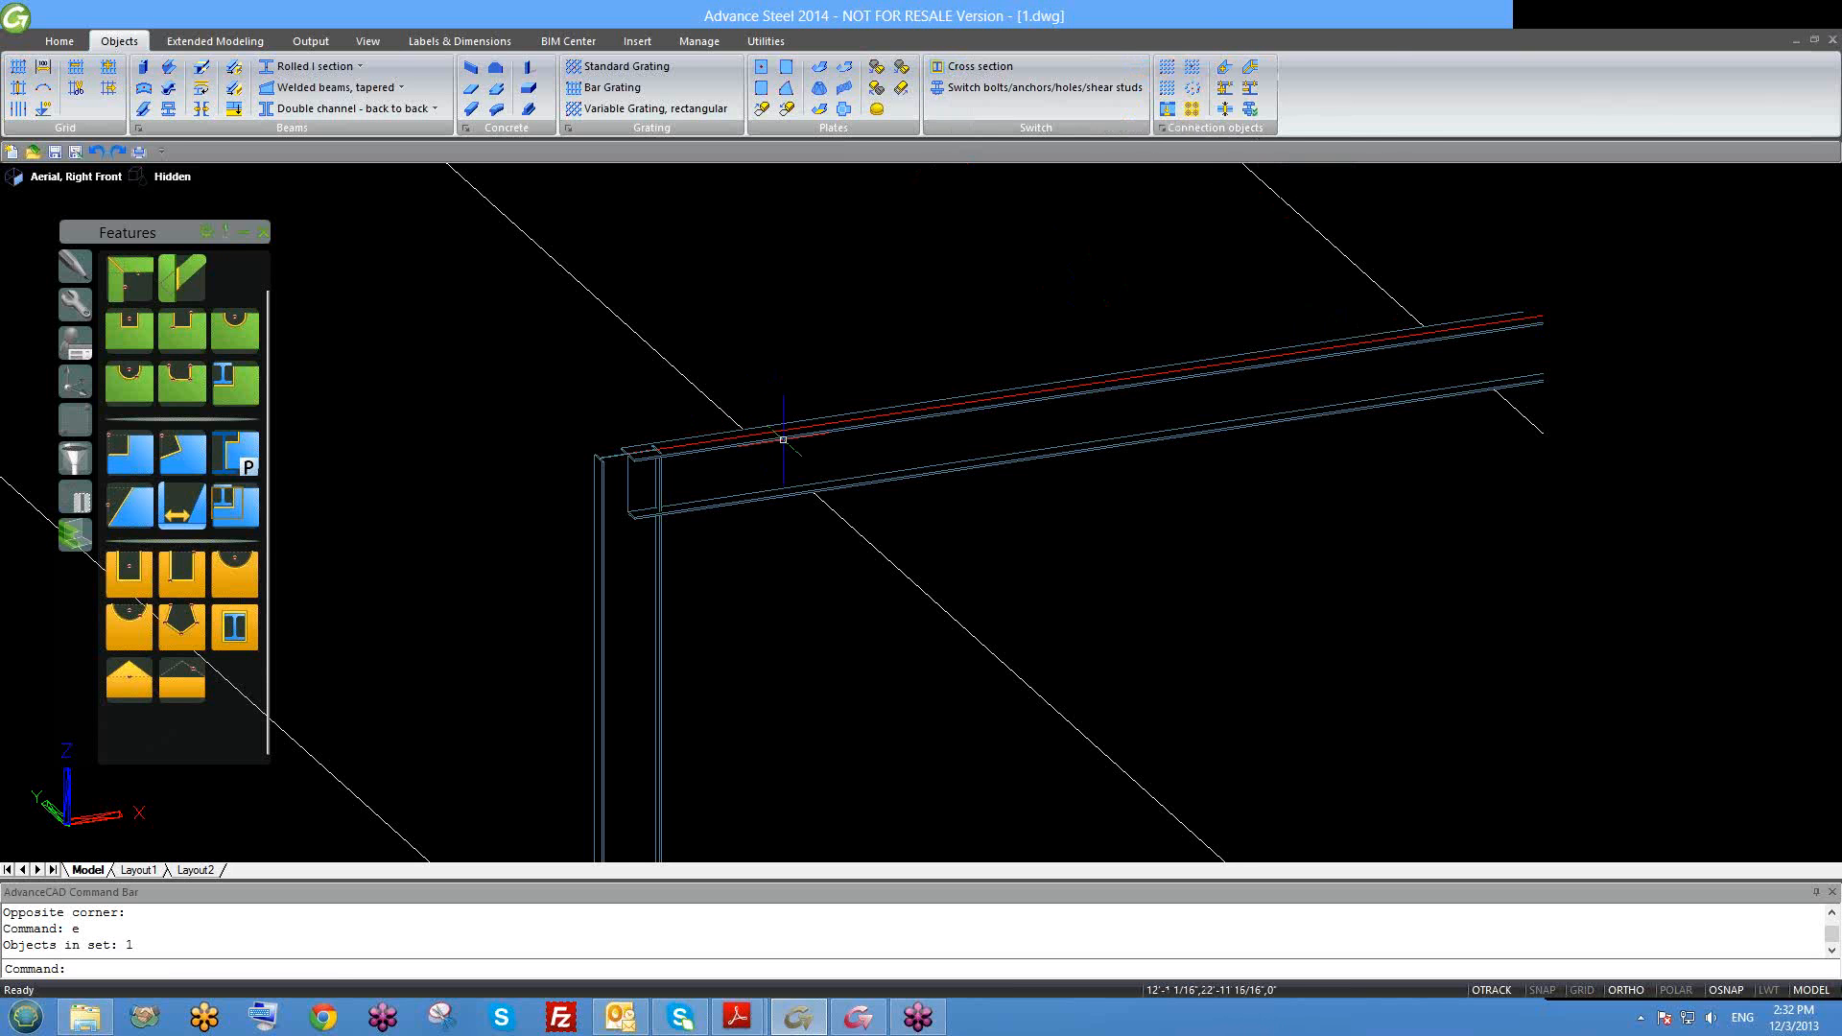
scroll(738, 443, "up", 2)
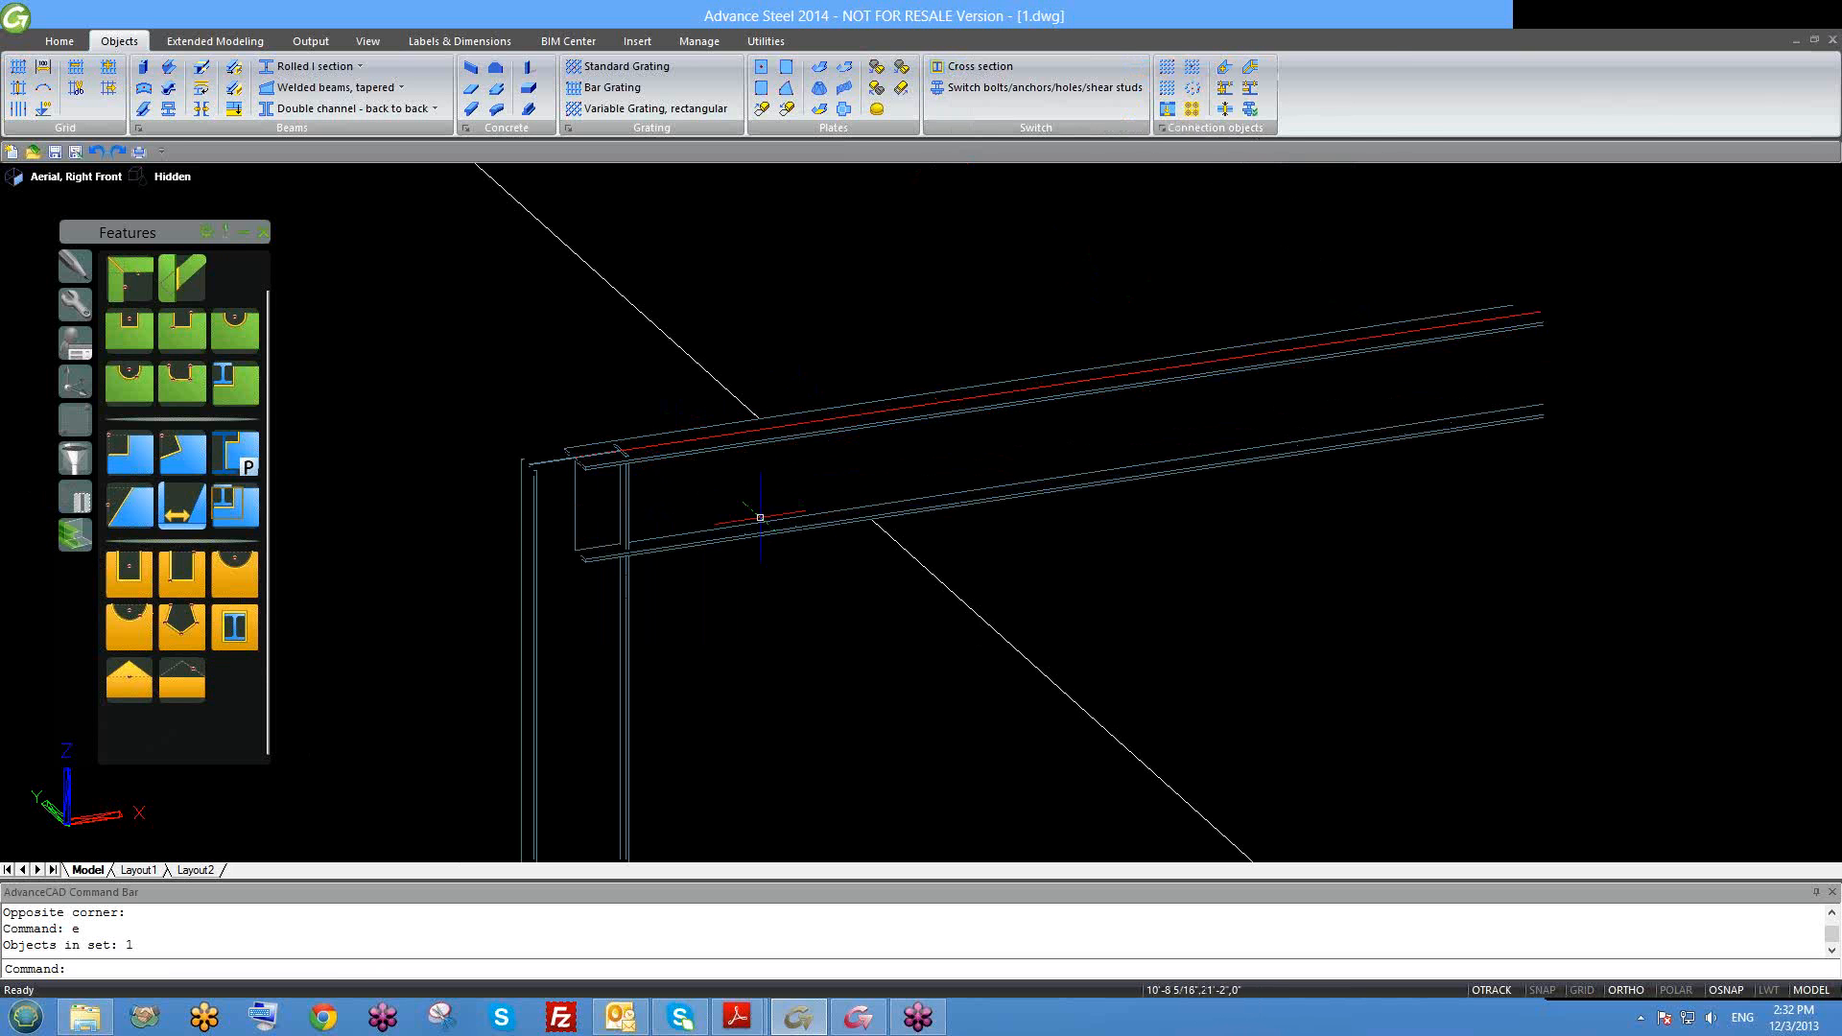
middle_click_drag(741, 508, 657, 494)
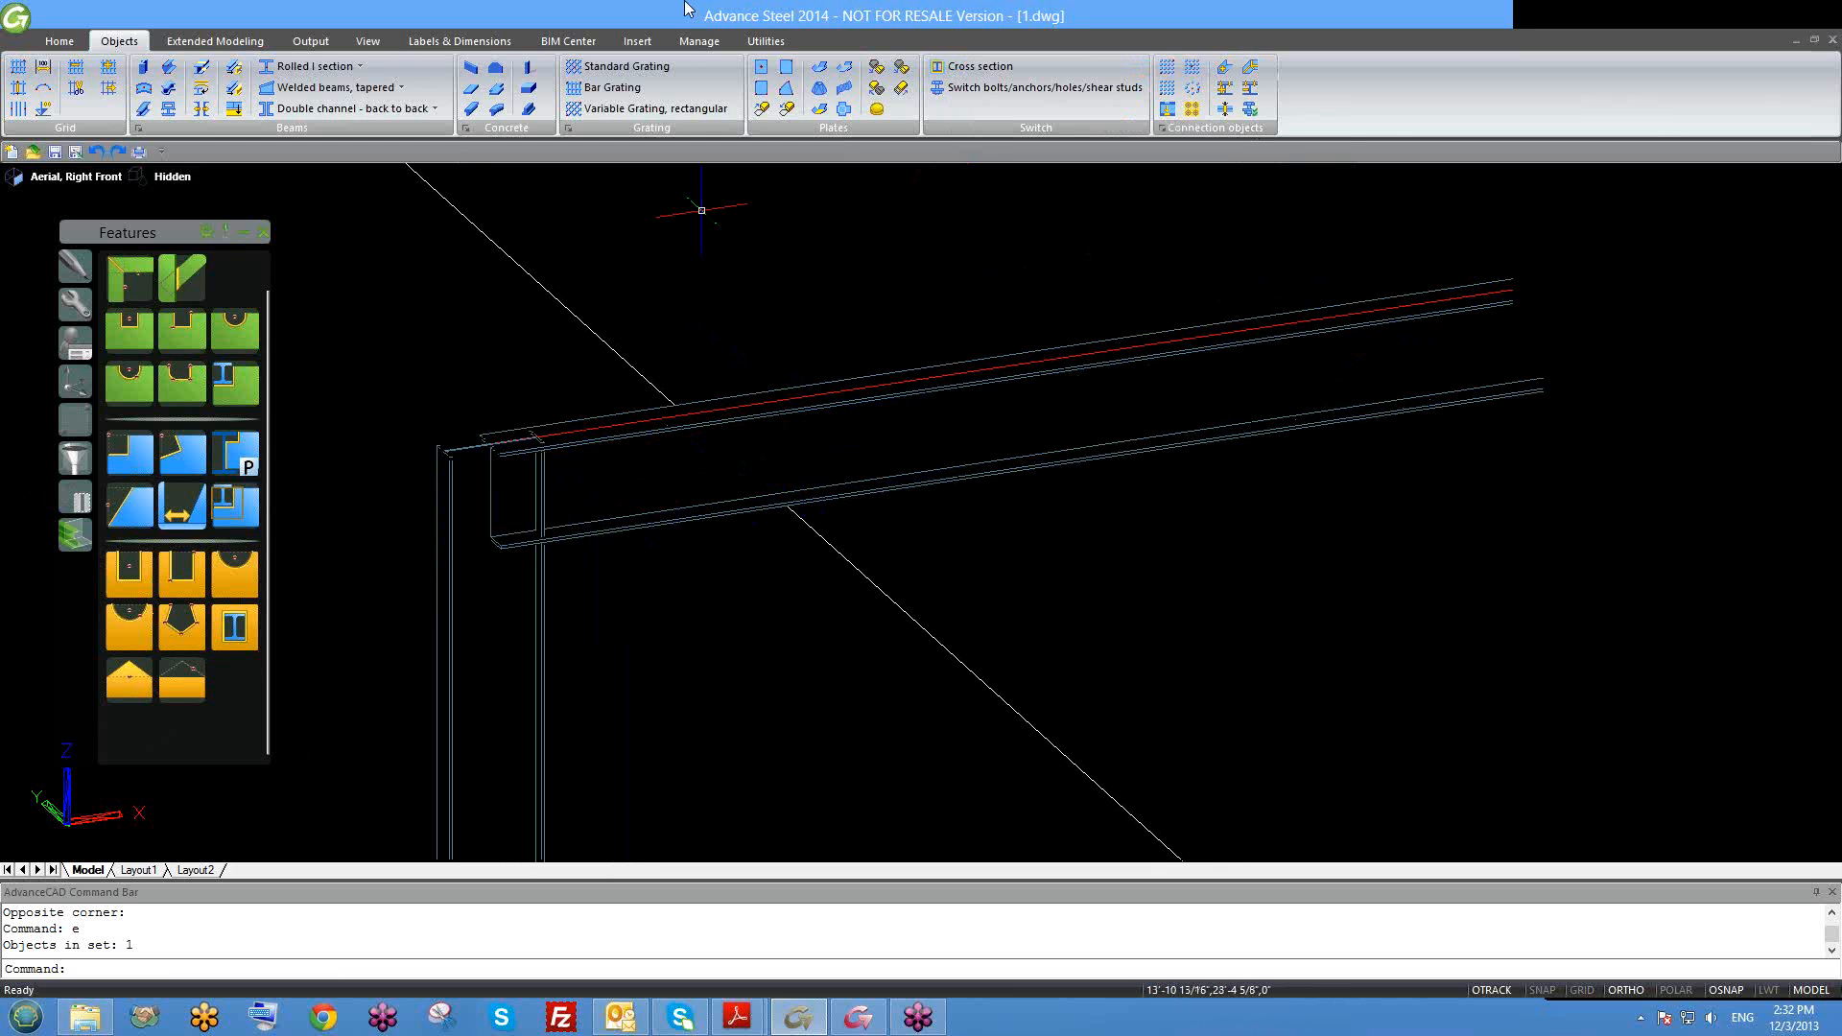
left_click(79, 395)
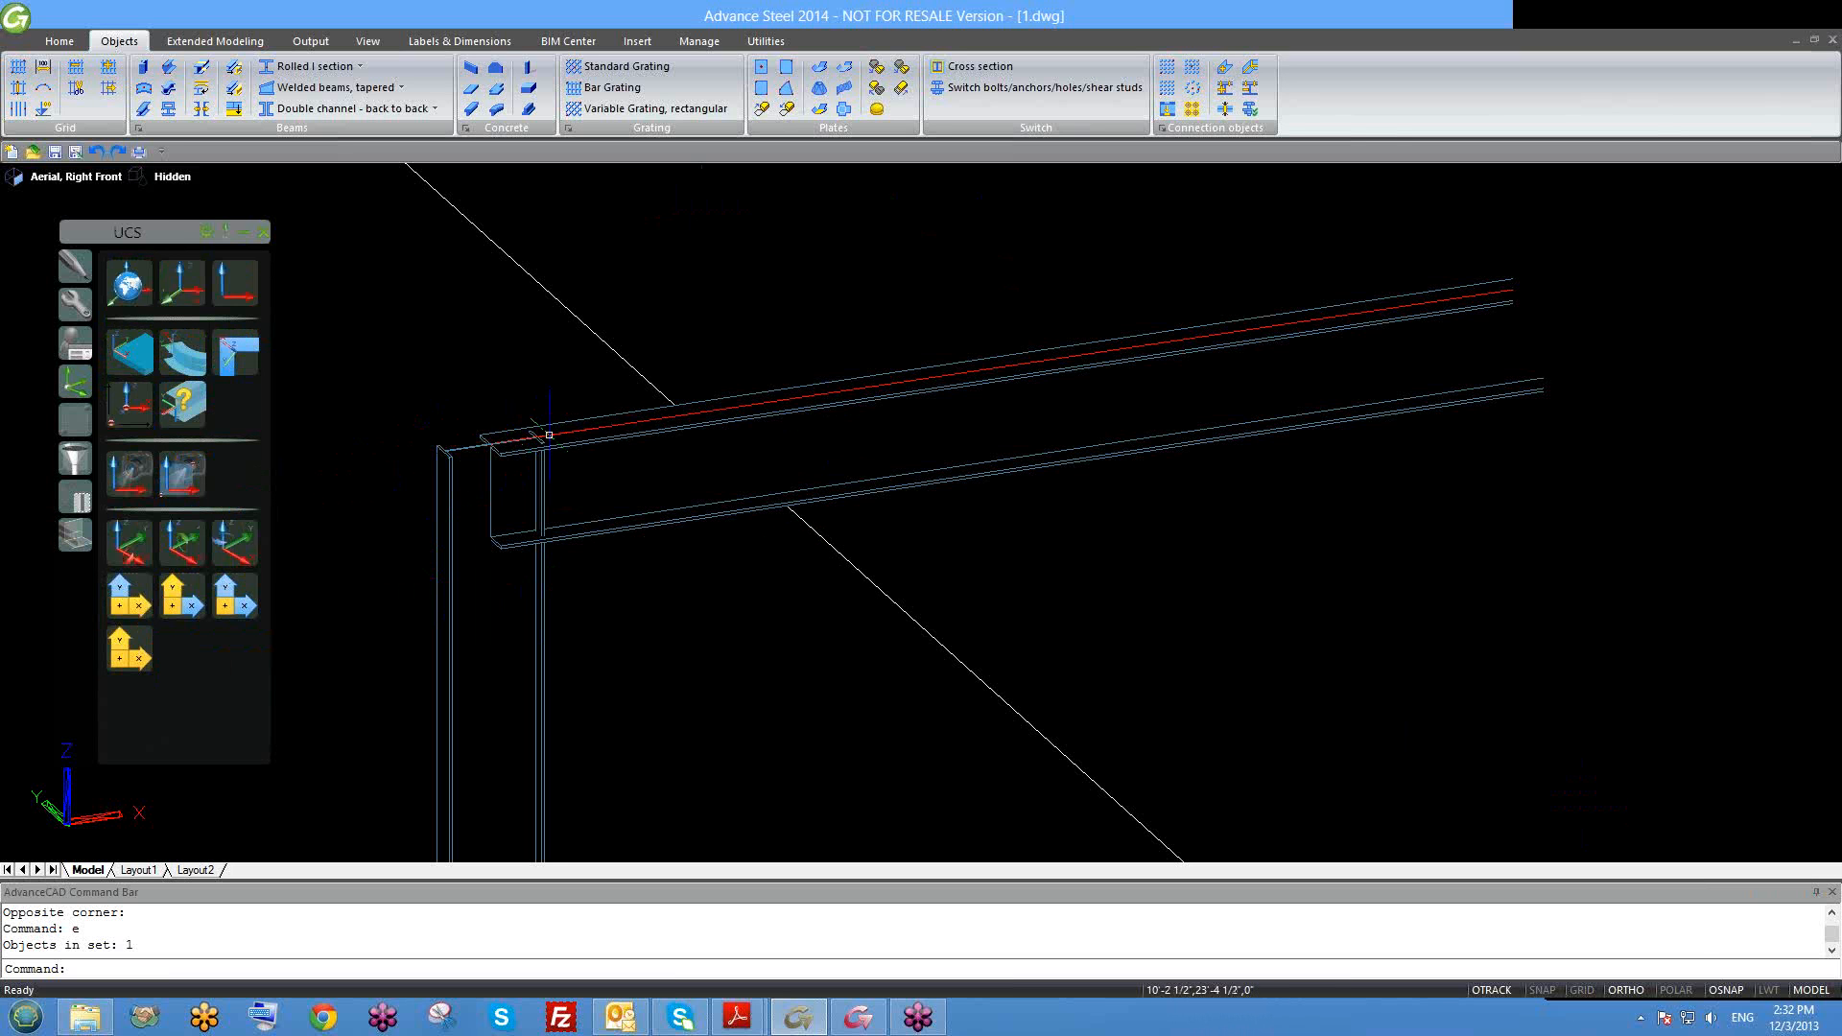
scroll(549, 435, "up", 2)
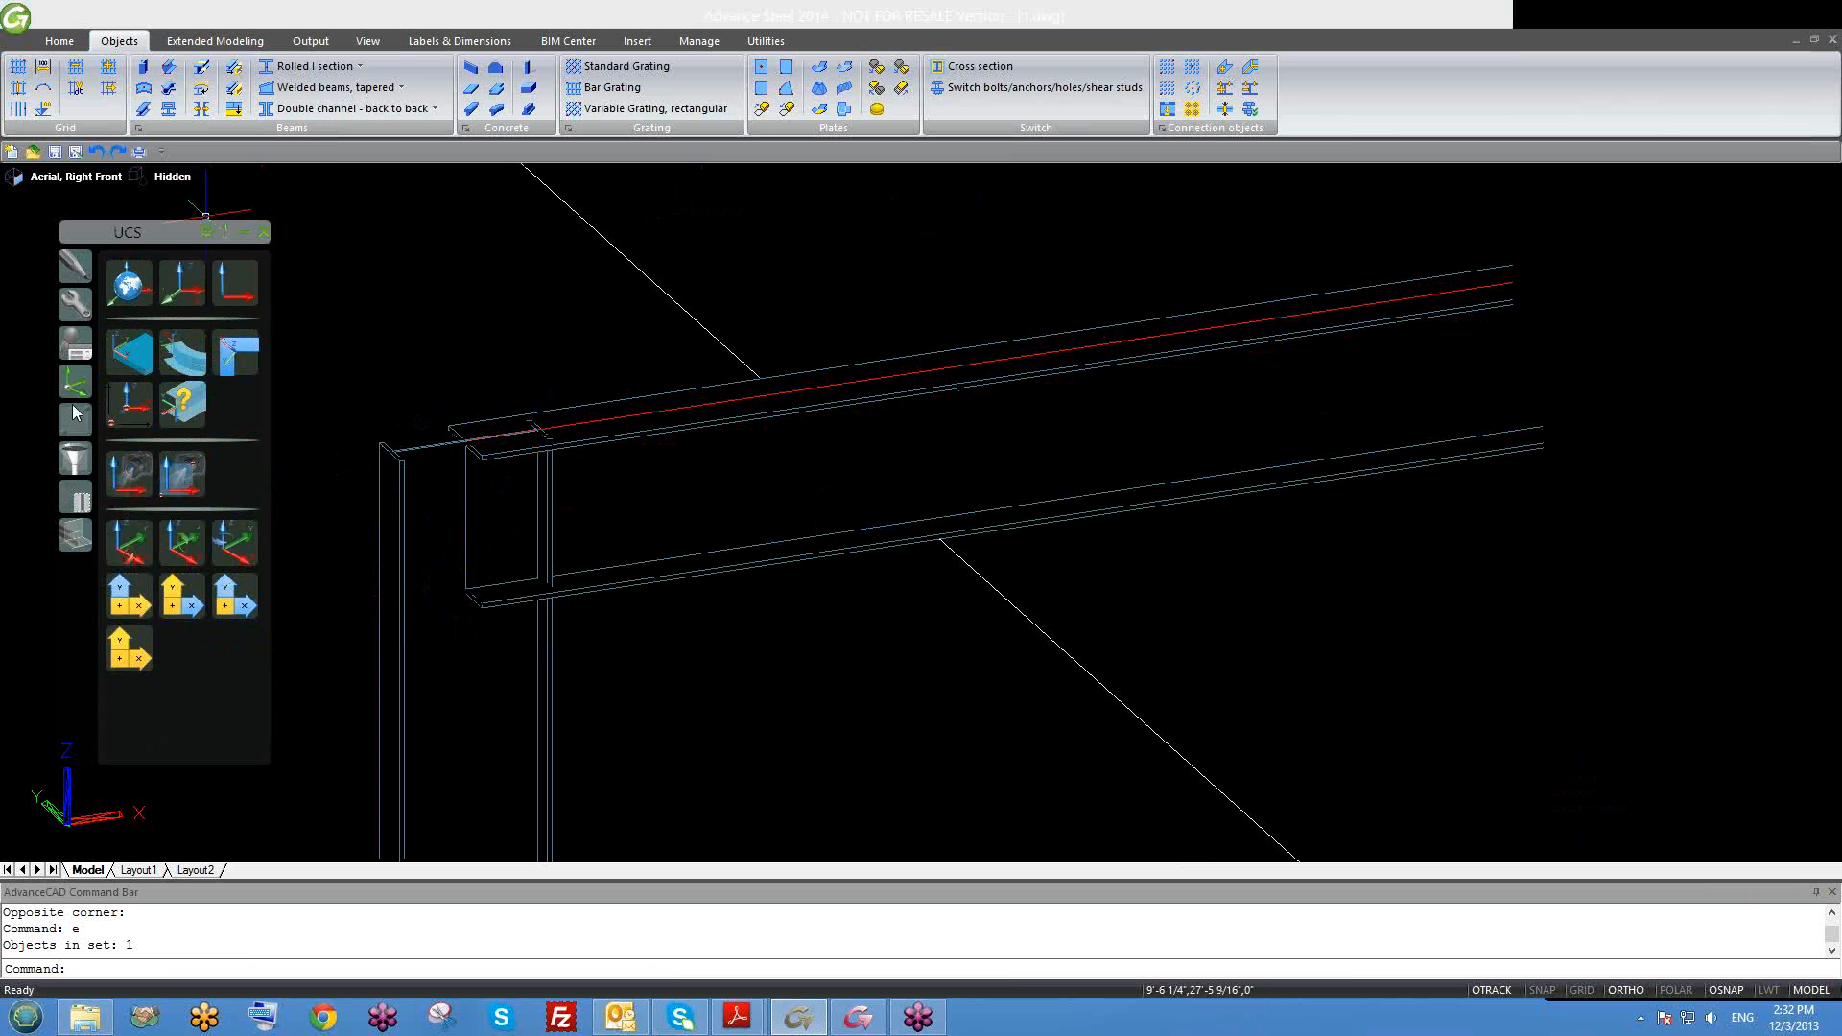
left_click(123, 402)
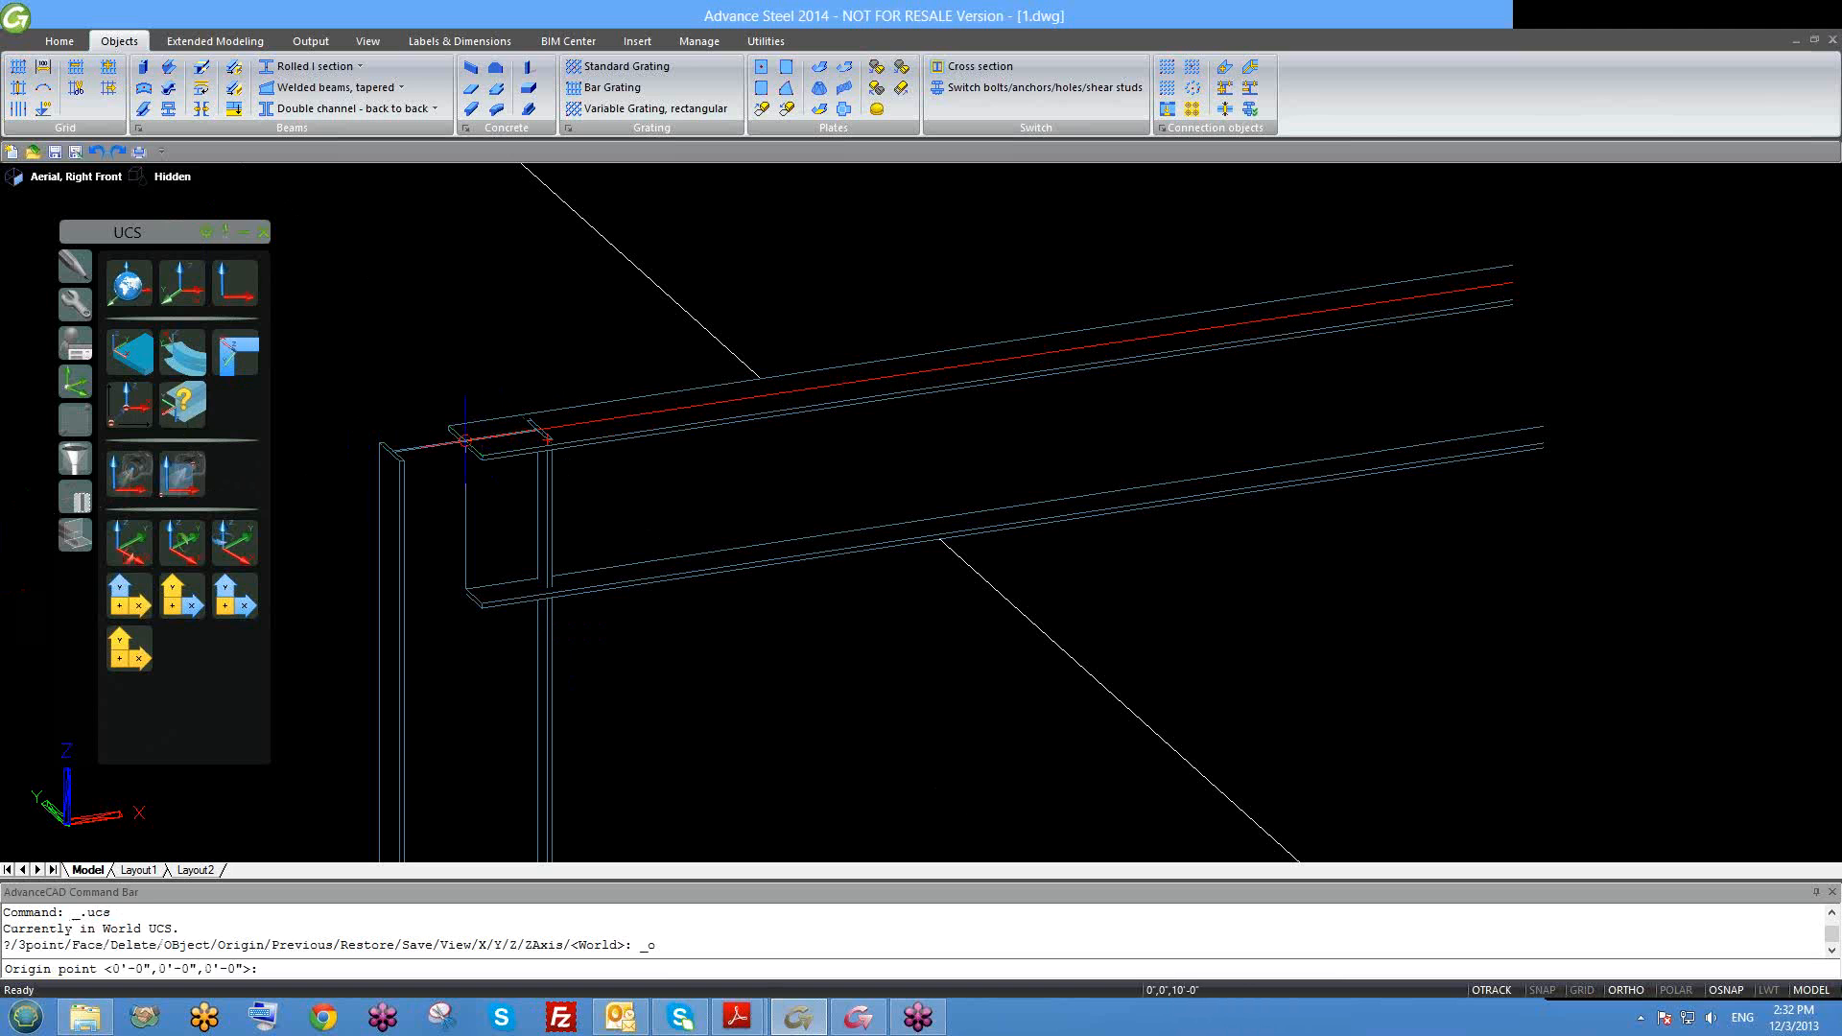
left_click(464, 442)
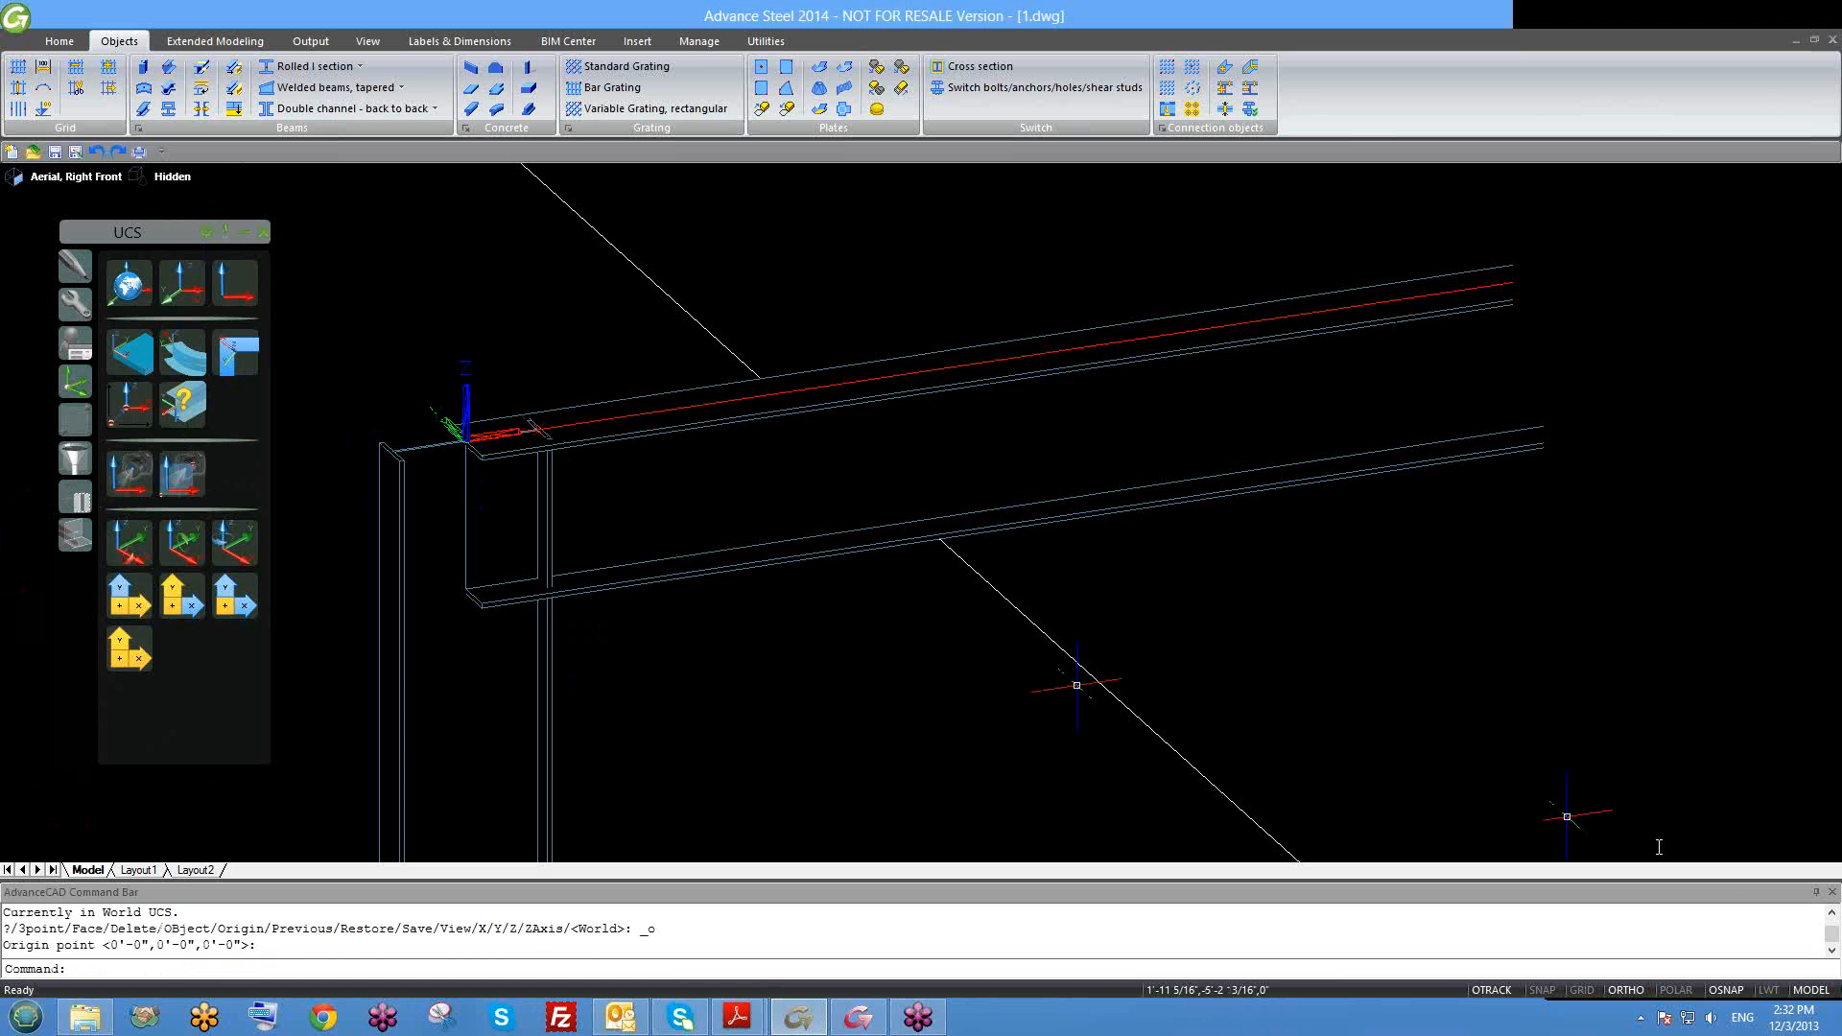
Step: Enable the Quadrant object snap mode in the drafting settings
right_click(1727, 990)
left_click(1770, 971)
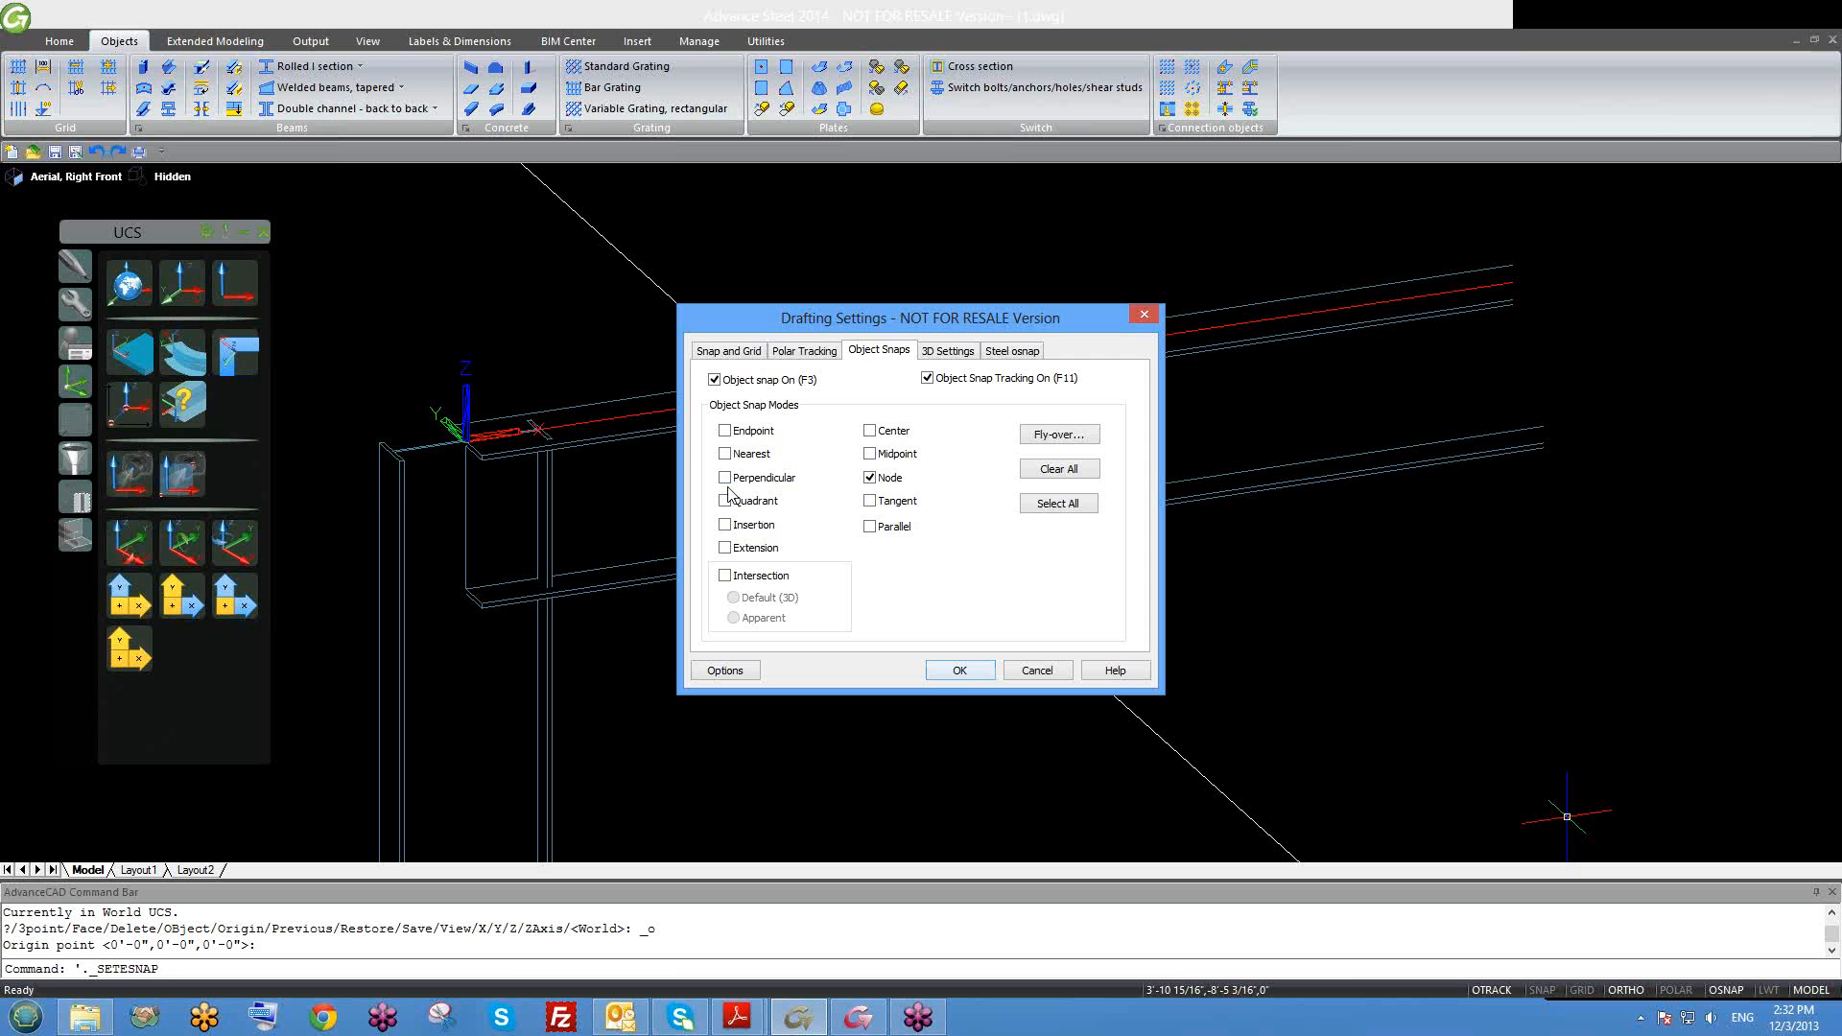
left_click(958, 671)
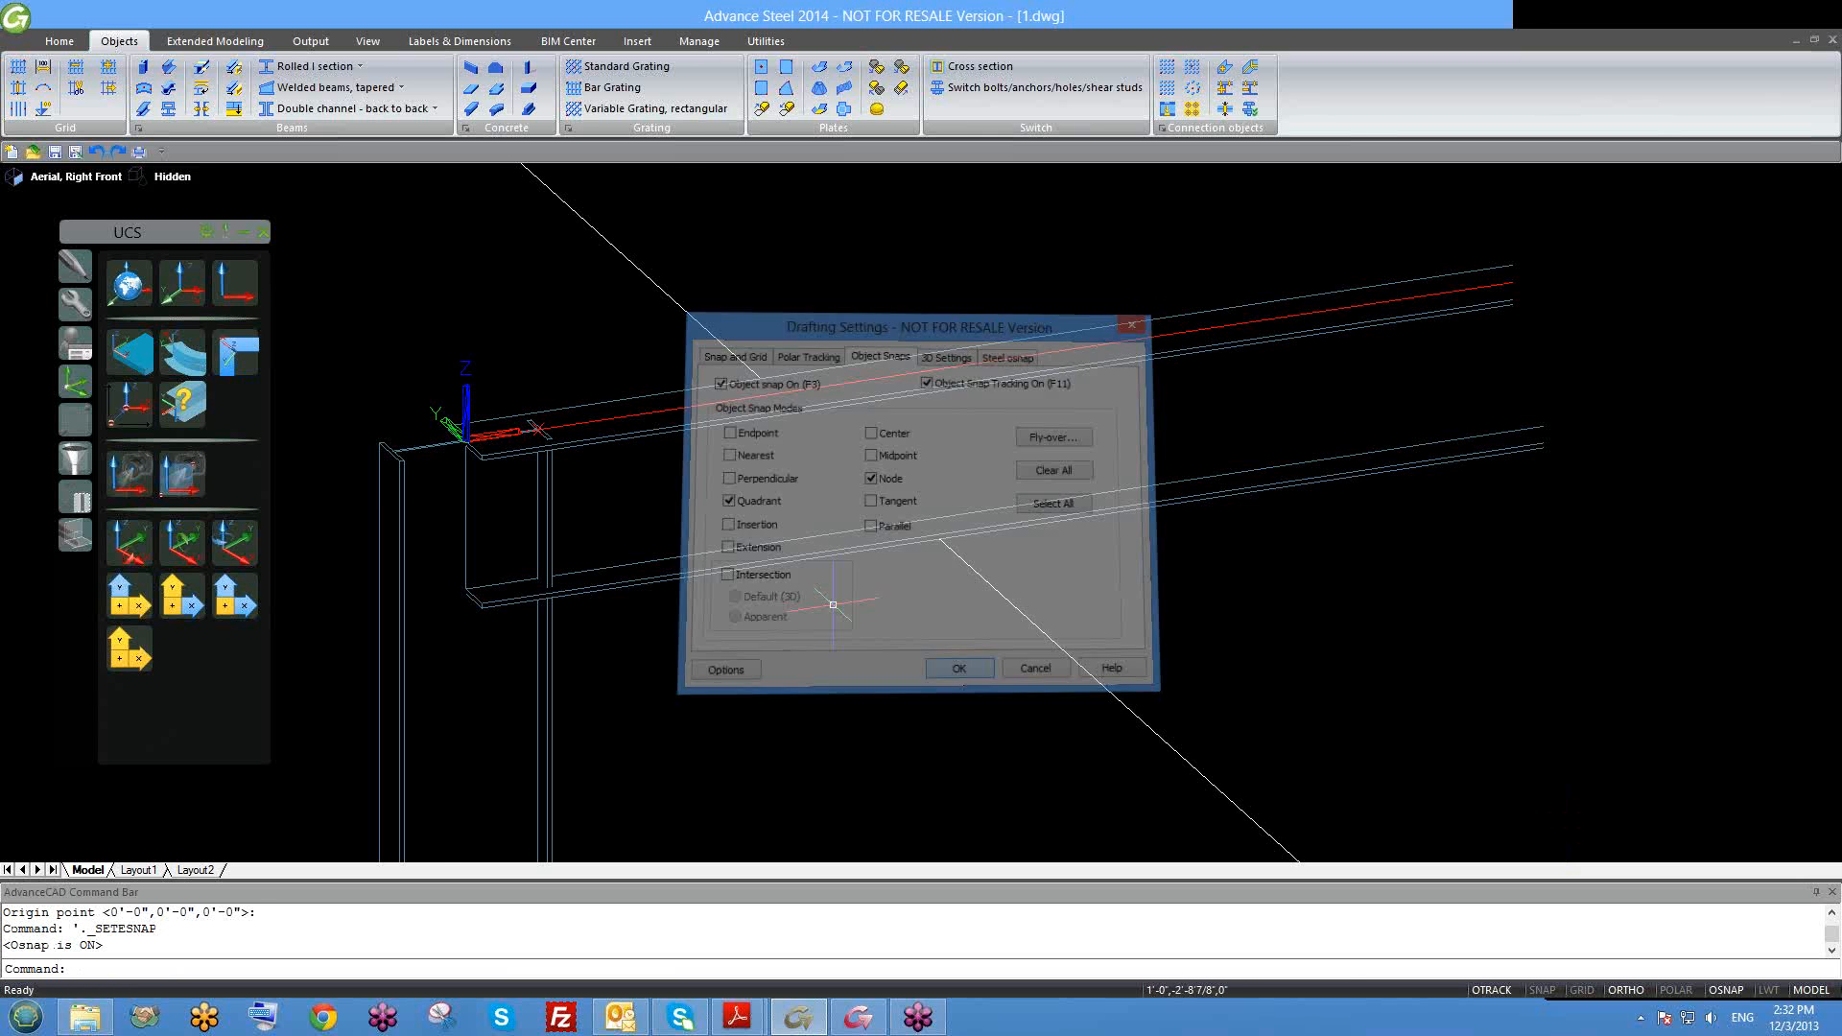
Step: Draw a 2' line along the top beam's centreline, starting from the UCS origin at the beam end
middle_click_drag(552, 446, 523, 472, "shift")
scroll(510, 465, "up", 2)
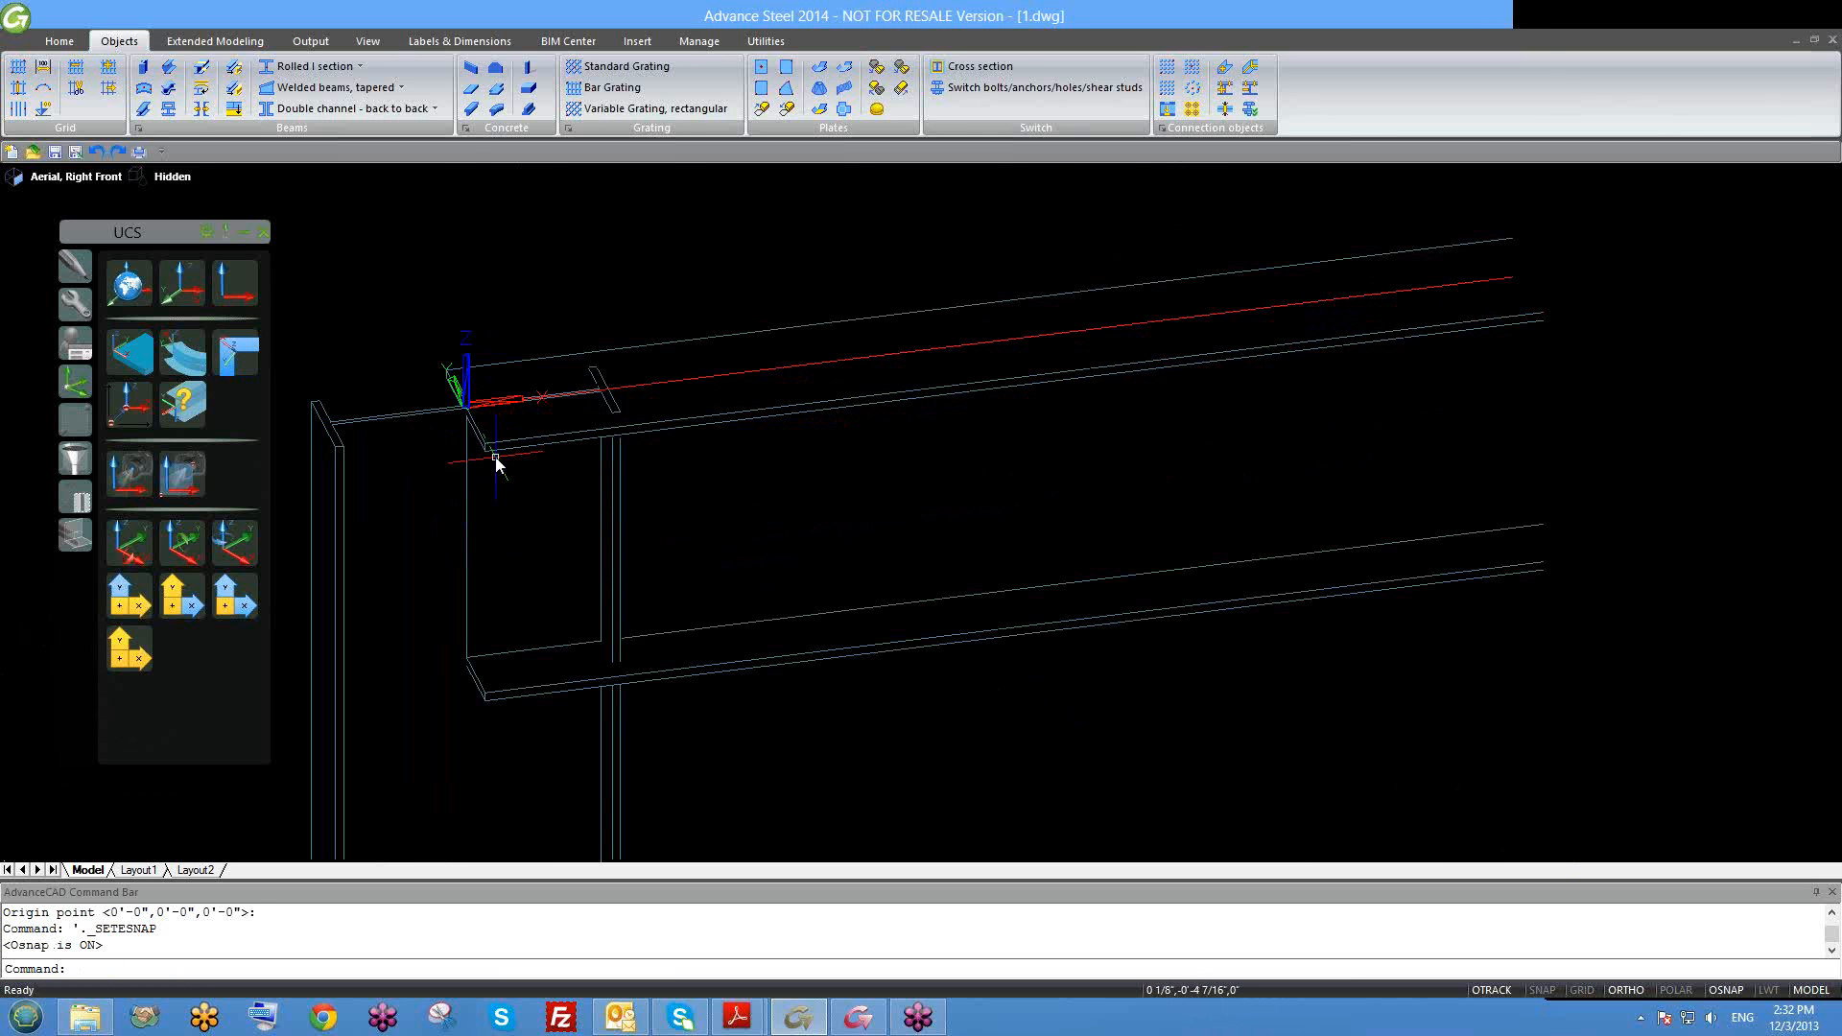
type("l")
key("Return")
left_click(465, 405)
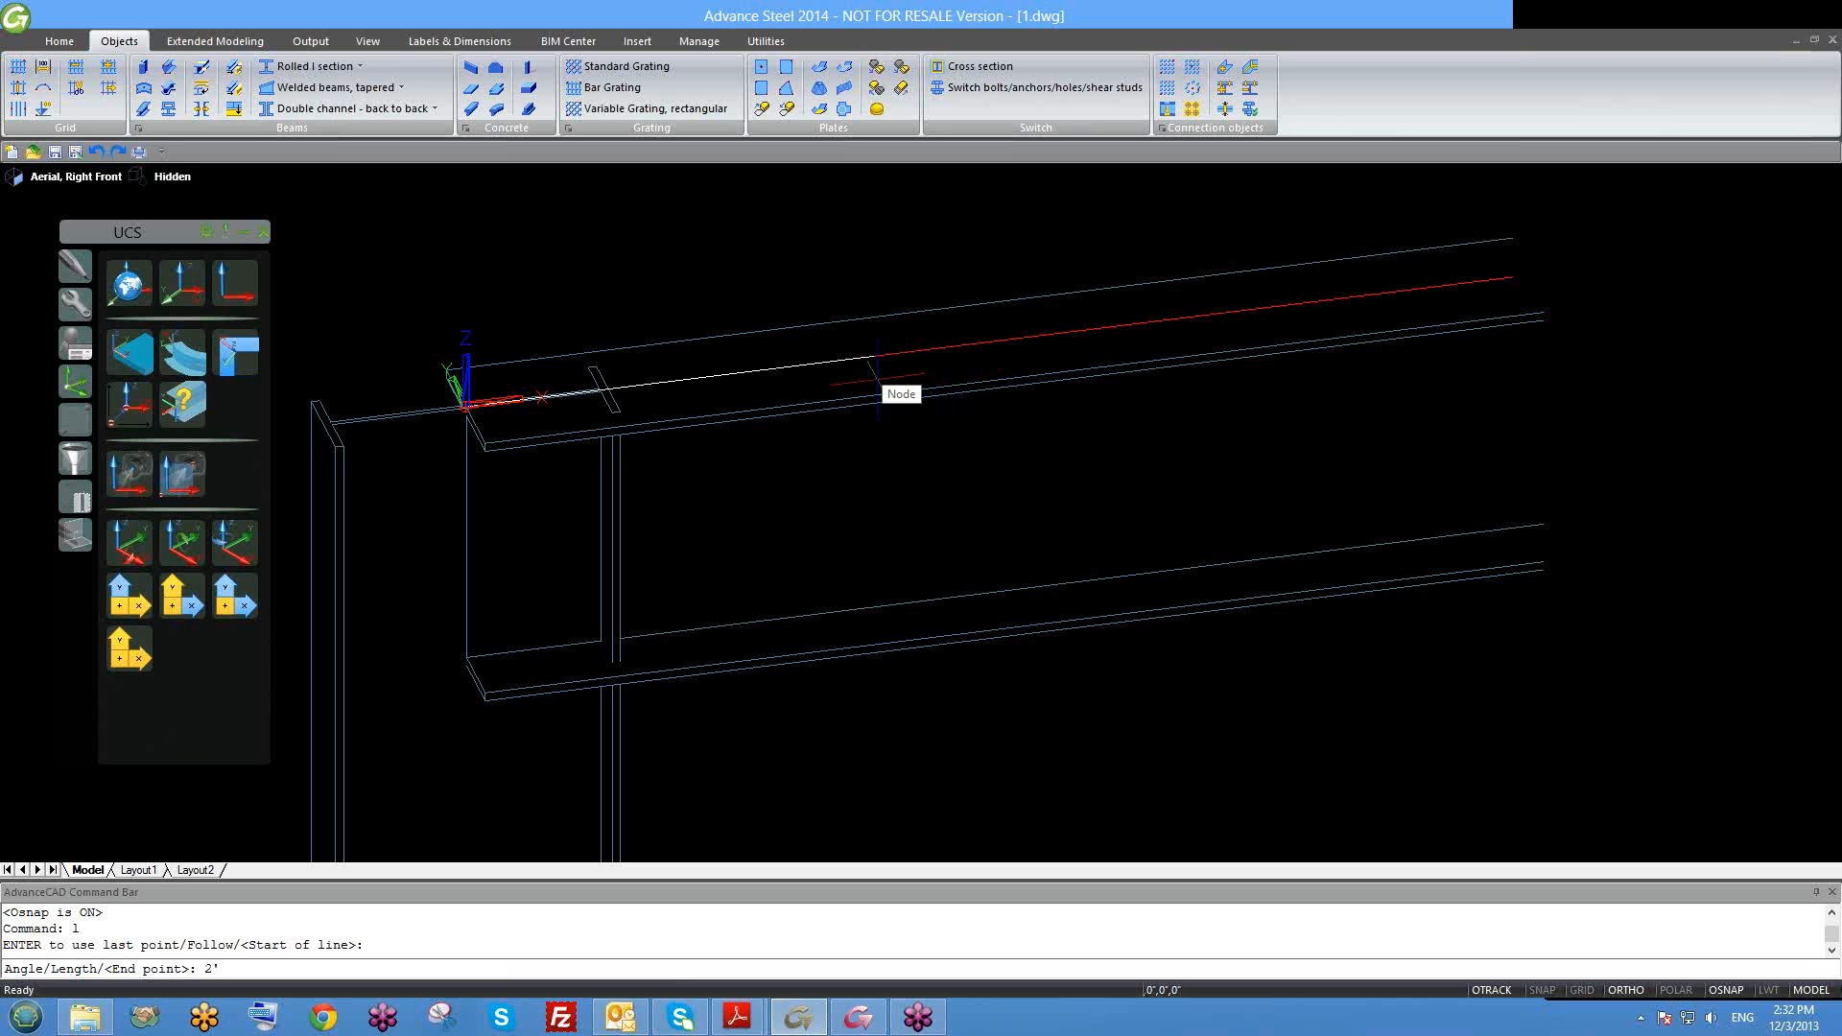
key("Return")
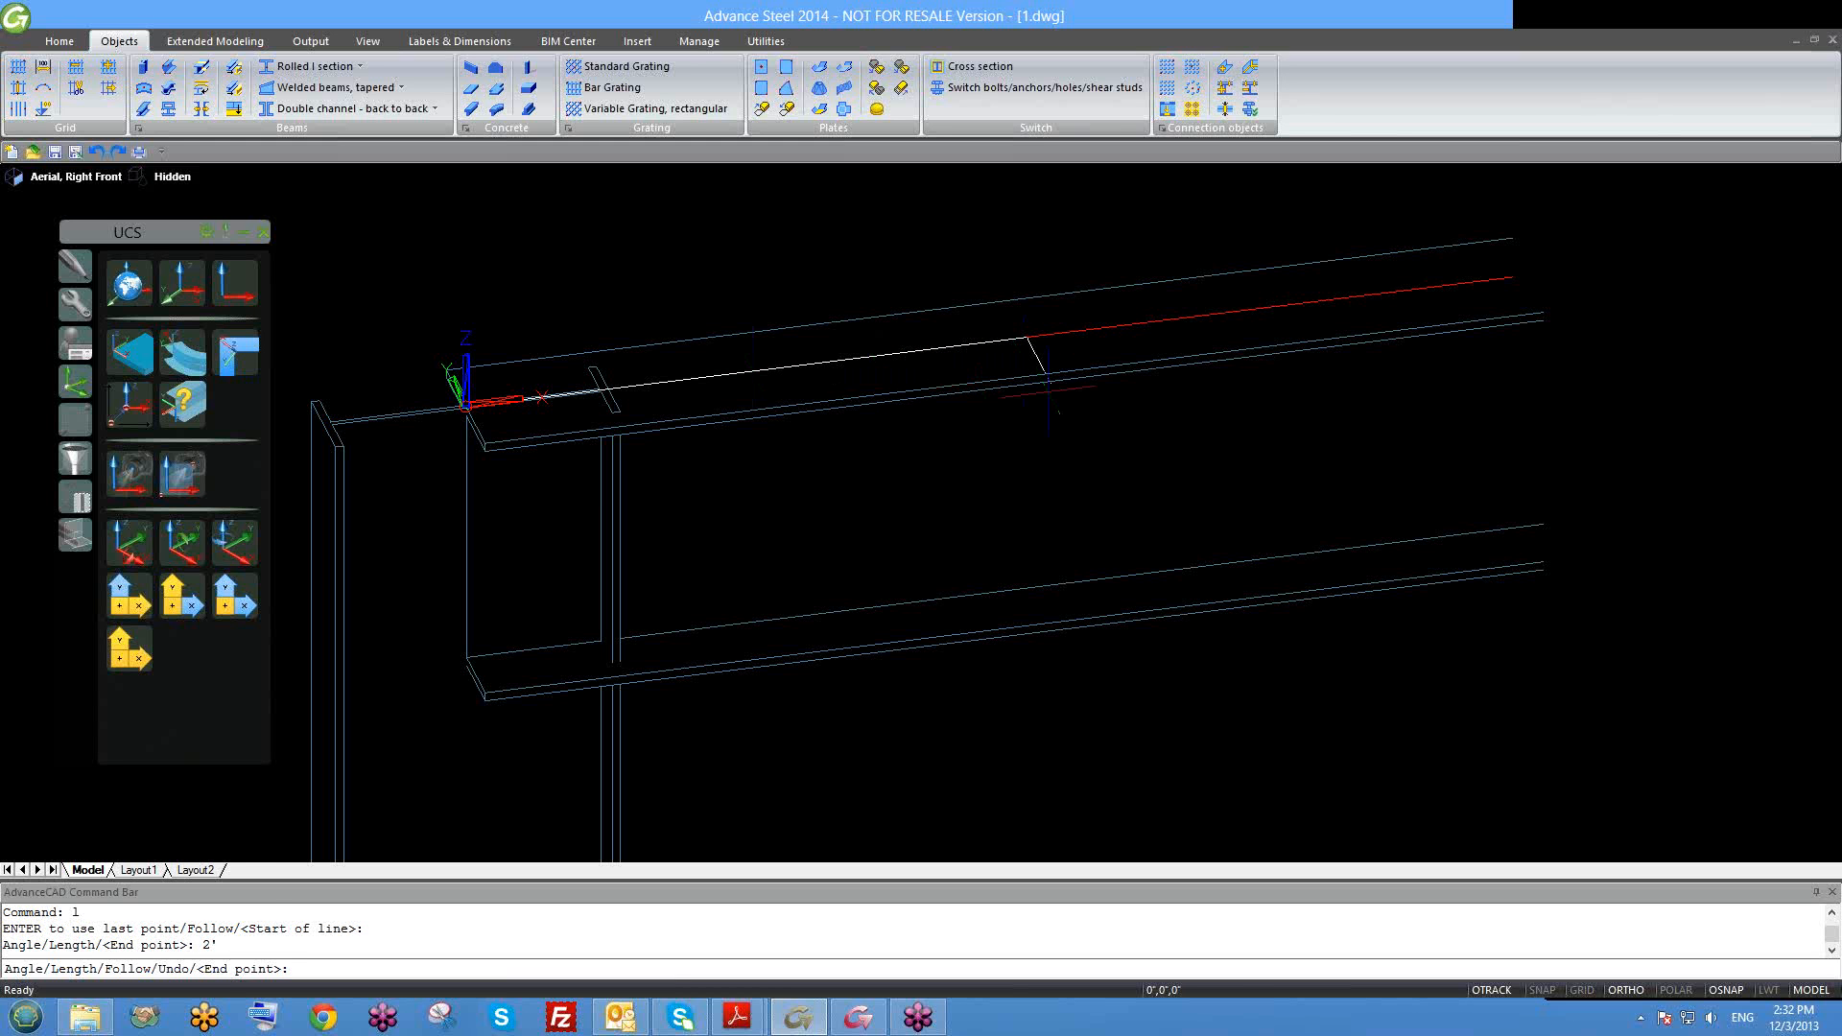
key("Escape")
Step: Create a rectangular plate centred on the far end of the 2' line on top of the beam
scroll(1024, 365, "up", 2)
scroll(1065, 340, "down", 2)
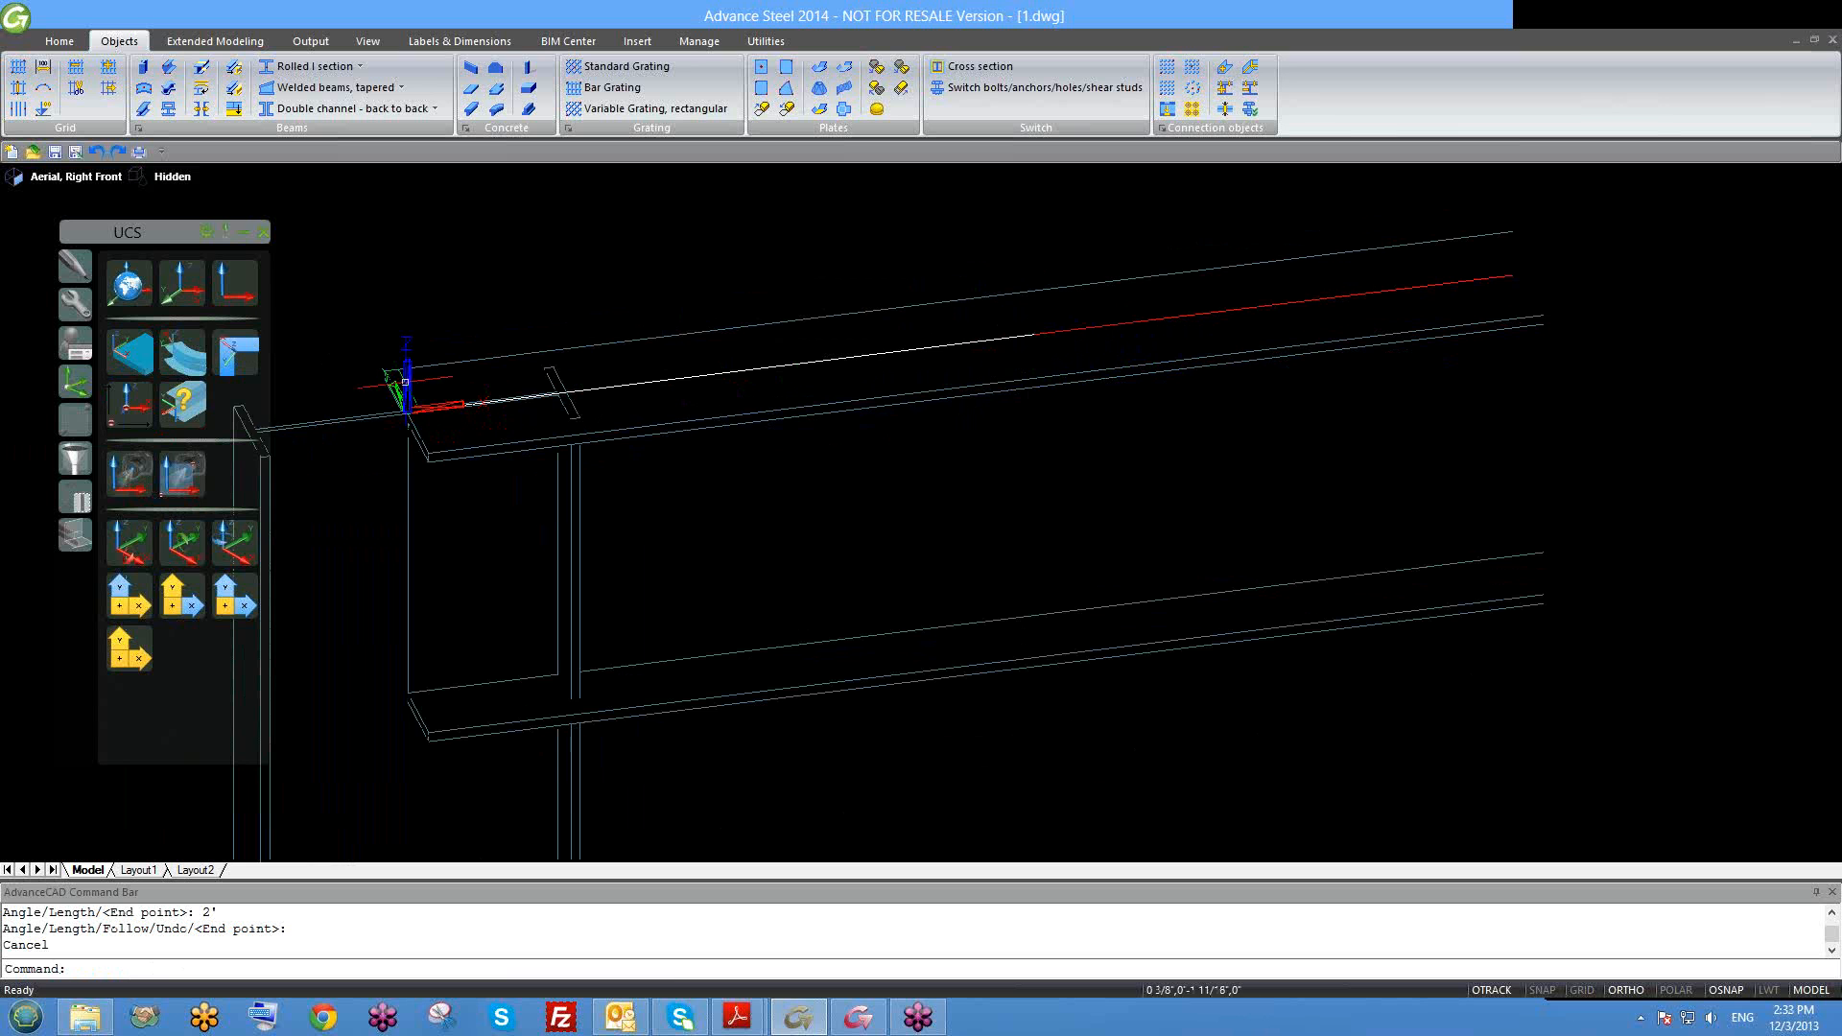
scroll(442, 480, "down", 2)
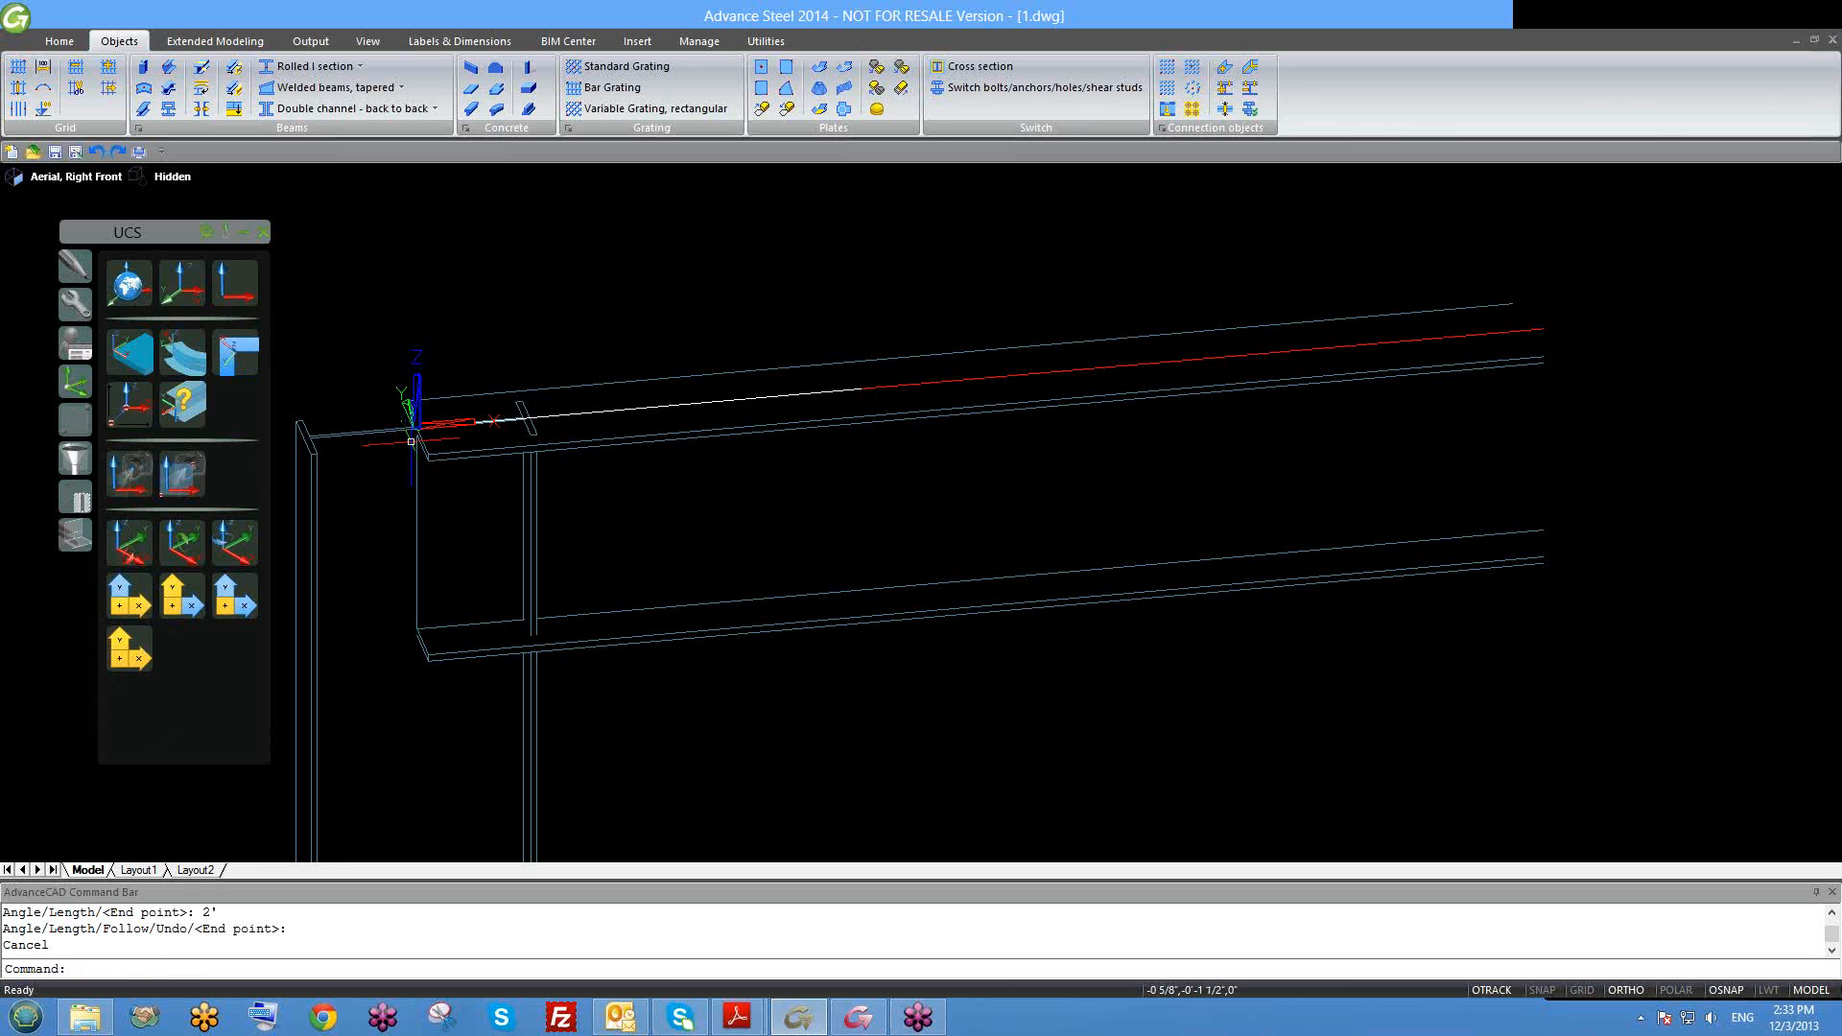
scroll(585, 504, "down", 2)
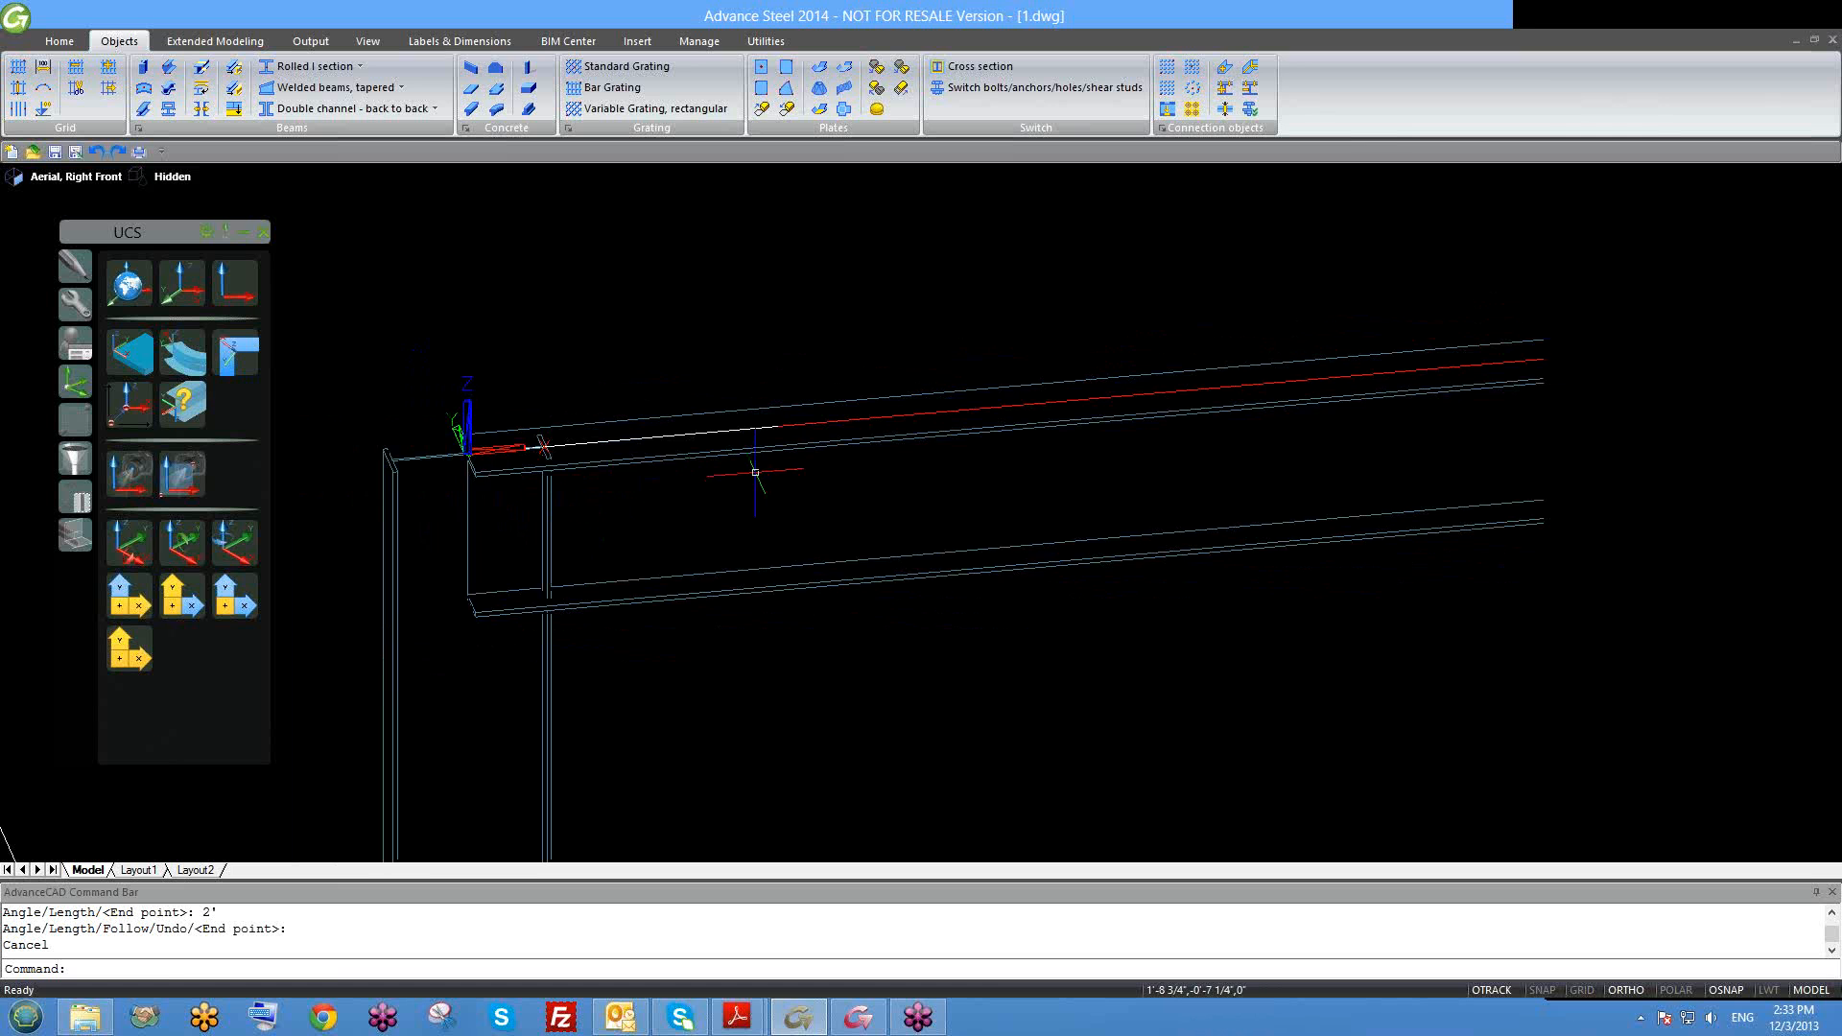
scroll(753, 465, "up", 5)
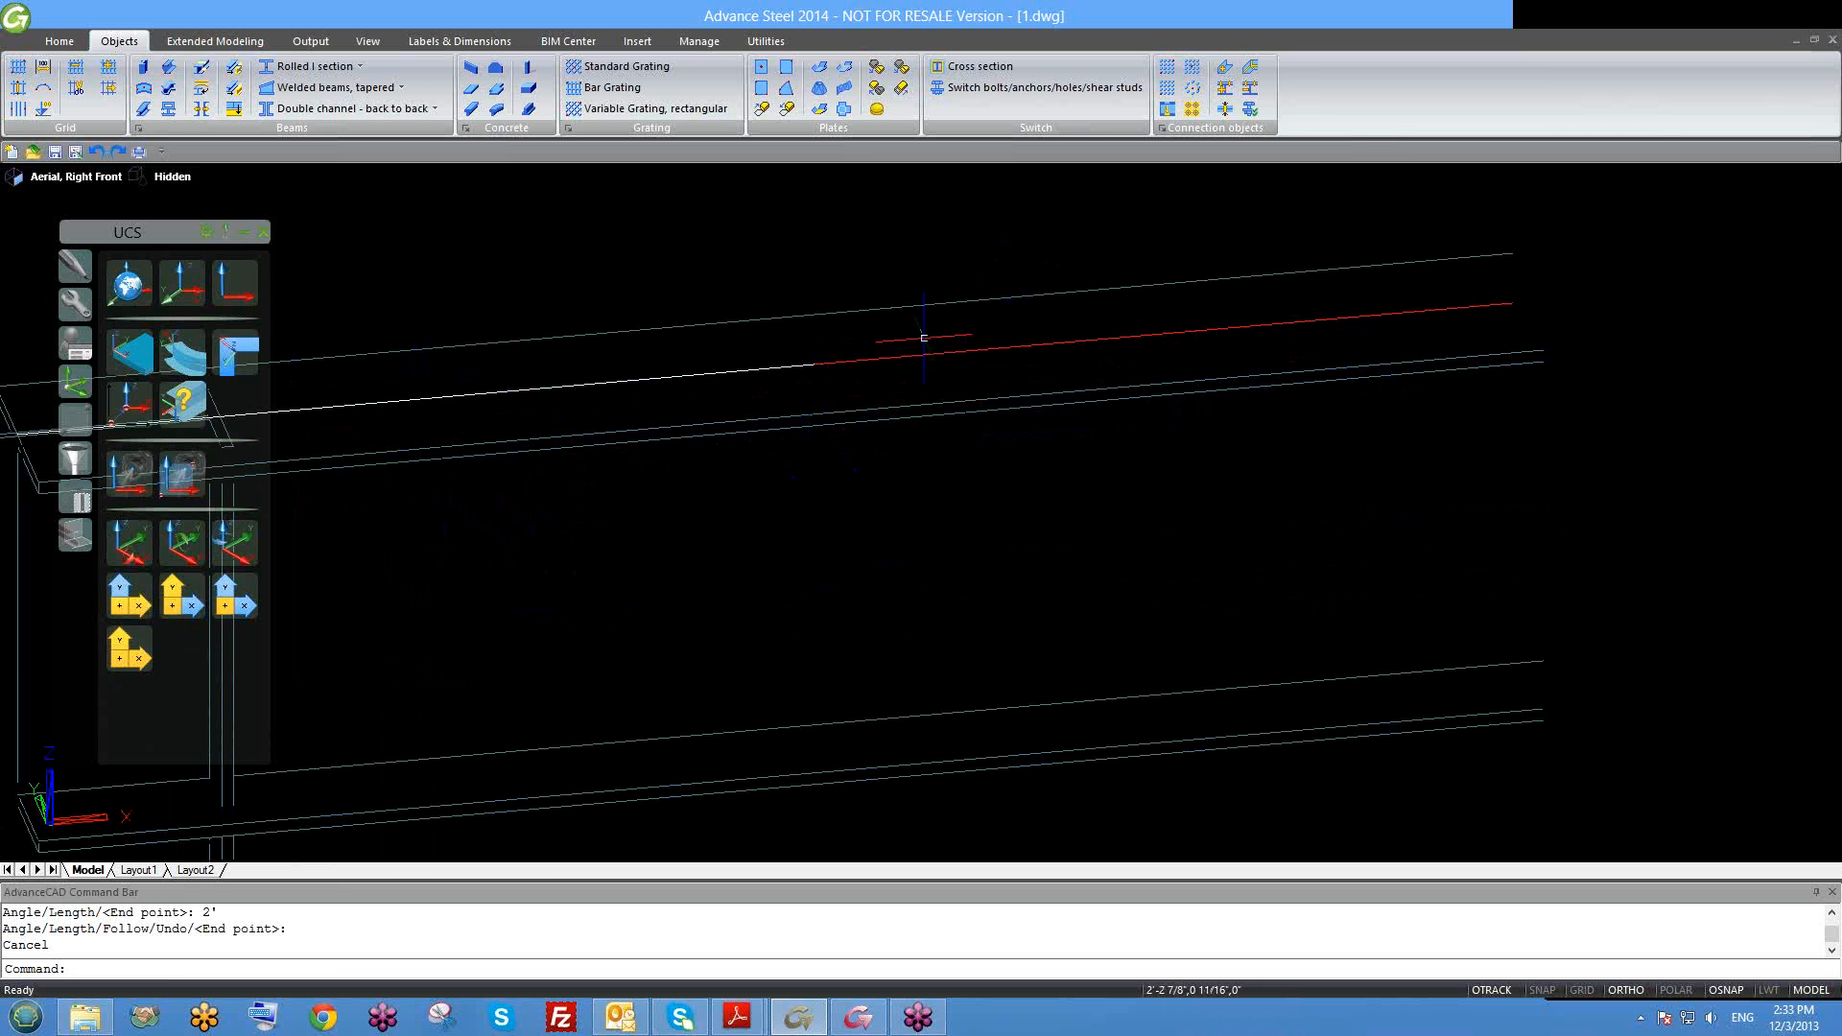
scroll(844, 370, "up", 1)
scroll(846, 364, "up", 1)
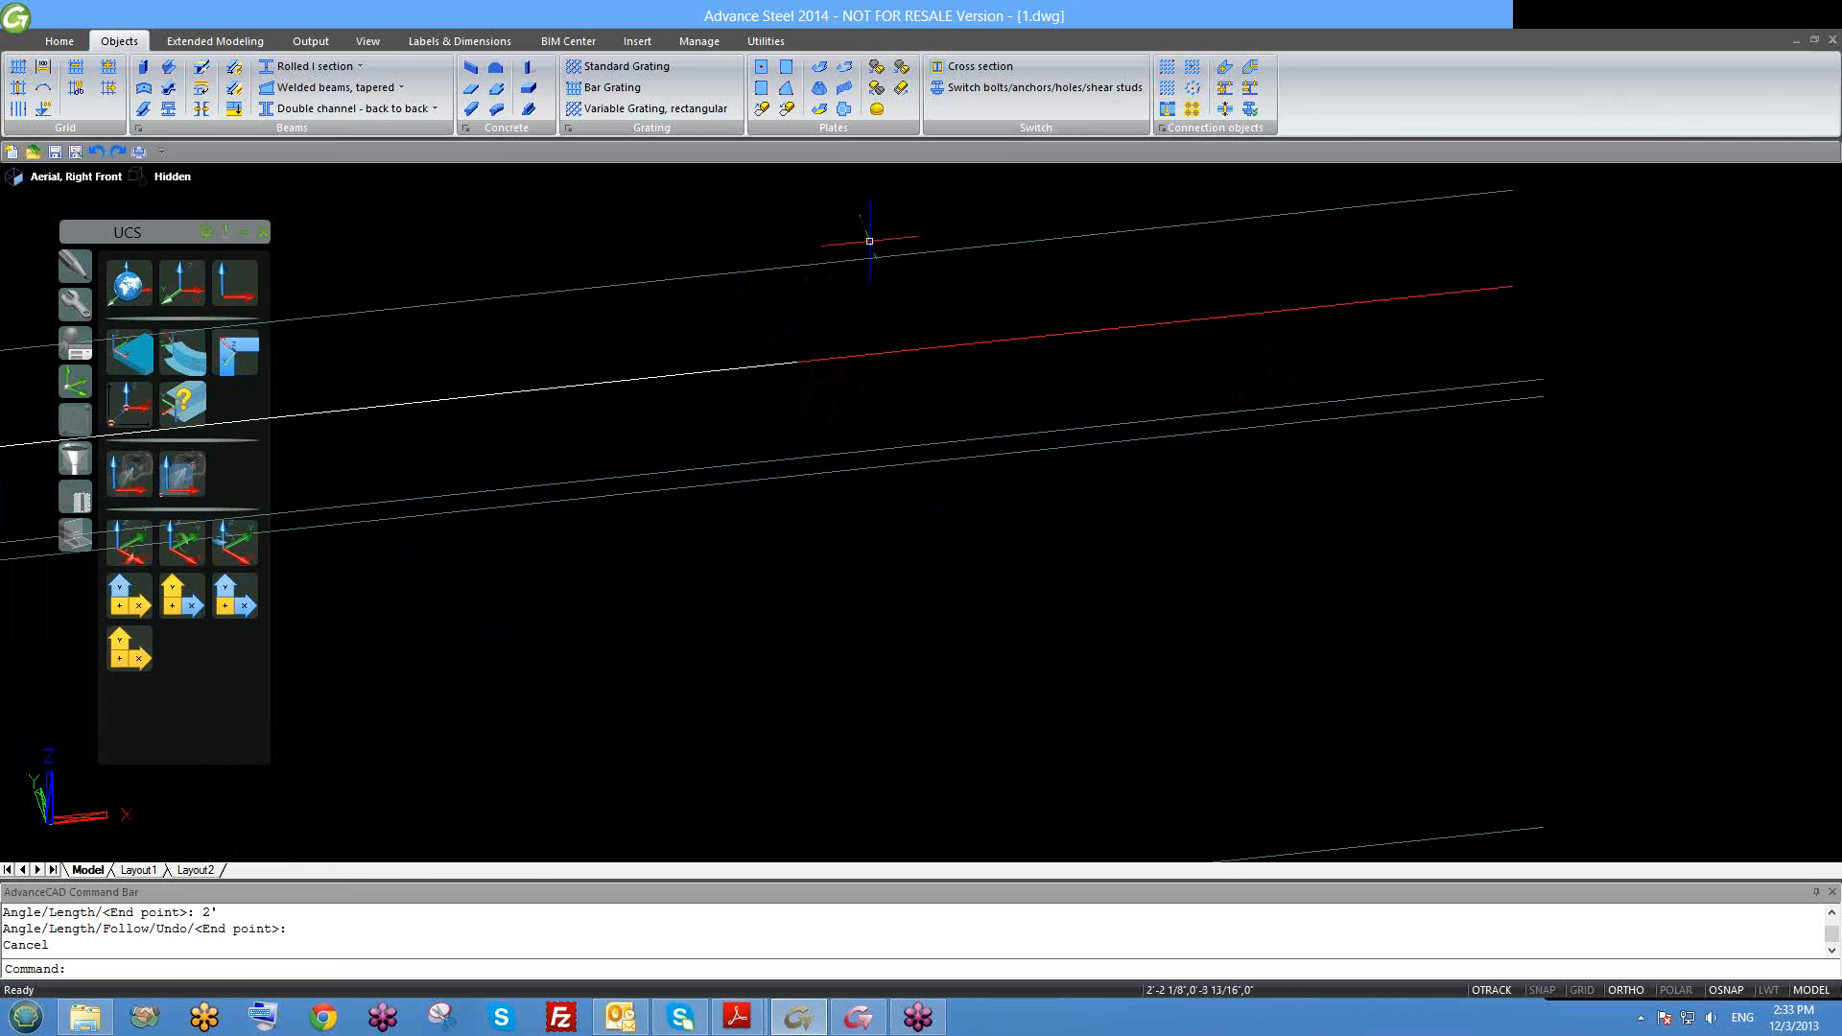
left_click(760, 69)
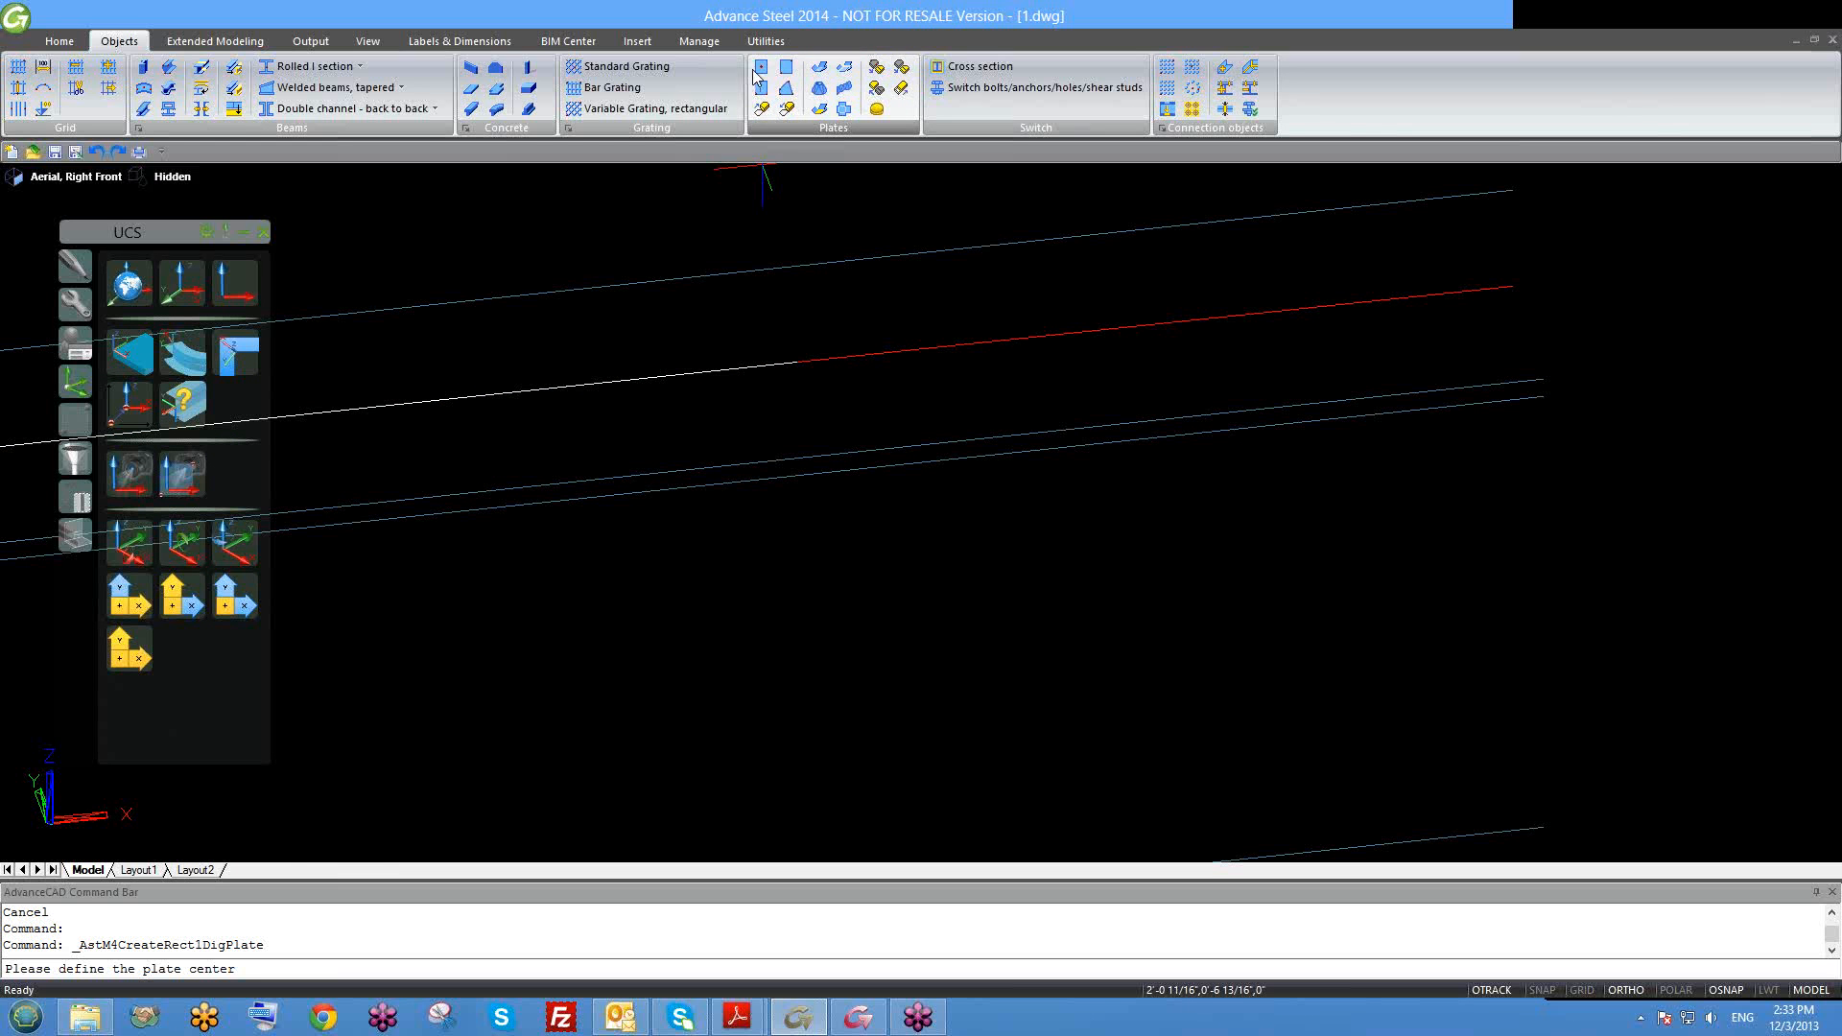
left_click(806, 371)
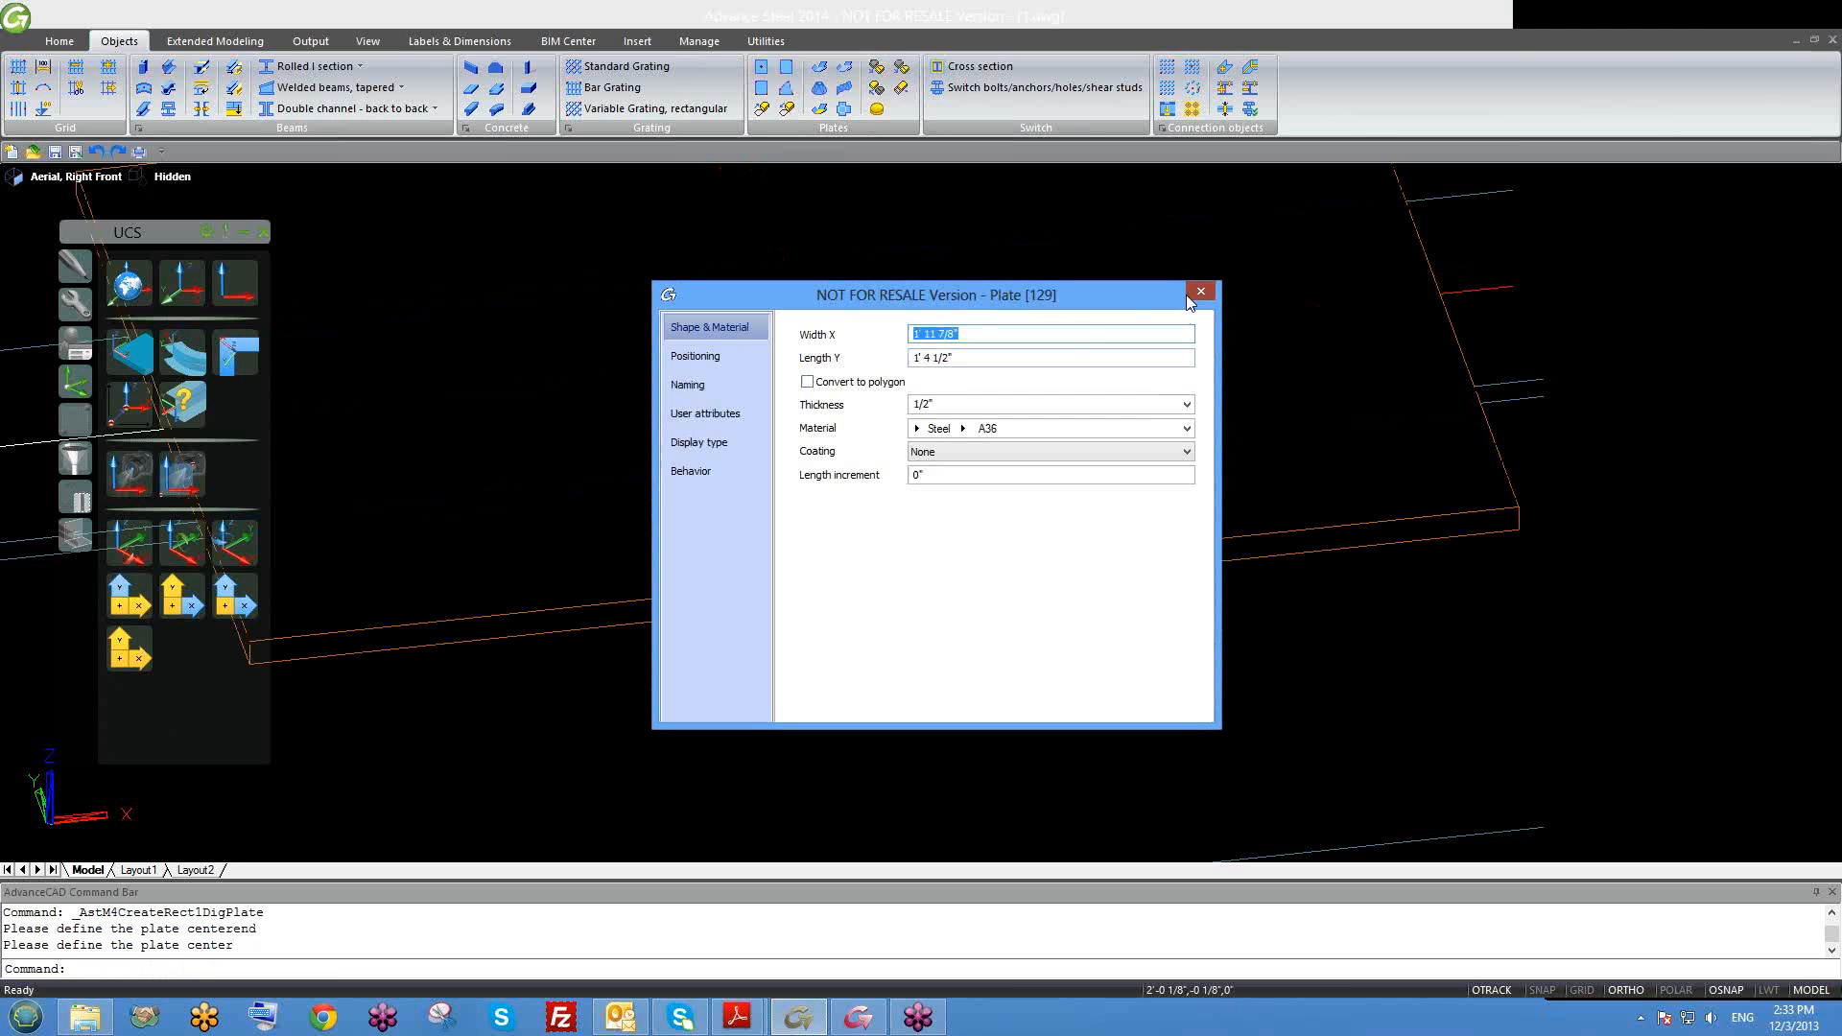
Step: Set the new plate's Width X to 4" and Length Y to 3", and close its properties
type("4")
key("Tab")
type("3")
key("Return")
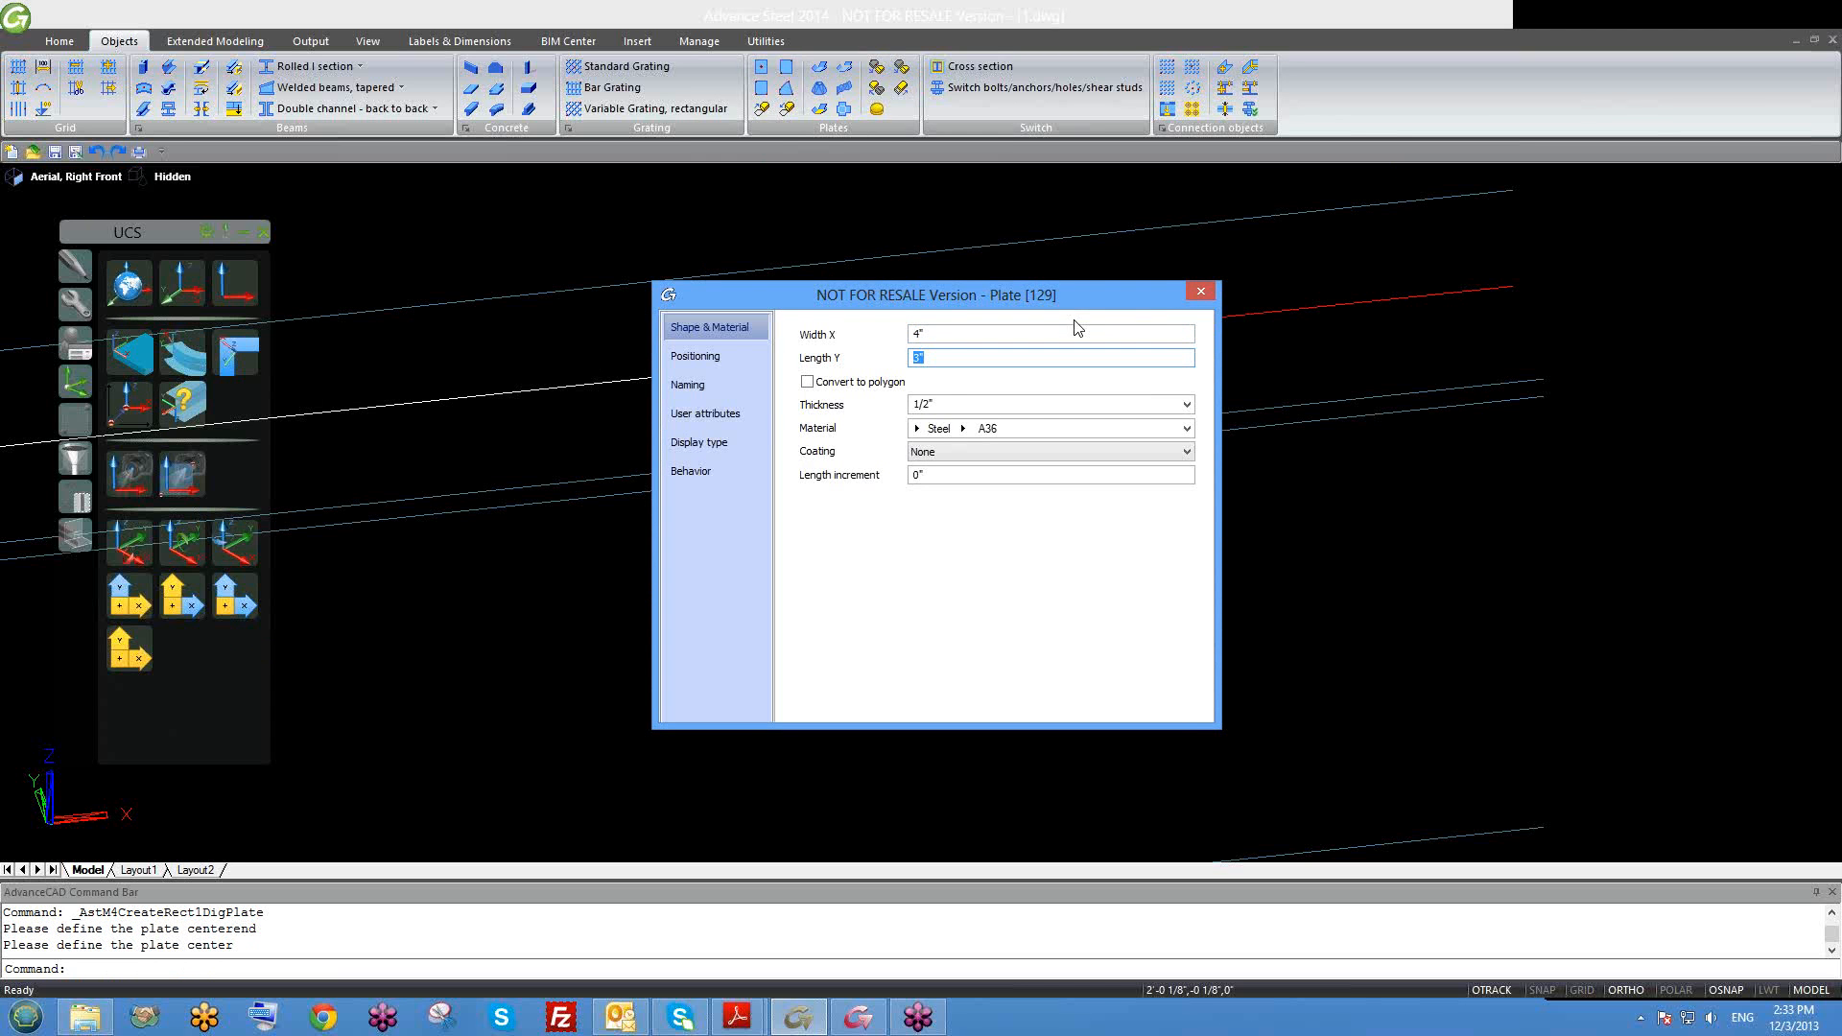
left_click(1201, 292)
Step: Change the small plate's Length Y to 5" and close its properties
middle_click_drag(909, 432, 839, 390, "shift")
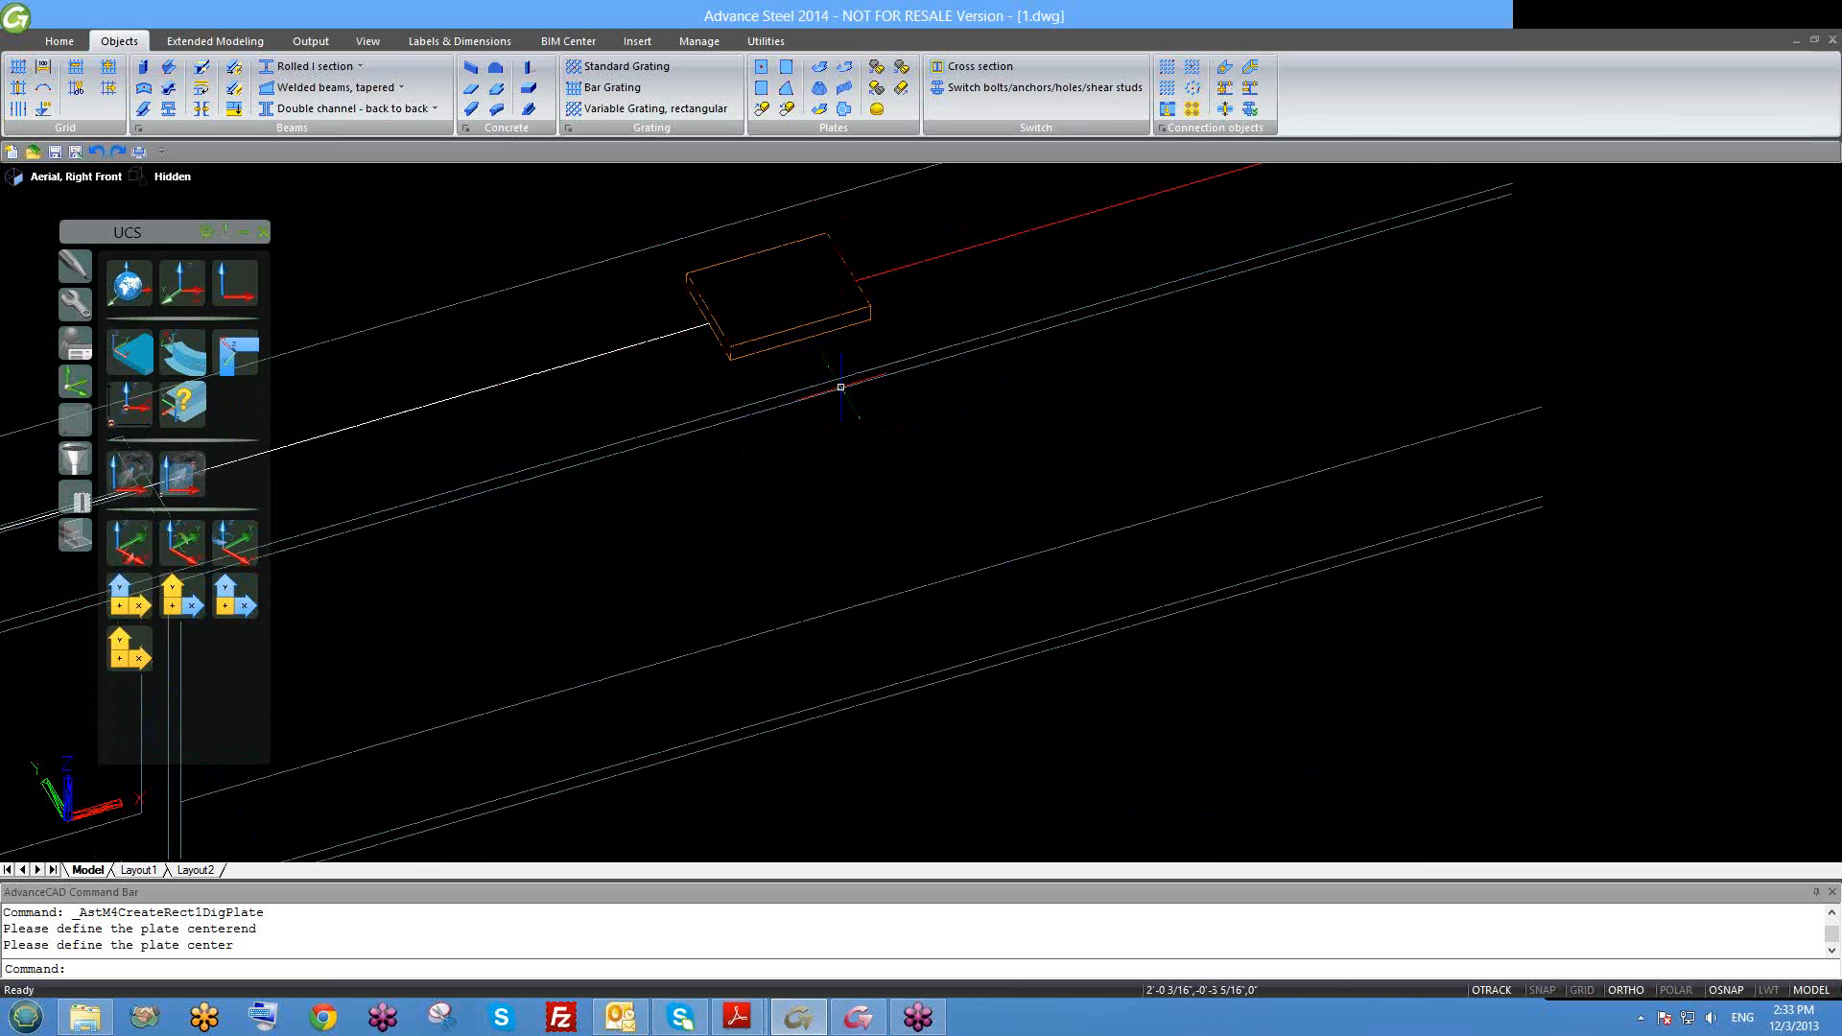
double_click(796, 332)
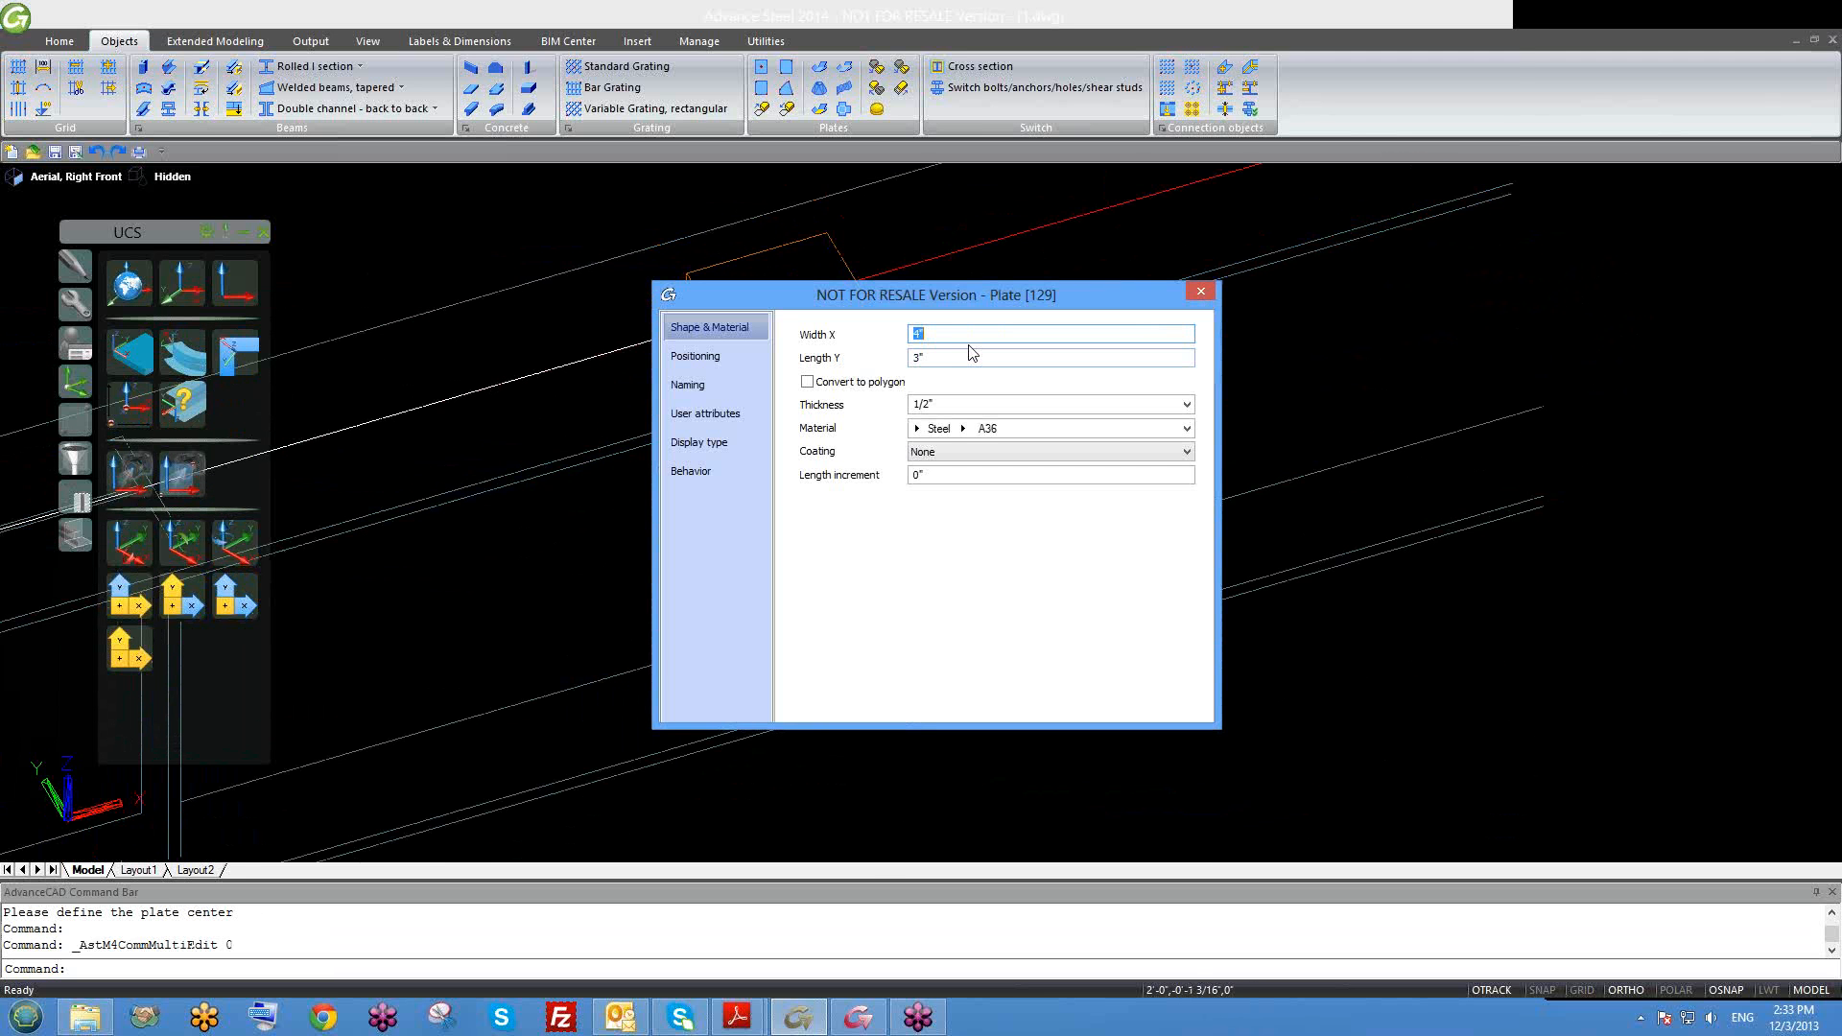
key("Tab")
type("5")
left_click(1203, 297)
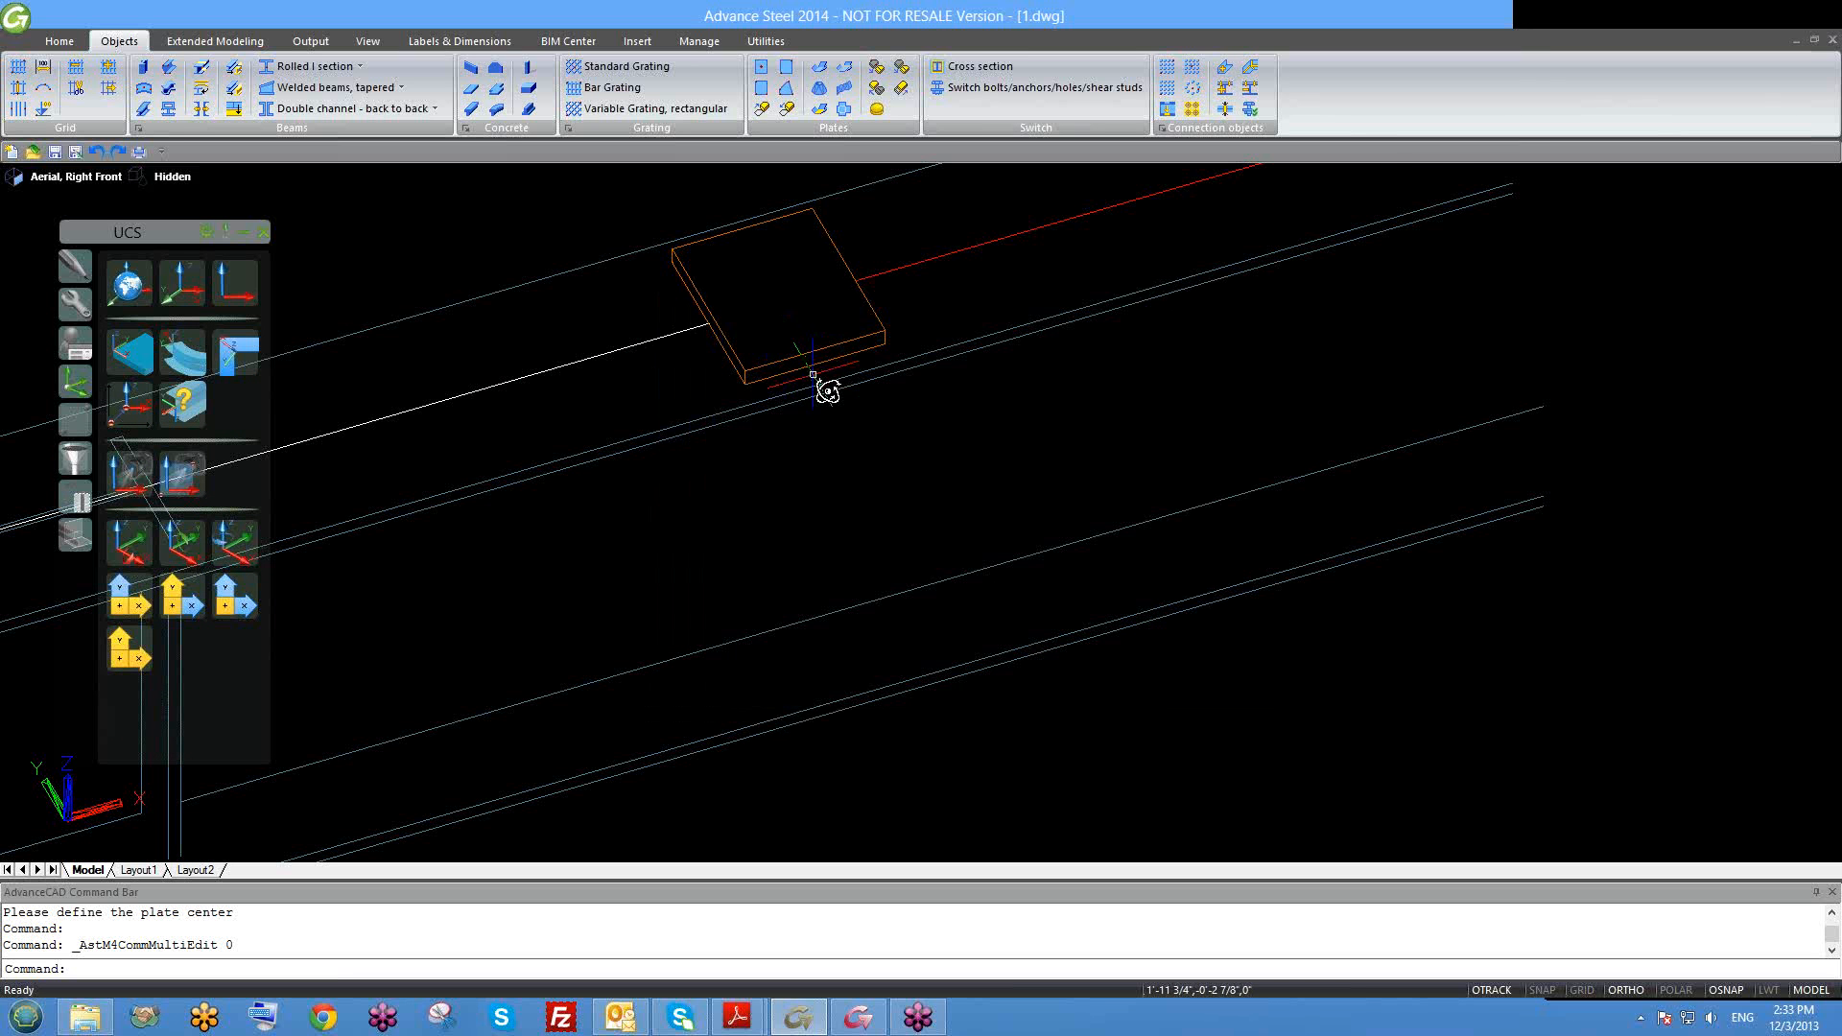
Step: Add a rectangular bolt pattern connecting the top beam and the small plate, centred on the plate
middle_click_drag(827, 391, 849, 331, "shift")
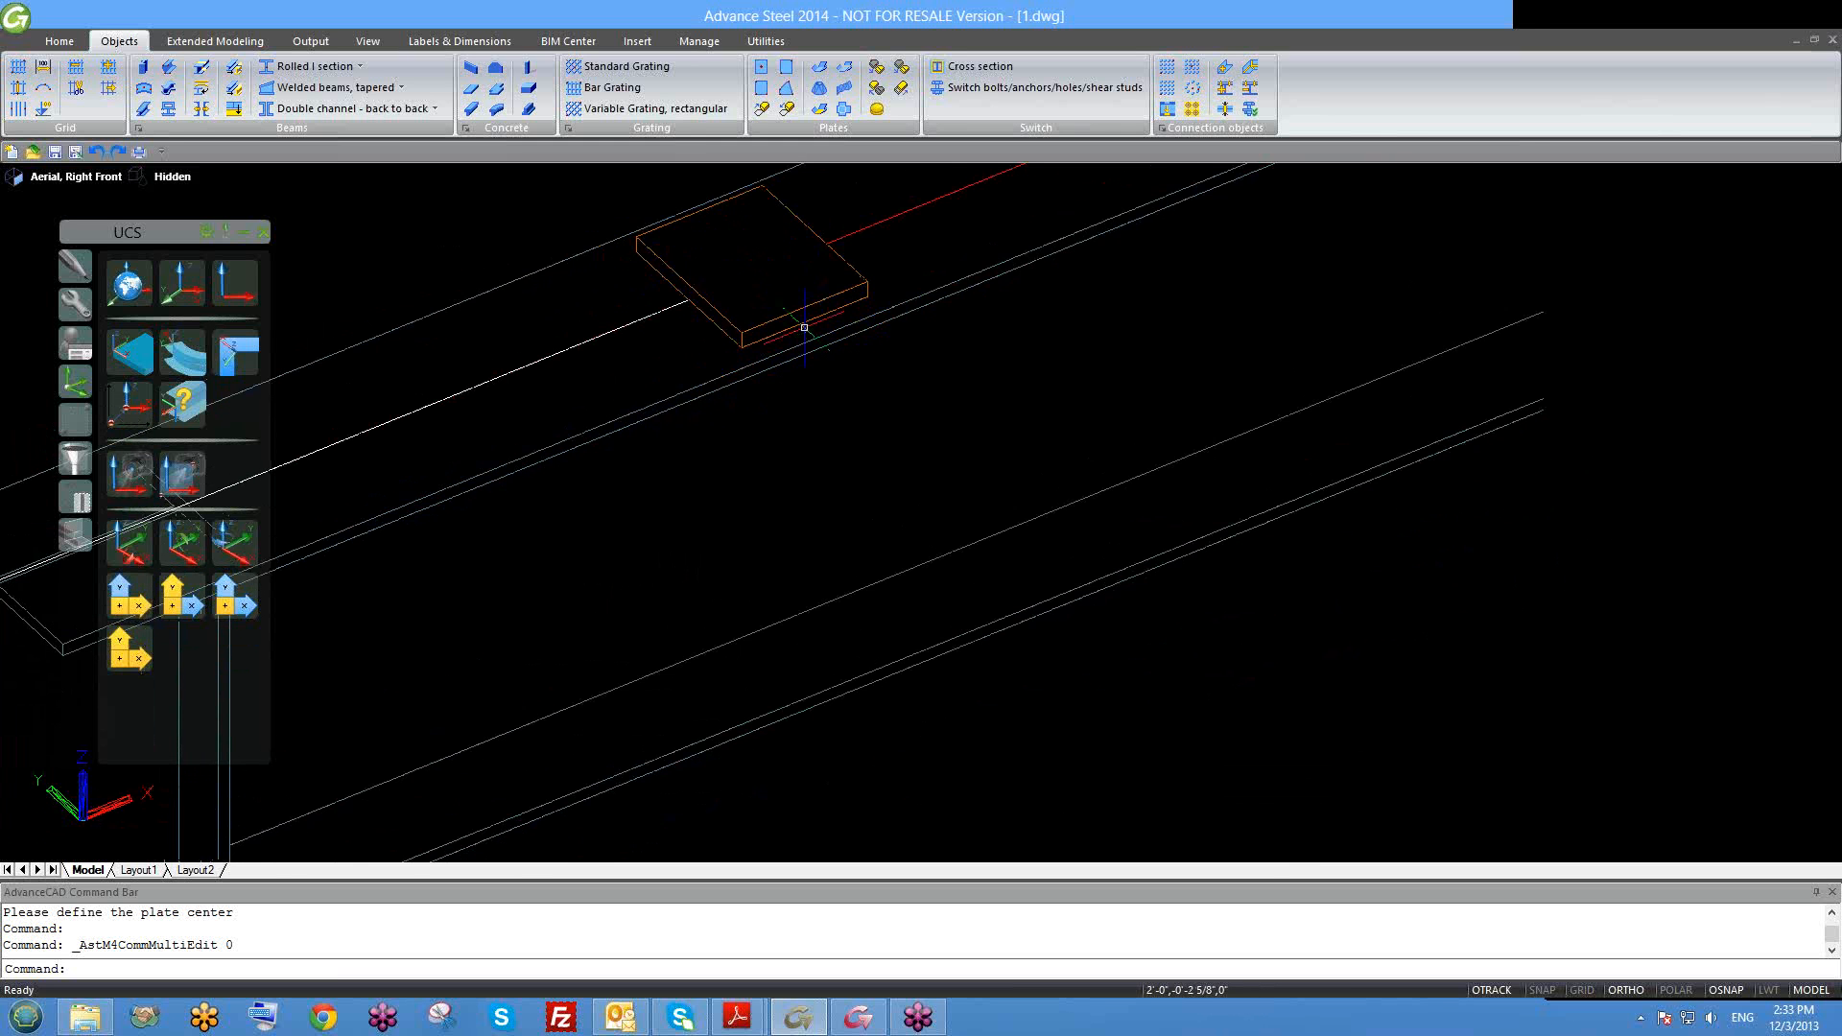
middle_click_drag(802, 316, 806, 384)
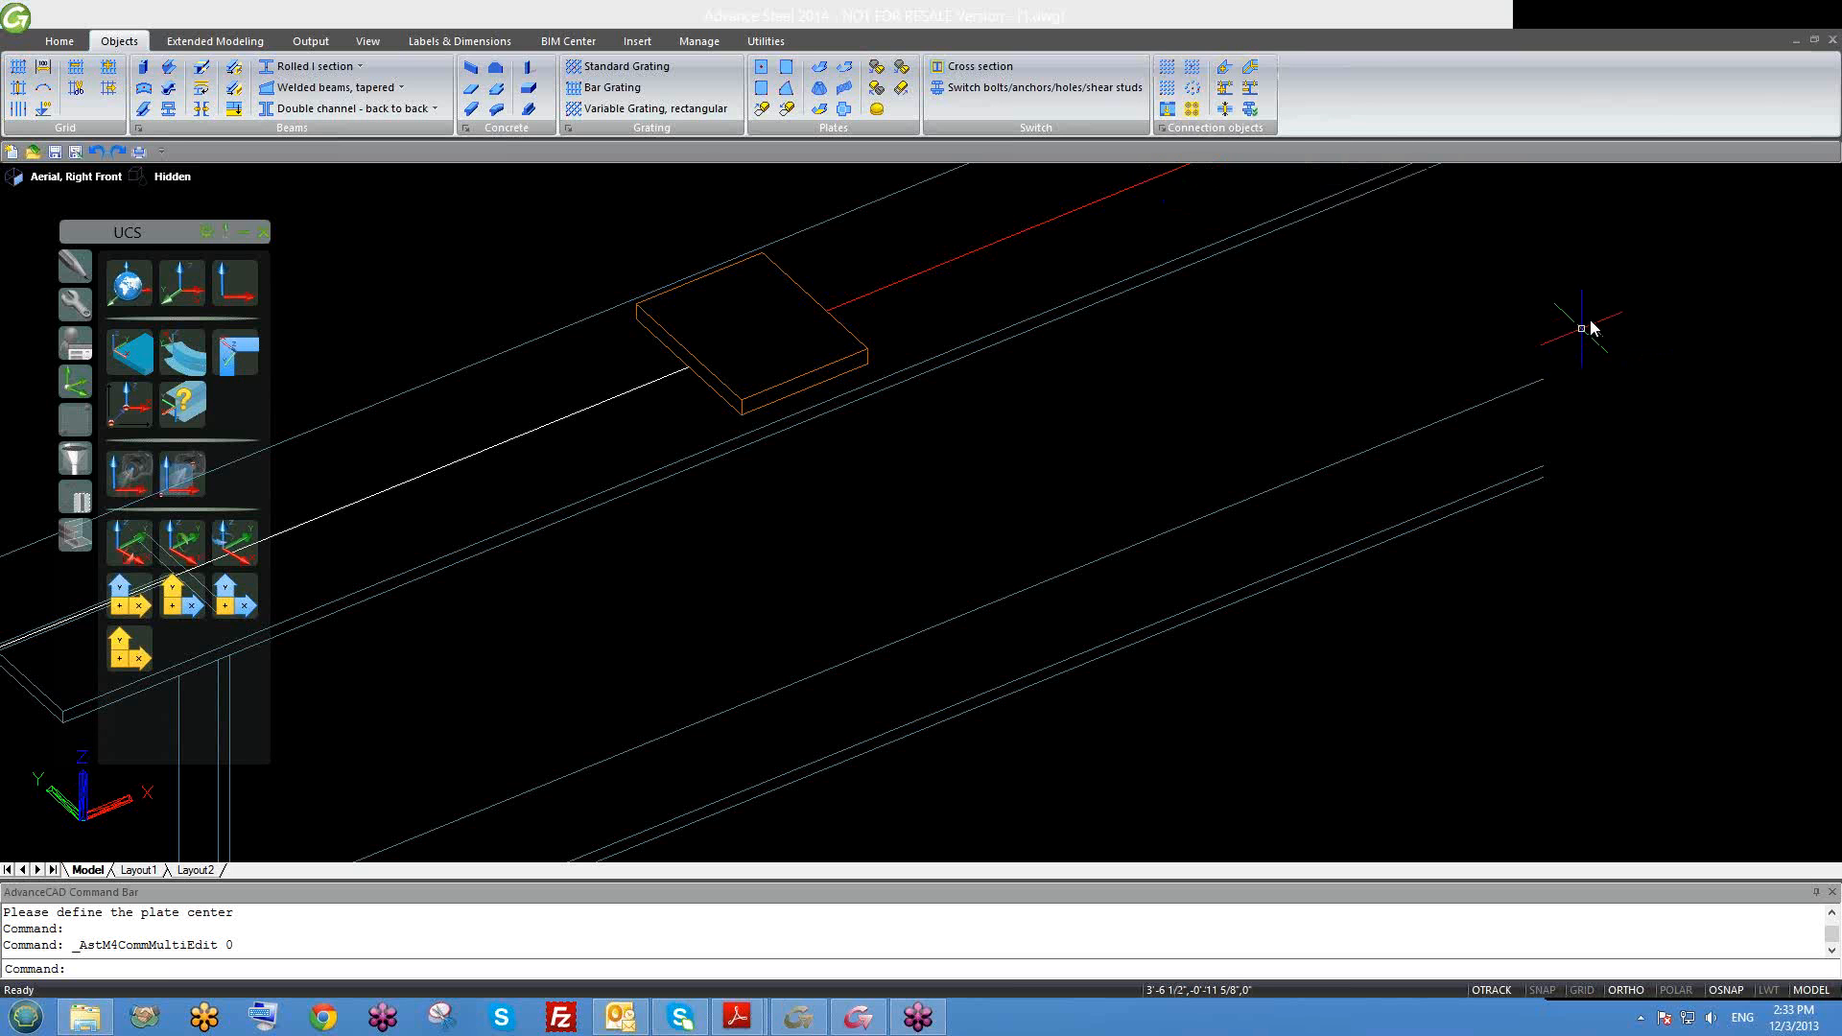
left_click(1192, 69)
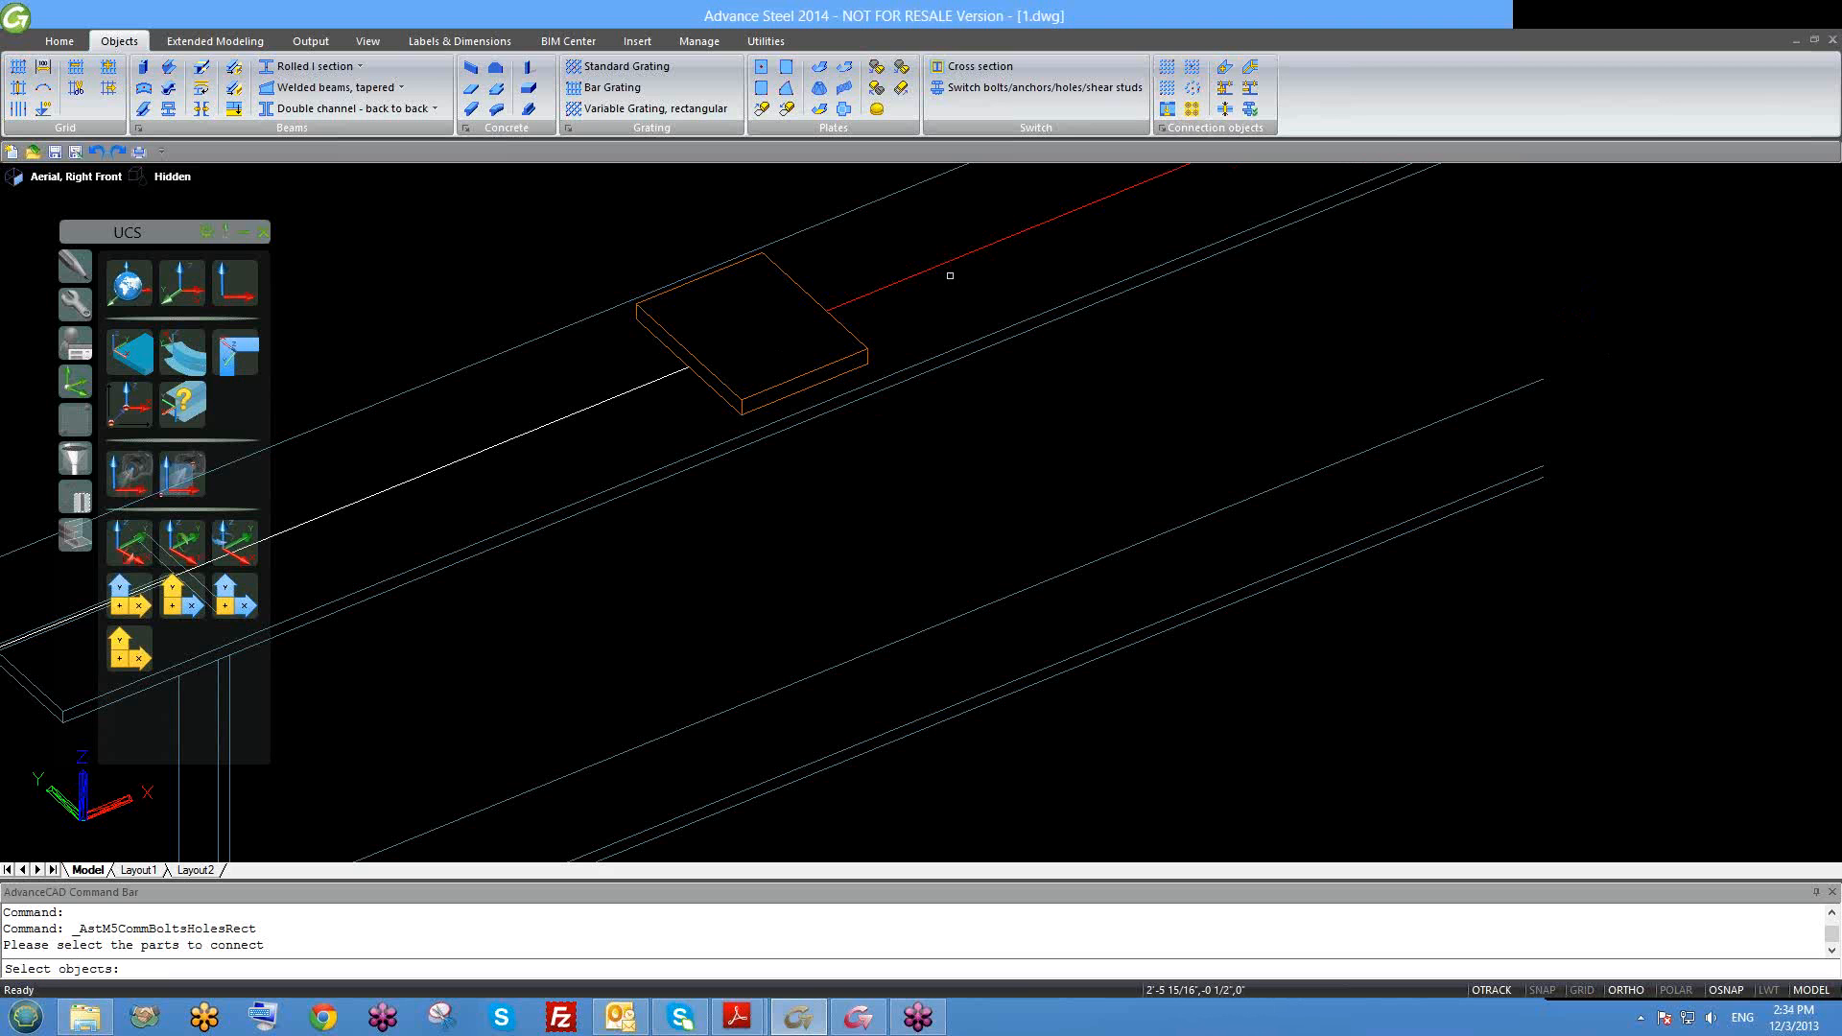
scroll(912, 362, "down", 2)
scroll(896, 415, "up", 3)
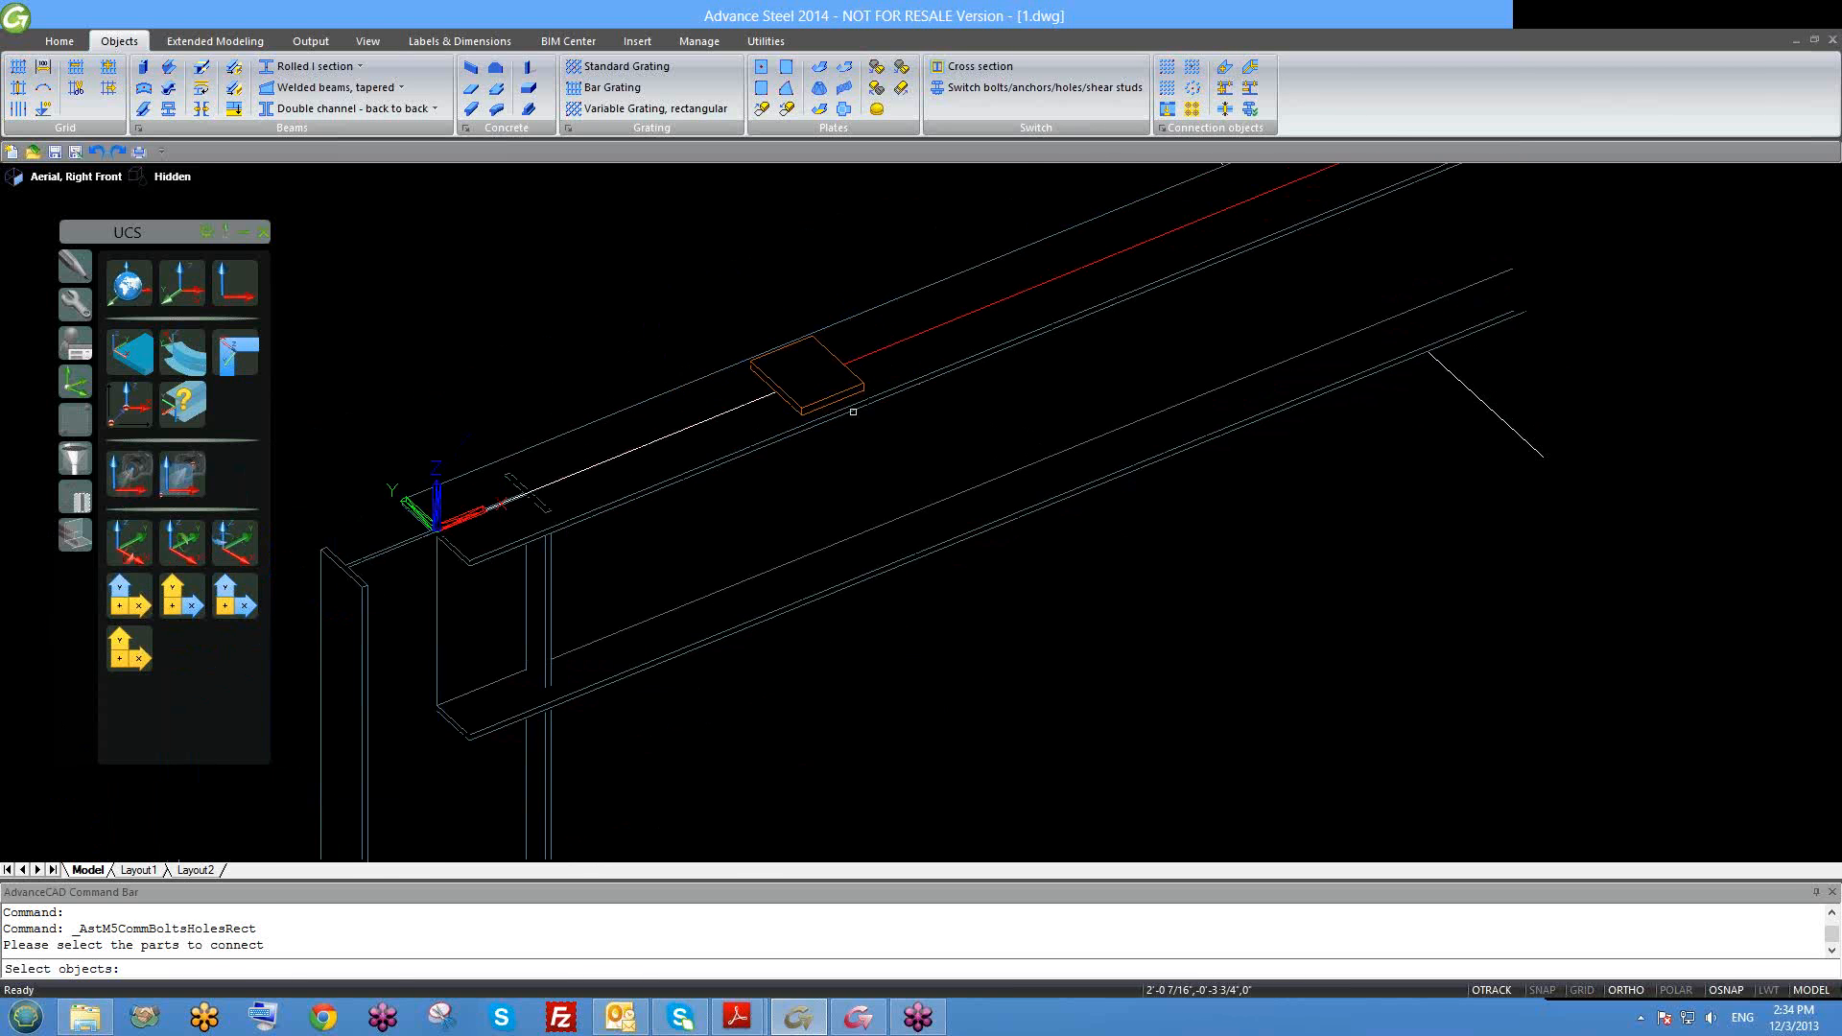
left_click(862, 403)
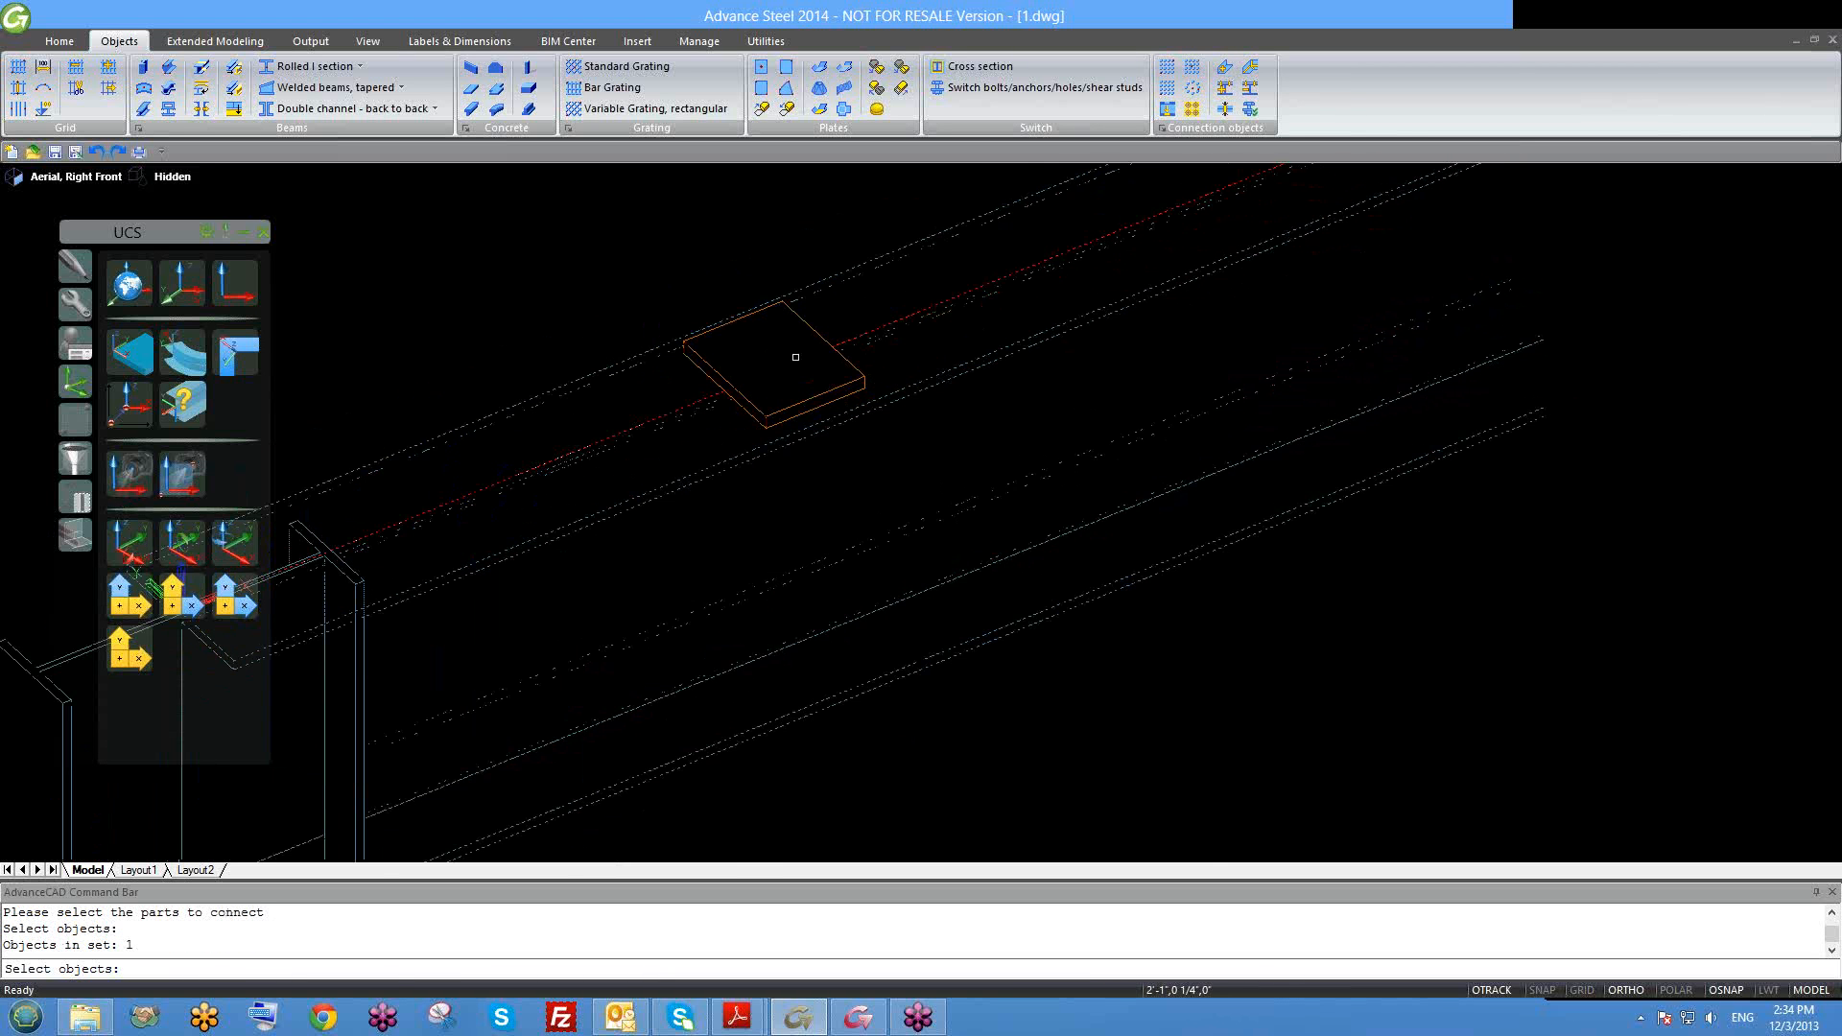
scroll(825, 369, "up", 3)
left_click(852, 395)
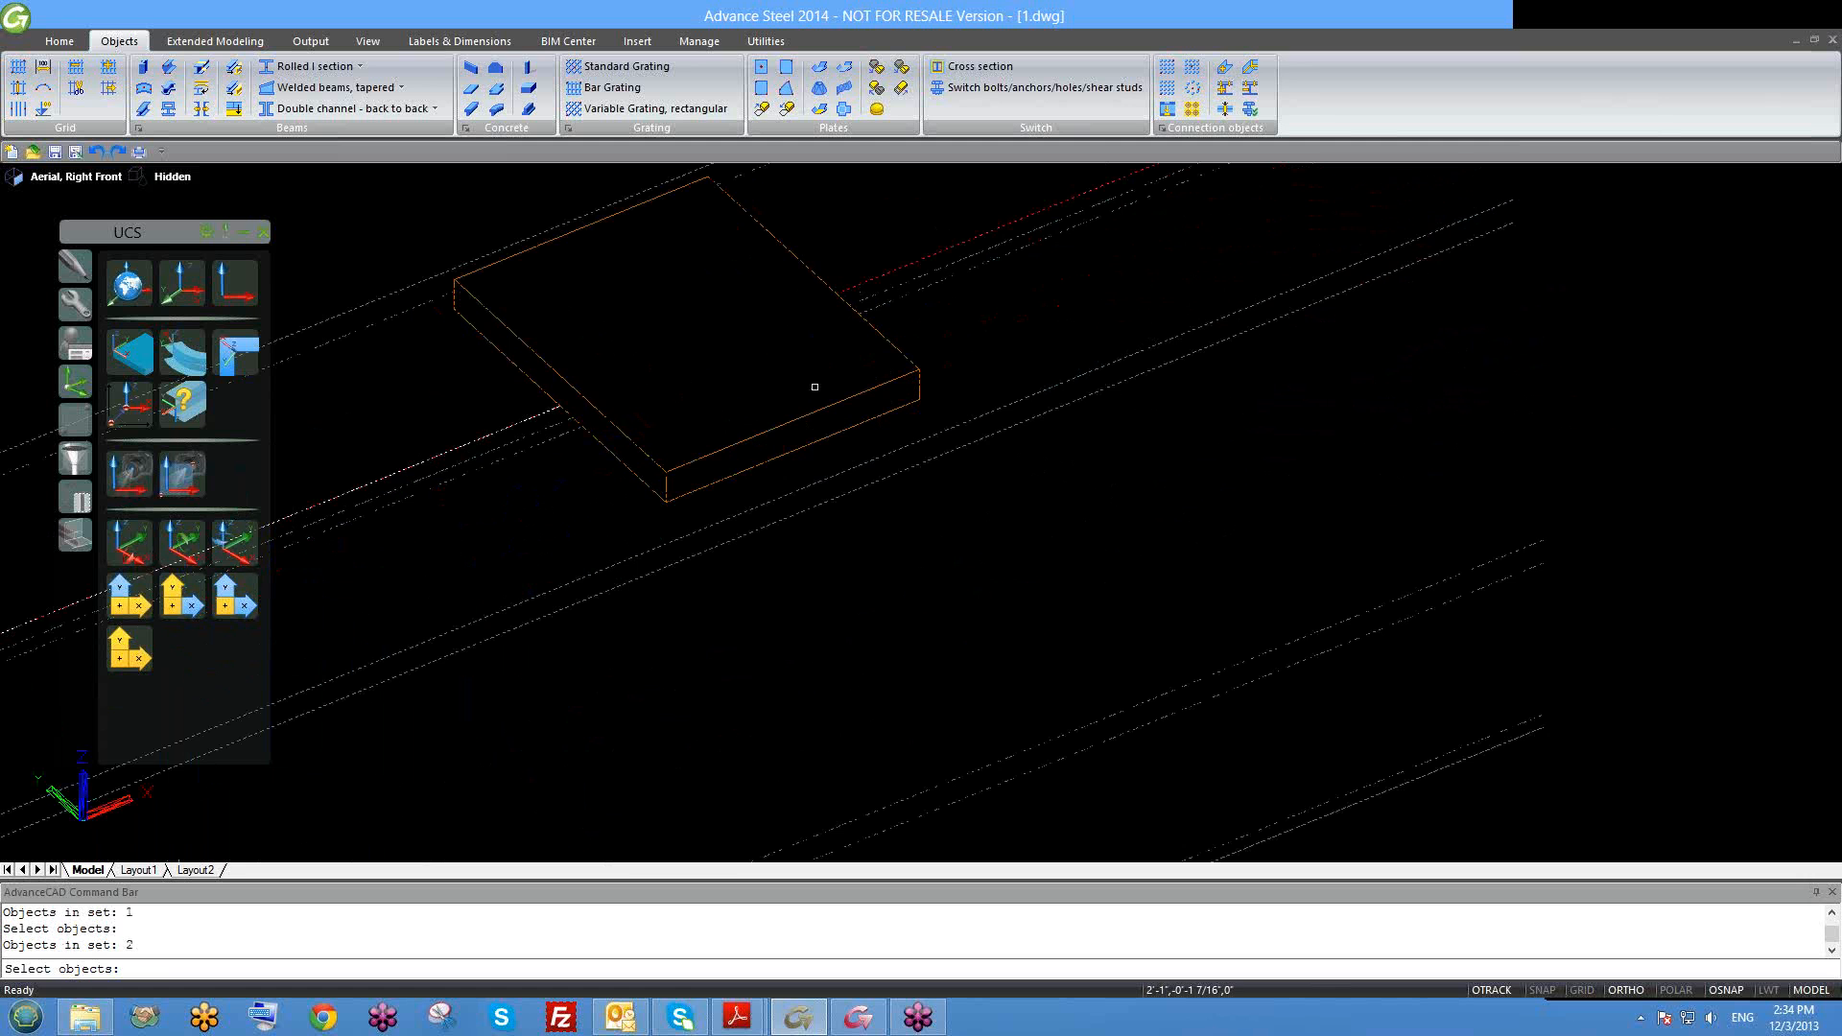
key("Return")
scroll(779, 338, "down", 3)
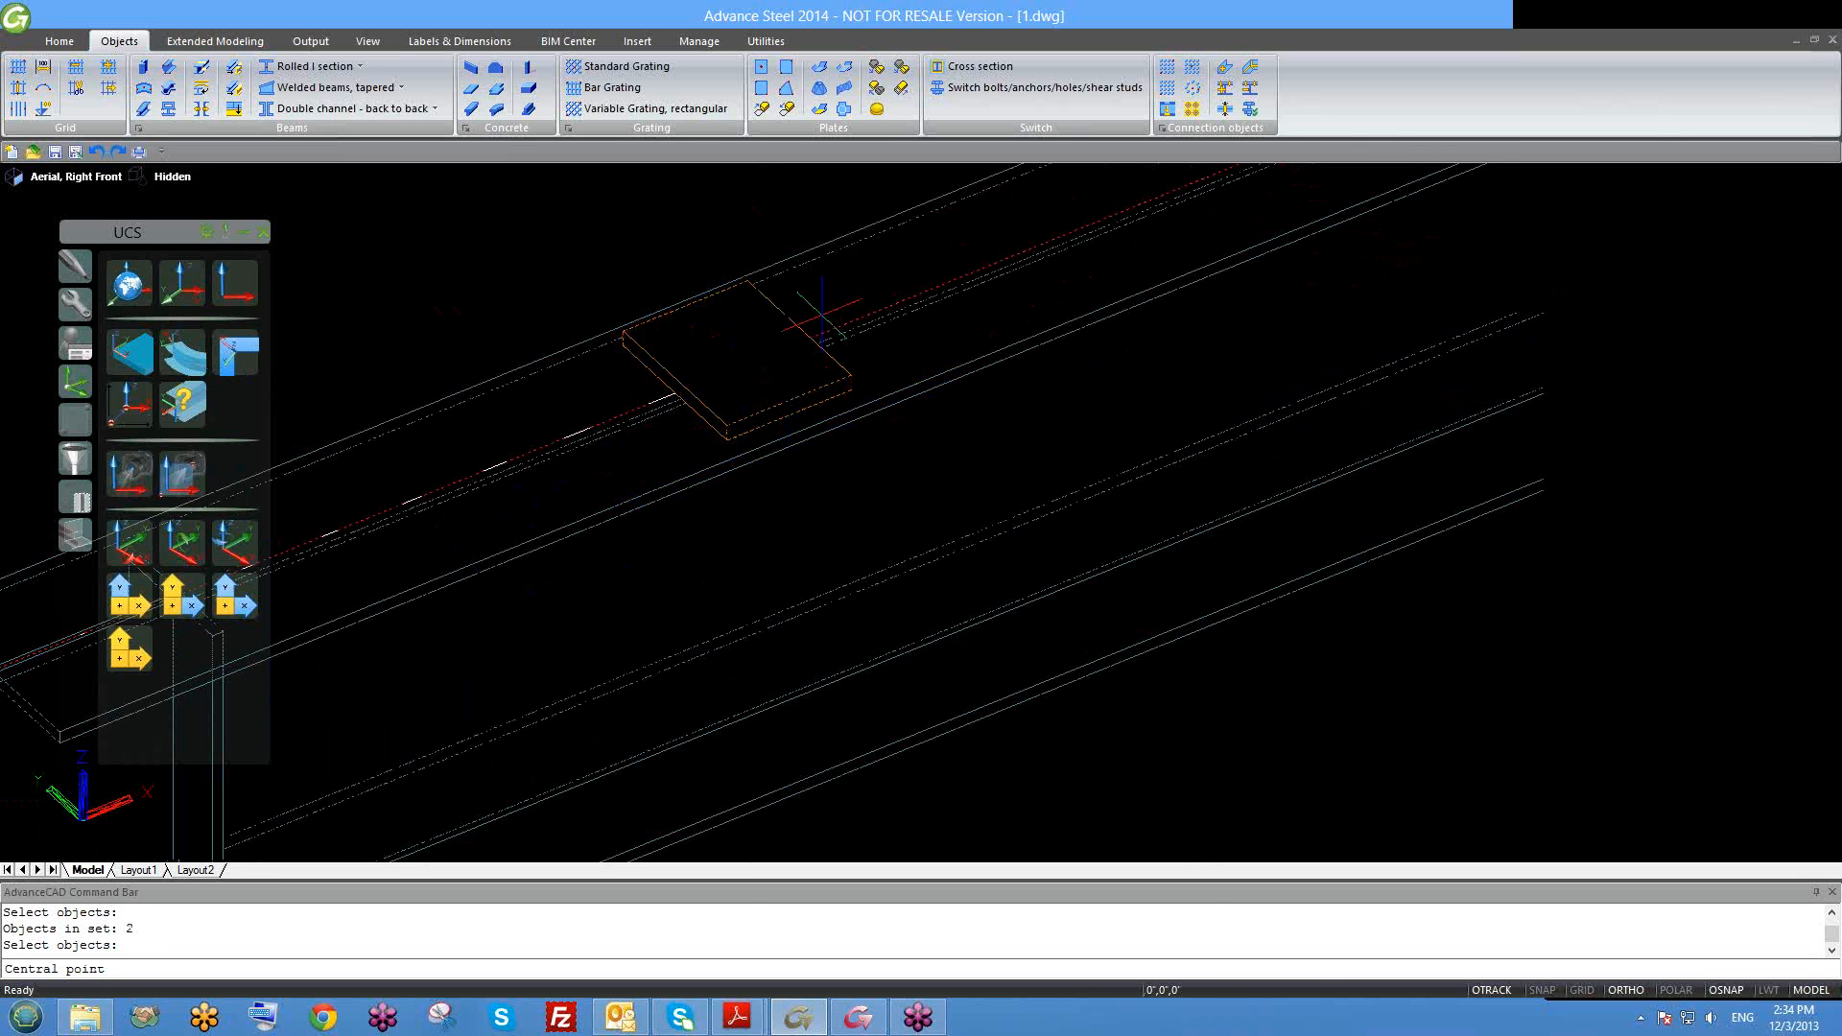
scroll(743, 353, "down", 2)
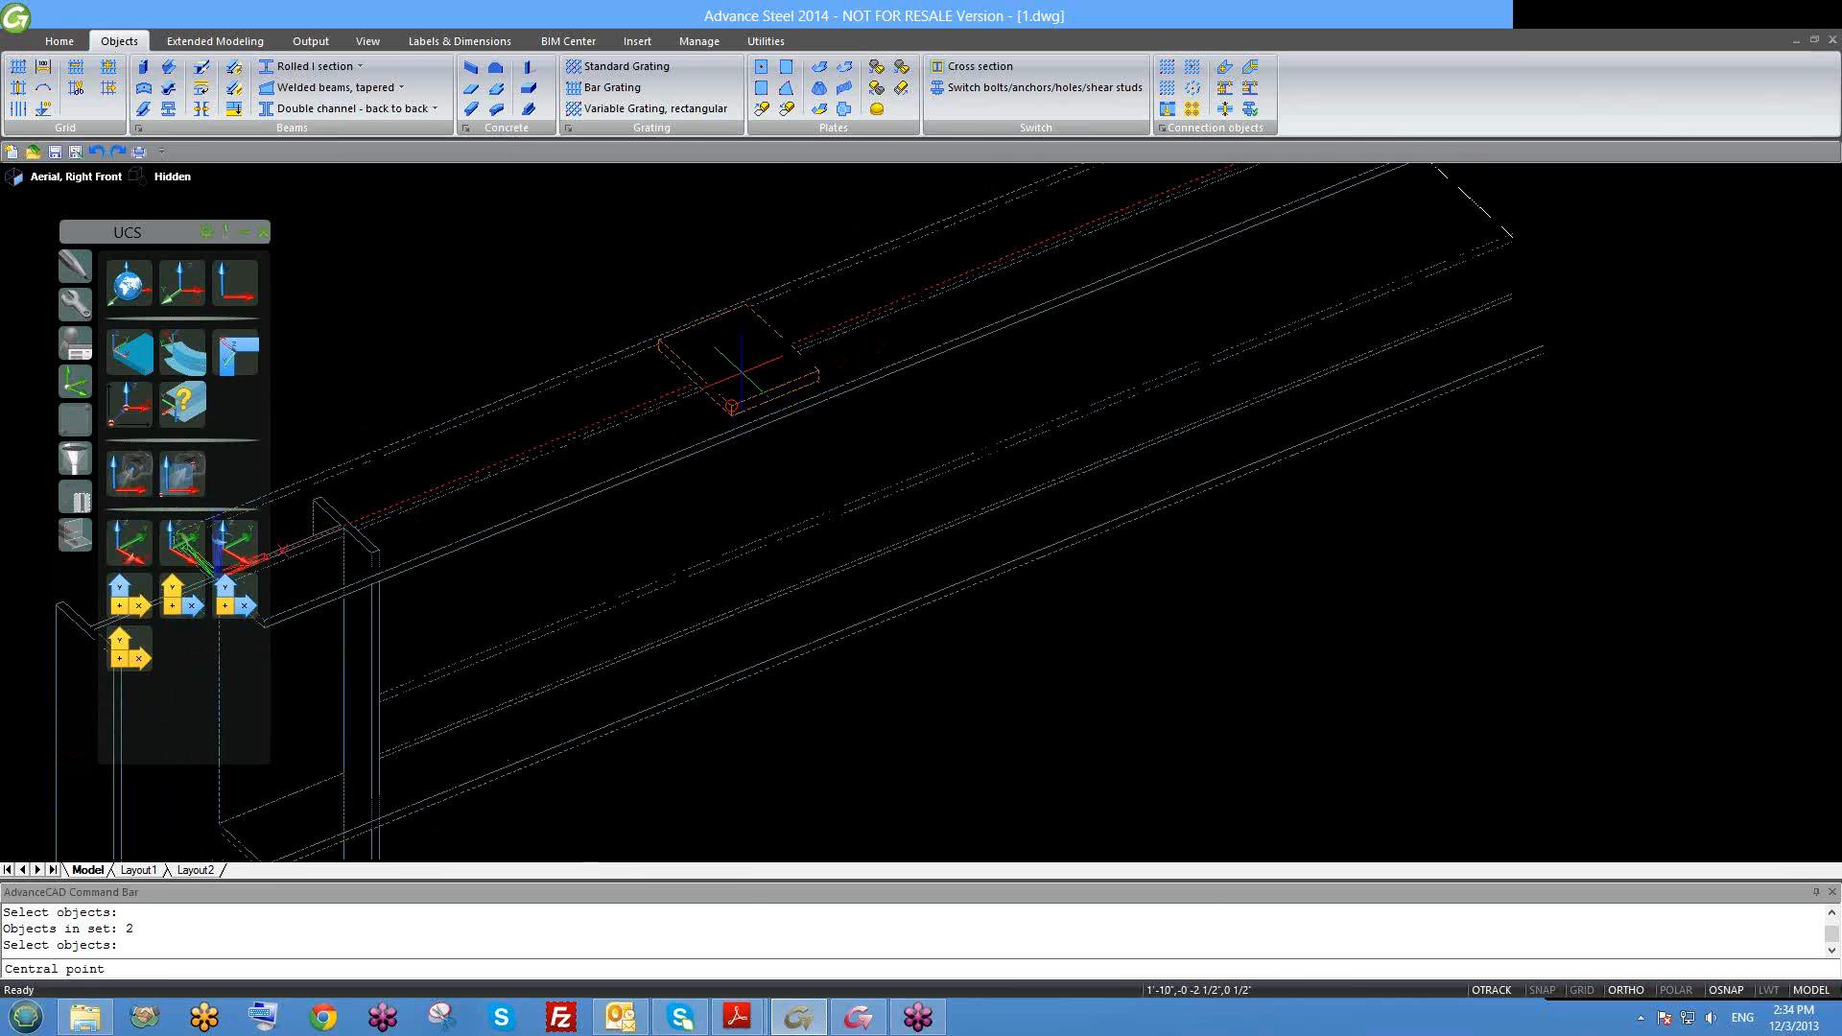
middle_click_drag(782, 437, 751, 379, "shift")
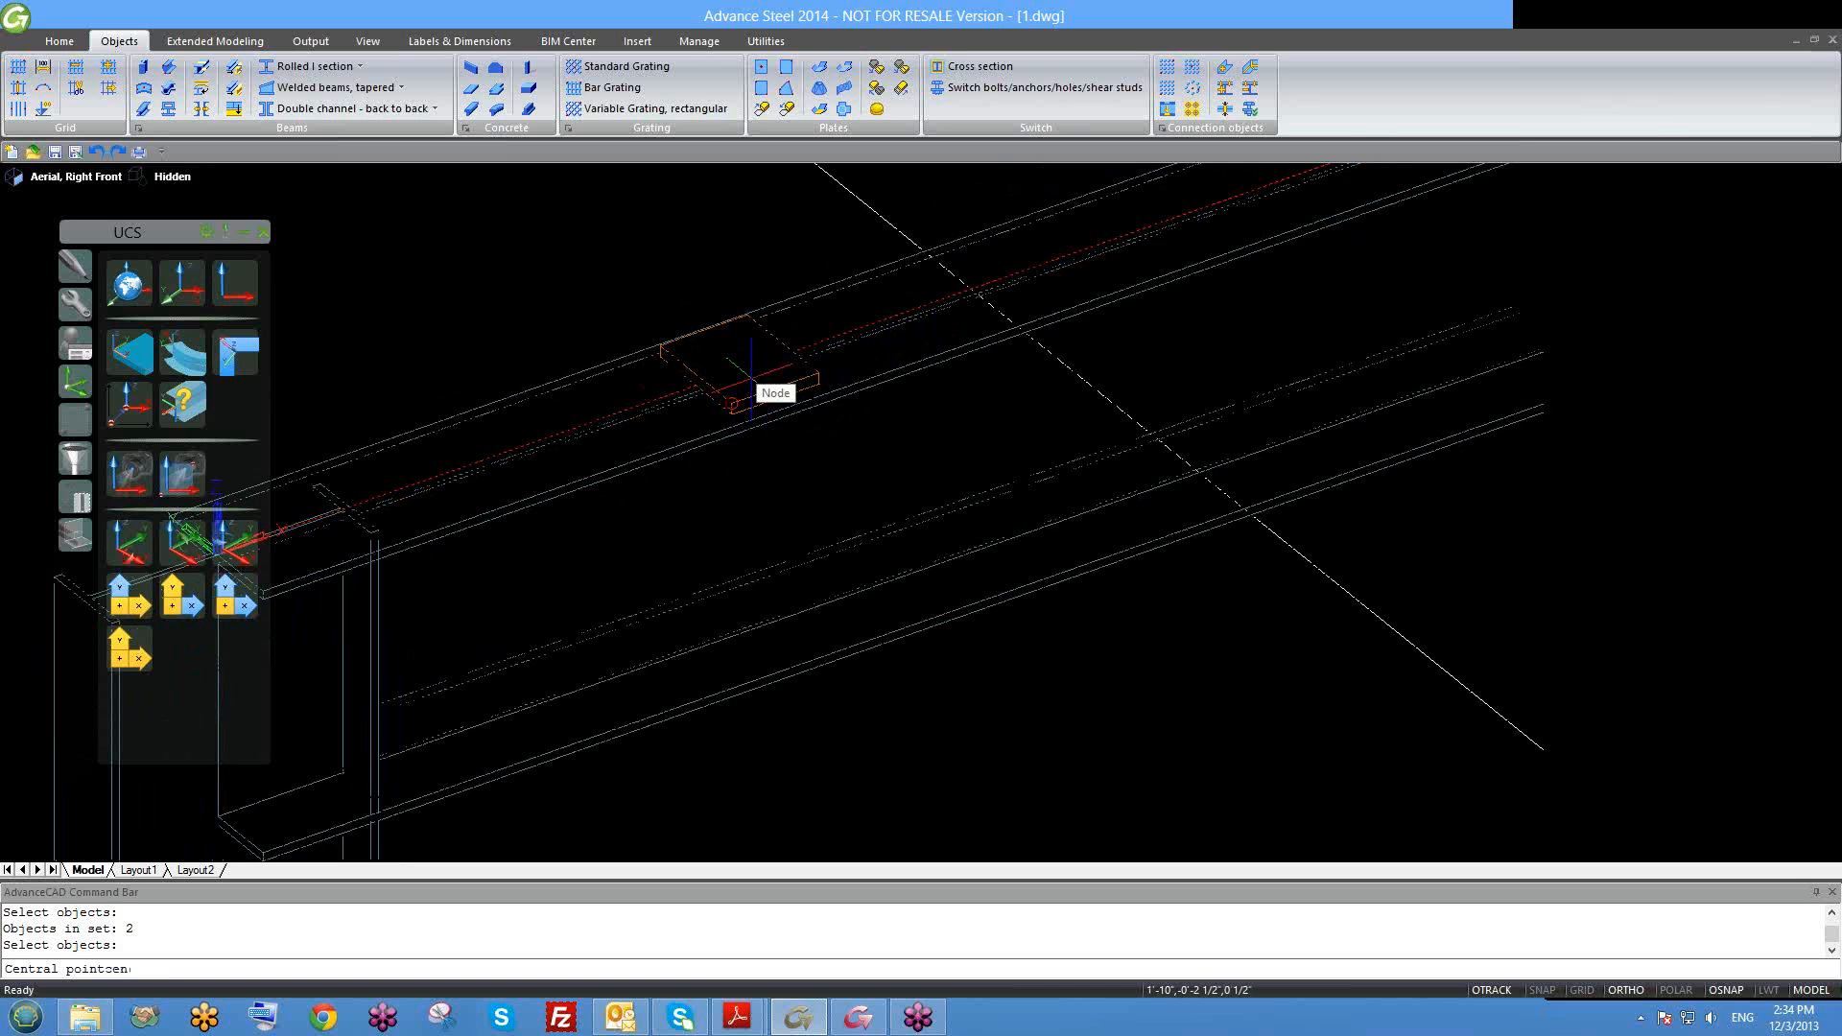
key("Return")
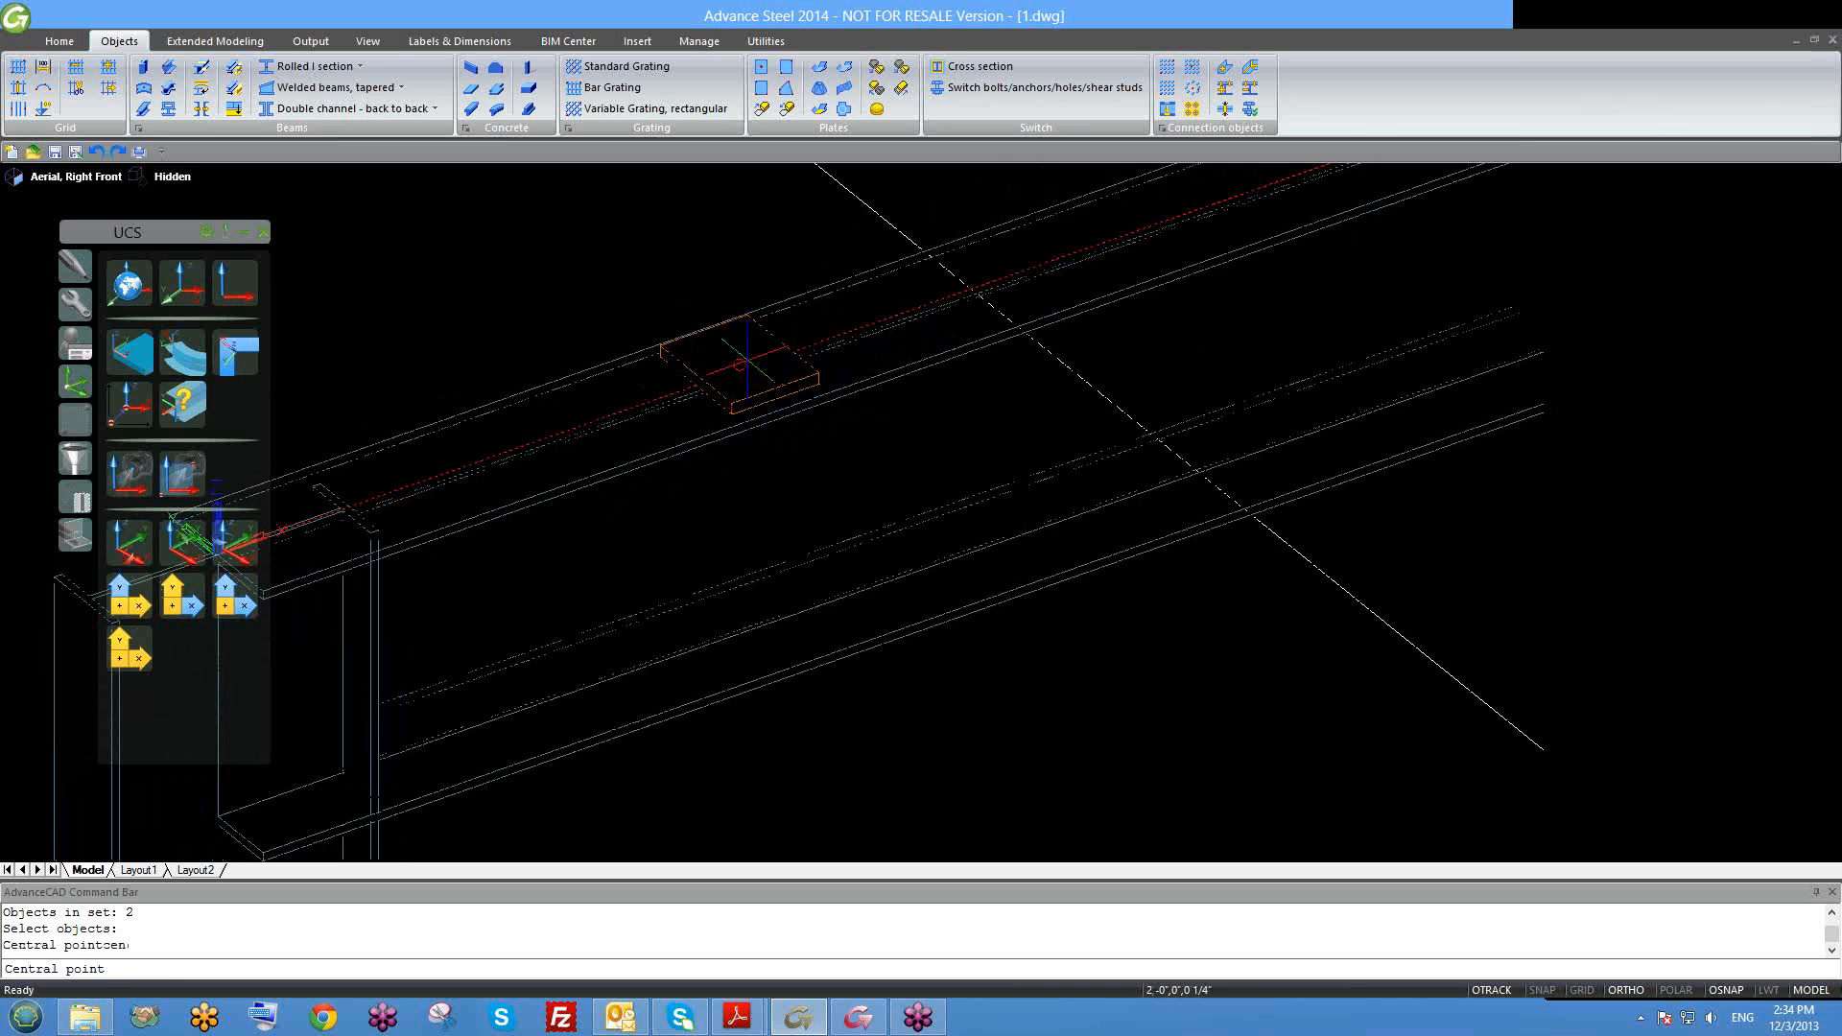
left_click(739, 364)
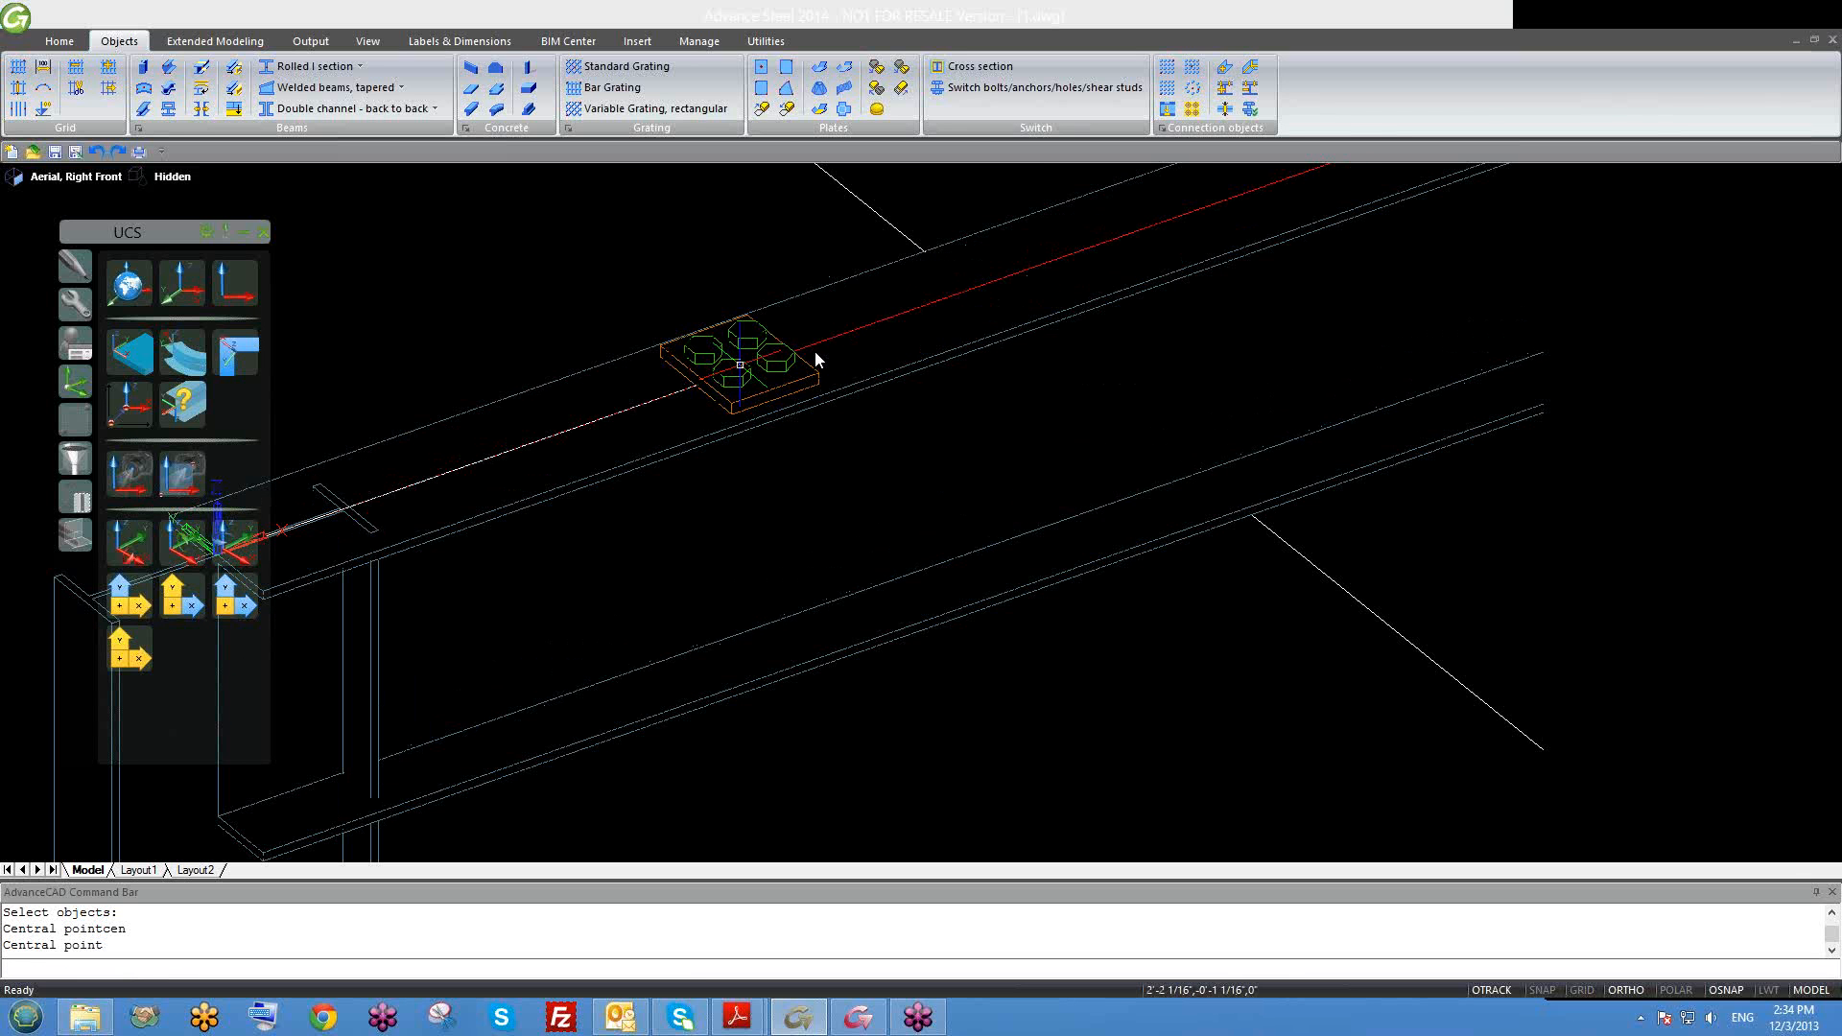
Step: Set the bolt assembly of the small plate's bolt pattern to N
left_click_drag(1019, 286, 1200, 217)
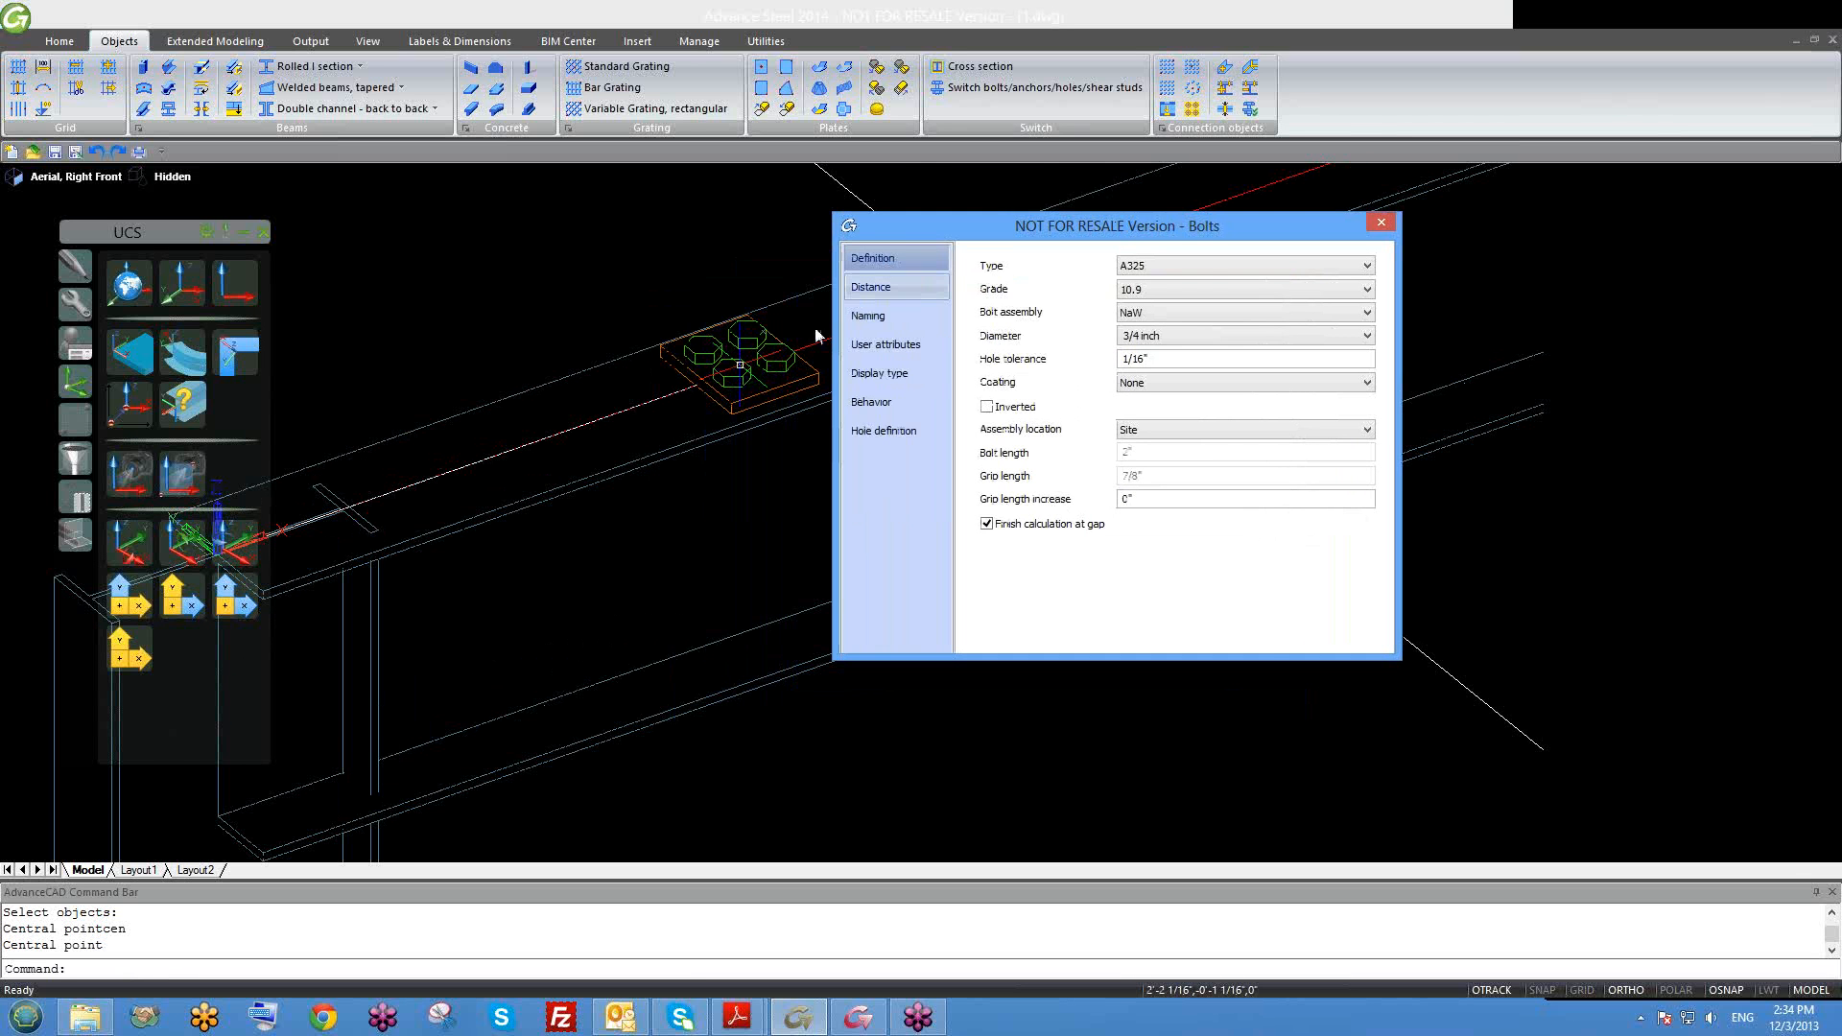
mouse_move(588, 394)
middle_mouse_down("shift")
mouse_move(586, 484)
mouse_move(645, 197)
mouse_move(604, 506)
mouse_move(613, 383)
middle_mouse_up("shift")
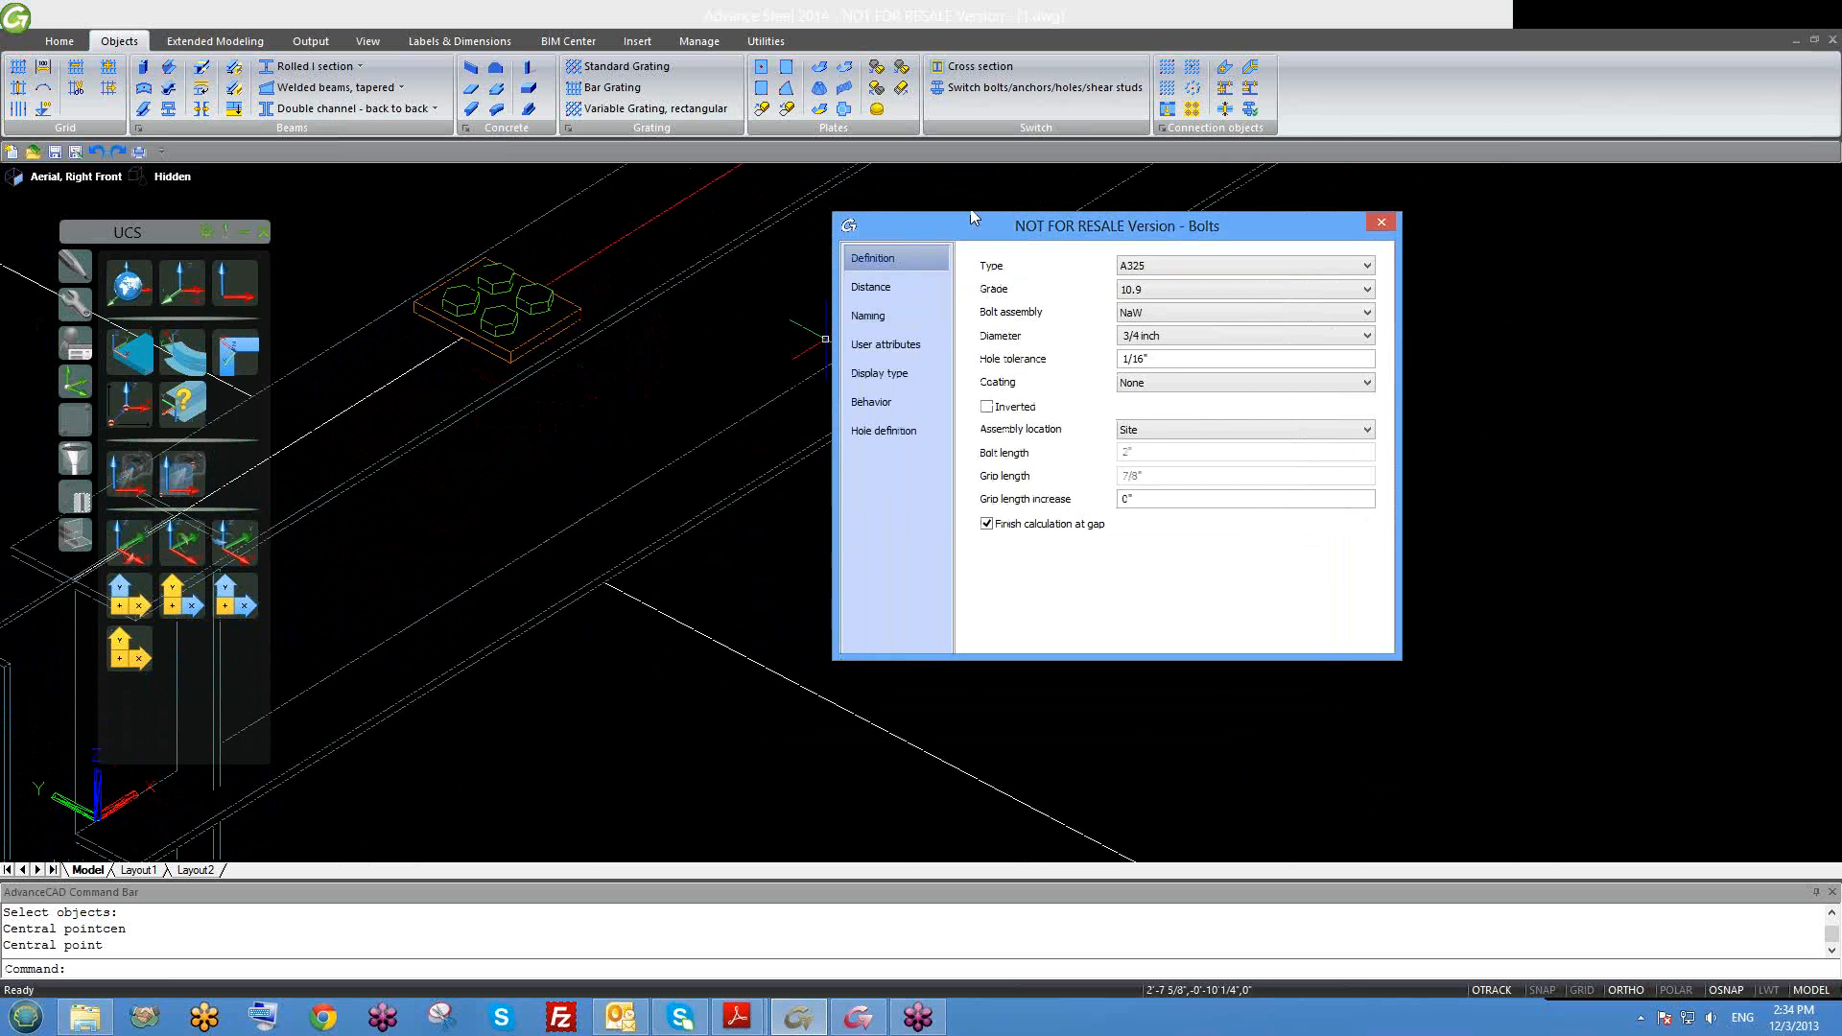
left_click_drag(1006, 232, 942, 186)
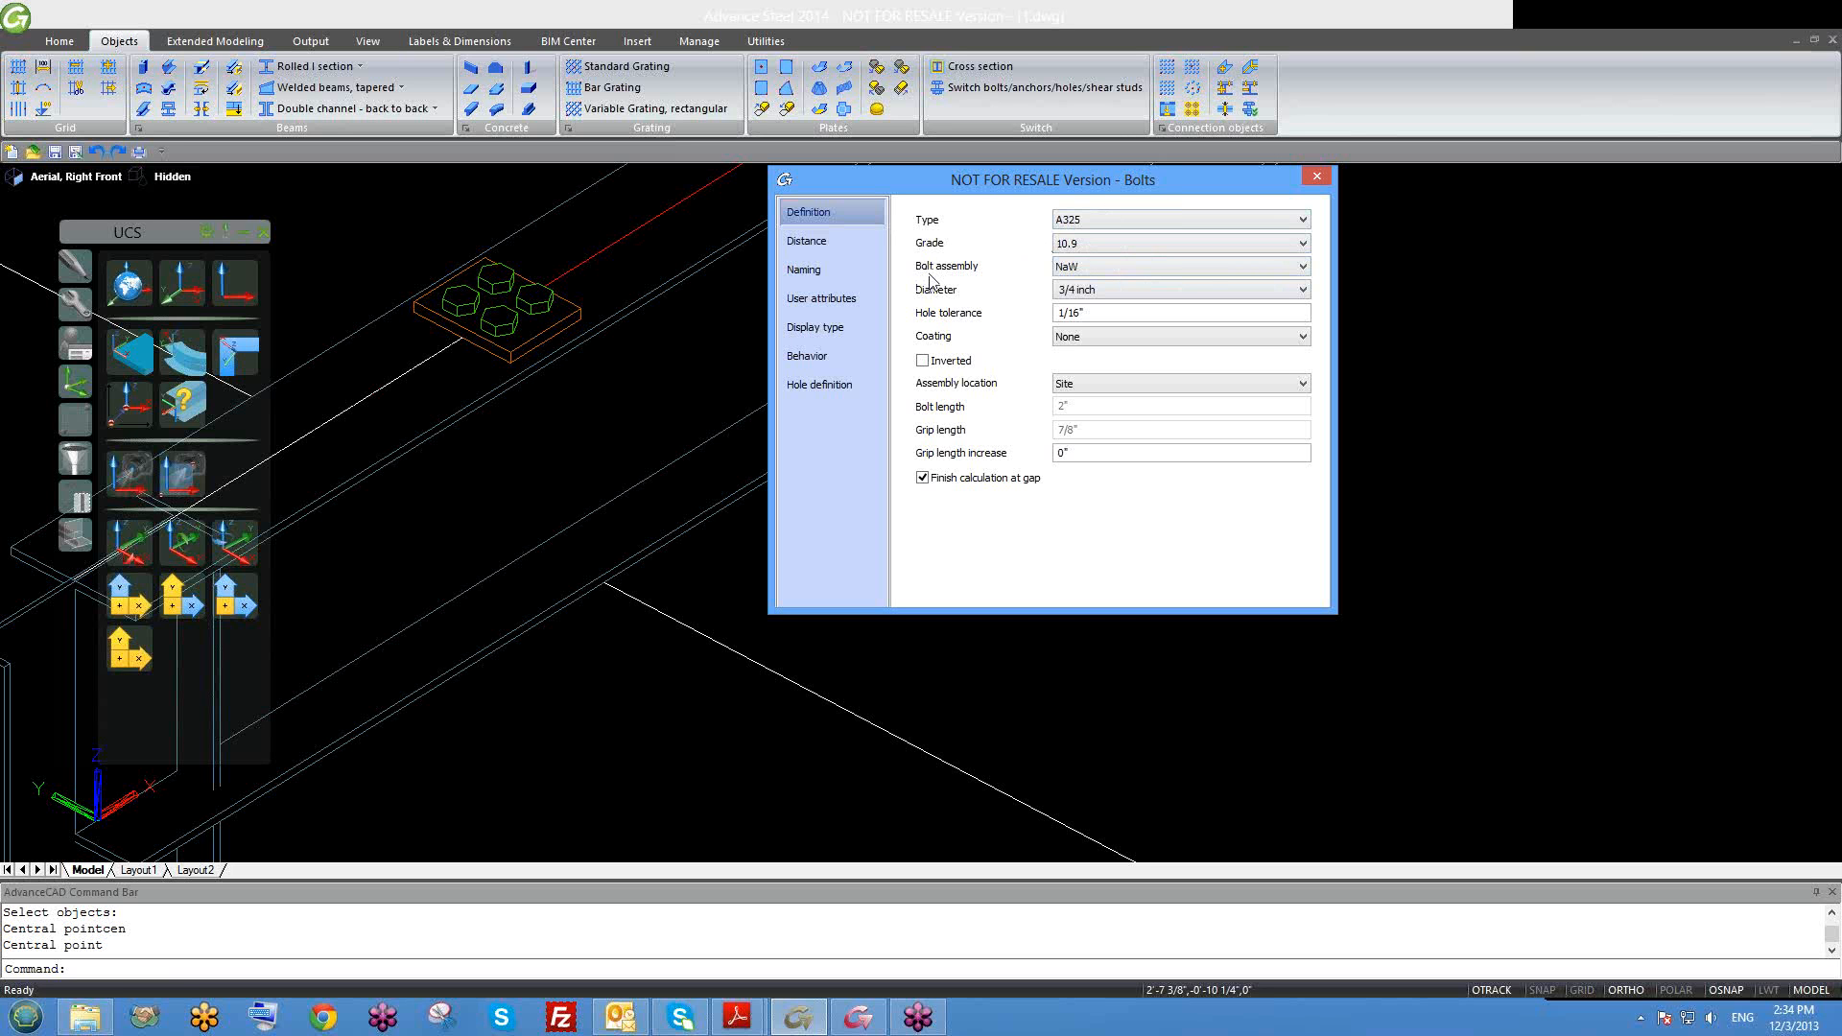
left_click(1304, 269)
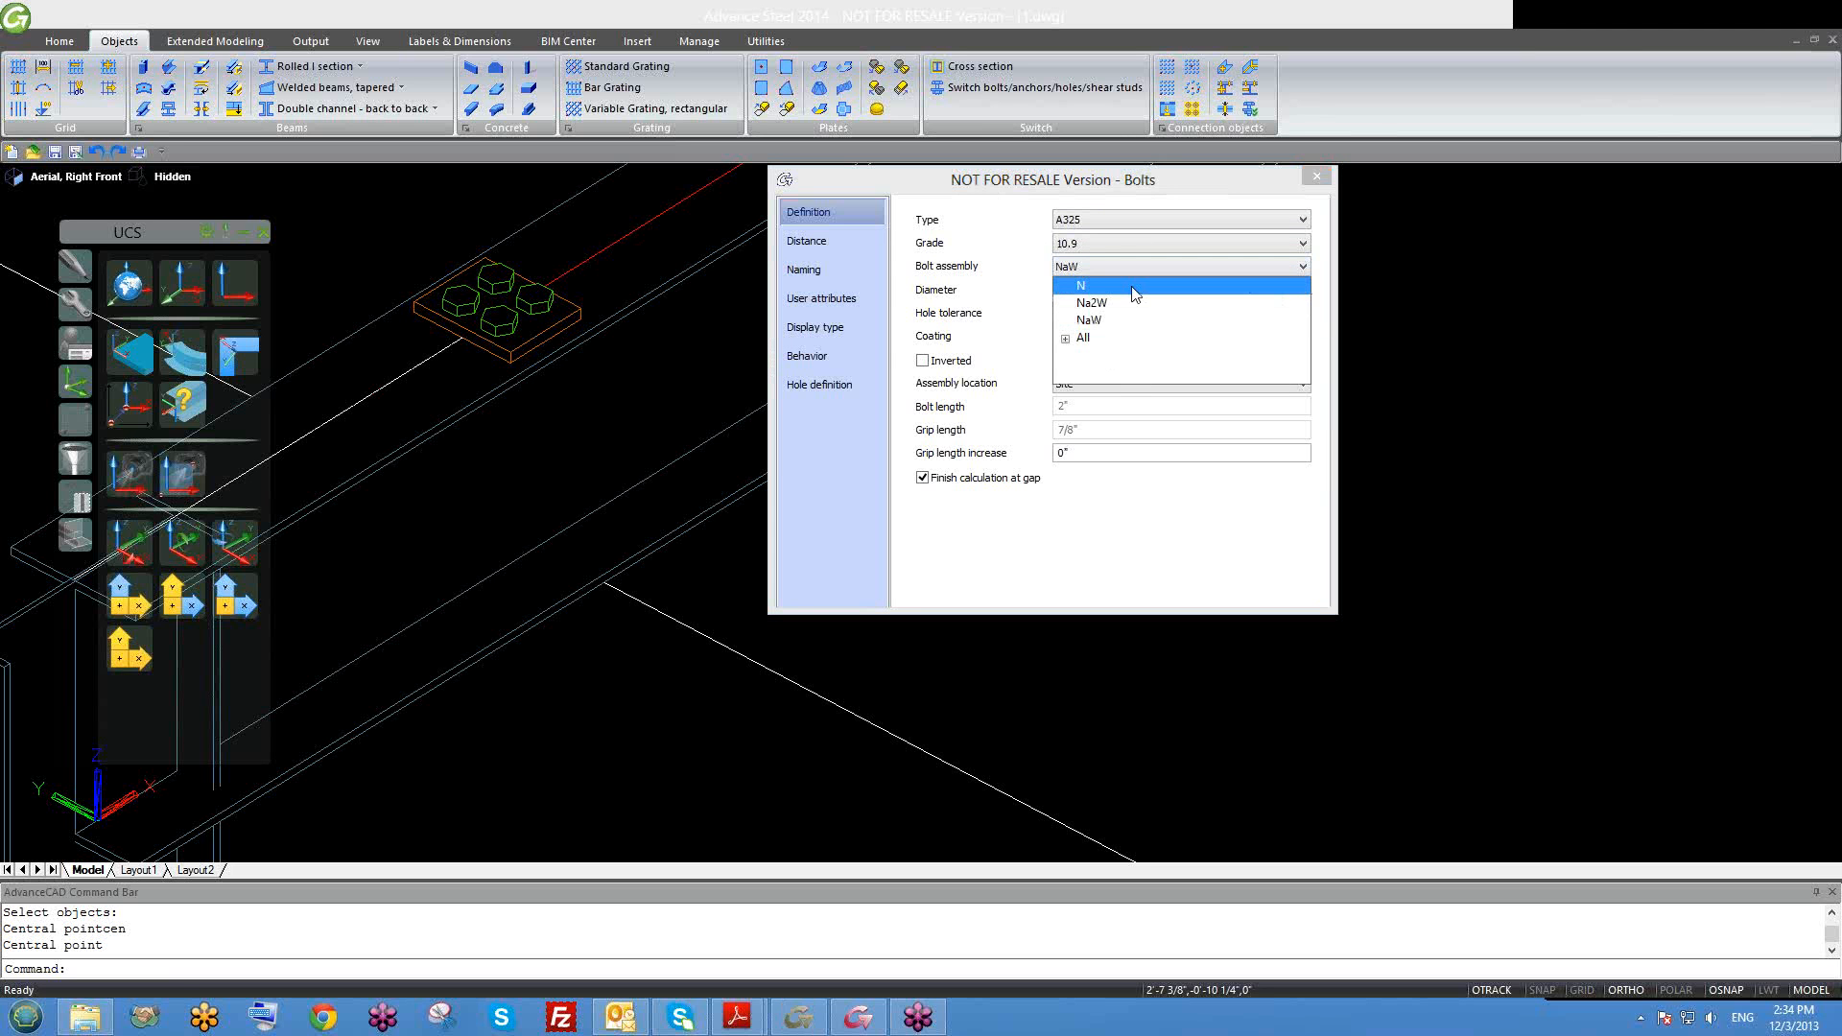
left_click(1087, 337)
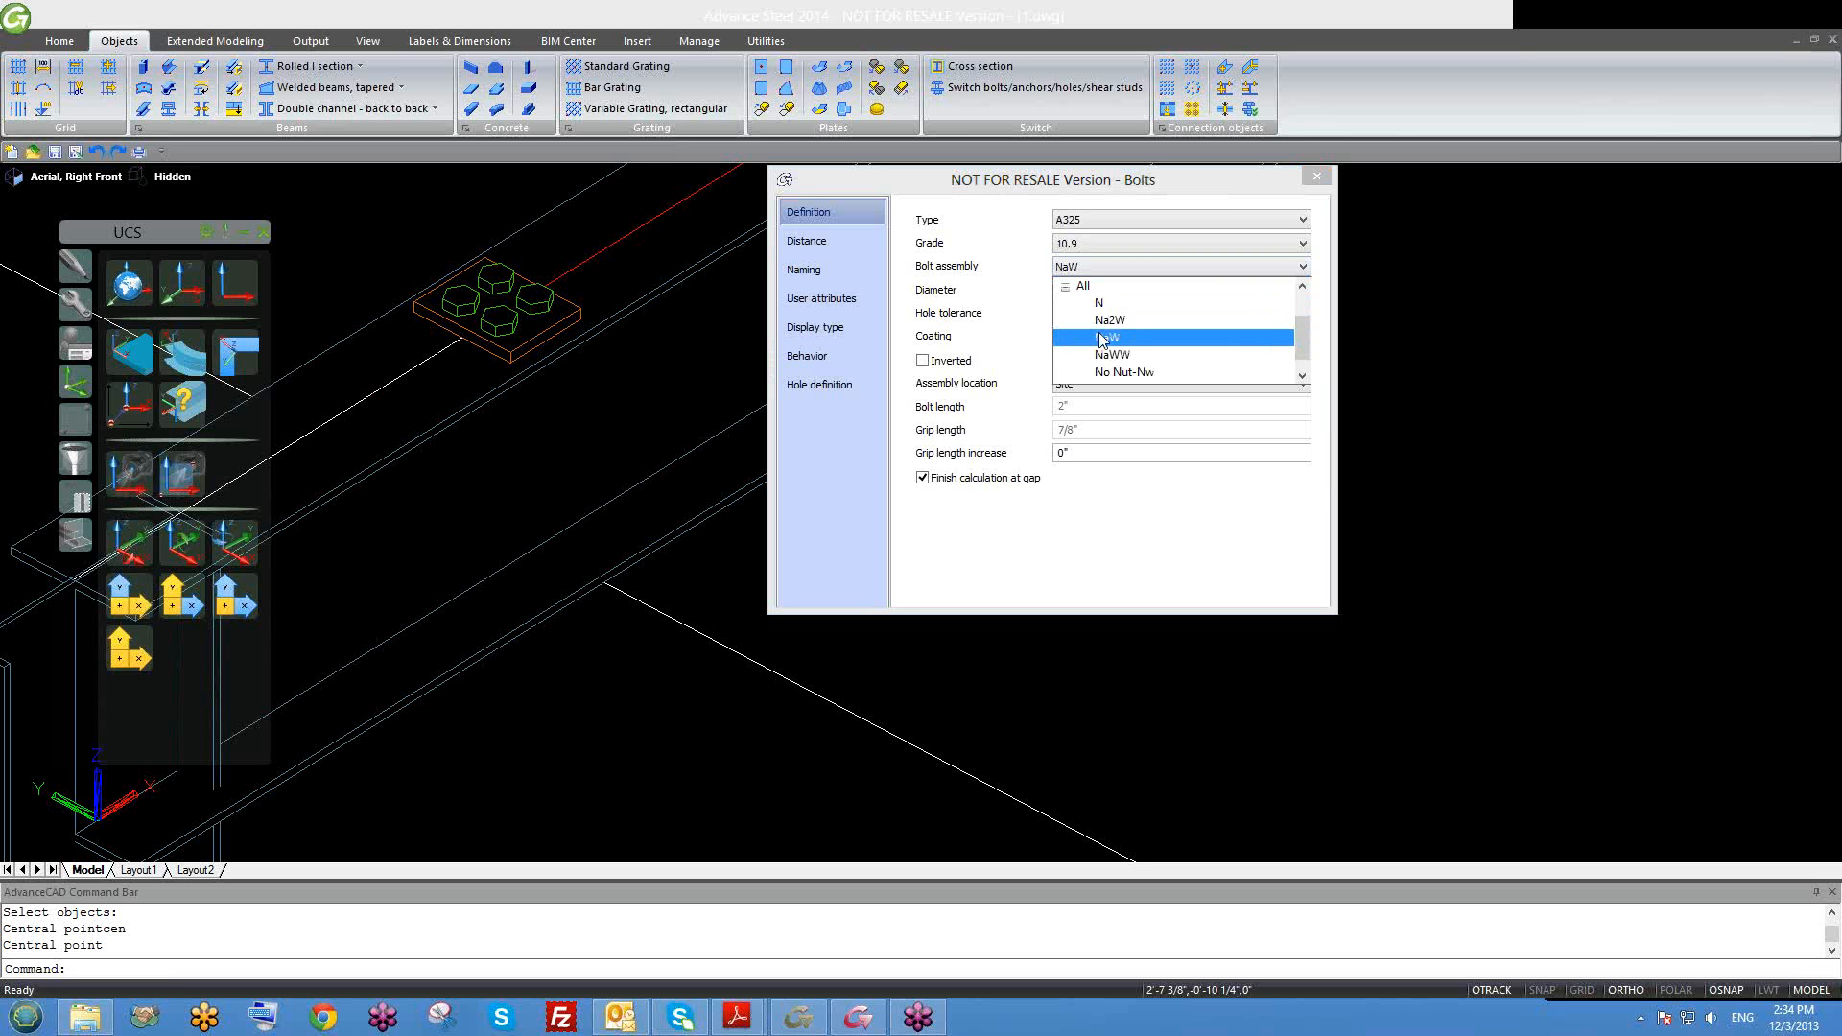
scroll(1122, 350, "up", 2)
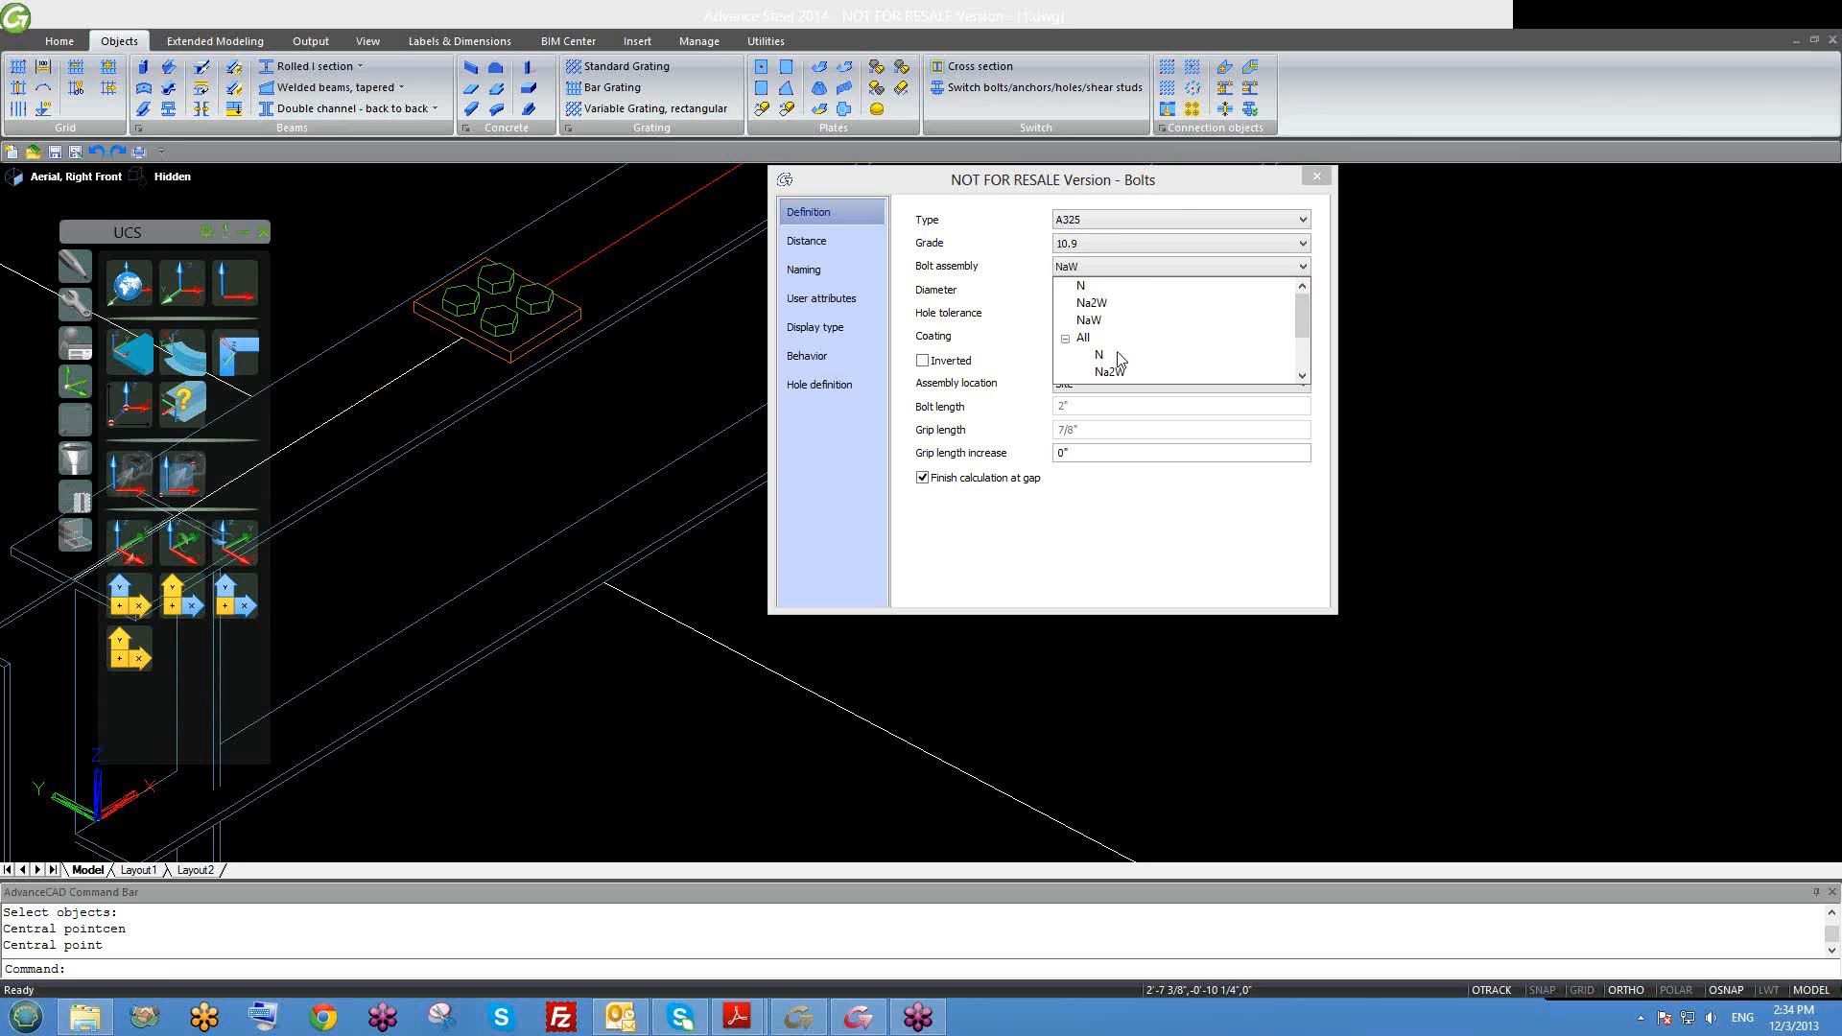
left_click(1084, 290)
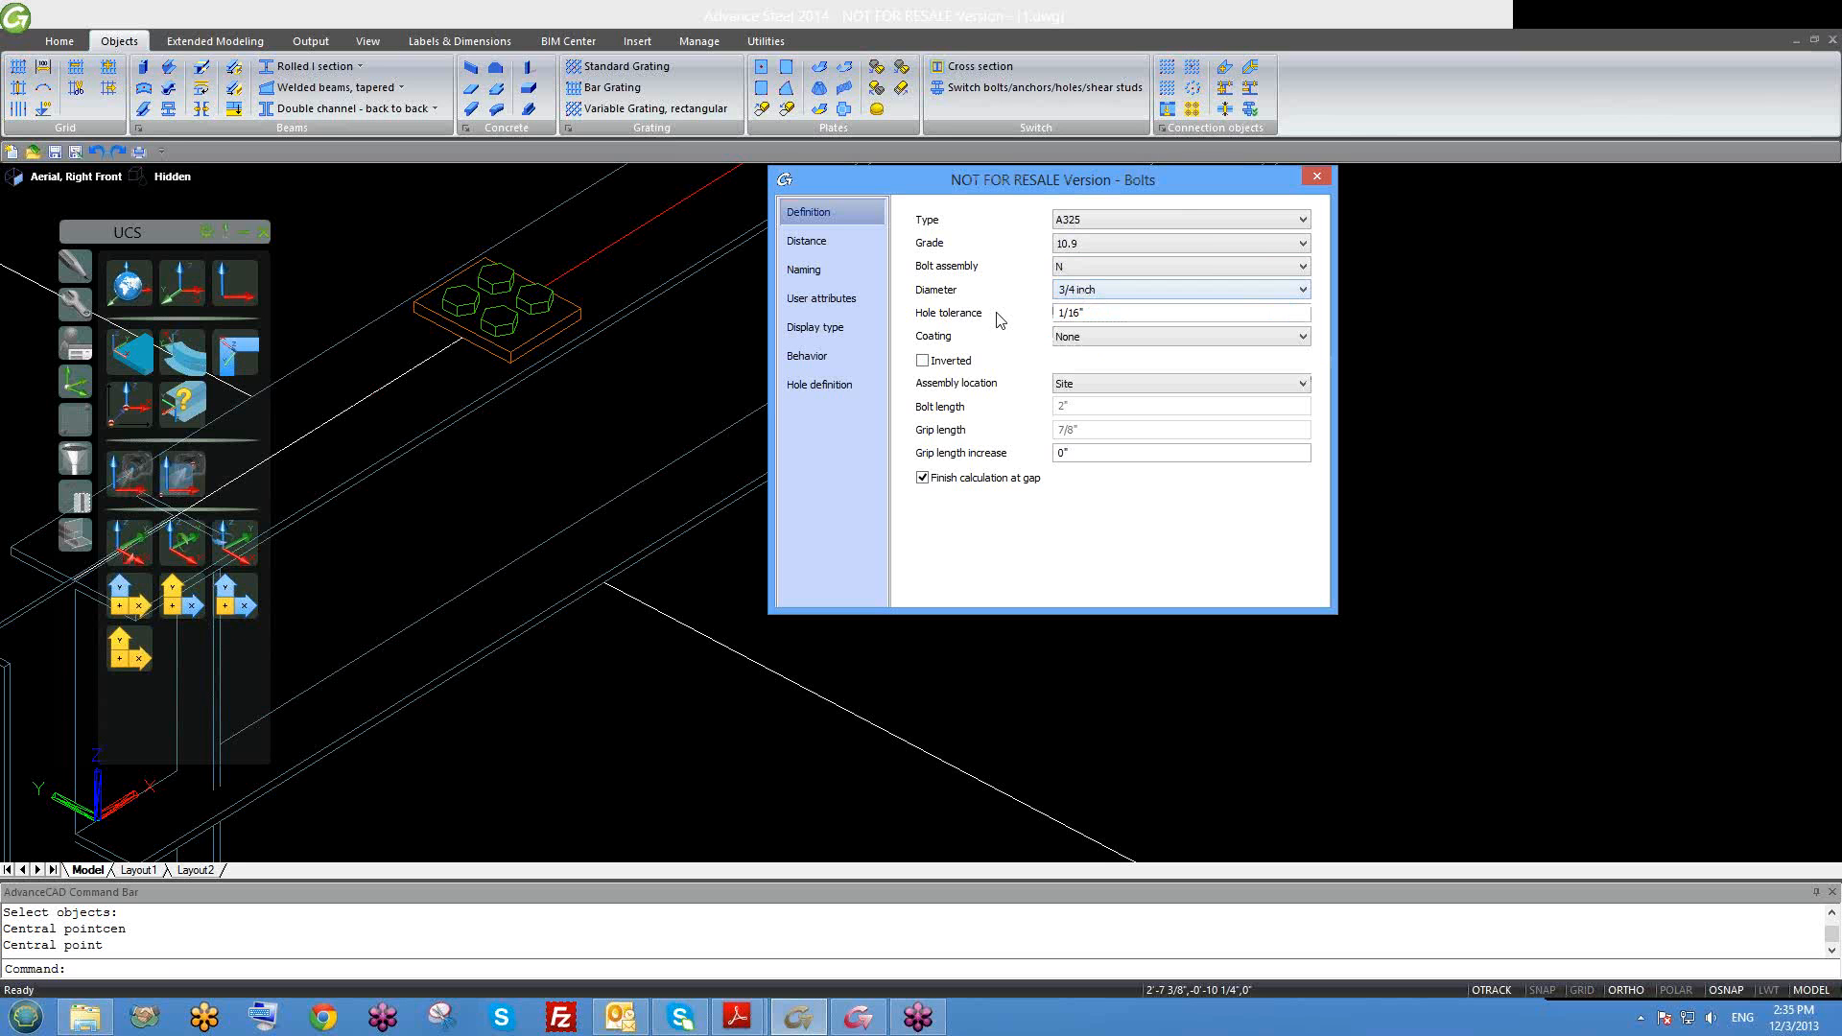
Step: Change the bolt assembly to NaW while viewing the nuts beneath the beam flange from the side
scroll(537, 327, "up", 6)
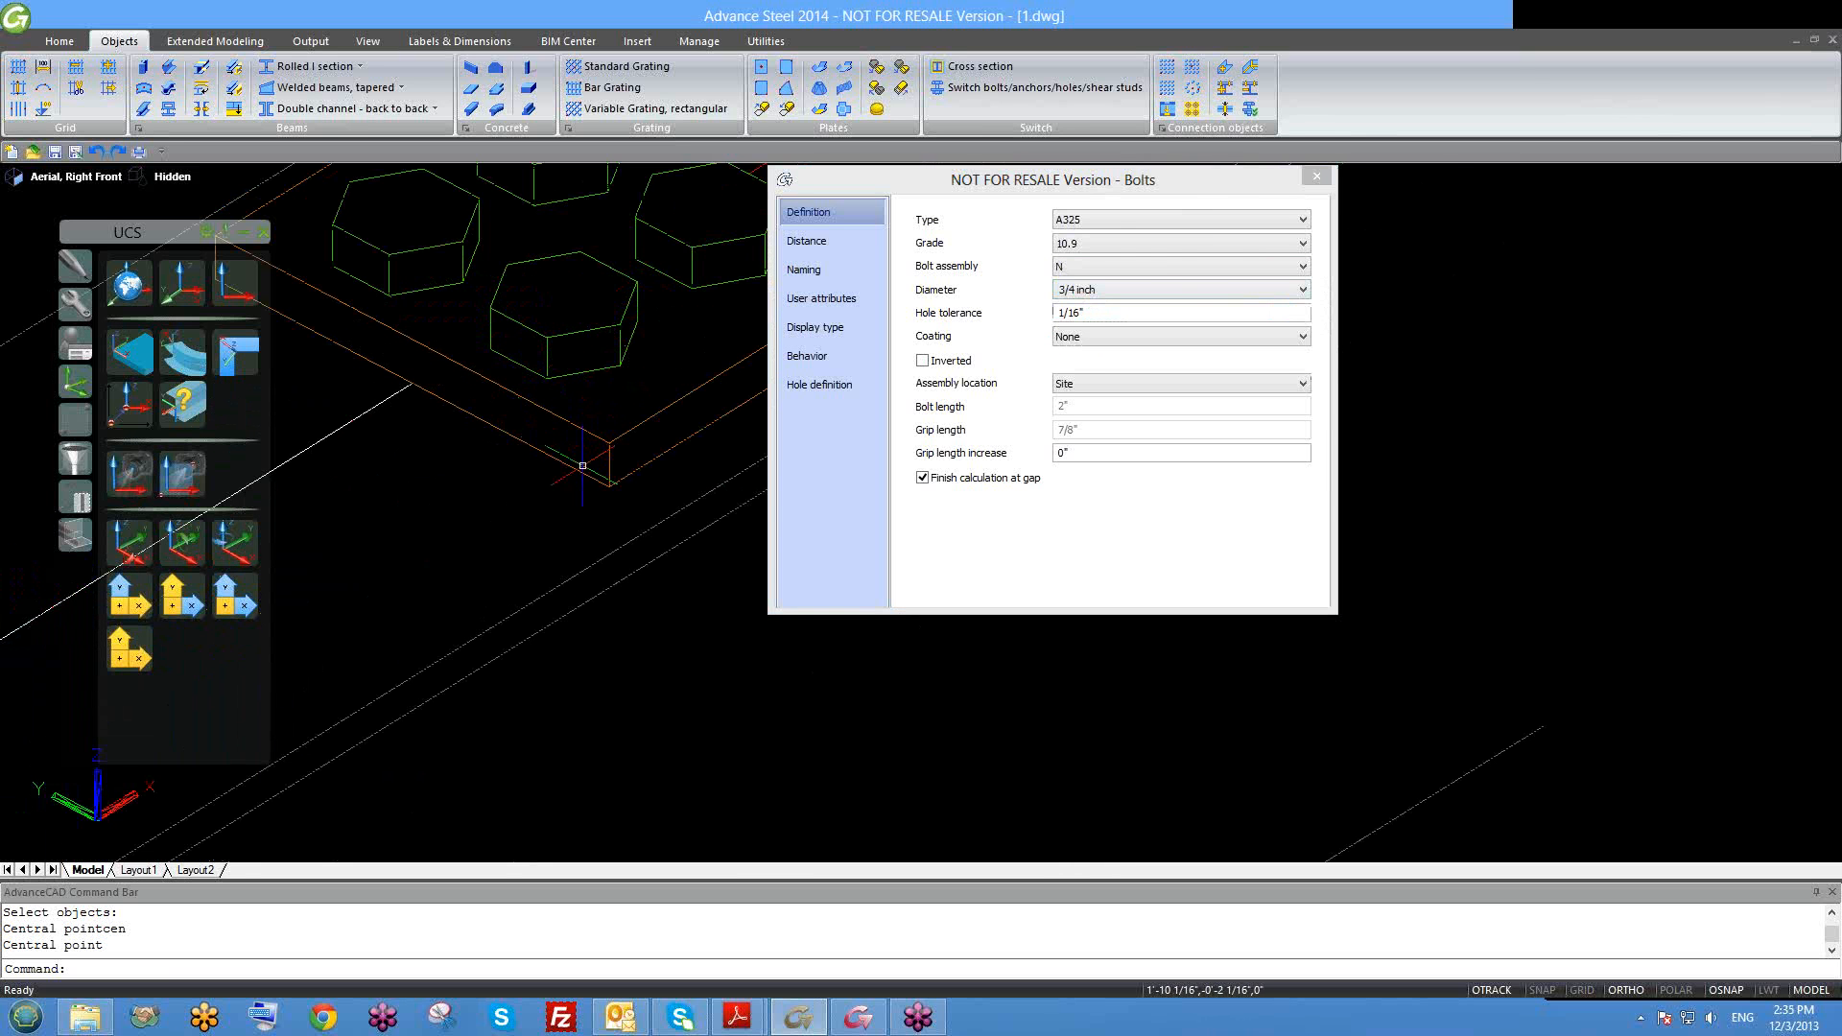
middle_click_drag(597, 488, 526, 403, "shift")
left_click(1091, 268)
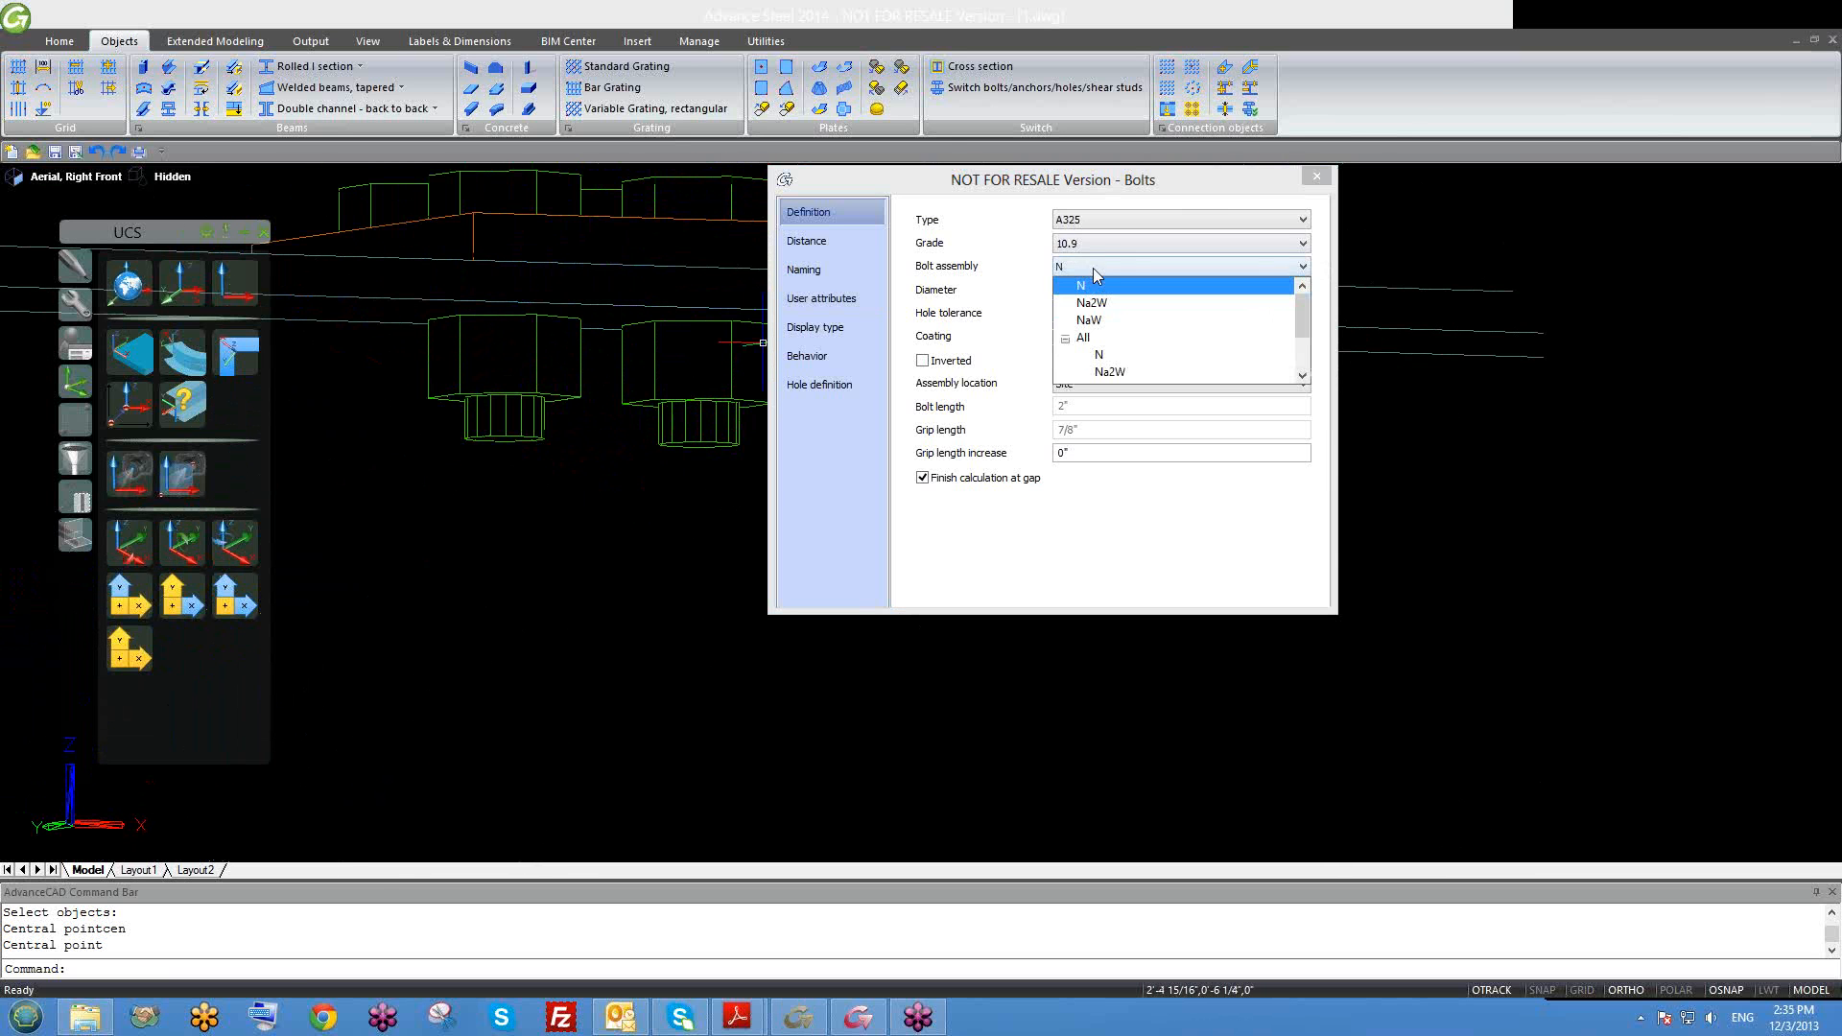
left_click(1097, 319)
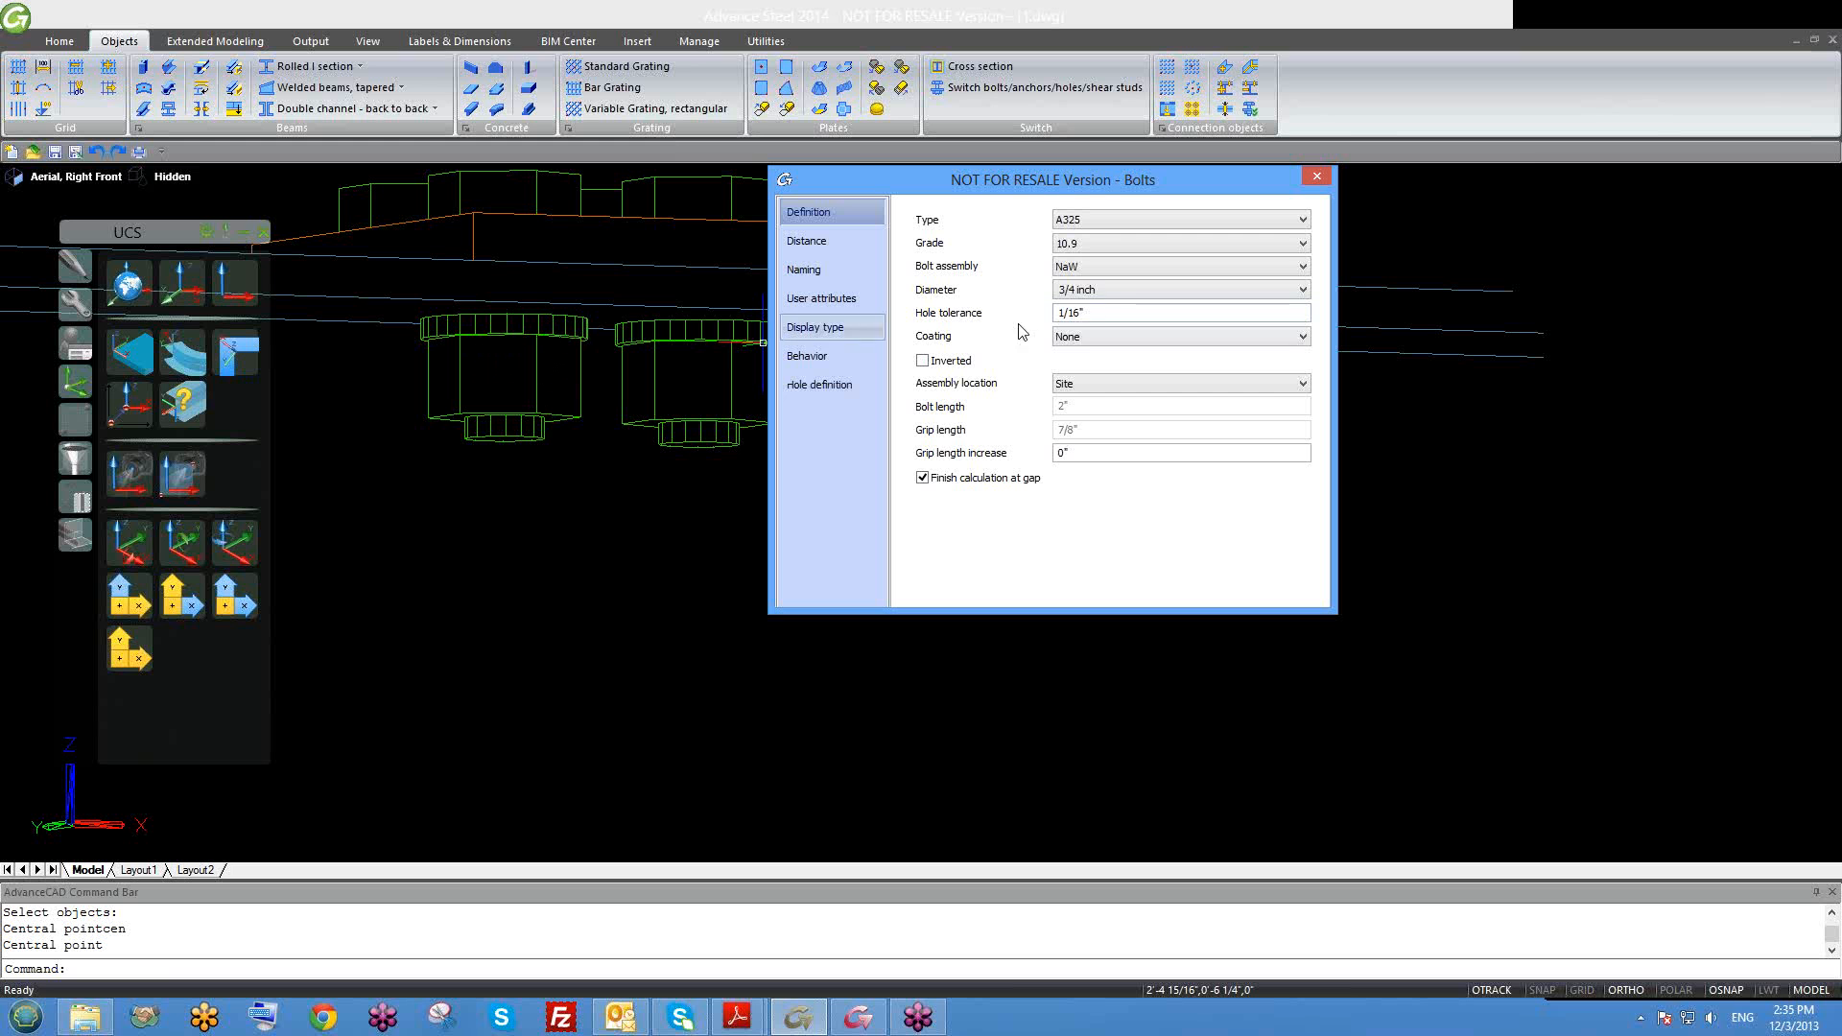
Step: Switch the bolt assembly to Na2W and inspect the washers above and below the connected parts
left_click(1096, 271)
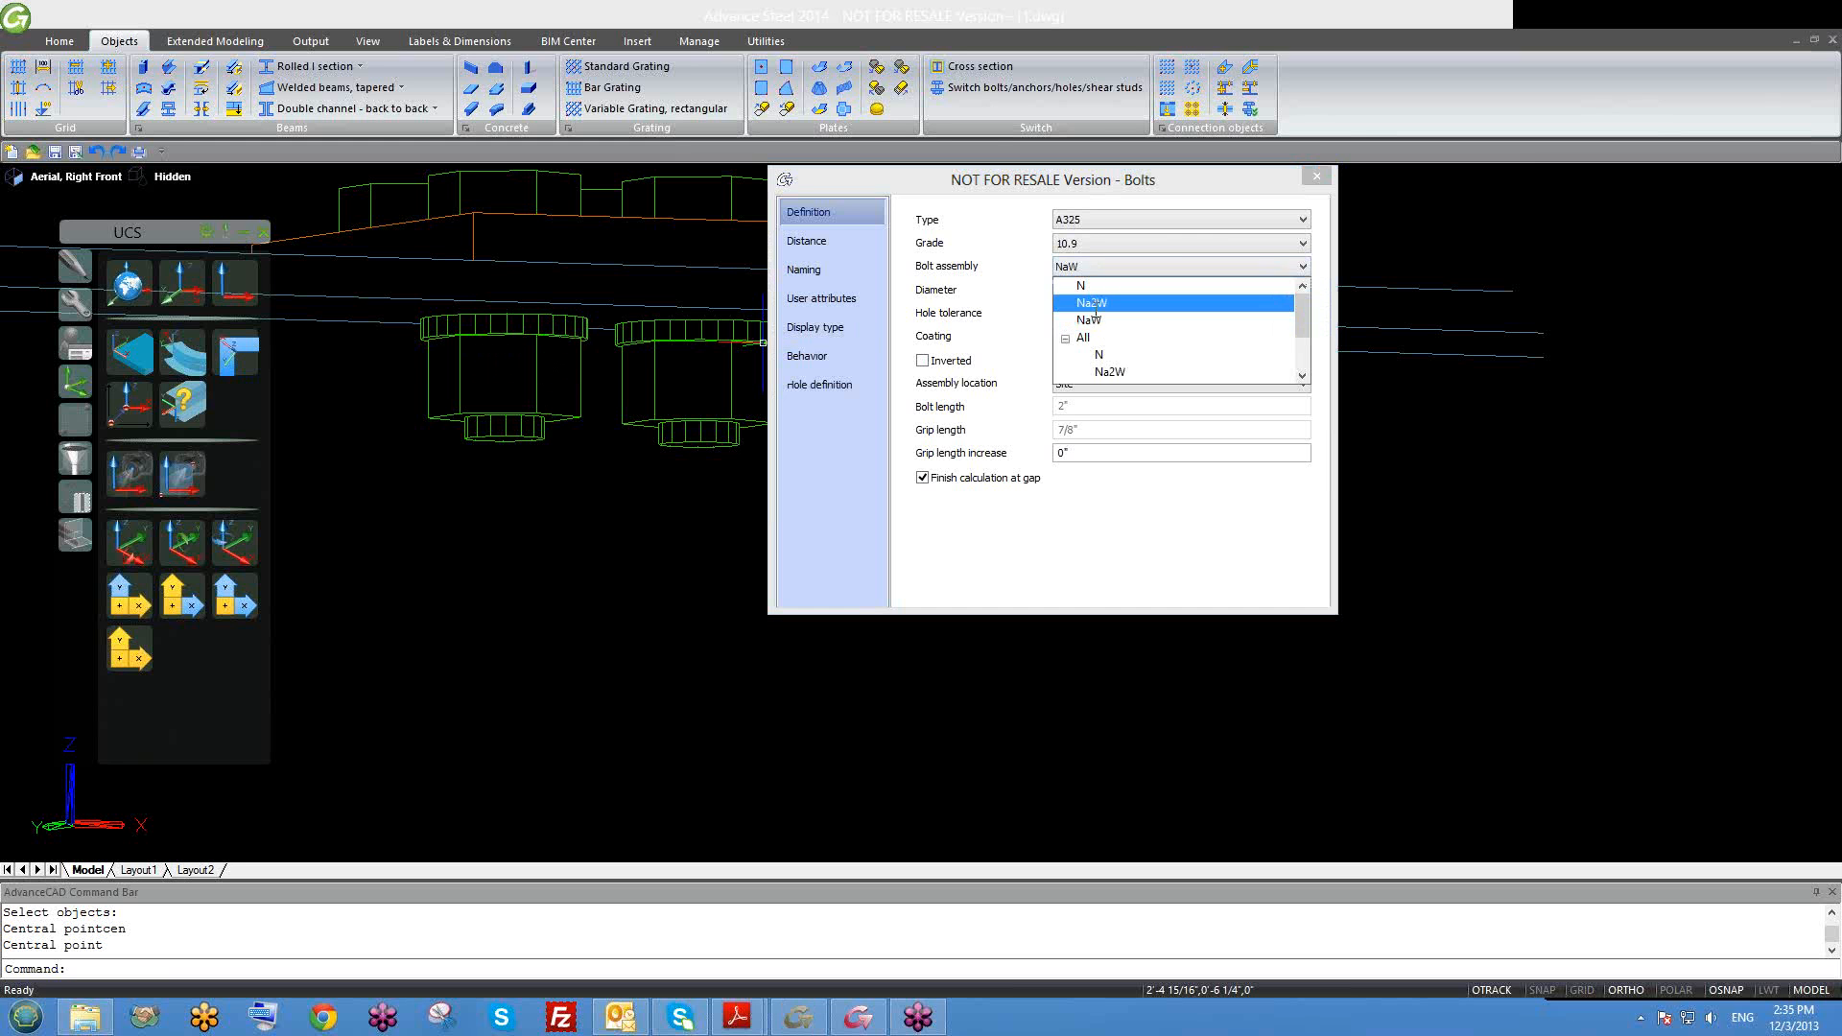
left_click(1093, 302)
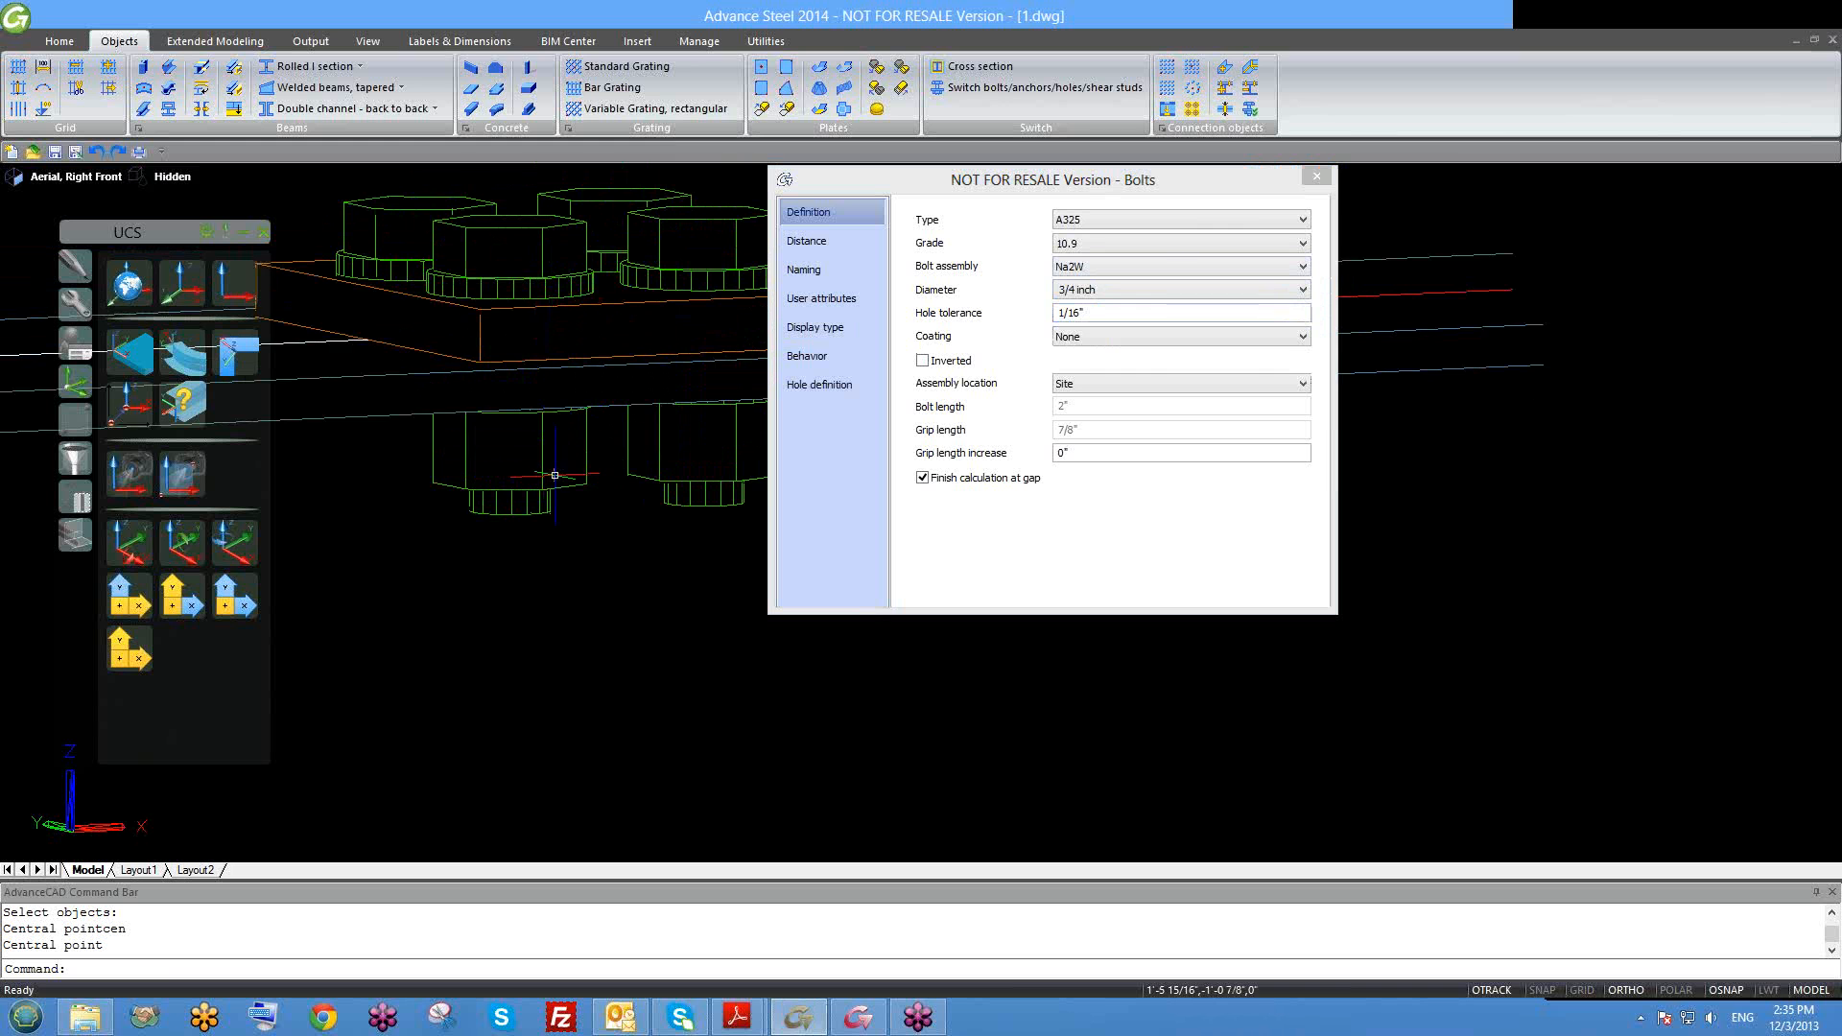
middle_click_drag(555, 474, 574, 416, "shift")
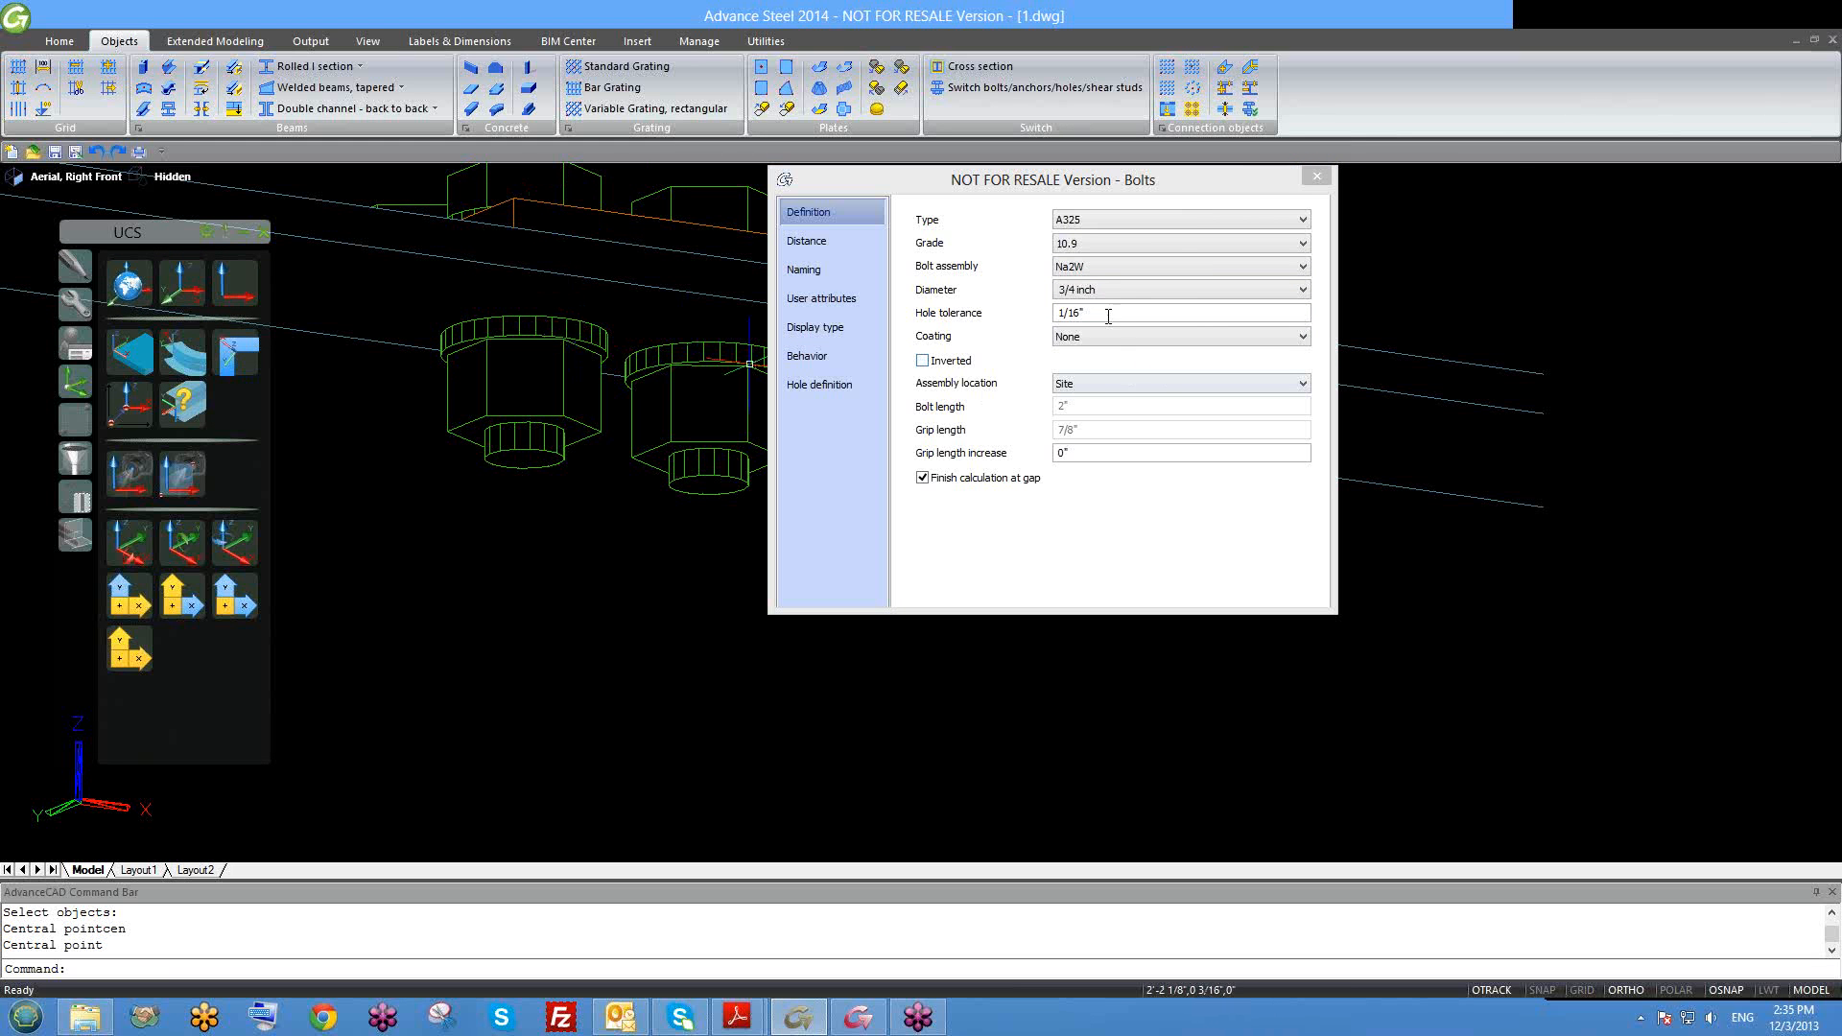
Step: Return the bolt assembly to NaW and check the bolts from below and above
left_click(1095, 267)
left_click(1101, 326)
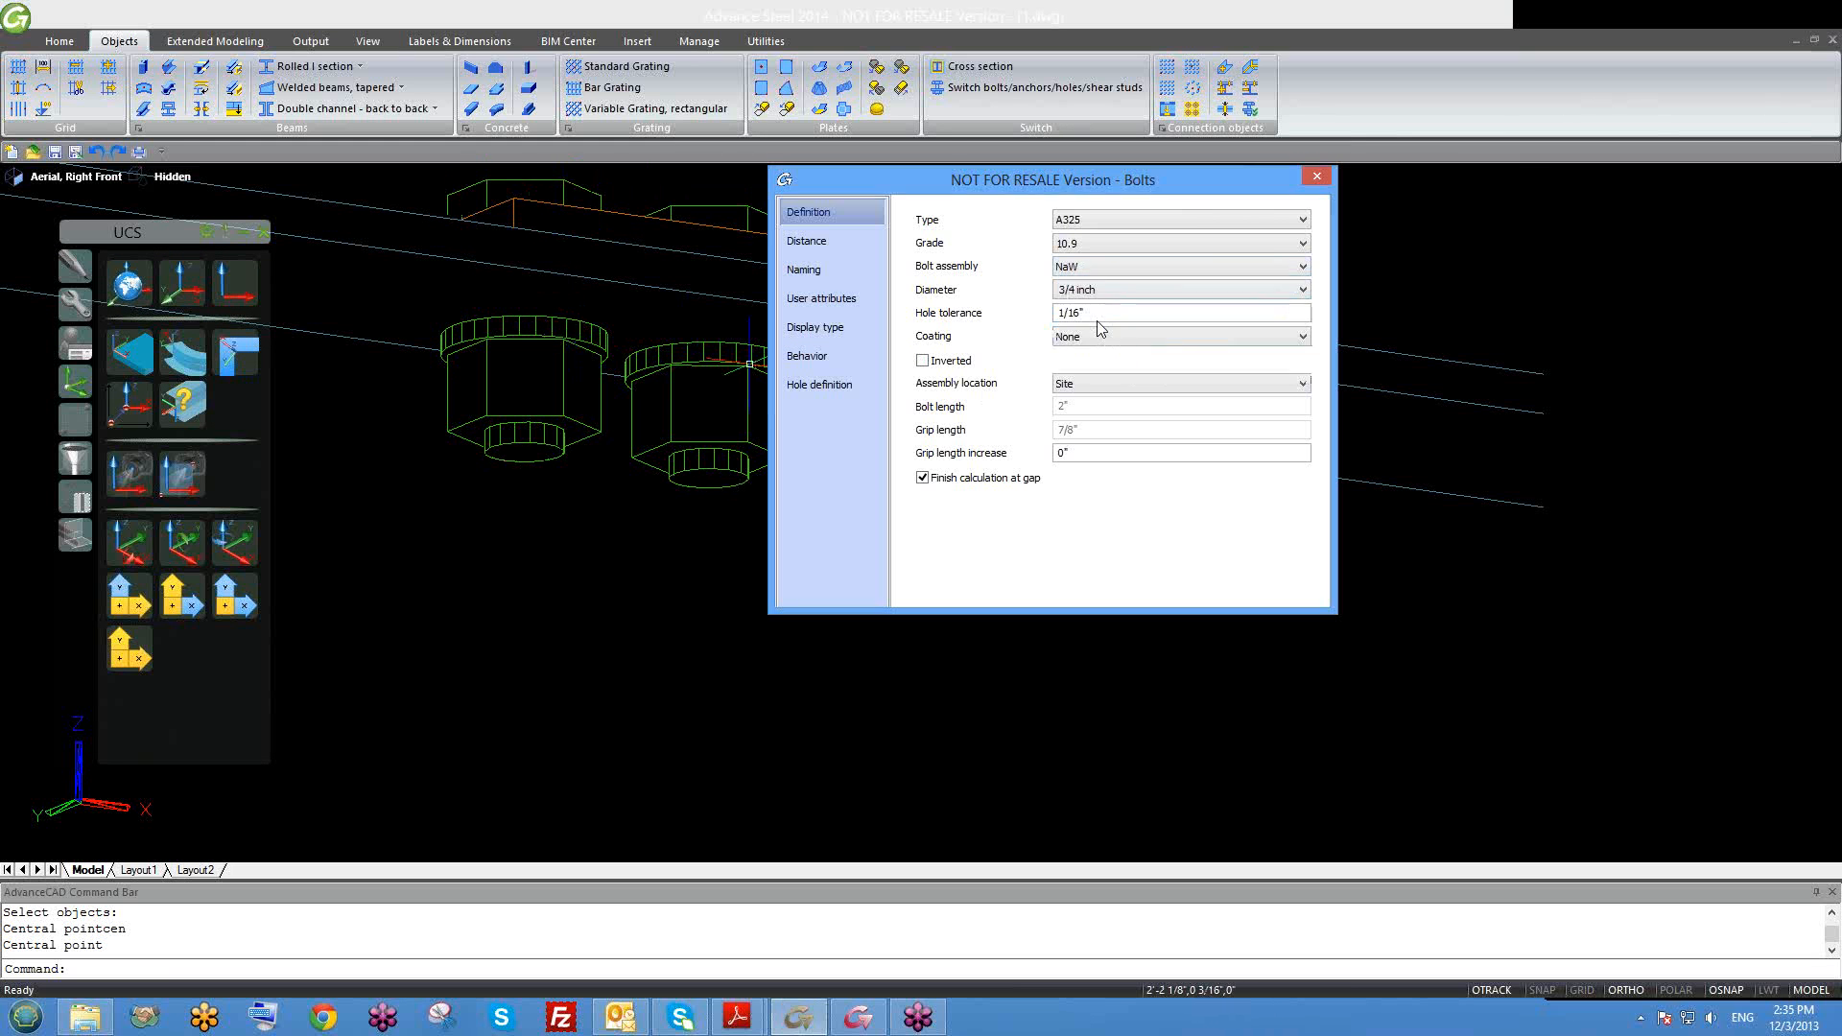
middle_click_drag(594, 340, 592, 350, "shift")
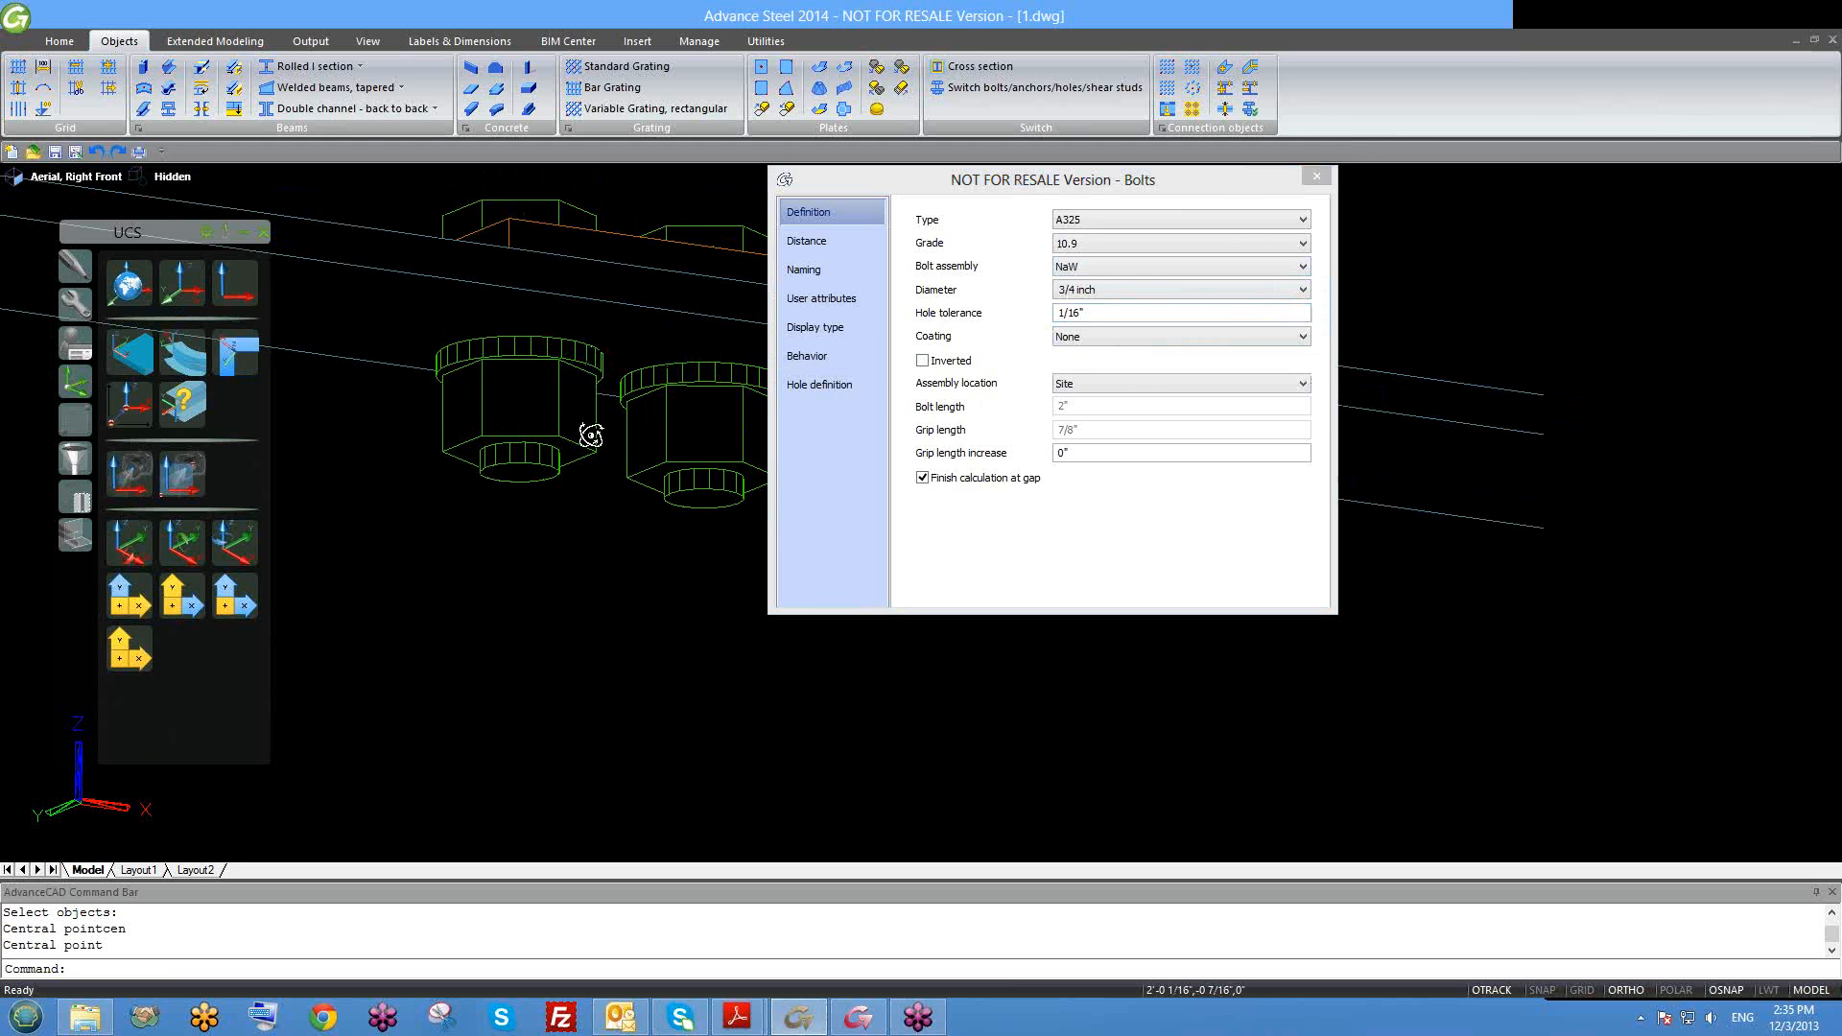
middle_click_drag(591, 435, 653, 475, "shift")
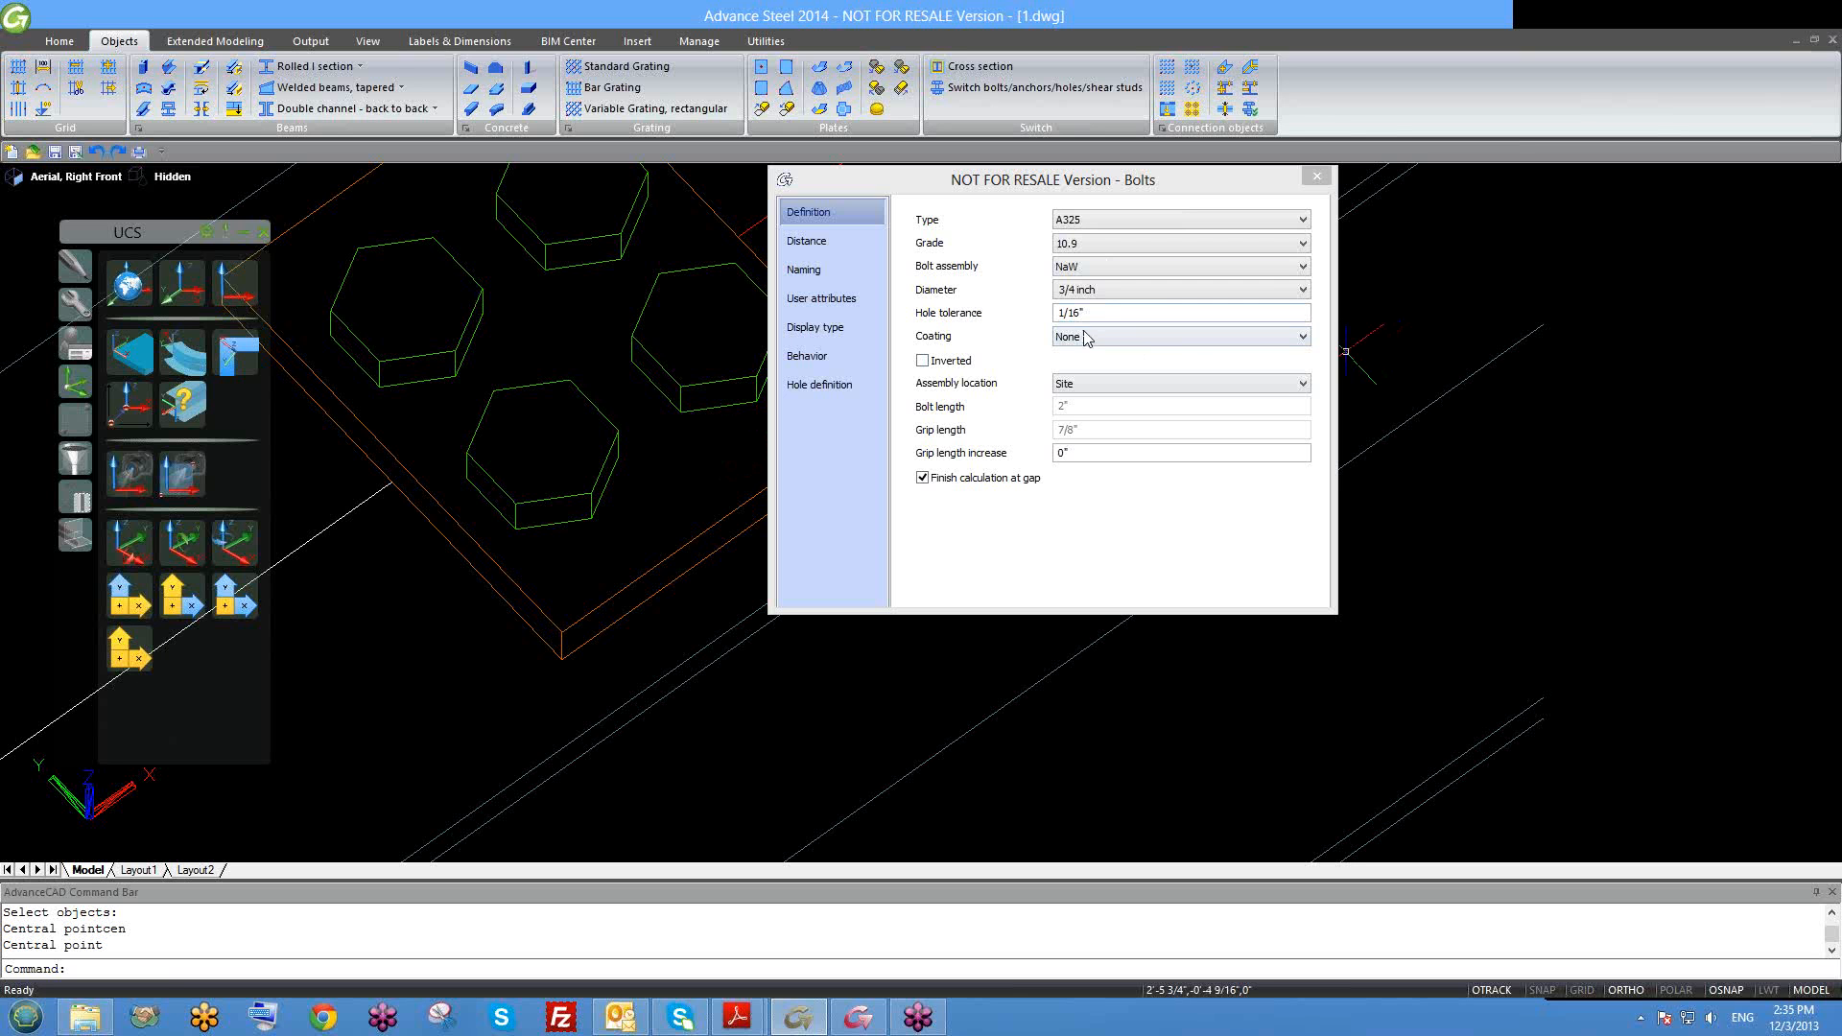
Step: Try the Inverted option on the bolt pattern, and turn it off again
left_click(922, 361)
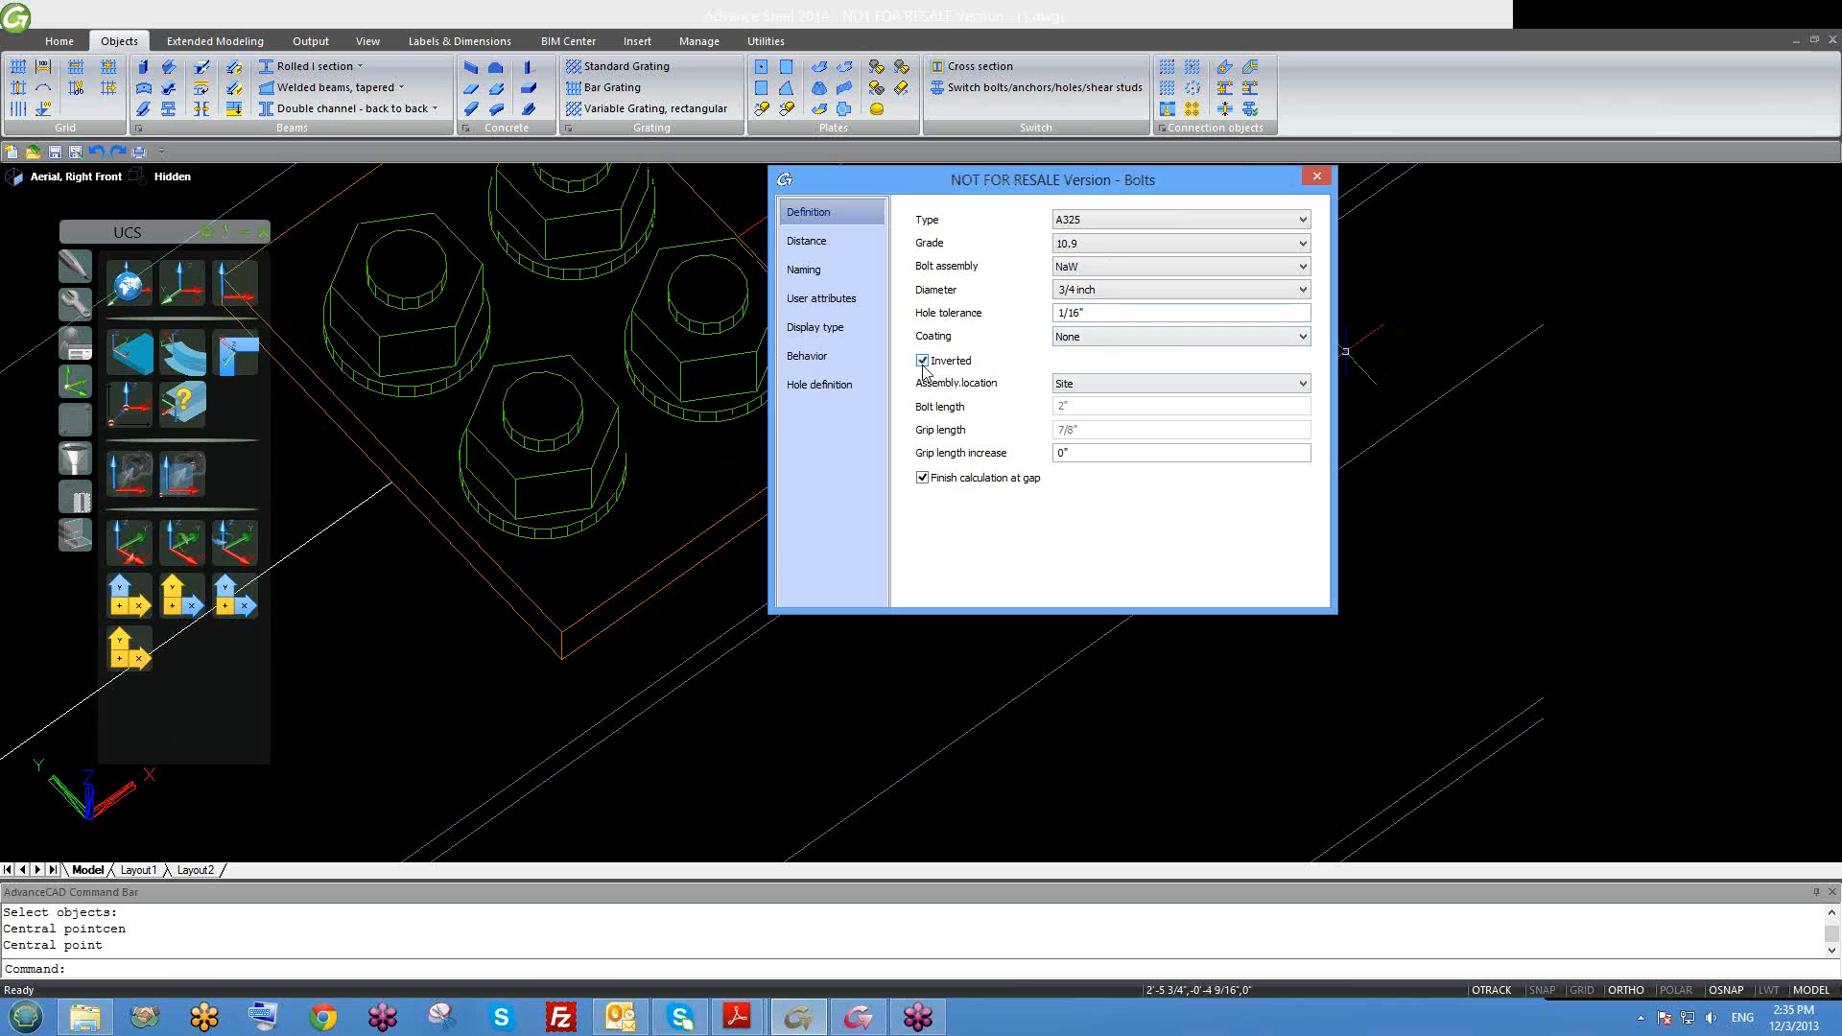
left_click(922, 361)
scroll(633, 495, "down", 2)
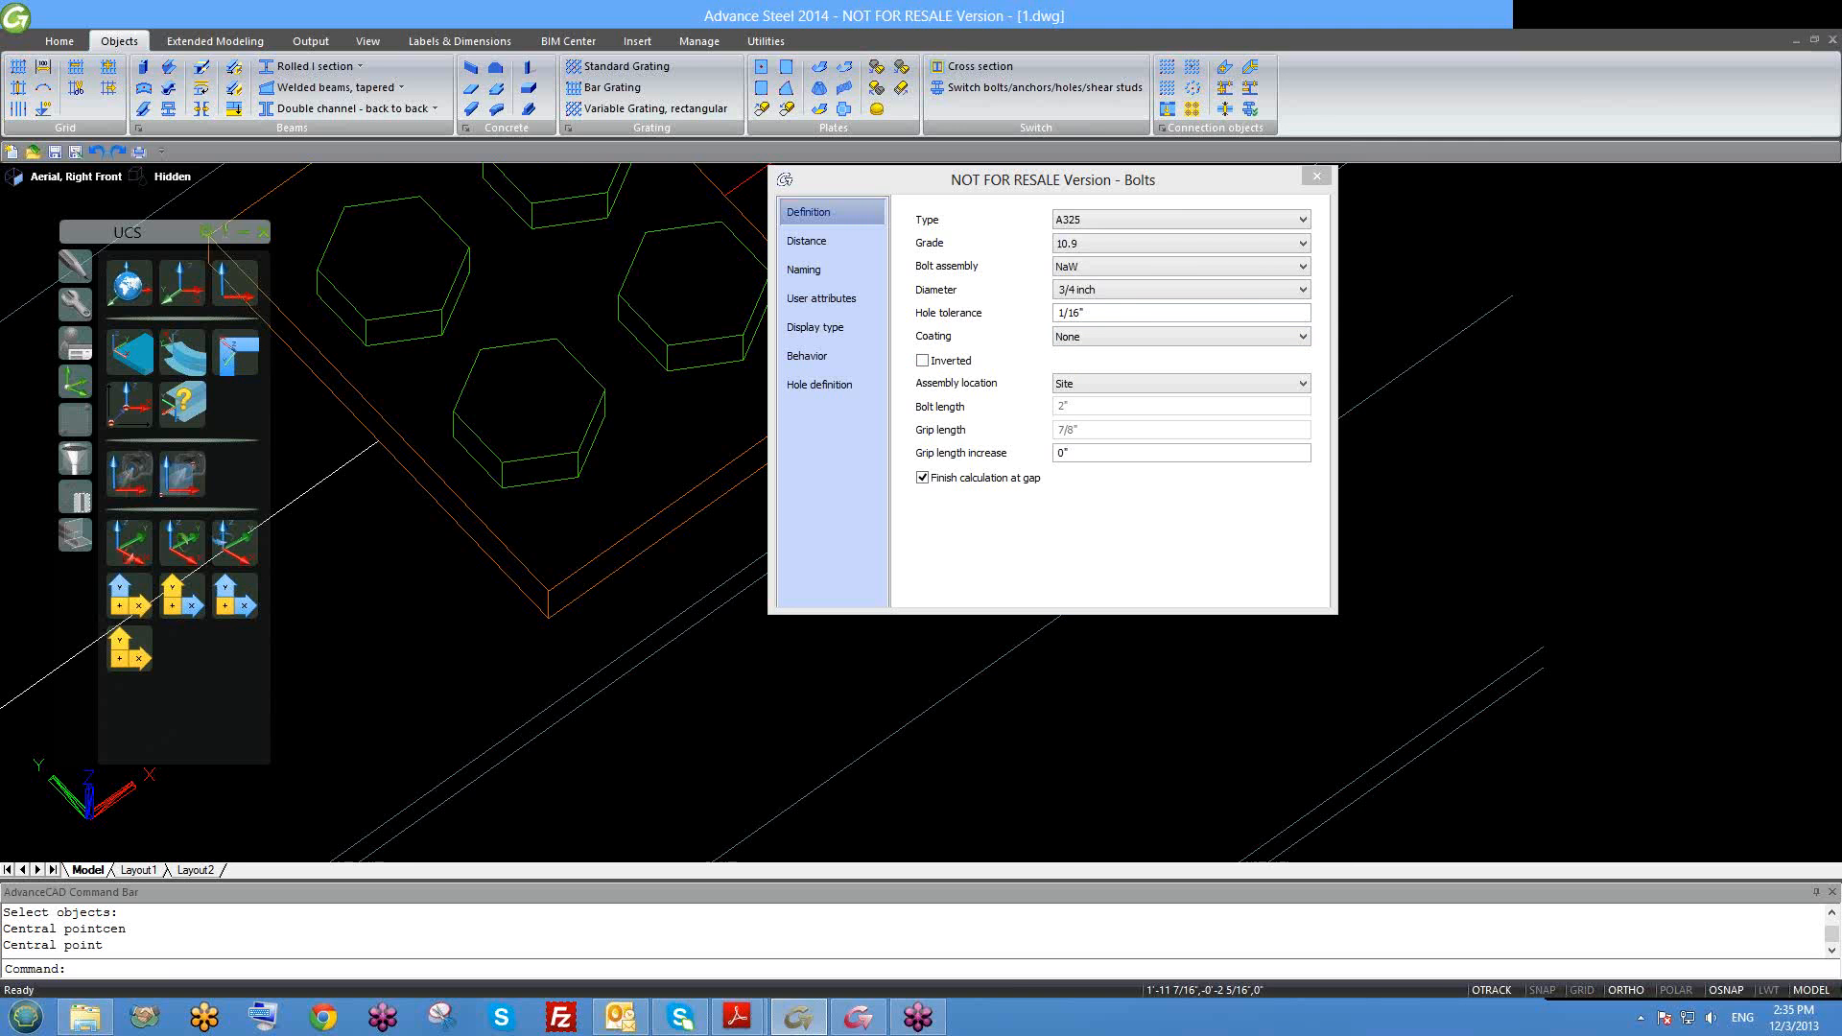
mouse_move(693, 606)
middle_mouse_down()
mouse_move(635, 520)
mouse_move(658, 426)
middle_mouse_up()
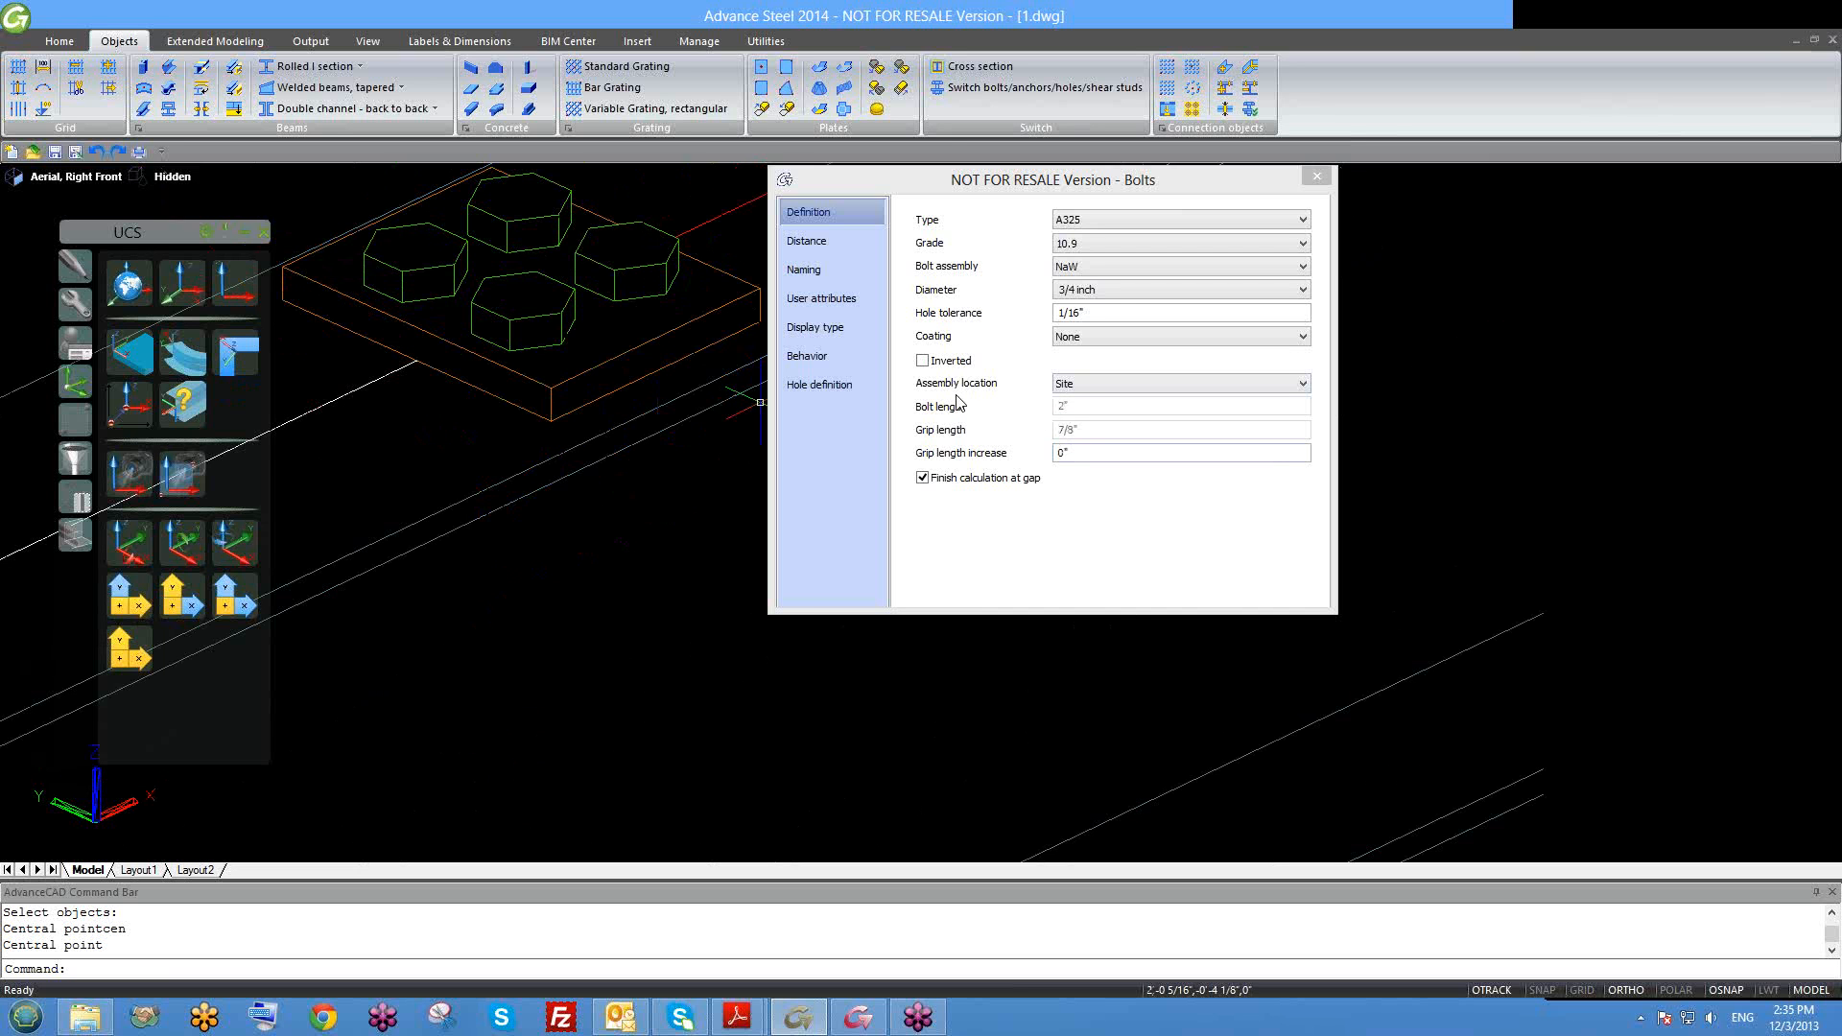
Step: Review the assembly location choices for the bolts, keeping Site, and look over the bolted plate
left_click(1078, 393)
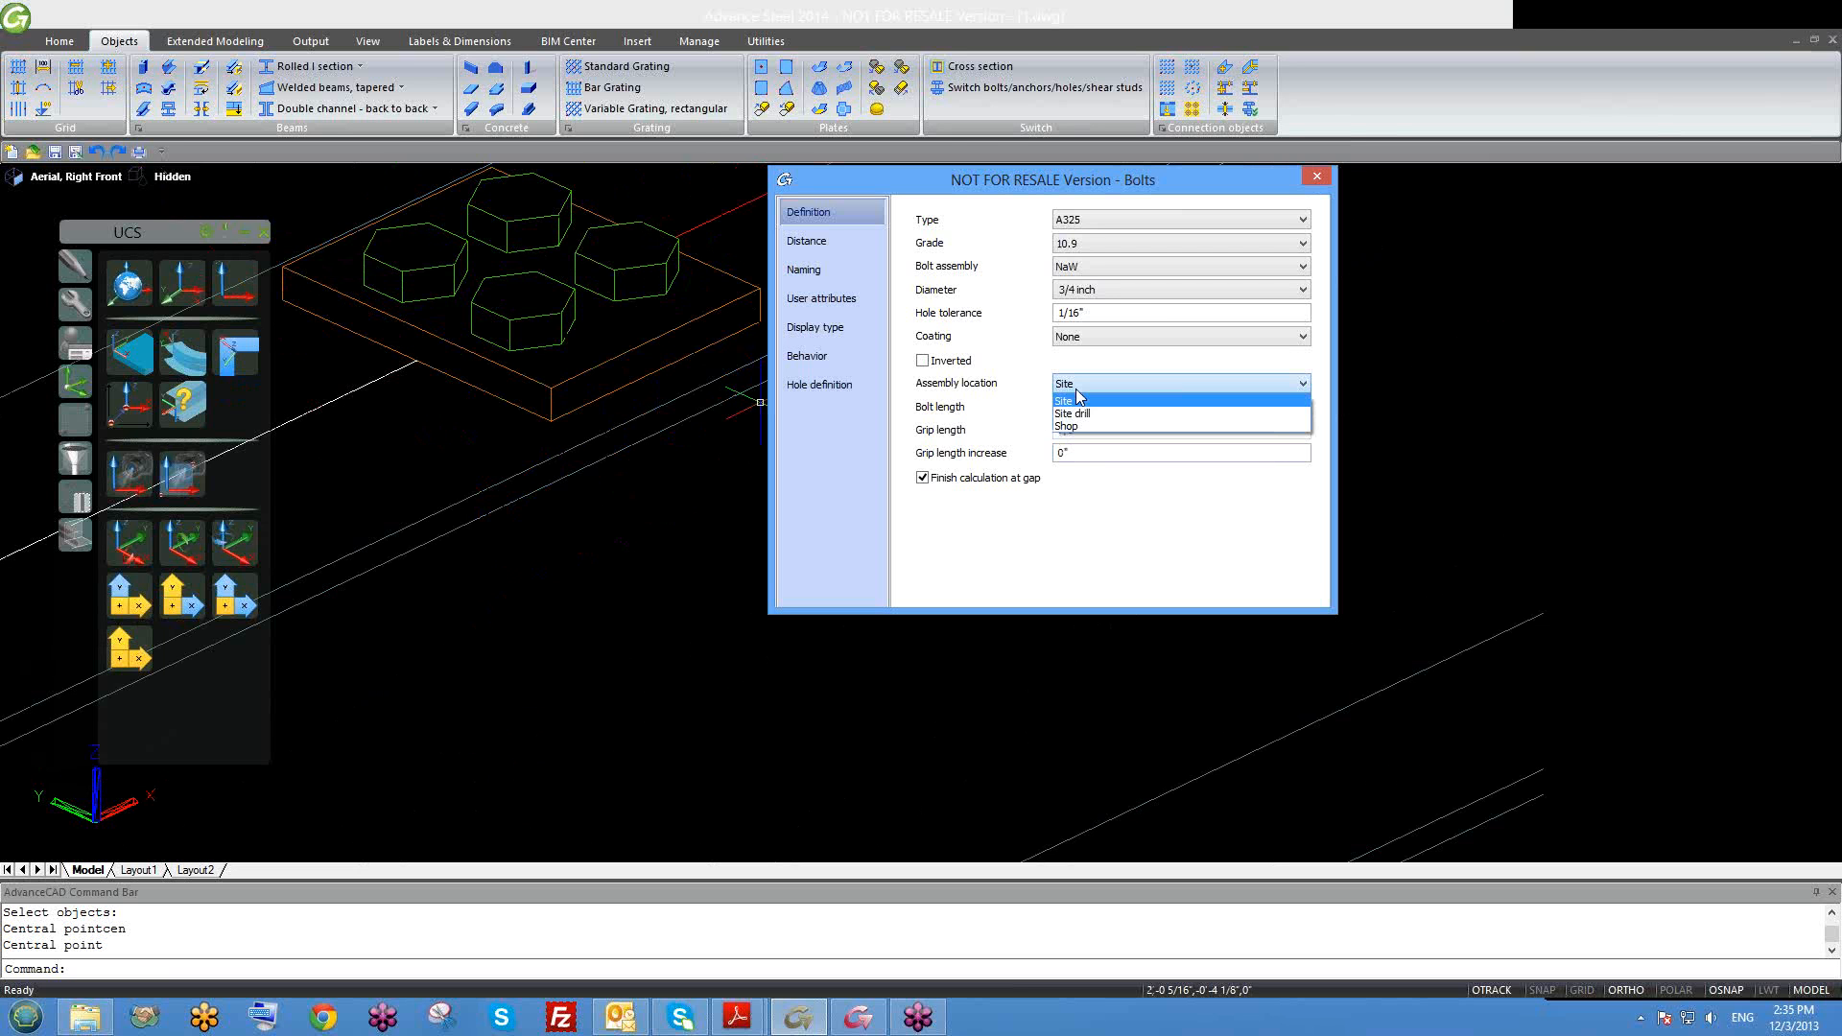
left_click(1076, 400)
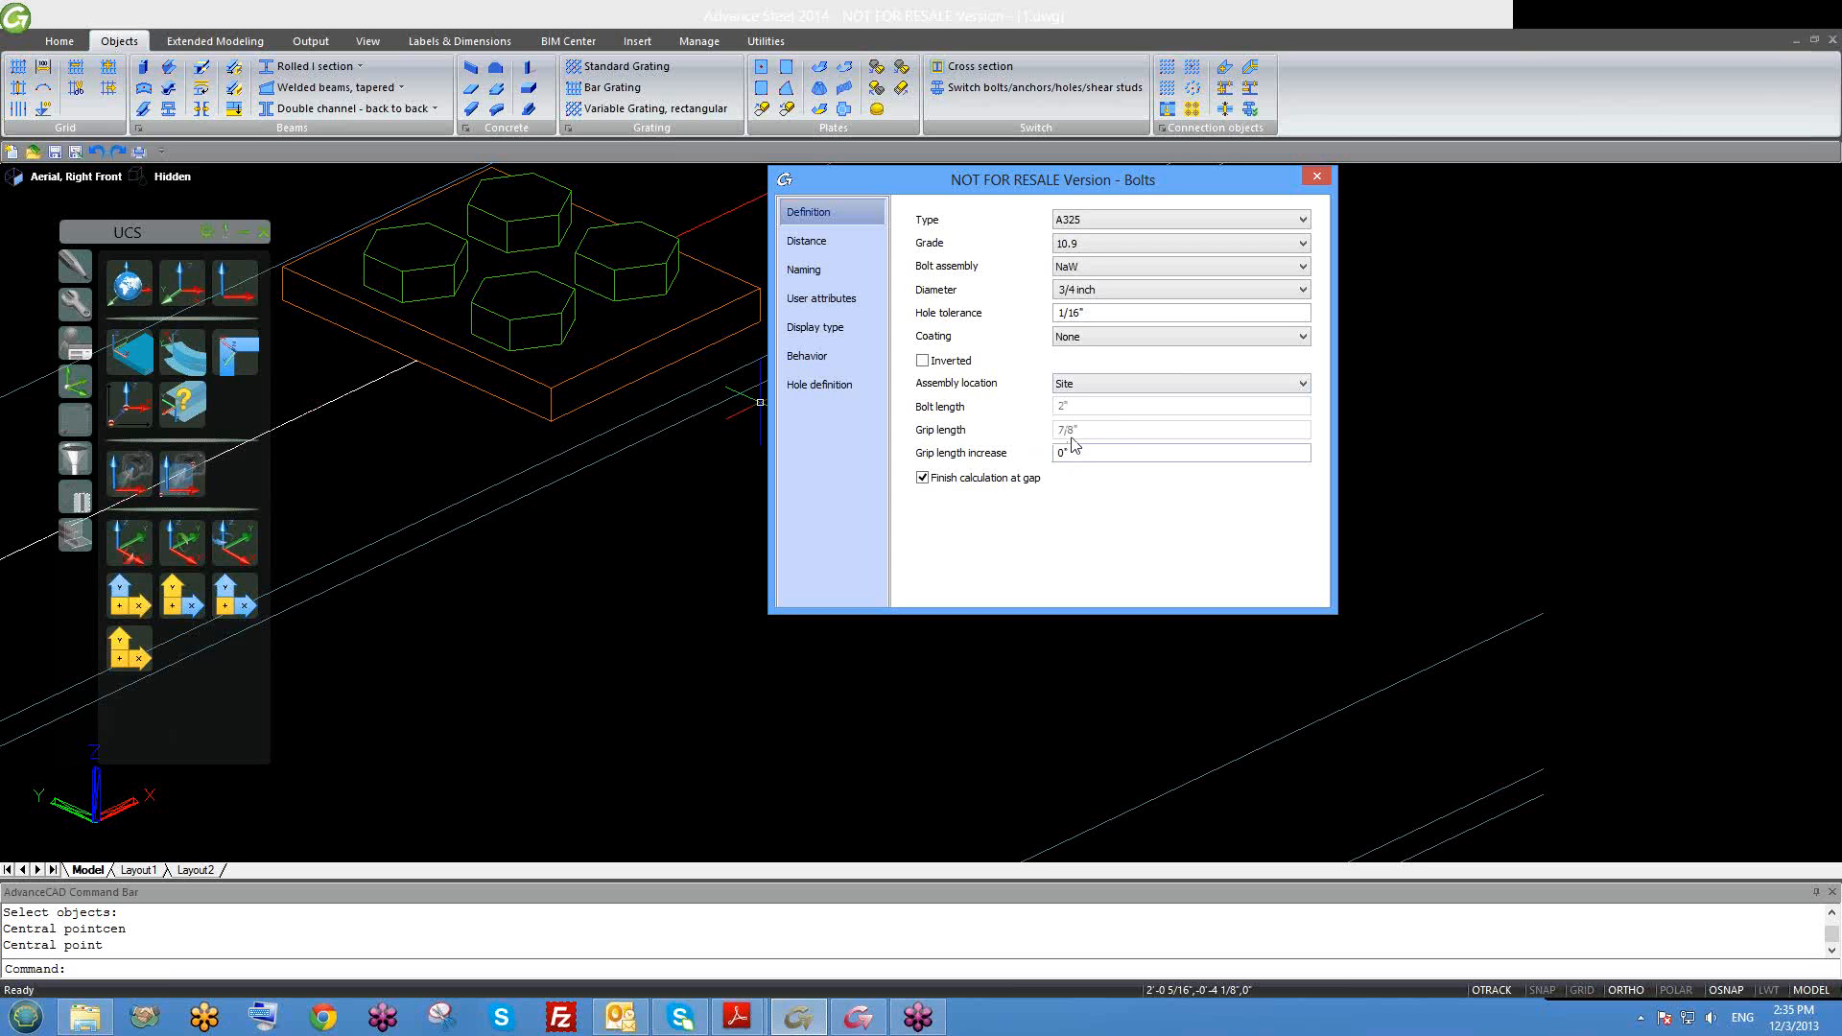
left_click(641, 365)
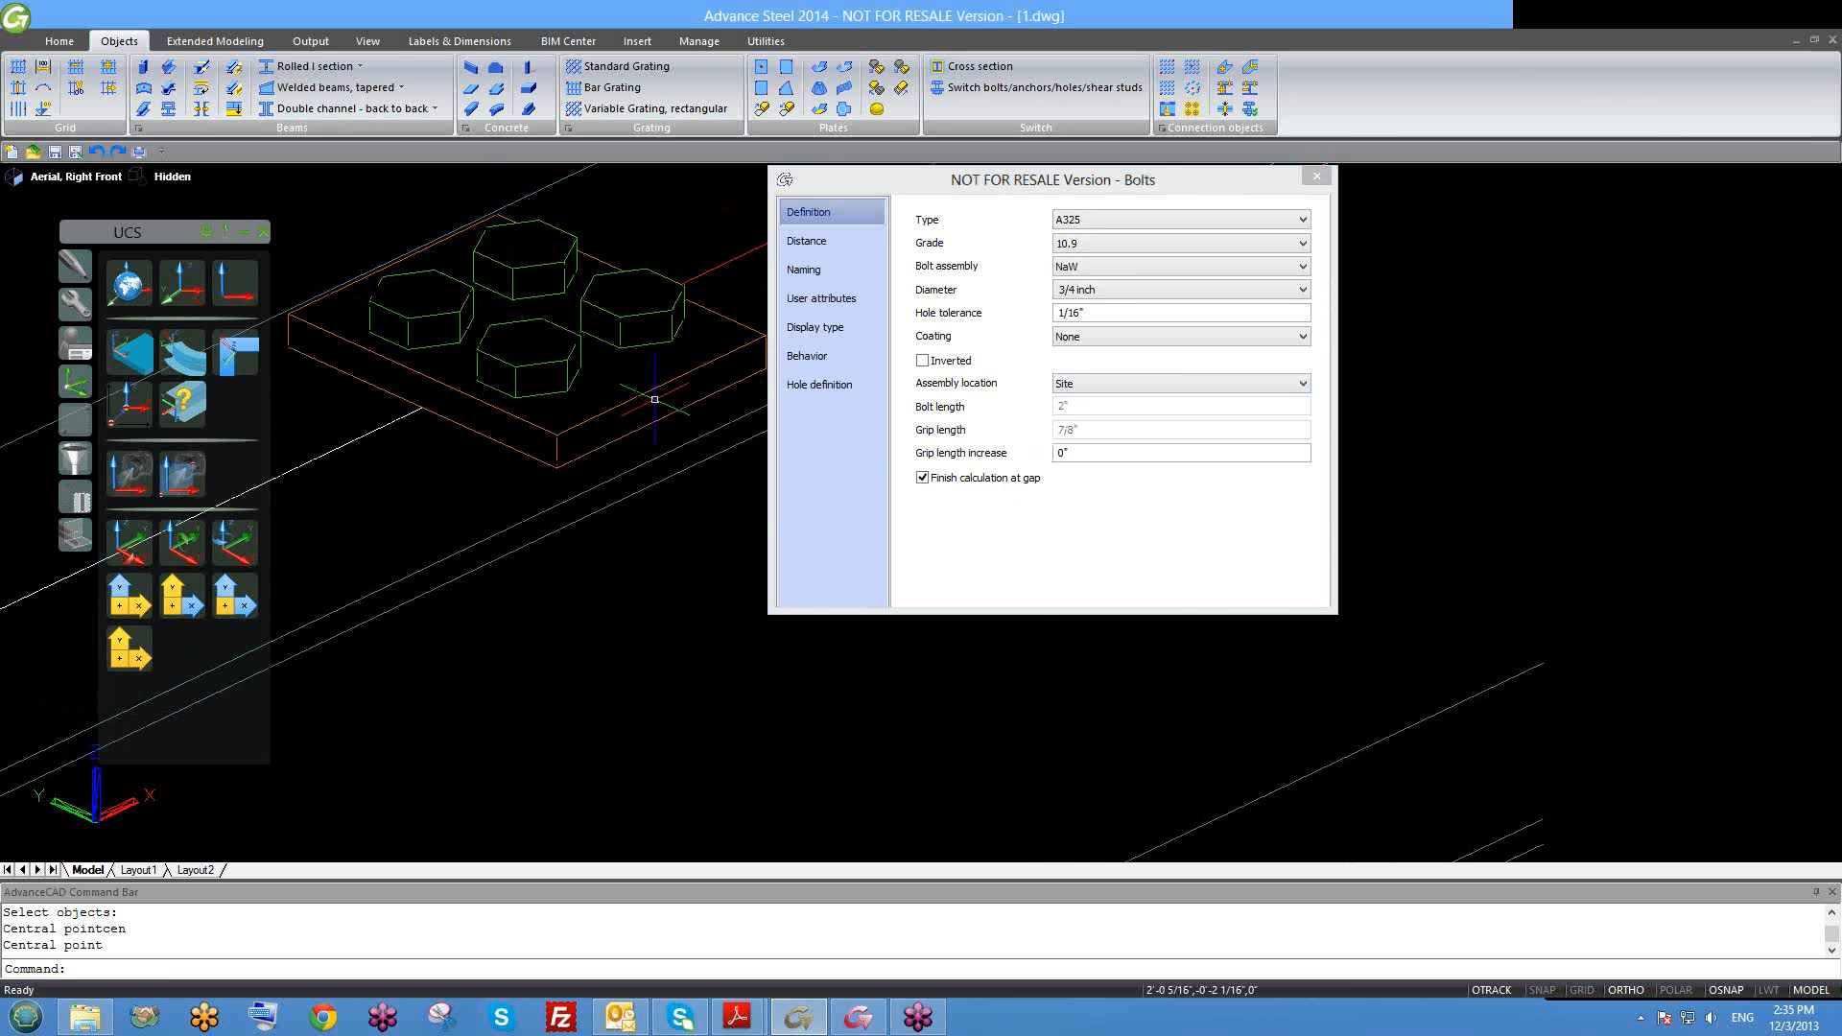
middle_click_drag(652, 399, 652, 438, "shift")
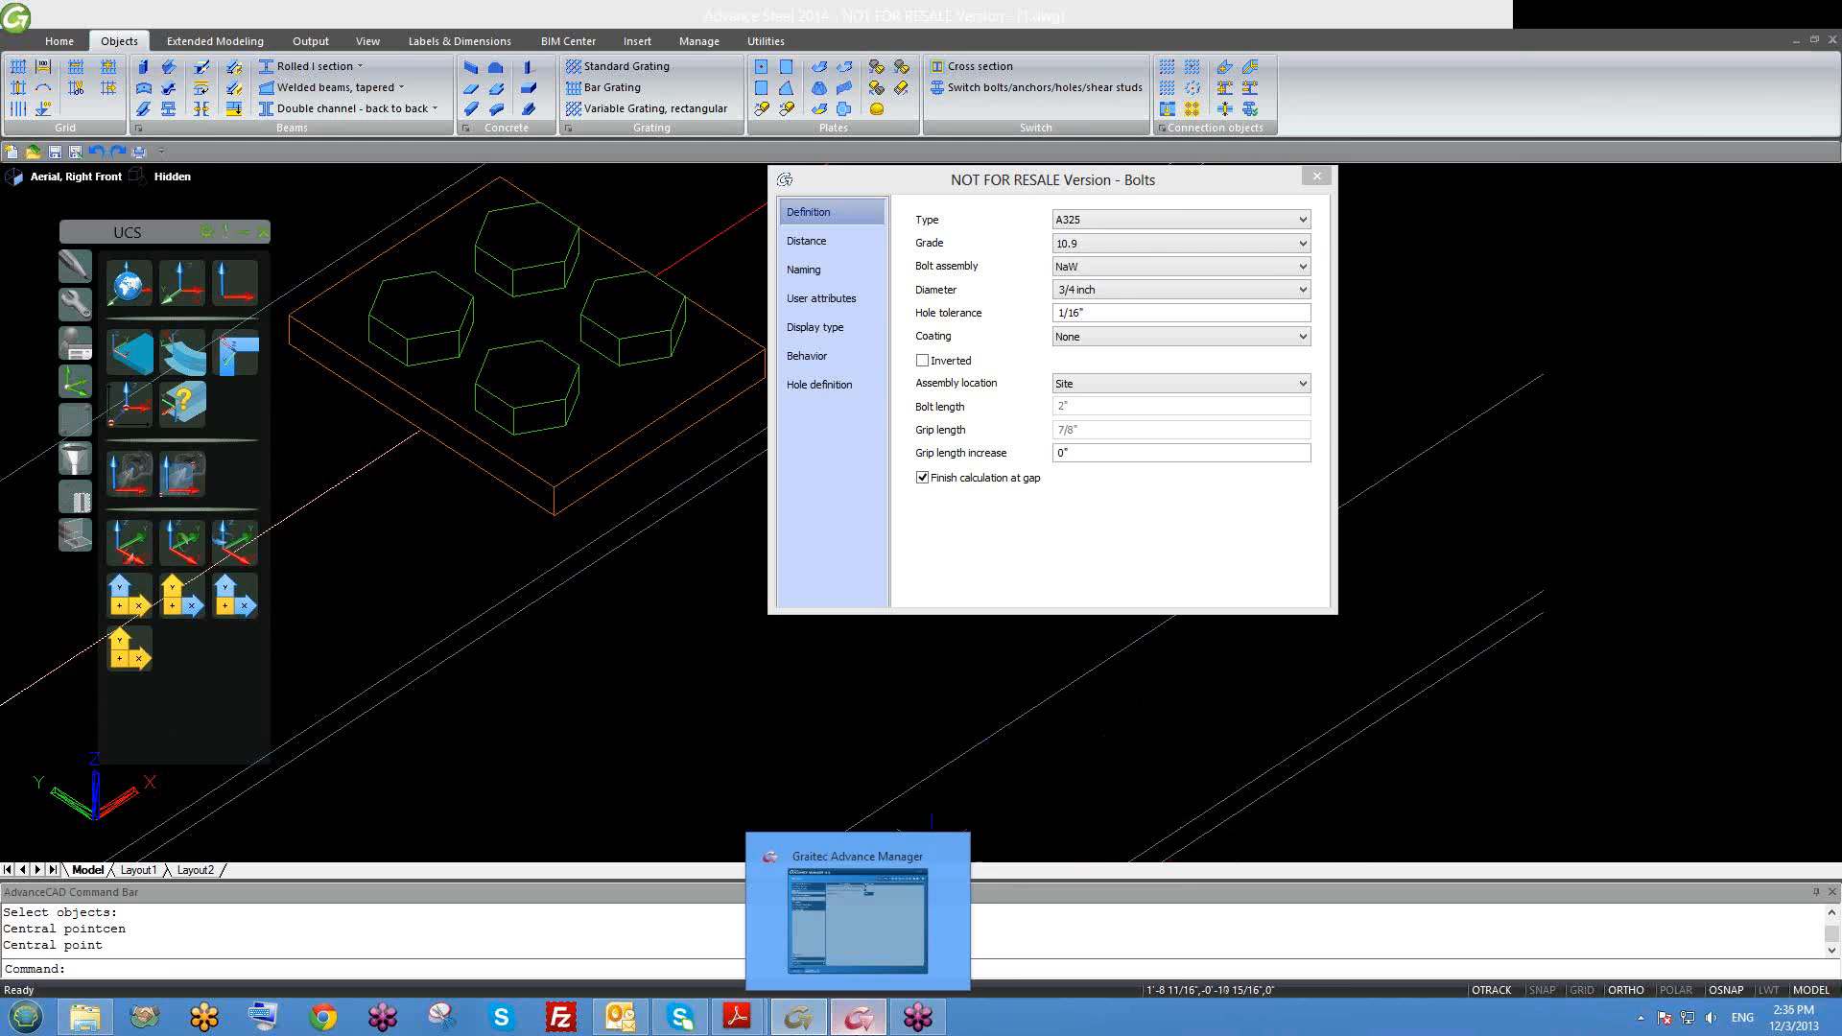
Step: Bring up Graitec Advance Manager and close it, returning to the bolt pattern in the model
left_click(856, 1017)
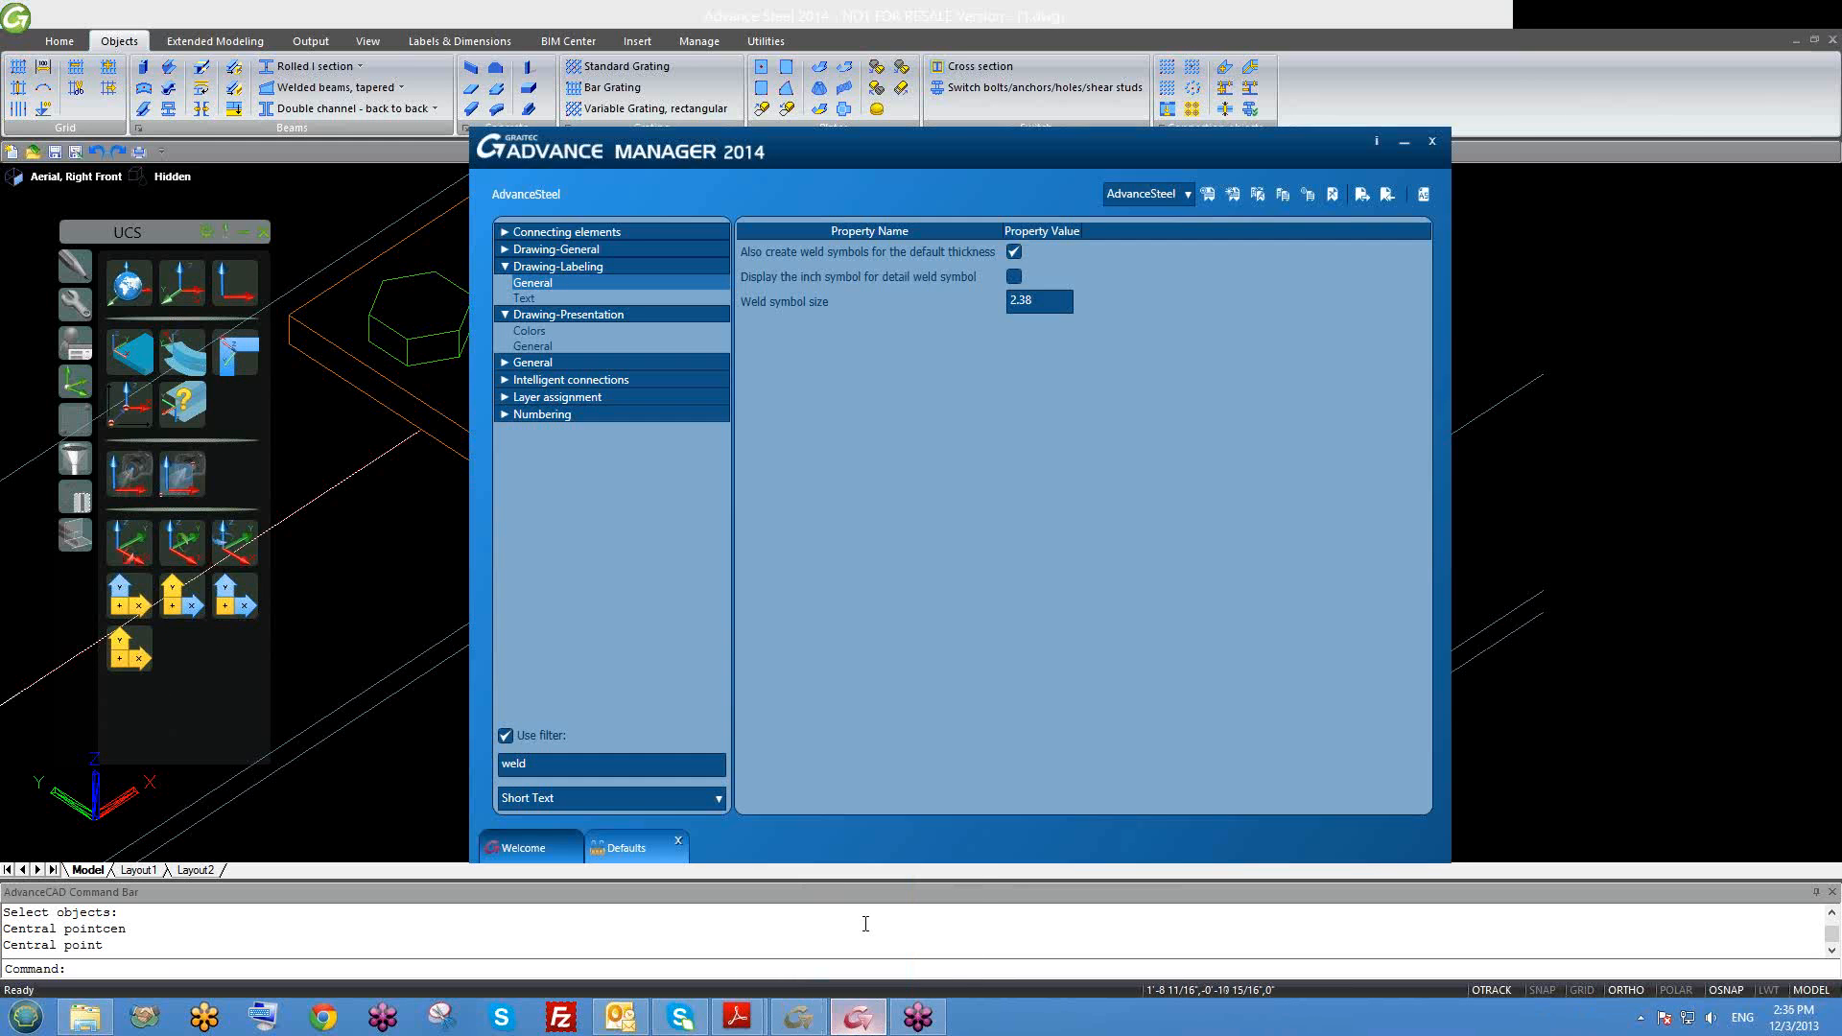
left_click(1430, 145)
left_click(613, 463)
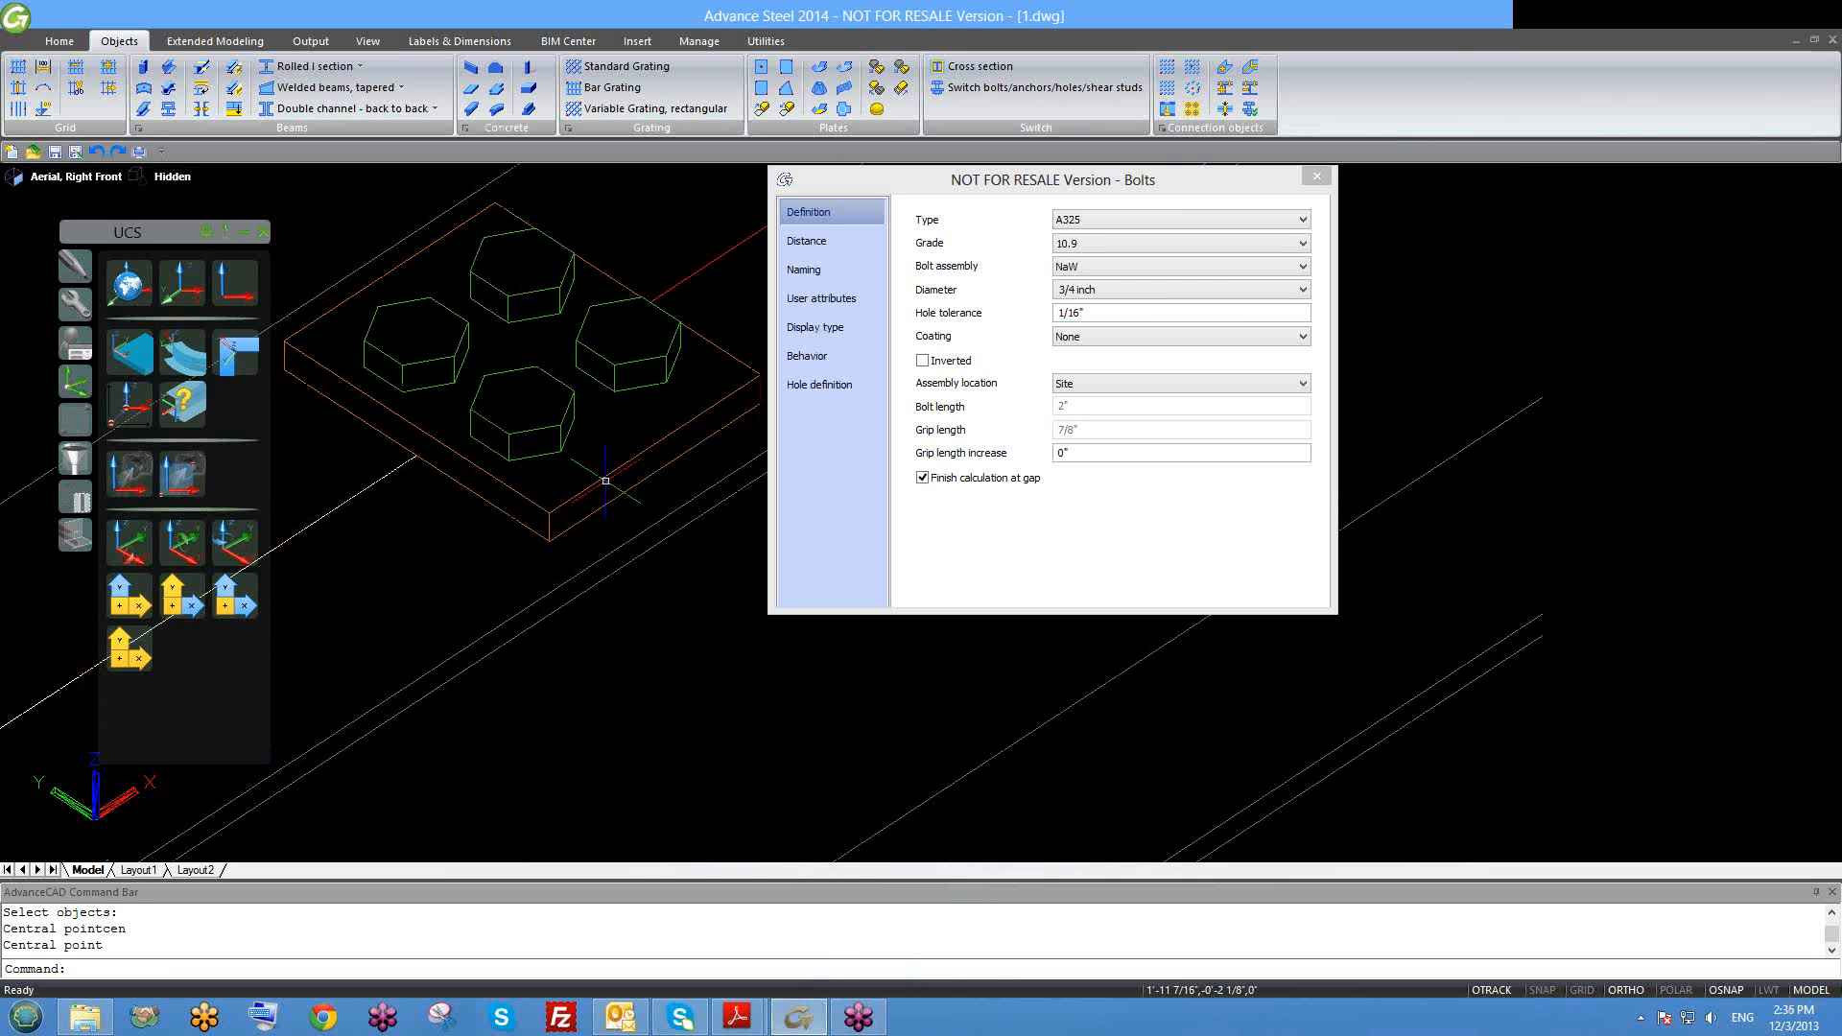
Step: Examine the grip length increase setting and how the bolts pass through the plate and flange from the side
middle_click_drag(645, 553, 588, 576)
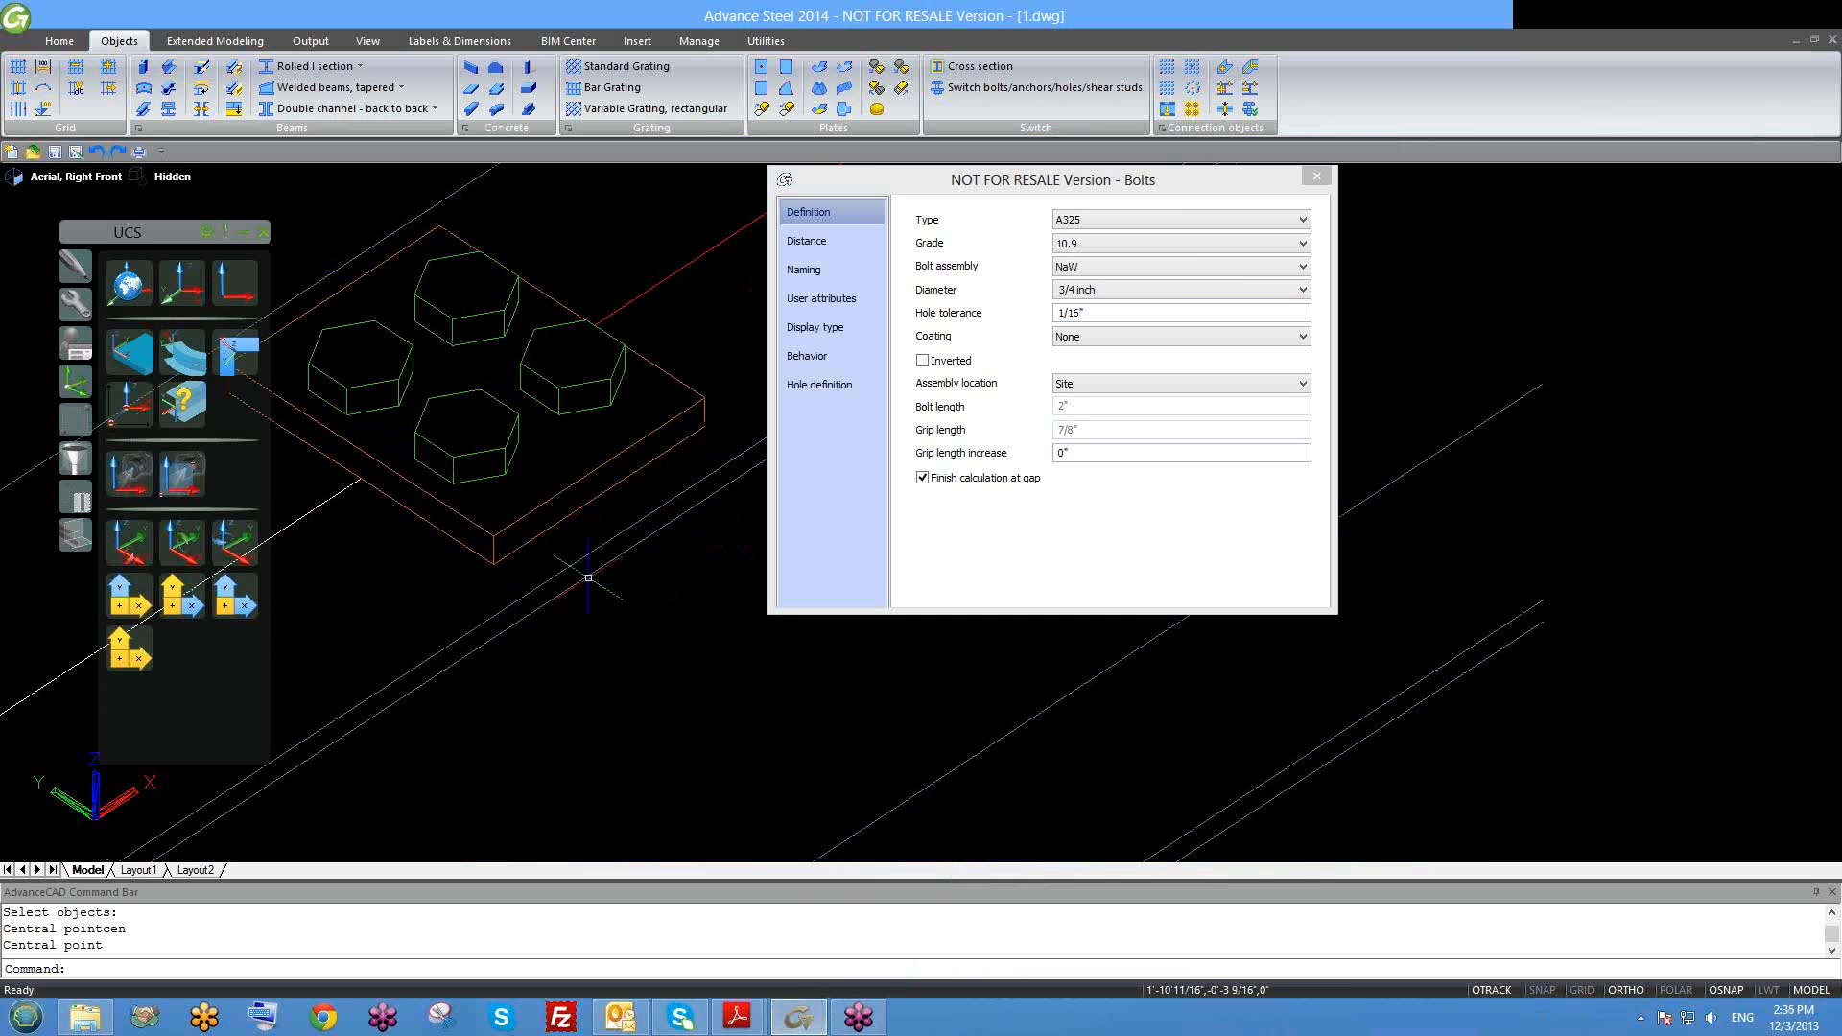
middle_click_drag(683, 630, 692, 593, "shift")
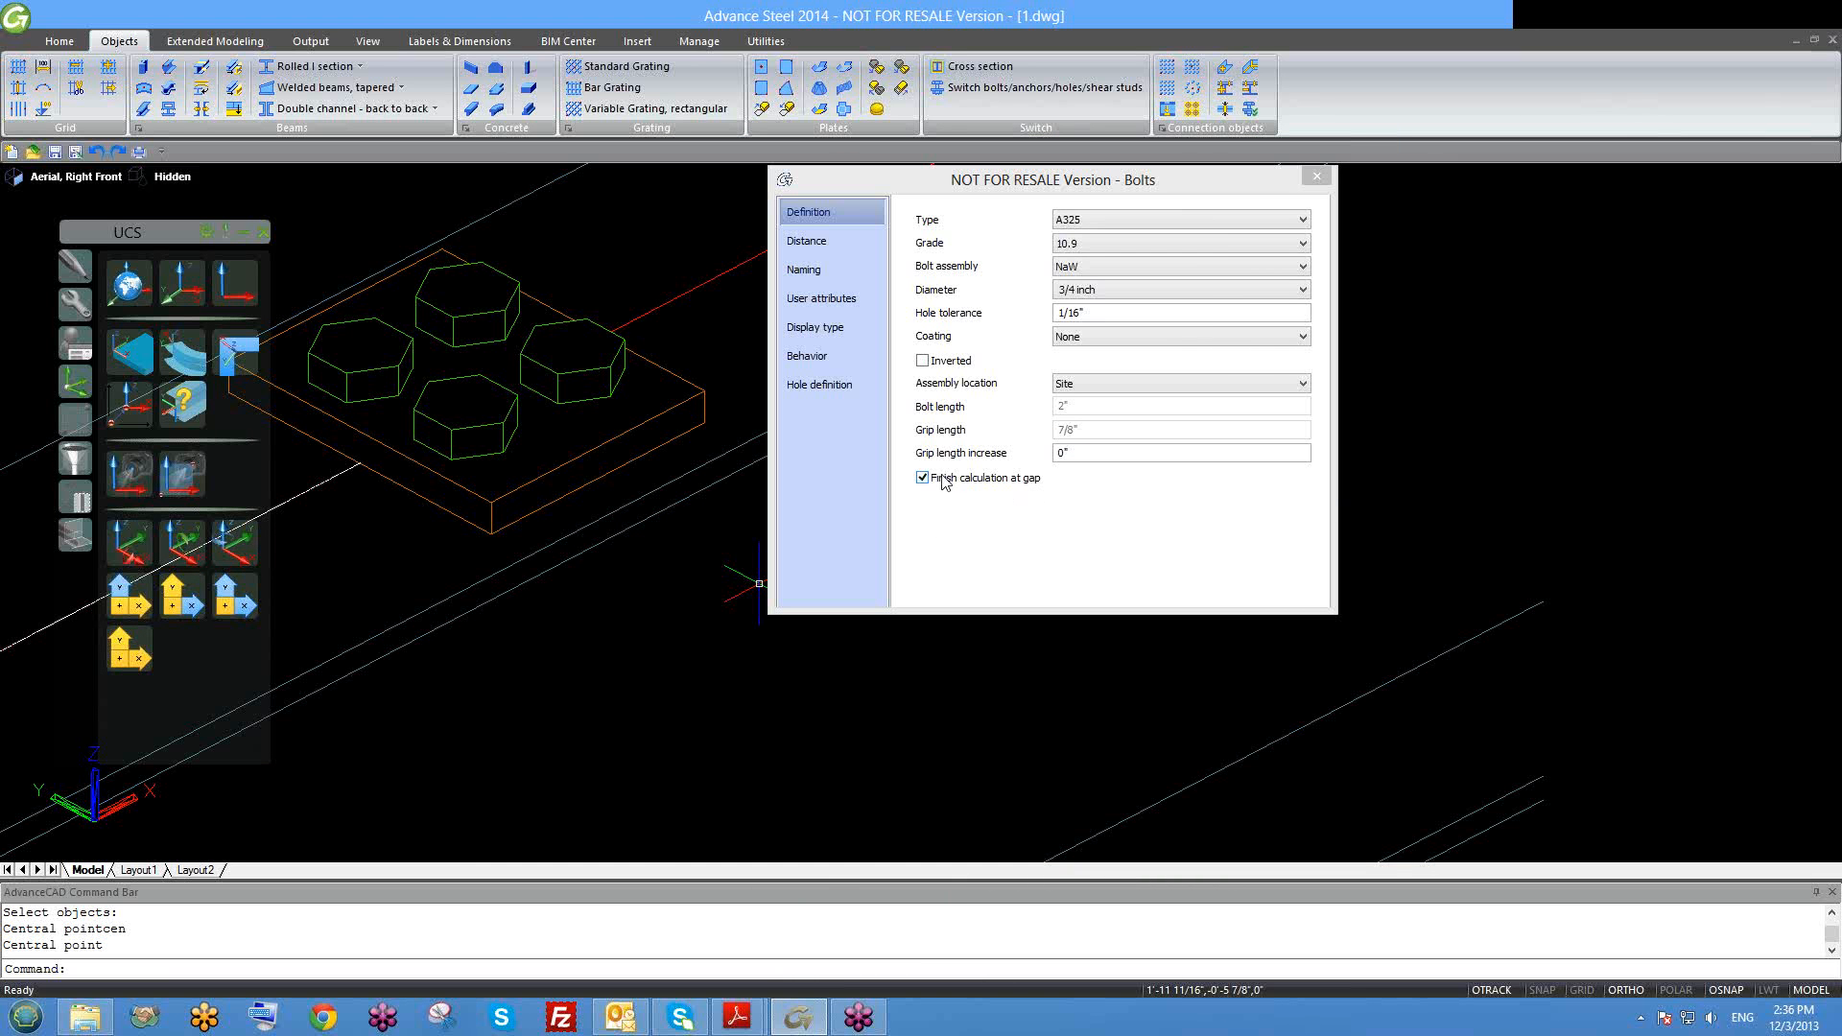
double_click(1116, 447)
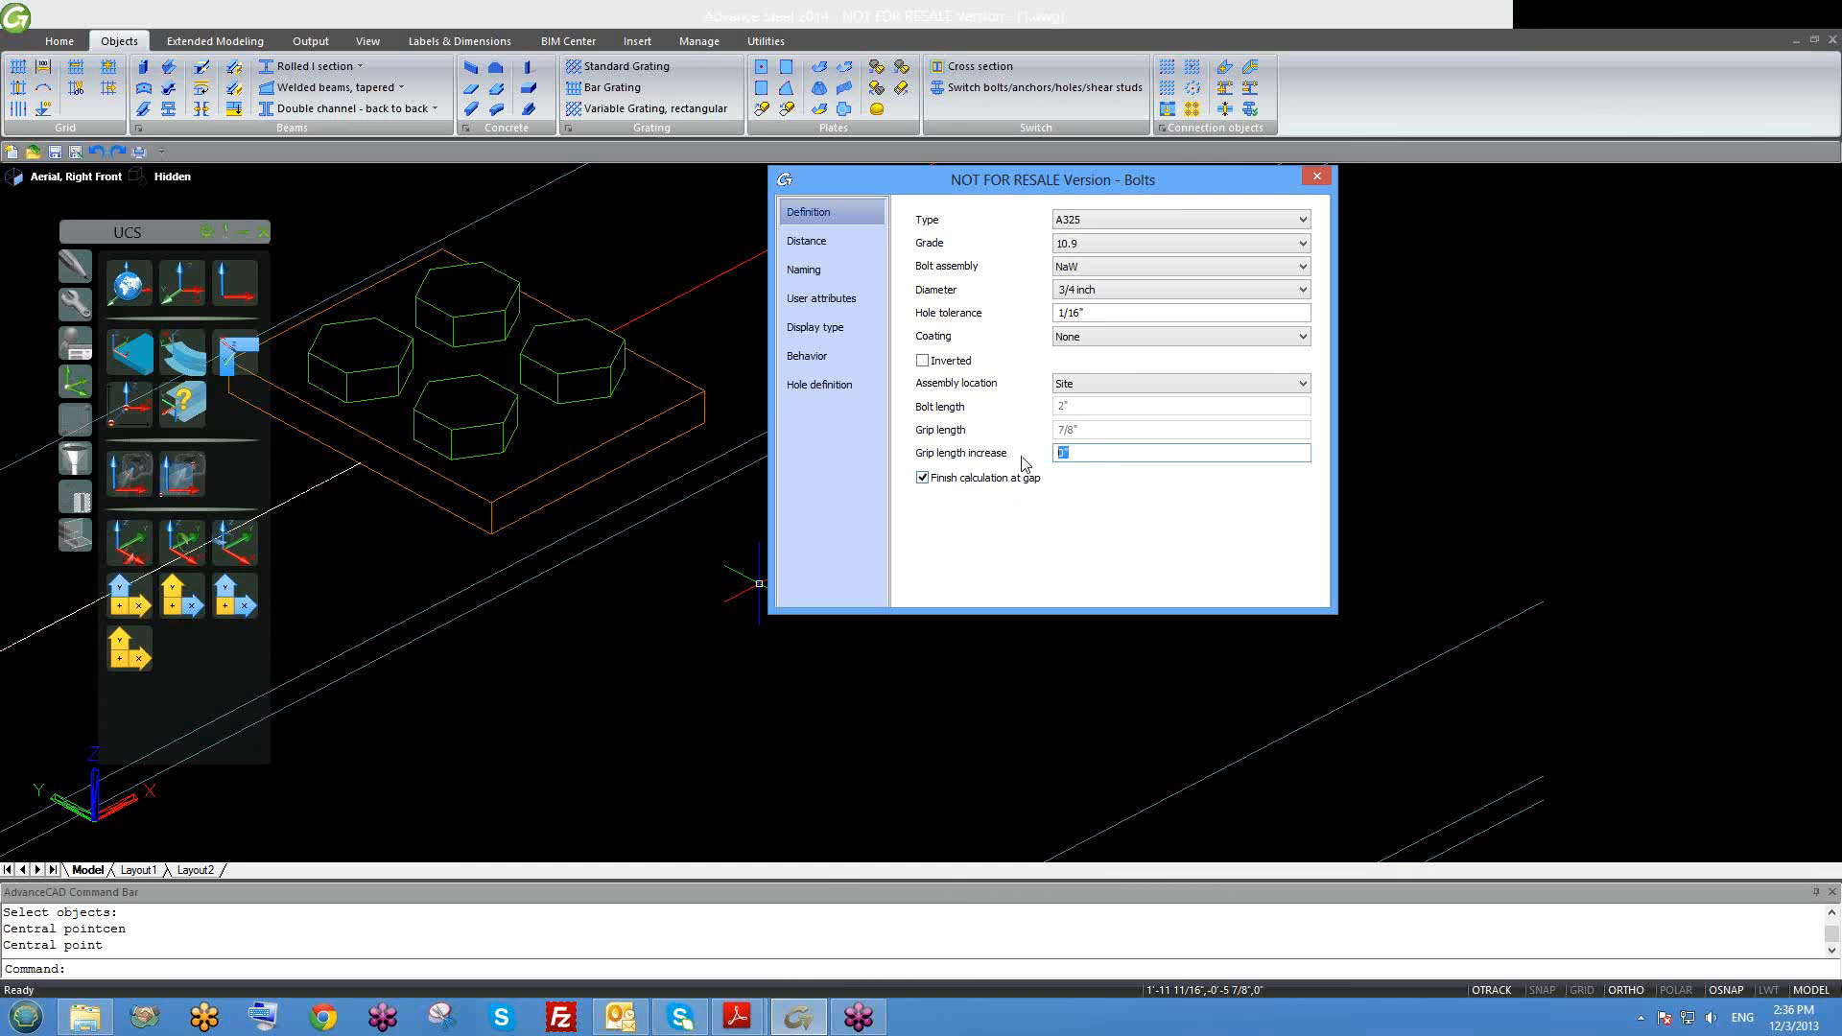
middle_click_drag(598, 484, 542, 514)
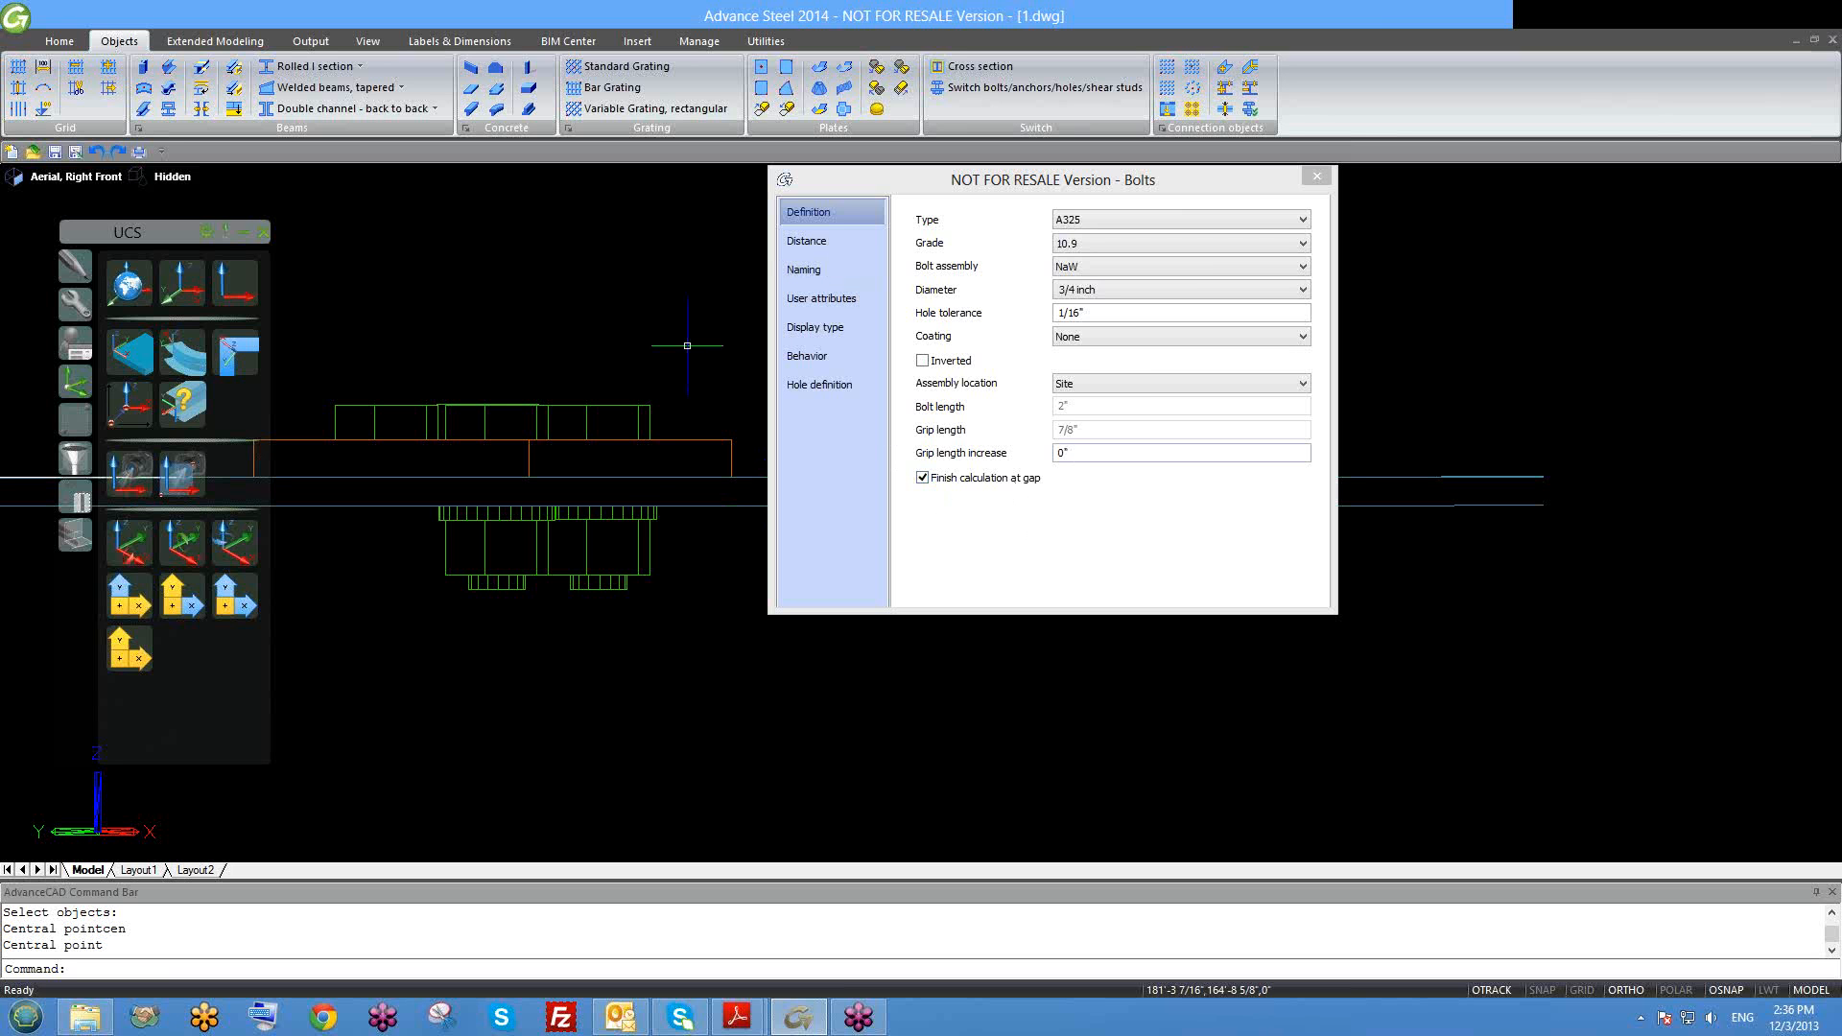
middle_click_drag(616, 471, 658, 428)
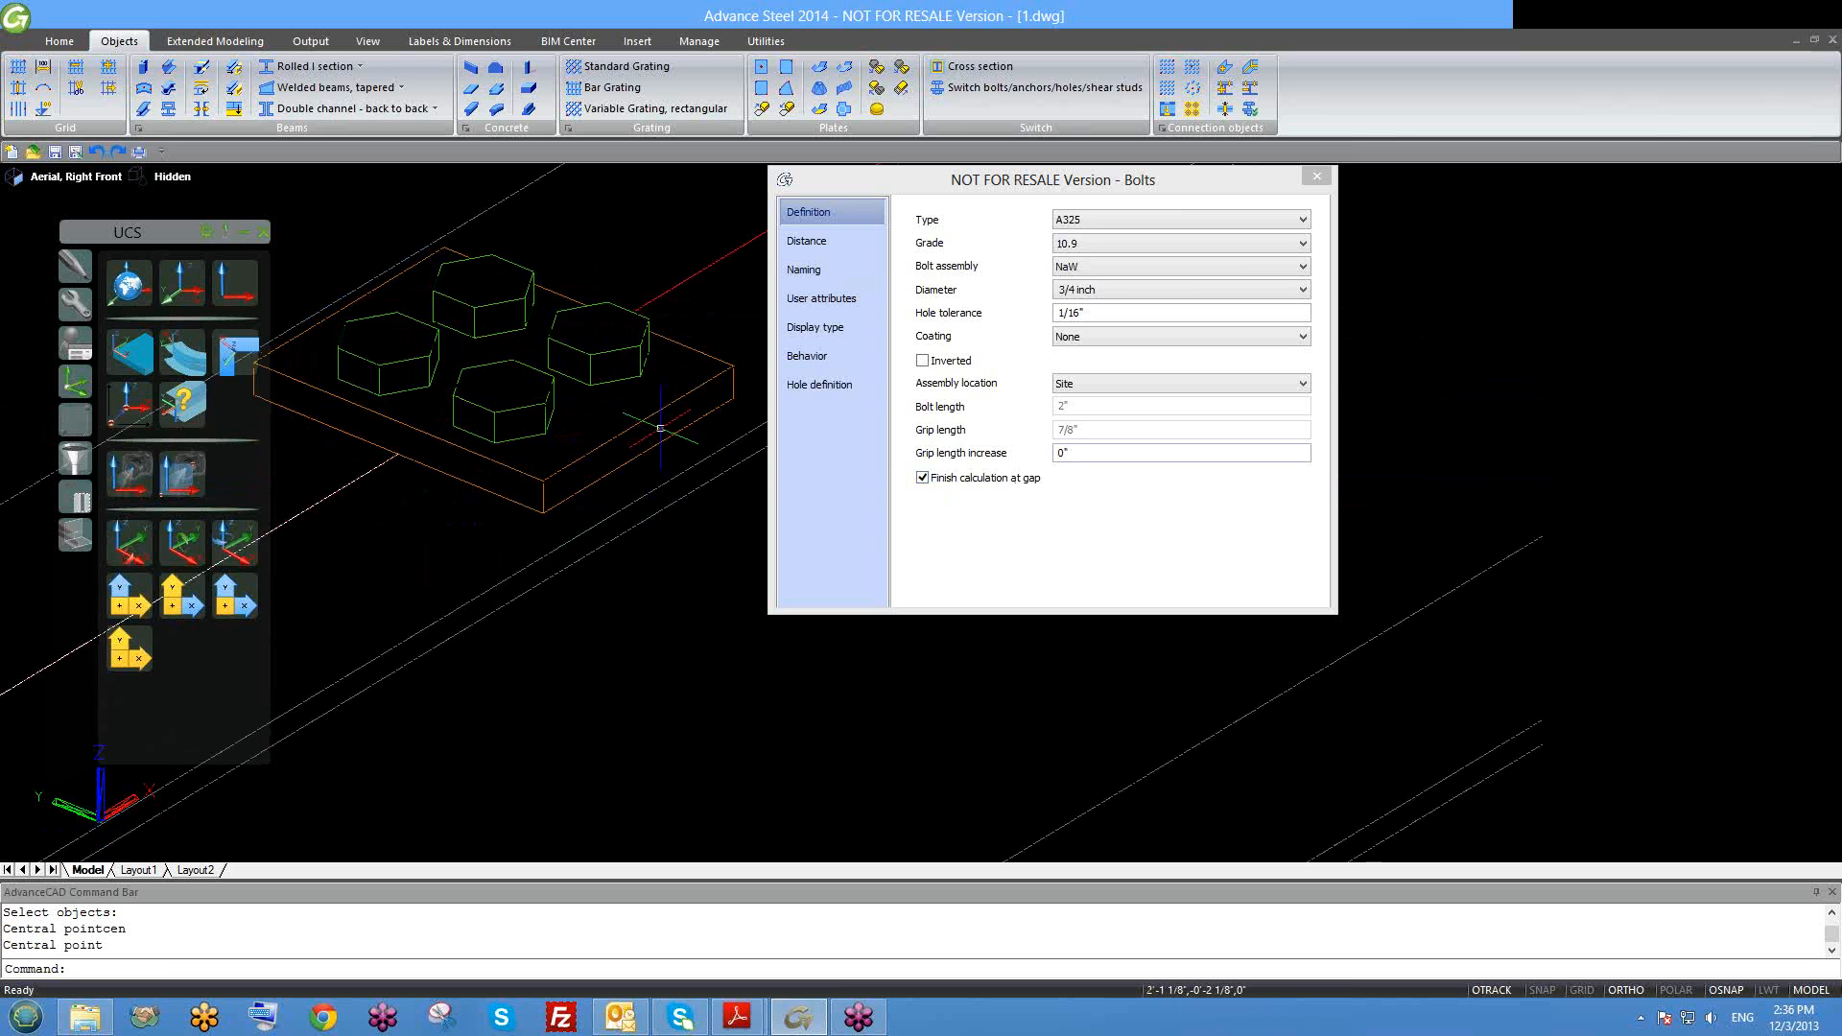
Step: Set the bolt pattern's Number Y to 1 in its distance settings
left_click(832, 245)
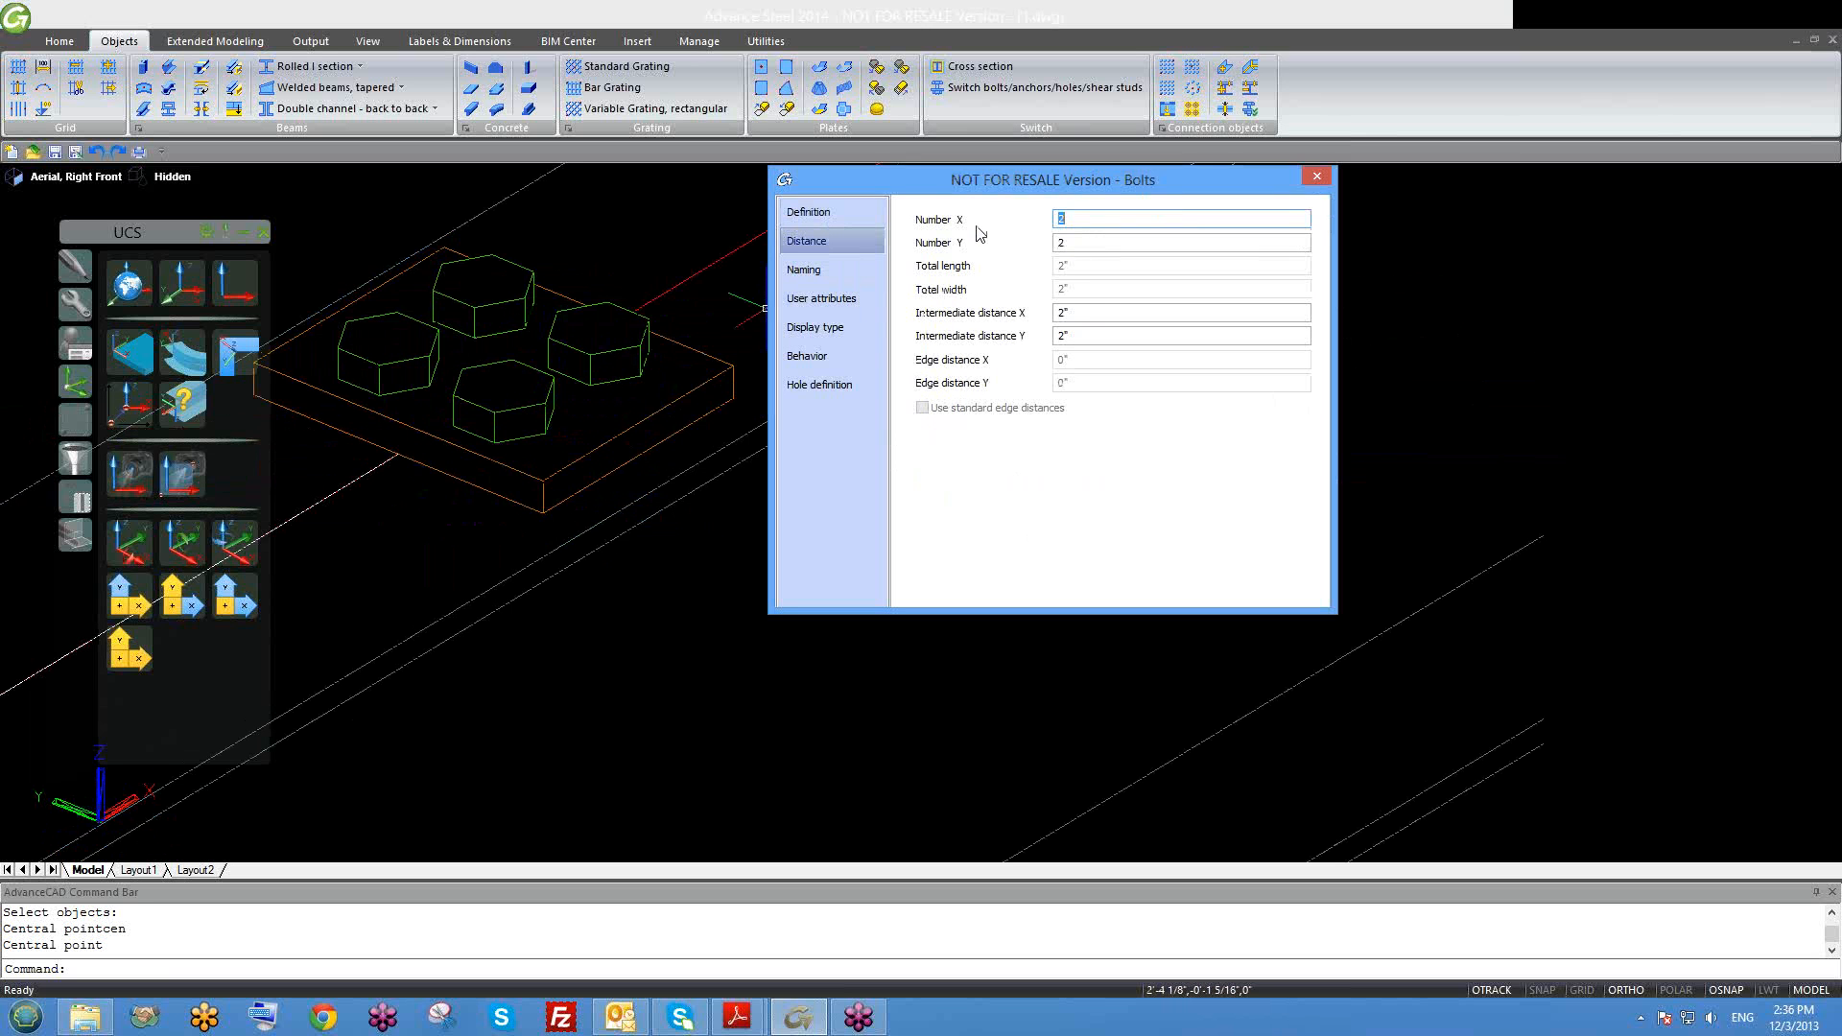
middle_click_drag(683, 399, 620, 498)
middle_click_drag(294, 816, 533, 679)
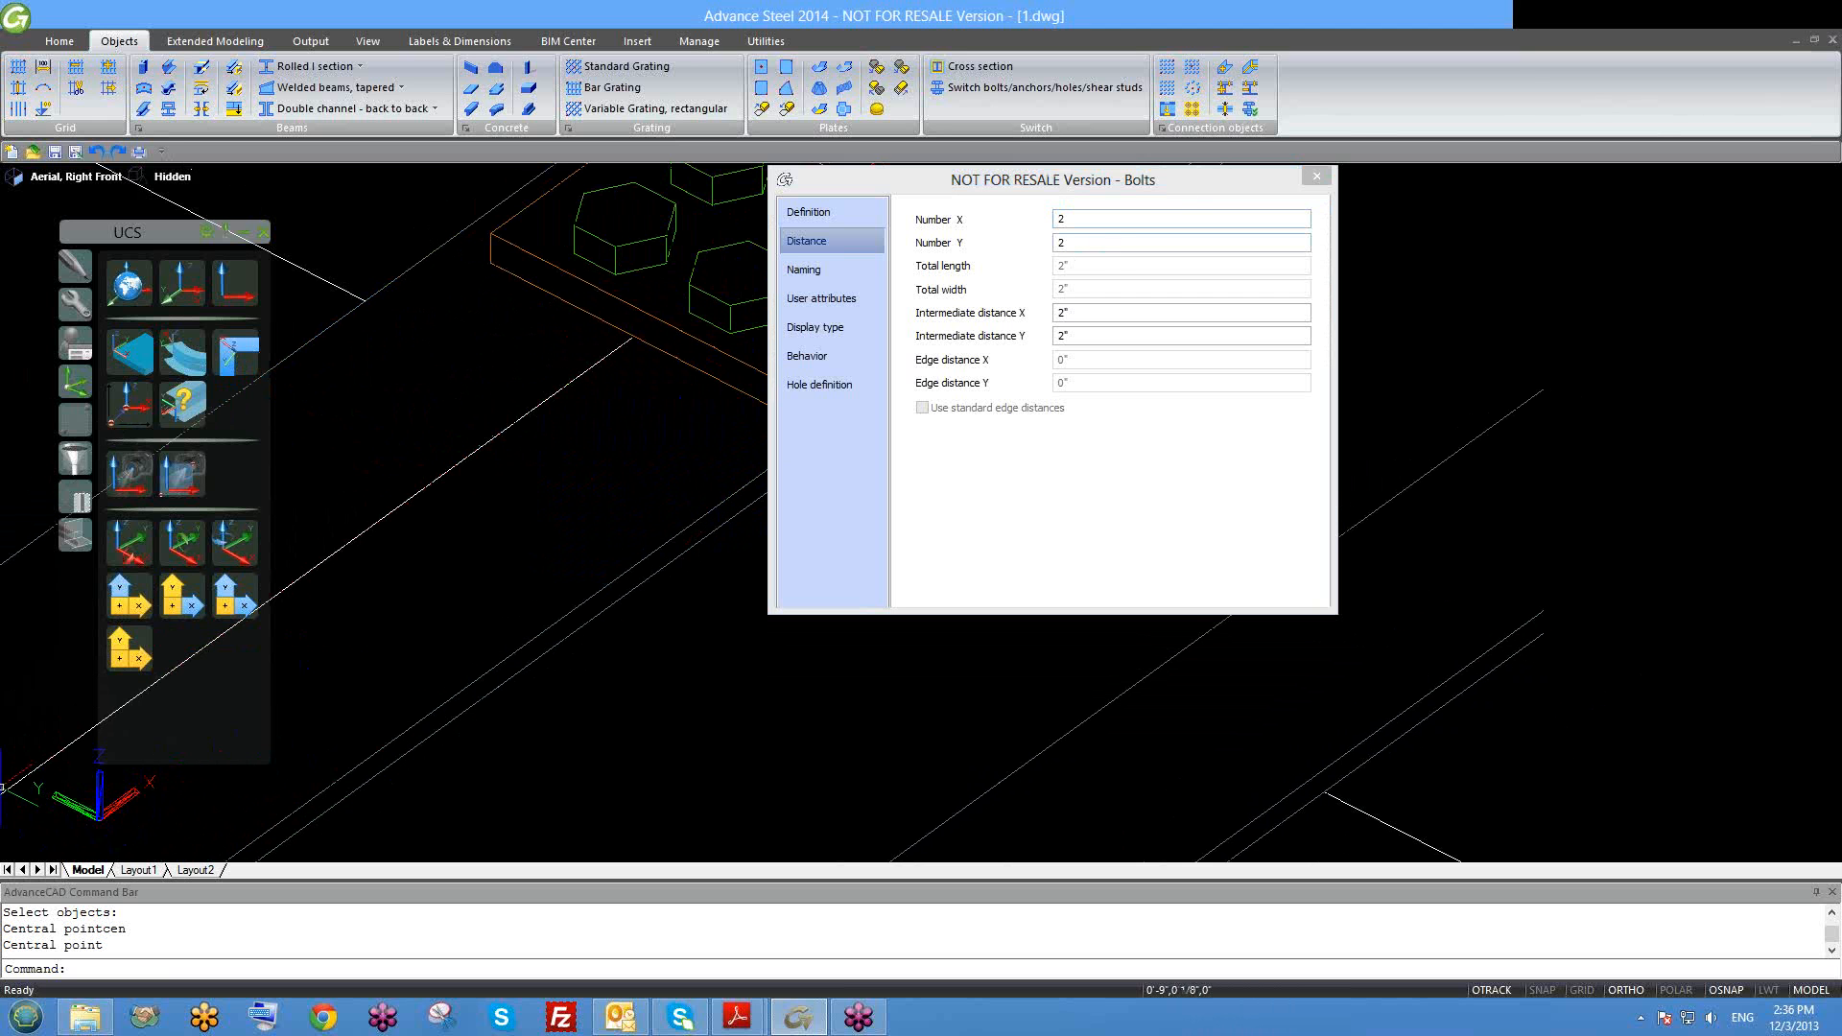
middle_click_drag(756, 318, 540, 450)
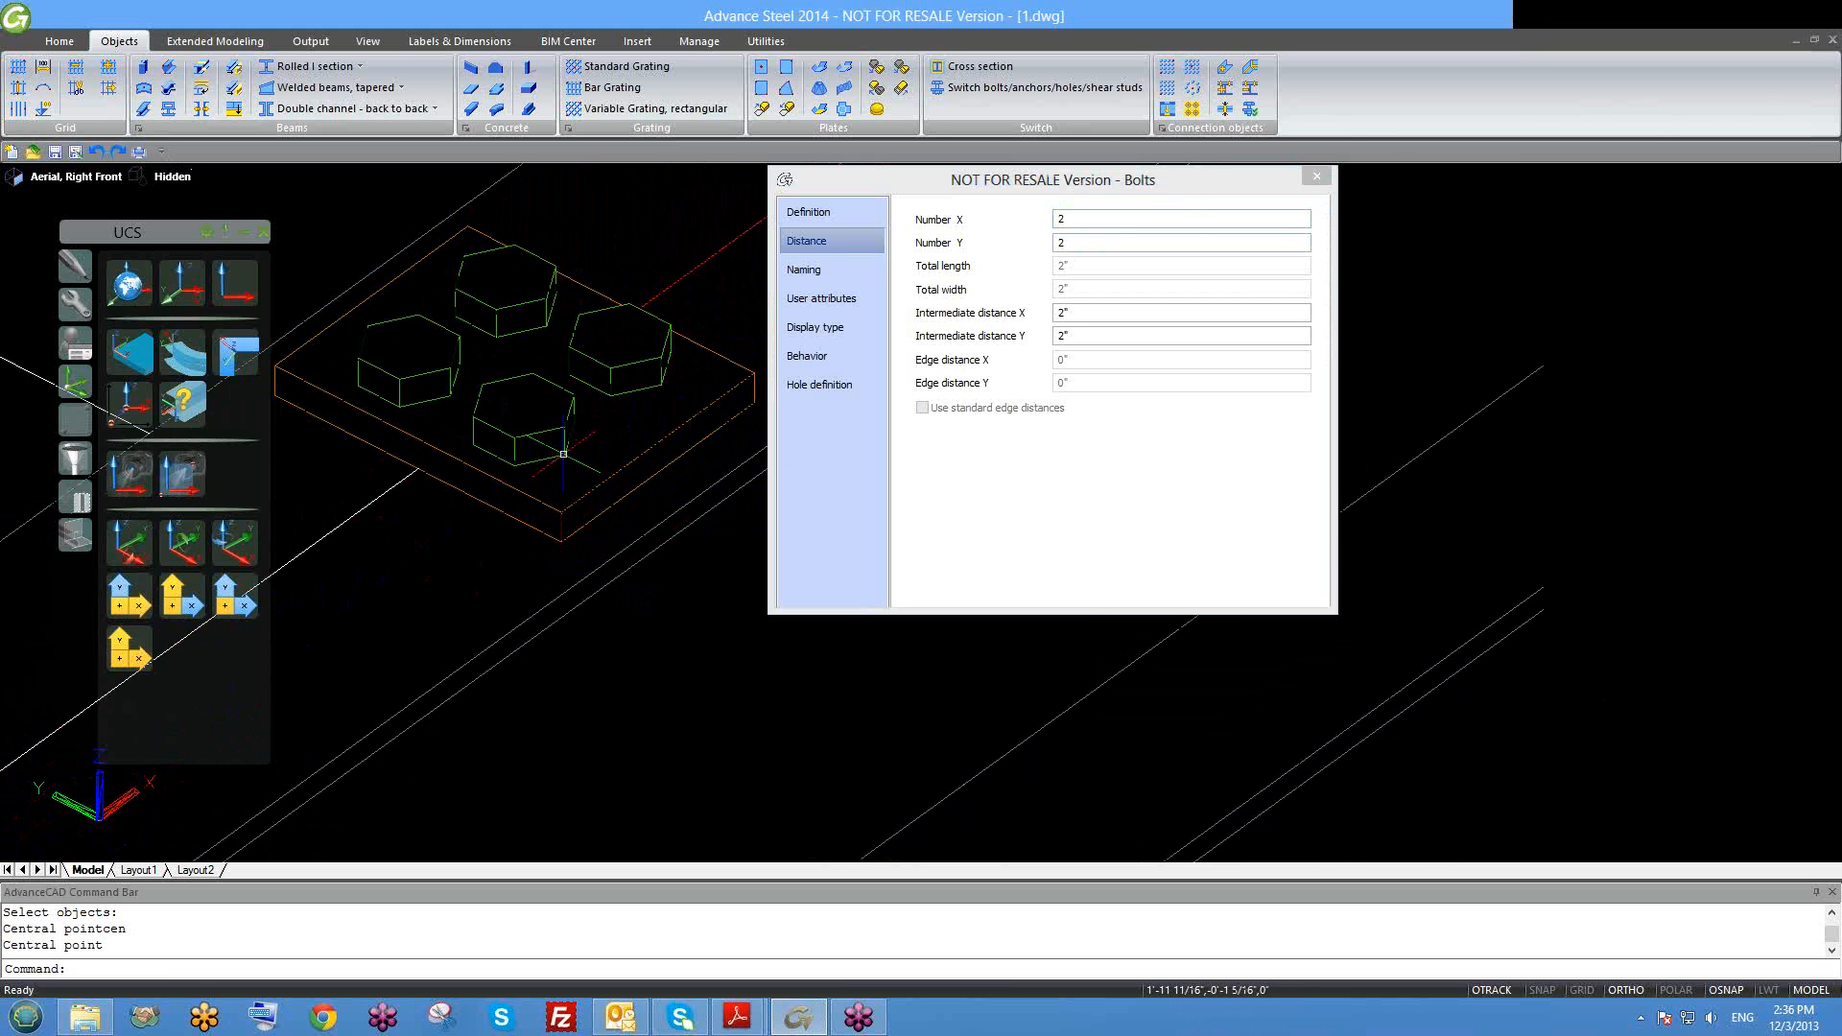
double_click(1110, 244)
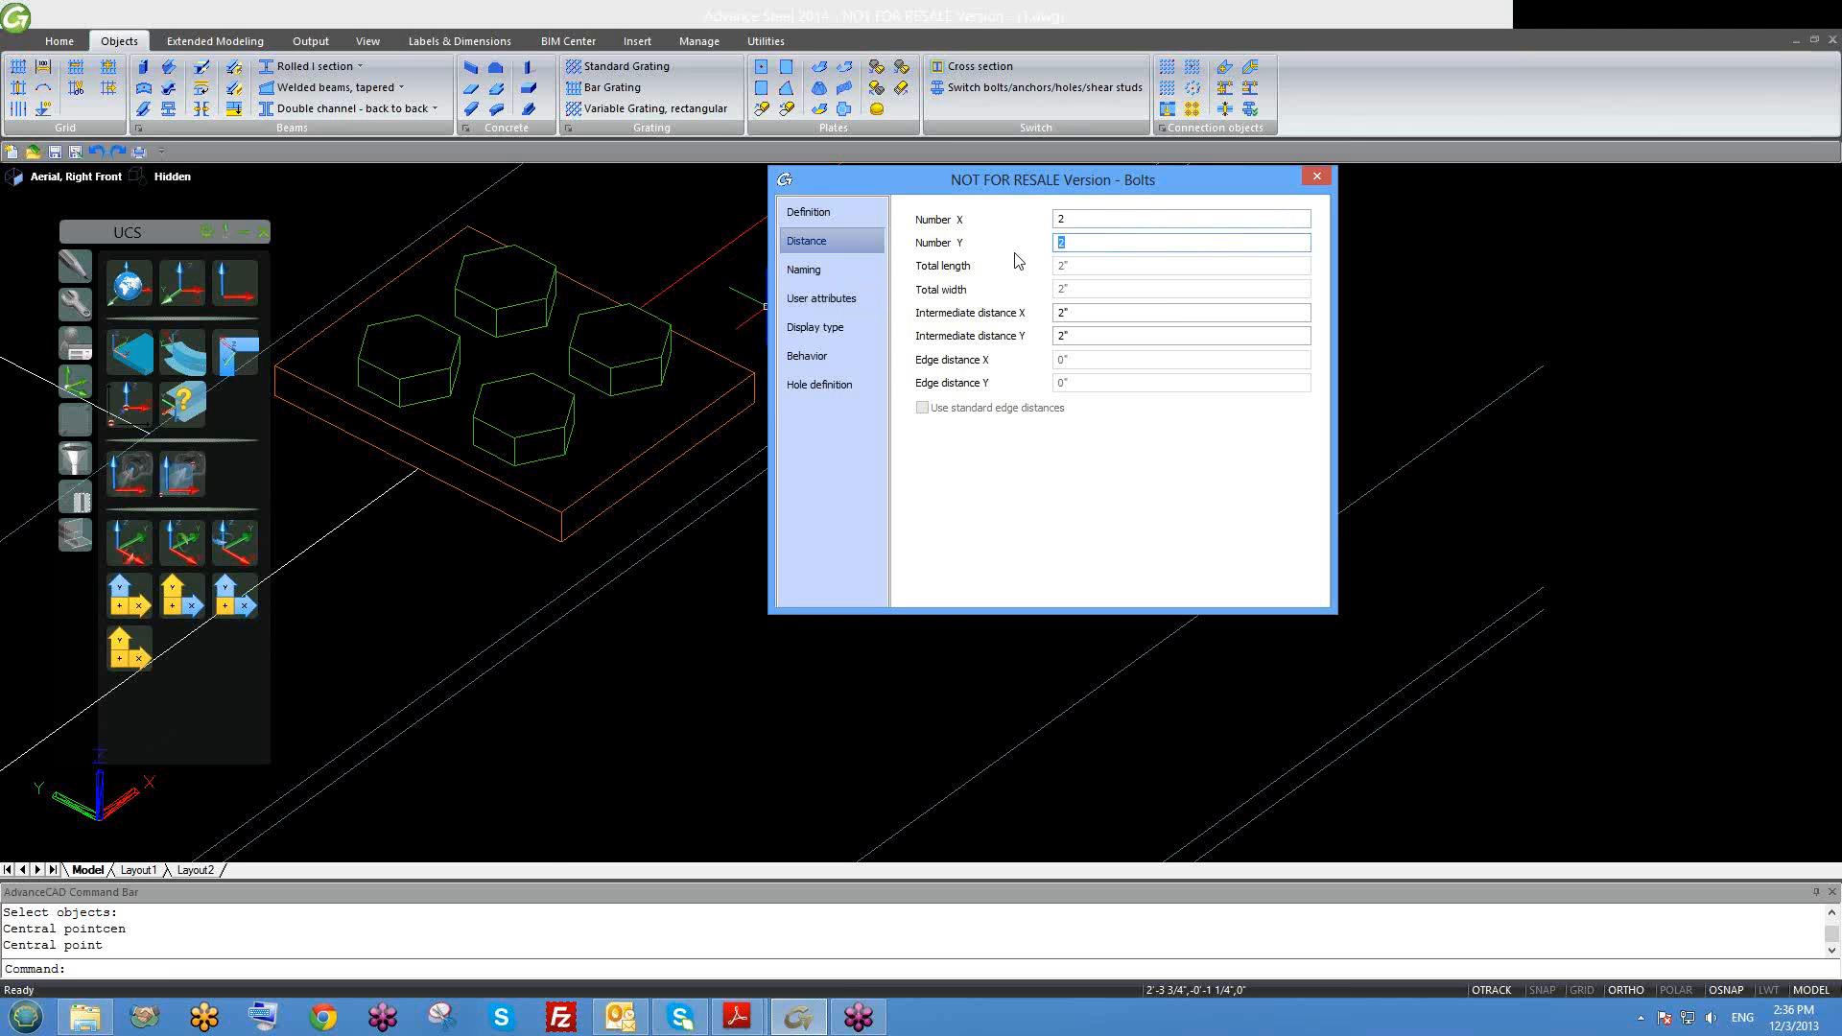
left_click(1124, 223)
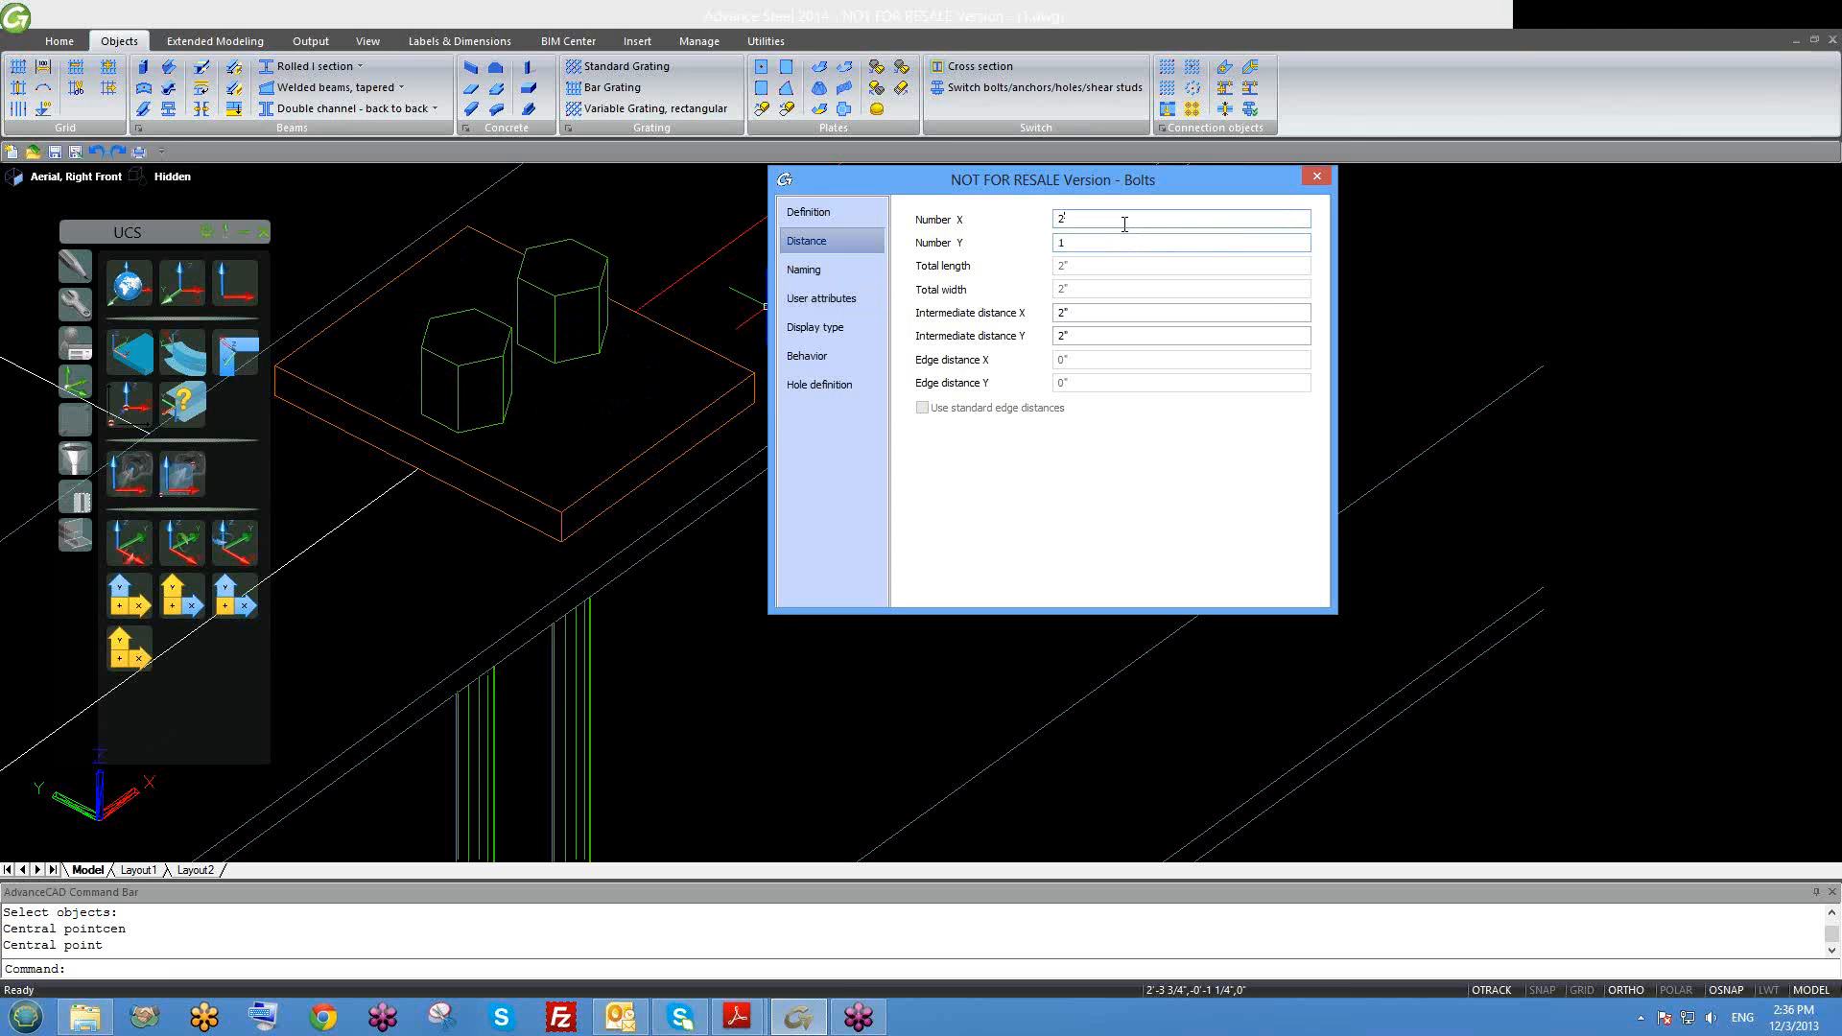
Step: Set the bolt pattern's Number Y to 2 and its Number X to 1
middle_click_drag(548, 428, 549, 441)
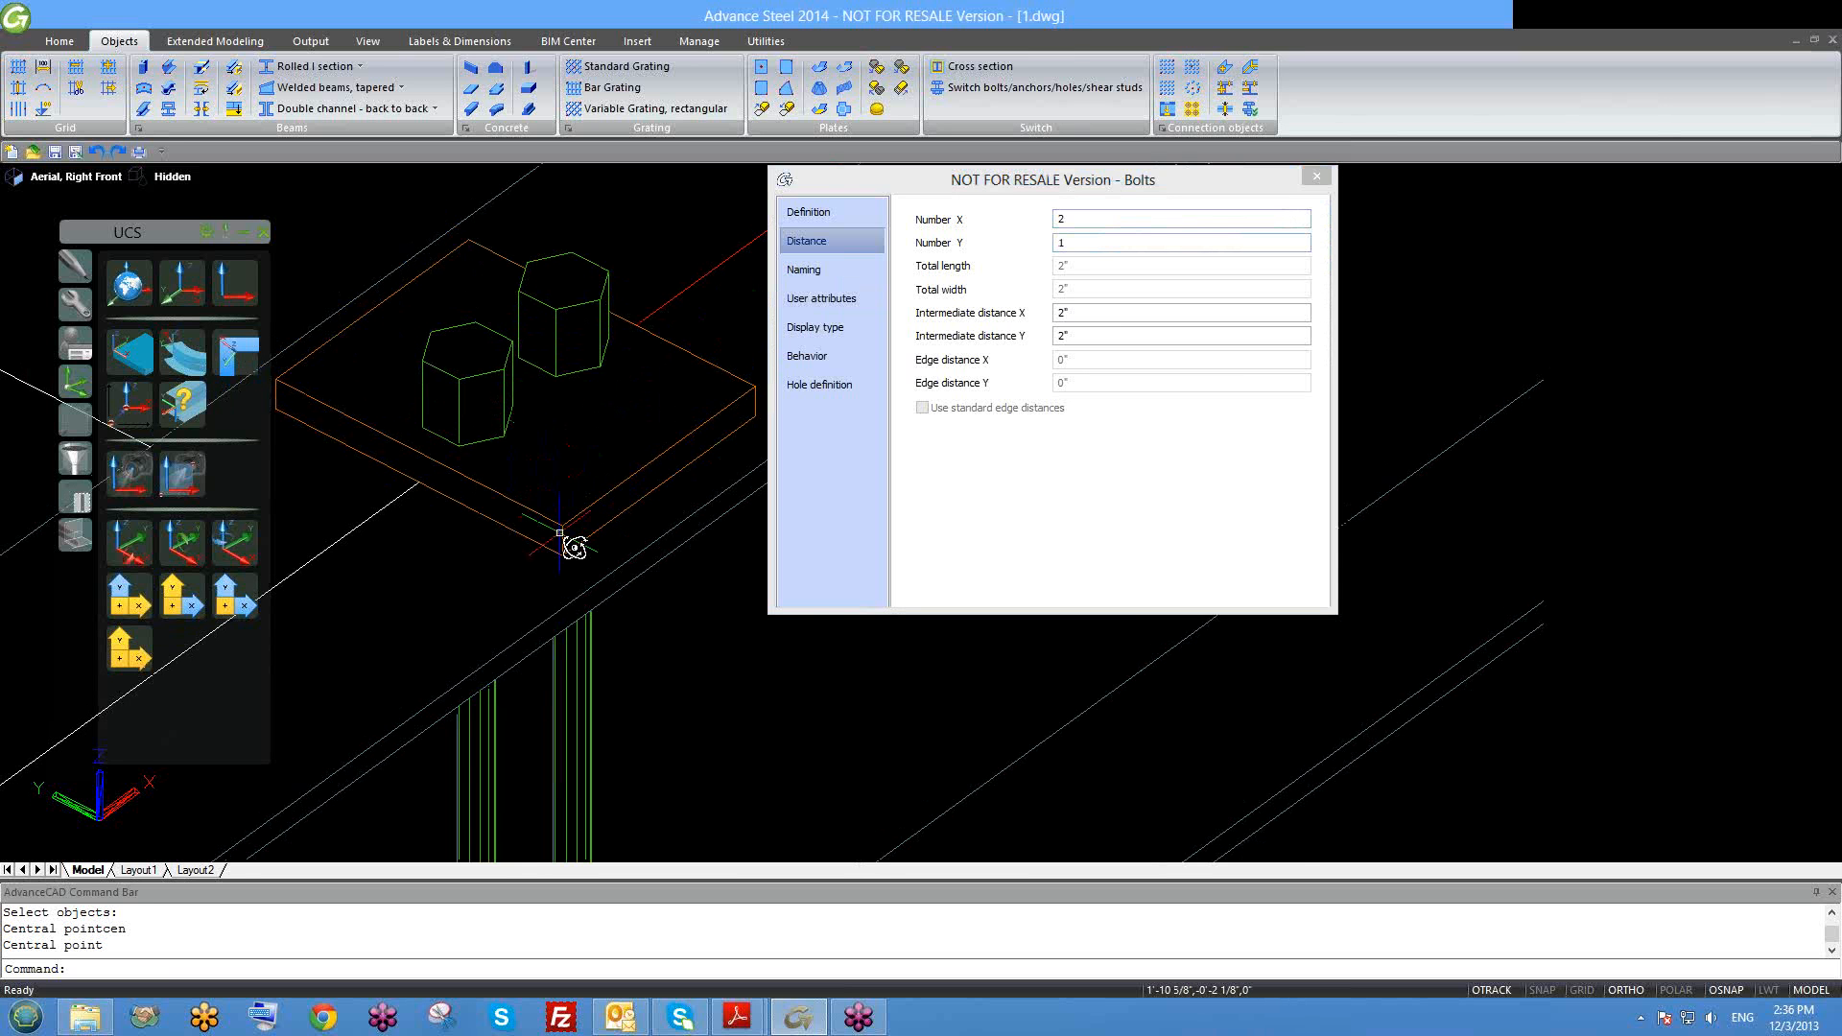
middle_click_drag(575, 547, 508, 535, "shift")
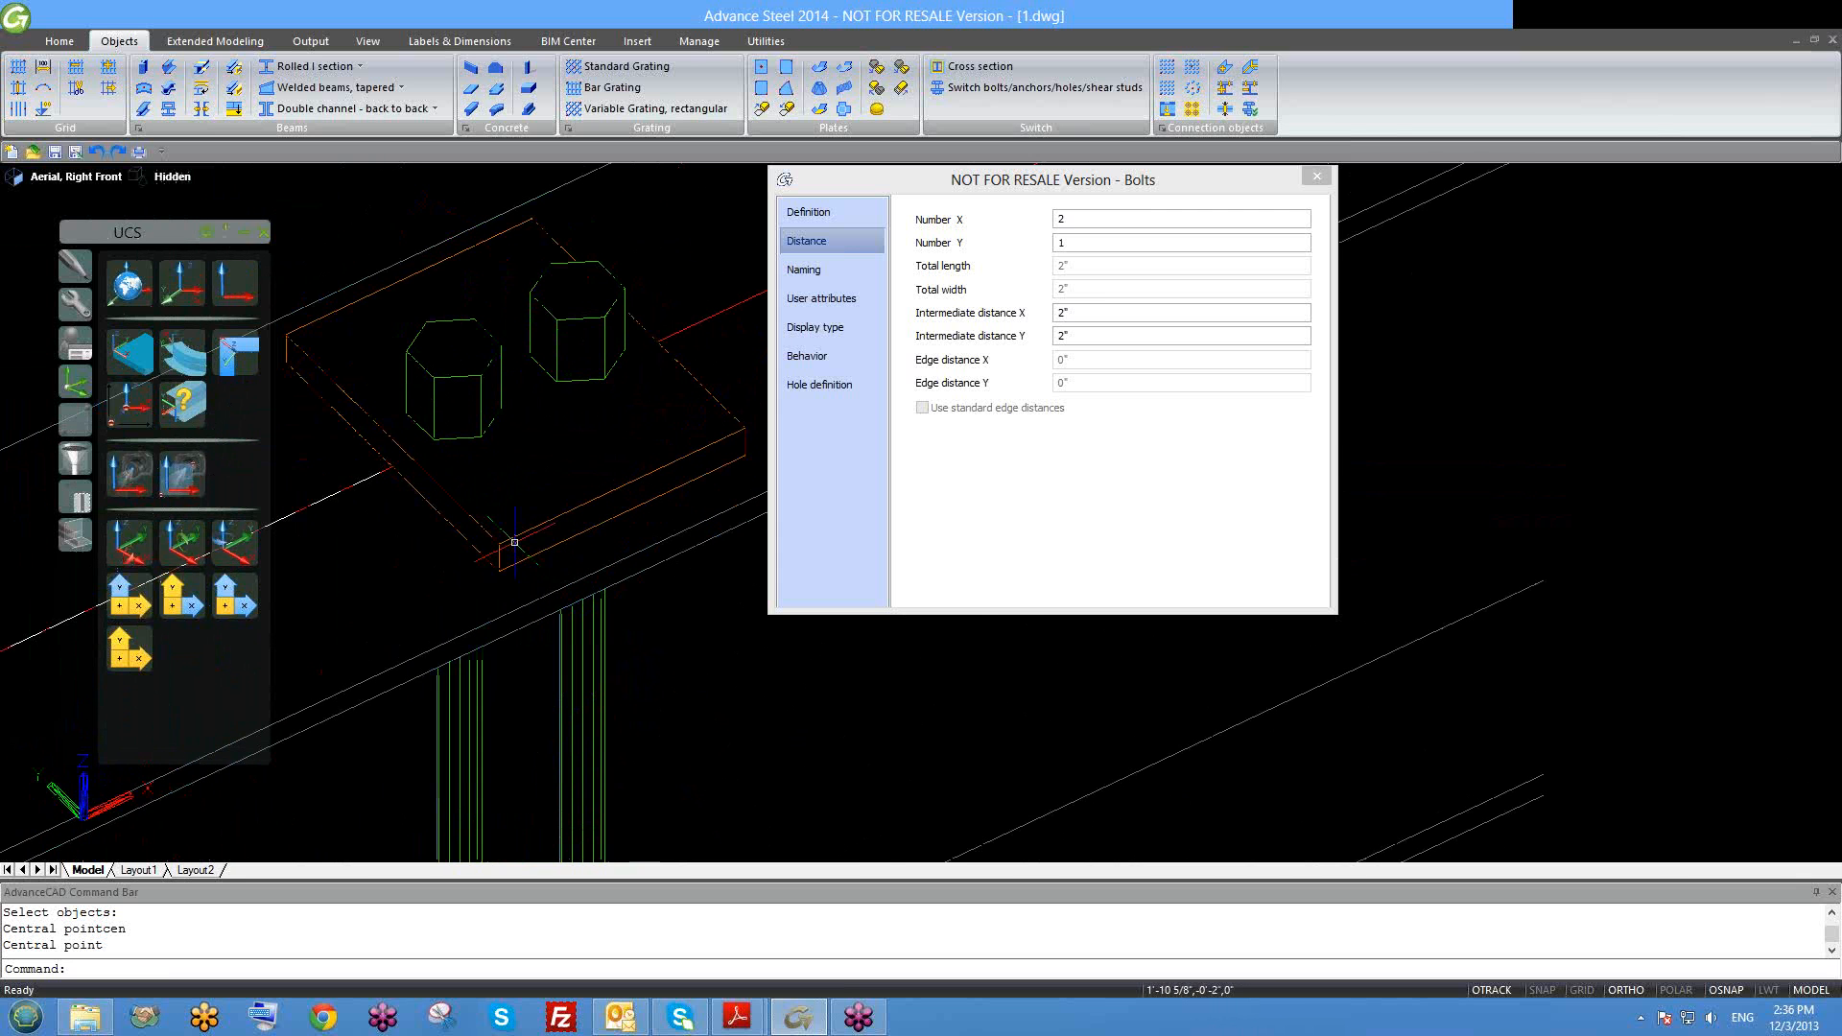
left_click(1045, 248)
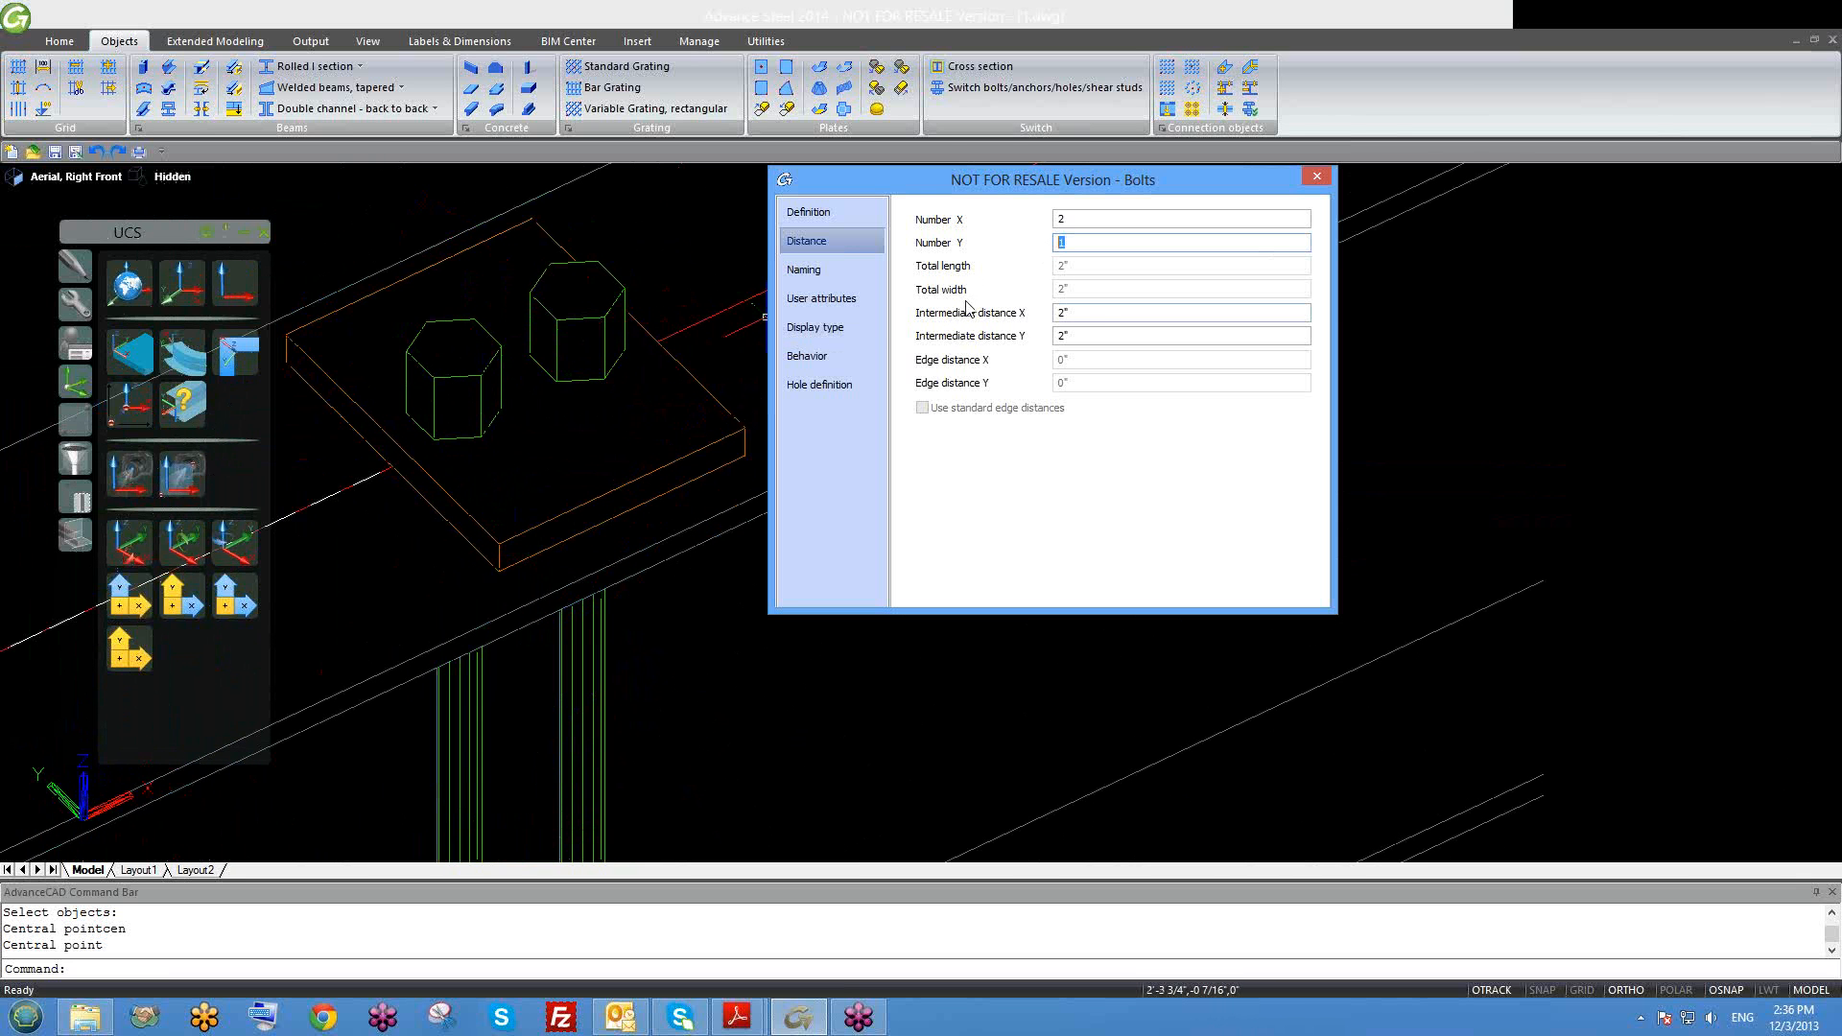
key("Tab")
left_click_drag(1029, 256, 1028, 257)
left_click(1091, 223)
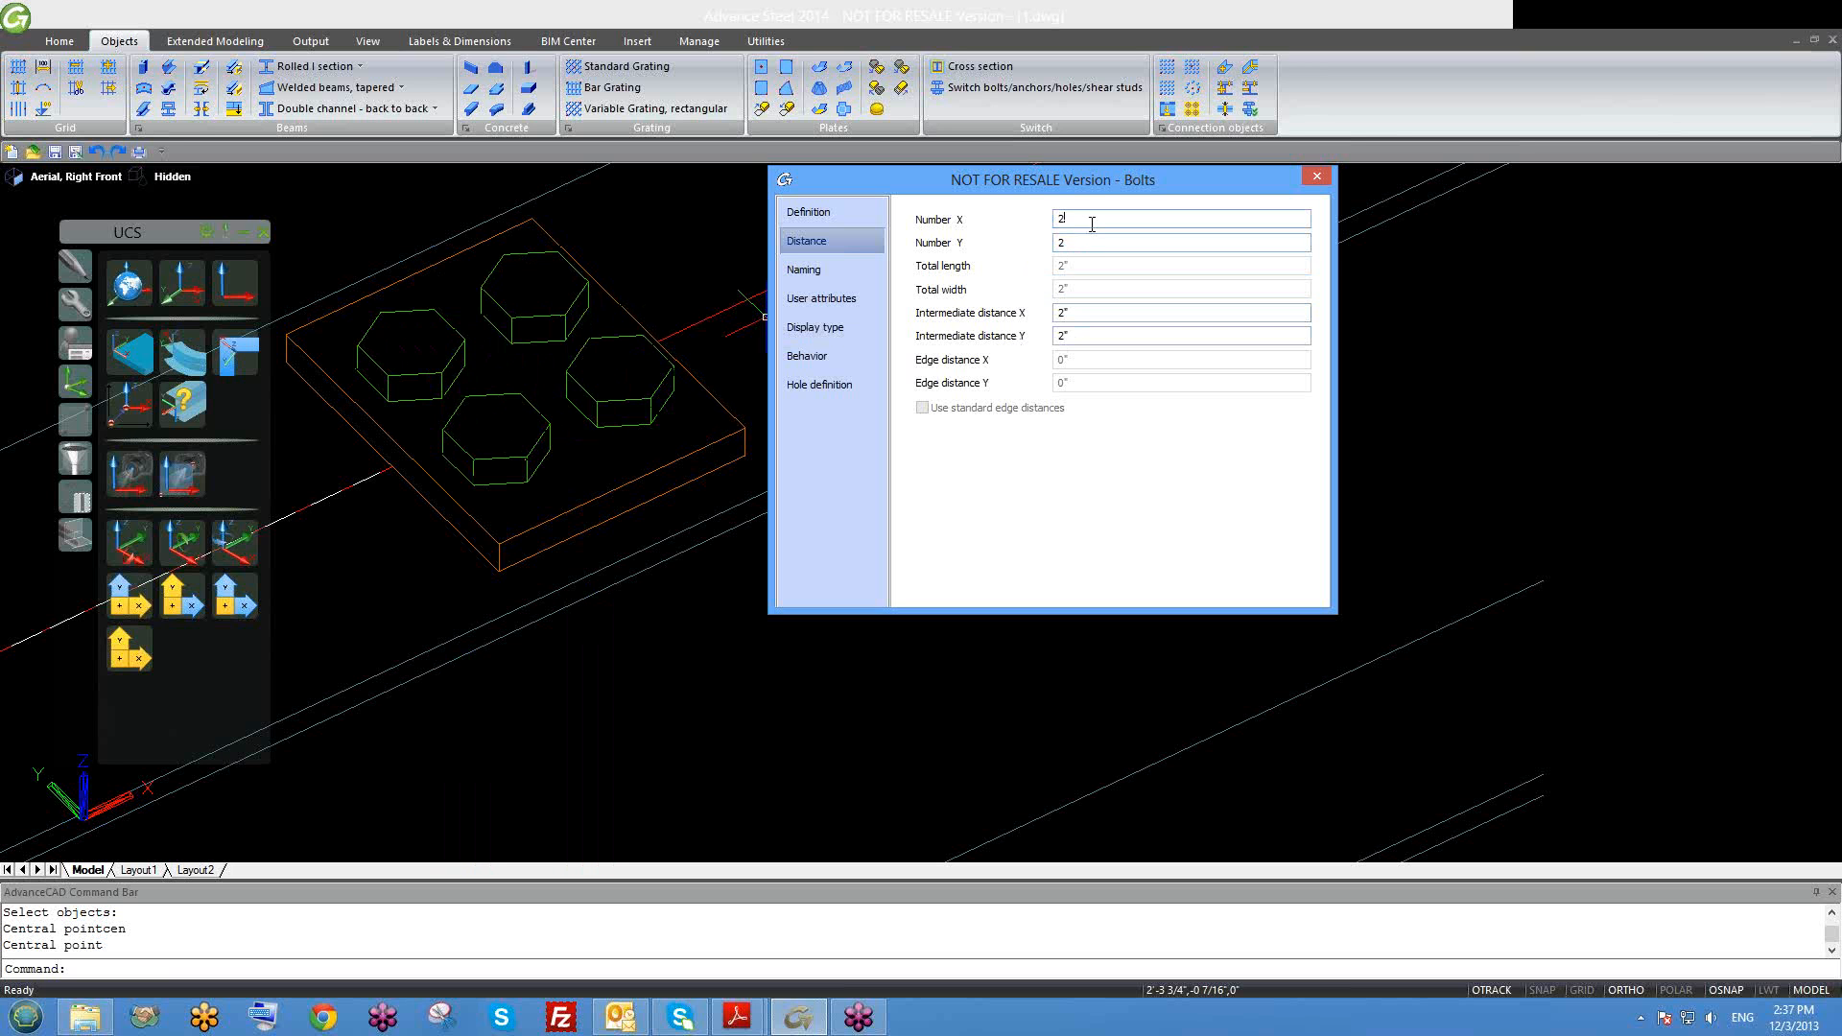
type("1")
left_click(1091, 246)
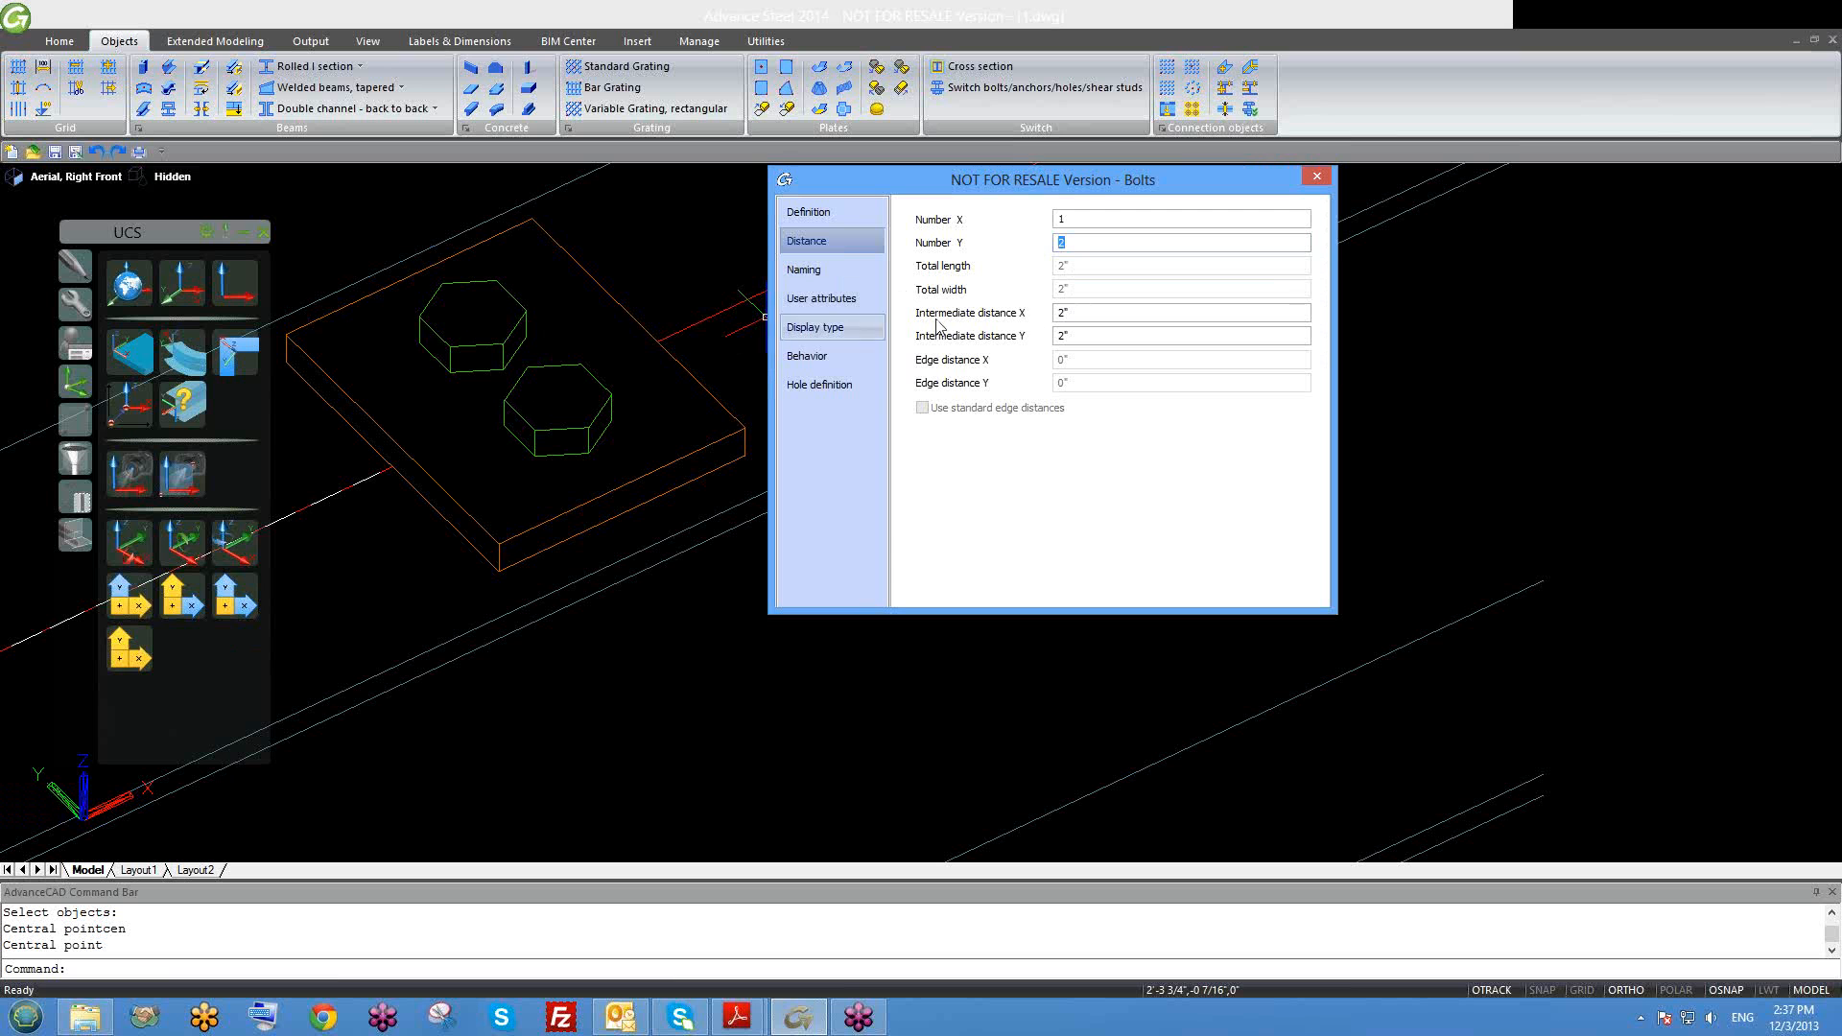
Step: Try different intermediate Y distances for the two bolts and settle on 3"
left_click_drag(1086, 314, 1055, 320)
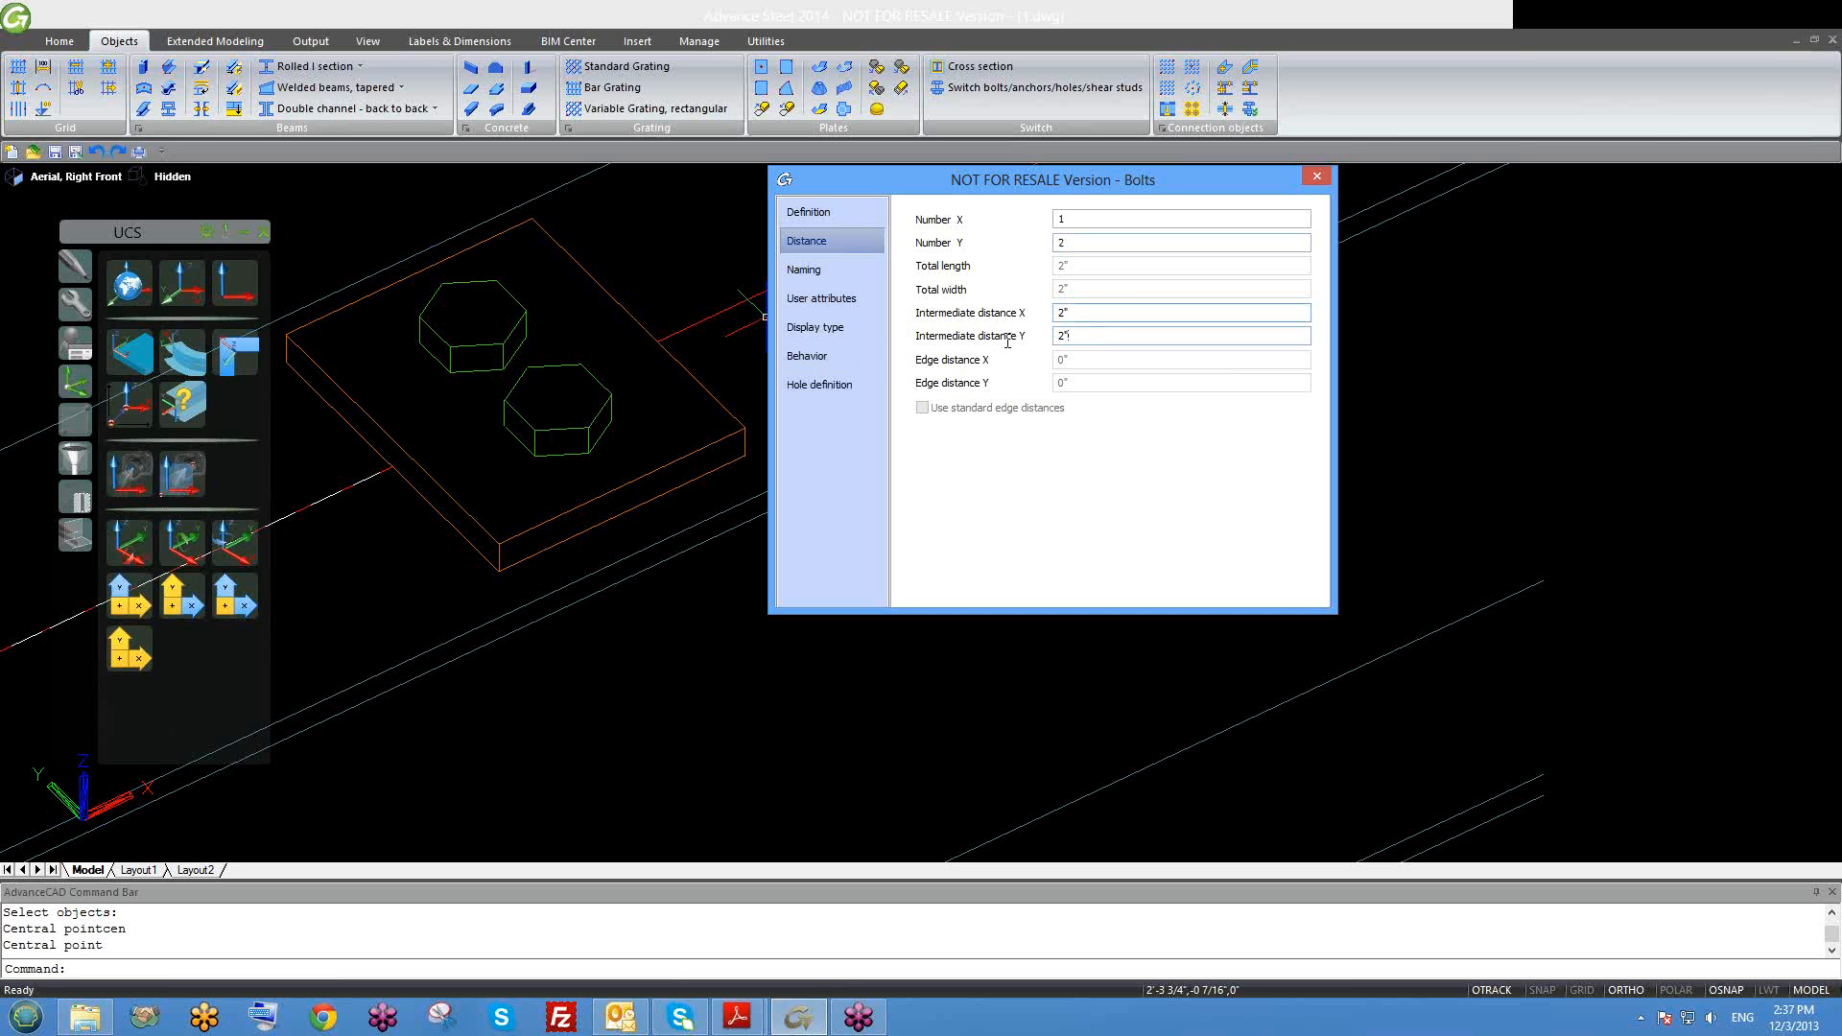
key("Tab")
type("3")
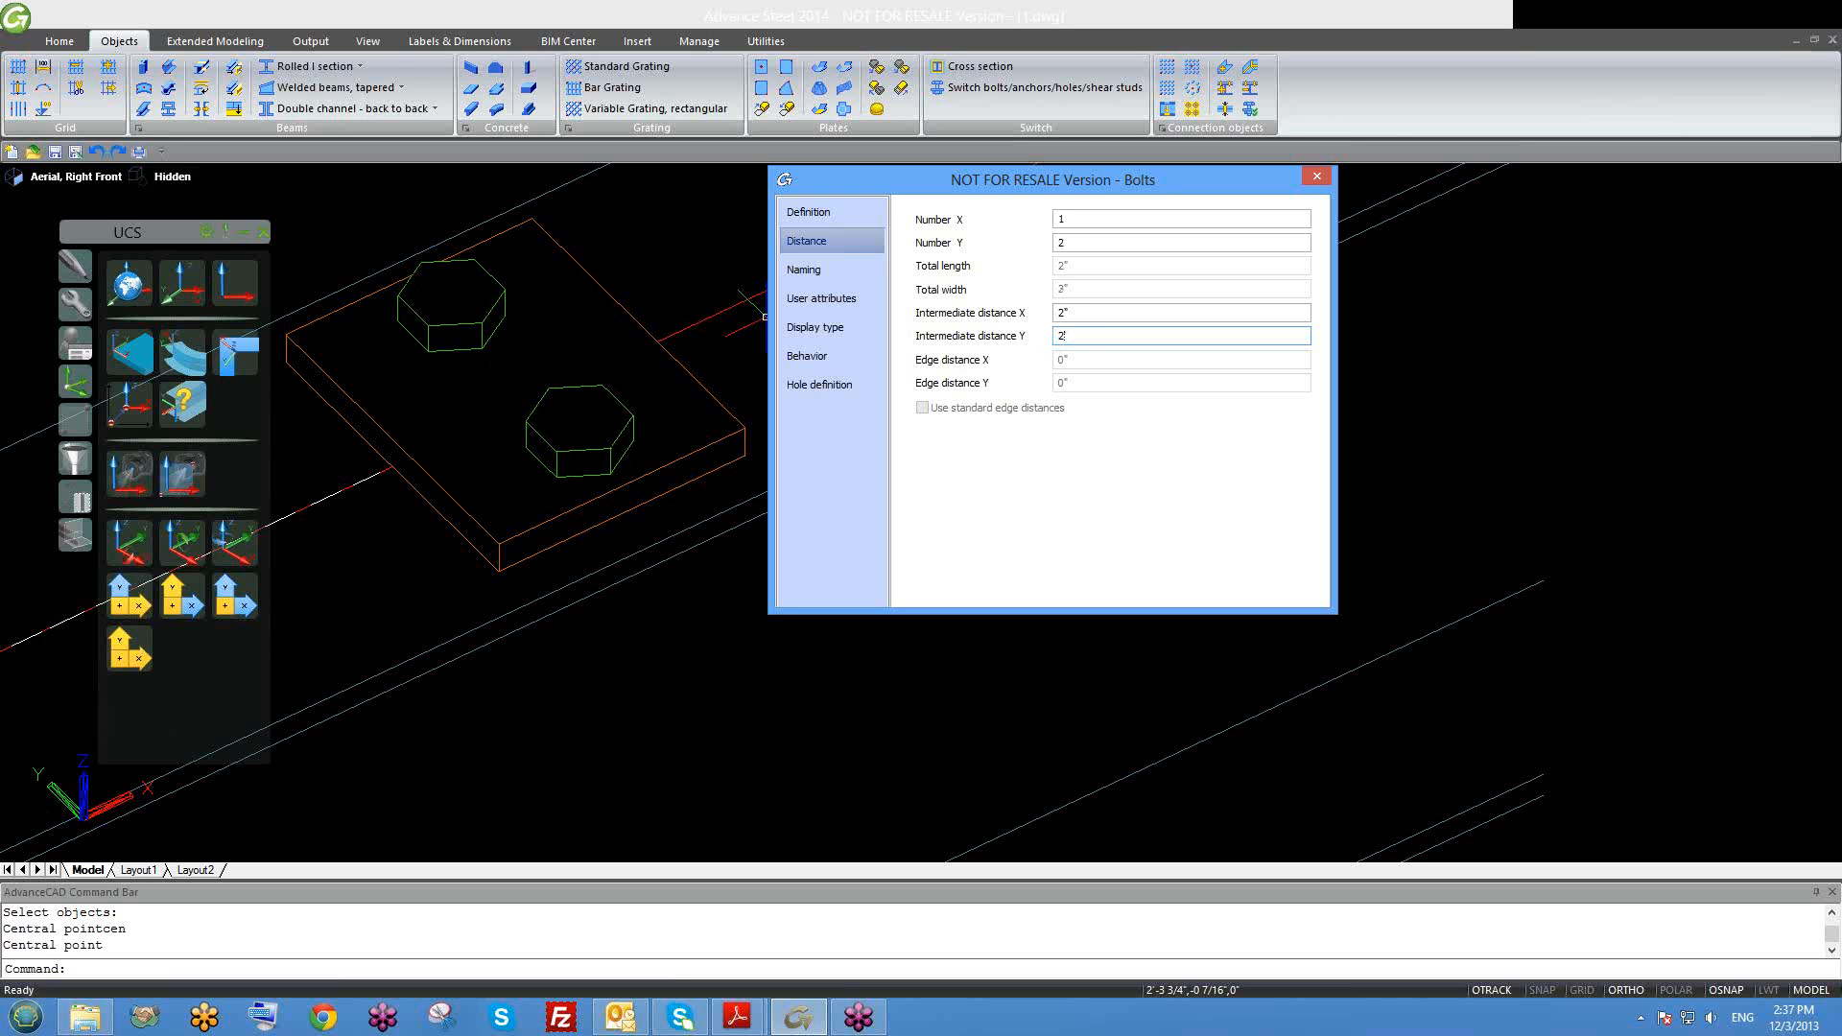
type("5")
key("Return")
type("3")
key("Return")
mouse_move(629, 505)
middle_mouse_down()
mouse_move(579, 460)
mouse_move(642, 474)
middle_mouse_up()
scroll(642, 474, "down", 2)
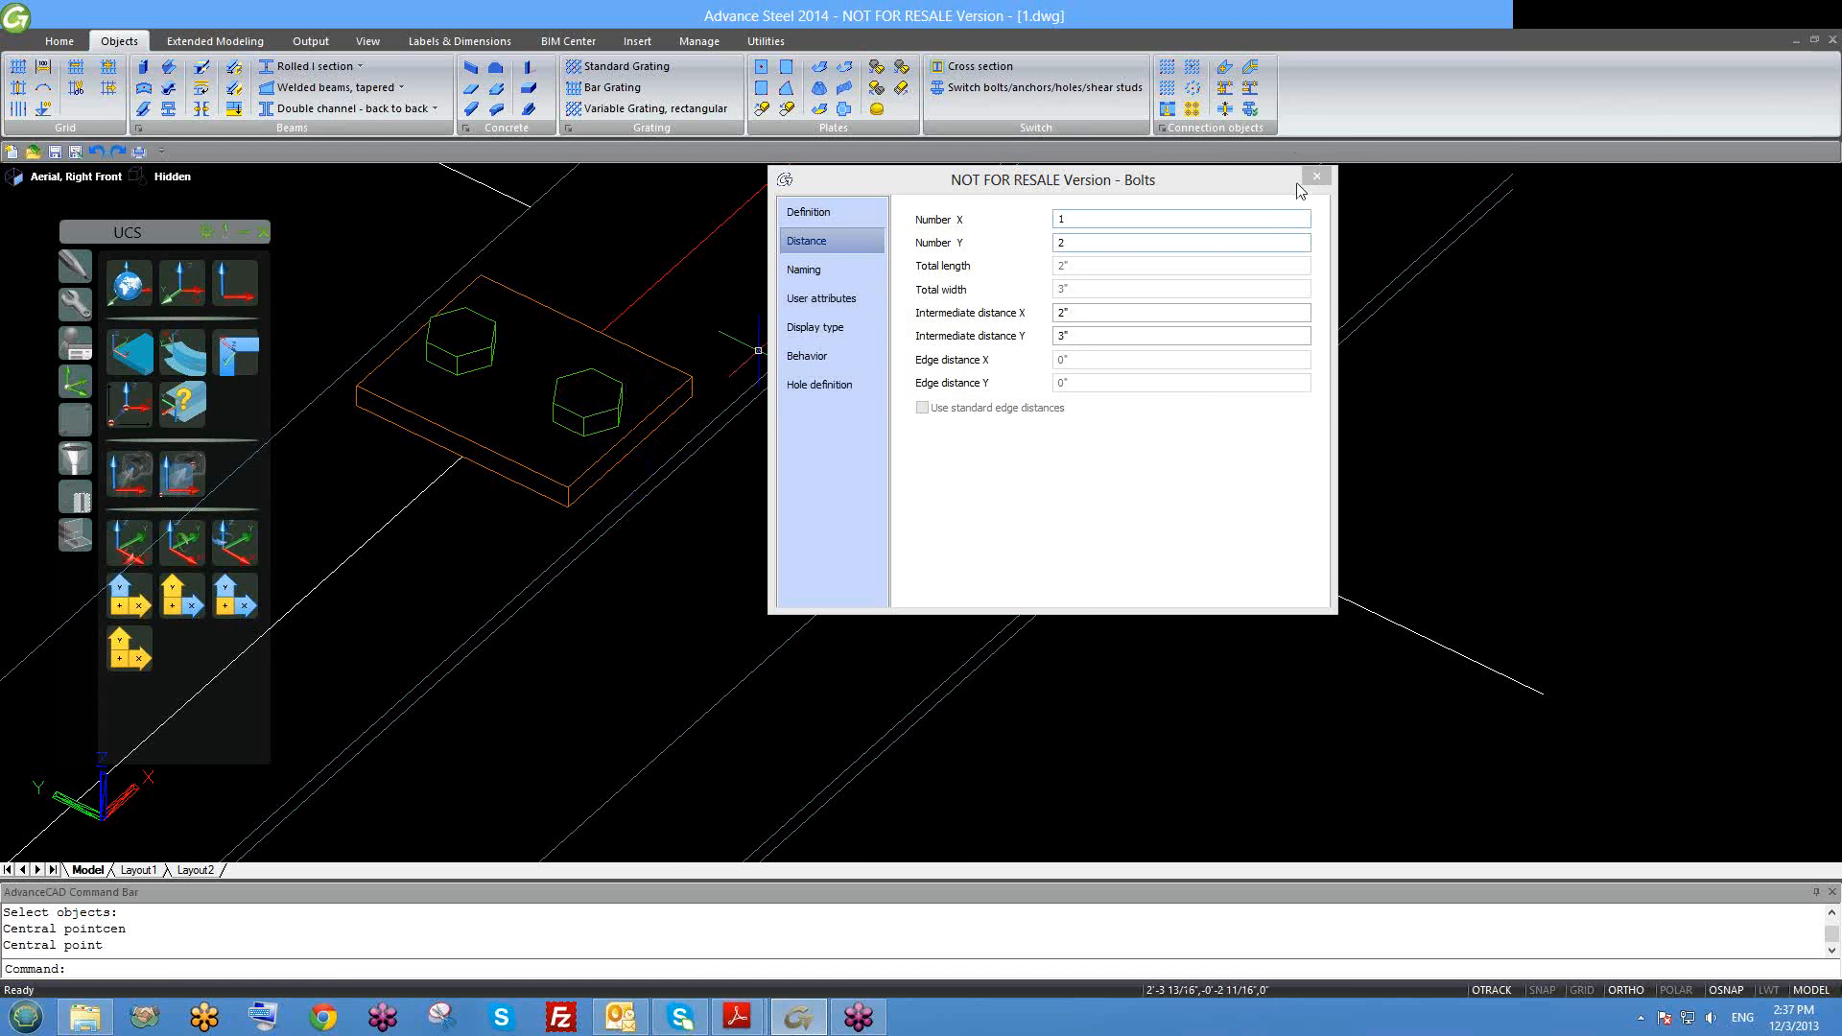
Step: Review the bolt pattern's naming, user attribute and display type settings
left_click(822, 273)
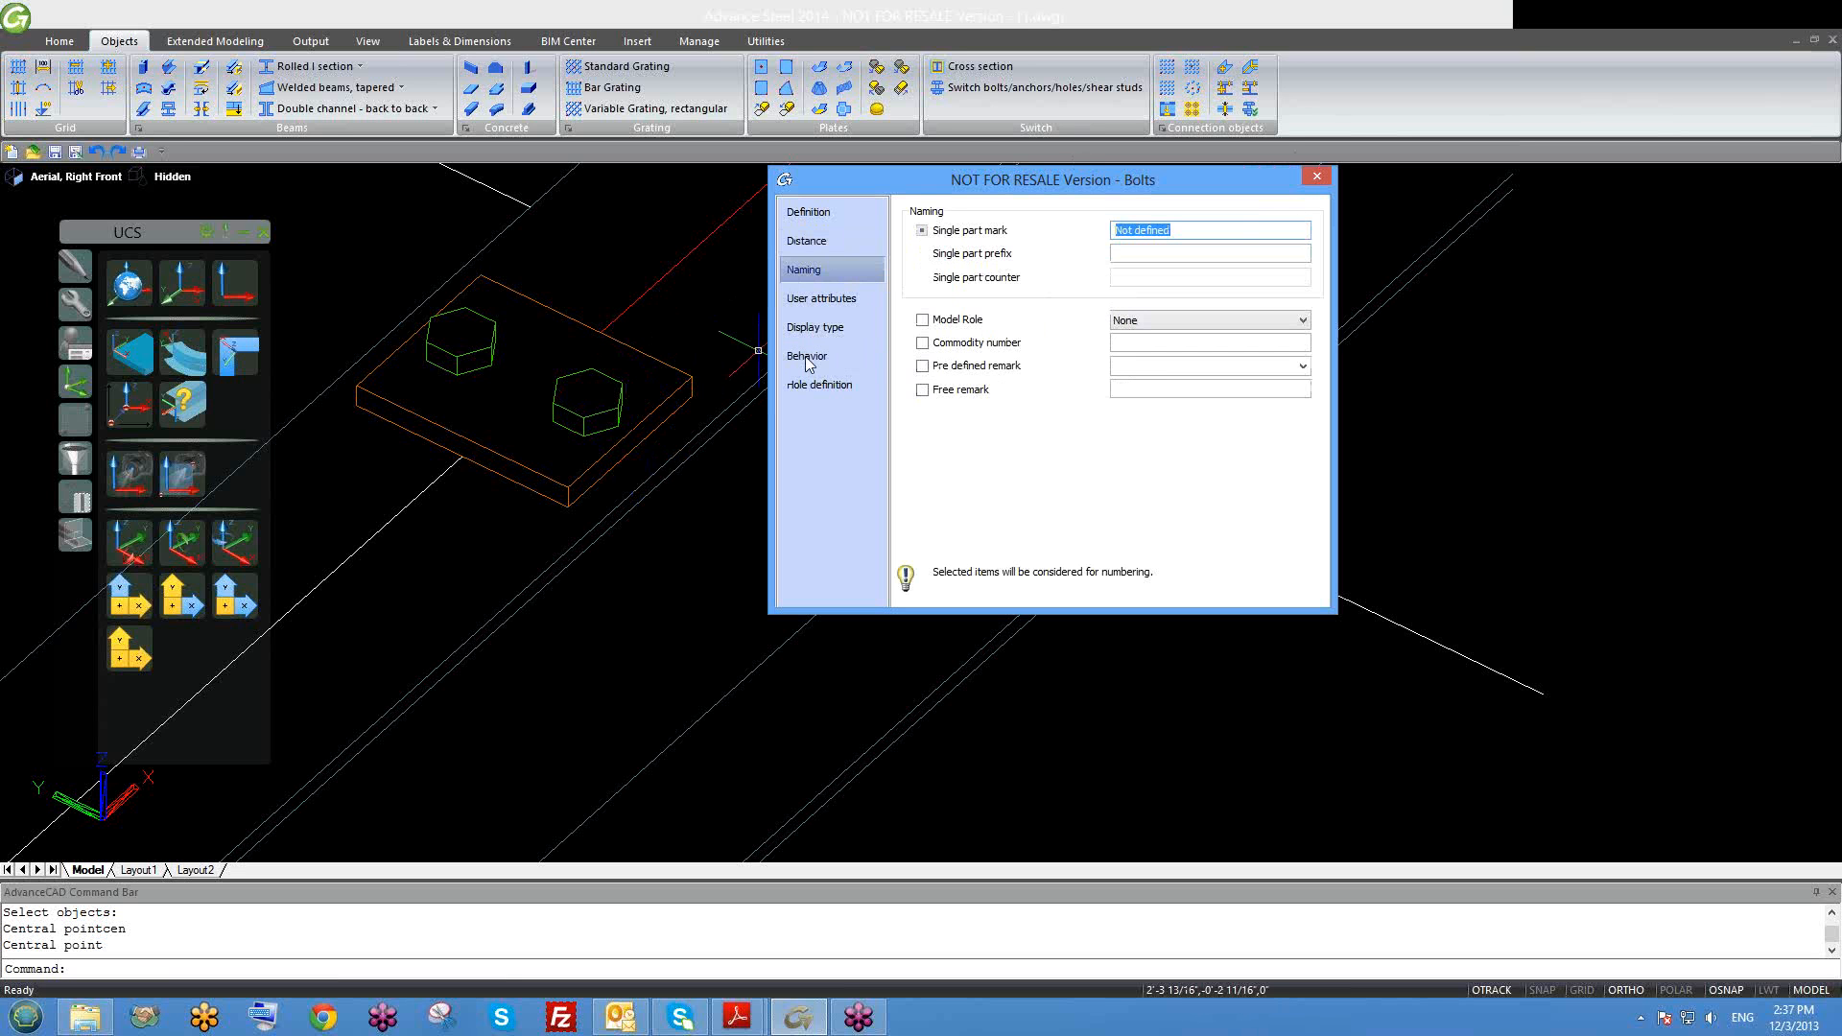
left_click(821, 298)
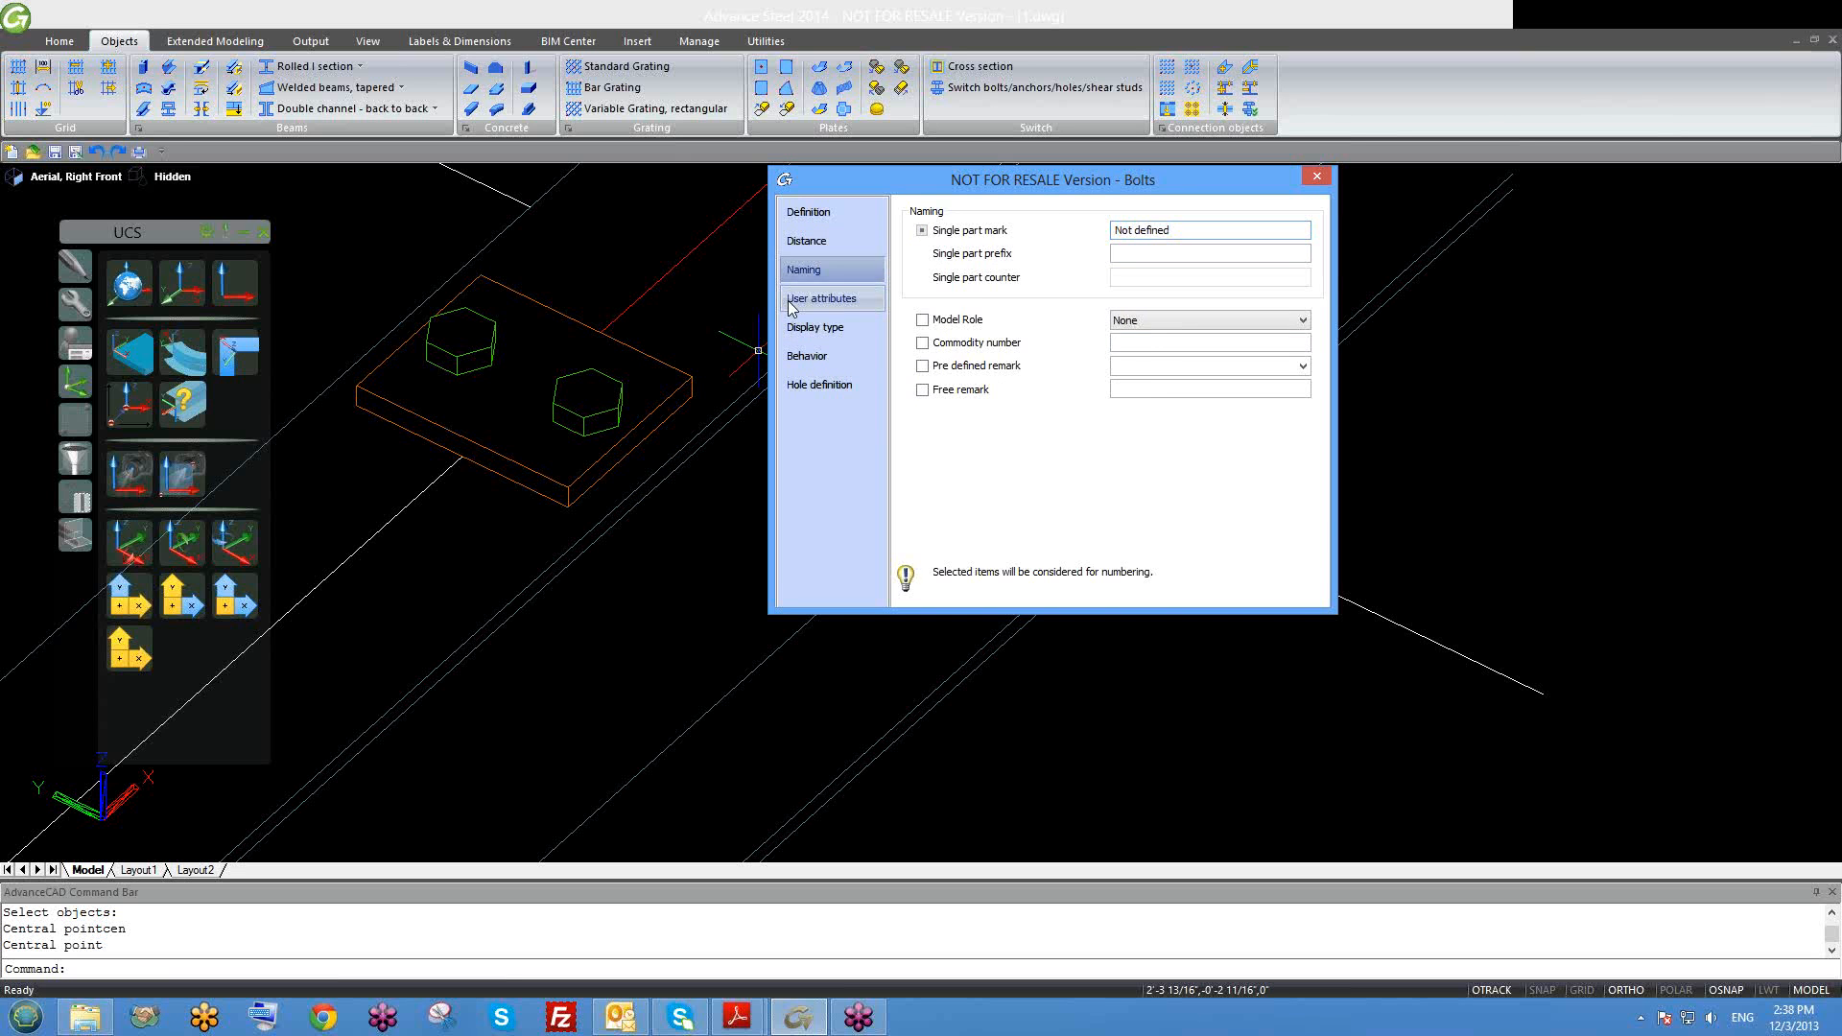
left_click(805, 329)
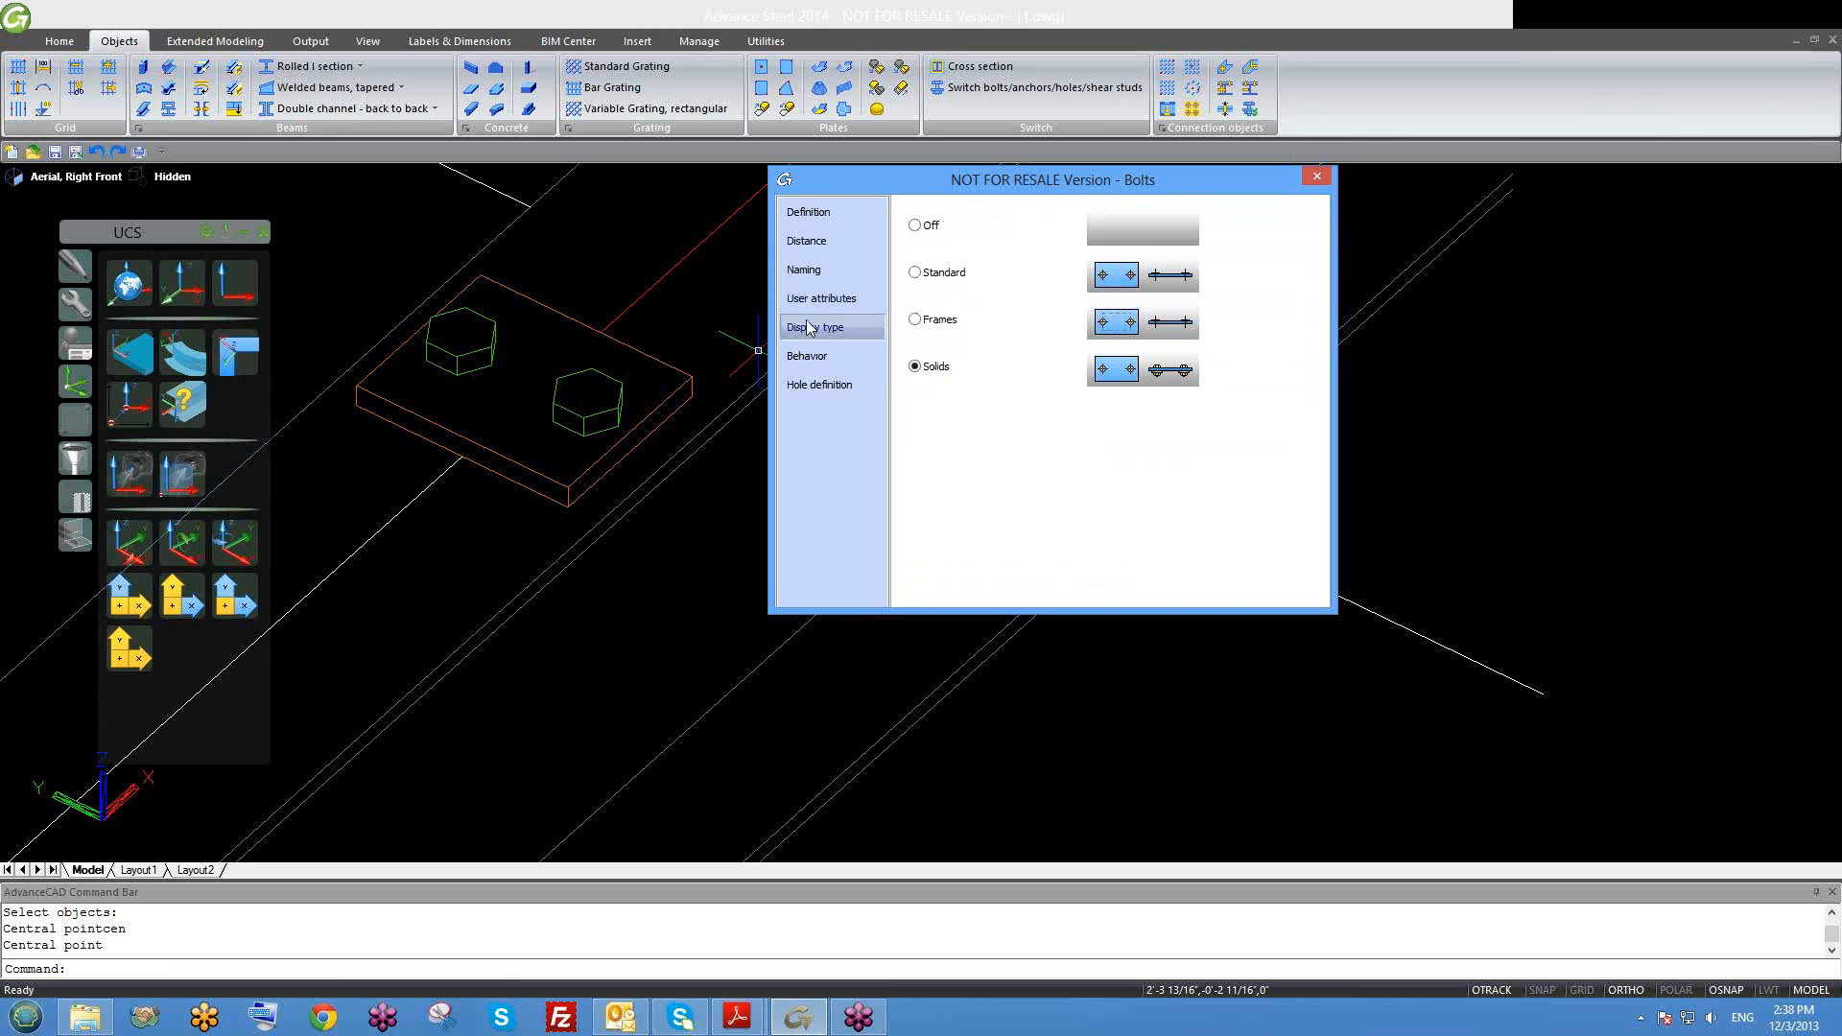
left_click(807, 301)
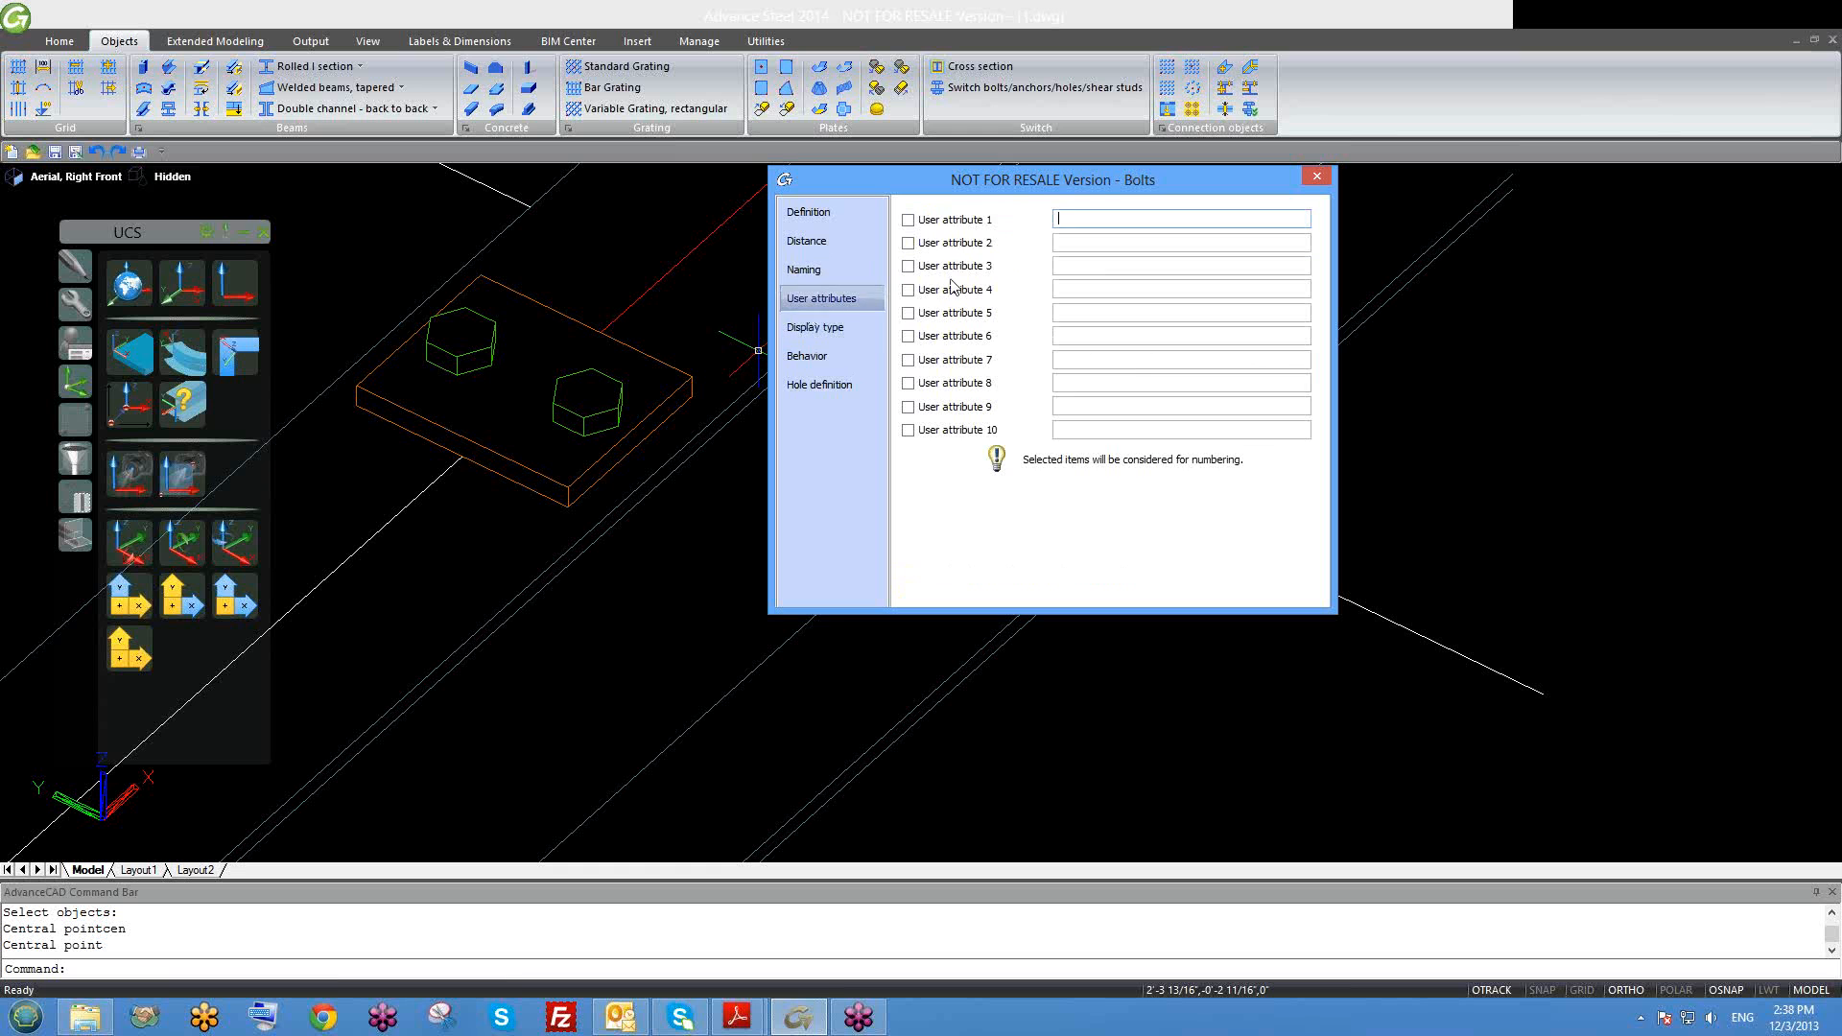
left_click(843, 326)
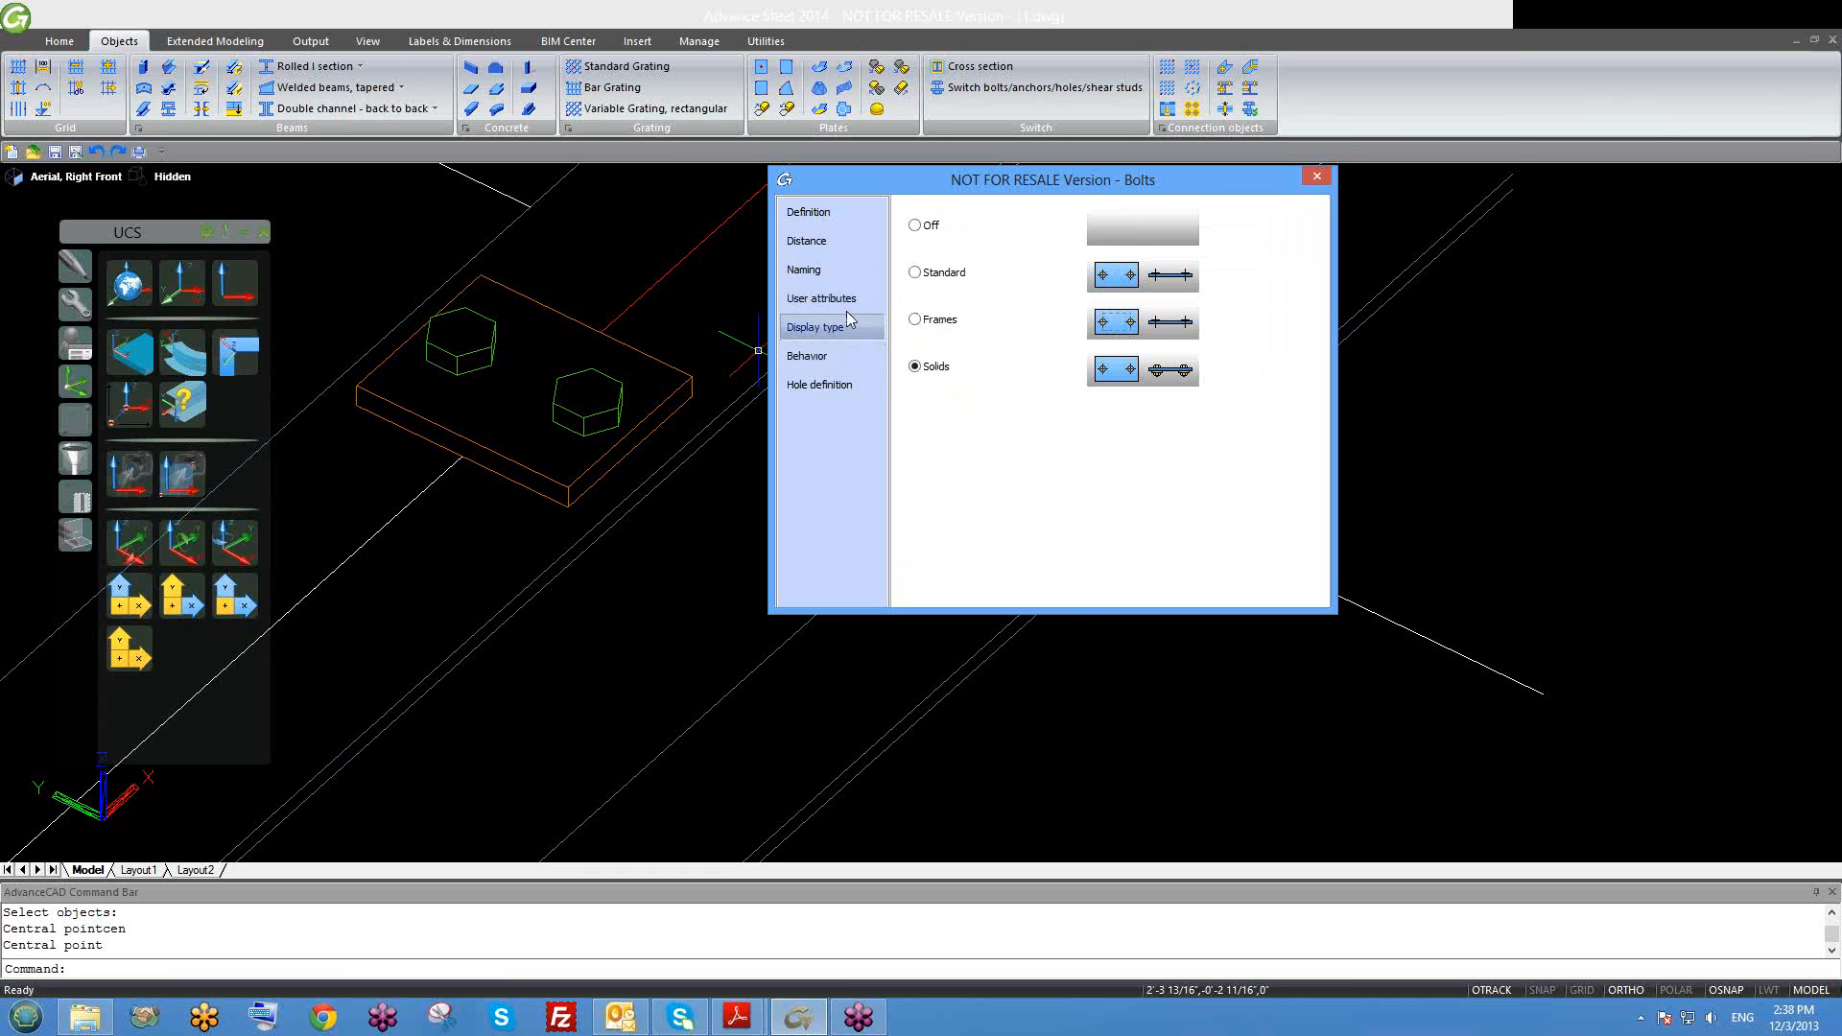
Step: Try the Off, Standard and Frames display types on the bolts, return to Solids, and inspect the bolts on the plate
left_click(915, 227)
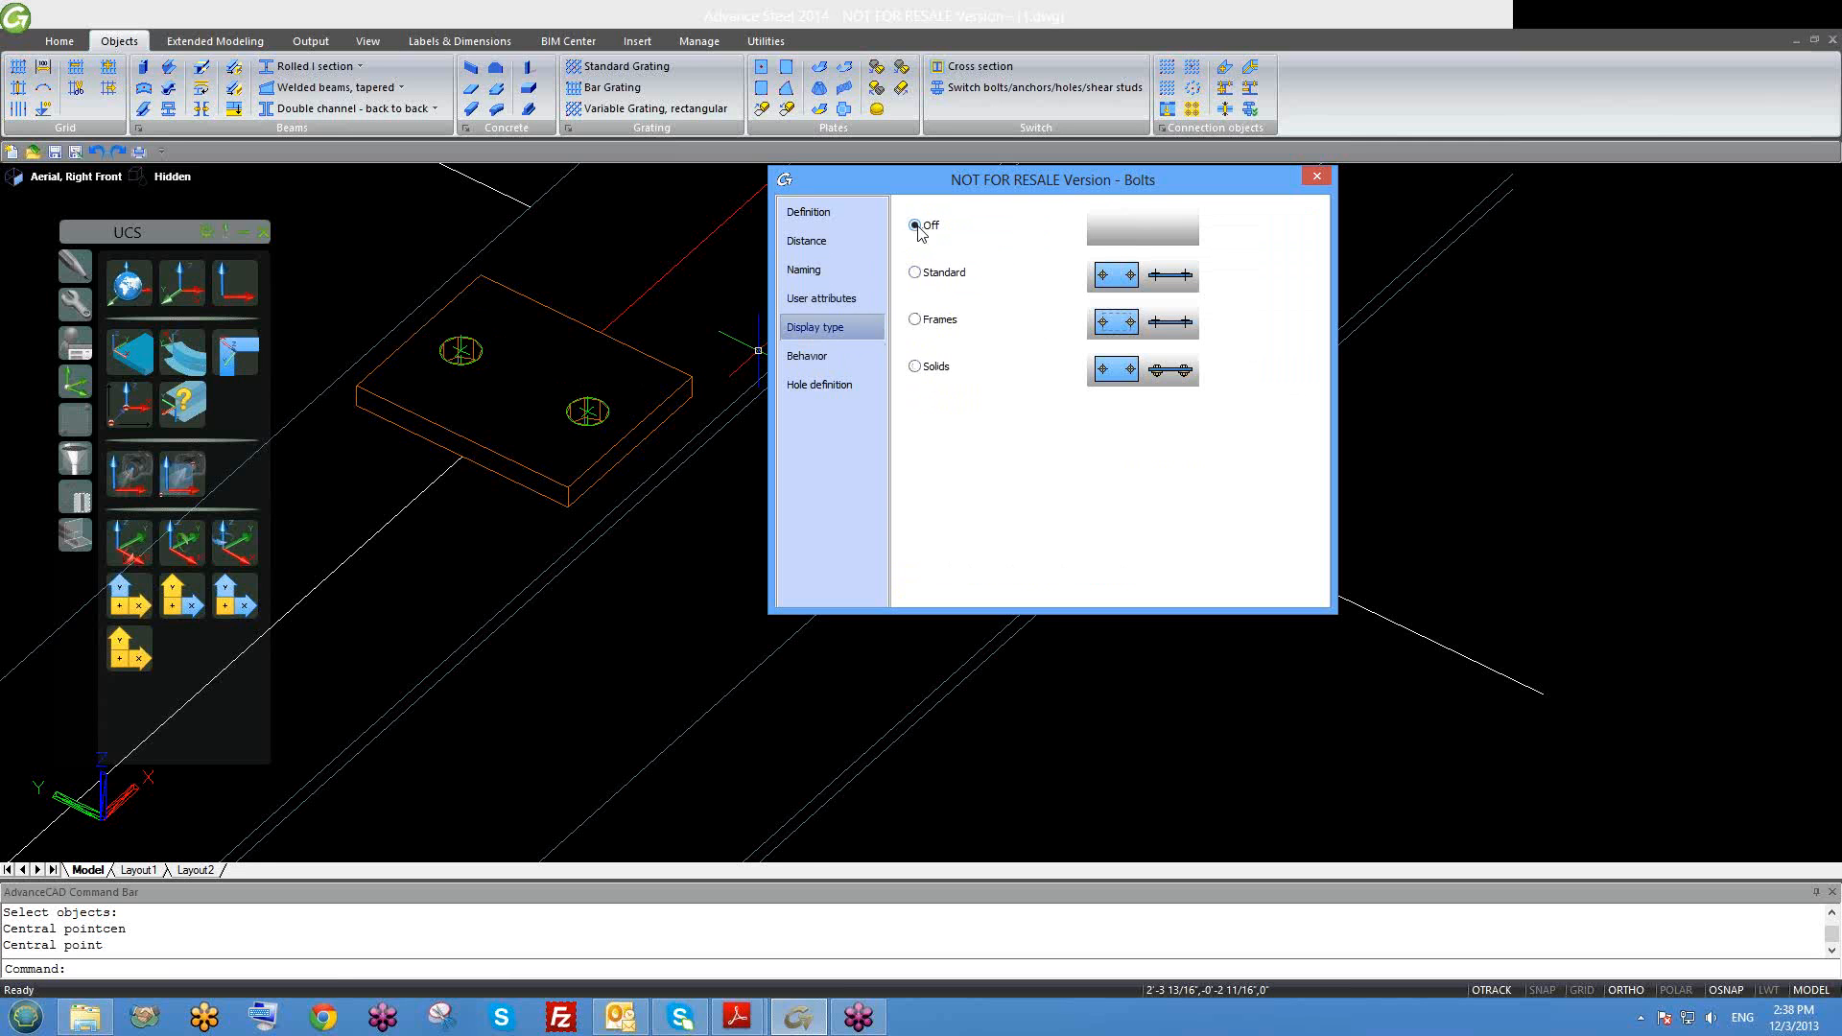
scroll(563, 433, "up", 2)
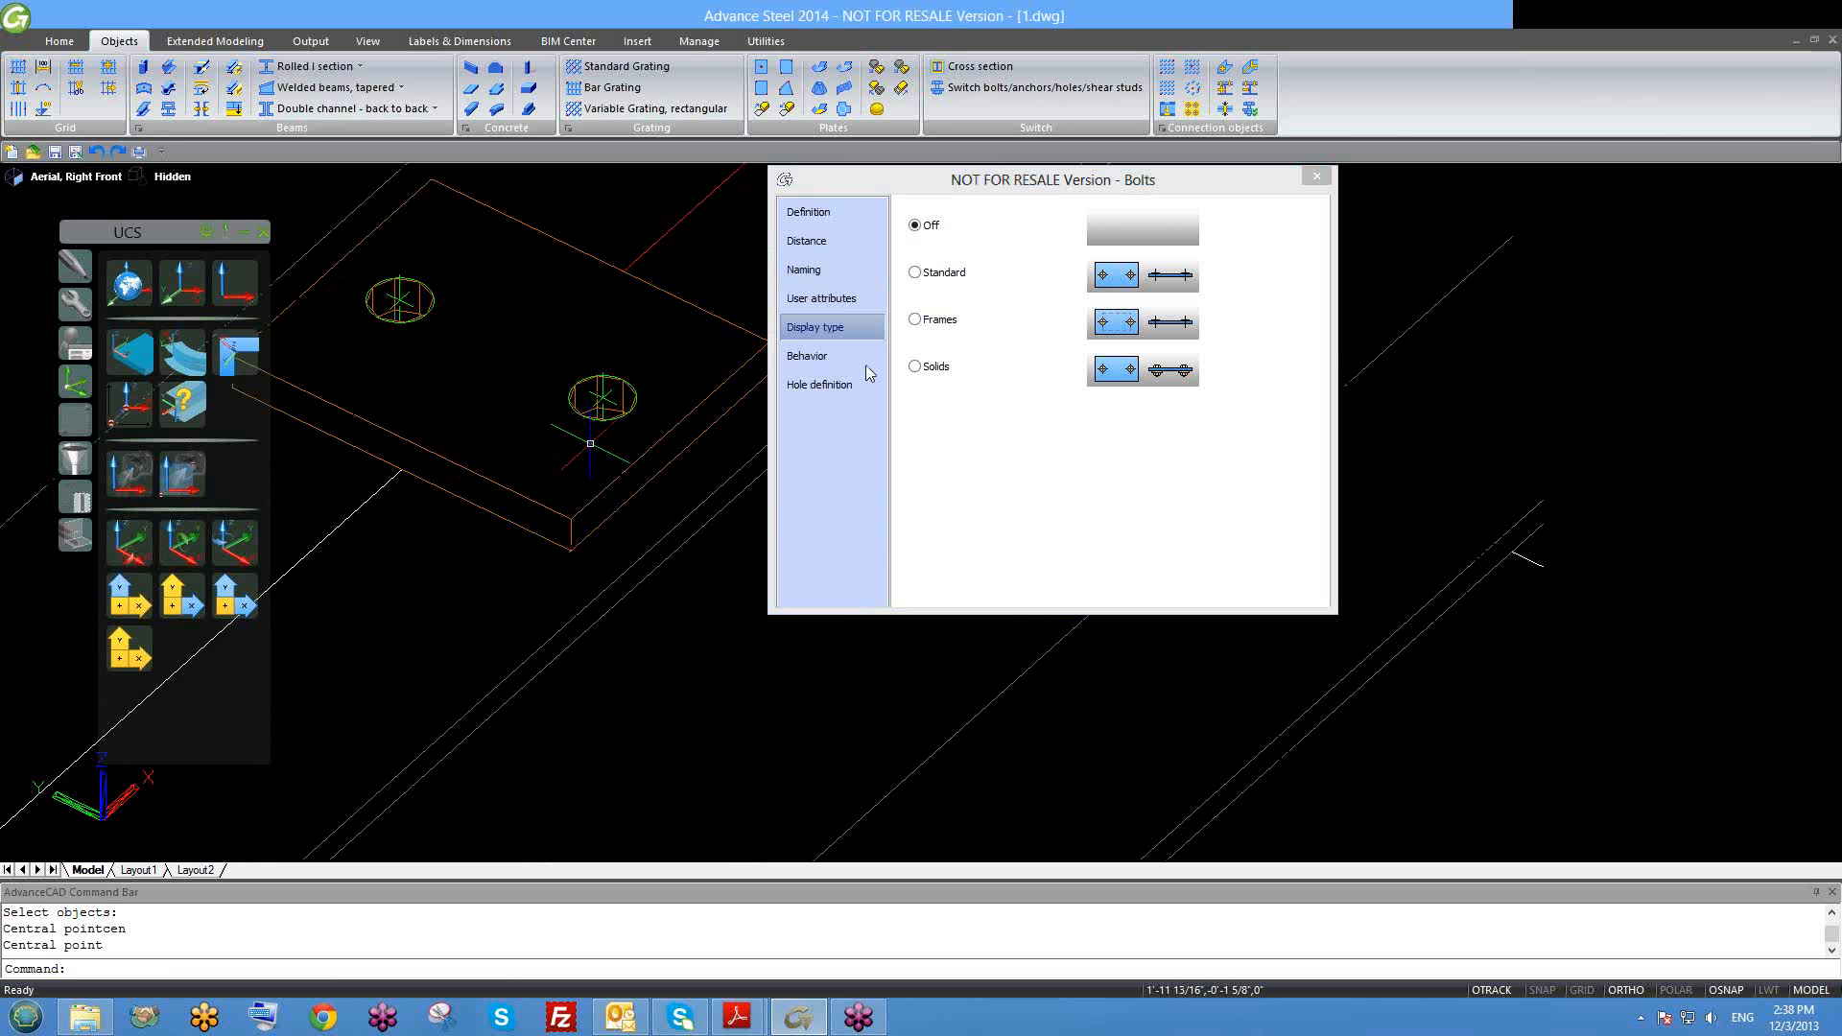
left_click(937, 277)
left_click(923, 324)
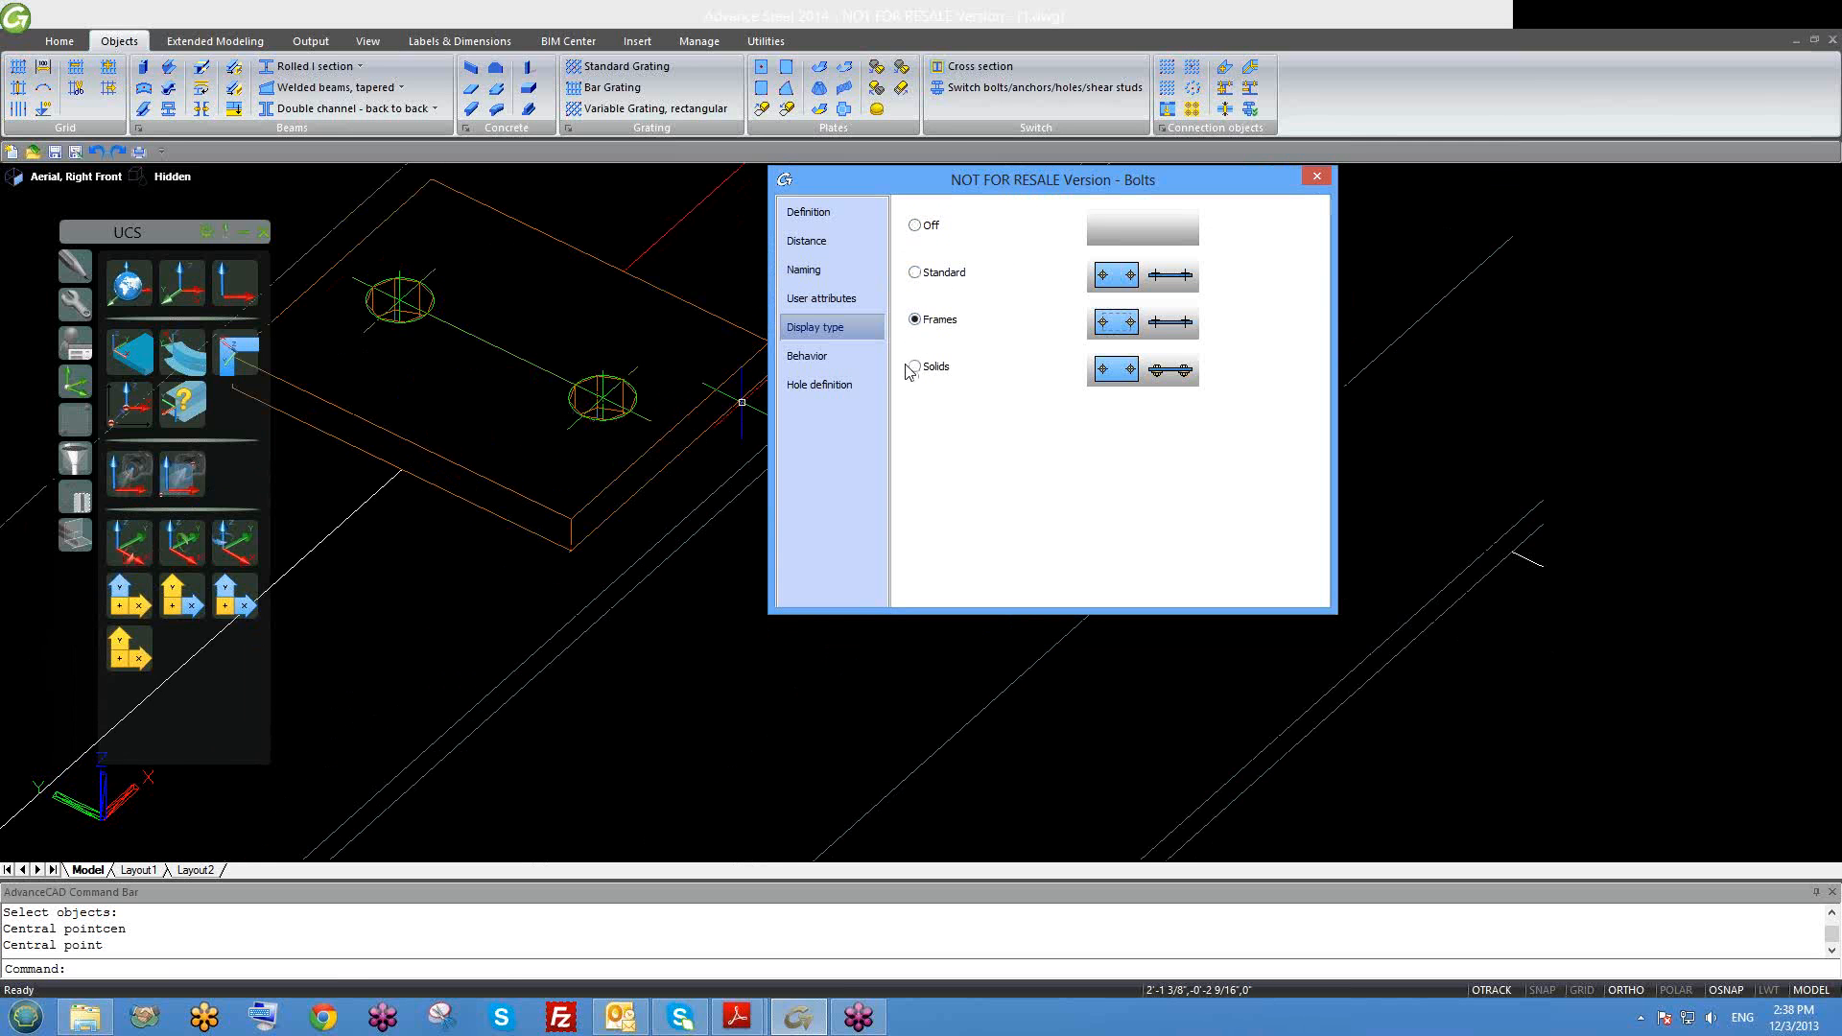
left_click(915, 369)
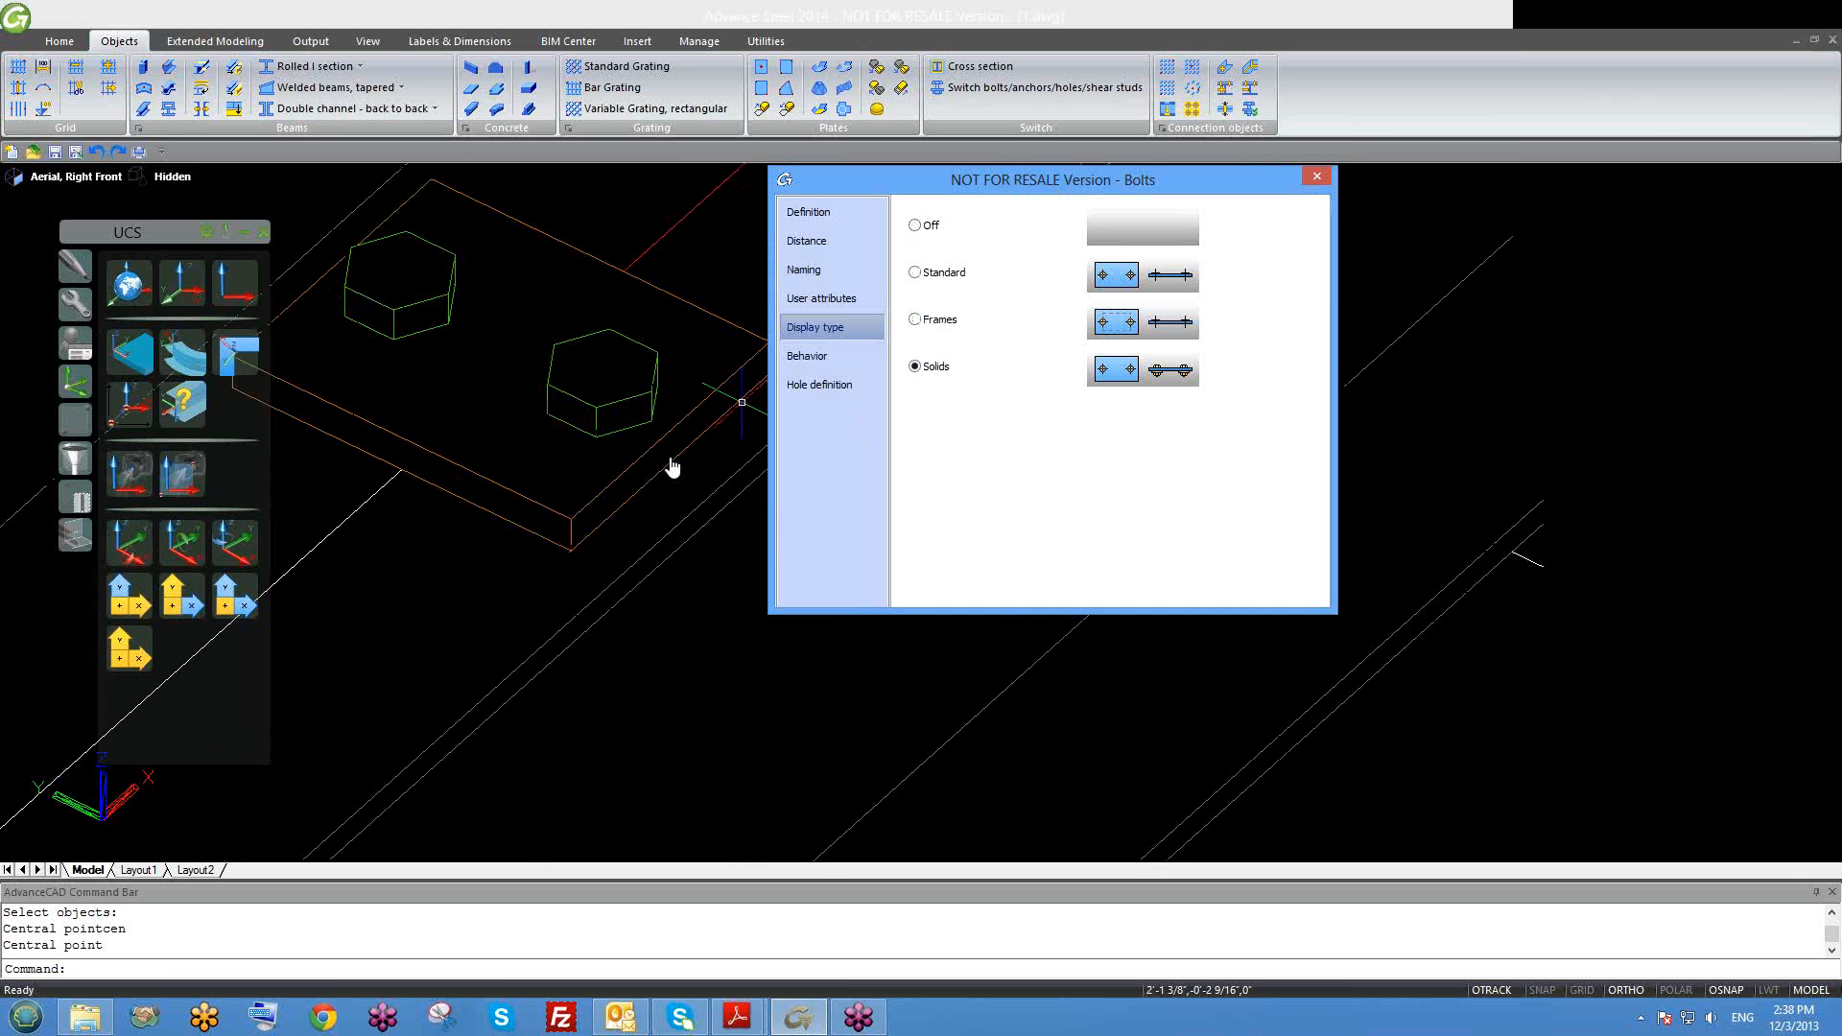
scroll(676, 537, "down", 2)
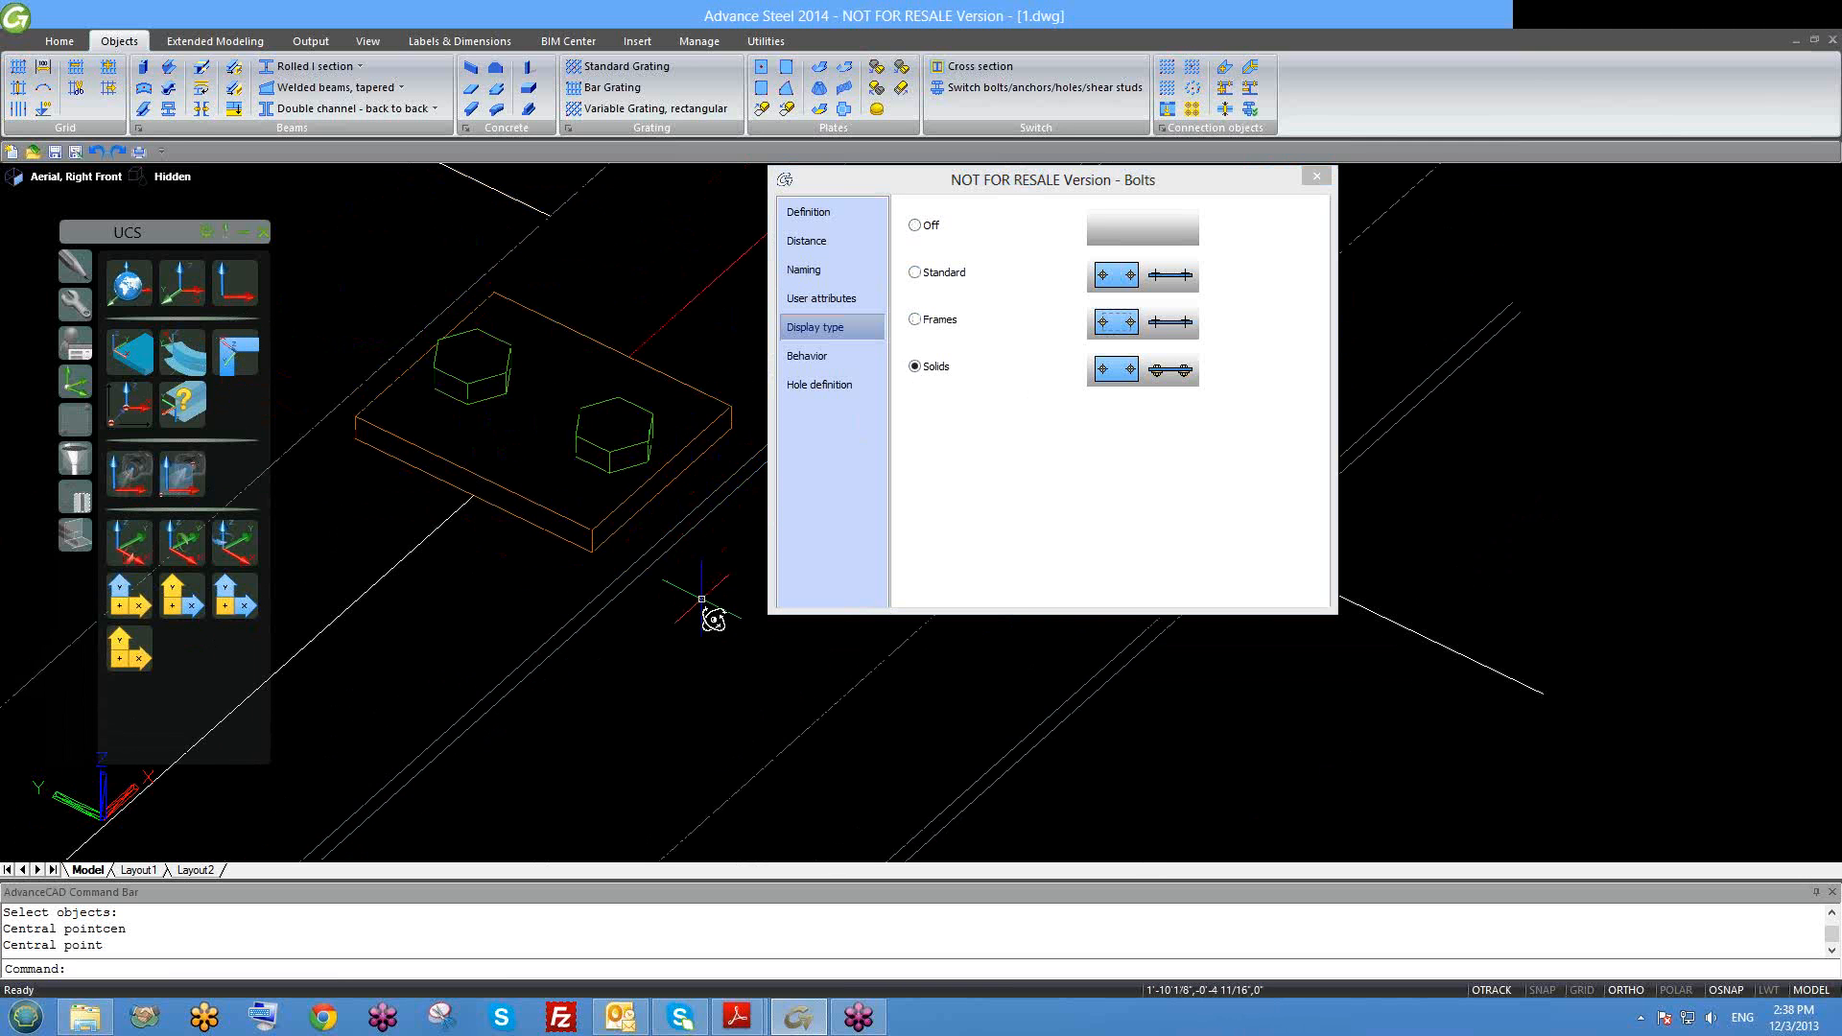
middle_click_drag(701, 599, 599, 523, "shift")
middle_click_drag(634, 408, 616, 451)
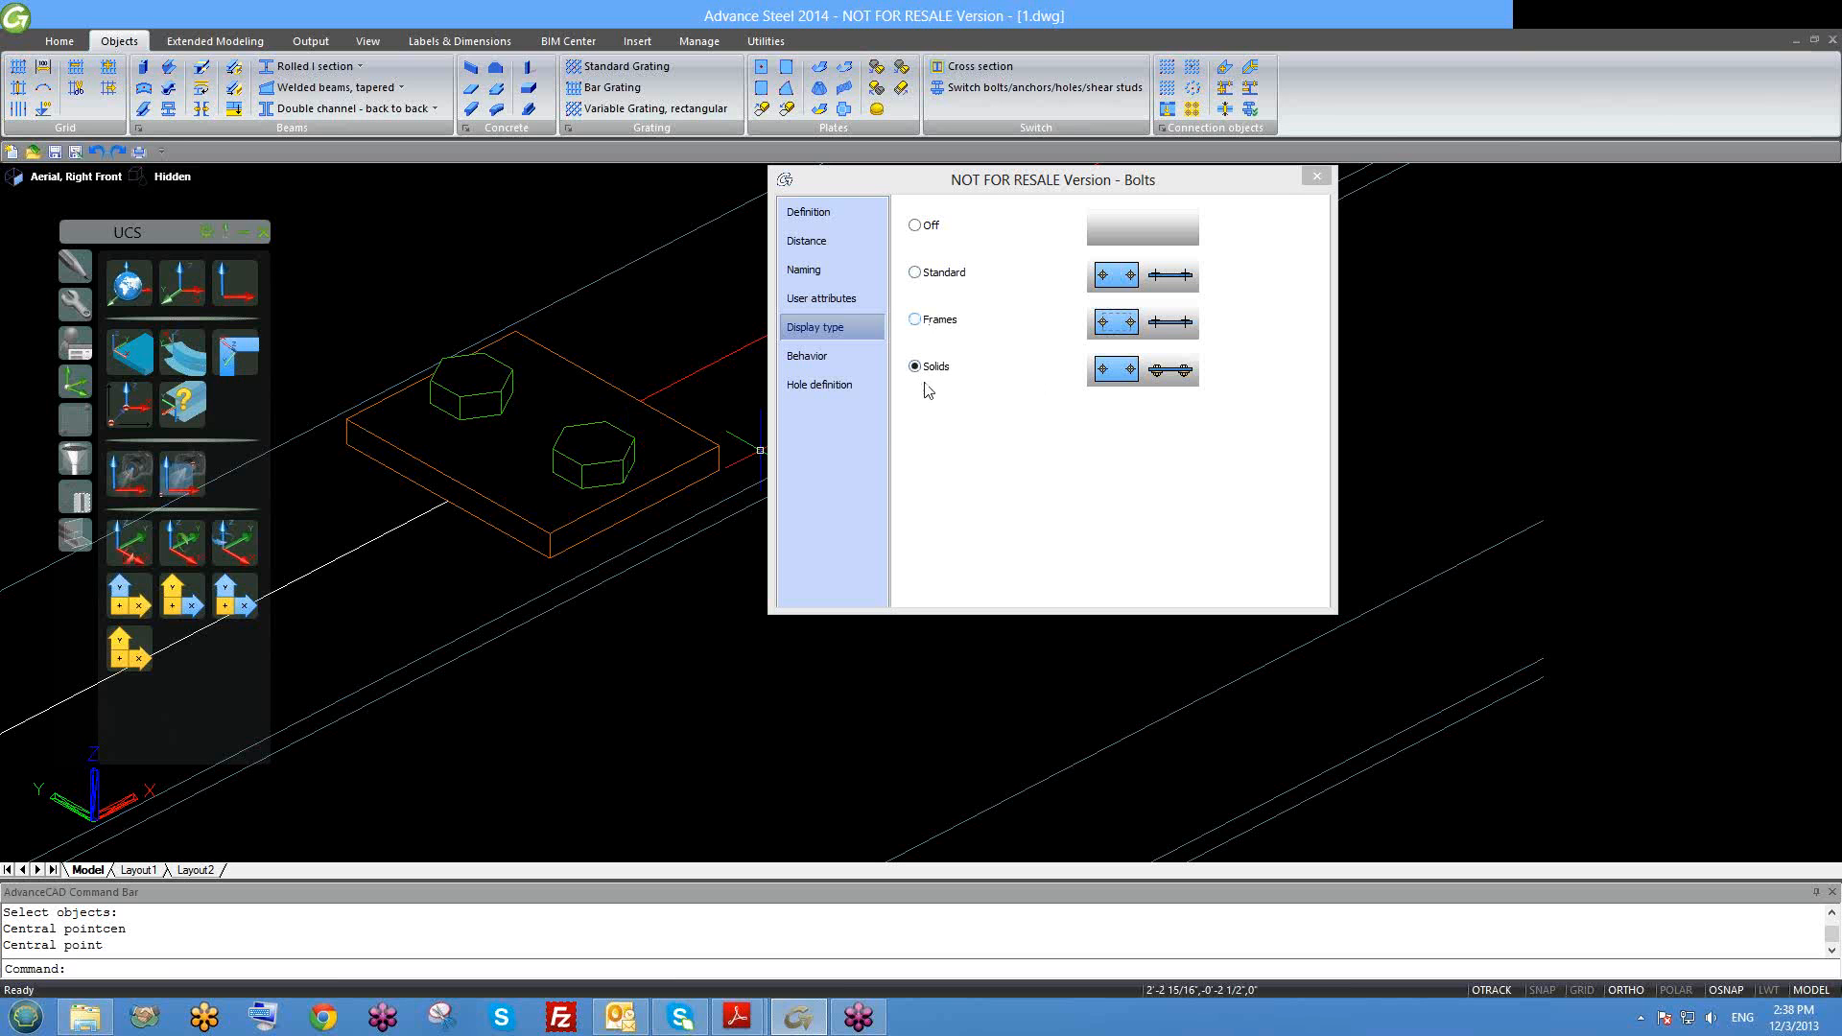
Step: Switch the bolts to the Standard display type and back to Solids, and examine the bolt heads up close
left_click(916, 276)
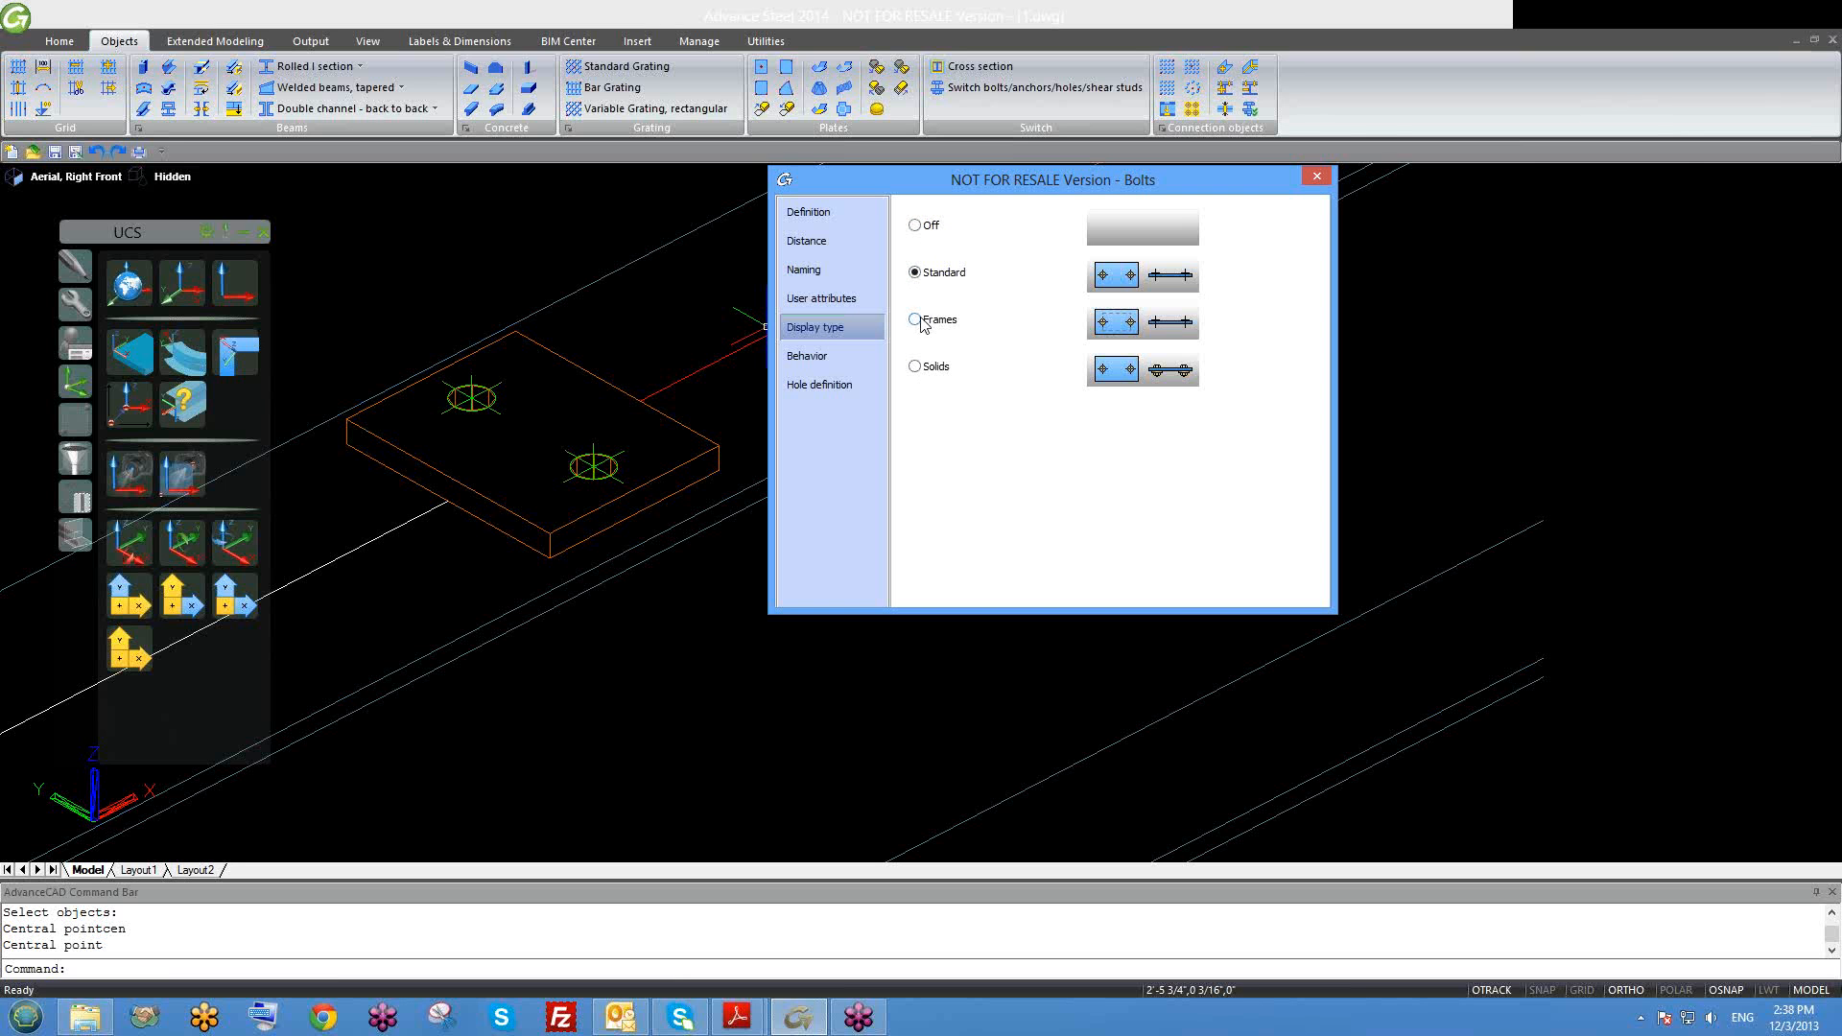
left_click(914, 367)
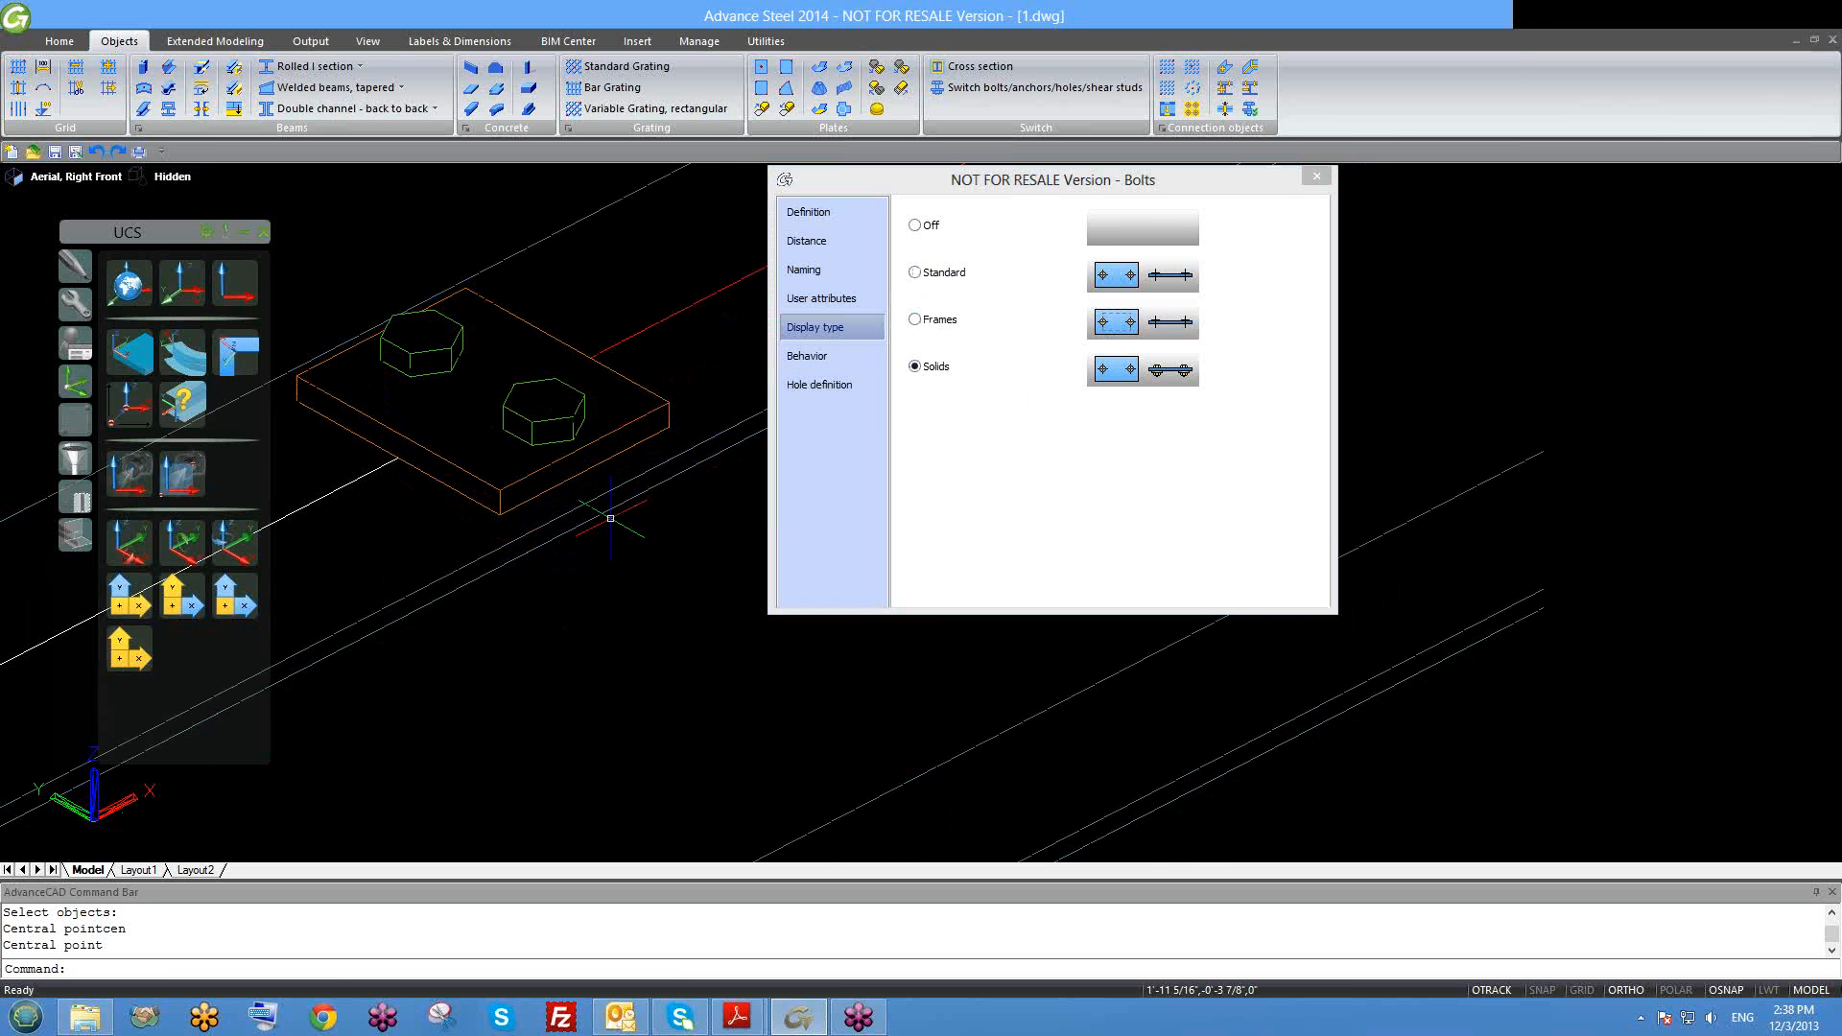
middle_click_drag(605, 551, 563, 559, "shift")
middle_click_drag(514, 486, 574, 539)
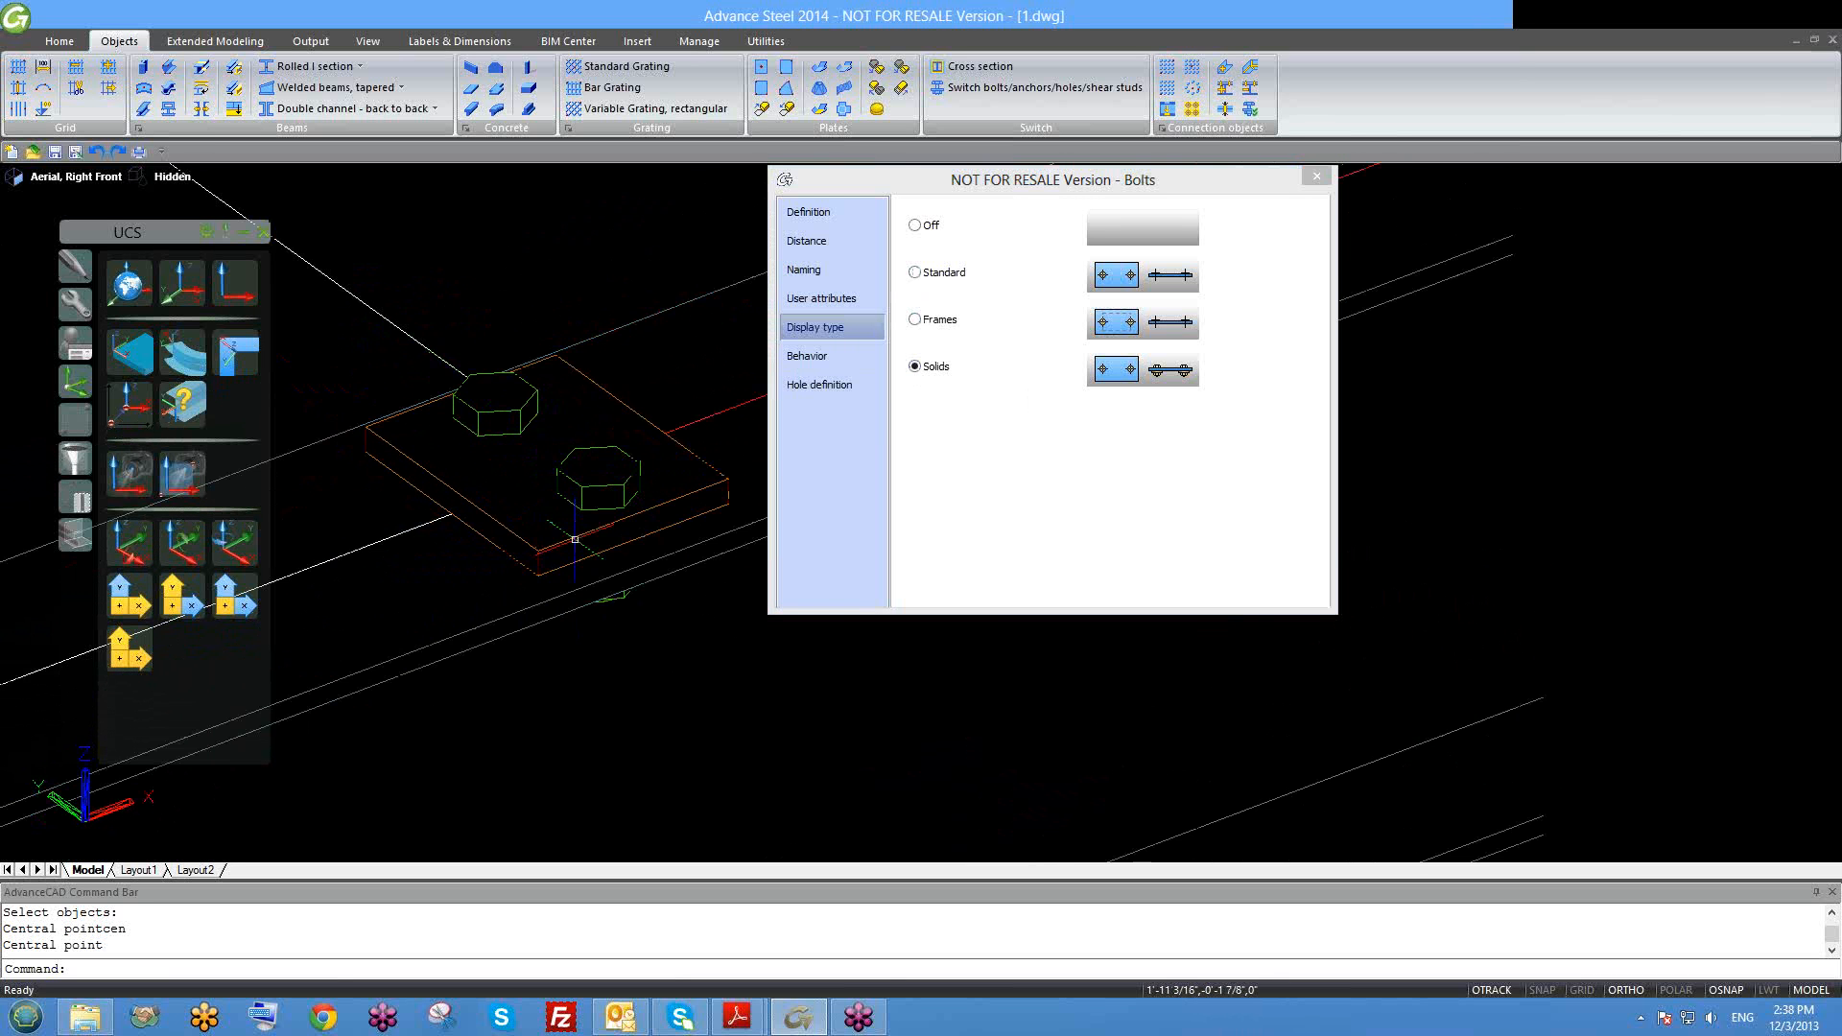
scroll(604, 484, "up", 3)
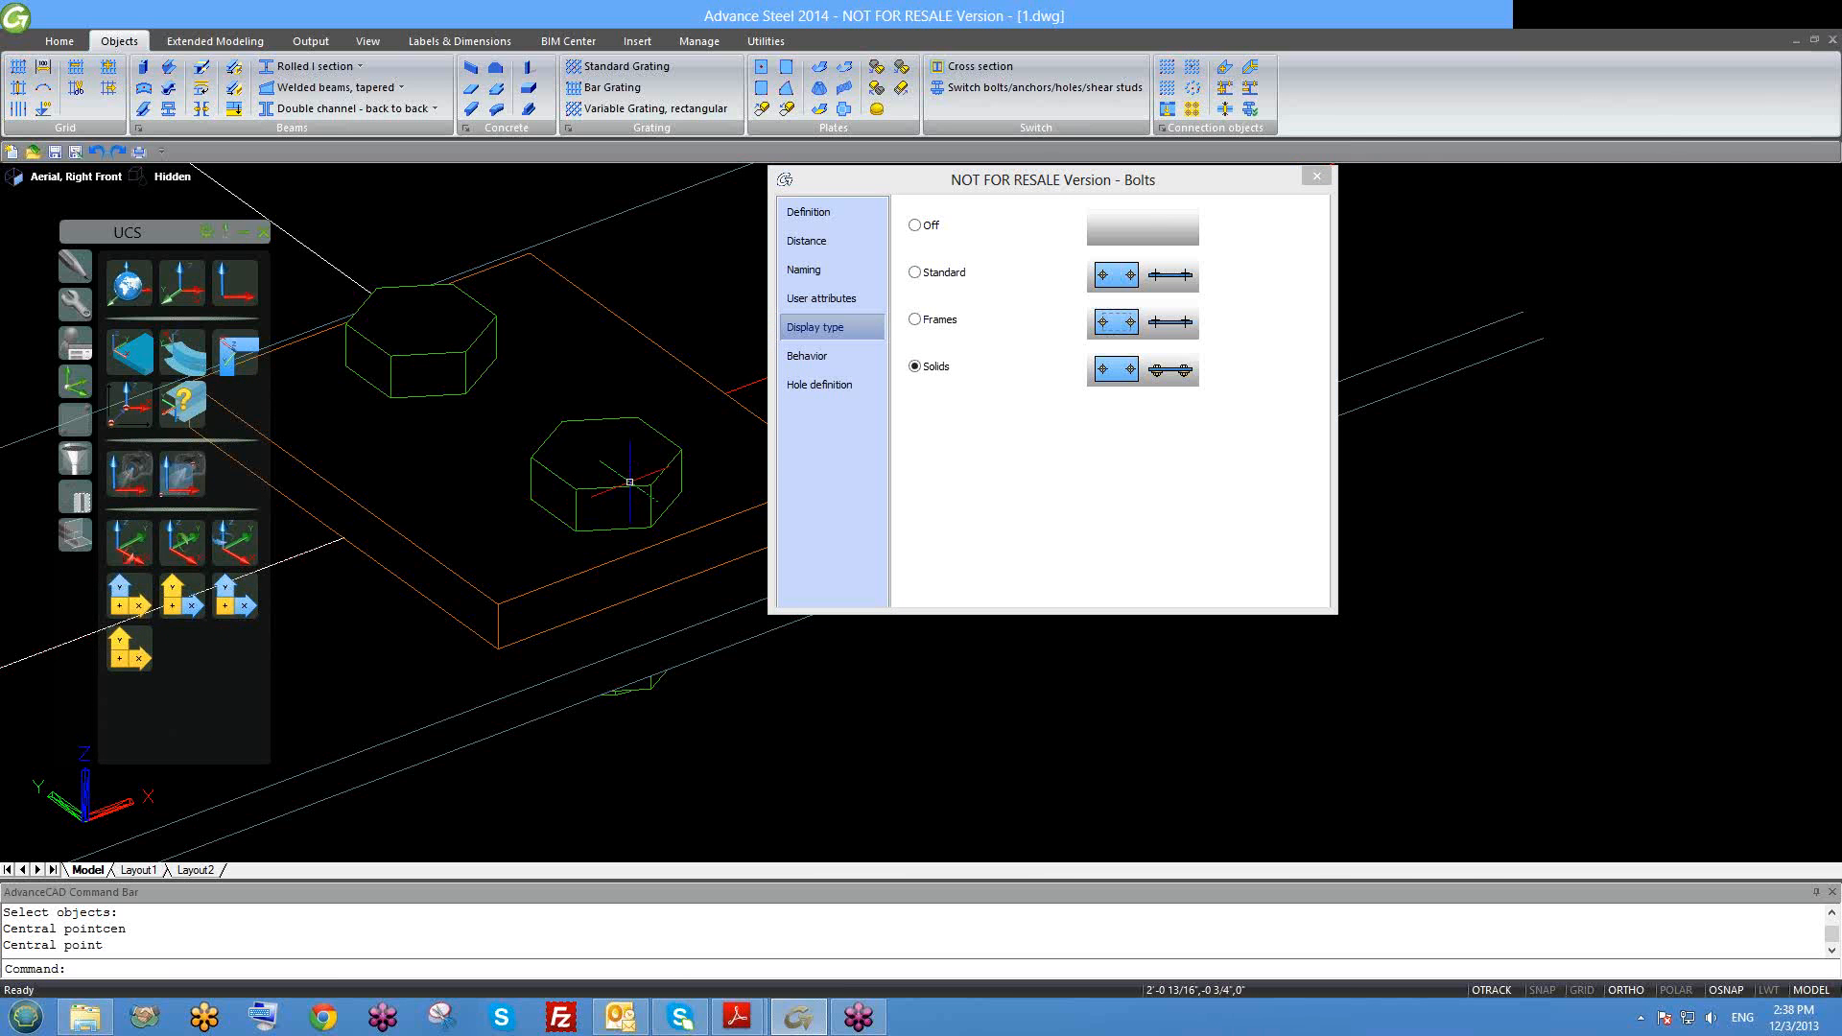
middle_click_drag(641, 492, 610, 526)
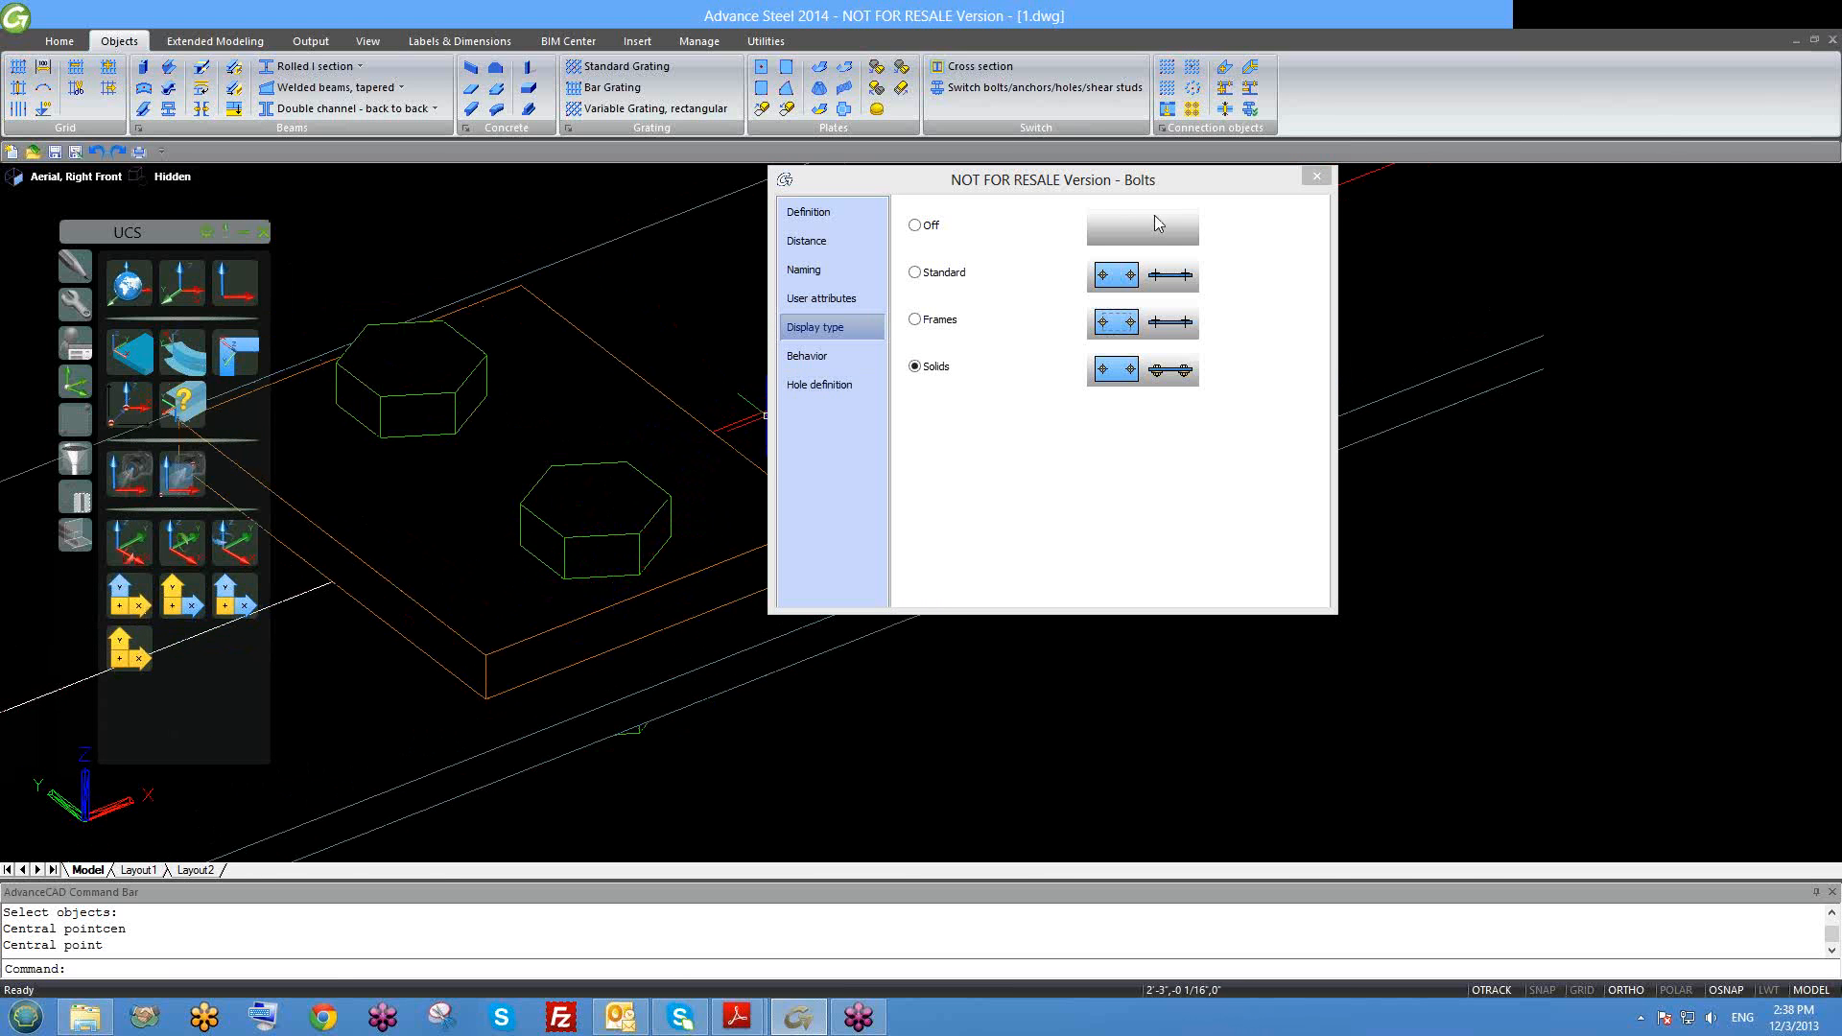
Step: Review the bolts' behavior settings and the hole definition for the plate
left_click(875, 358)
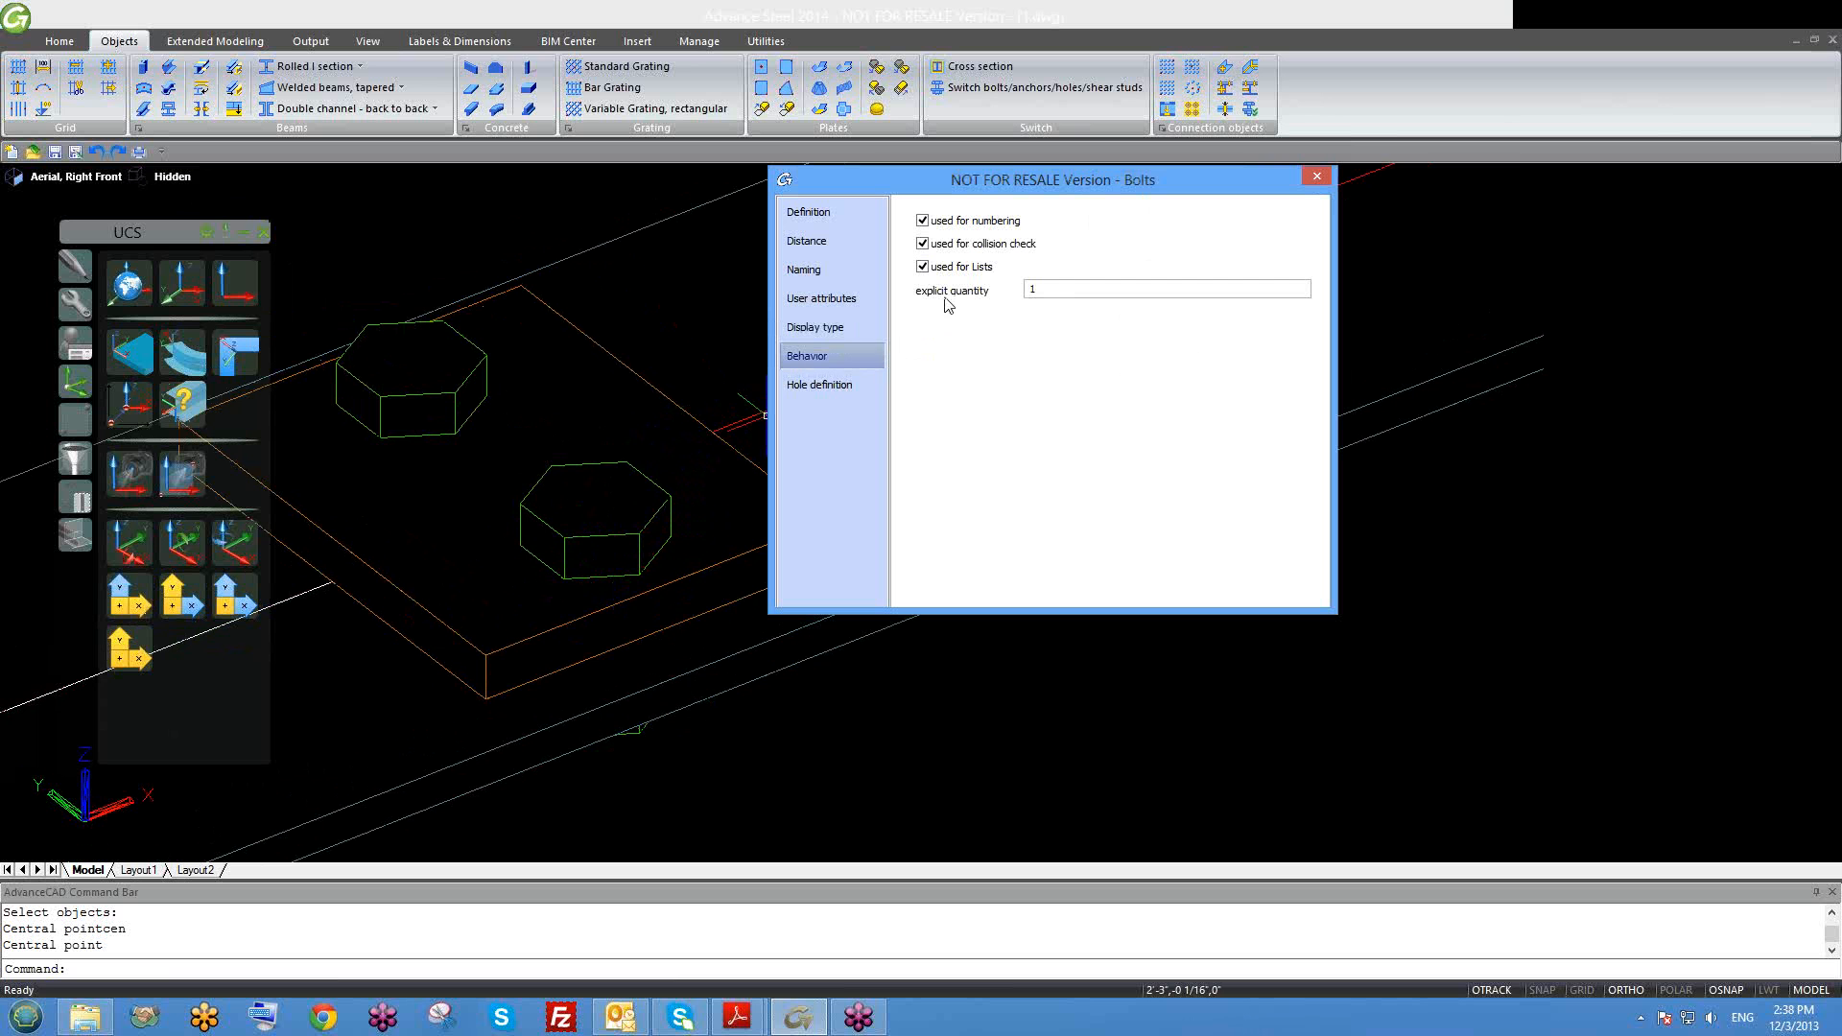
left_click(871, 388)
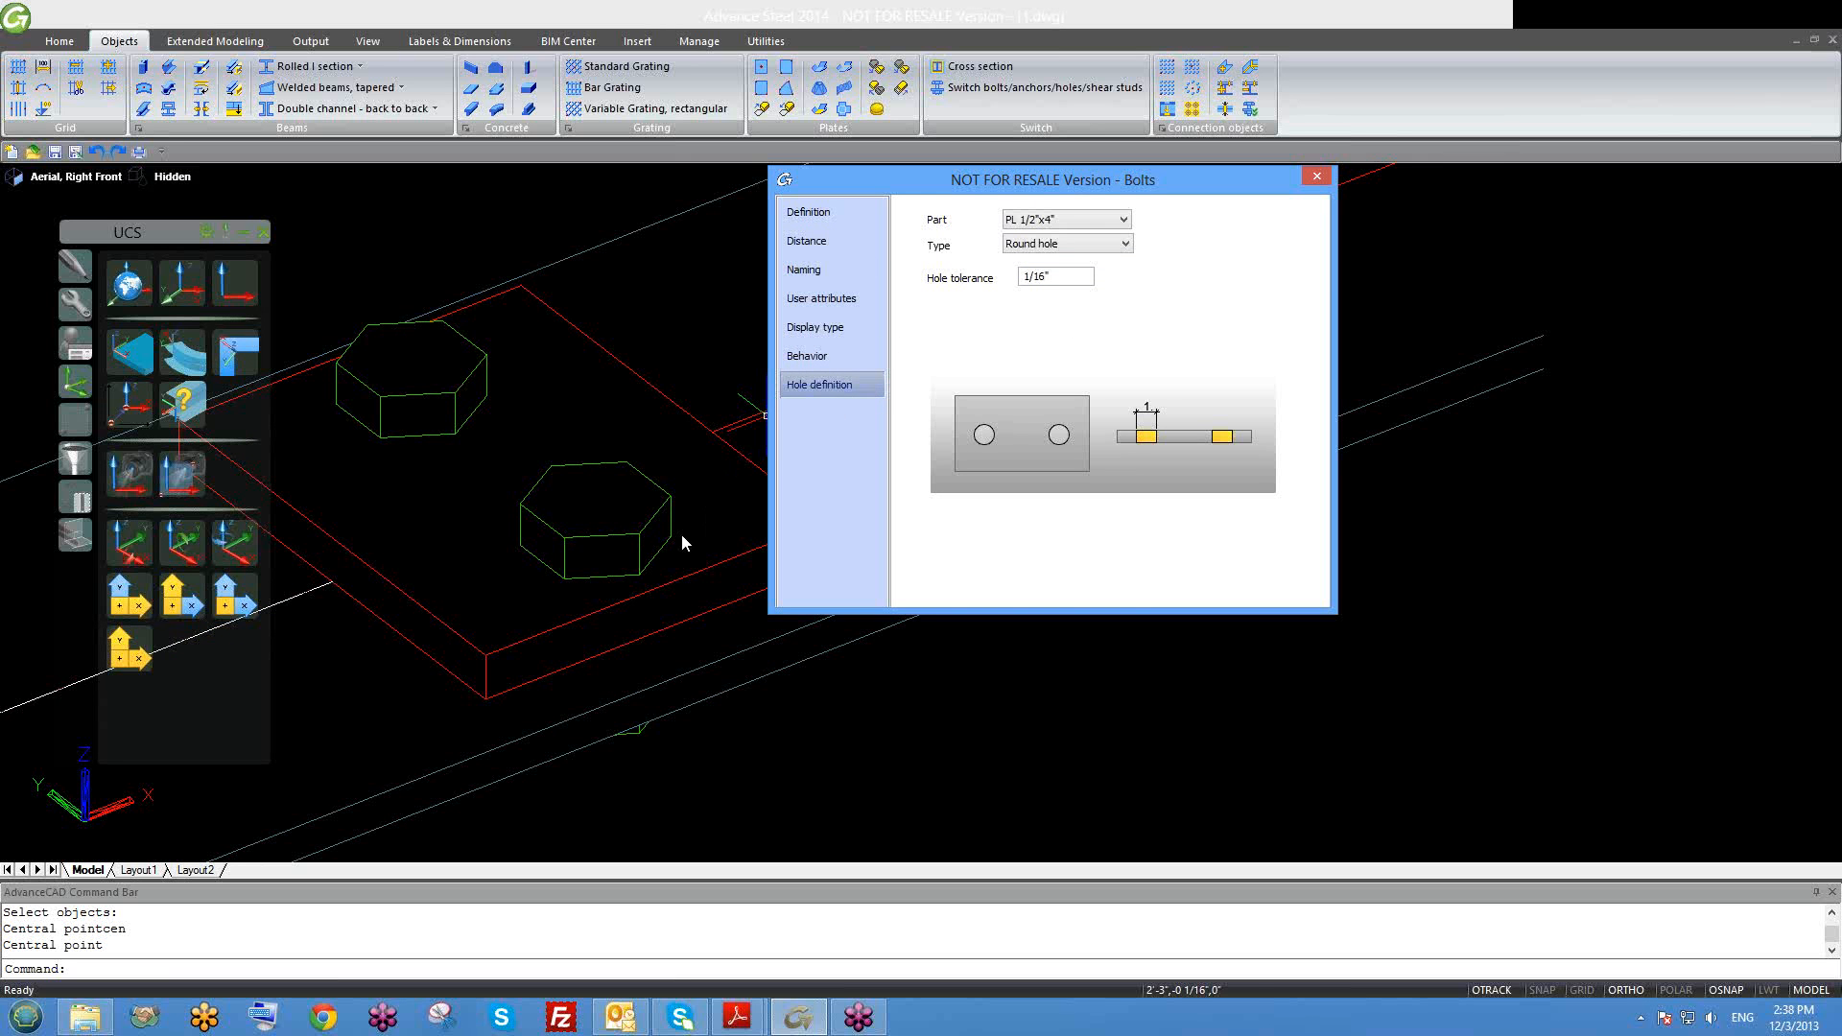
middle_click_drag(566, 582, 489, 457)
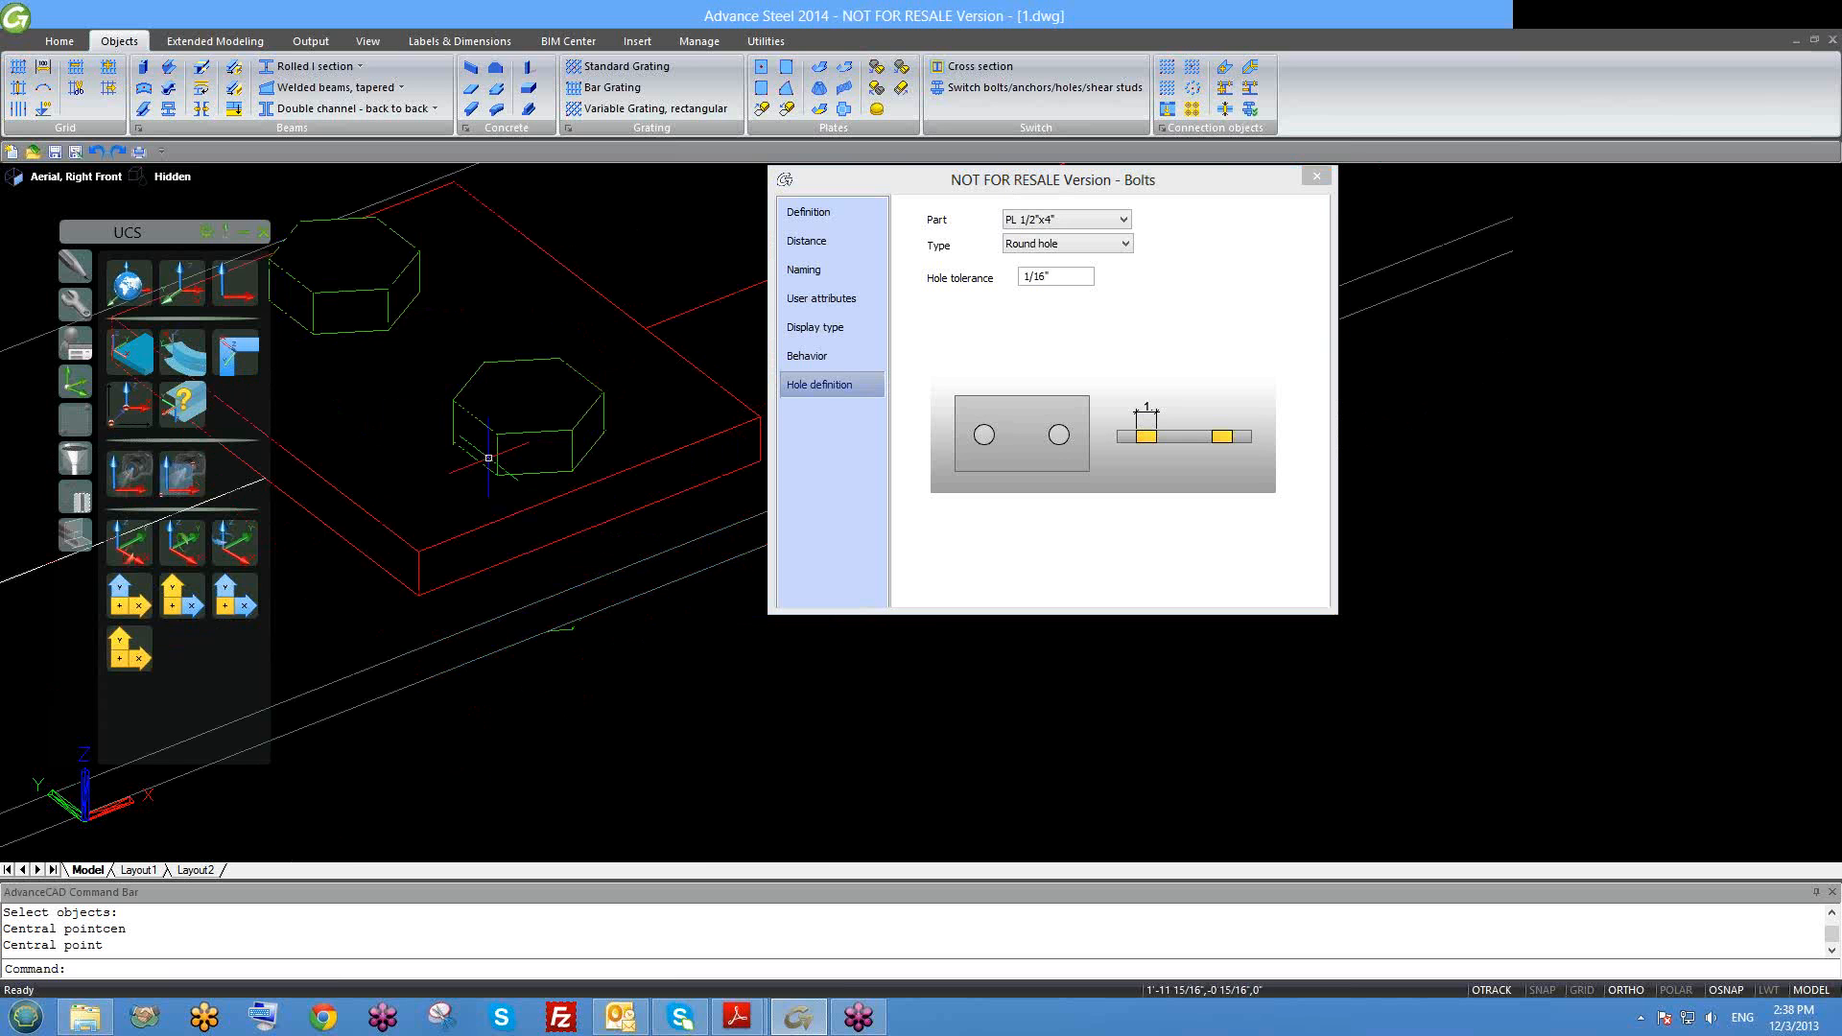
scroll(488, 458, "down", 4)
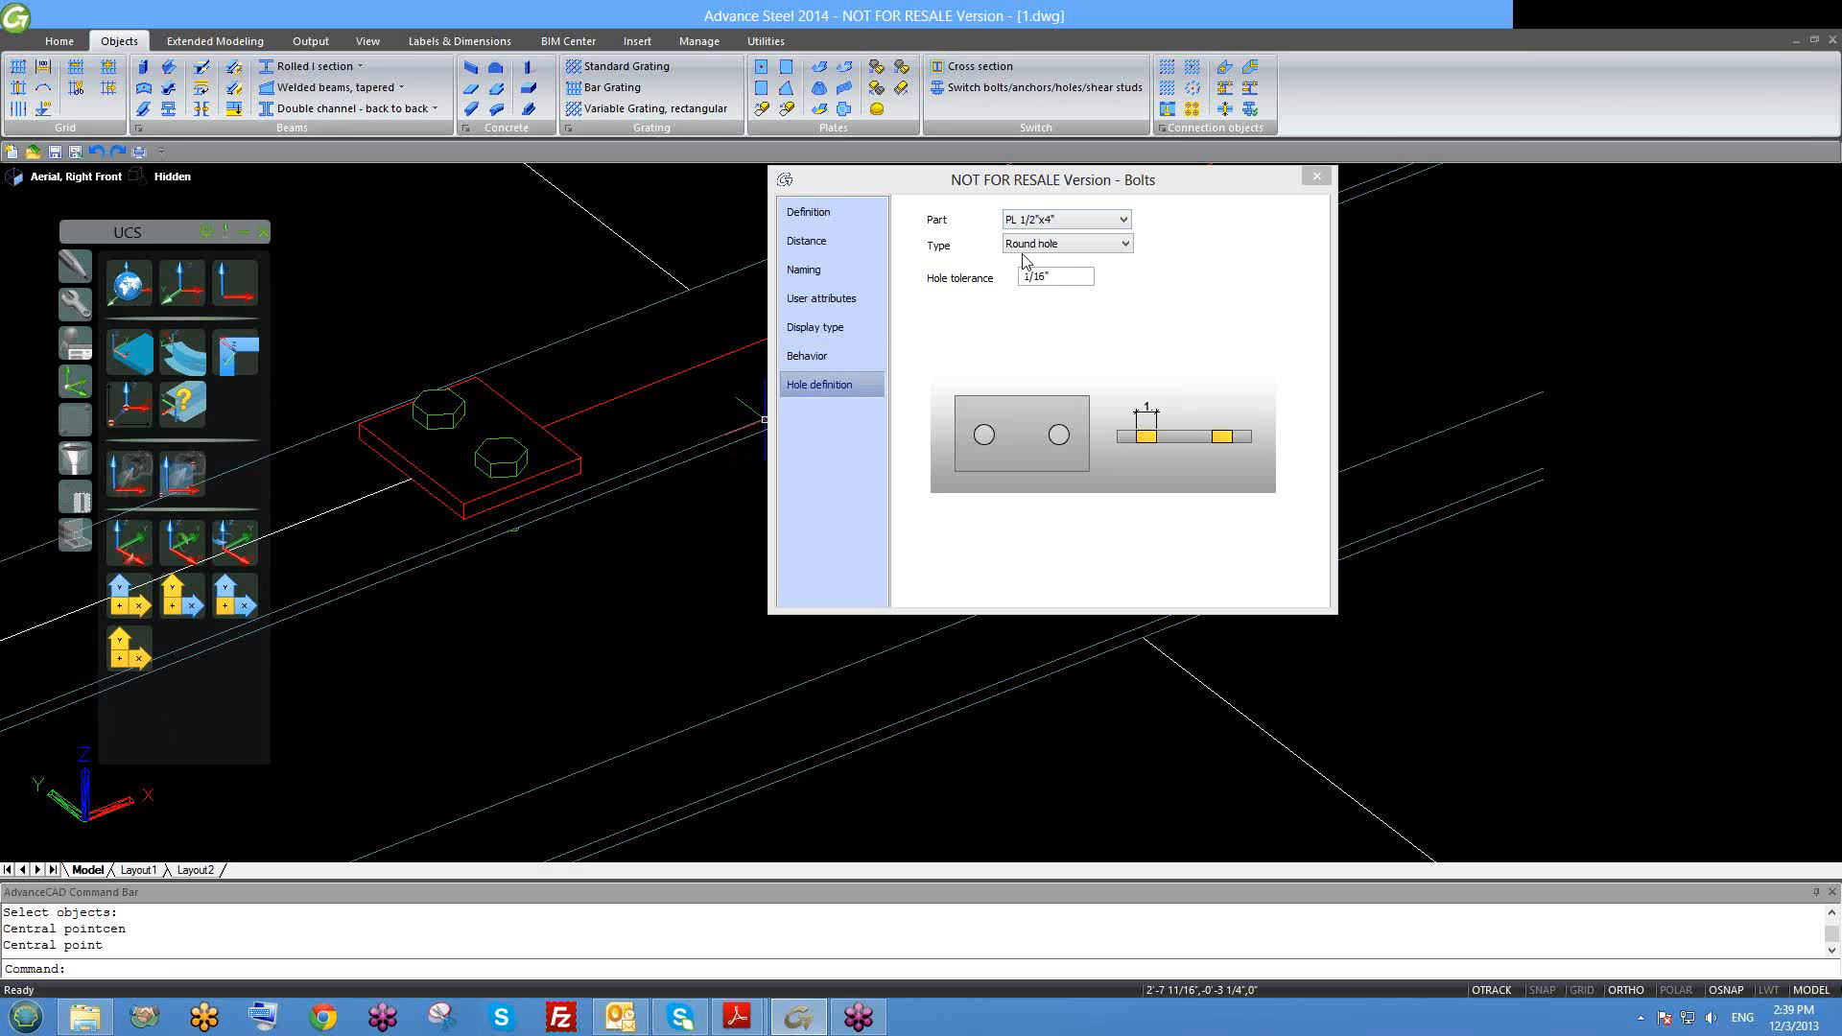
Step: Choose the W12x26 beam as the hole definition's part and look at it in the model
left_click(1029, 222)
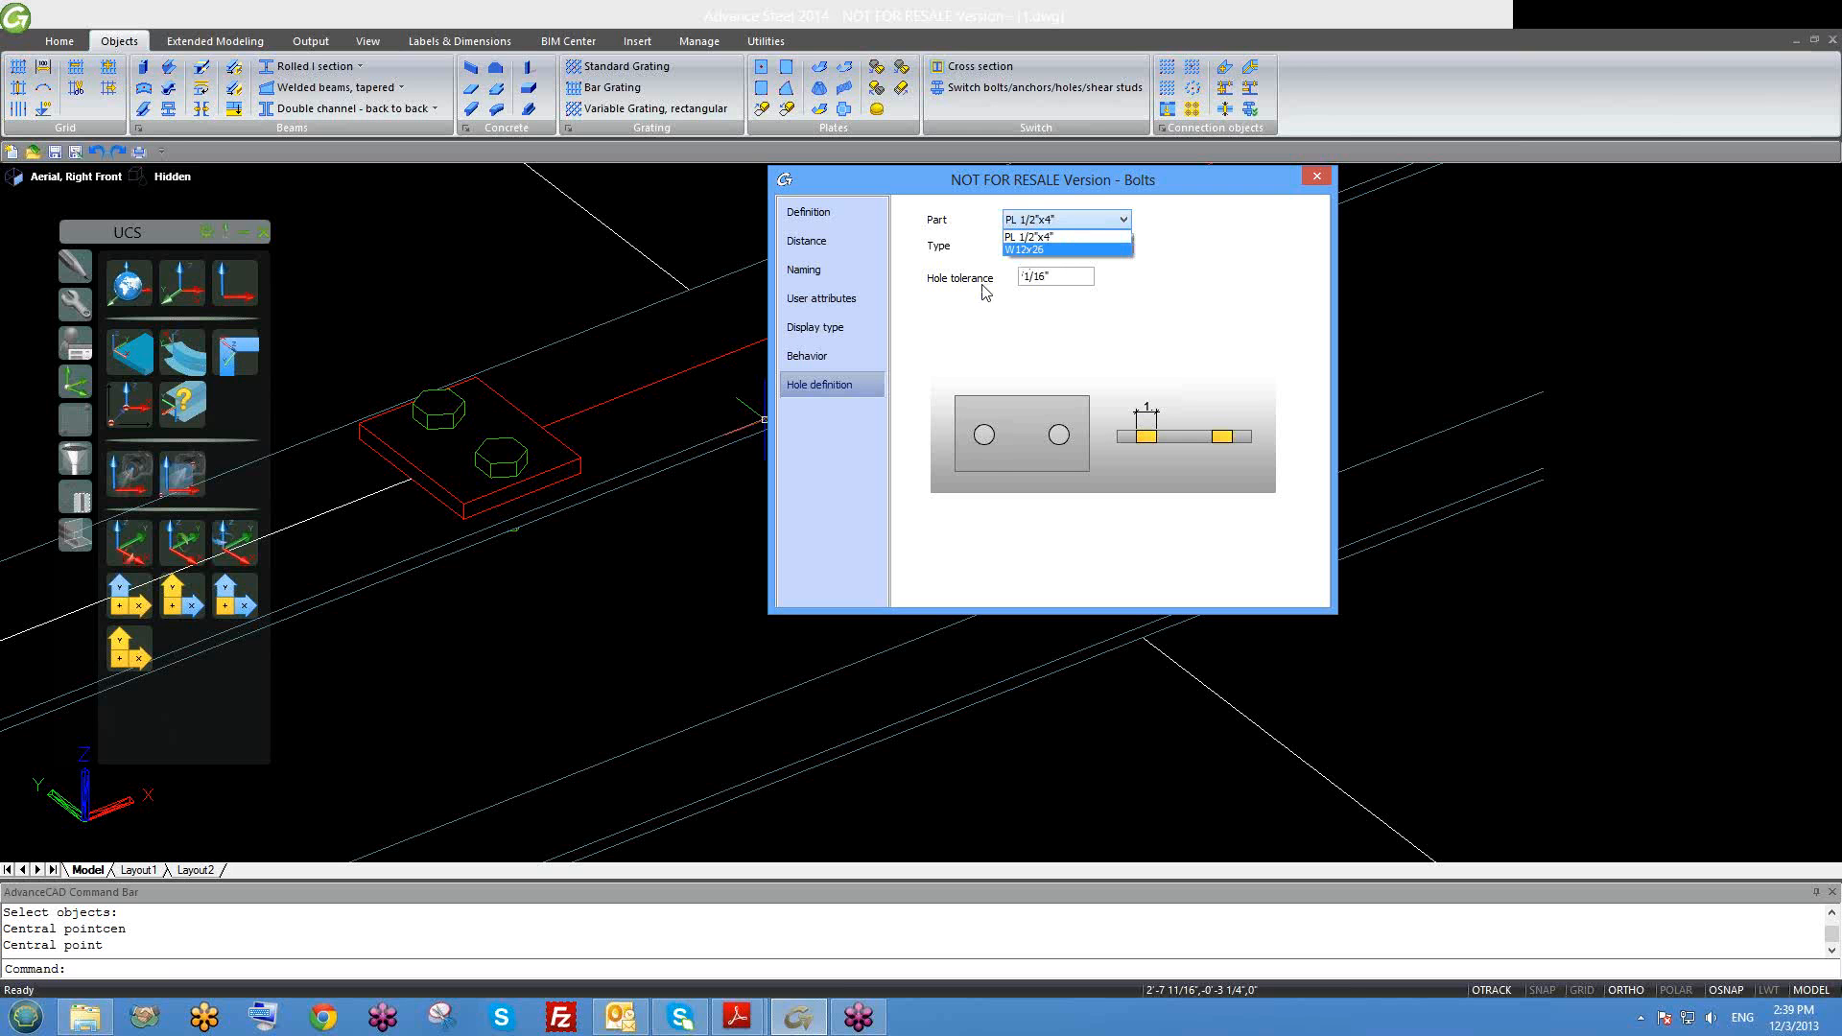
left_click(1082, 250)
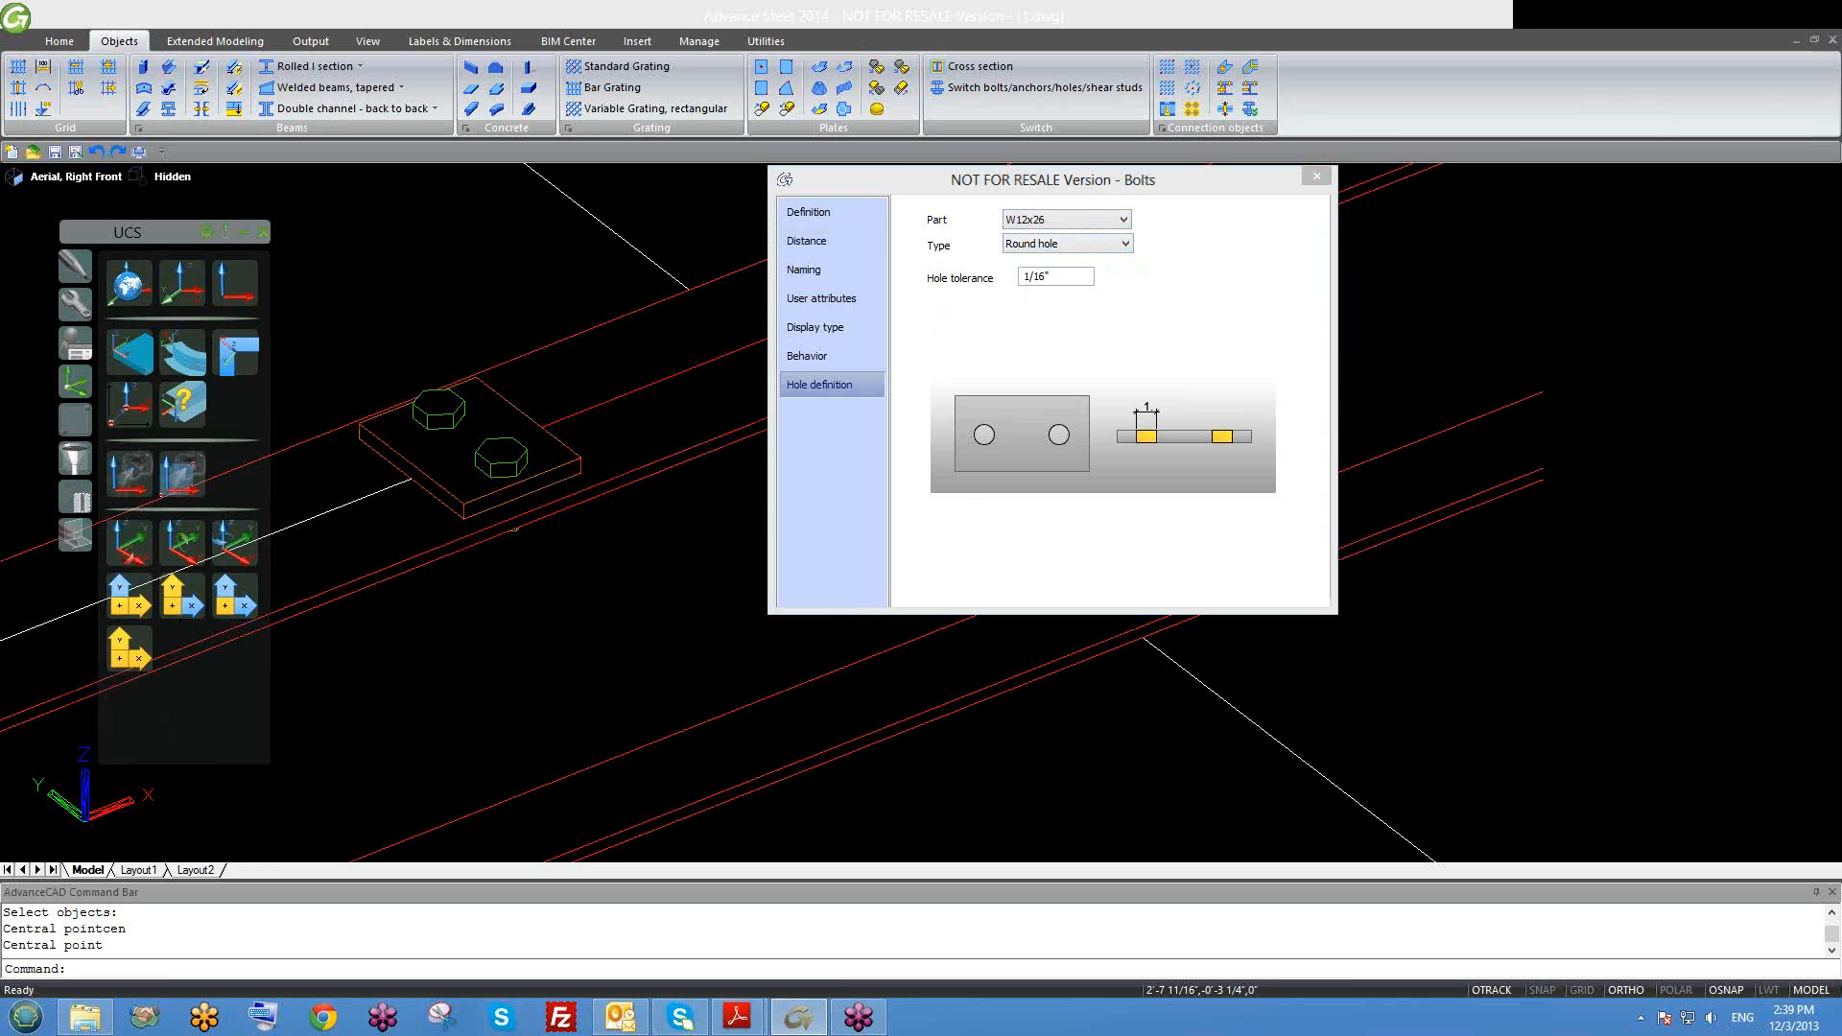
middle_click_drag(653, 525, 565, 439)
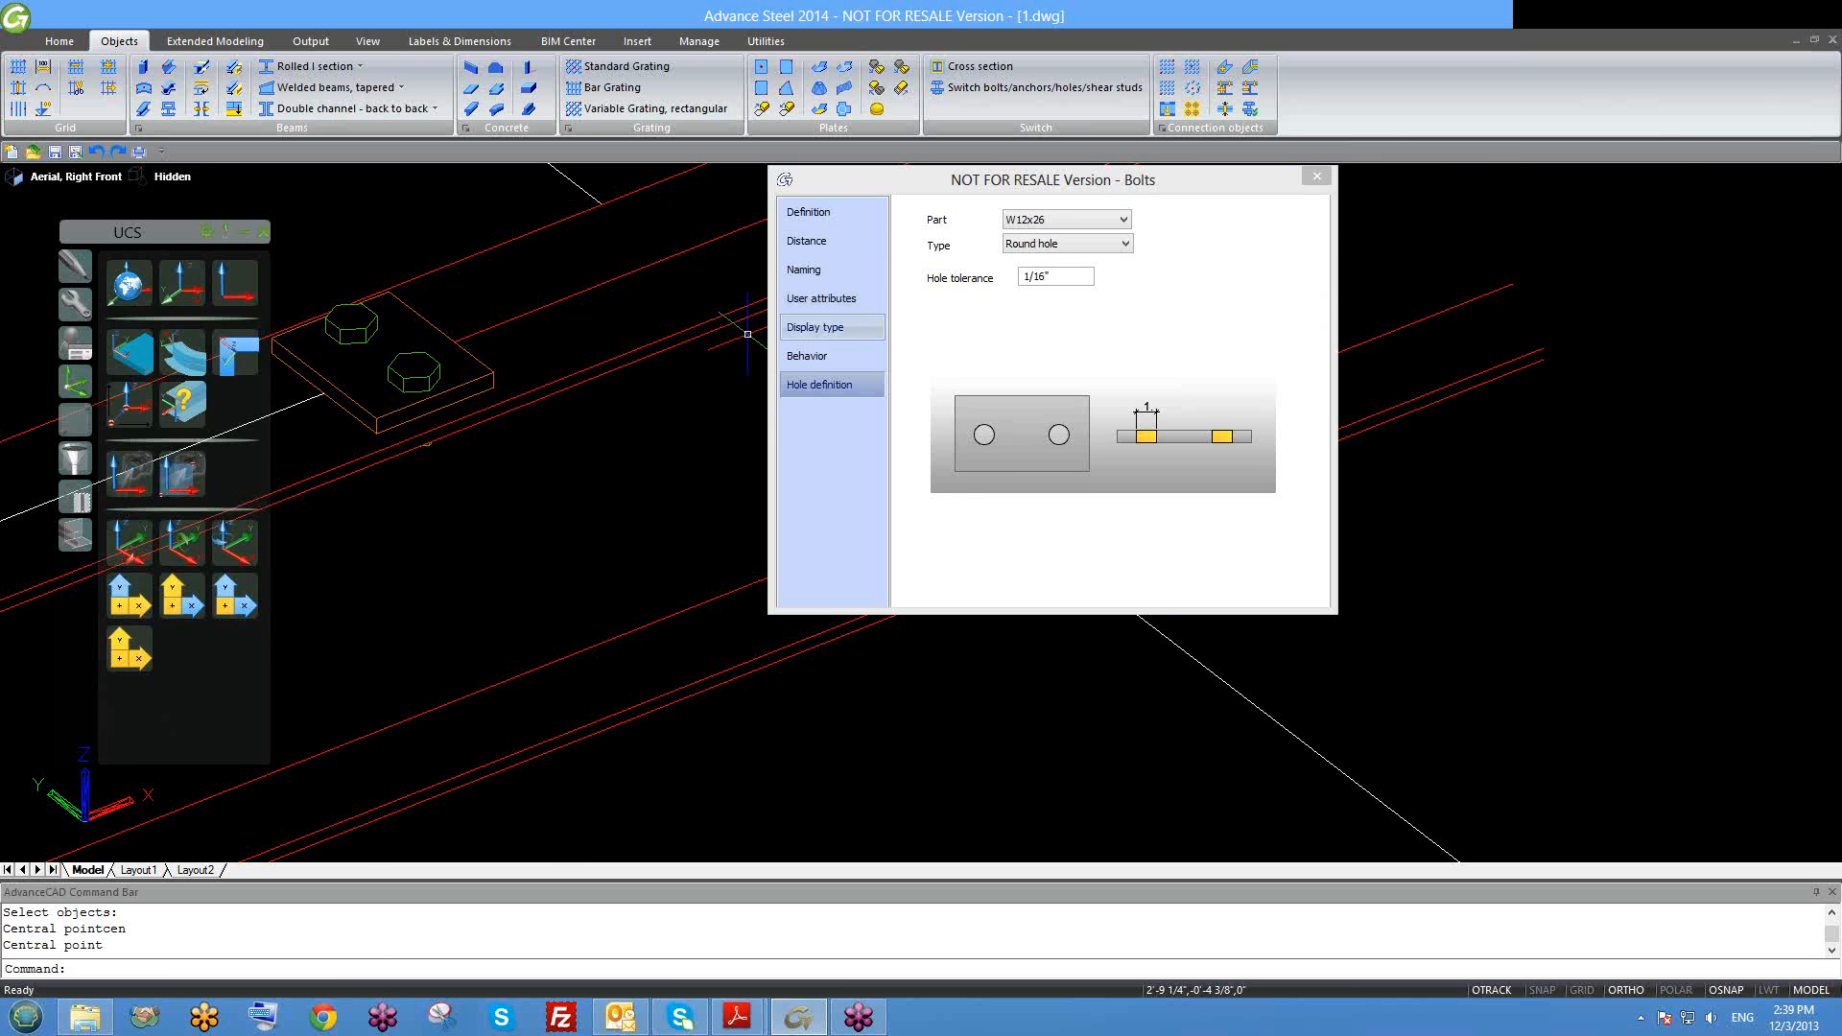
Step: Choose the PL 1/2"x4" plate as the hole definition's part and set its hole type to Slotted hole
left_click(1052, 228)
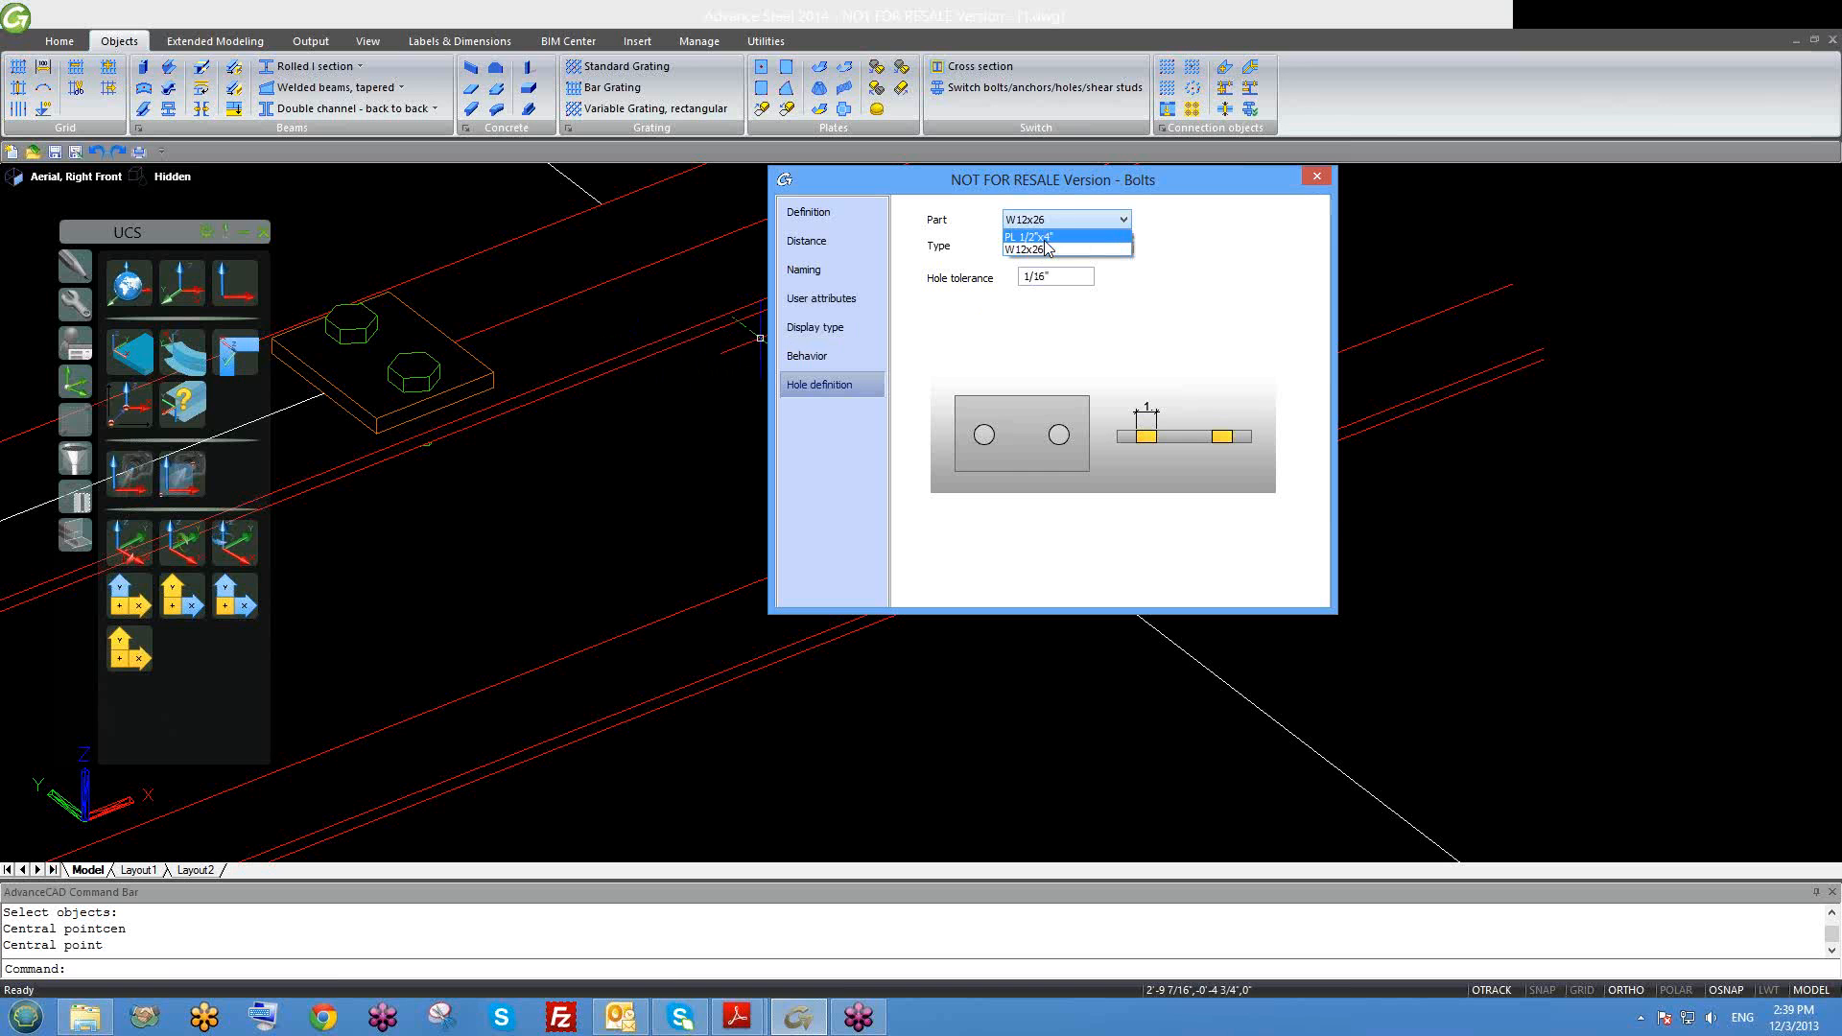
left_click(1036, 247)
middle_click_drag(620, 367, 738, 374)
scroll(494, 440, "up", 2)
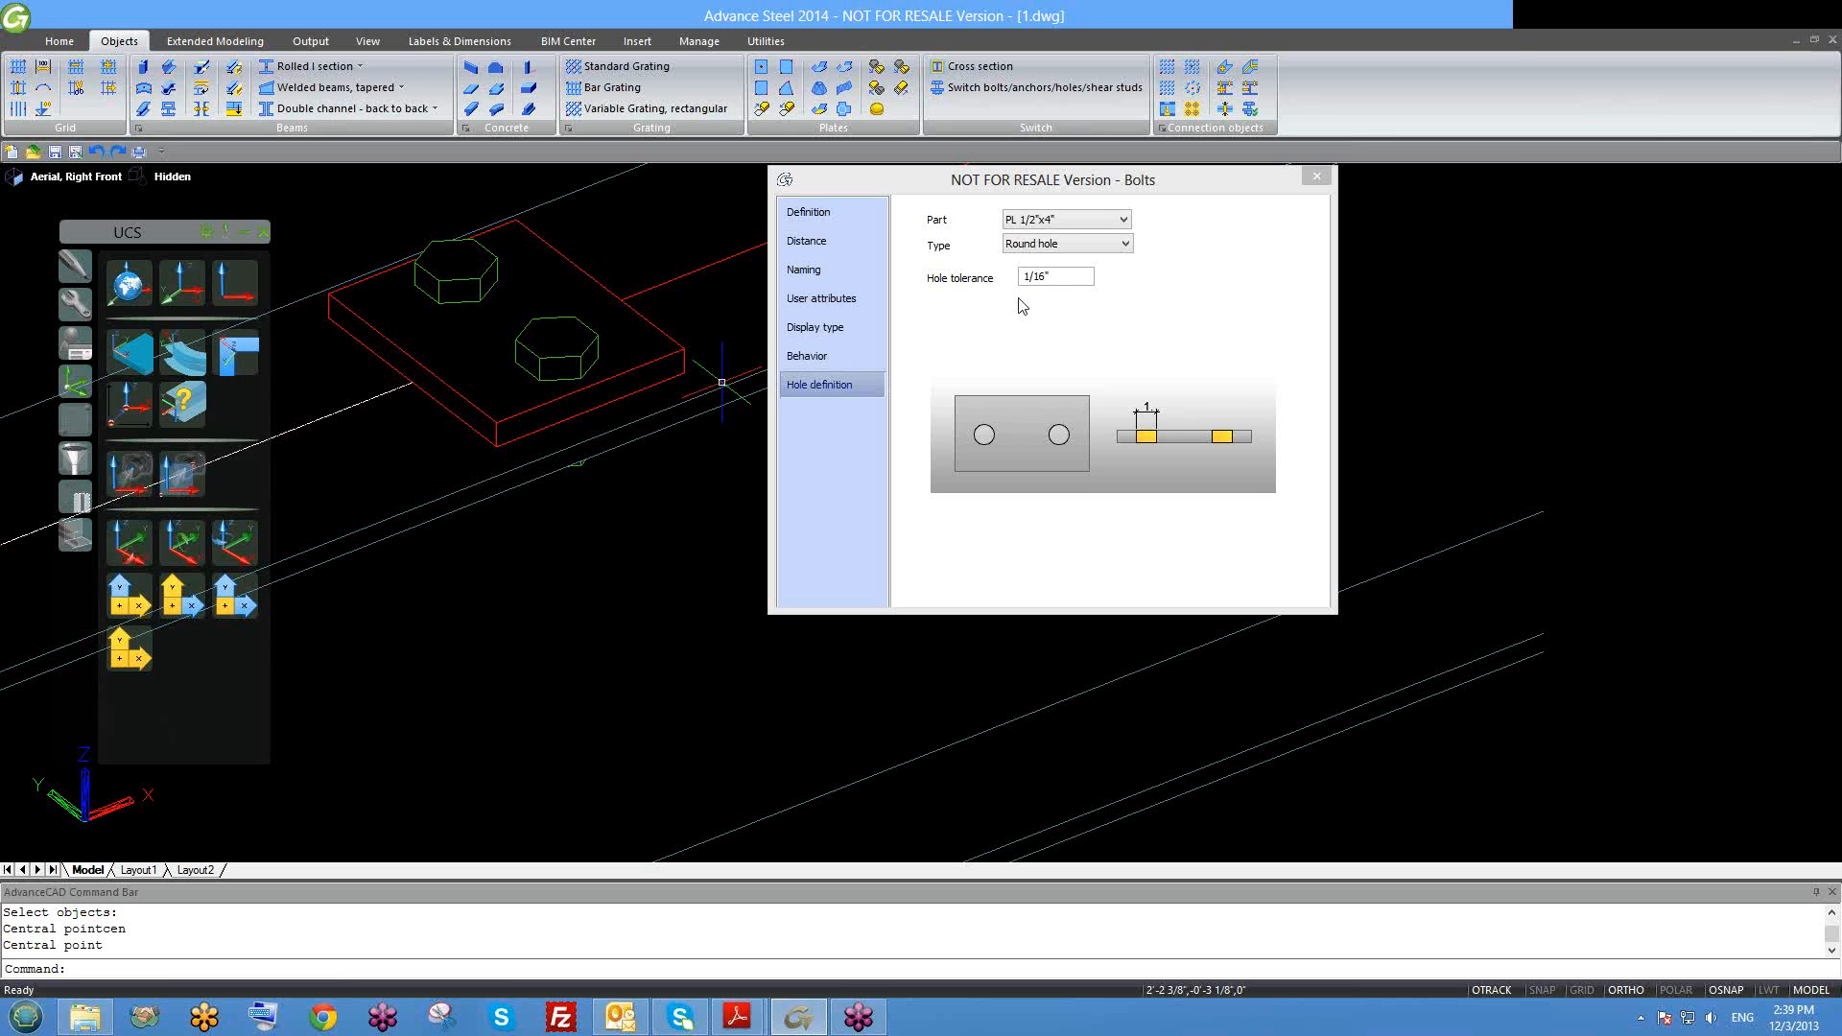
left_click(1061, 245)
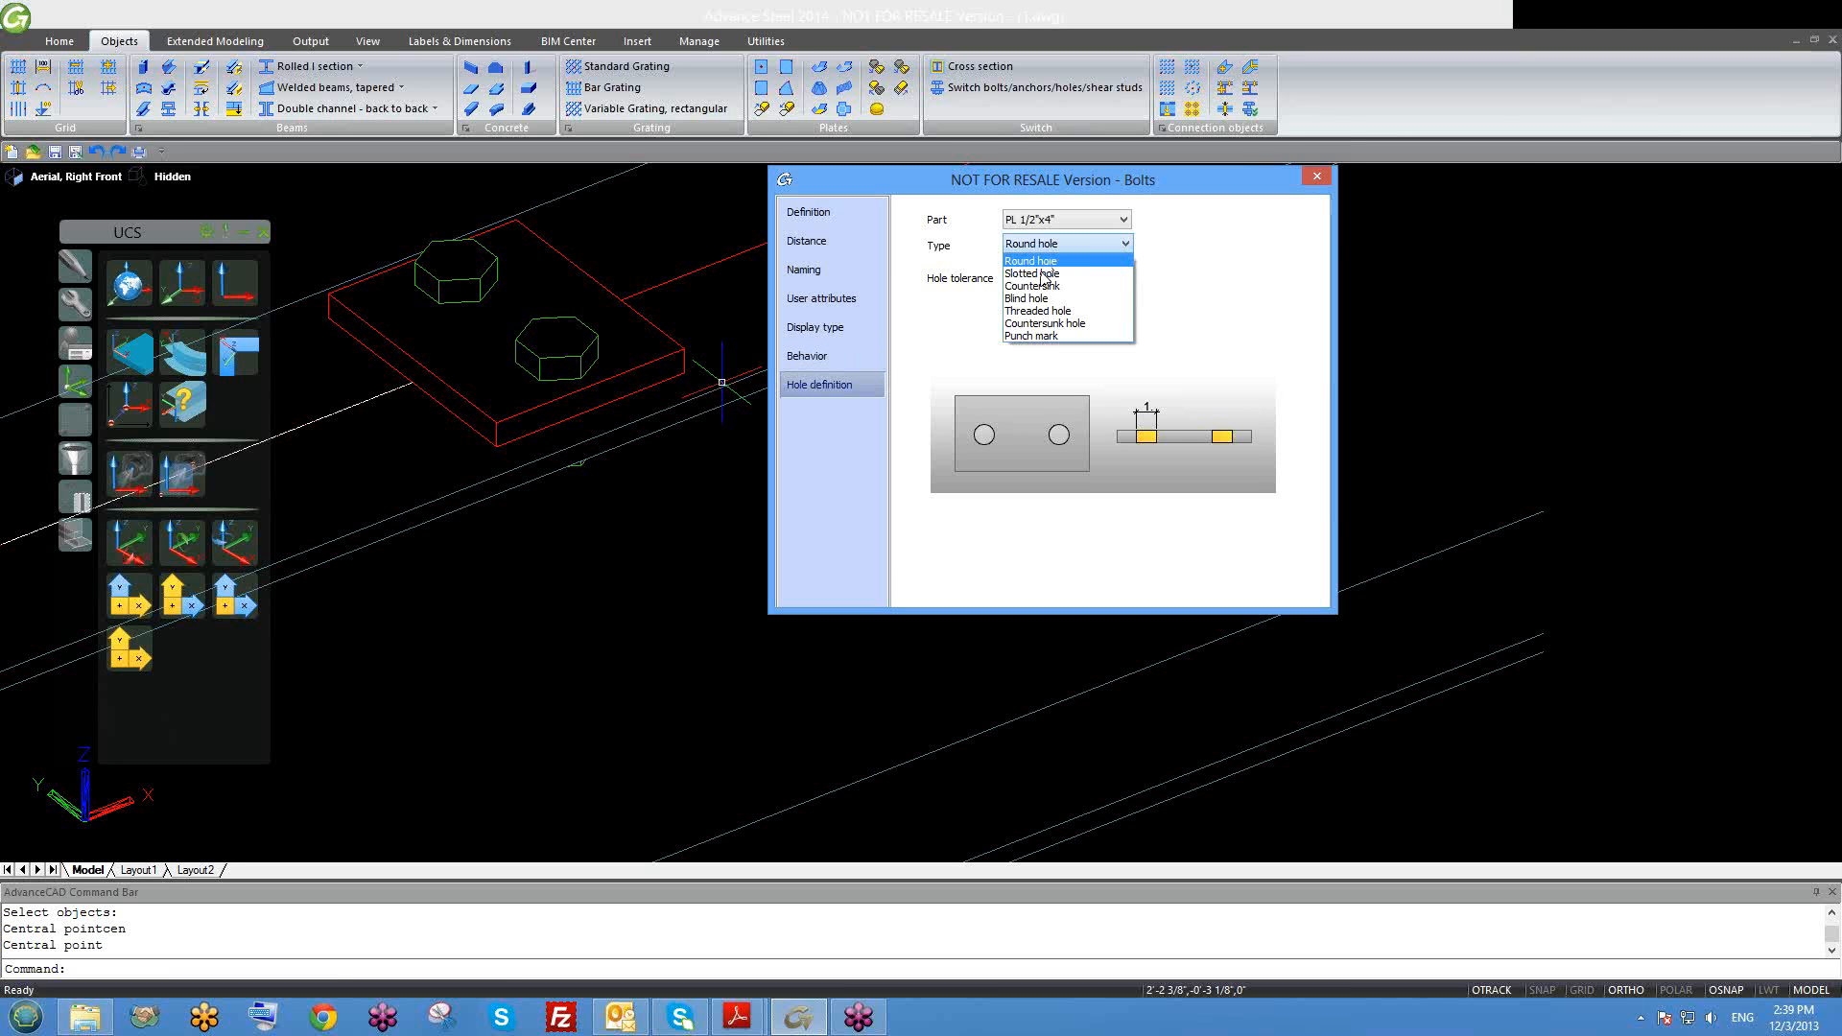
left_click(1041, 275)
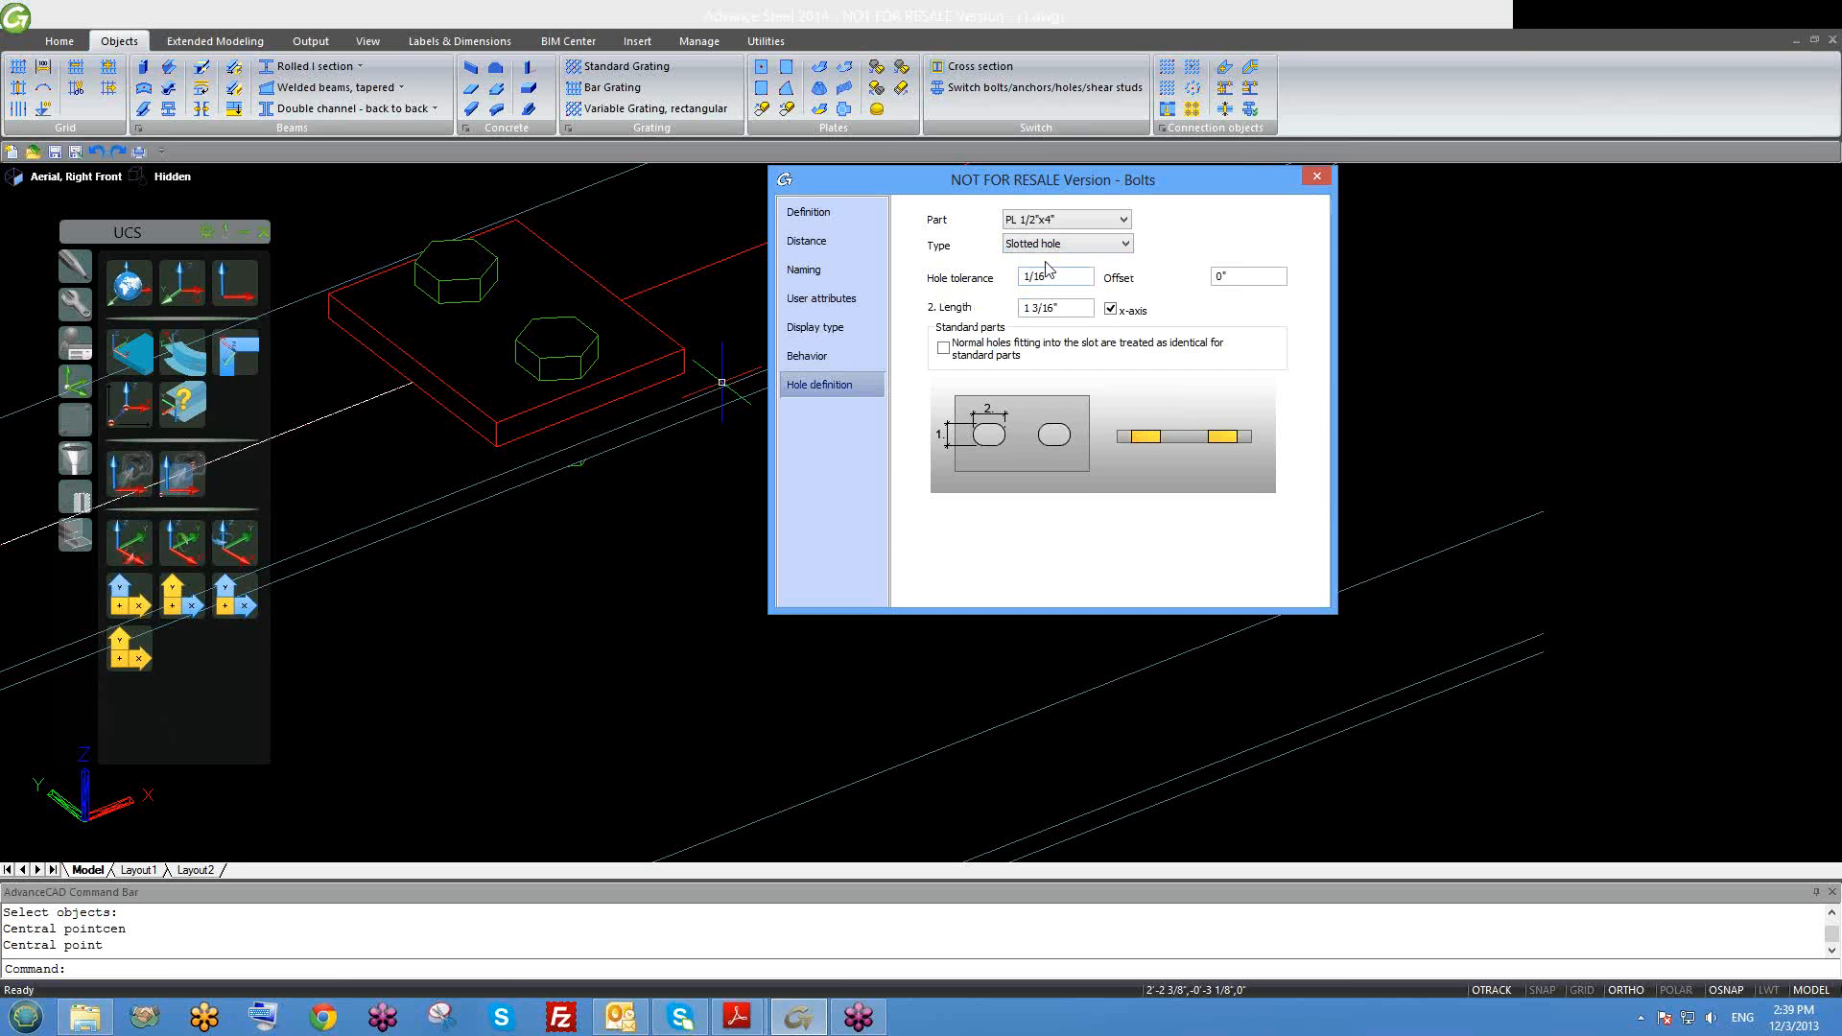
Step: Set the PL 1/2"x4" plate's hole type back to Round hole, check the user attributes and close the bolt properties
left_click(1060, 243)
left_click(1051, 261)
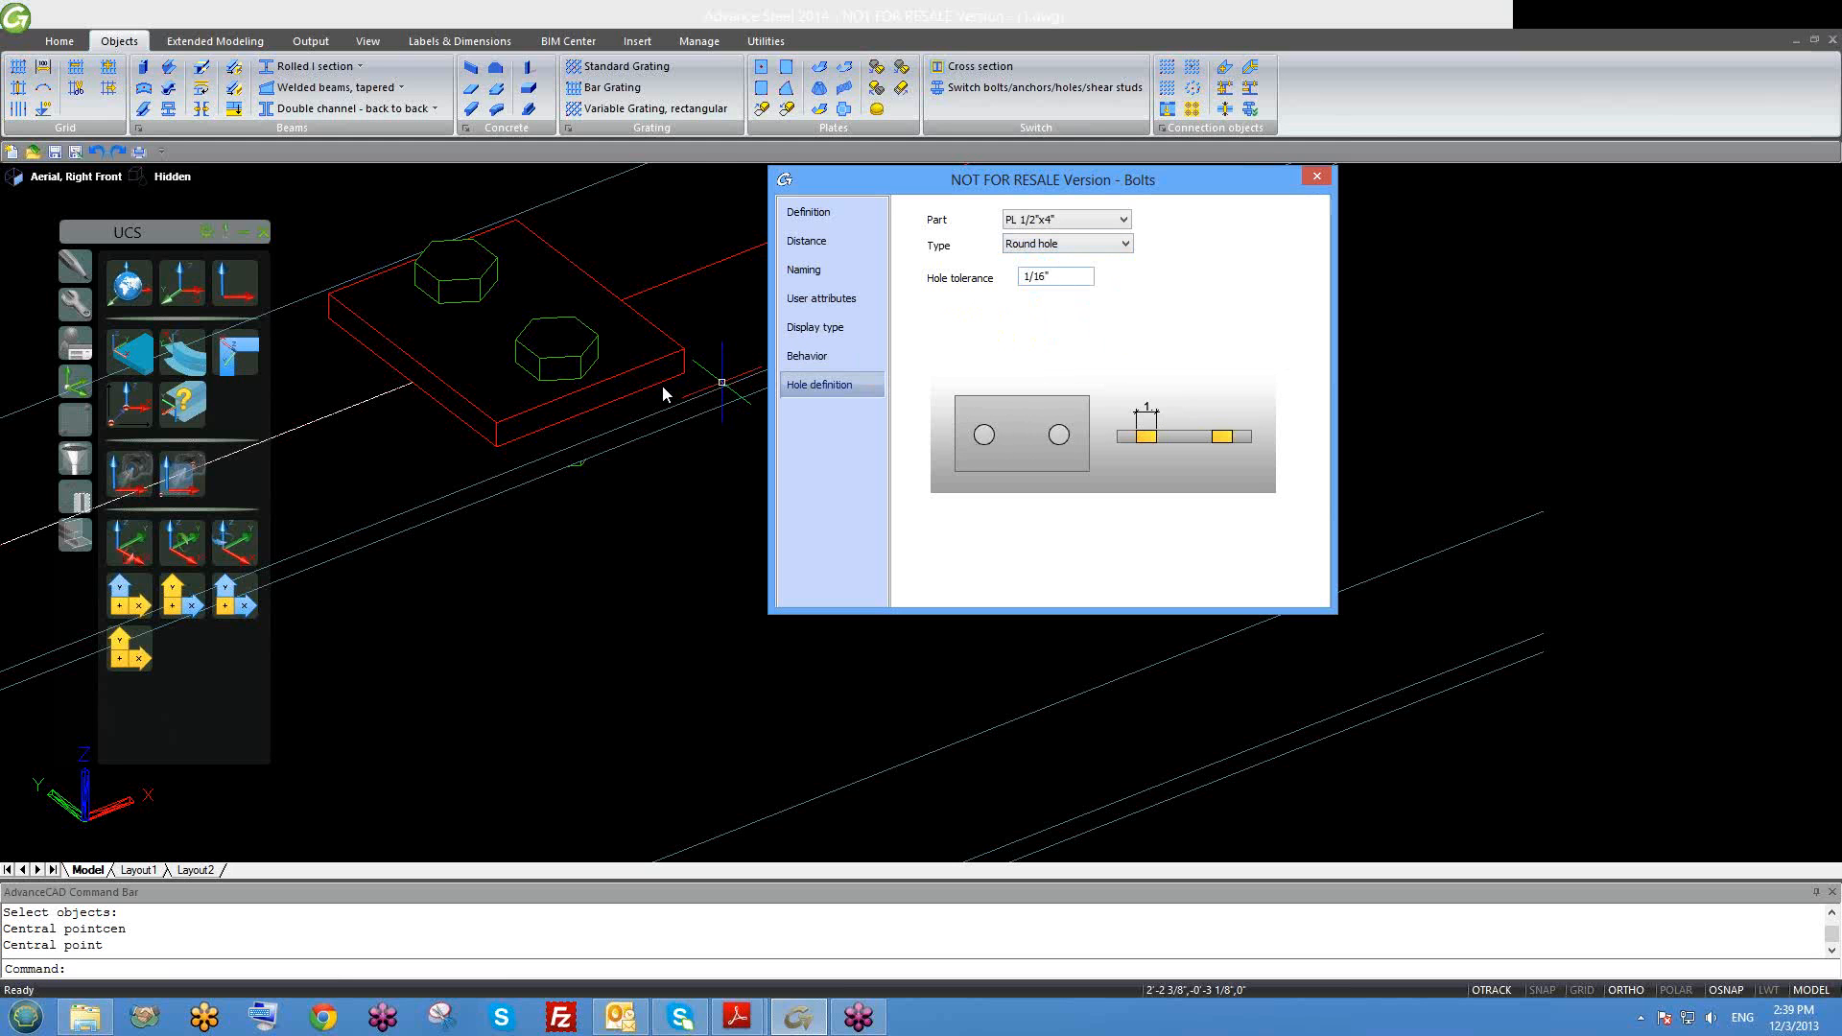
mouse_move(579, 396)
middle_mouse_down()
mouse_move(576, 425)
mouse_move(623, 393)
middle_mouse_up()
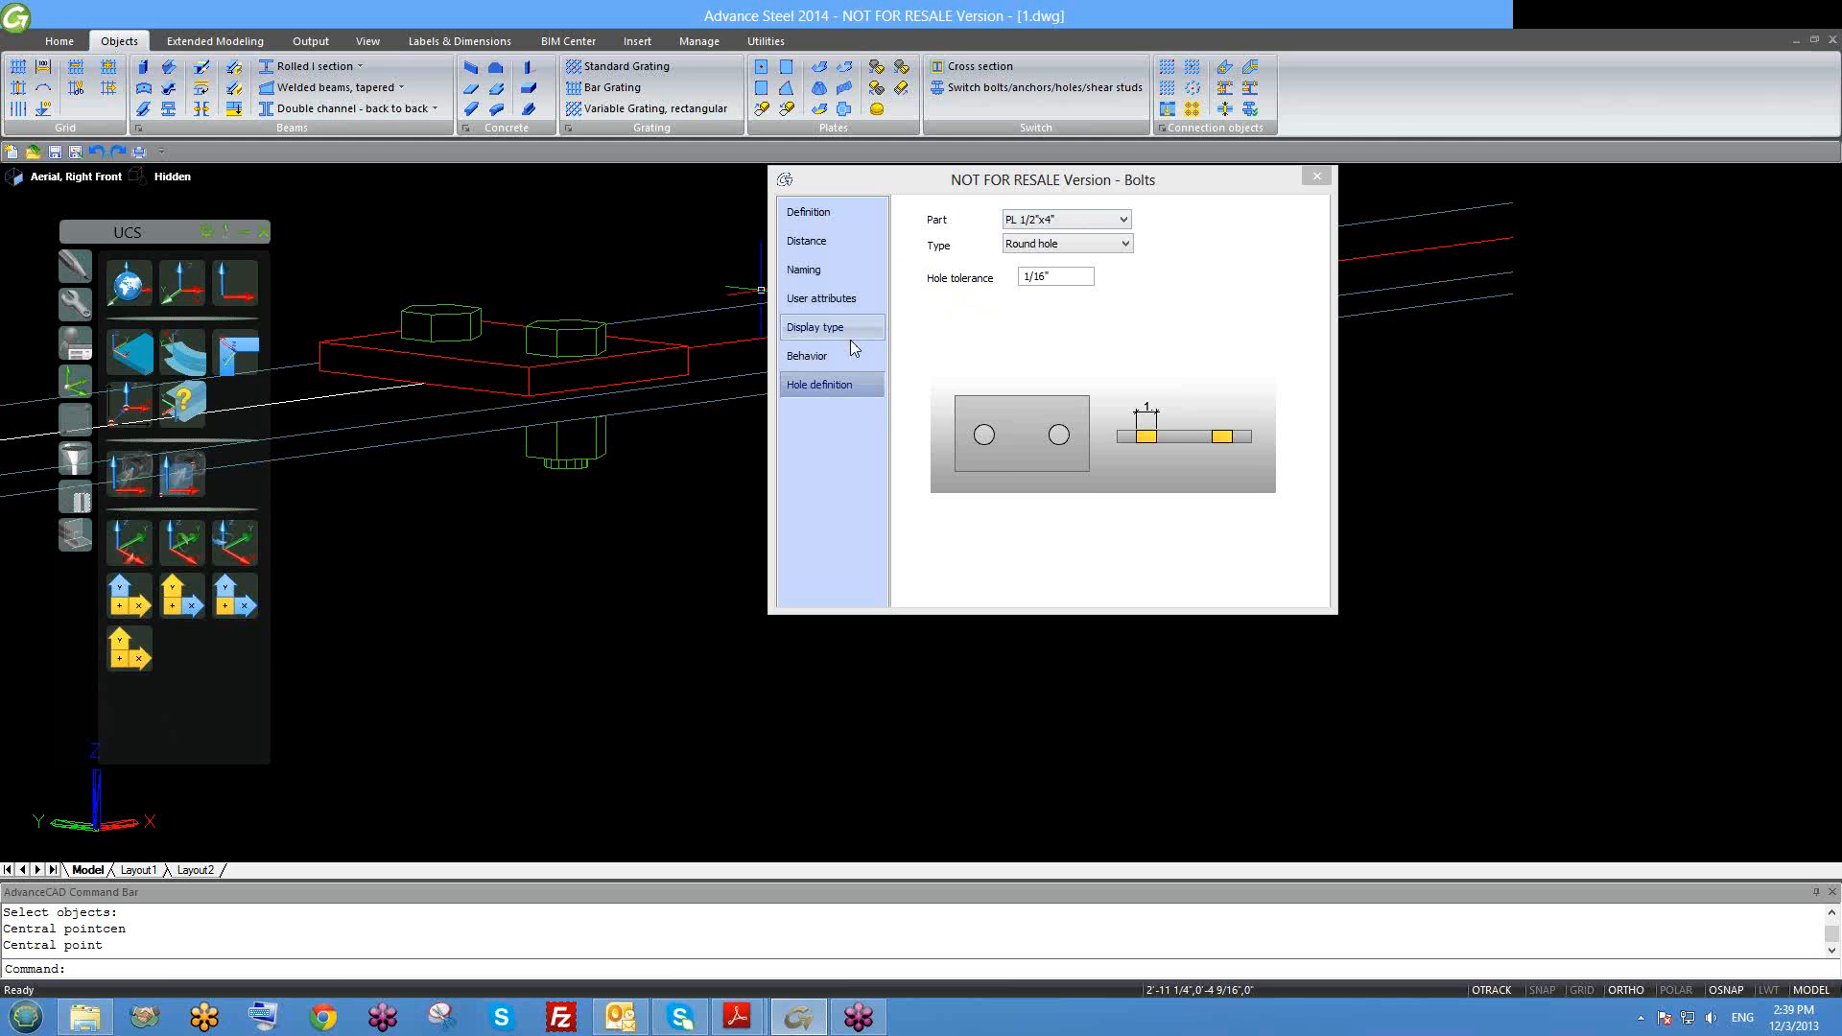
left_click(816, 327)
left_click(822, 299)
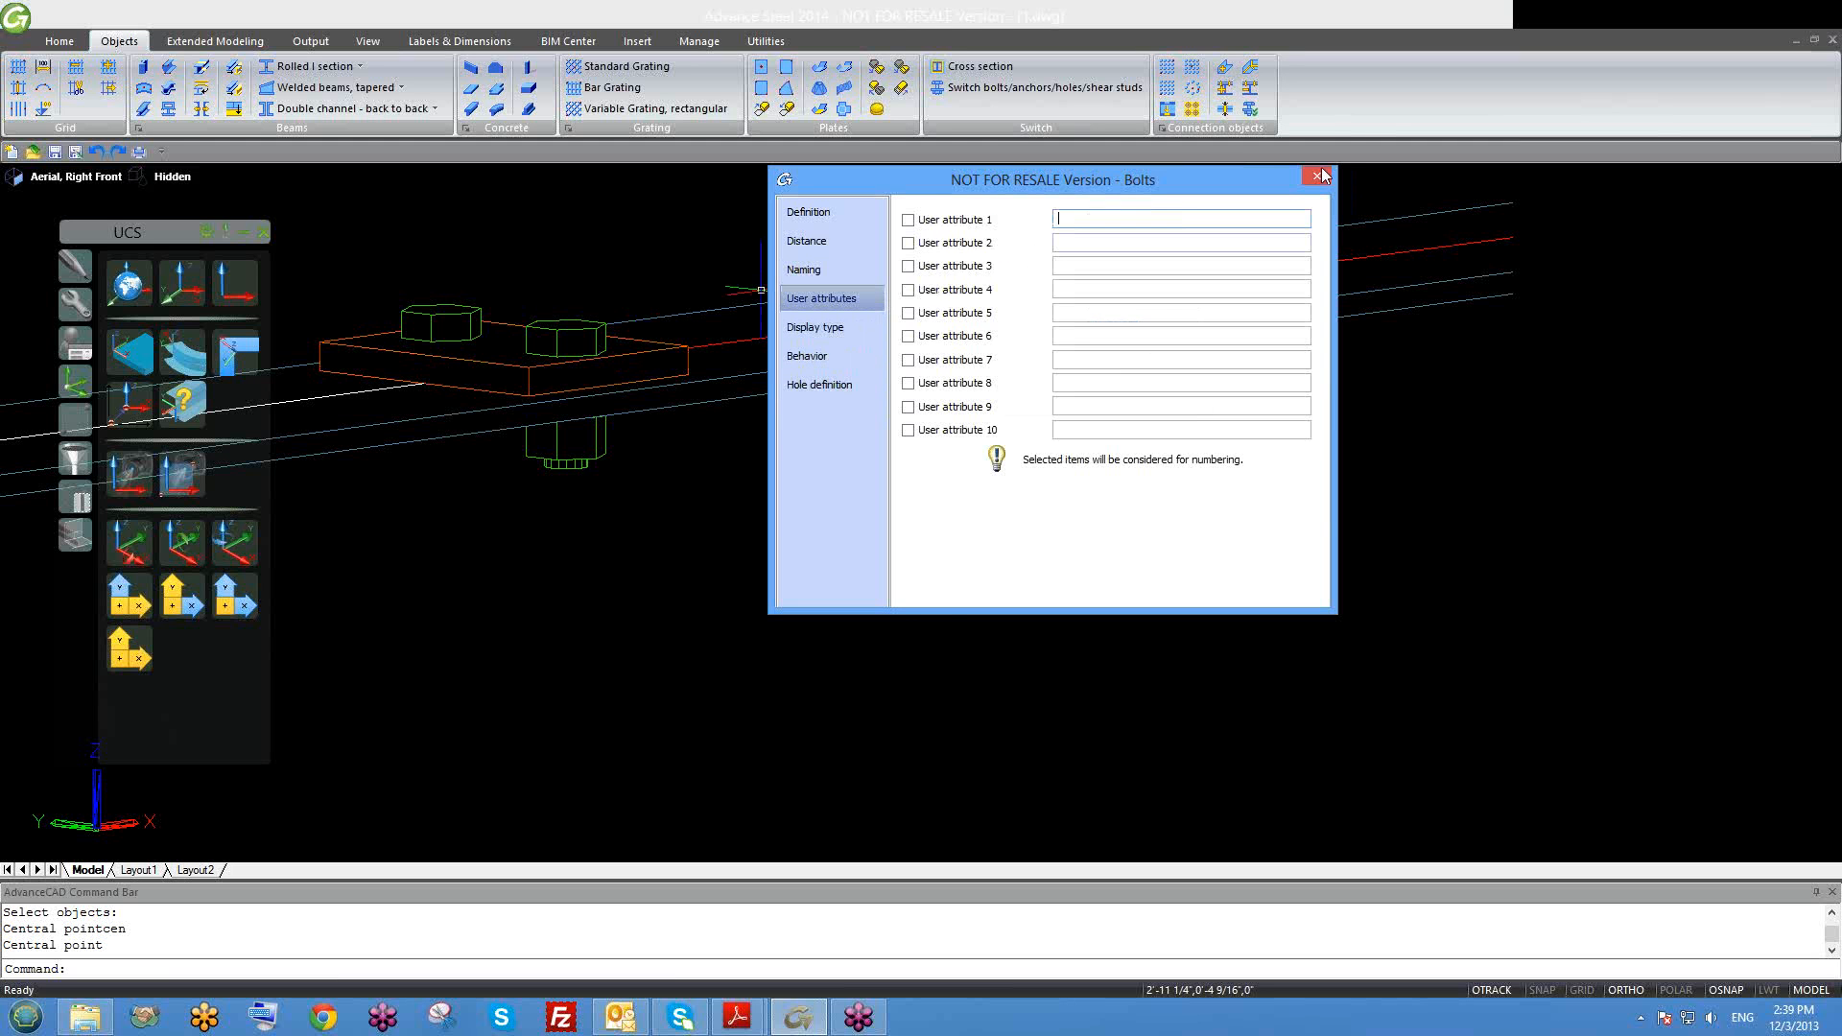
left_click(1316, 176)
scroll(844, 429, "down", 5)
middle_click_drag(847, 428, 782, 530, "shift")
scroll(723, 566, "up", 2)
scroll(768, 595, "up", 3)
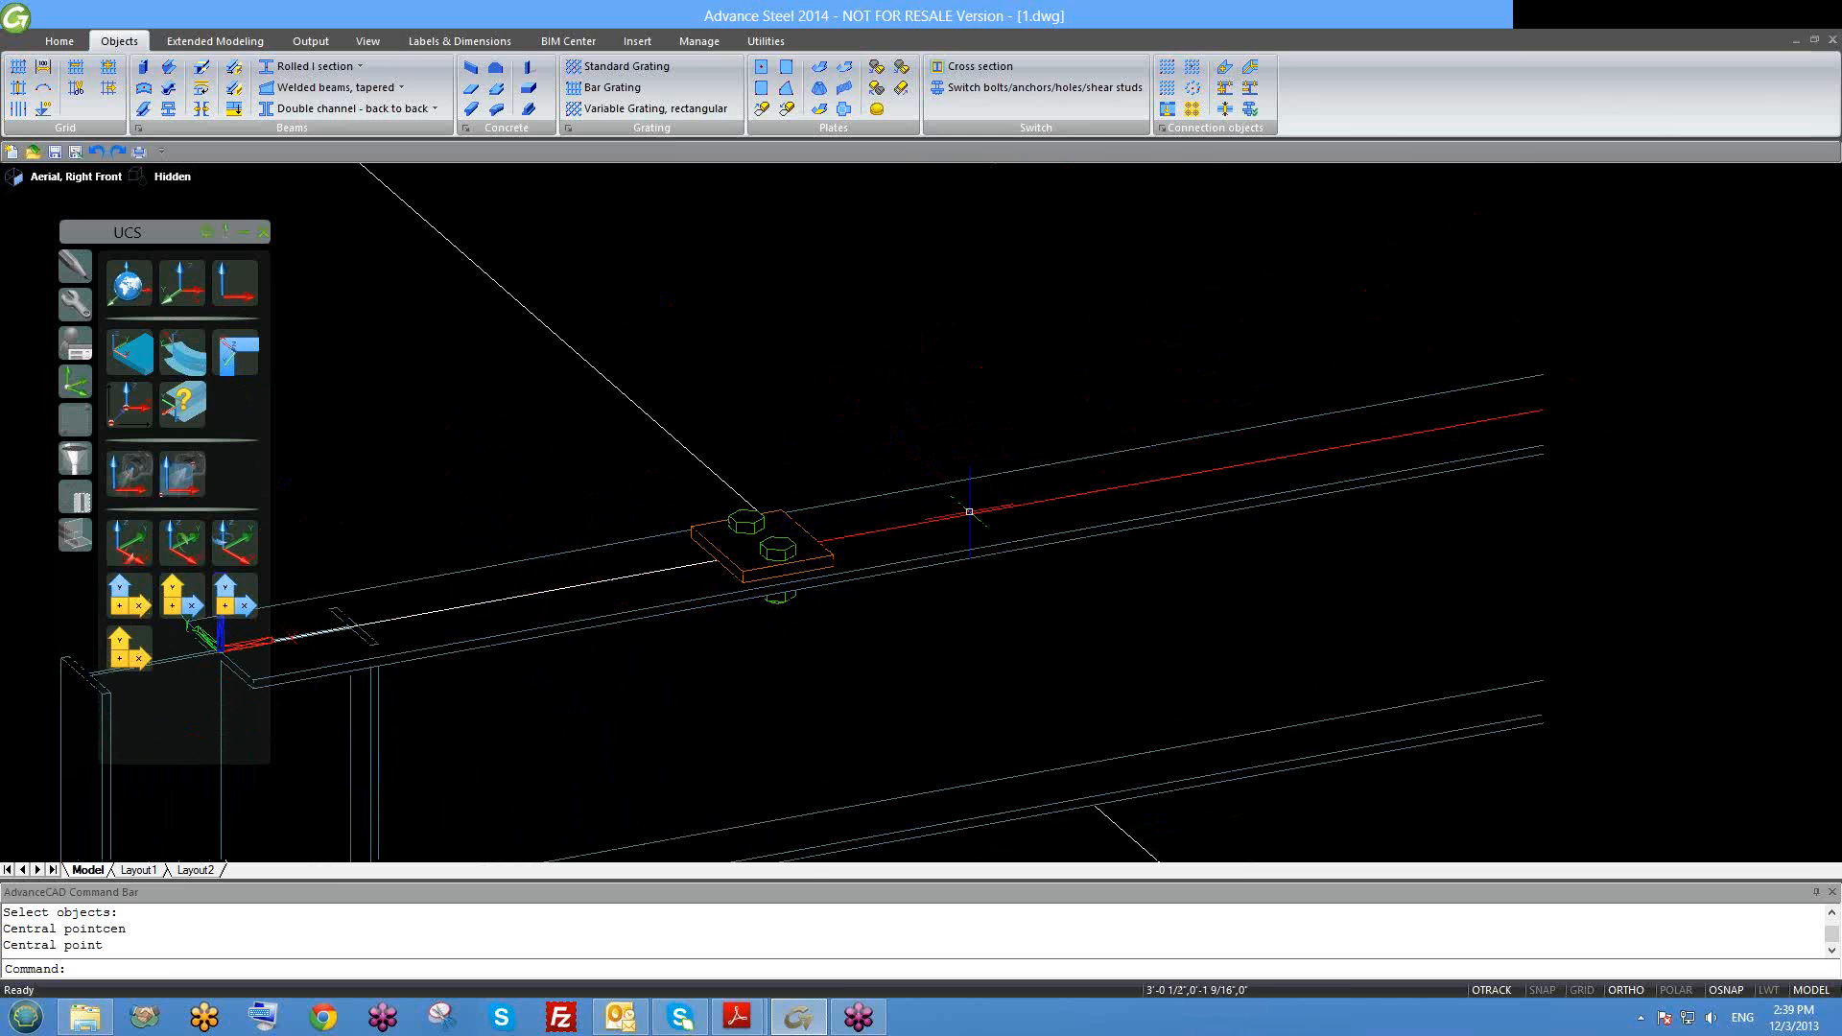
left_click(1176, 73)
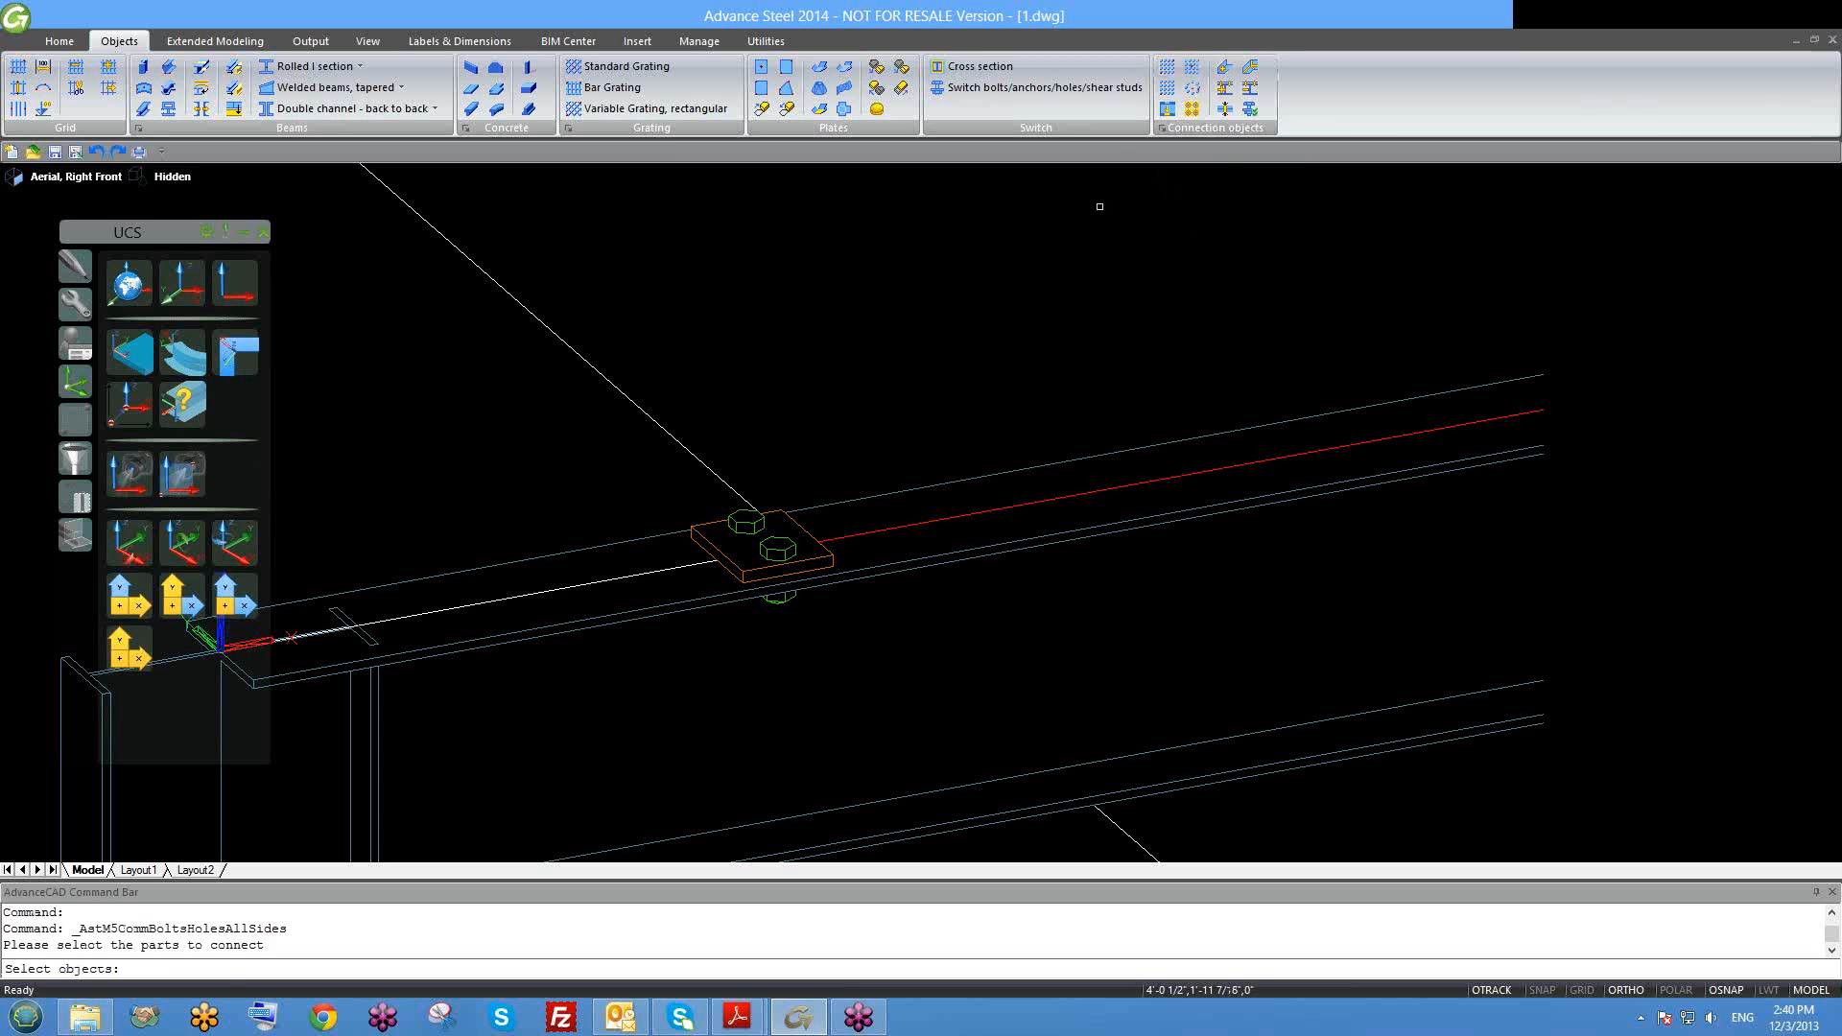
scroll(814, 553, "up", 4)
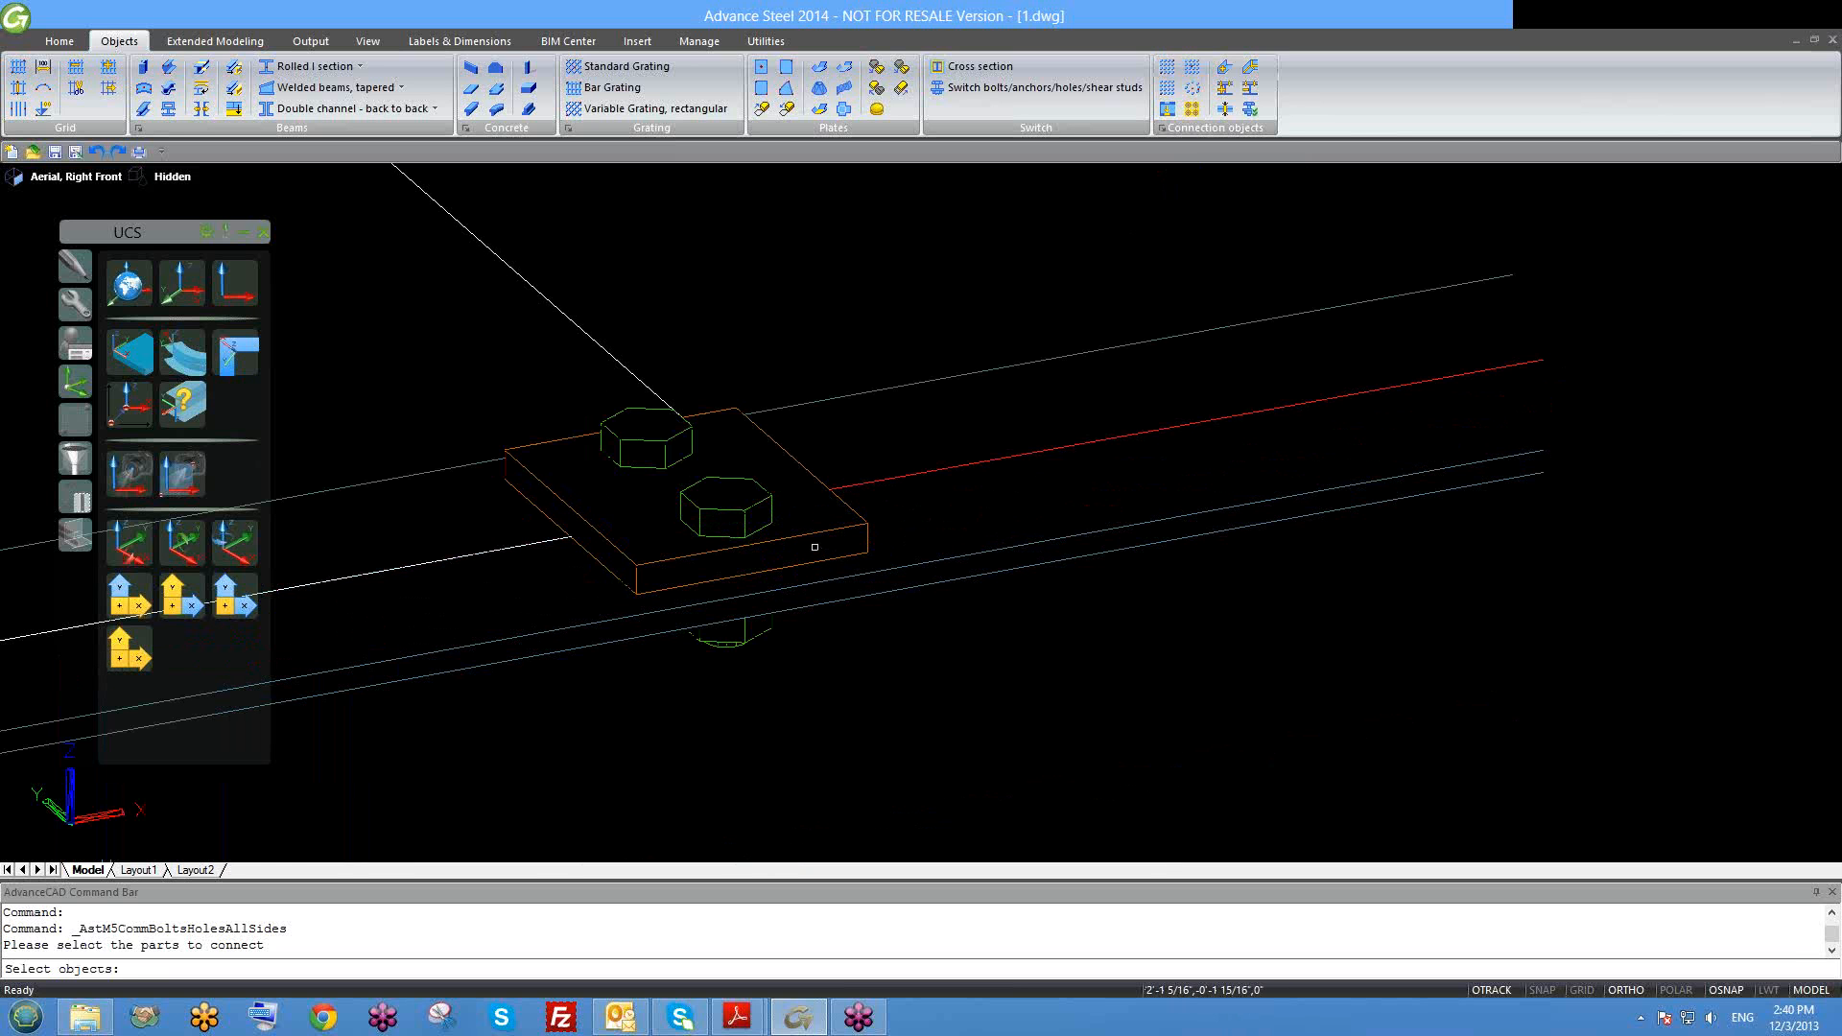
key("Escape")
Step: Copy the bolted plate using its front corner as base point, placing the copy at the beam's end near the UCS origin
left_click(812, 534)
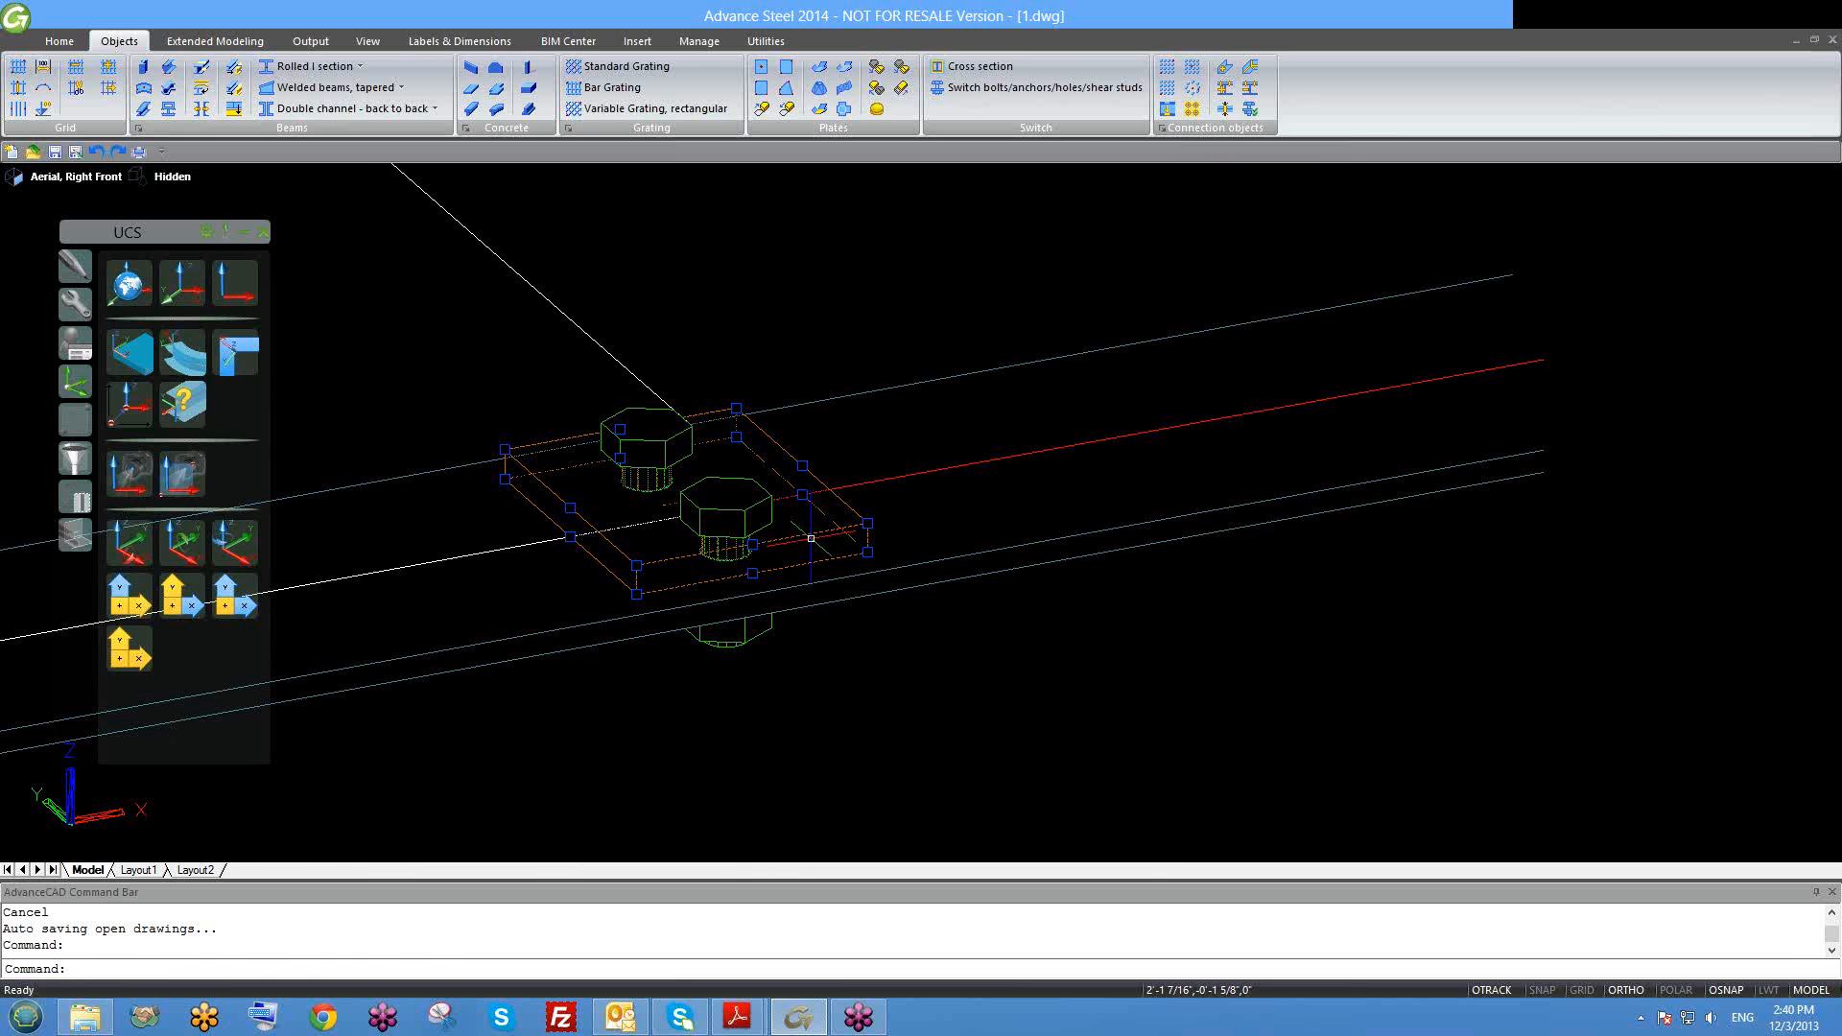
type("co")
key("Return")
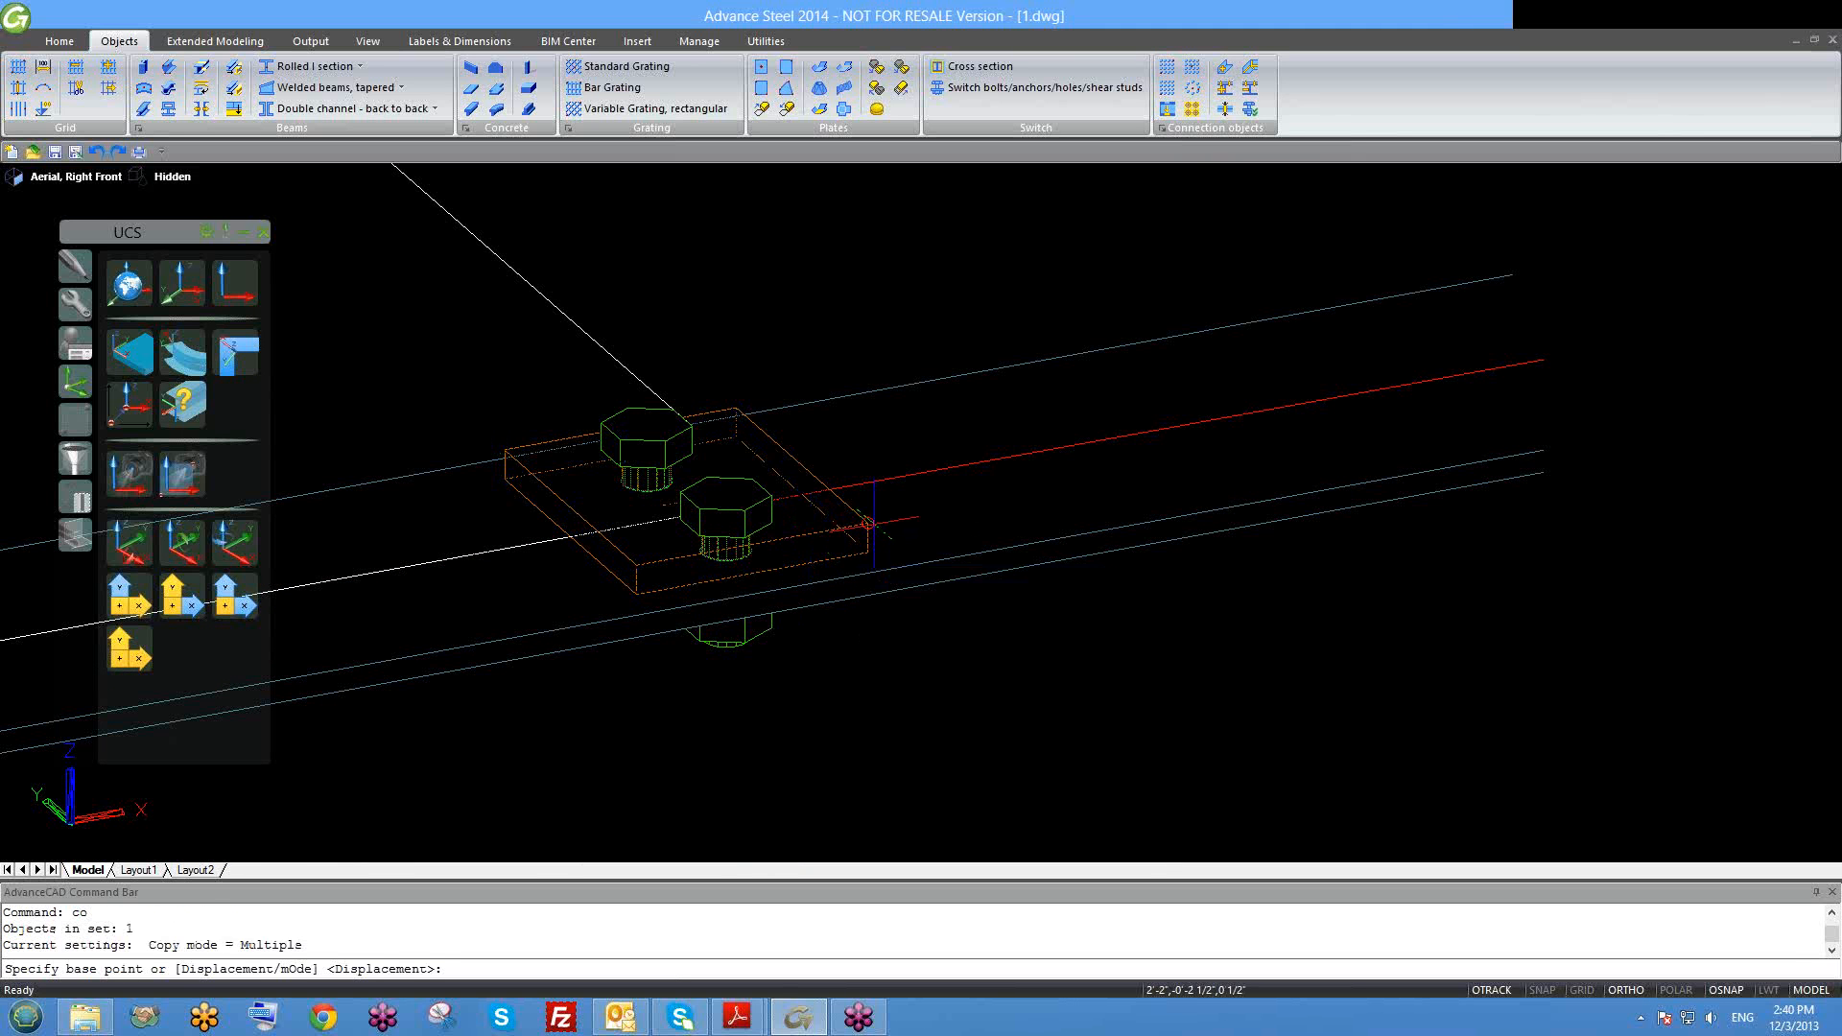
left_click(869, 524)
left_click(868, 524)
key("Escape")
scroll(1075, 566, "down", 5)
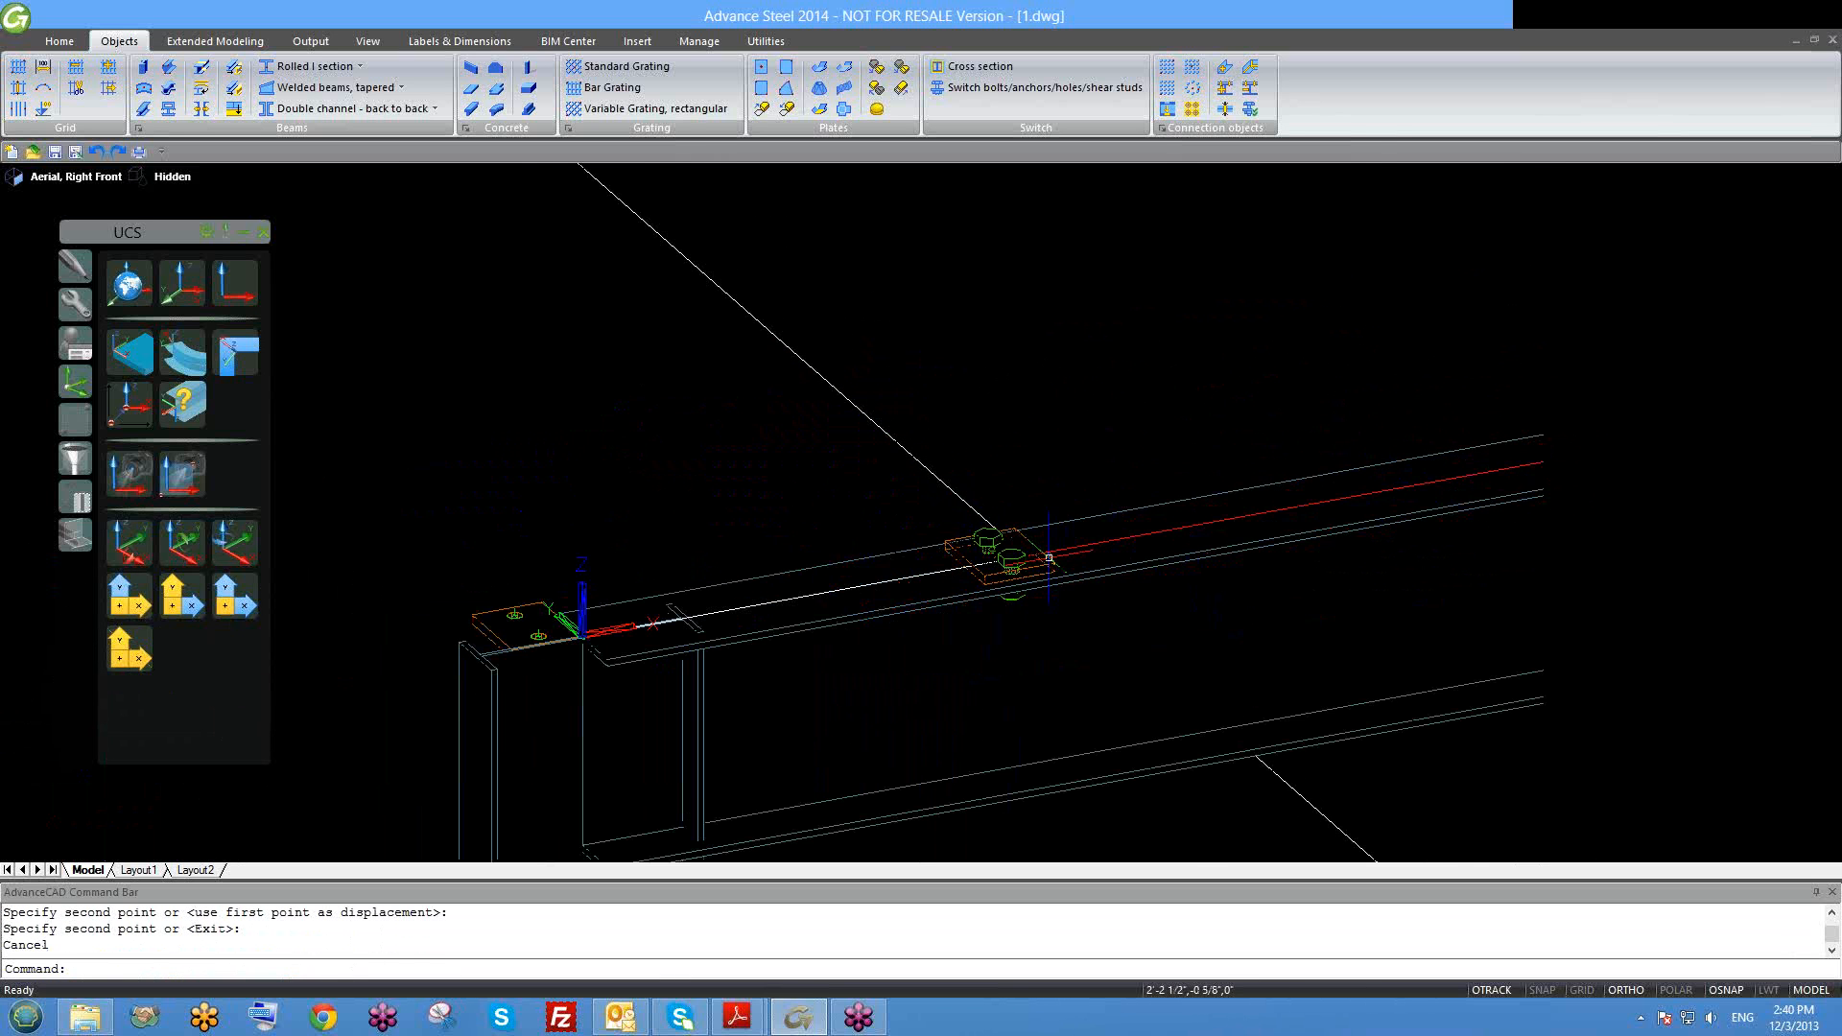
key("Escape")
Step: Copy the bolted plate 5' farther along the top beam, using its near corner as the base point
scroll(1046, 577, "up", 3)
left_click(1048, 549)
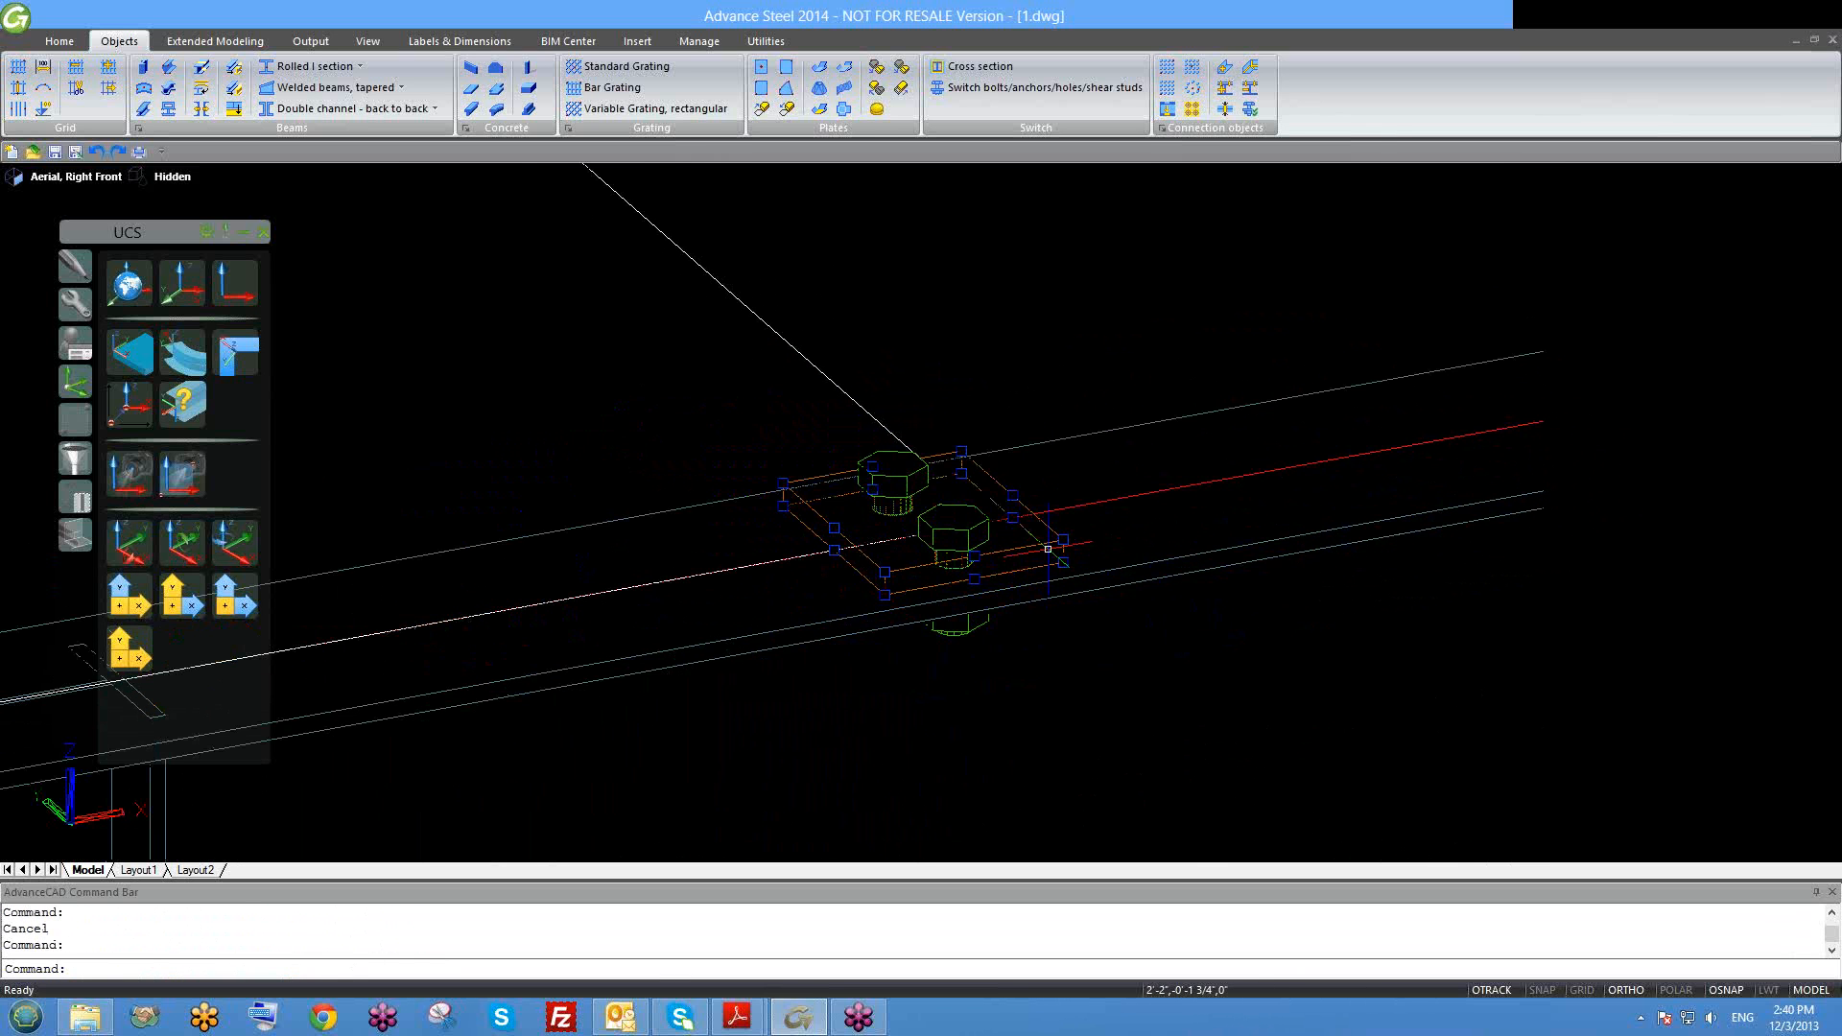
type("co")
key("Return")
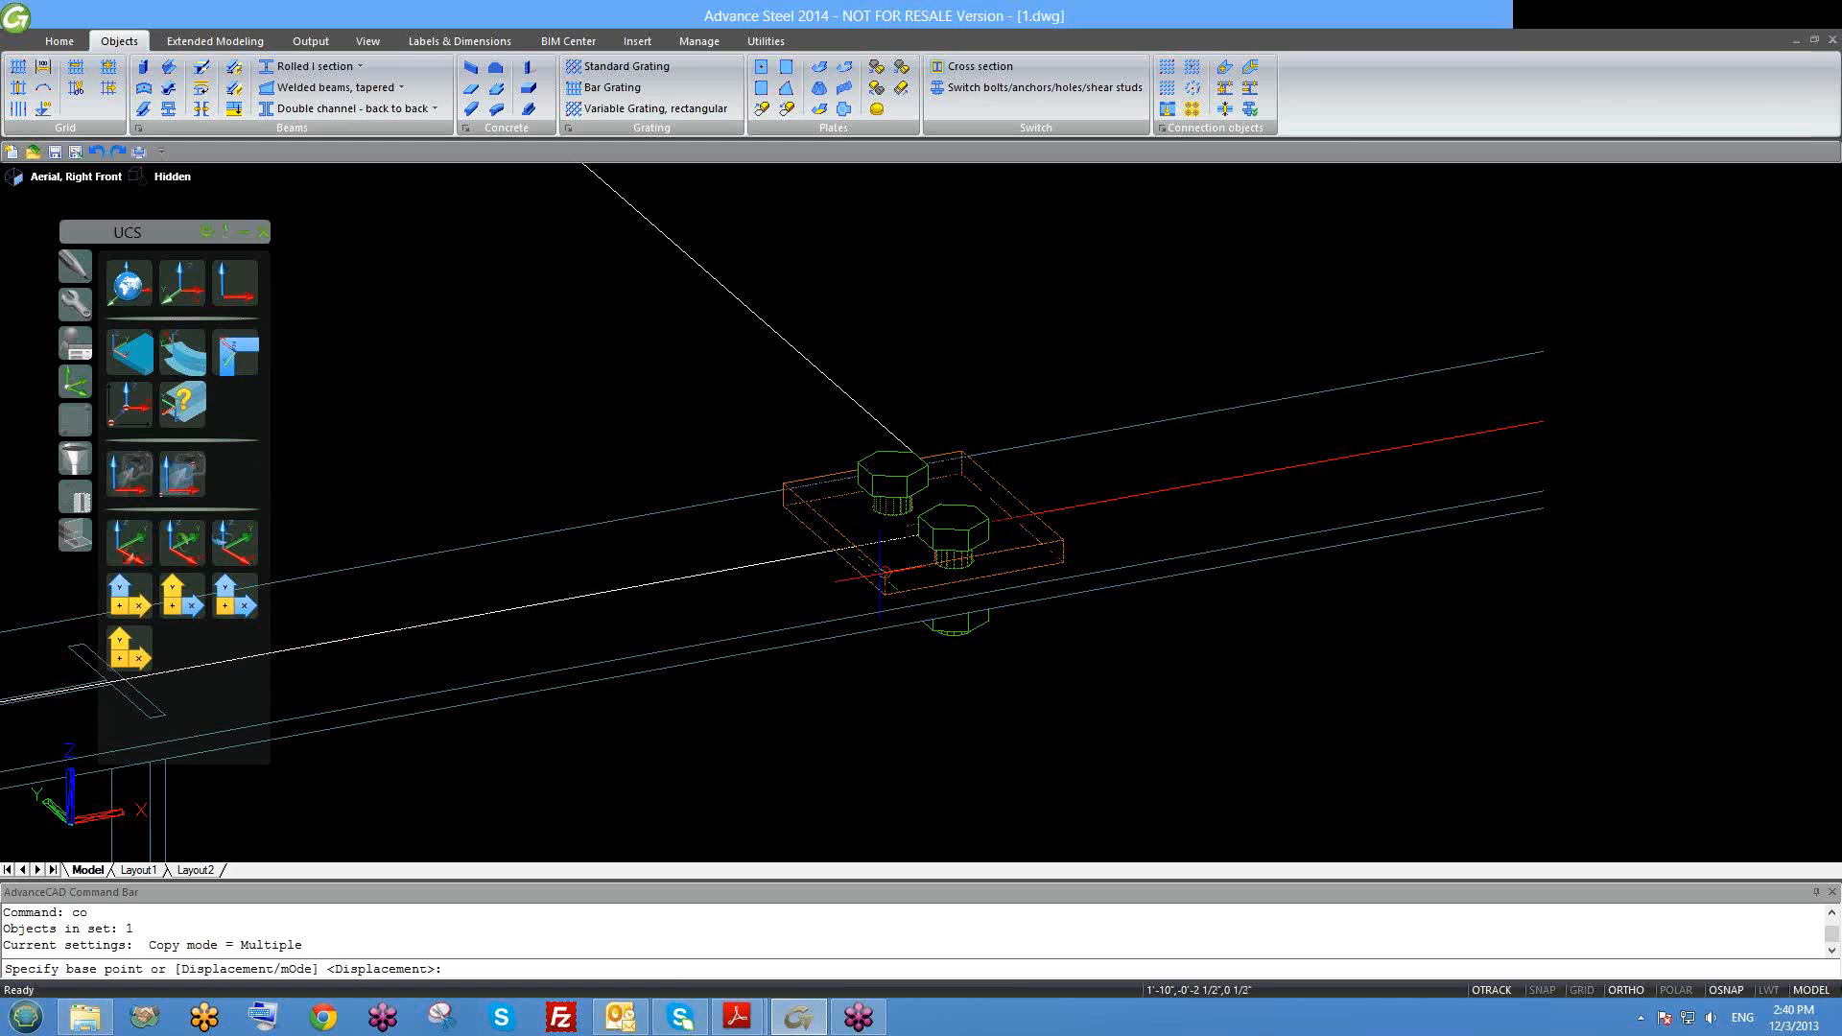
left_click(885, 572)
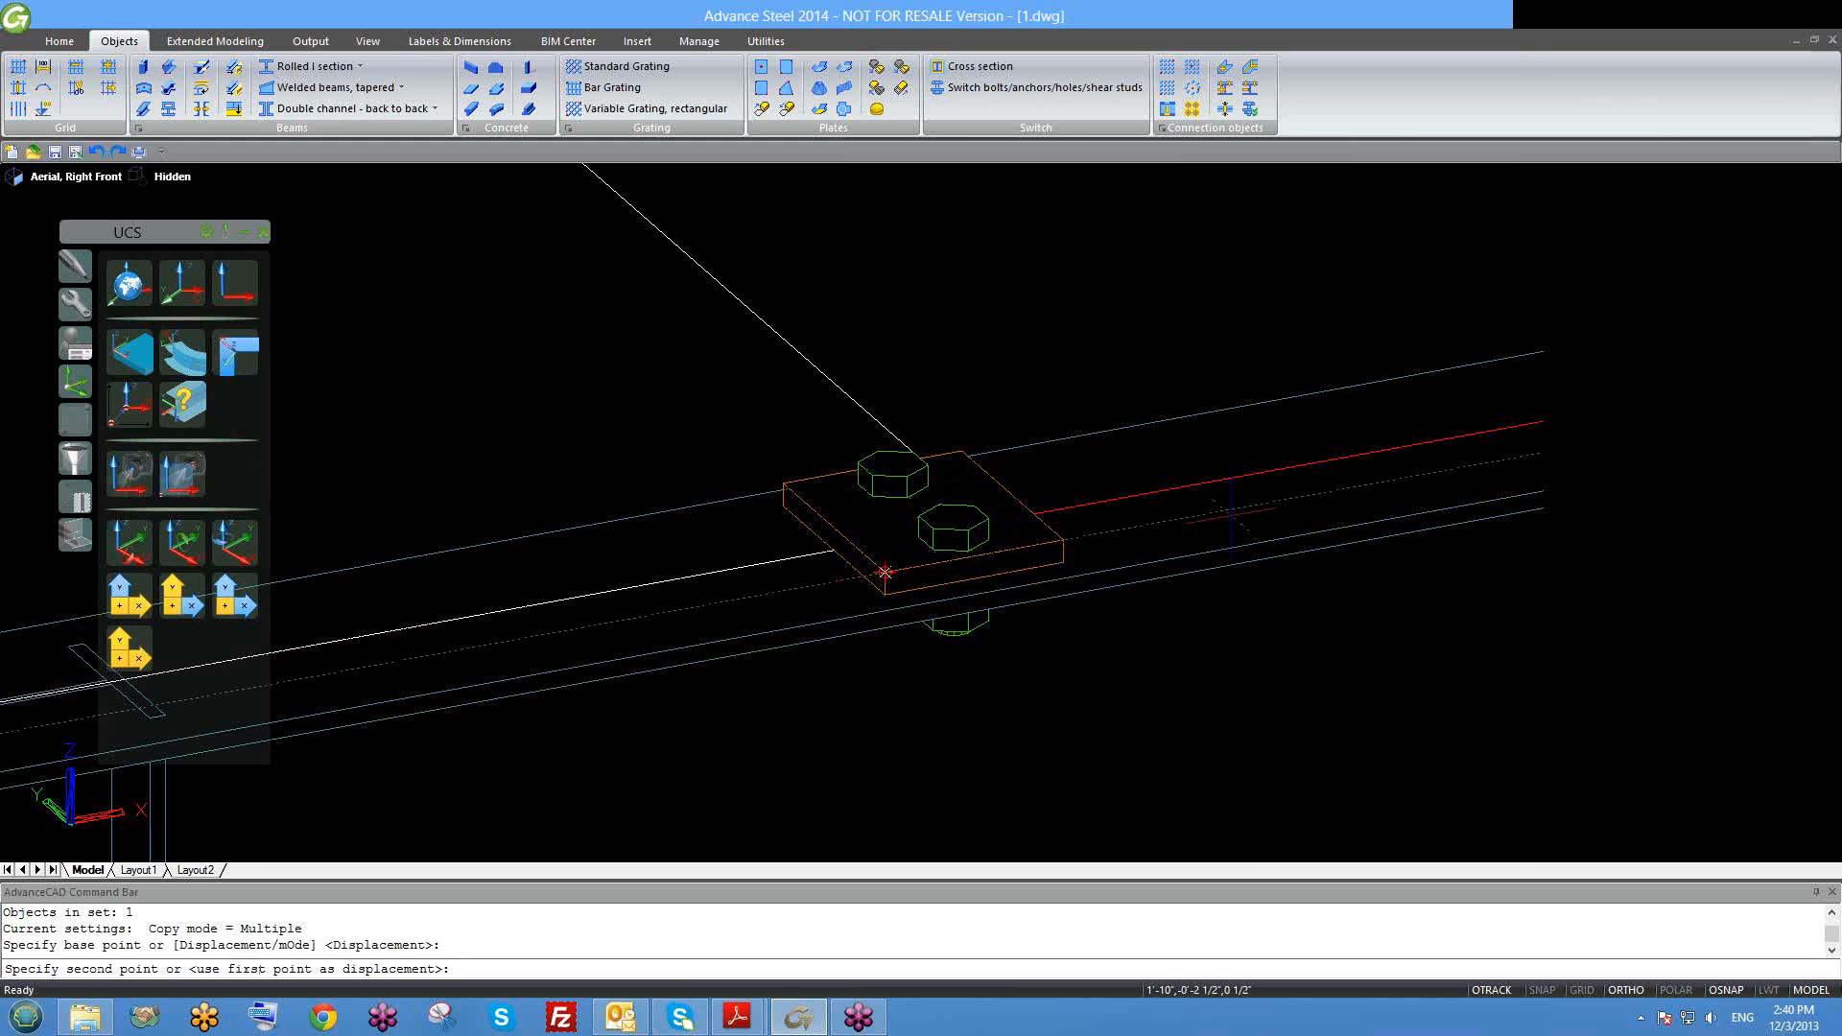
scroll(1152, 538, "down", 2)
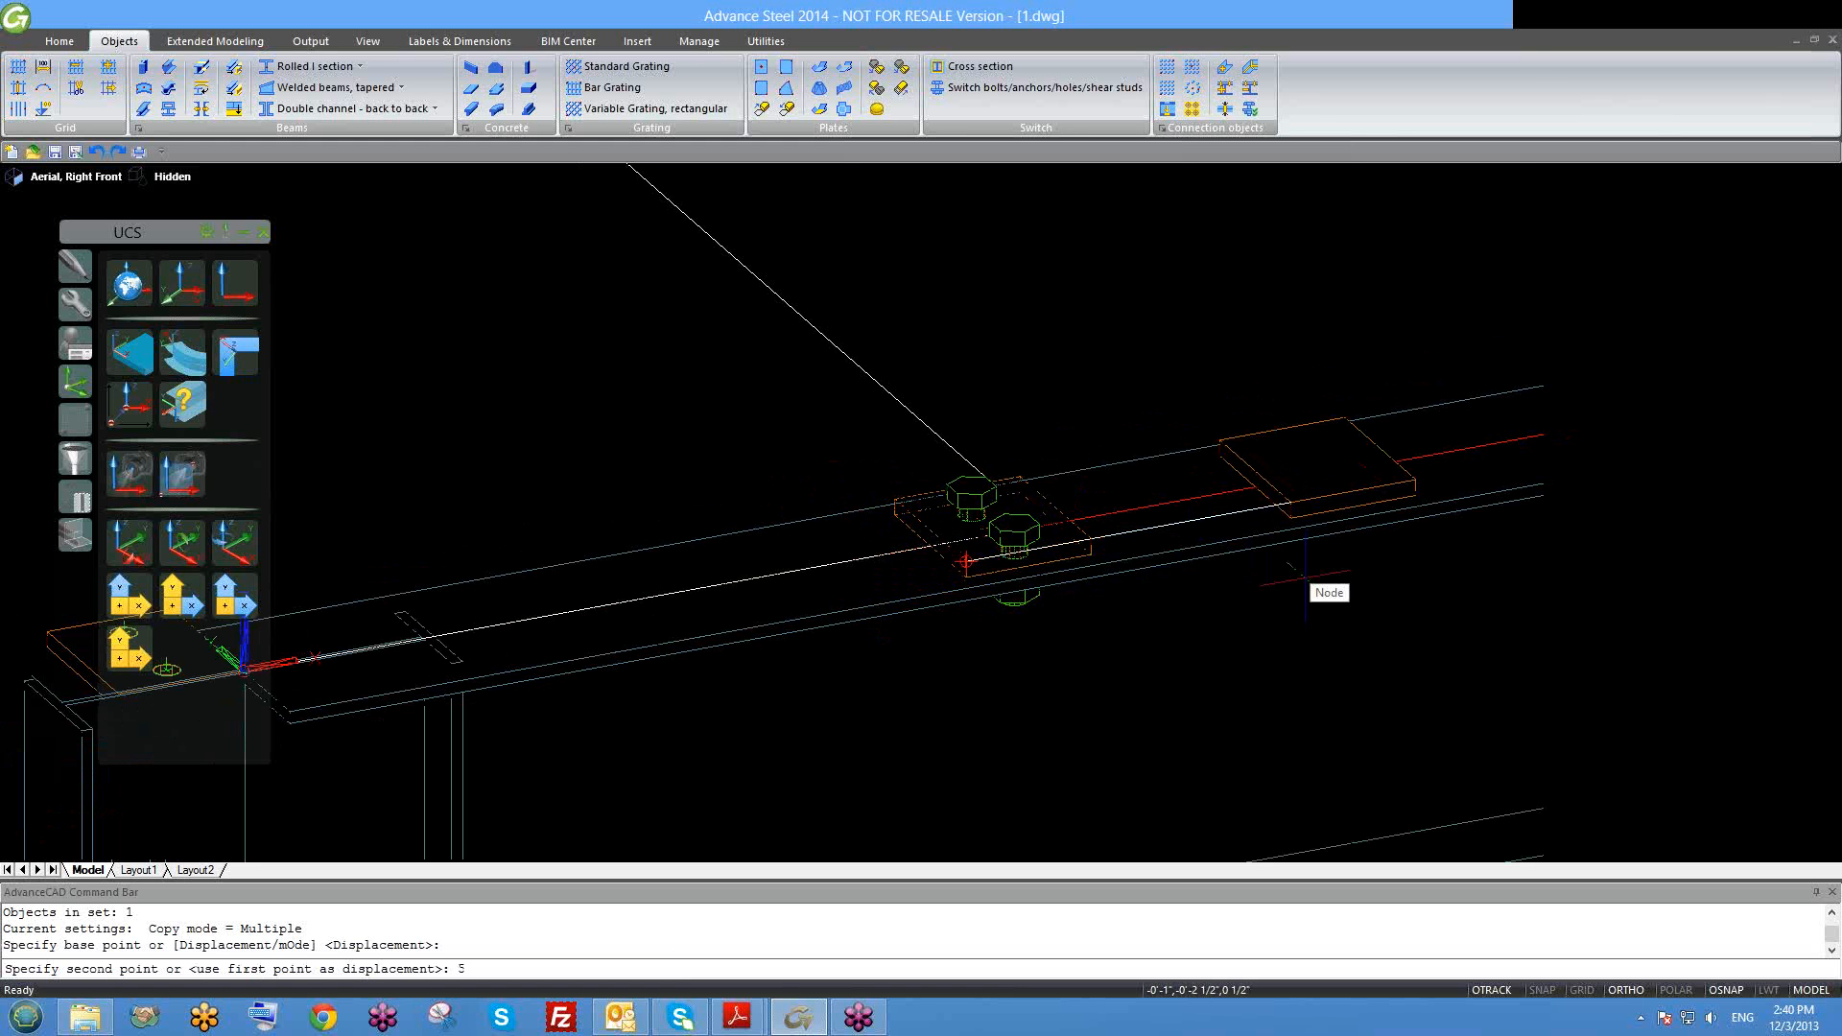
type("5'")
key("Return")
key("Escape")
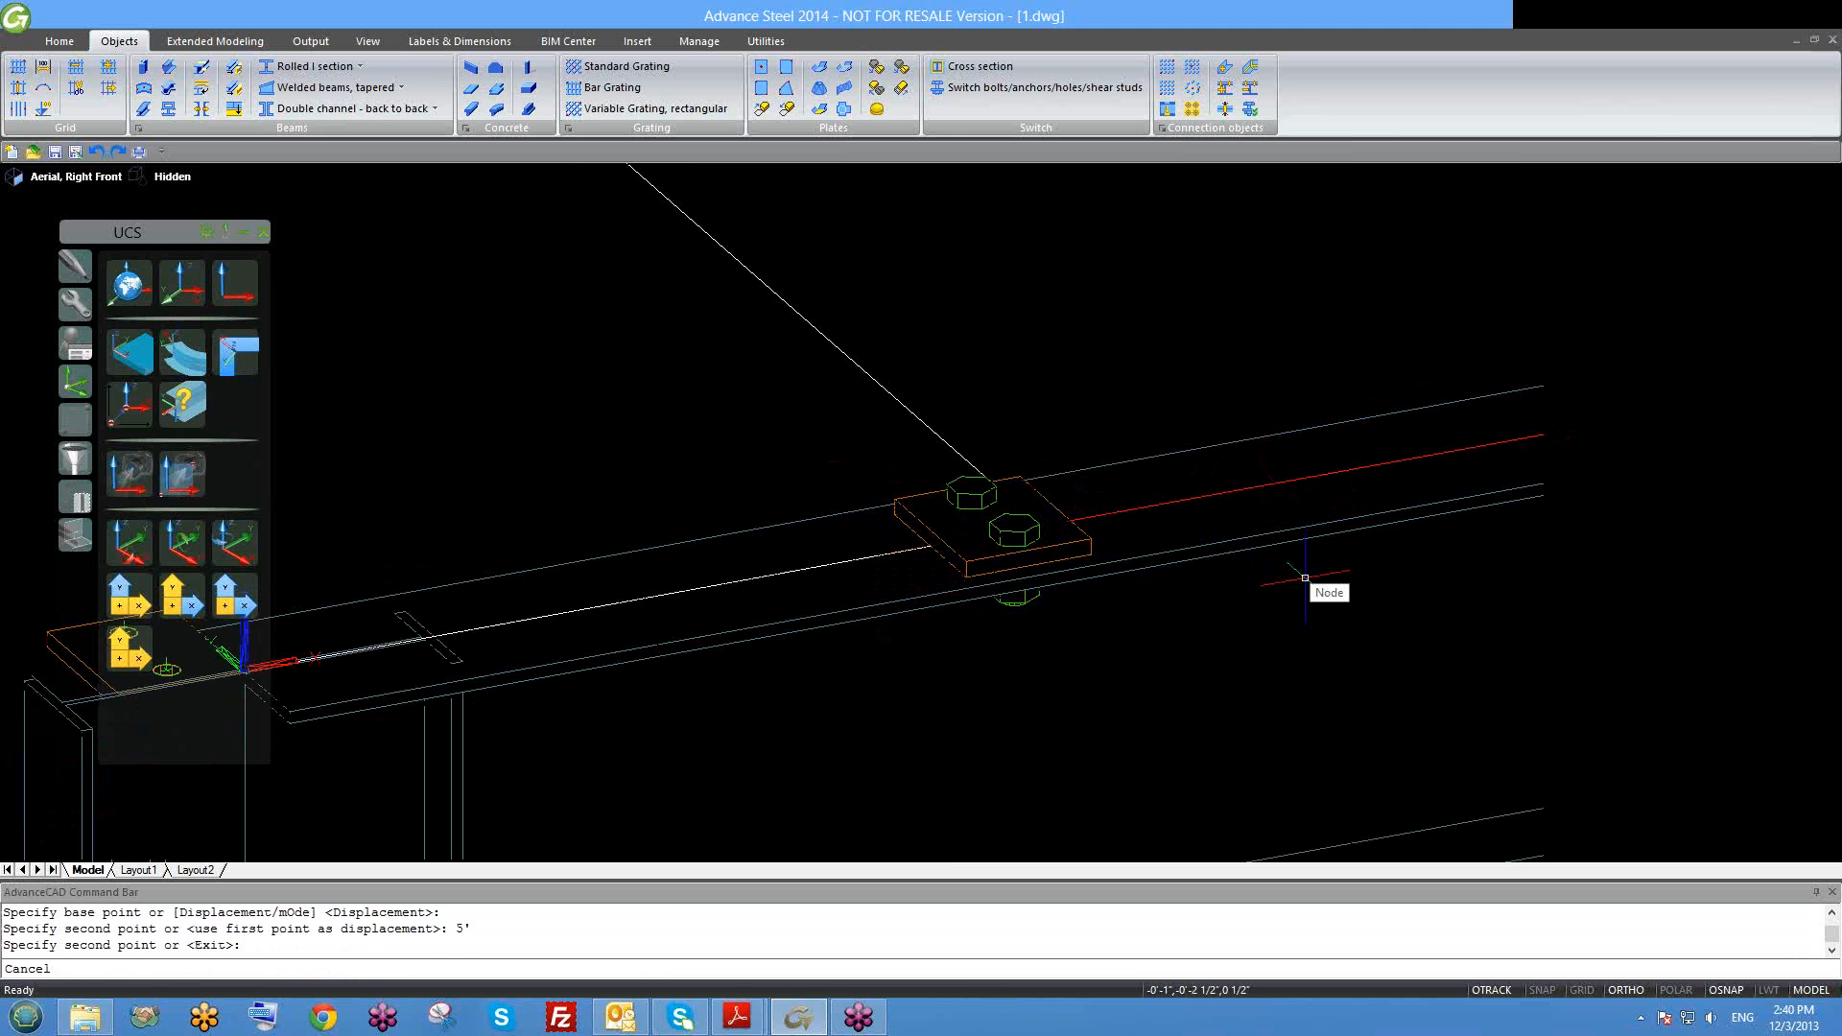
Step: Delete the two bolt holes from the plate copied 5' along the beam
scroll(1238, 589, "down", 4)
scroll(1416, 574, "up", 3)
scroll(1420, 545, "up", 2)
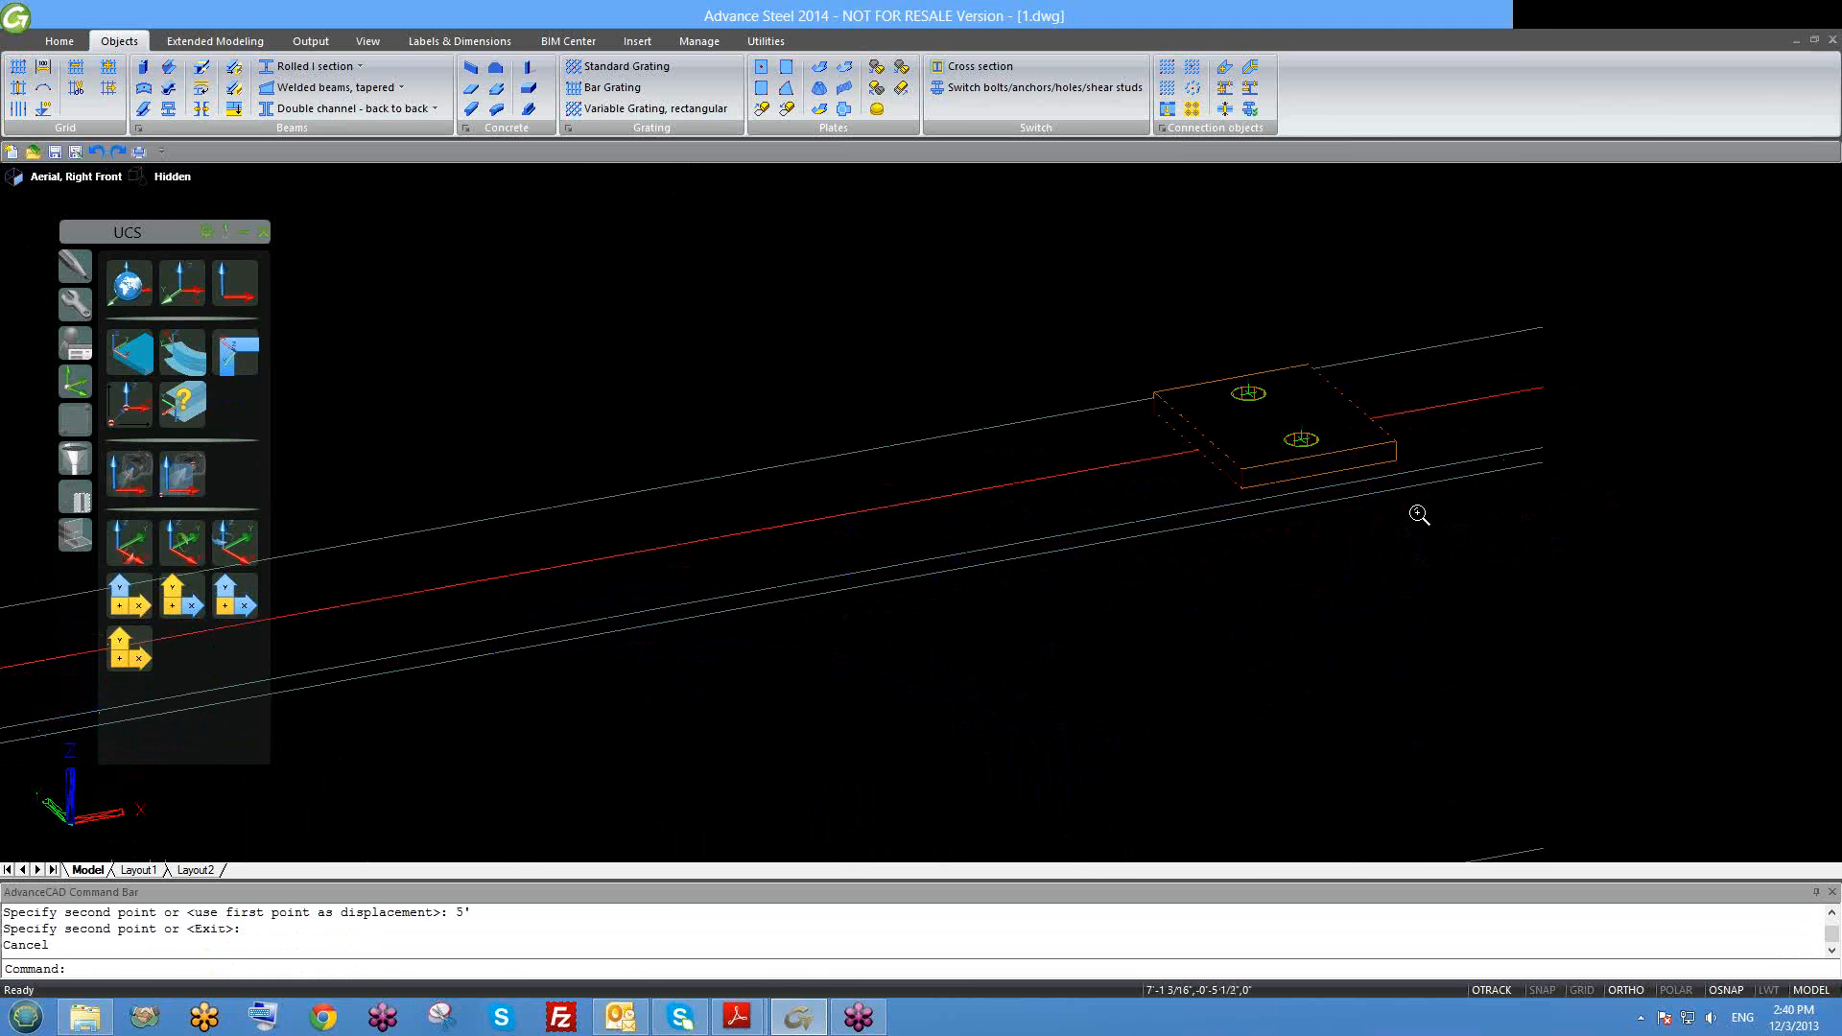
scroll(1158, 441, "up", 1)
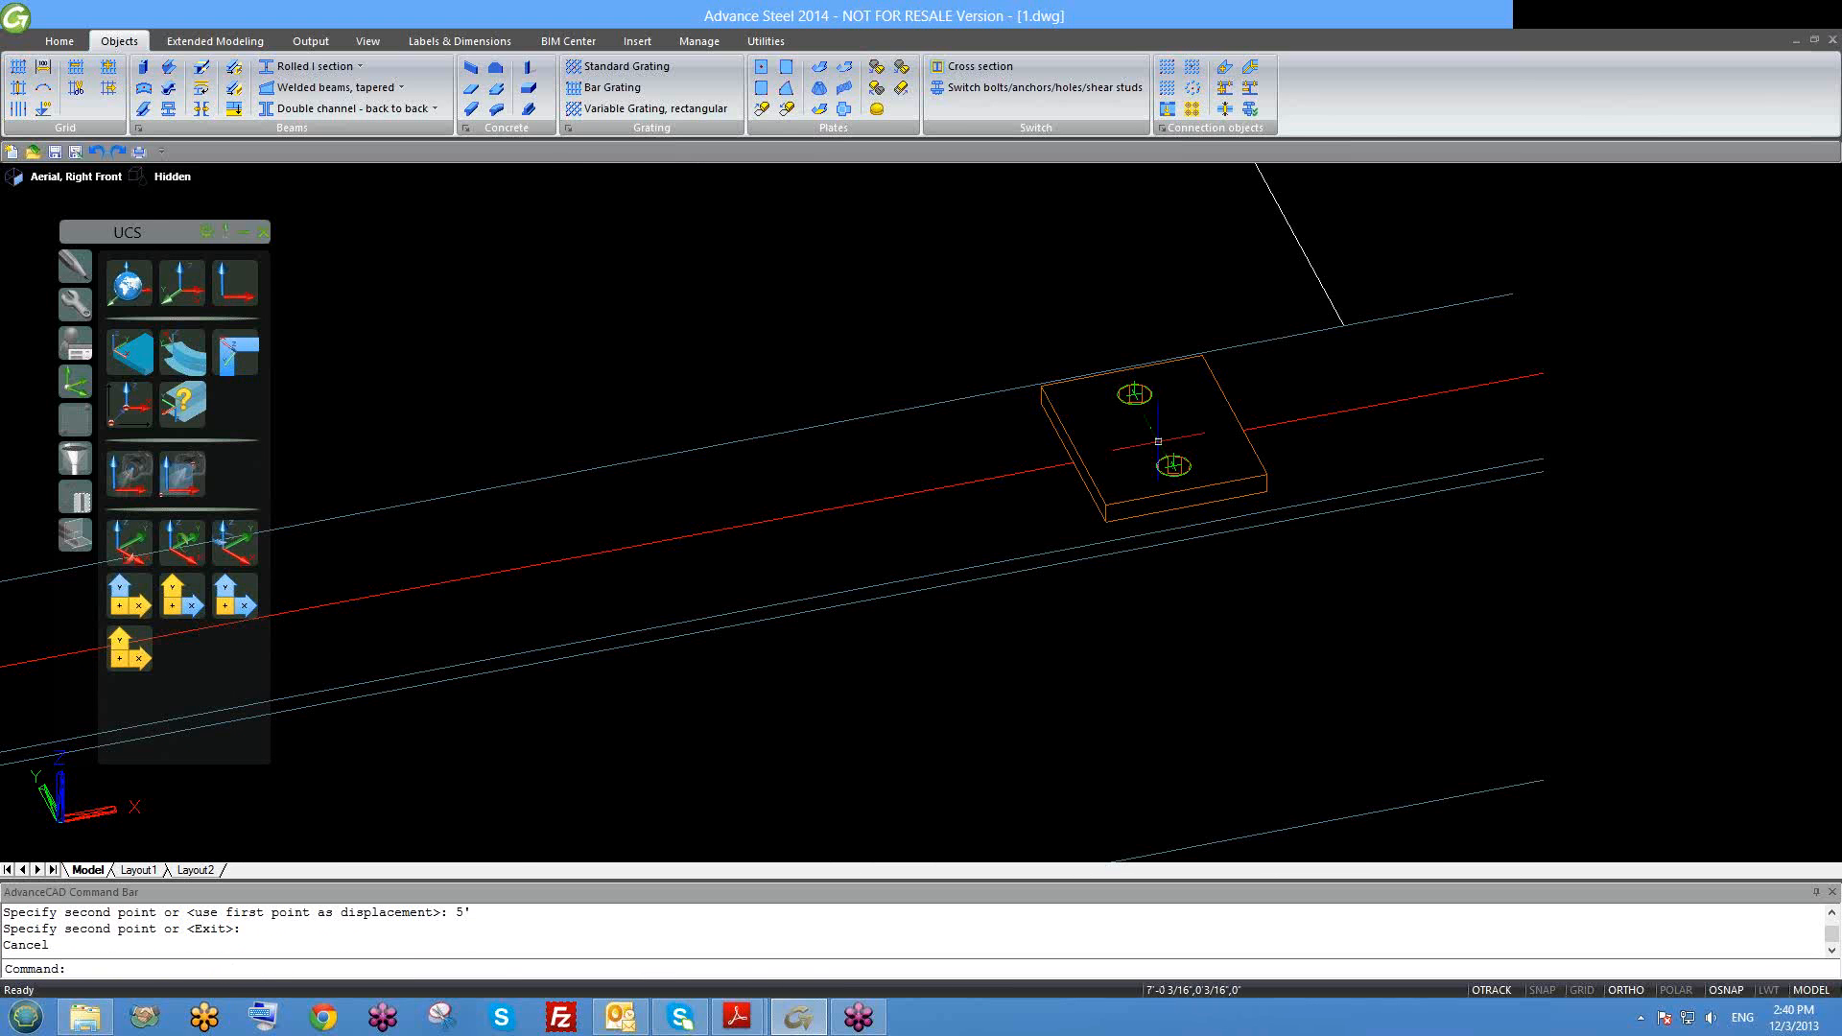
left_click(1100, 328)
left_click(1211, 503)
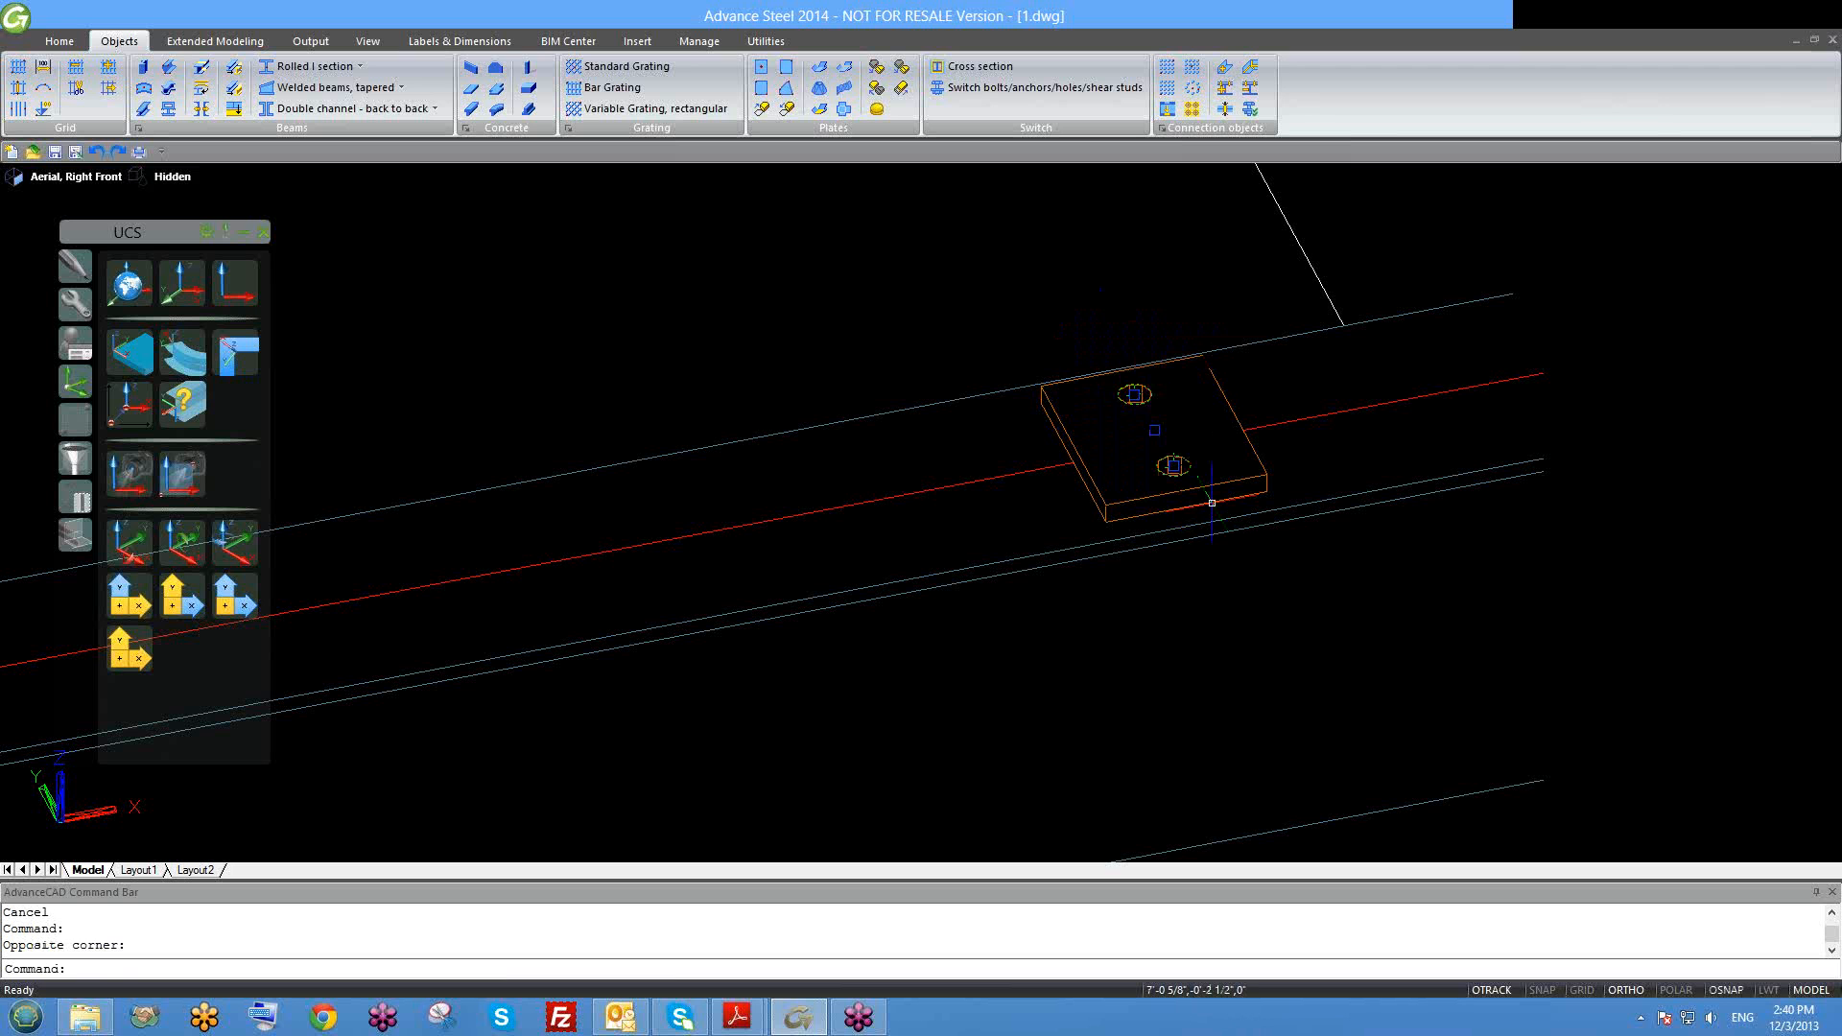
key("Delete")
Step: Connect the copied plate and the beam with a rectangular bolt pattern defined by two opposite corners of the plate
mouse_move(1216, 518)
middle_mouse_down("shift")
mouse_move(1227, 549)
mouse_move(1243, 533)
middle_mouse_up("shift")
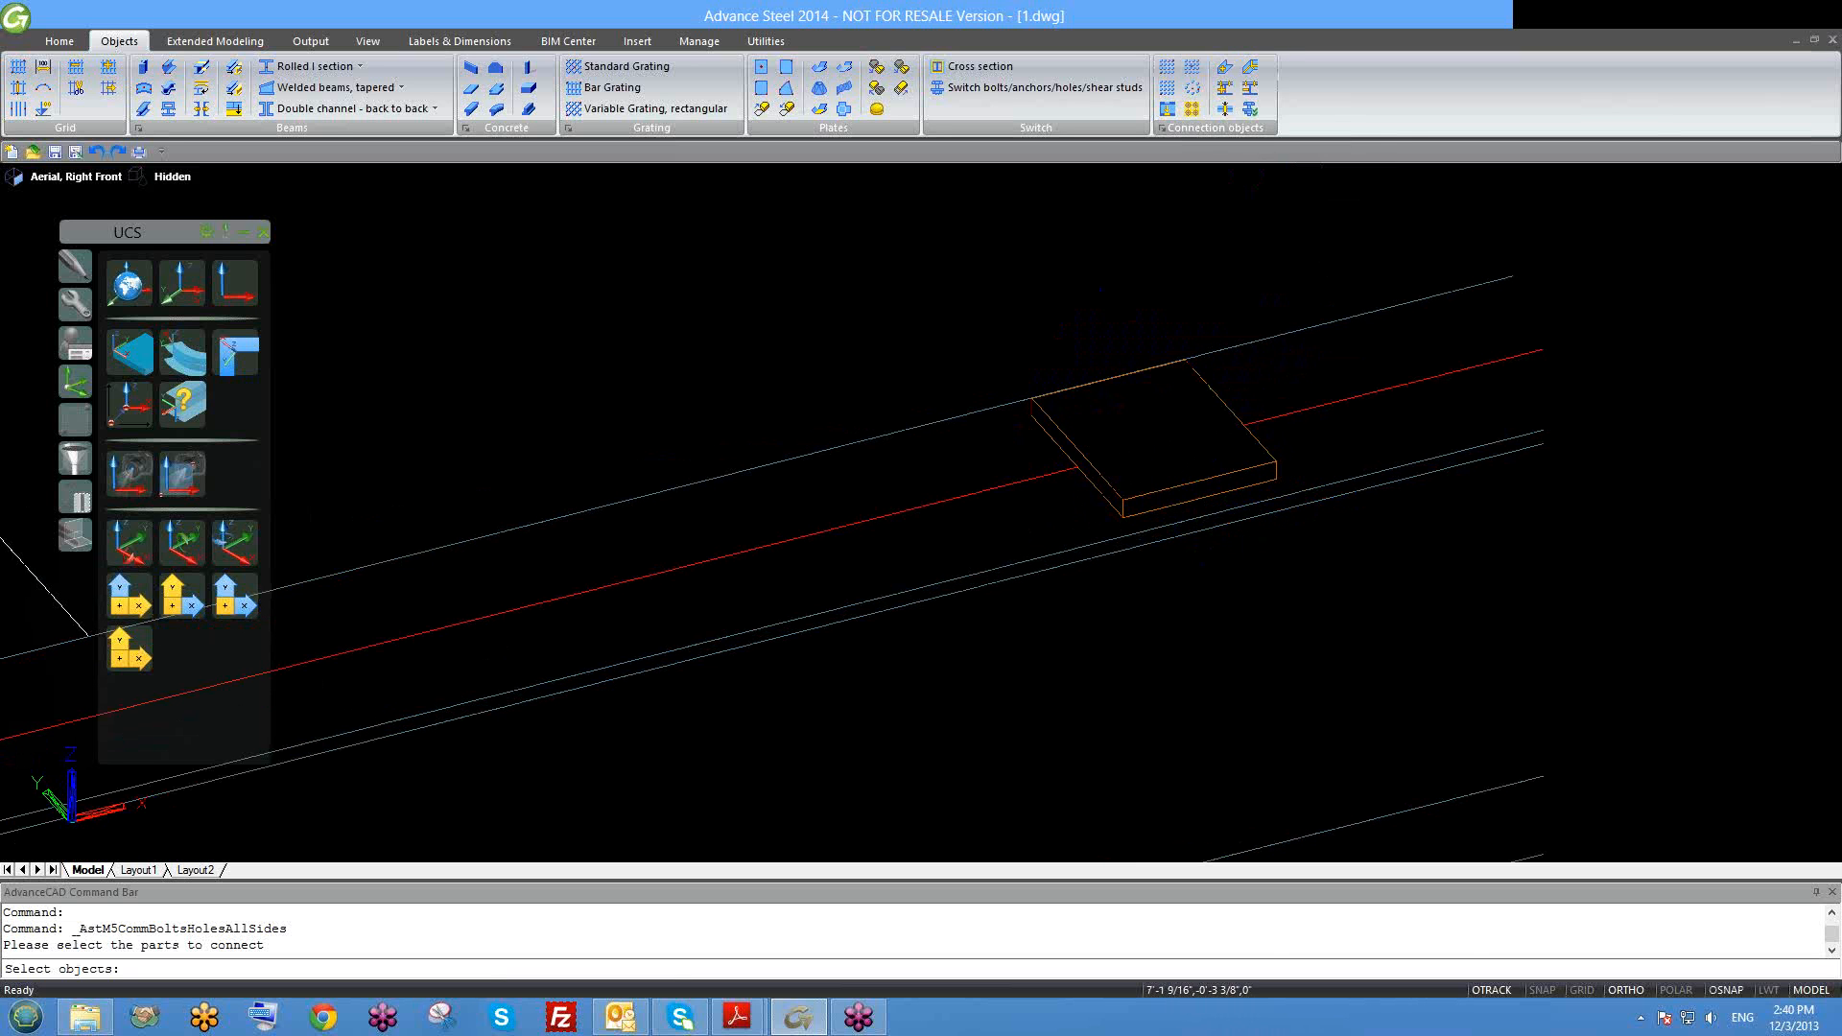
middle_click_drag(1268, 495, 1196, 458)
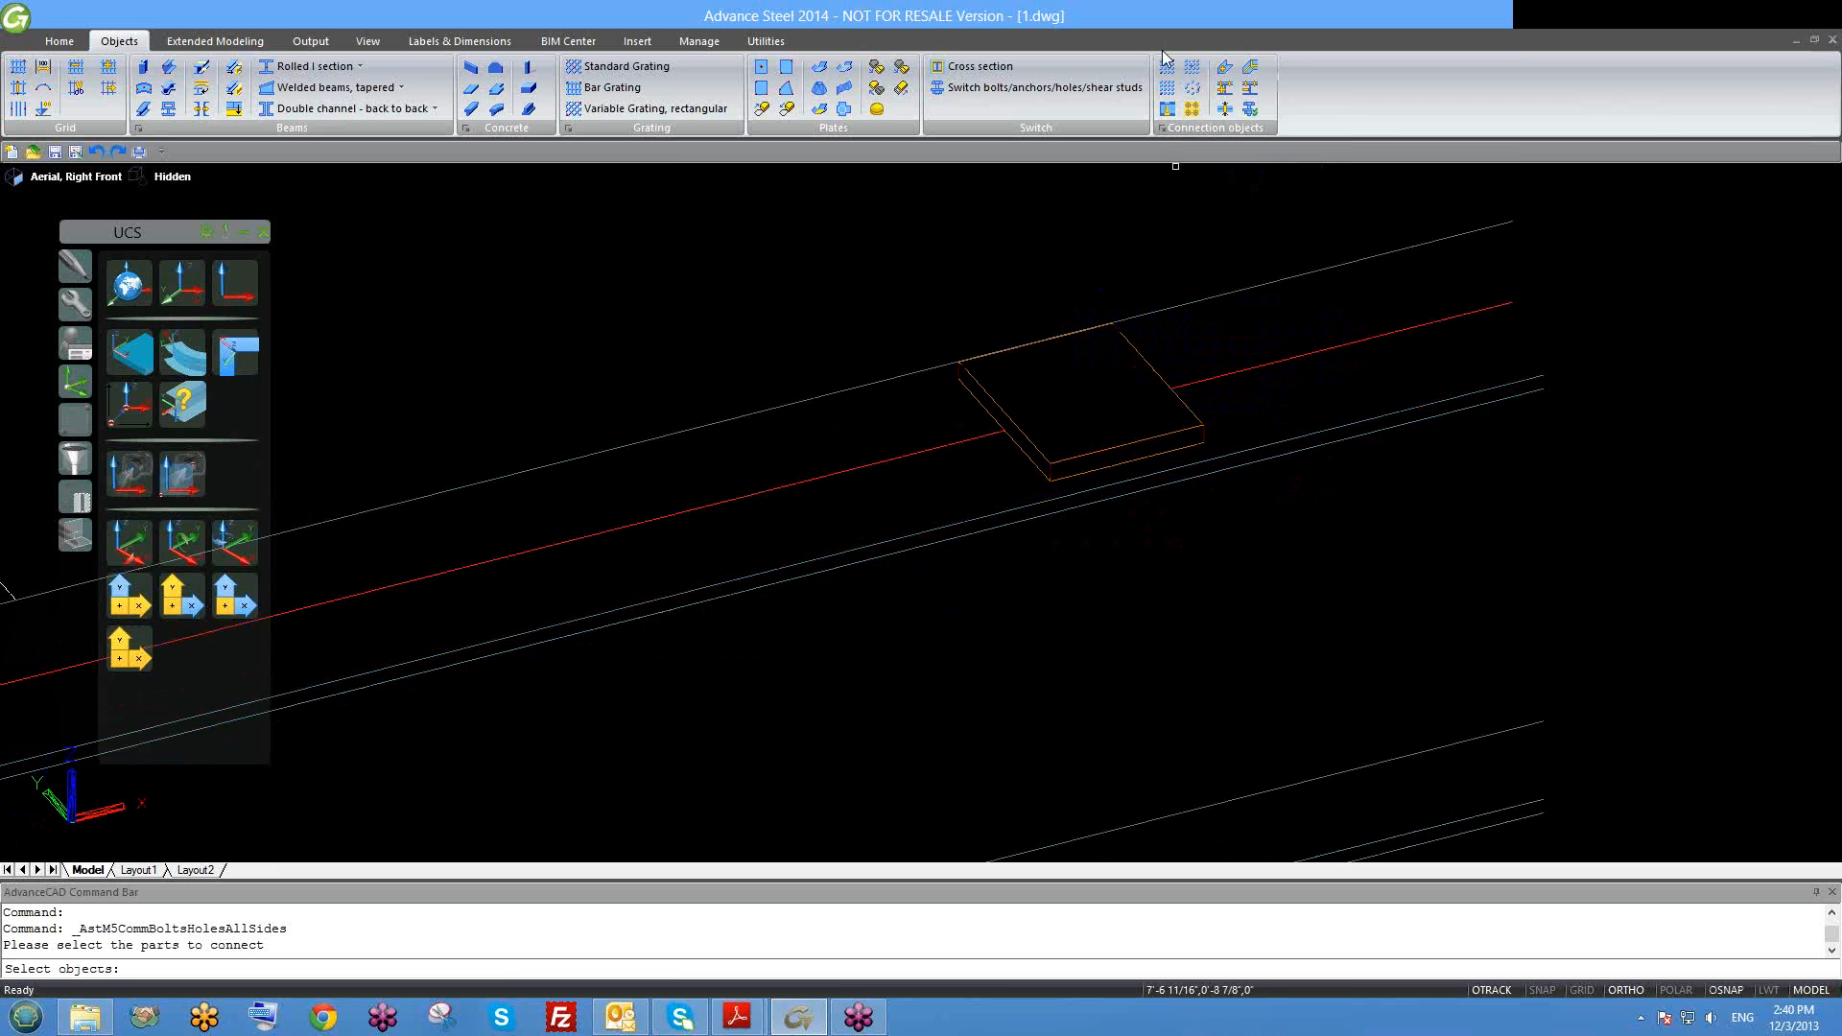
left_click(1185, 429)
left_click(1239, 455)
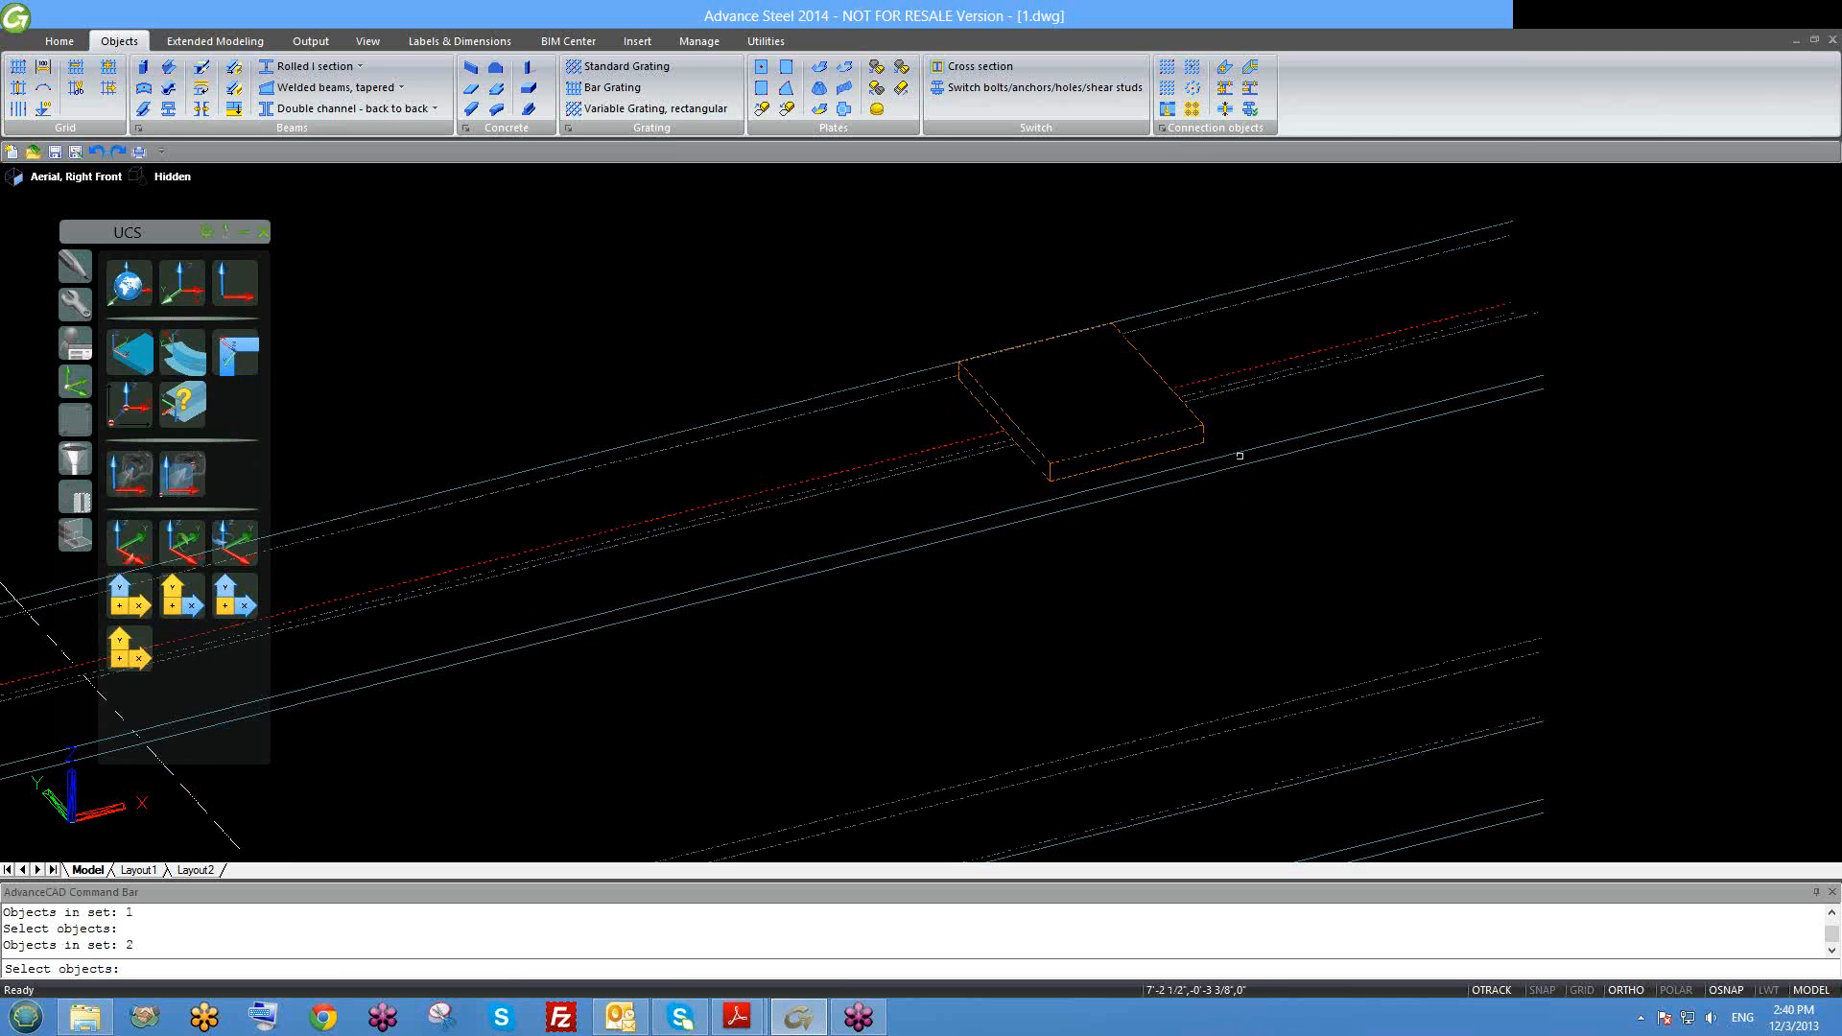
key("F8")
key("Return")
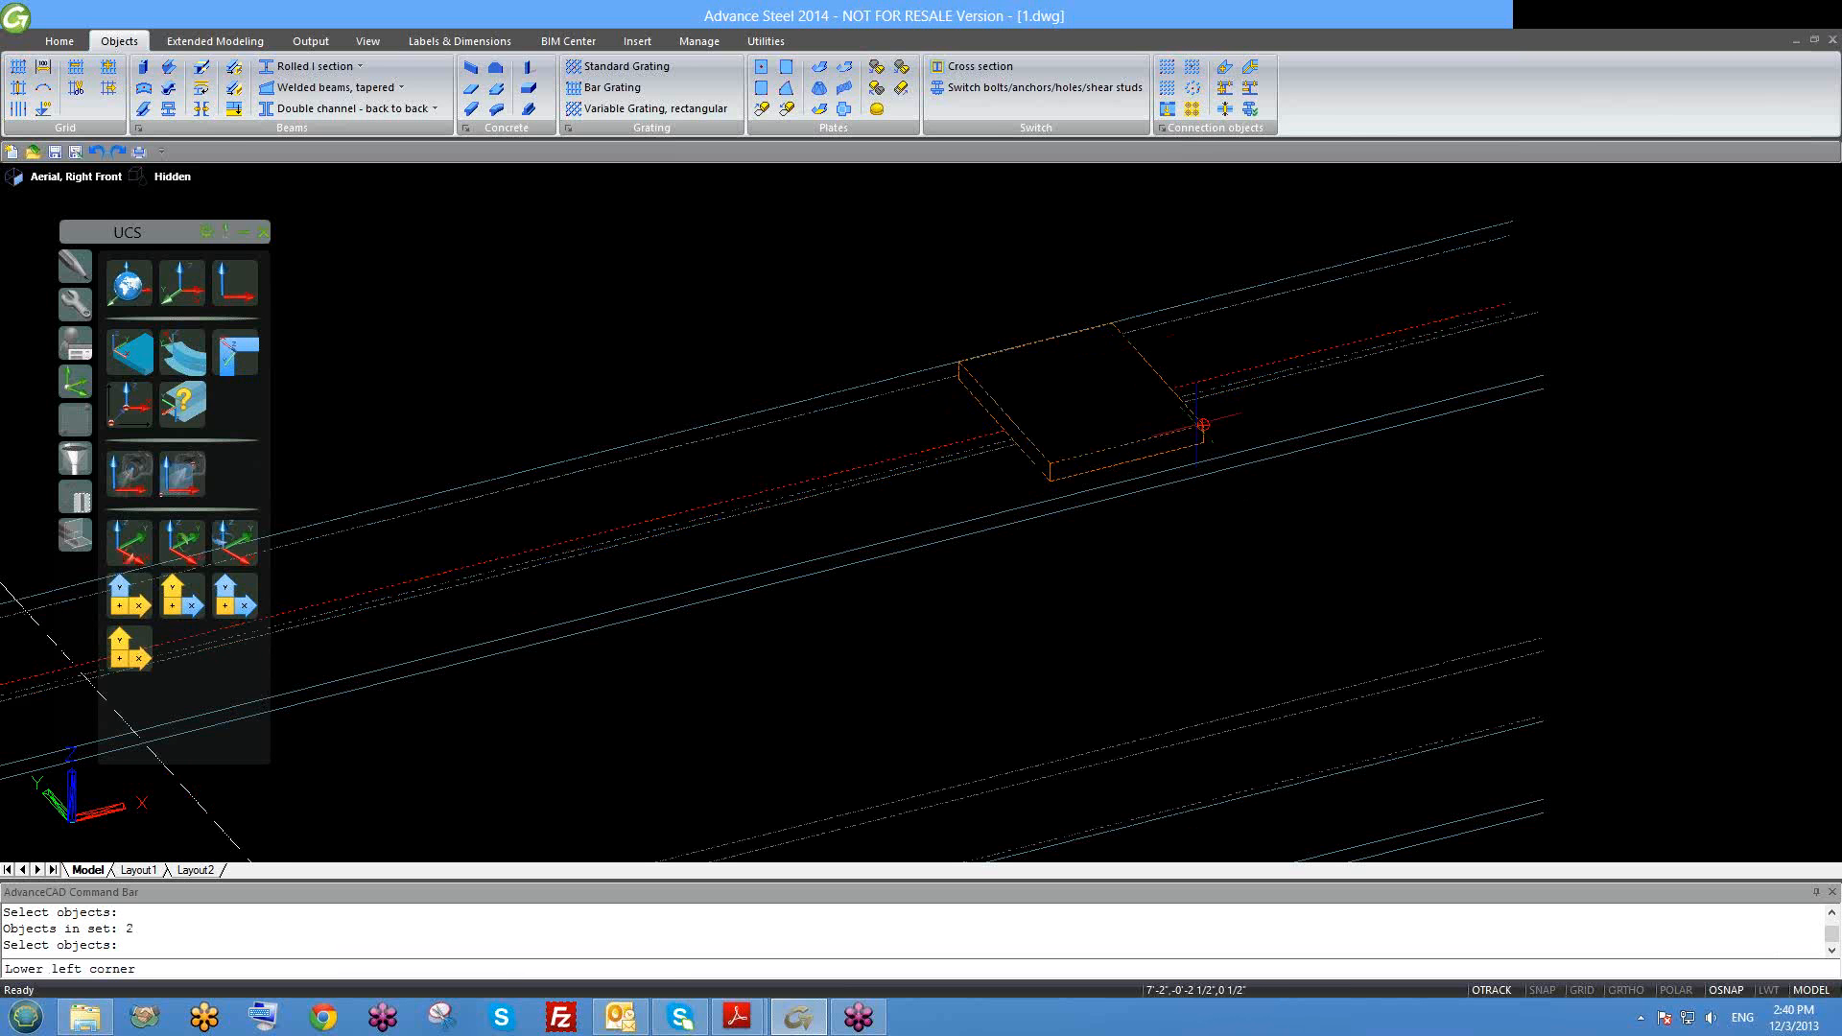
left_click(1204, 424)
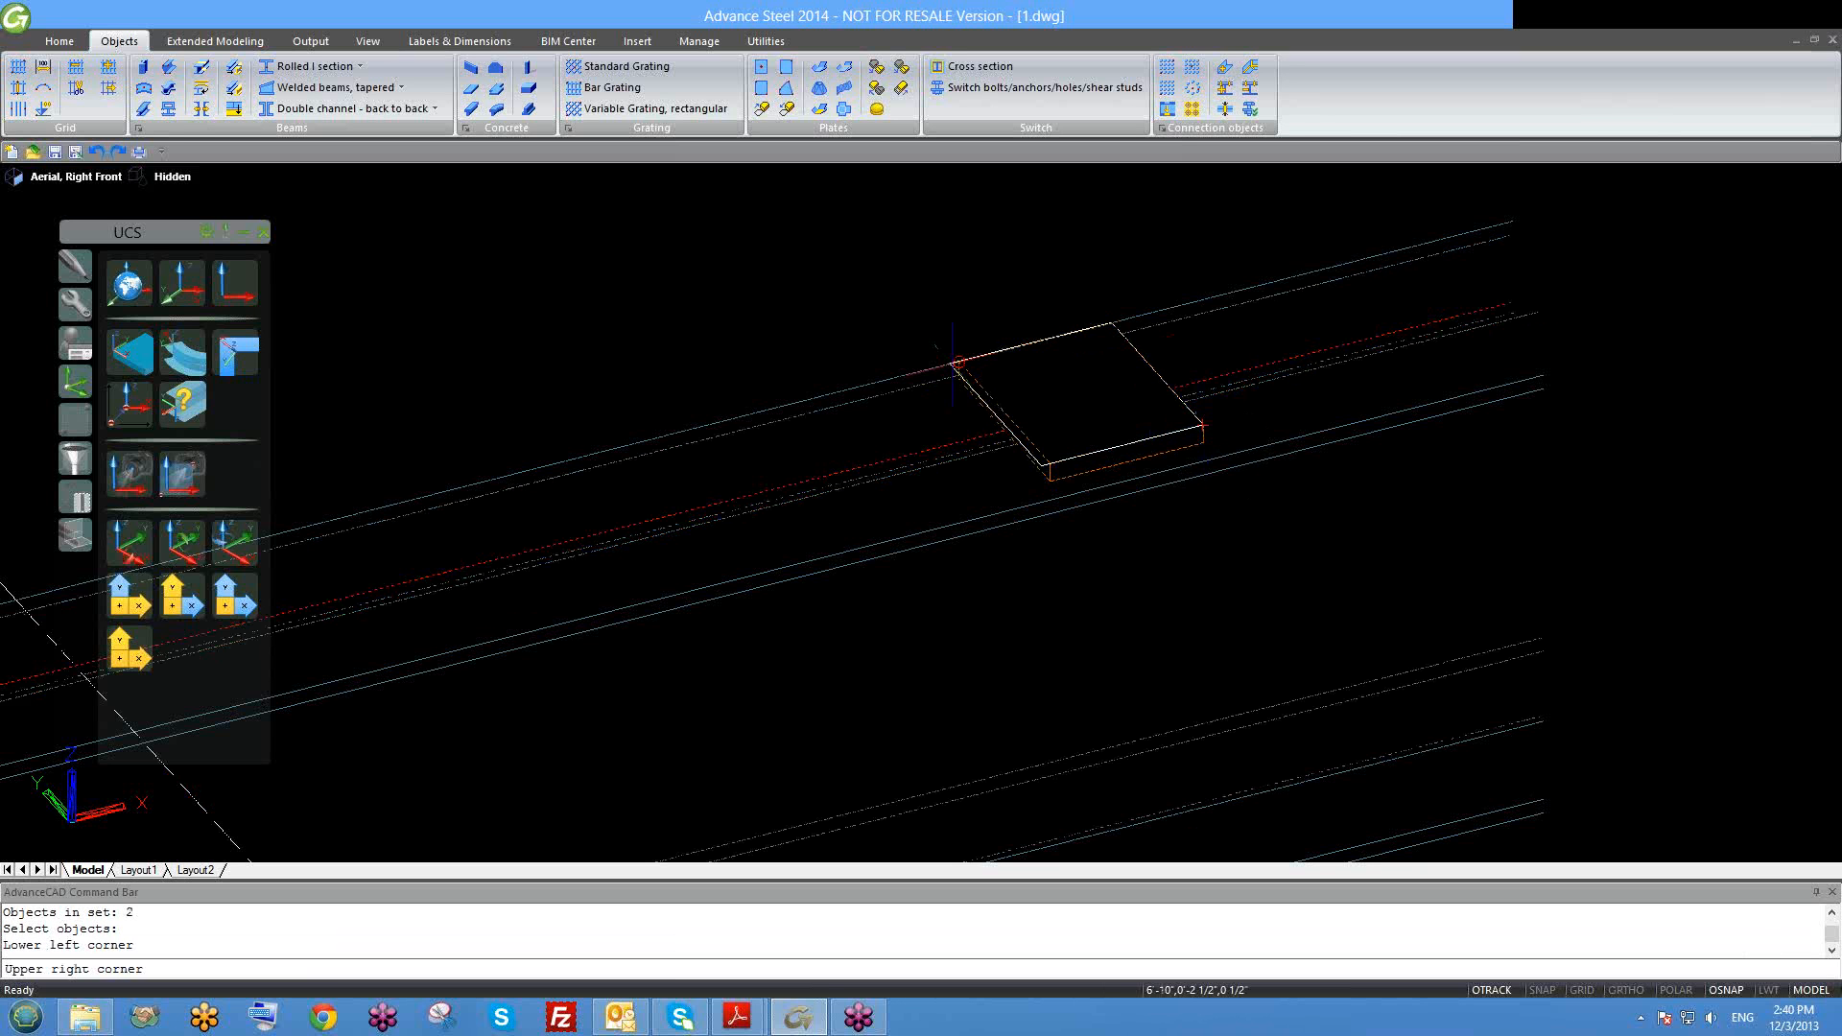
key("F8")
left_click(1002, 437)
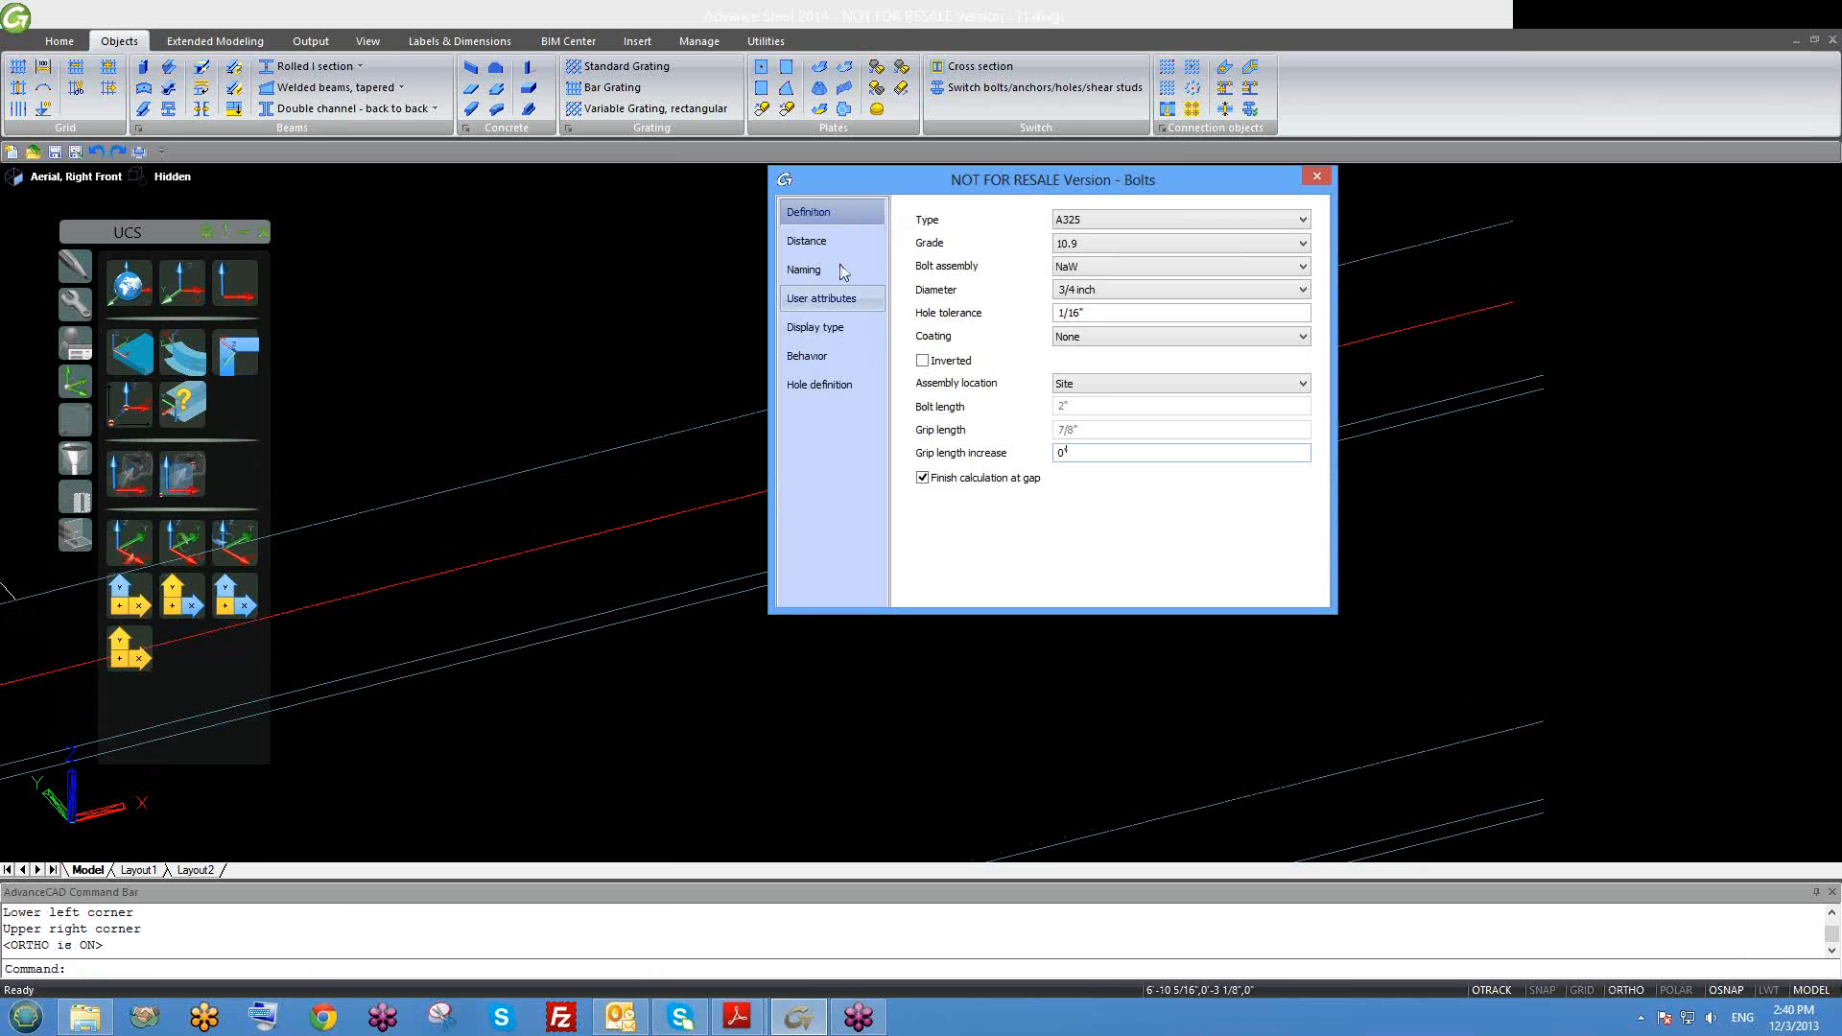
Step: Examine the bolt pattern's distance settings, edge distances and hole definition beside the model, and close the bolt properties
left_click(832, 241)
left_click(1070, 361)
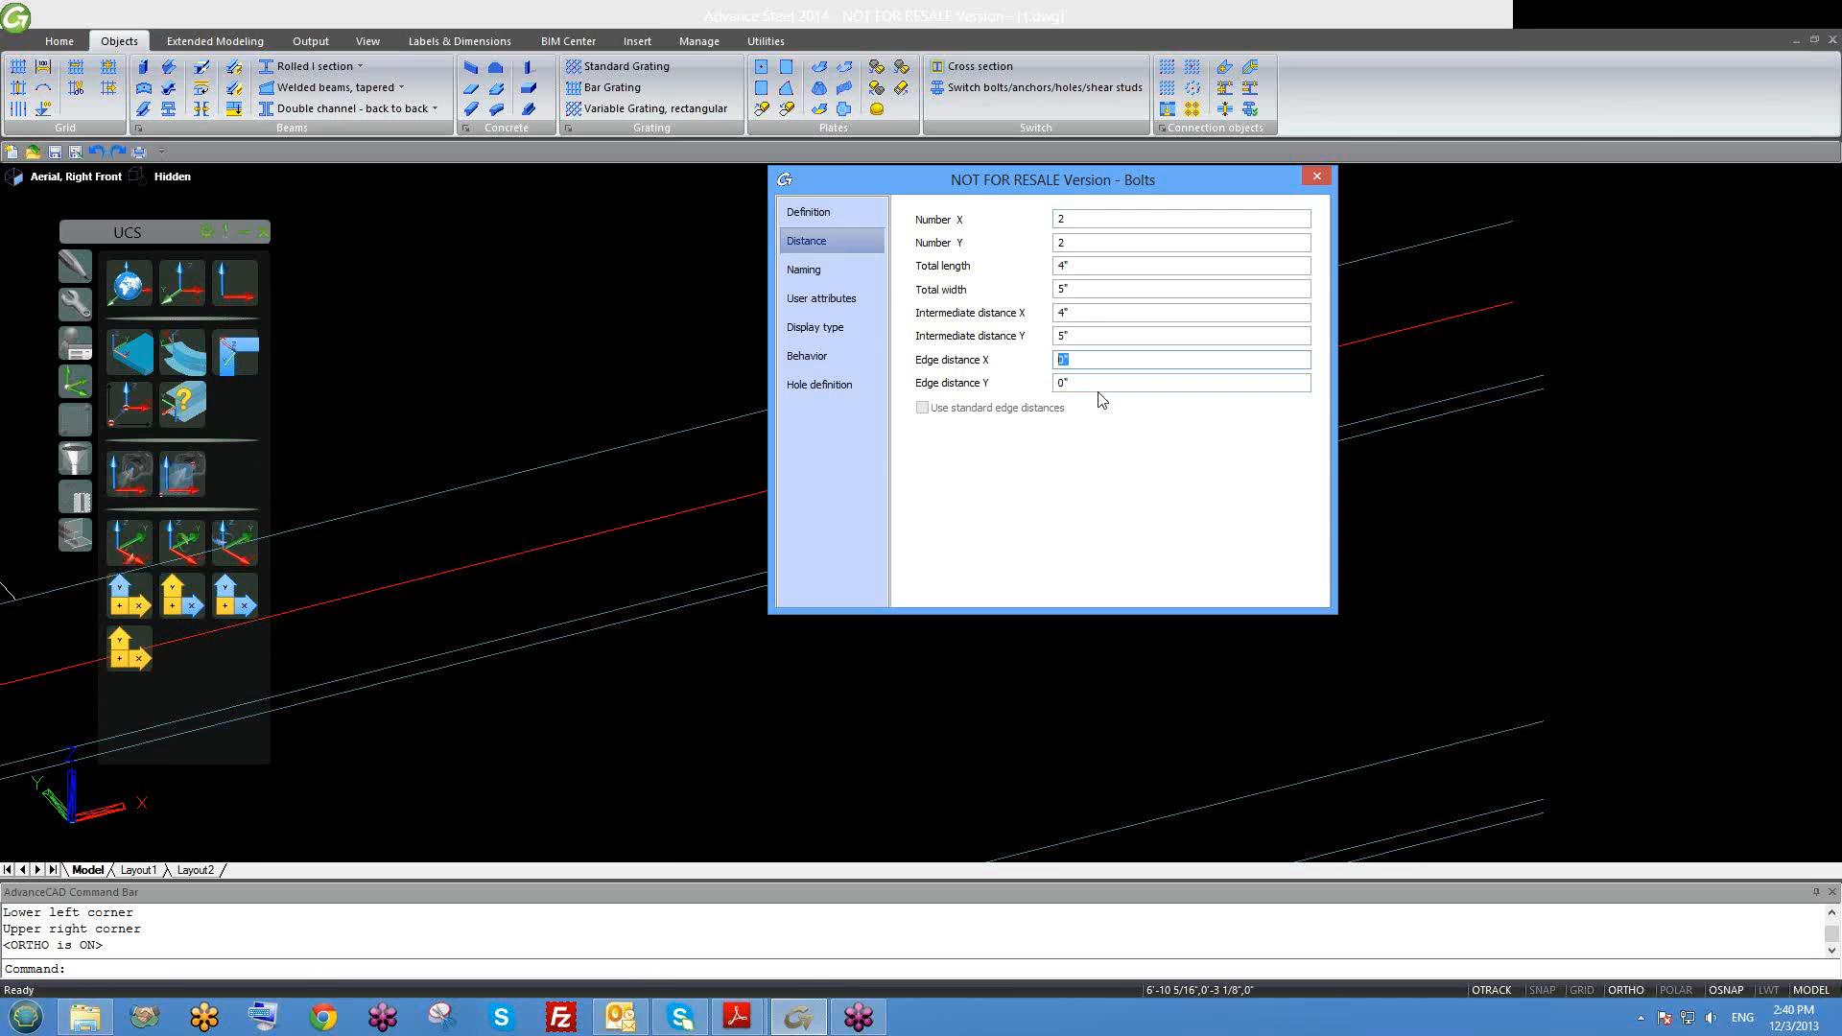
left_click(1056, 383)
left_click_drag(1041, 359, 1010, 361)
left_click(1049, 383)
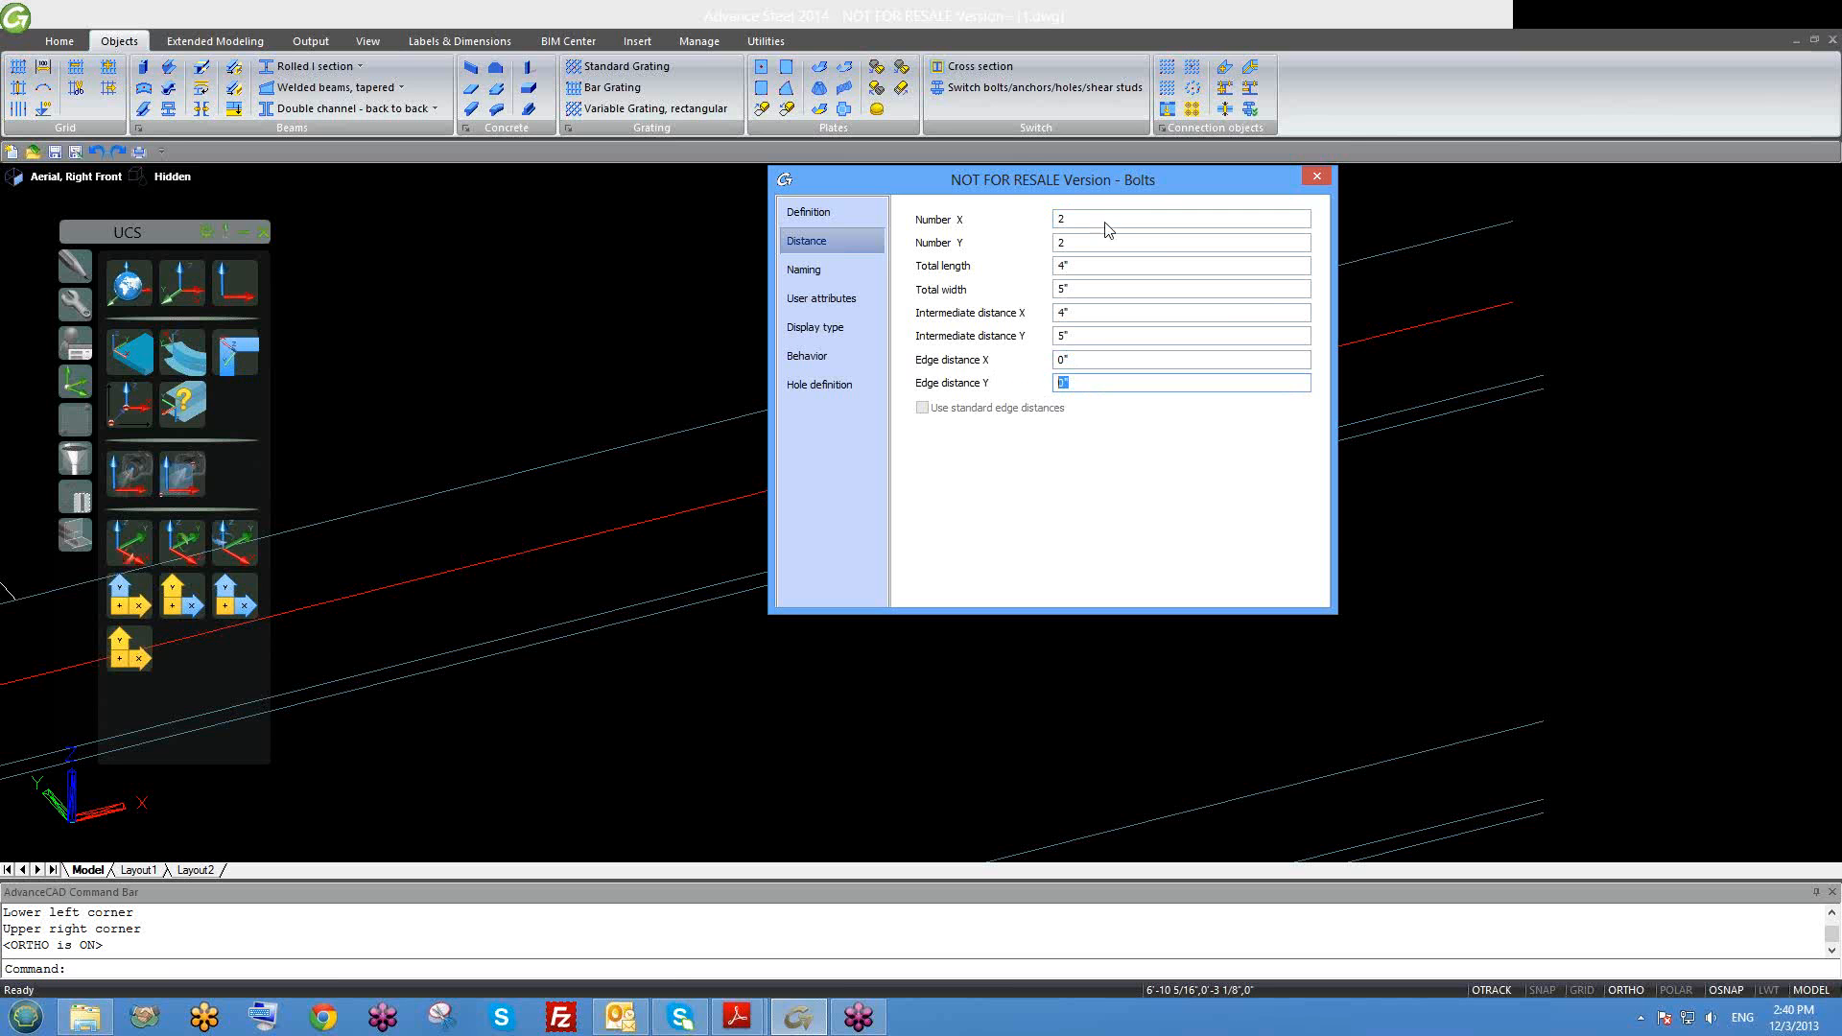
left_click_drag(1023, 168, 540, 159)
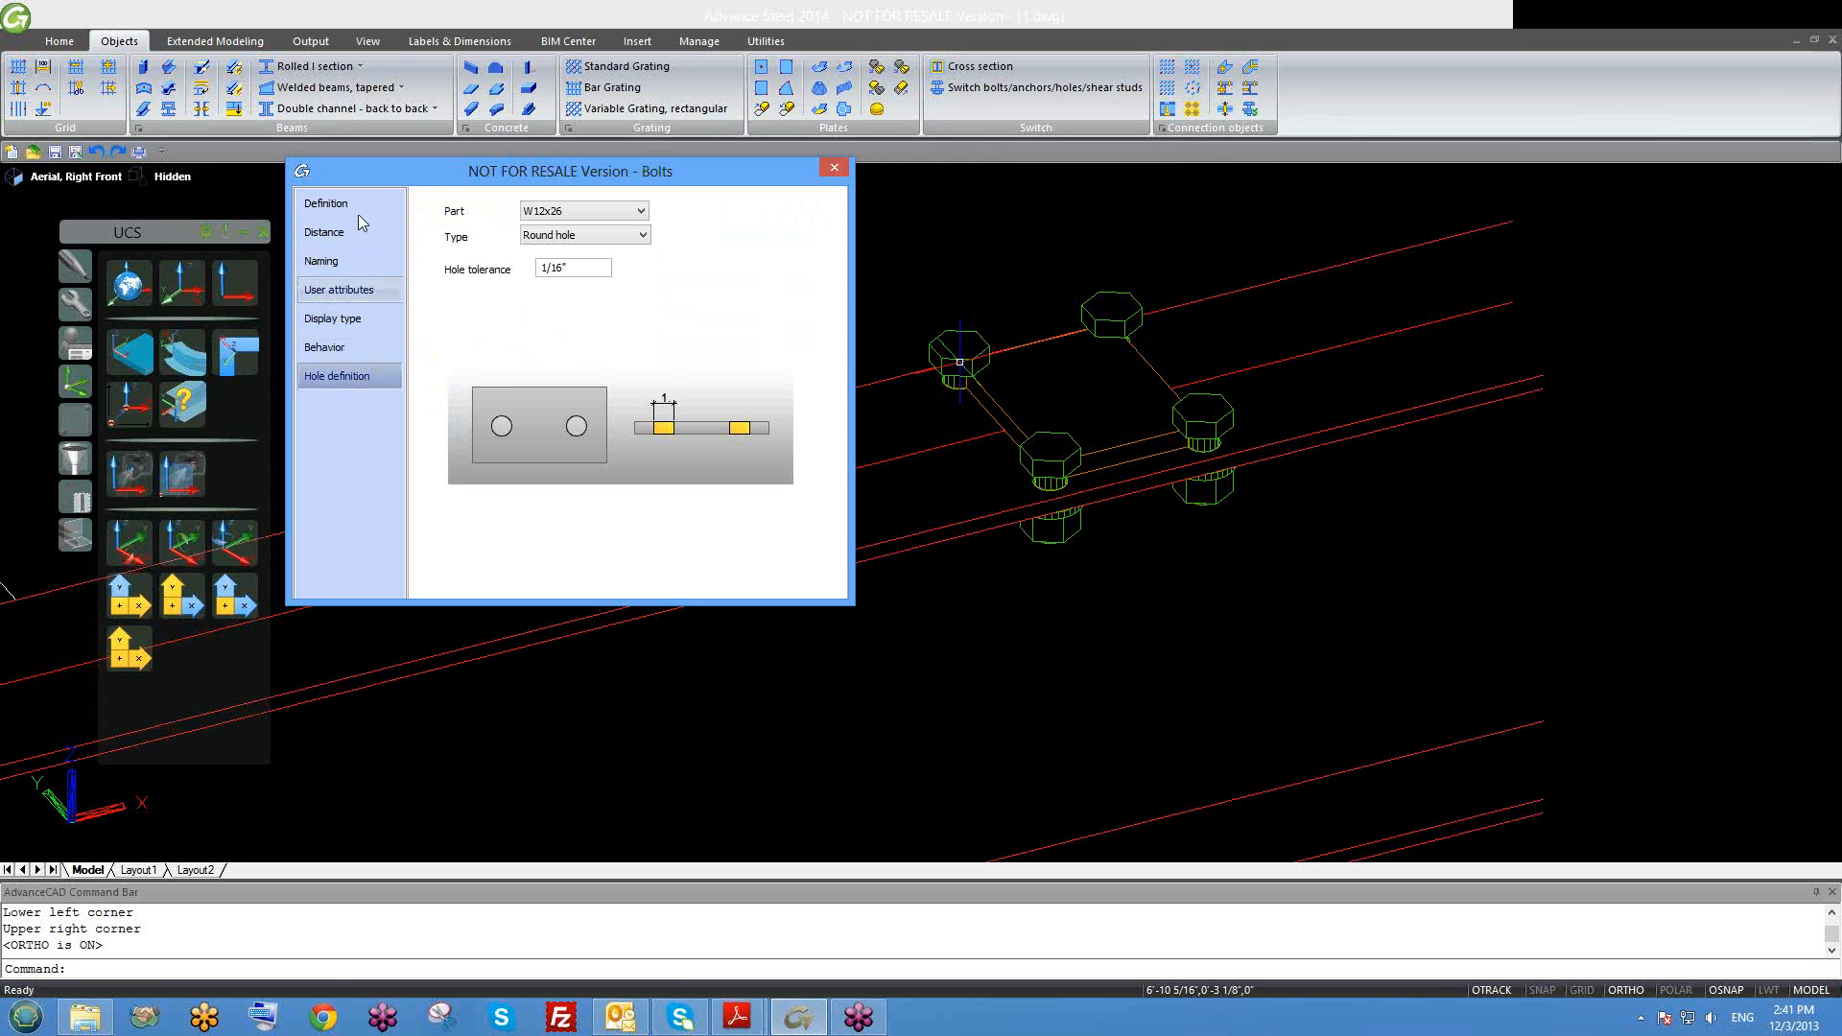
mouse_move(384, 203)
left_click(834, 167)
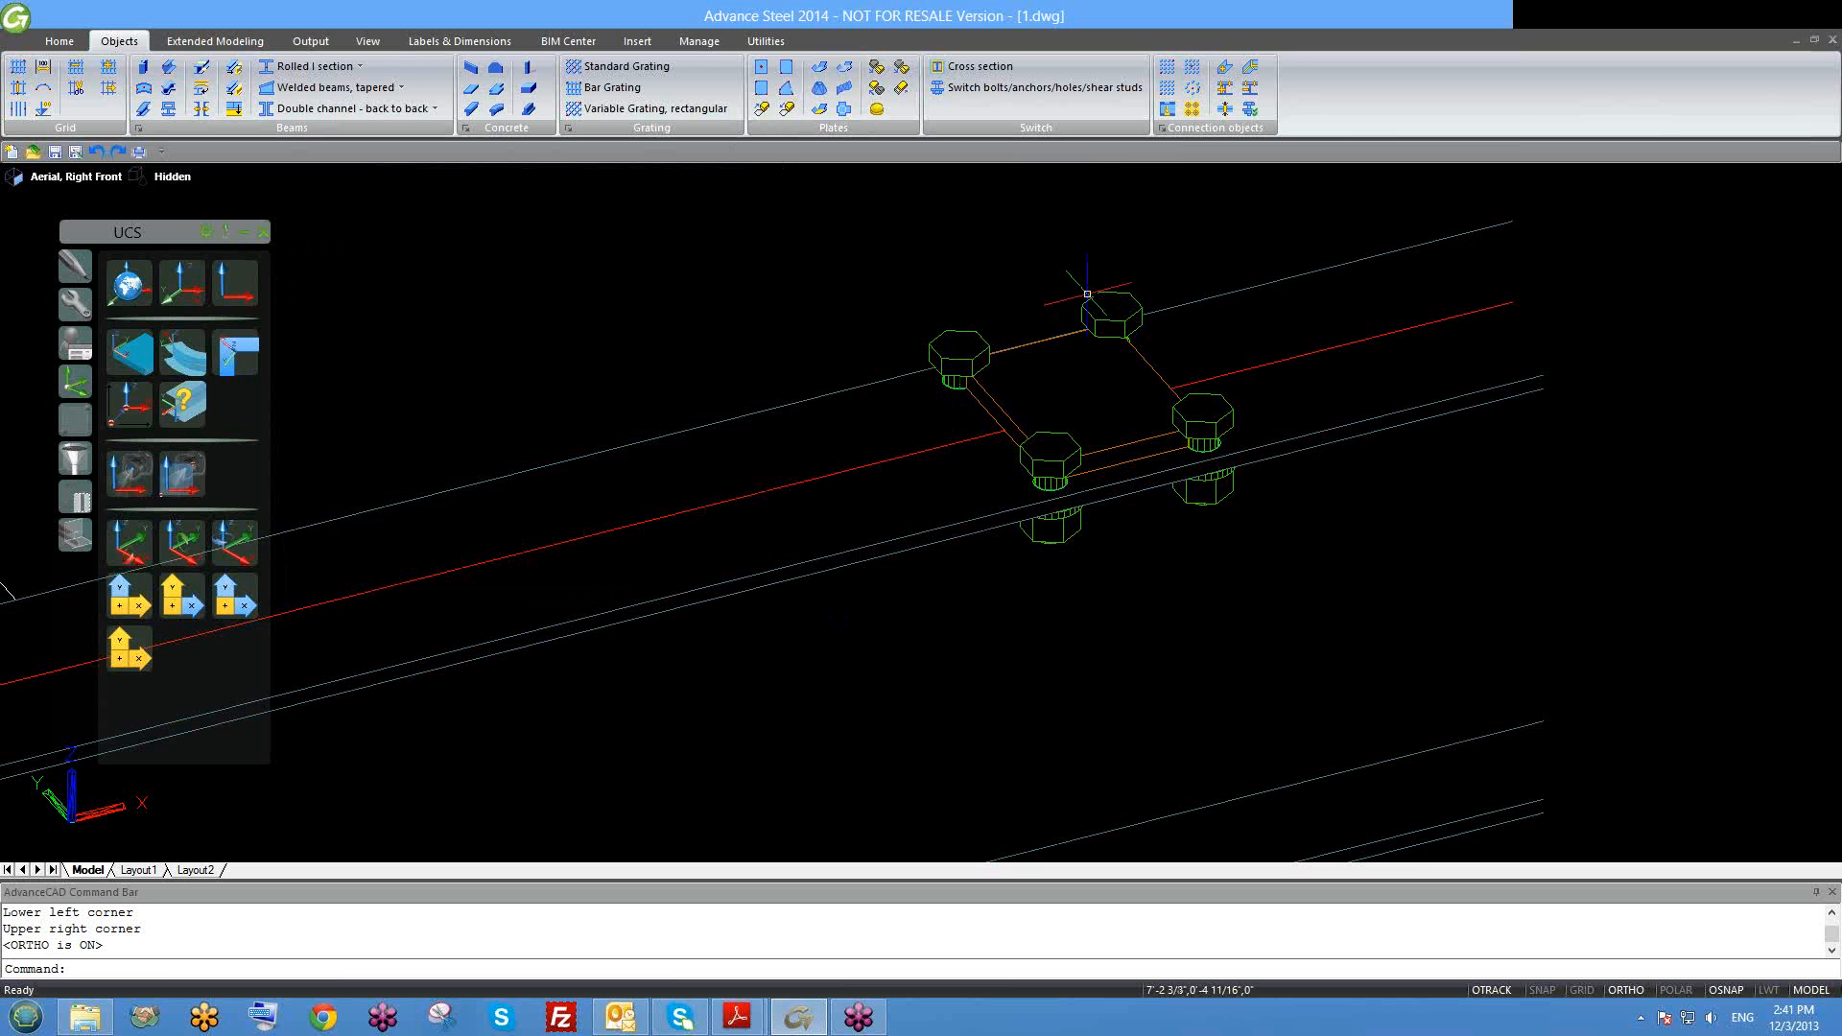
Step: Erase the corner-defined bolt pattern from the copied plate
type("e")
key("Return")
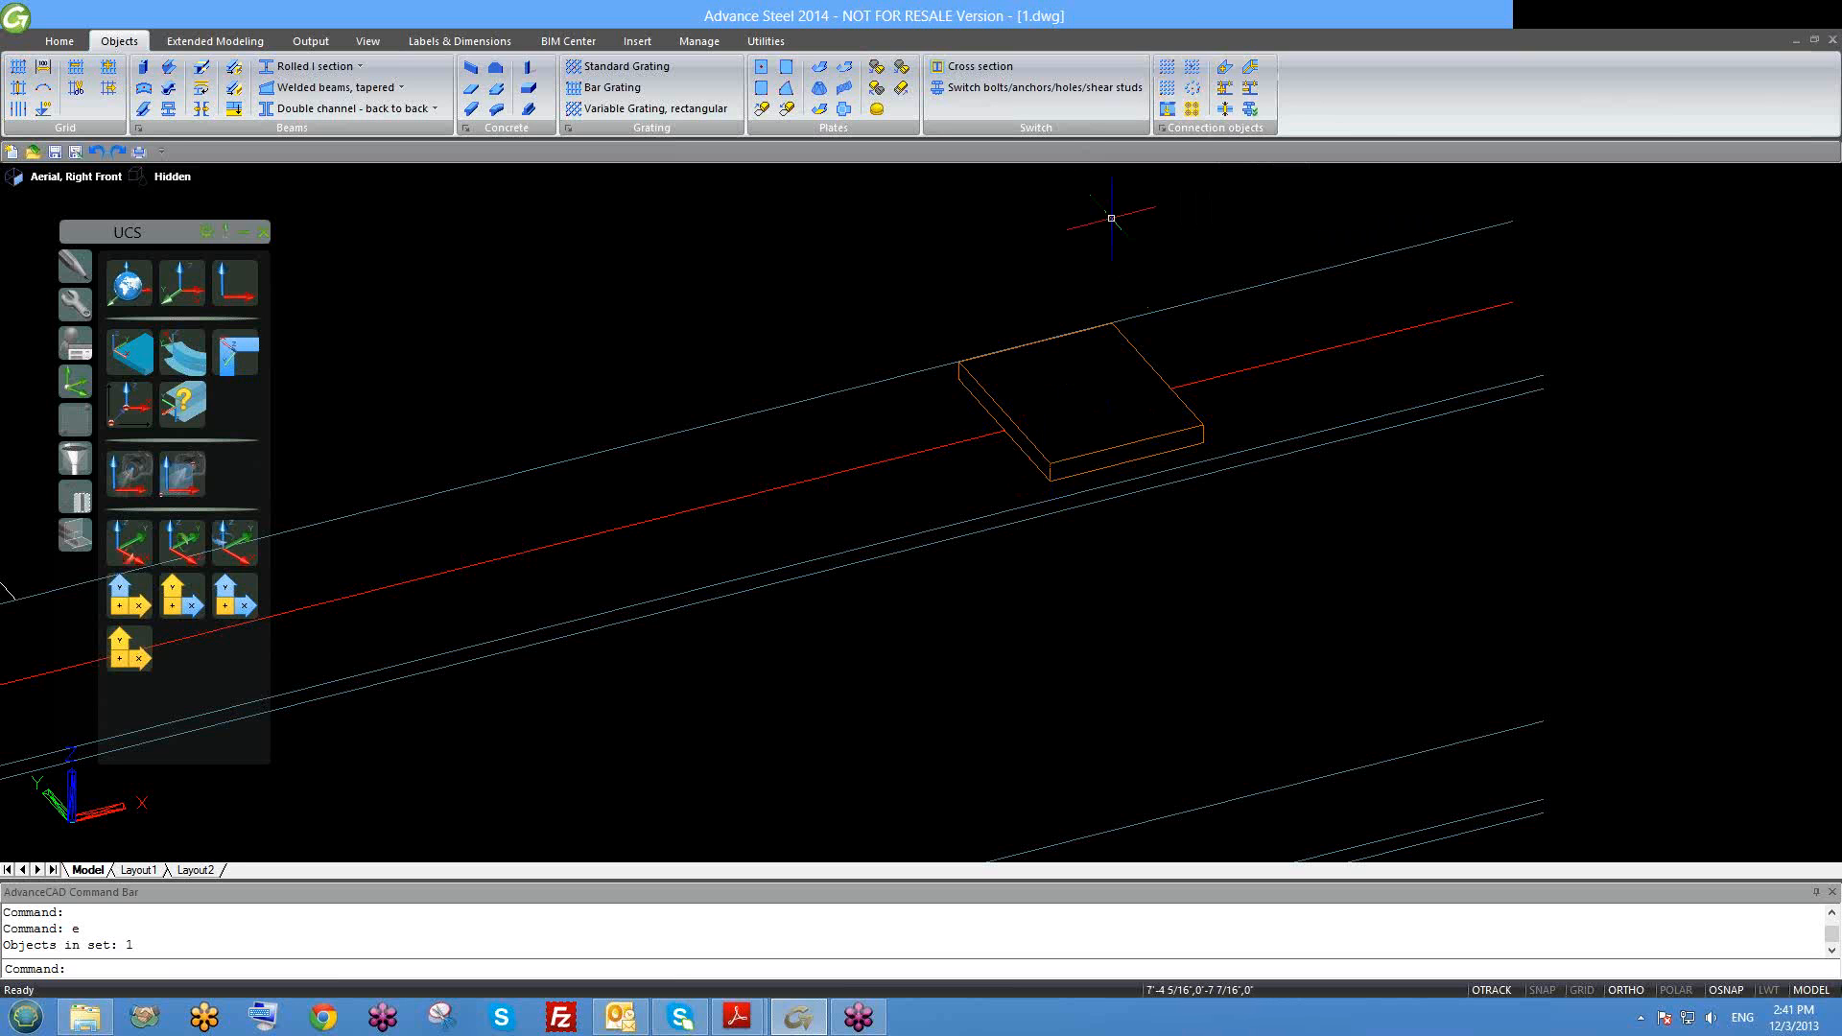
left_click(1203, 85)
left_click(1200, 451)
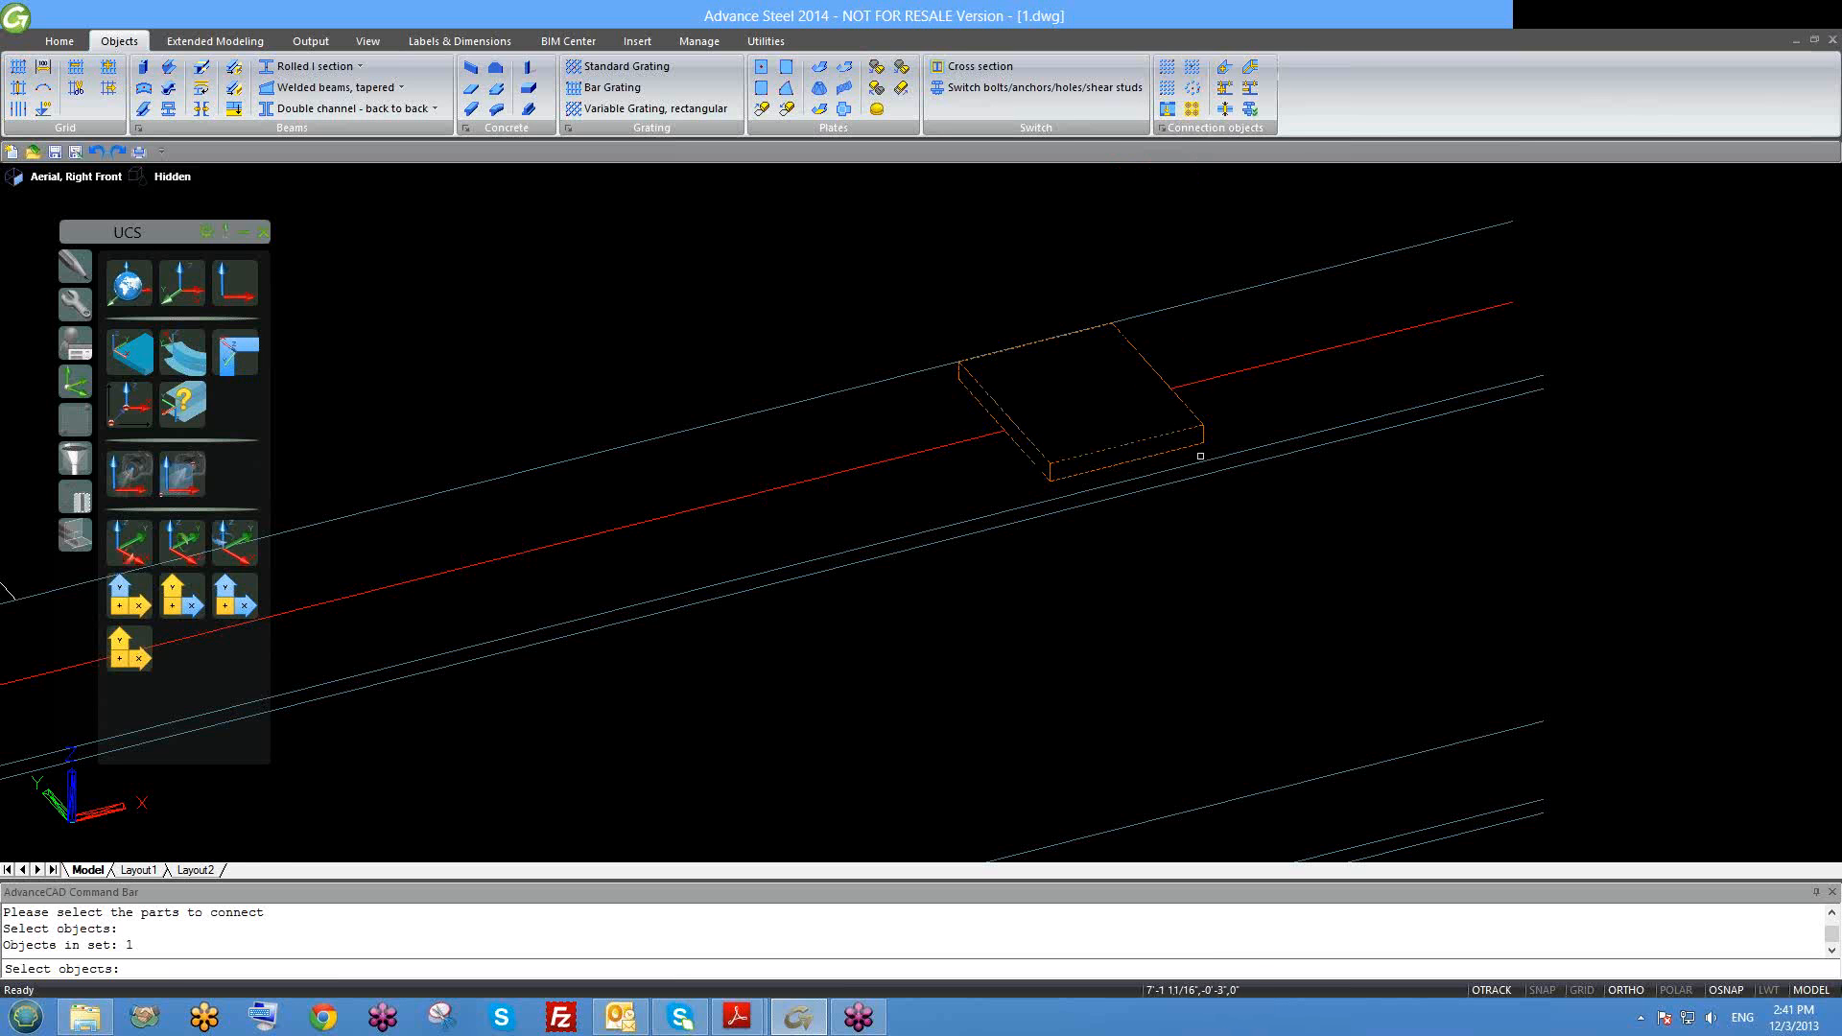
key("Return")
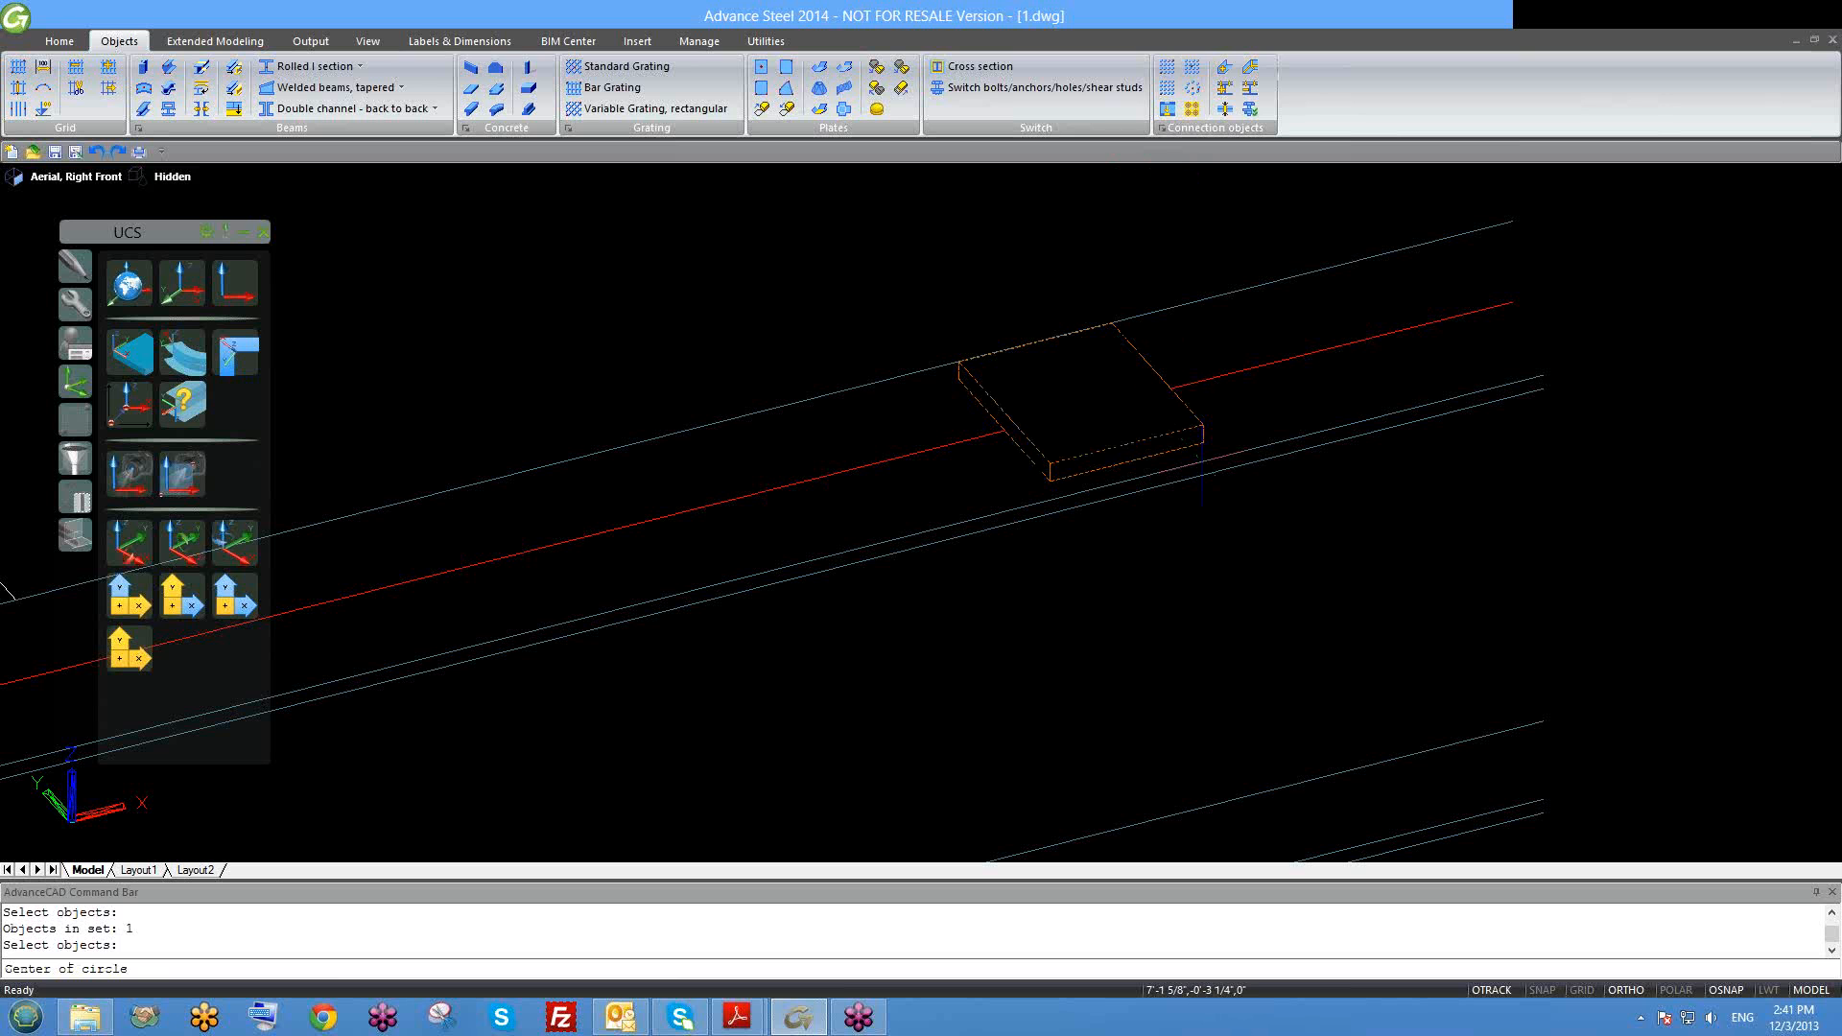
key("Escape")
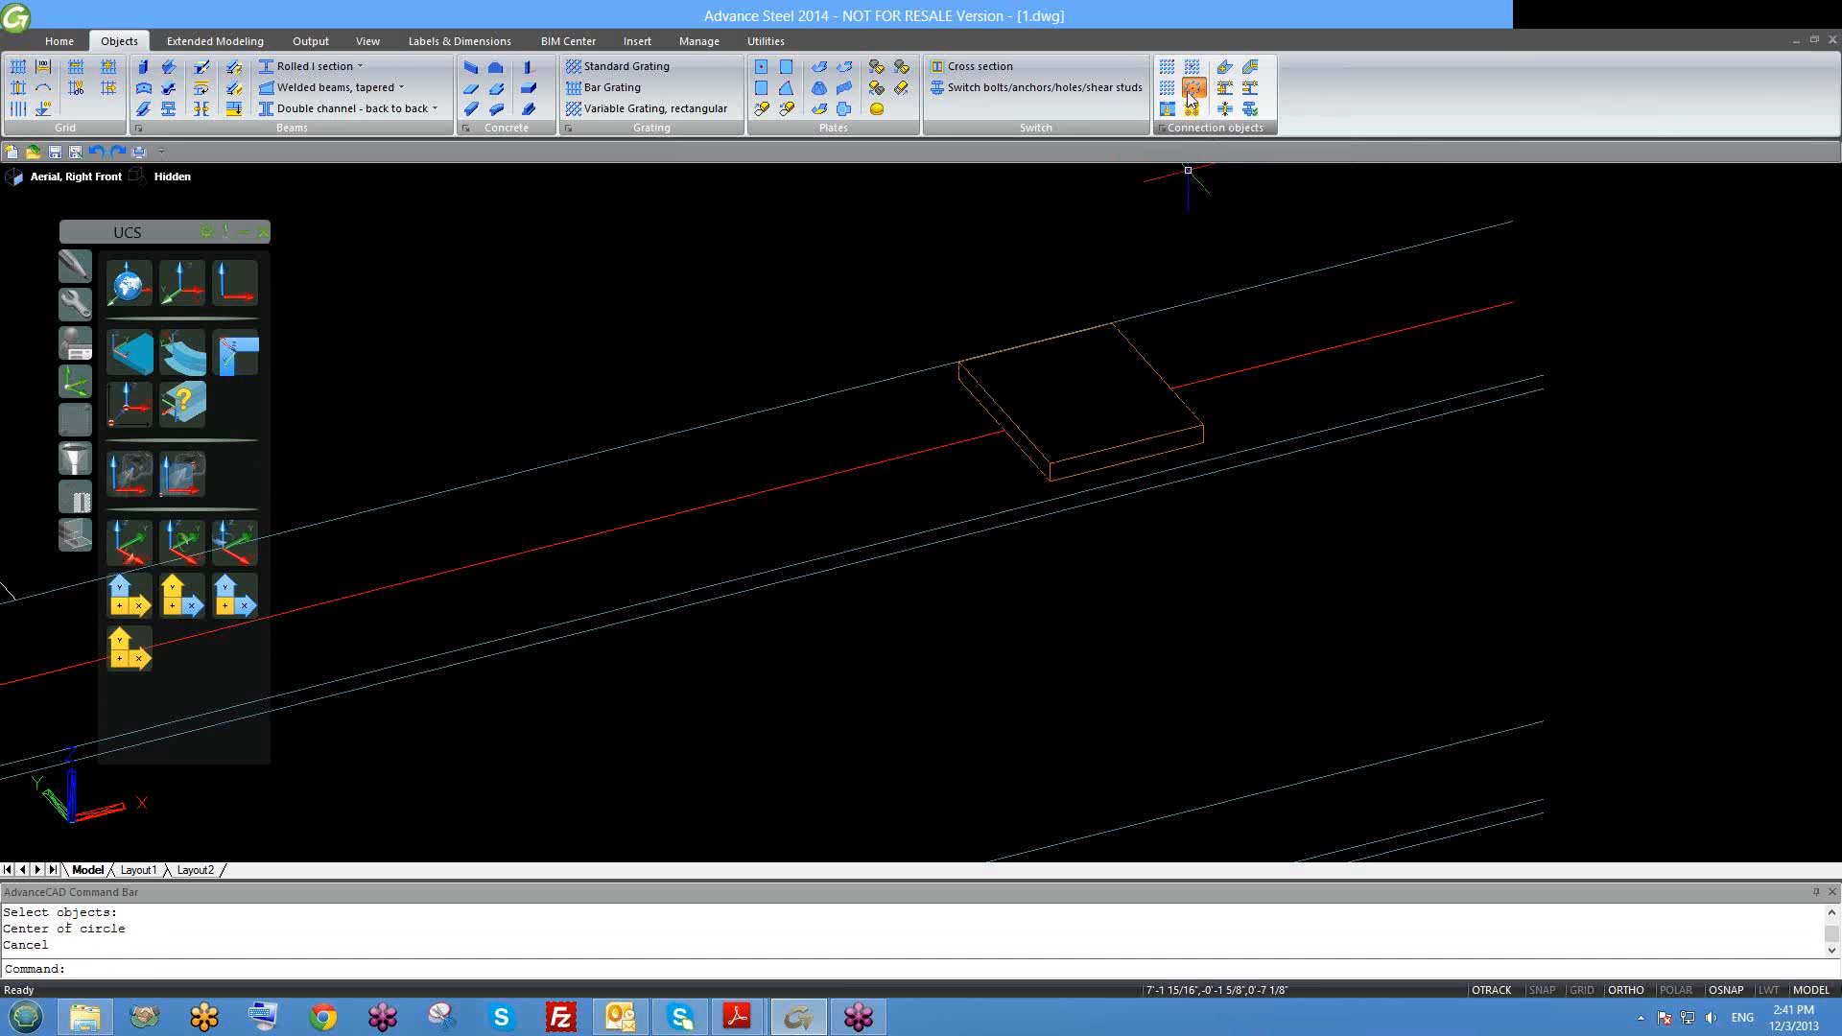
Step: Connect the copied plate and the beam with a circular bolt pattern centred on the plate, picking a small radius inside its edges
left_click(1188, 94)
left_click(1197, 426)
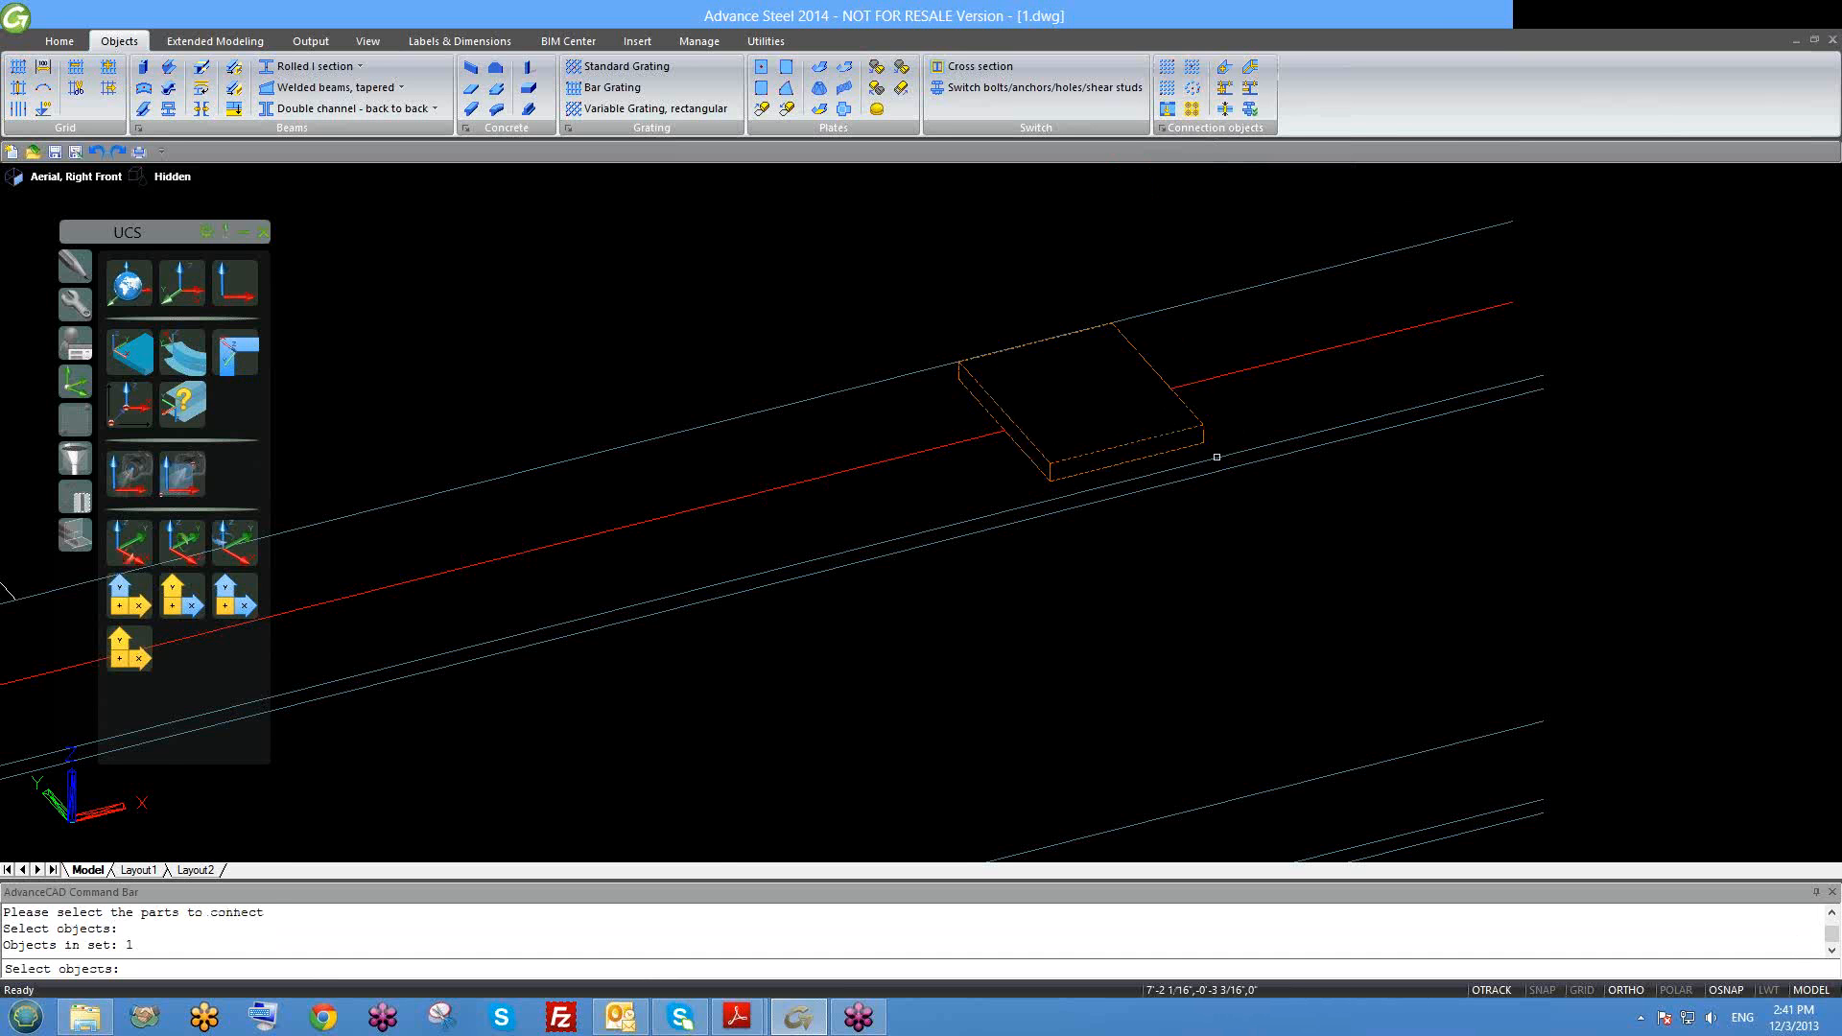
left_click(1217, 457)
key("Return")
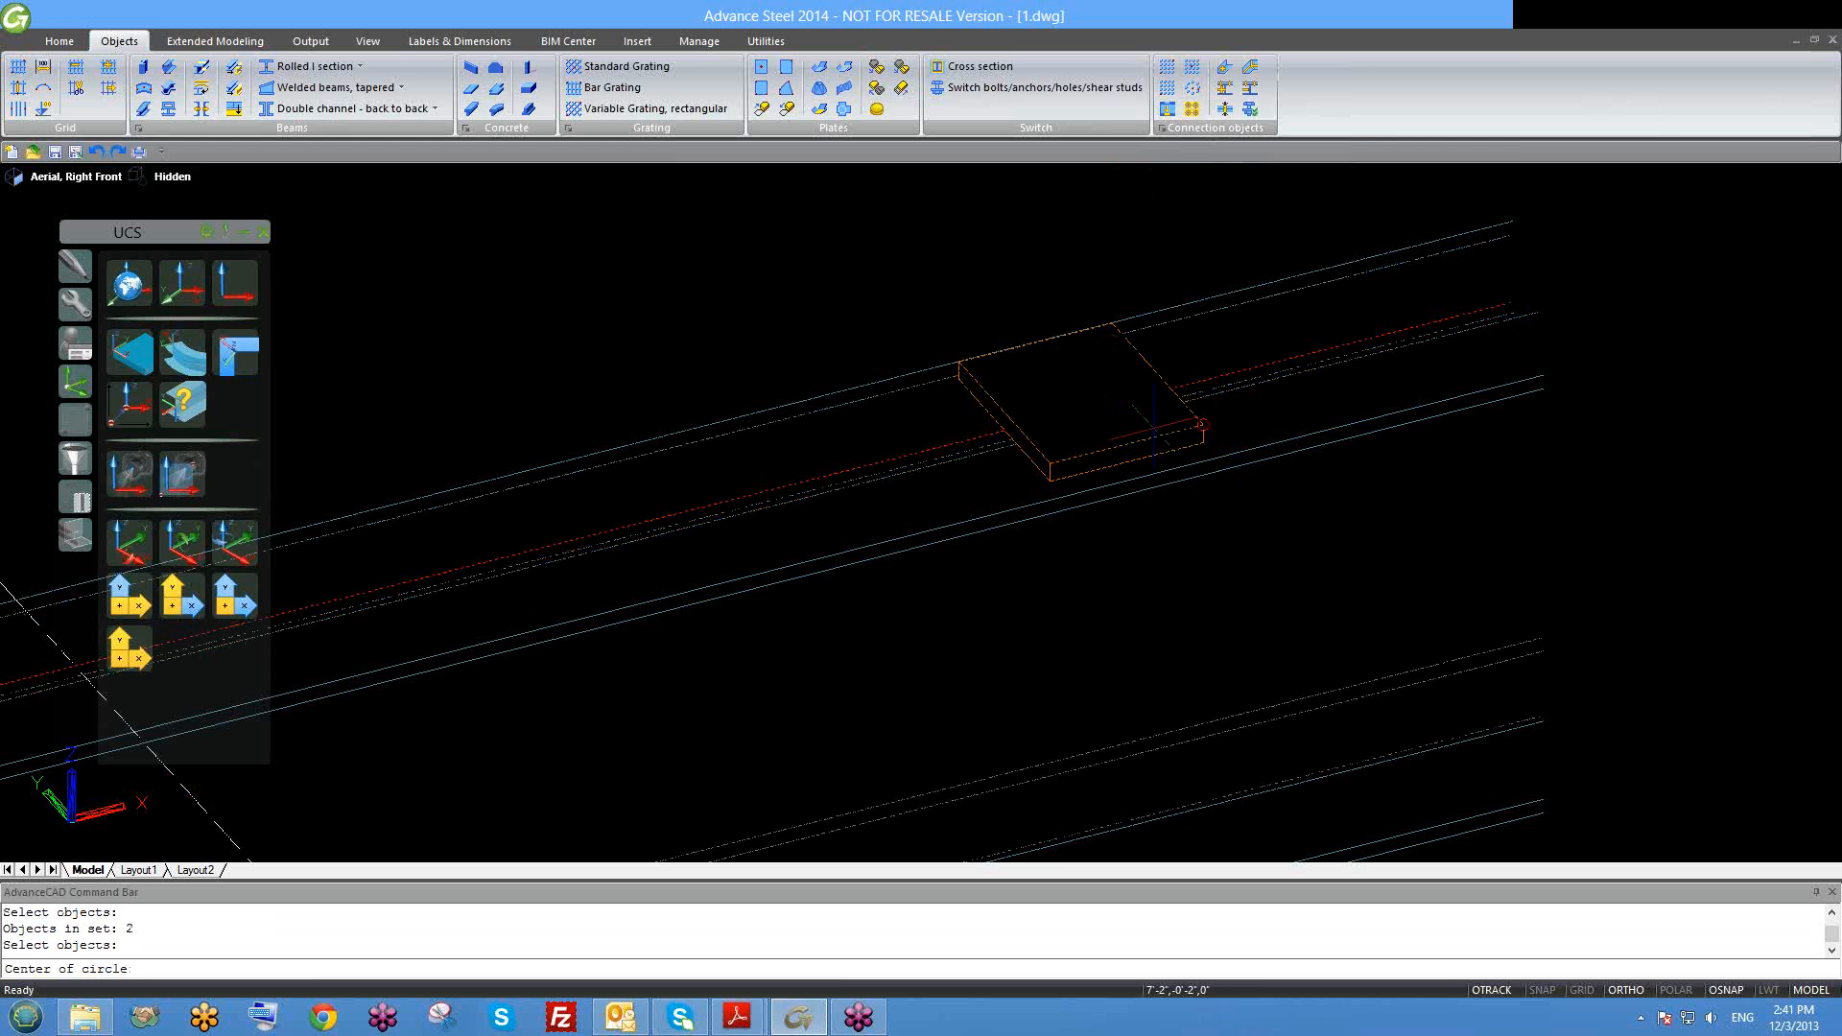
type("cen")
key("Return")
left_click(1081, 402)
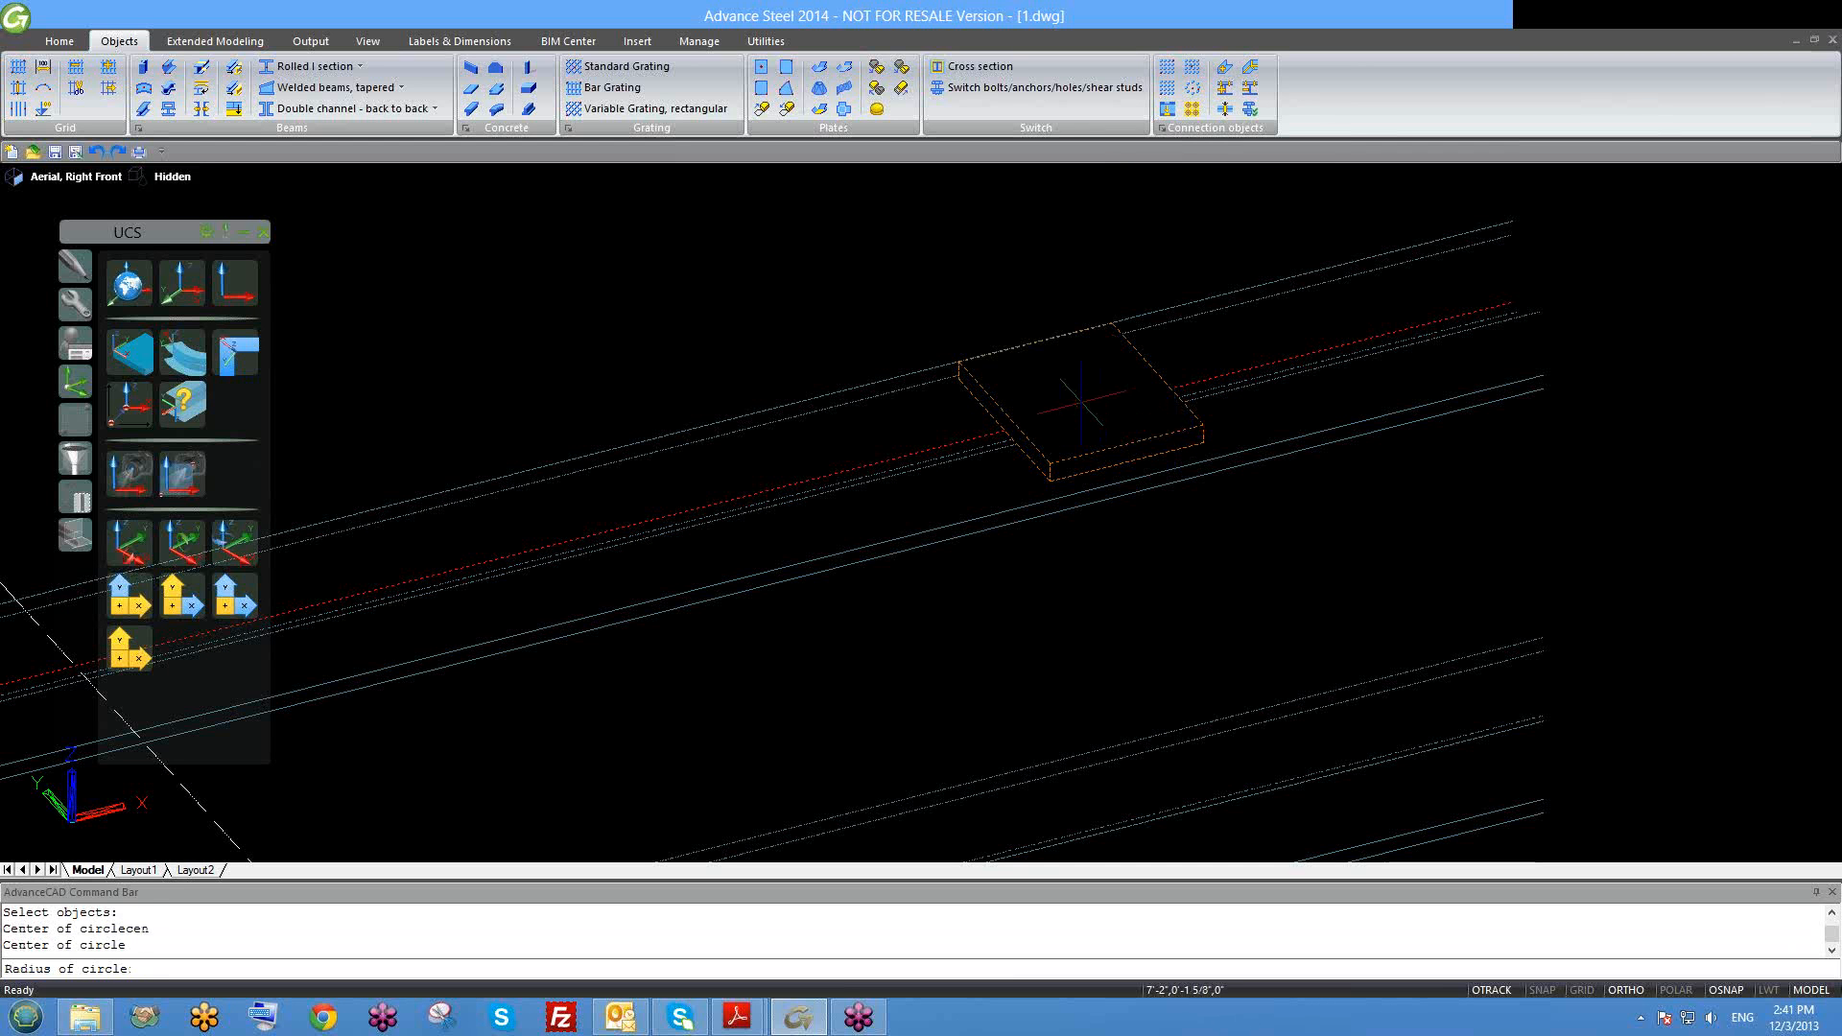
left_click(1092, 420)
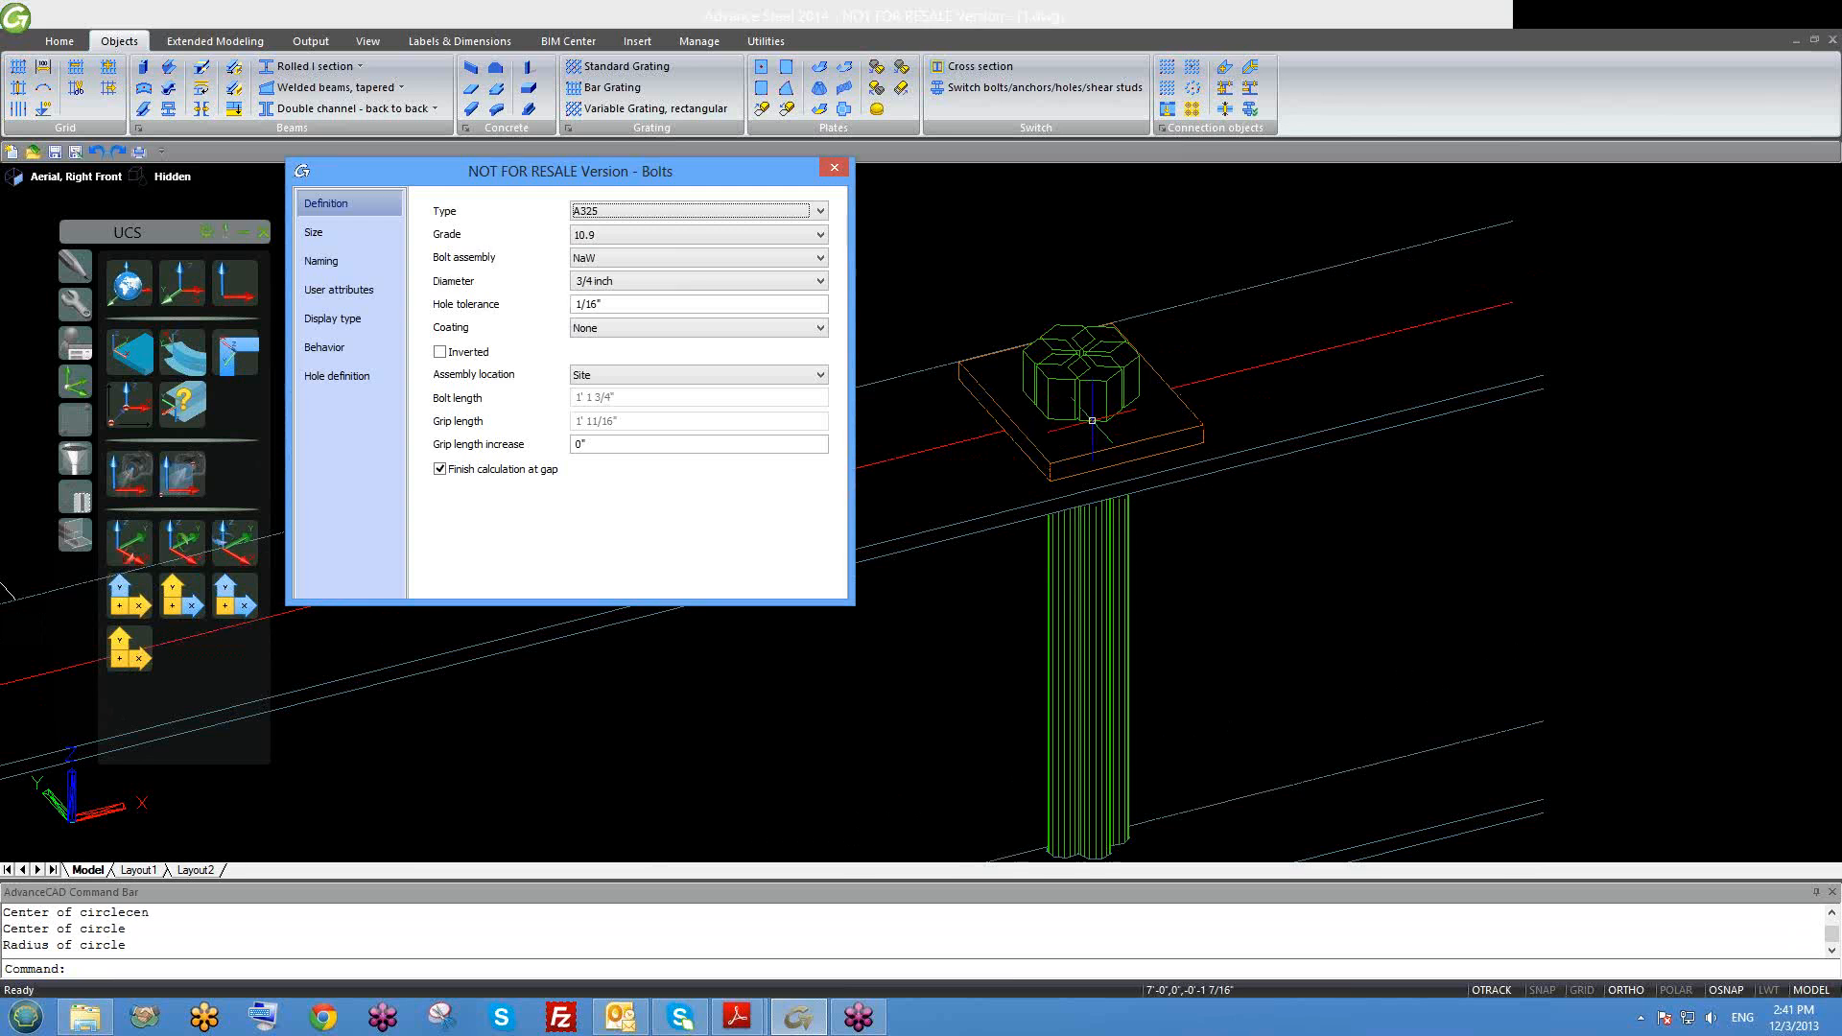
Step: Set the circular bolt pattern's number of bolts to 3, then change it to 4
mouse_move(949, 435)
middle_mouse_down()
mouse_move(948, 408)
mouse_move(965, 508)
middle_mouse_up()
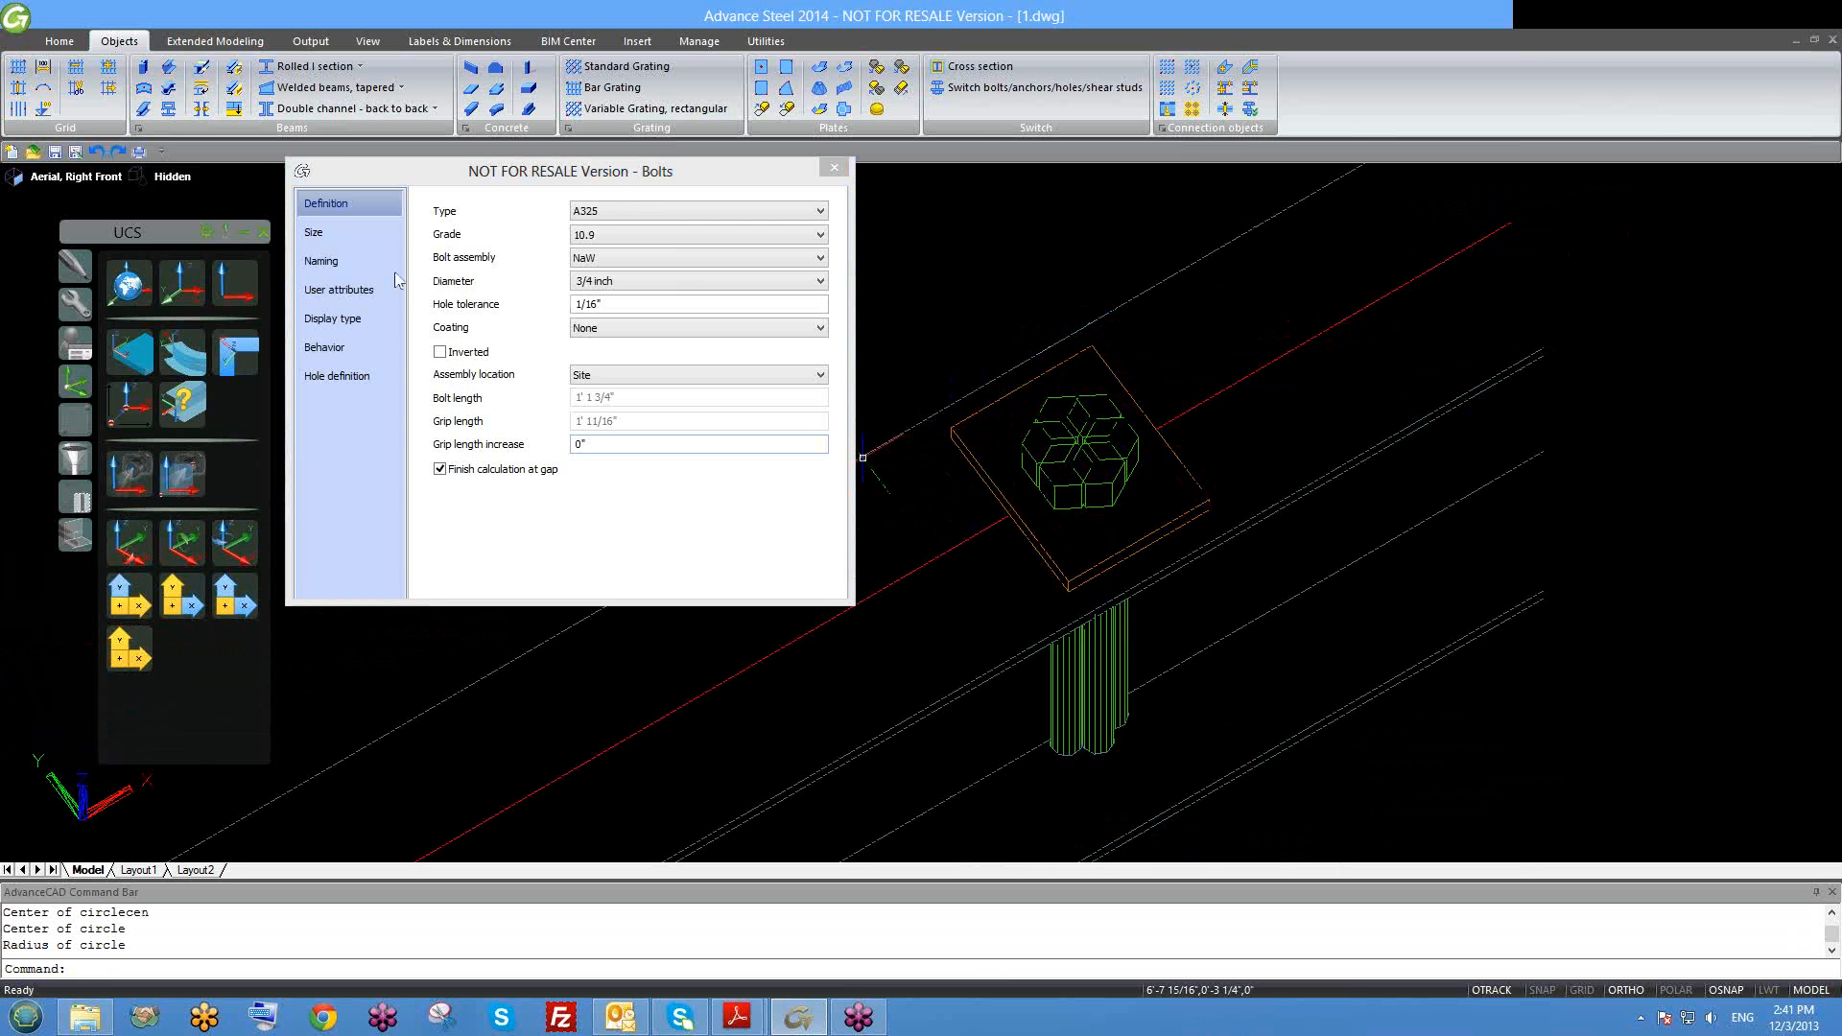
left_click(317, 232)
left_click(374, 207)
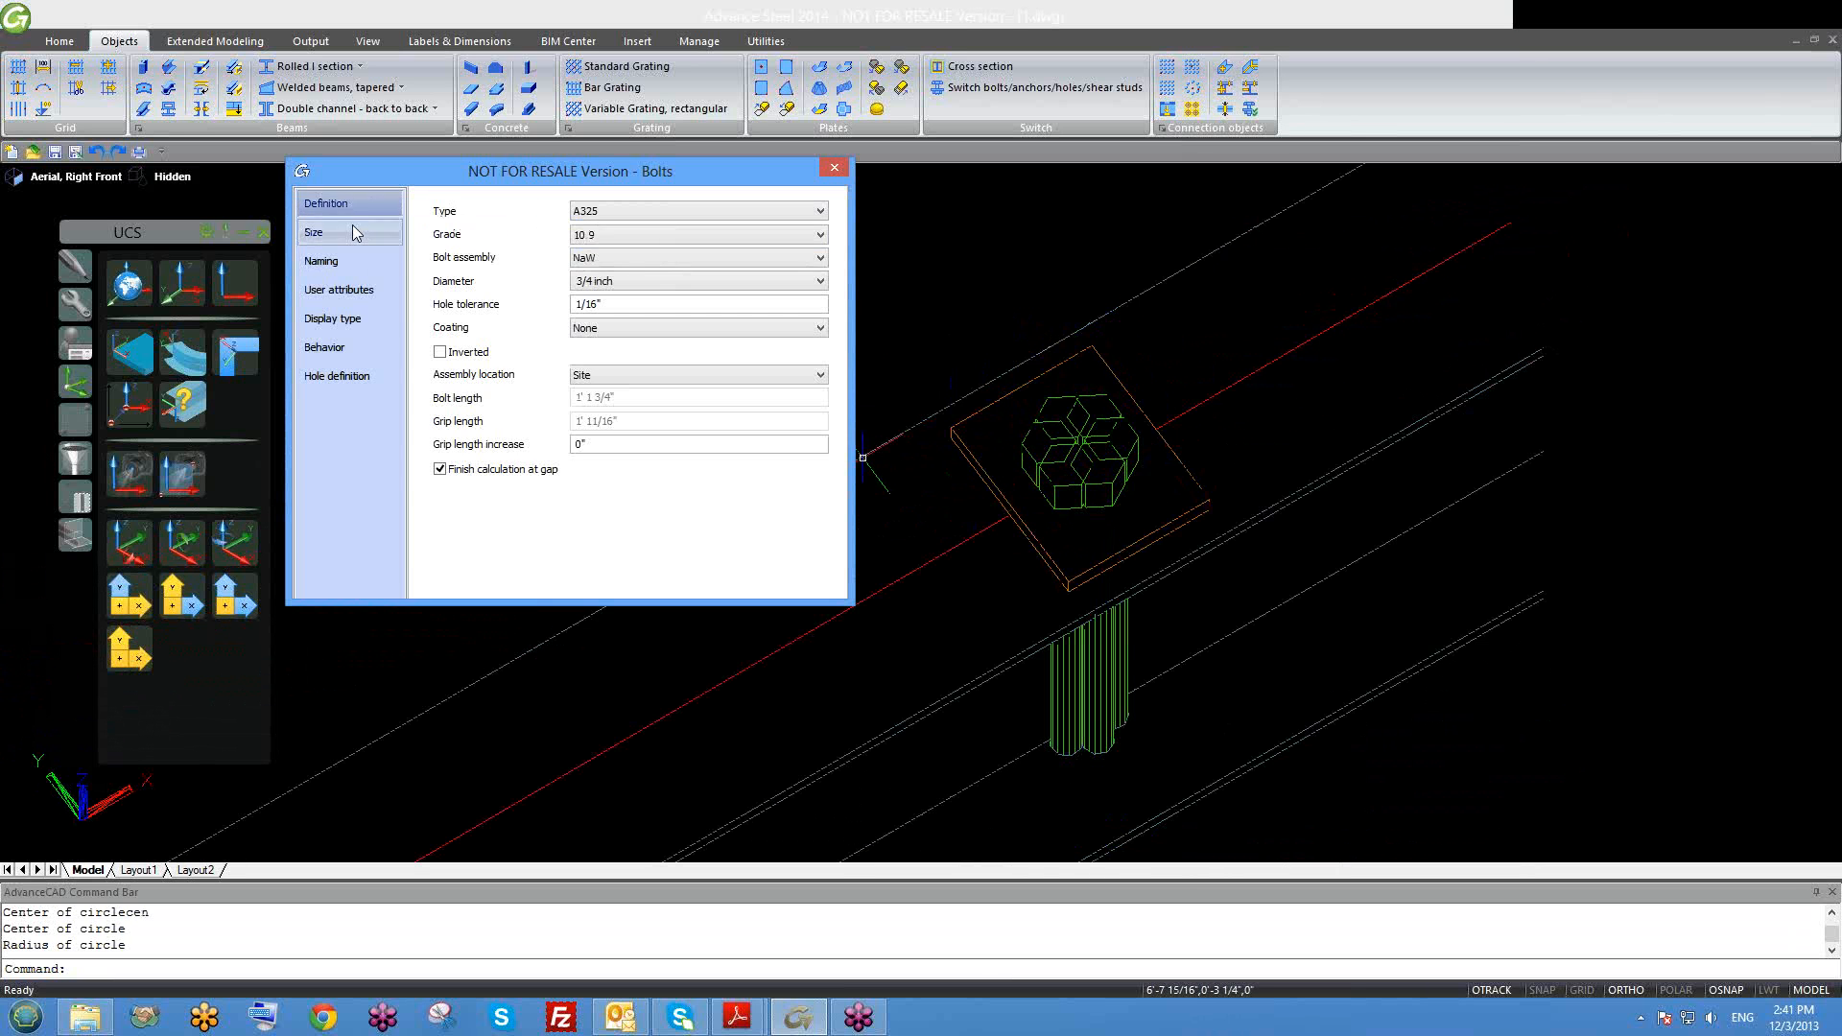
left_click(353, 231)
key("Tab")
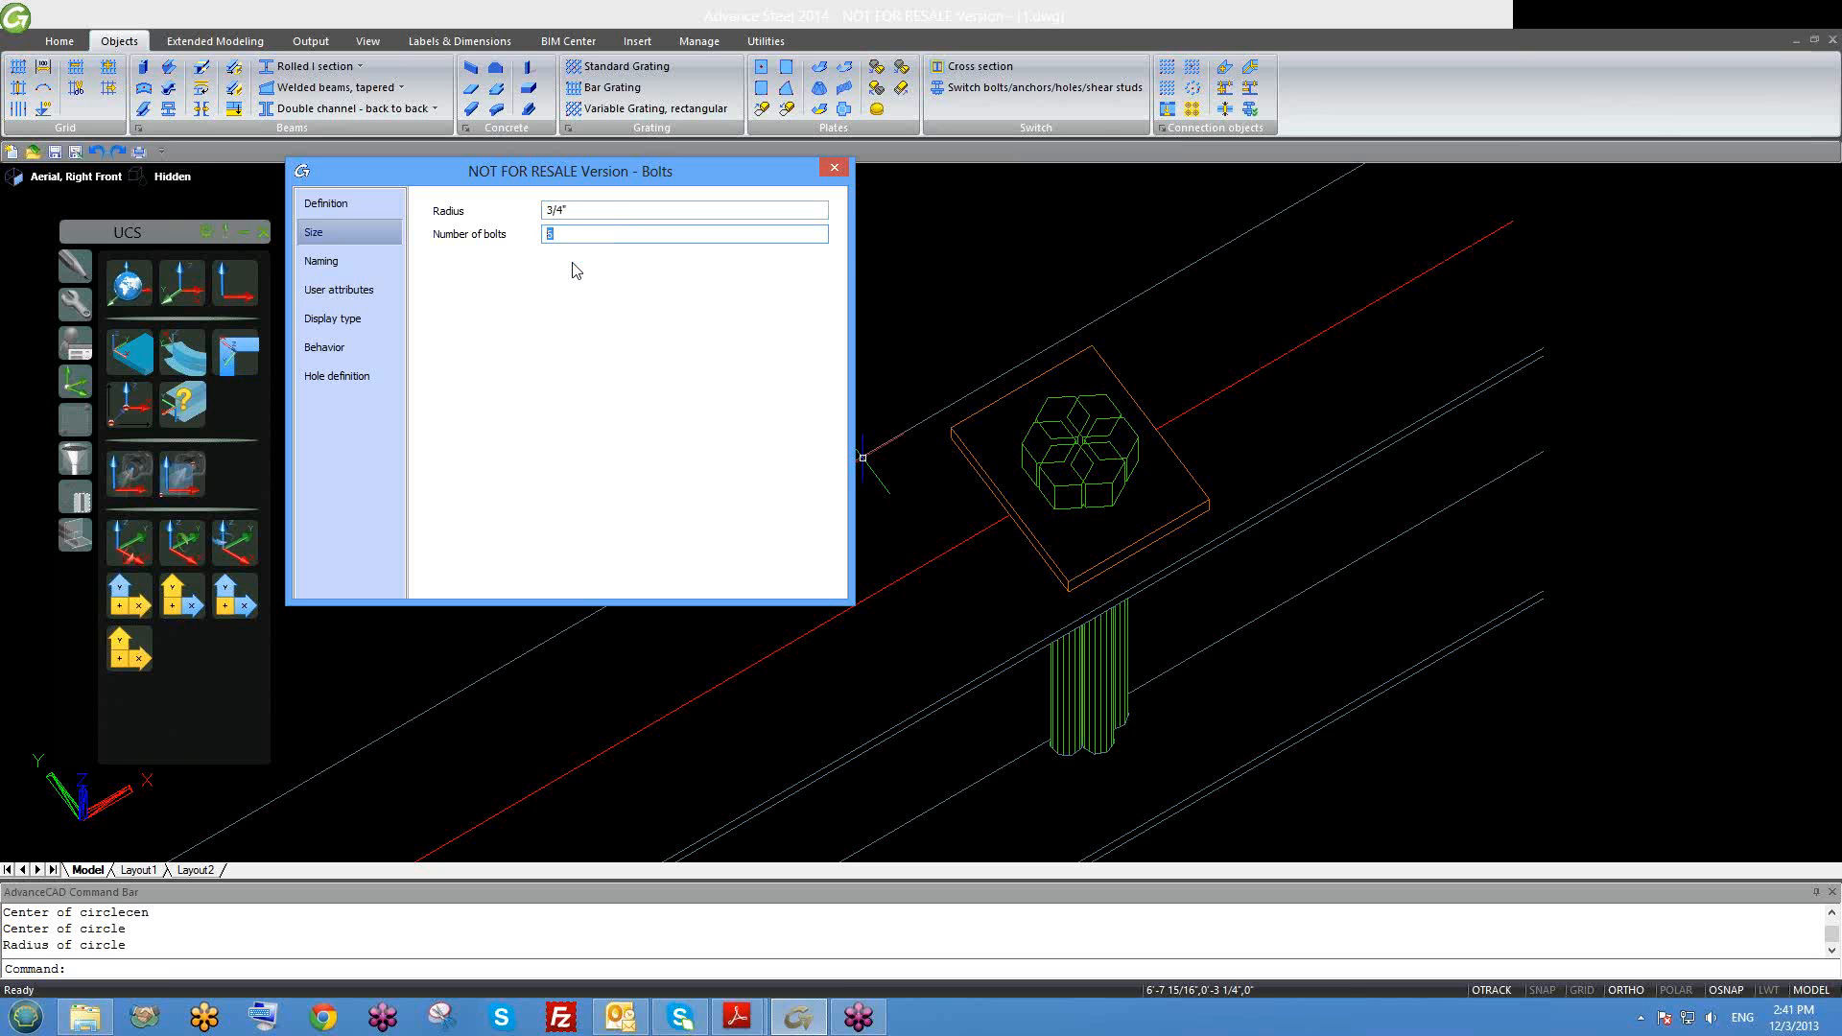
type("3")
left_click(610, 214)
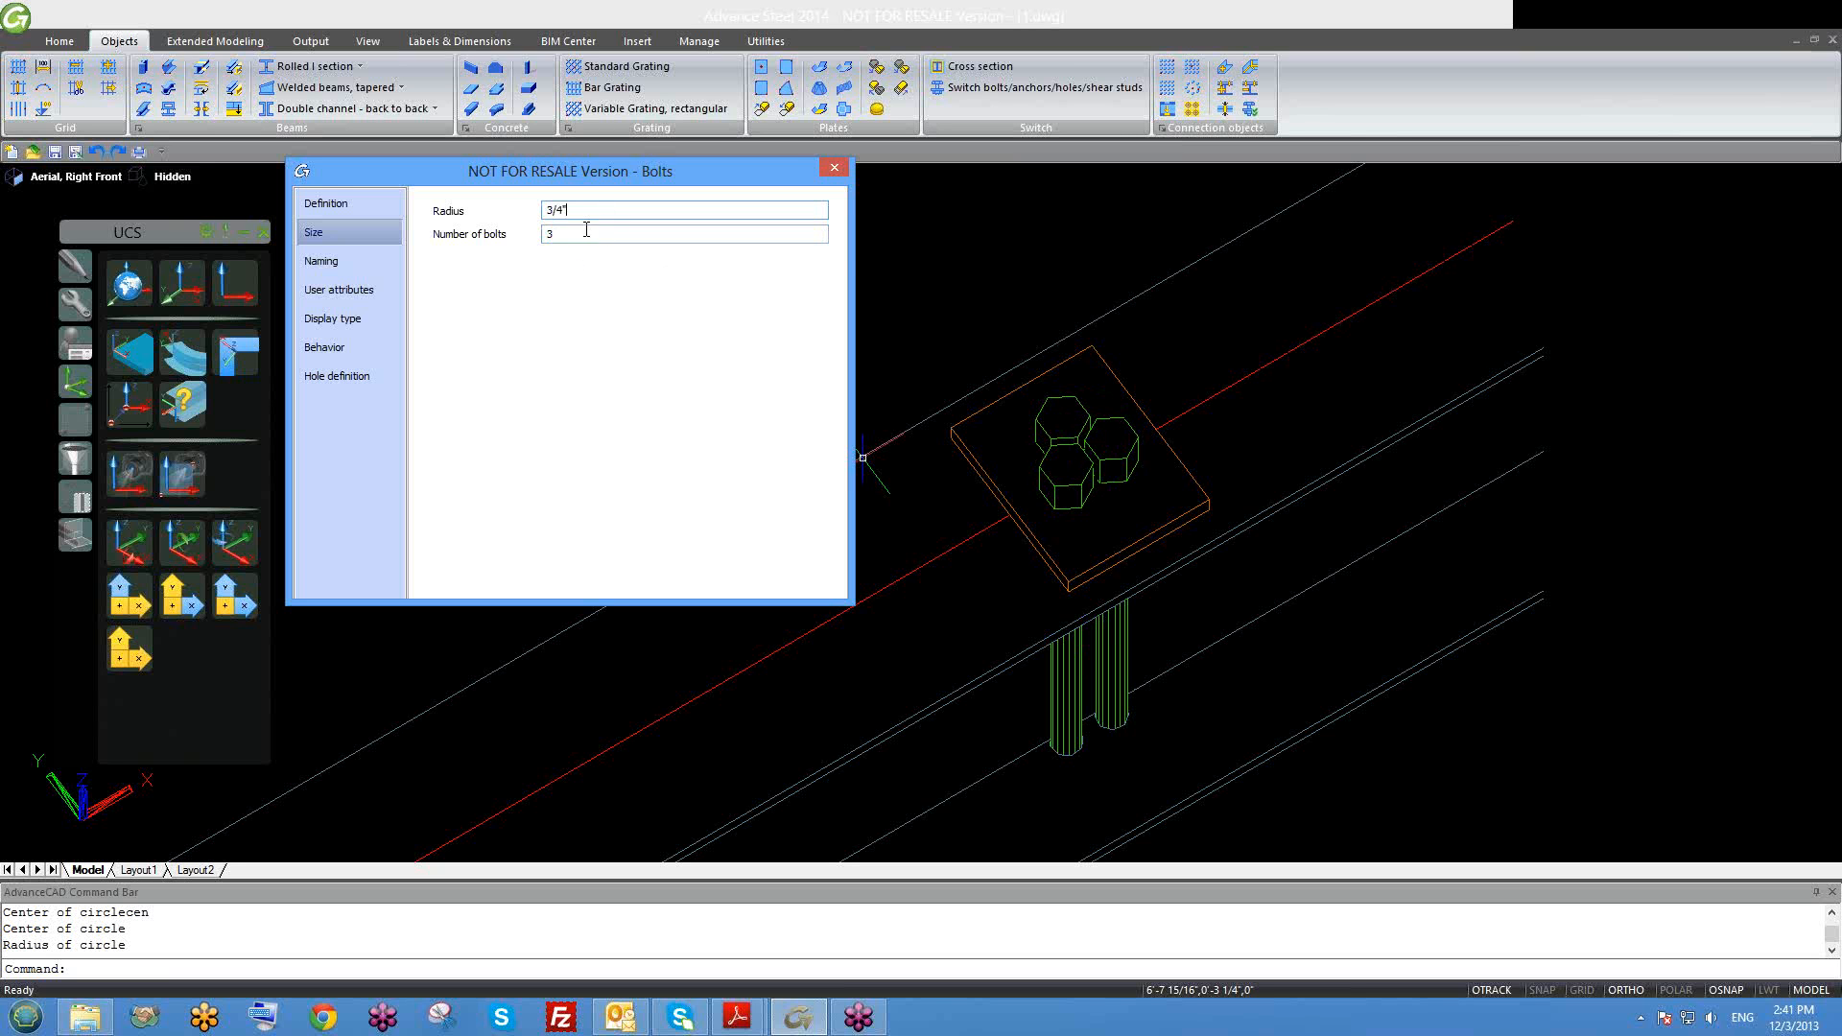
key("Tab")
left_click(586, 214)
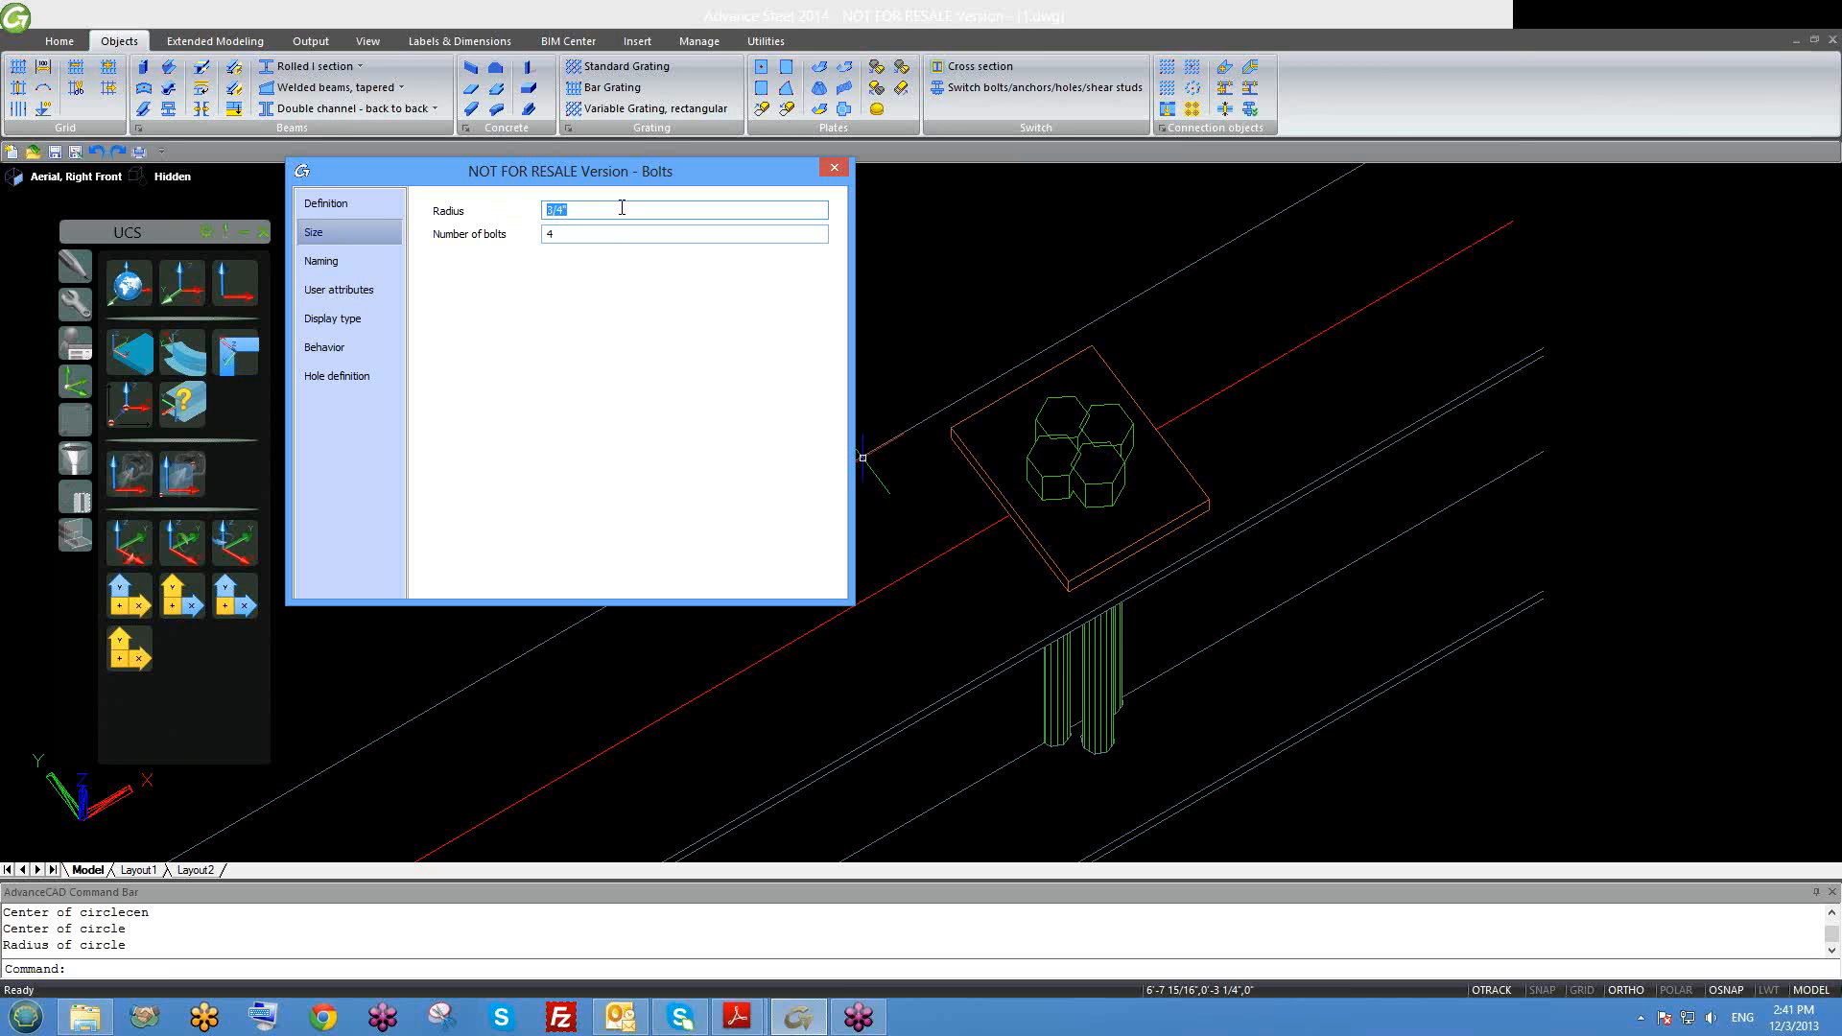
Step: Try radii of 1/2", 2" and 1" for the four-bolt circular pattern on the plate
left_click(382, 206)
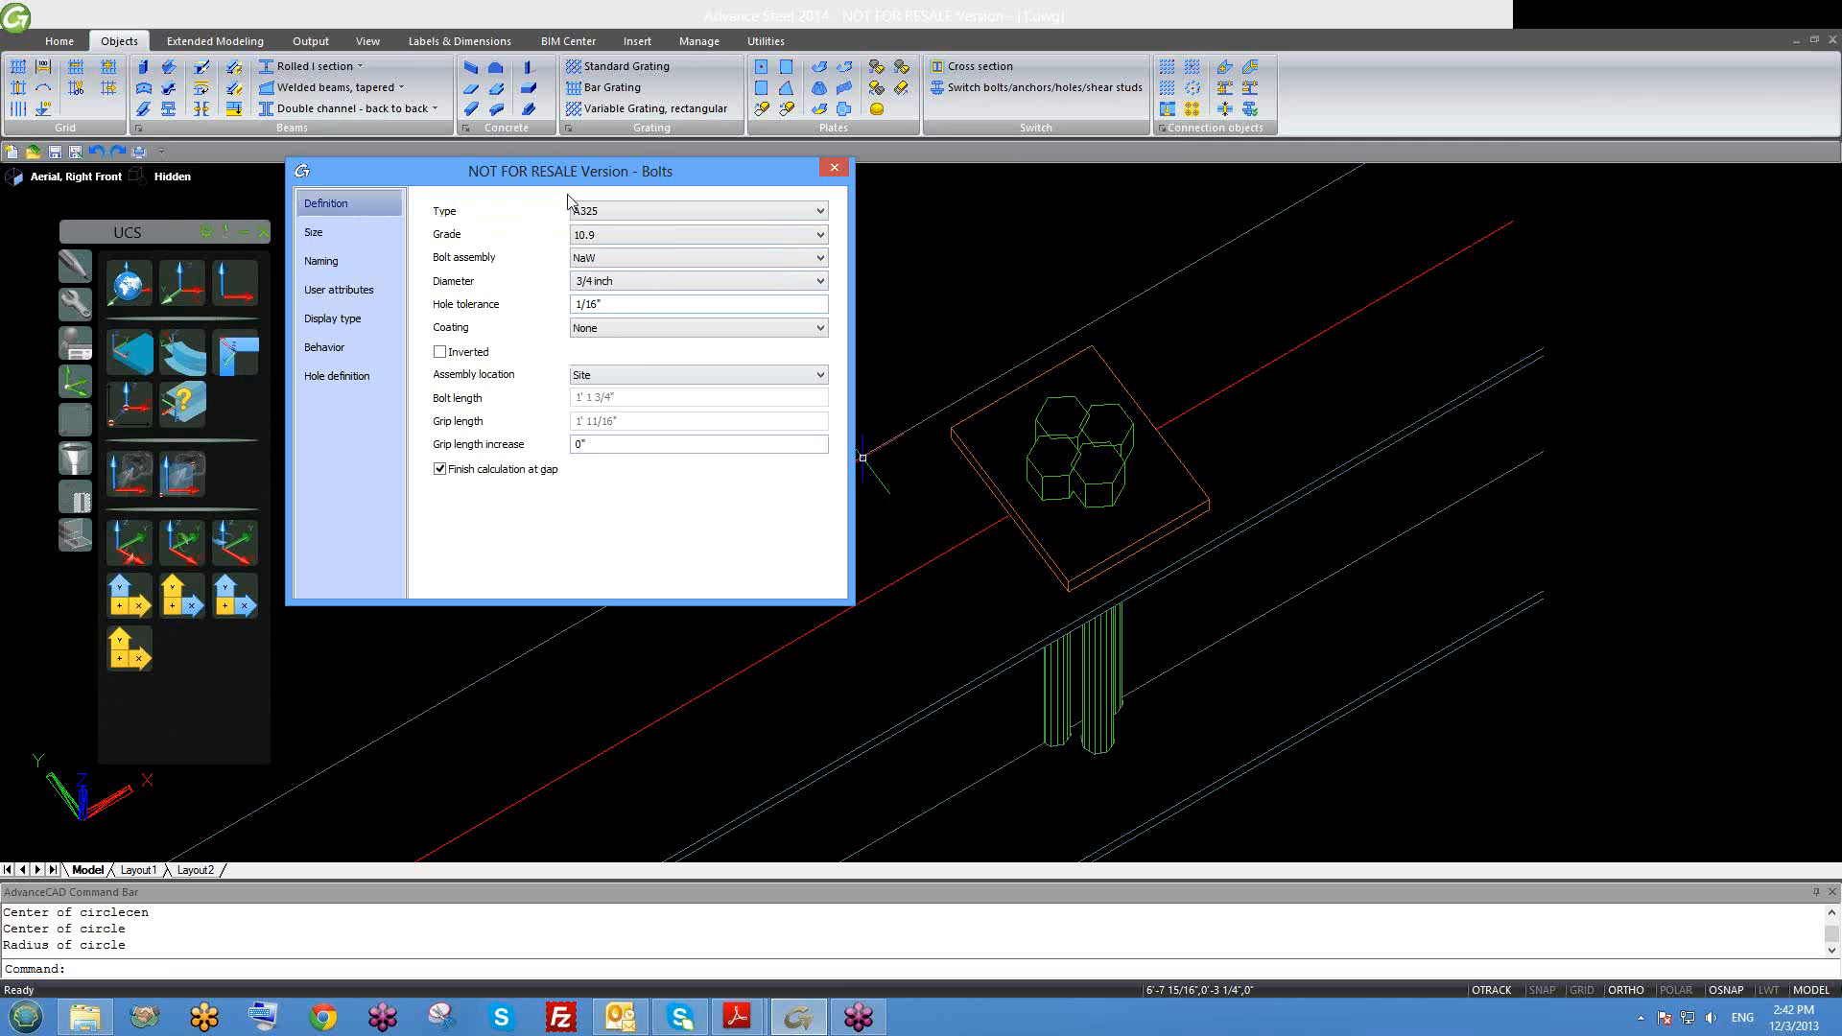
left_click(326, 261)
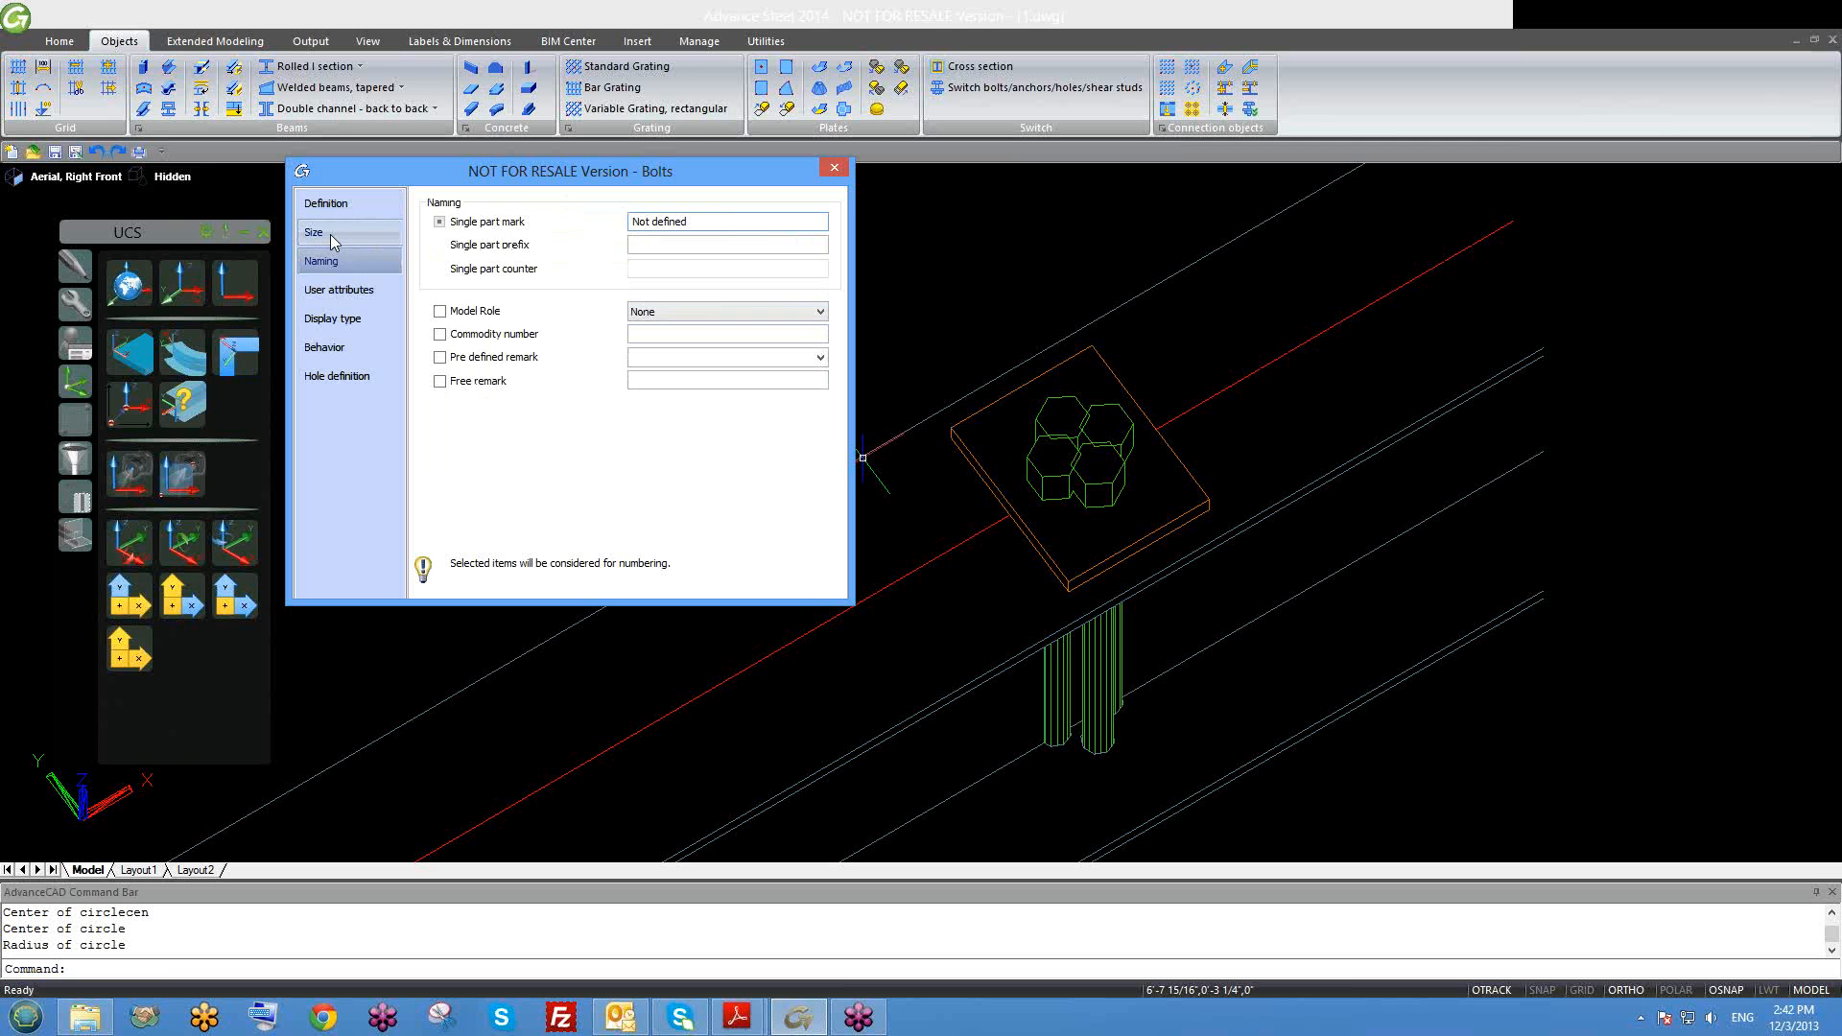
left_click(326, 233)
left_click(1028, 466)
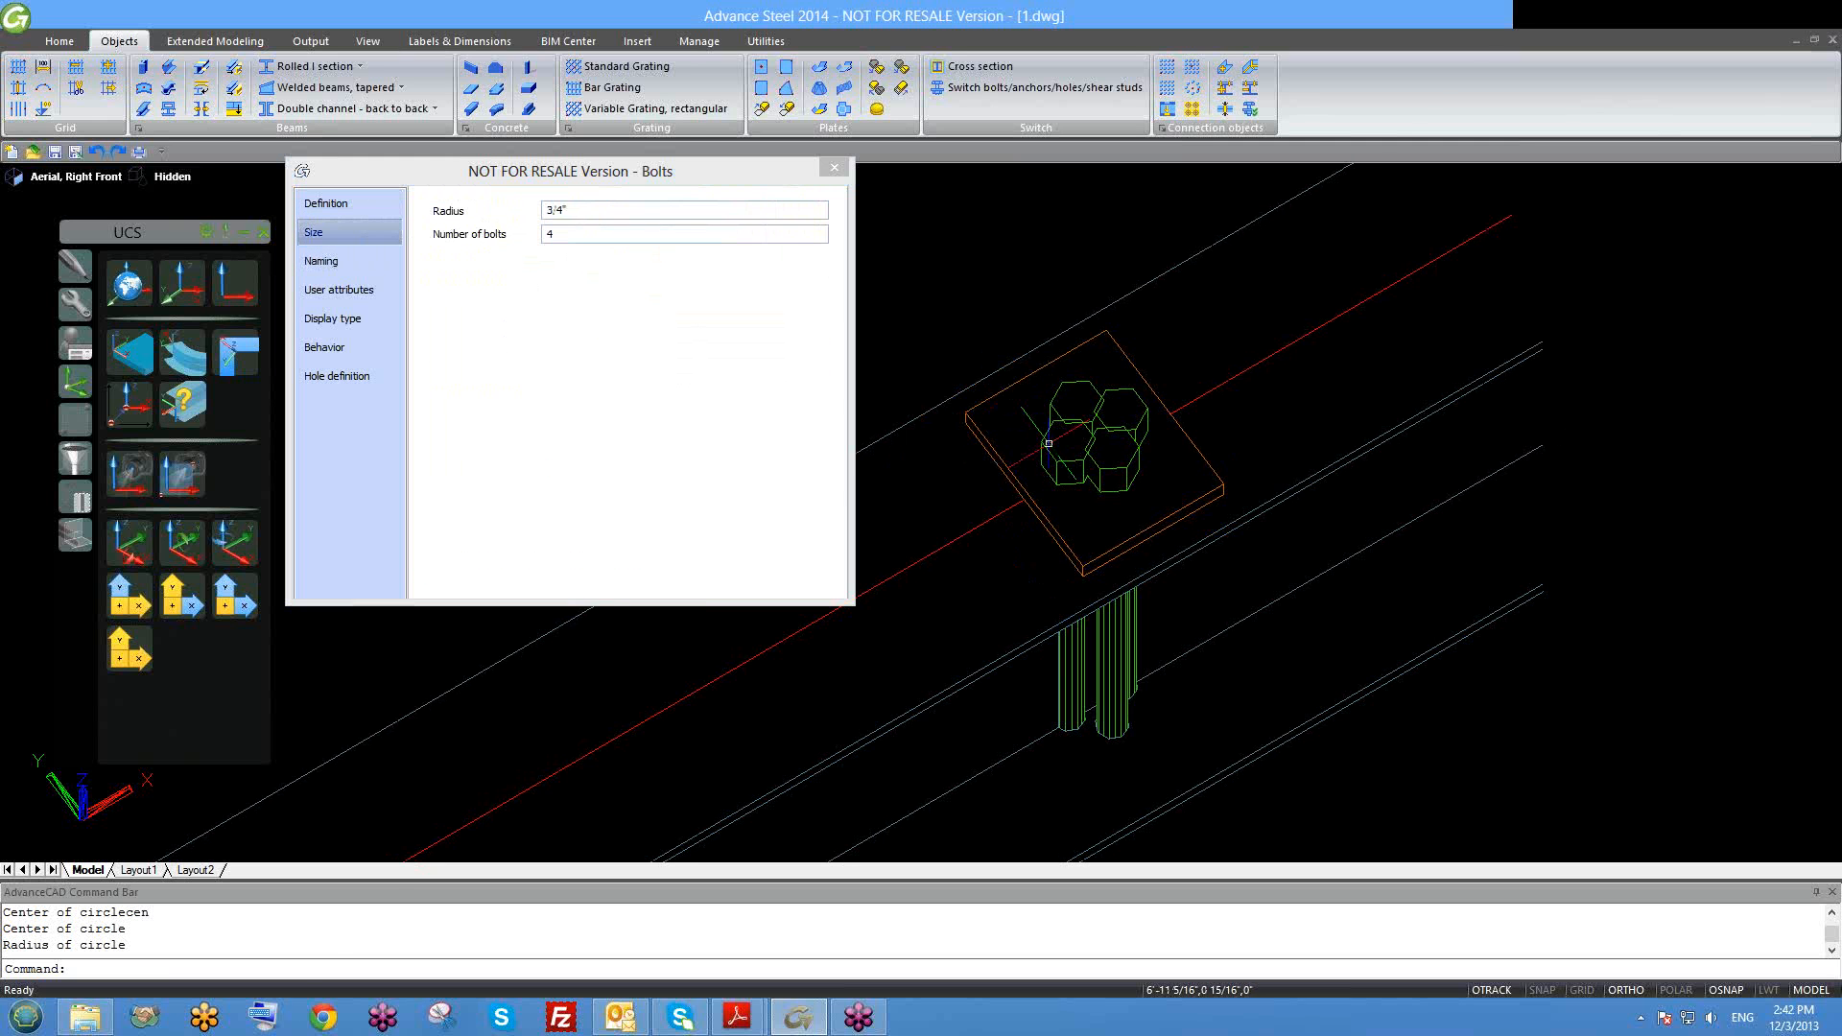
middle_click_drag(1069, 473, 1080, 518, "shift")
left_click(557, 217)
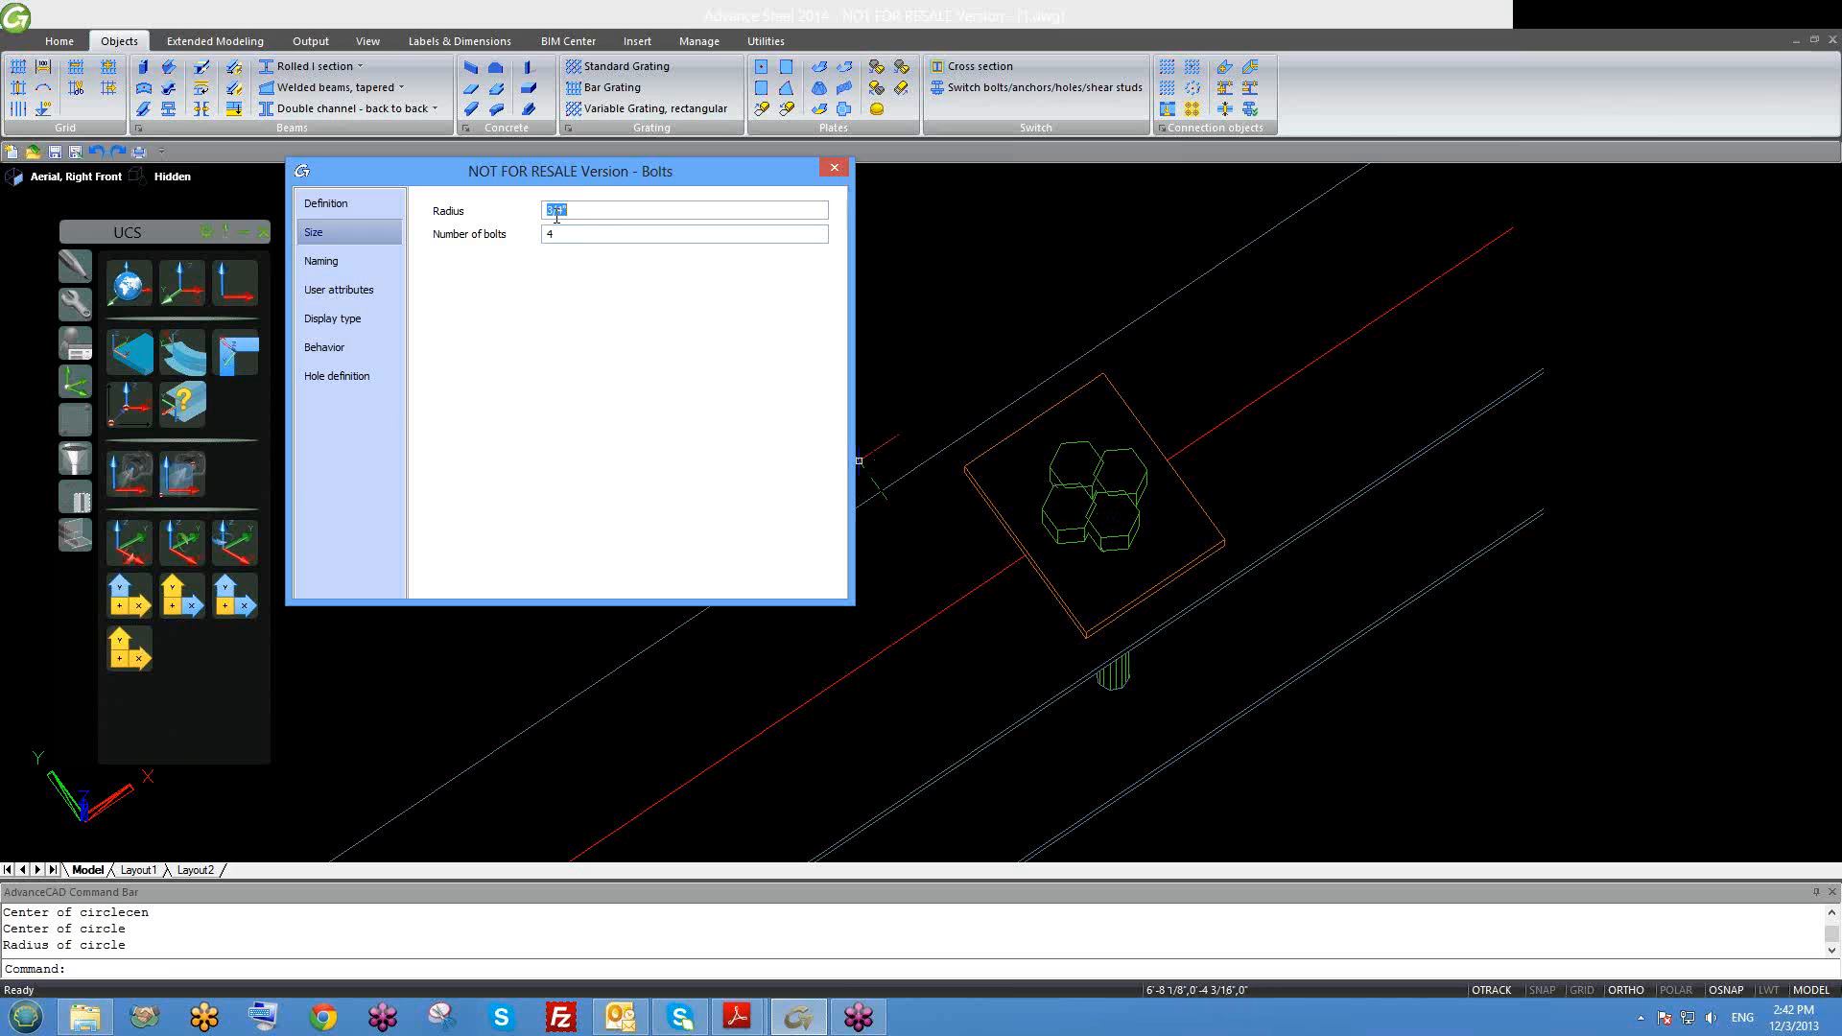
key("Return")
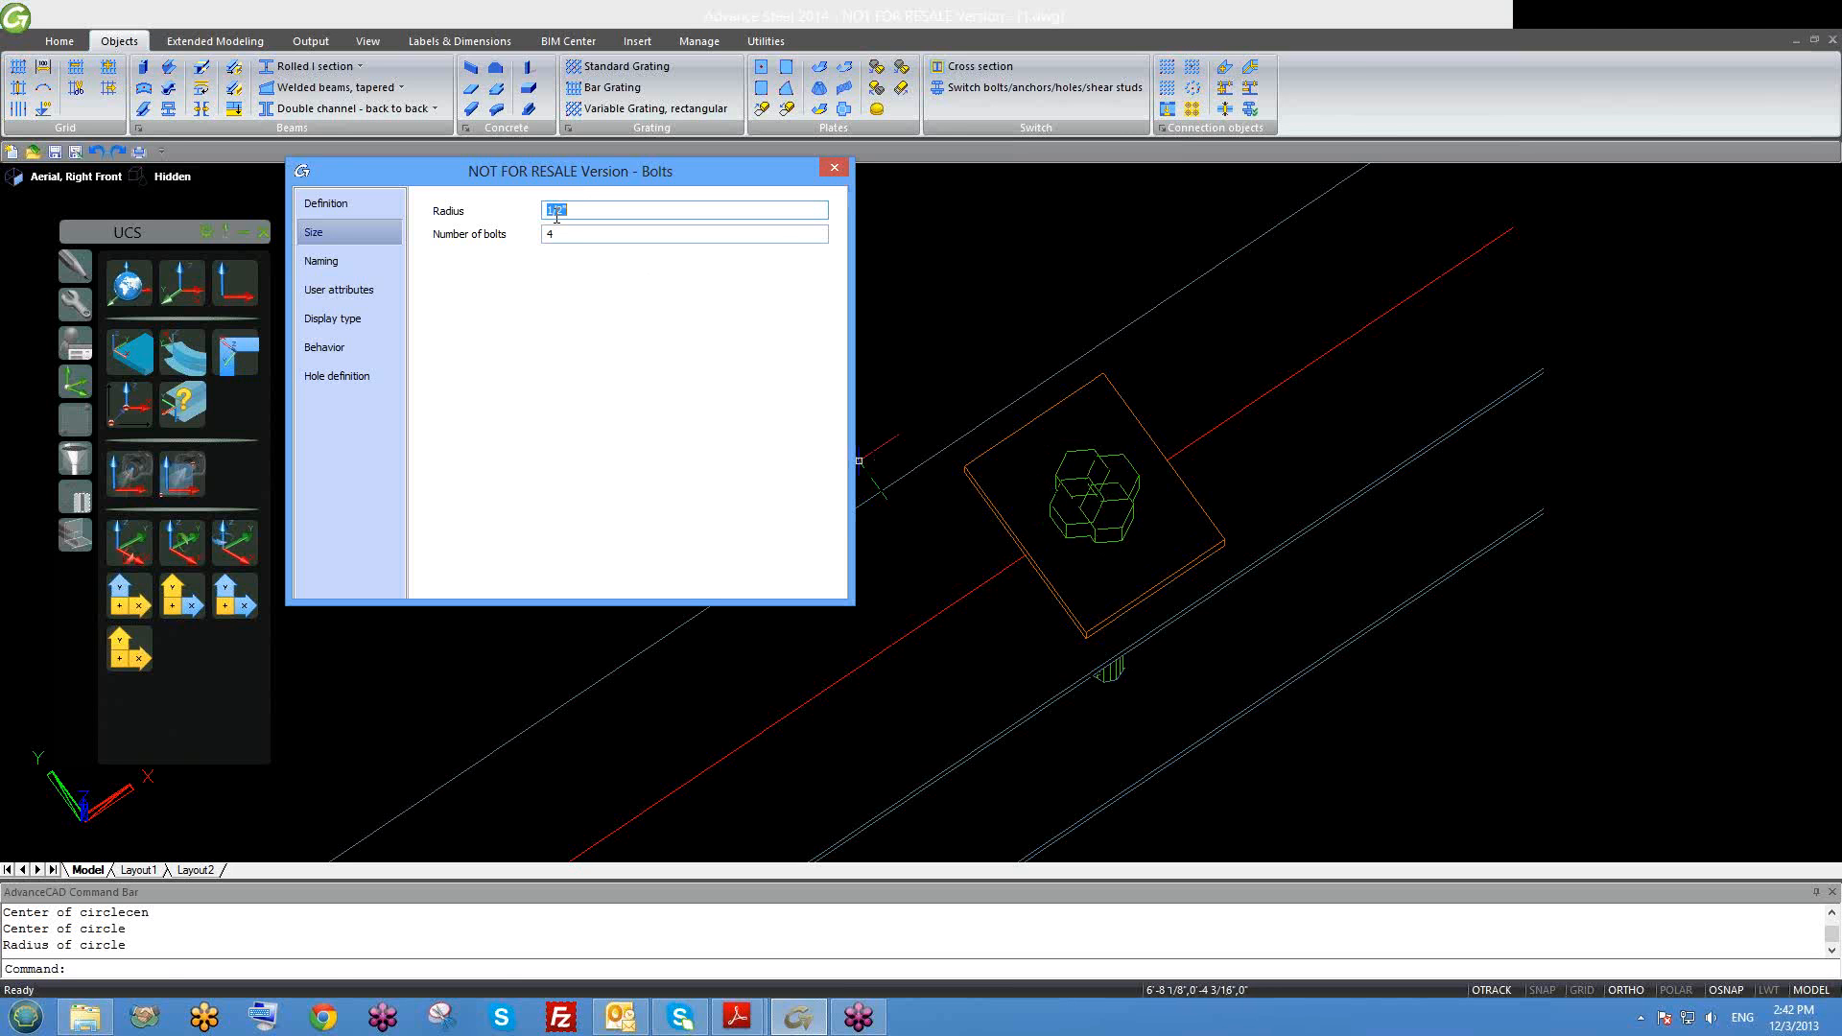
key("Return")
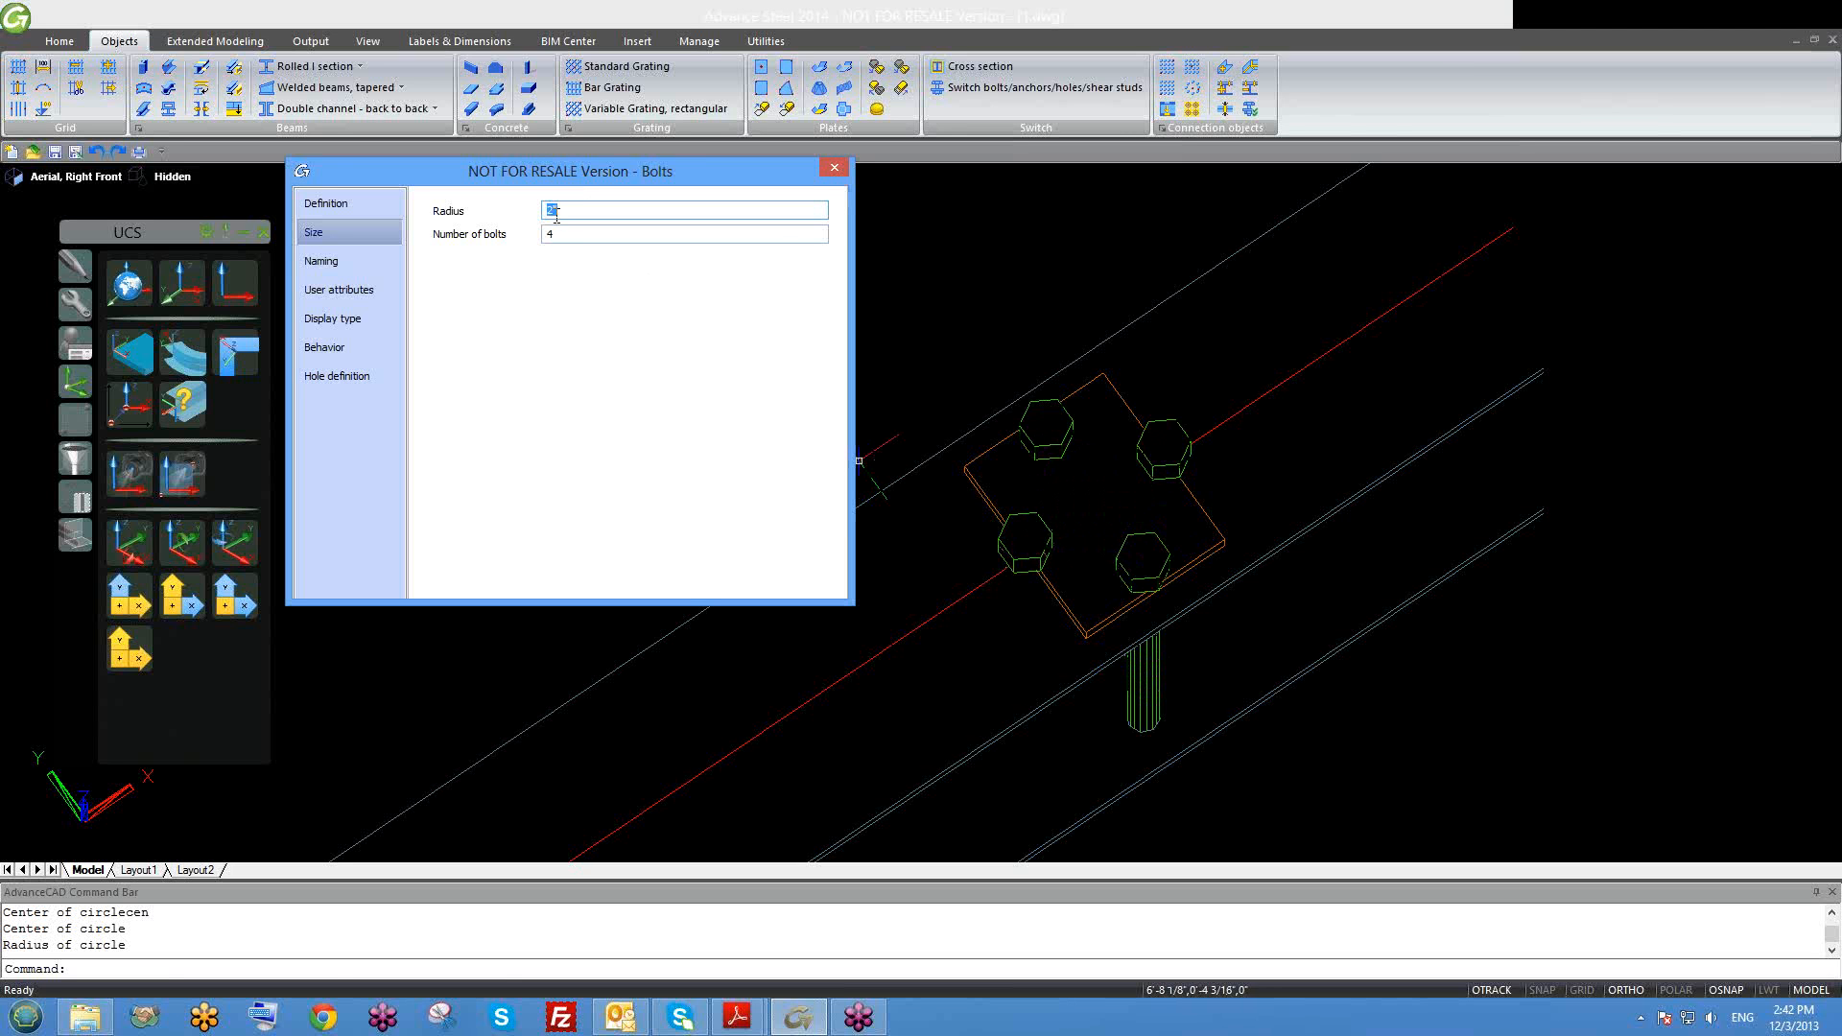
key("Return")
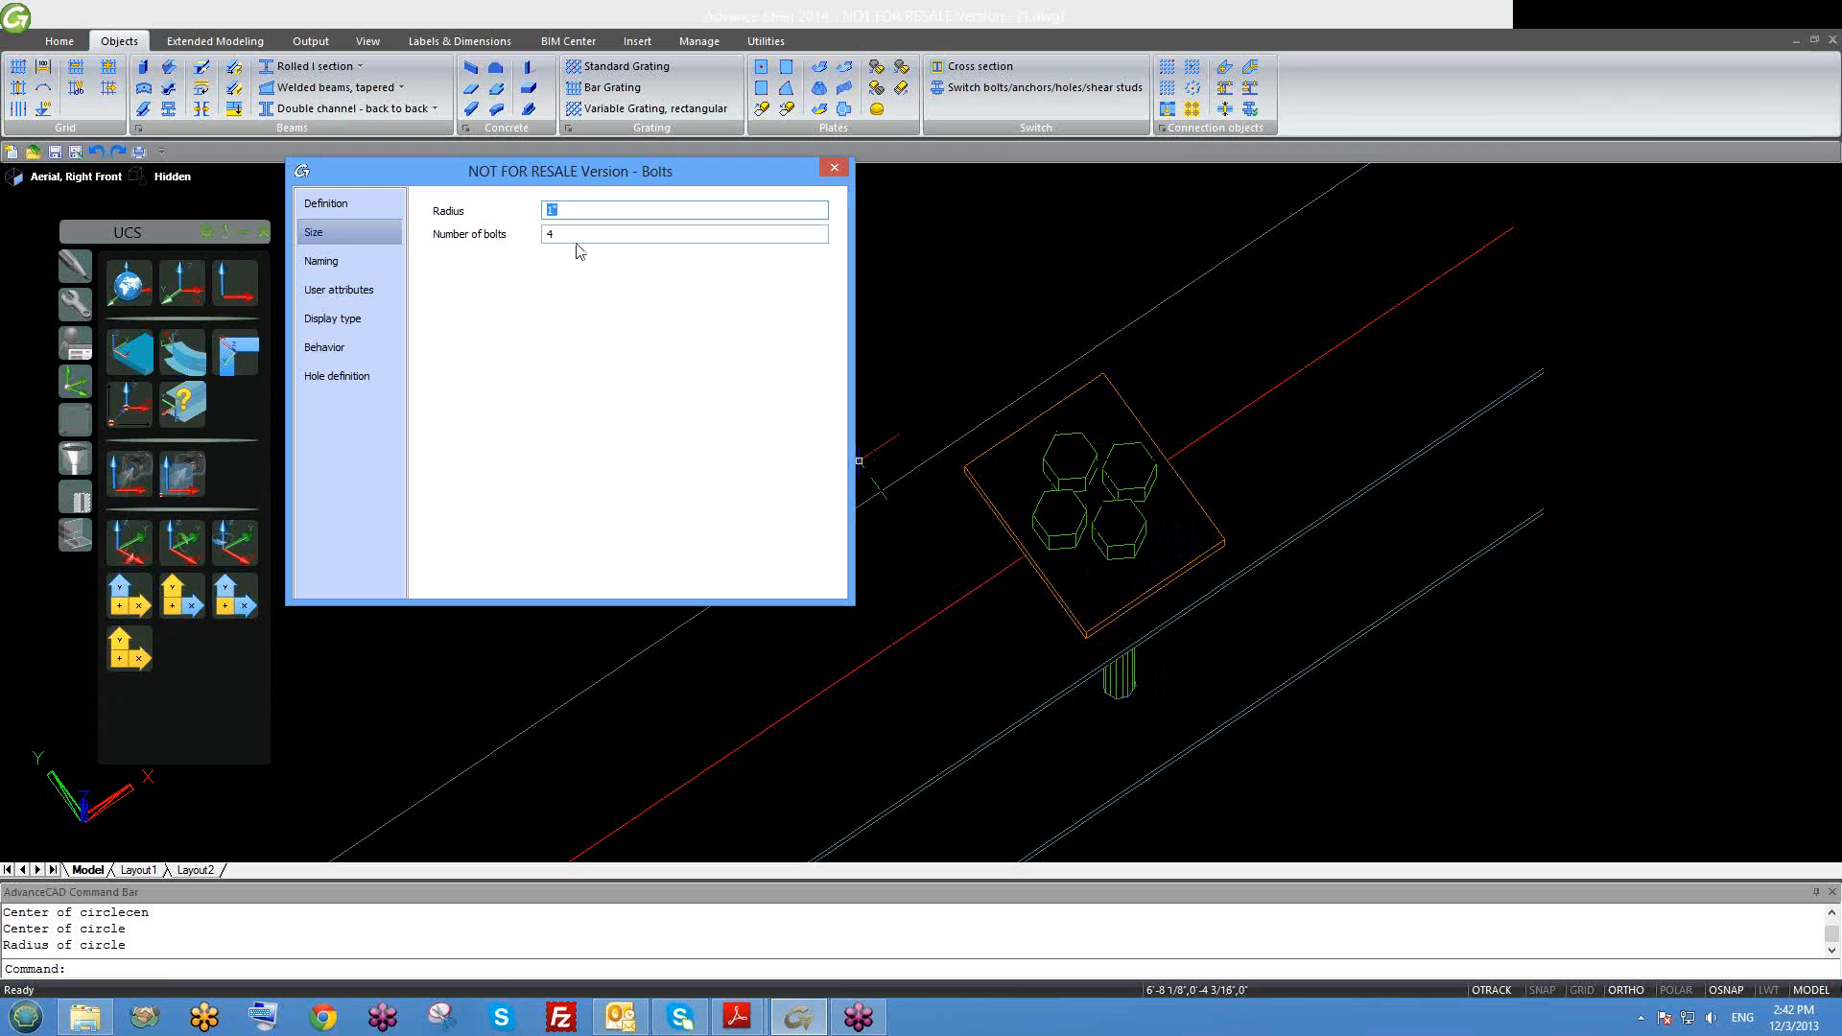
Step: Set the circular bolt pattern's radius to 2" and close the bolt properties
mouse_move(1118, 556)
middle_mouse_down()
mouse_move(1136, 513)
mouse_move(1114, 341)
mouse_move(1128, 523)
middle_mouse_up()
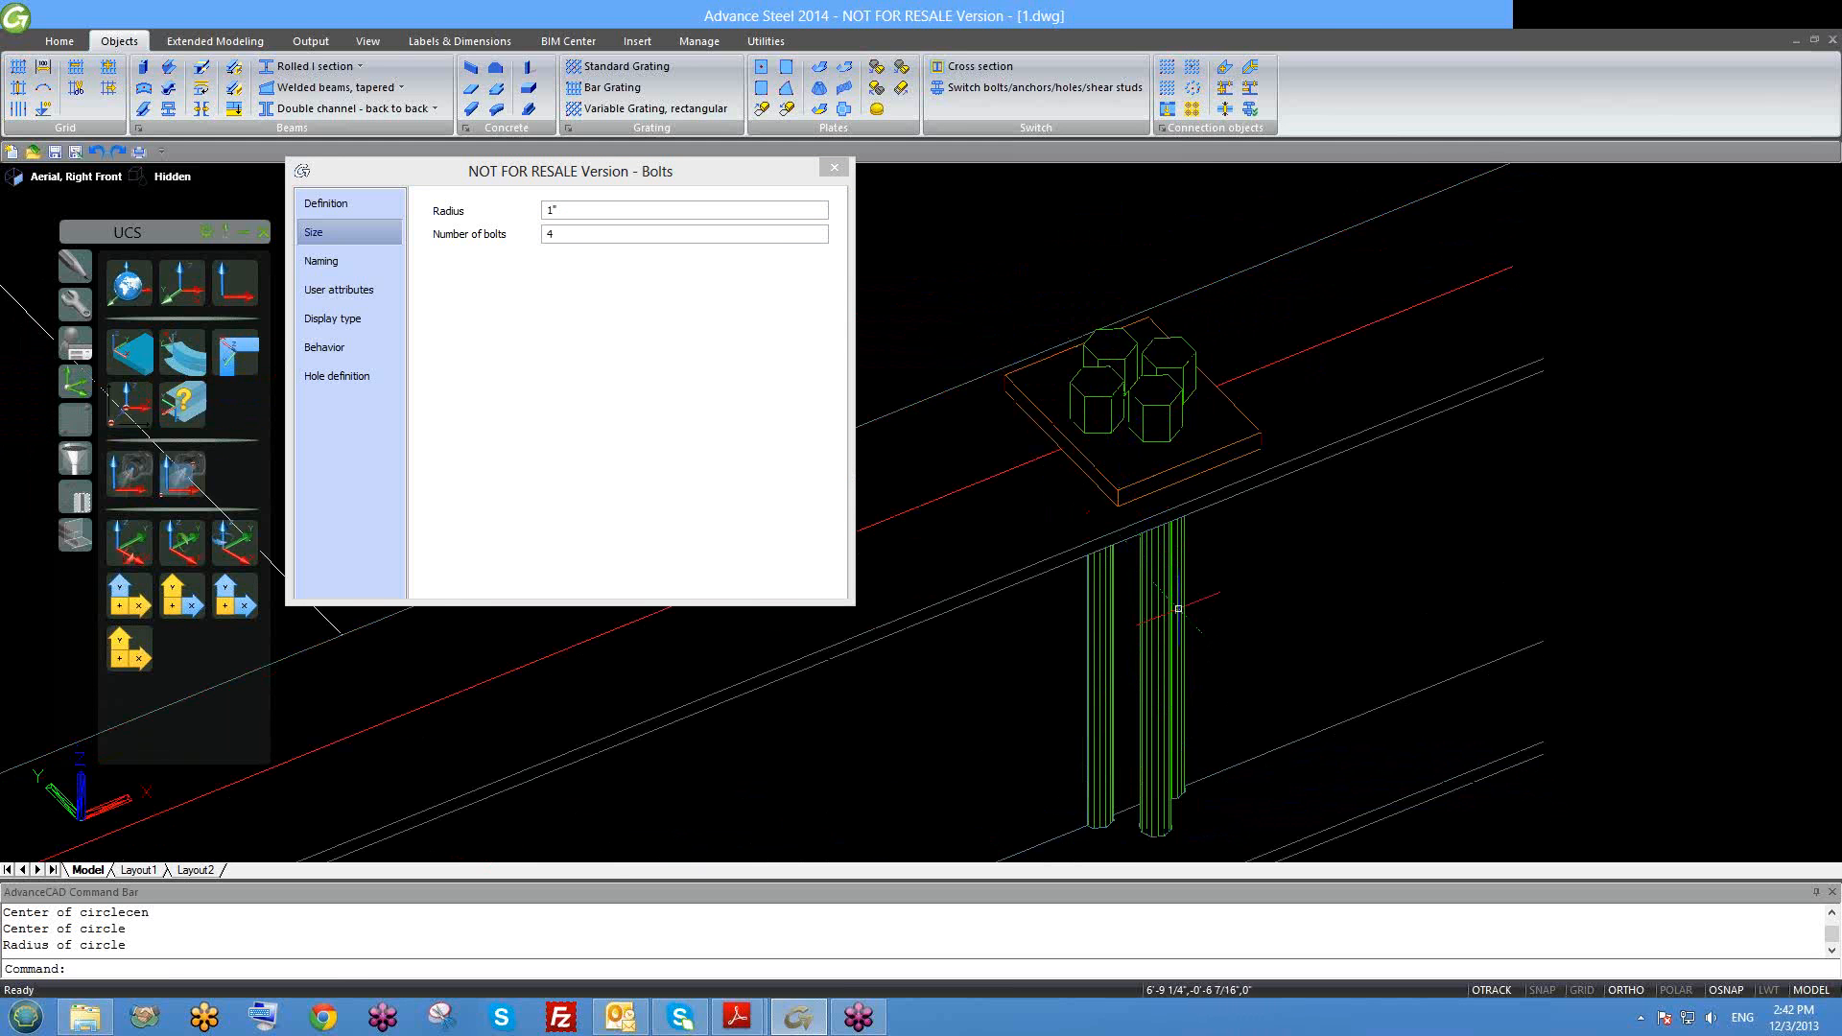
middle_click_drag(1188, 589, 1226, 506)
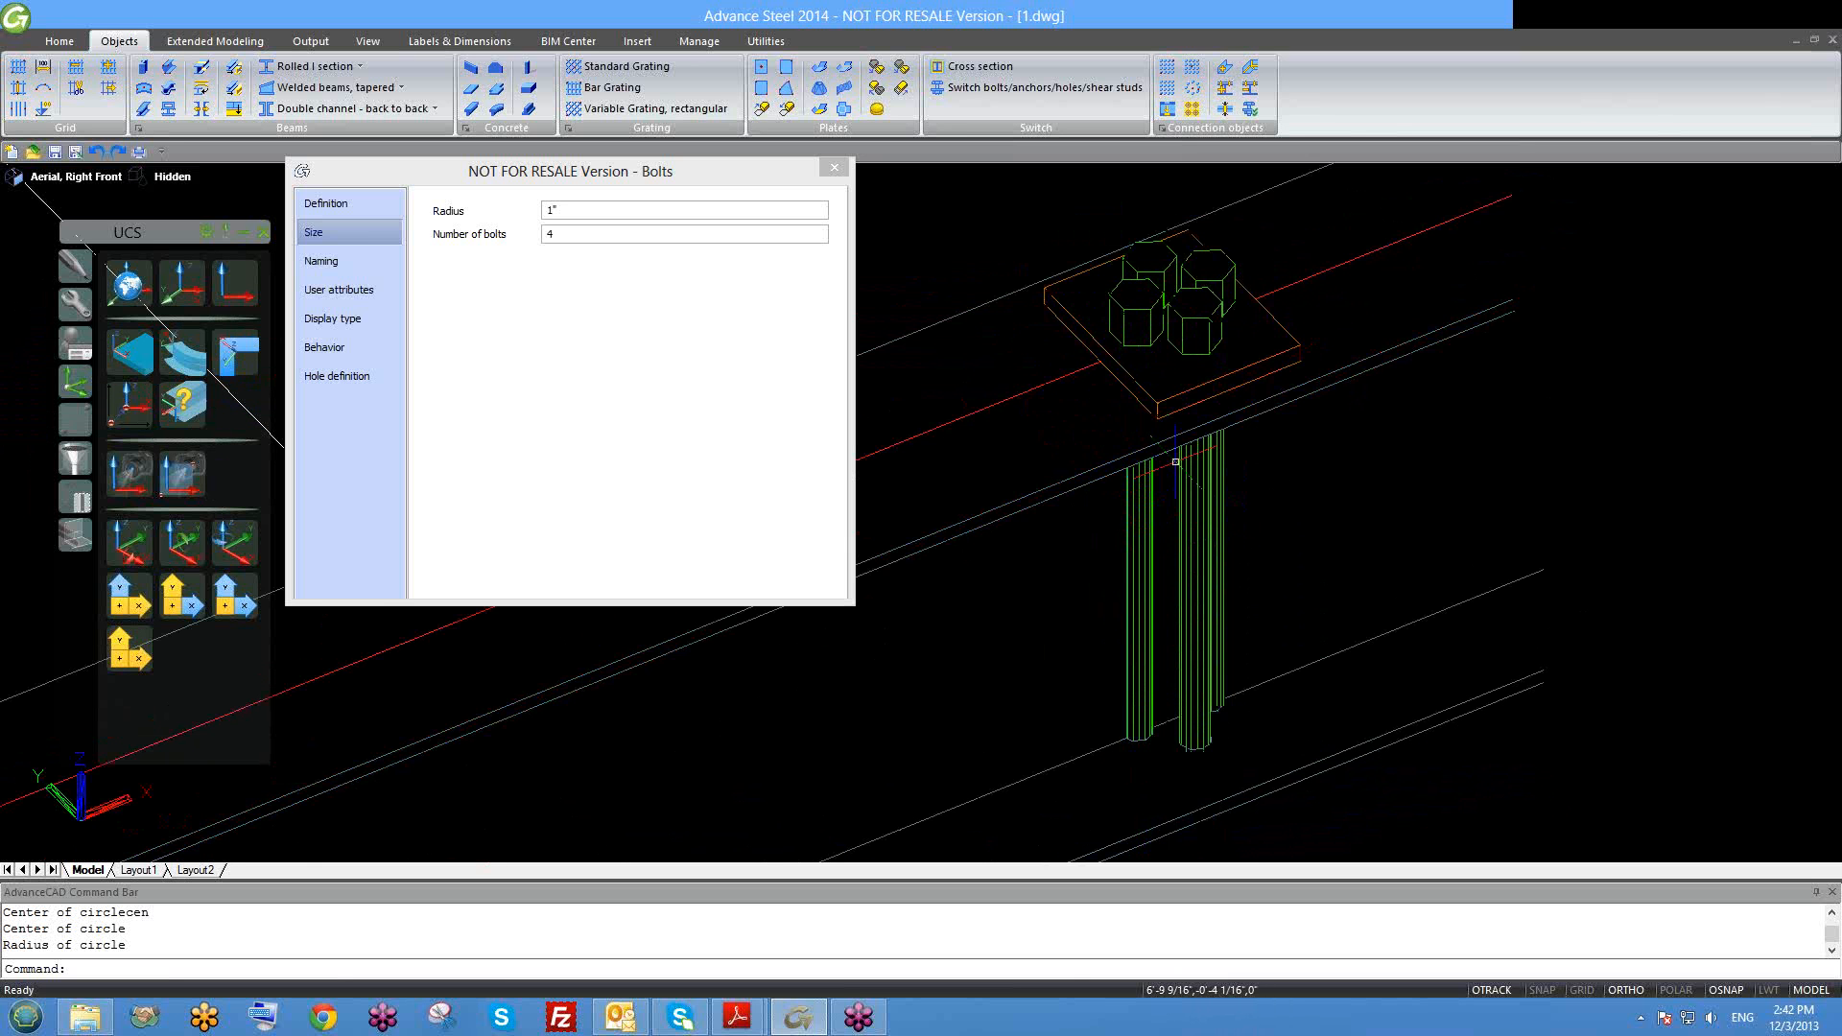
scroll(1150, 595, "up", 2)
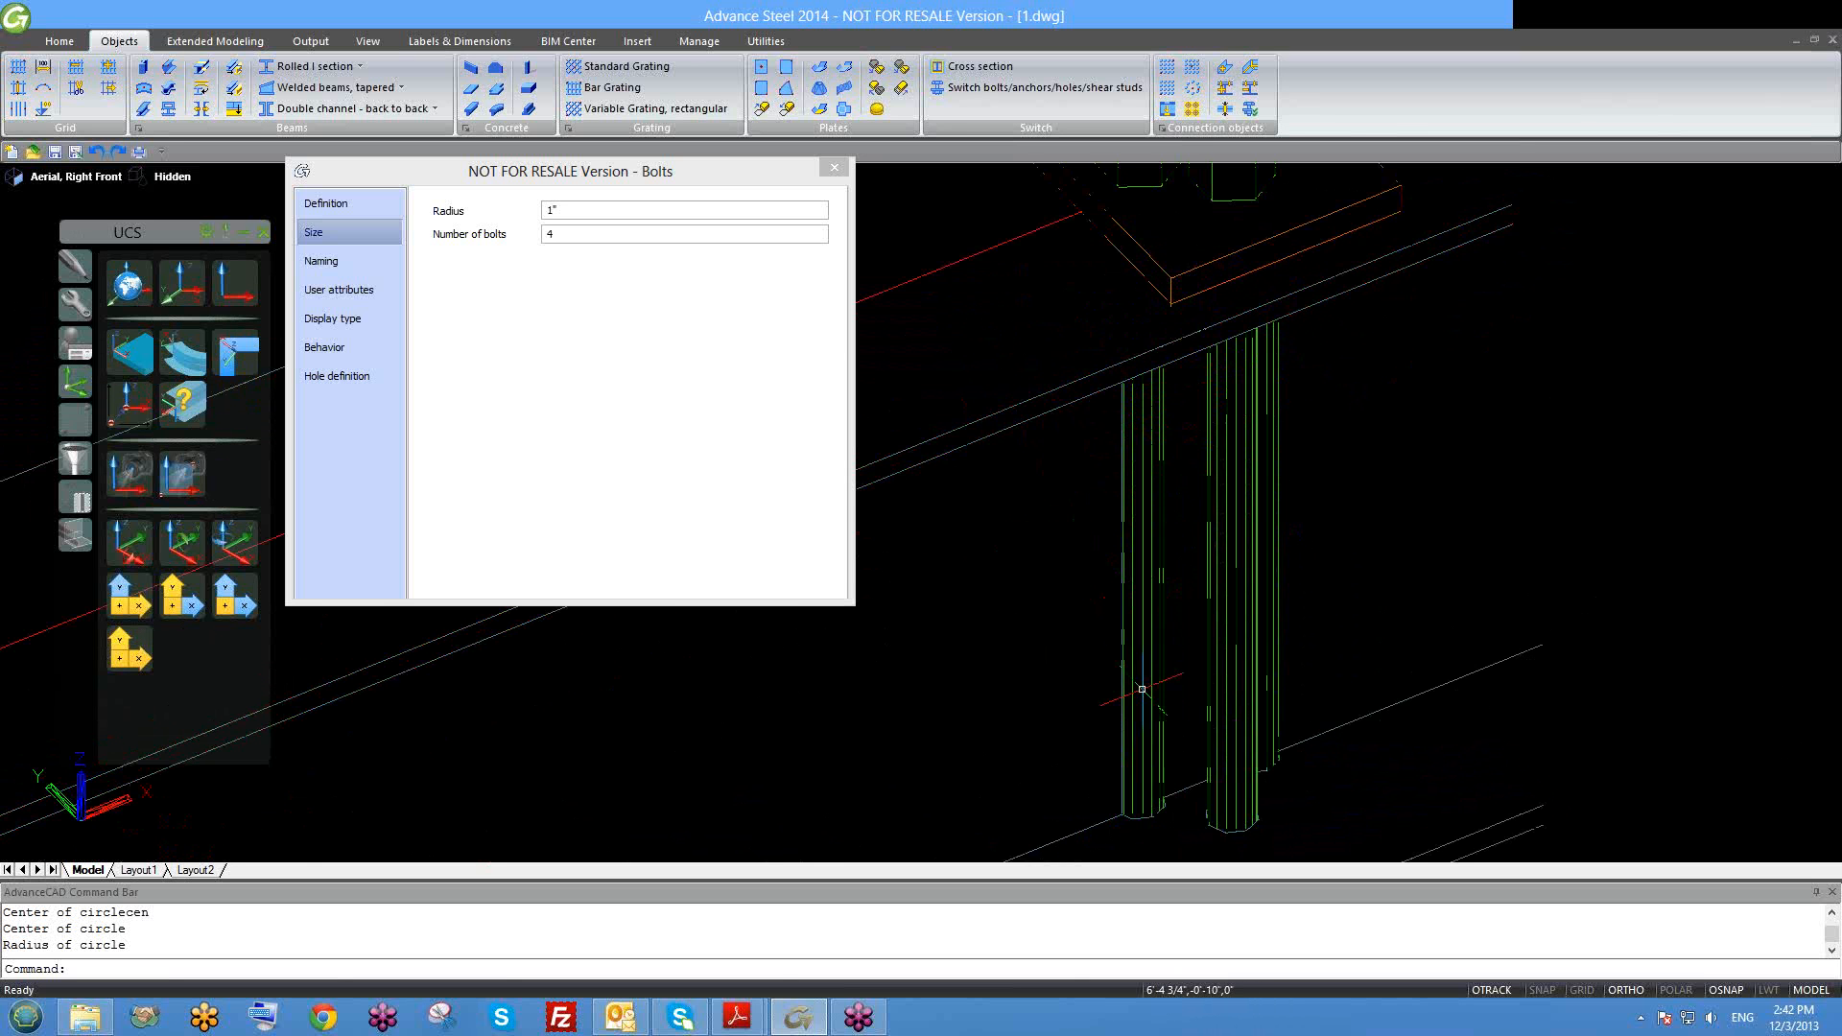
scroll(1157, 779, "down", 3)
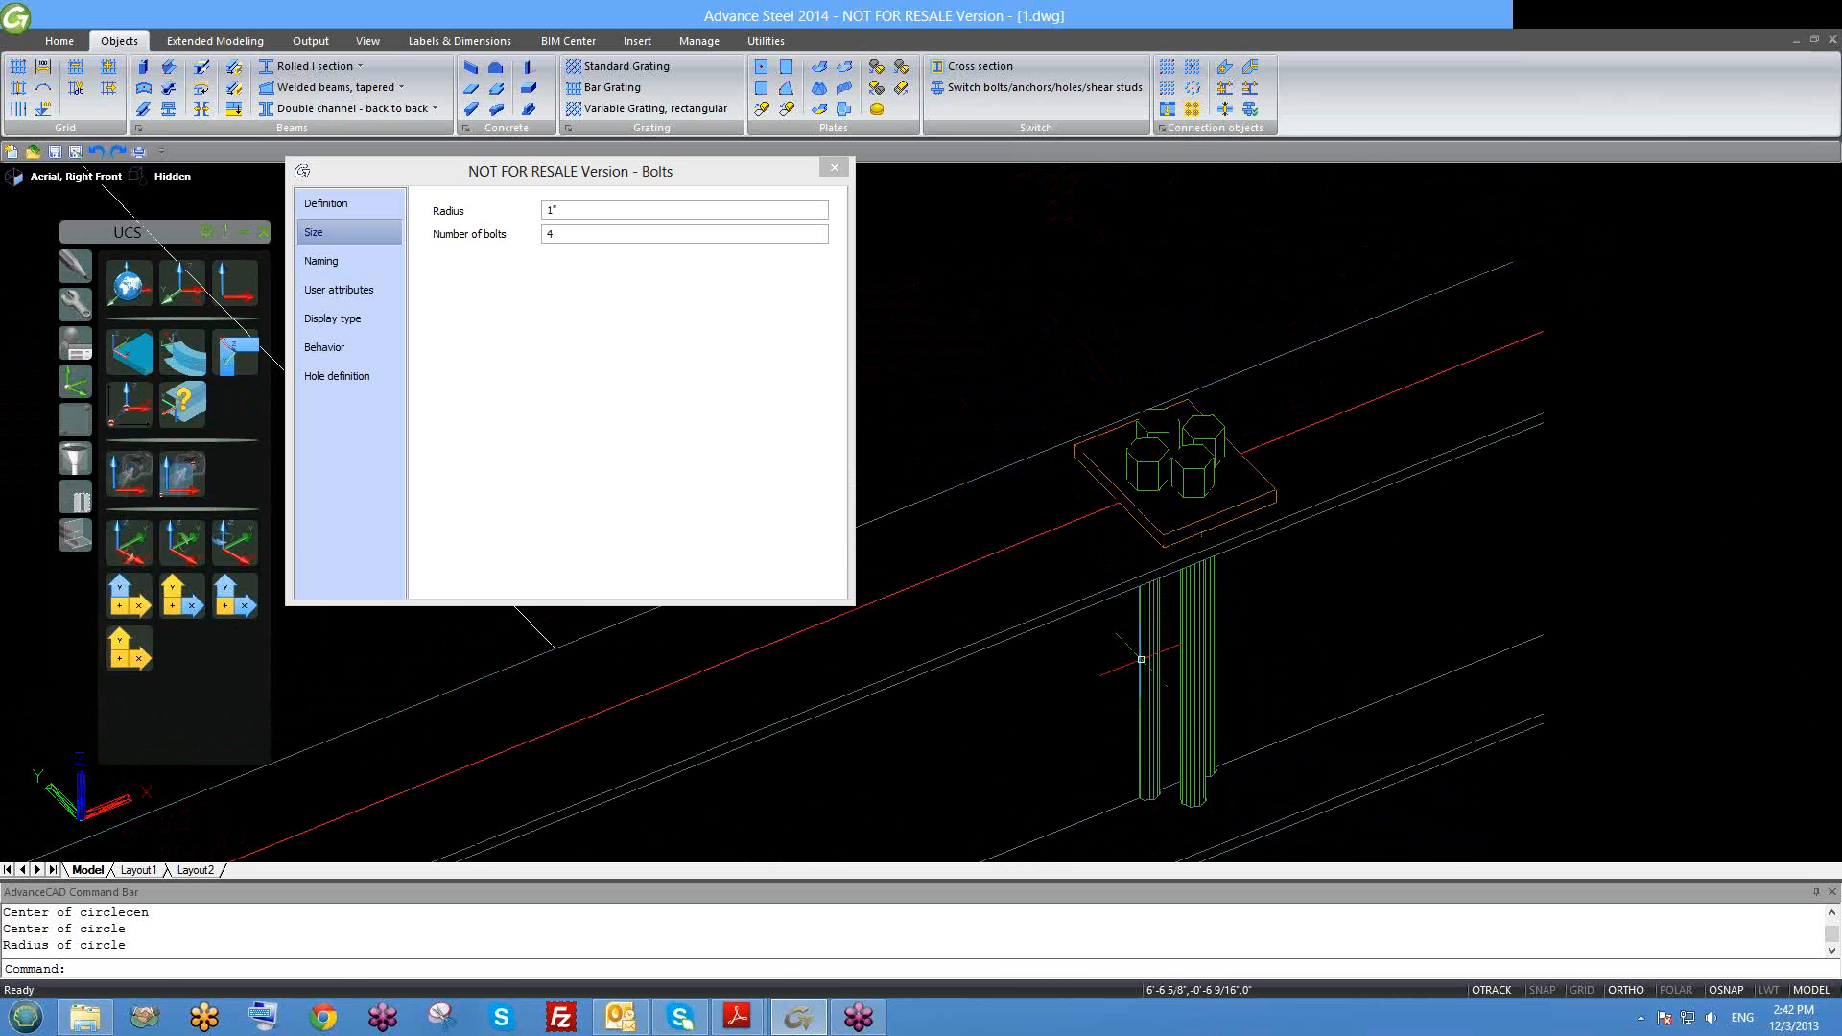
middle_click_drag(1237, 693, 1362, 748, "shift")
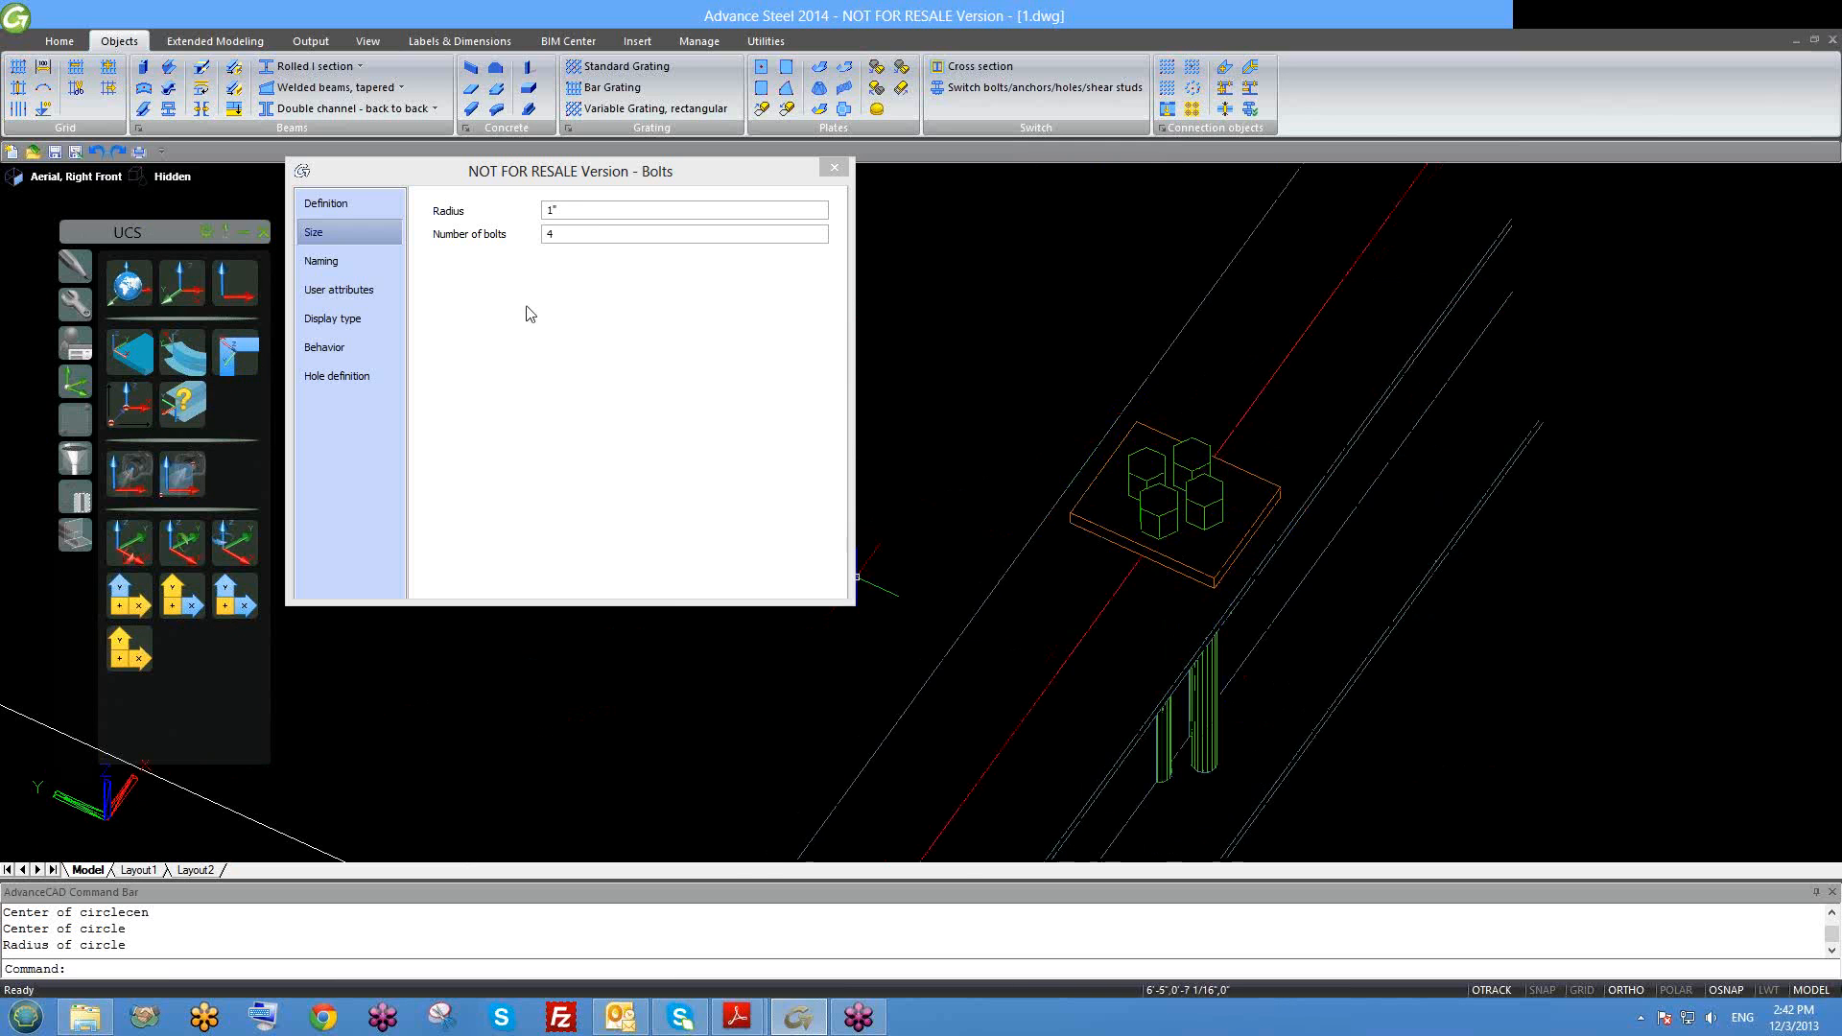
left_click(566, 211)
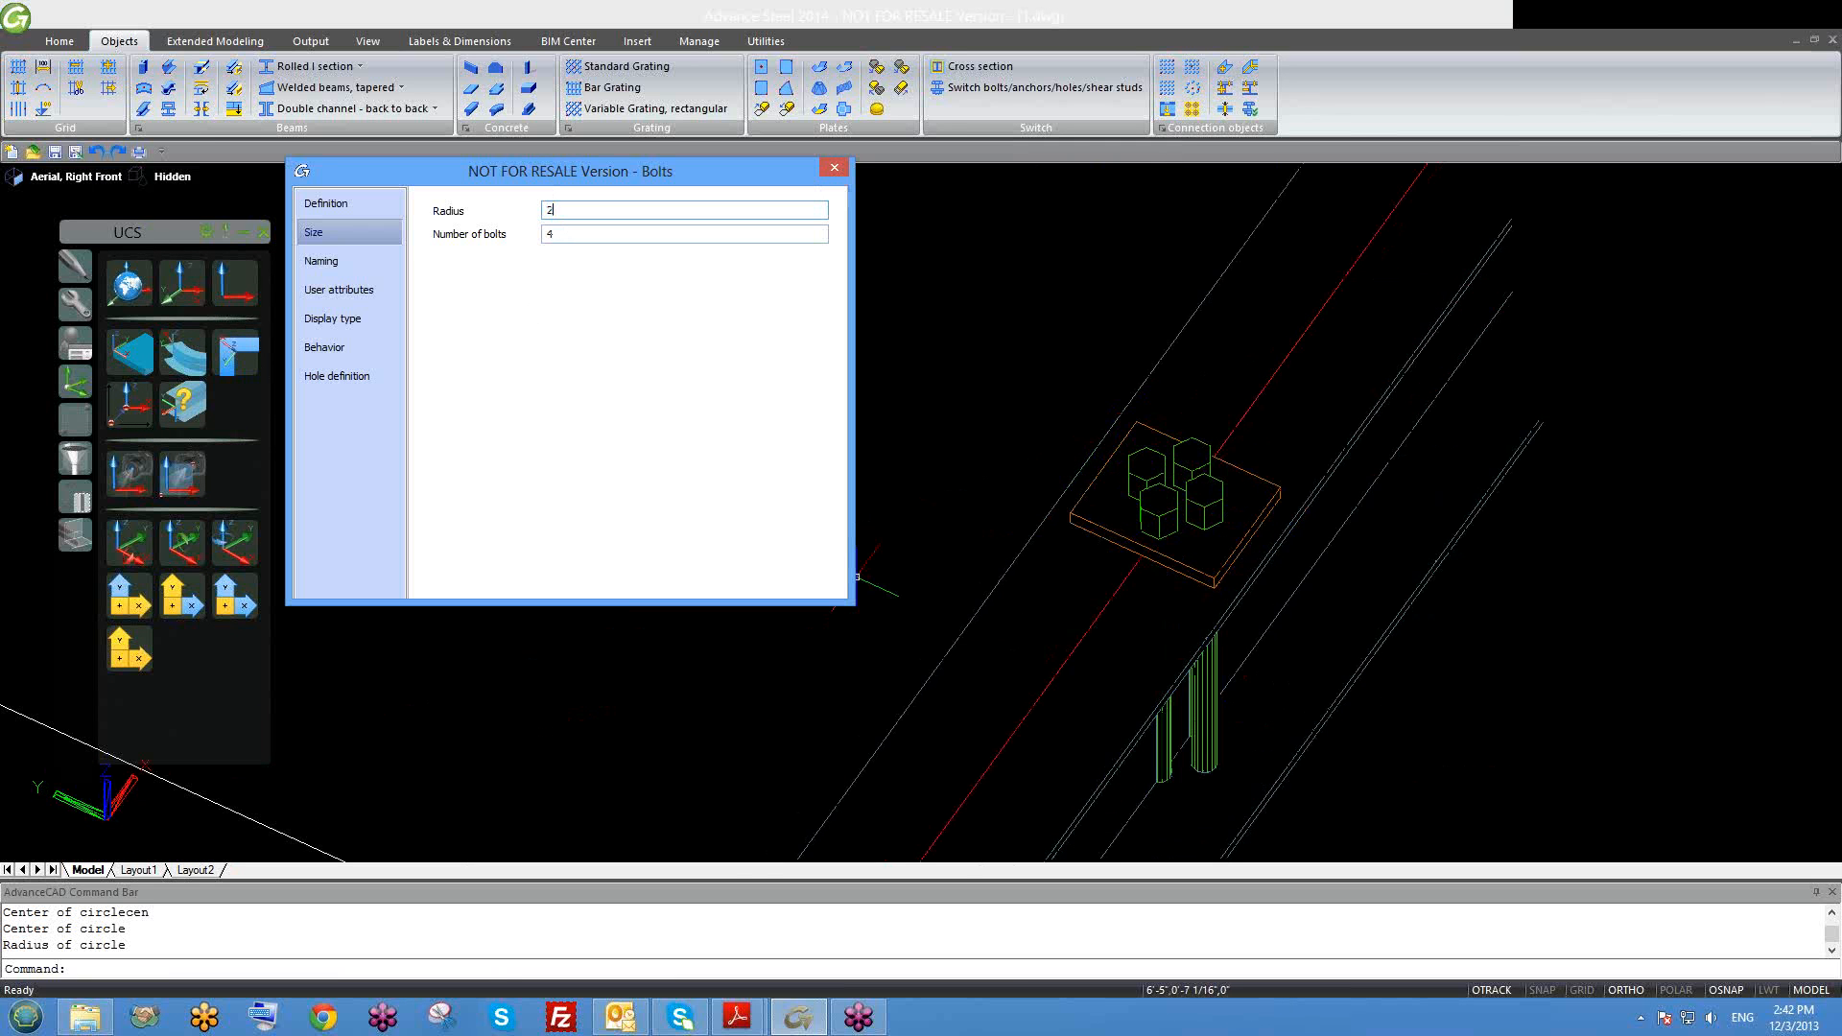
key("Return")
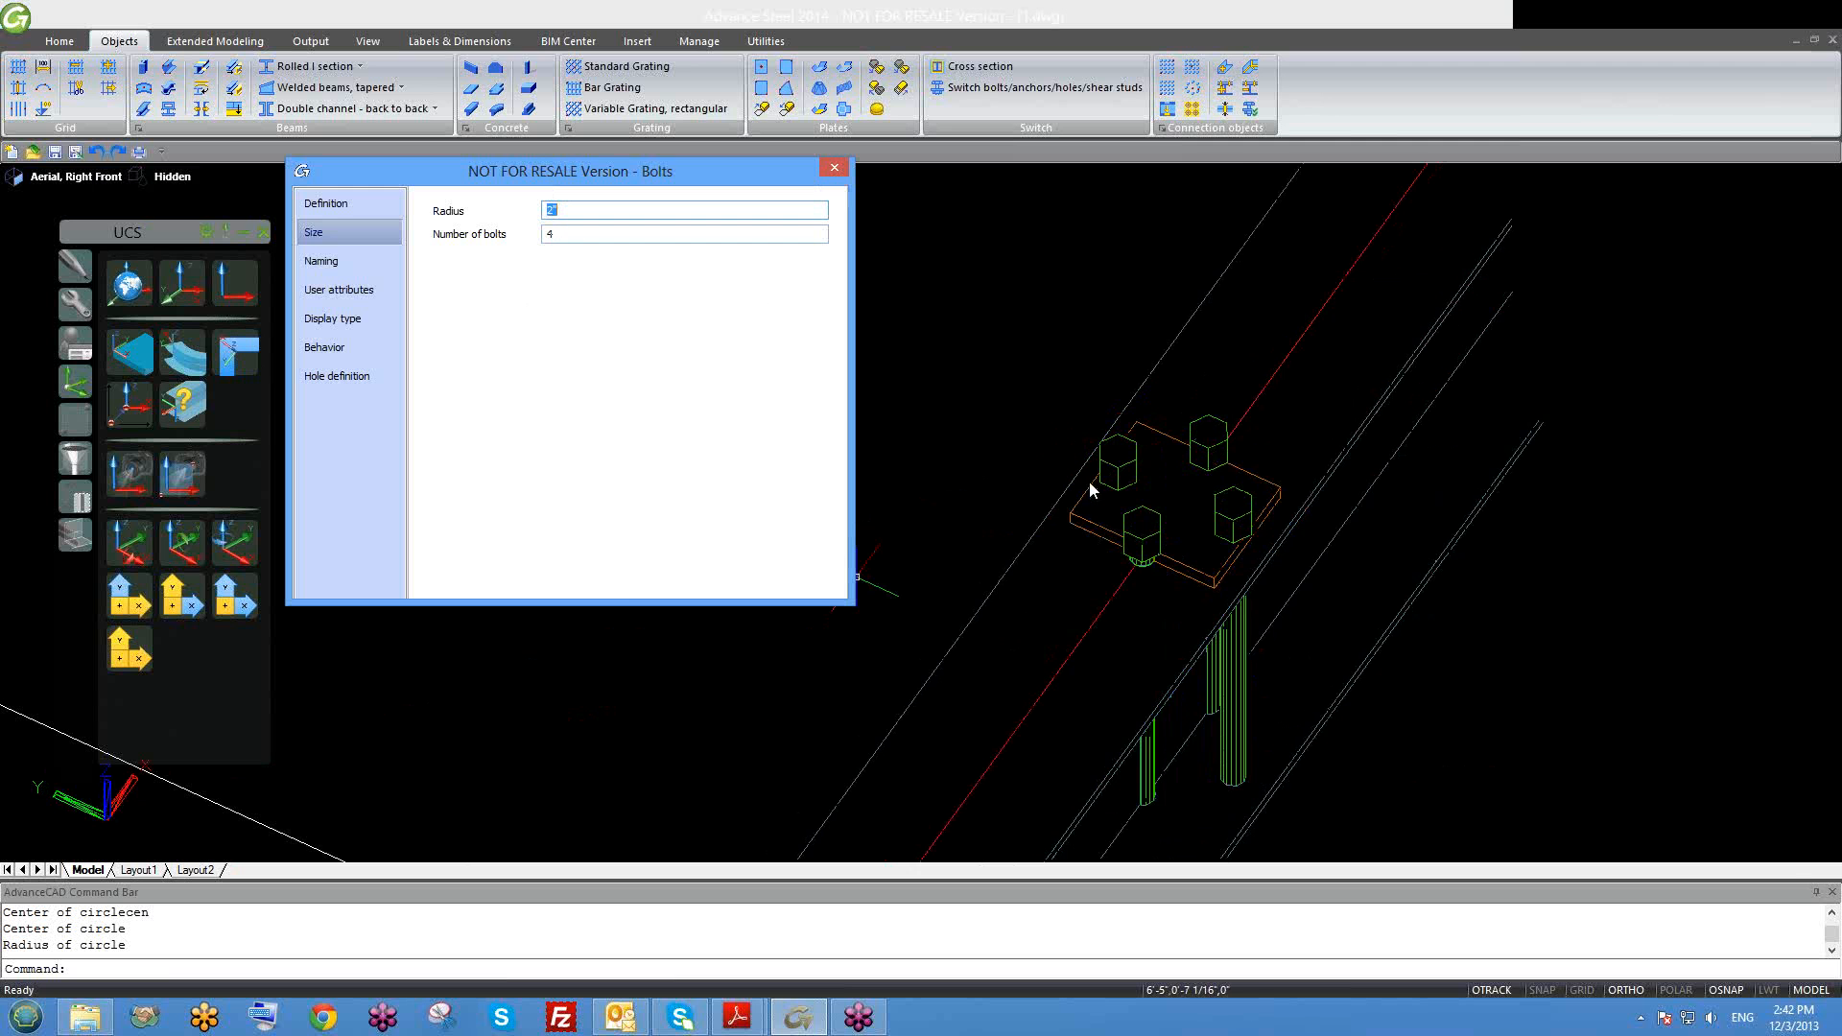
middle_click_drag(1090, 480, 1046, 462)
left_click(834, 168)
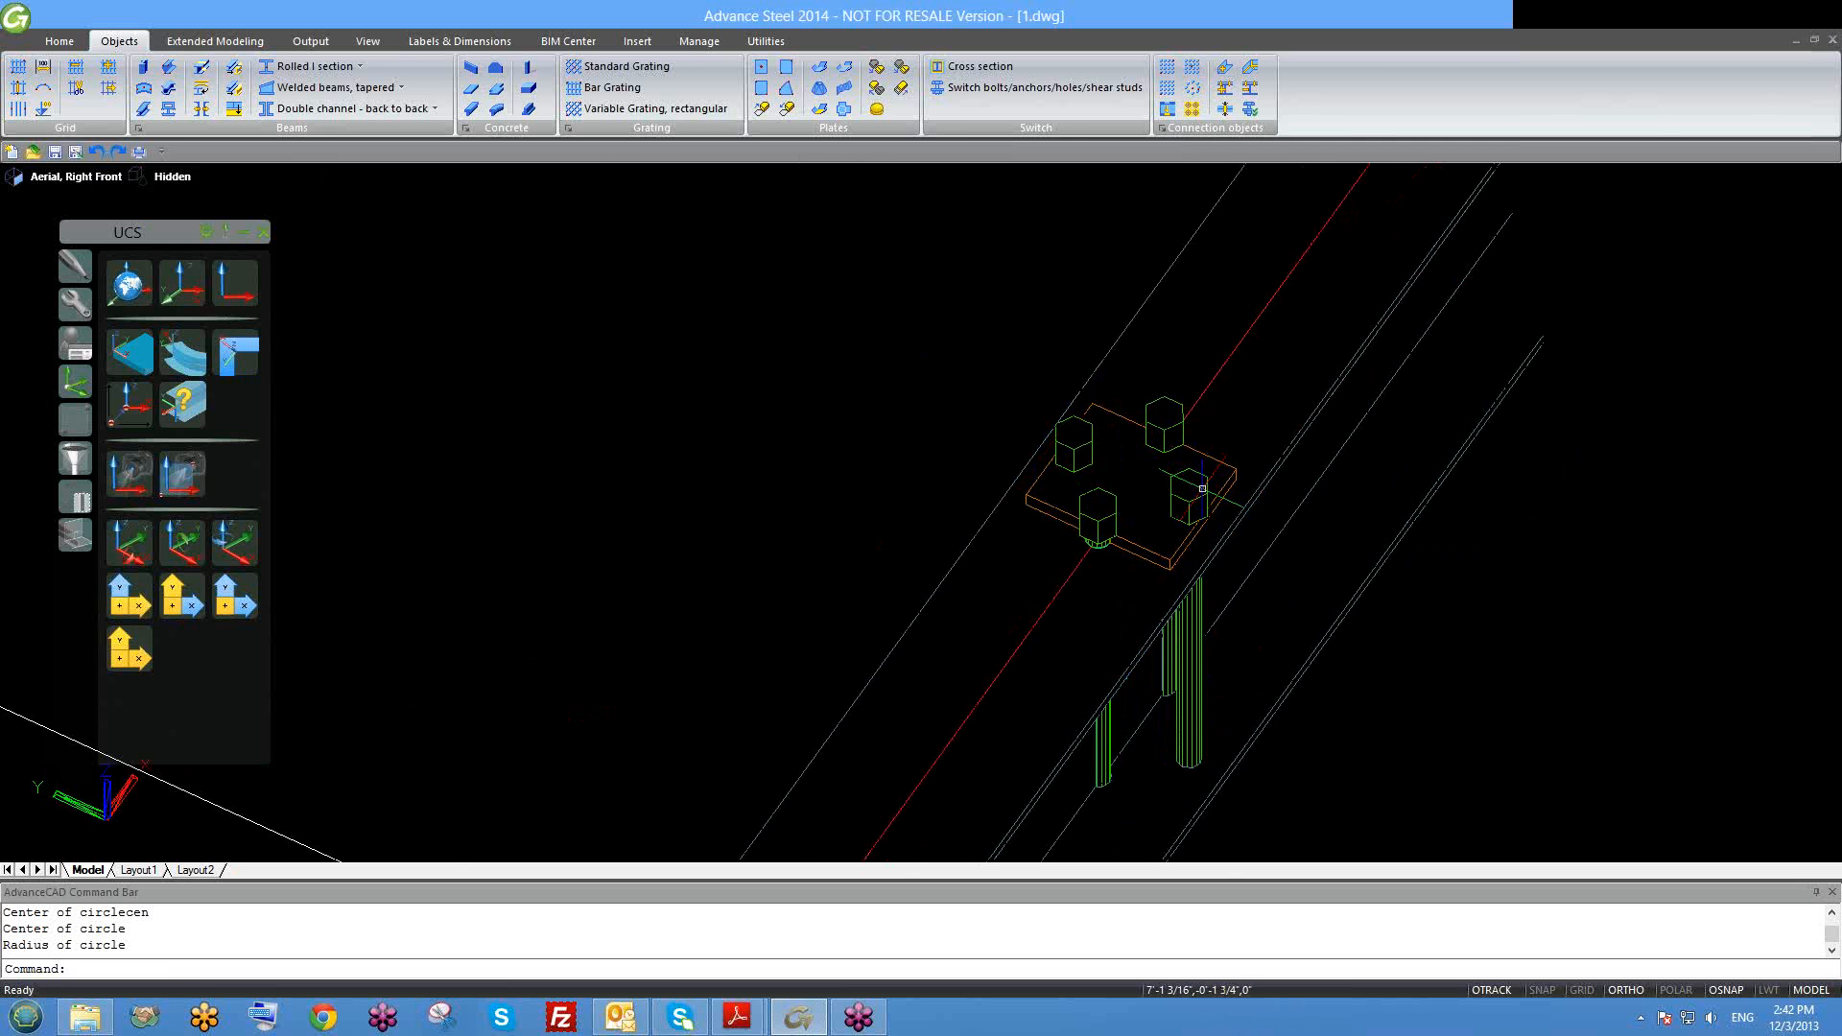
Step: Erase the four-bolt circular pattern from the copied plate
scroll(1201, 489, "down", 2)
middle_click_drag(1180, 527, 1137, 520, "shift")
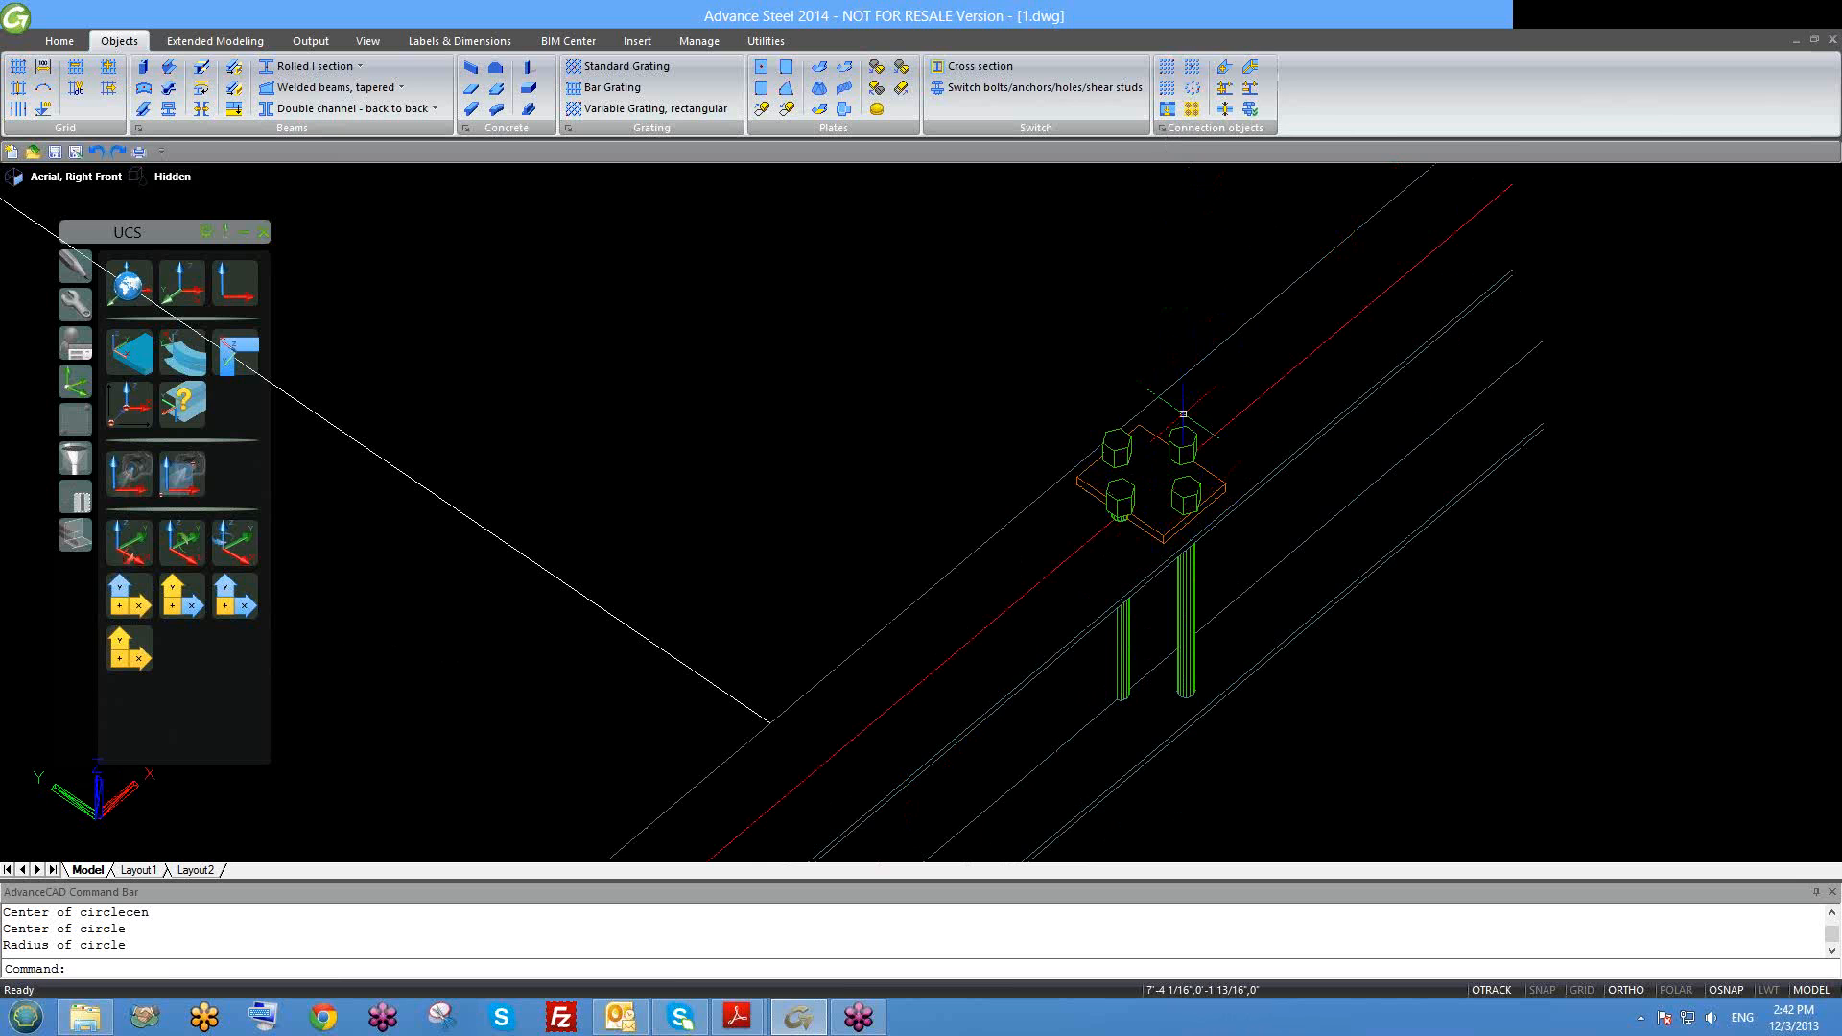
middle_click_drag(1183, 399, 1100, 526, "shift")
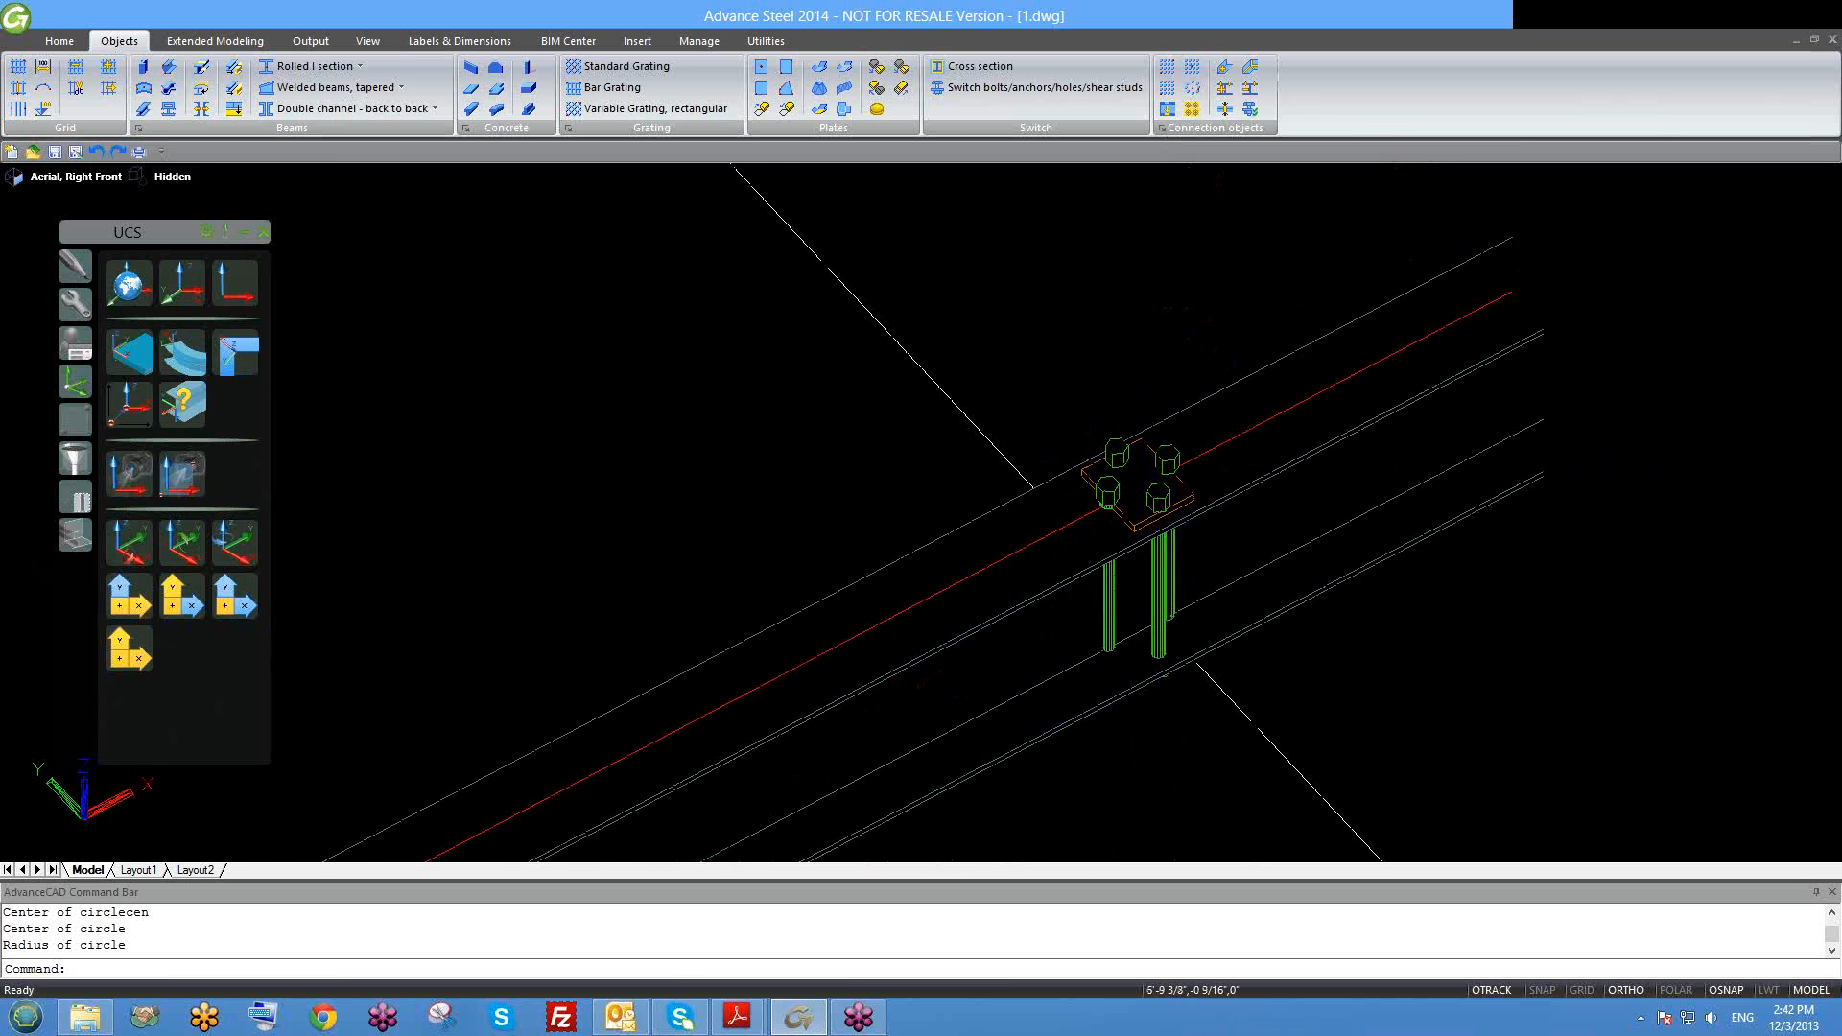
scroll(1147, 483, "up", 2)
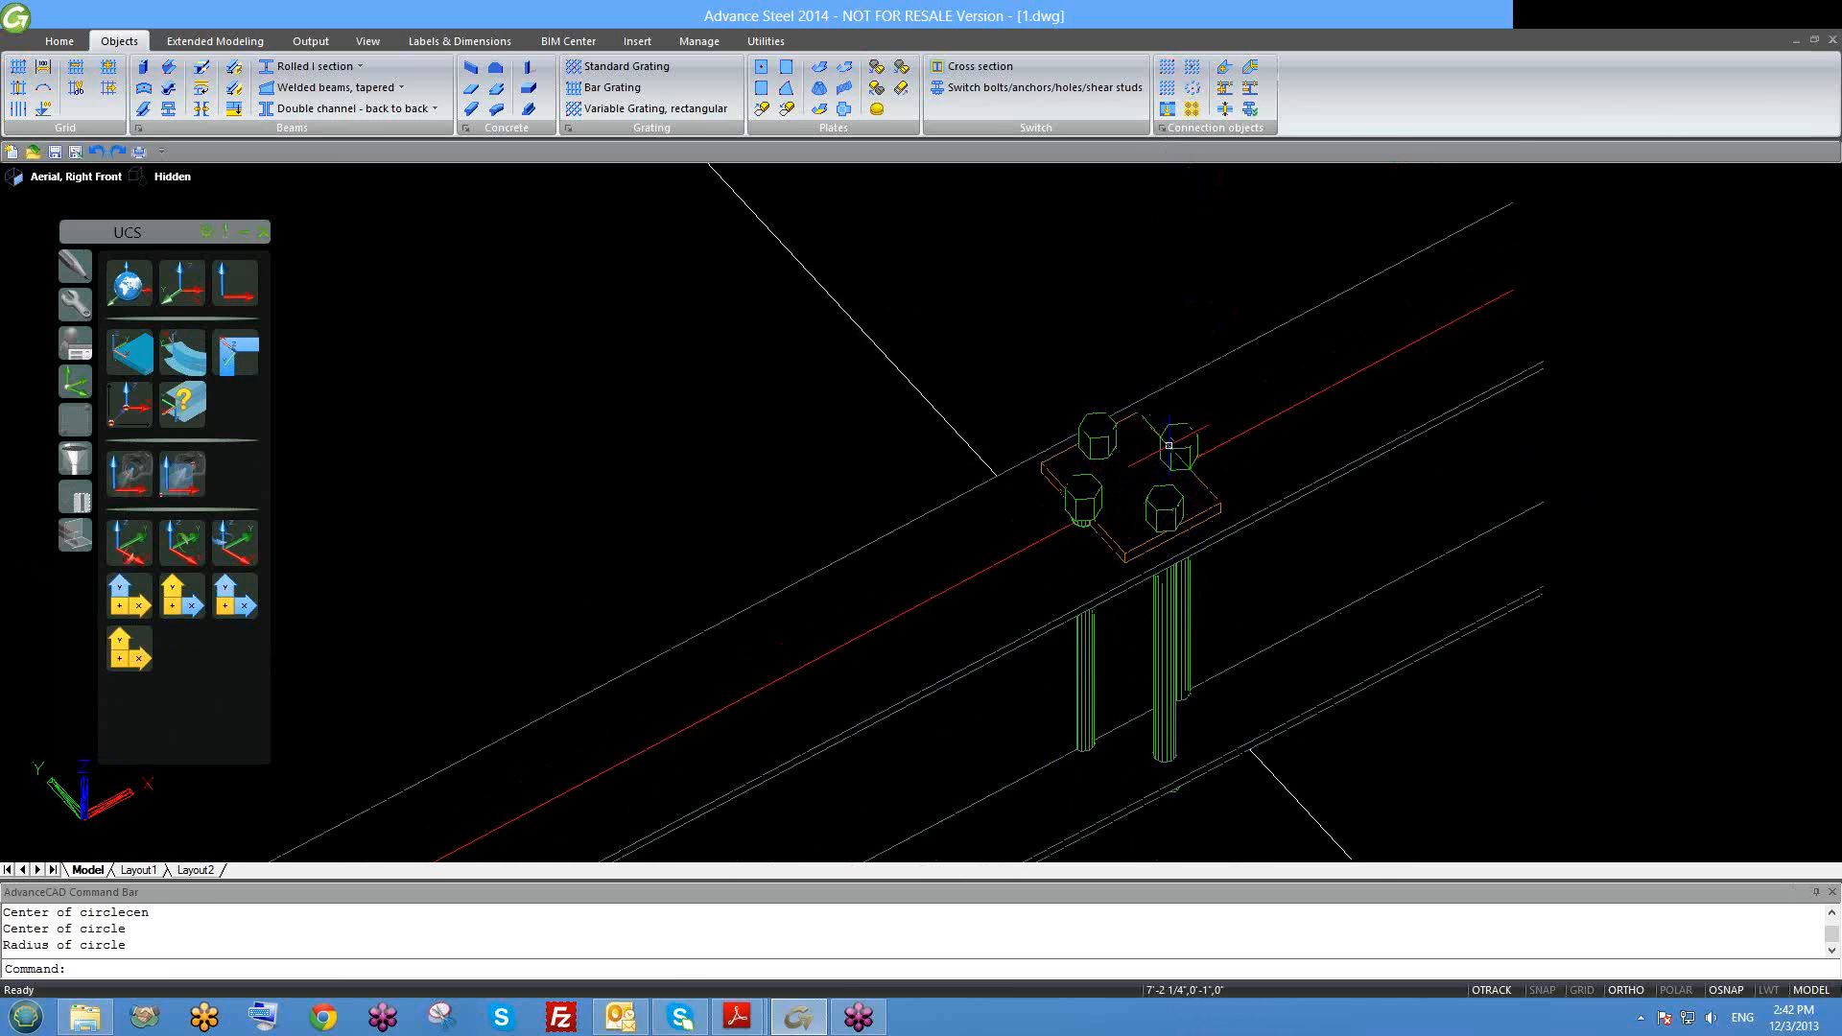
left_click(1168, 446)
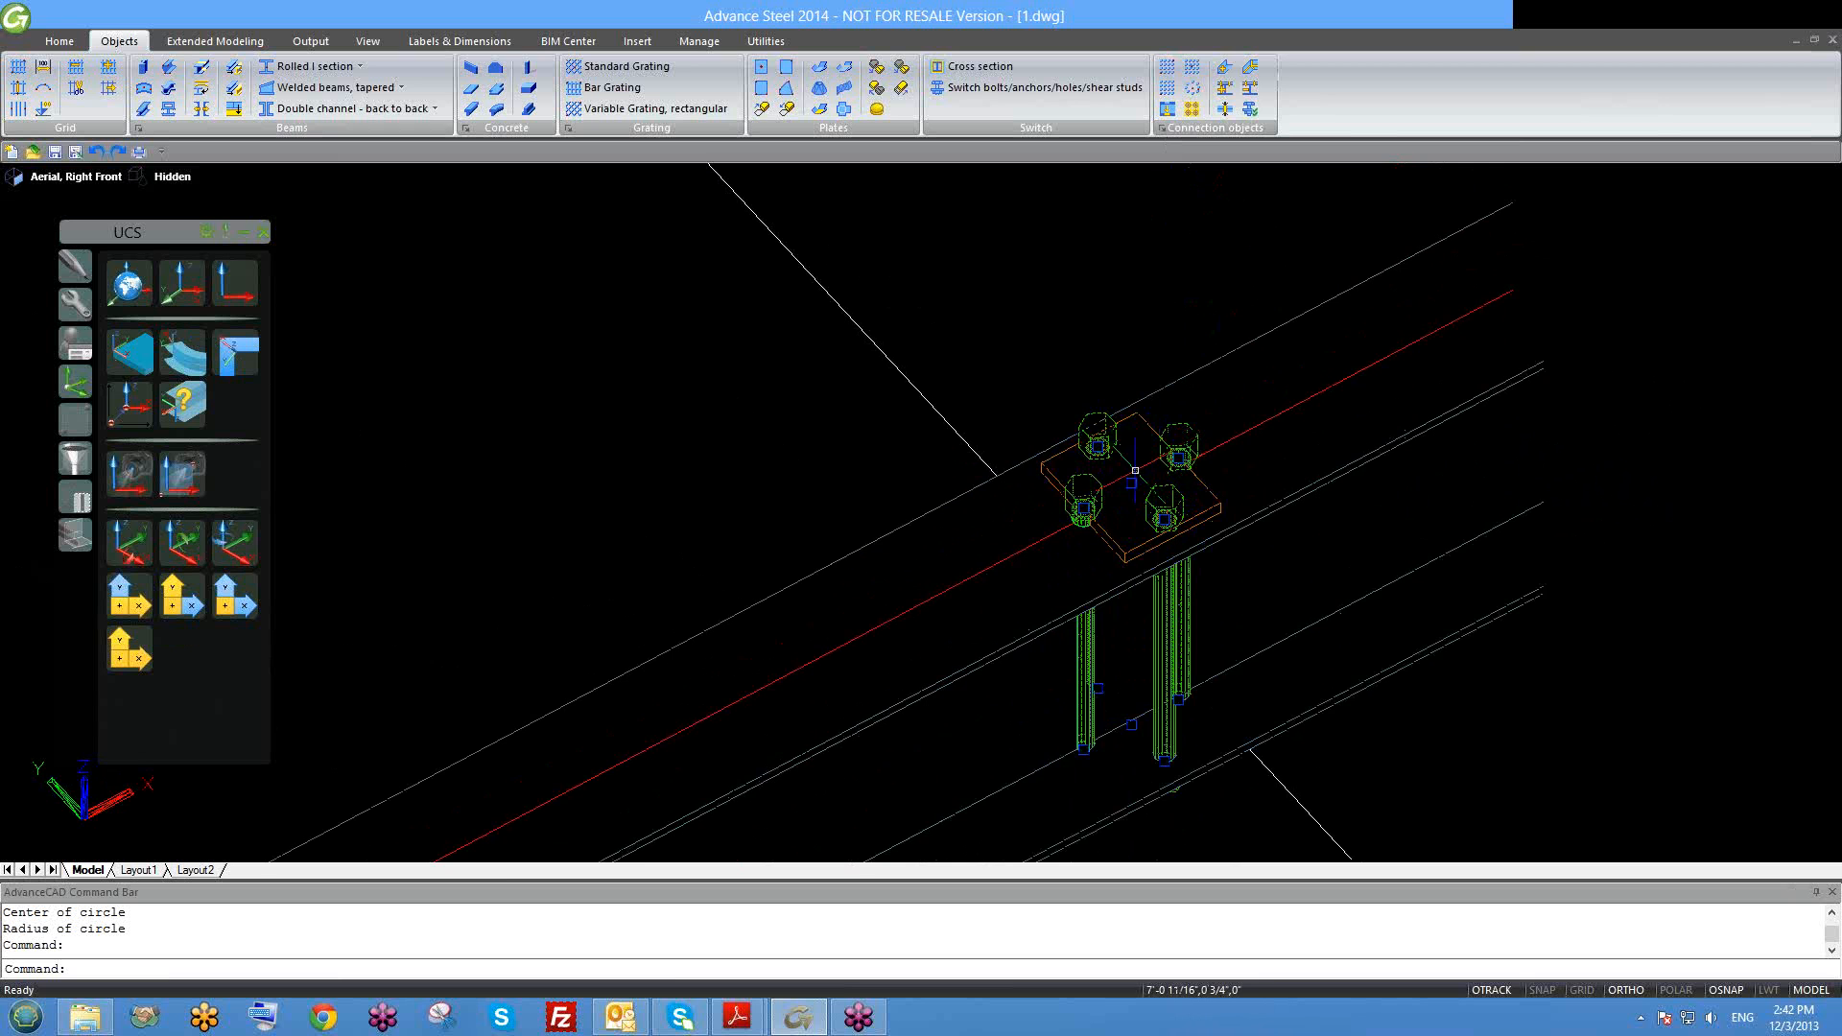
scroll(1118, 469, "up", 2)
type("e")
key("Return")
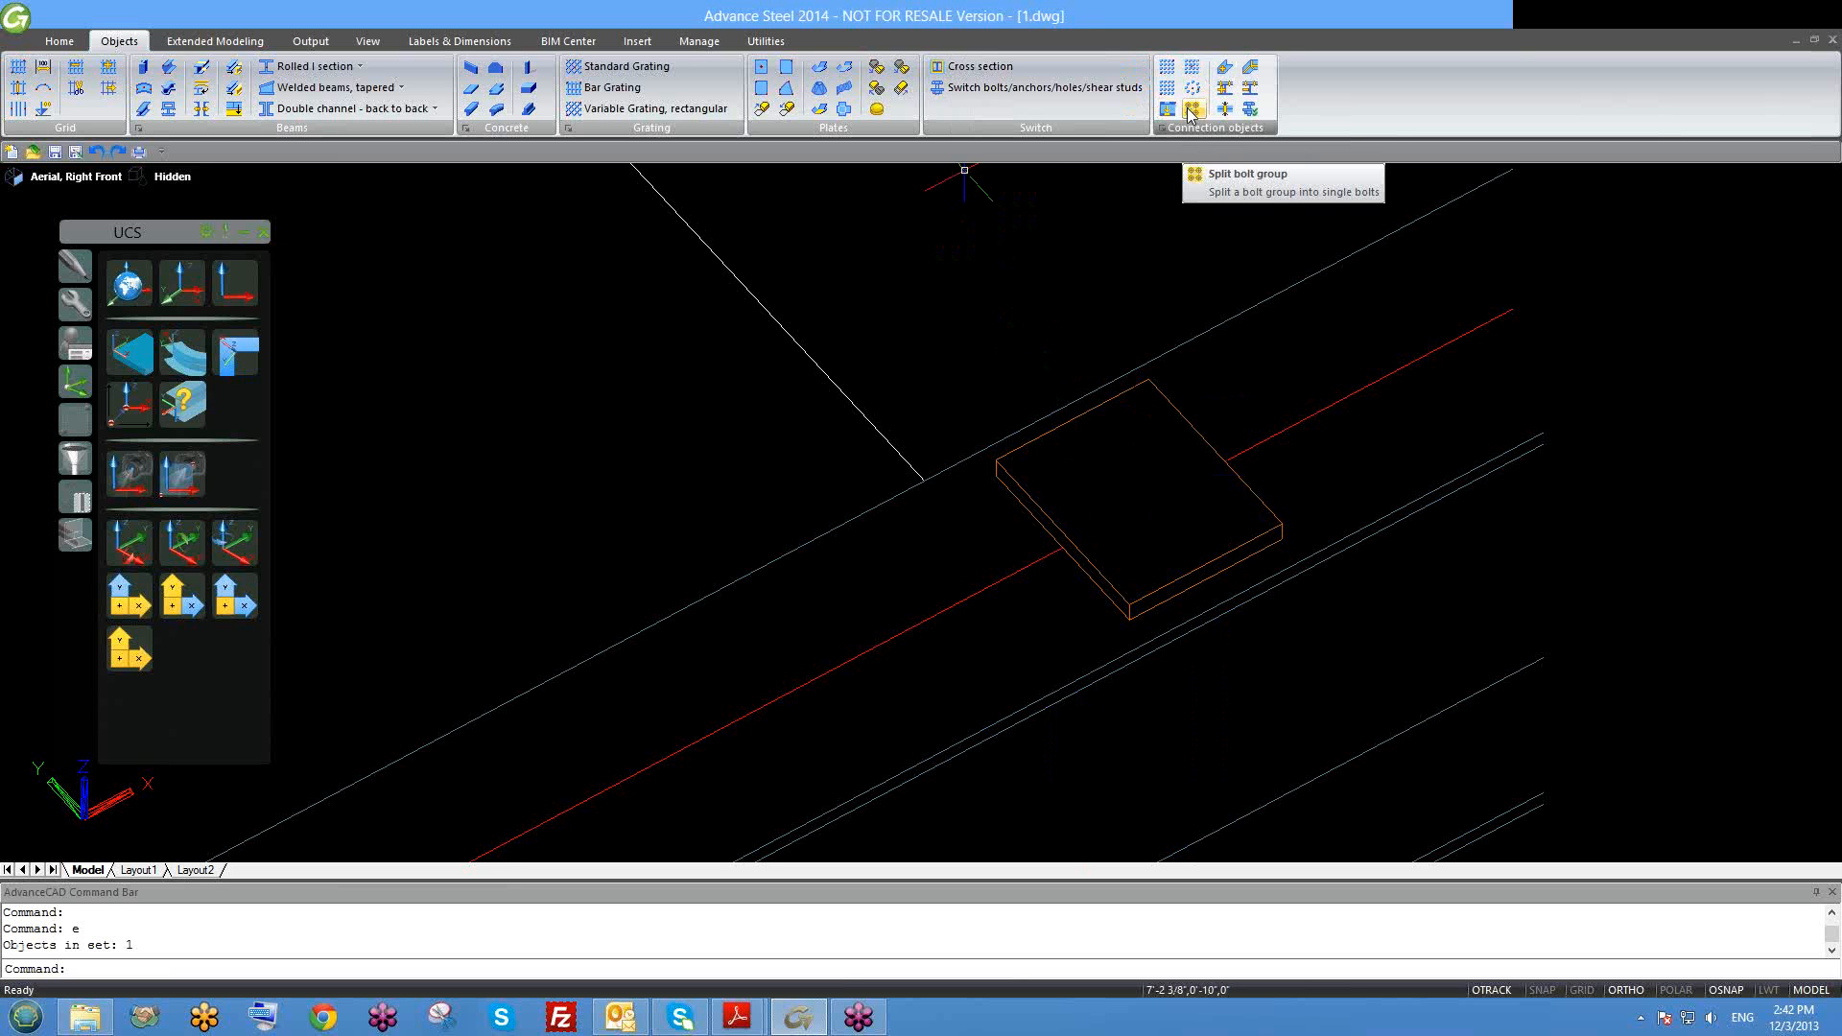
Step: Split the two-bolt group on the other plate along the top beam into single bolts
scroll(1256, 182, "down", 7)
scroll(955, 409, "up", 8)
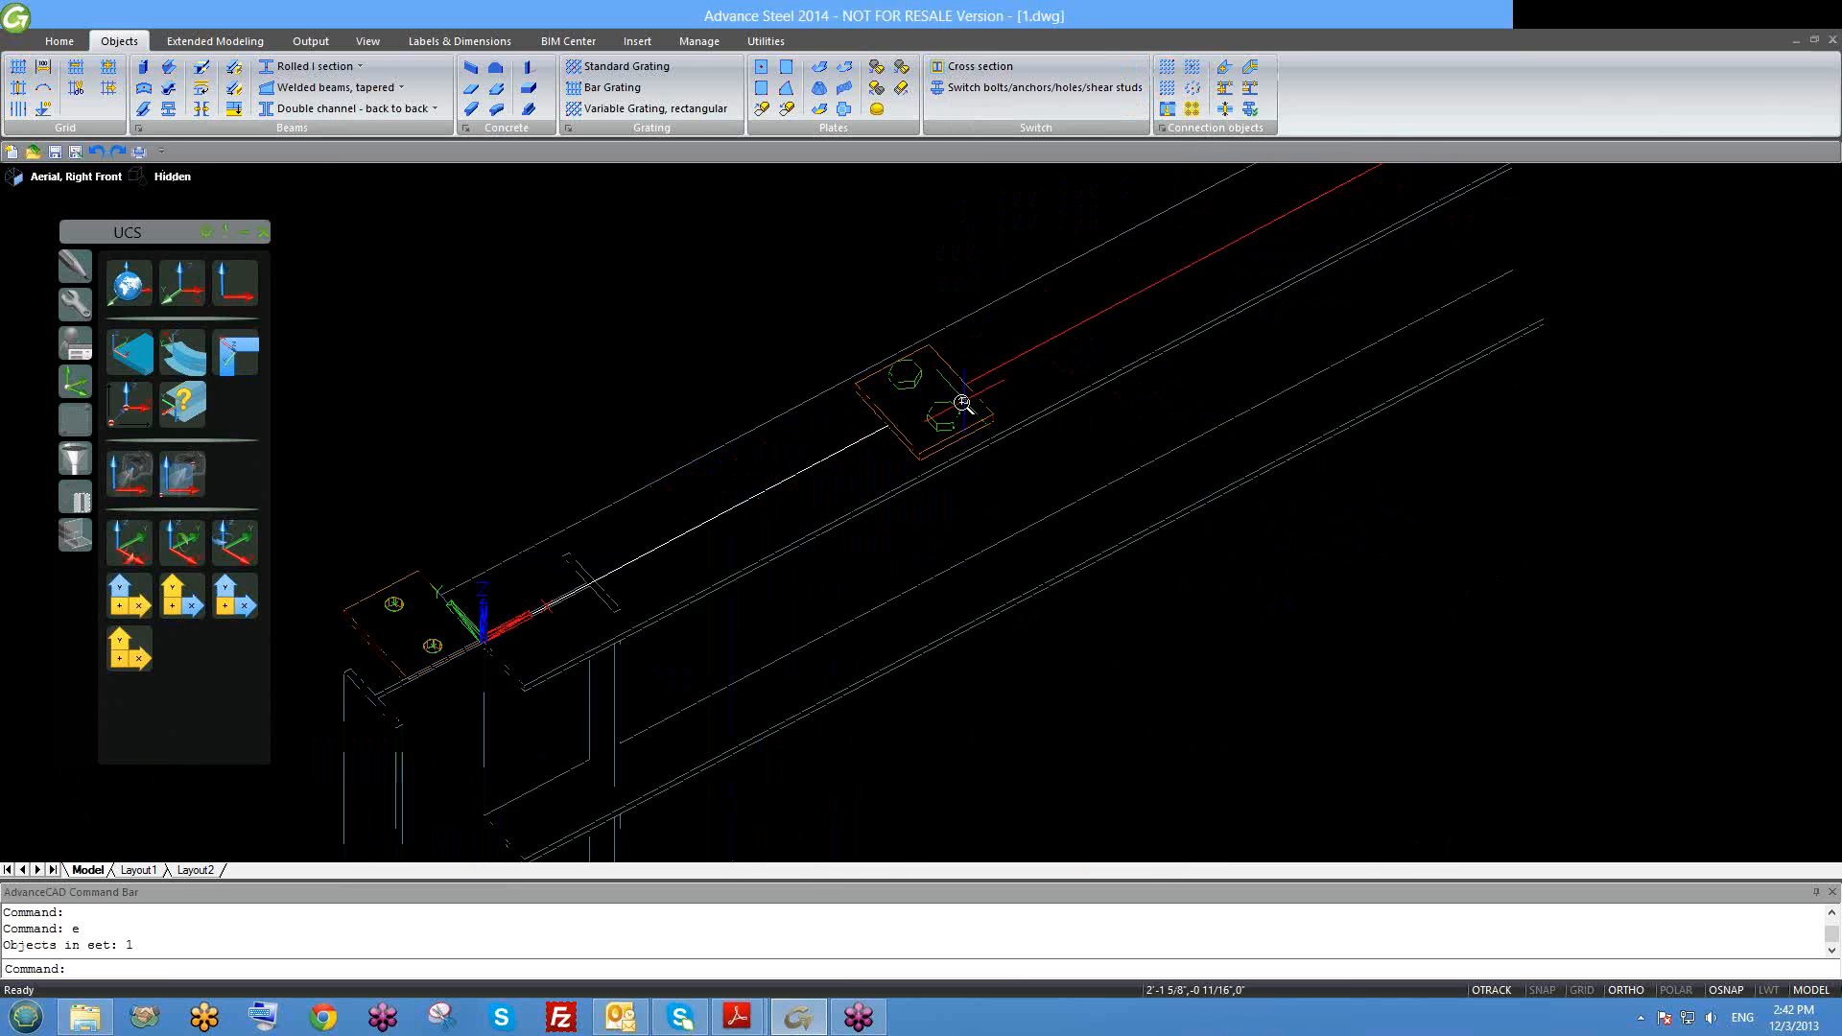
left_click(947, 417)
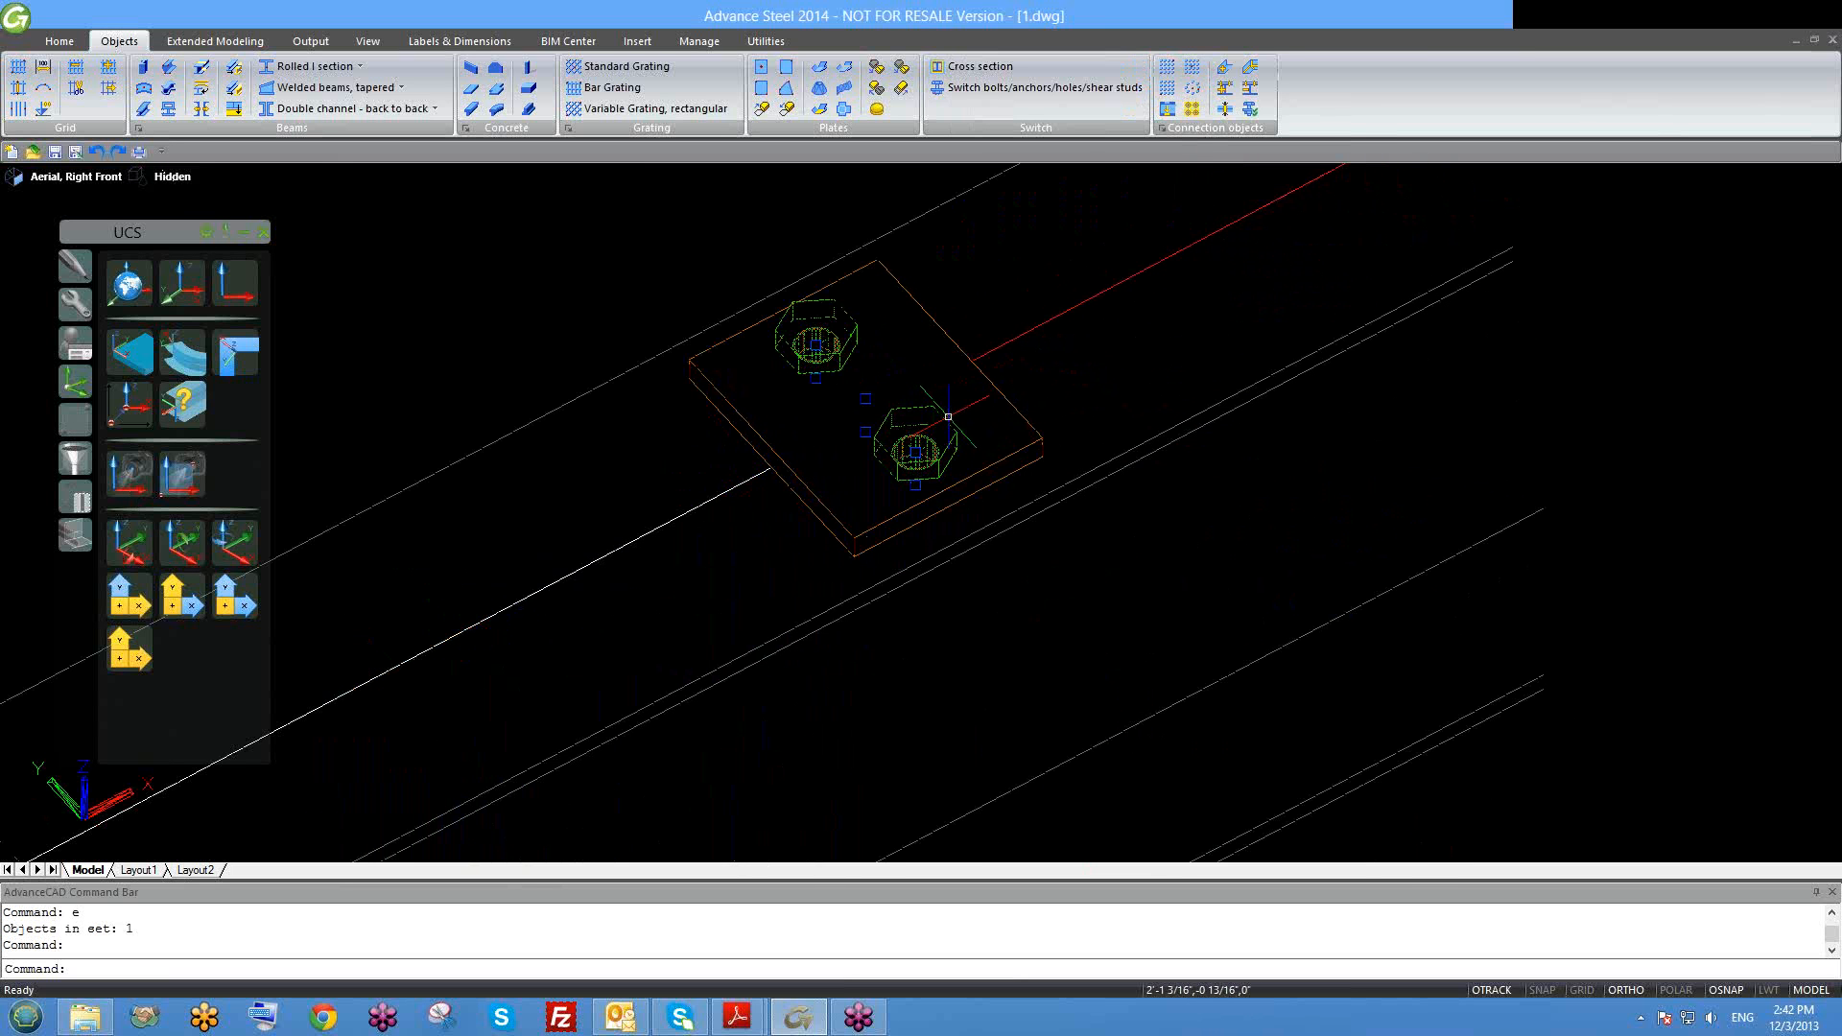
key("Escape")
scroll(1005, 432, "down", 5)
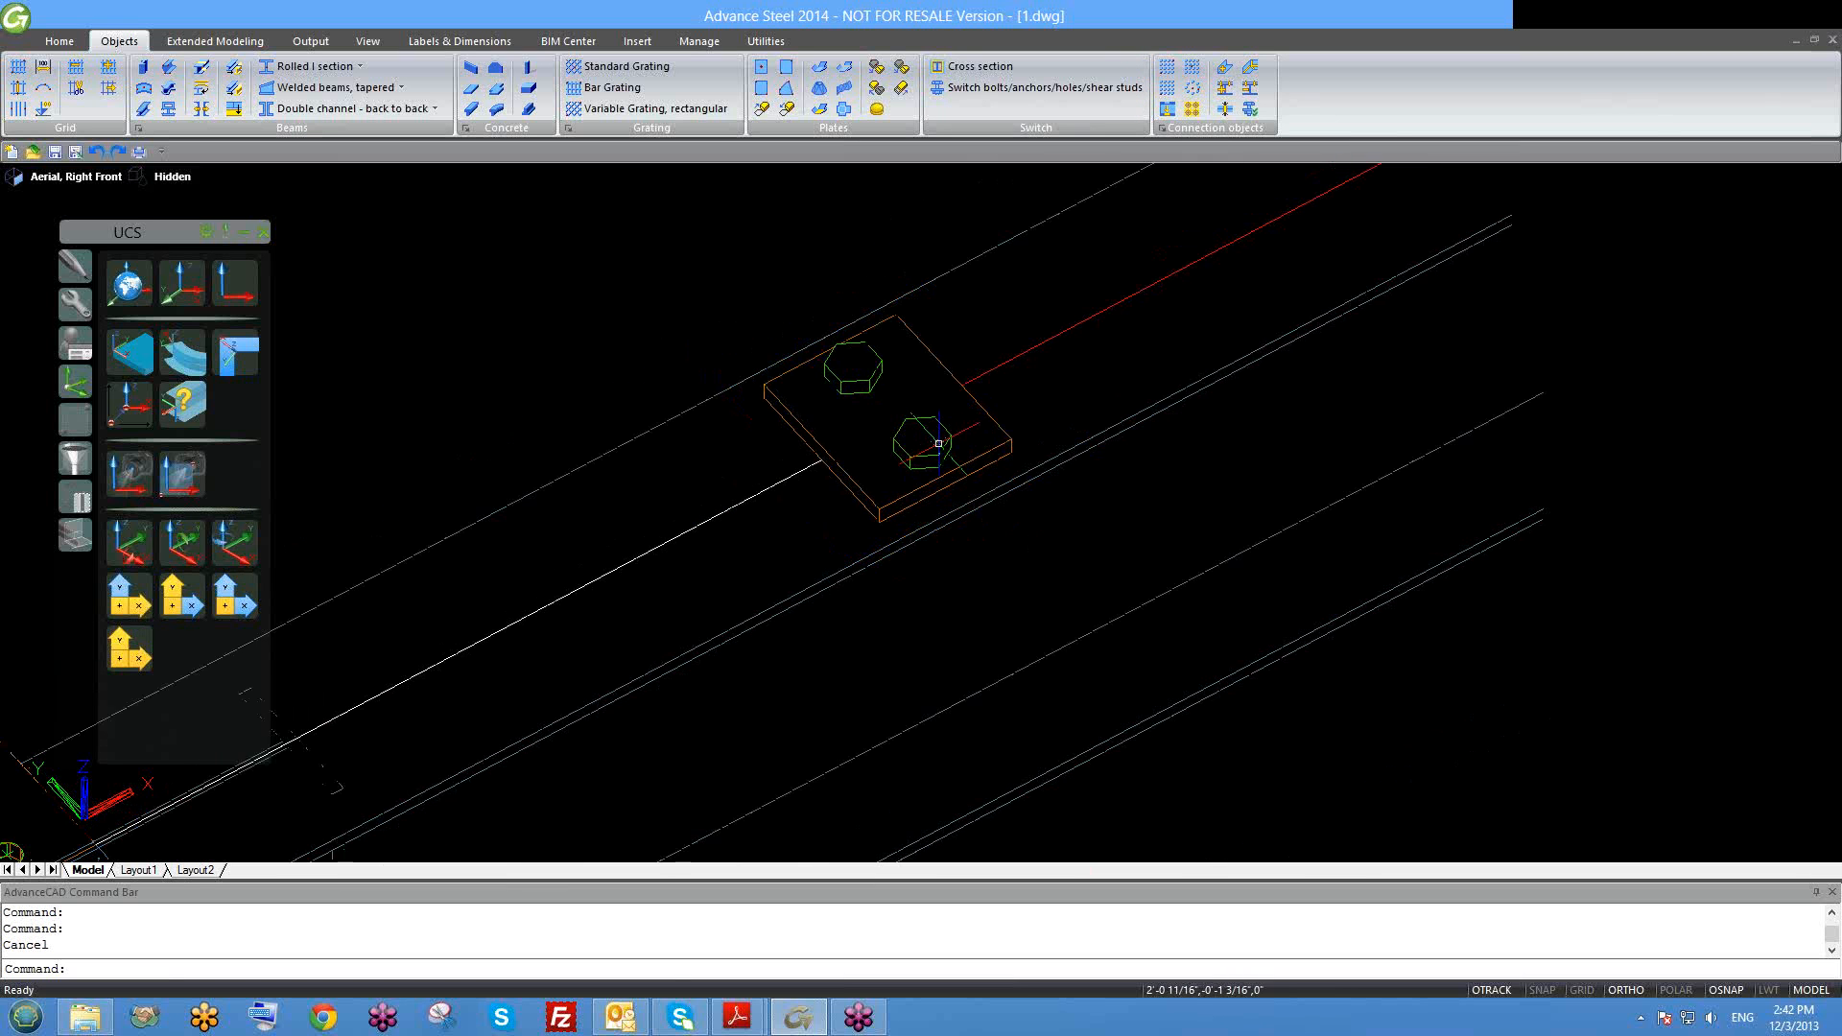
scroll(1211, 316, "down", 3)
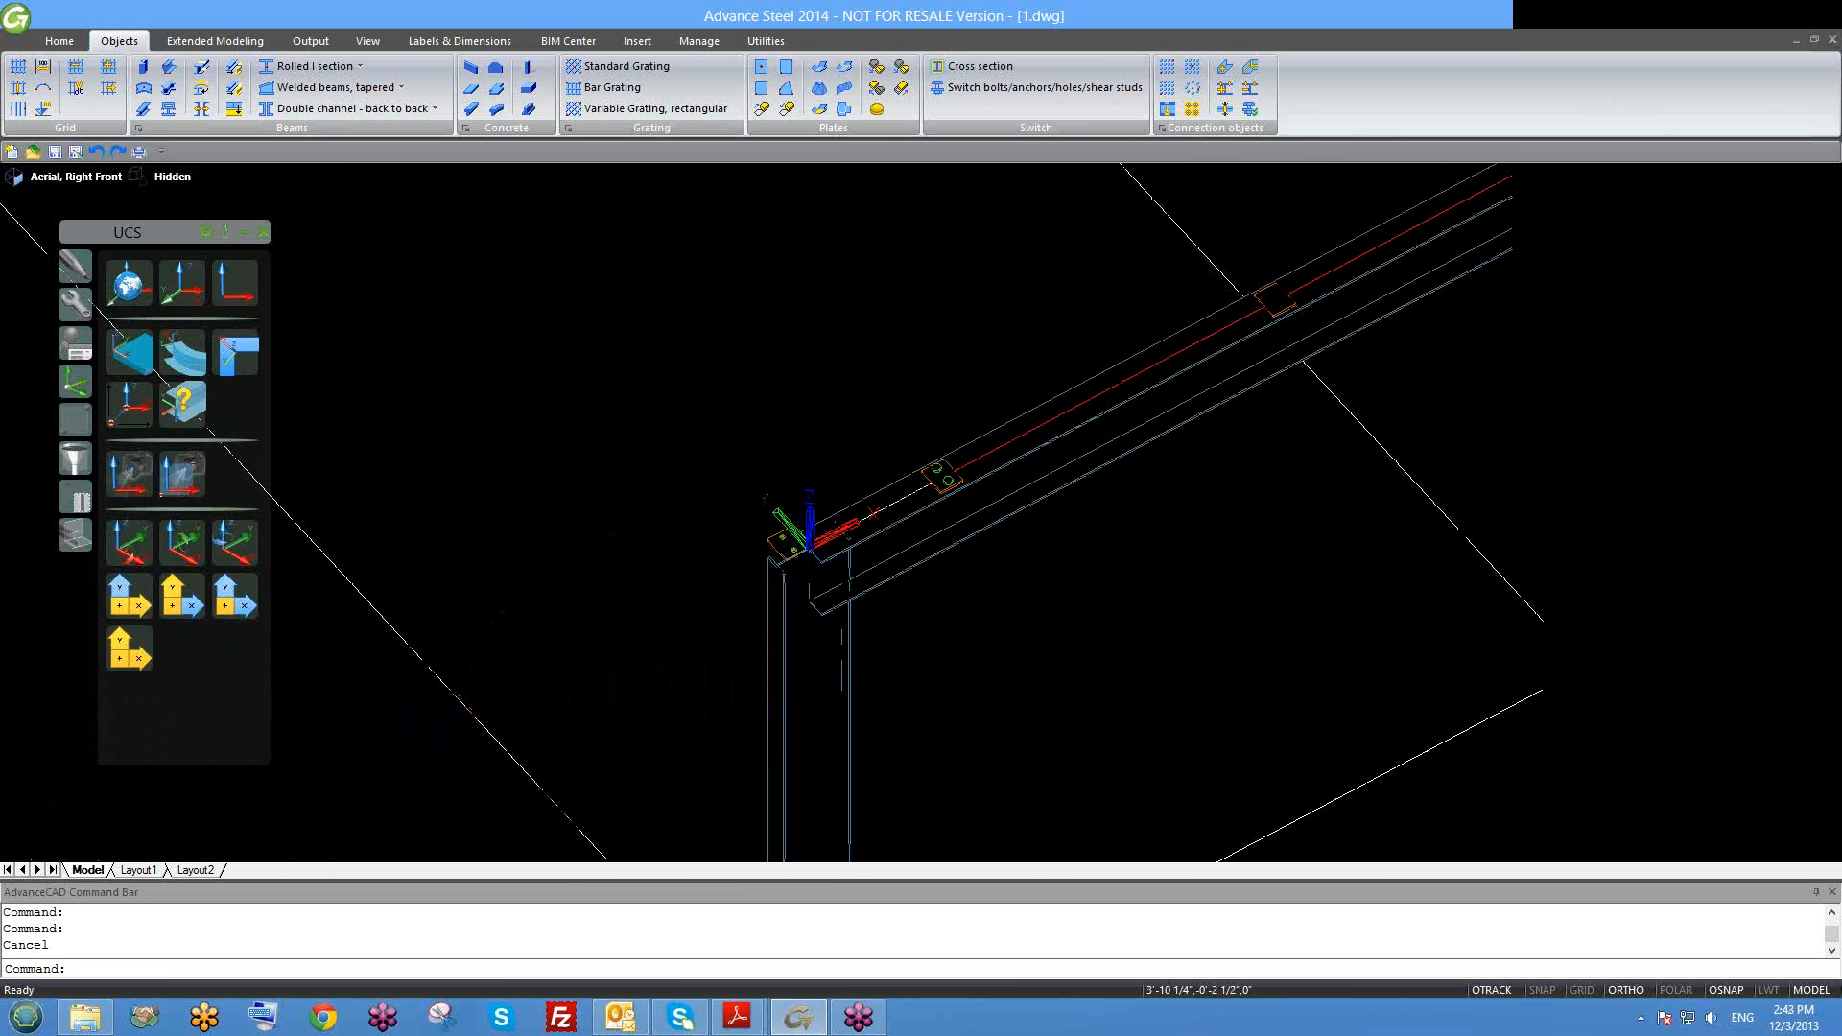
scroll(1139, 356, "up", 2)
scroll(1151, 350, "down", 3)
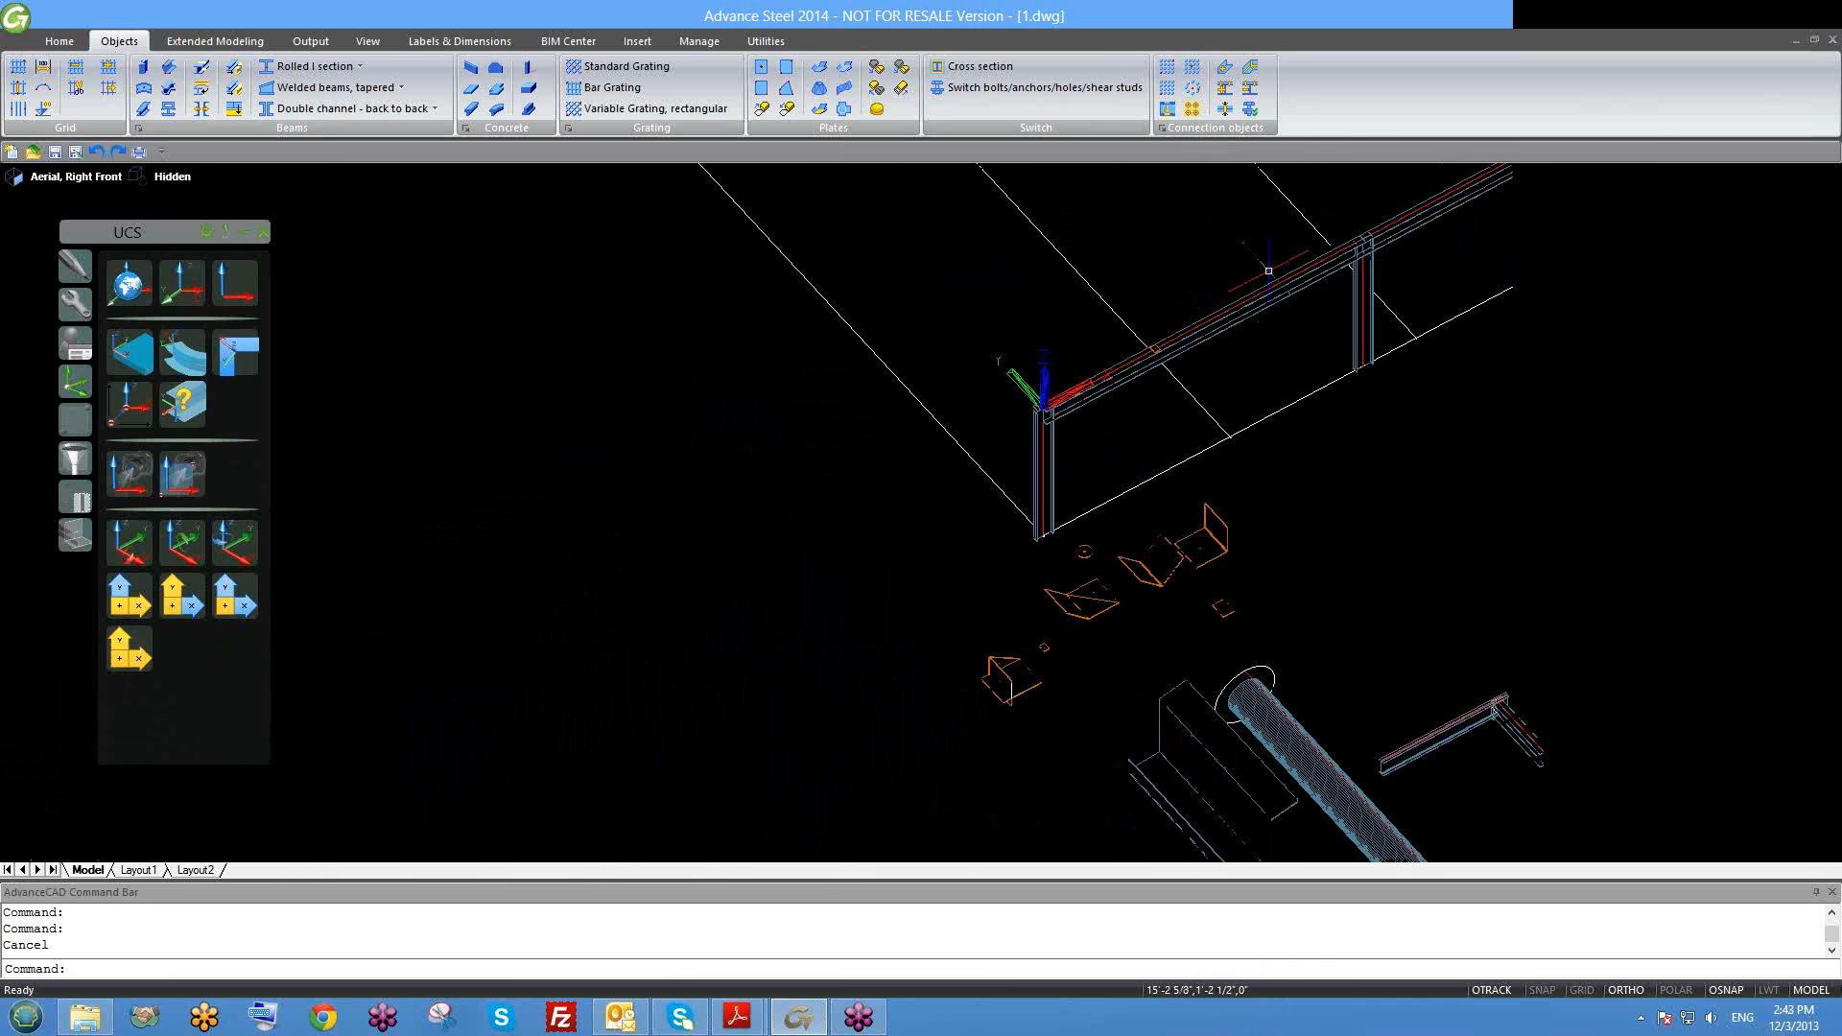
scroll(1178, 370, "up", 3)
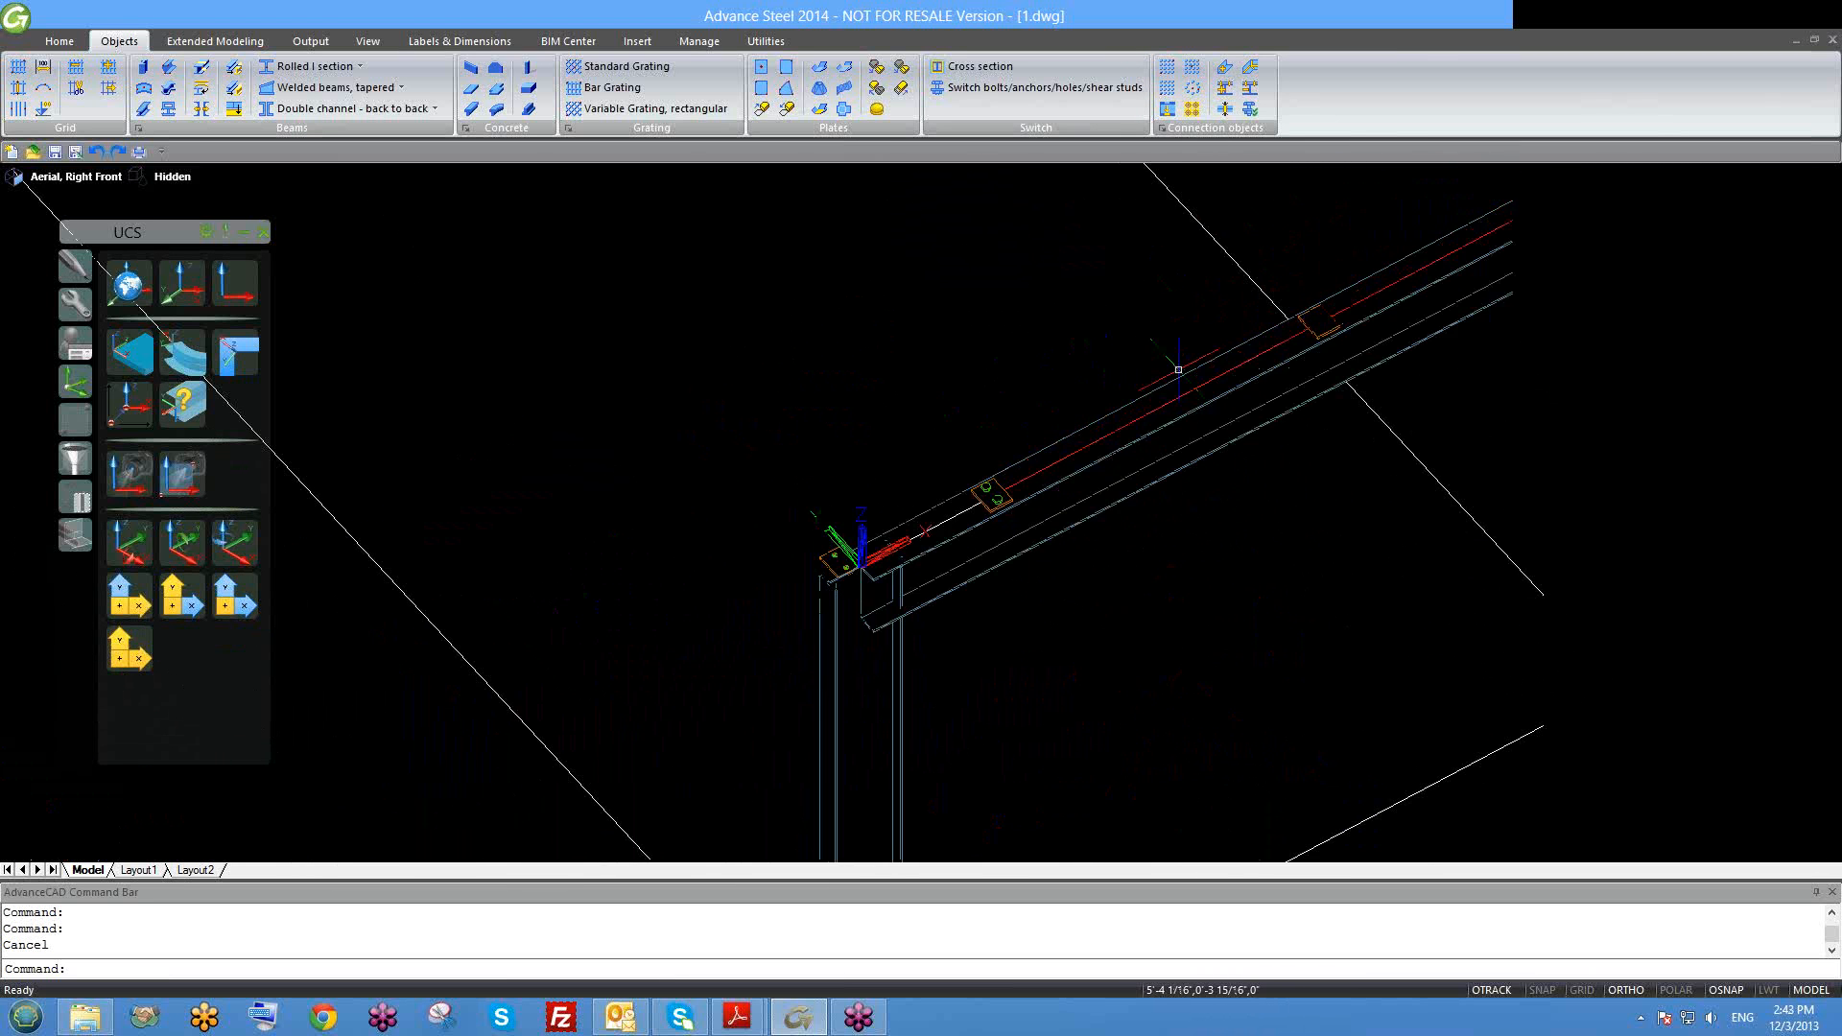
left_click(1191, 110)
scroll(1103, 355, "up", 3)
left_click(1108, 352)
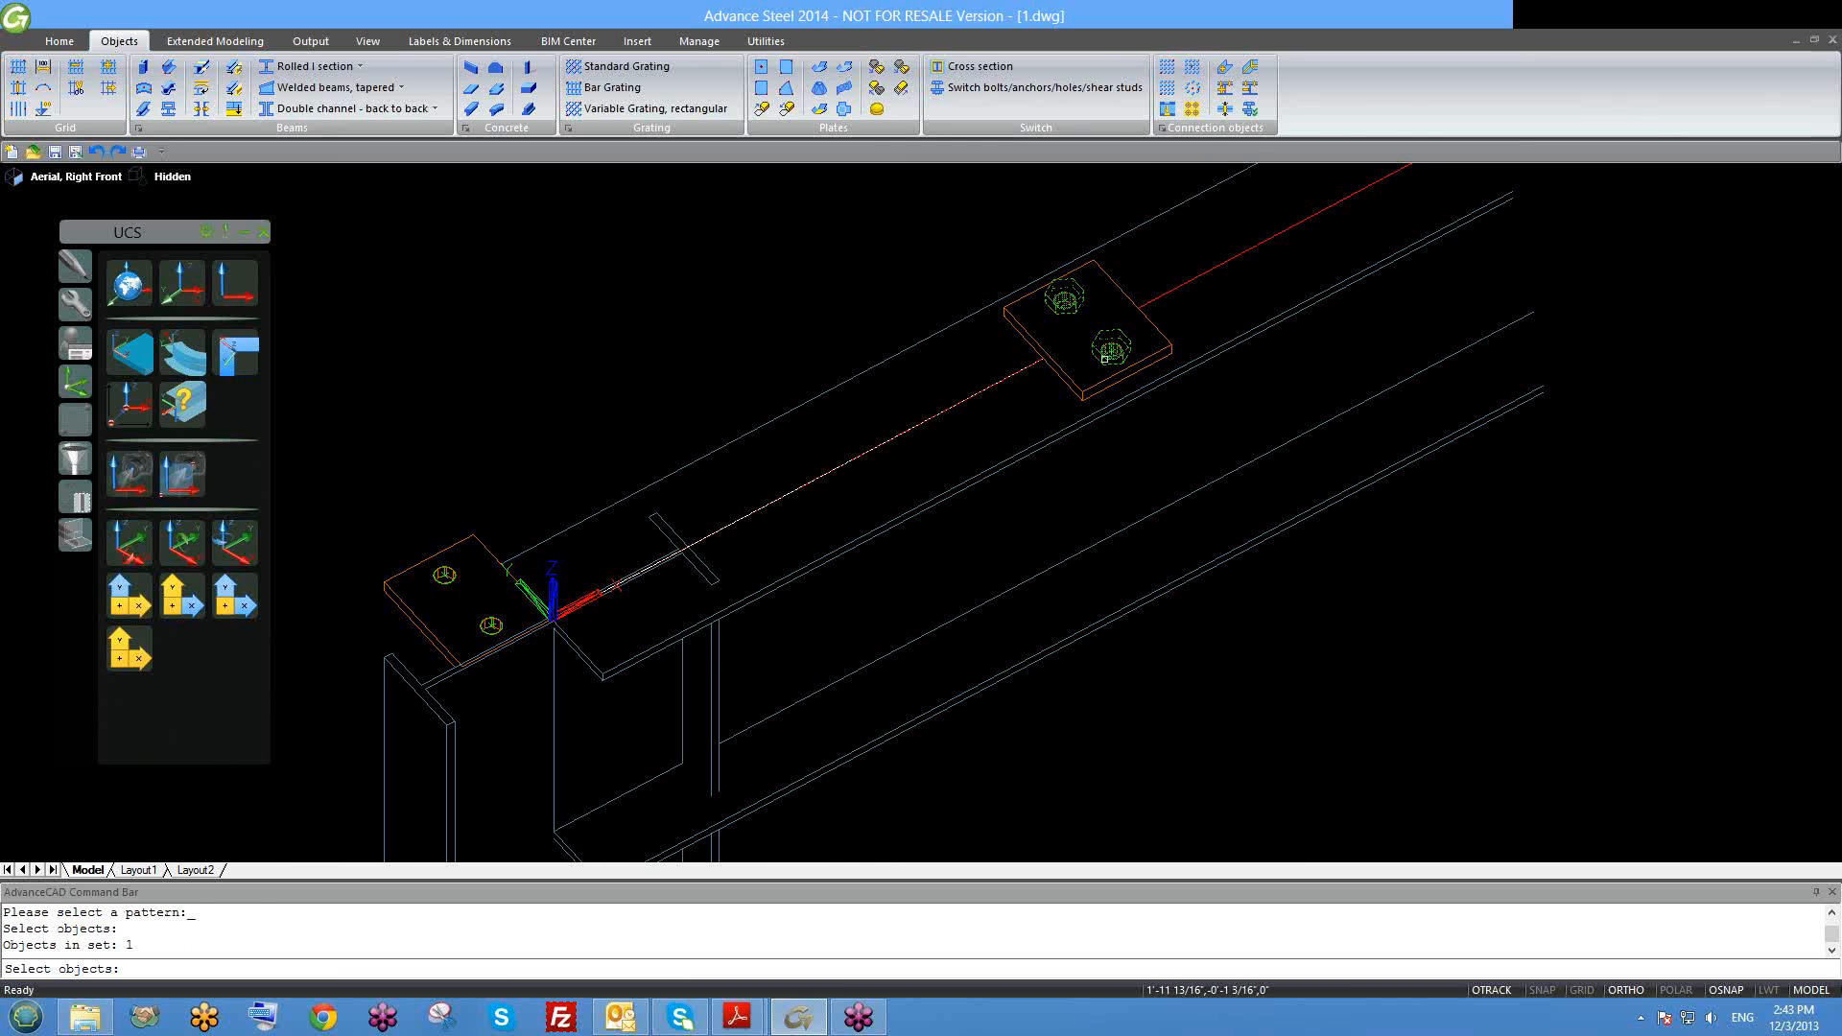
key("Return")
Step: Open the properties of one separated bolt on the far plate and check its distance settings
left_click(1109, 337)
key("Escape")
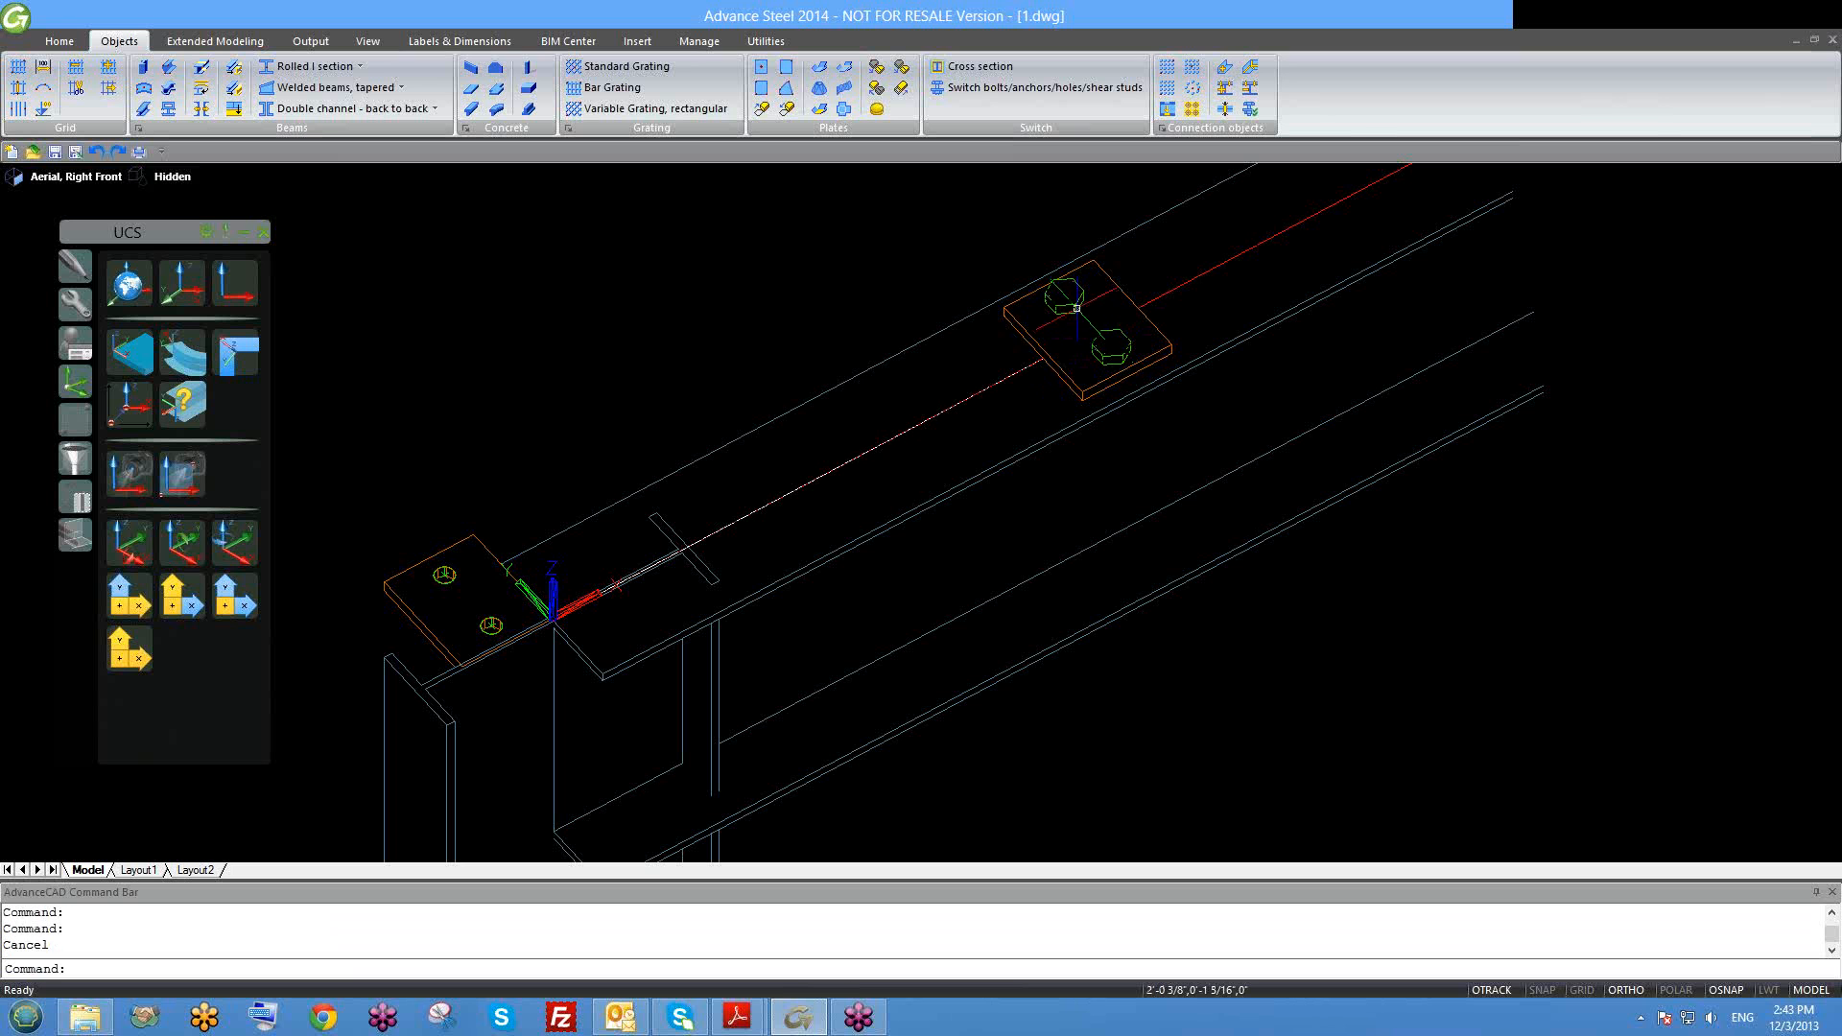
left_click(1127, 353)
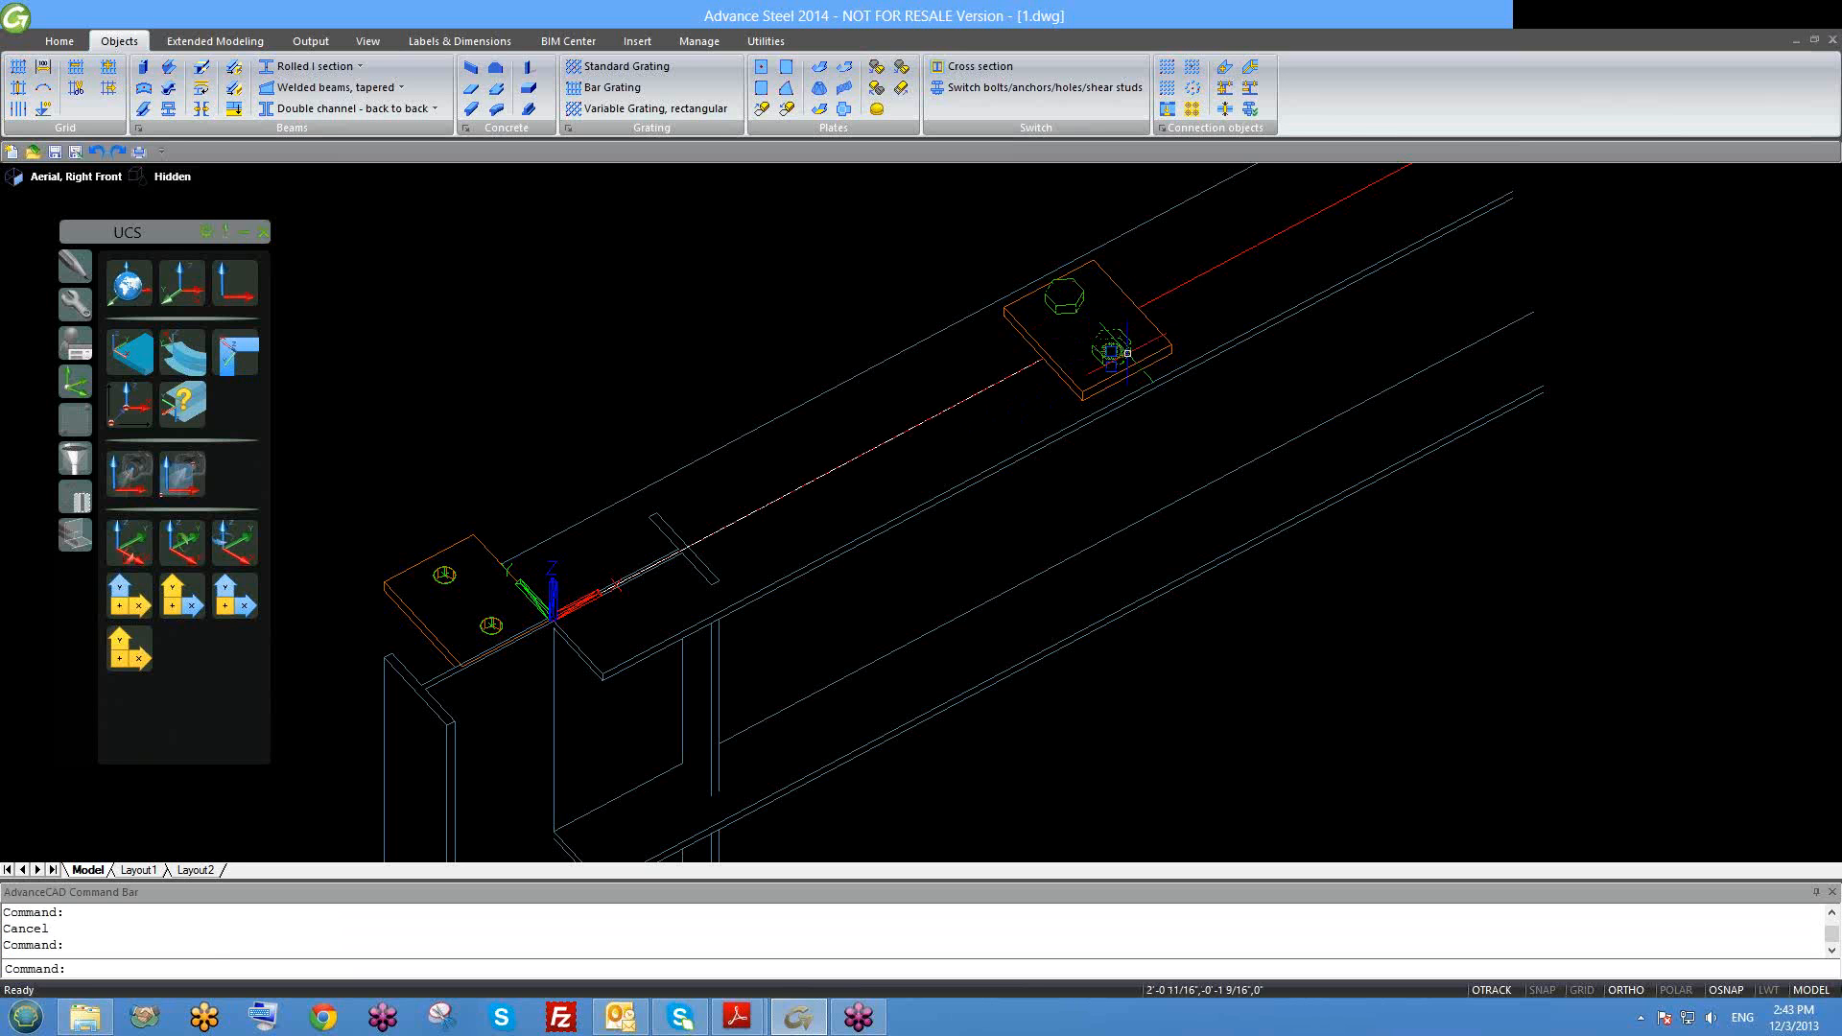
double_click(1113, 351)
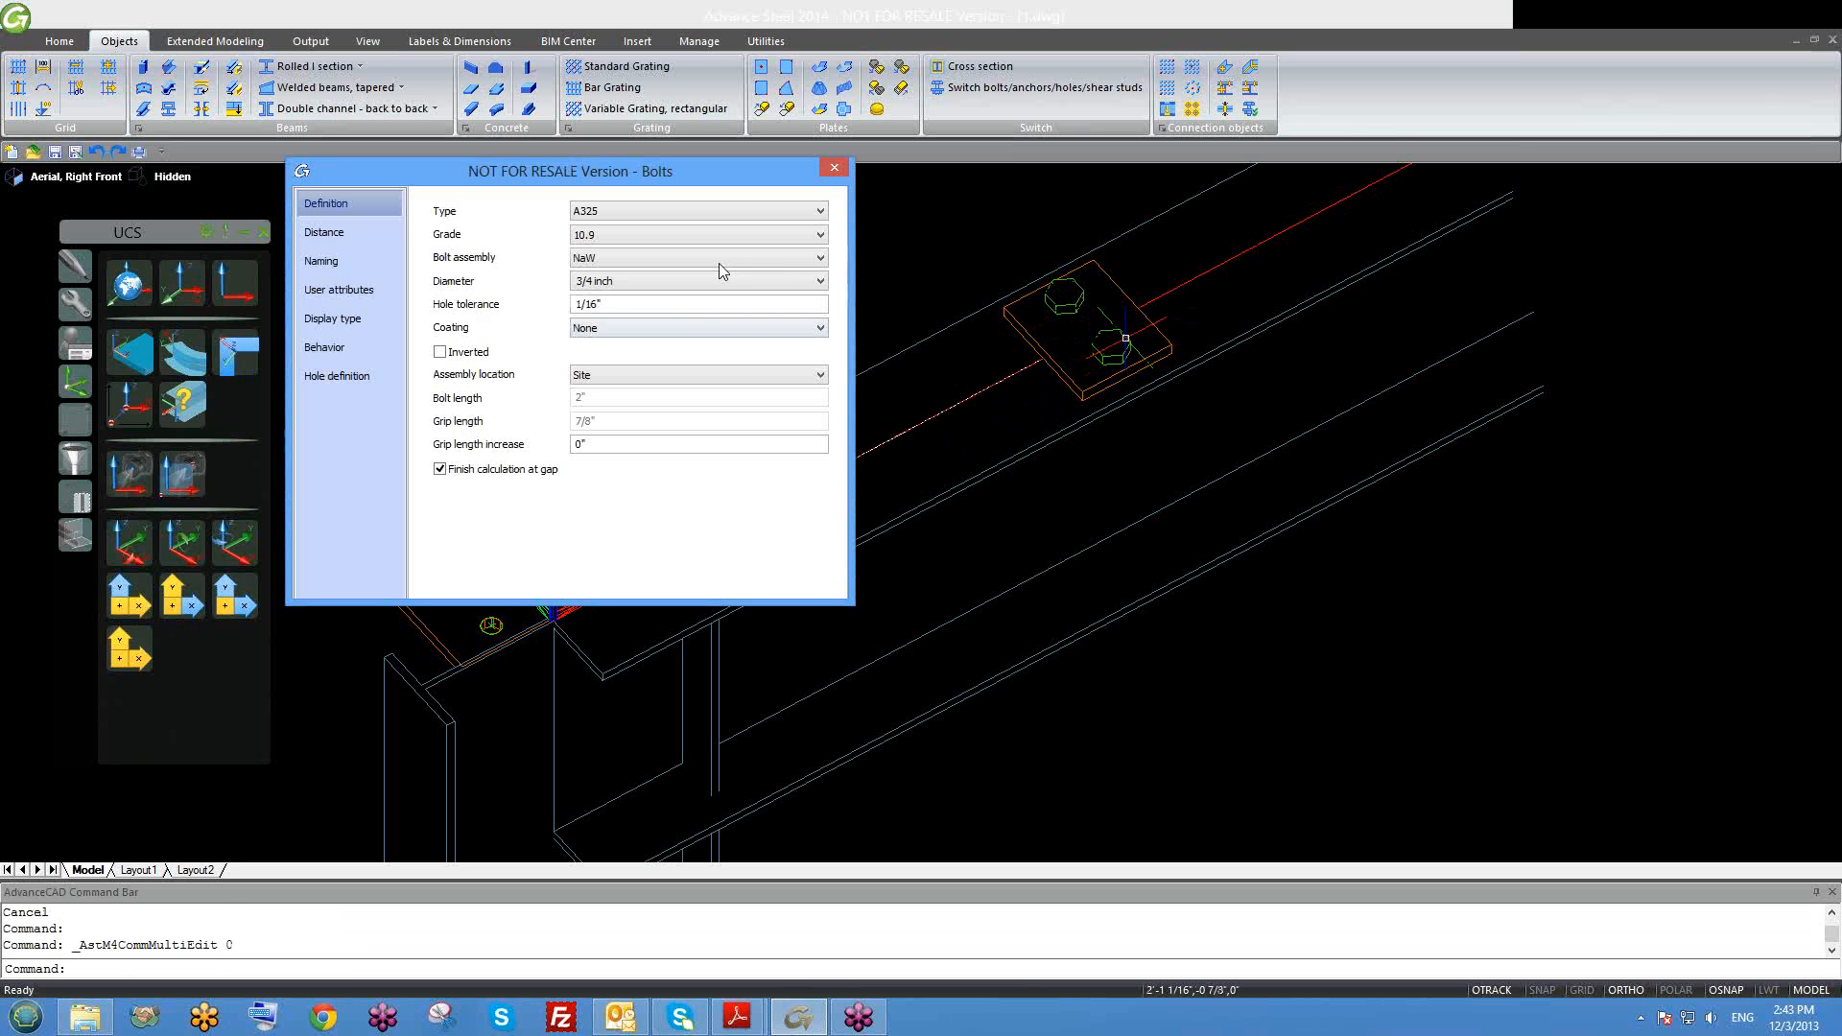
left_click(382, 234)
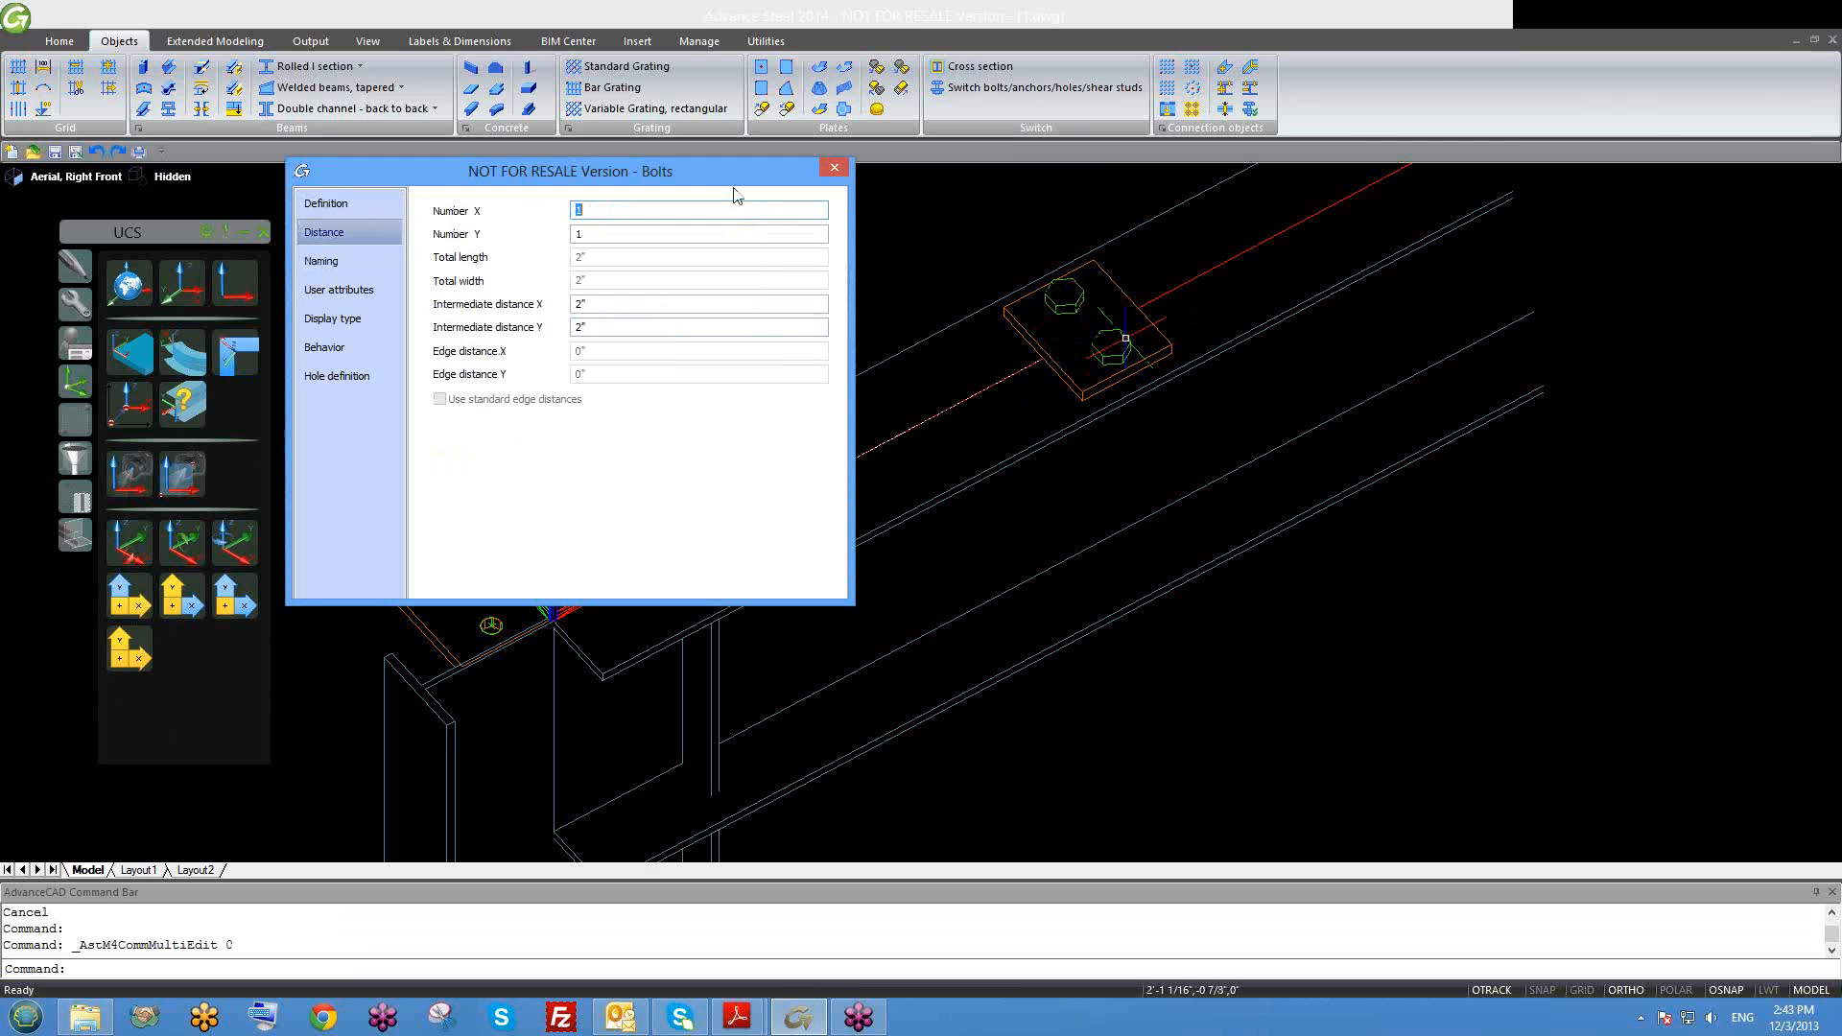
left_click(827, 173)
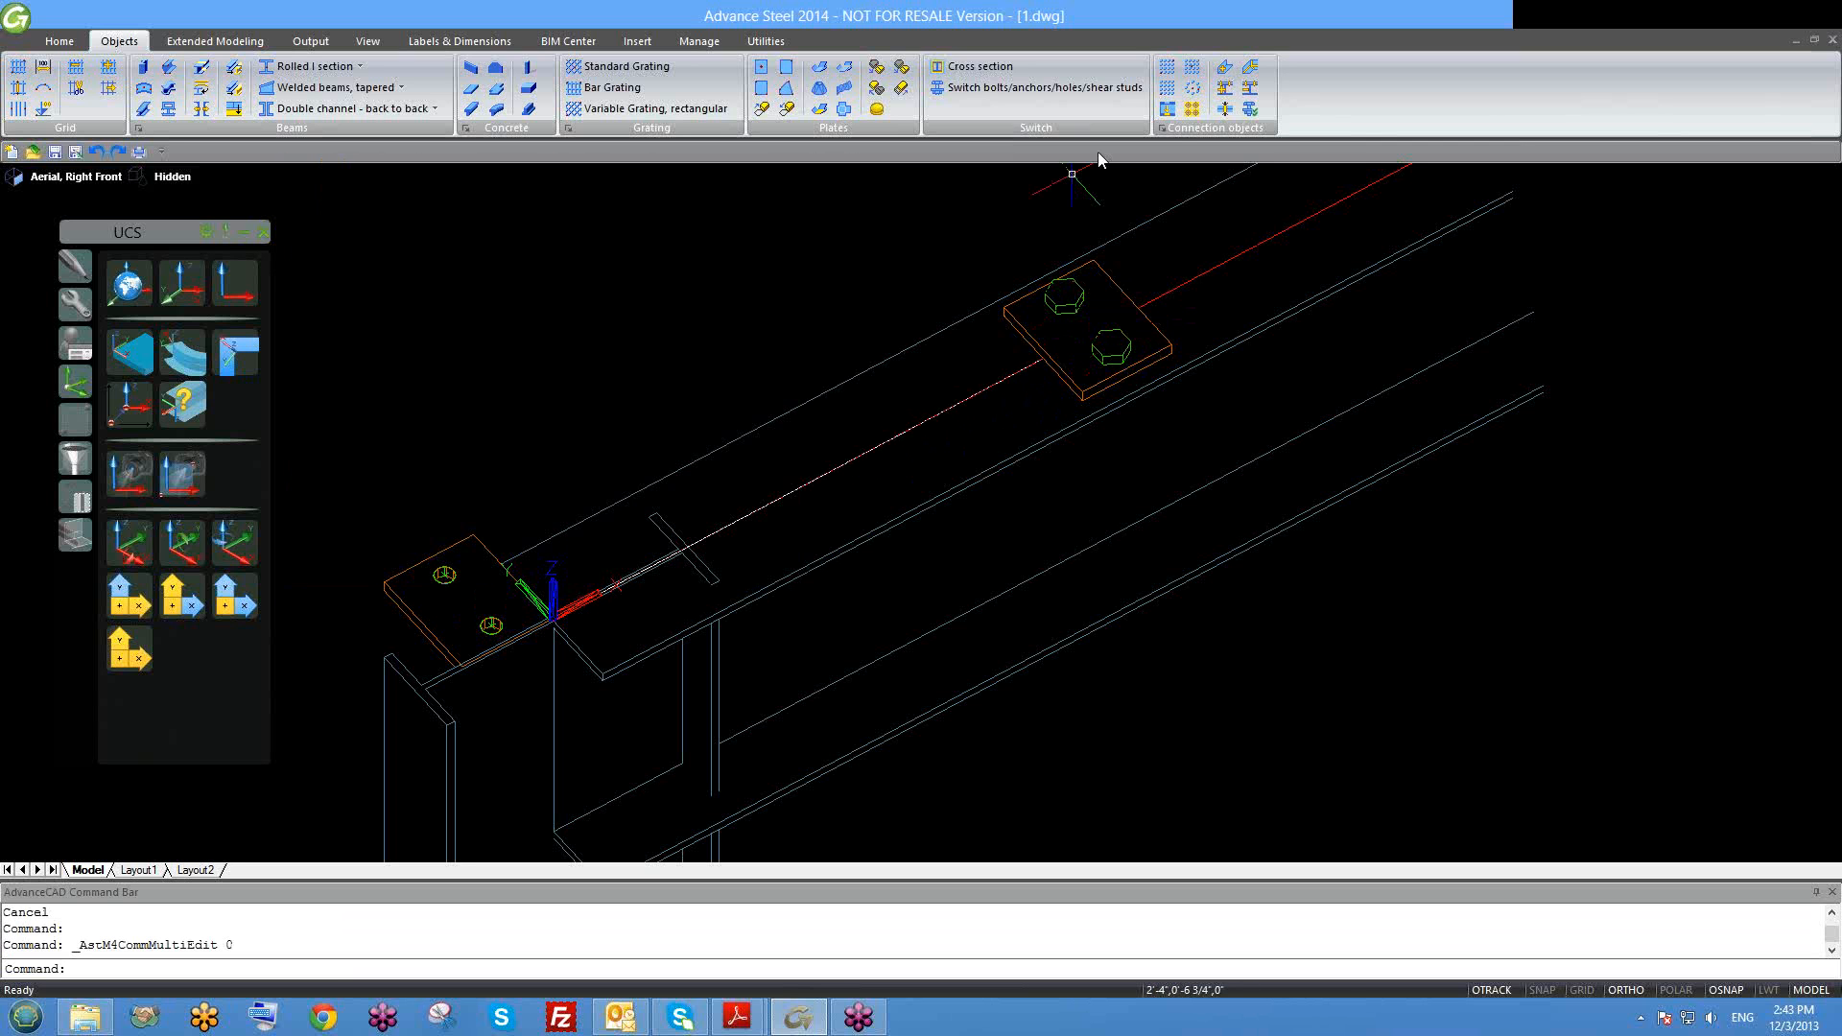
Step: Try moving the separated bolt nearest the flange edge to the reference plane of the beam's bottom flange
left_click(1166, 111)
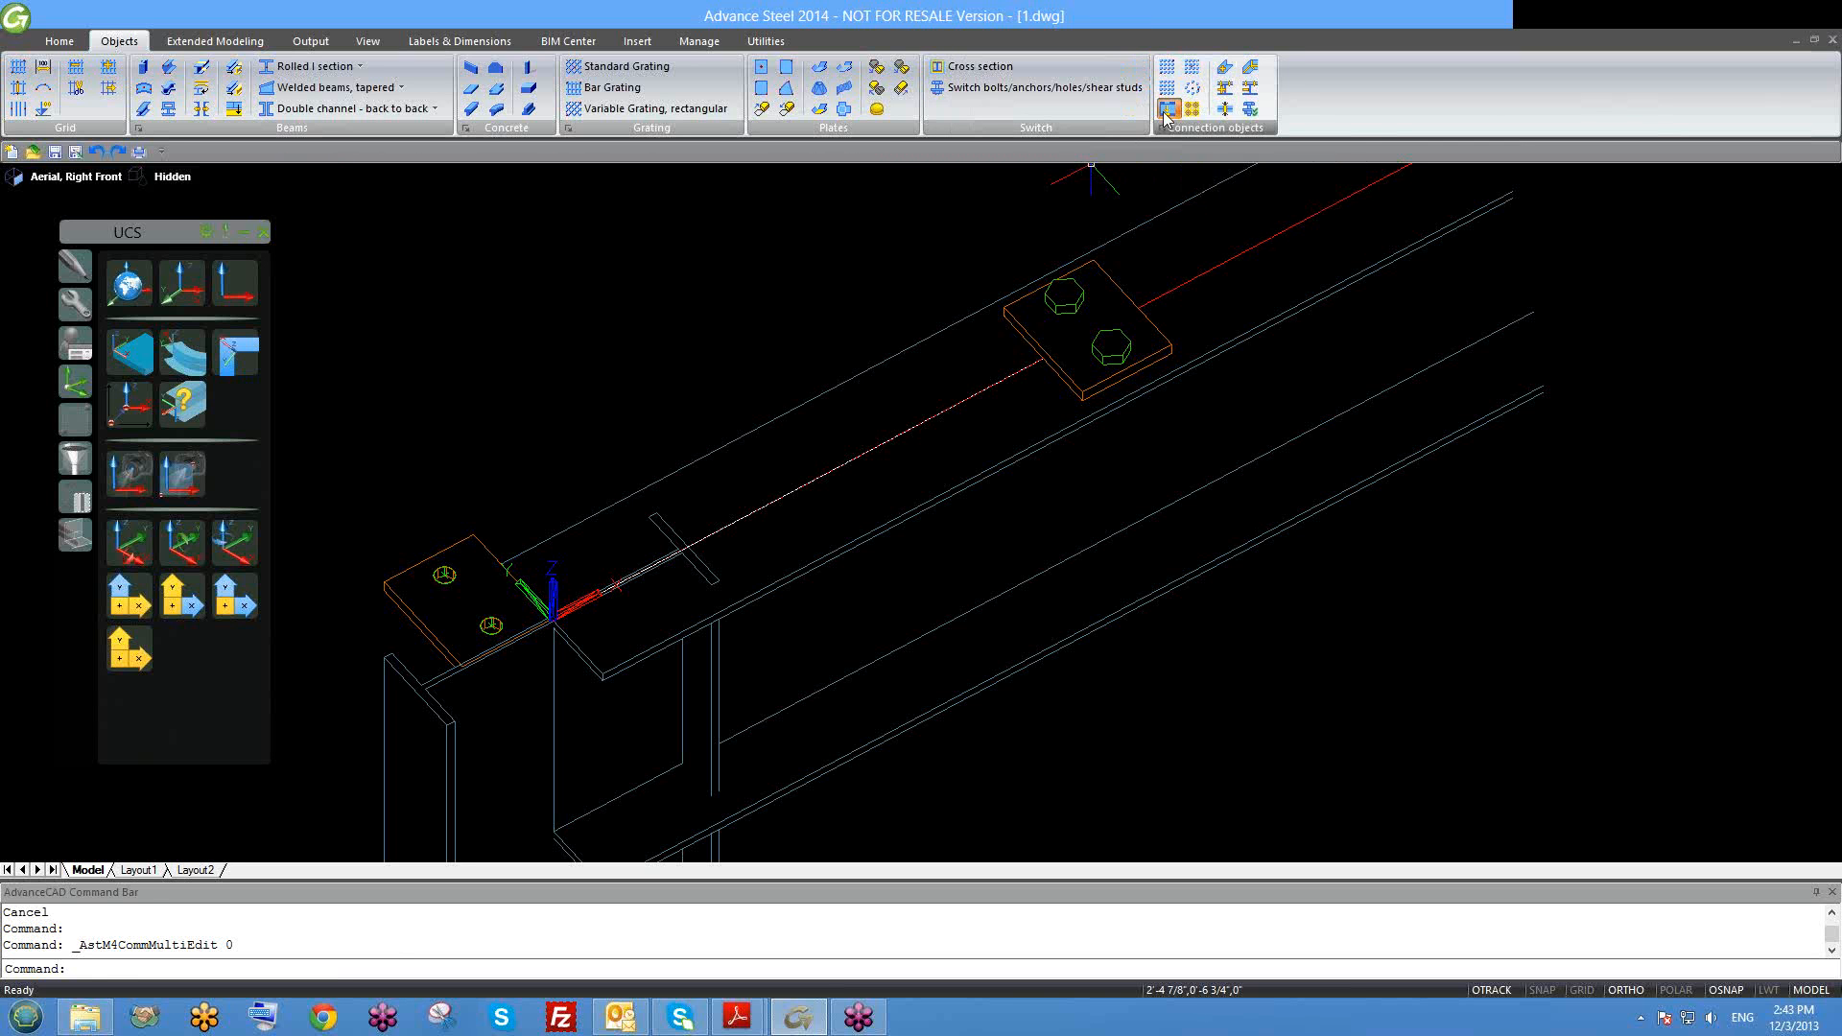
left_click(1123, 335)
key("Return")
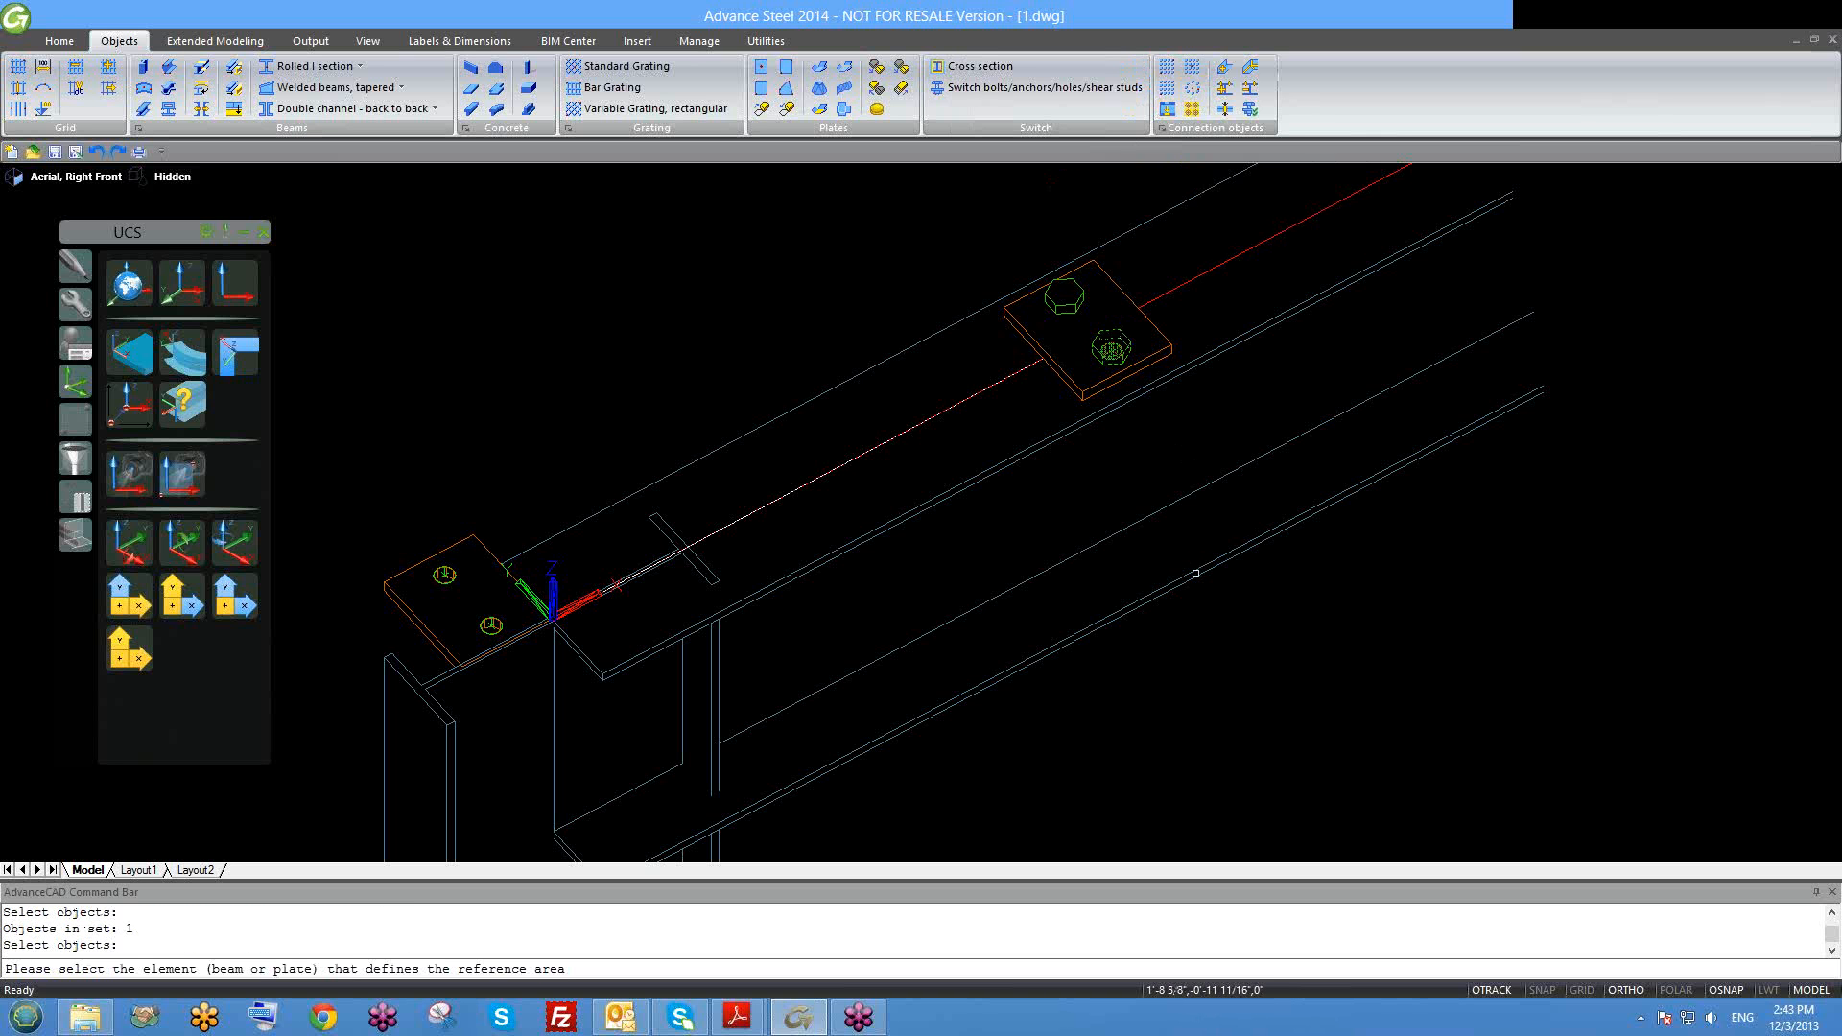
left_click(1195, 573)
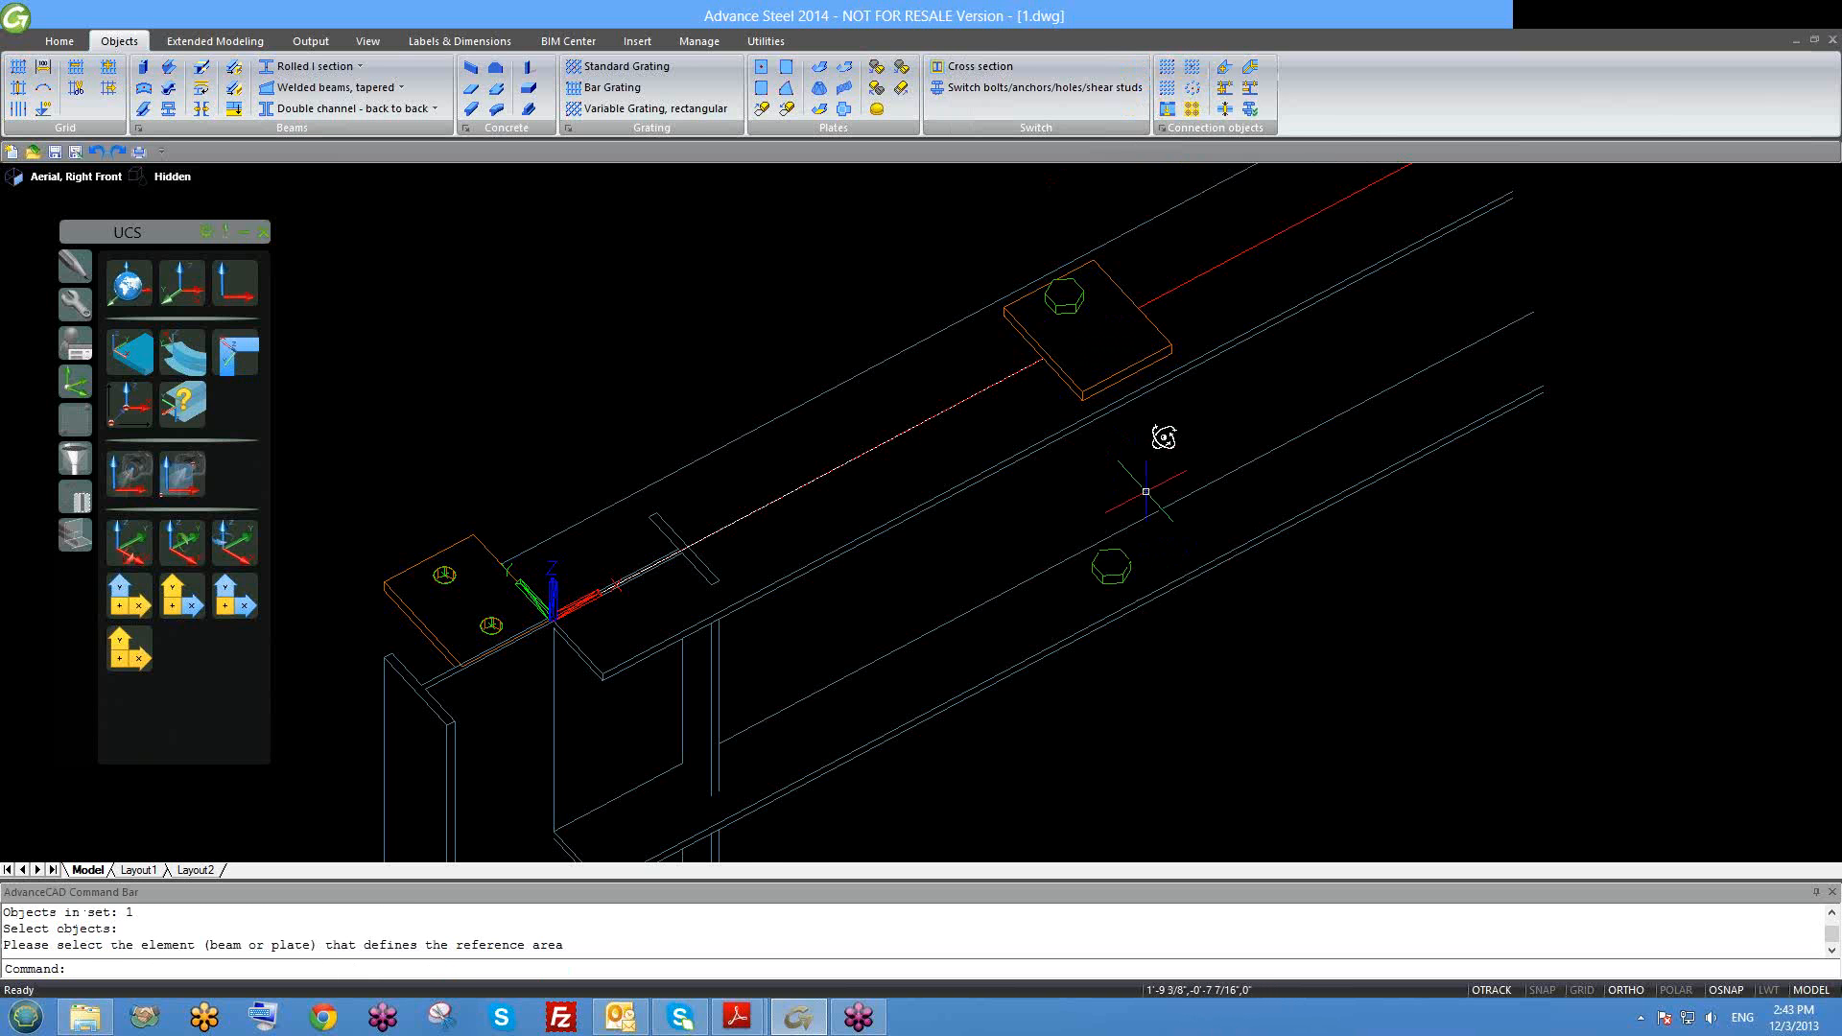
mouse_move(1164, 437)
middle_mouse_down("shift")
mouse_move(1180, 440)
mouse_move(1178, 415)
middle_mouse_up("shift")
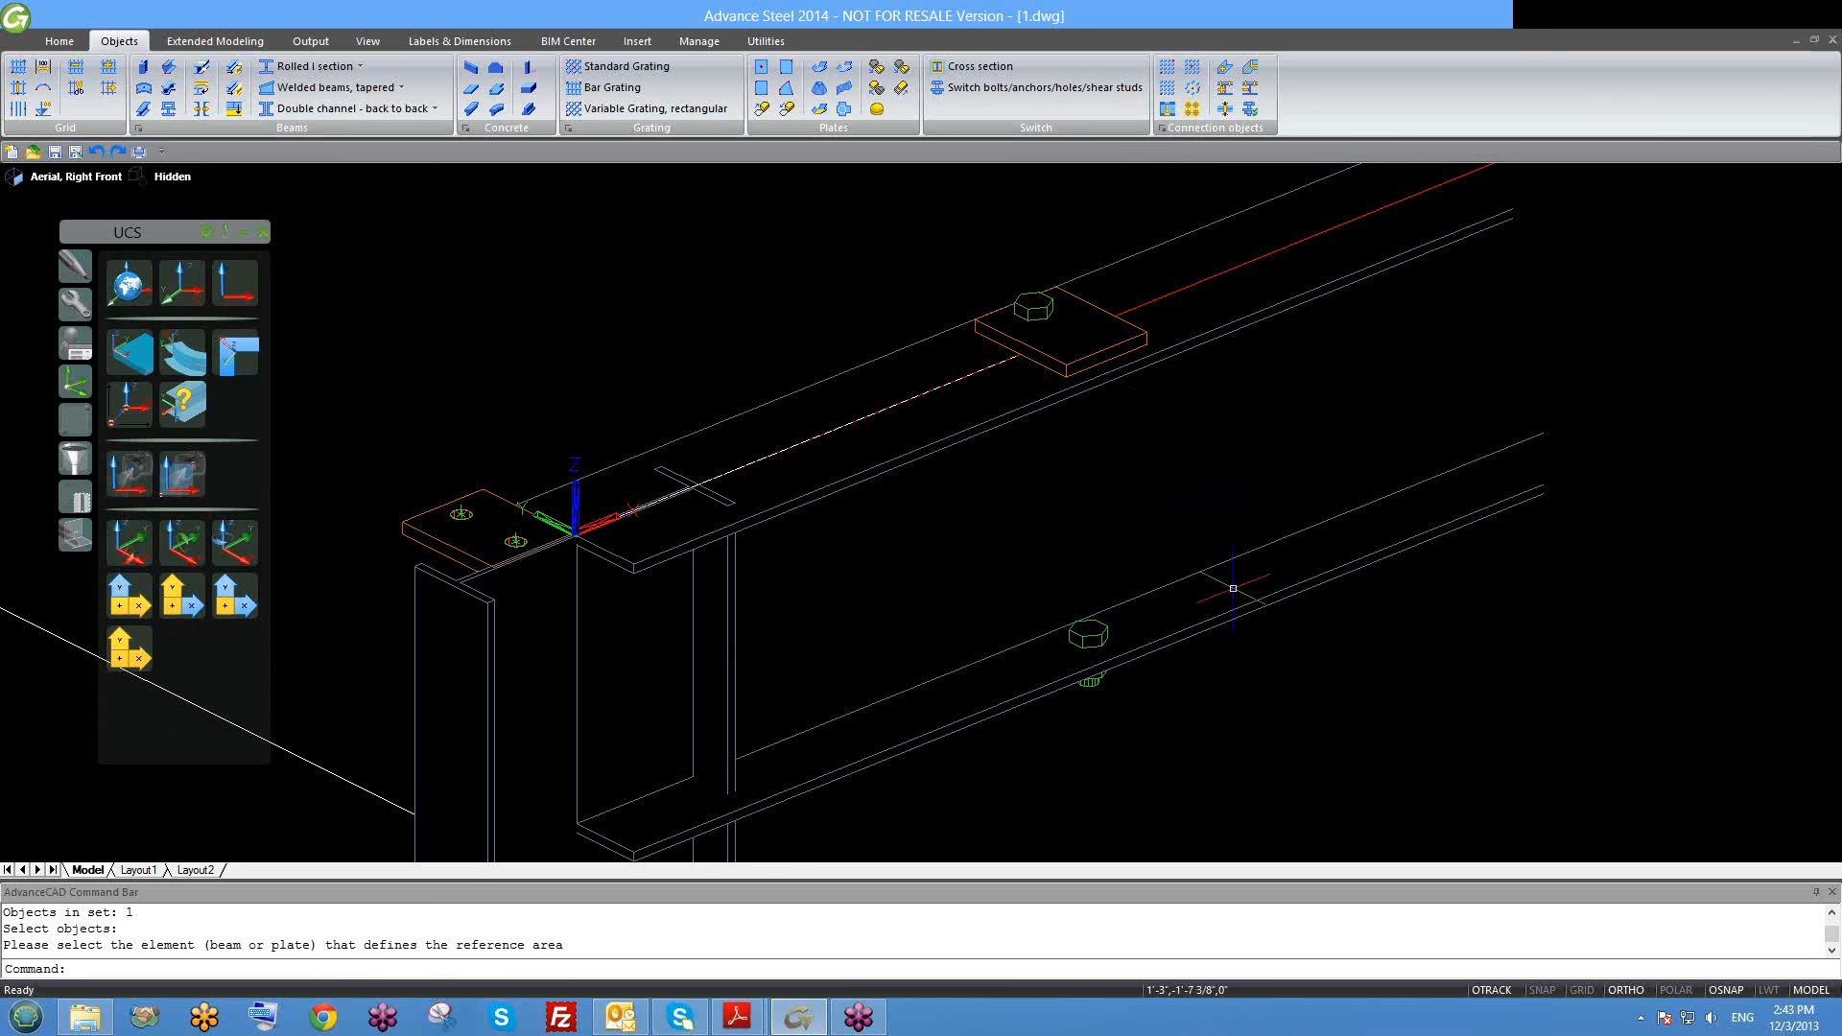
middle_click_drag(1231, 652, 1058, 551)
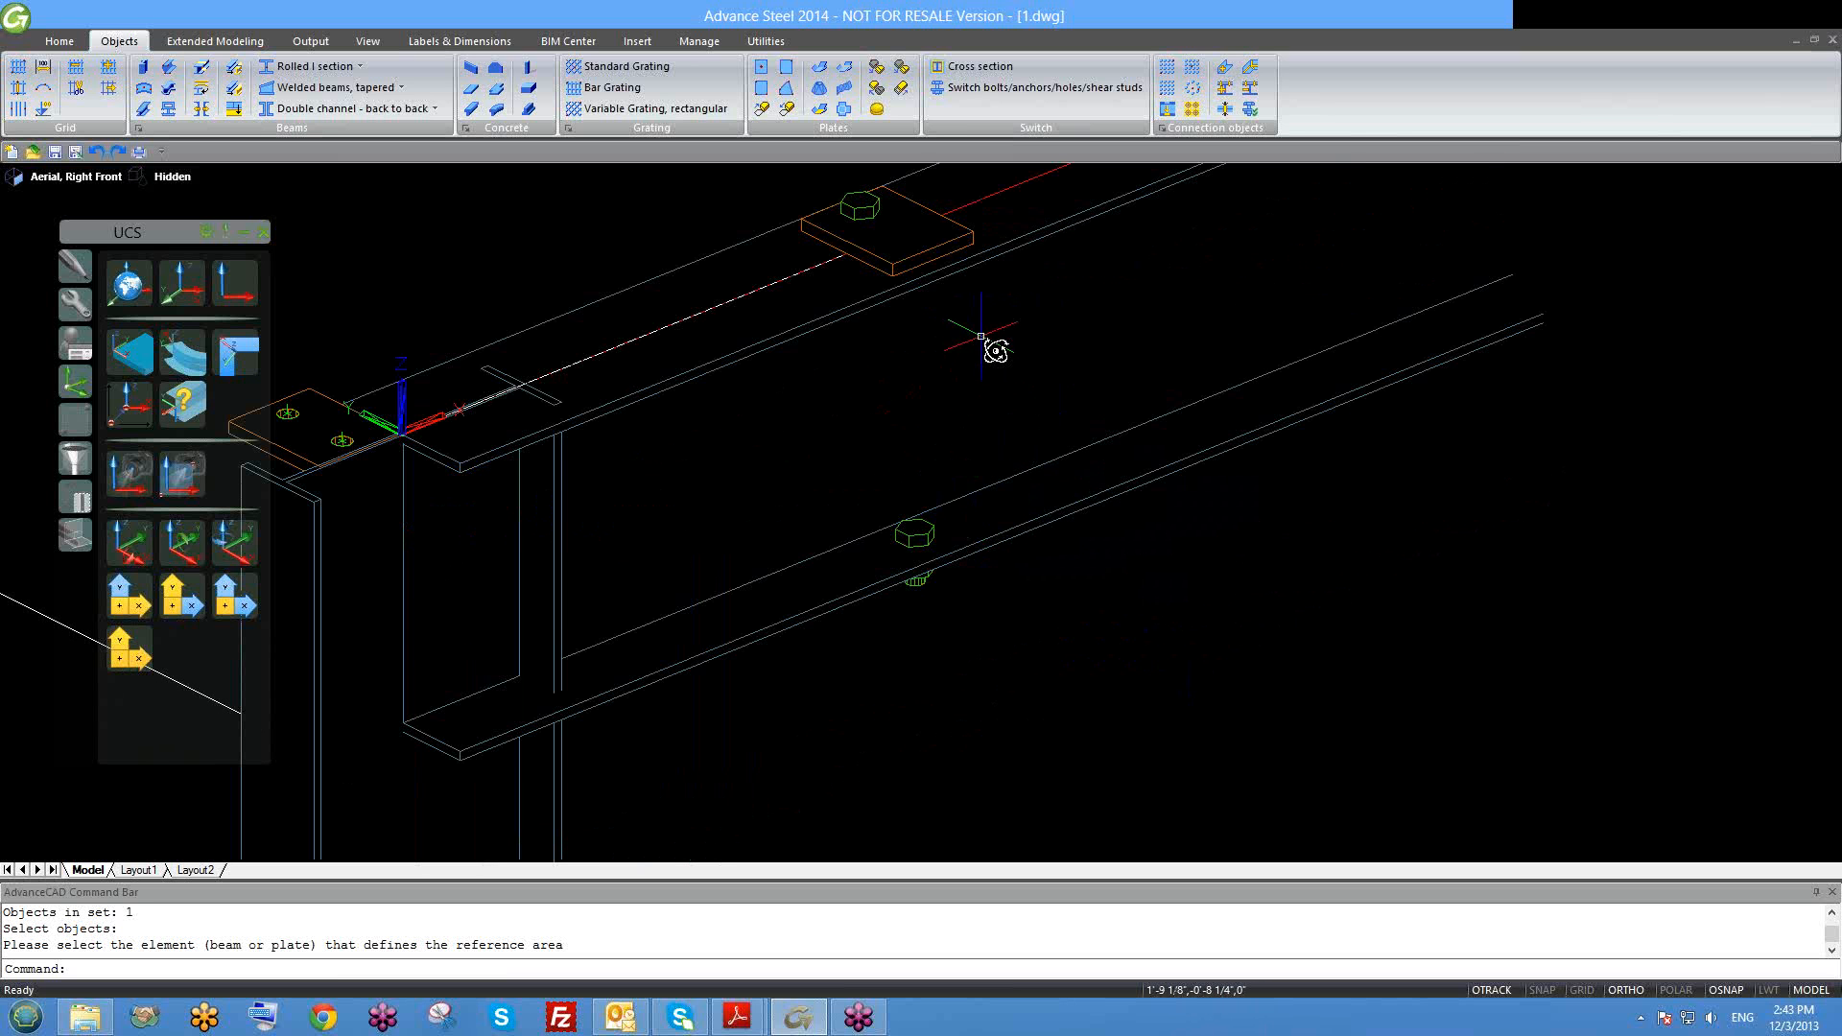
middle_click_drag(981, 335, 998, 384, "shift")
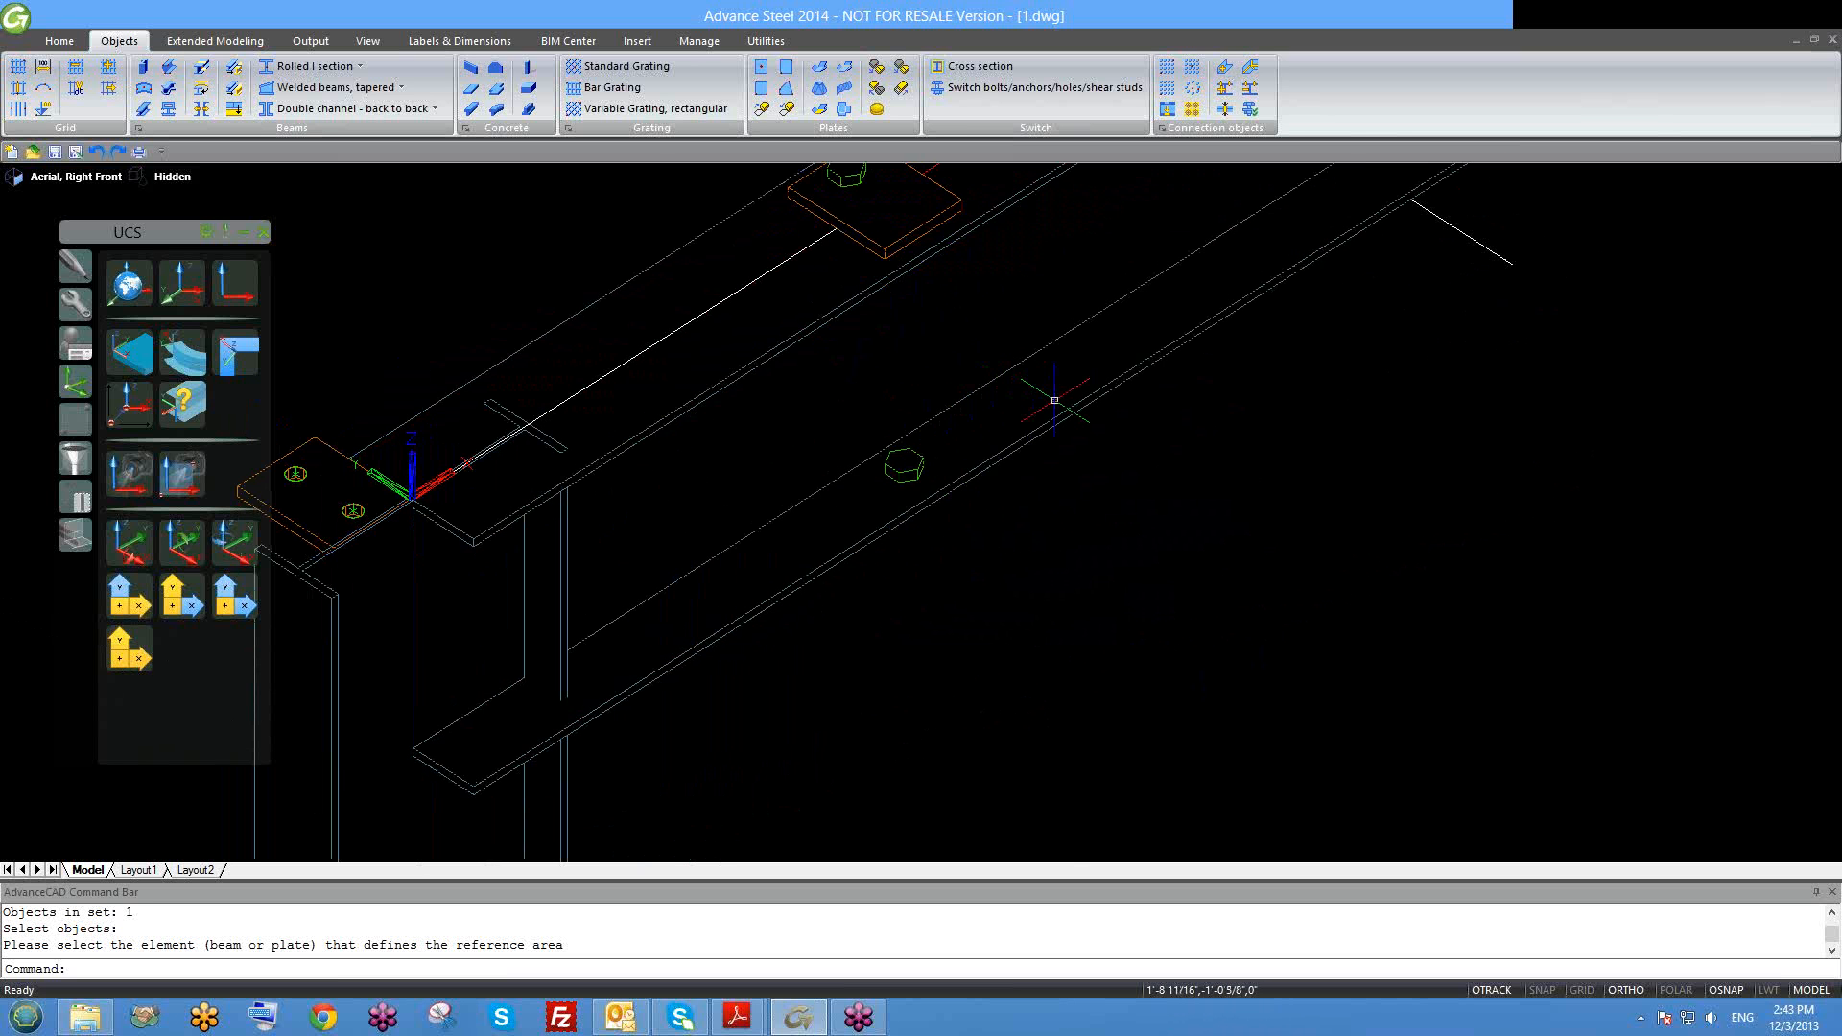
scroll(1065, 442, "down", 3)
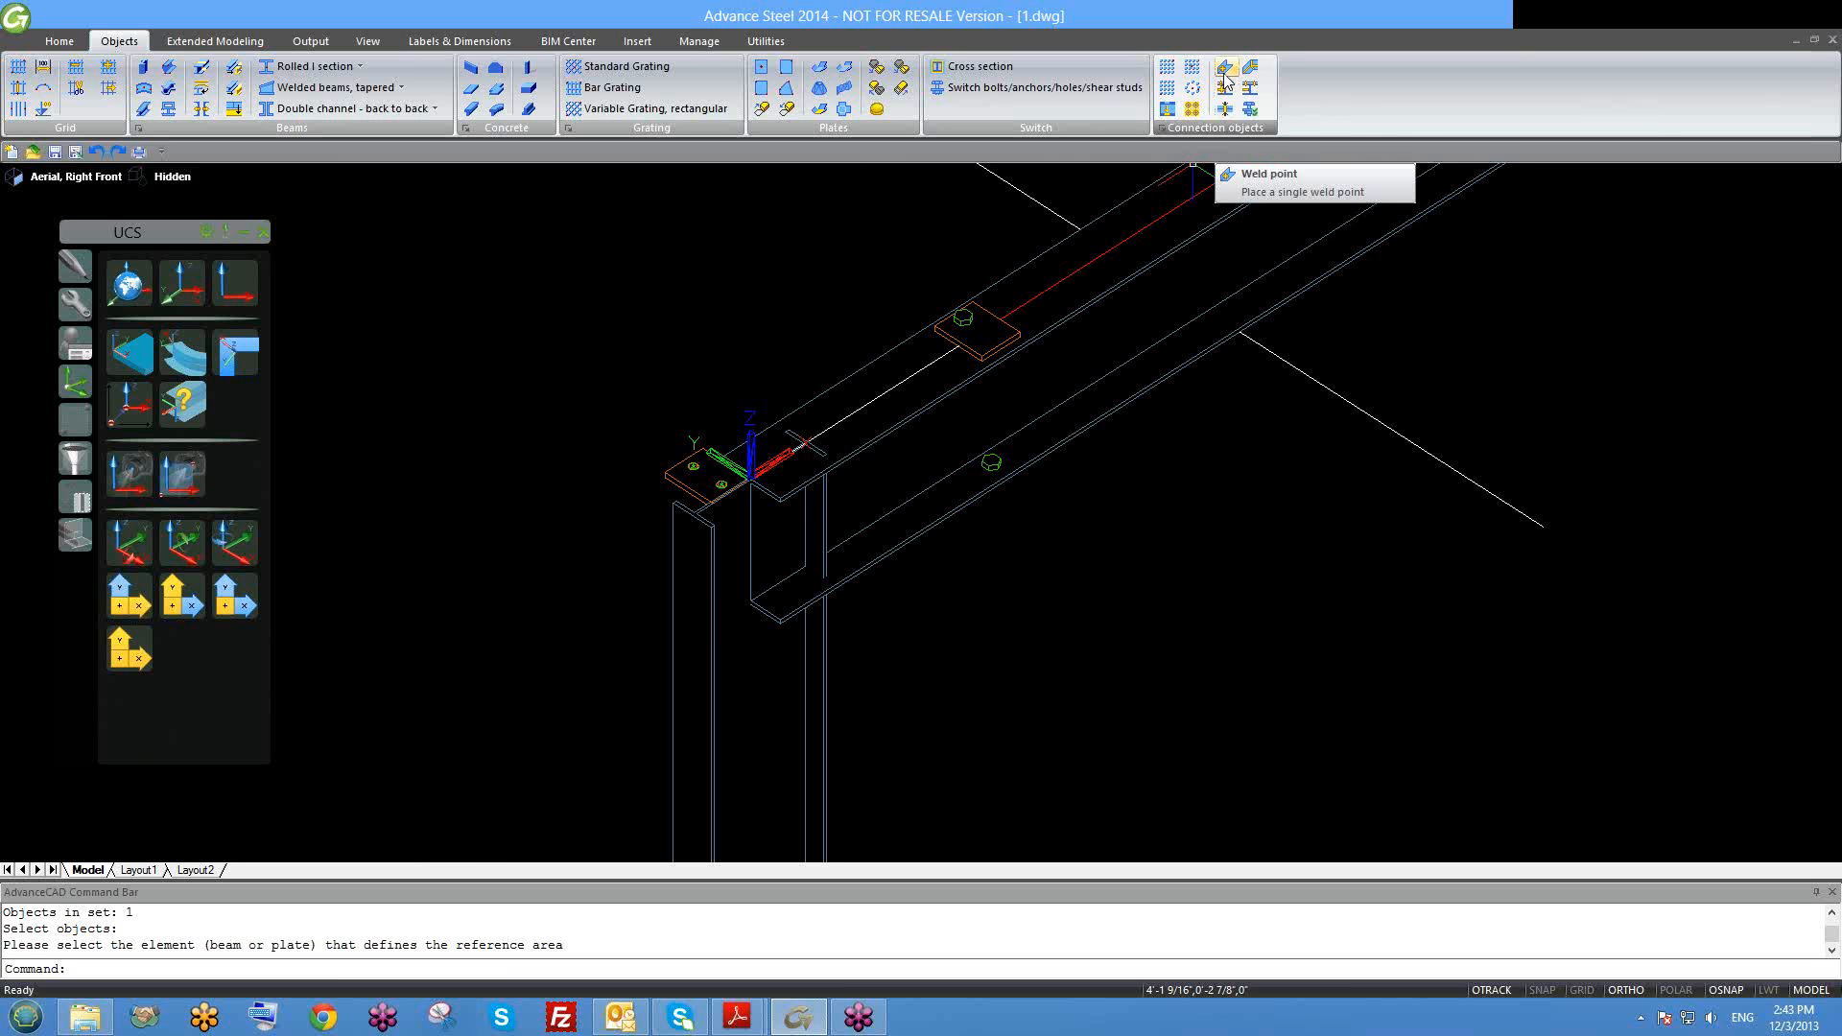
Step: Undo the bolt's move to the bottom flange
left_click(857, 245)
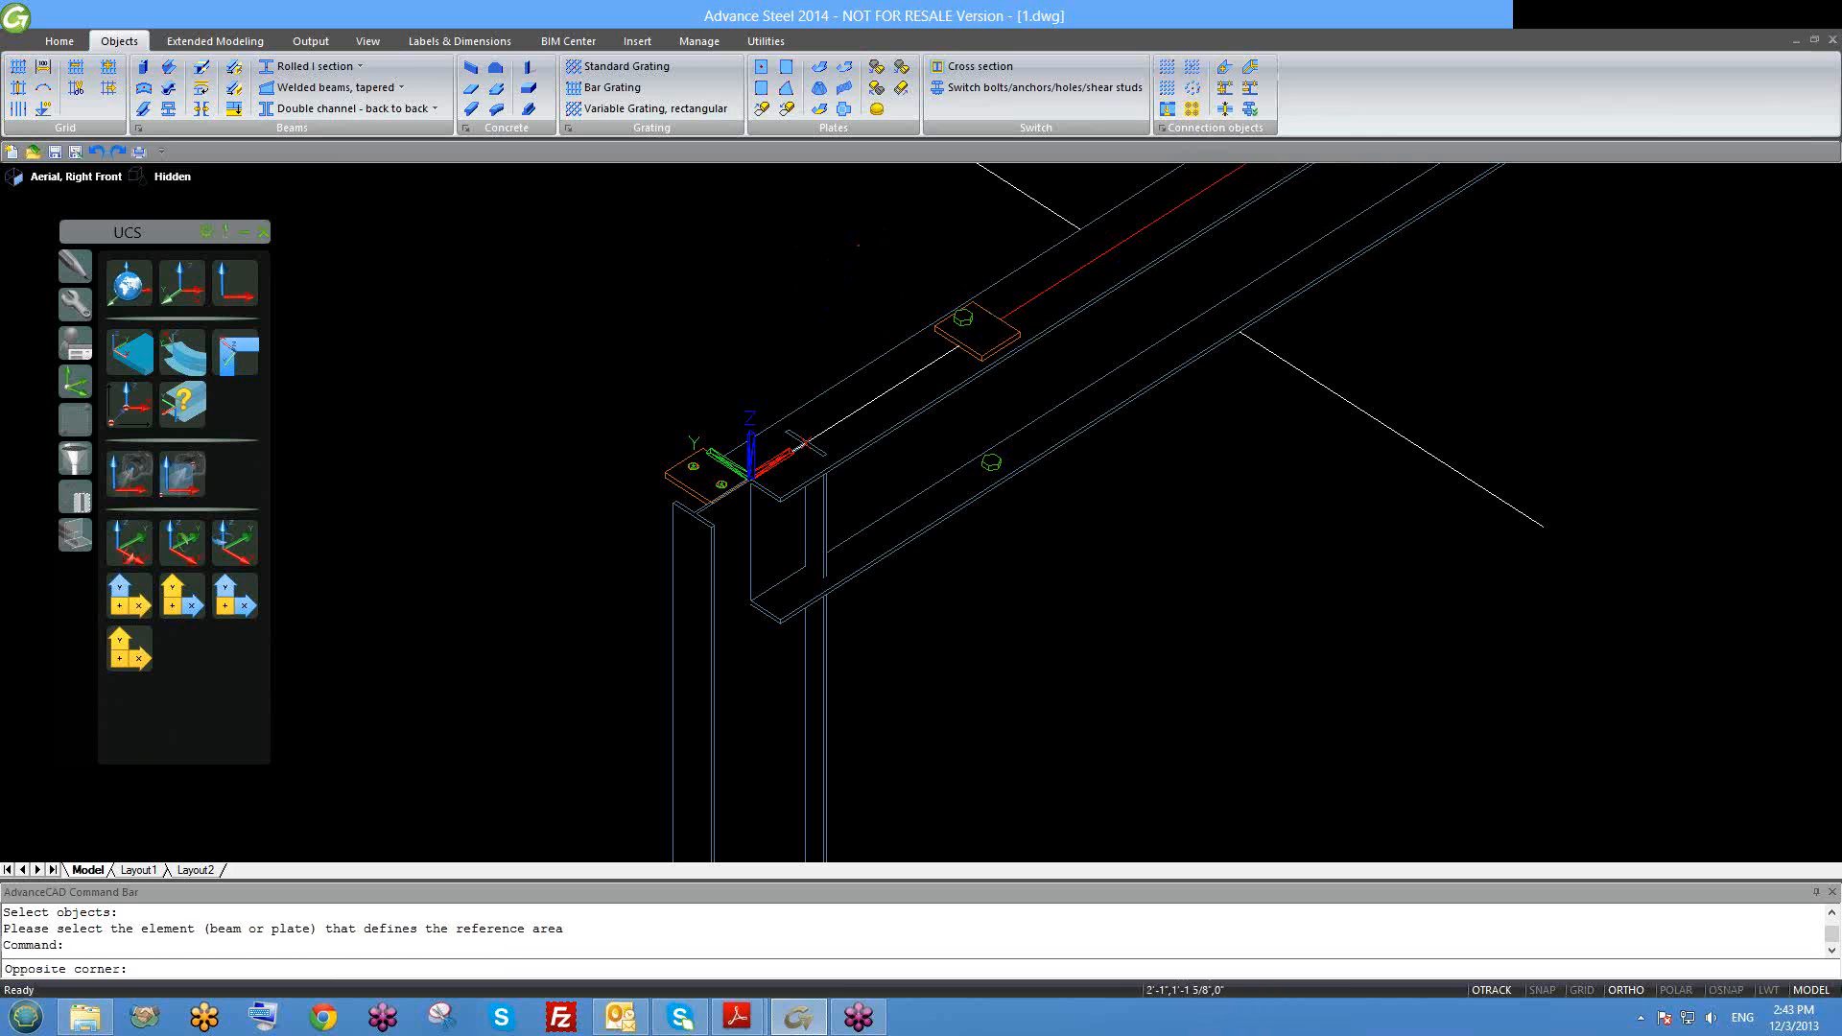
left_click(1052, 493)
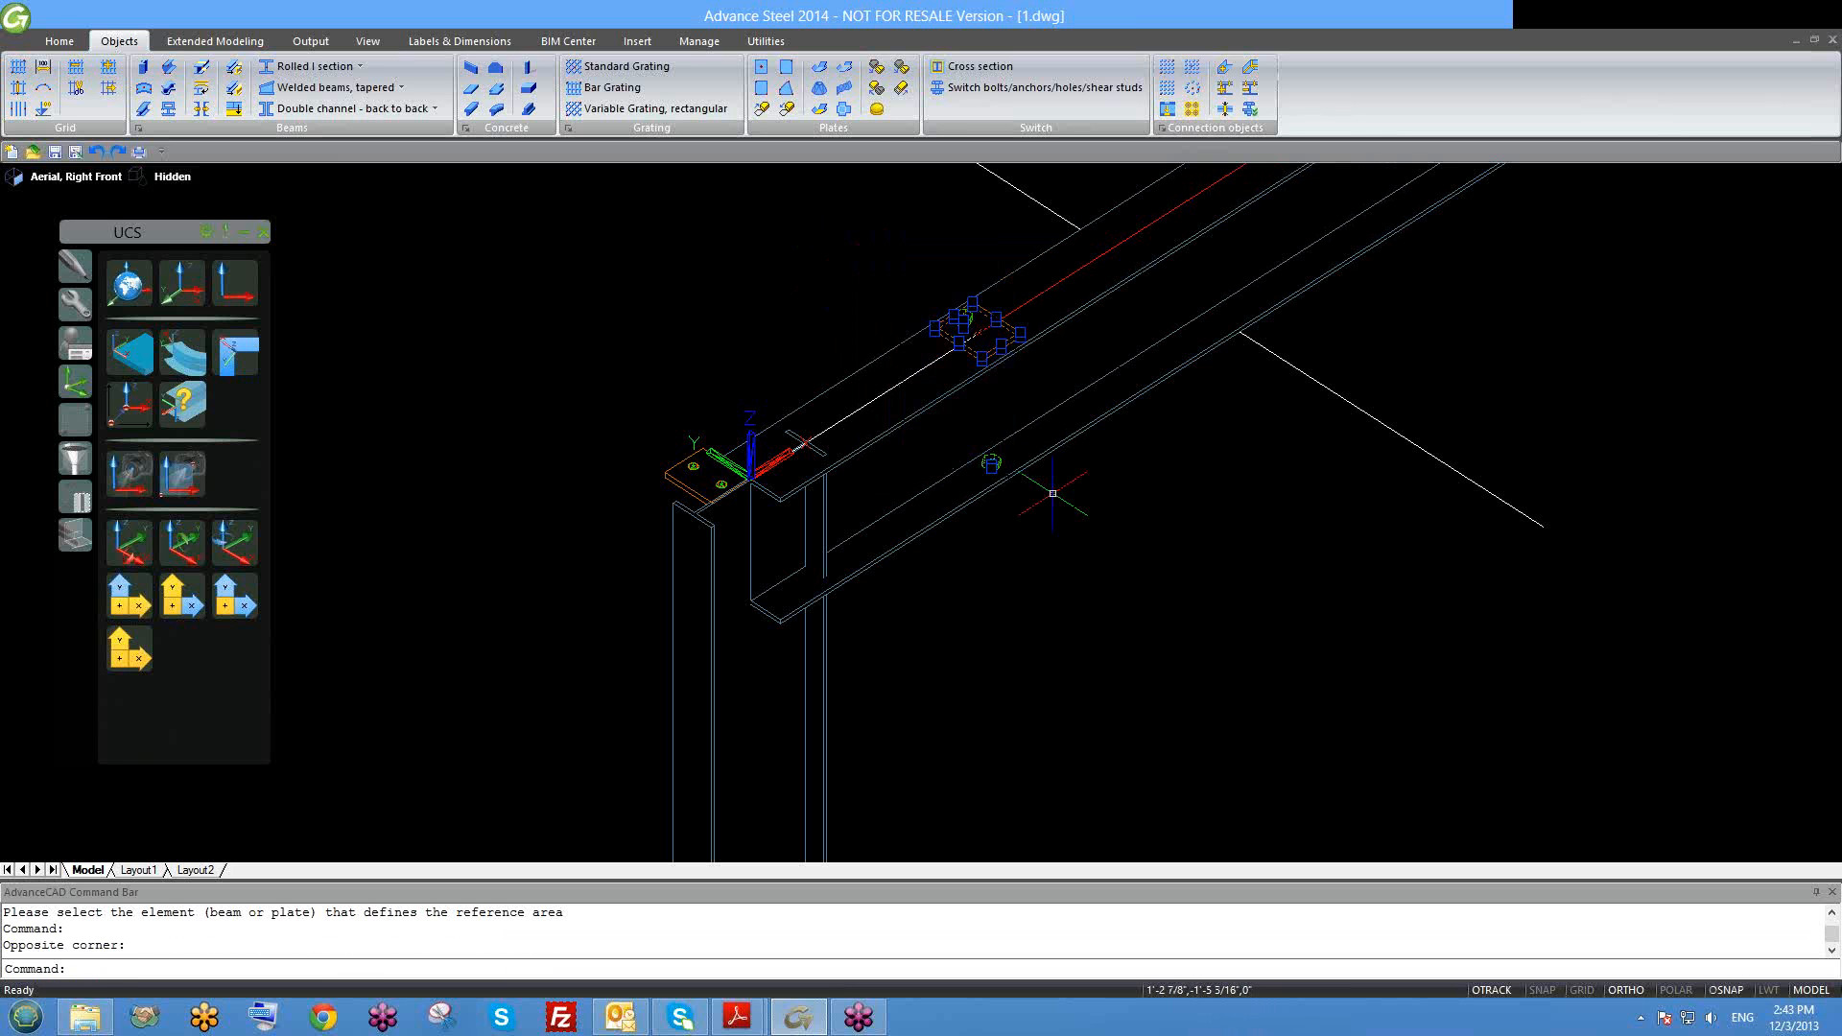
key("Escape")
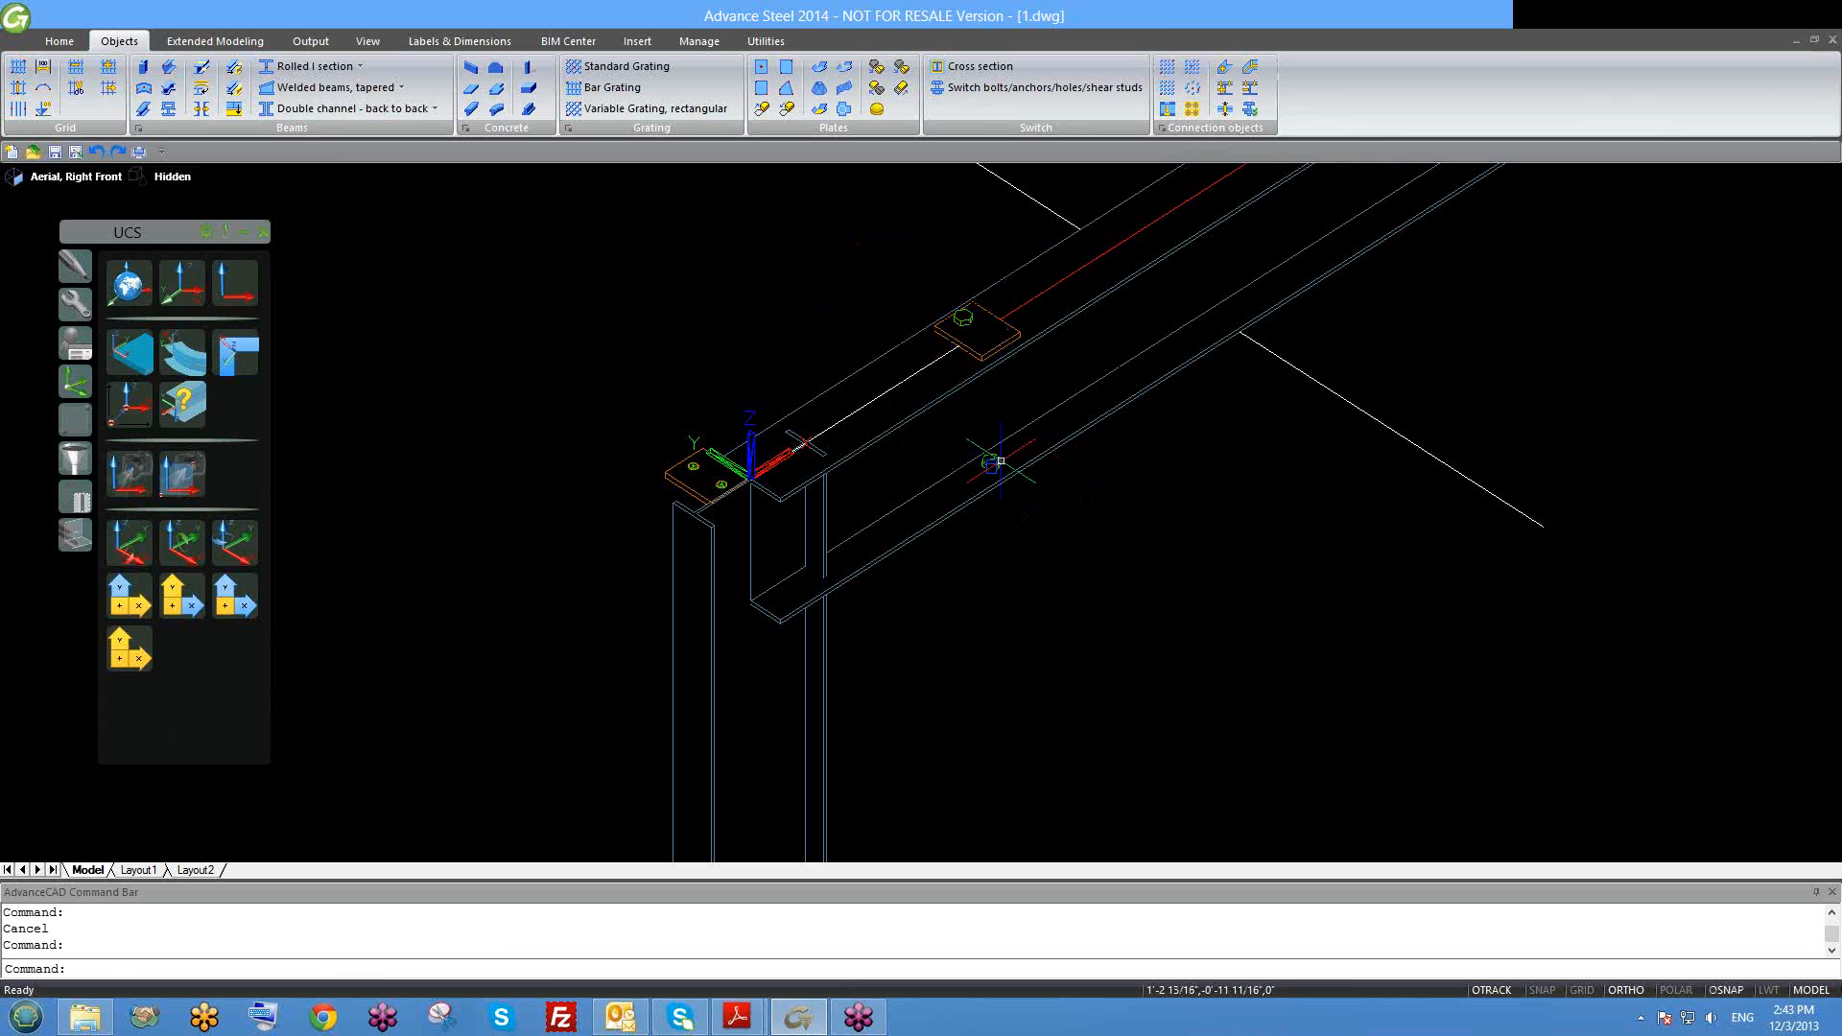
key("ctrl+z")
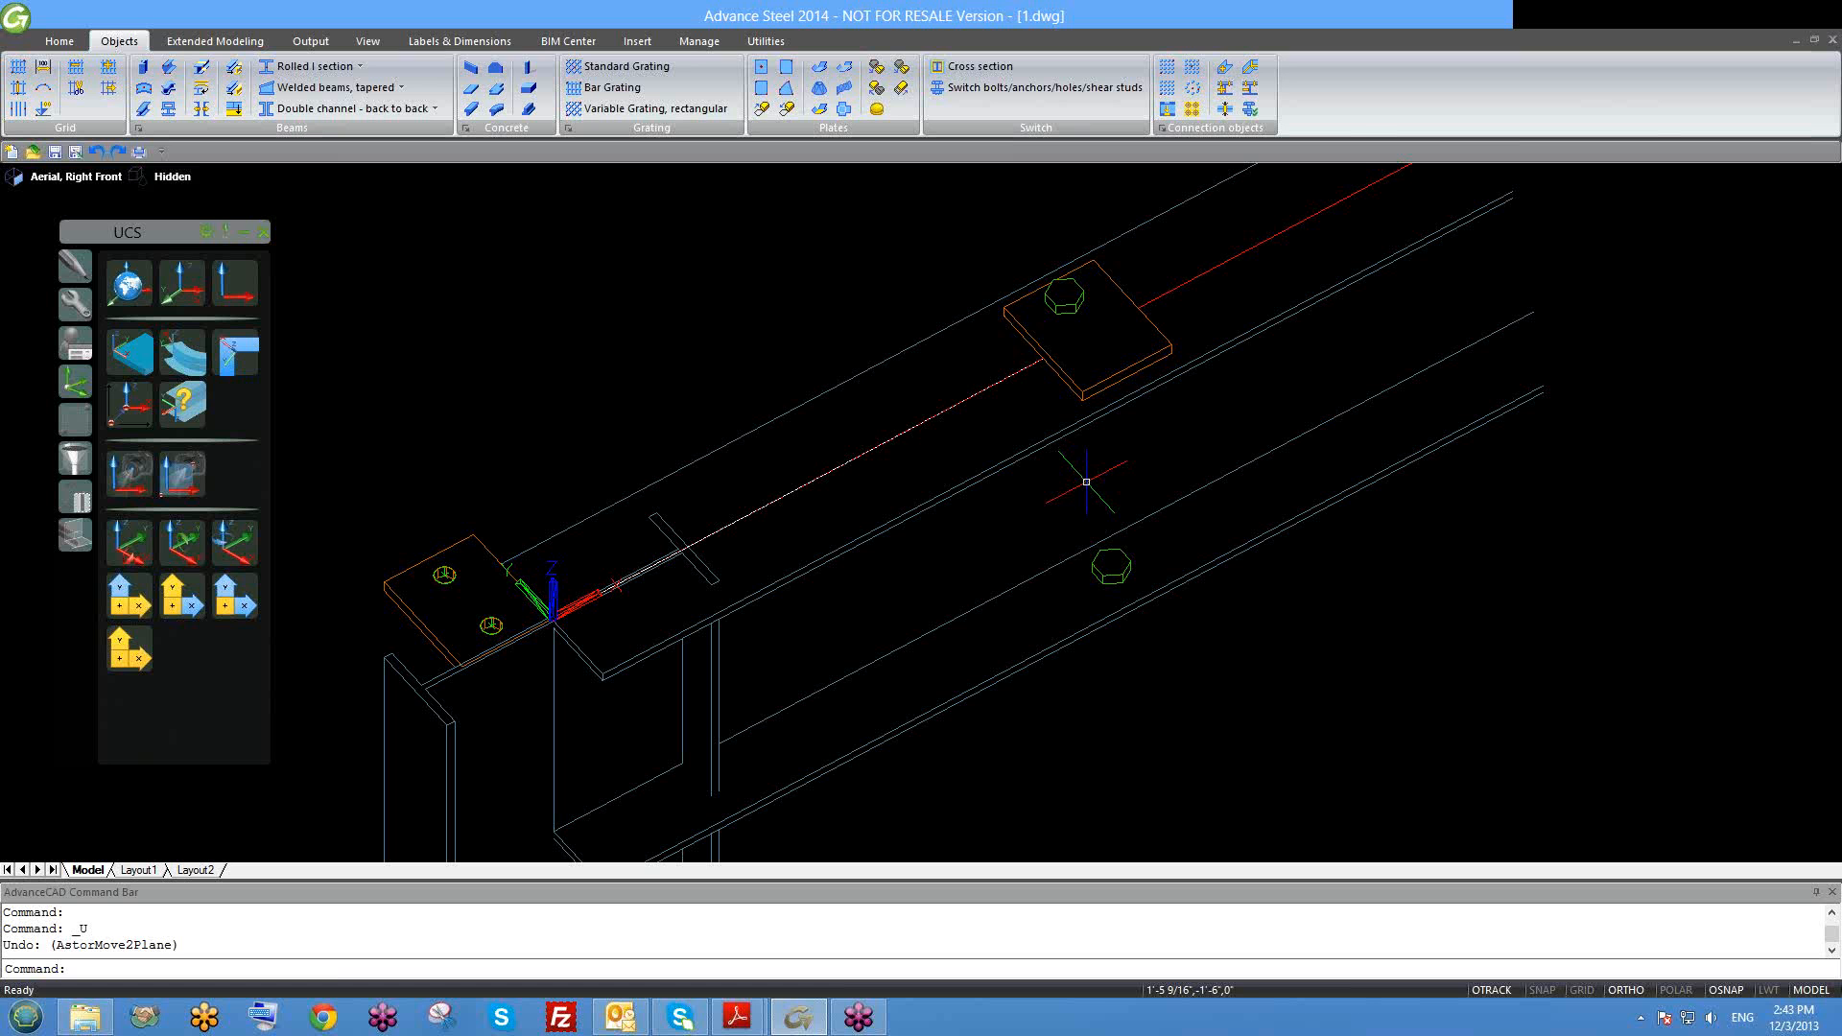
middle_click_drag(1097, 470, 1168, 493)
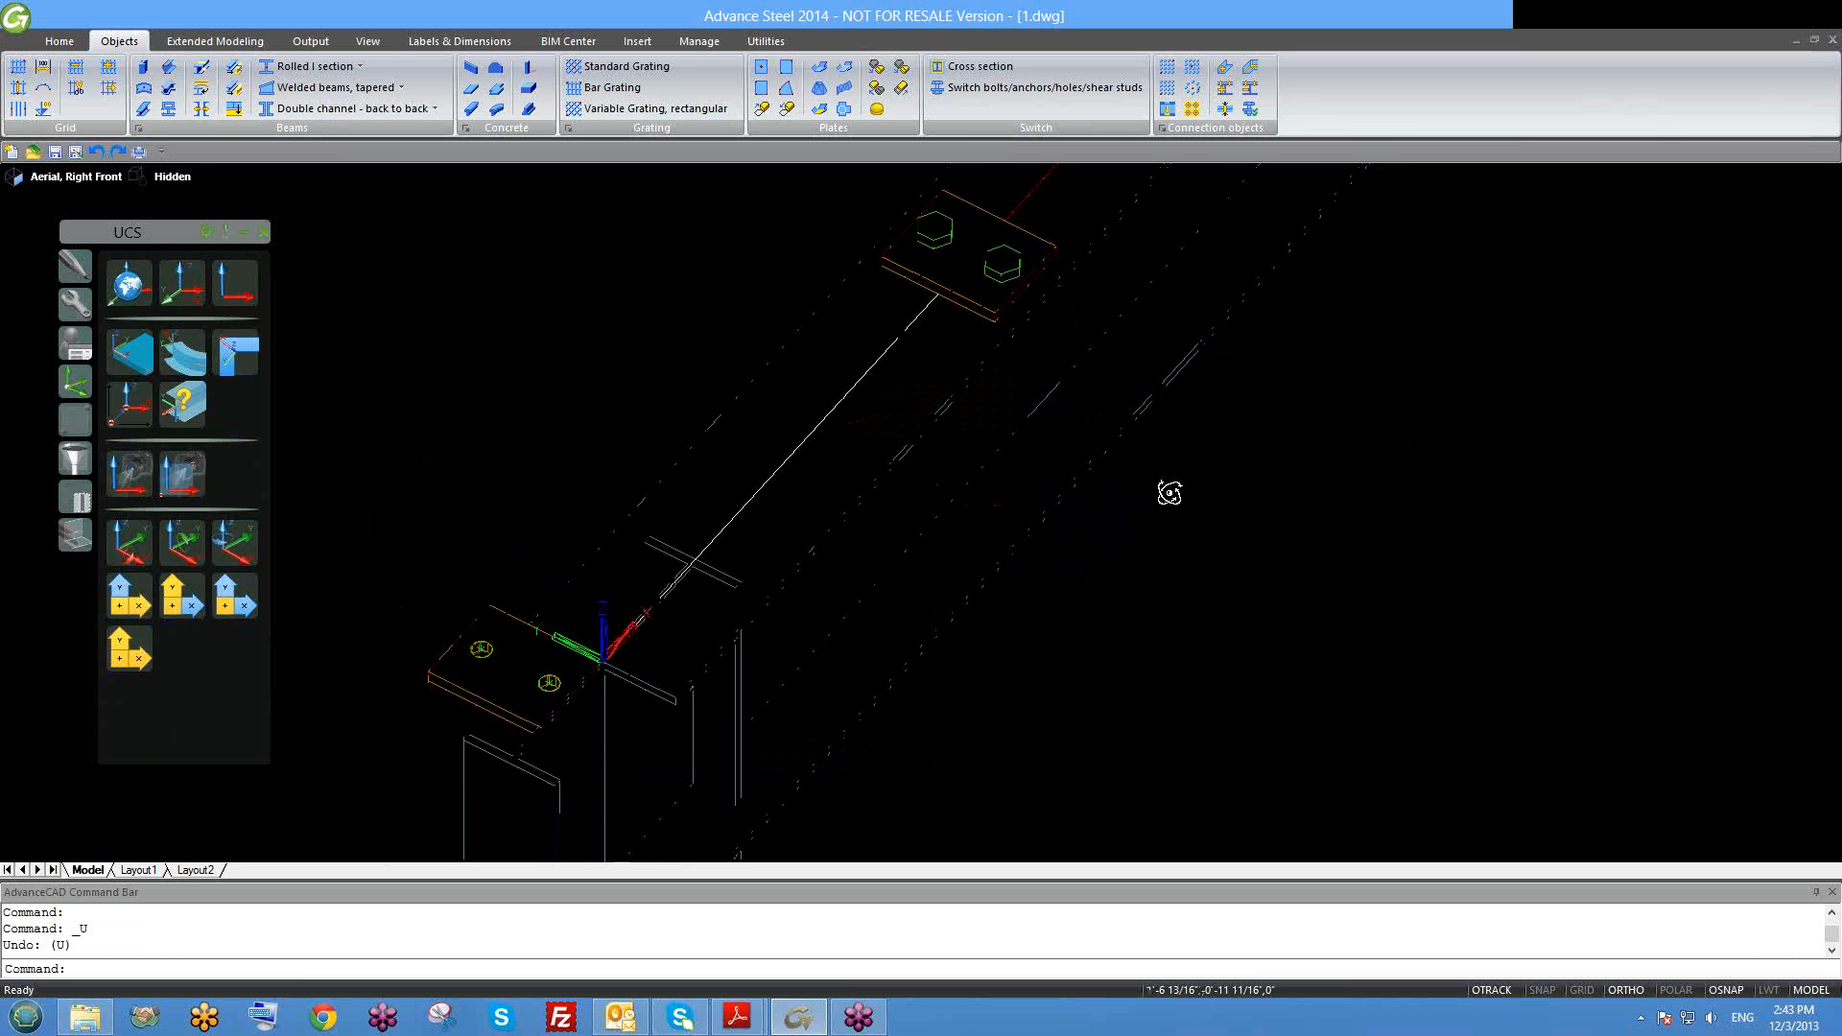
Step: Erase the plate at the near end of the top beam together with its pattern
scroll(840, 548, "down", 2)
scroll(633, 623, "up", 3)
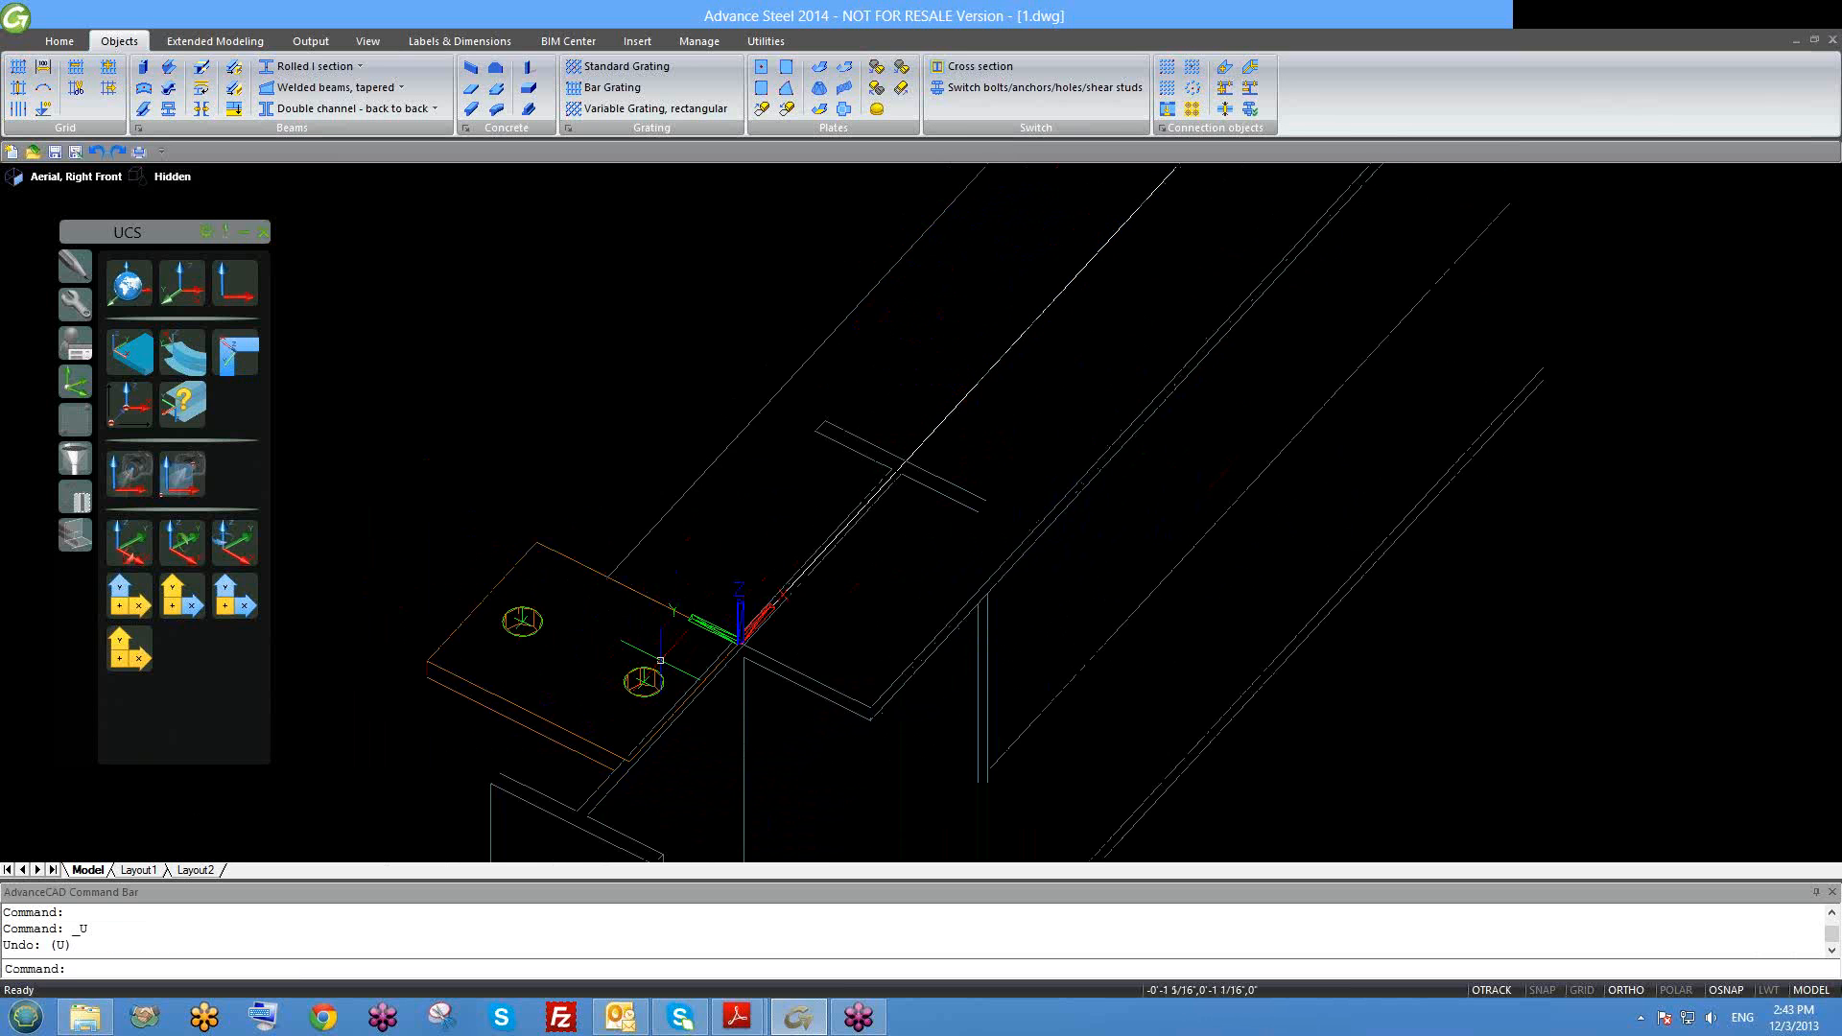
left_click(545, 776)
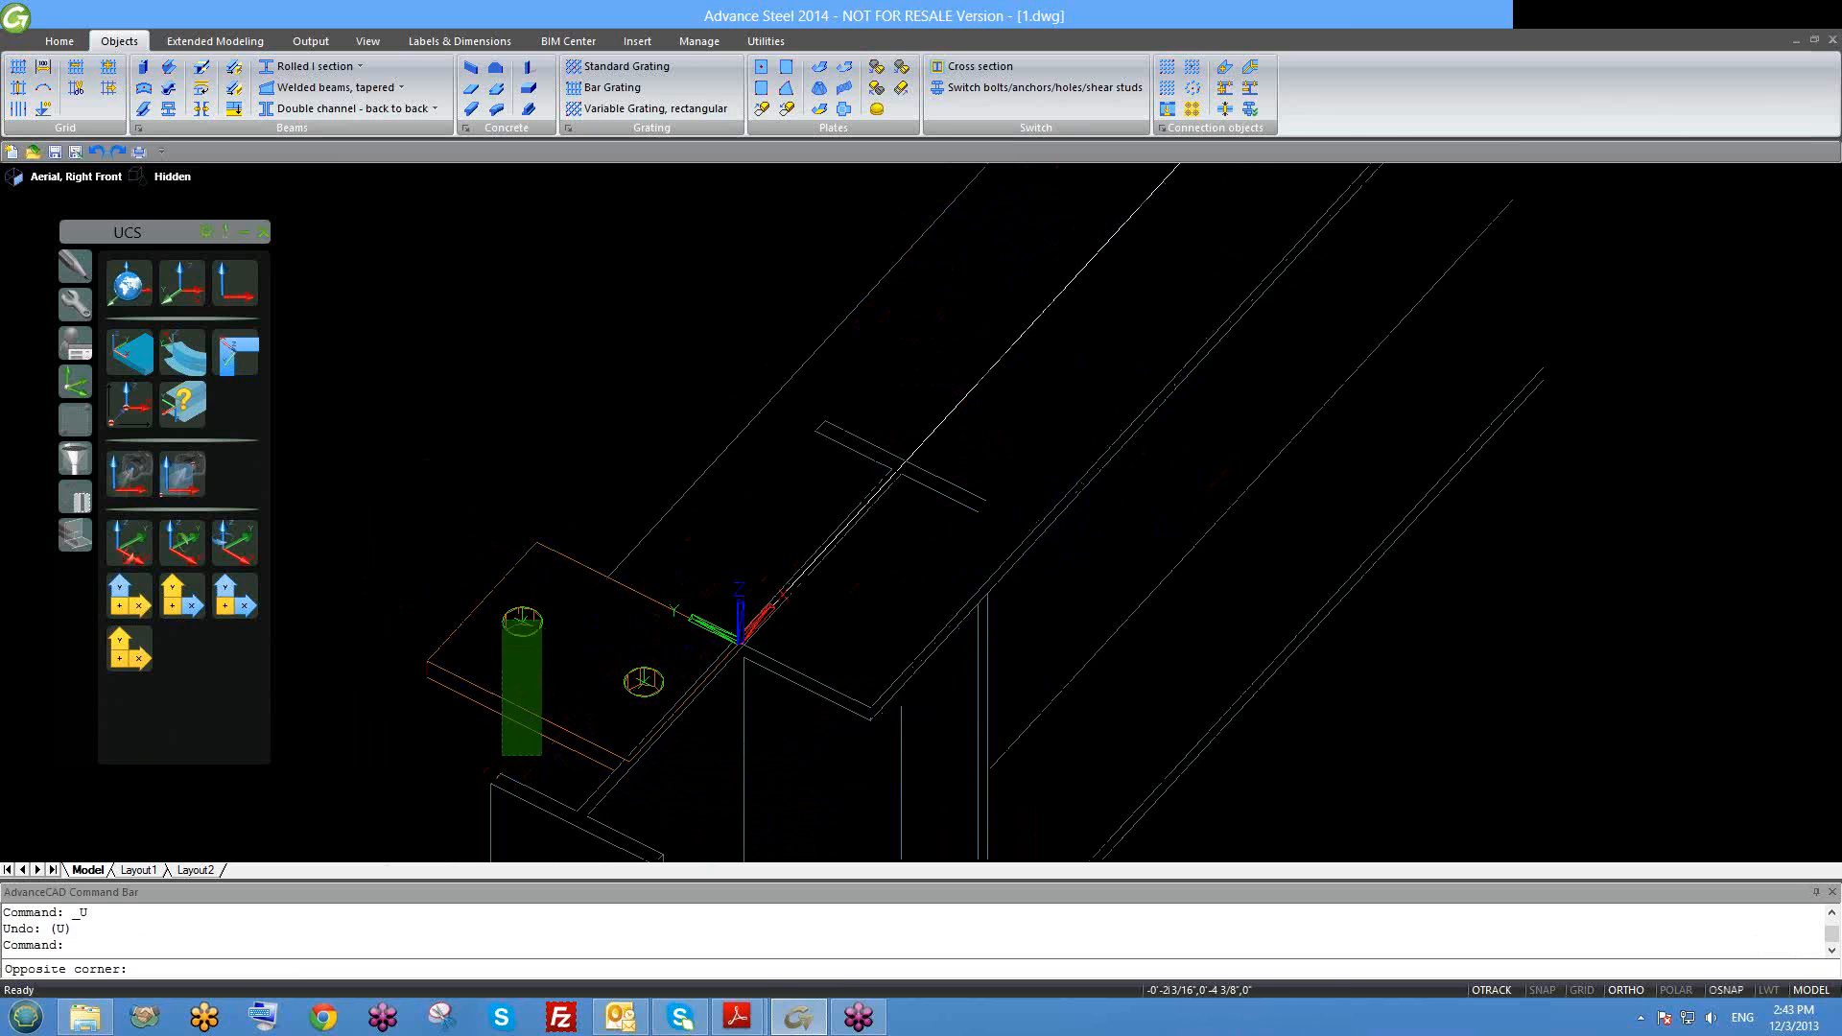
left_click(502, 617)
type("e")
key("Return")
scroll(676, 582, "down", 4)
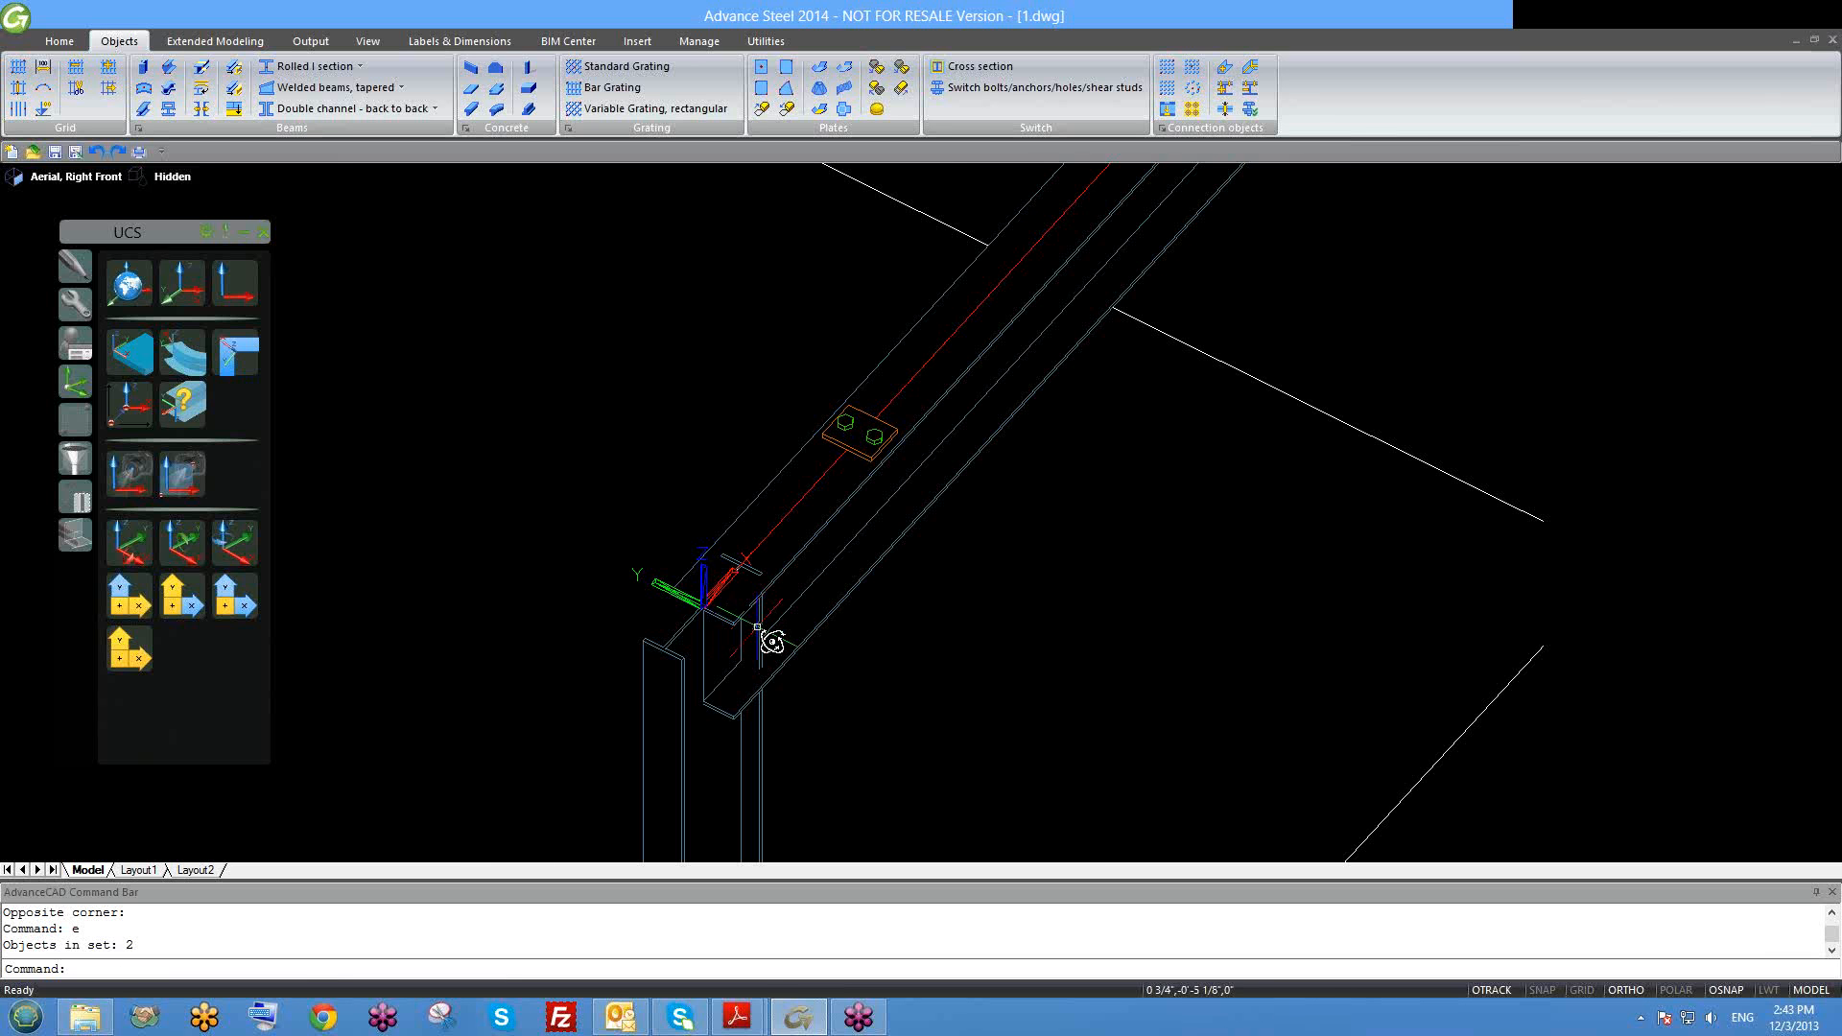
Step: Examine how the two single bolts join the remaining plate to the top beam's flange
middle_click_drag(715, 600, 718, 609, "shift")
scroll(910, 481, "up", 3)
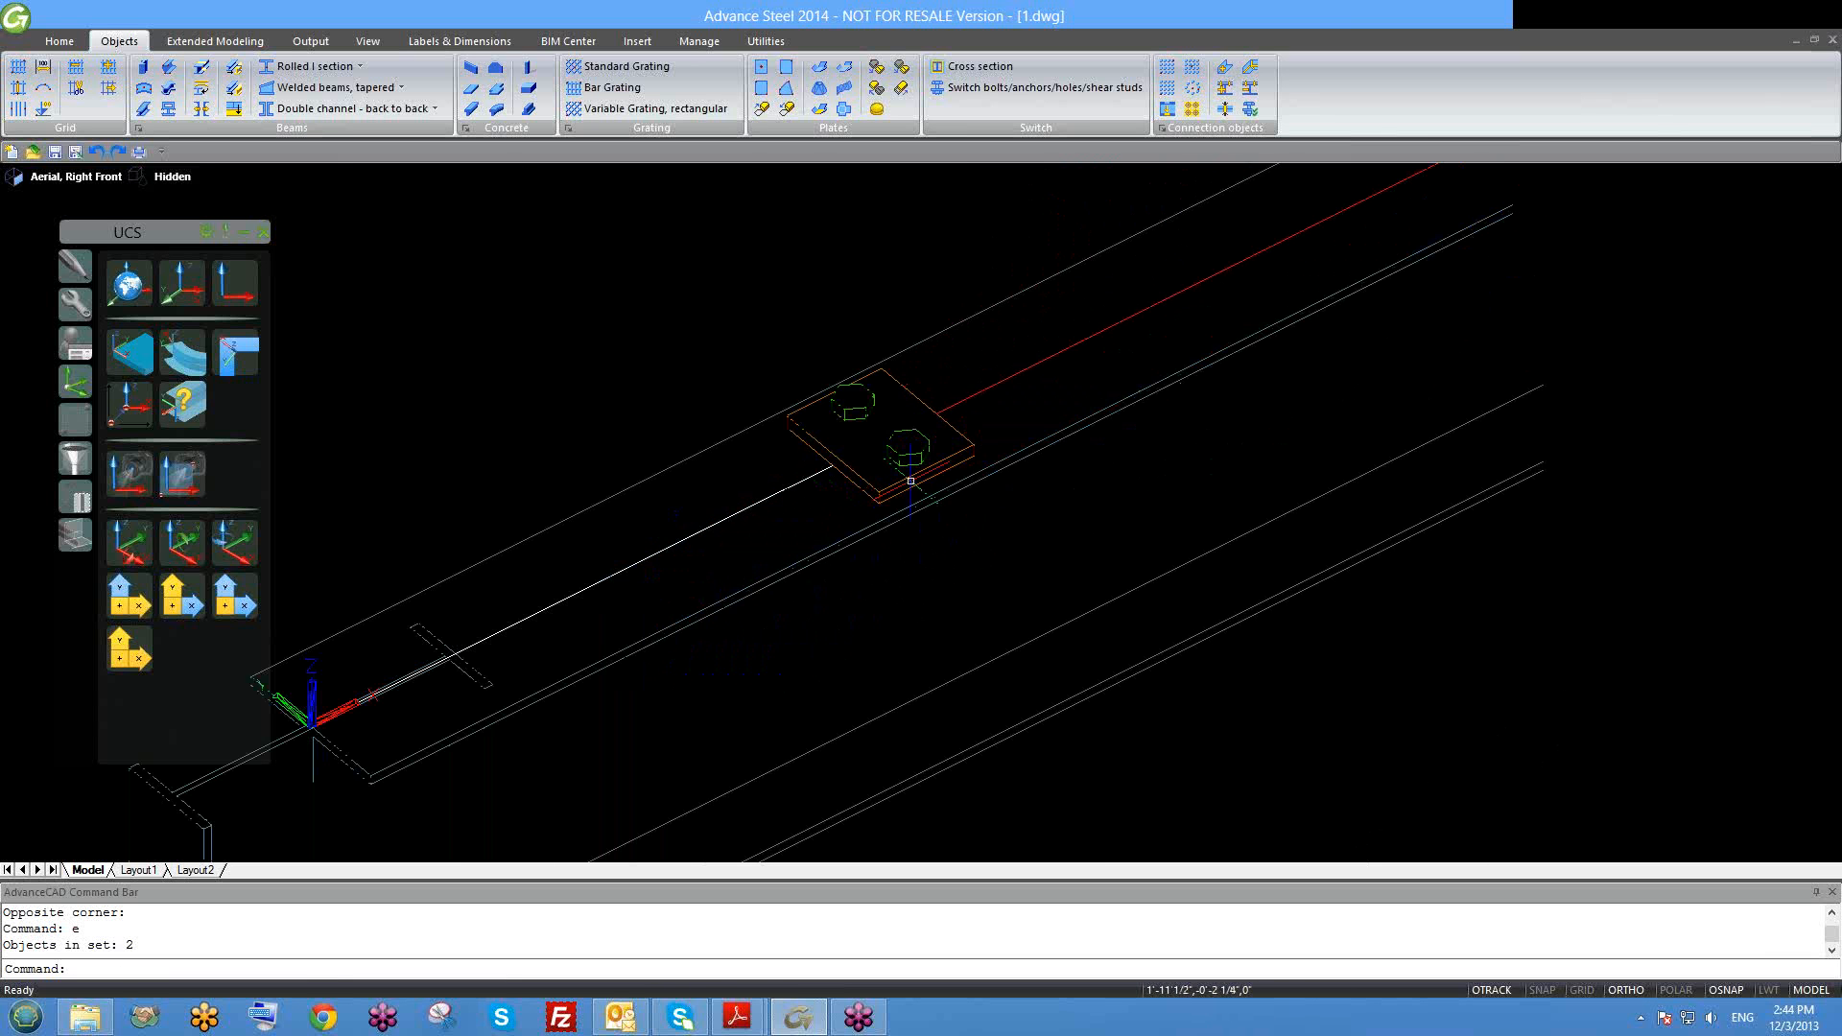
middle_click_drag(936, 495, 965, 426, "shift")
key("Escape")
left_click(963, 411)
key("Escape")
scroll(967, 442, "up", 2)
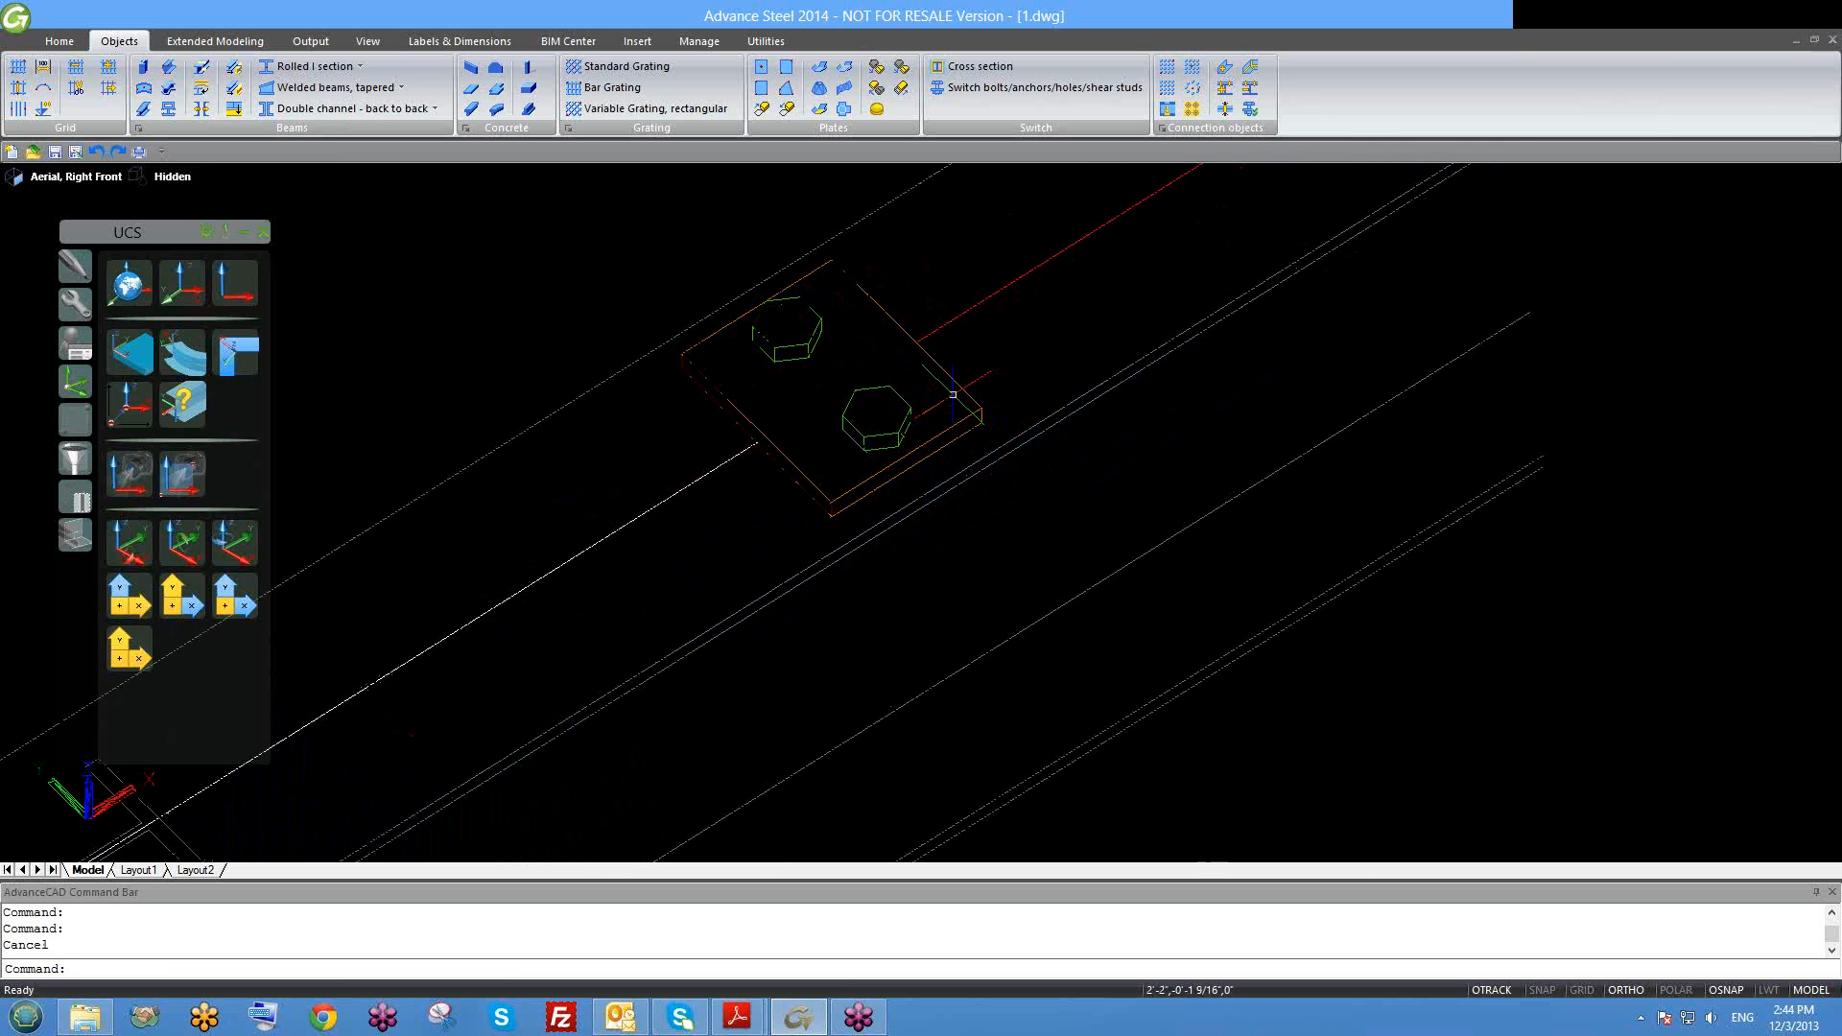
scroll(967, 451, "down", 3)
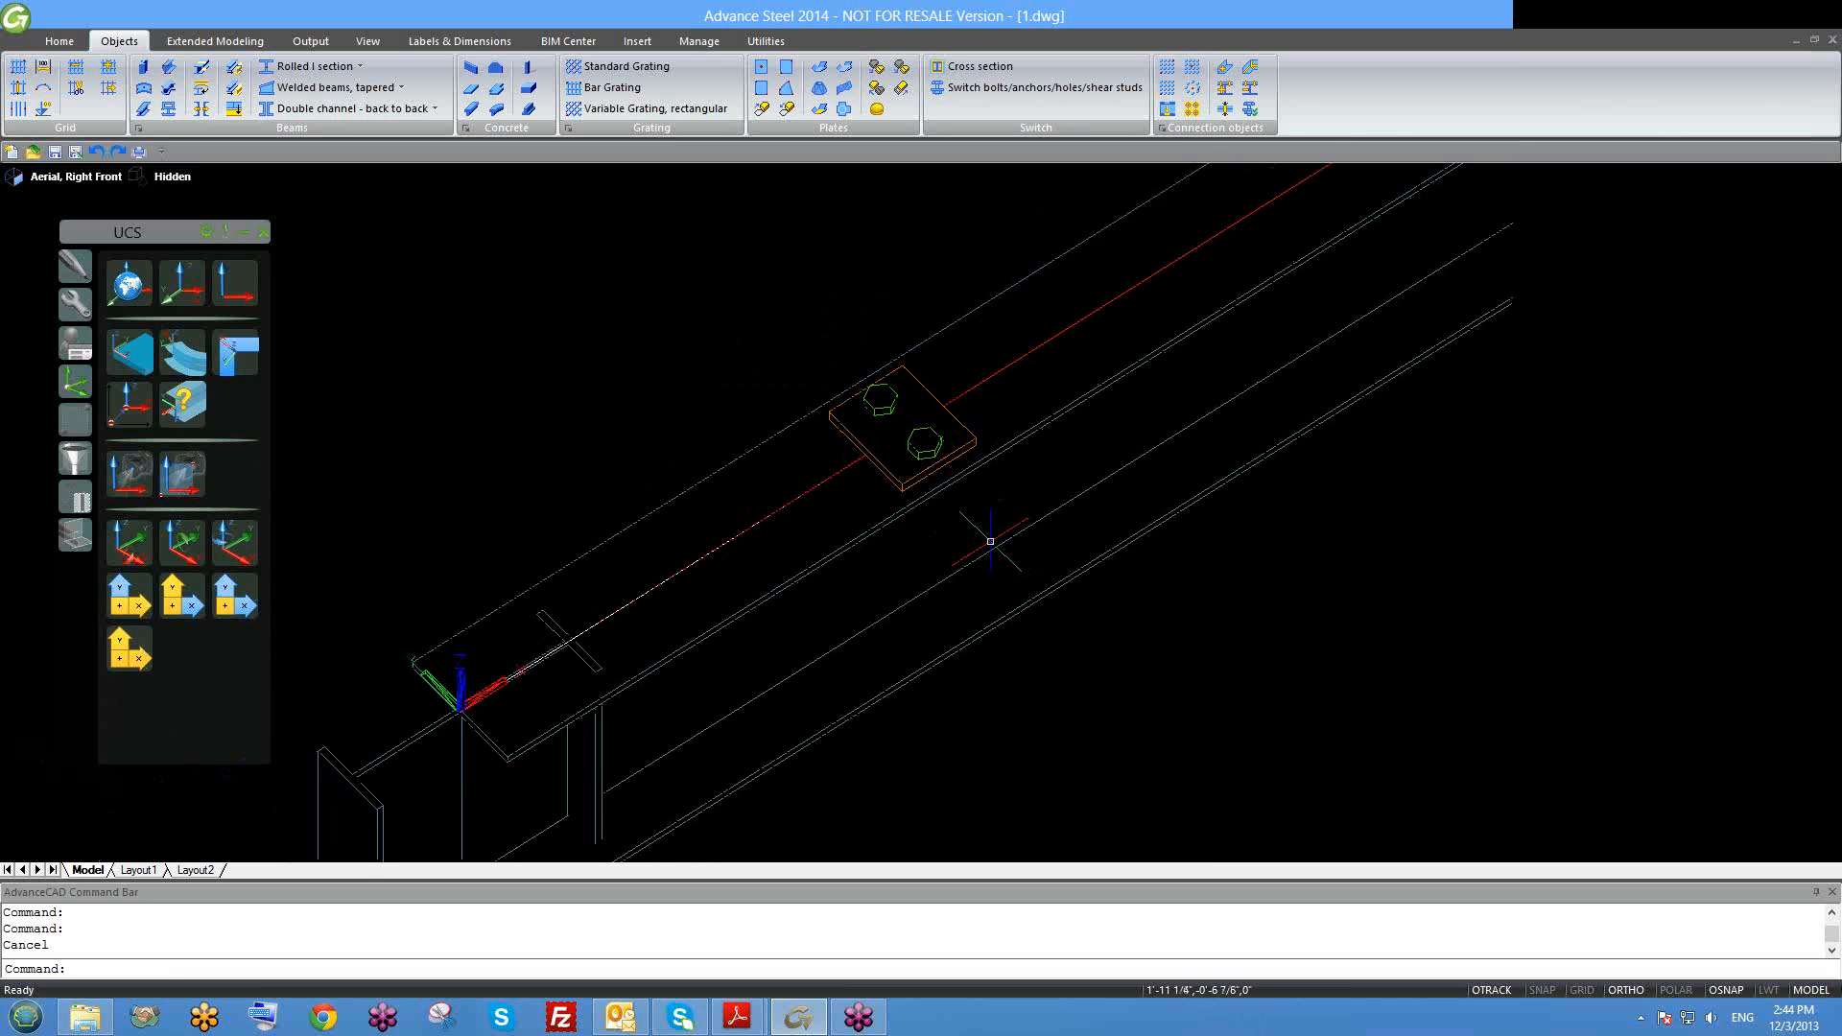
middle_click_drag(990, 541, 903, 527, "shift")
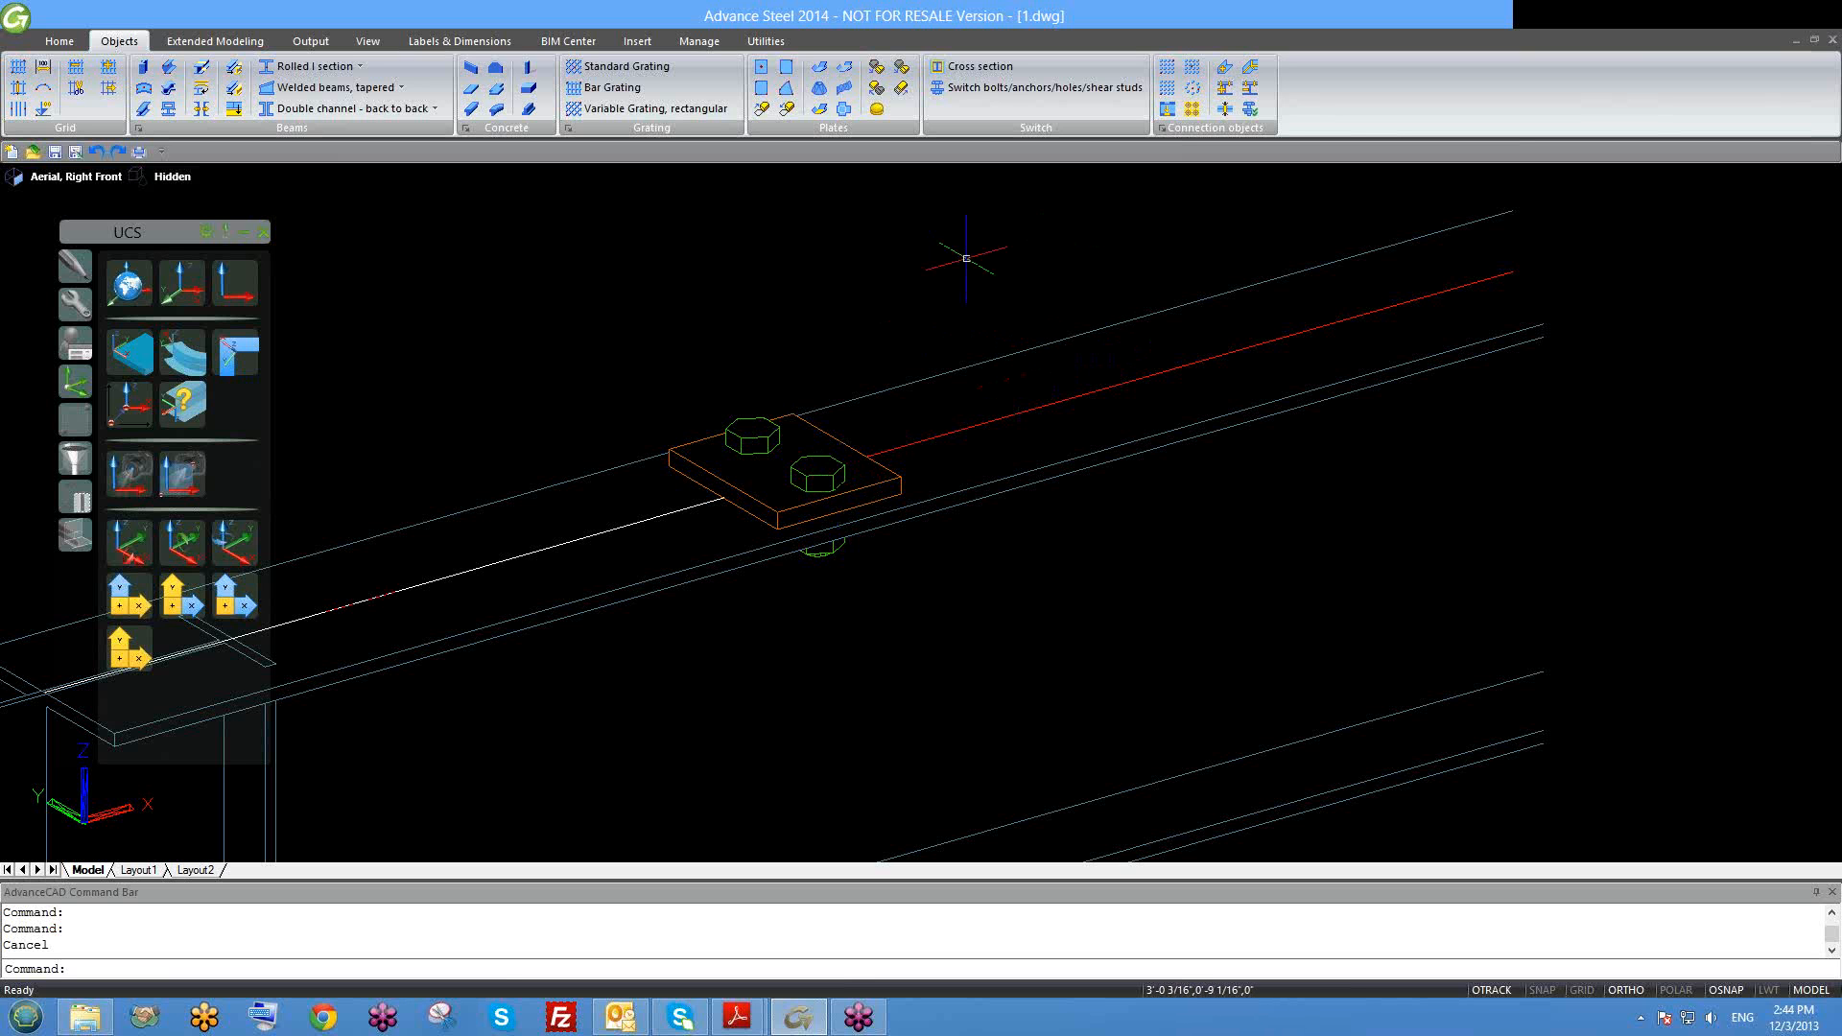
left_click(988, 494)
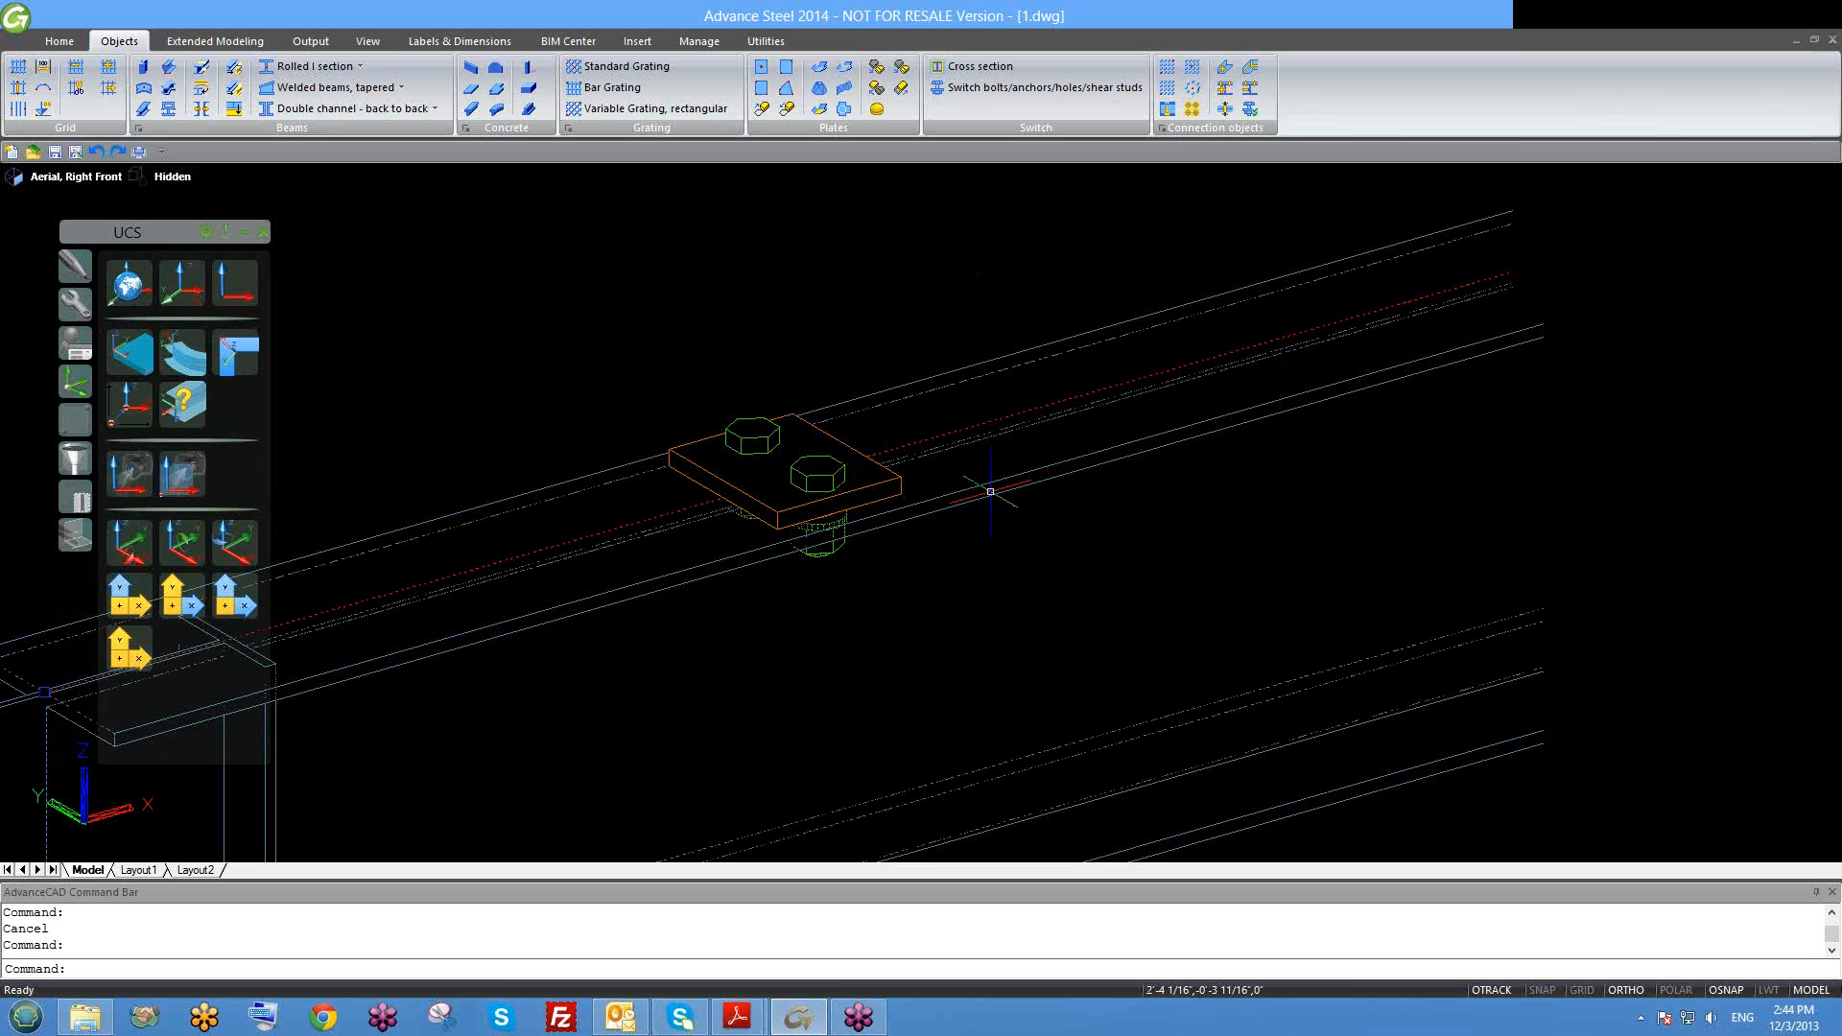
key("Escape")
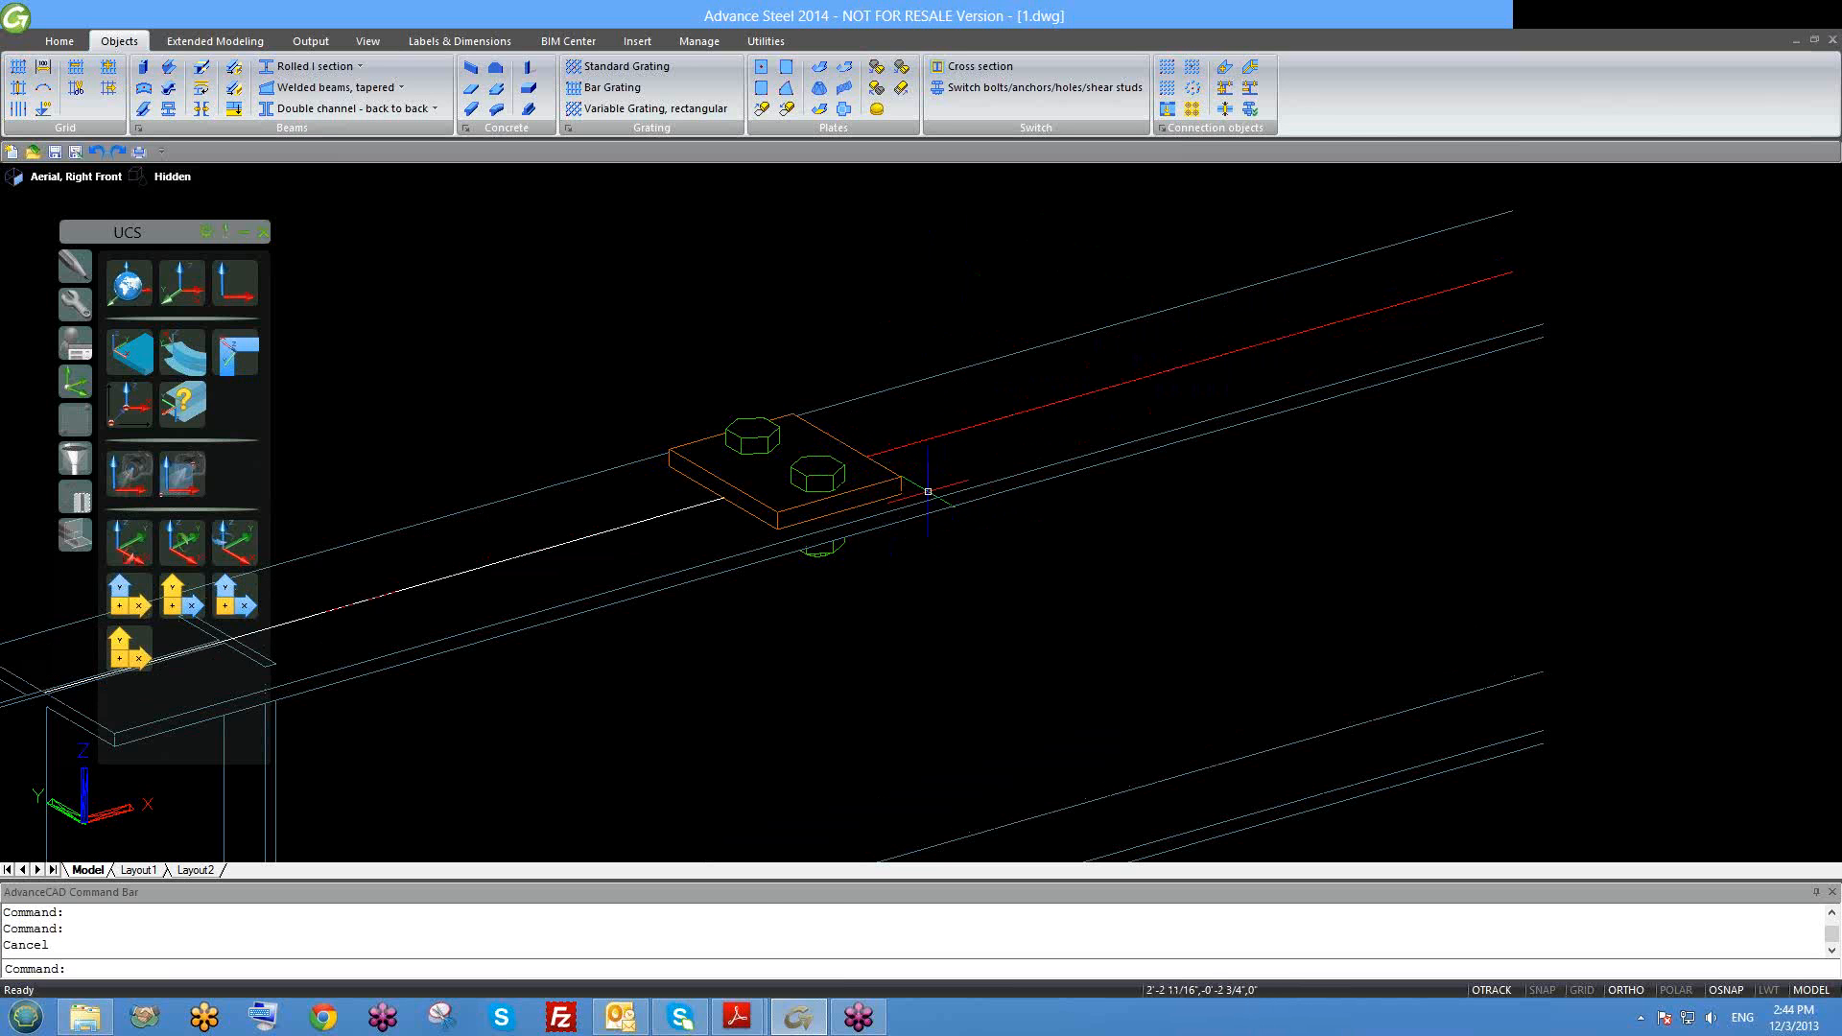
middle_click_drag(945, 513, 864, 416)
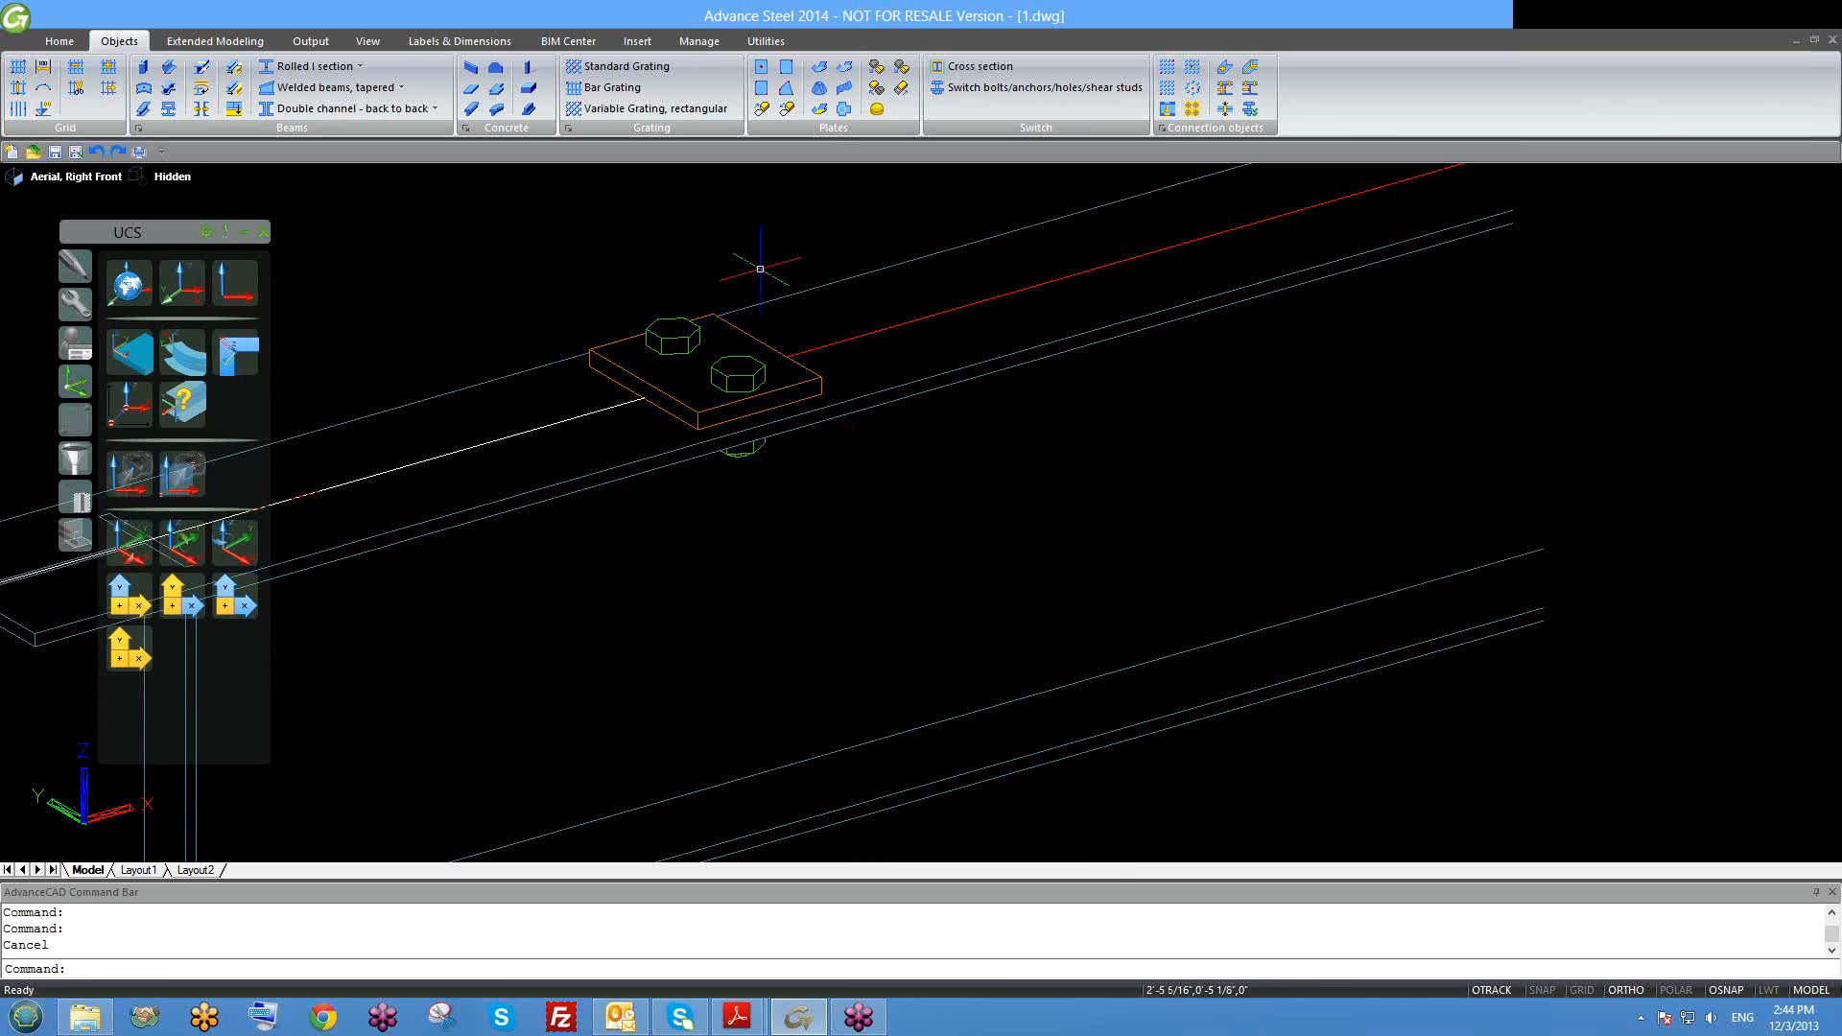
left_click(799, 381)
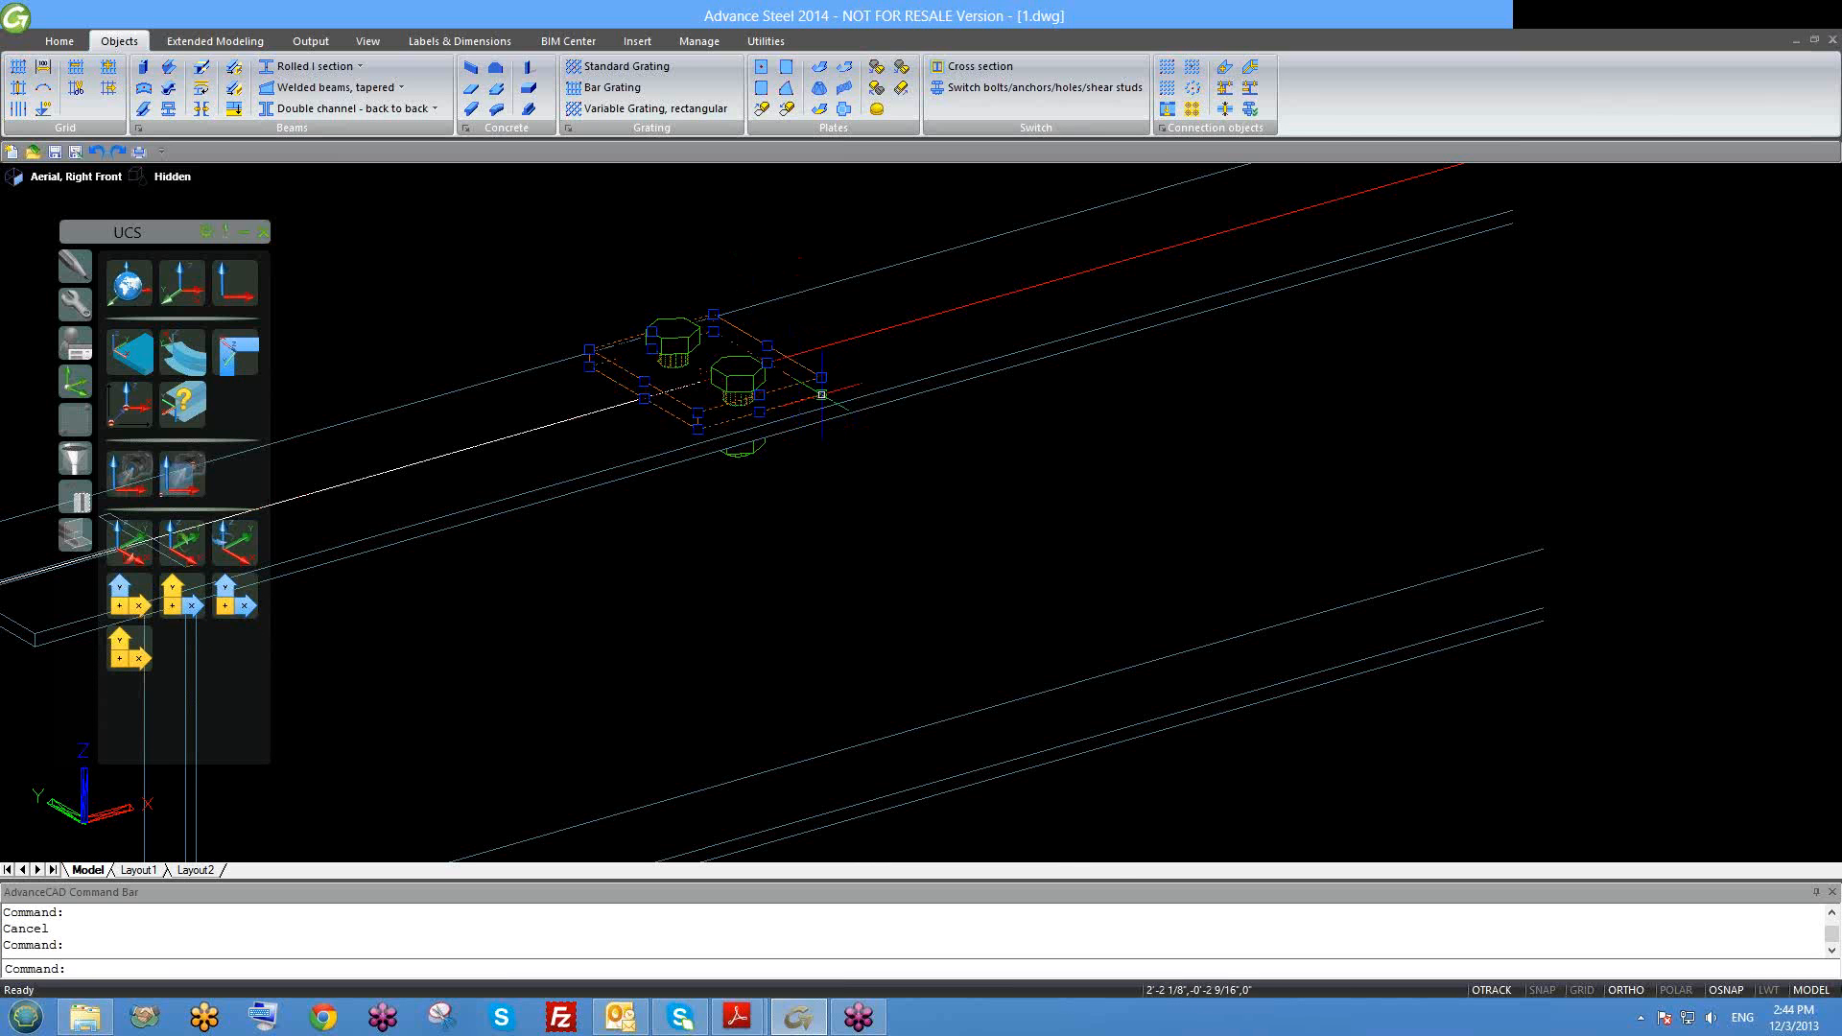
key("Escape")
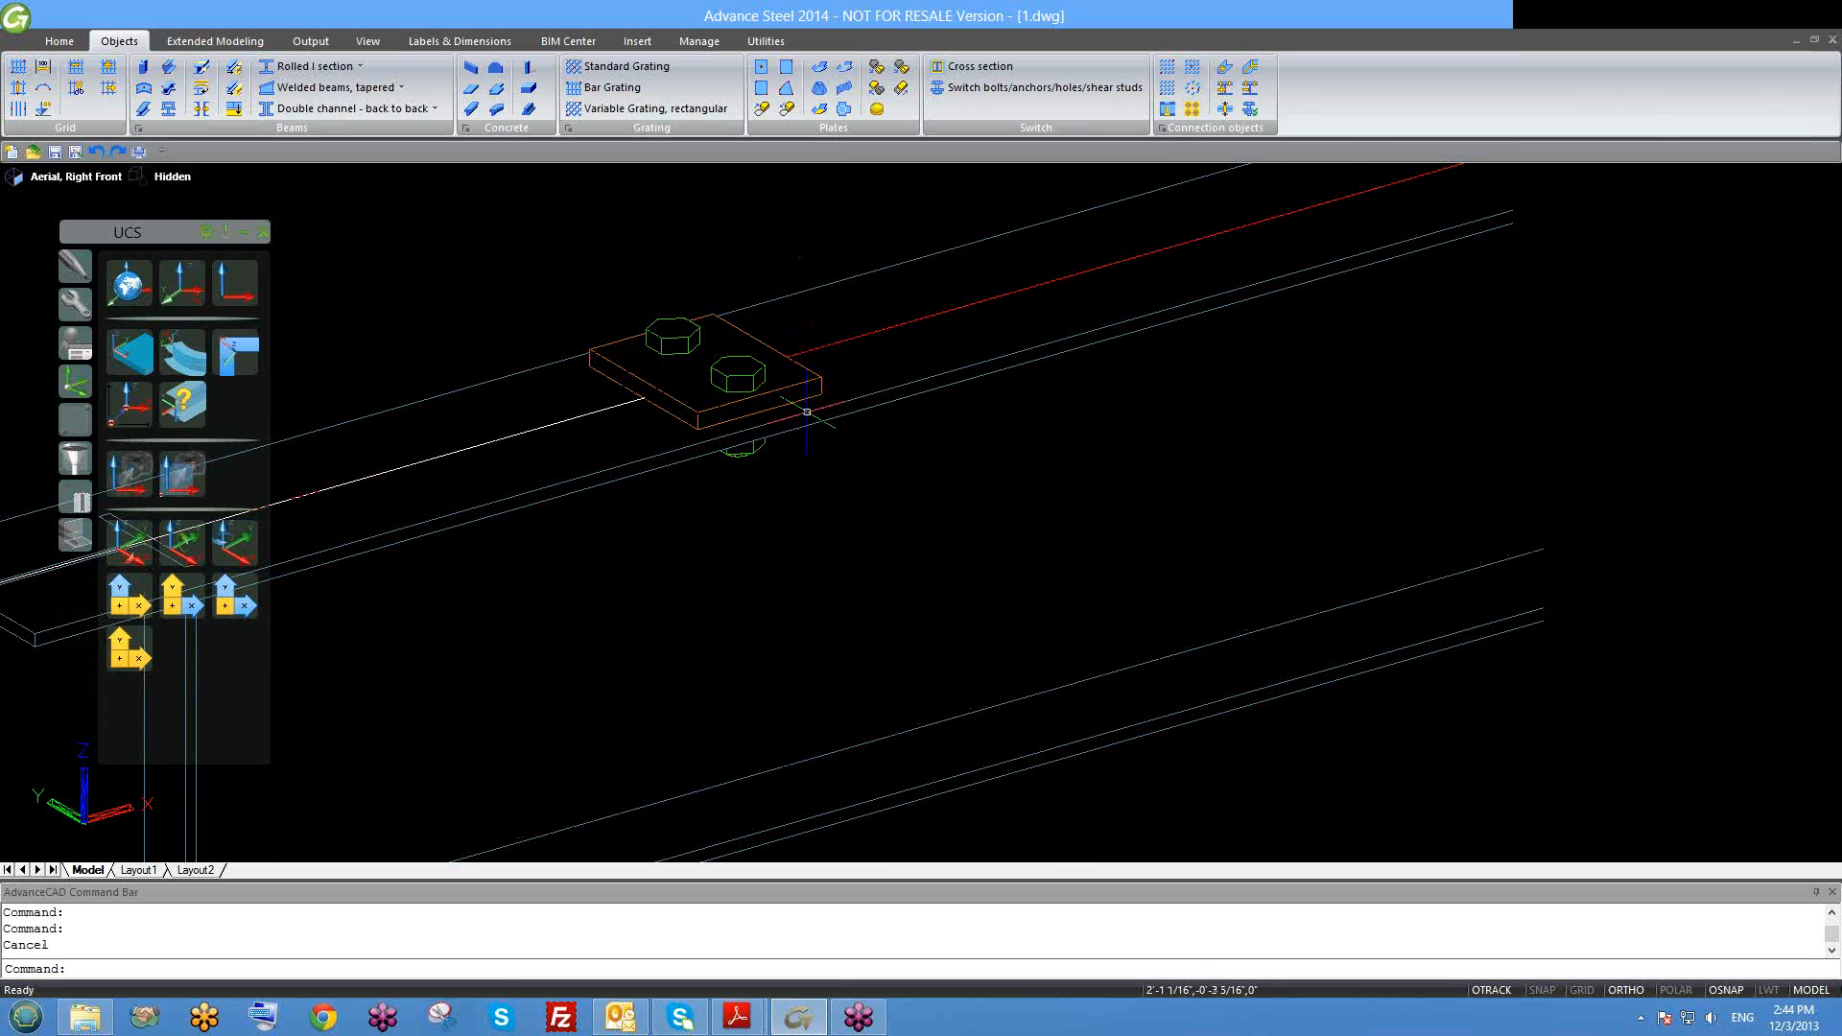
Step: Erase both single bolts from the remaining plate
scroll(812, 423, "up", 1)
scroll(811, 423, "up", 1)
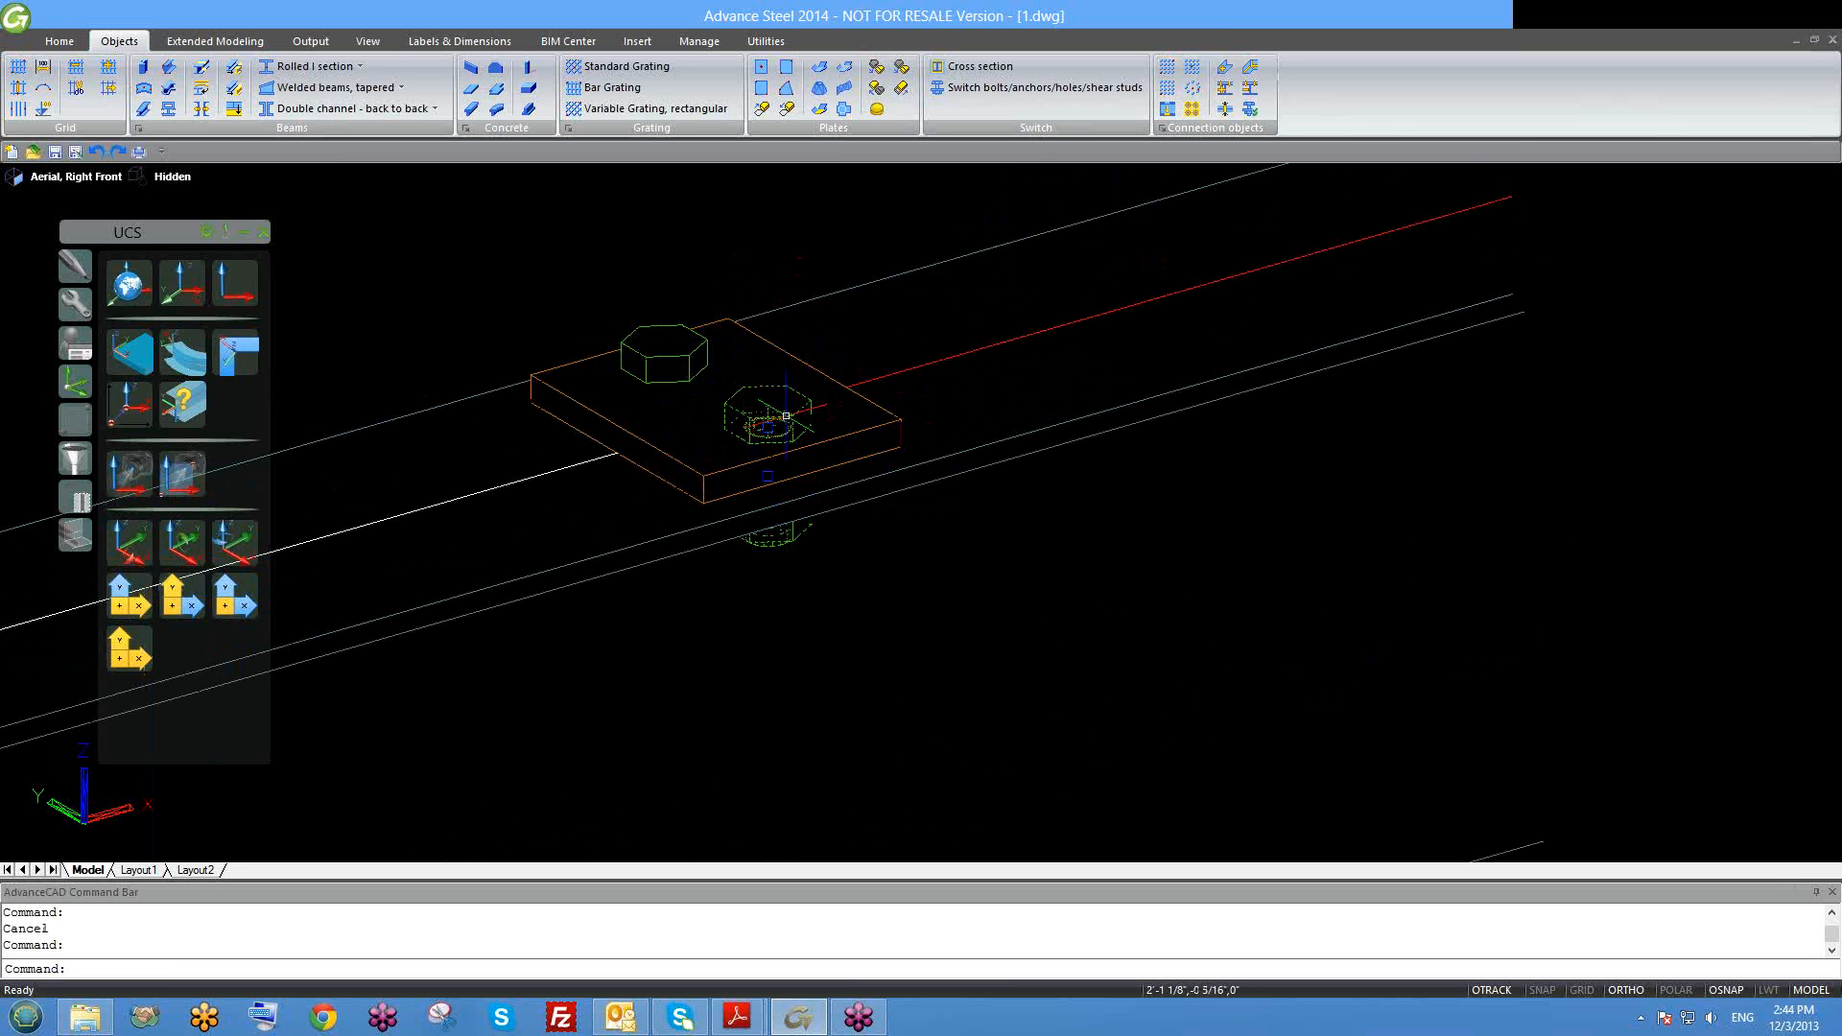
left_click(740, 401)
type("e")
key("Return")
left_click(688, 364)
type("e")
key("Return")
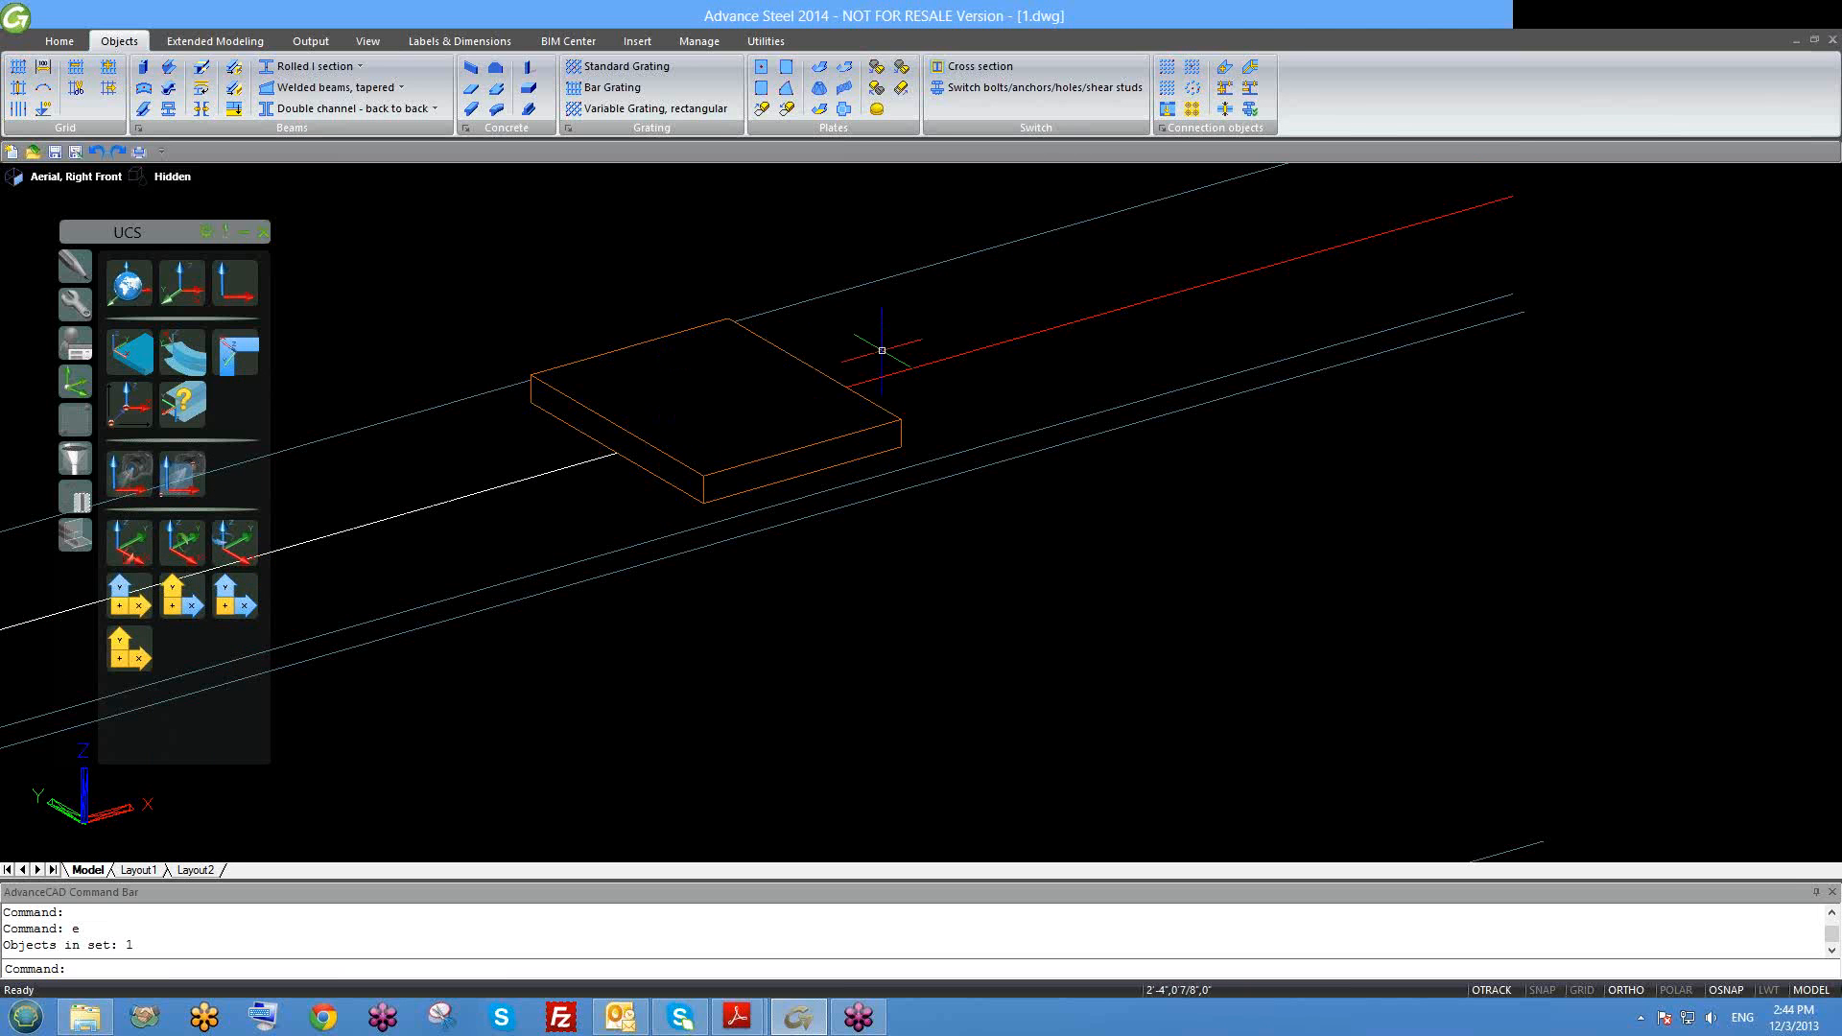
Step: Place a rectangular bolt pattern connecting the plate and the top beam, using the plate's centre as its central point
left_click(1195, 69)
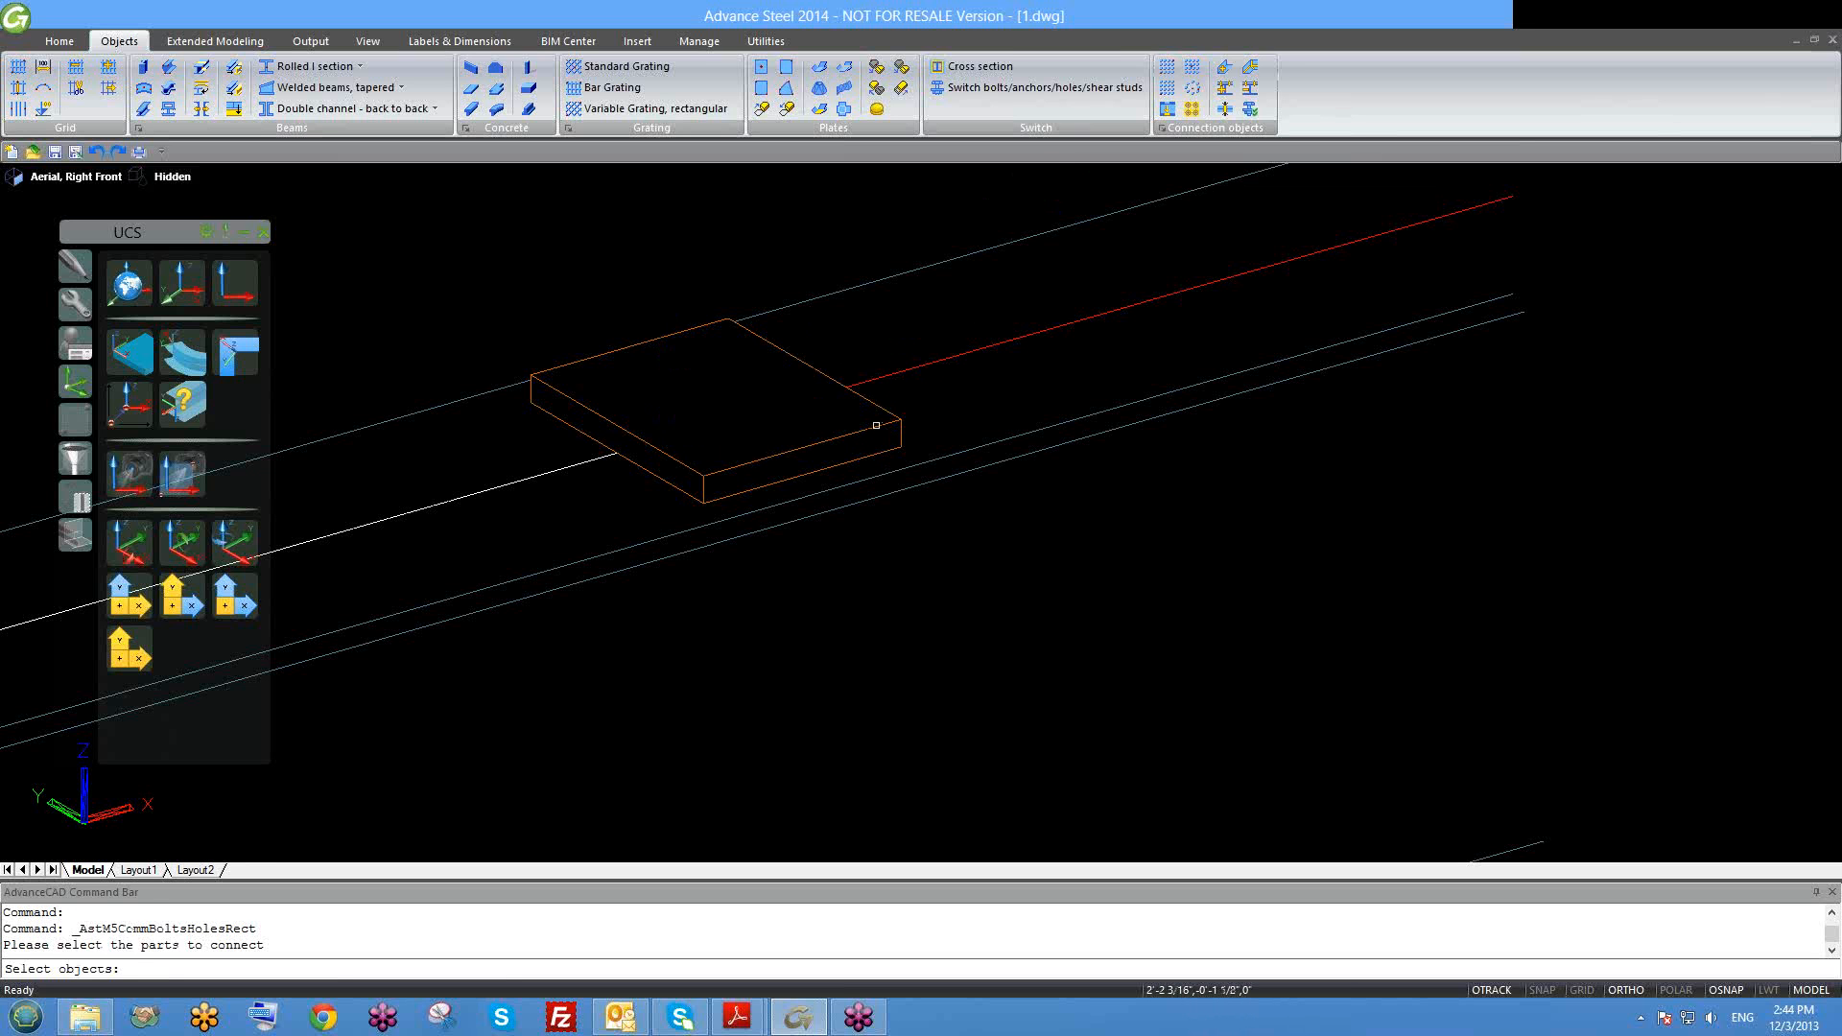
left_click(875, 425)
left_click(903, 468)
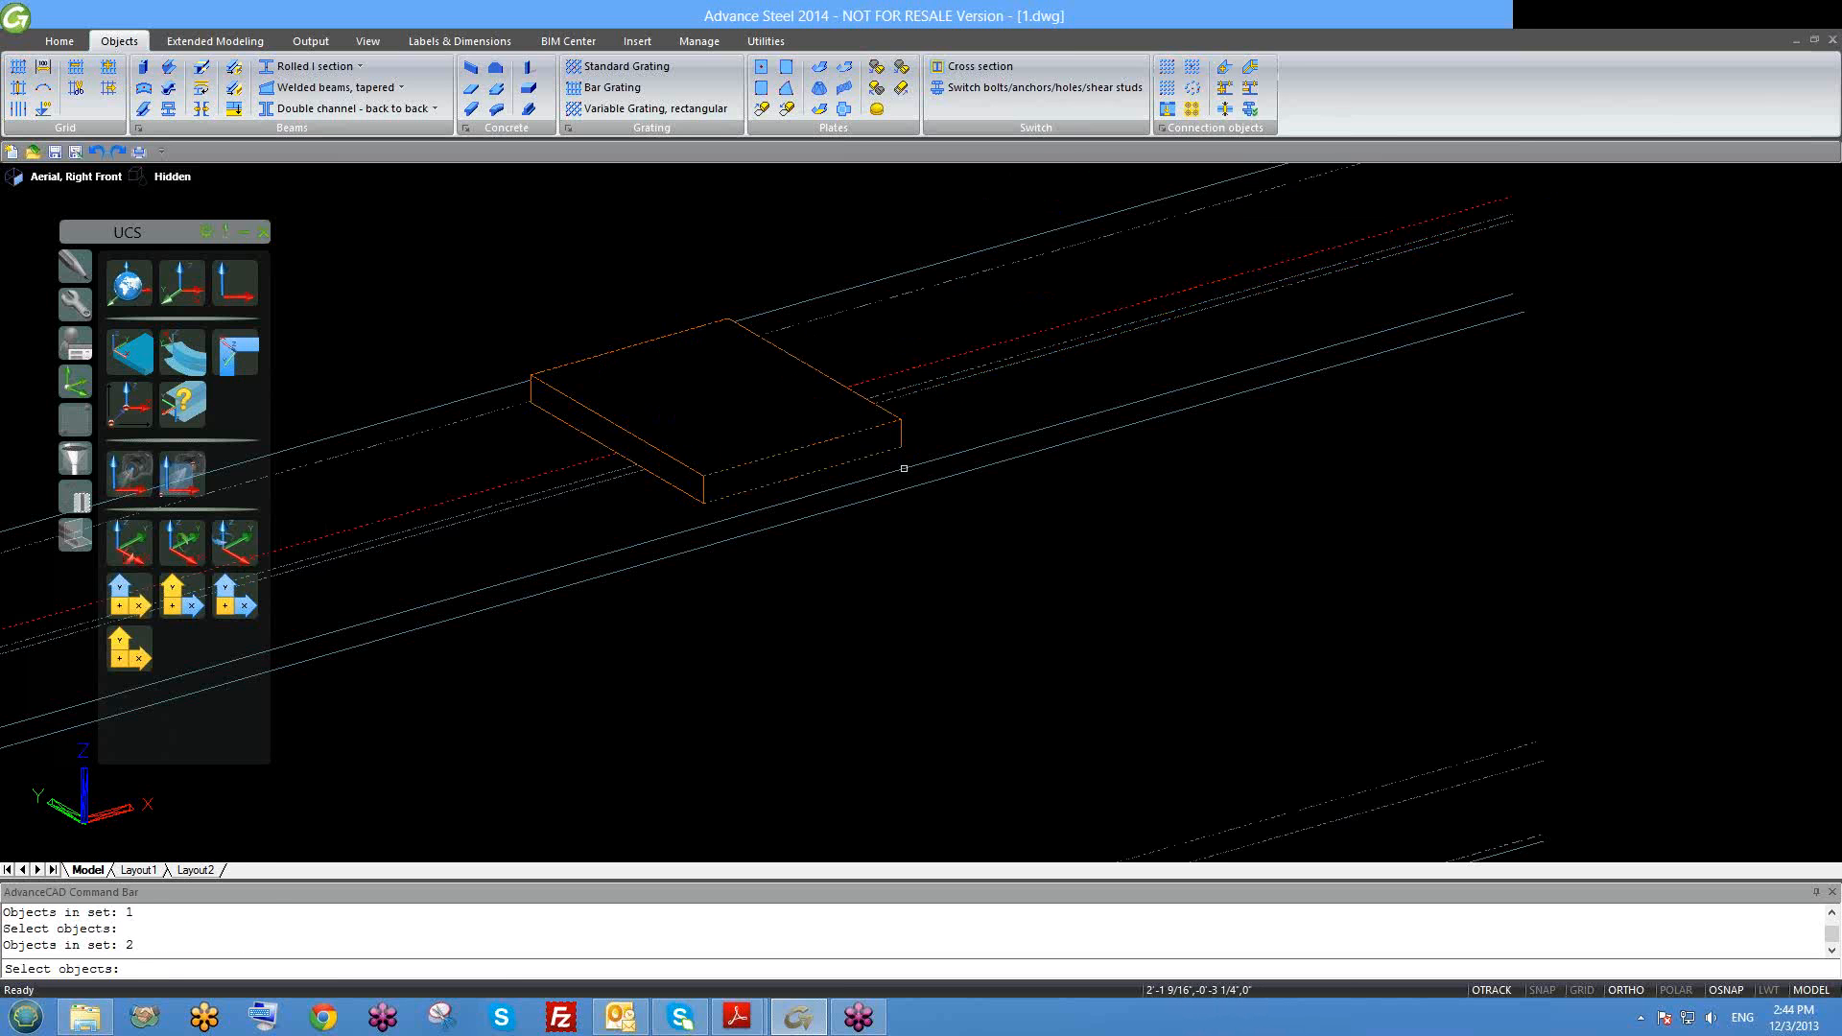
key("Return")
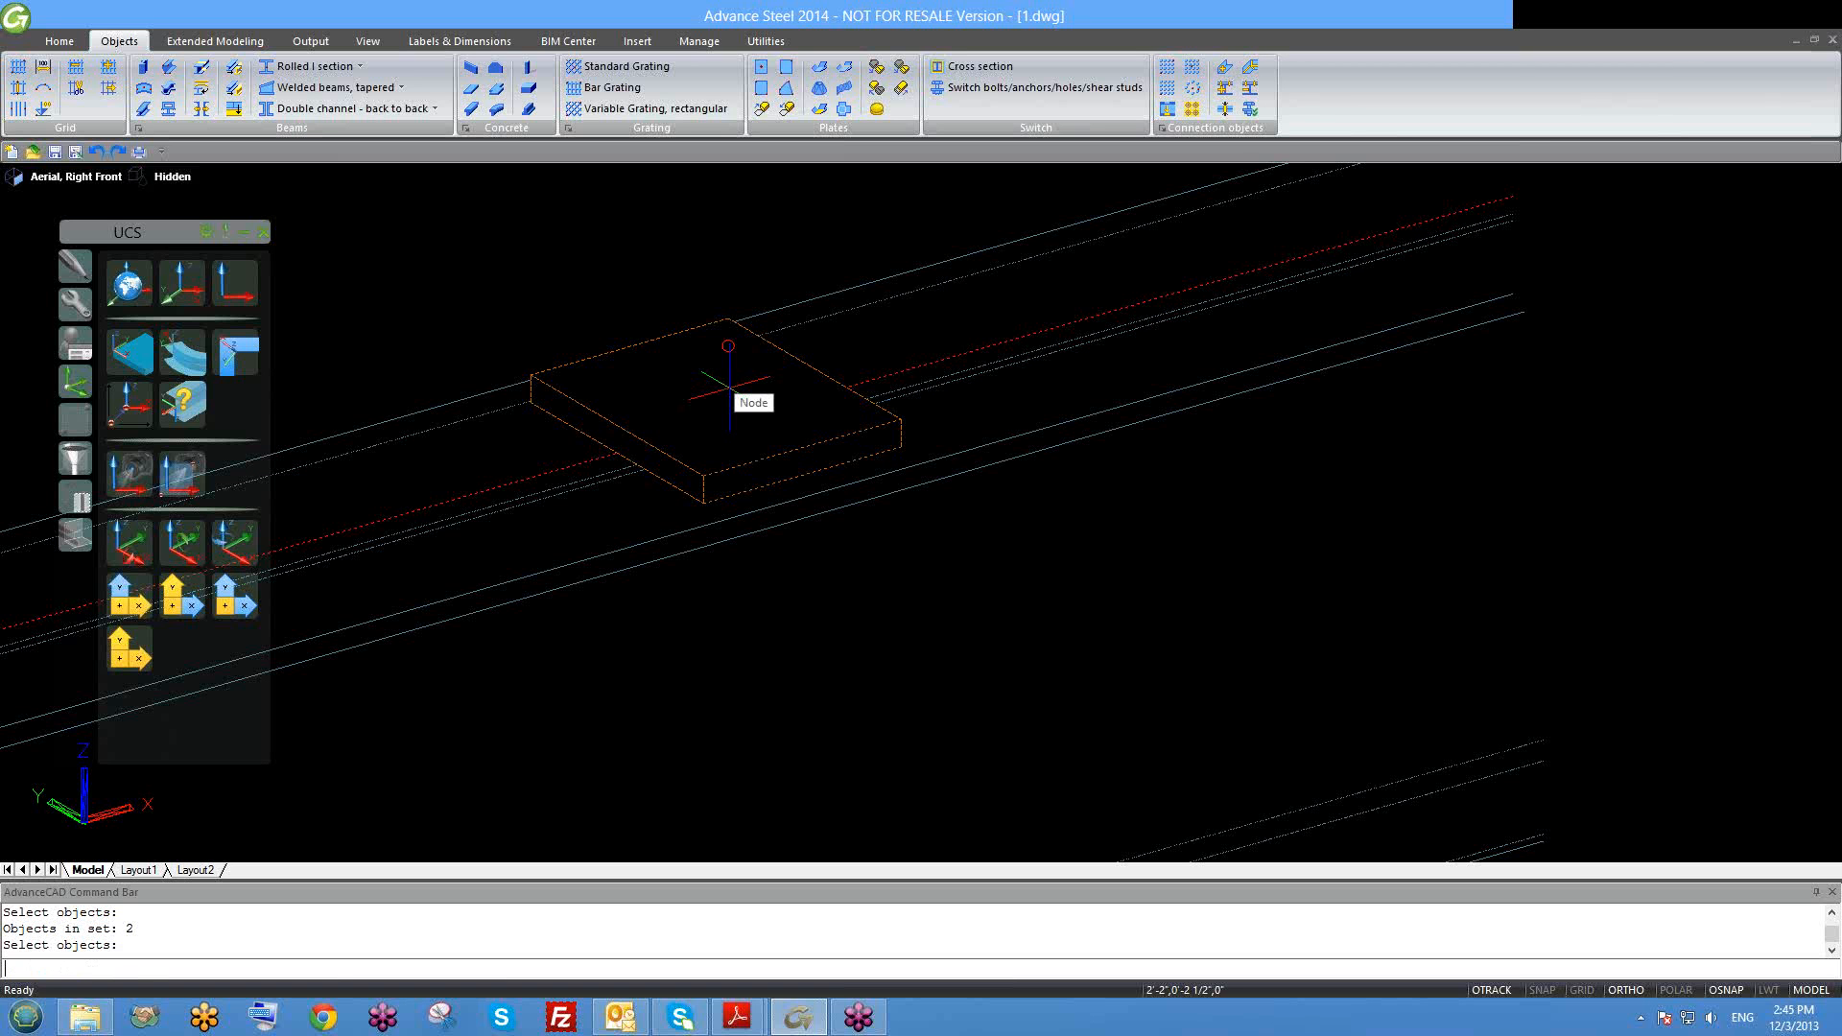
type("cen")
key("Return")
left_click(716, 413)
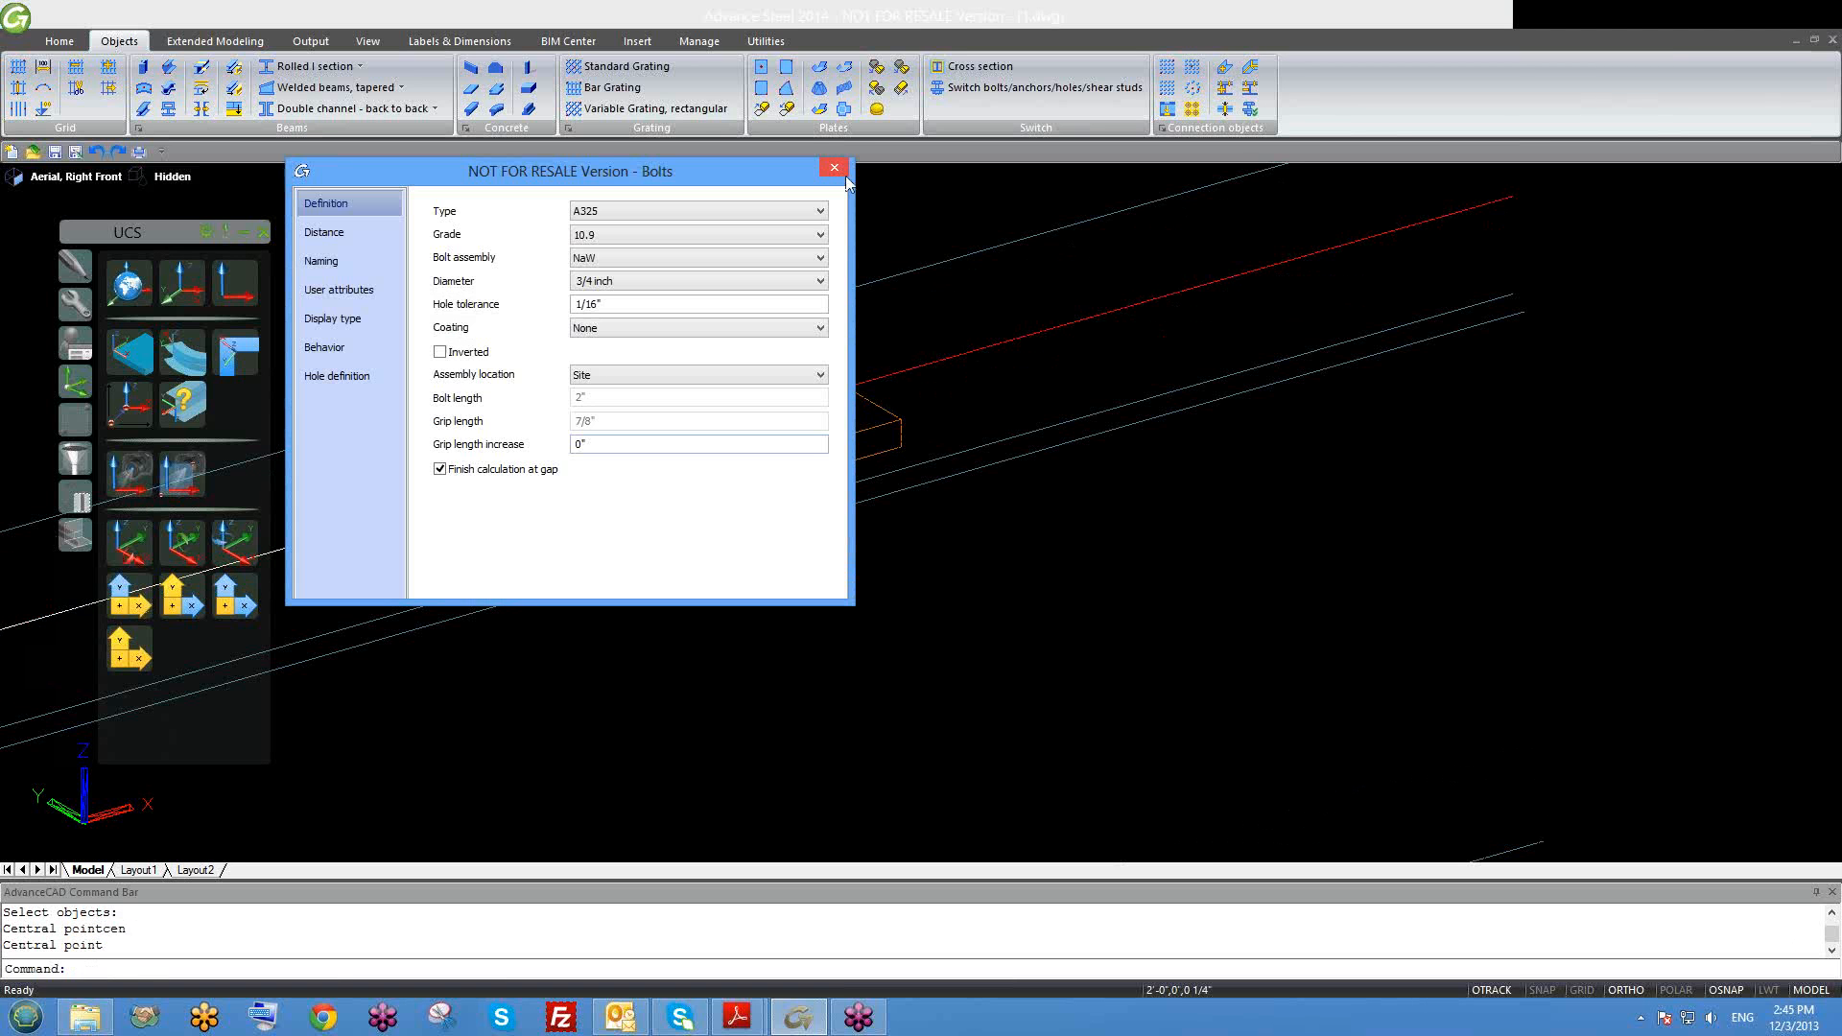
Step: Close the bolt properties and examine how the new bolt pattern joins the plate to the top beam's flange
left_click(835, 169)
scroll(892, 398, "down", 2)
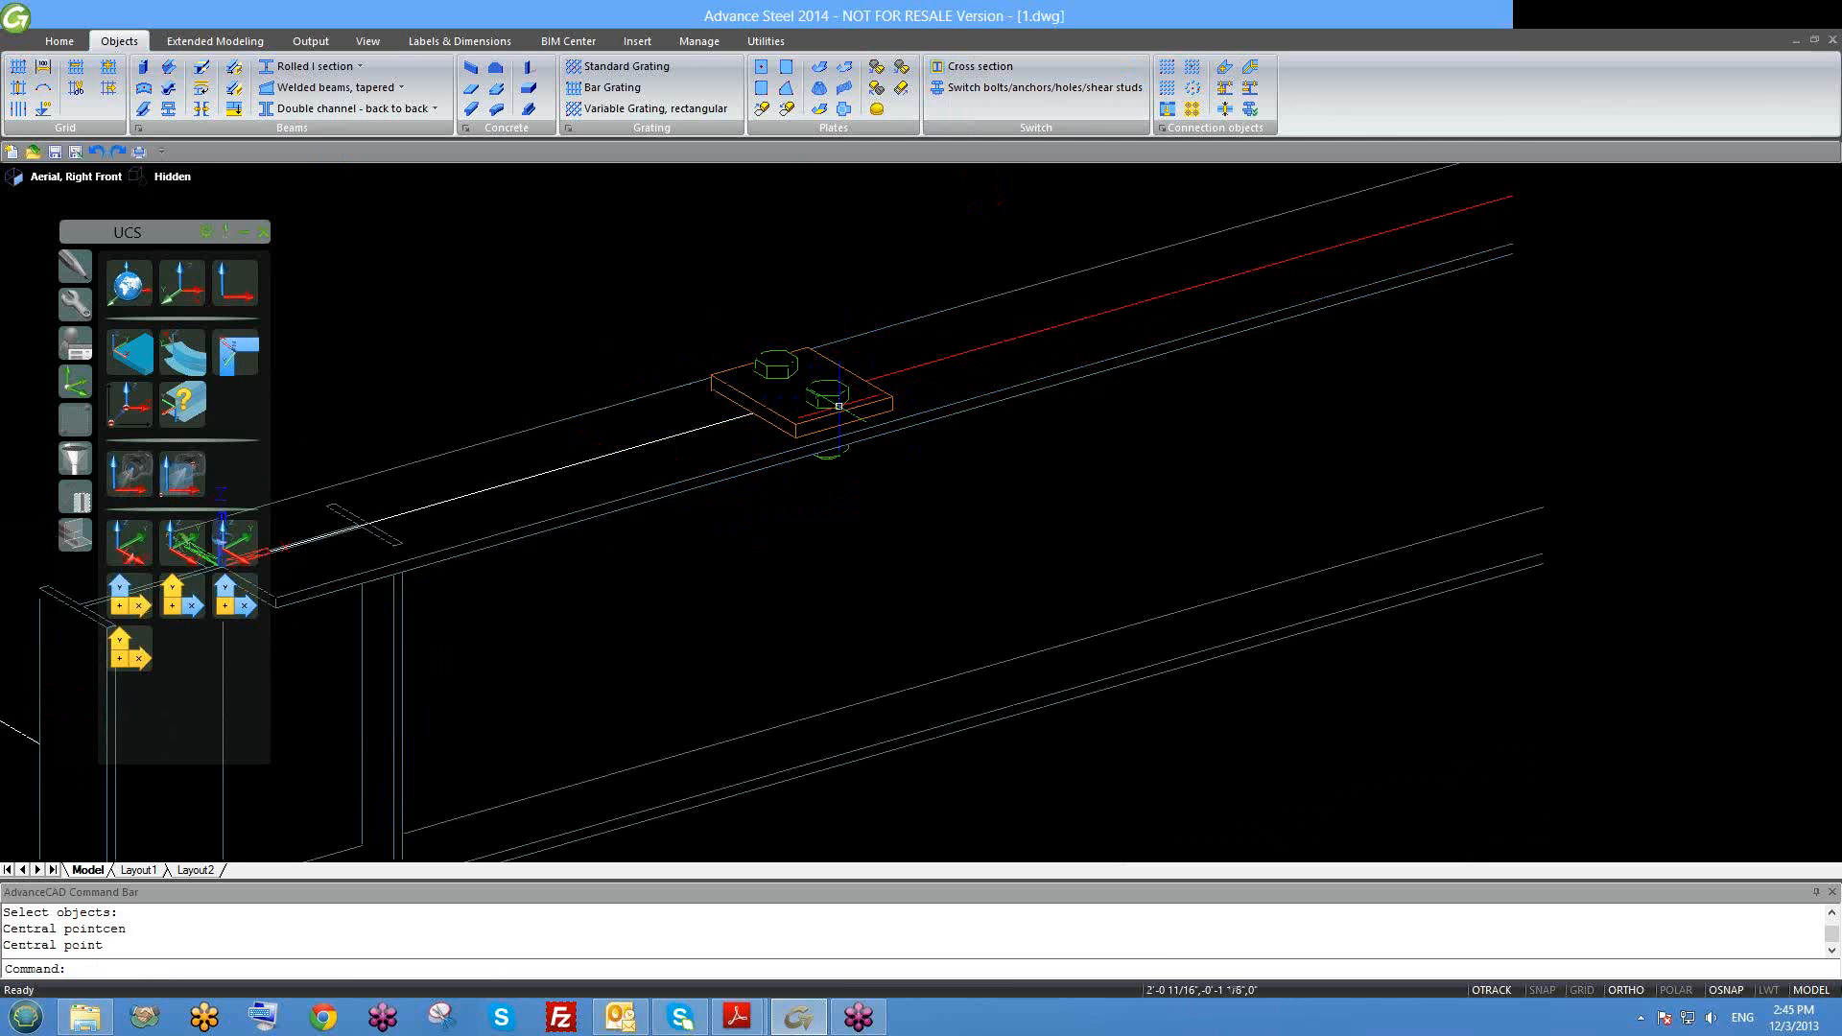
scroll(821, 434, "up", 2)
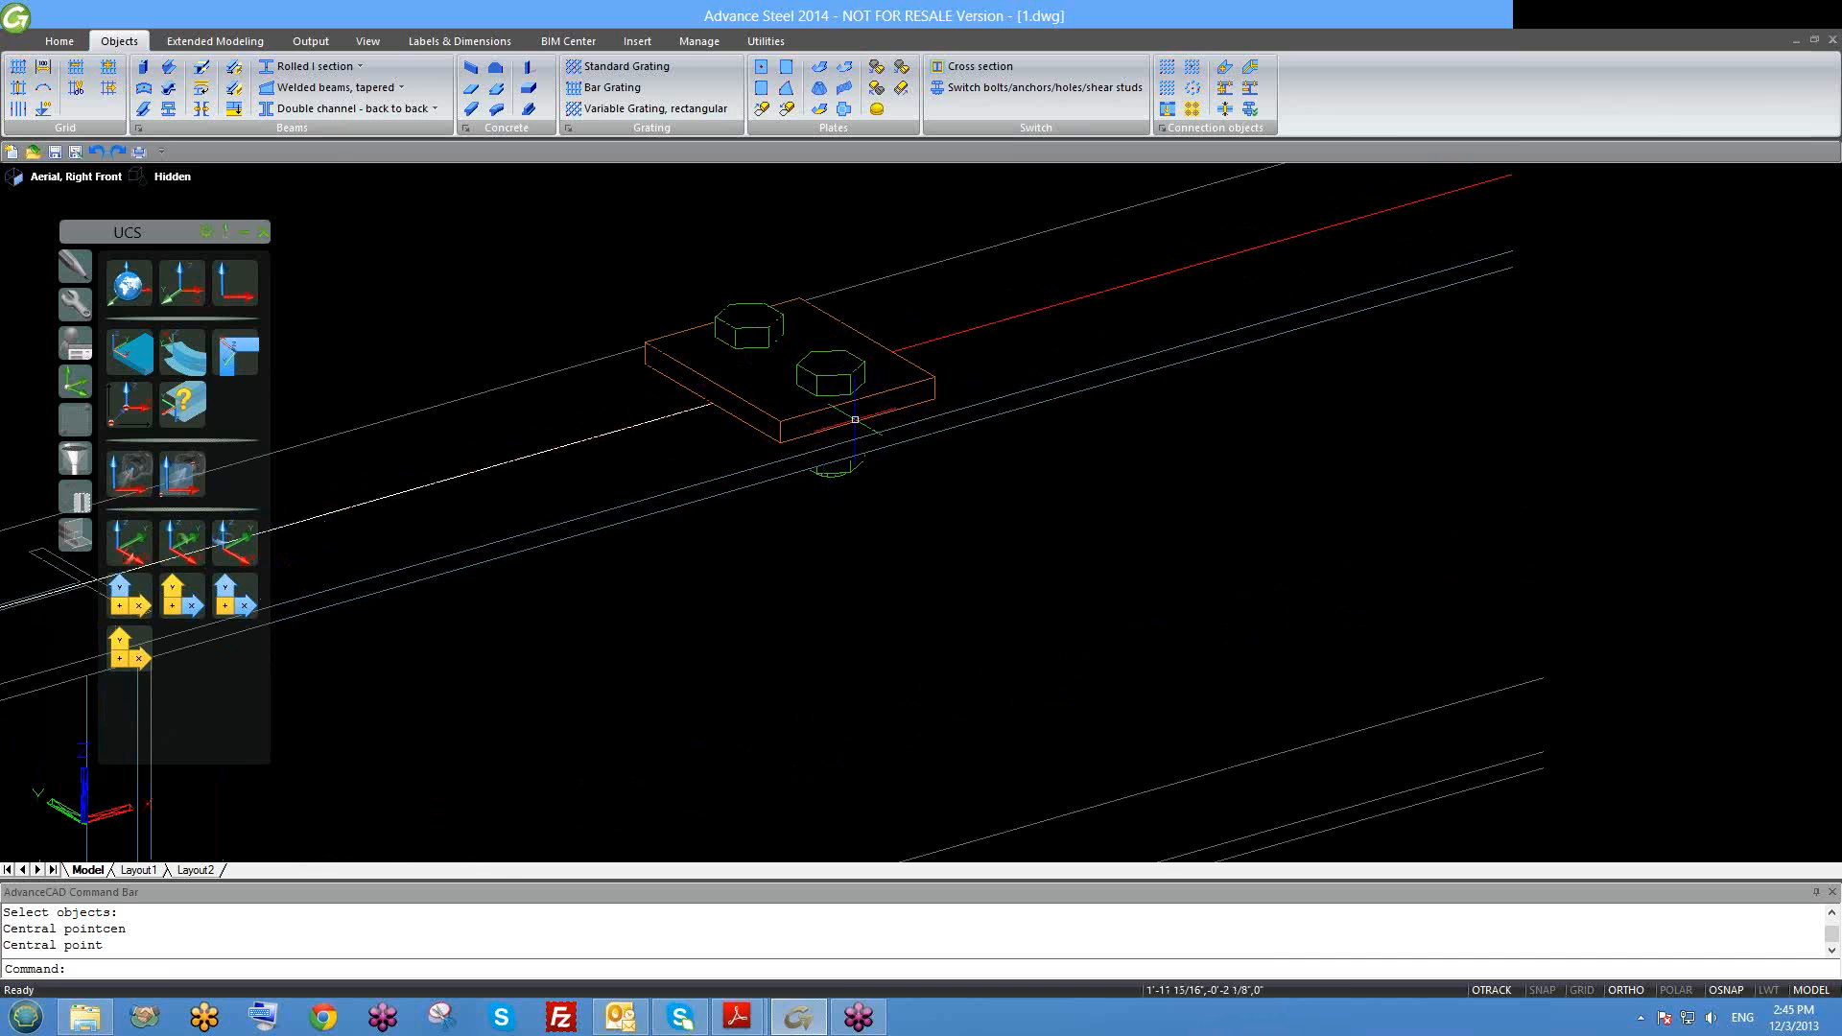
left_click(982, 404)
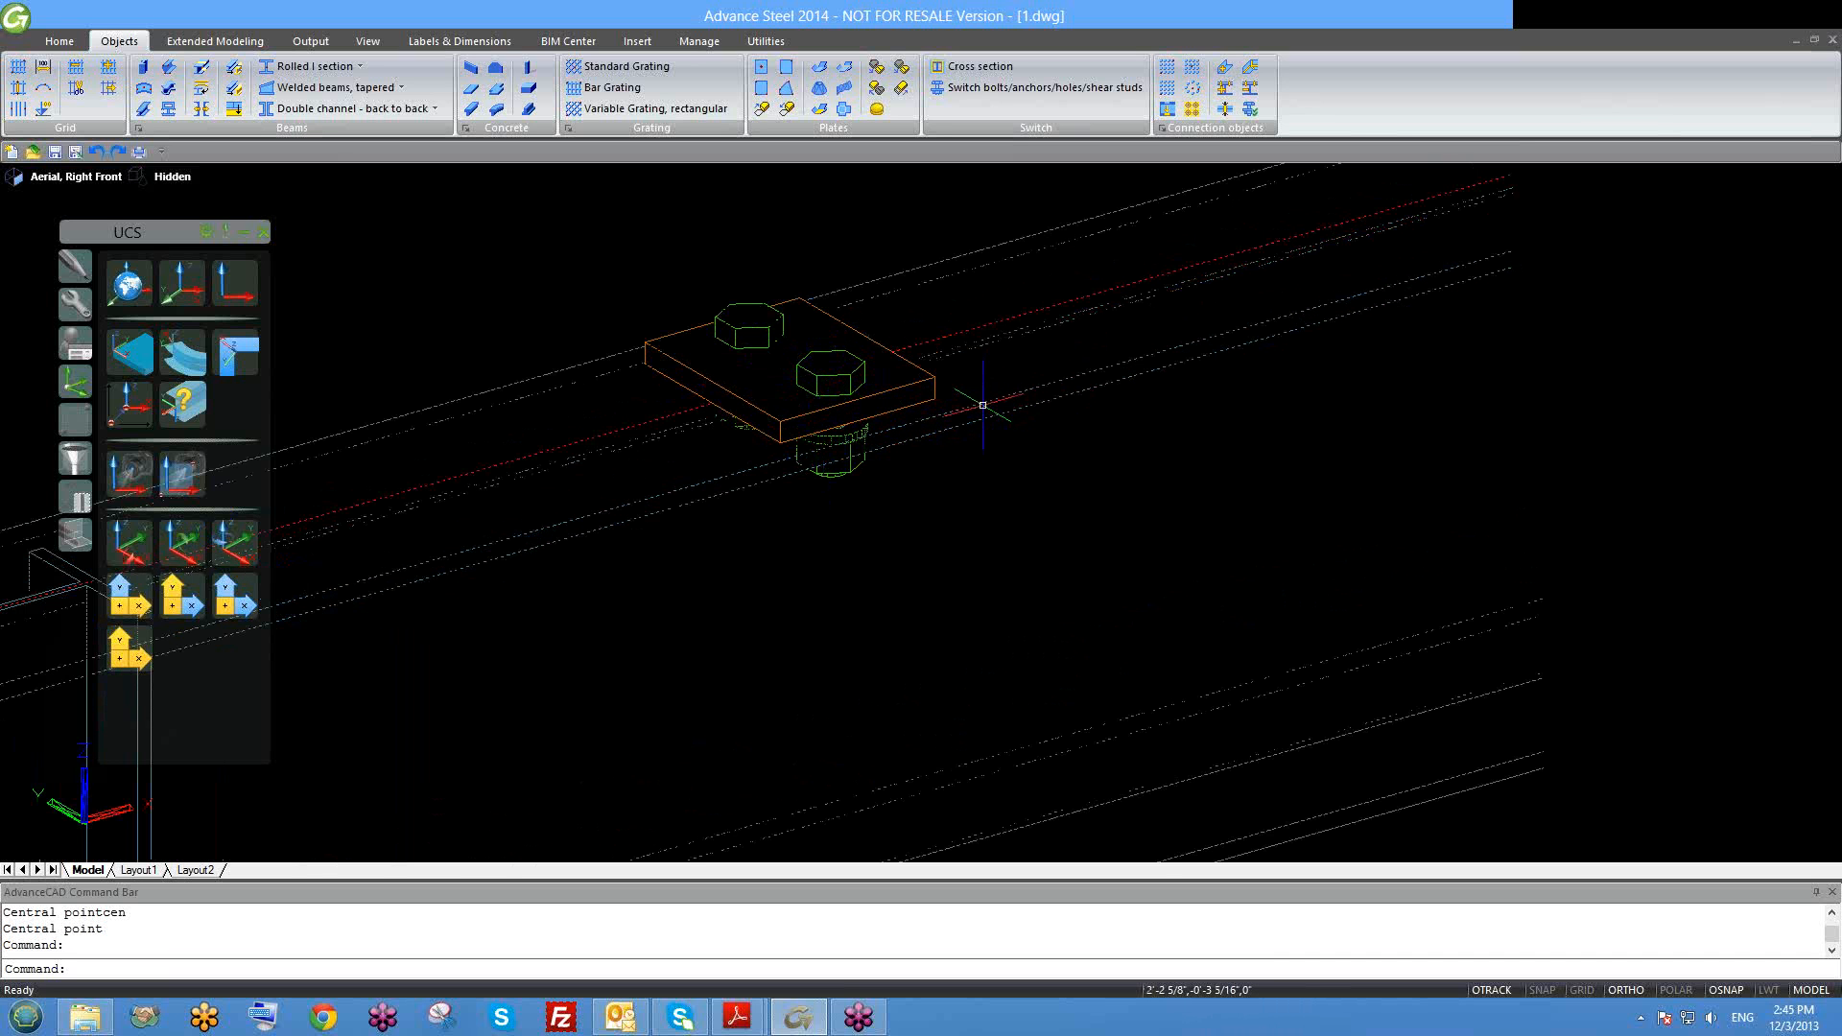
mouse_move(982, 404)
middle_mouse_down("shift")
mouse_move(1004, 480)
mouse_move(979, 415)
middle_mouse_up("shift")
middle_click_drag(882, 572, 922, 385)
scroll(908, 498, "up", 2)
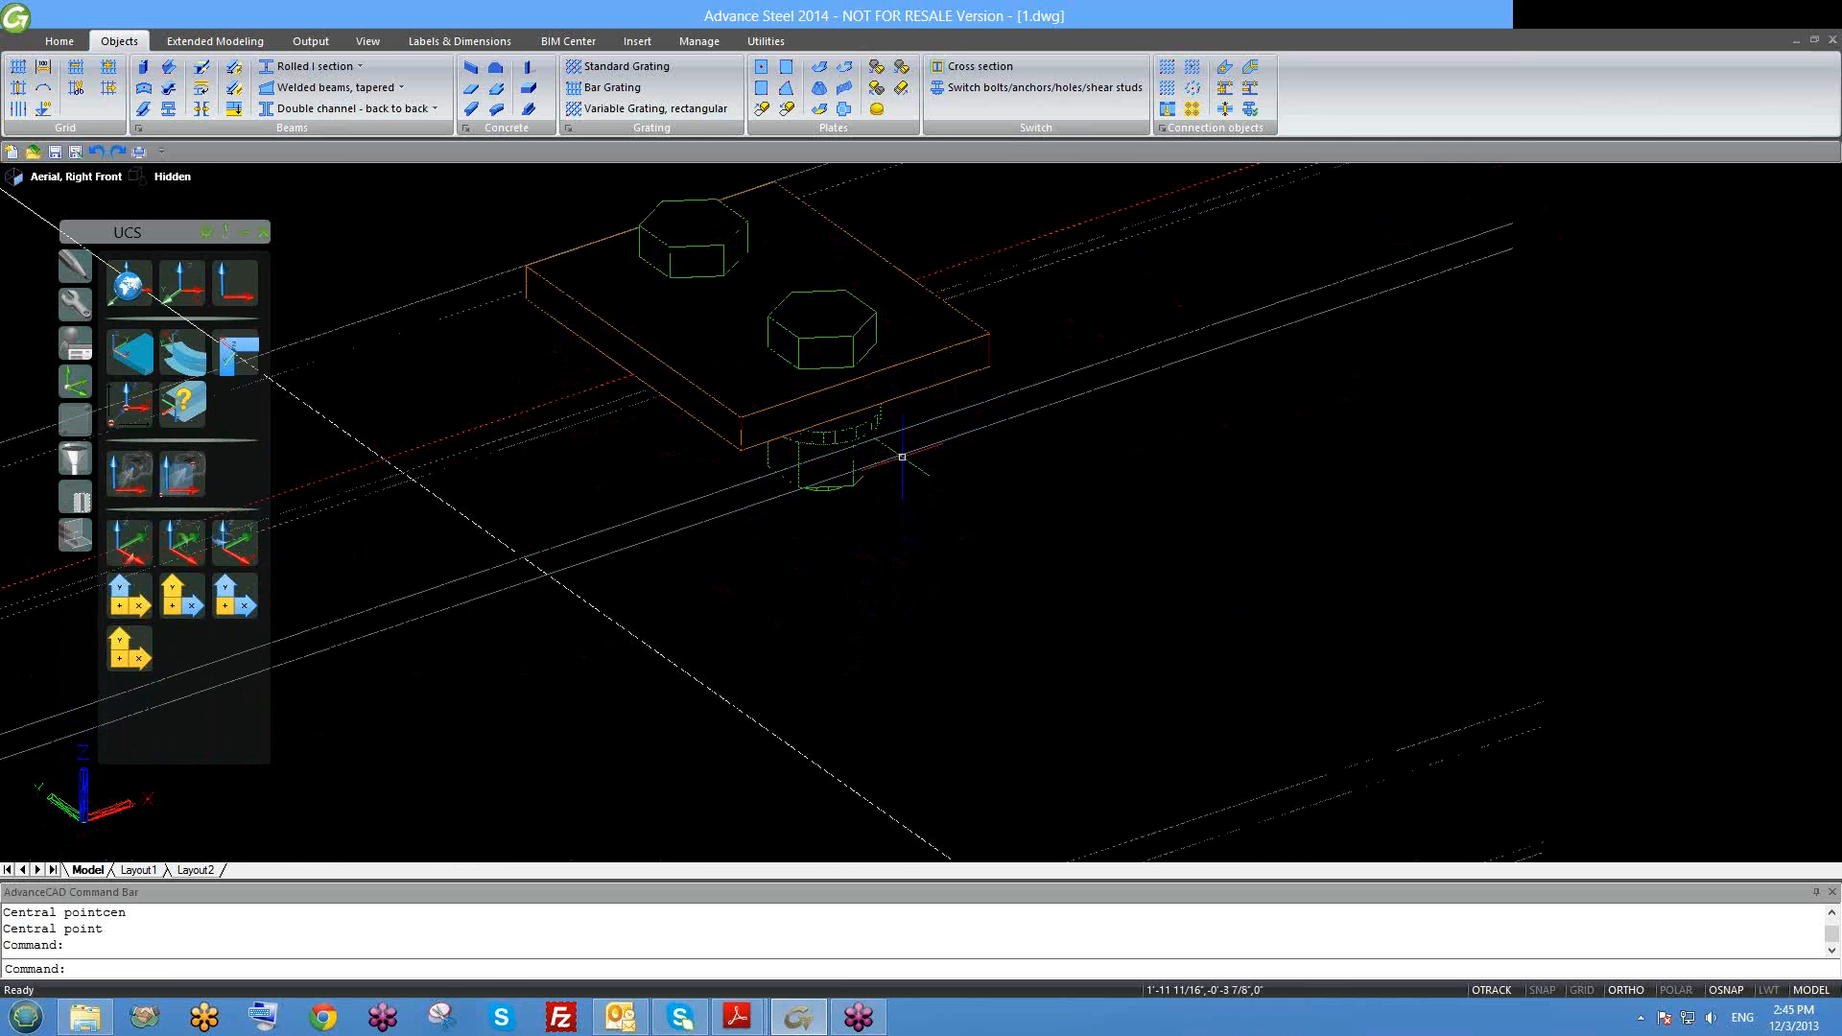
middle_click_drag(911, 487, 910, 463, "shift")
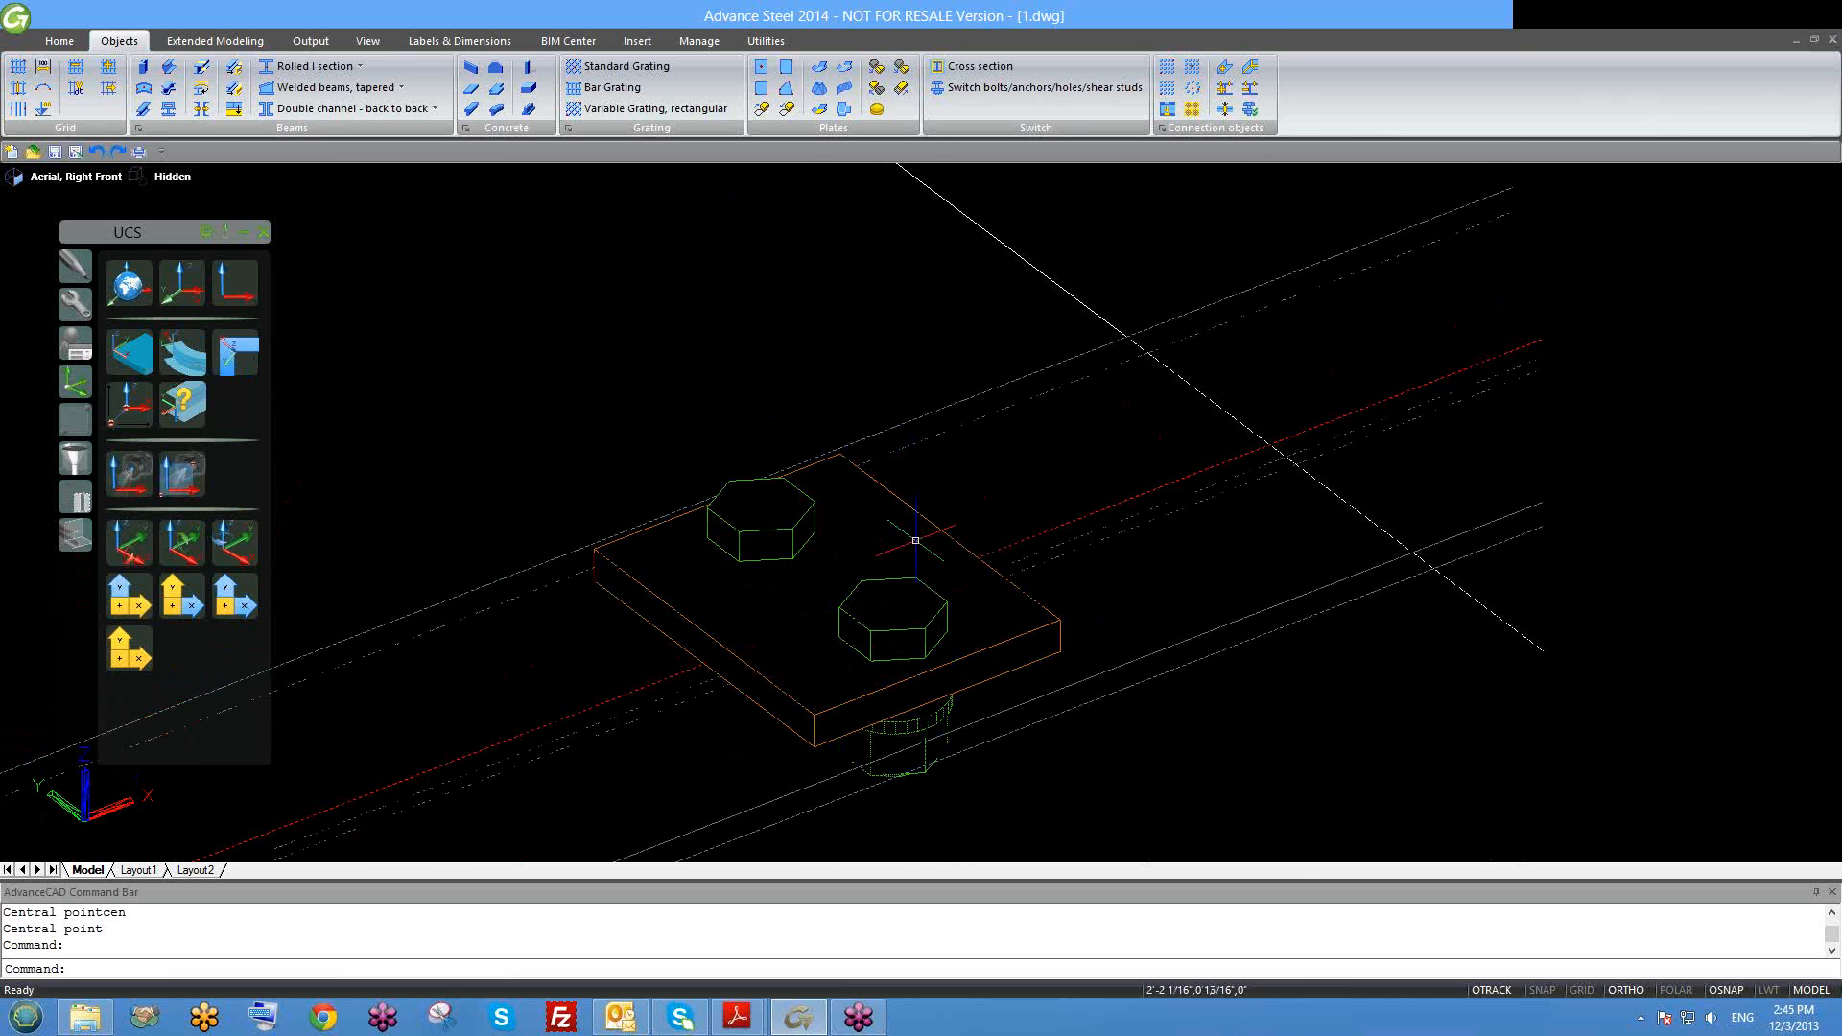
scroll(938, 349, "down", 3)
middle_click_drag(907, 737, 990, 409)
scroll(871, 448, "up", 2)
key("Escape")
Step: Erase the unbolted plate farther along the top beam
scroll(974, 443, "down", 3)
middle_click_drag(1132, 403, 936, 554)
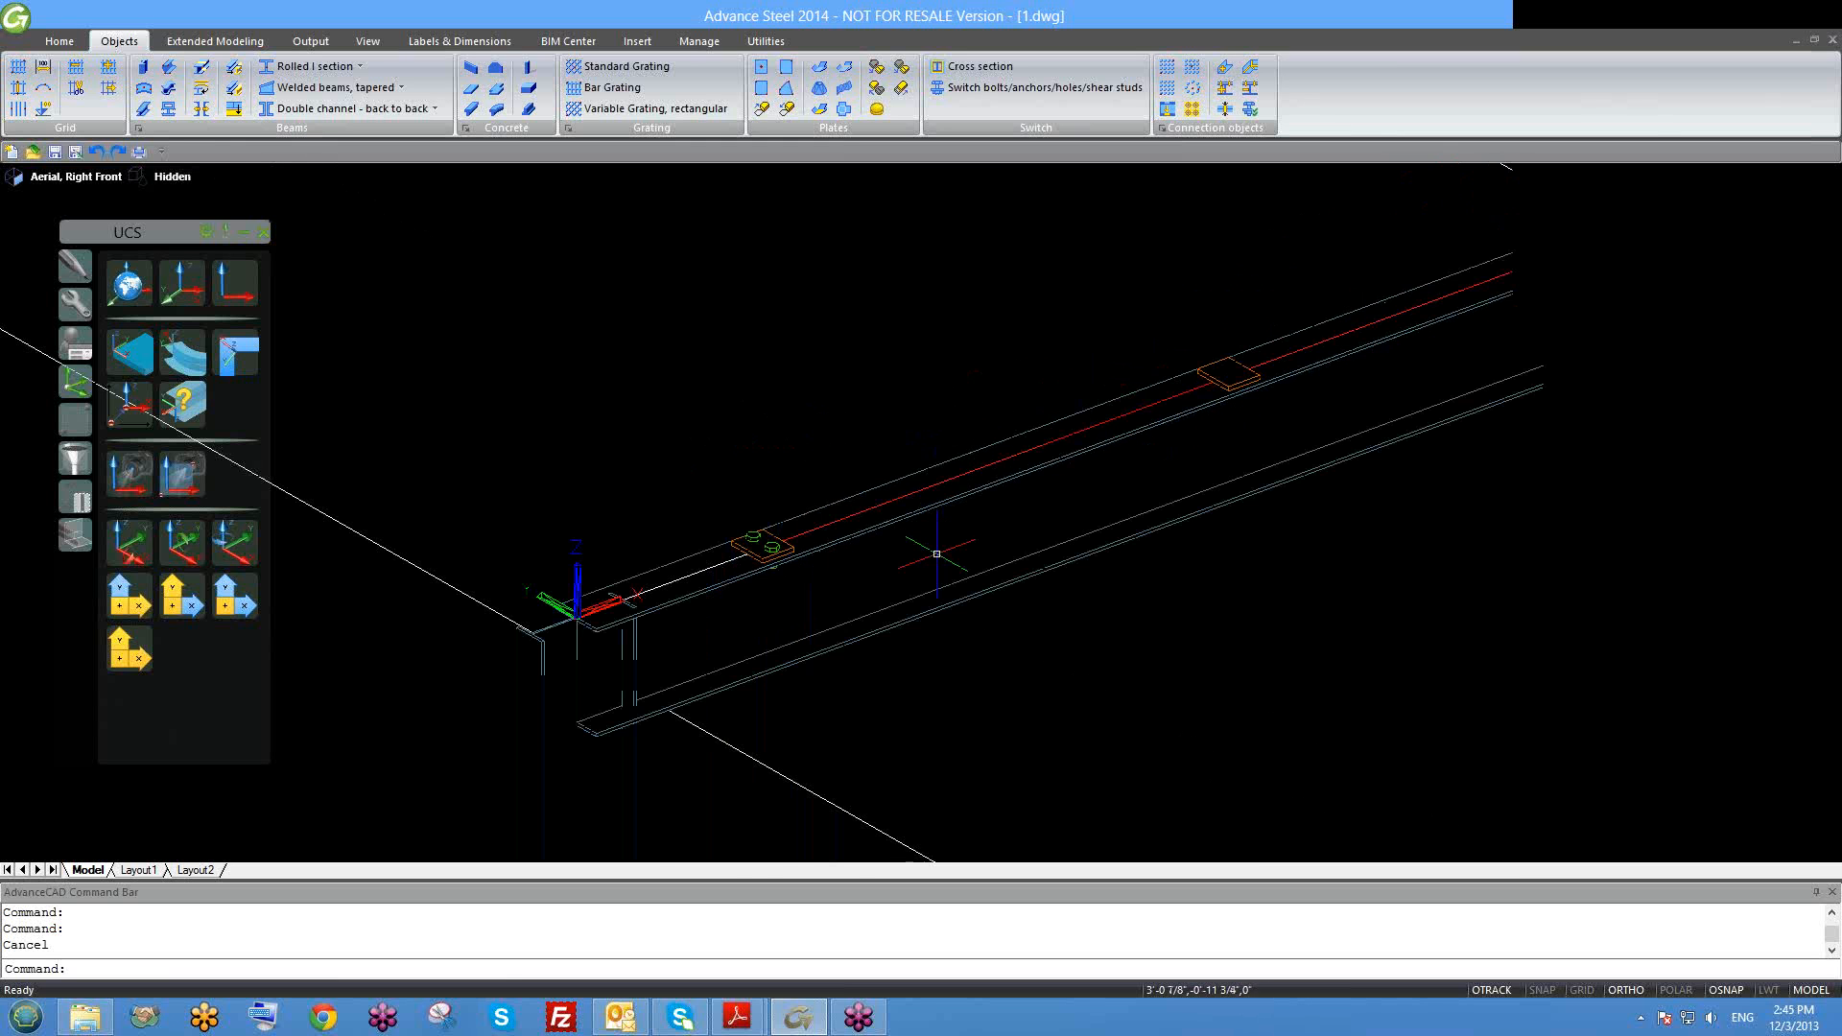
scroll(1228, 376, "up", 4)
left_click(1234, 405)
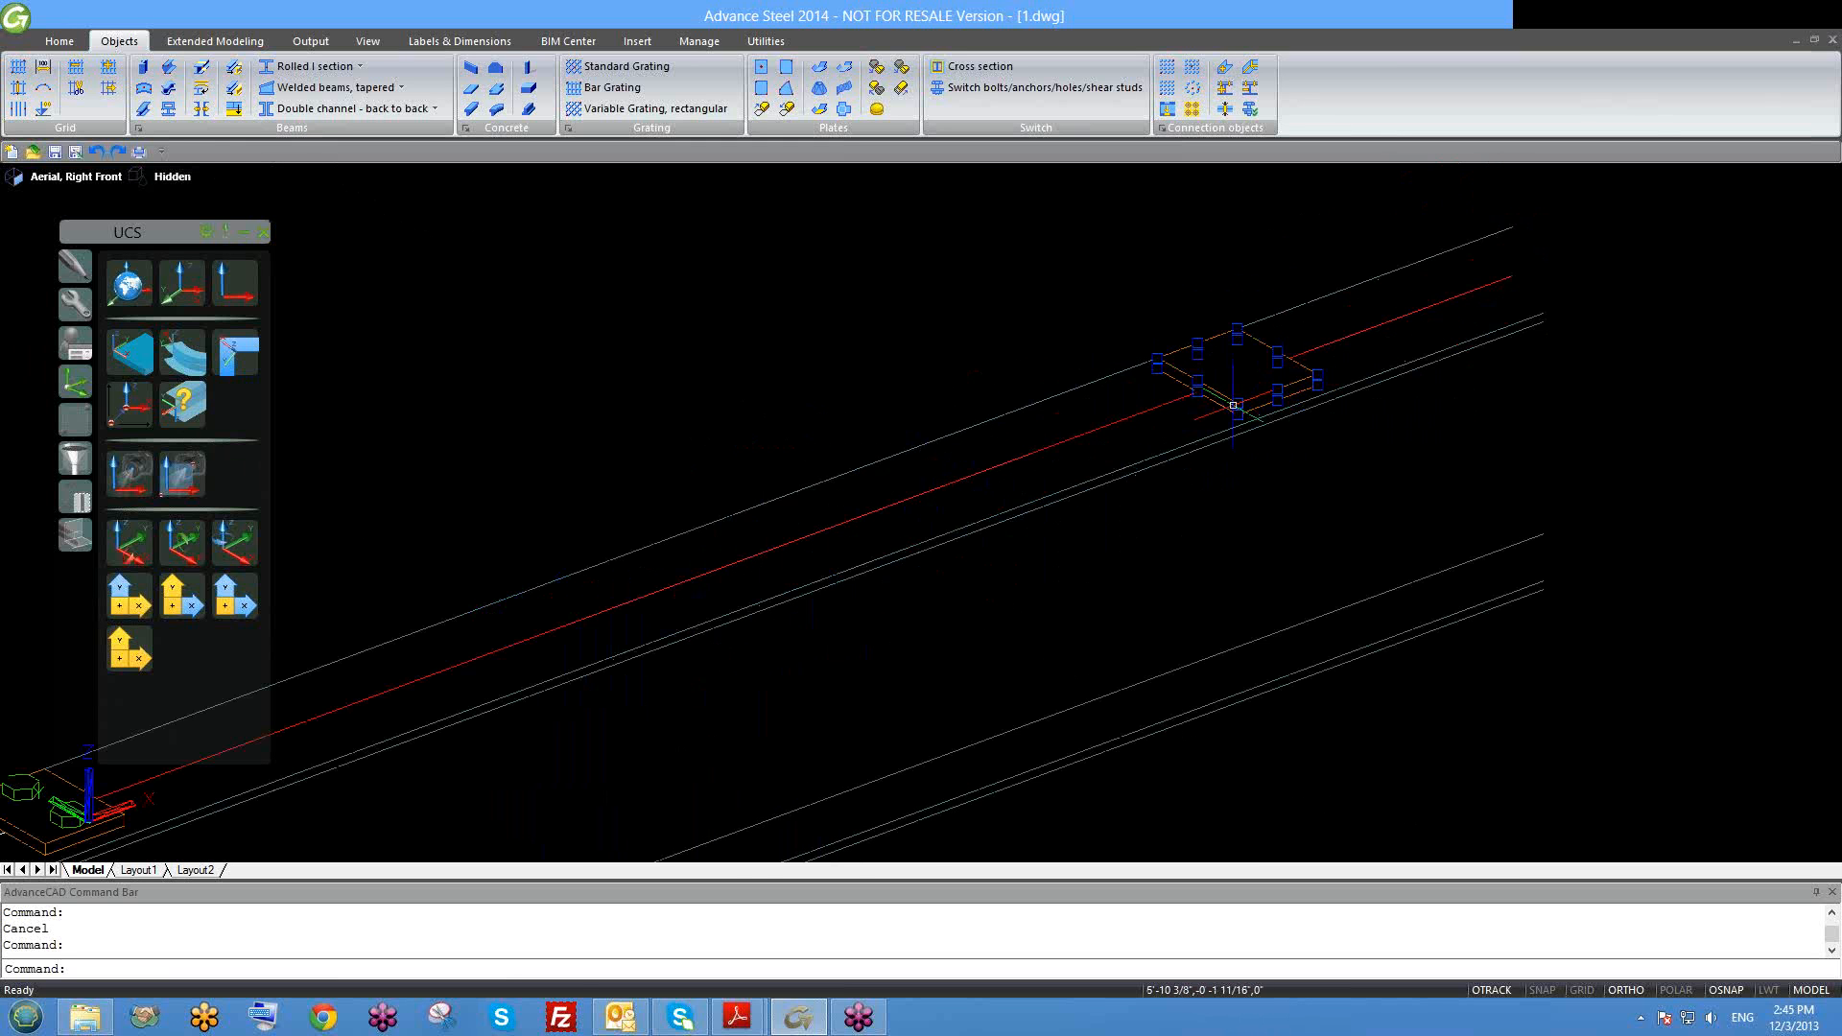
key("Delete")
scroll(1120, 396, "down", 3)
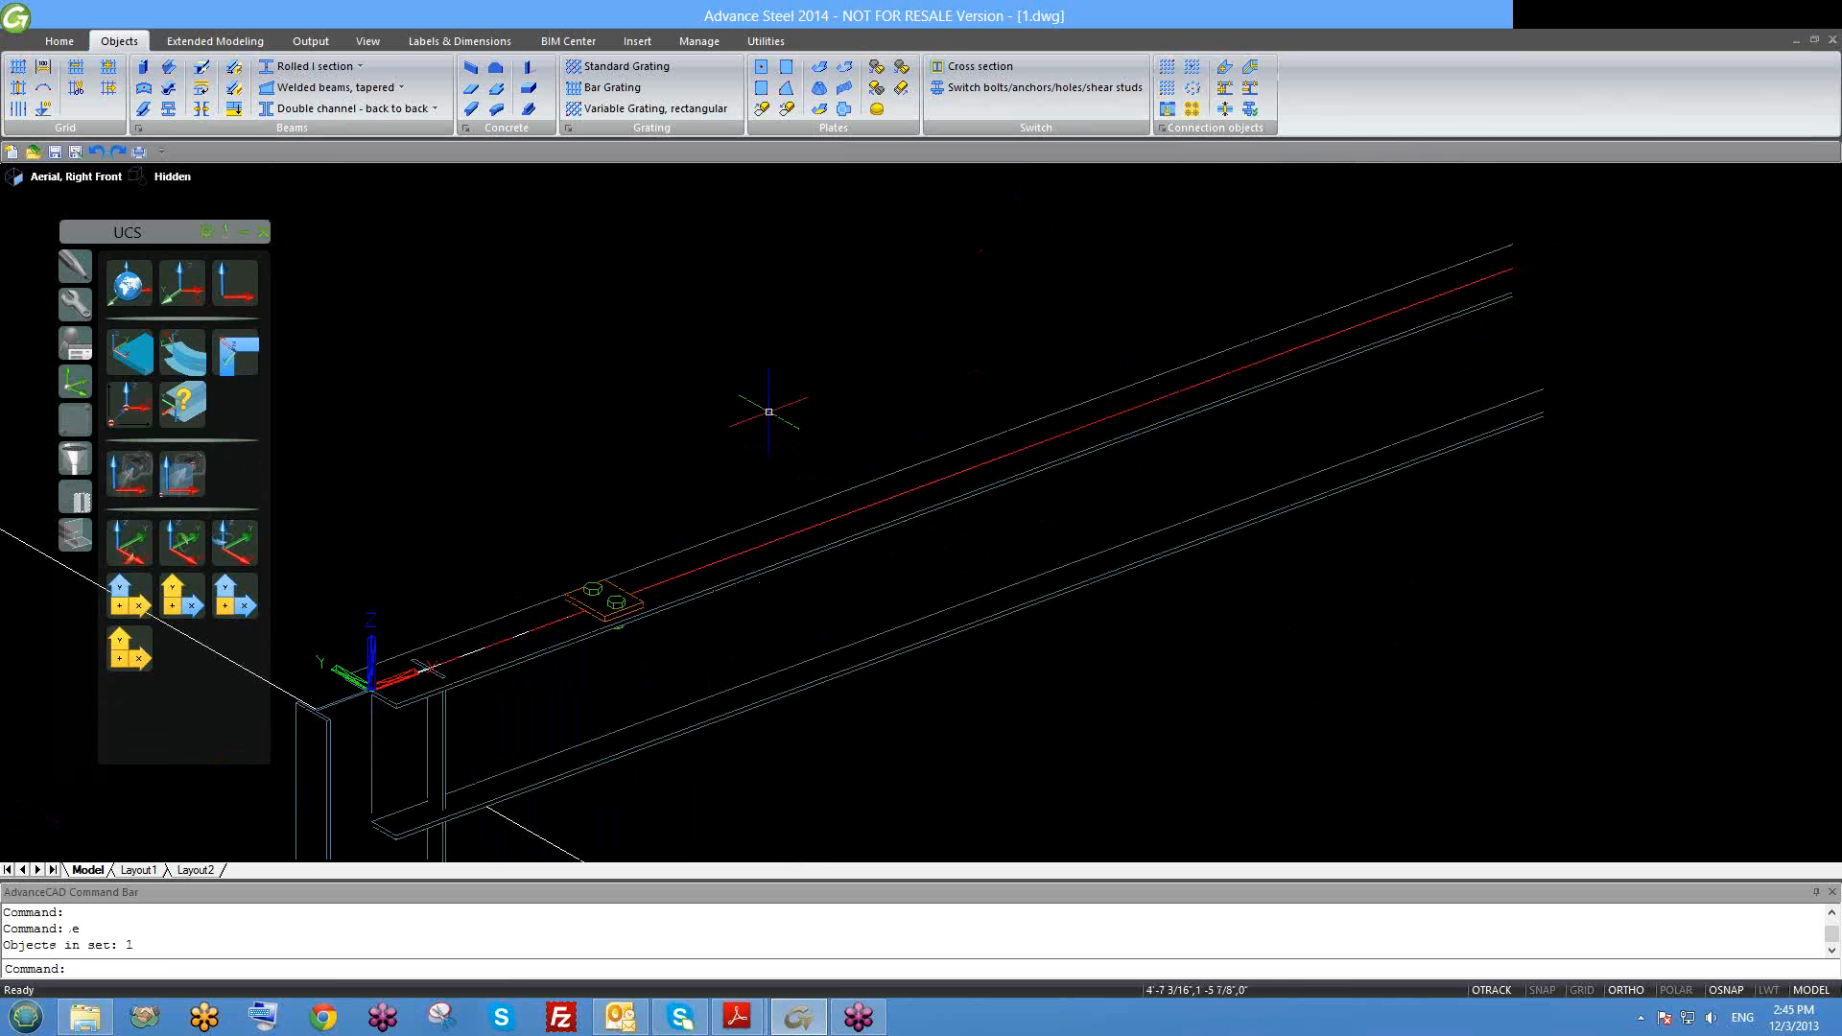
scroll(619, 602, "down", 3)
scroll(940, 413, "down", 5)
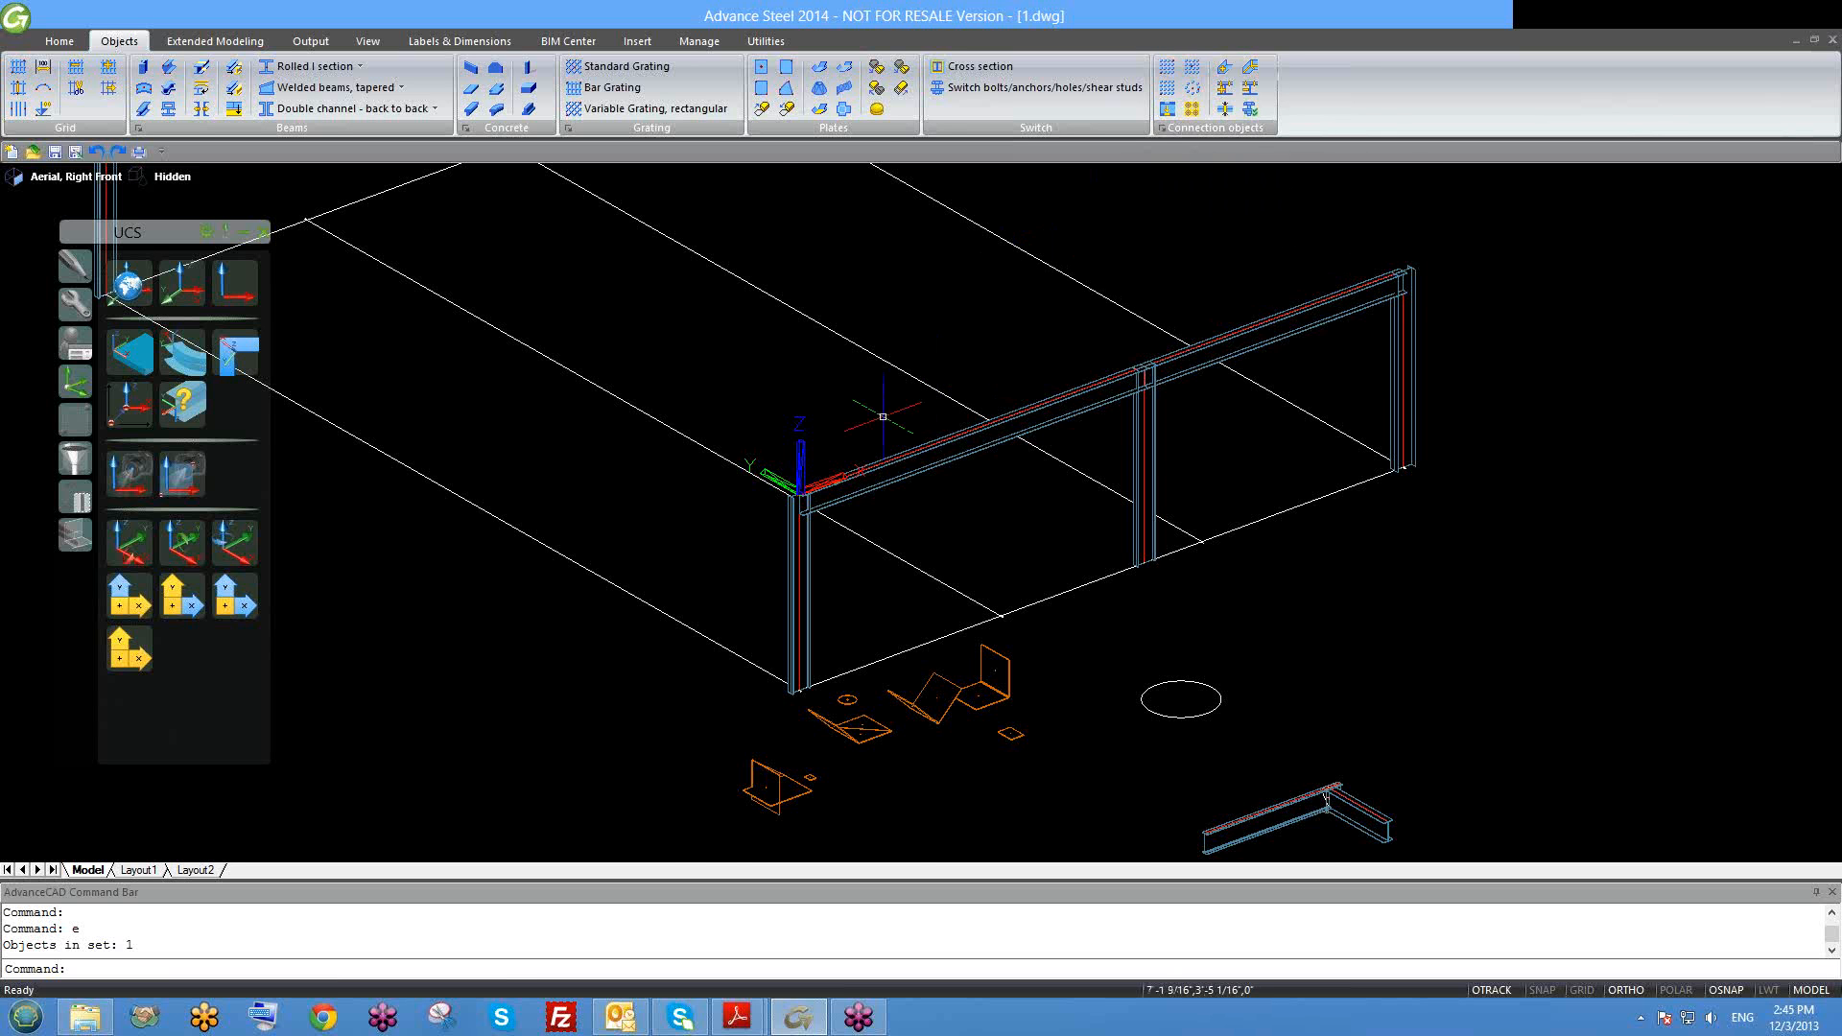
scroll(725, 635, "up", 5)
scroll(818, 586, "up", 2)
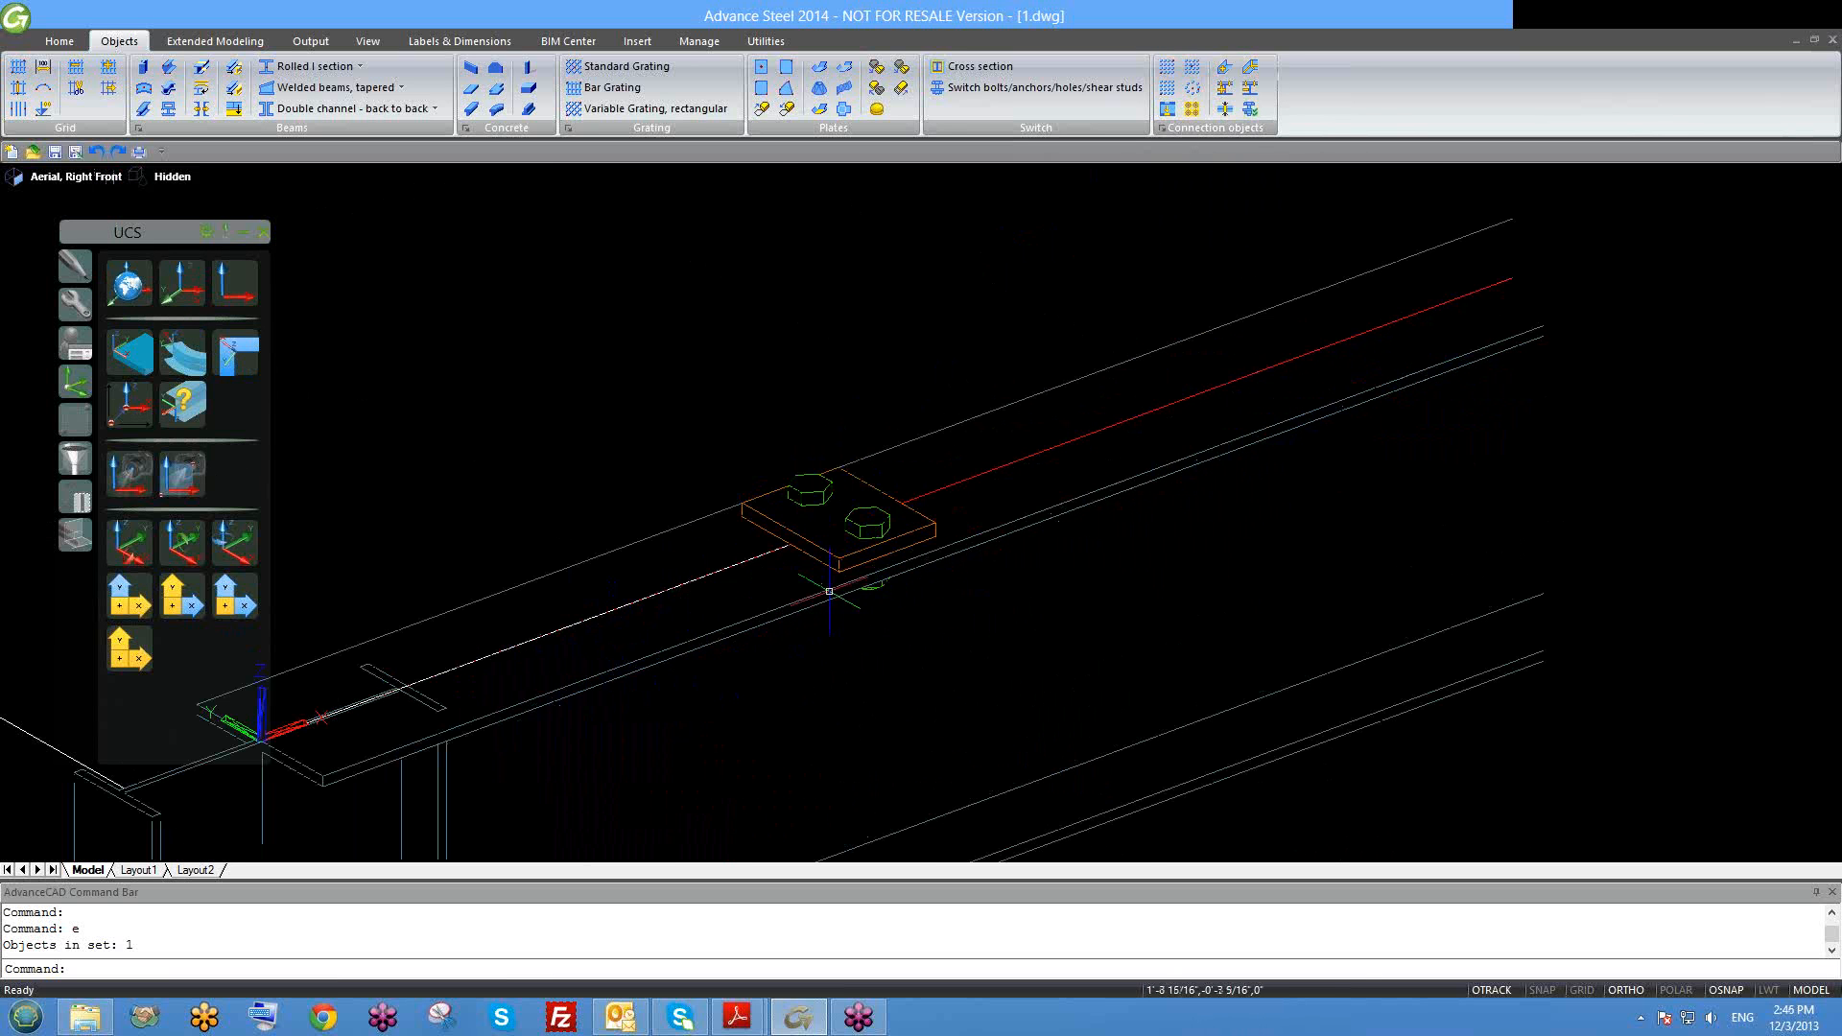
left_click(828, 564)
type("c")
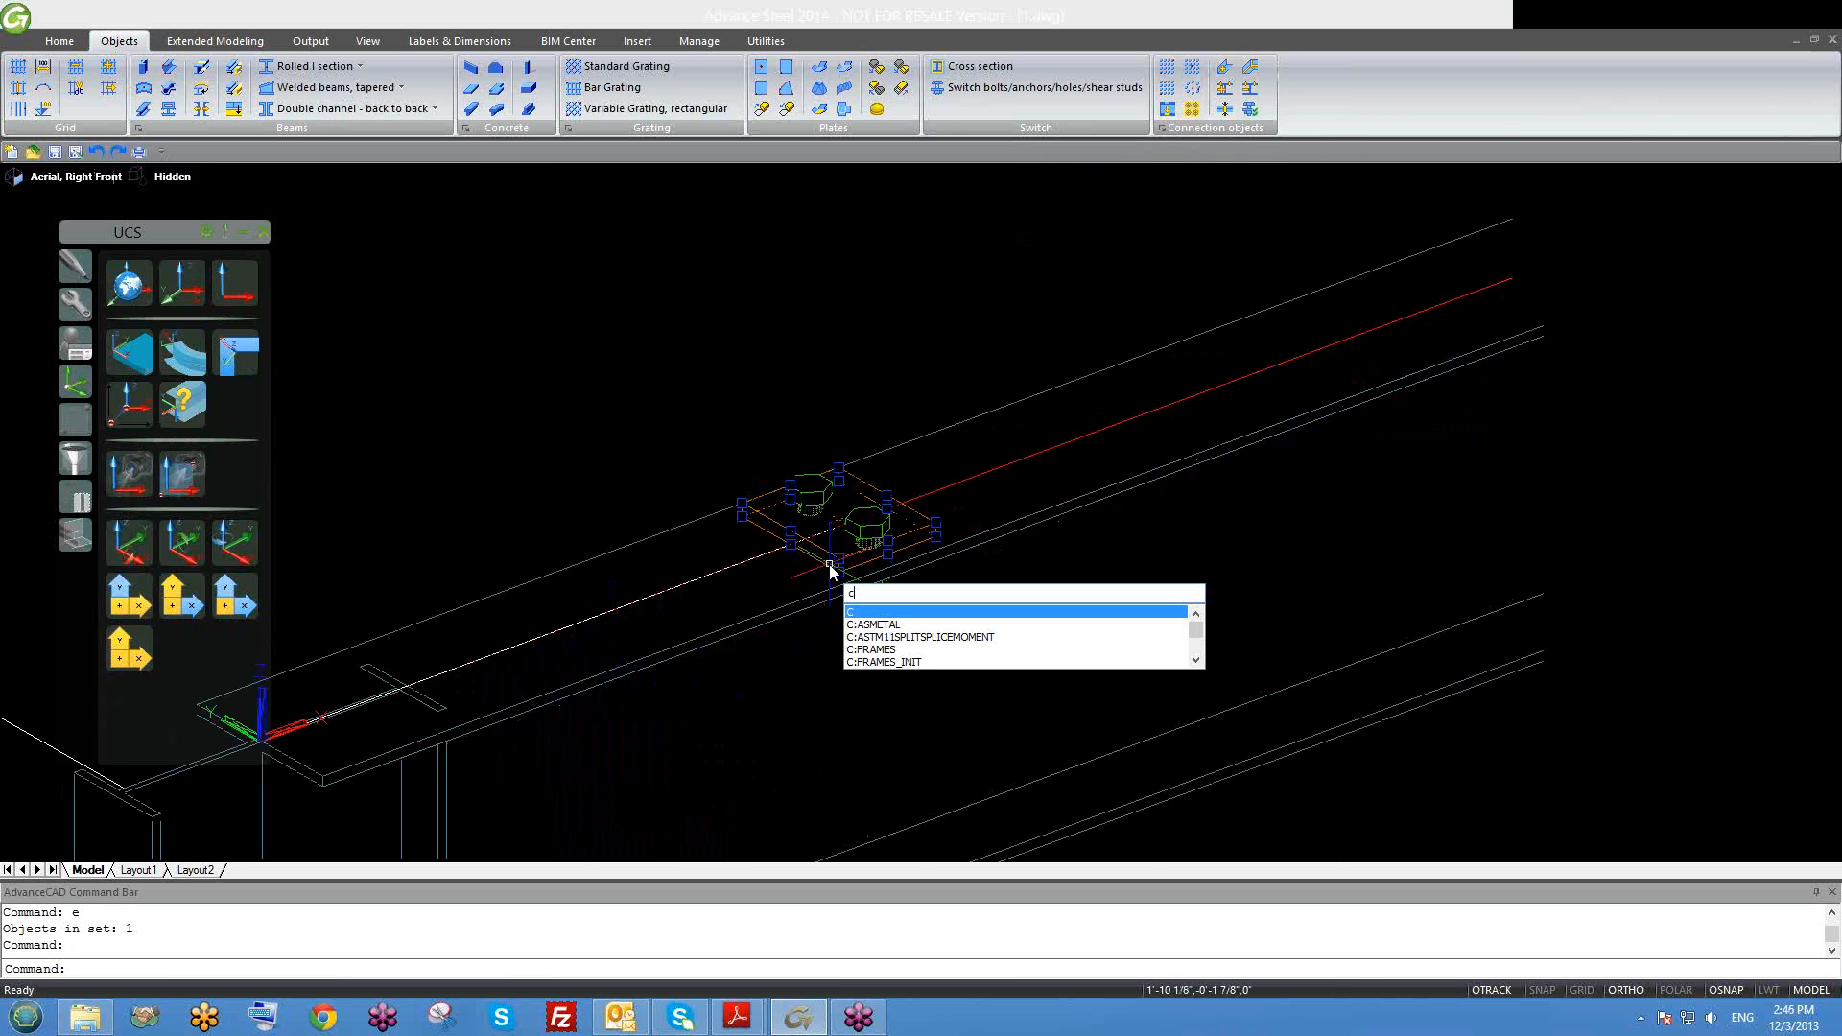
key("Return")
key("Escape")
Step: Try to copy the bolted plate to another position along the top beam, using its corner as base point
left_click(832, 563)
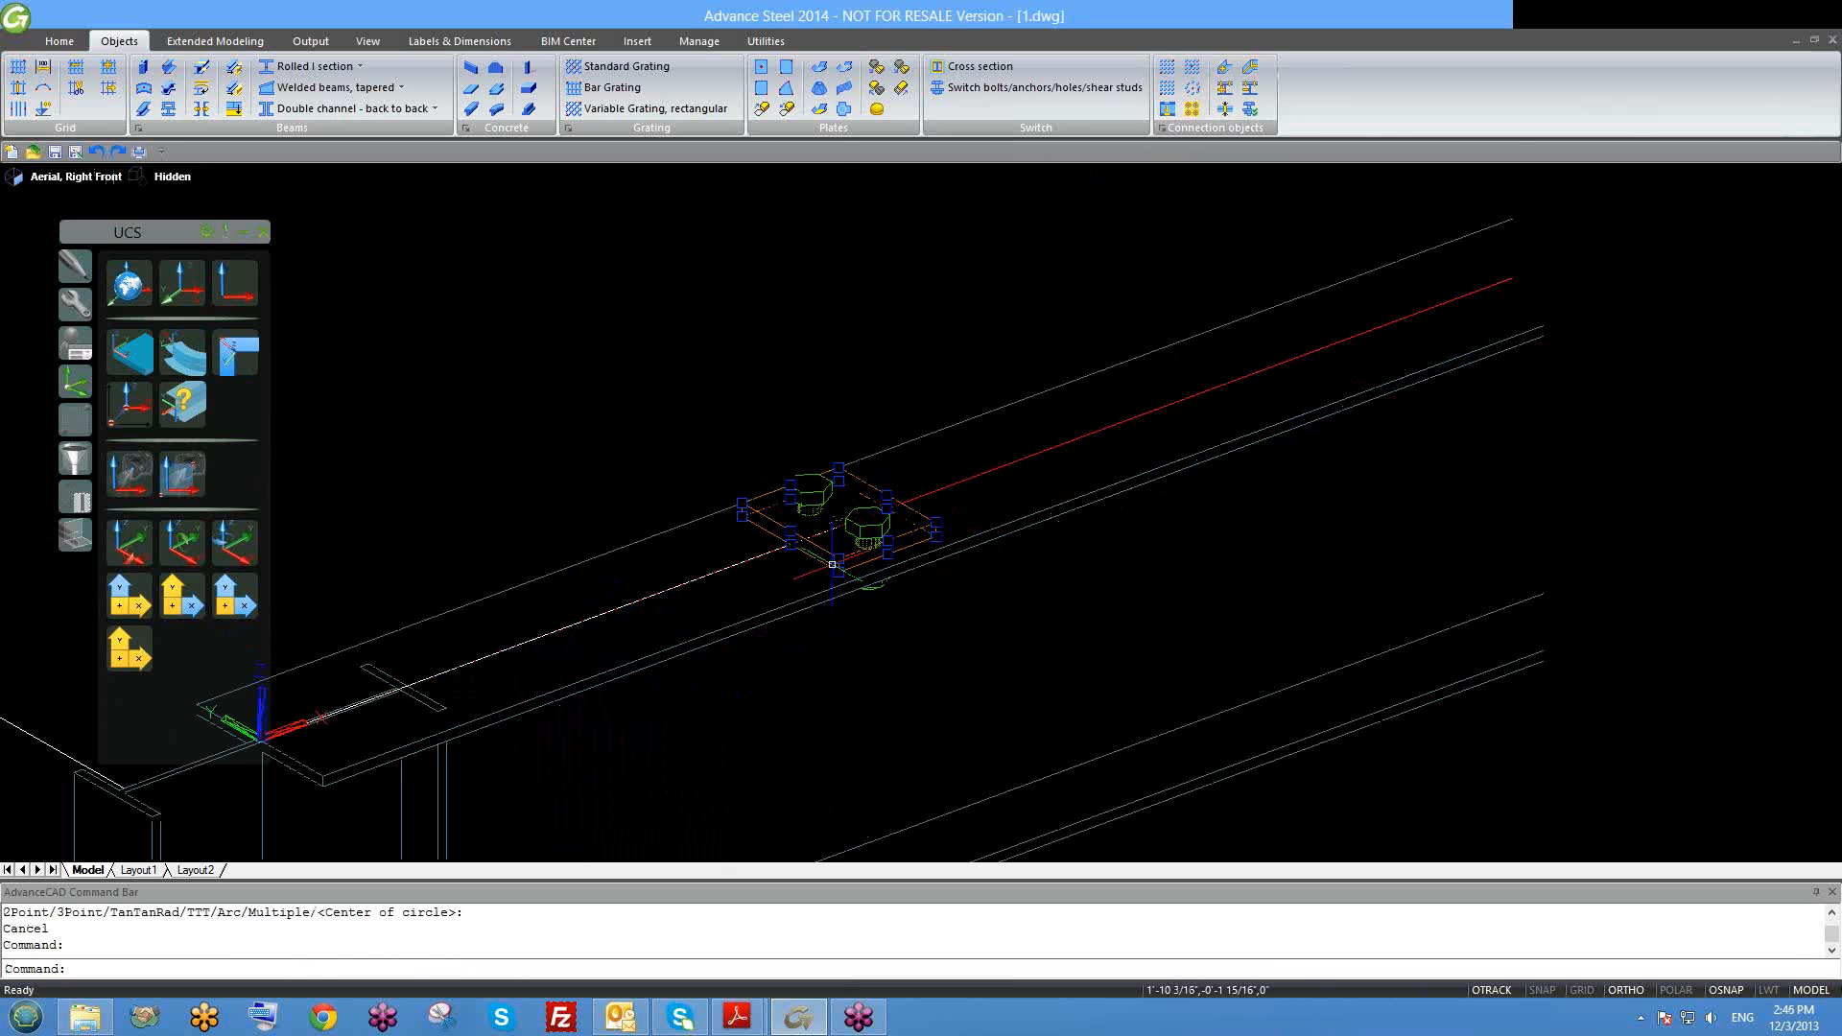
type("co")
key("Return")
left_click(838, 558)
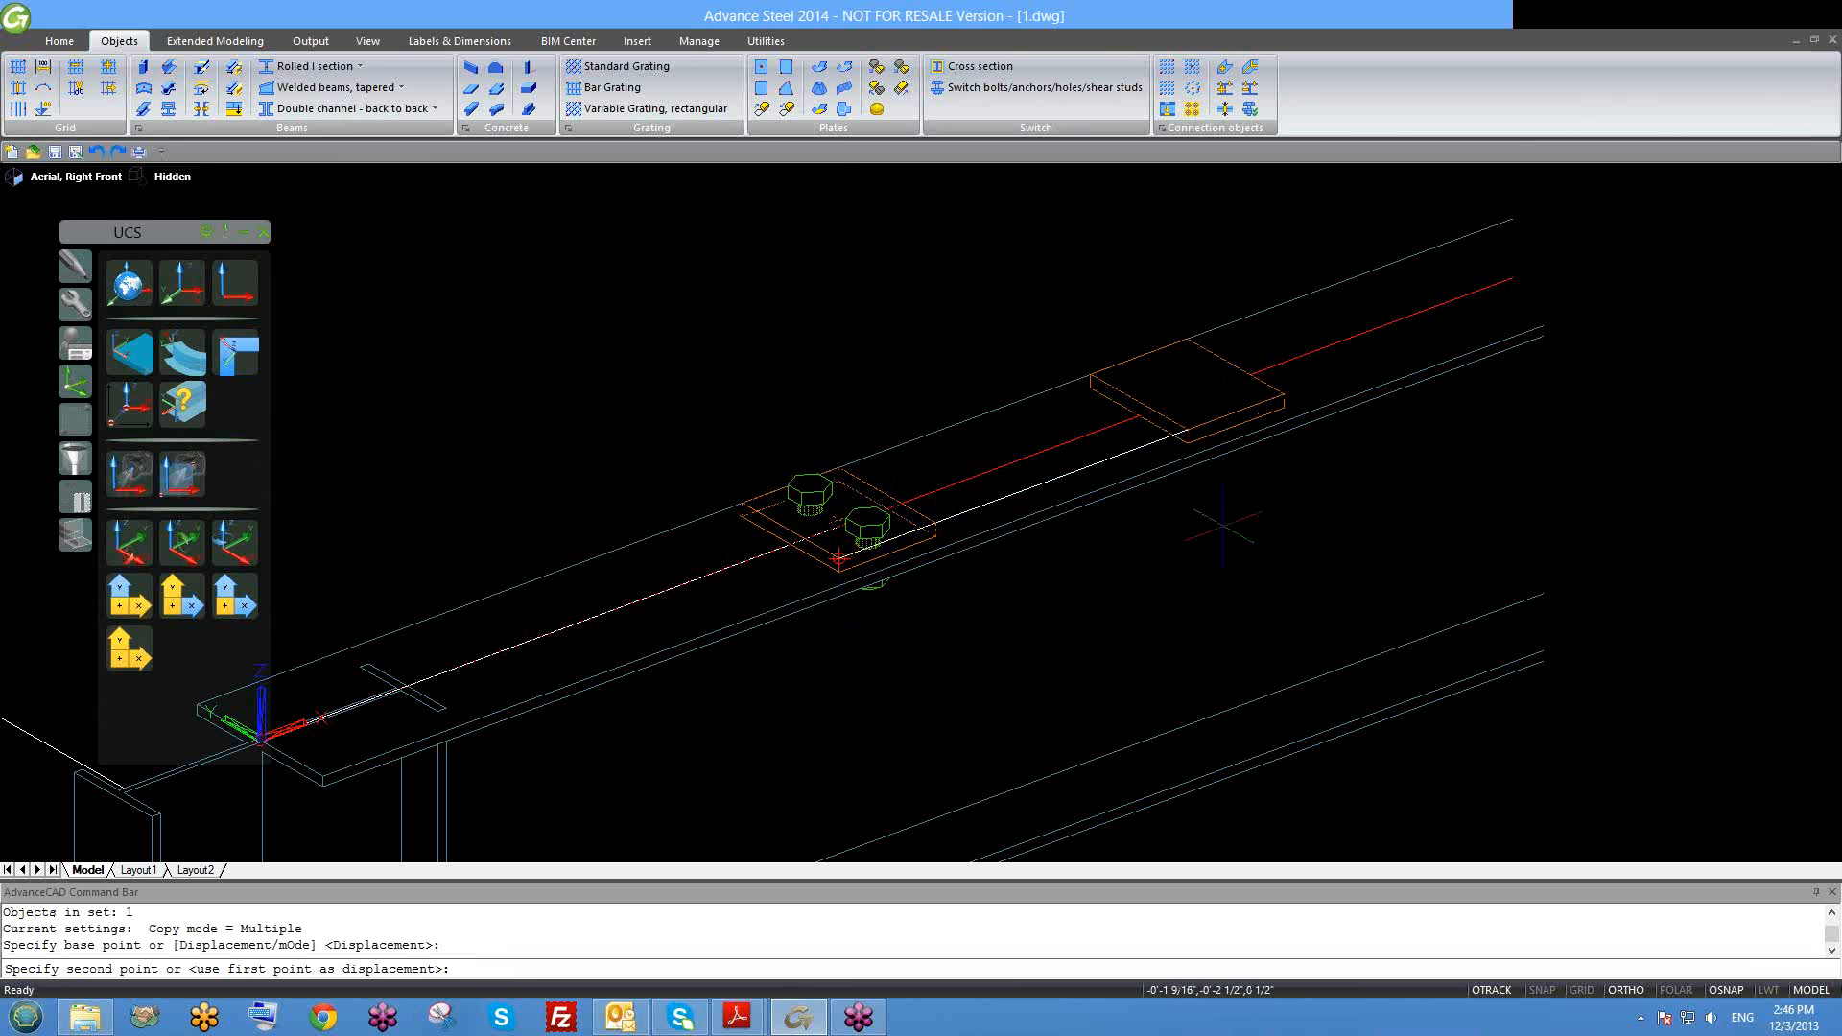
left_click(261, 741)
key("Escape")
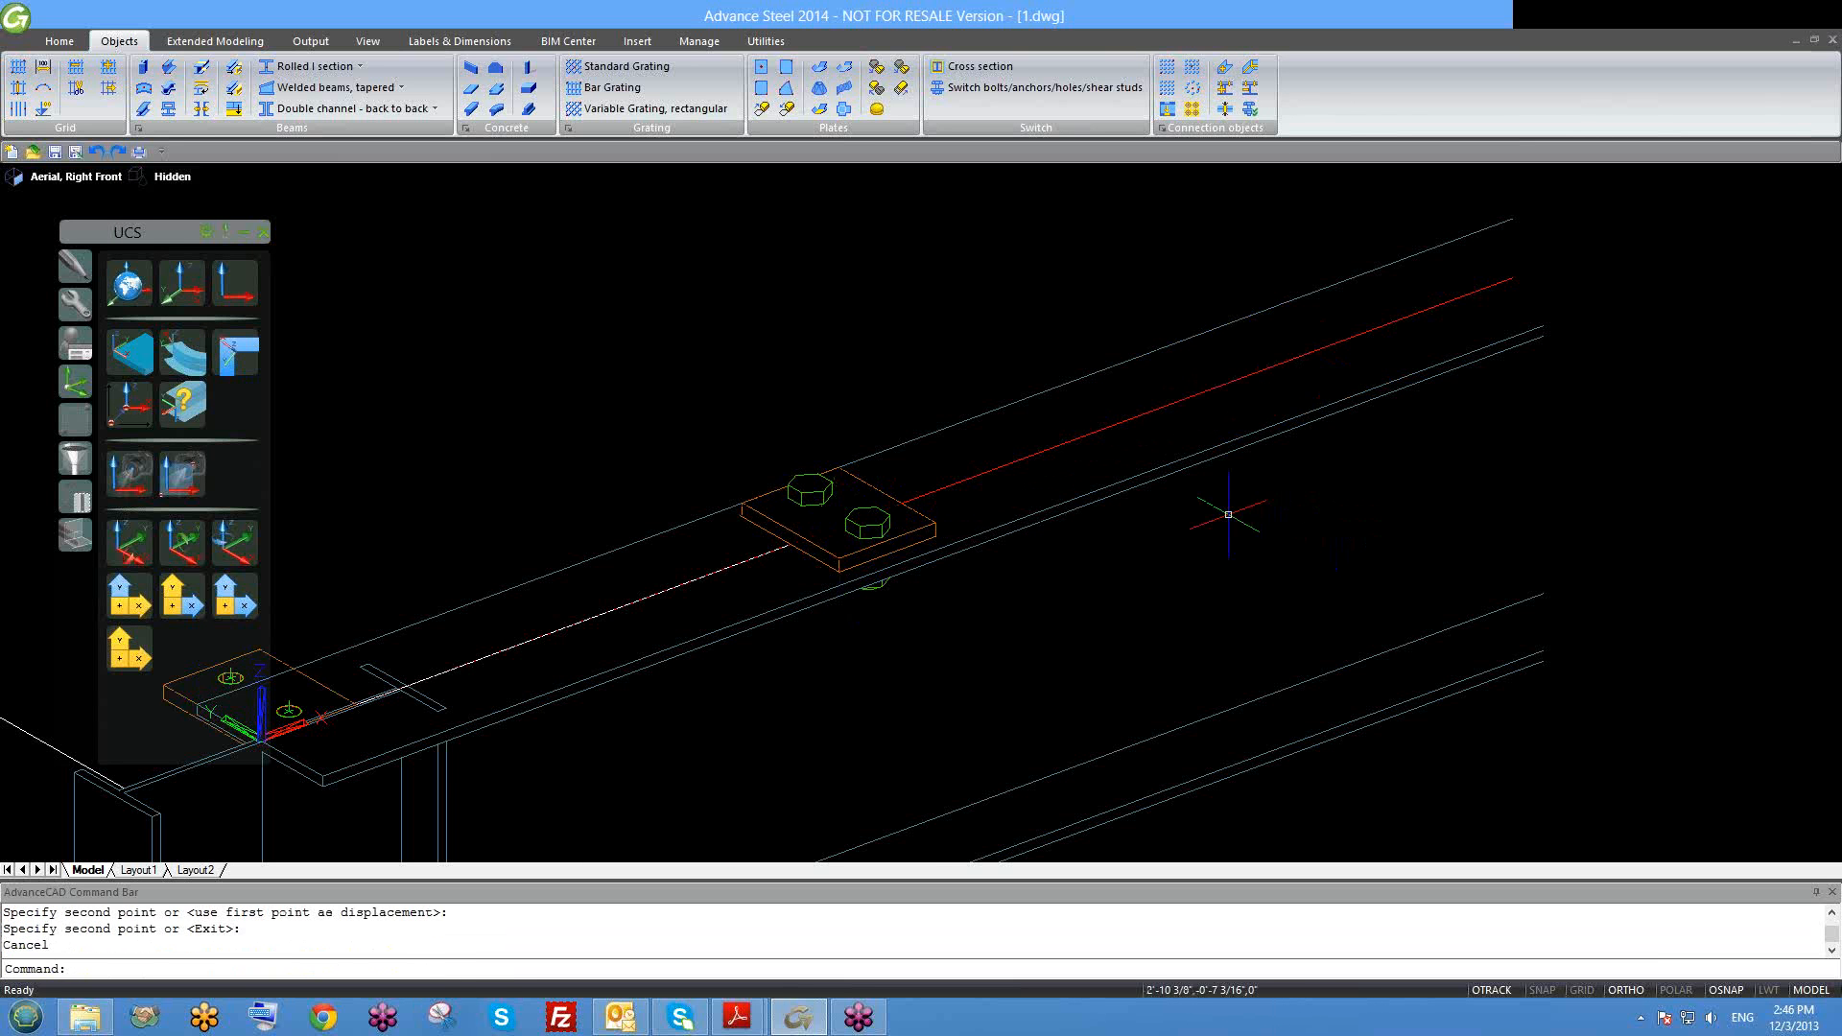
Step: Erase the misplaced plate copy and its hole pattern at the near end of the top beam
scroll(1225, 515, "down", 5)
scroll(1184, 501, "up", 5)
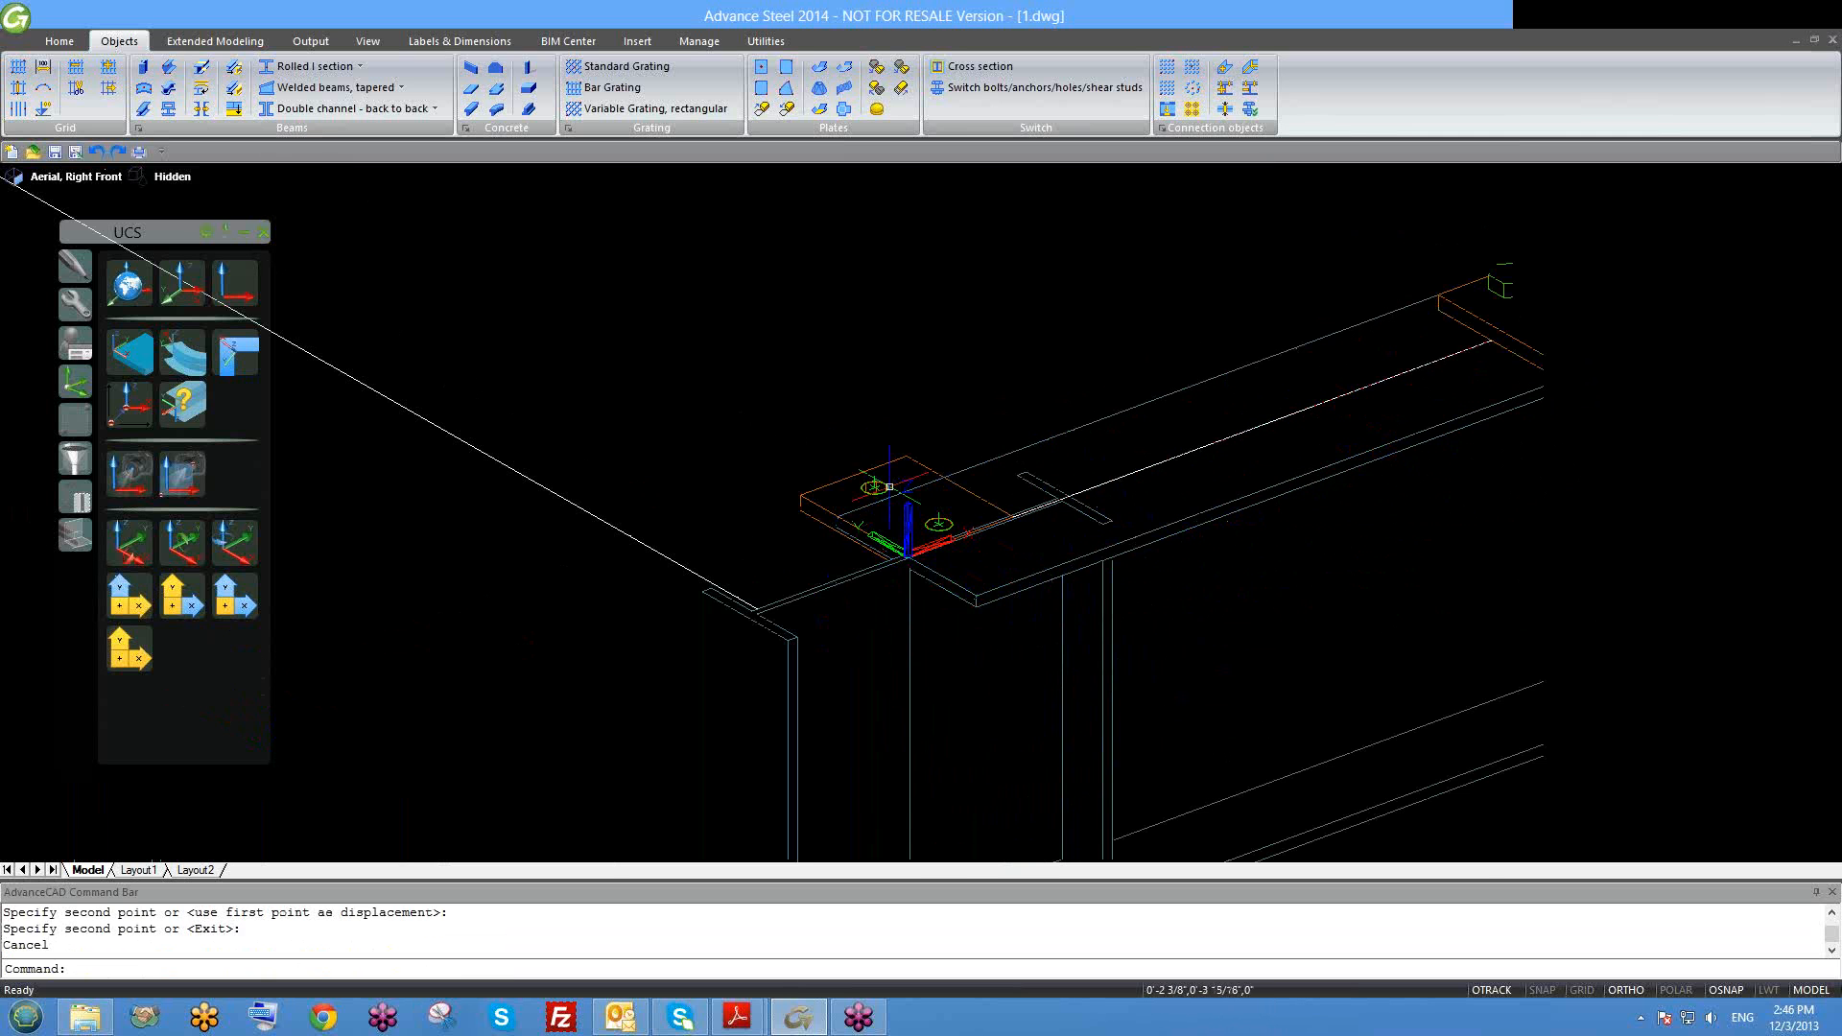
left_click(883, 465)
key("Escape")
left_click(784, 432)
left_click(1025, 611)
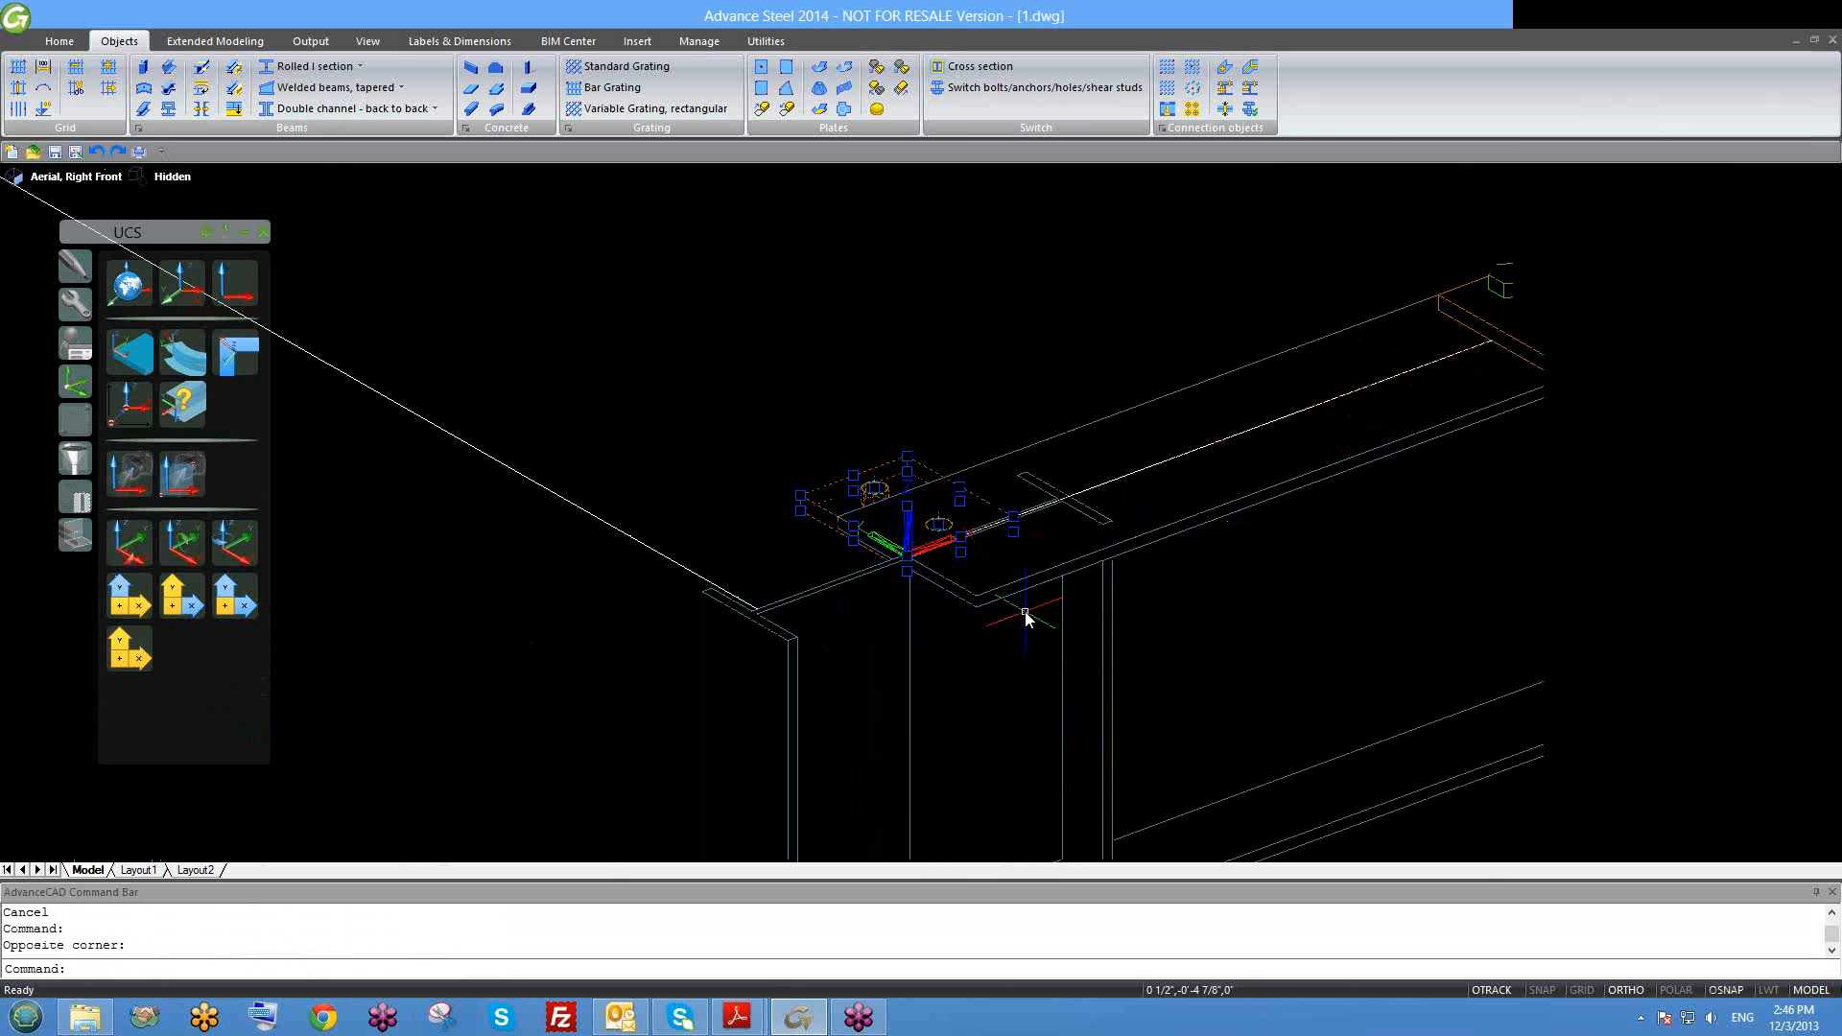
type("e")
key("Return")
Step: Copy the bolted plate 5' farther along the top beam, using its corner as base point
scroll(1024, 611, "down", 3)
scroll(971, 567, "up", 3)
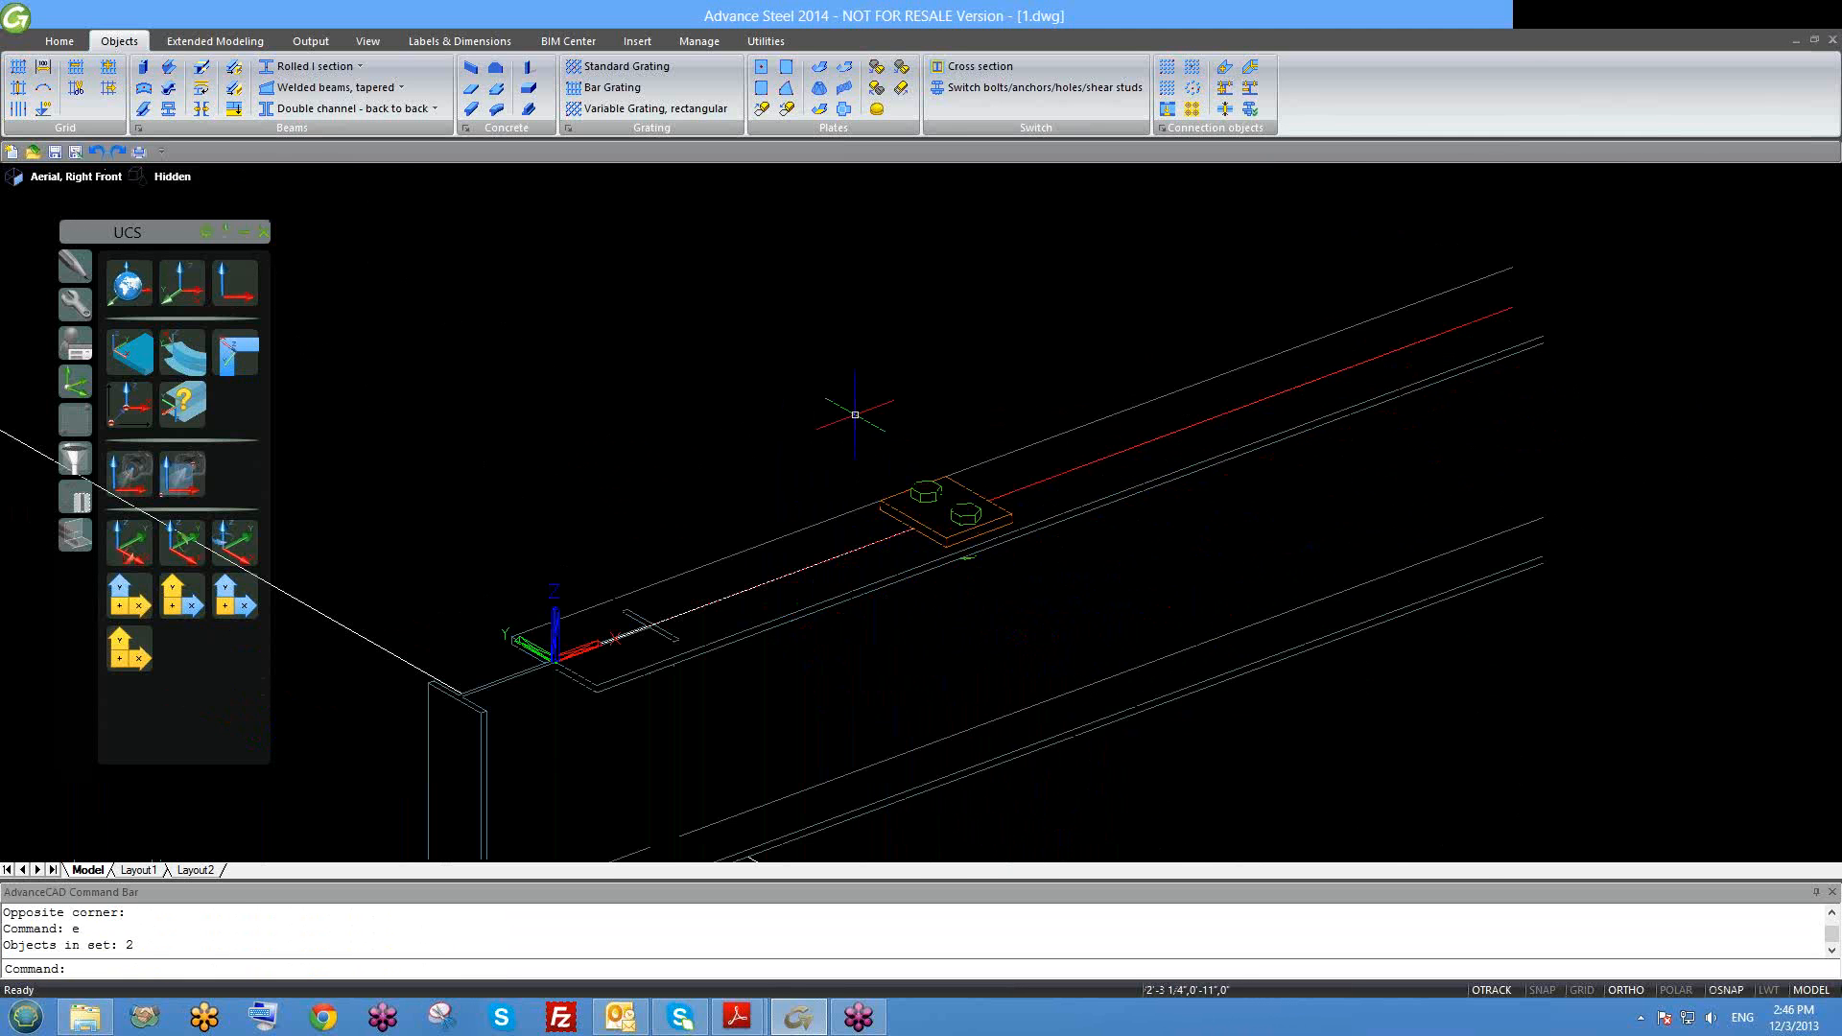
left_click(954, 536)
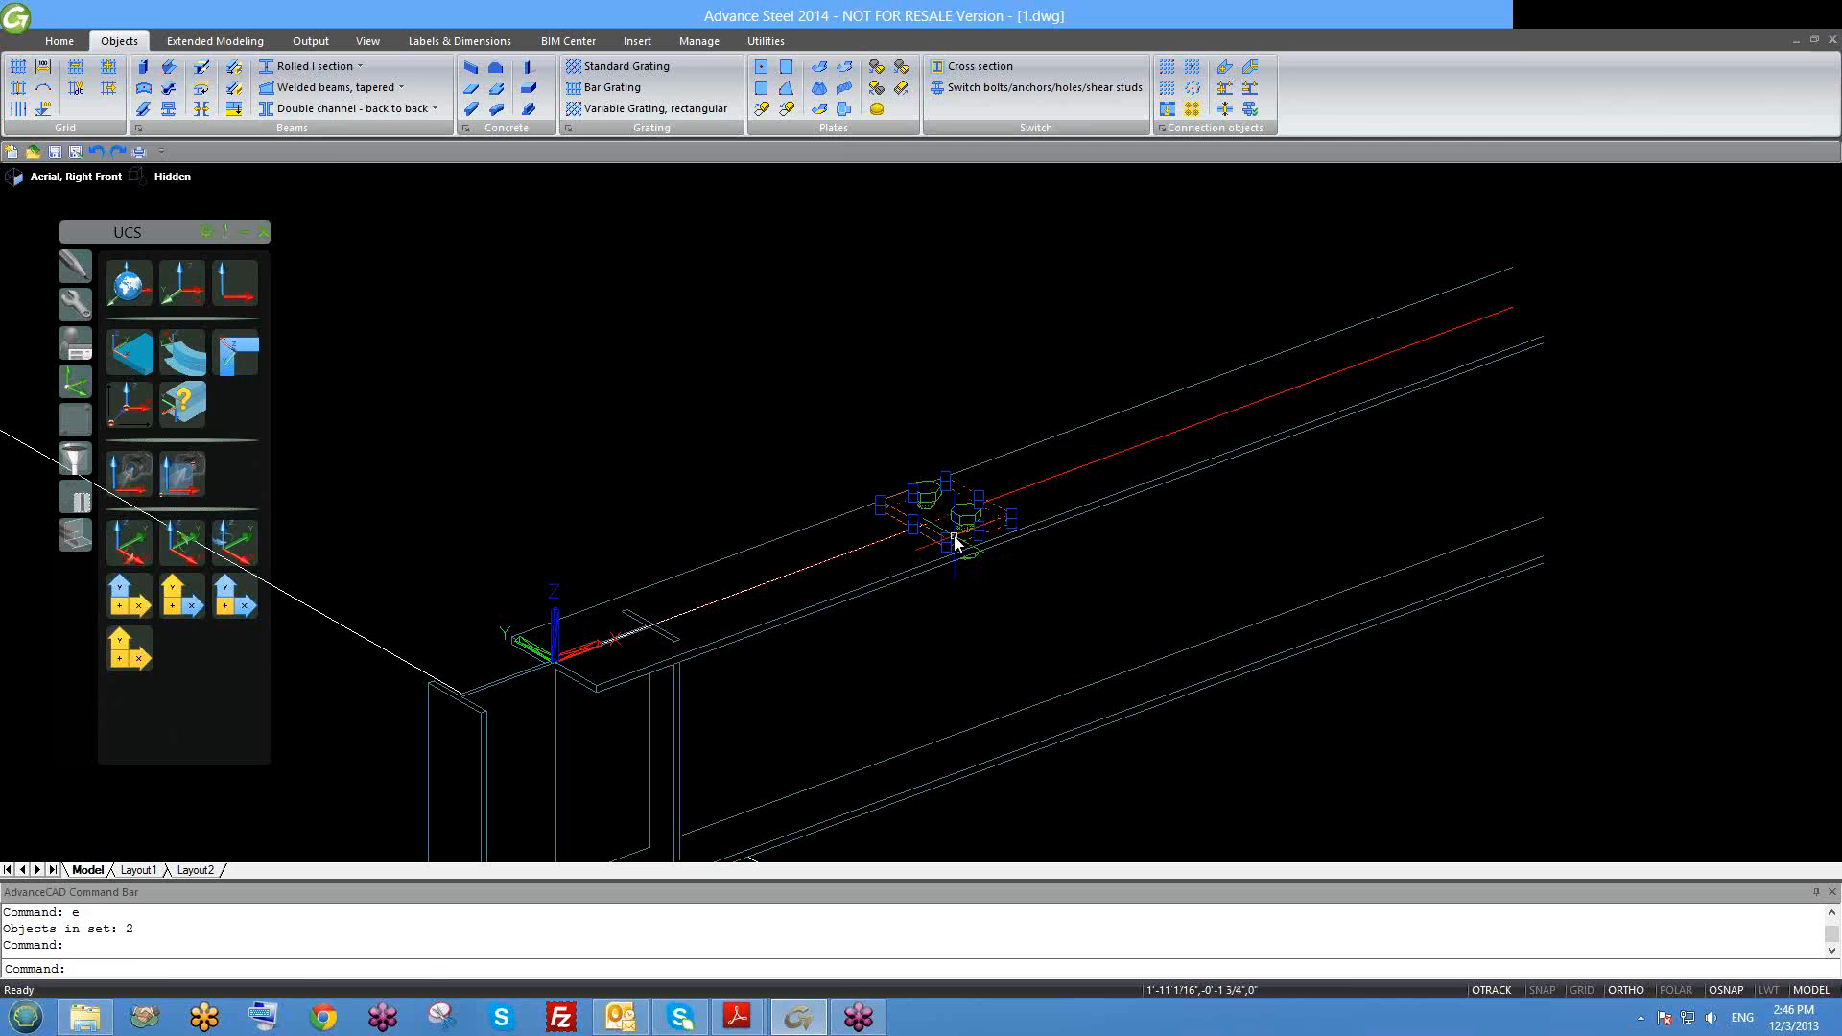
type("co")
key("Return")
left_click(1011, 514)
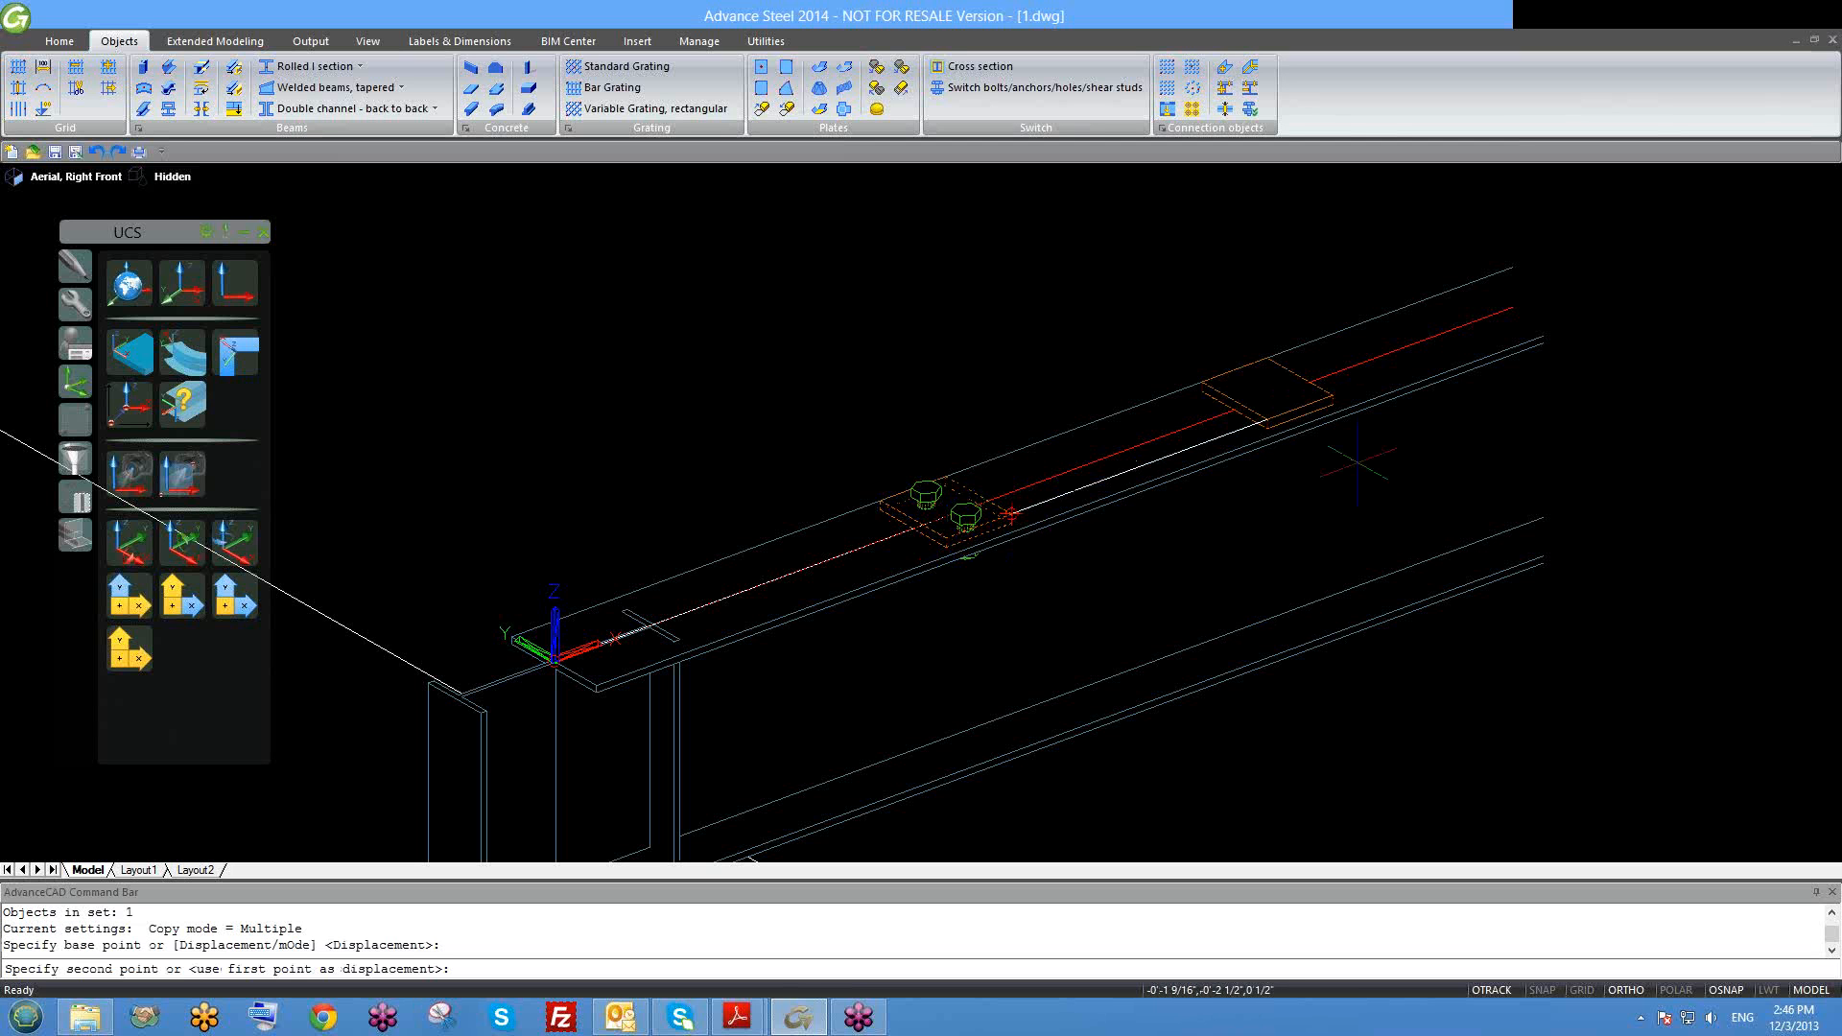
key("Return")
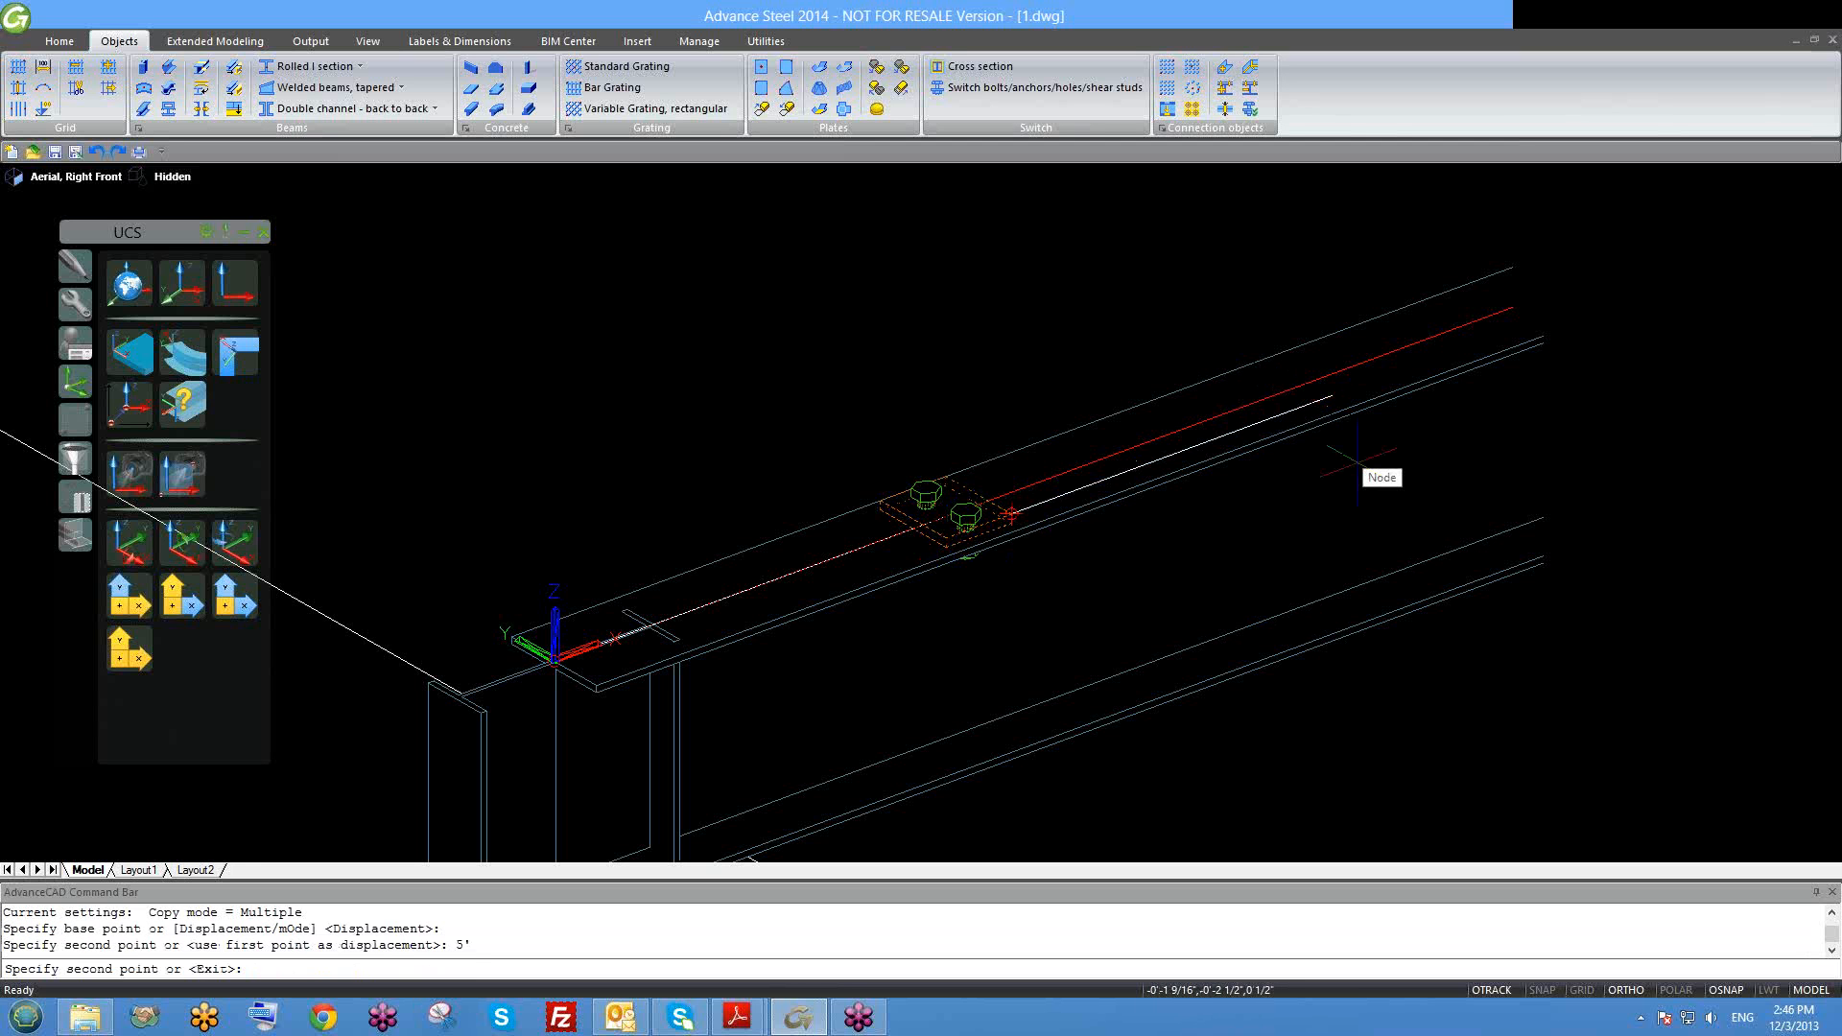
key("Escape")
Step: Erase the two-hole pattern from the copied plate
scroll(1237, 465, "down", 3)
middle_click_drag(1222, 473, 948, 562)
scroll(1352, 403, "up", 4)
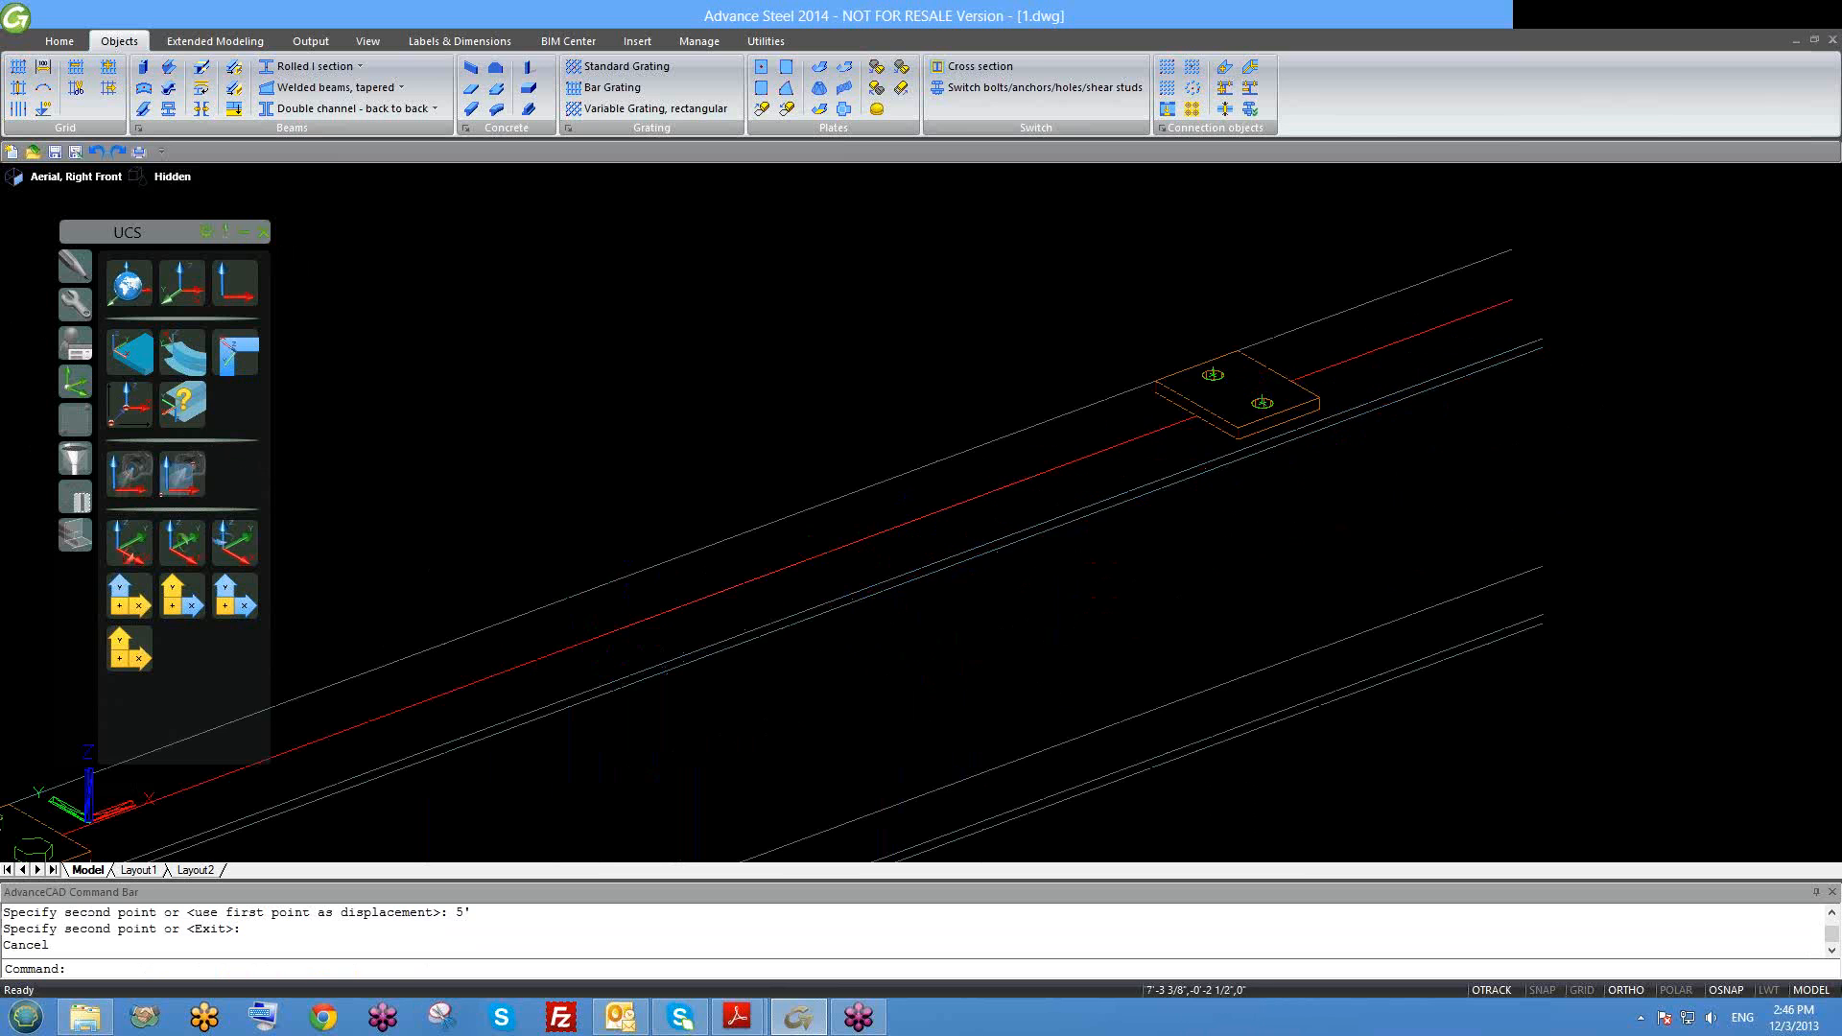
middle_click_drag(1338, 453, 1269, 495, "shift")
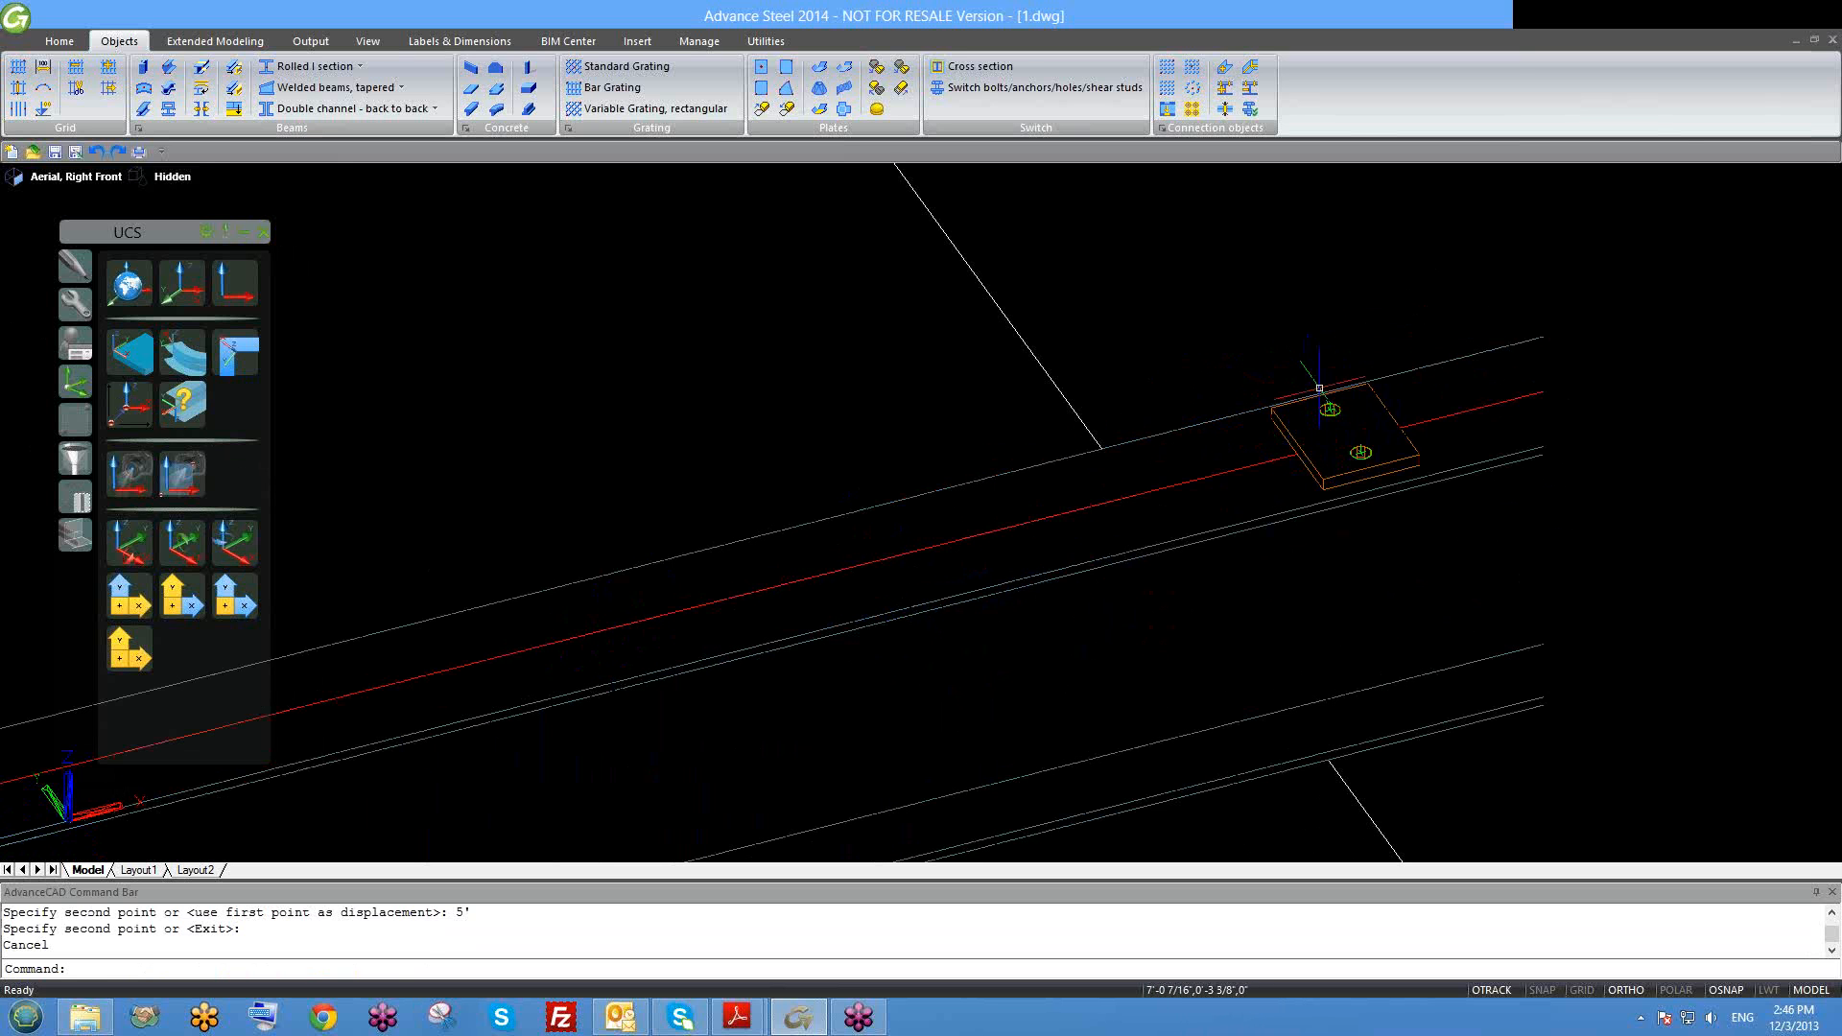
left_click(1319, 387)
left_click(1379, 475)
type("e")
key("Return")
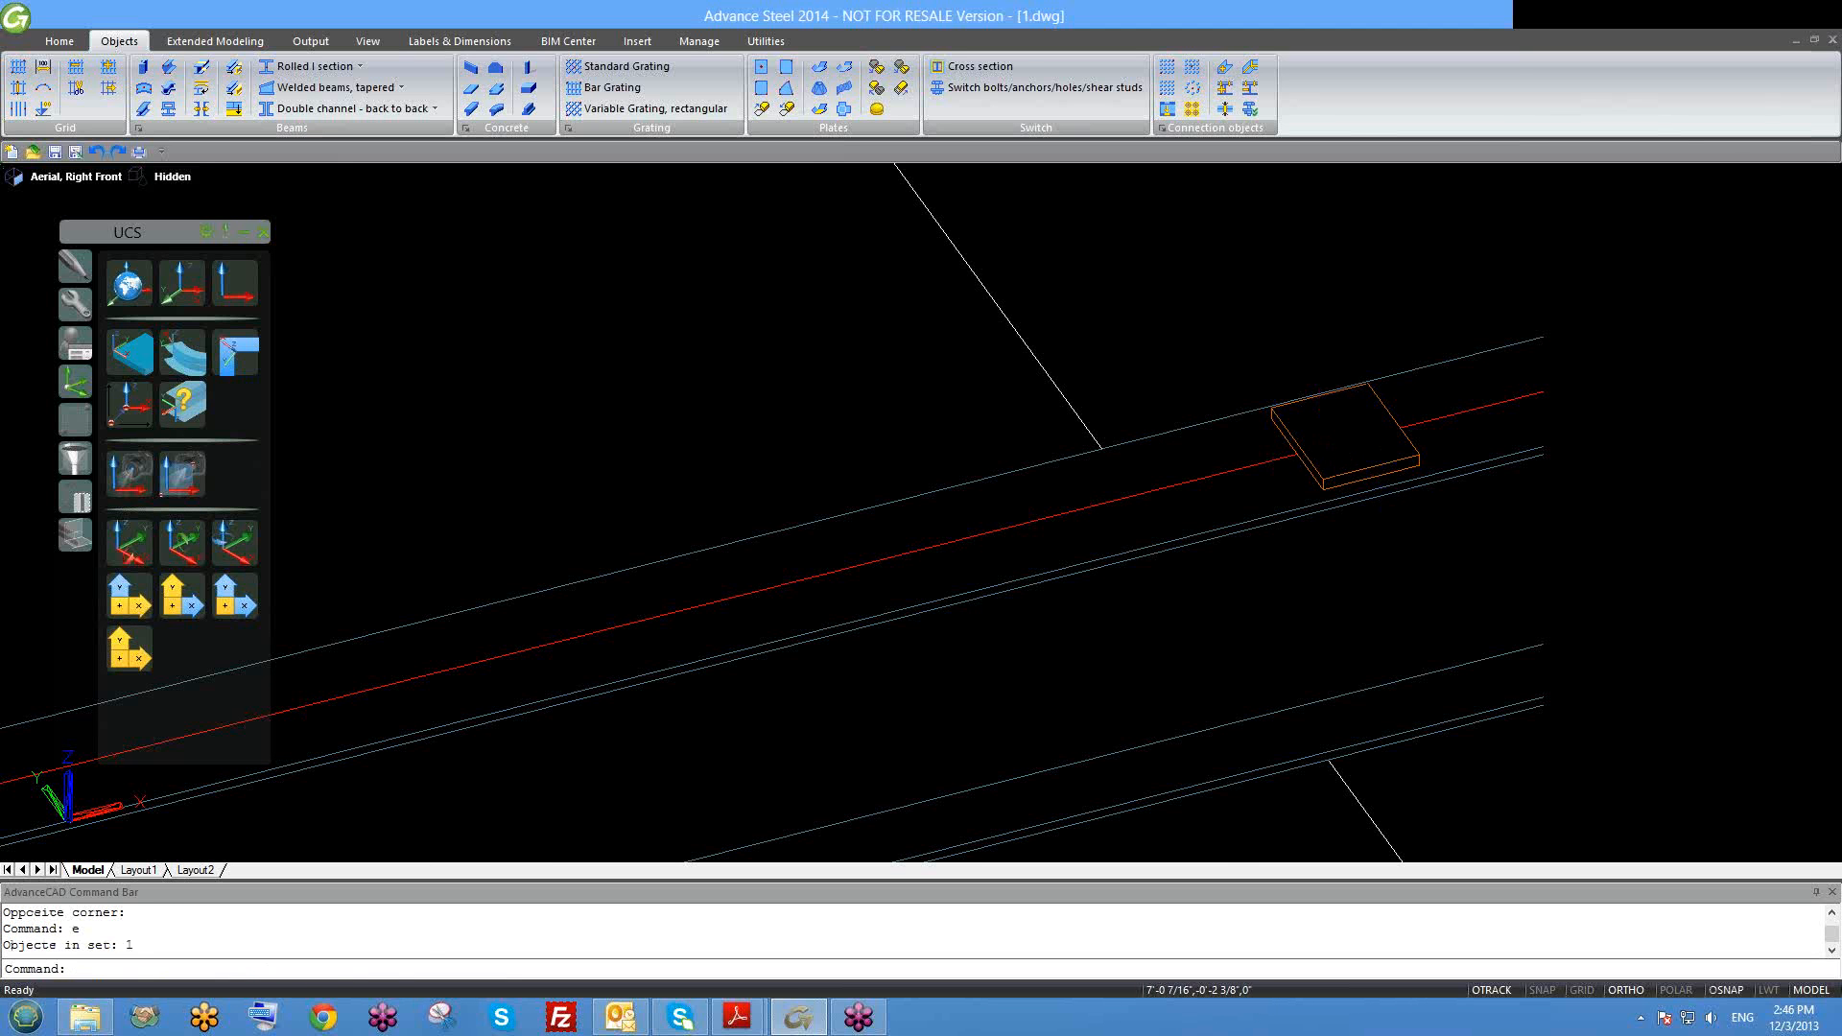
Step: Place a point weld connecting the copied plate and the top beam, inserted at the plate's bottom corner
mouse_move(1285, 514)
middle_mouse_down()
mouse_move(1152, 485)
mouse_move(1217, 483)
middle_mouse_up()
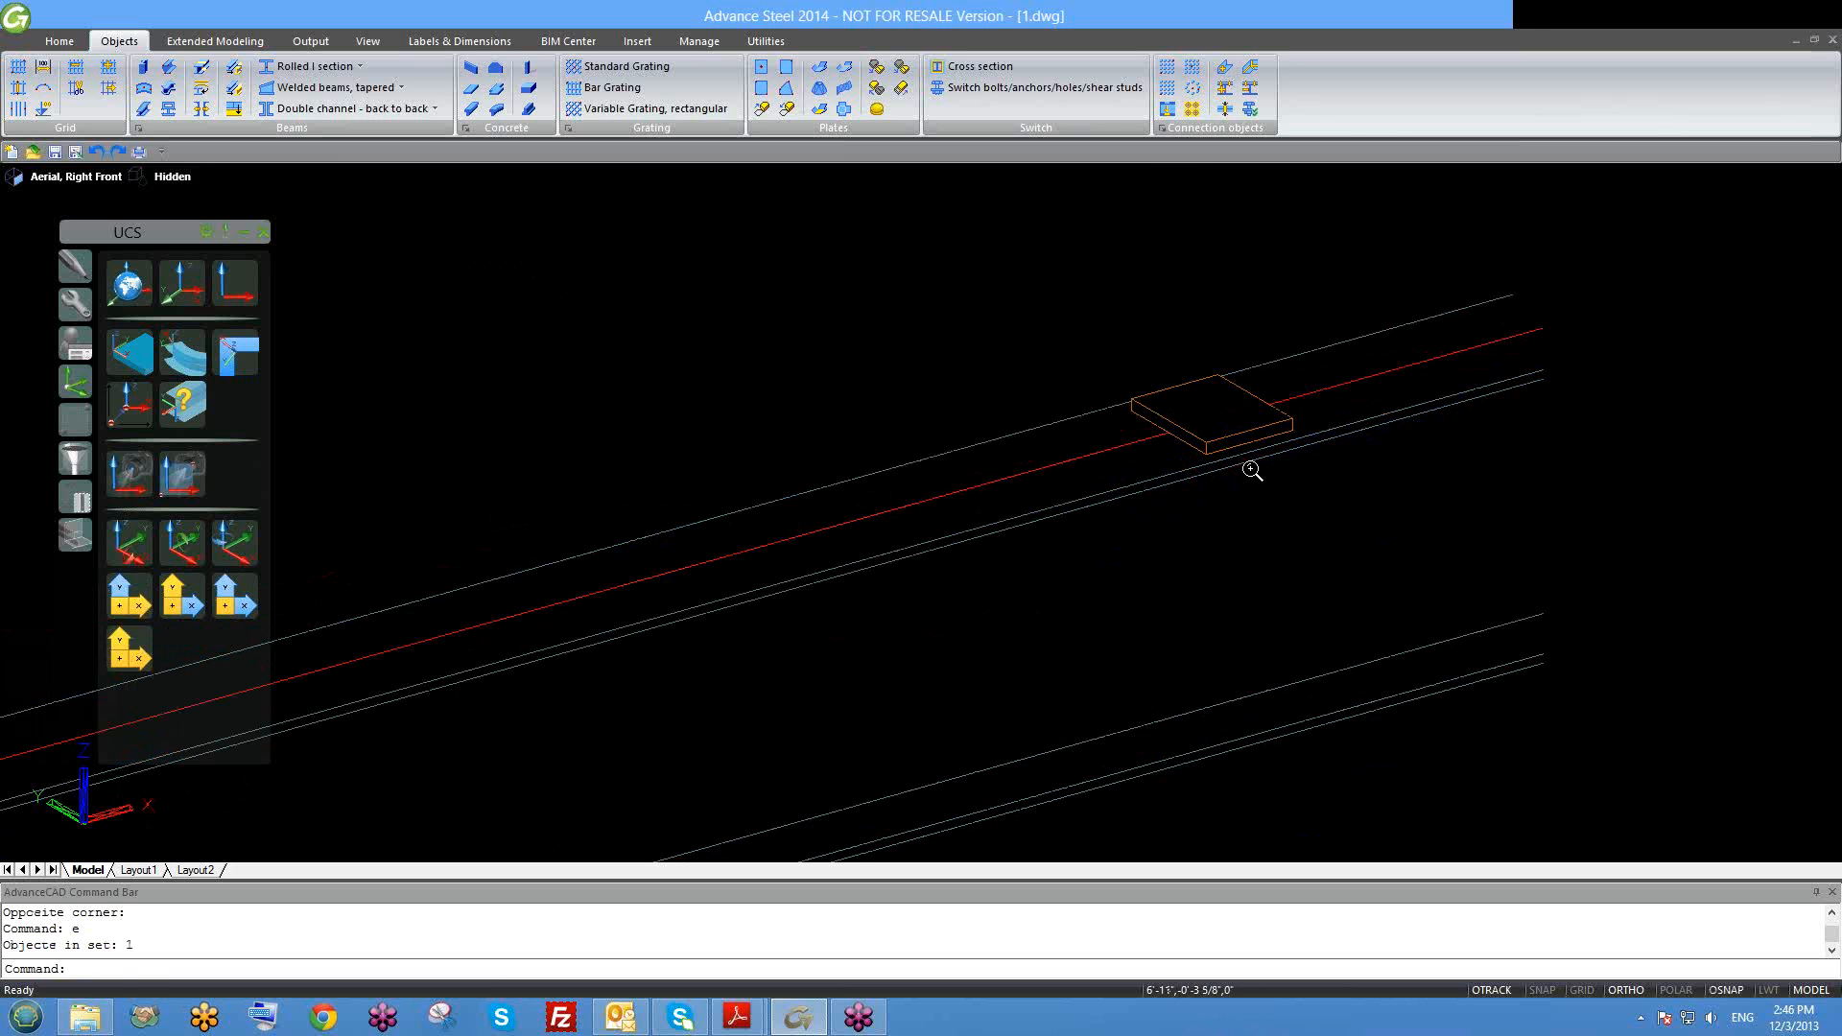
scroll(1247, 463, "down", 3)
scroll(1253, 455, "up", 3)
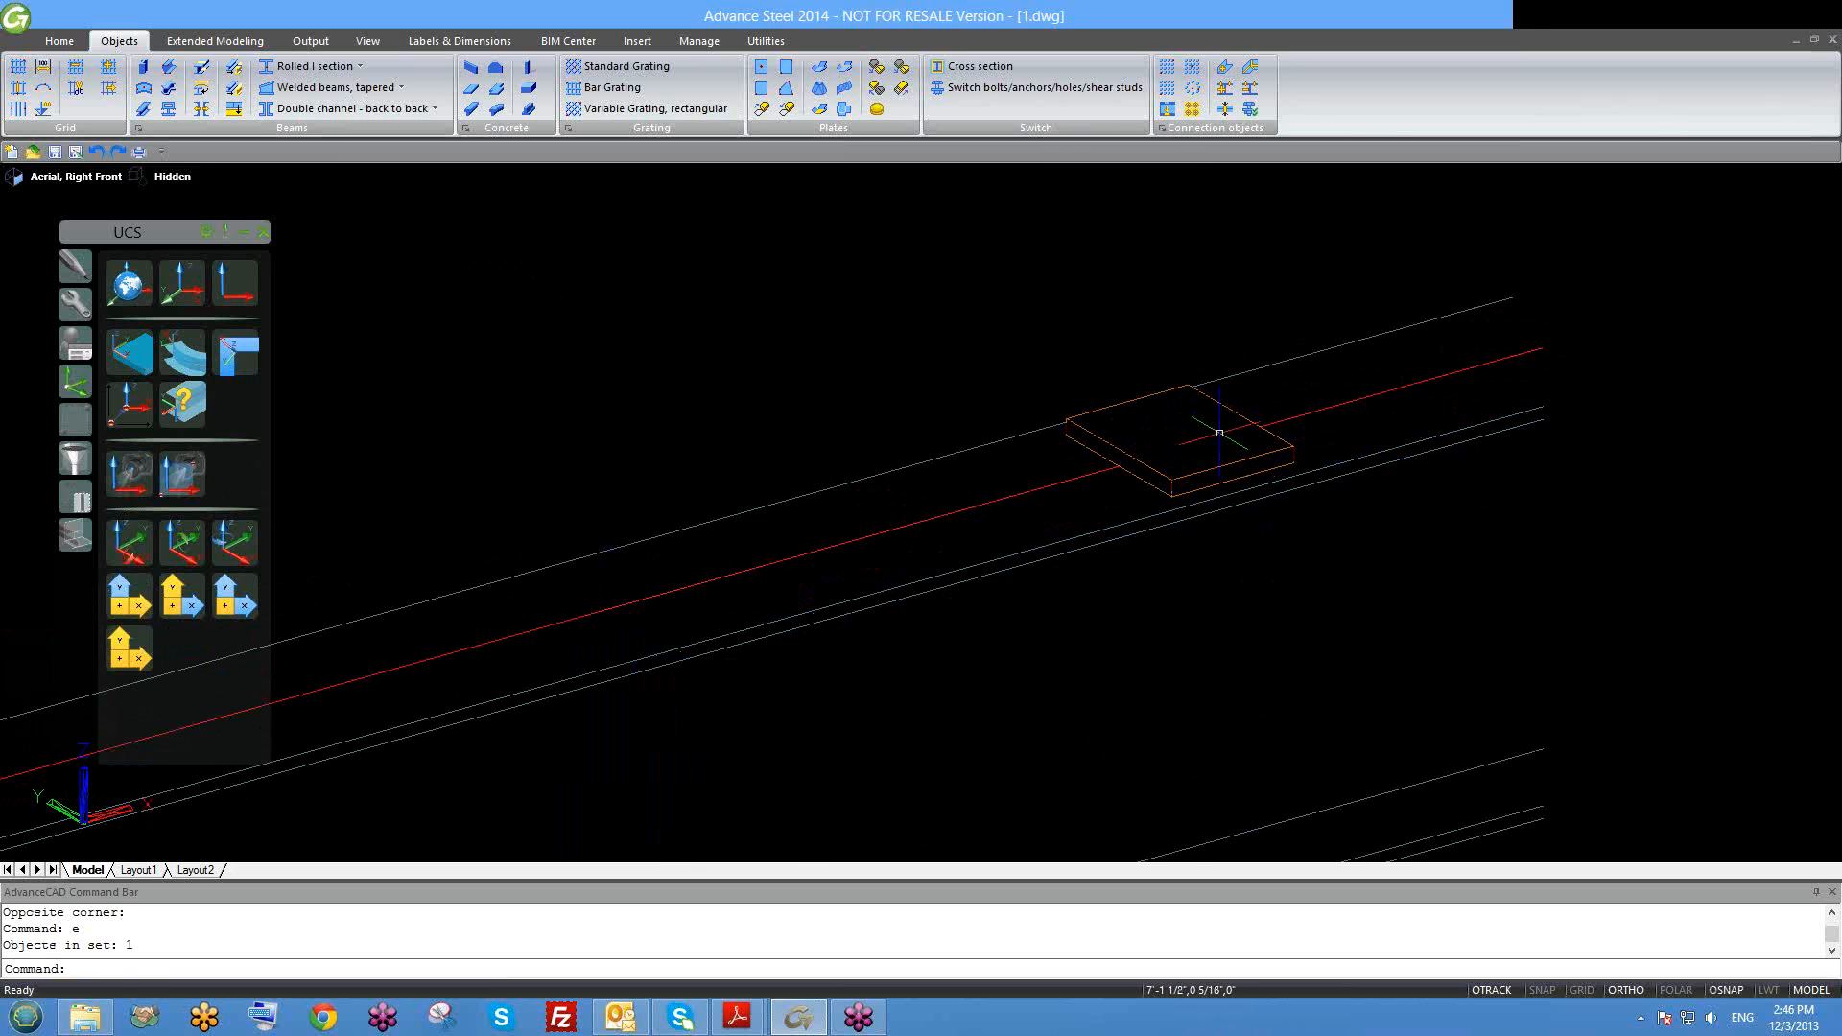
scroll(1260, 420, "up", 2)
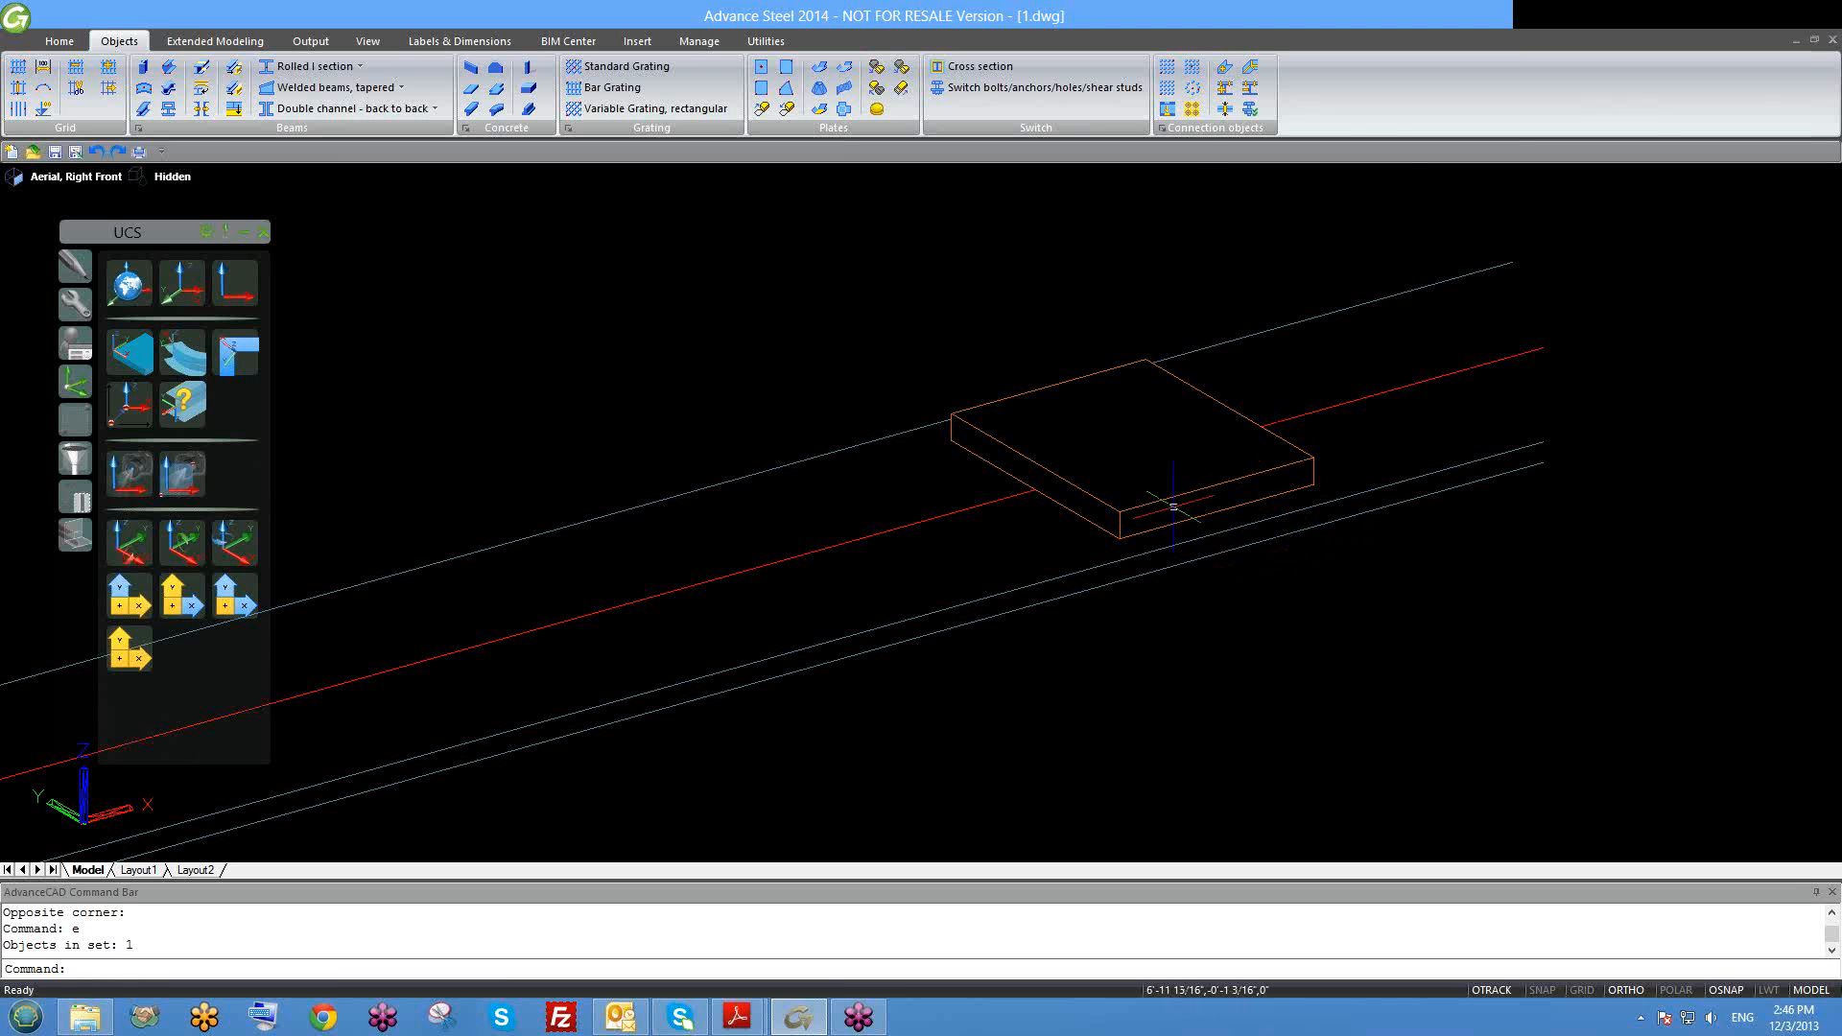
left_click(1228, 67)
scroll(1289, 321, "down", 3)
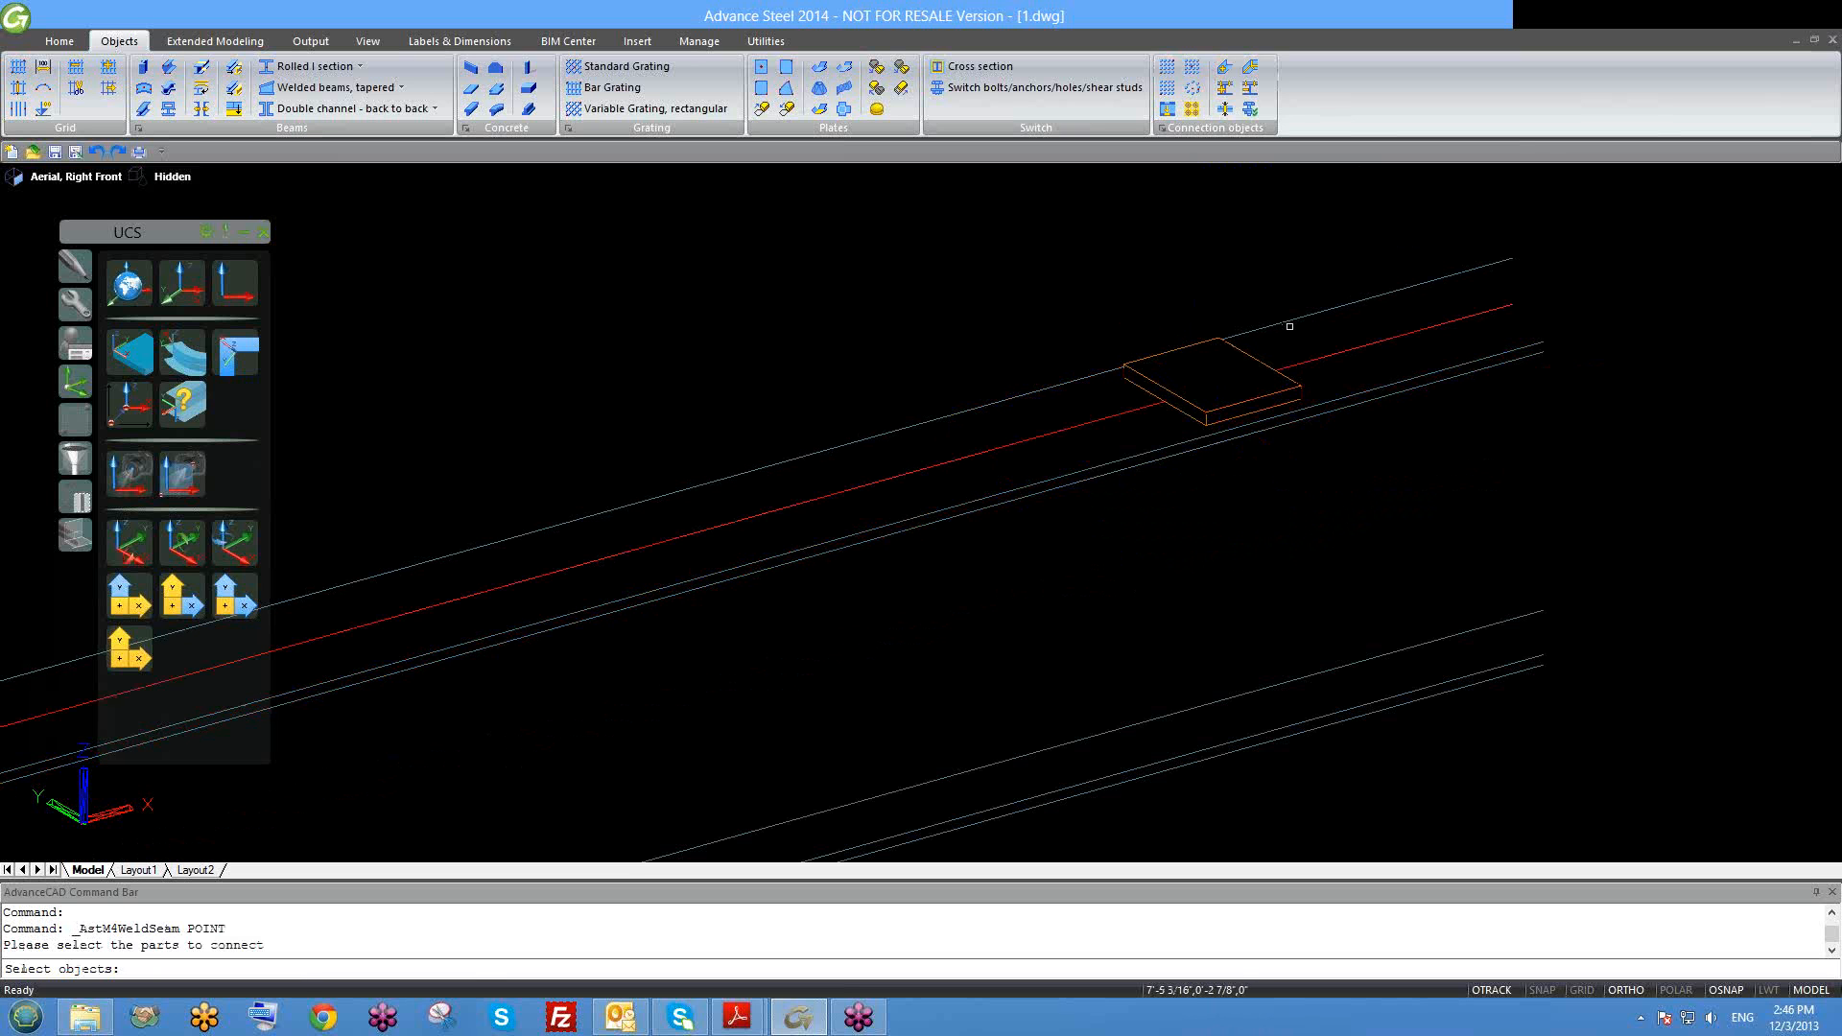
left_click(1025, 207)
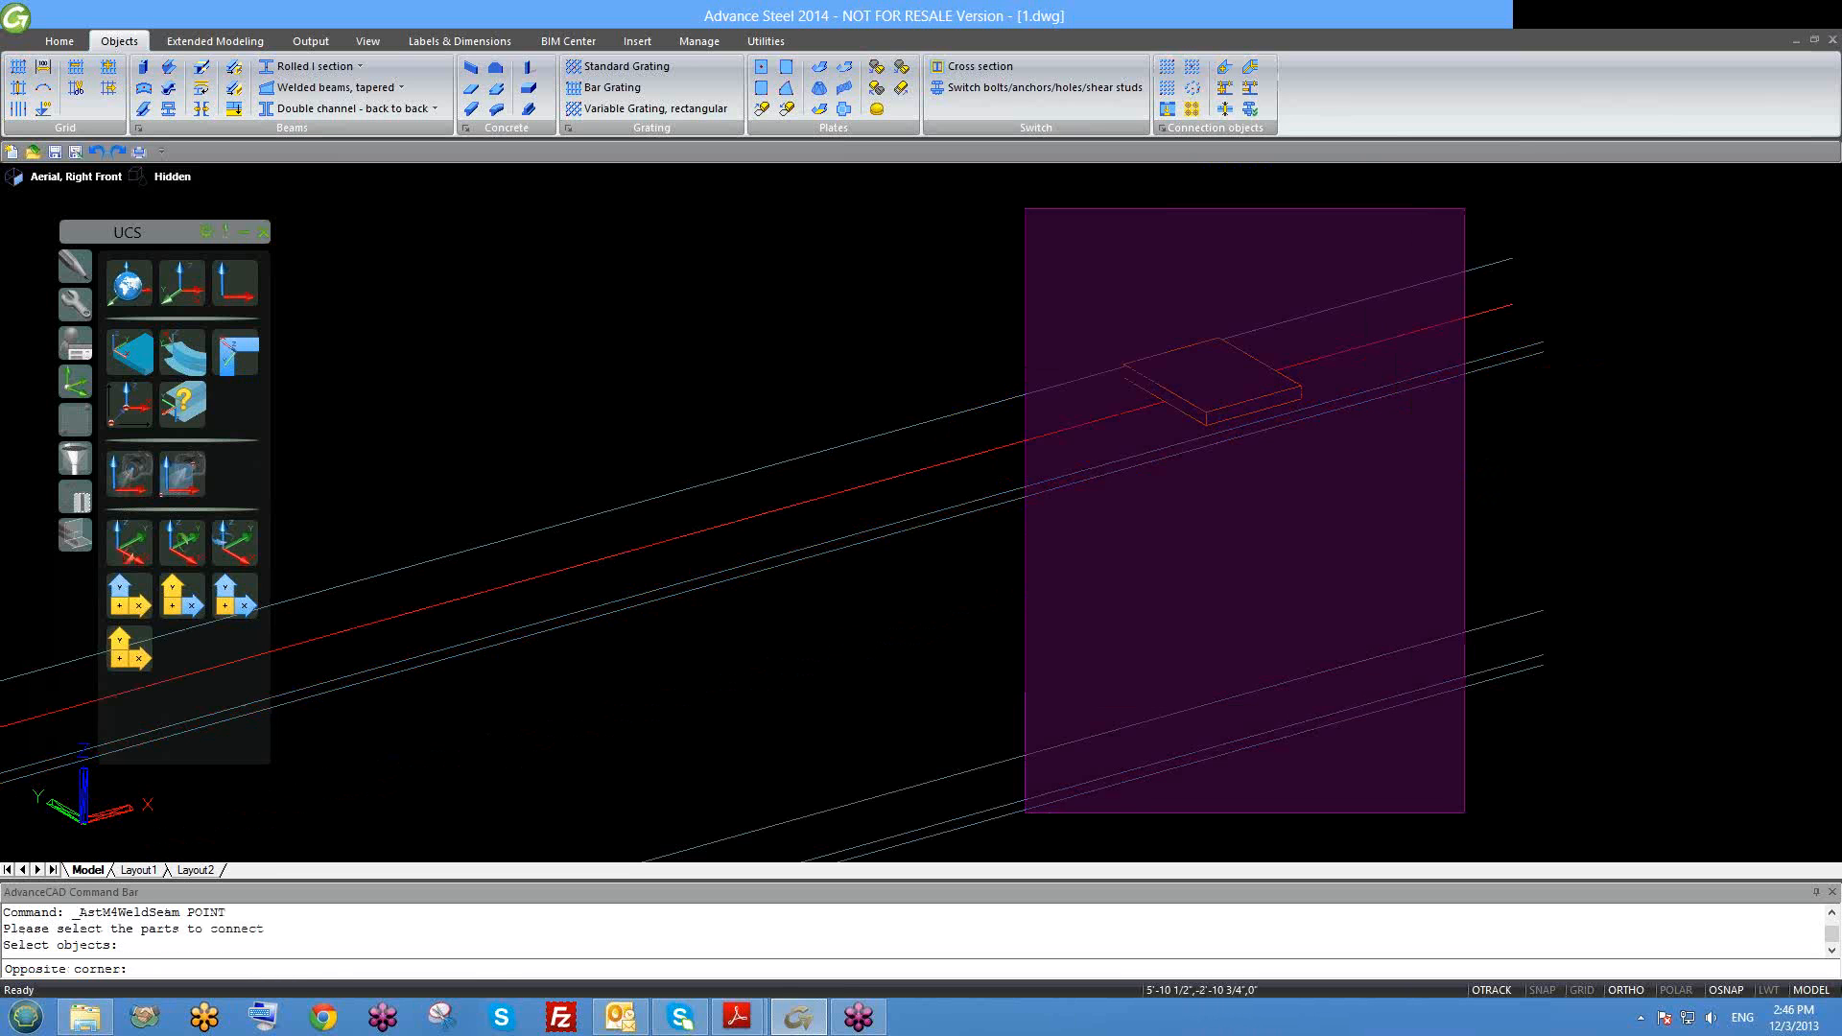
middle_click_drag(1453, 806, 1264, 741)
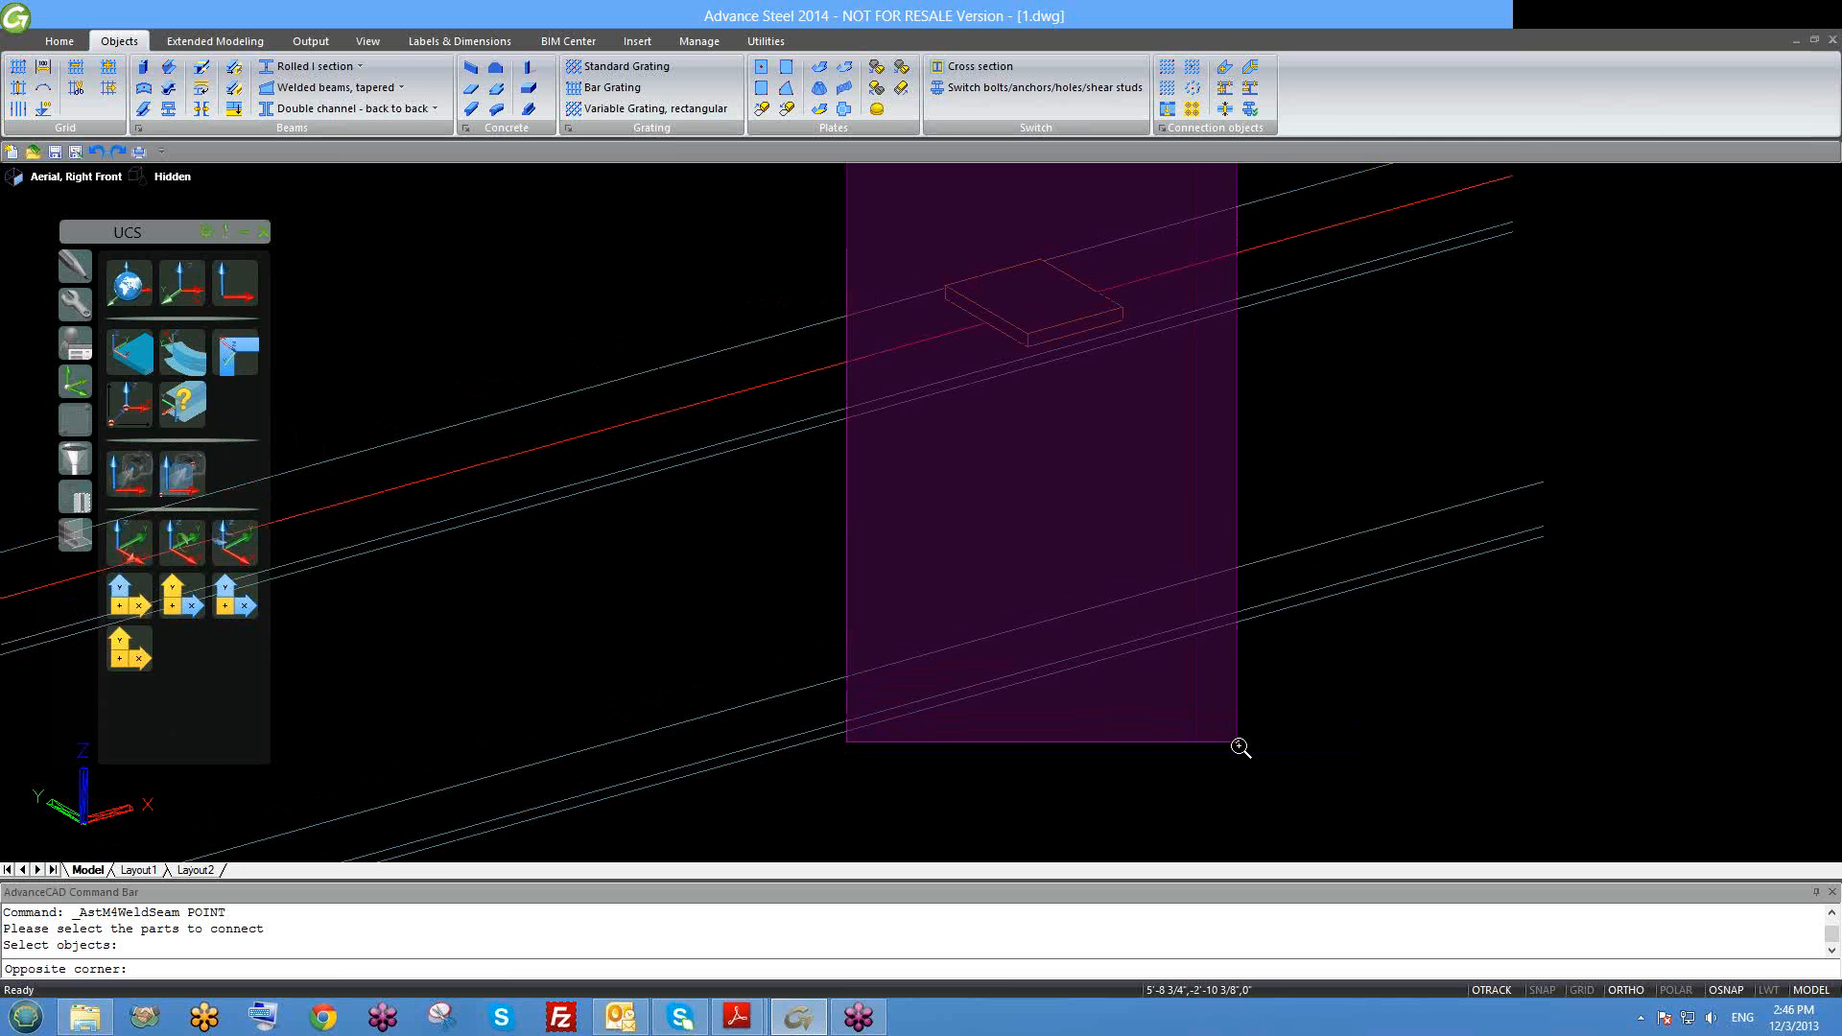
scroll(1242, 749, "down", 3)
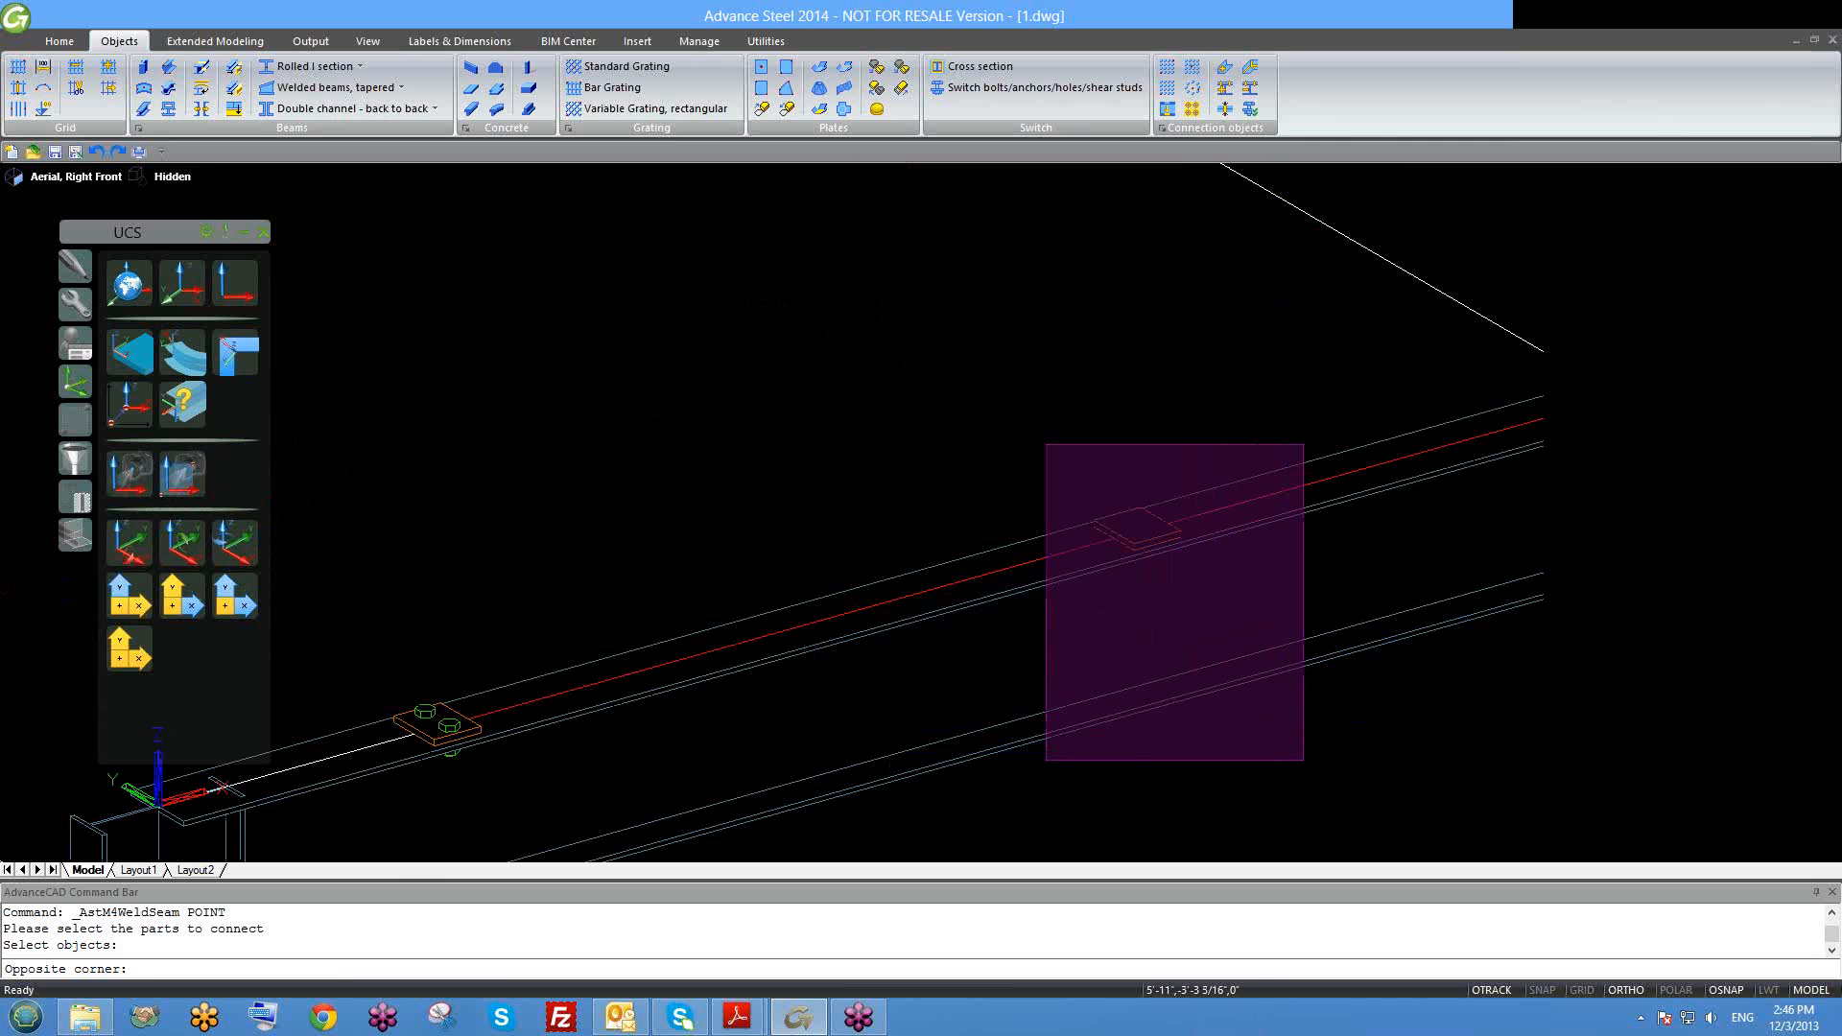
left_click(1308, 759)
left_click(1301, 734)
left_click(1088, 471)
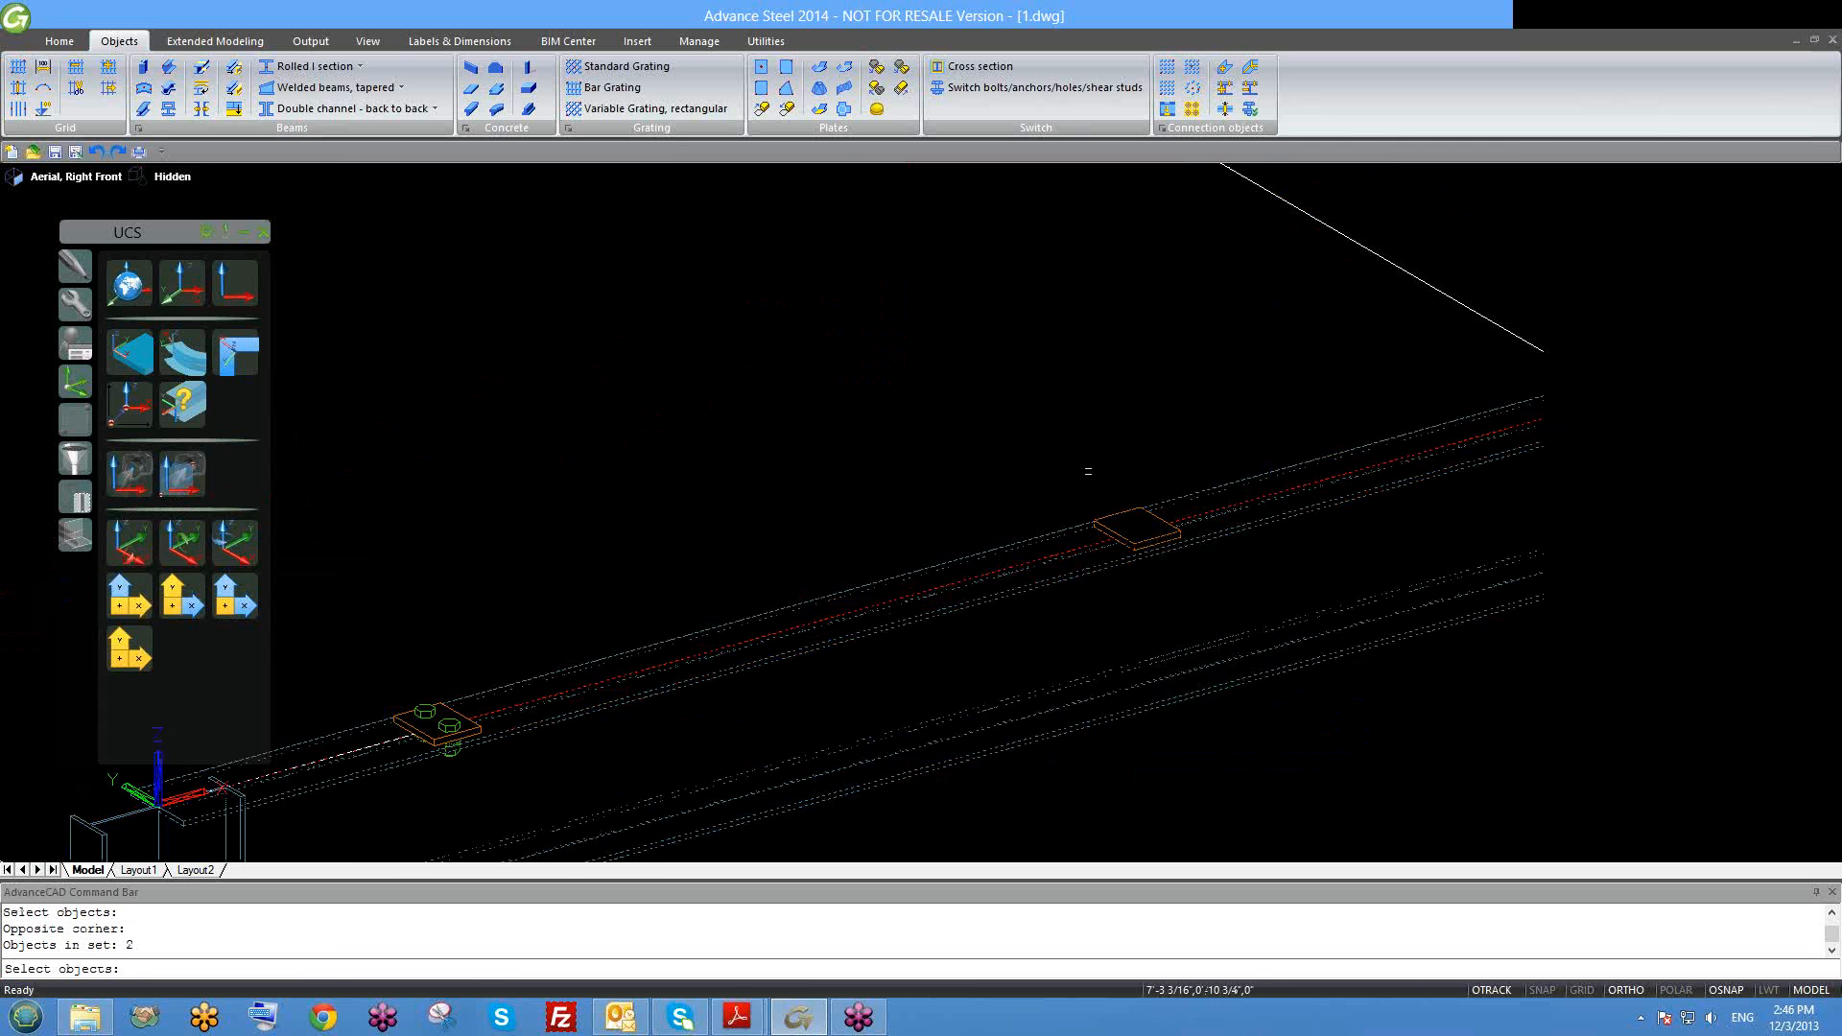
scroll(1151, 508, "up", 2)
key("Return")
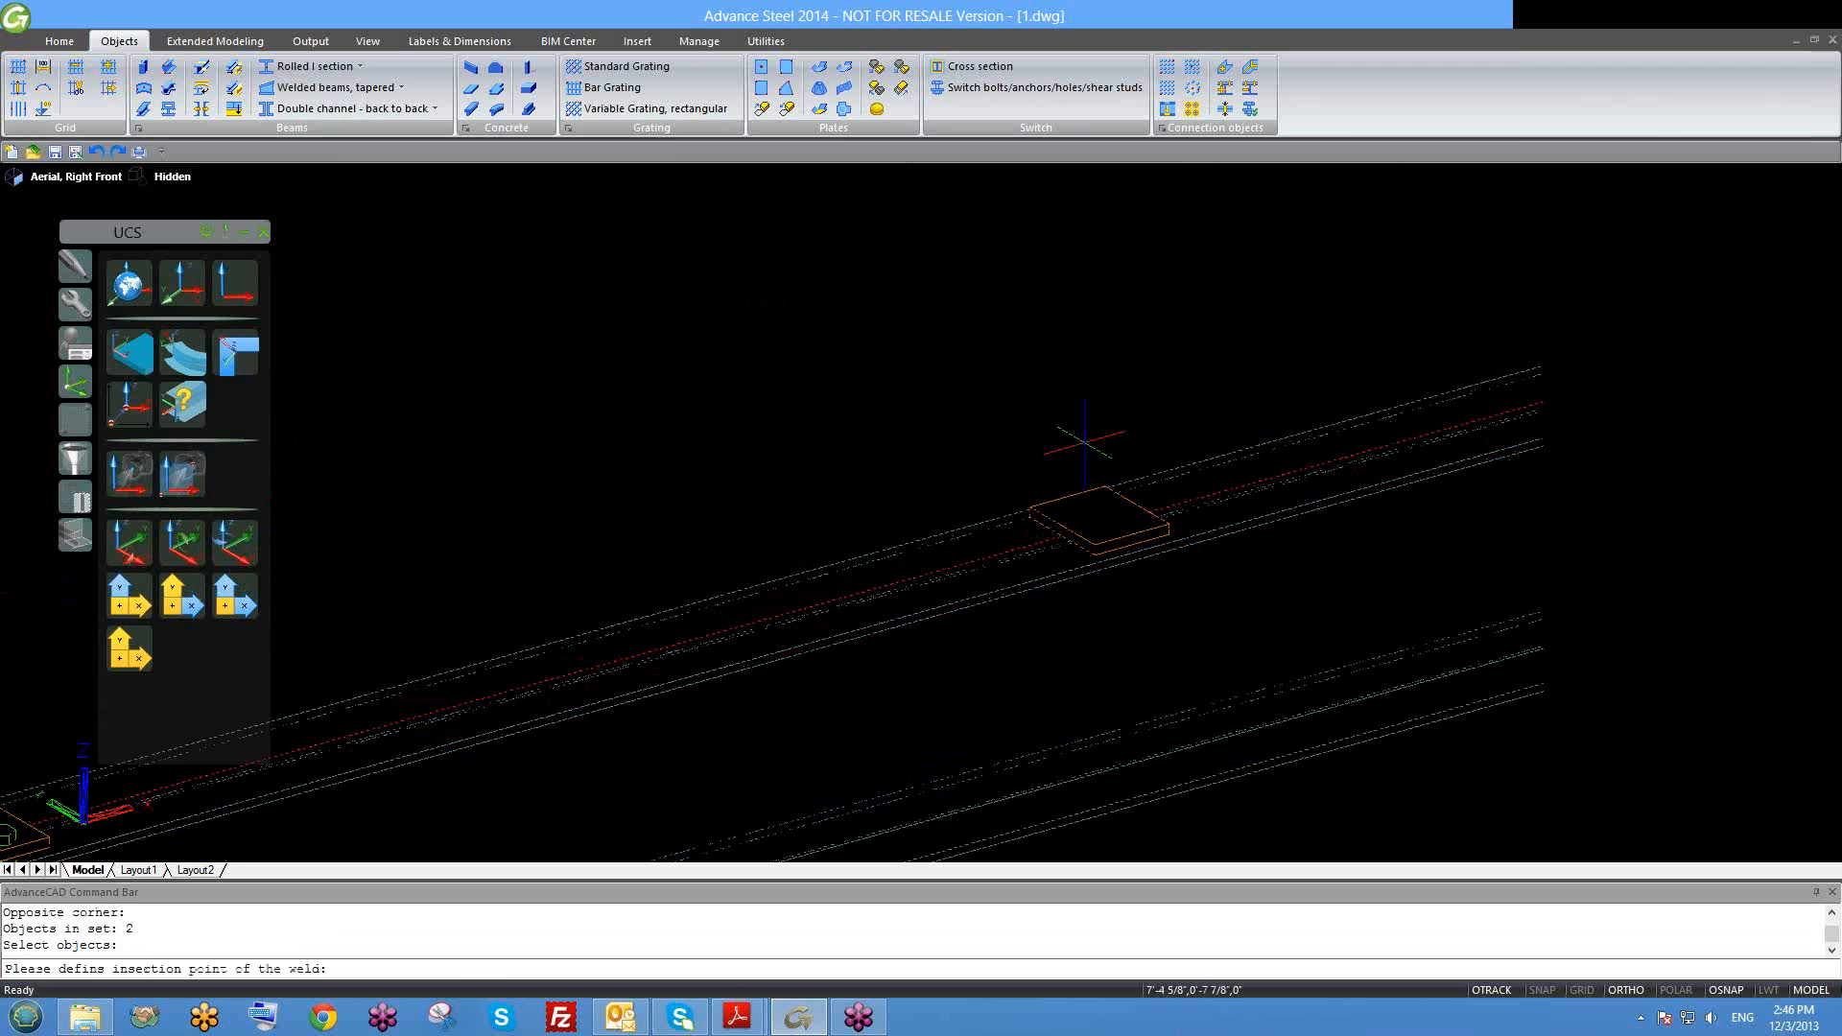
scroll(1084, 441, "up", 3)
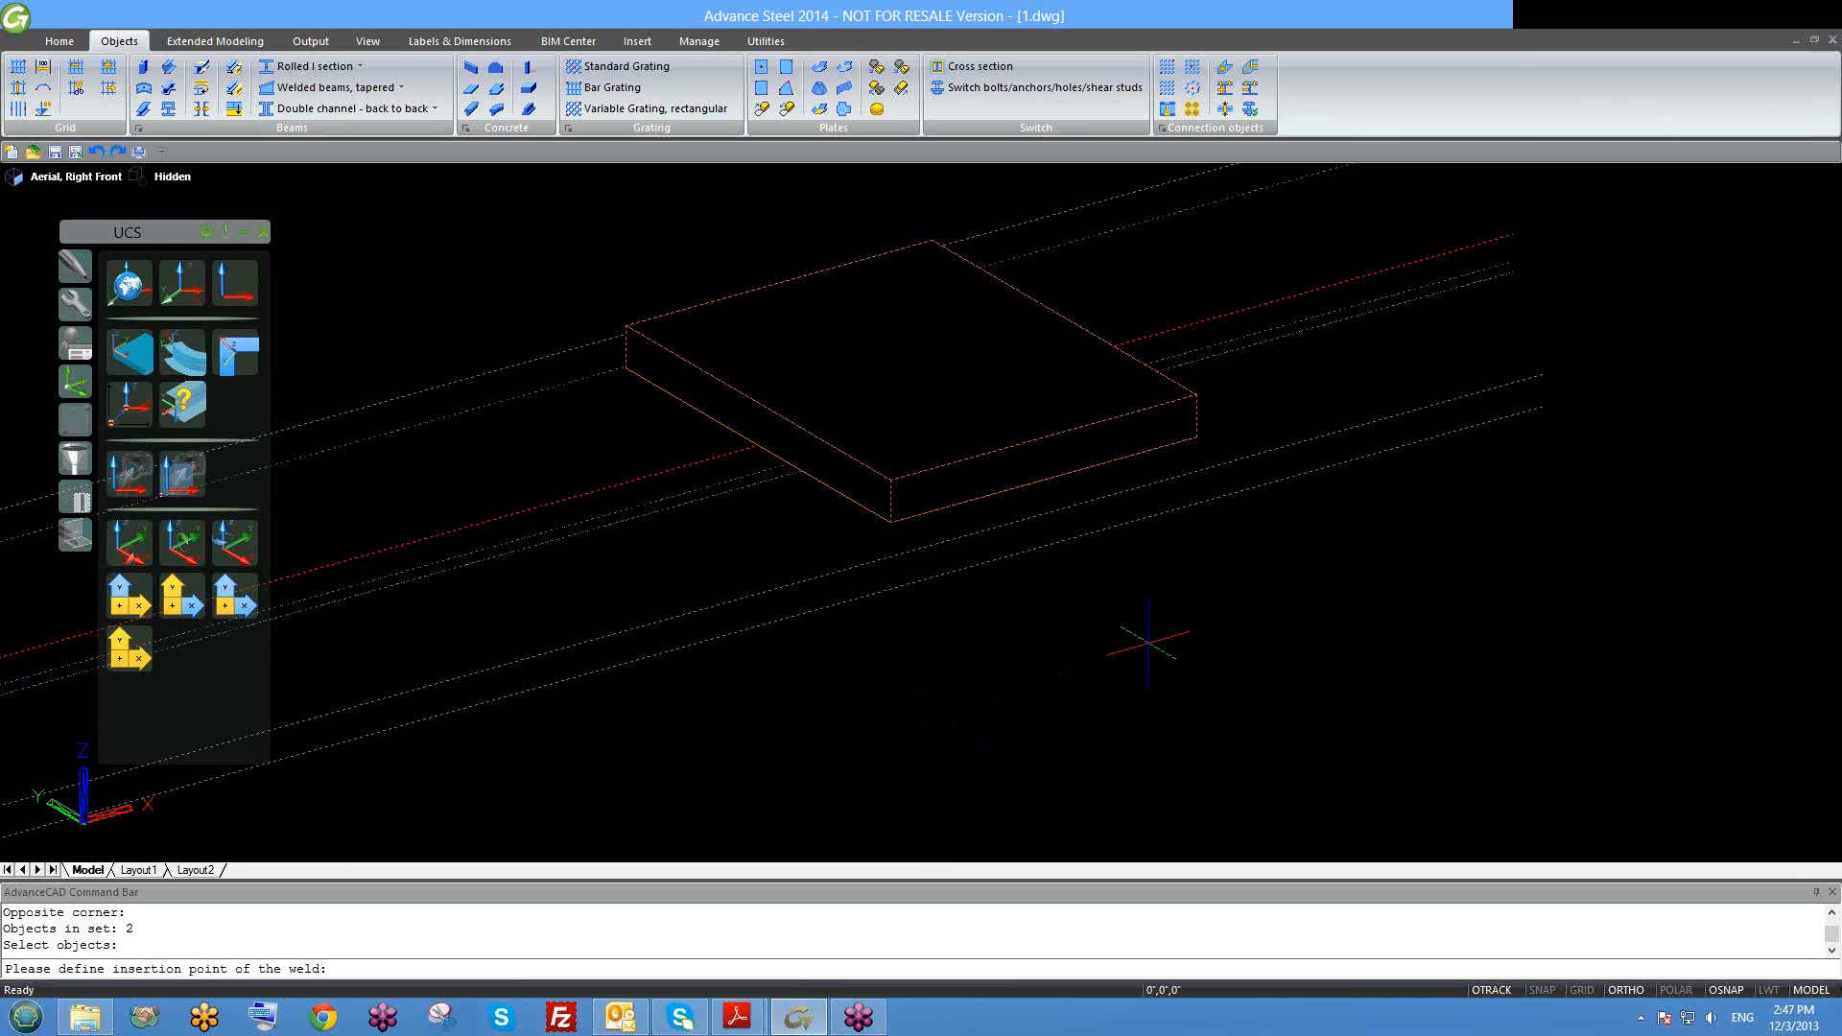
middle_click_drag(1044, 637, 1081, 486, "shift")
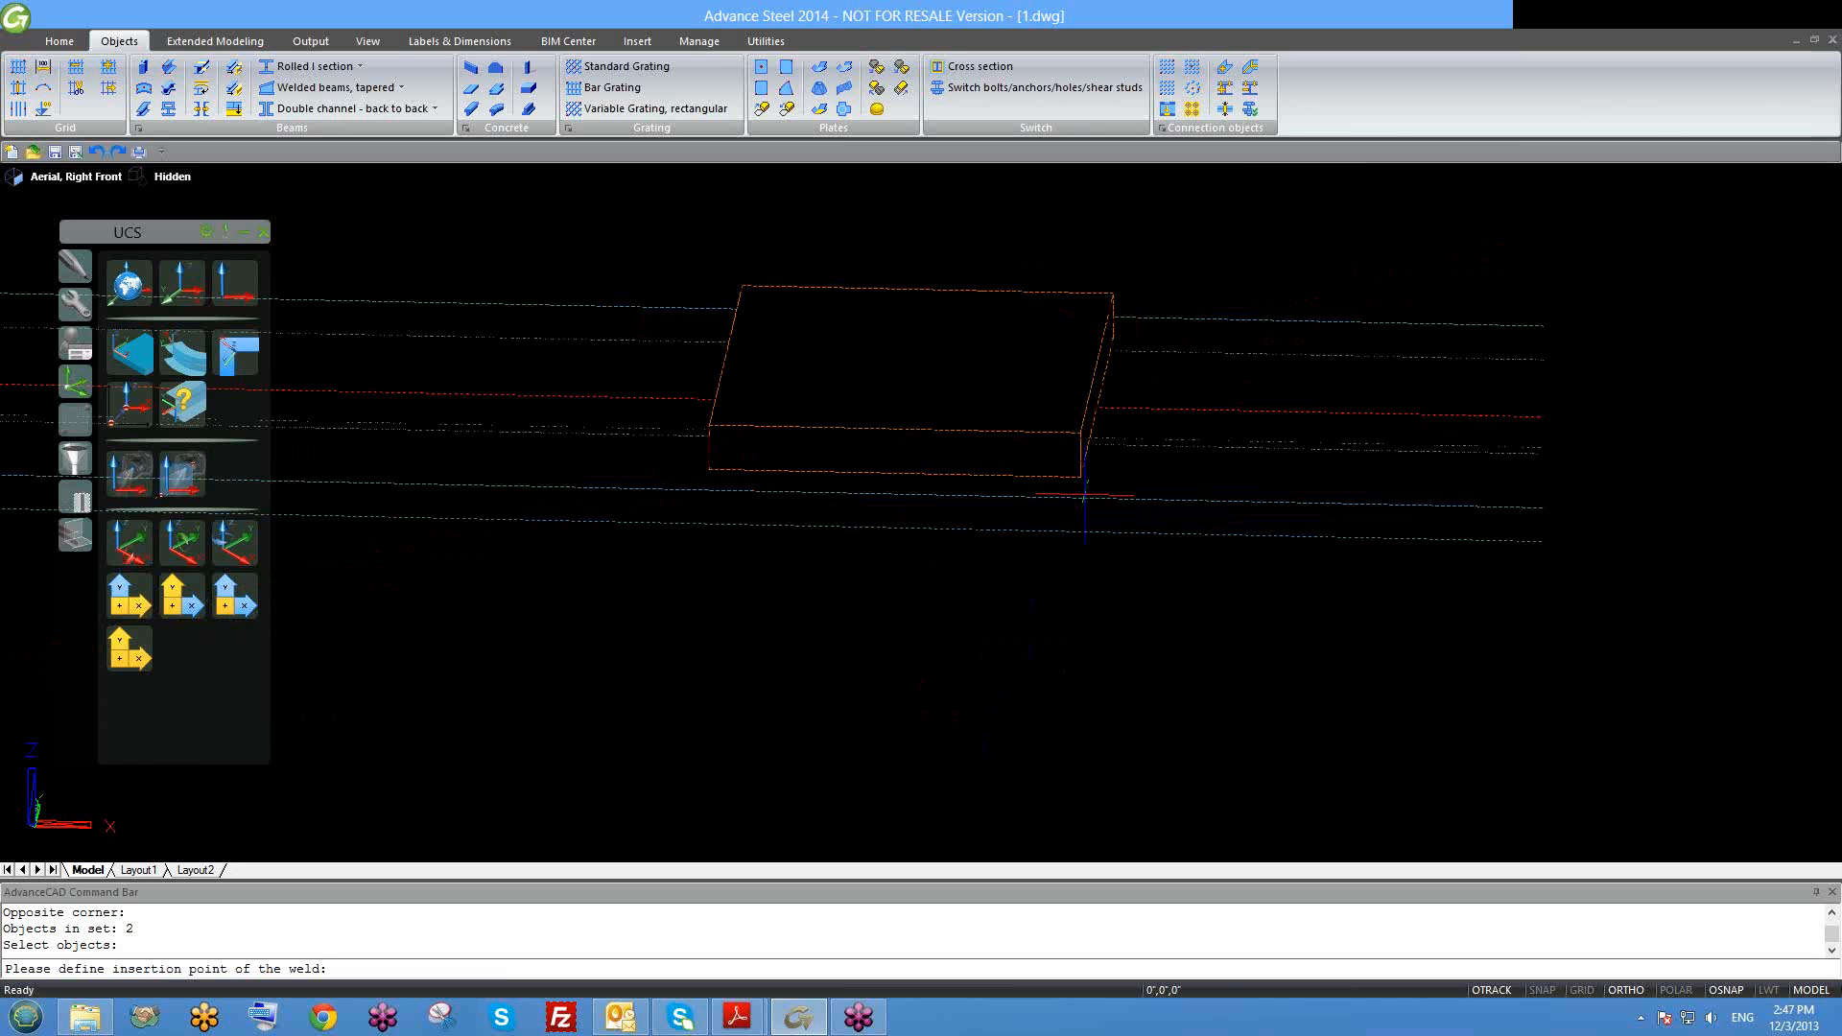
left_click(1083, 481)
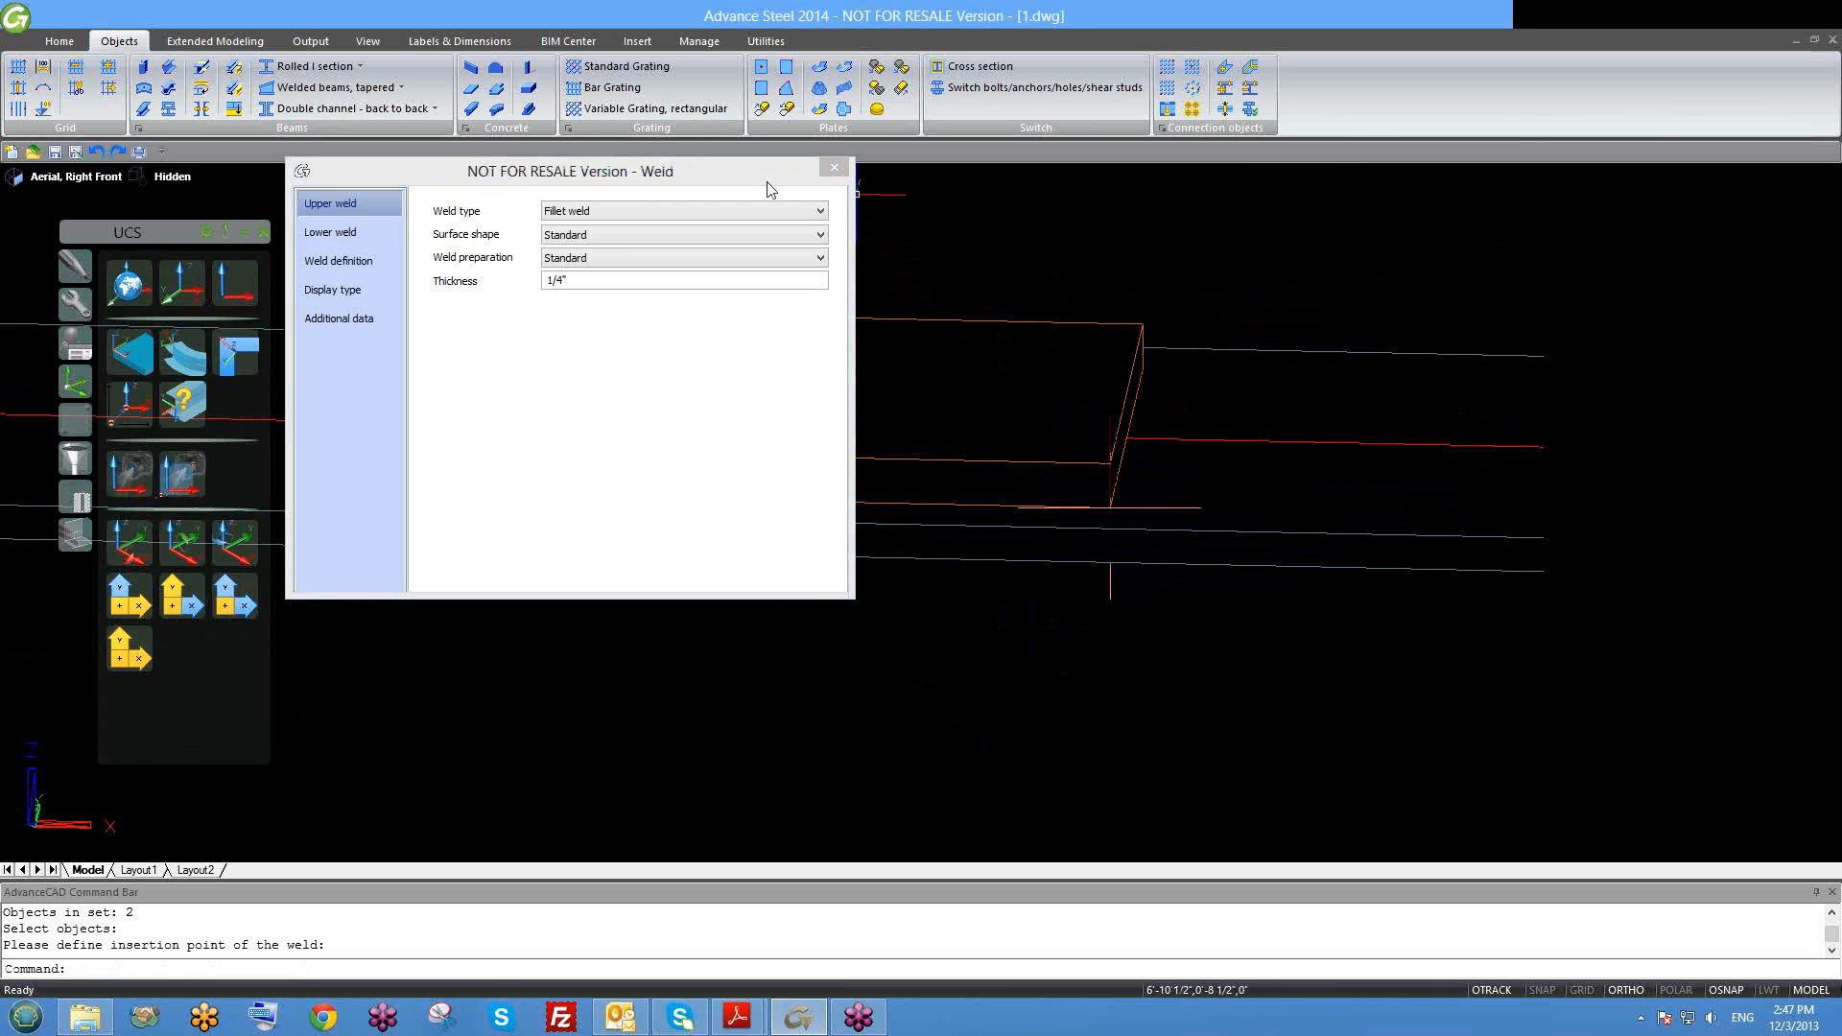
Step: Choose Fillet weld as the upper weld's type and view the available surface shapes
left_click_drag(772, 177, 804, 149)
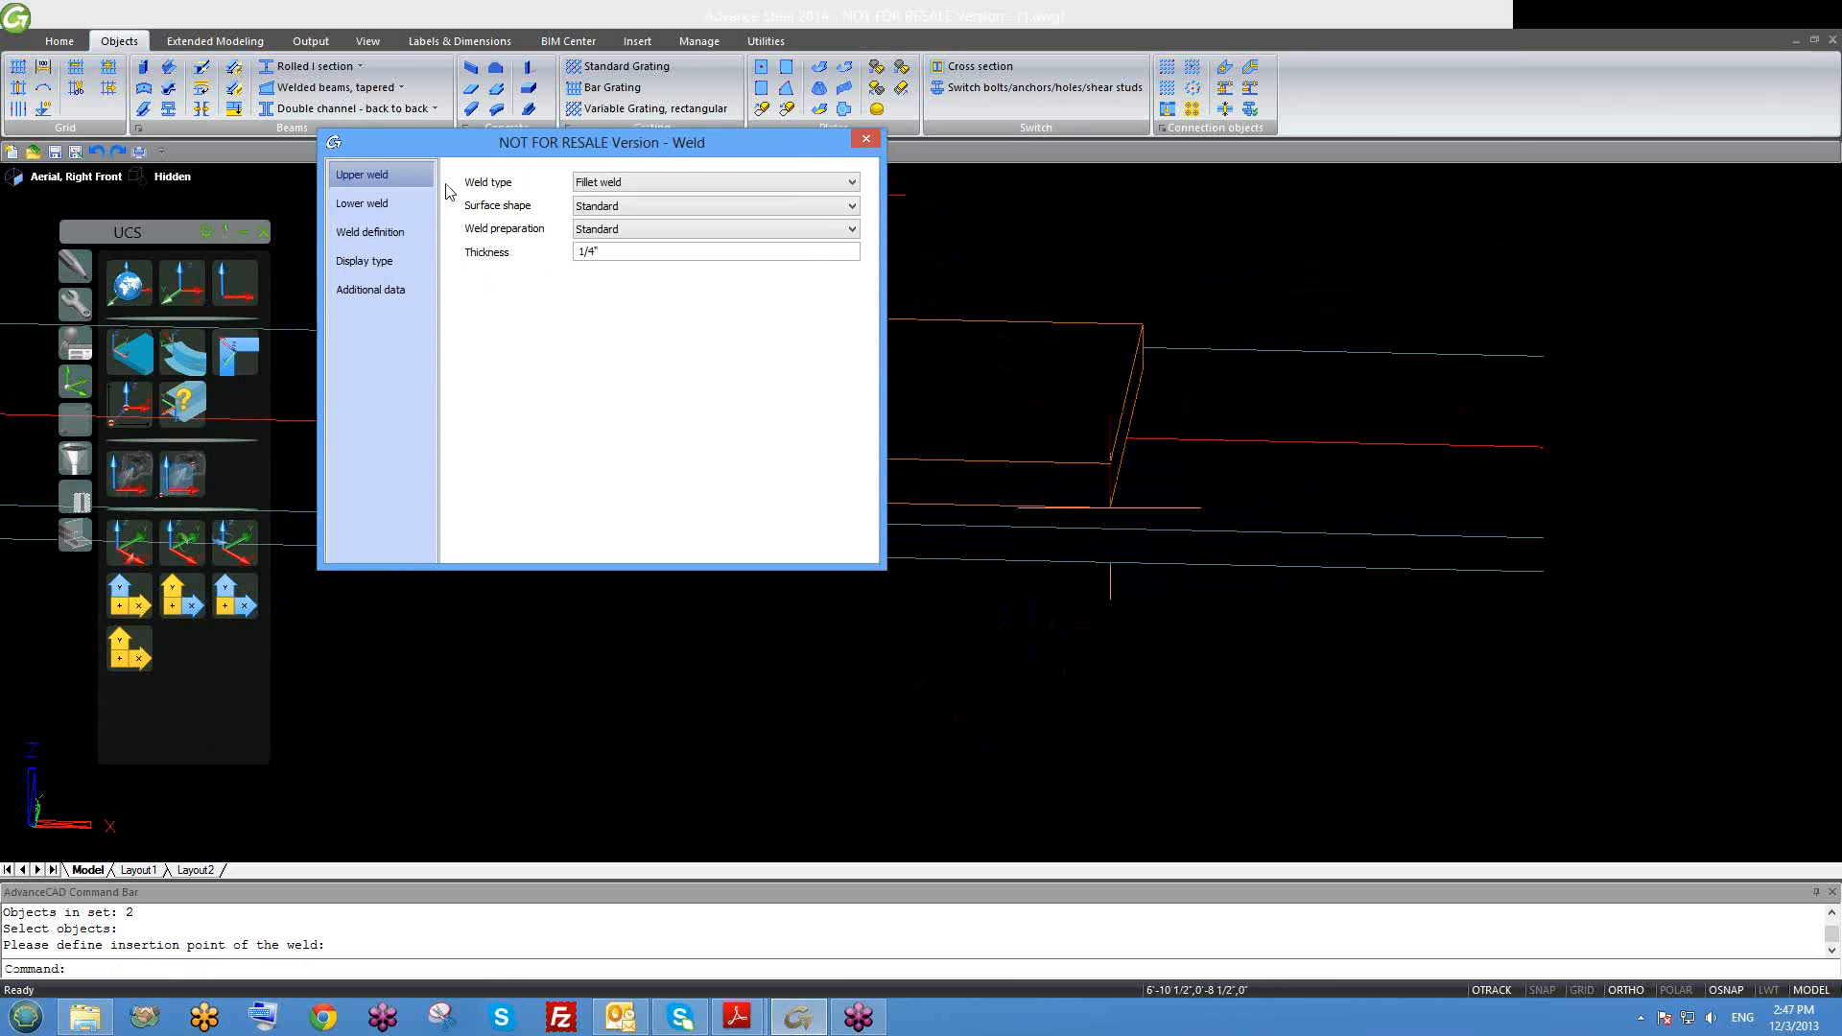
left_click(603, 184)
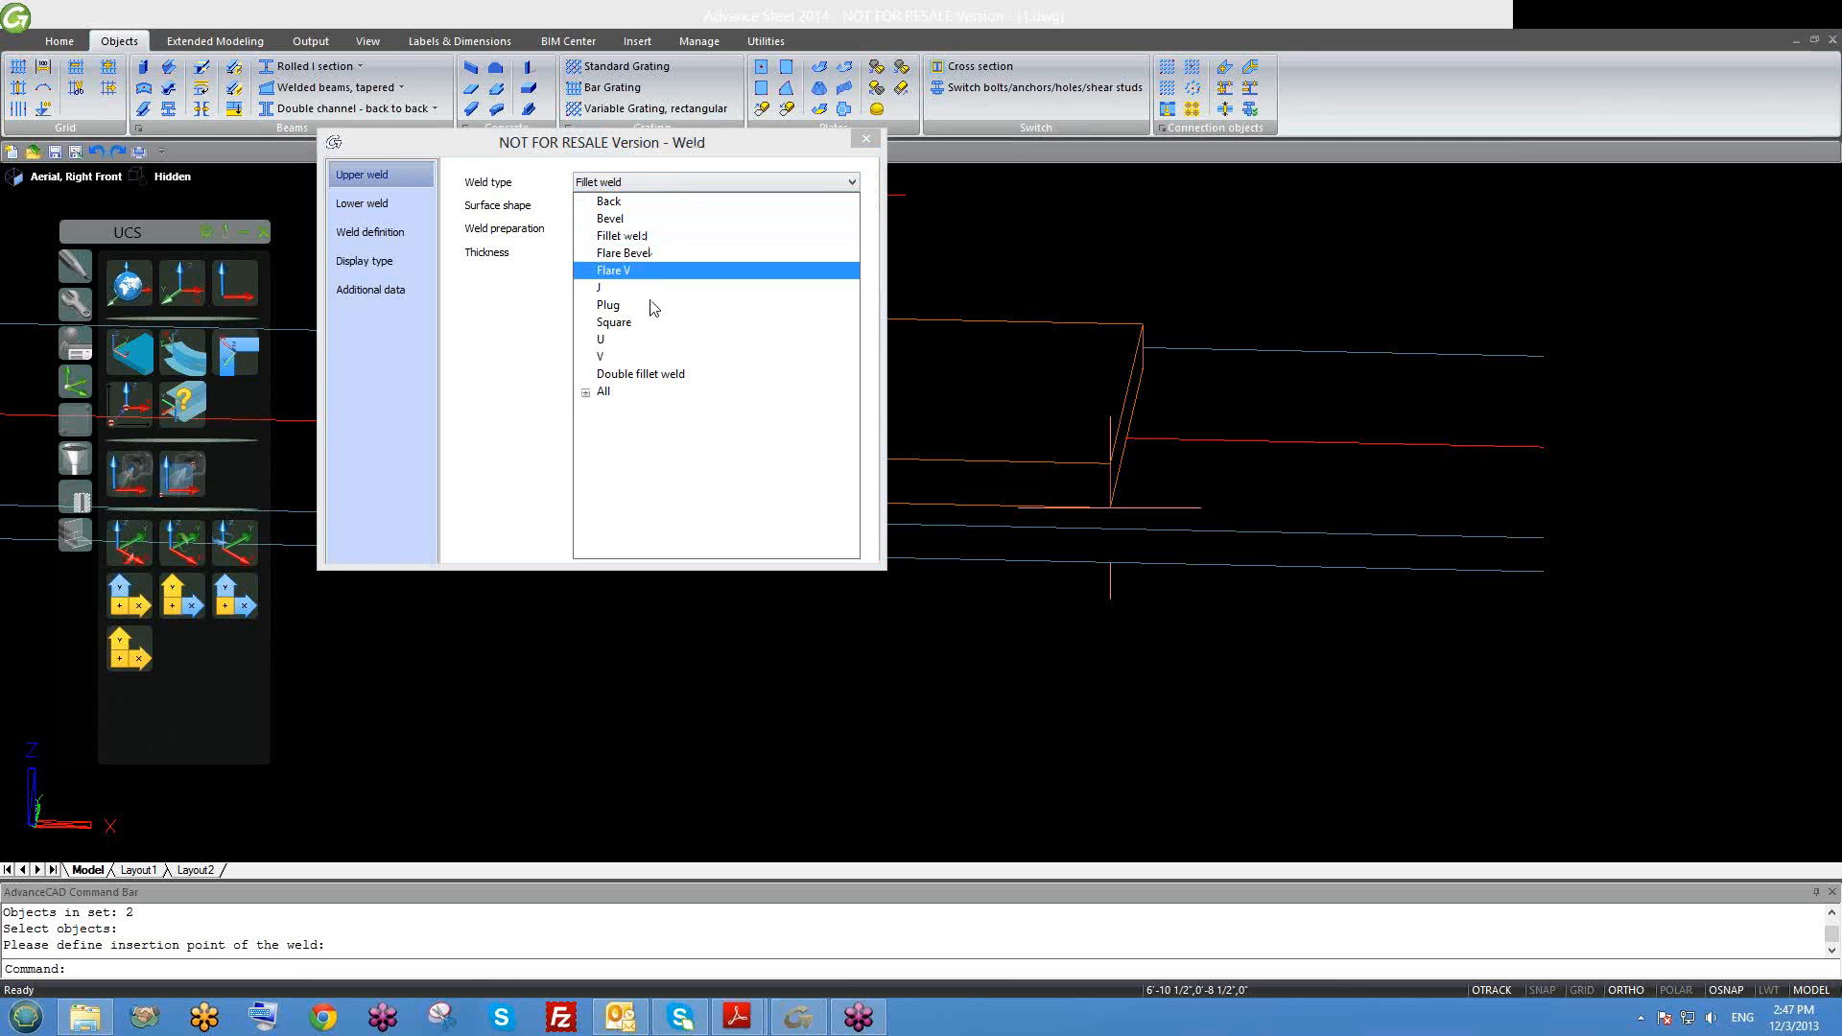
left_click(625, 236)
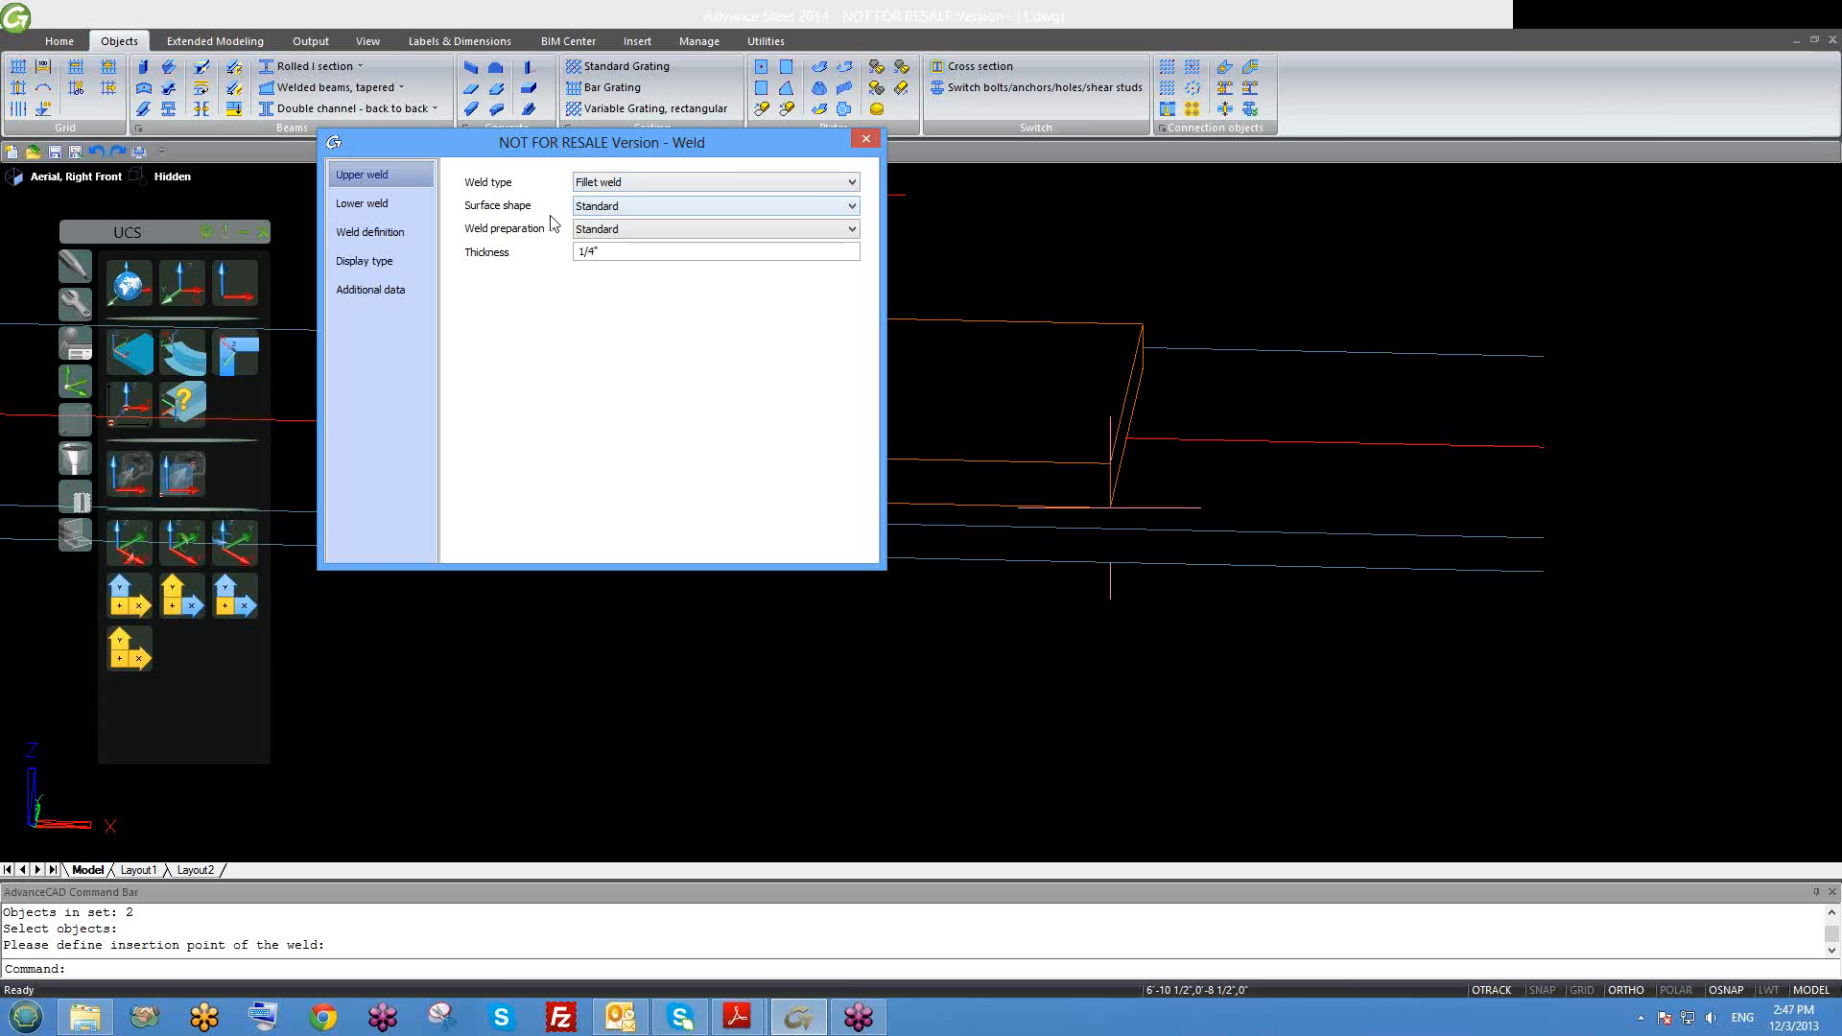
left_click(607, 209)
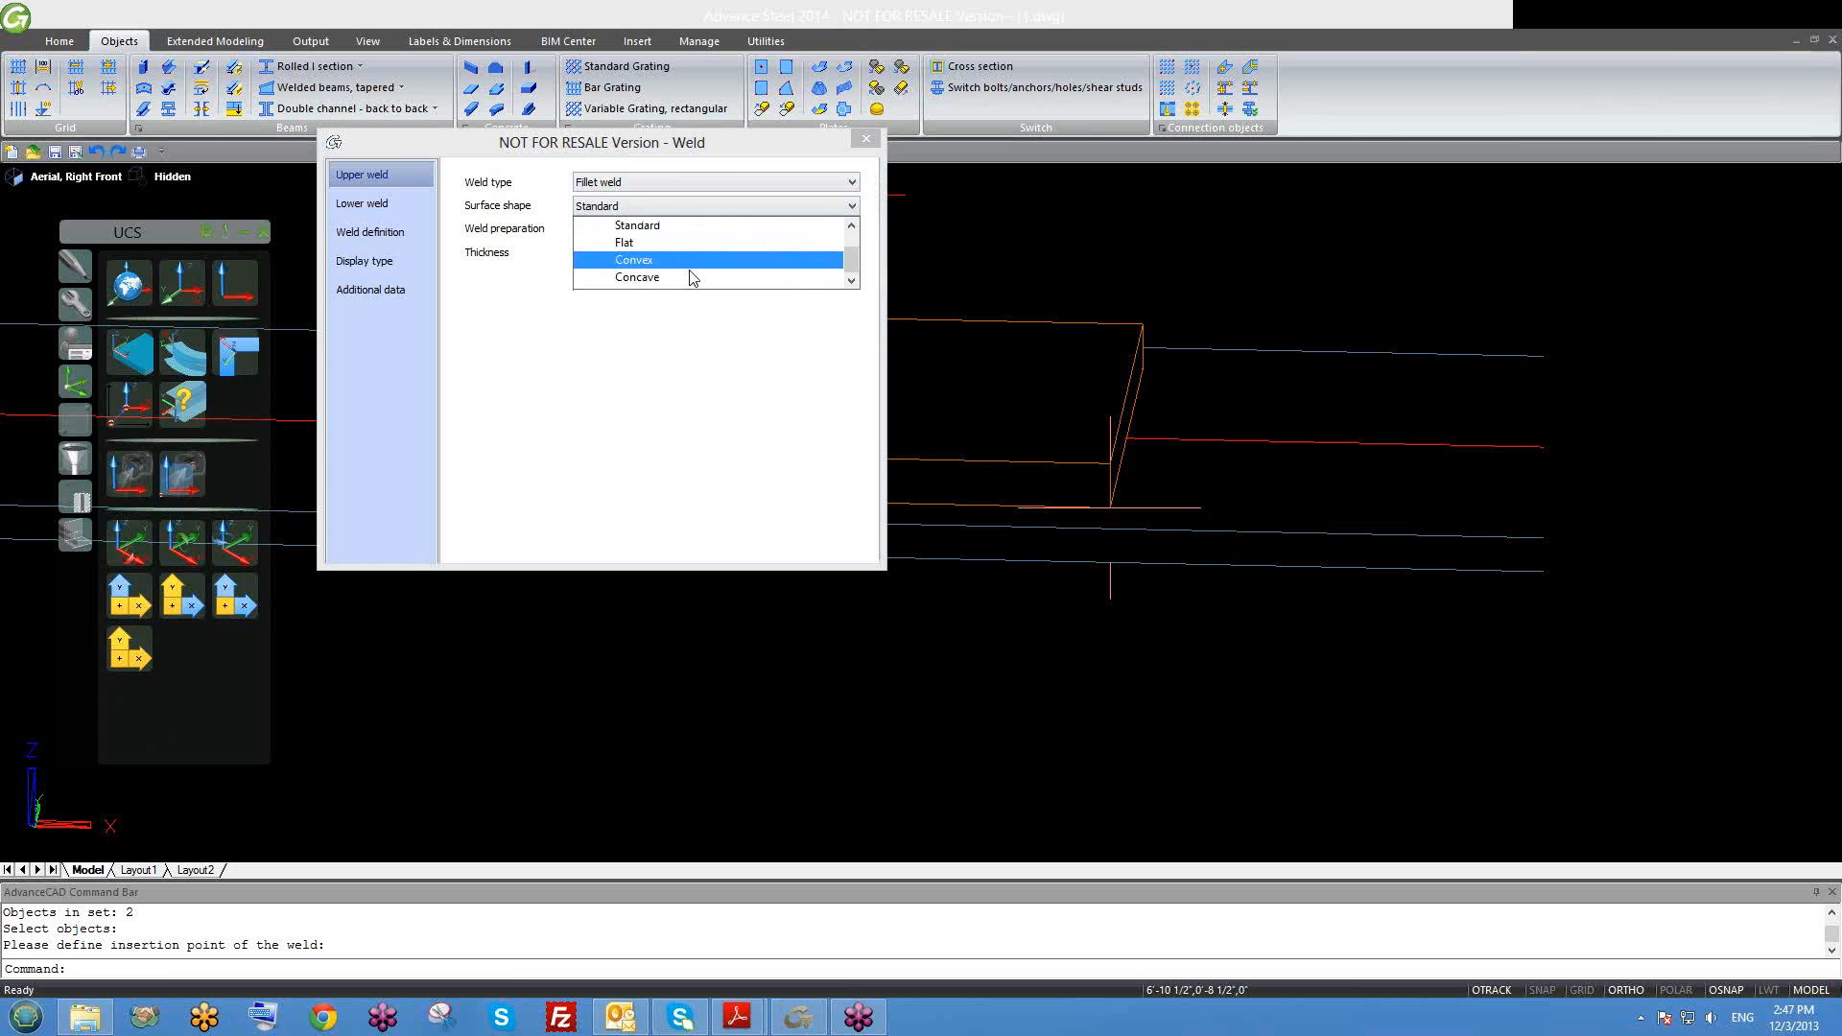
scroll(603, 254, "up", 1)
left_click(592, 246)
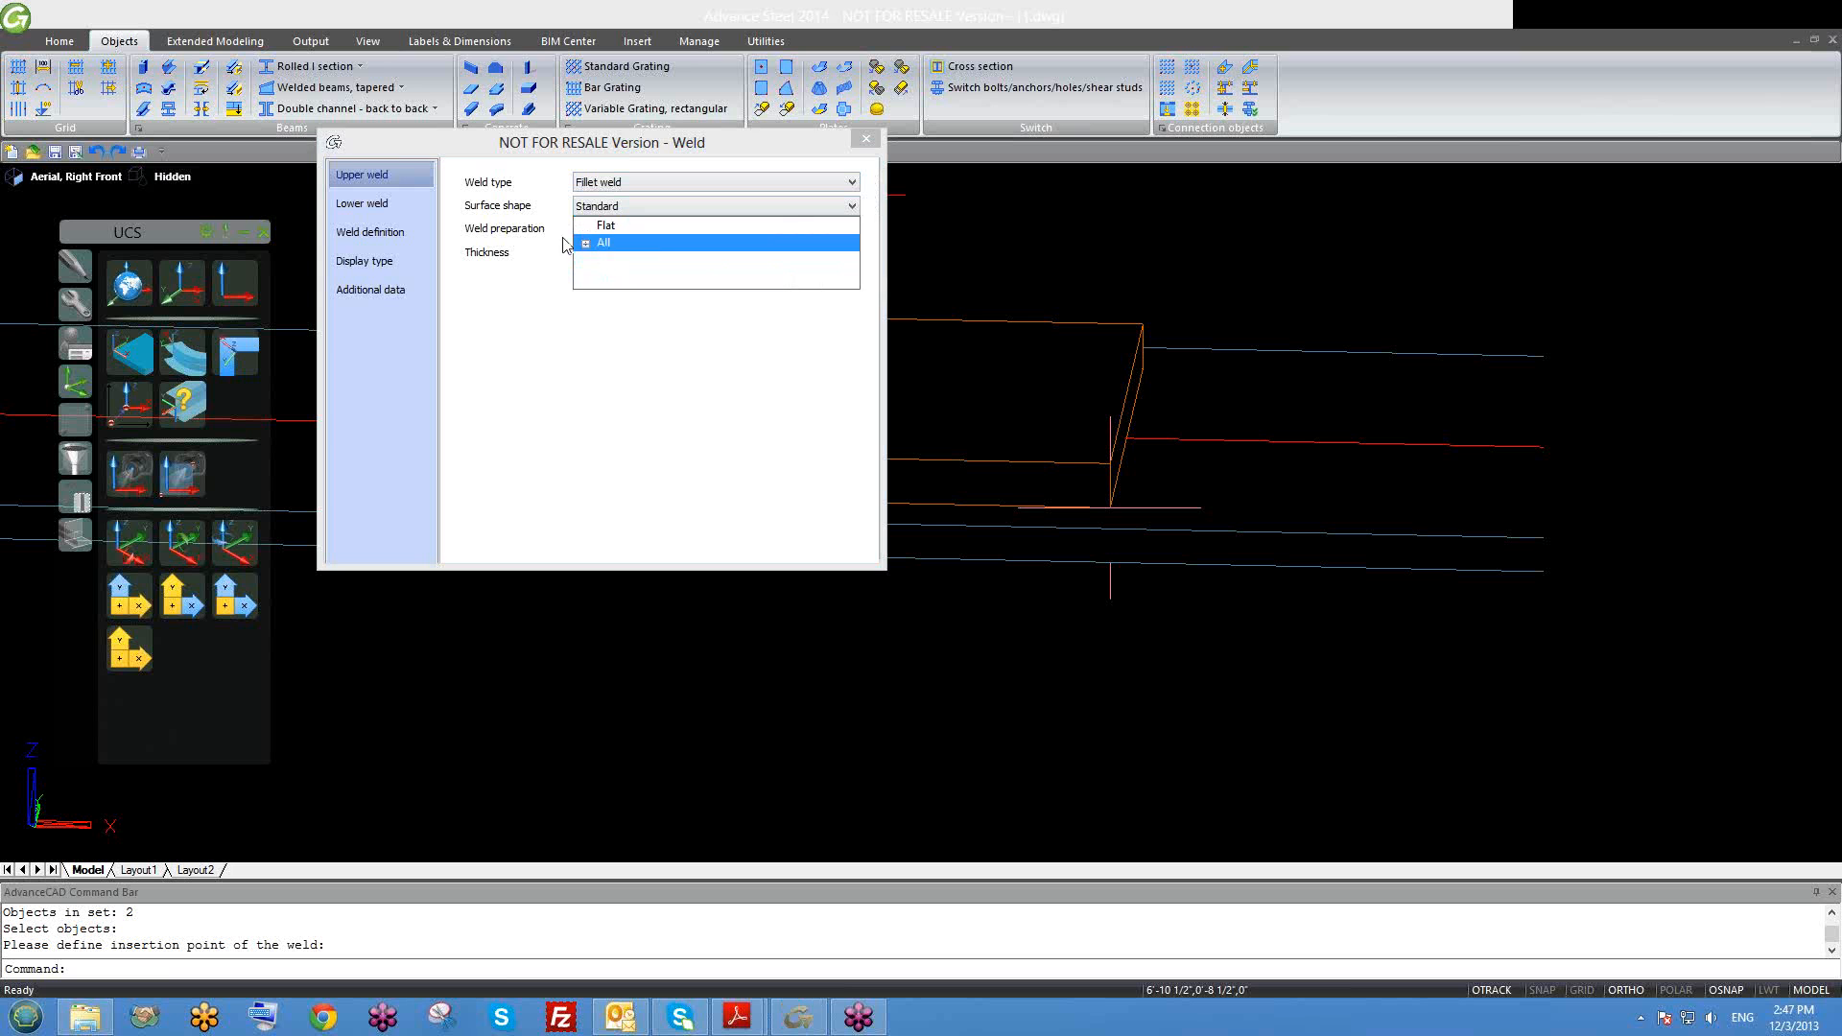
left_click(539, 225)
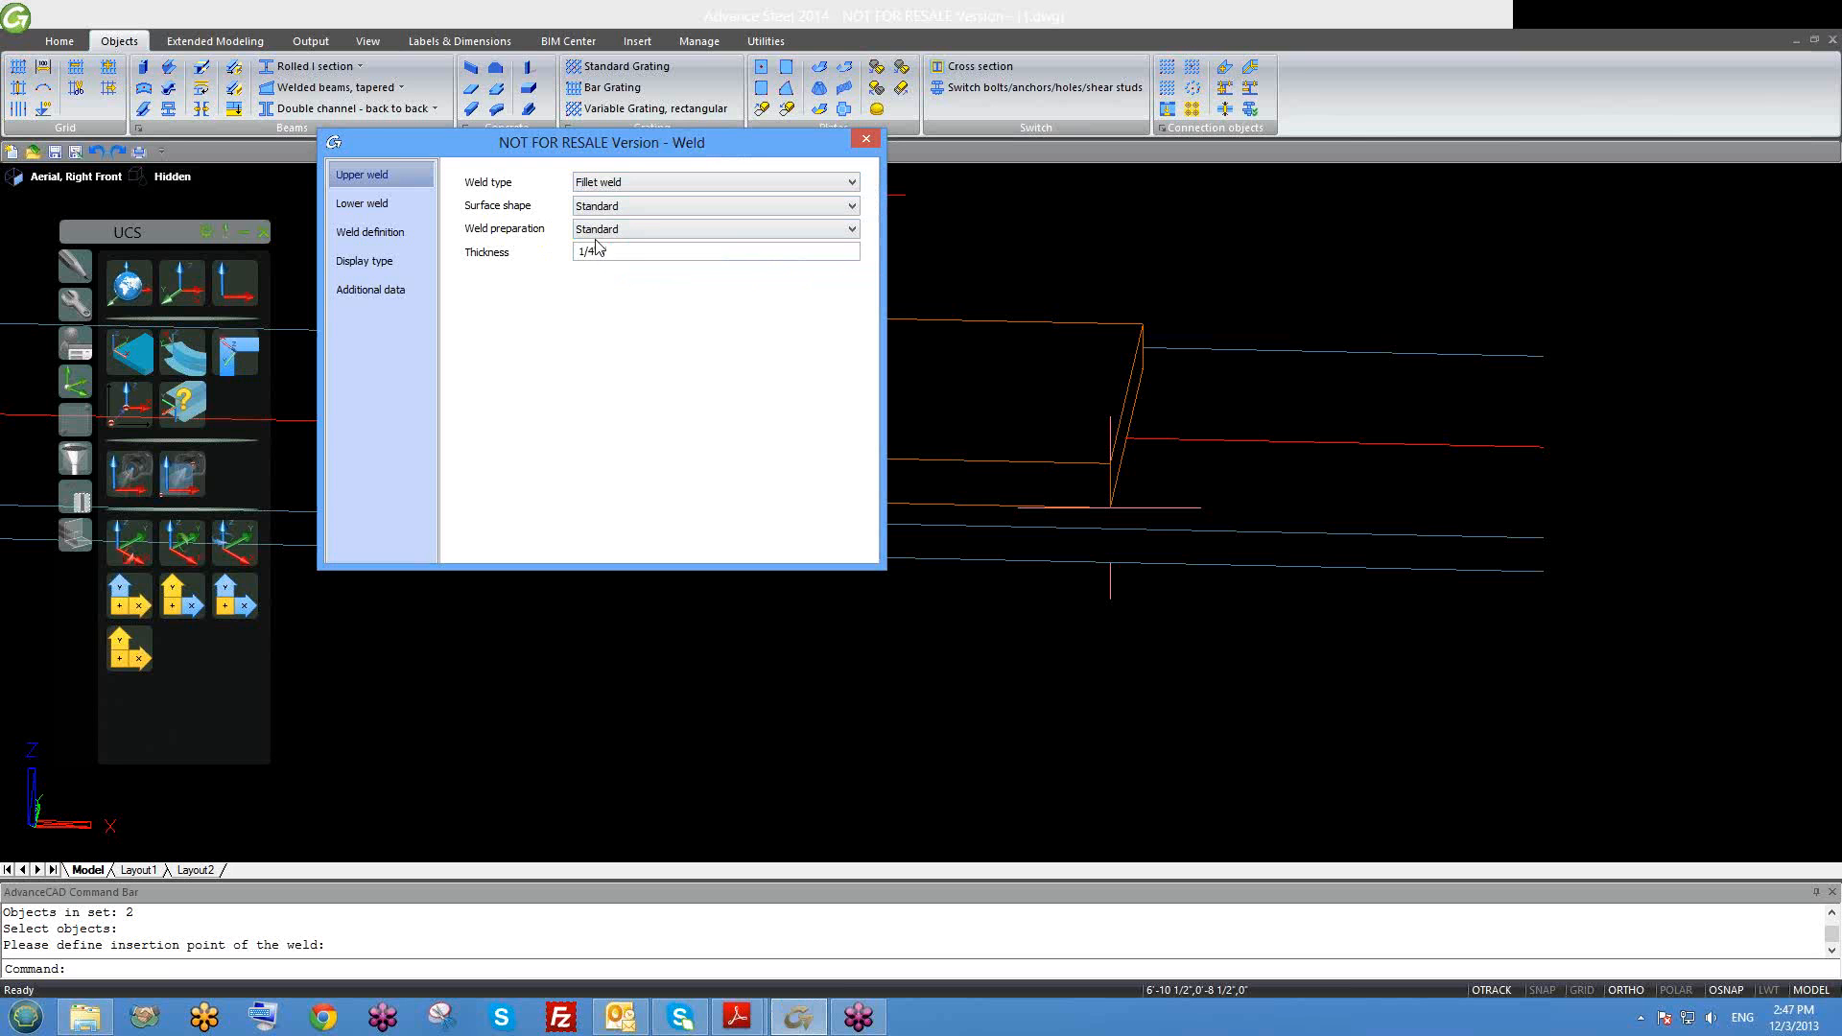
Step: View the upper weld's preparation options, choosing Standard, and check its thickness setting
left_click(624, 231)
left_click(586, 266)
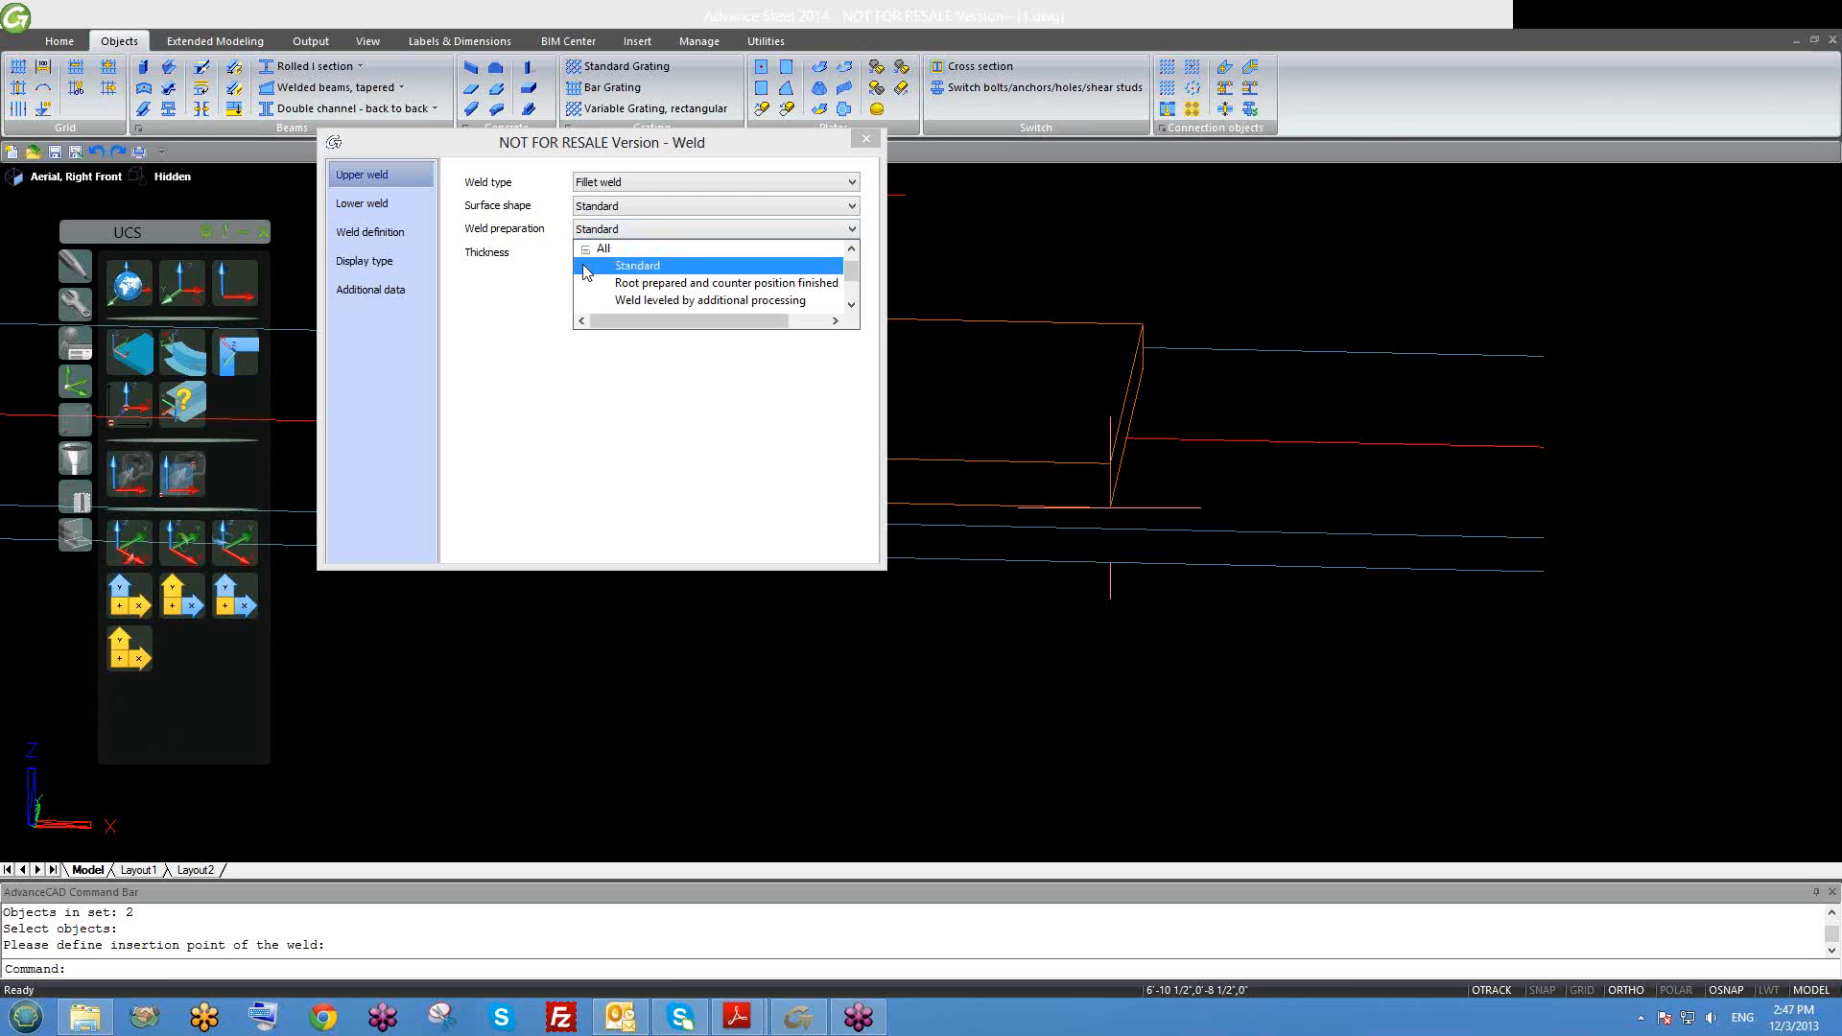
left_click(633, 265)
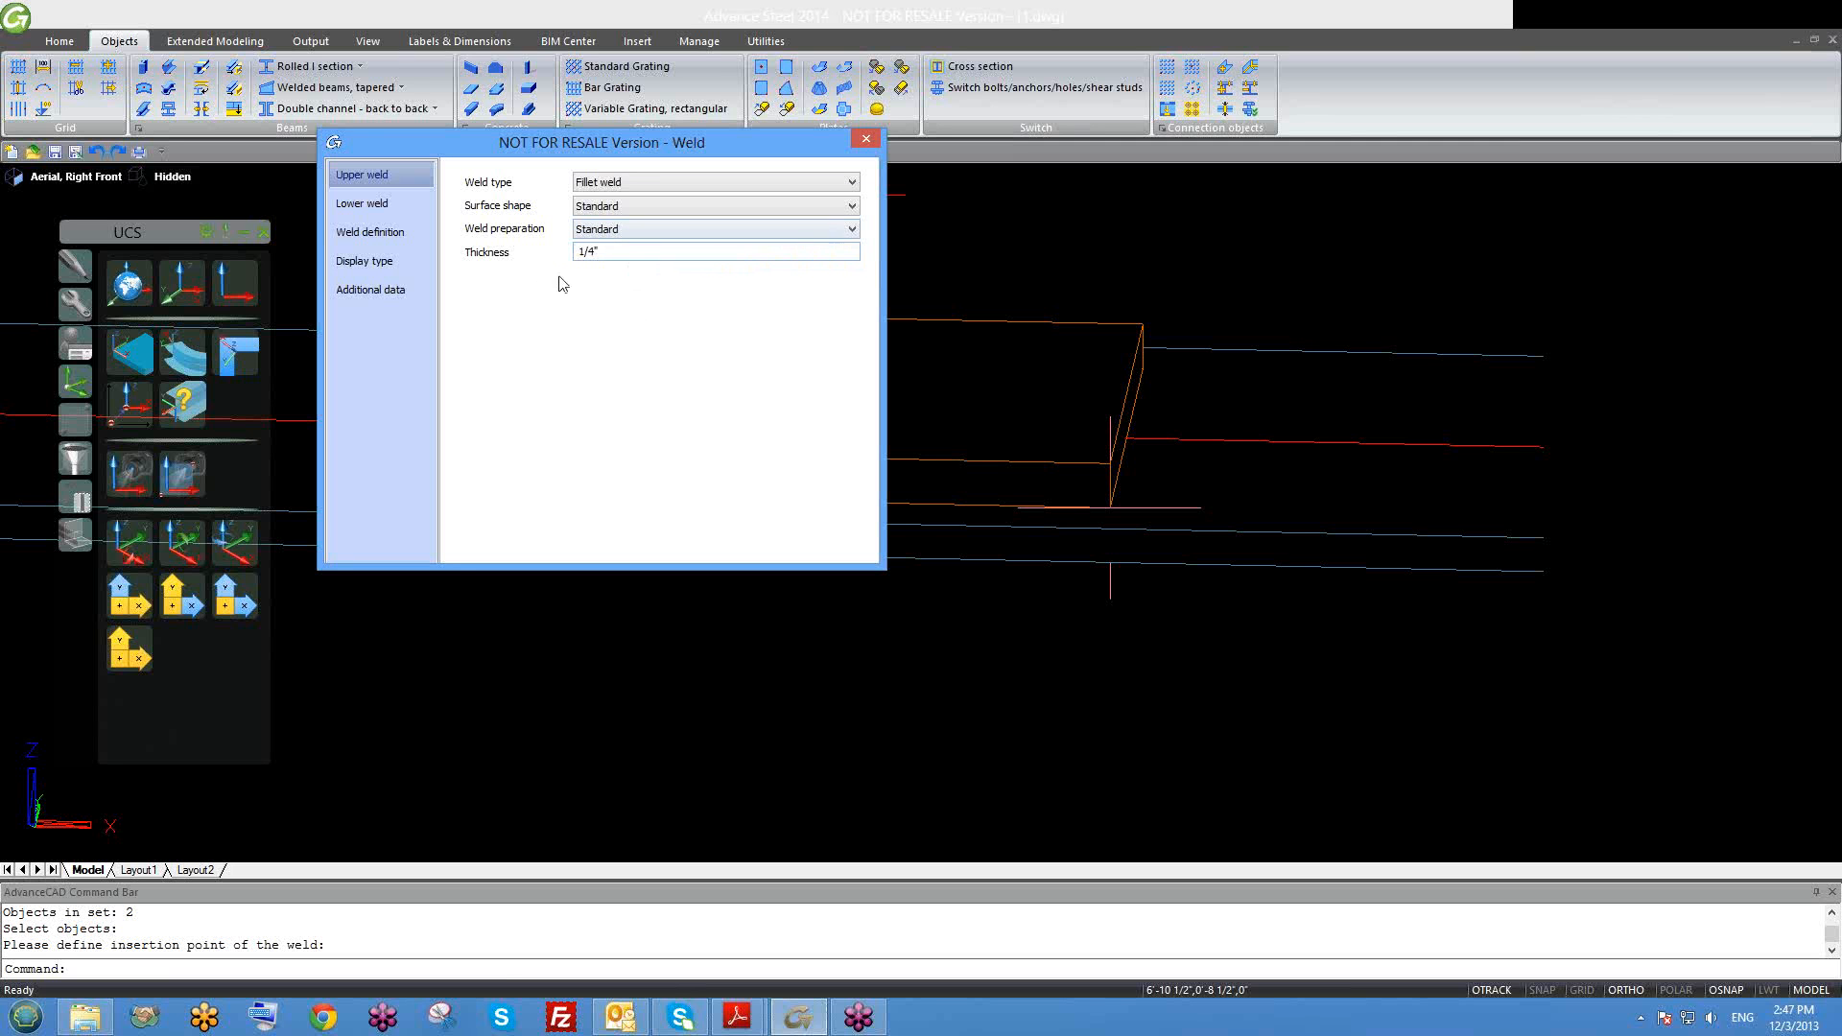
left_click(655, 250)
Step: Check the lower weld settings and the weld's location options, Site and Shop, choosing Shop
left_click(380, 205)
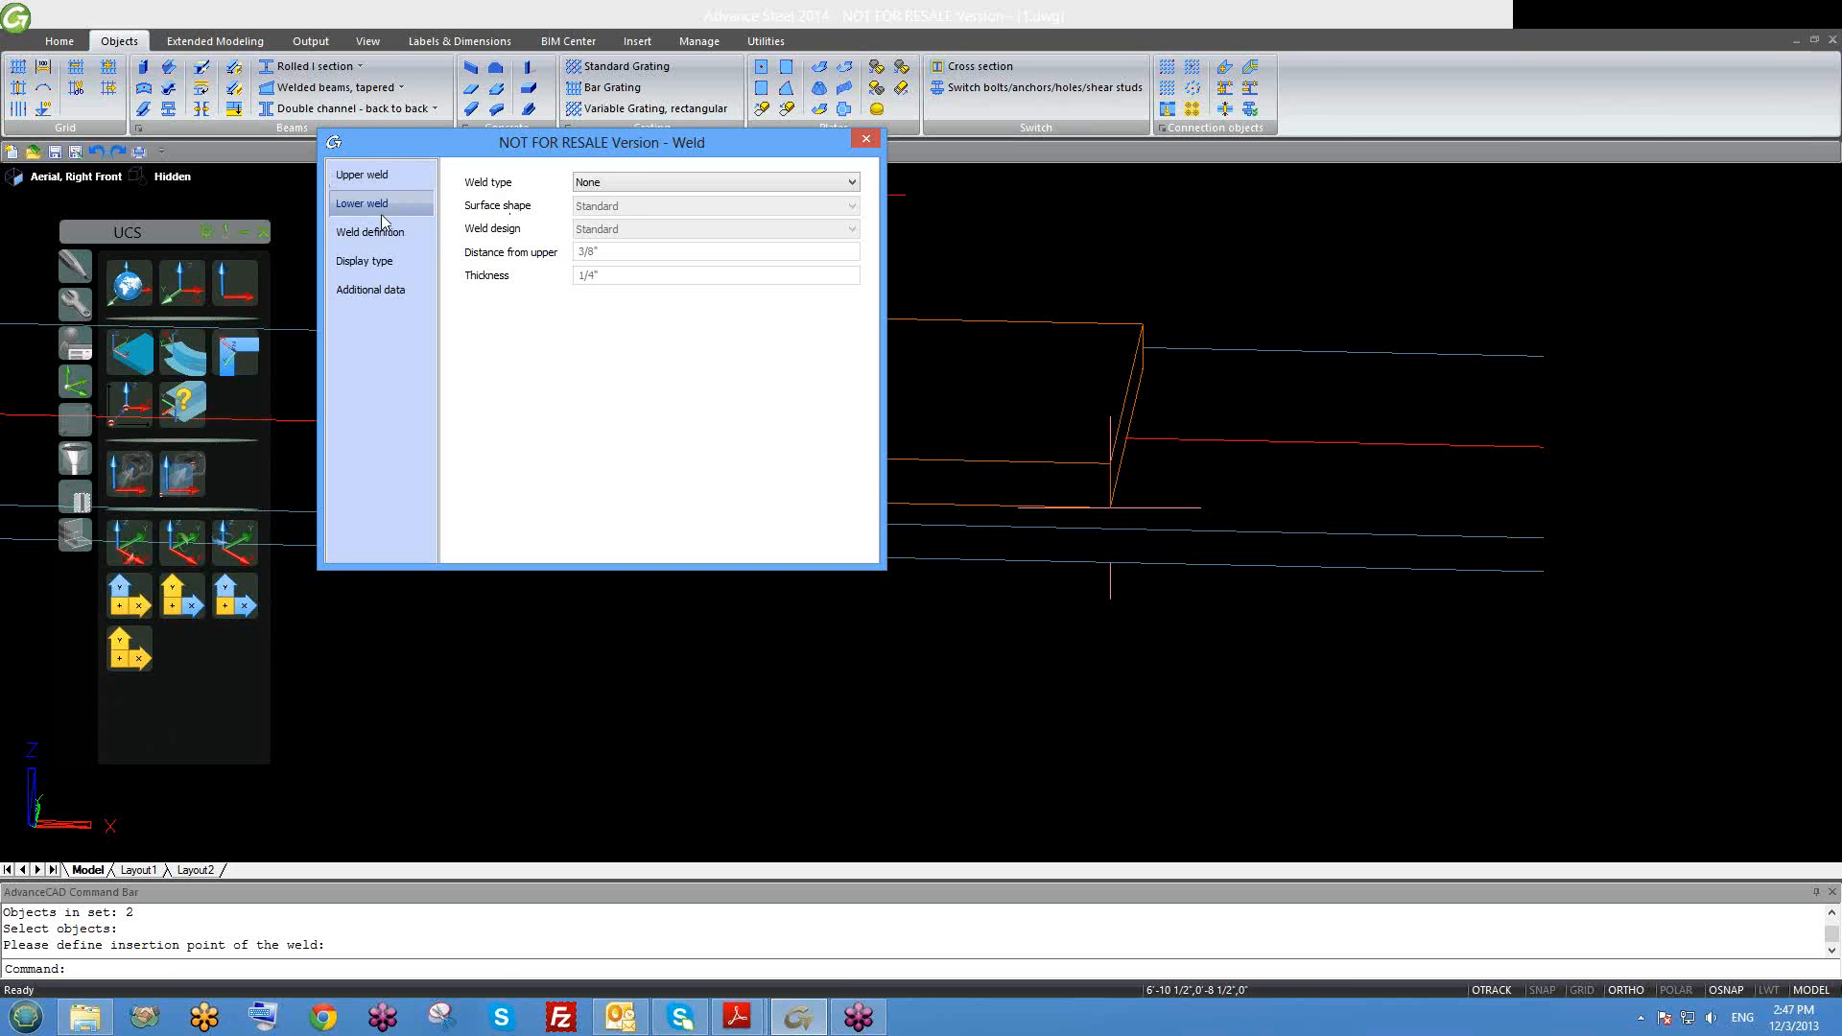
left_click(402, 240)
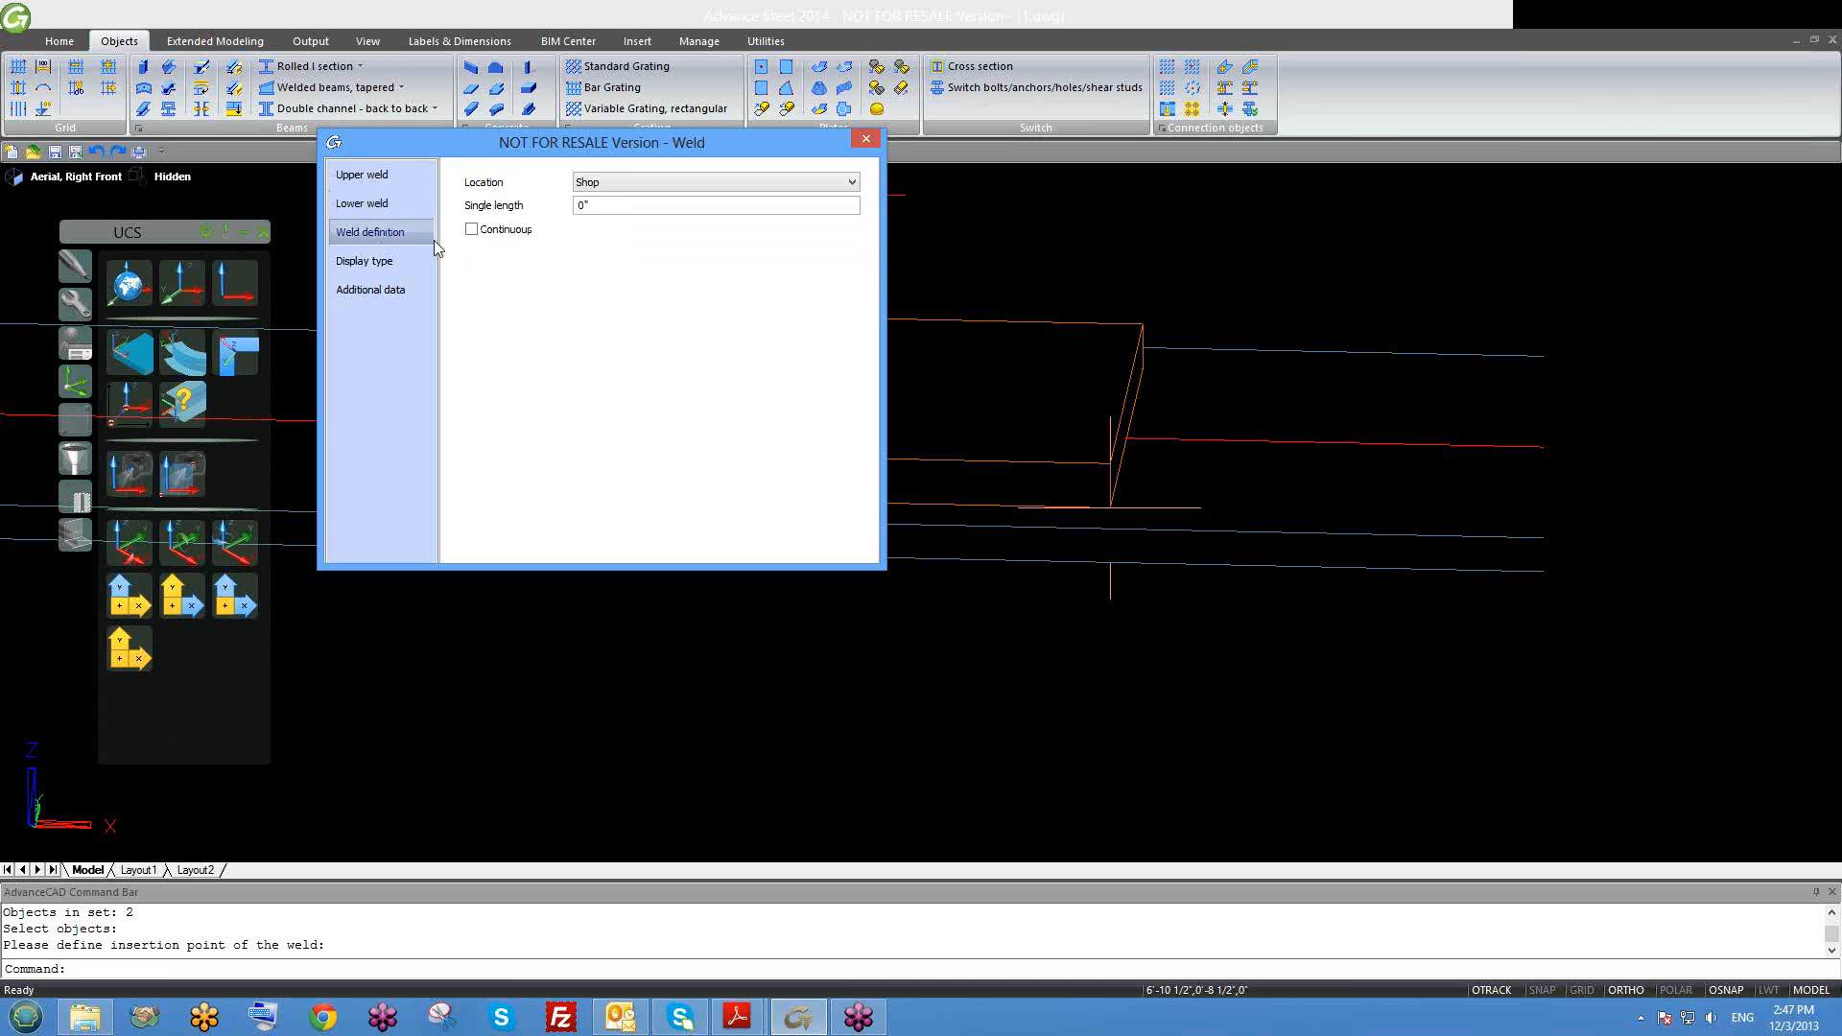
left_click(622, 188)
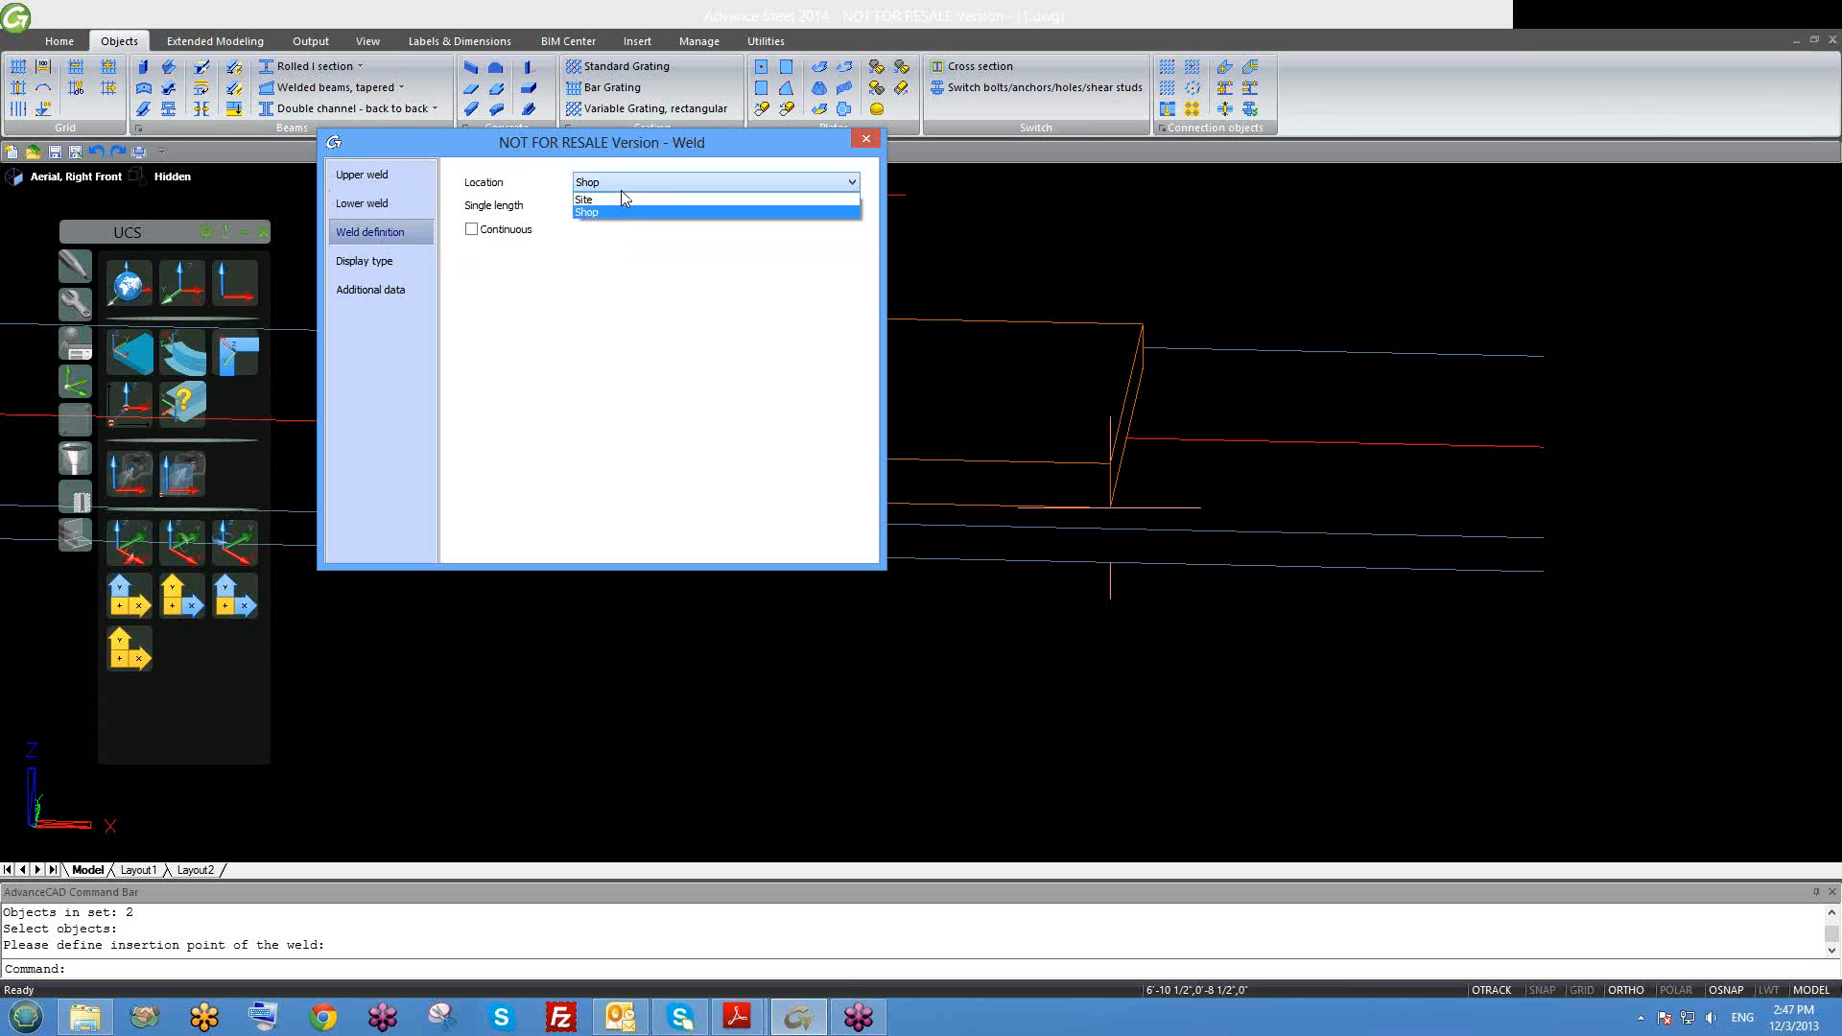
left_click(620, 188)
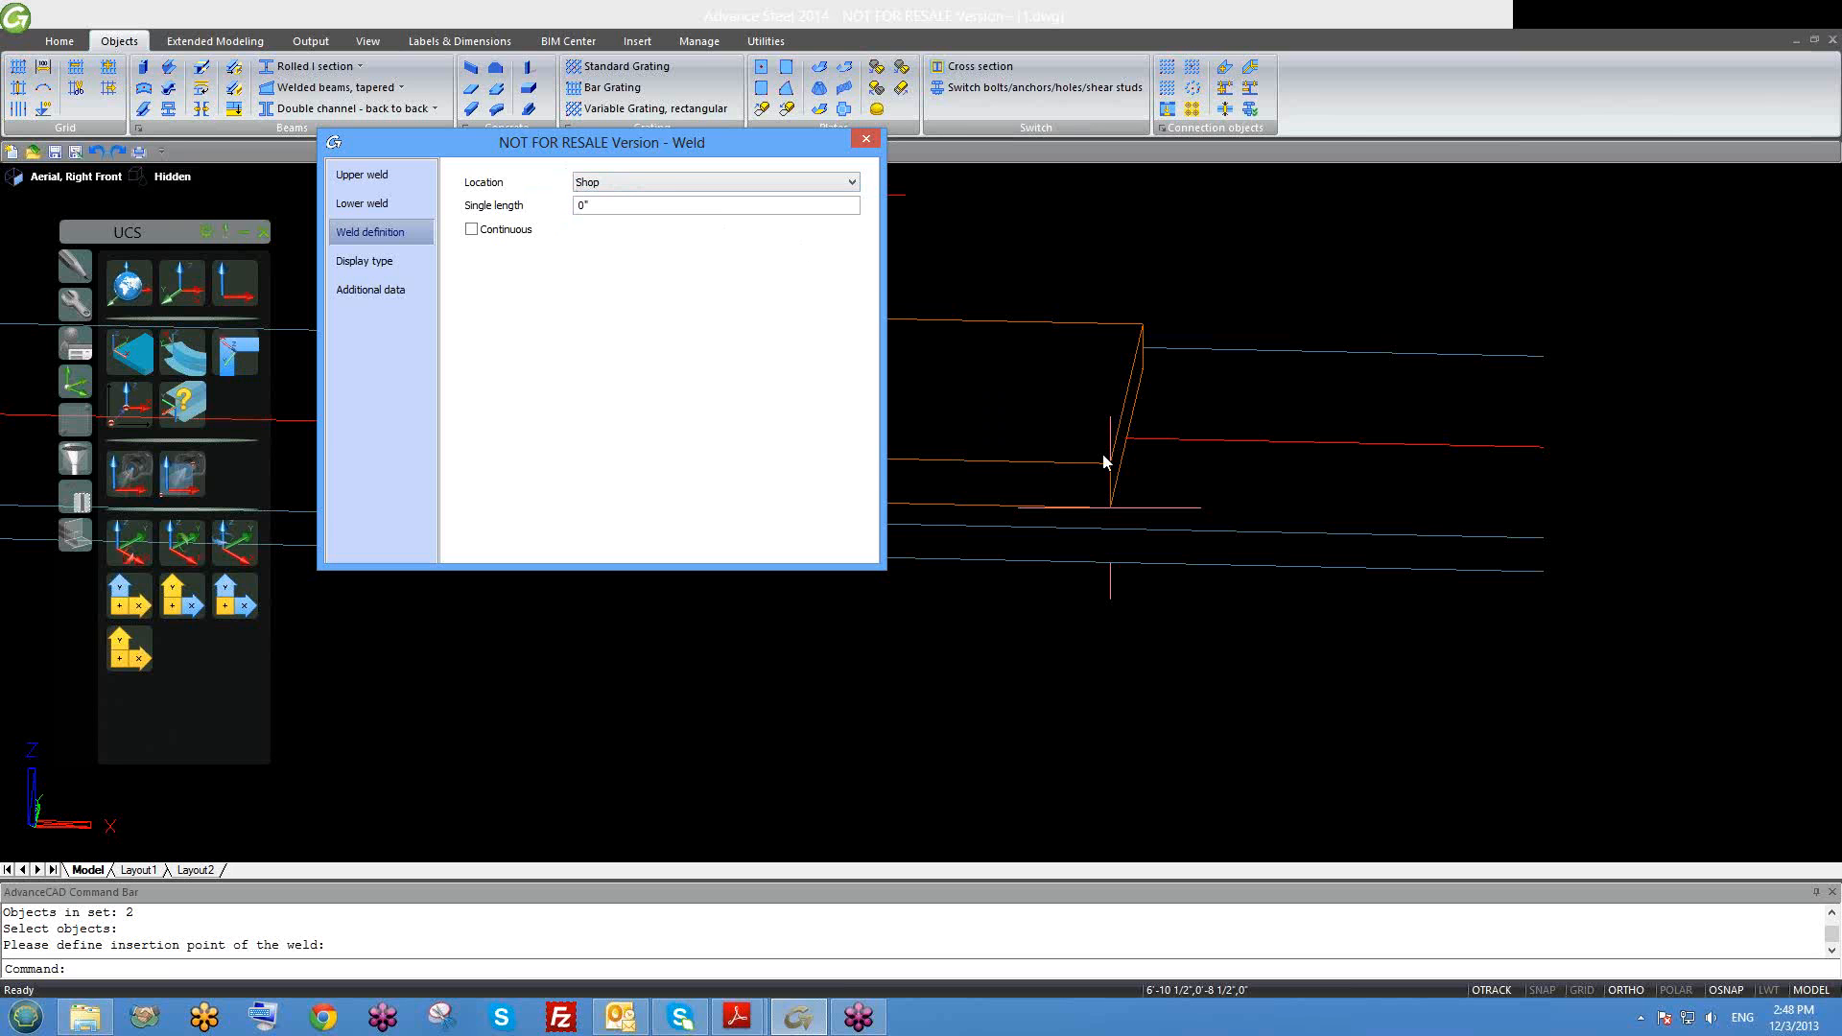
middle_click_drag(1104, 455, 1156, 484)
scroll(1155, 490, "down", 4)
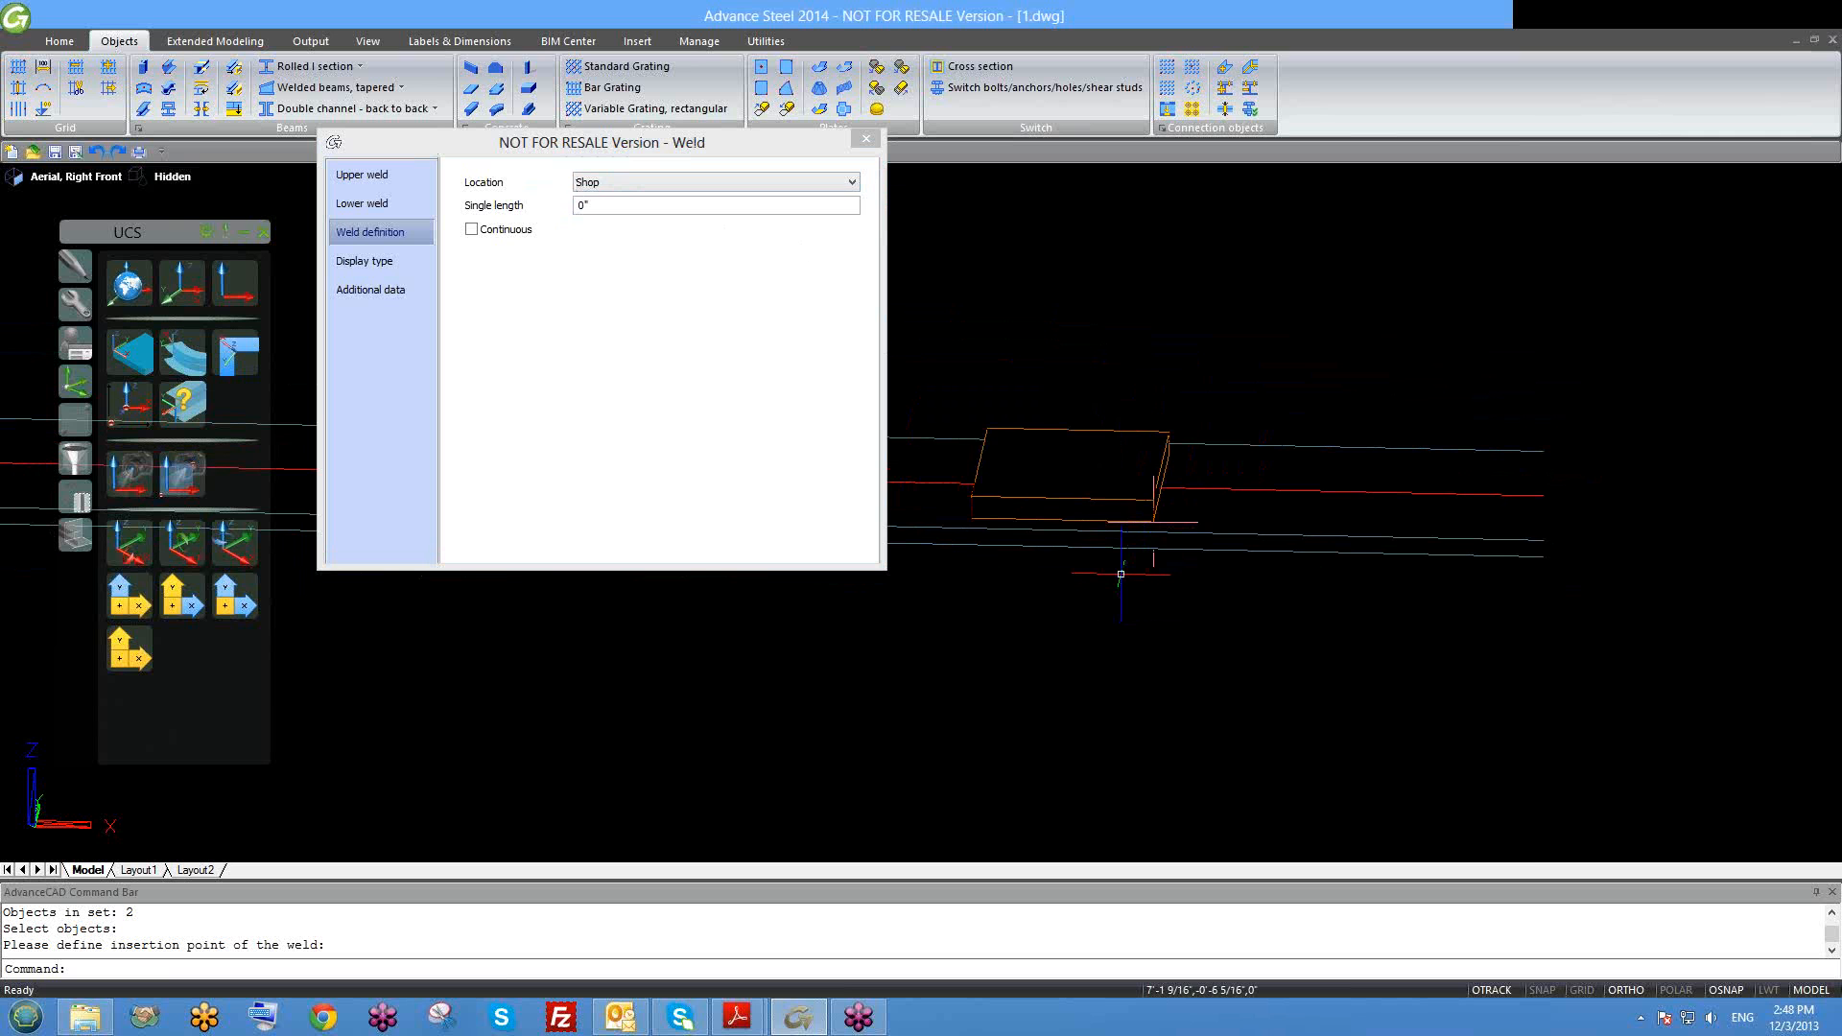
middle_click_drag(1120, 574, 1246, 618, "shift")
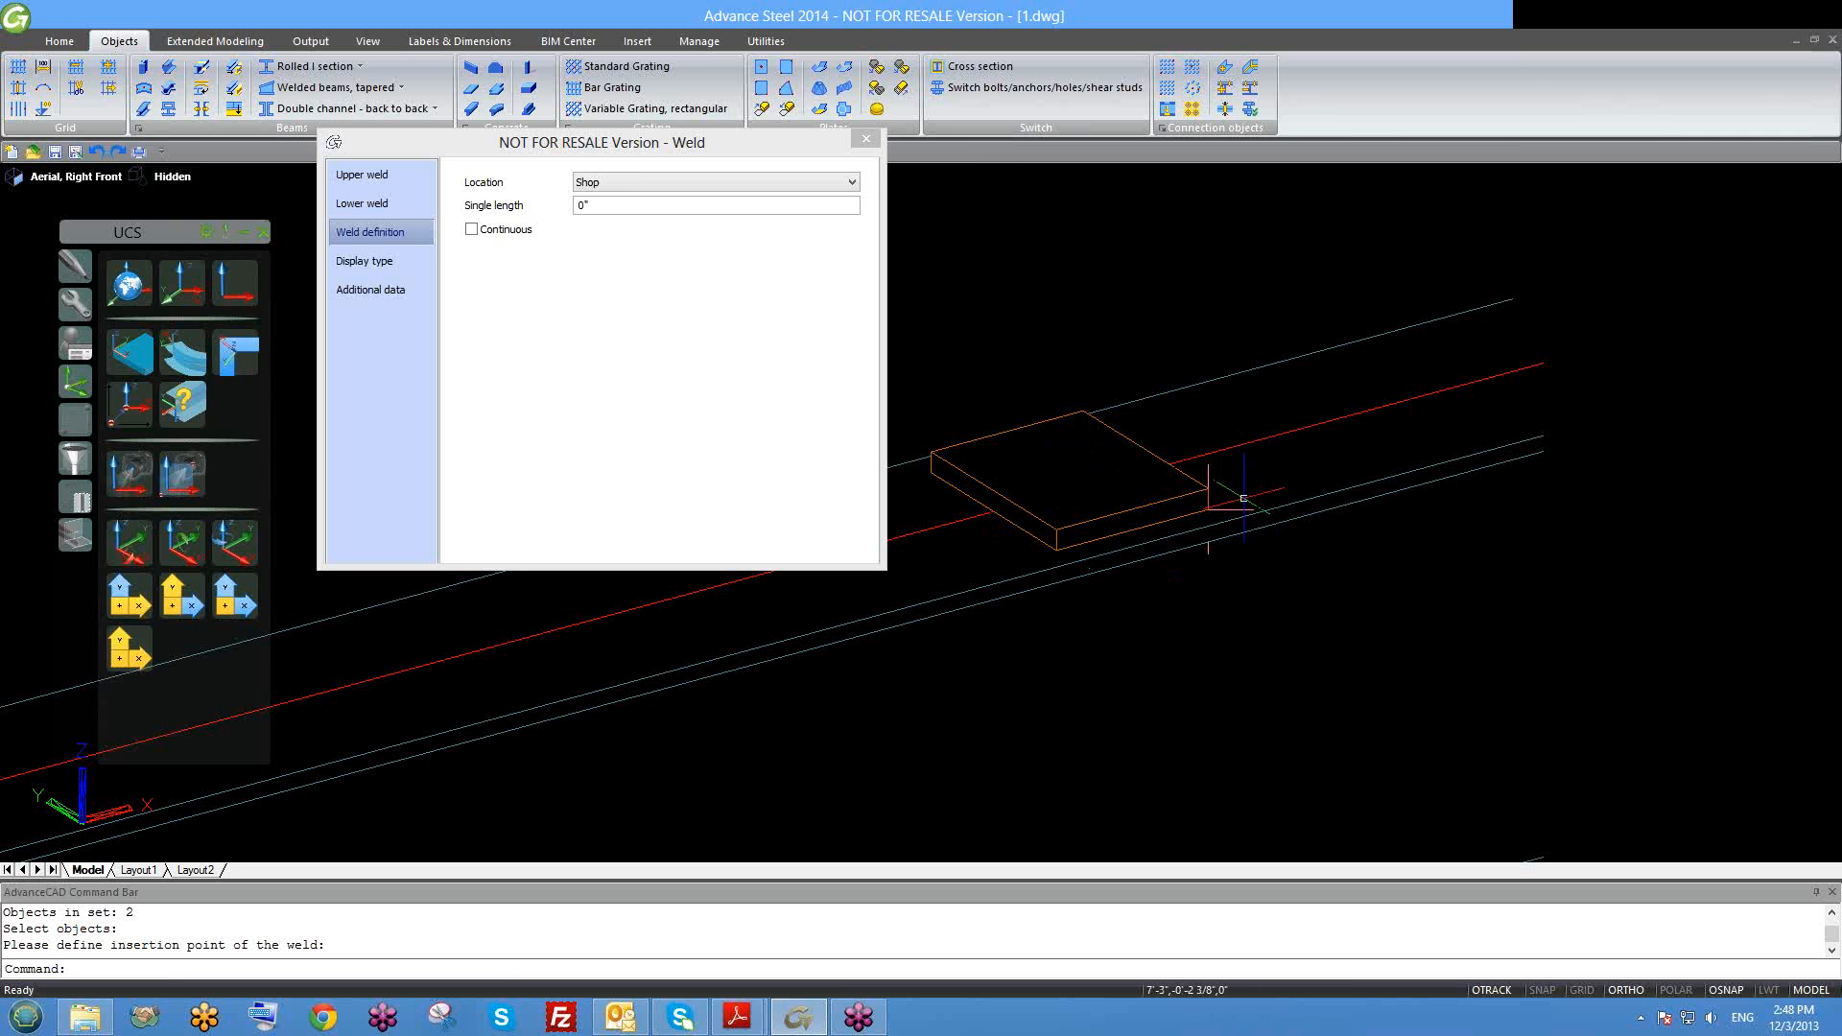
scroll(1238, 510, "down", 2)
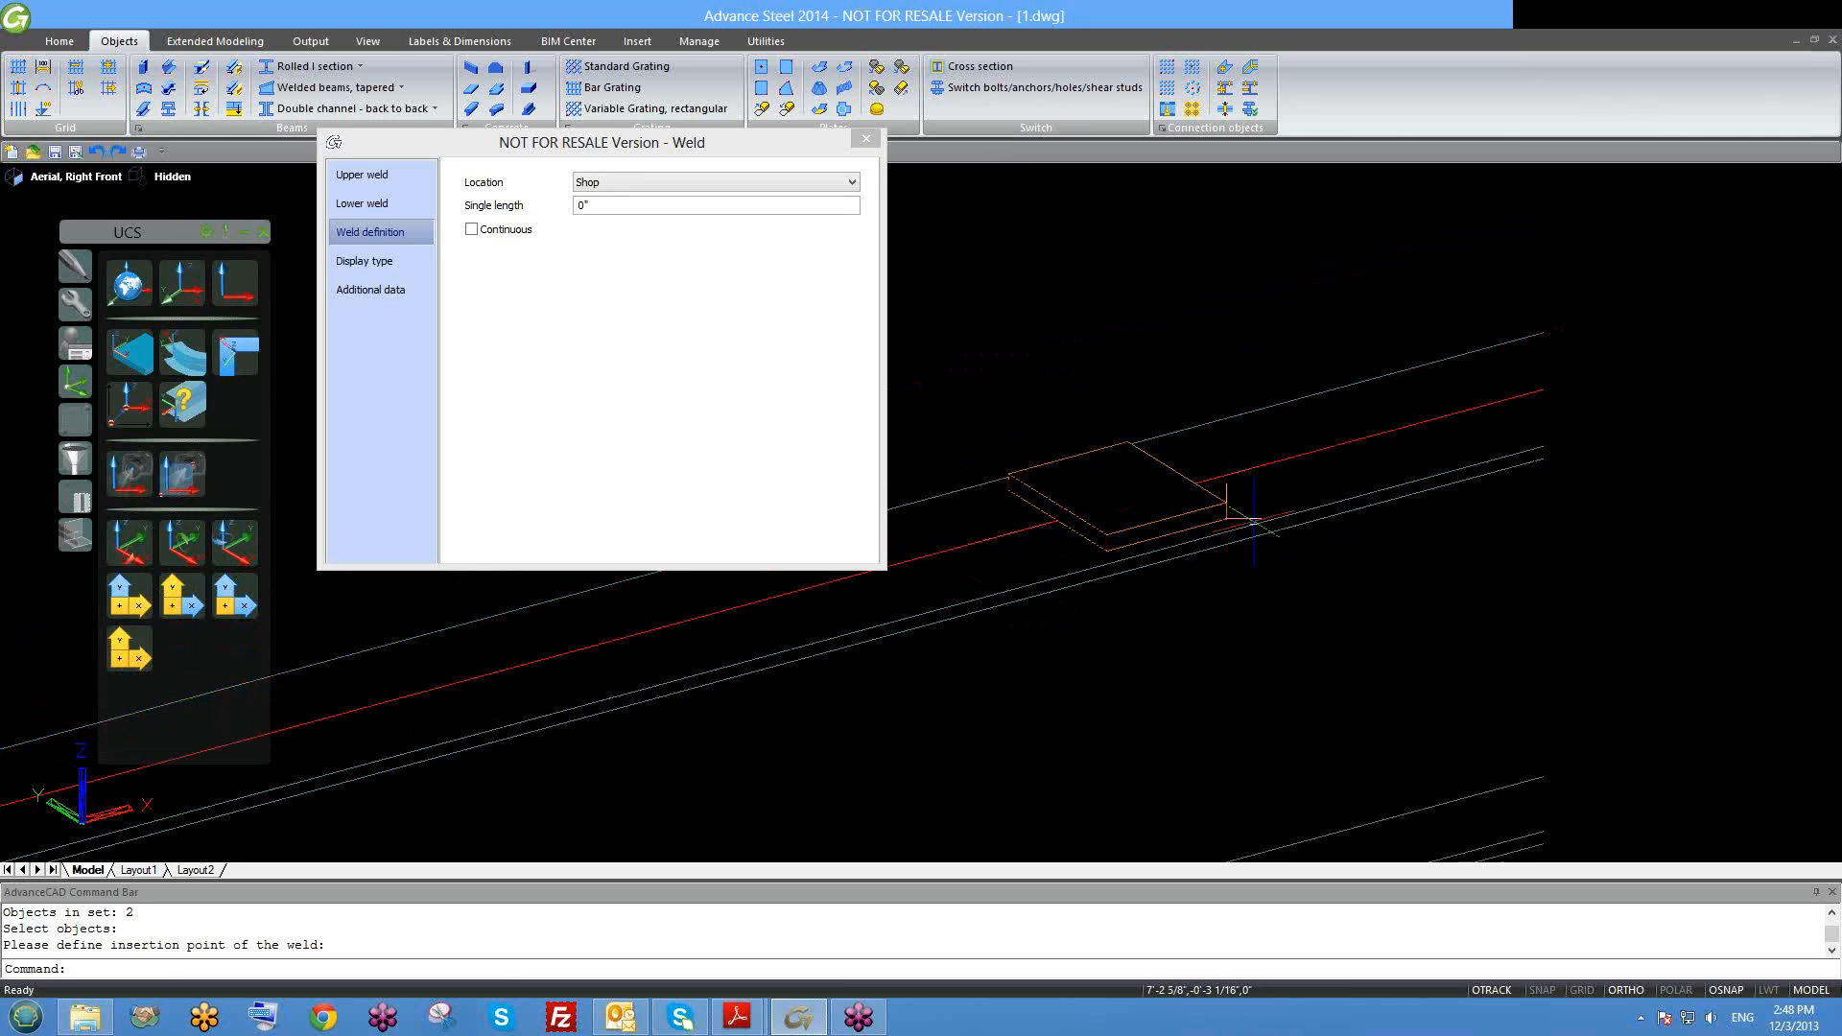
key("Escape")
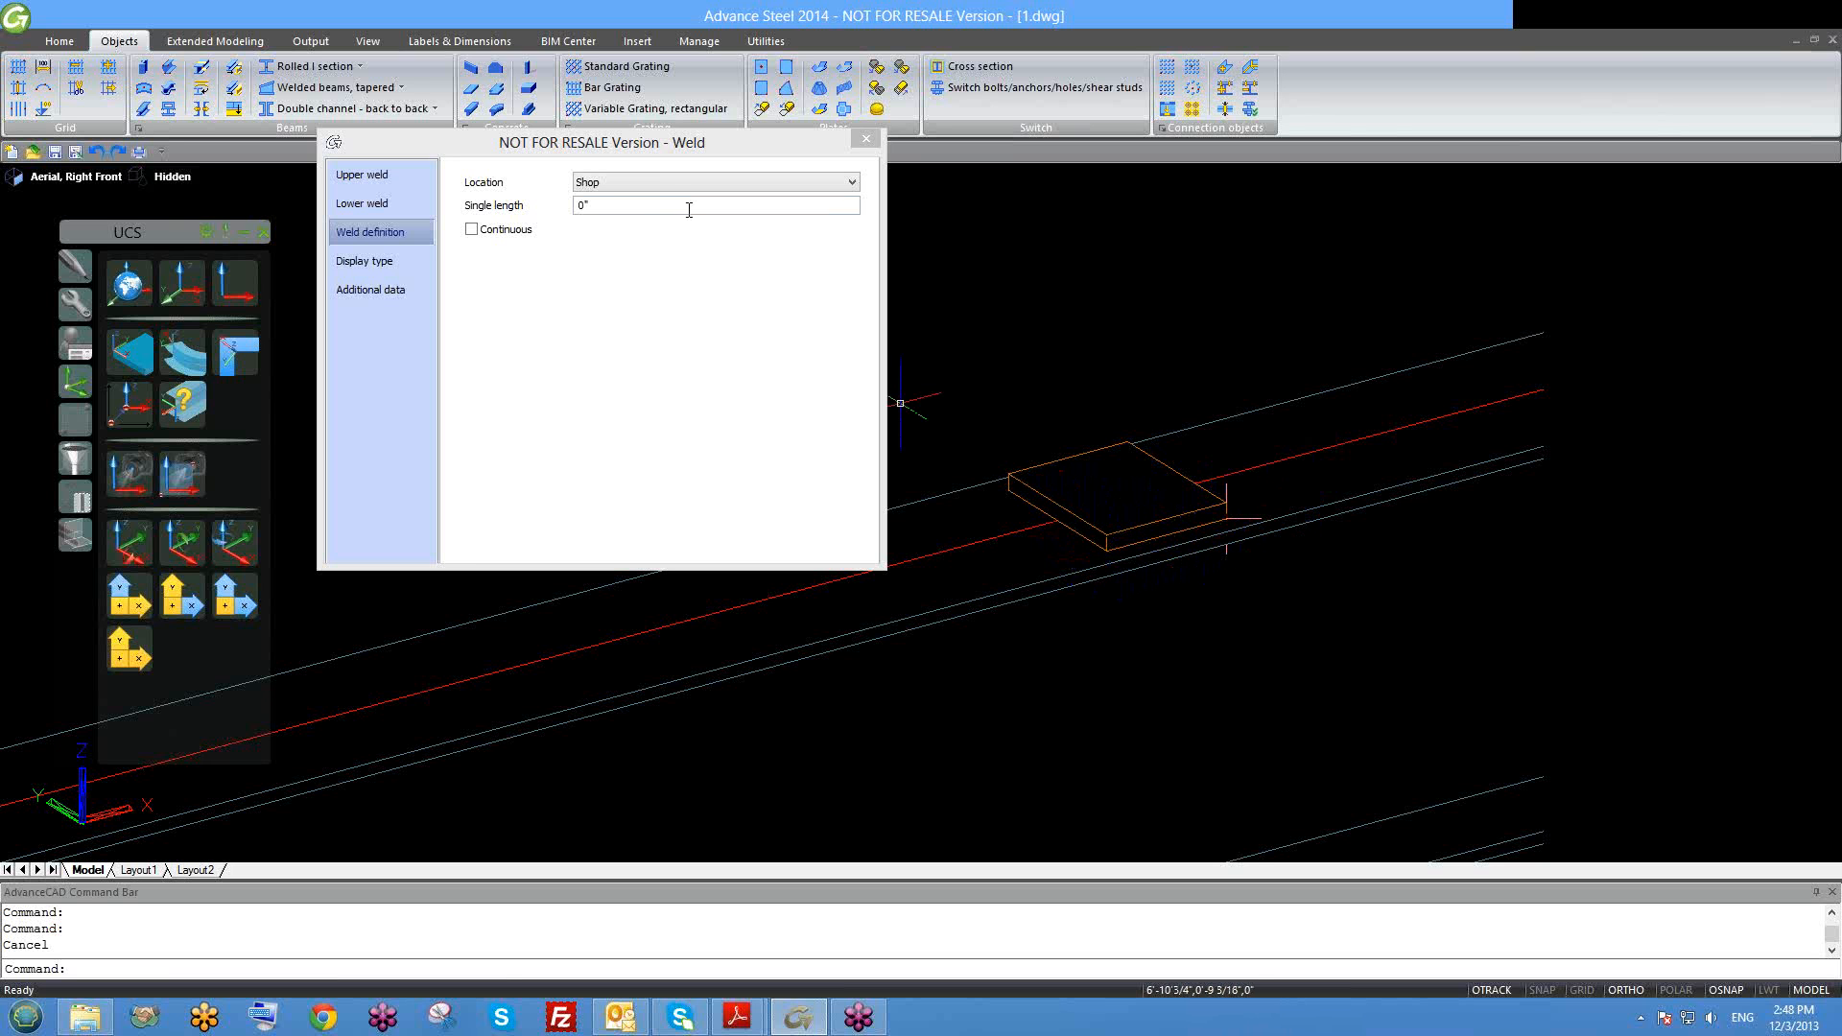
left_click(664, 185)
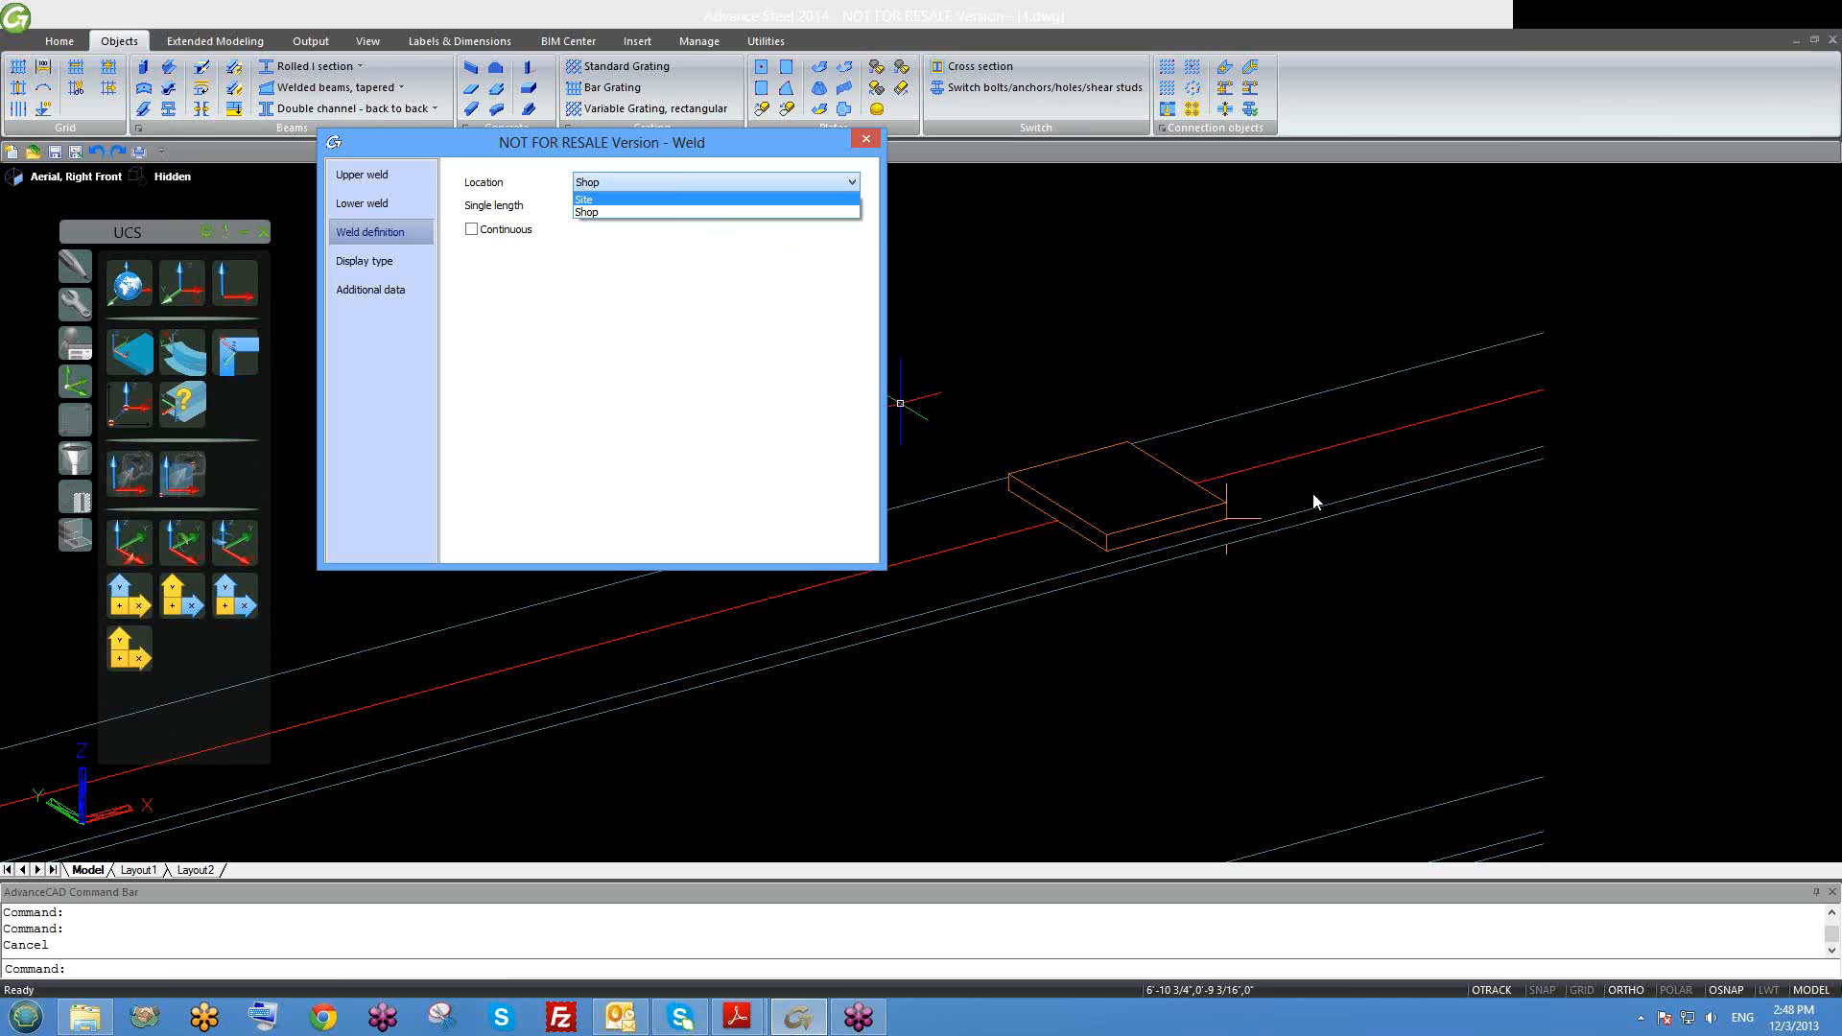
left_click(698, 213)
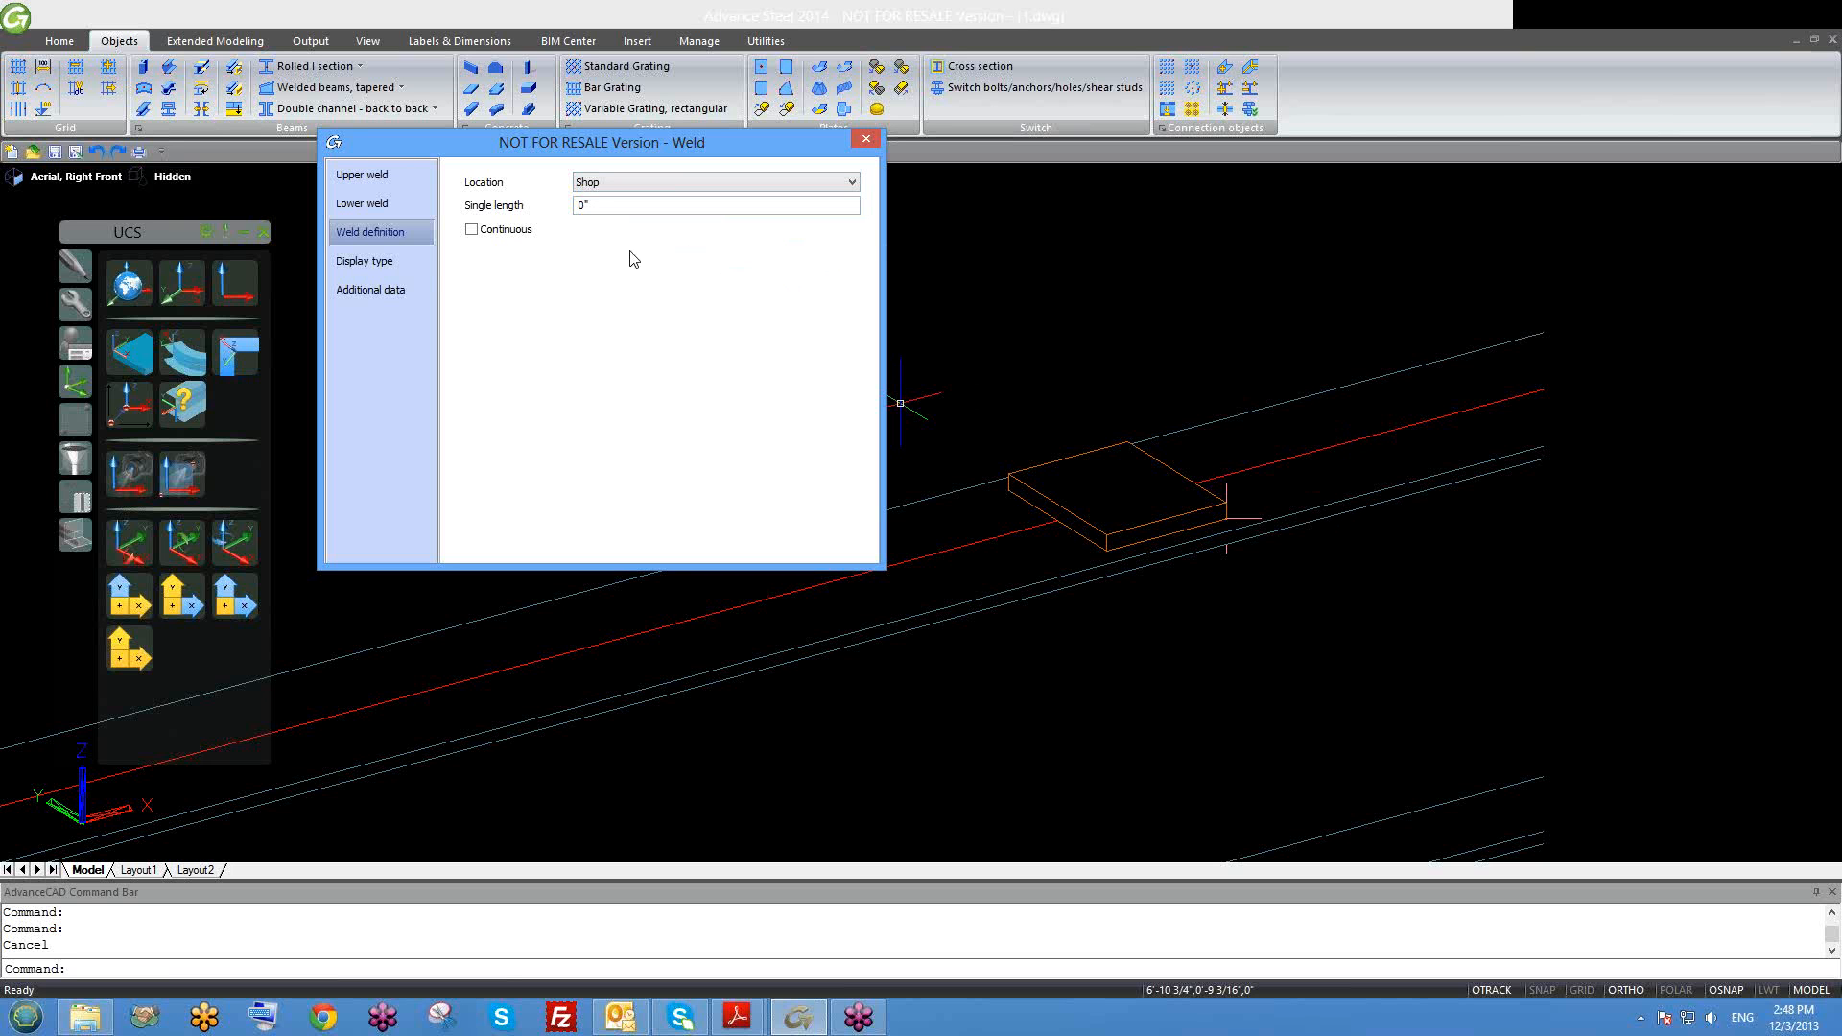
Step: Make the plate's weld continuous in its weld definition
left_click(395, 261)
left_click(403, 232)
left_click(471, 229)
scroll(1200, 533, "up", 2)
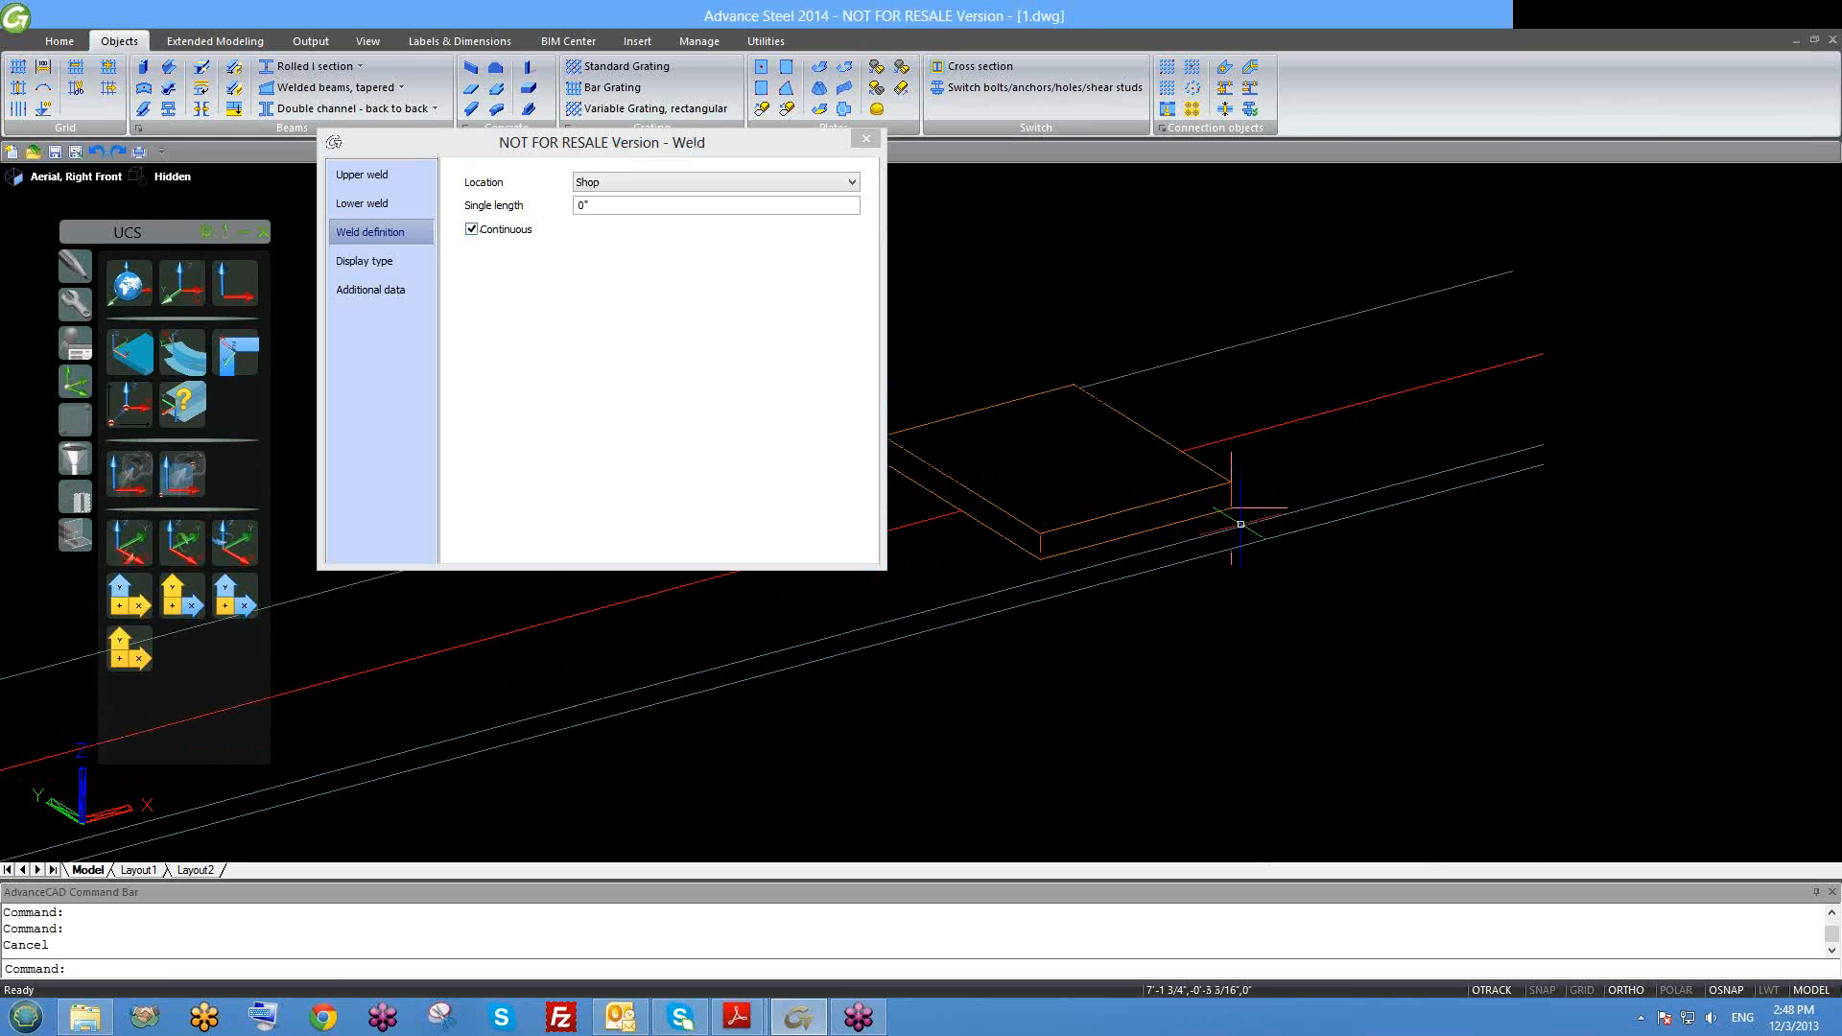
middle_click_drag(1240, 524, 1155, 524, "shift")
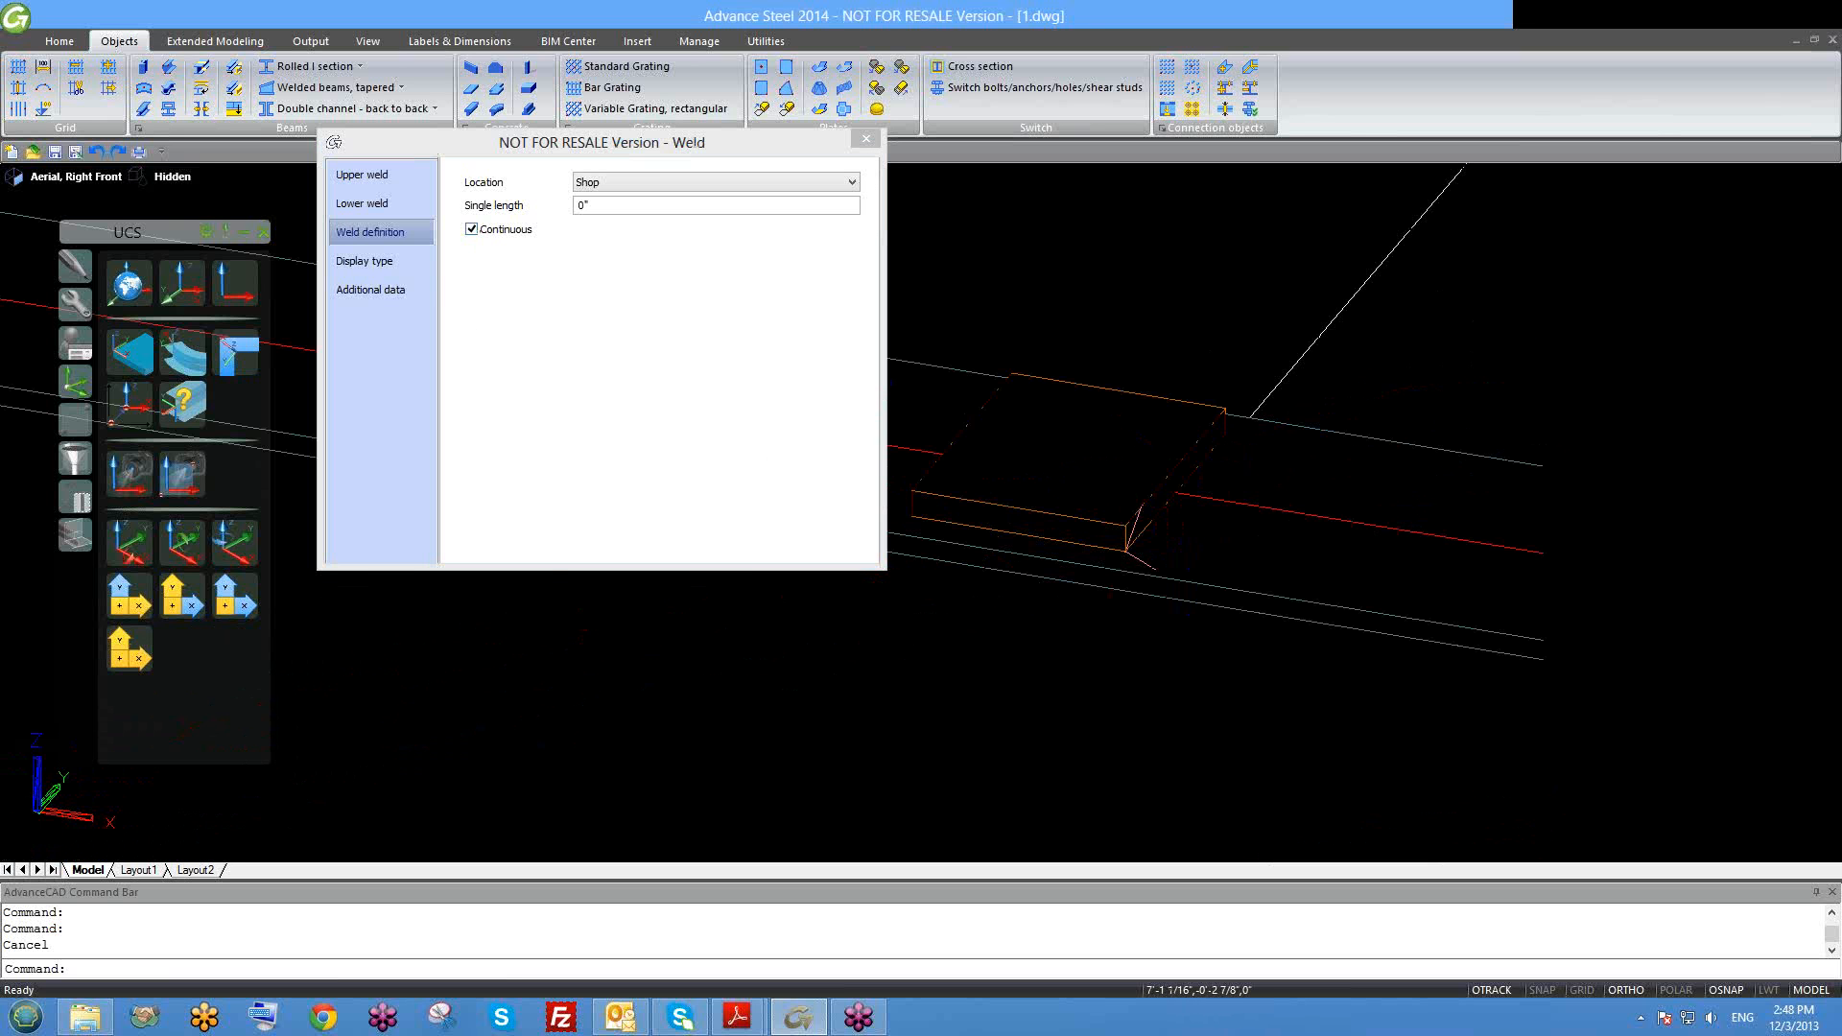
Step: Compare the weld's Off and Standard display types, leaving Standard selected, and check its additional data
left_click(398, 262)
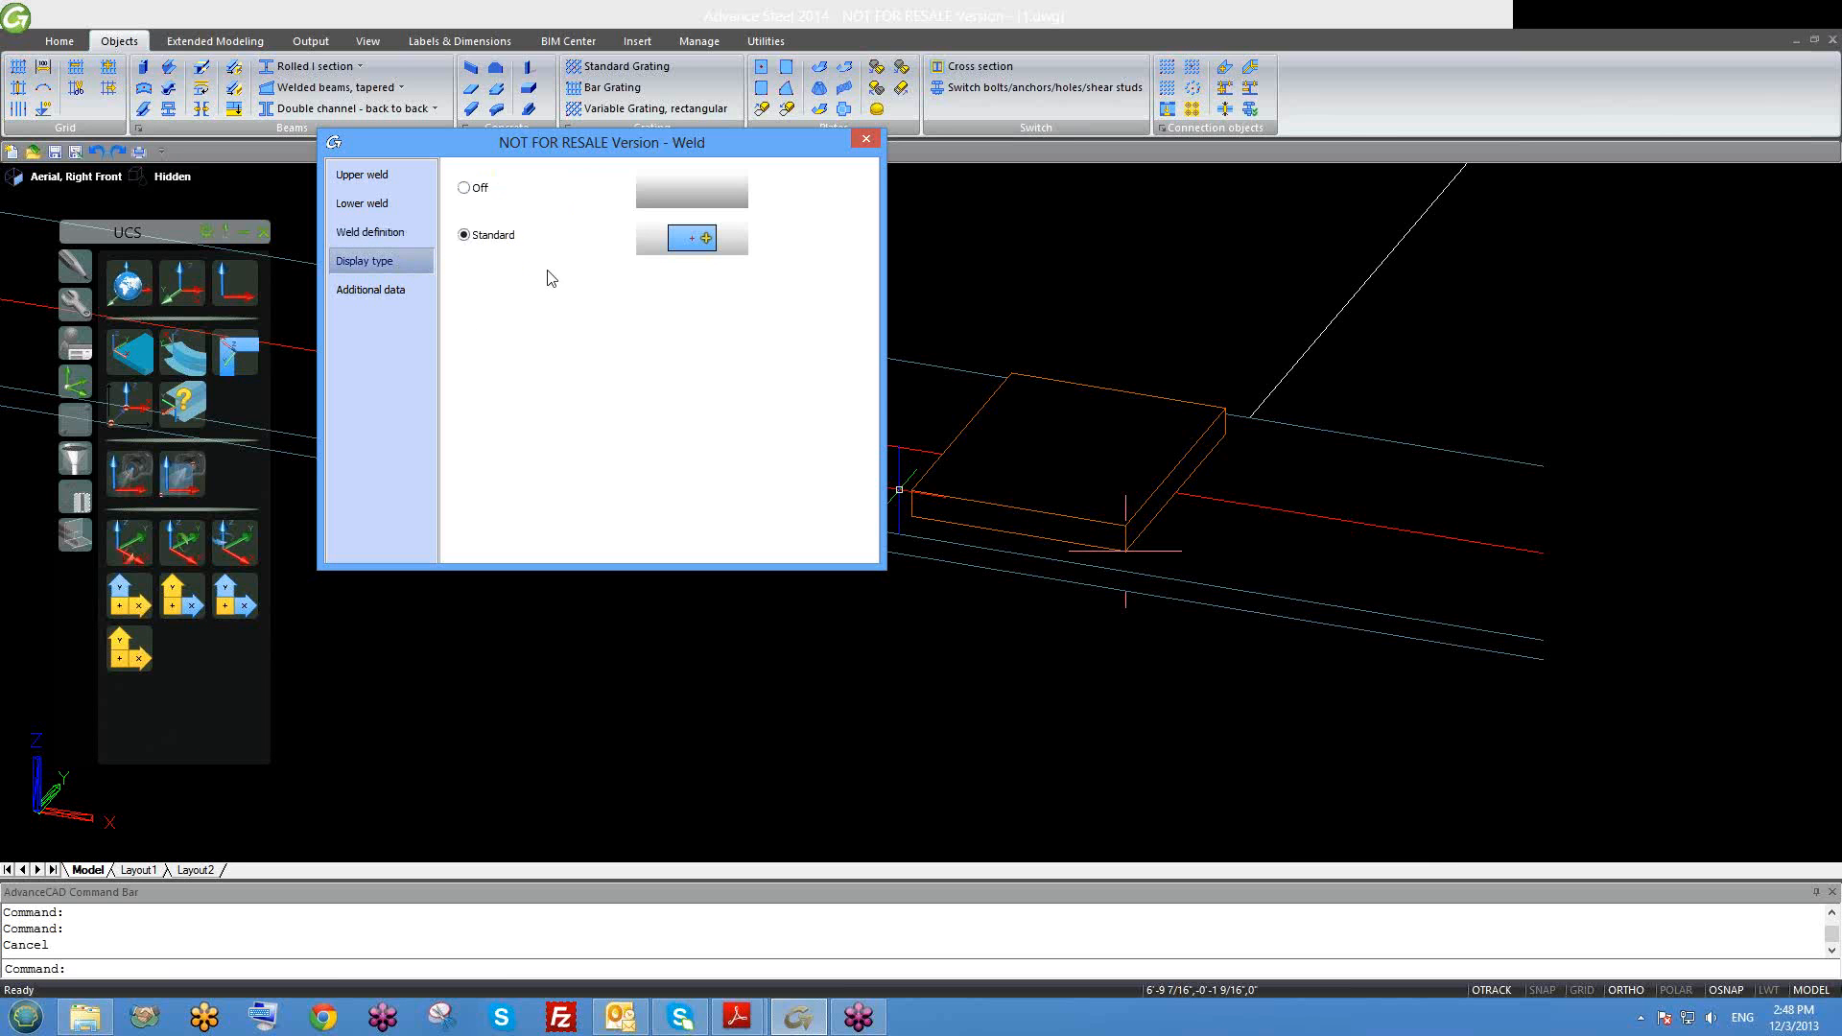
left_click(465, 188)
left_click(464, 235)
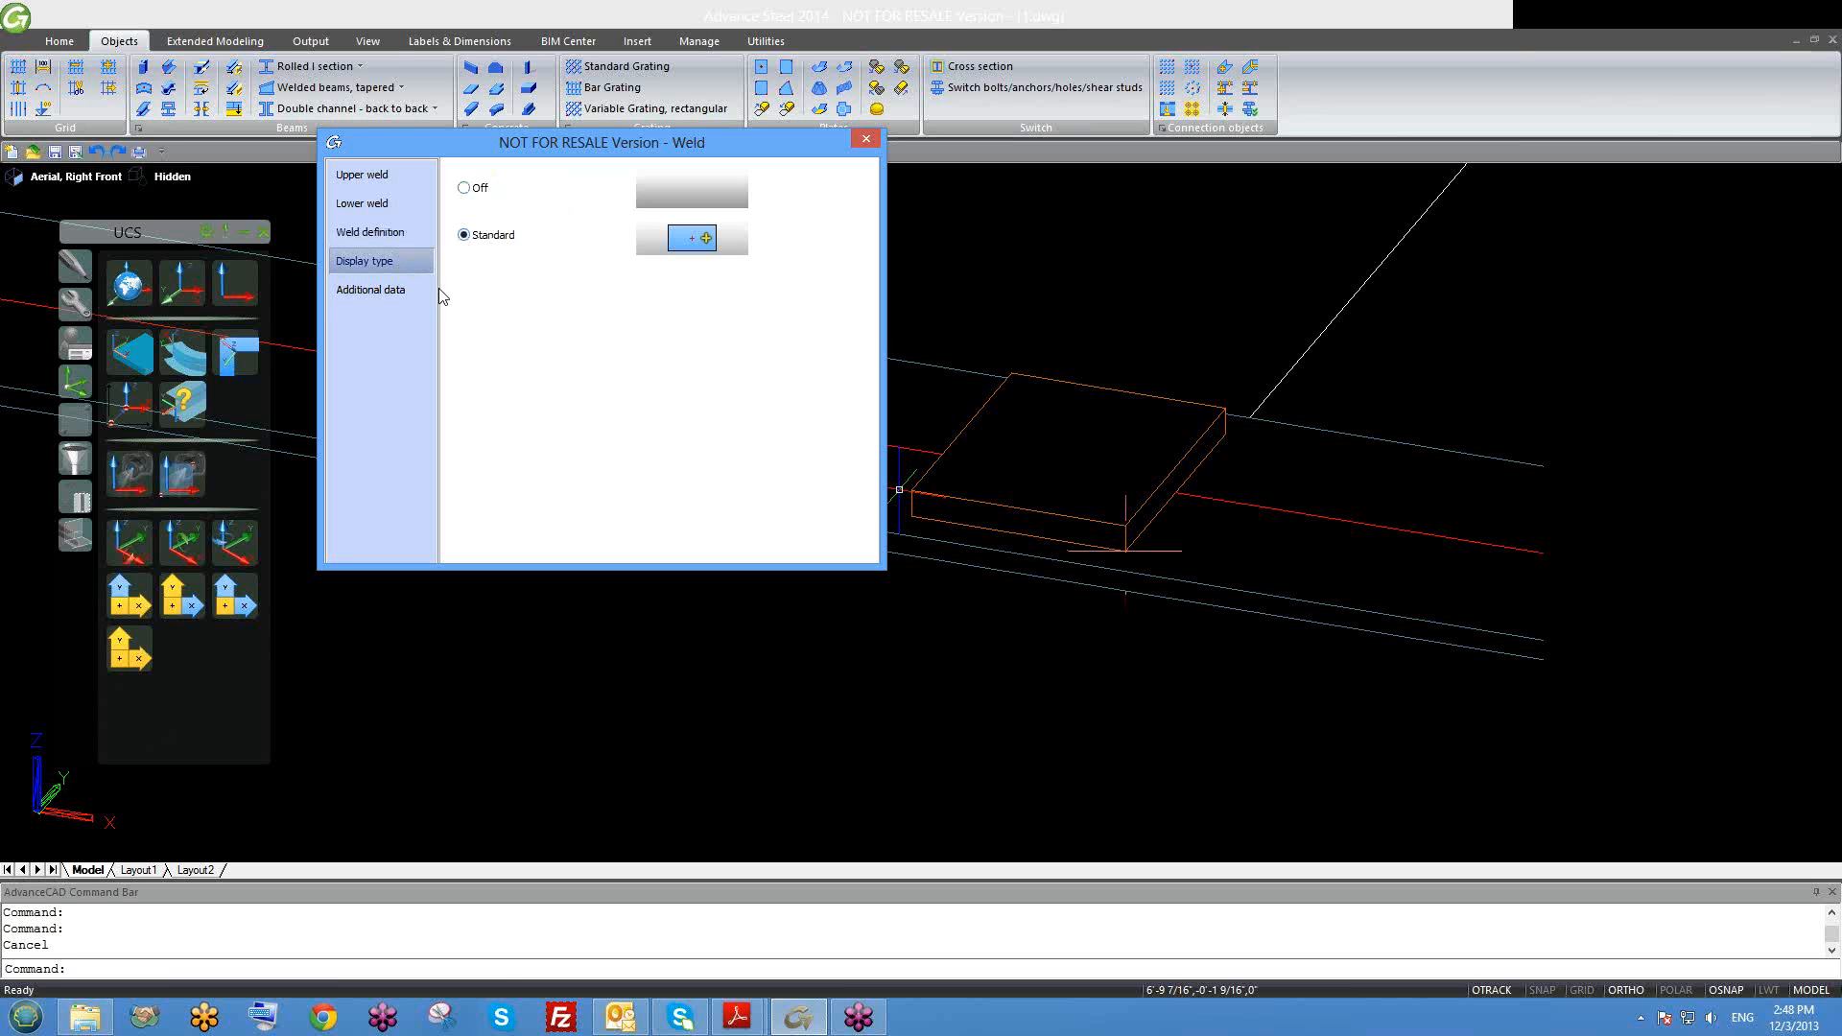
left_click(378, 291)
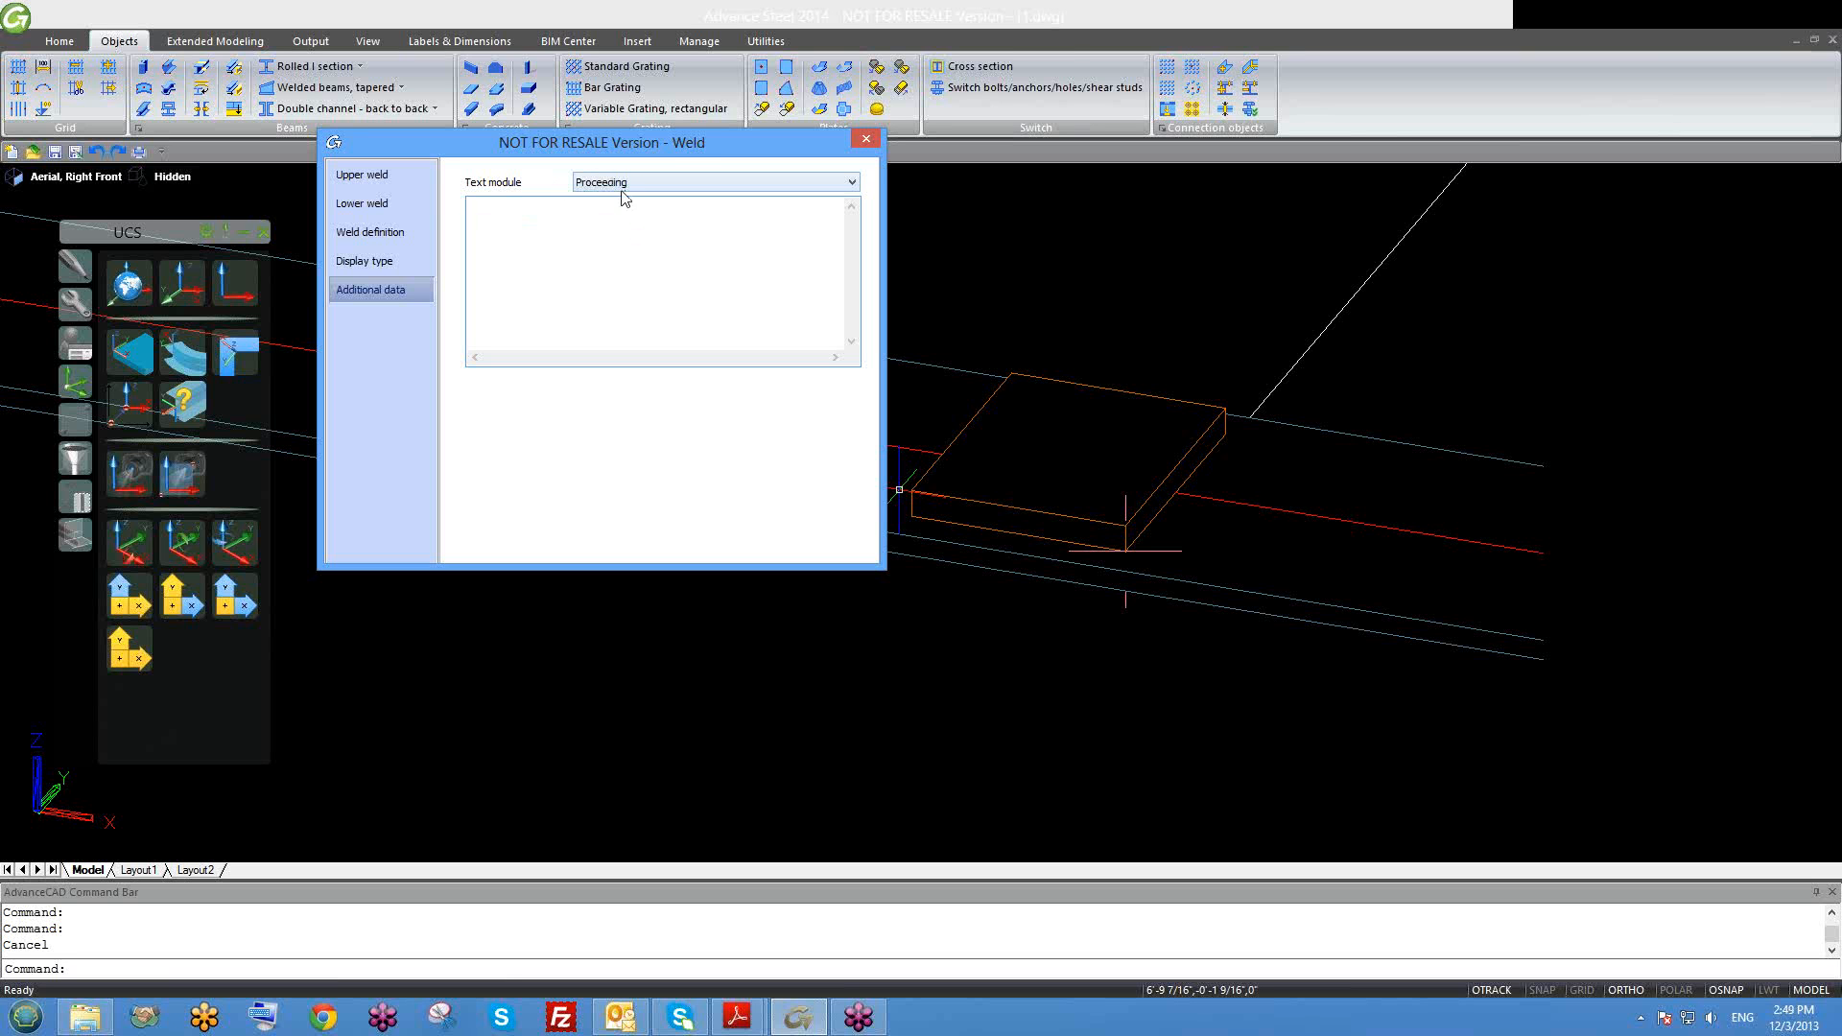
left_click(867, 140)
Step: Clear the existing marks and mark all objects connected to the top beam in the shop
middle_click_drag(946, 371, 1151, 502, "shift")
scroll(1006, 444, "down", 4)
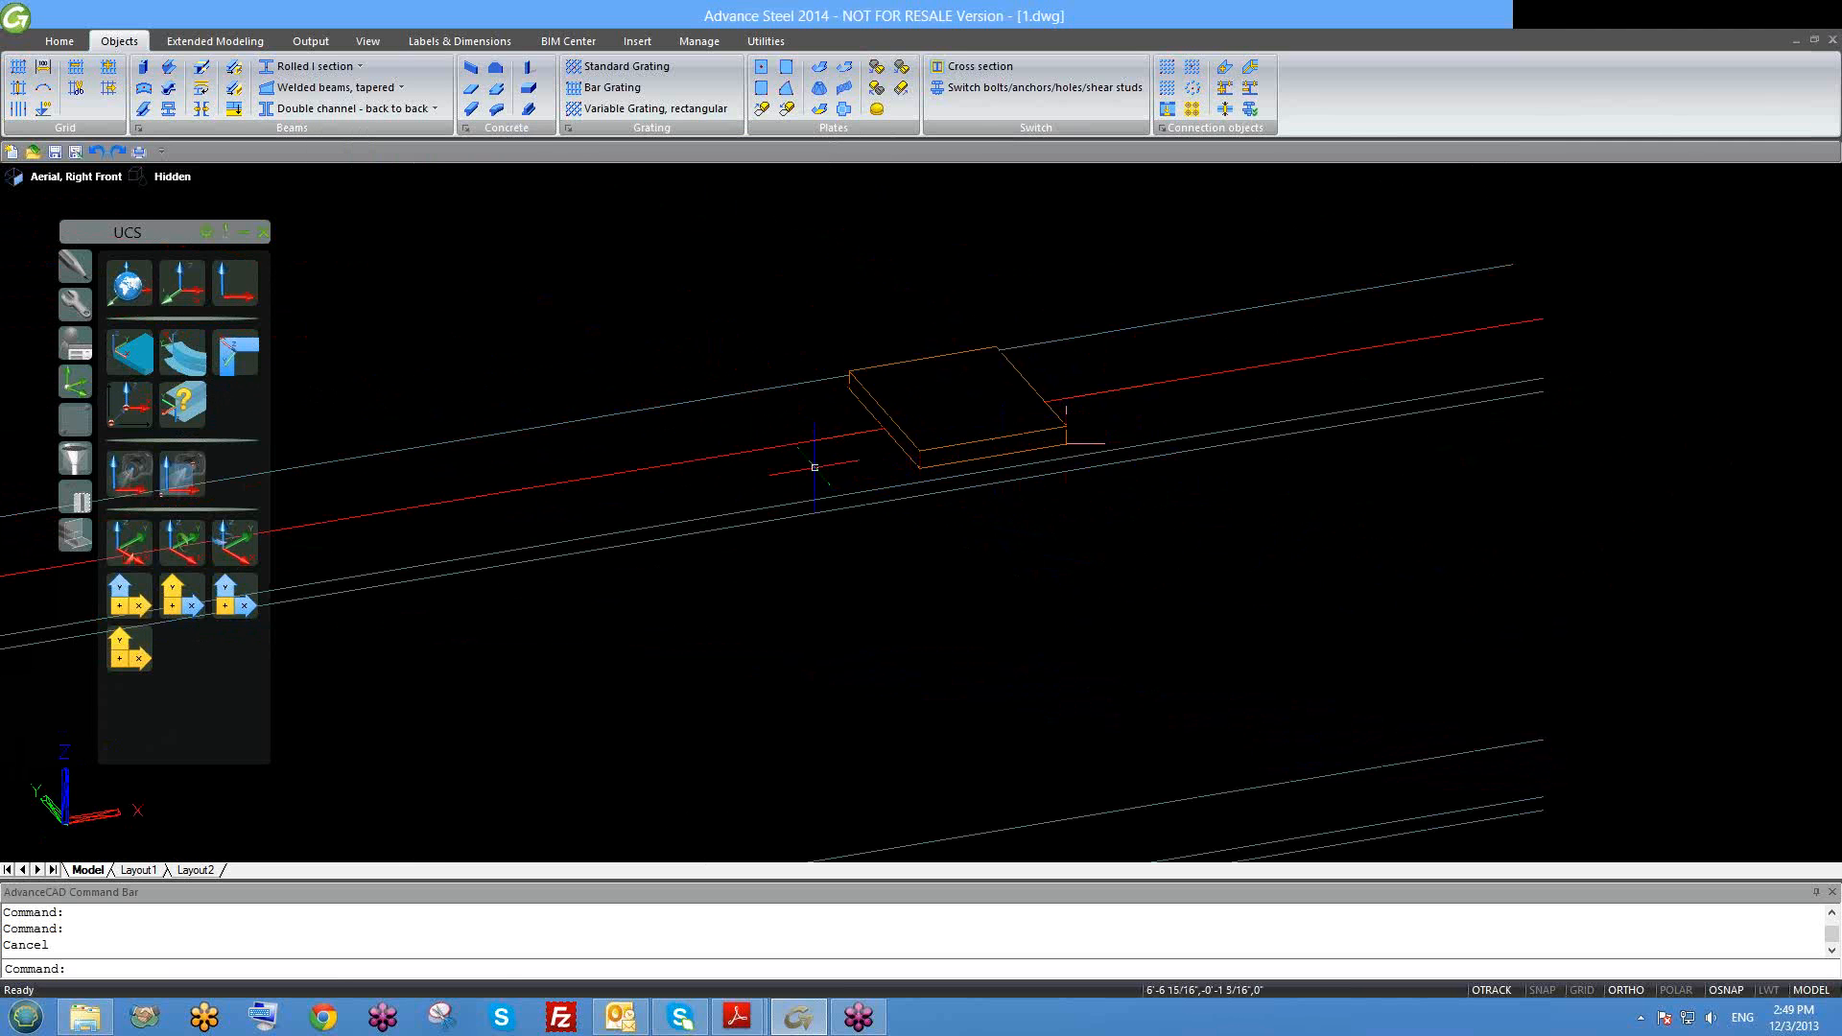
left_click(75, 420)
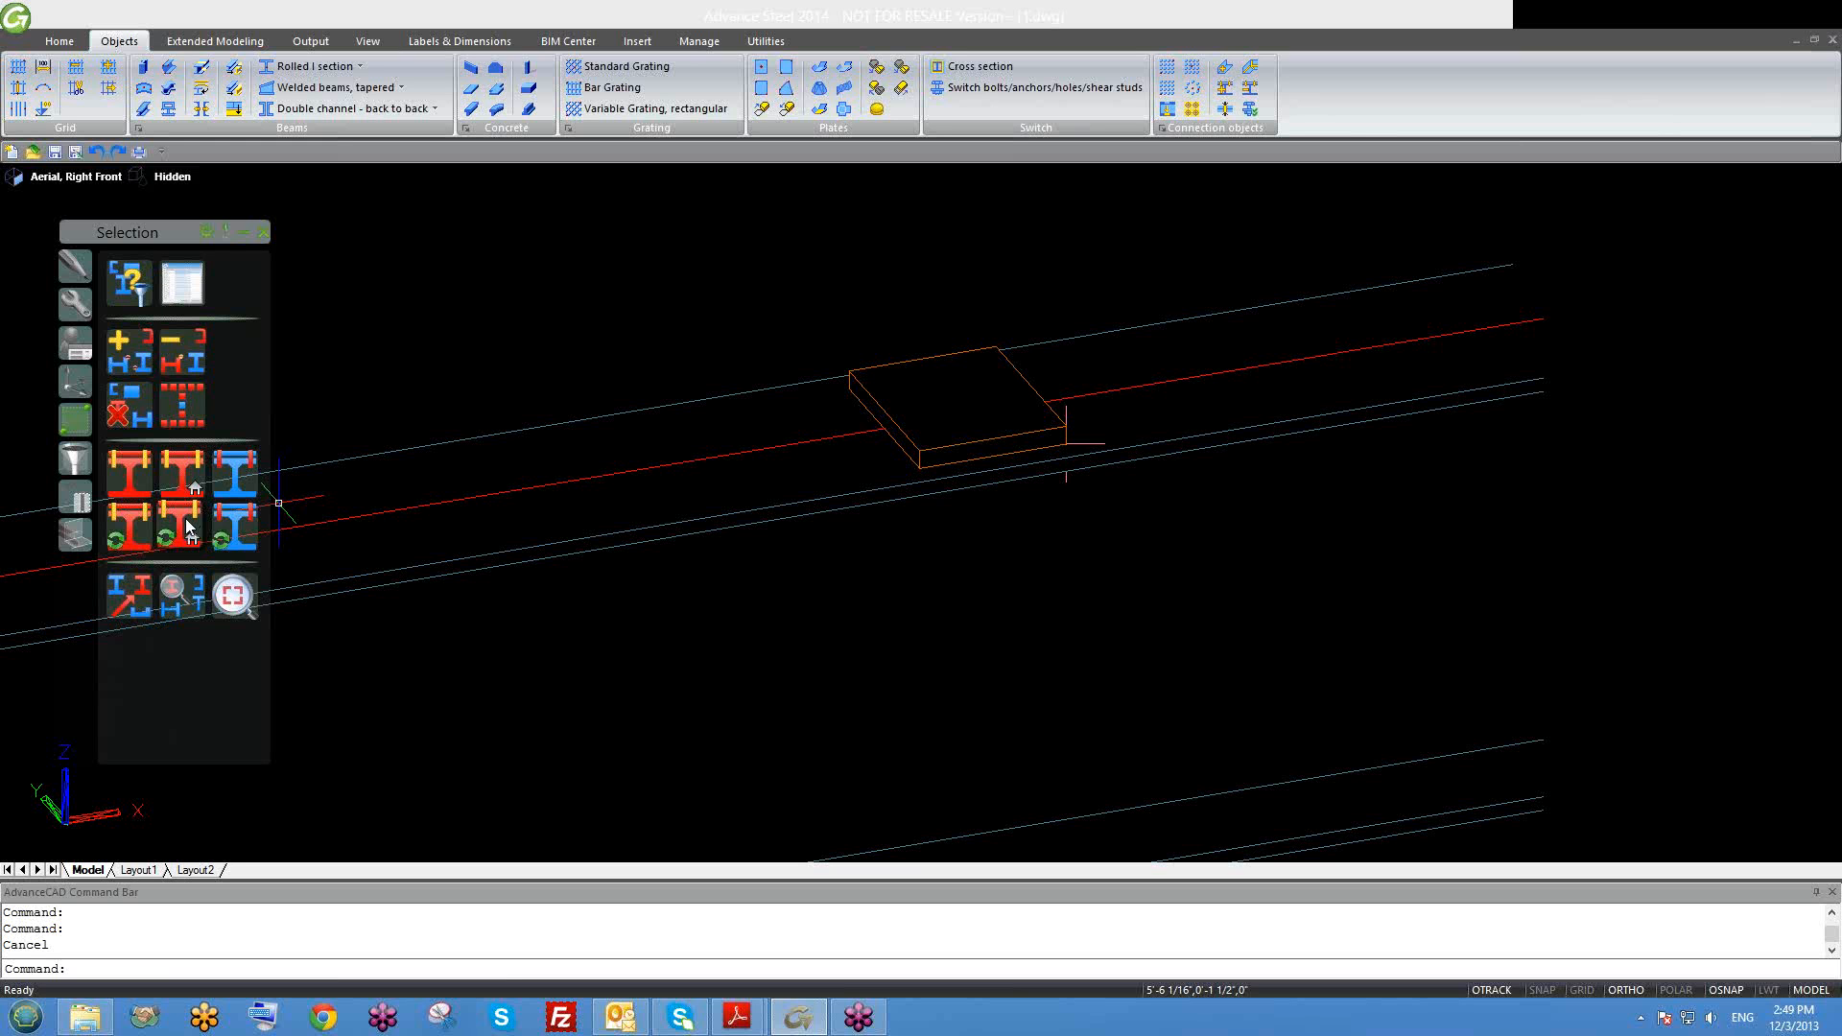
middle_click_drag(440, 526, 513, 525)
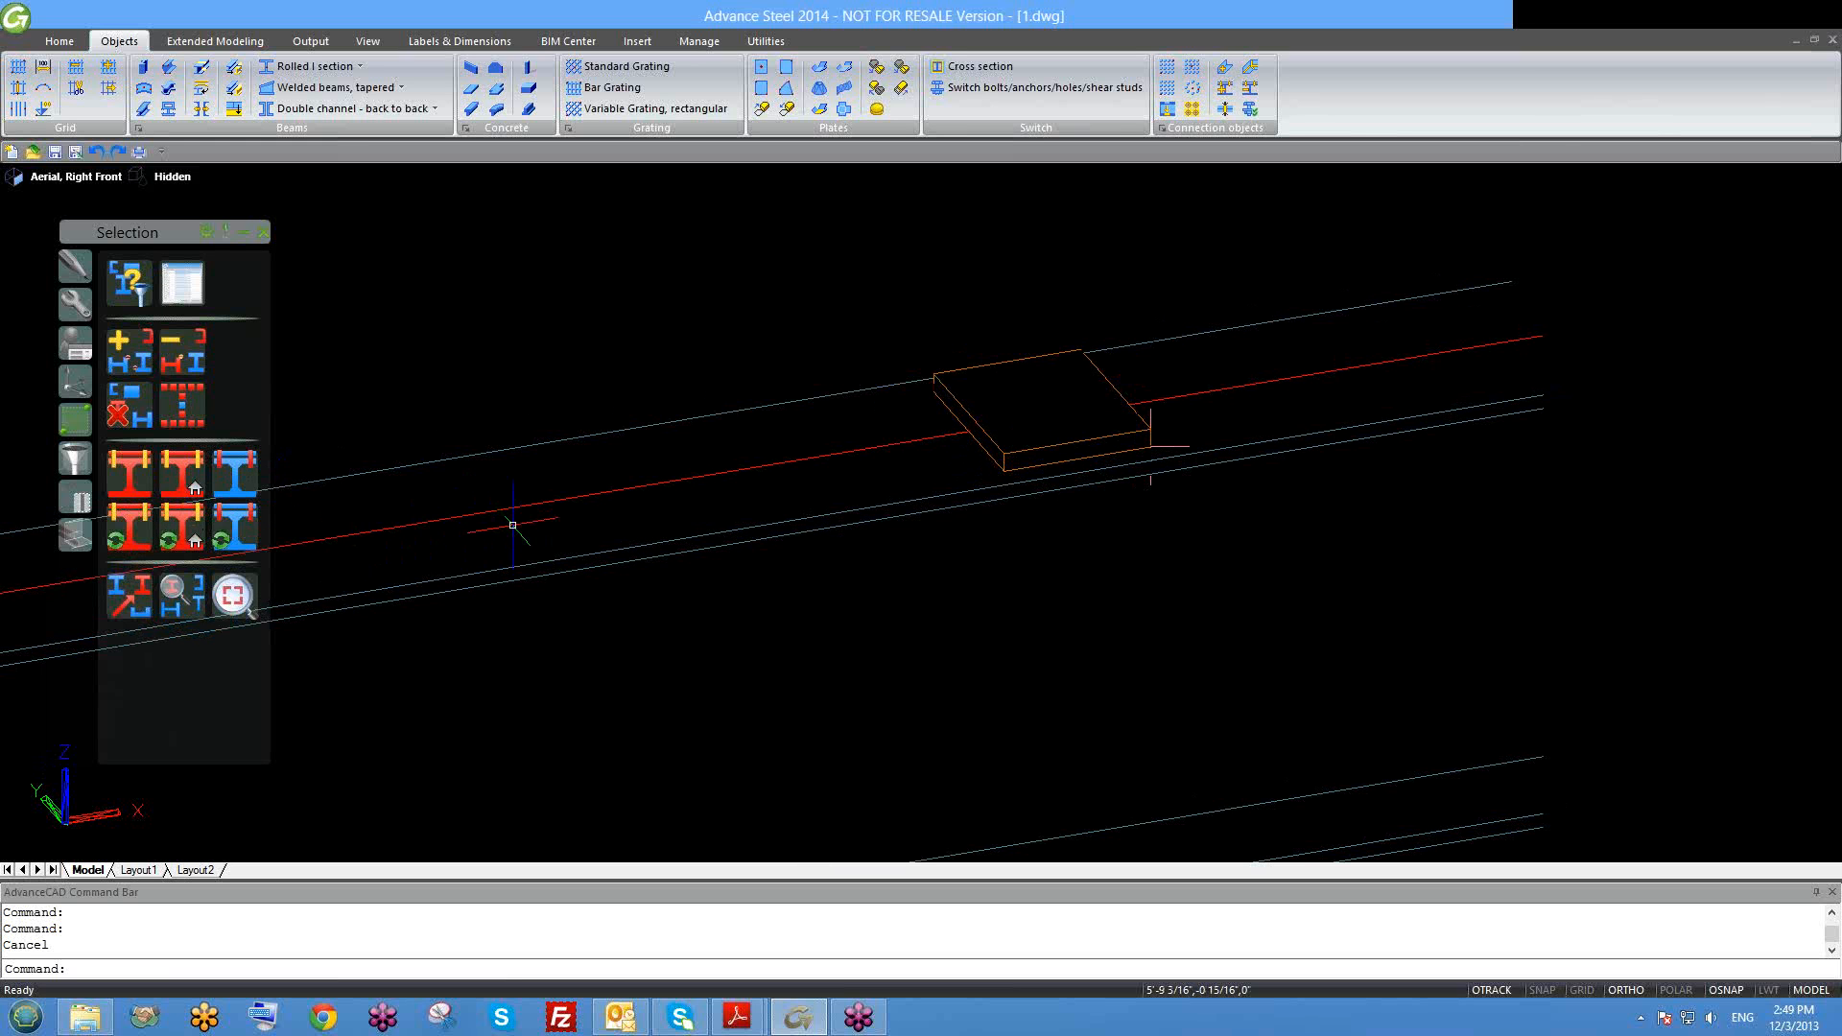
left_click(188, 533)
scroll(730, 516, "down", 3)
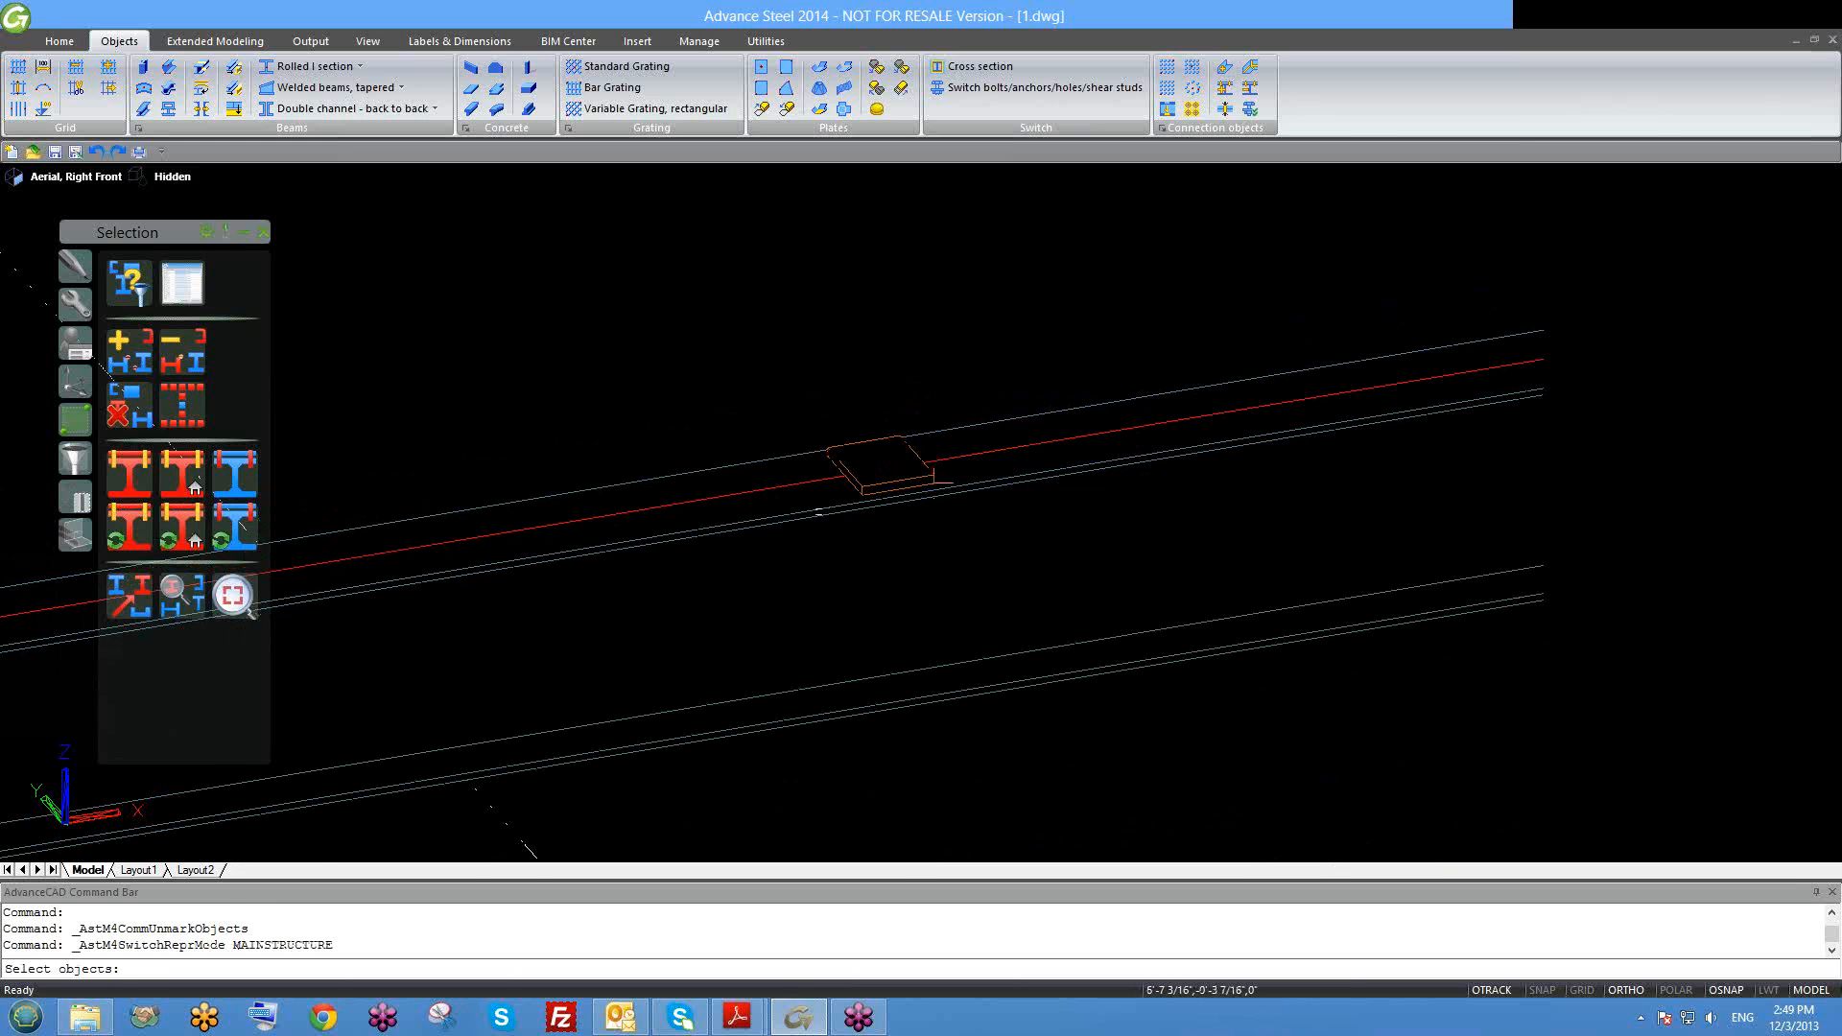
left_click(967, 491)
key("Return")
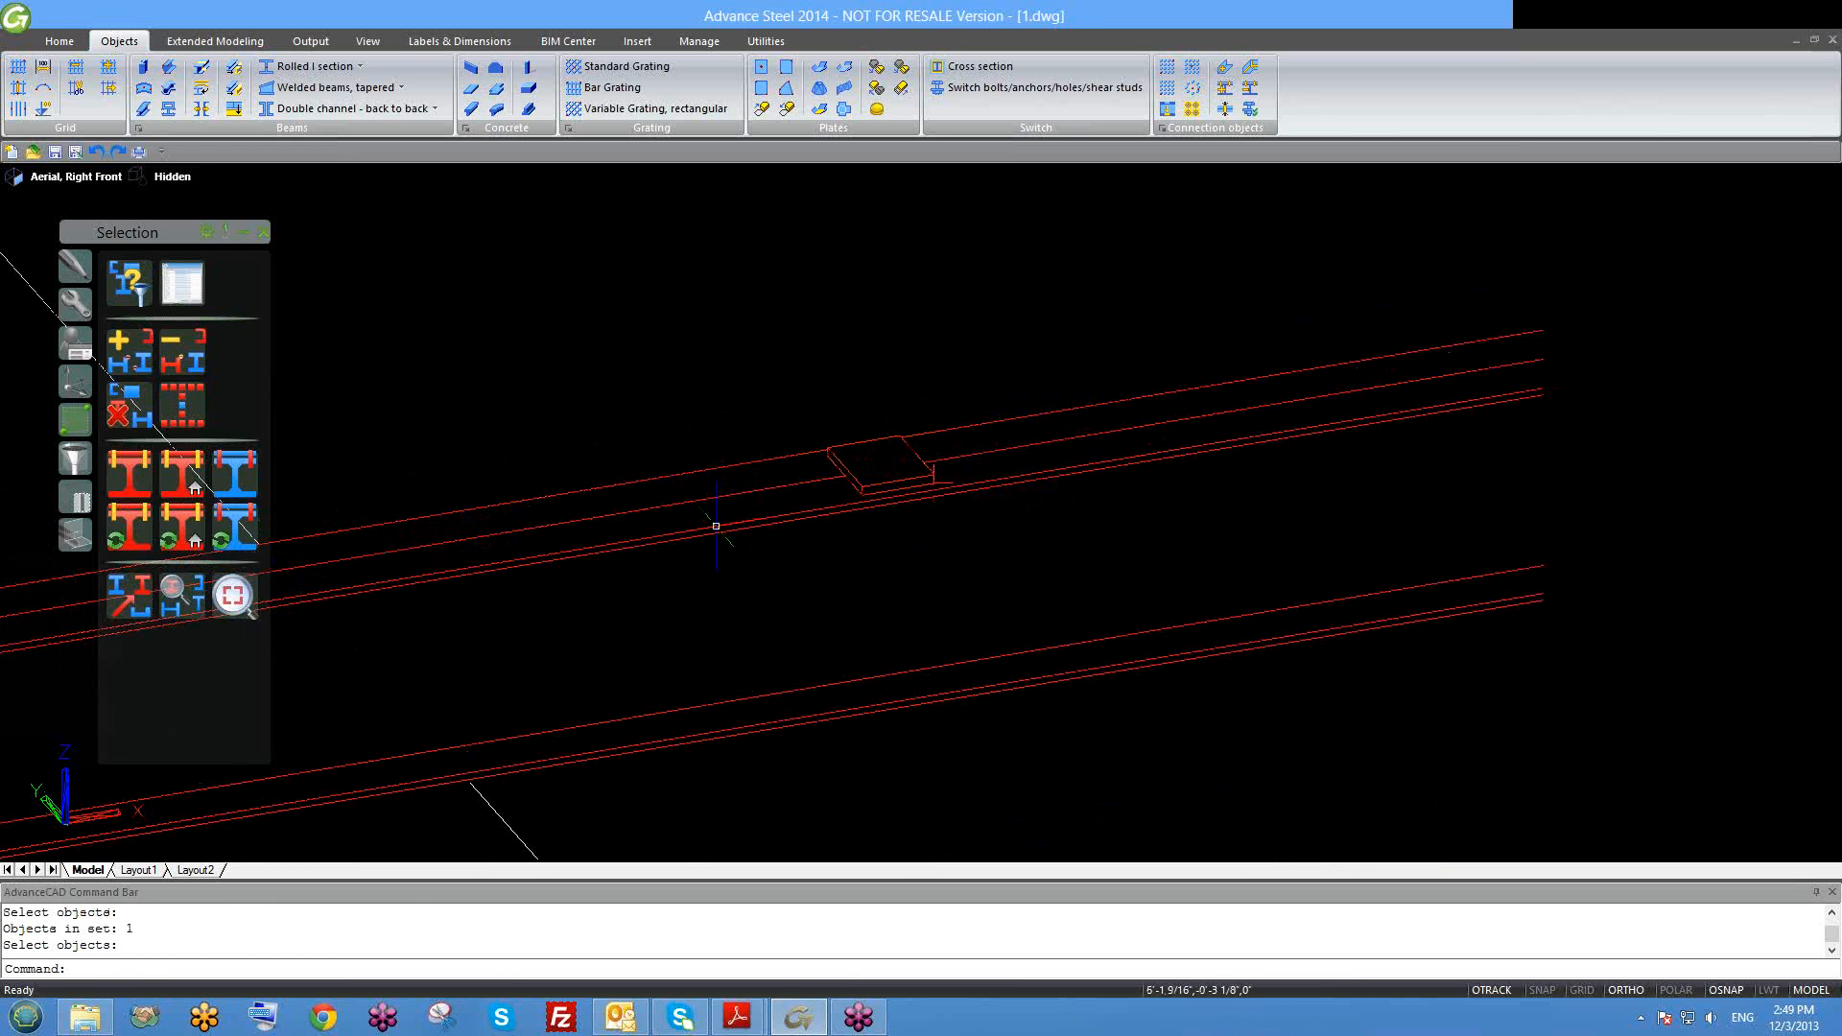
Step: Examine the marking along the top beam, comparing the welded plate with the bolted plate
scroll(719, 525, "down", 1)
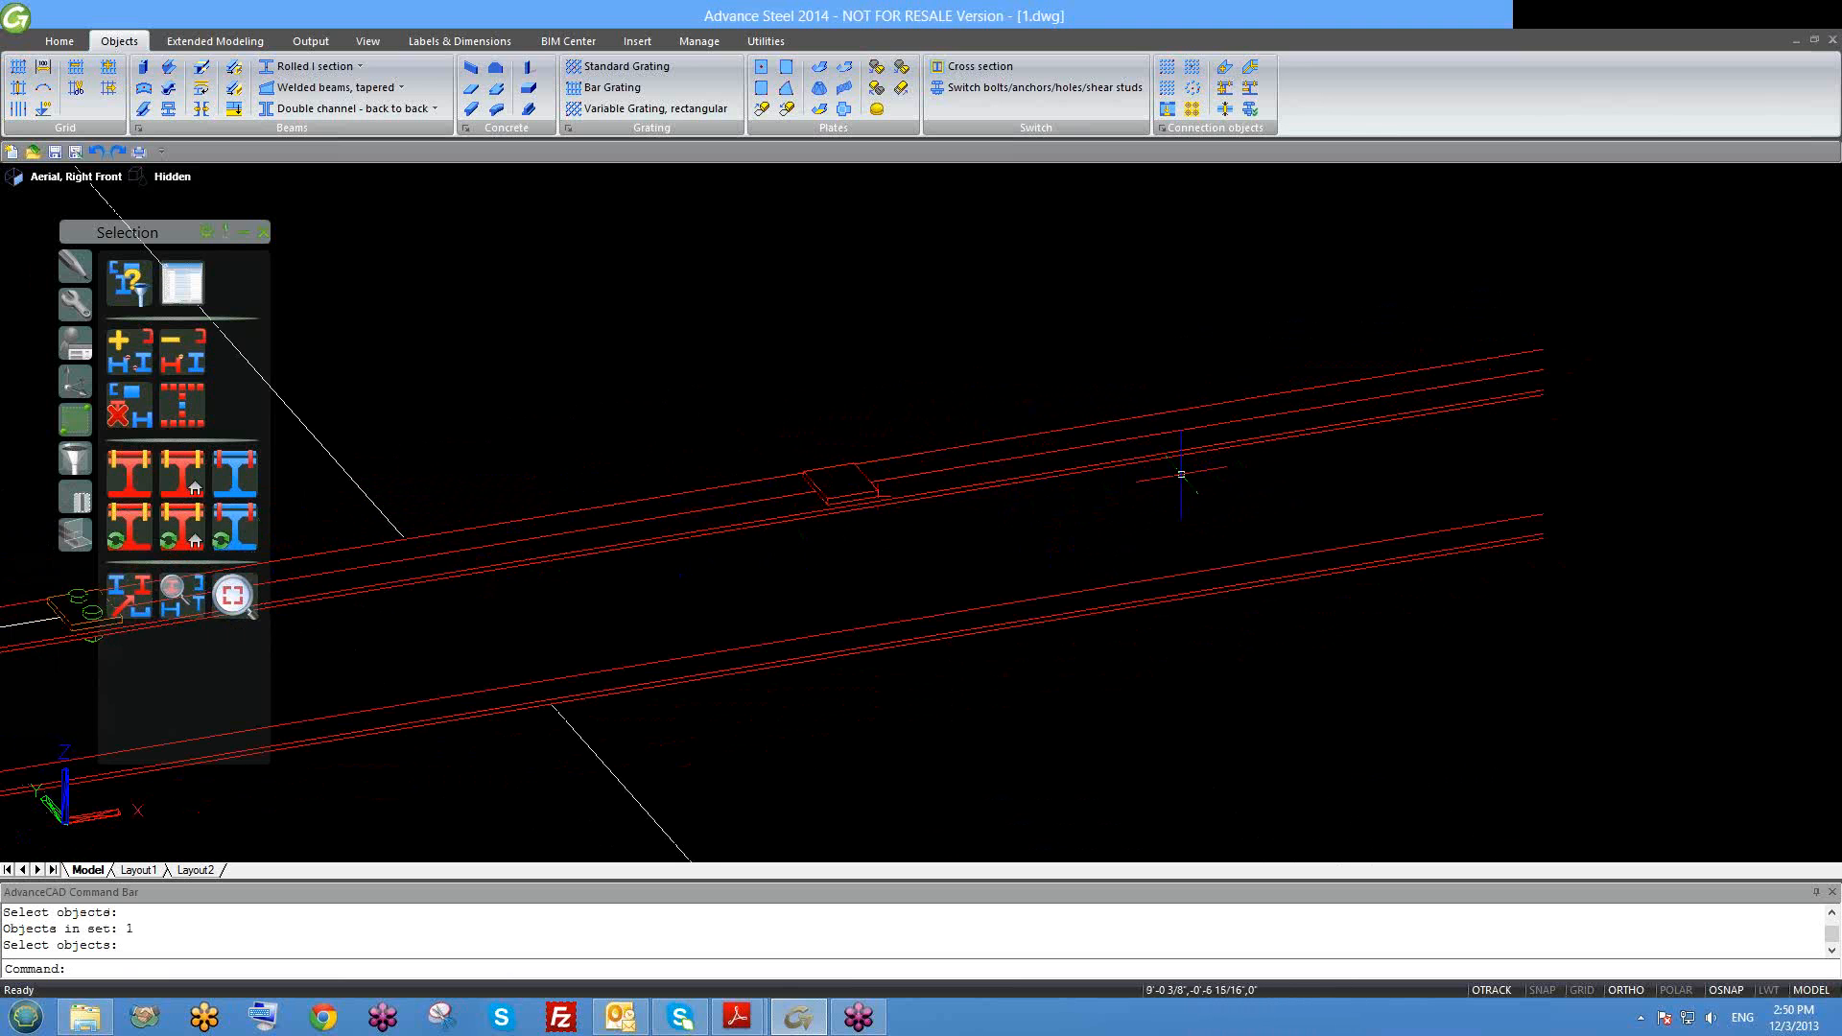
middle_click_drag(1142, 501, 1057, 501)
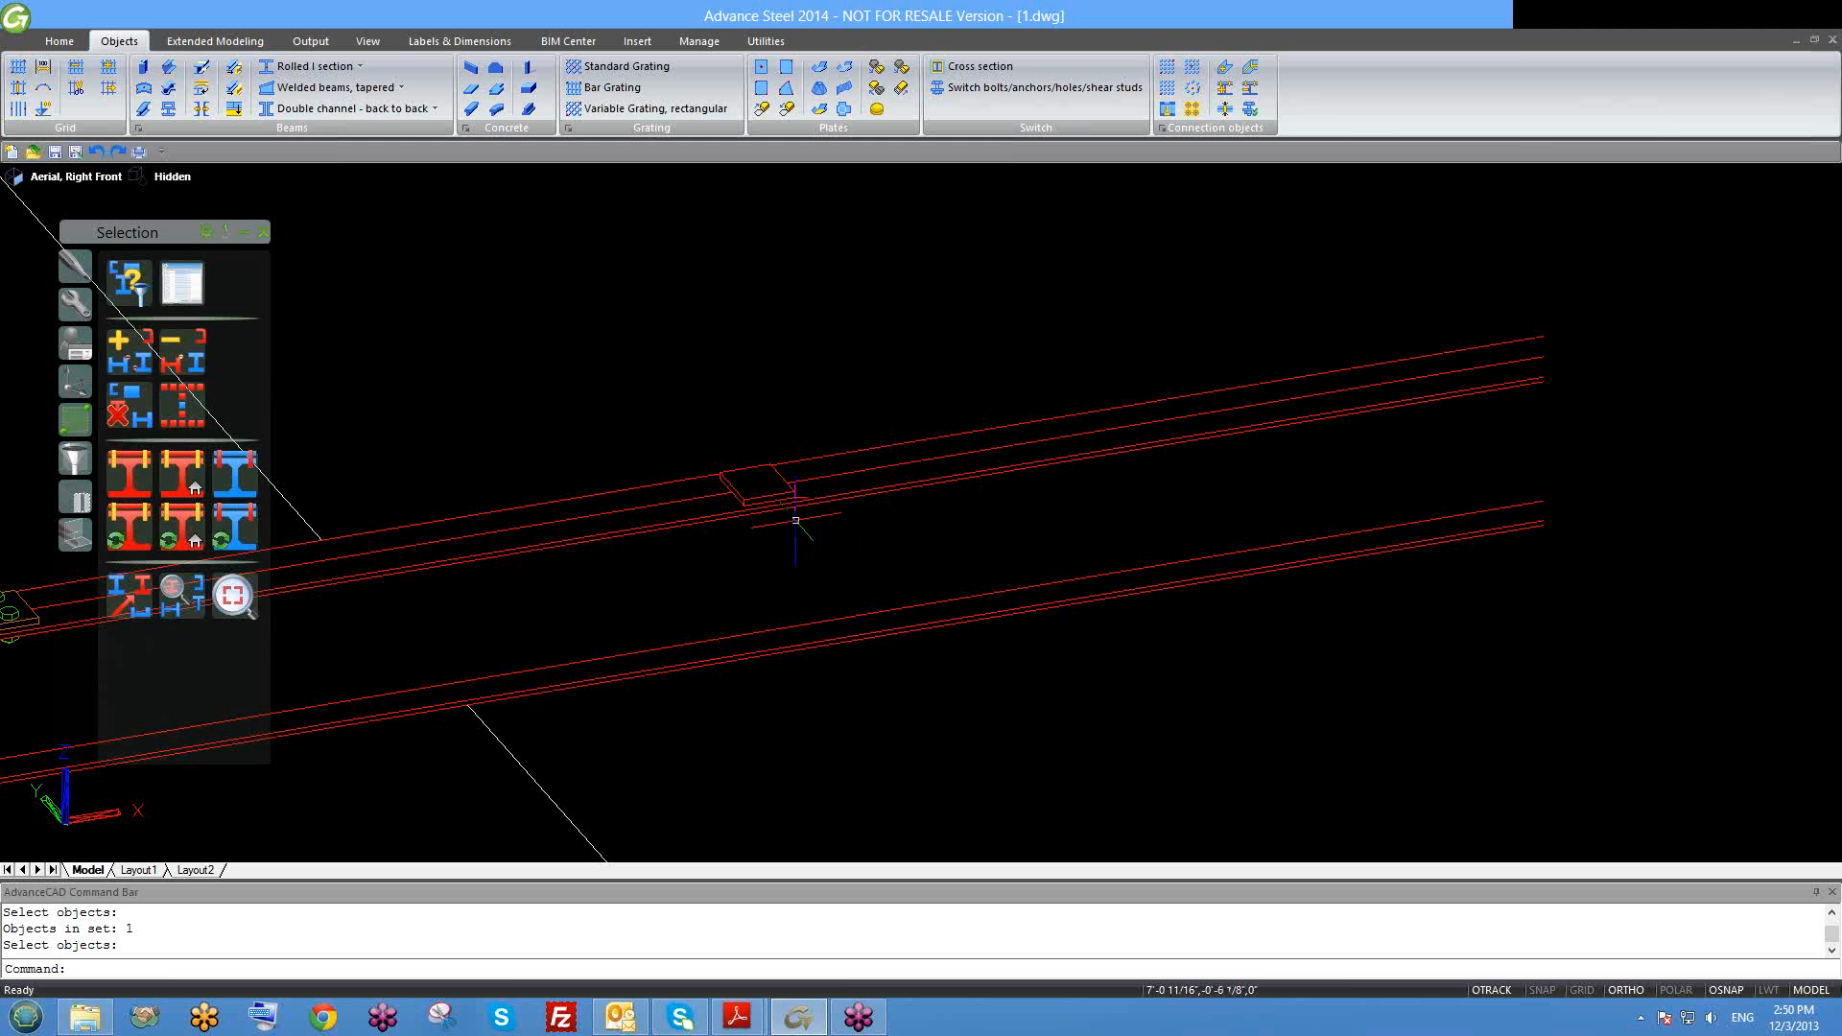
scroll(835, 523, "down", 4)
scroll(836, 511, "up", 5)
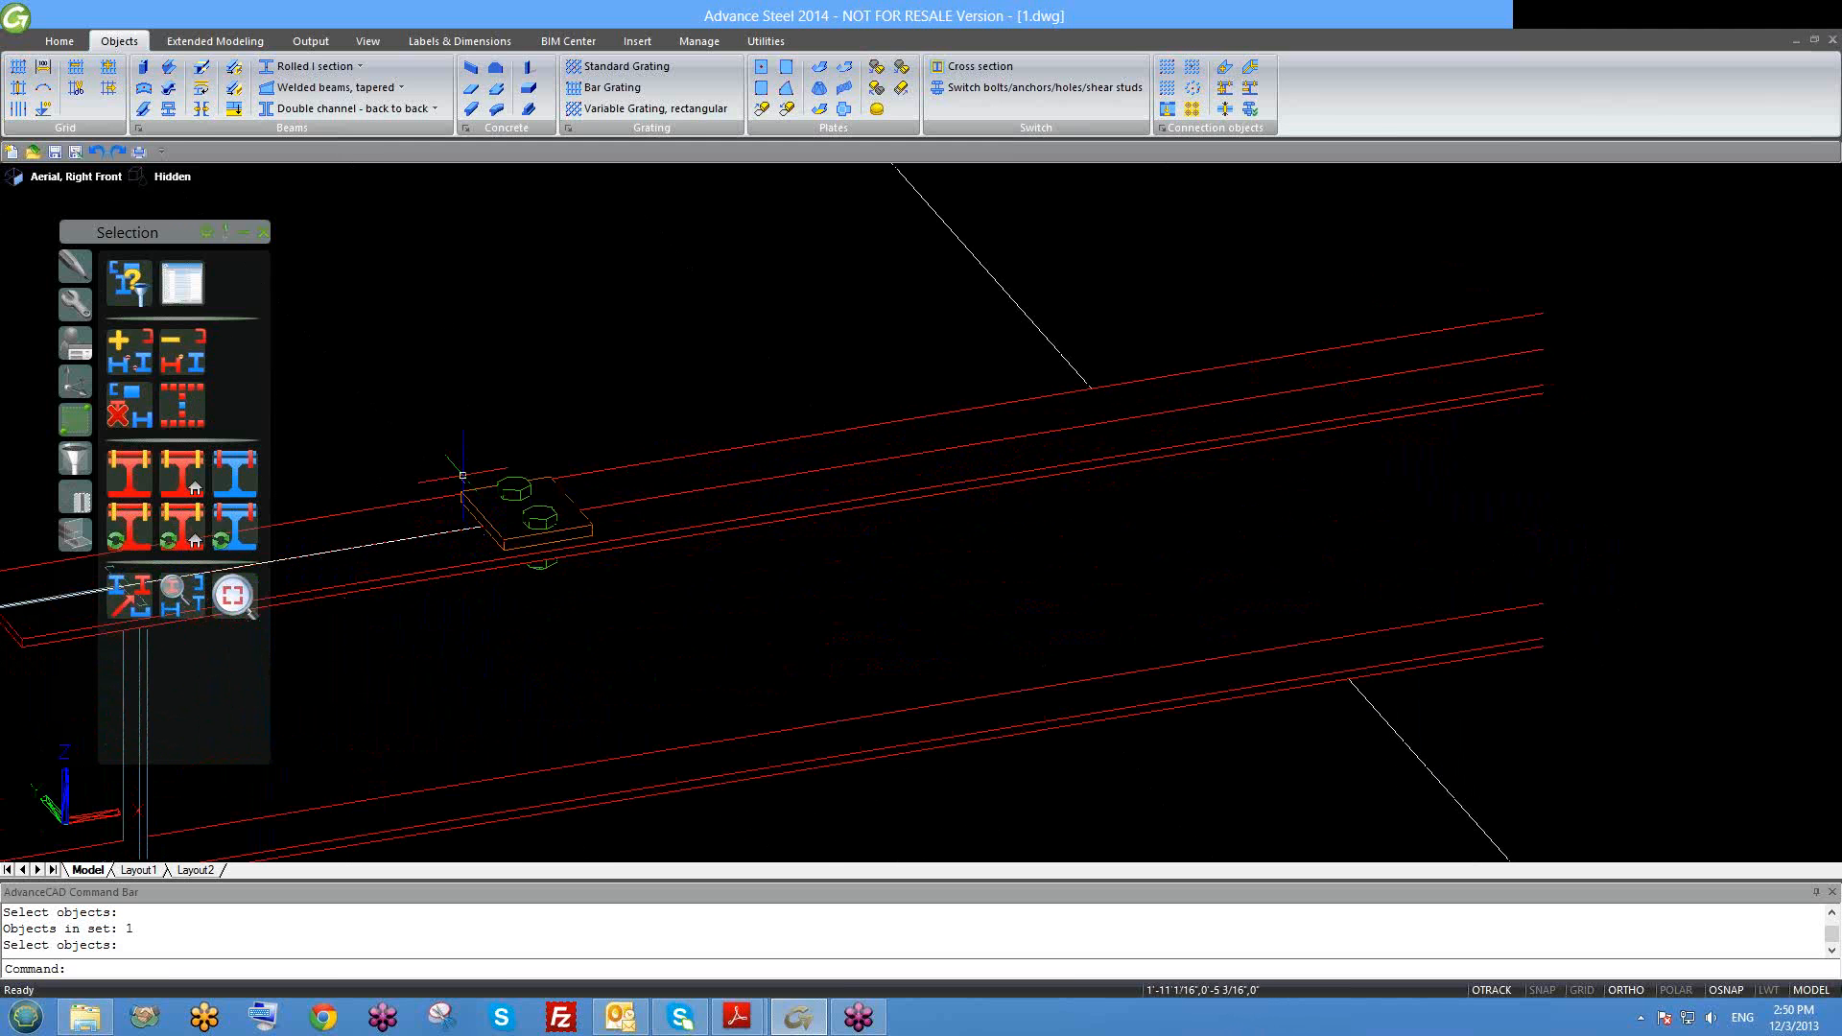
scroll(631, 489, "down", 2)
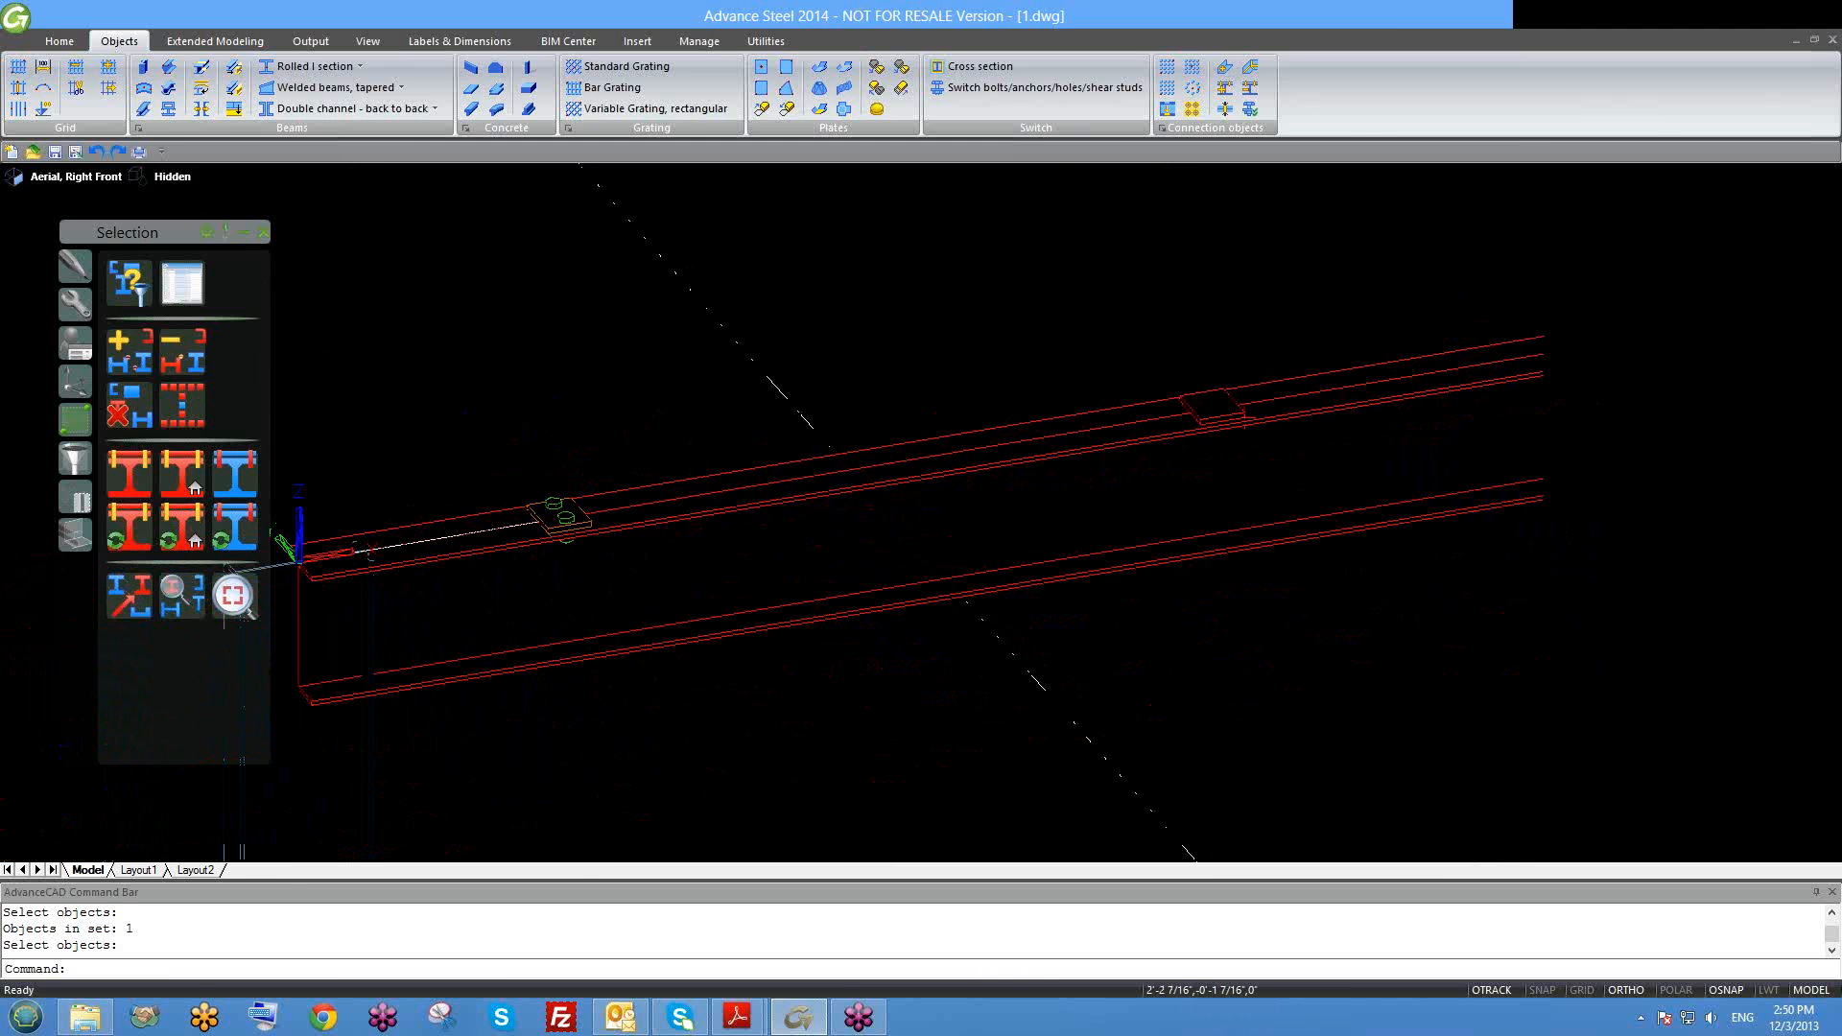
scroll(1251, 418, "up", 2)
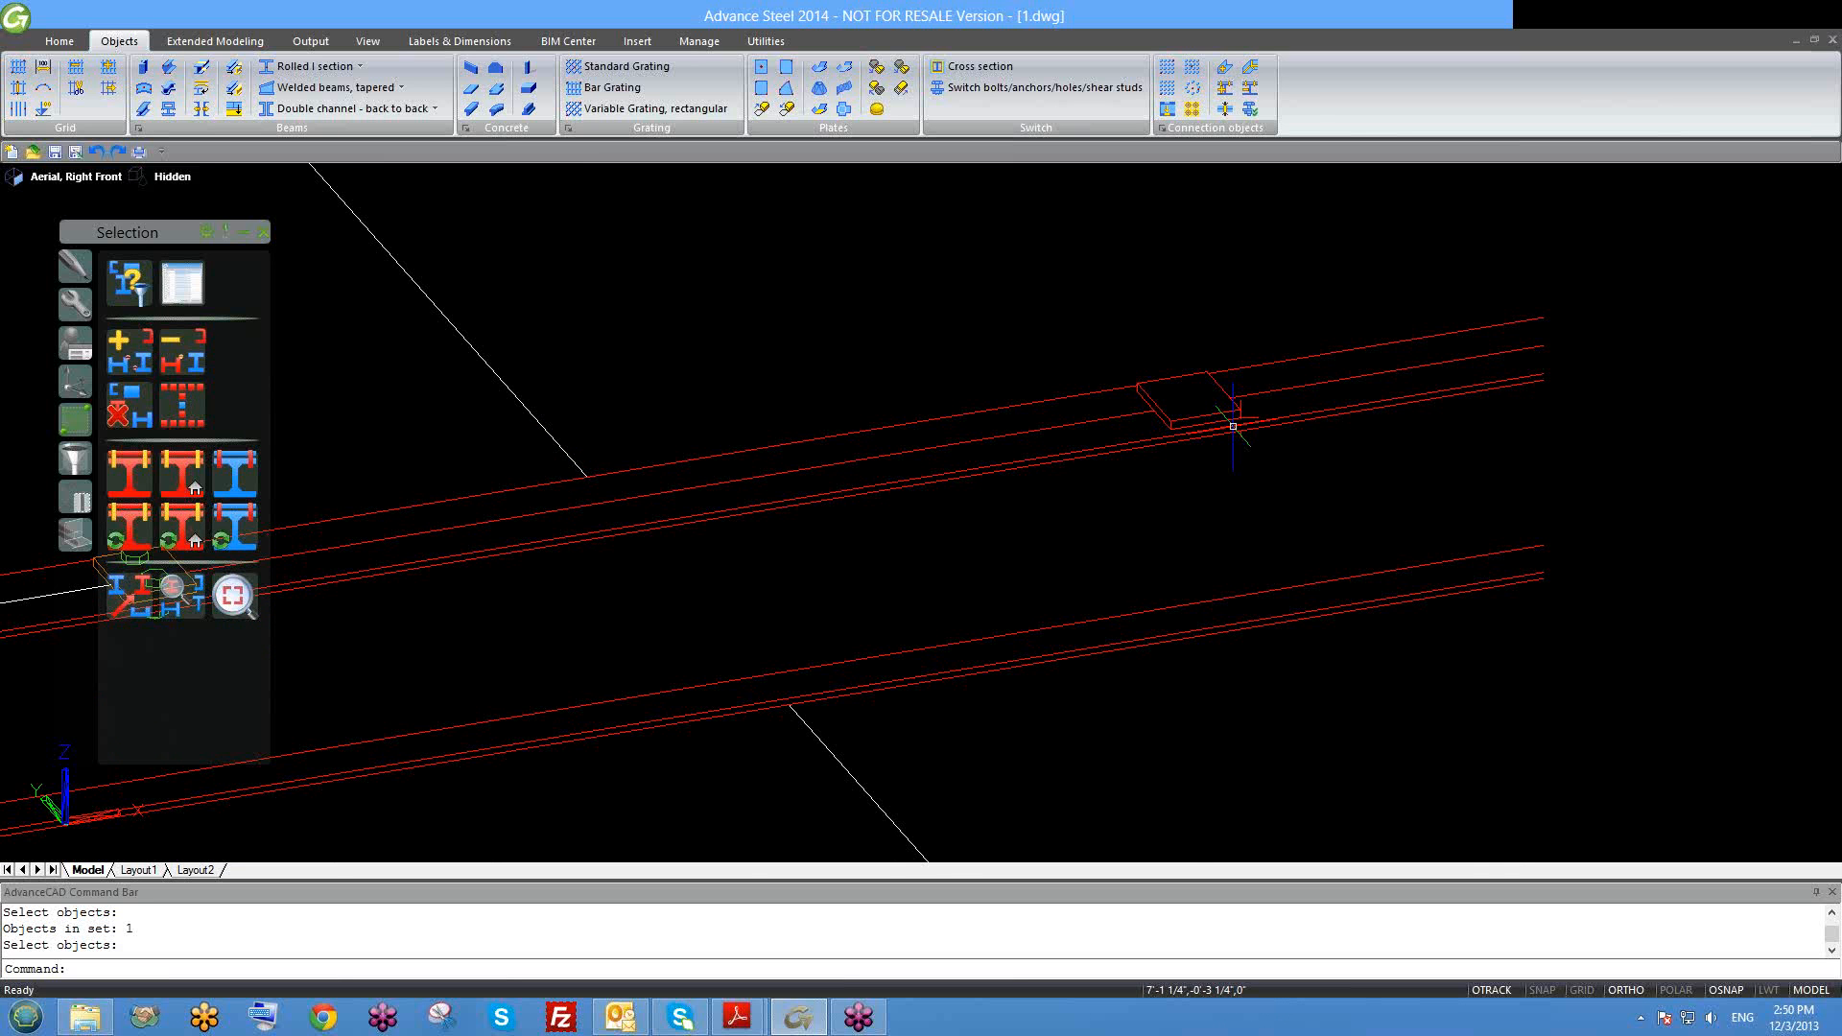
scroll(1231, 417, "down", 4)
scroll(796, 547, "up", 2)
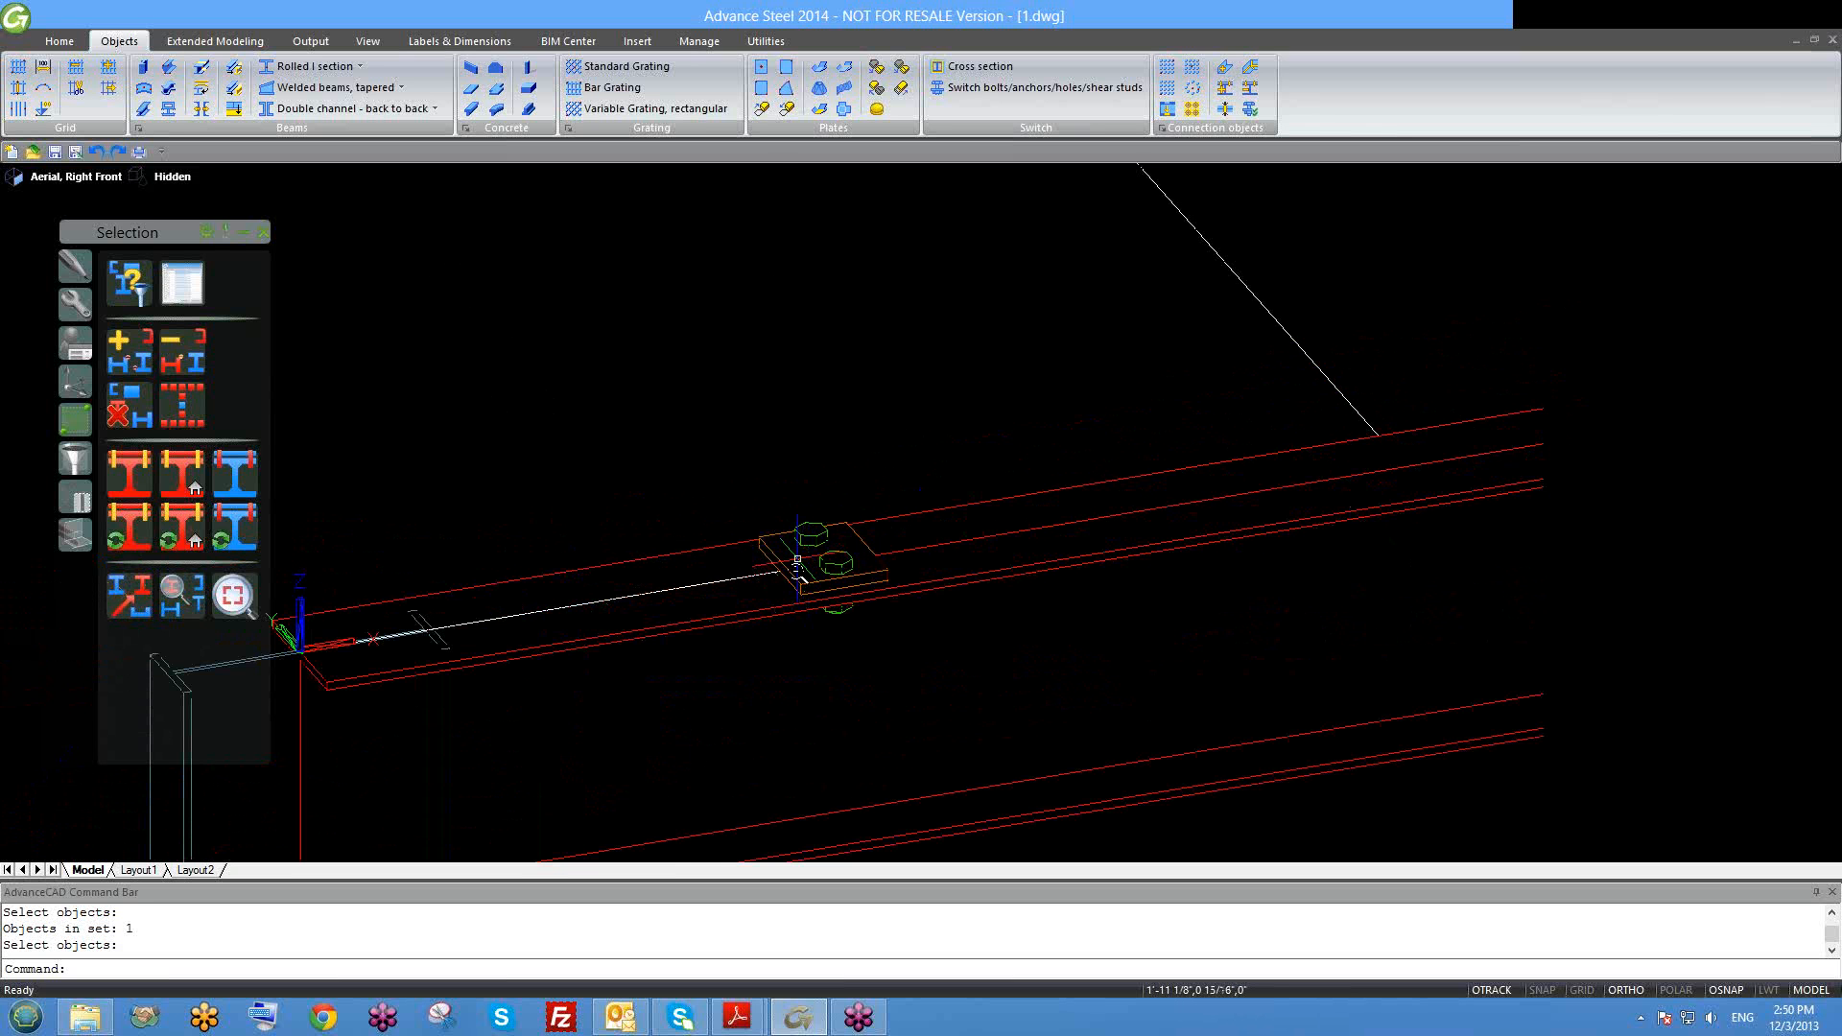
scroll(797, 560, "up", 4)
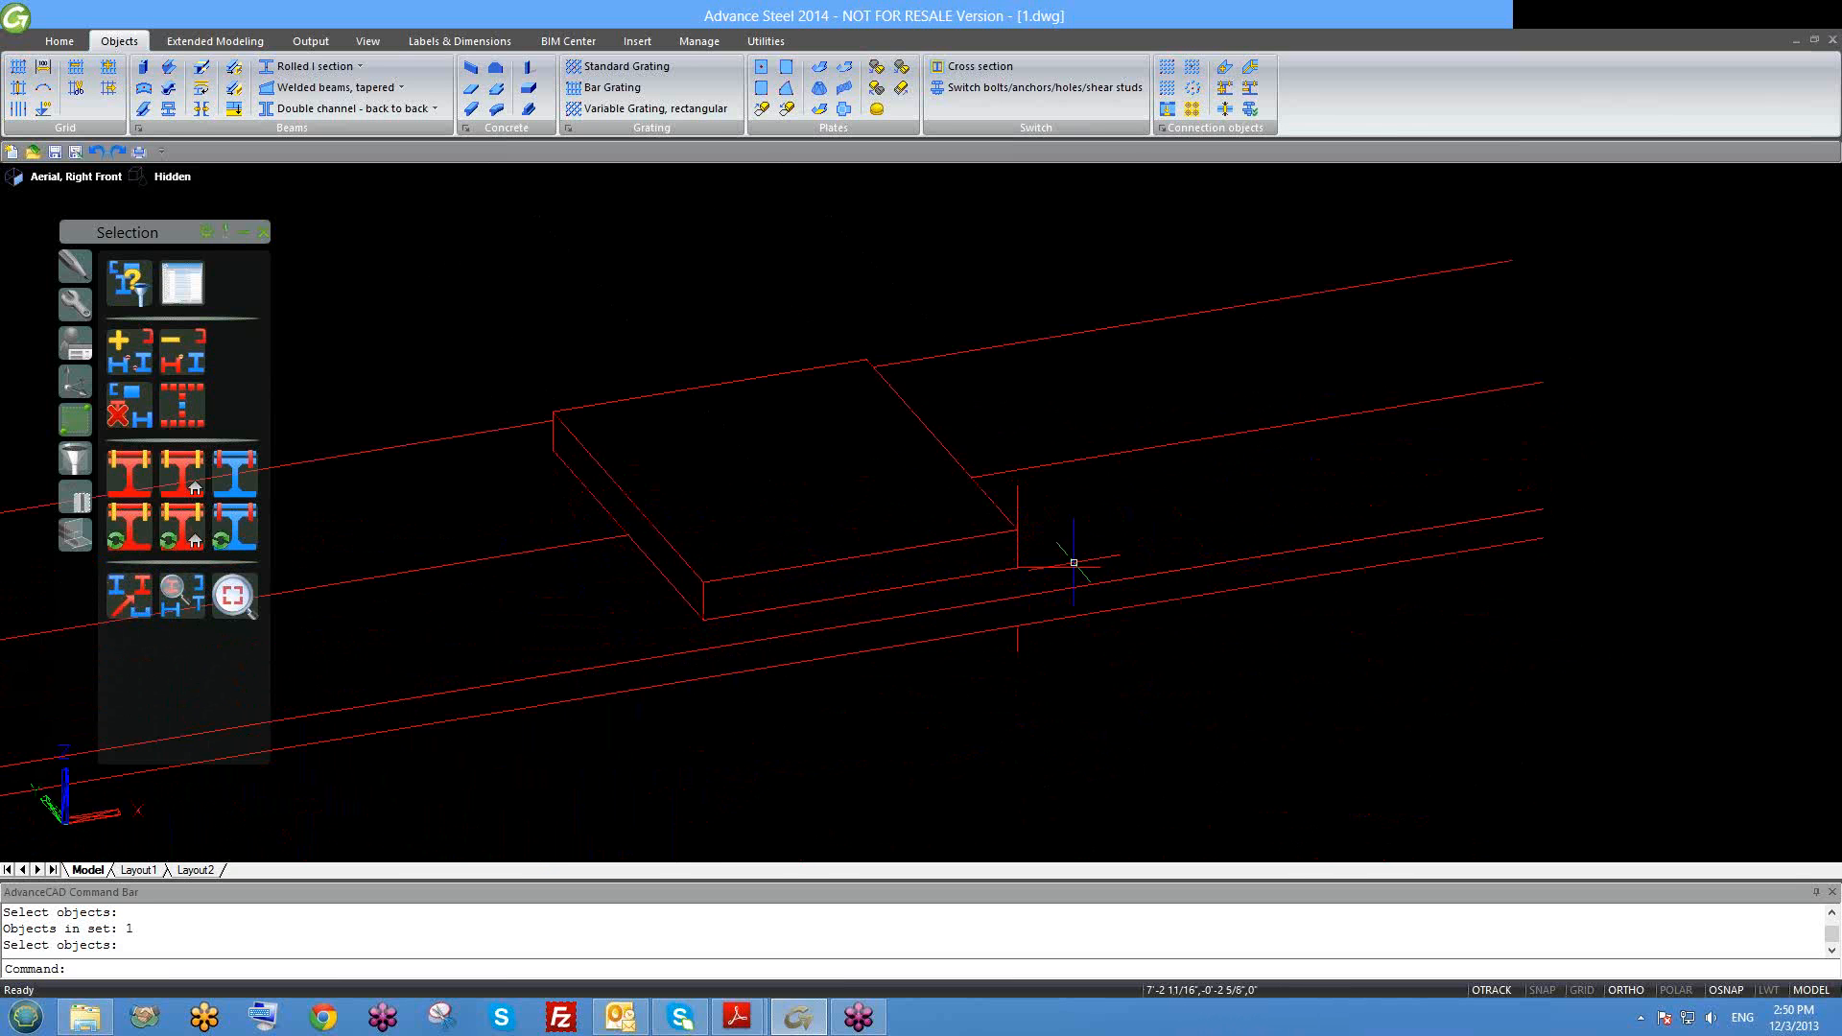
Step: Set the location to Site in the weld definition of the plate's point weld on the top beam
double_click(1072, 569)
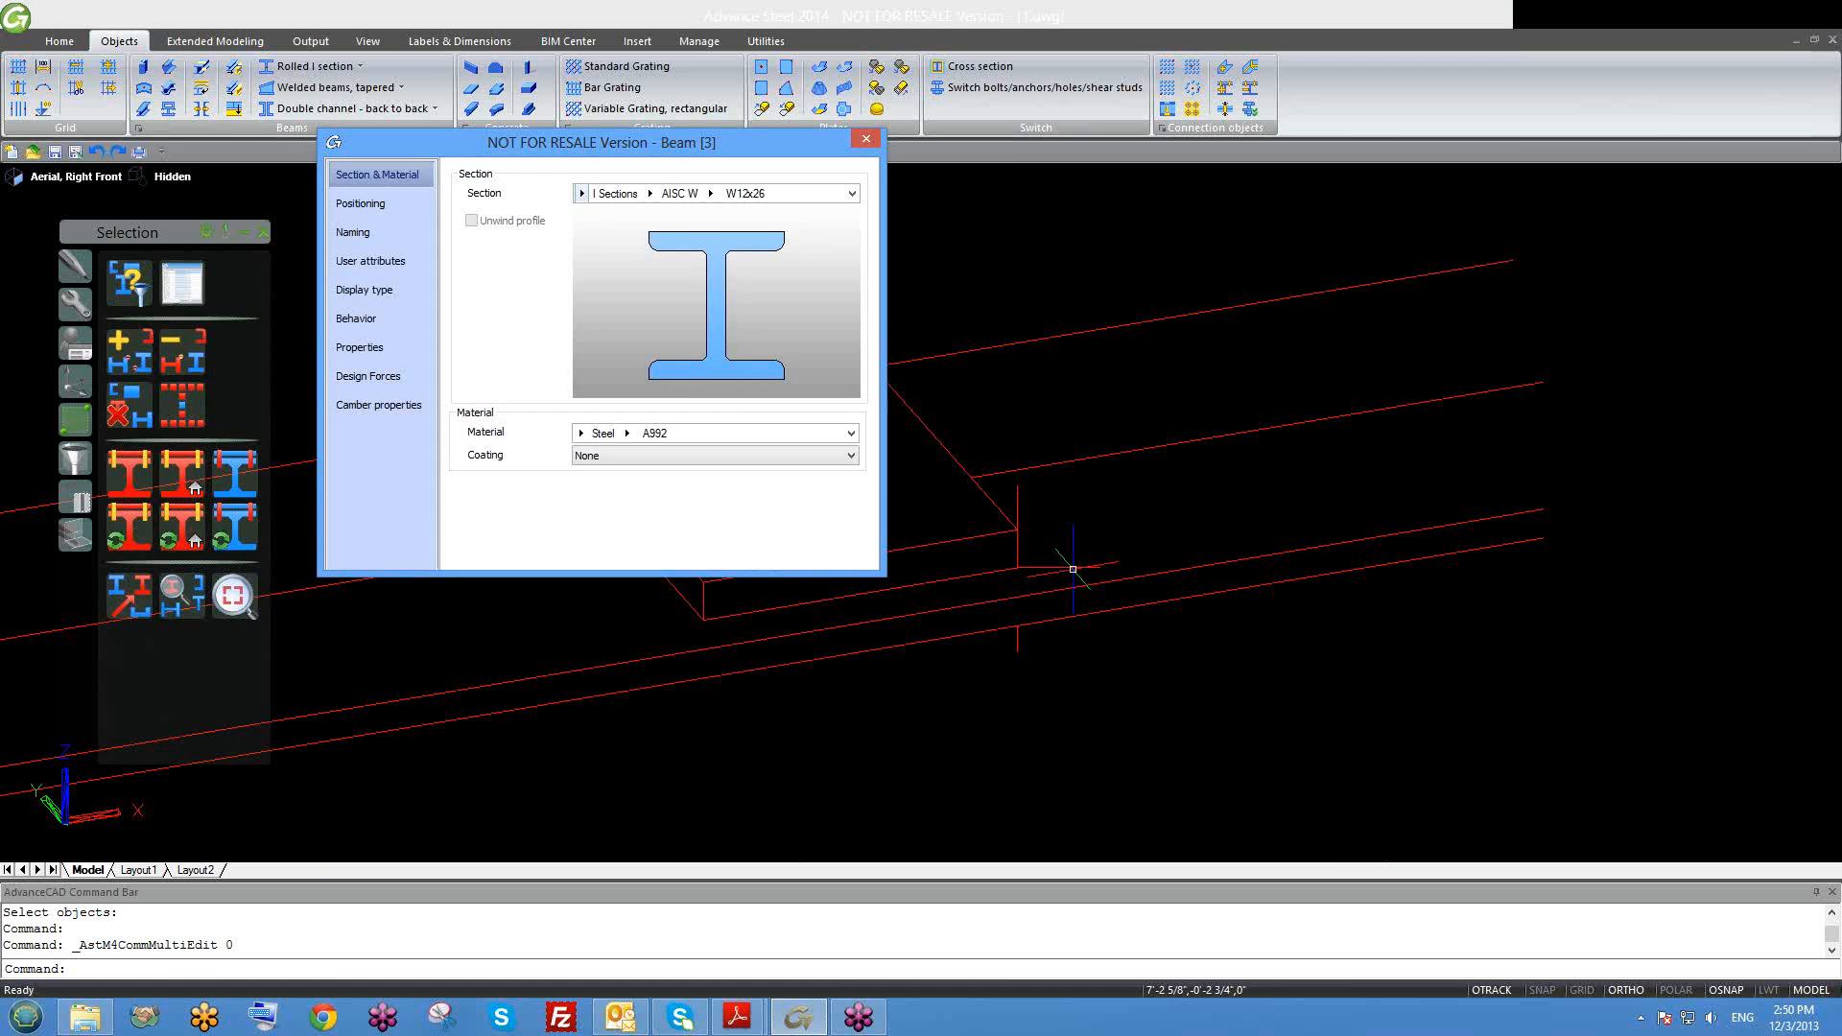
key("Escape")
double_click(1016, 493)
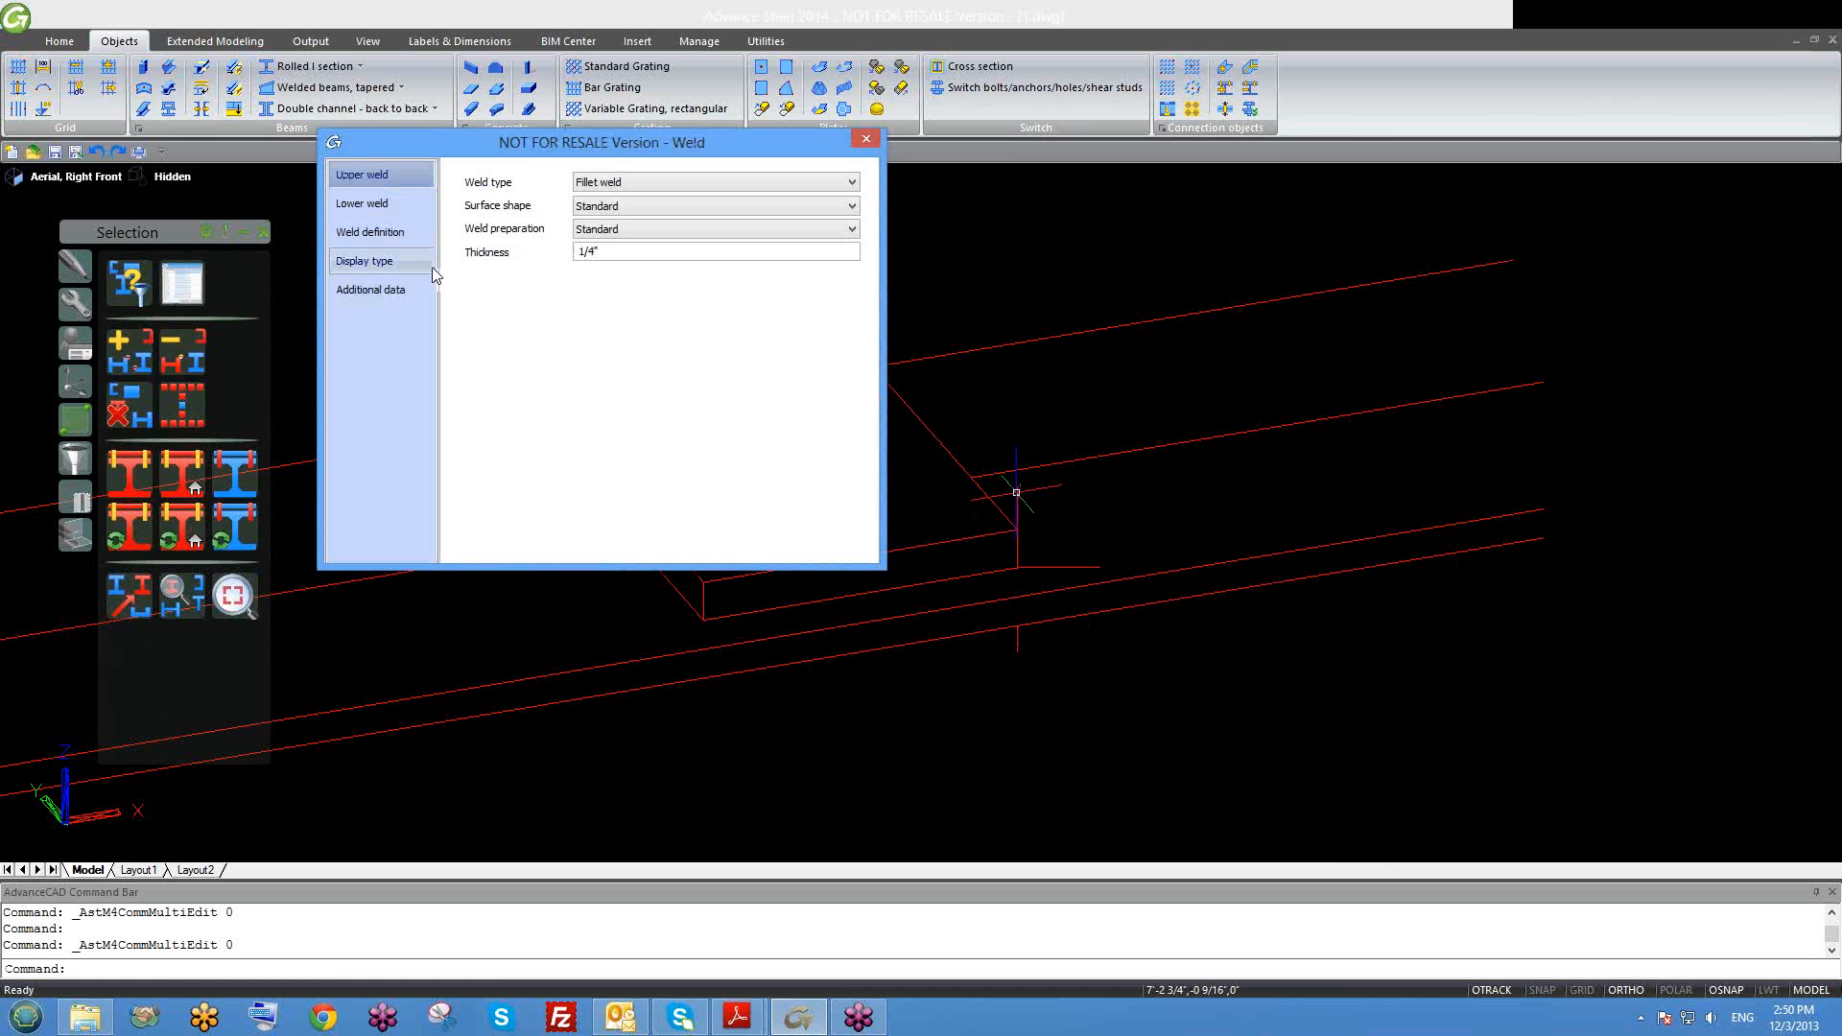
left_click(431, 265)
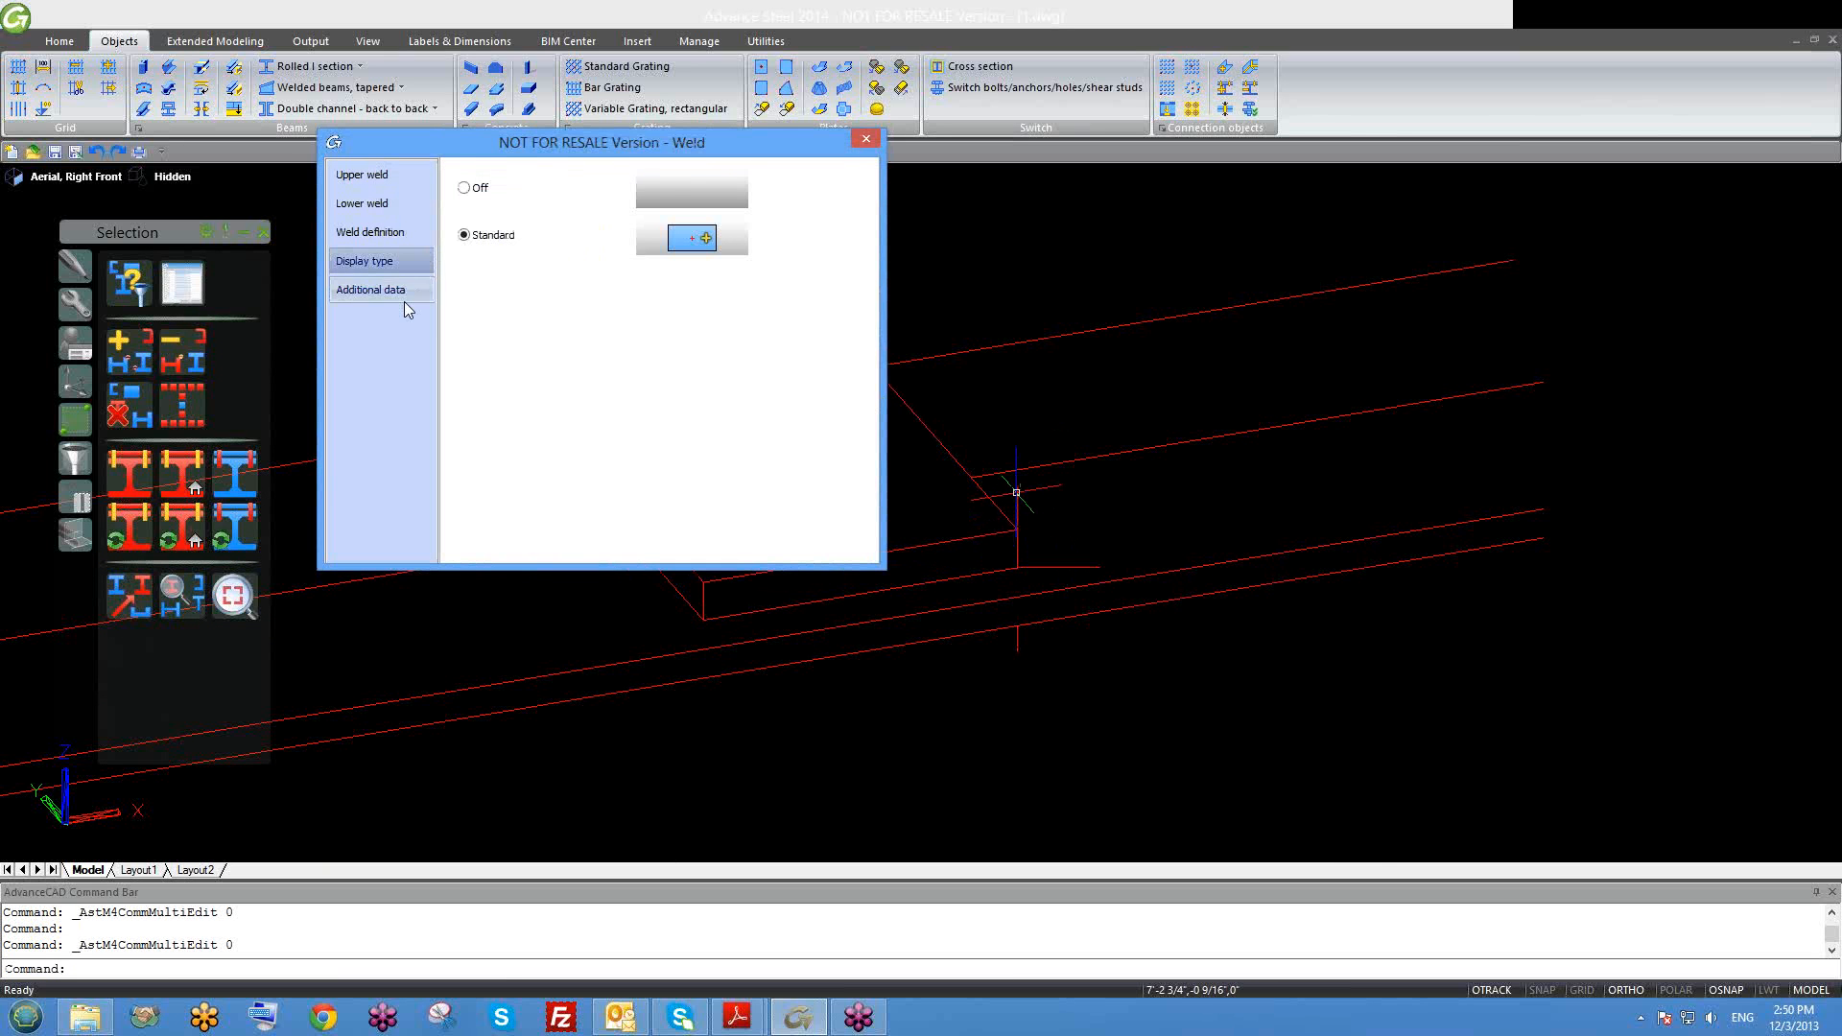
left_click(405, 302)
left_click(419, 238)
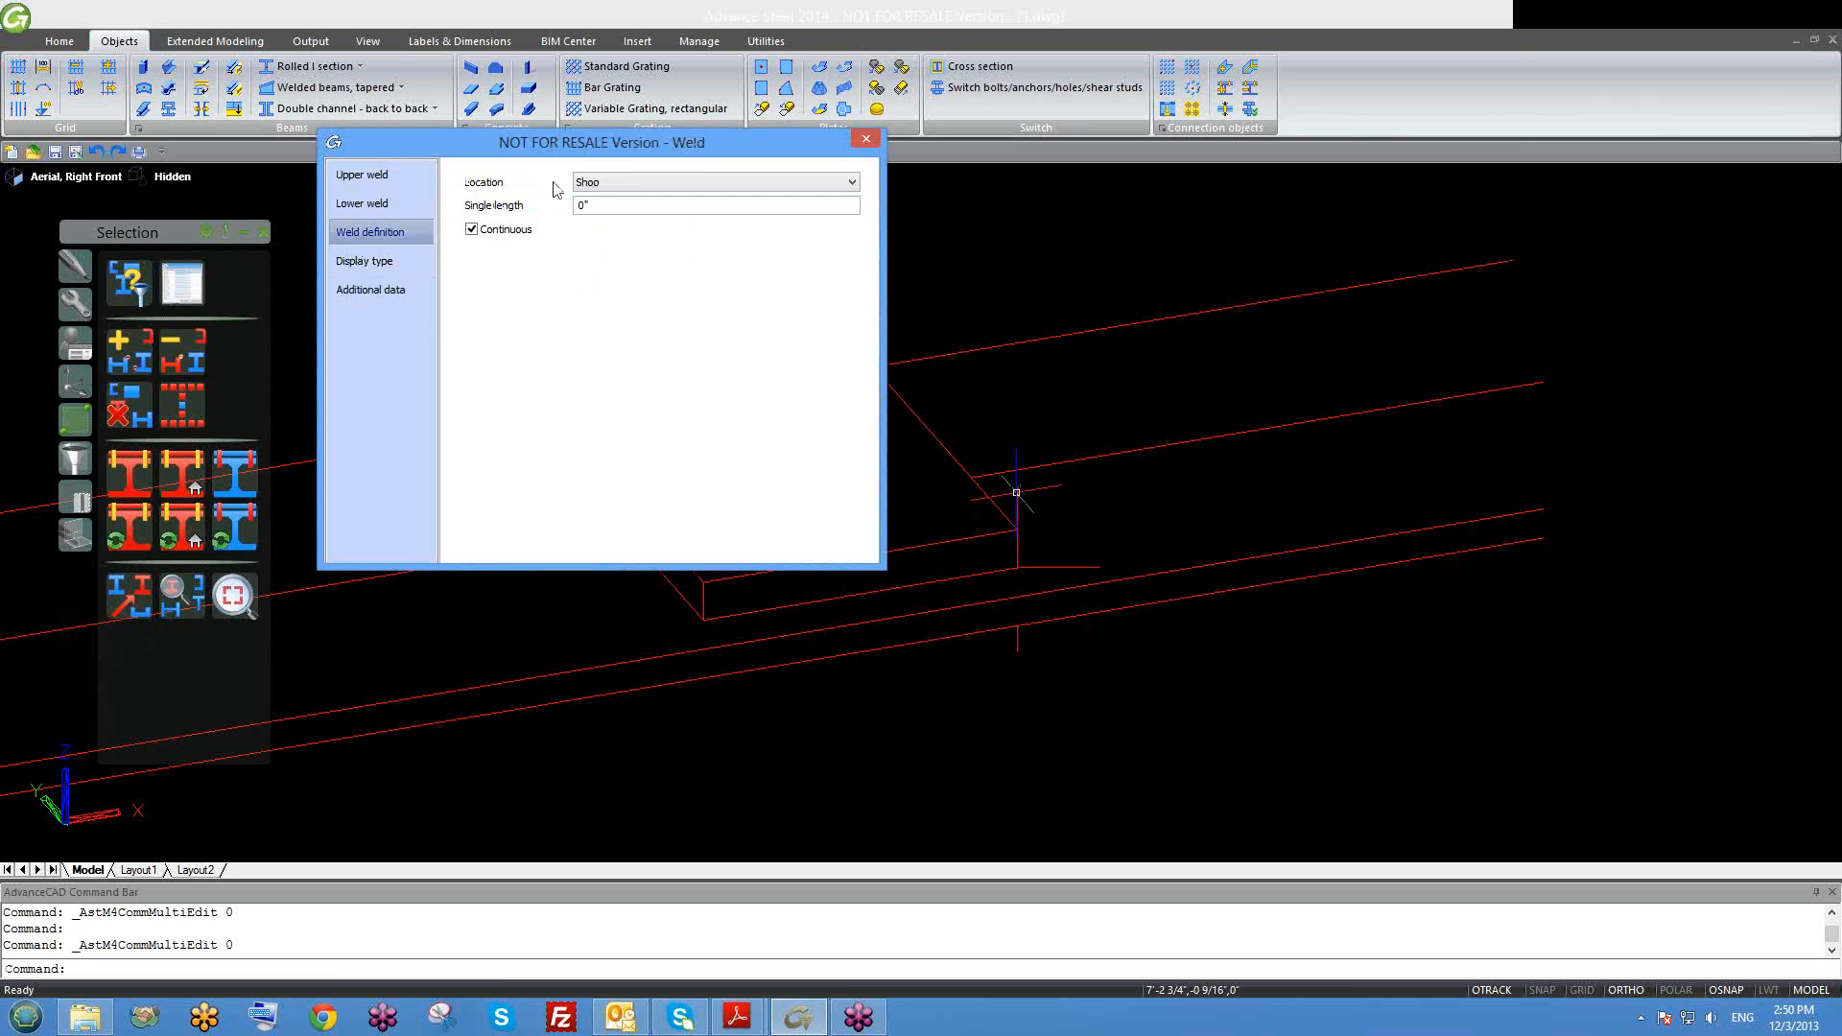
left_click(607, 185)
left_click(784, 206)
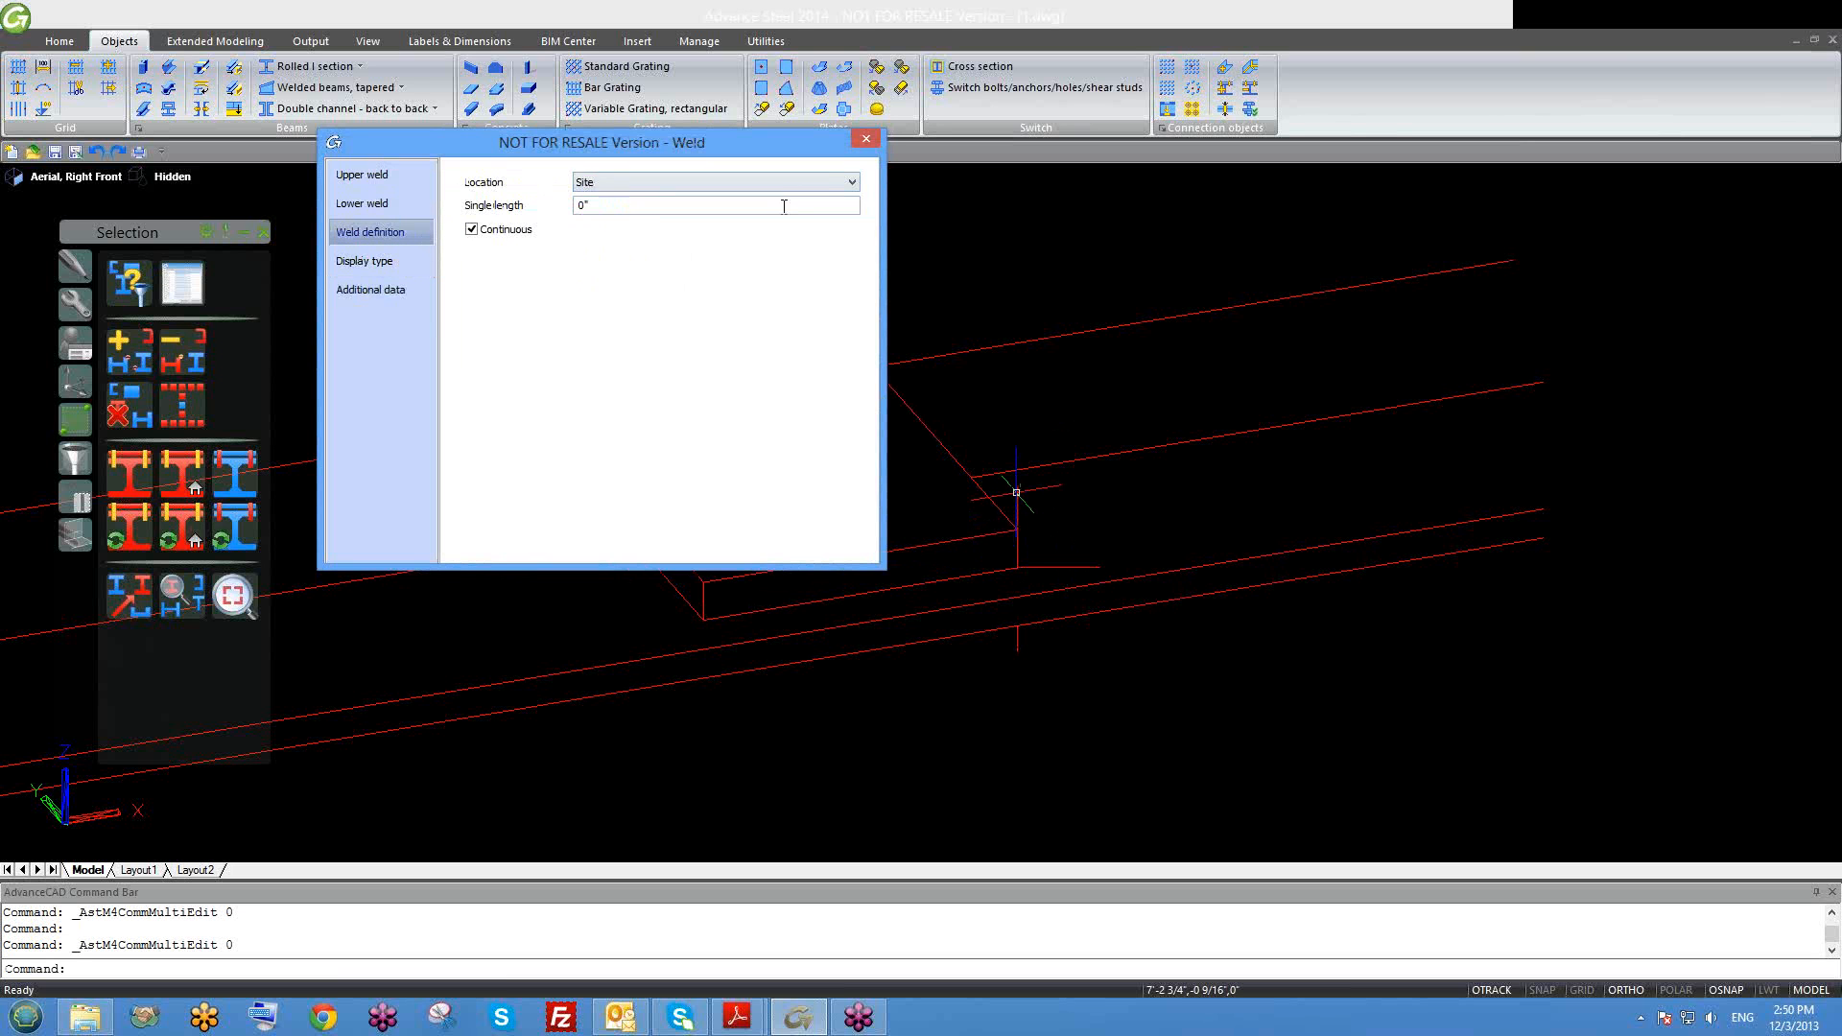
left_click(866, 139)
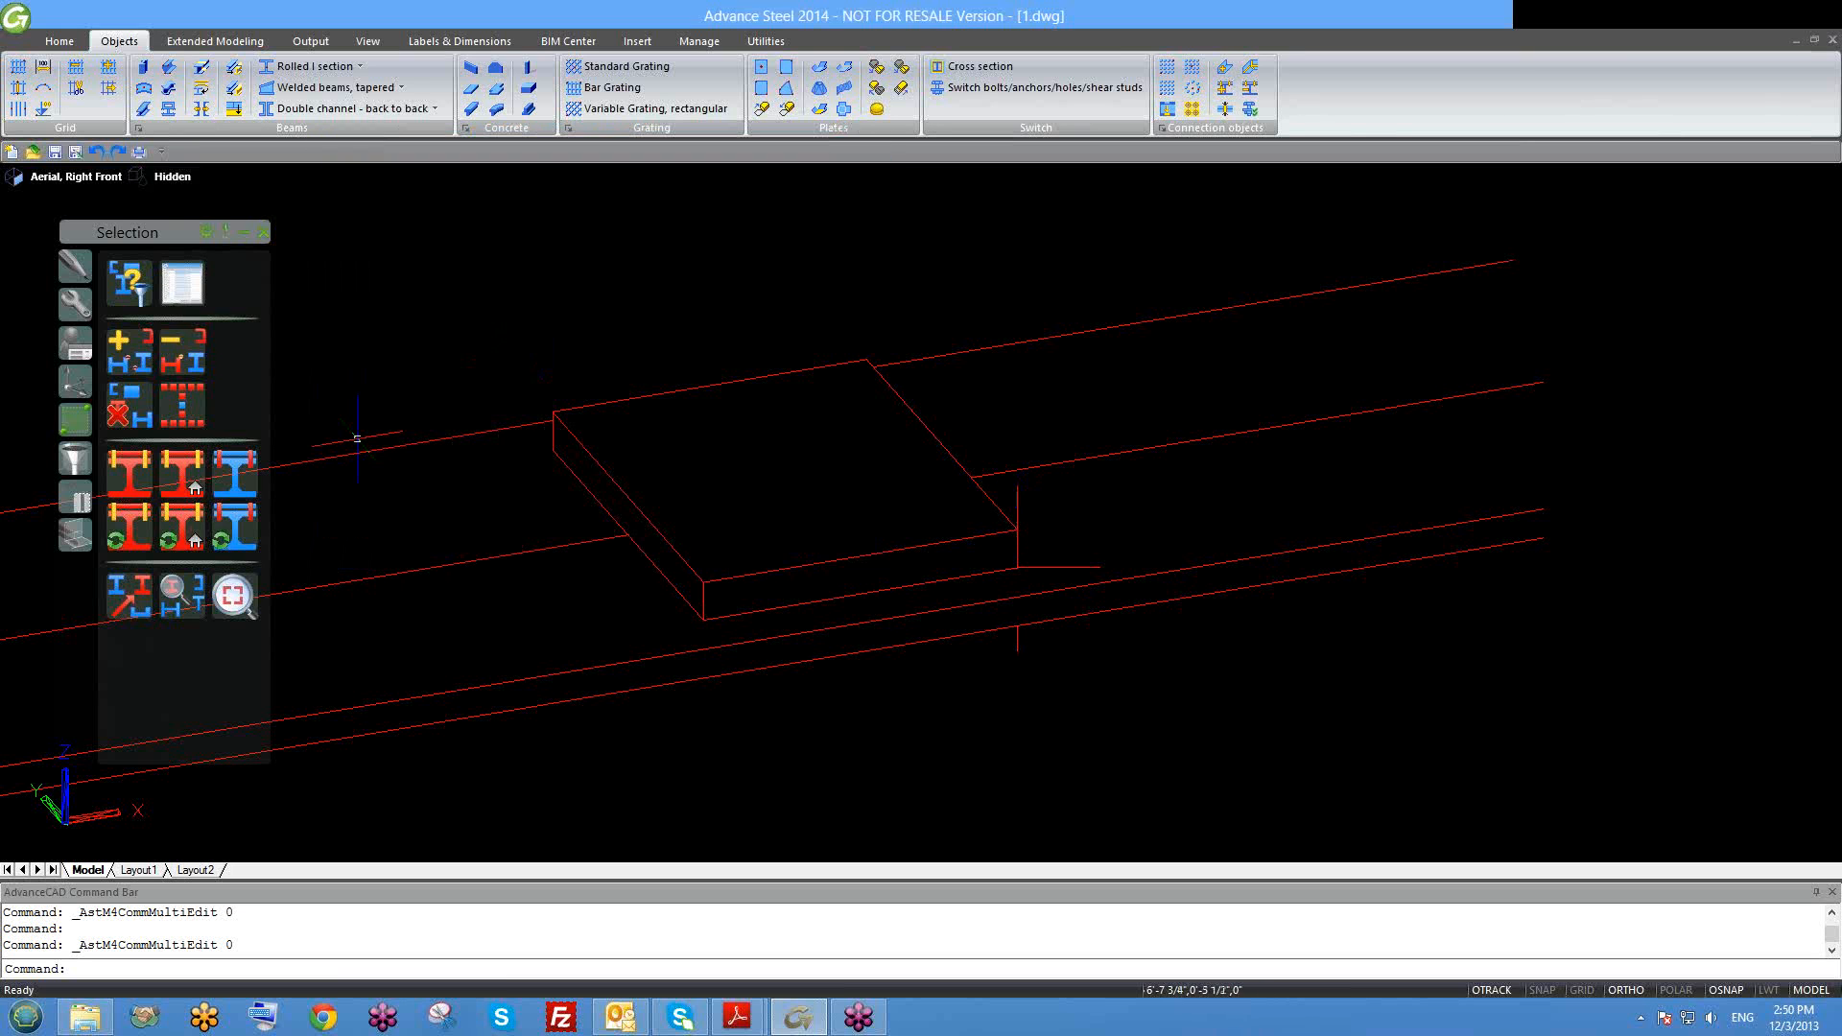
Step: Clear the existing marks and mark the objects connected in the shop to the top beam, checking the welded plate
left_click(179, 525)
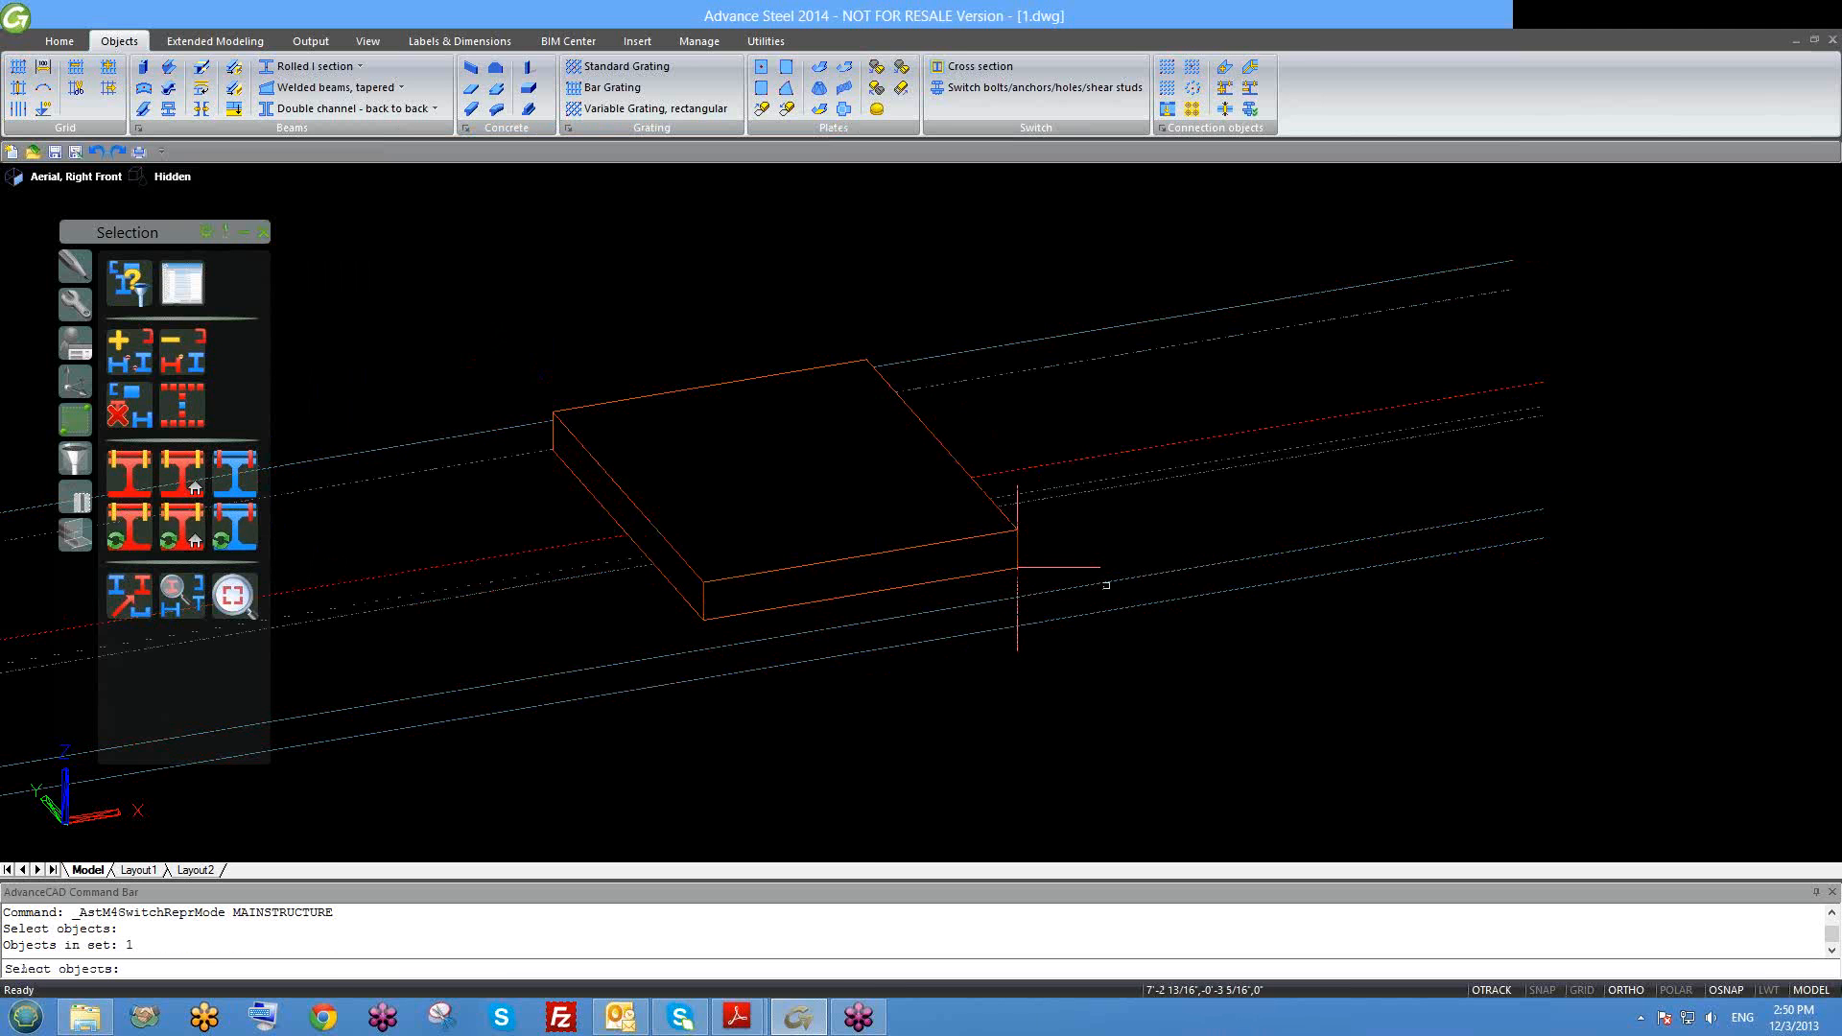
key("Return")
scroll(1046, 542, "down", 2)
scroll(979, 590, "down", 1)
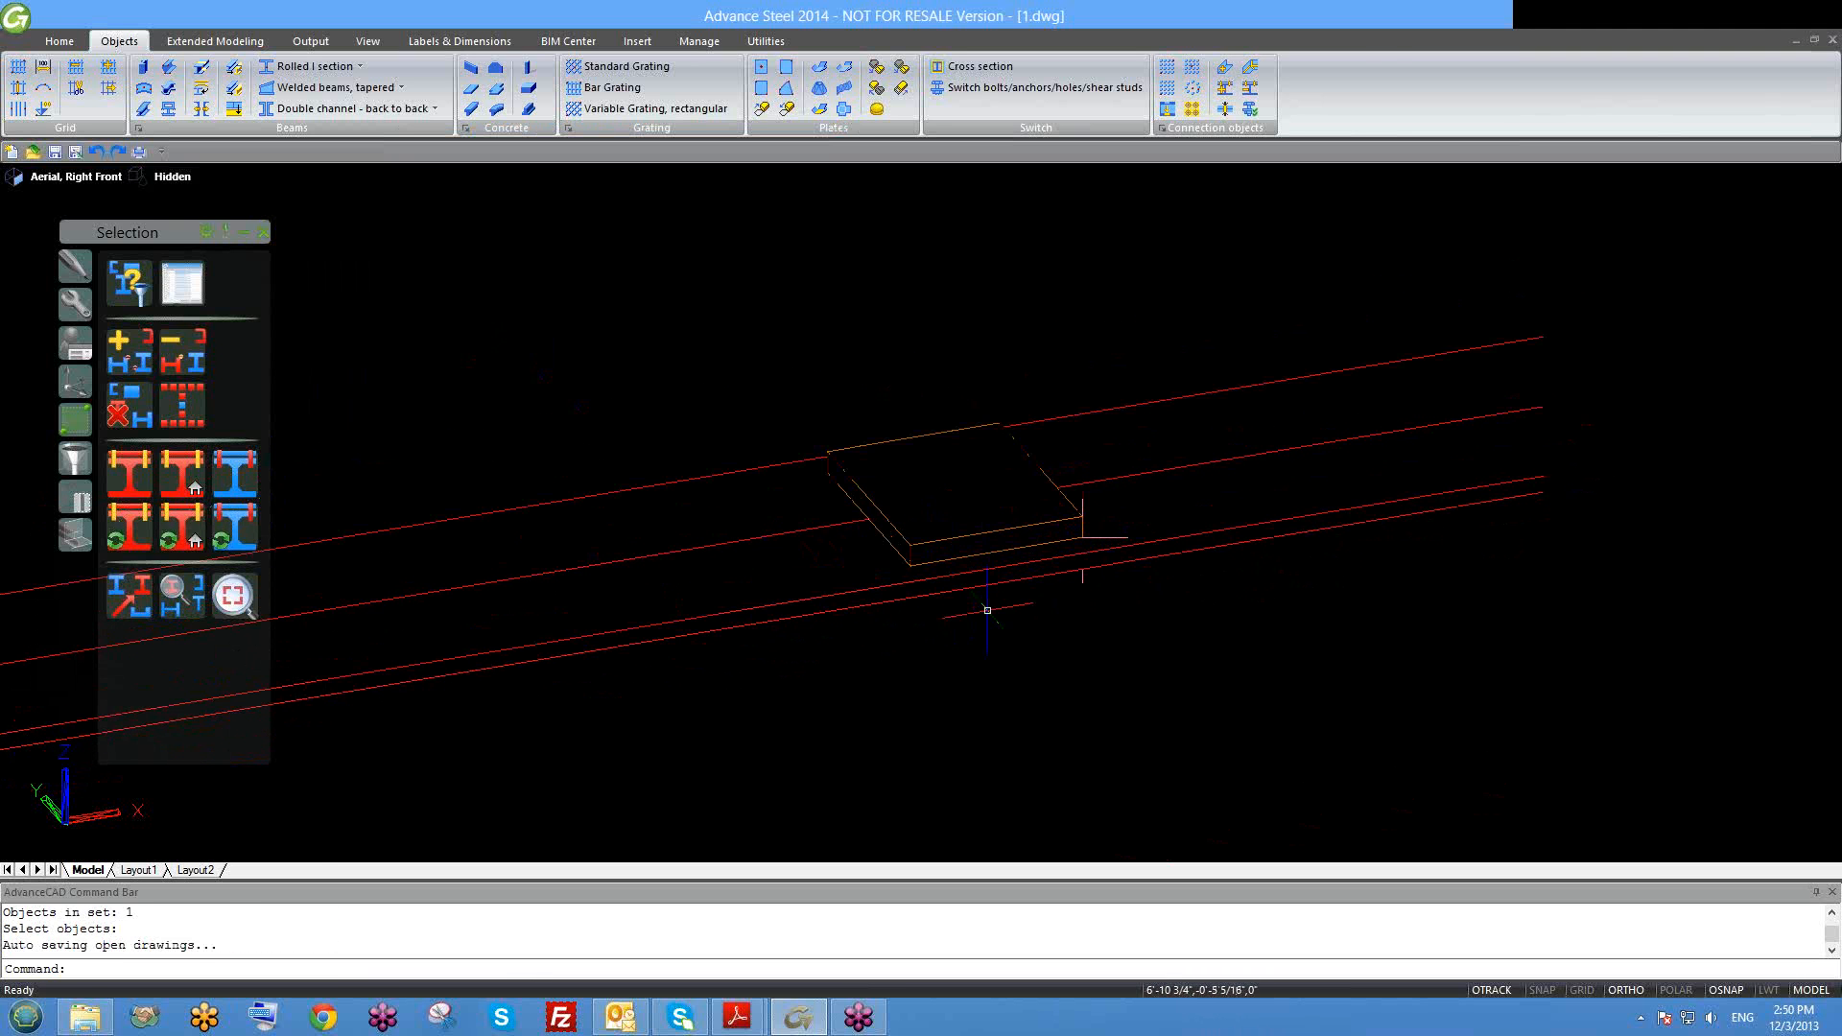
middle_click_drag(987, 610, 1081, 670, "shift")
scroll(1065, 590, "down", 2)
scroll(1065, 604, "down", 4)
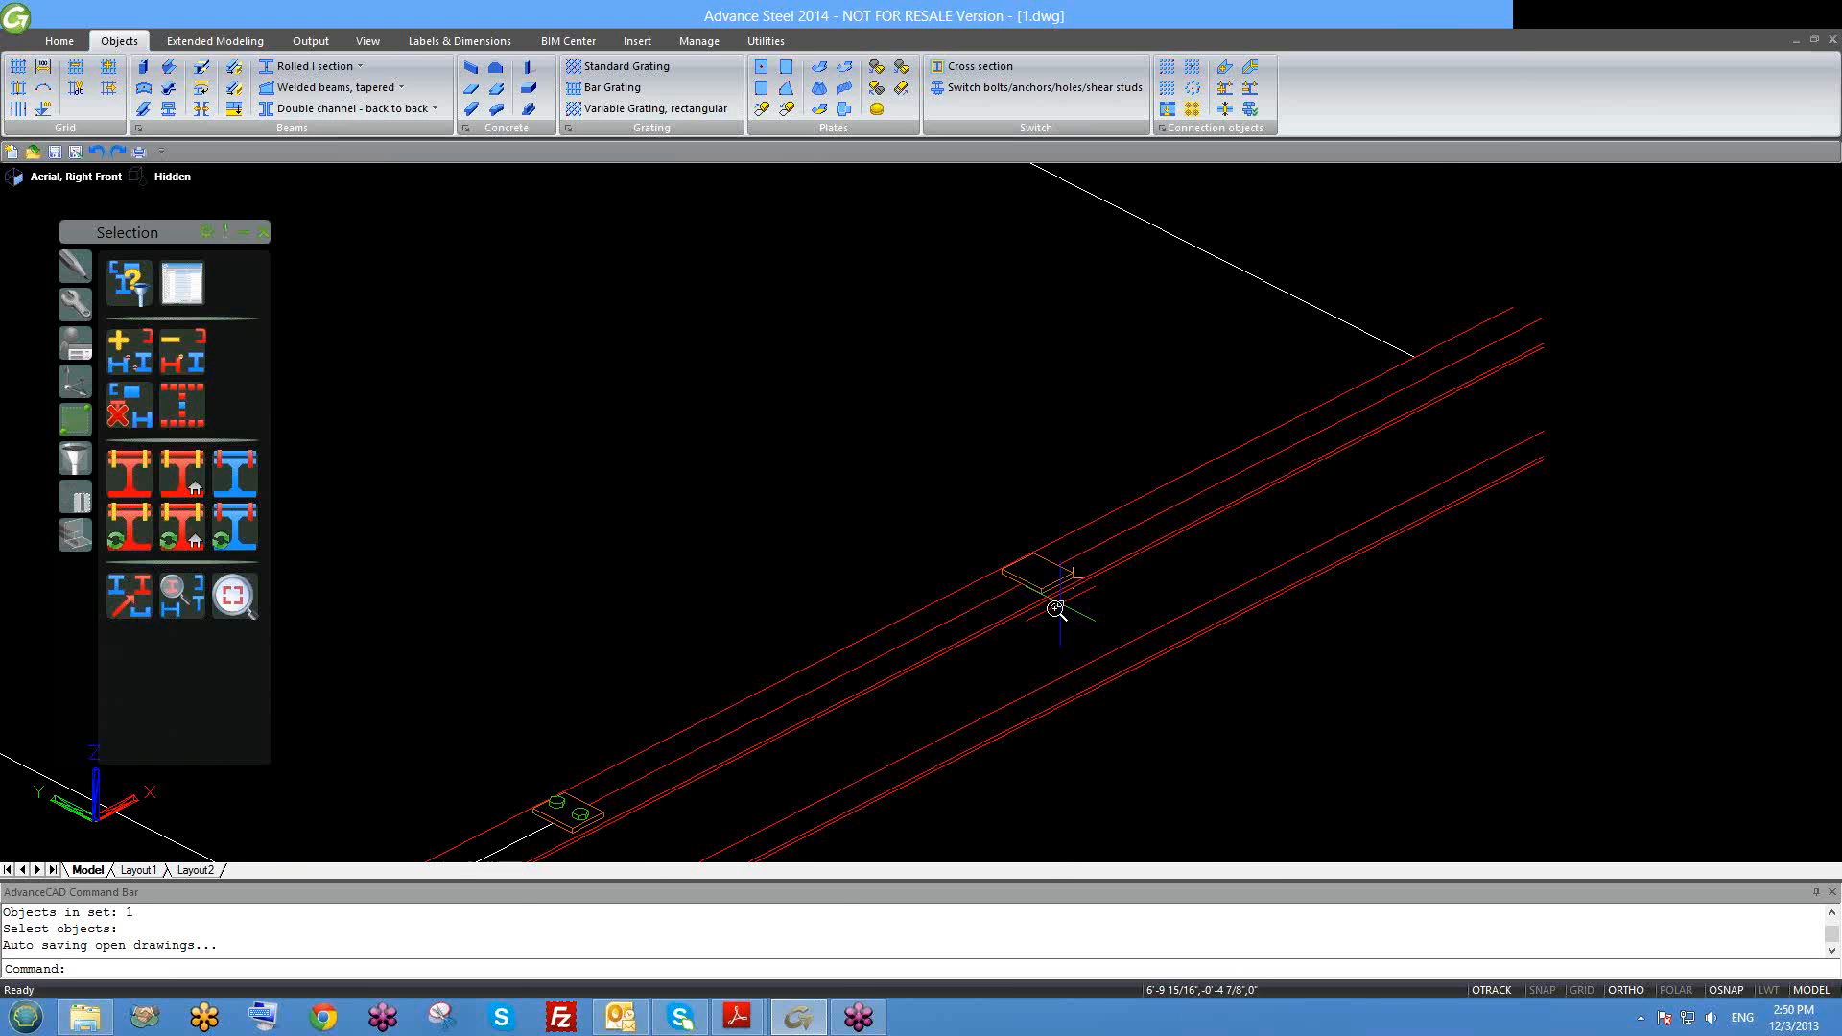
Step: Set the assembly location of the bolted plate's bolts to Shop
middle_click_drag(737, 672, 757, 562)
scroll(757, 561, "up", 5)
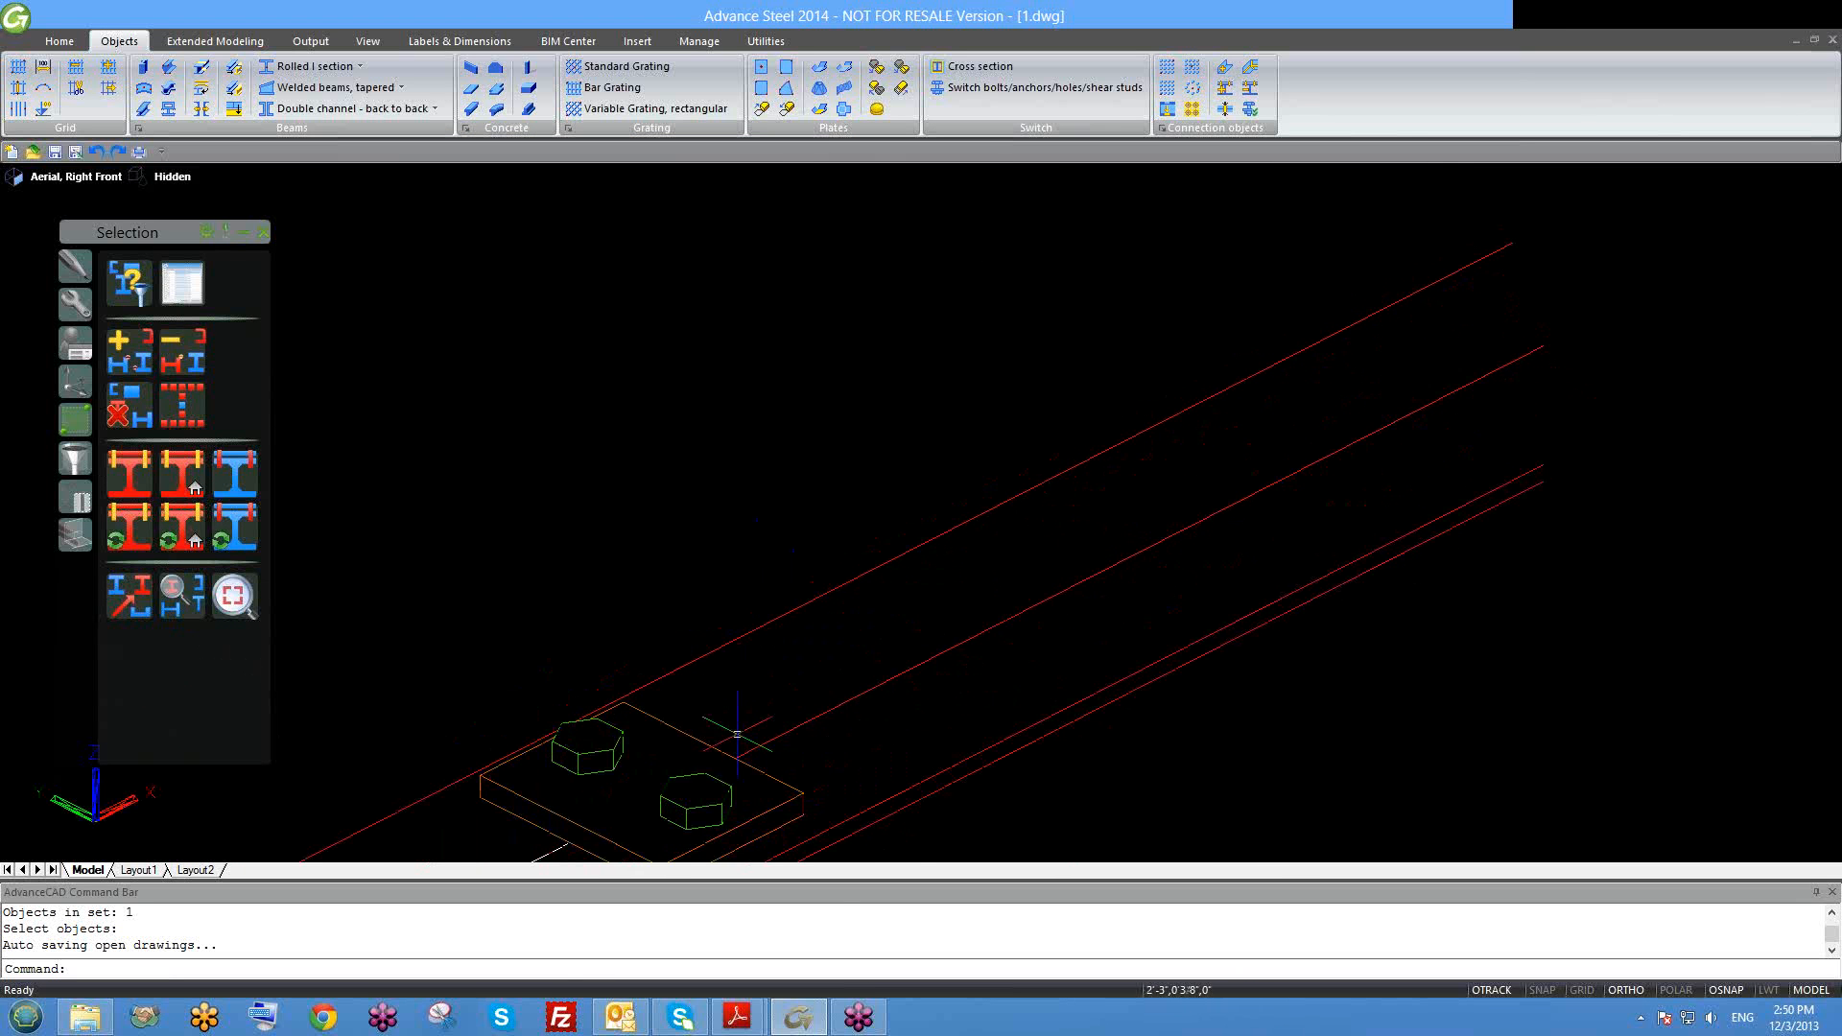
double_click(727, 787)
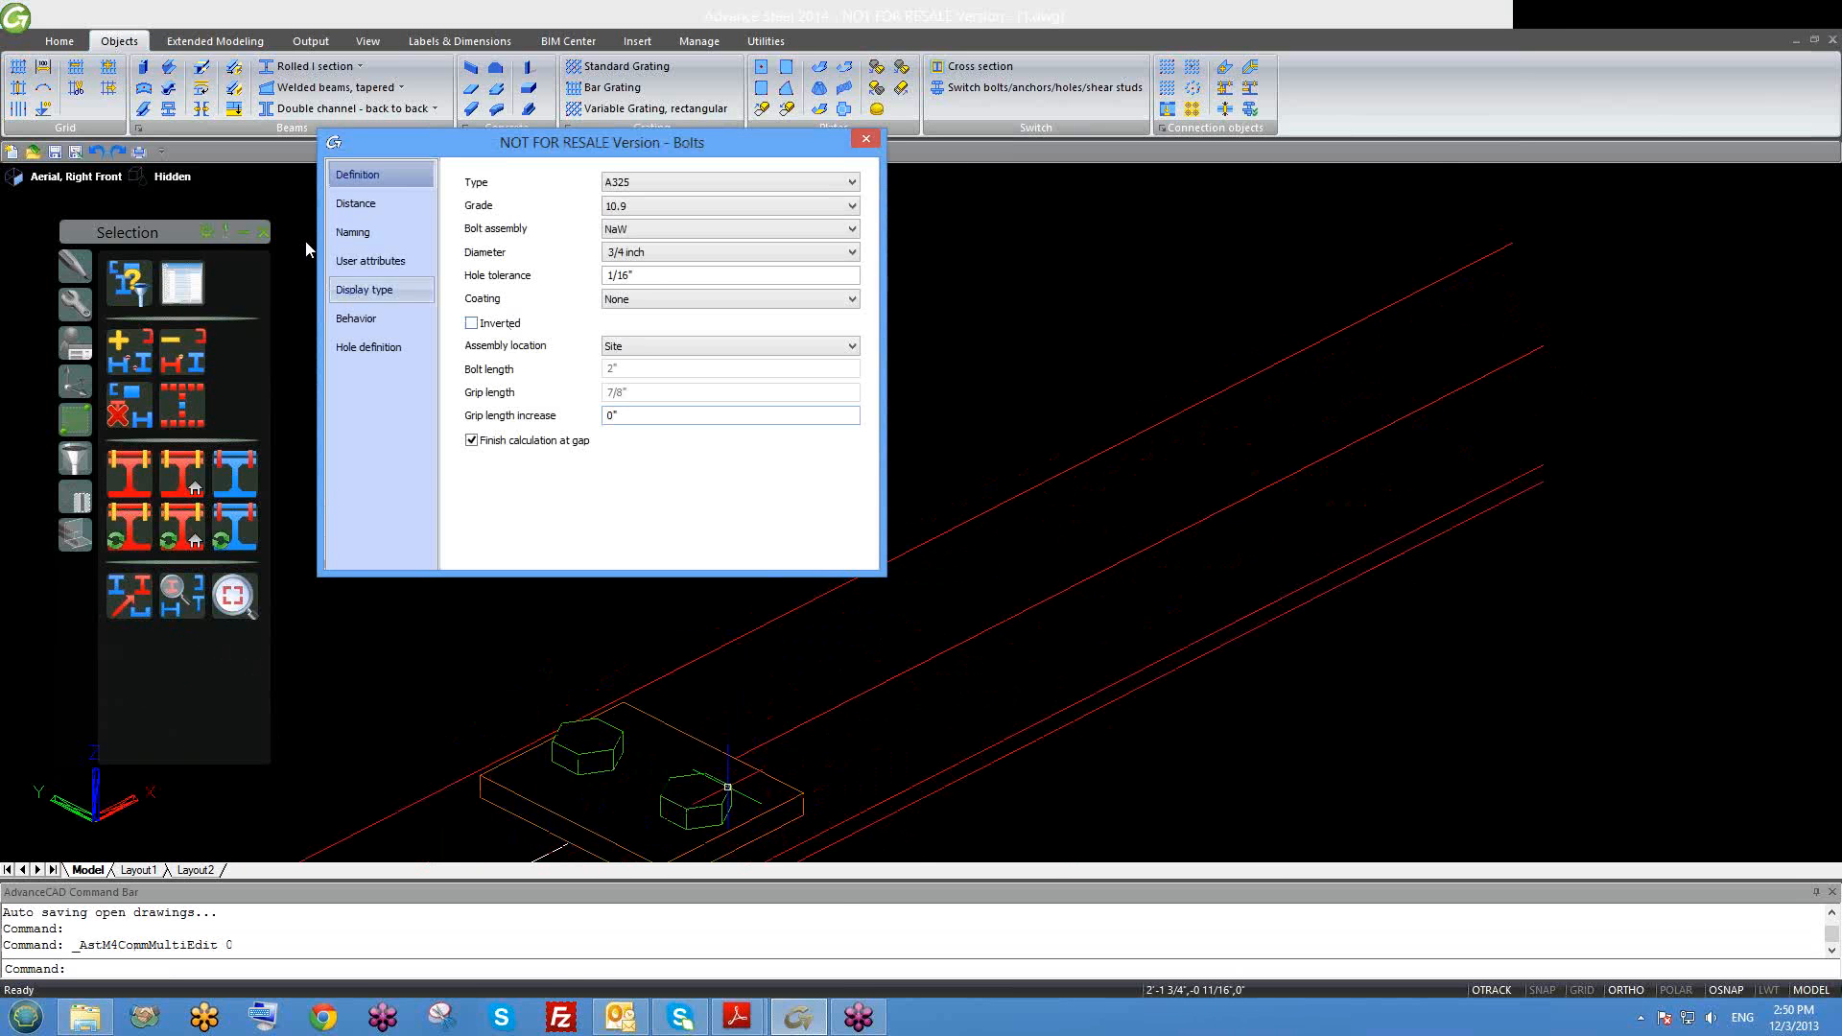
left_click(365, 201)
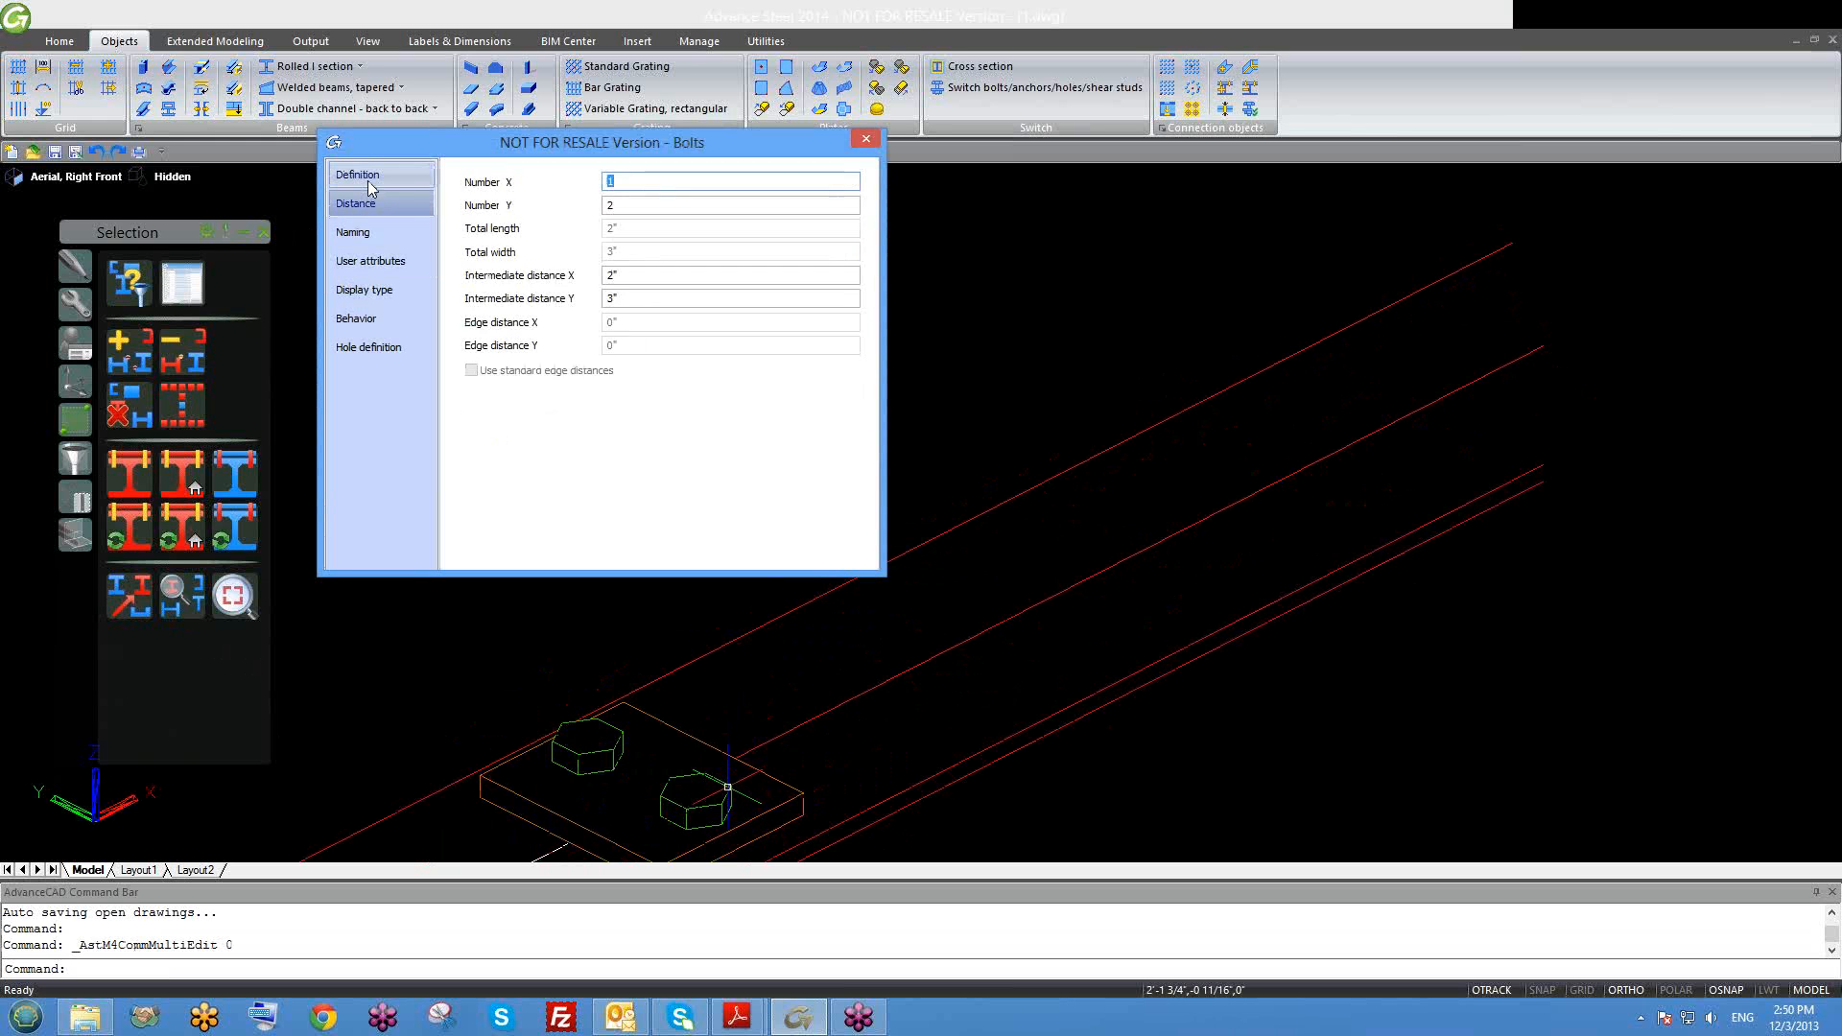
left_click(357, 174)
left_click(641, 349)
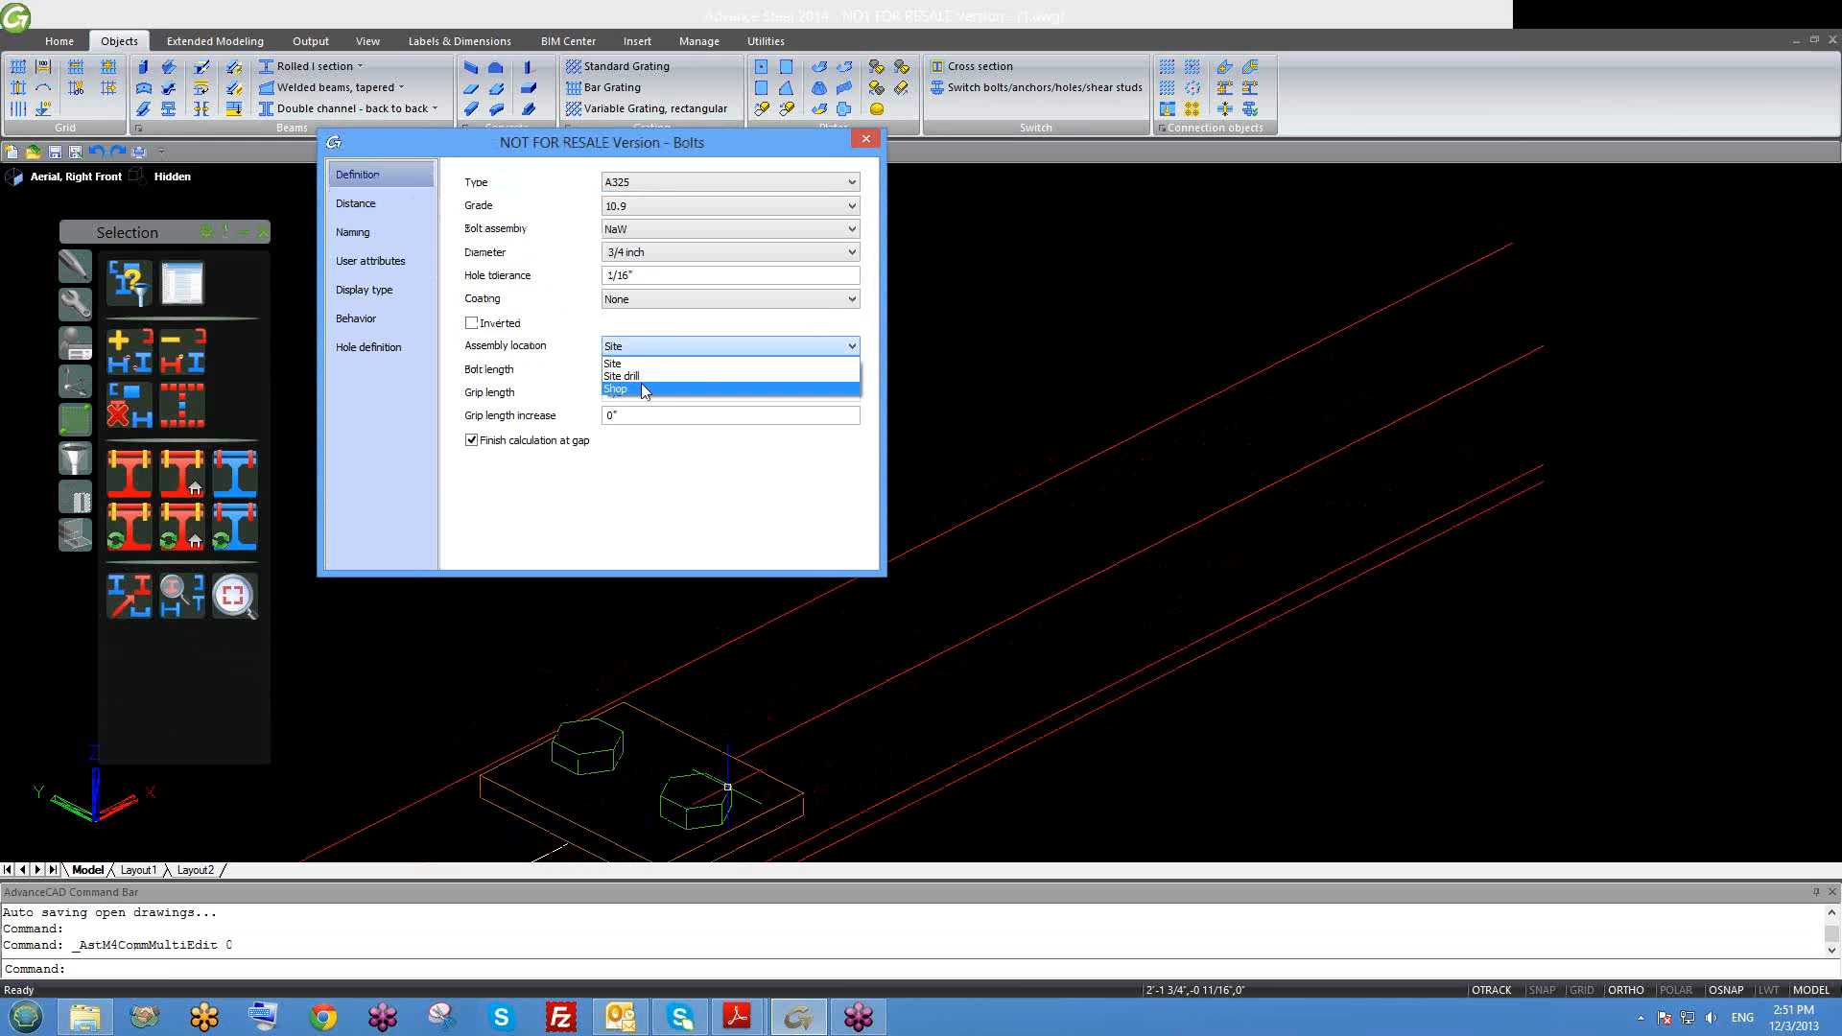
left_click(636, 373)
left_click(861, 137)
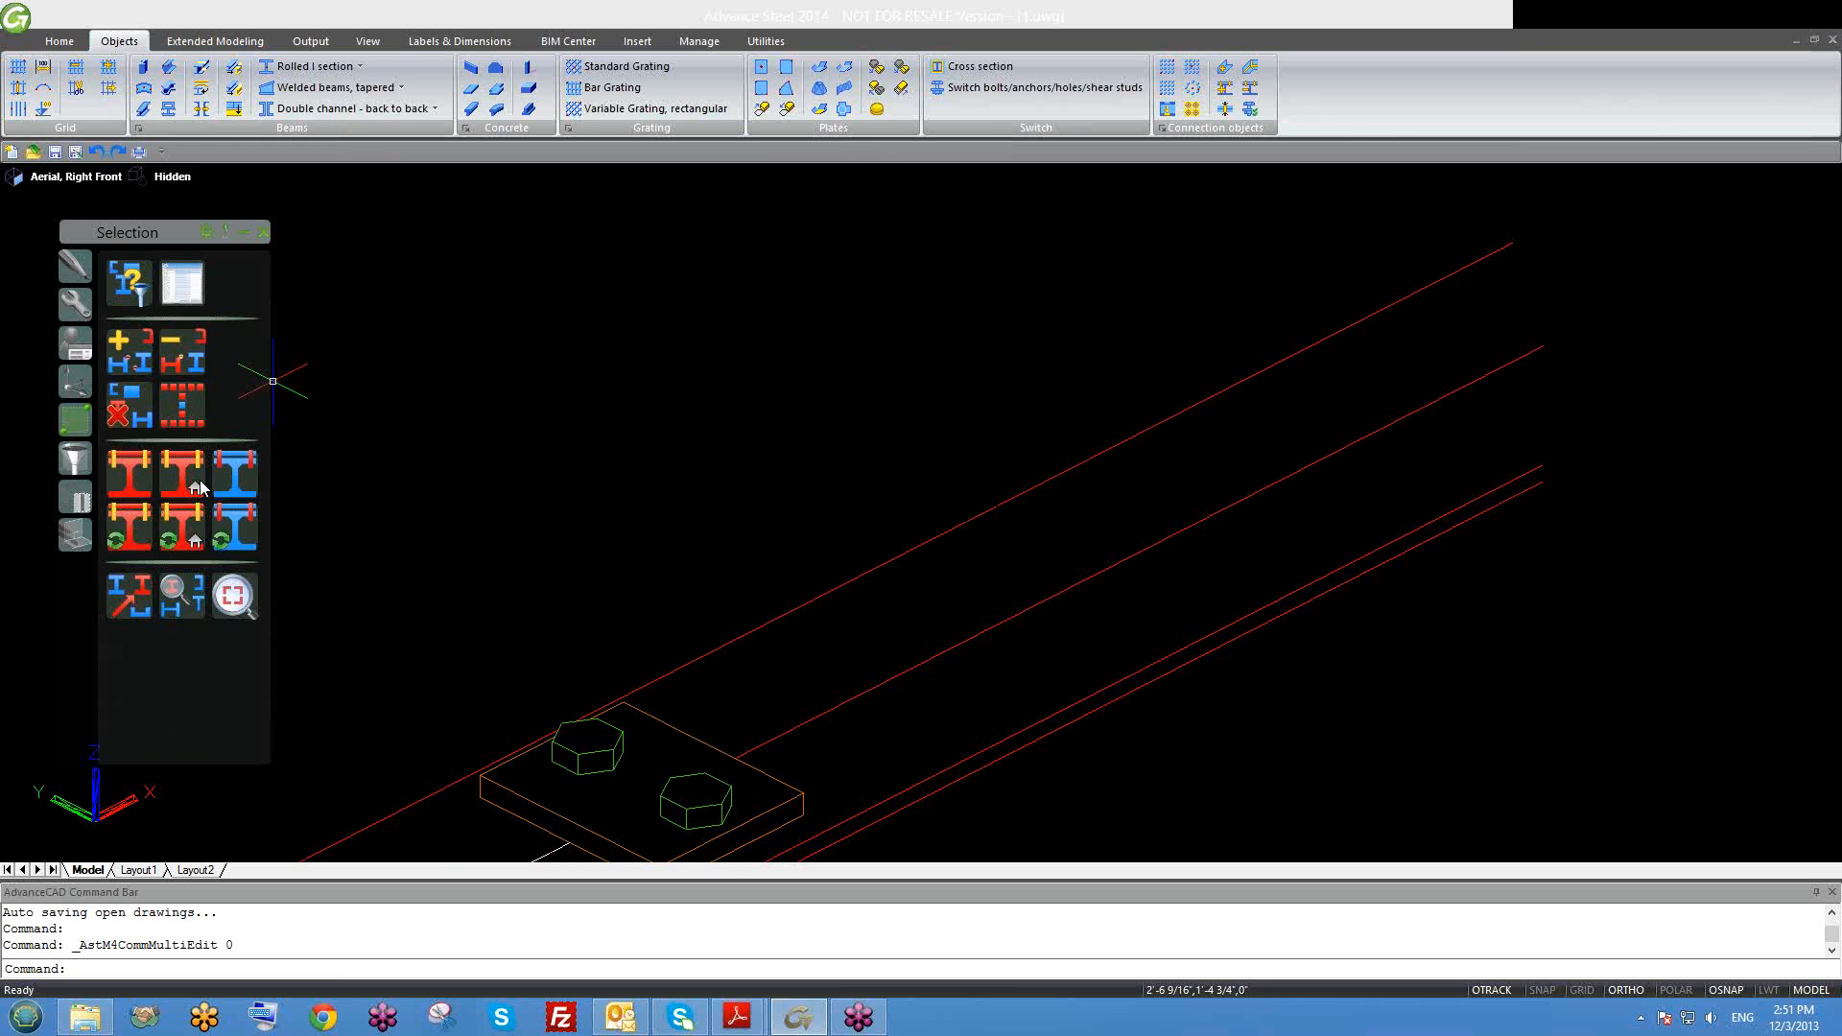
Step: Refresh the top beam's shop-connected marking after the bolt change and check the bolted plate
left_click(185, 523)
scroll(674, 527, "down", 2)
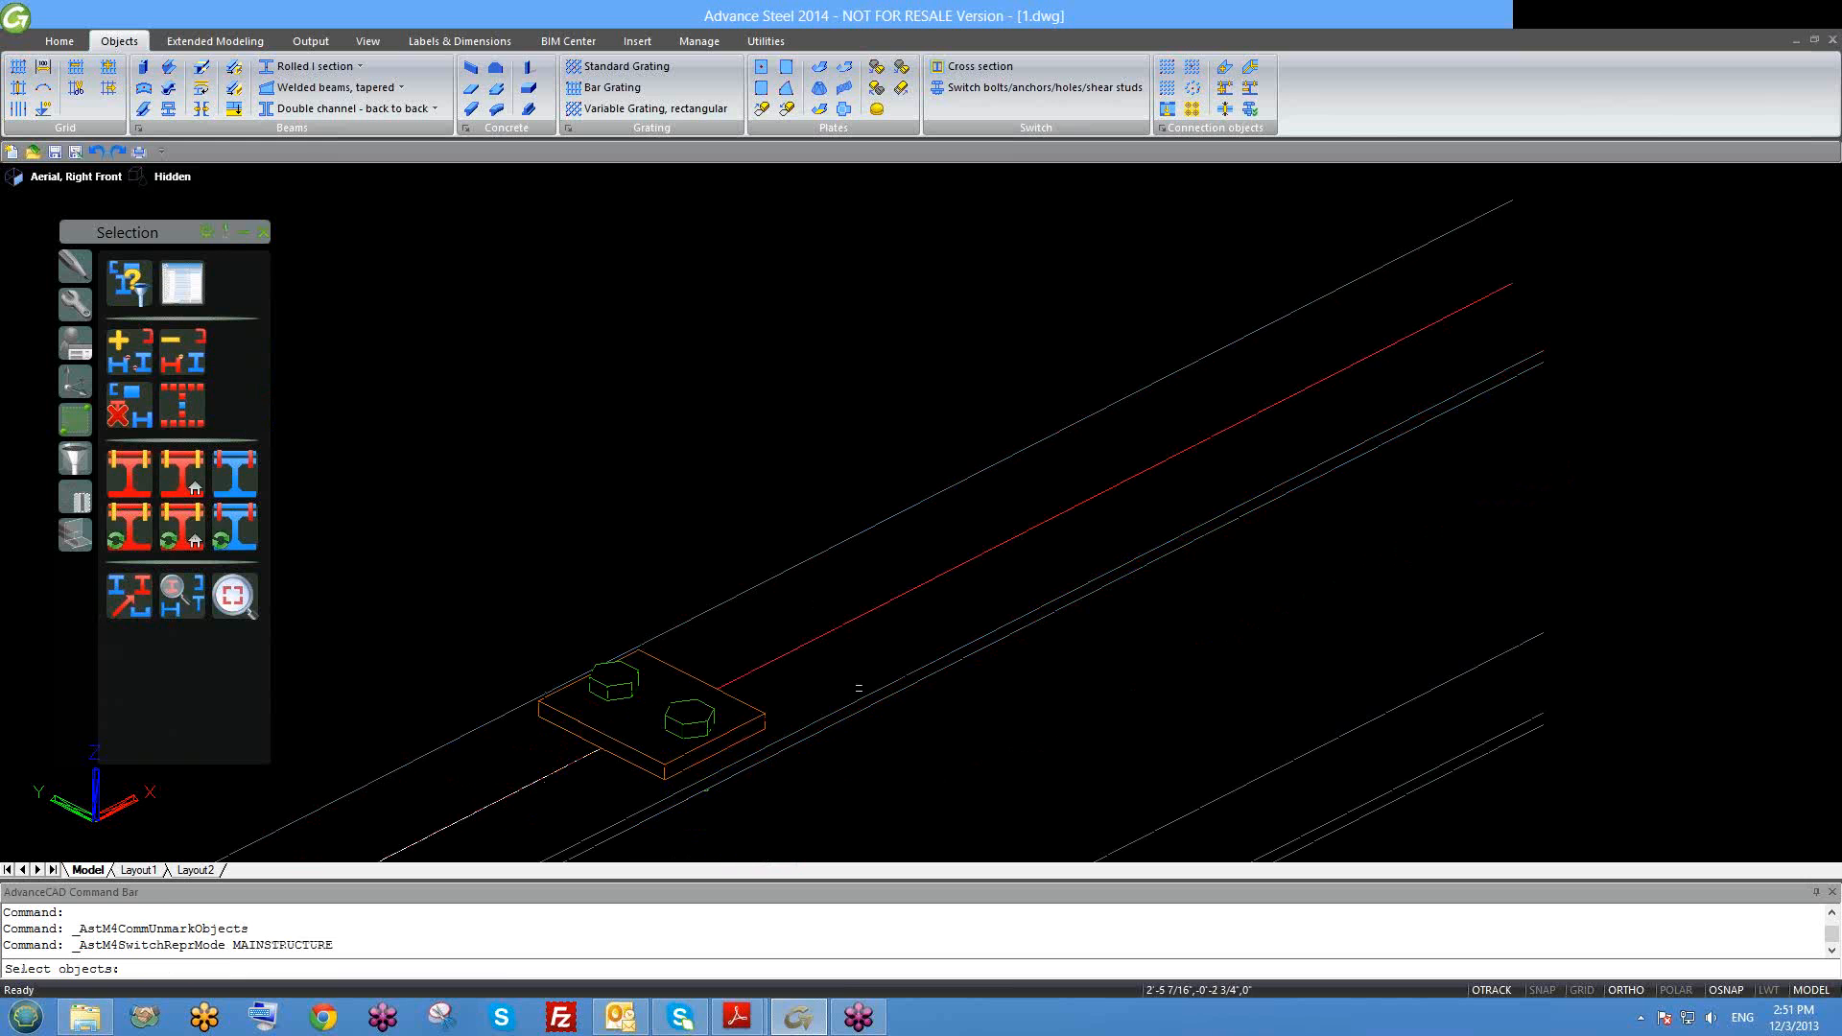
left_click(858, 699)
right_click(860, 699)
scroll(802, 629, "down", 4)
middle_click_drag(855, 669, 802, 680, "shift")
scroll(787, 676, "up", 6)
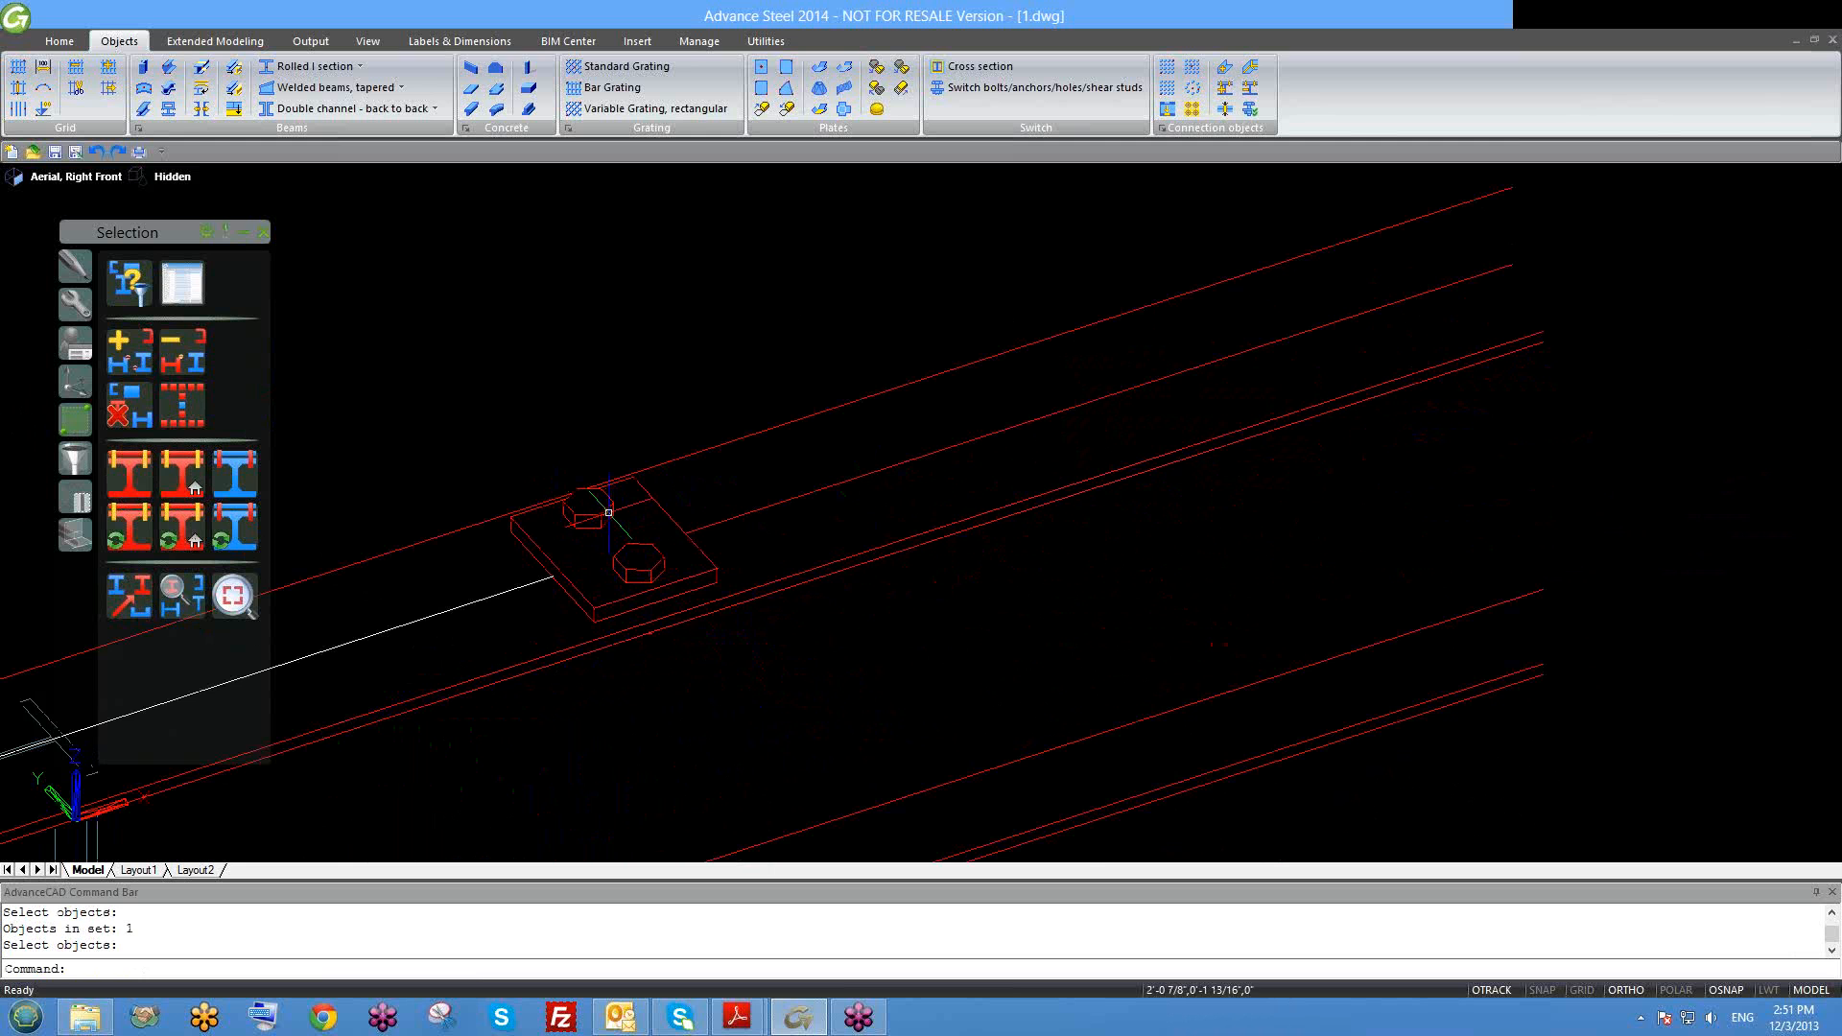
scroll(738, 552, "down", 4)
scroll(741, 561, "up", 2)
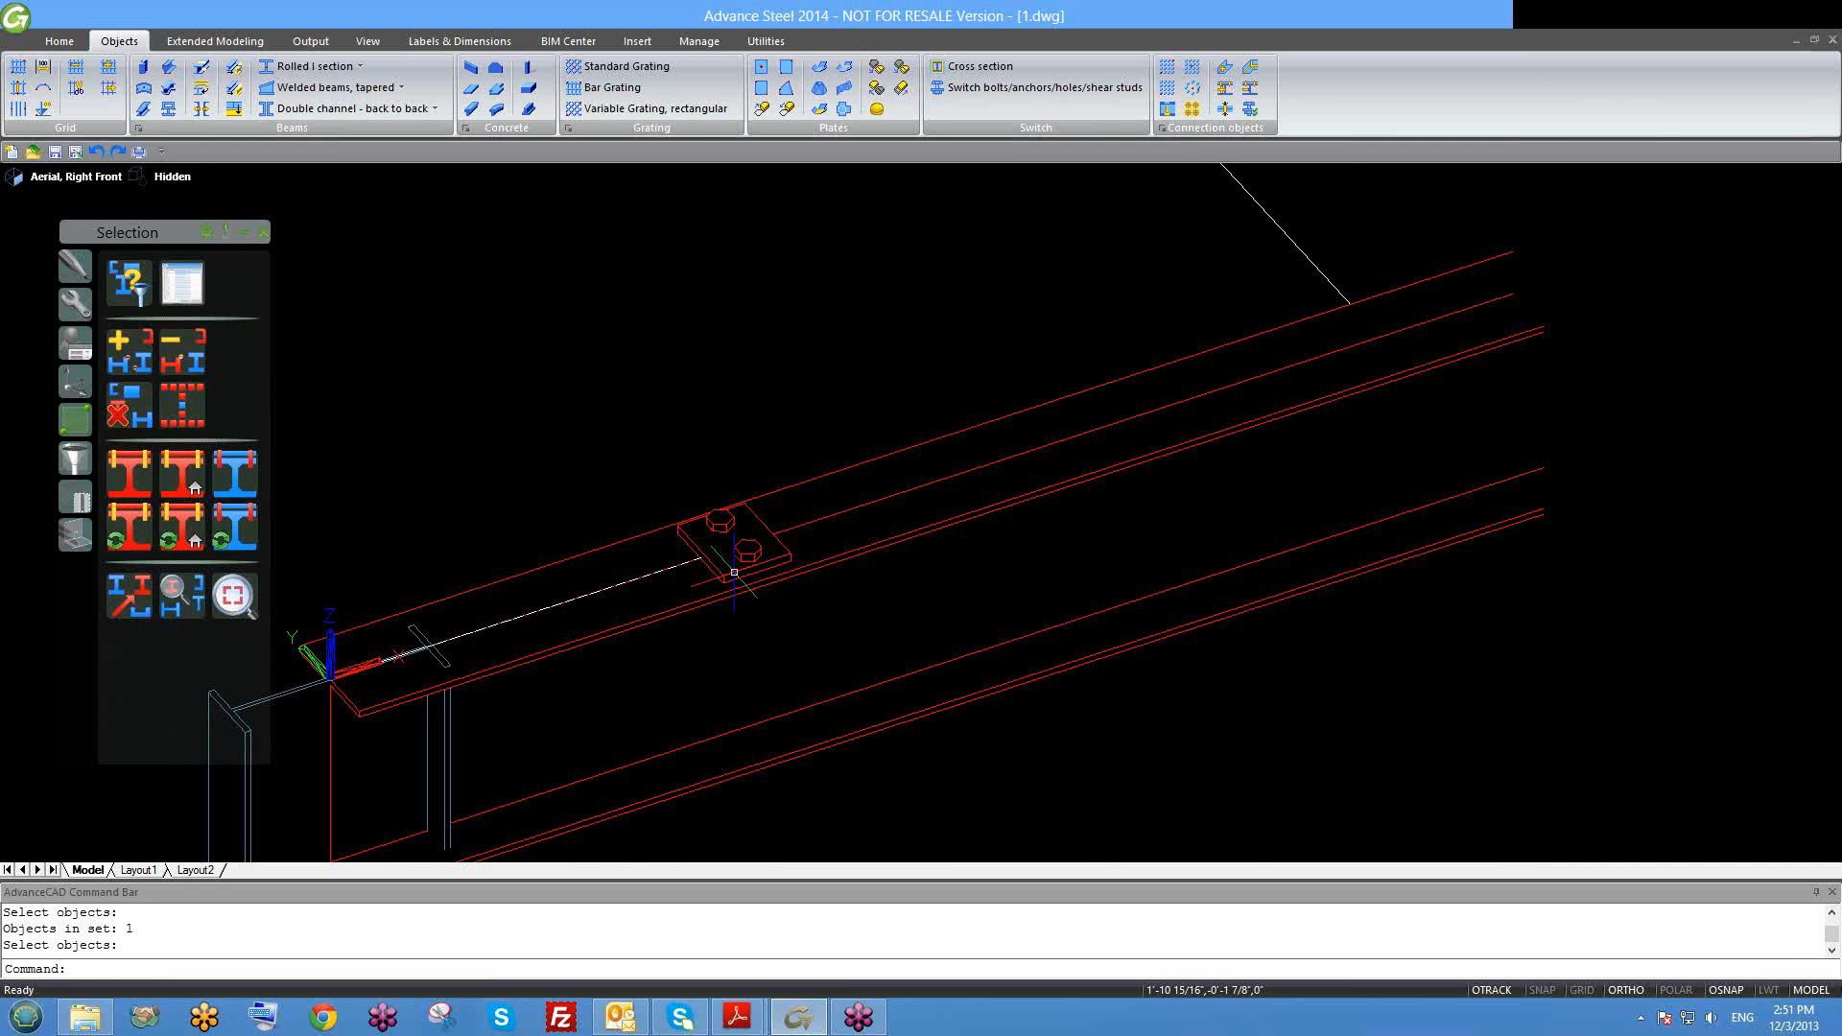
key("Escape")
key("Escape")
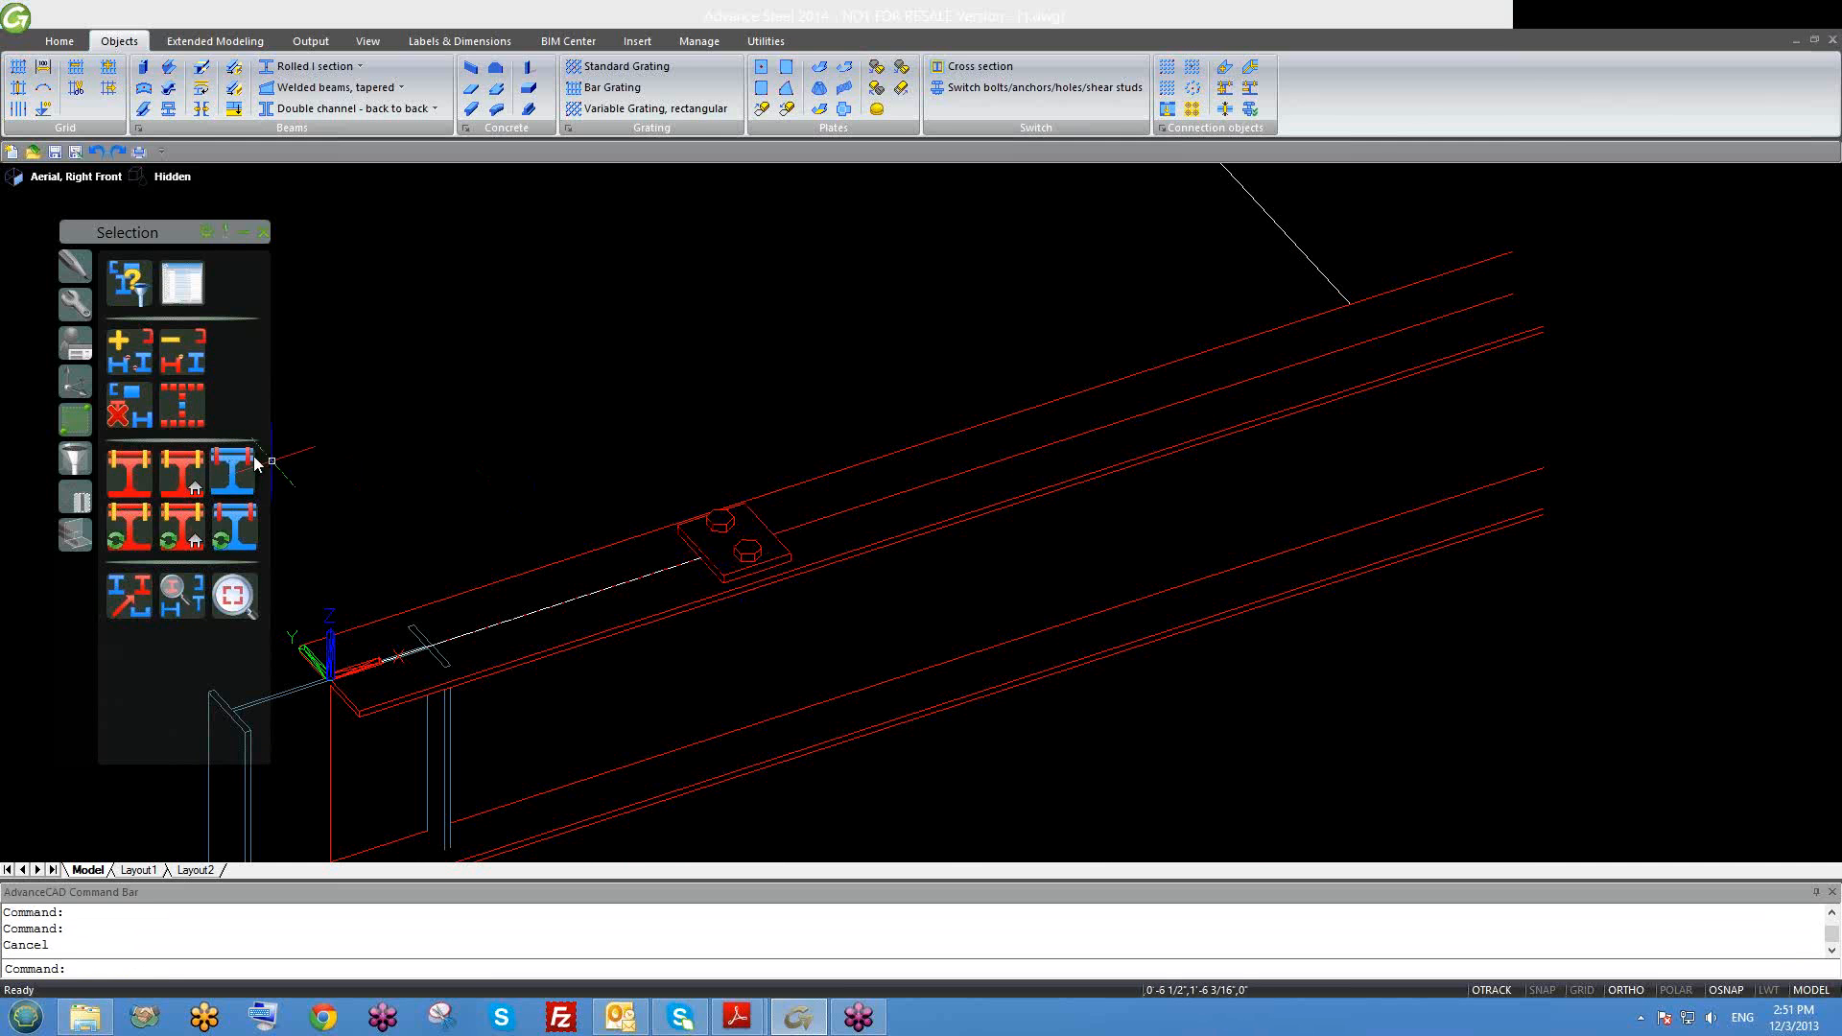
Step: Review the bolts' behavior and distance settings, and change their assembly location in the definition
scroll(595, 561, "up", 3)
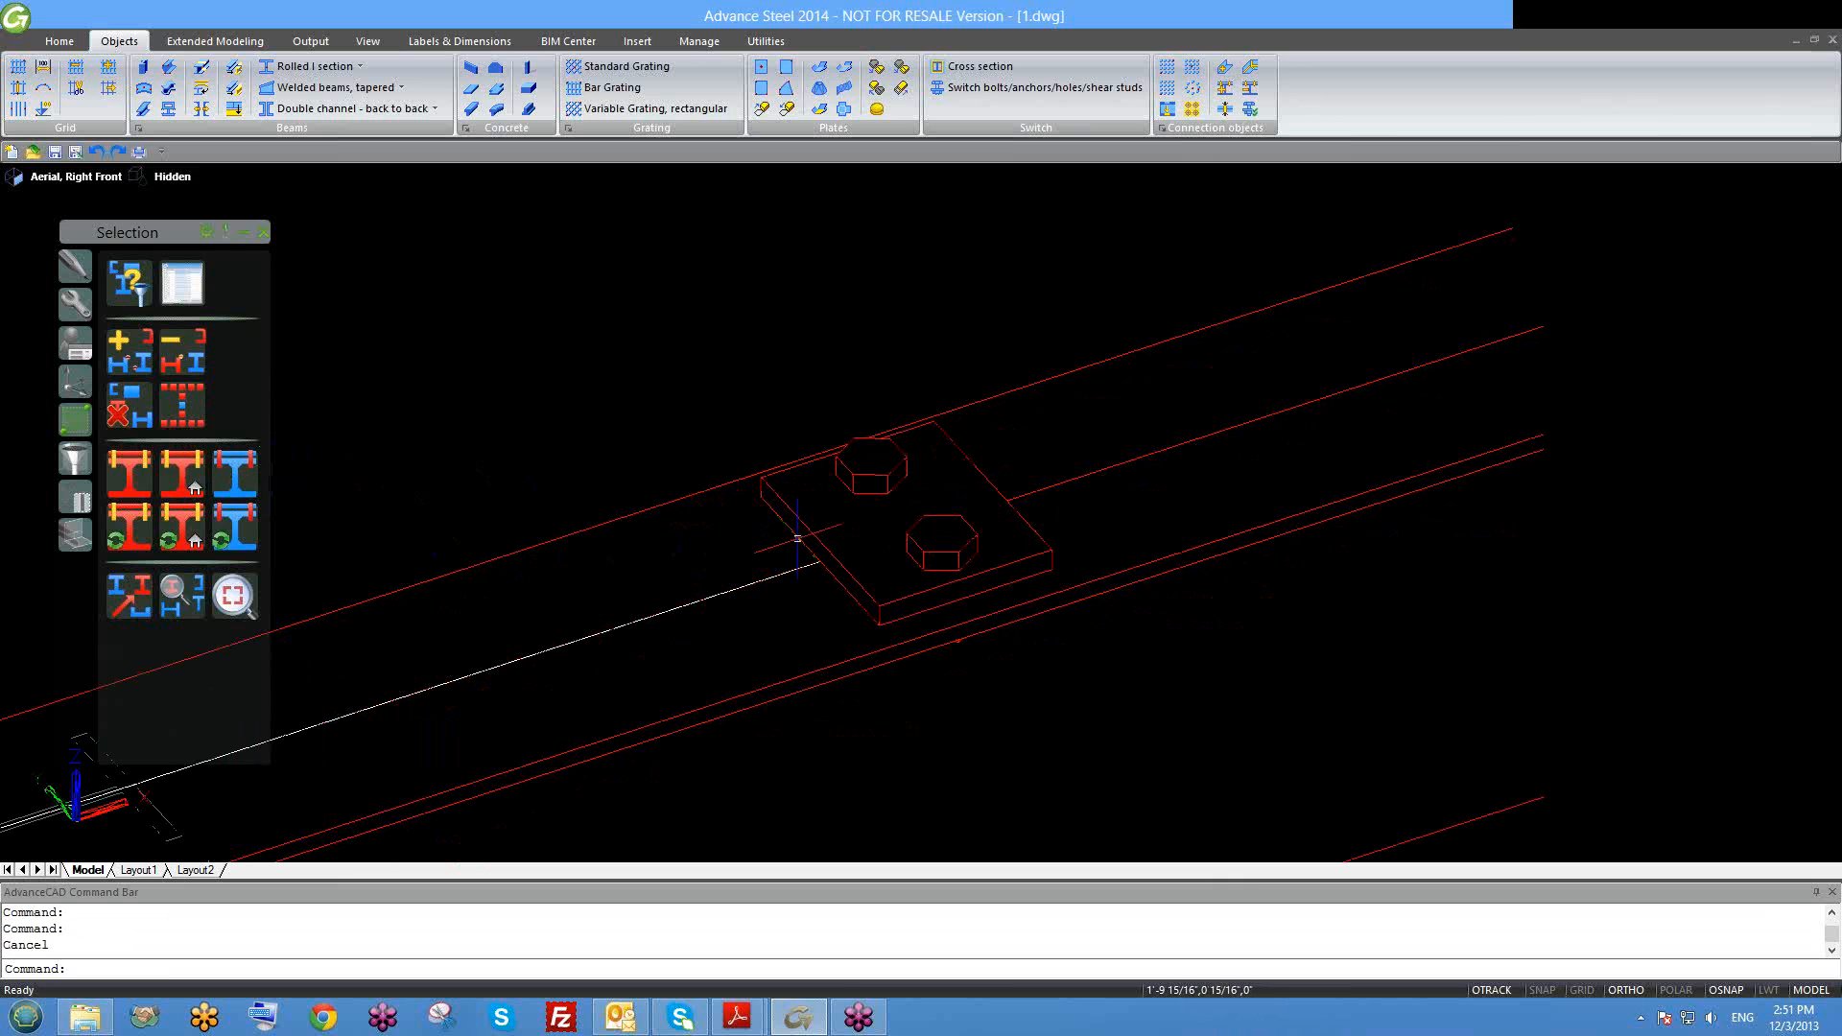
double_click(942, 543)
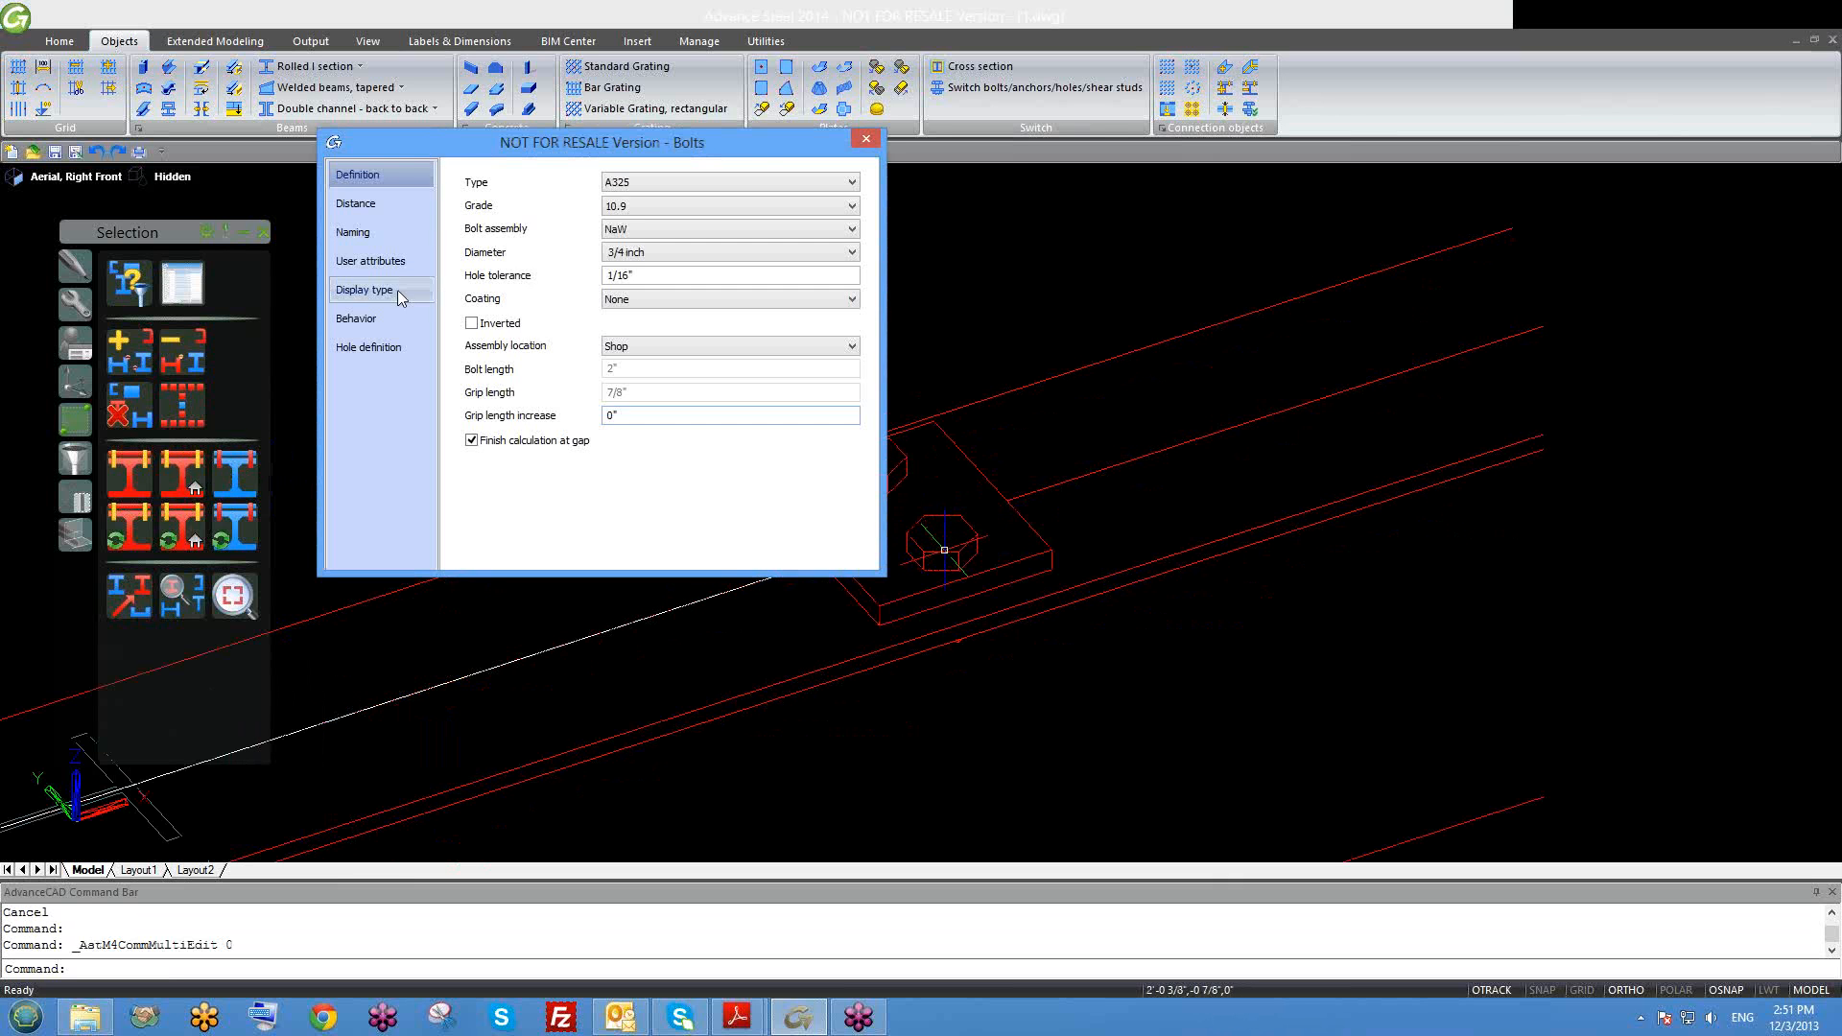
left_click(395, 290)
left_click(379, 317)
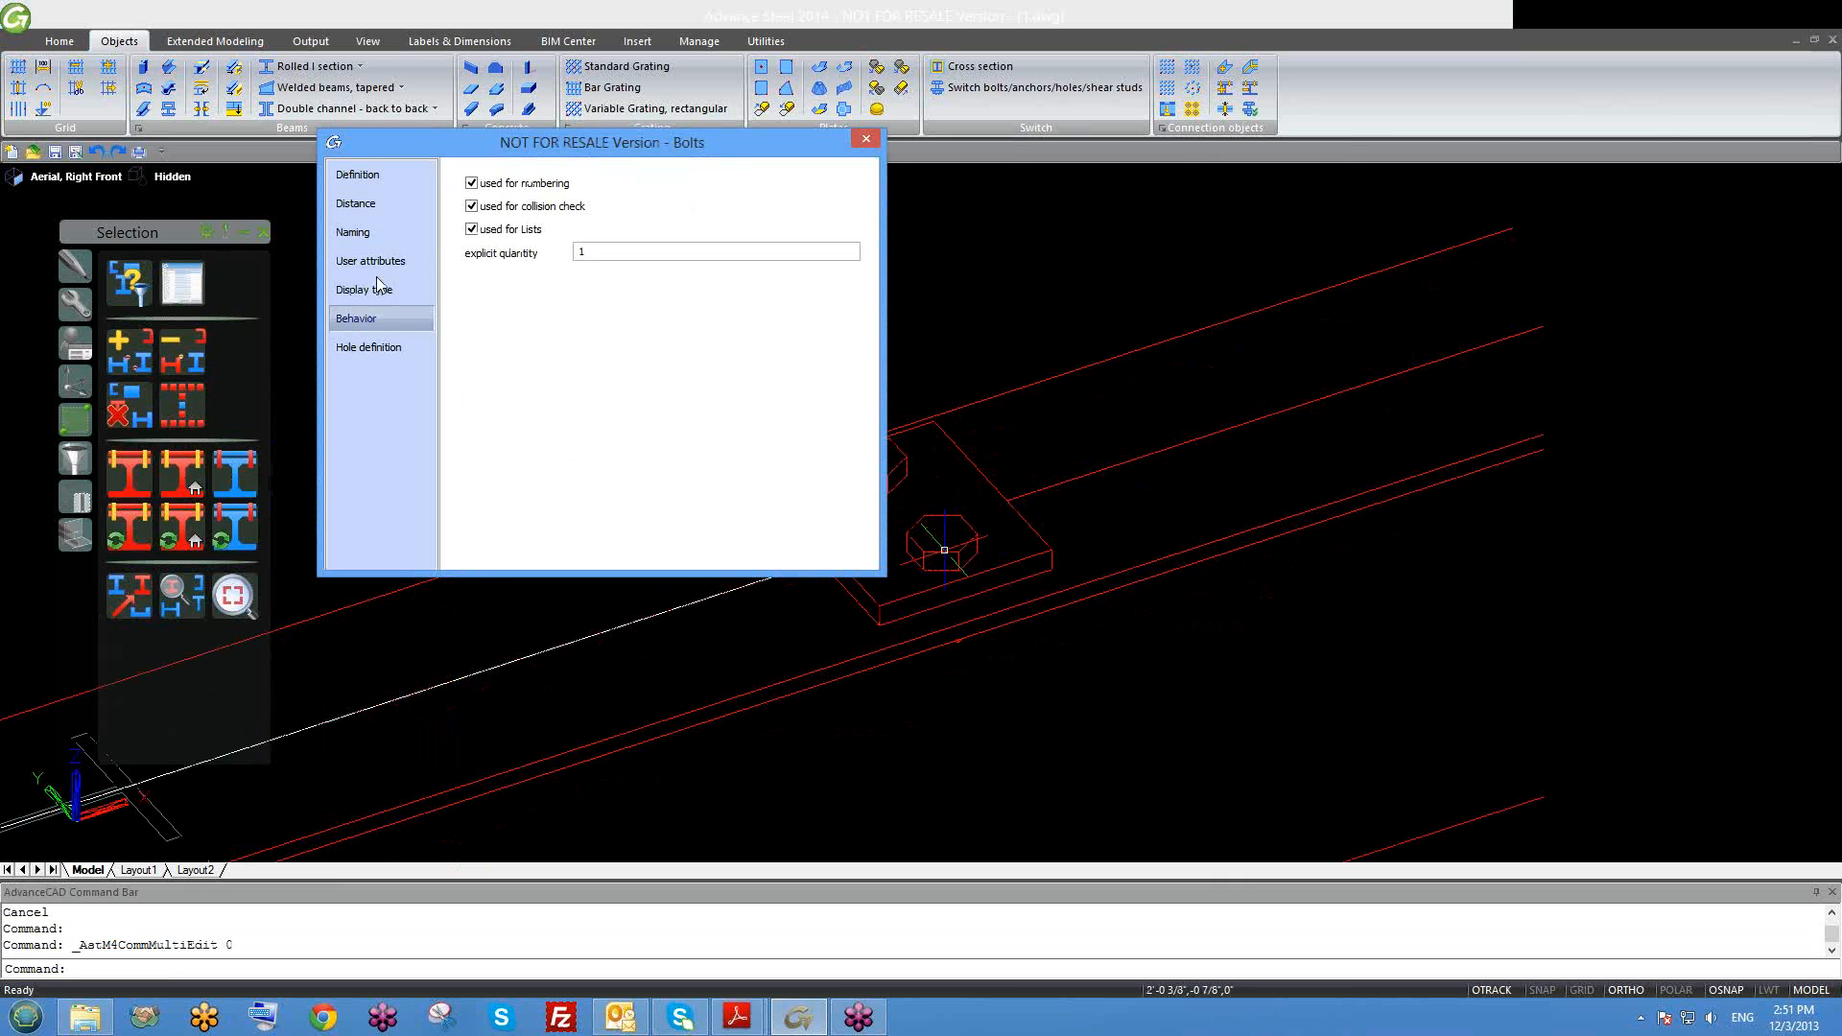
left_click(394, 196)
left_click(395, 179)
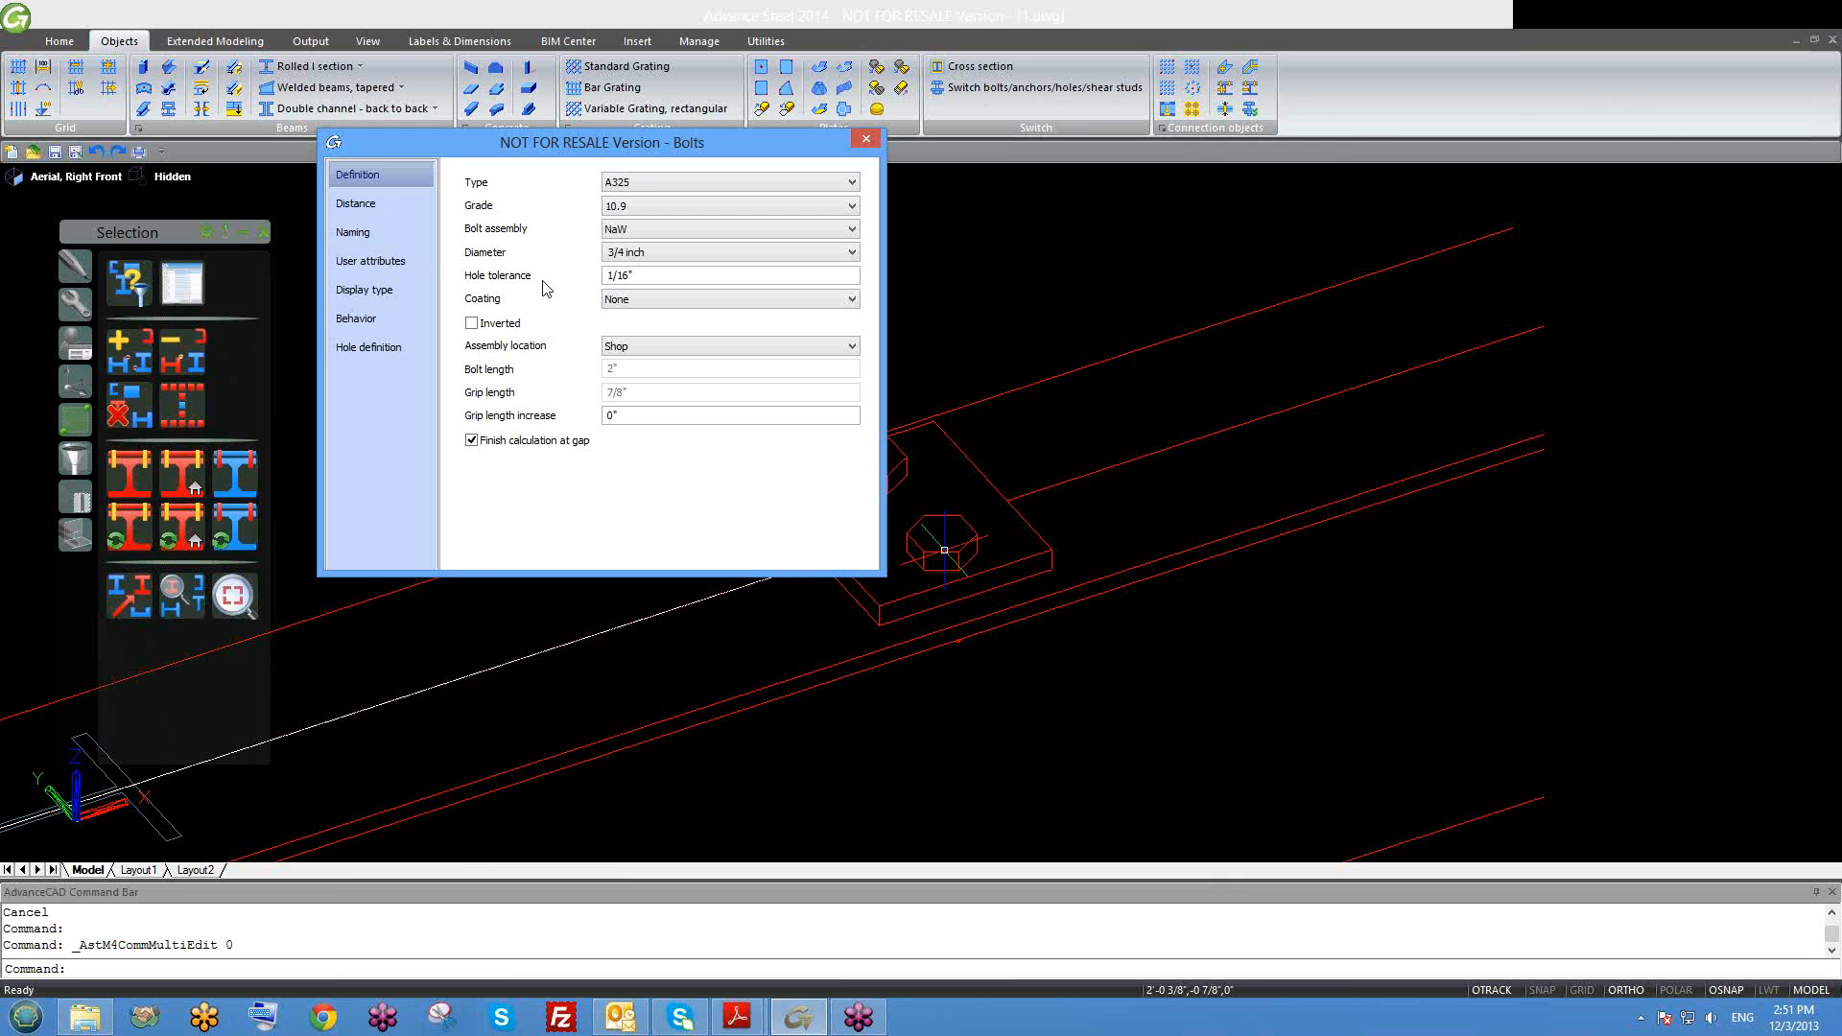
left_click(628, 347)
left_click(628, 377)
left_click(862, 141)
Step: Examine the welded plate and the bolted plate along the top beam, comparing how each is marked
scroll(853, 477, "down", 5)
middle_click_drag(1193, 440, 498, 526)
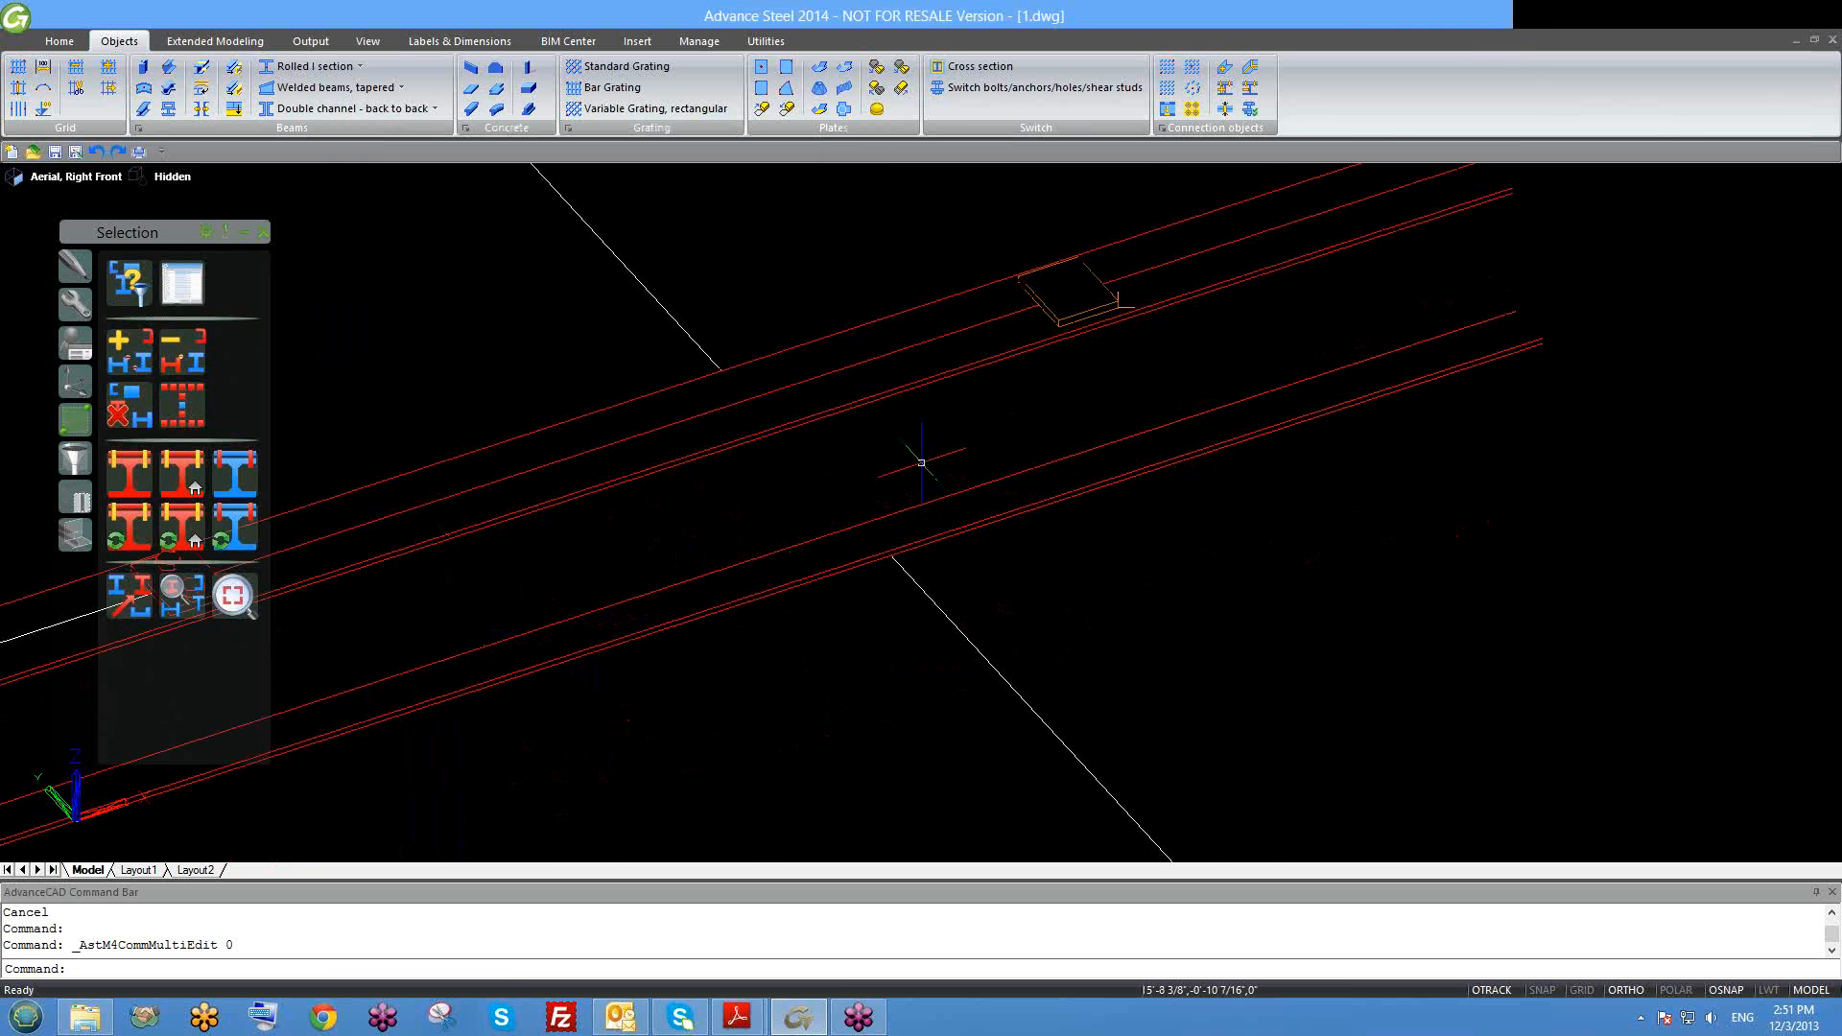
scroll(1055, 374, "up", 4)
scroll(1093, 412, "down", 1)
scroll(970, 452, "down", 8)
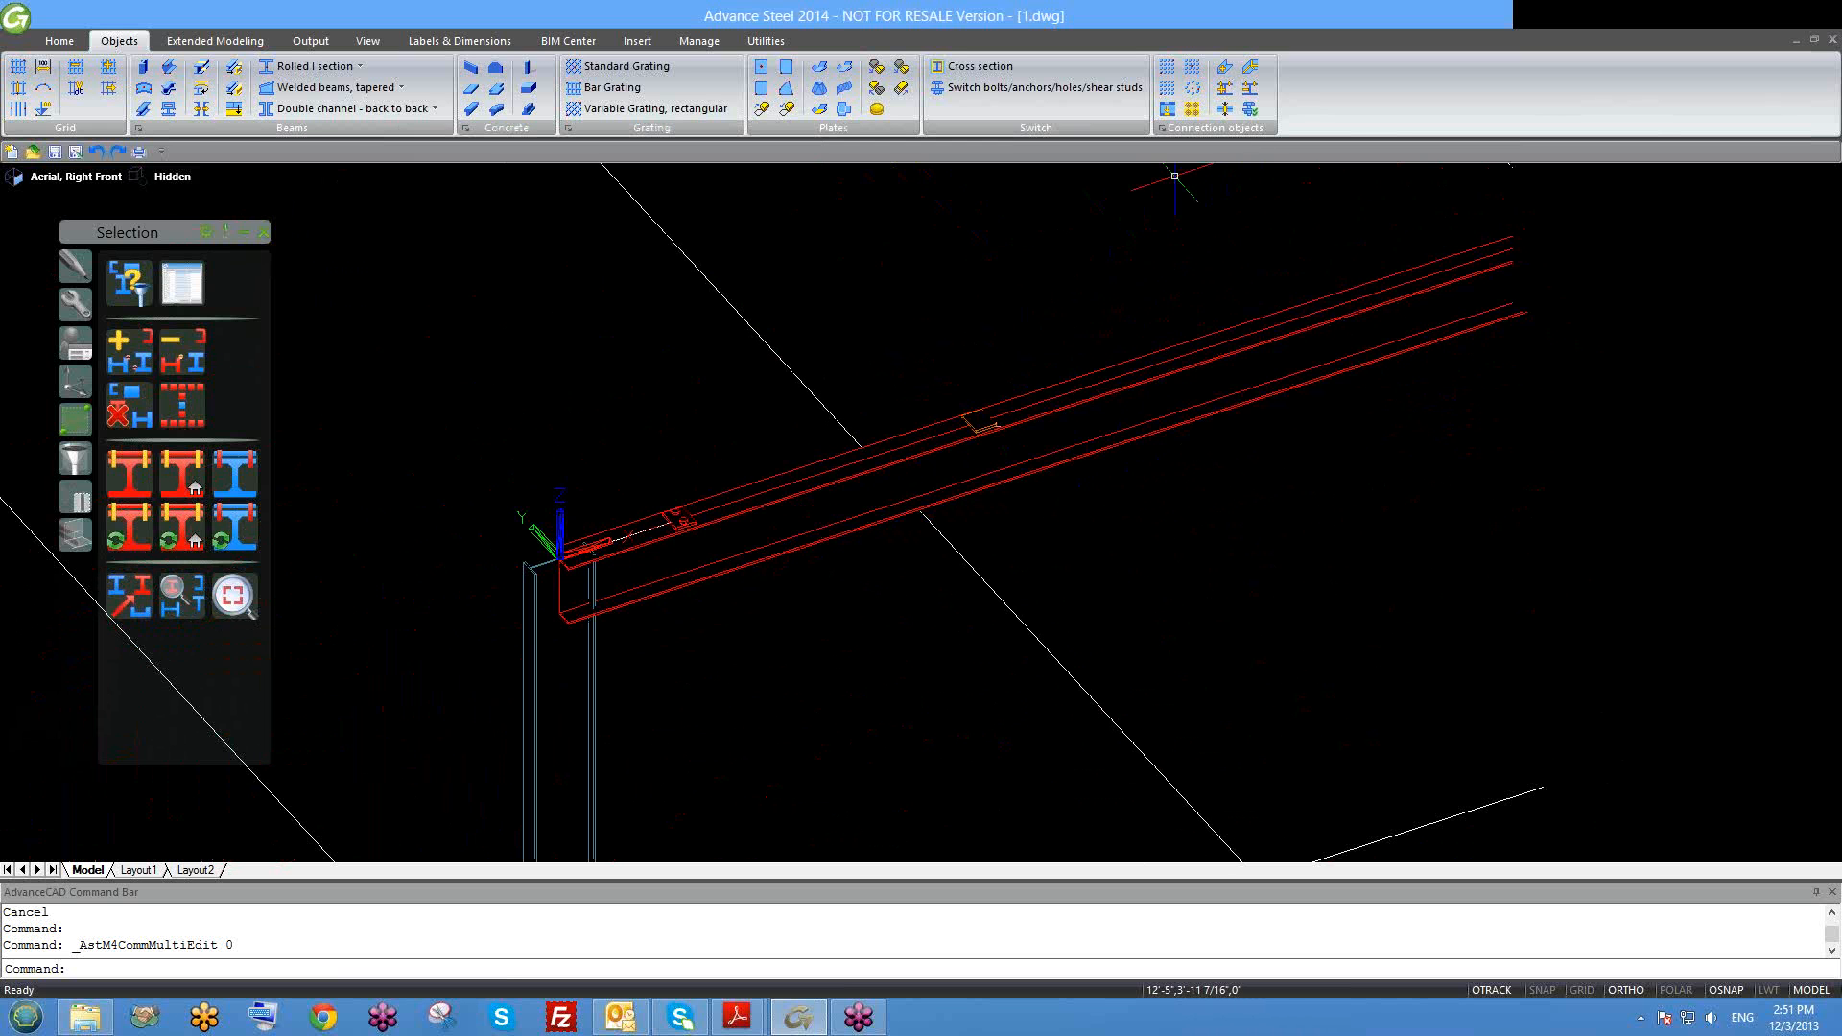
scroll(729, 523, "up", 3)
scroll(700, 515, "up", 3)
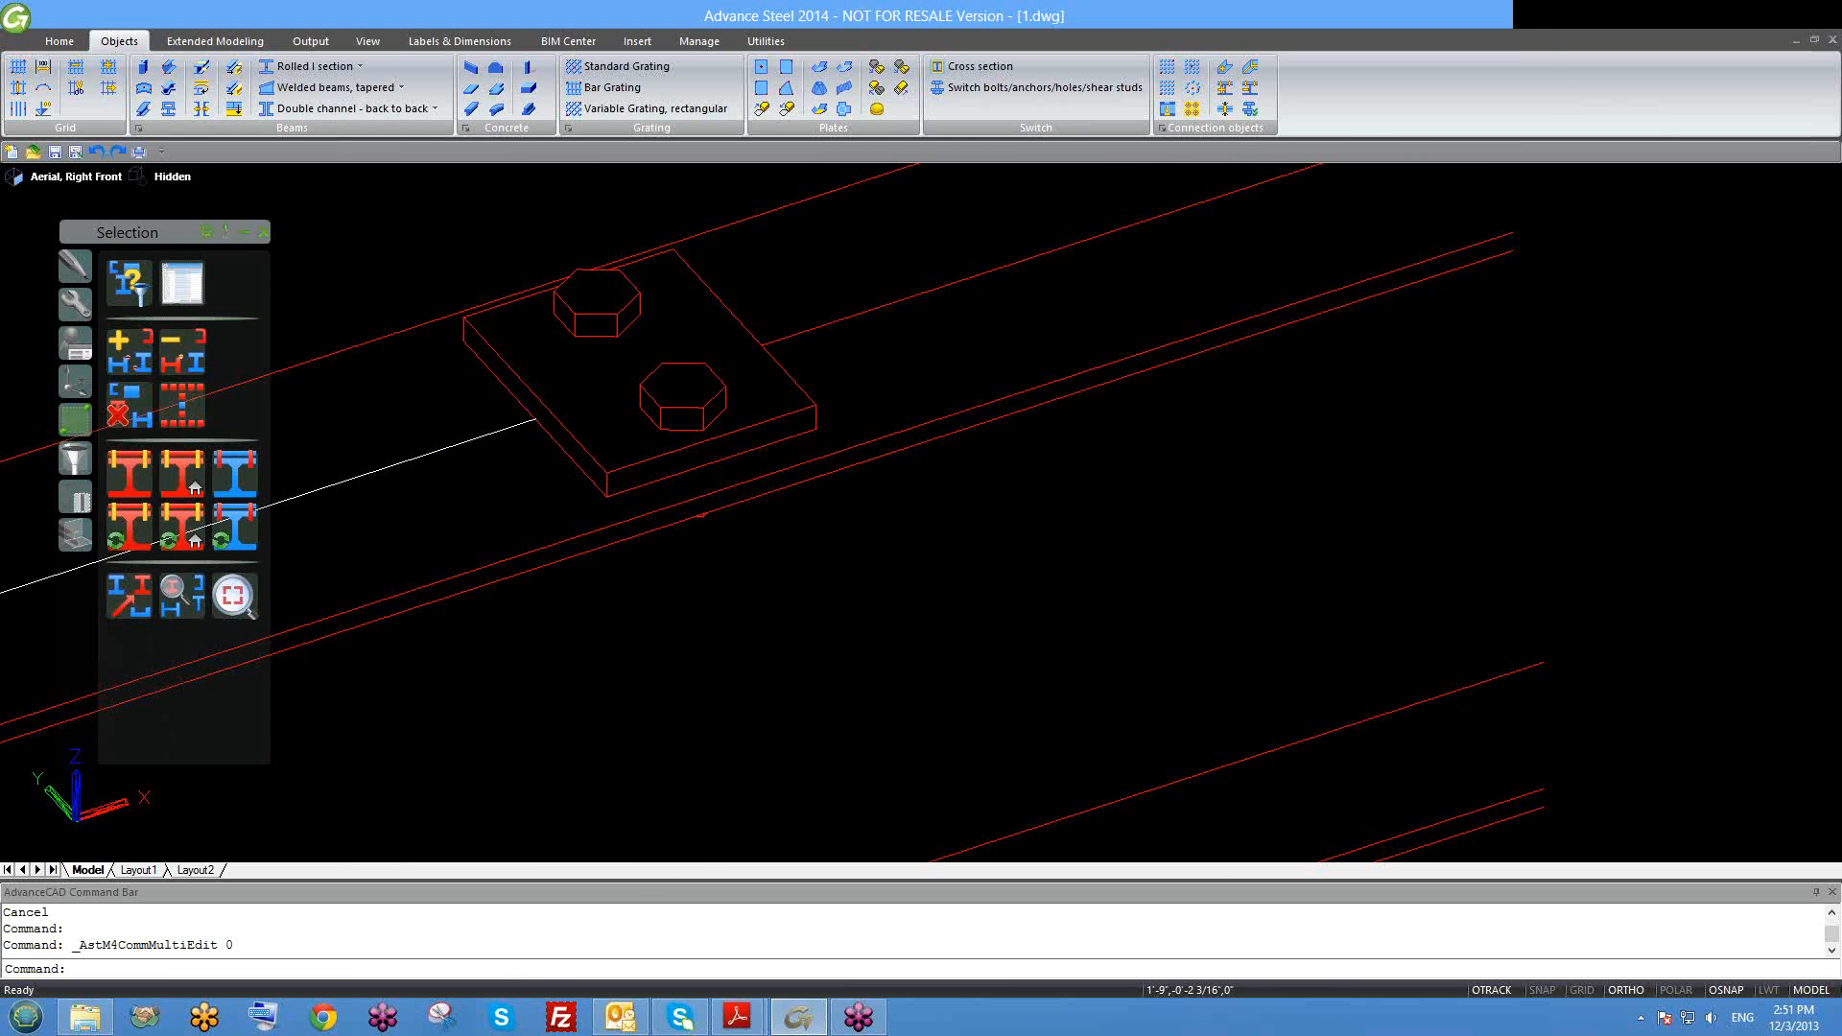
scroll(767, 480, "down", 2)
scroll(825, 460, "down", 1)
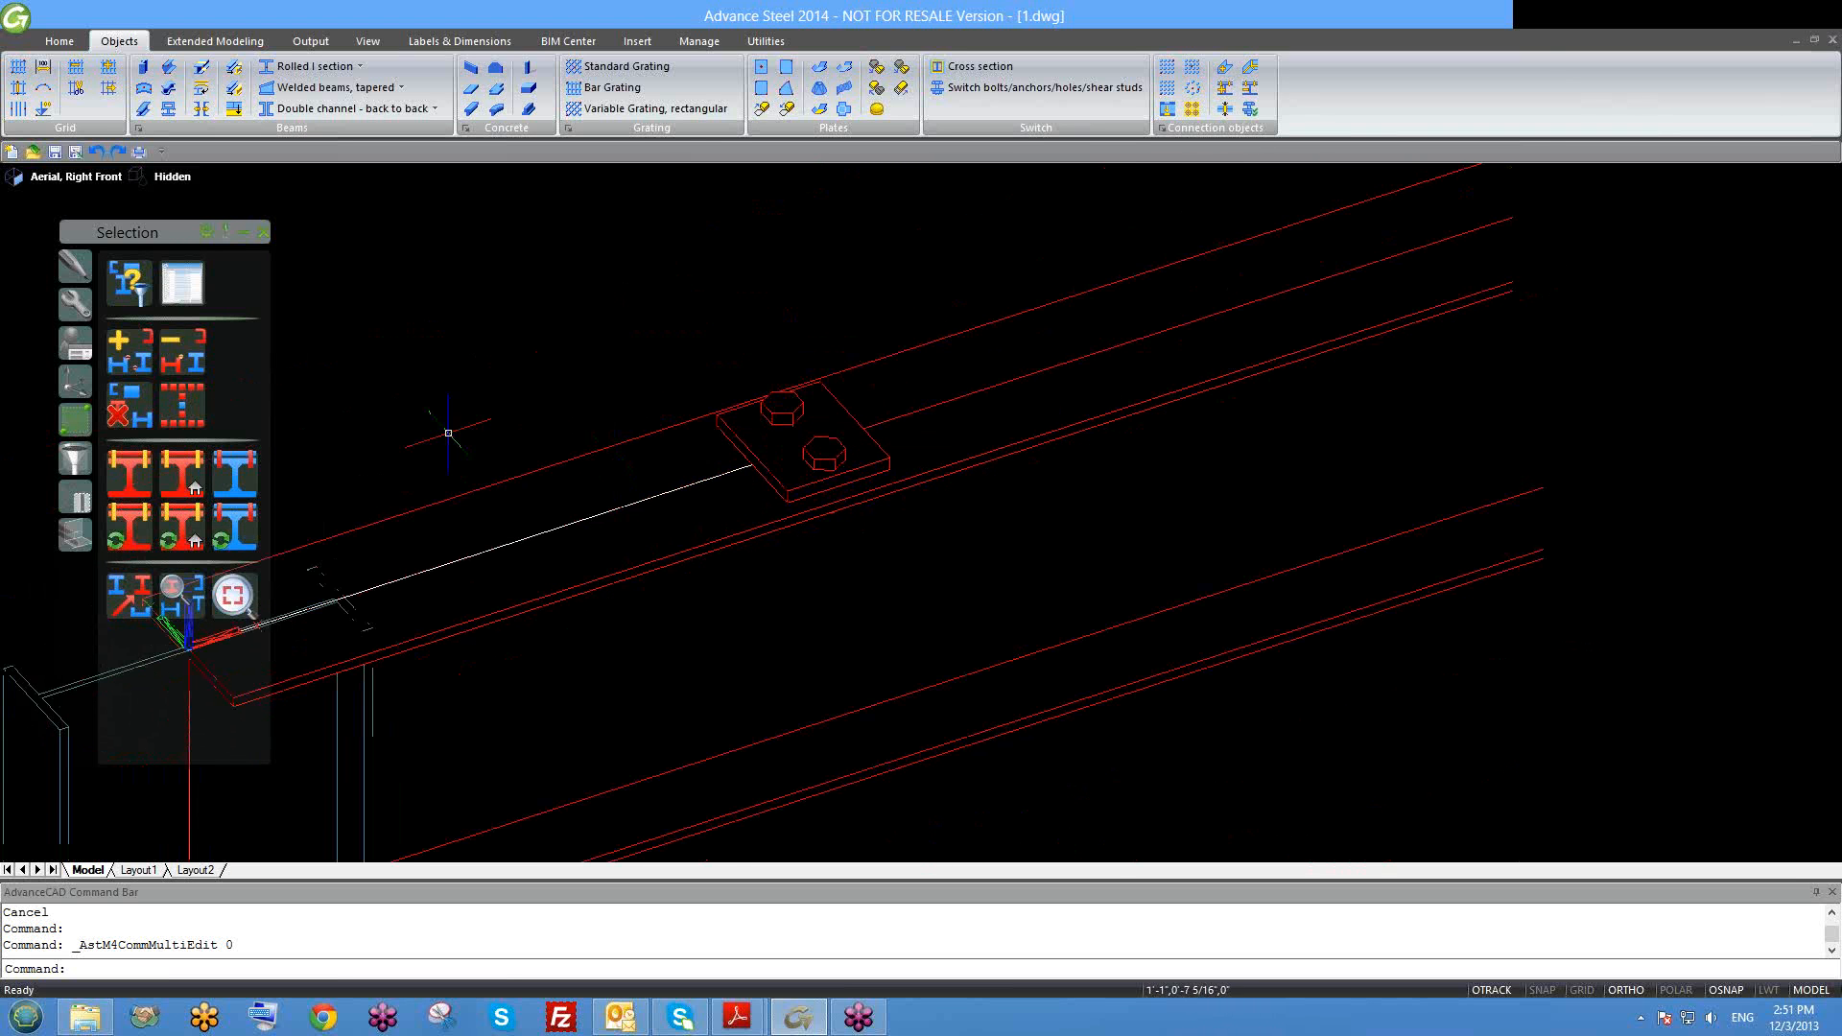
Step: Copy the bolted plate 1/2" upward from its bottom corner to the corner directly above, stacking the copy on it
scroll(821, 462, "up", 2)
left_click(927, 465)
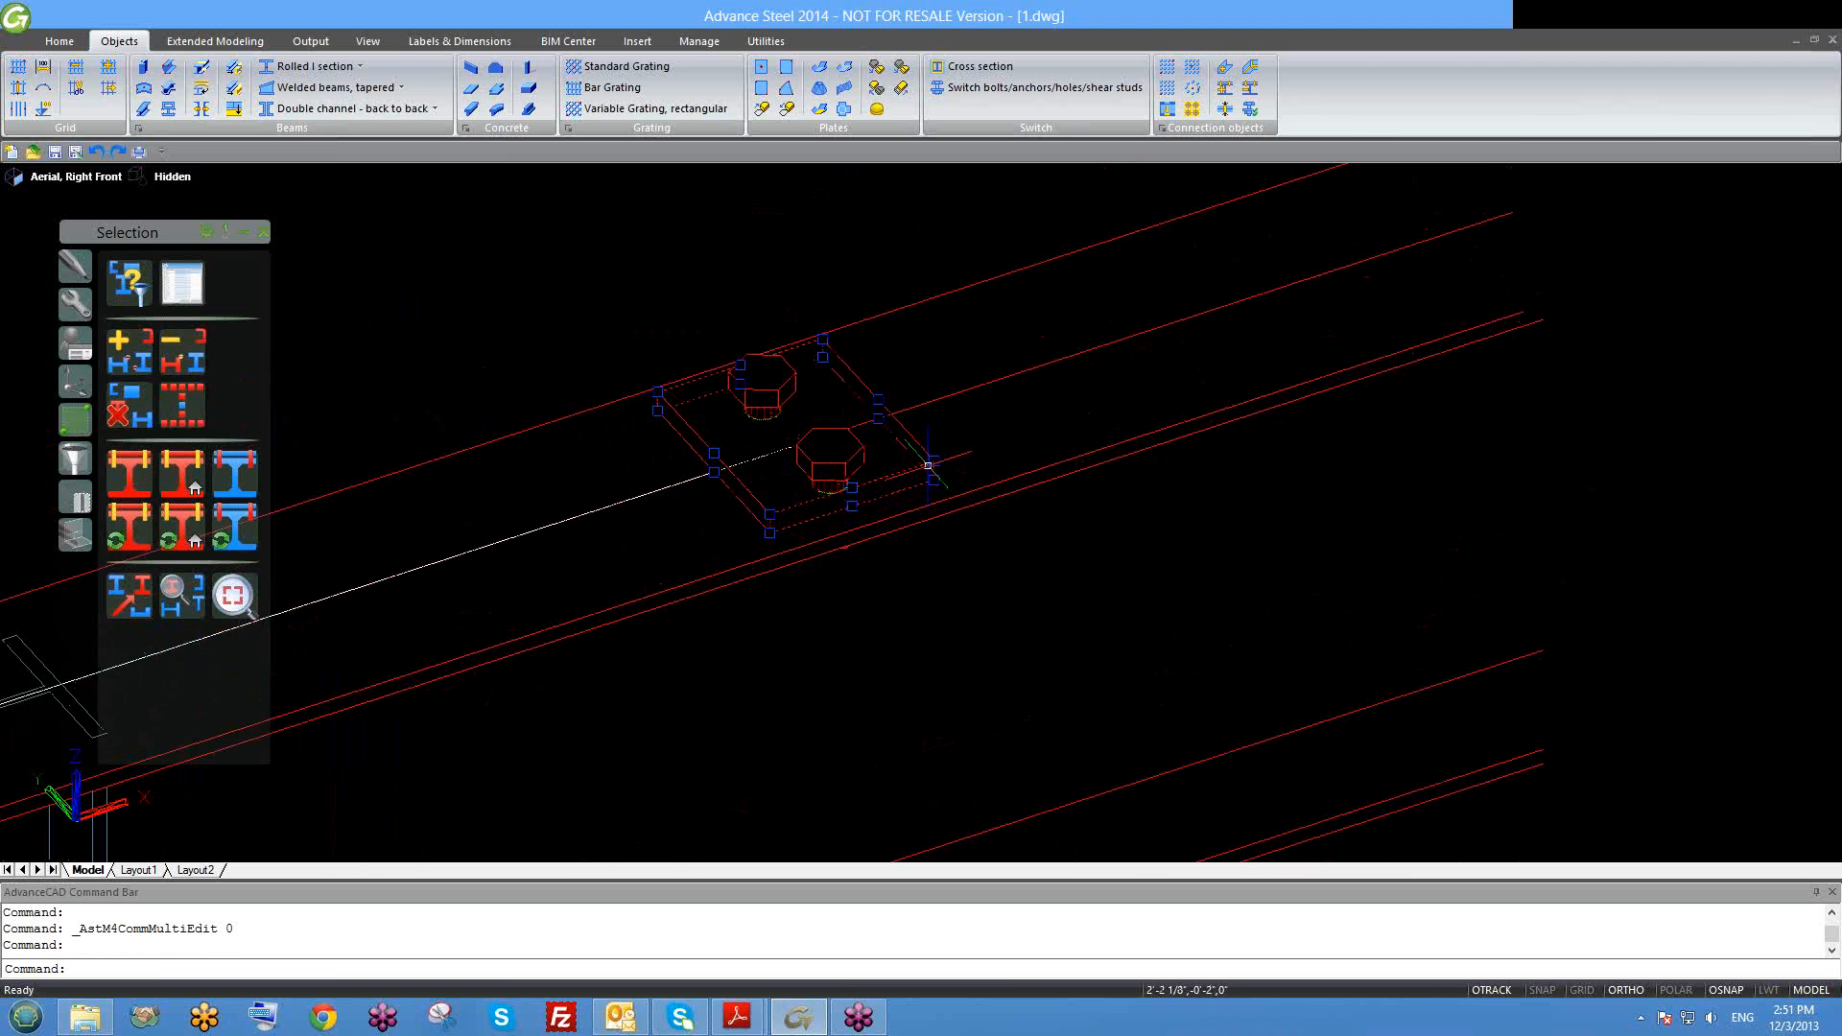
key("Escape")
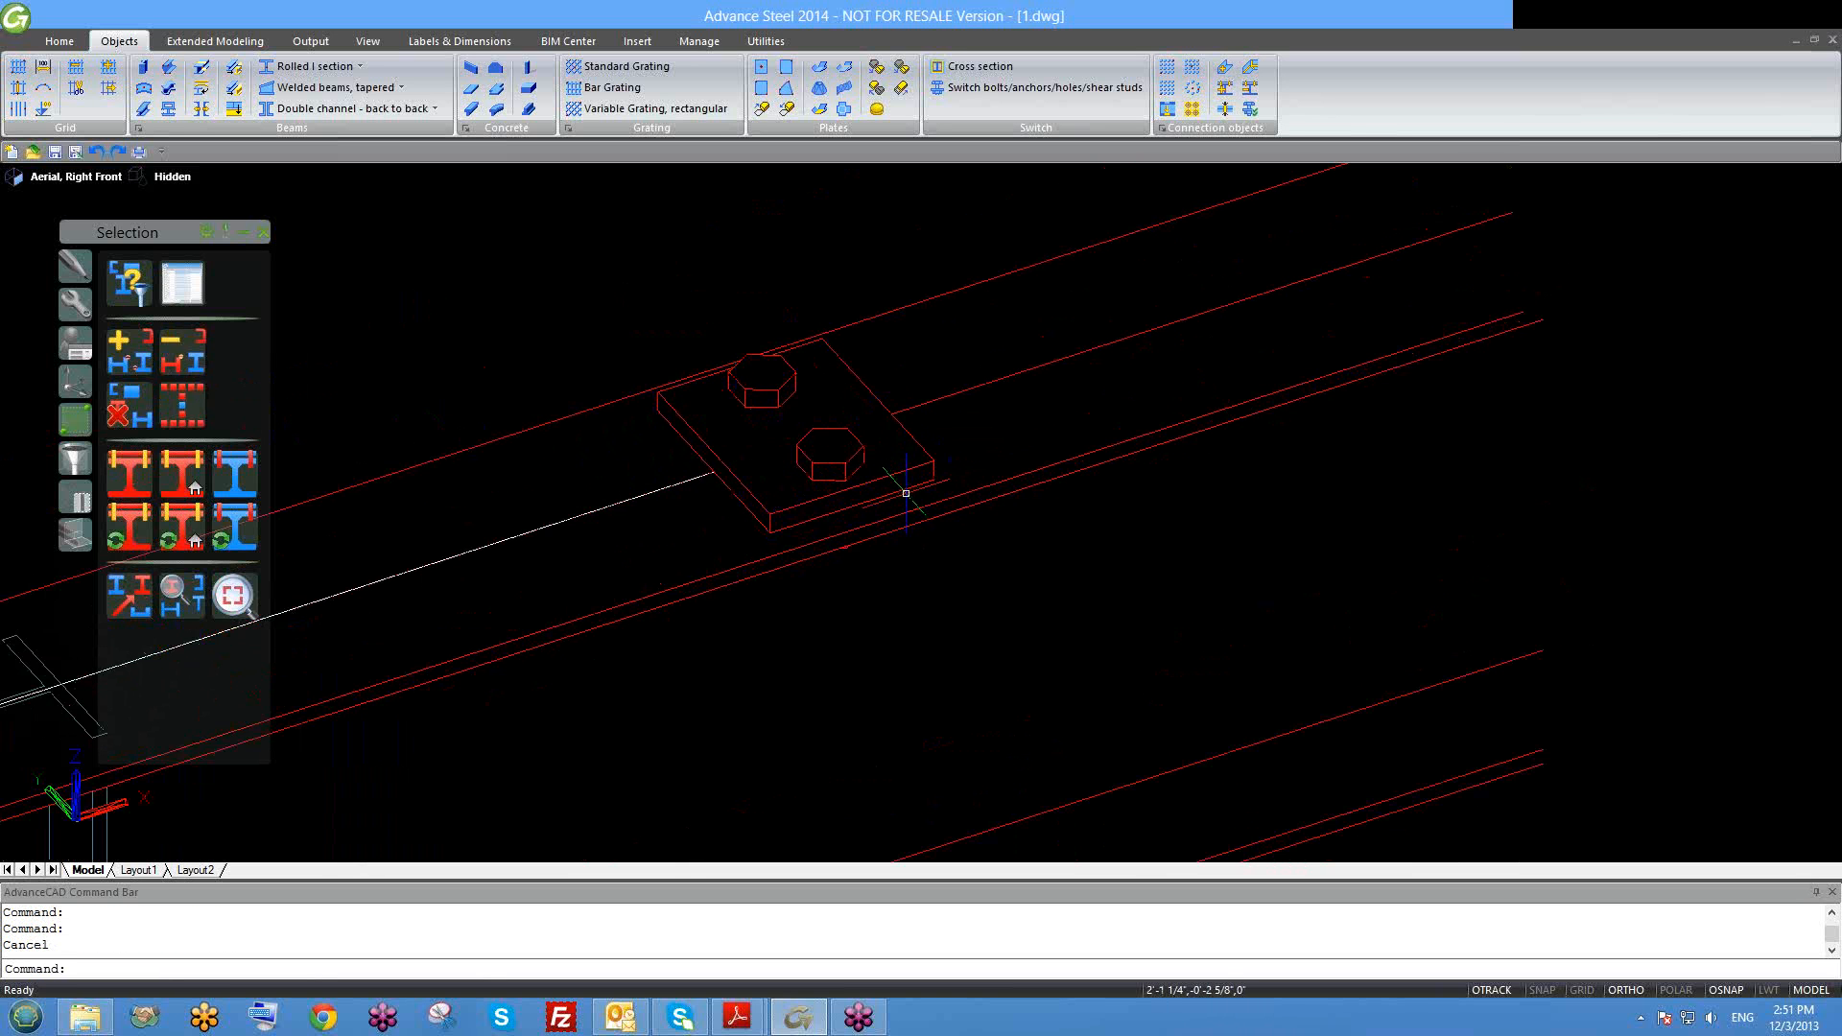
scroll(921, 494, "up", 2)
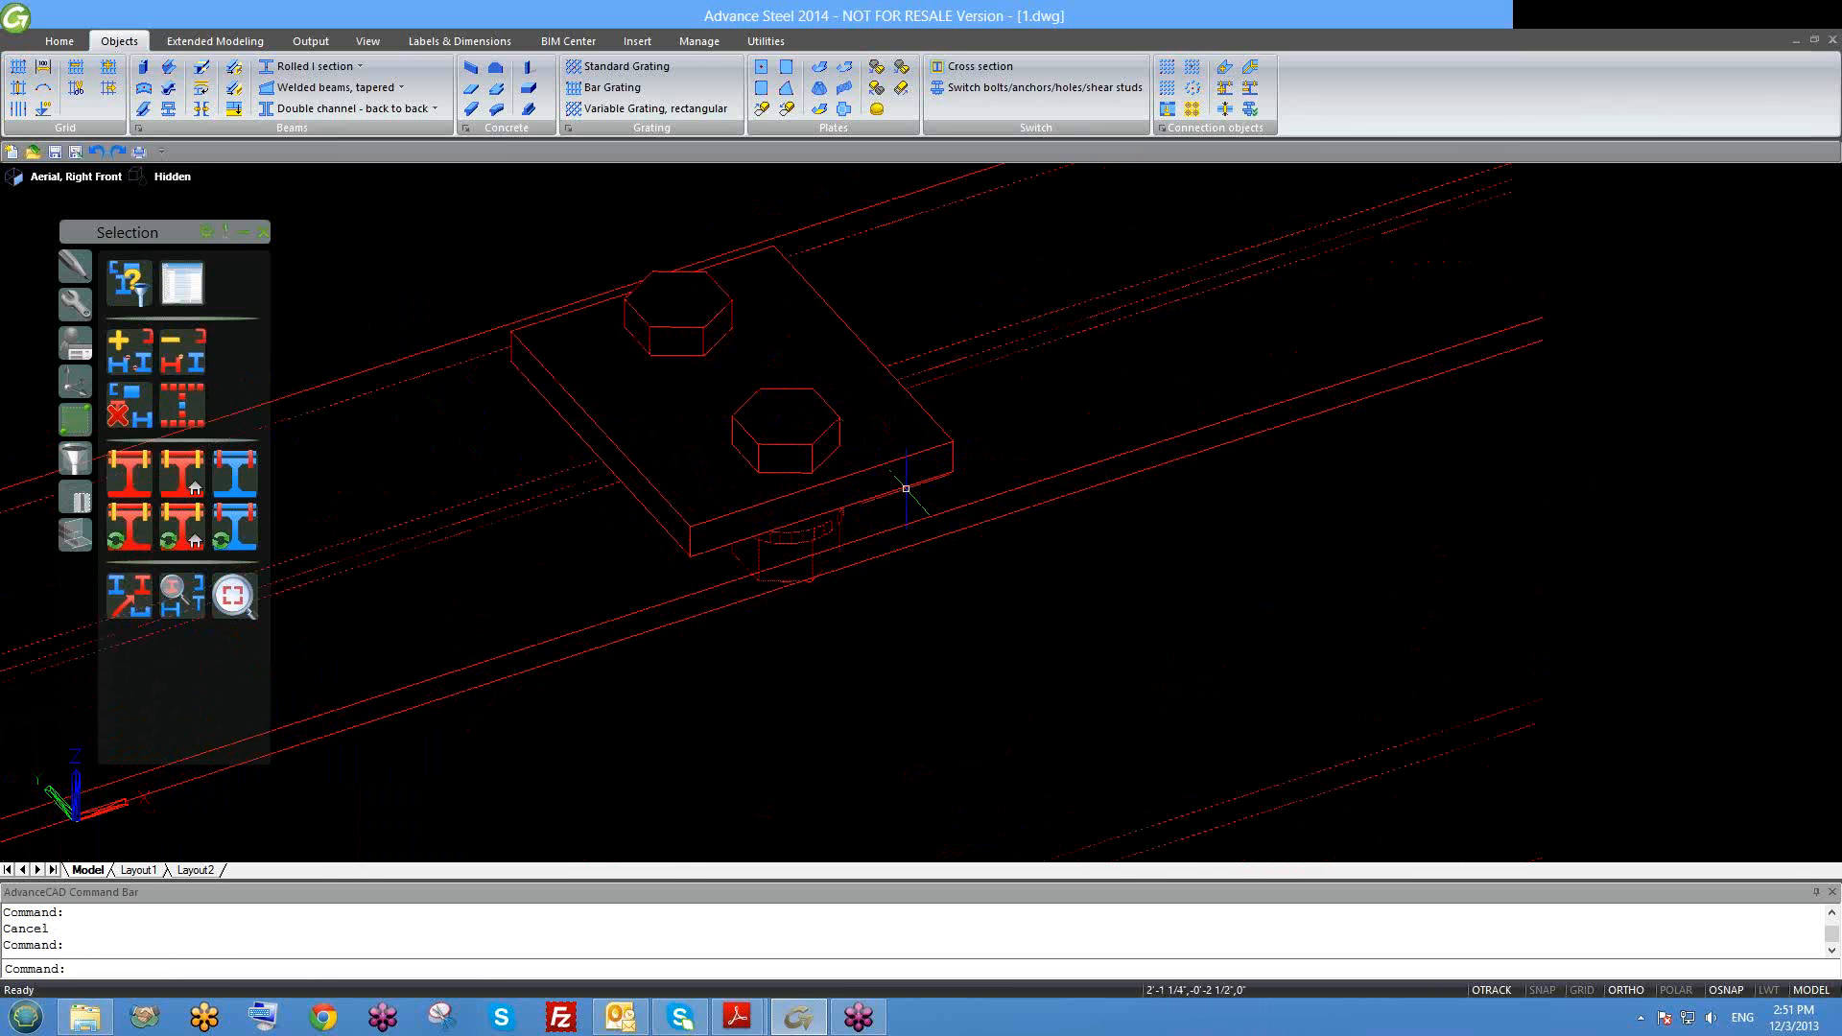
left_click(931, 447)
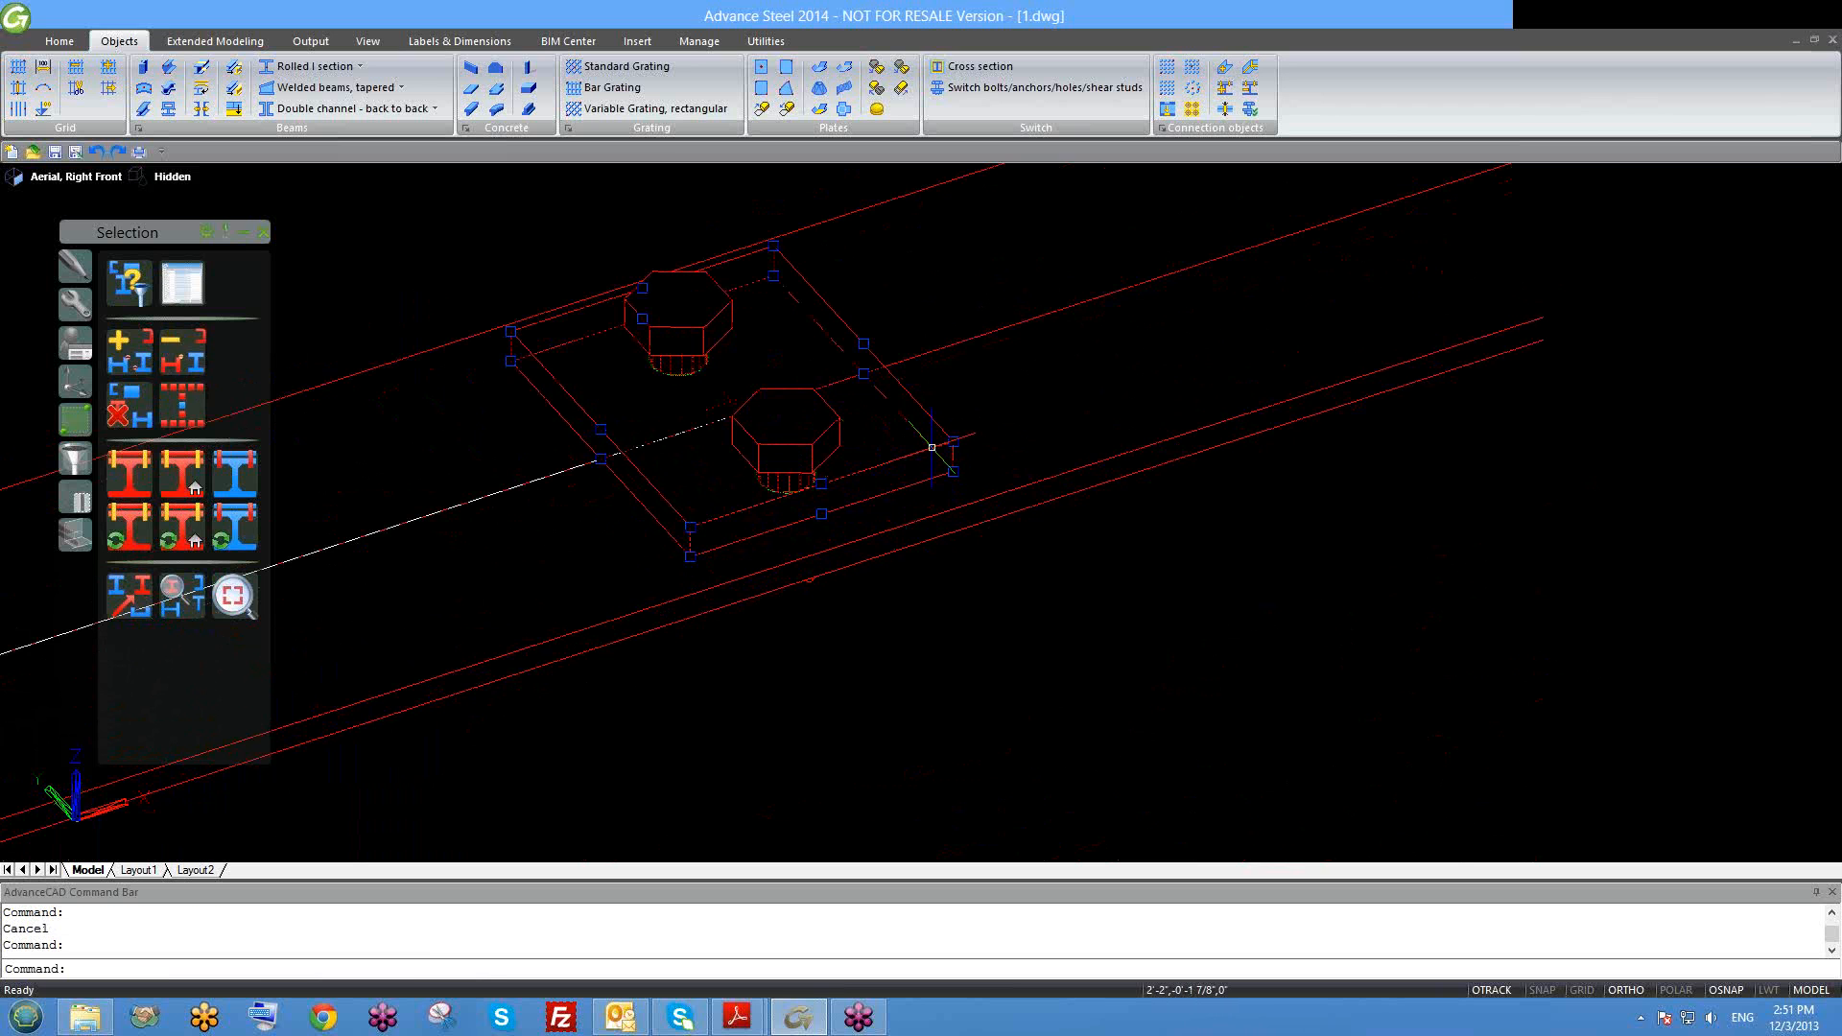
type("co")
key("Return")
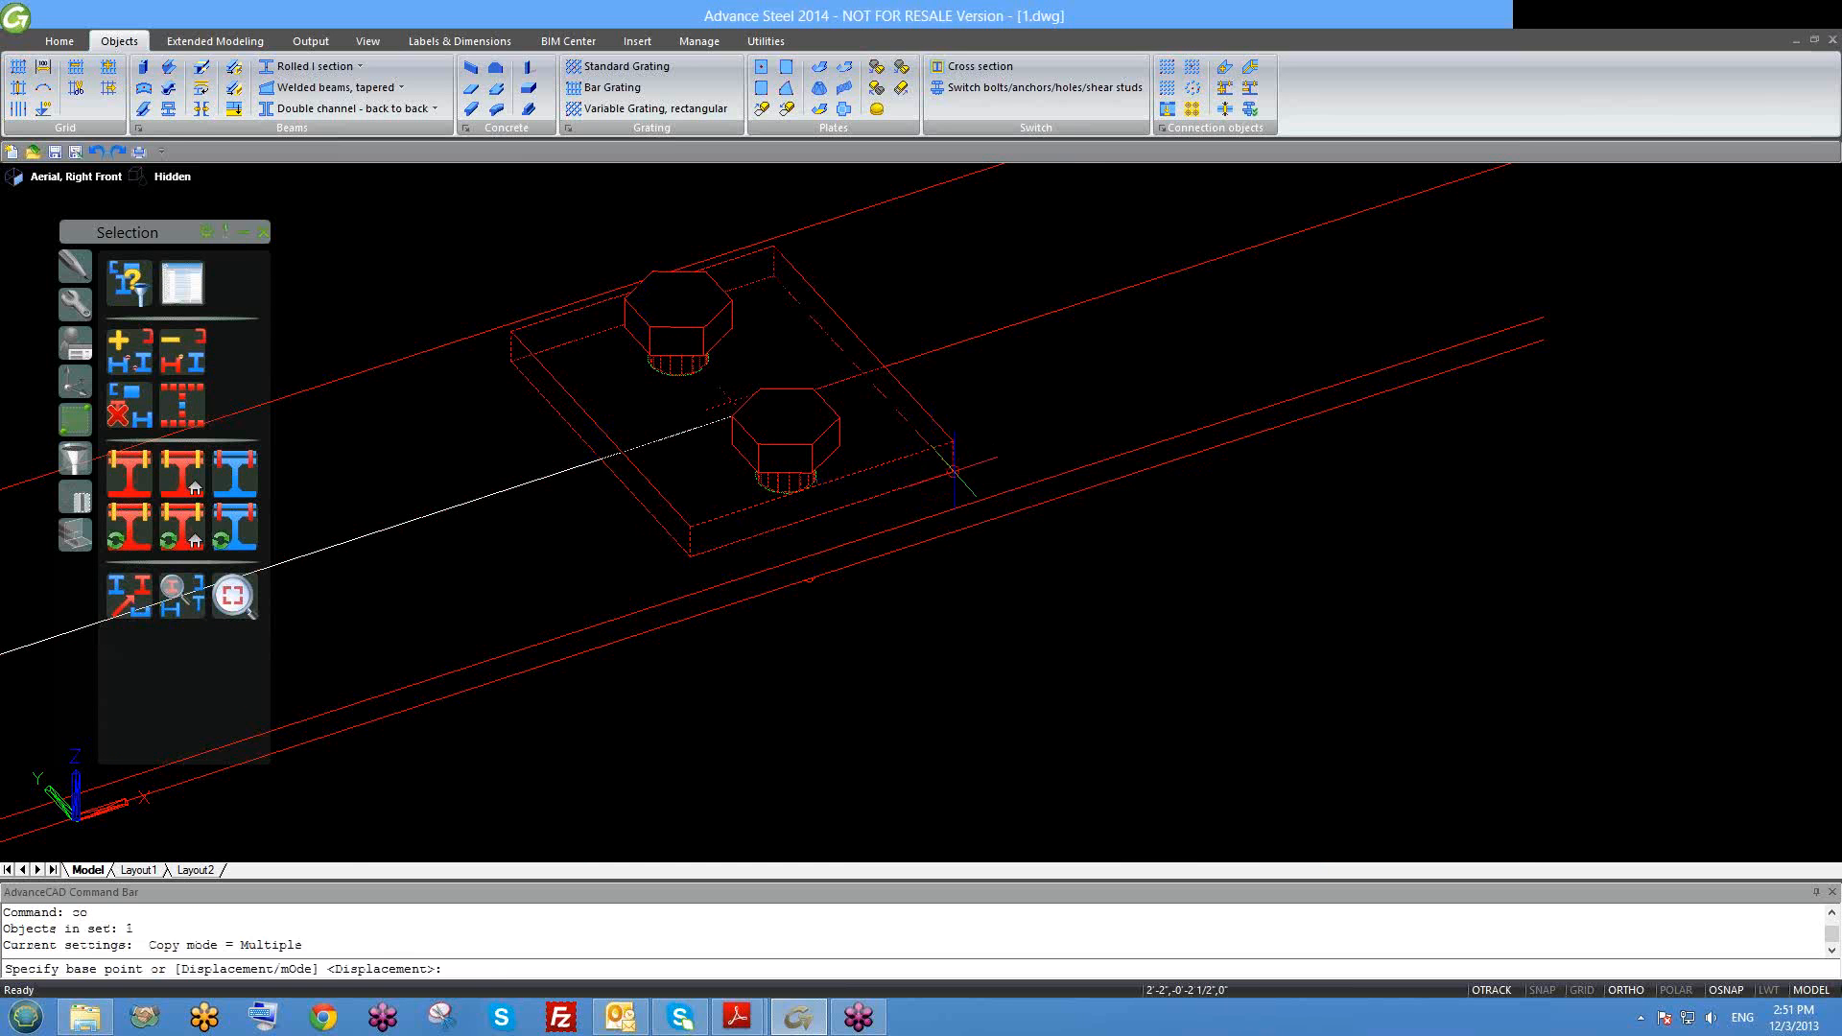
left_click(953, 470)
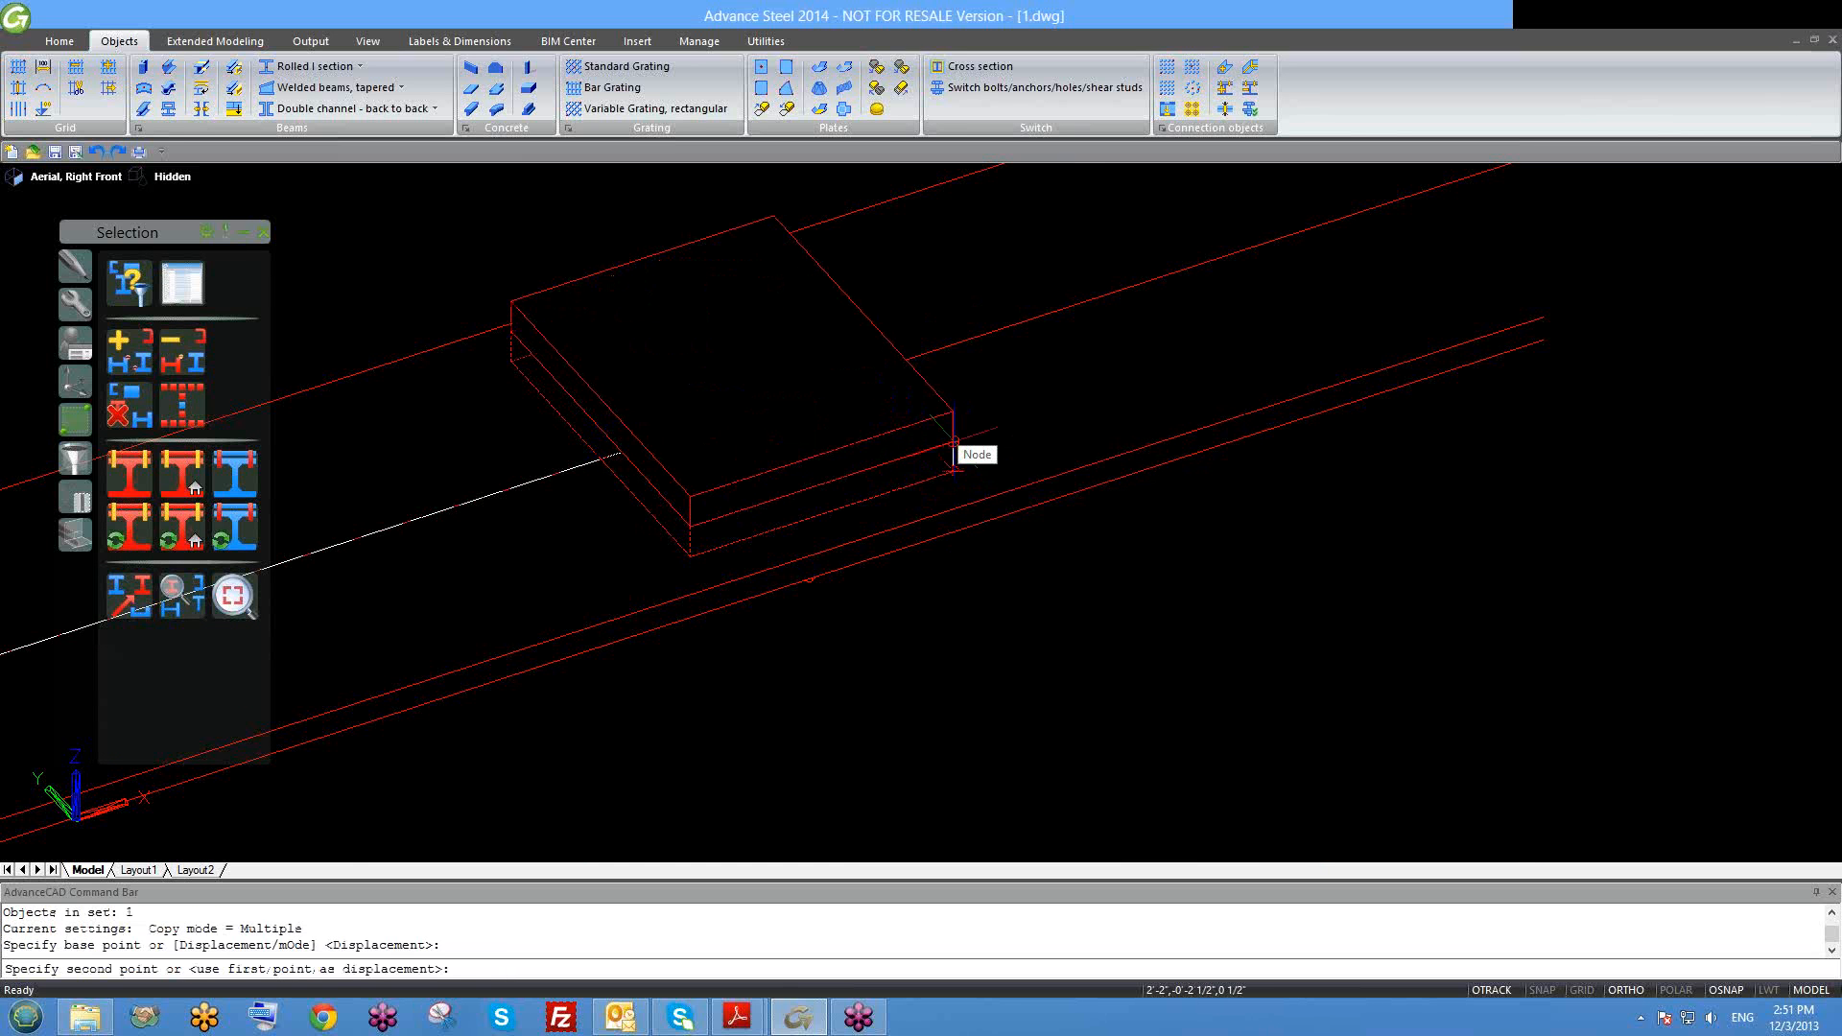
left_click(955, 422)
key("Escape")
Step: Clear the marks from all objects and check the bolt pattern in the stacked plates
left_click(130, 403)
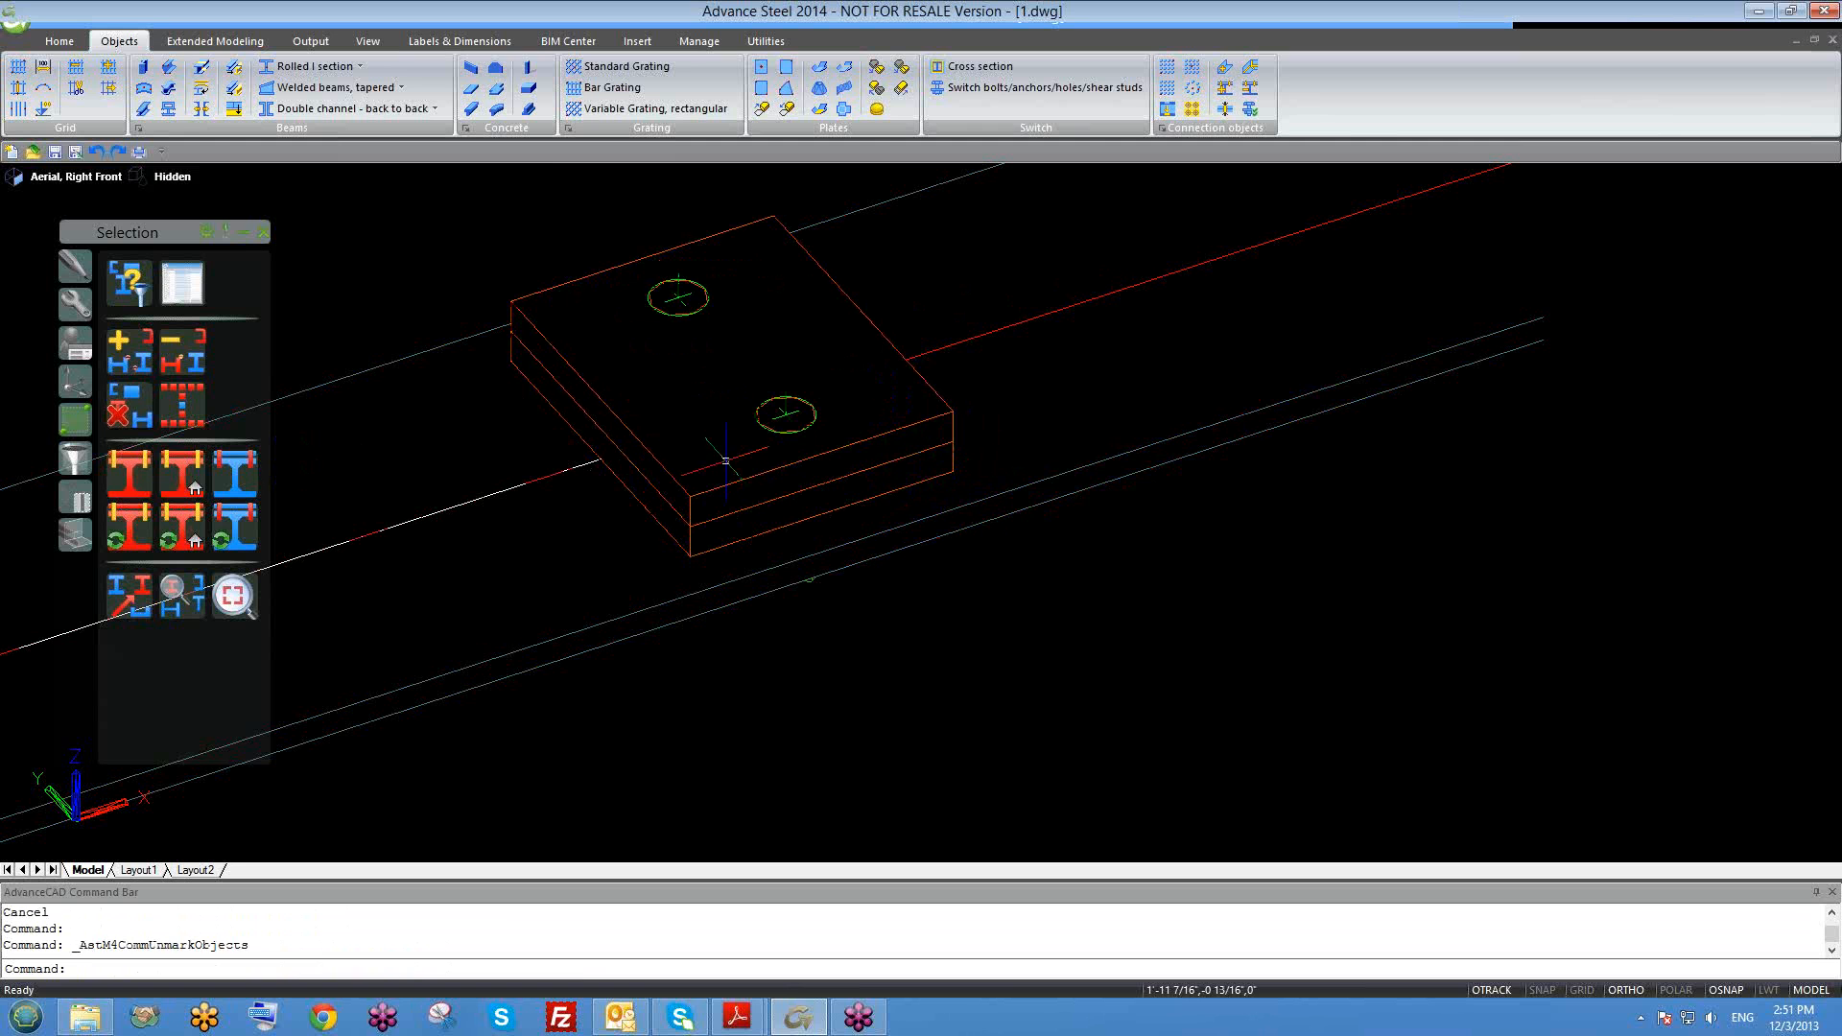
scroll(773, 429, "up", 2)
left_click(624, 217)
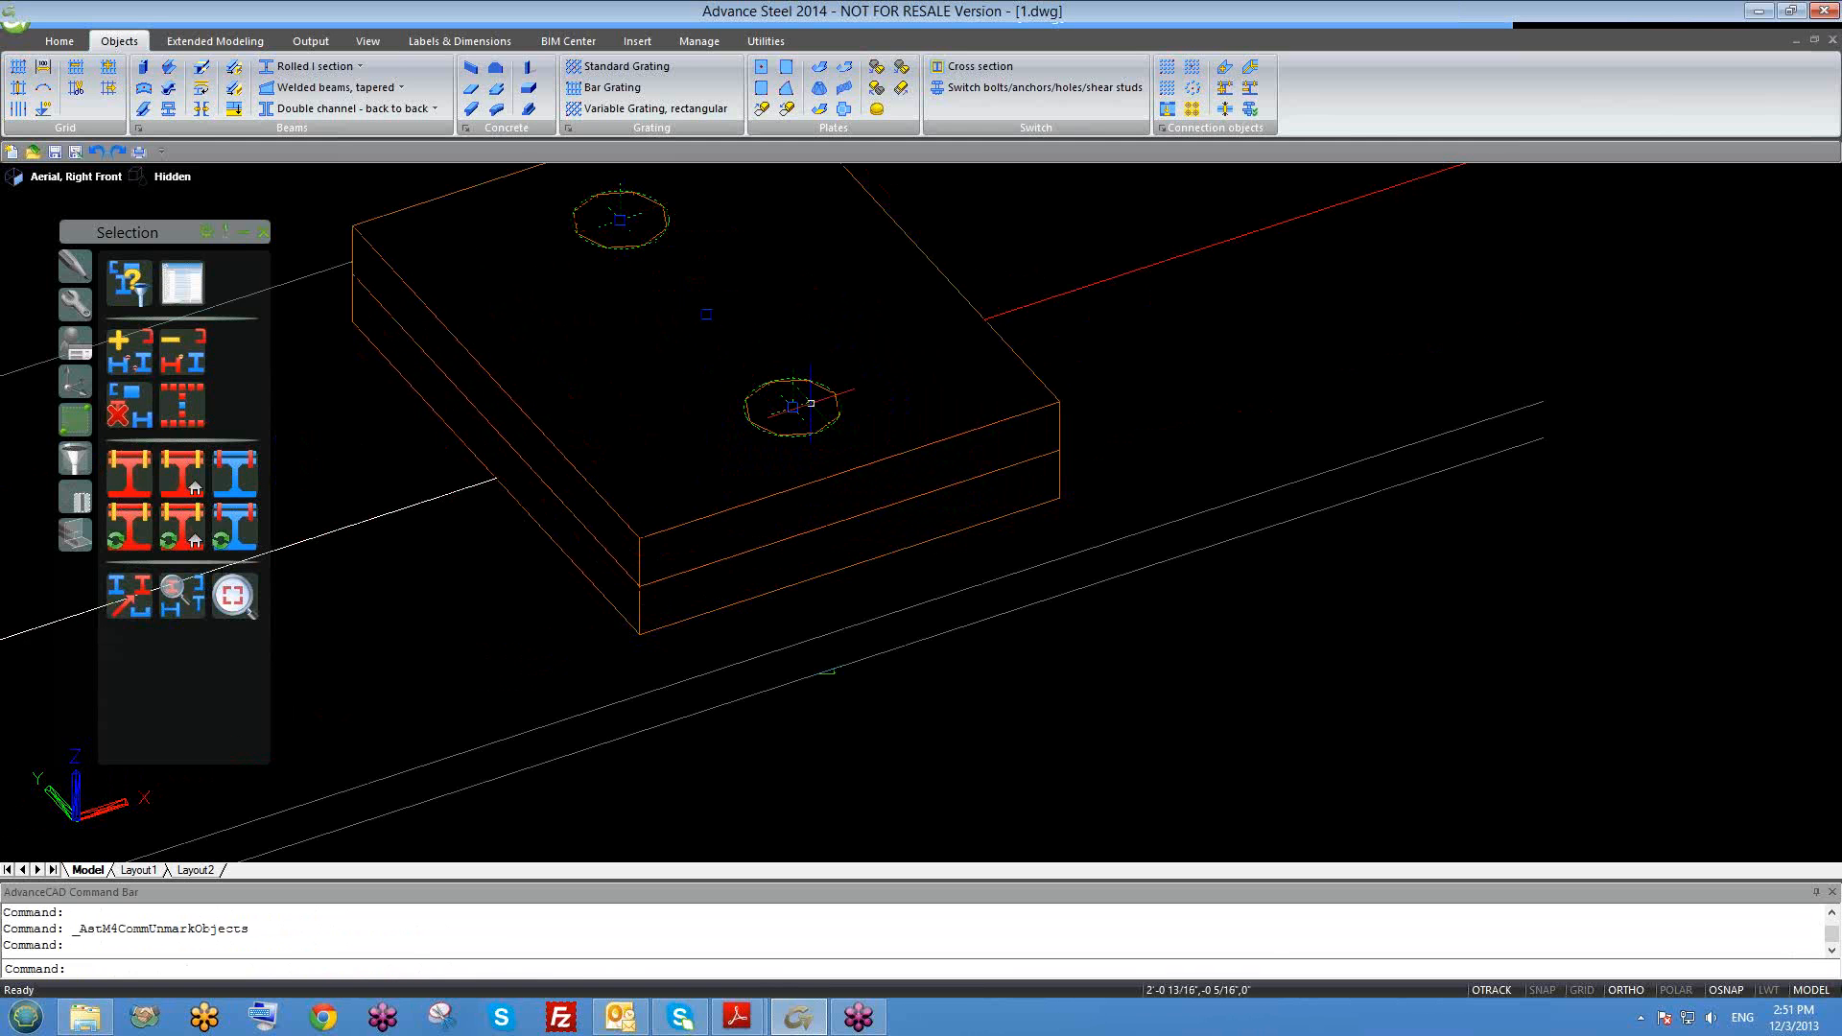
type("r")
key("Escape")
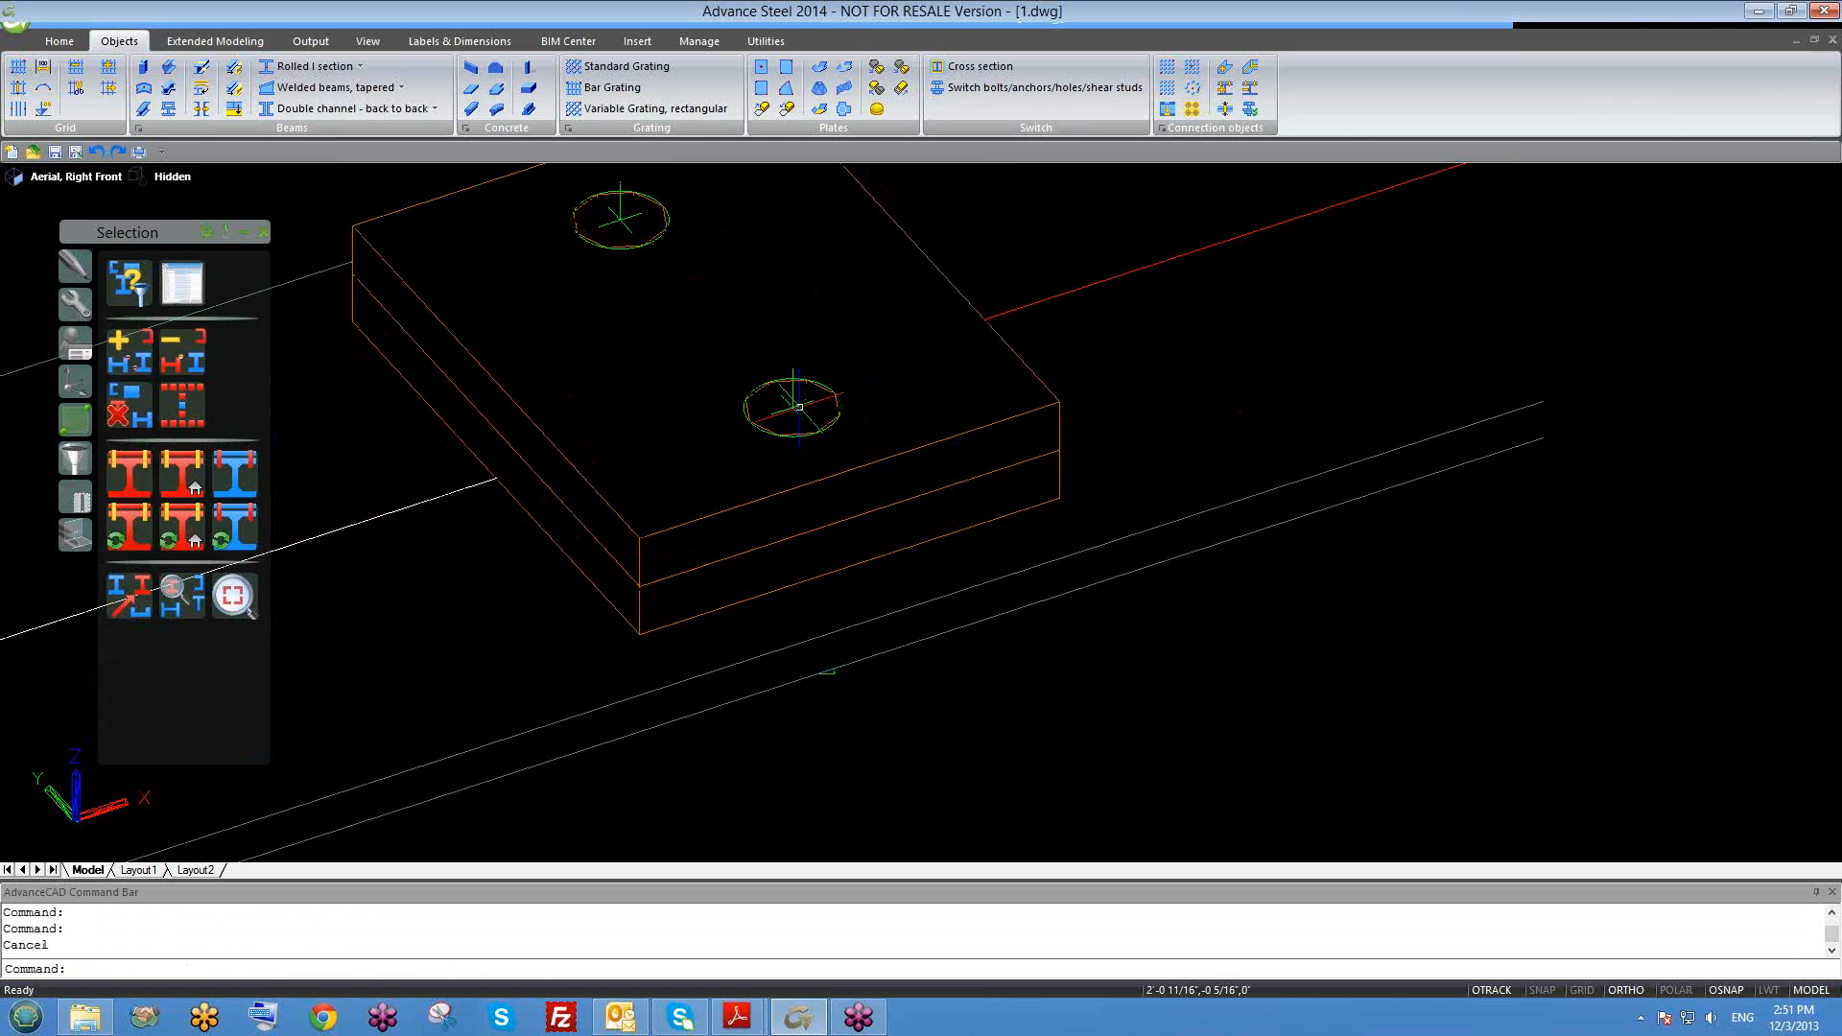
Step: Erase the copied hole pattern from the upper of the two stacked plates
left_click(800, 407)
type("e")
key("Return")
scroll(802, 407, "down", 3)
scroll(803, 410, "down", 3)
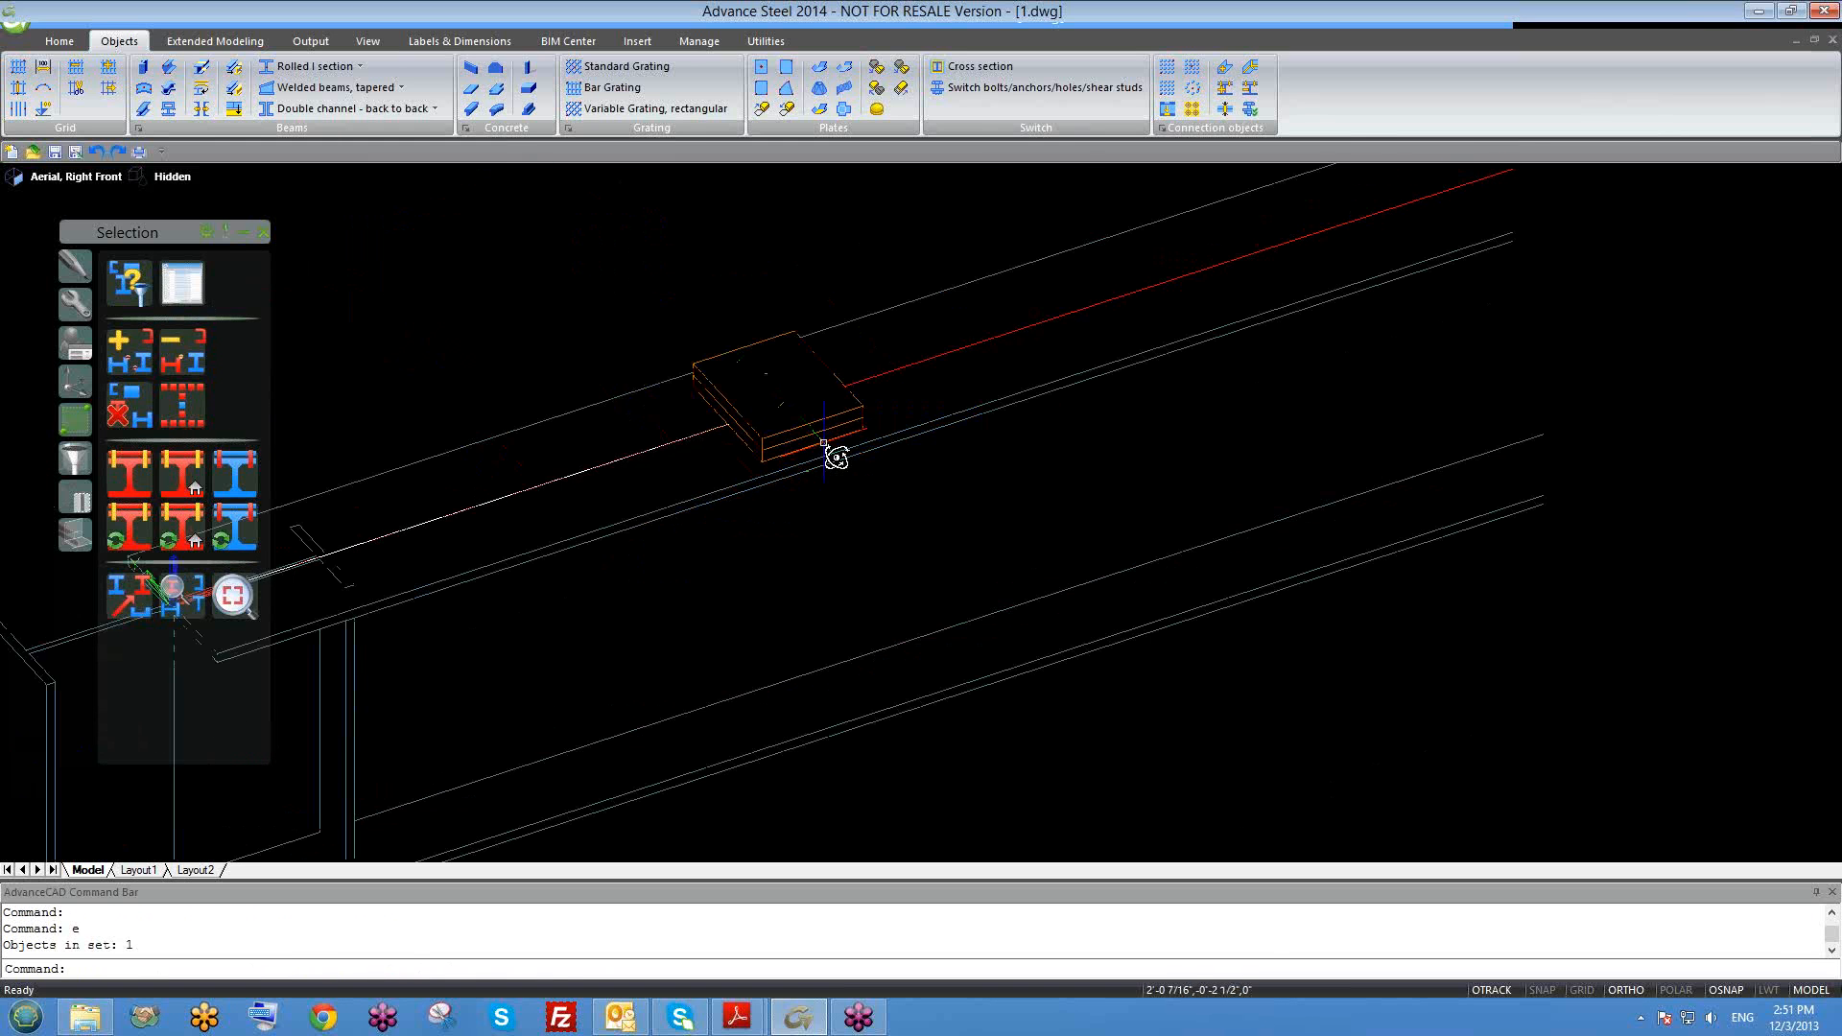
Step: Examine the stacked plates and the bolts beneath the beam flange from the side
middle_click_drag(823, 444, 813, 419, "shift")
scroll(811, 418, "up", 2)
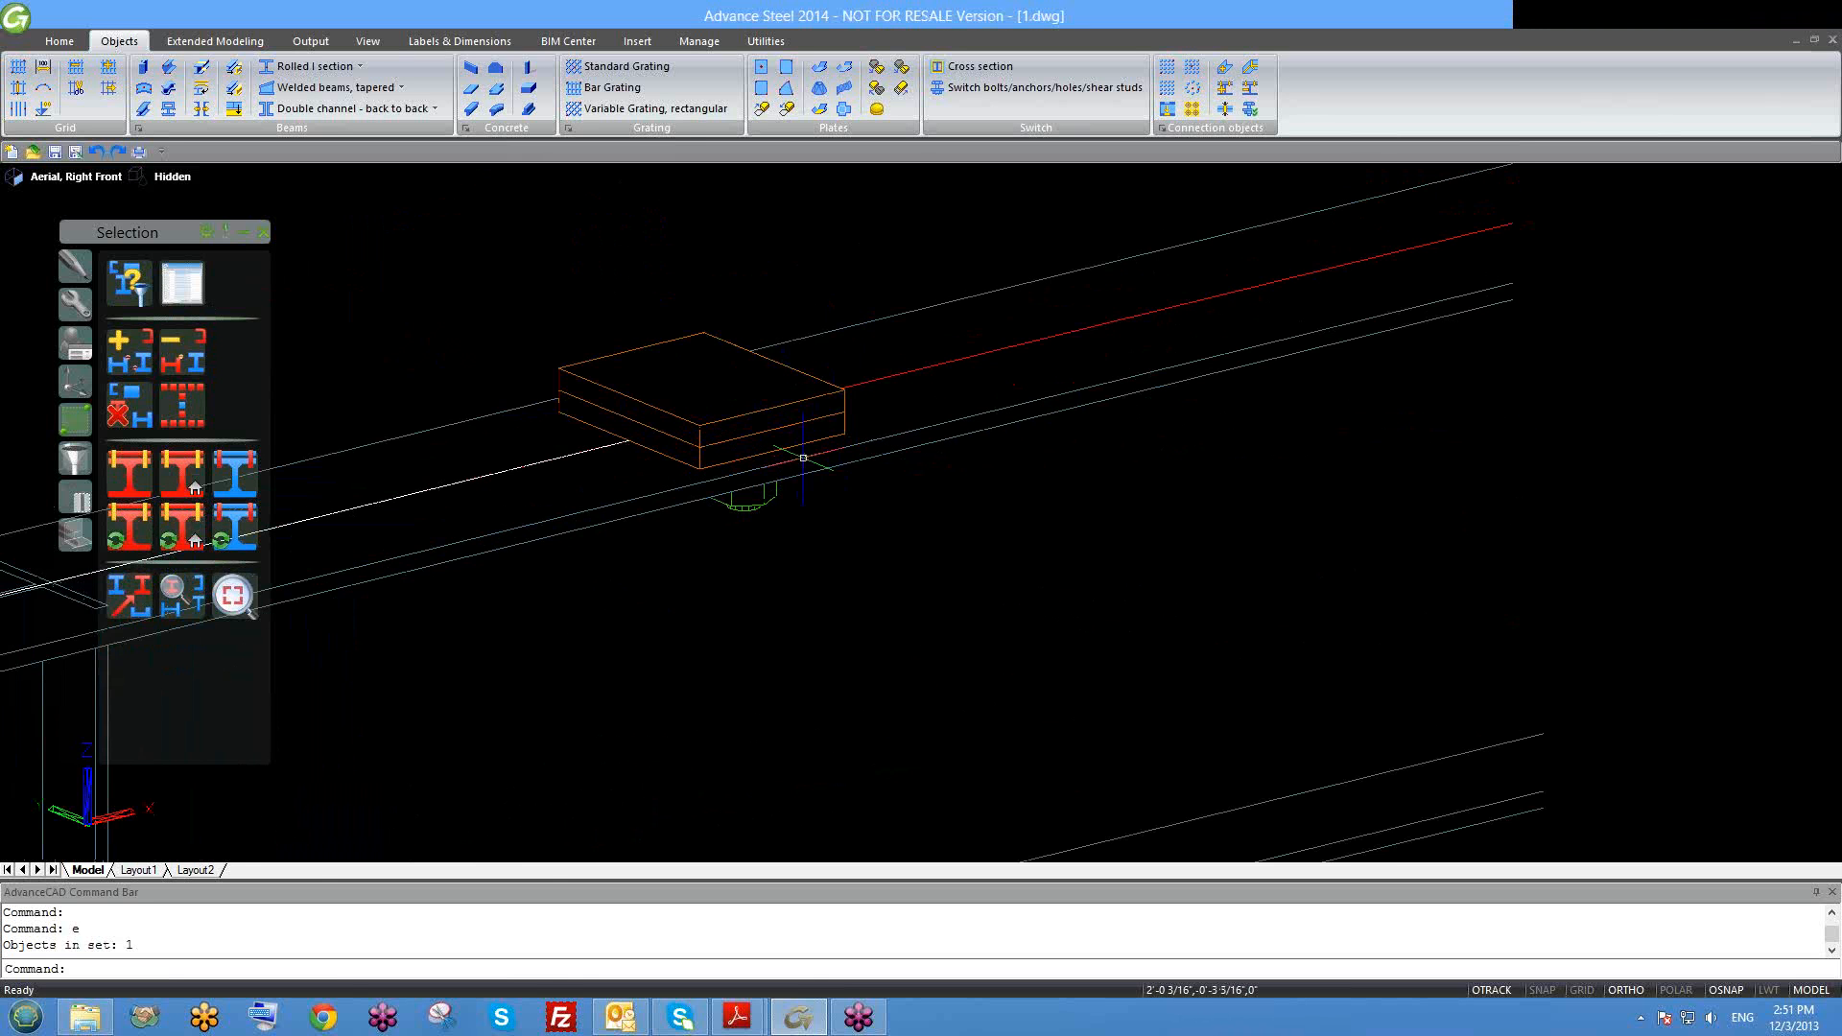
middle_click_drag(815, 491, 841, 474, "shift")
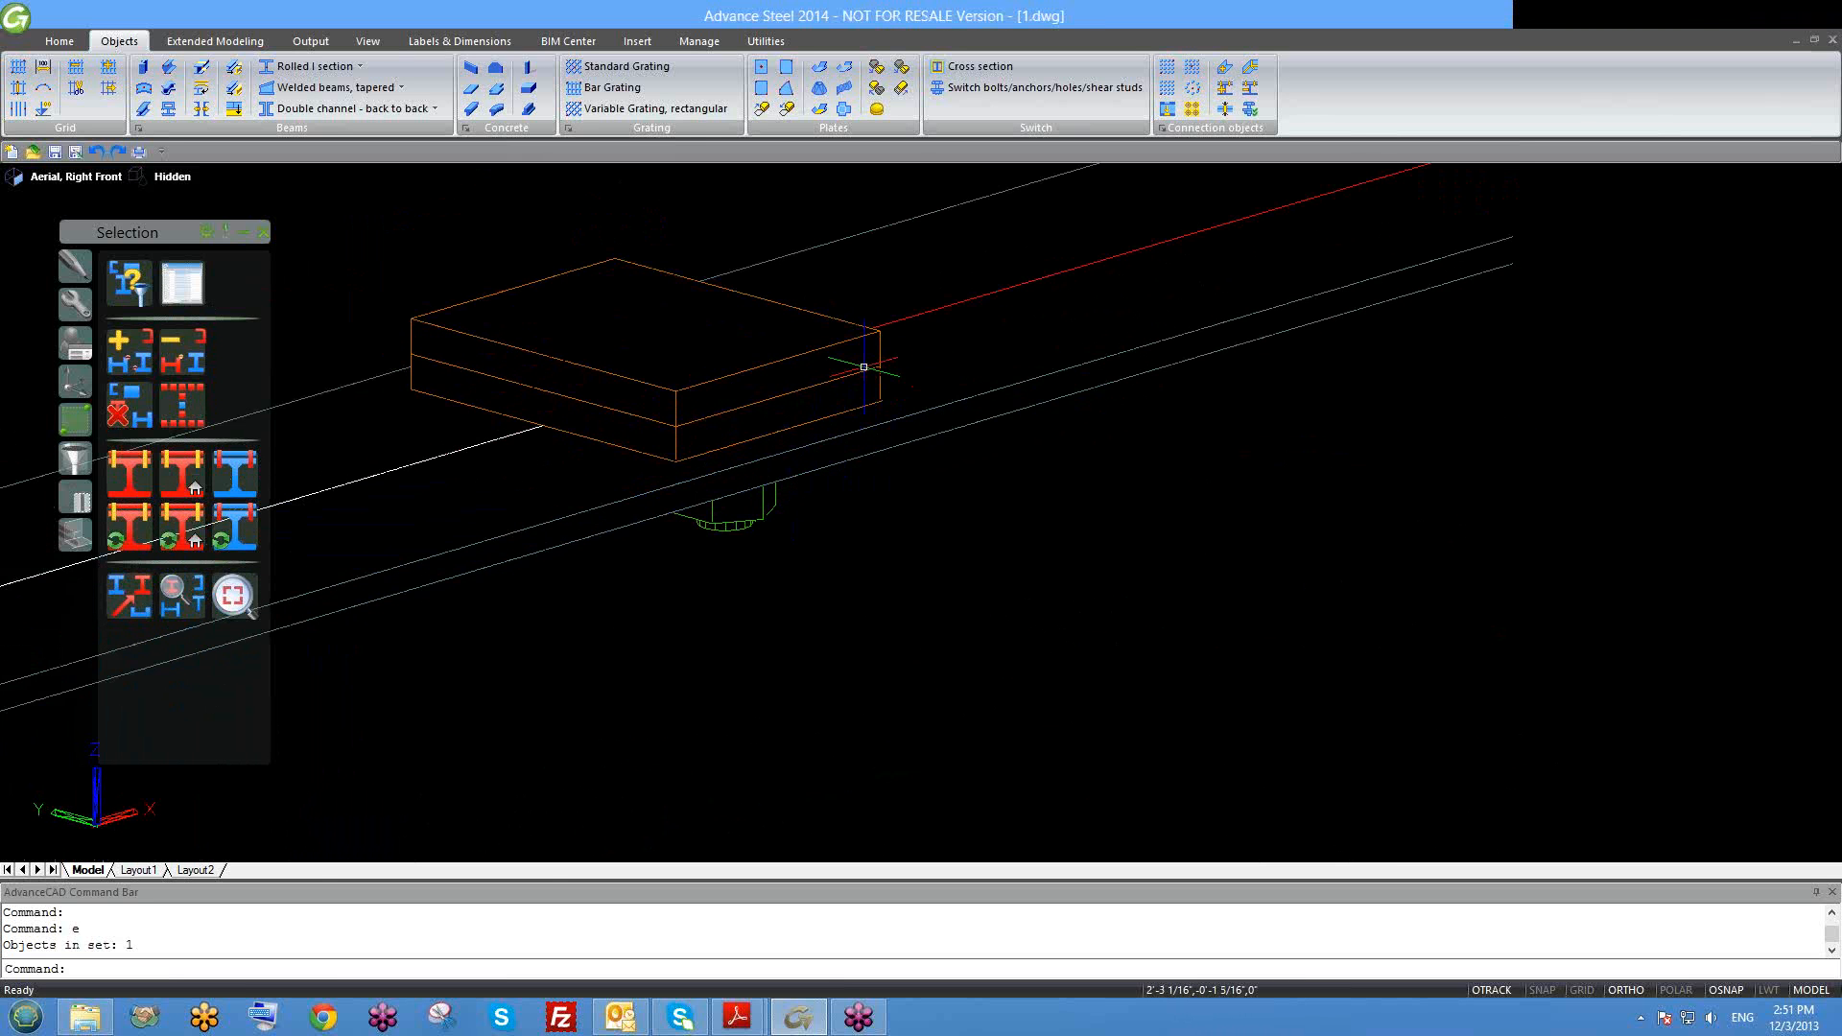
scroll(864, 379, "up", 2)
scroll(744, 460, "down", 2)
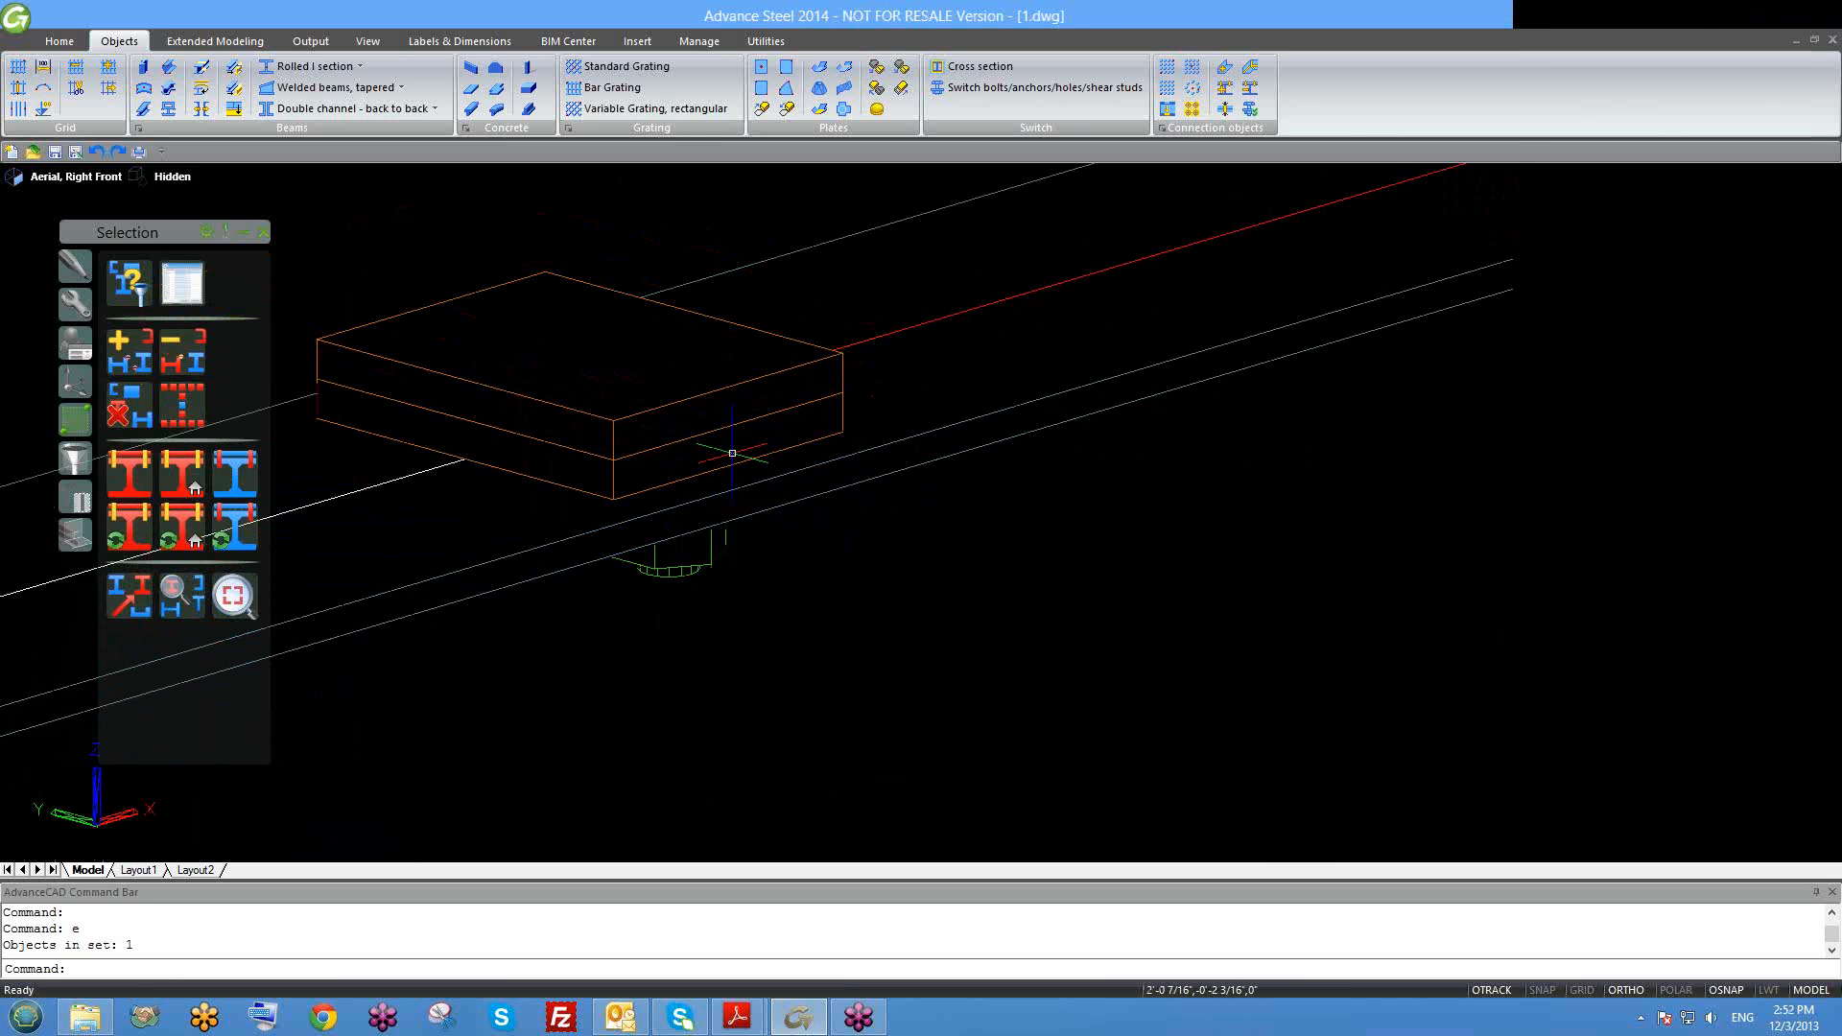
middle_click_drag(771, 507, 820, 614, "shift")
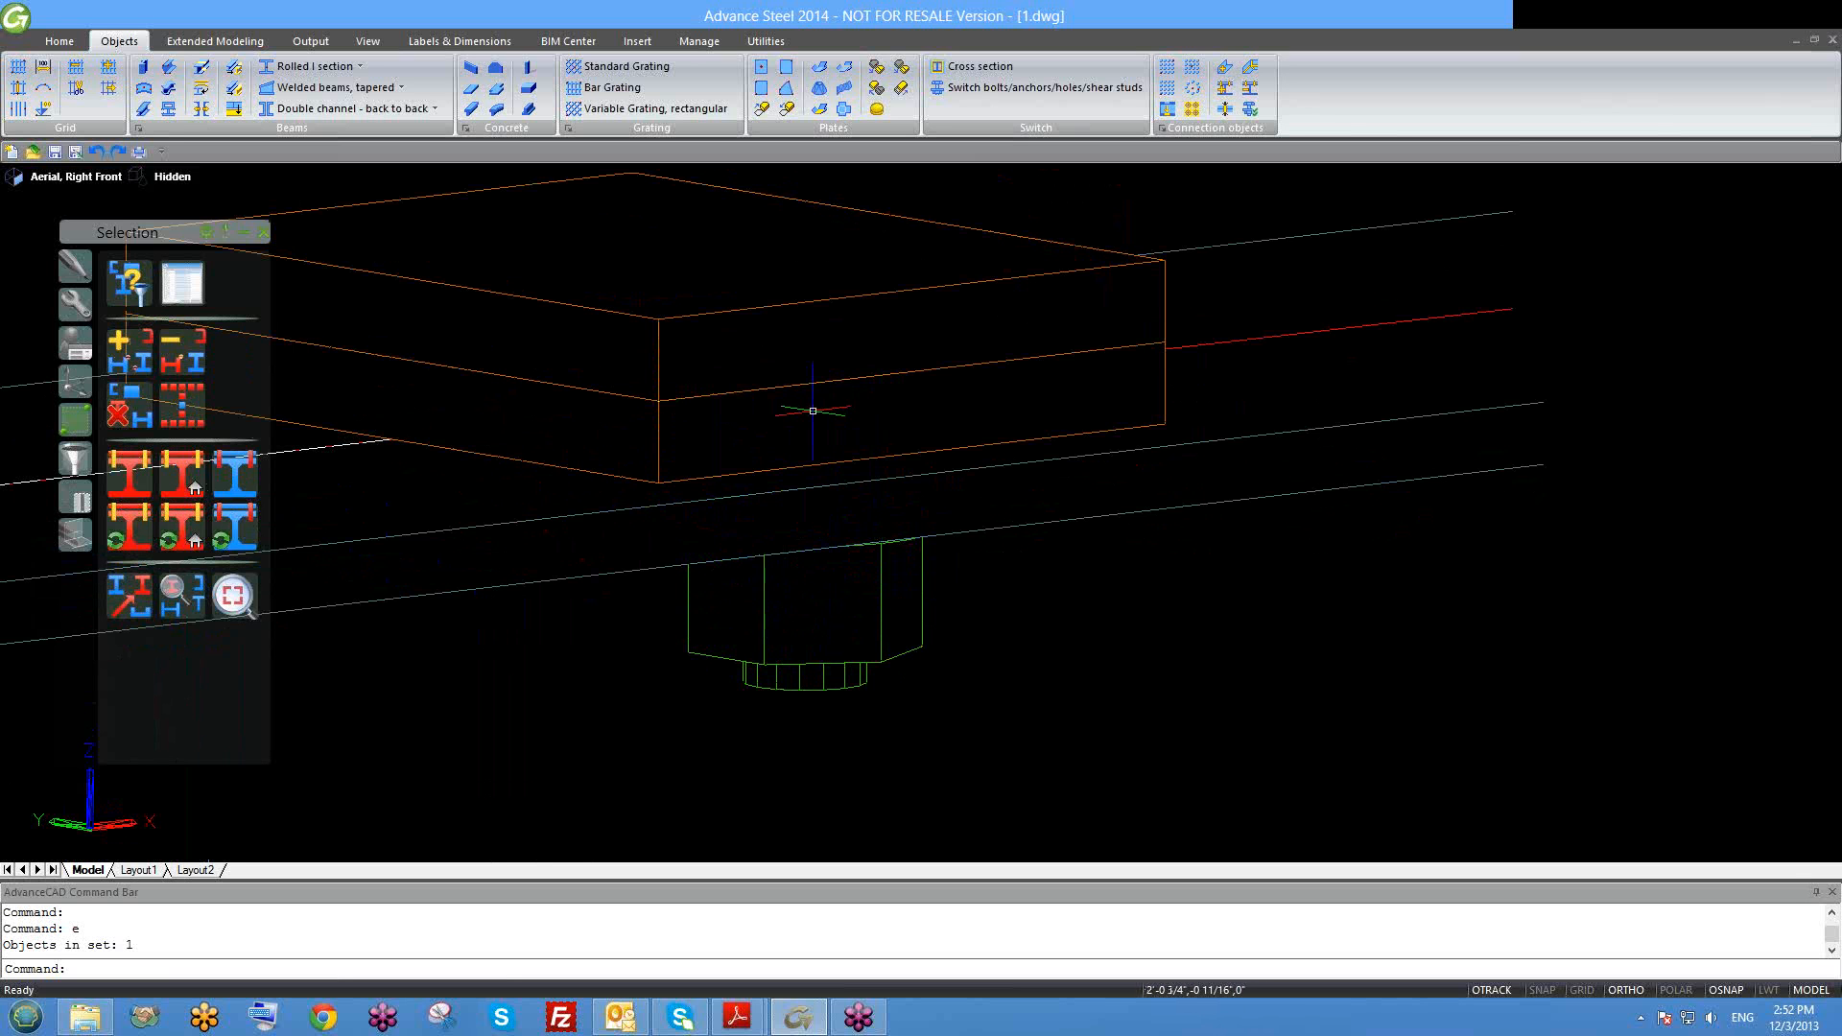
left_click(830, 300)
key("Escape")
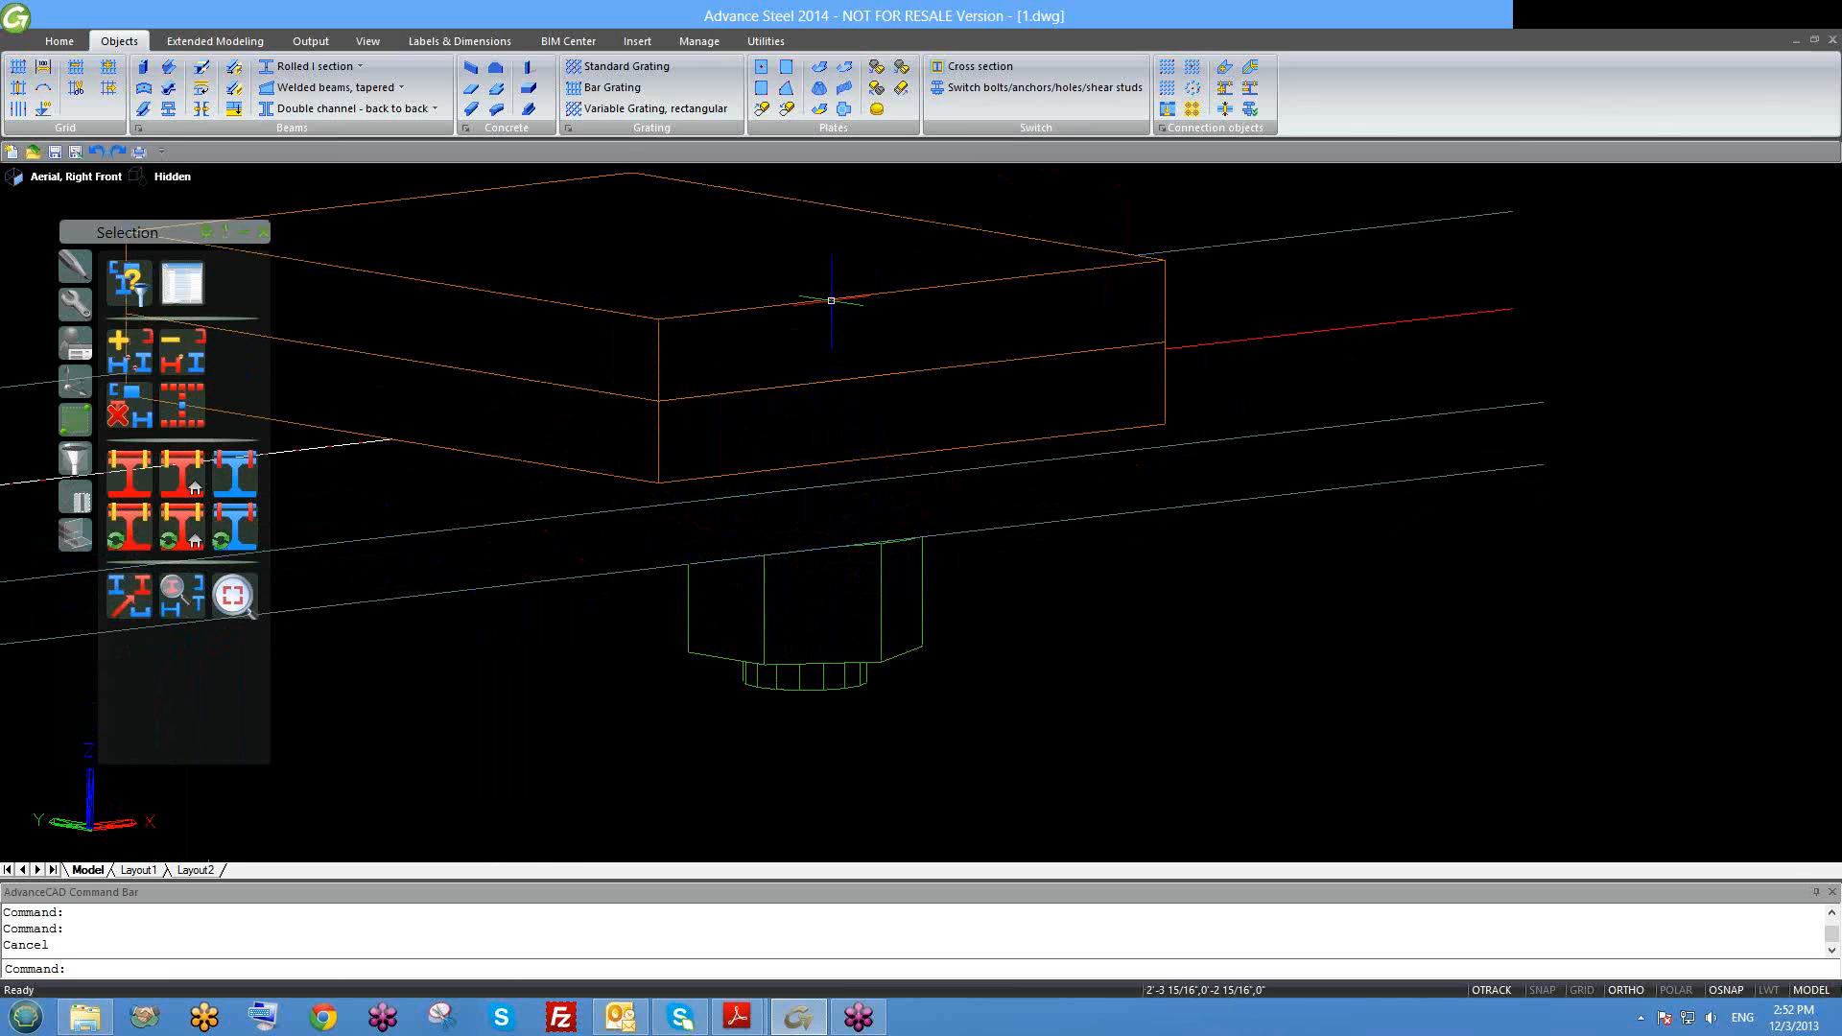
scroll(840, 336, "down", 3)
scroll(843, 353, "down", 2)
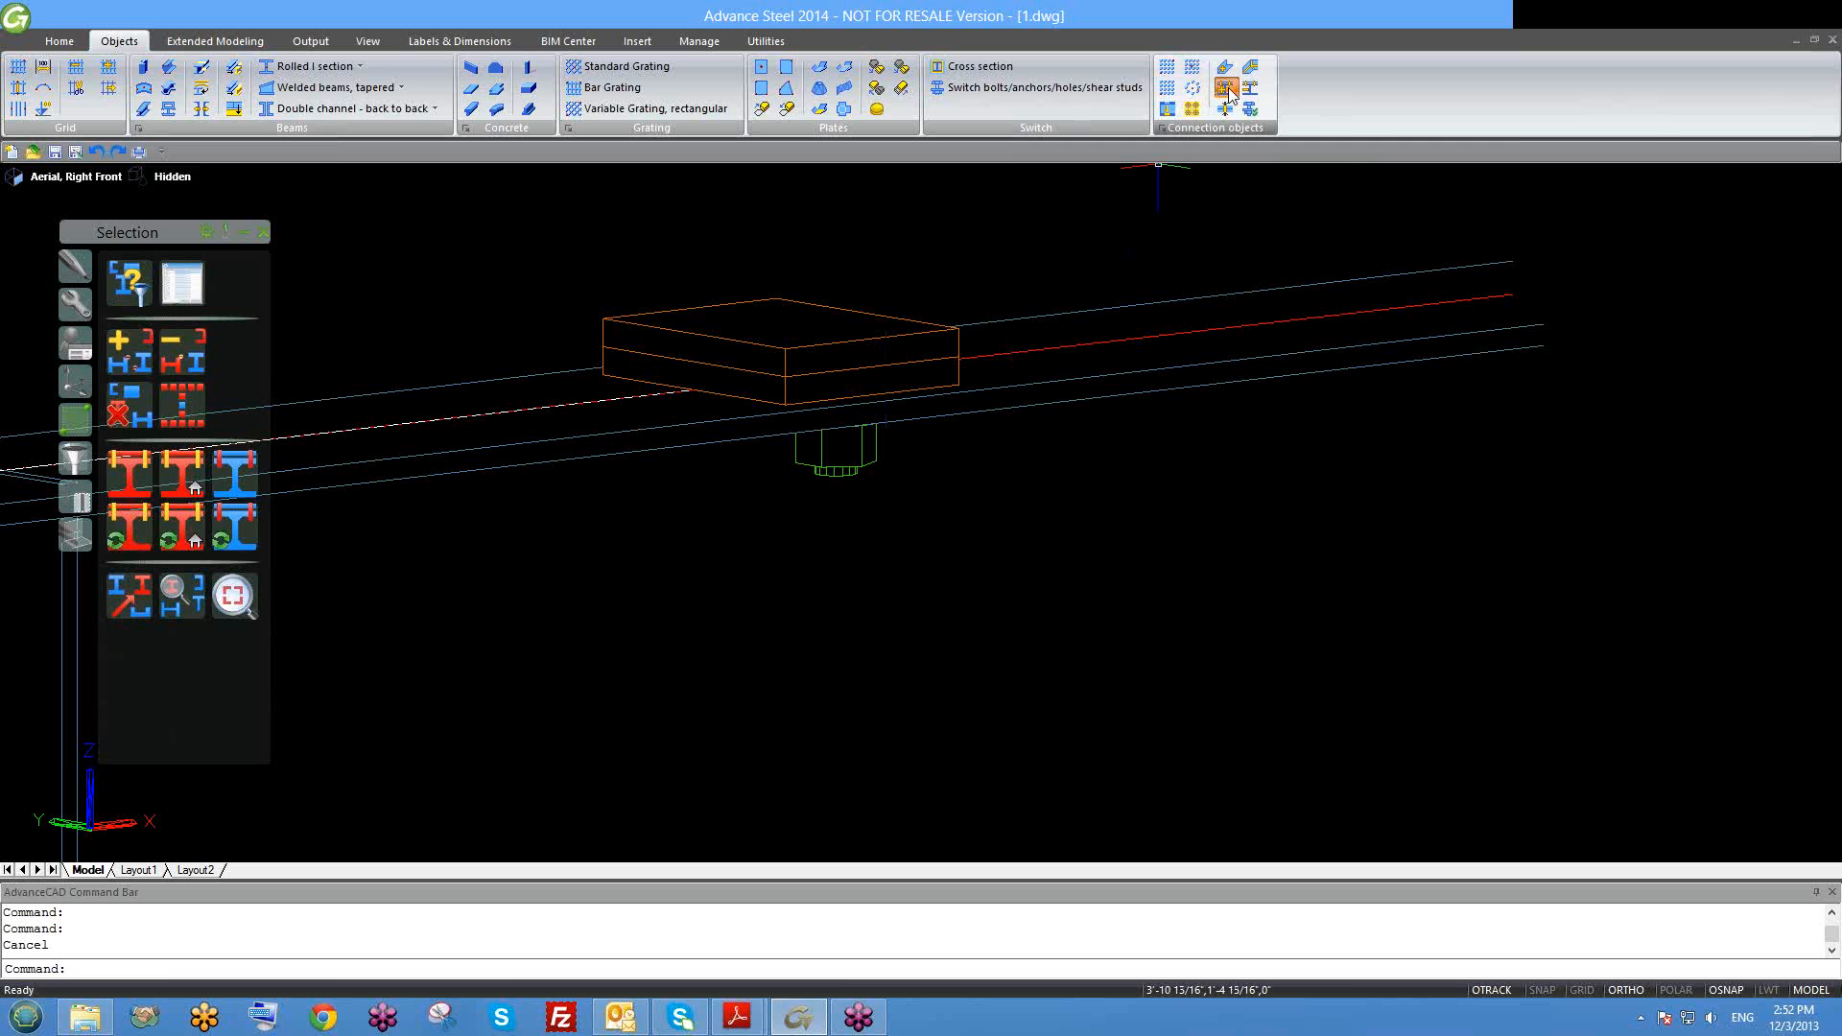
Step: Add the upper stacked plate to the existing bolt connection, using the bolt pattern as the connecting element
left_click(1227, 88)
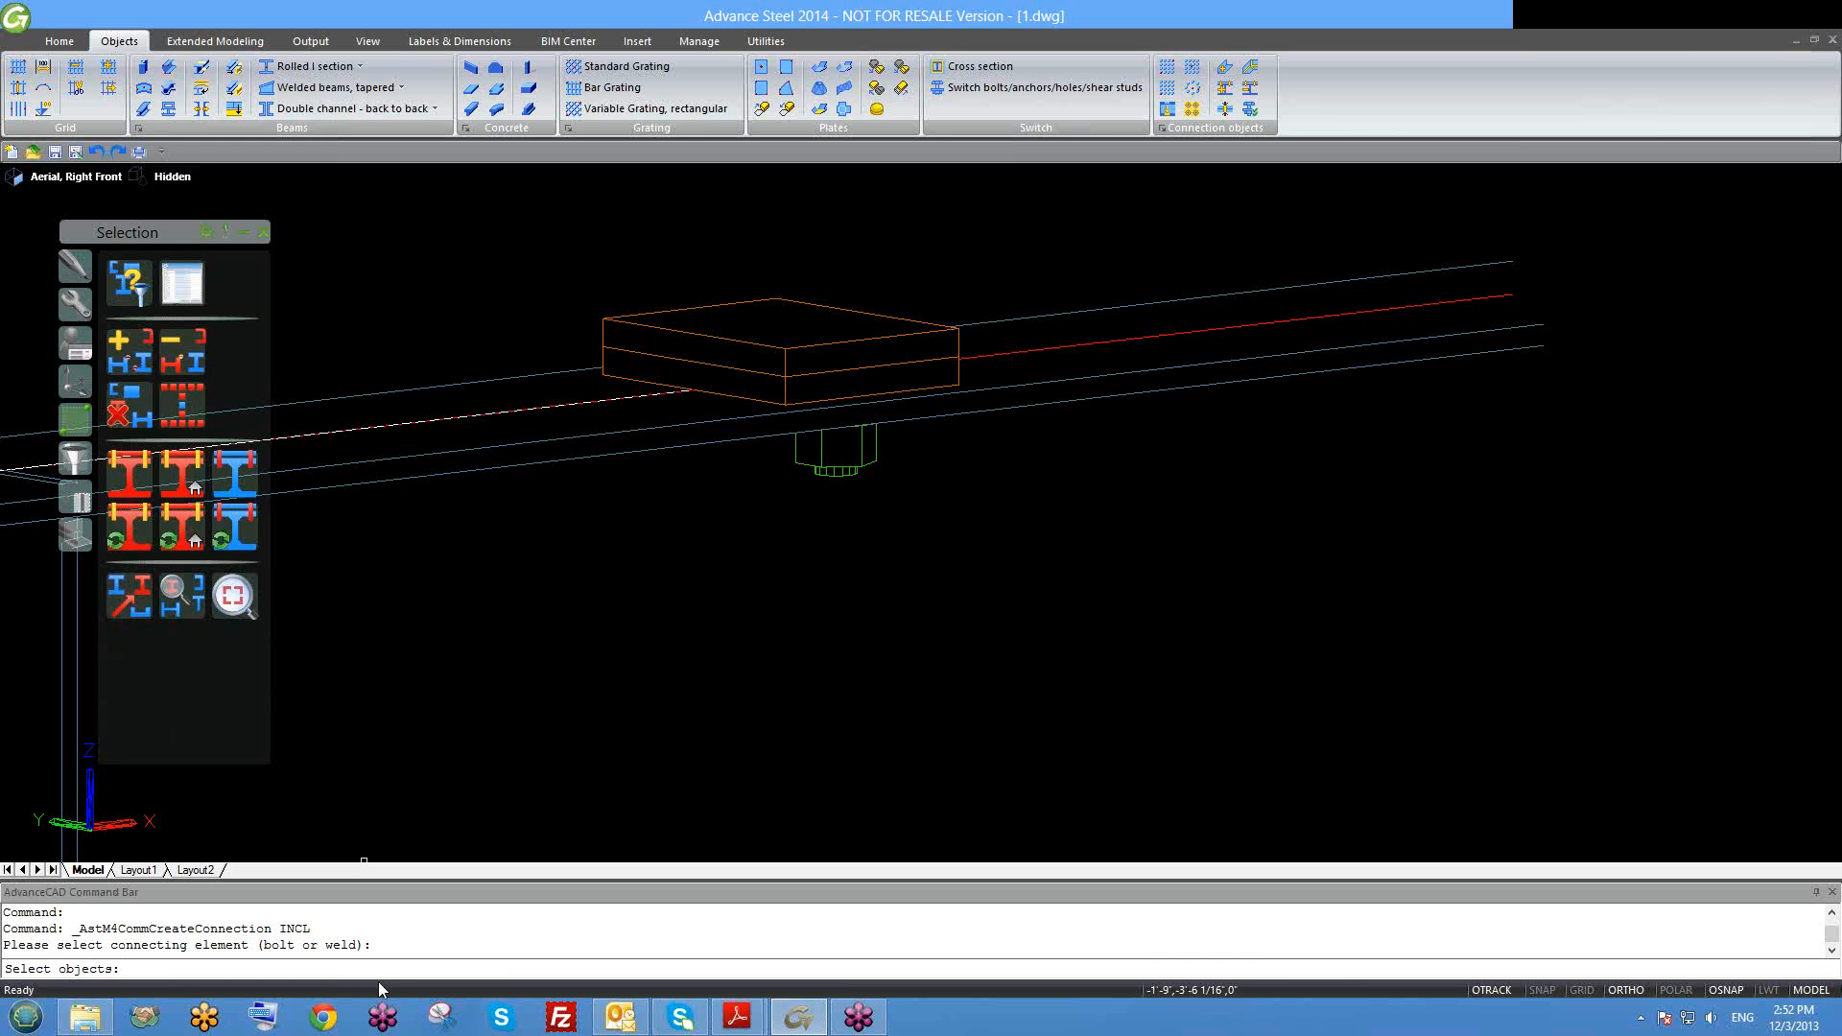
scroll(812, 464, "up", 2)
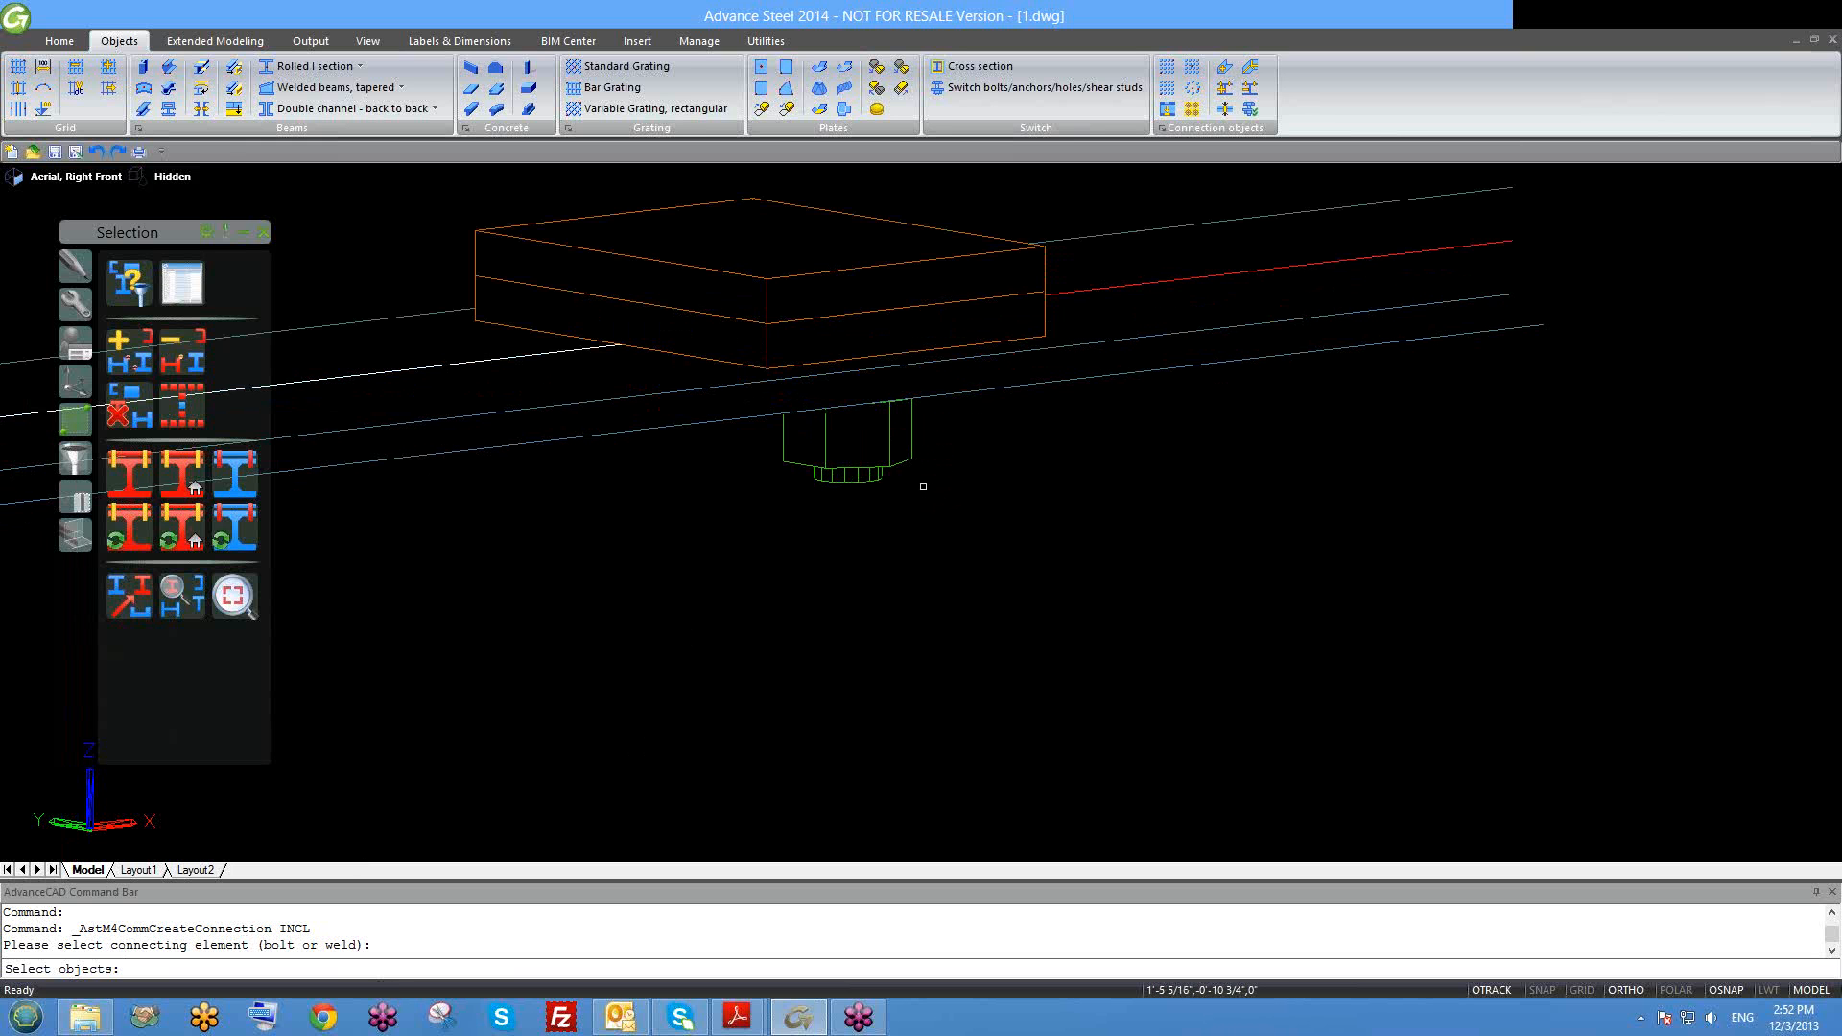
left_click(887, 453)
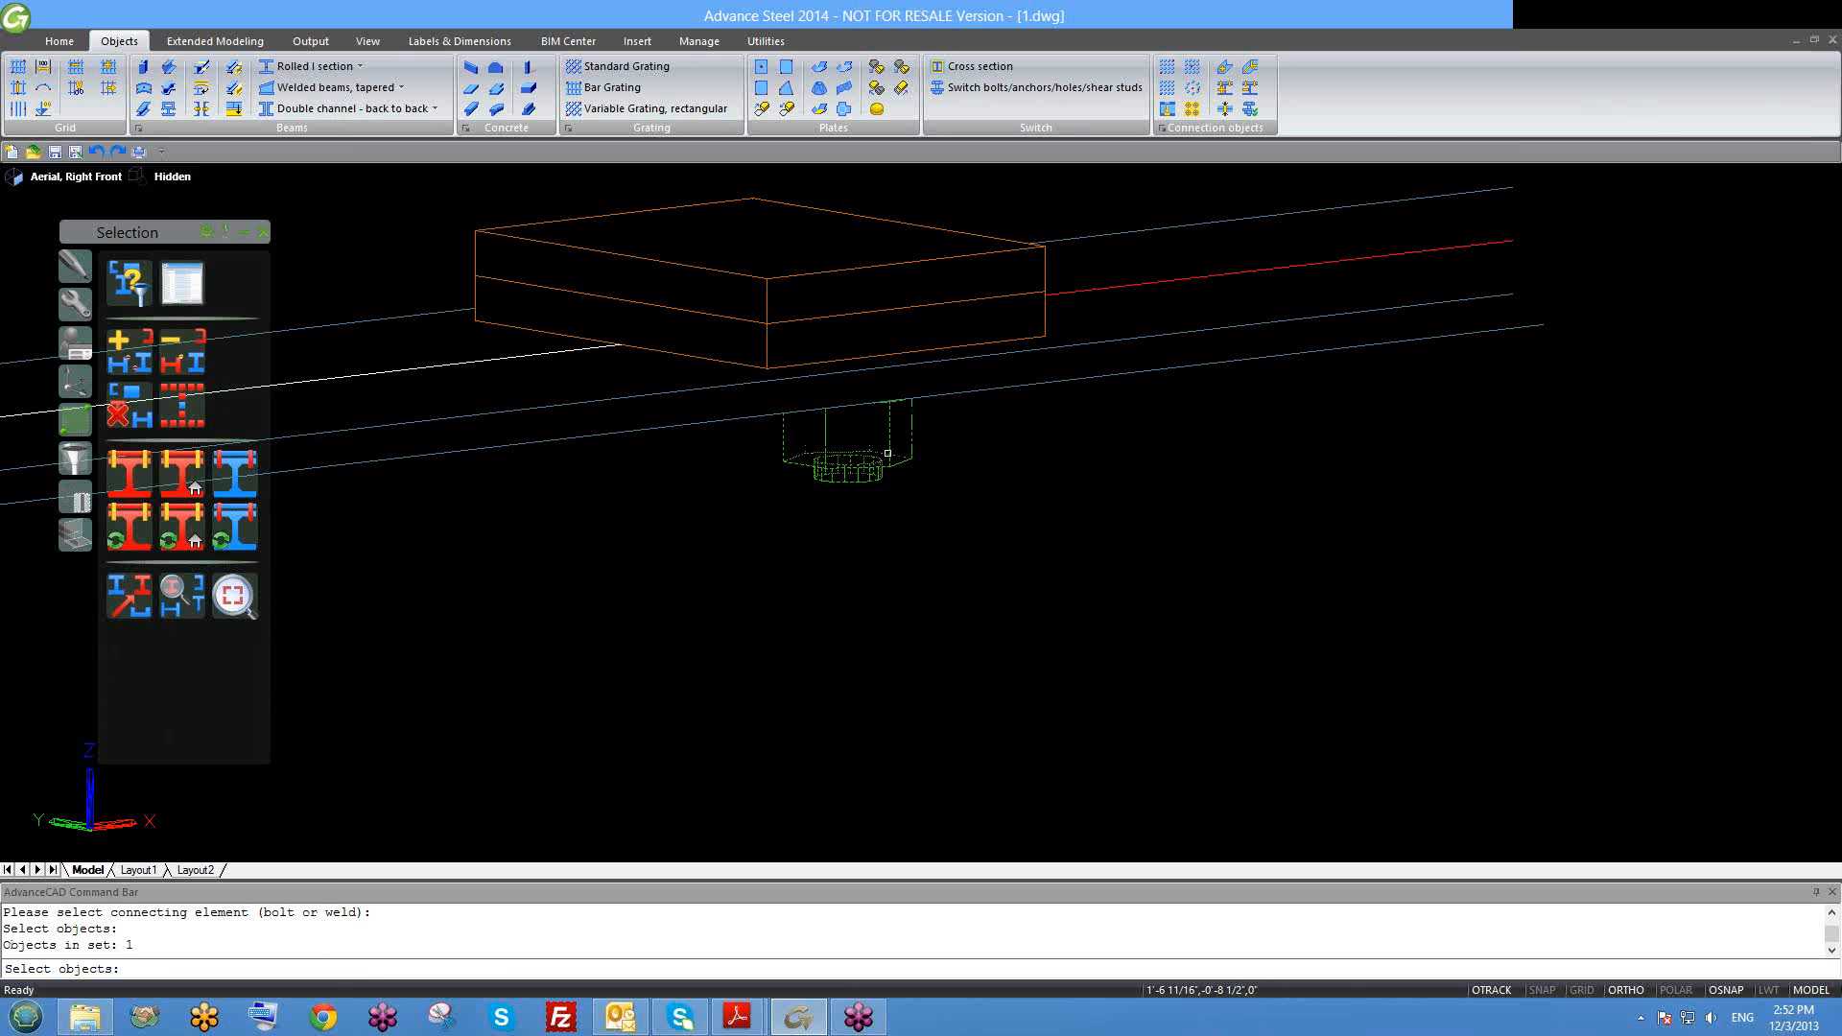
middle_click_drag(890, 521, 868, 462, "shift")
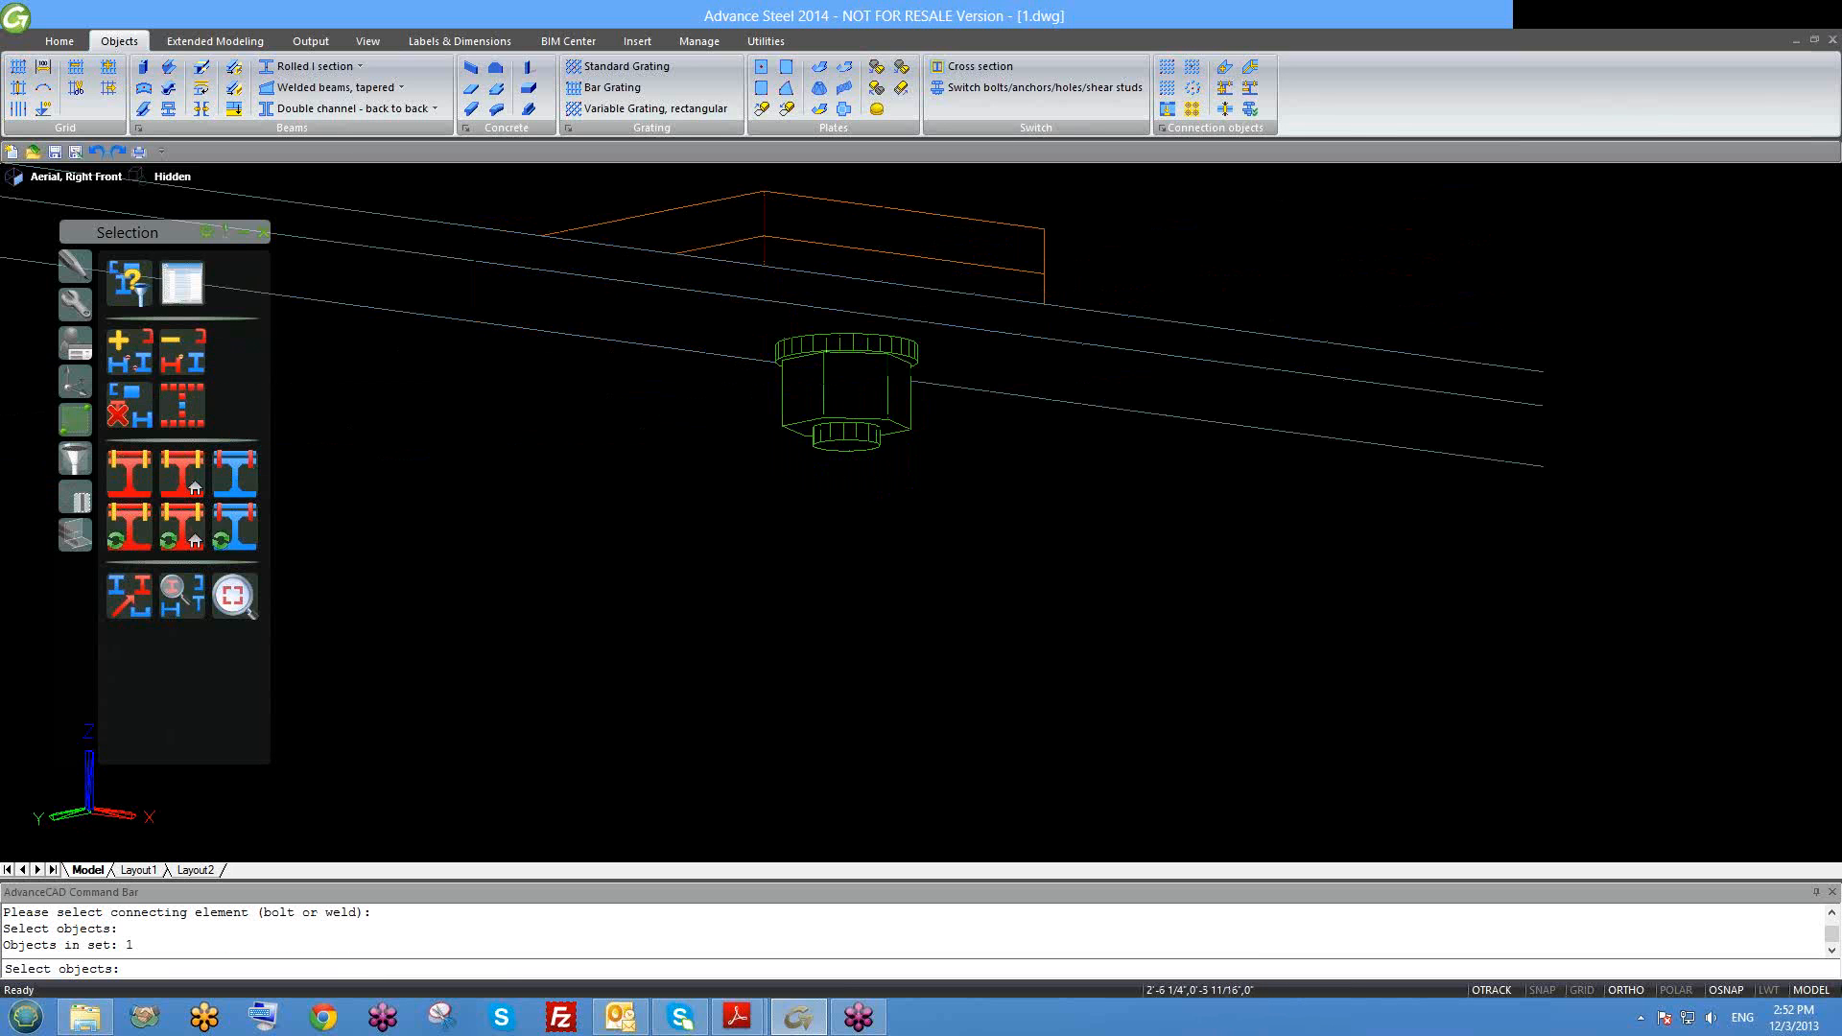
key("Return")
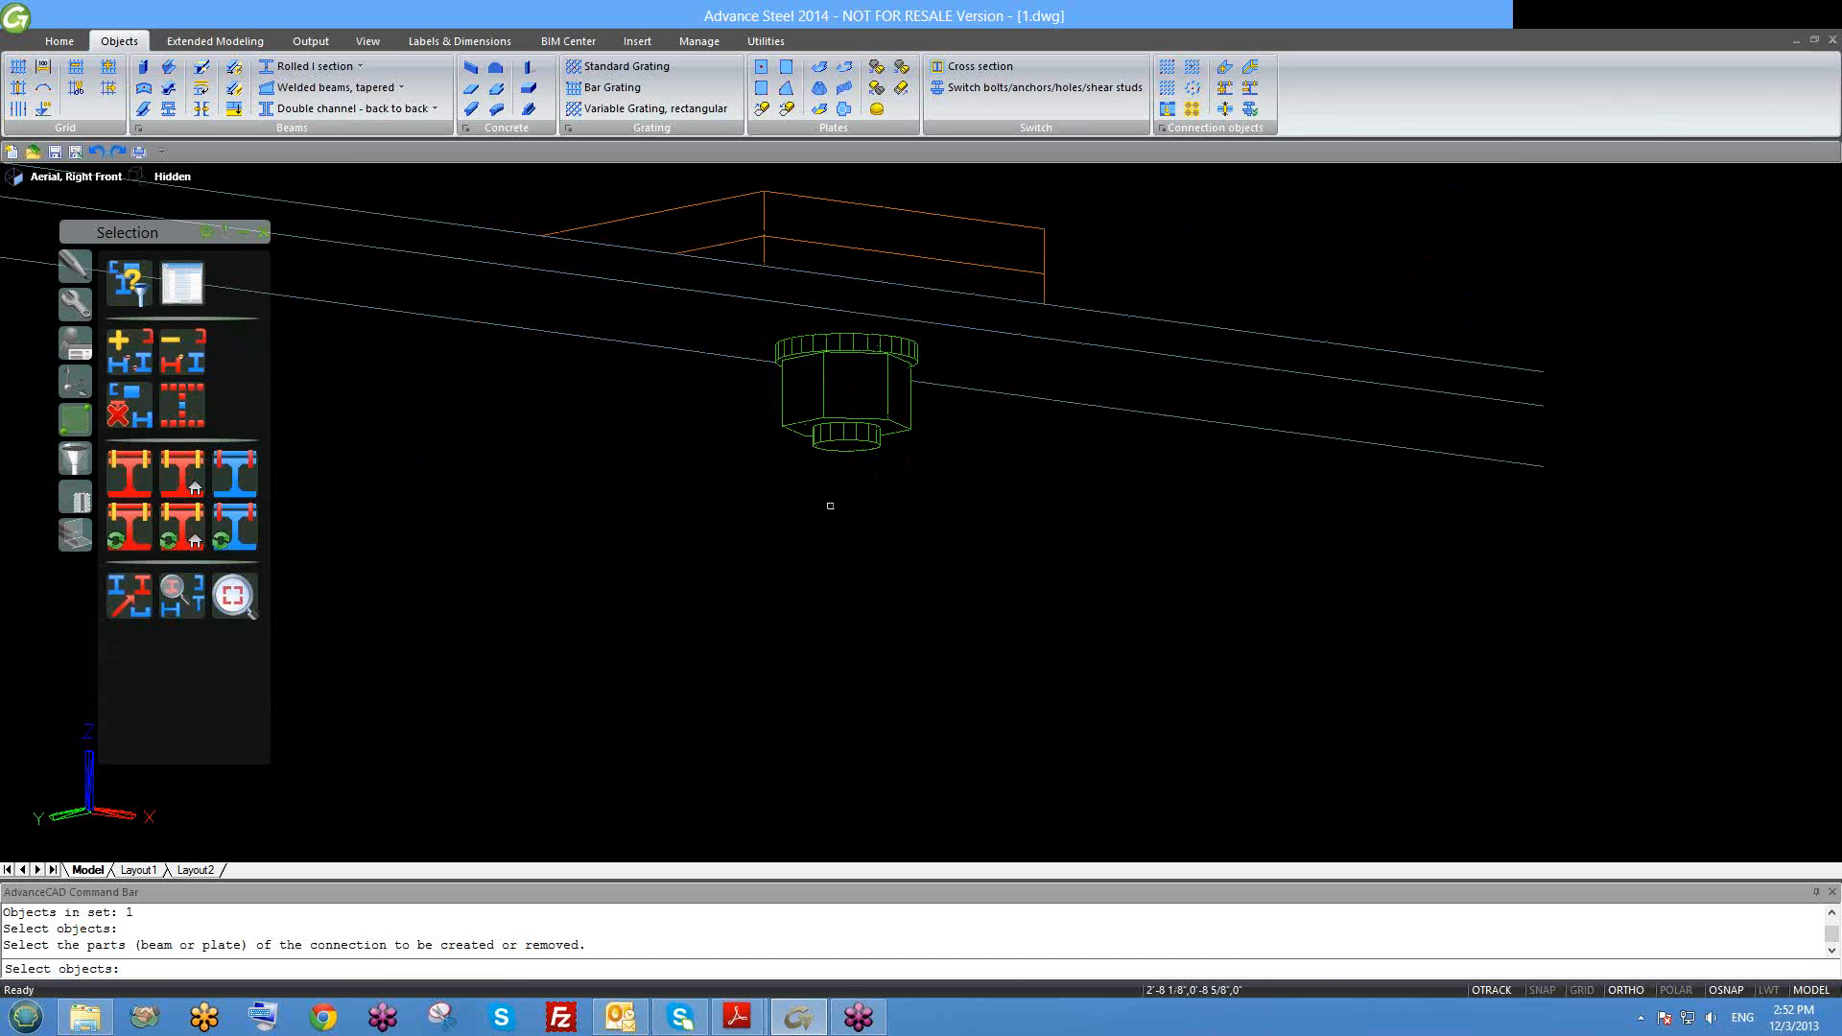
scroll(830, 506, "down", 2)
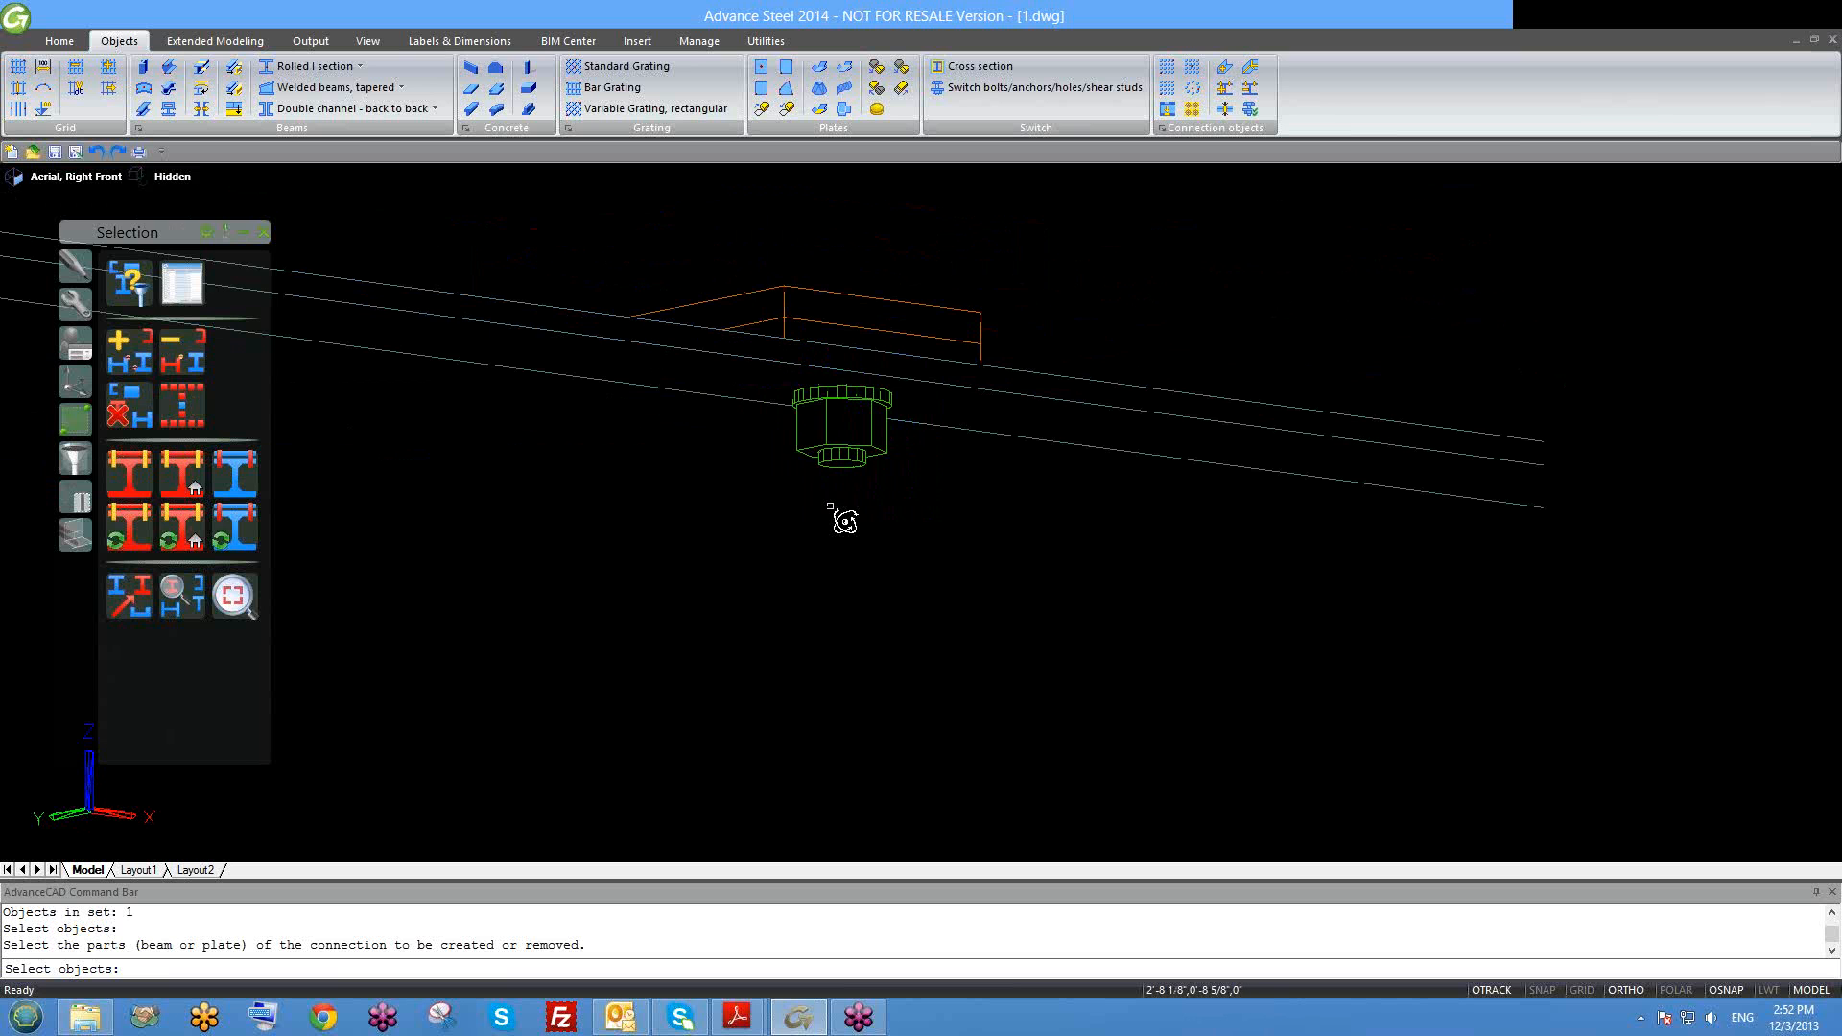
middle_click_drag(830, 506, 848, 533, "shift")
scroll(776, 278, "up", 2)
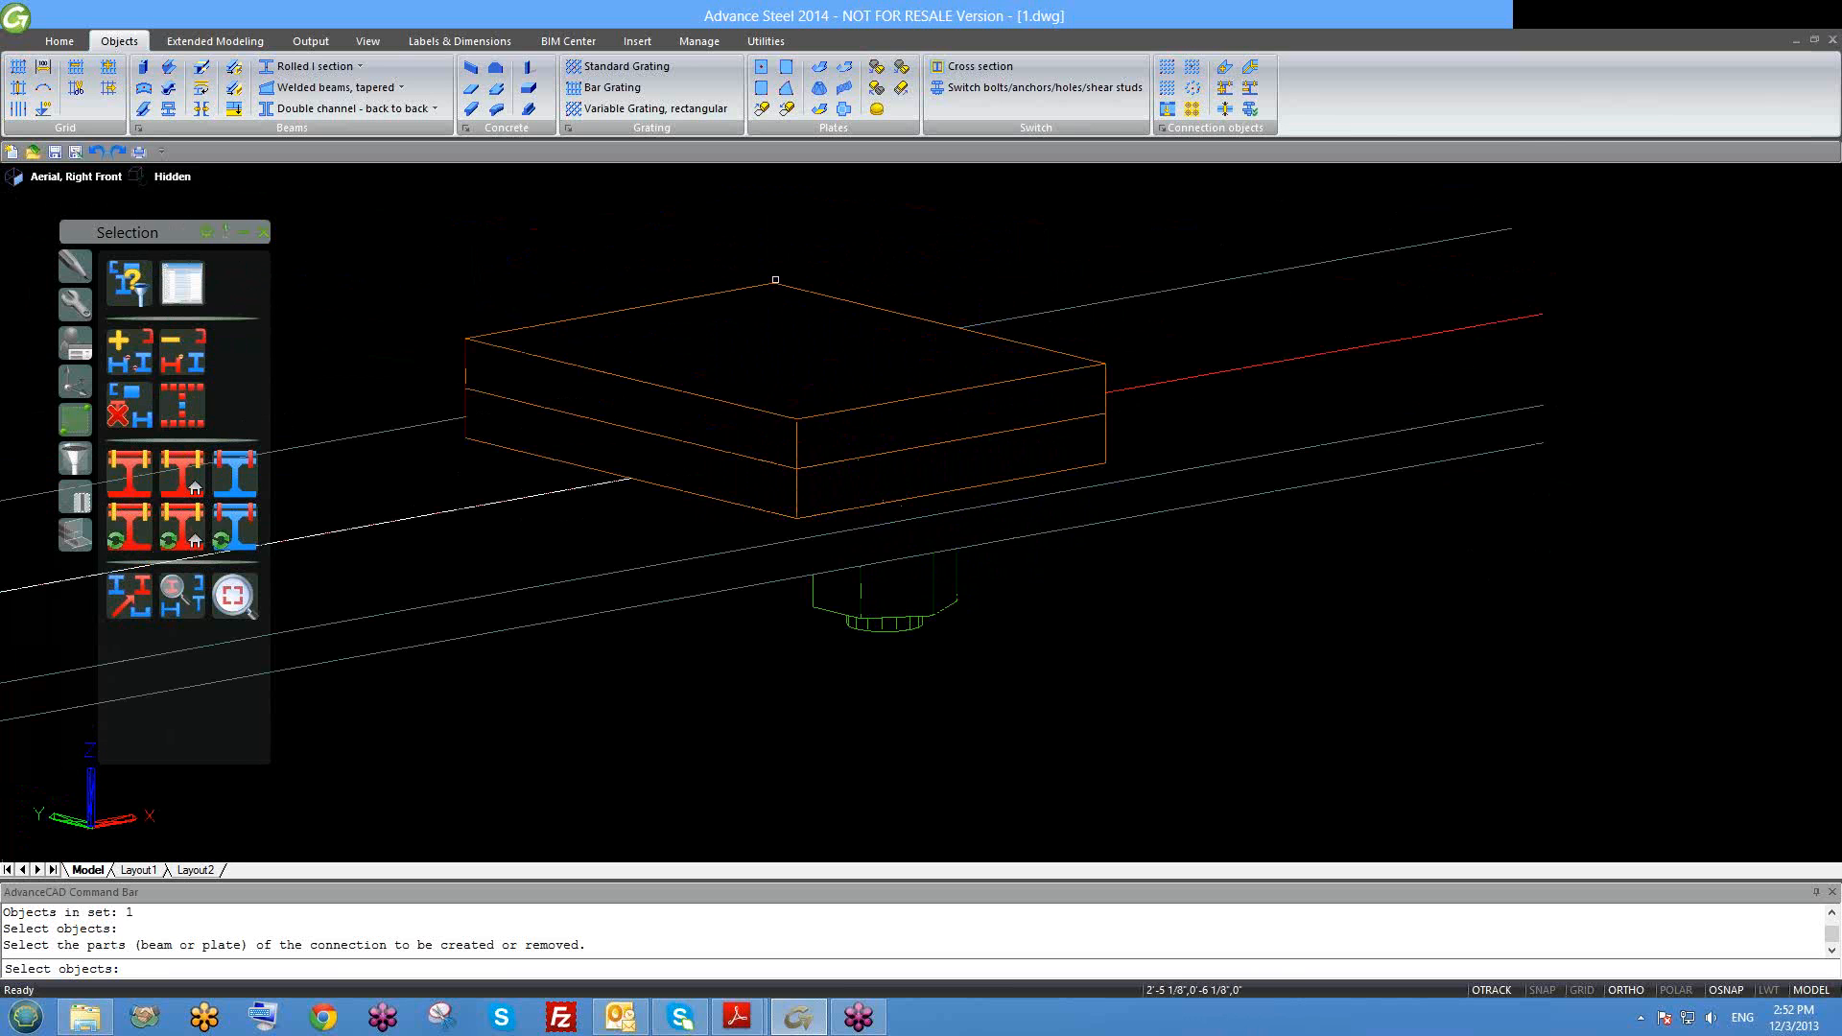
middle_click_drag(895, 372, 870, 409)
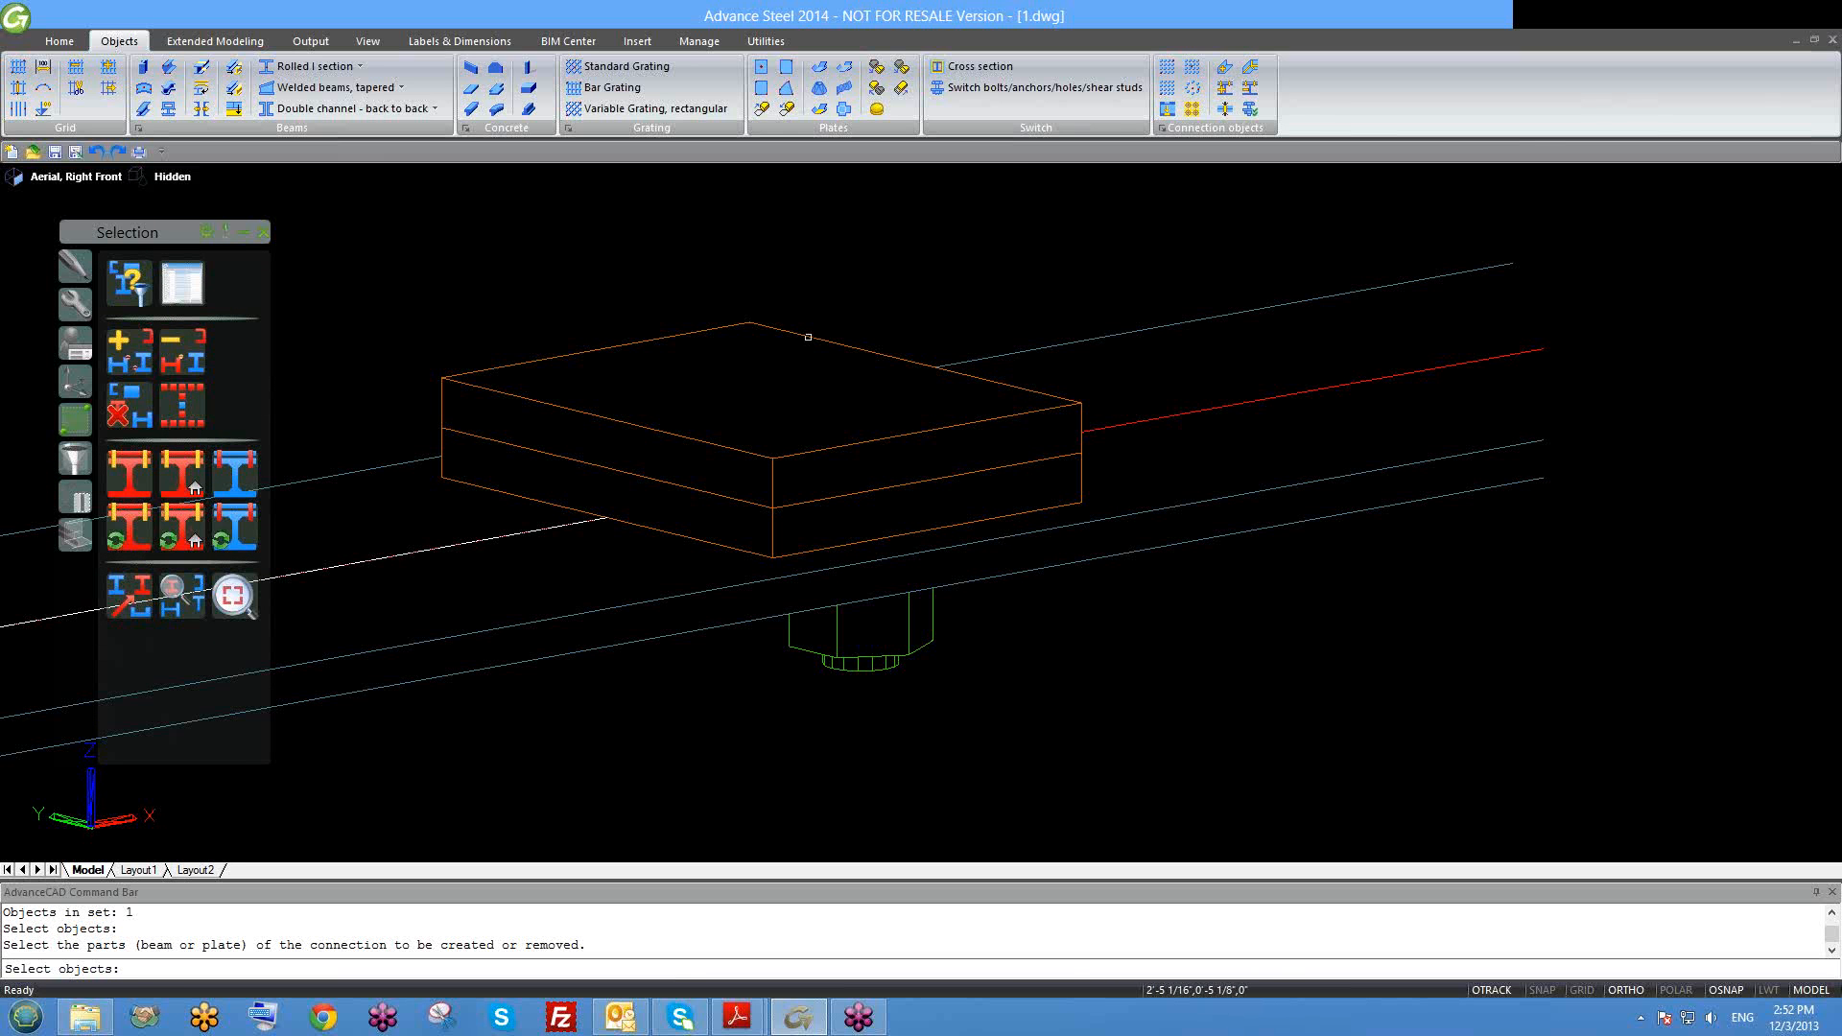
left_click(808, 334)
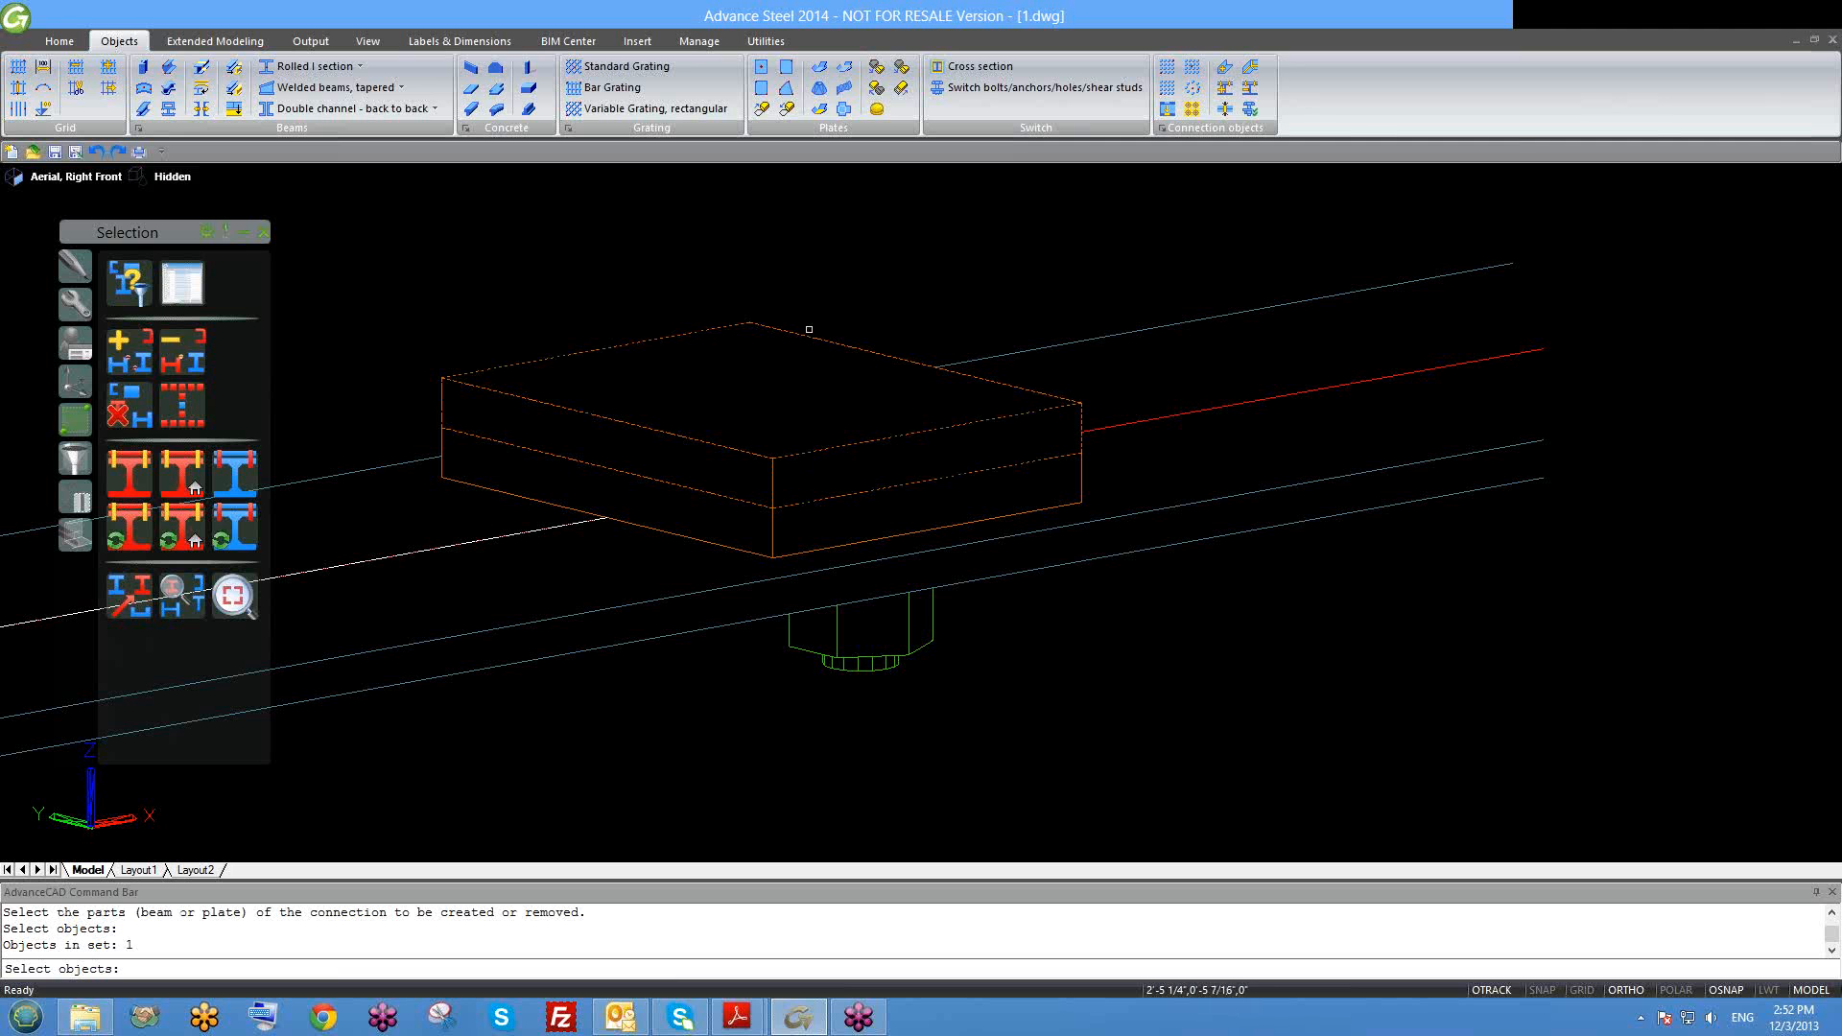
key("Return")
scroll(794, 362, "down", 1)
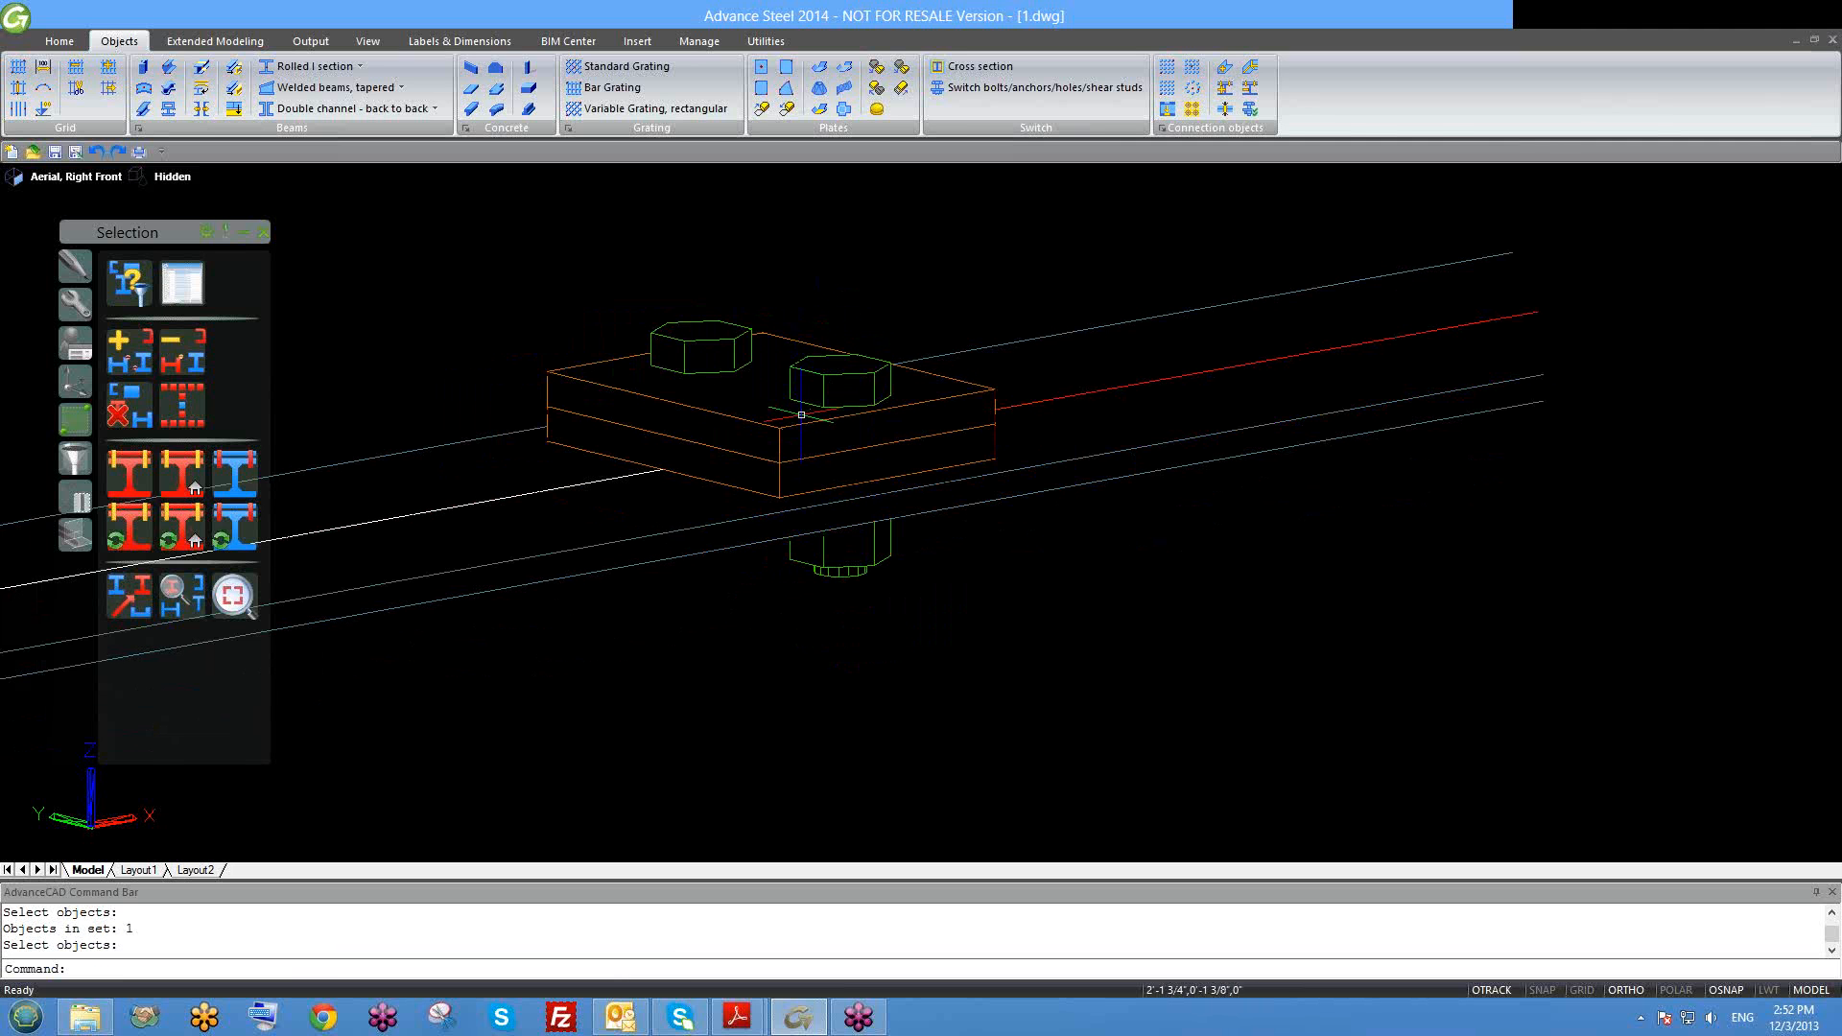
Step: Inspect the bolts running through both stacked plates and their place along the top beam
middle_click_drag(950, 435, 925, 518, "shift")
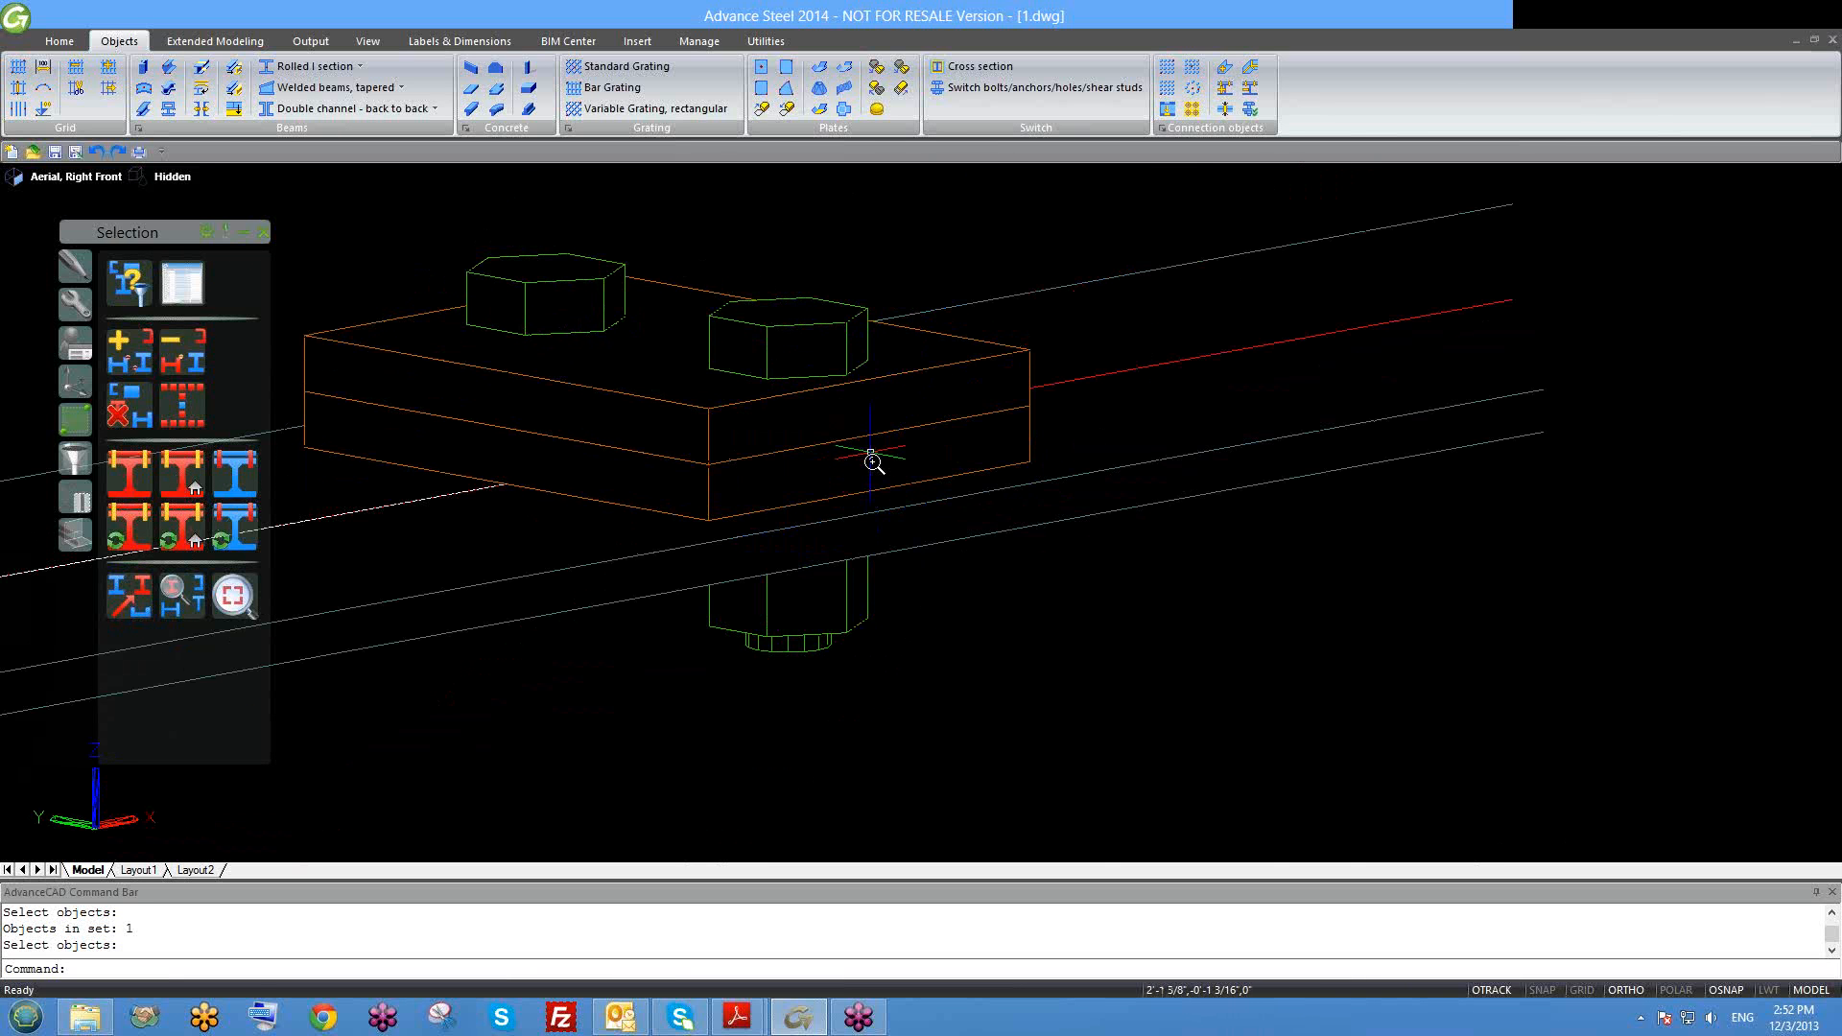
scroll(872, 462, "down", 5)
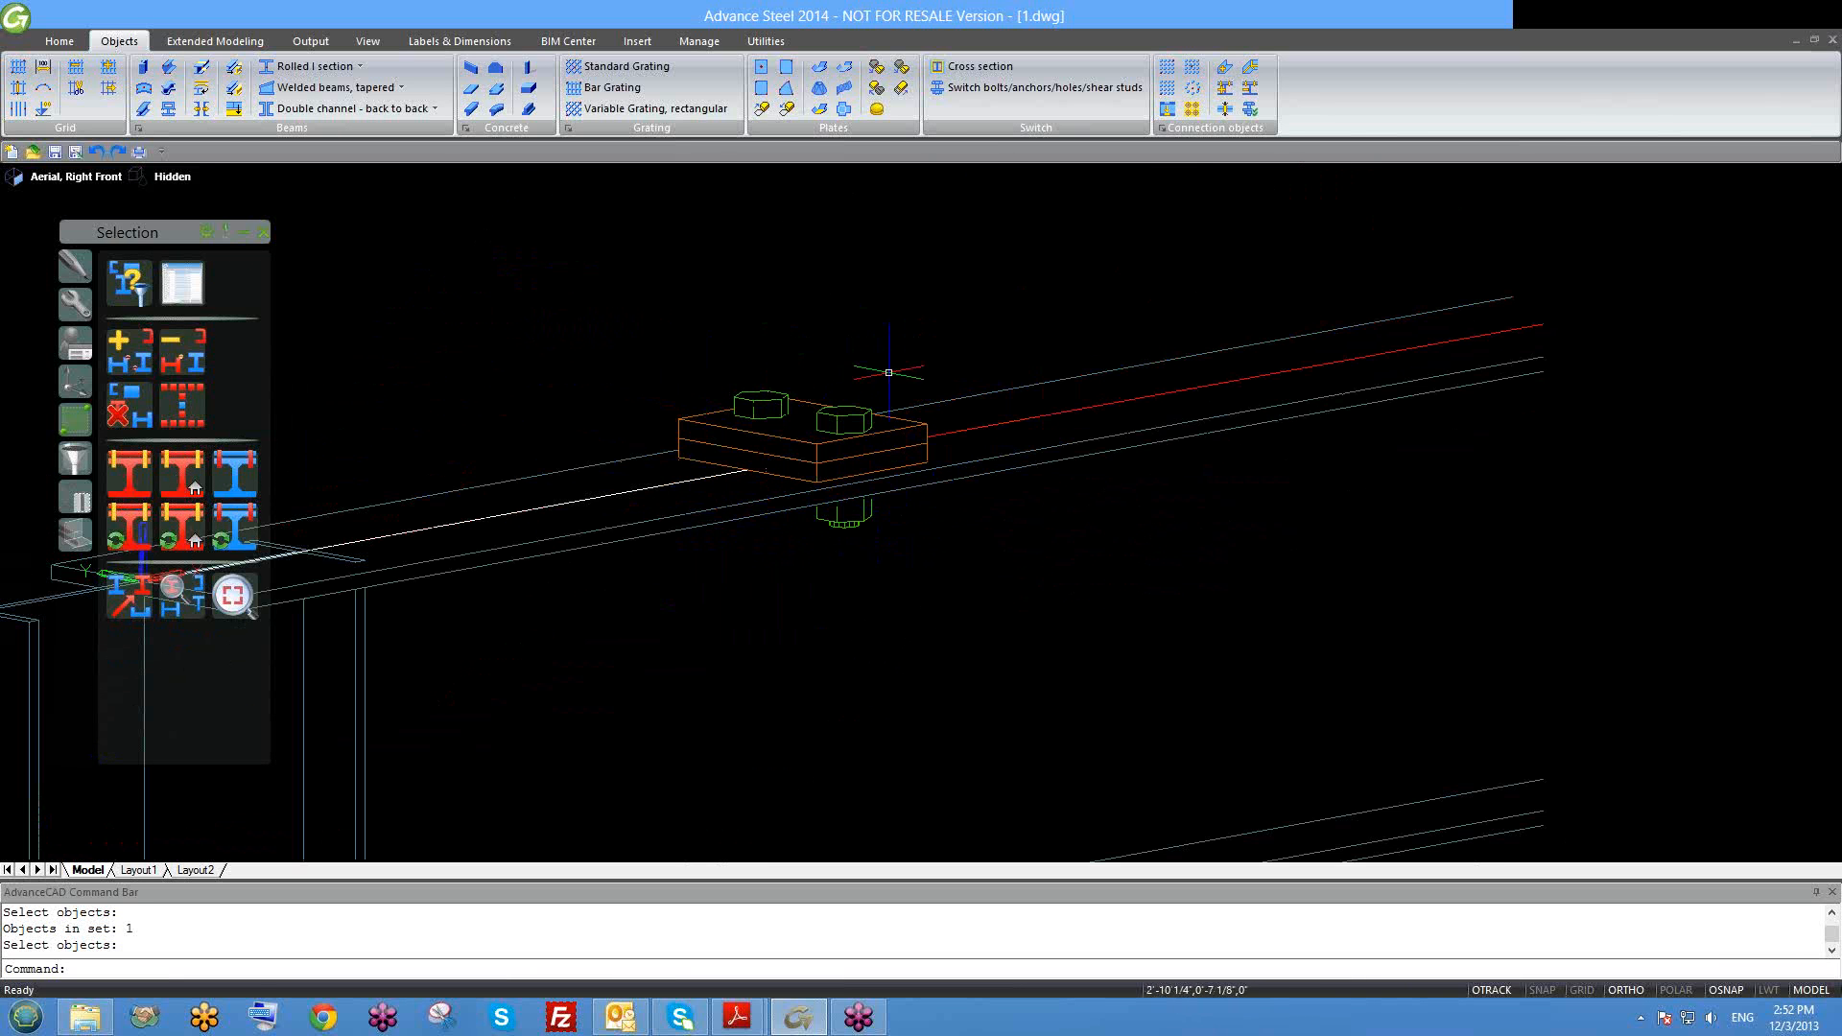
scroll(858, 529, "down", 5)
middle_click_drag(966, 586, 939, 604, "shift")
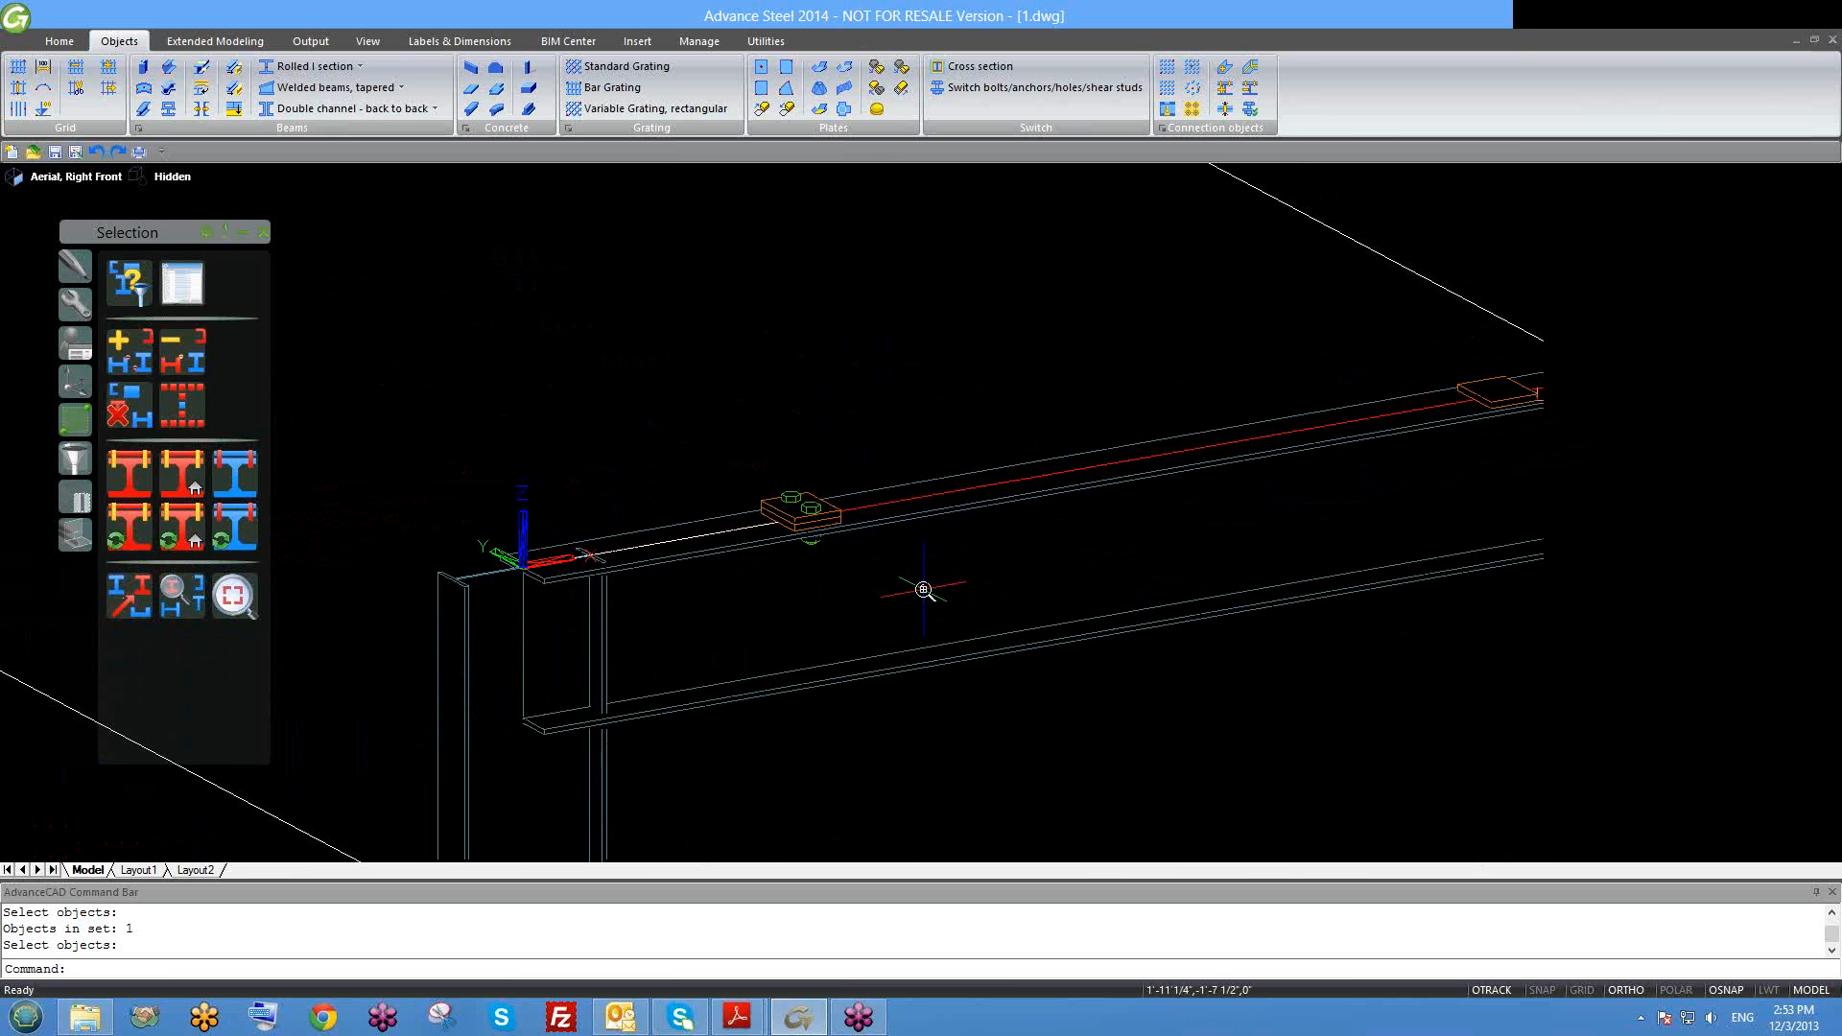
scroll(923, 589, "down", 3)
scroll(823, 561, "up", 4)
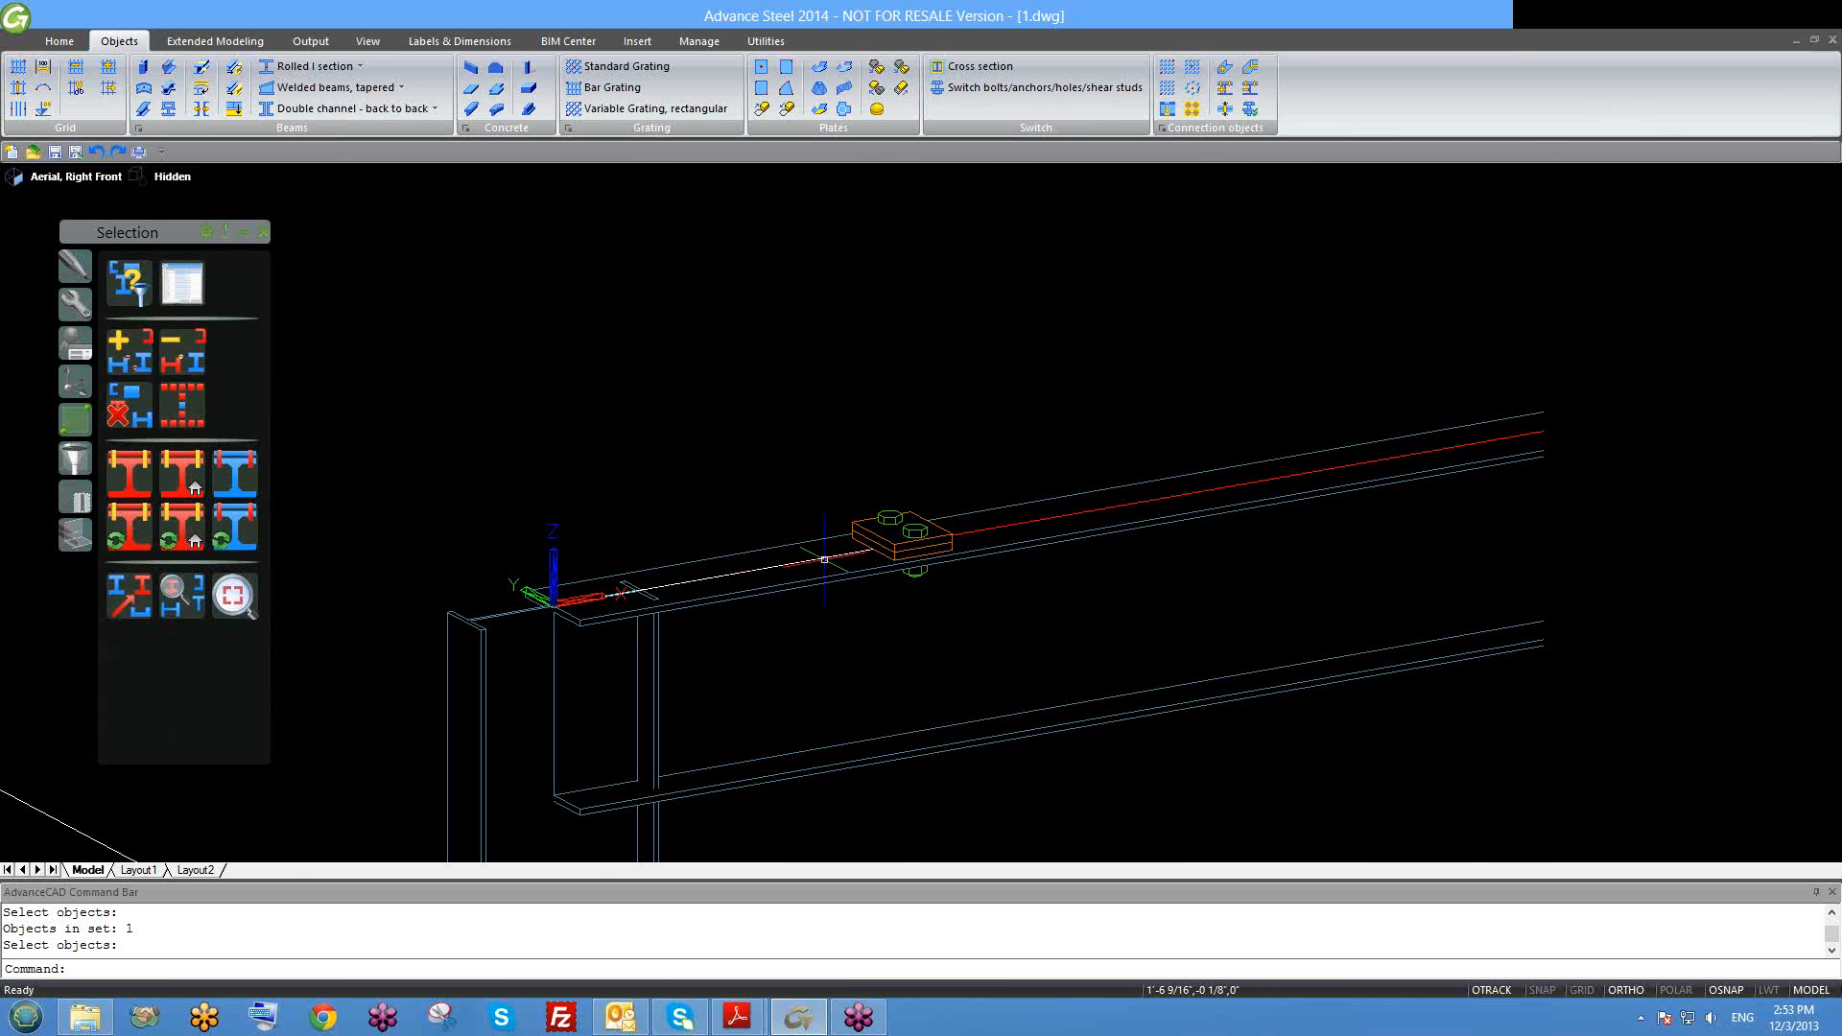
scroll(823, 559, "up", 2)
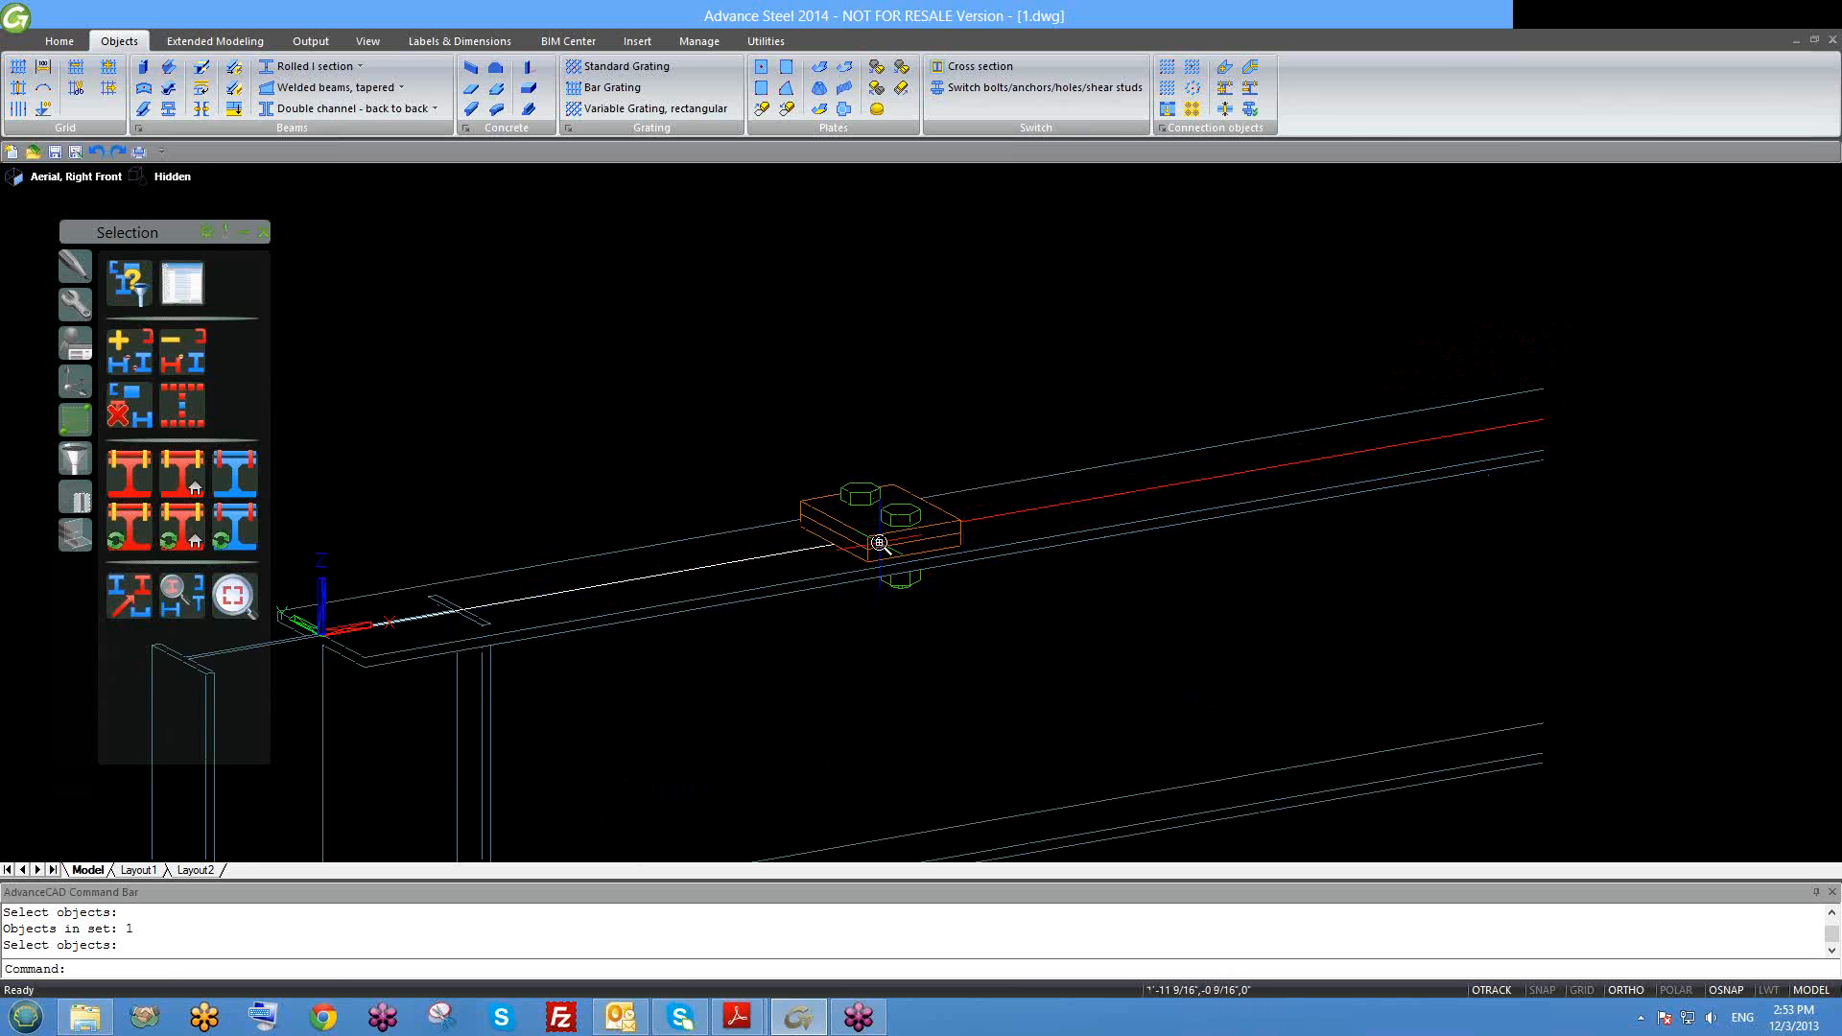
scroll(878, 539, "up", 2)
scroll(1009, 537, "up", 2)
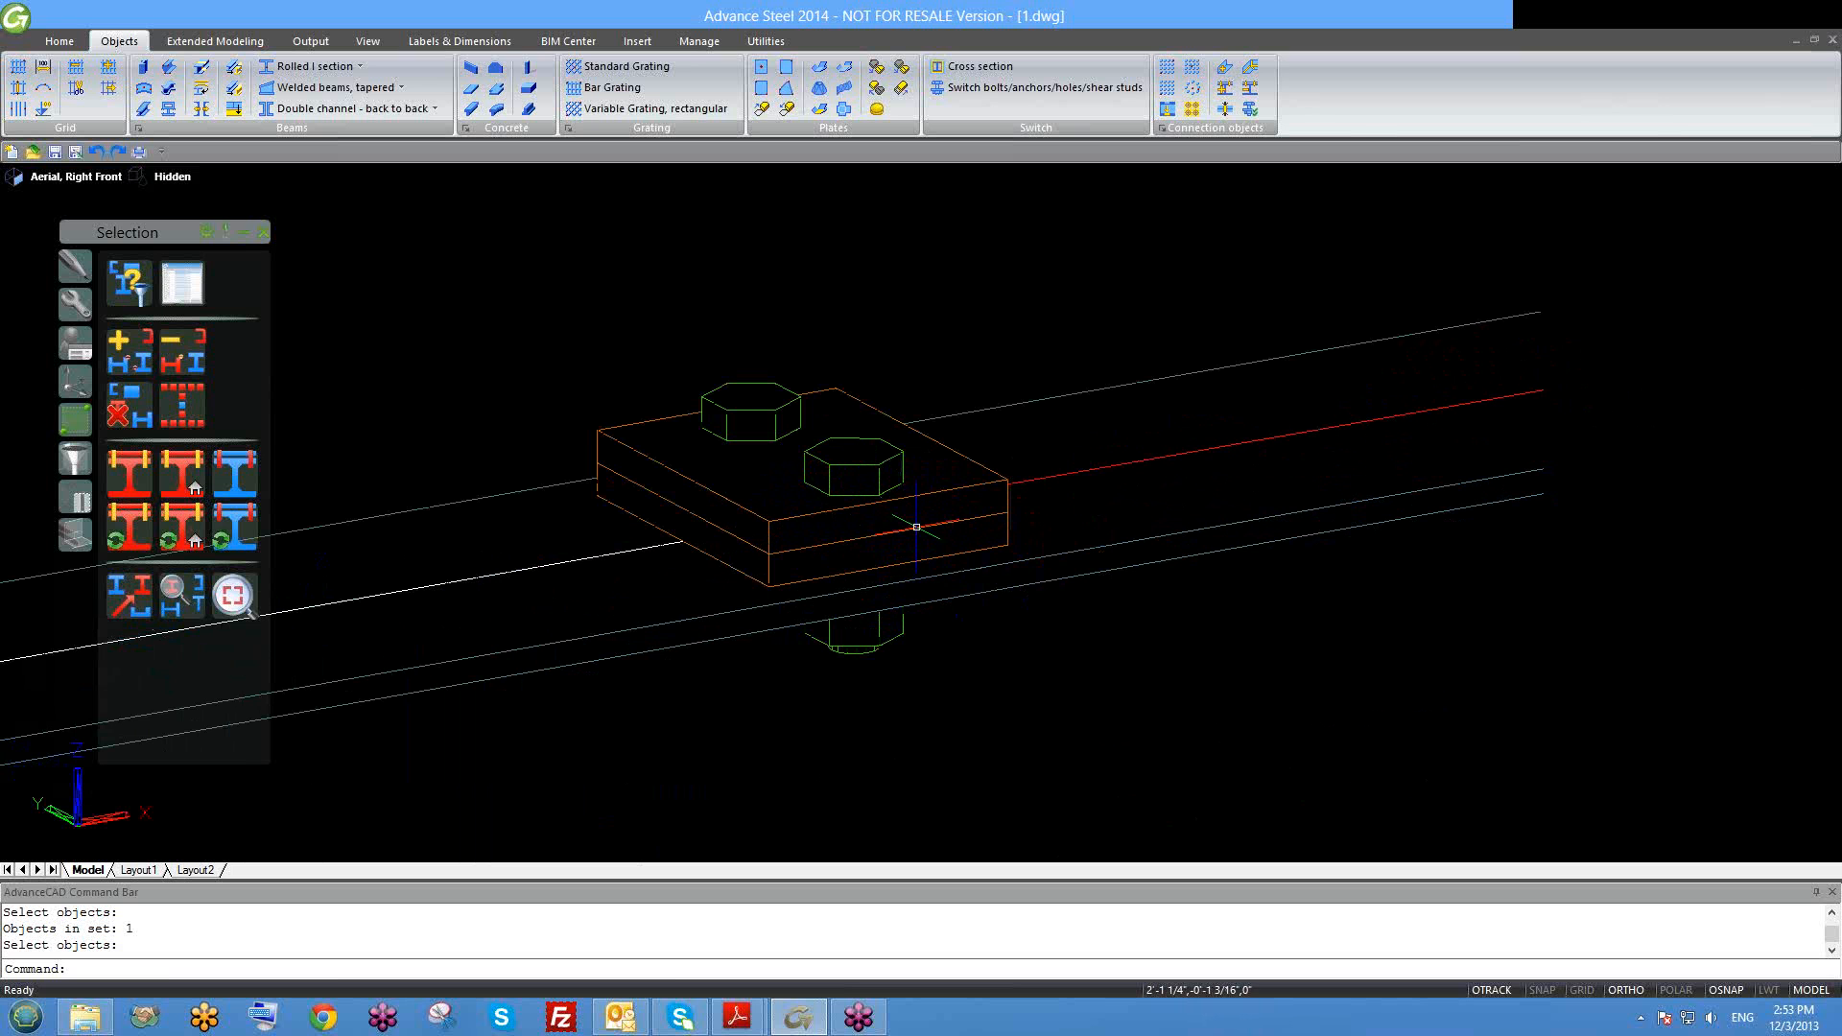
scroll(805, 529, "down", 3)
Step: Copy the lower plate of the bolted stack to the start of the top beam
left_click(882, 538)
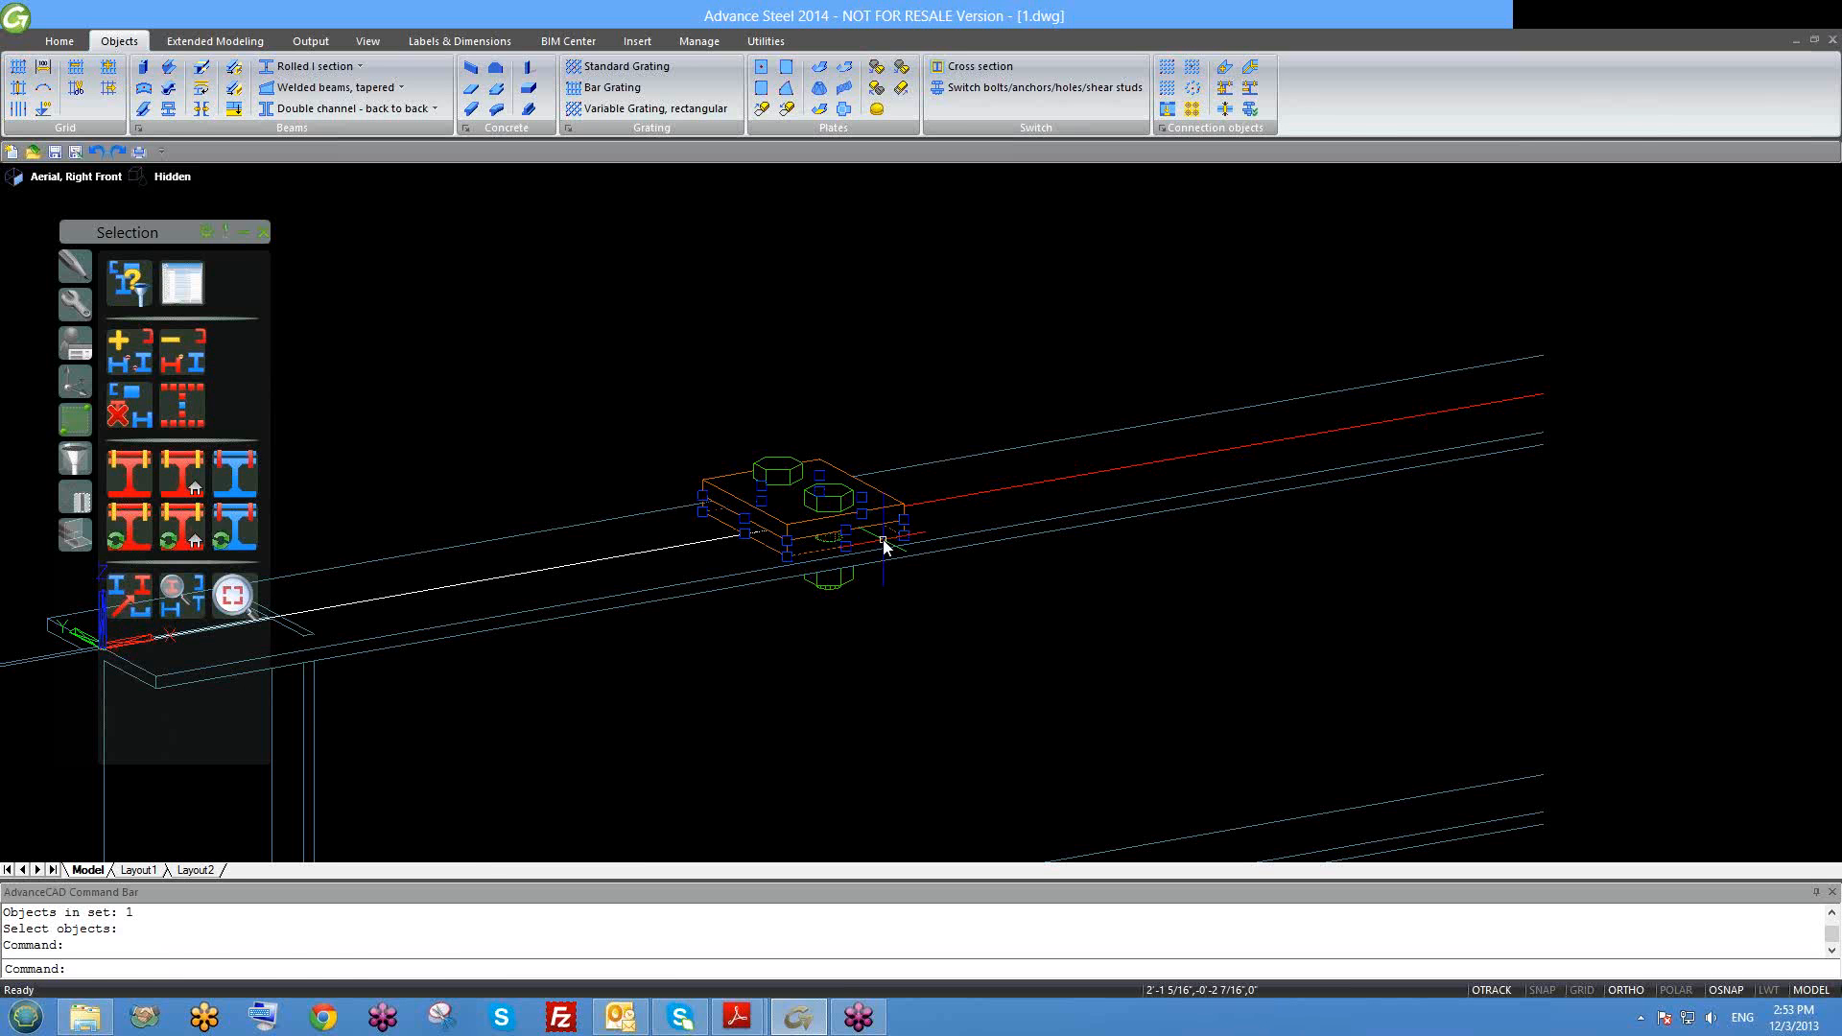
right_click(882, 543)
left_click(945, 573)
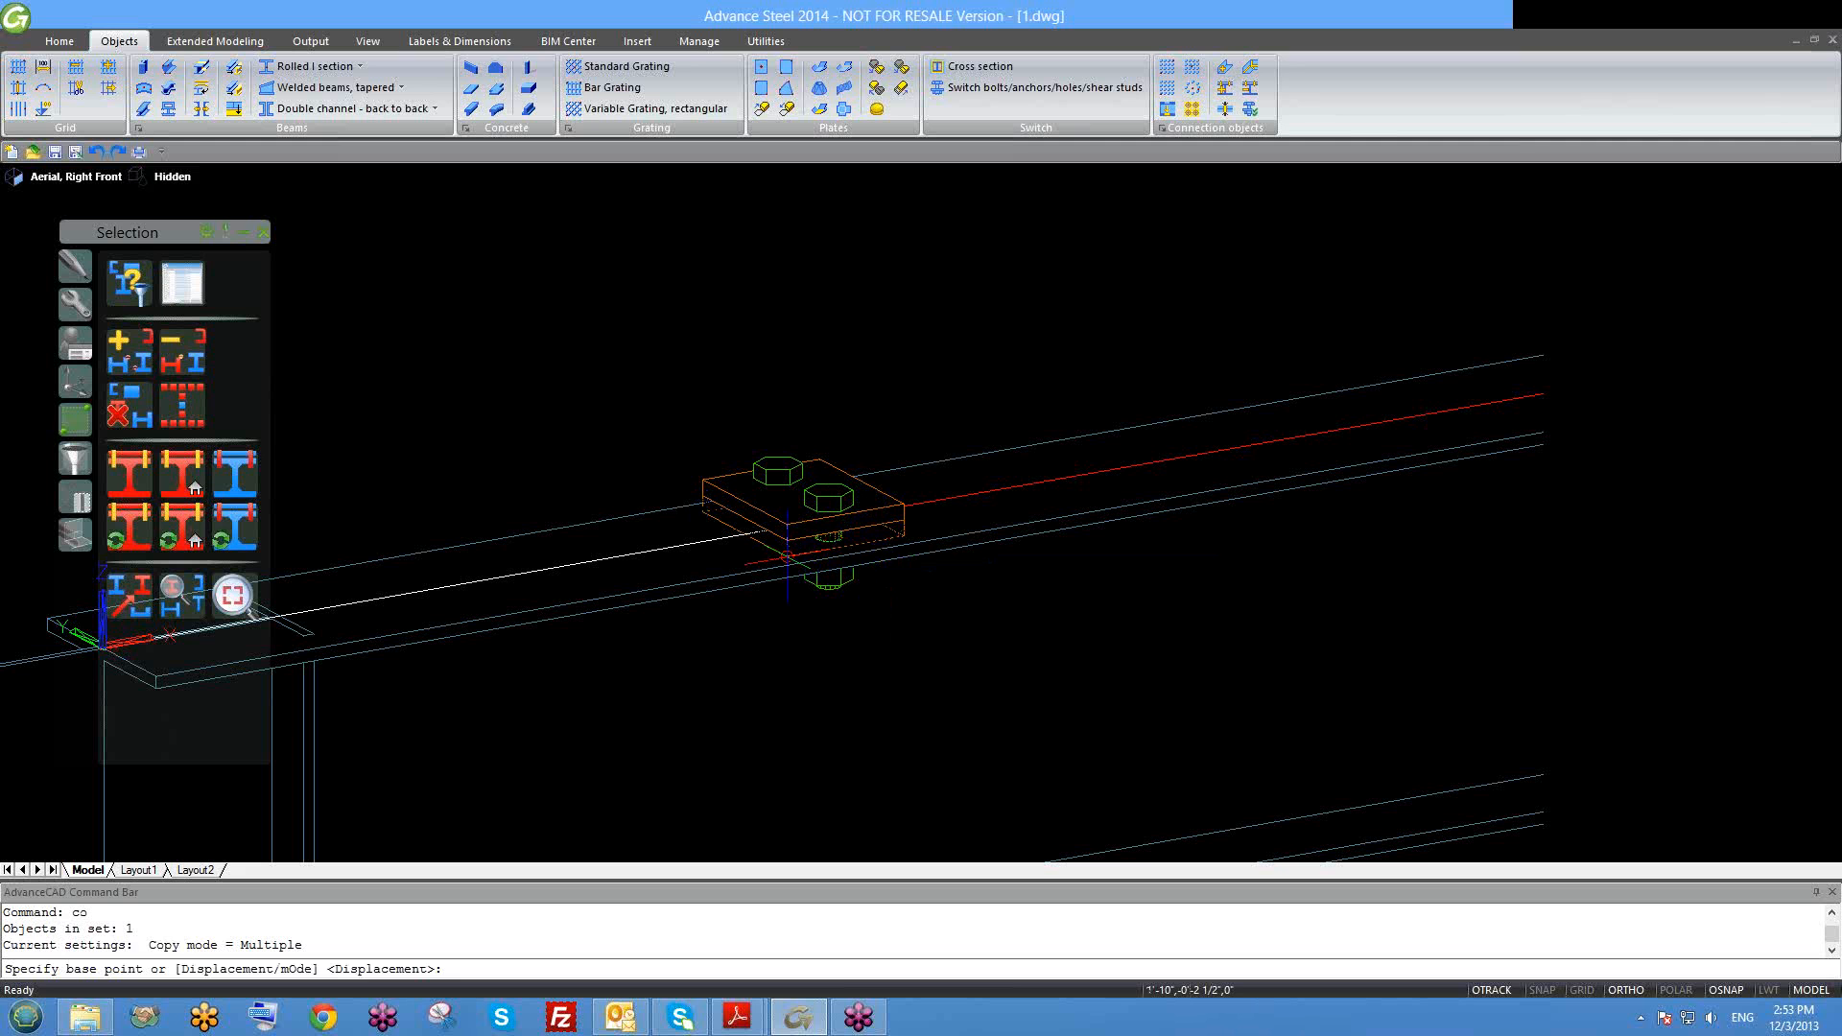
left_click(787, 557)
key("Escape")
scroll(1068, 532, "down", 2)
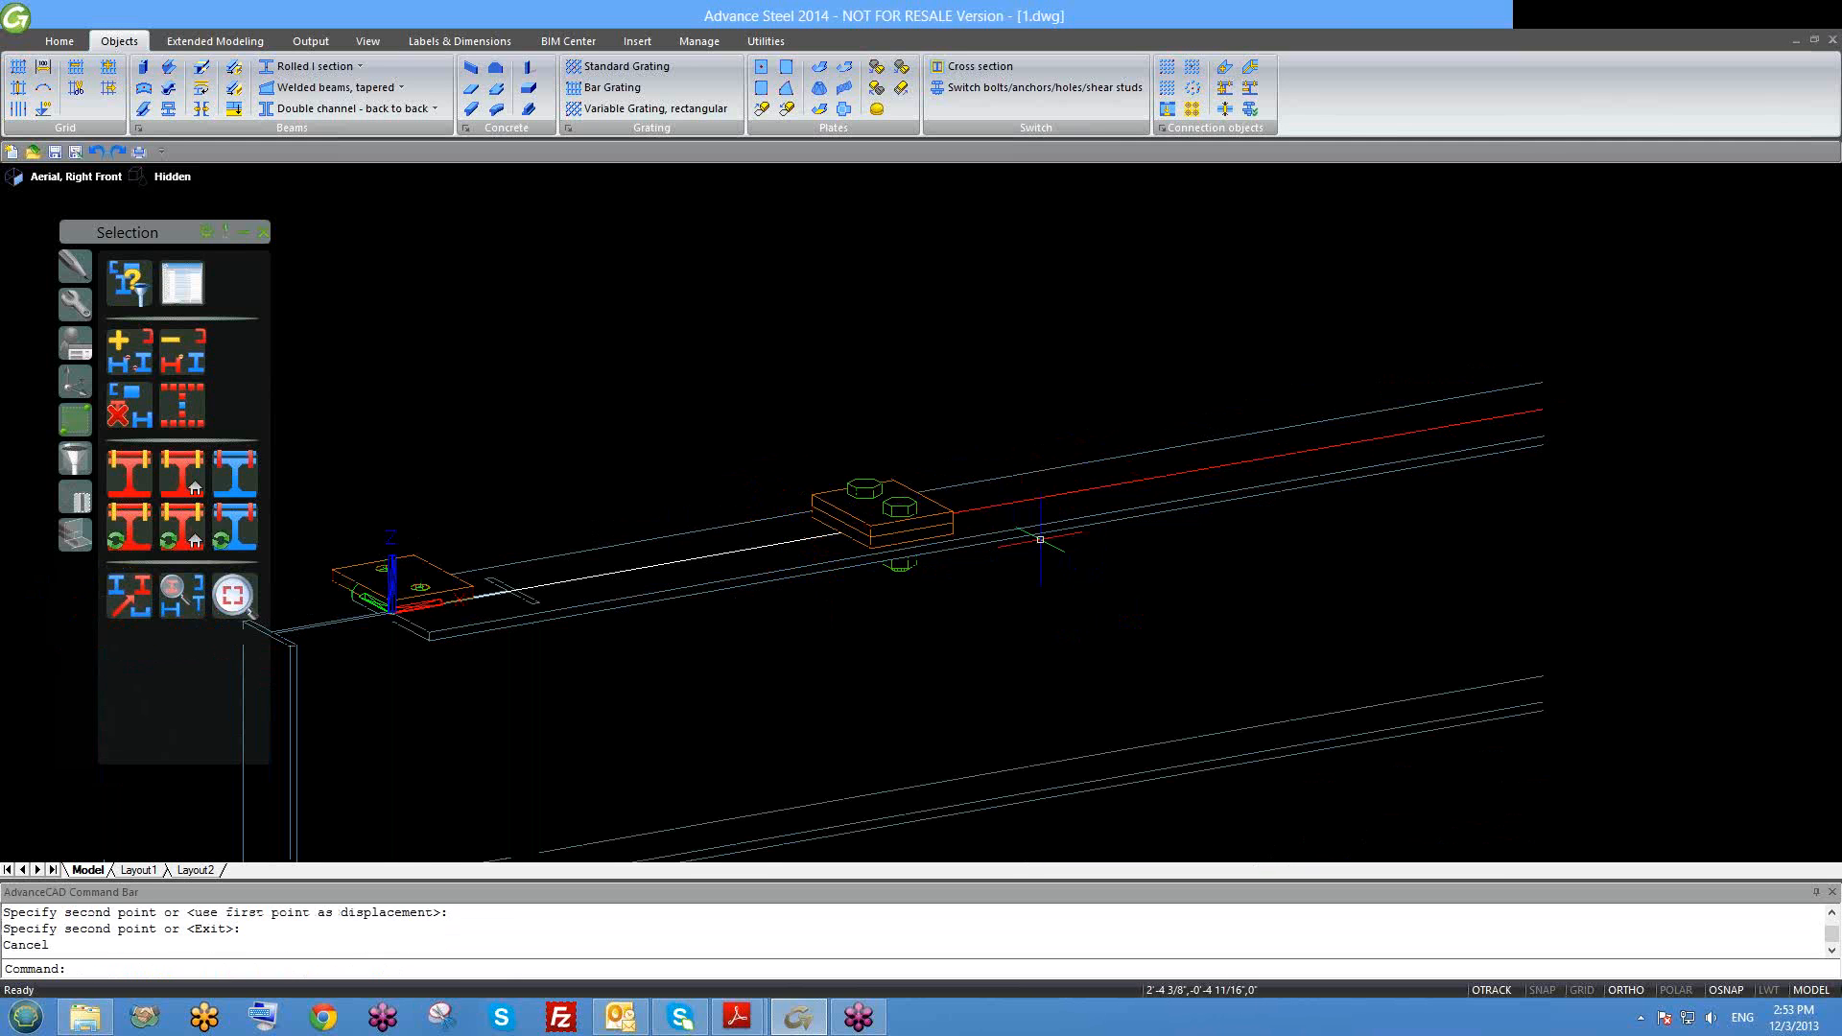
Step: Erase the copied plate and its hole pattern at the start of the top beam
middle_click_drag(558, 514, 688, 495)
left_click(470, 504)
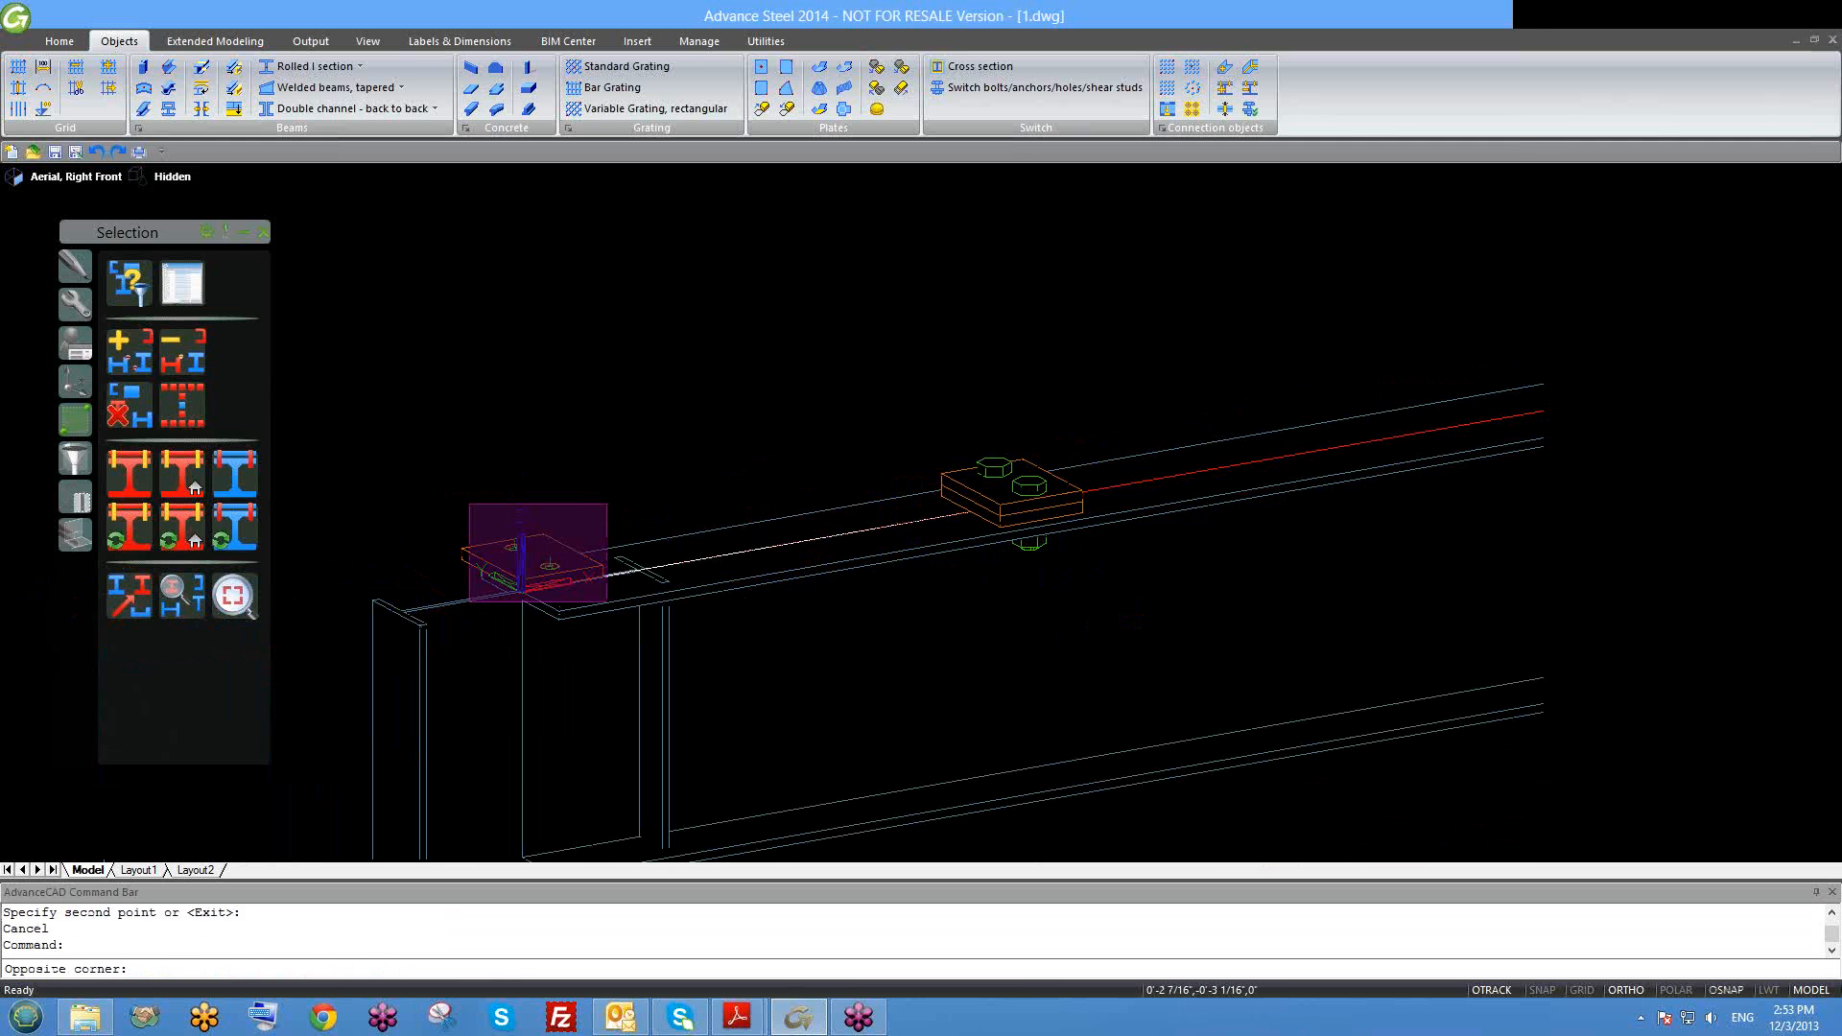
left_click(606, 602)
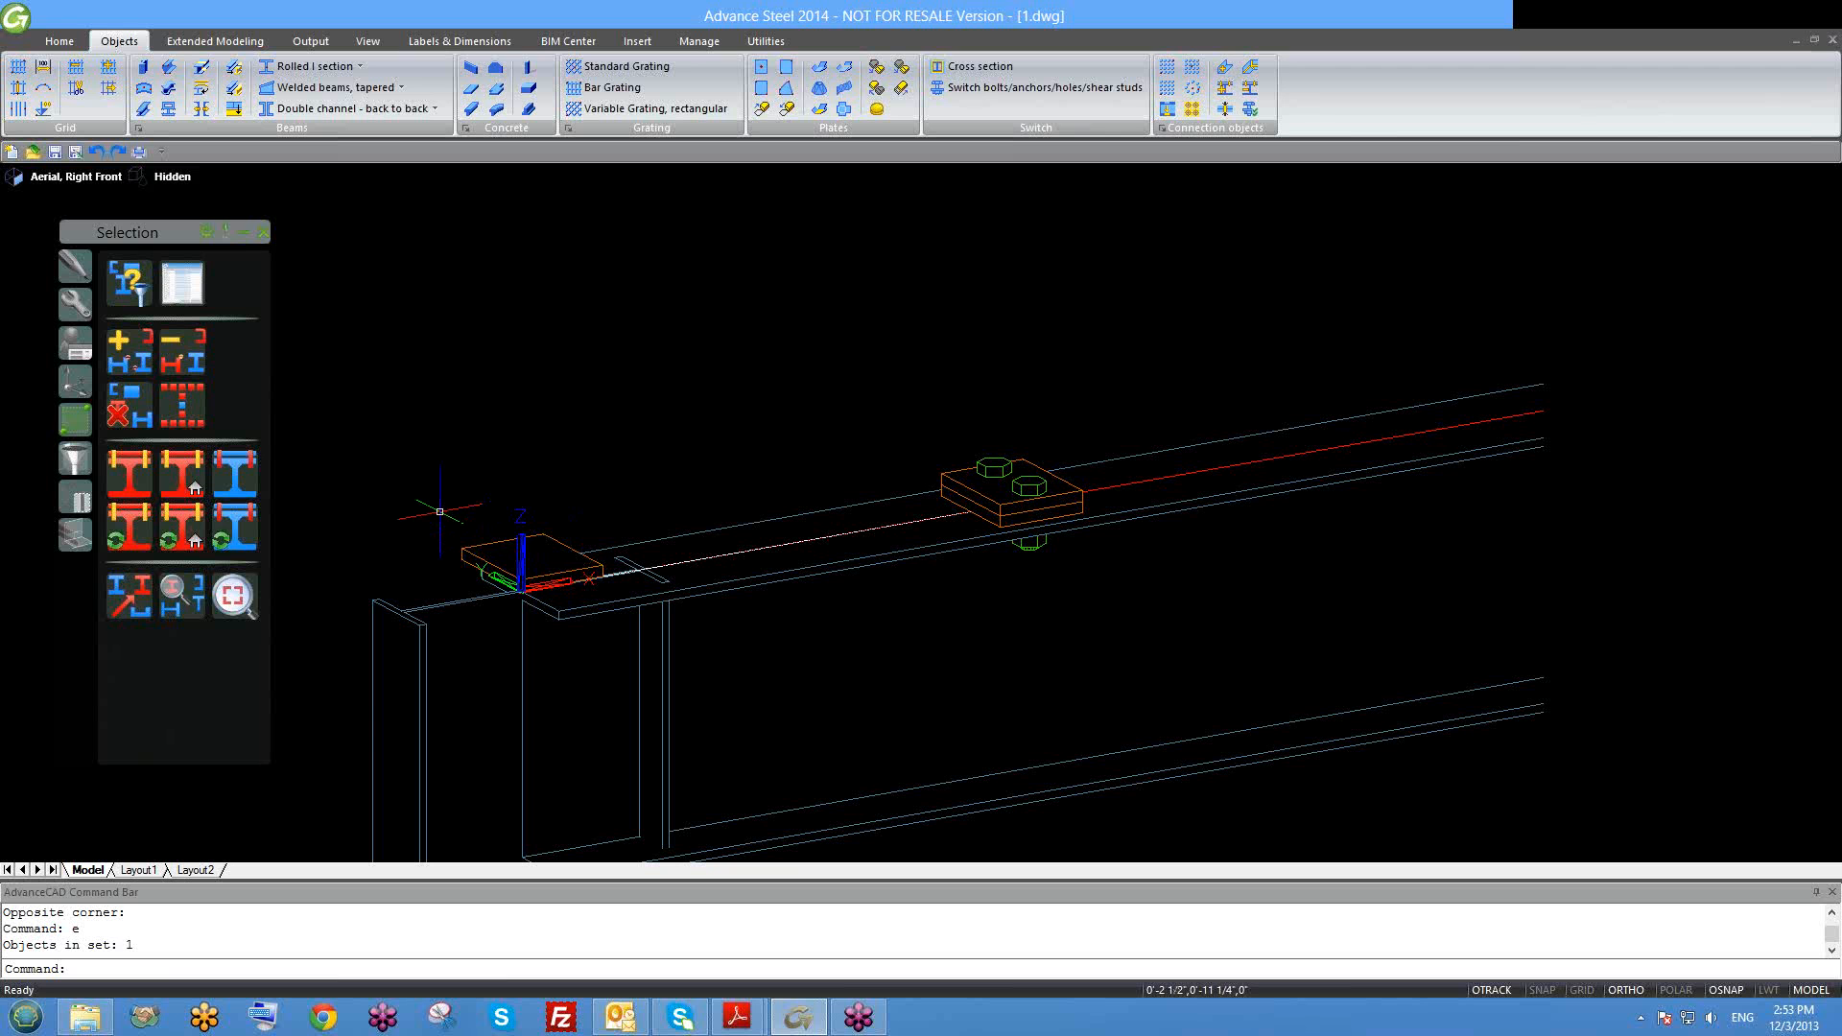
left_click(413, 495)
left_click(611, 622)
type("e")
key("Return")
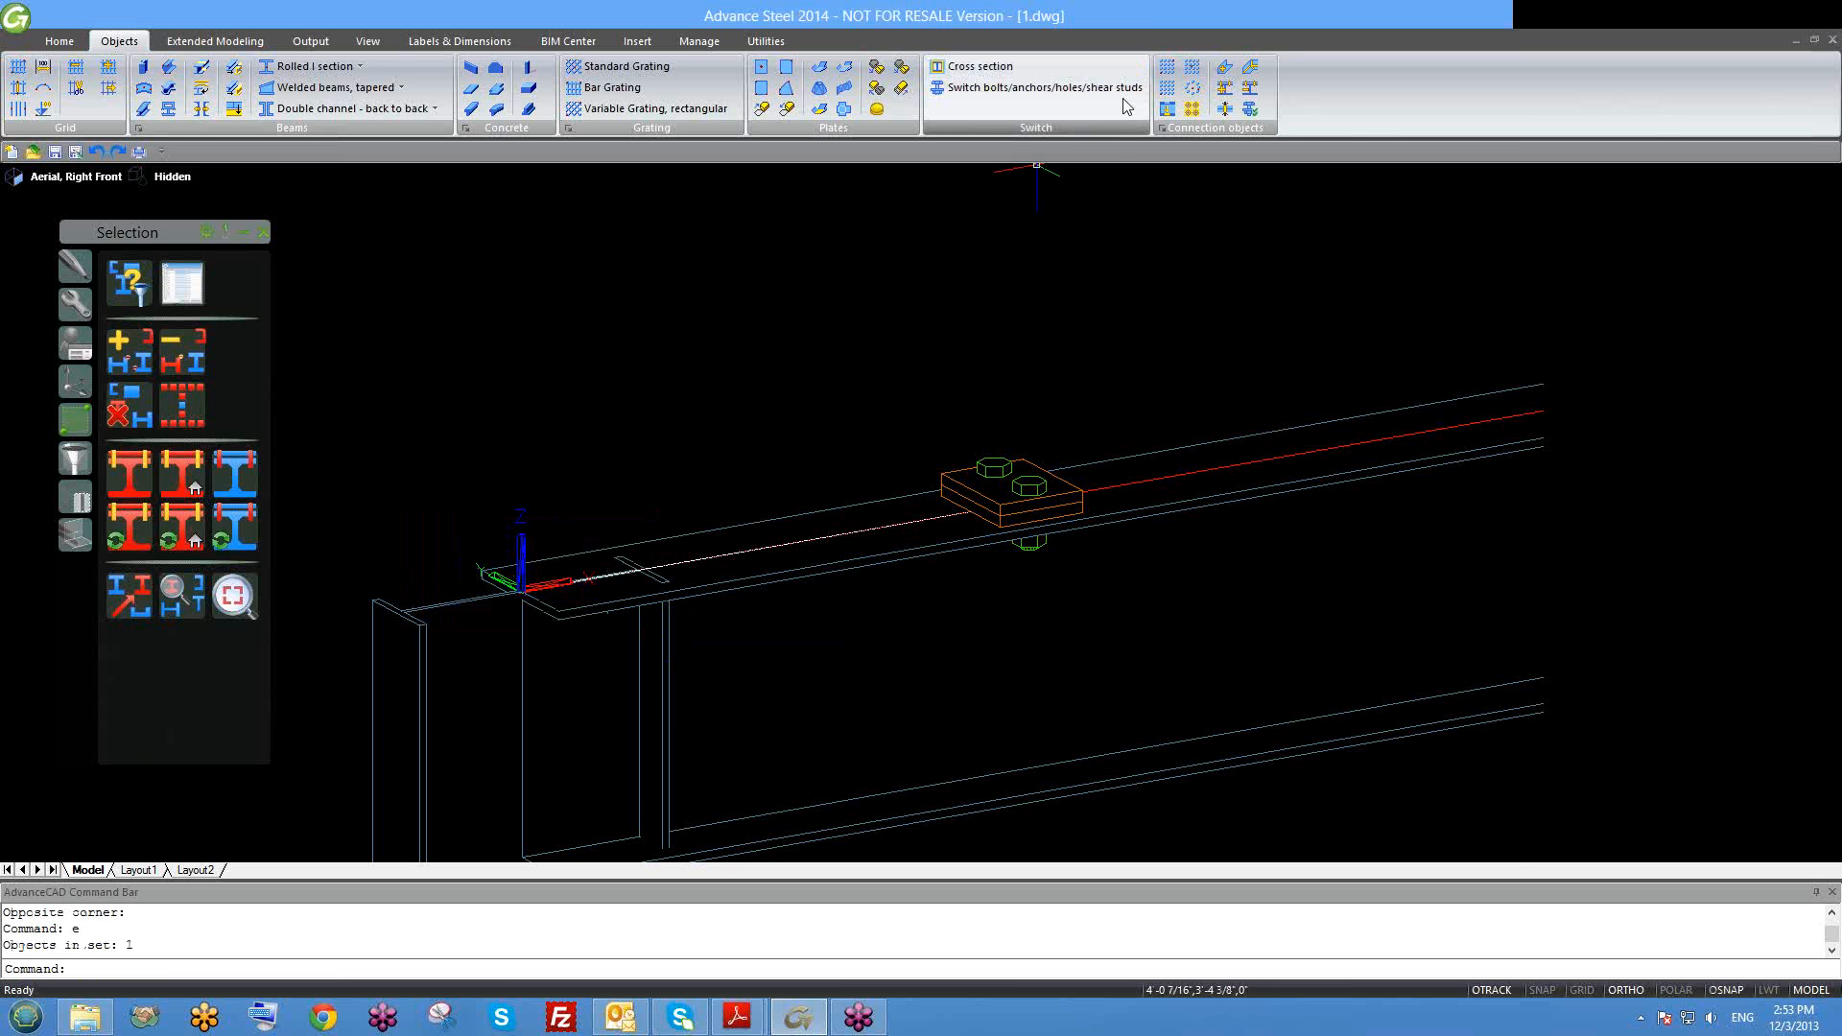
Step: Start disconnecting objects from the bolted connection and select the bolt pattern through the stacked plates
scroll(1036, 462, "up", 2)
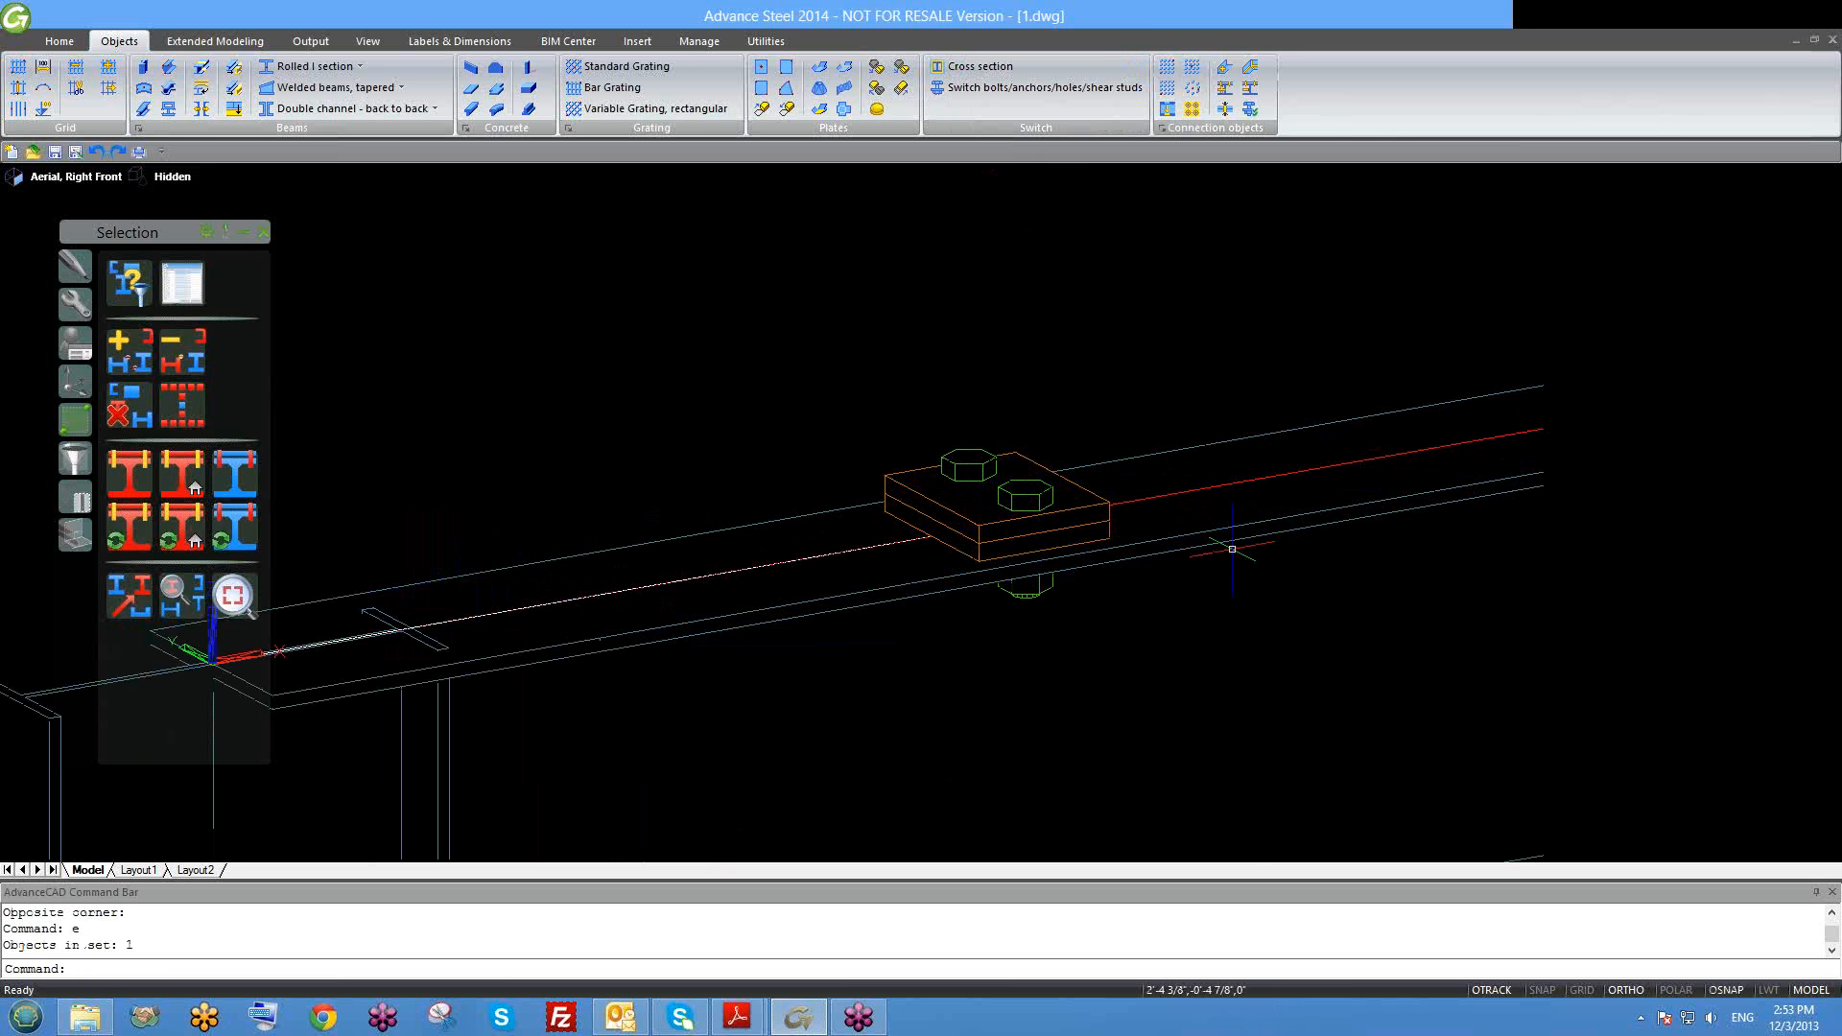
key("Escape")
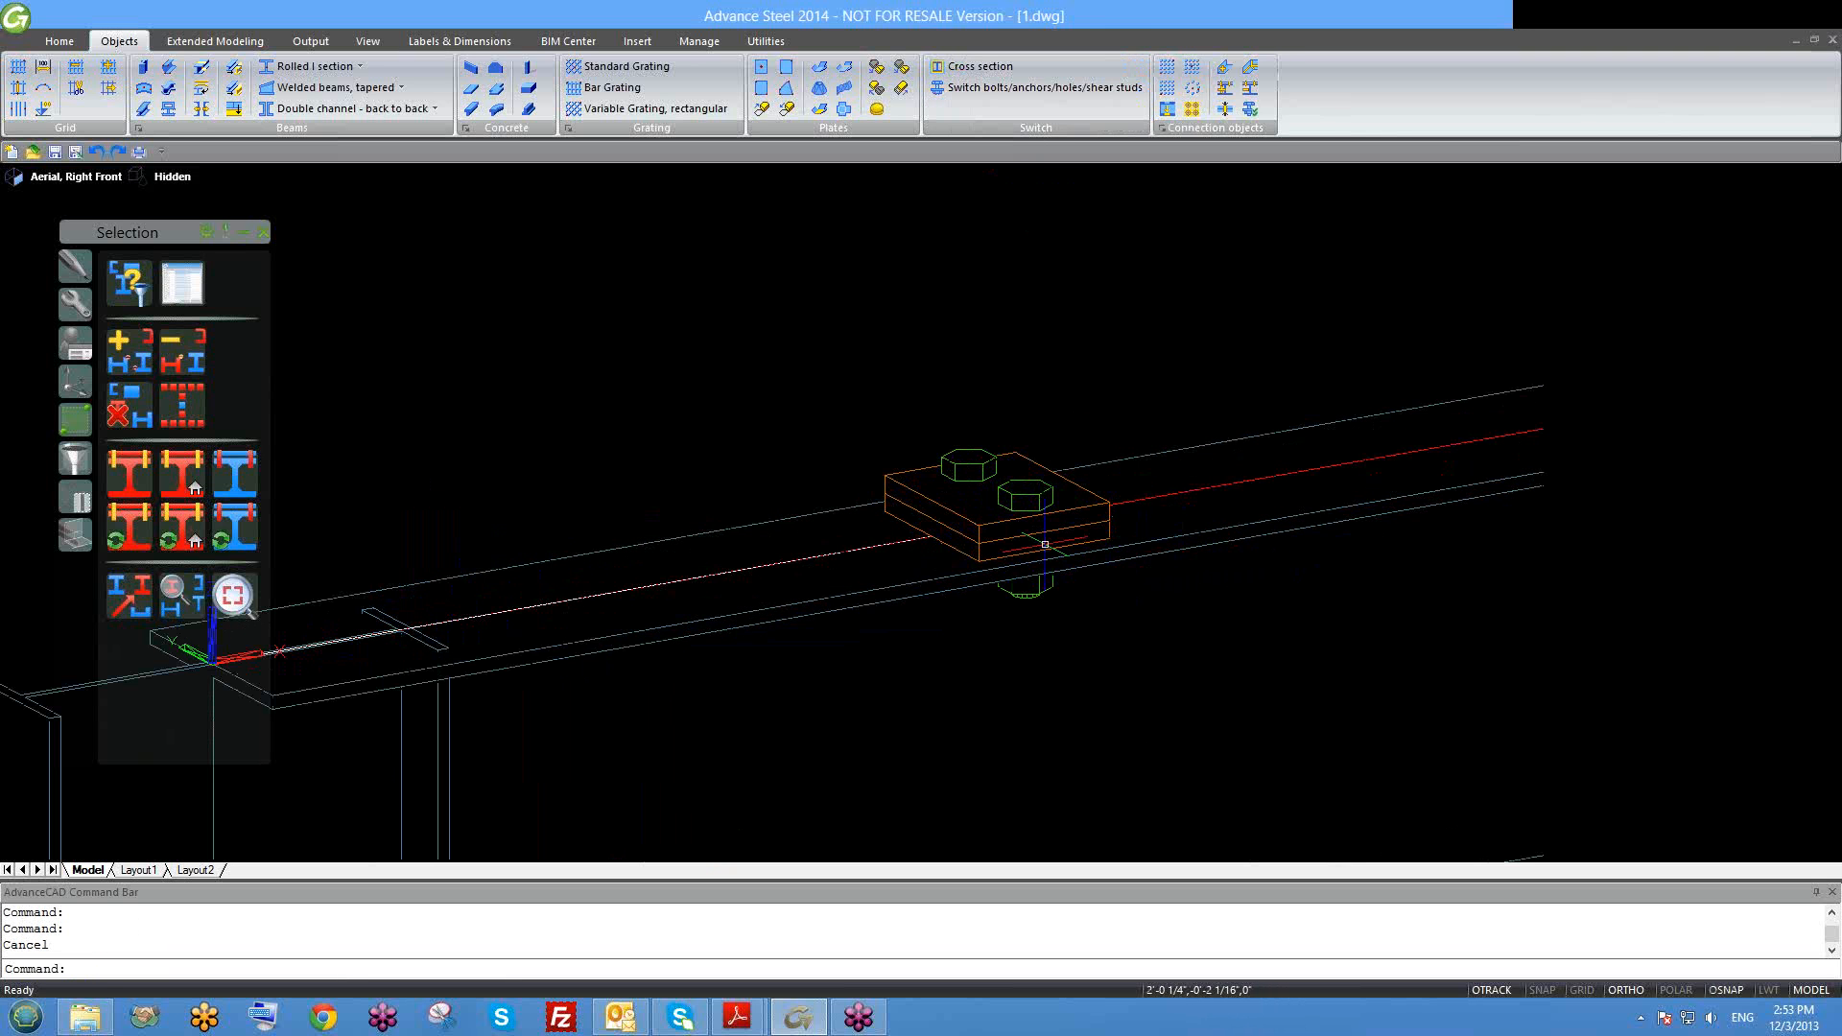
scroll(1067, 529, "up", 1)
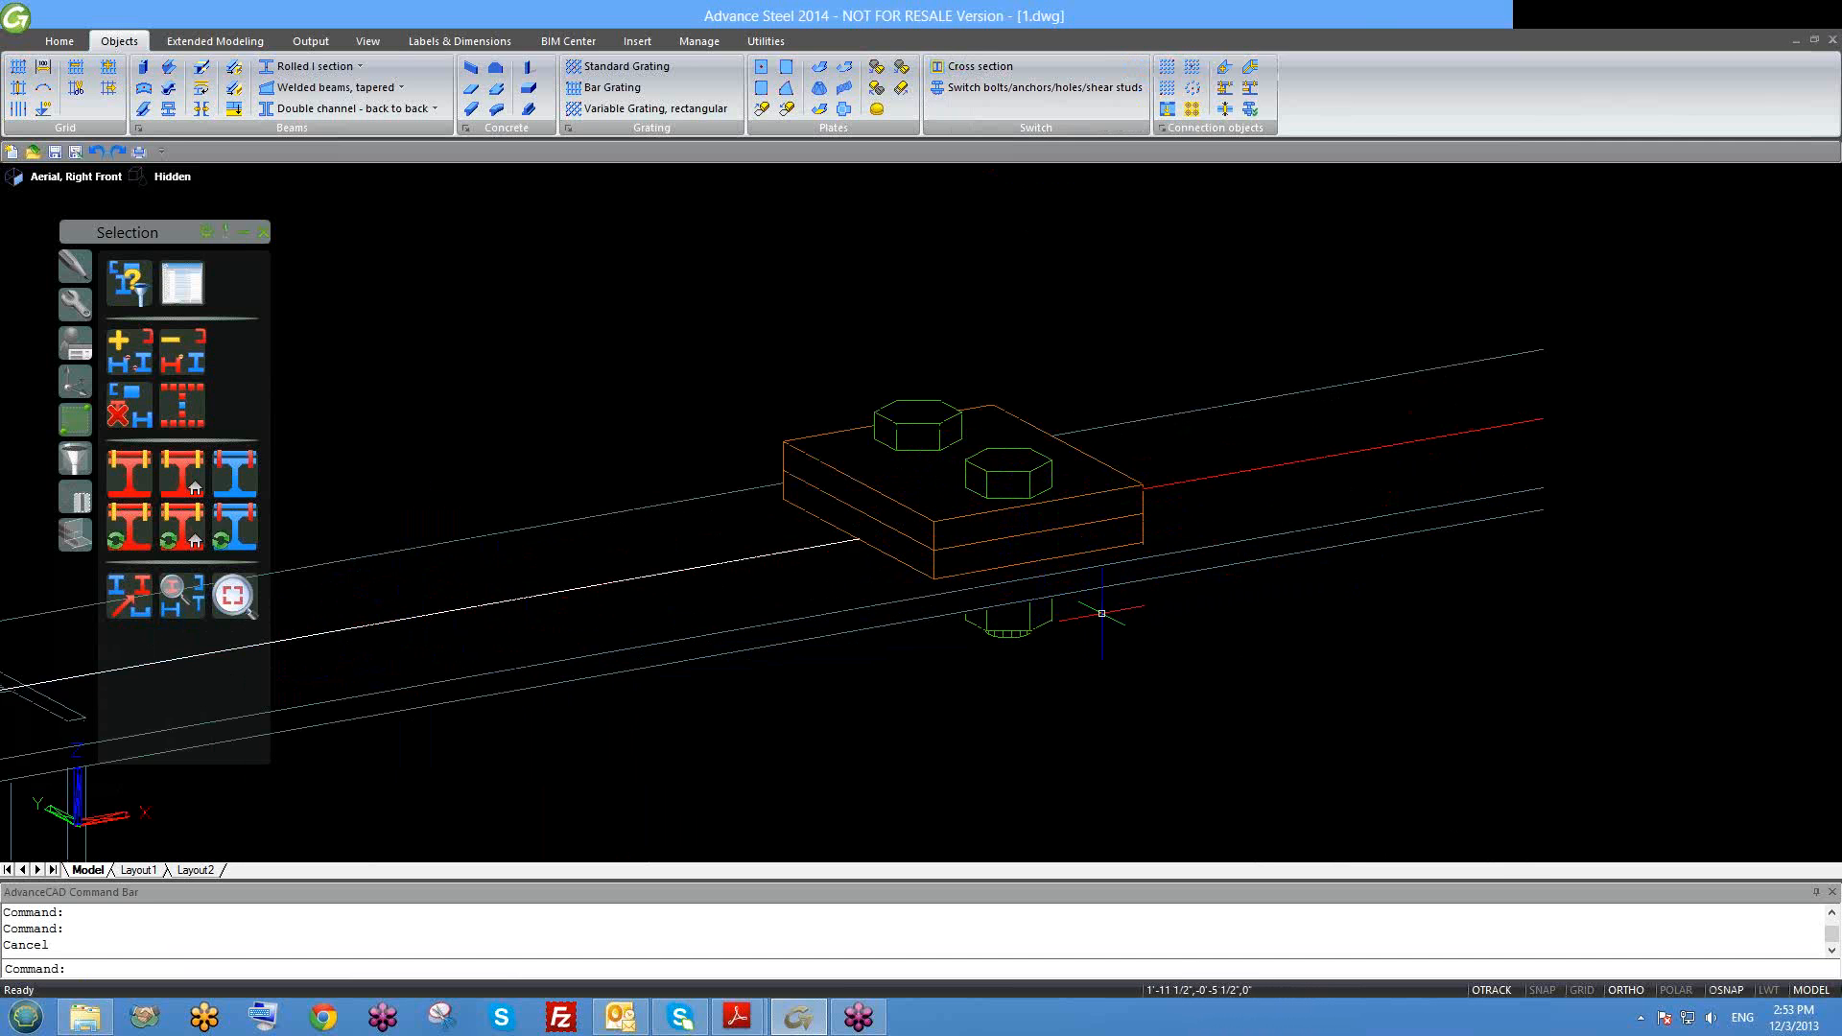
scroll(1017, 605, "up", 1)
middle_click_drag(1050, 626, 1077, 620, "shift")
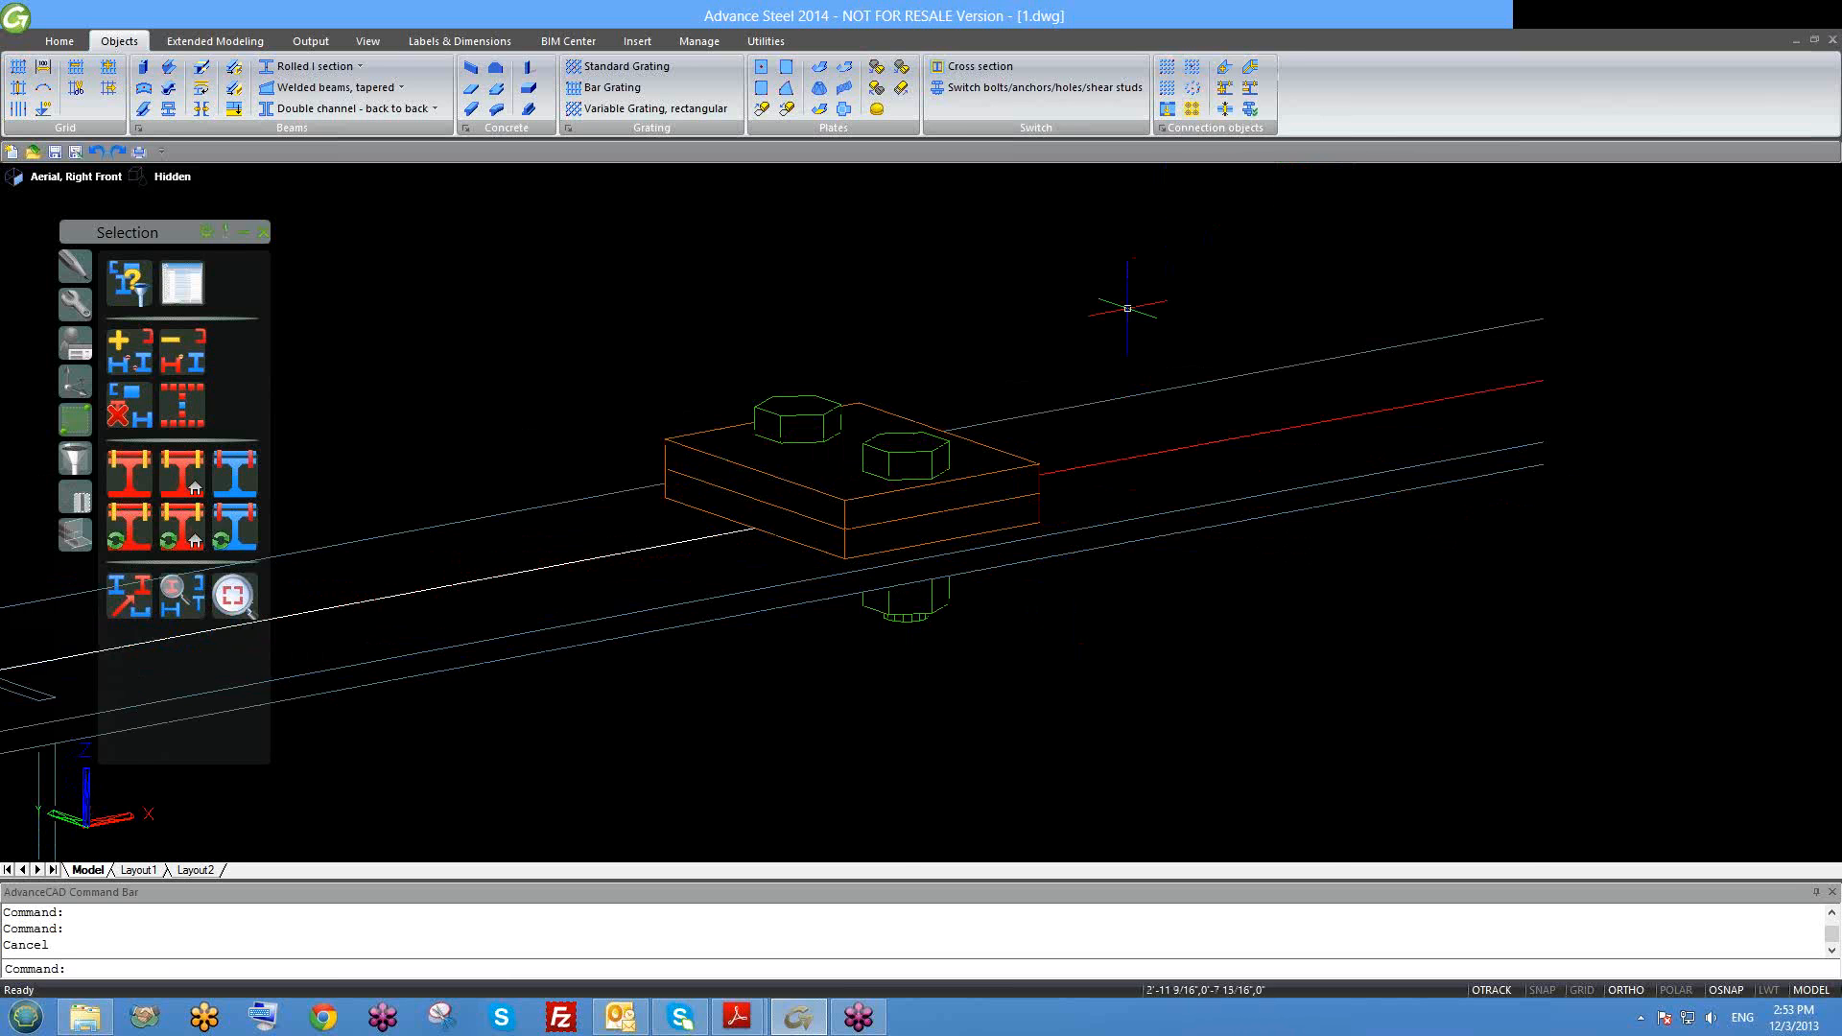
scroll(921, 471, "down", 2)
scroll(921, 470, "down", 2)
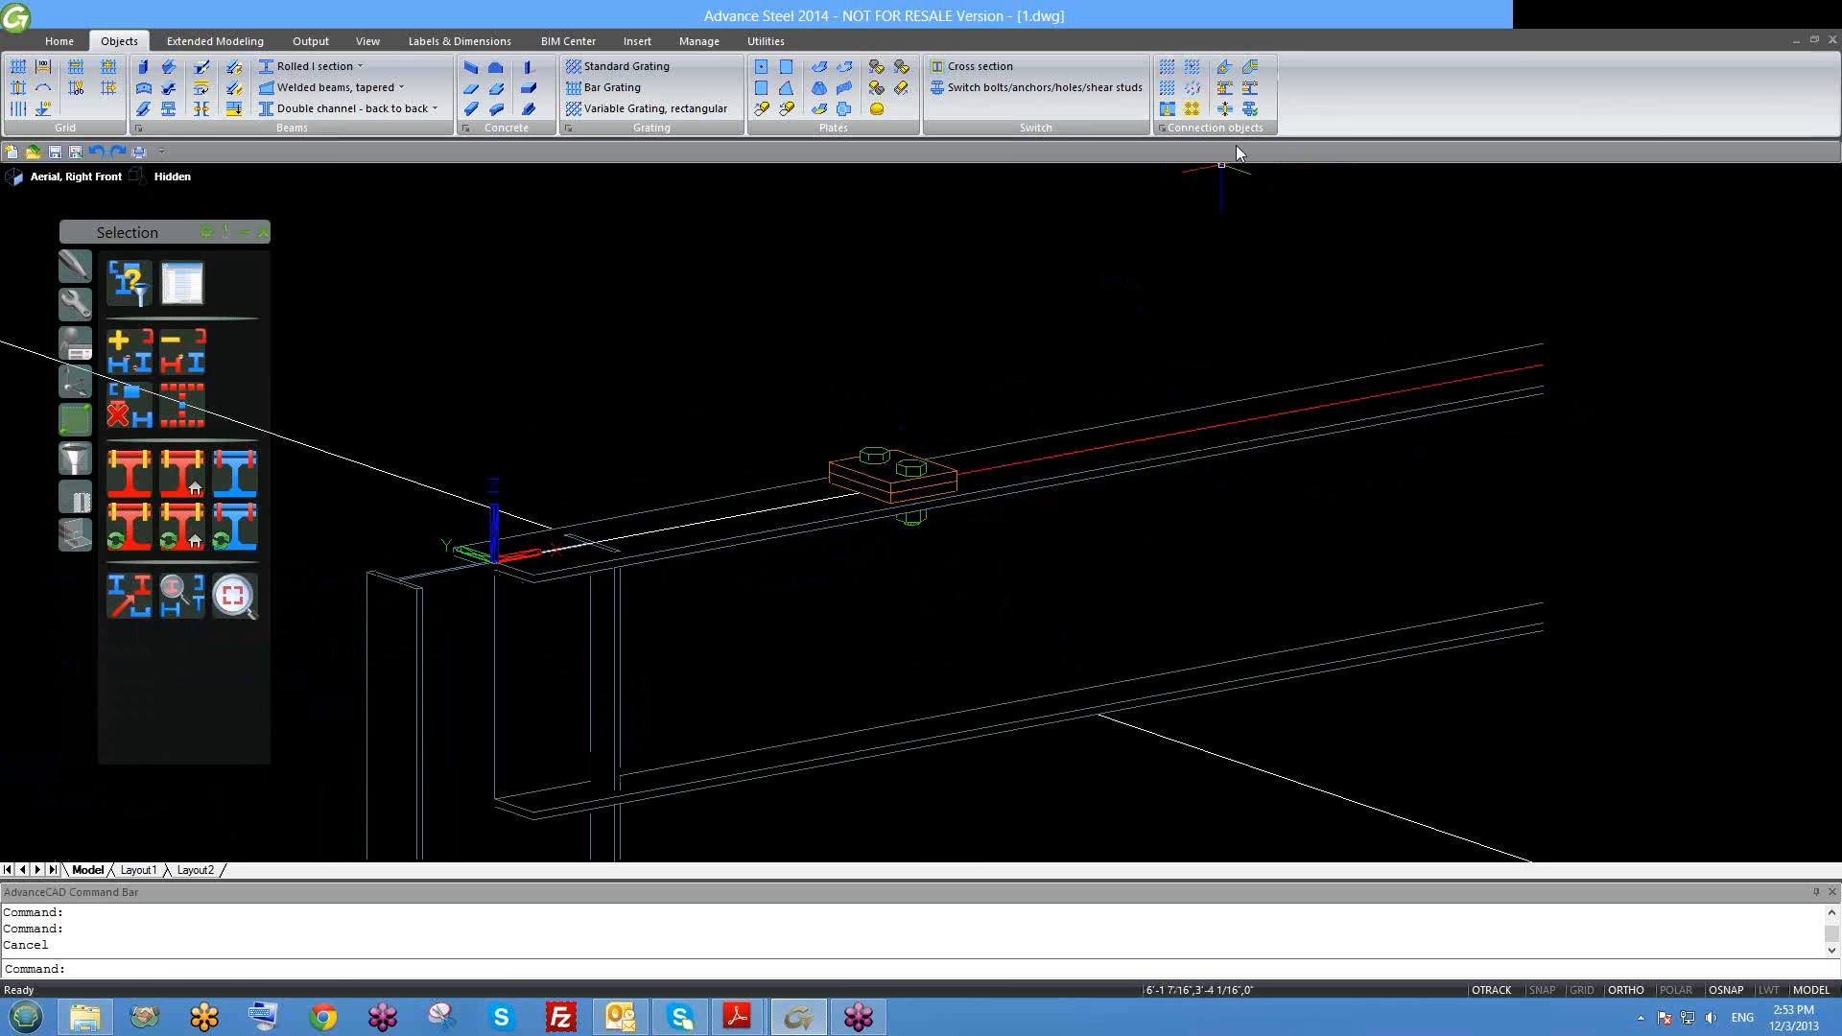
left_click(1260, 91)
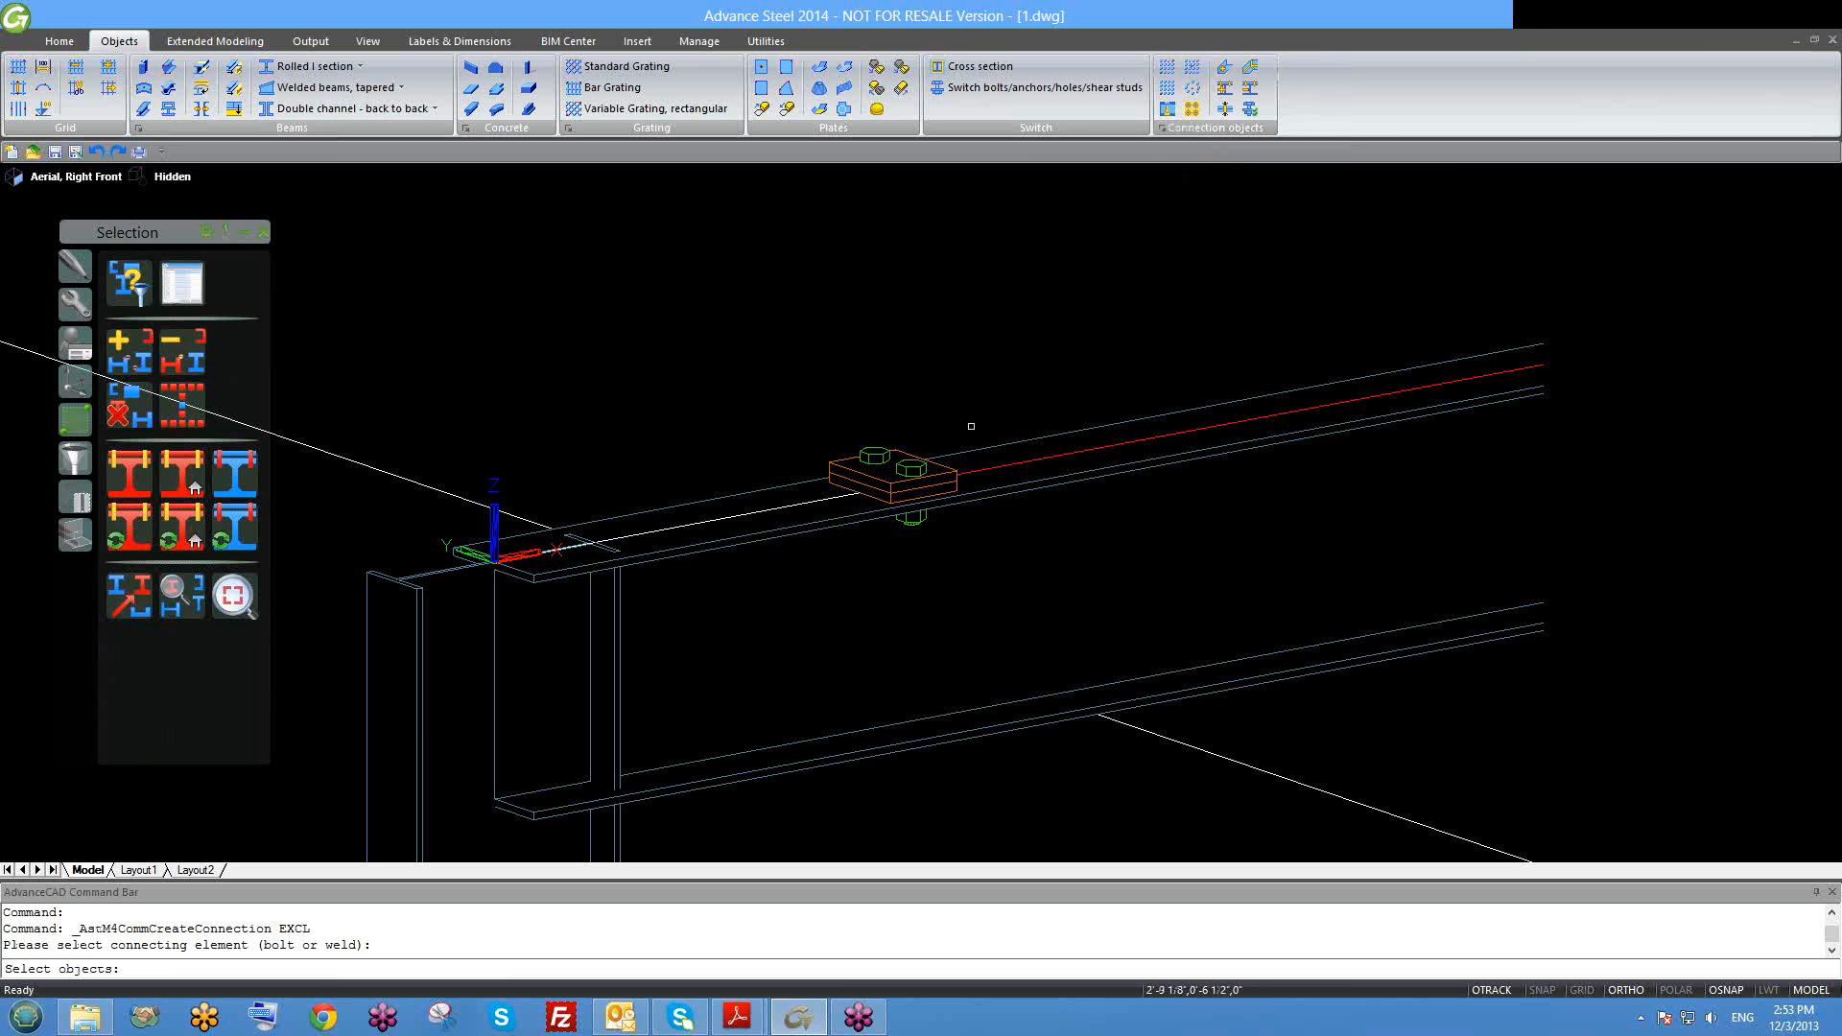
scroll(903, 493, "up", 6)
left_click(933, 405)
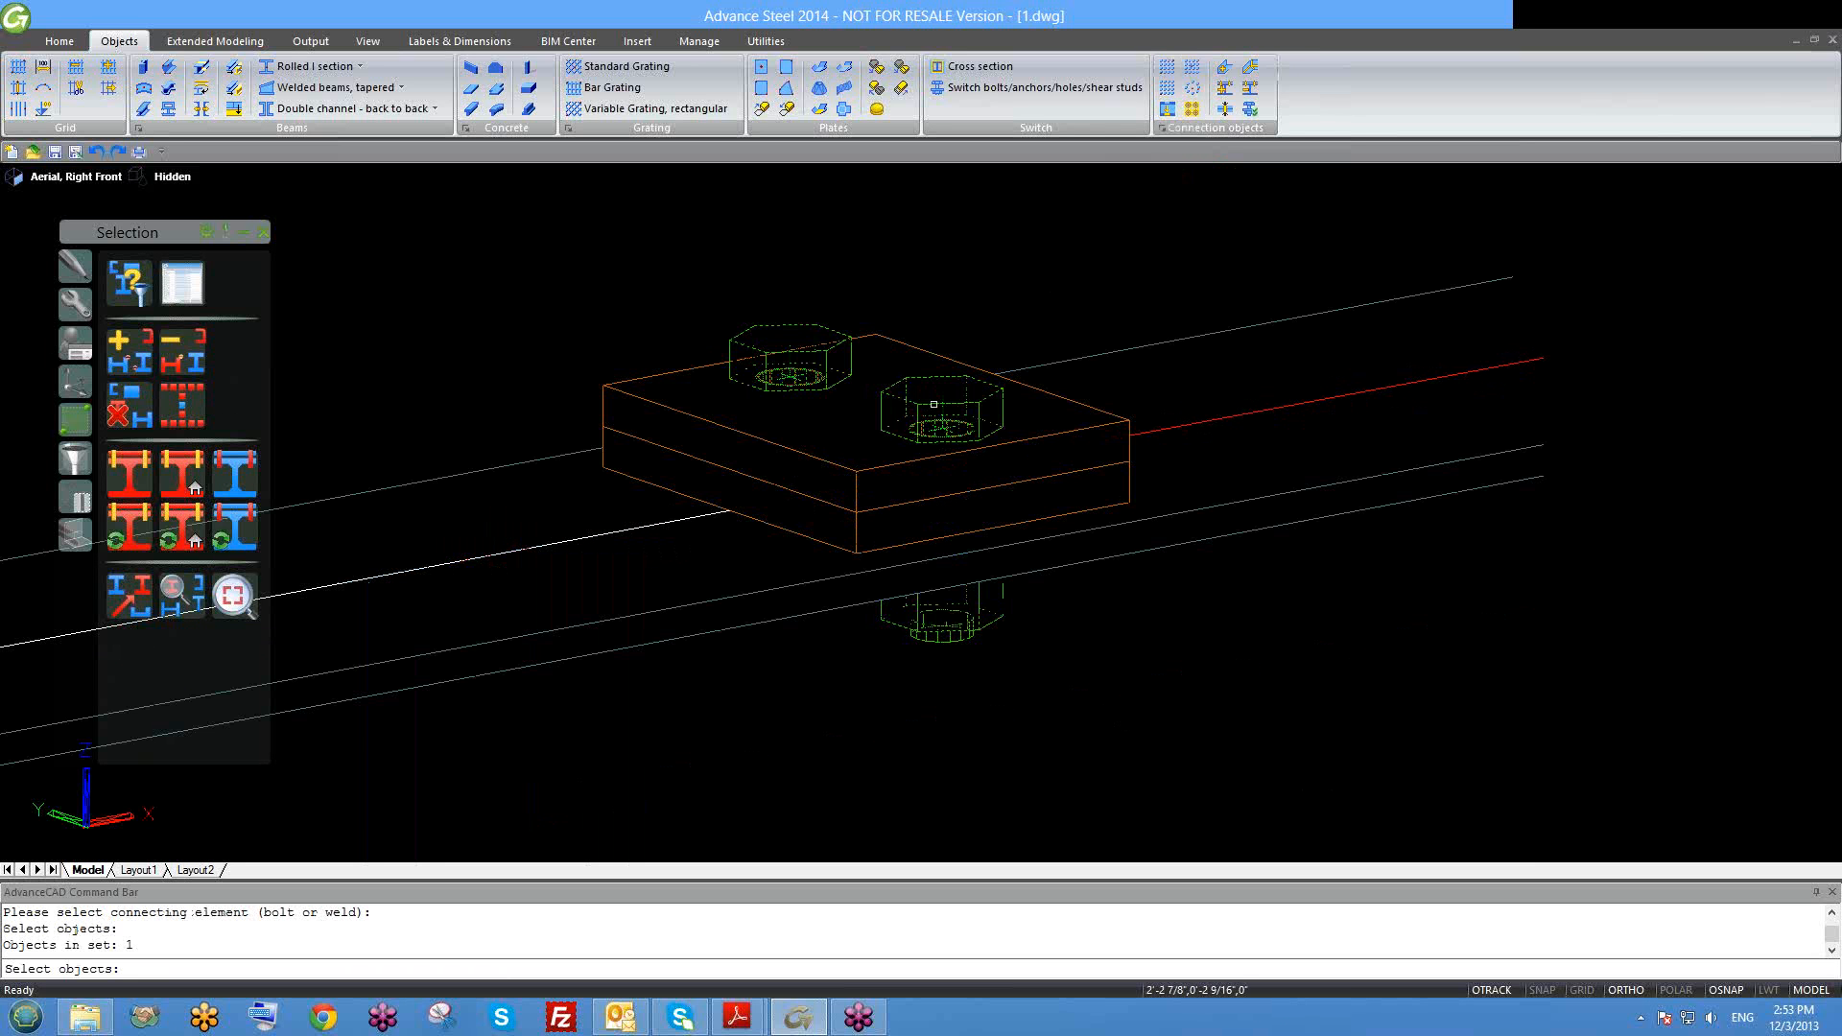
Step: Remove the upper plate from the bolt connection so the bolts no longer join it
key("Return")
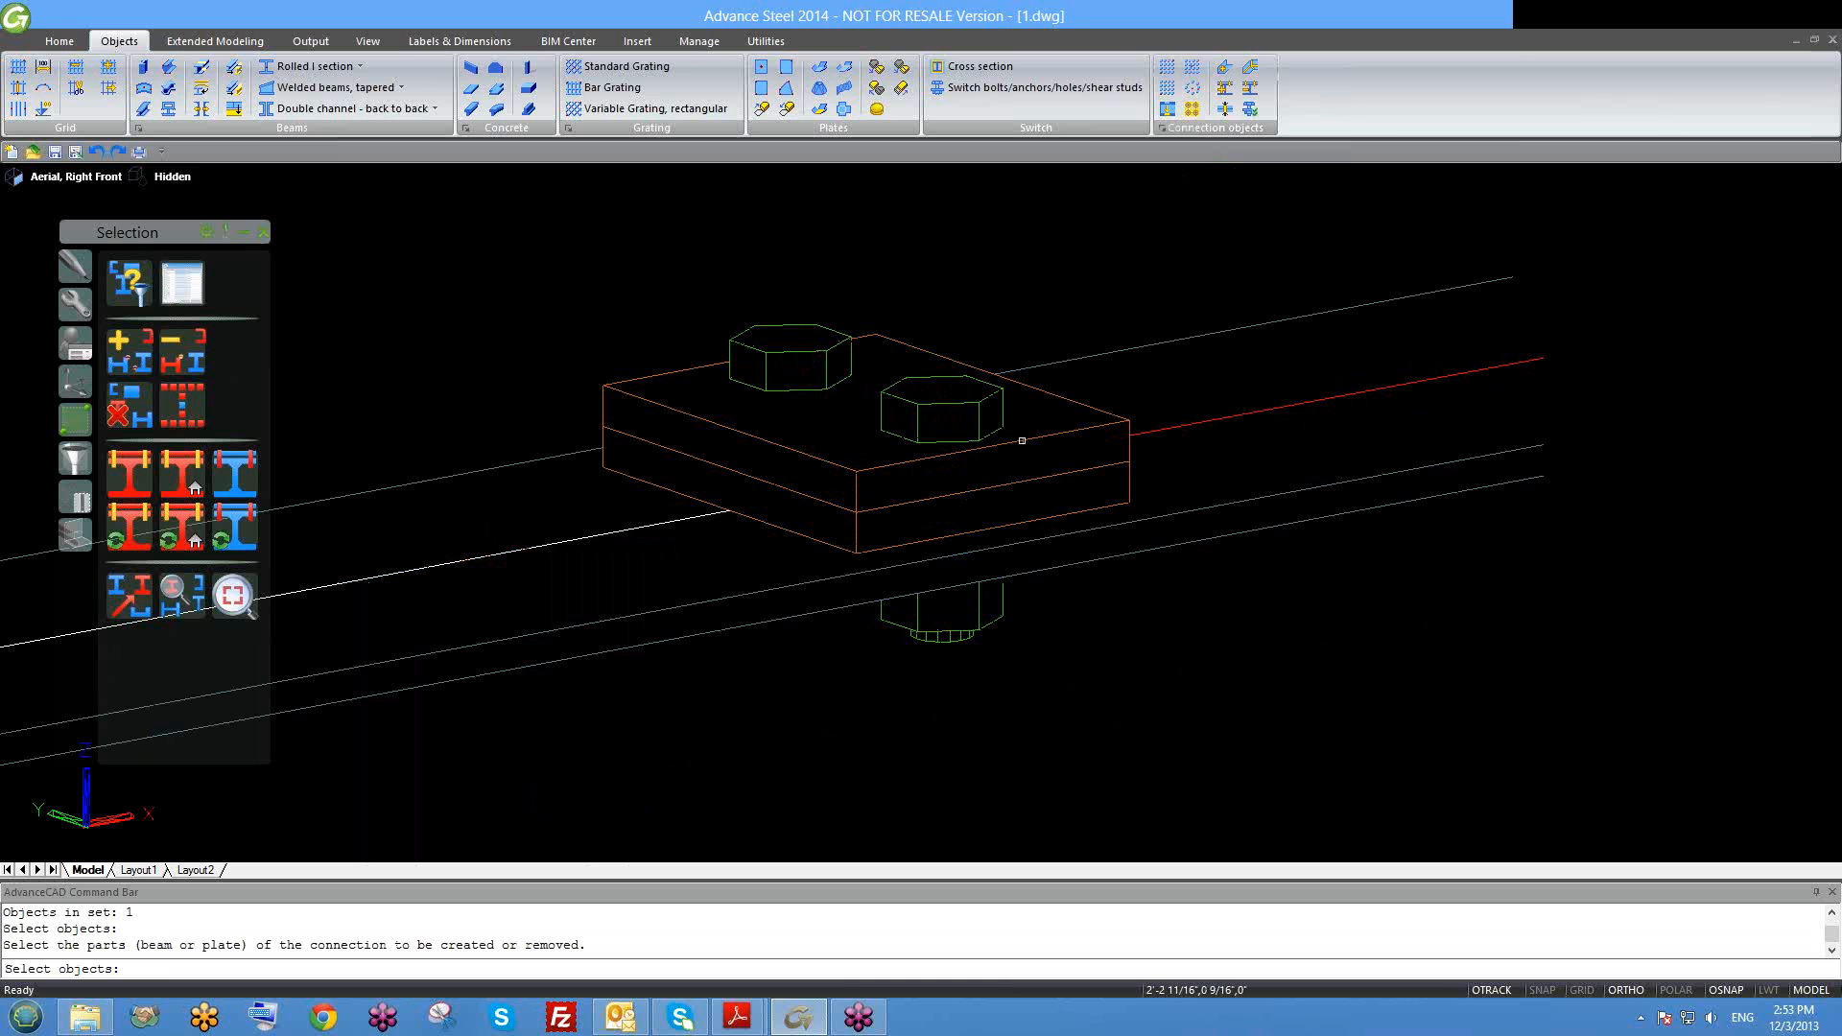
left_click(1004, 423)
key("Return")
scroll(1008, 455, "down", 2)
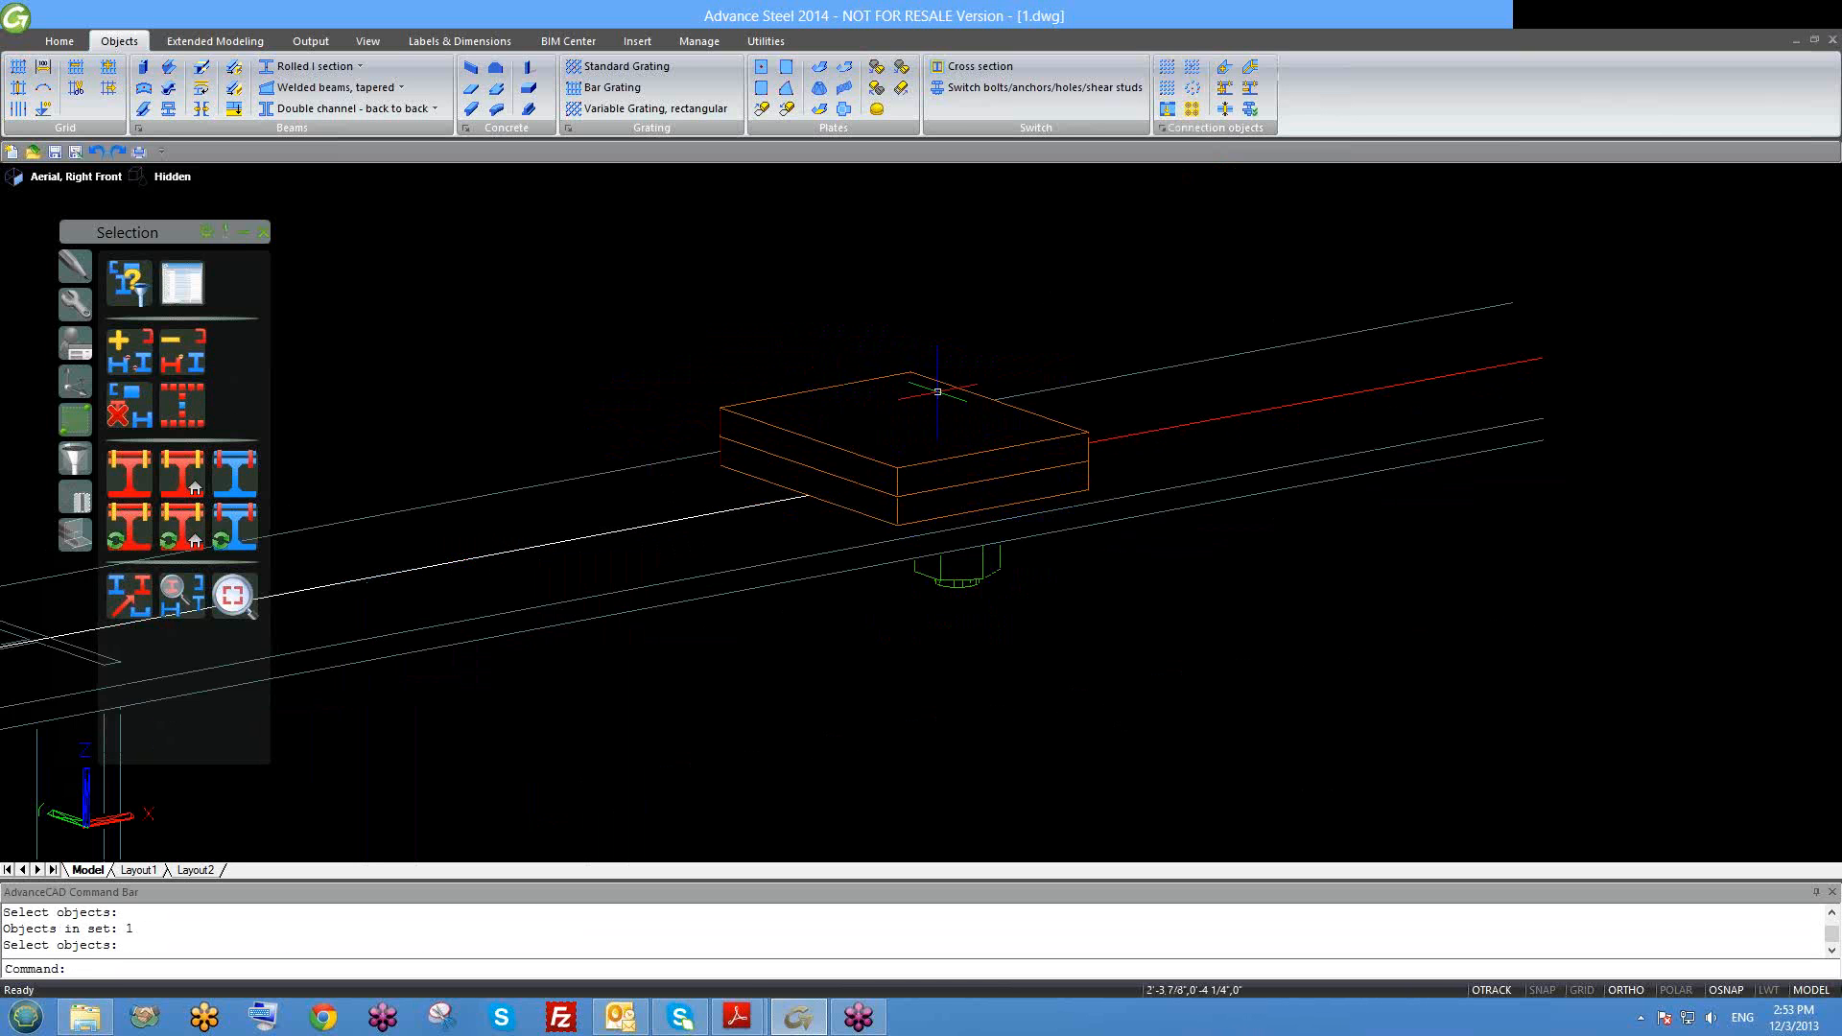
scroll(936, 532, "up", 3)
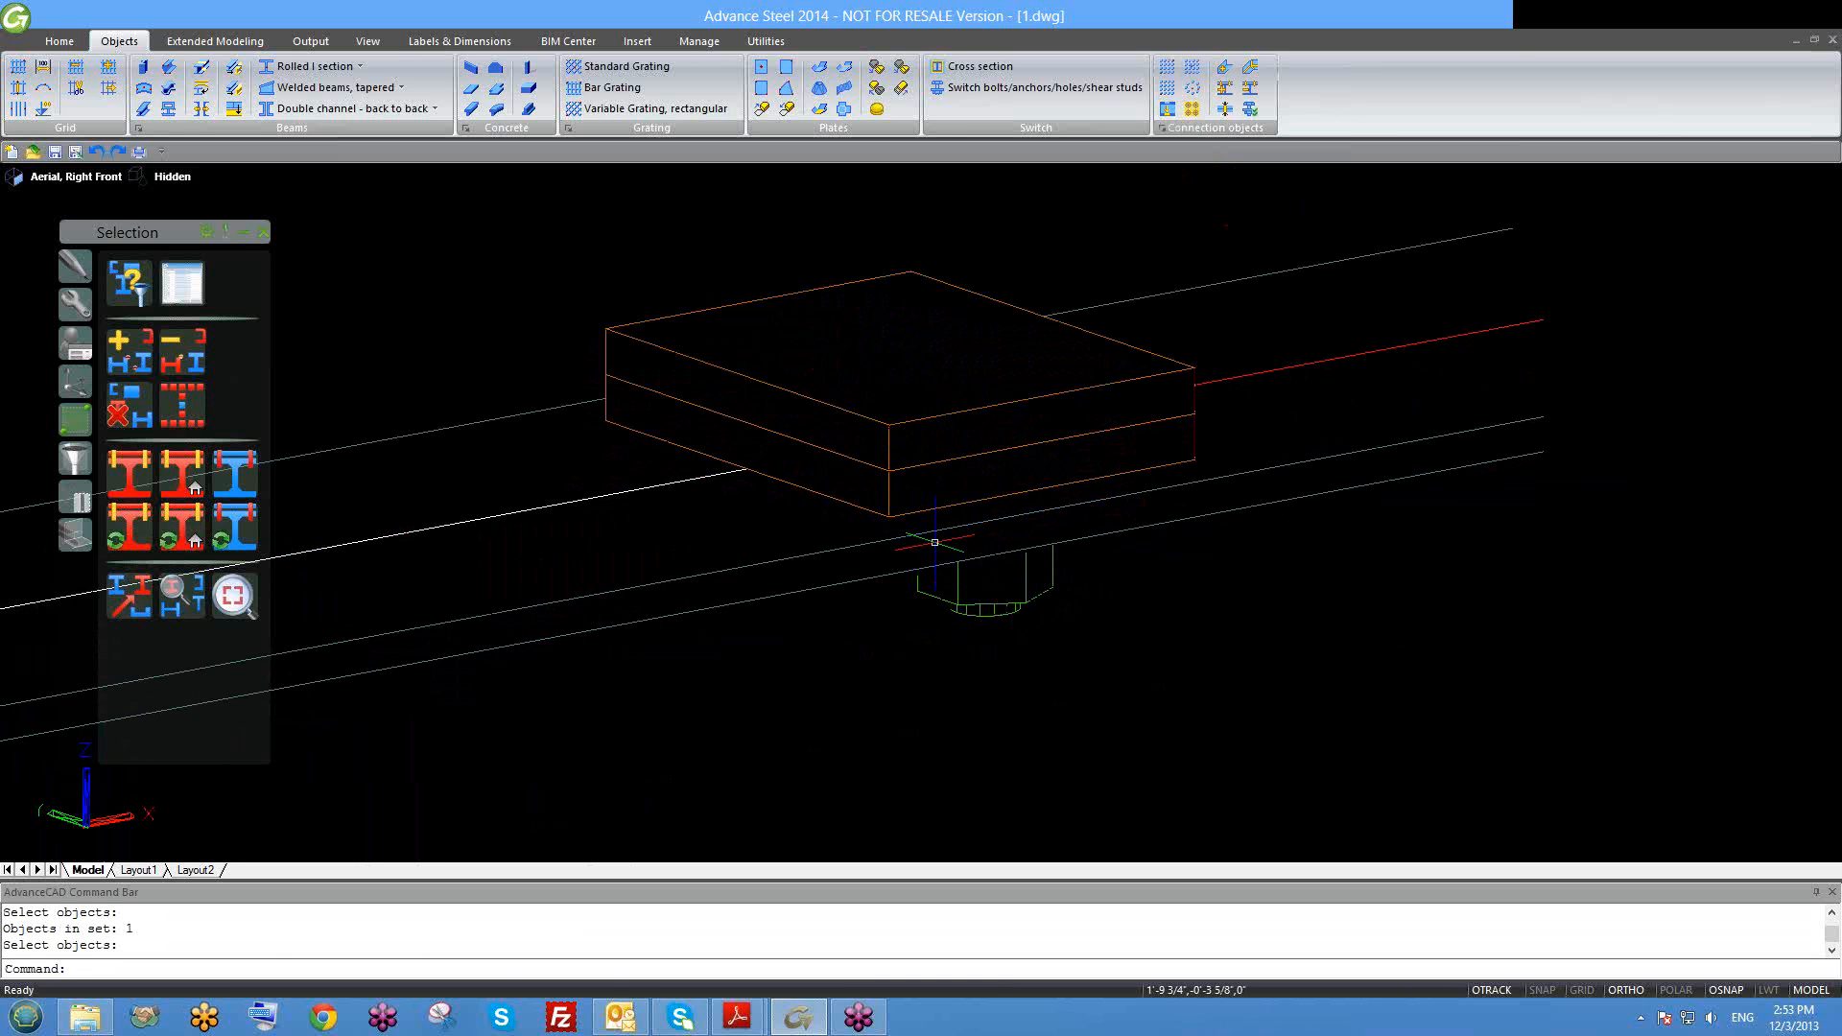
Step: Erase the upper of the two stacked plates on the beam
middle_click_drag(944, 526, 988, 412, "shift")
key("Return")
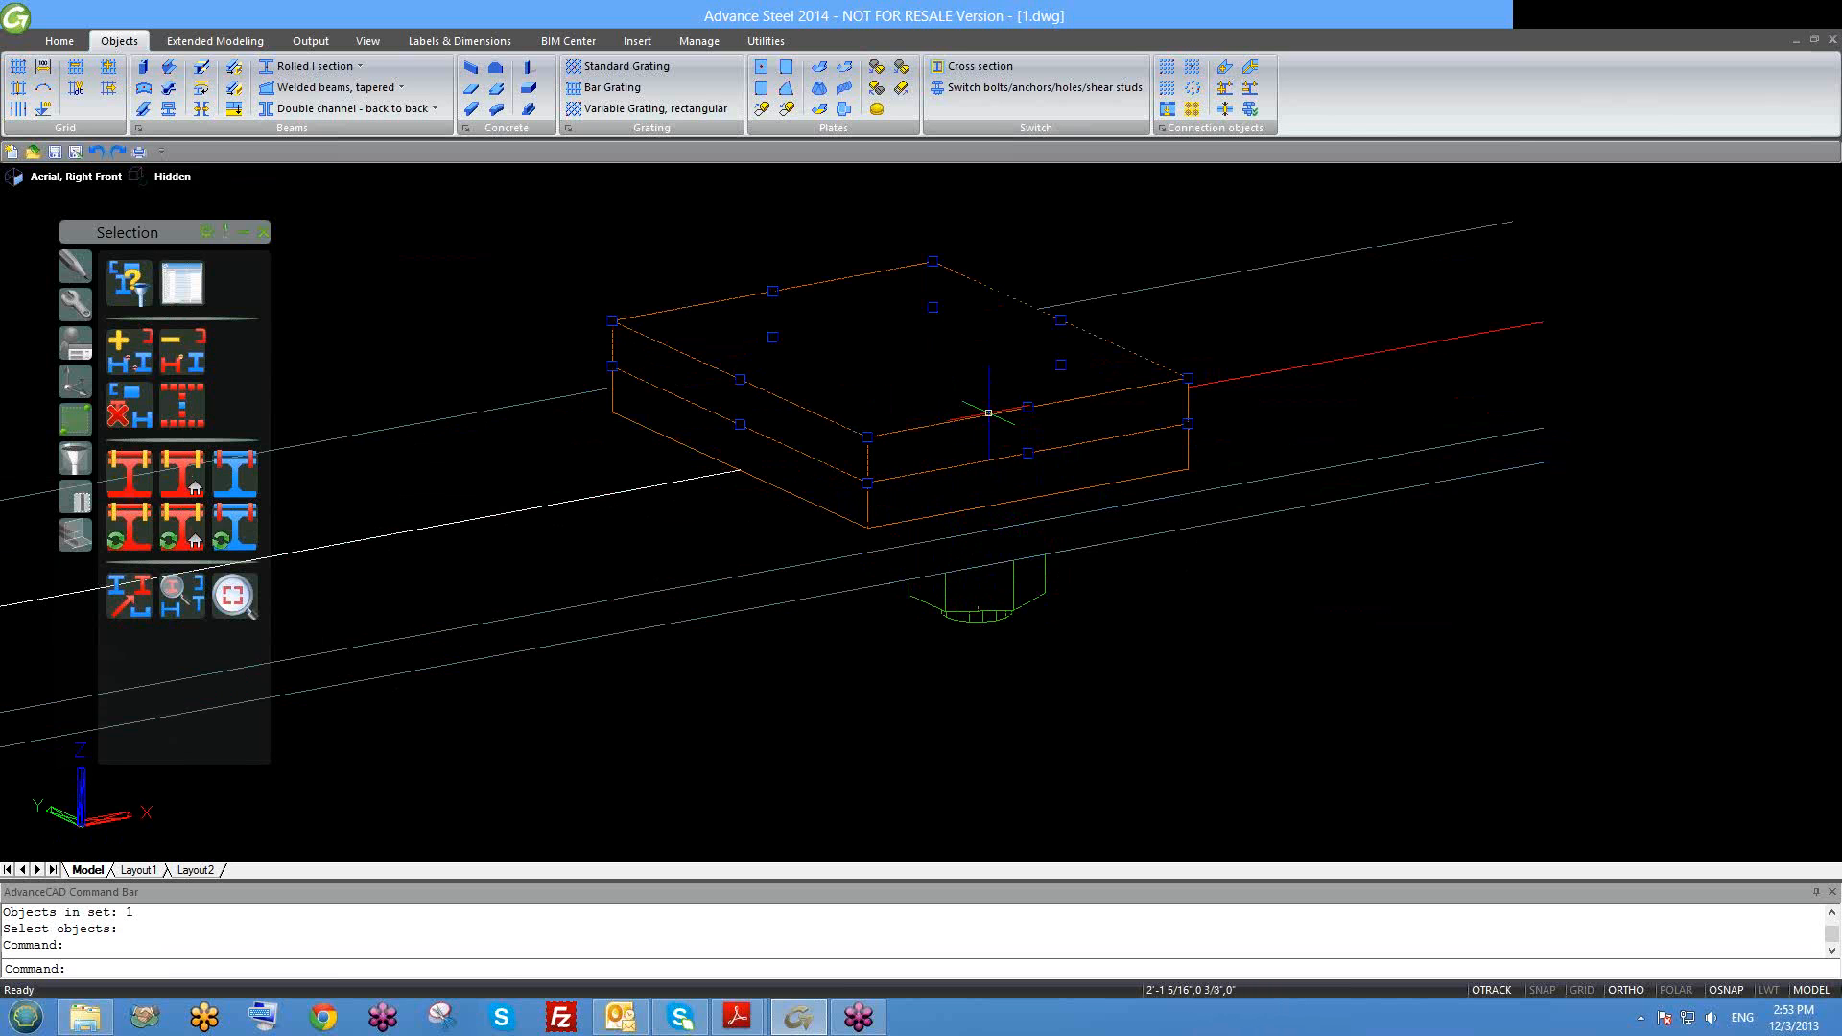
type("e")
key("Return")
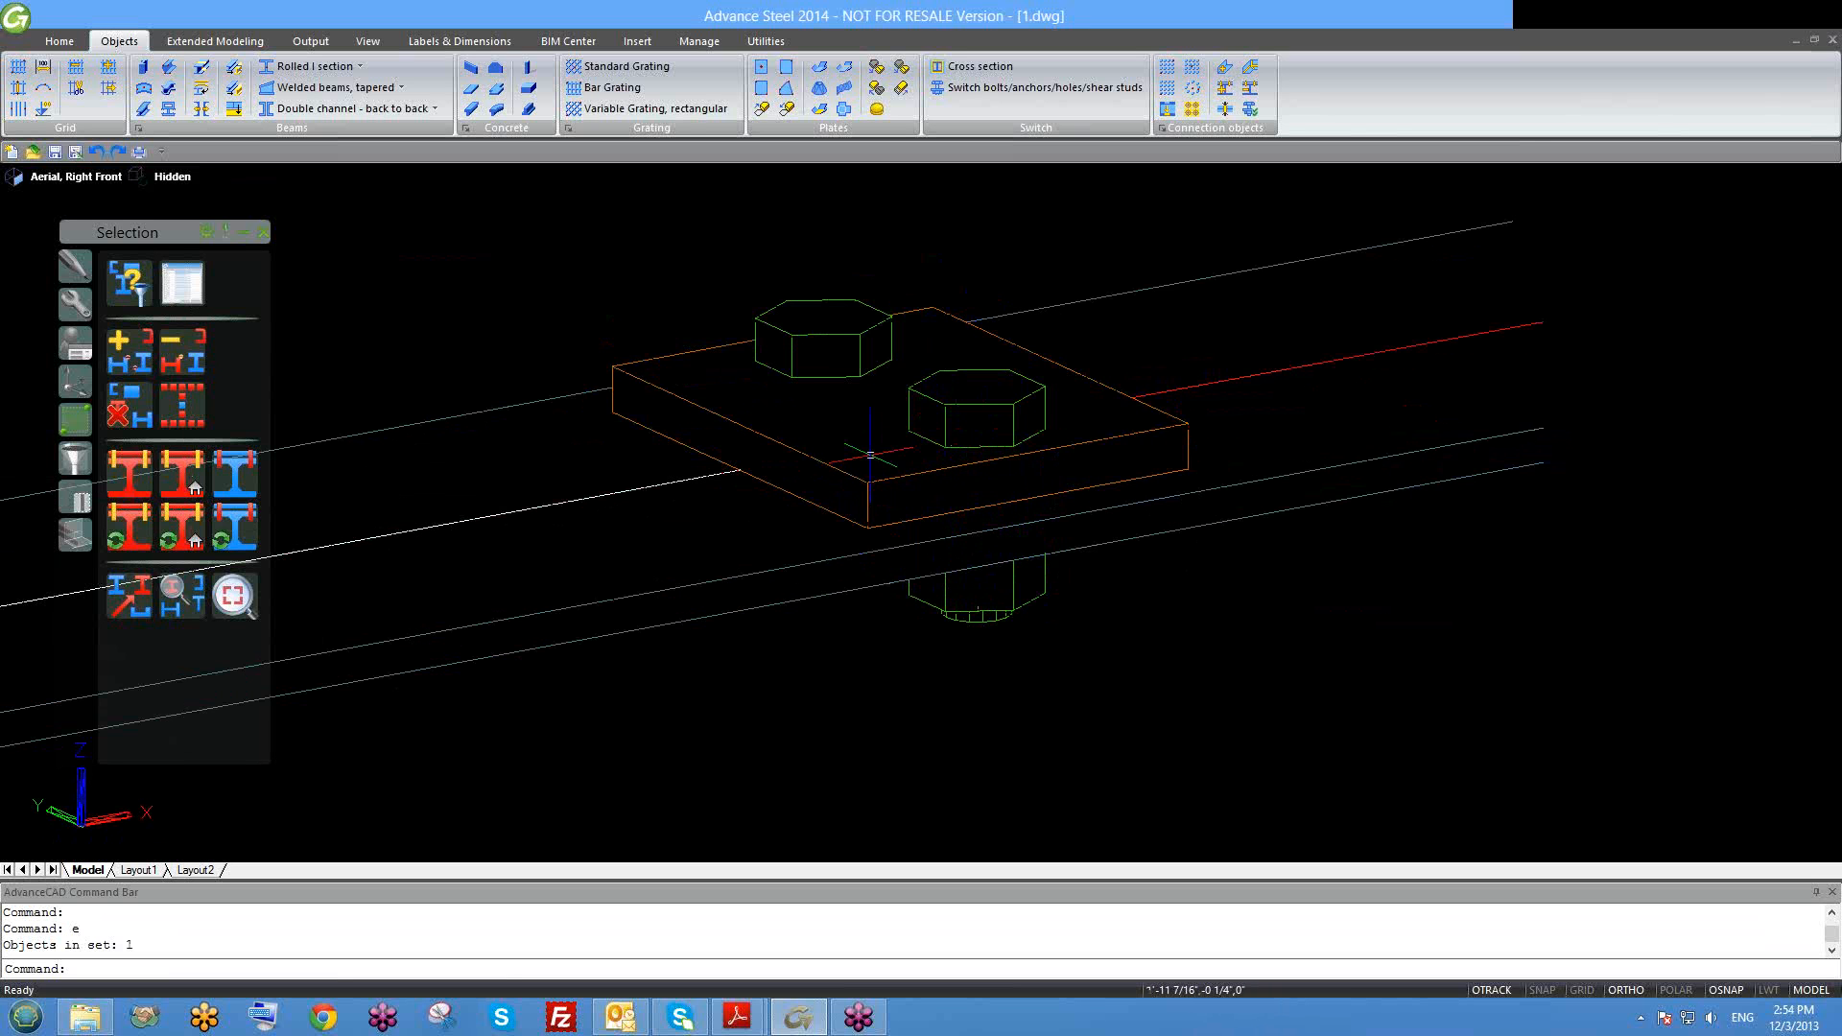
Step: Switch the connection object type from bolts to anchors, cycling through holes and shear studs
scroll(871, 467, "down", 3)
middle_click_drag(879, 478, 959, 464, "shift")
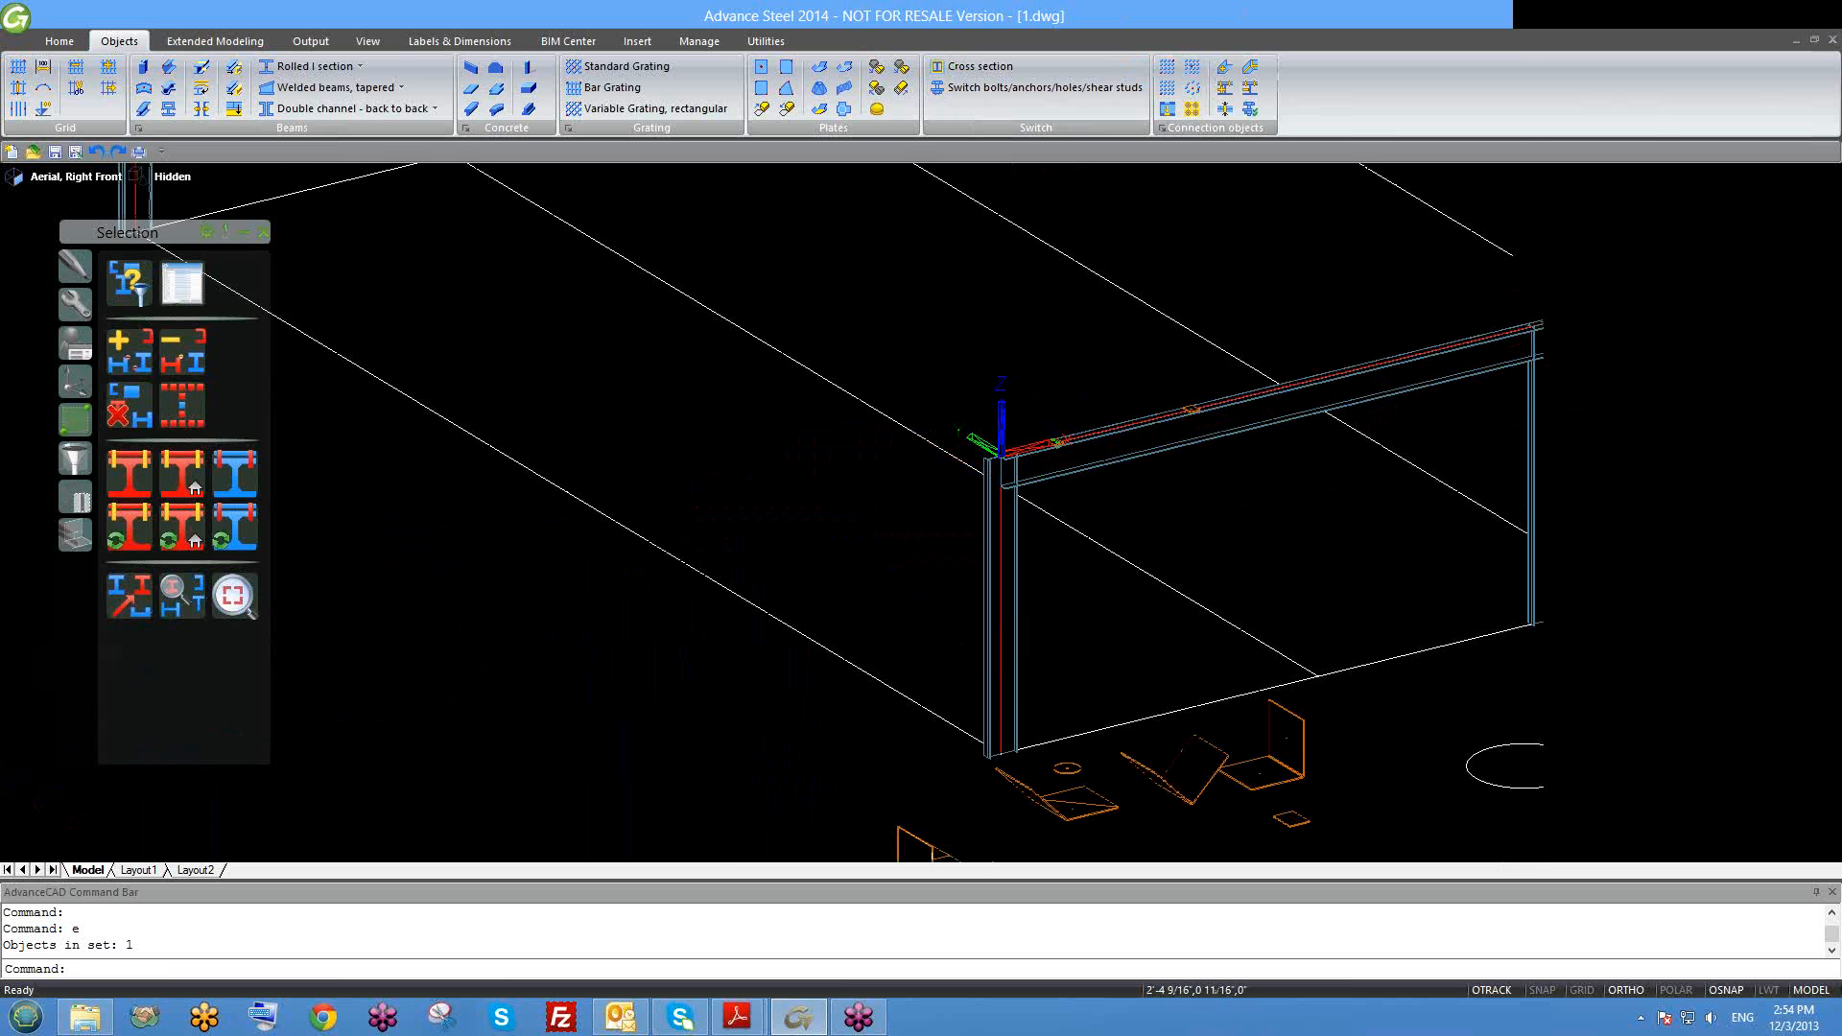
scroll(1237, 452, "up", 5)
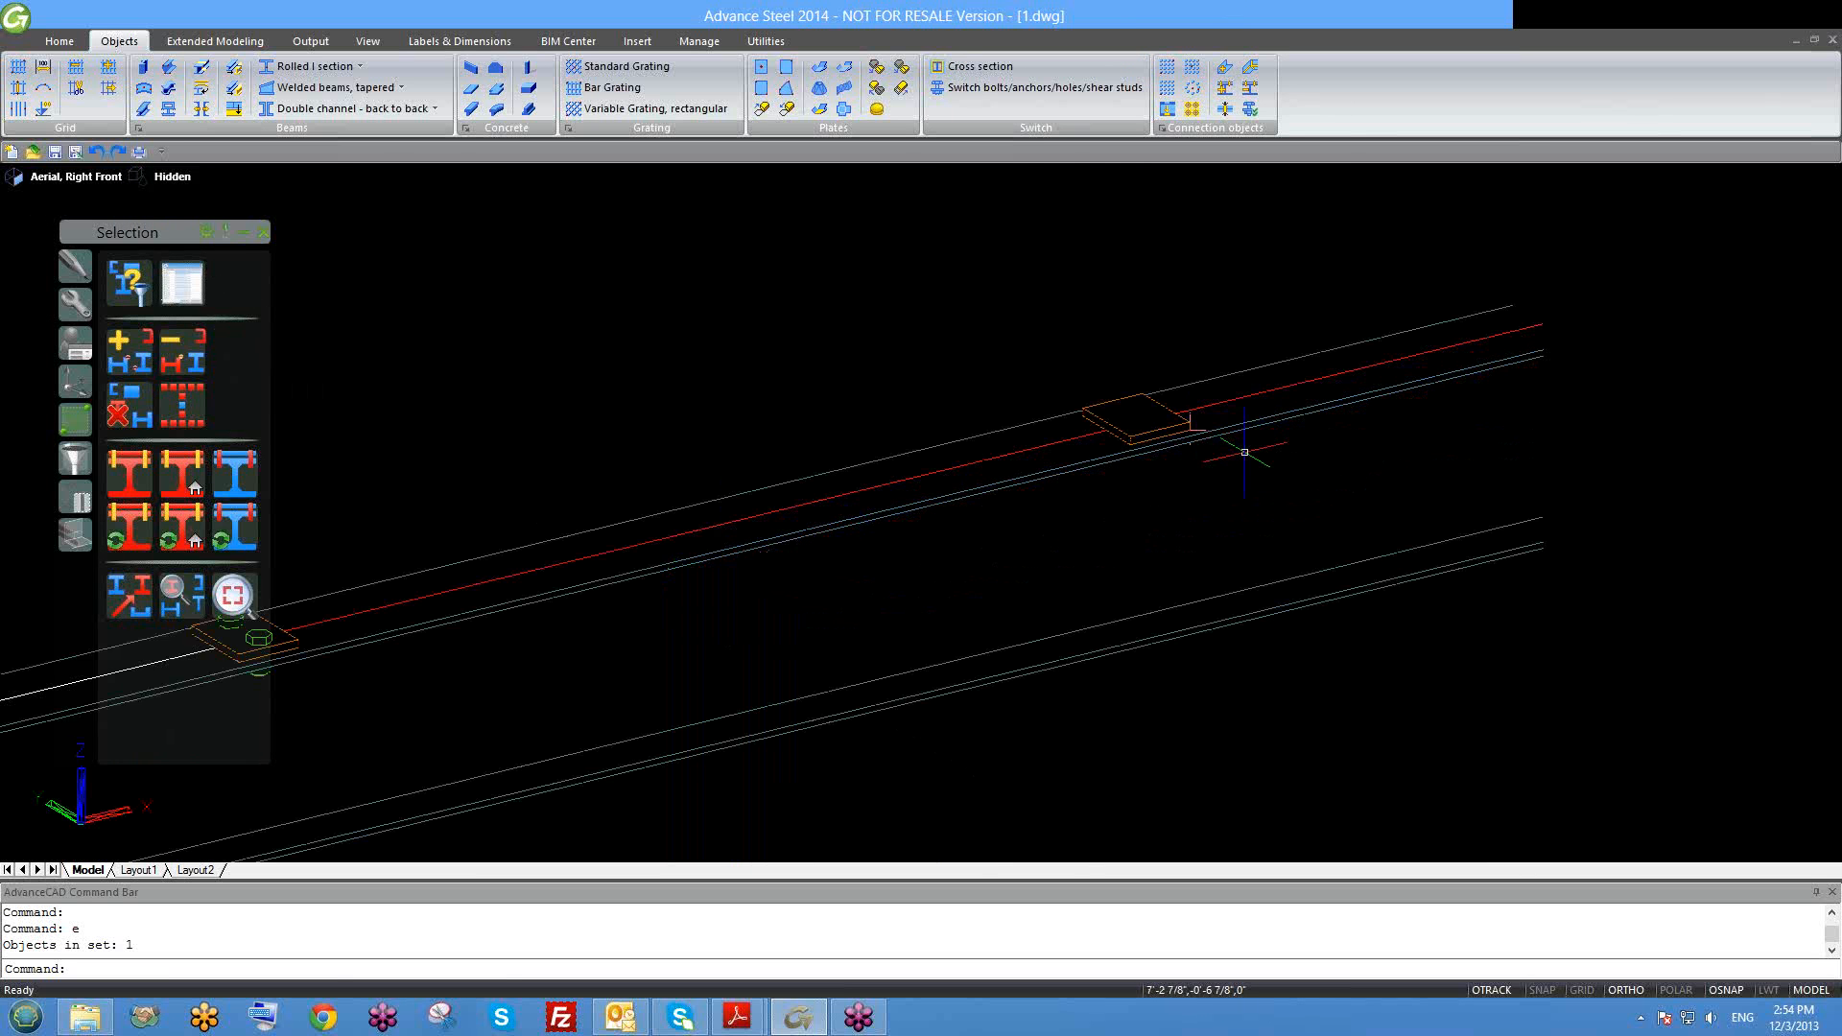
scroll(1242, 449, "up", 1)
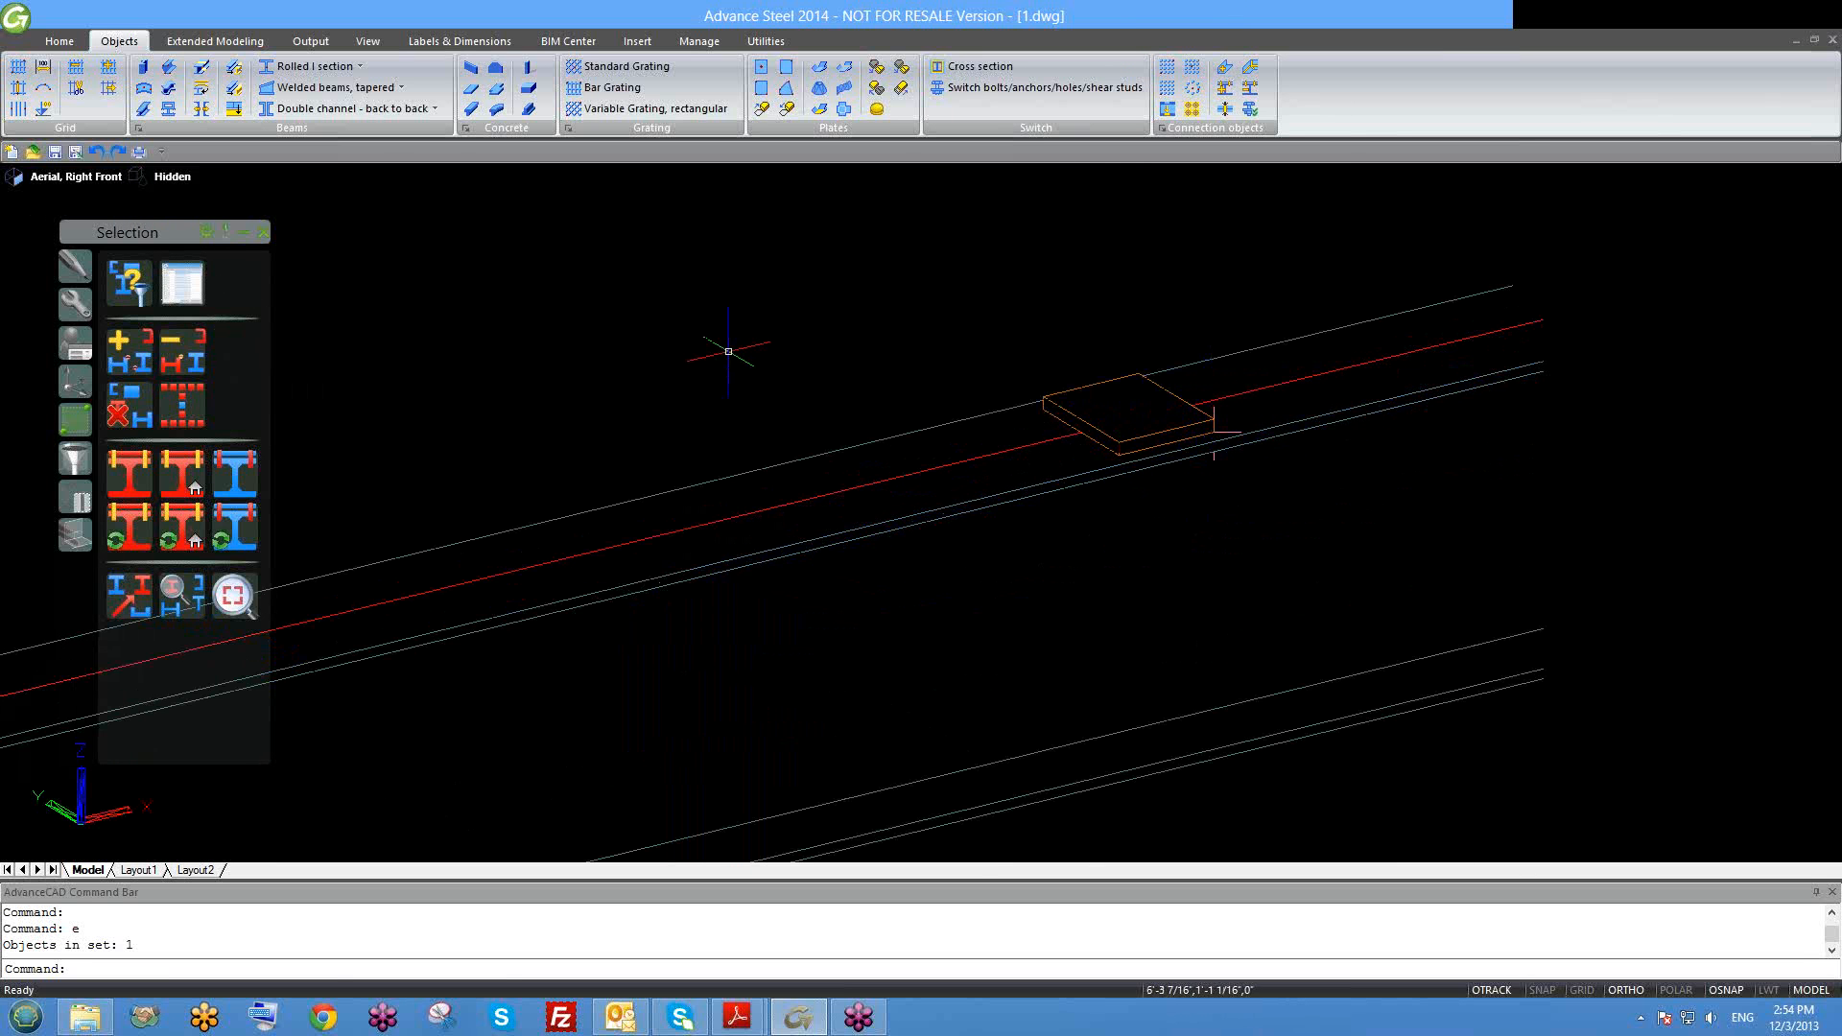
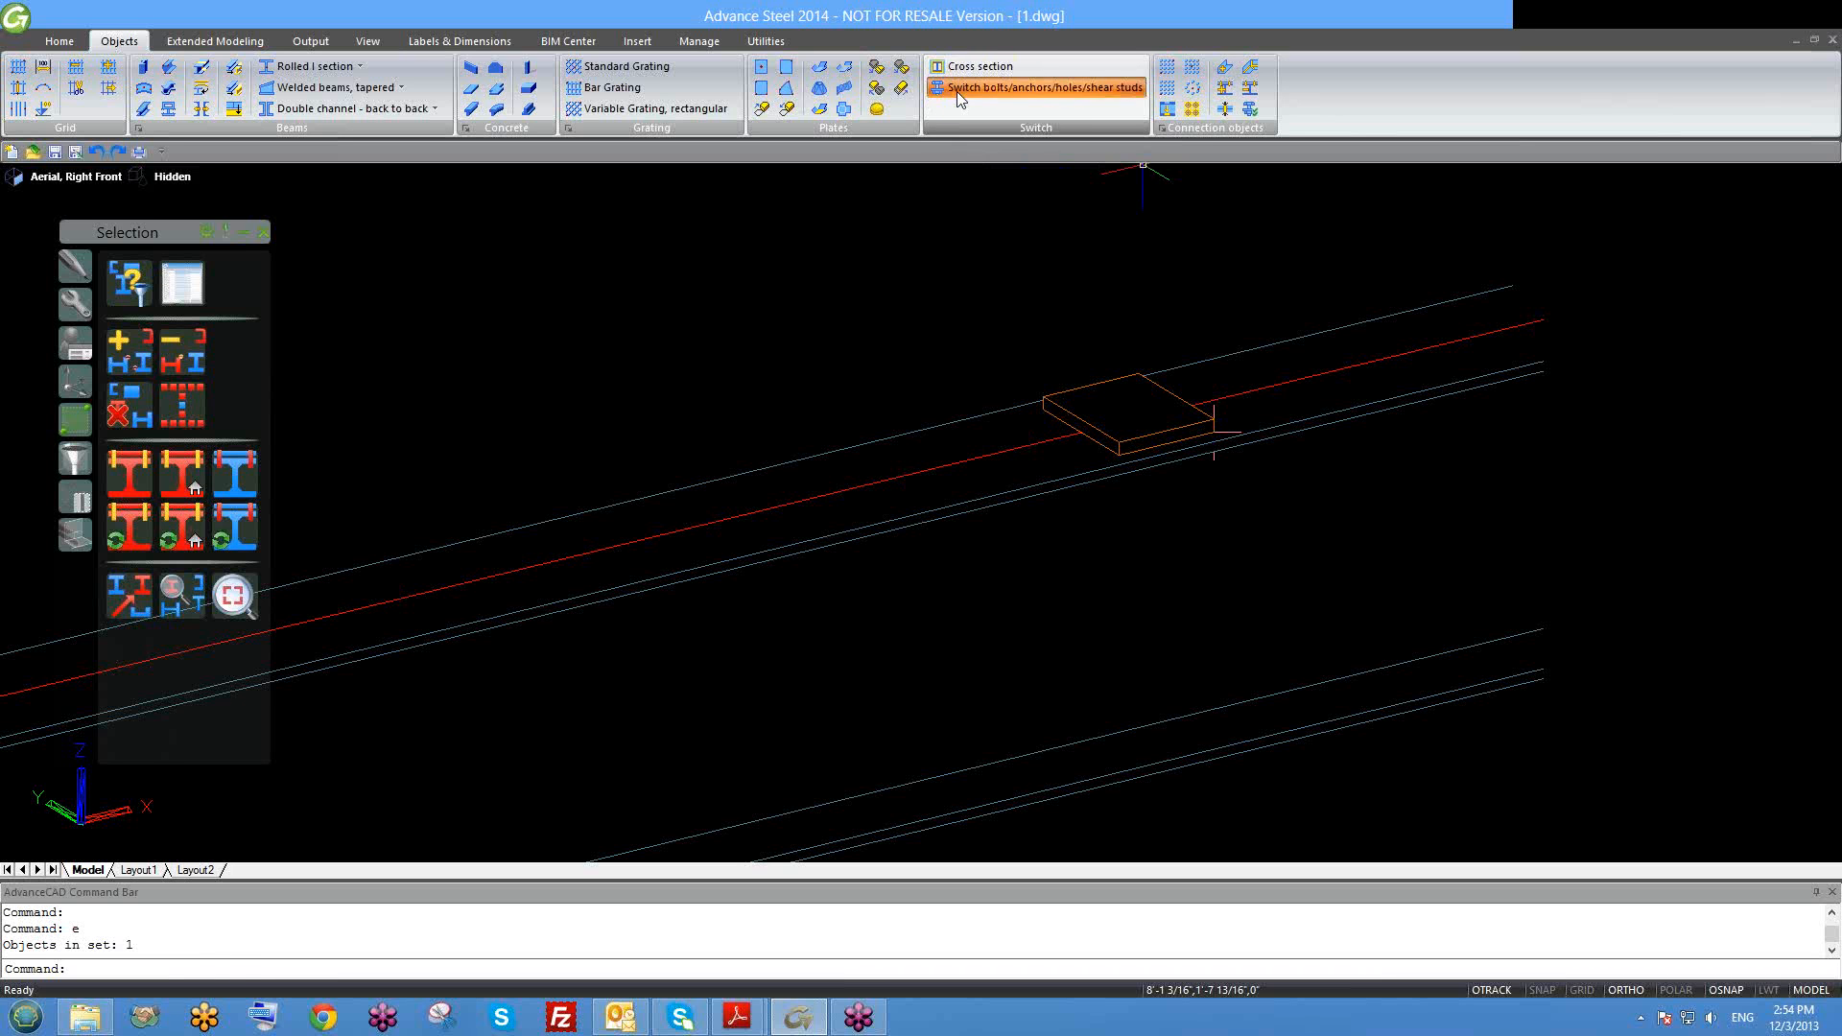
left_click(958, 90)
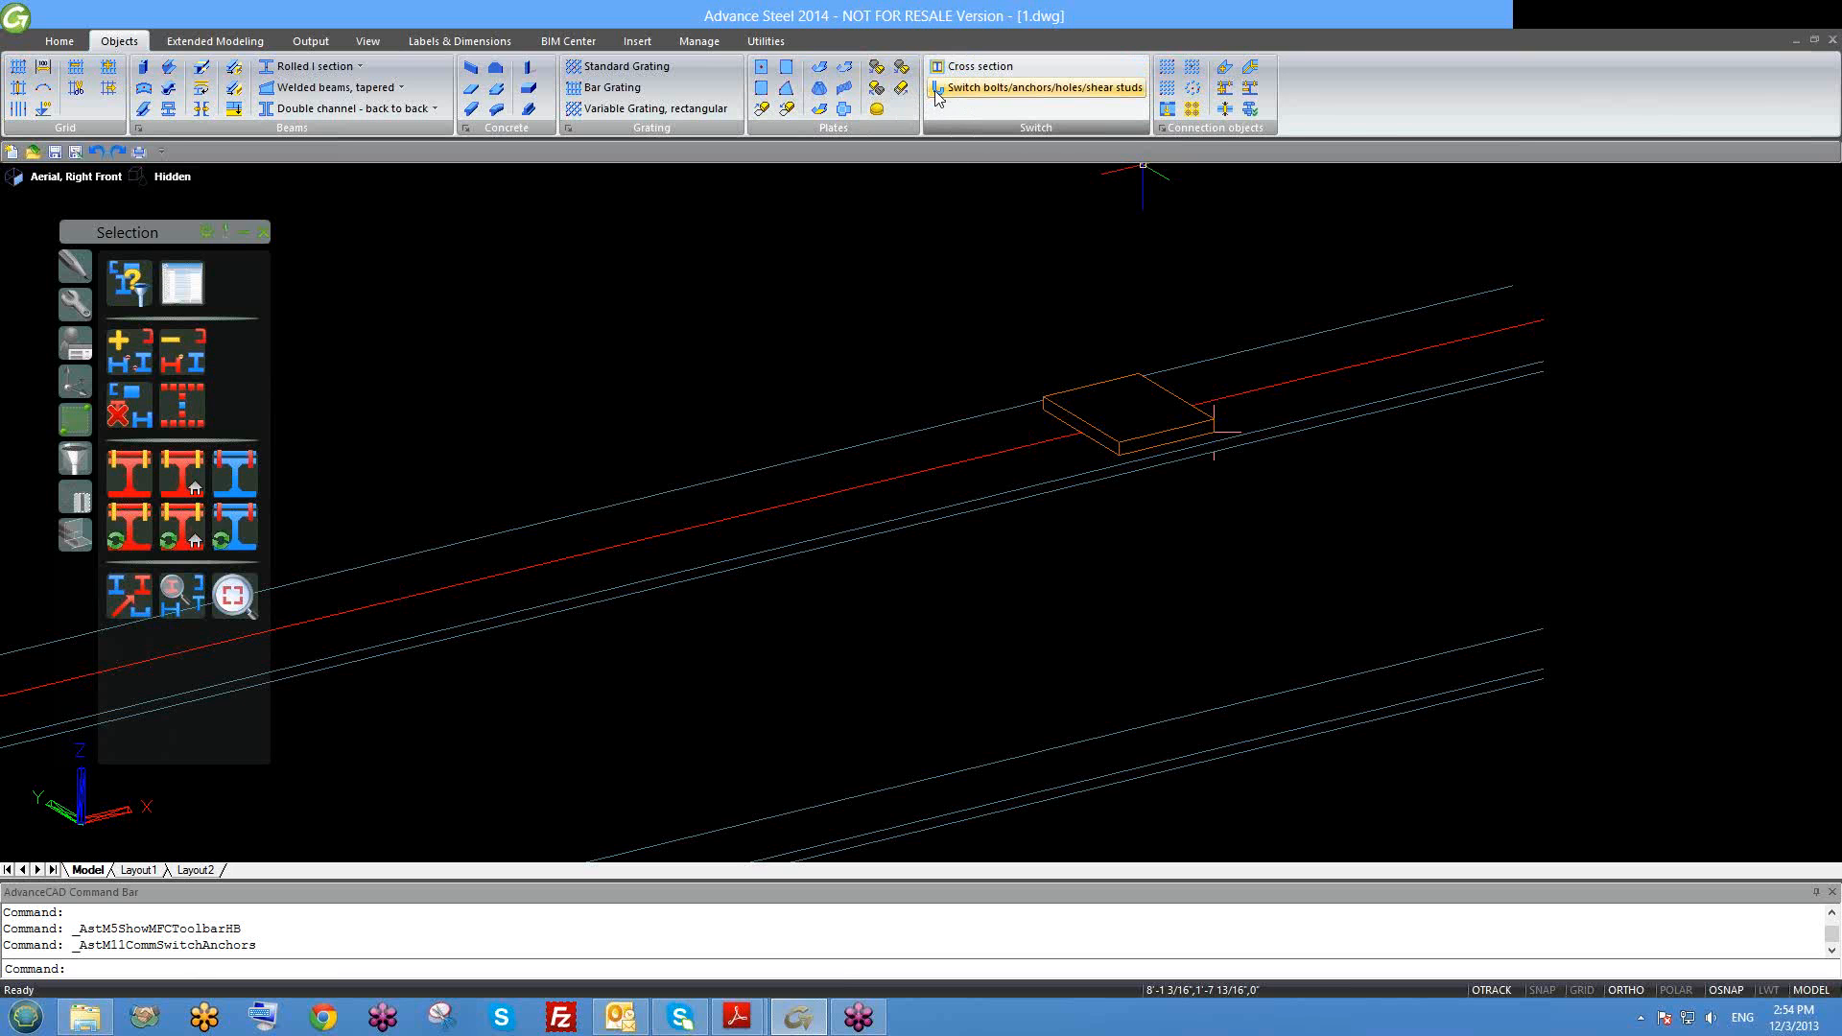
left_click(938, 96)
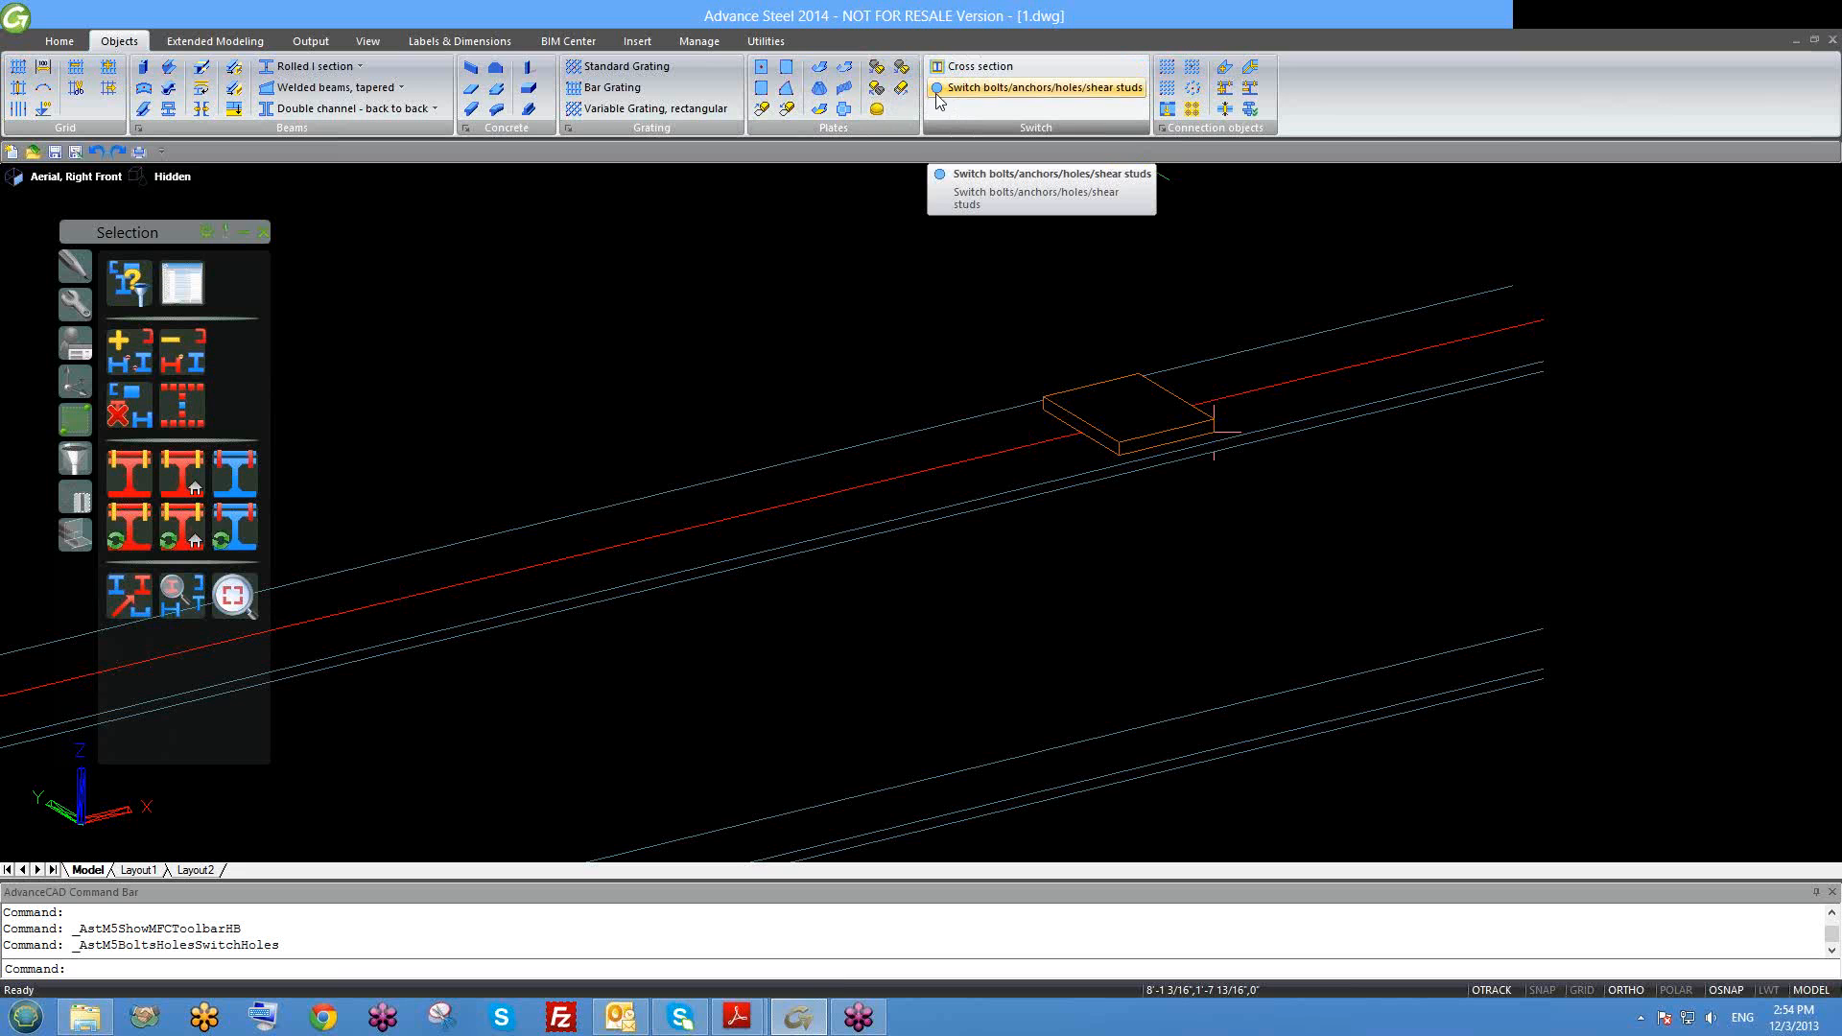
left_click(938, 96)
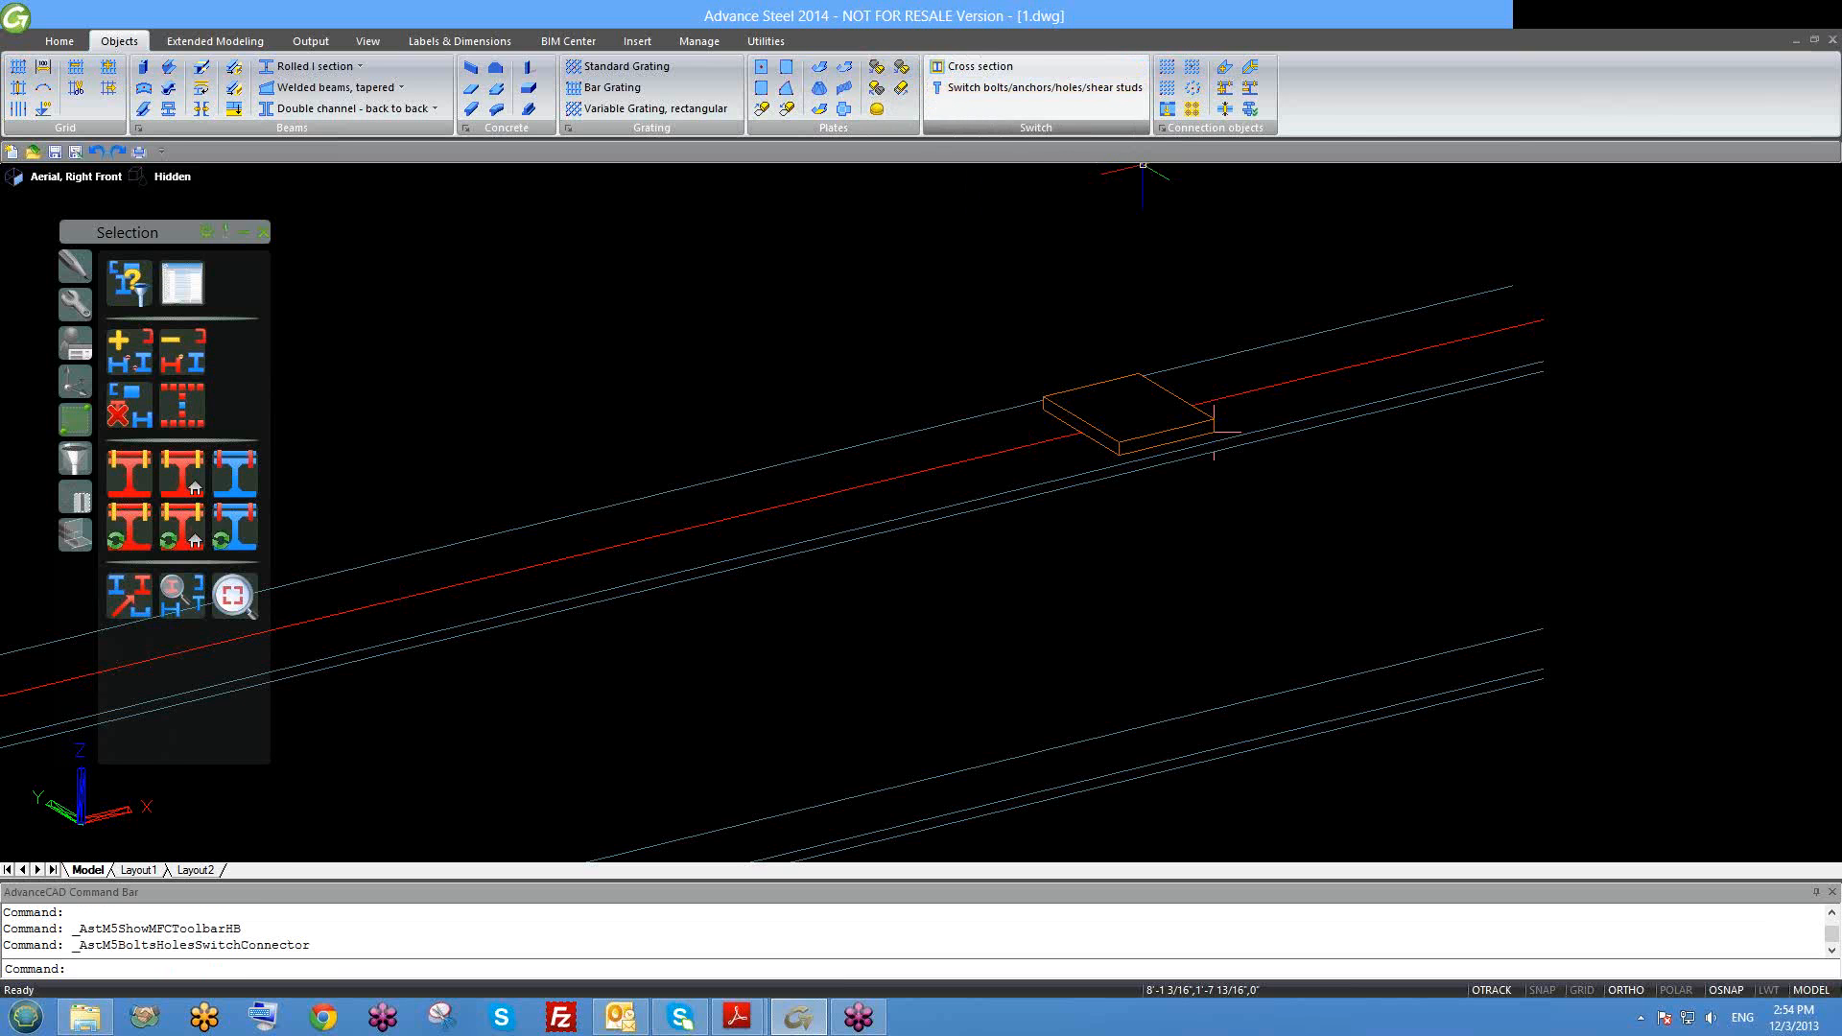
left_click(995, 95)
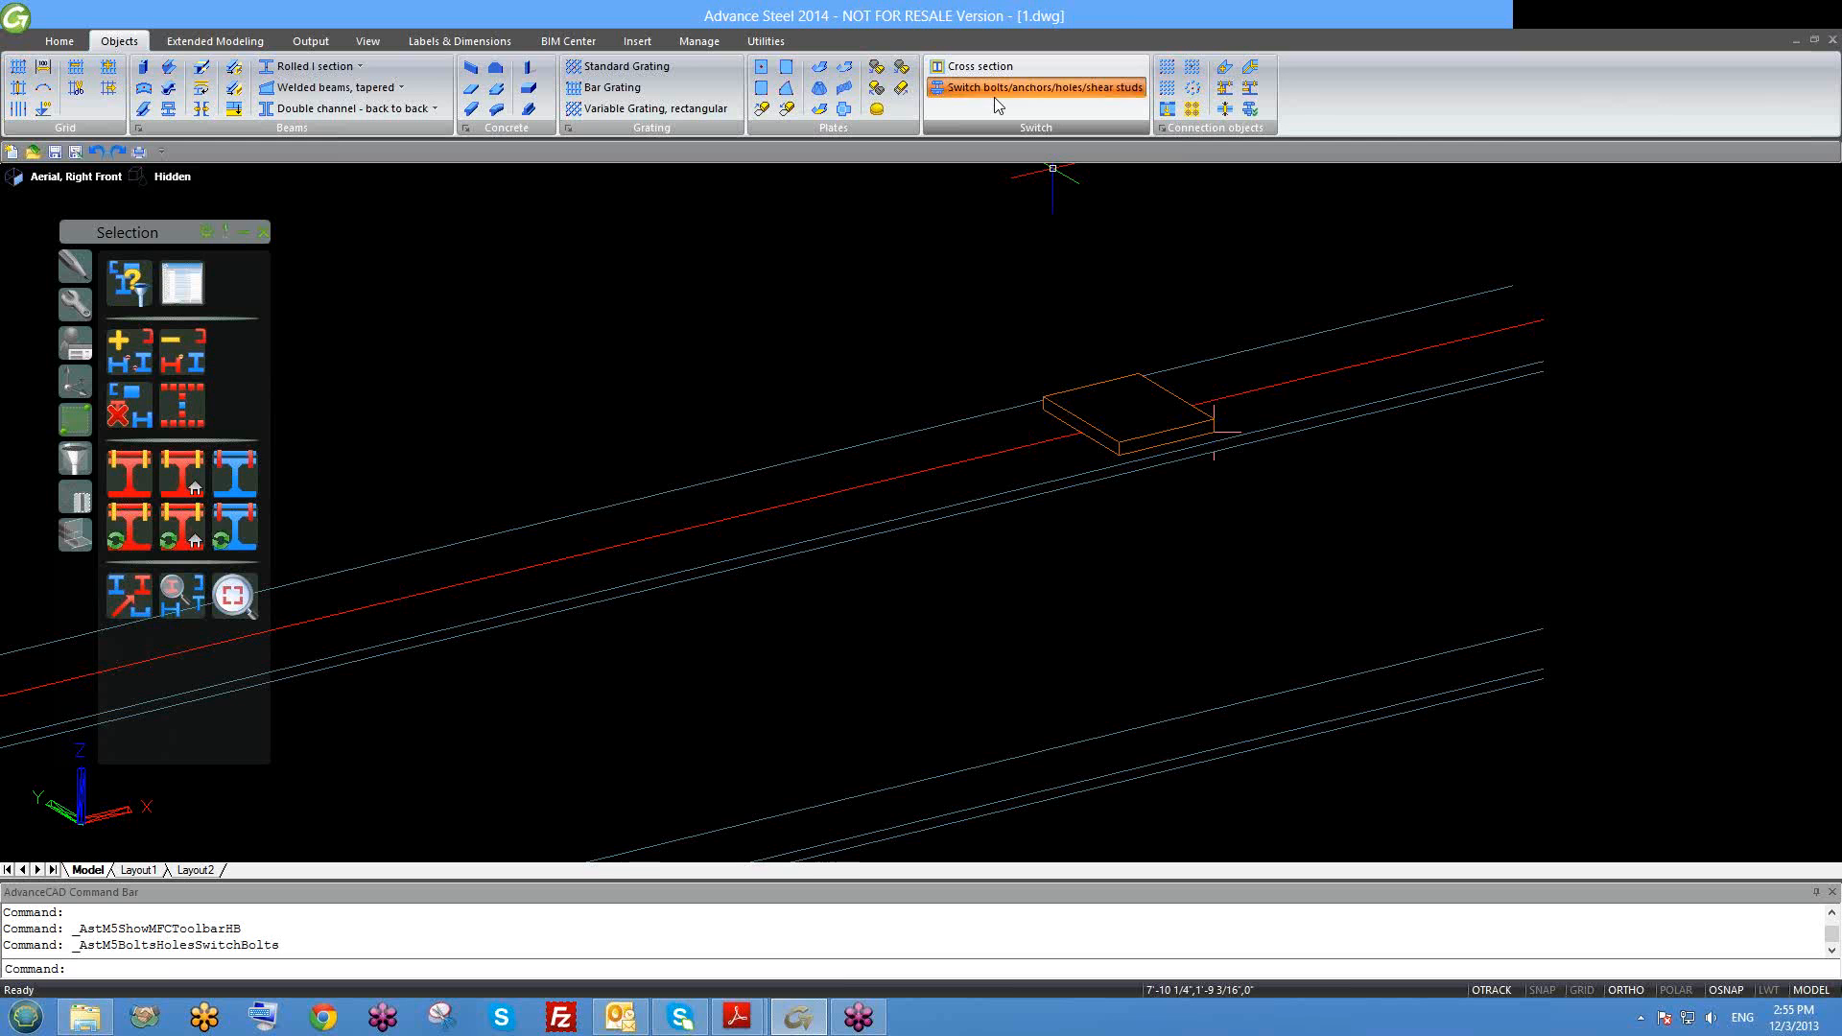
left_click(995, 96)
Step: Place a corner-to-corner anchor pattern on the second plate, connecting the plate and the beam
scroll(980, 391, "down", 3)
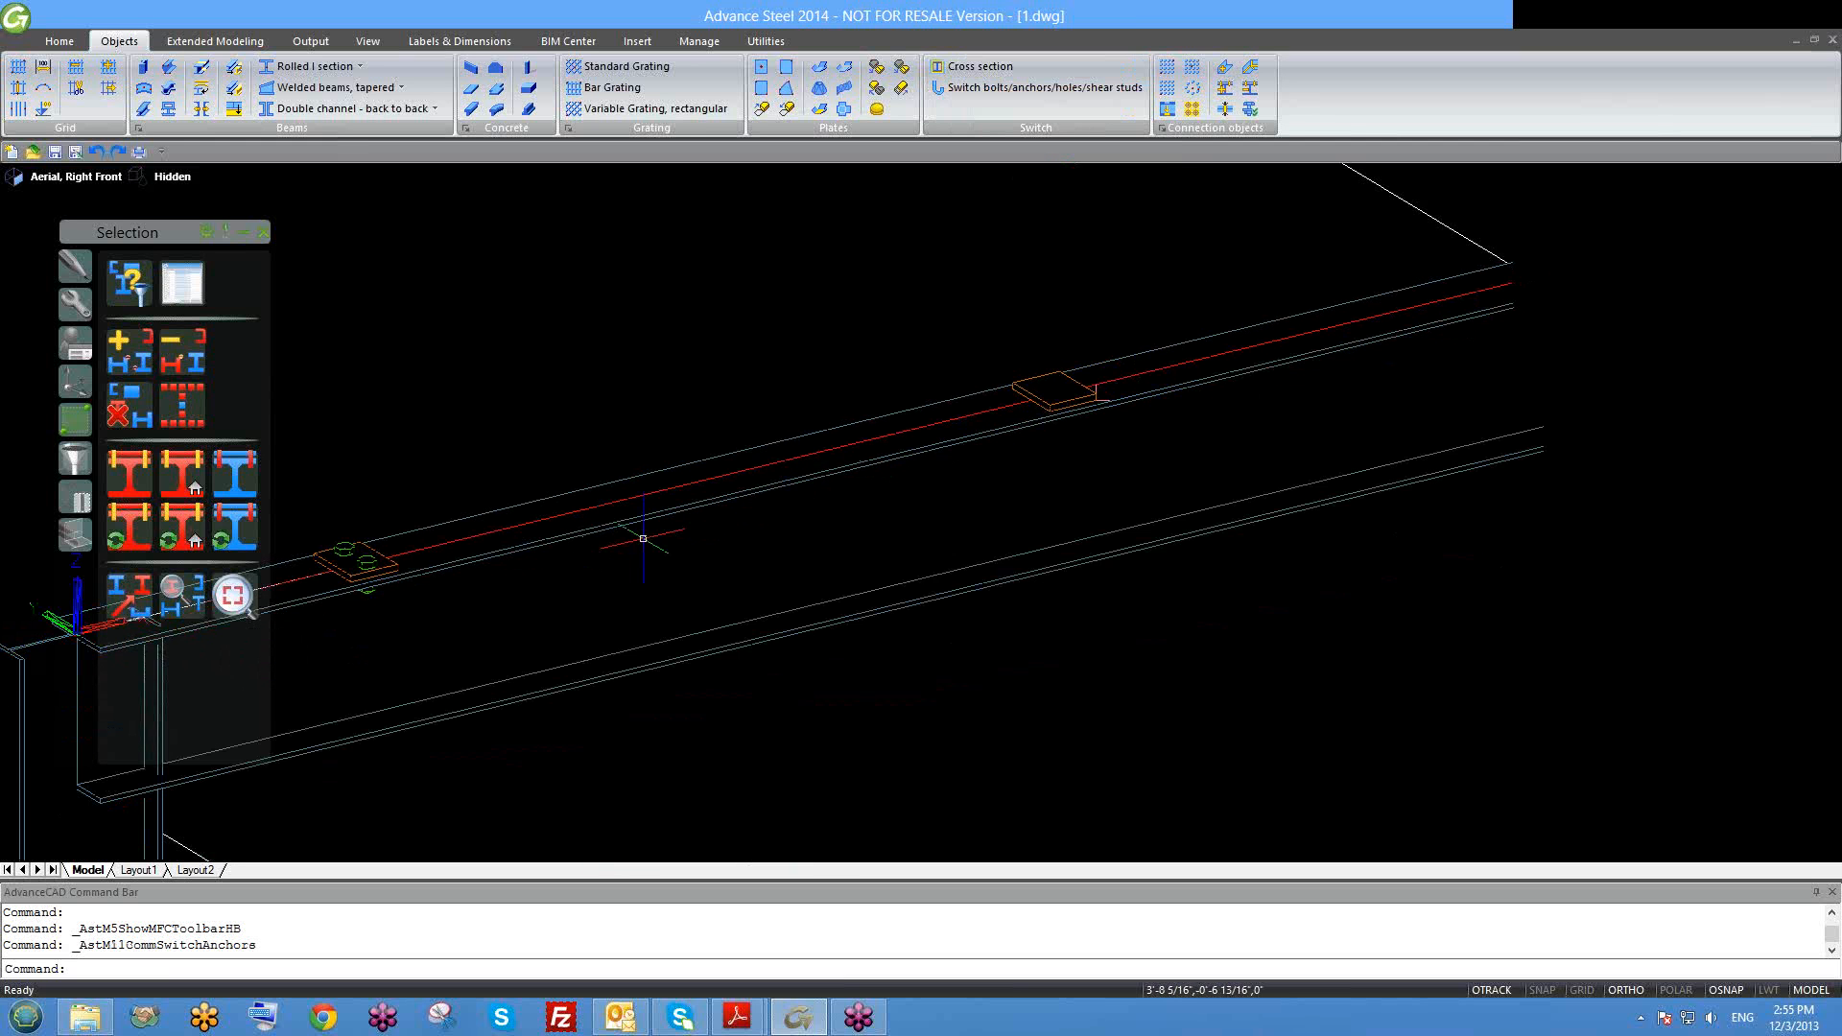
scroll(537, 585, "up", 2)
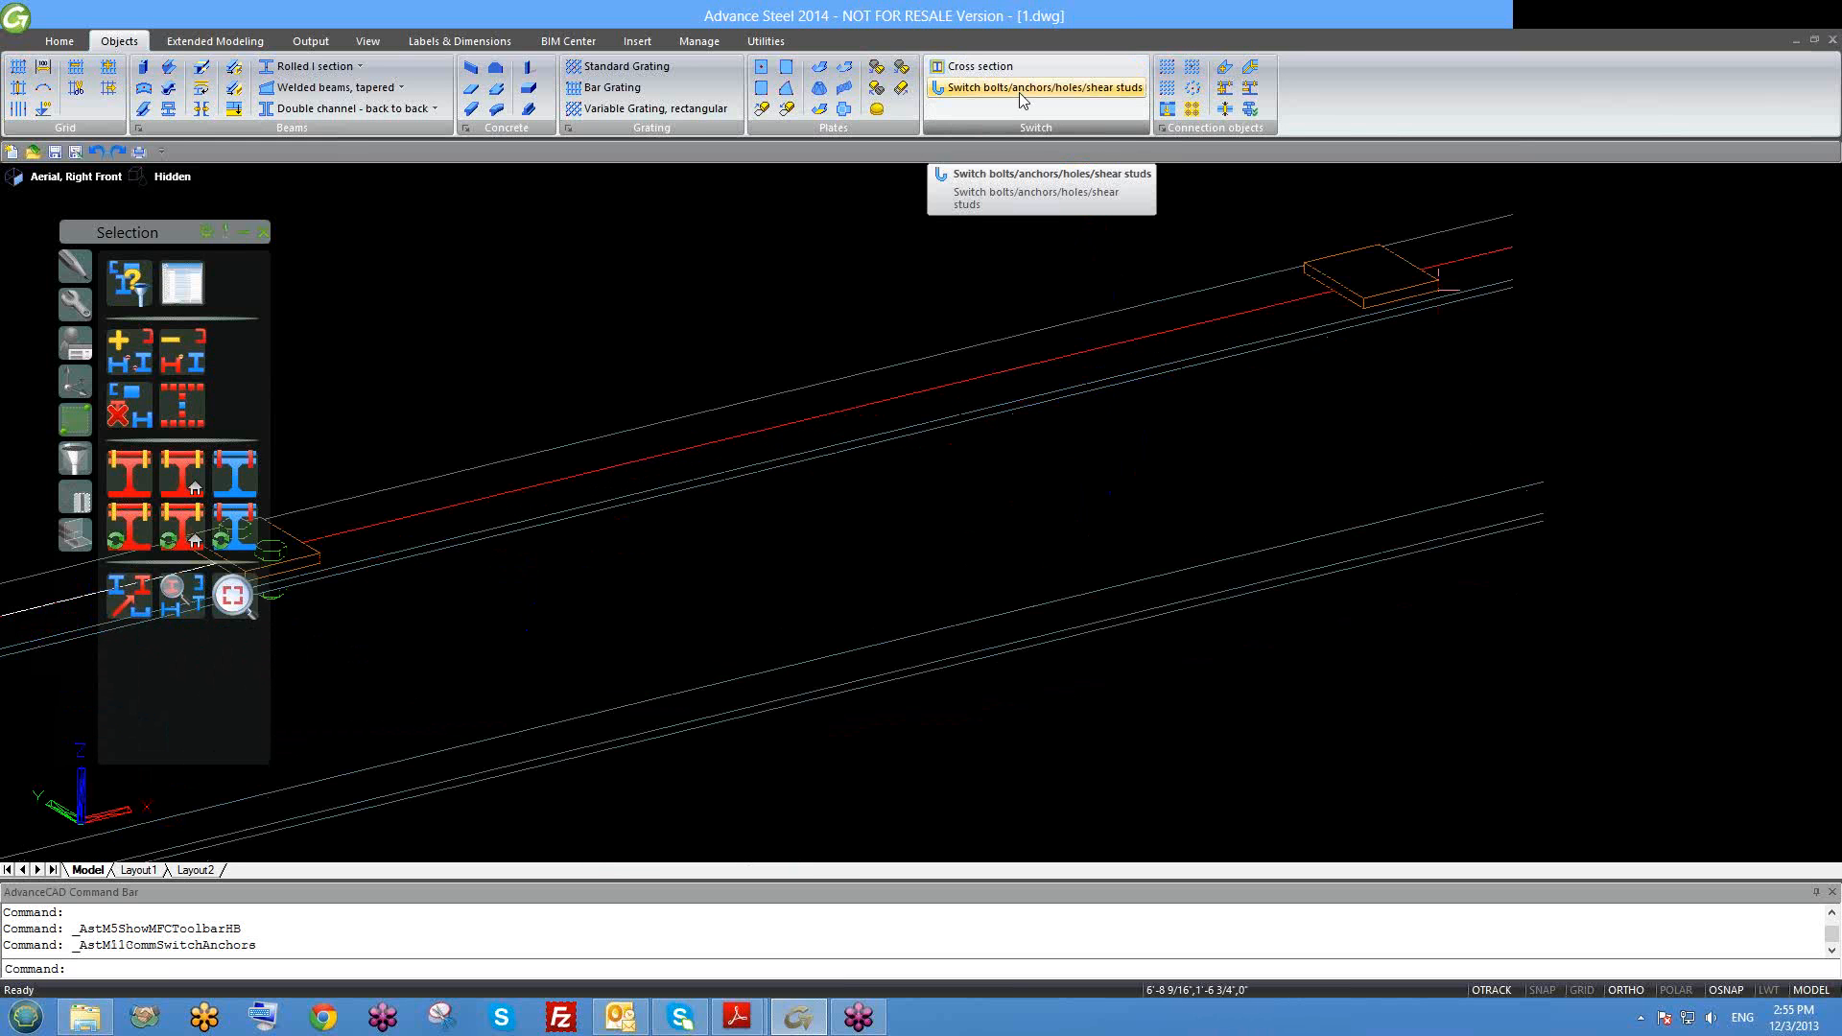
scroll(983, 214, "down", 2)
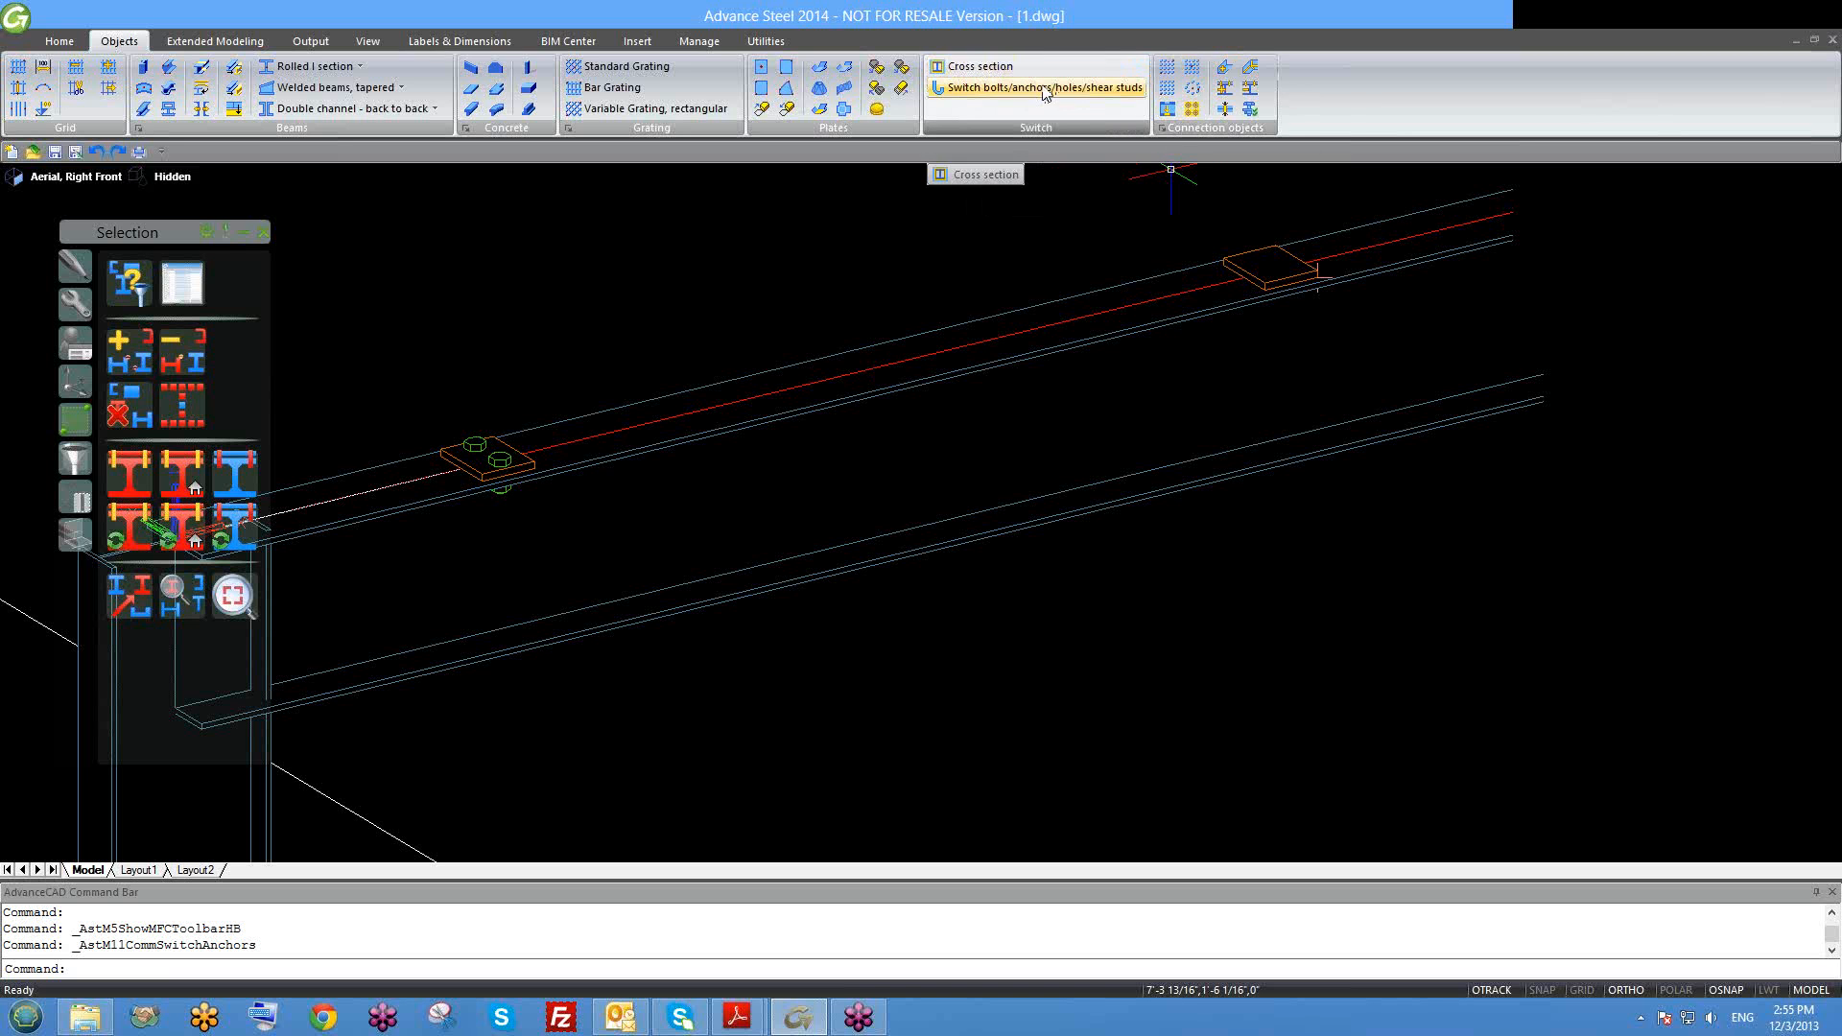
left_click(1195, 69)
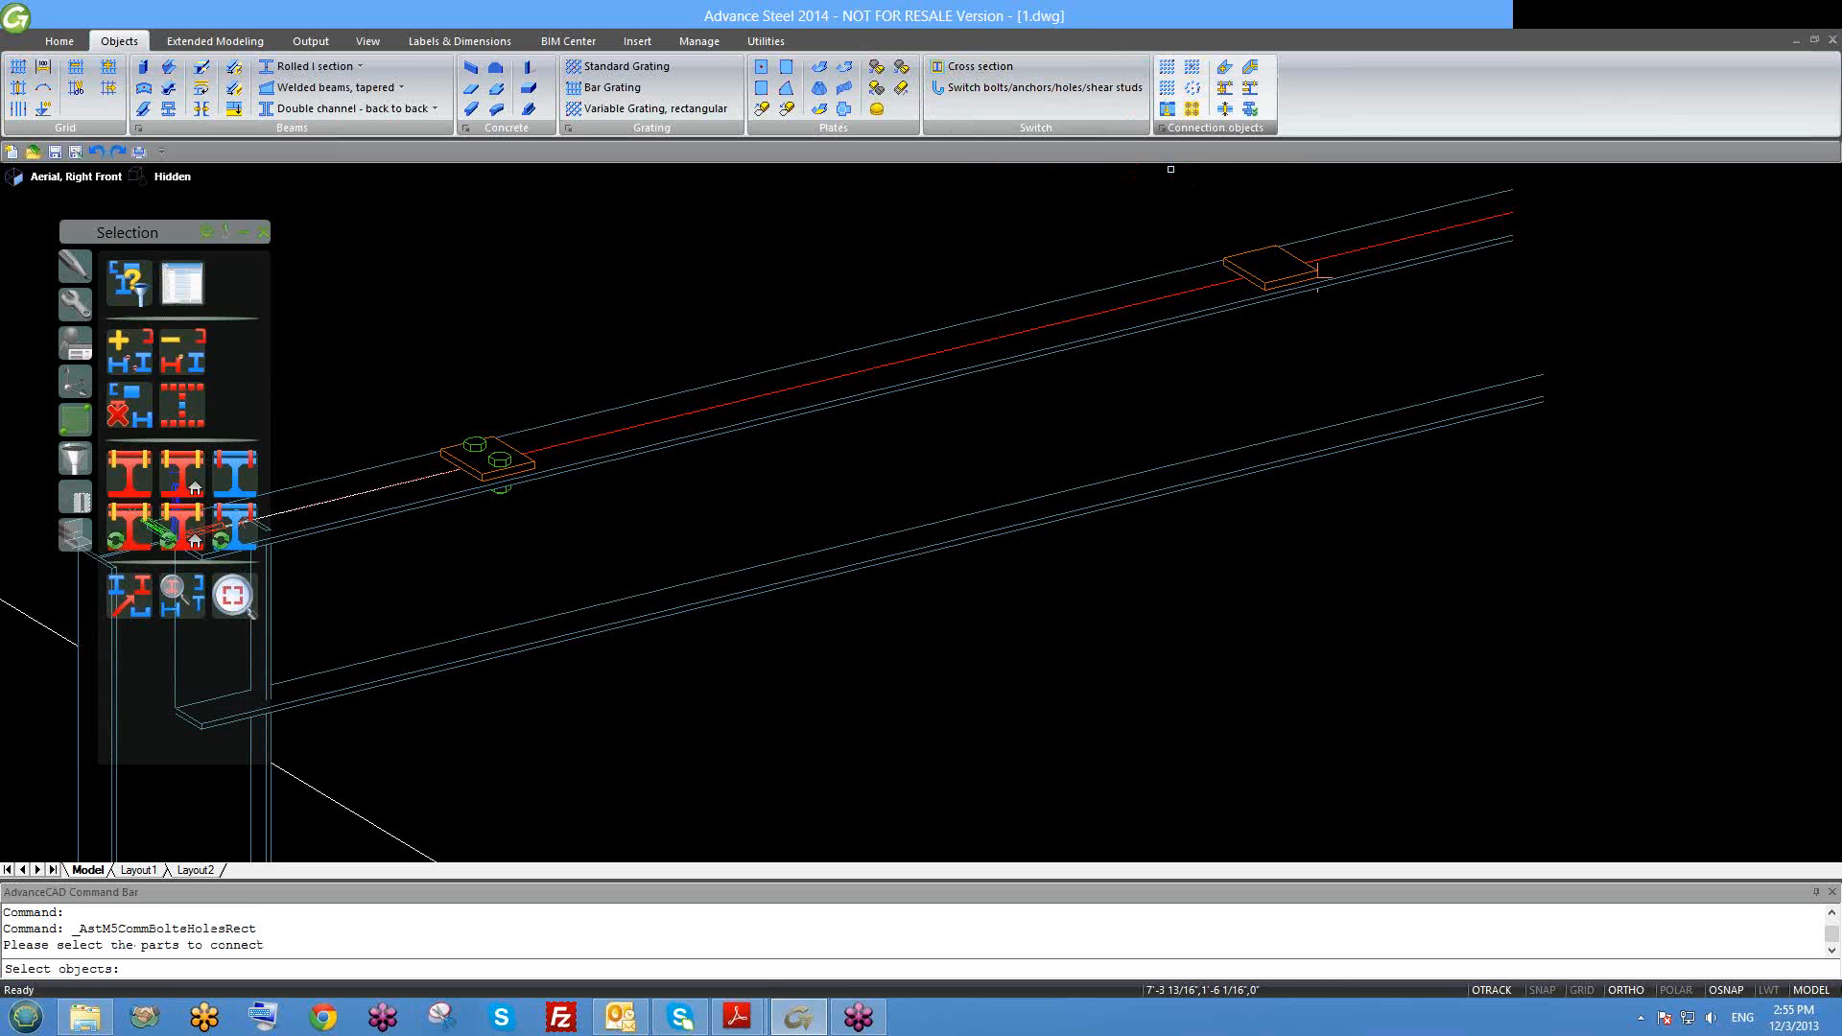
middle_click_drag(1289, 274, 1083, 325)
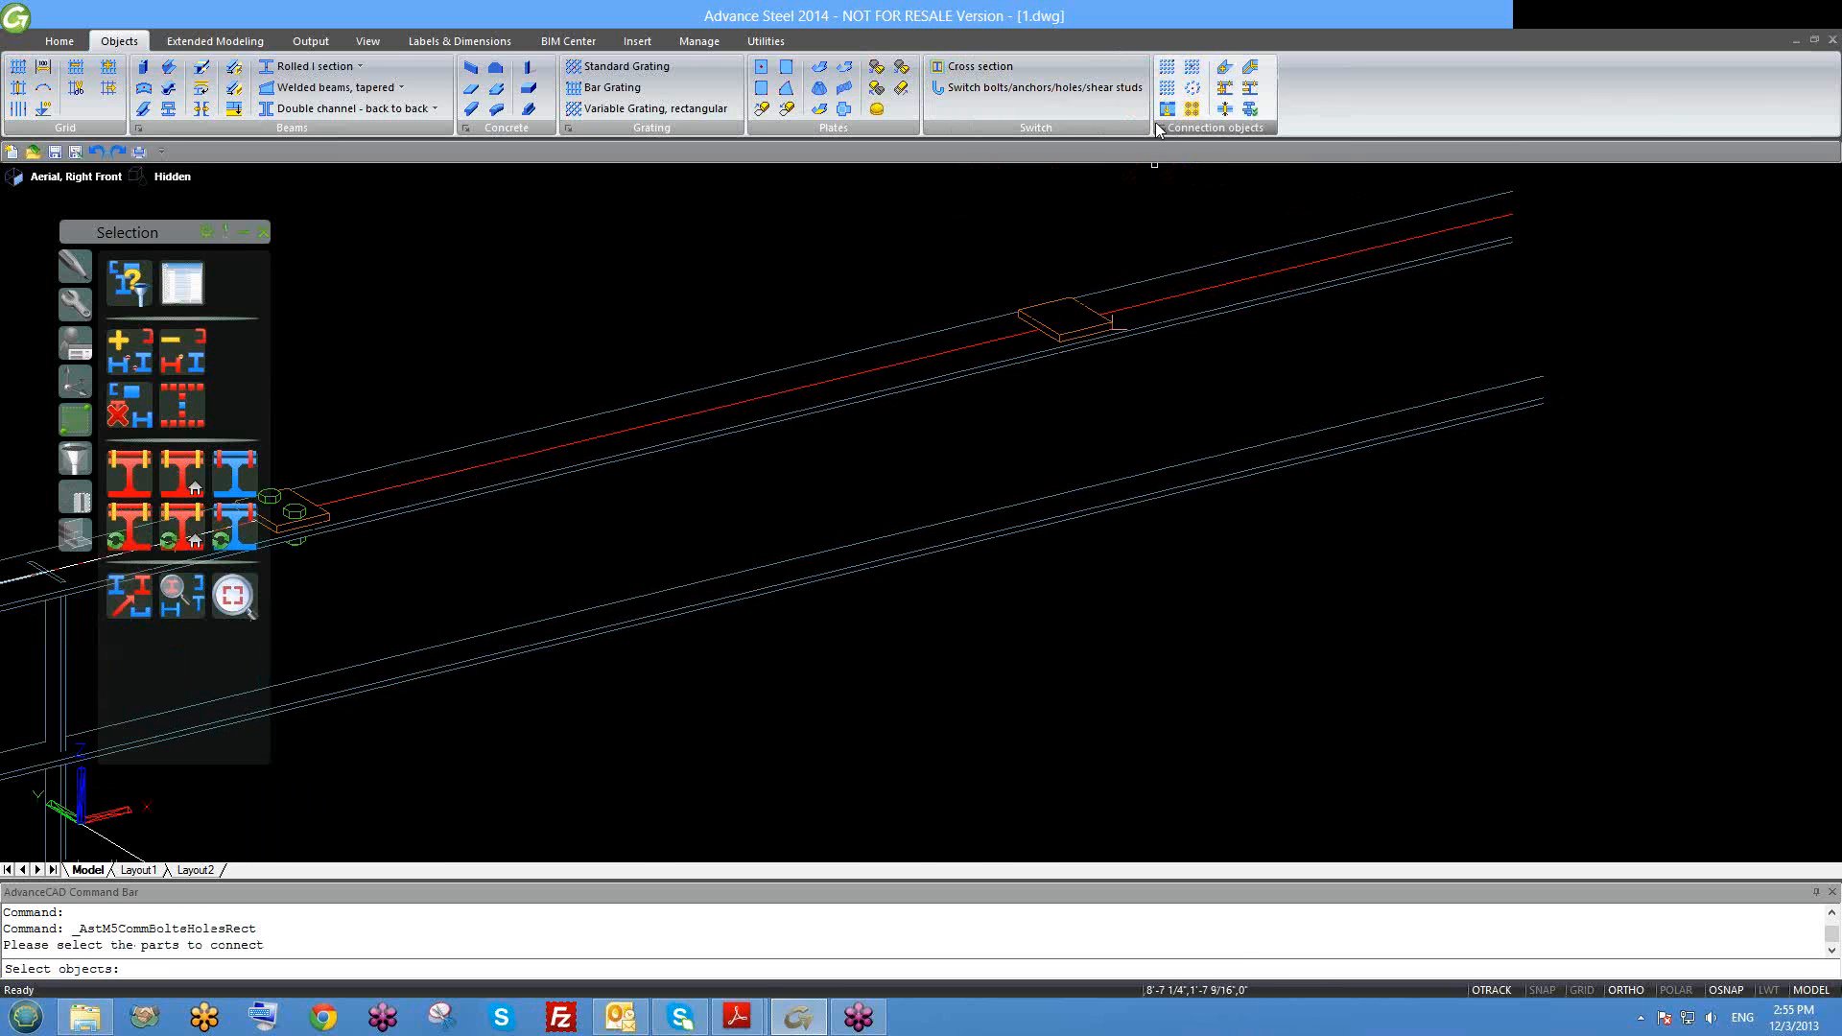
left_click(1167, 87)
scroll(1083, 311, "up", 2)
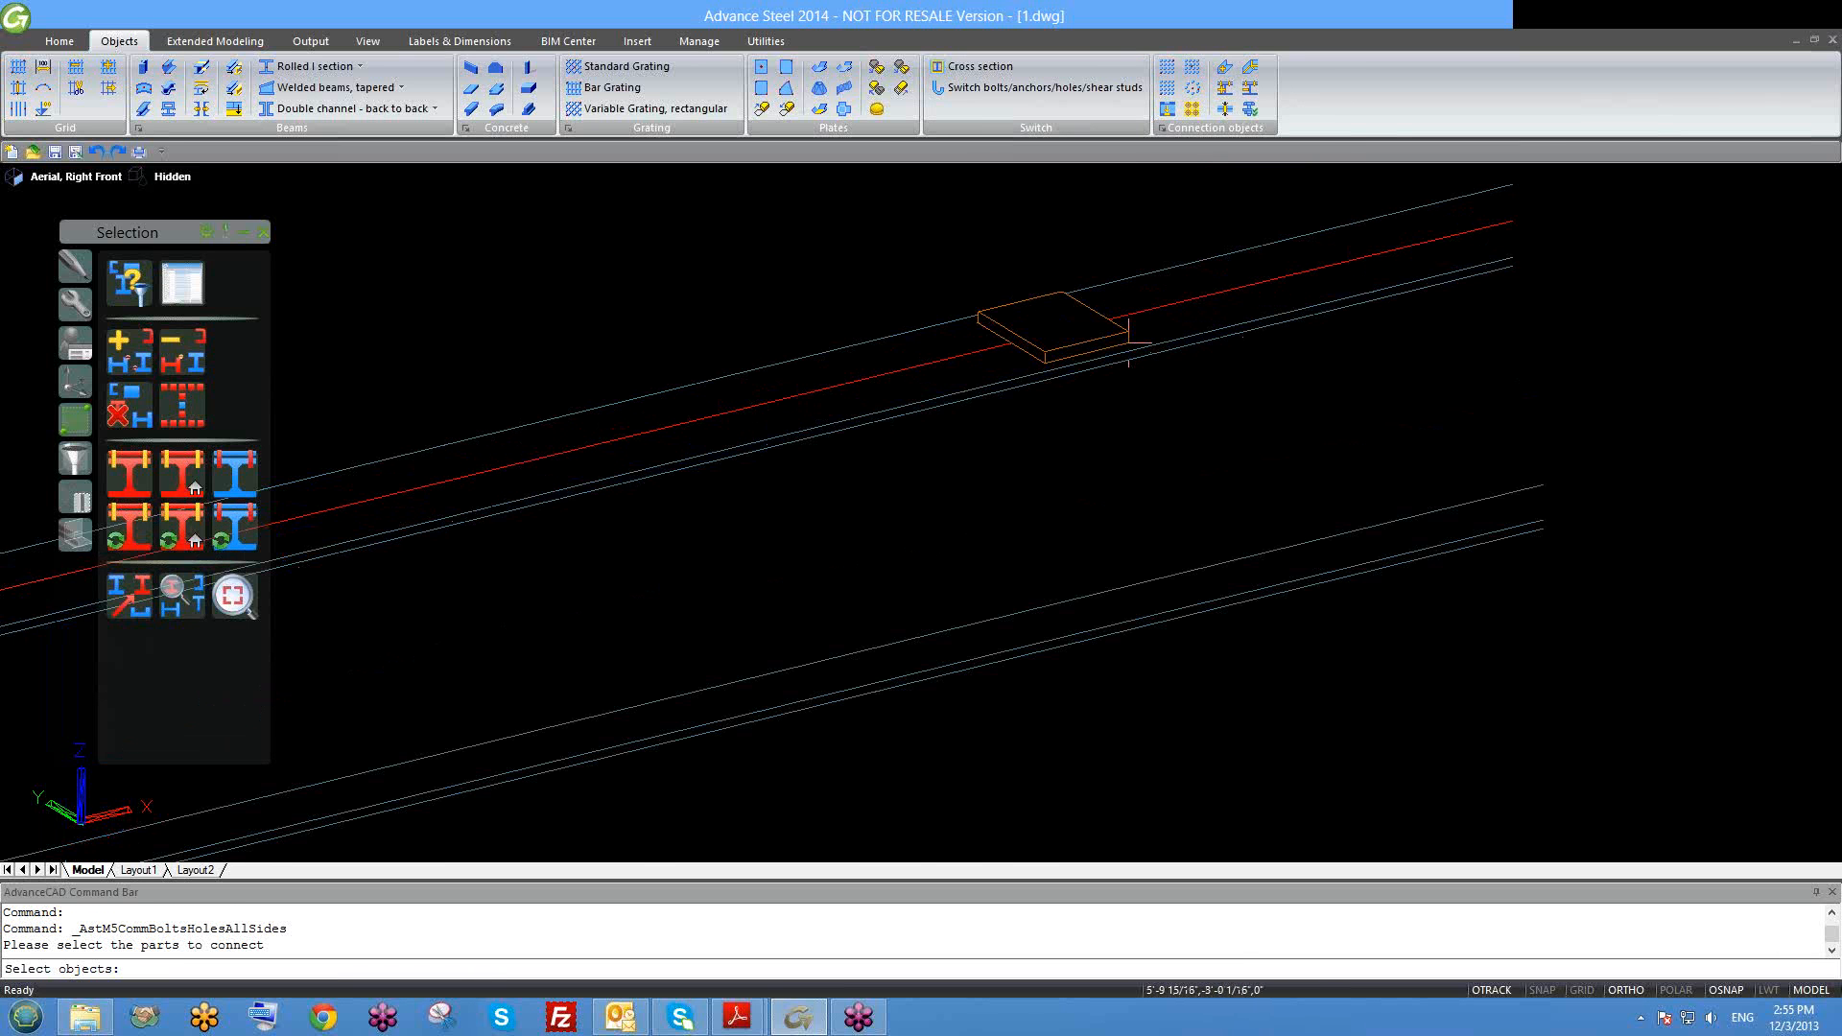
left_click(1241, 693)
left_click(866, 247)
key("Return")
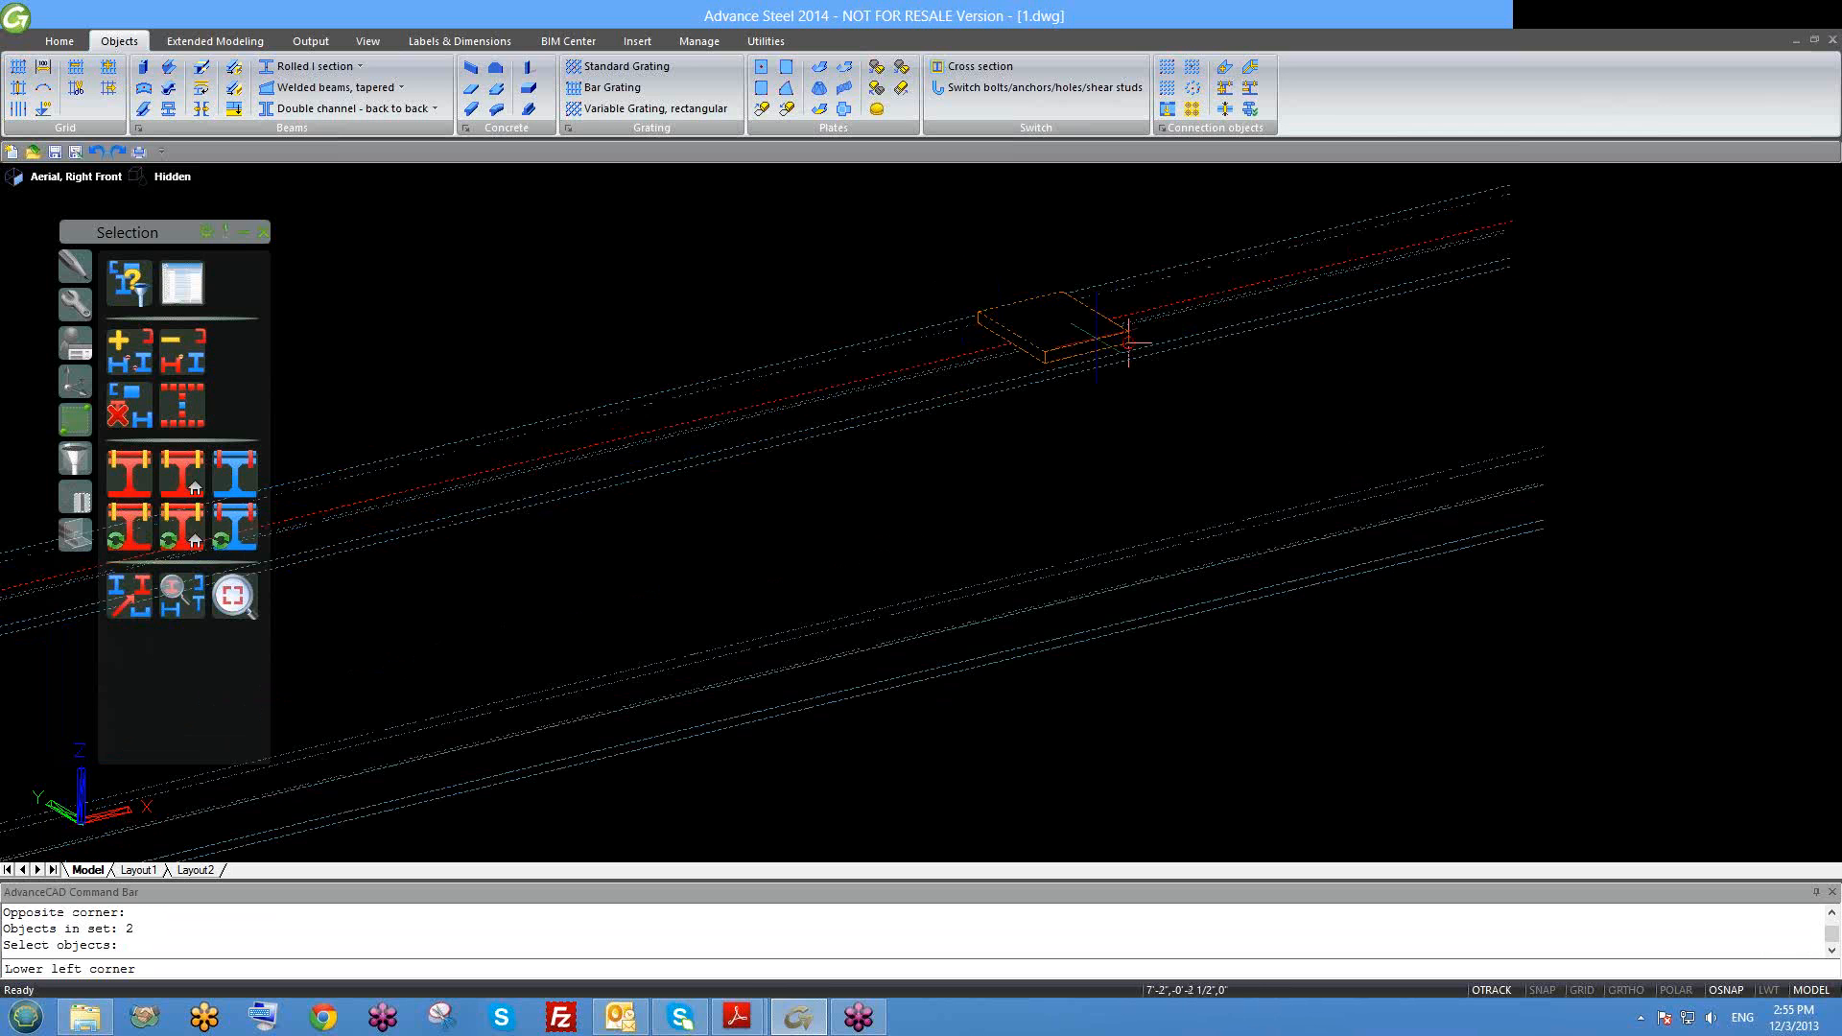
left_click(1127, 329)
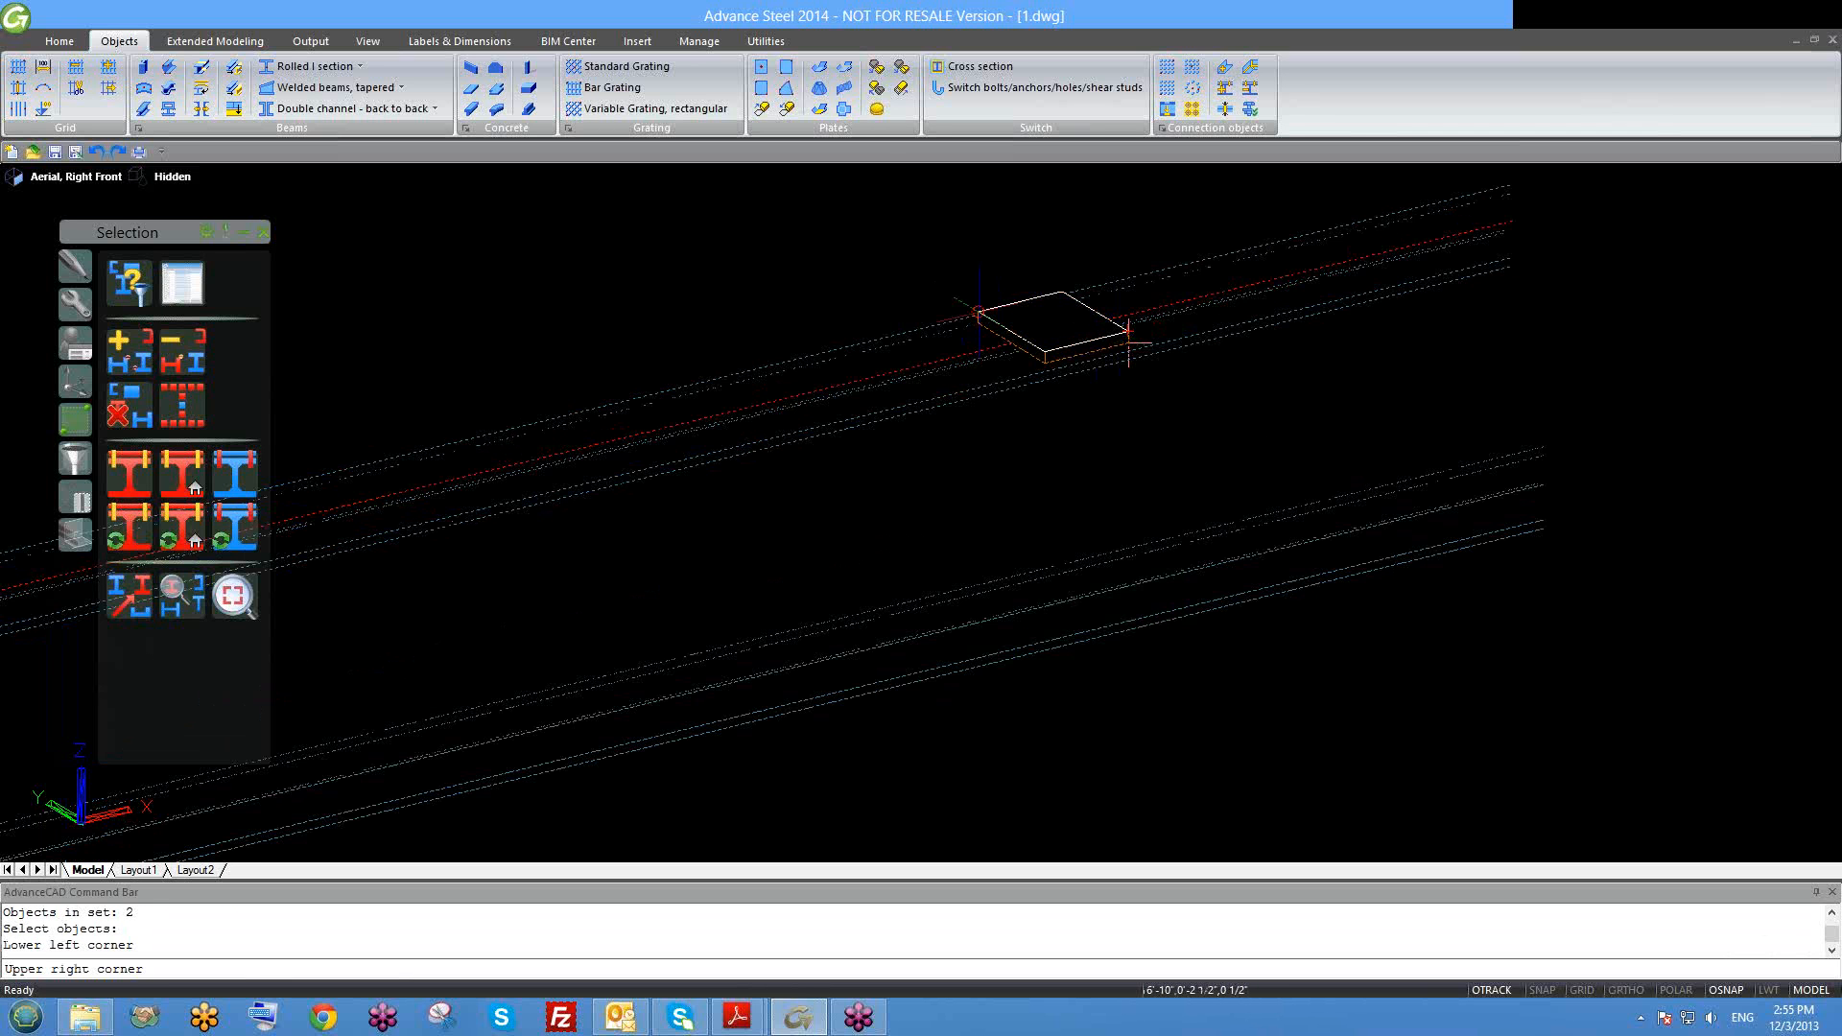
key("F8")
left_click(1127, 329)
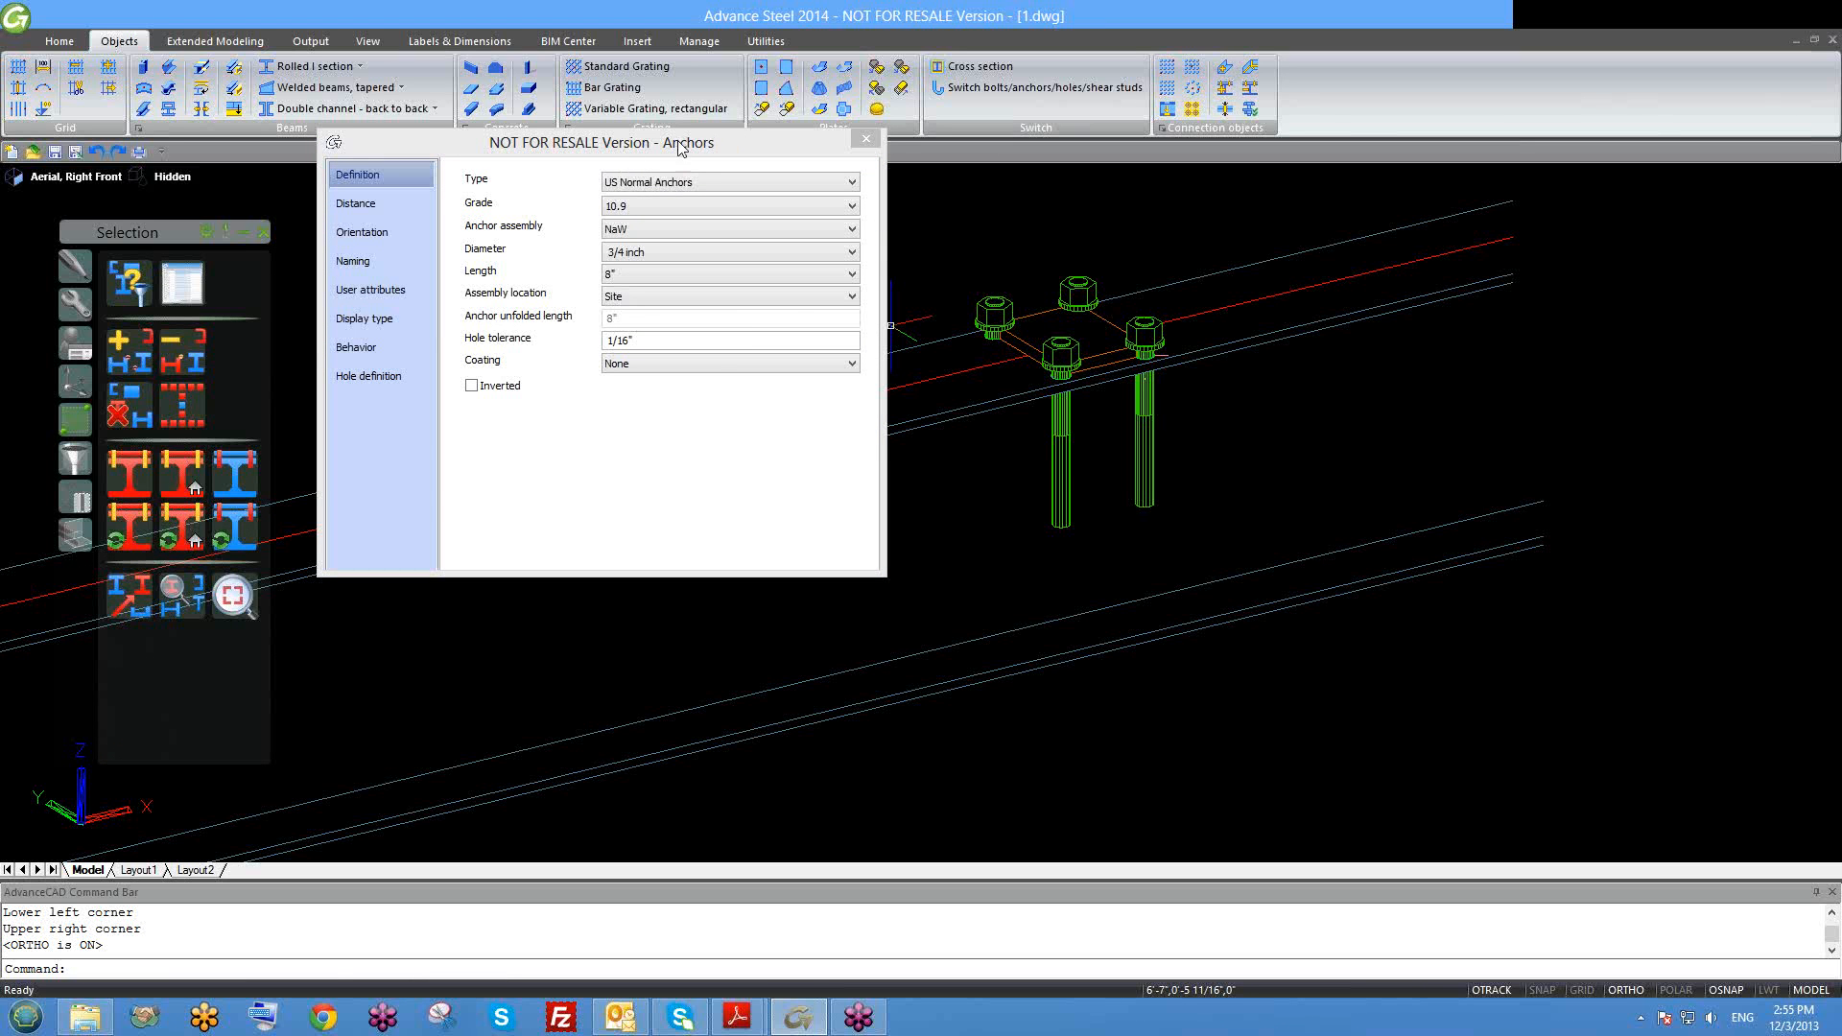
Step: Set the new anchors' type to US Hooked Anchors and close their properties
left_click(718, 181)
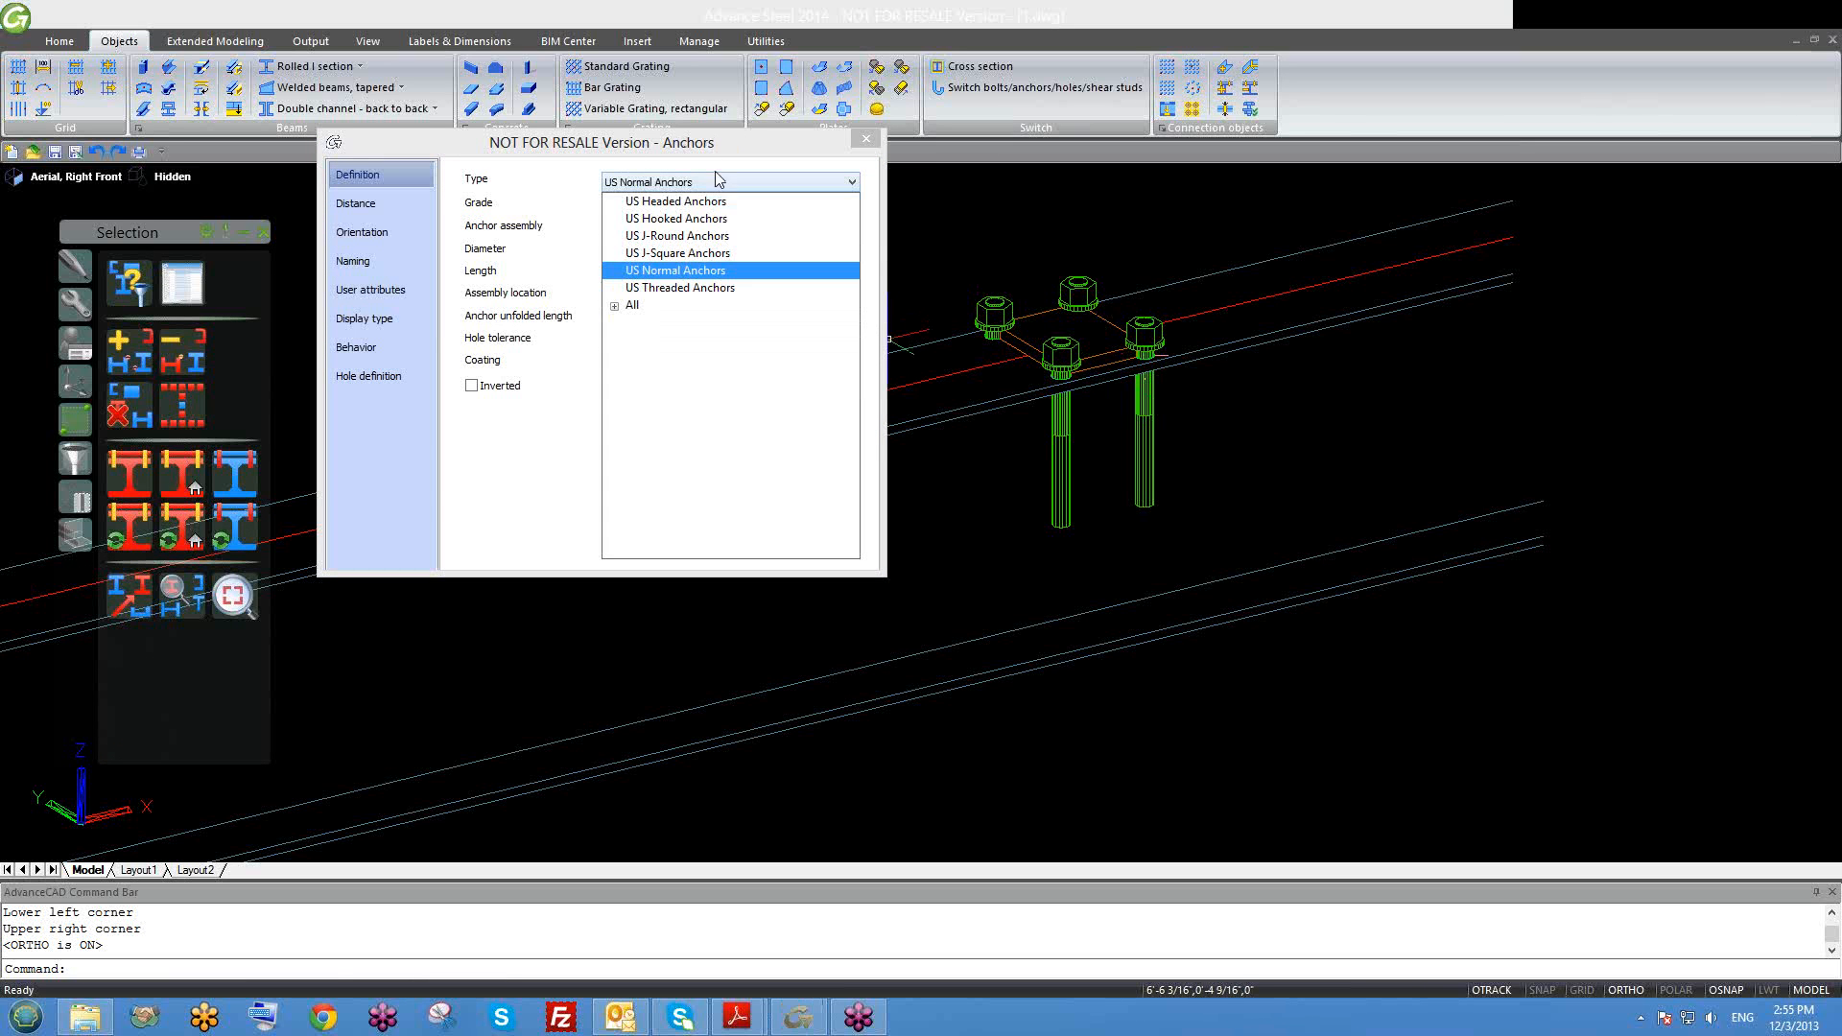
left_click(699, 219)
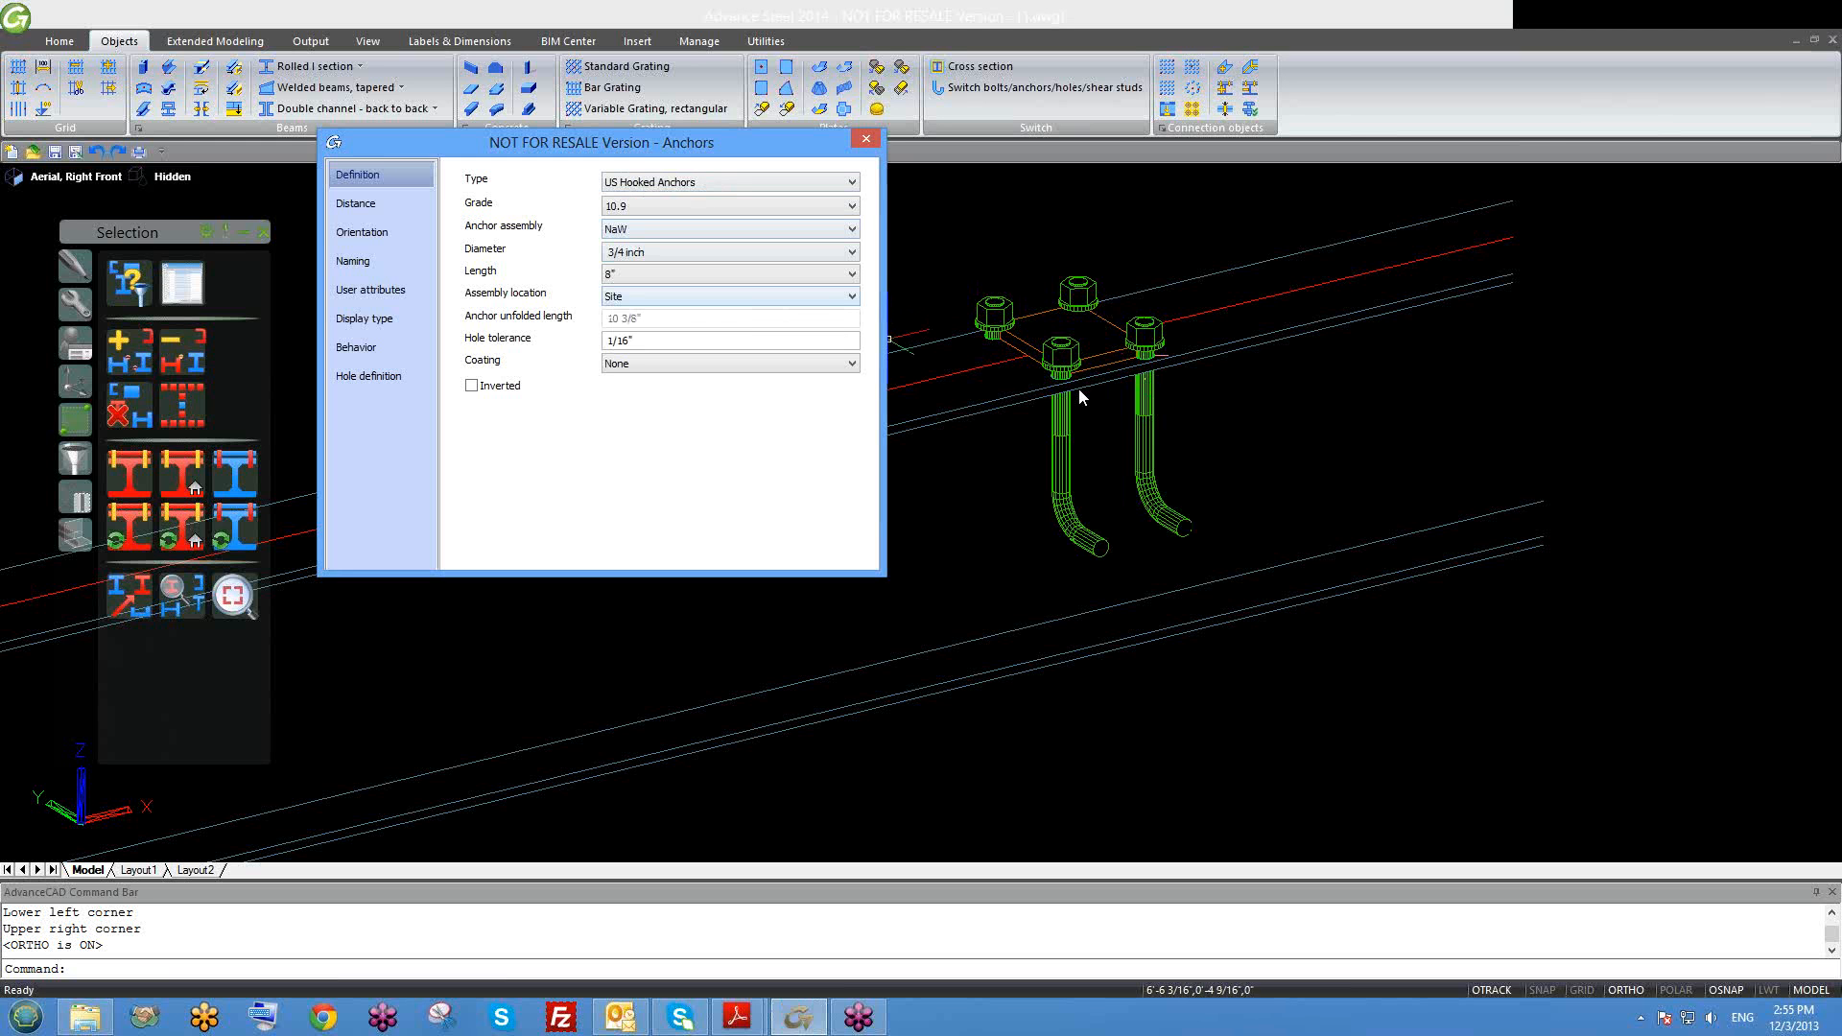
middle_click_drag(1233, 458, 1124, 418, "shift")
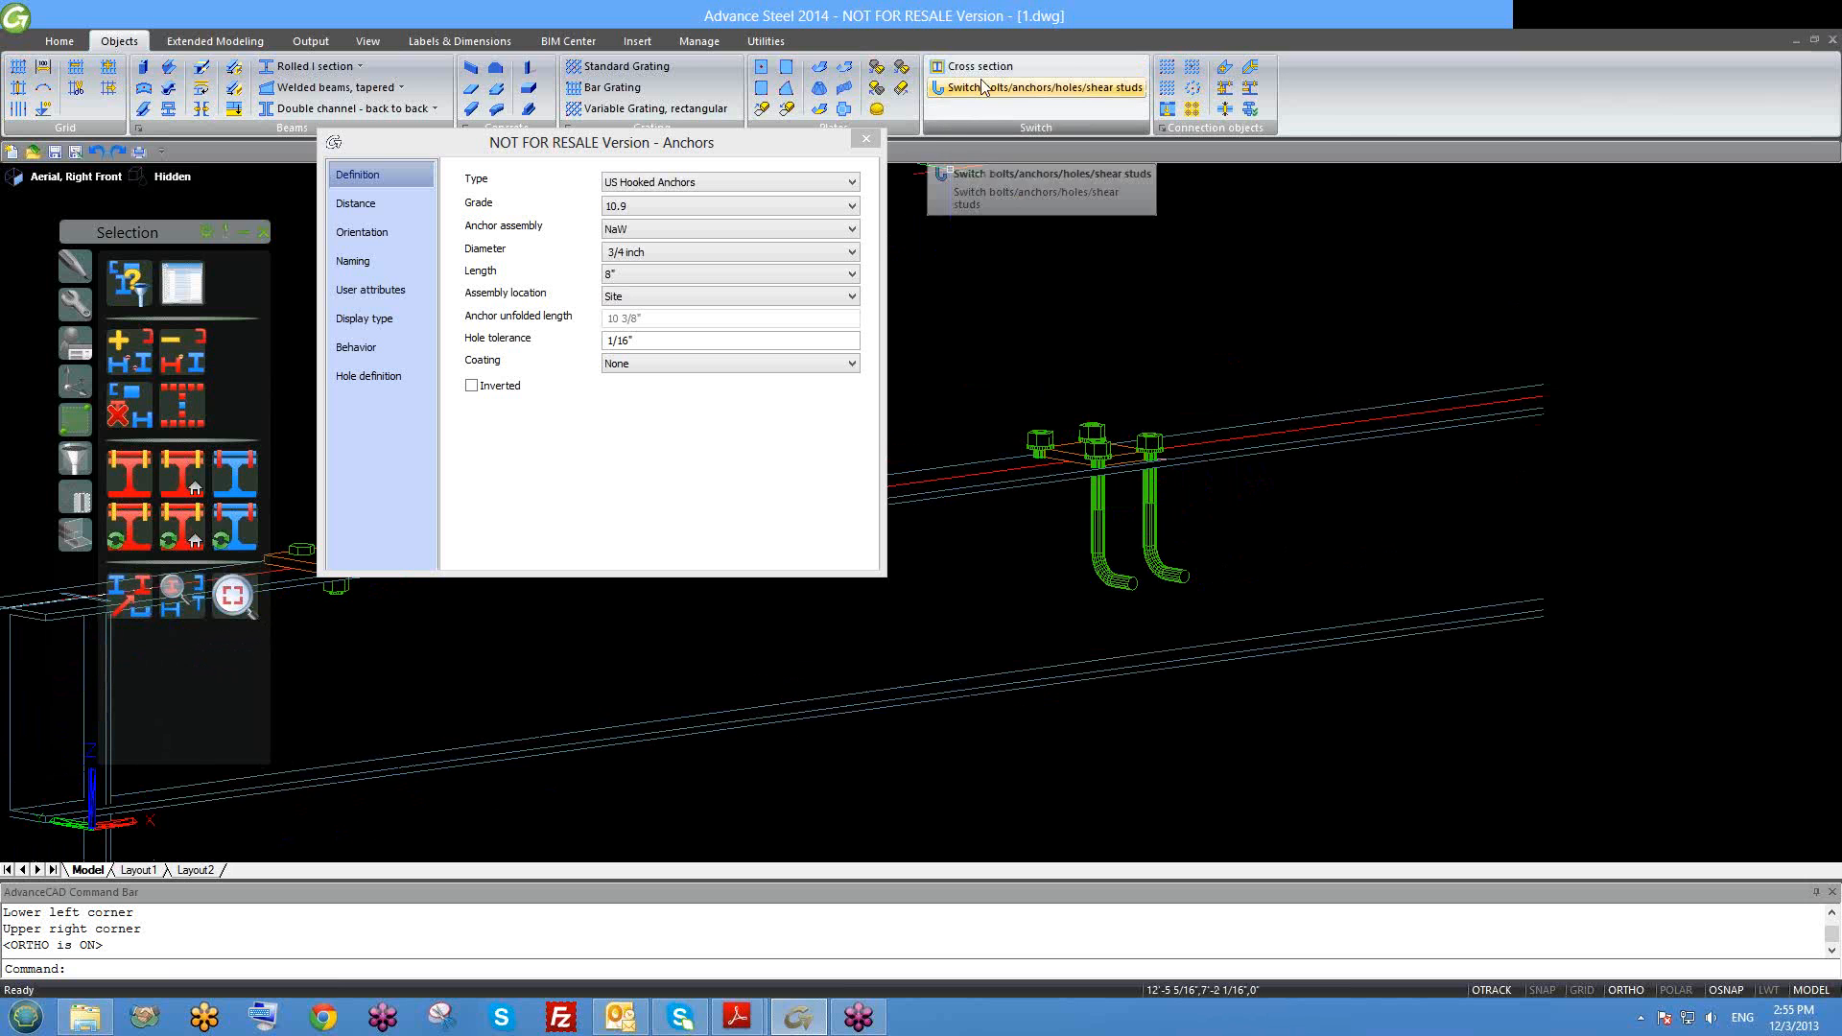
scroll(937, 95, "up", 1)
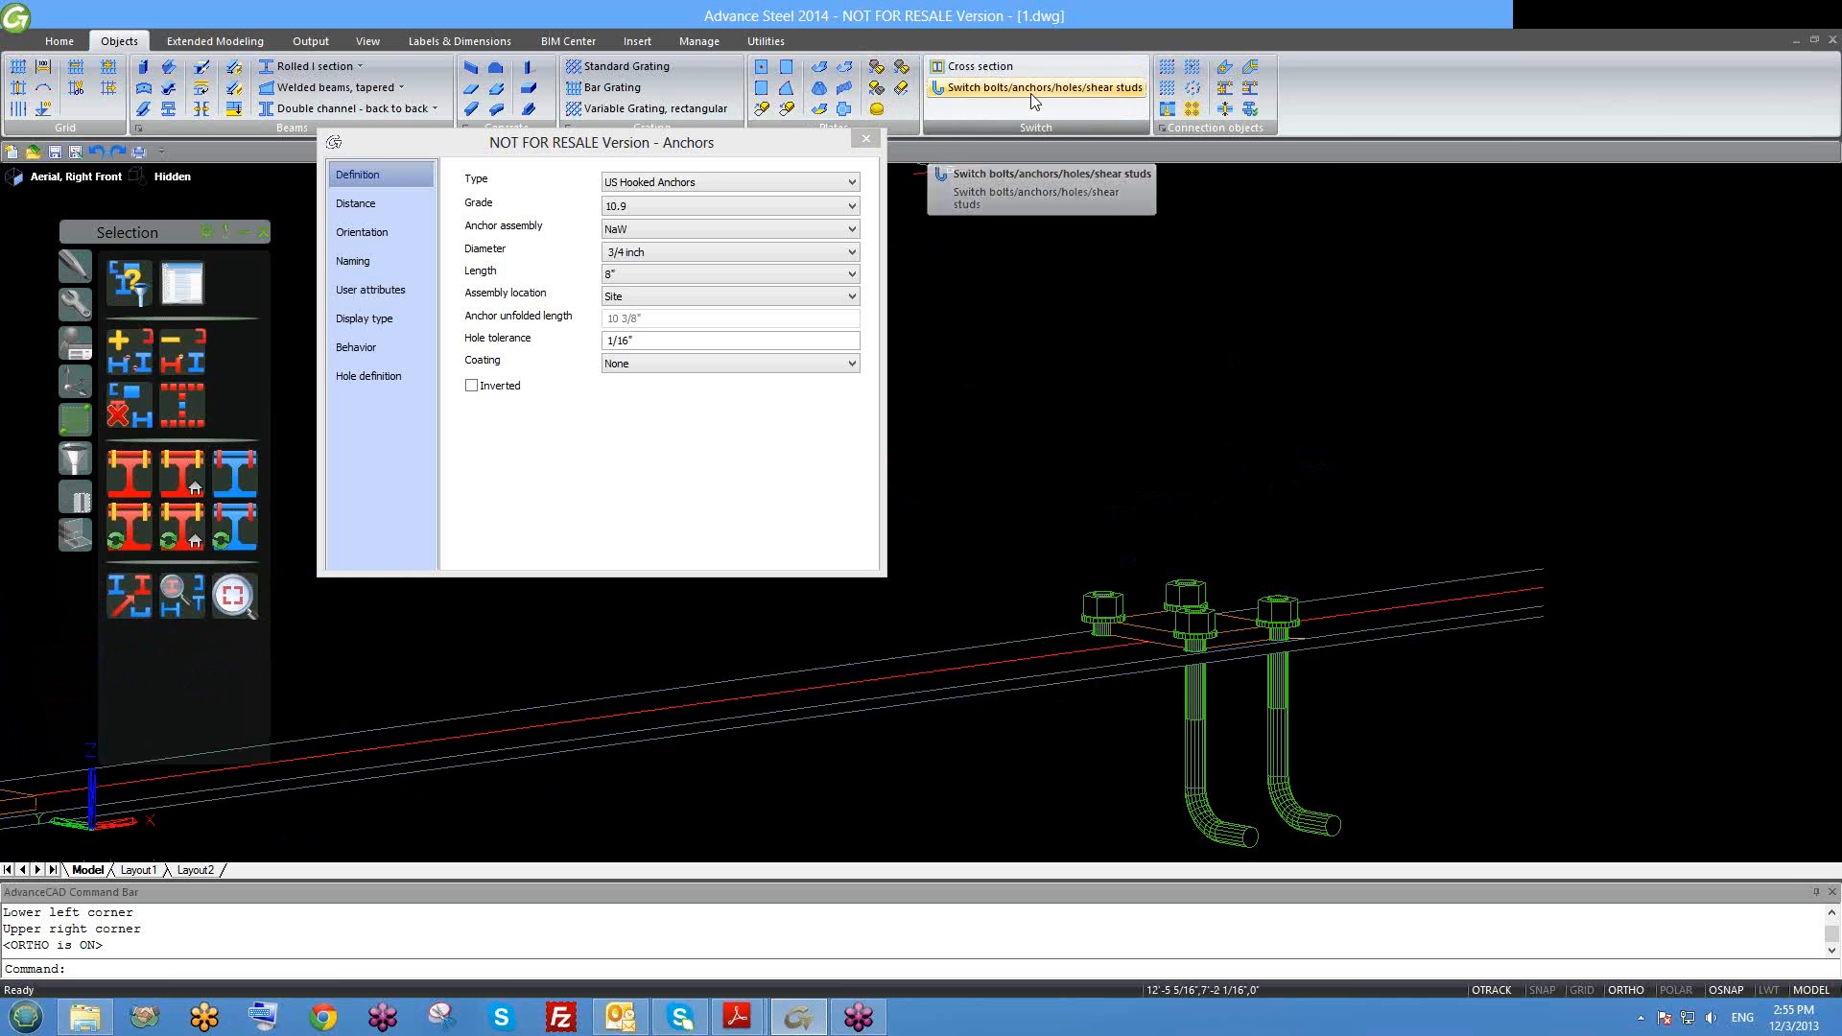
left_click(866, 139)
Step: Delete the hooked anchors from the second plate on the beam
scroll(1180, 622, "down", 3)
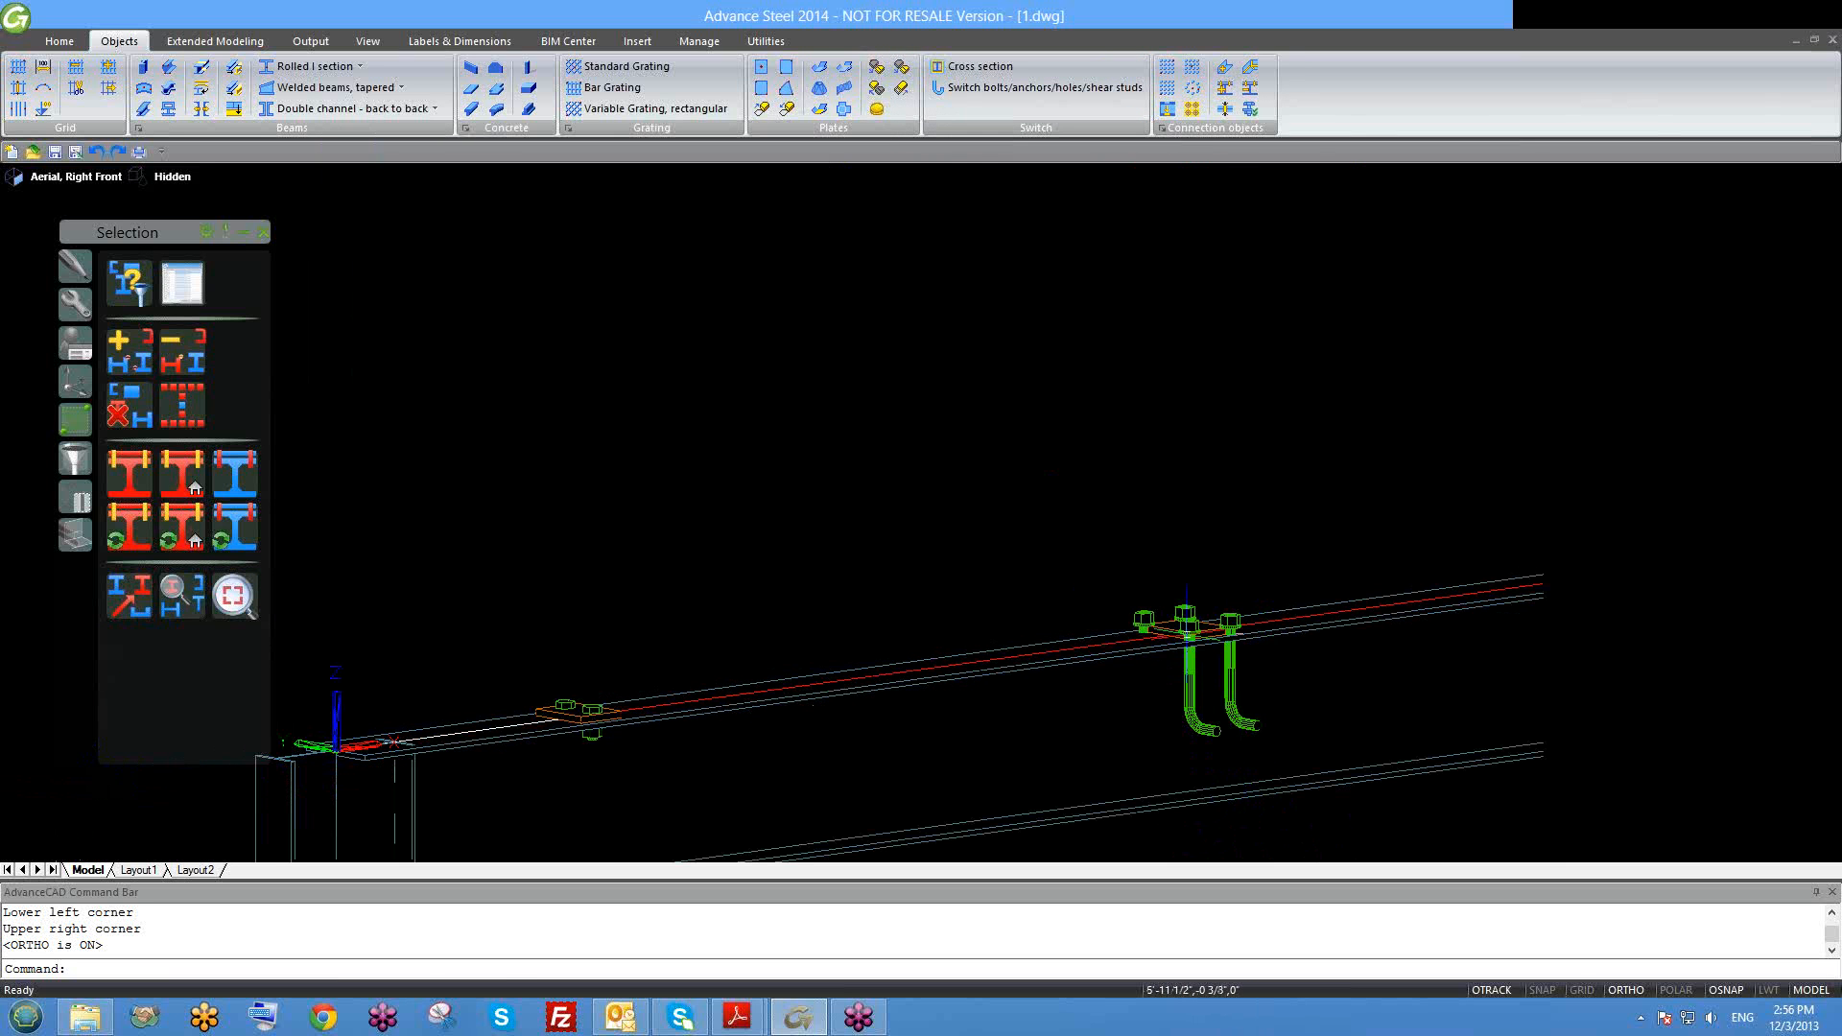
middle_click_drag(1172, 637, 1078, 711, "shift")
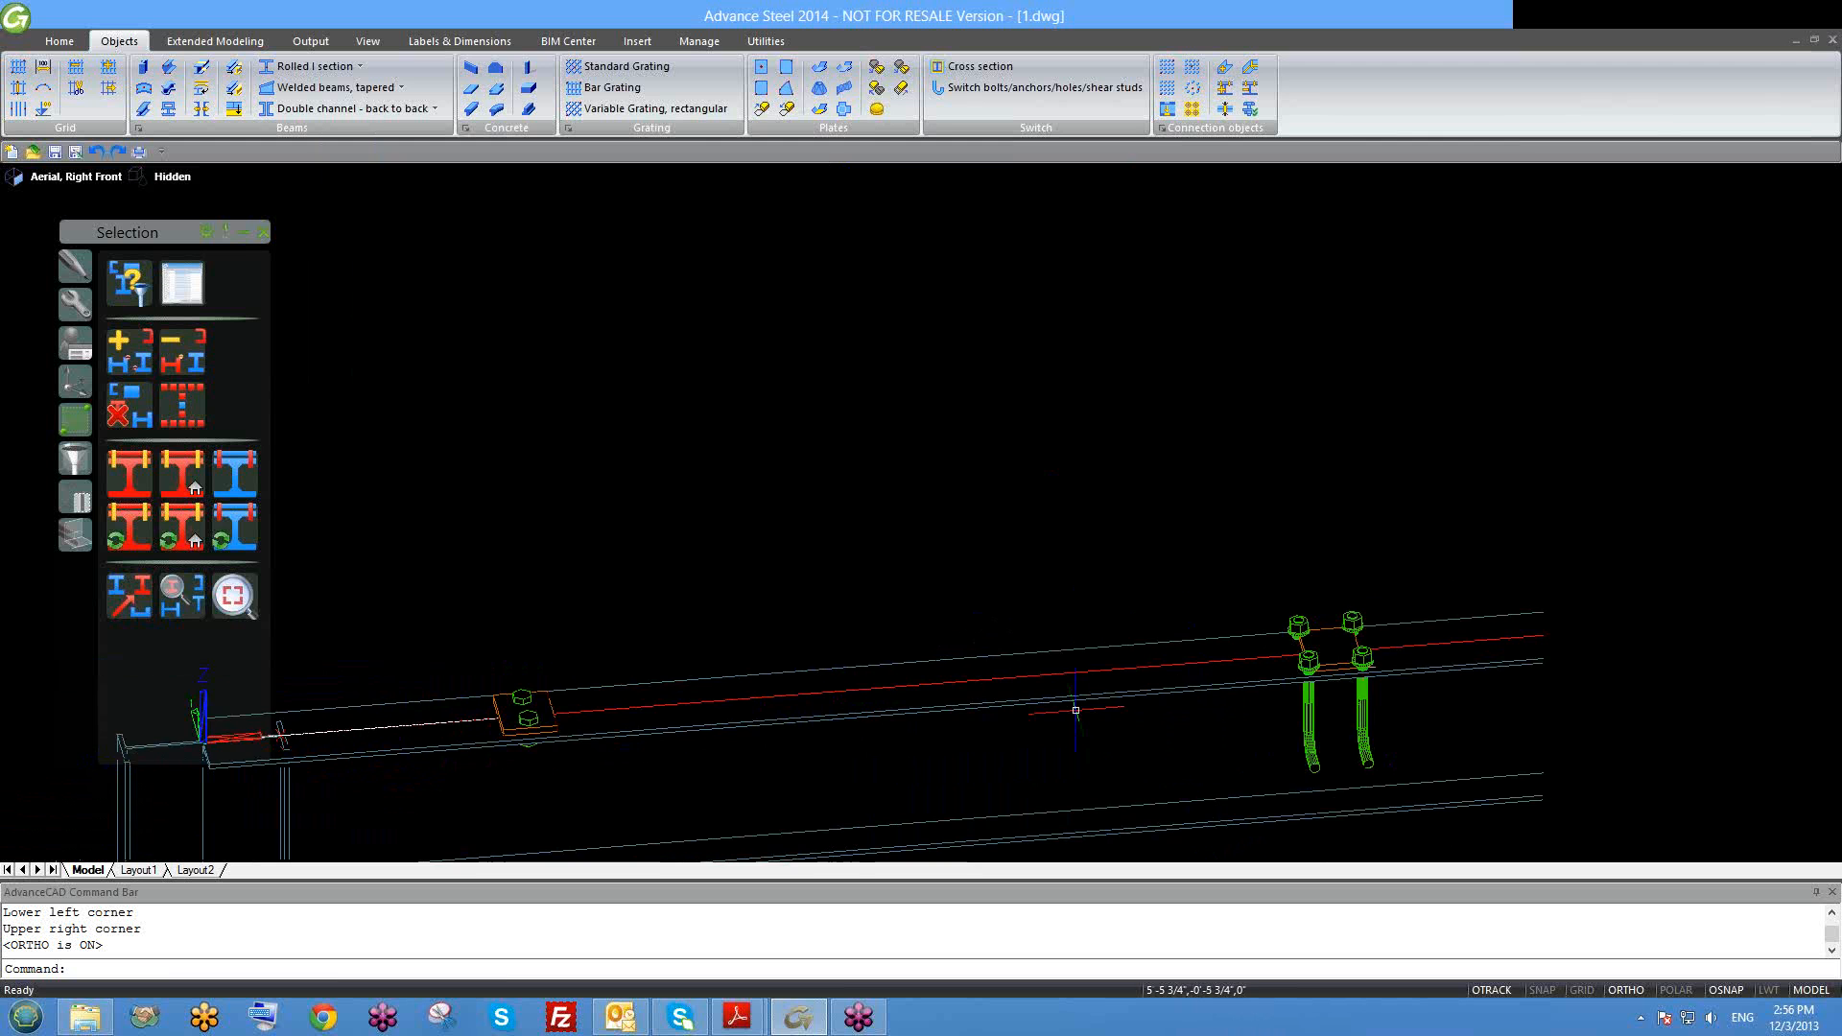
middle_click_drag(1246, 732, 867, 633)
scroll(1062, 583, "up", 10)
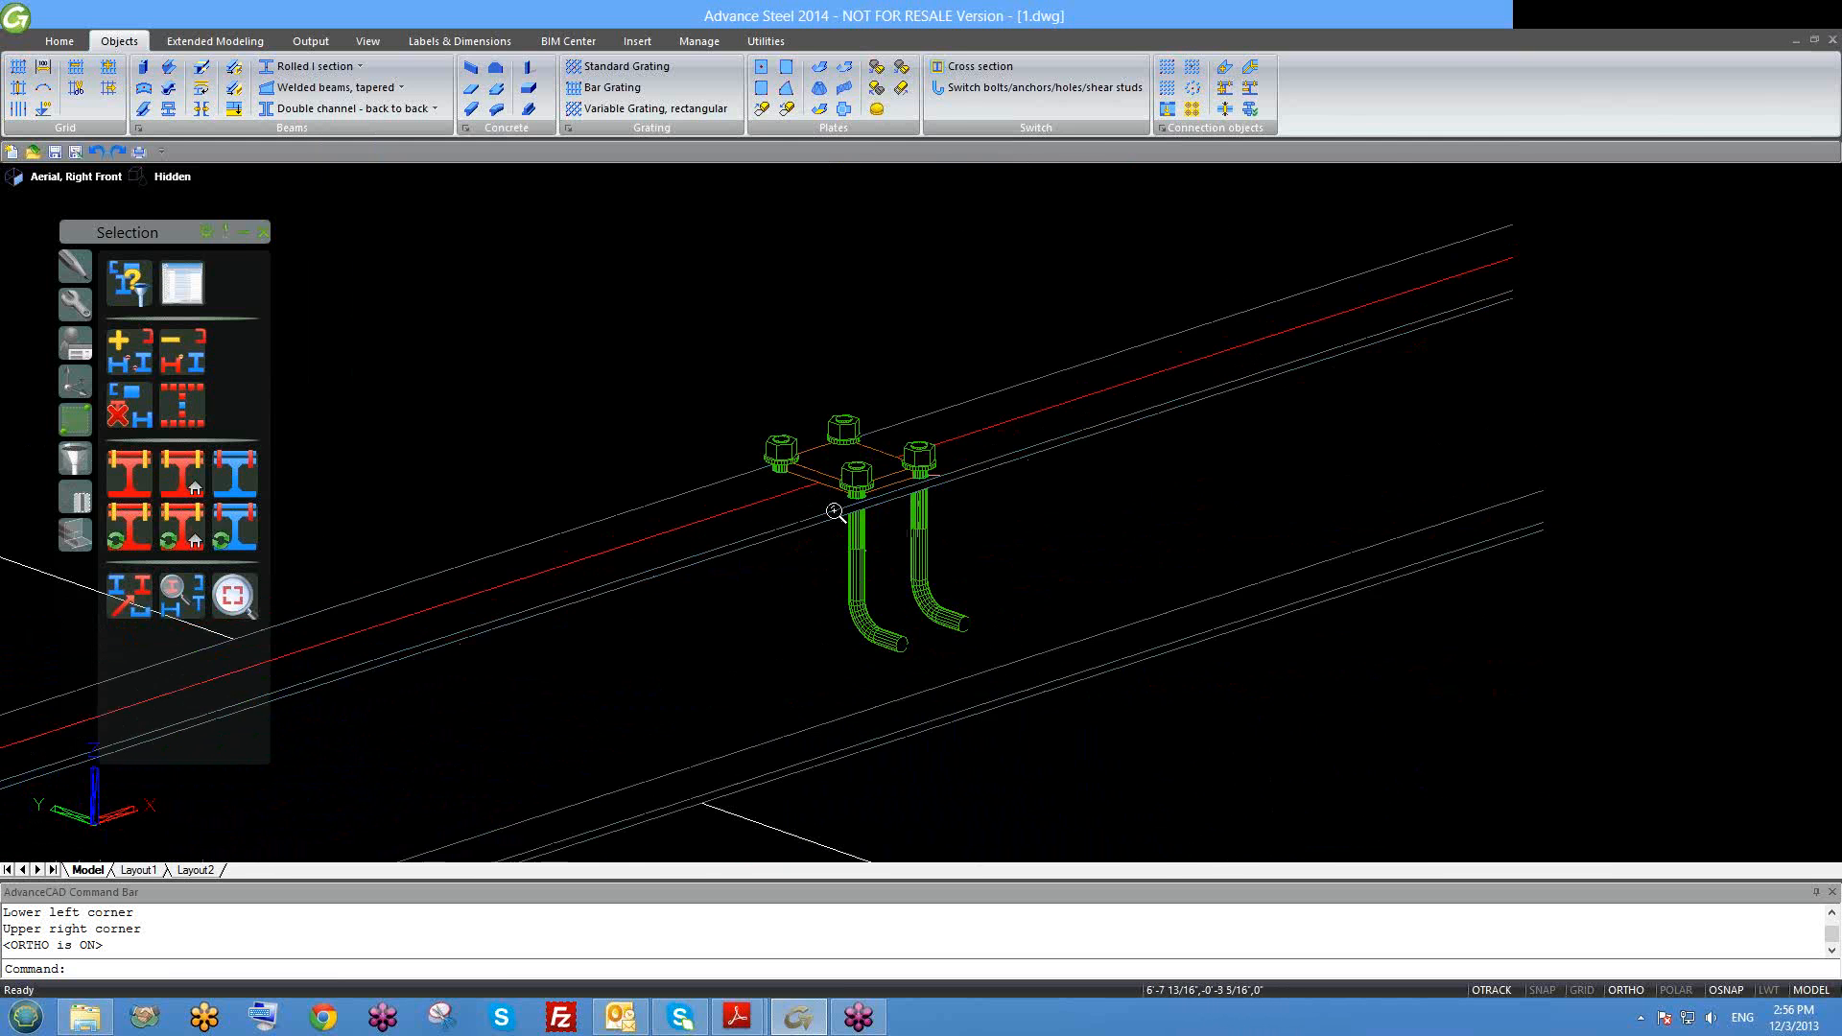
scroll(882, 490, "down", 5)
scroll(901, 537, "up", 2)
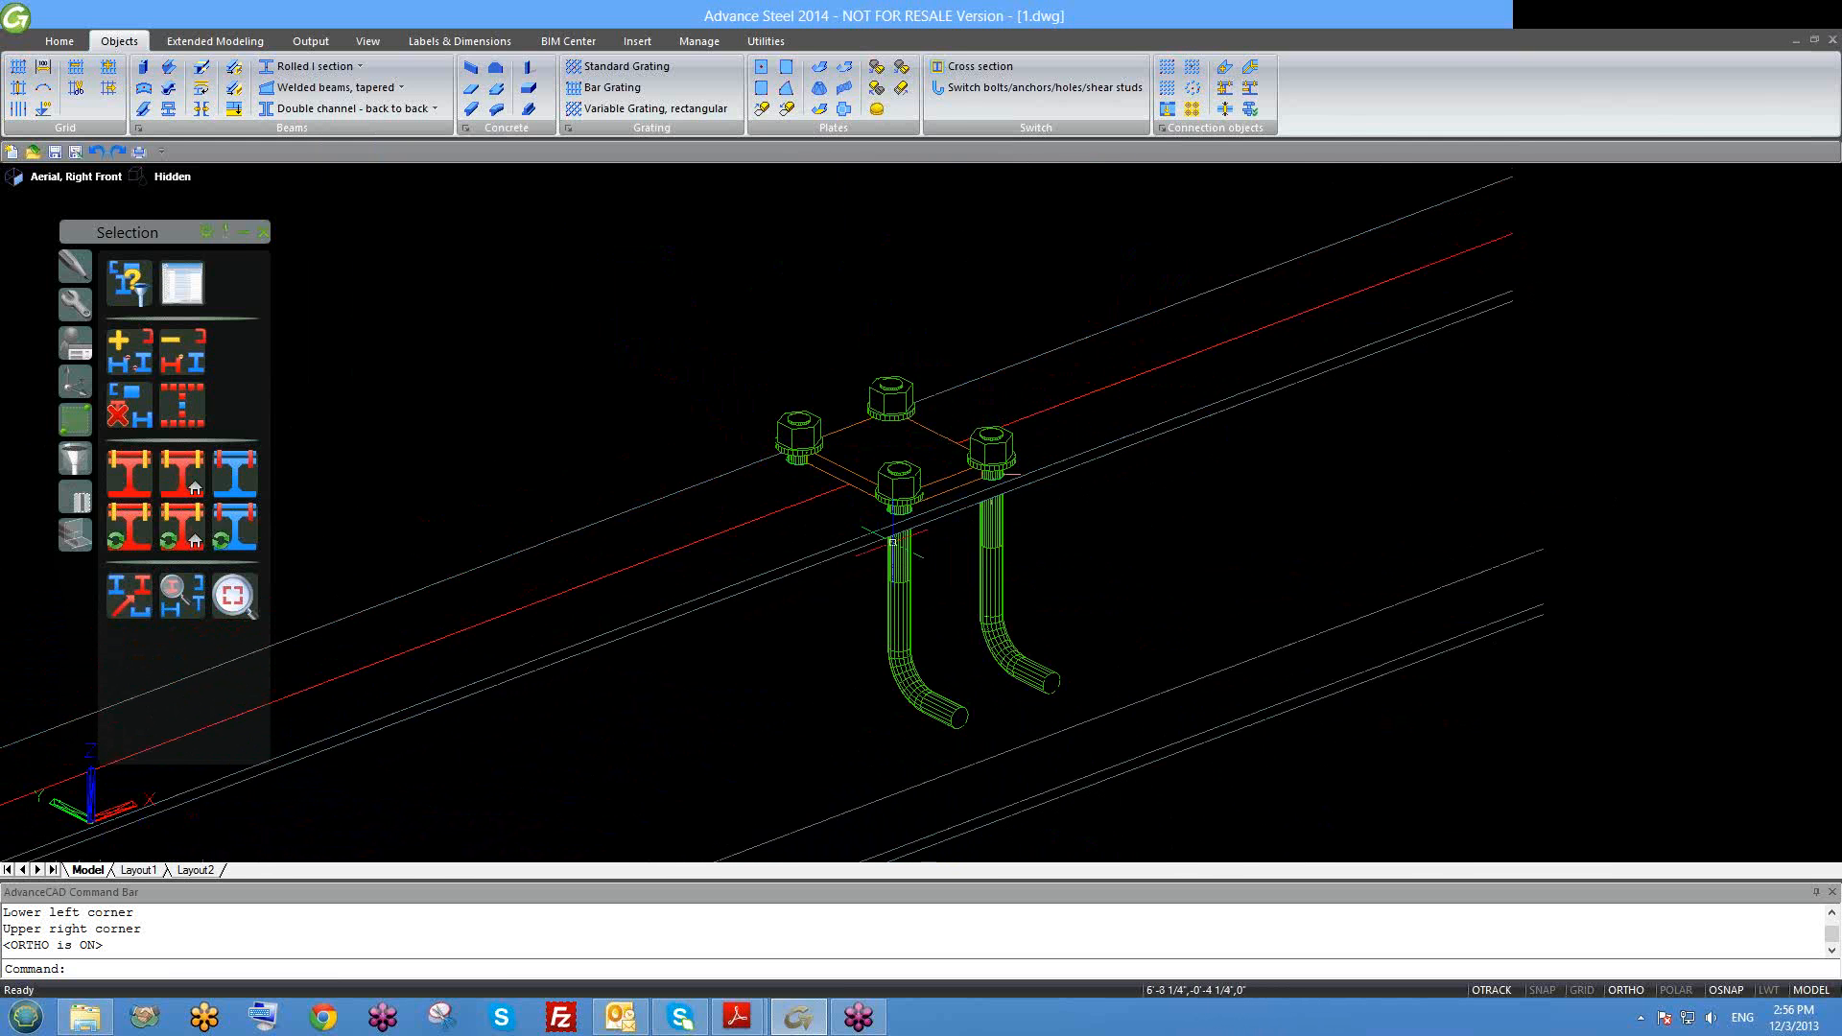
left_click(910, 573)
key("Delete")
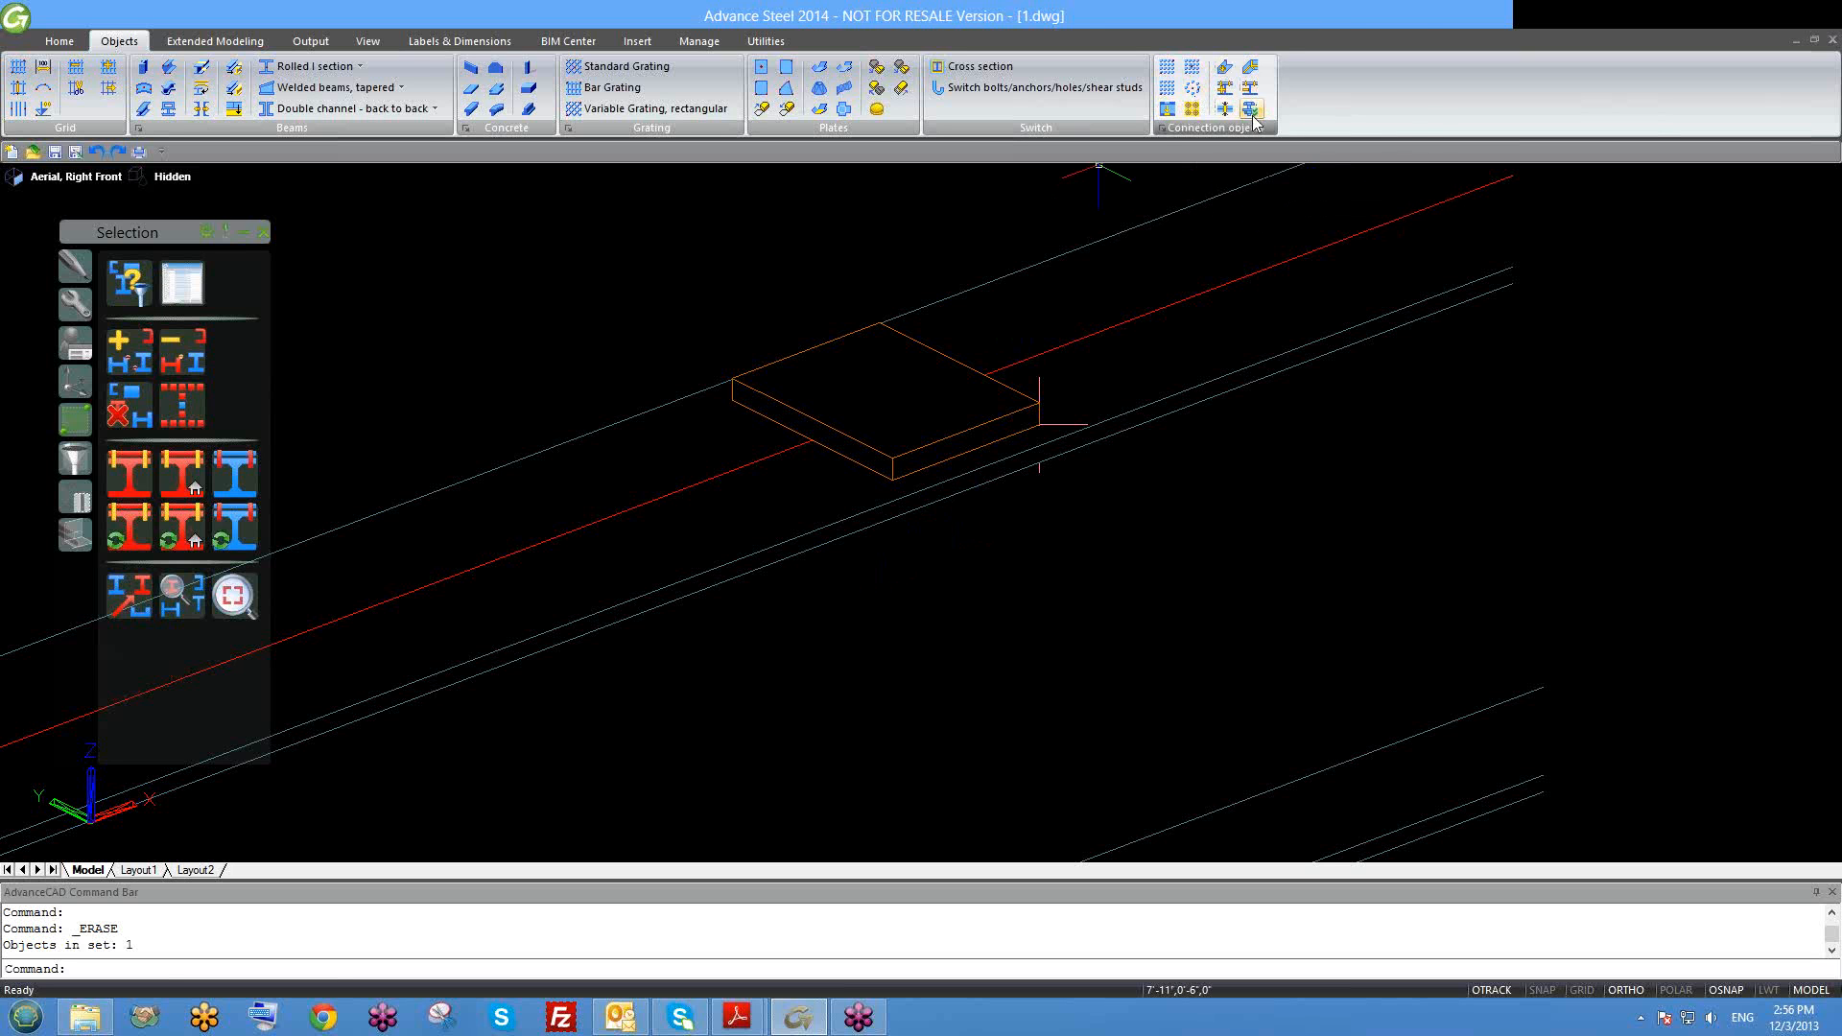
scroll(849, 337, "down", 2)
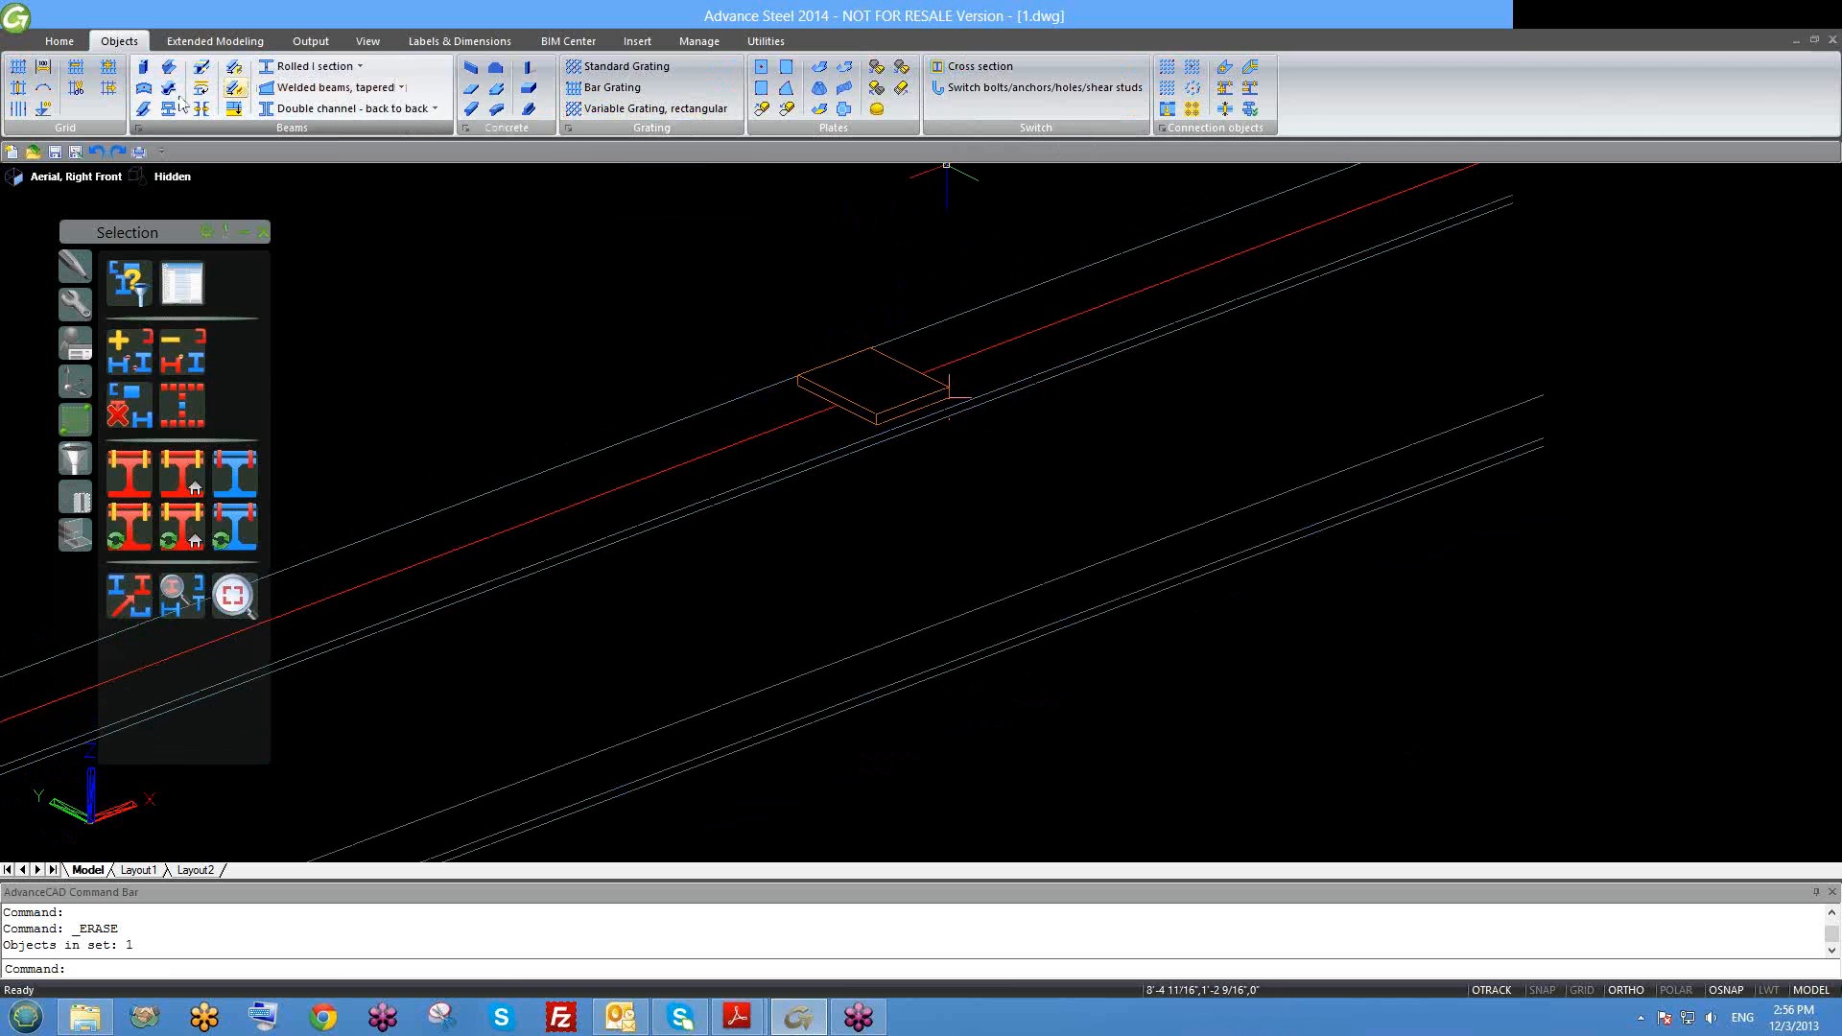
scroll(844, 357, "down", 6)
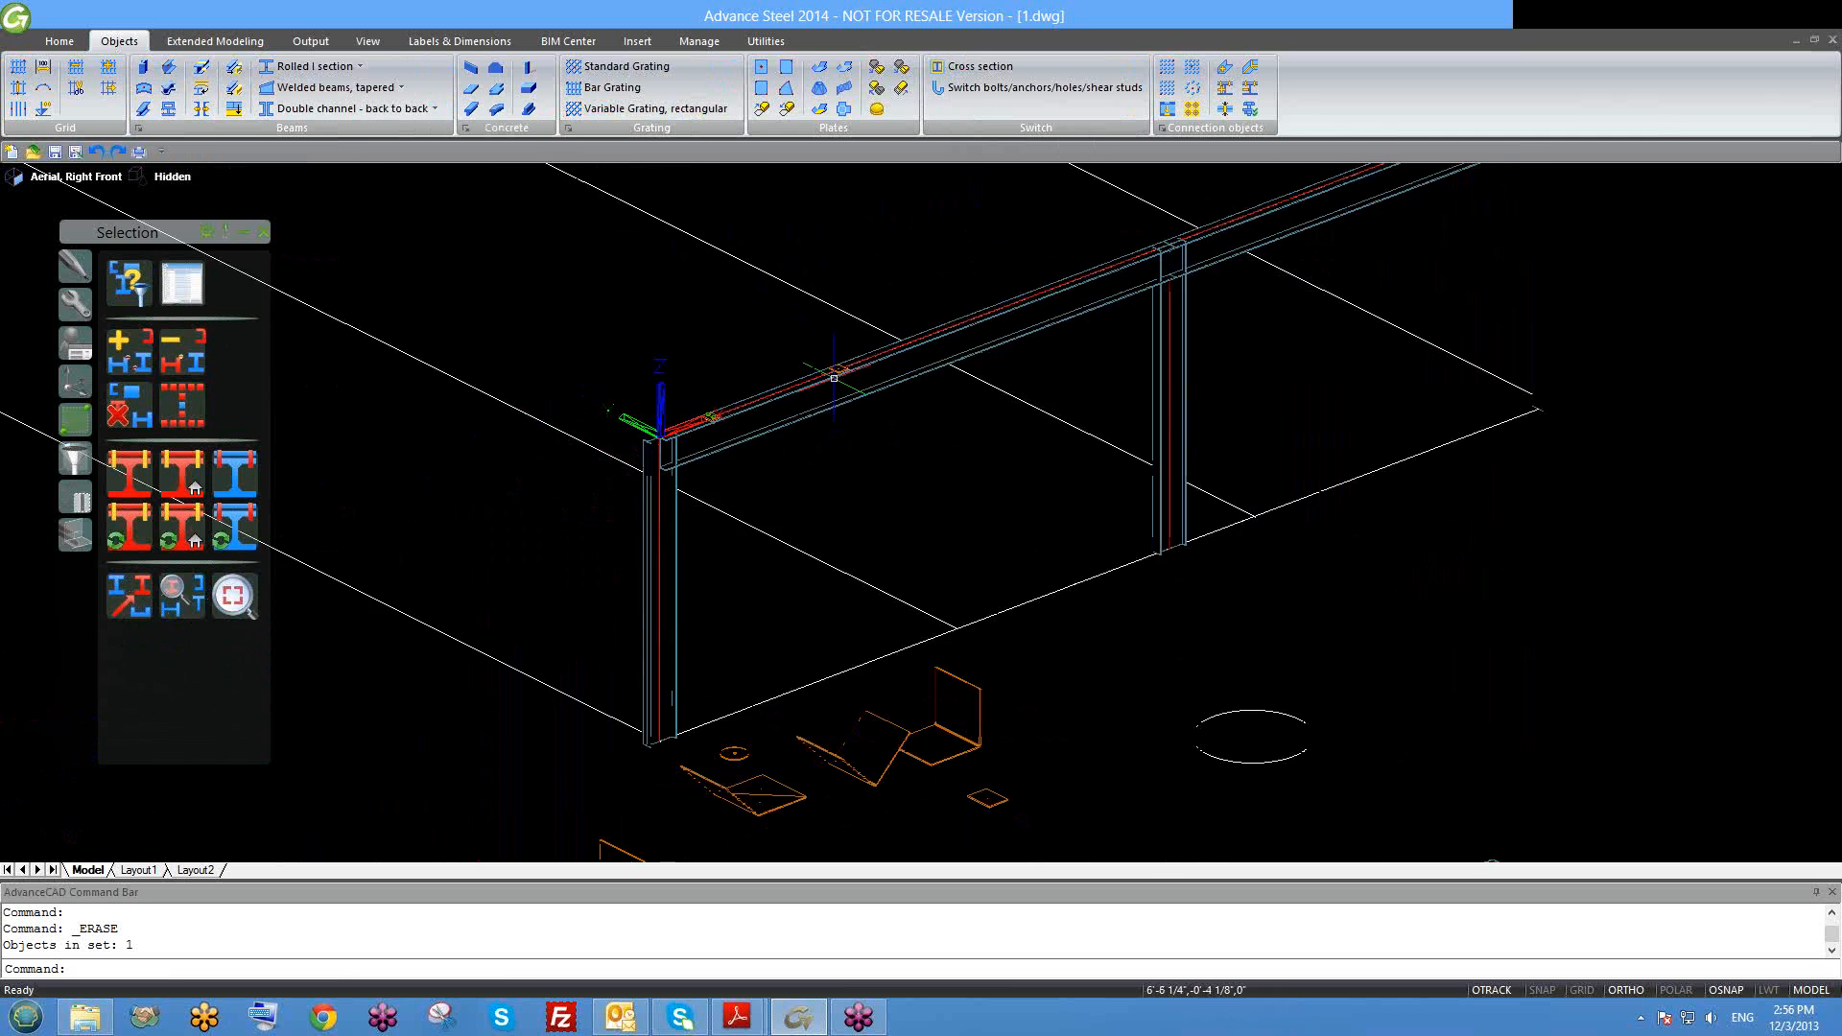
scroll(821, 400, "up", 2)
scroll(909, 476, "down", 3)
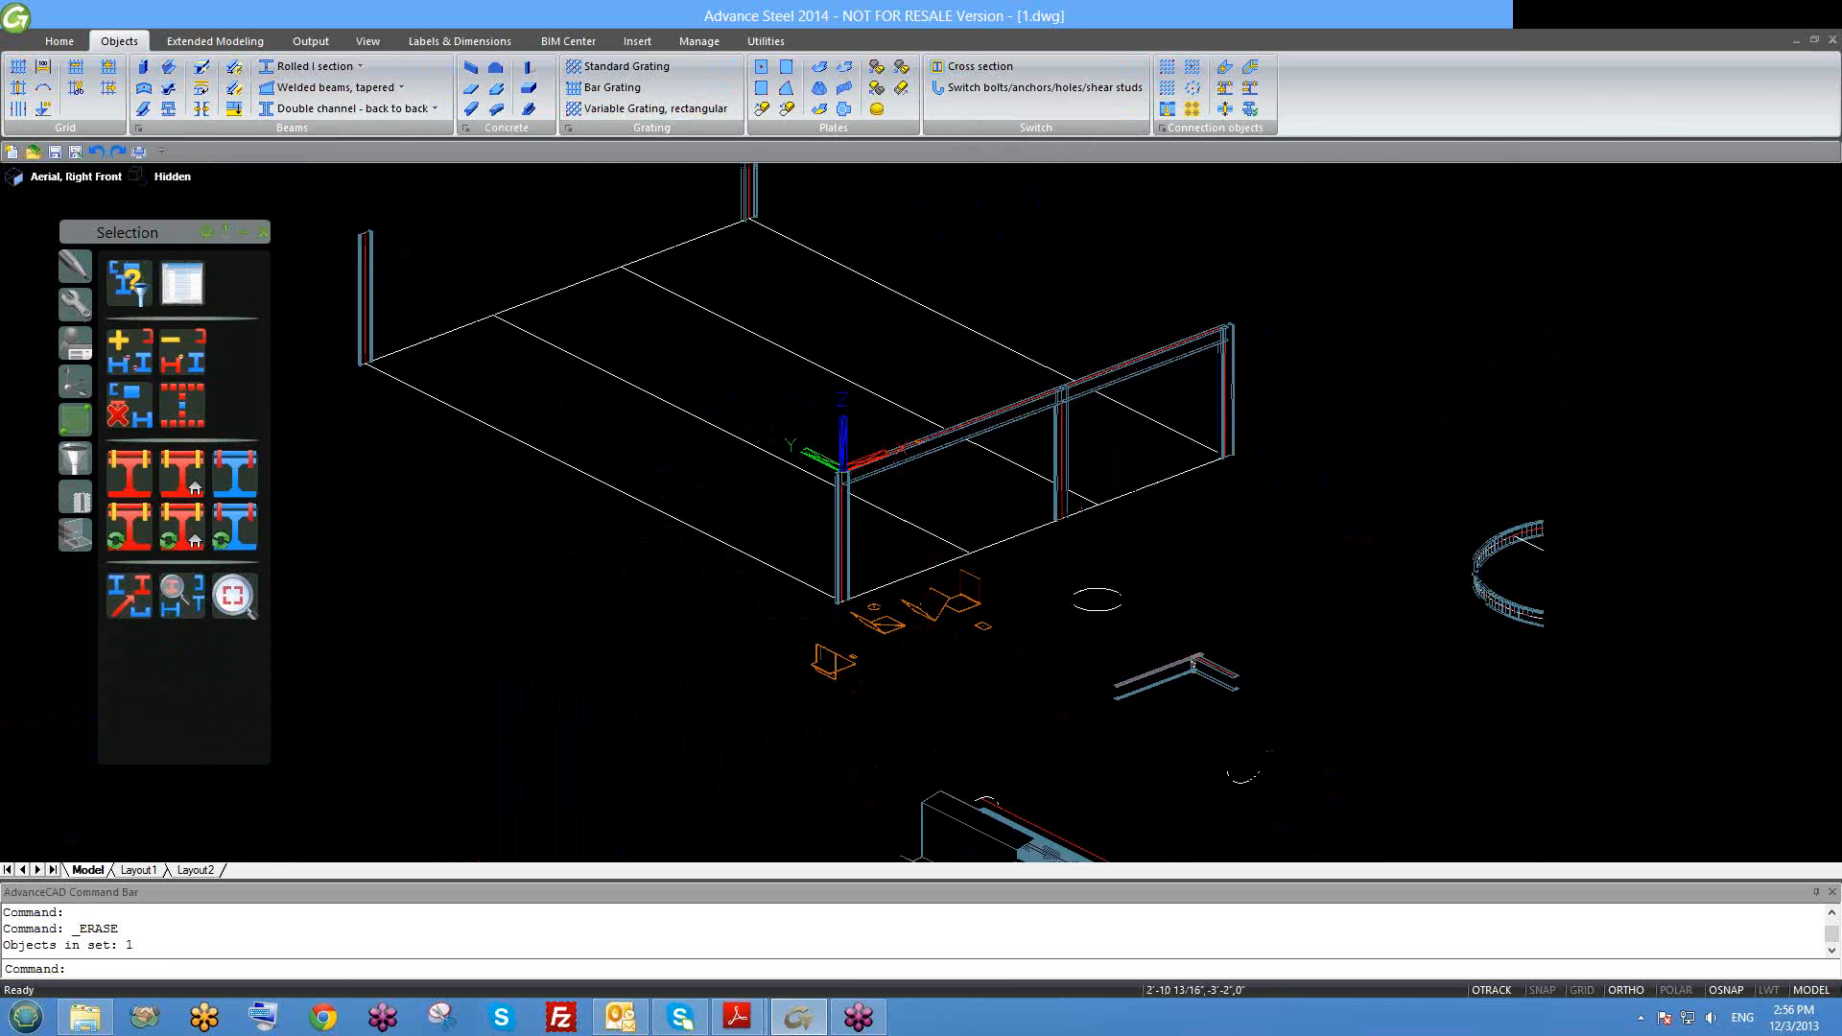
middle_click_drag(1001, 523, 781, 486, "shift")
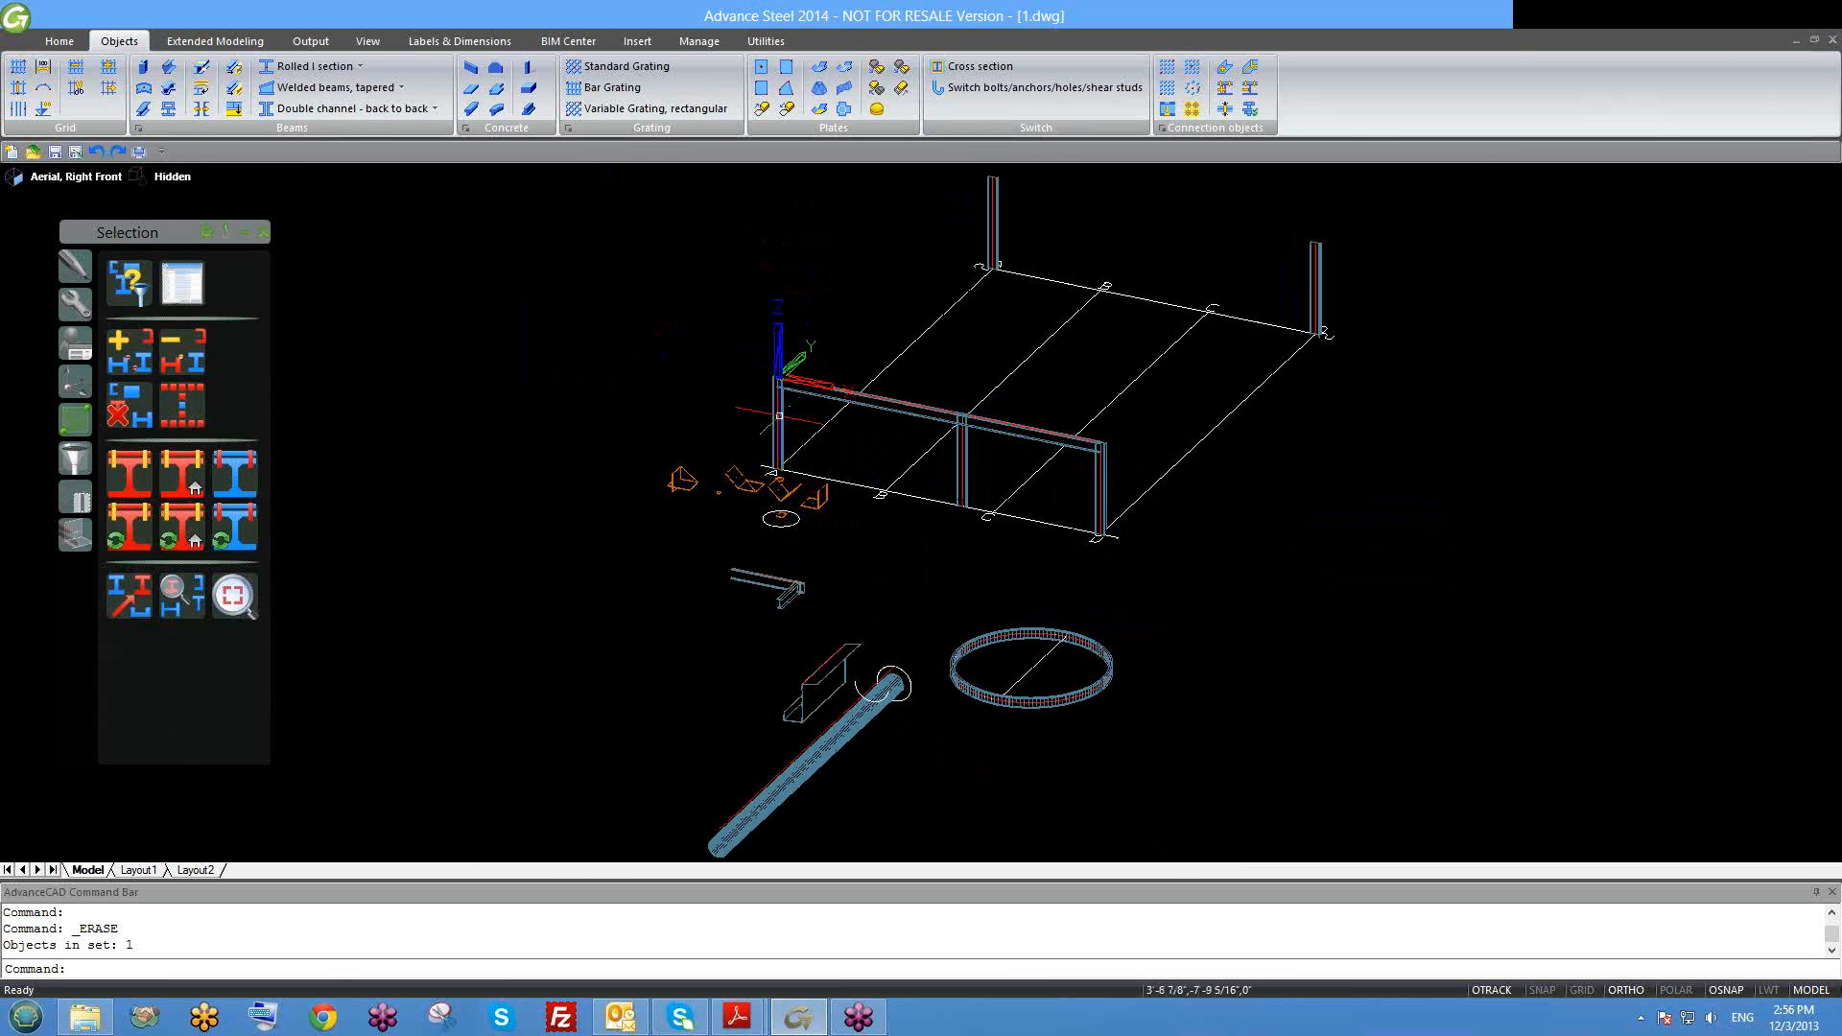
Step: Delete the ring beam, the long tube, the folded plate and the small beam lying in front of the frame
left_click(1180, 759)
left_click(676, 565)
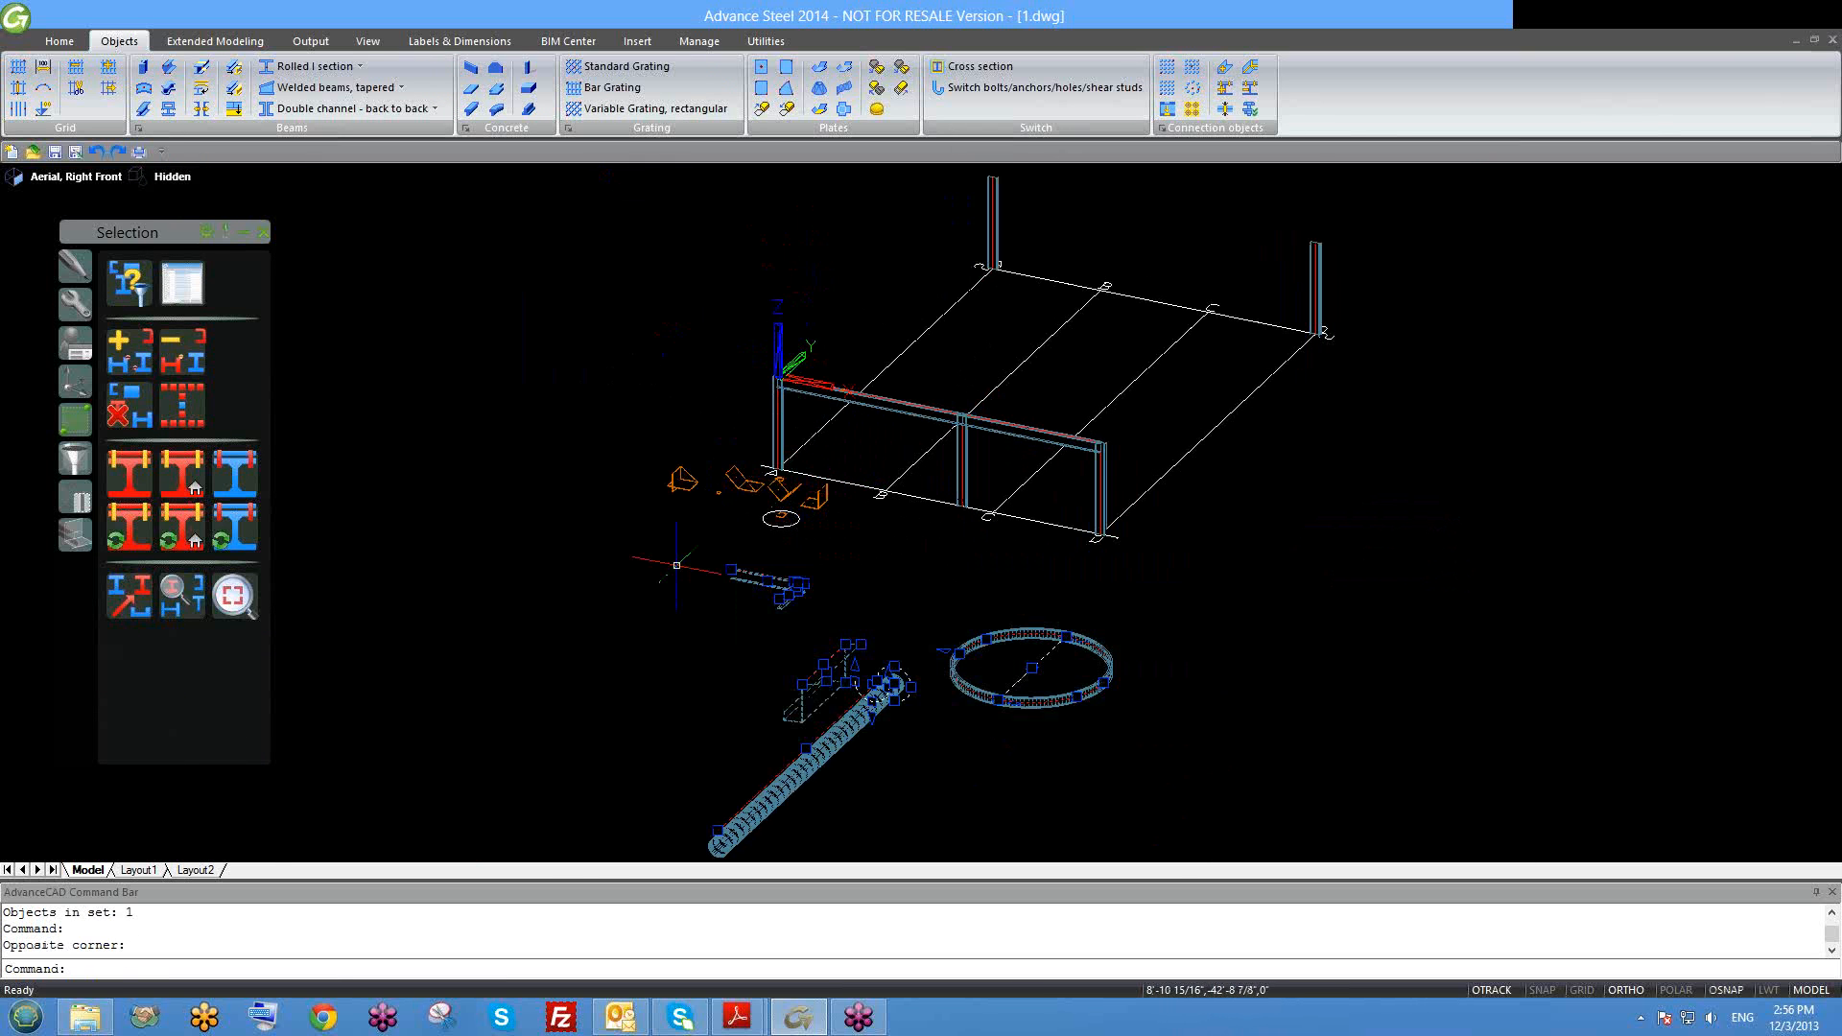
key("Delete")
Step: Delete the cluster of orange plates and the circular plate near grid line A
scroll(764, 480, "up", 2)
left_click(841, 563)
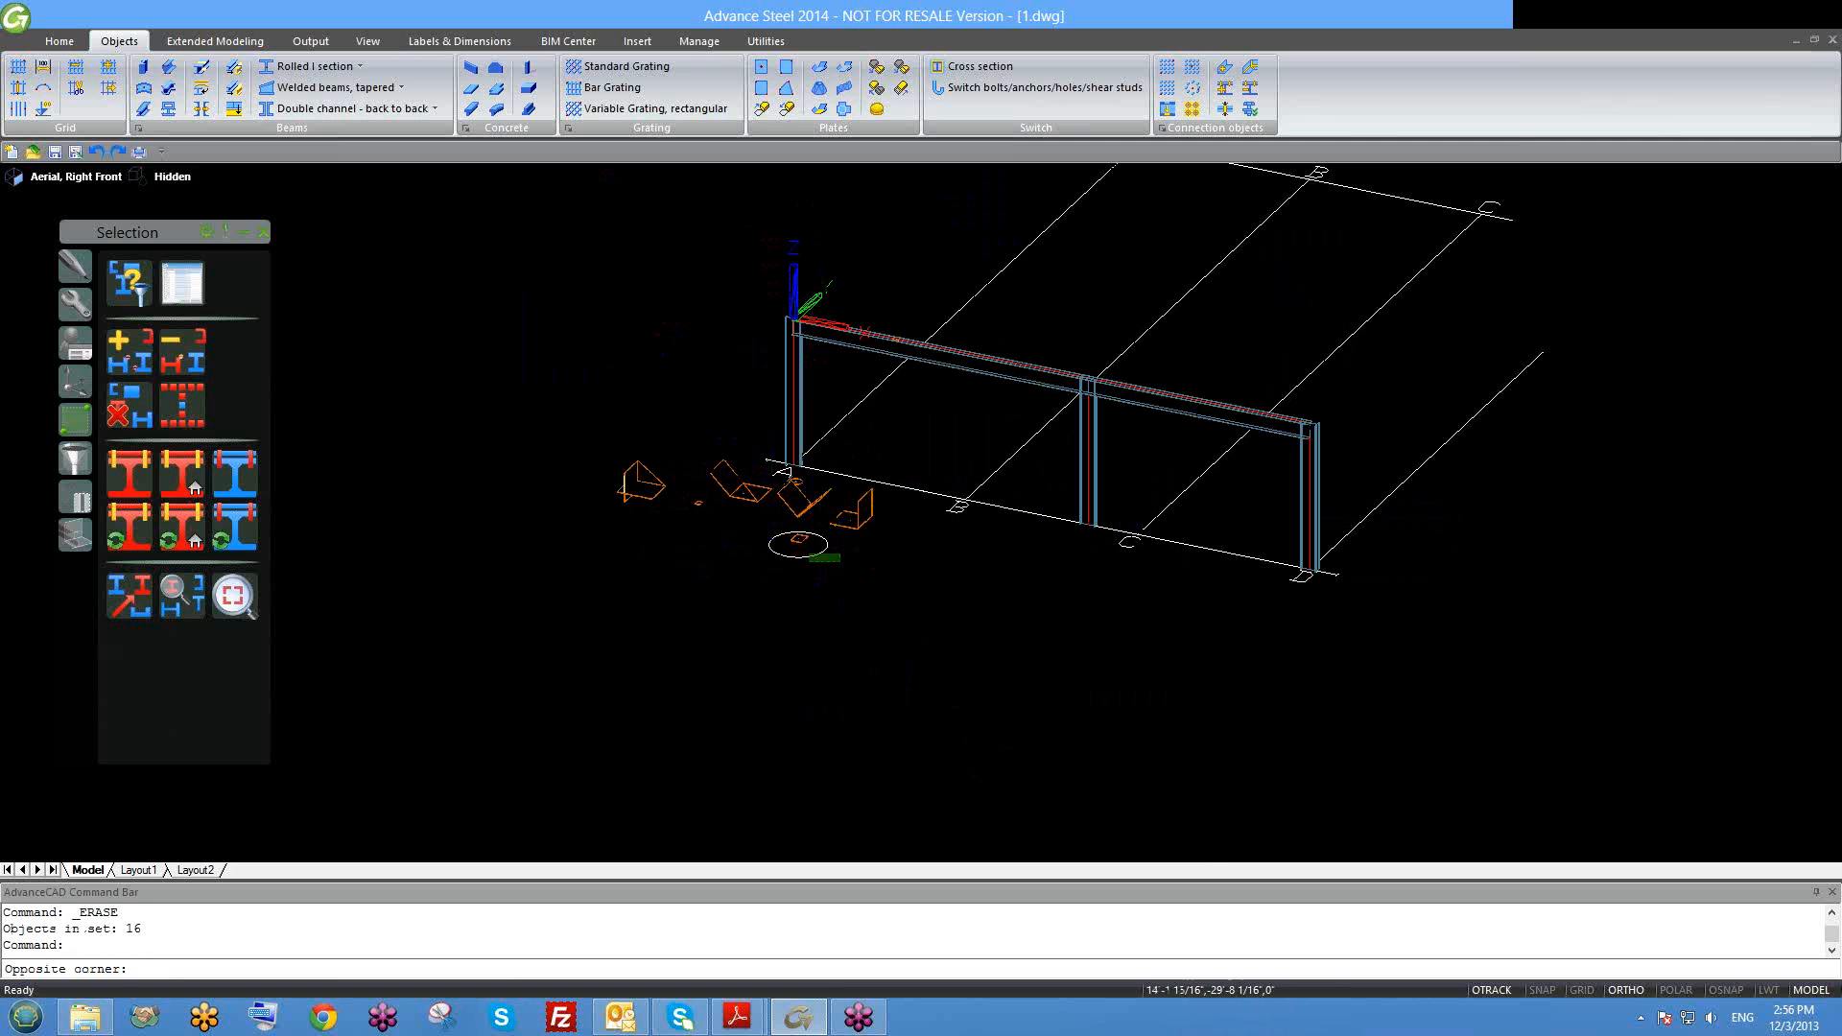
left_click(623, 492)
key("Delete")
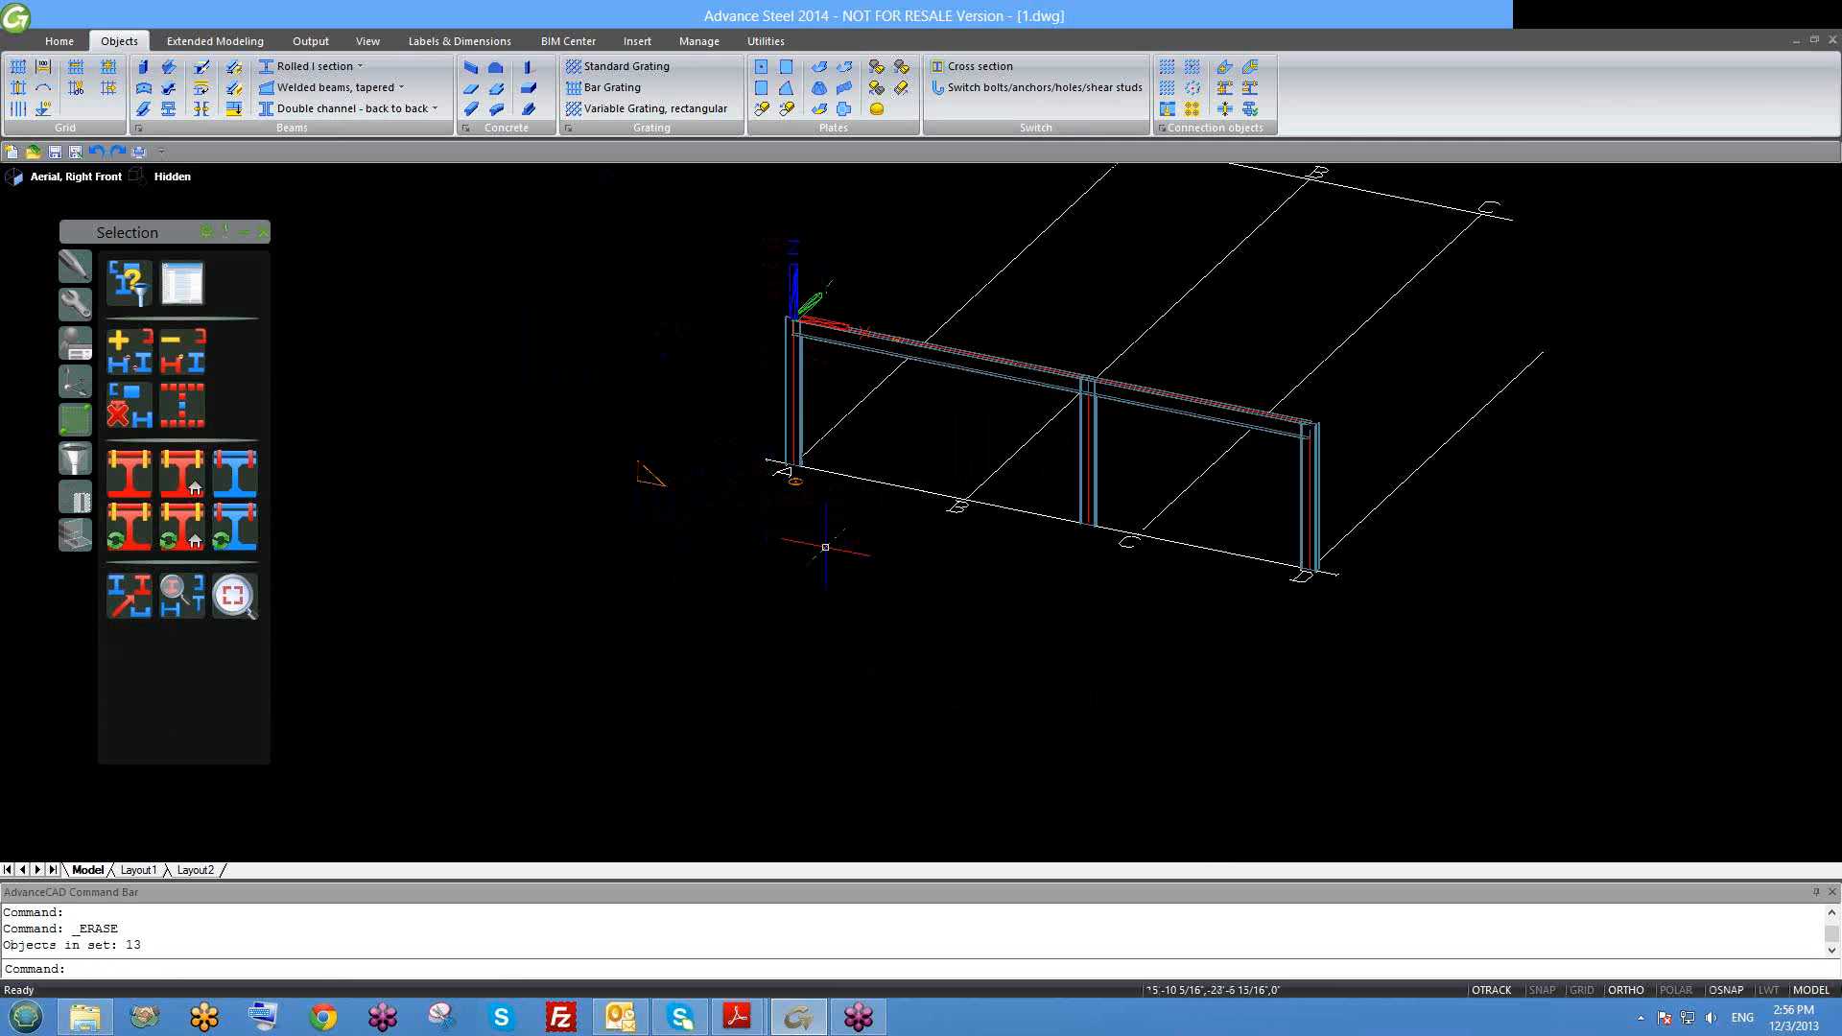
Step: Delete the leftover triangular plate and the small remaining plate beside grid label A
left_click(787, 518)
left_click(771, 477)
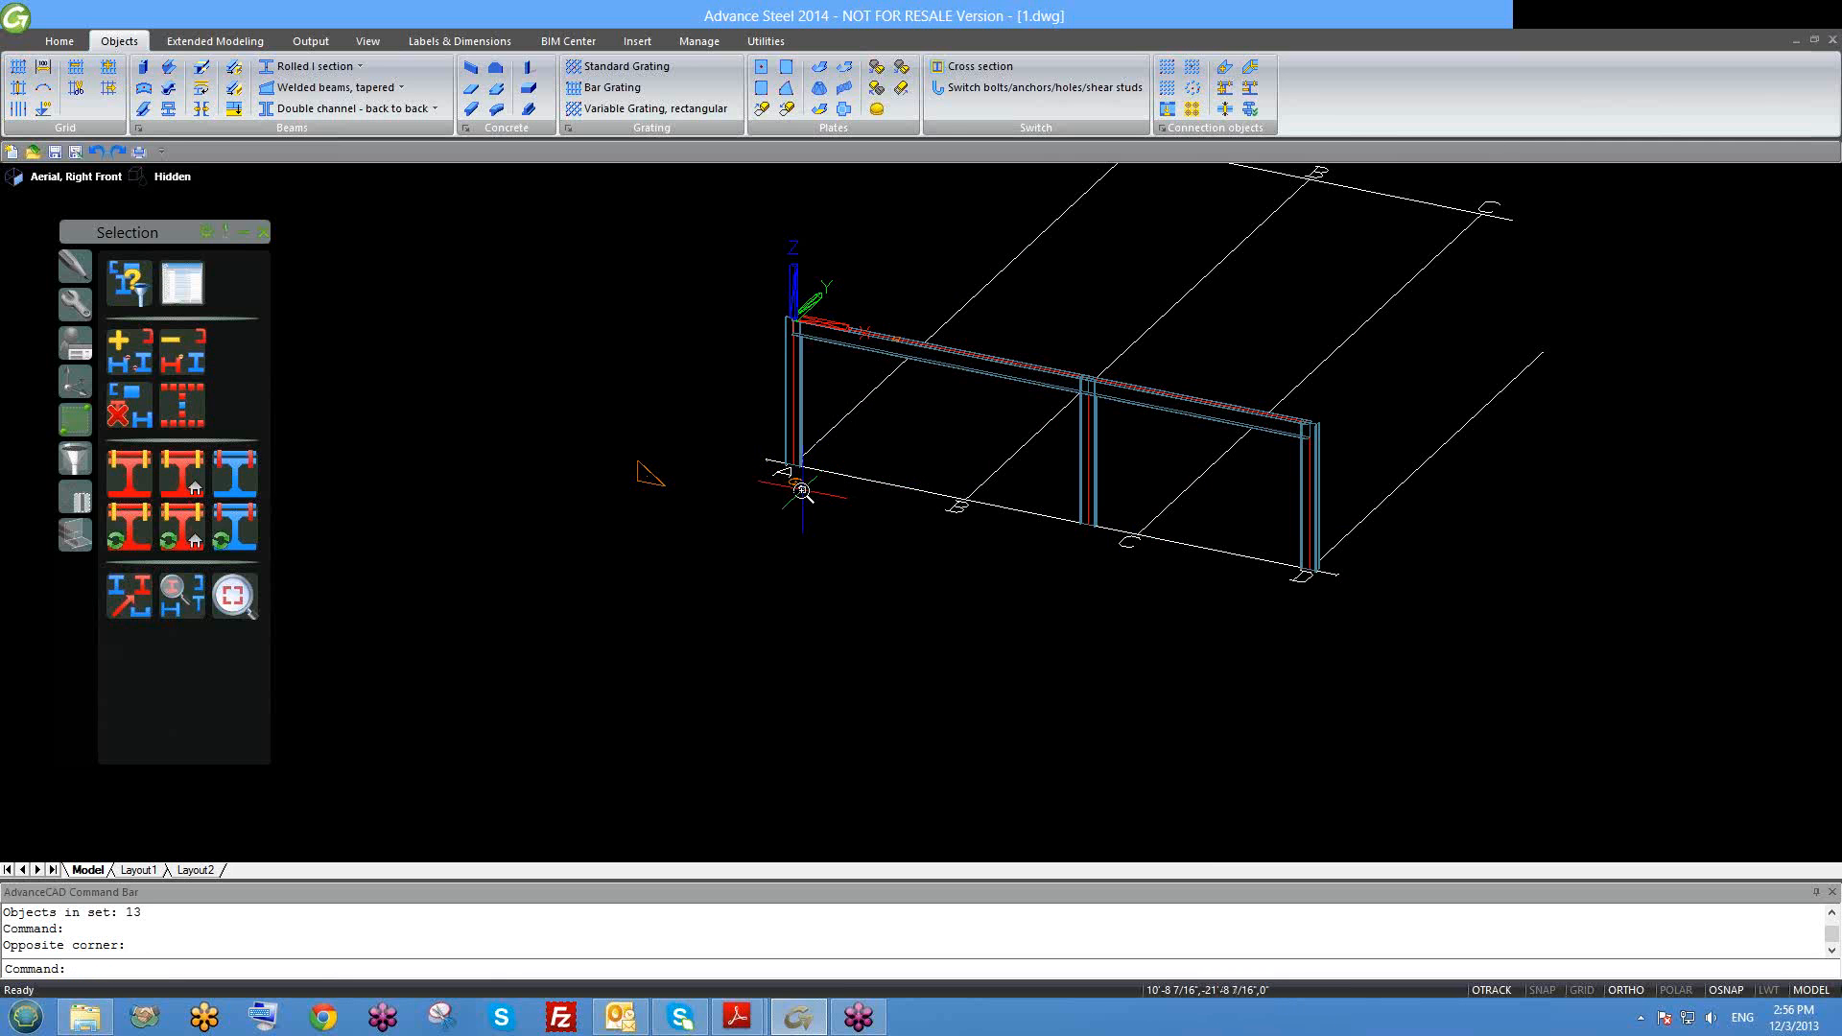
scroll(798, 489, "up", 2)
left_click(802, 502)
left_click(783, 480)
left_click(658, 501)
left_click(348, 416)
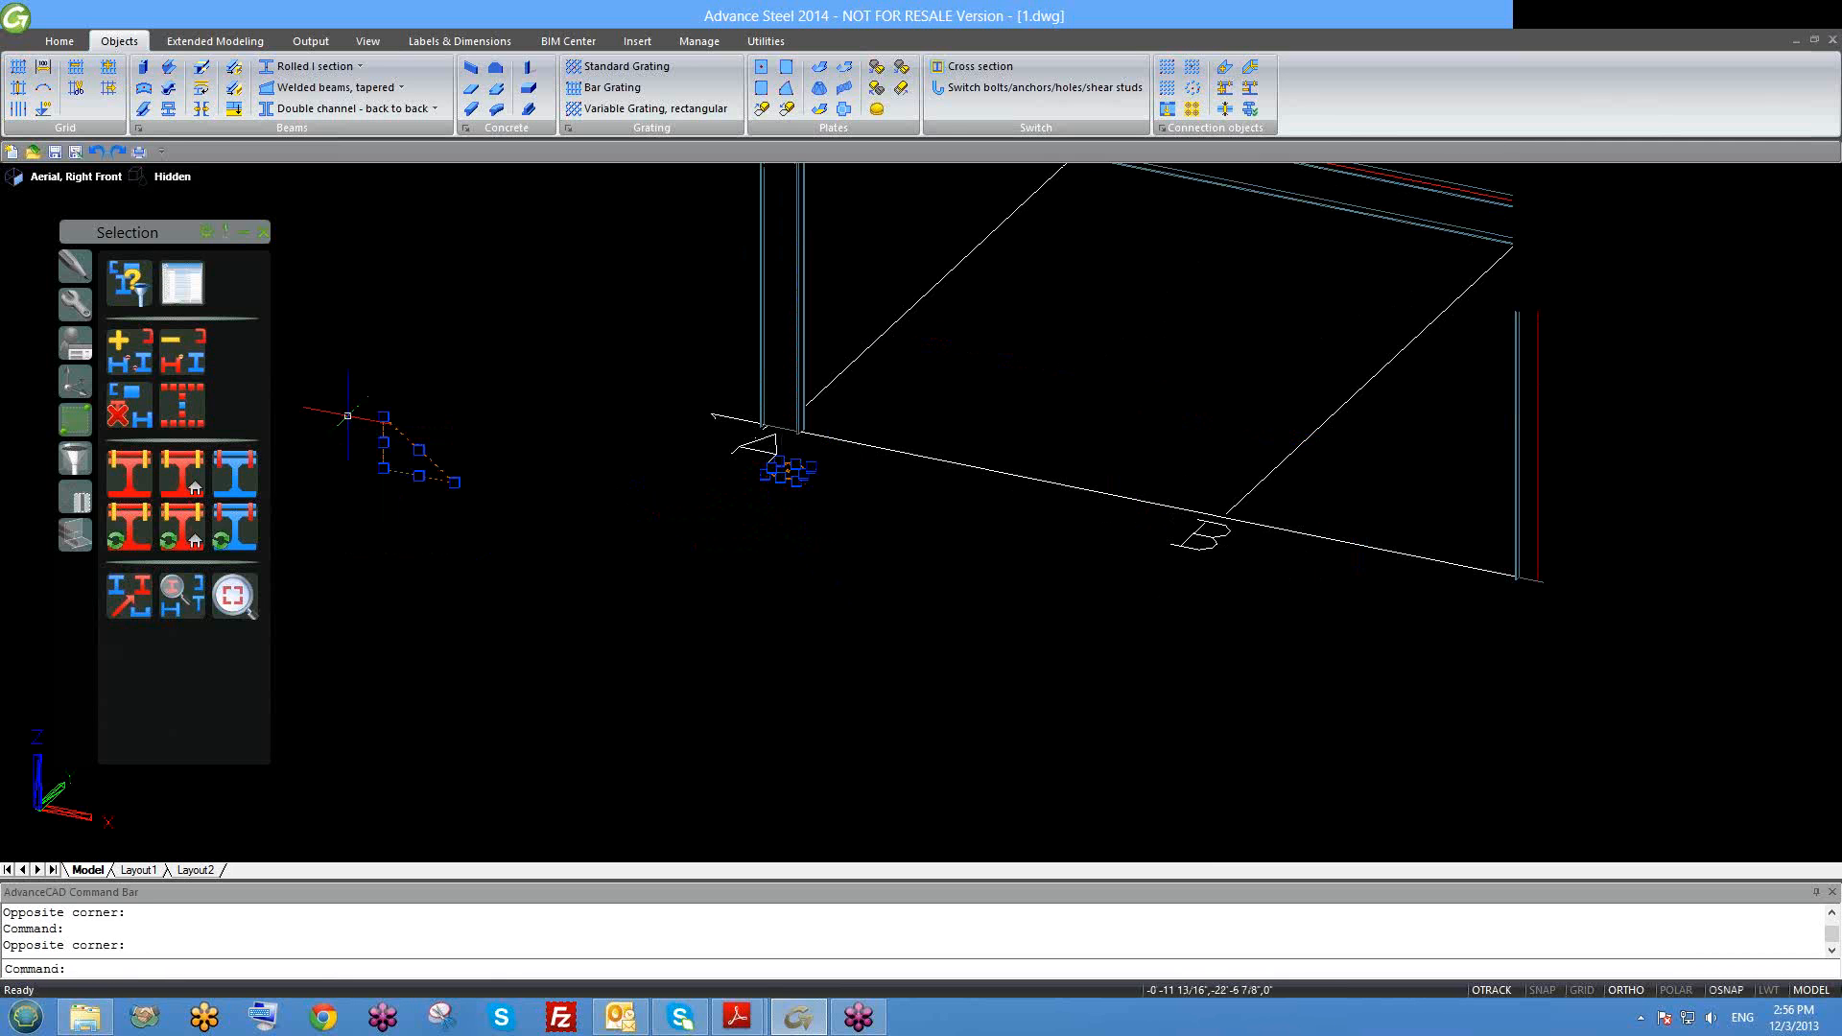
key("Delete")
scroll(355, 420, "down", 3)
scroll(377, 422, "up", 2)
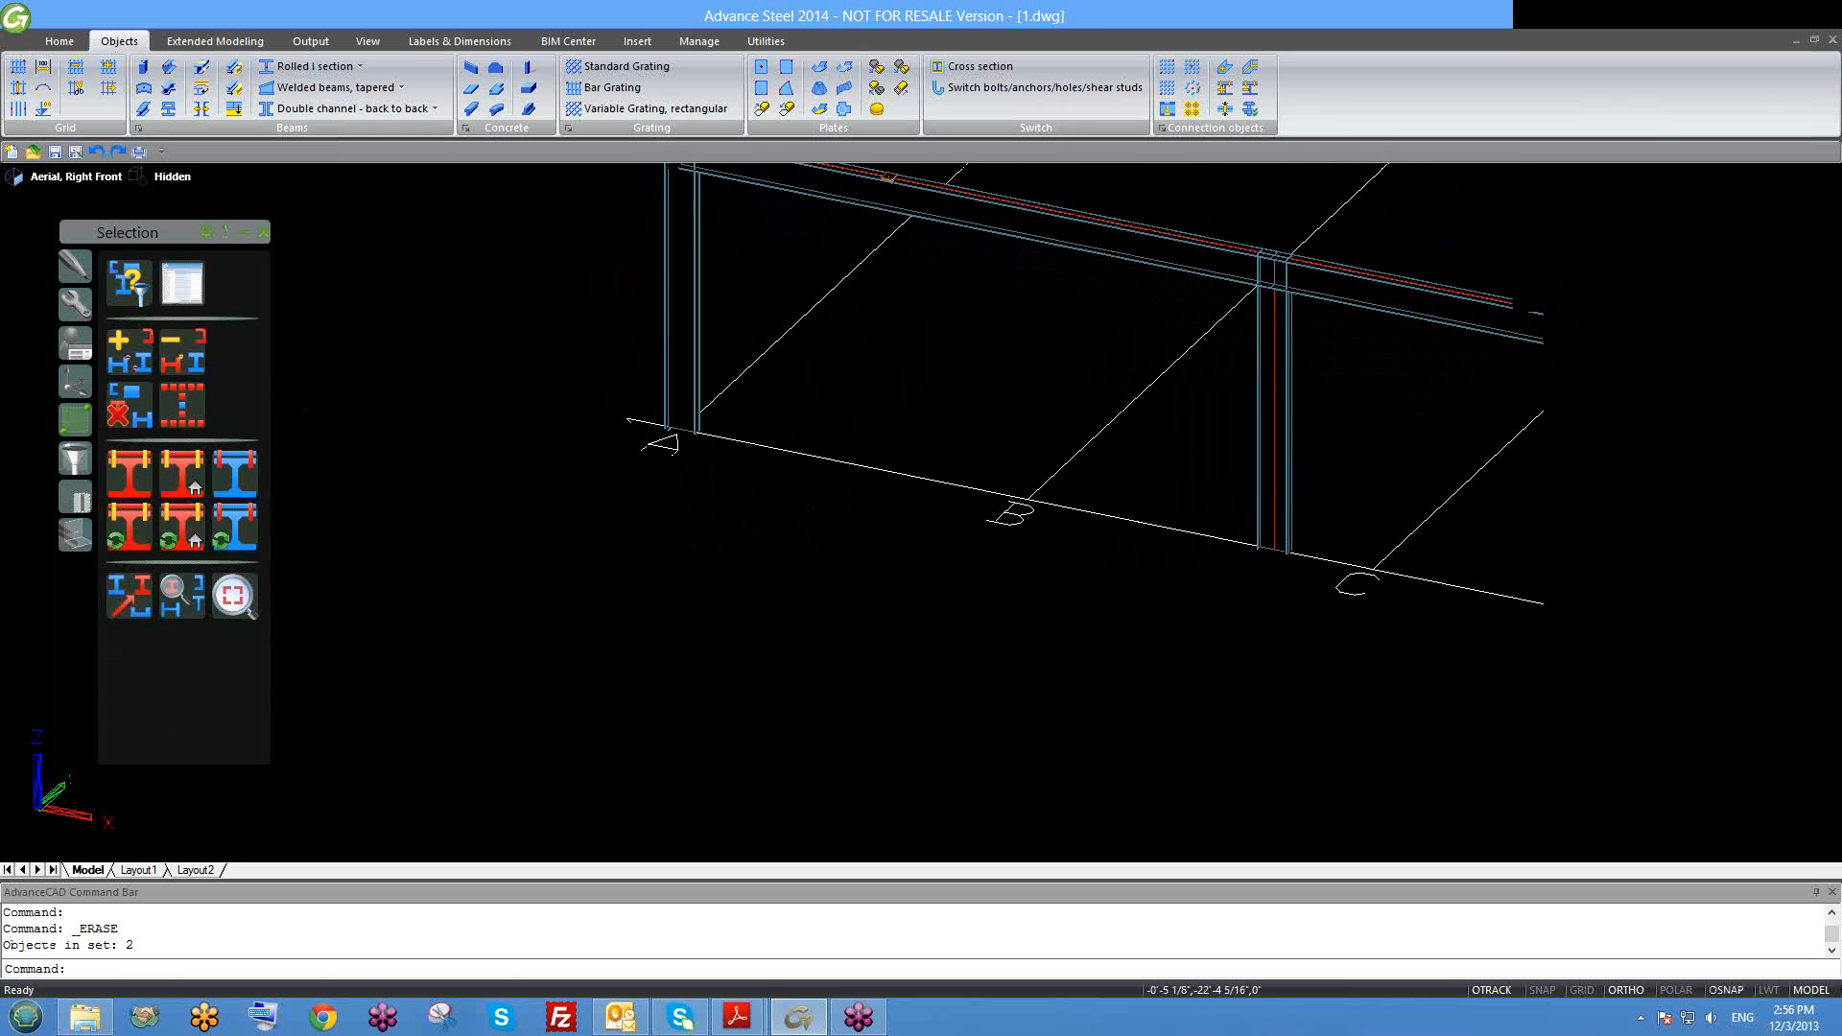
middle_click_drag(377, 432, 500, 431, "shift")
scroll(537, 446, "down", 5)
middle_click_drag(672, 469, 534, 450, "shift")
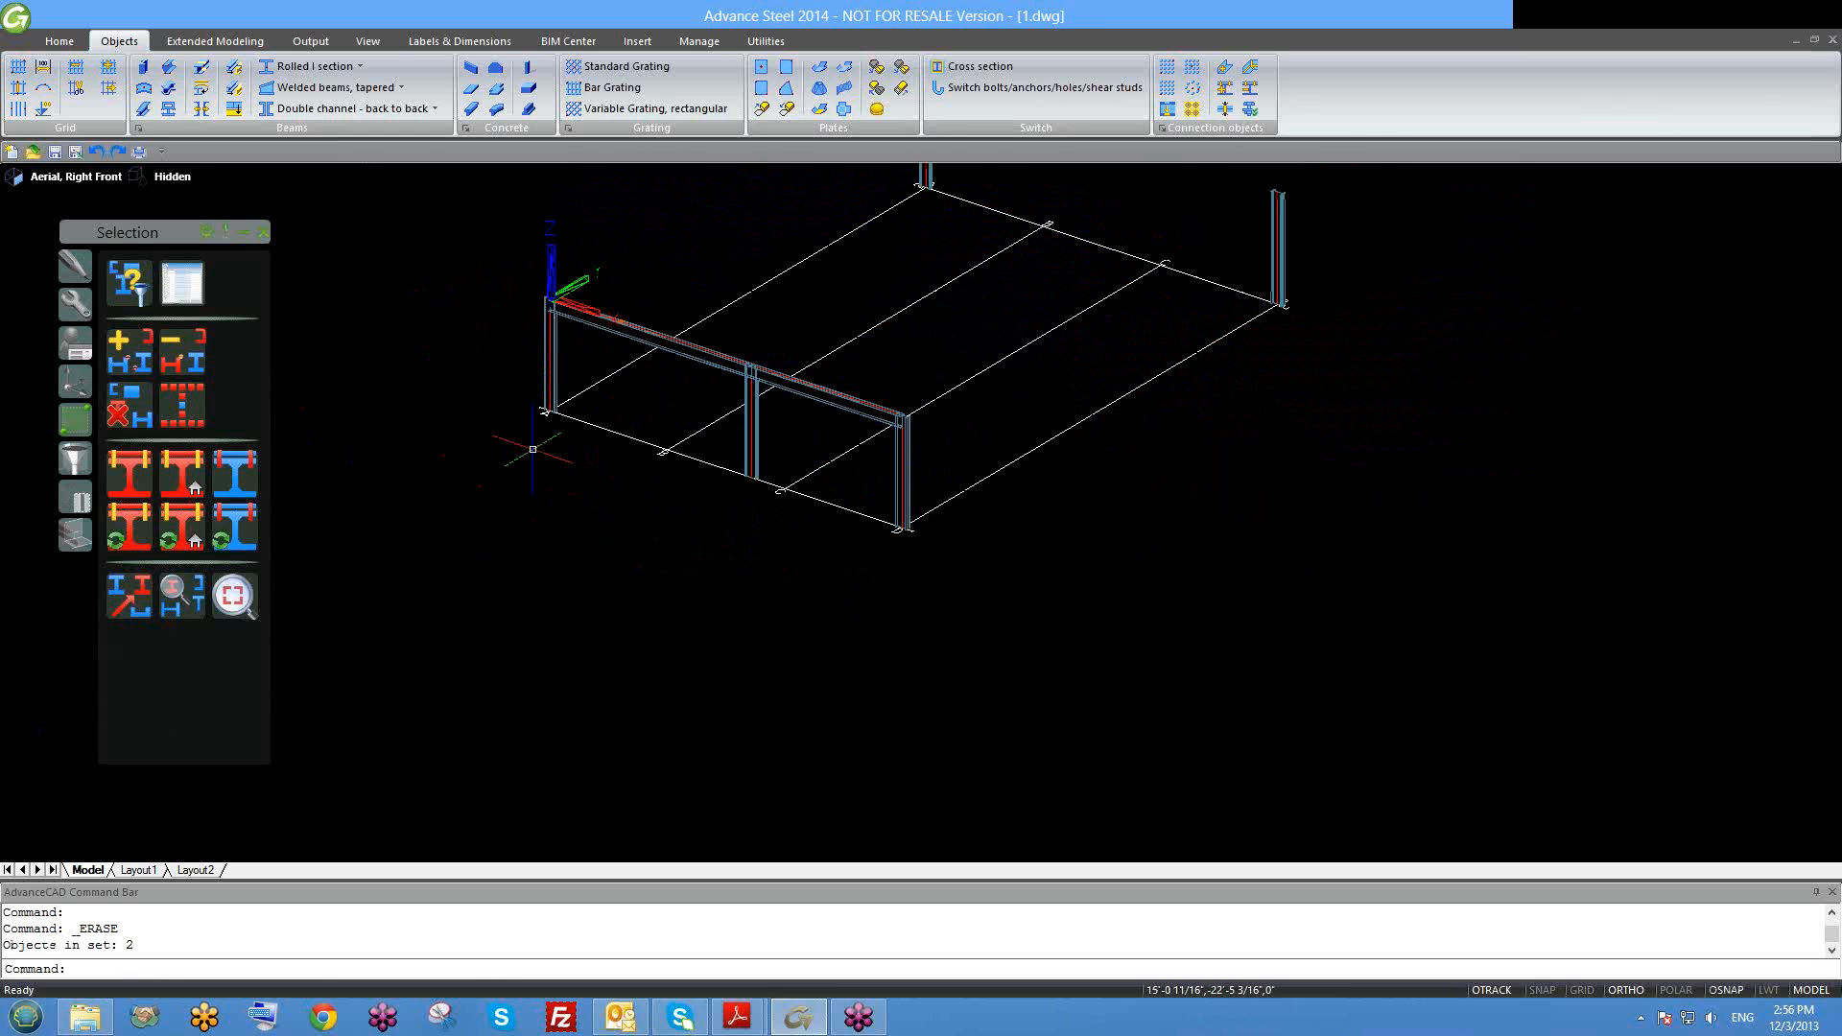
scroll(536, 450, "down", 3)
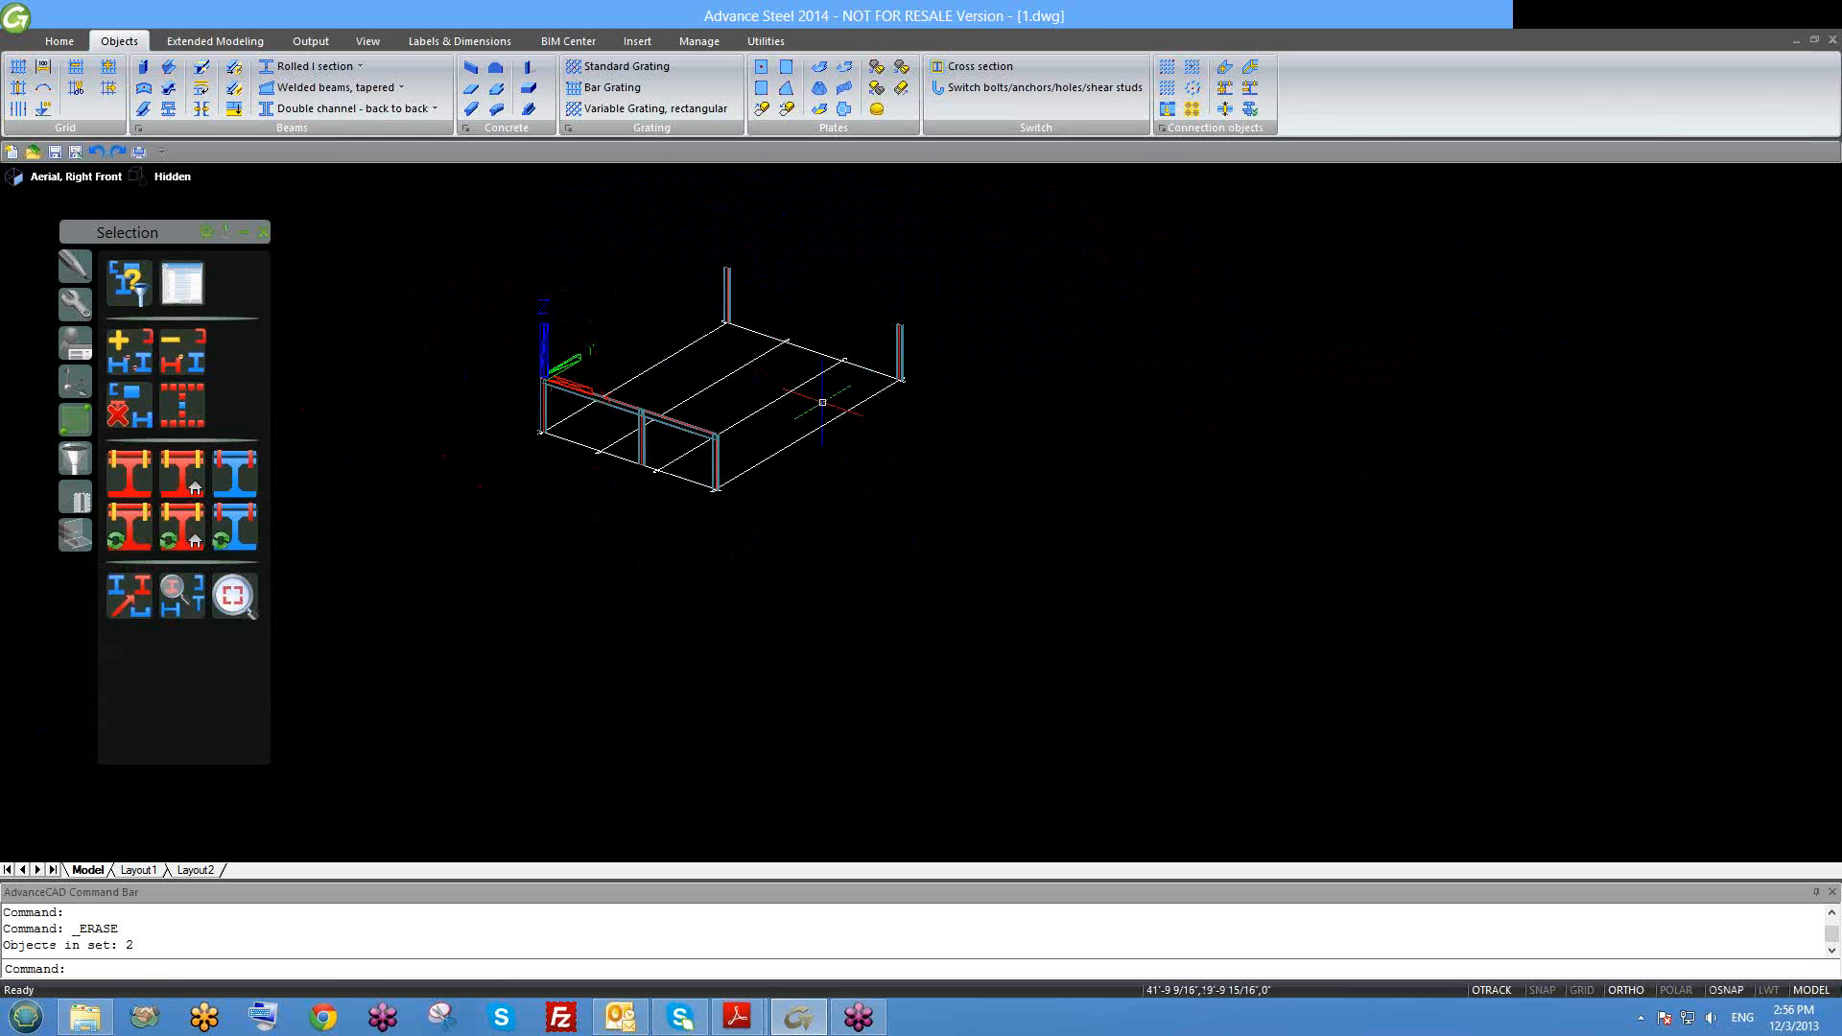
scroll(530, 428, "up", 2)
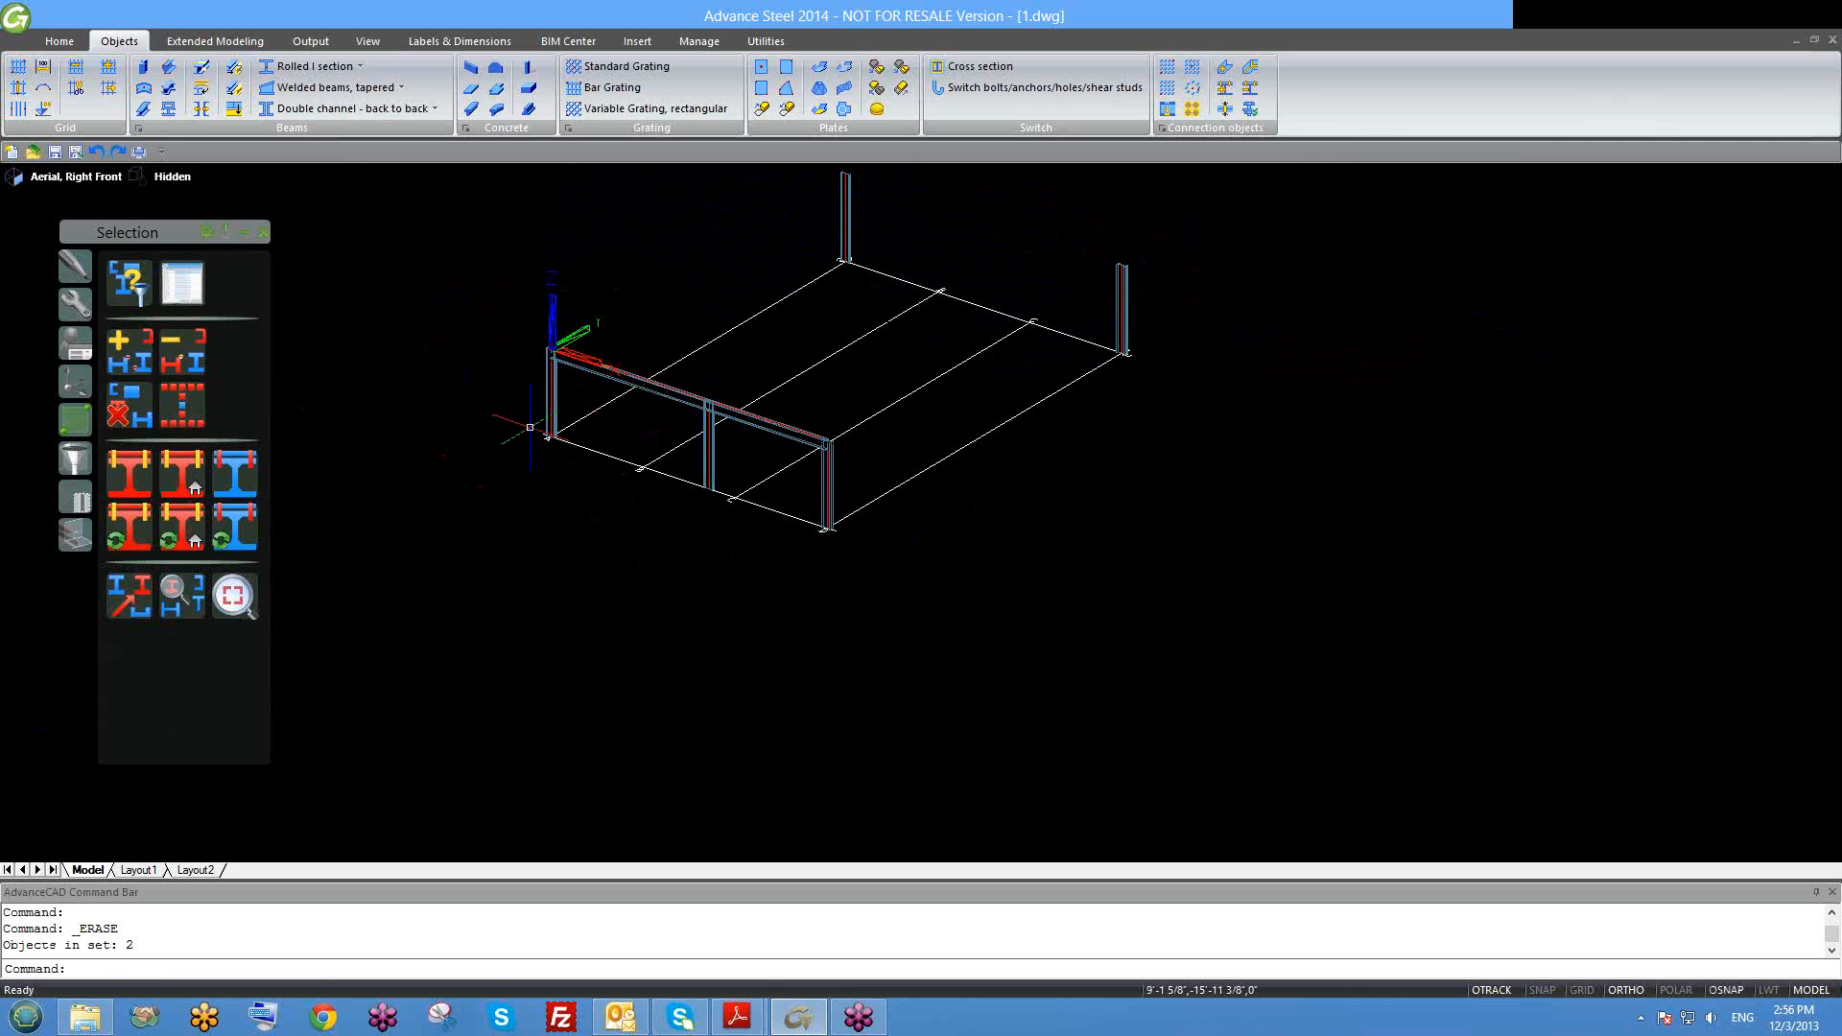
middle_click_drag(534, 454, 610, 454, "shift")
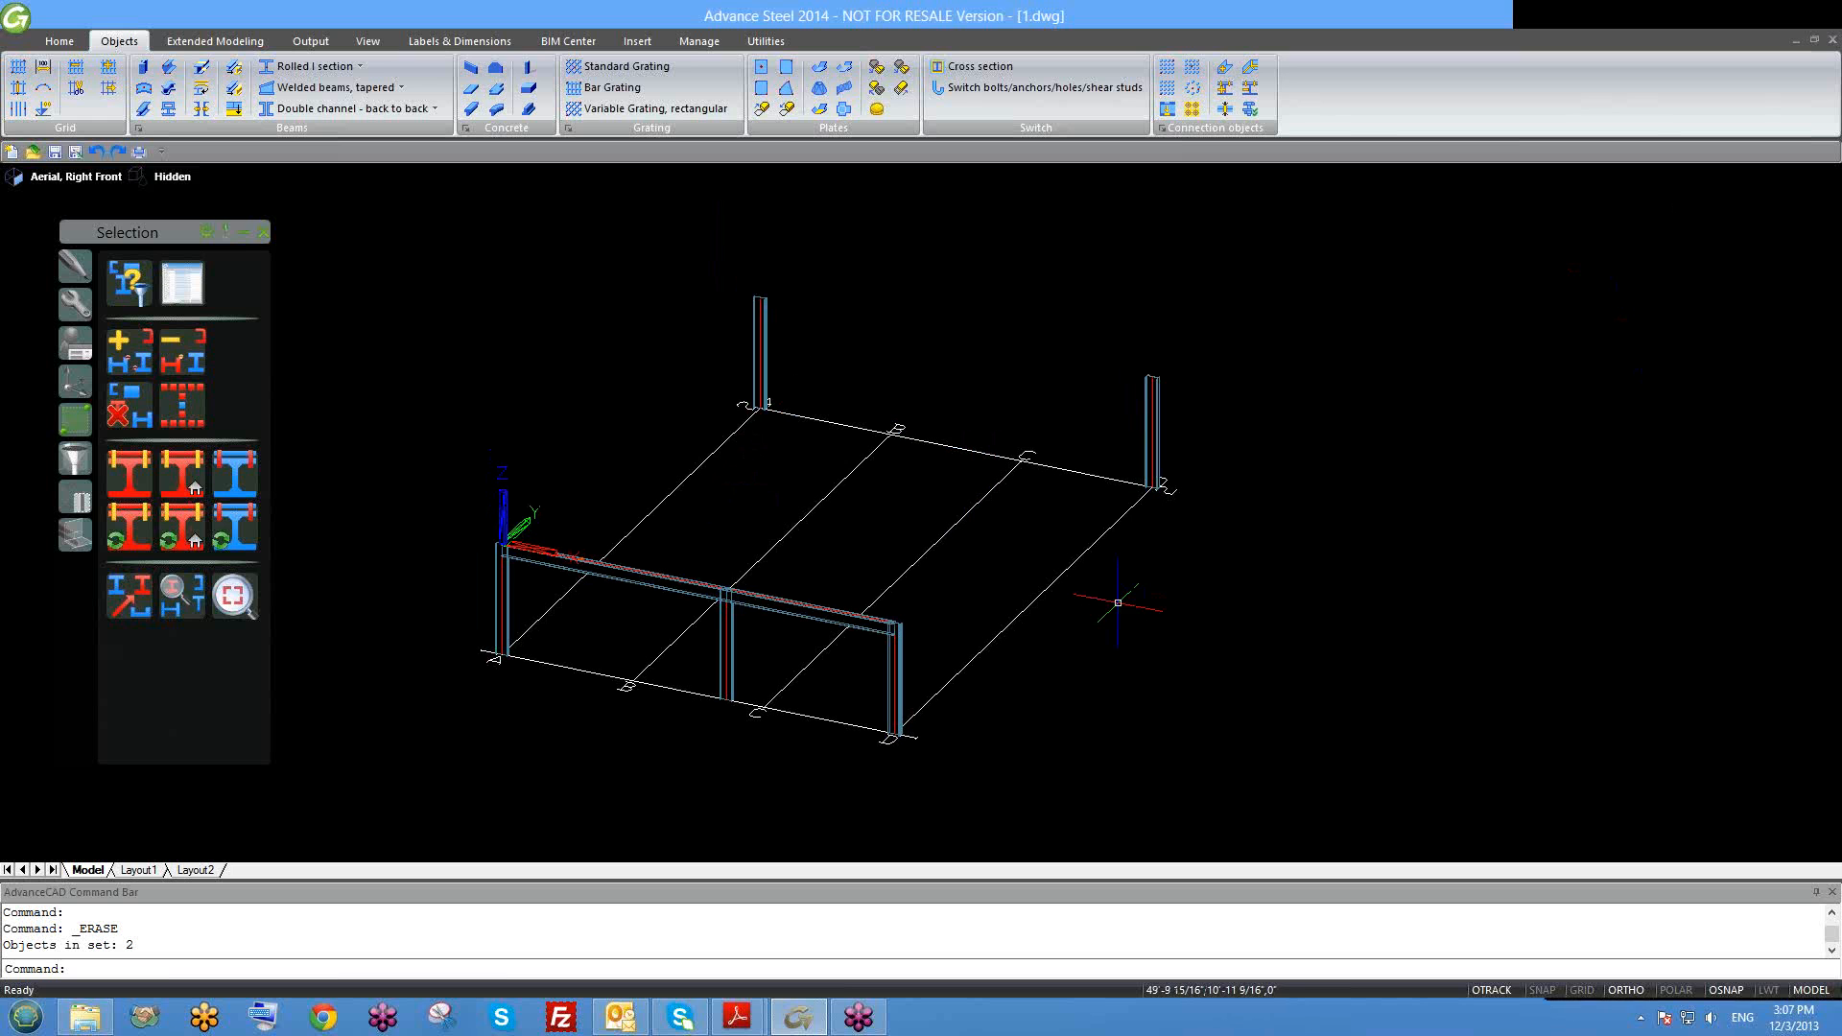
Step: Hand the GoToTraining presenter role to another participant and confirm the change
right_click(1719, 302)
key("Escape")
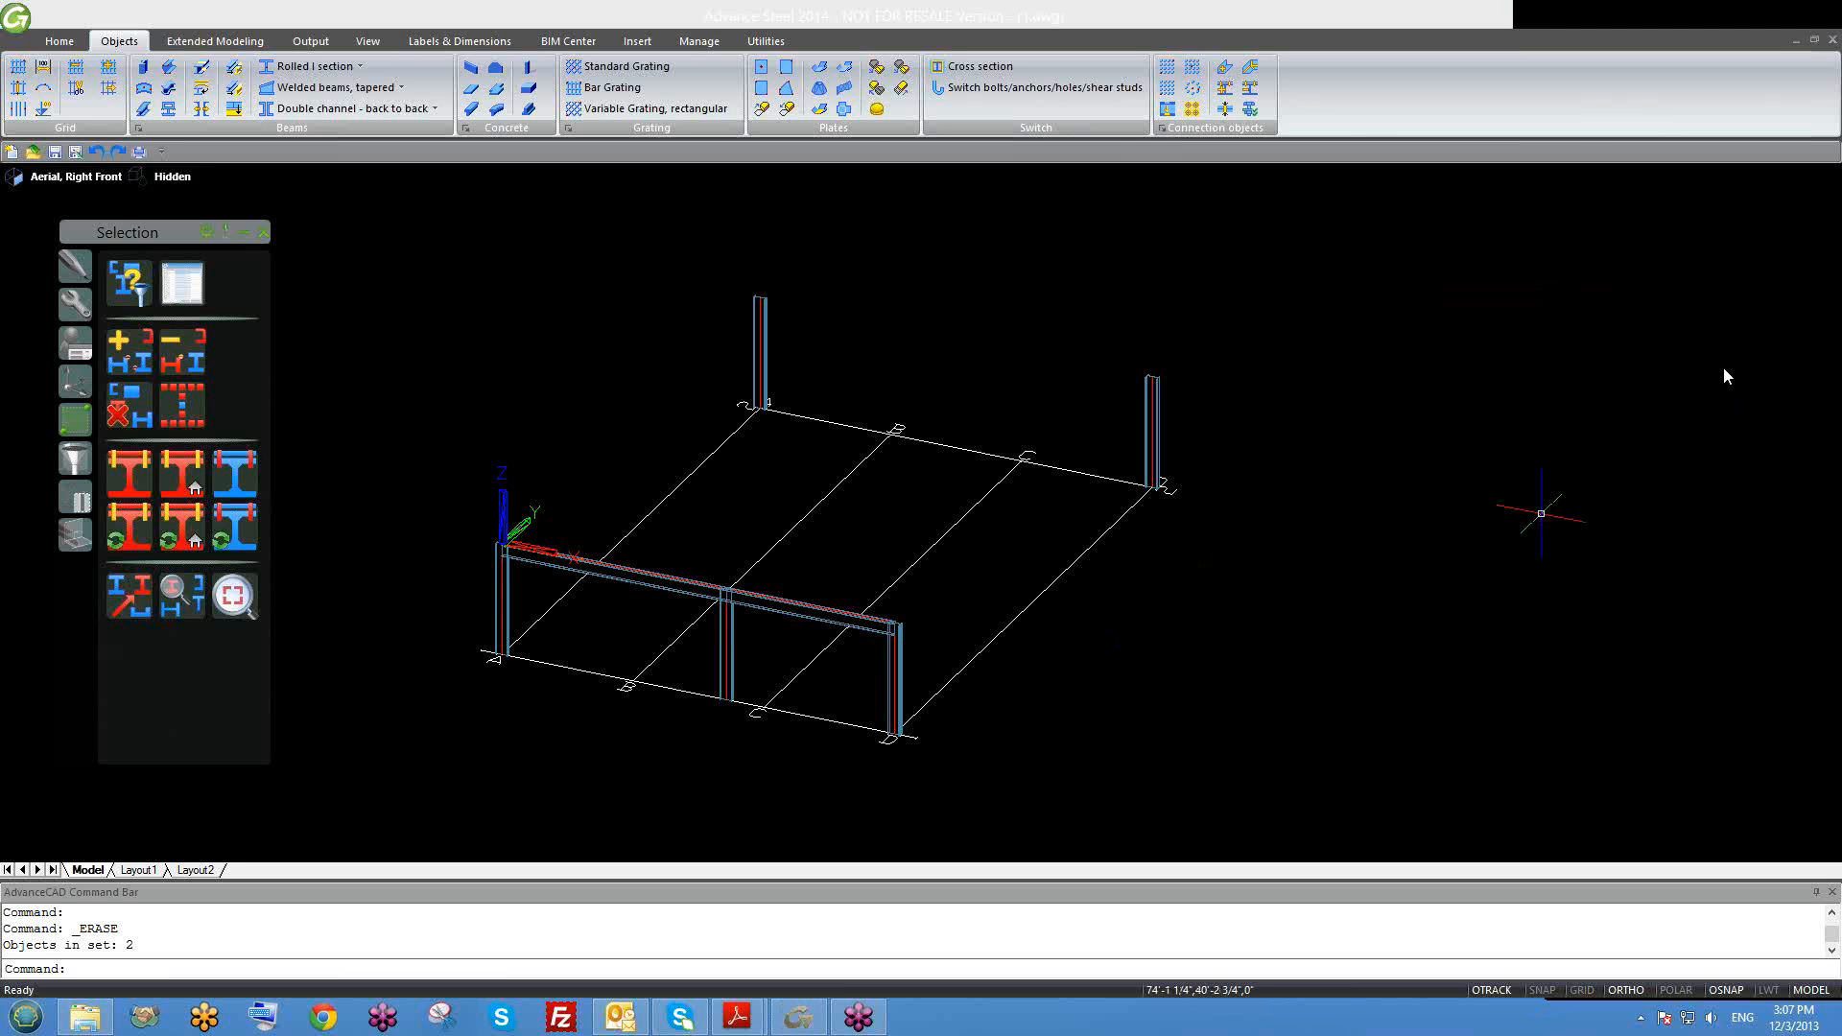
left_click(1724, 369)
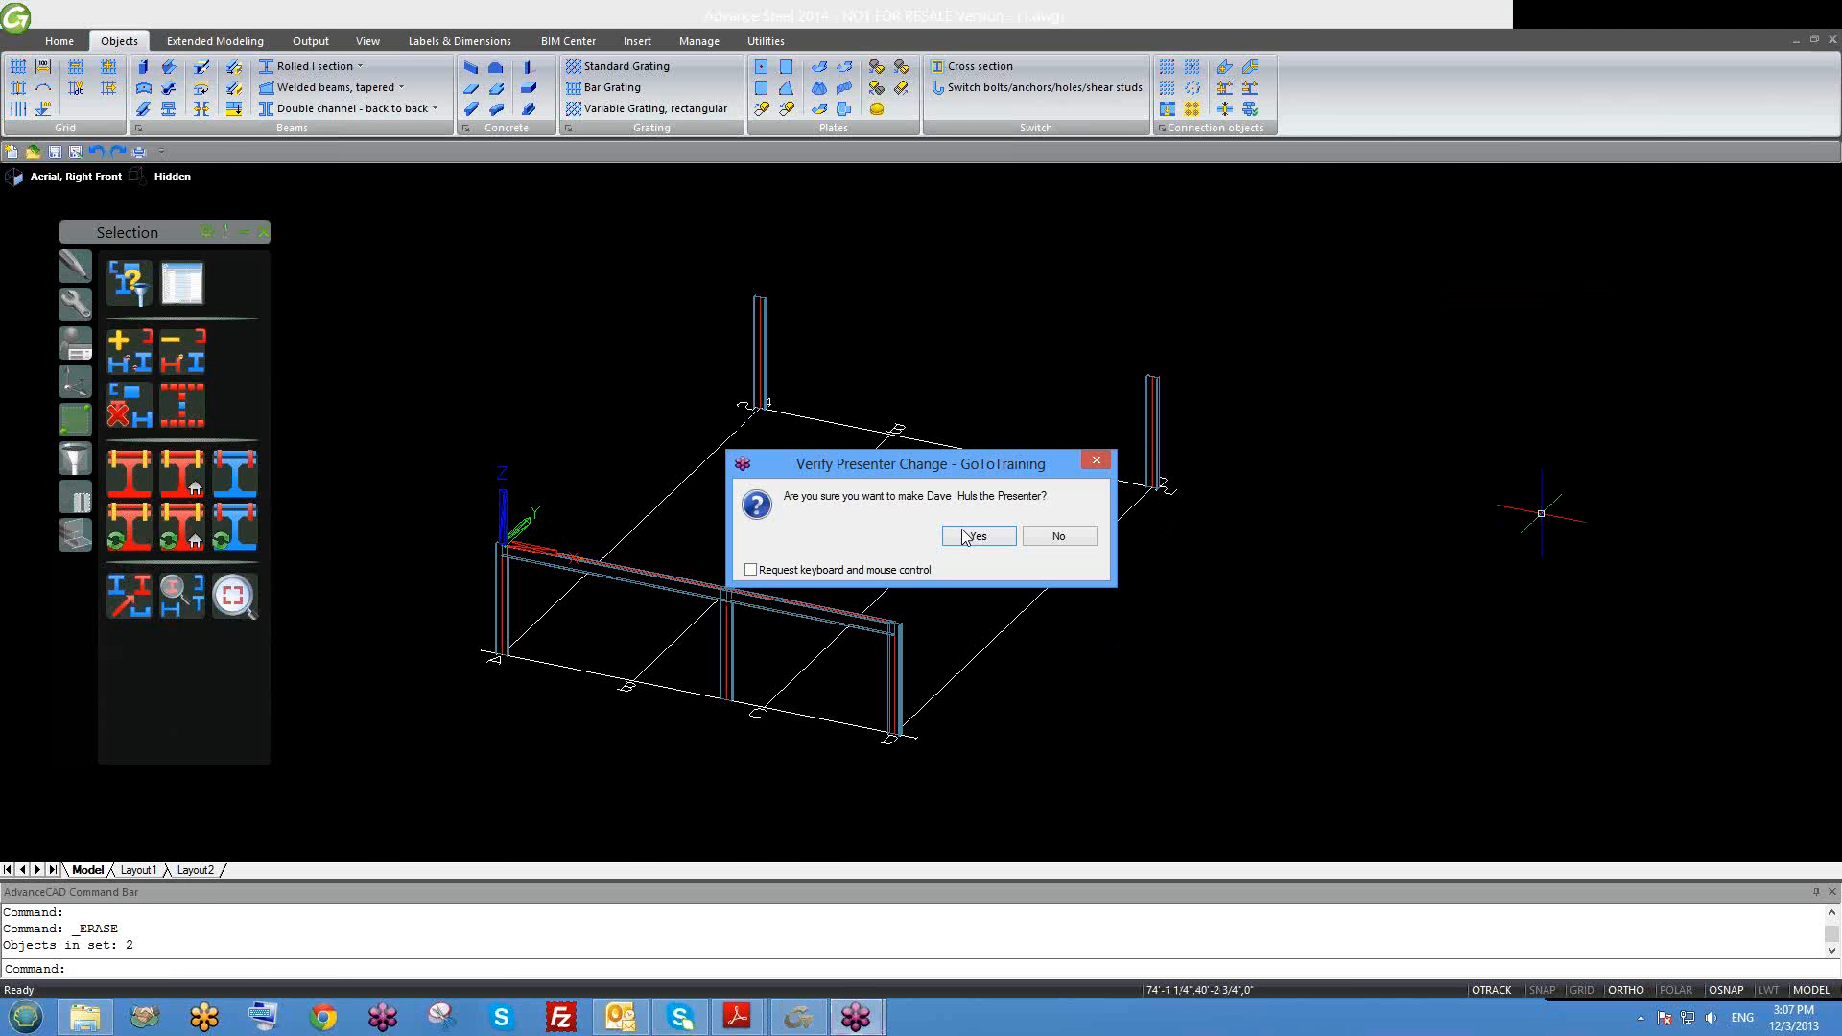
left_click(974, 535)
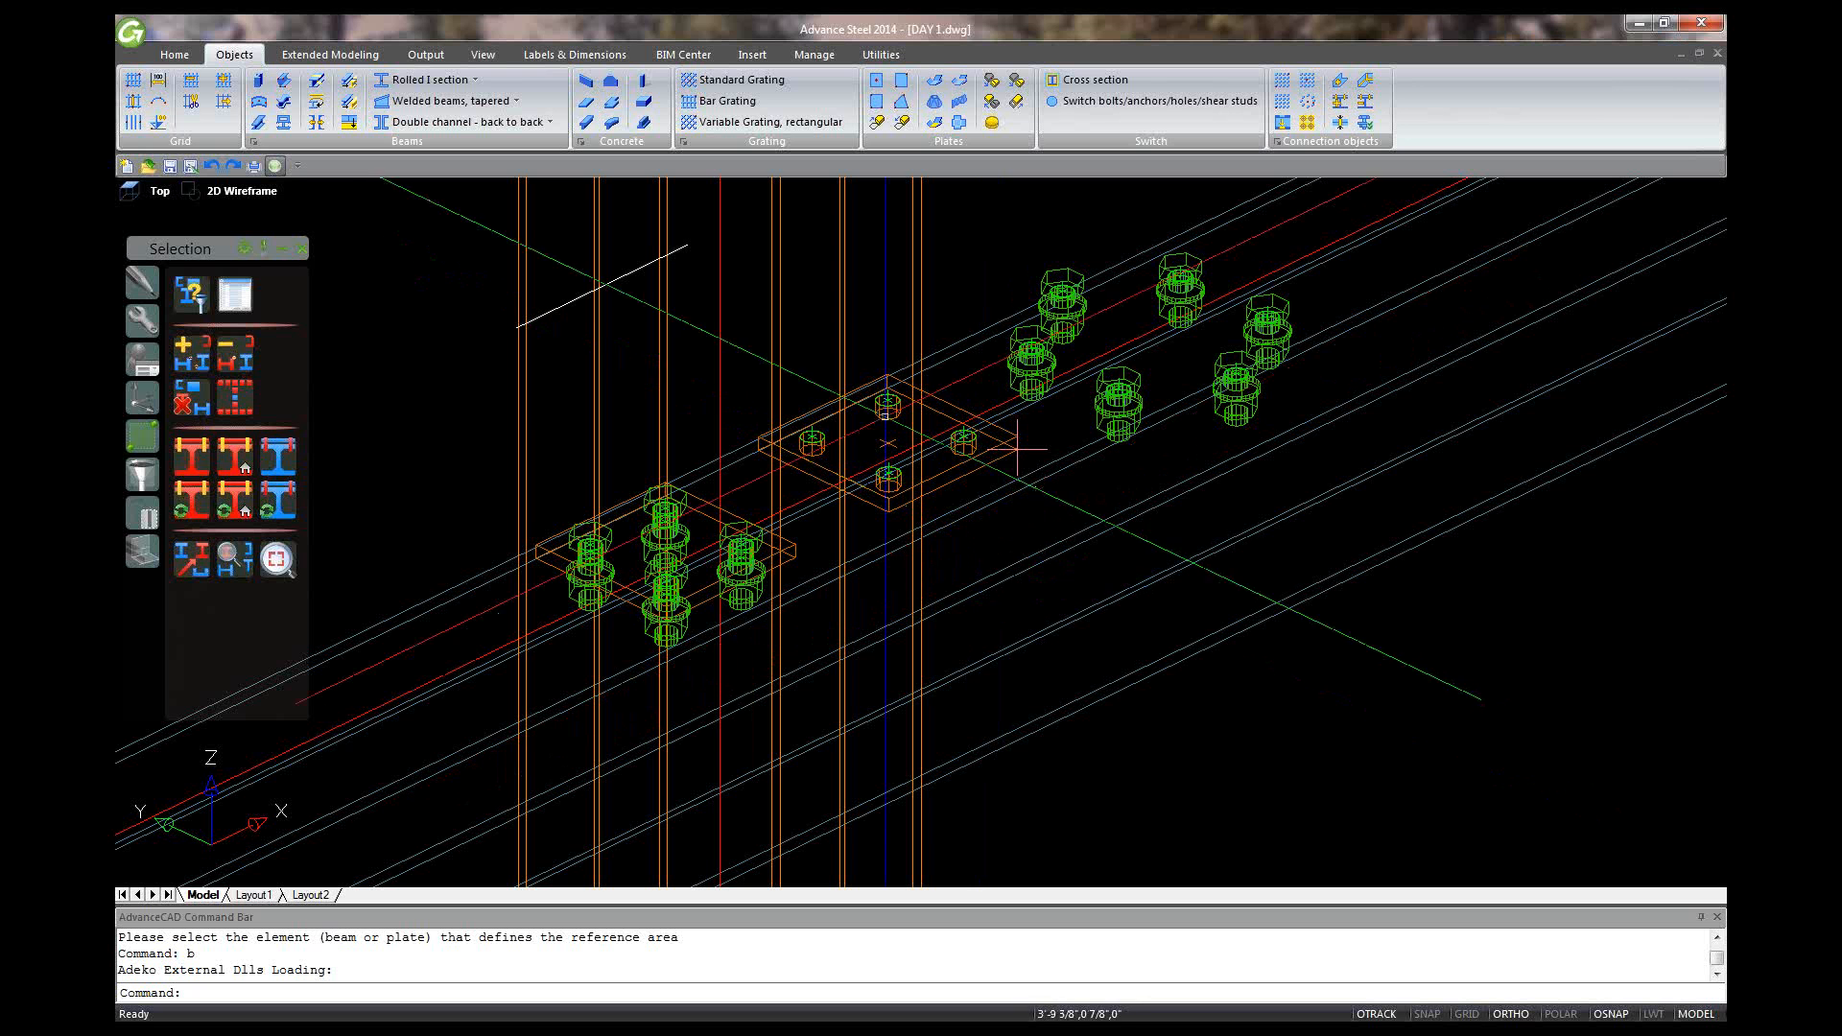
Step: Try to use the hole pattern in the middle plate as the connecting element for connecting objects
mouse_move(977, 479)
middle_mouse_down("shift")
mouse_move(995, 502)
mouse_move(999, 470)
middle_mouse_up("shift")
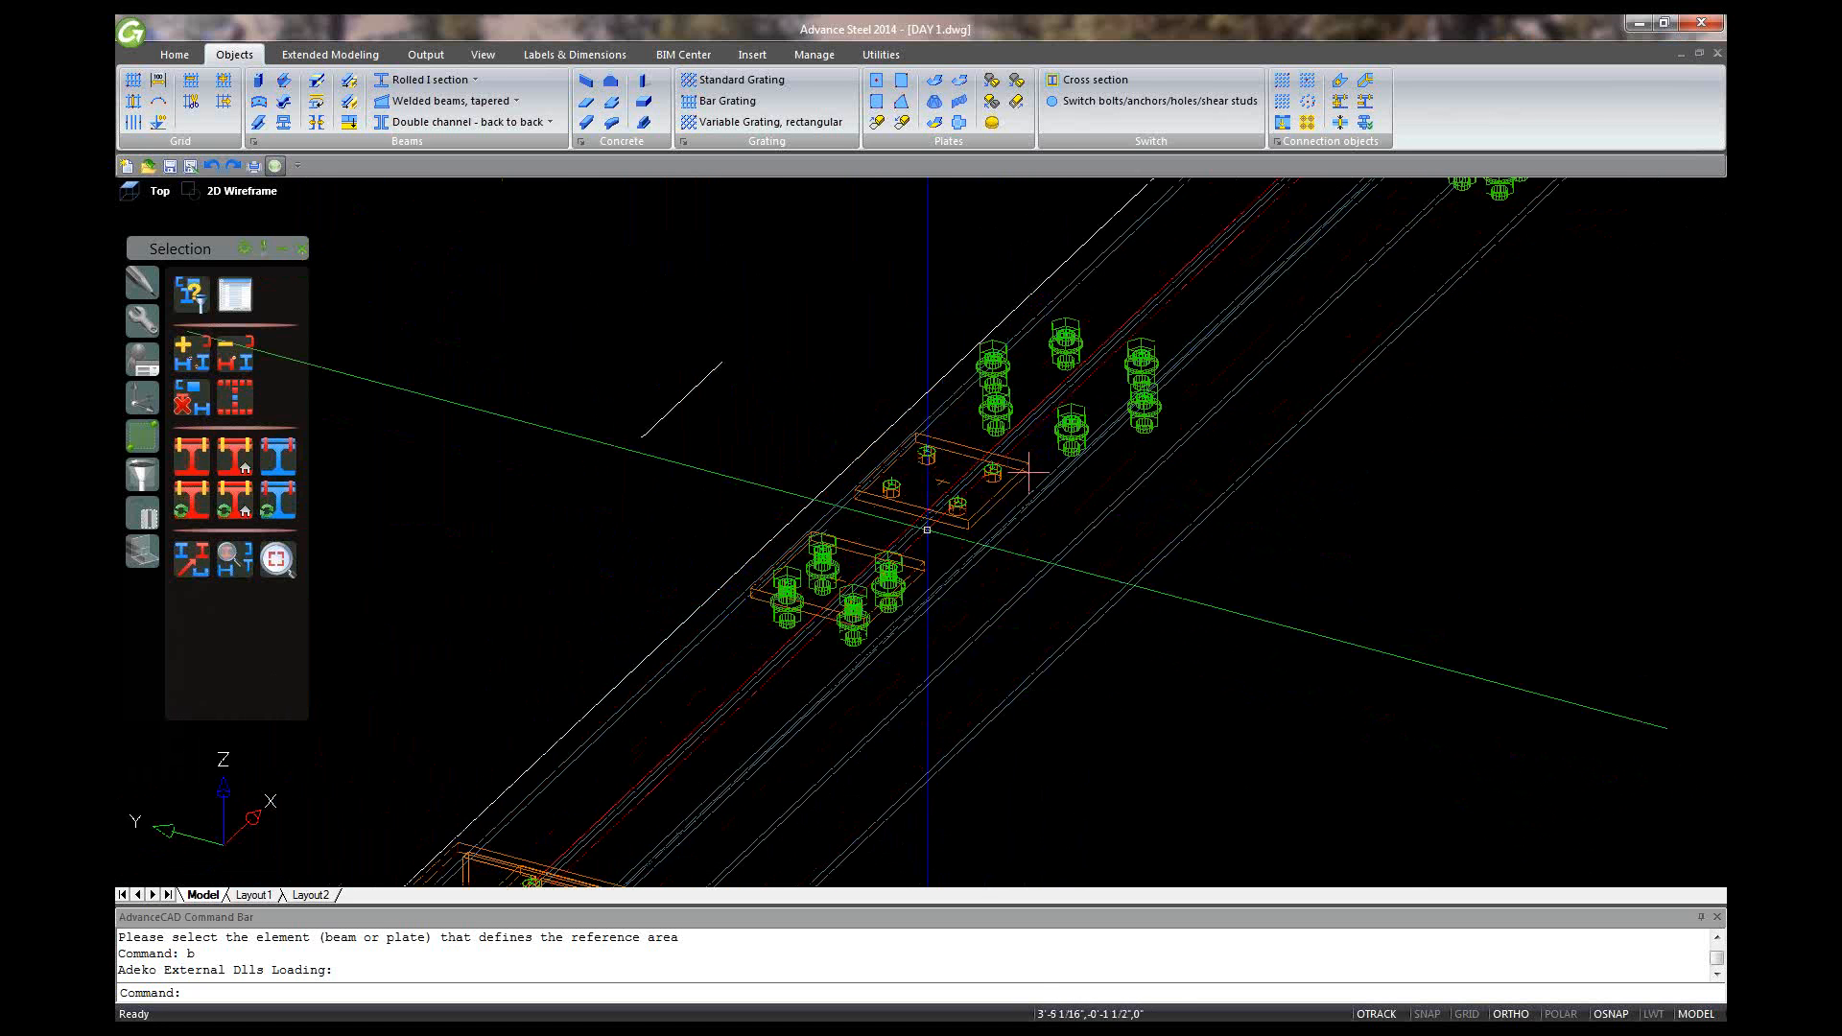
scroll(927, 529, "up", 3)
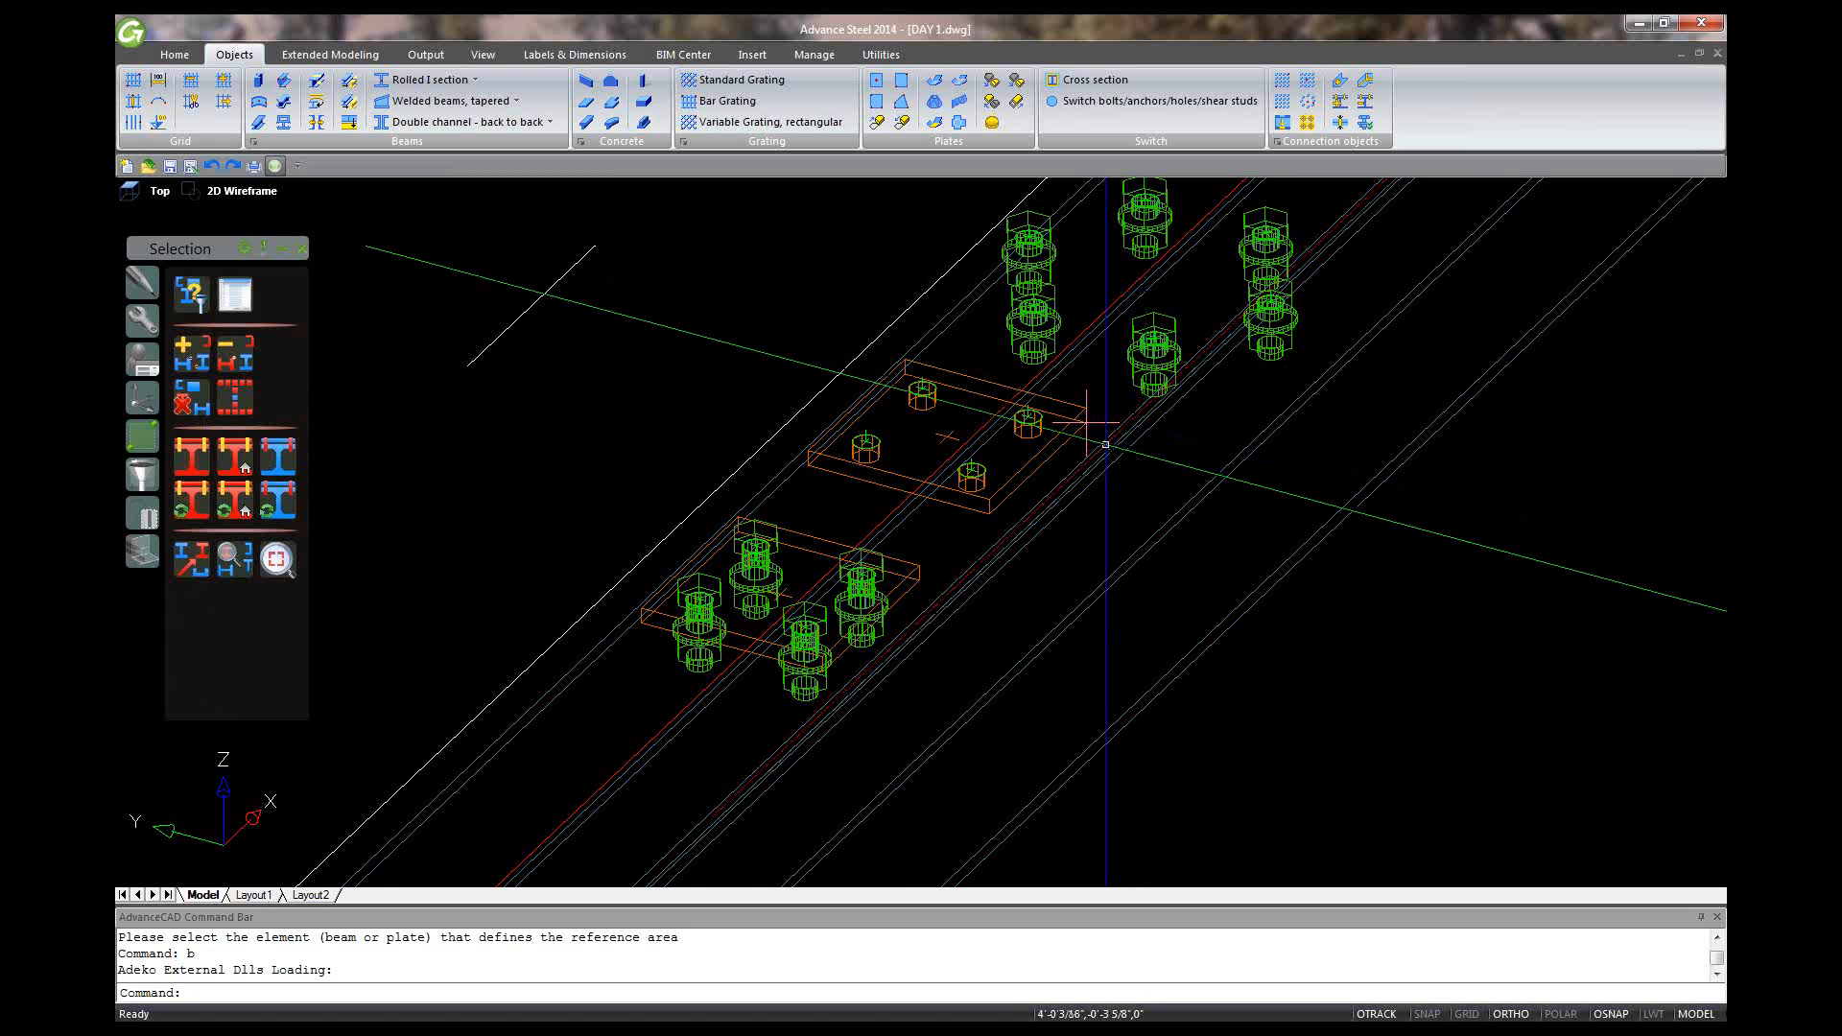
middle_click_drag(1087, 420, 1026, 519, "shift")
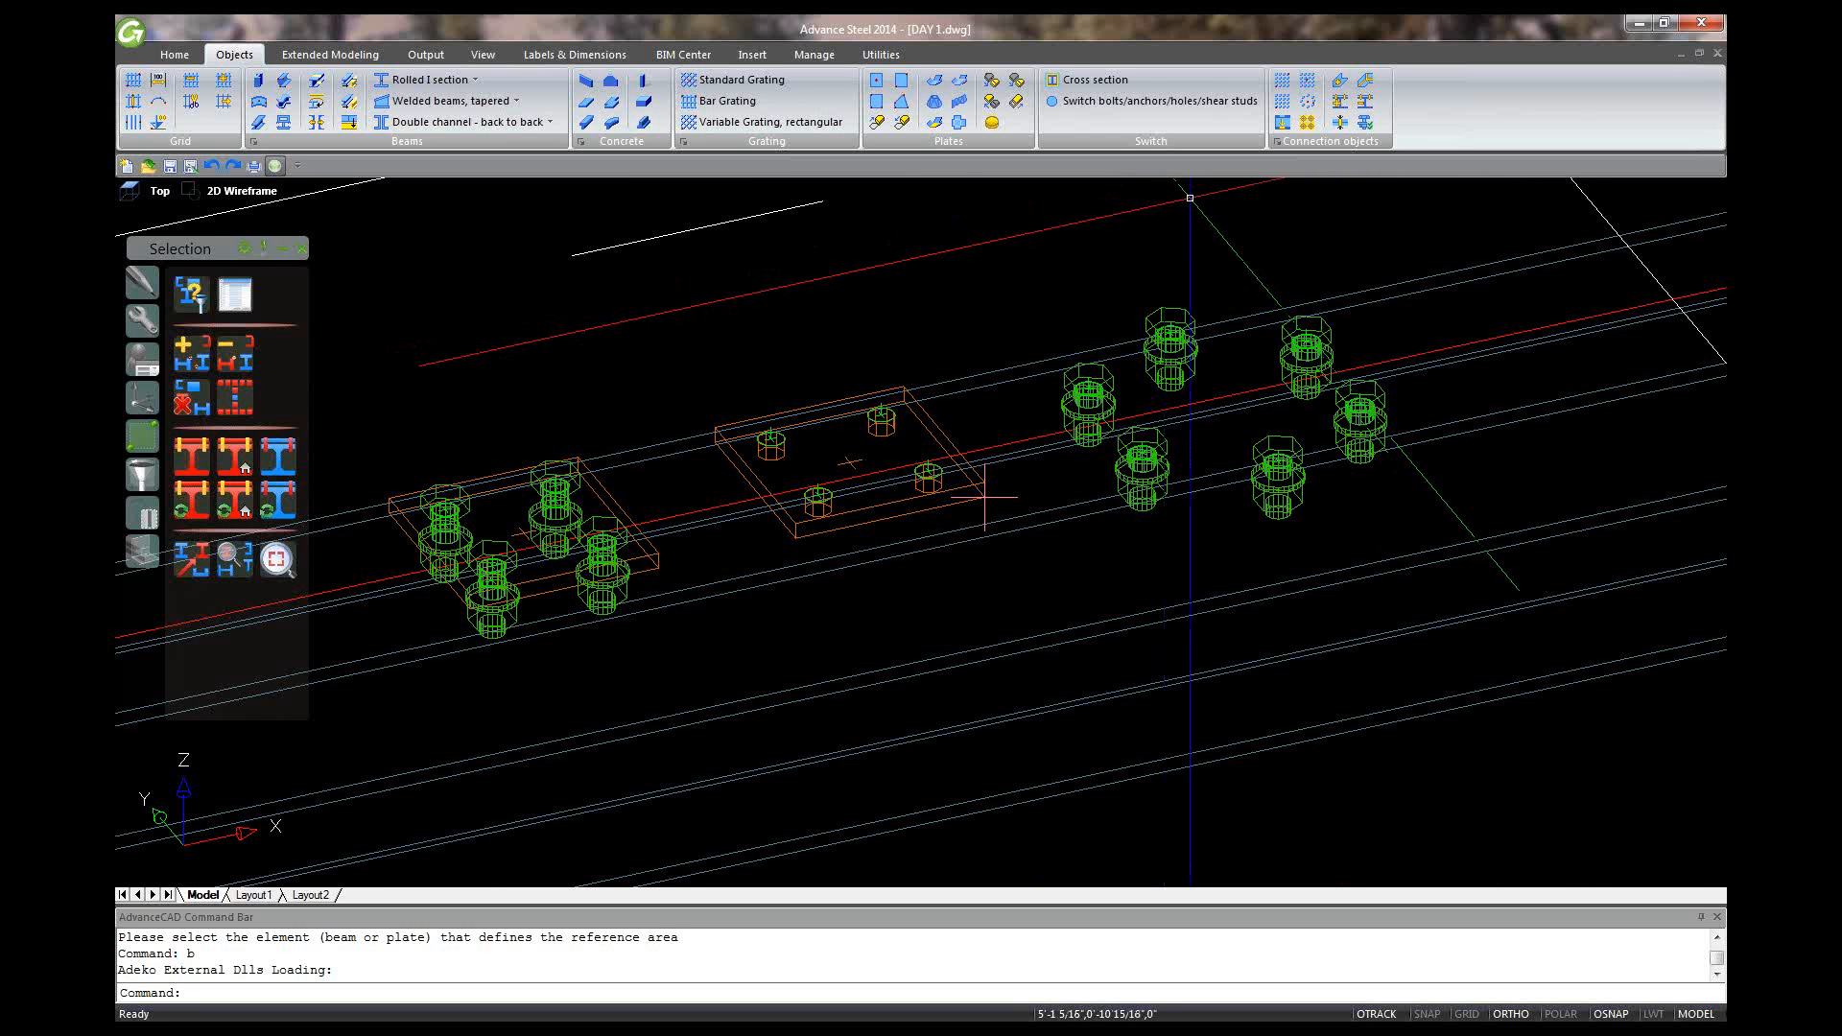
left_click(1340, 104)
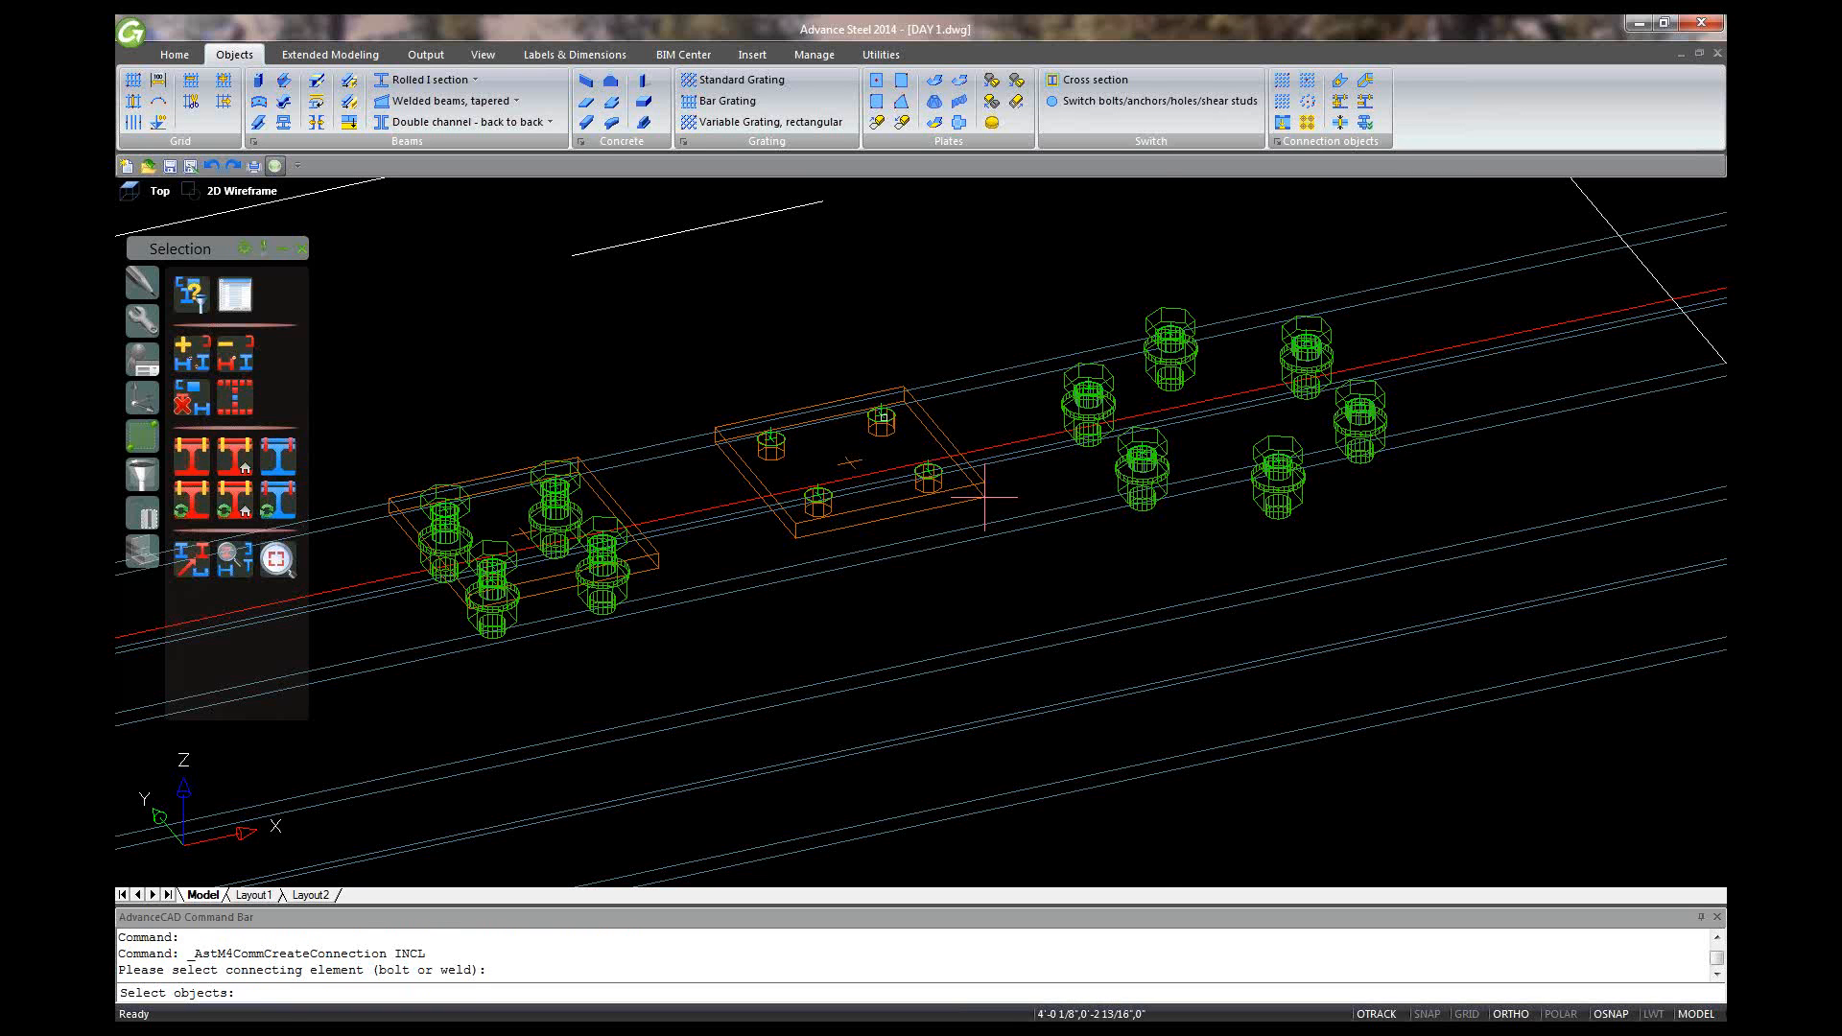
left_click(883, 418)
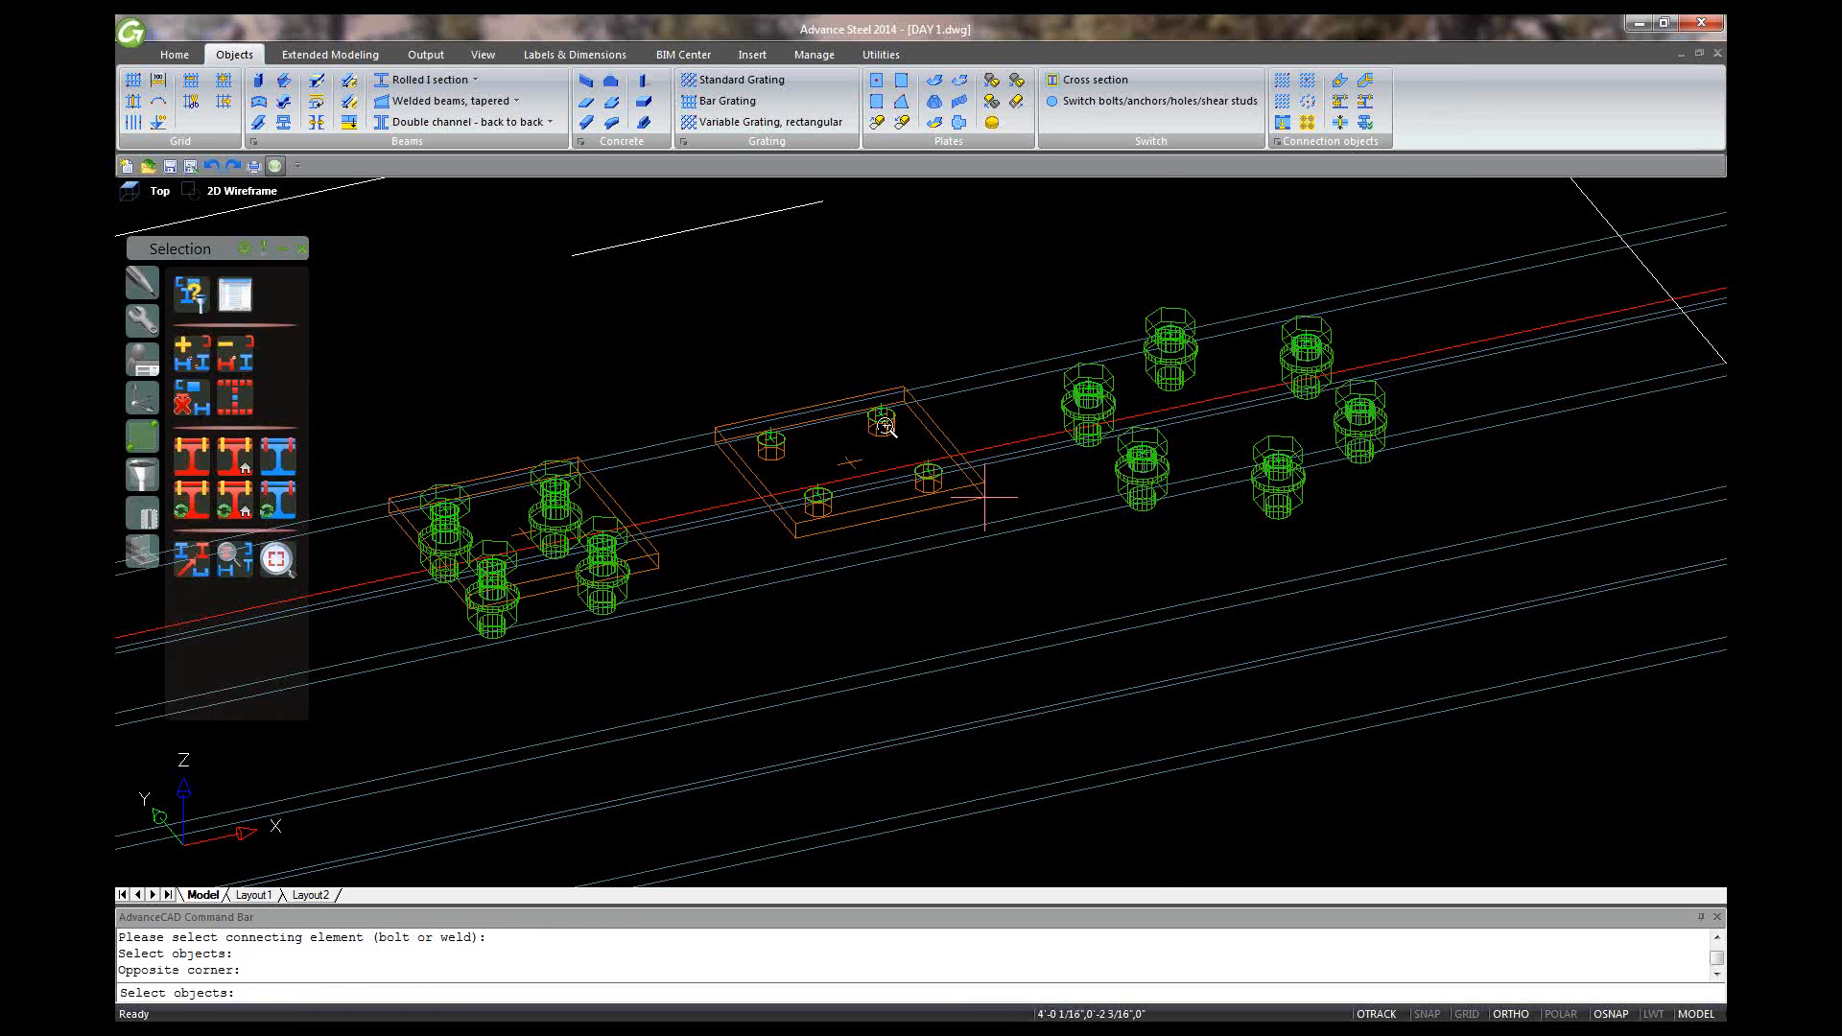
scroll(884, 426, "up", 2)
scroll(885, 425, "up", 4)
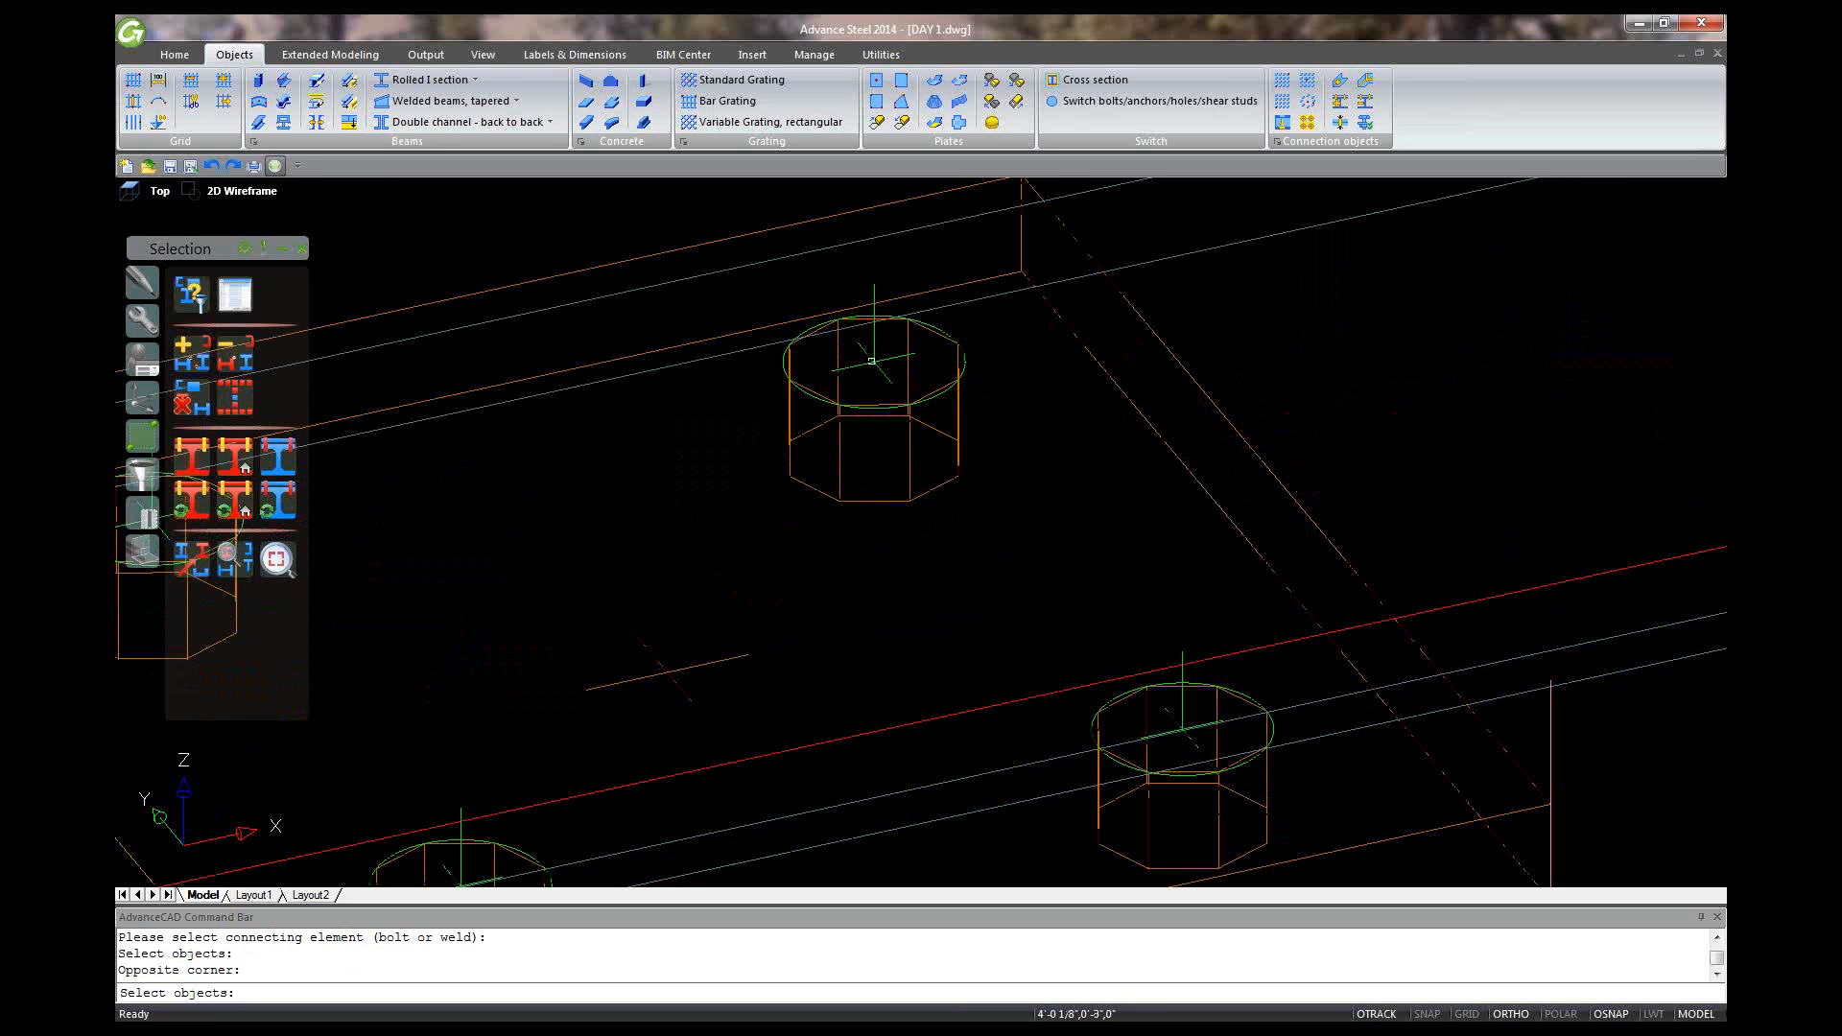
left_click(871, 360)
left_click(874, 362)
left_click(874, 362)
left_click(874, 362)
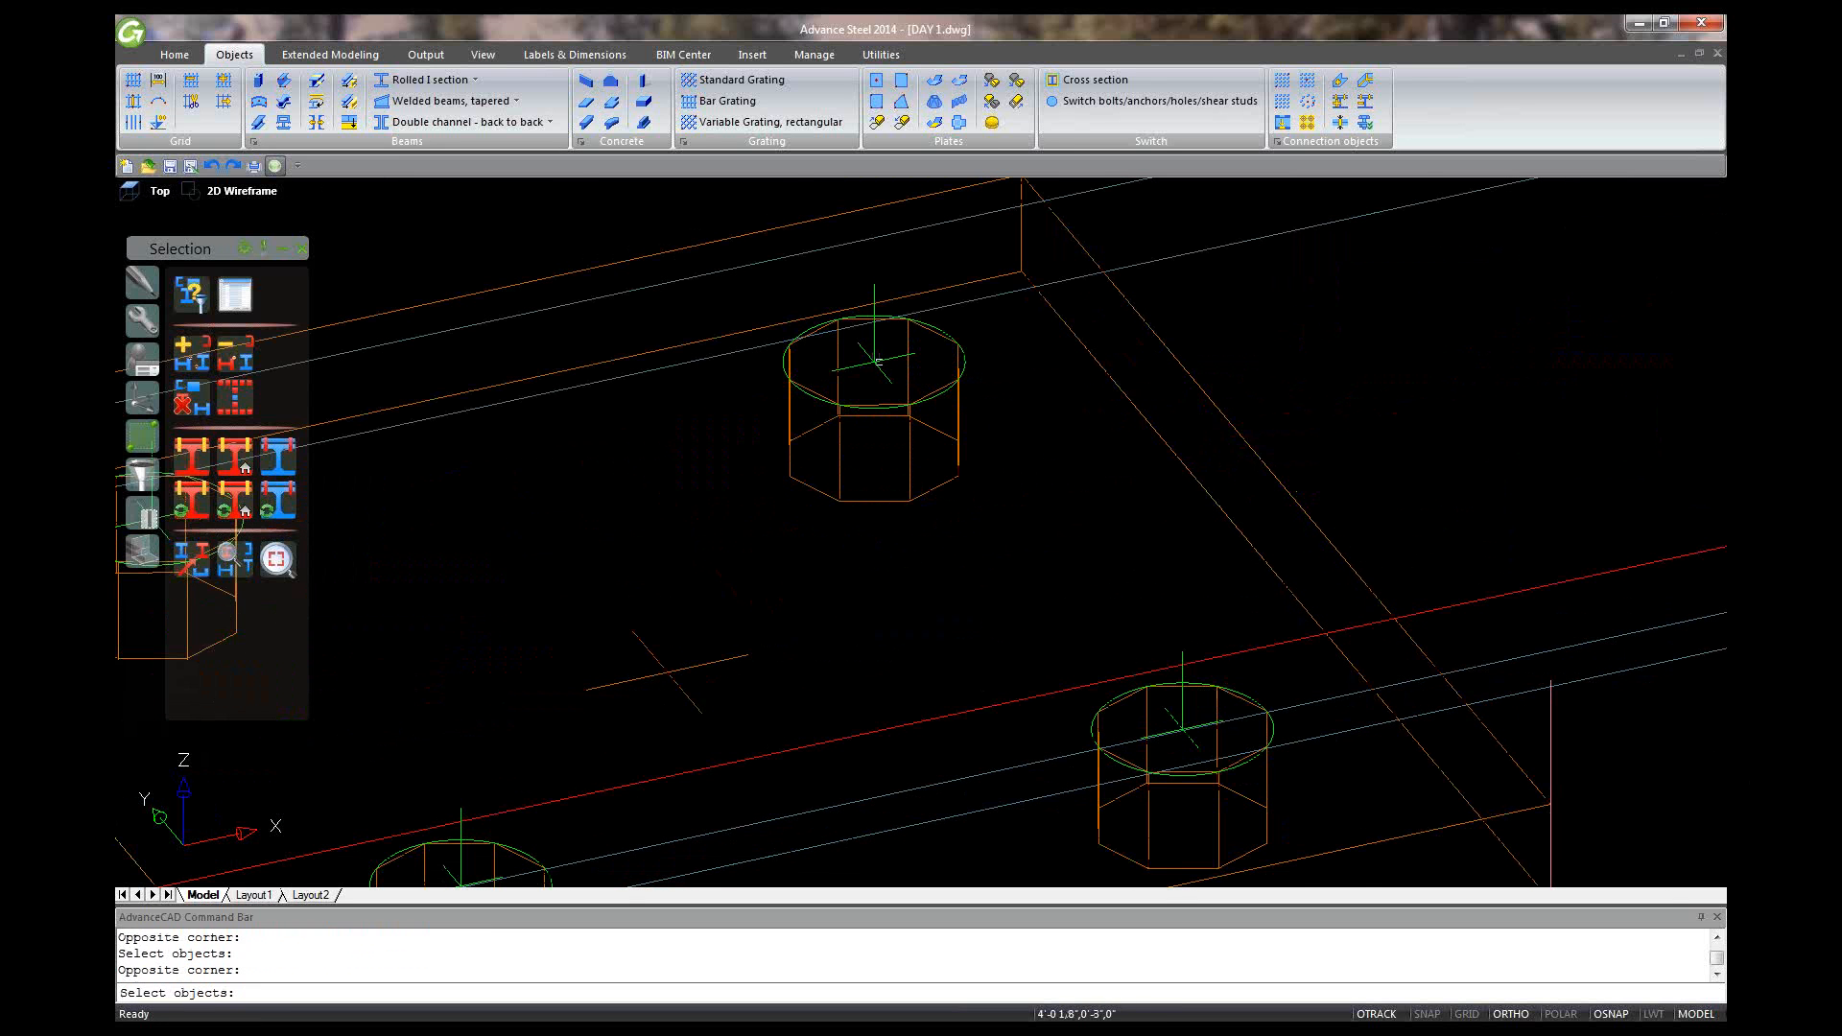
scroll(880, 363, "up", 2)
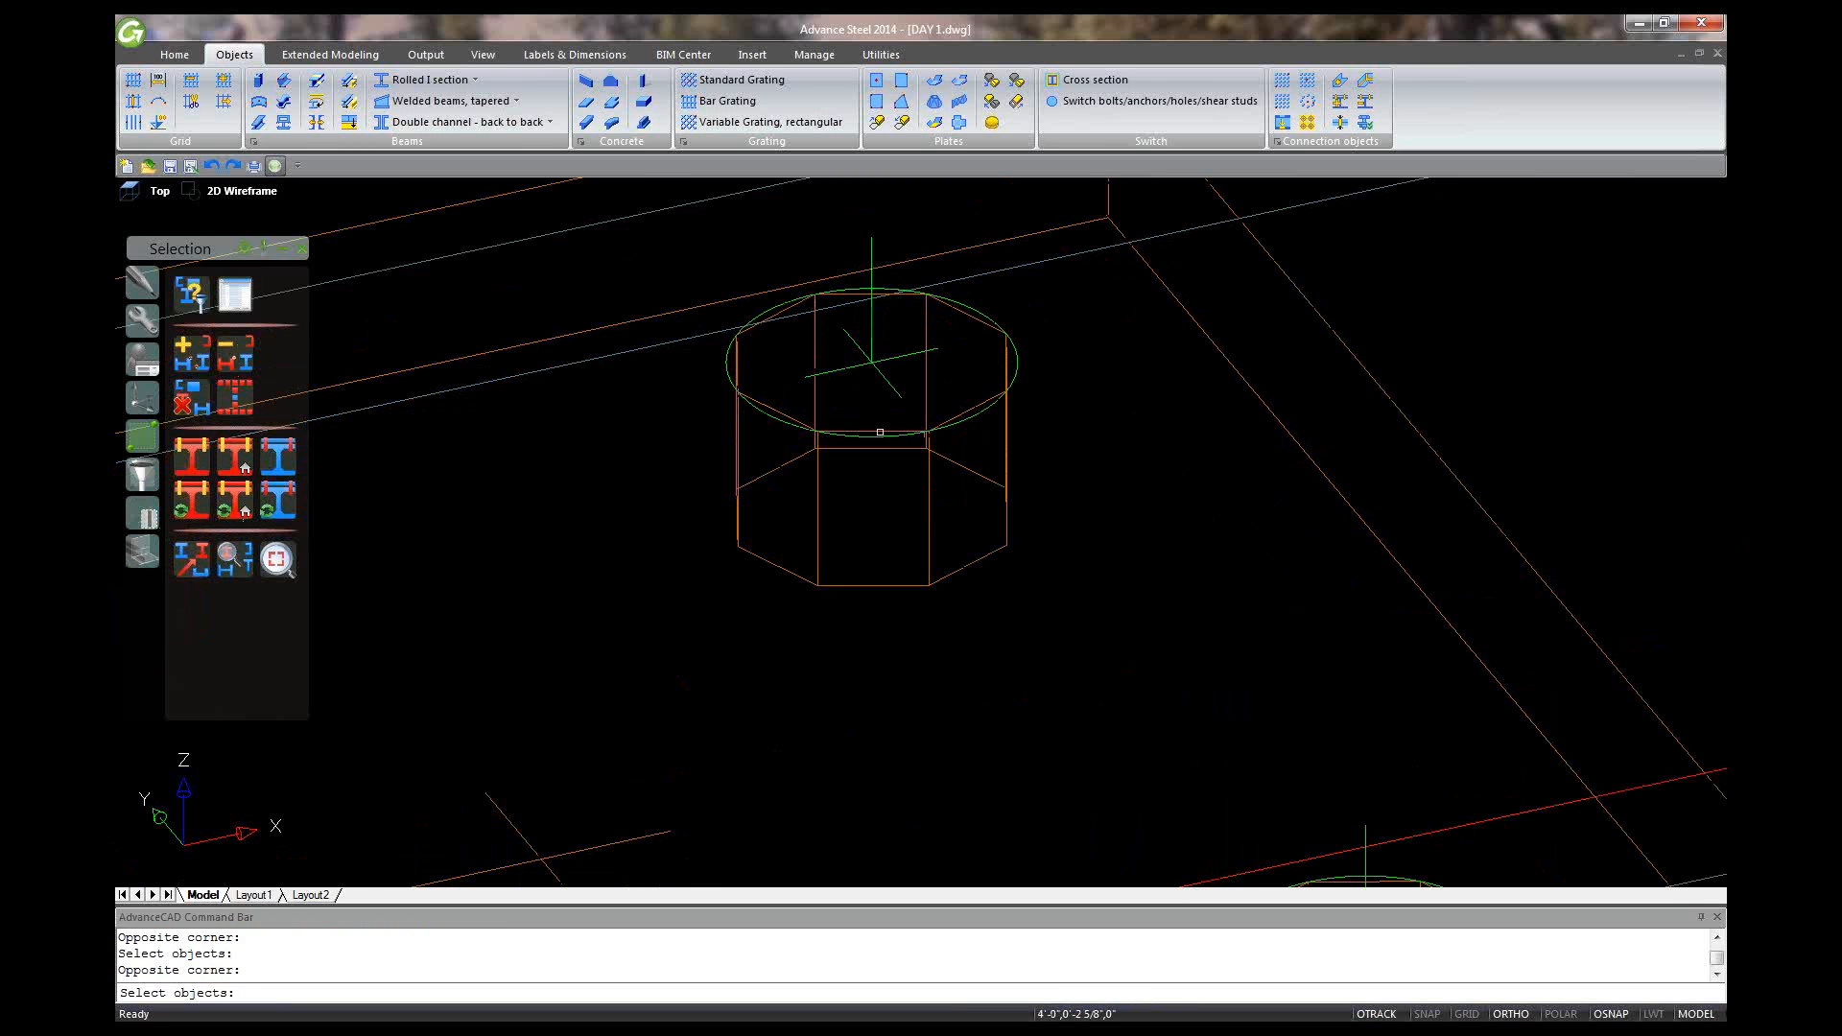
scroll(908, 386, "down", 5)
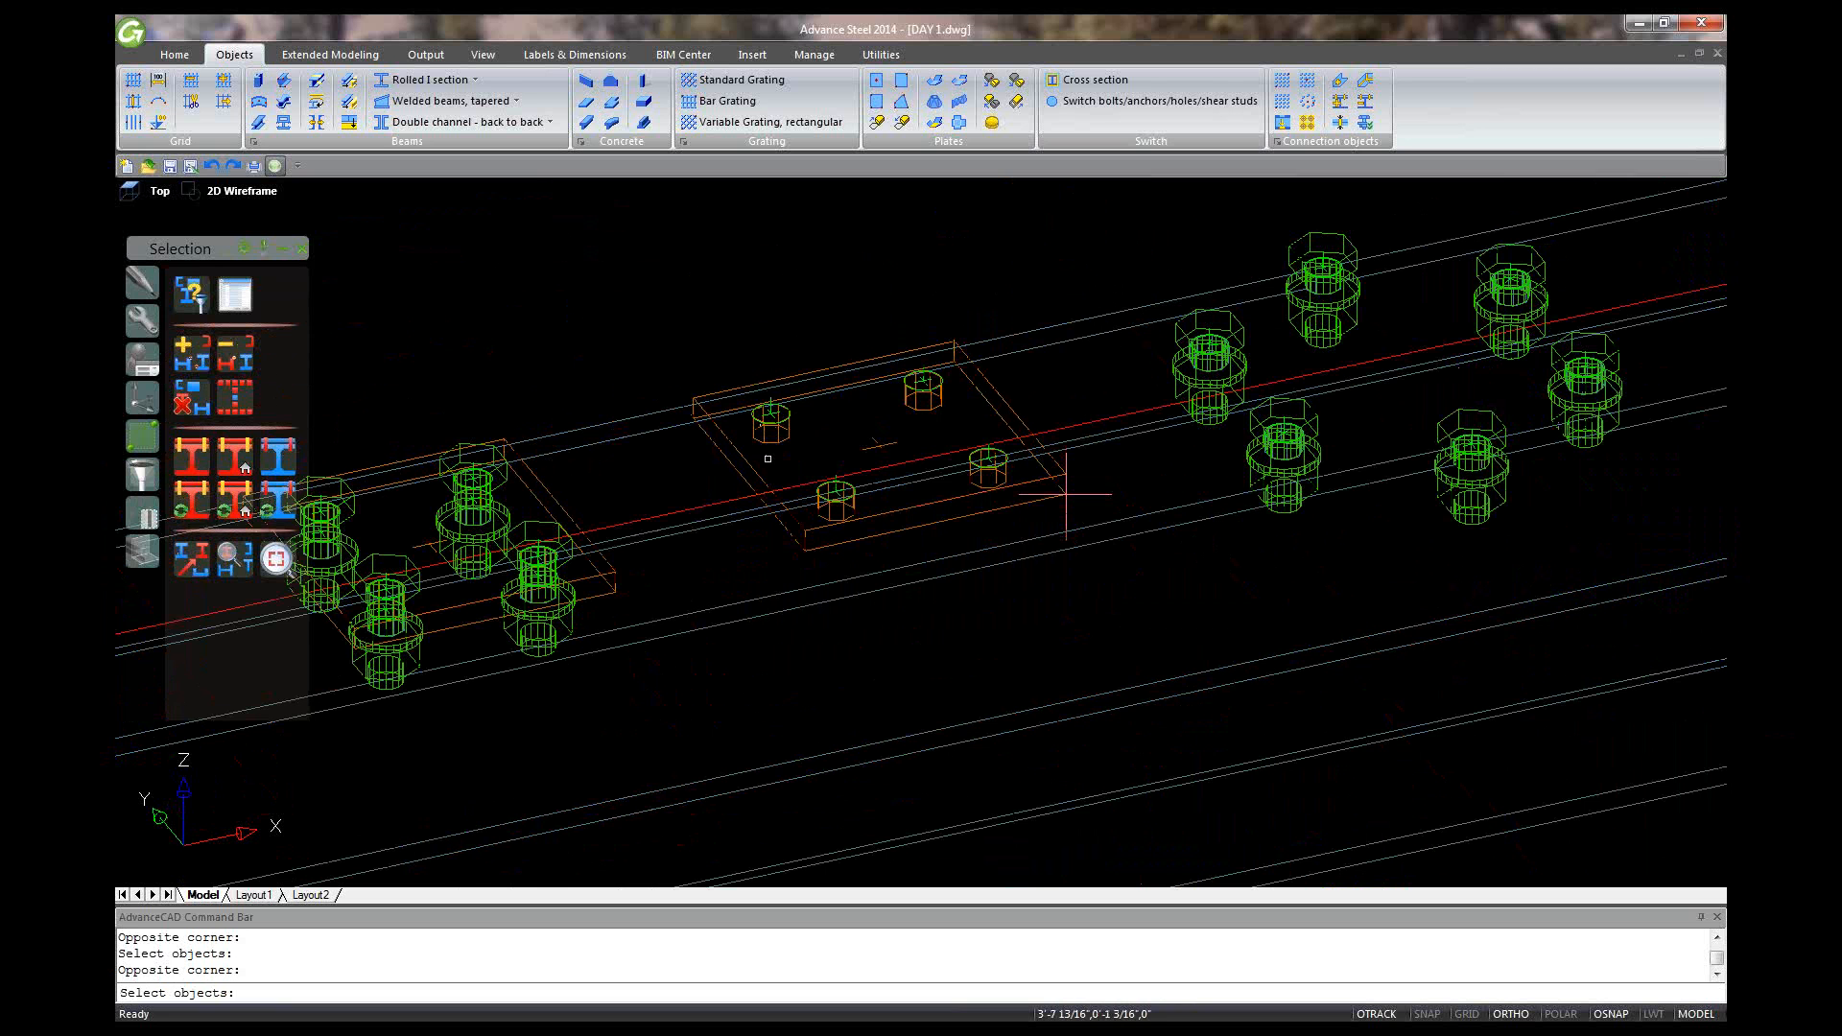
key("Escape")
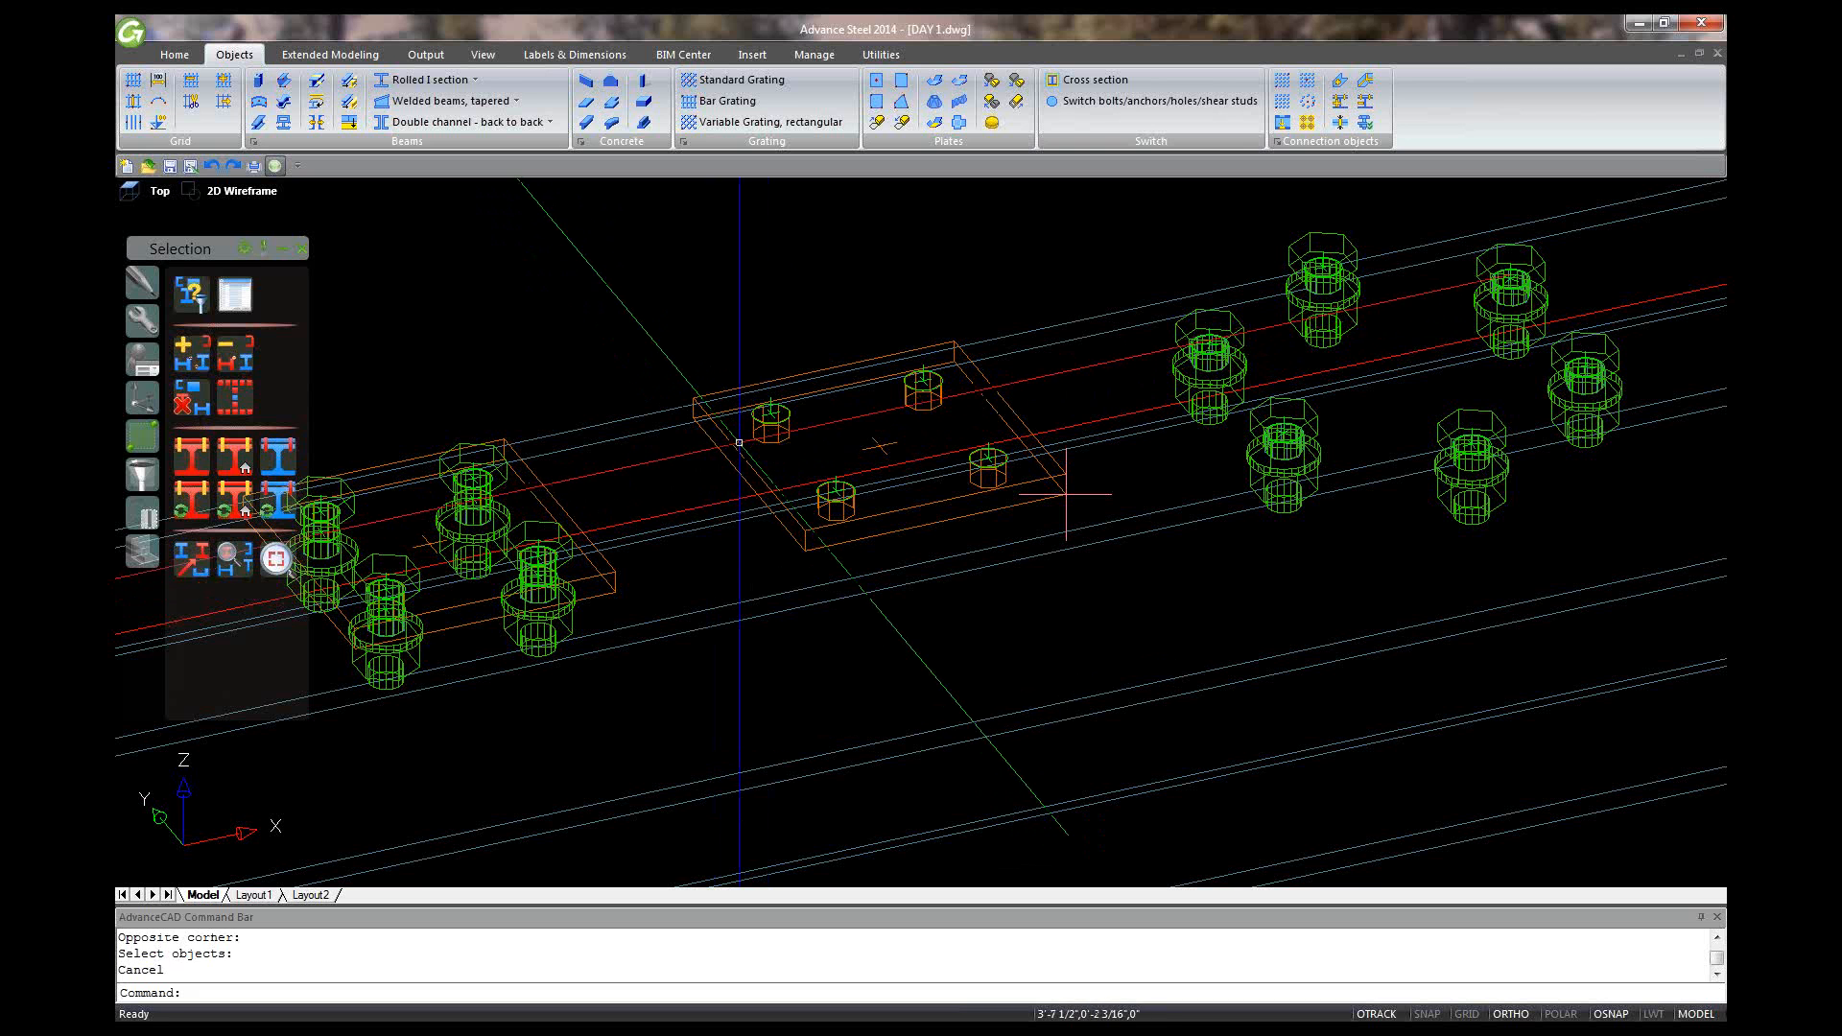
left_click(737, 448)
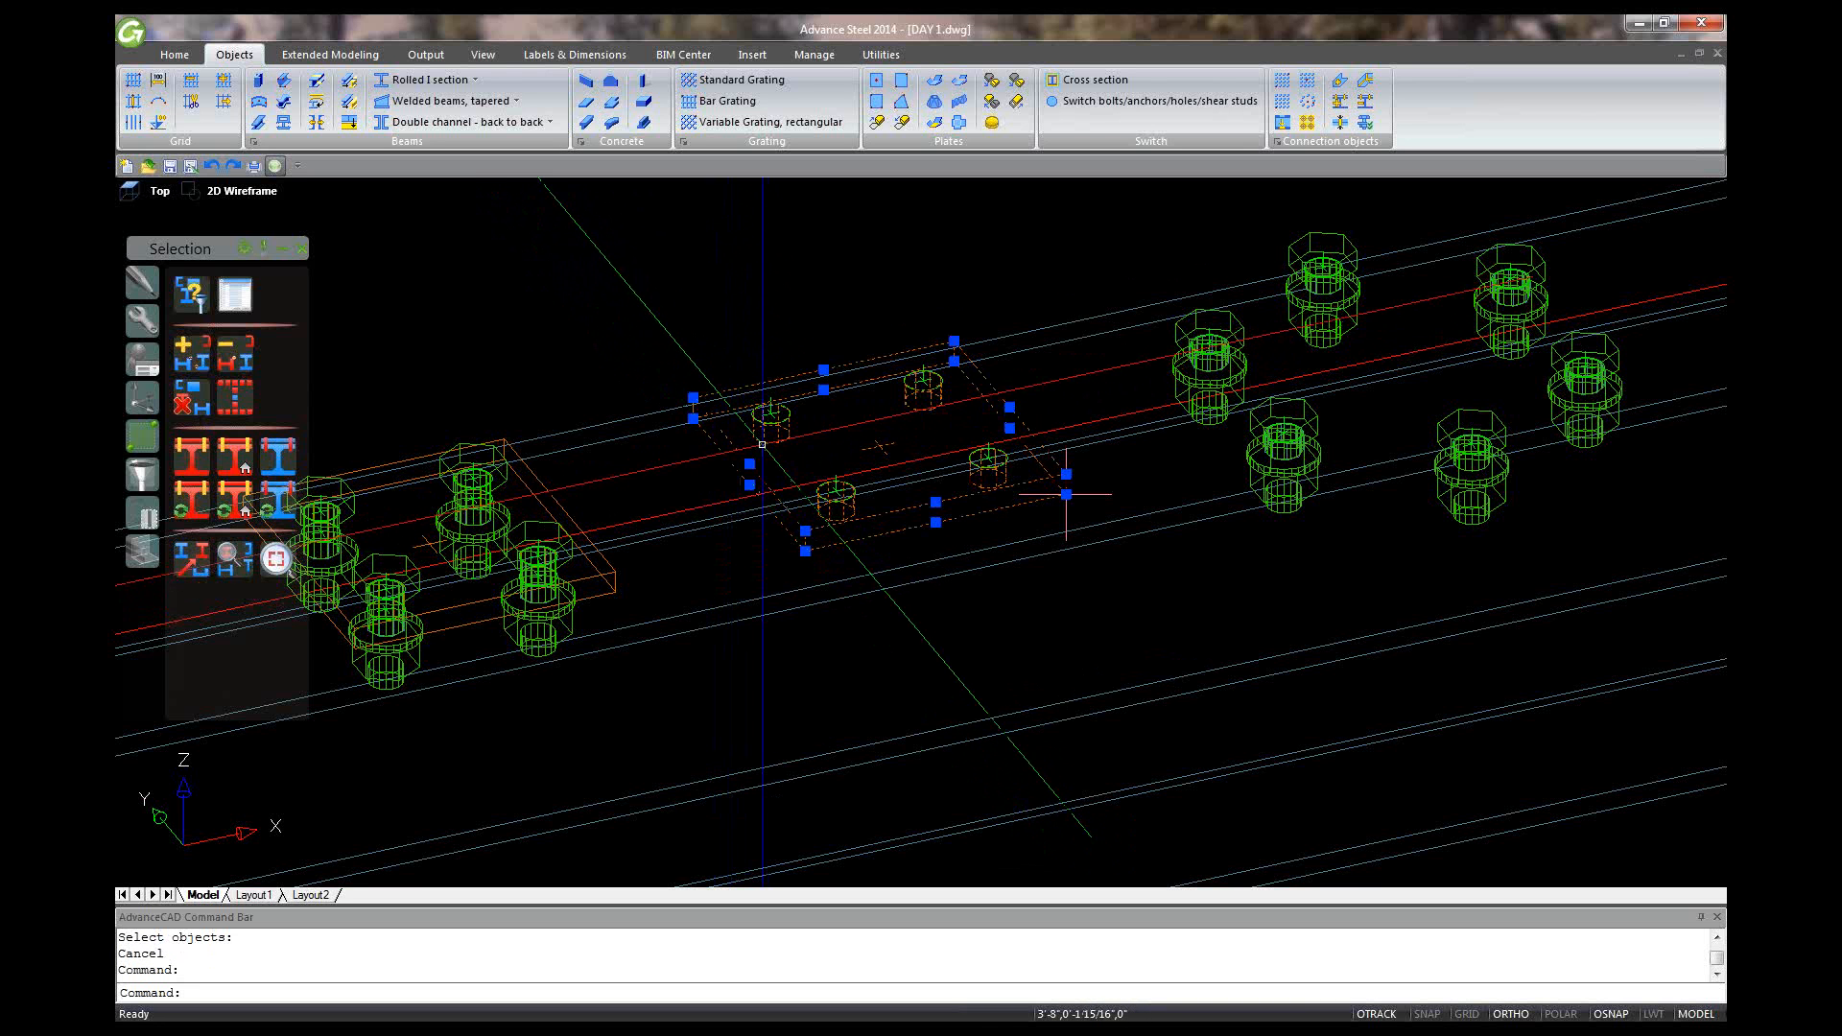
middle_click_drag(1066, 494, 810, 484, "shift")
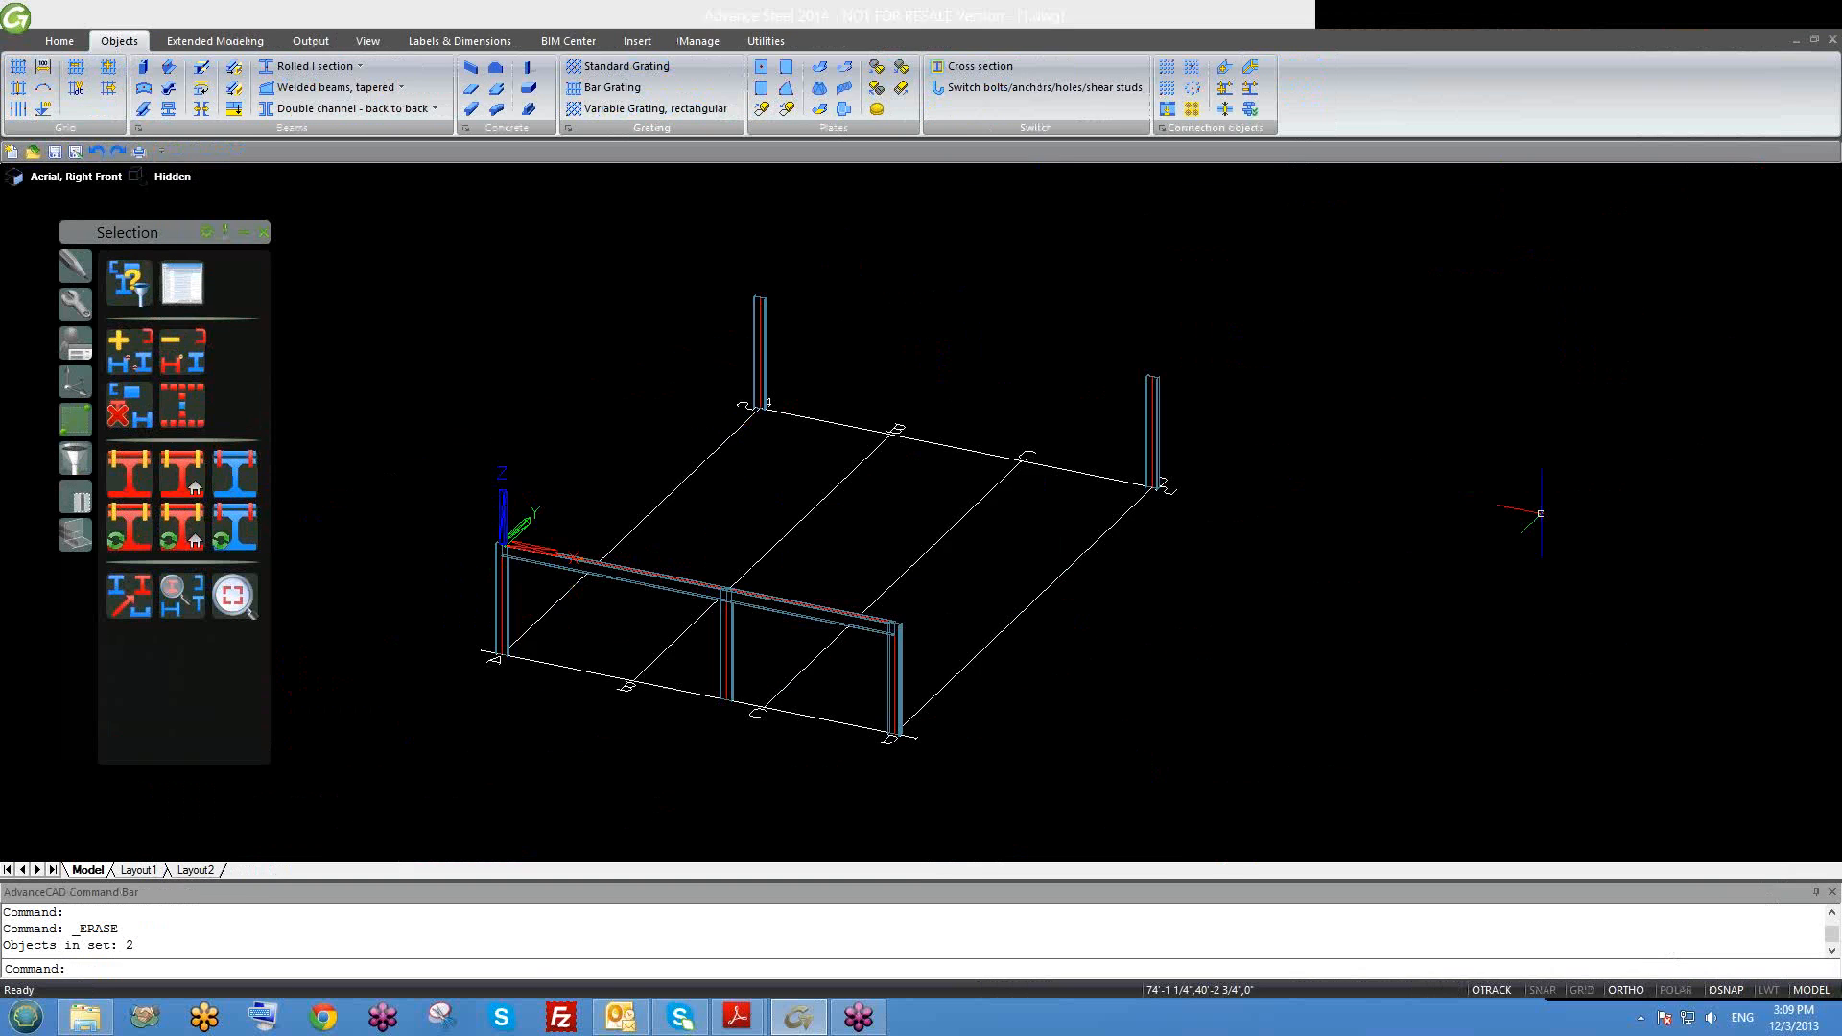
Step: Copy the bolted plate on the beam by itself, using its corner as the base point
scroll(985, 593, "up", 6)
scroll(985, 593, "up", 3)
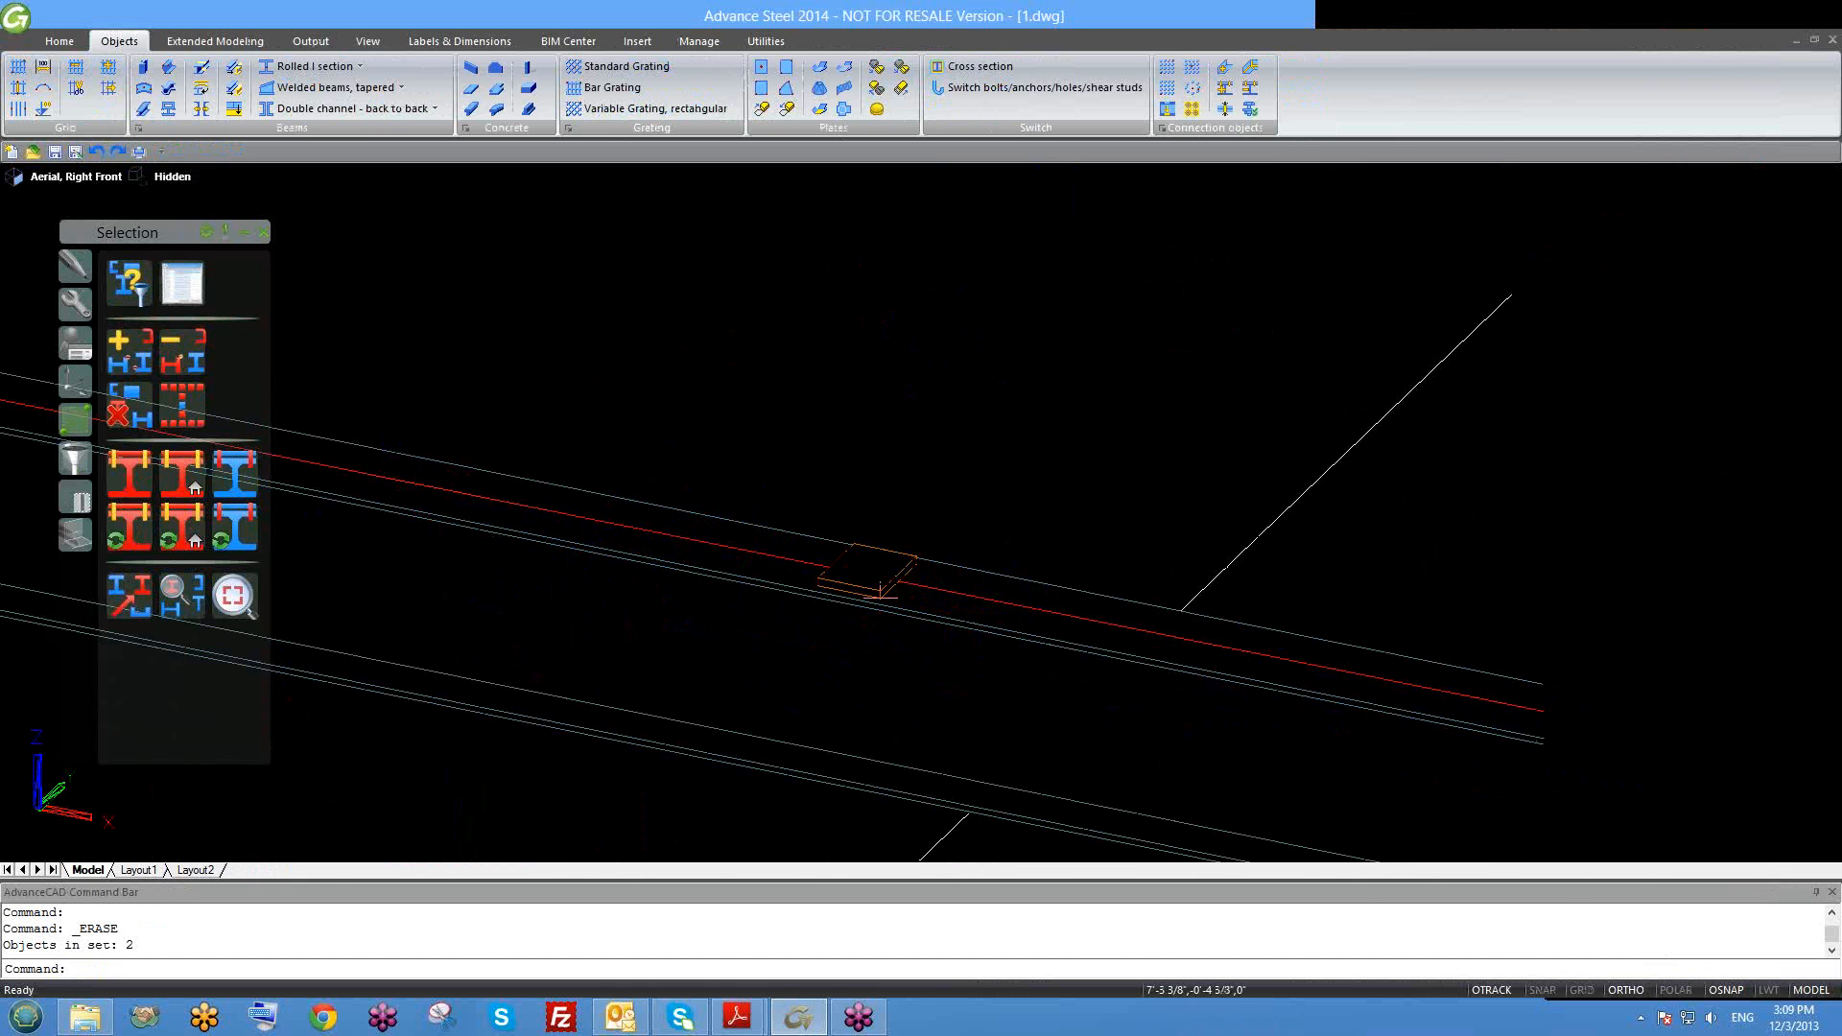
middle_click_drag(879, 581, 818, 612)
scroll(818, 612, "down", 3)
scroll(761, 647, "up", 5)
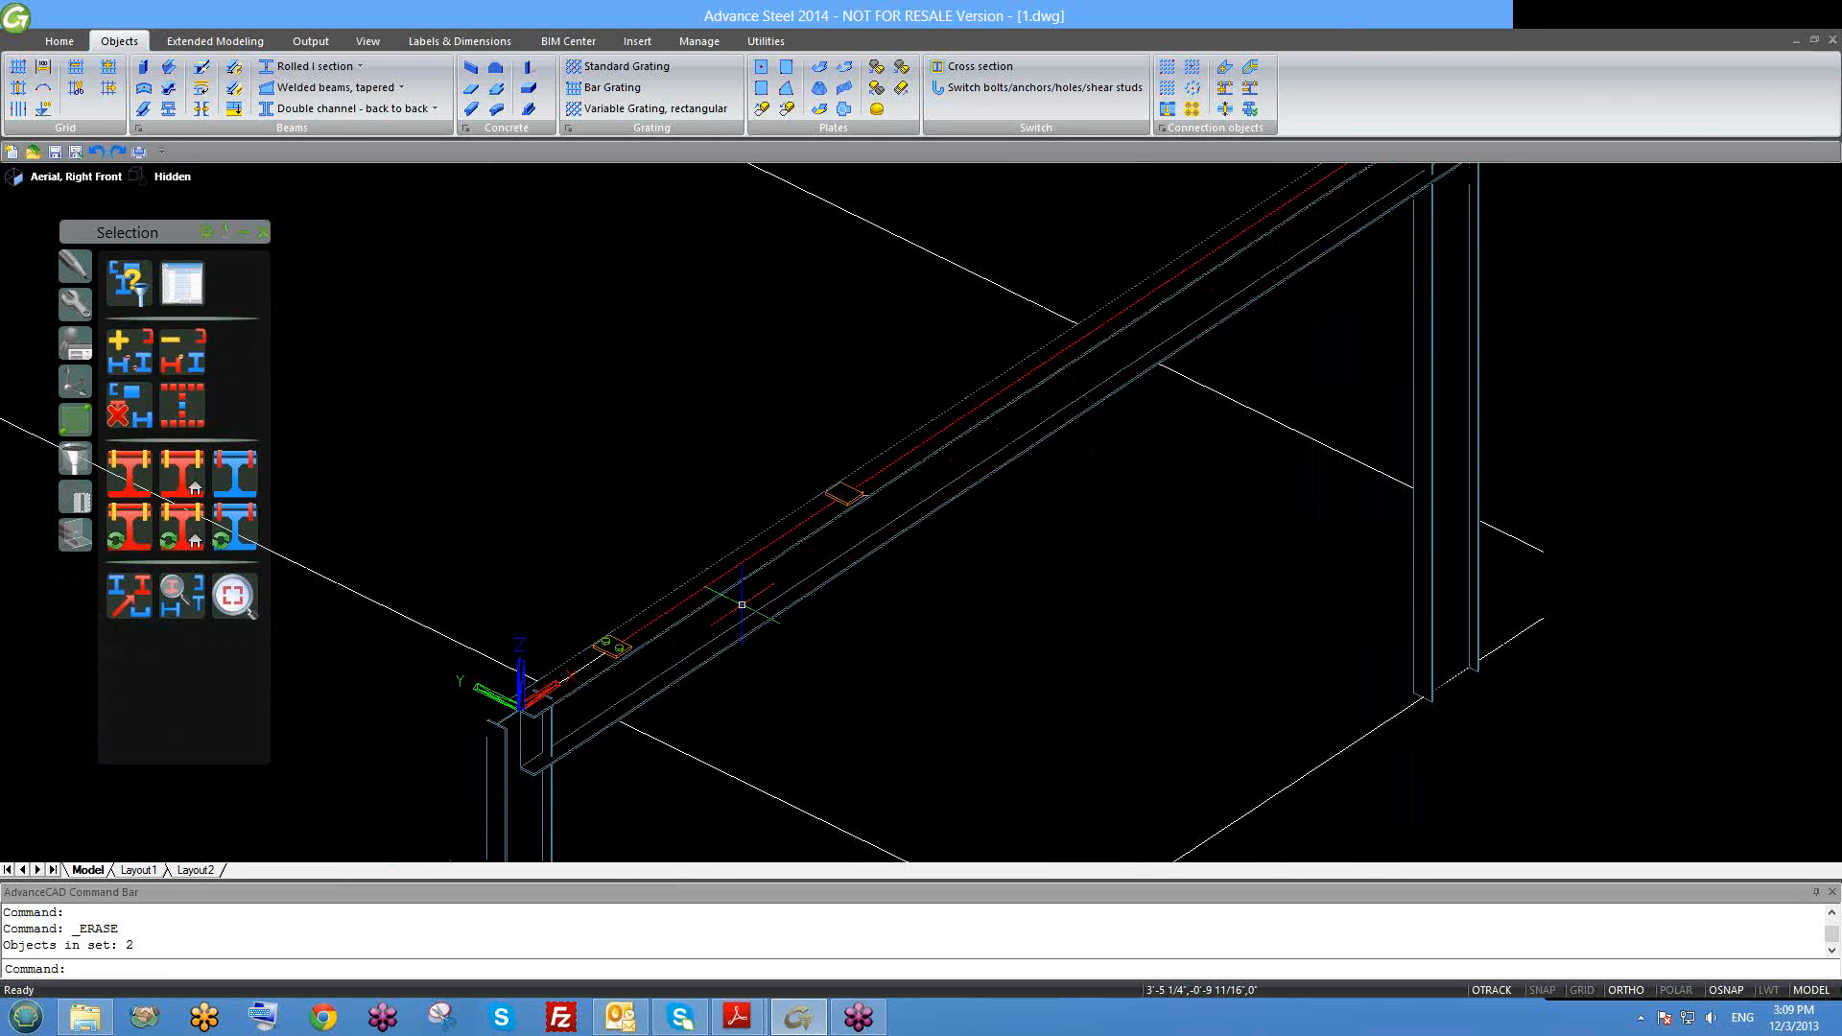
left_click(481, 503)
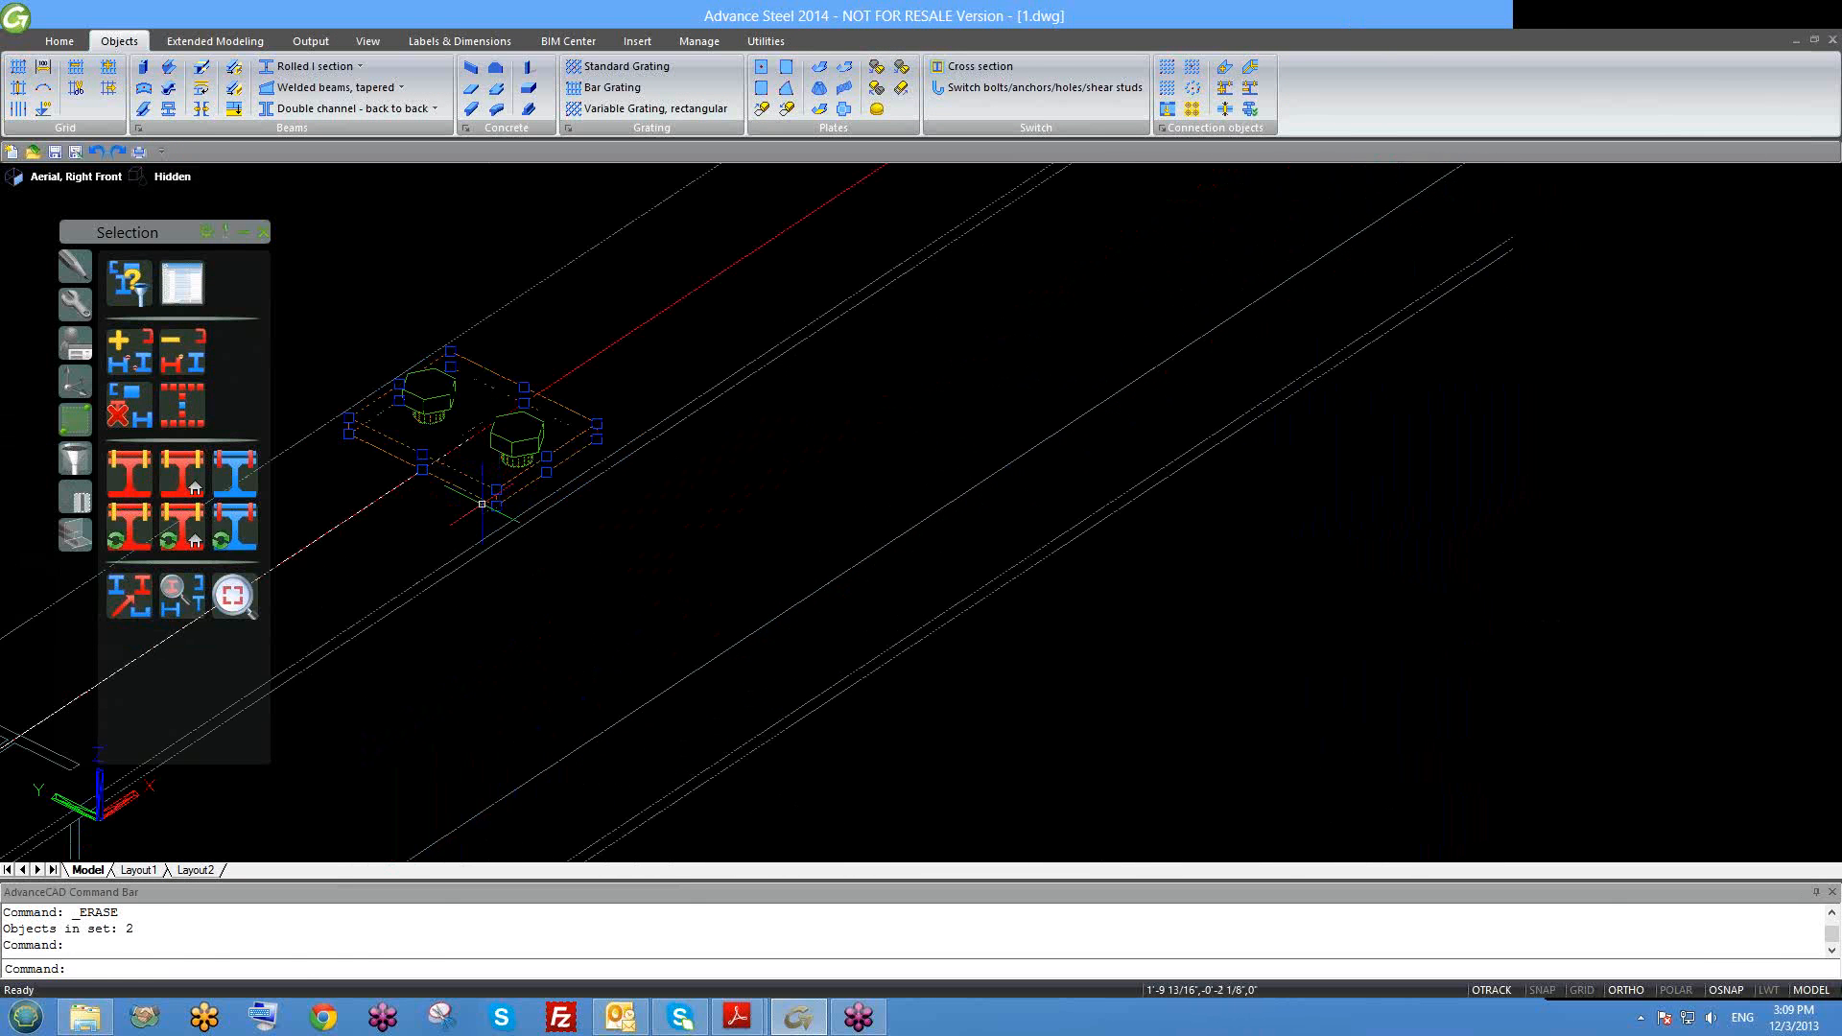
type("co")
key("Return")
left_click(495, 504)
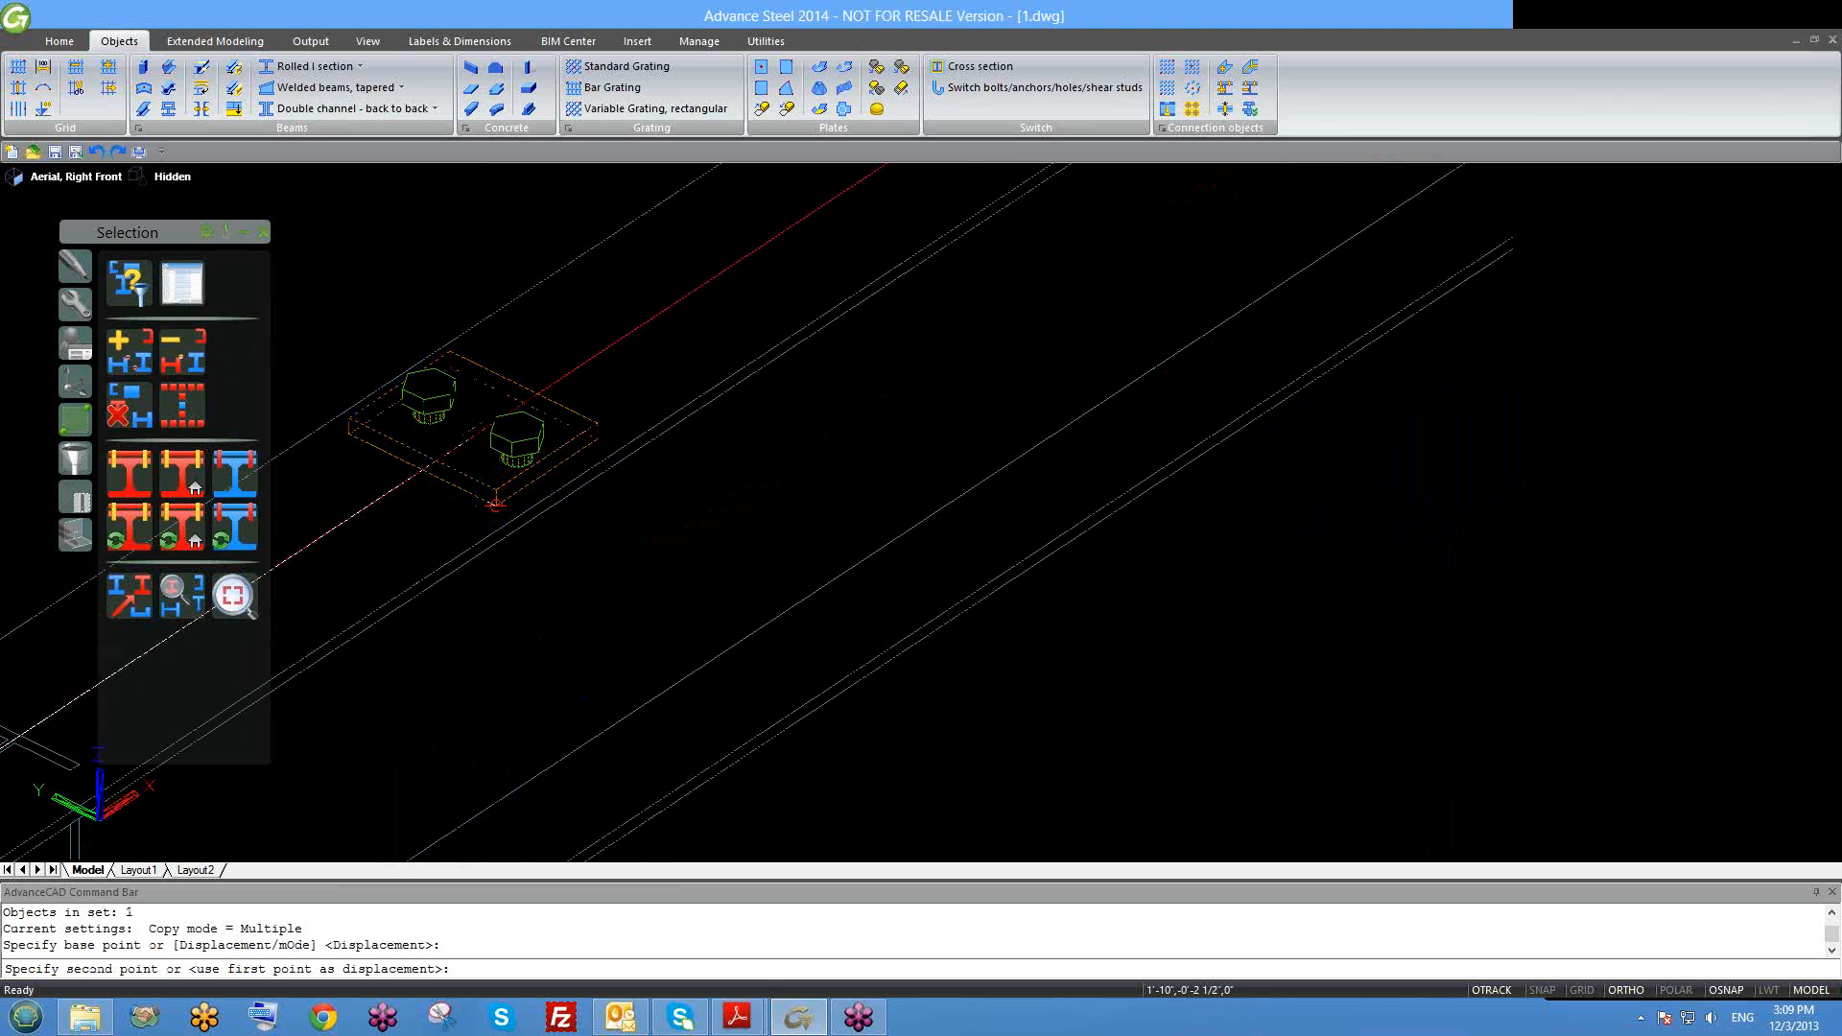
middle_click_drag(1145, 257, 990, 491)
type("5'")
key("Return")
key("Escape")
scroll(989, 497, "down", 4)
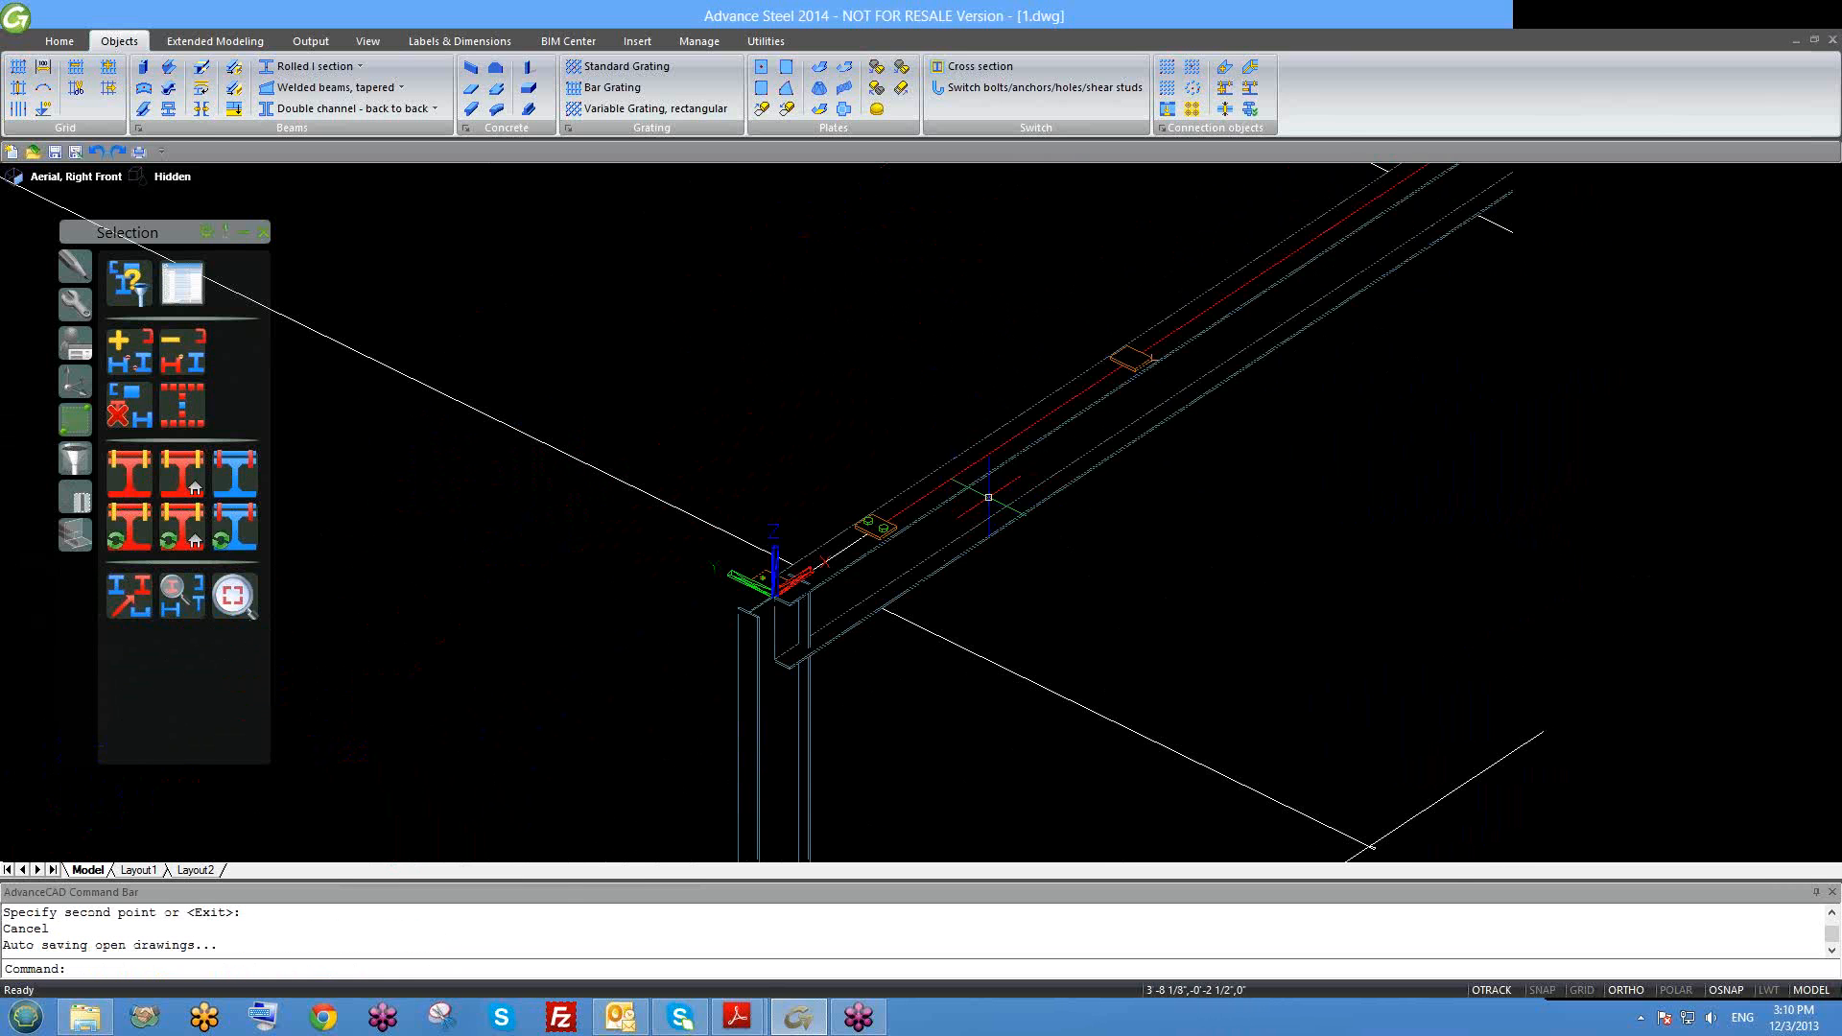
Step: Erase the plate copy and its holes at the end of the beam near the origin
scroll(787, 595, "up", 4)
left_click(685, 523)
left_click(930, 674)
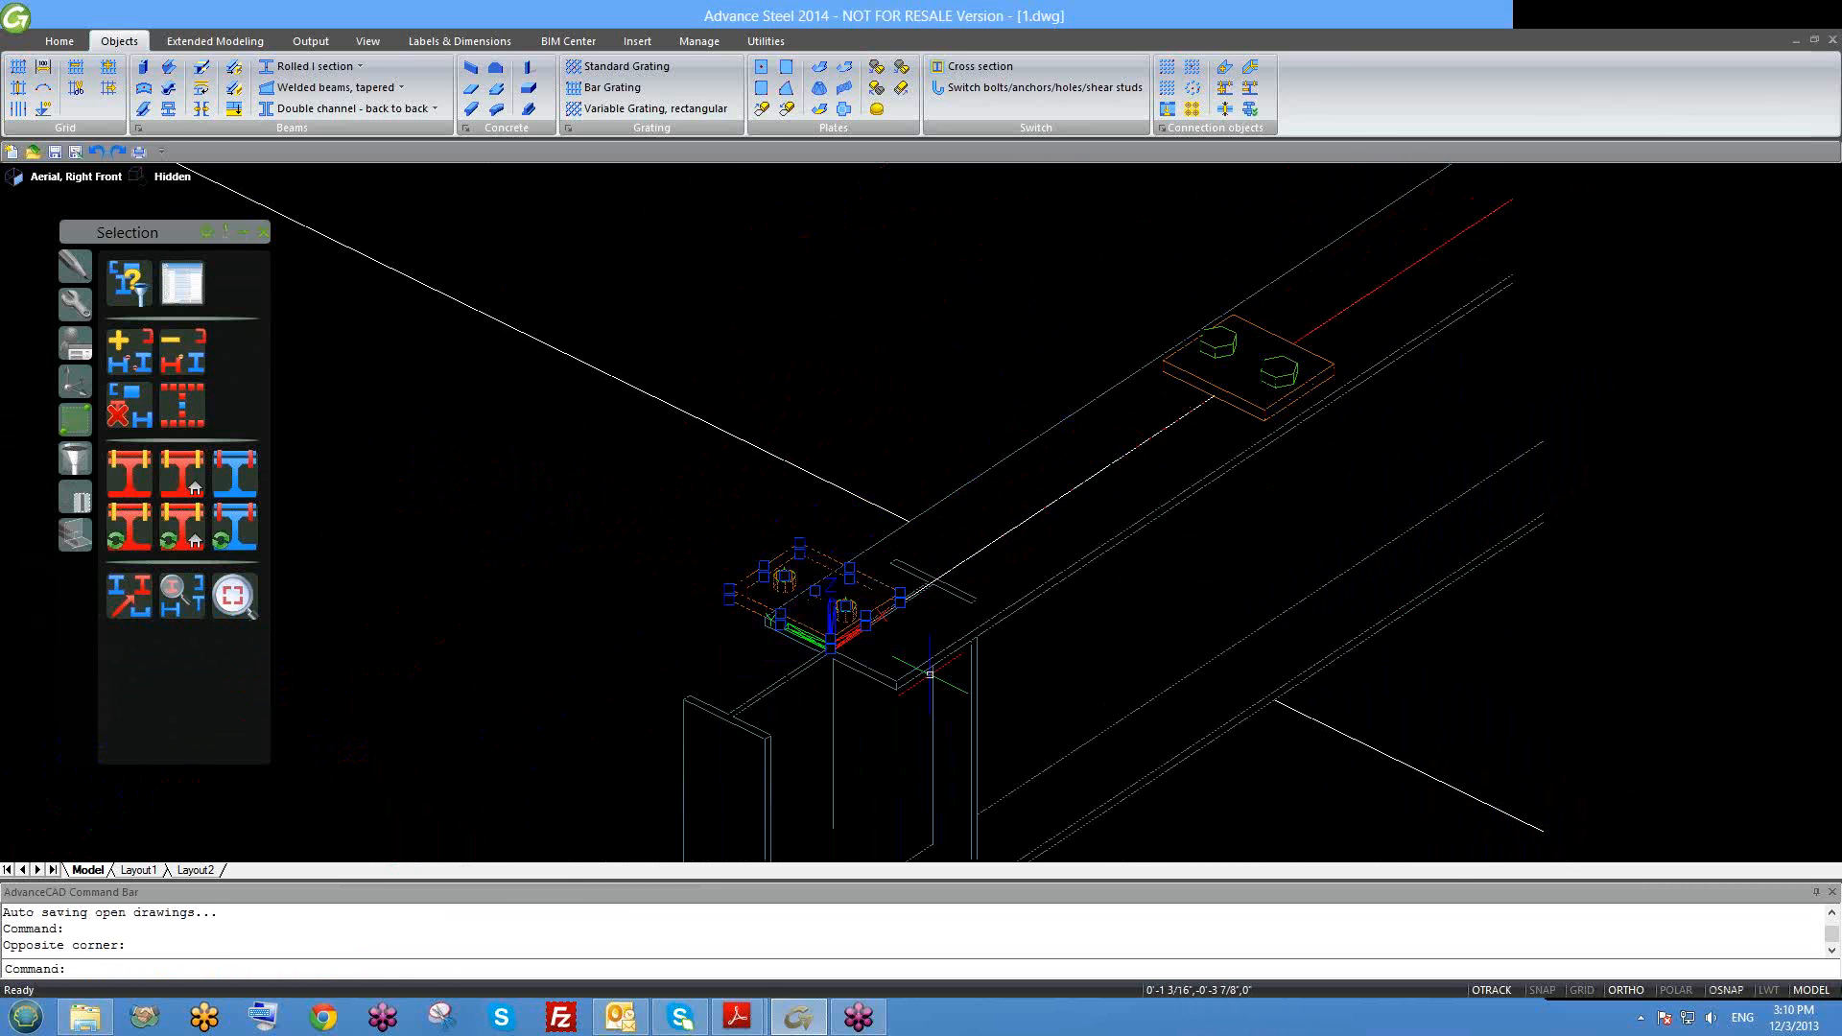
type("e")
key("Return")
Step: Copy the bolted plate together with its bolts 2' along the beam
scroll(561, 679, "down", 3)
left_click(827, 498)
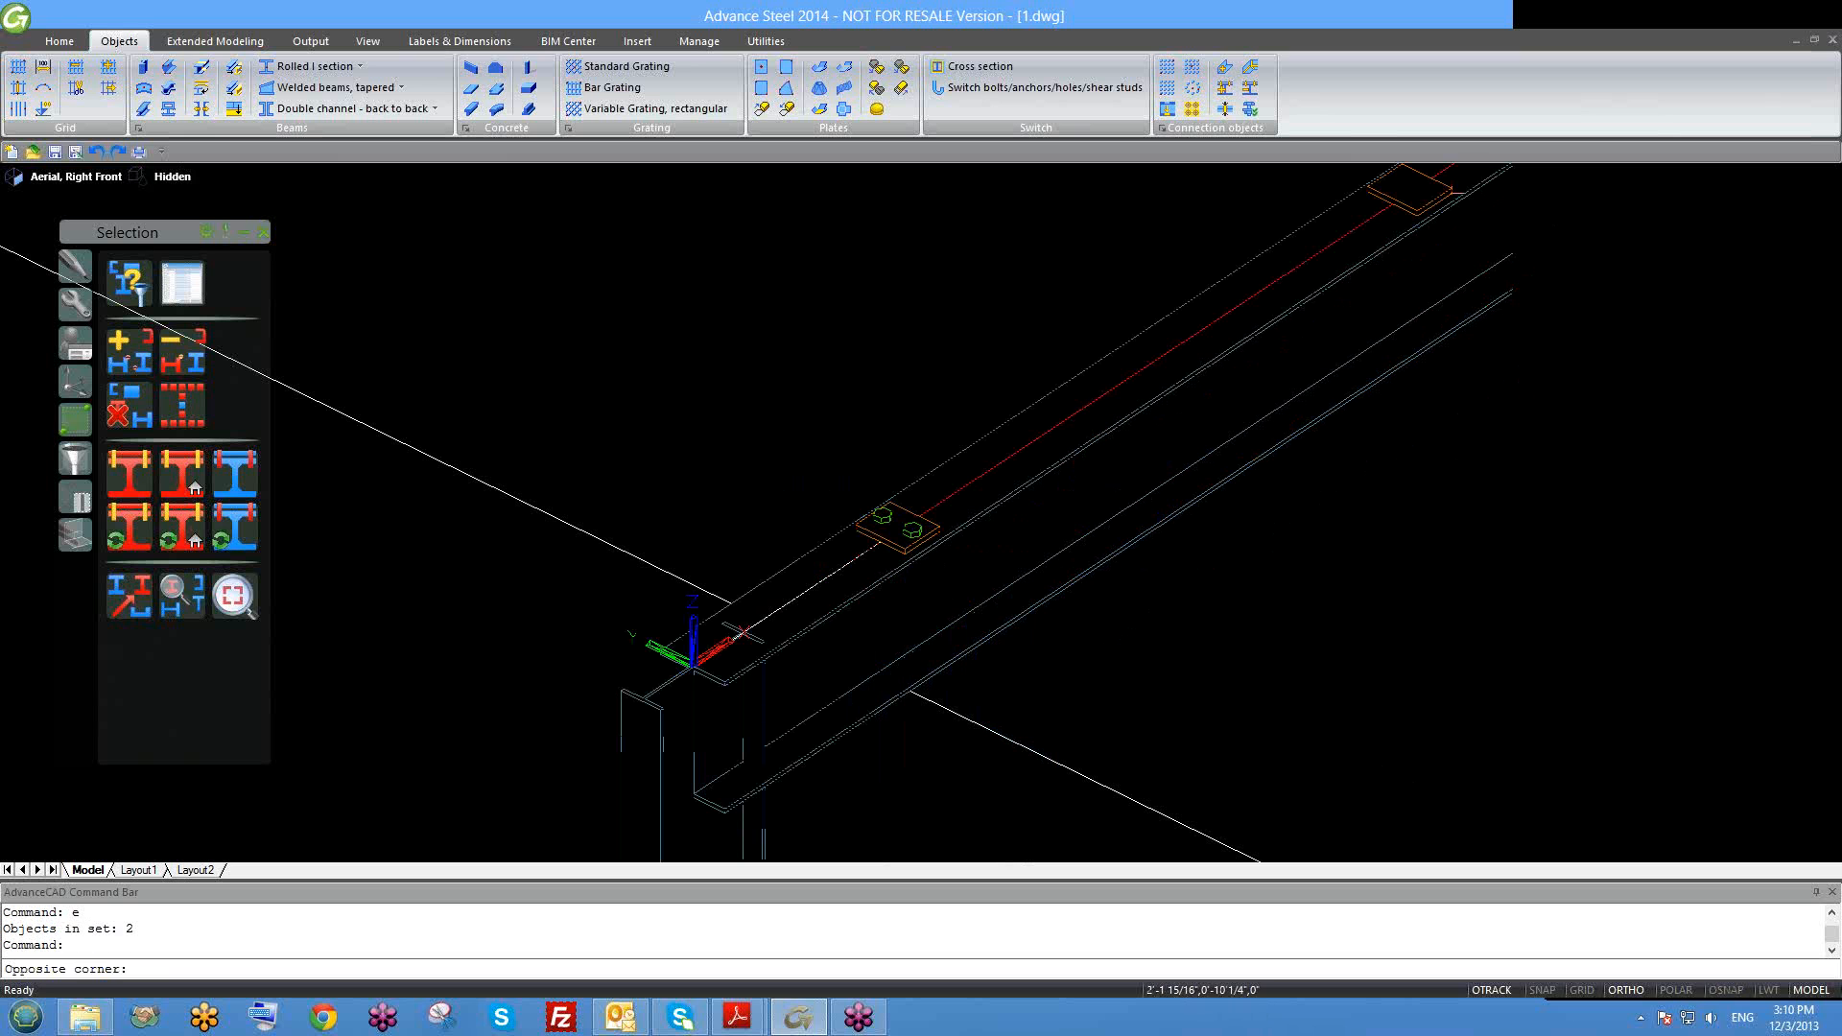
left_click(968, 587)
type("co")
key("Return")
left_click(694, 666)
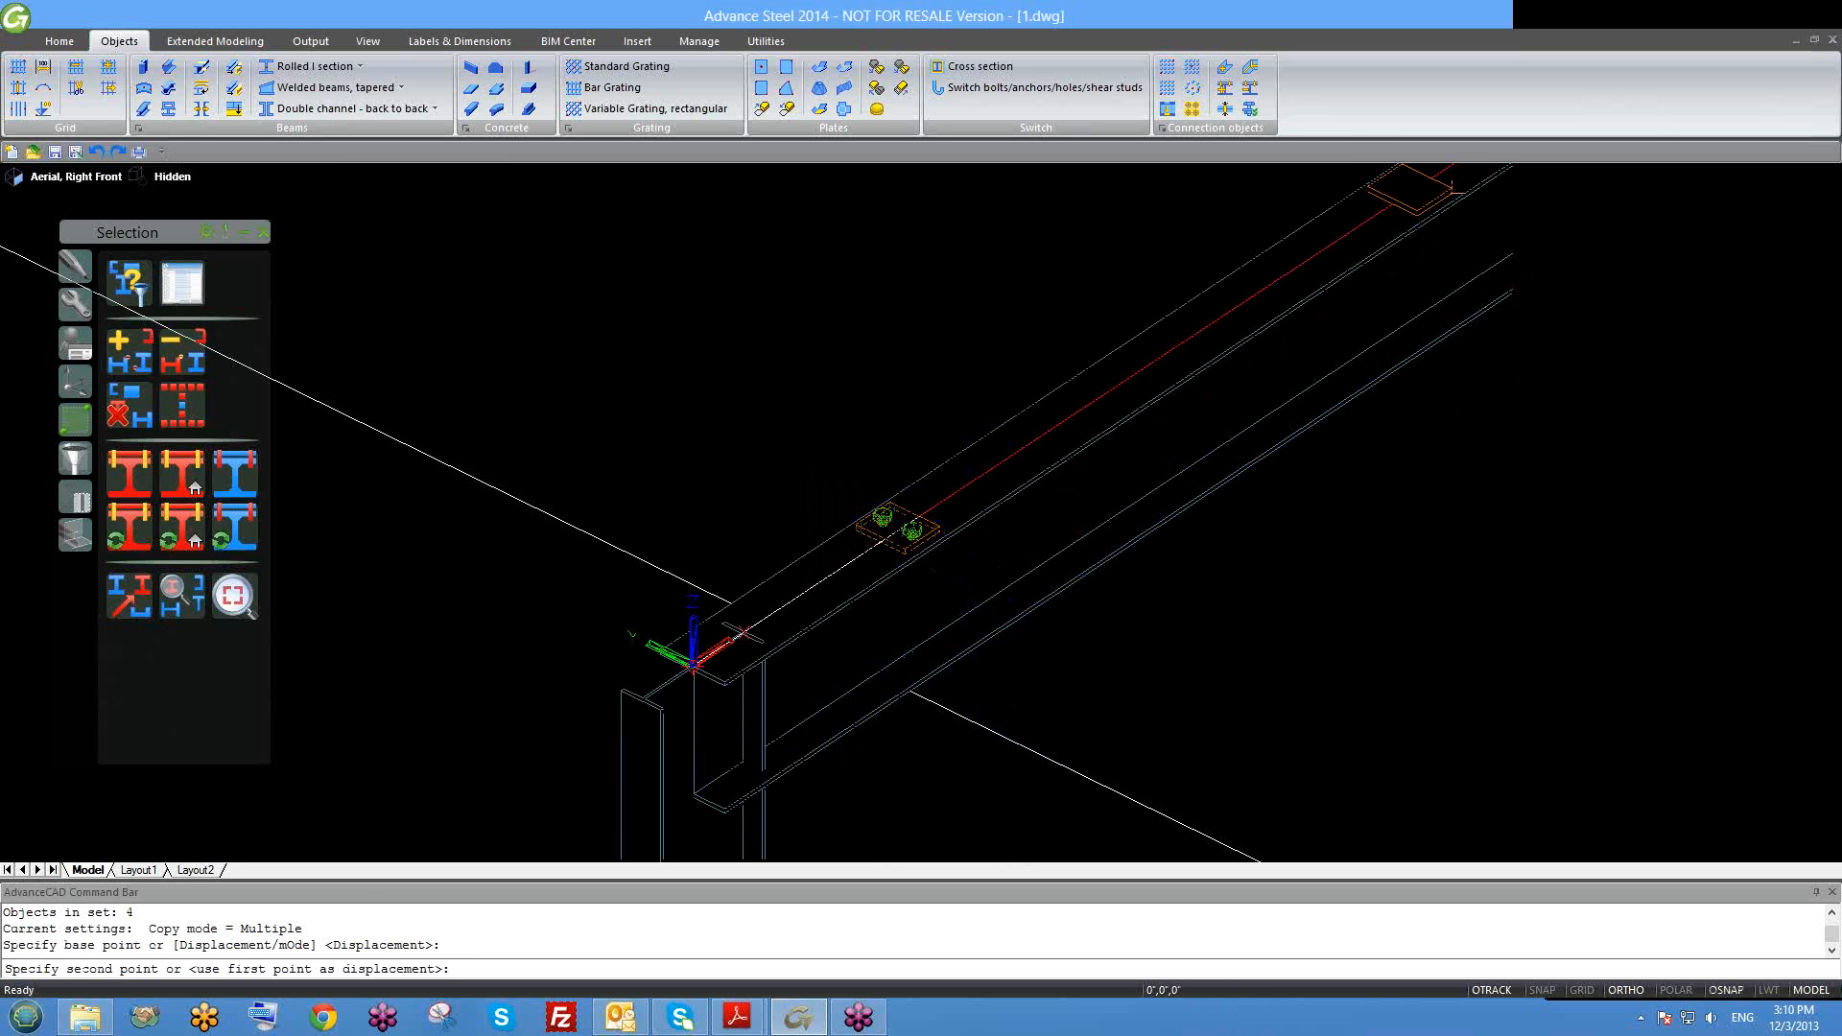
type("2'")
key("Return")
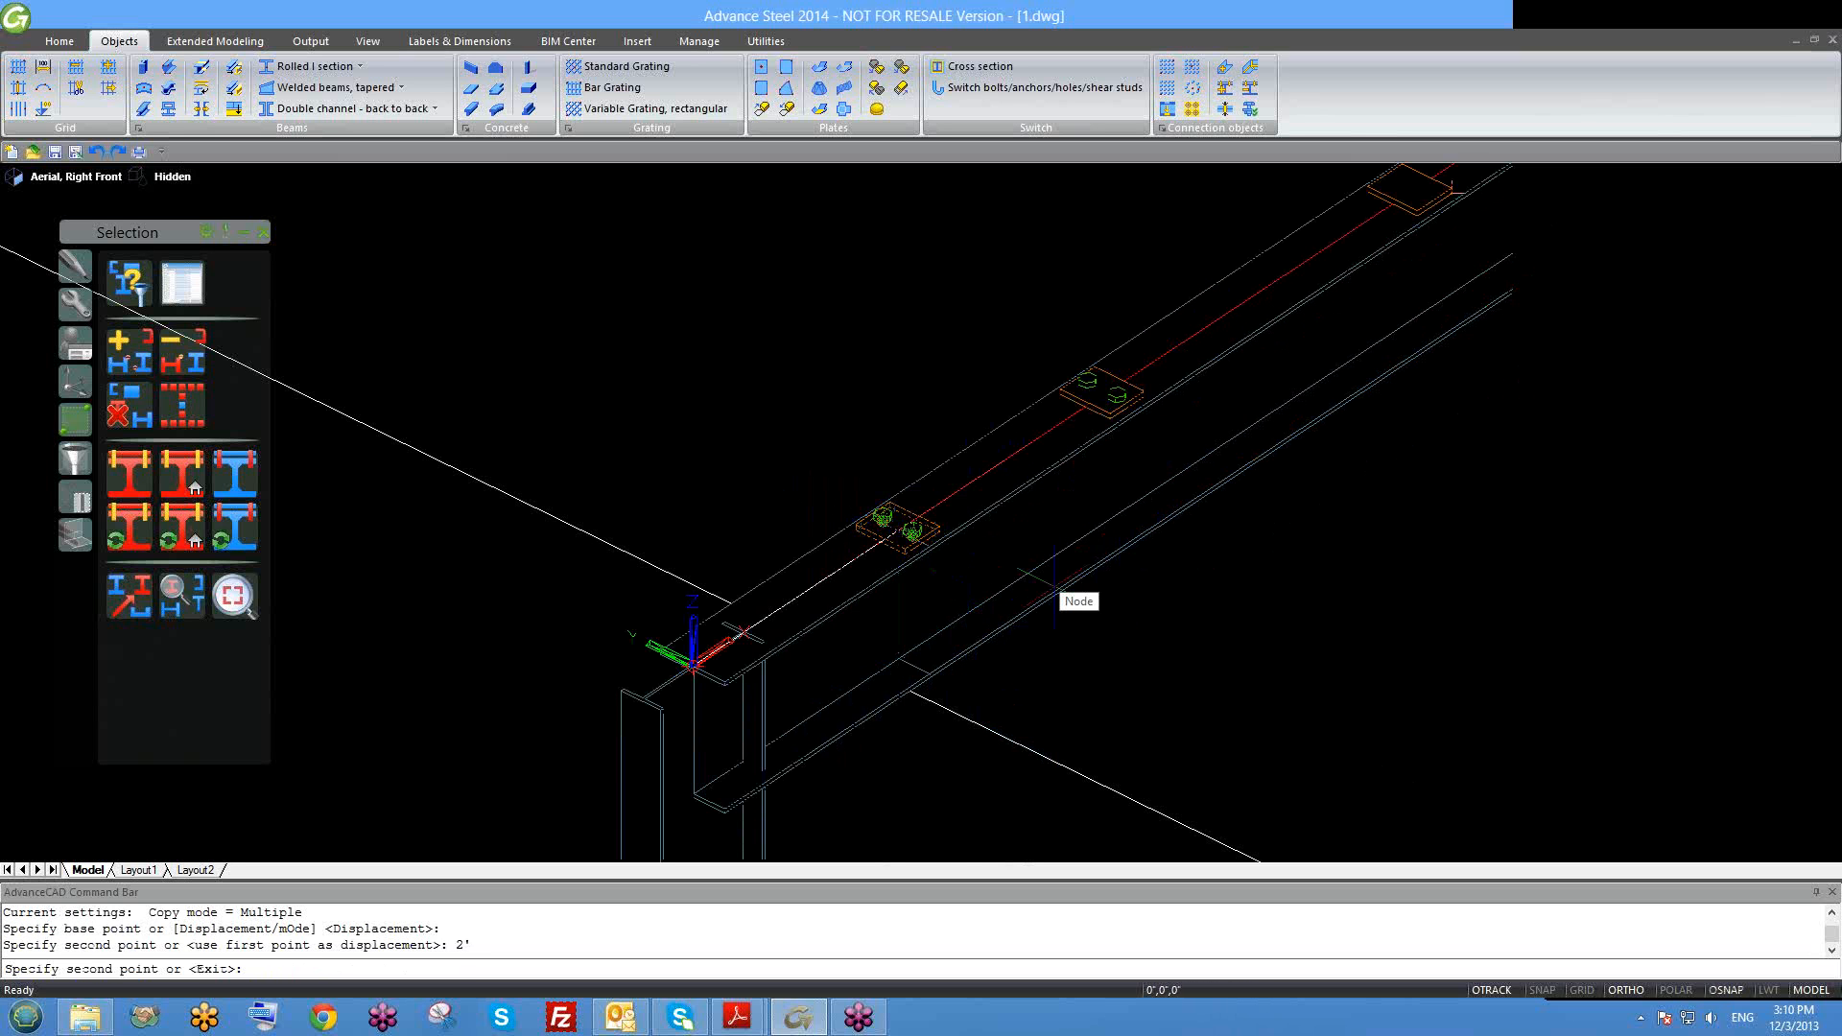
key("Escape")
scroll(1055, 590, "up", 5)
scroll(1027, 399, "down", 3)
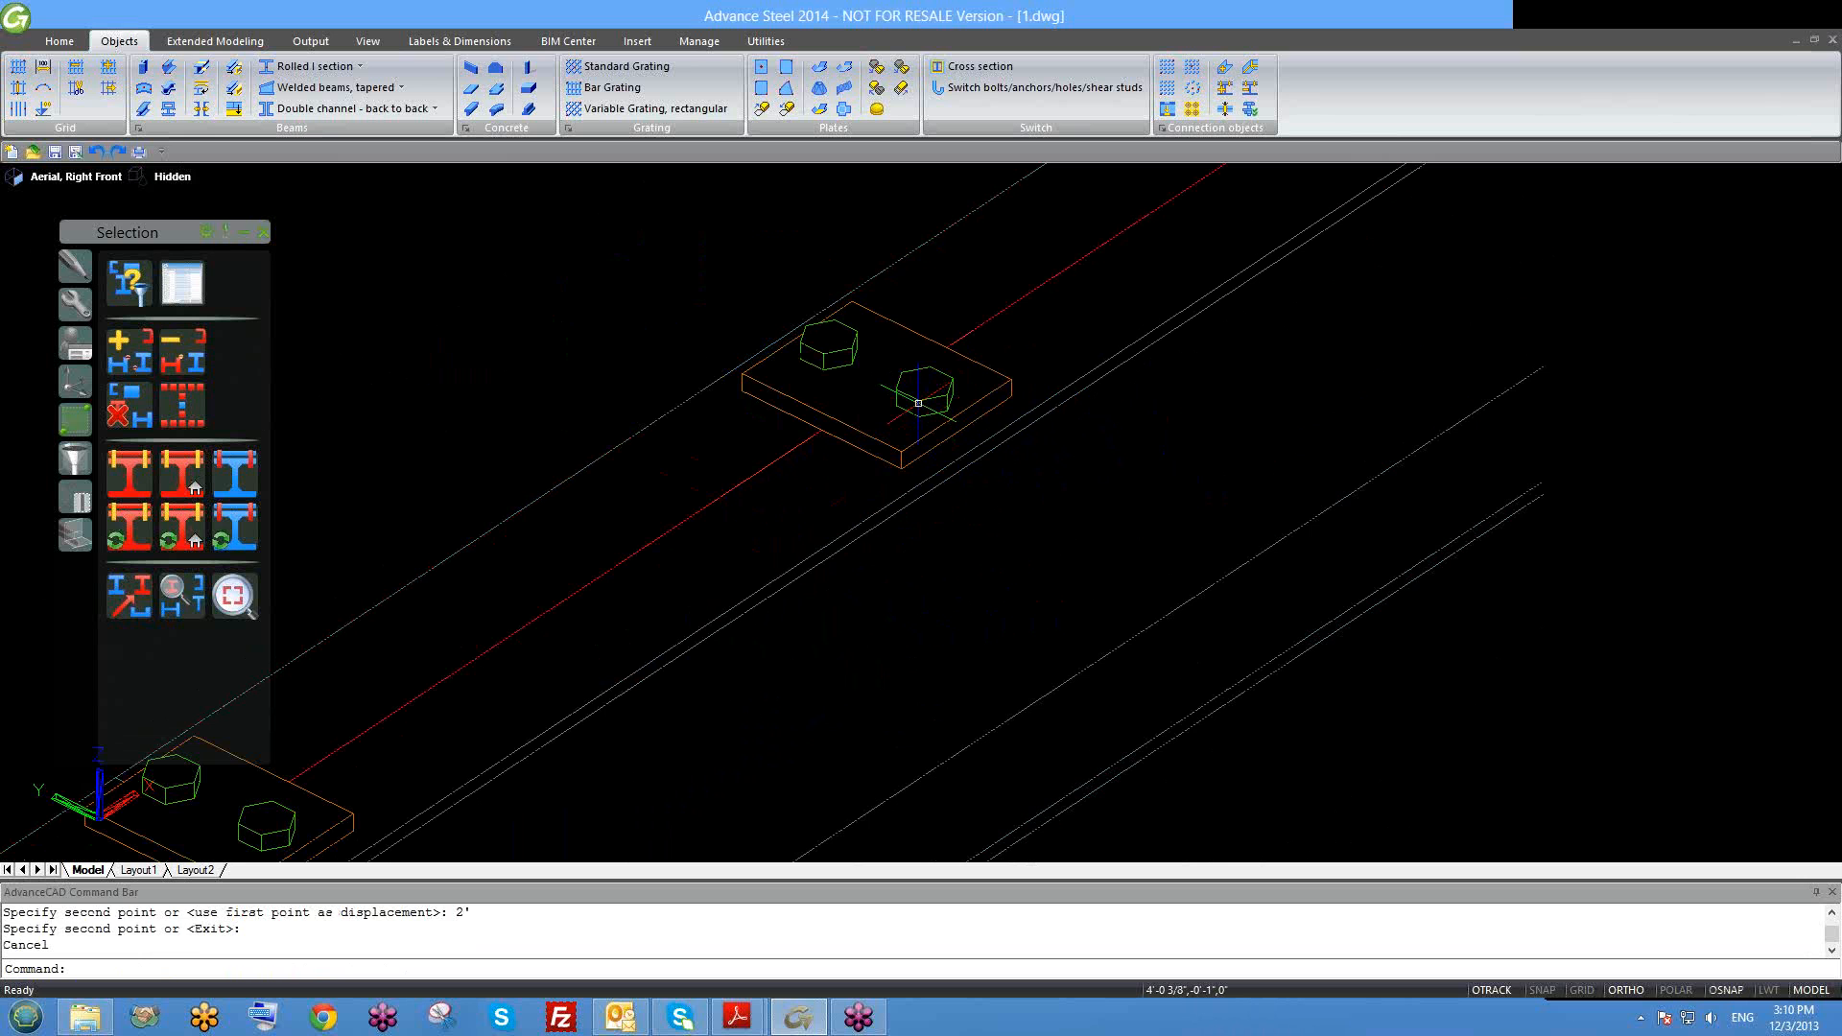
Step: Erase the two bolts from the plate copy farther along the beam, keeping the plate itself
scroll(916, 398, "up", 1)
type("e")
scroll(916, 399, "down", 3)
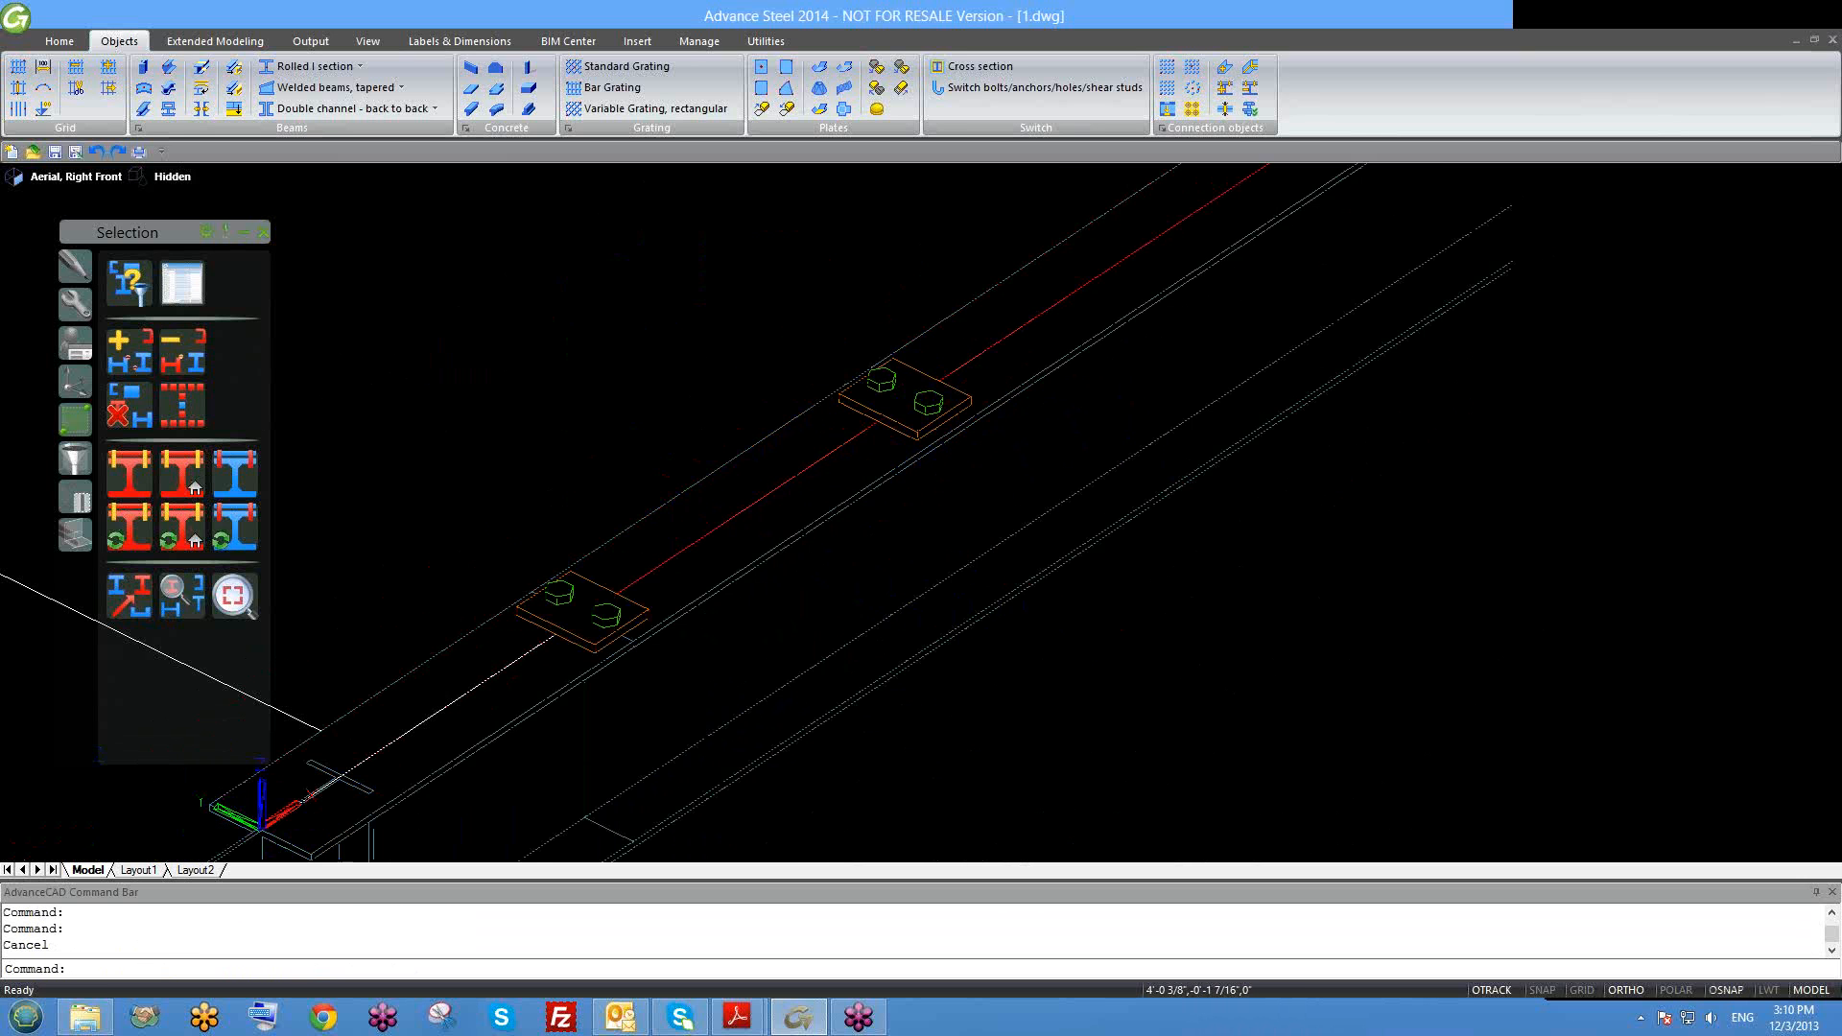
scroll(942, 473, "up", 1)
left_click(949, 420)
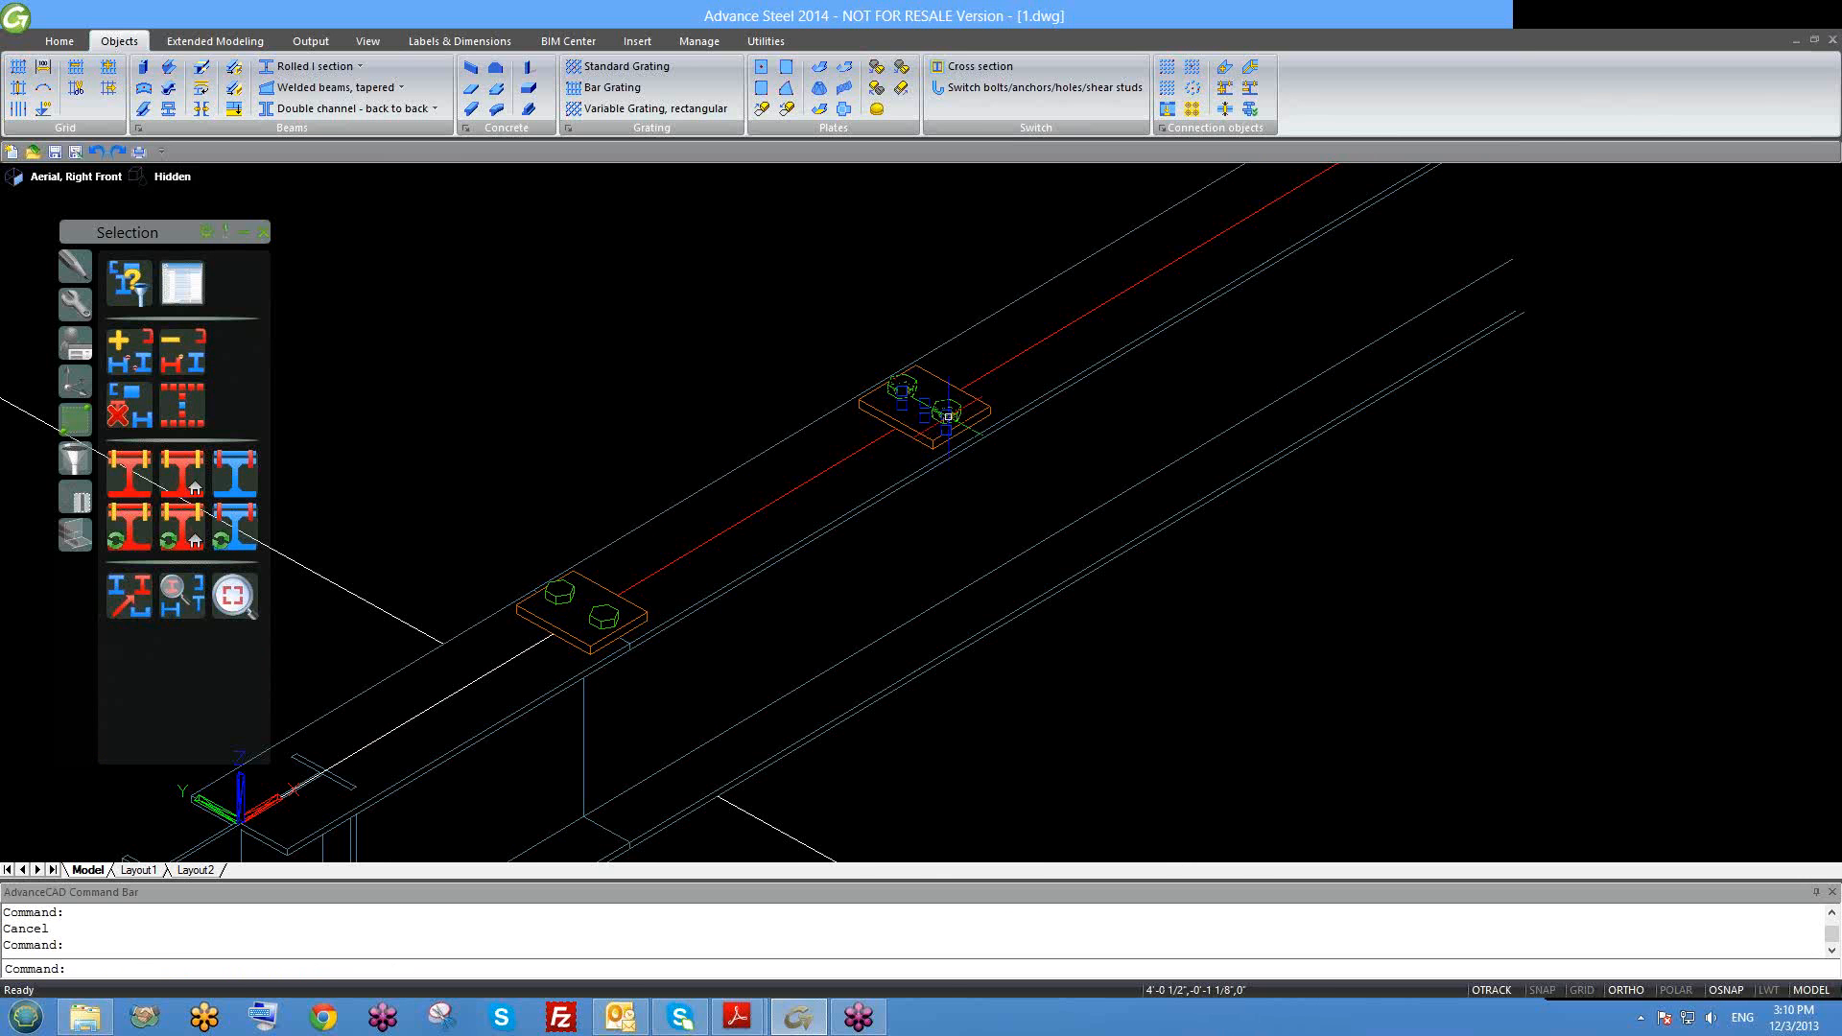
key("Escape")
left_click(738, 326)
left_click(1061, 457)
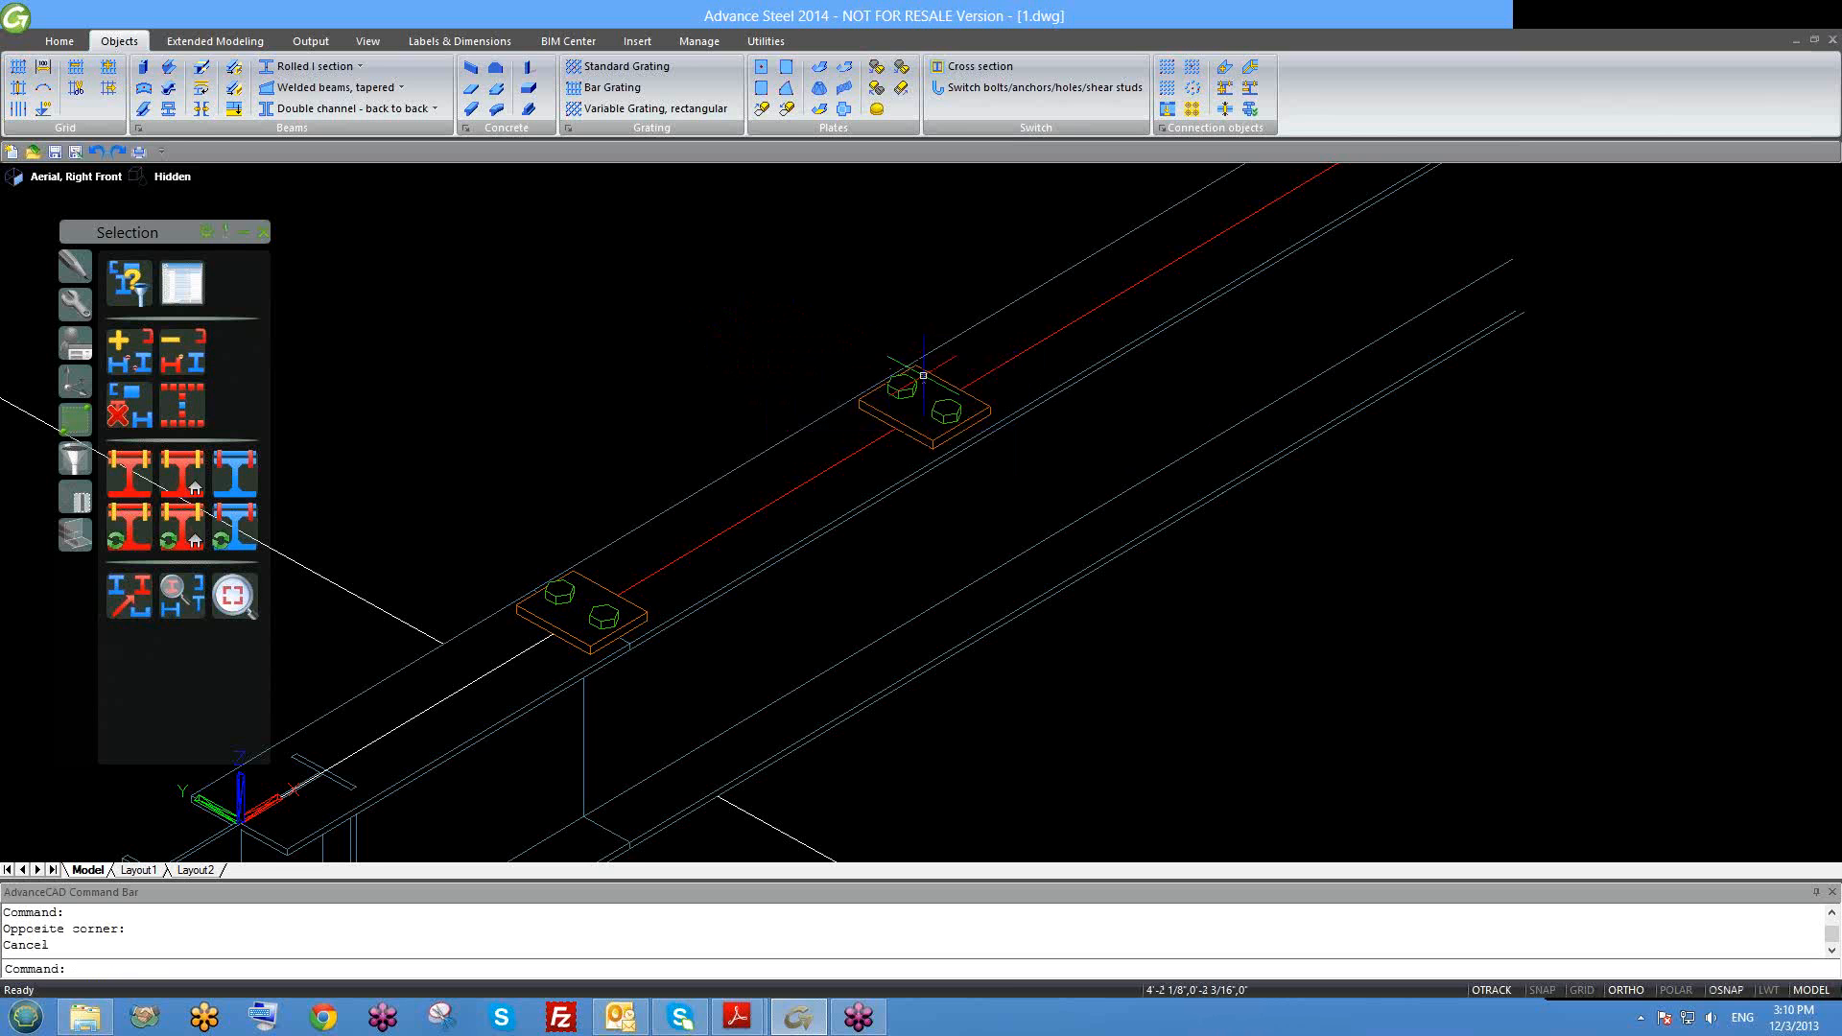
type("e")
key("Return")
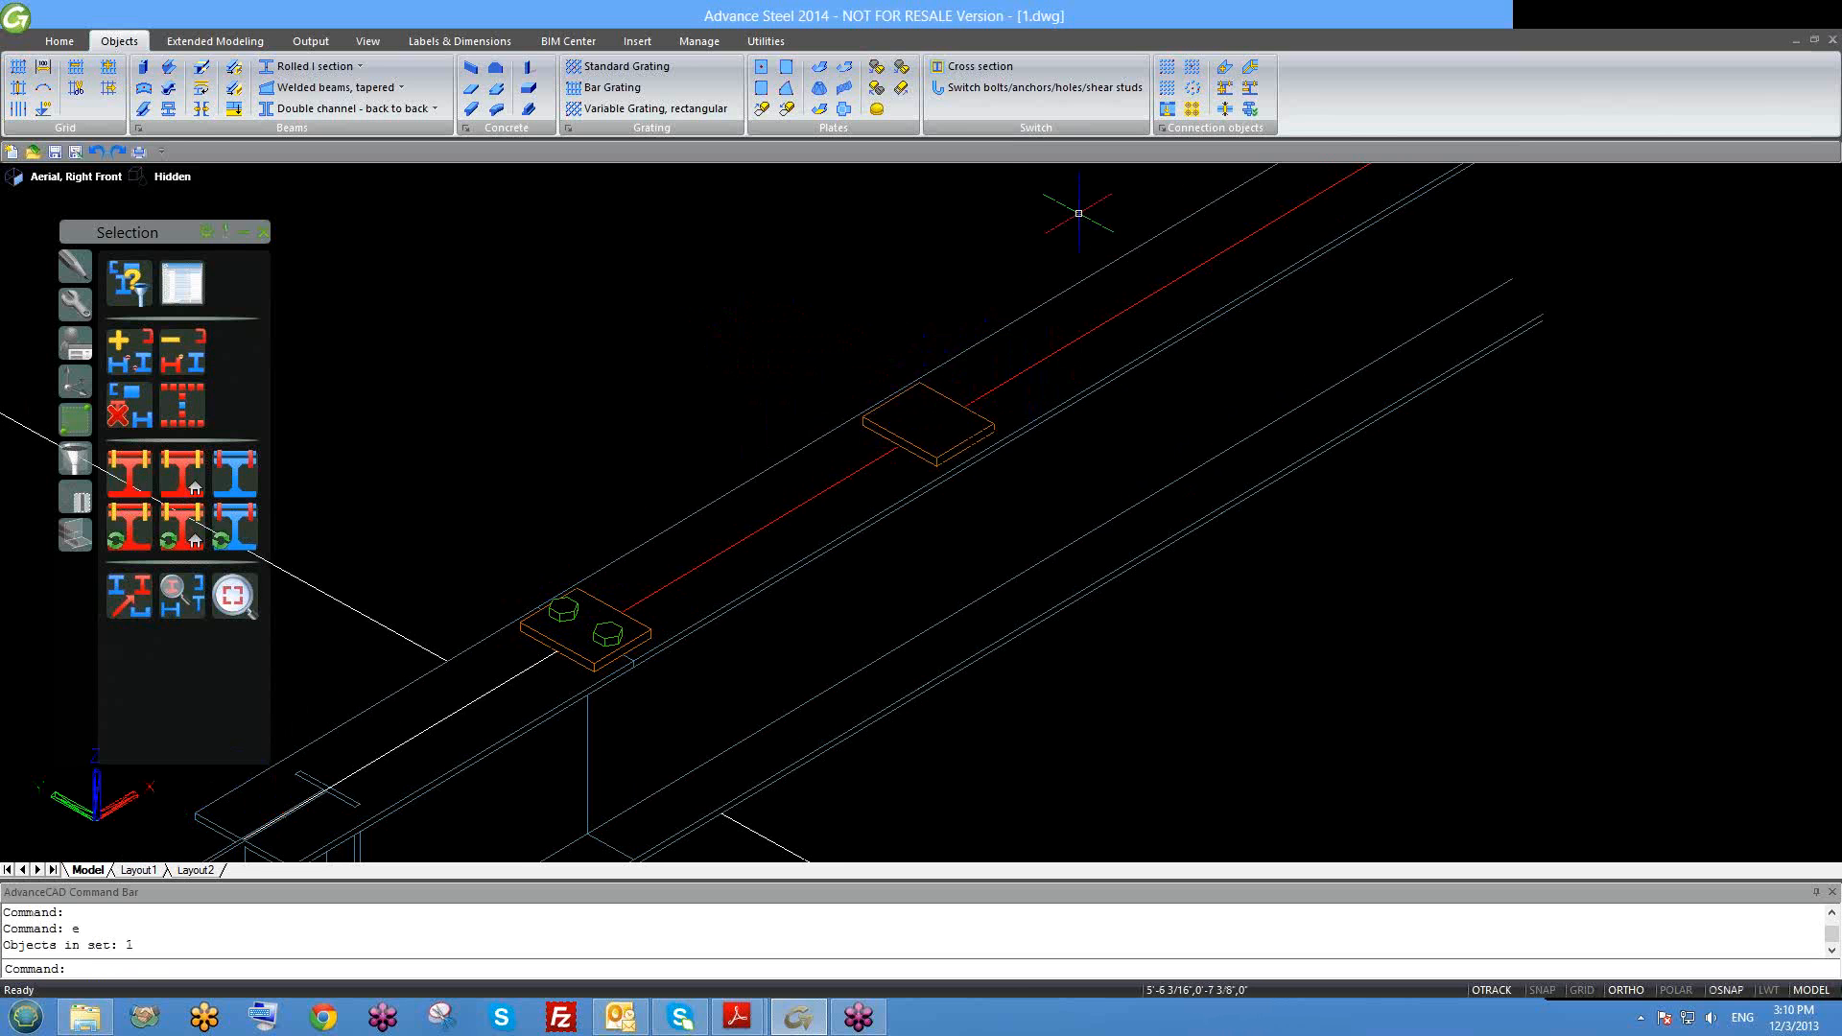
Step: Create a rectangular hole pattern on the copied plate, spanning two opposite corners of its top face
left_click(1047, 97)
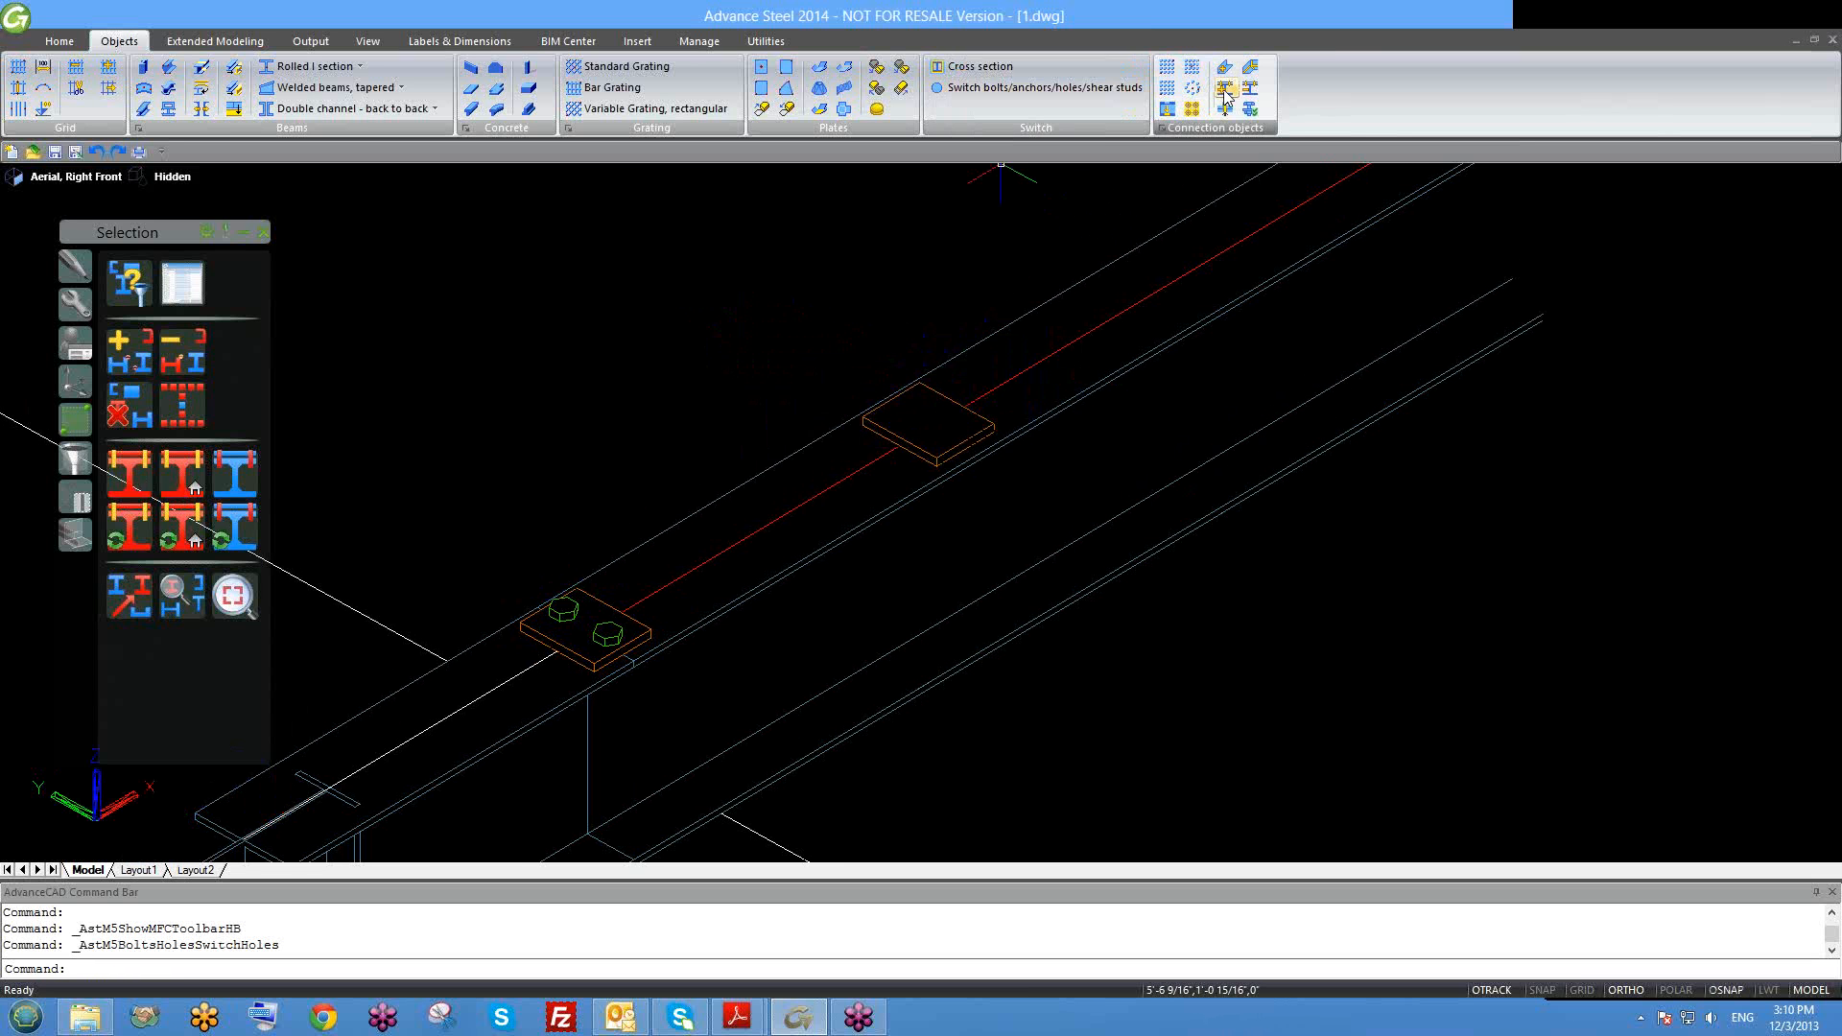
left_click(1190, 69)
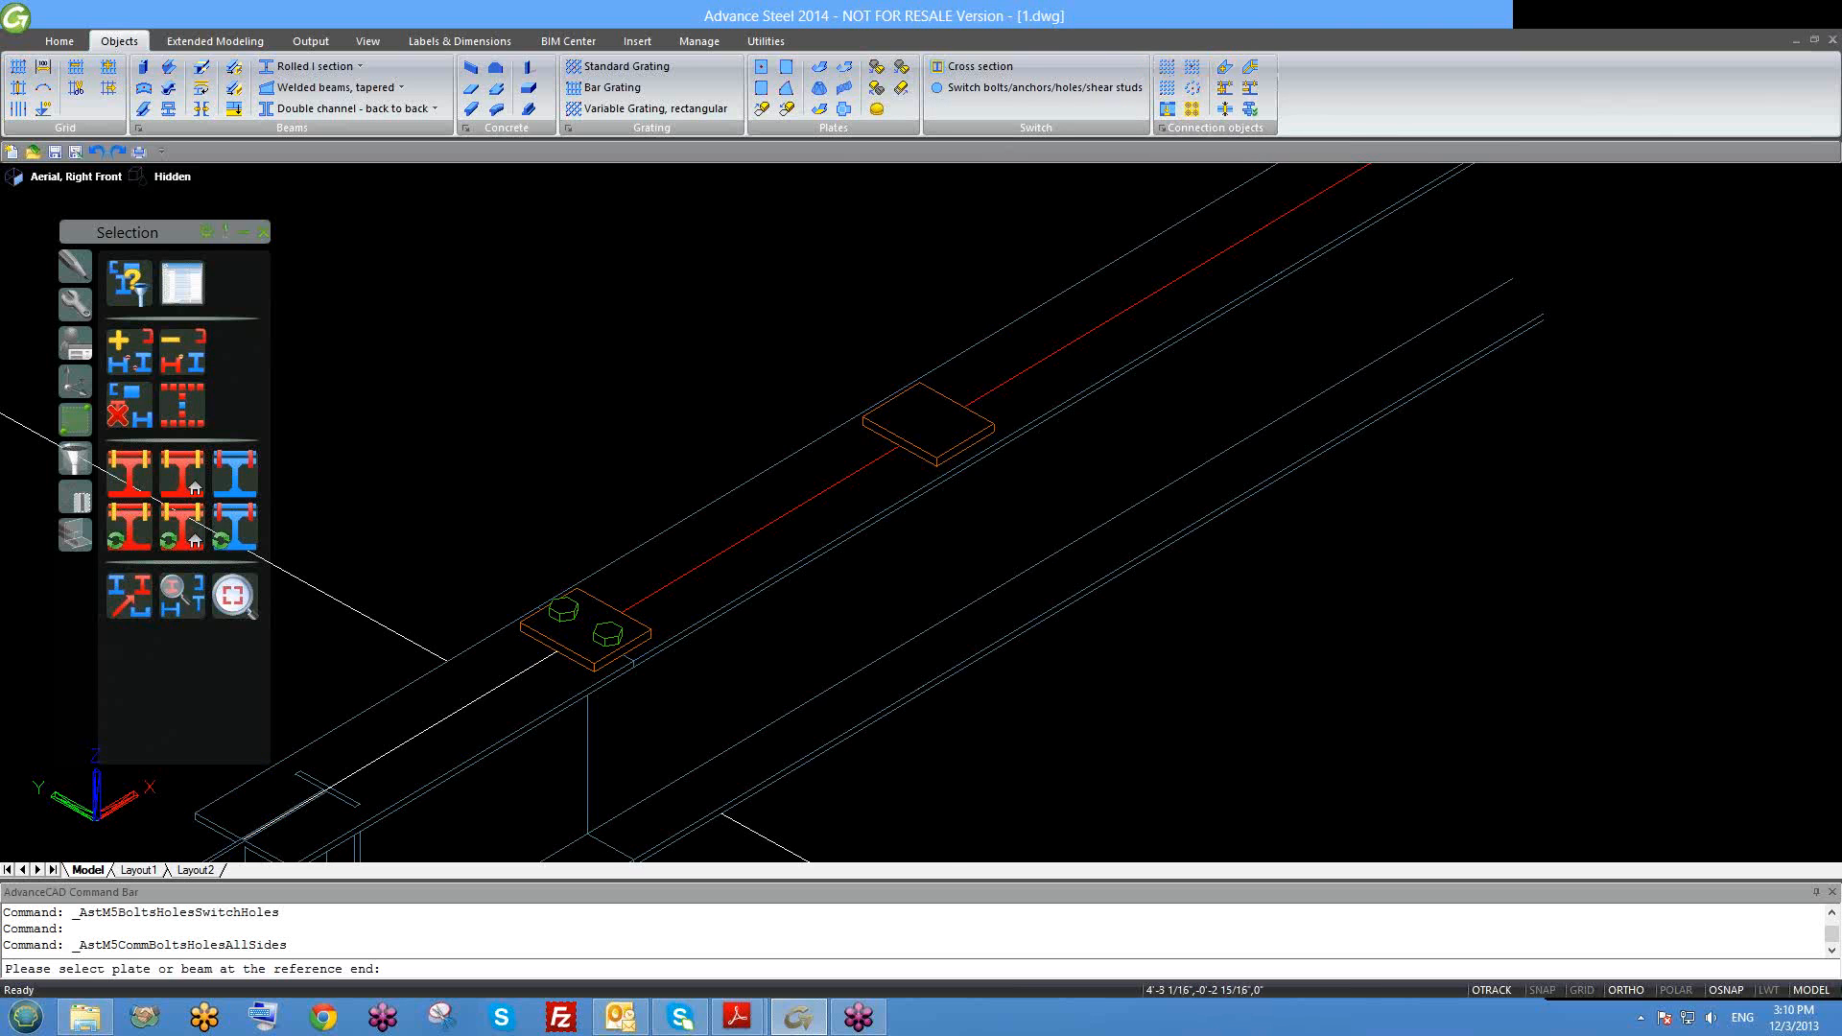
scroll(1007, 424, "up", 4)
scroll(910, 441, "down", 3)
left_click(902, 453)
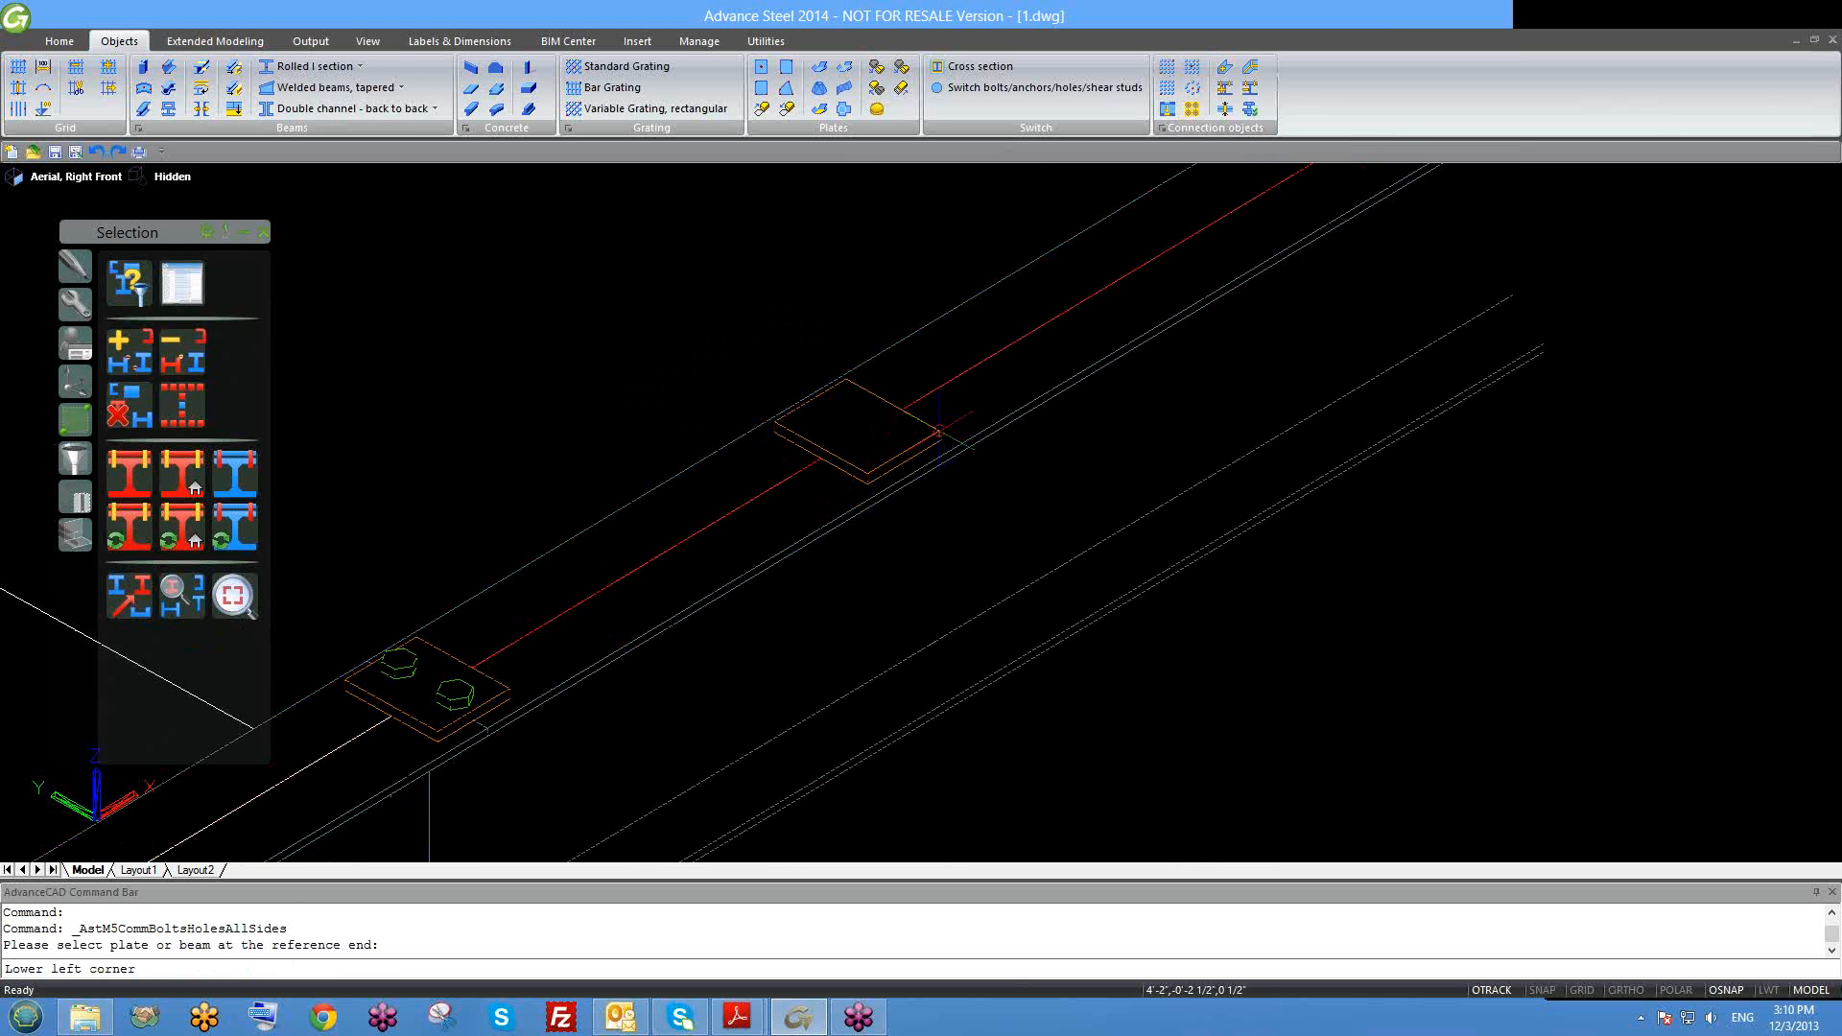
left_click(938, 431)
left_click(818, 428)
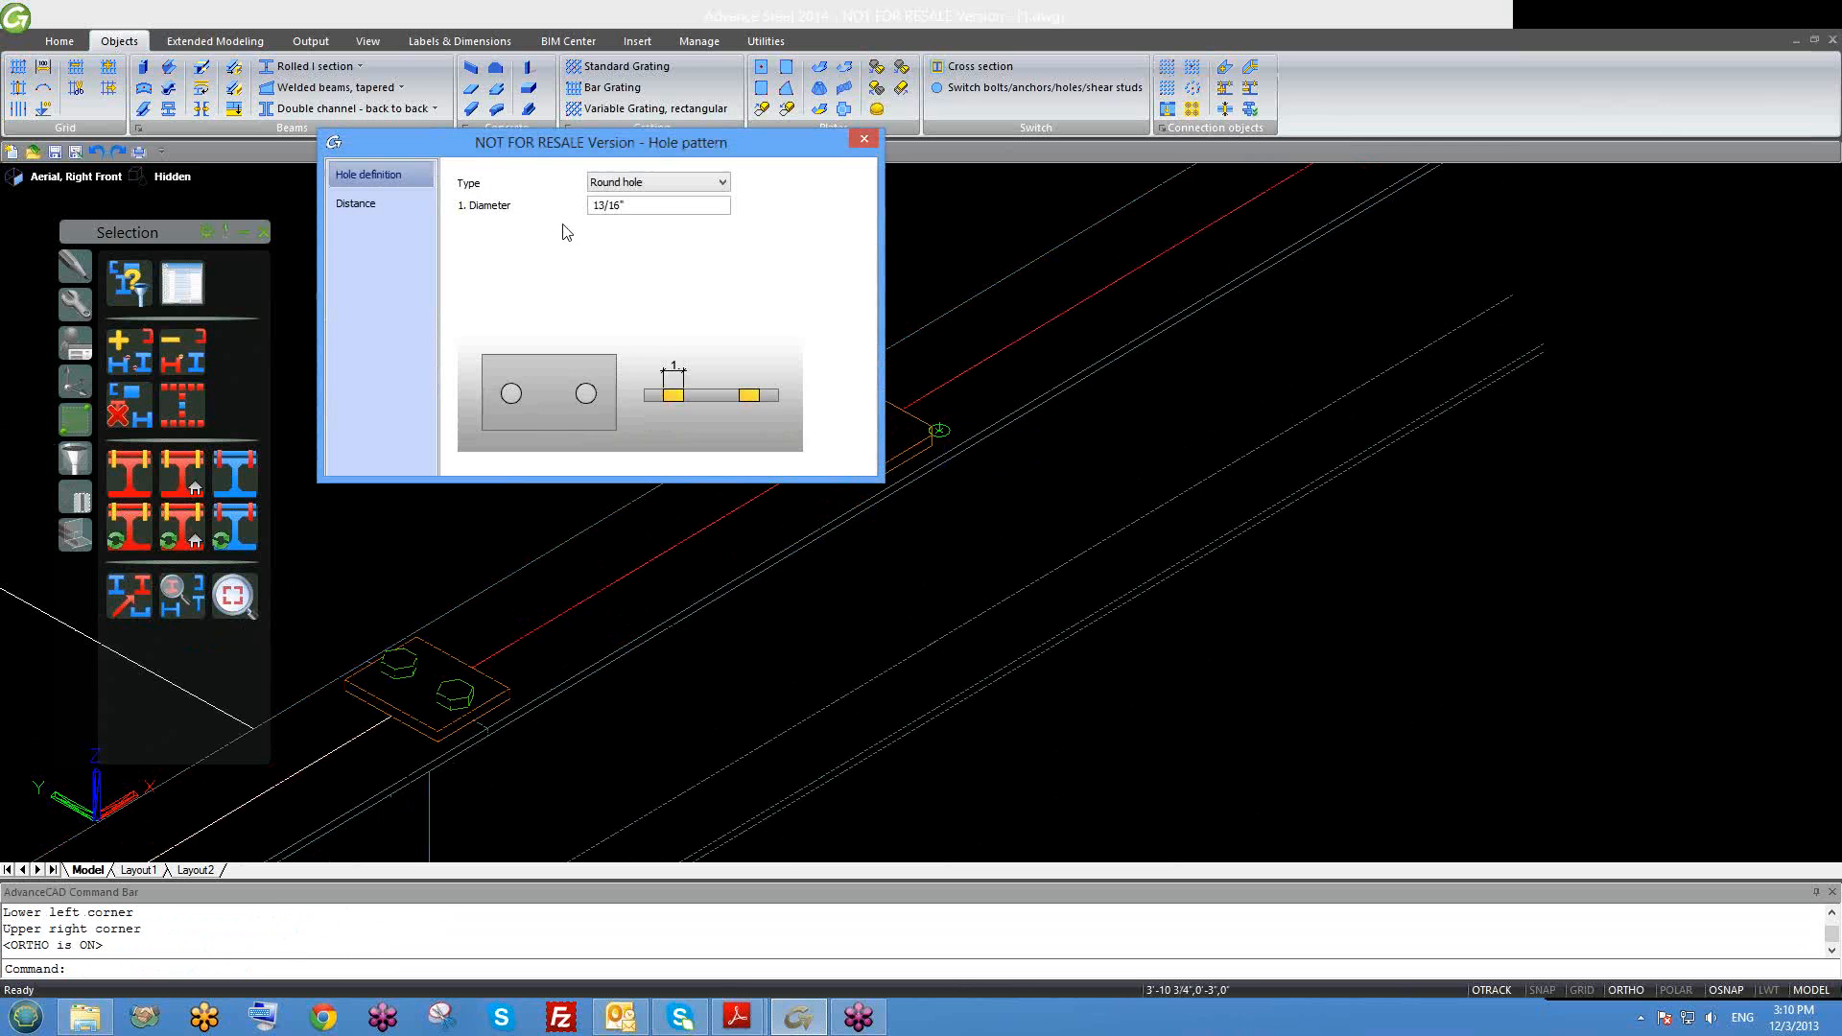
Step: Set the hole pattern's total length to 3" and its edge distance y to 2"
left_click(356, 204)
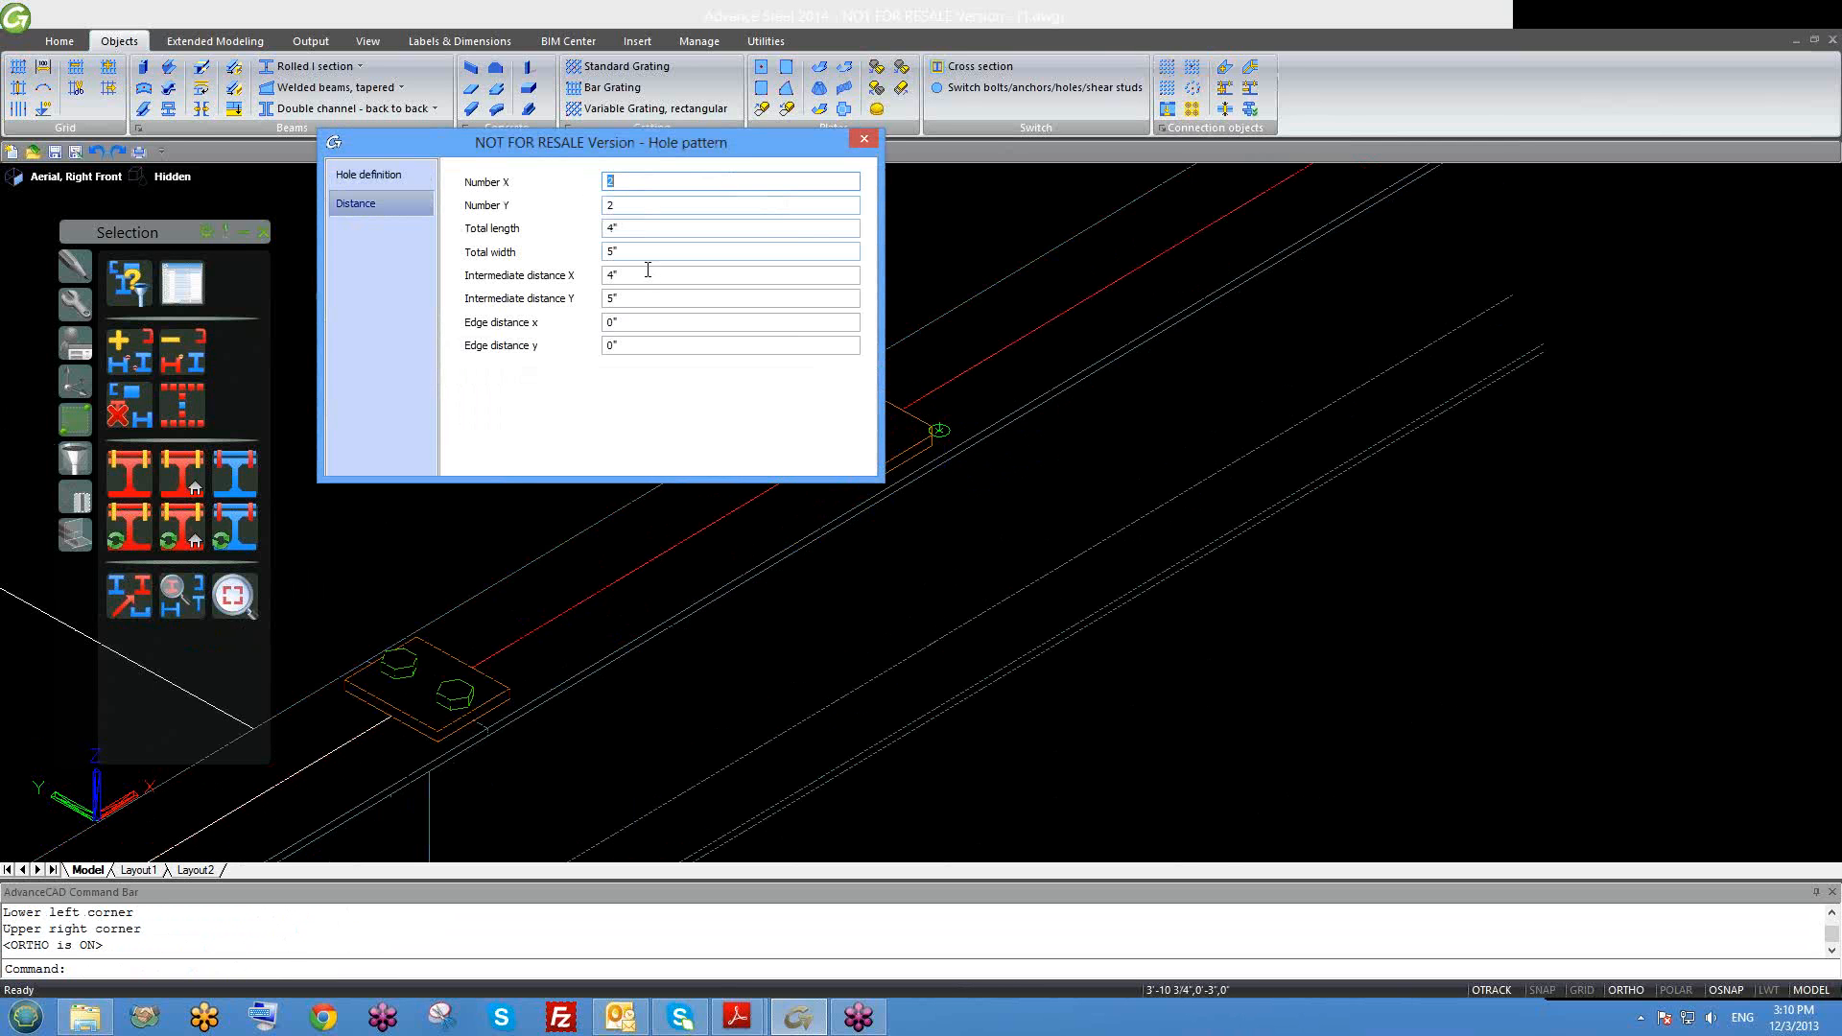
key("Tab")
key("Tab")
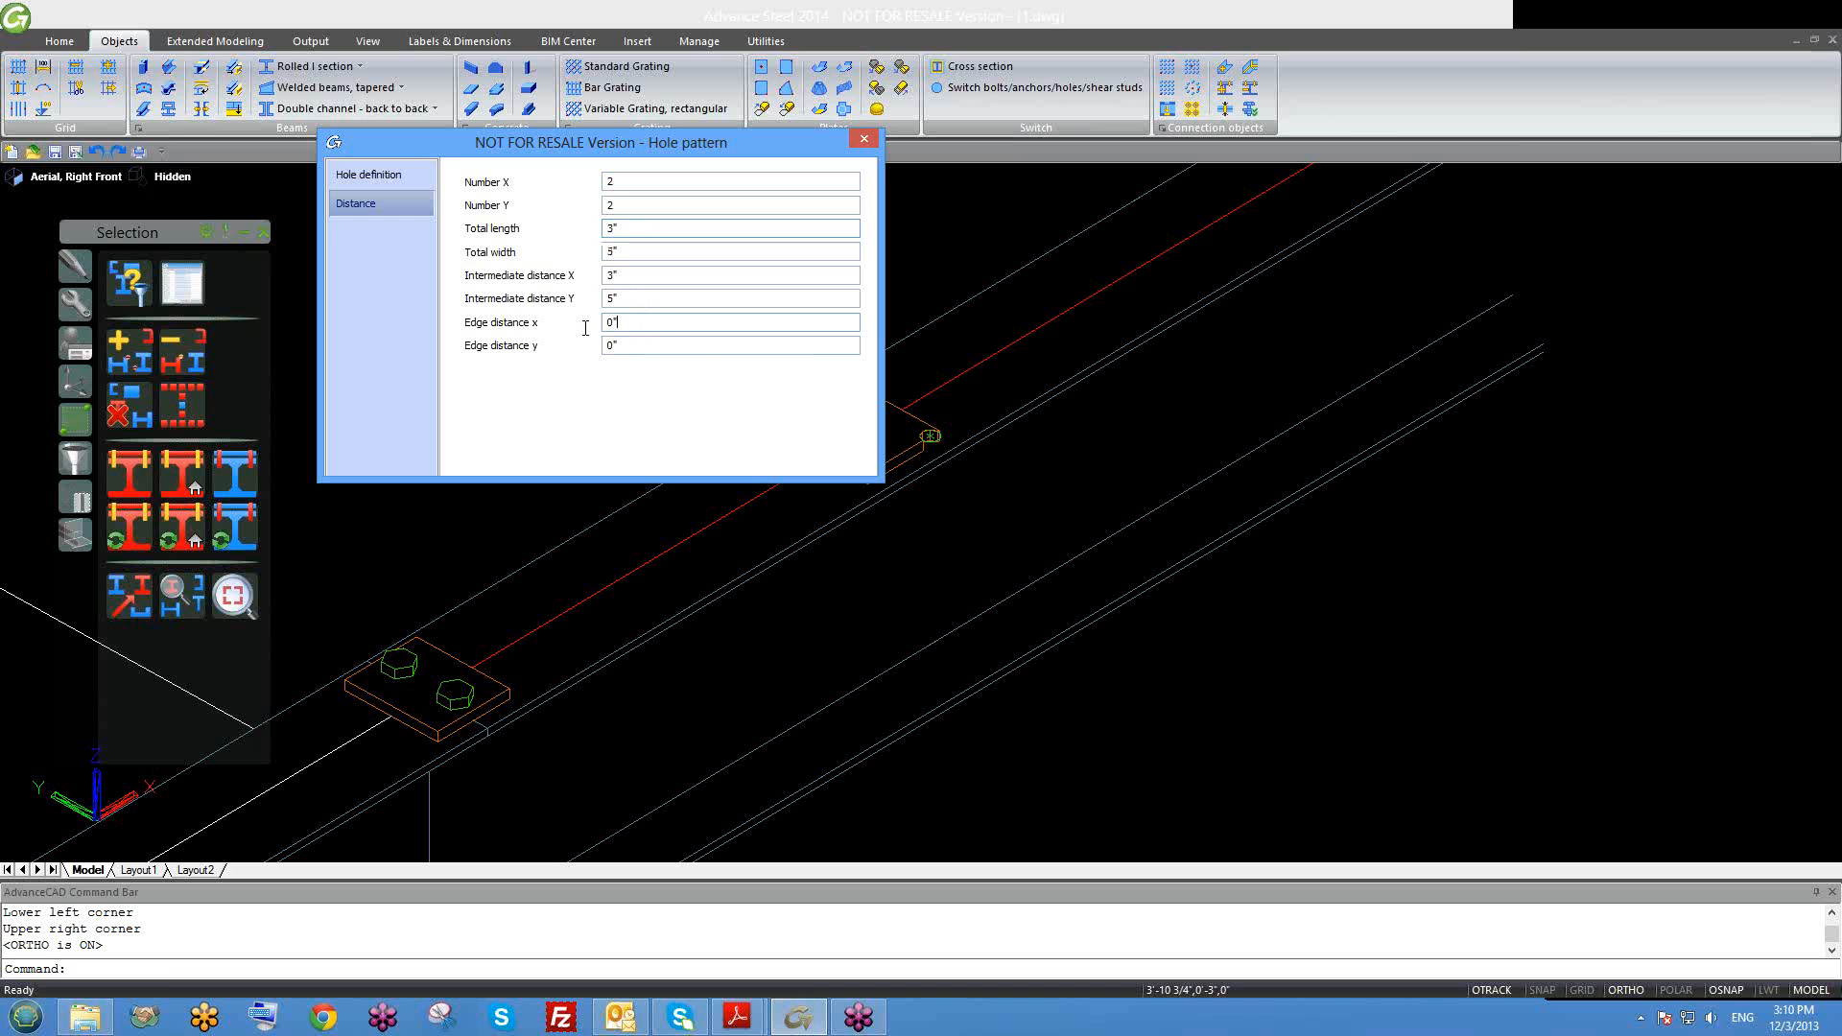
left_click_drag(586, 328, 595, 349)
type("2")
key("Return")
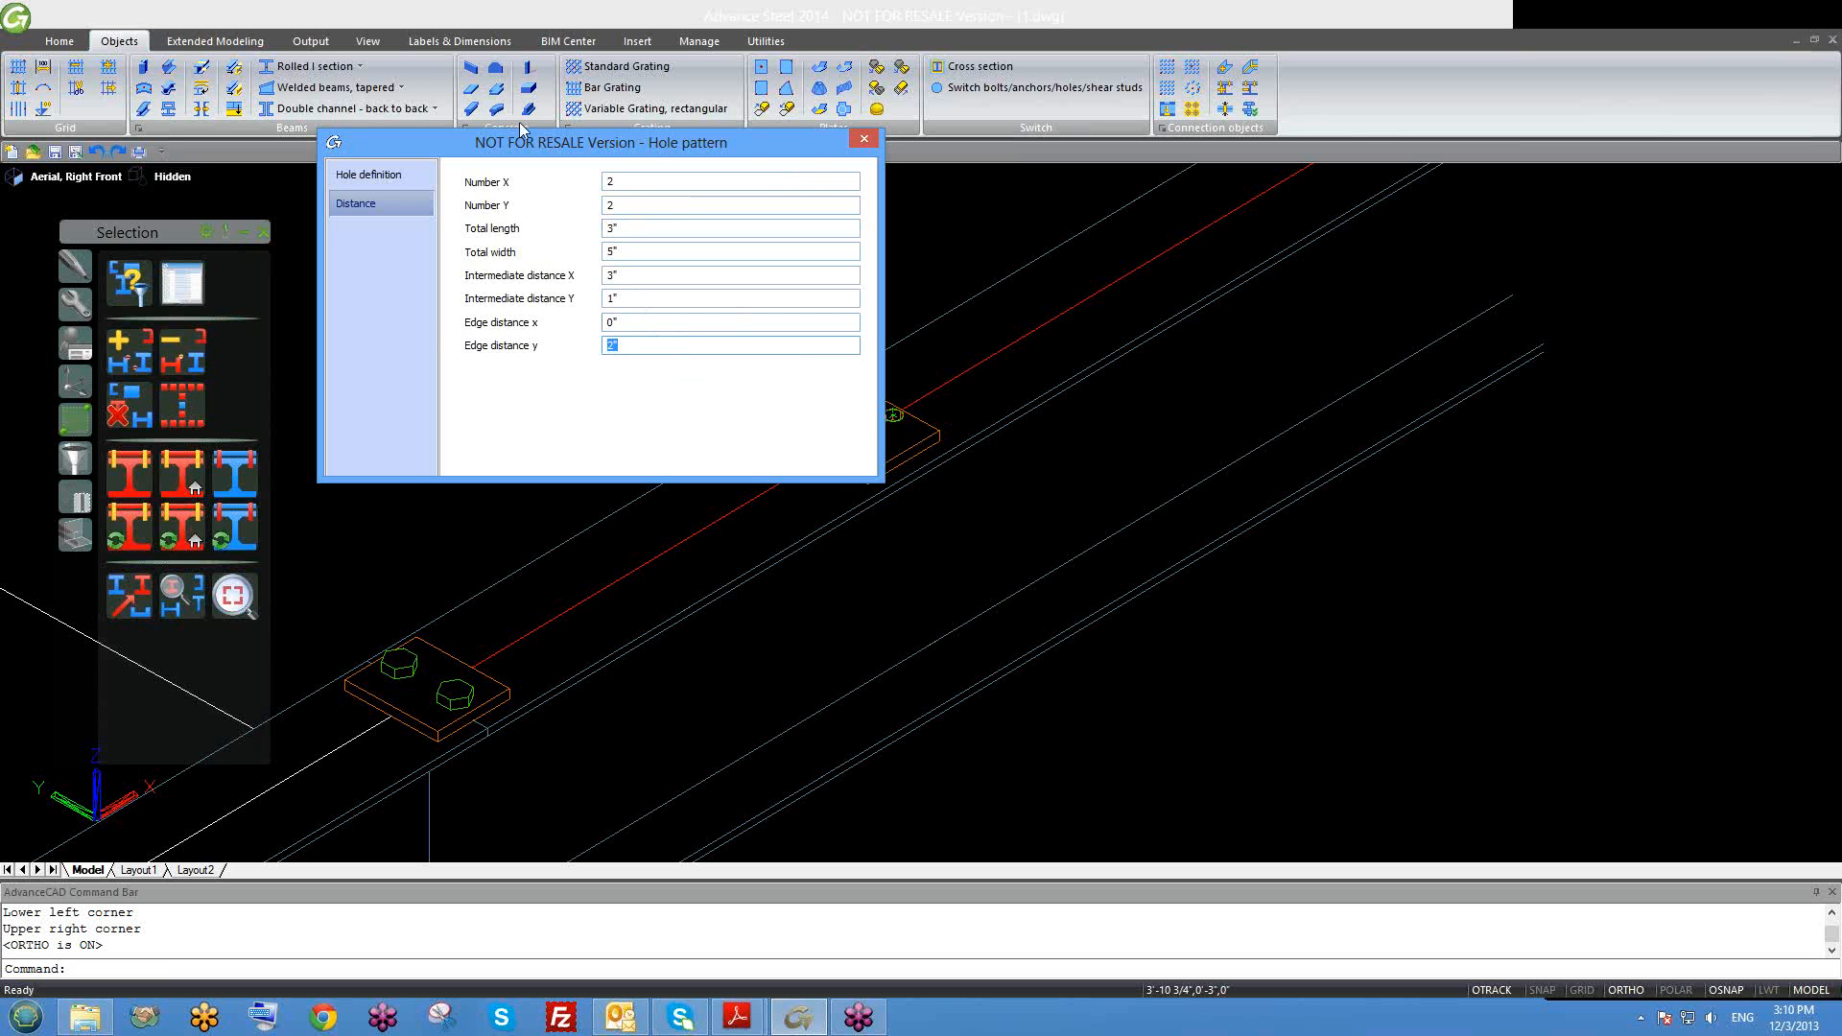
Step: Try a total length of 4" for the hole pattern, then set it back to 3"
left_click_drag(650, 148, 445, 151)
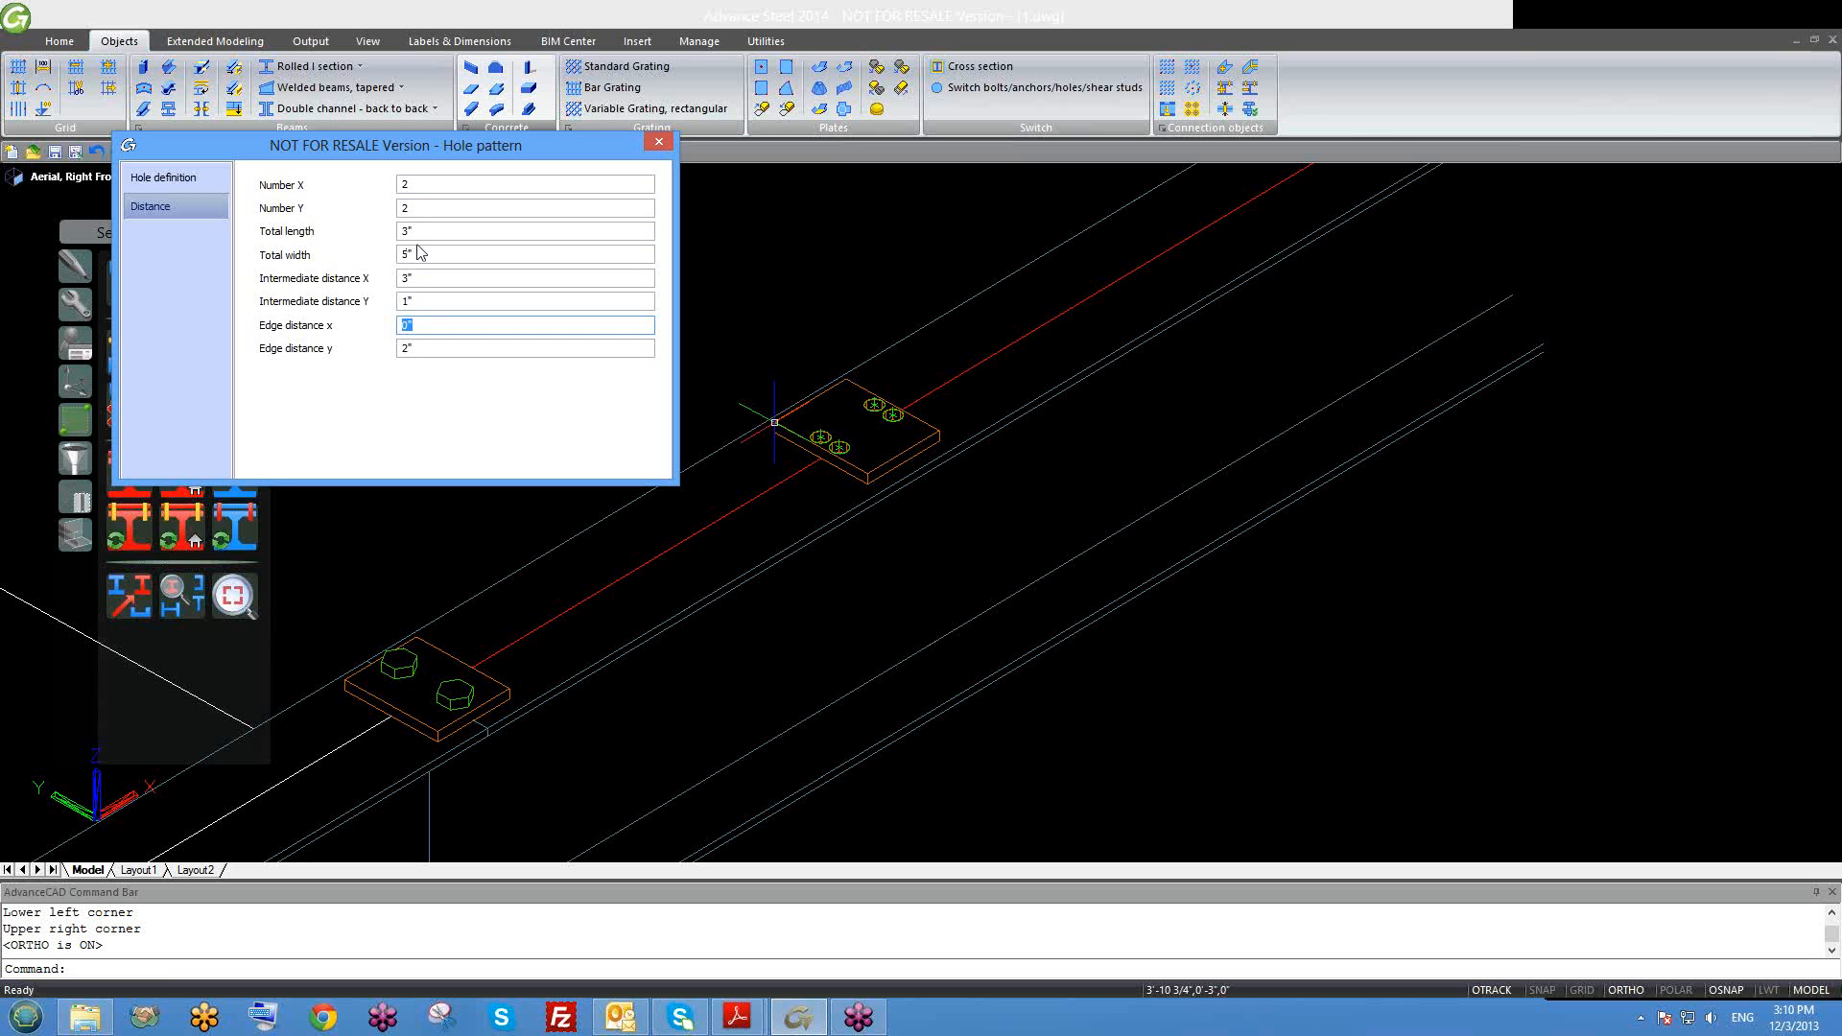
left_click_drag(419, 209, 366, 245)
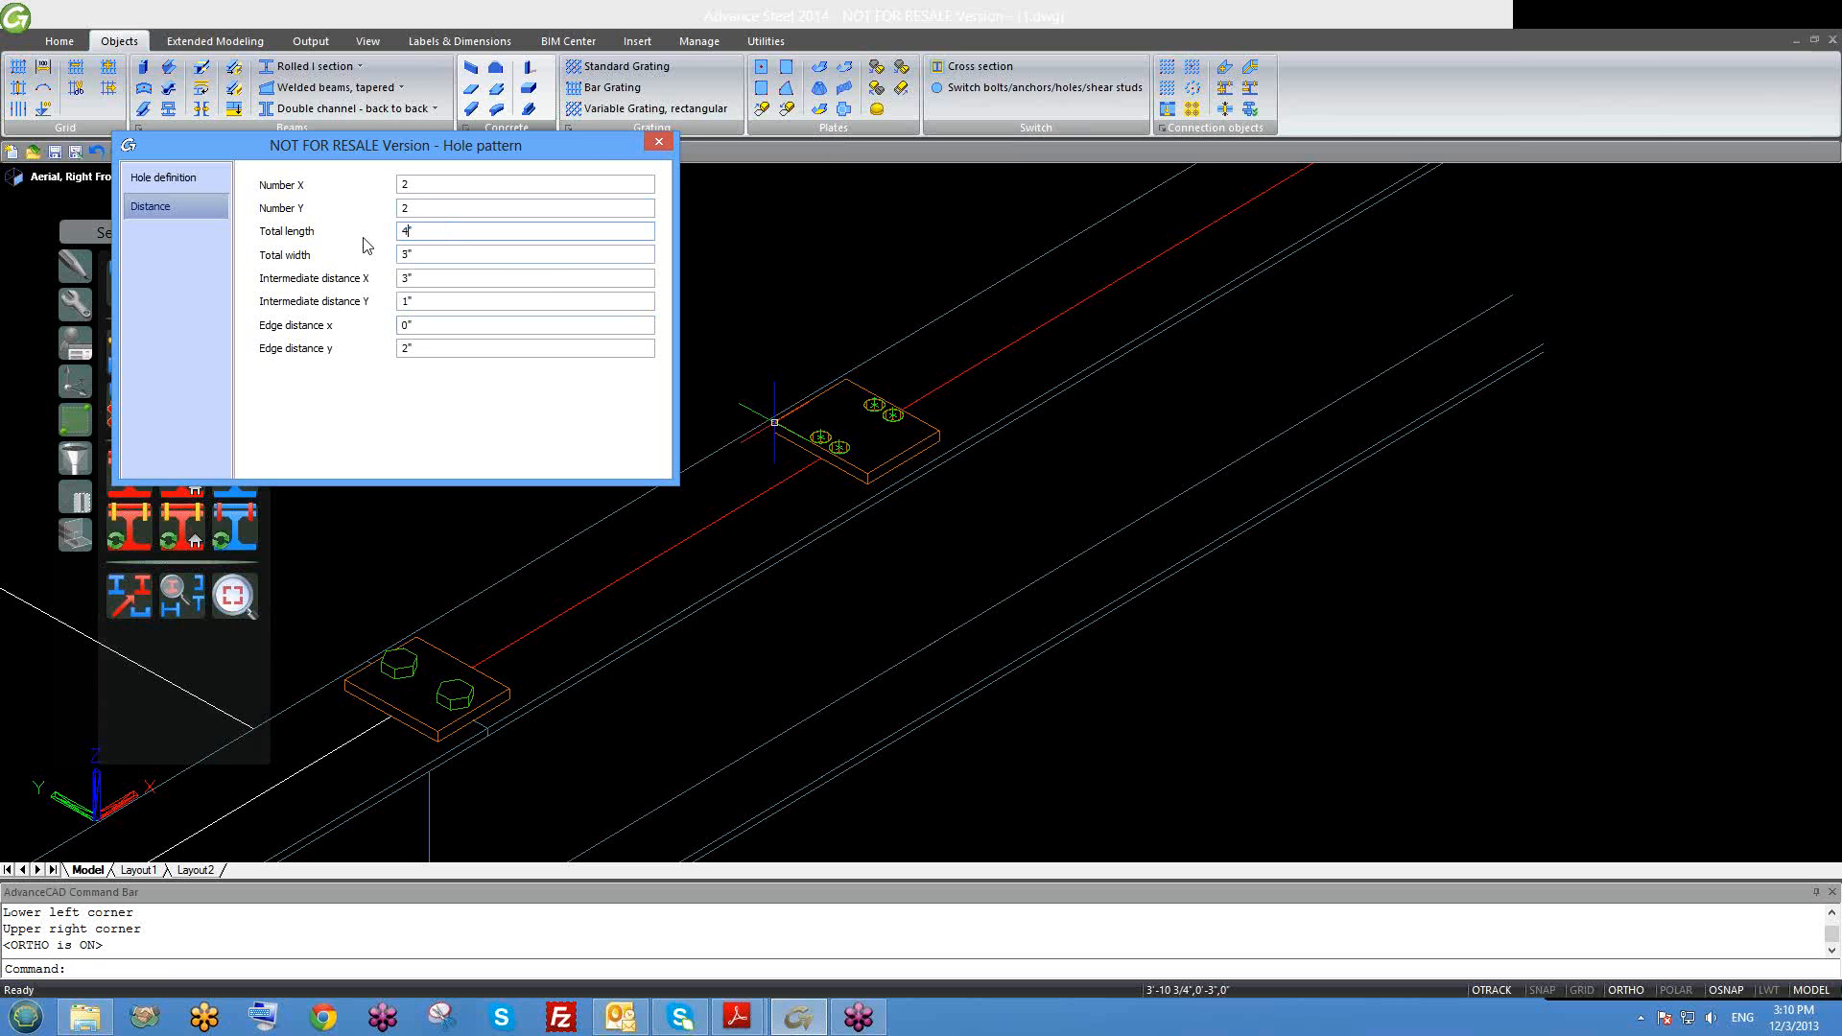
key("Return")
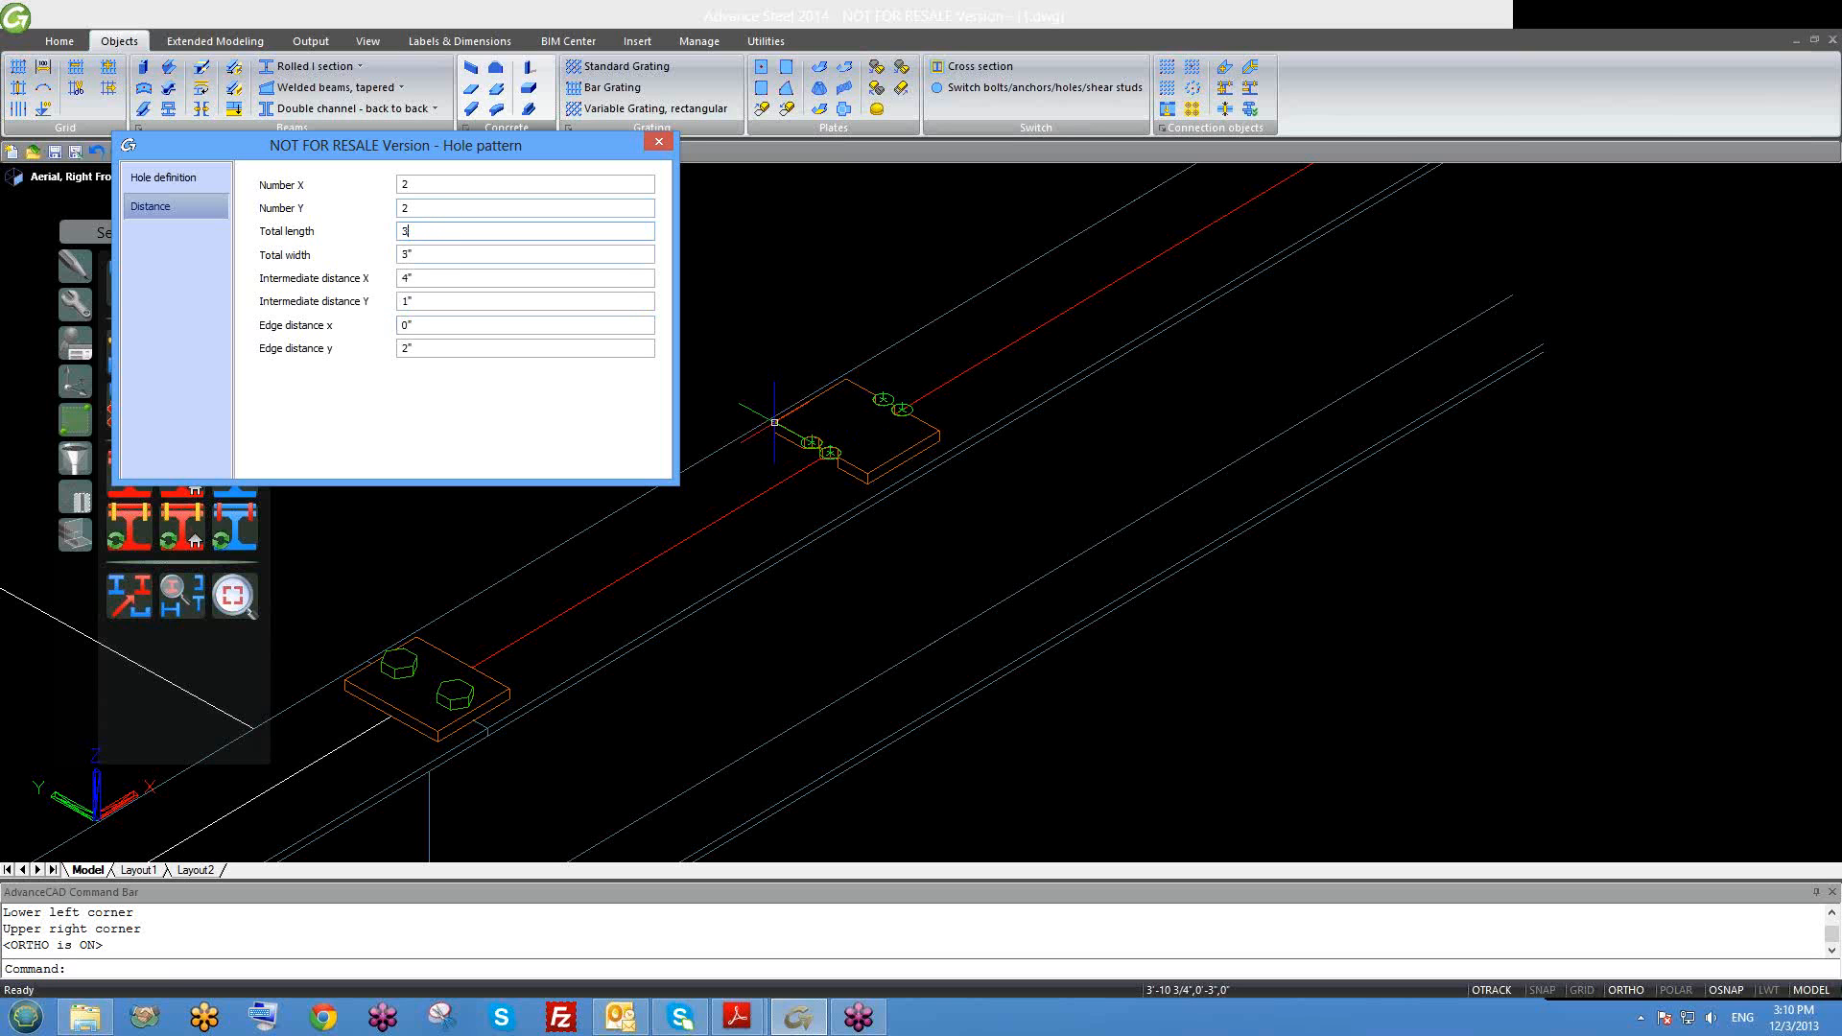
type("3")
key("Return")
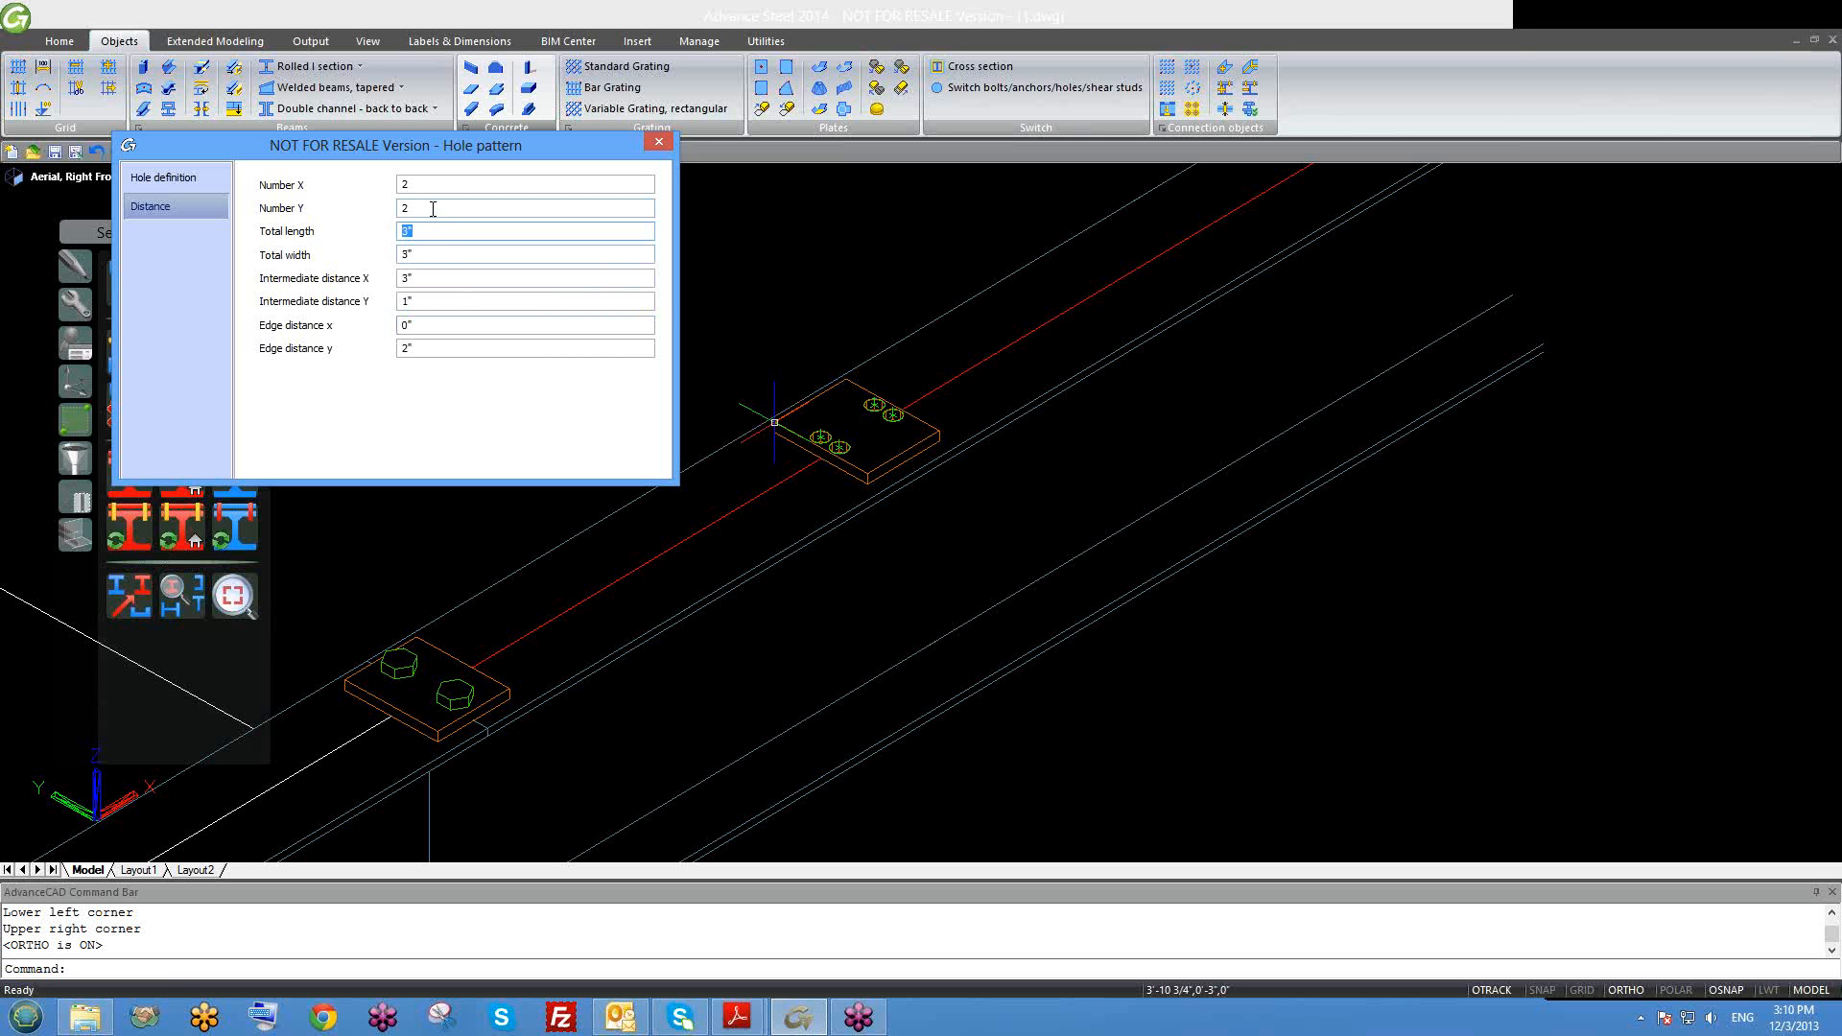
Step: Set the hole pattern's intermediate distance Y to 3" and close its properties
left_click_drag(436, 304, 384, 317)
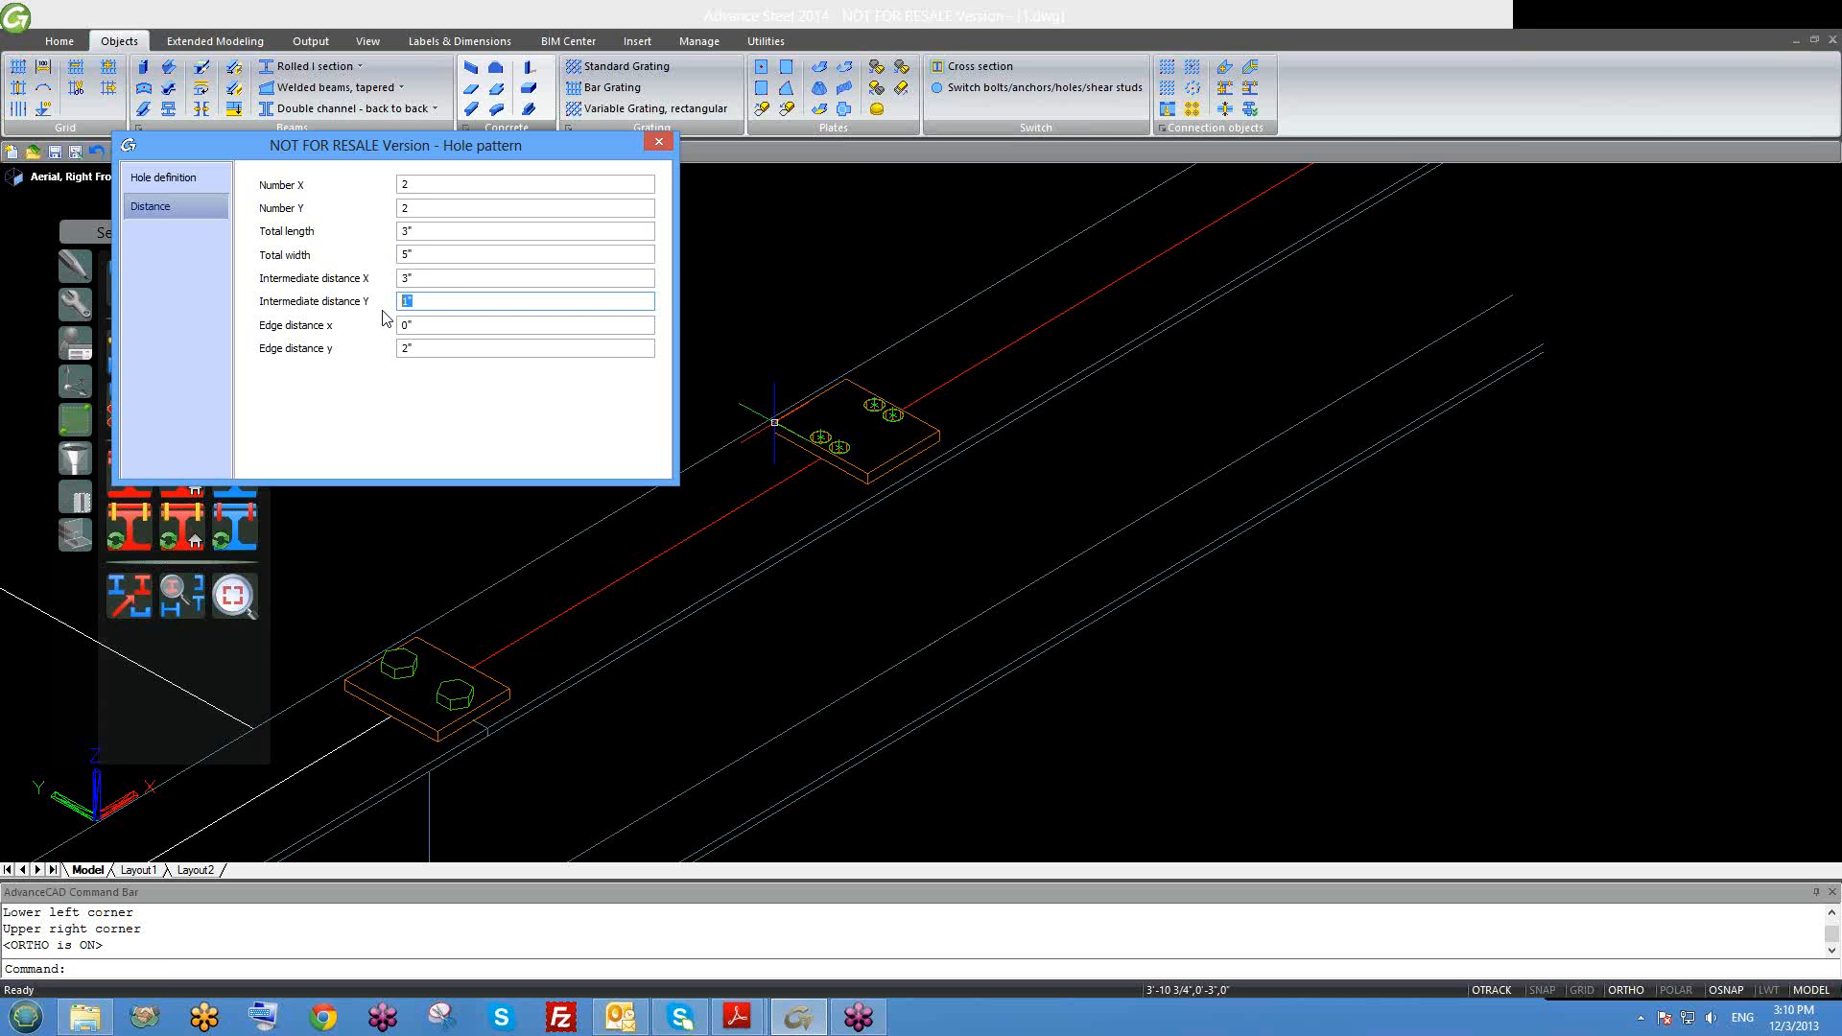
type("3")
key("Return")
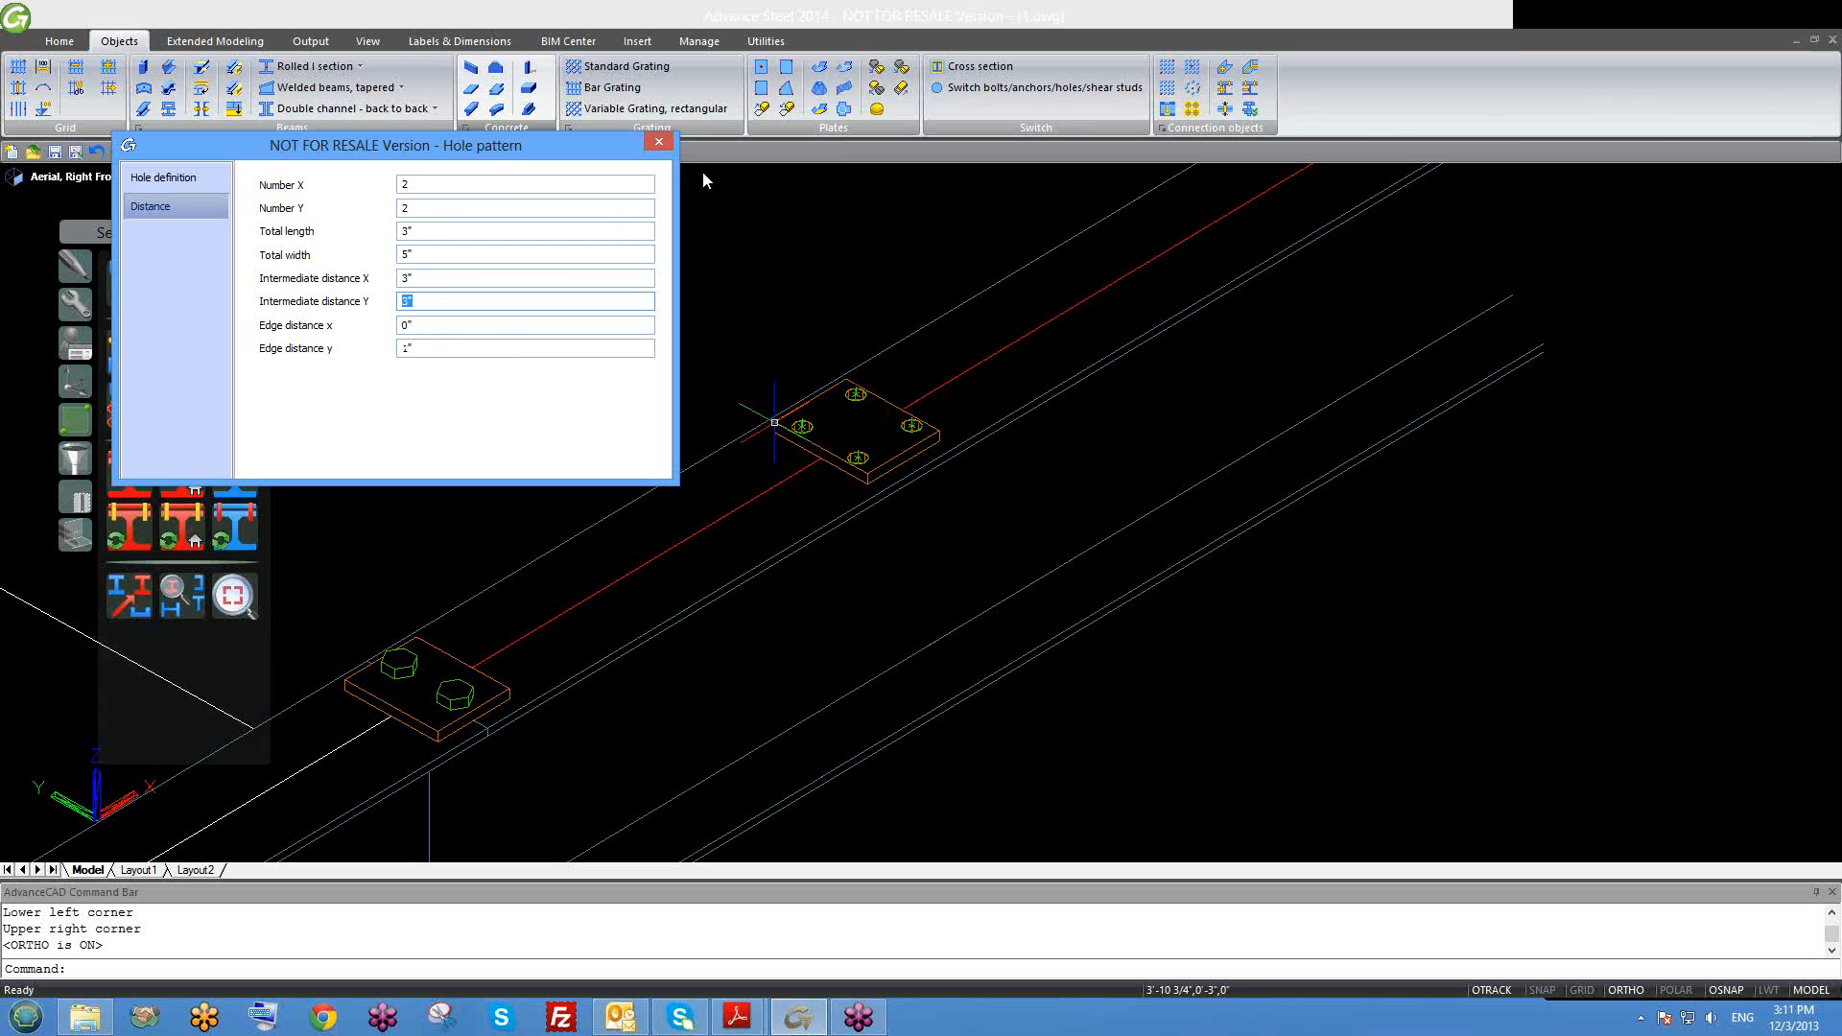
left_click(660, 142)
scroll(773, 372, "up", 3)
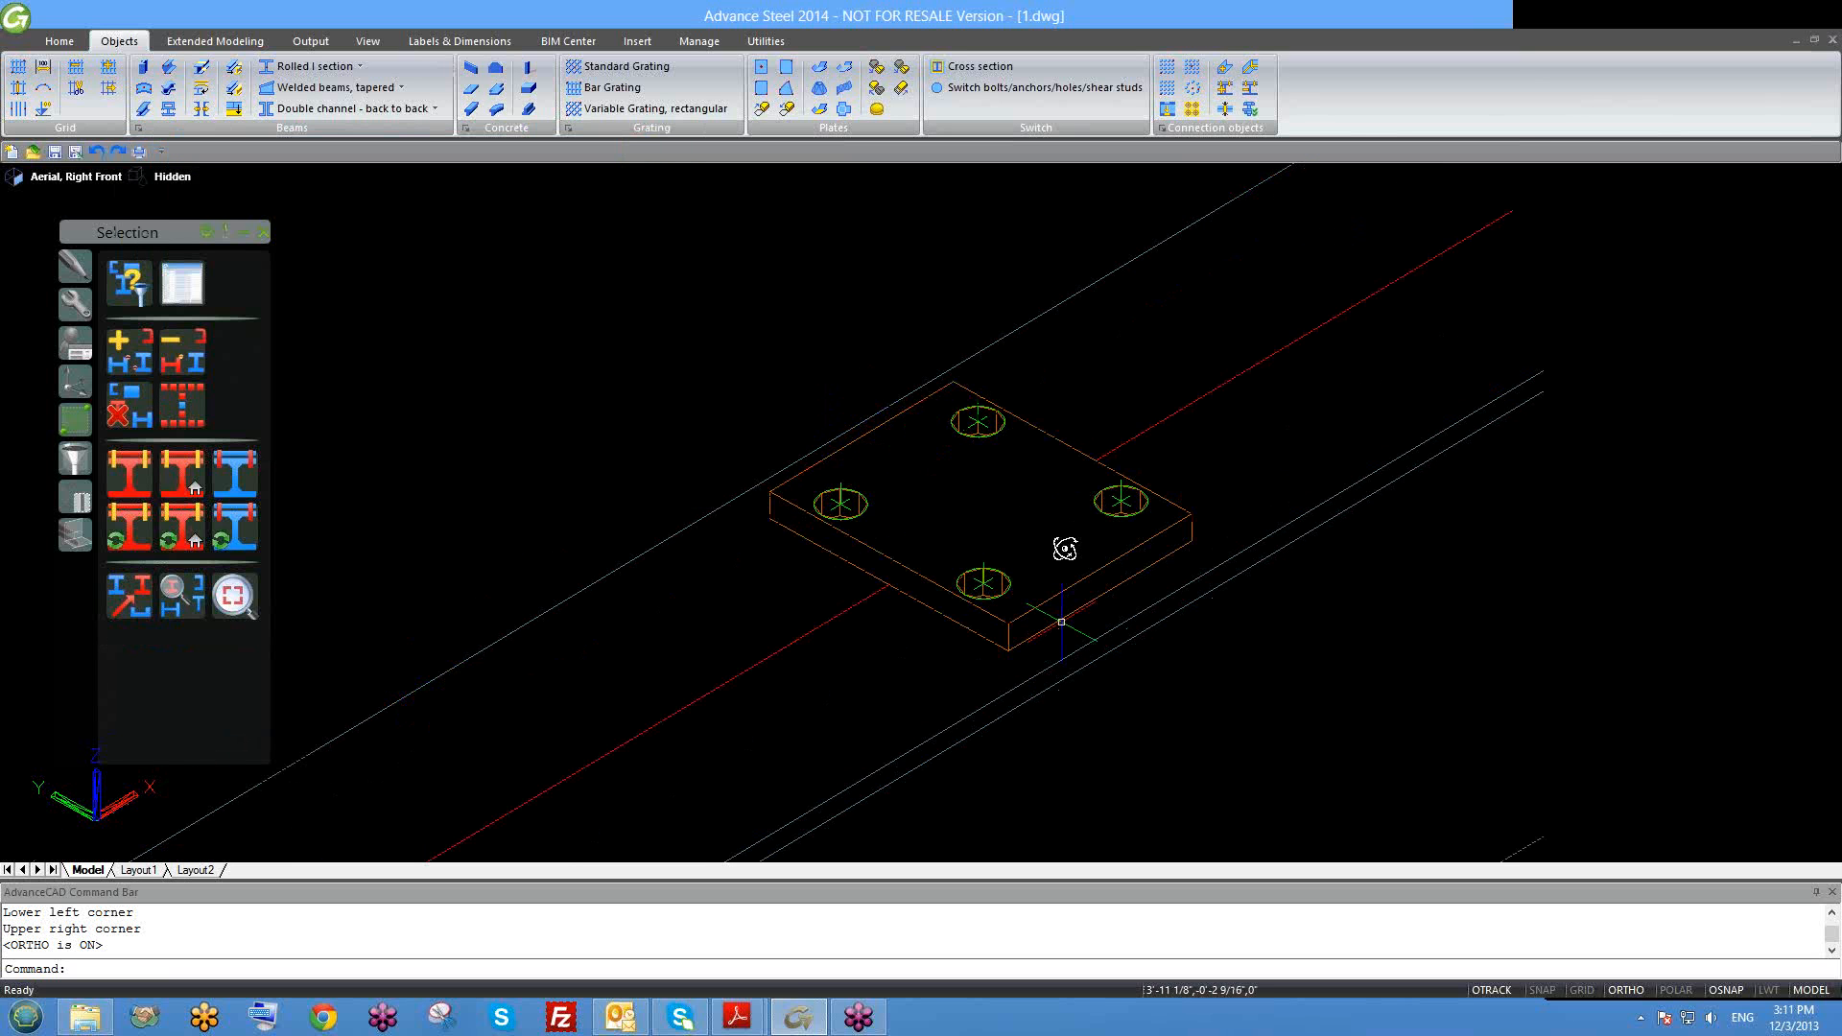
Step: Try to create a connection using the copied plate's four-hole pattern as the connecting element
middle_click_drag(1065, 549, 1004, 518, "shift")
scroll(1056, 563, "down", 2)
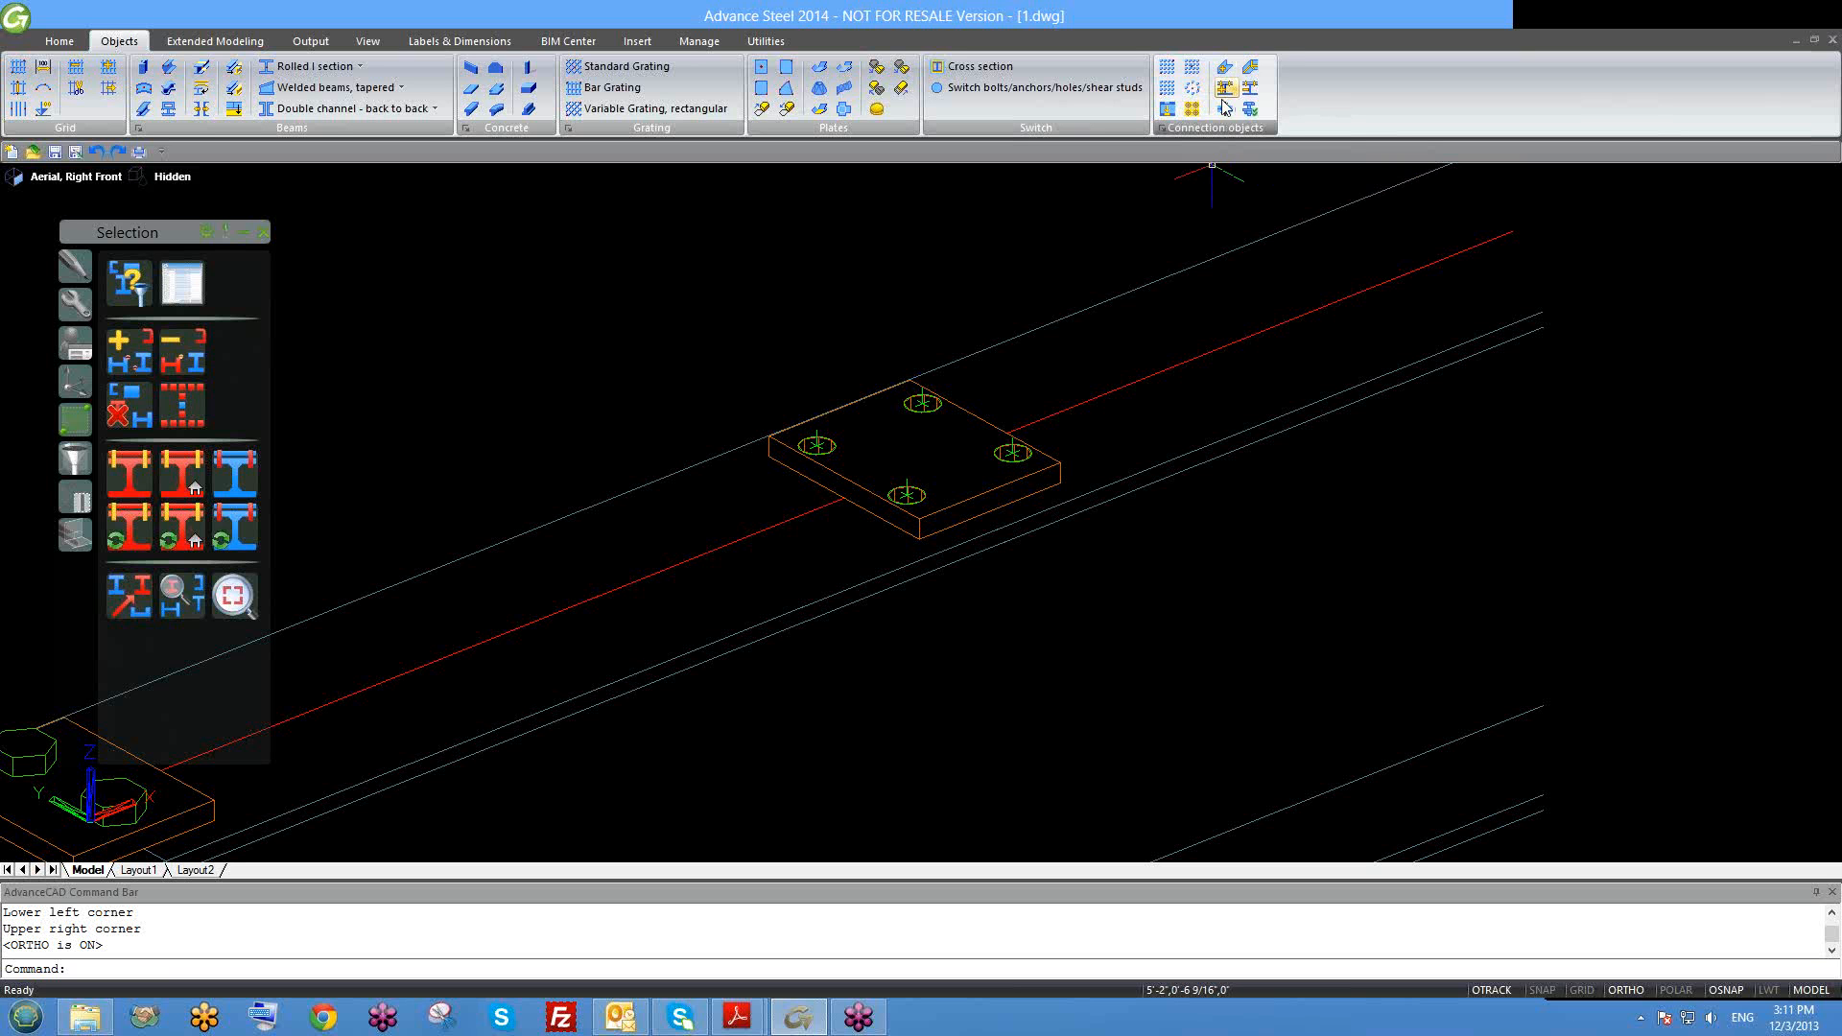
scroll(944, 419, "up", 2)
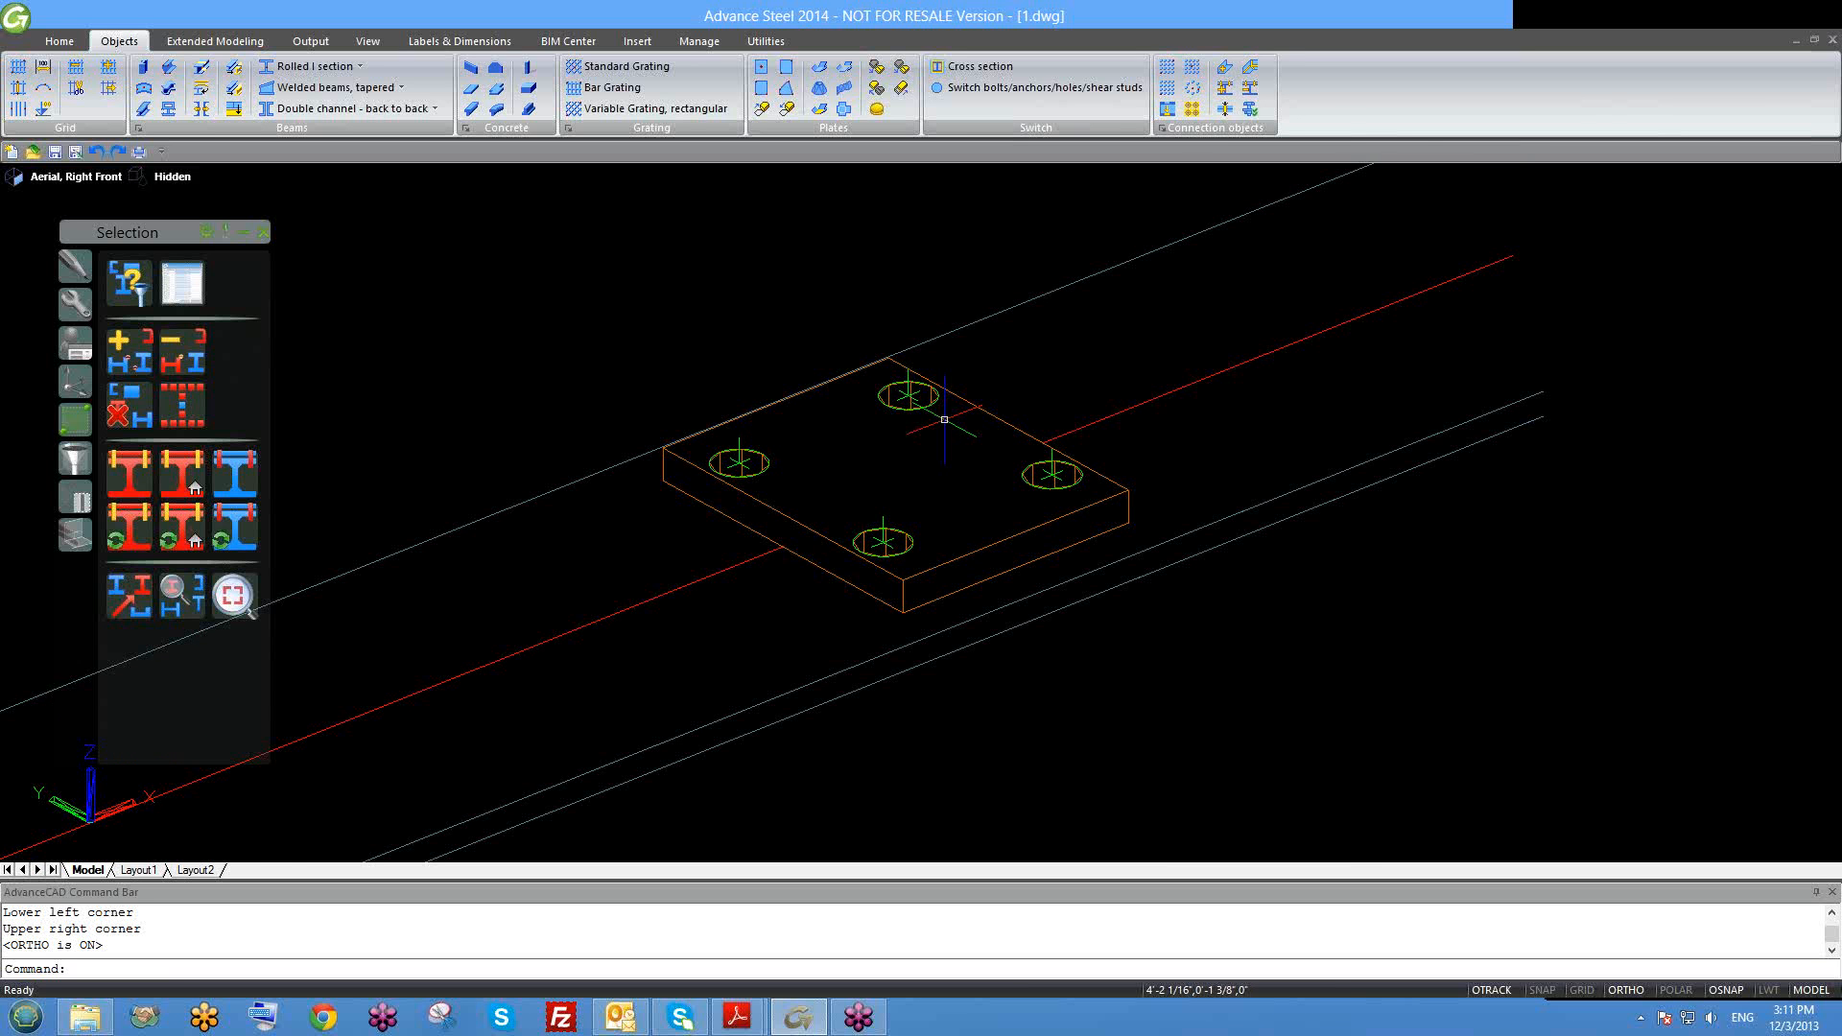
scroll(950, 462, "down", 2)
middle_click_drag(1045, 592, 1085, 481, "shift")
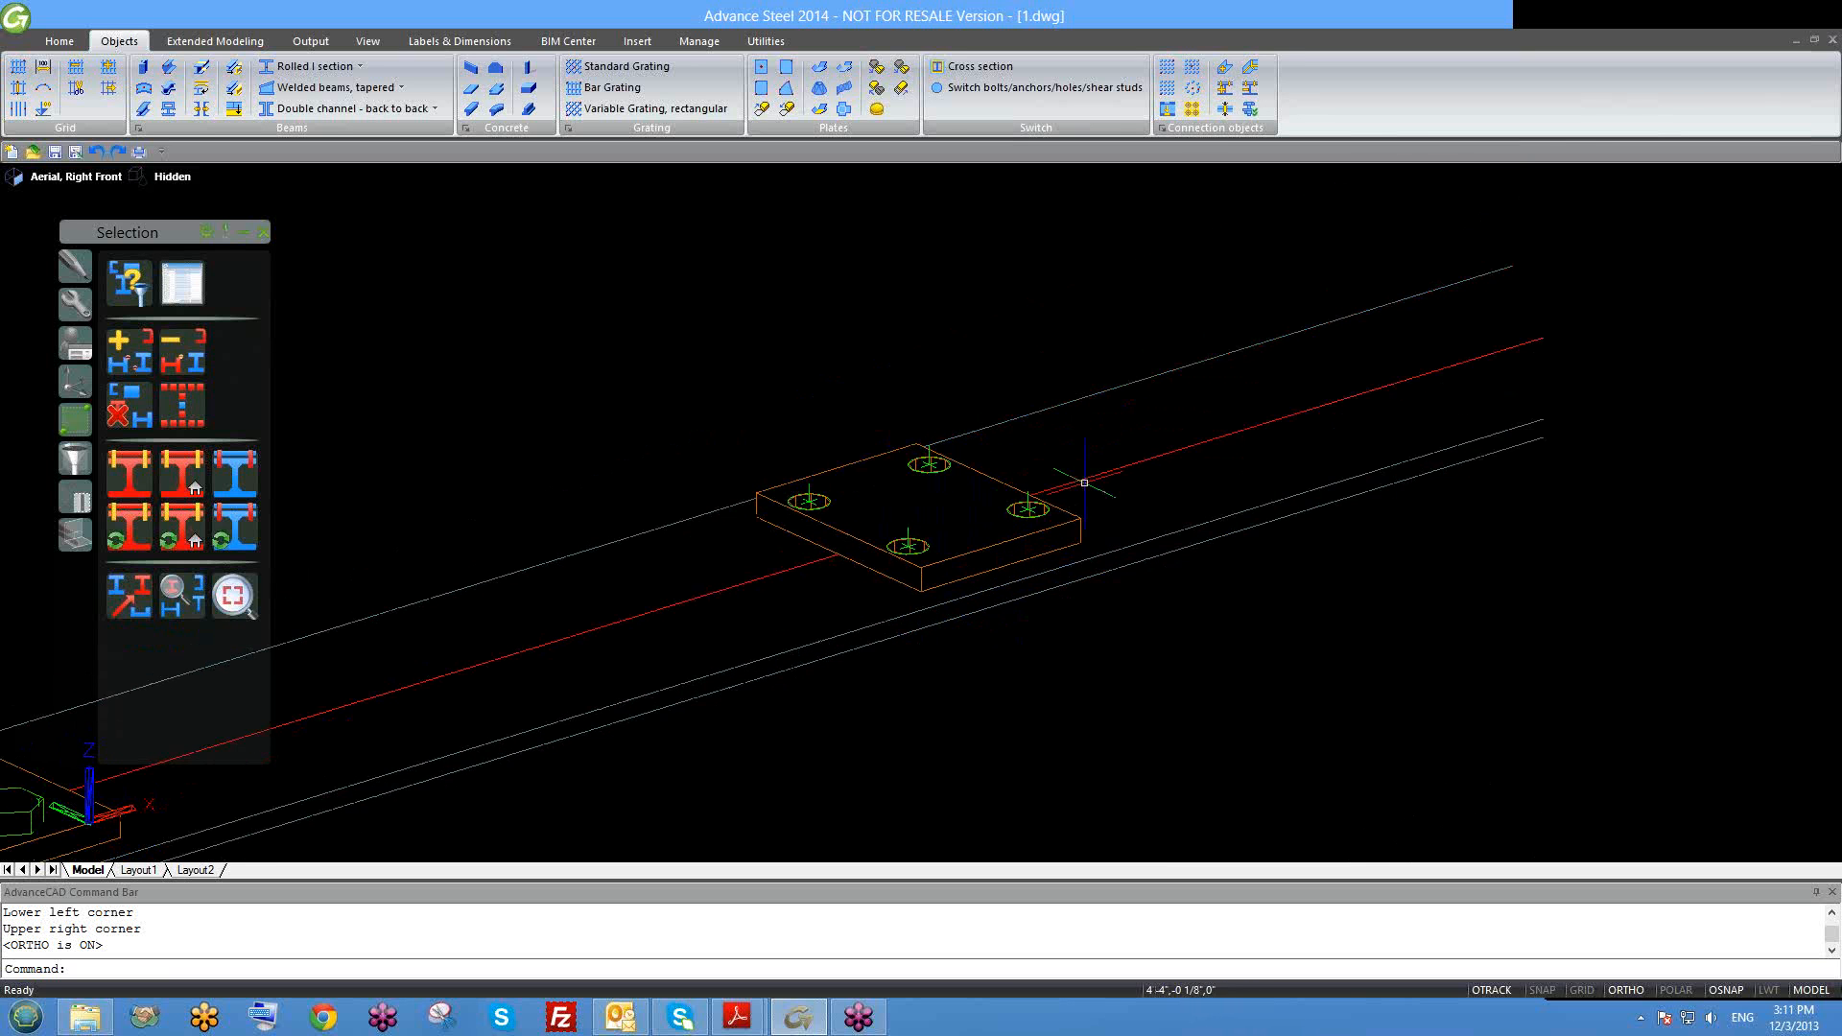
left_click(1226, 105)
scroll(919, 476, "up", 2)
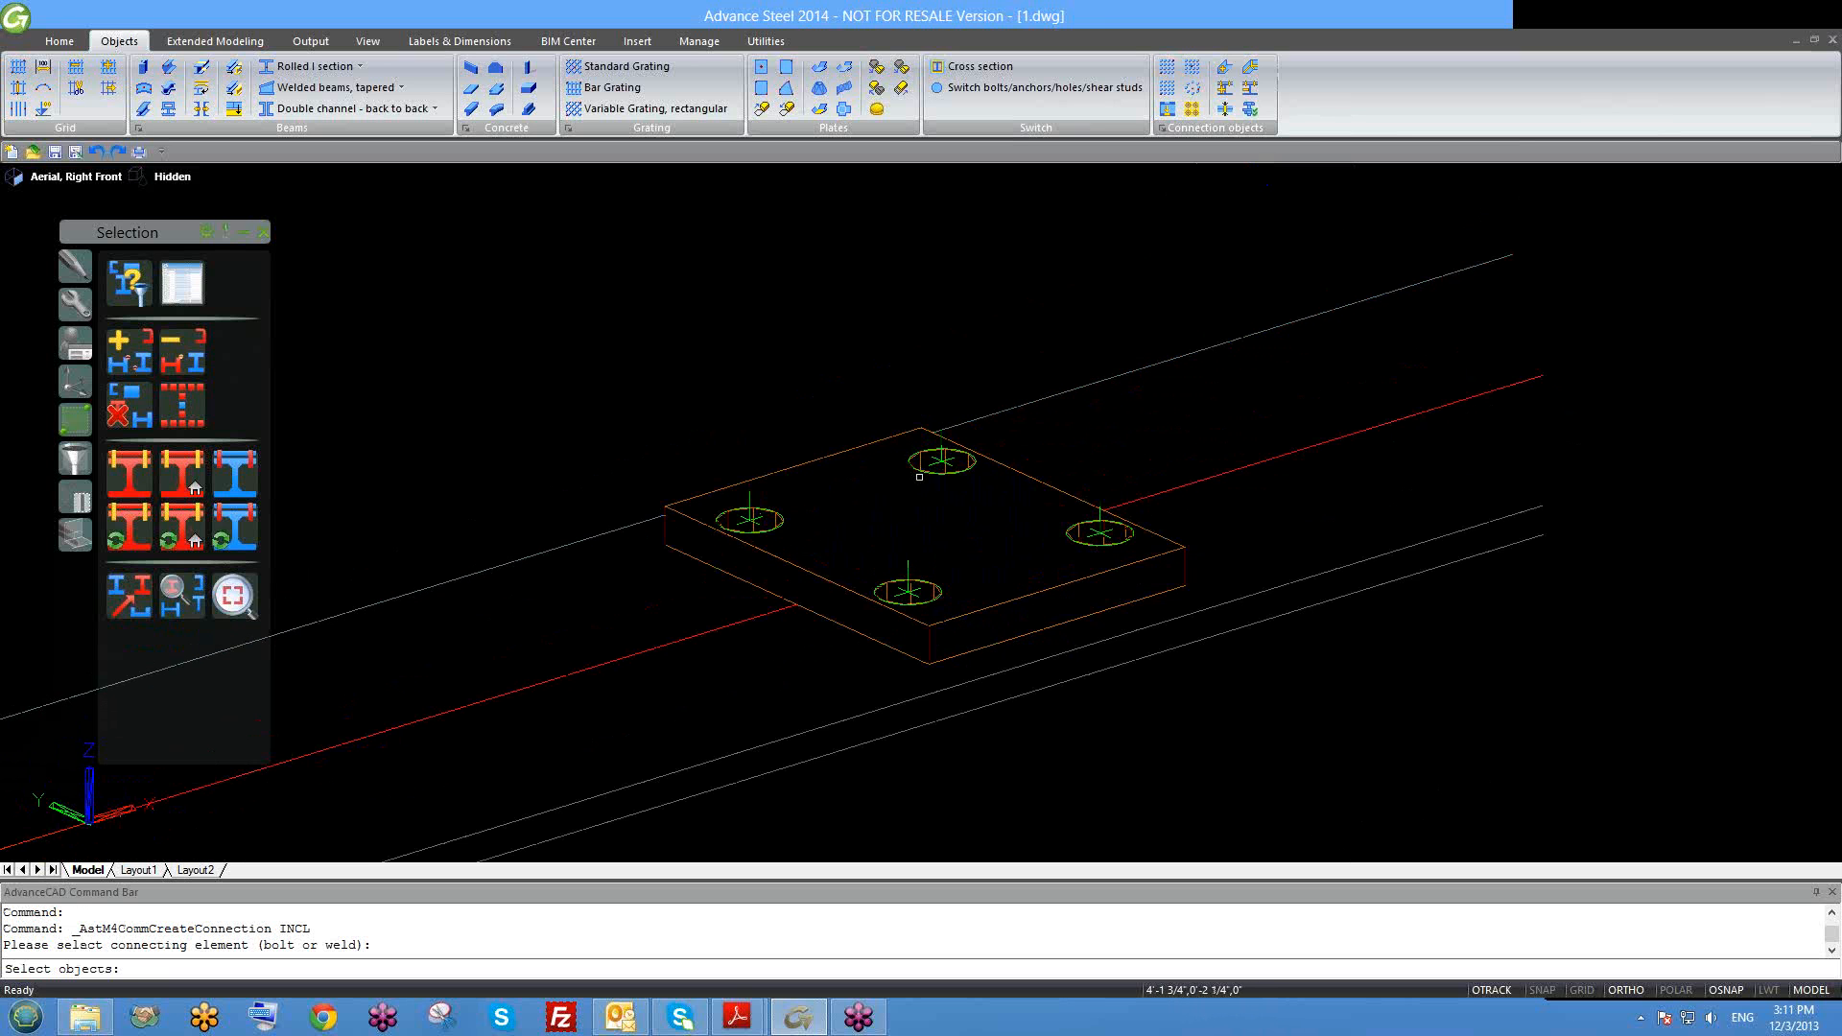
left_click(939, 457)
left_click(933, 462)
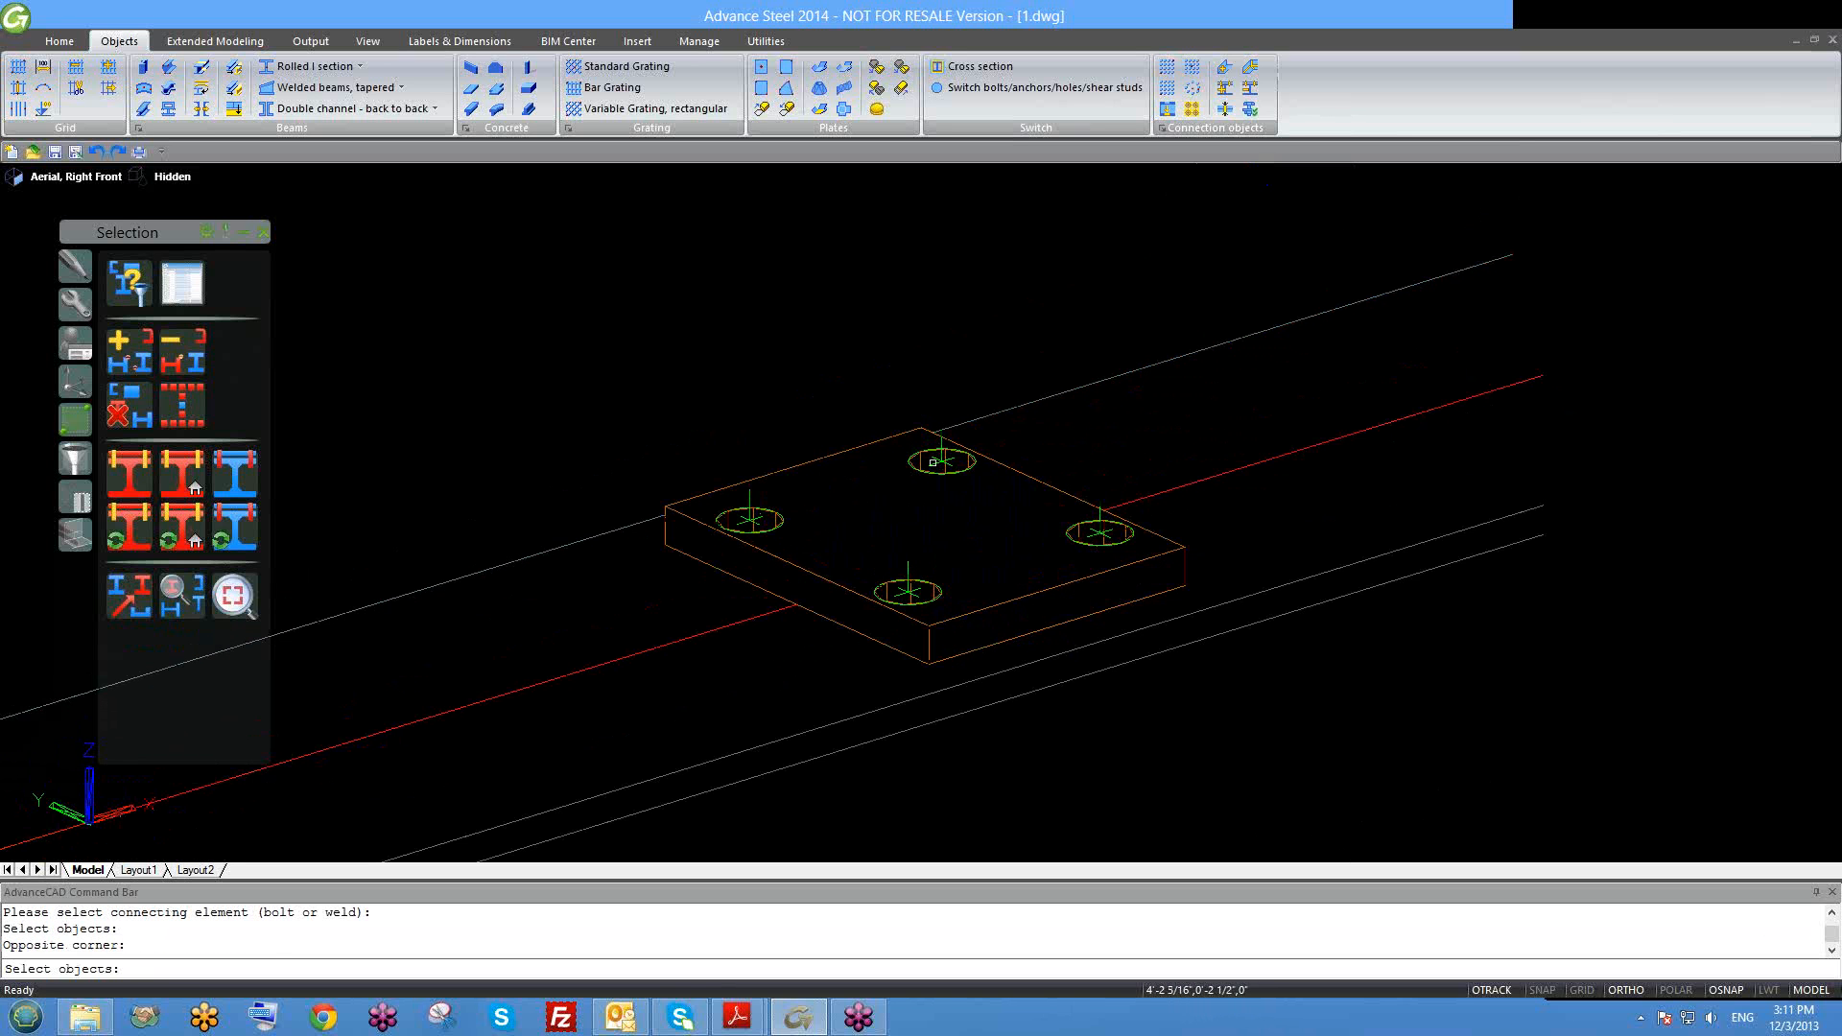
left_click(931, 464)
left_click(932, 464)
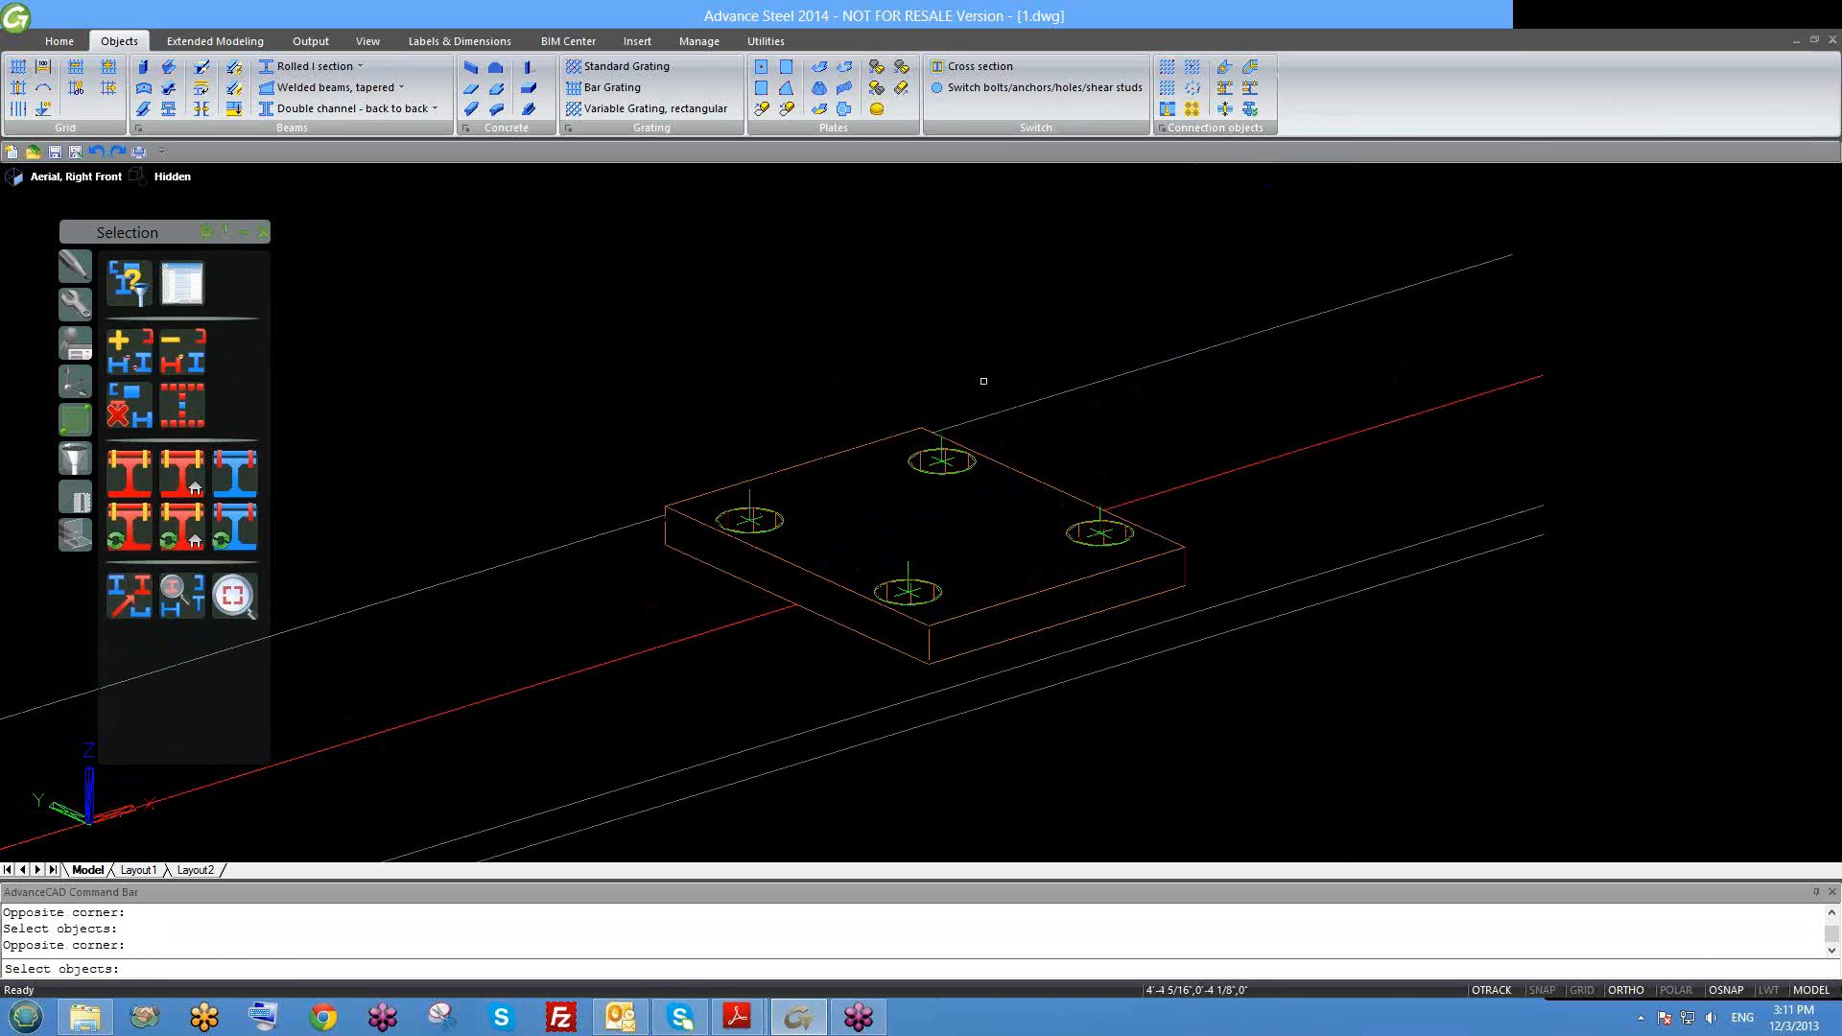
key("Escape")
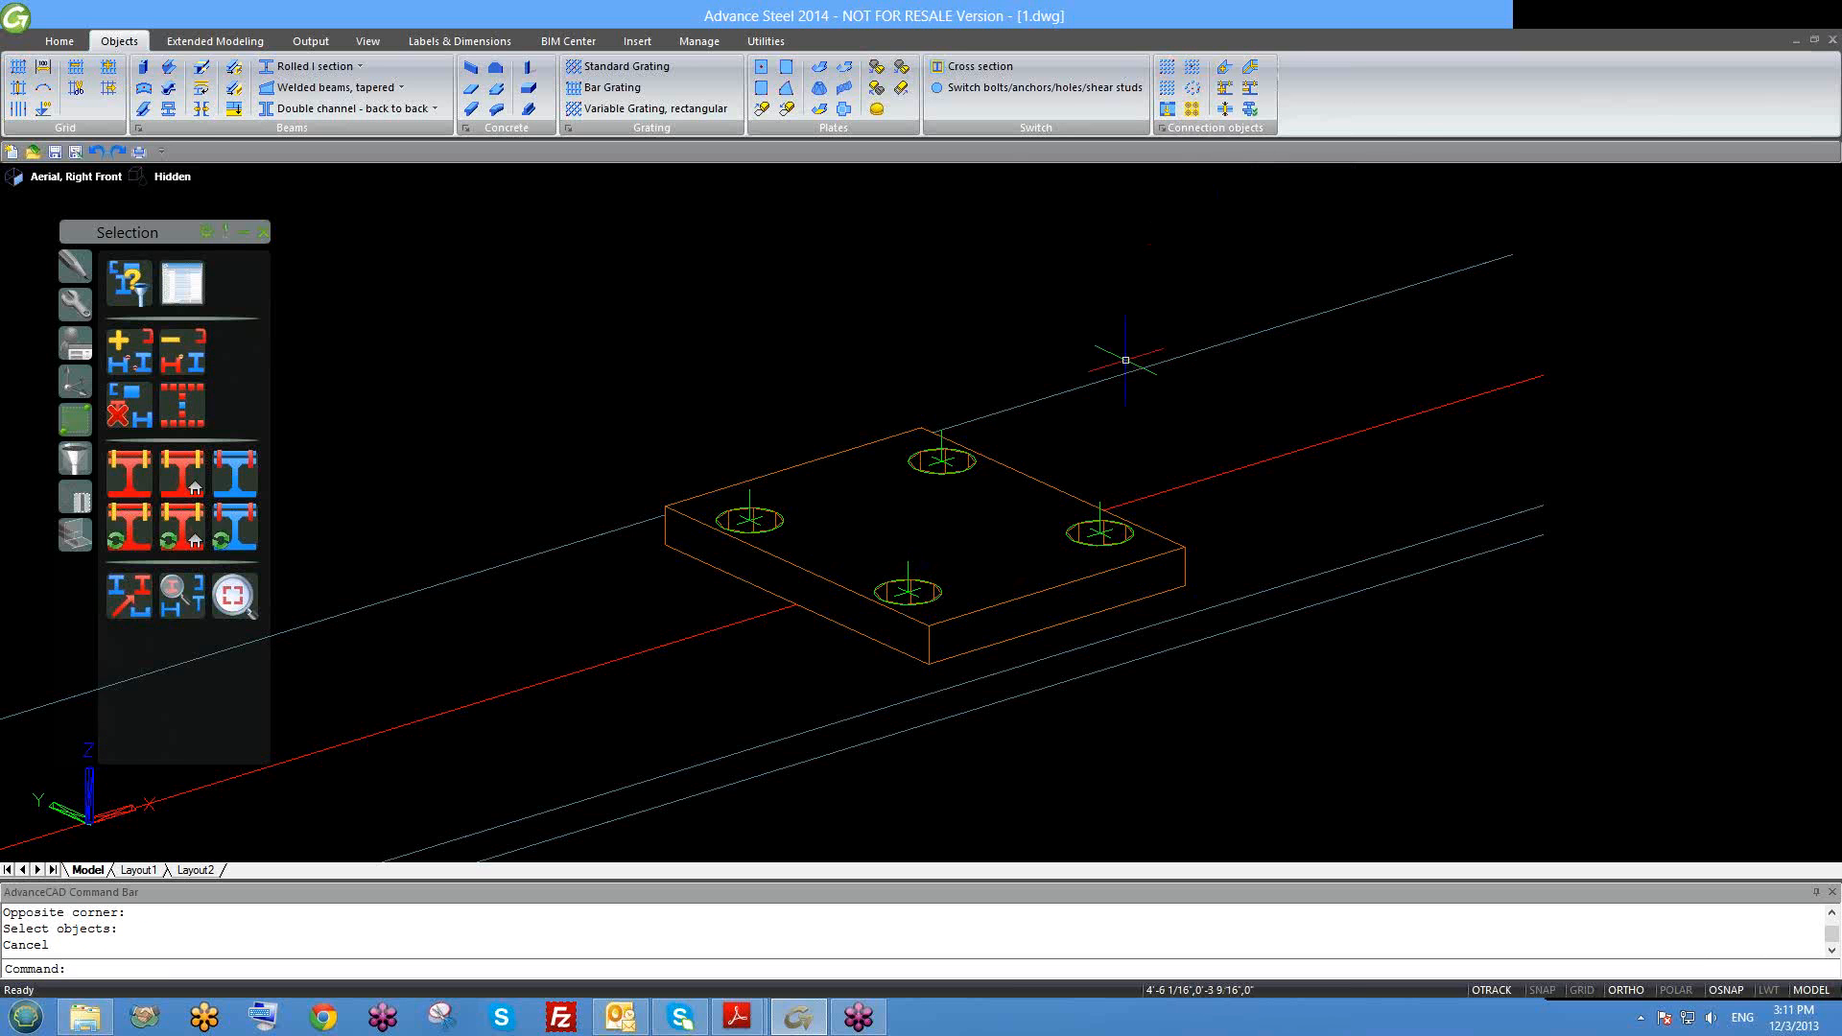
Step: Erase the four-hole pattern from the copied plate, keeping the plate
scroll(1124, 359, "down", 2)
middle_click_drag(1116, 486, 1103, 539, "shift")
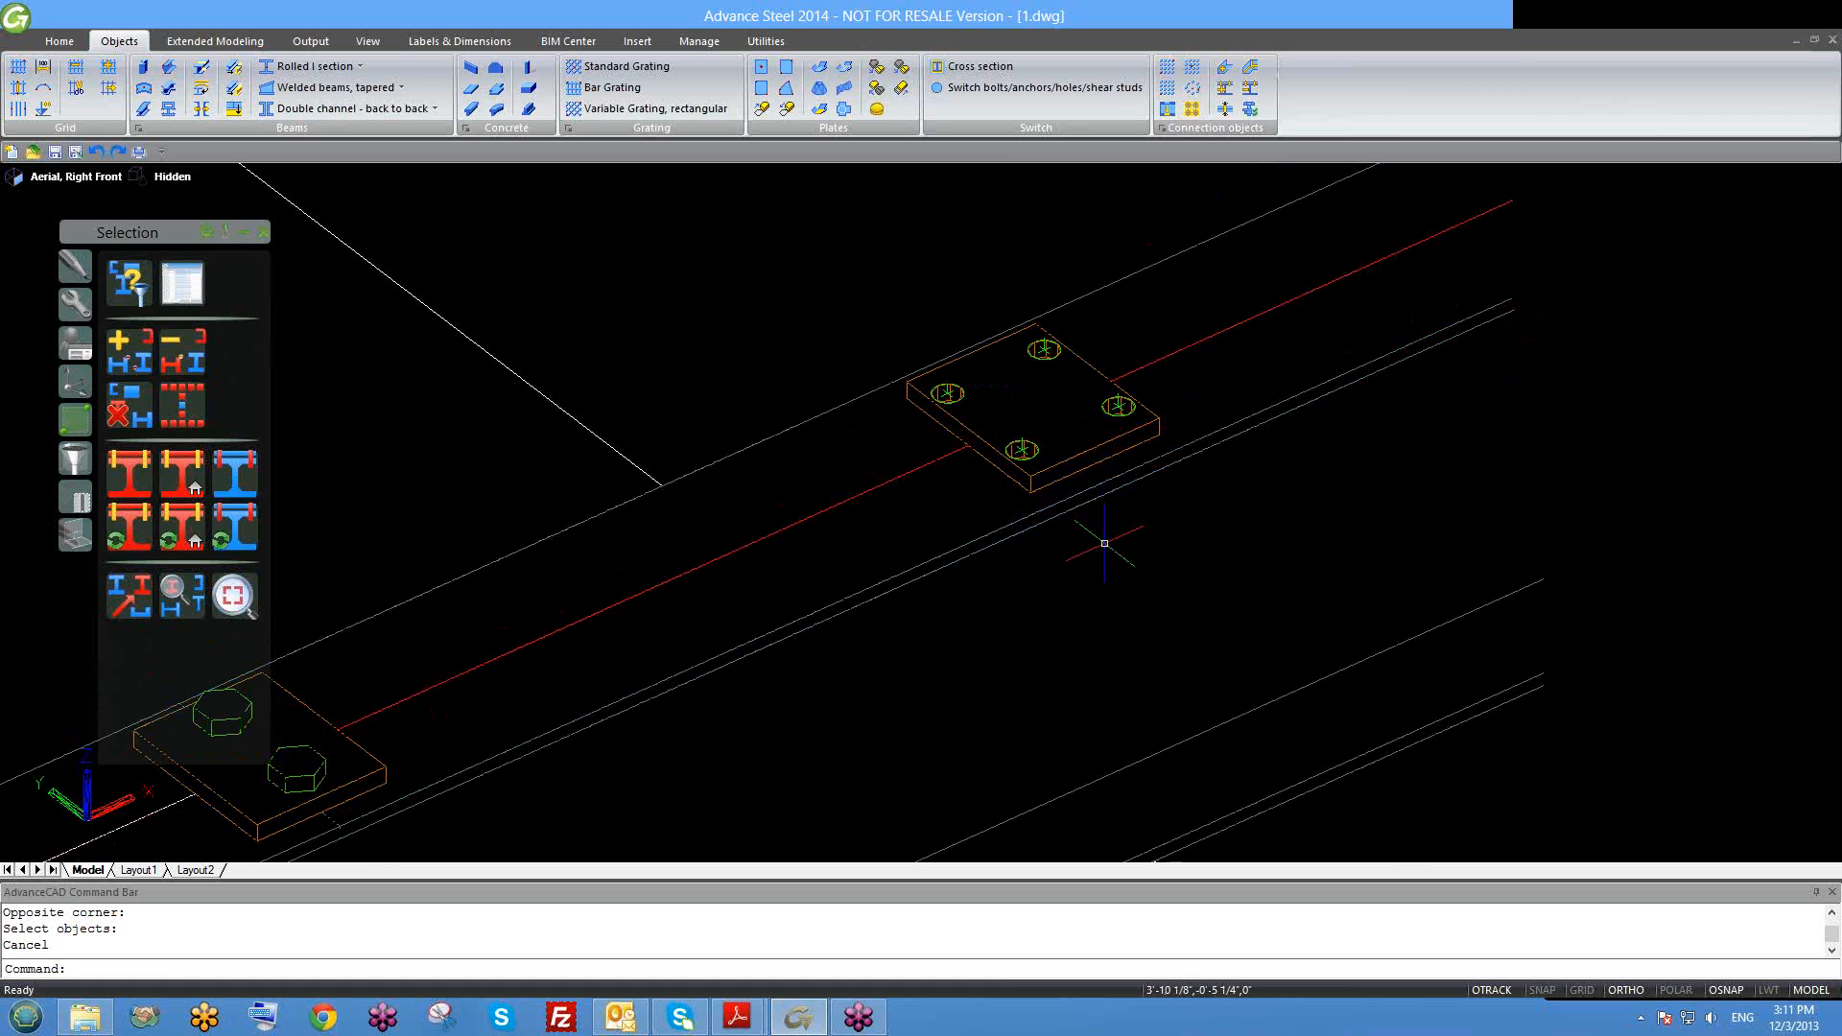
left_click(1111, 434)
middle_click_drag(1119, 451, 1100, 406, "shift")
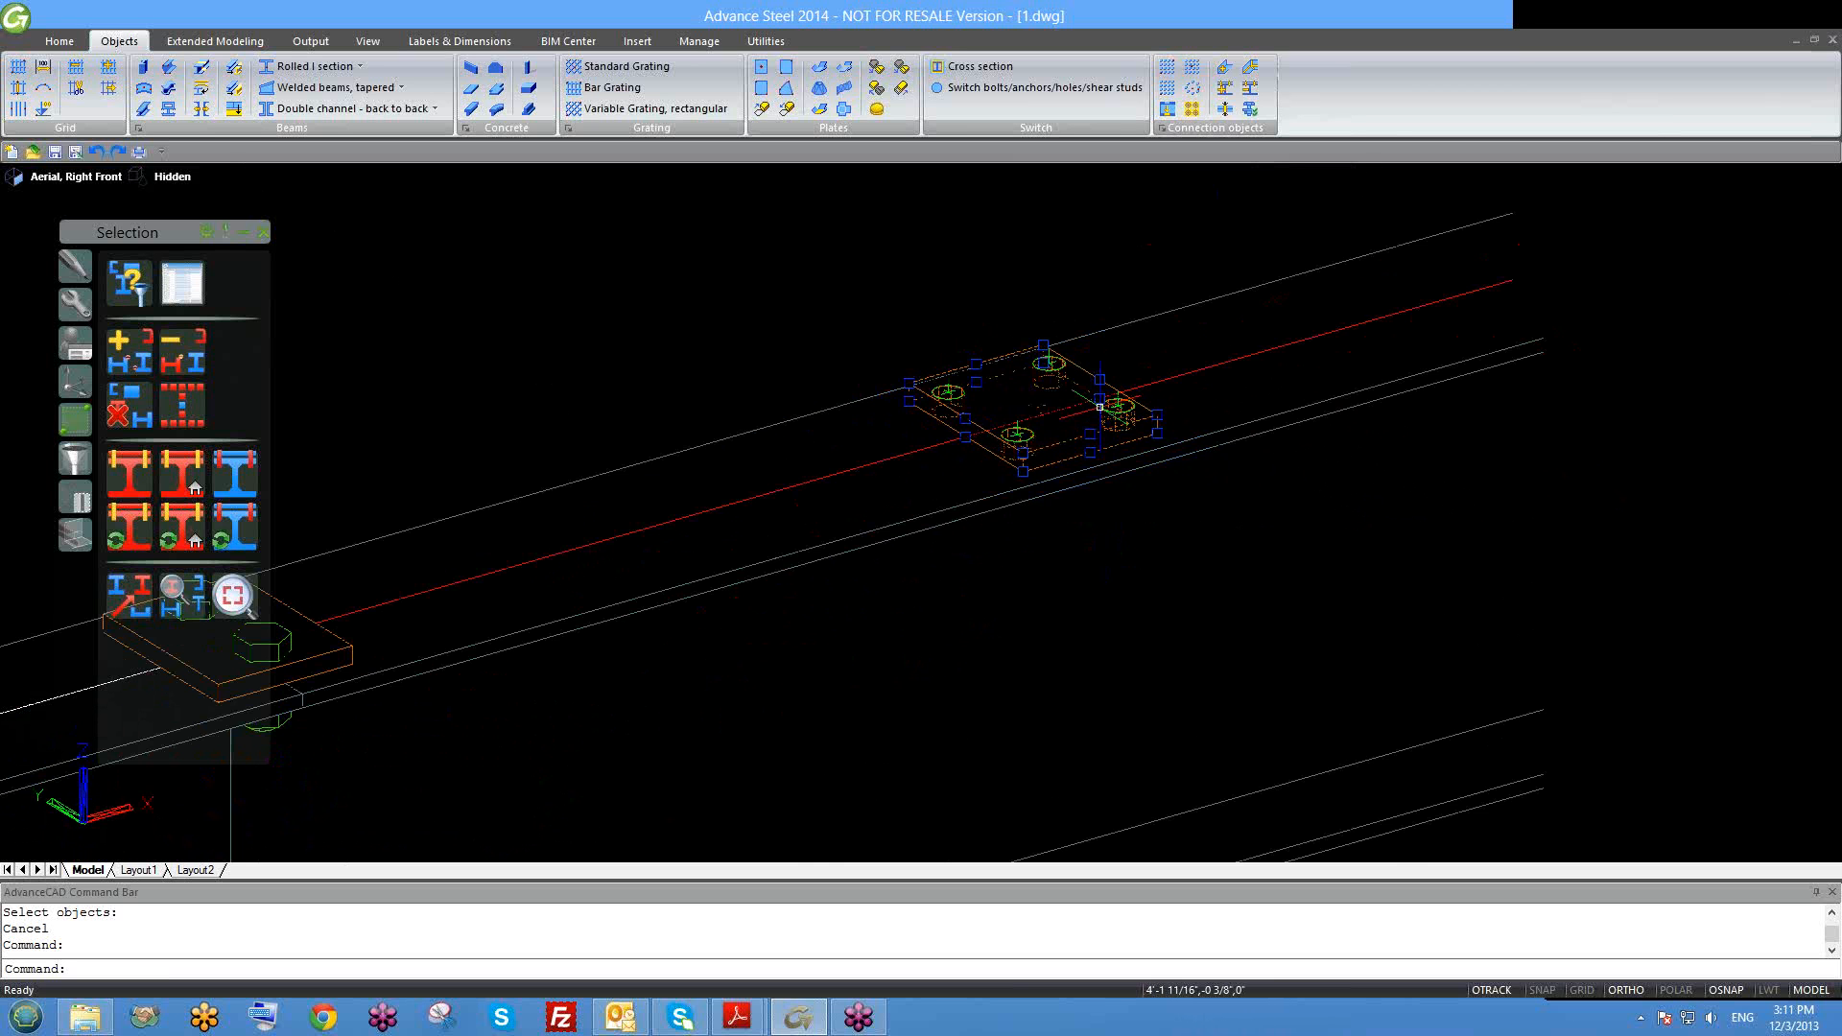
key("Escape")
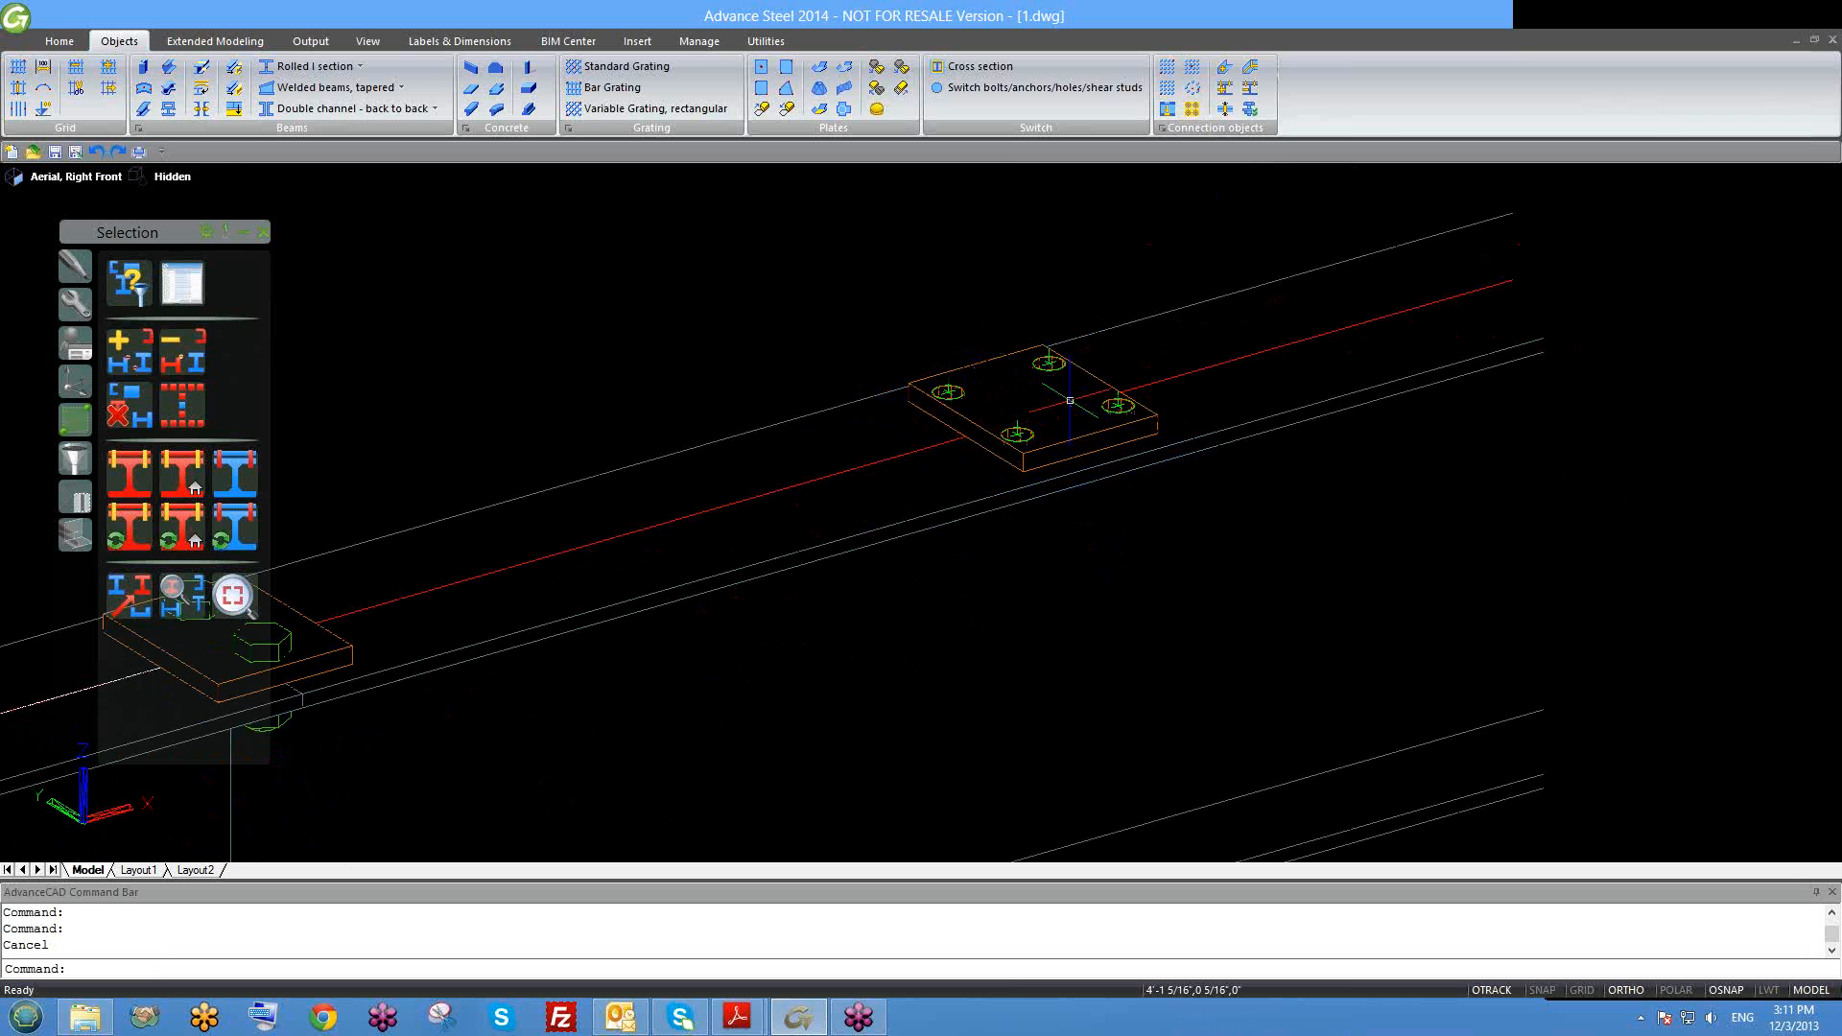
left_click(881, 309)
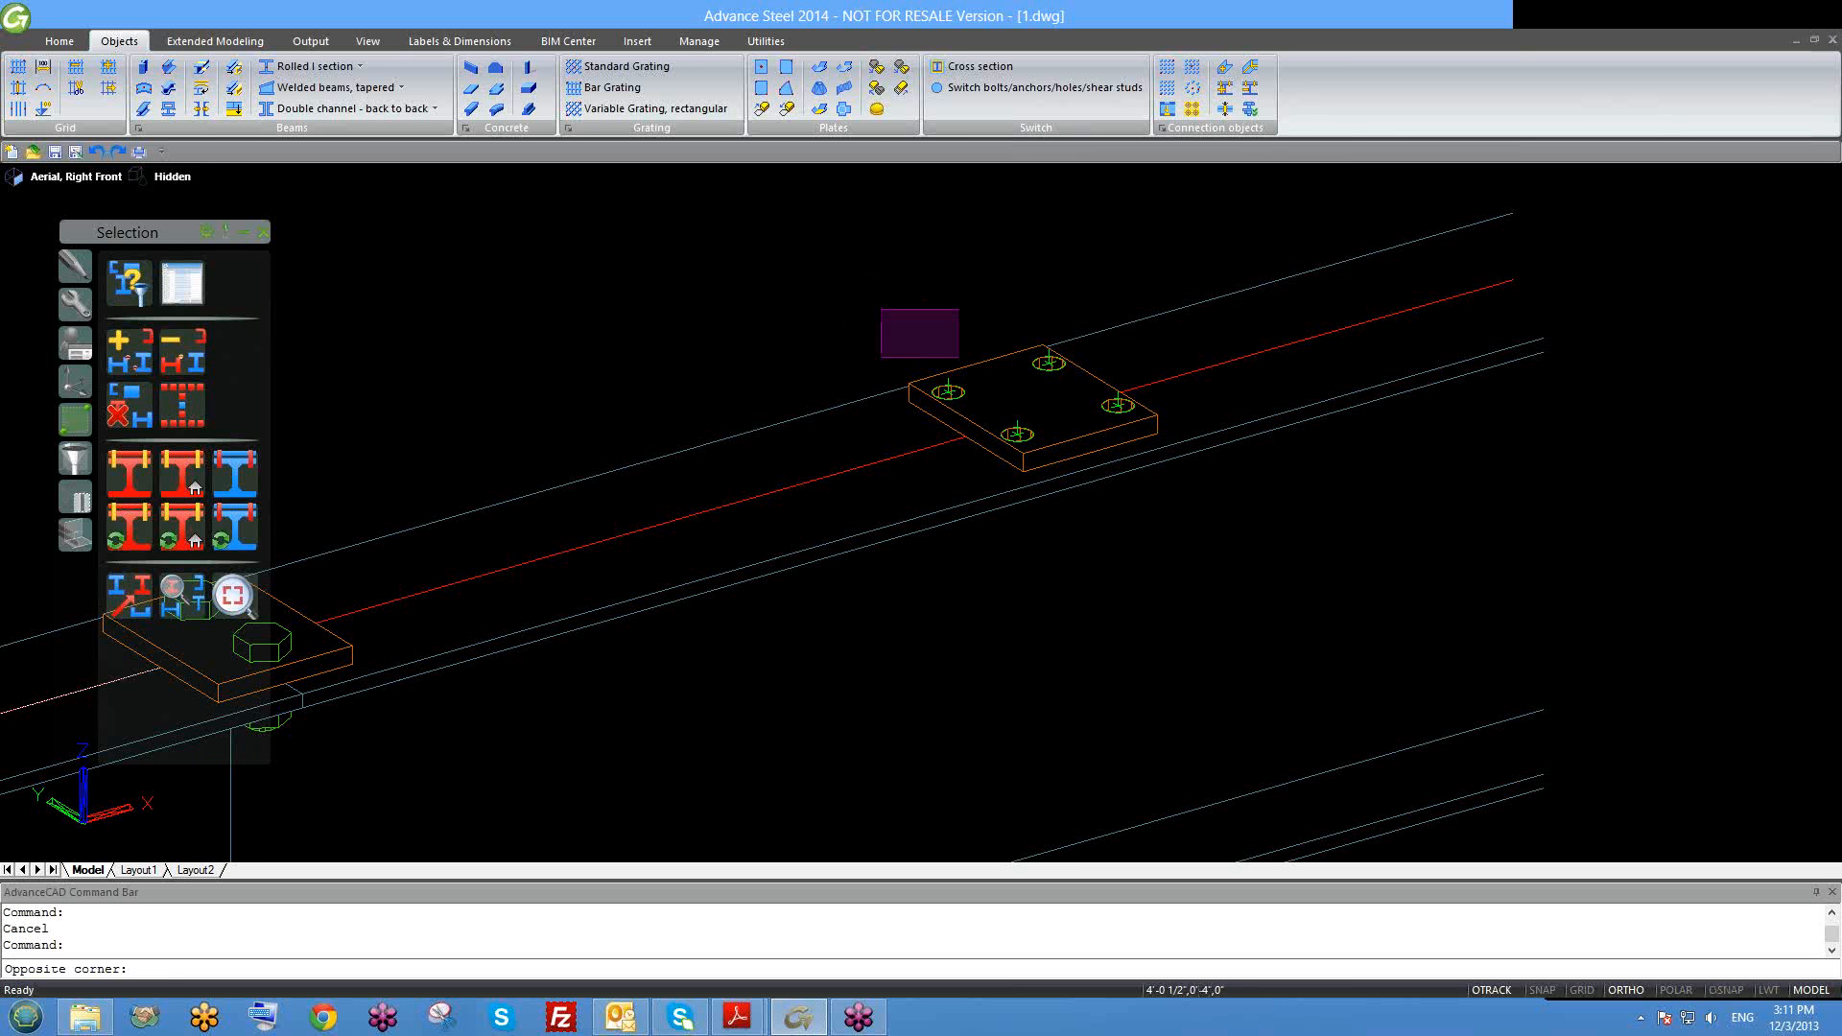
left_click(1169, 456)
key("Delete")
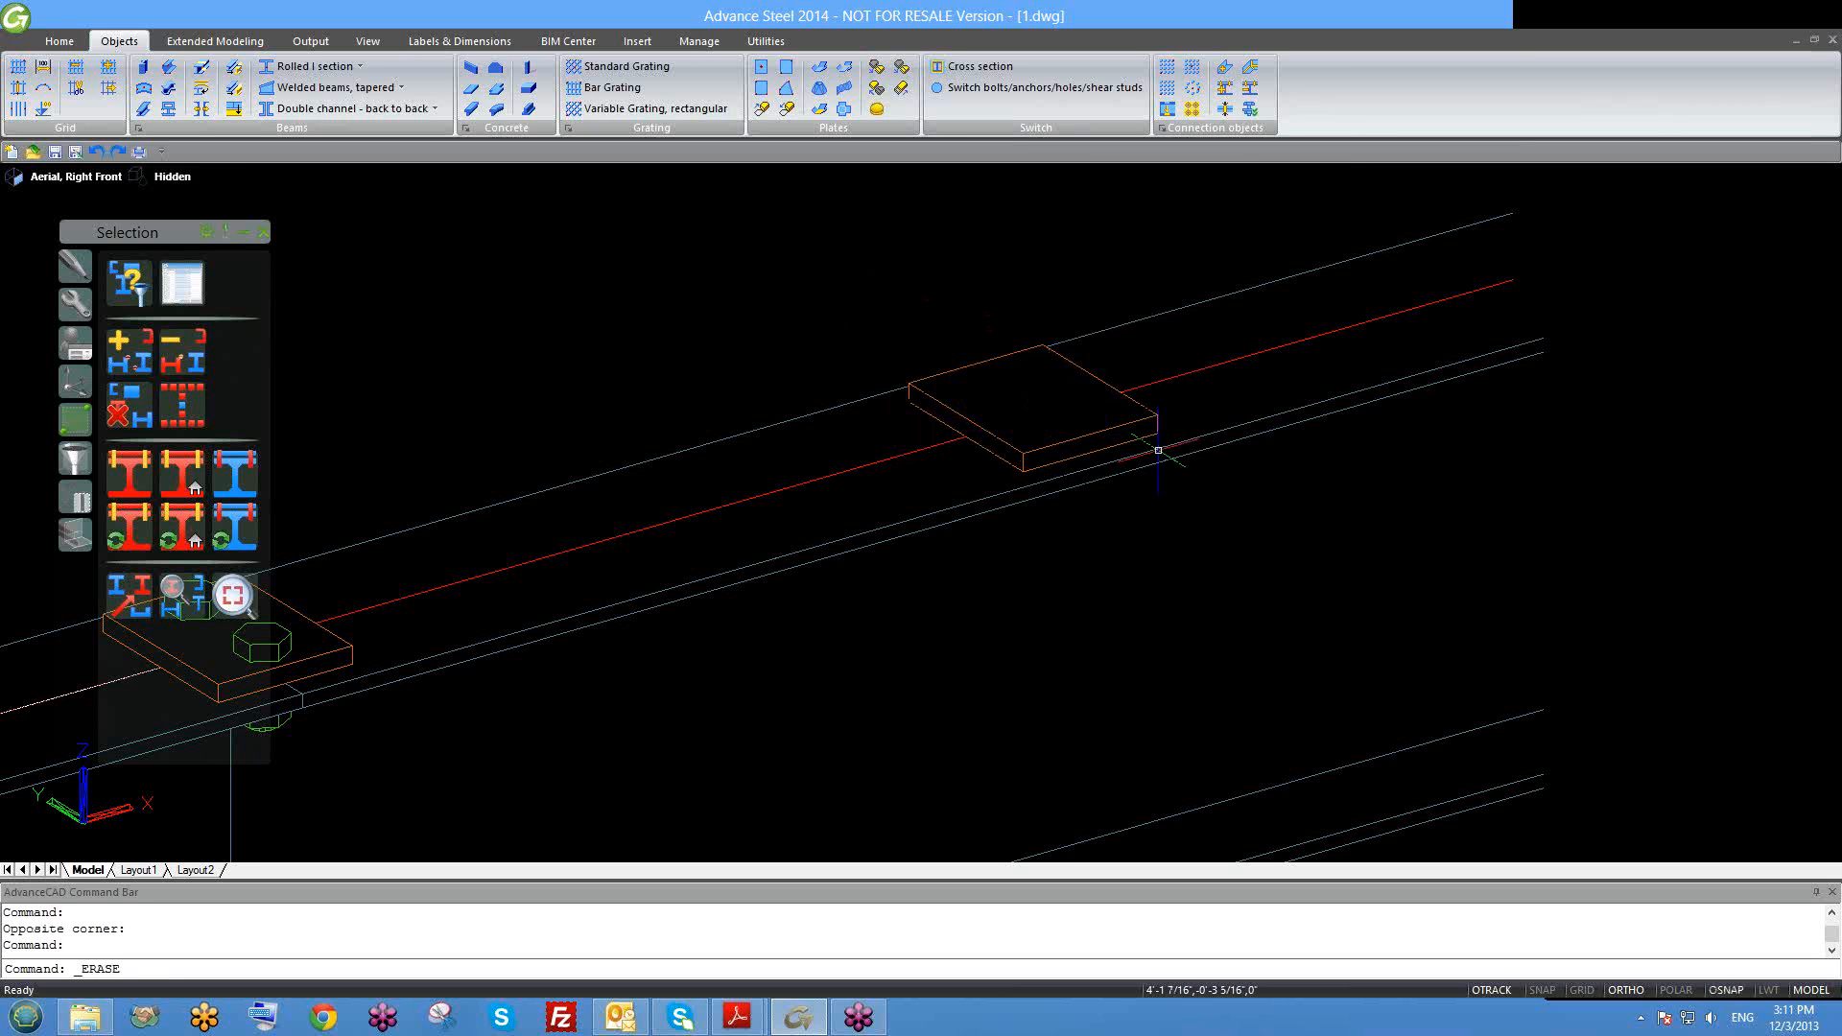
scroll(1234, 651, "down", 4)
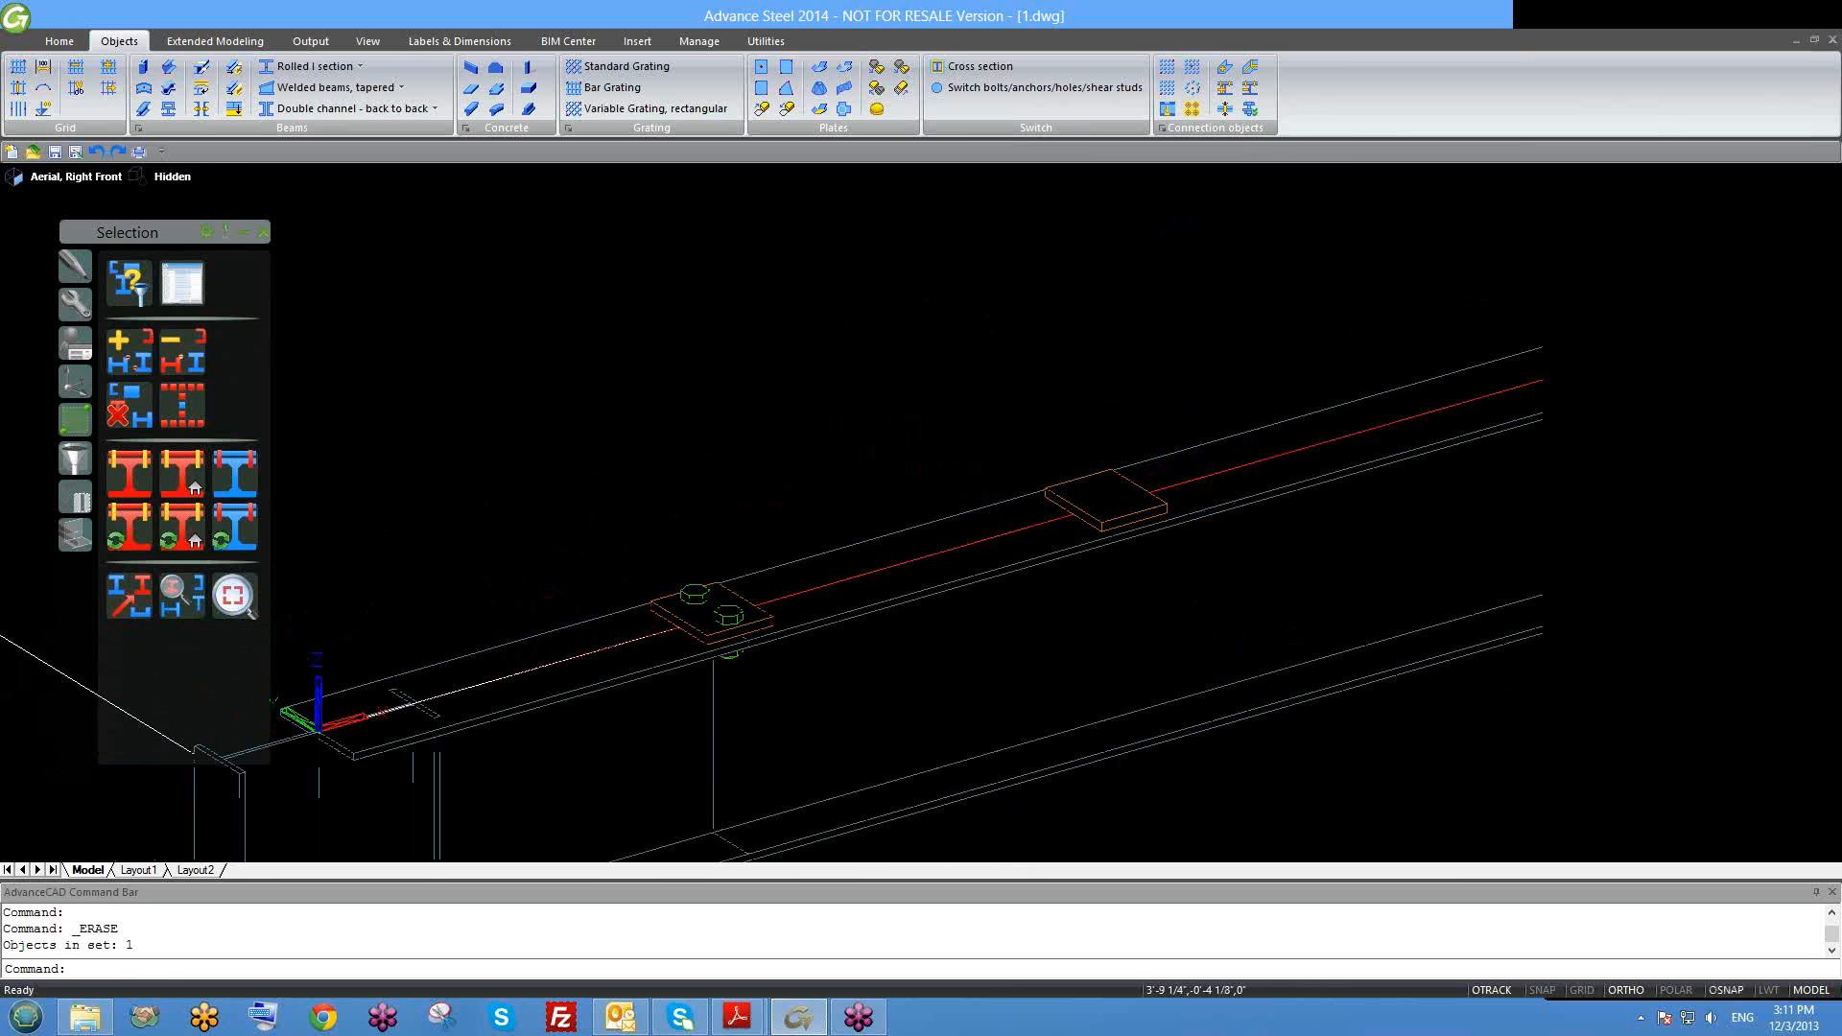
scroll(1299, 687, "down", 2)
left_click(1310, 700)
left_click(1007, 407)
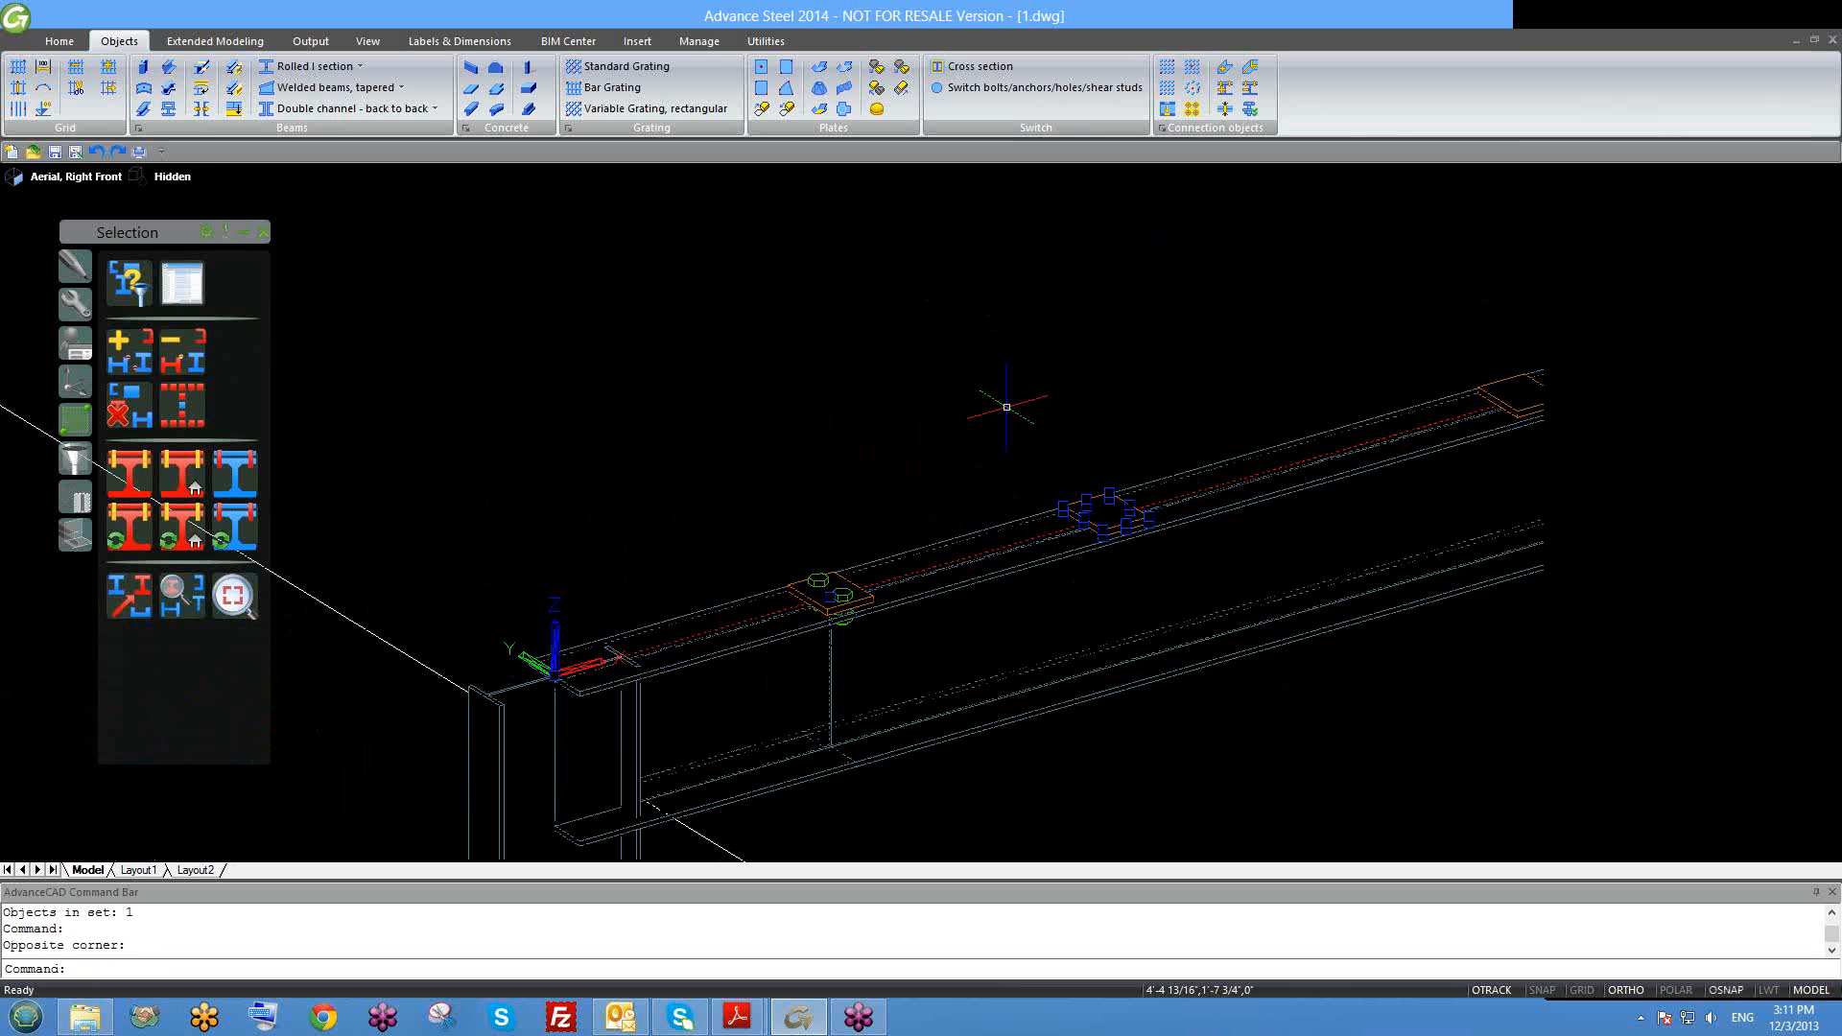
key("Escape")
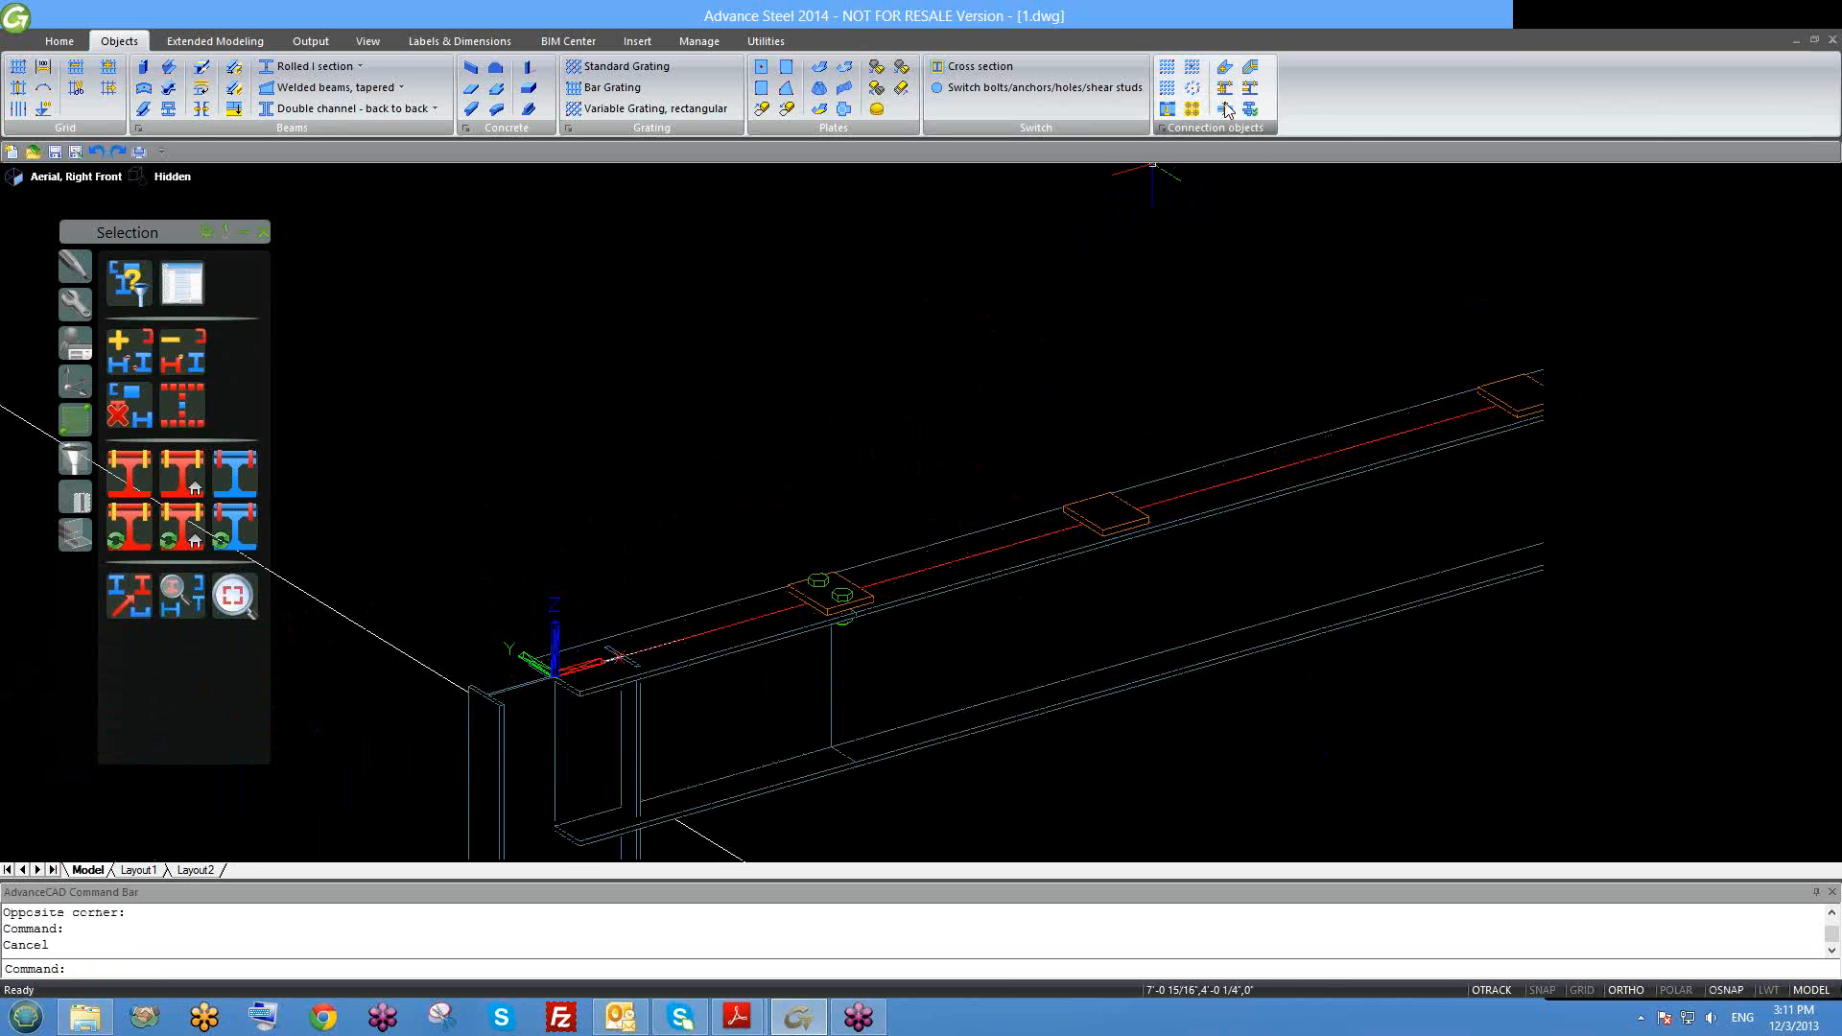
left_click(1169, 68)
scroll(1123, 527, "up", 2)
left_click(1154, 367)
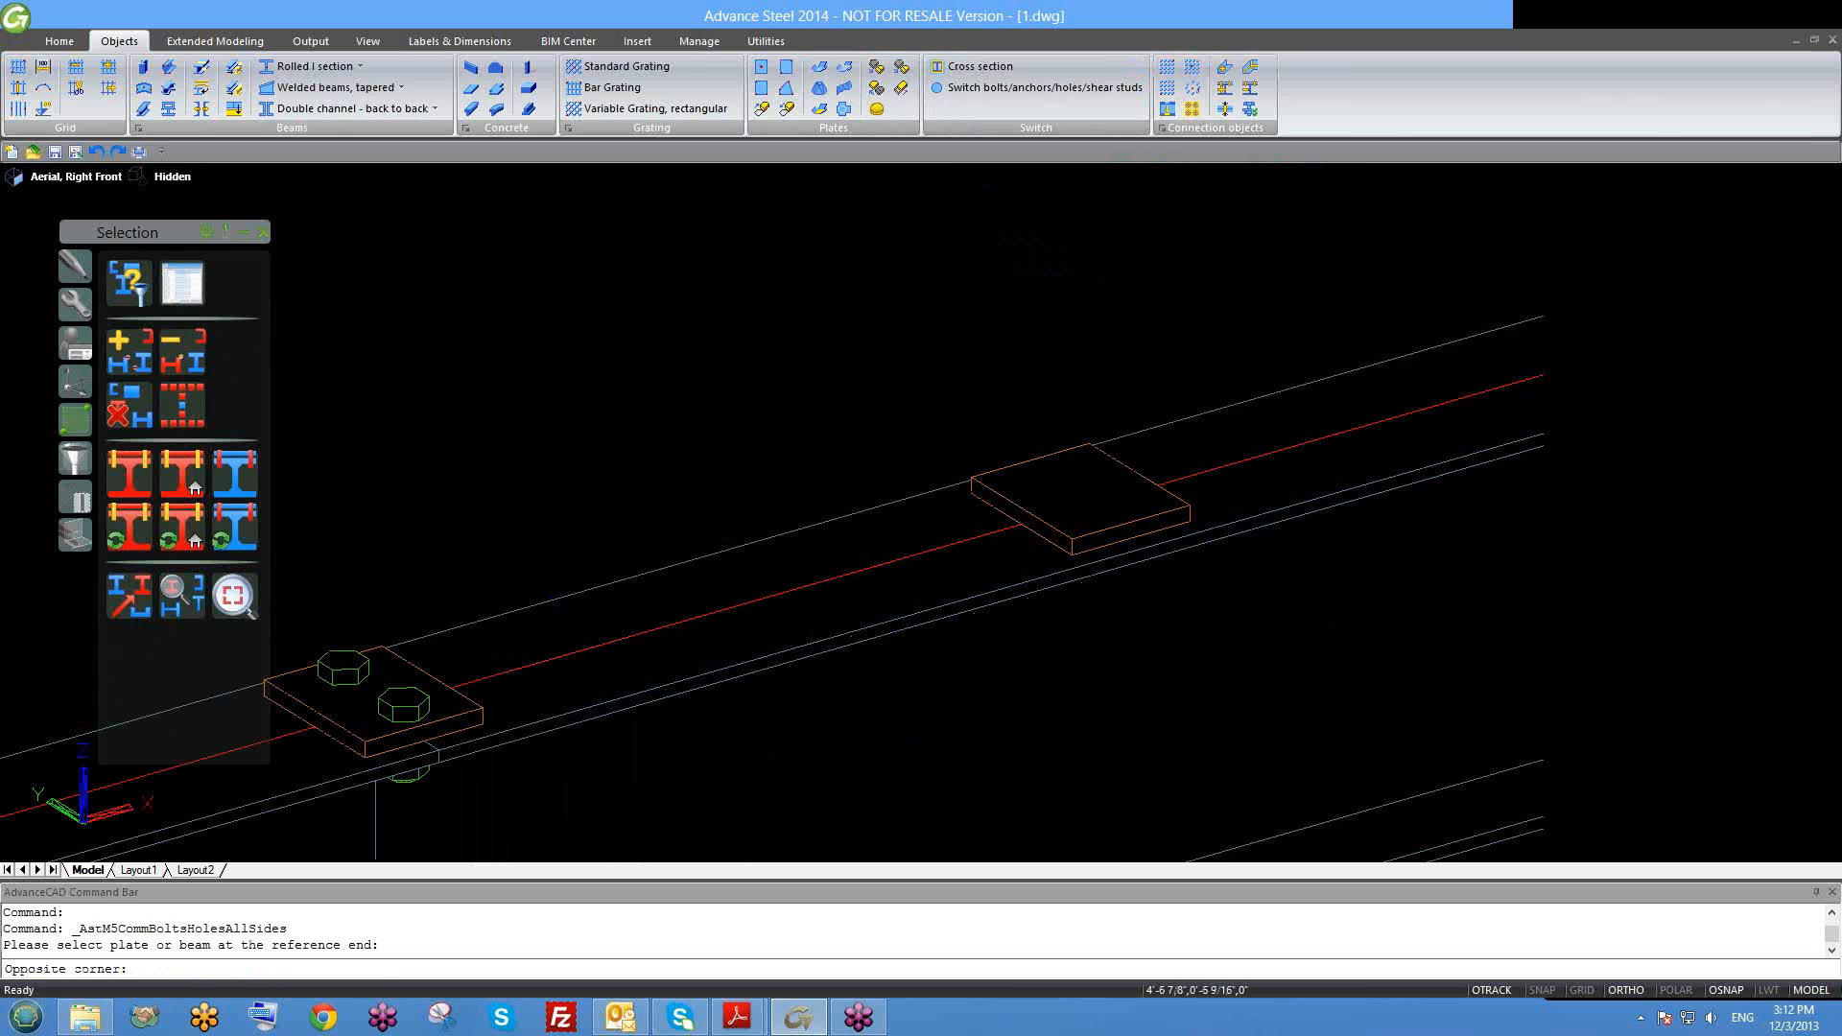
scroll(1044, 550, "down", 3)
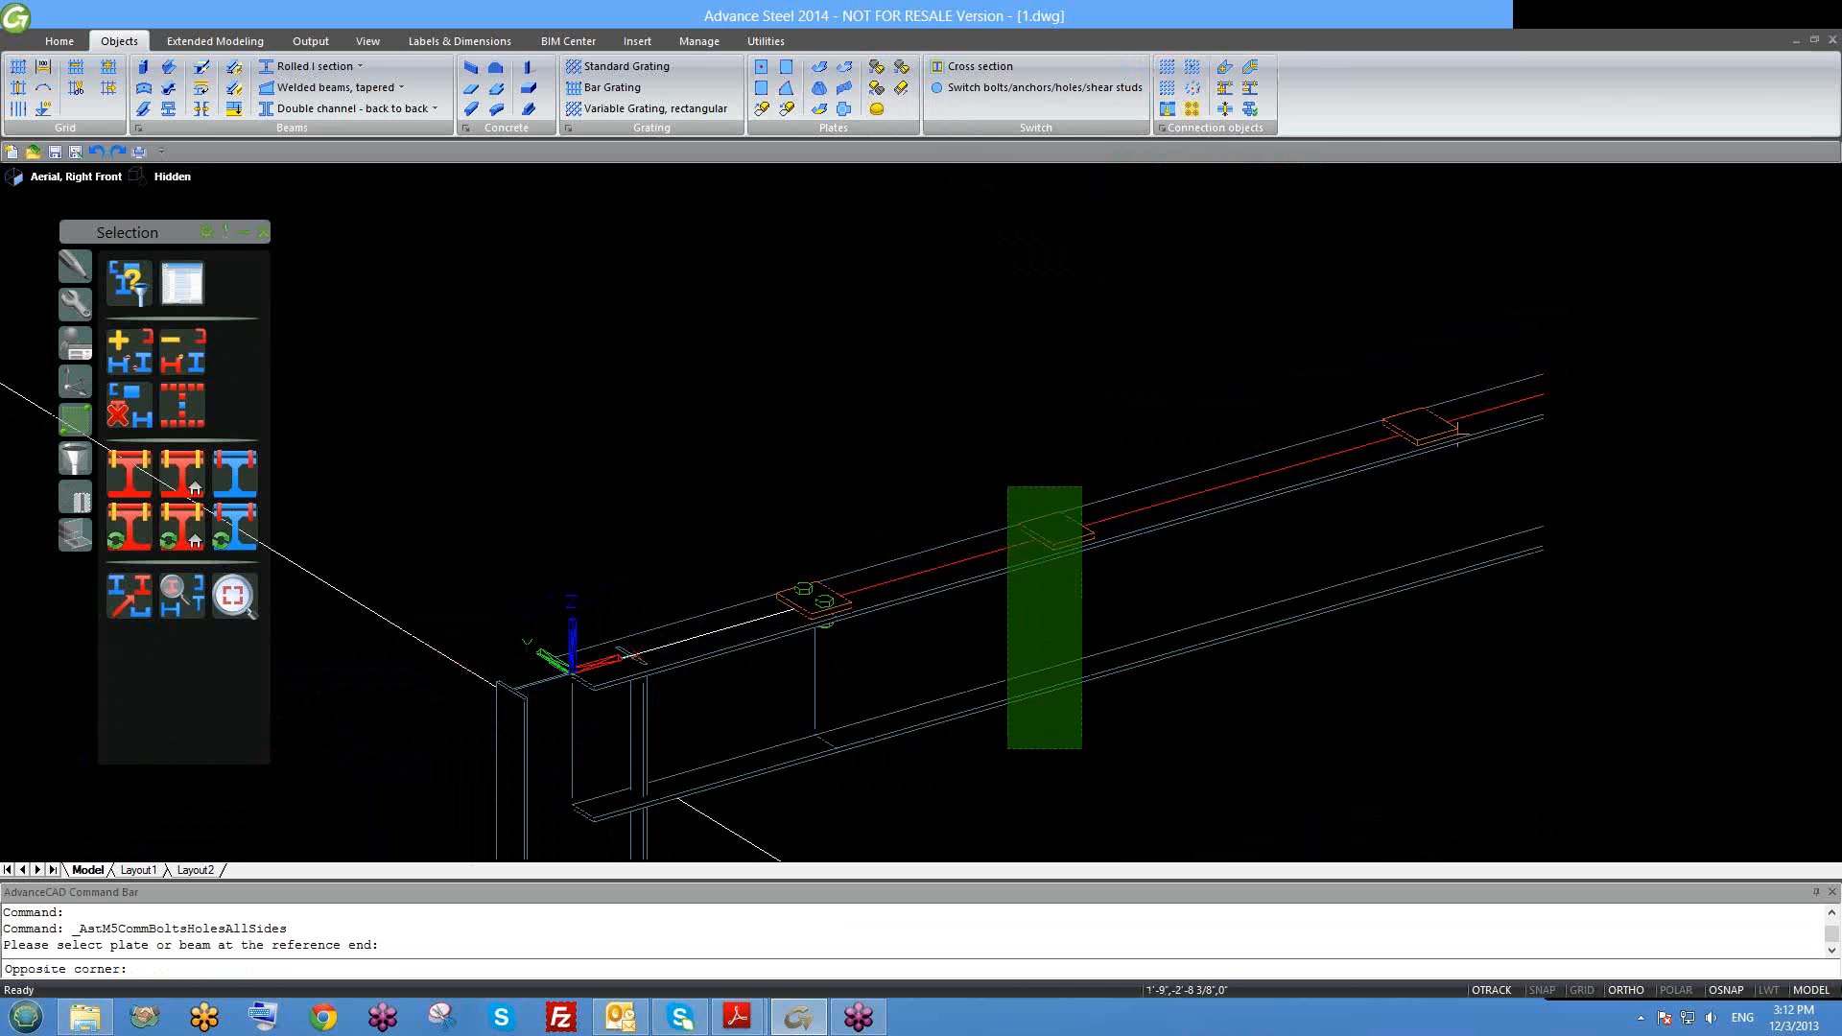
left_click(1007, 751)
left_click(1146, 772)
key("Escape")
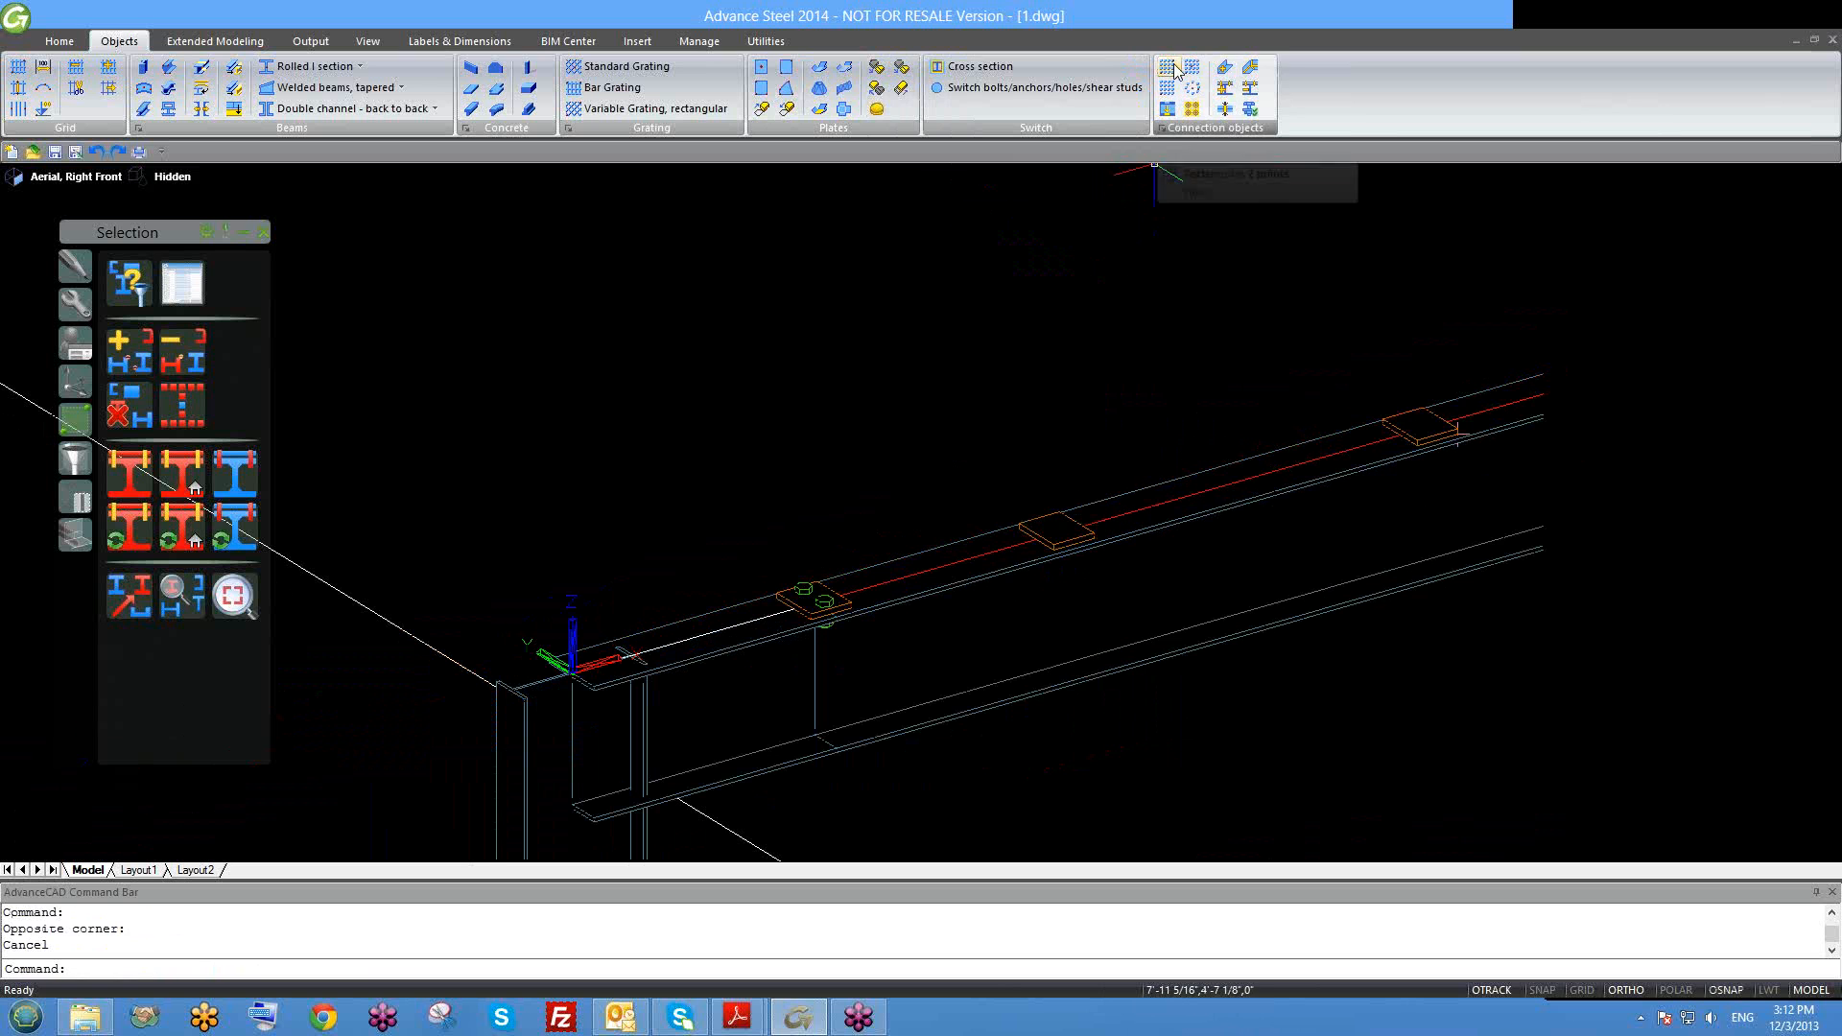
left_click(1172, 65)
left_click(1144, 771)
left_click(982, 484)
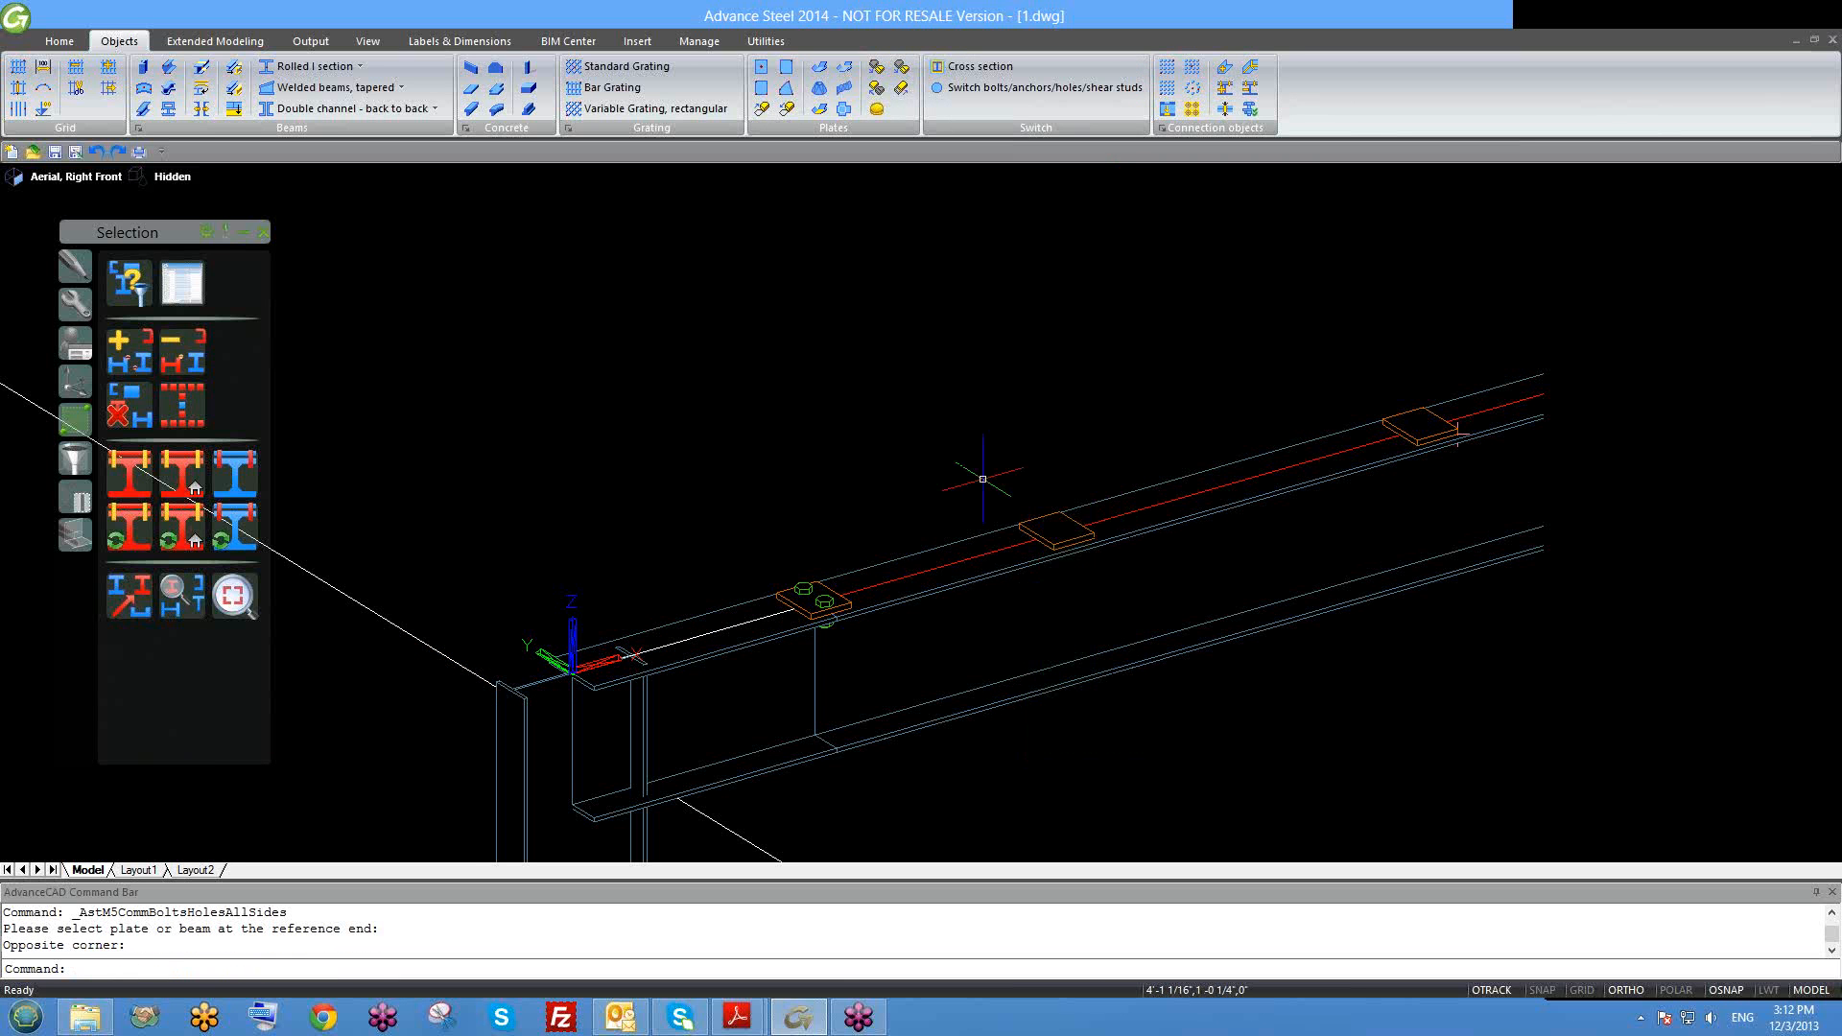
left_click(1172, 69)
scroll(1042, 546, "up", 3)
left_click(1067, 546)
key("F8")
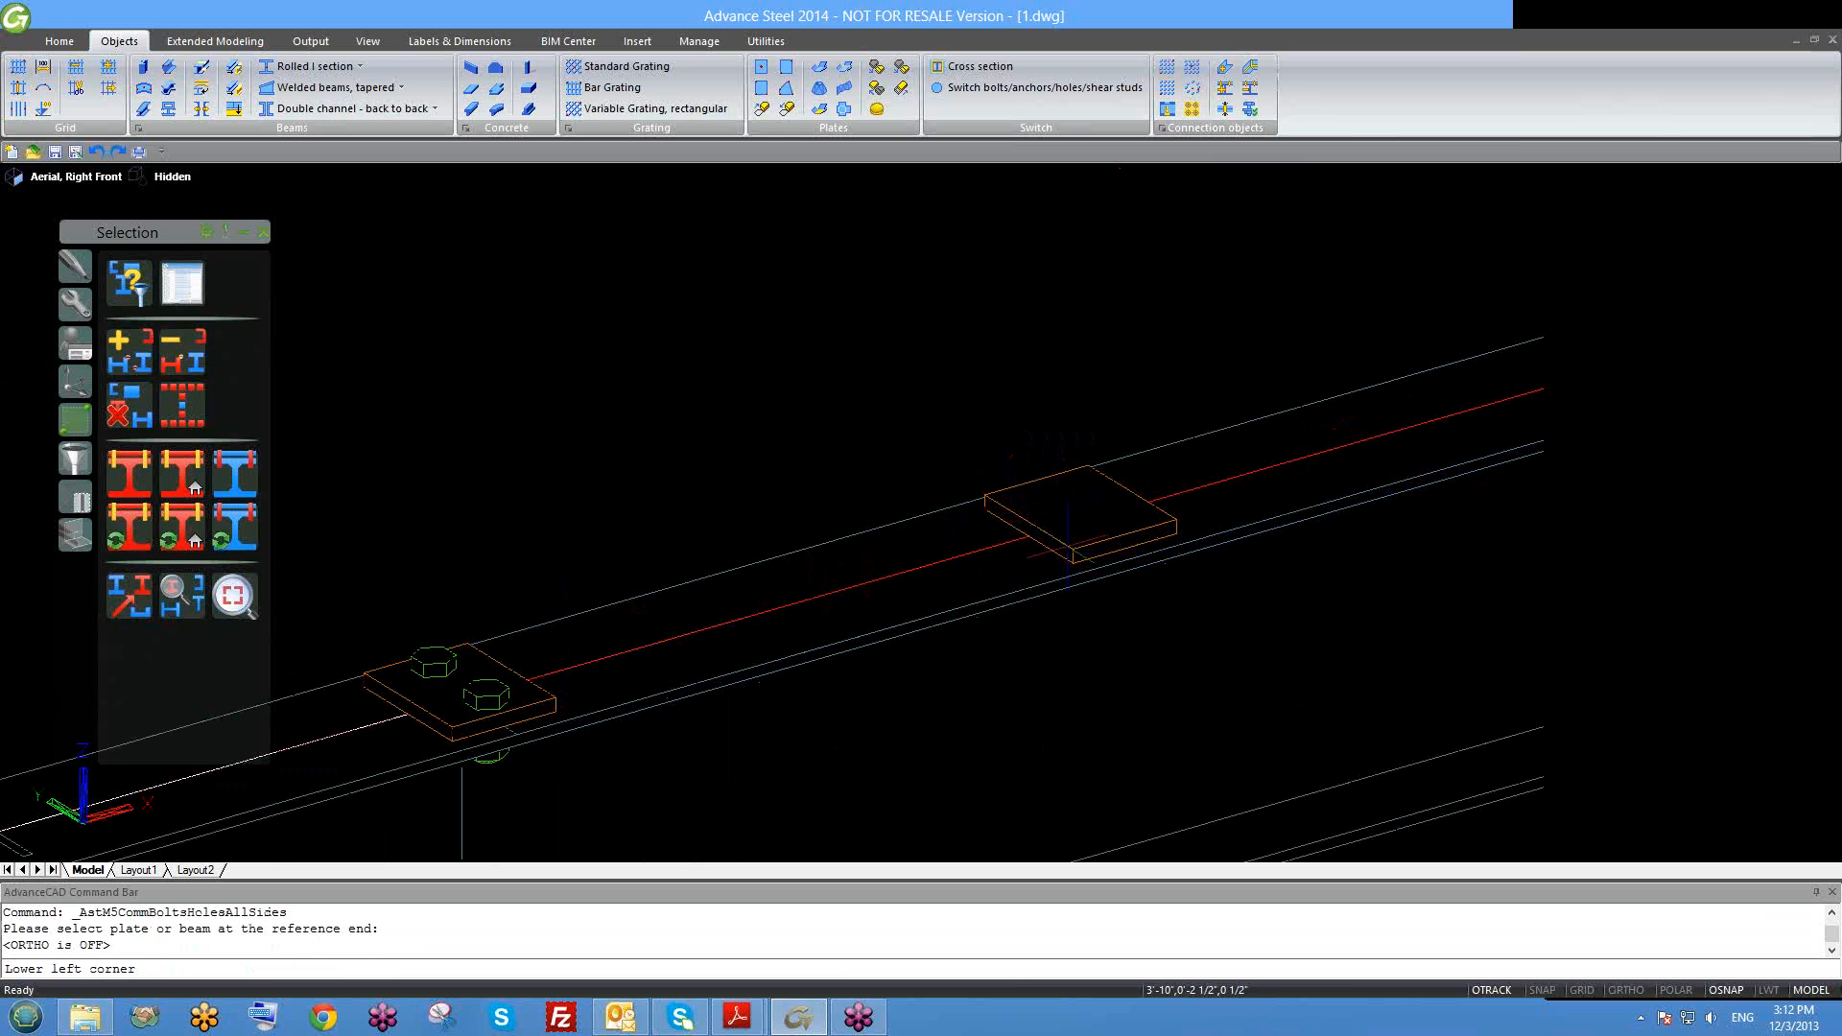
scroll(1249, 638, "down", 3)
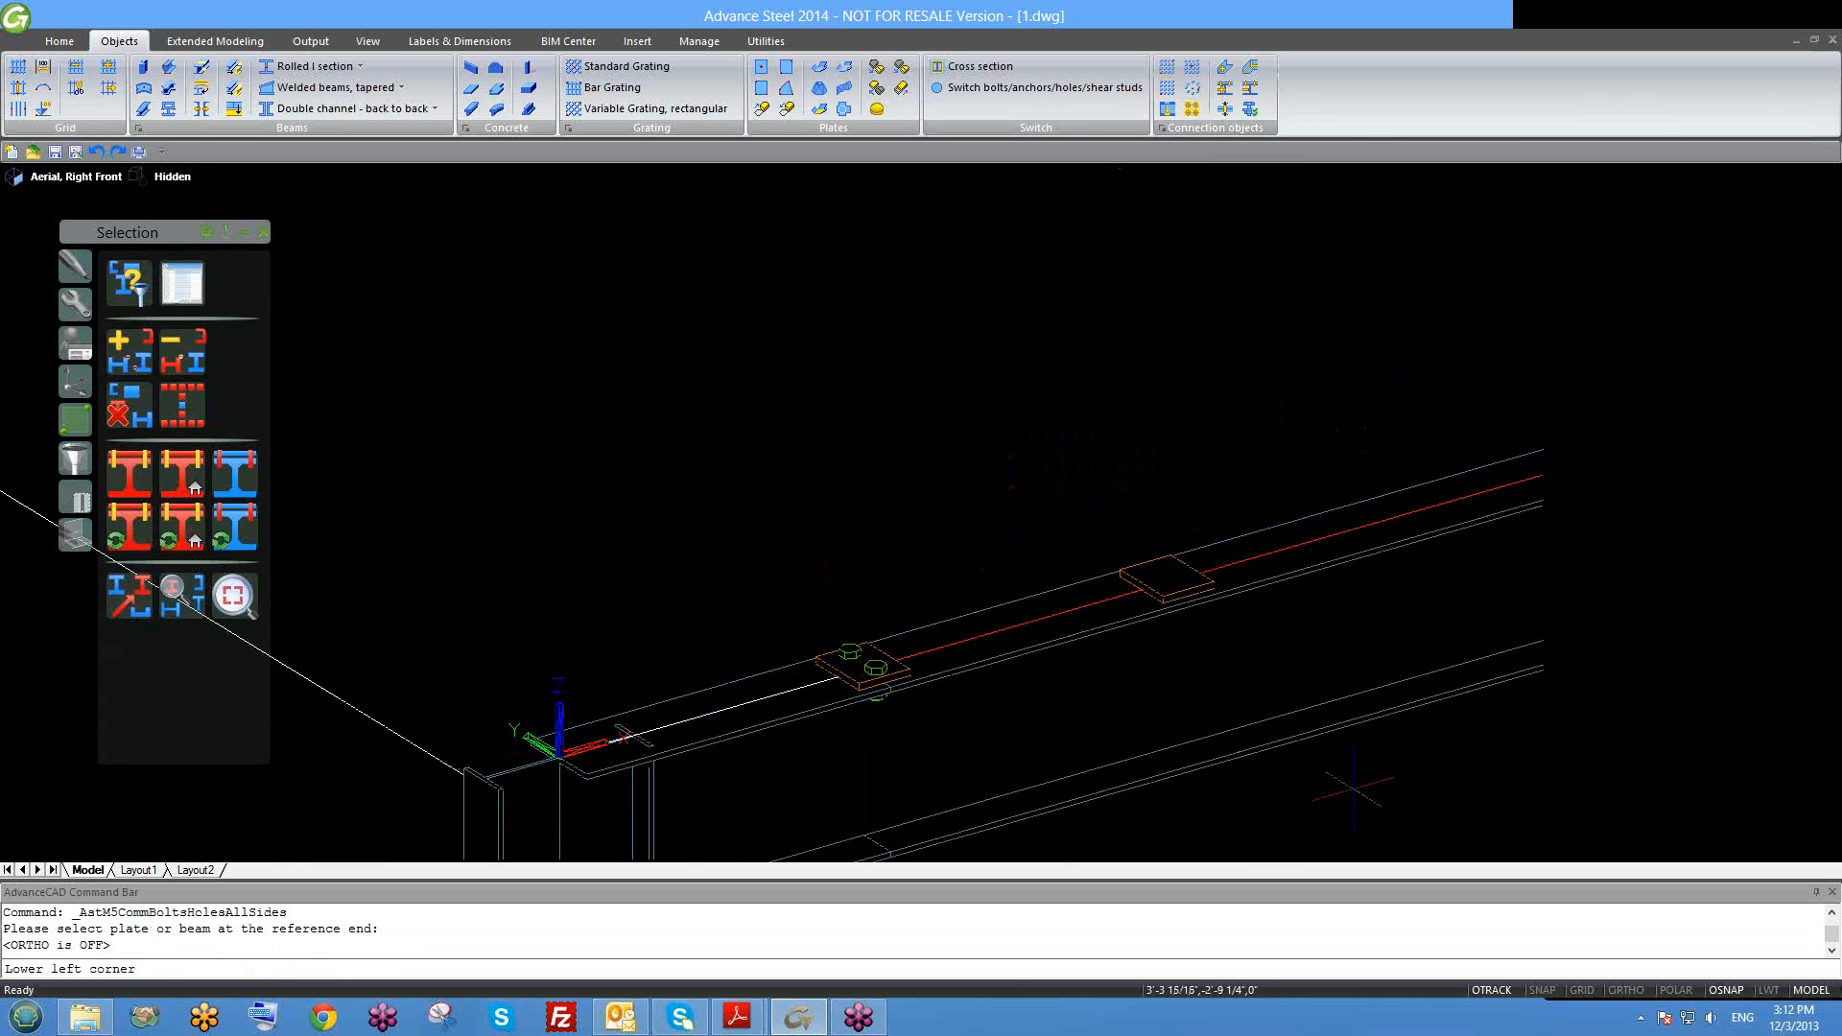
key("Escape")
key("F8")
key("Return")
scroll(1152, 552, "down", 3)
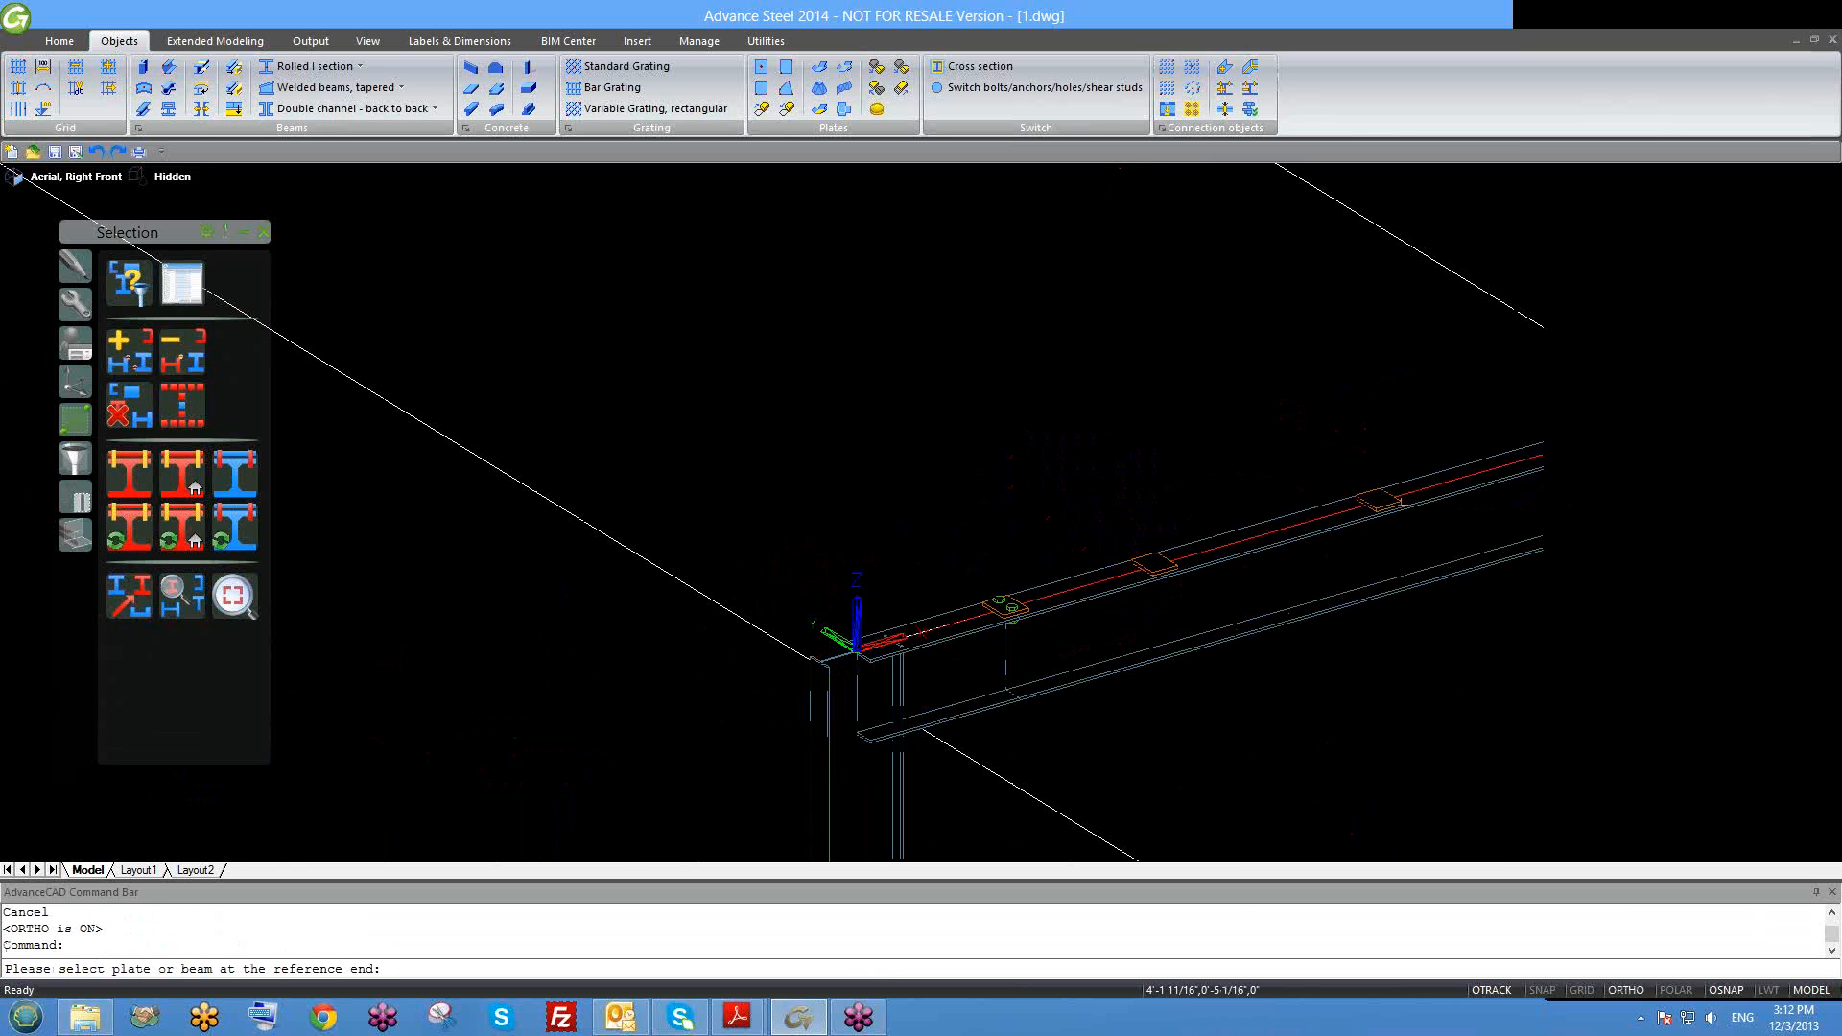
scroll(1156, 526, "up", 2)
key("Escape")
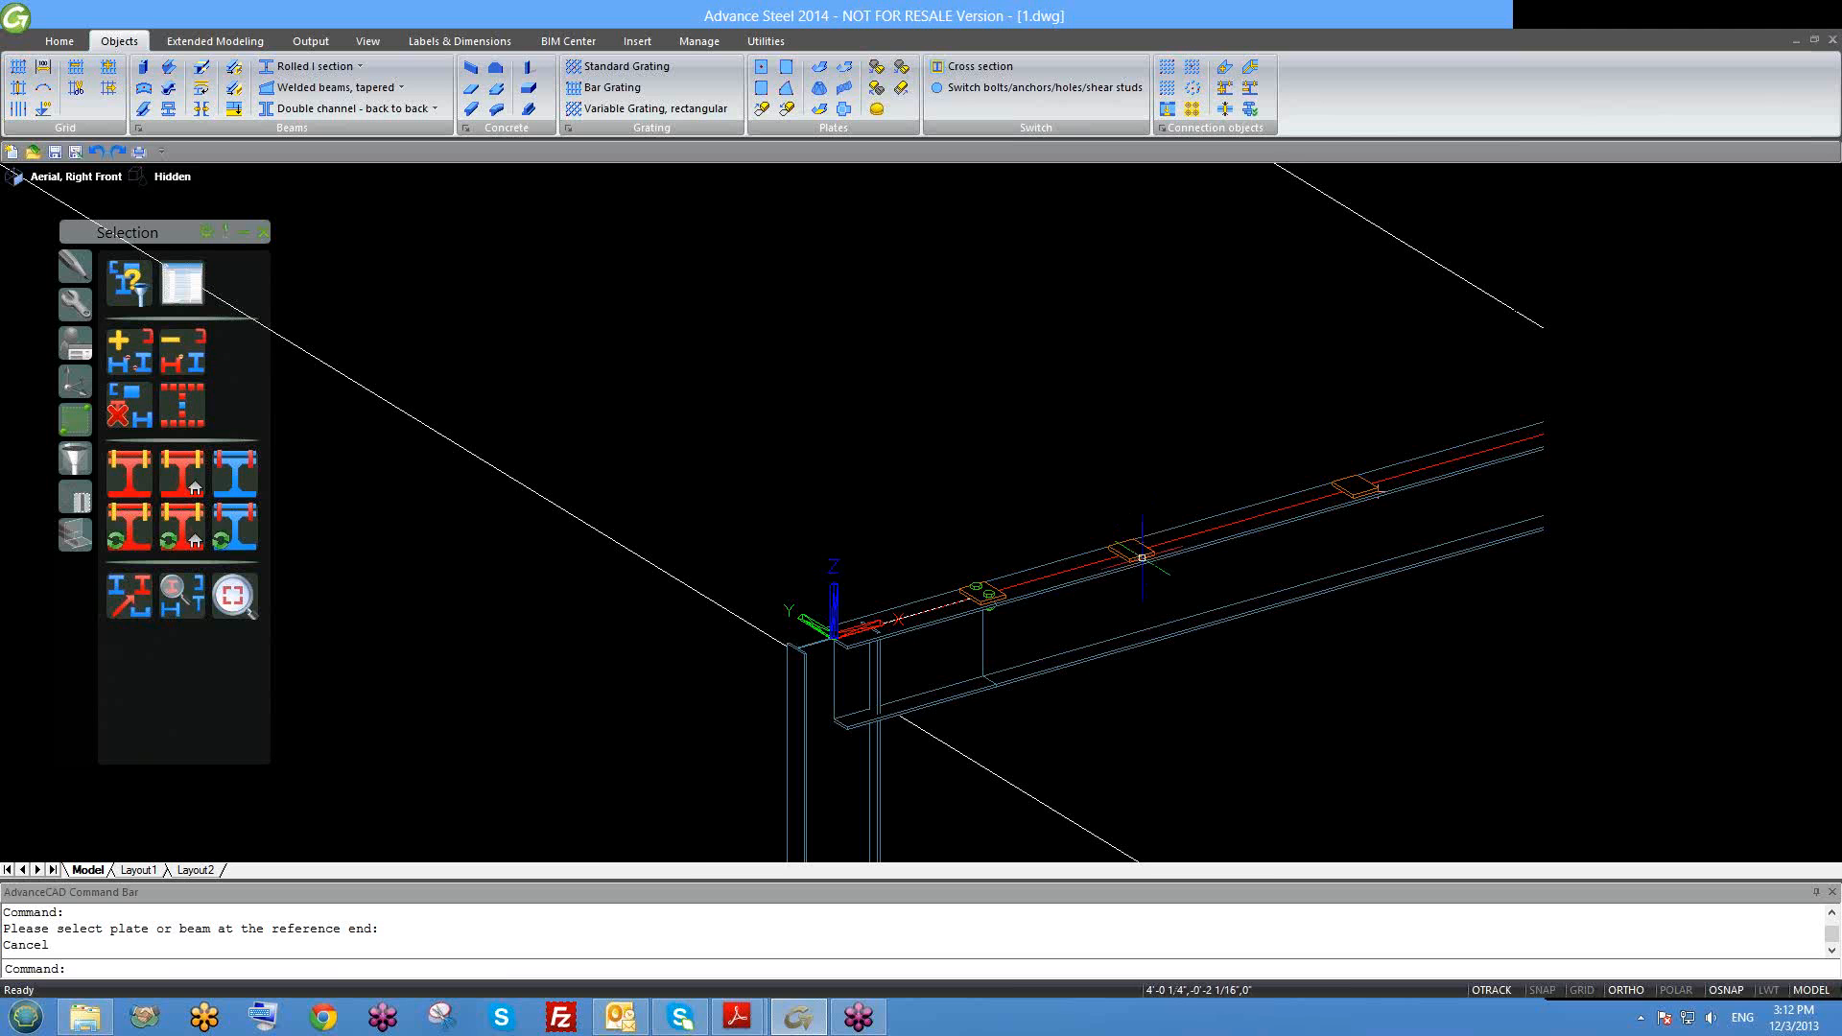
scroll(1138, 589, "up", 2)
scroll(946, 621, "up", 3)
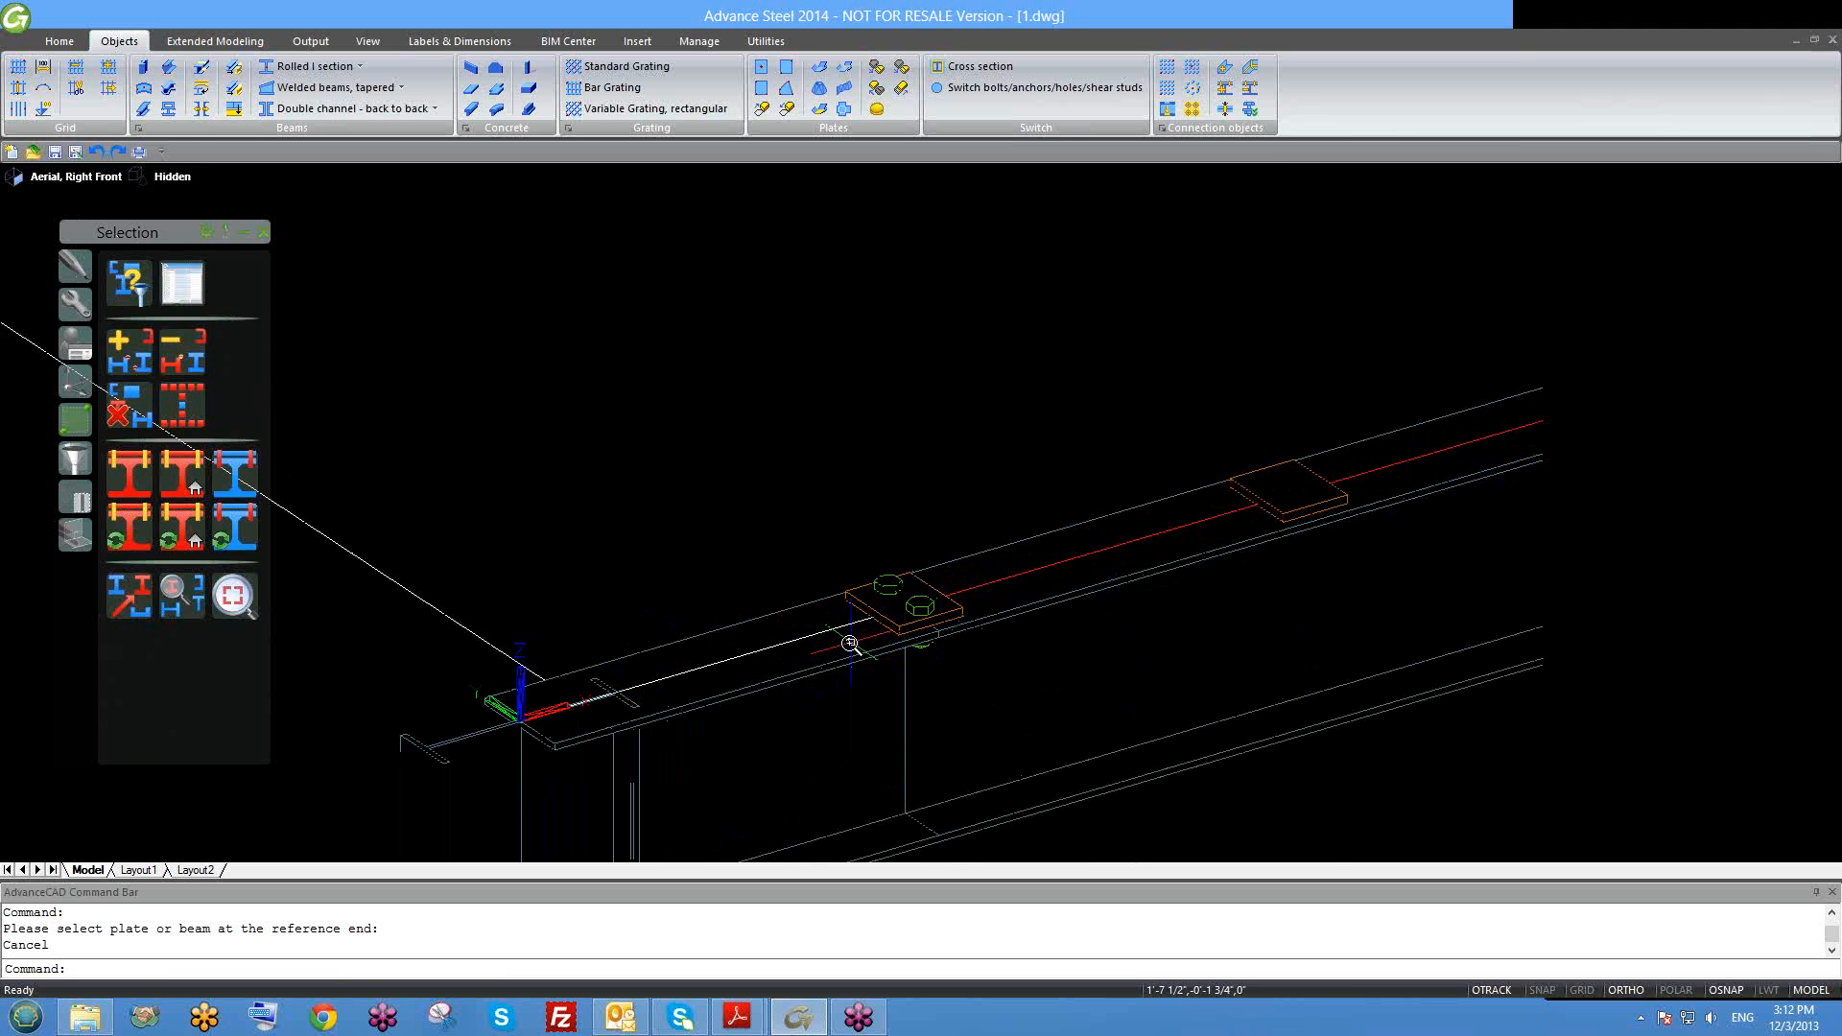
scroll(946, 621, "down", 3)
scroll(1267, 518, "up", 4)
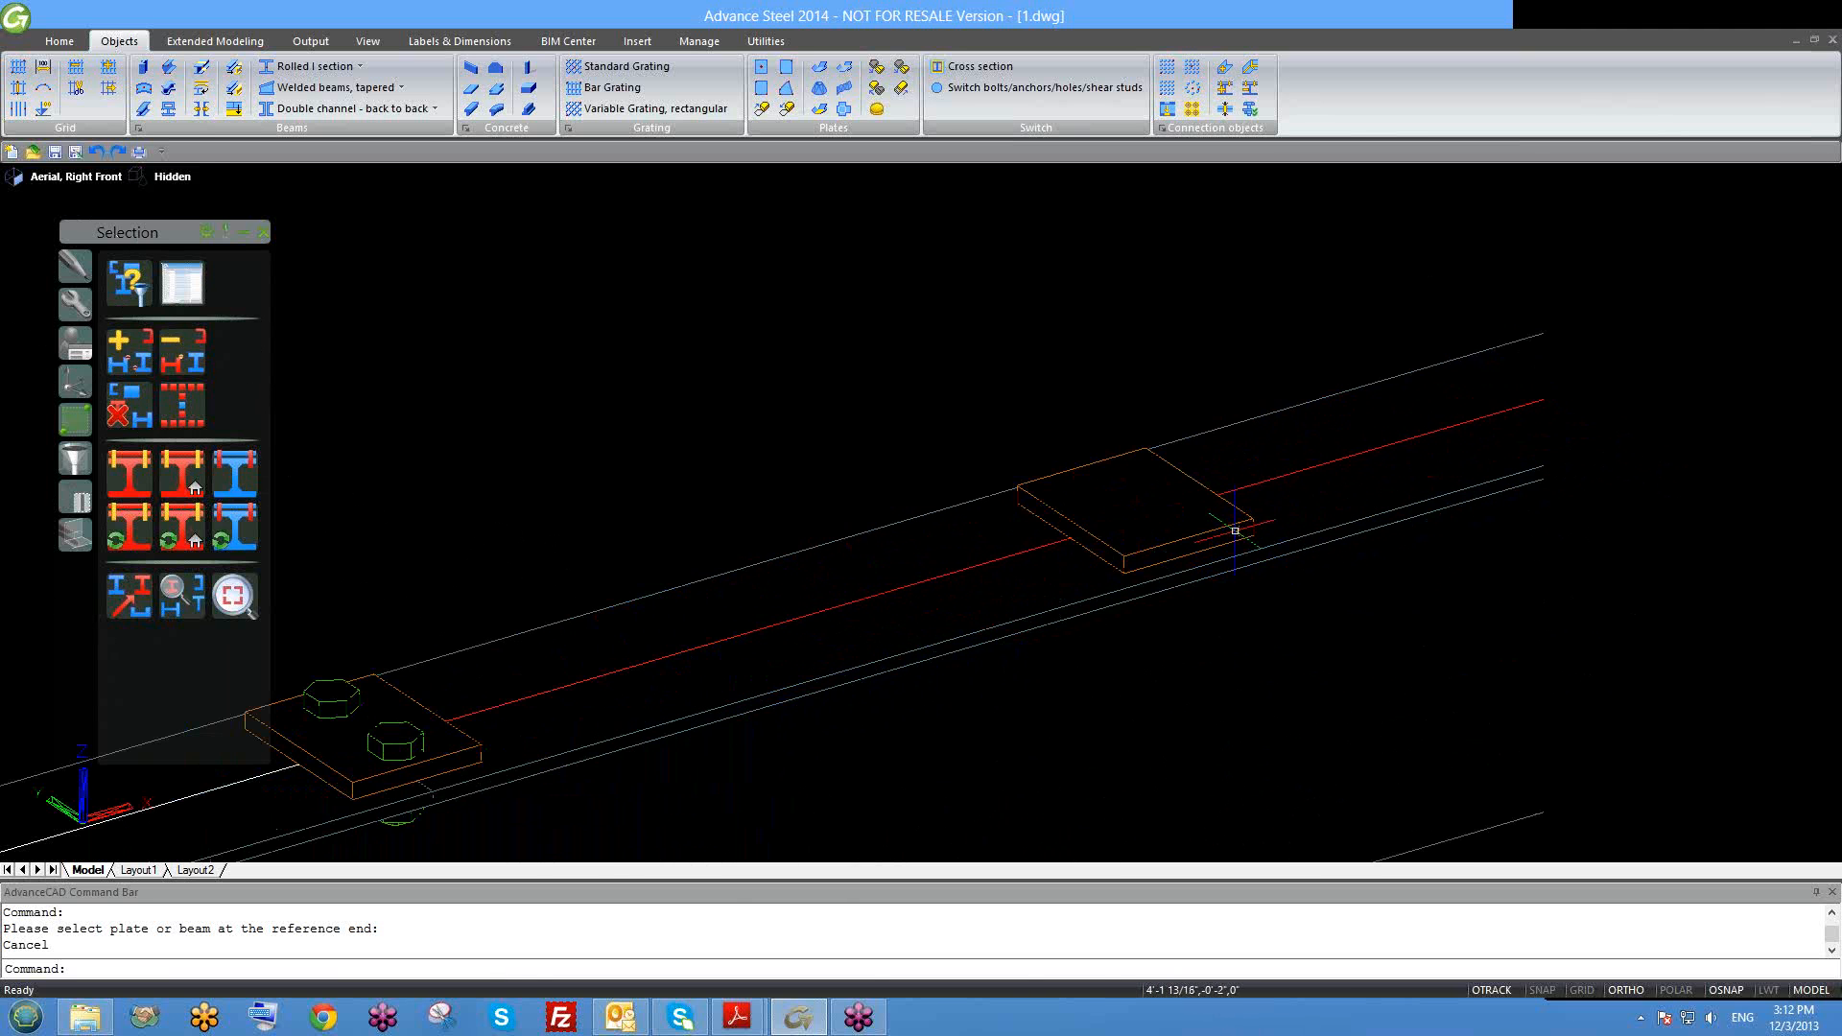
key("Escape")
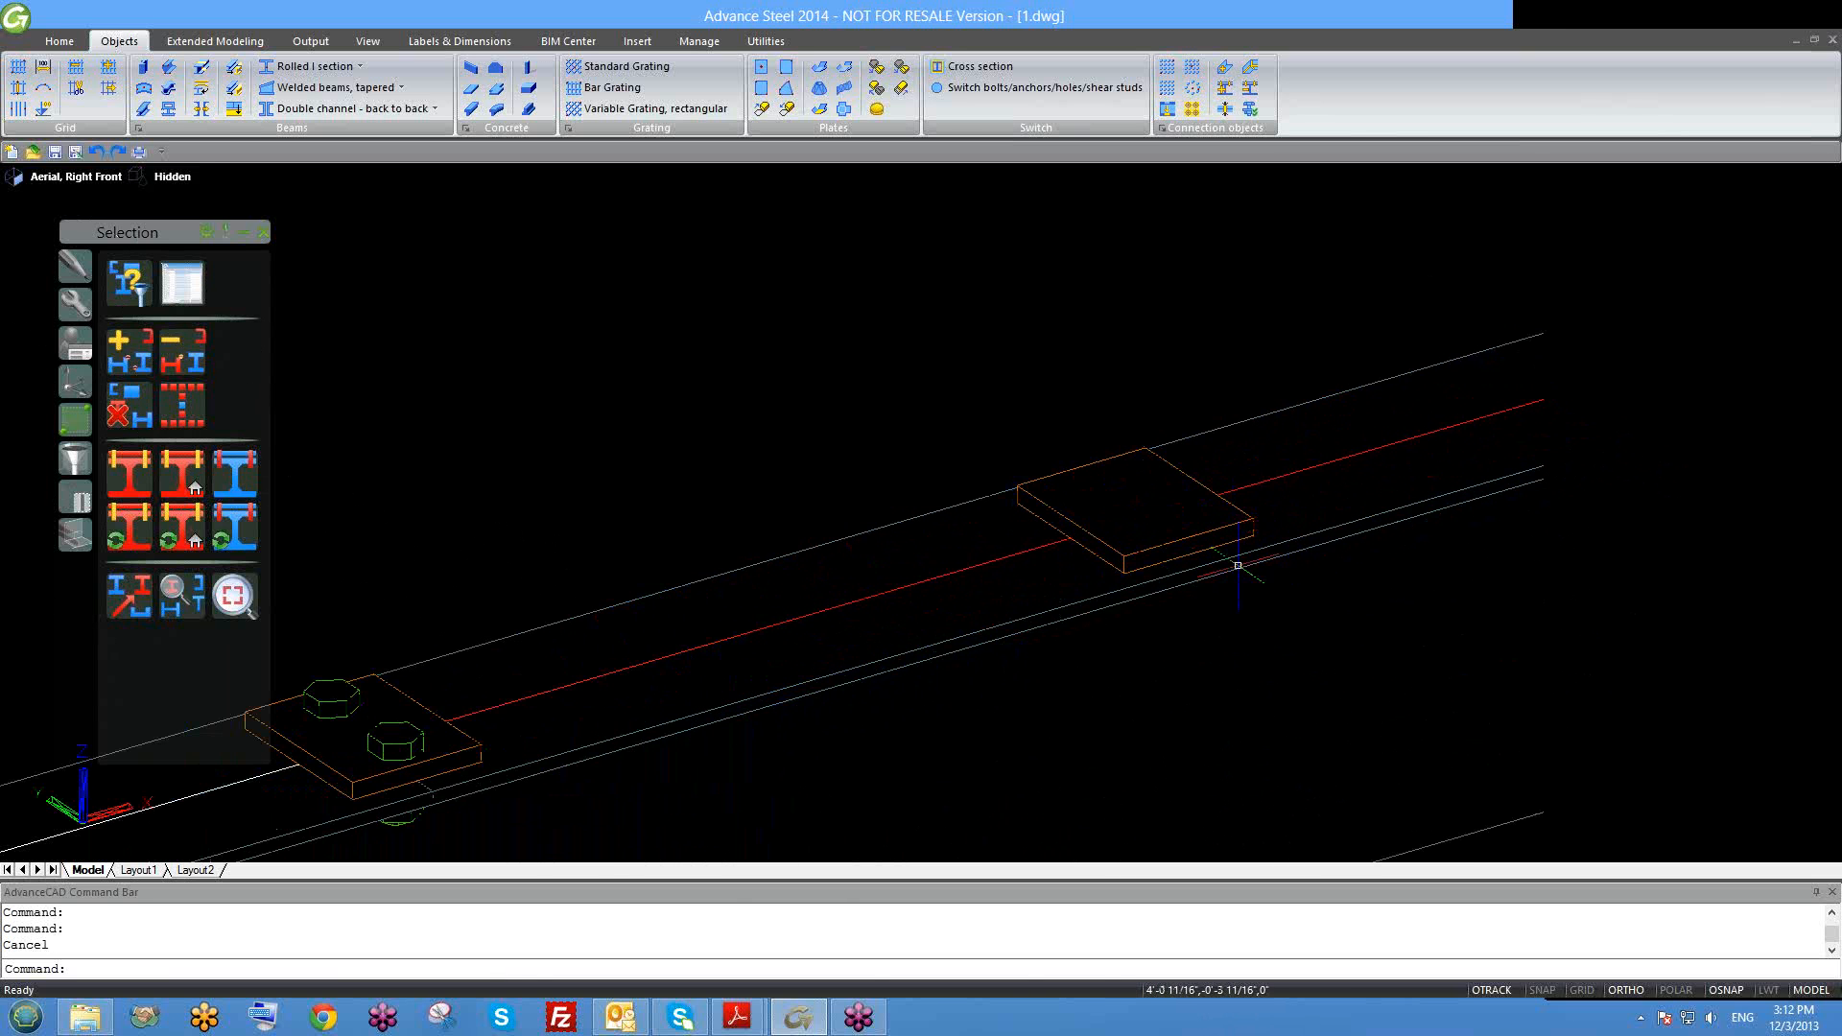
middle_click_drag(1236, 574, 1140, 559)
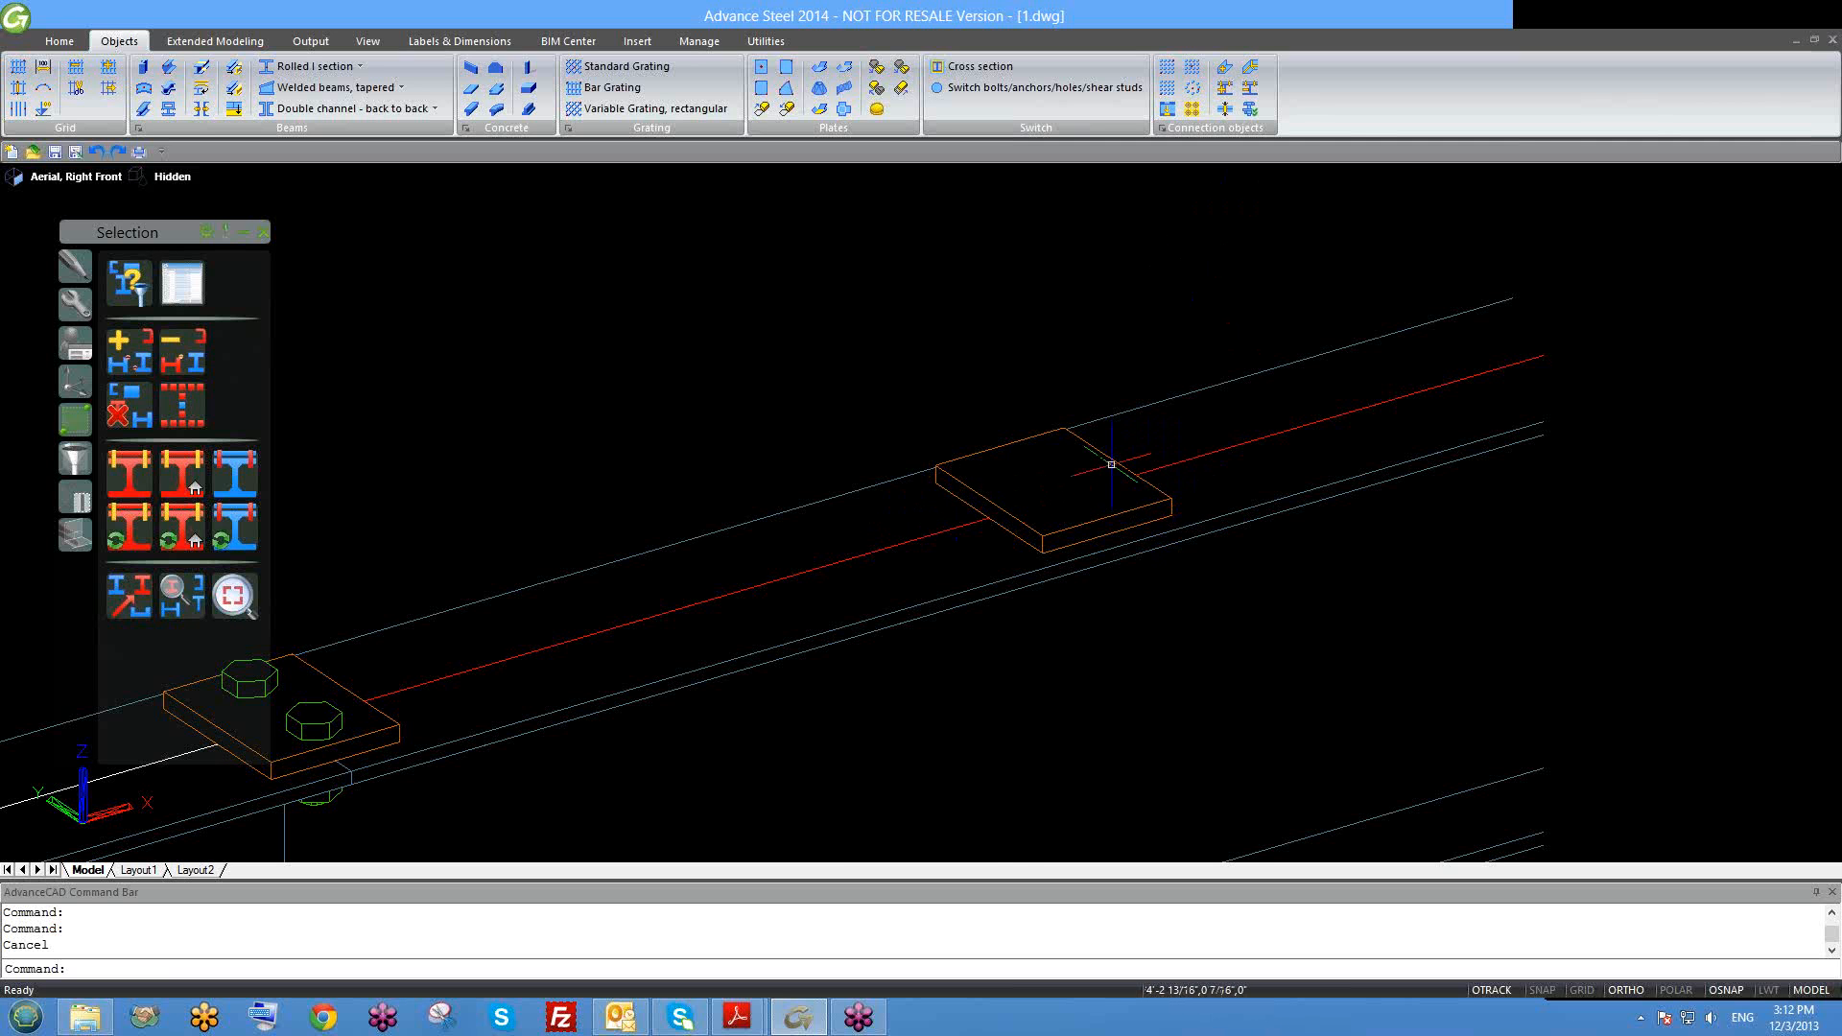
scroll(1111, 464, "down", 1)
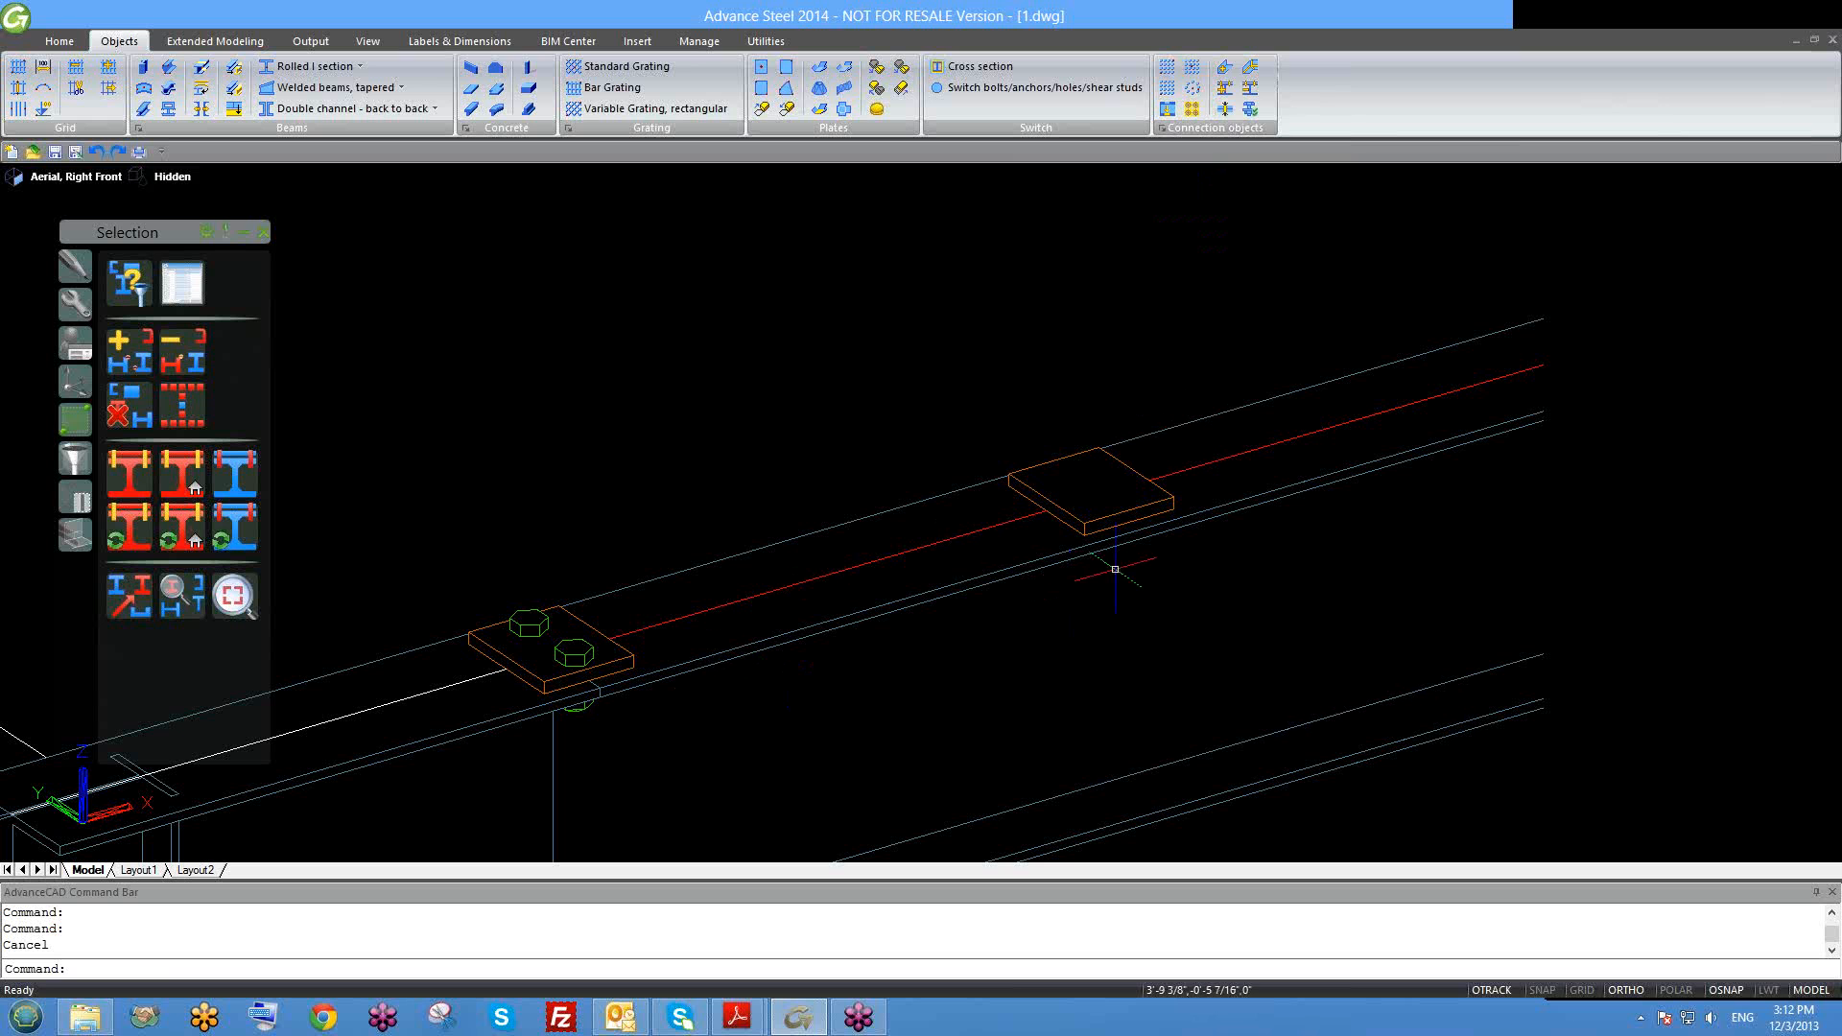
left_click(1166, 67)
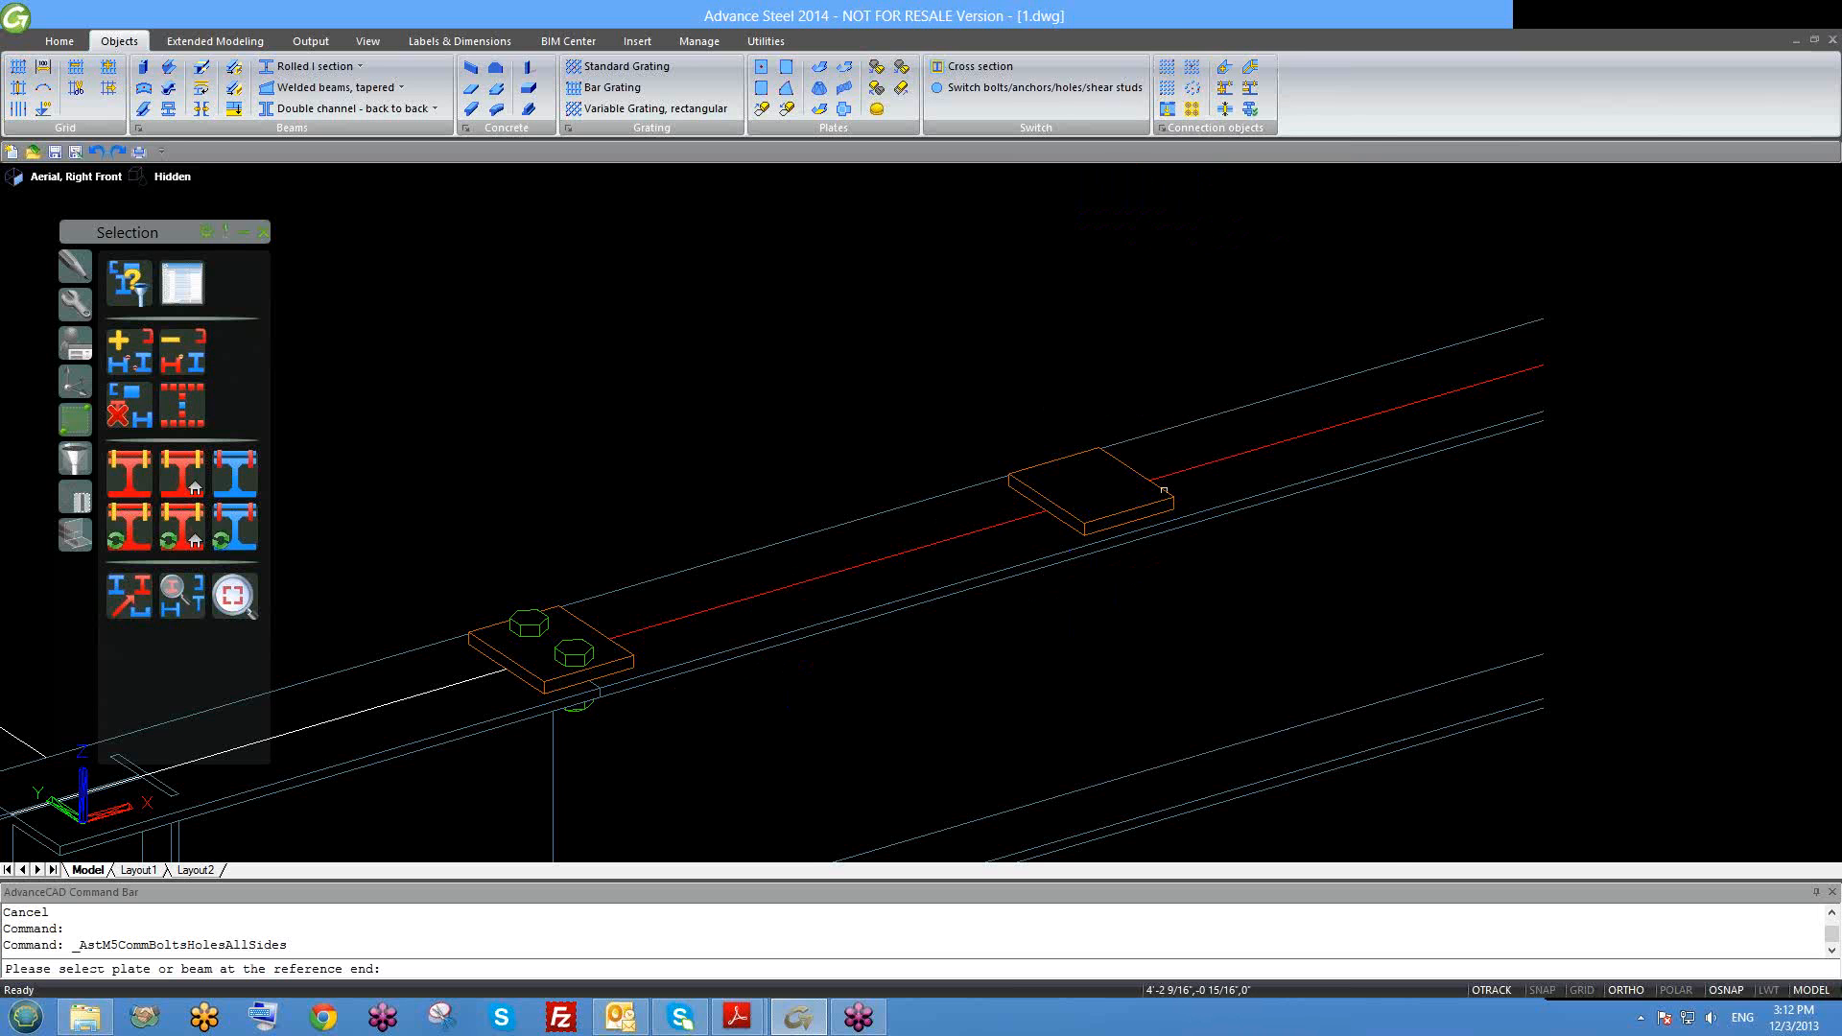
scroll(1164, 490, "up", 2)
Step: Switch the connection object type to bolts and place a rectangular bolt pattern on the copied plate, centred on its corner
left_click(977, 88)
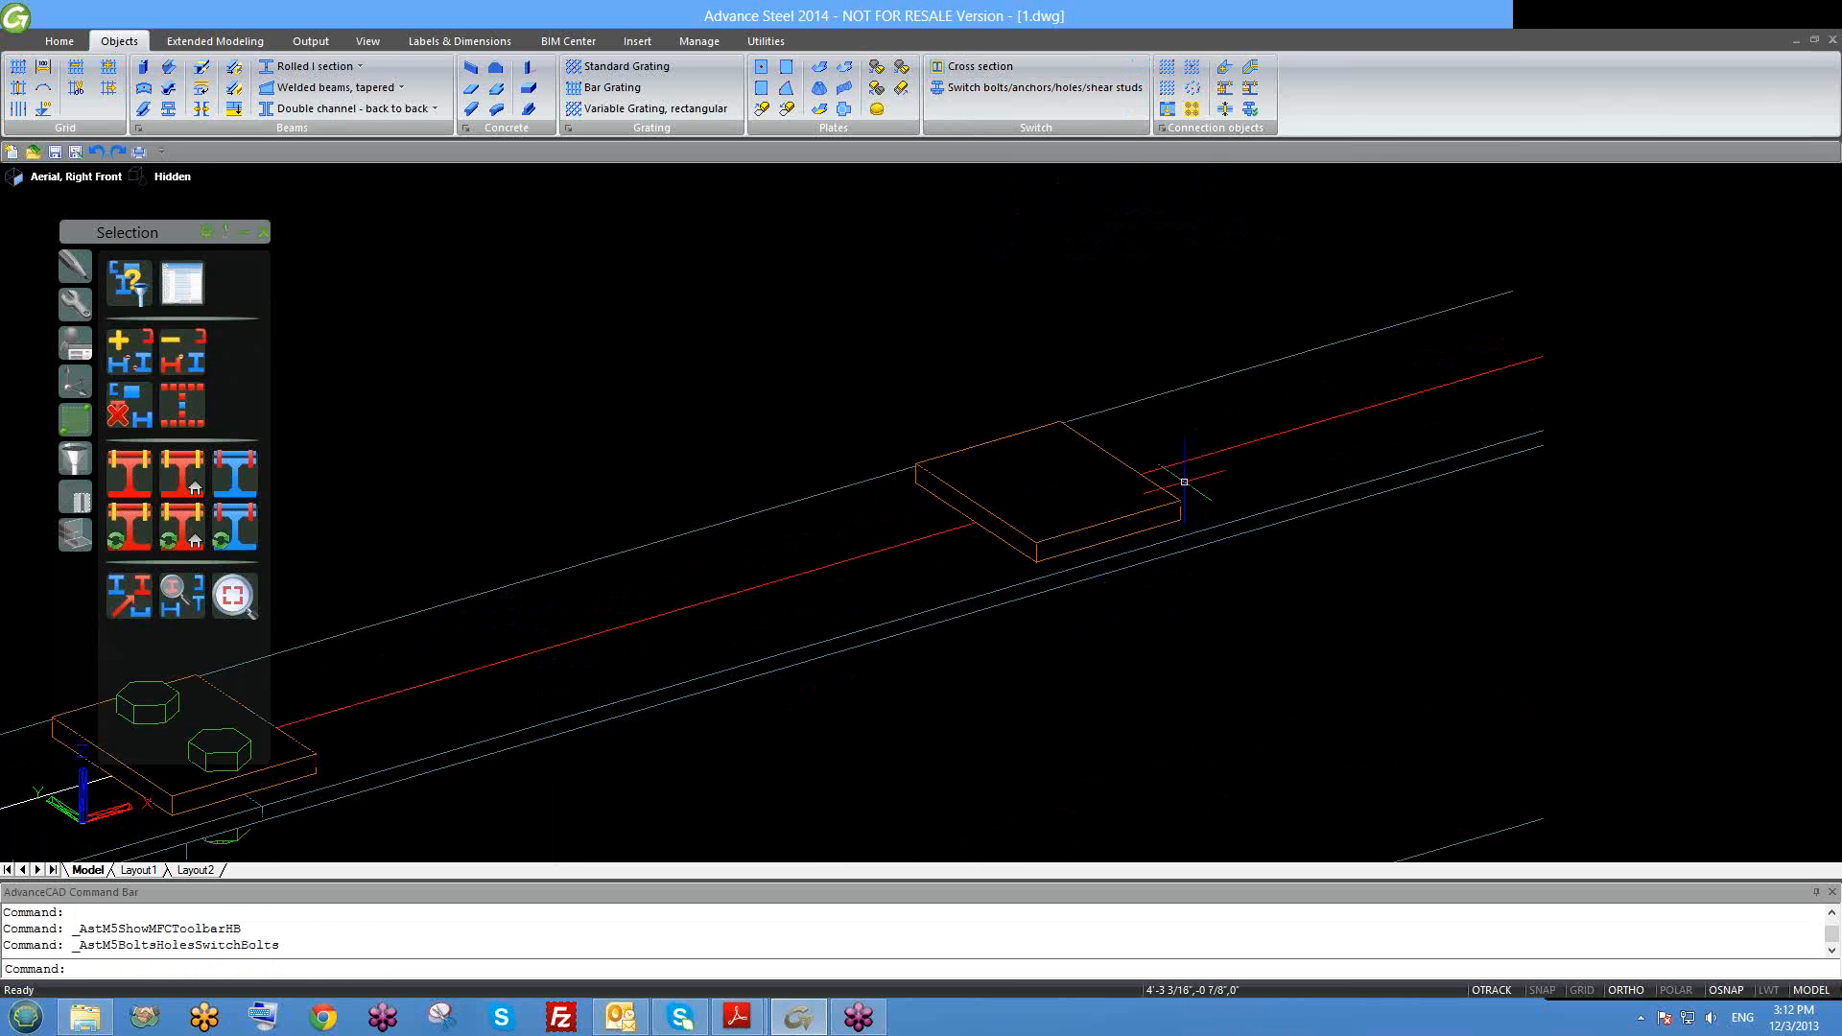
left_click(1191, 69)
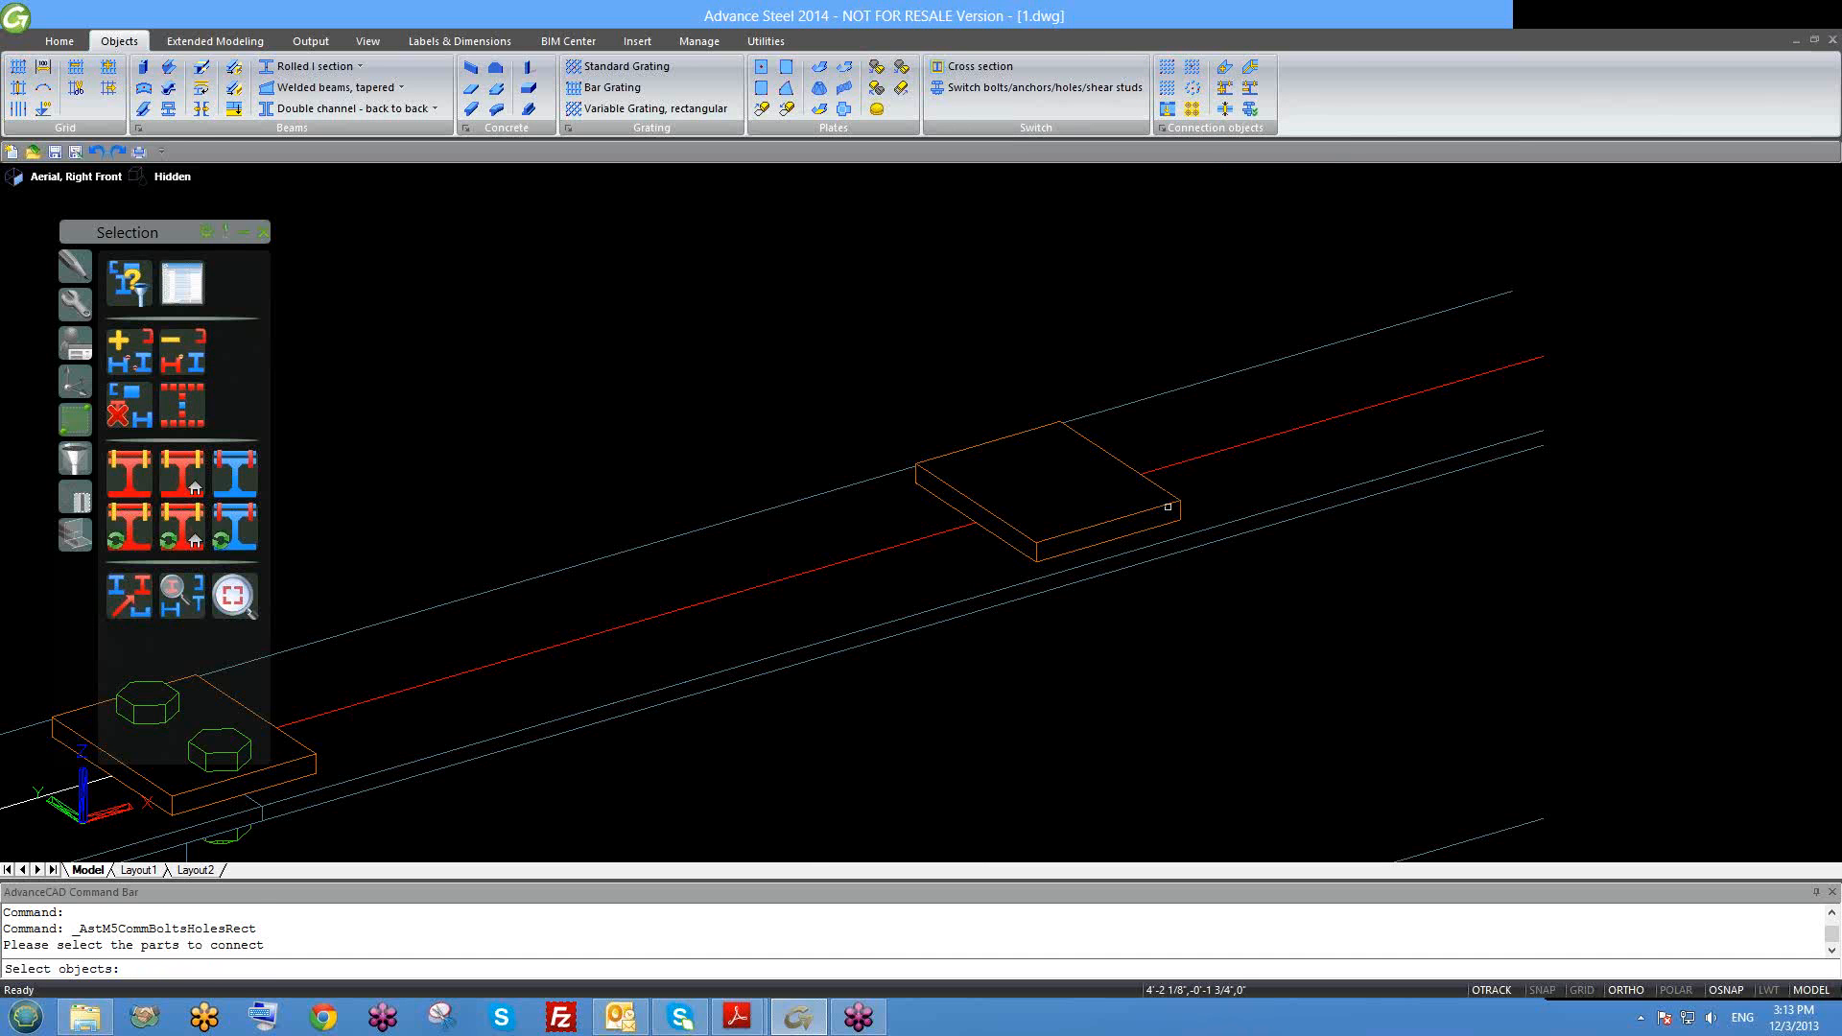
left_click(1167, 507)
key("Return")
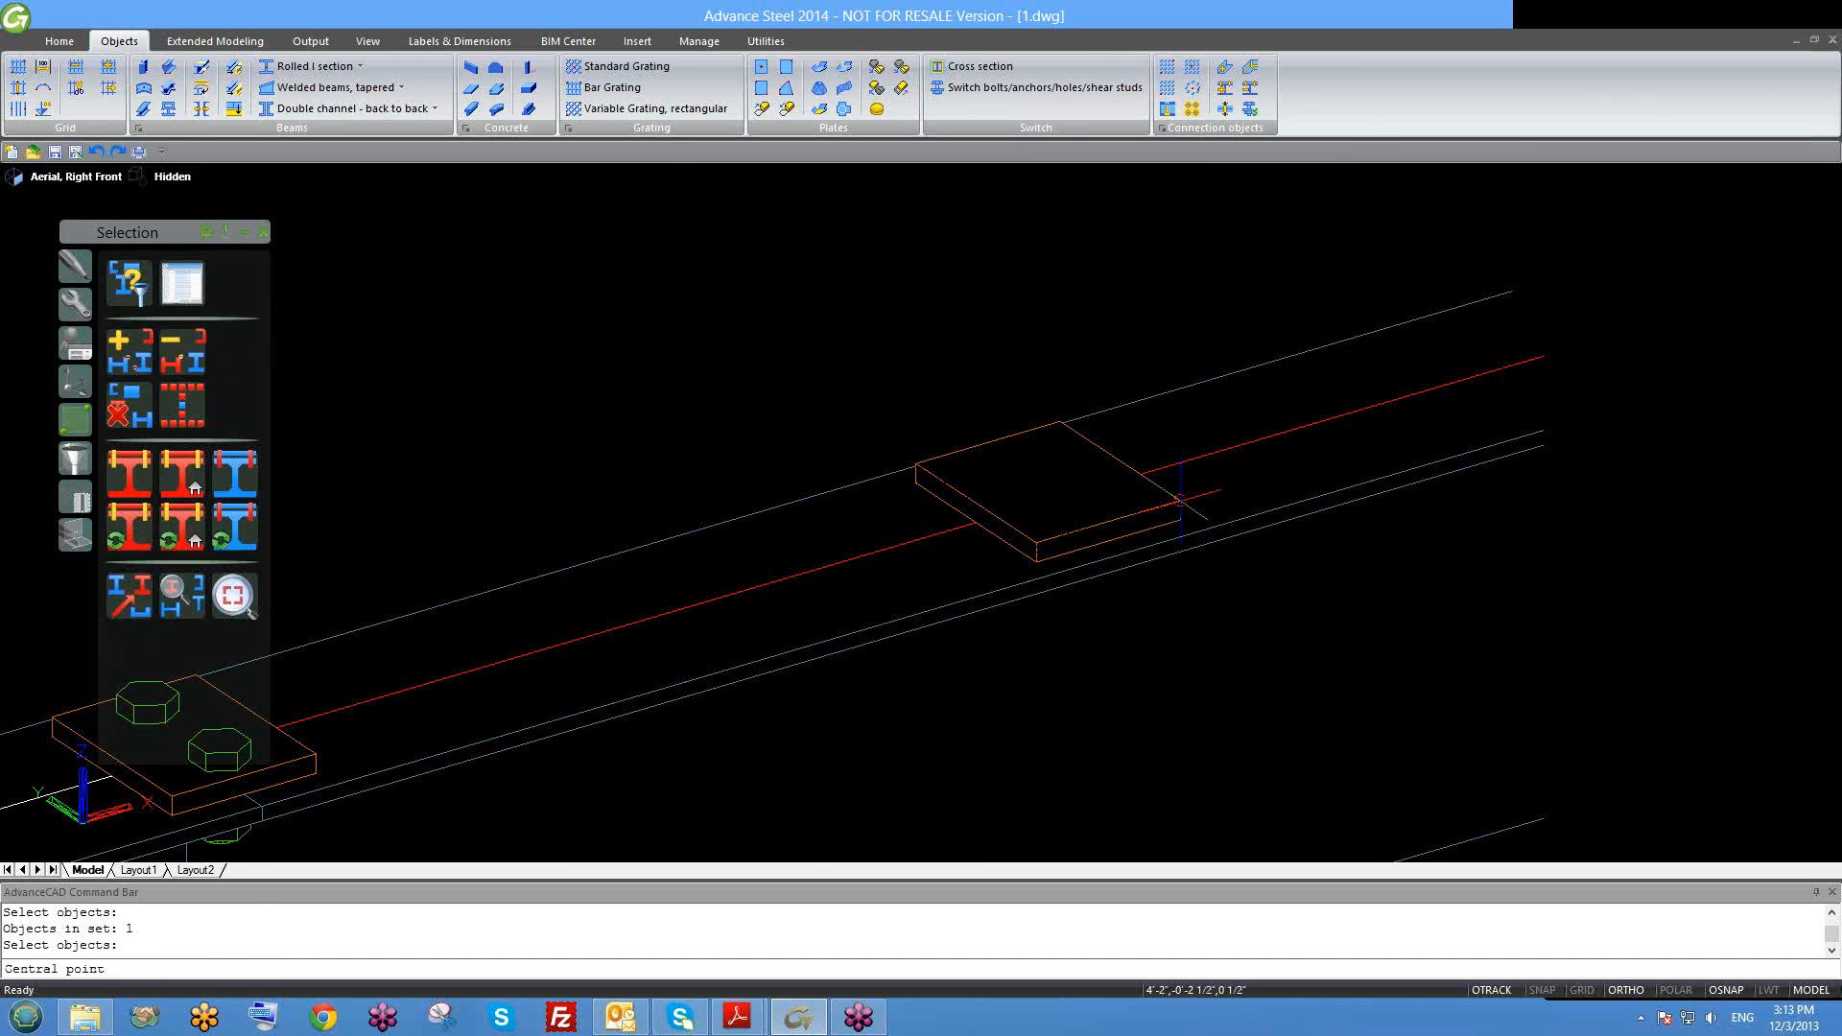
left_click(1073, 491)
left_click(661, 144)
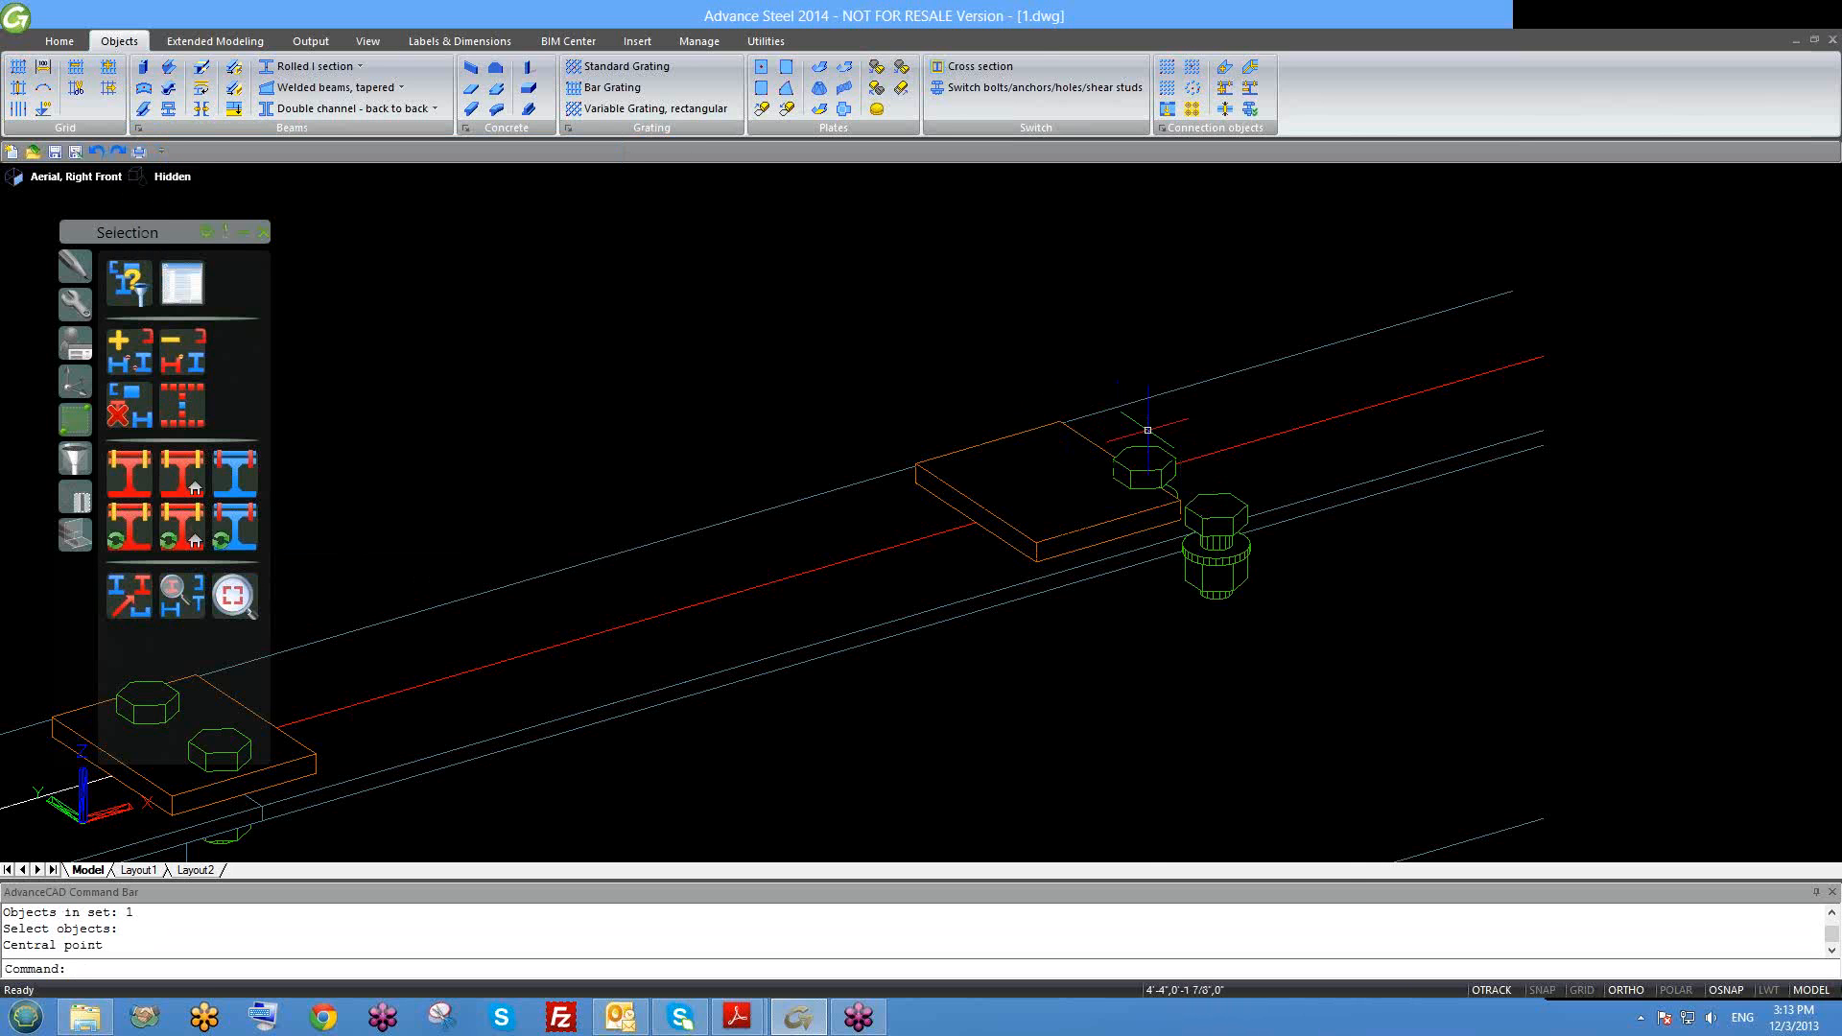
Step: Review the definition and distance settings of the new bolts in their Advance Properties, making no changes
left_click(1142, 468)
right_click(1142, 468)
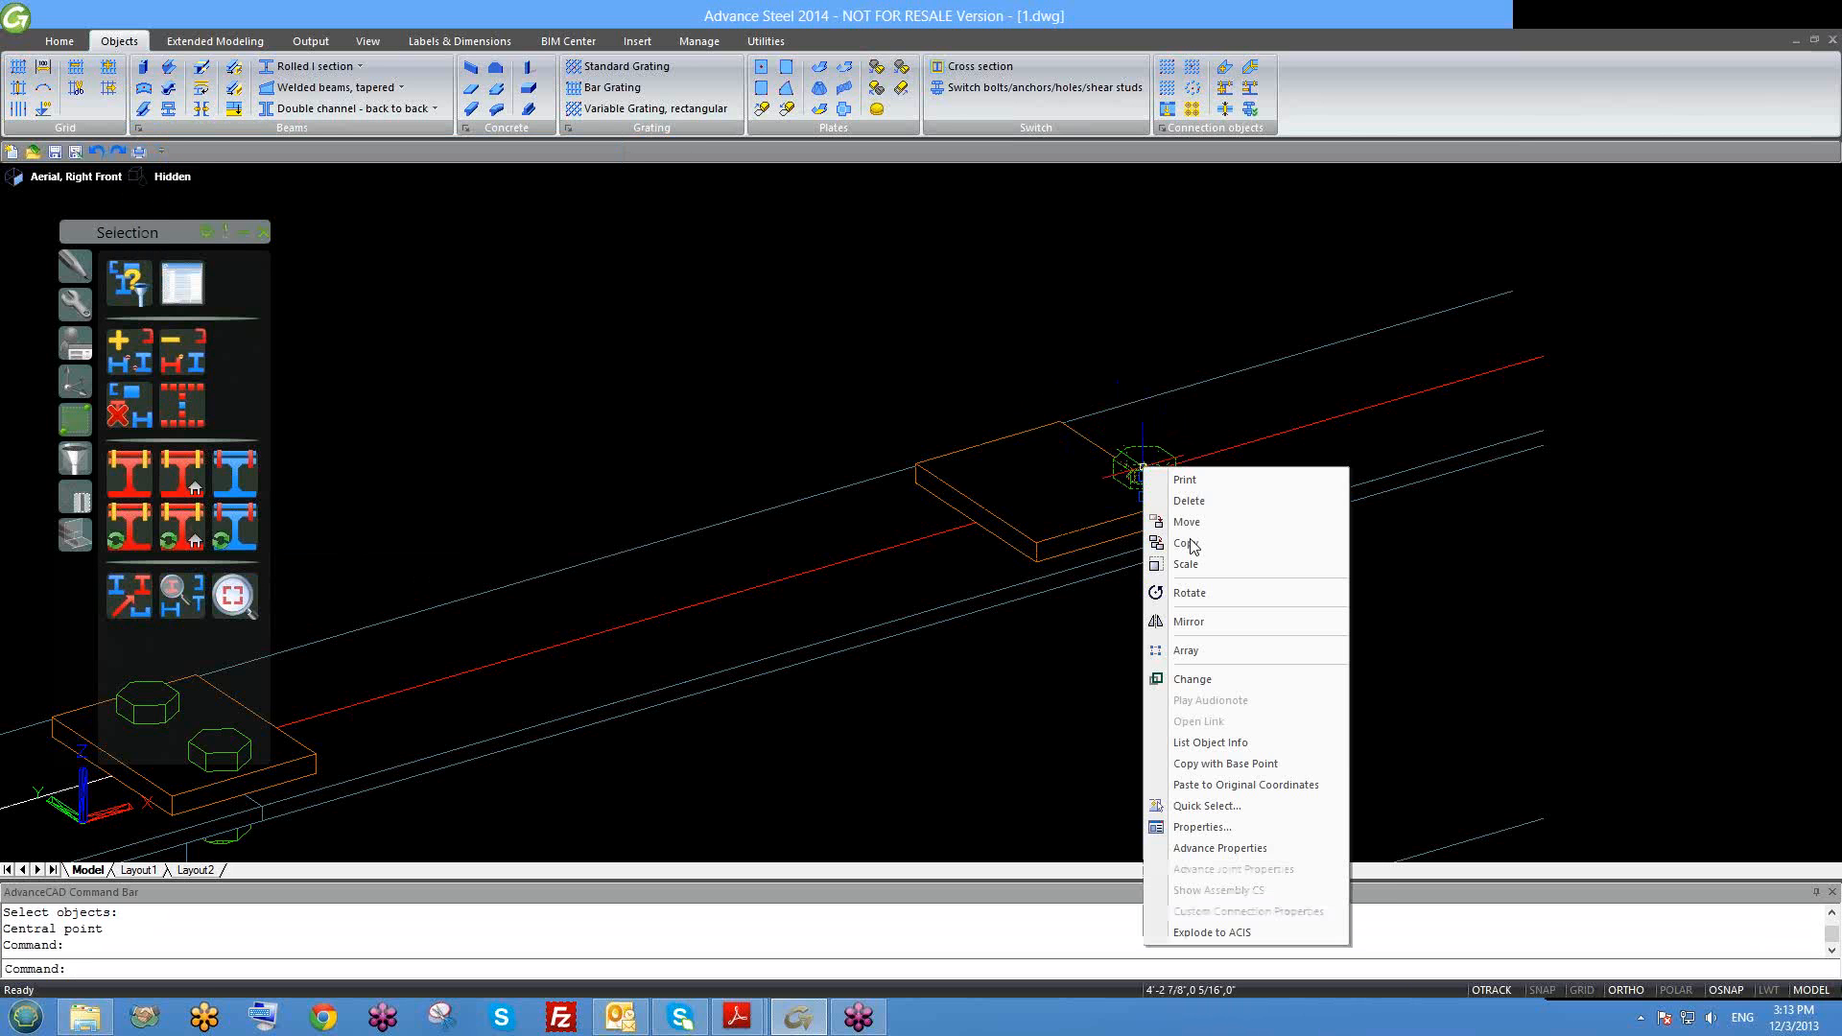
left_click(1269, 848)
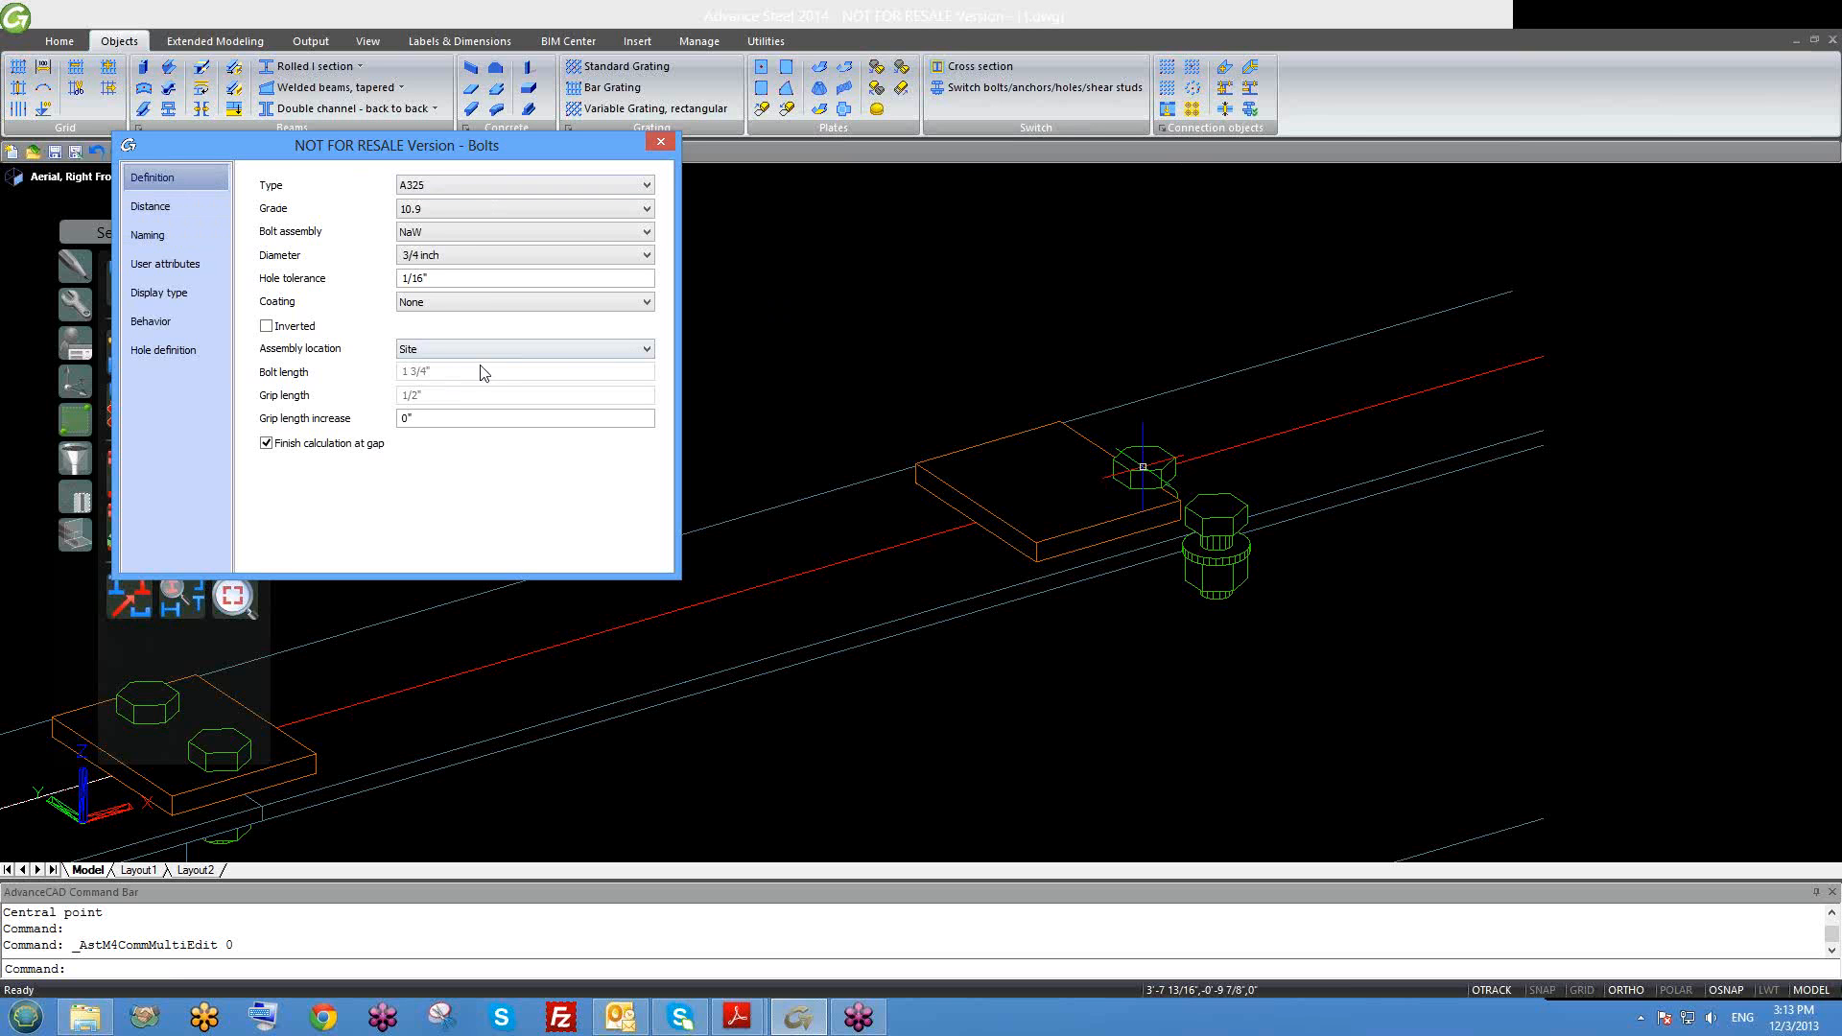
left_click(150, 206)
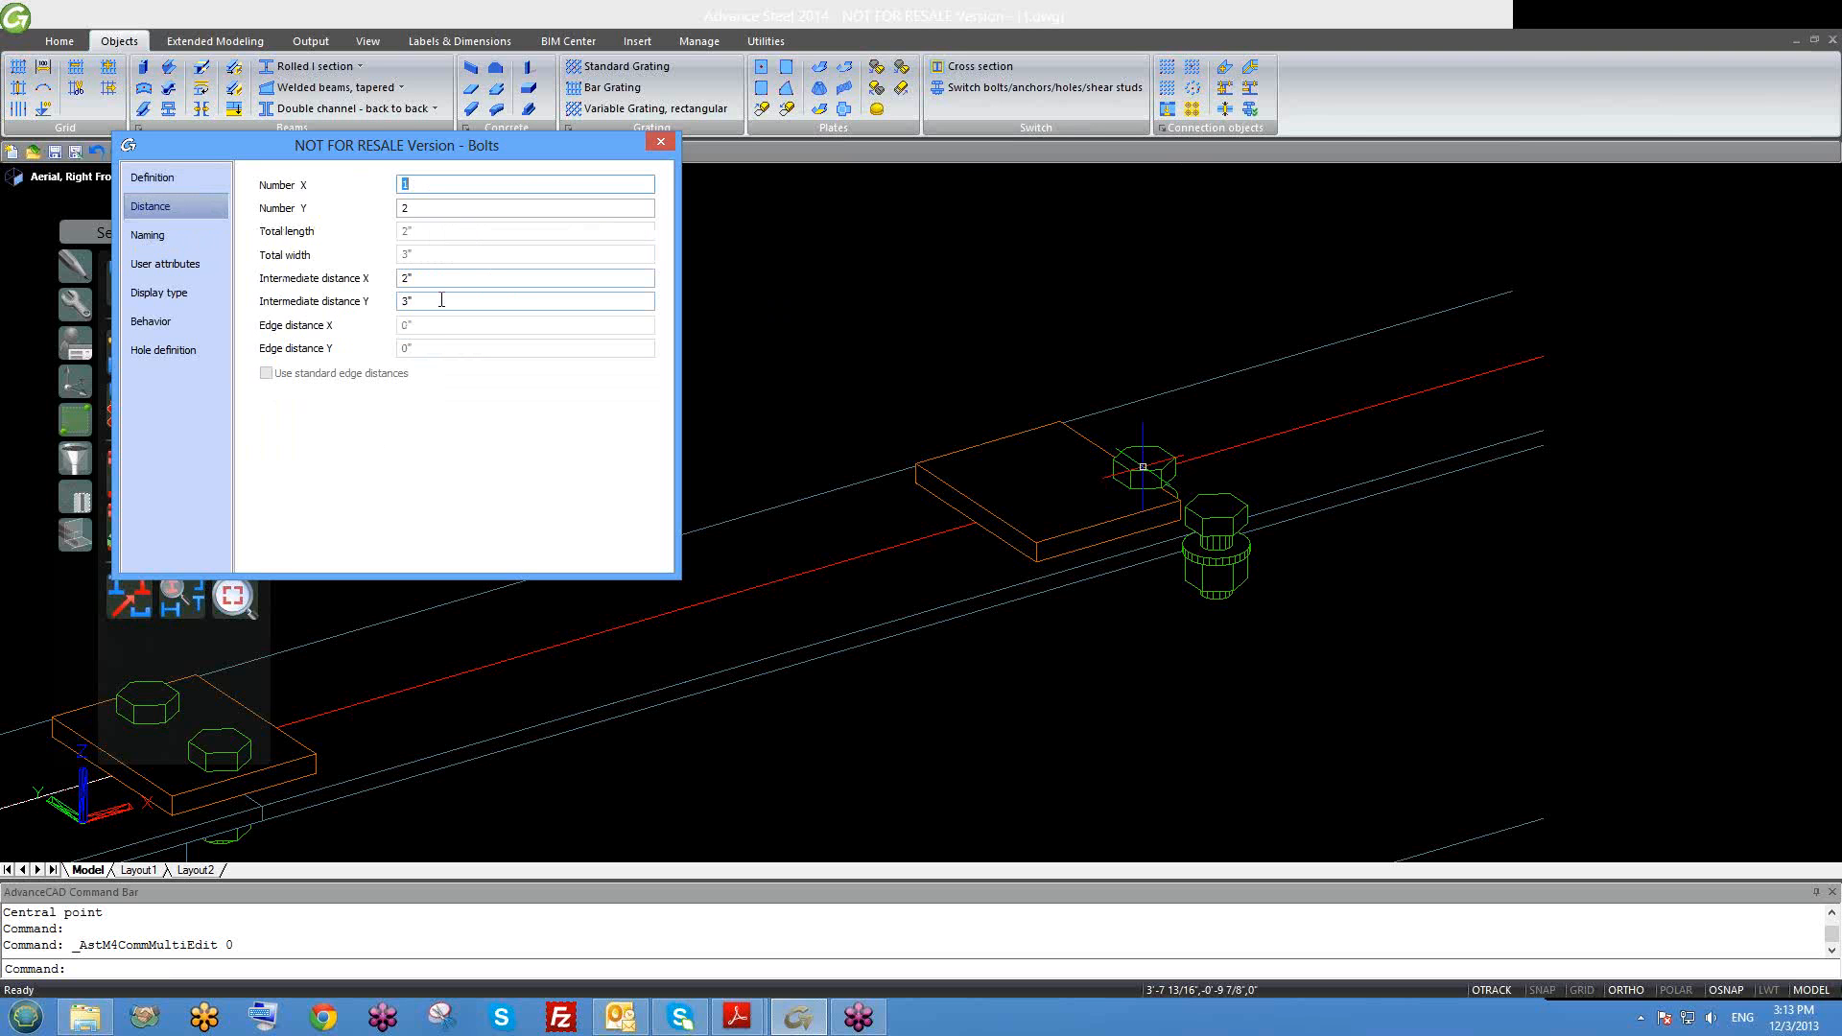
left_click(662, 143)
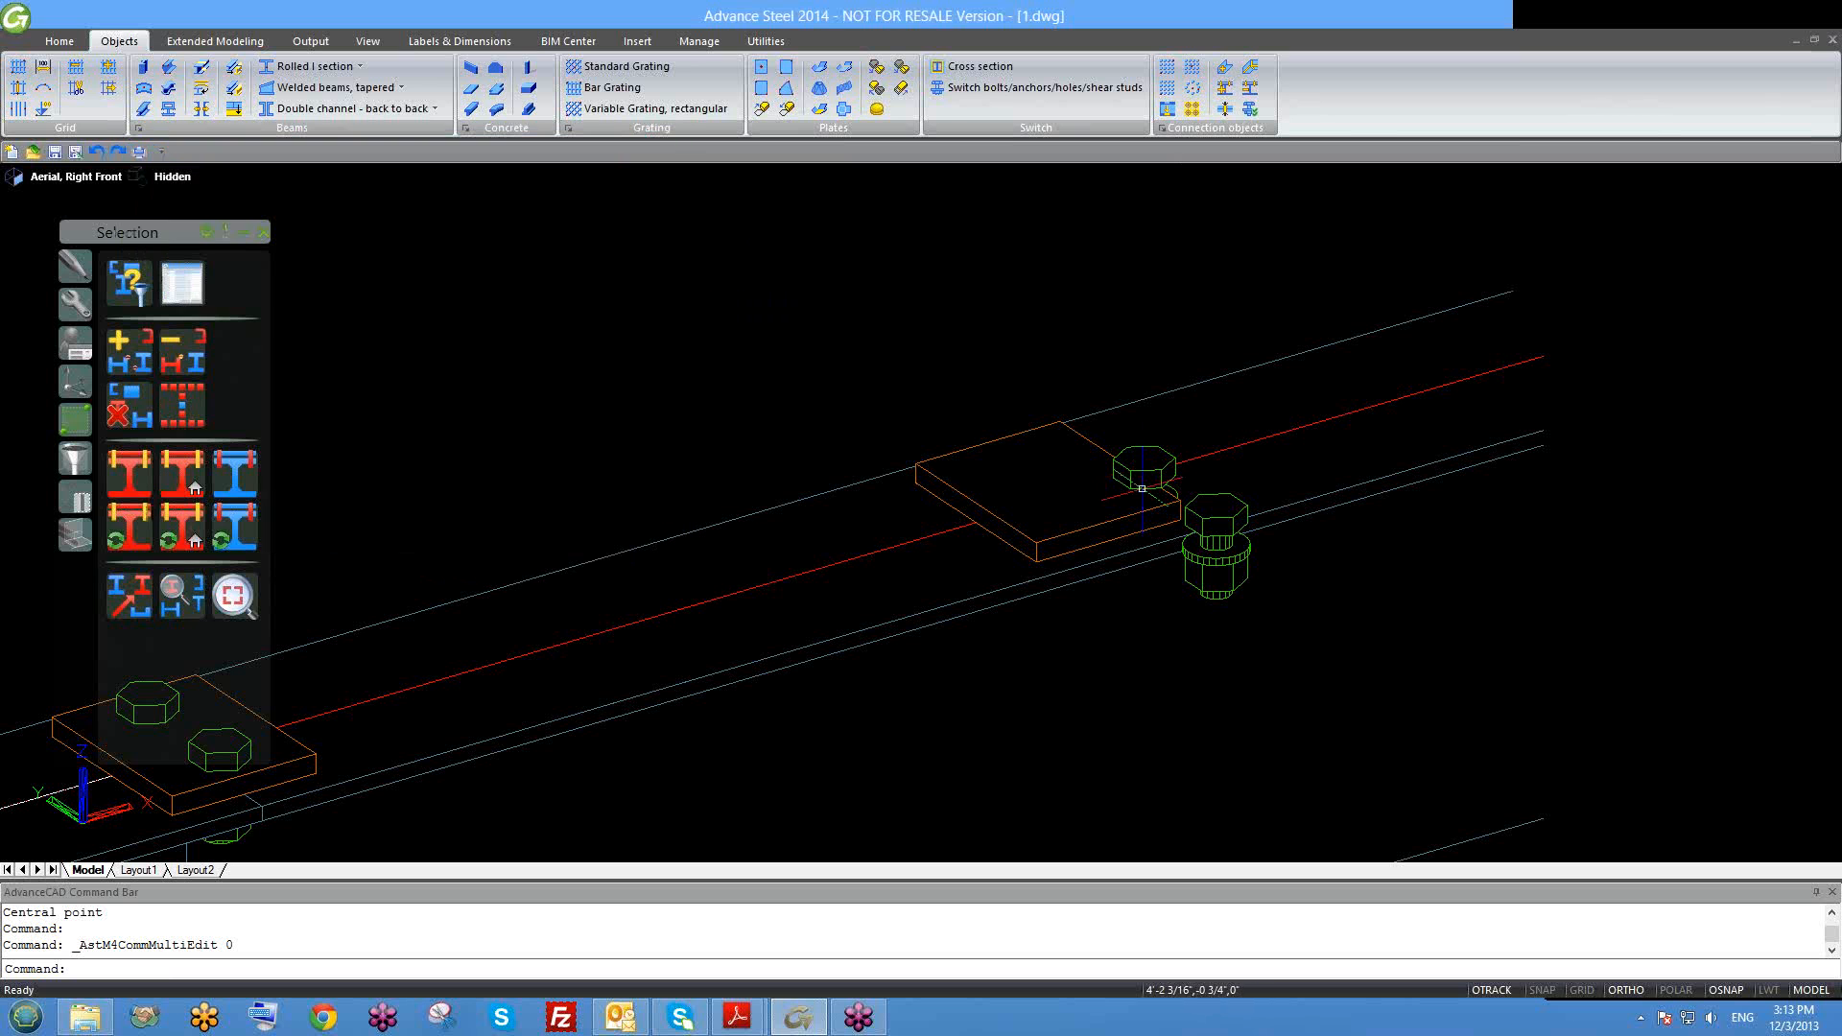
key("Escape")
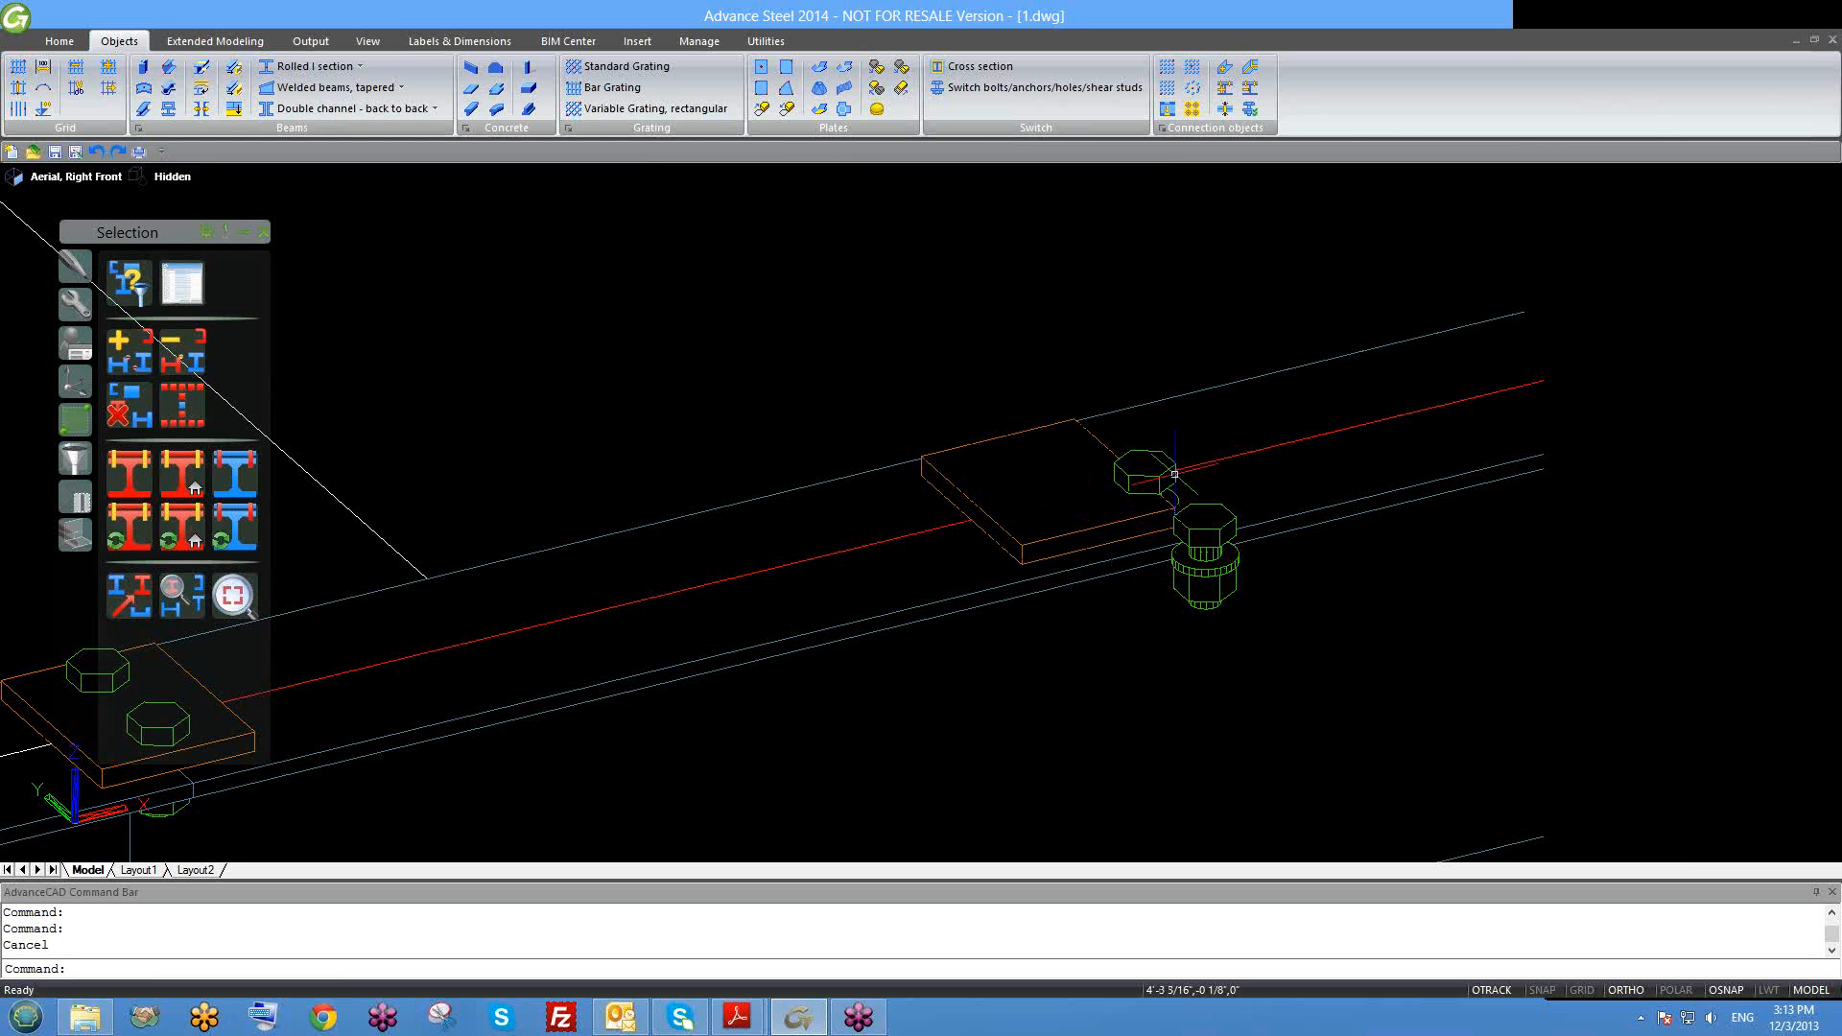
Step: Examine how the two bolts sit relative to the copied plate's corner and the beam flange
scroll(1147, 477, "up", 2)
scroll(1147, 480, "down", 3)
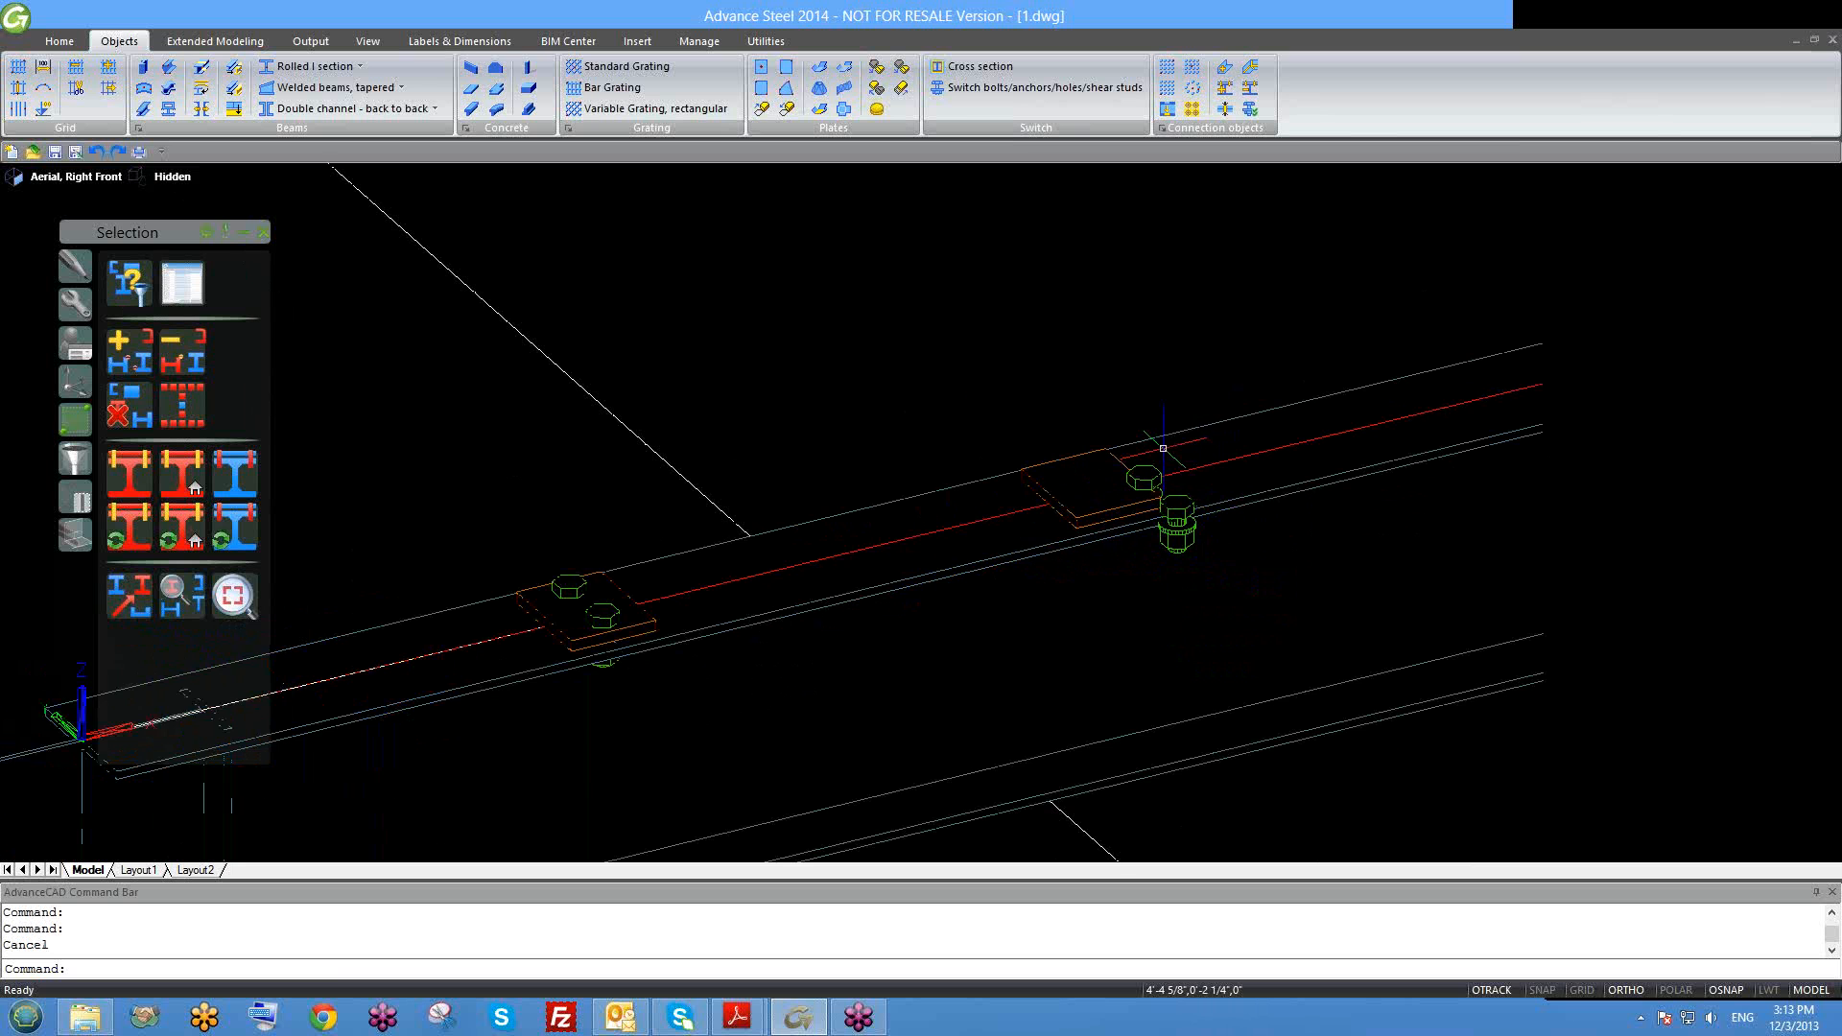
scroll(1175, 484, "up", 2)
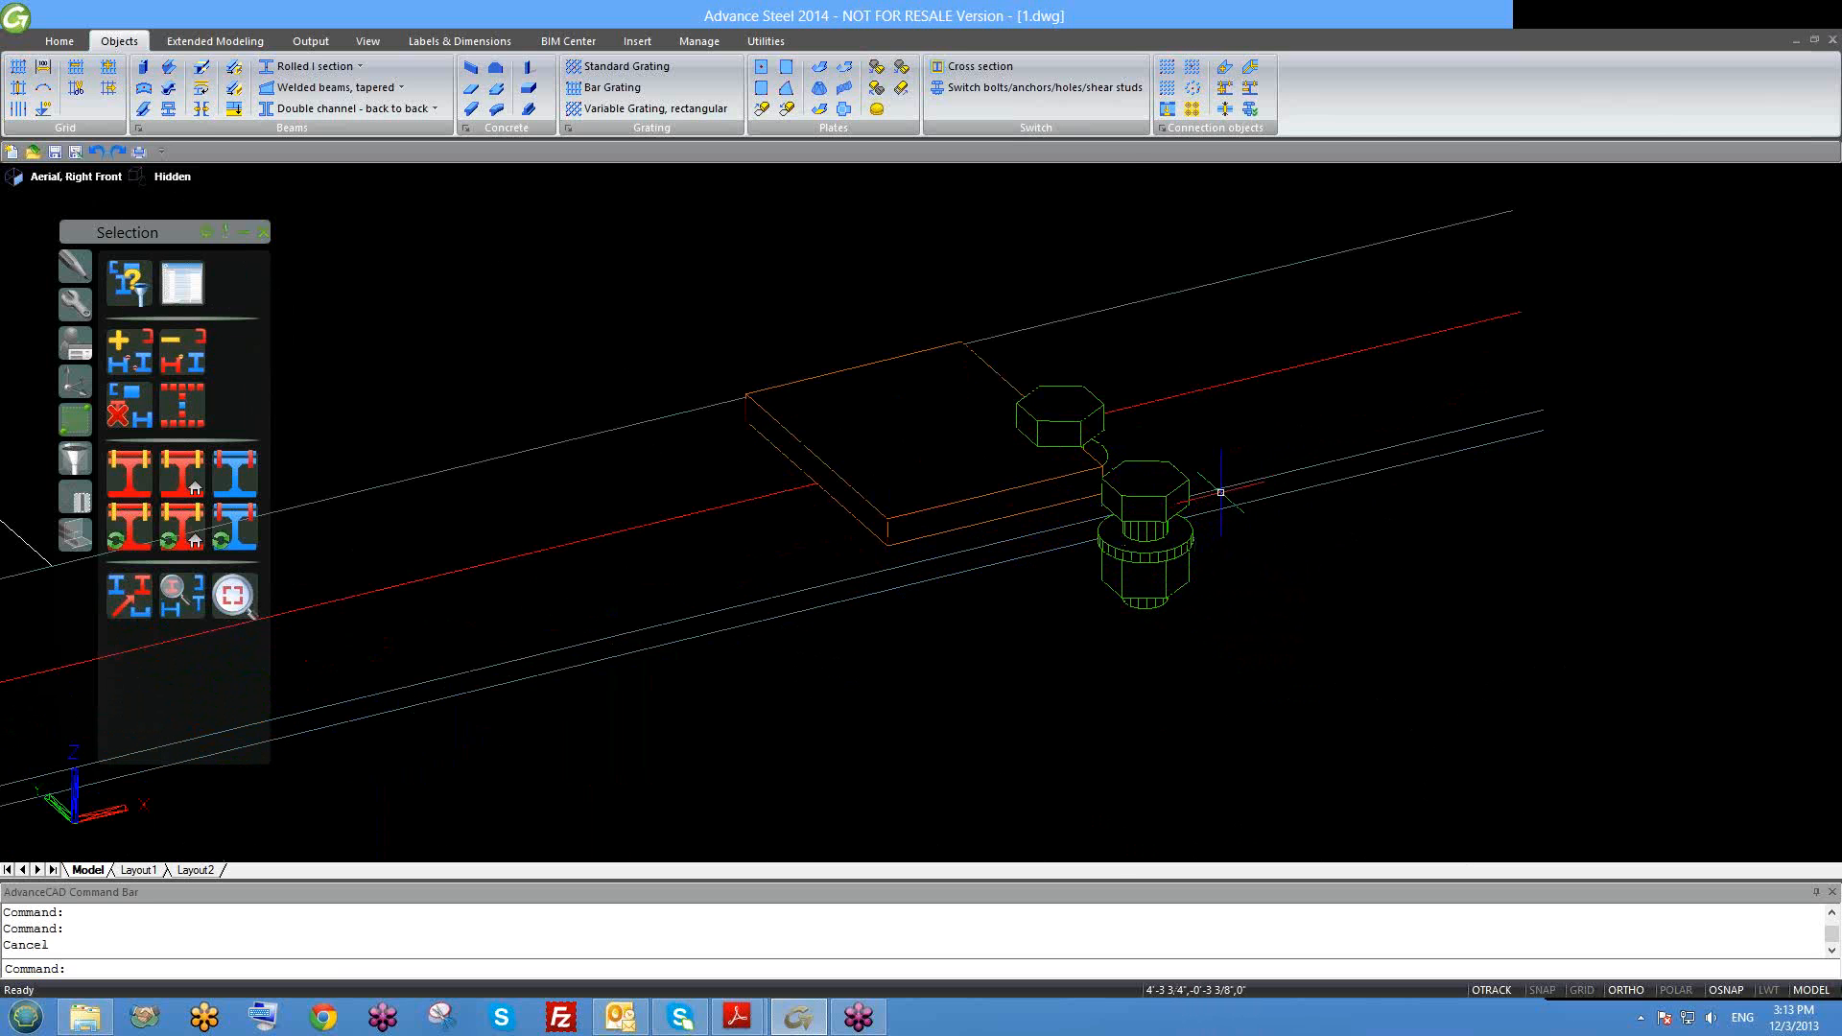
scroll(1281, 480, "up", 2)
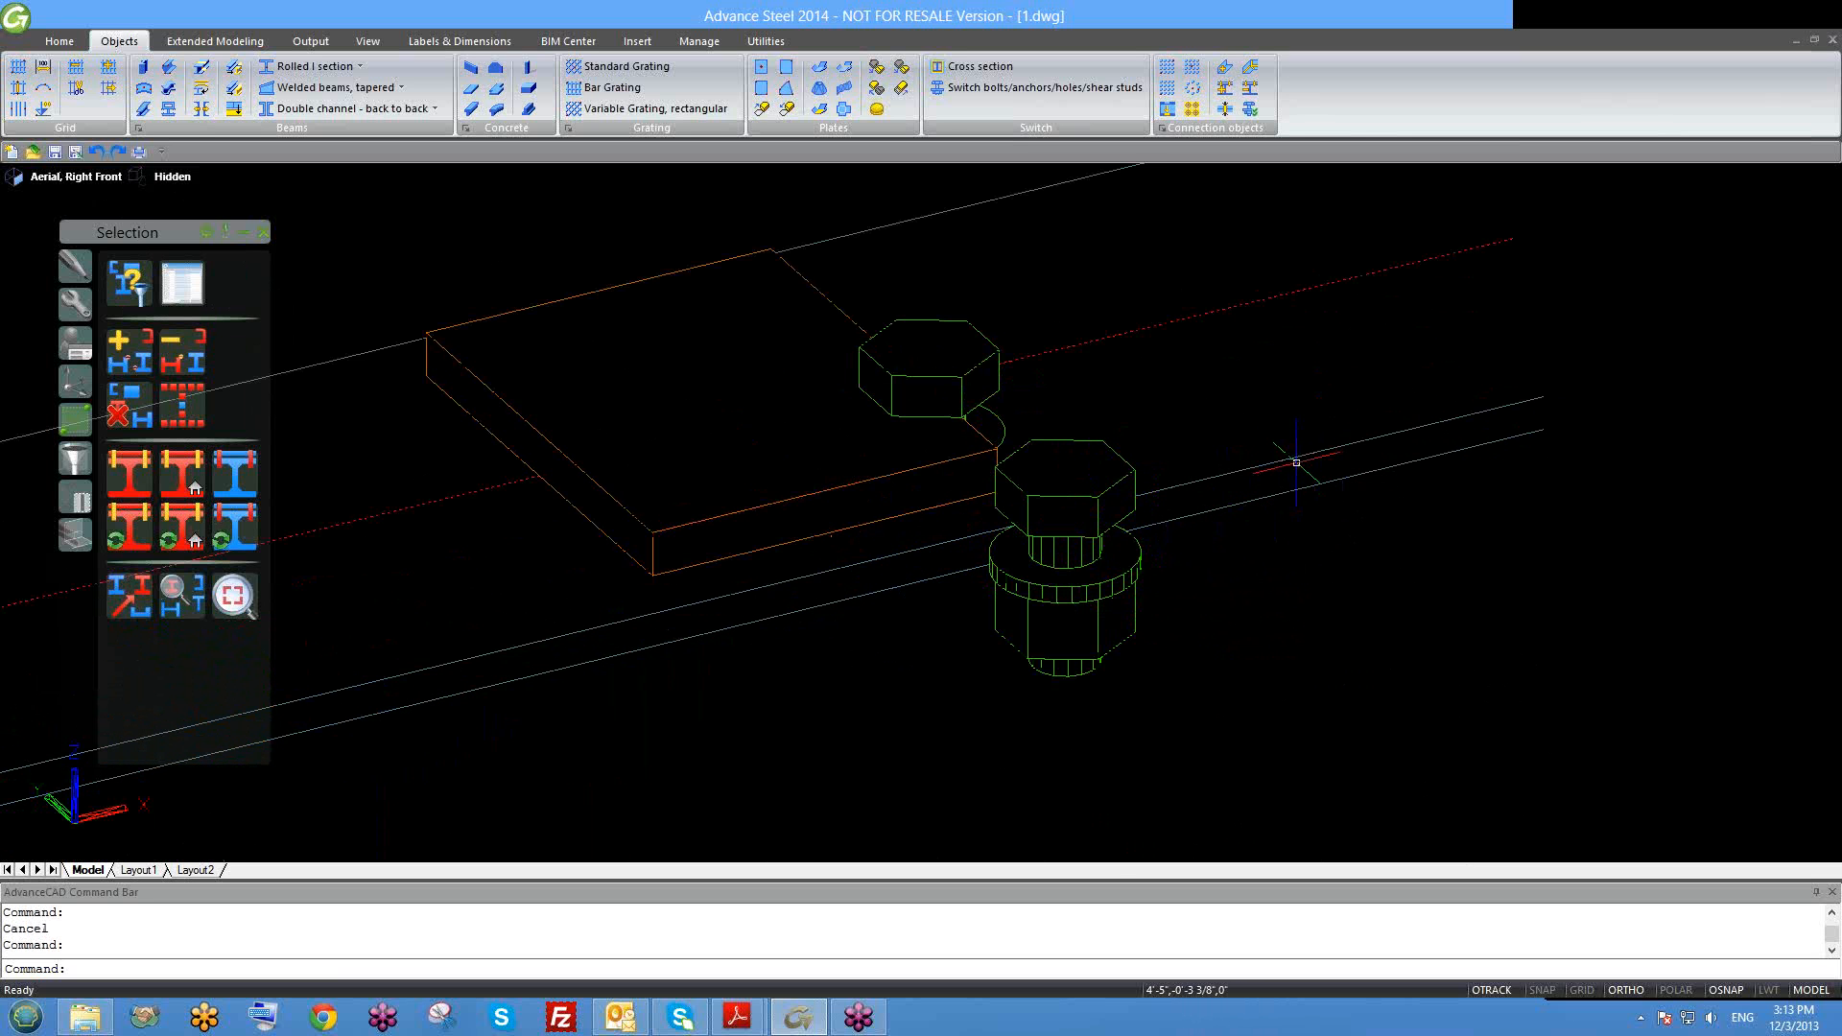
middle_click_drag(1309, 505, 1292, 485, "shift")
scroll(1285, 482, "down", 4)
middle_click_drag(1357, 613, 1192, 514, "shift")
key("Escape")
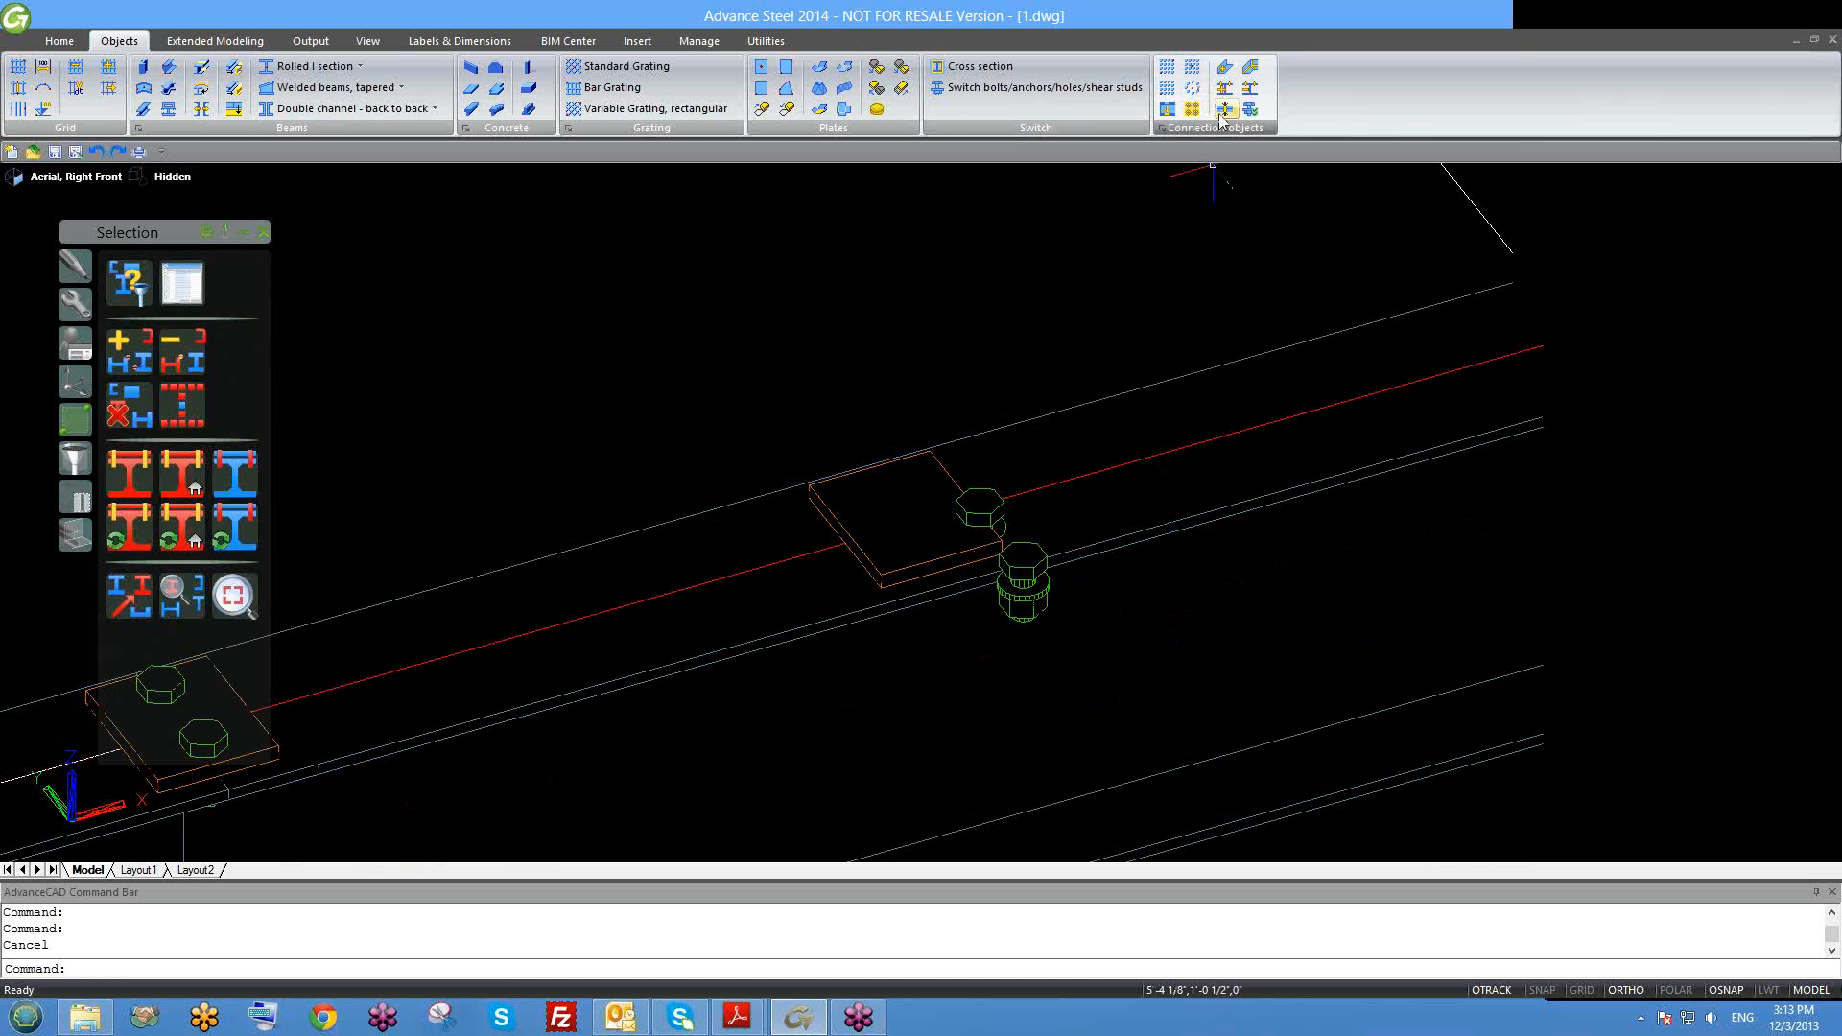
Step: Create a connection with the two bolts at the copied plate's corner as the connecting element and the beam as the added part
left_click(1227, 89)
scroll(1015, 505, "up", 2)
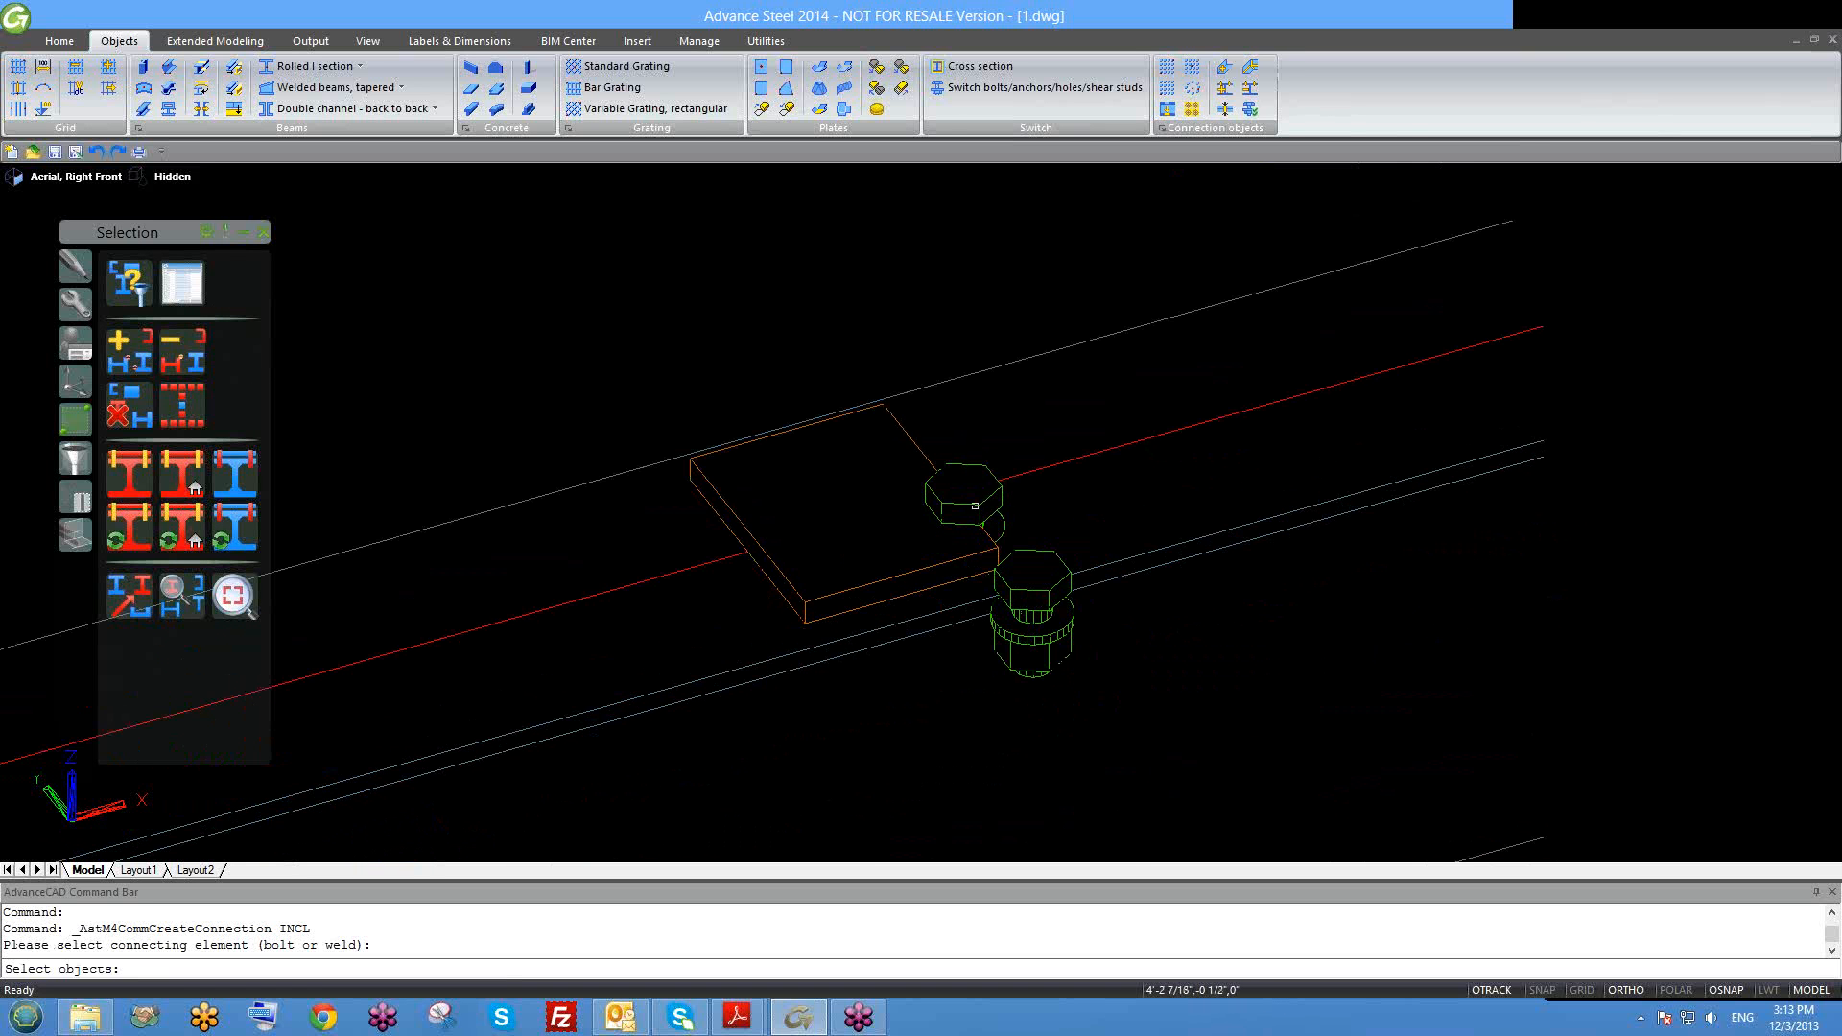
left_click(973, 501)
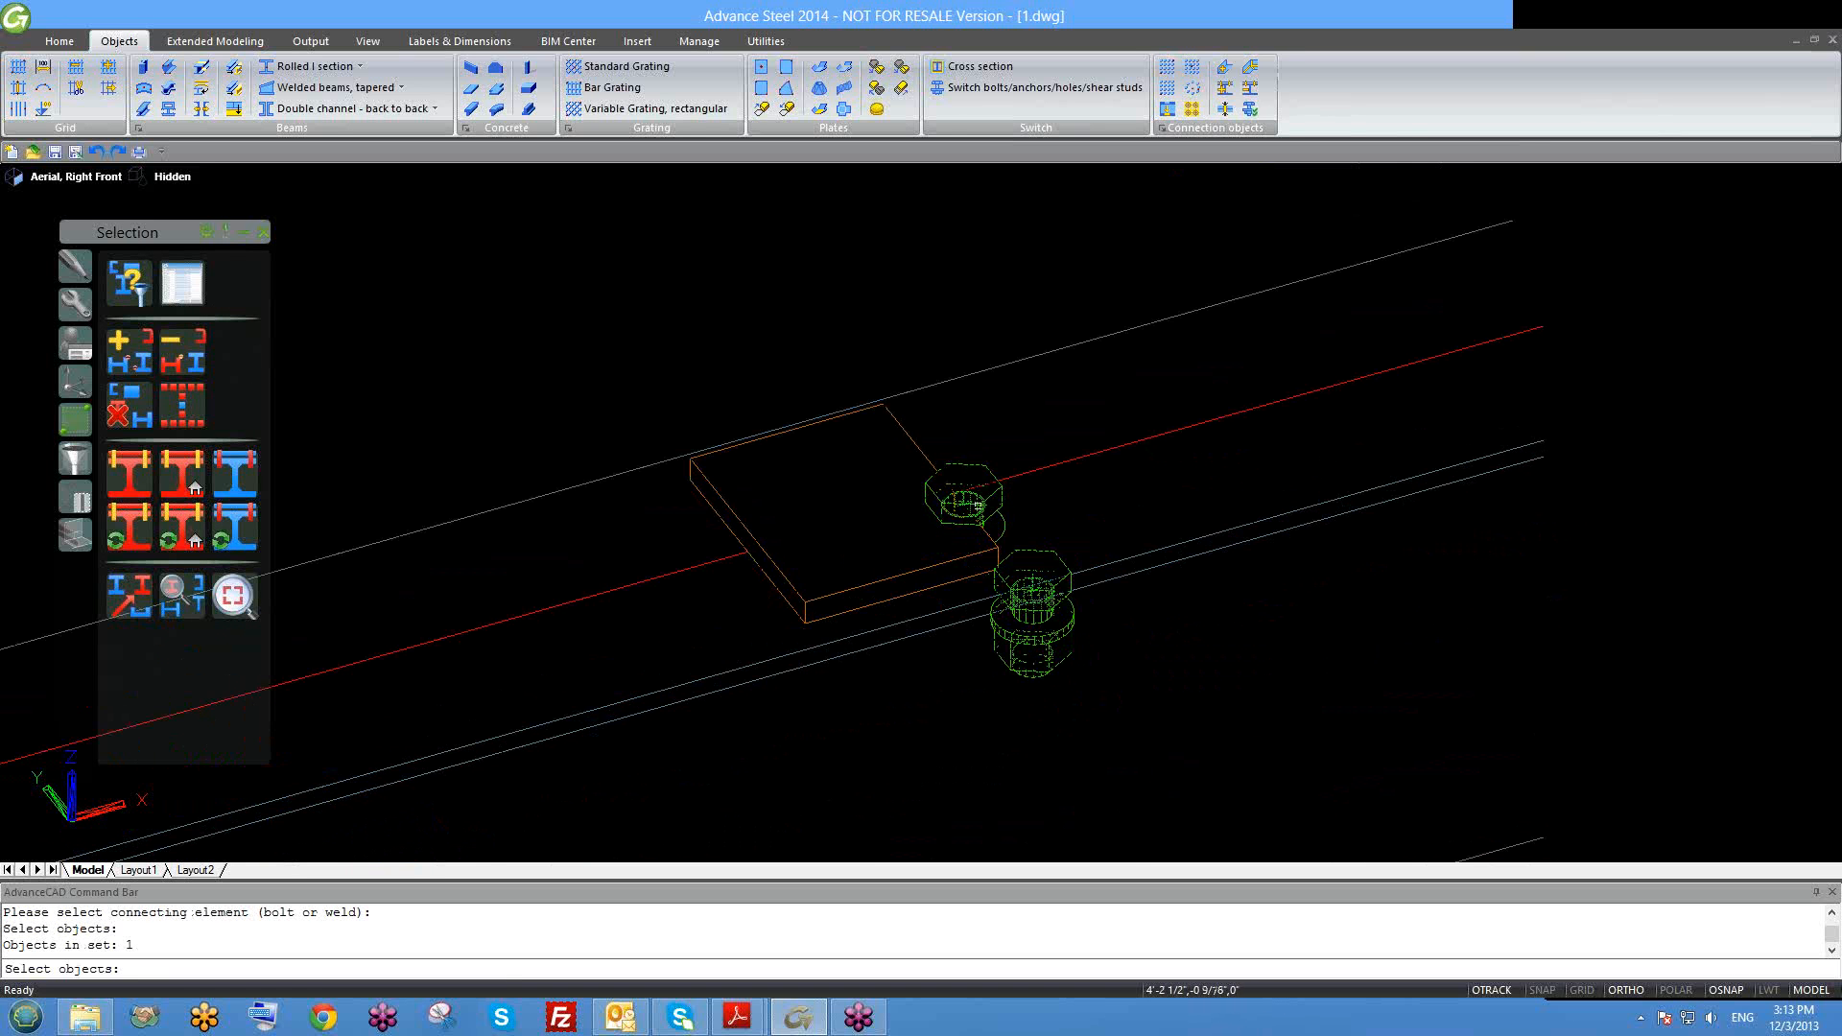
key("Return")
scroll(973, 501, "down", 3)
left_click(1055, 409)
left_click(1059, 547)
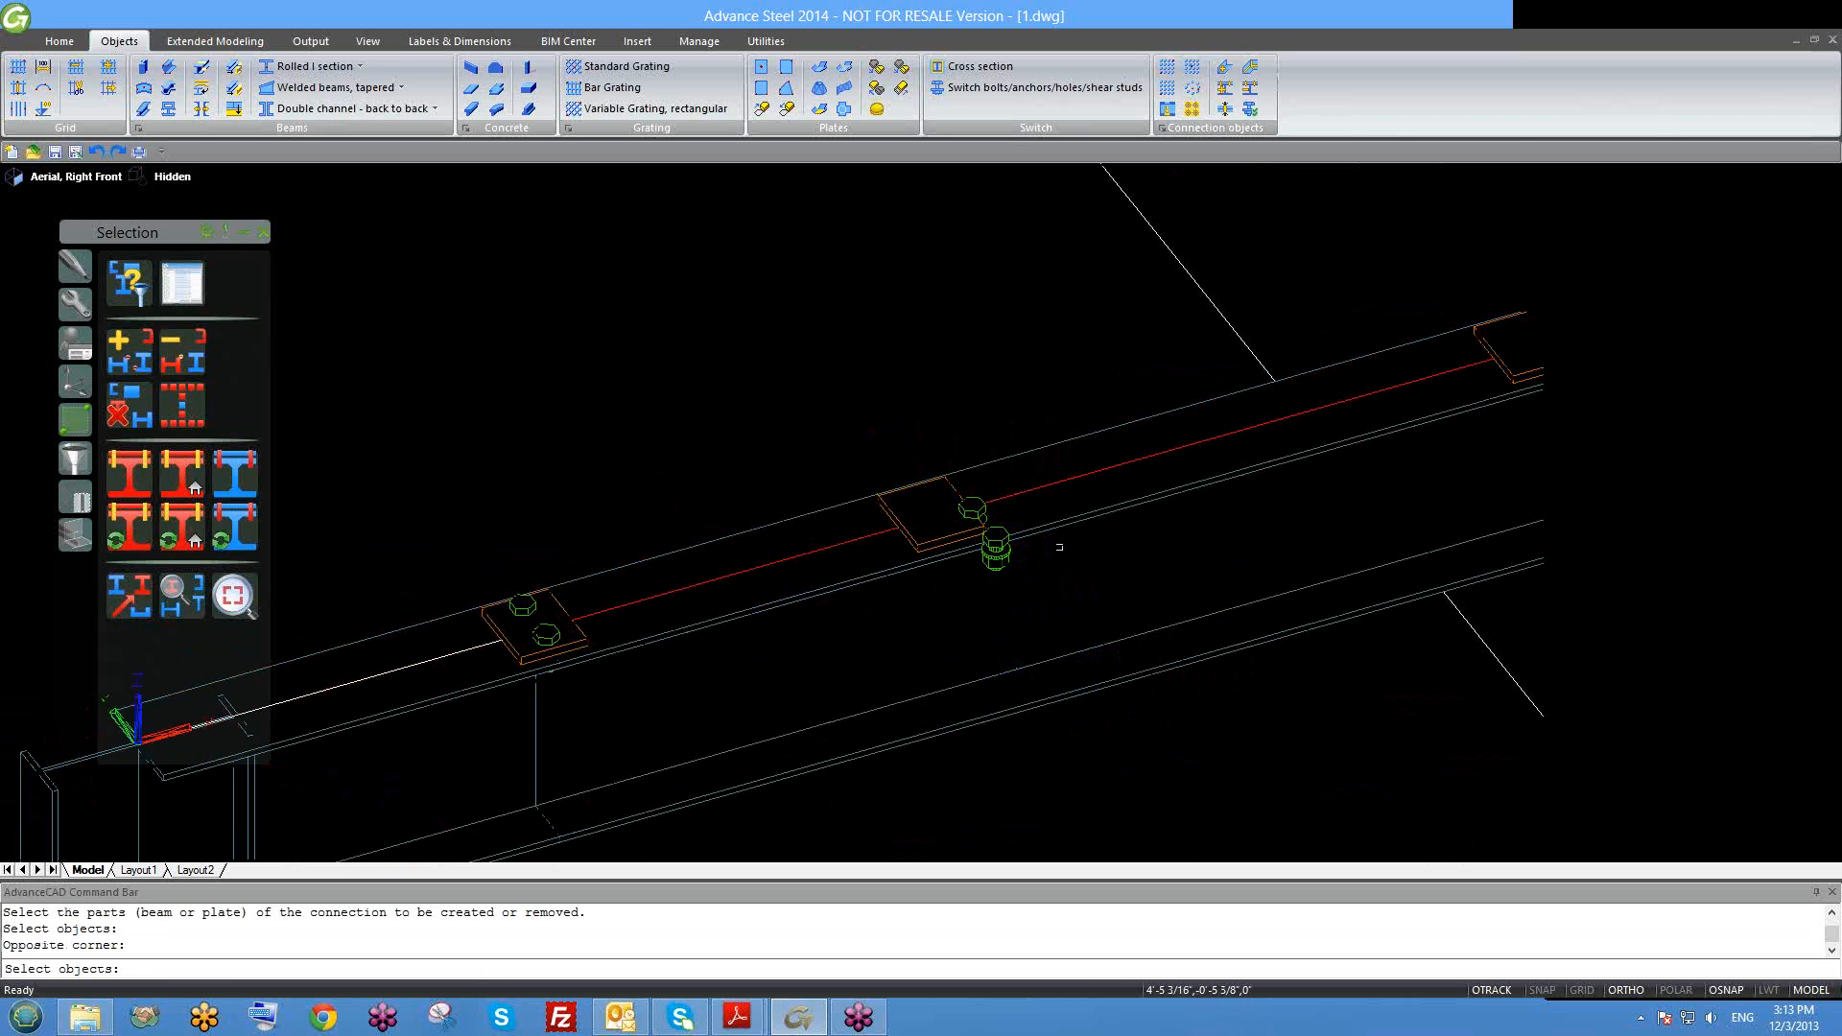
key("Return")
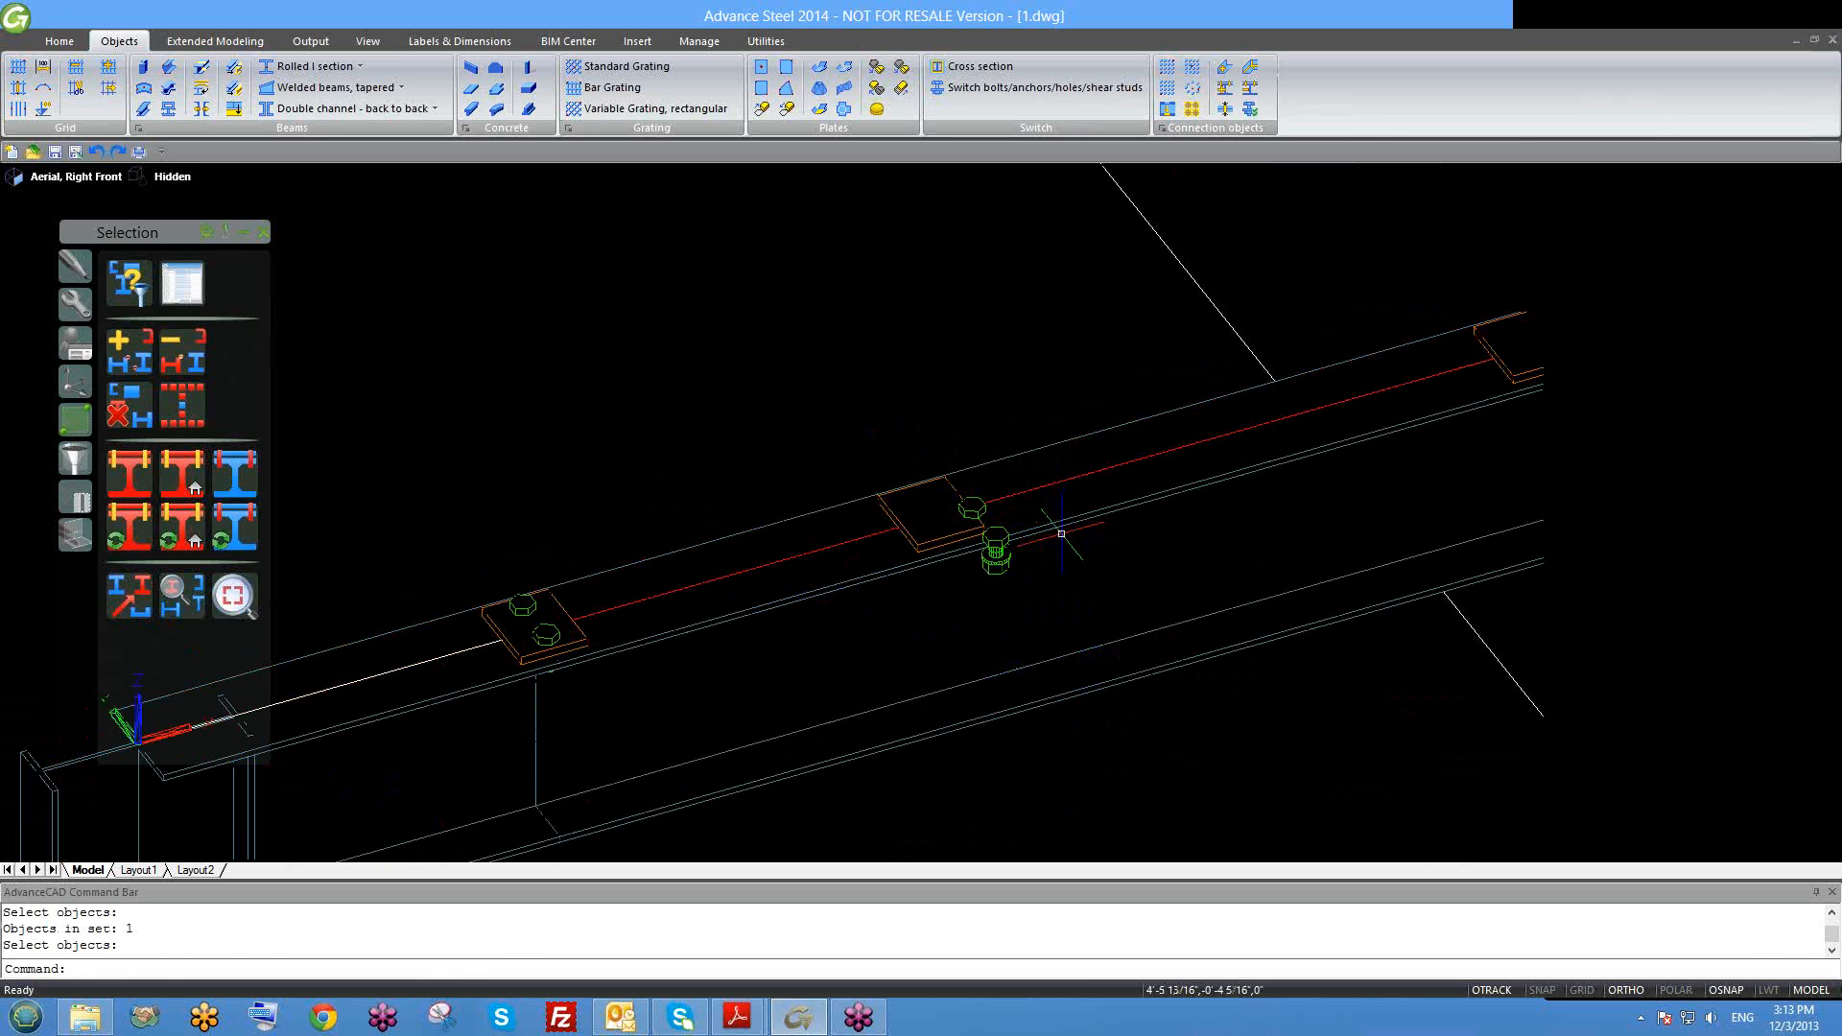
Step: Erase the two bolts at the copied plate's corner, keeping the plate
middle_click_drag(1058, 522, 1069, 560, "shift")
scroll(955, 534, "up", 3)
key("Escape")
scroll(975, 530, "down", 2)
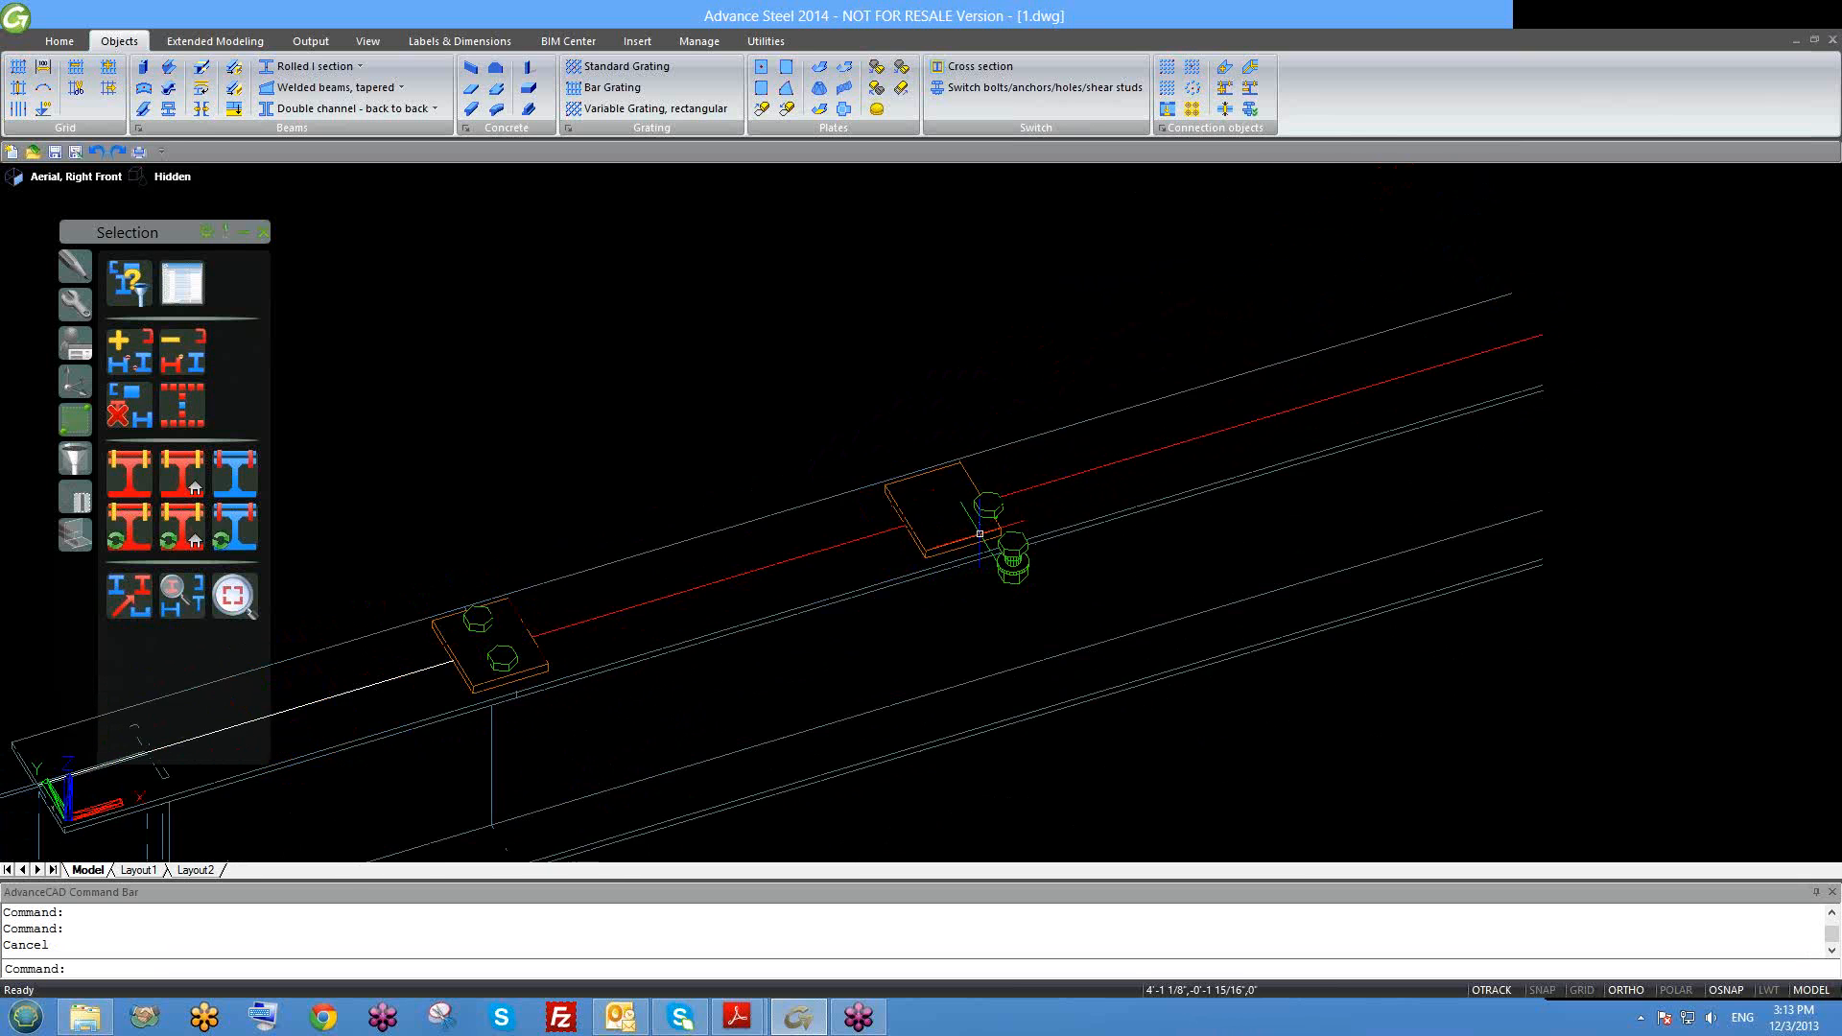
scroll(979, 534, "up", 3)
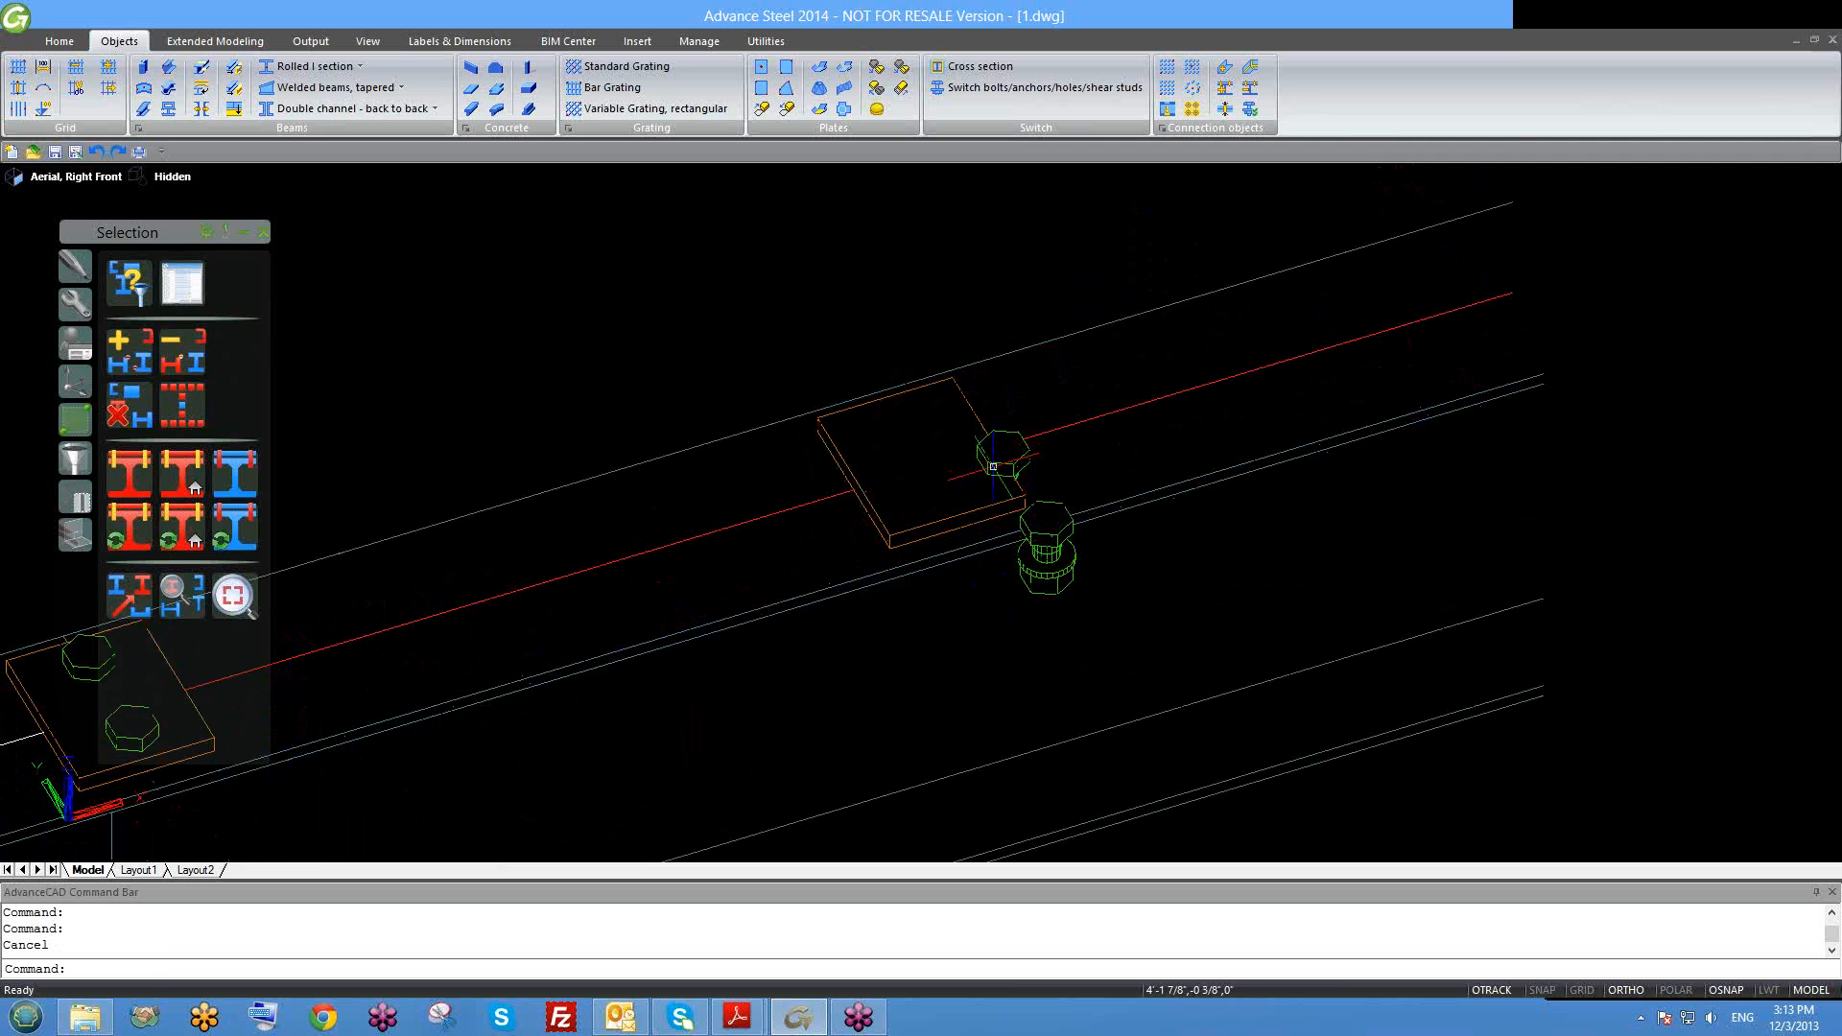
left_click(997, 465)
key("Delete")
scroll(1032, 511, "down", 3)
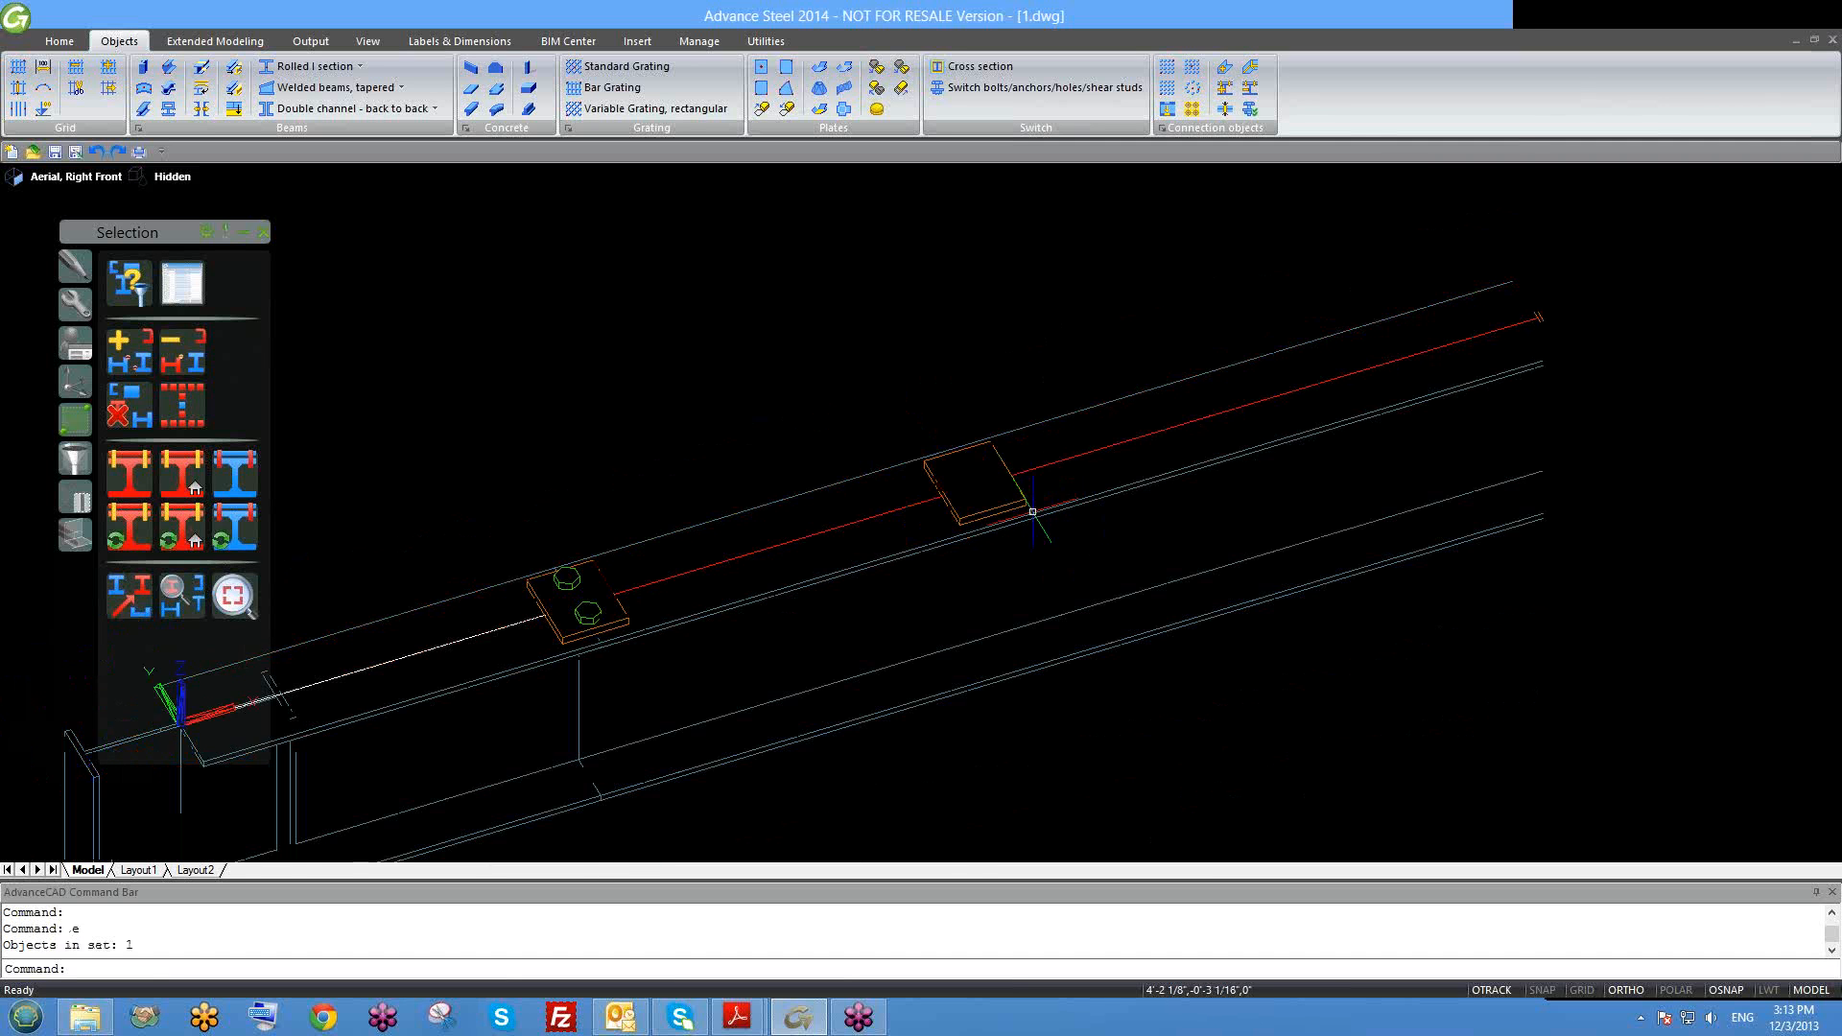
scroll(916, 578, "down", 2)
left_click(890, 434)
left_click(1011, 555)
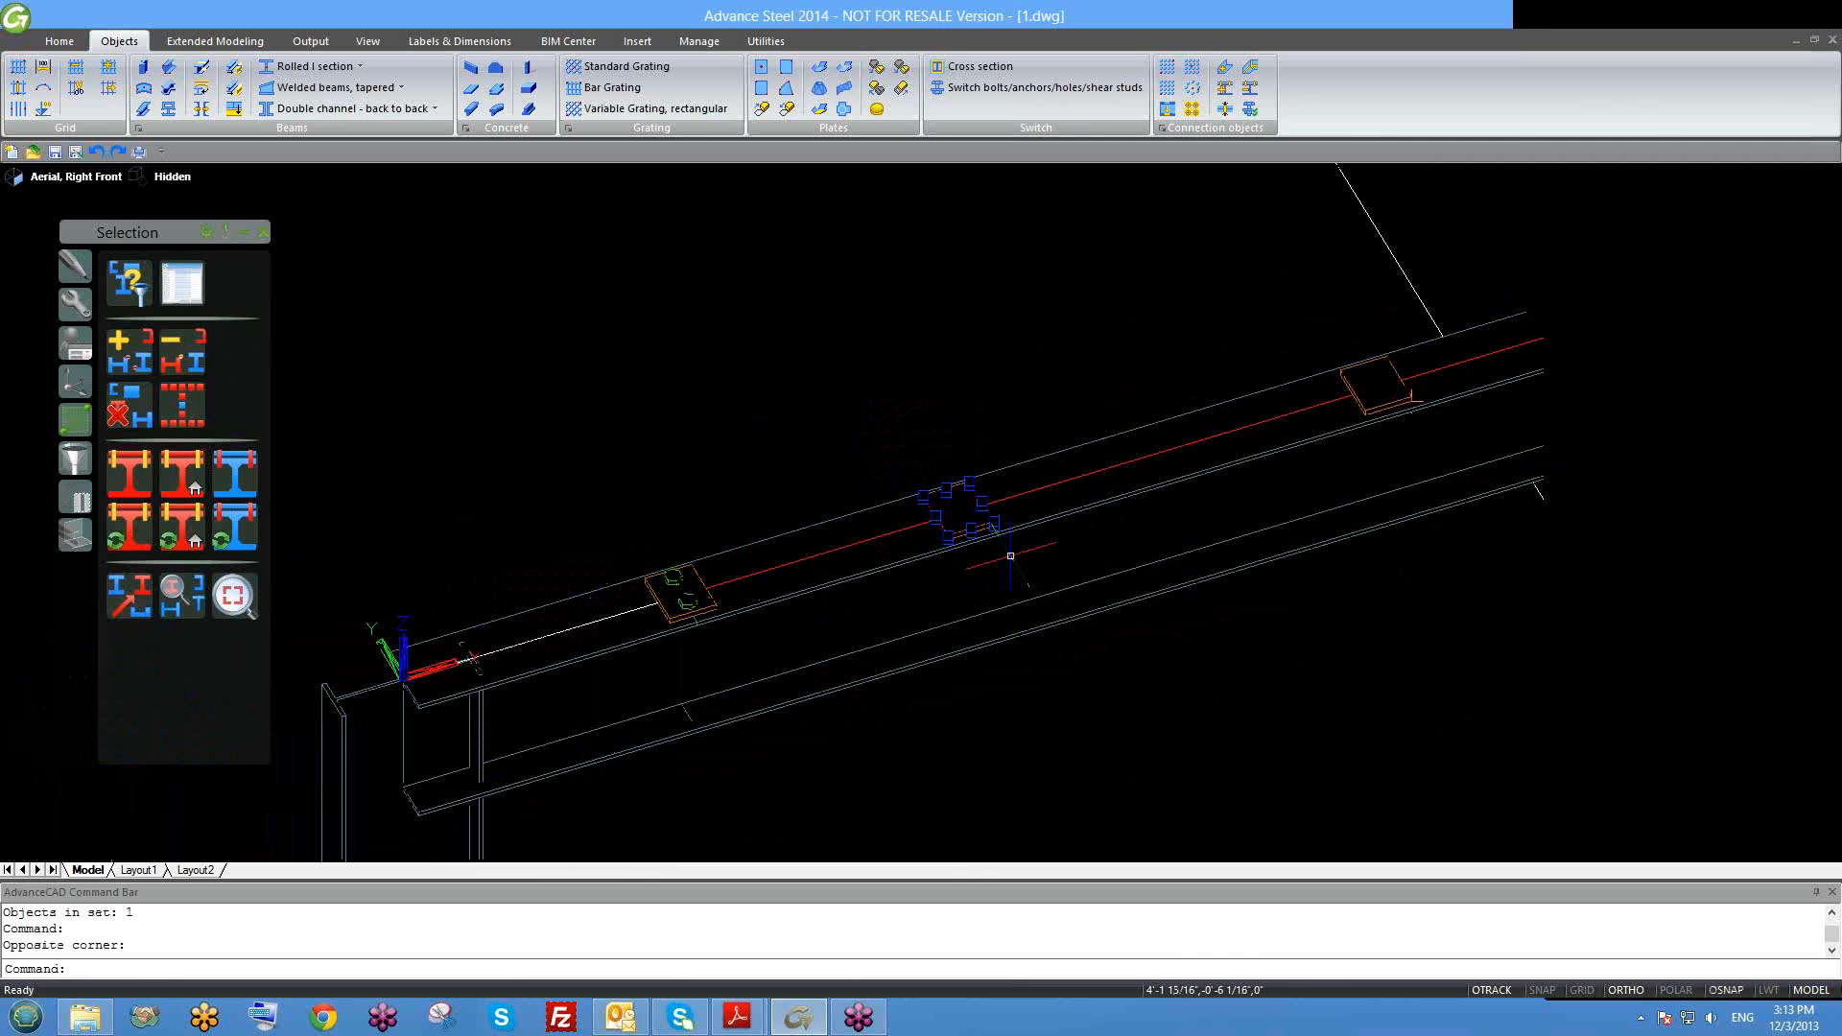
key("Escape")
scroll(1003, 547, "up", 2)
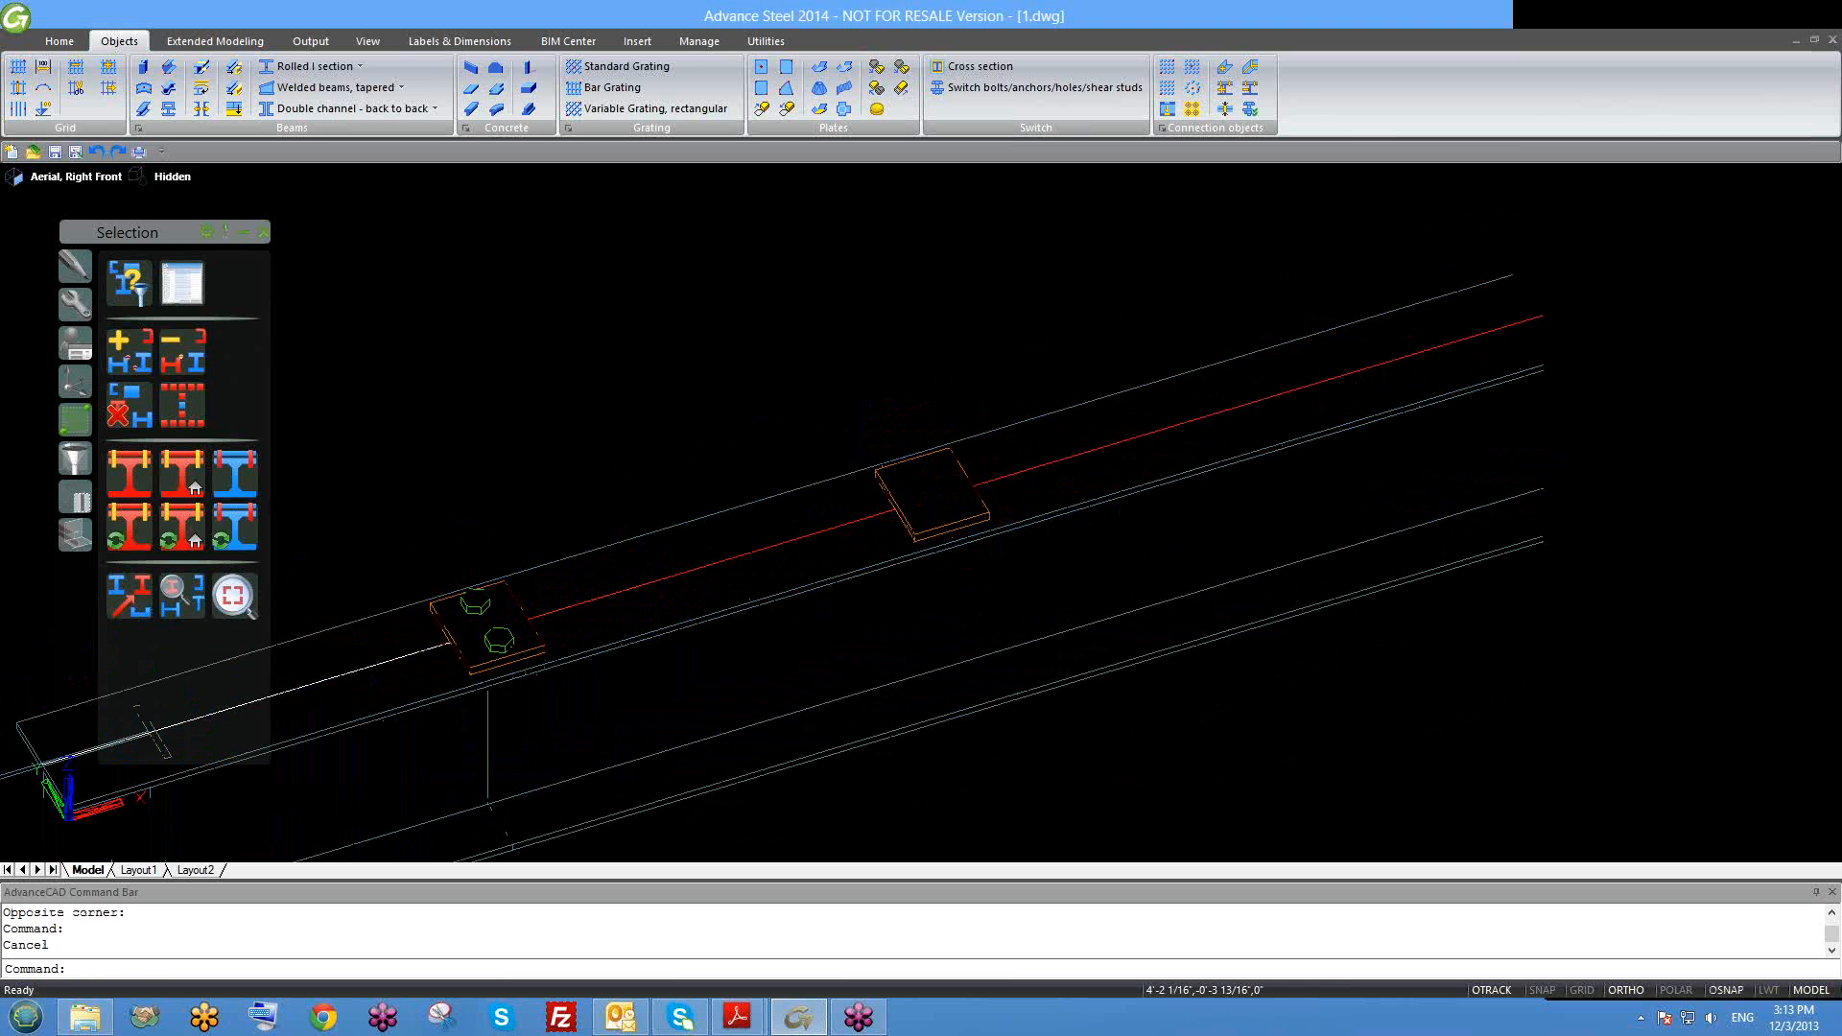
left_click(827, 404)
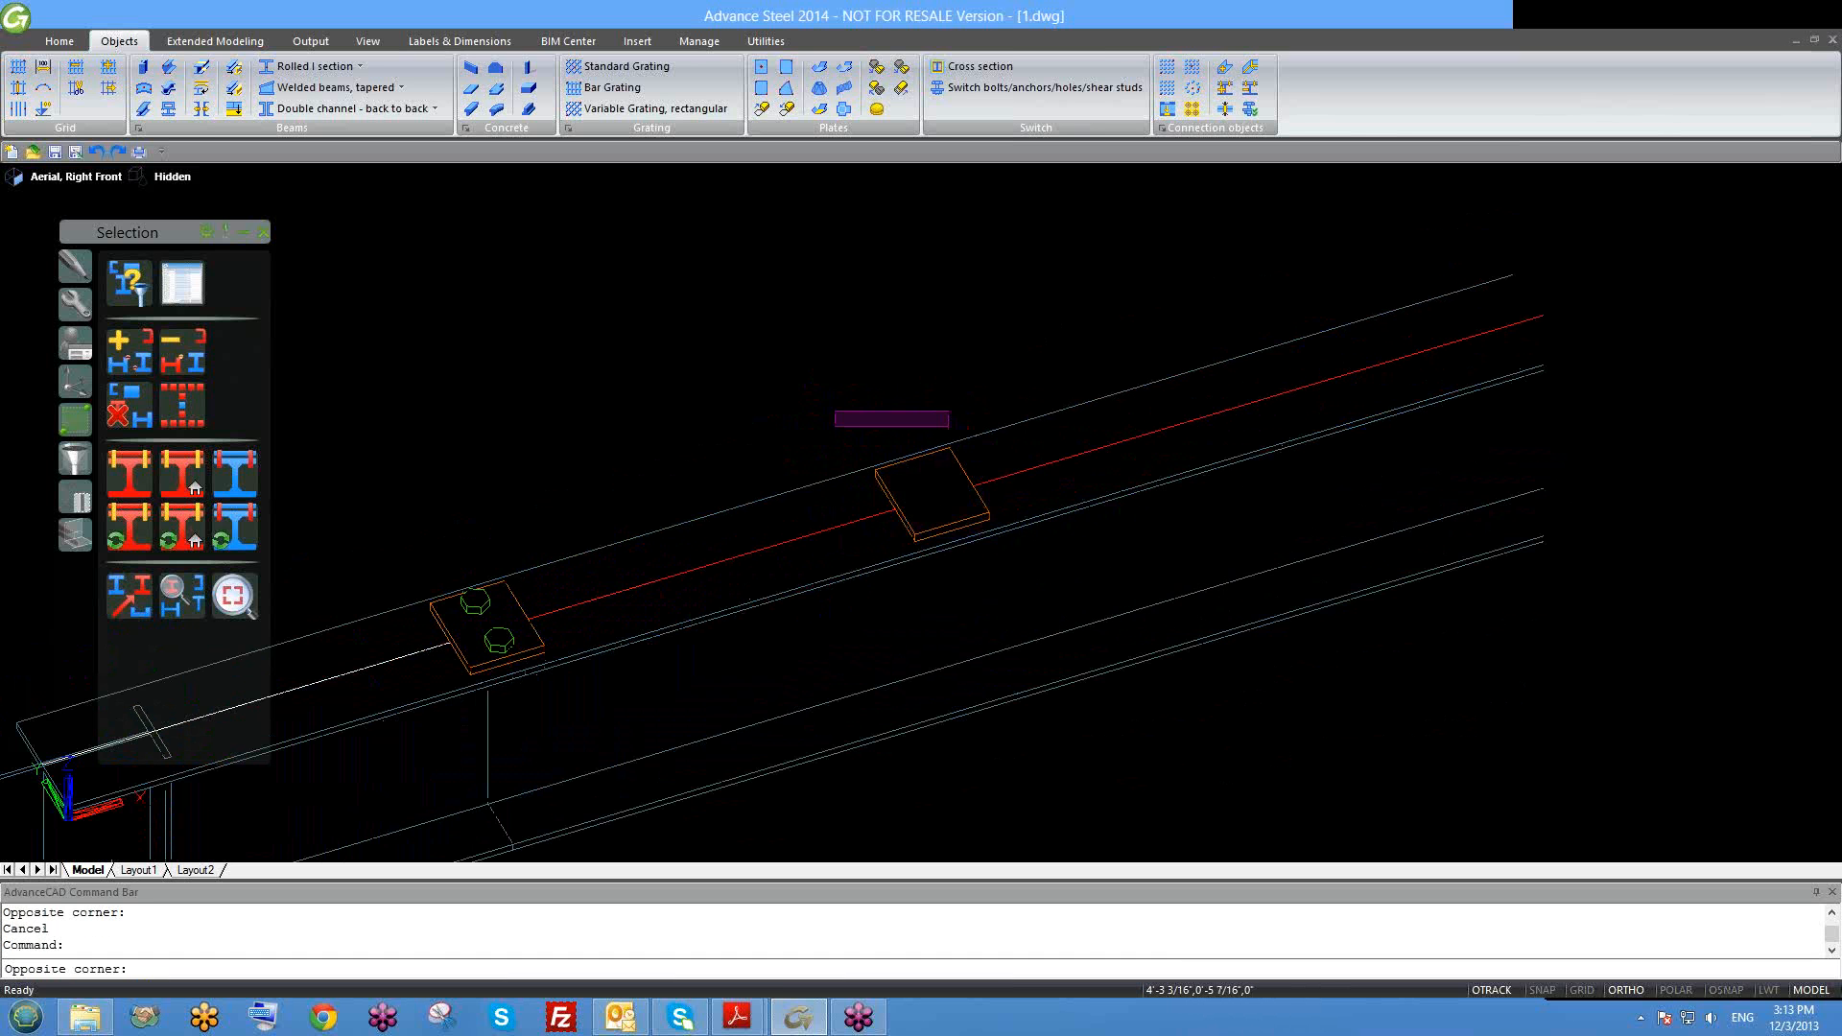
Step: Undo the last erasure at the copied plate's corner to bring the two bolts back
key("ctrl+z")
scroll(946, 411, "up", 3)
key("ctrl+z")
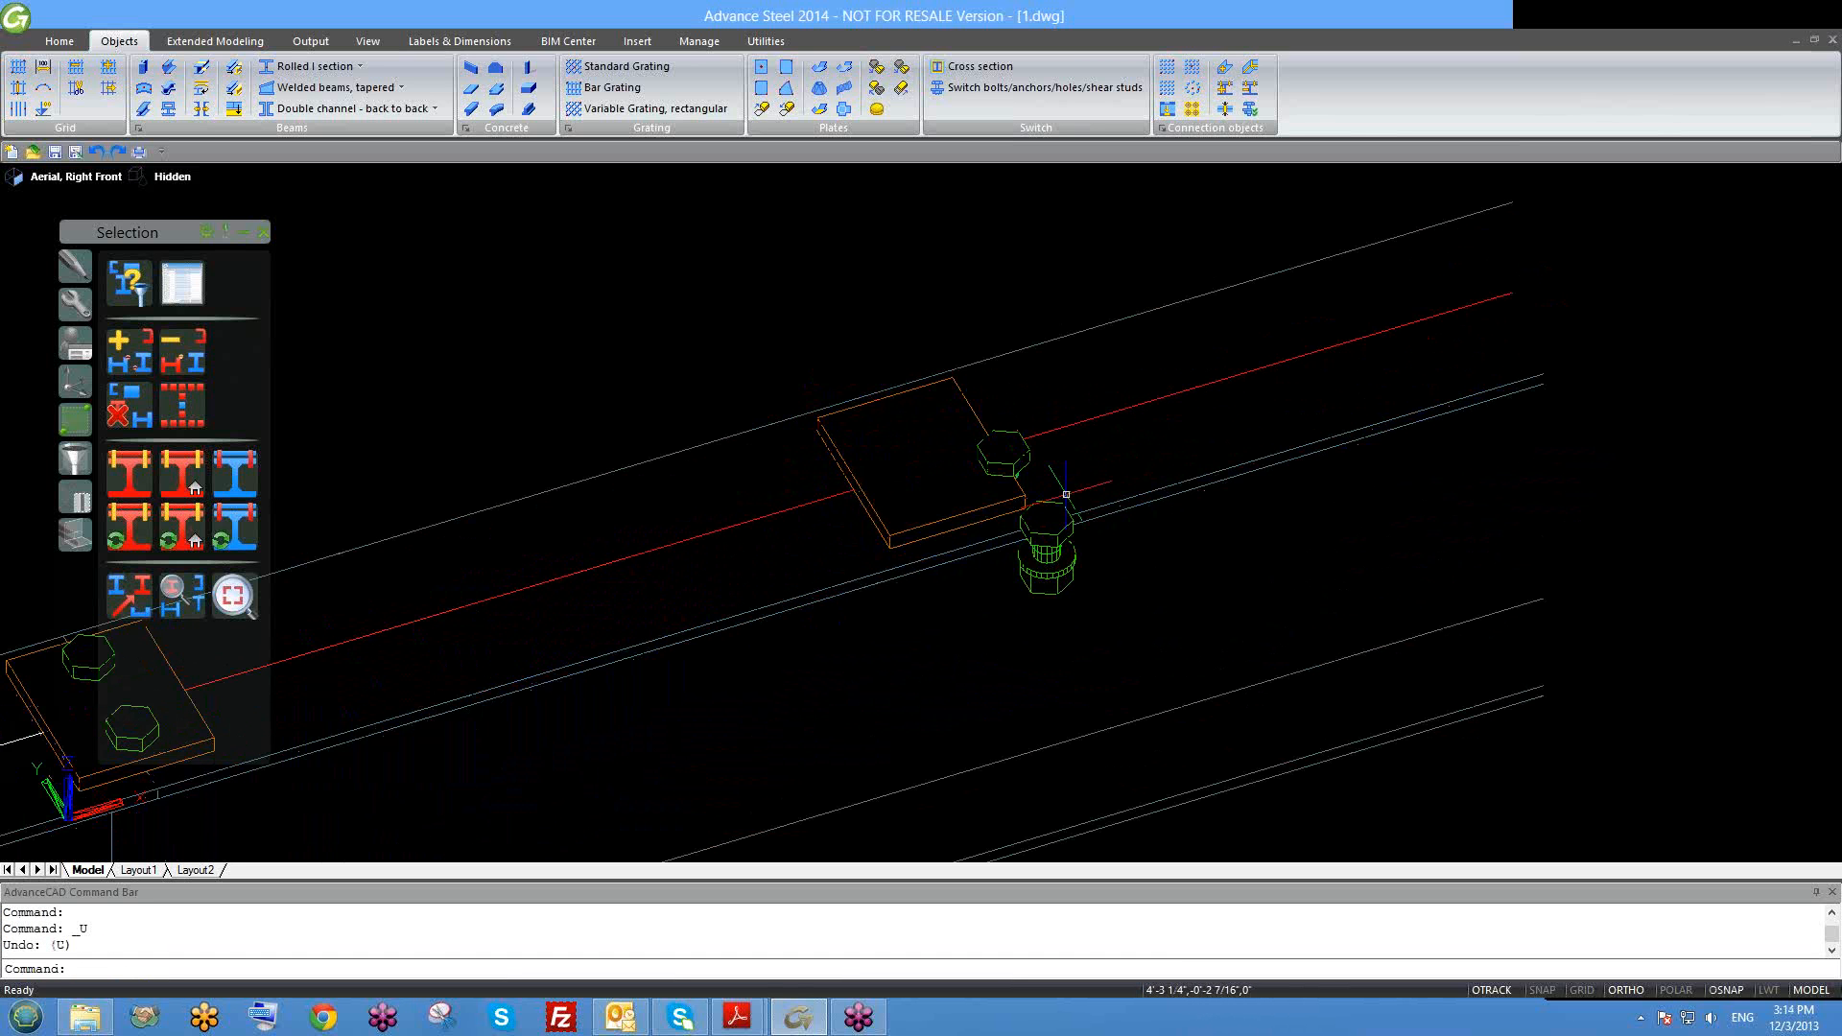
Step: Select everything belonging to the two bolts at the copied plate's corner and erase it, keeping the plate
left_click(907, 318)
left_click(1161, 674)
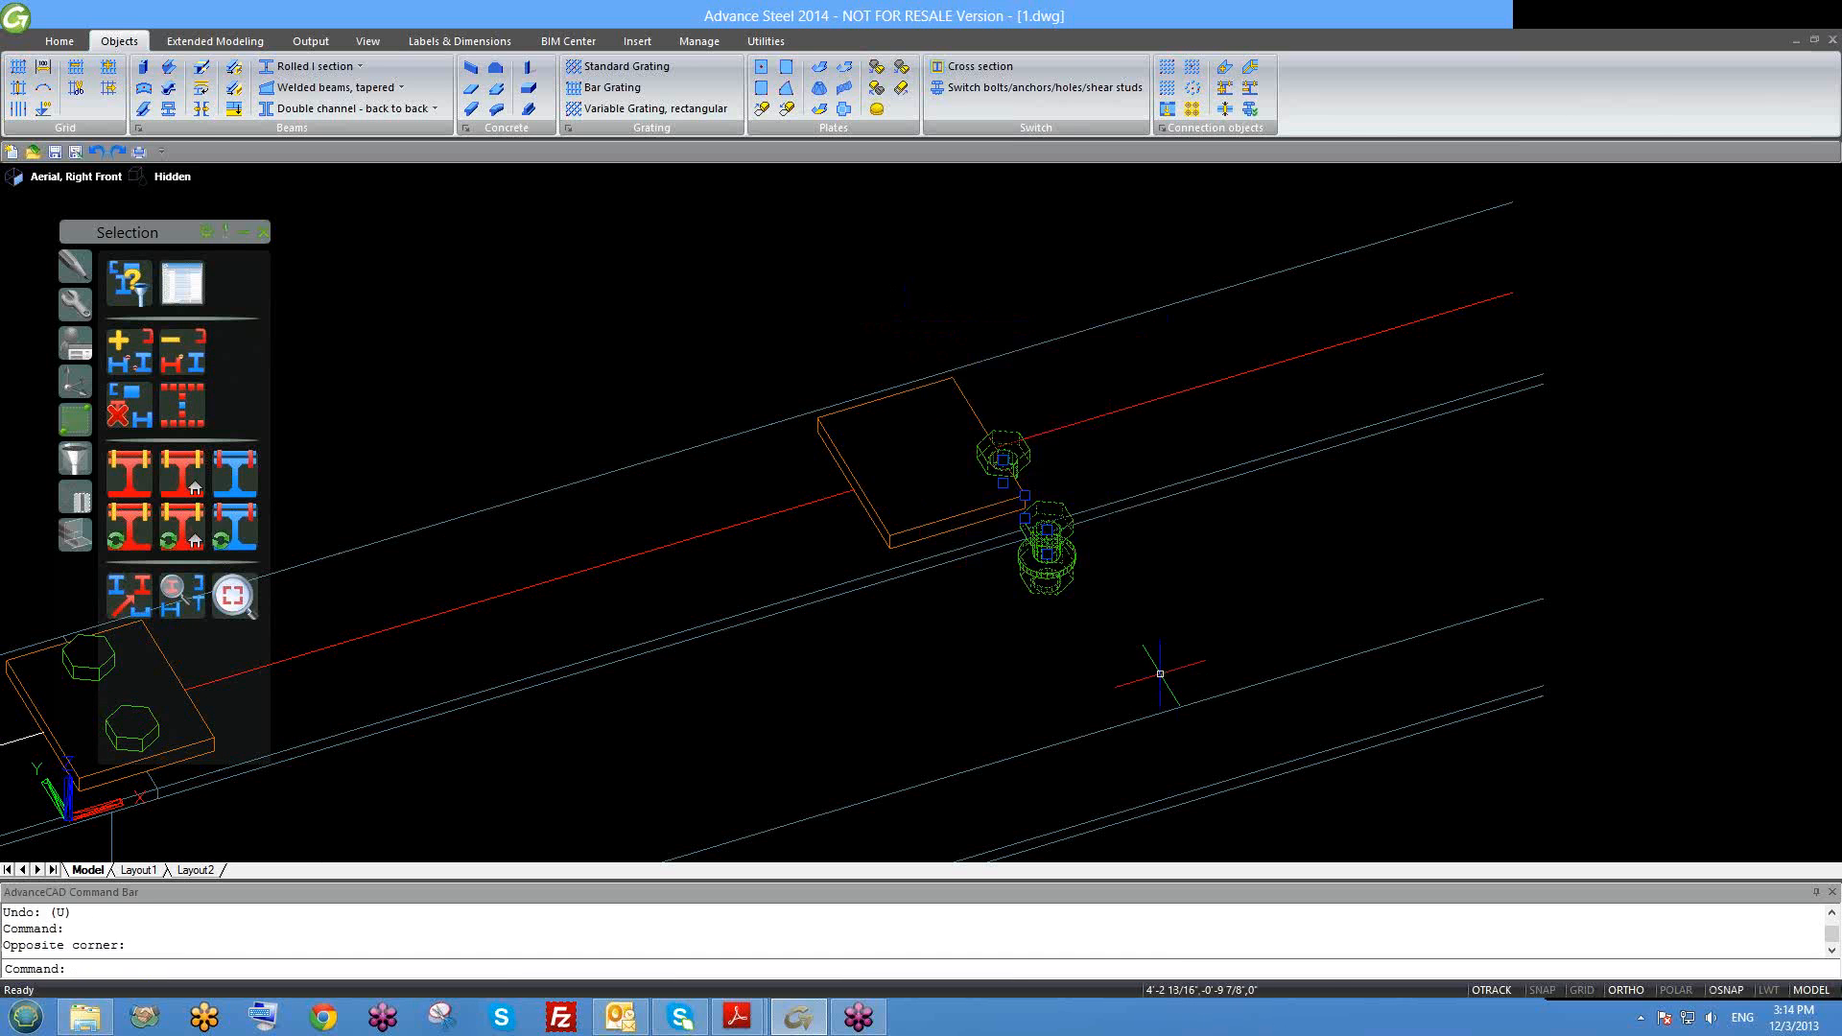
type("e")
key("Return")
scroll(1181, 700, "down", 3)
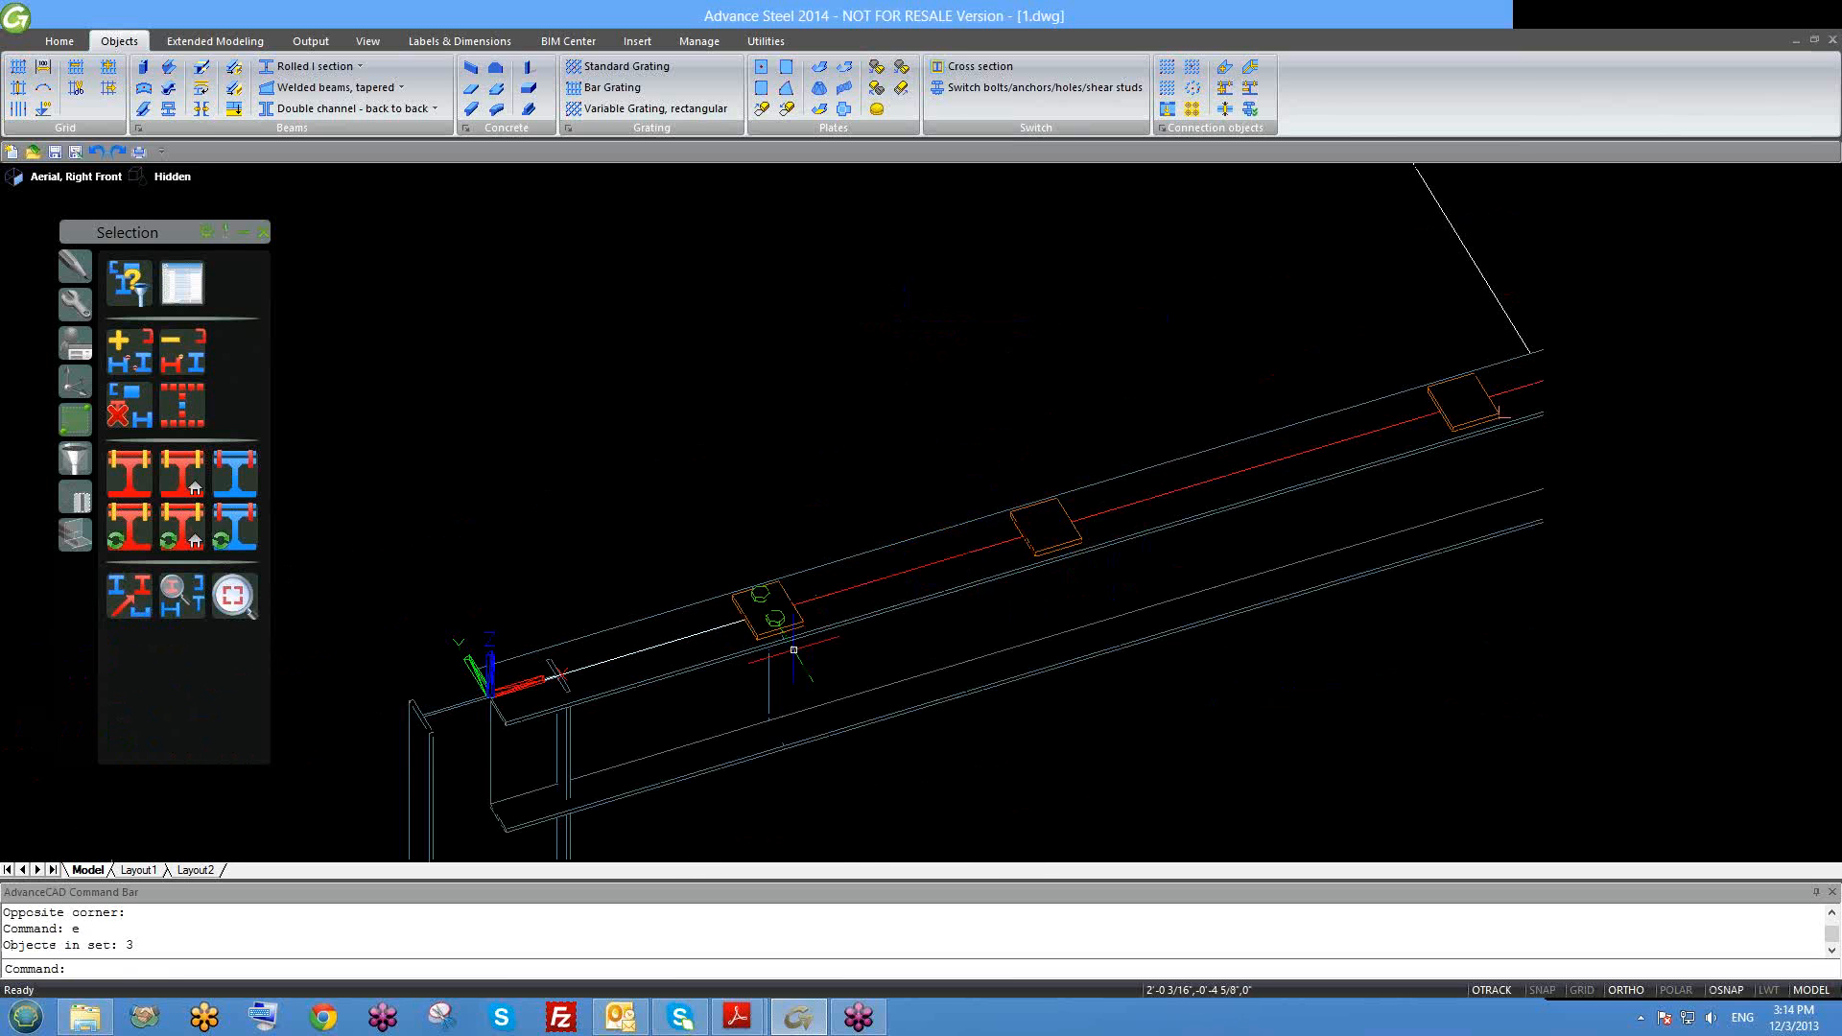
Step: Run the Switch bolts/anchors/holes/shear studs command for connection objects
scroll(834, 625, "up", 3)
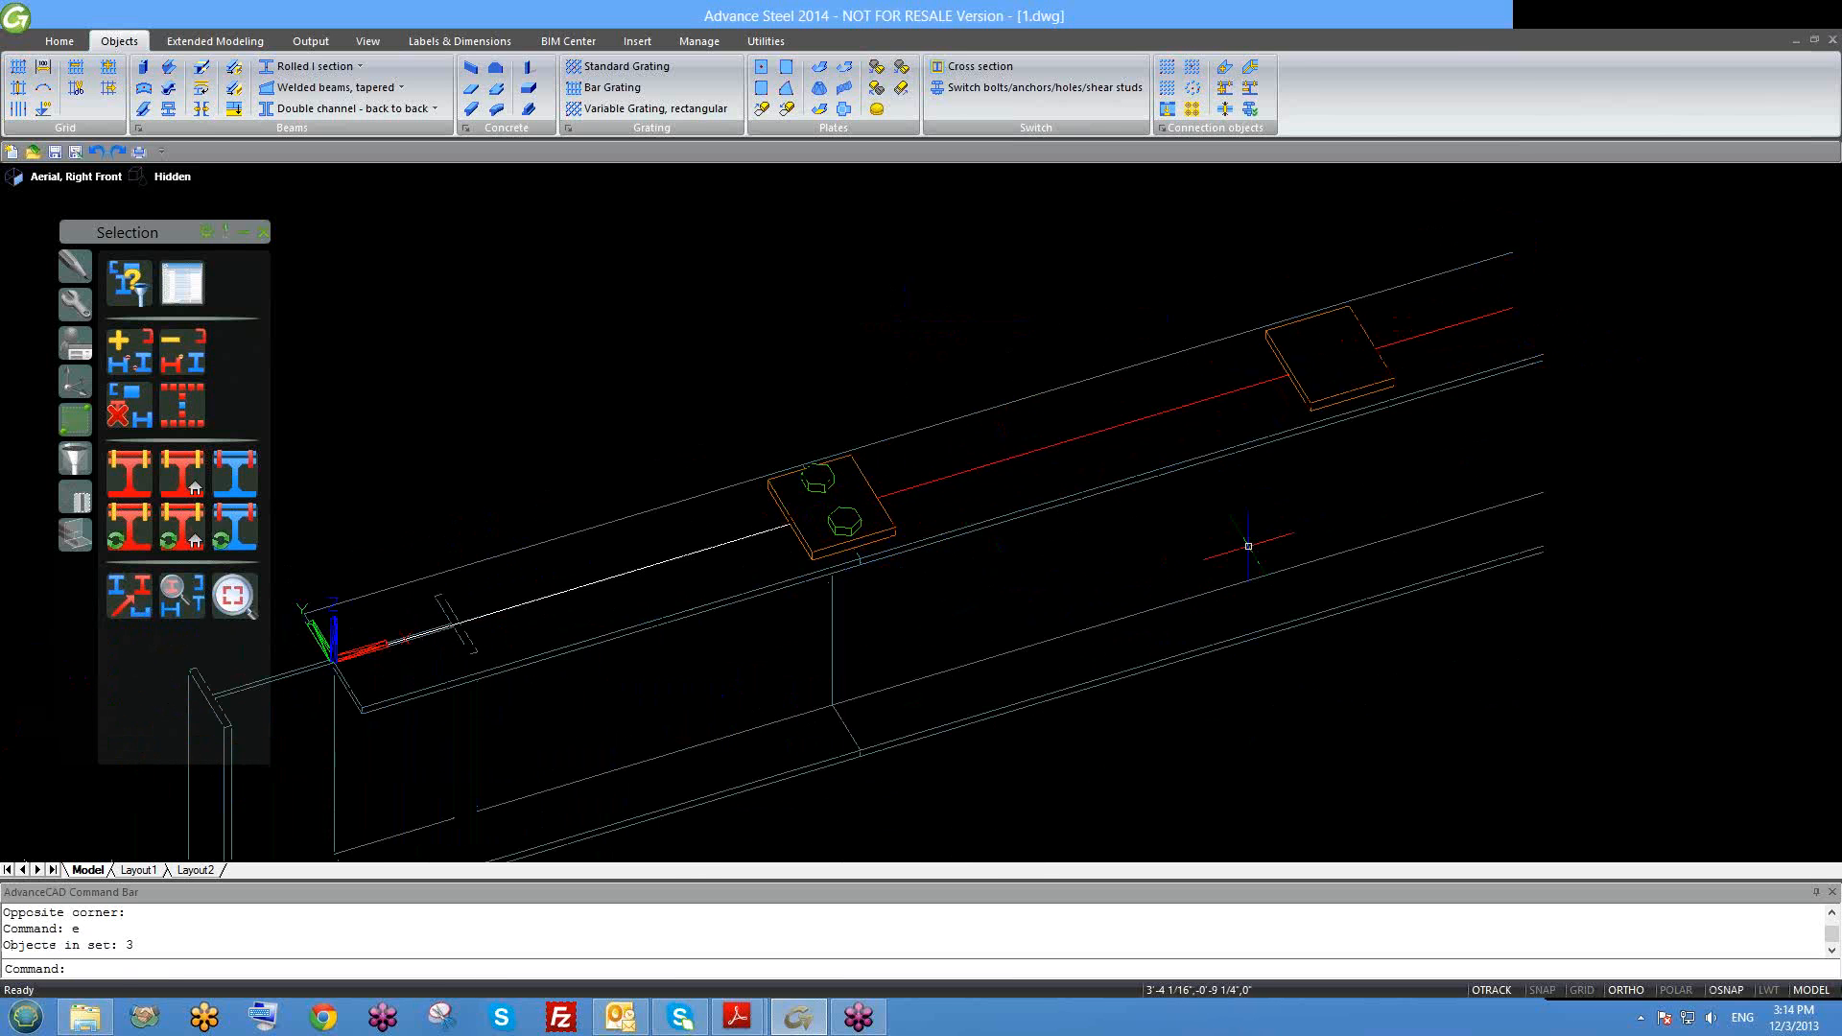
middle_click_drag(1249, 548, 1046, 626)
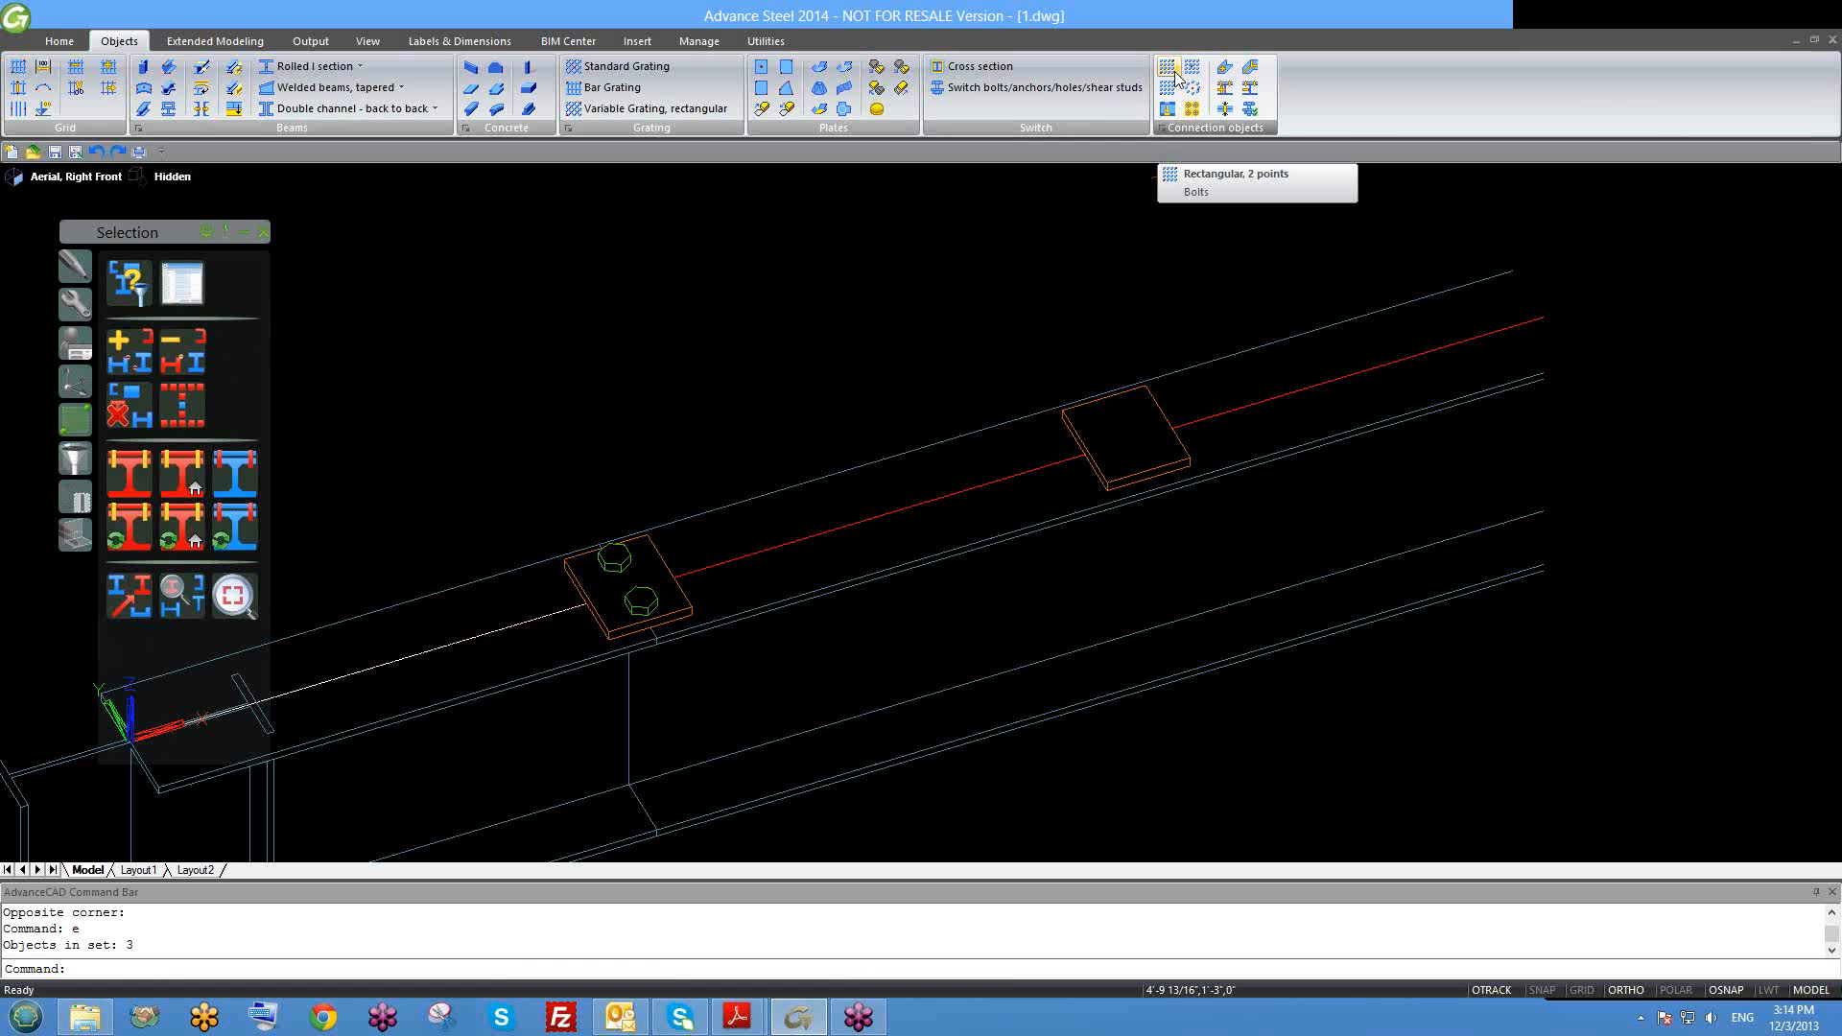
left_click(970, 91)
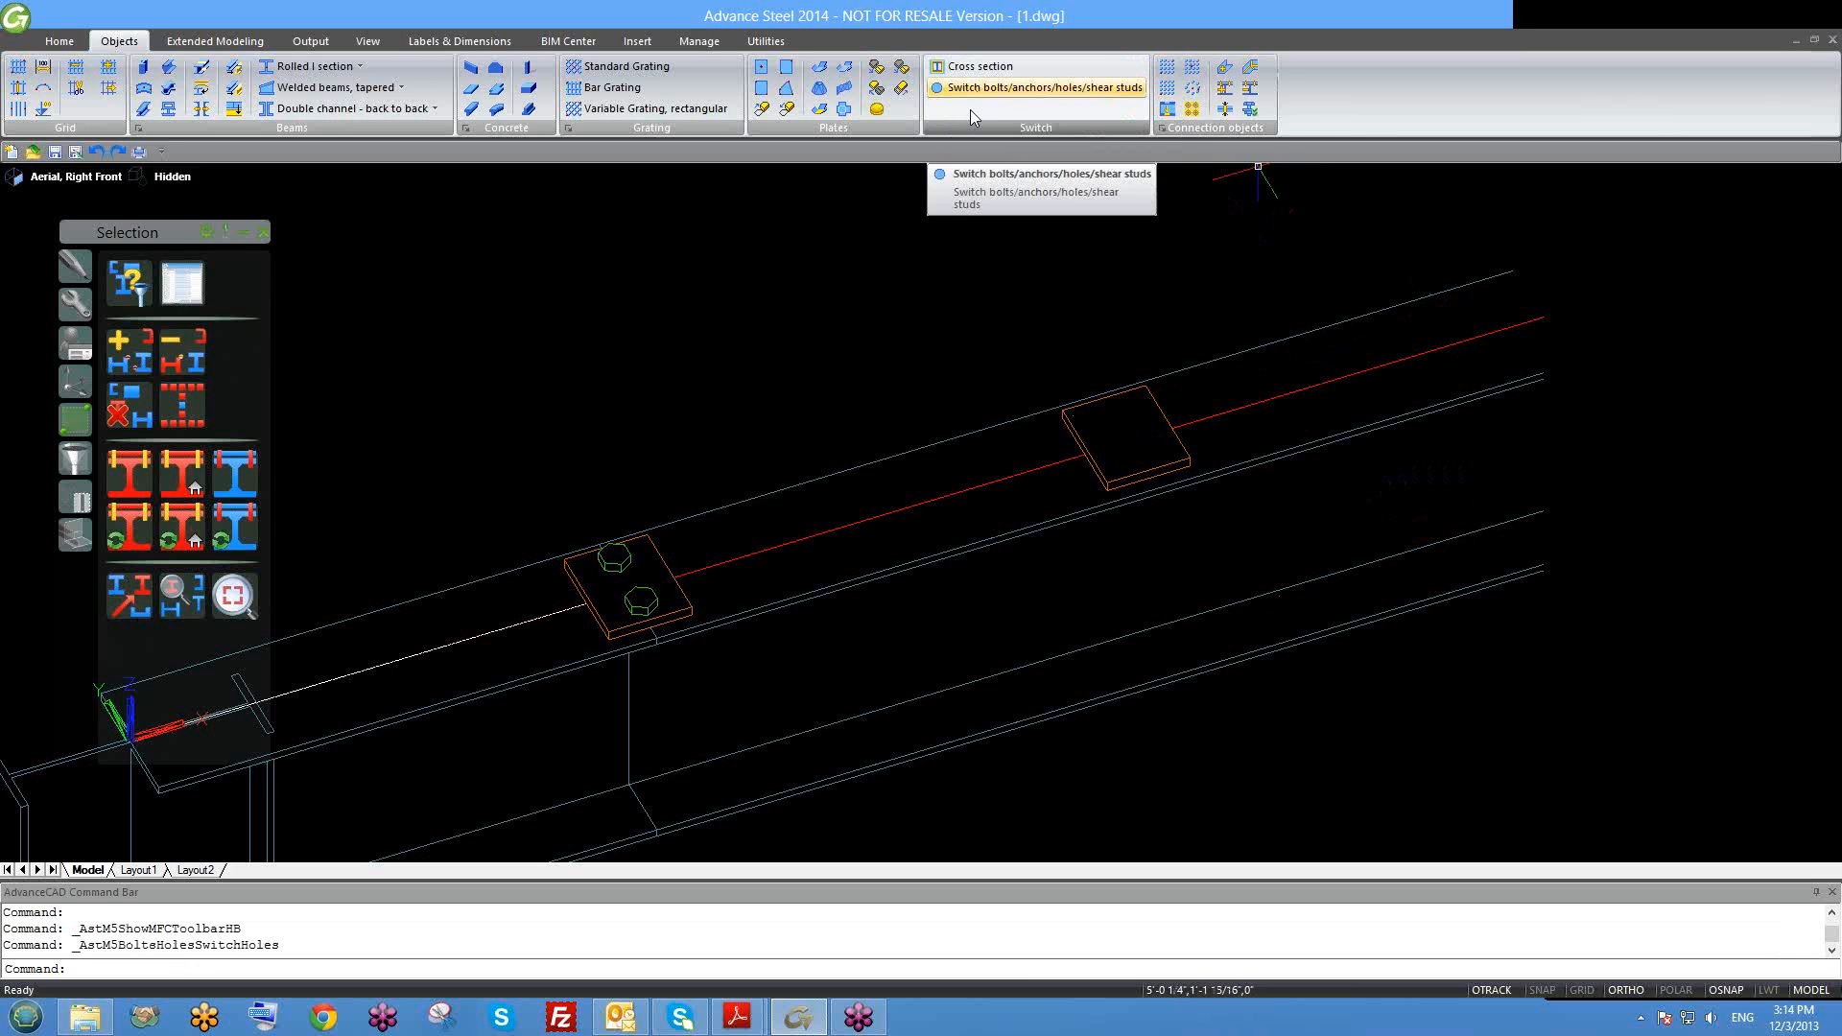
scroll(1199, 422, "down", 4)
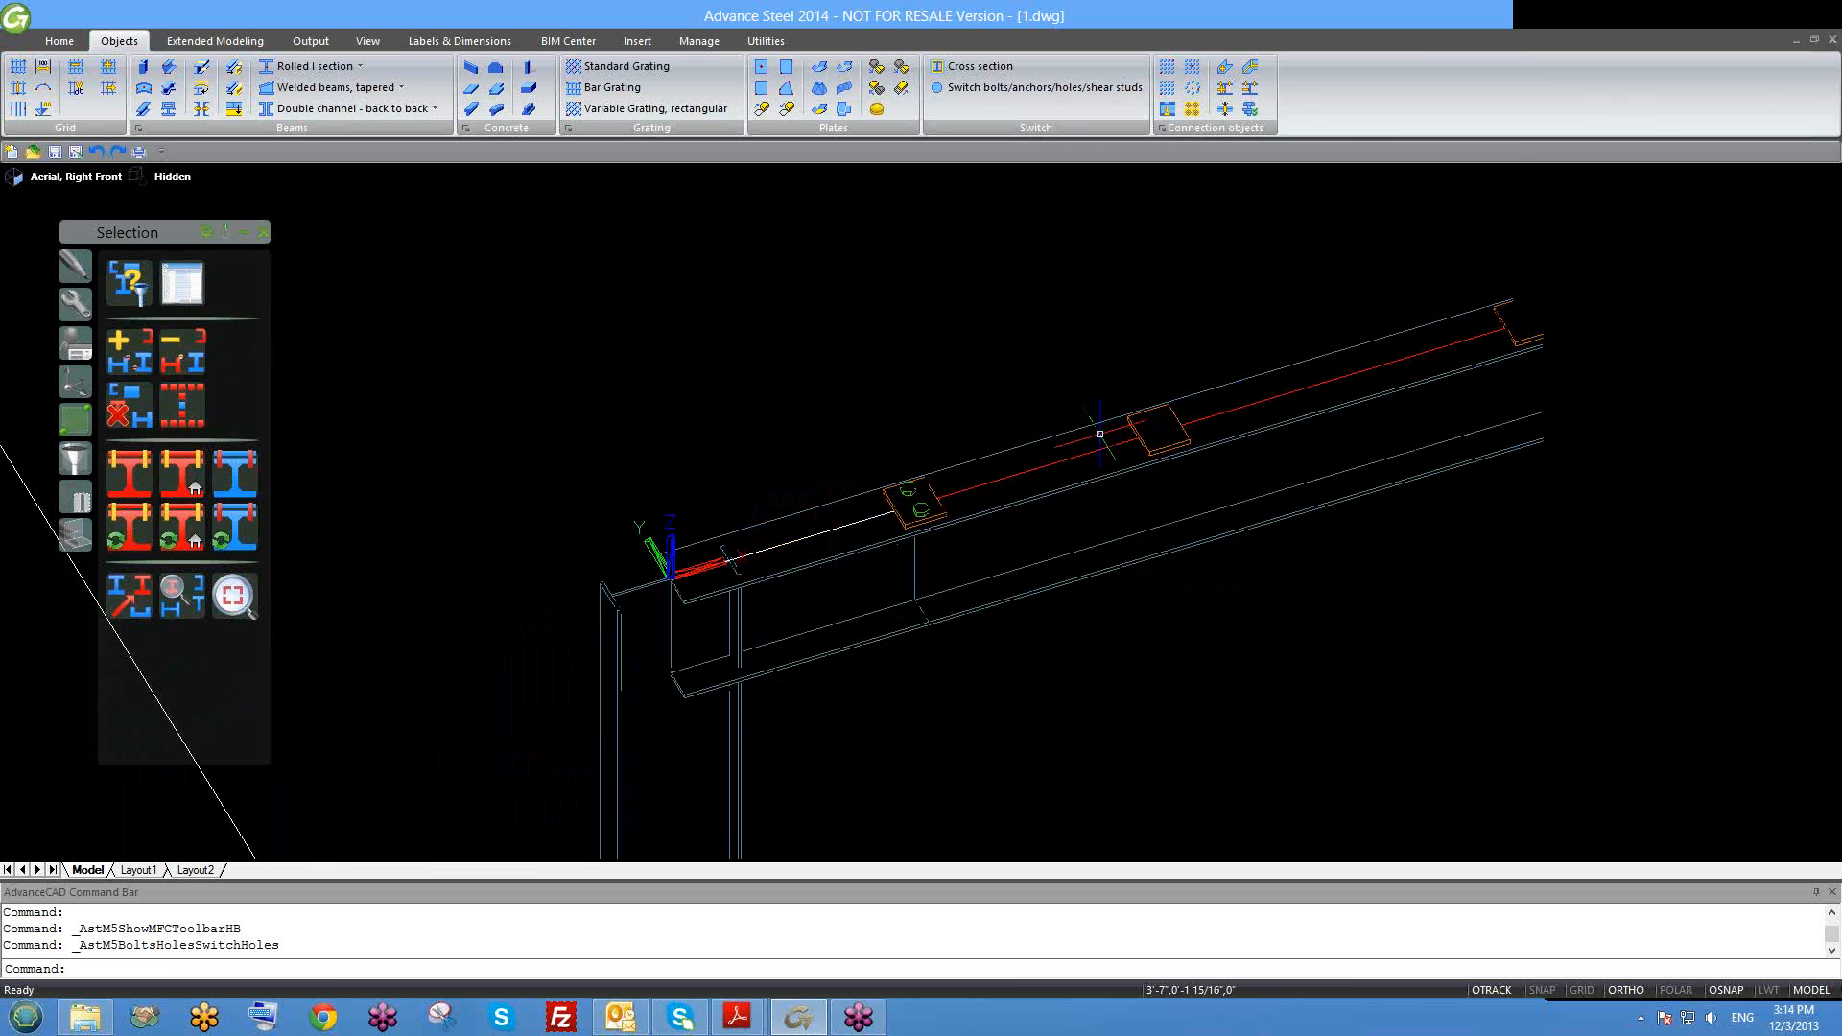
scroll(1094, 442, "up", 2)
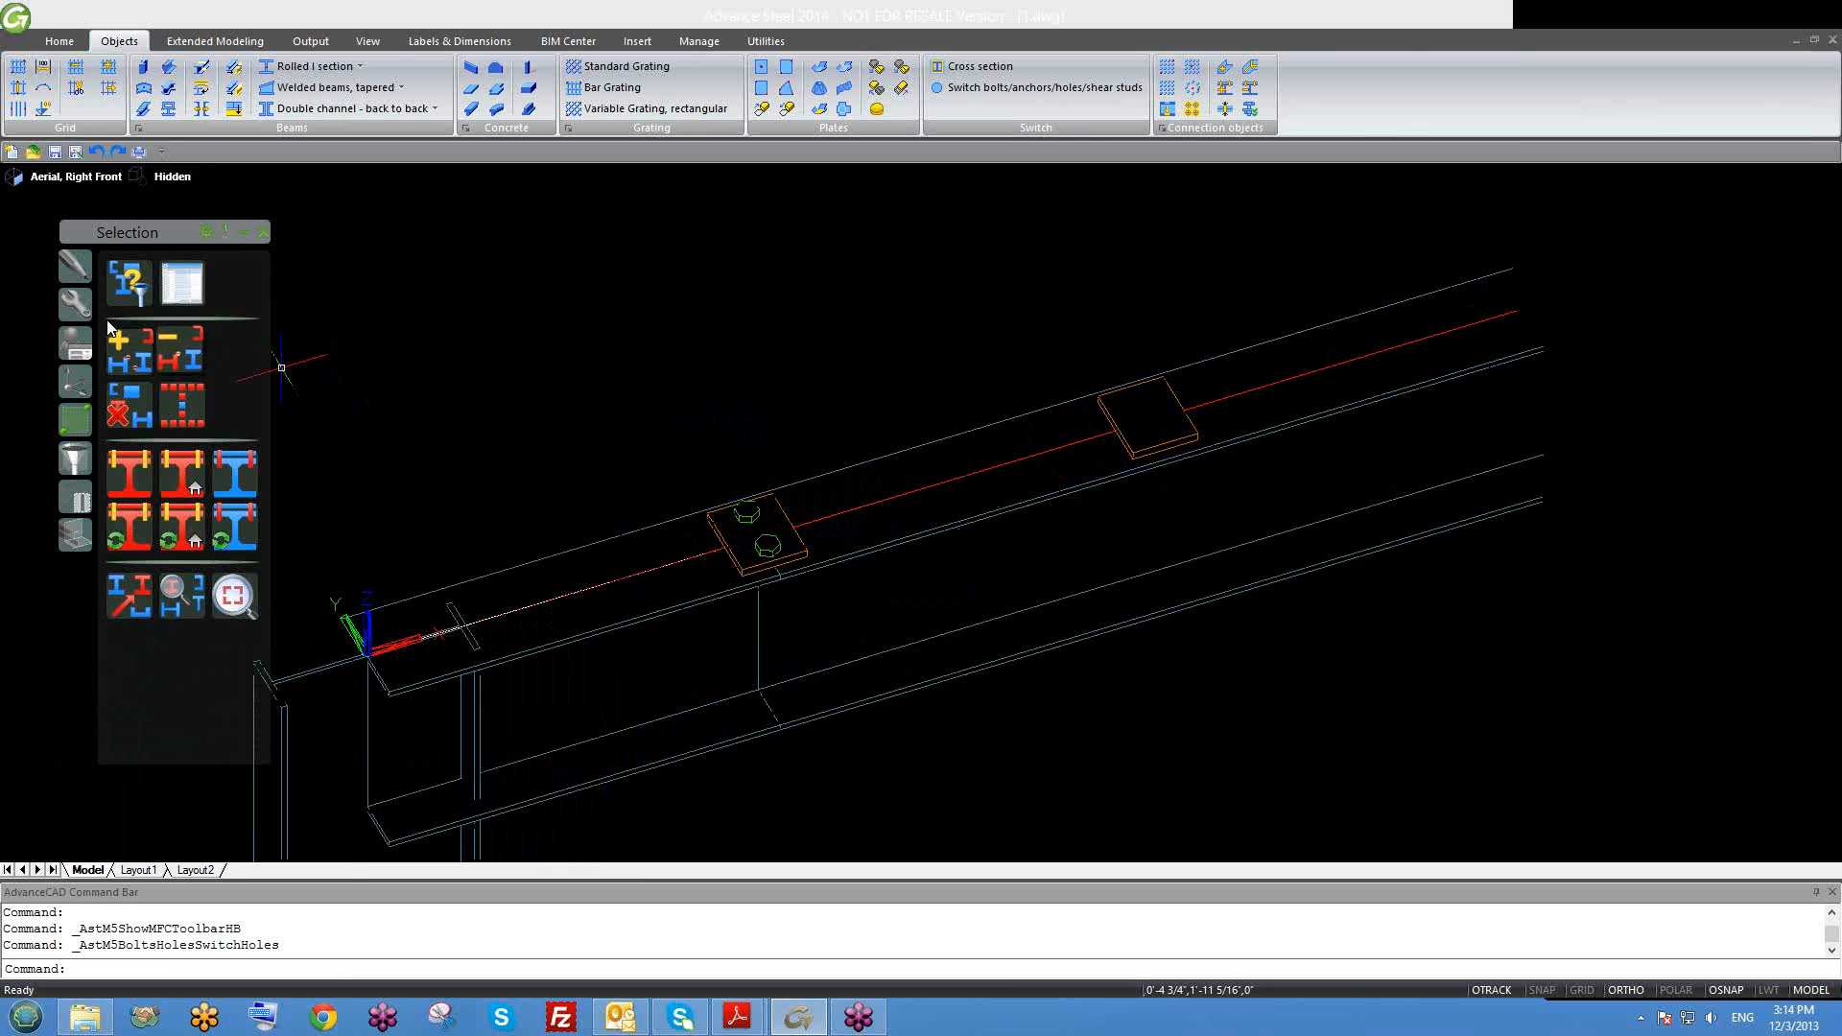
Step: Display the Custom connections tool set and reposition its palette slightly over the drawing area
left_click(67, 308)
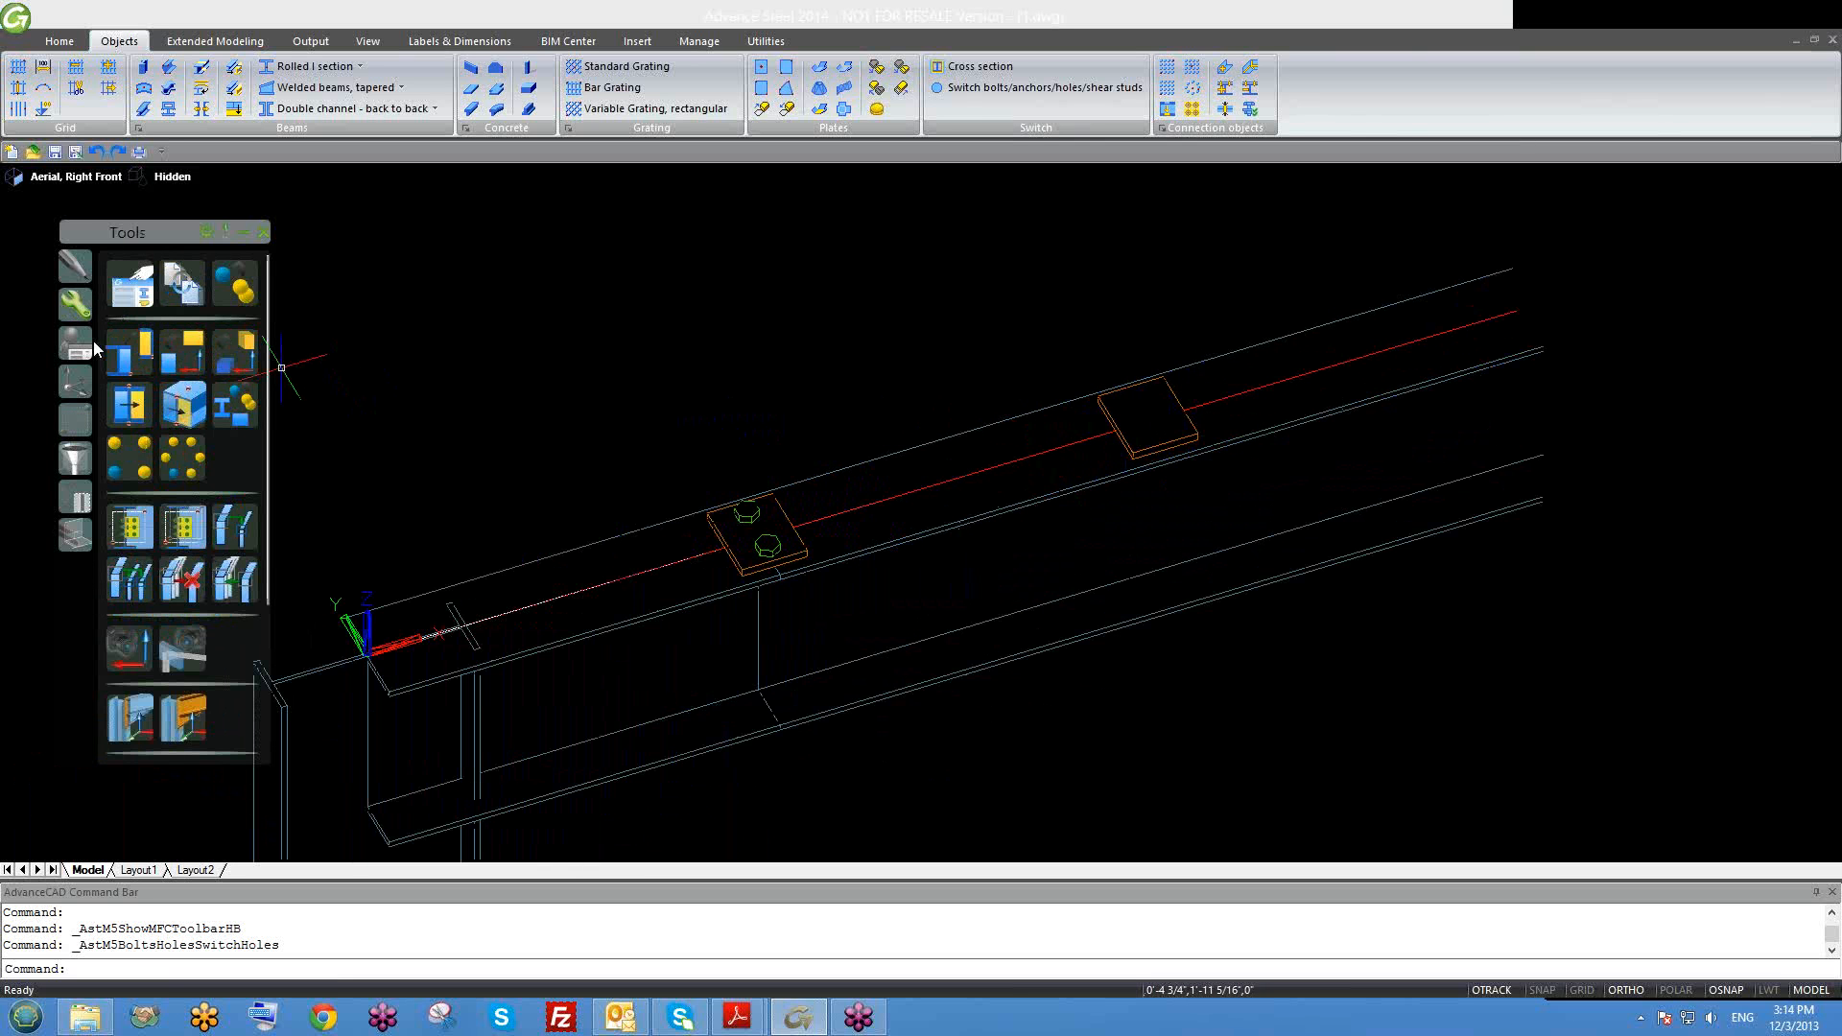
left_click(91, 343)
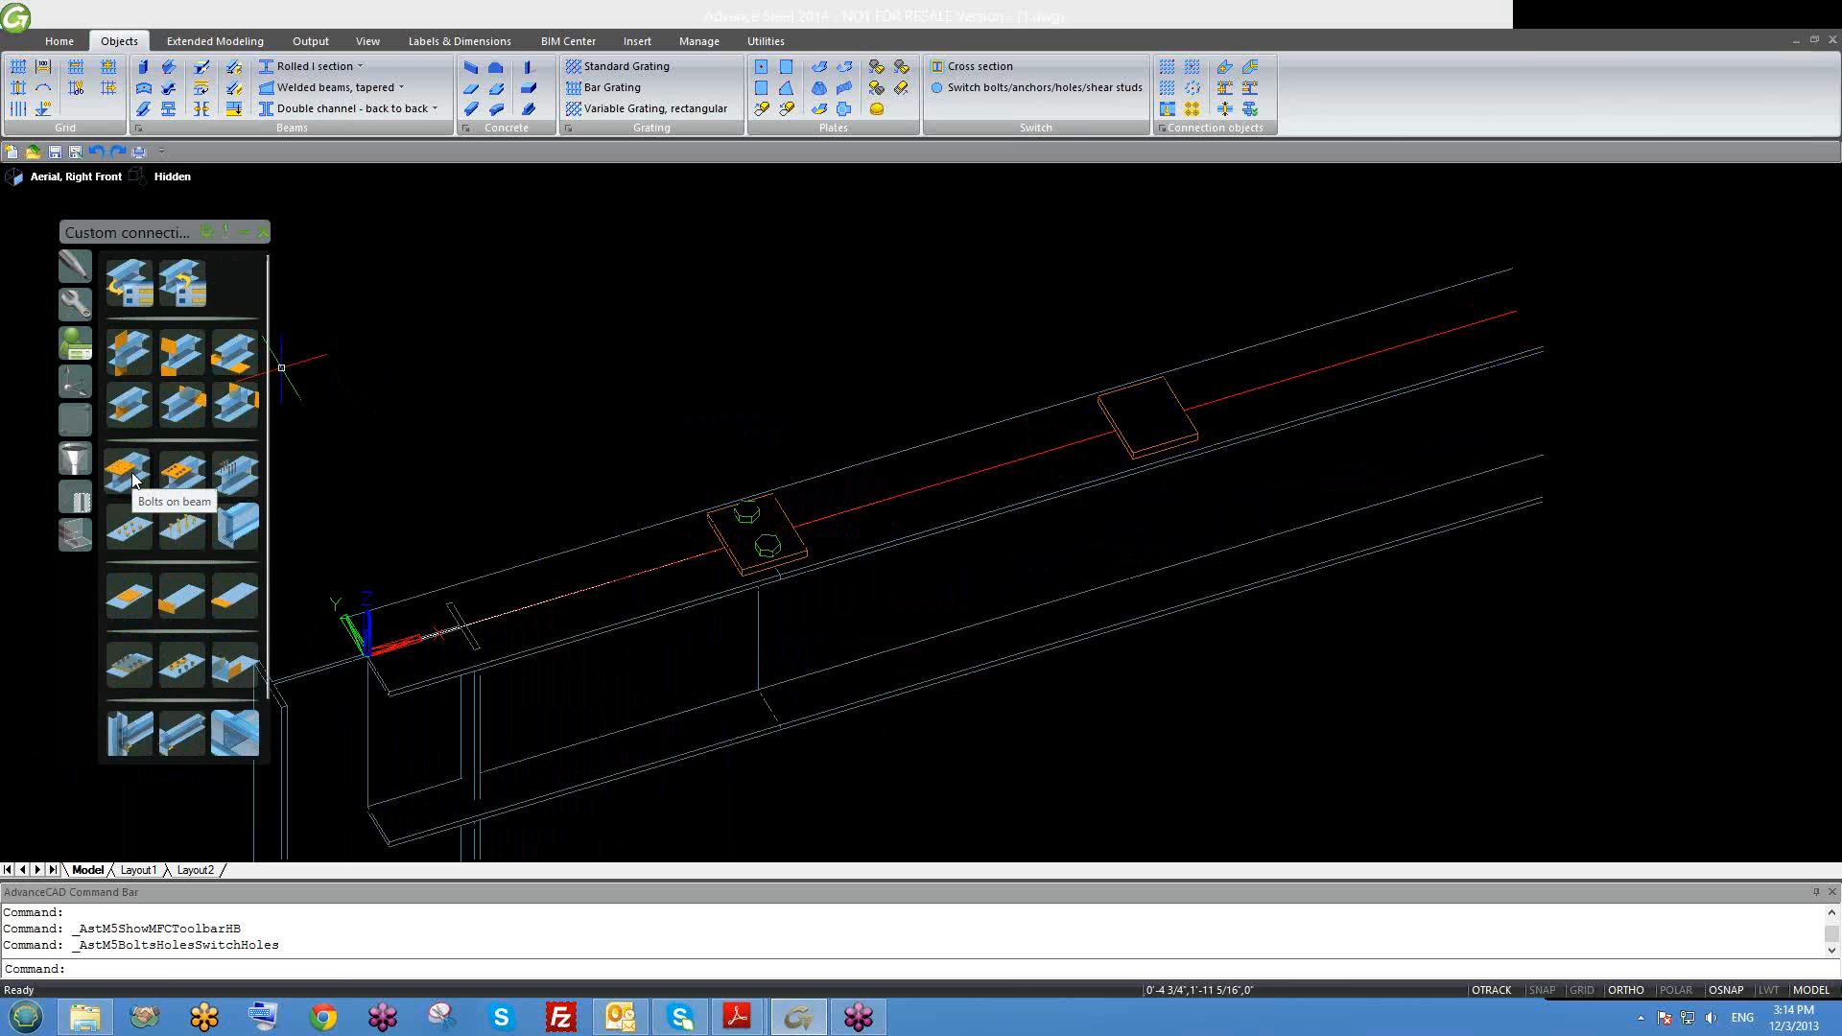
left_click(115, 532)
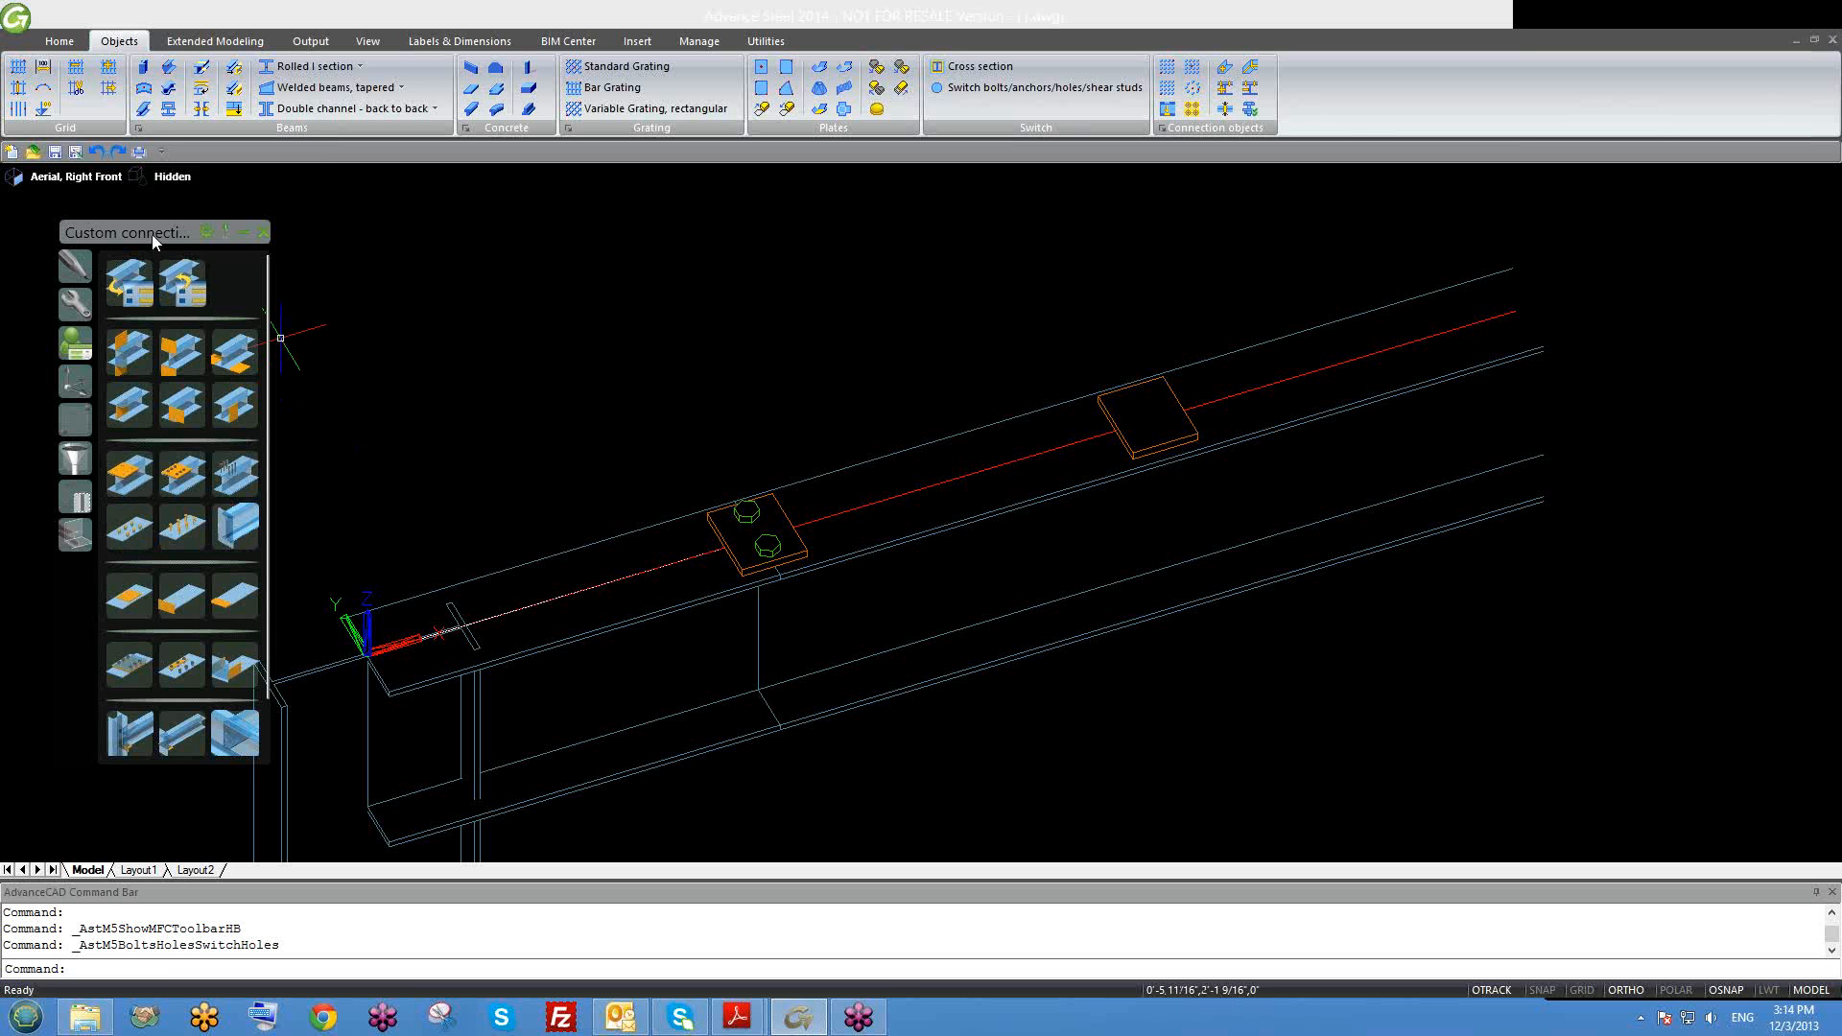
left_click_drag(151, 234, 199, 239)
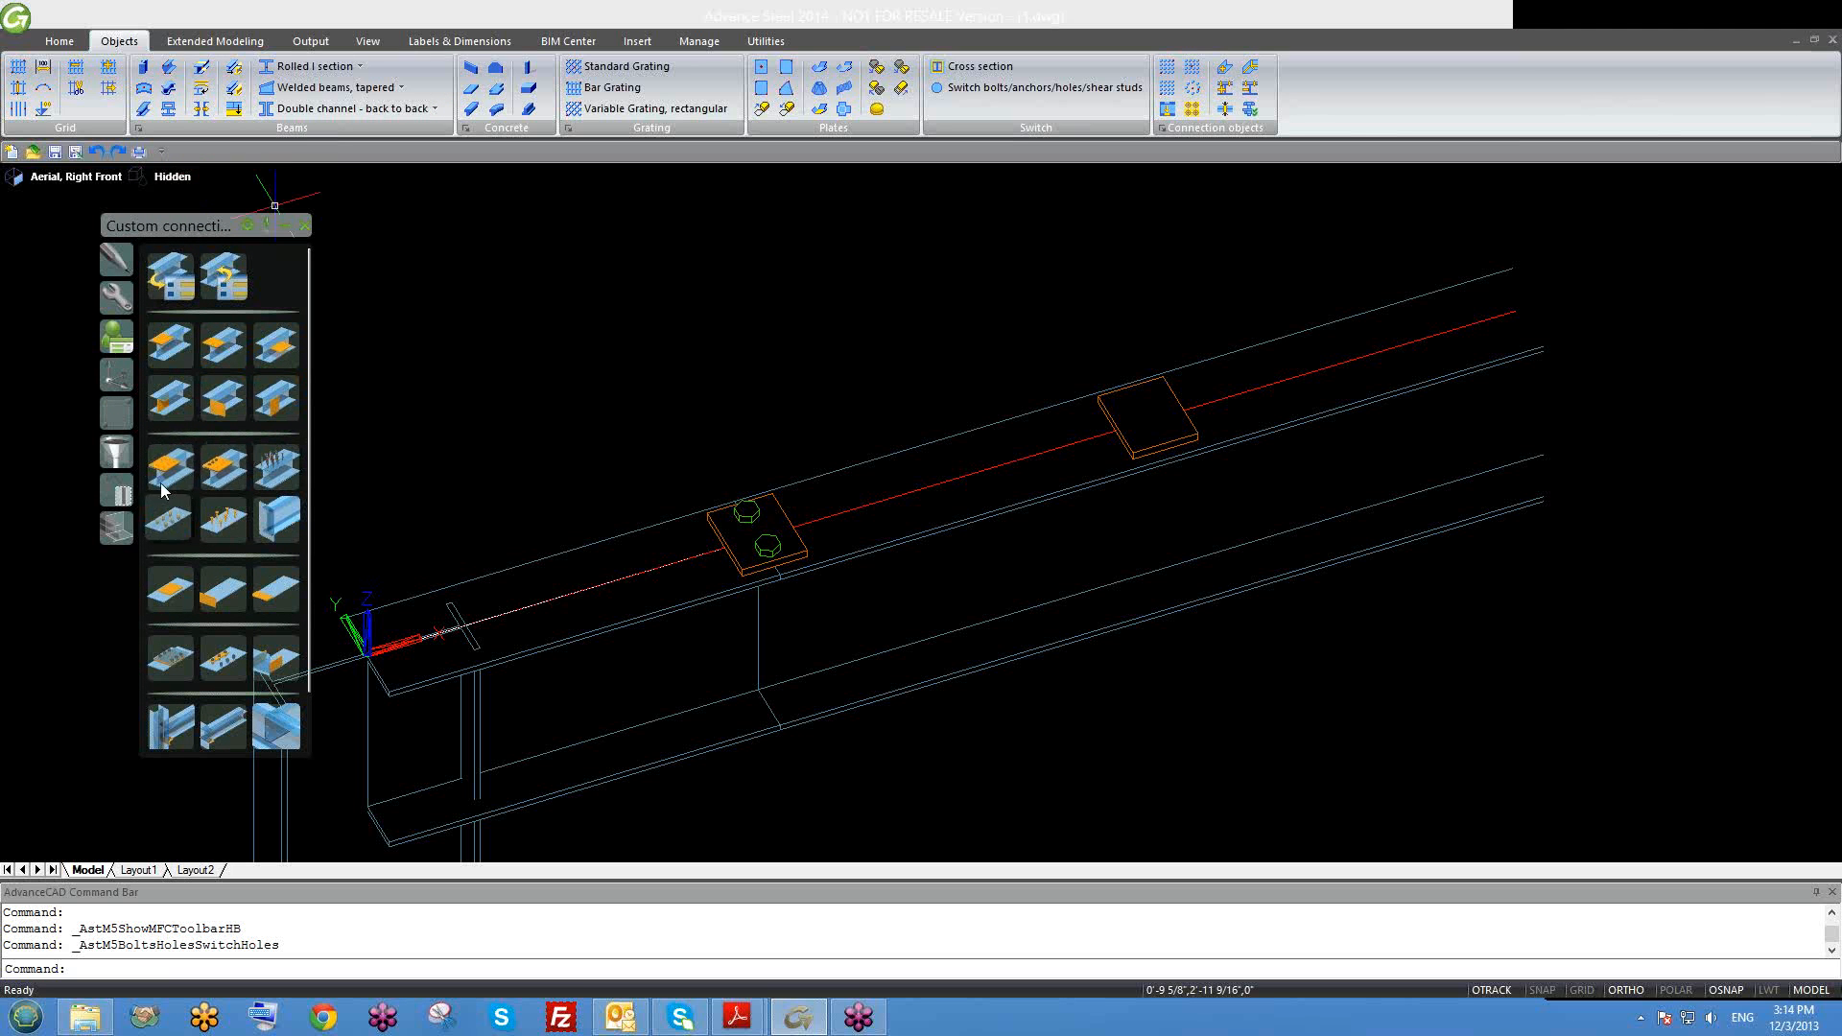
Step: Create a Bolts on beam custom connection on the beam, answering Yes to connecting objects and choosing the copied plate without bolts
middle_click_drag(445, 551, 459, 526)
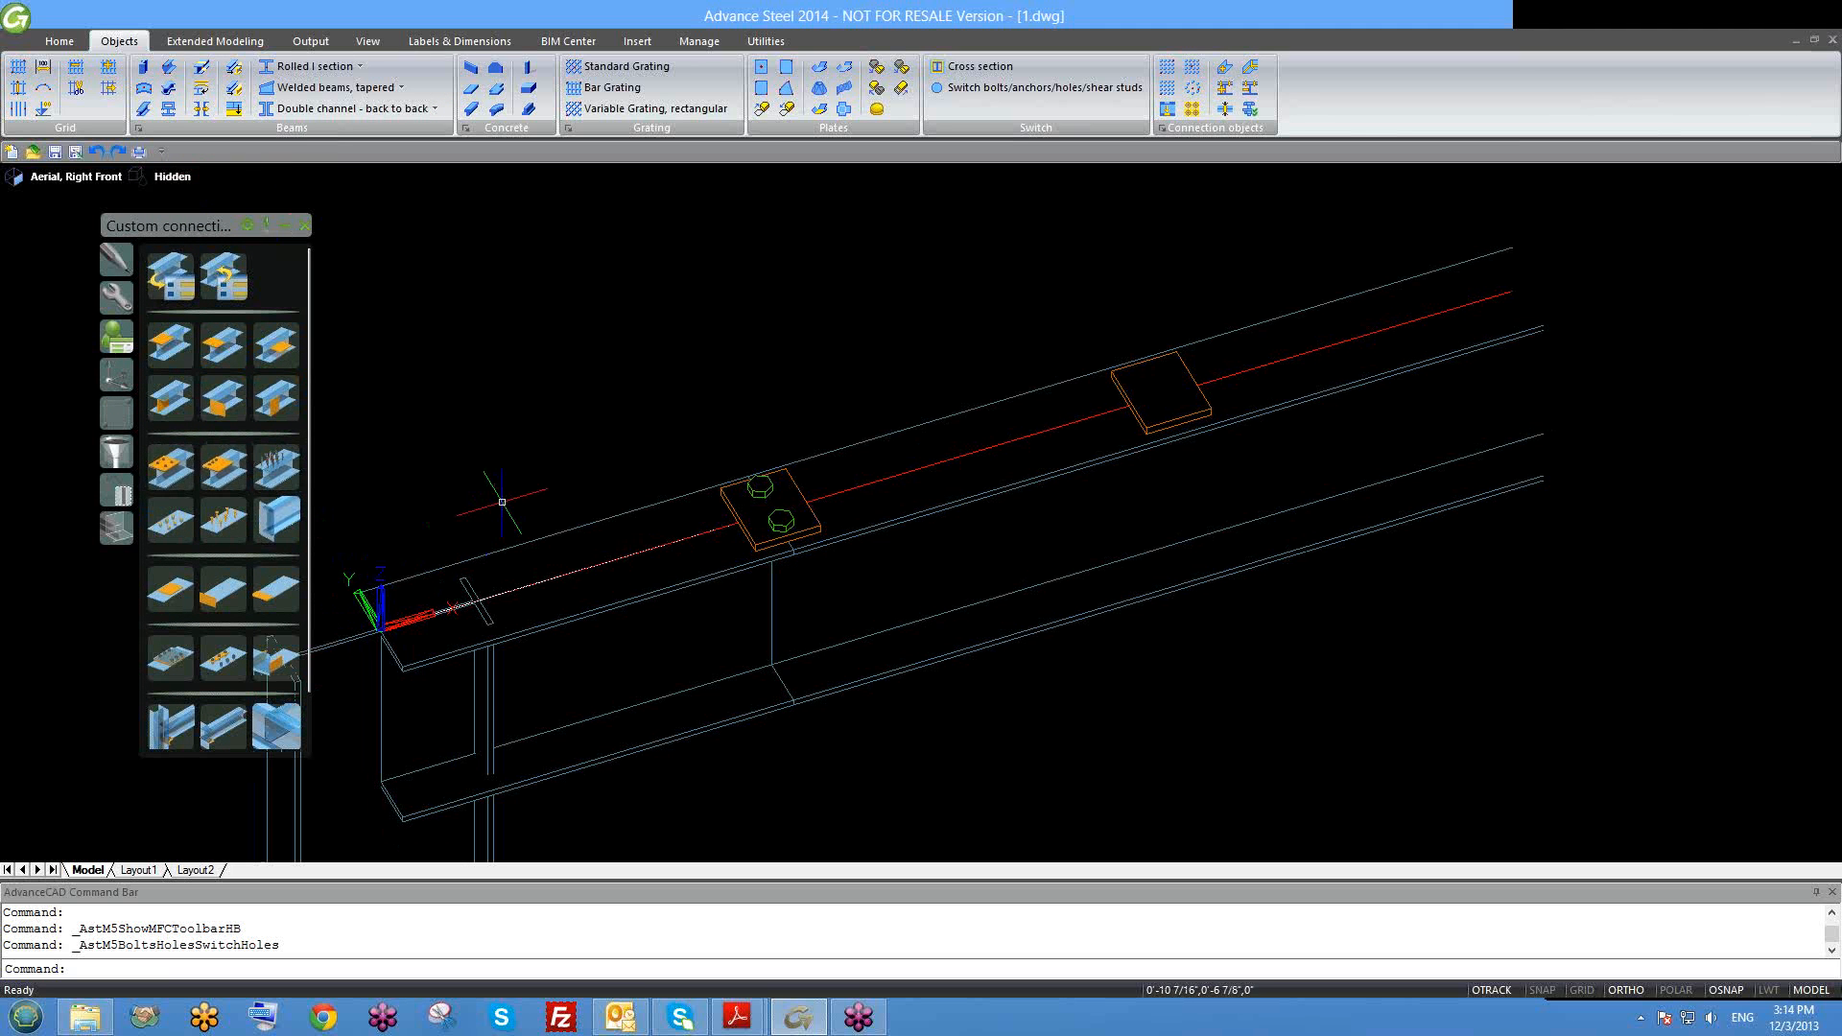
middle_click_drag(968, 511, 844, 487)
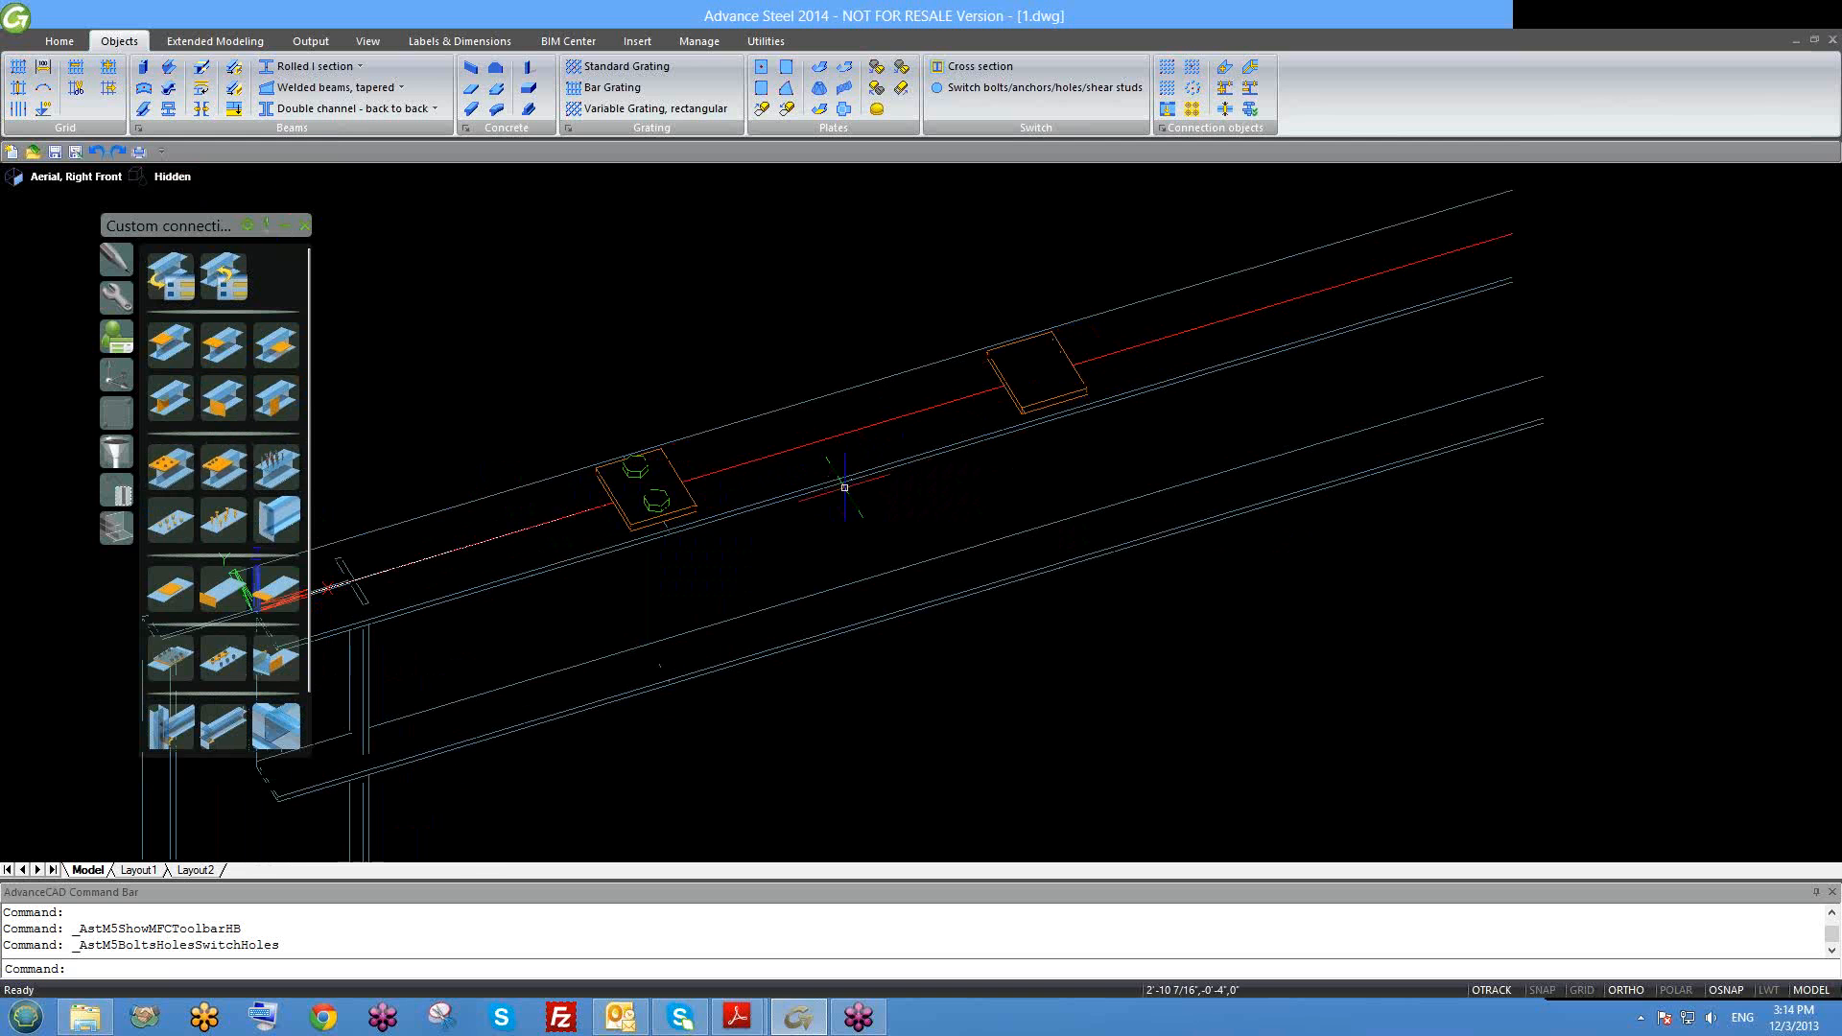
middle_click_drag(908, 543, 923, 518, "shift")
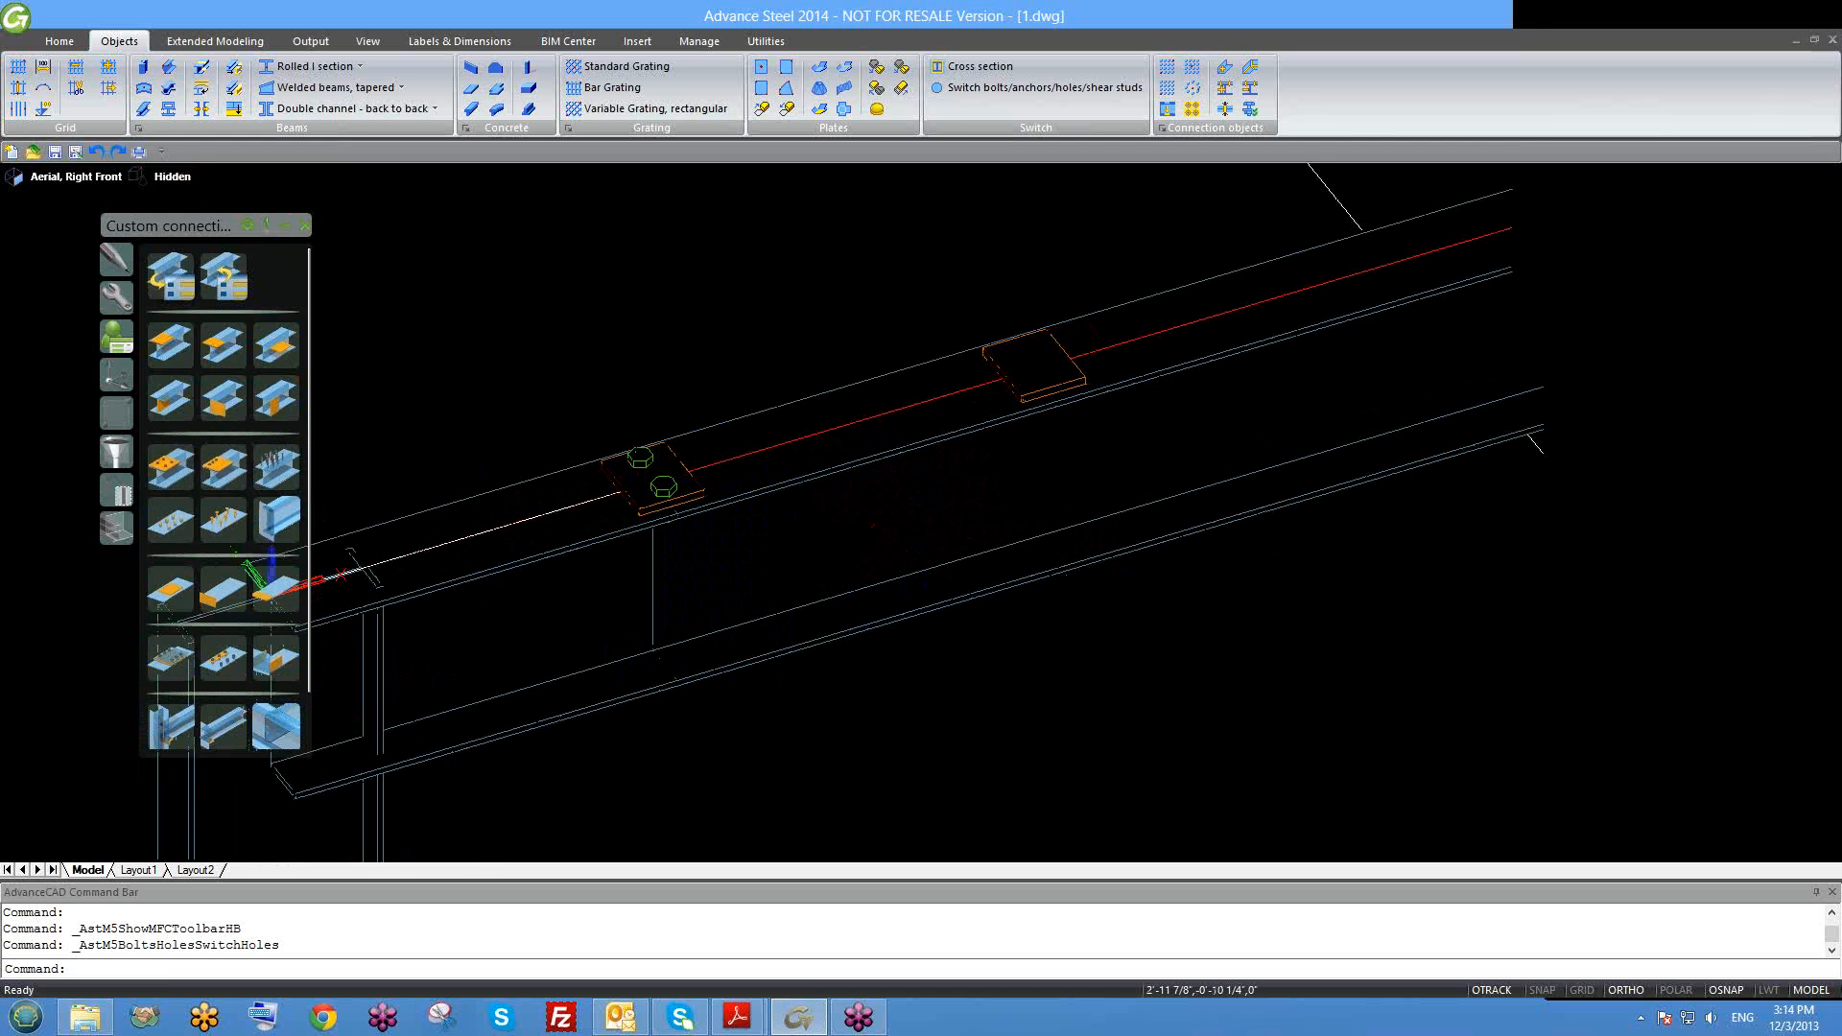
left_click(167, 535)
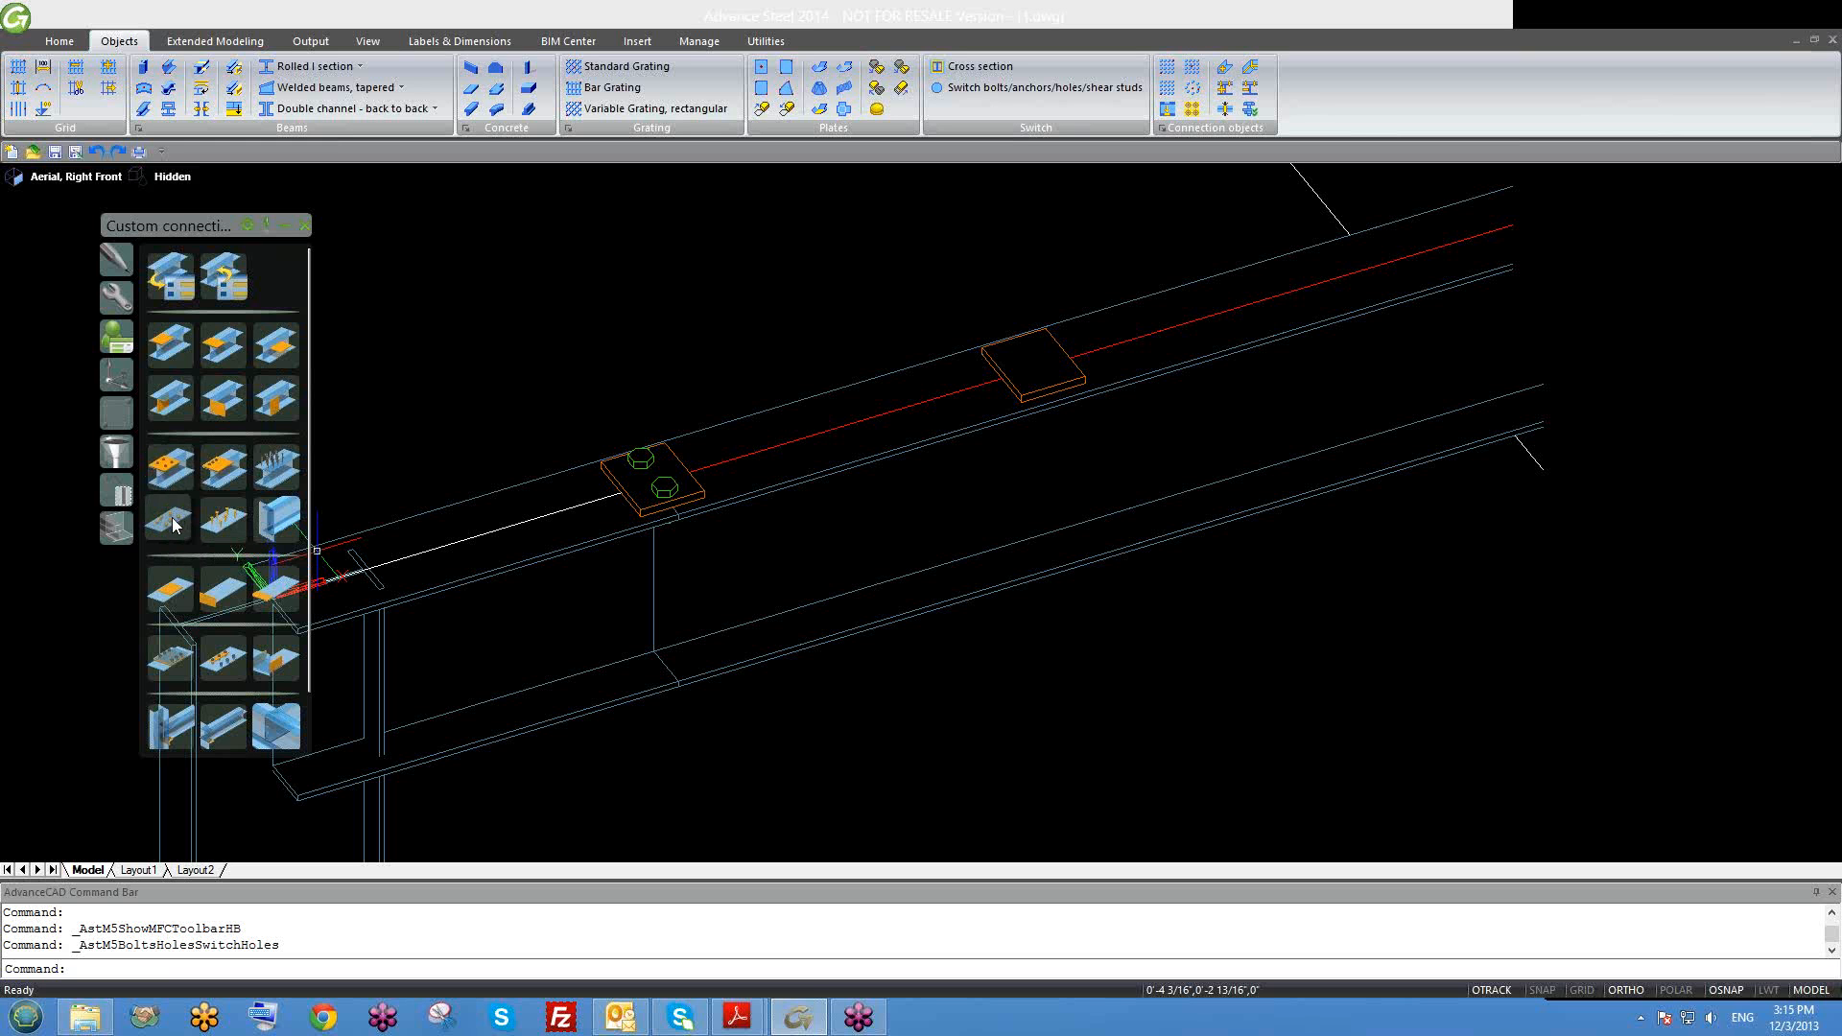
left_click(167, 476)
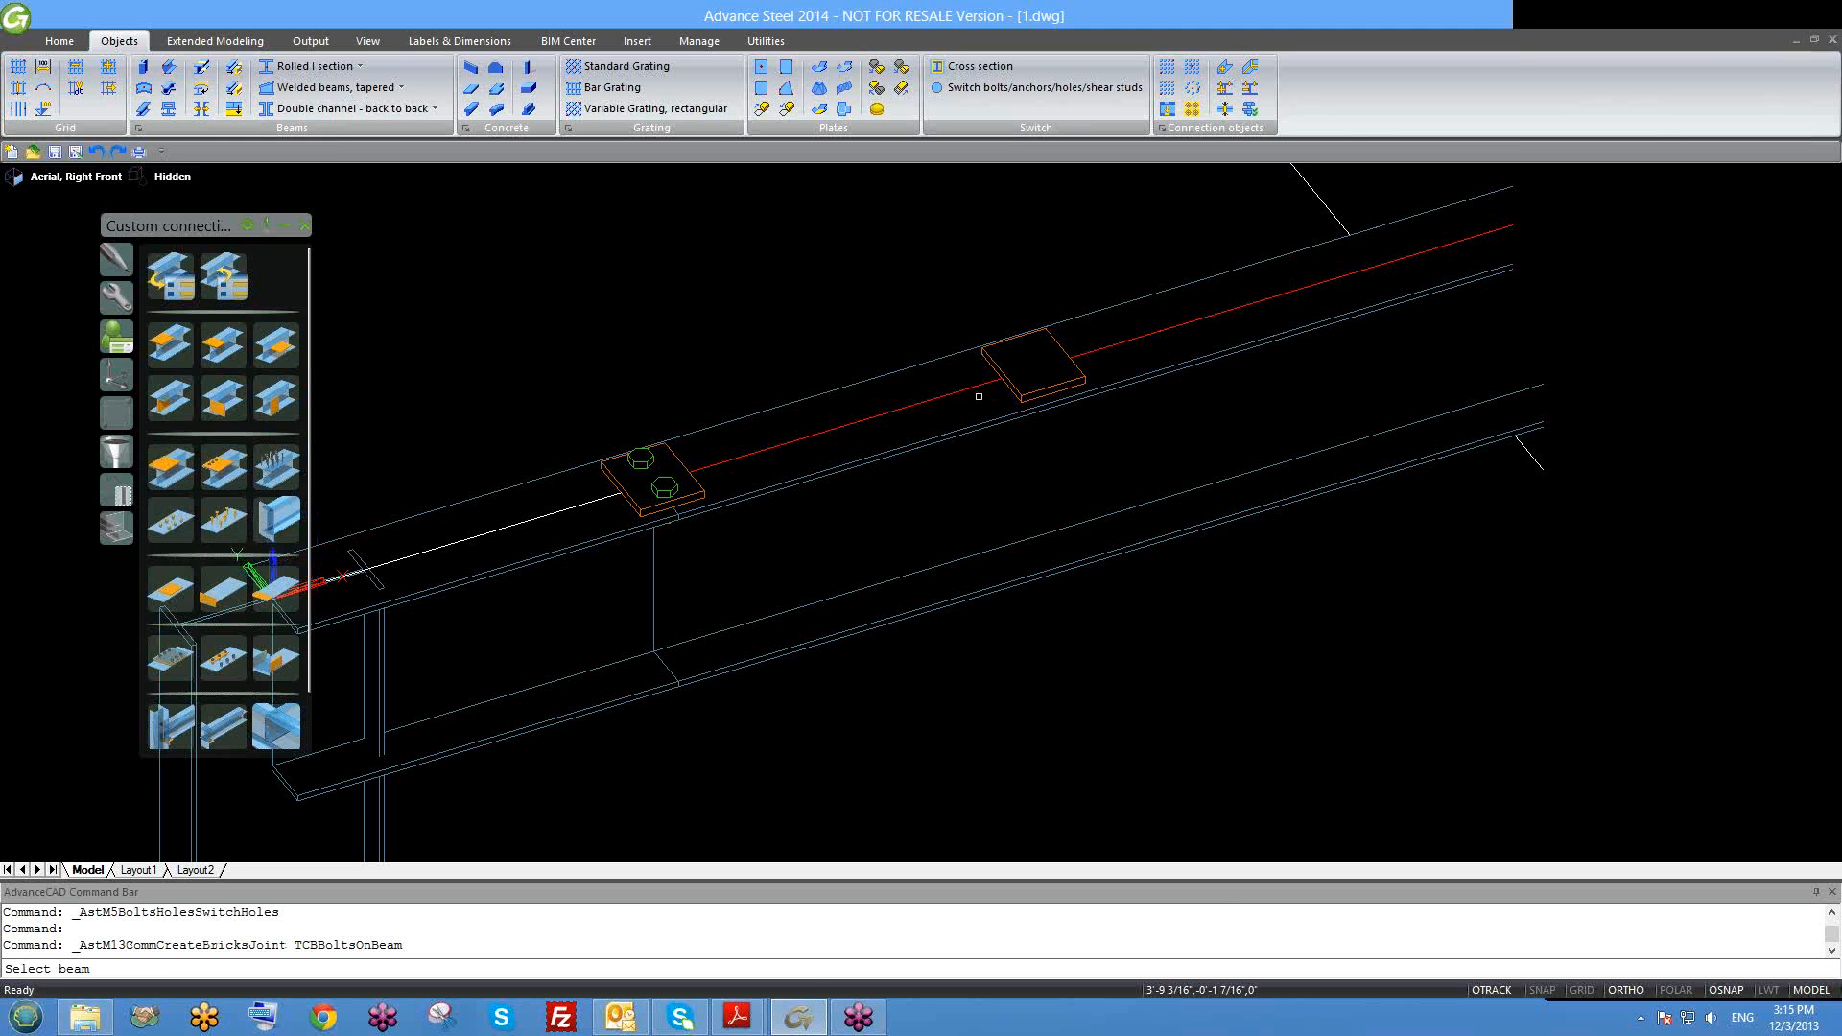
left_click(1137, 377)
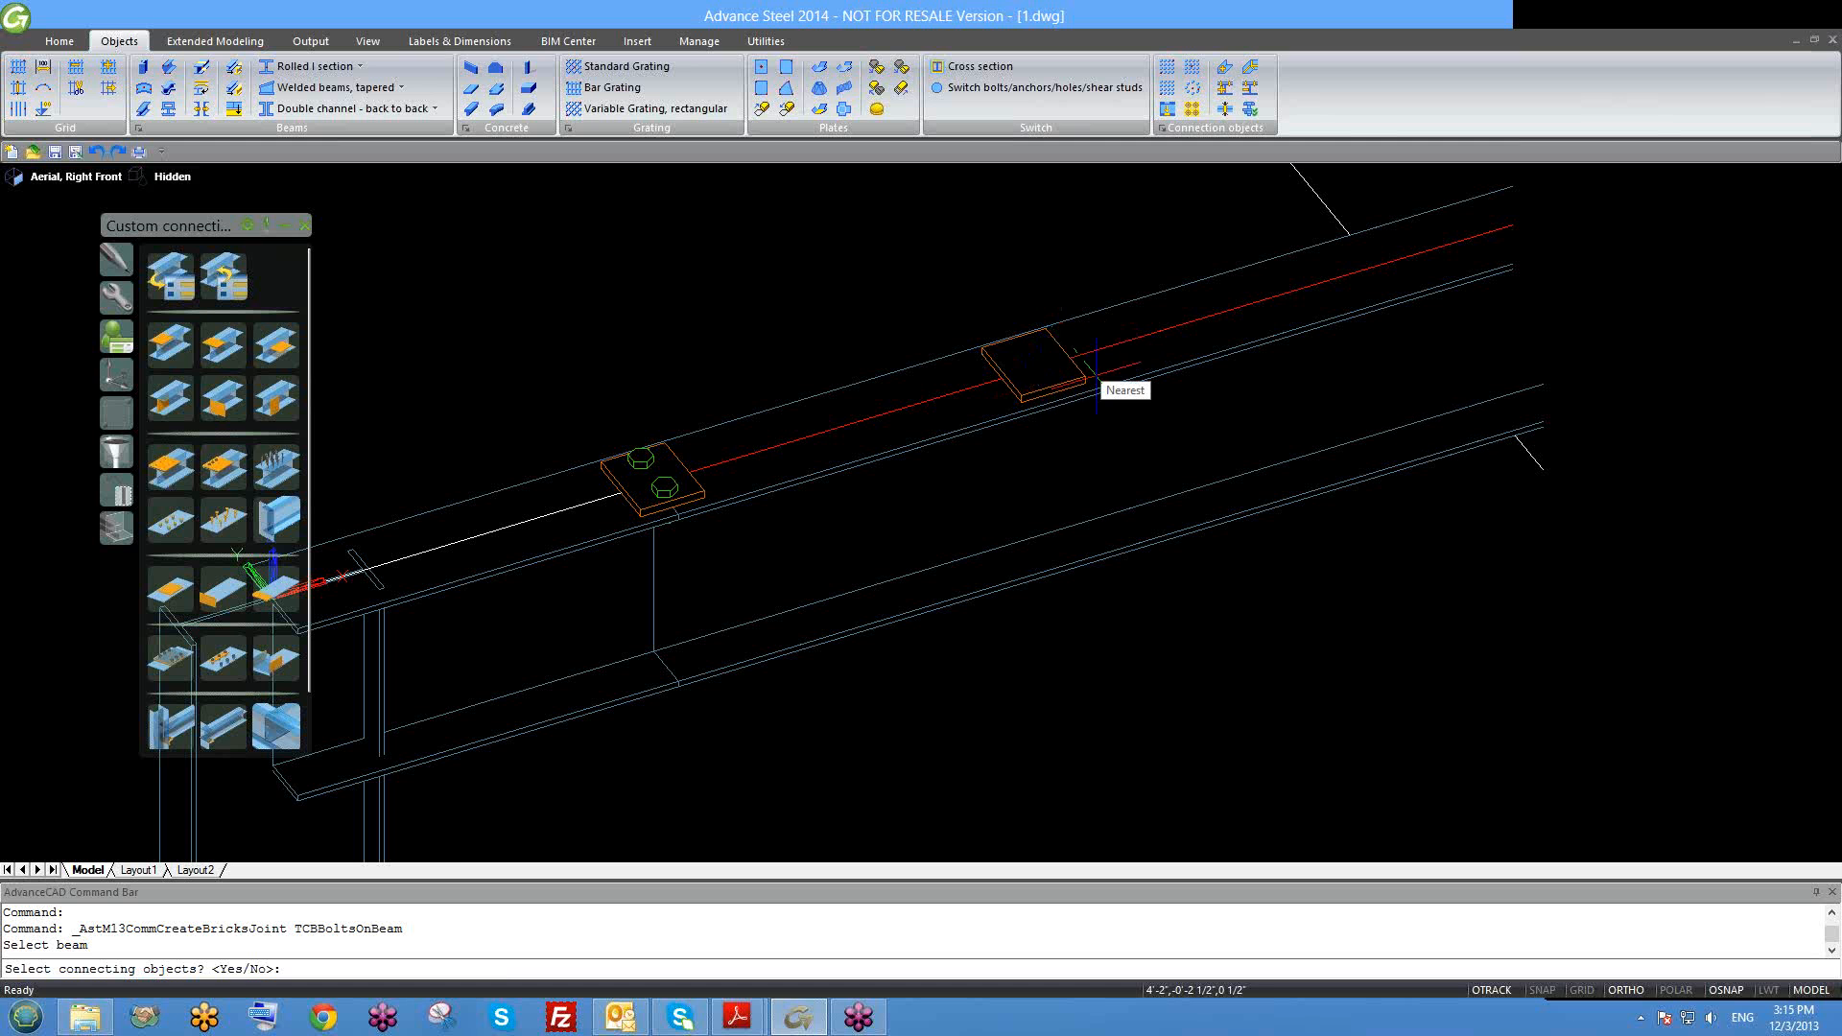
key("Return")
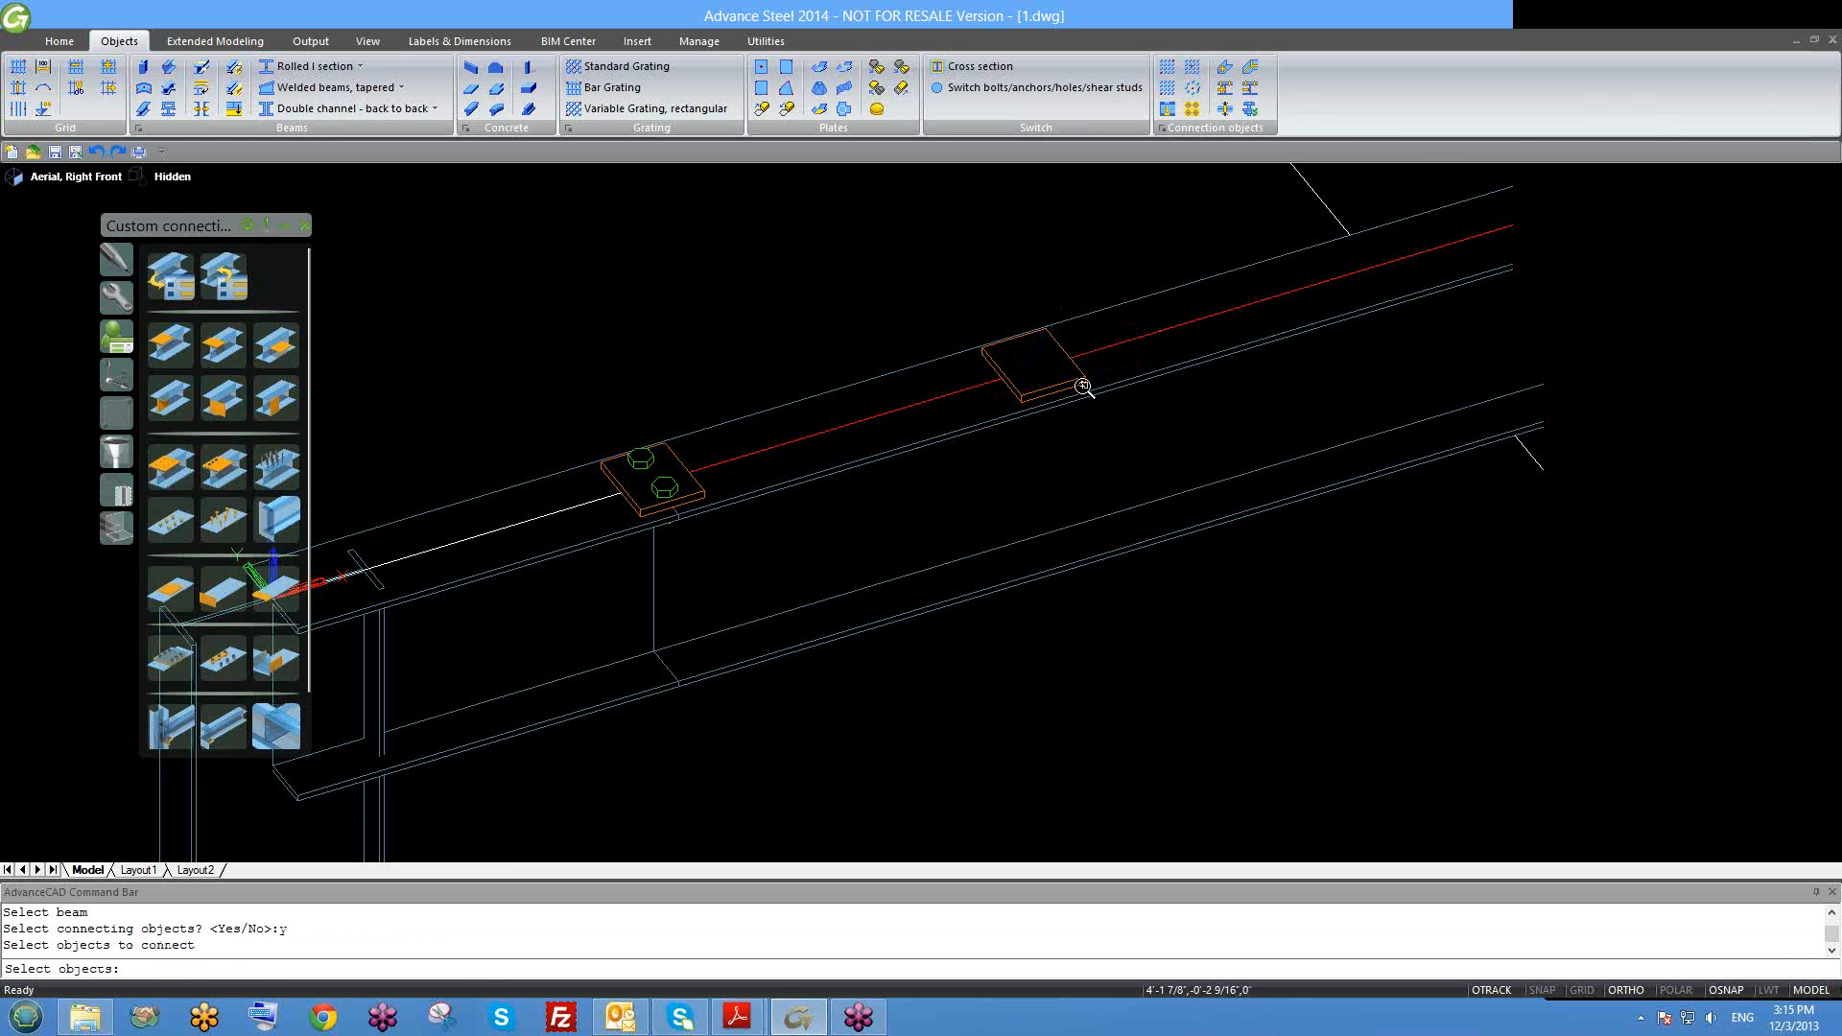
scroll(1083, 382, "up", 2)
left_click(1077, 377)
key("Return")
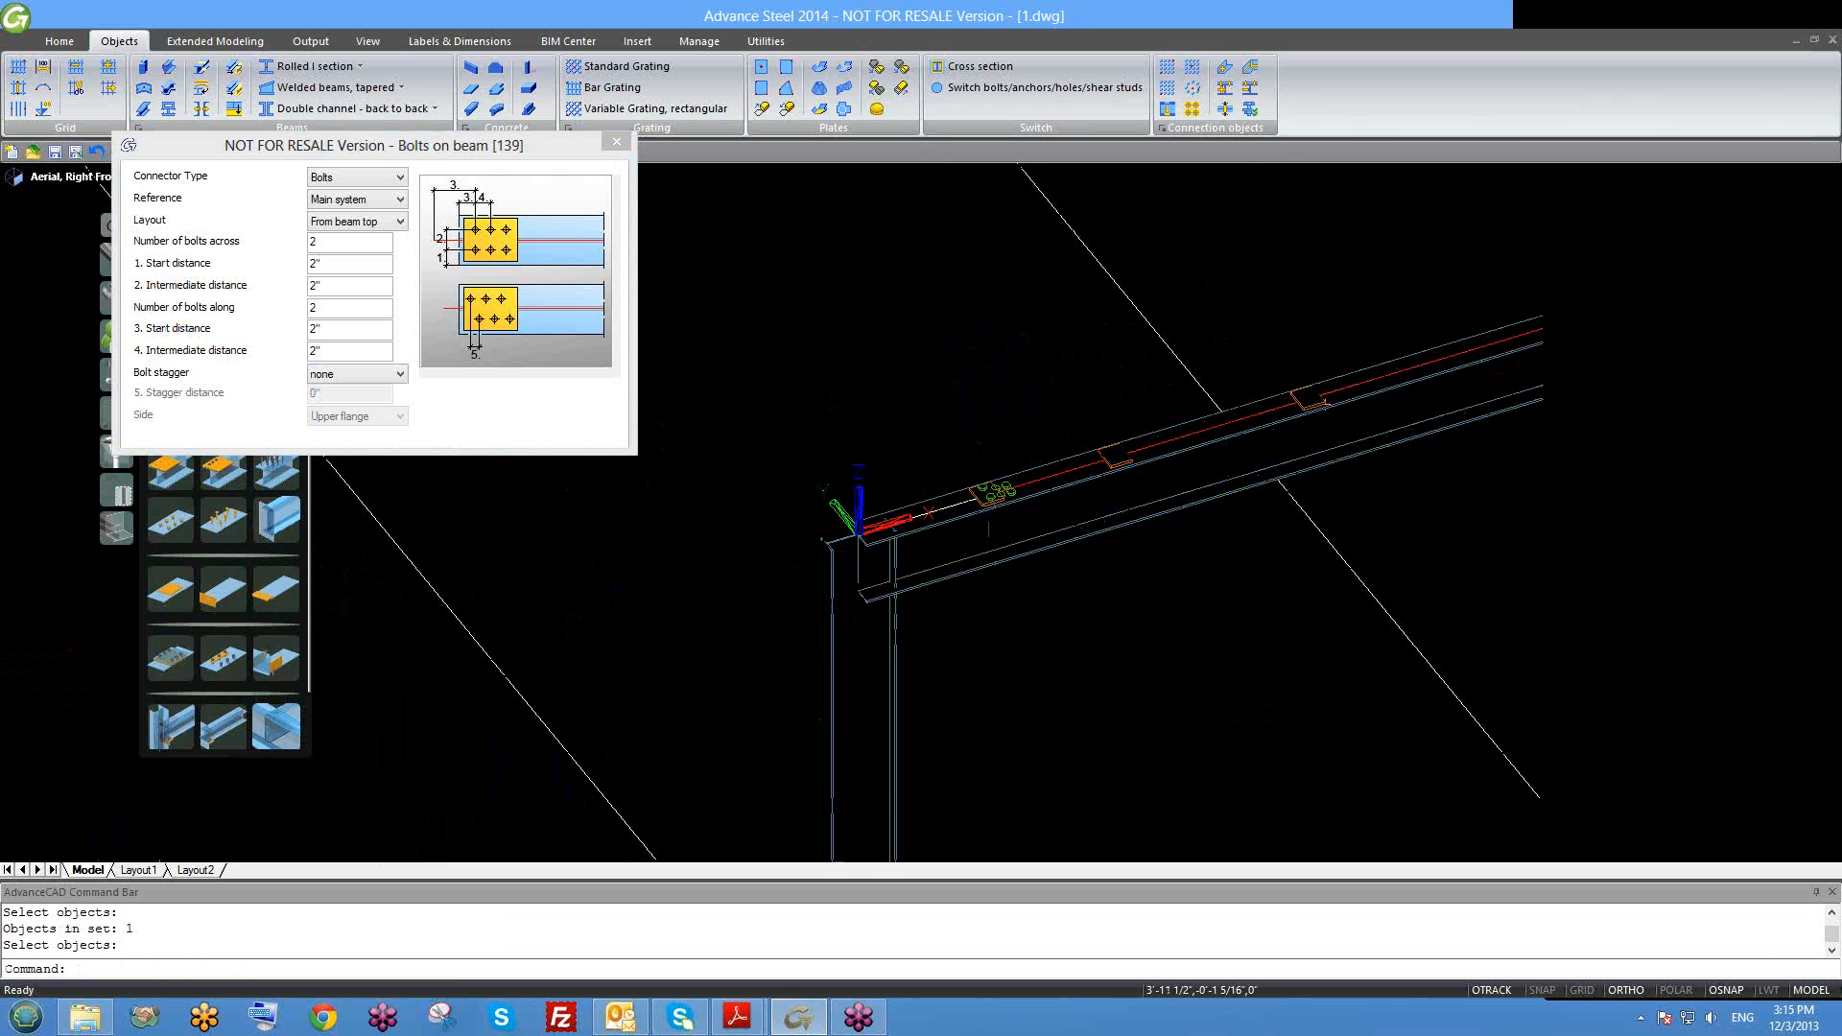
Step: Set the connector type of the Bolts on beam connection to Holes and close its properties
scroll(1067, 491, "up", 3)
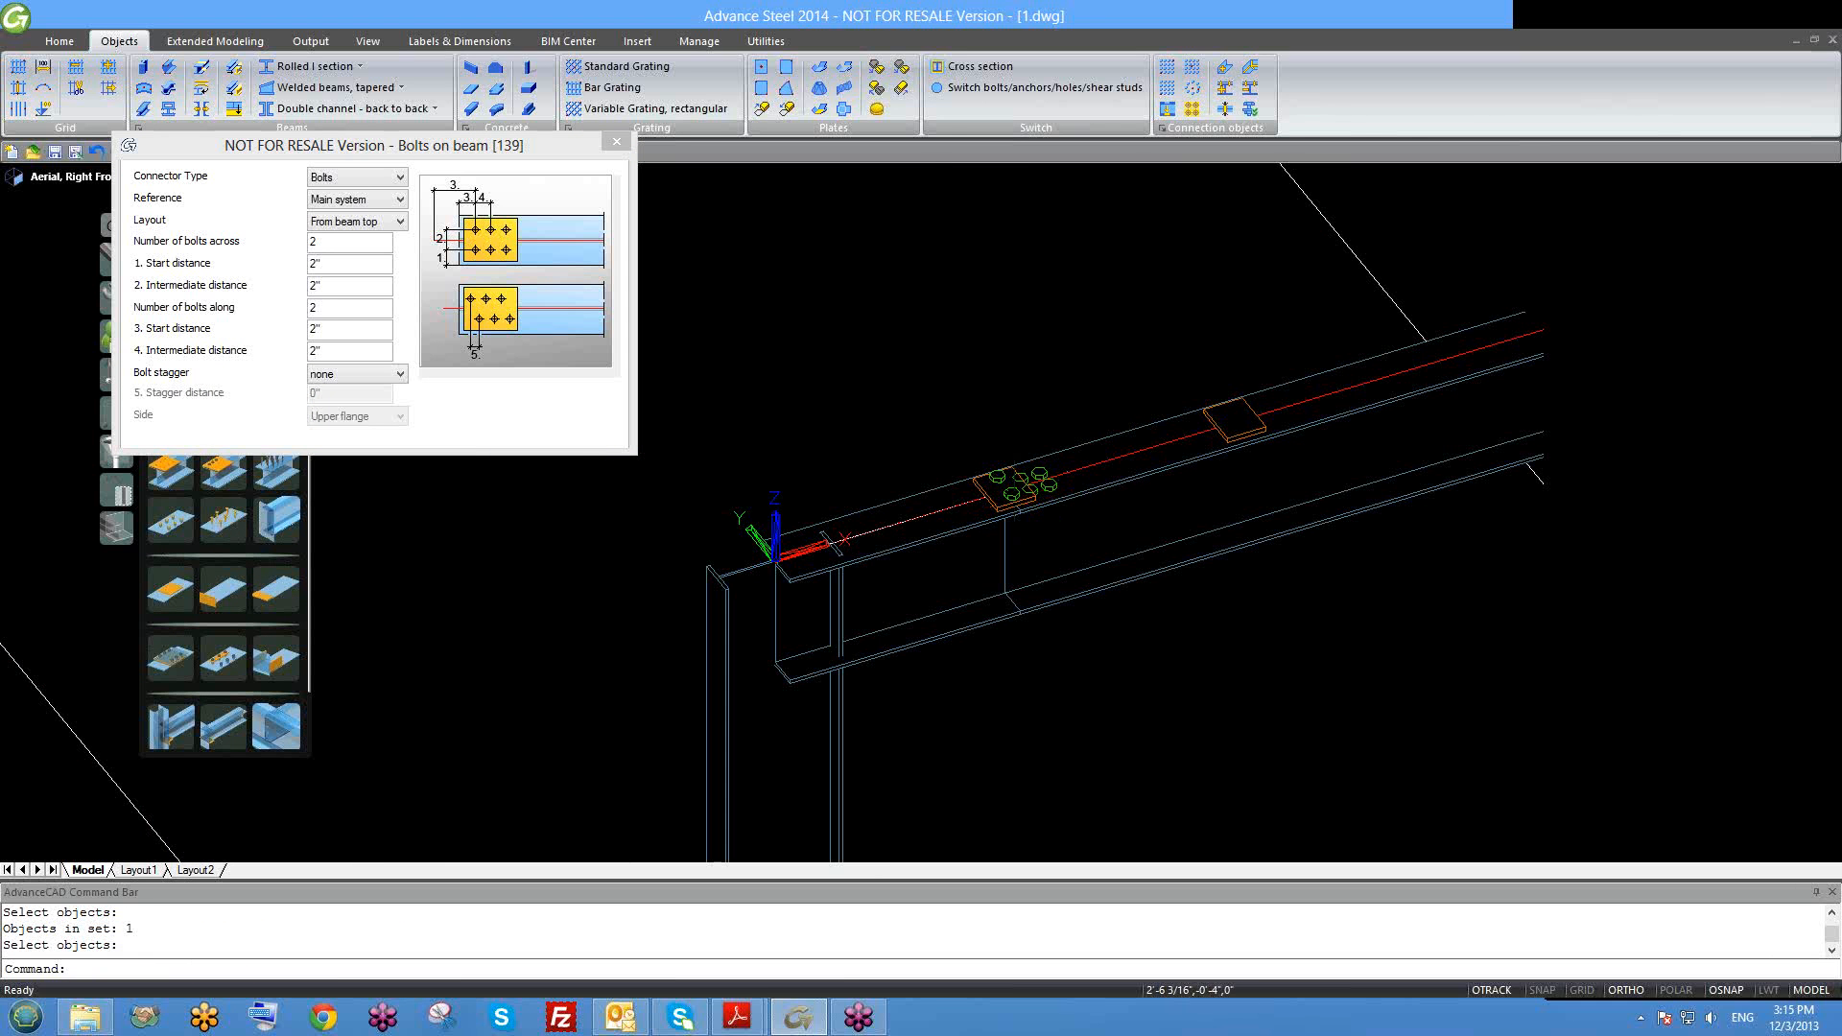
scroll(1094, 498, "down", 2)
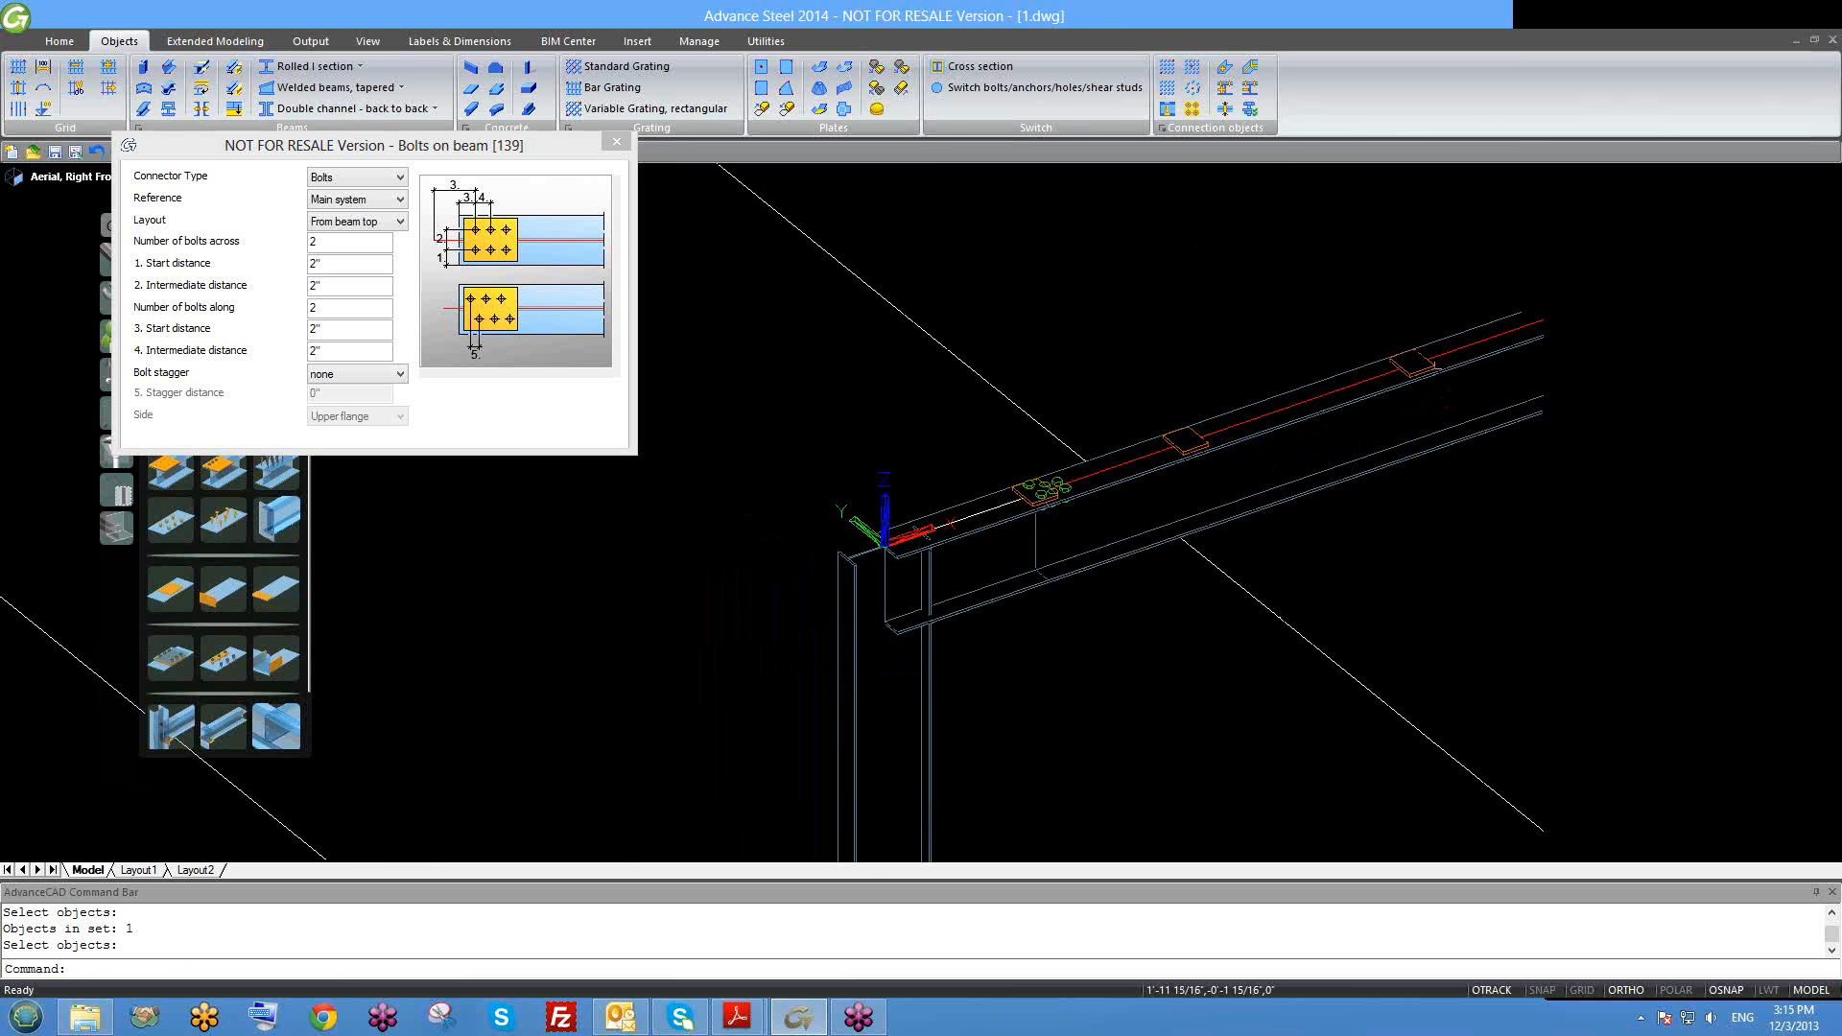
scroll(1039, 496, "up", 2)
left_click(327, 179)
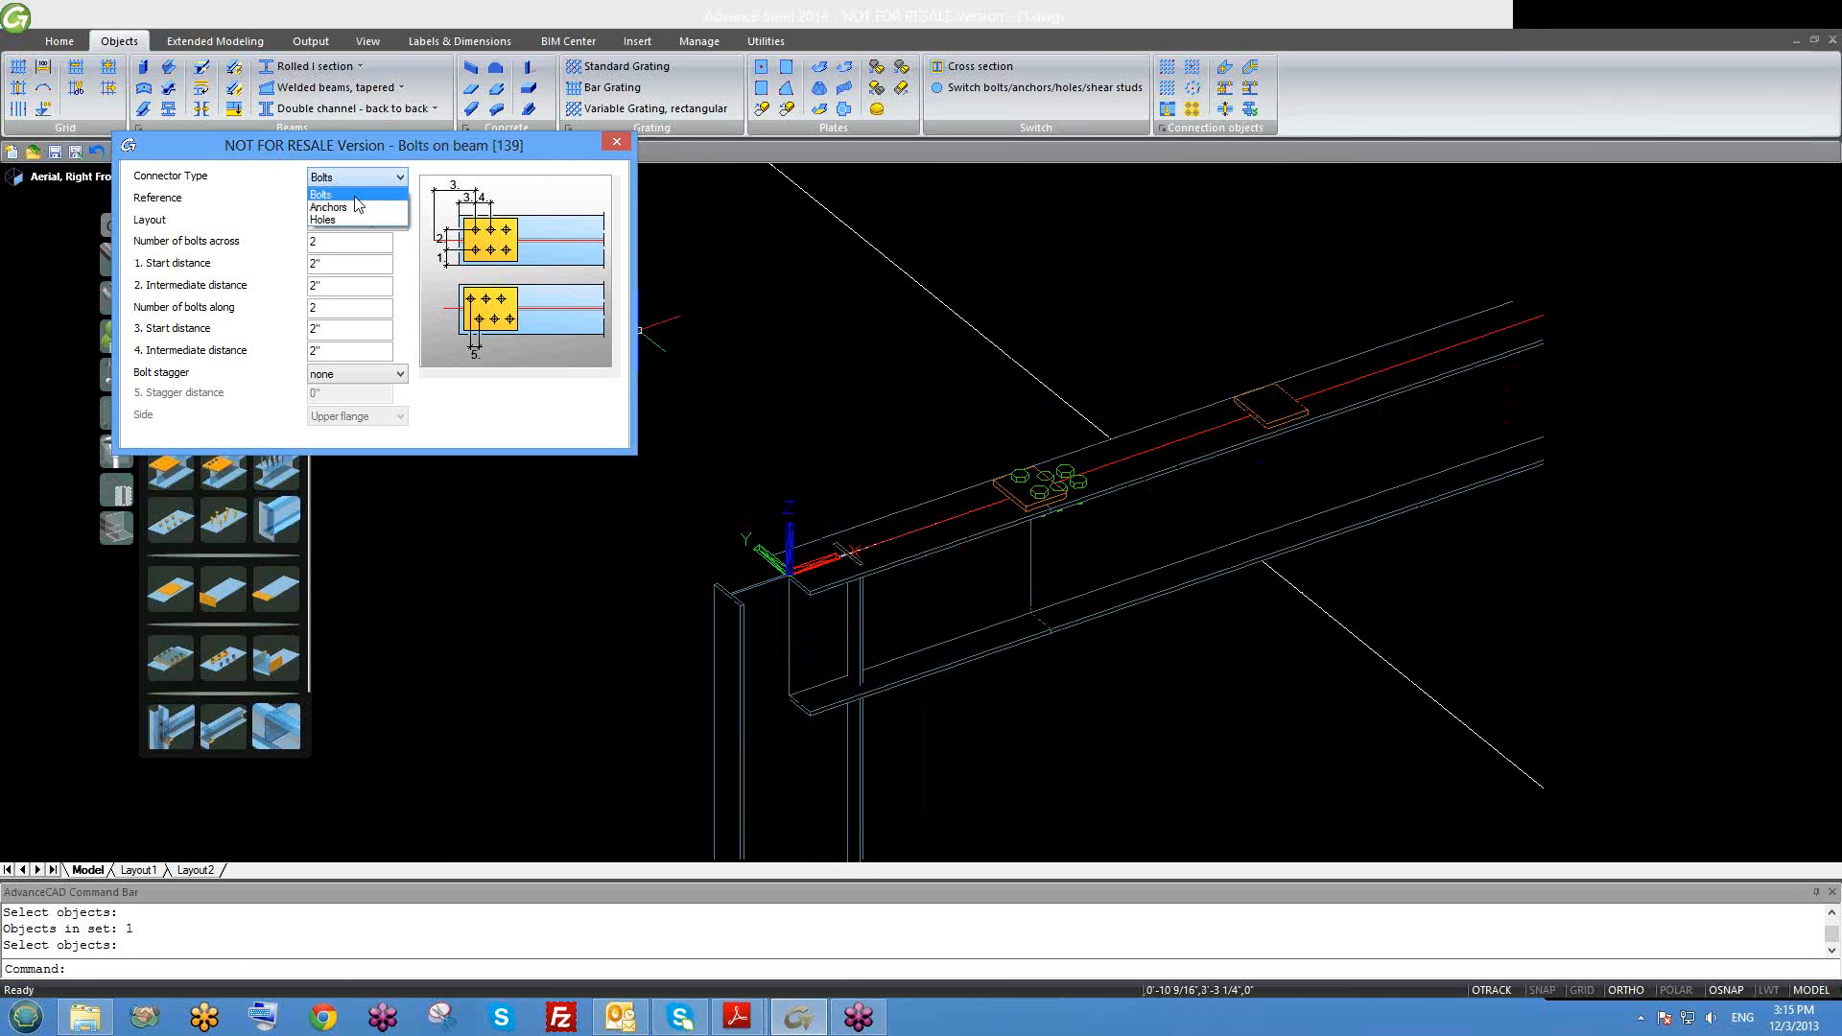
left_click(355, 219)
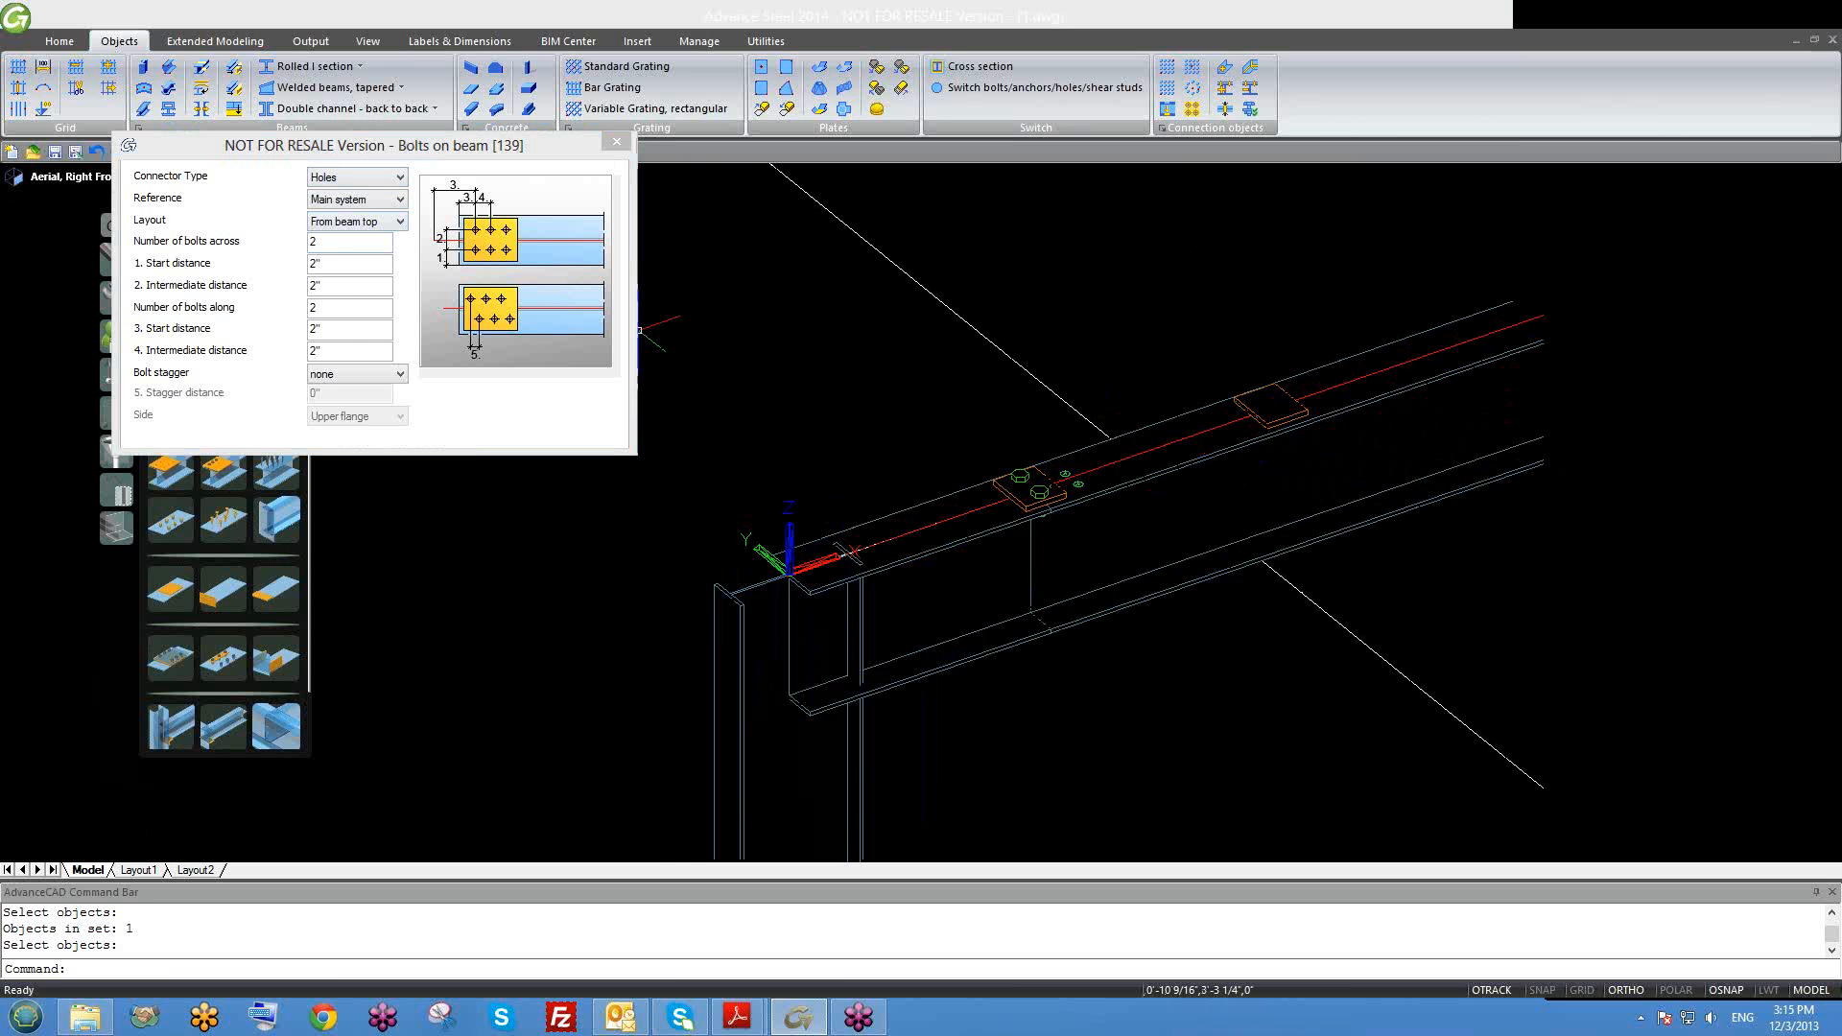
middle_click_drag(1295, 490, 873, 615)
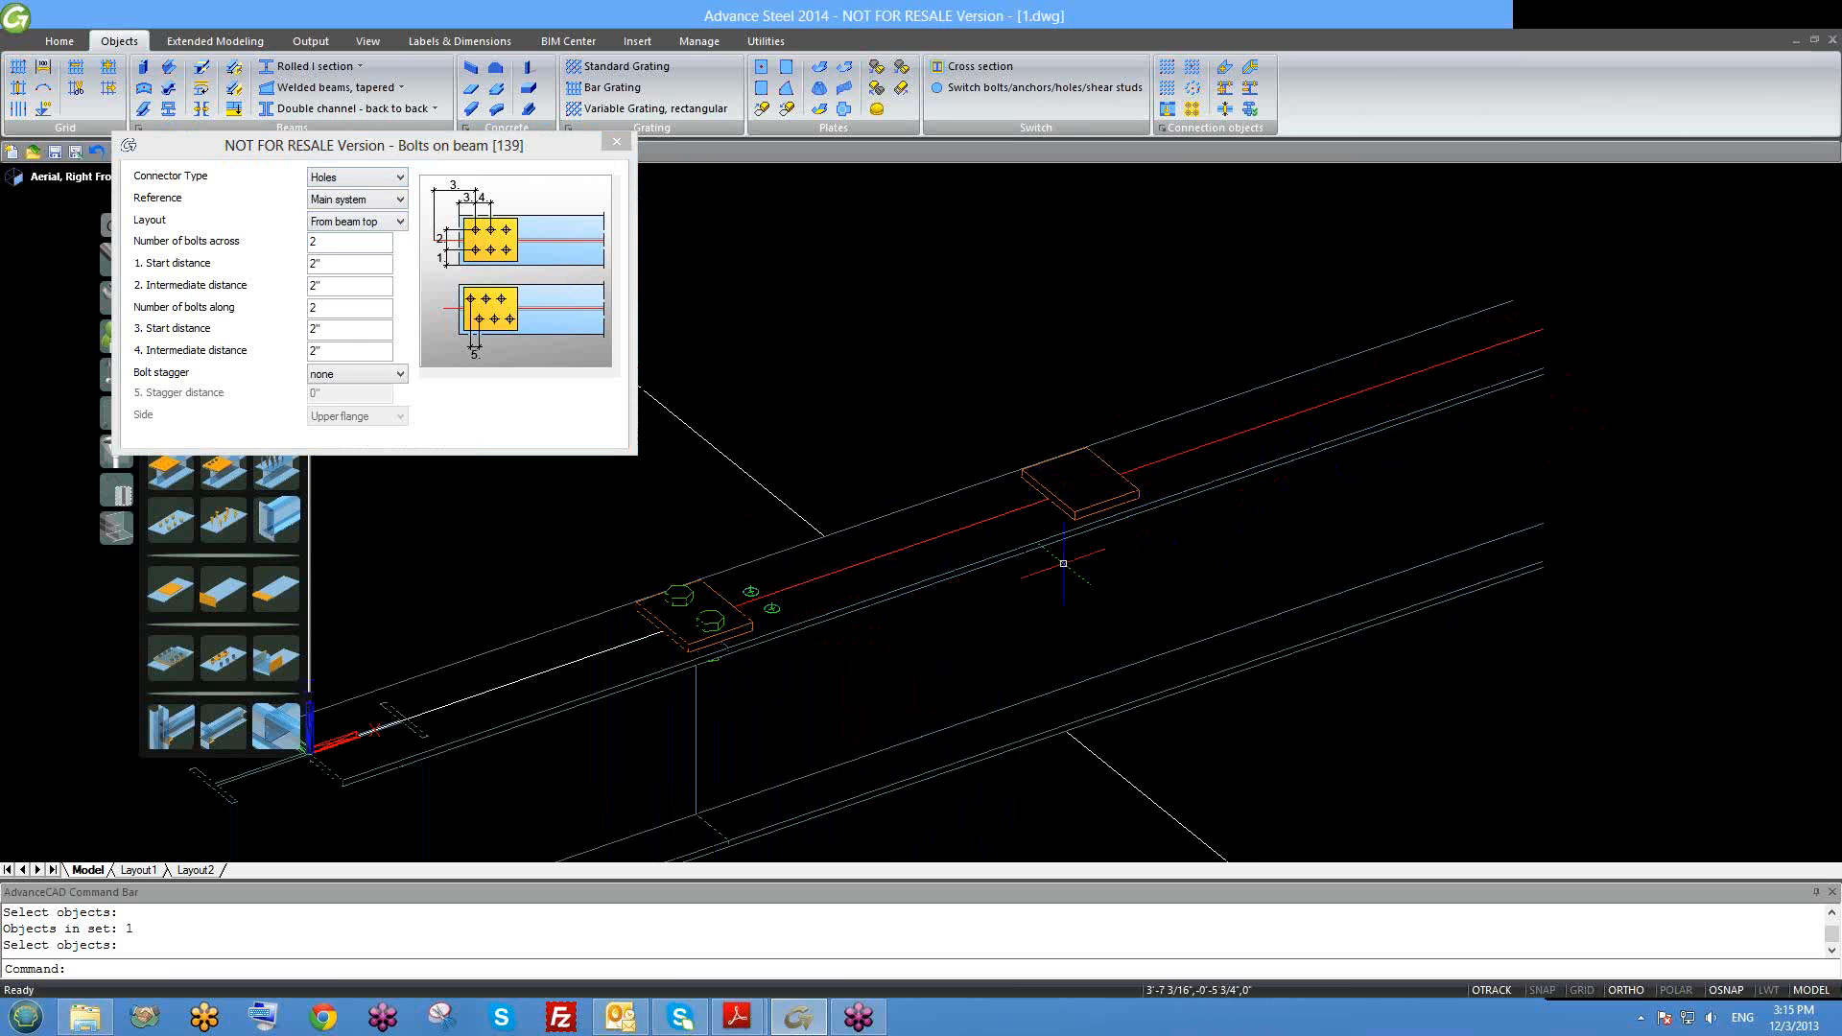
left_click(616, 141)
Step: Erase the plate nearest the column together with its bolts and the adjoining connection holes
scroll(1403, 567, "down", 3)
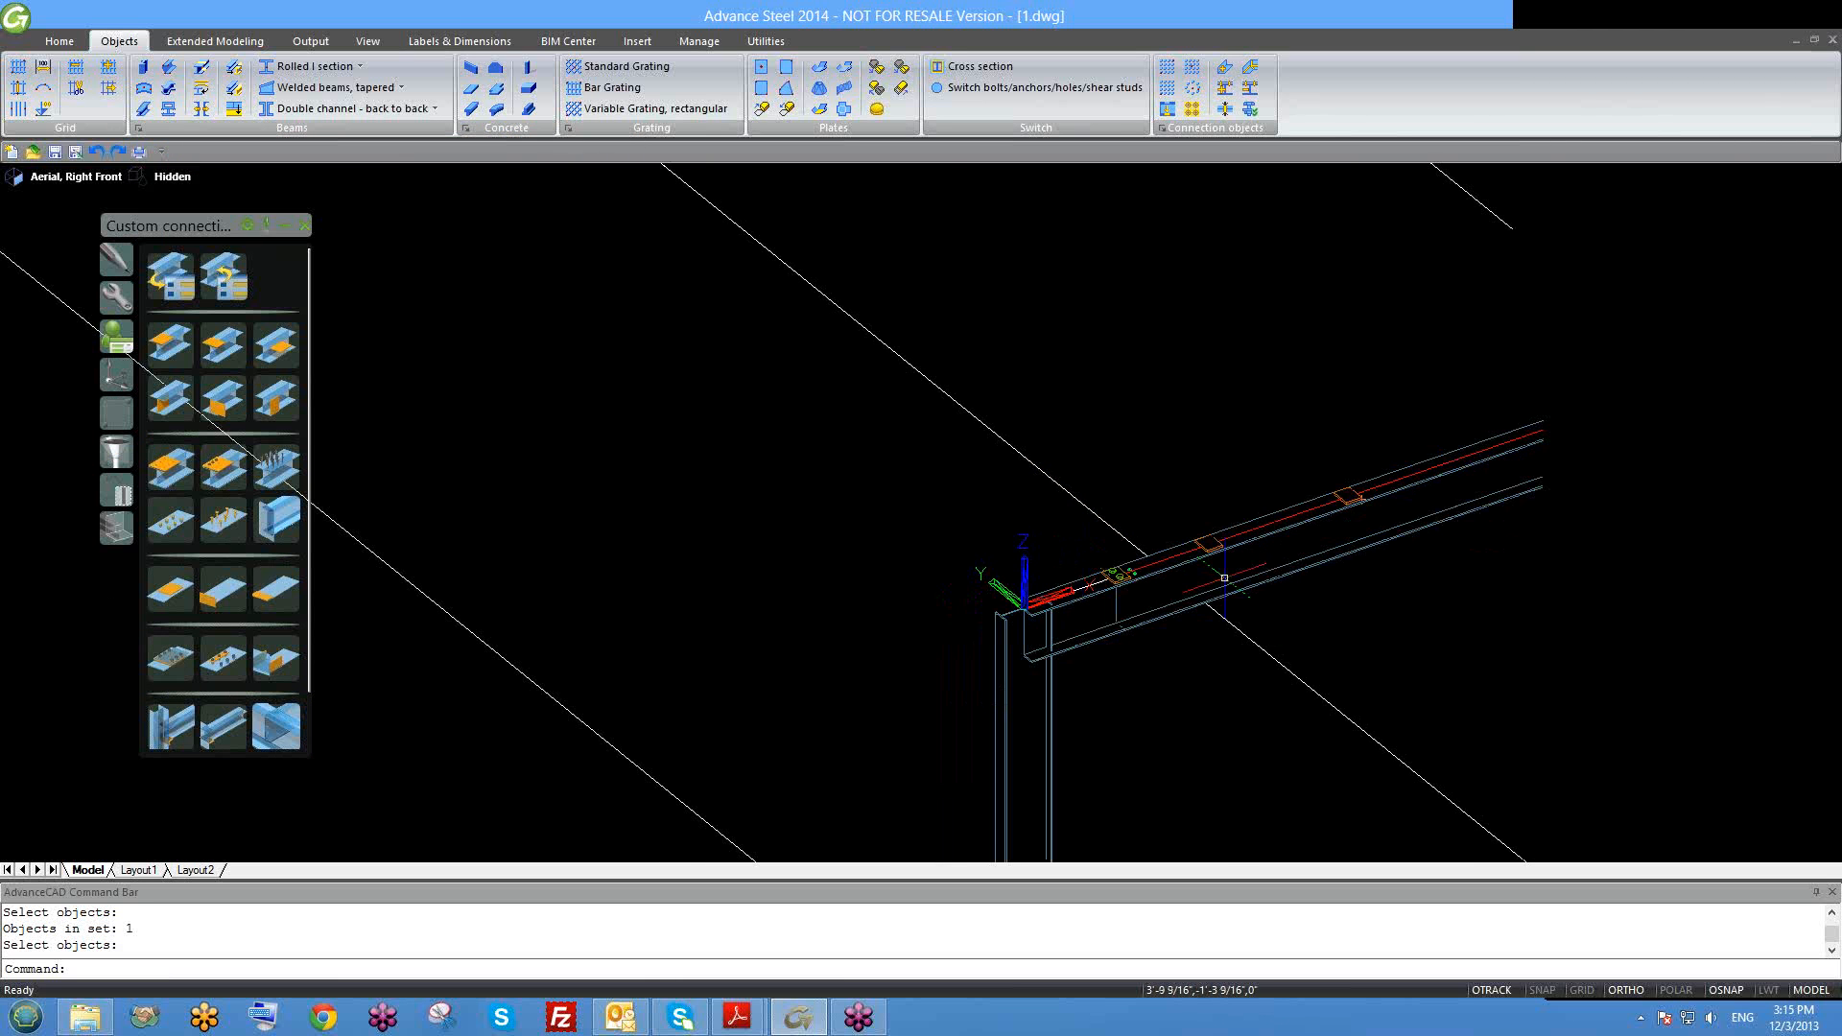
middle_click_drag(1227, 582, 1084, 598)
left_click(851, 374)
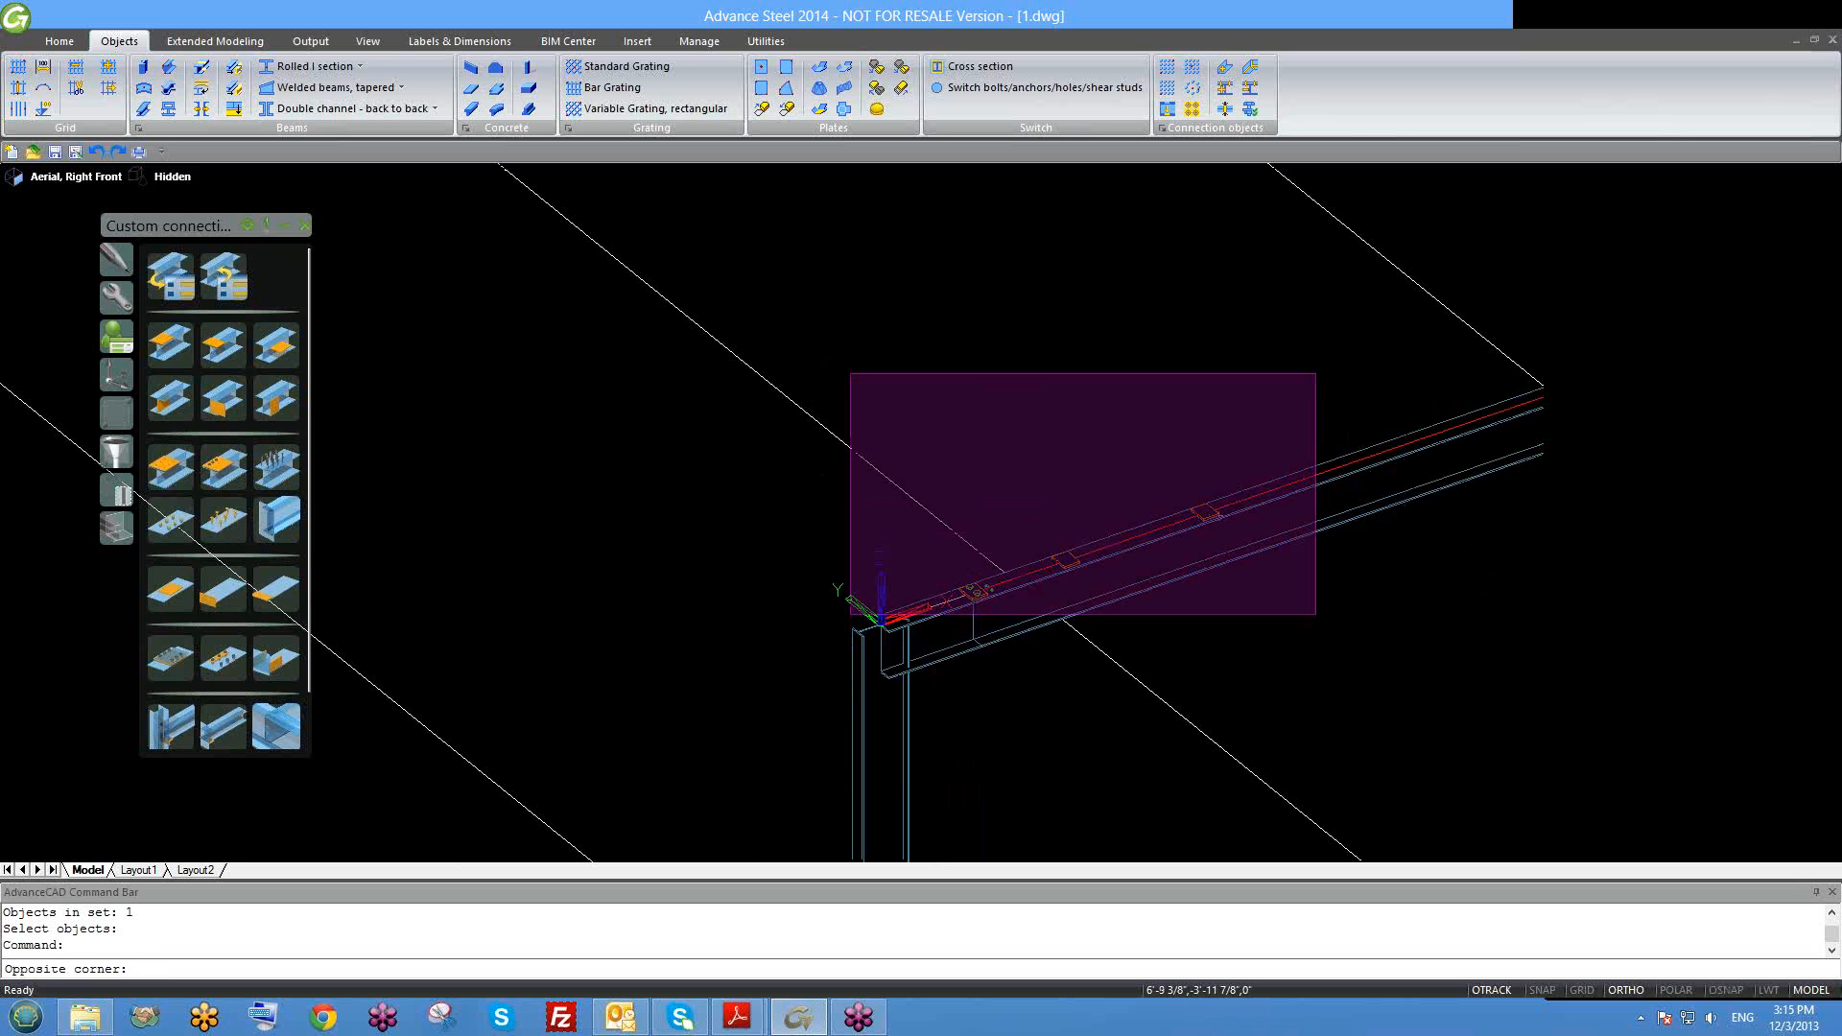
key("Escape")
left_click(894, 477)
left_click(1074, 694)
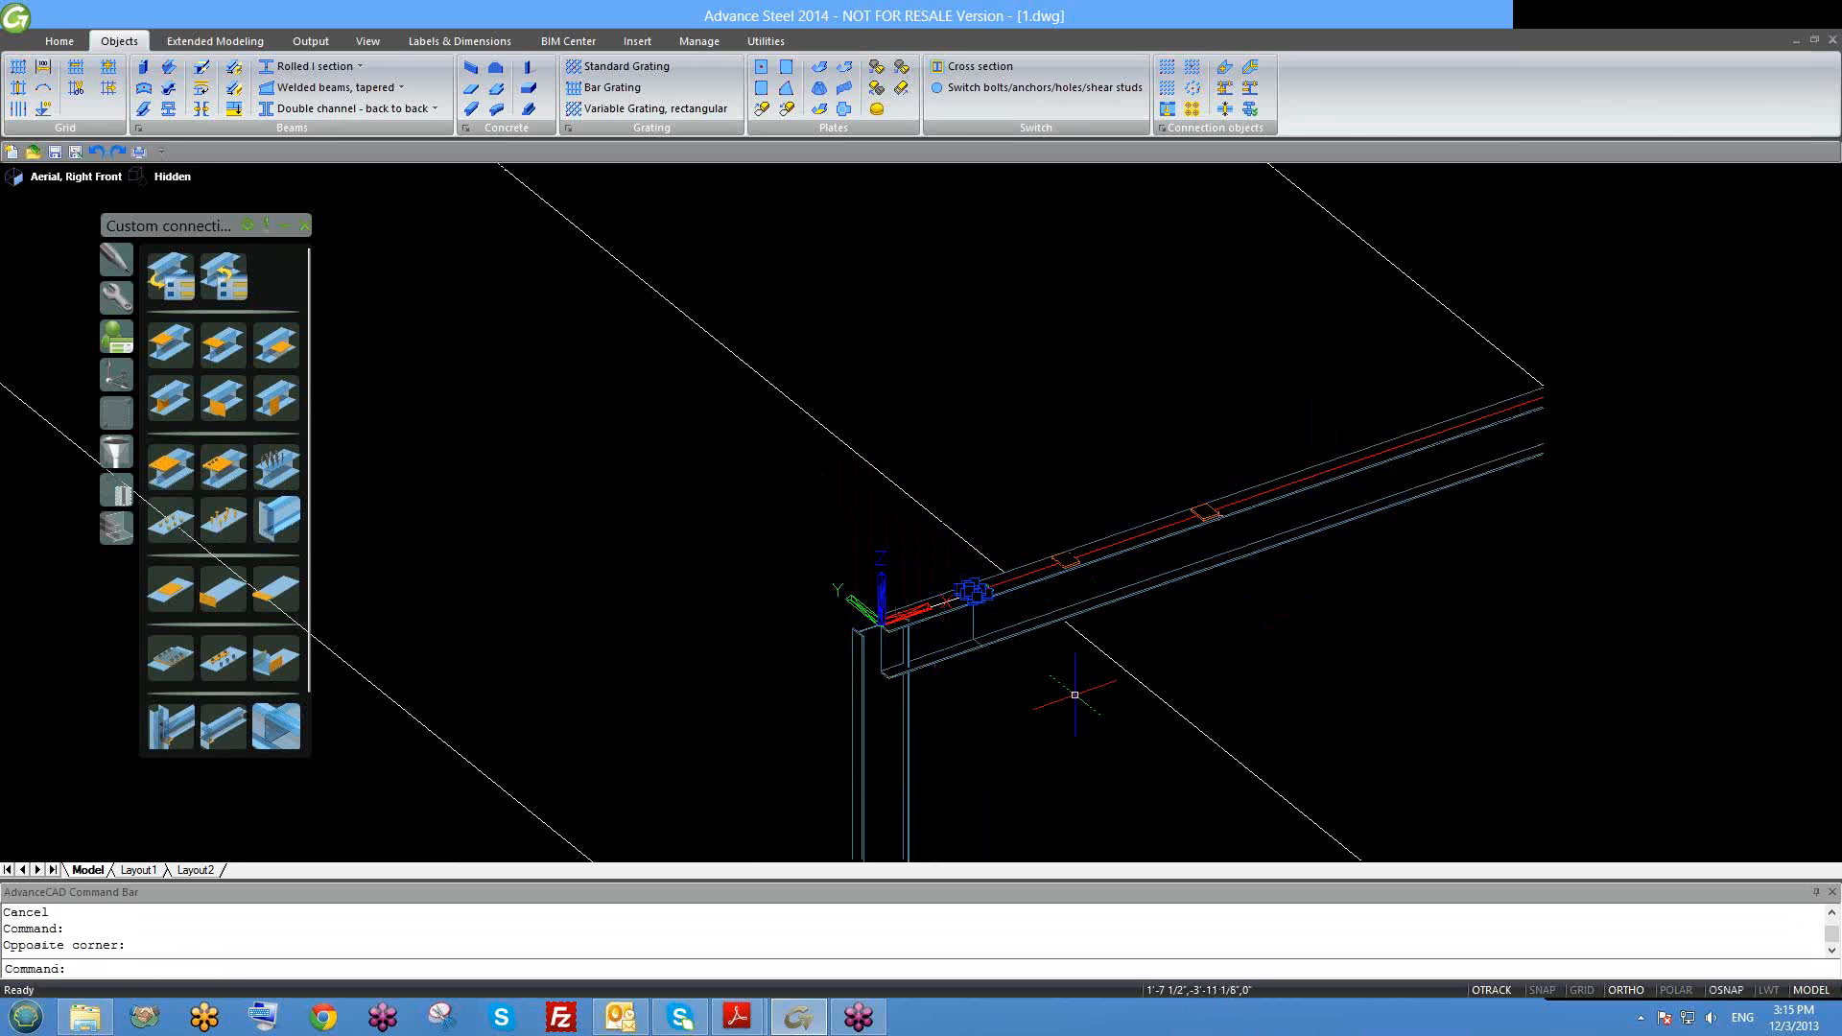
key("Delete")
Step: Erase the plate farthest from the column, keeping the middle plate on the beam
left_click(1168, 460)
left_click(1304, 566)
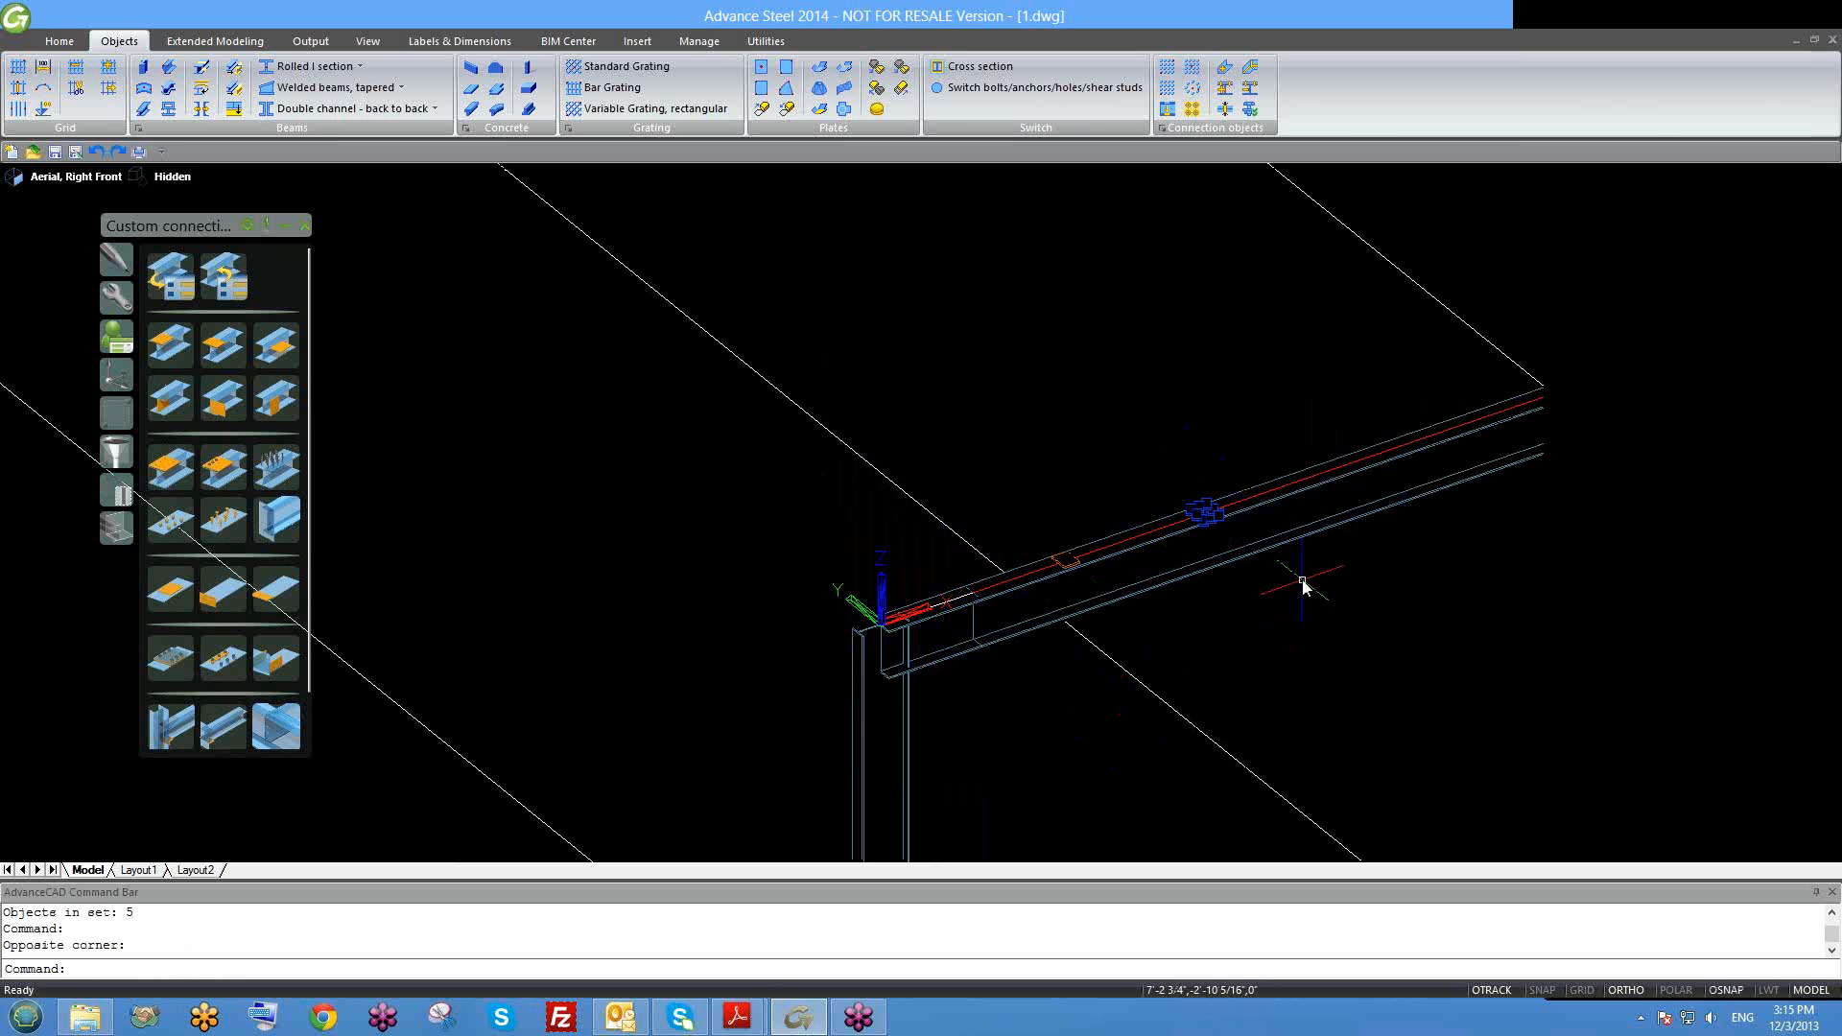
key("Delete")
Step: Create a Bolts on beam custom connection on the beam, answering No to selecting connecting objects
scroll(1133, 590, "up", 3)
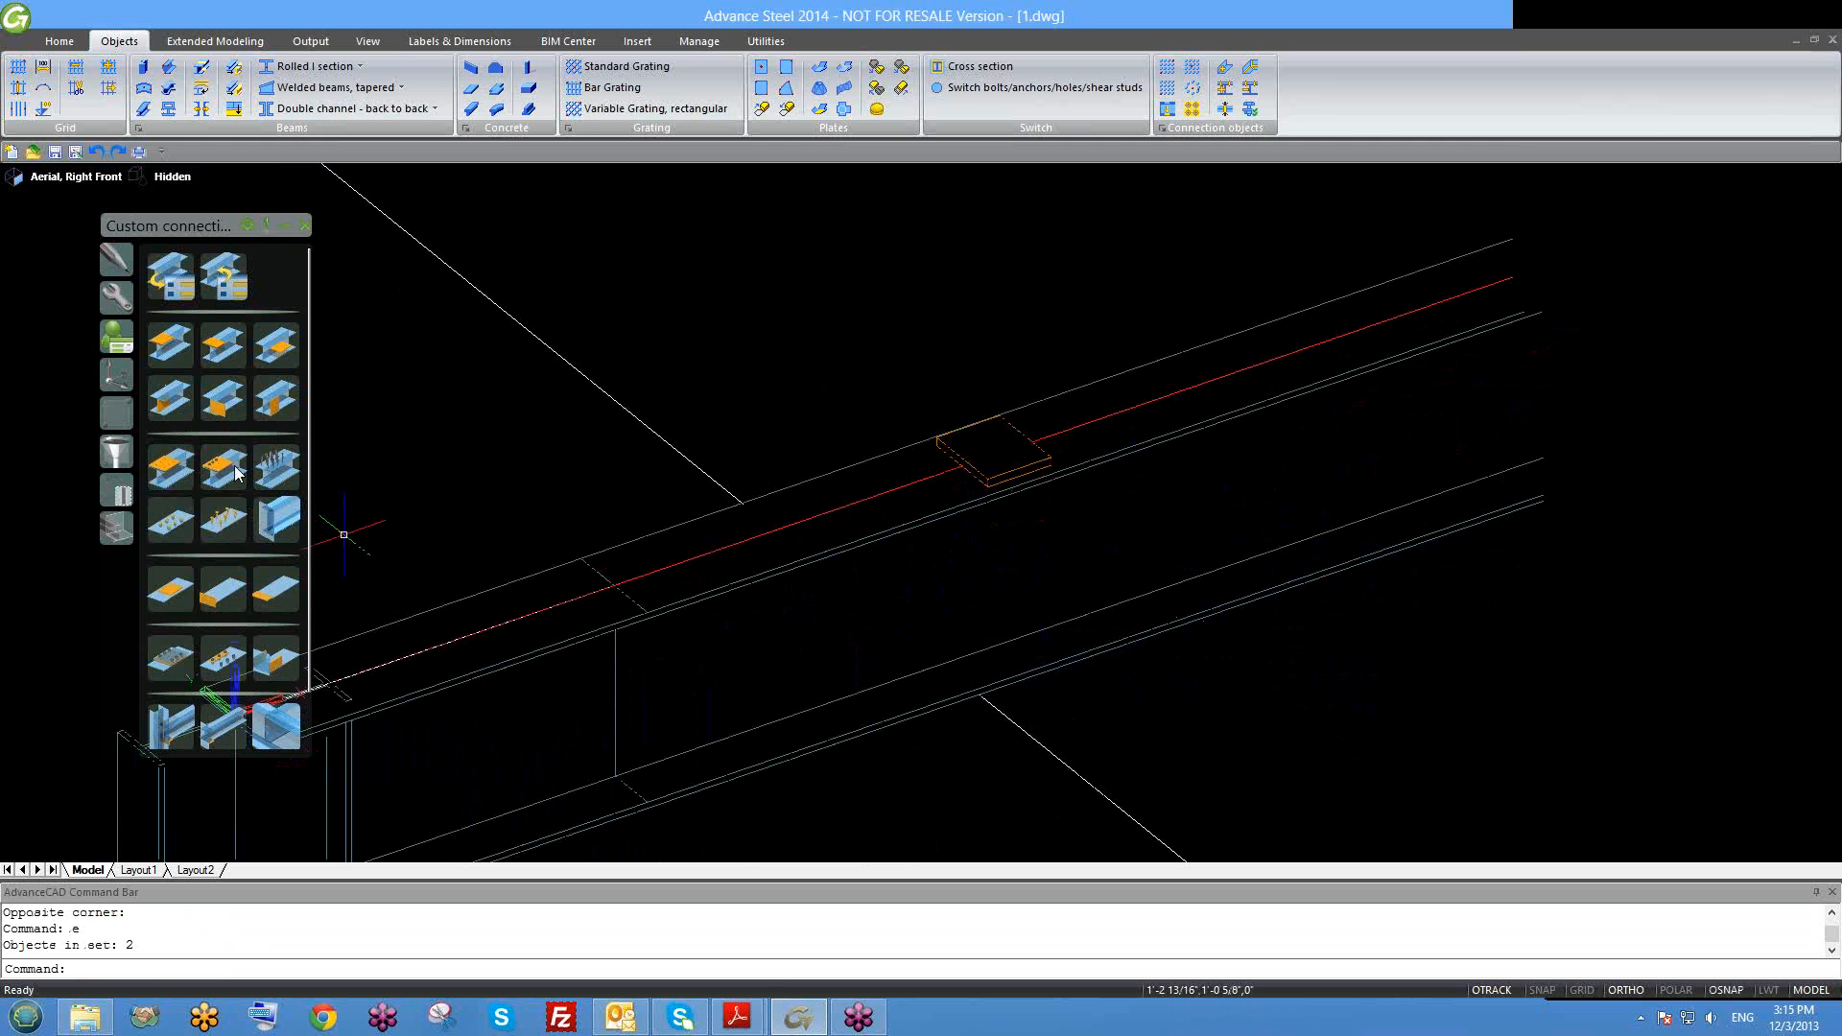
left_click(158, 468)
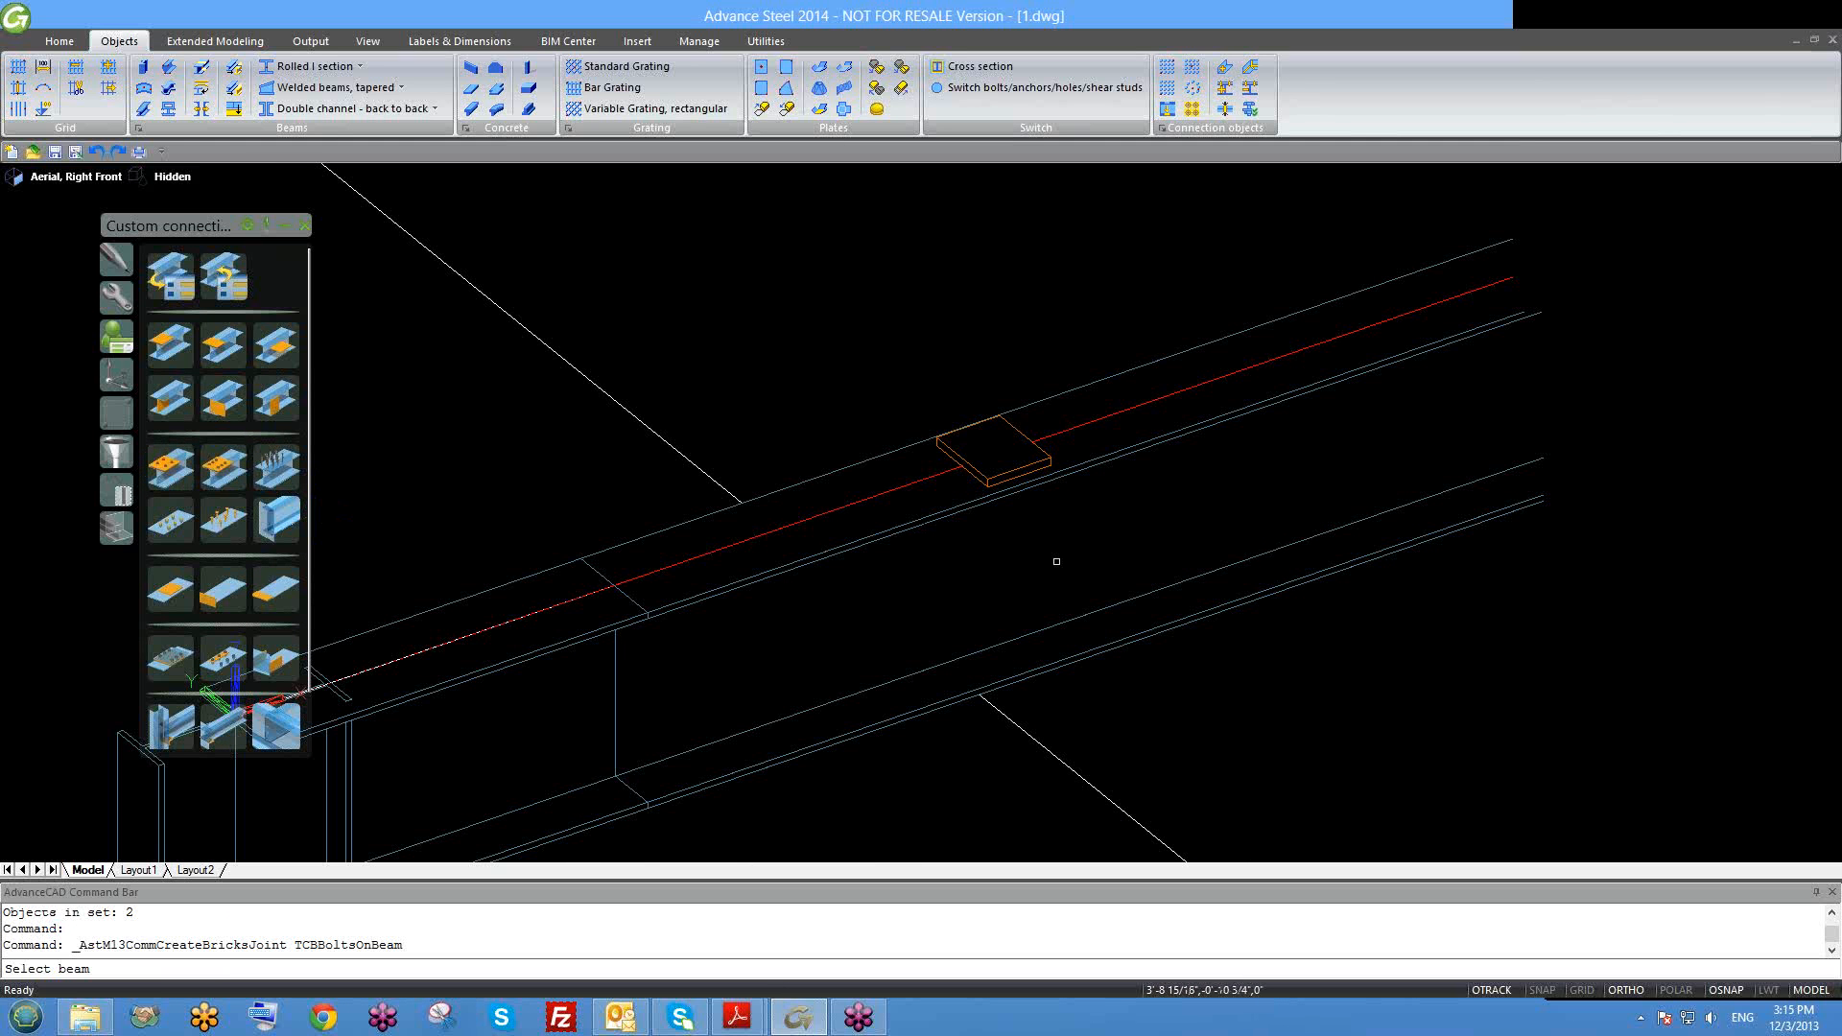
scroll(1068, 584, "down", 3)
scroll(1107, 557, "up", 2)
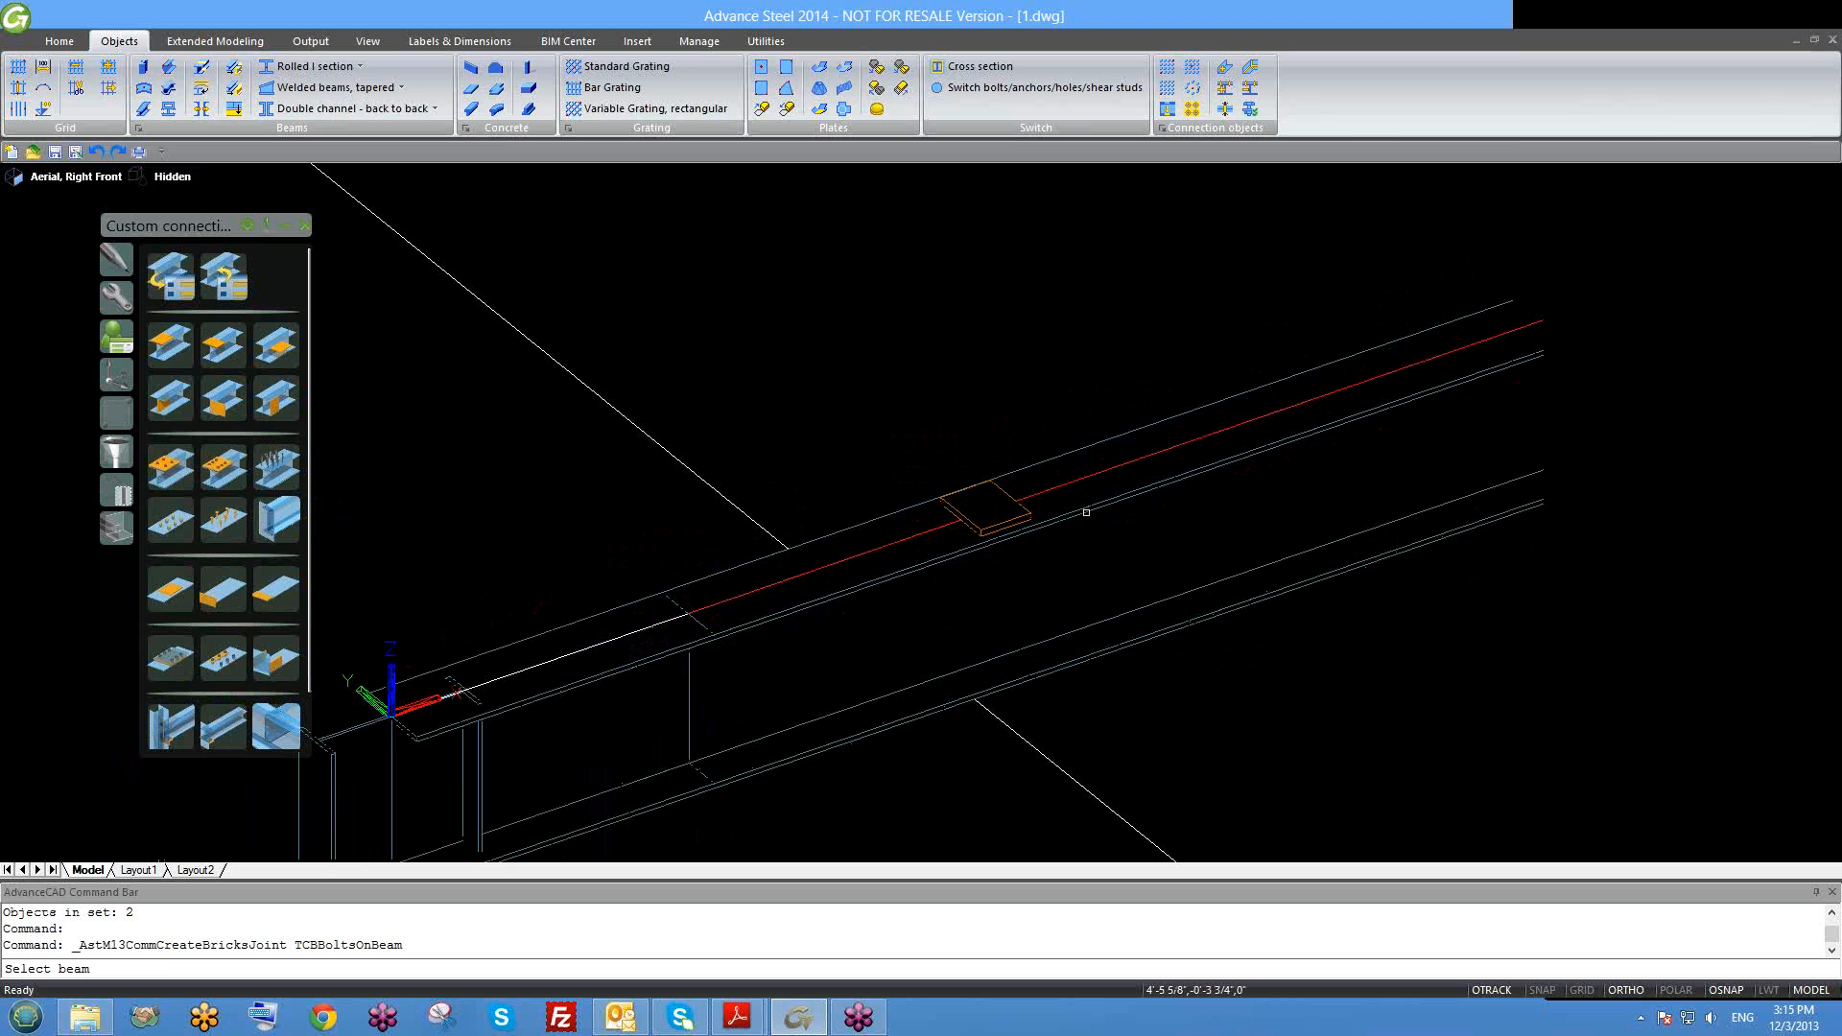
left_click(1070, 523)
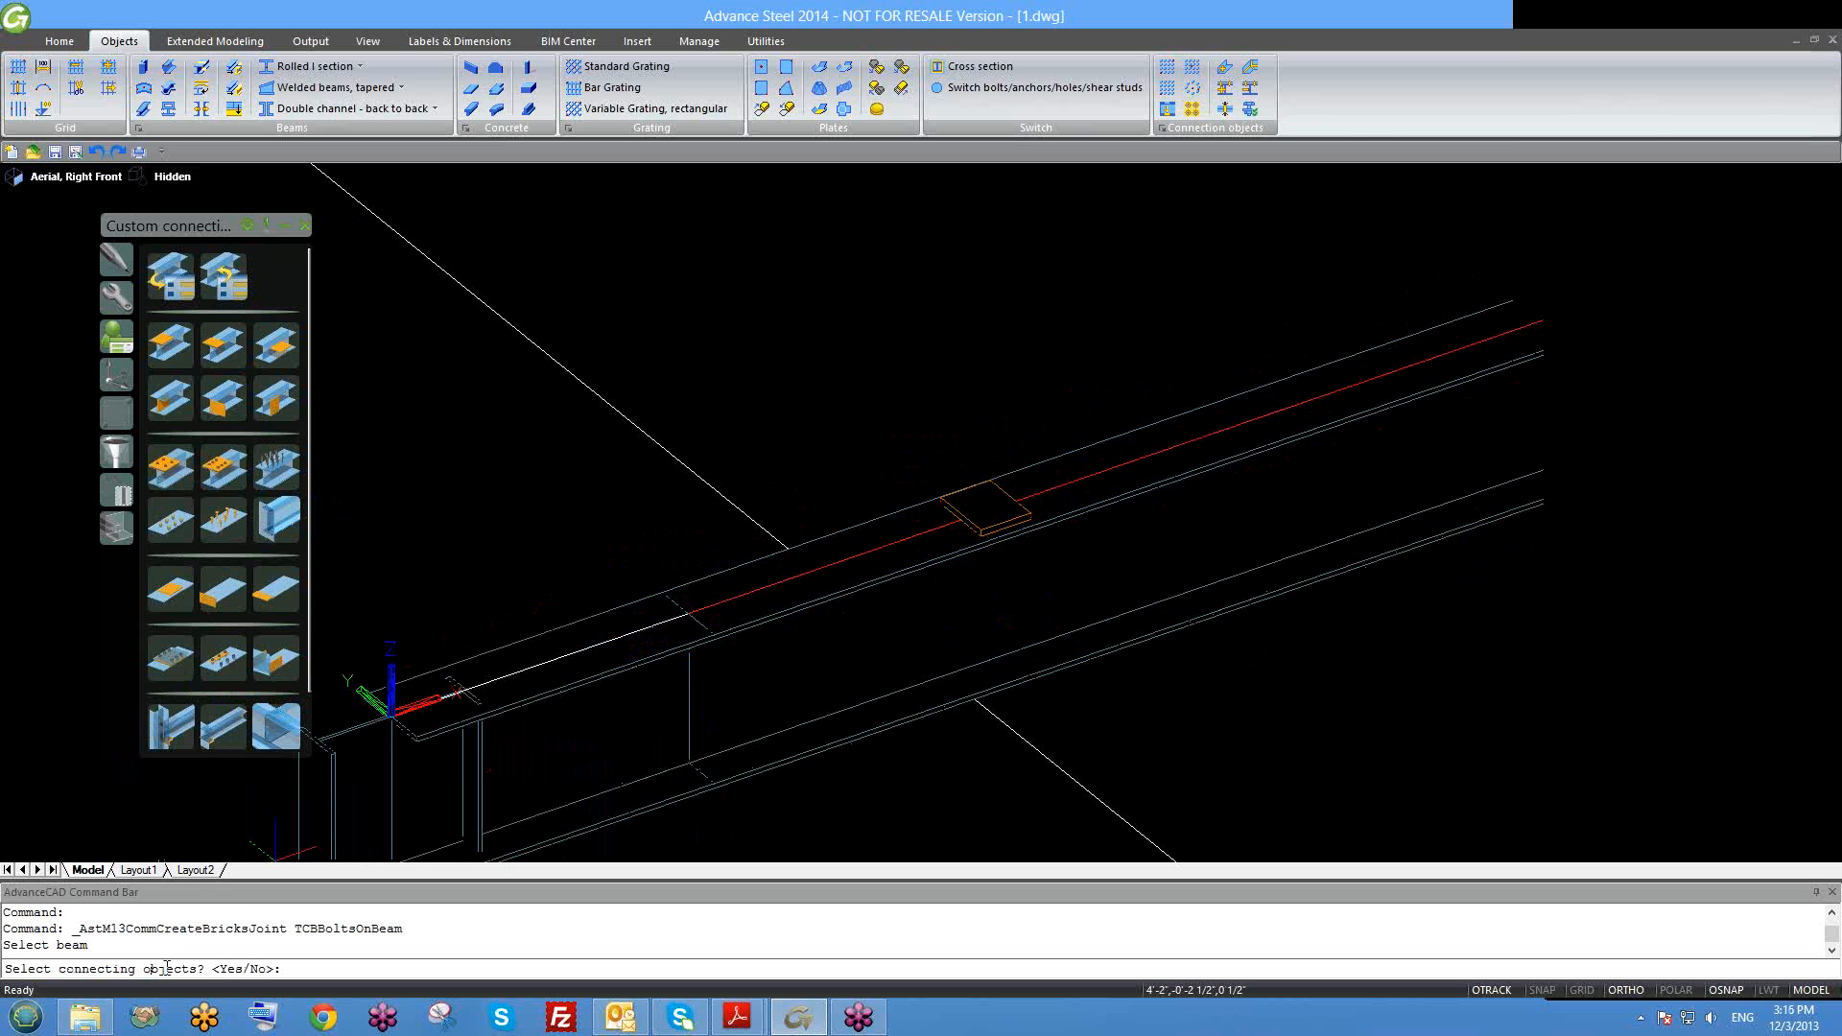
scroll(950, 528, "up", 2)
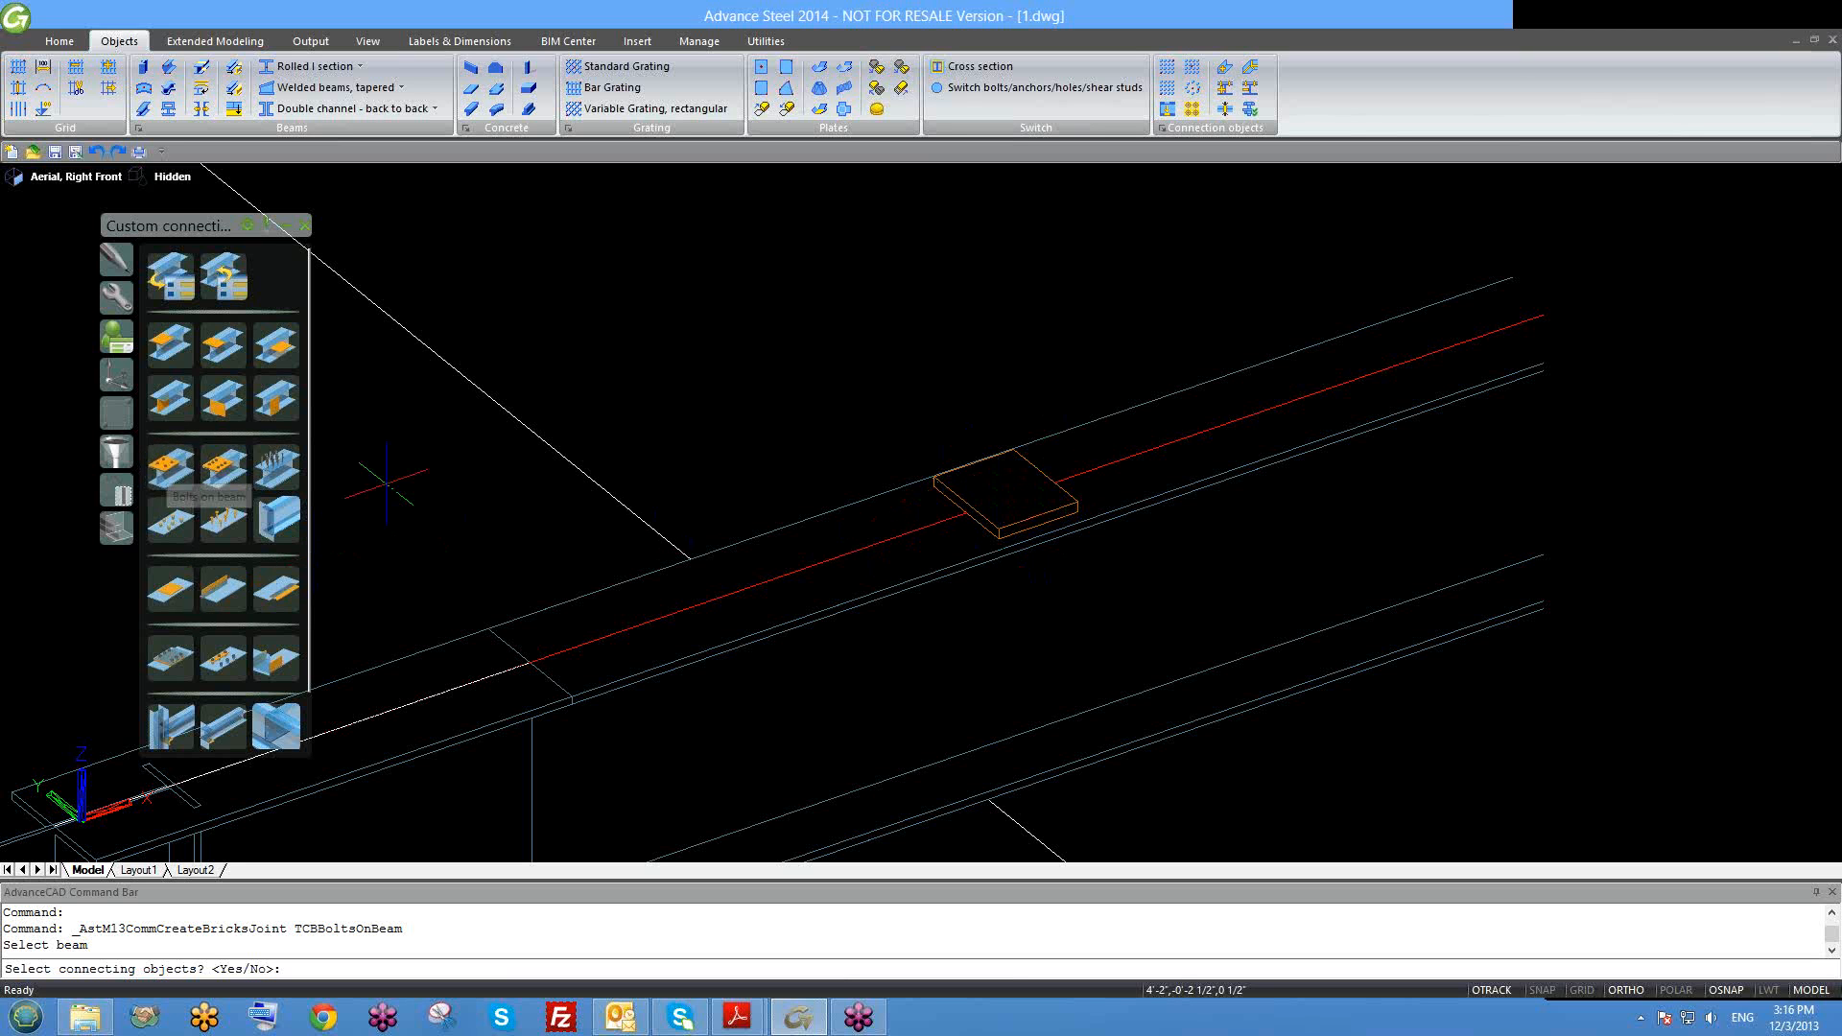
type("n")
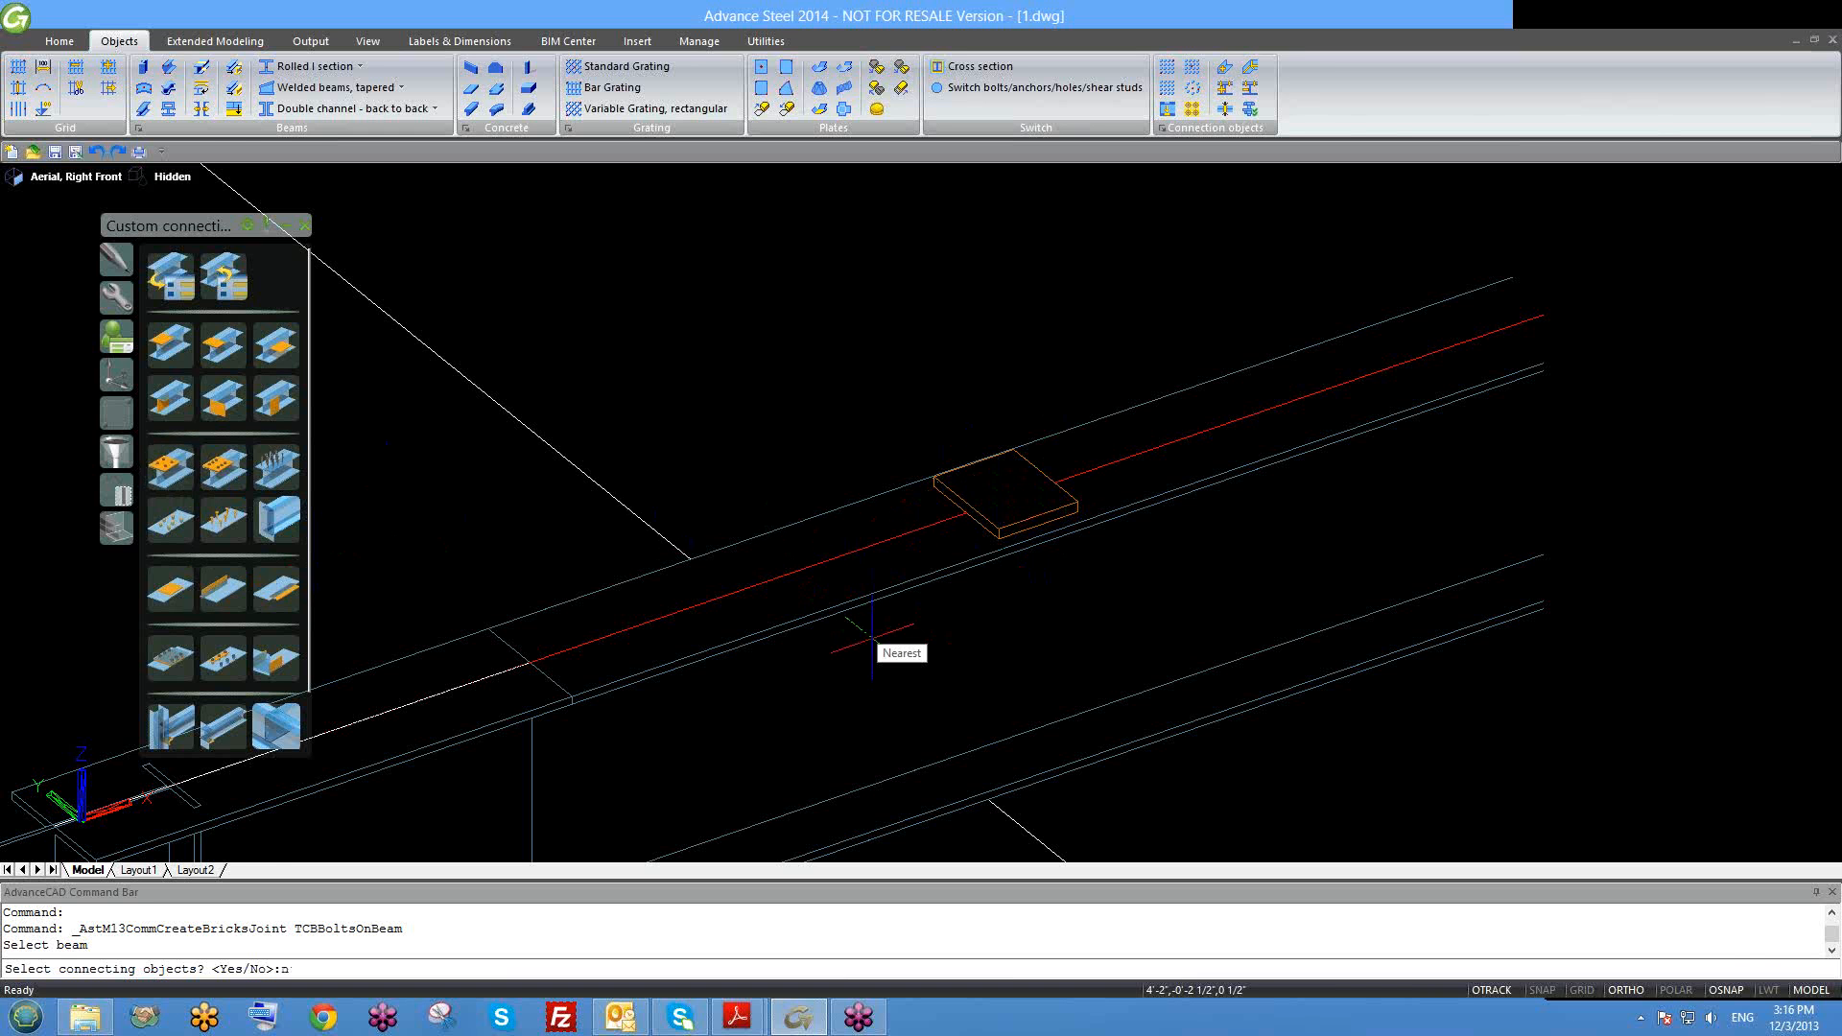
key("Return")
Step: Set the new beam connection's connector type to Holes
scroll(726, 646, "up", 4)
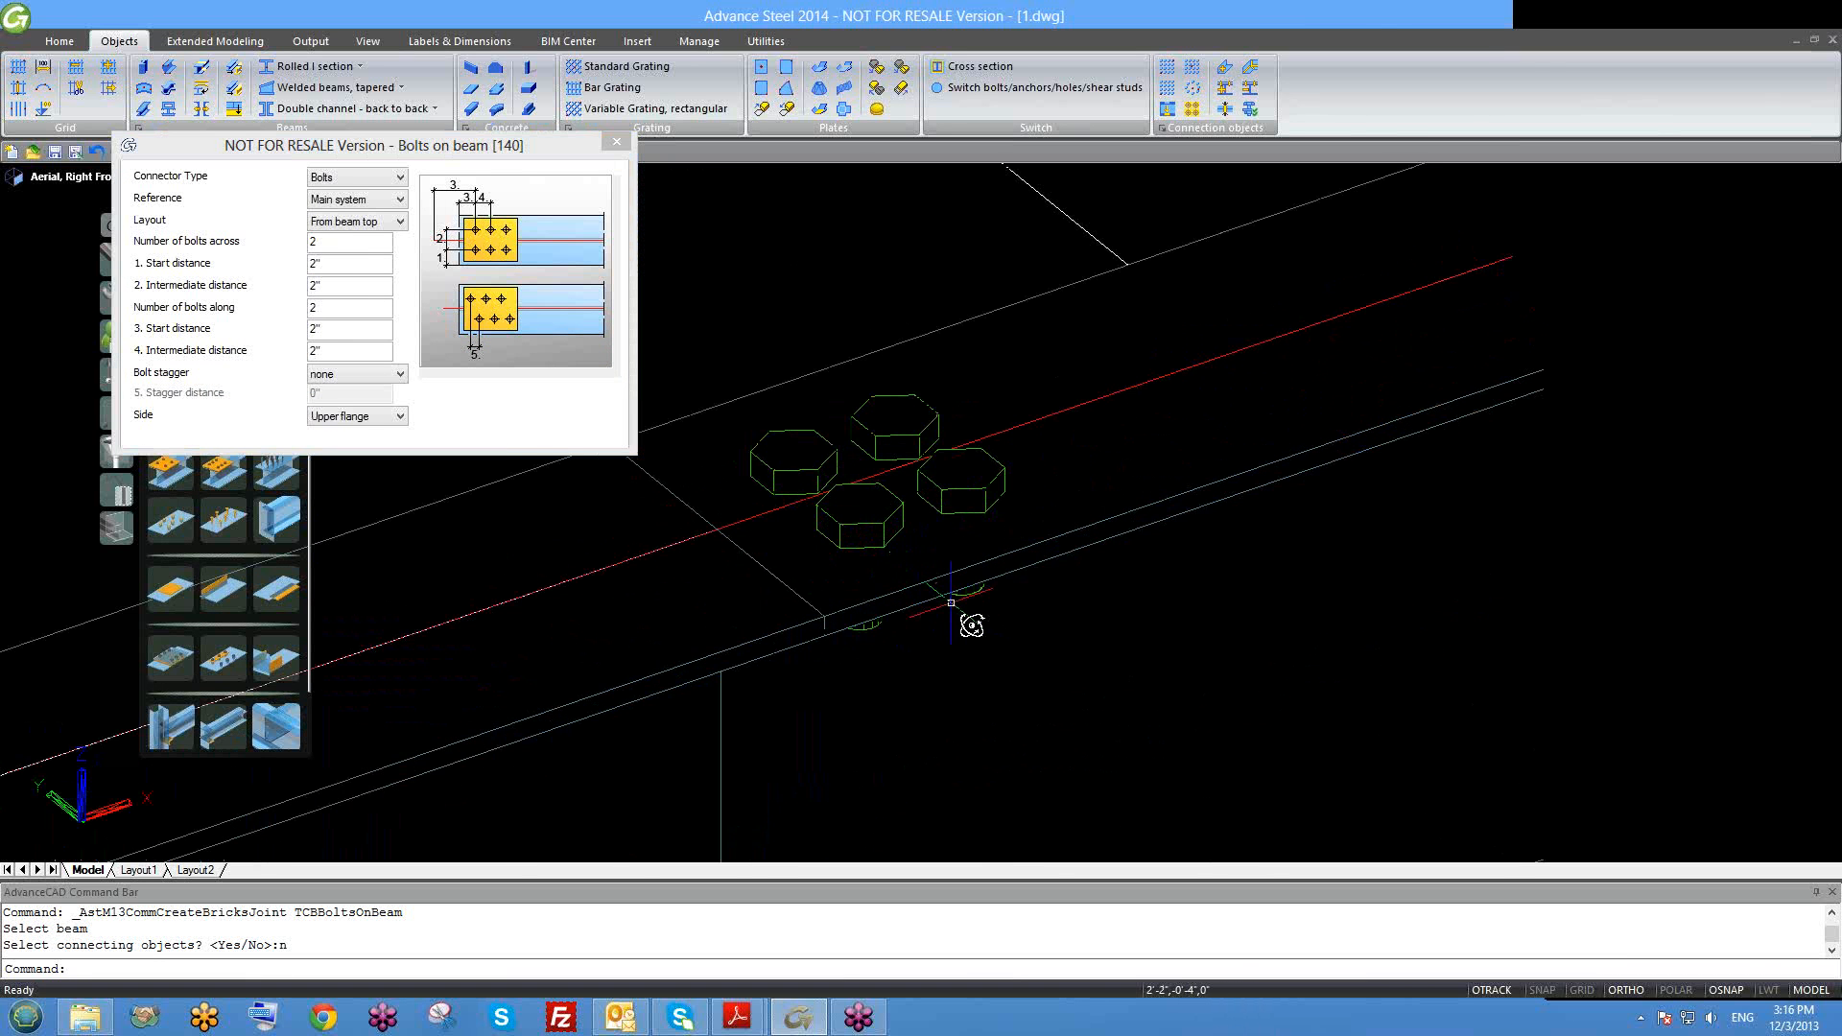
middle_click_drag(971, 624, 991, 497, "shift")
middle_click_drag(998, 368, 959, 596)
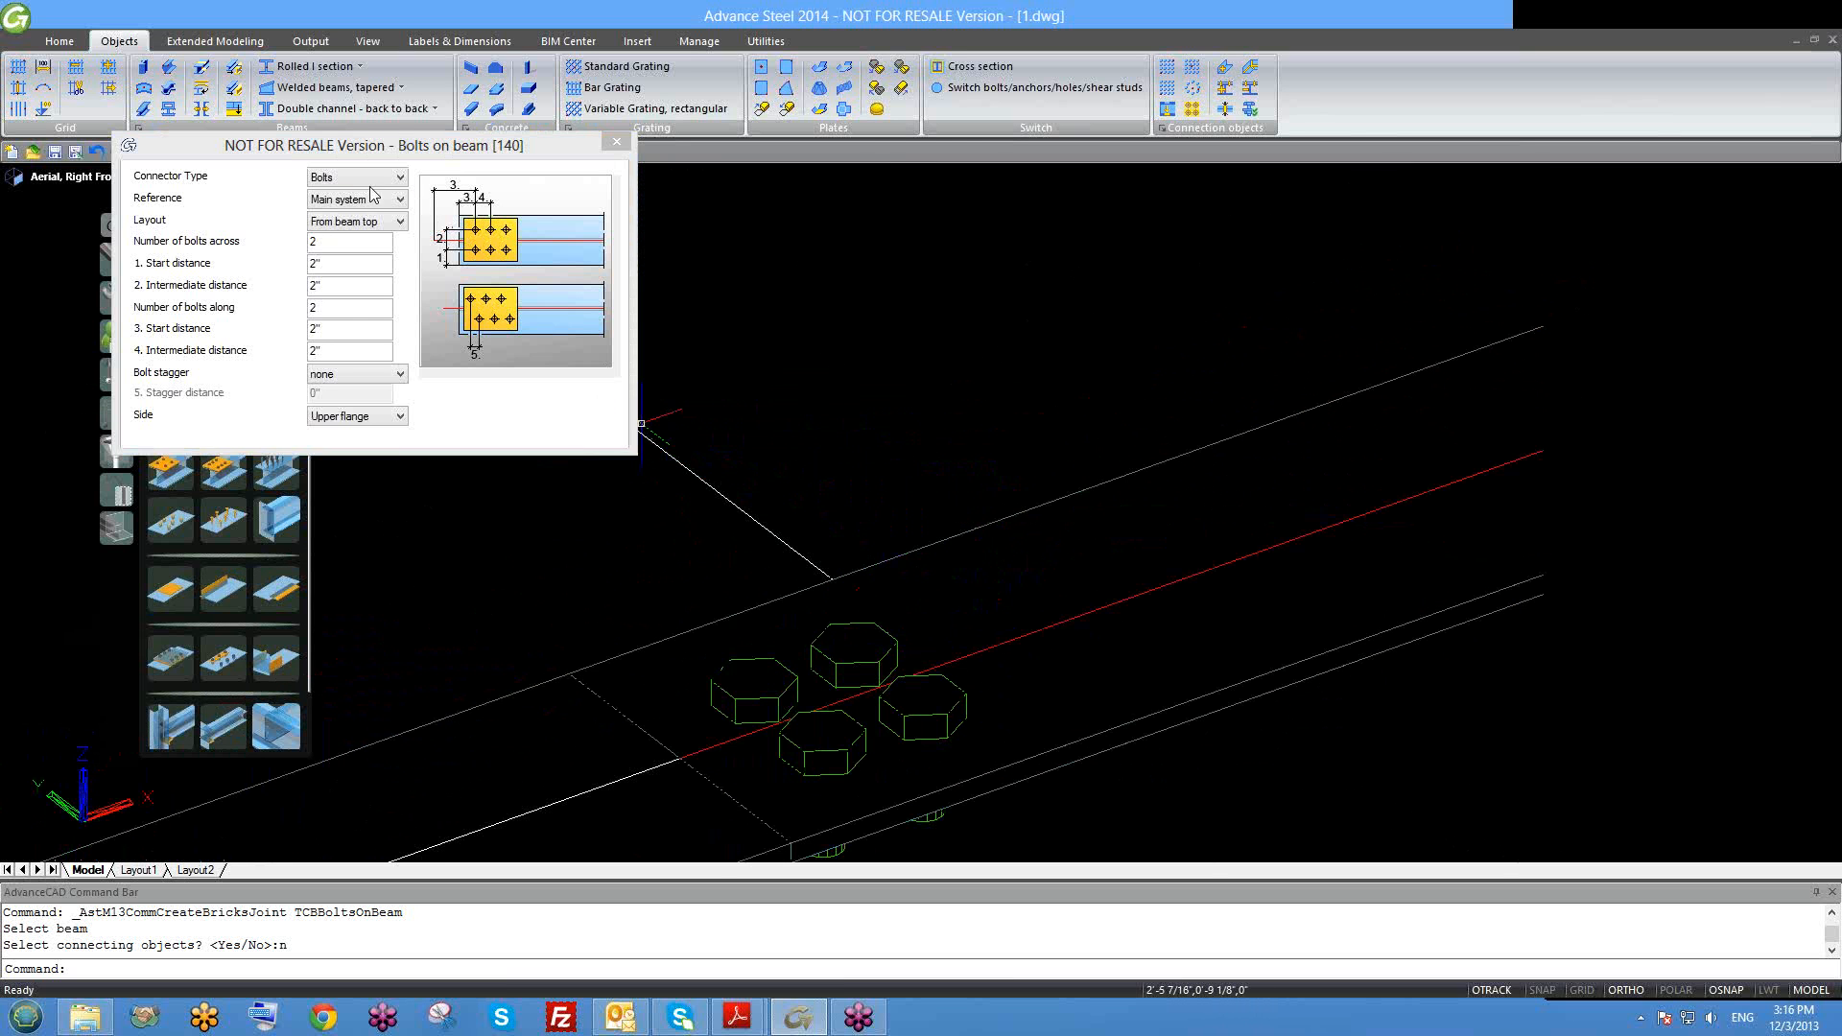
left_click(358, 178)
left_click(355, 199)
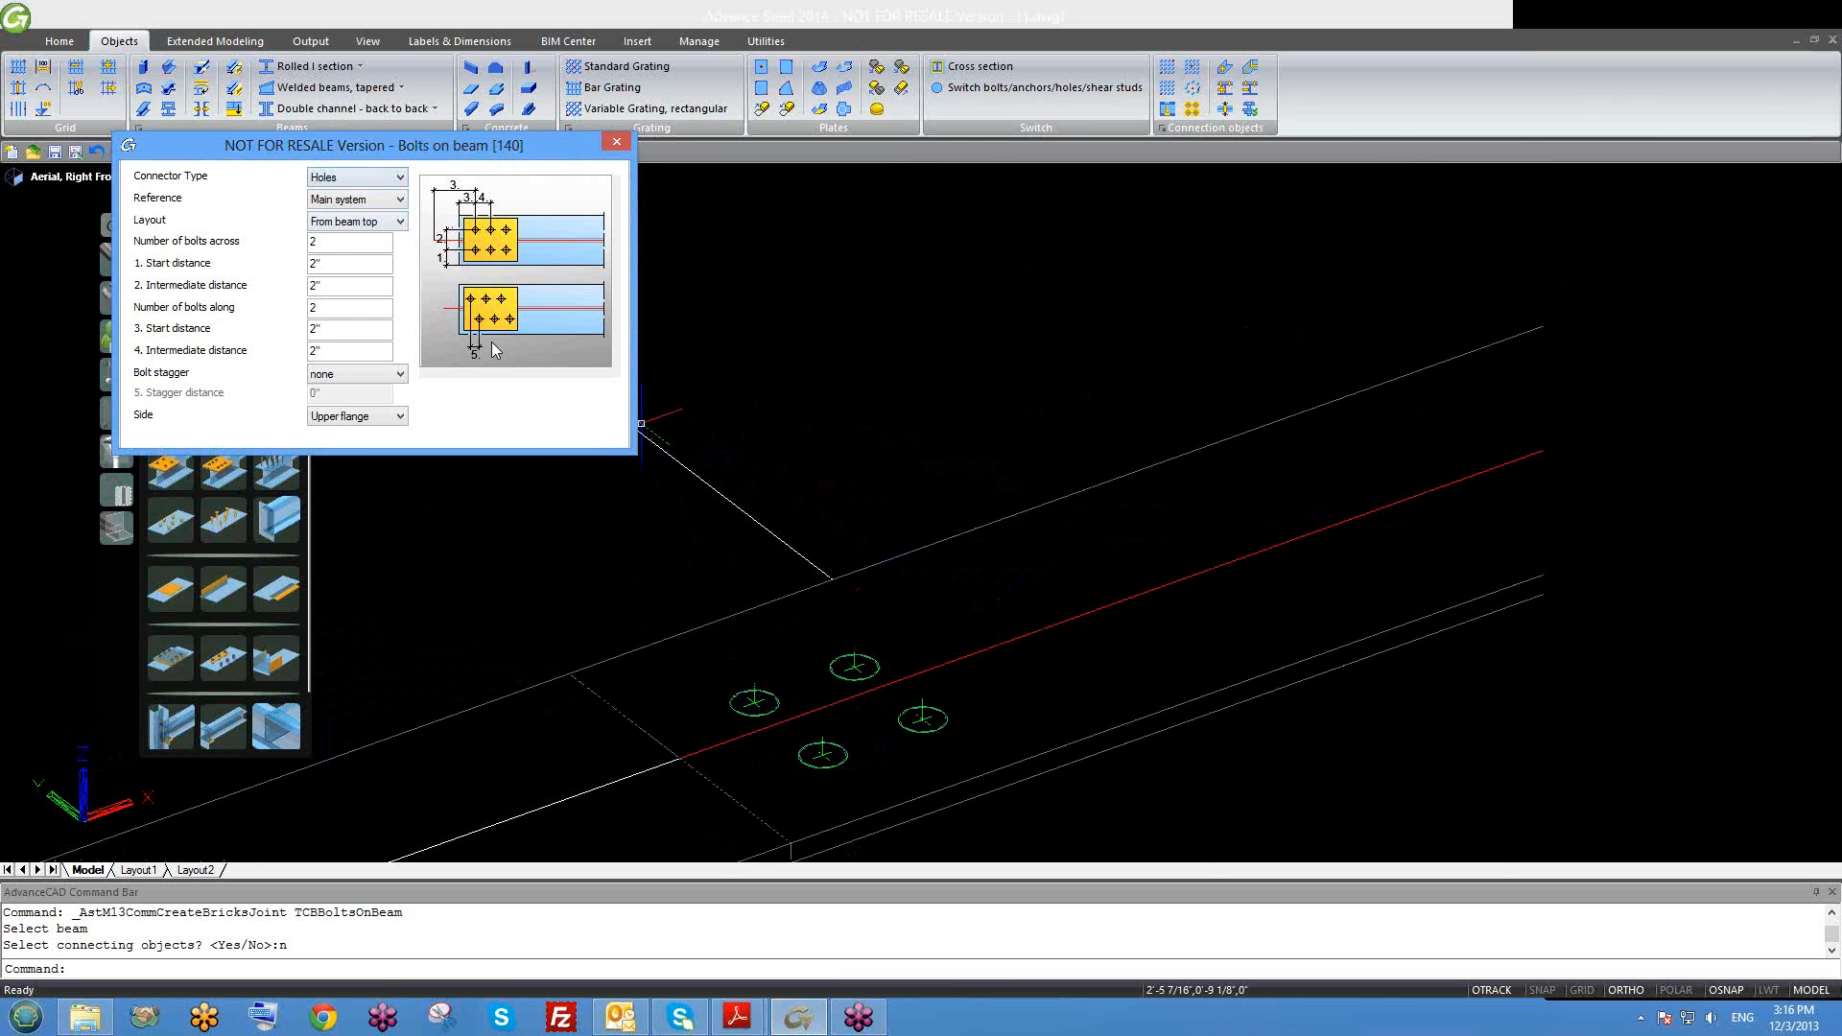
middle_click_drag(830, 525, 1011, 605, "shift")
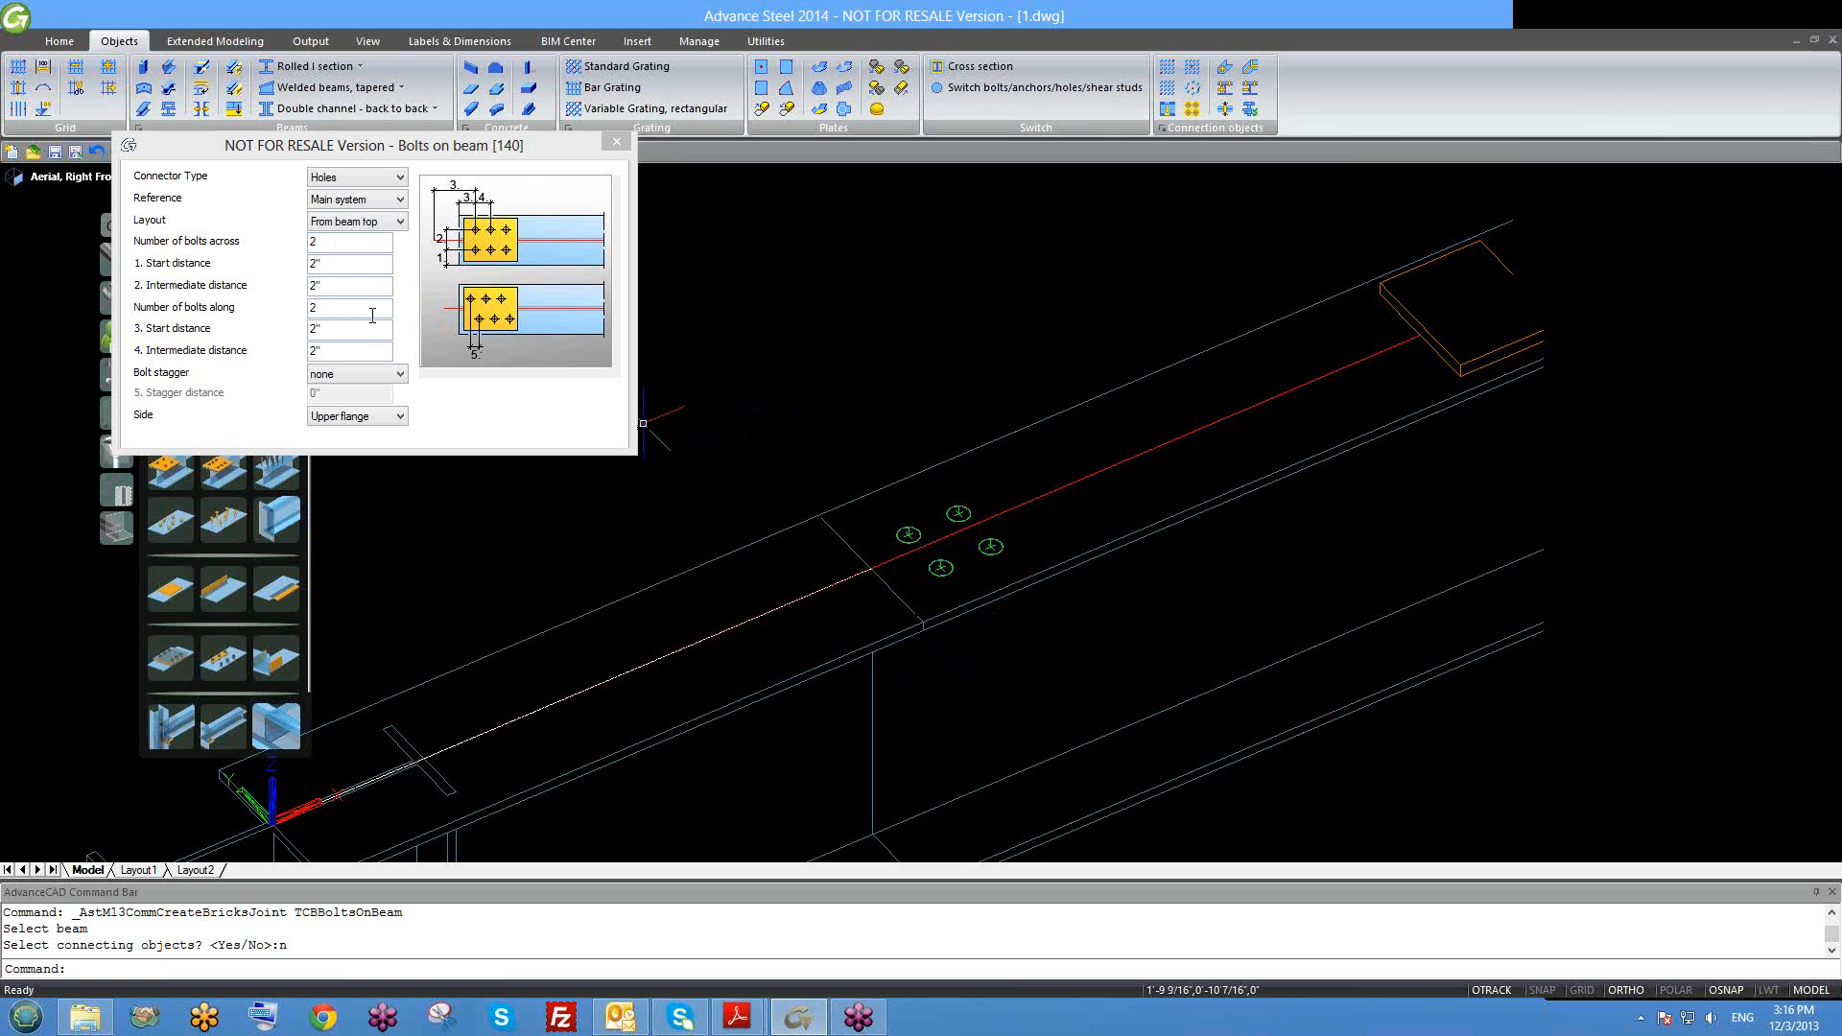
Step: Try the Lower flange and Web sides for the holes, and return the side to Upper flange
left_click(375, 420)
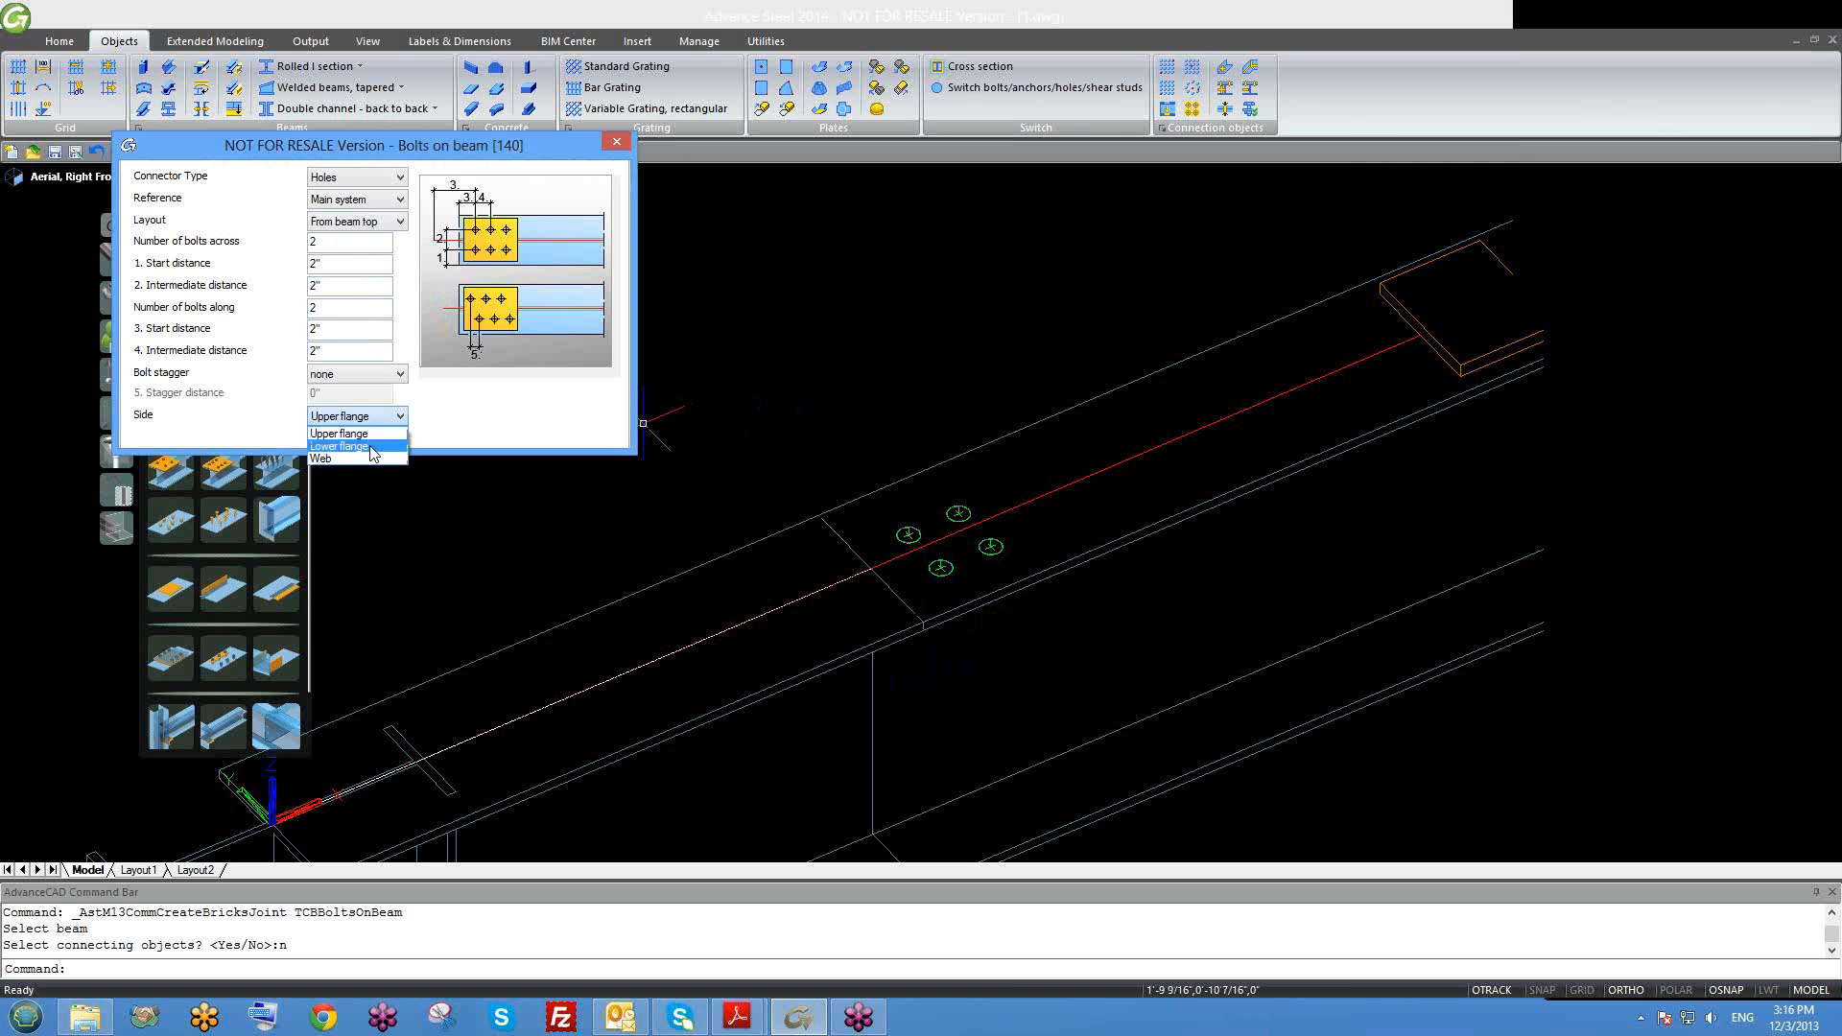
left_click(350, 434)
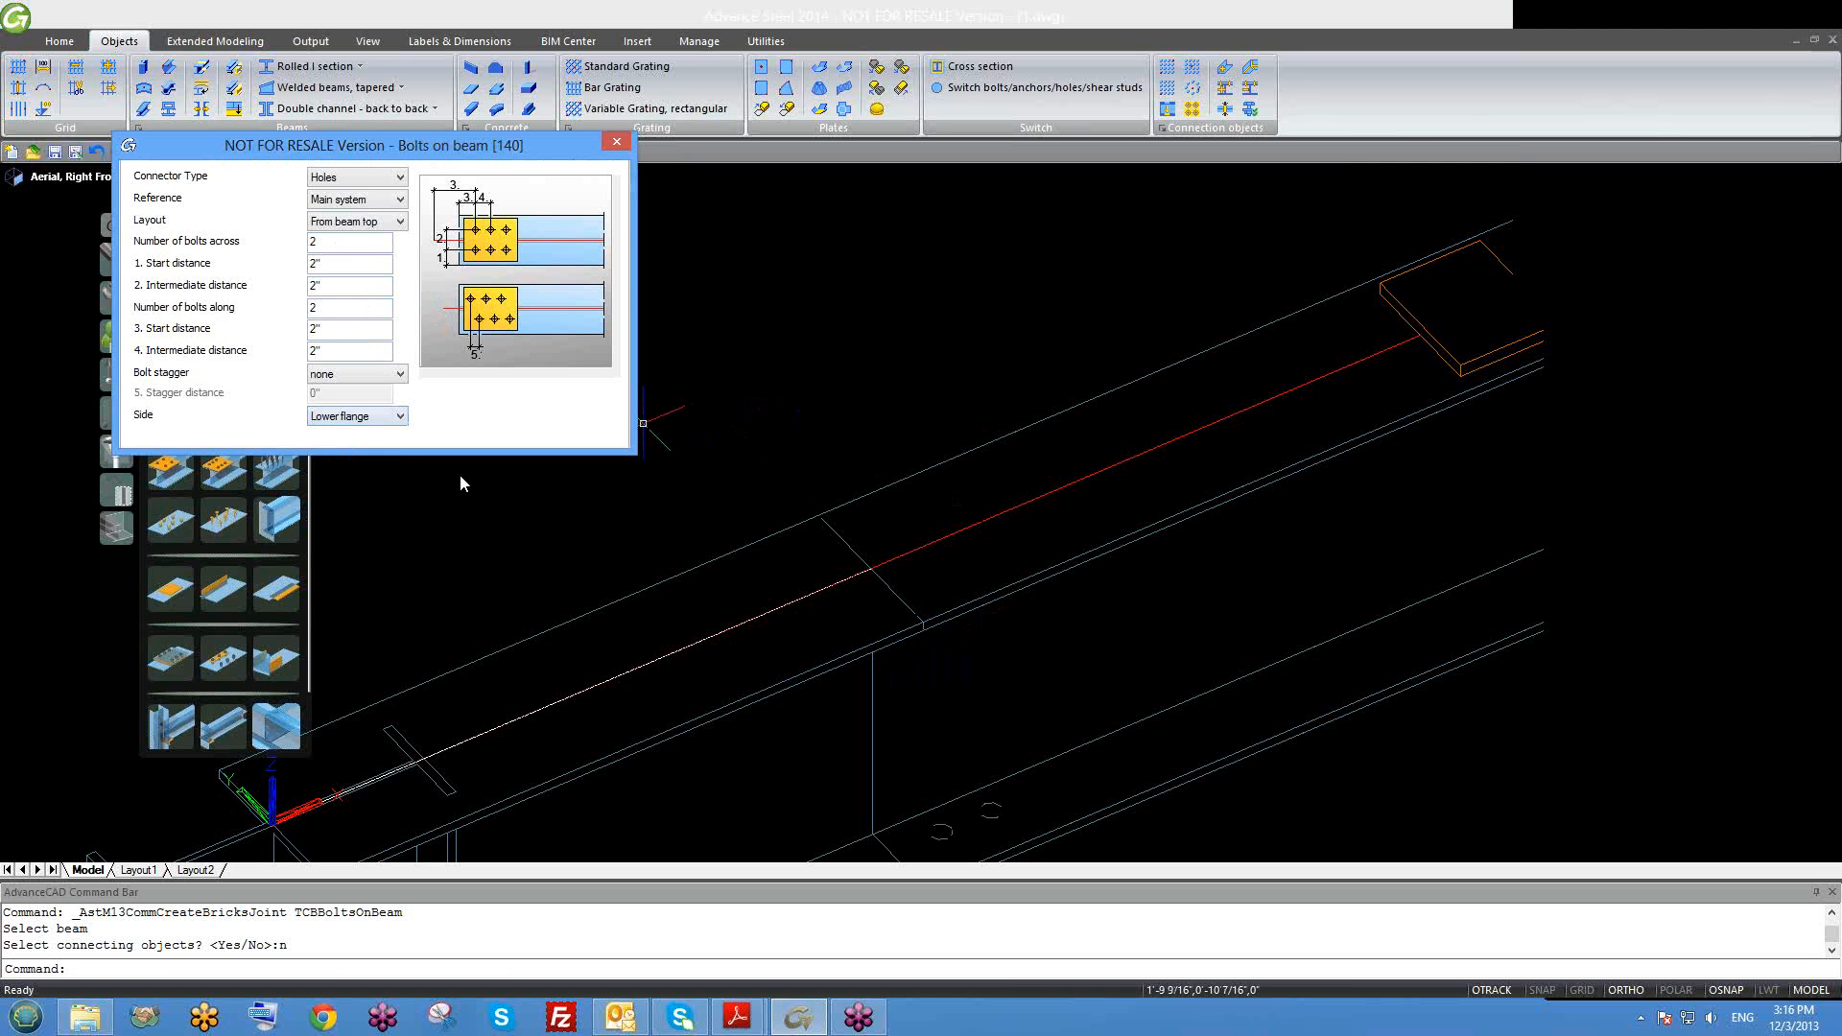
left_click(379, 417)
left_click(359, 459)
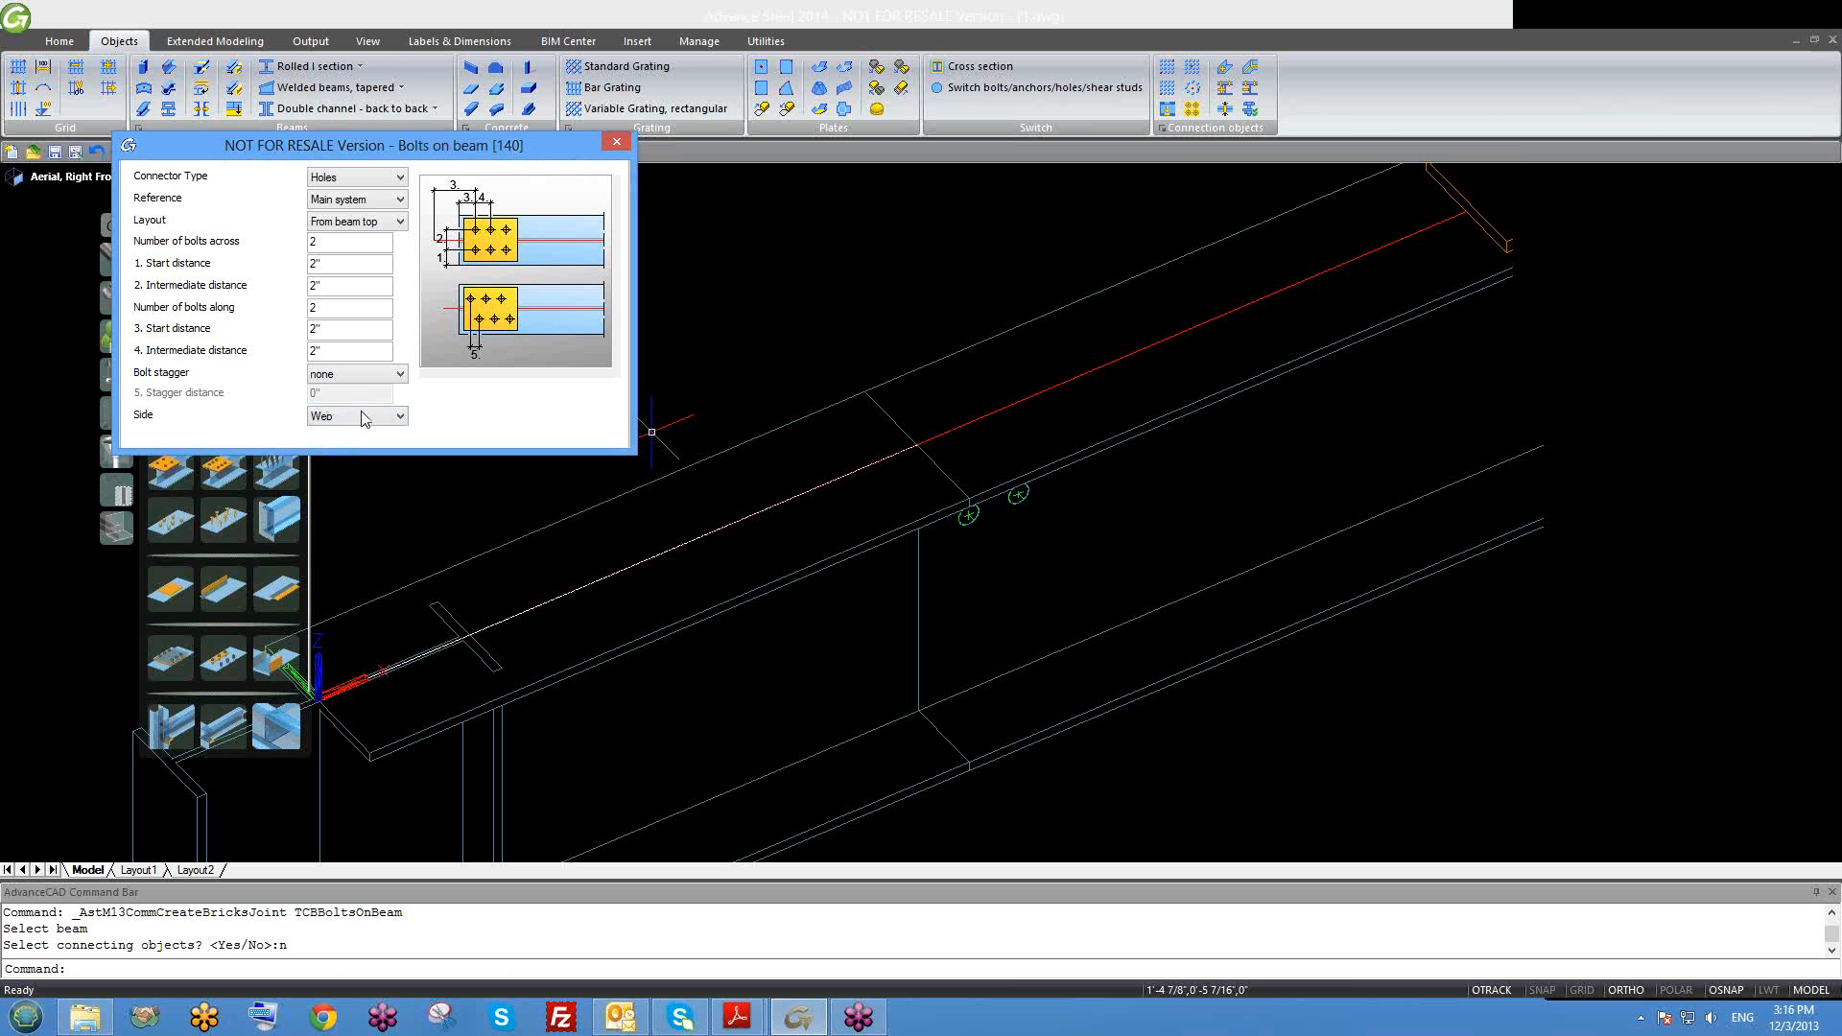
left_click(355, 416)
left_click(355, 447)
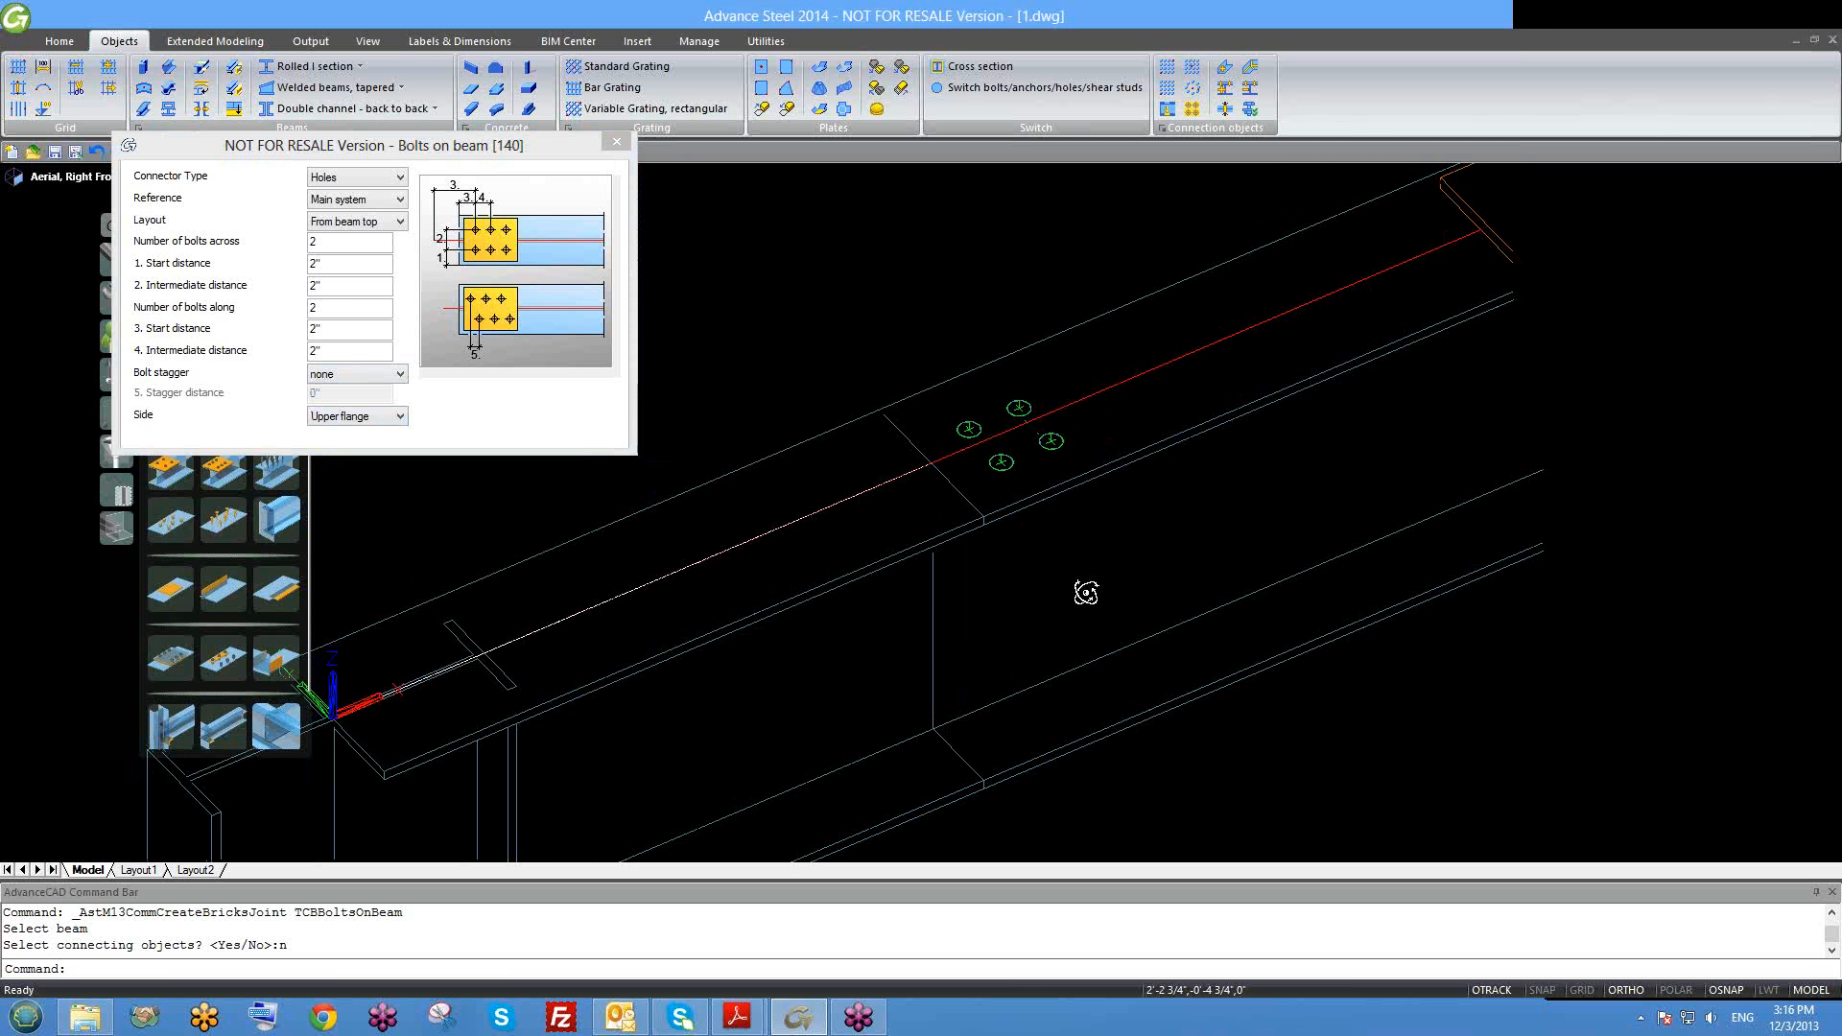
middle_click_drag(1085, 592, 988, 485, "shift")
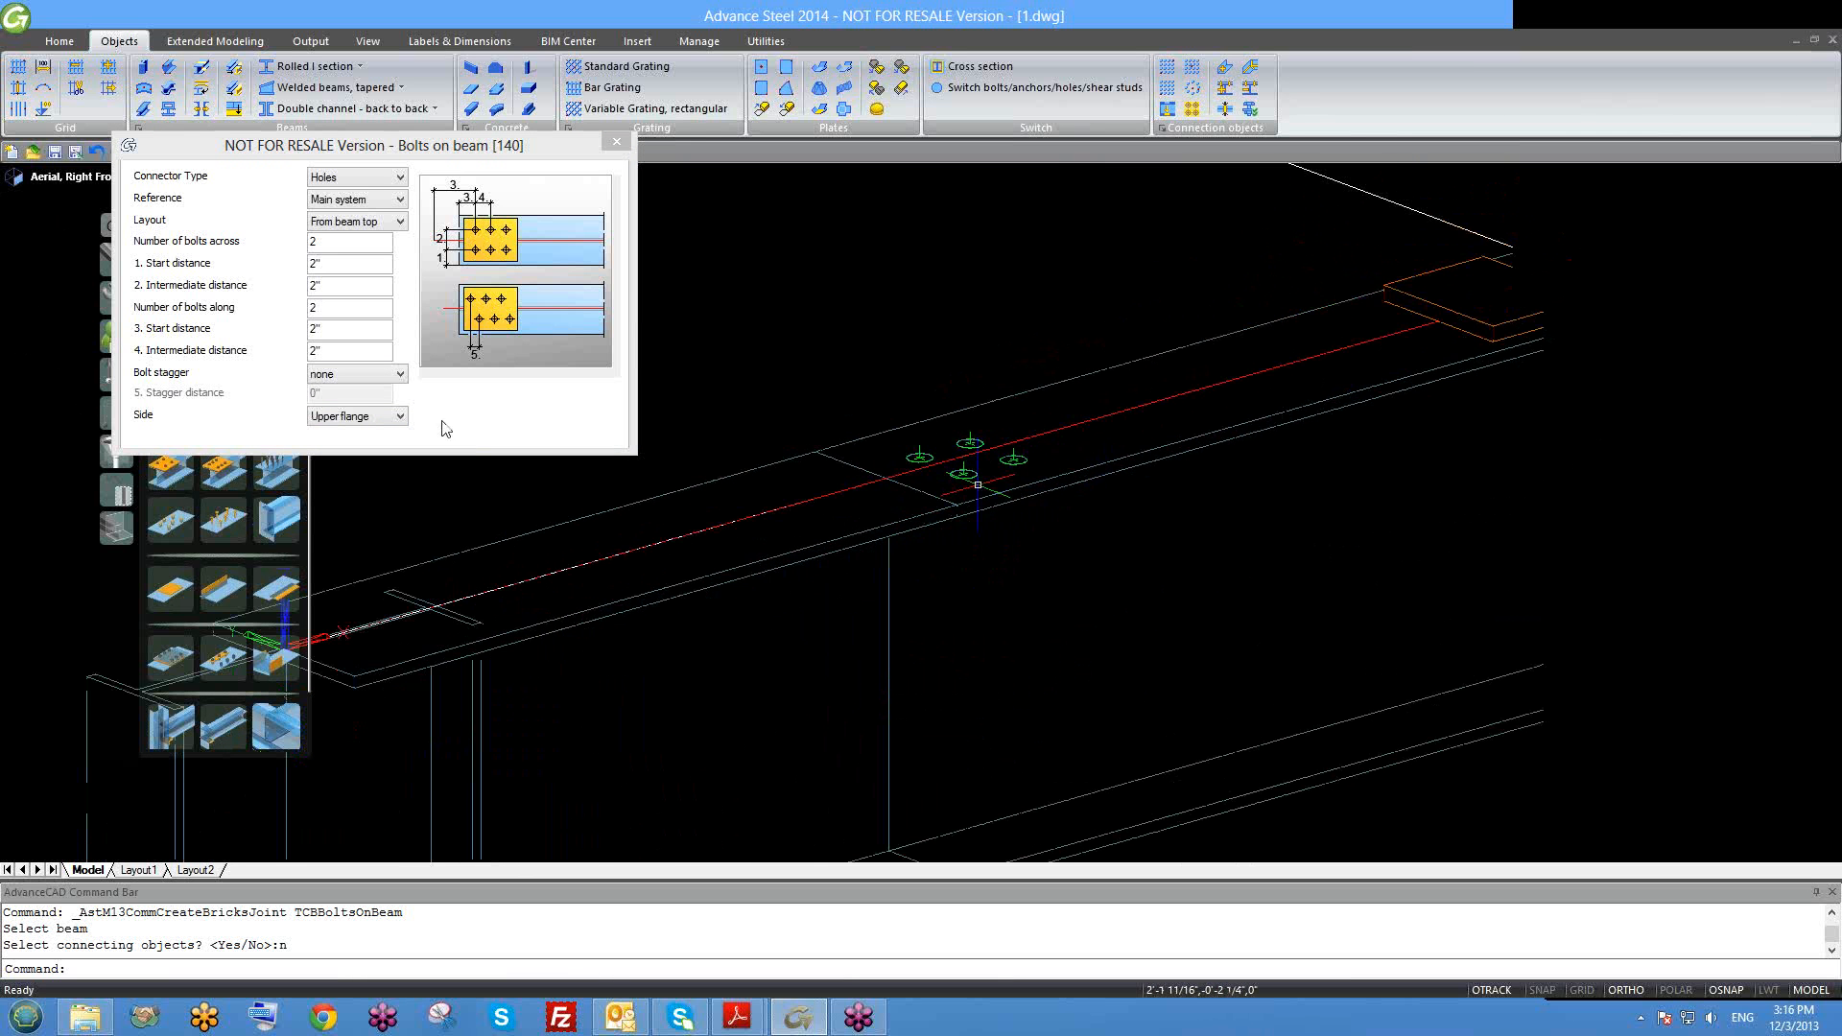
left_click(350, 417)
left_click(351, 419)
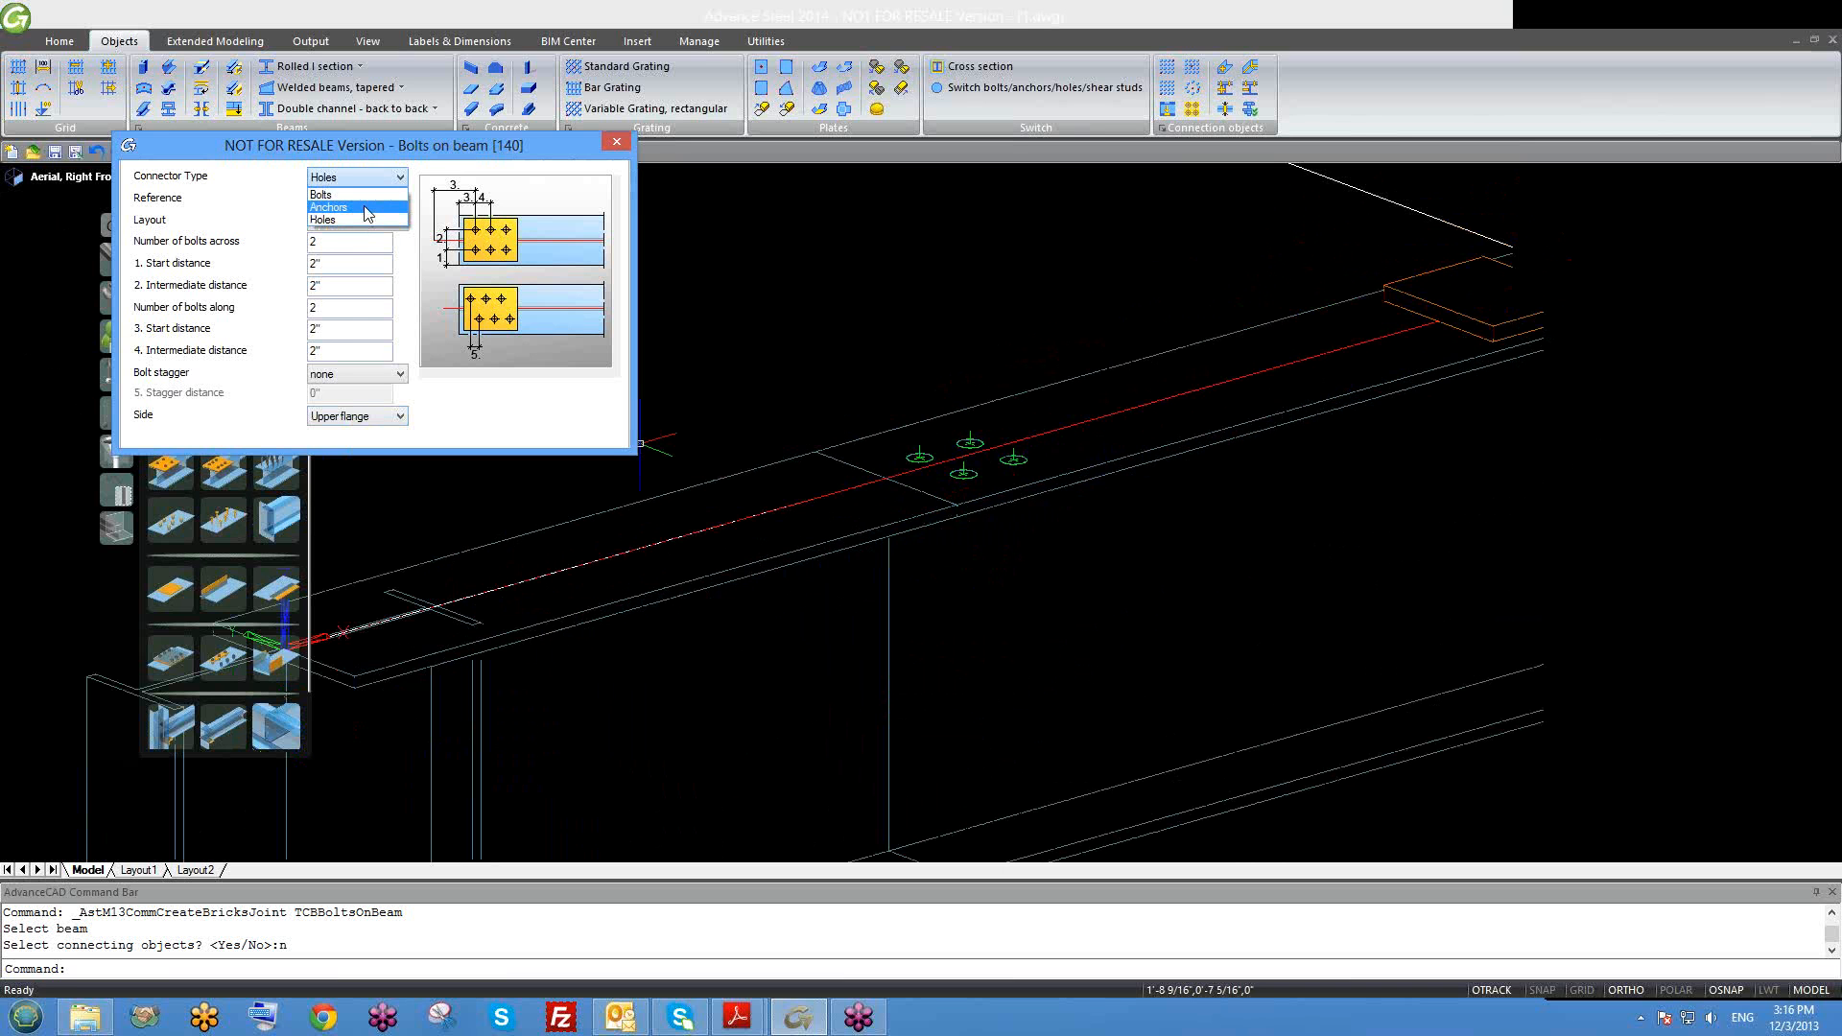
Step: Try the Anchors and Bolts connector types, return to Holes, and close the Bolts on beam properties
left_click(368, 208)
left_click(362, 177)
left_click(365, 191)
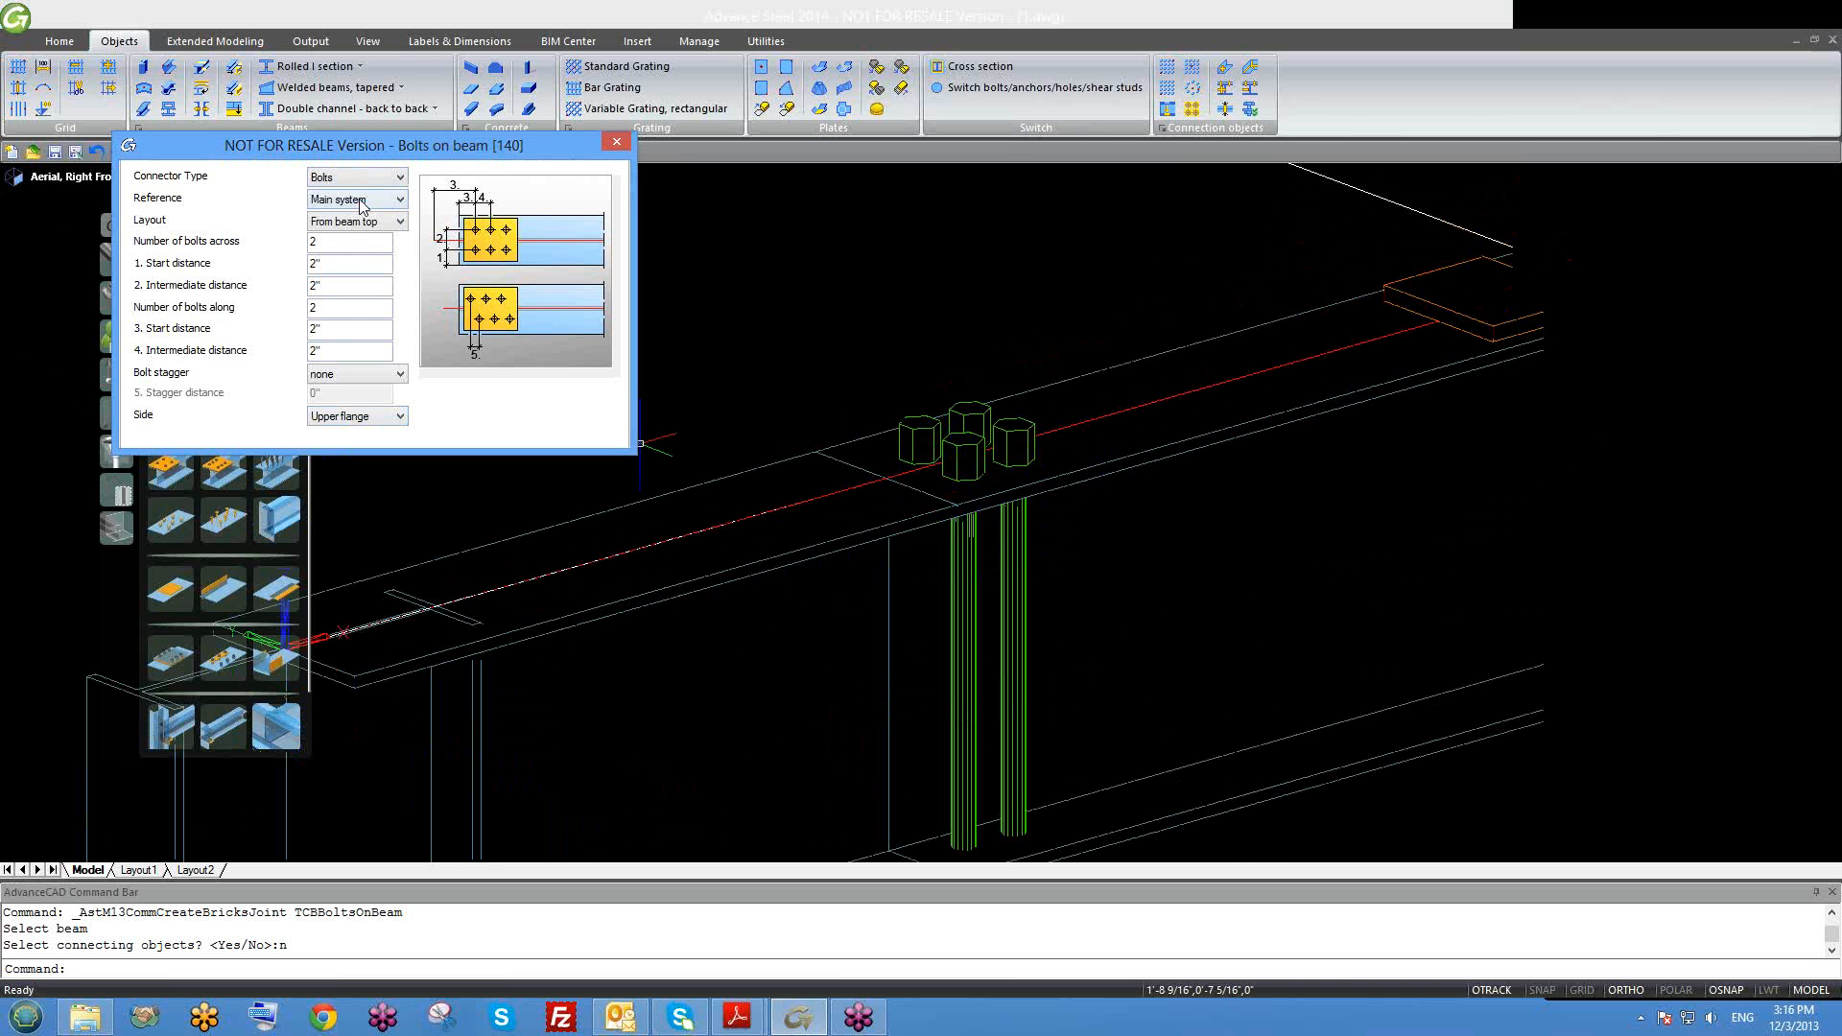
left_click(355, 177)
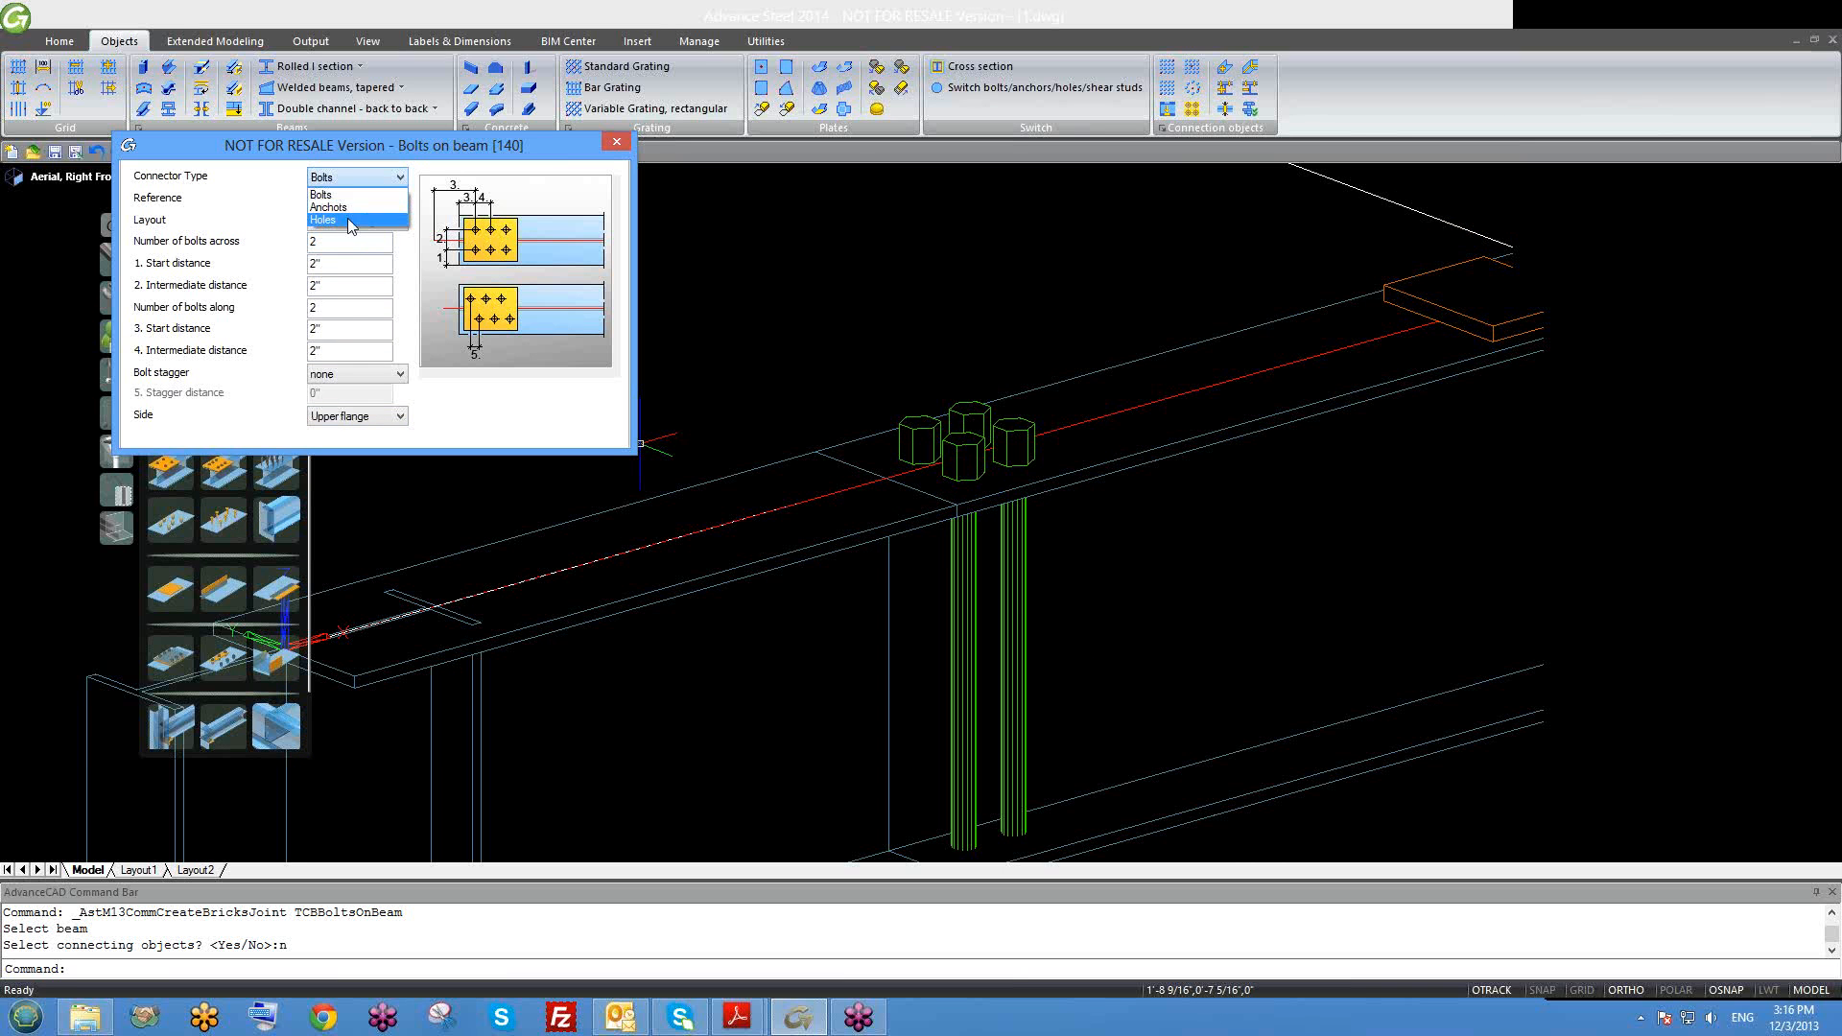
left_click(351, 208)
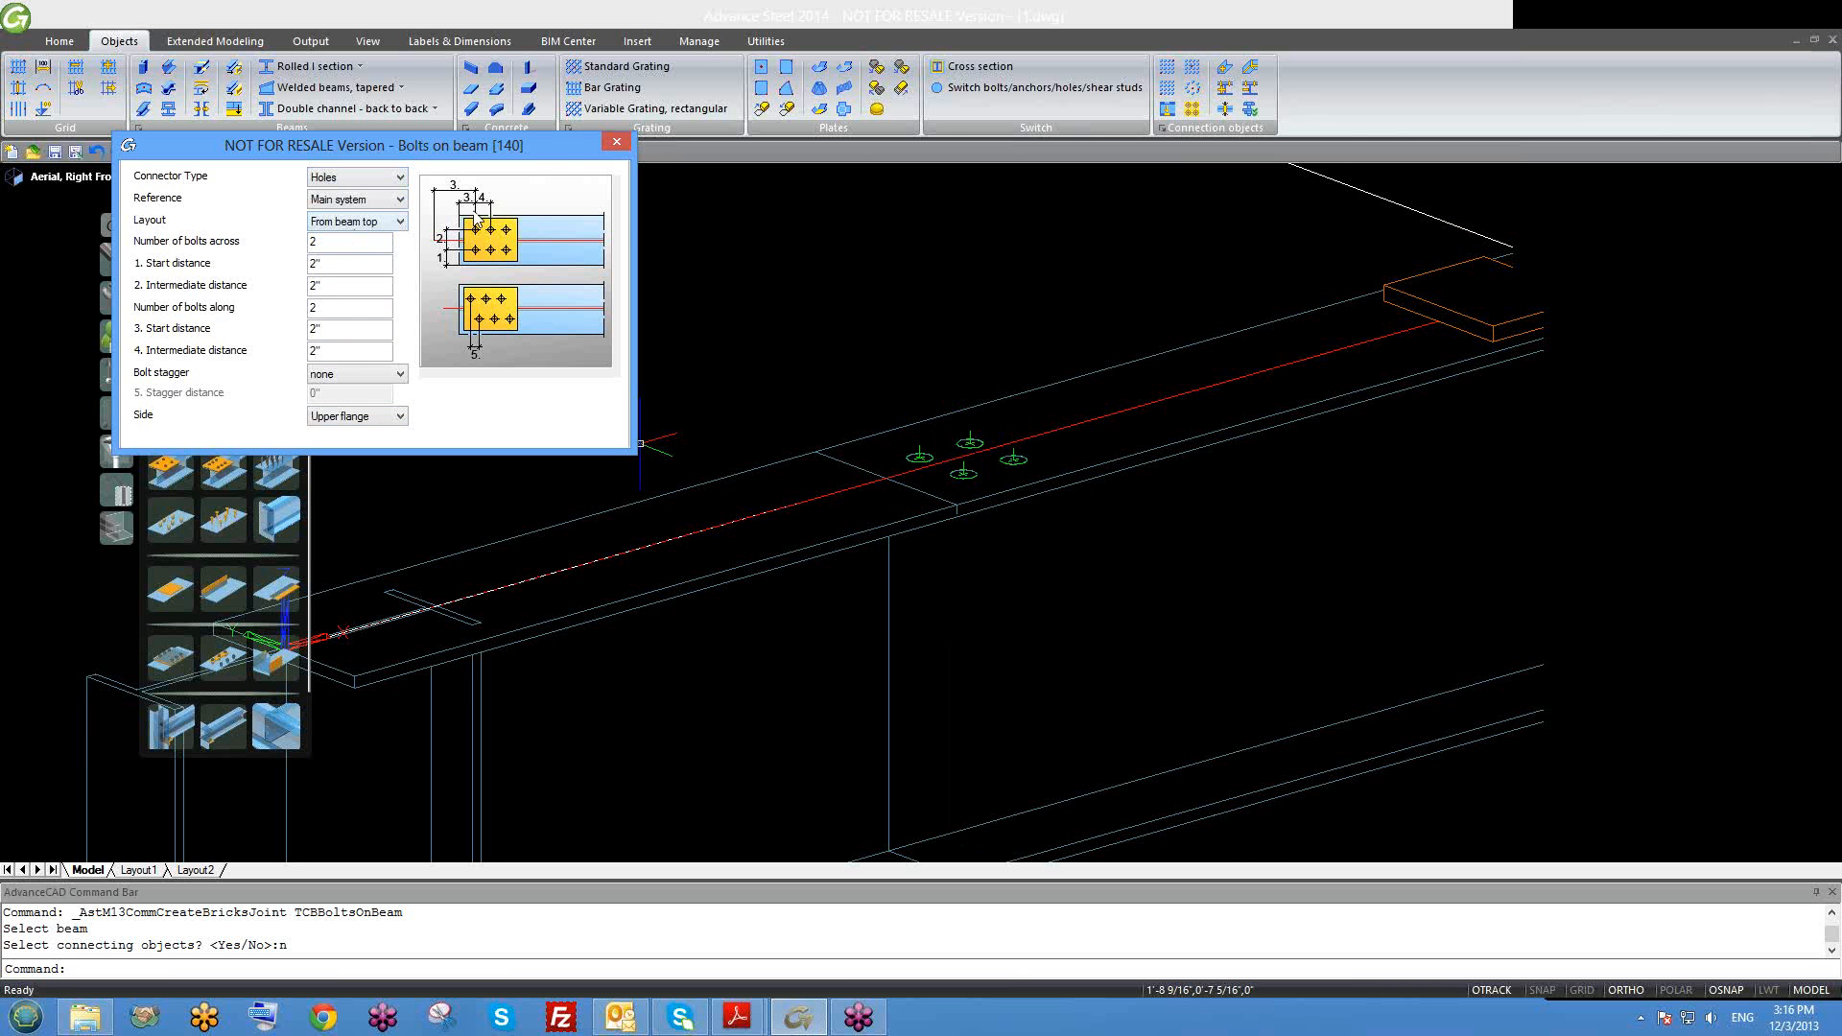
left_click(616, 141)
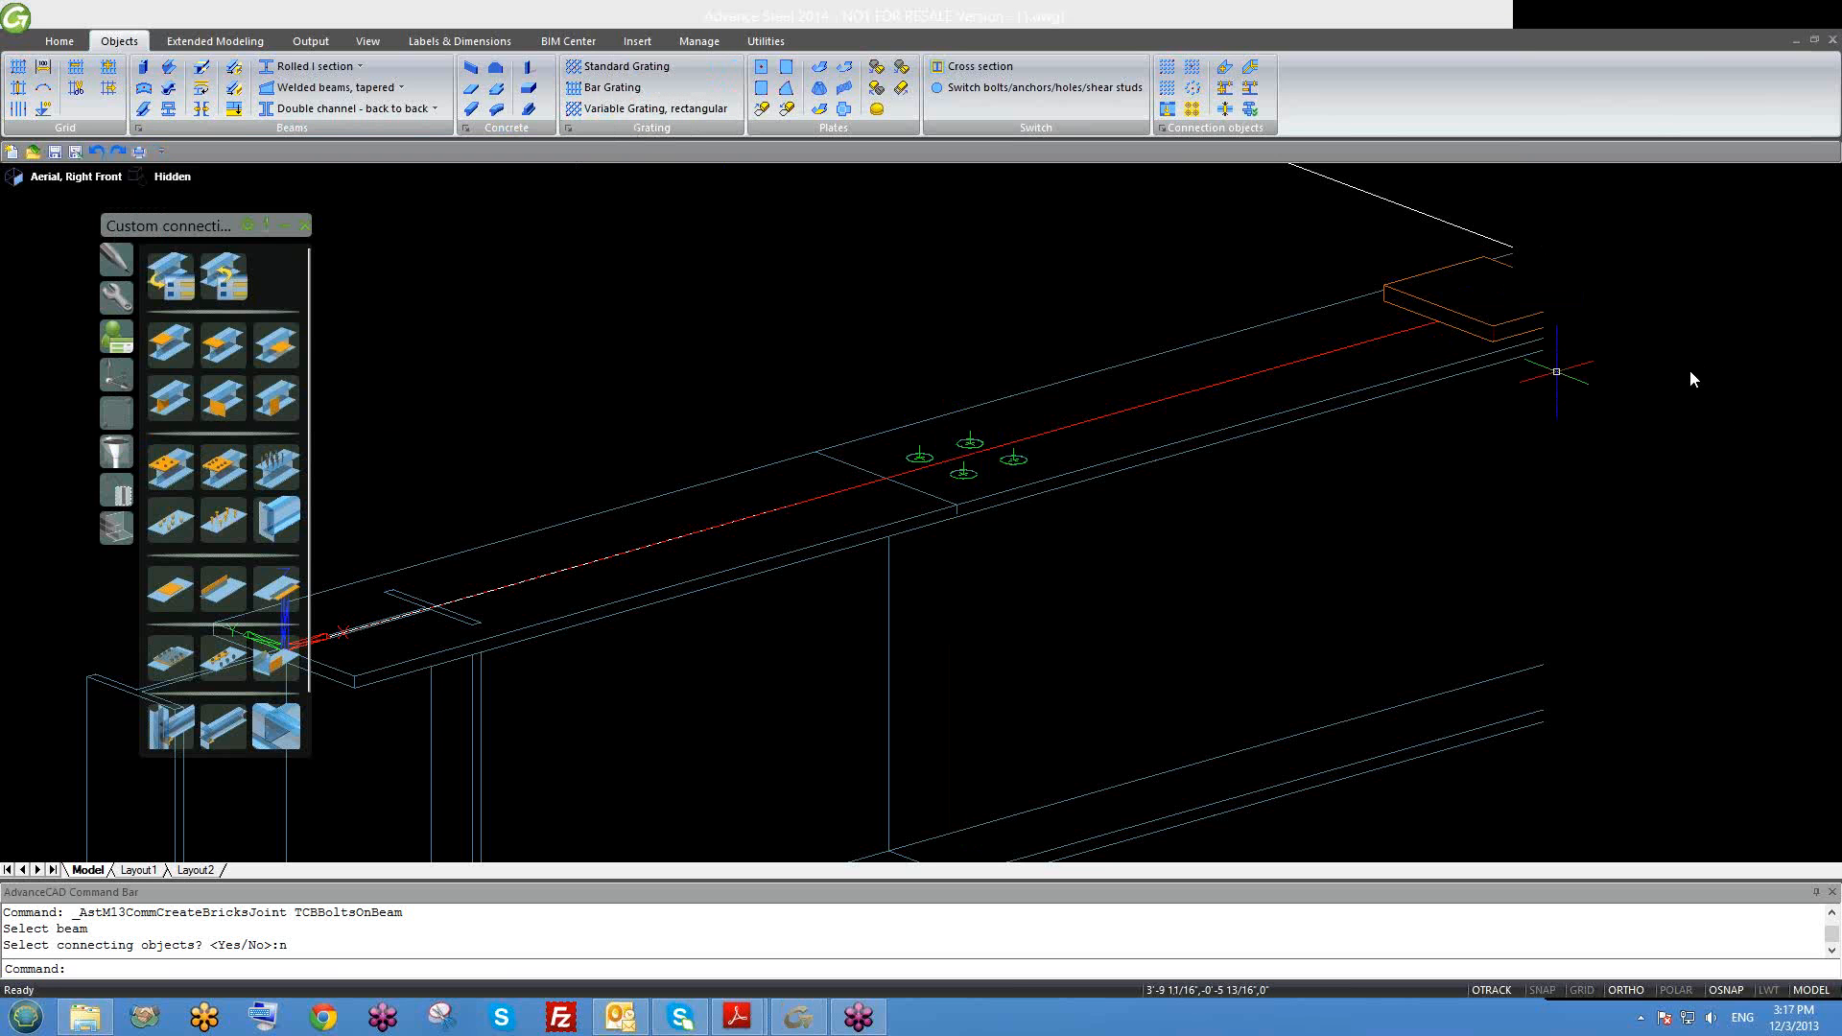
right_click(1731, 382)
left_click(1731, 367)
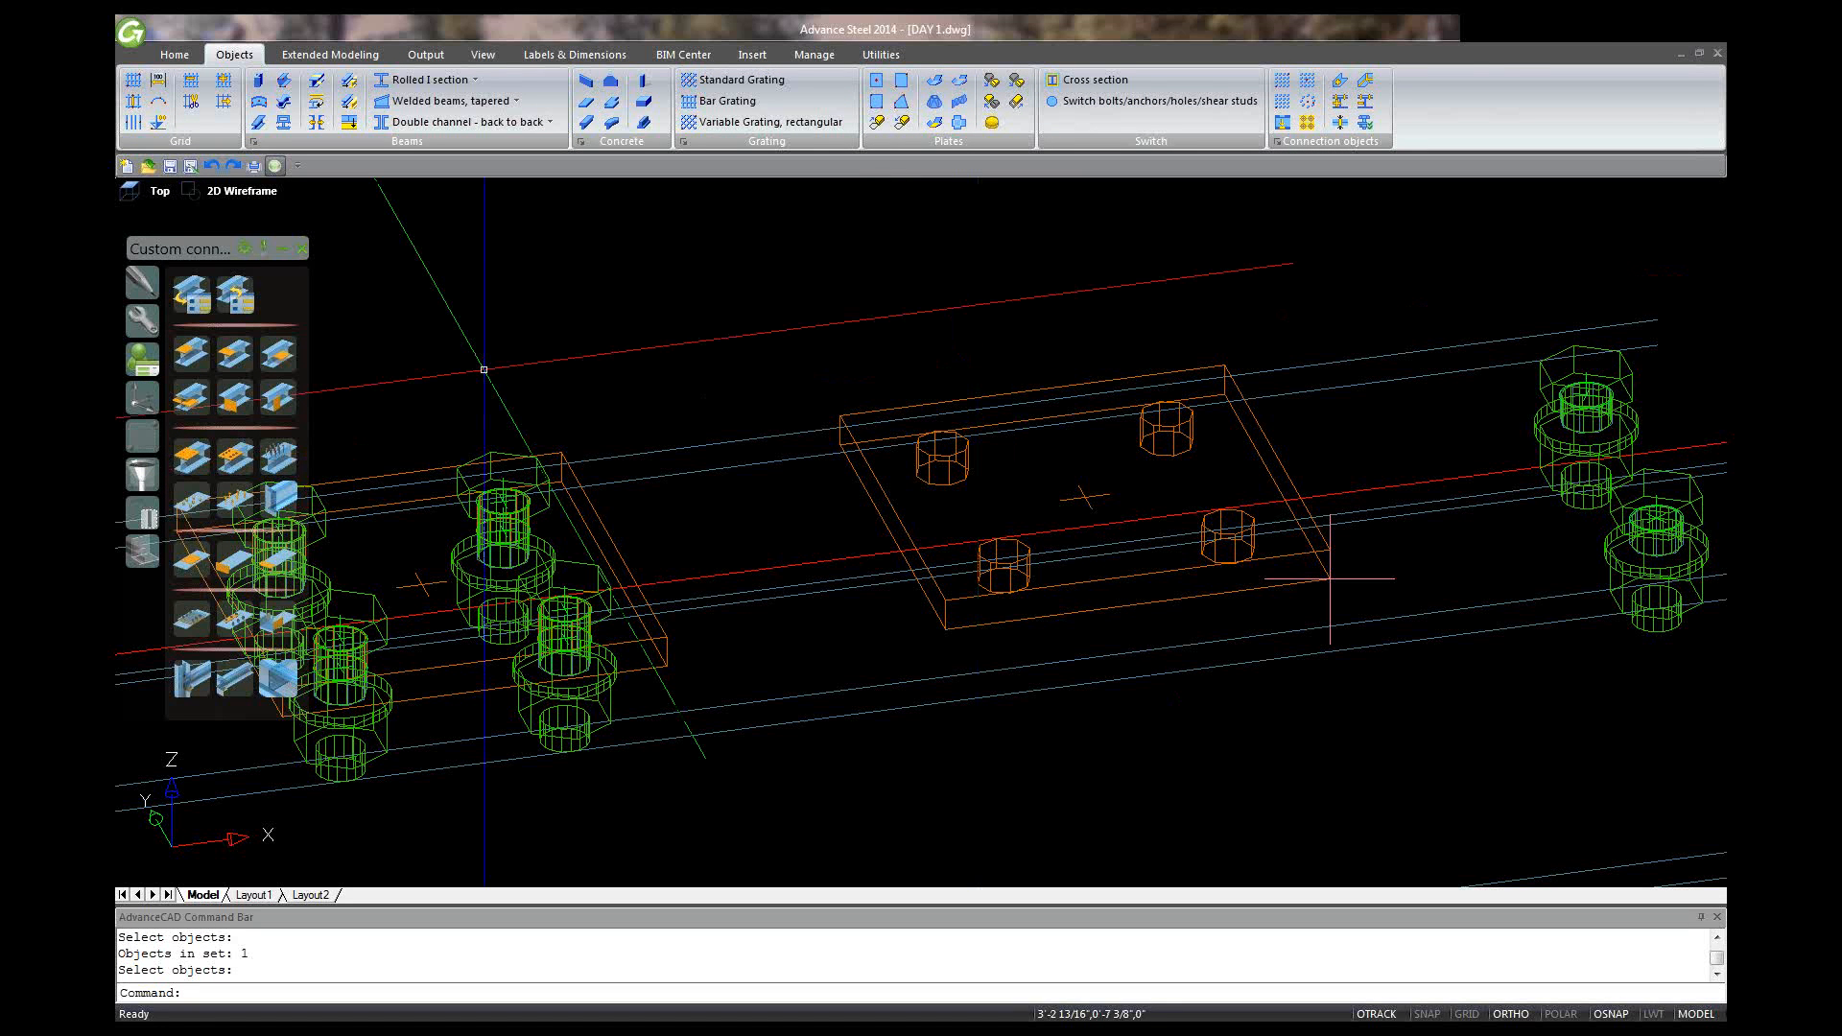
Step: Create a Bolts on beam connection on the plated beam in the DAY 1 drawing, answering No to connecting objects
left_click(189, 456)
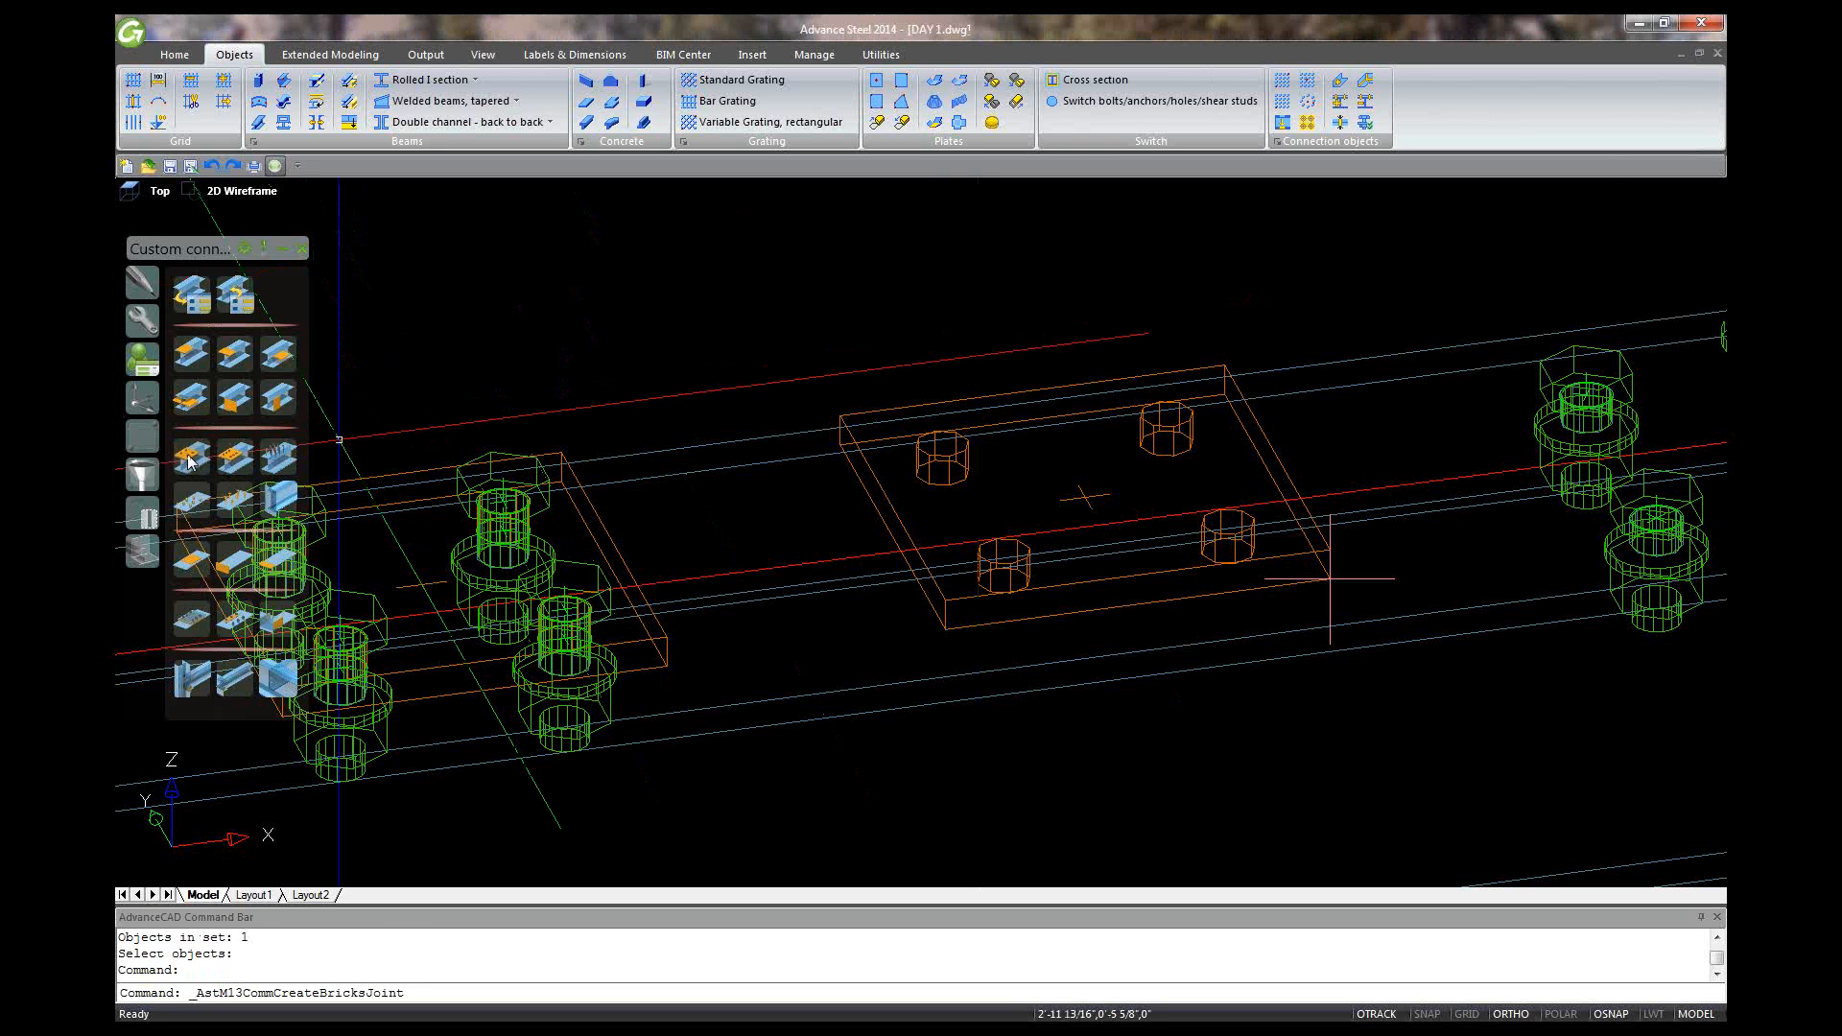
left_click(921, 677)
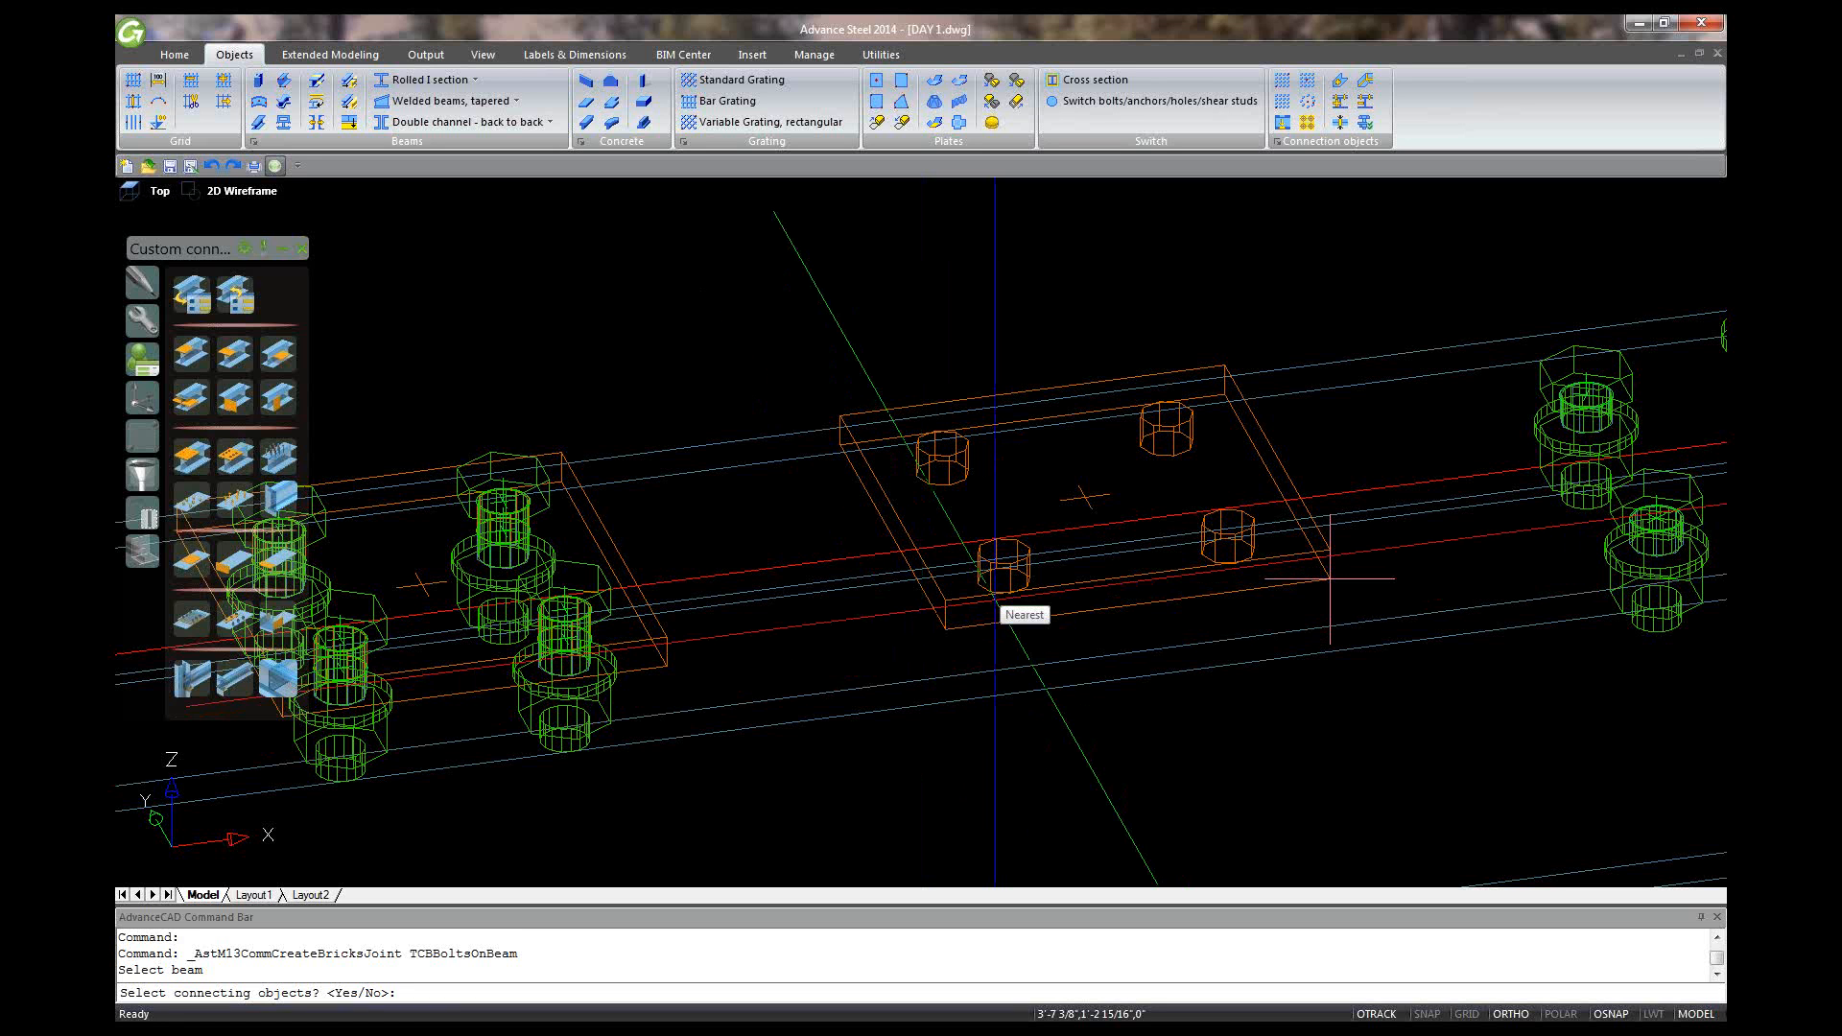
type("n")
key("Return")
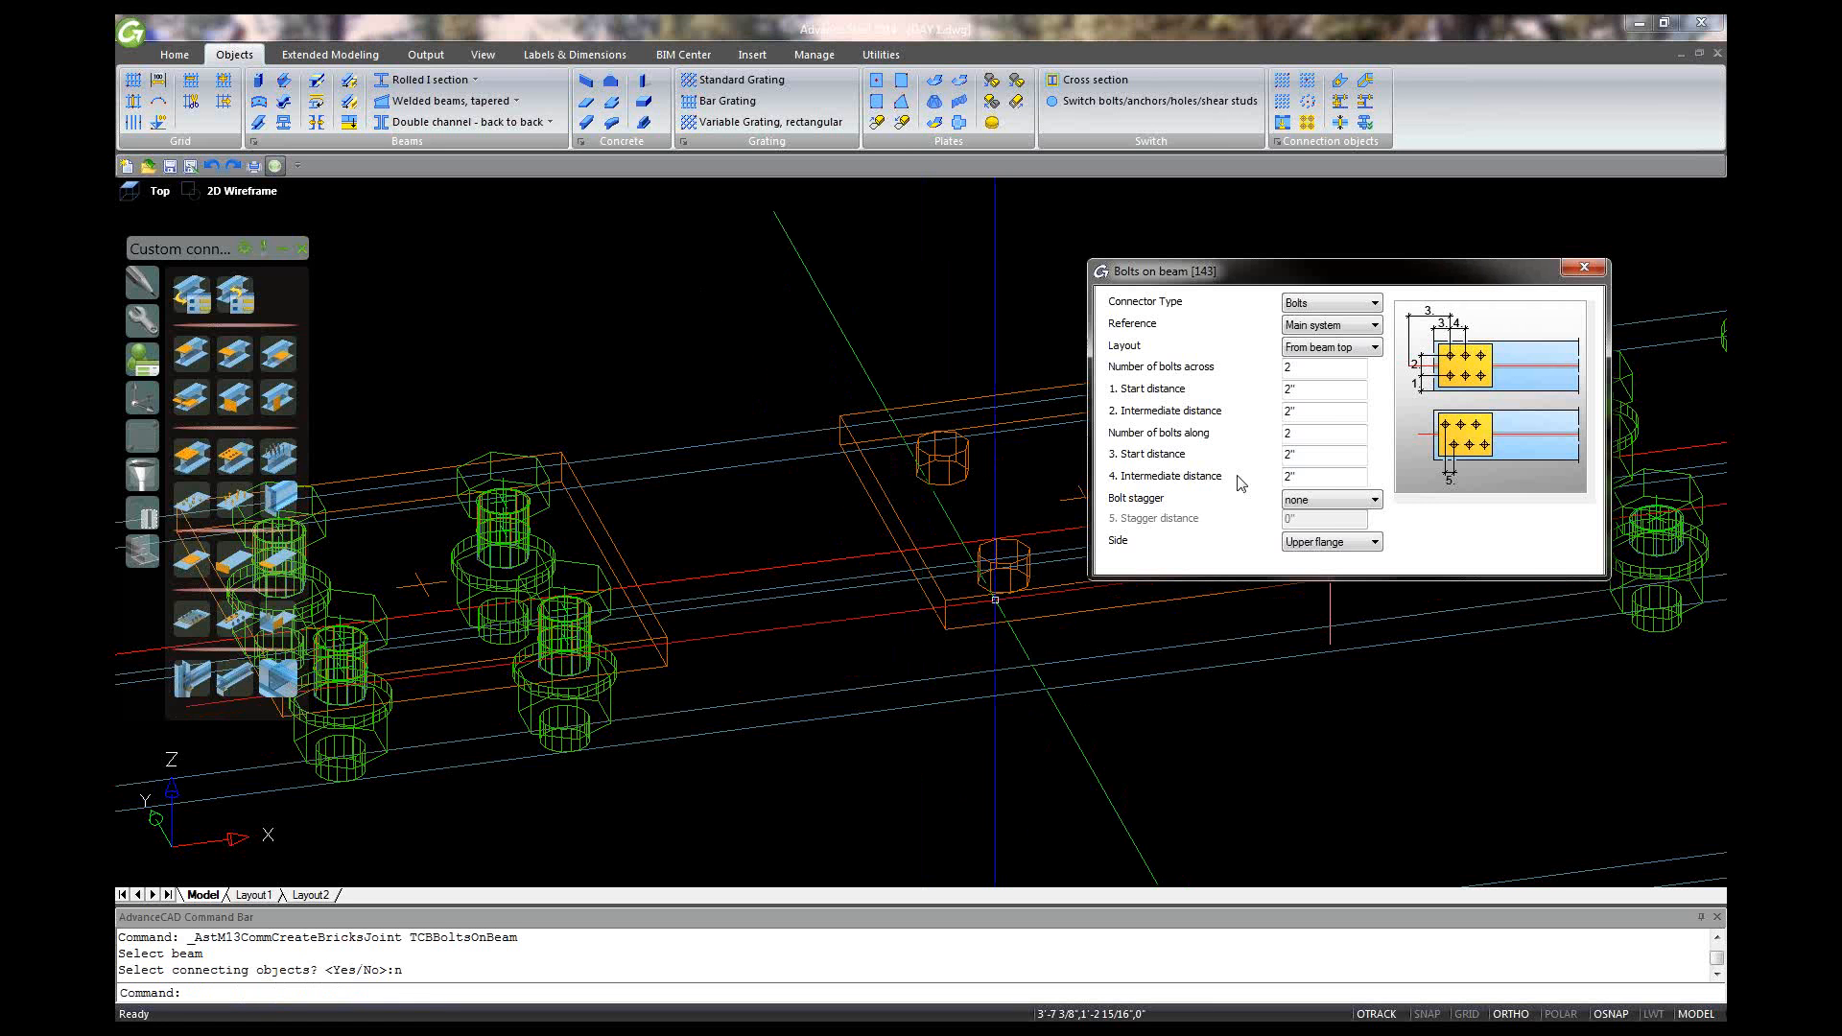
Step: Set the connection's connector type to Holes and choose Upper flange as its side
left_click(1372, 303)
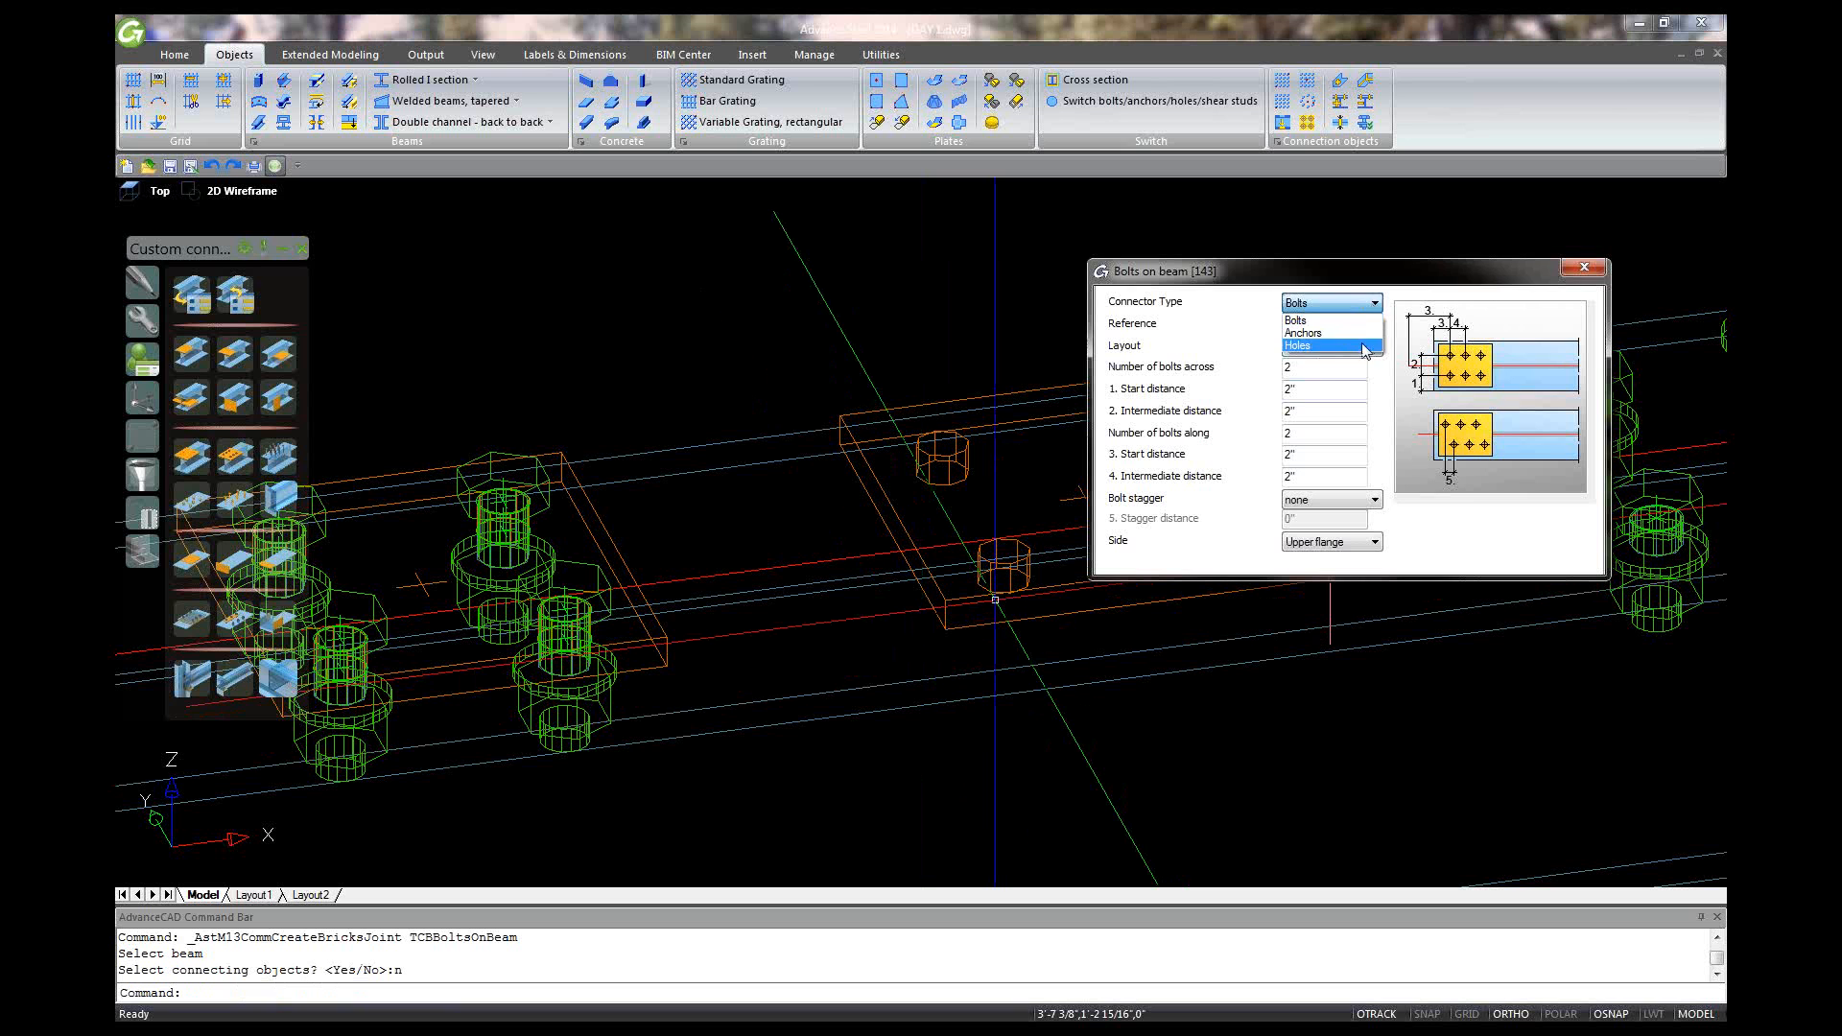
left_click(1320, 347)
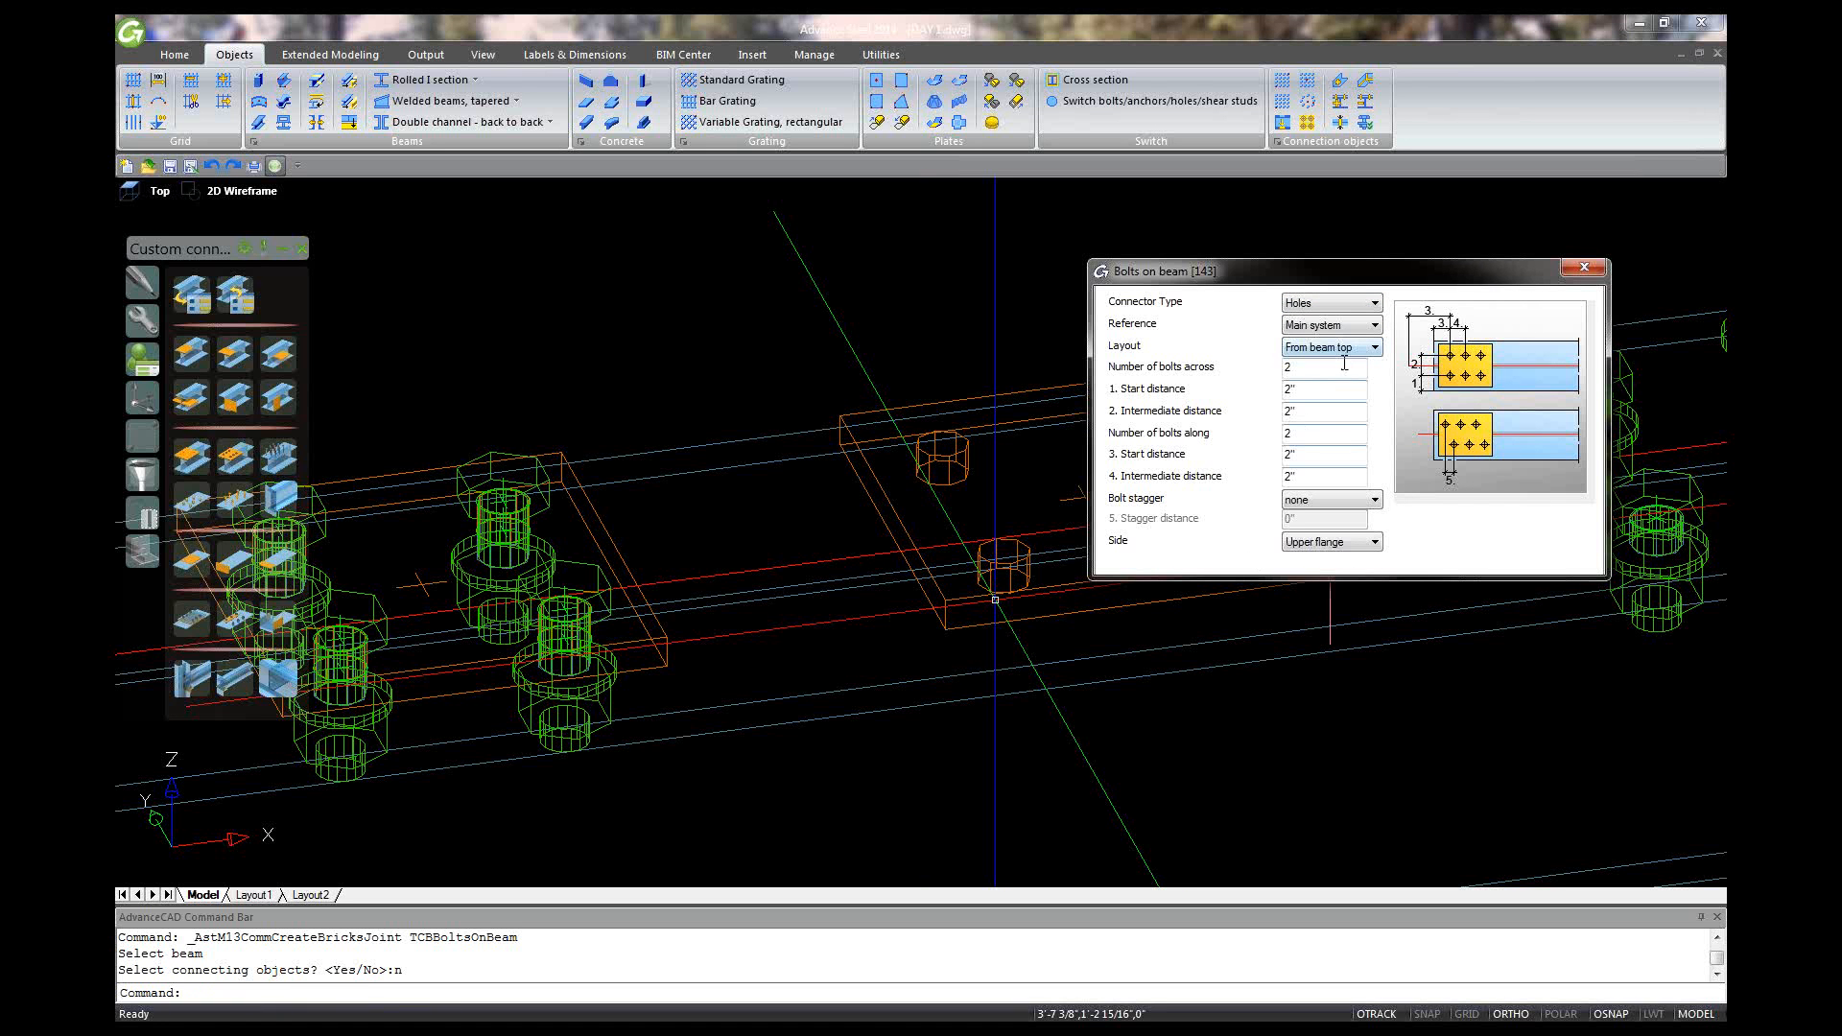
left_click(1372, 543)
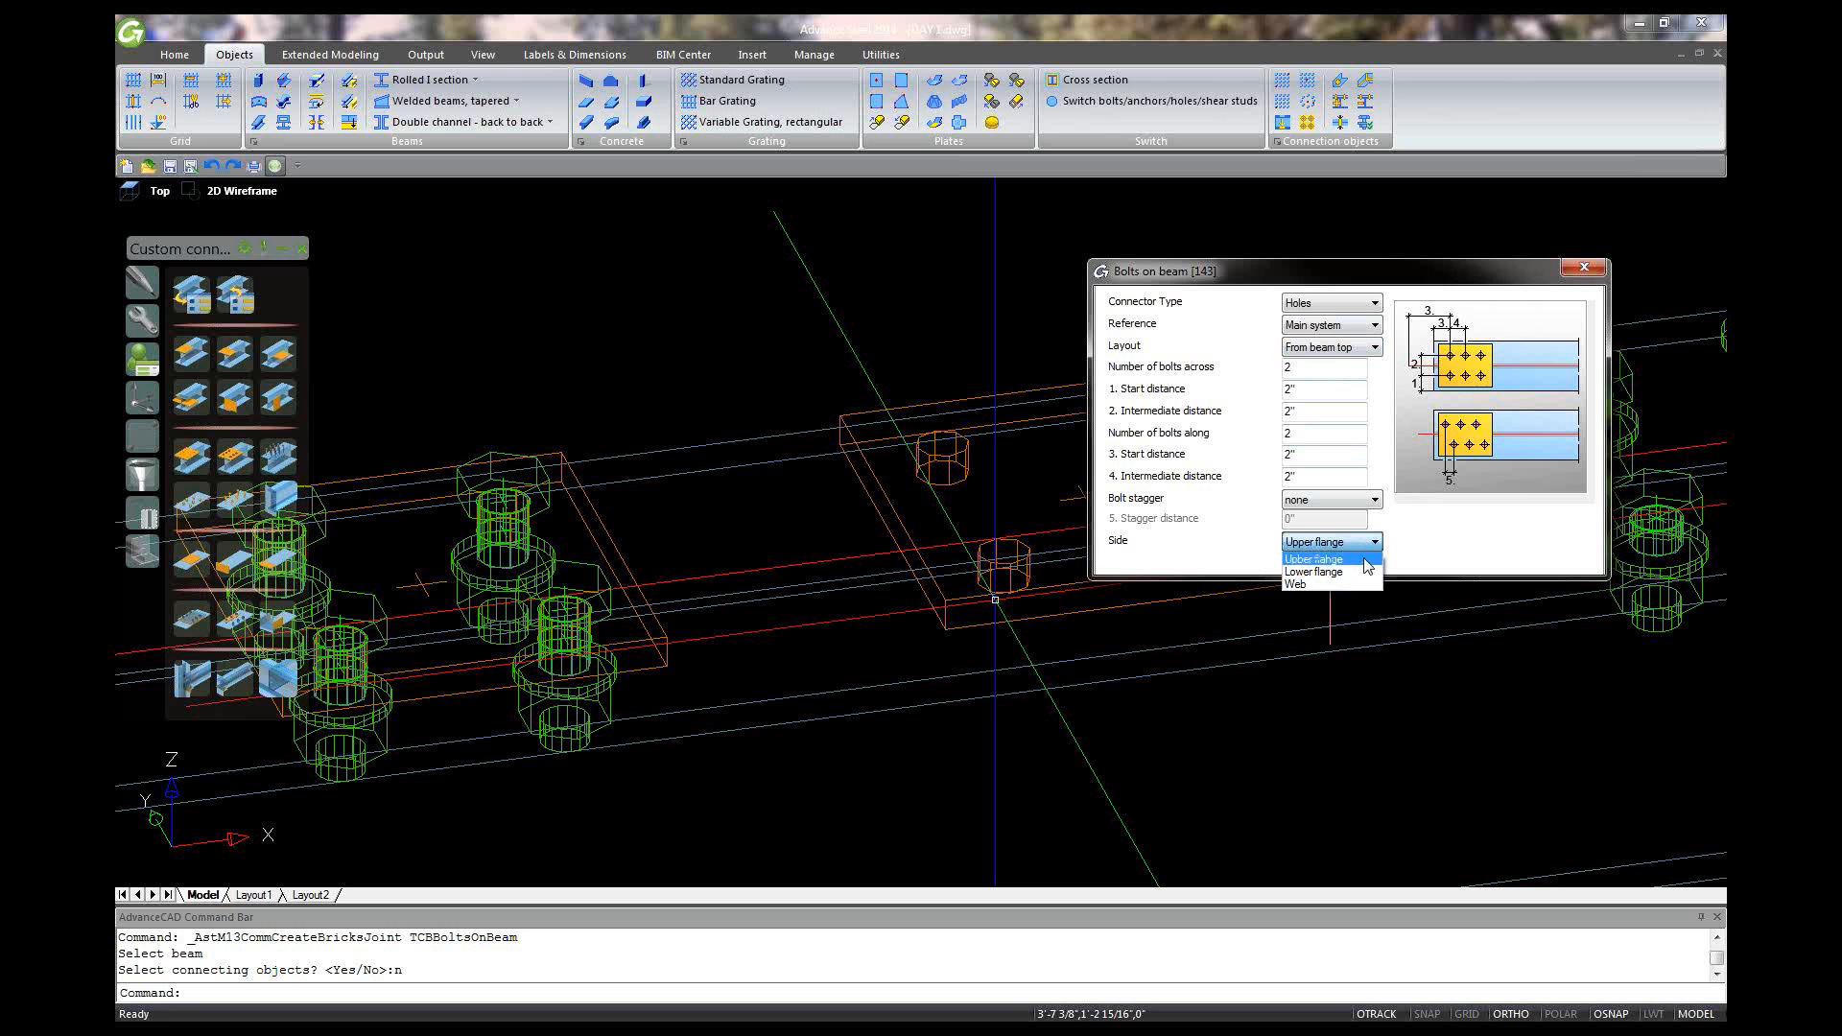
left_click(1363, 562)
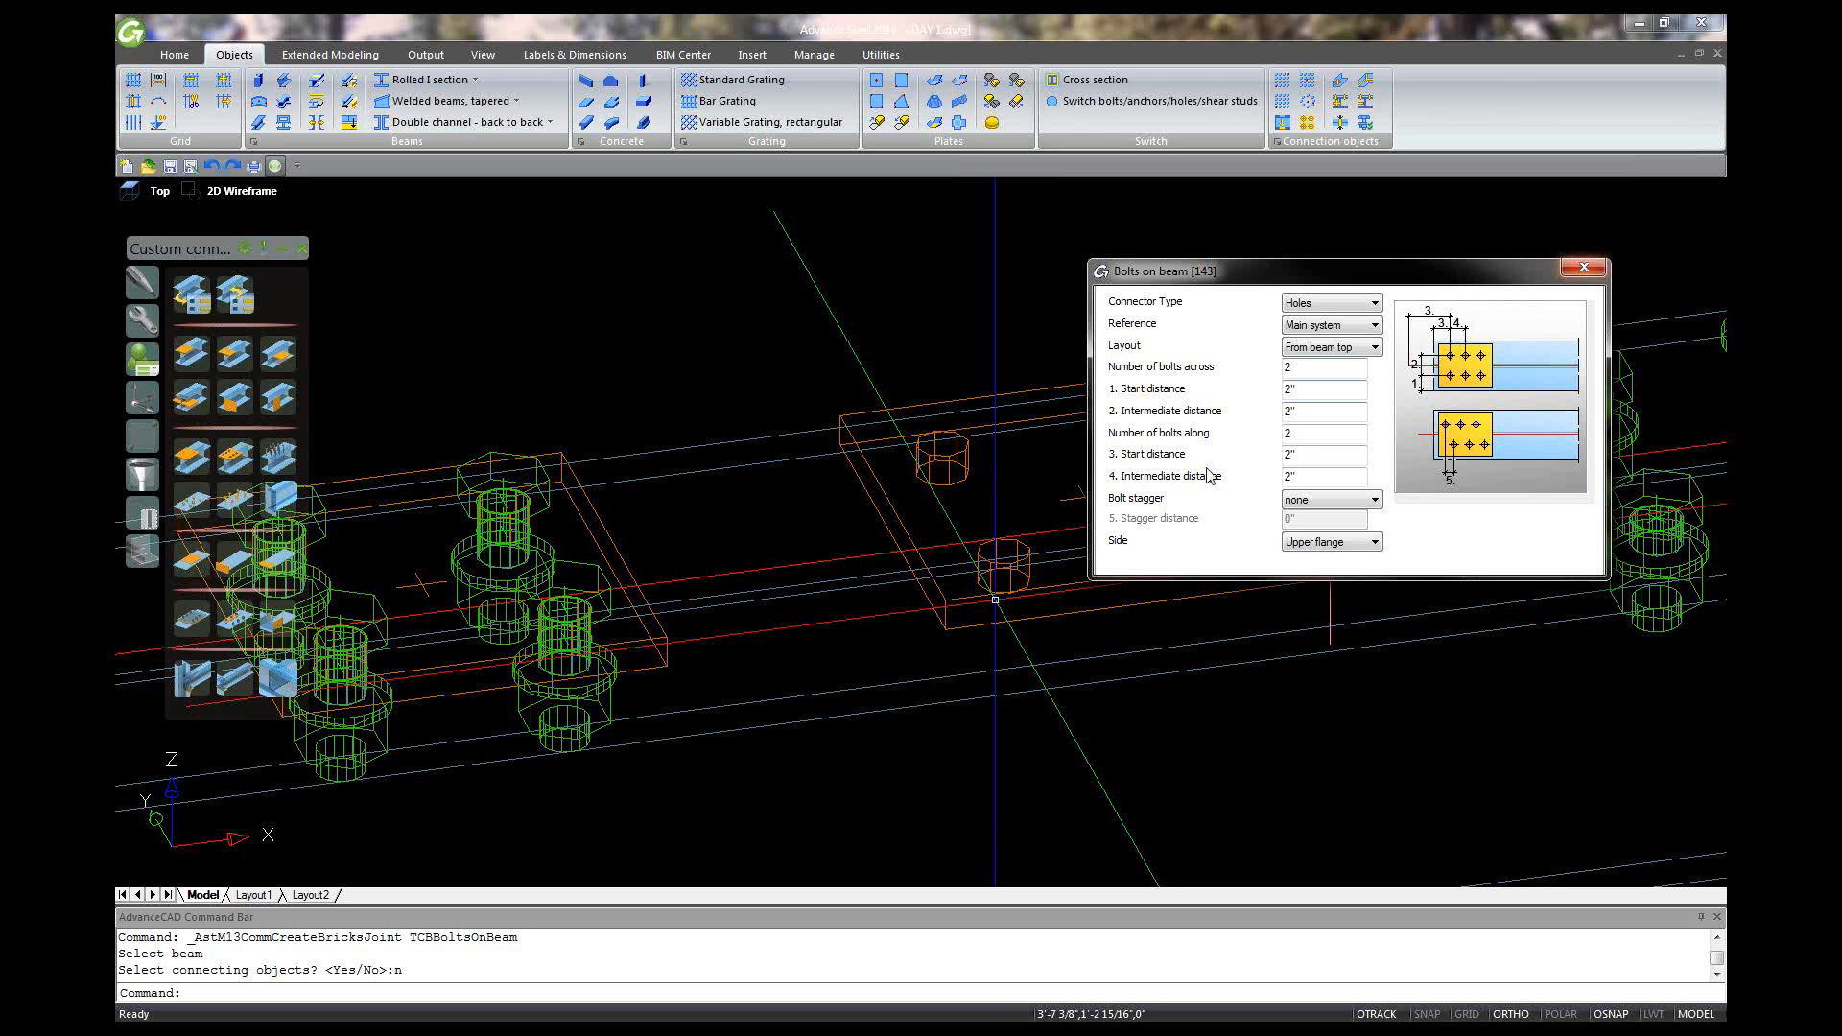
Step: Set the intermediate distances across and along the beam to 3 1/2" and close the connection properties
key("Tab")
type("3+1/")
key("BackSpace")
key("BackSpace")
key("BackSpace")
type("1/2")
double_click(1289, 453)
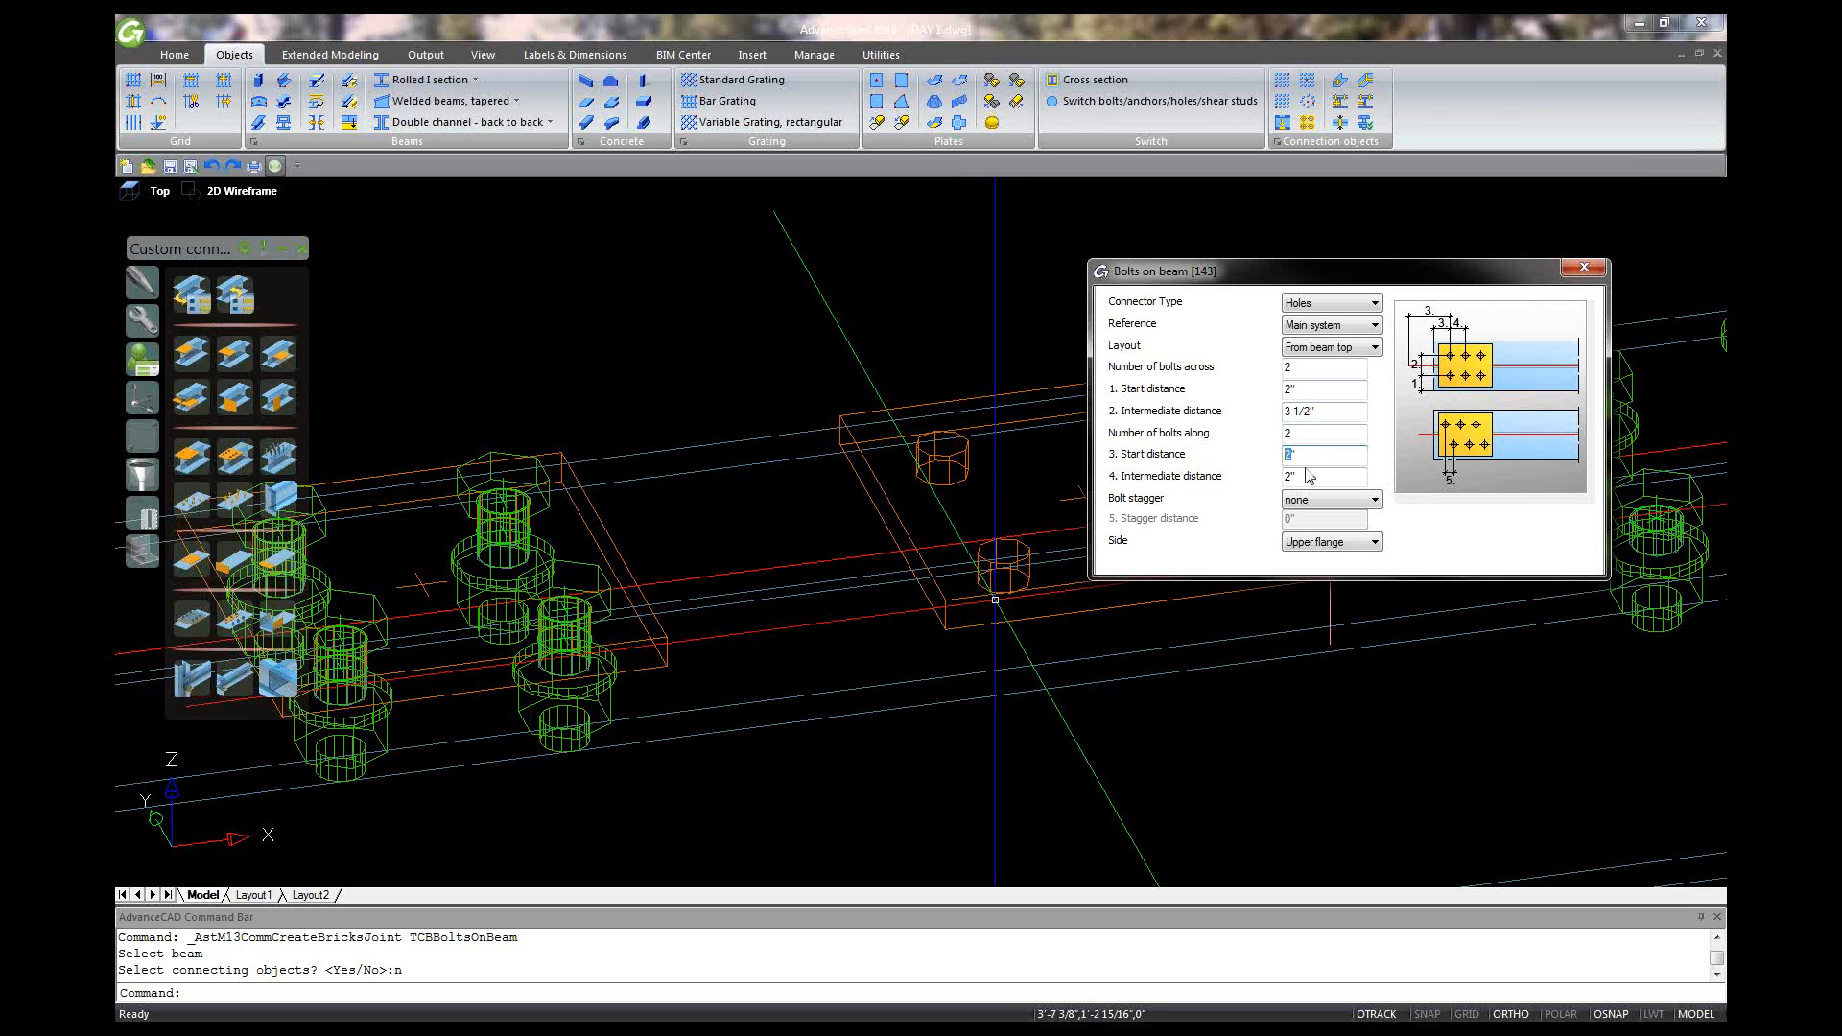
double_click(1288, 473)
type("3 1/2")
left_click(1584, 268)
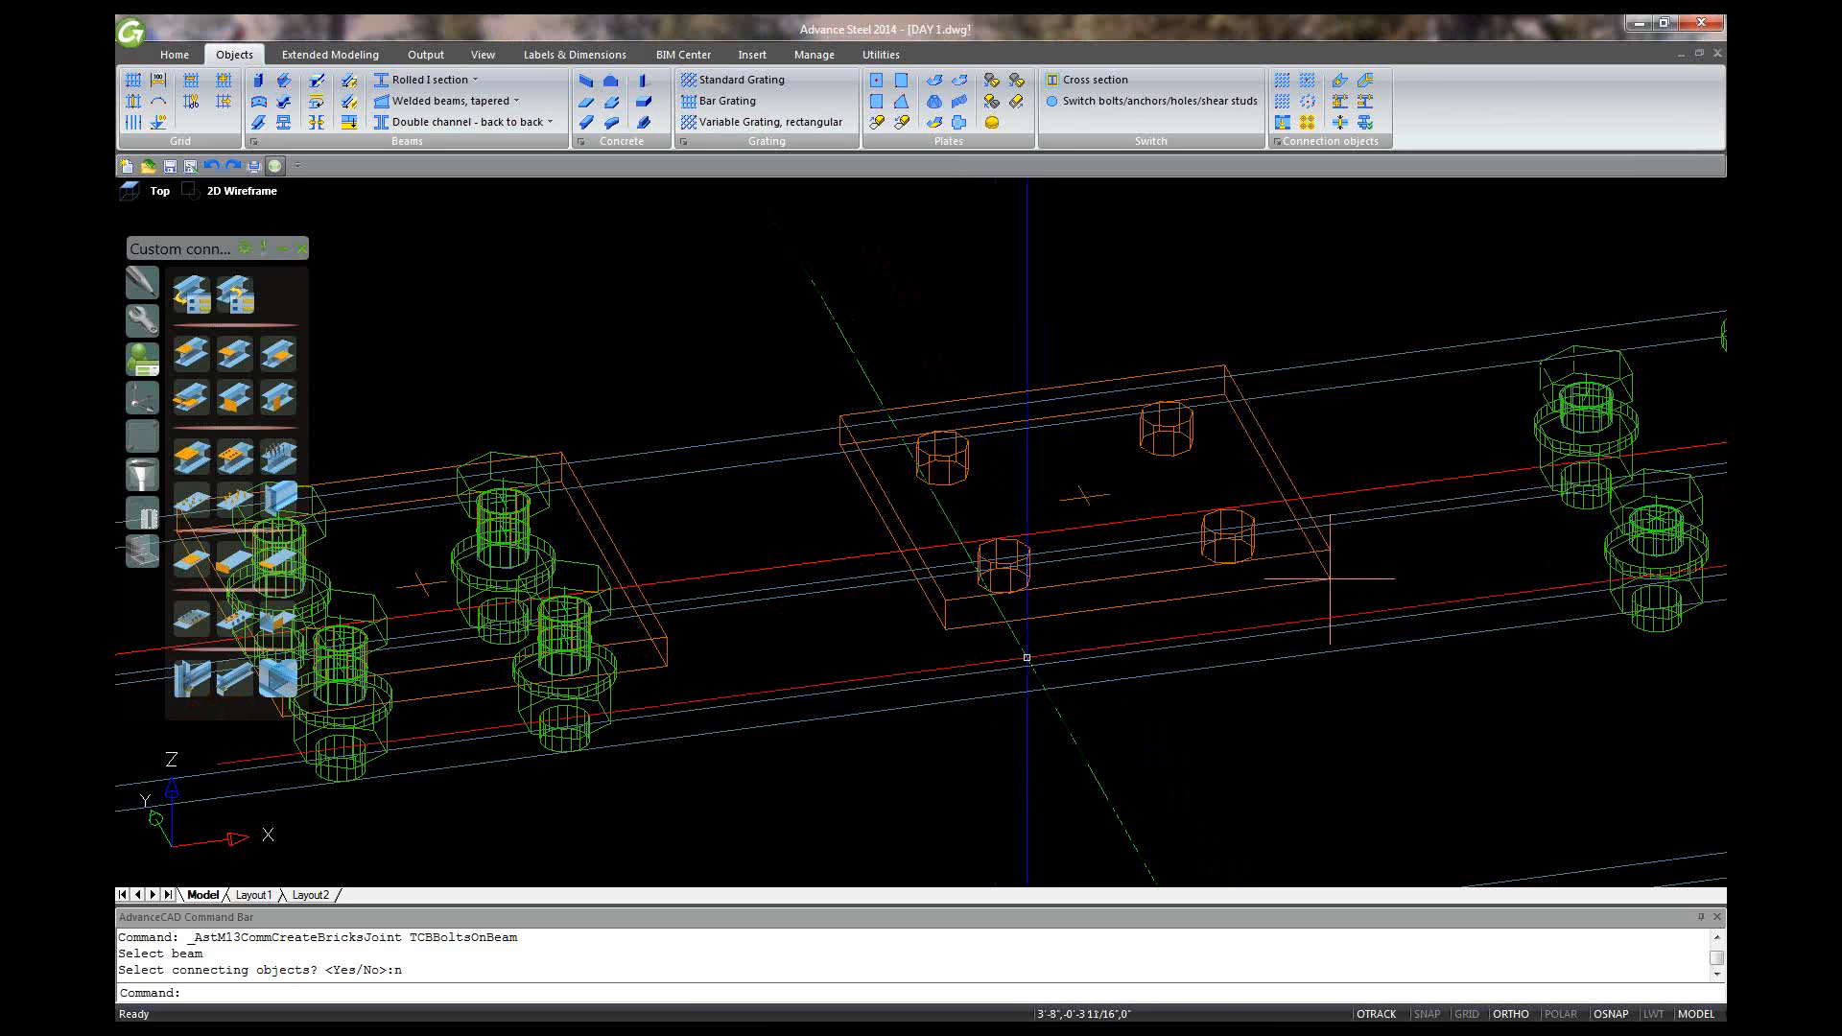
Step: Examine the beam's plates, bolts and holes from several distances and angles
scroll(1027, 658, "down", 4)
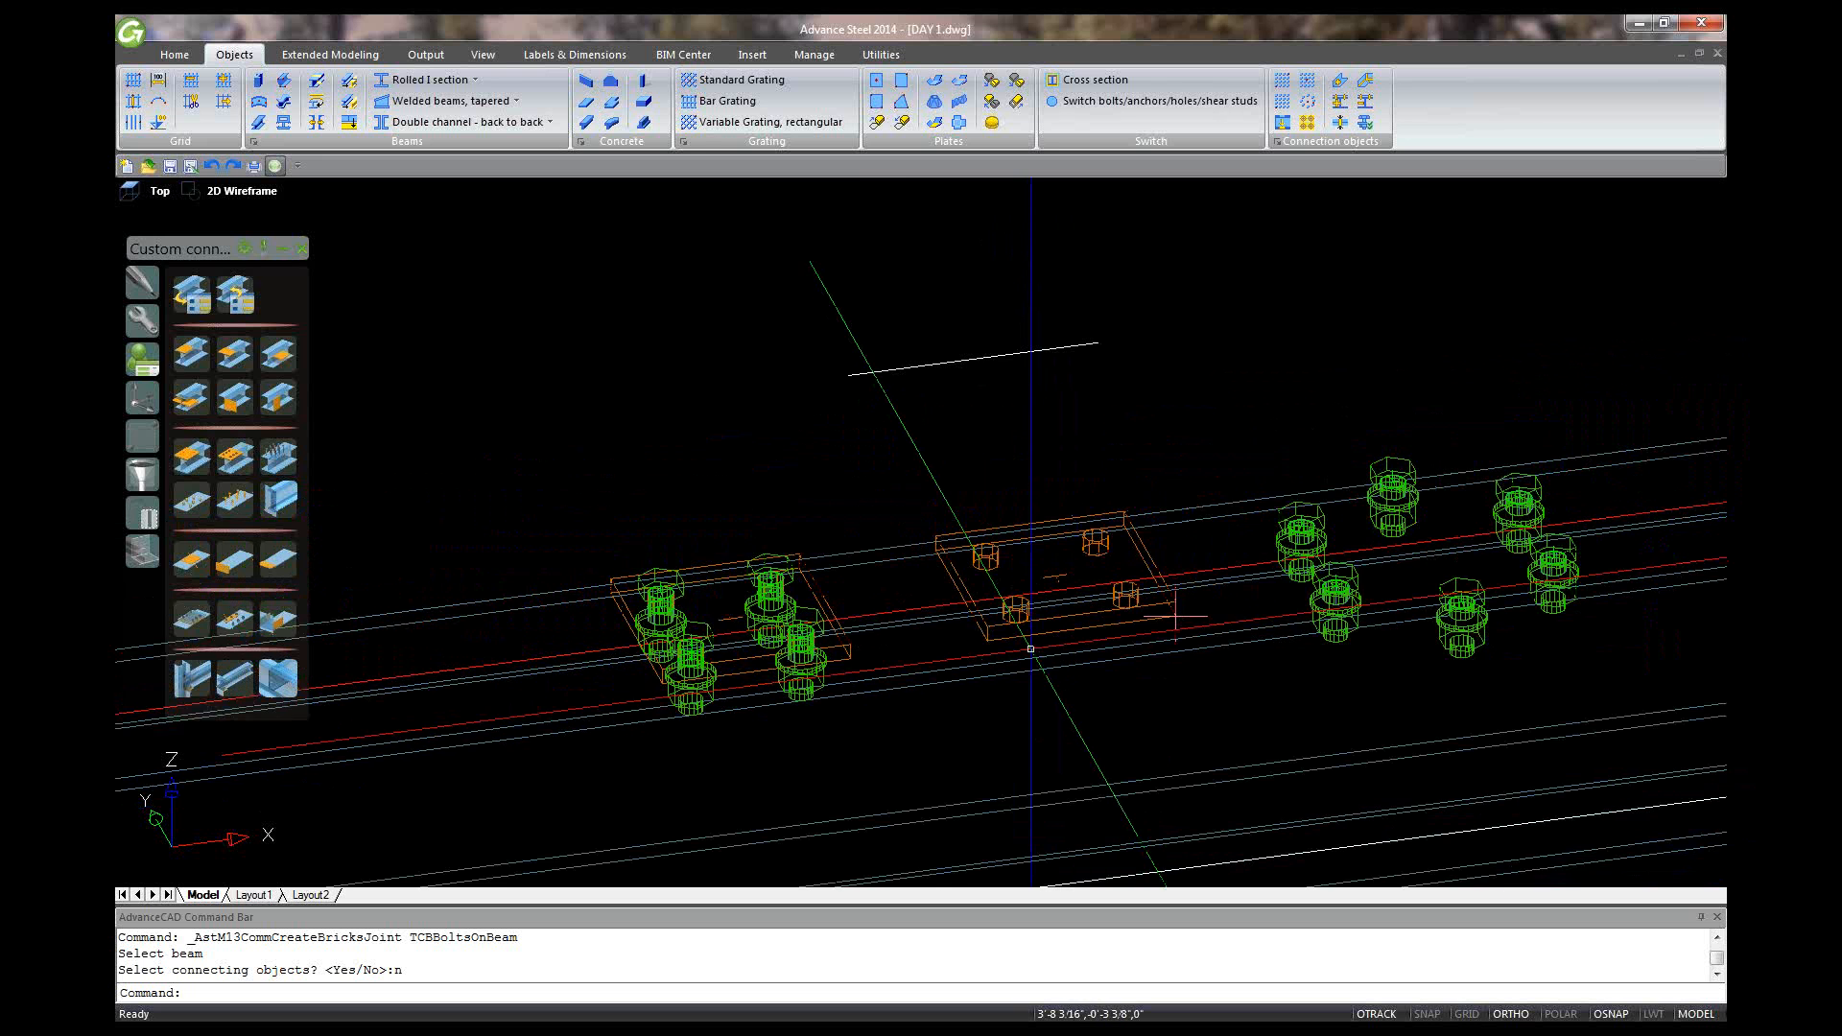
scroll(1049, 665, "up", 2)
mouse_move(1110, 669)
middle_mouse_down("shift")
mouse_move(1111, 629)
mouse_move(1087, 660)
middle_mouse_up("shift")
scroll(1087, 661, "down", 8)
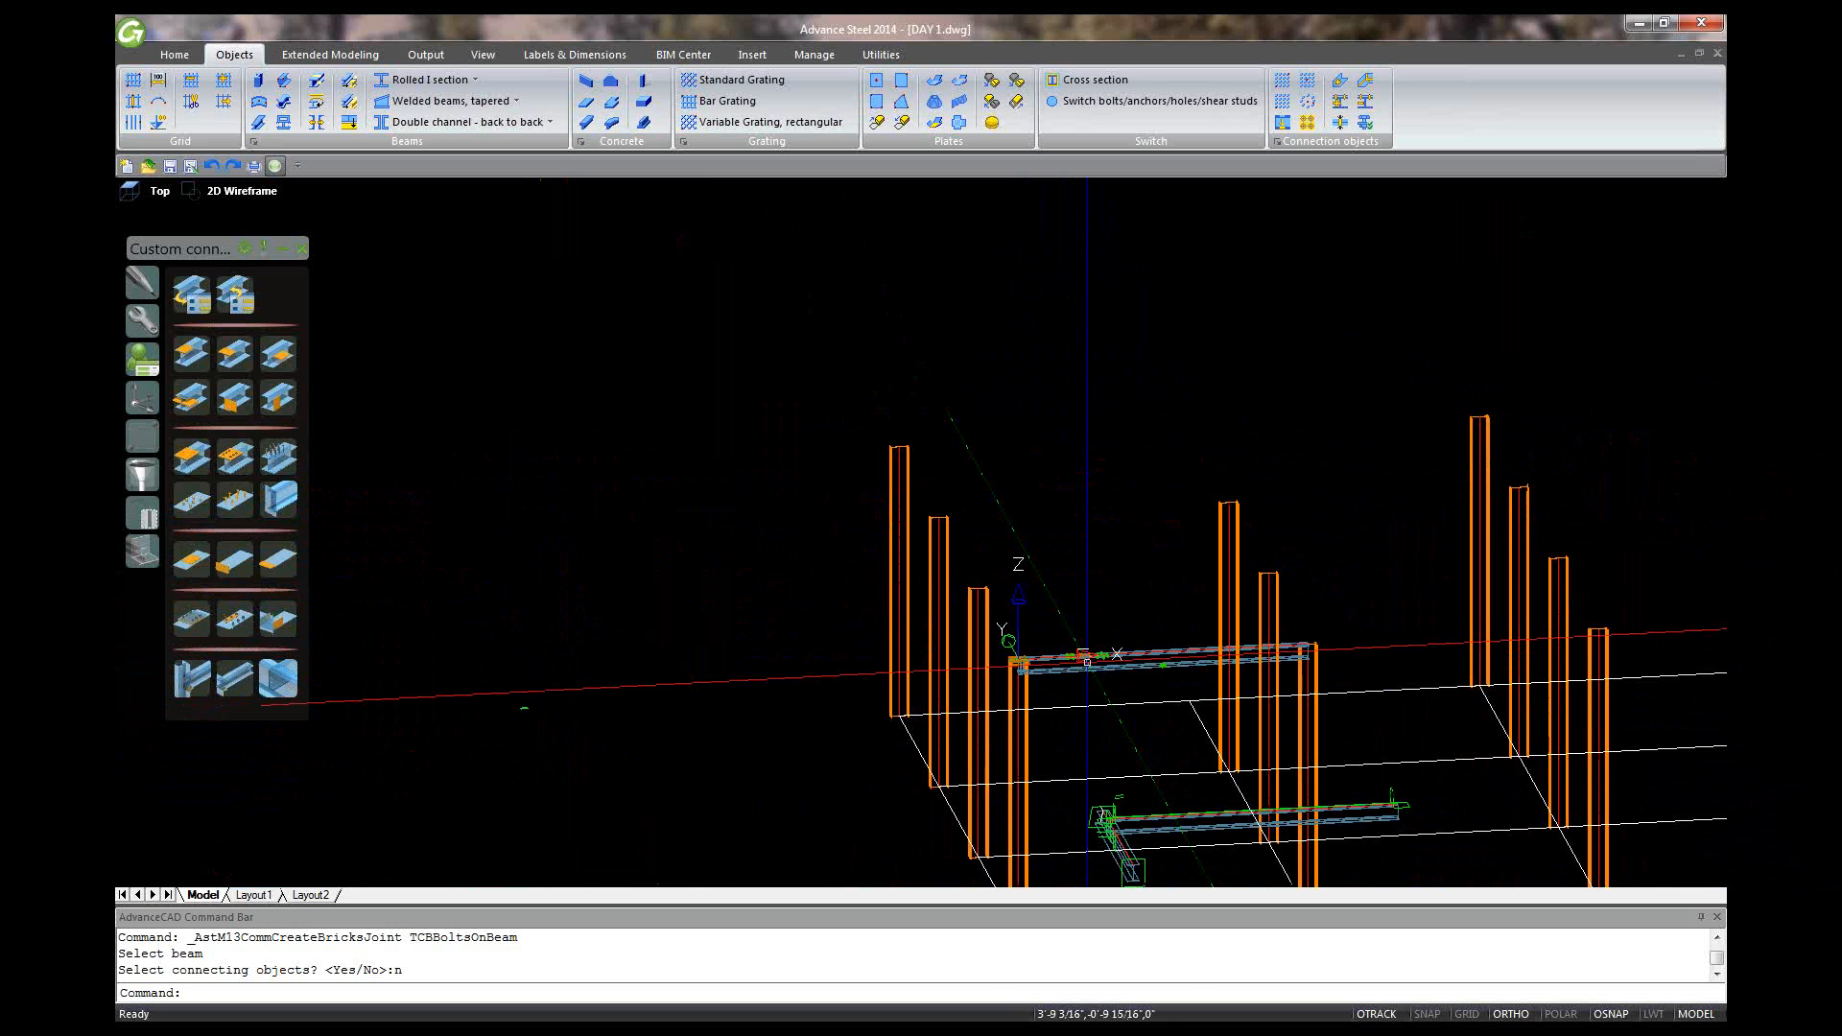
scroll(1087, 661, "up", 2)
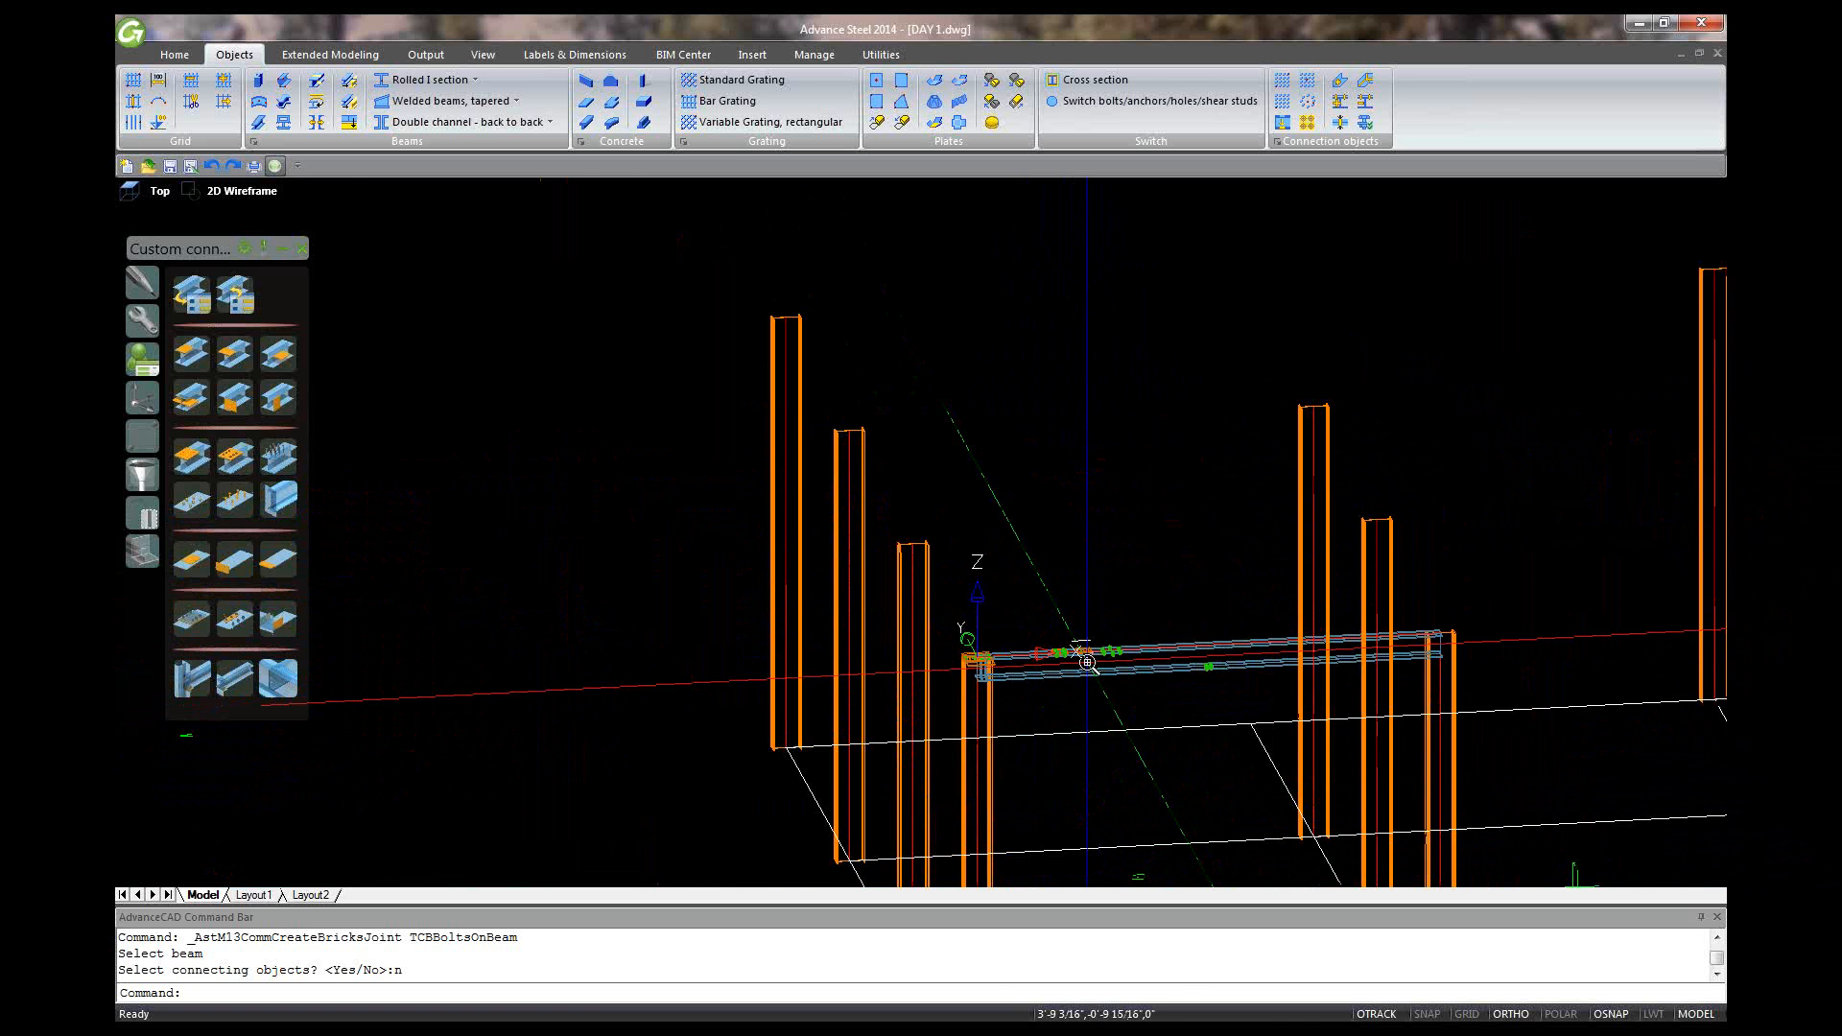
scroll(1087, 661, "up", 4)
scroll(1089, 664, "up", 5)
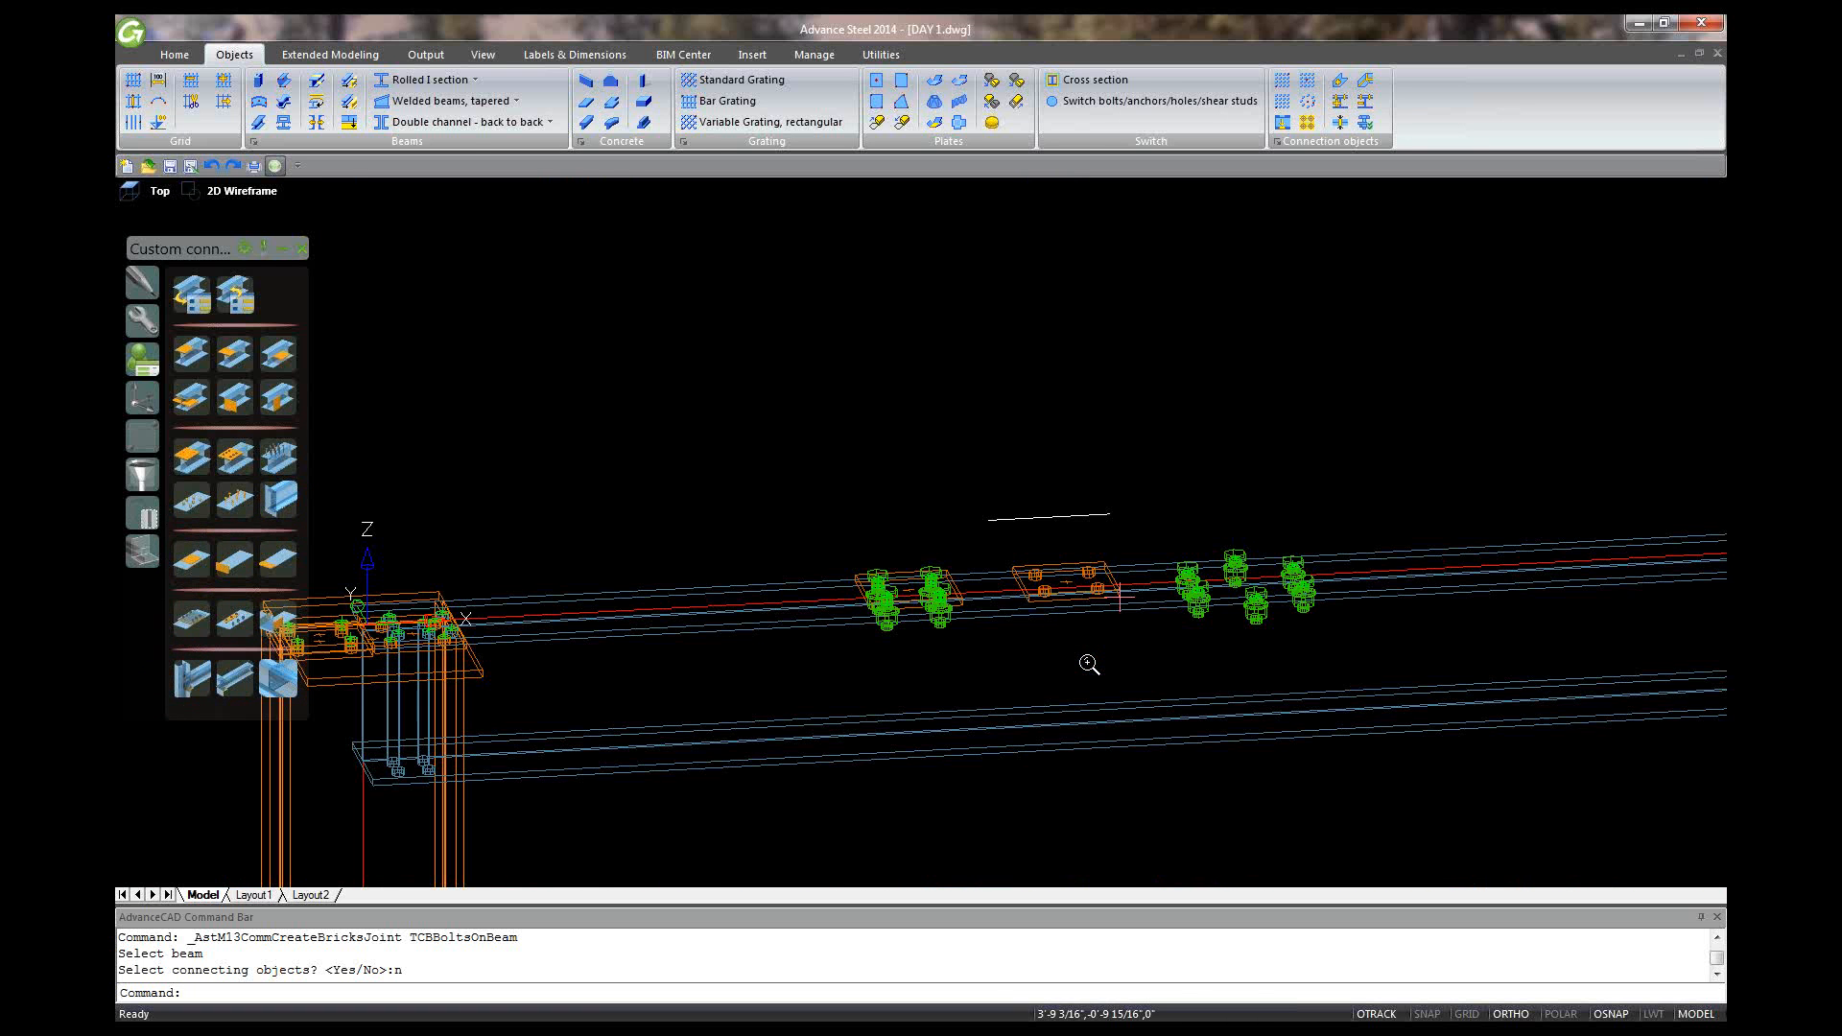
middle_click_drag(1063, 582, 1335, 594, "shift")
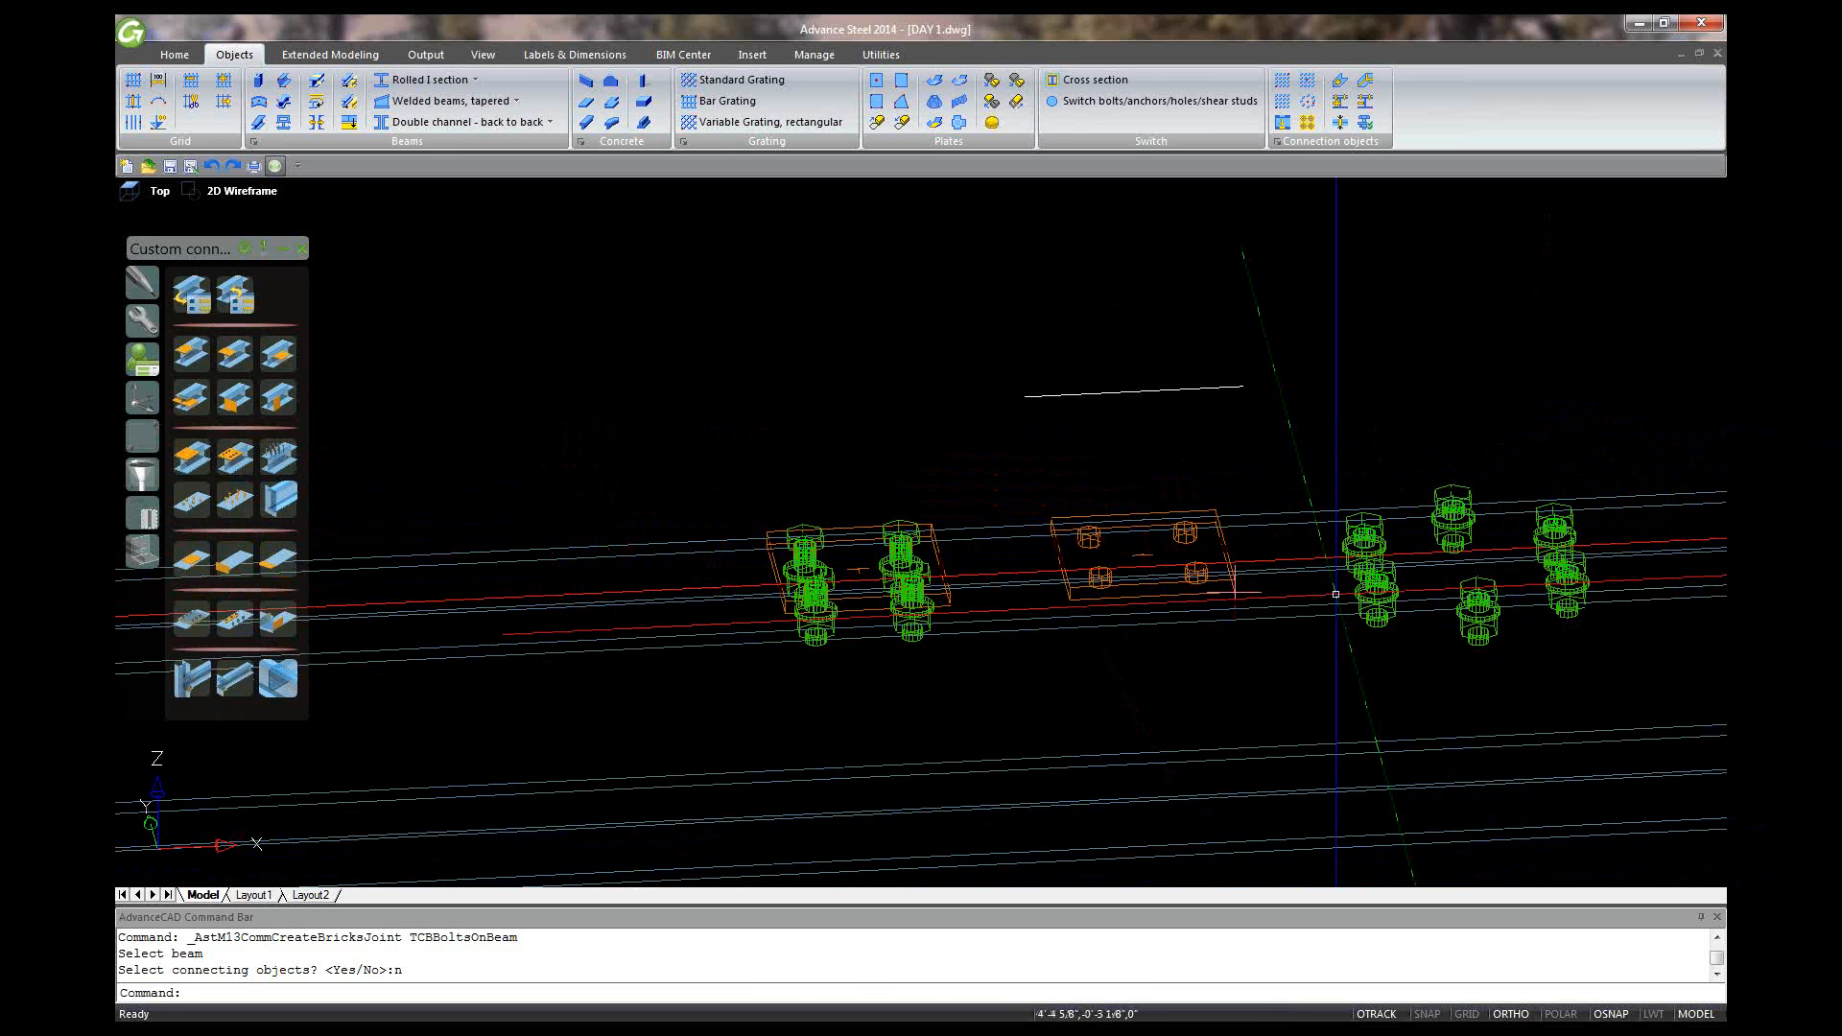
Step: Examine the plates, anchors and bolts at the column end of the beam from several distances
scroll(1253, 631, "down", 3)
scroll(1253, 631, "down", 3)
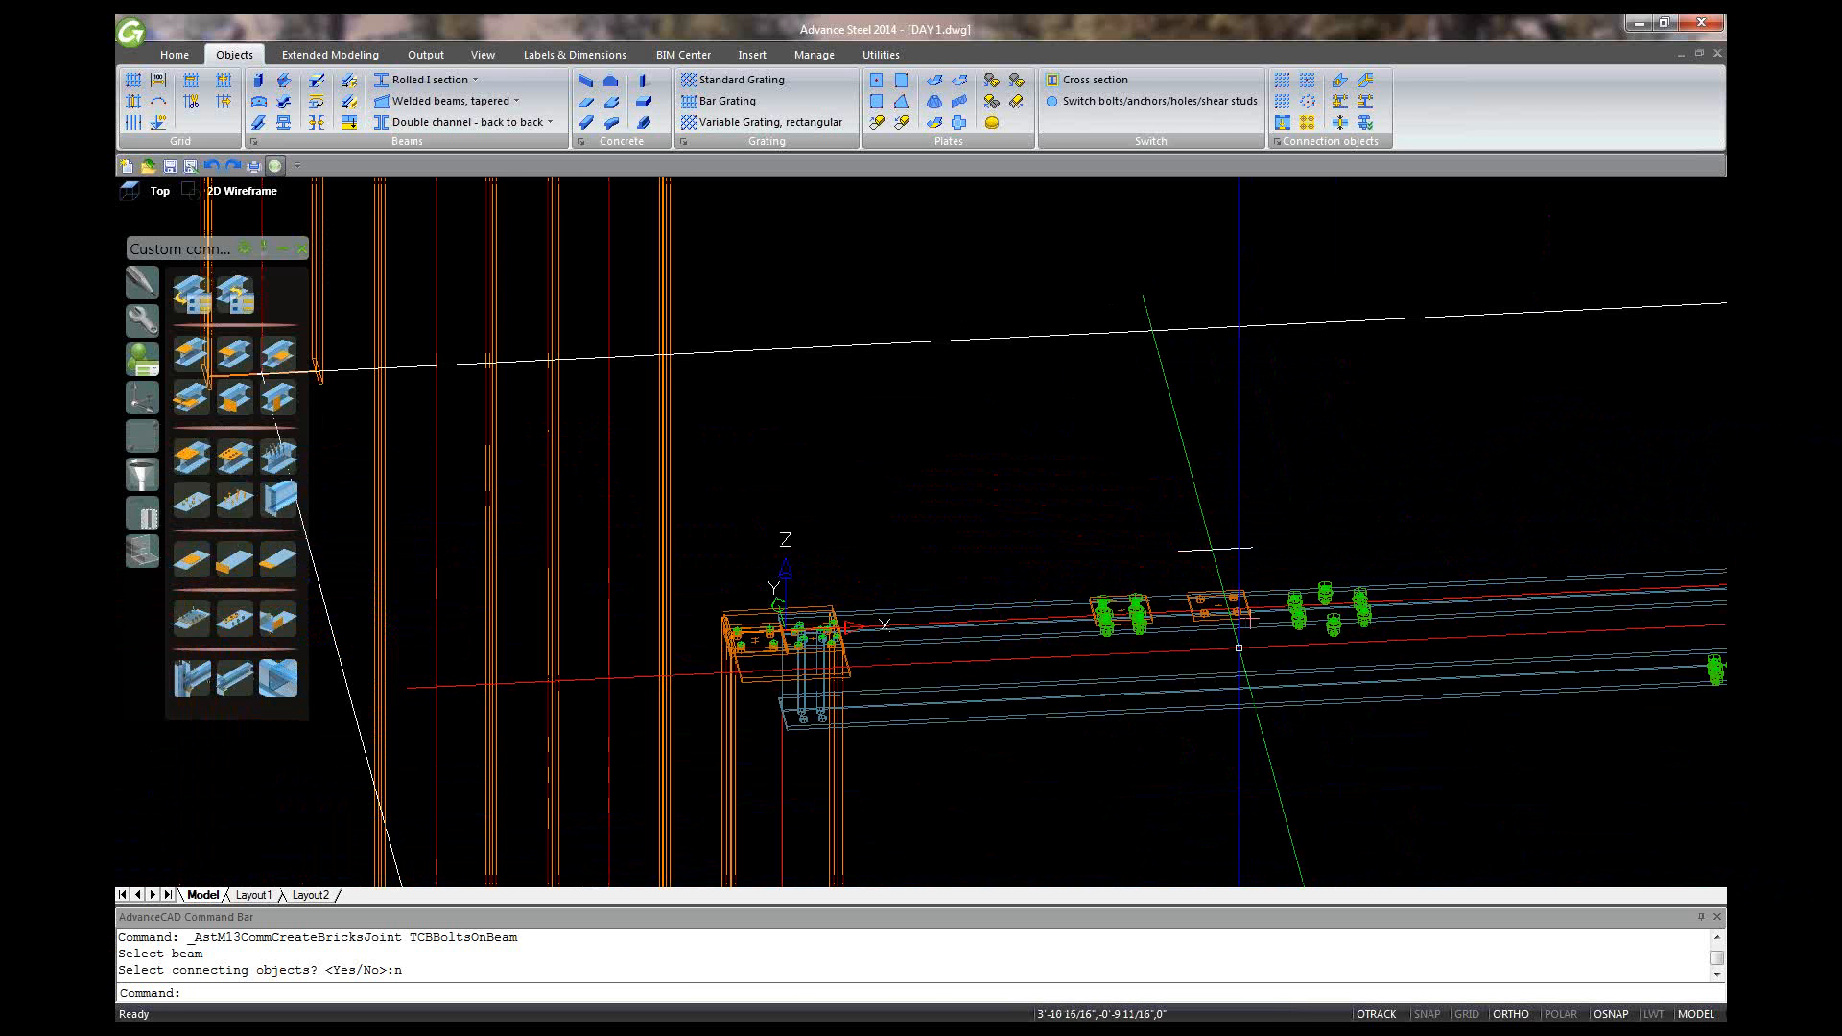
scroll(1238, 647, "up", 2)
scroll(433, 637, "up", 2)
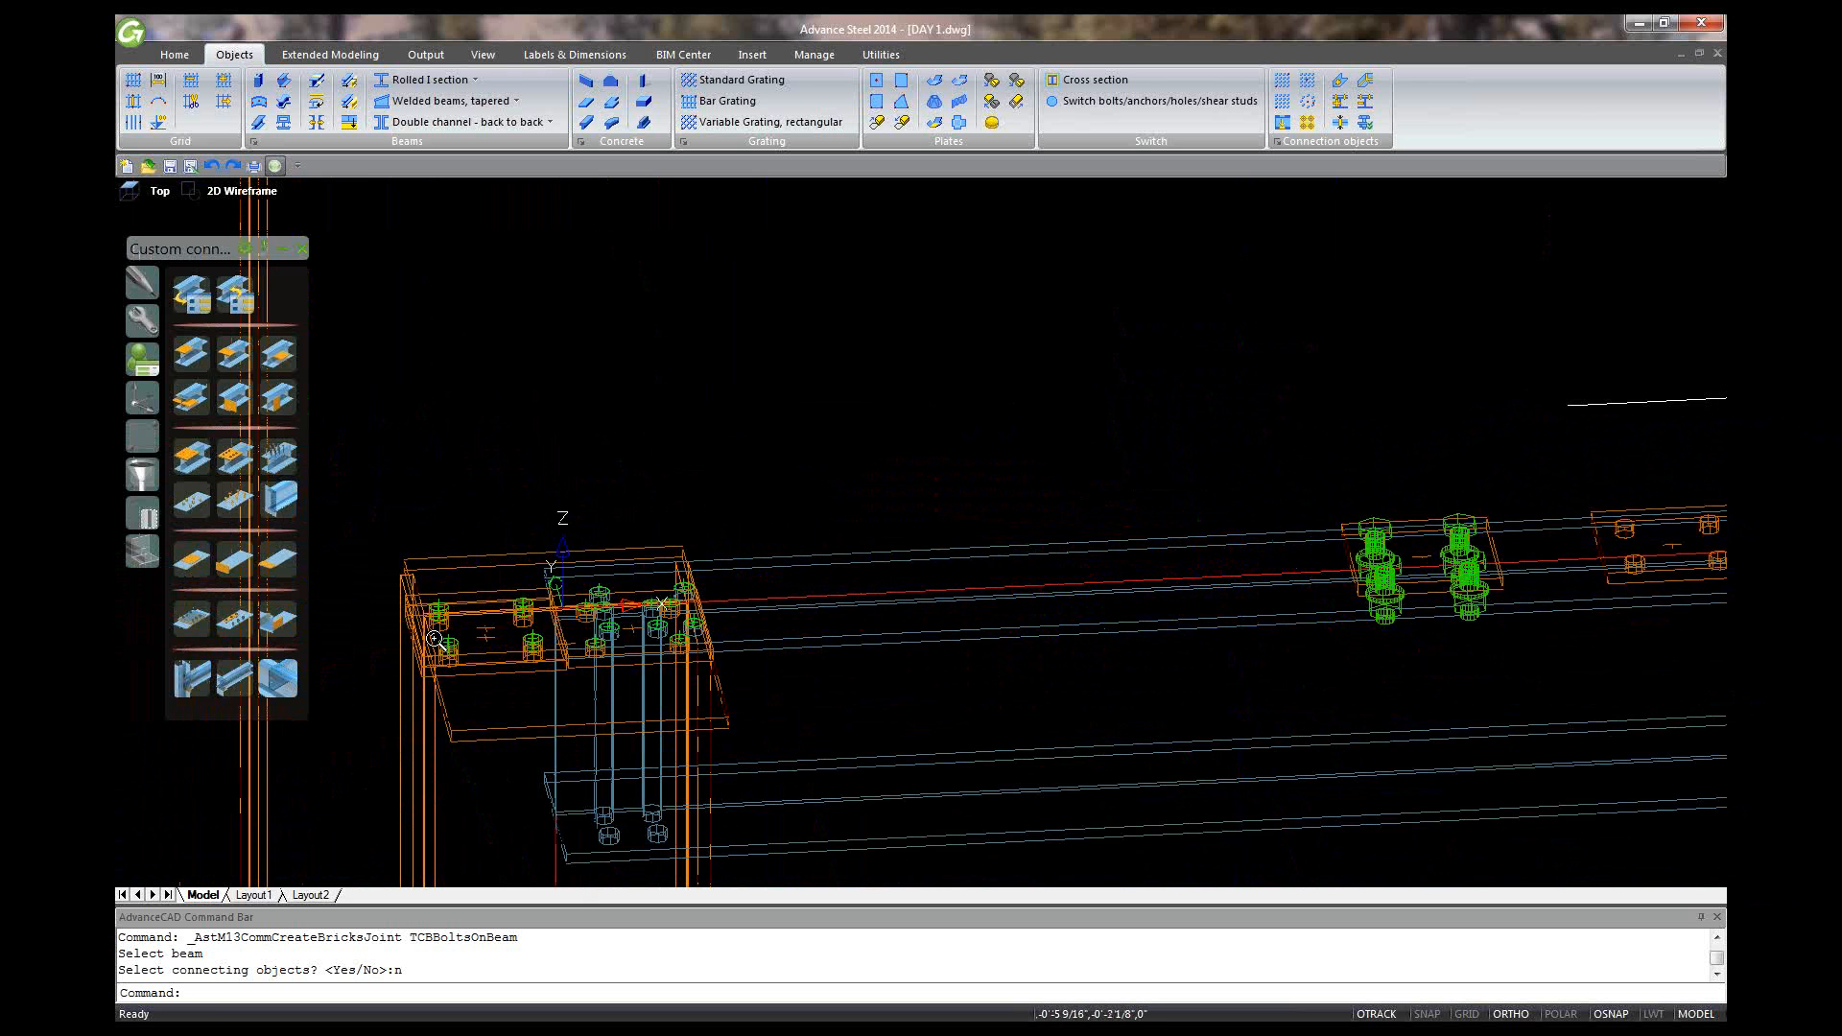
scroll(434, 637, "up", 2)
scroll(636, 625, "up", 2)
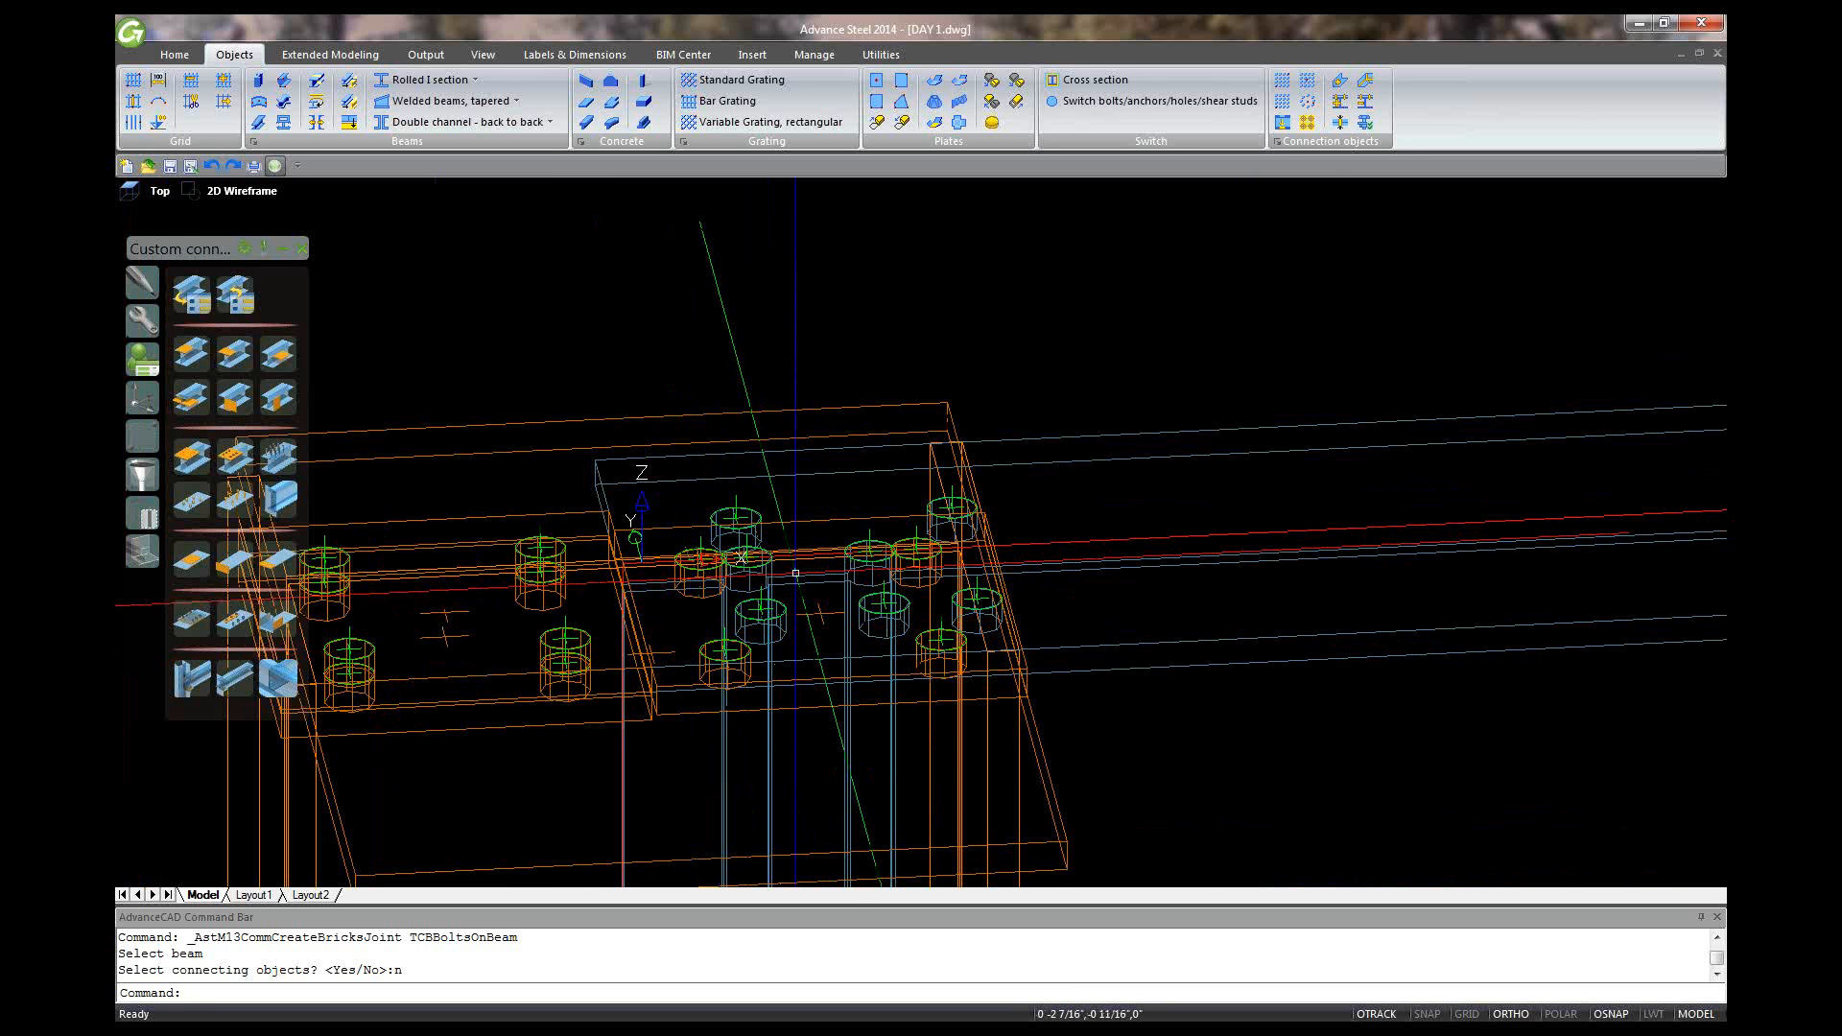
scroll(796, 574, "down", 2)
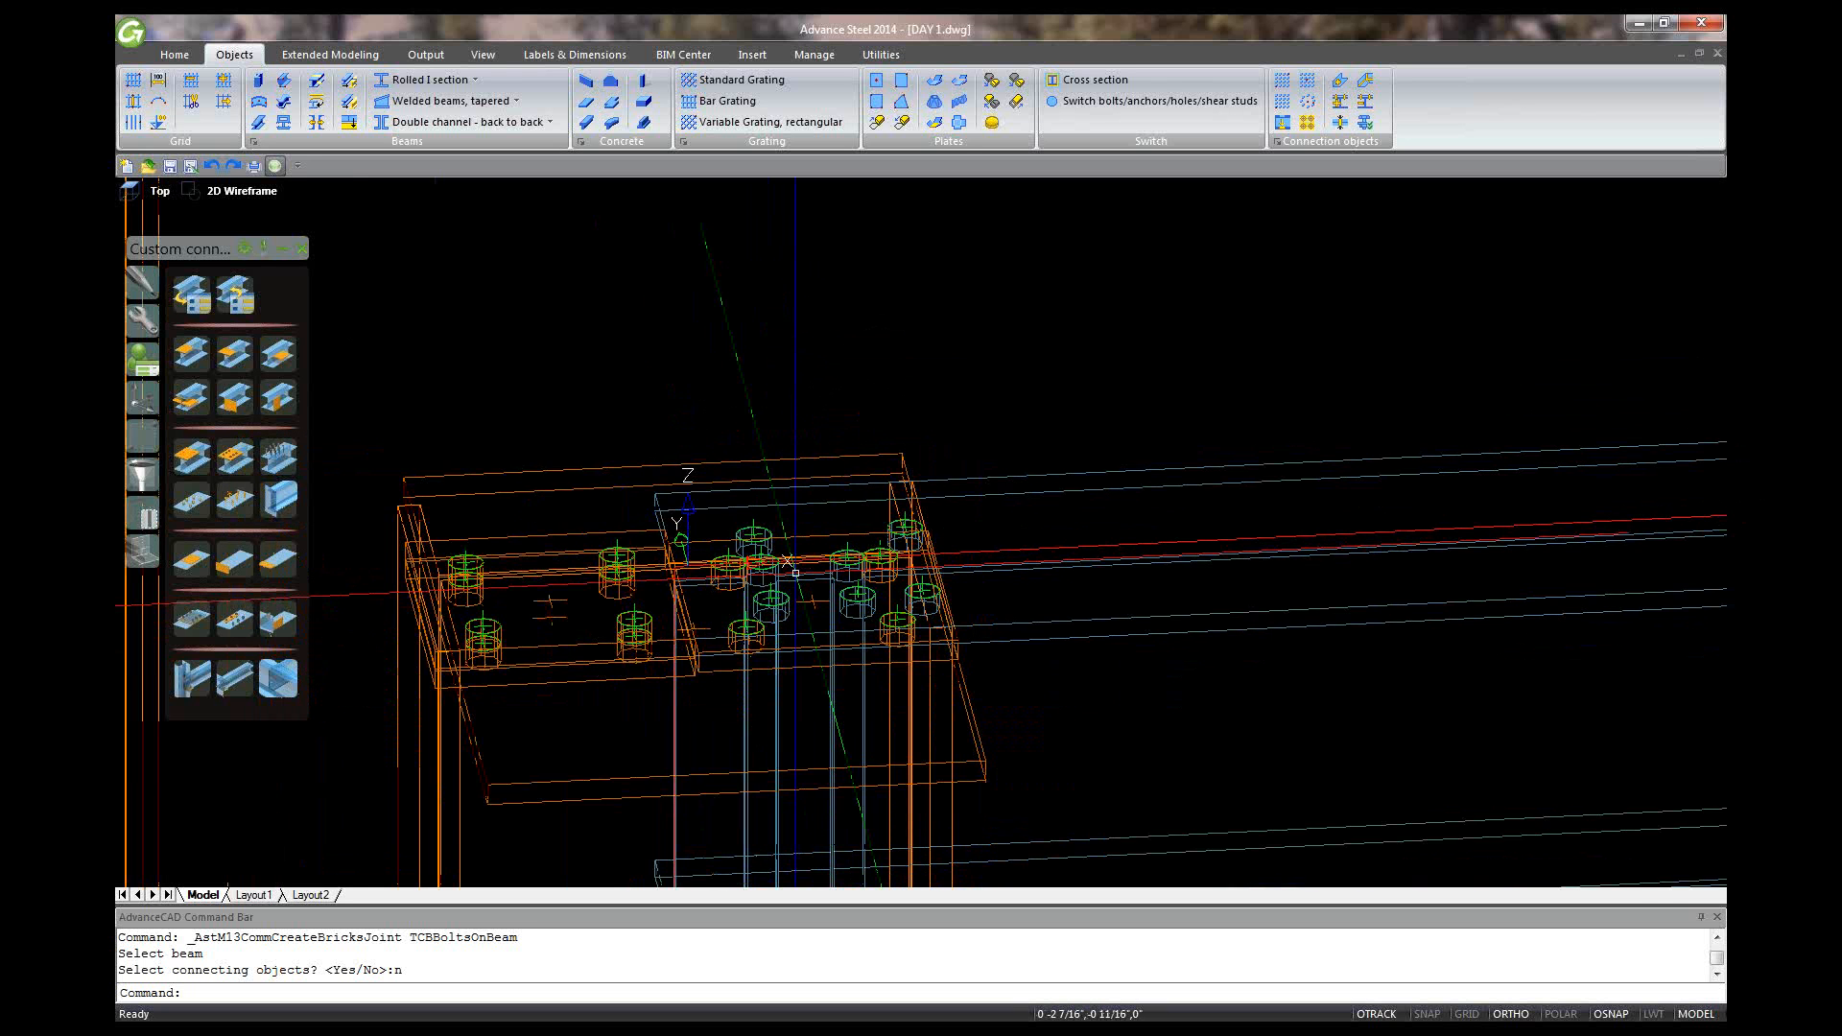
scroll(797, 573, "down", 2)
scroll(796, 573, "down", 2)
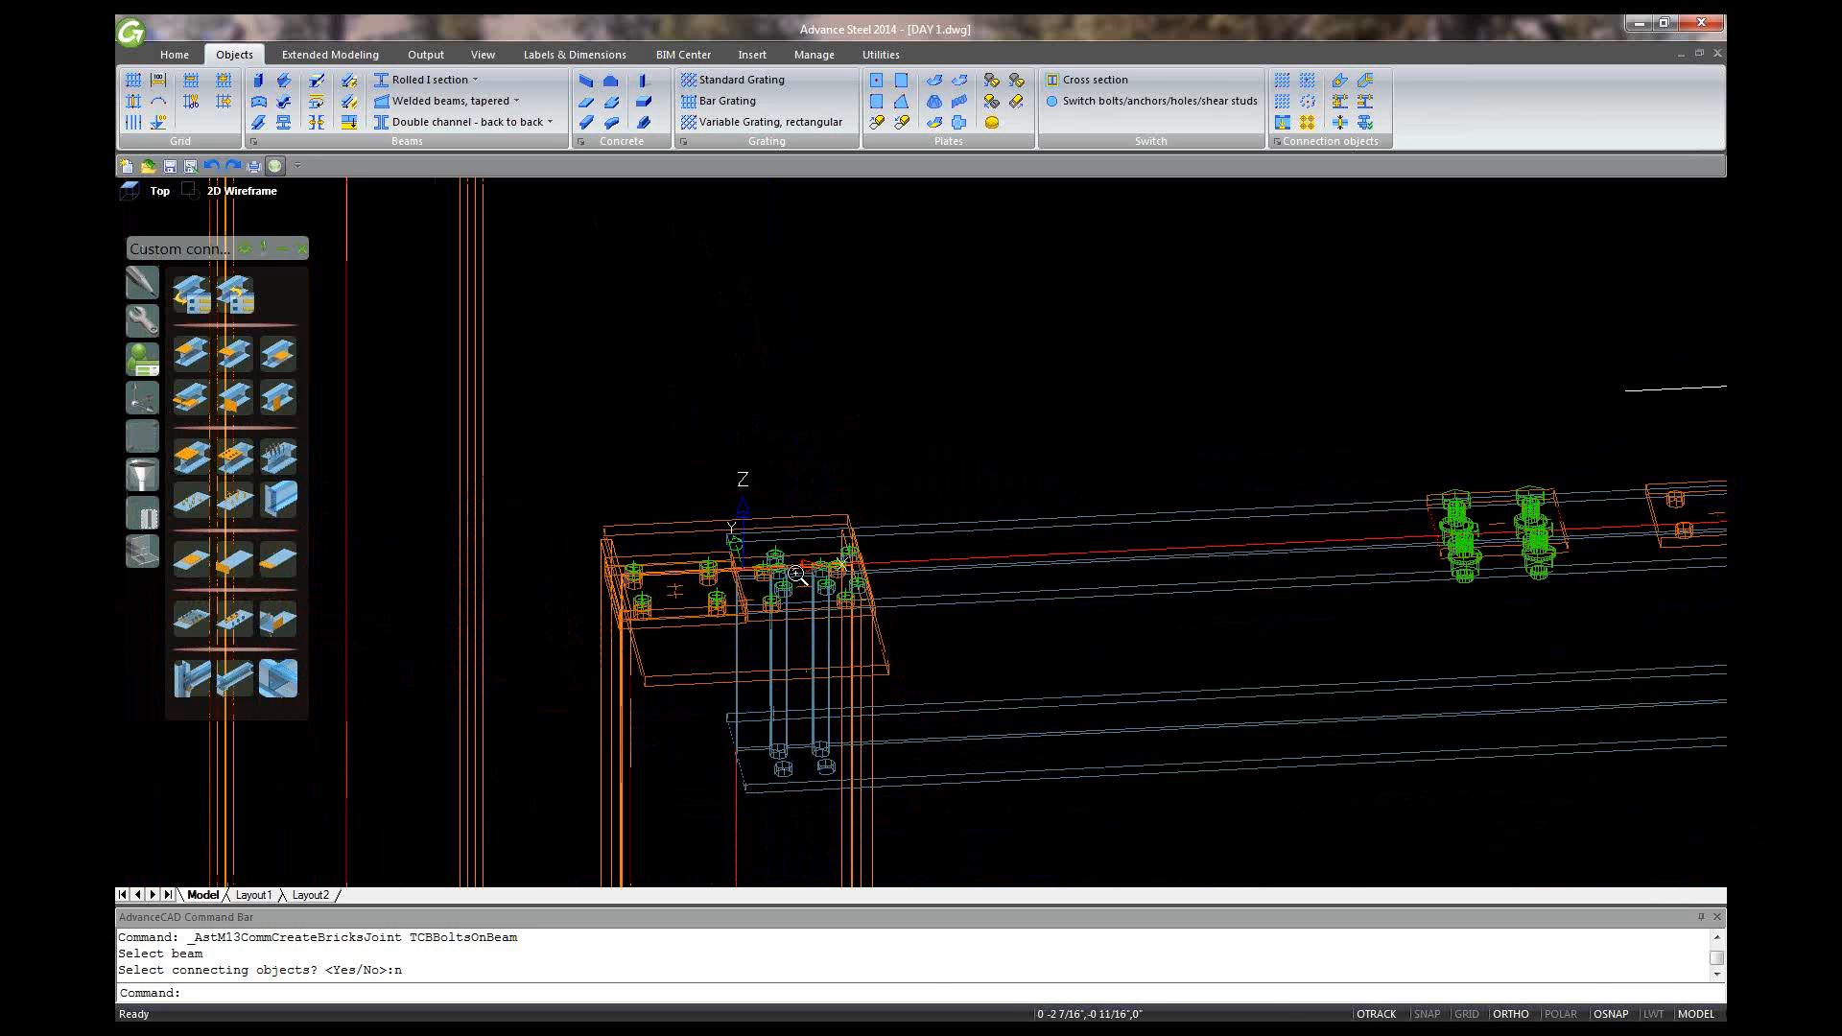
scroll(796, 574, "up", 3)
scroll(797, 573, "down", 1)
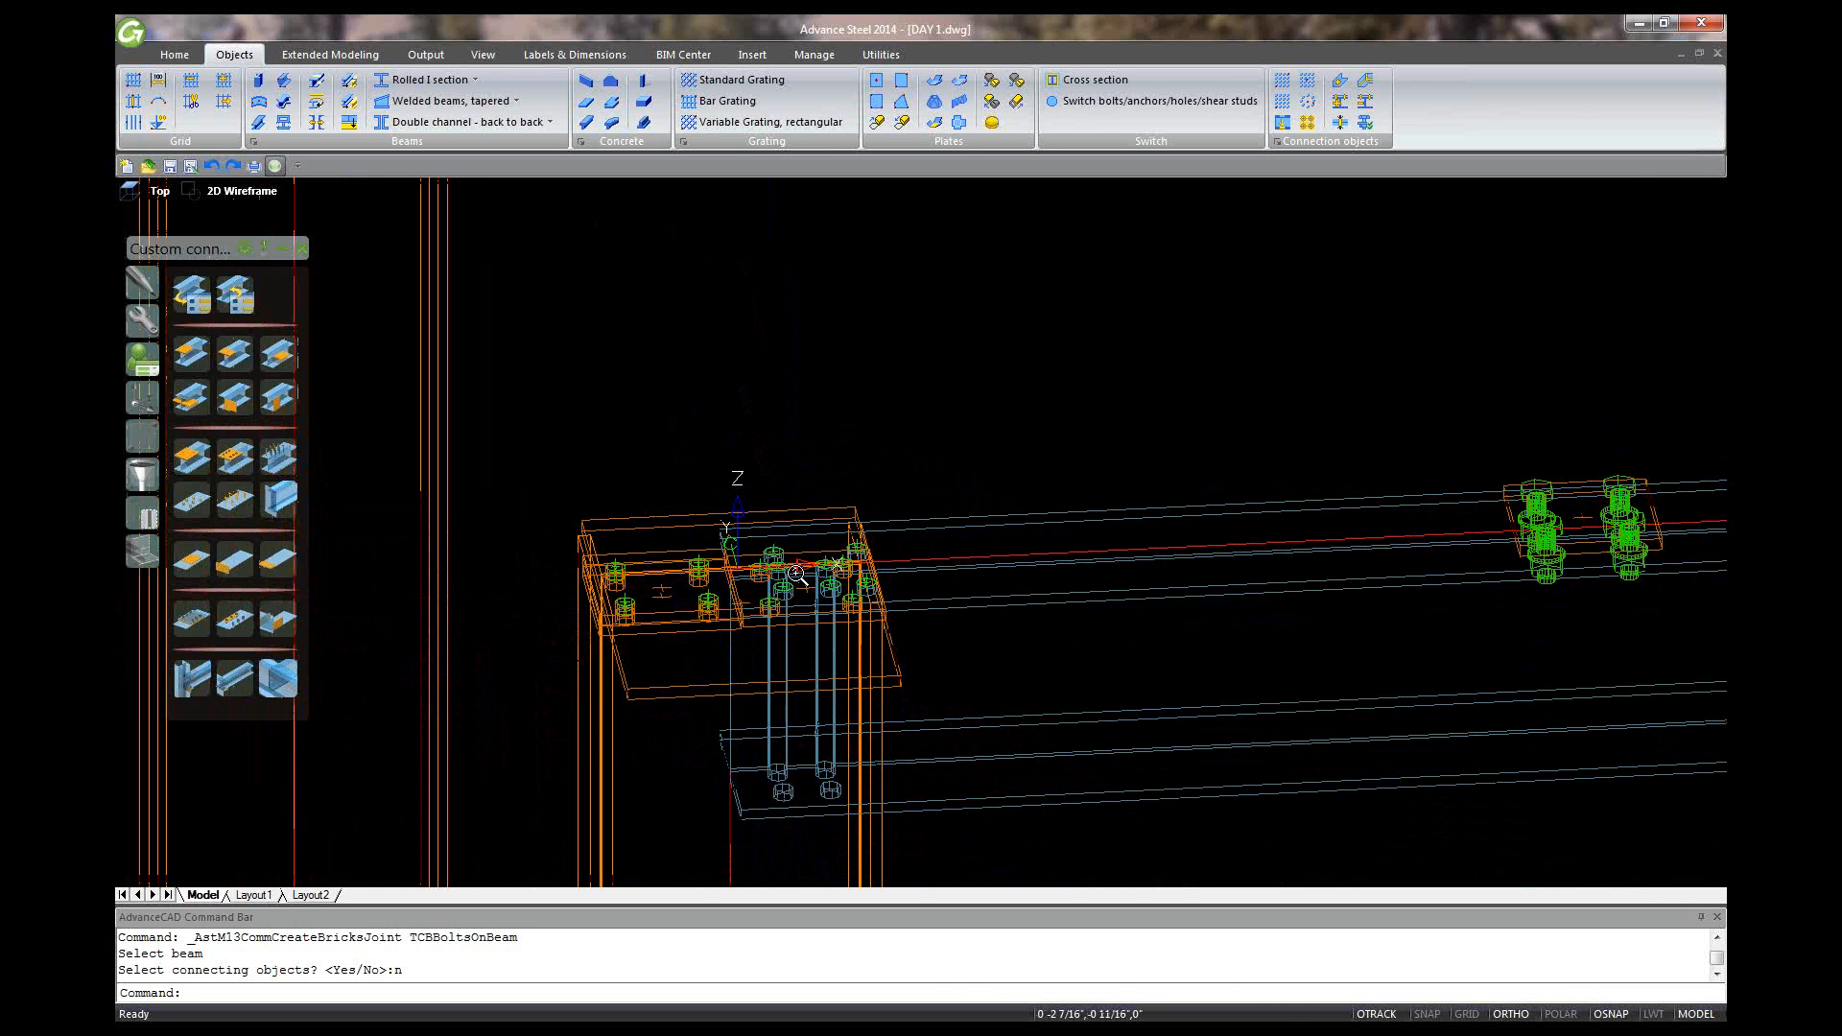
scroll(796, 574, "down", 2)
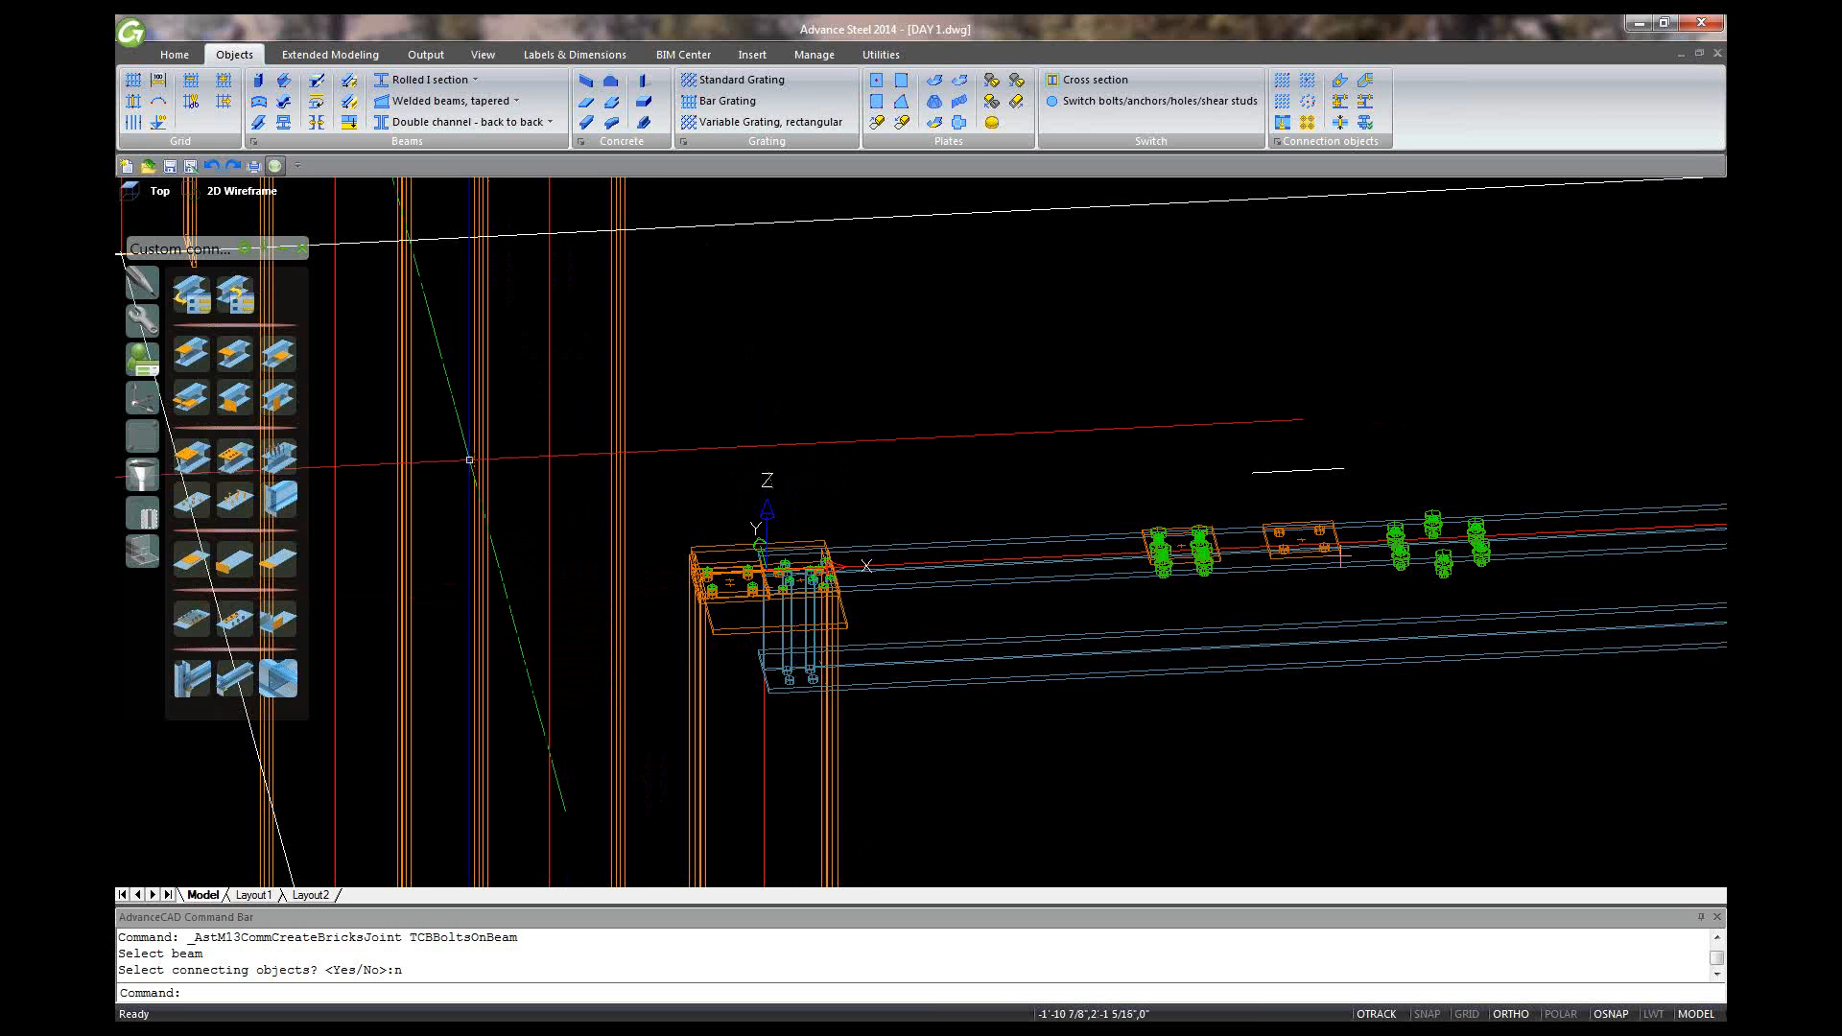
Step: Try to align the UCS with a coordinate system at the centre of the four-hole plate on the beam
left_click(134, 397)
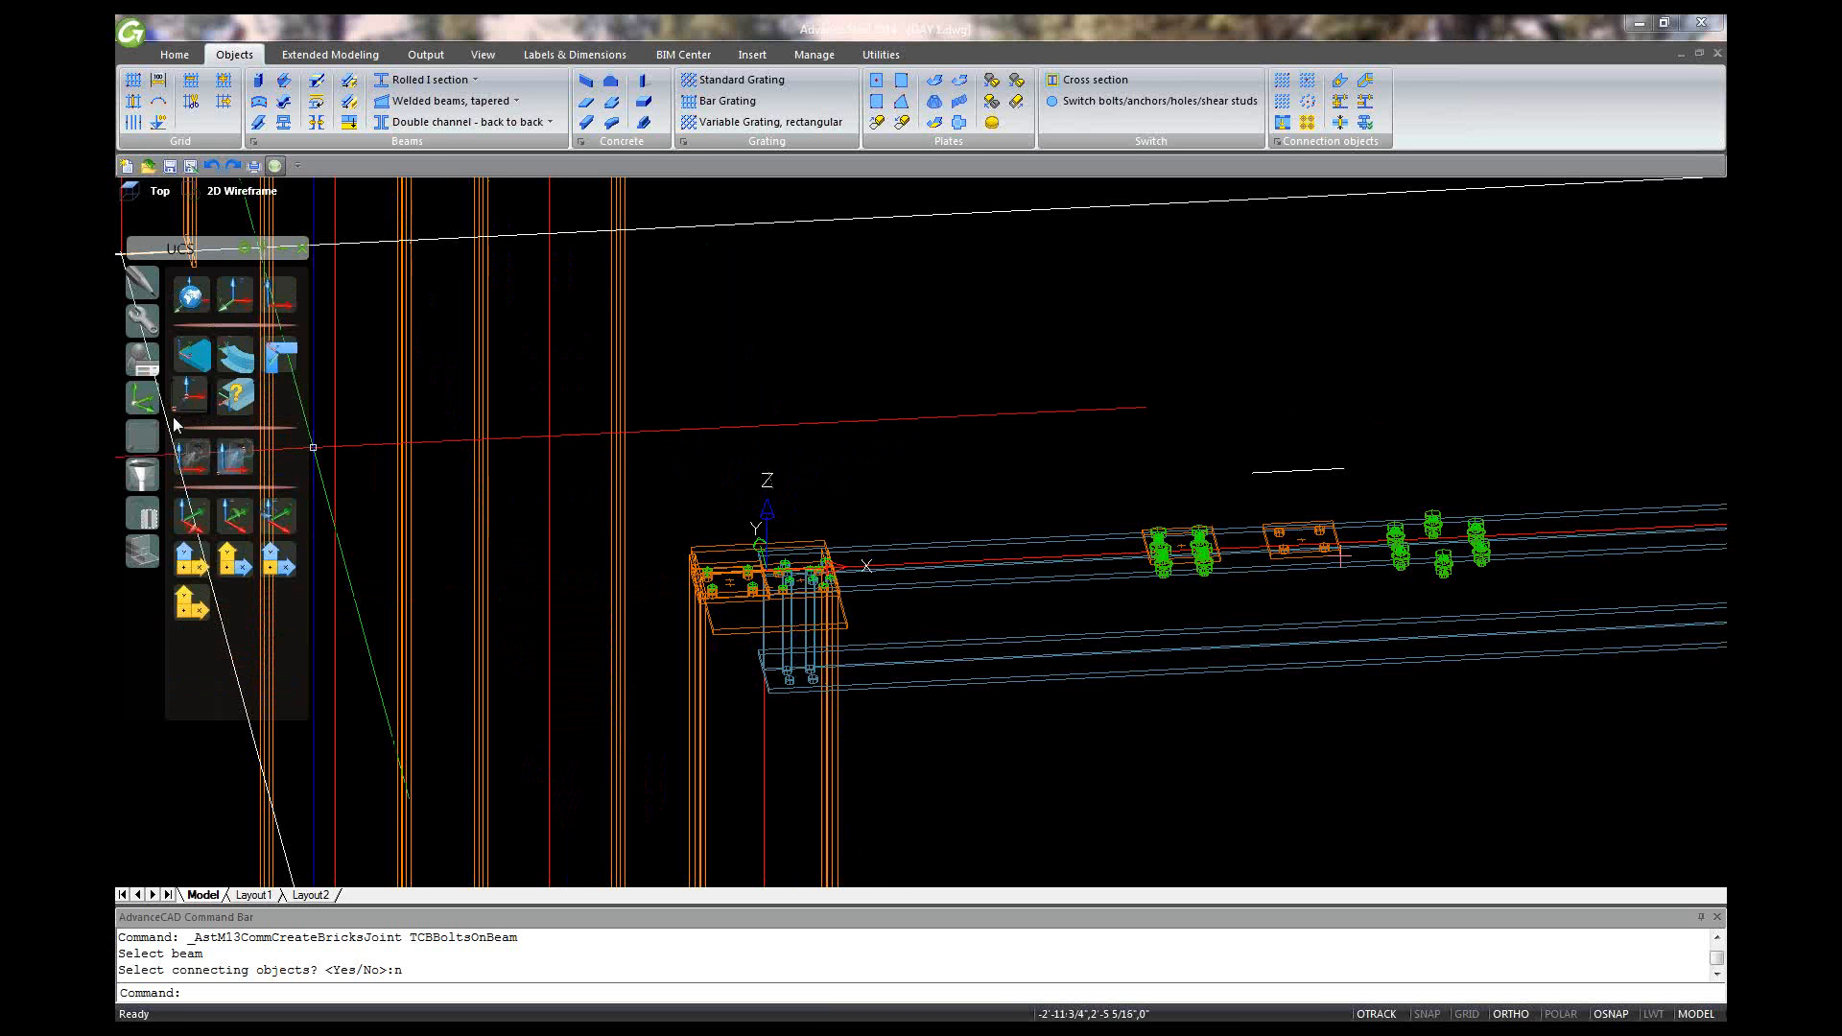
left_click(217, 445)
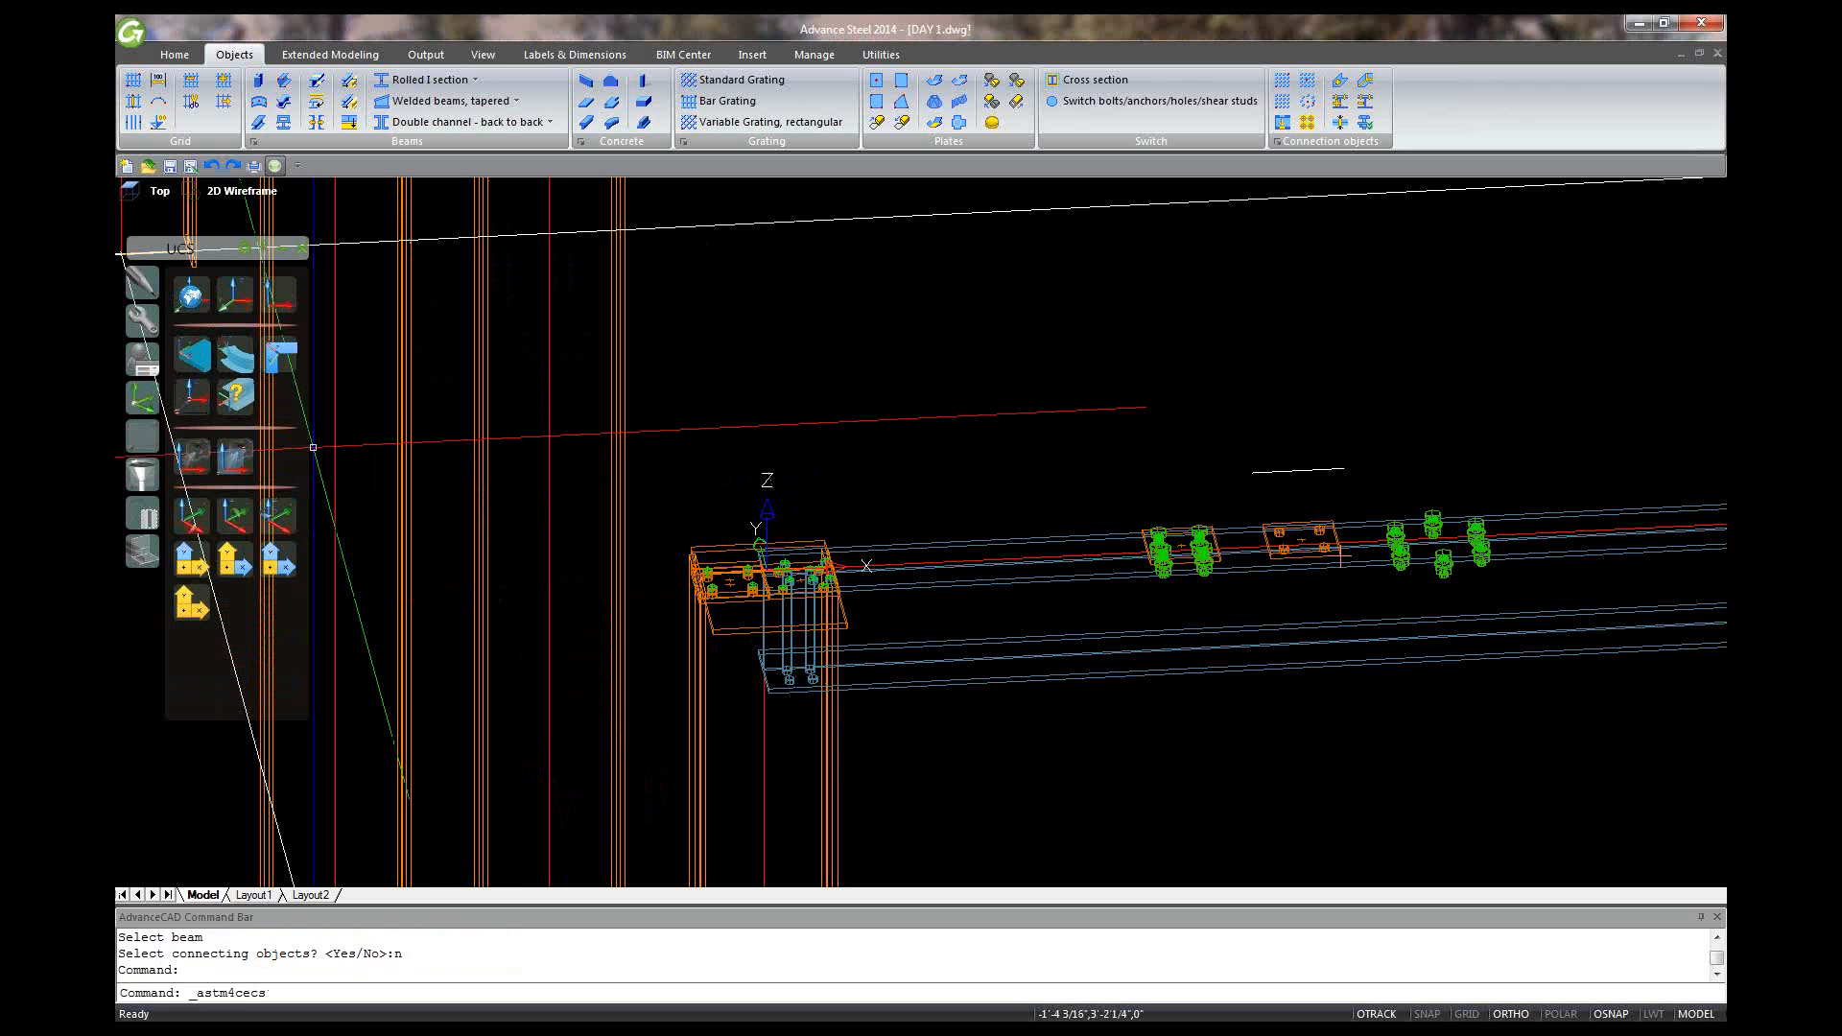
left_click(1301, 542)
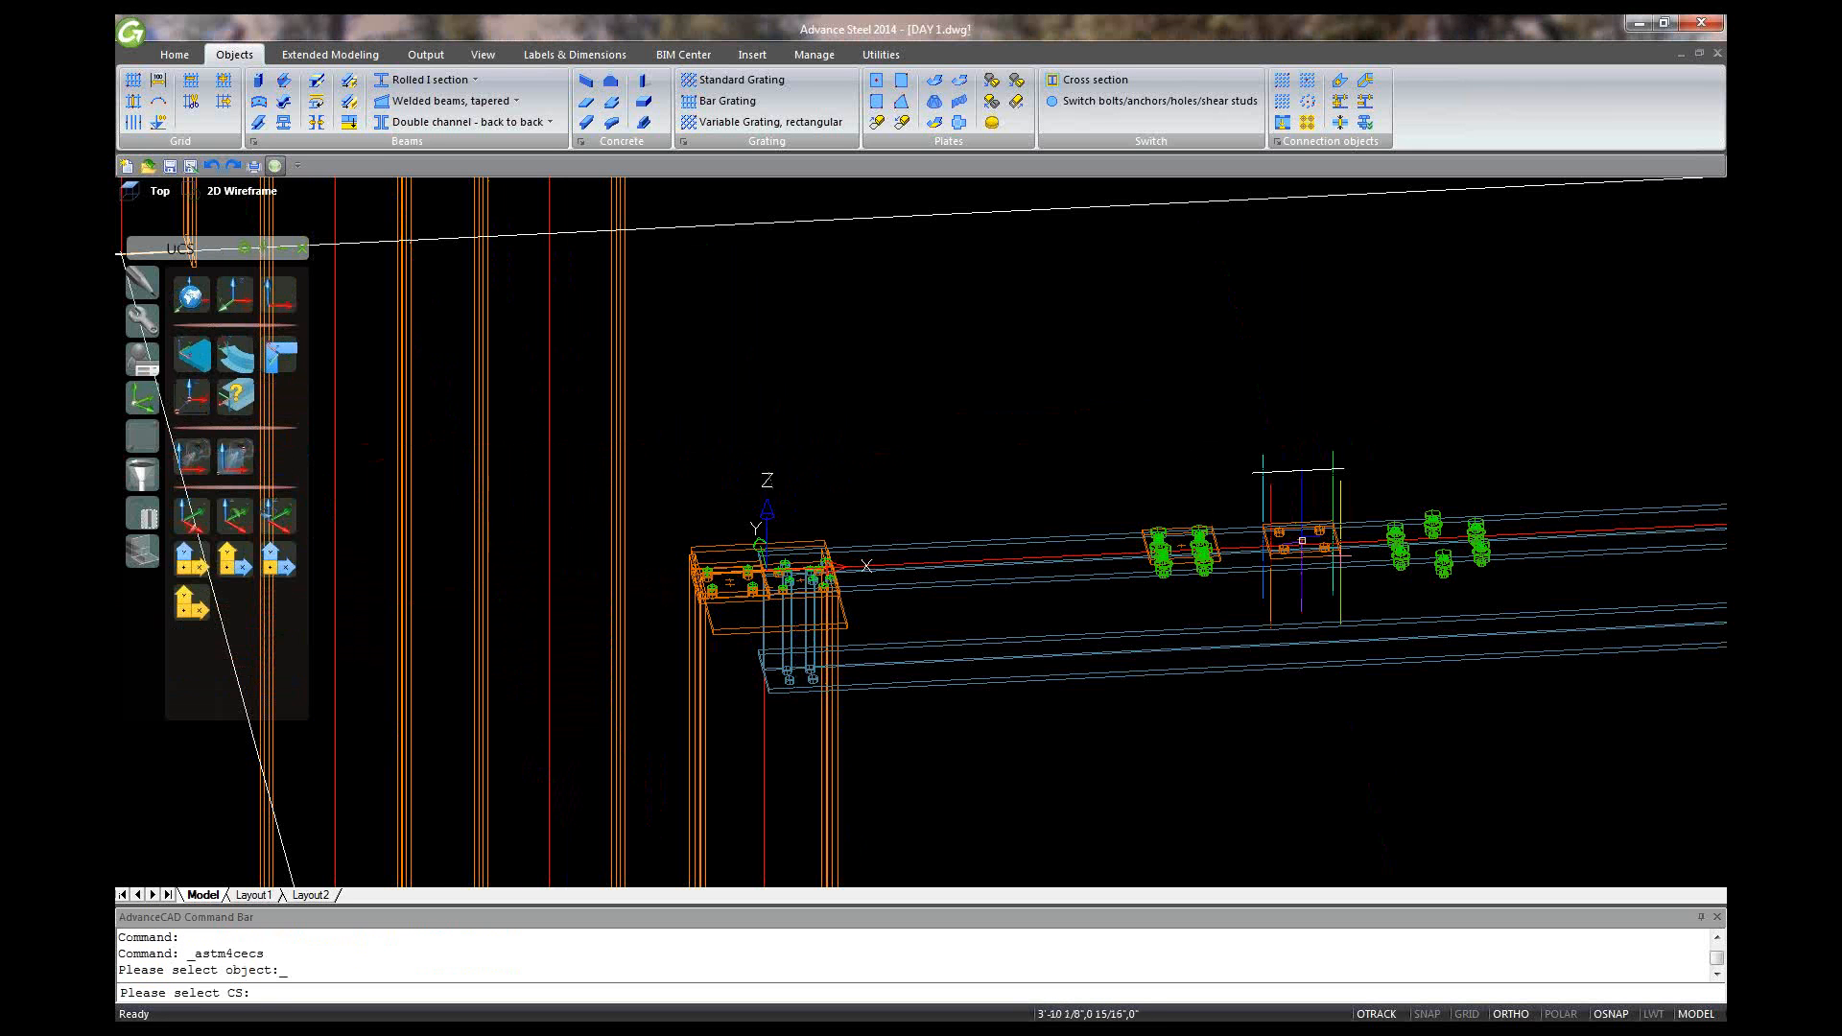
scroll(1301, 542, "up", 2)
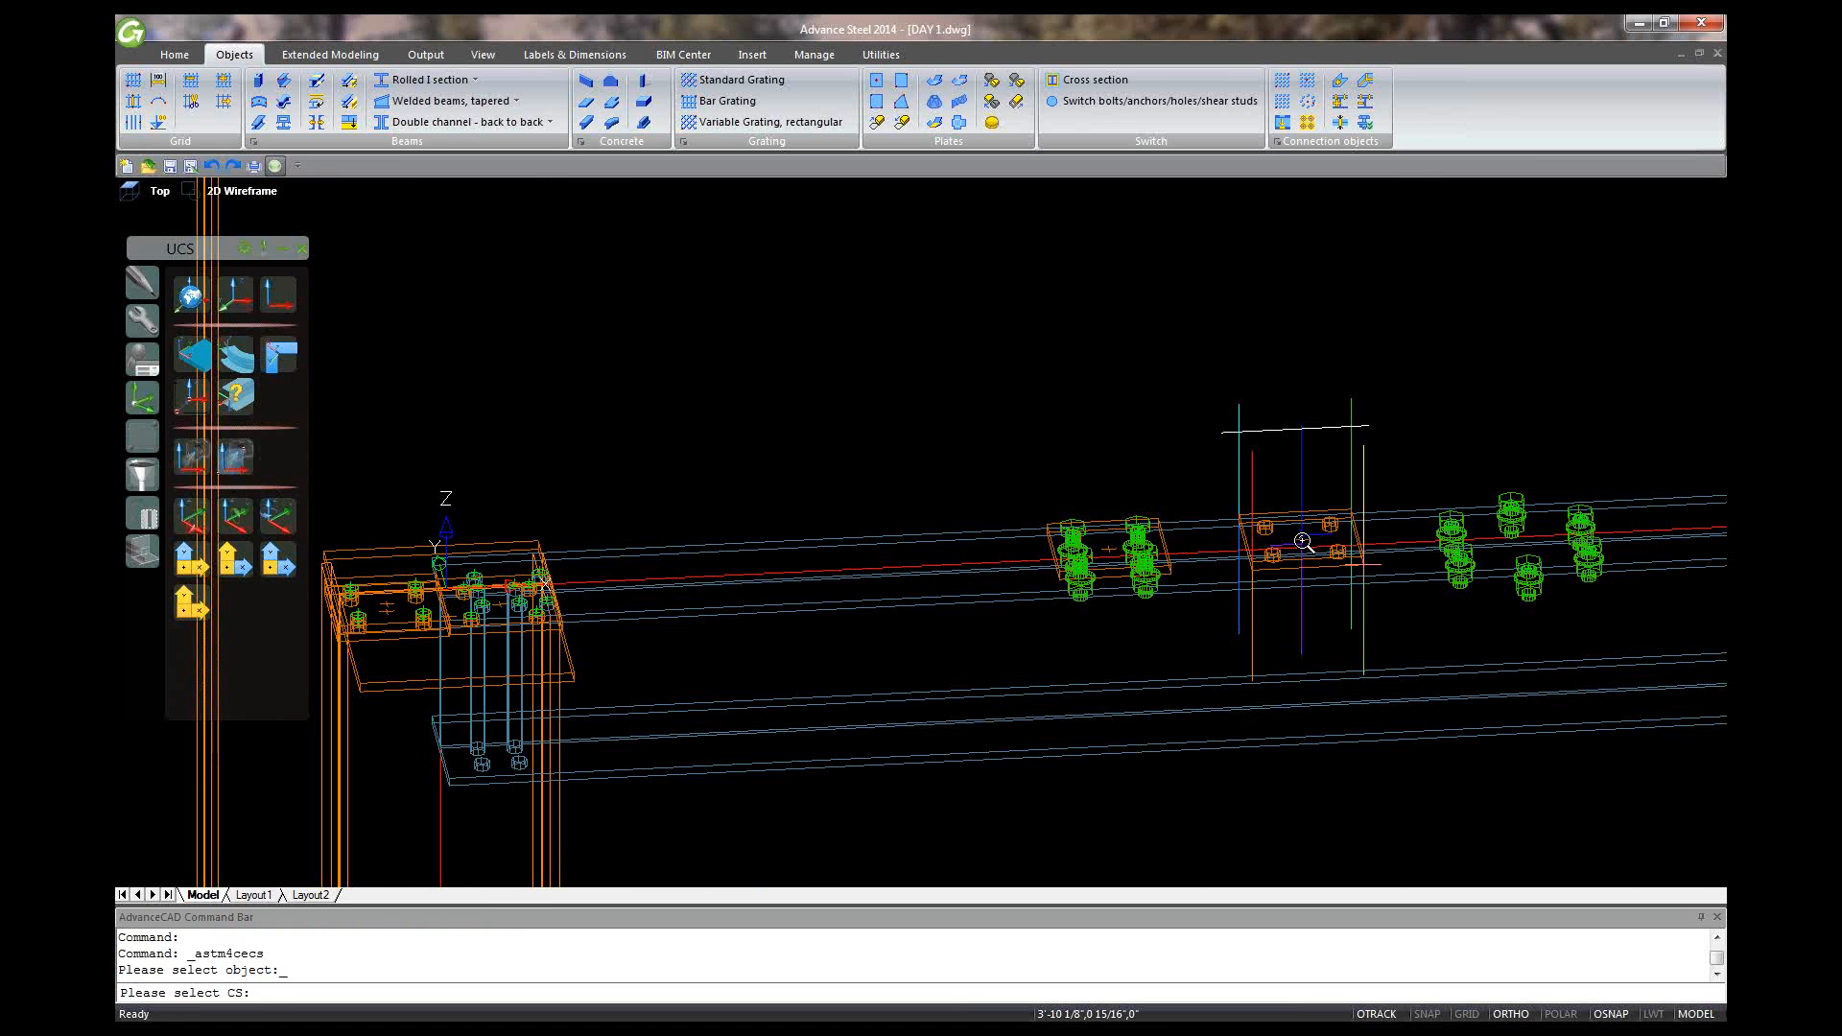
scroll(1302, 542, "up", 8)
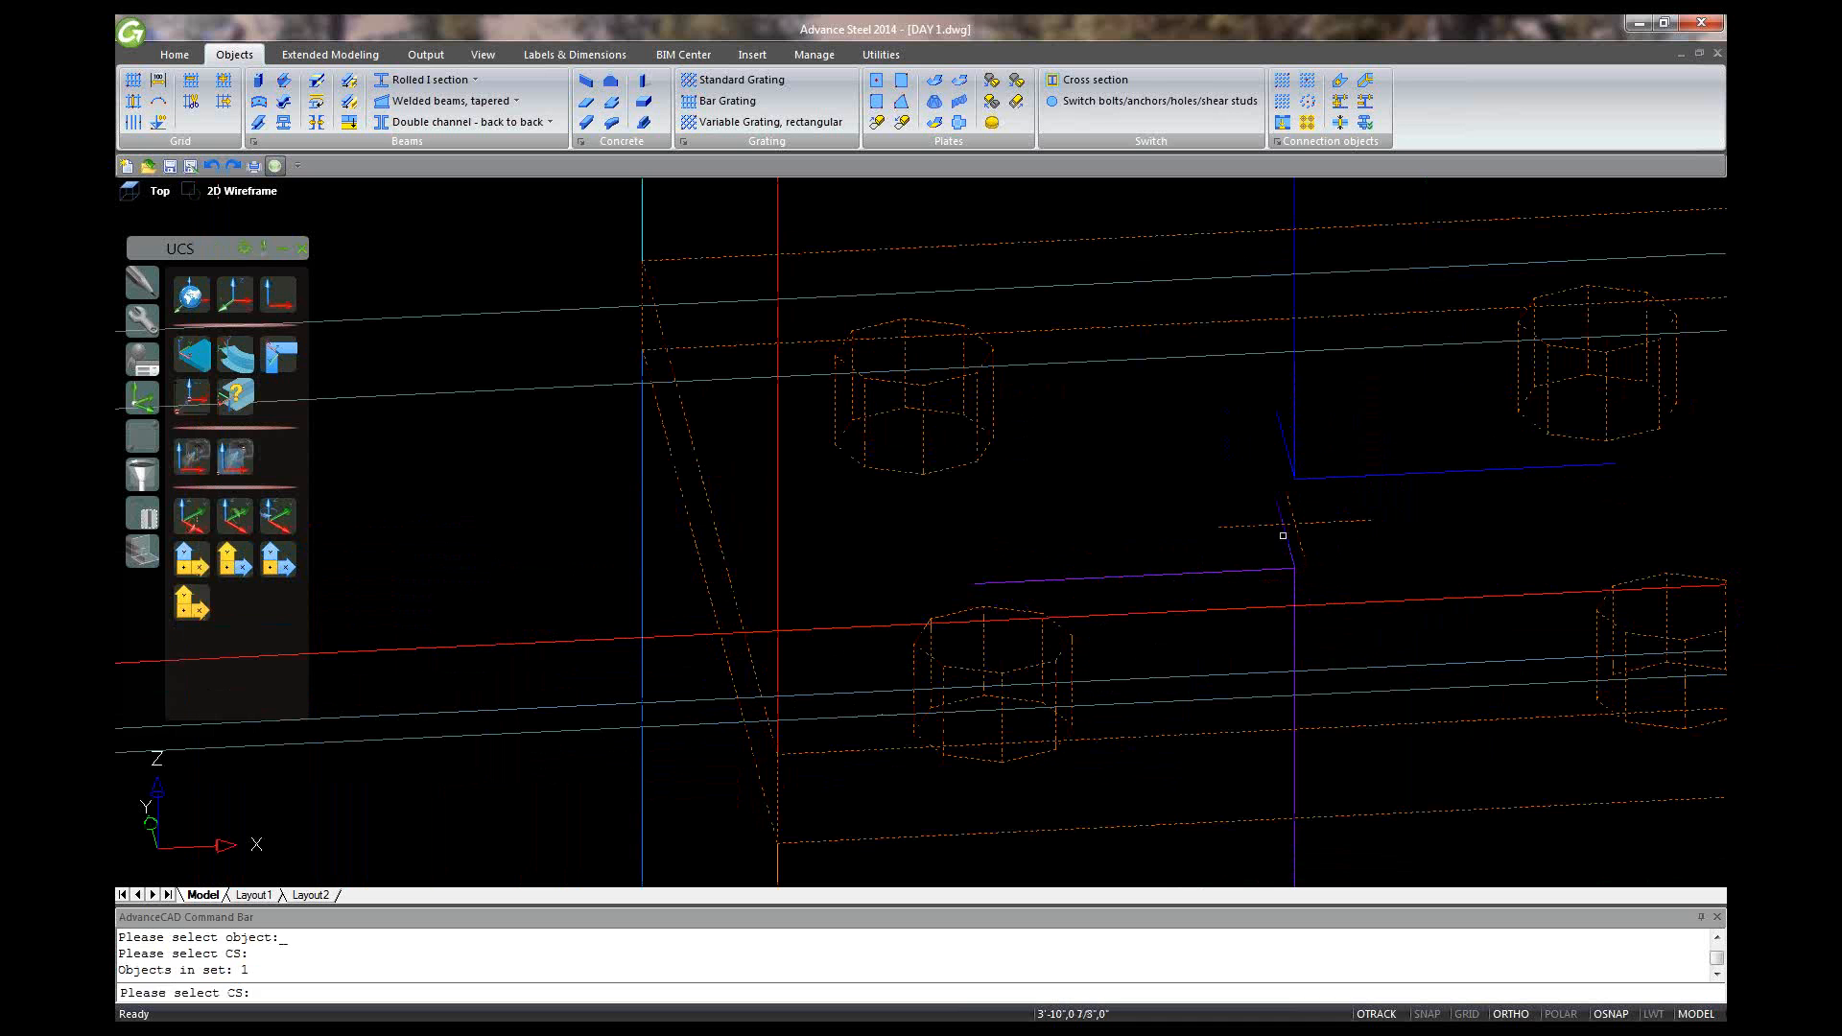
left_click(1283, 535)
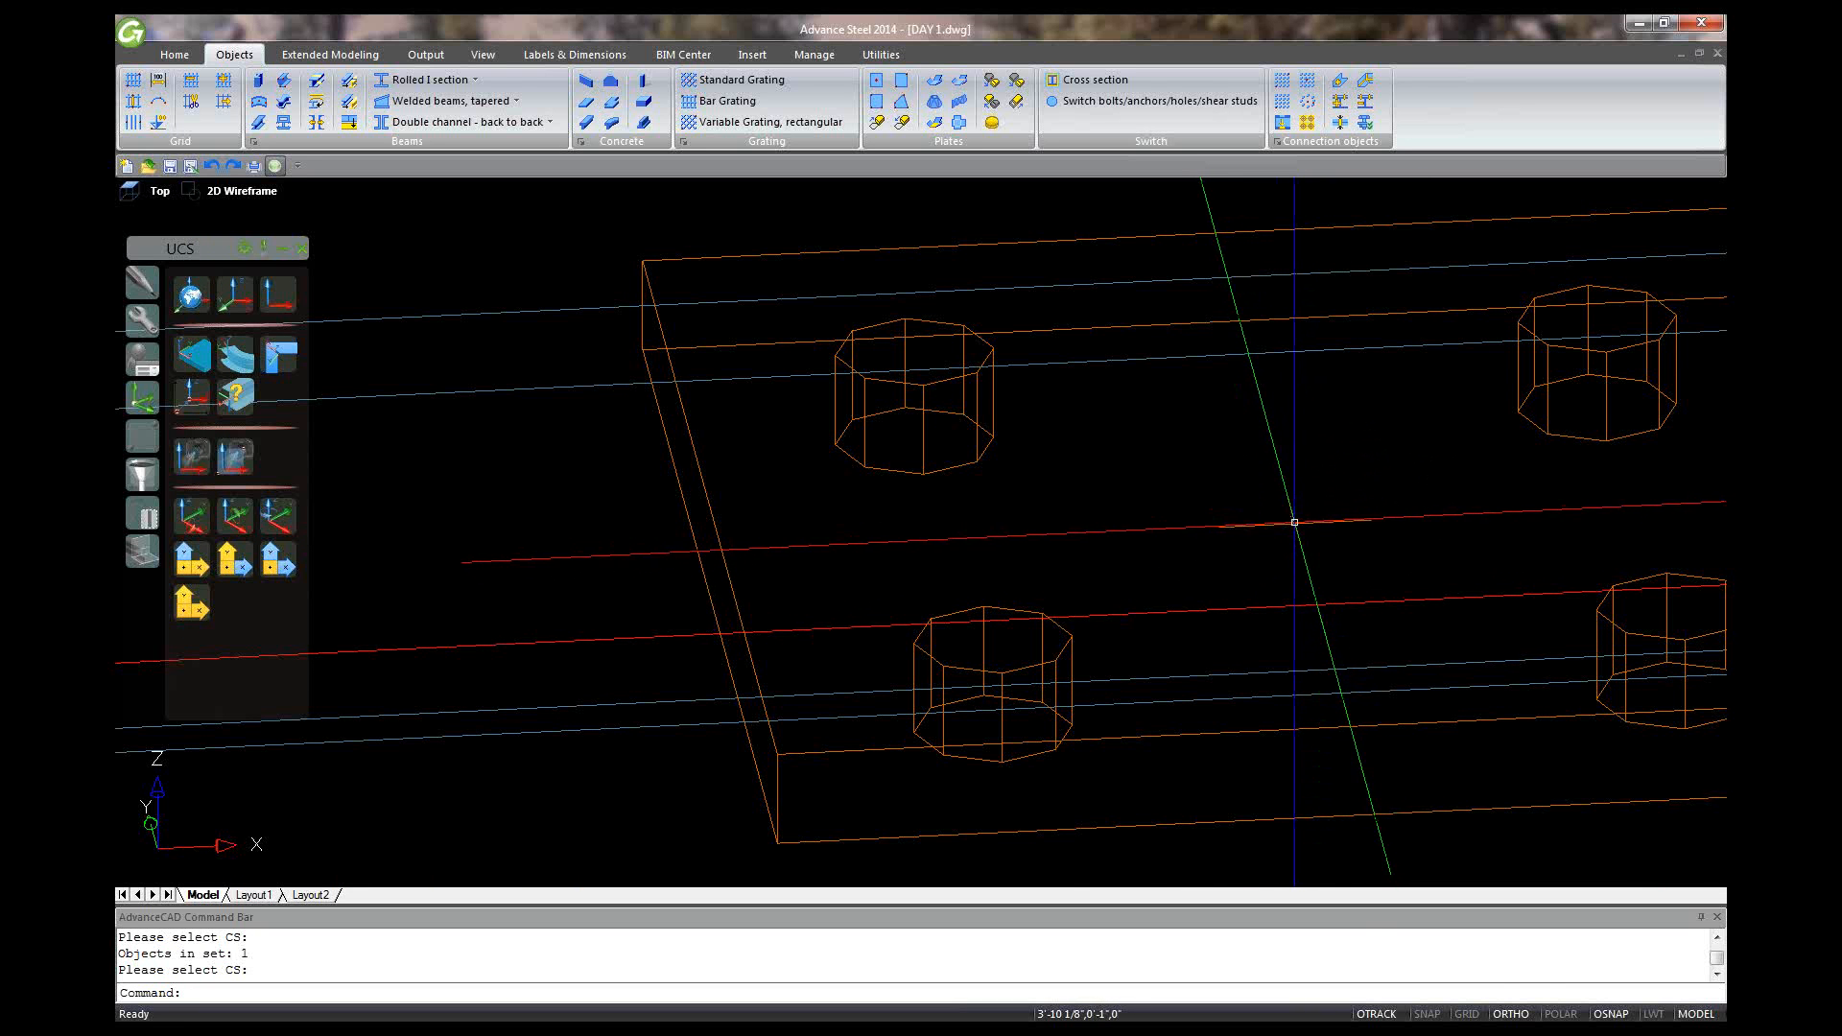
Step: Check the active object snap modes in the drafting settings and accept them with object snap on
left_click(1612, 1014)
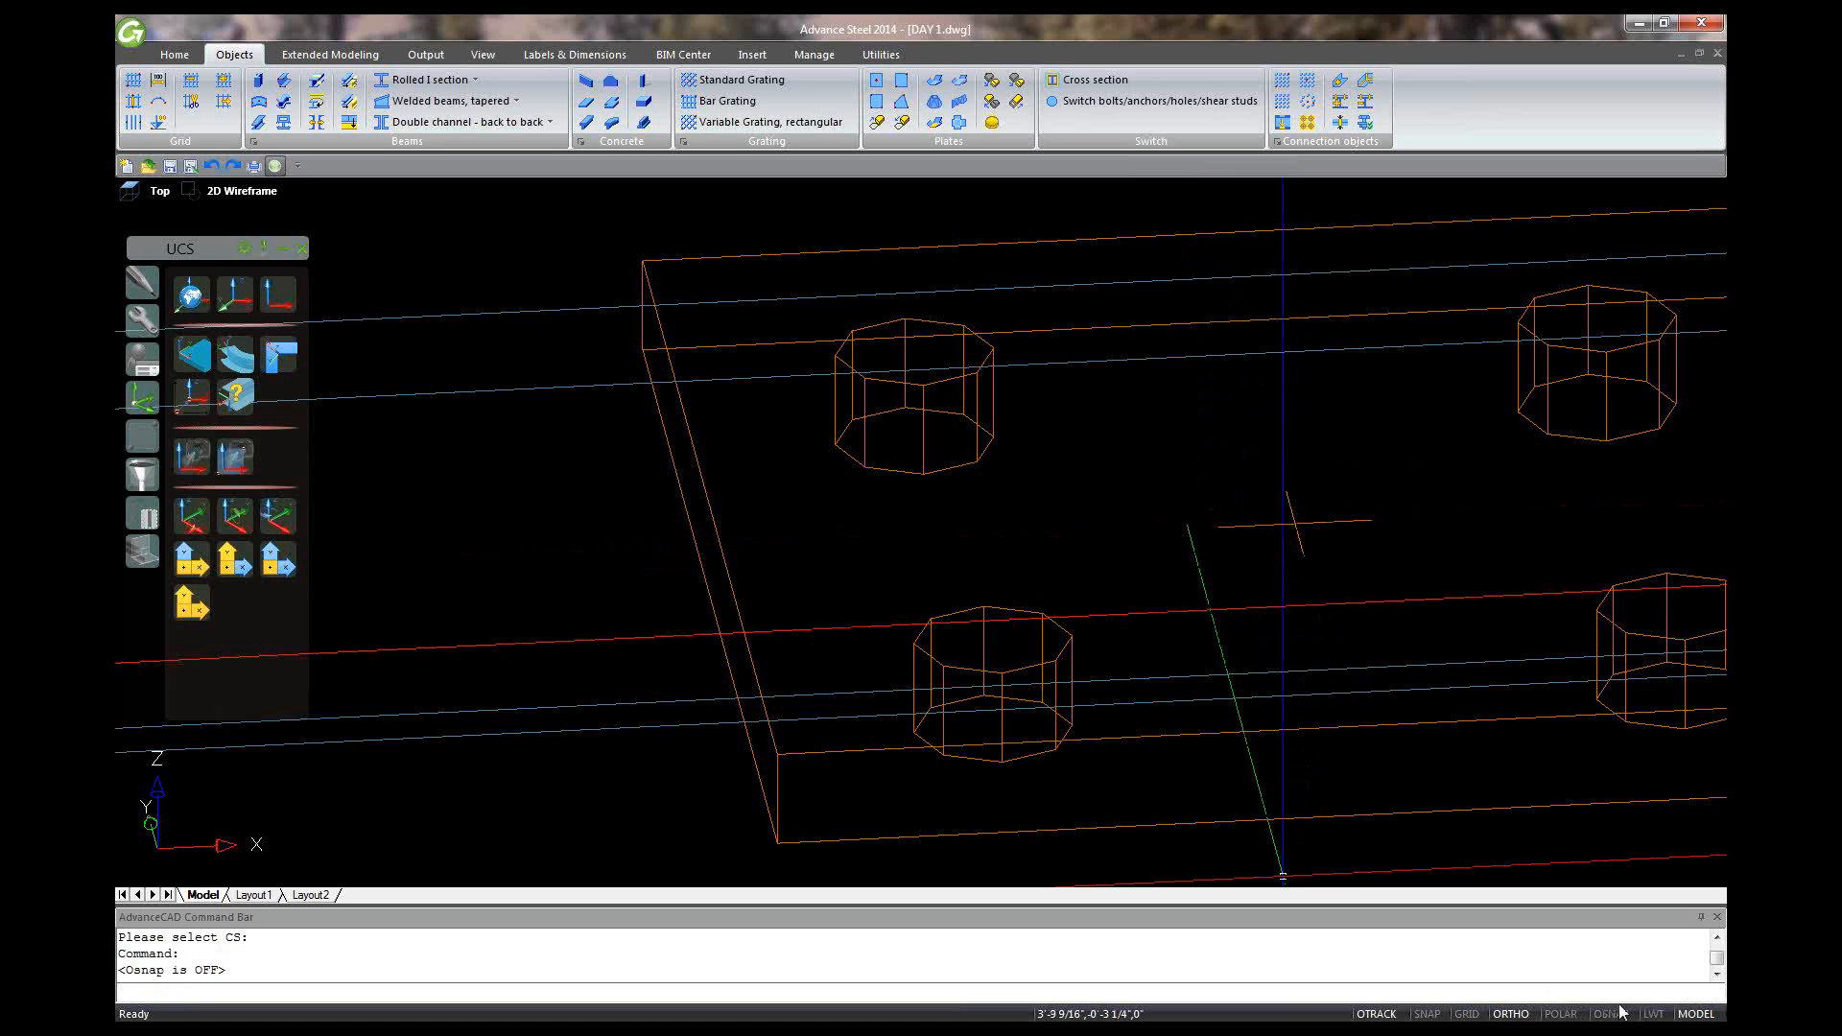
left_click(1620, 1015)
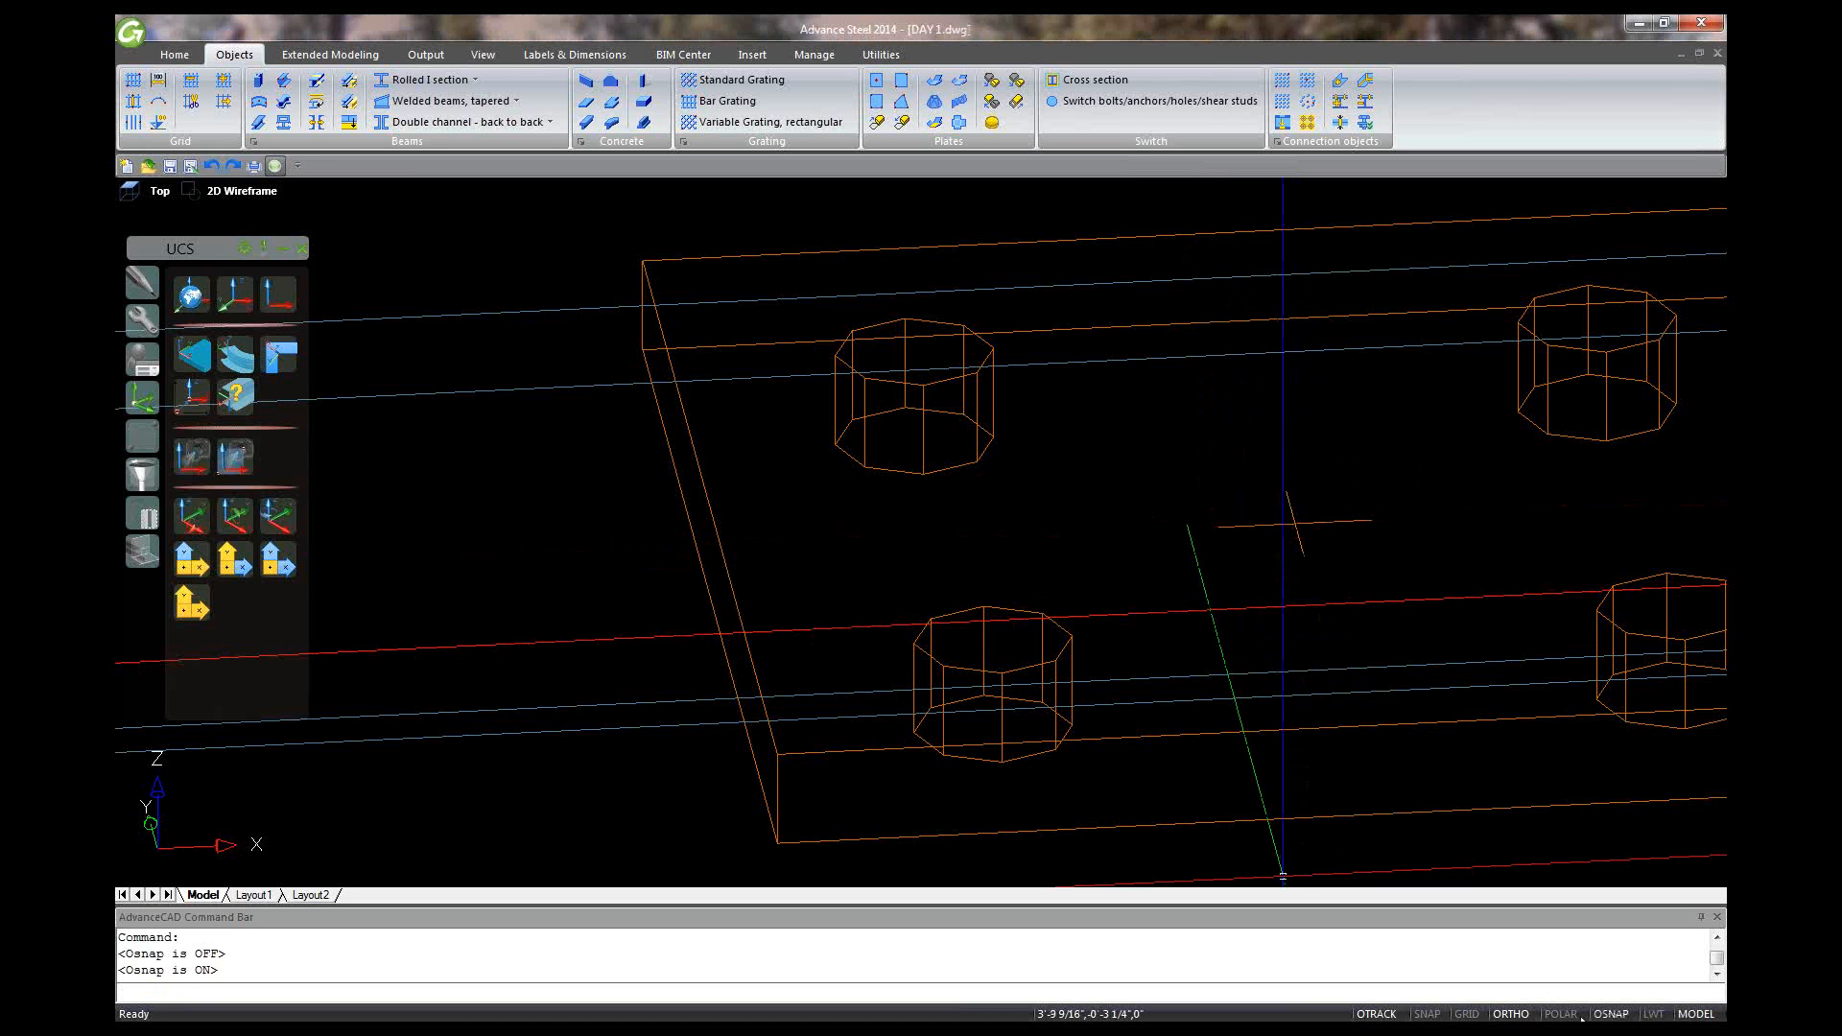
right_click(1623, 1015)
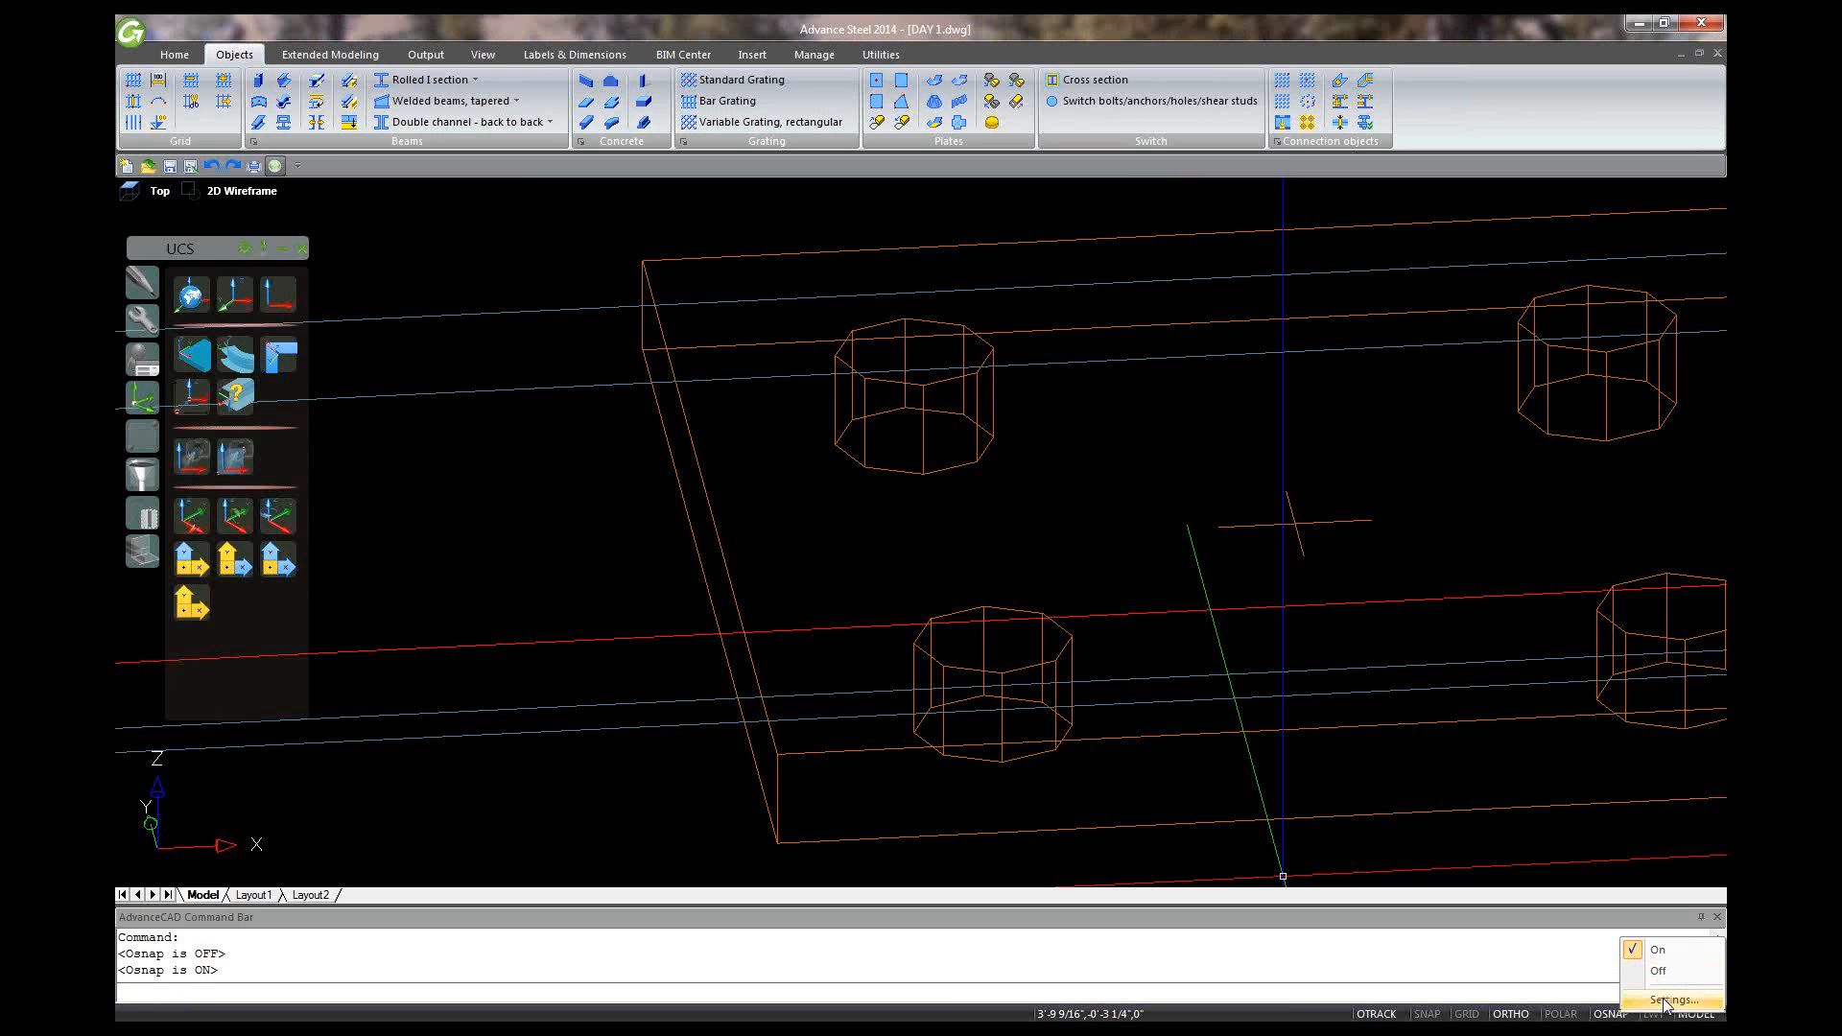
left_click(1632, 967)
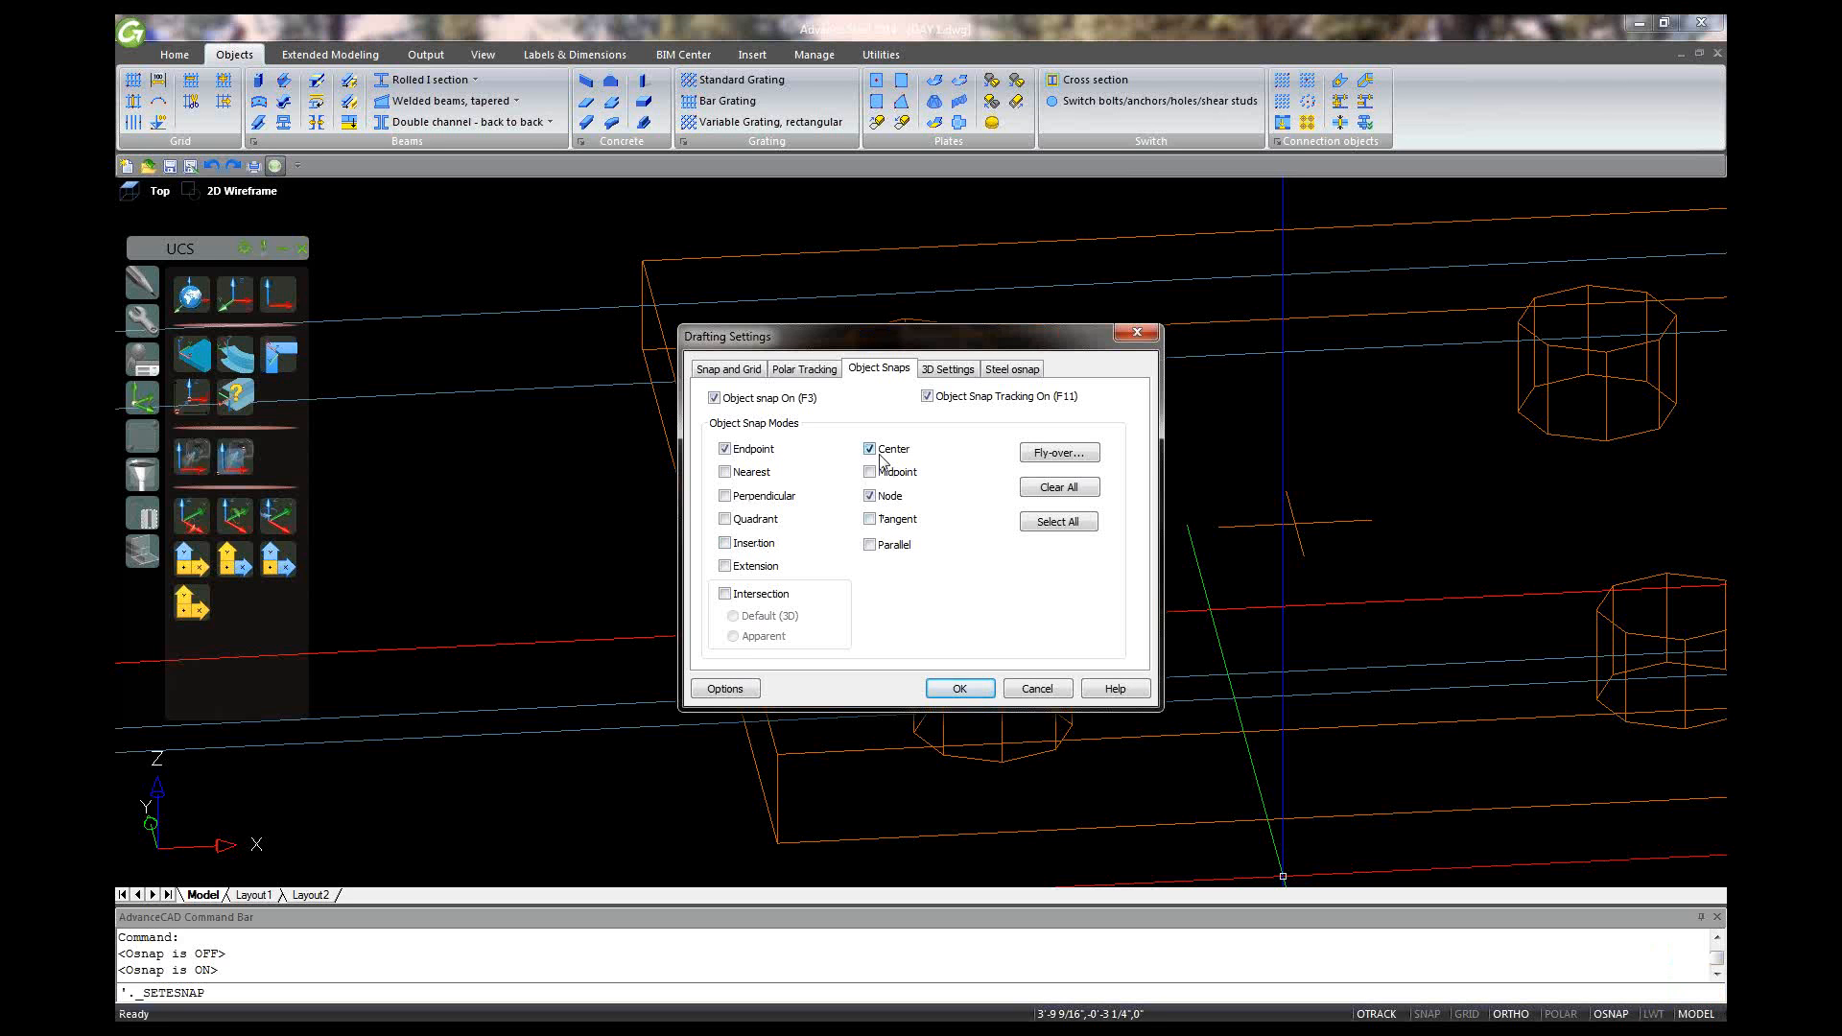
left_click(959, 689)
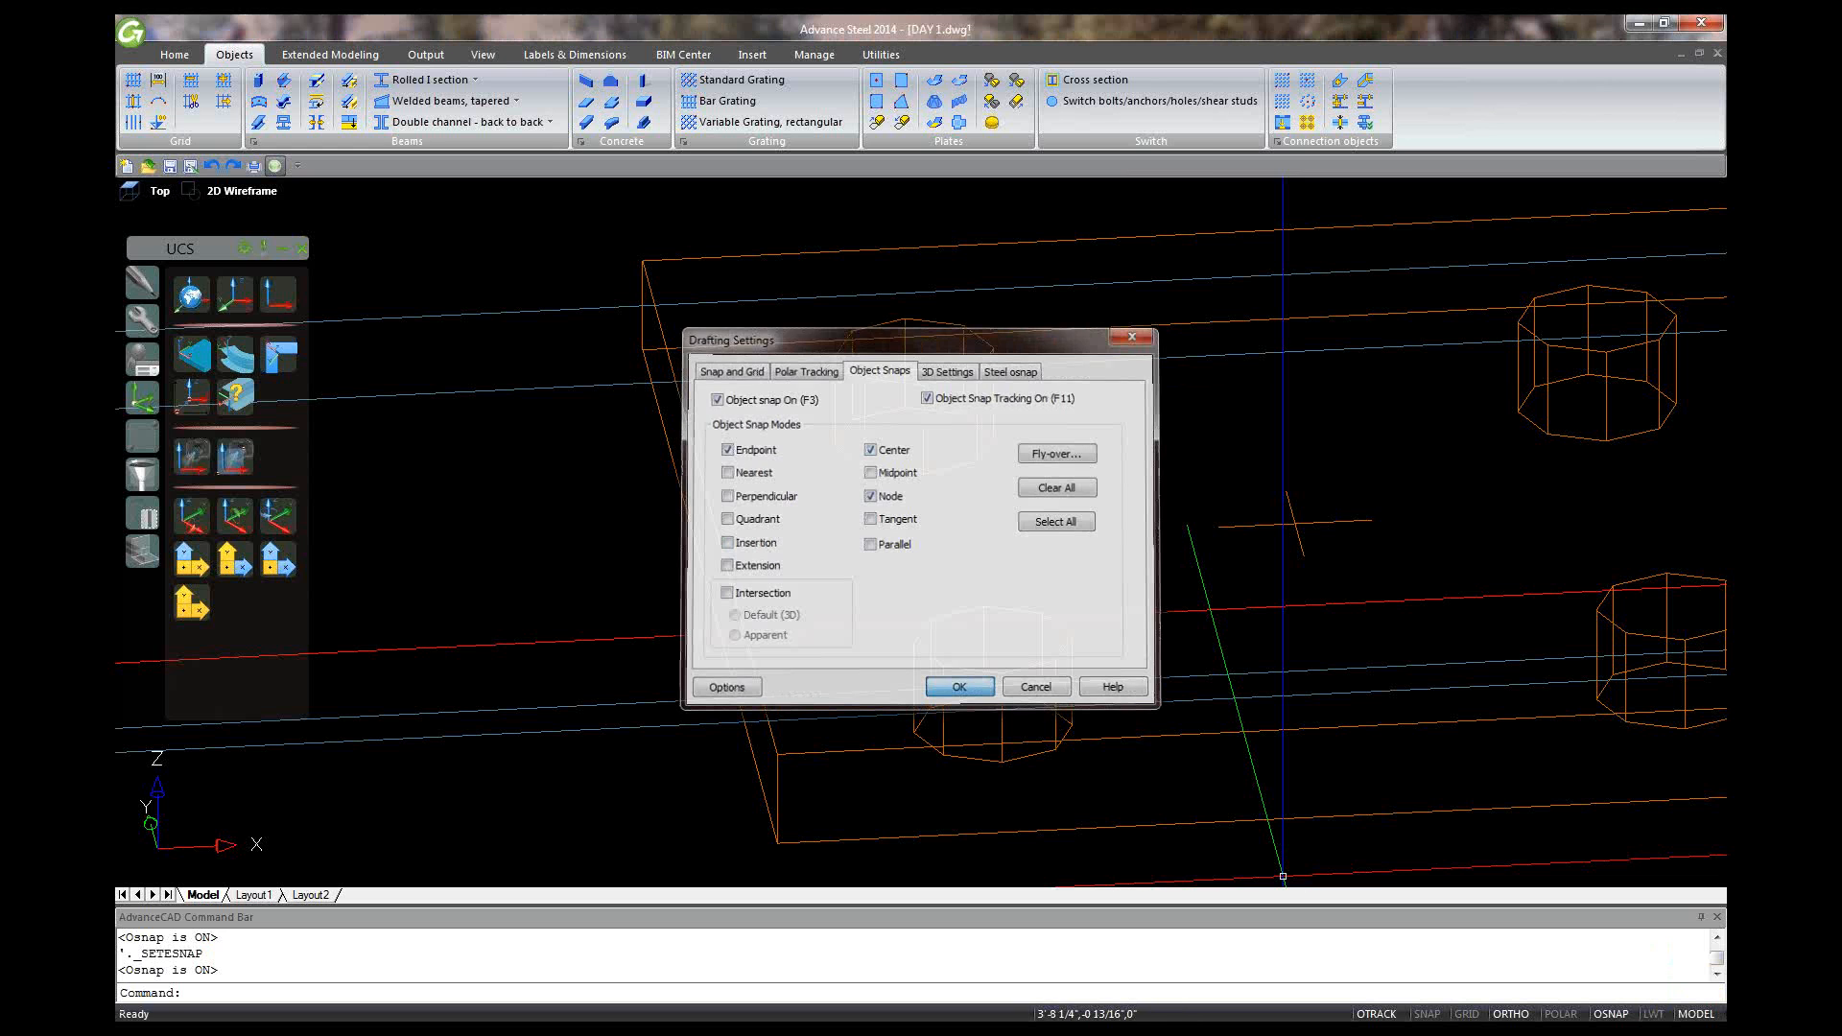
left_click(1295, 524)
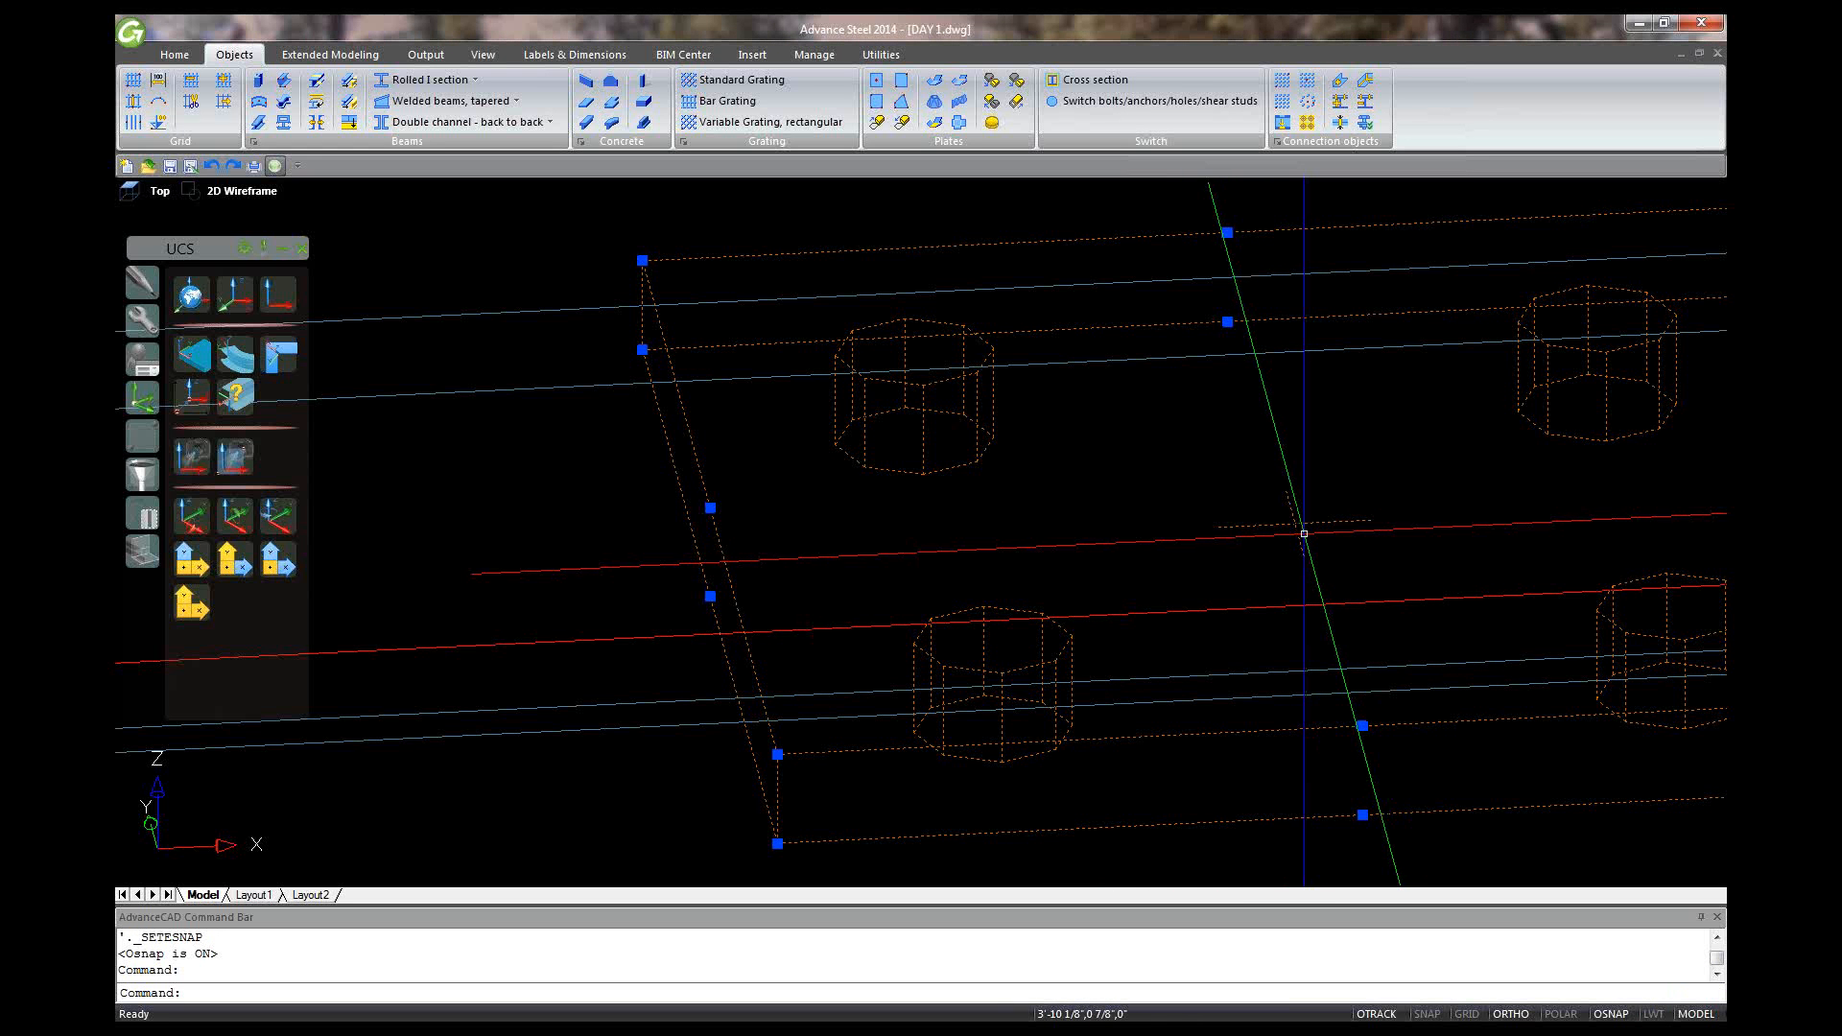
right_click(1302, 522)
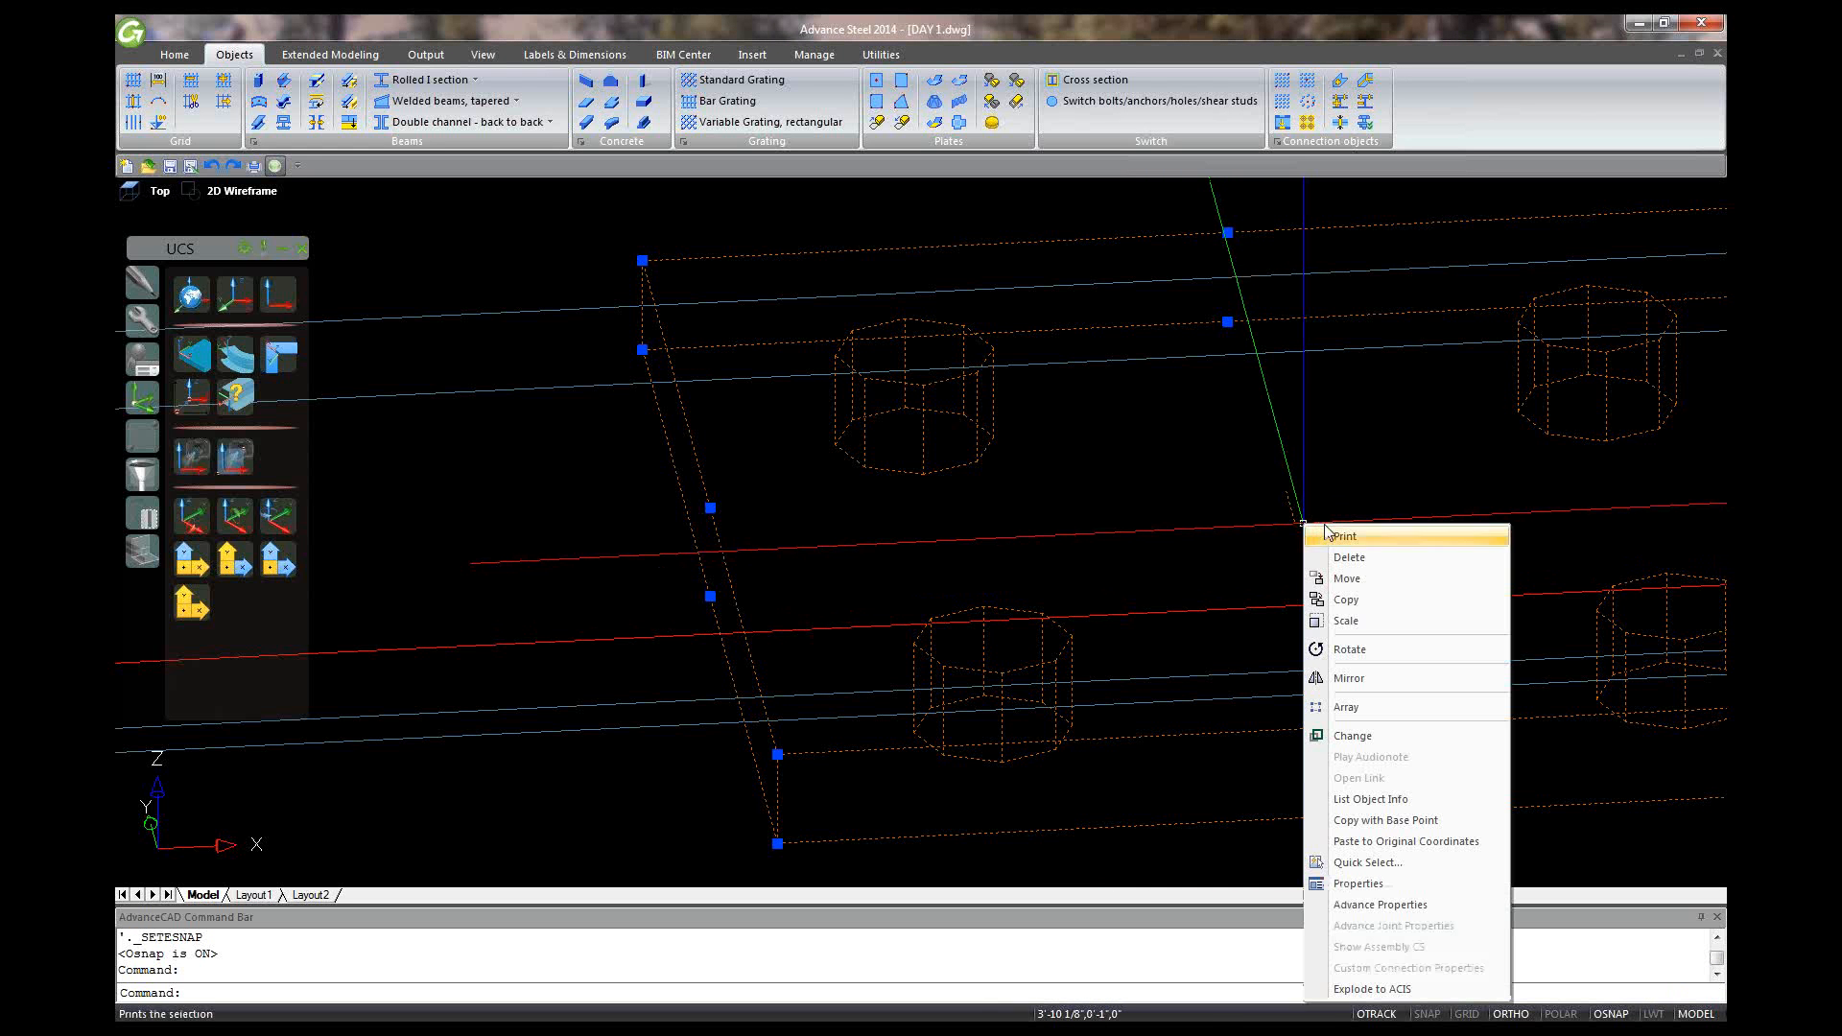
left_click(1302, 523)
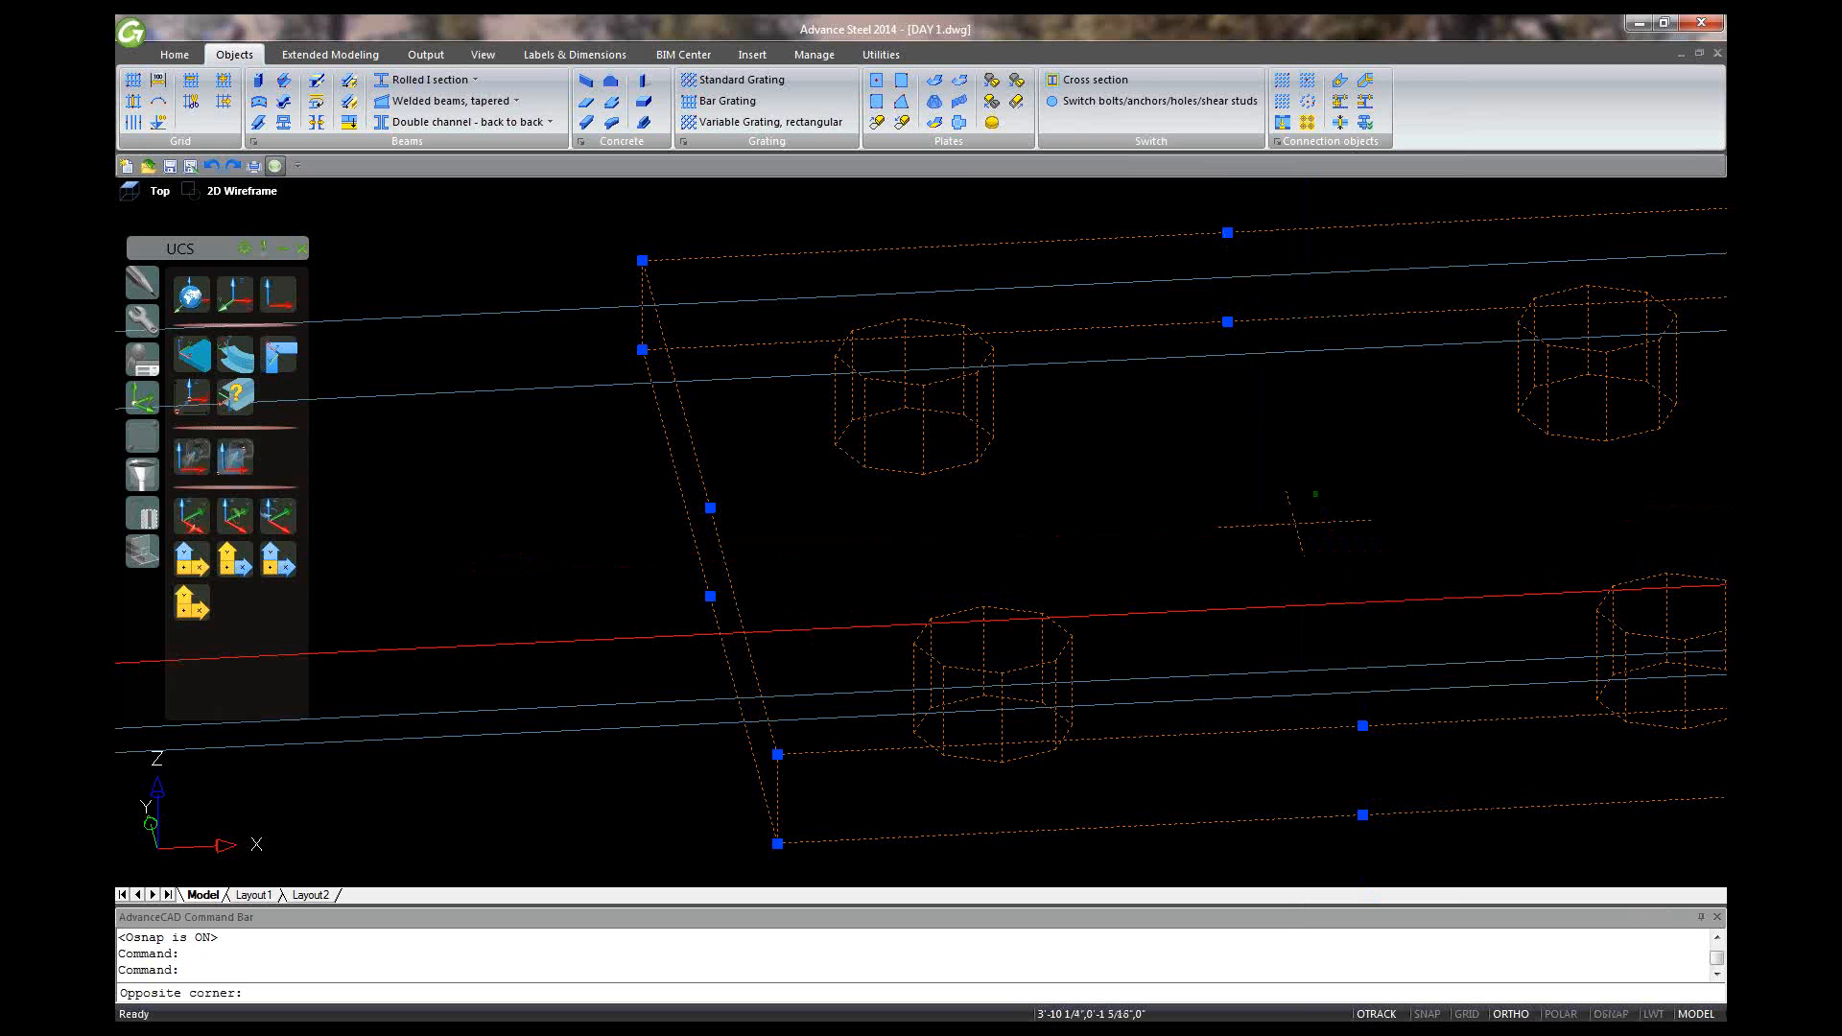
key("Escape")
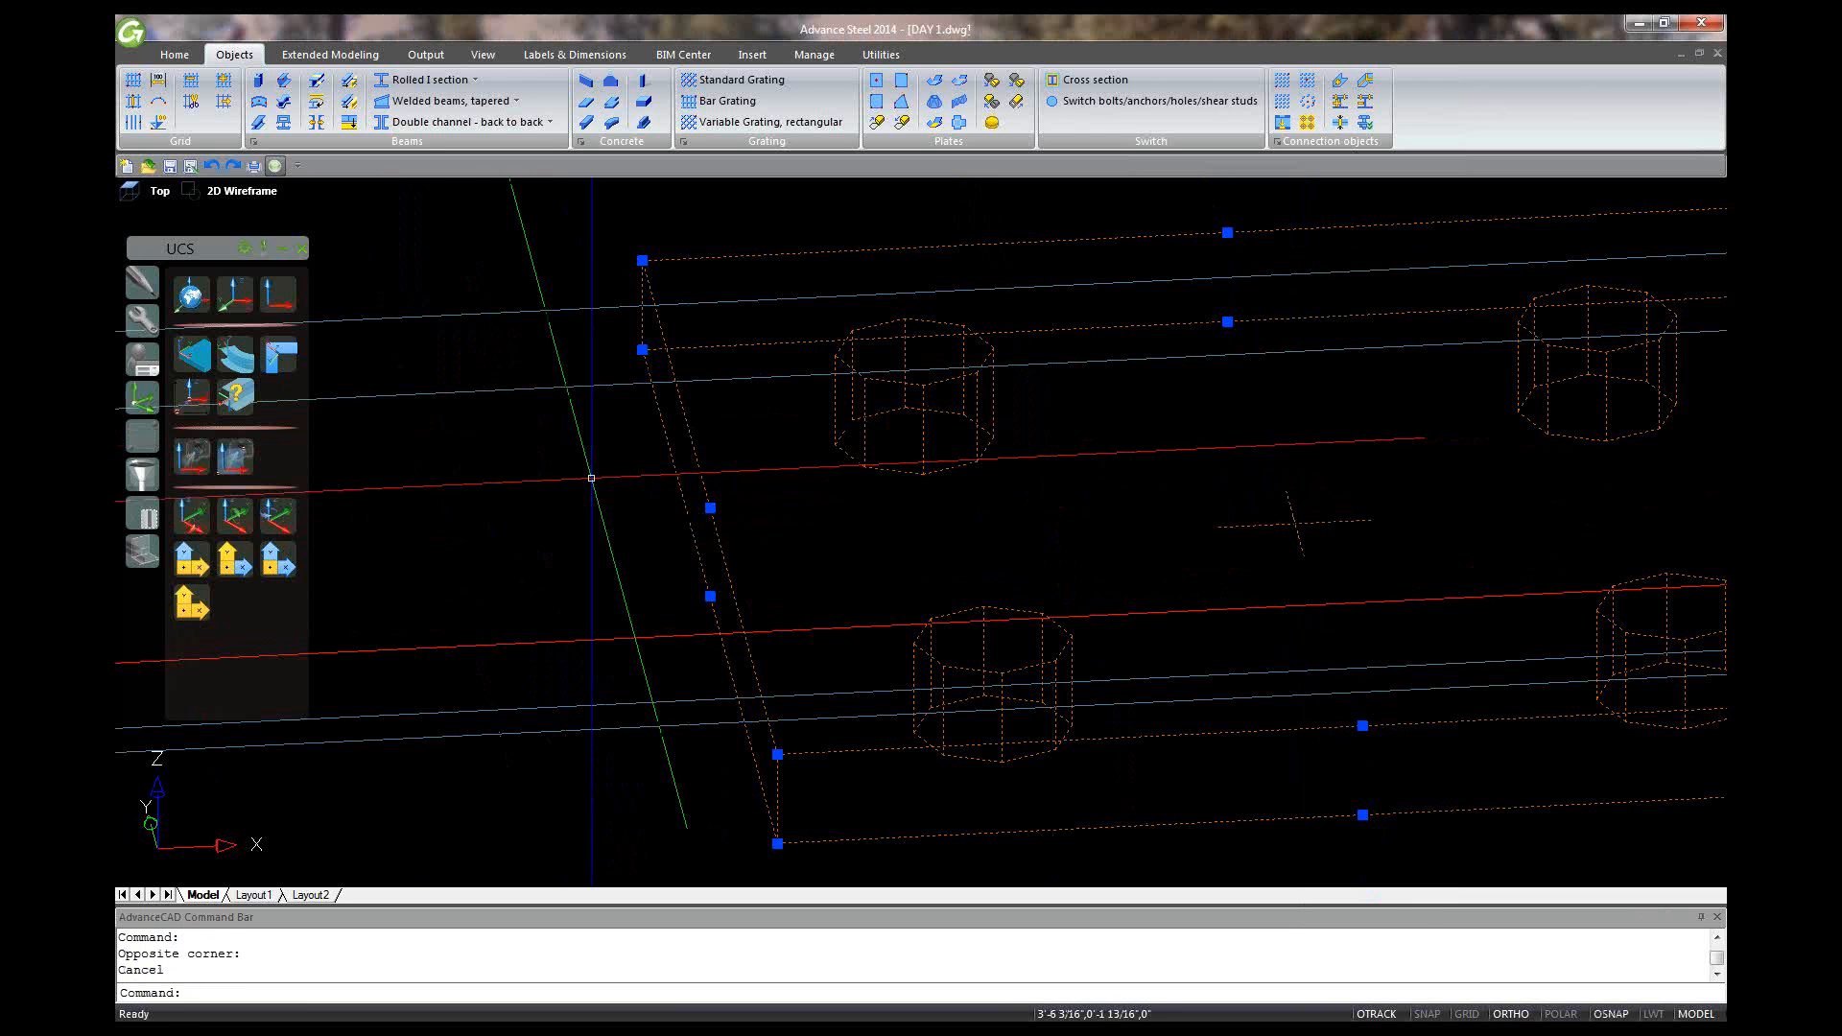
Step: Set the UCS to the coordinate system at the centre of the four-hole plate's top face
left_click(191, 354)
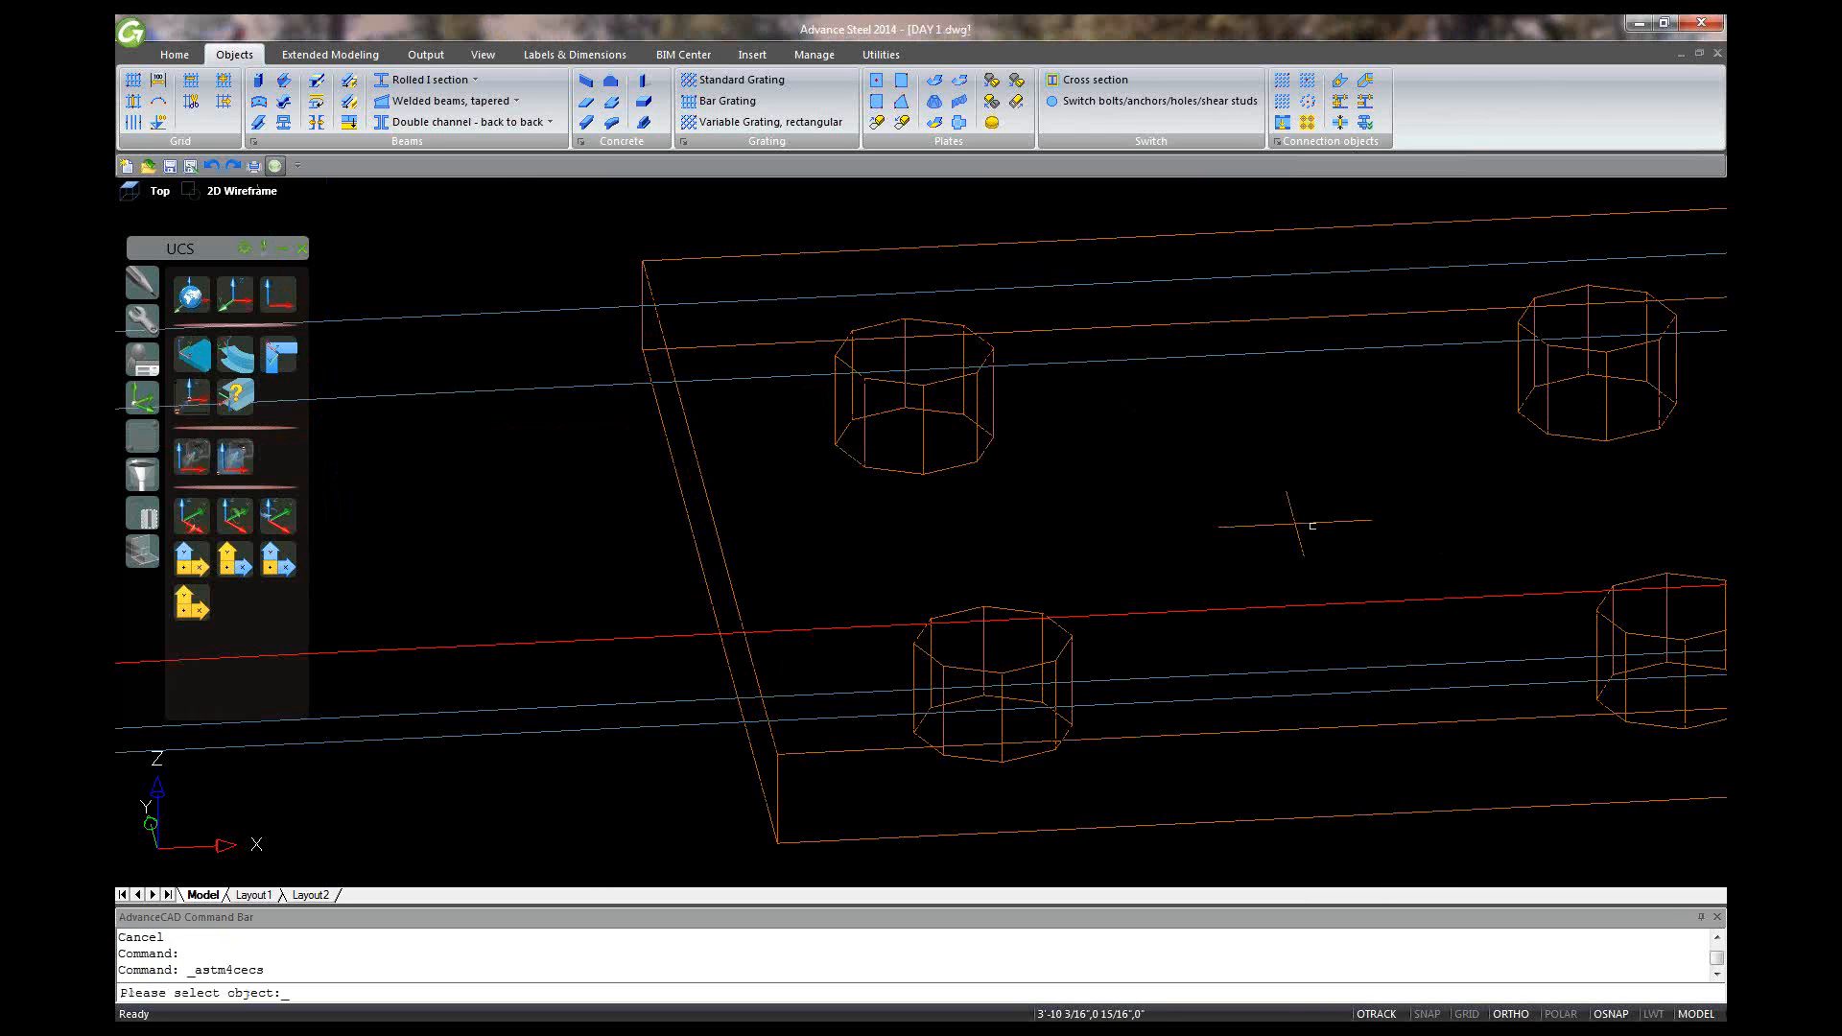
left_click(1297, 523)
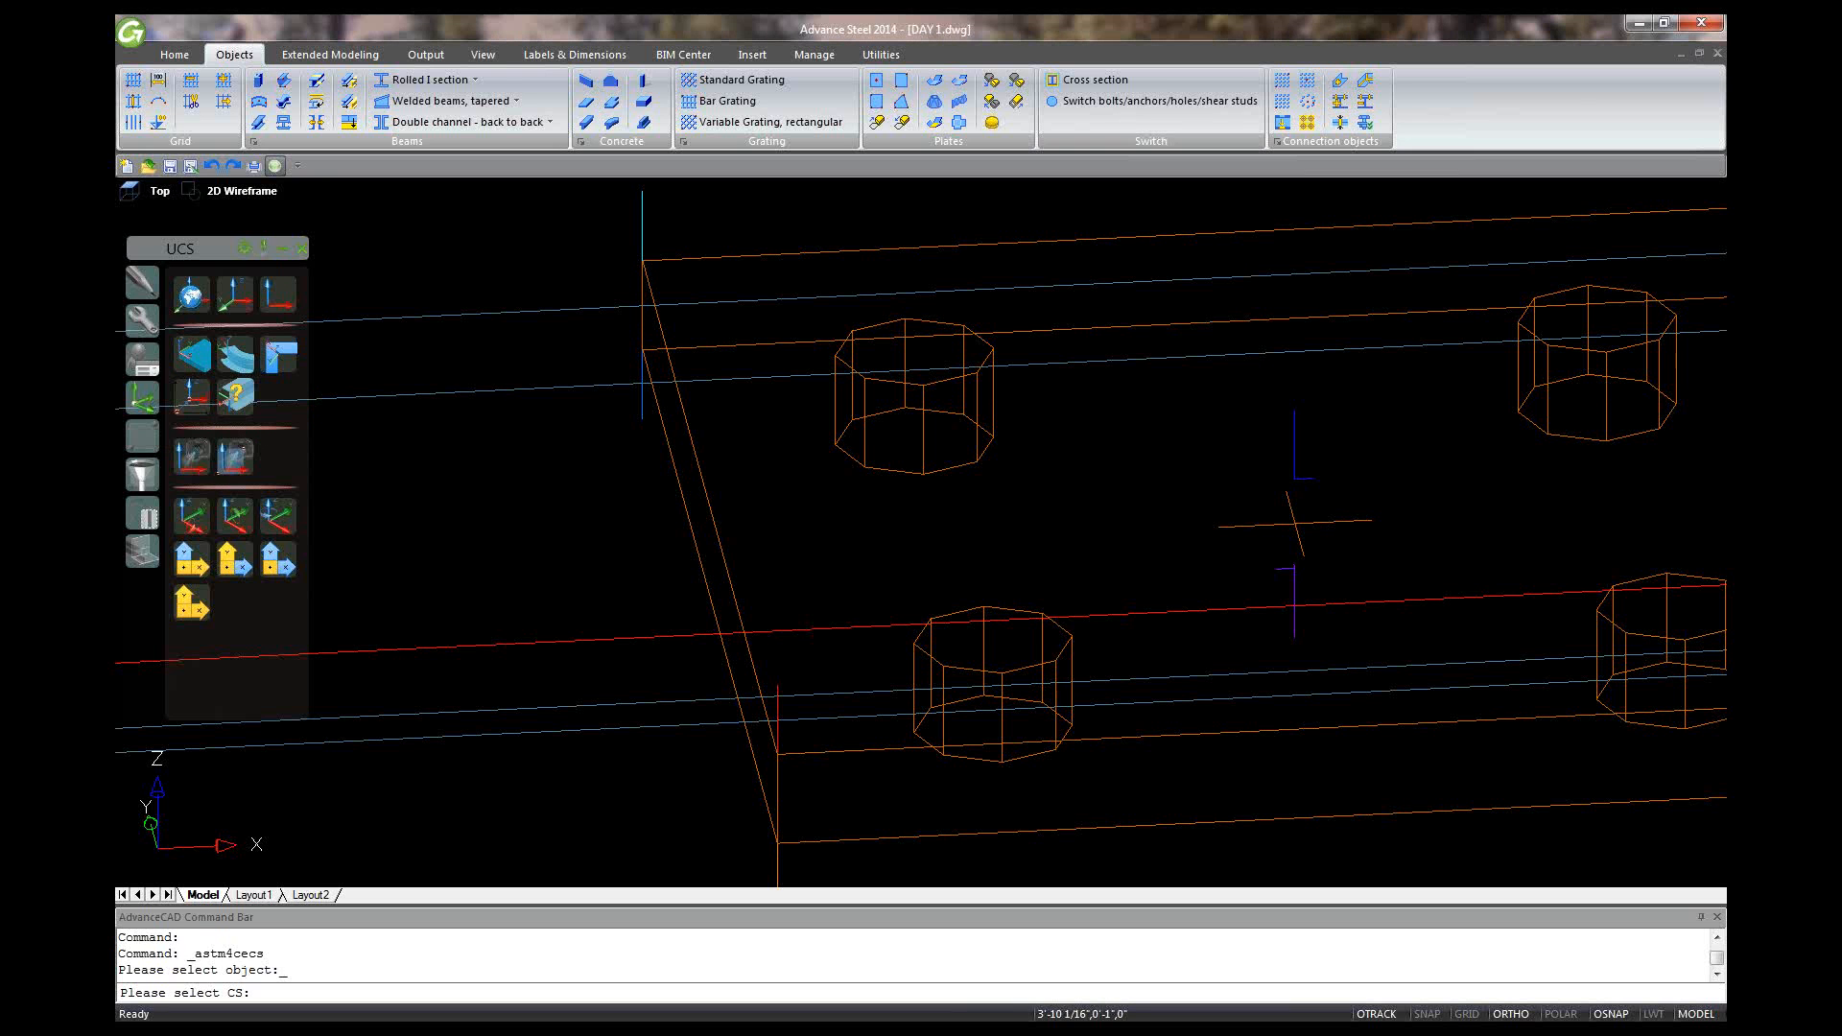
left_click(1293, 529)
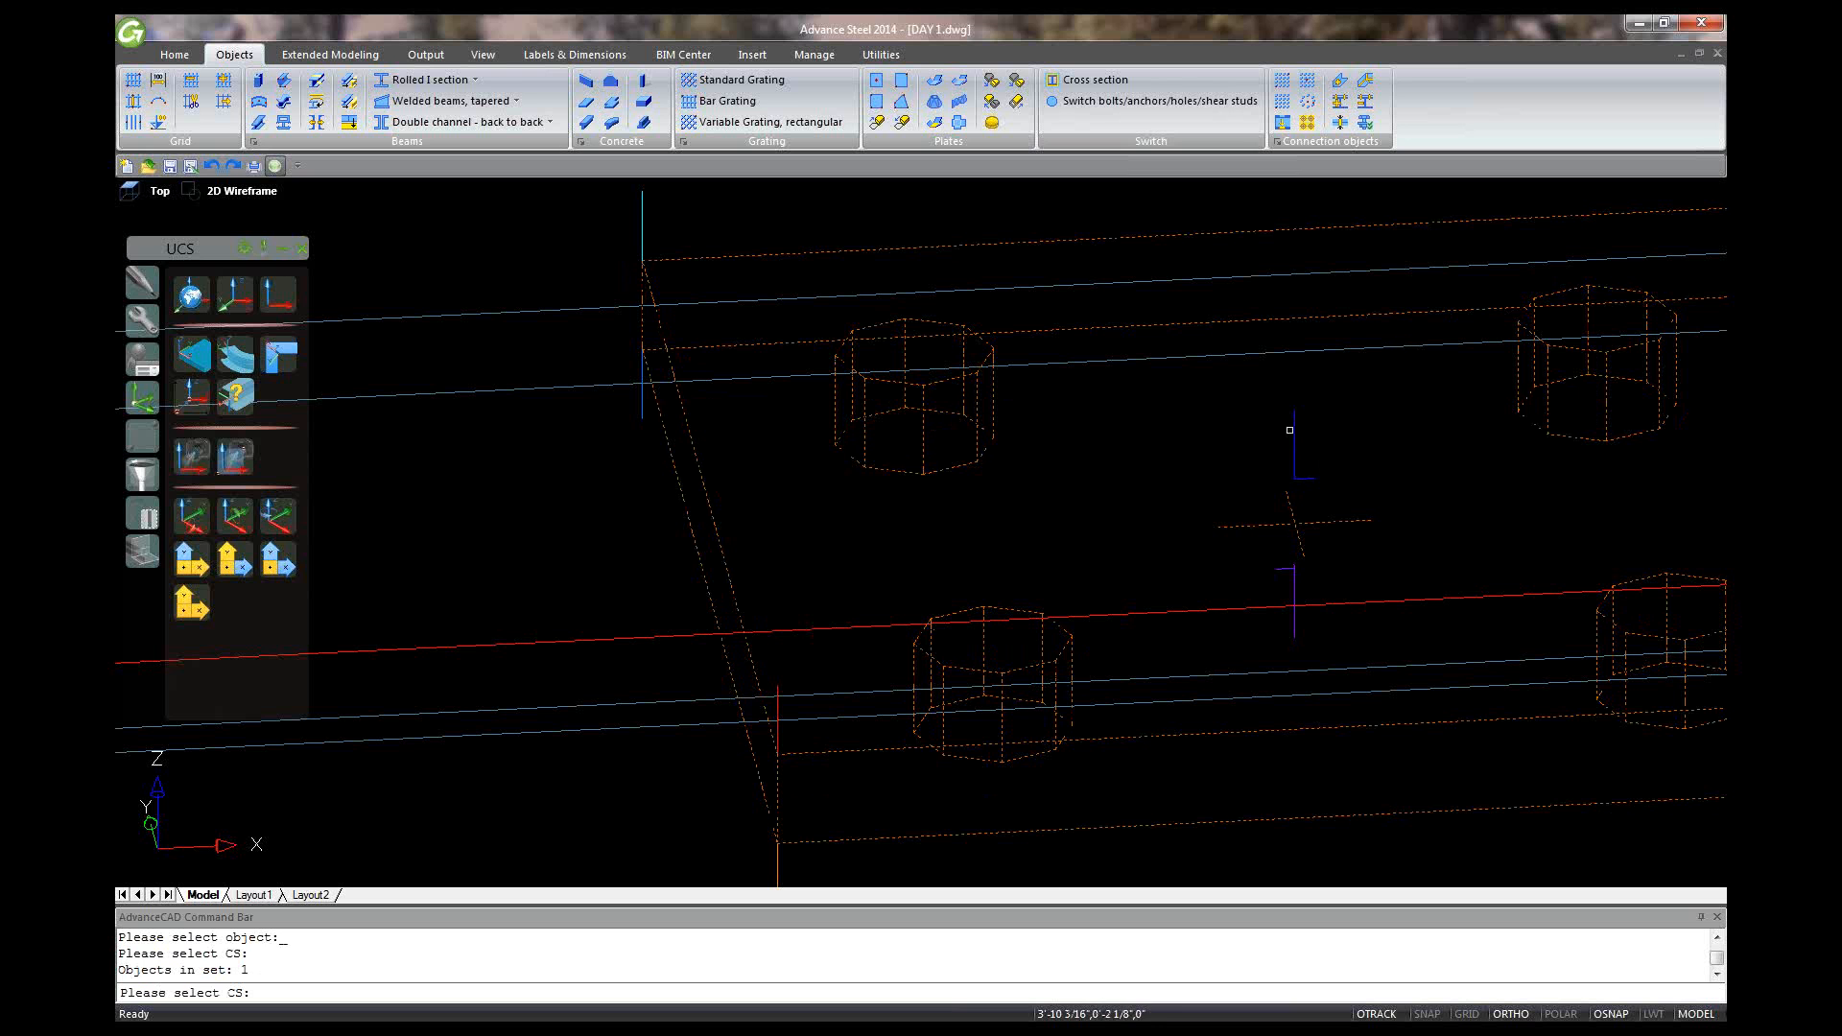
left_click(1294, 480)
key("Return")
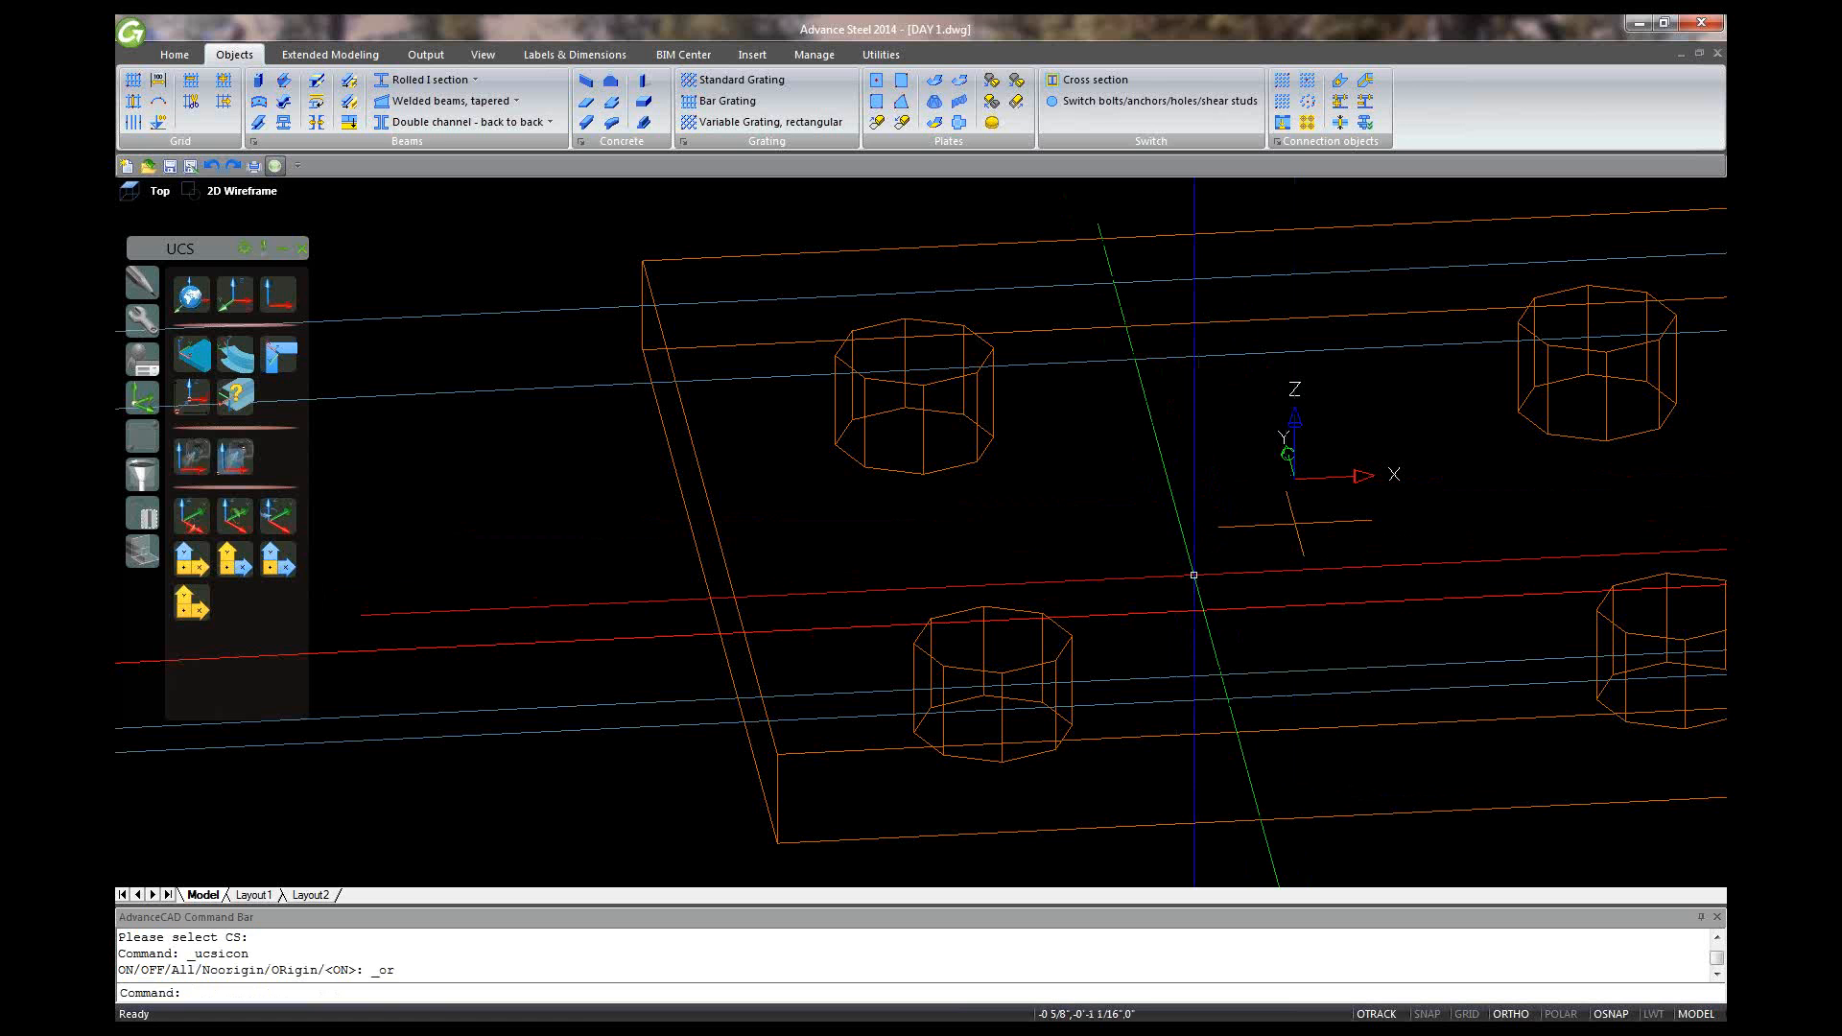
scroll(1184, 575, "down", 3)
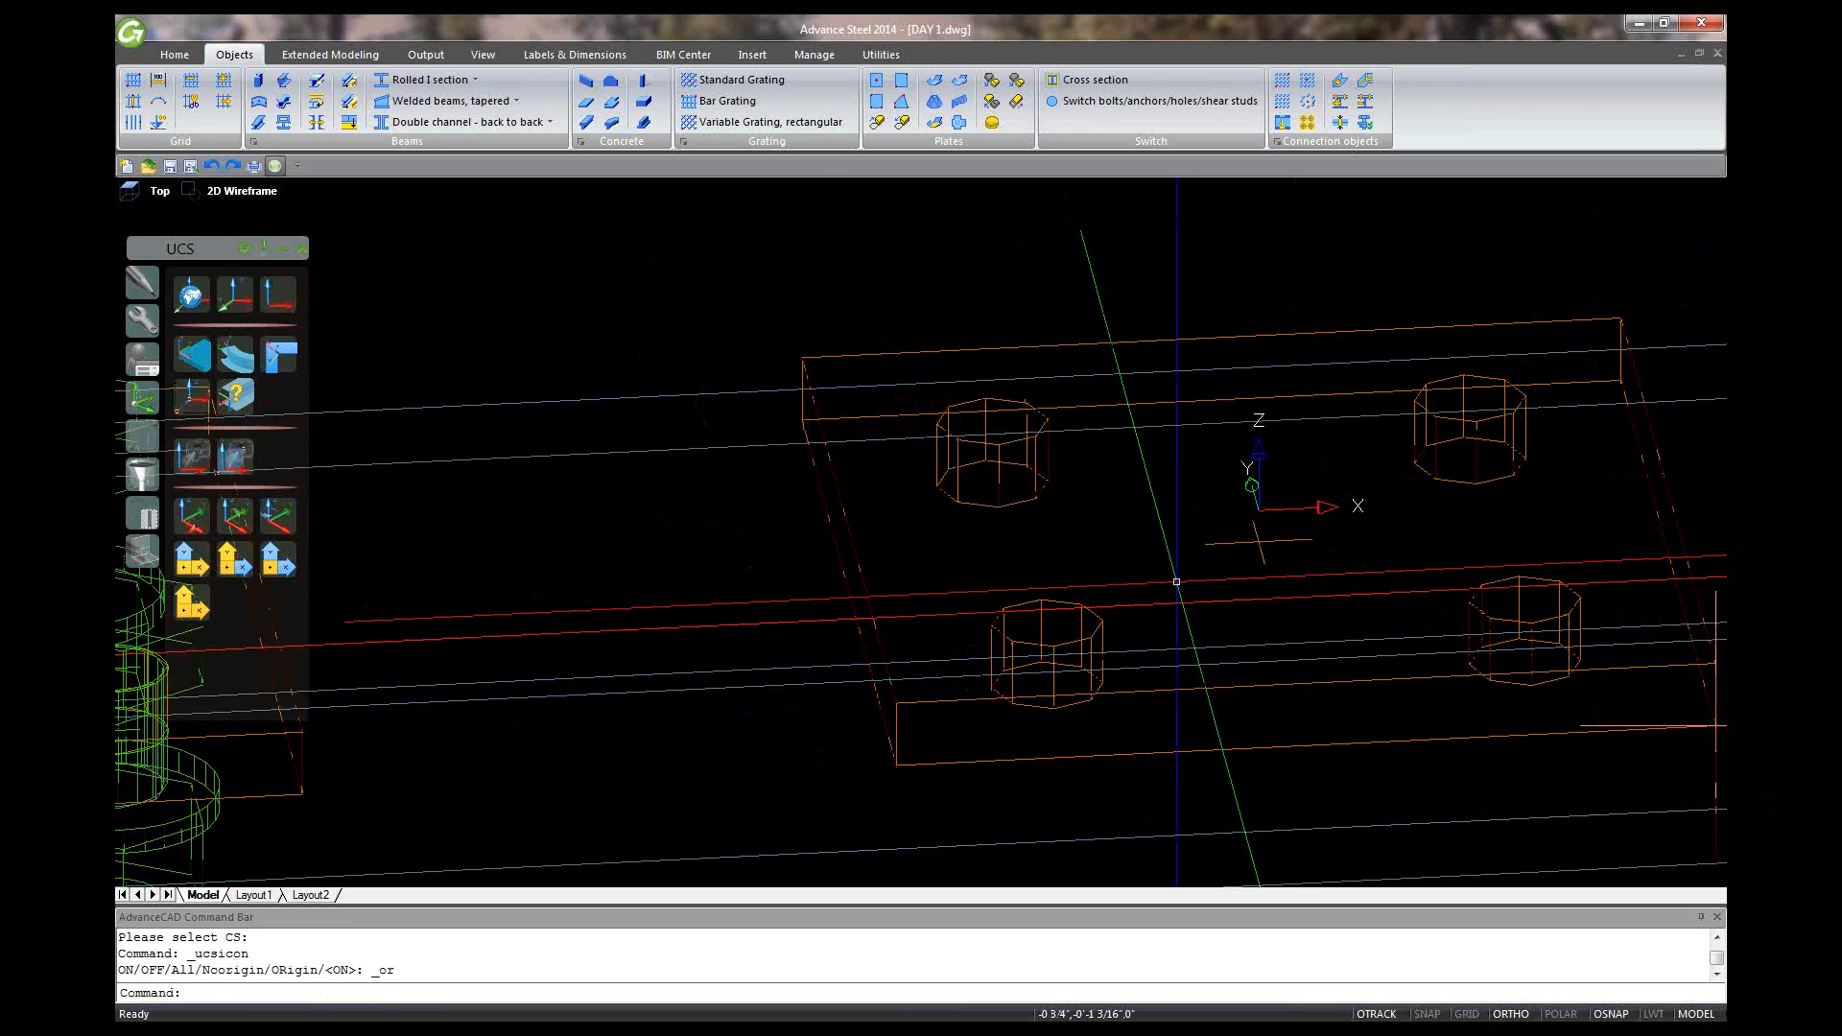
scroll(1292, 576, "up", 2)
left_click(901, 493)
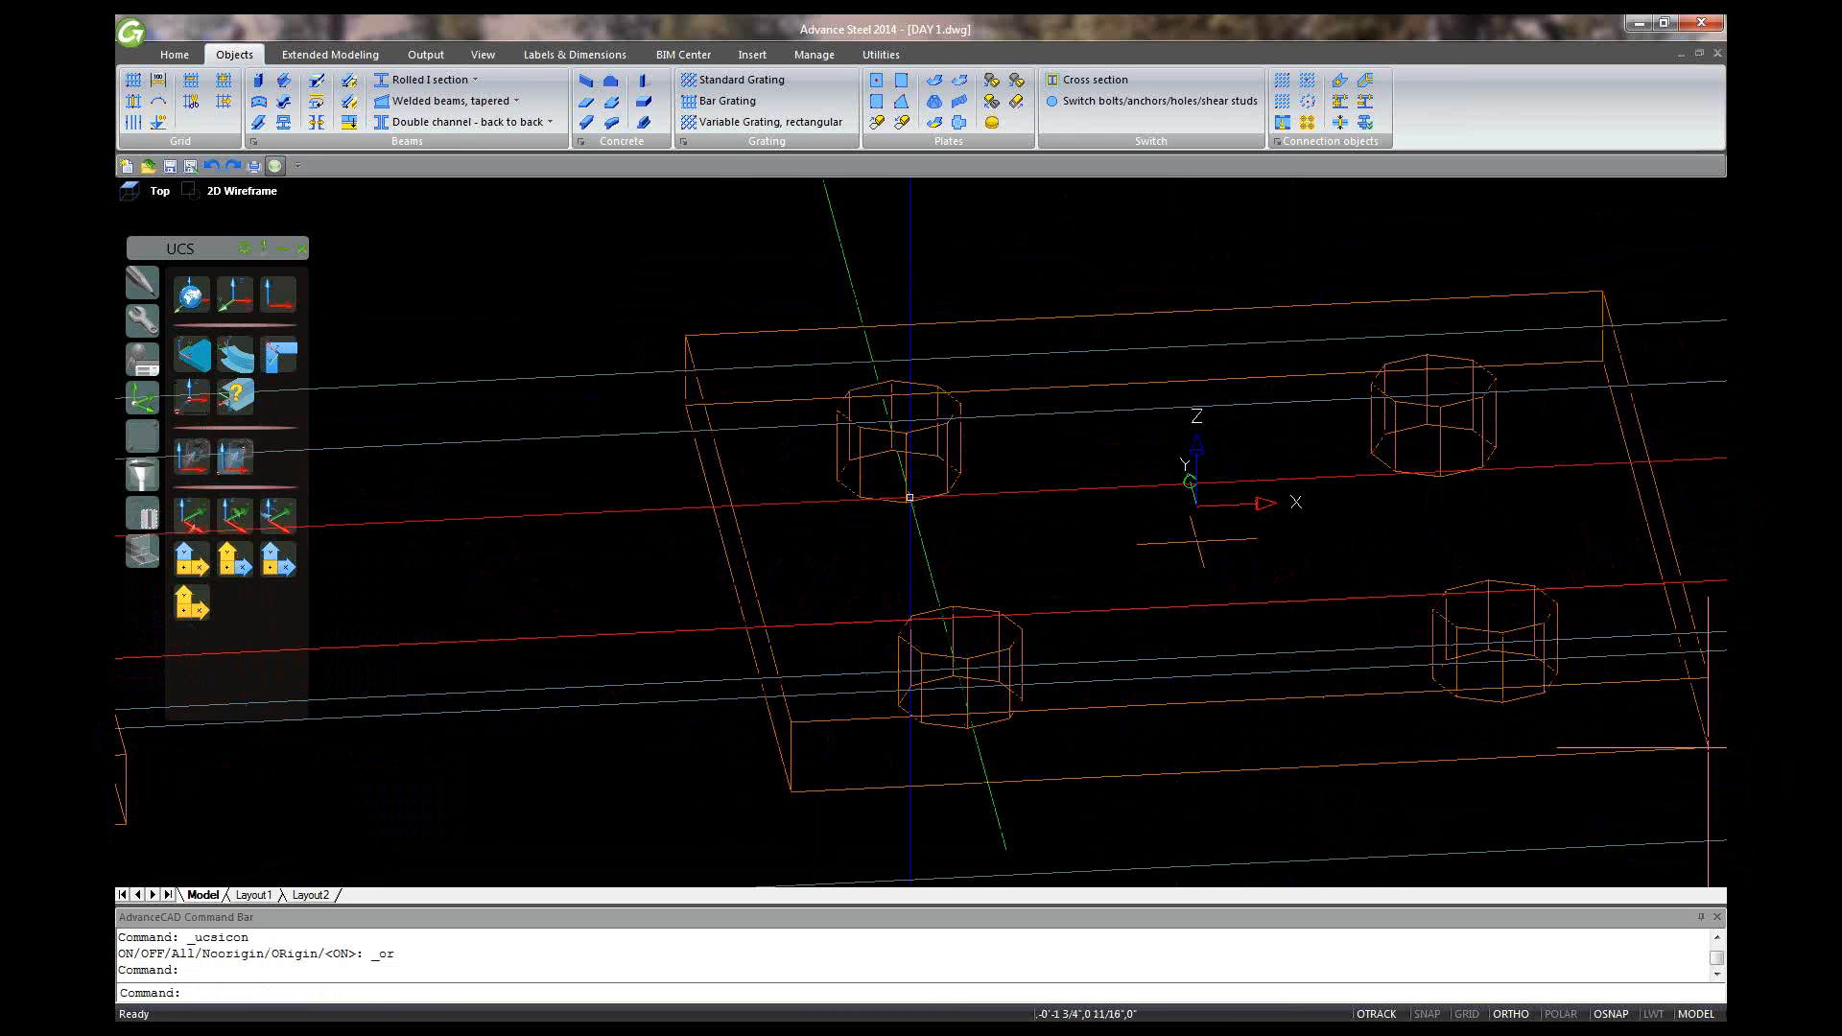
key("Escape")
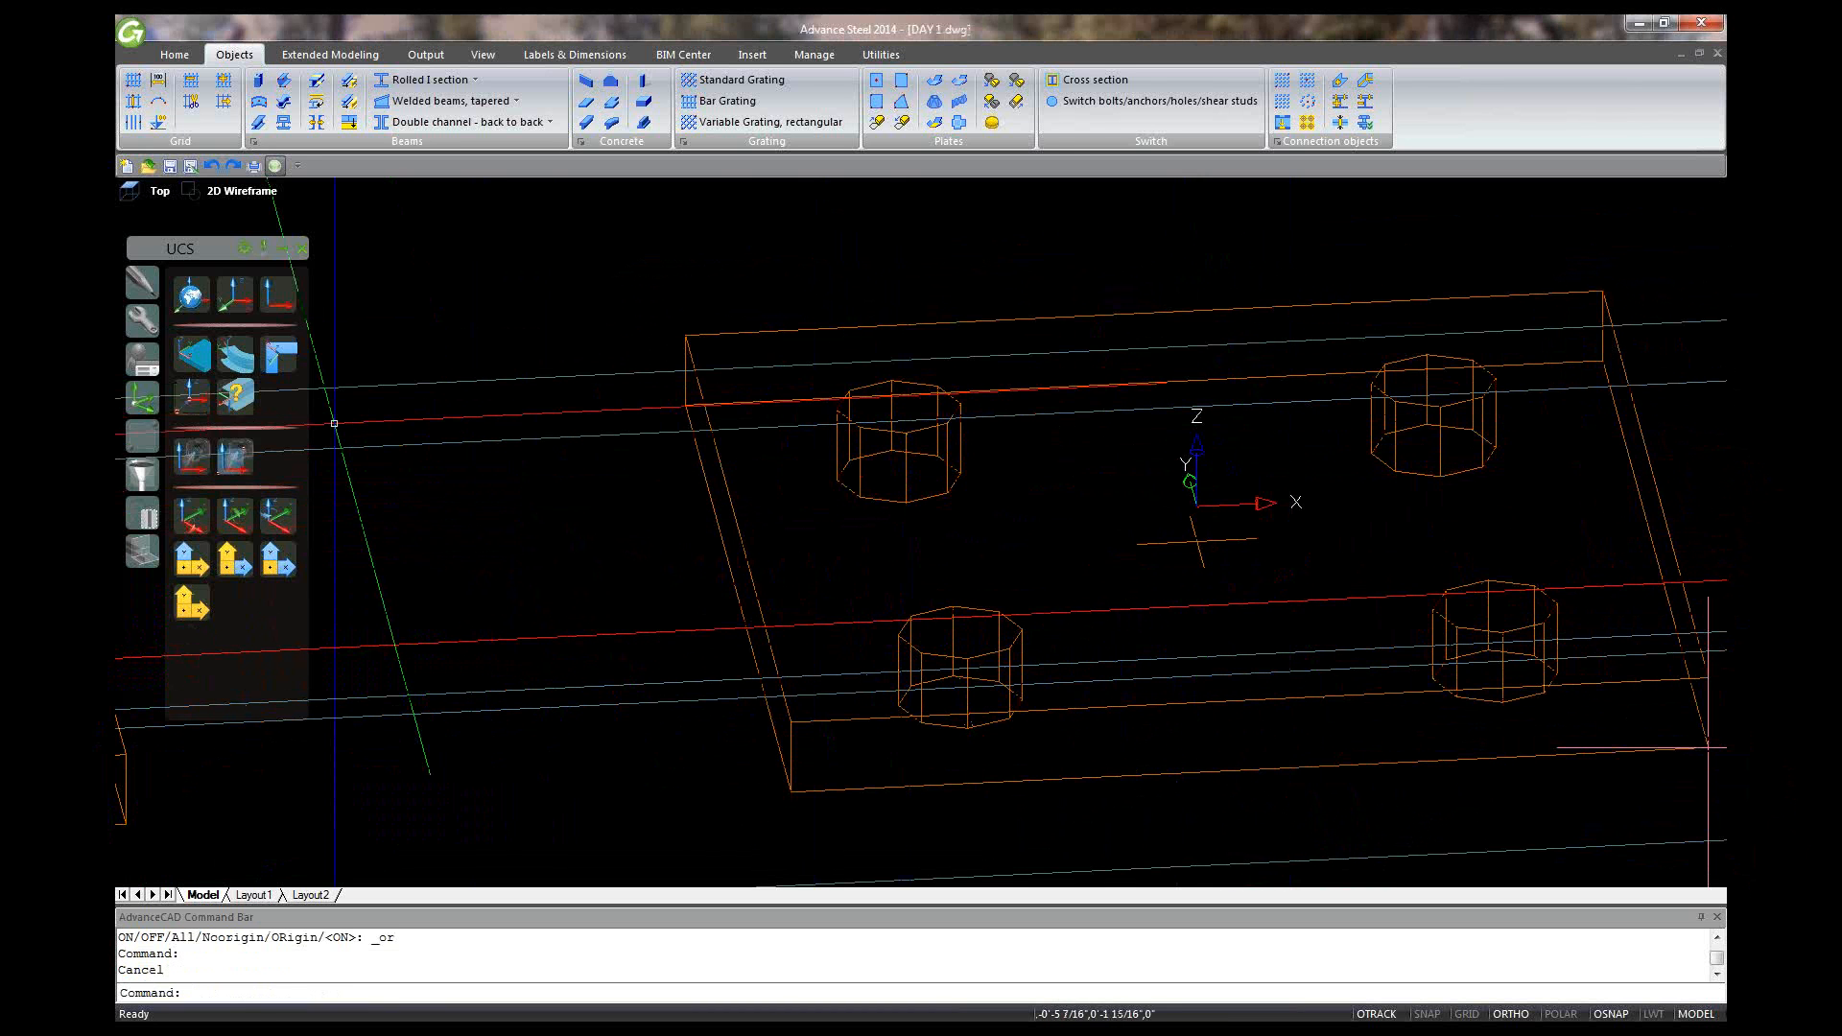
Step: Create another Bolts on beam connection on the beam under the plate, answering No to connecting objects
left_click(142, 357)
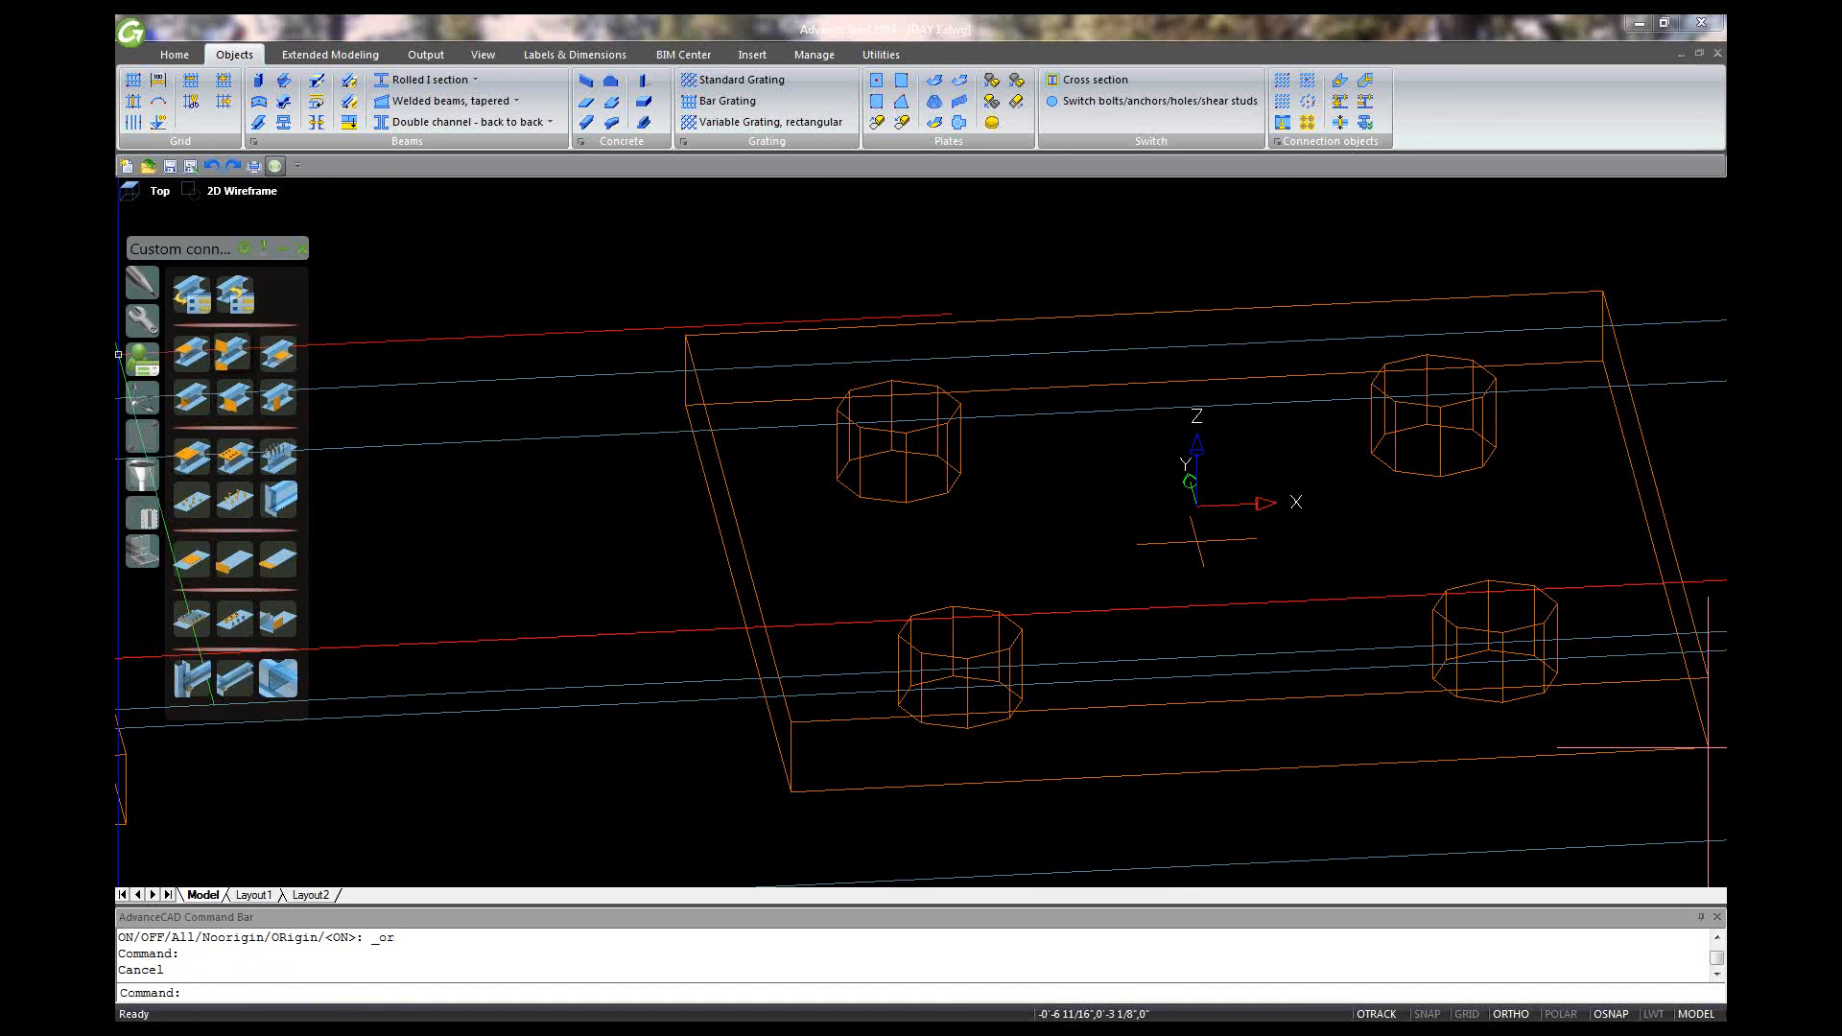
left_click(278, 457)
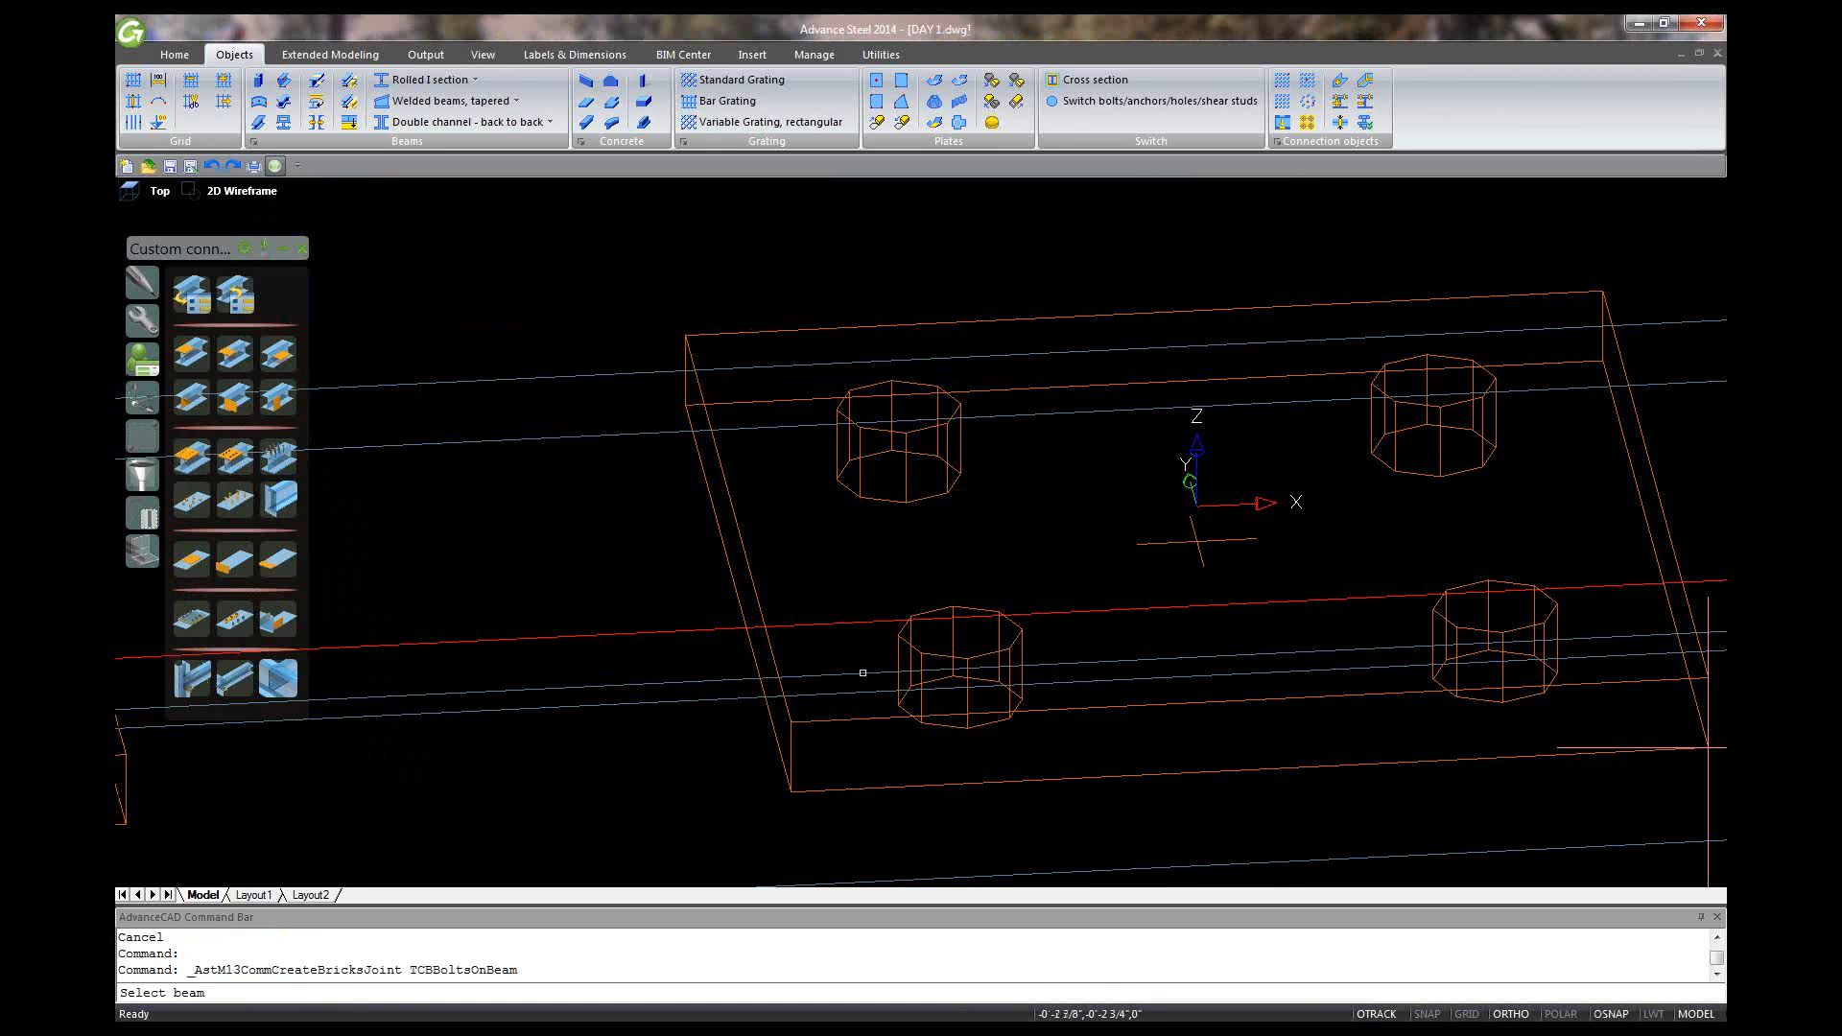
left_click(703, 698)
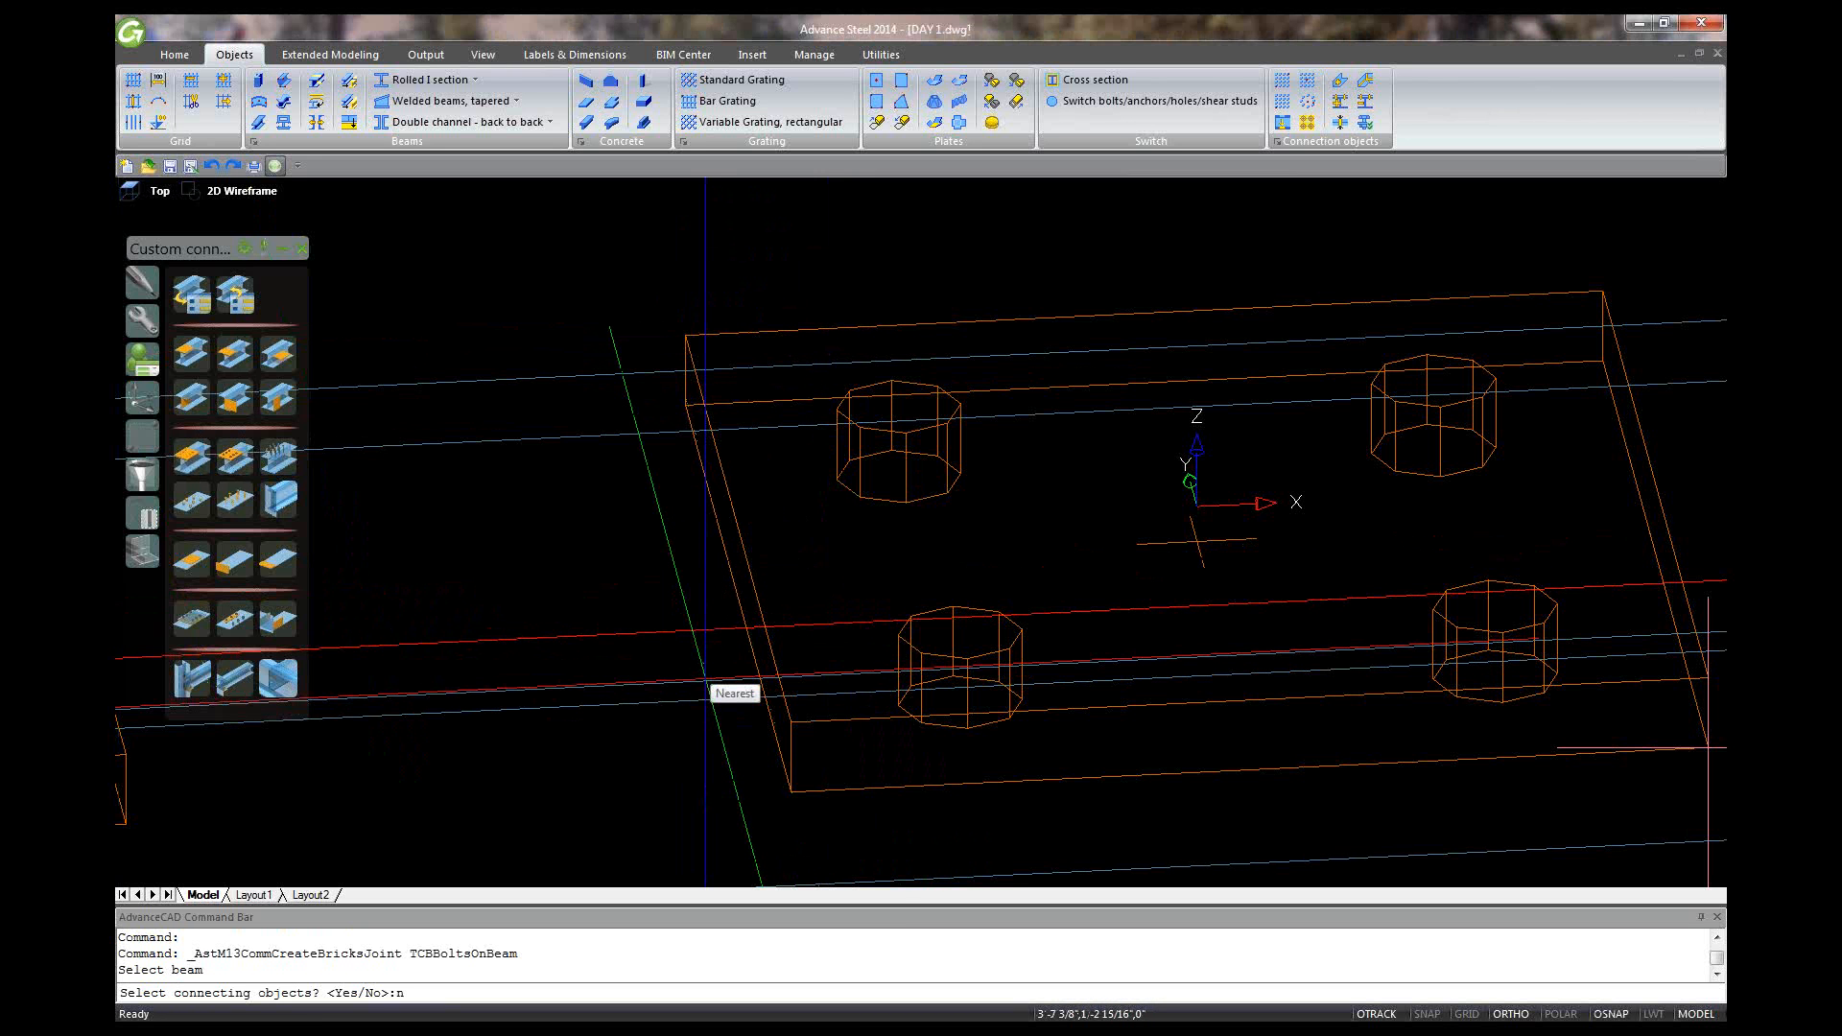
type("n")
key("Return")
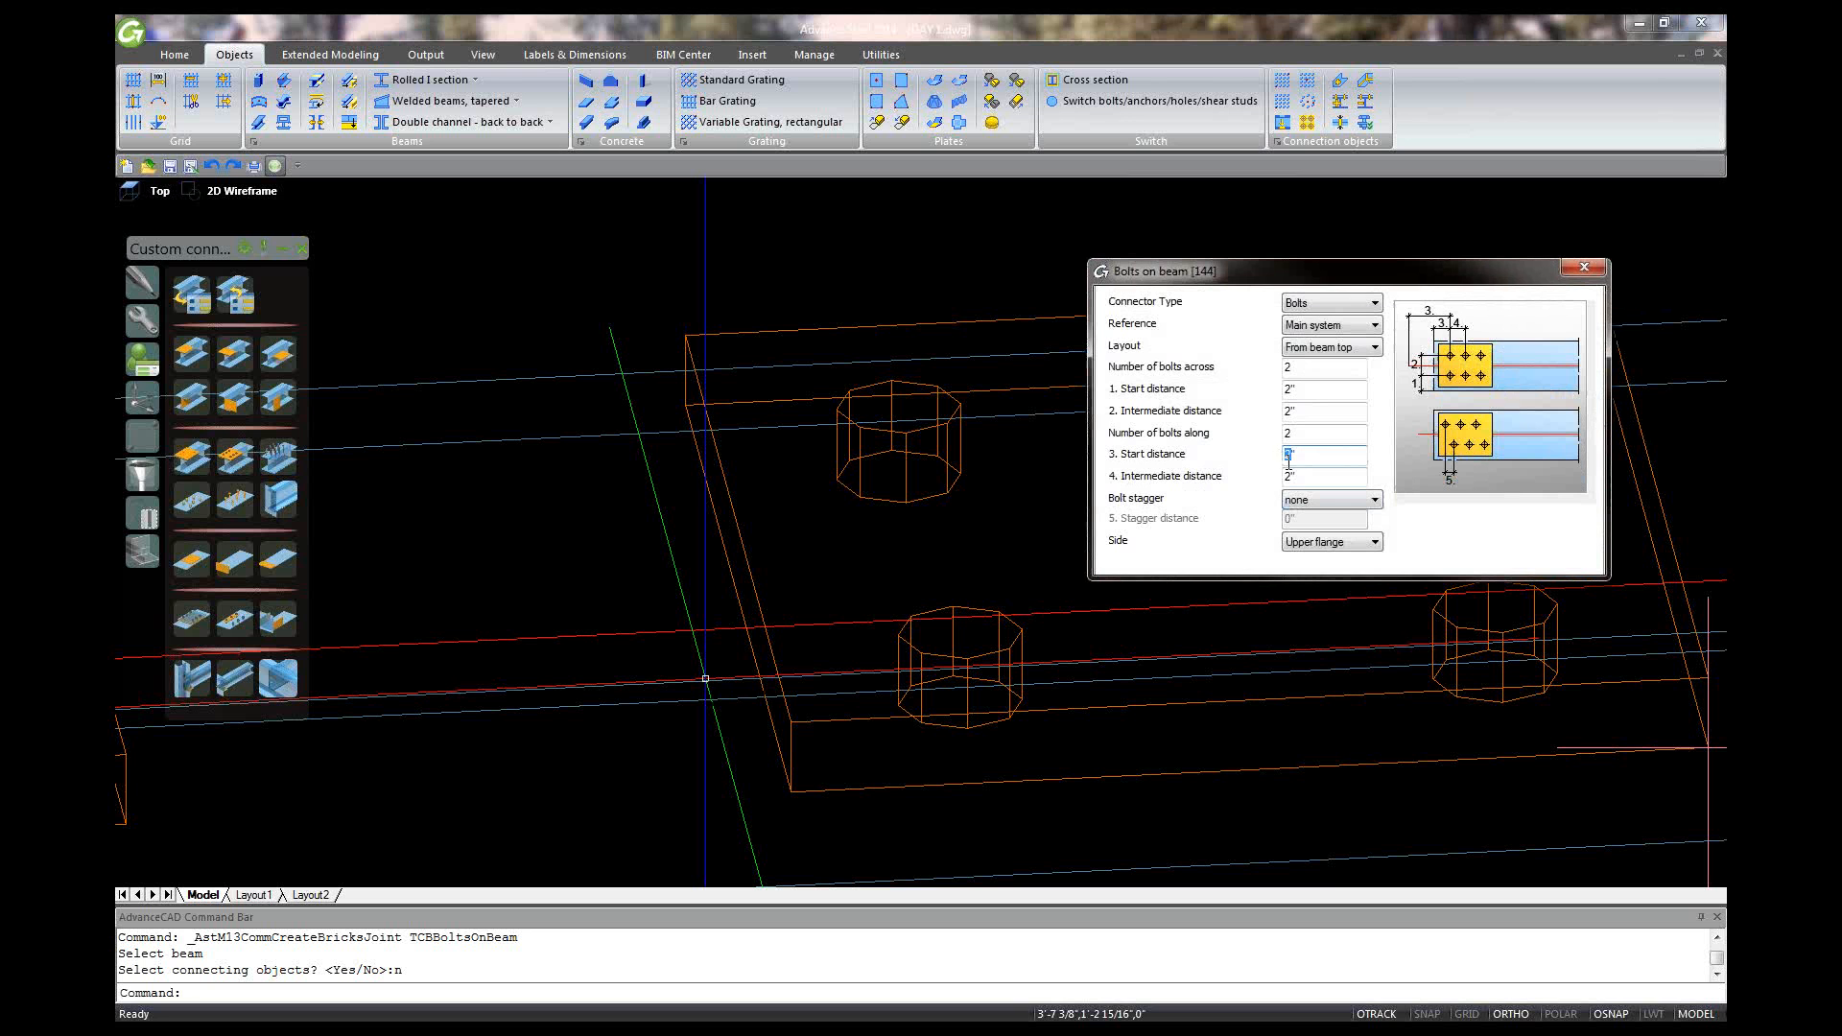
Step: Set the intermediate distance along the beam to 3 1/2", change the connector type to Holes, and finish the Bolts on beam connection
key("Tab")
double_click(1284, 411)
left_click(1376, 327)
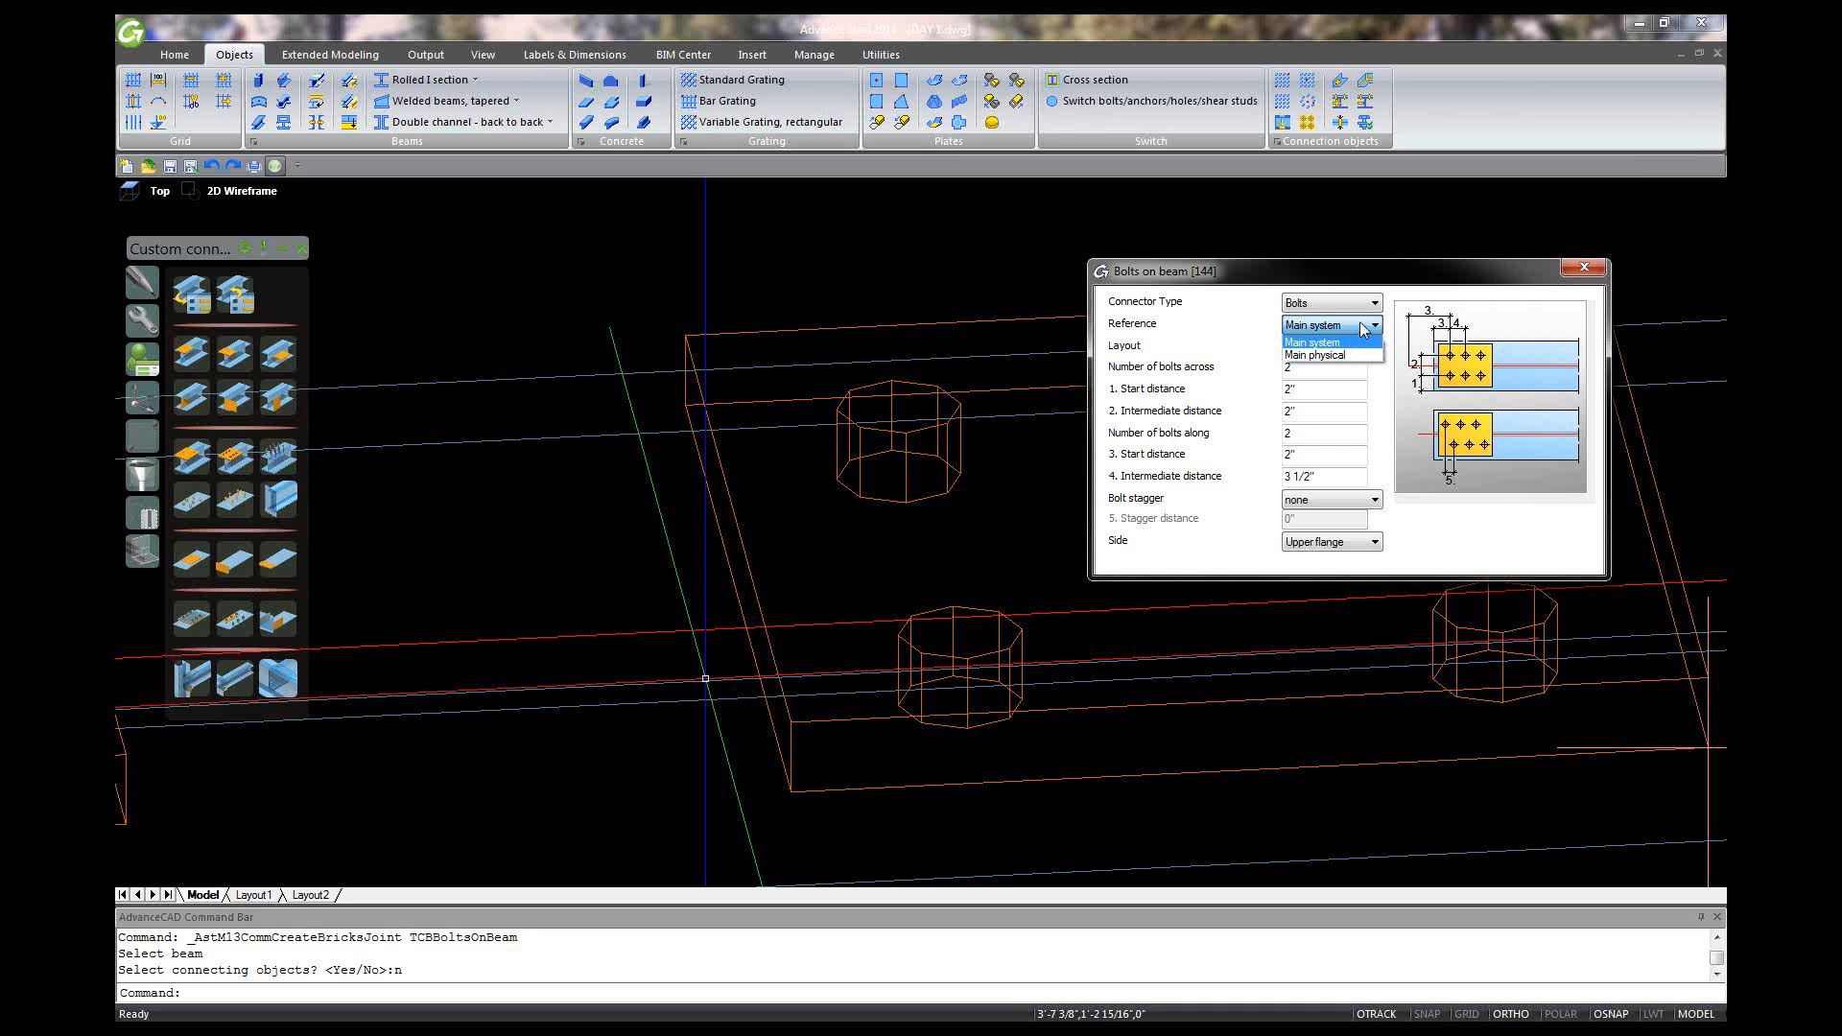
left_click(1364, 328)
left_click(1373, 303)
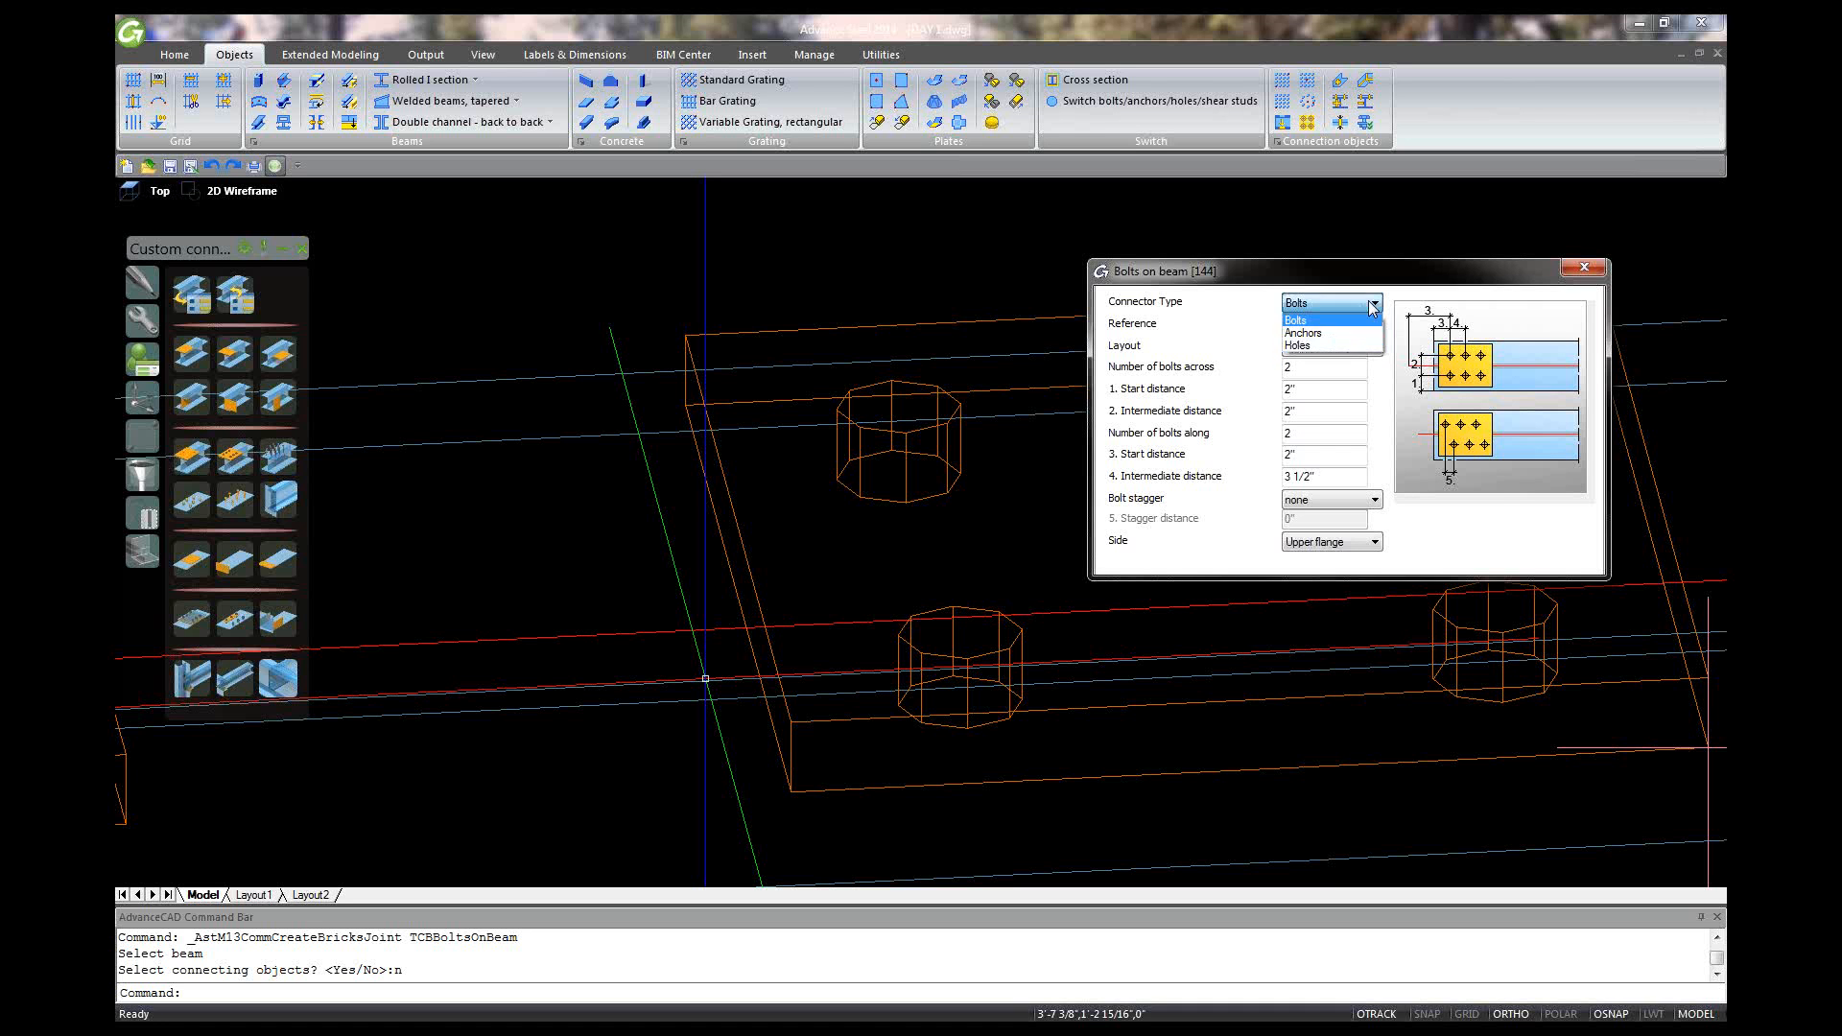
left_click(1364, 344)
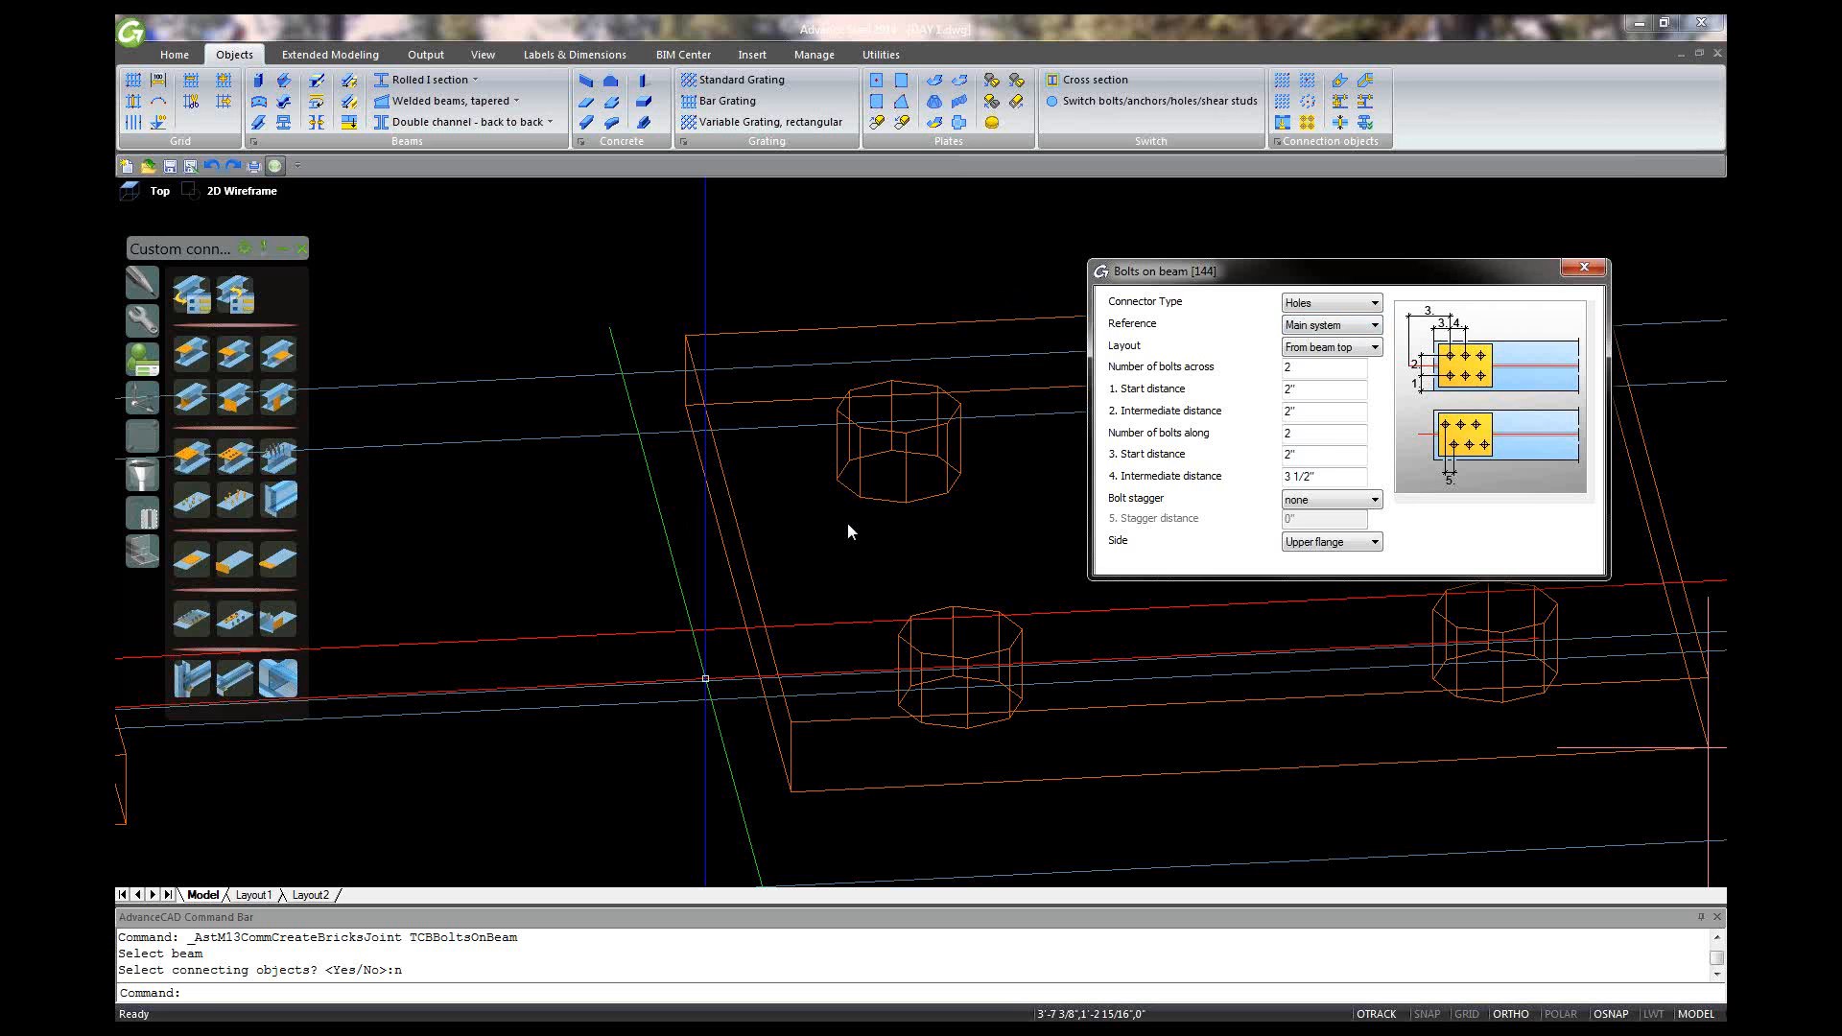
left_click(1584, 267)
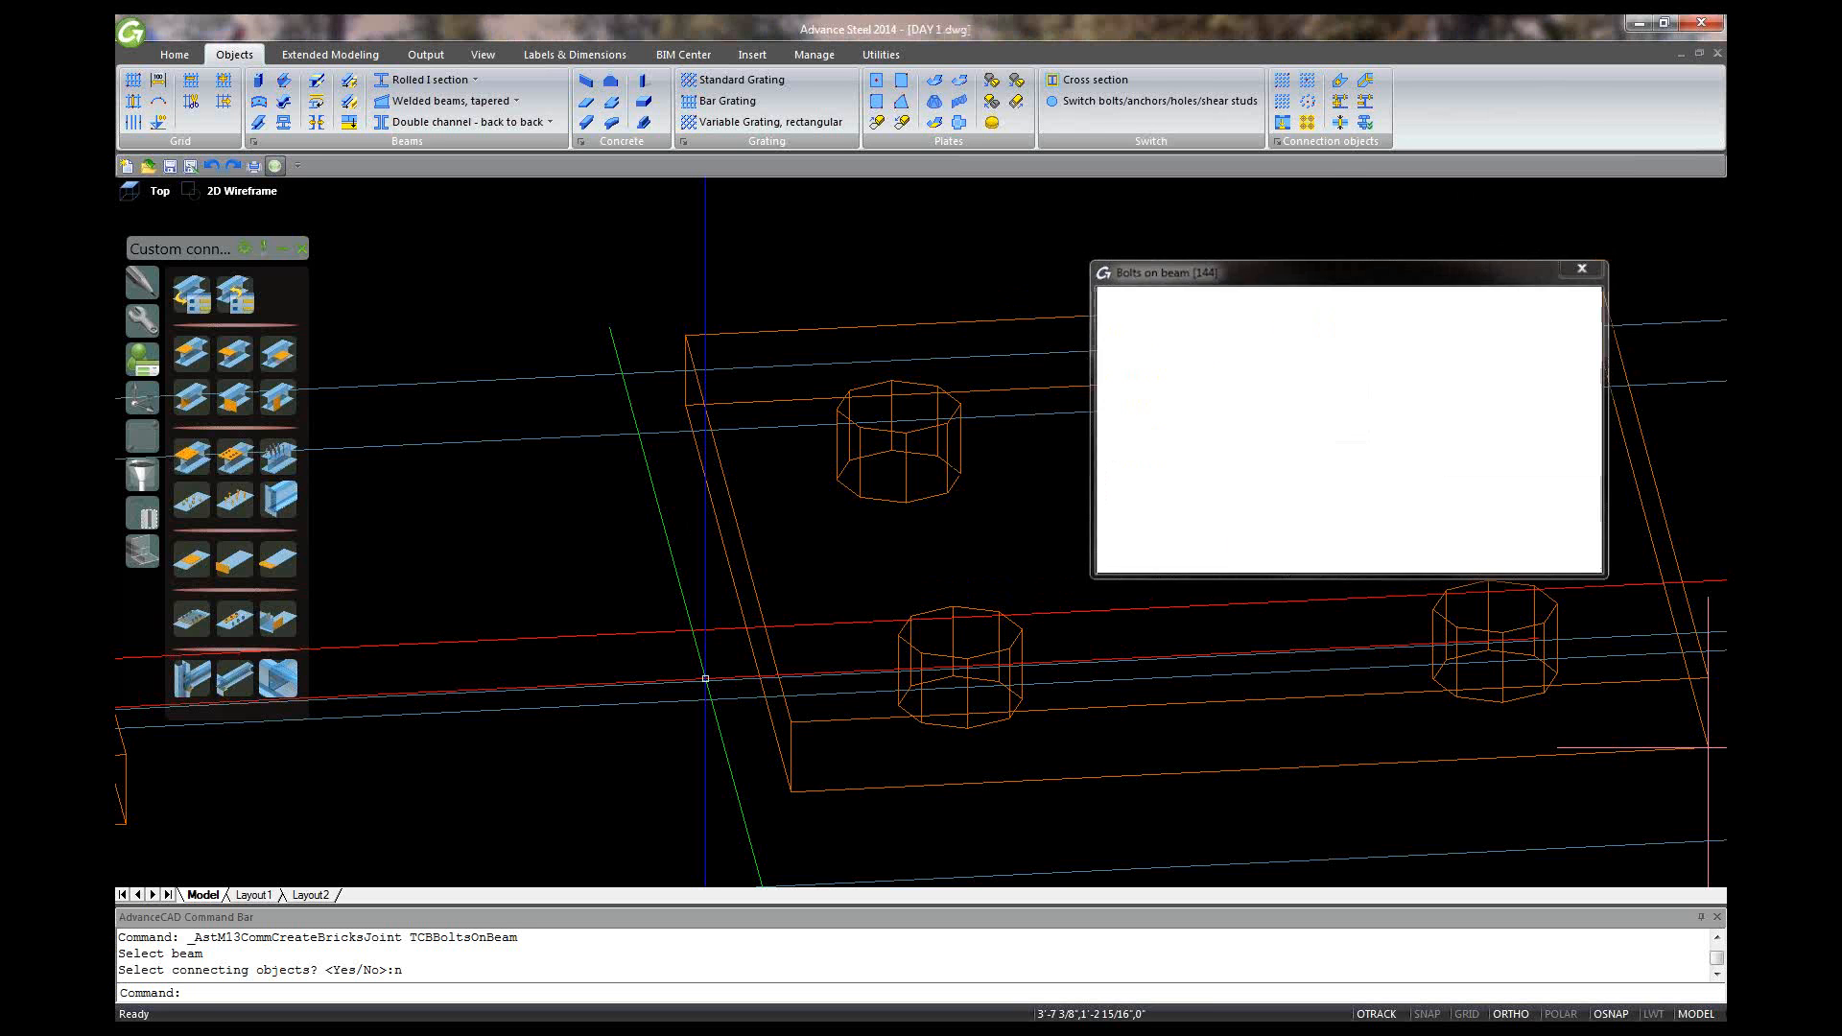
scroll(1095, 579, "down", 8)
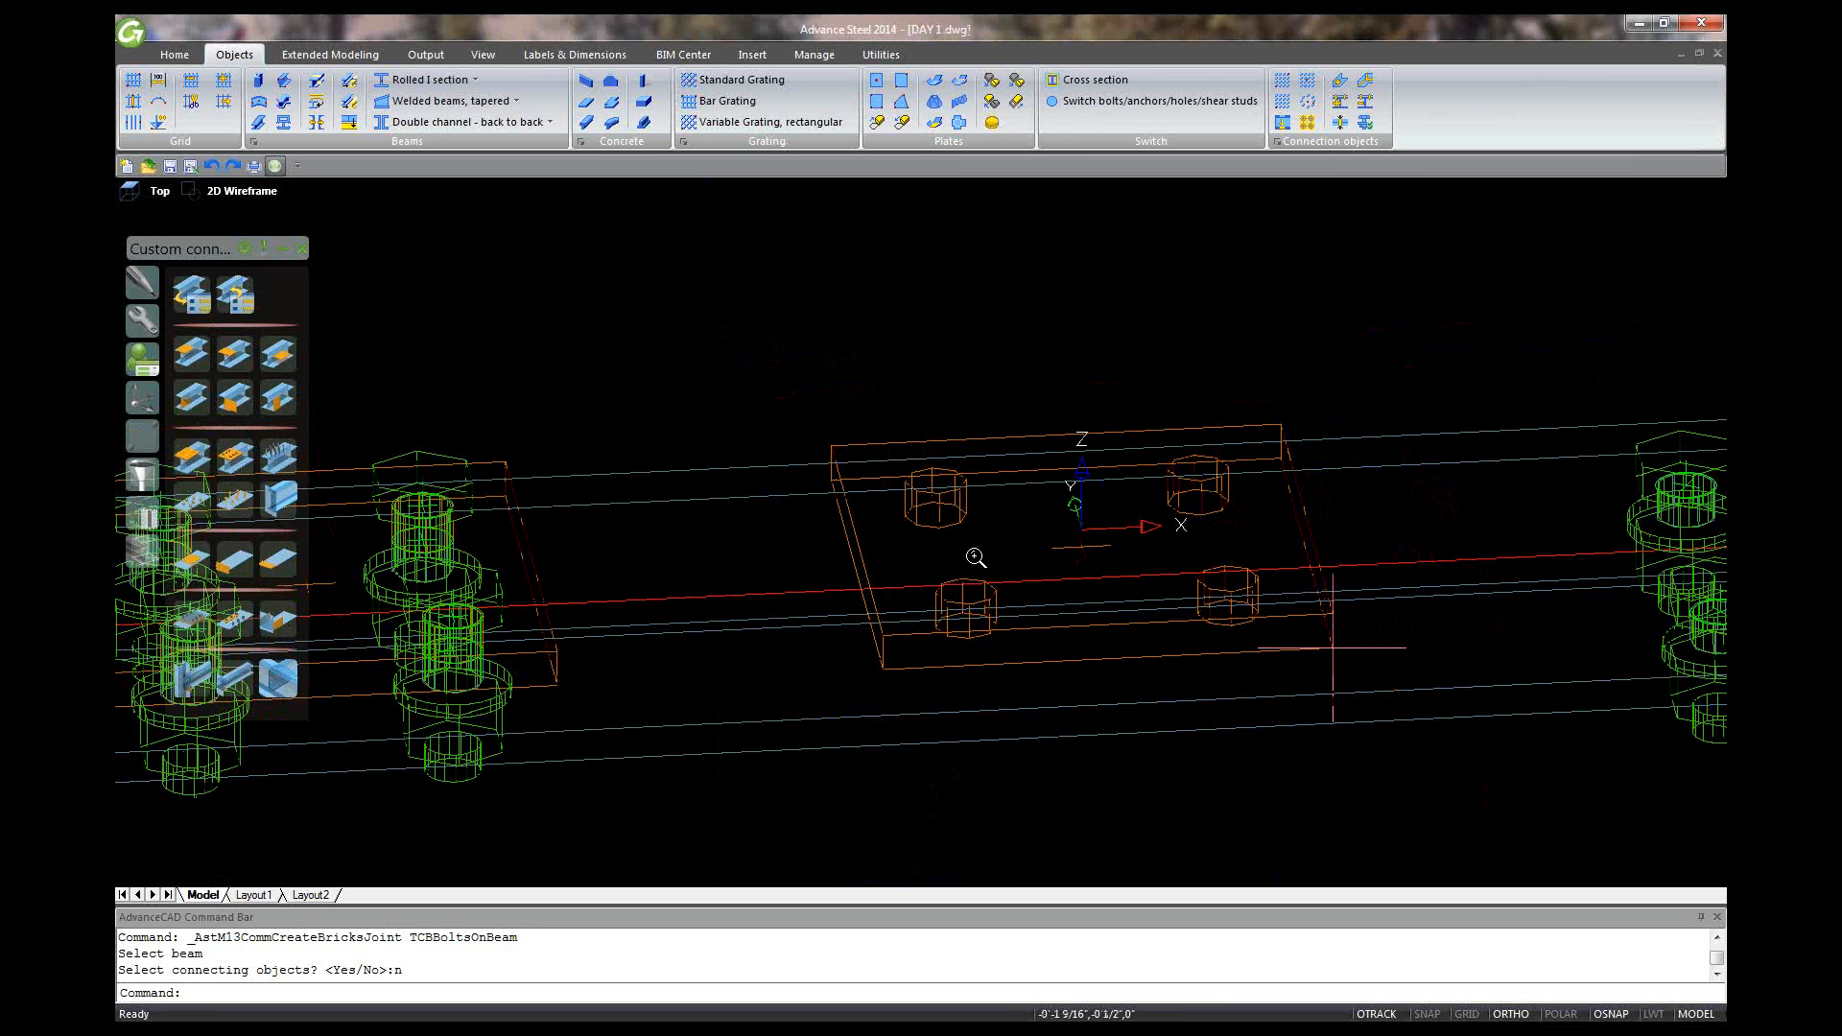
scroll(1095, 579, "down", 3)
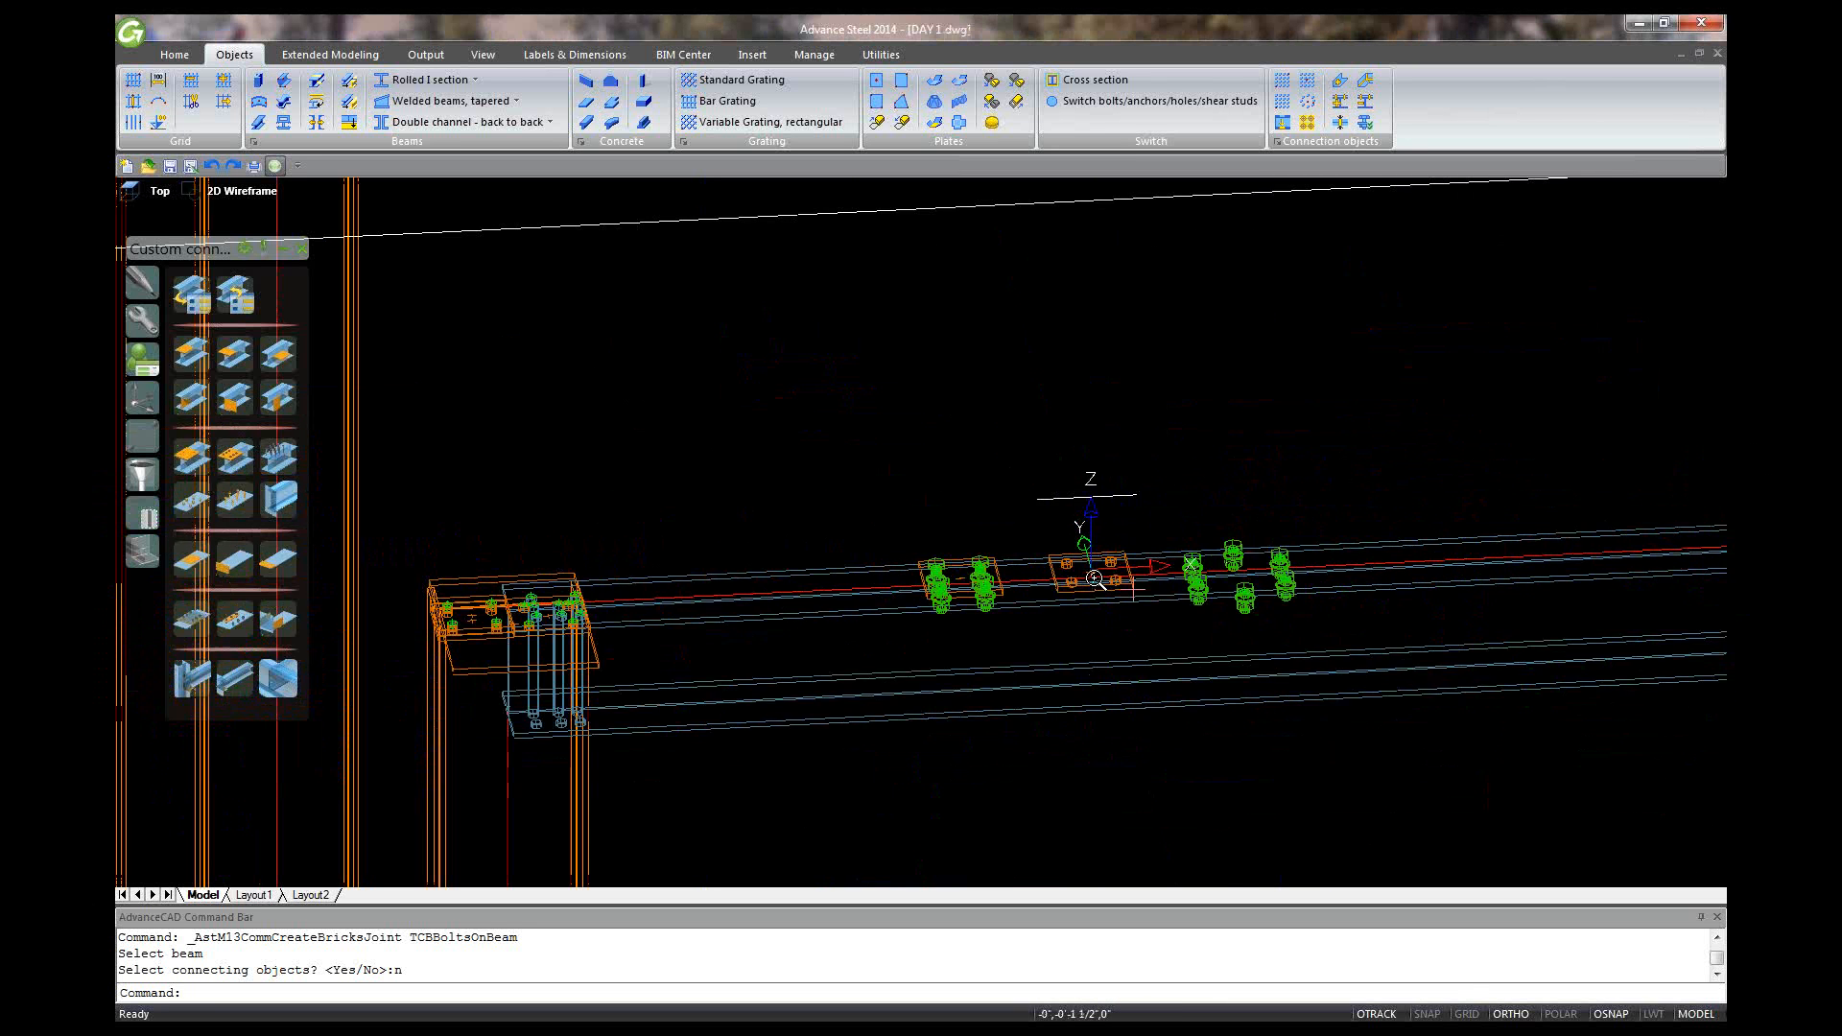
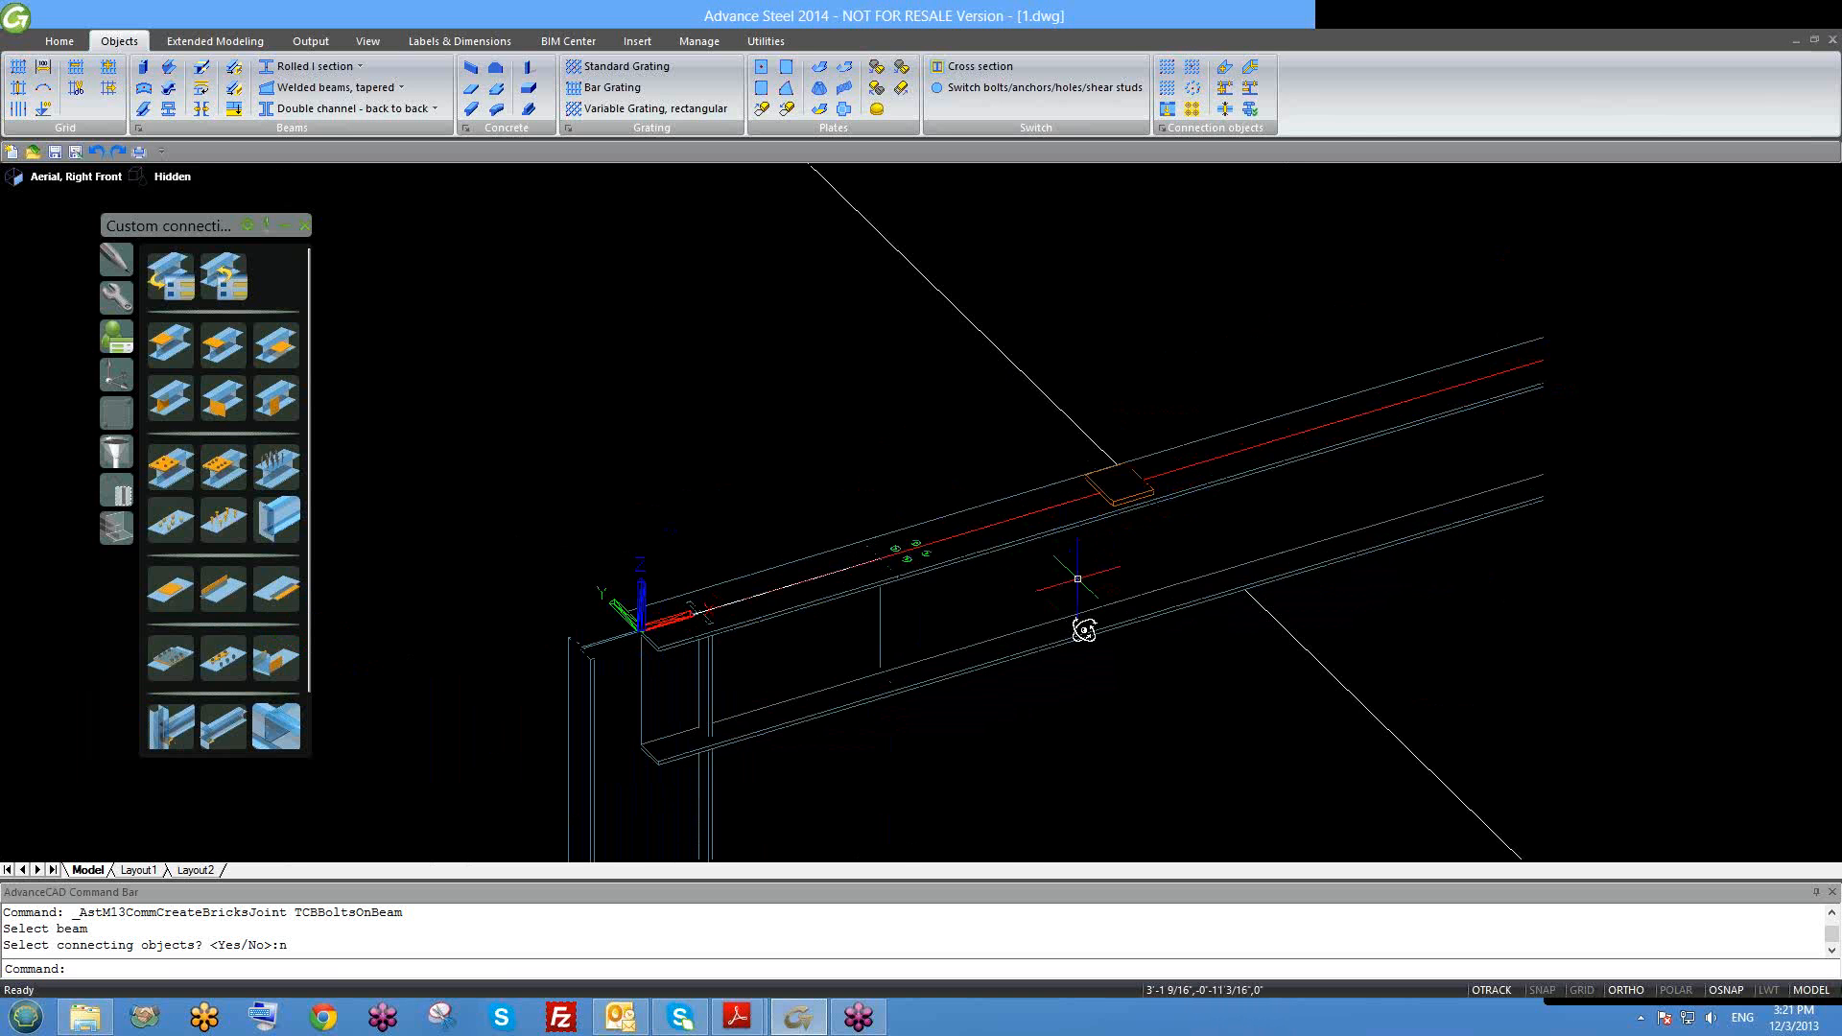
Step: Examine the small plate and the neighbouring four-bolt group on the beam's top flange
scroll(1082, 621, "up", 5)
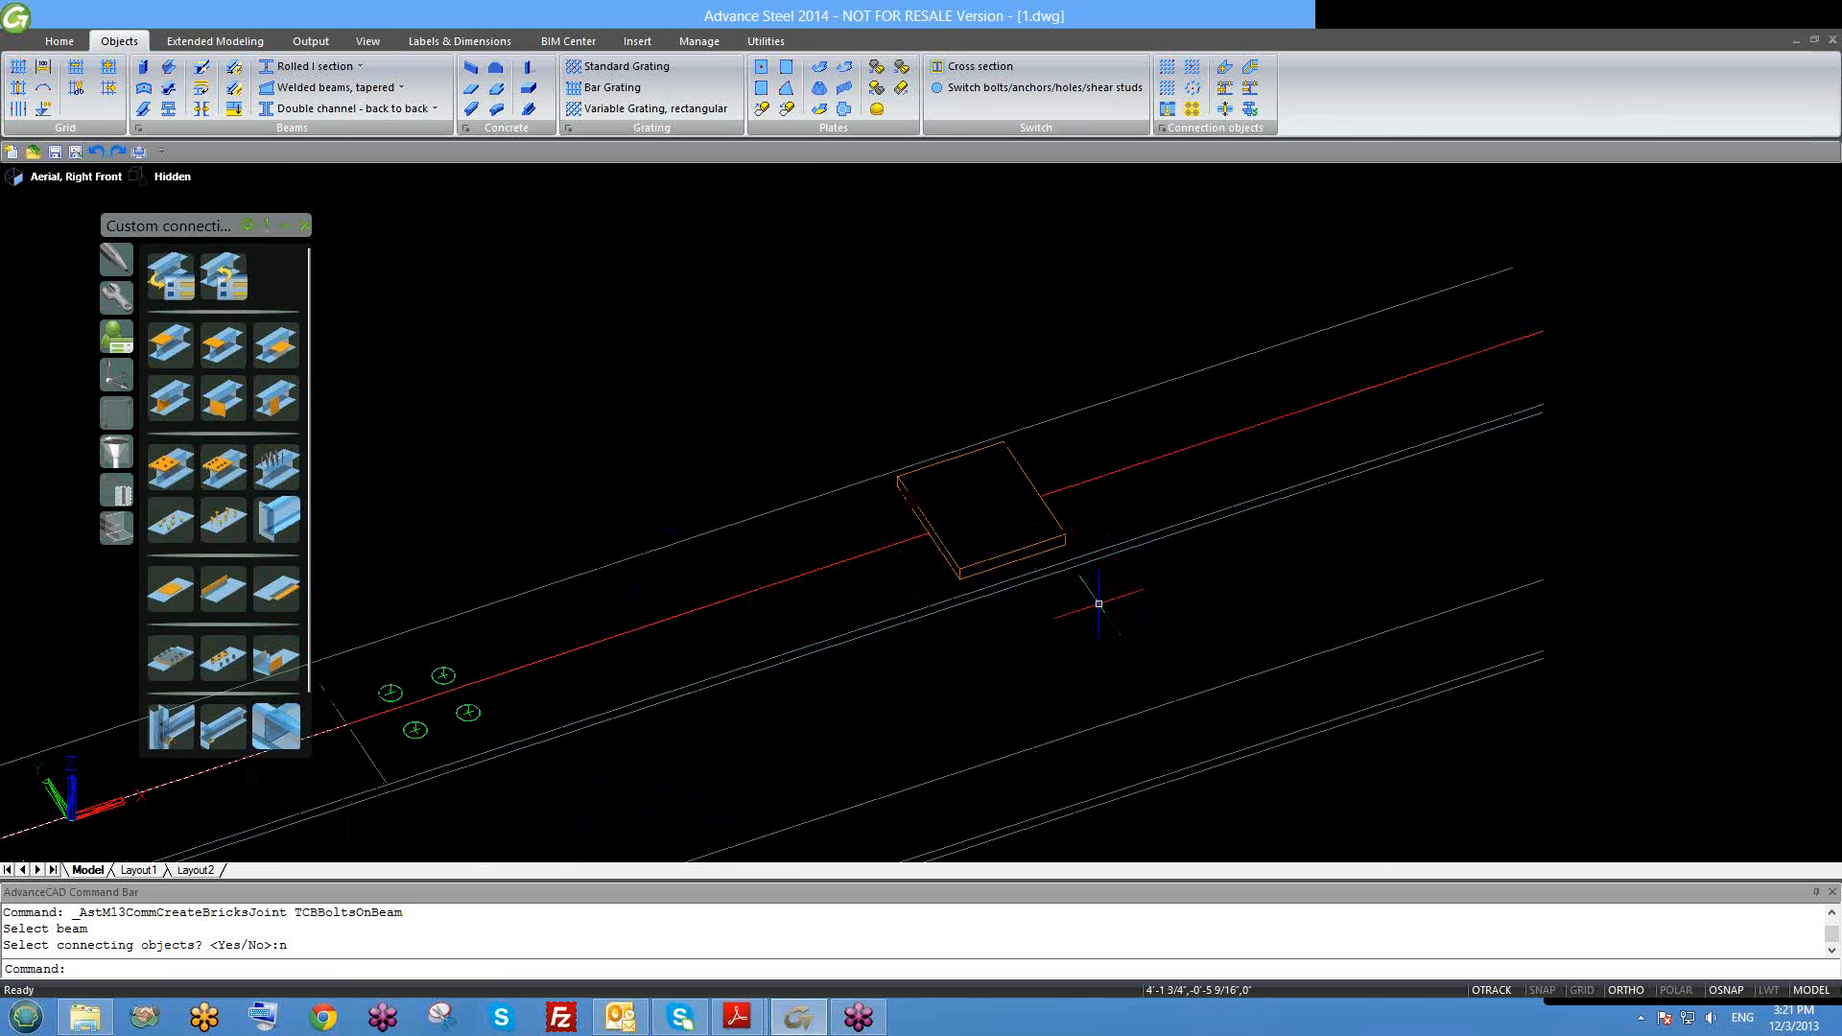
mouse_move(1003, 585)
middle_mouse_down("shift")
mouse_move(999, 563)
mouse_move(1007, 601)
mouse_move(1021, 579)
middle_mouse_up("shift")
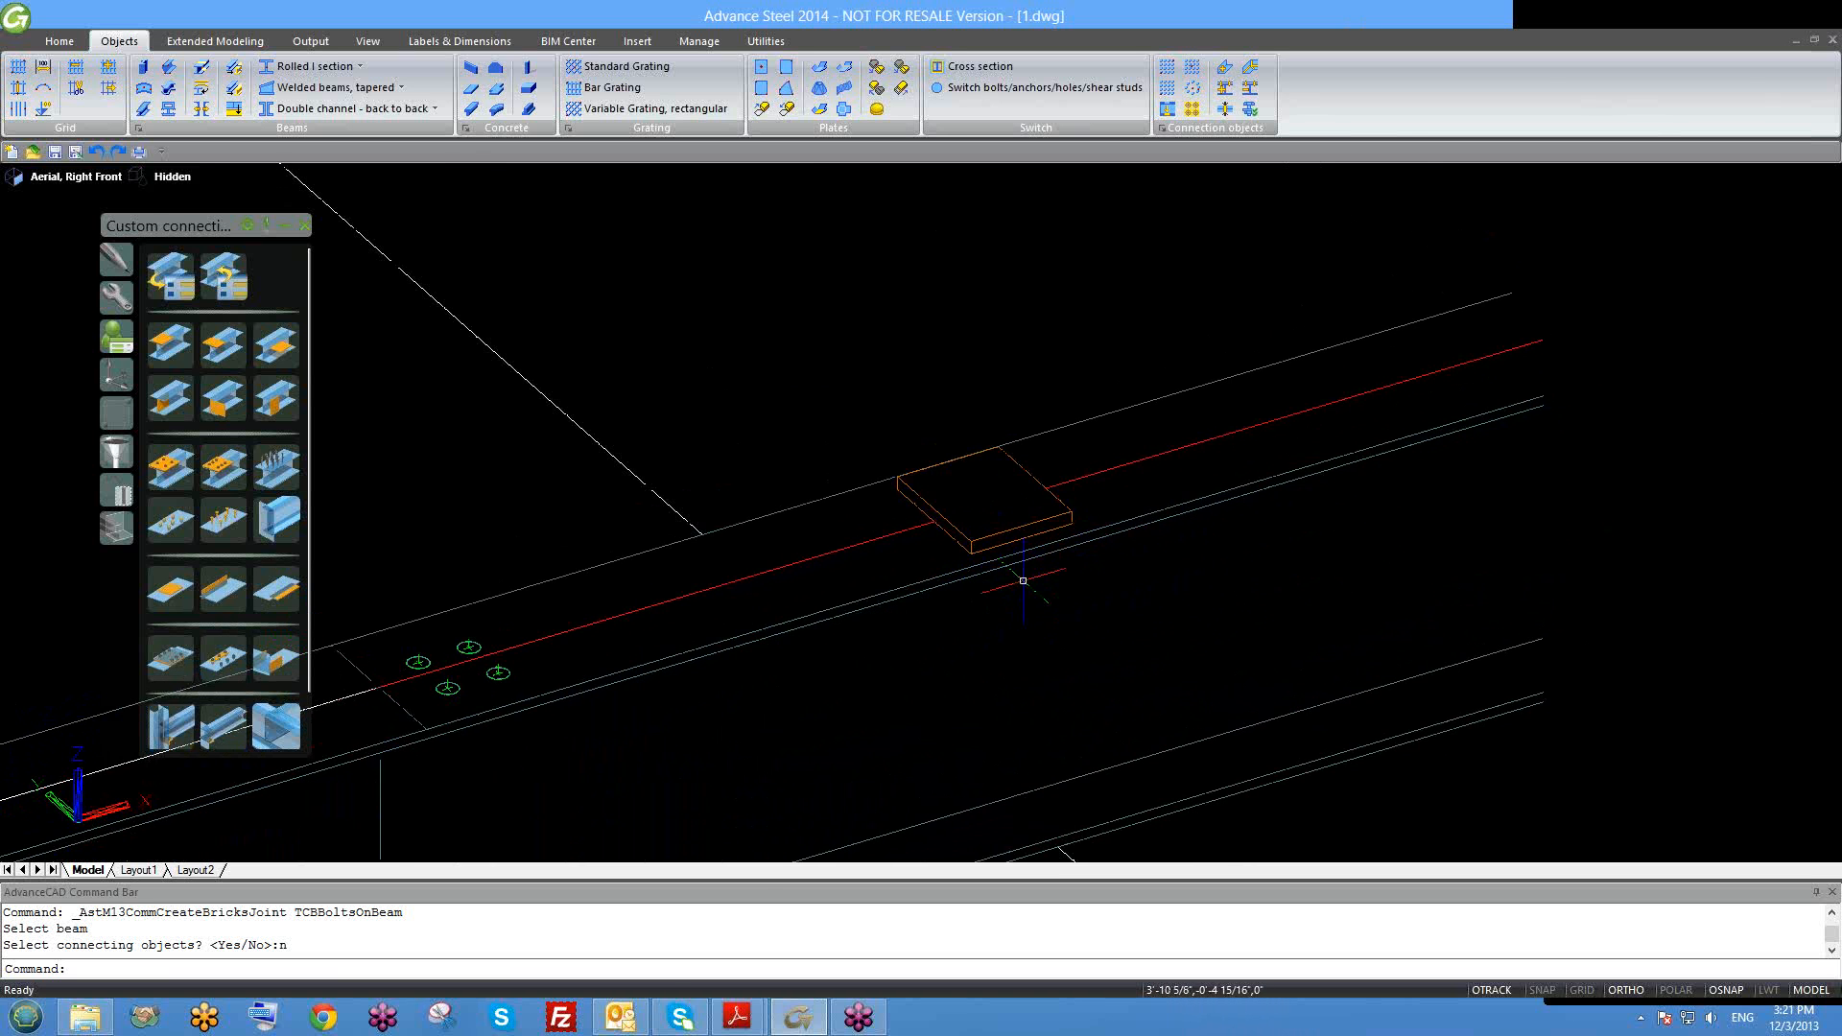
scroll(995, 527, "up", 2)
left_click(991, 534)
key("Escape")
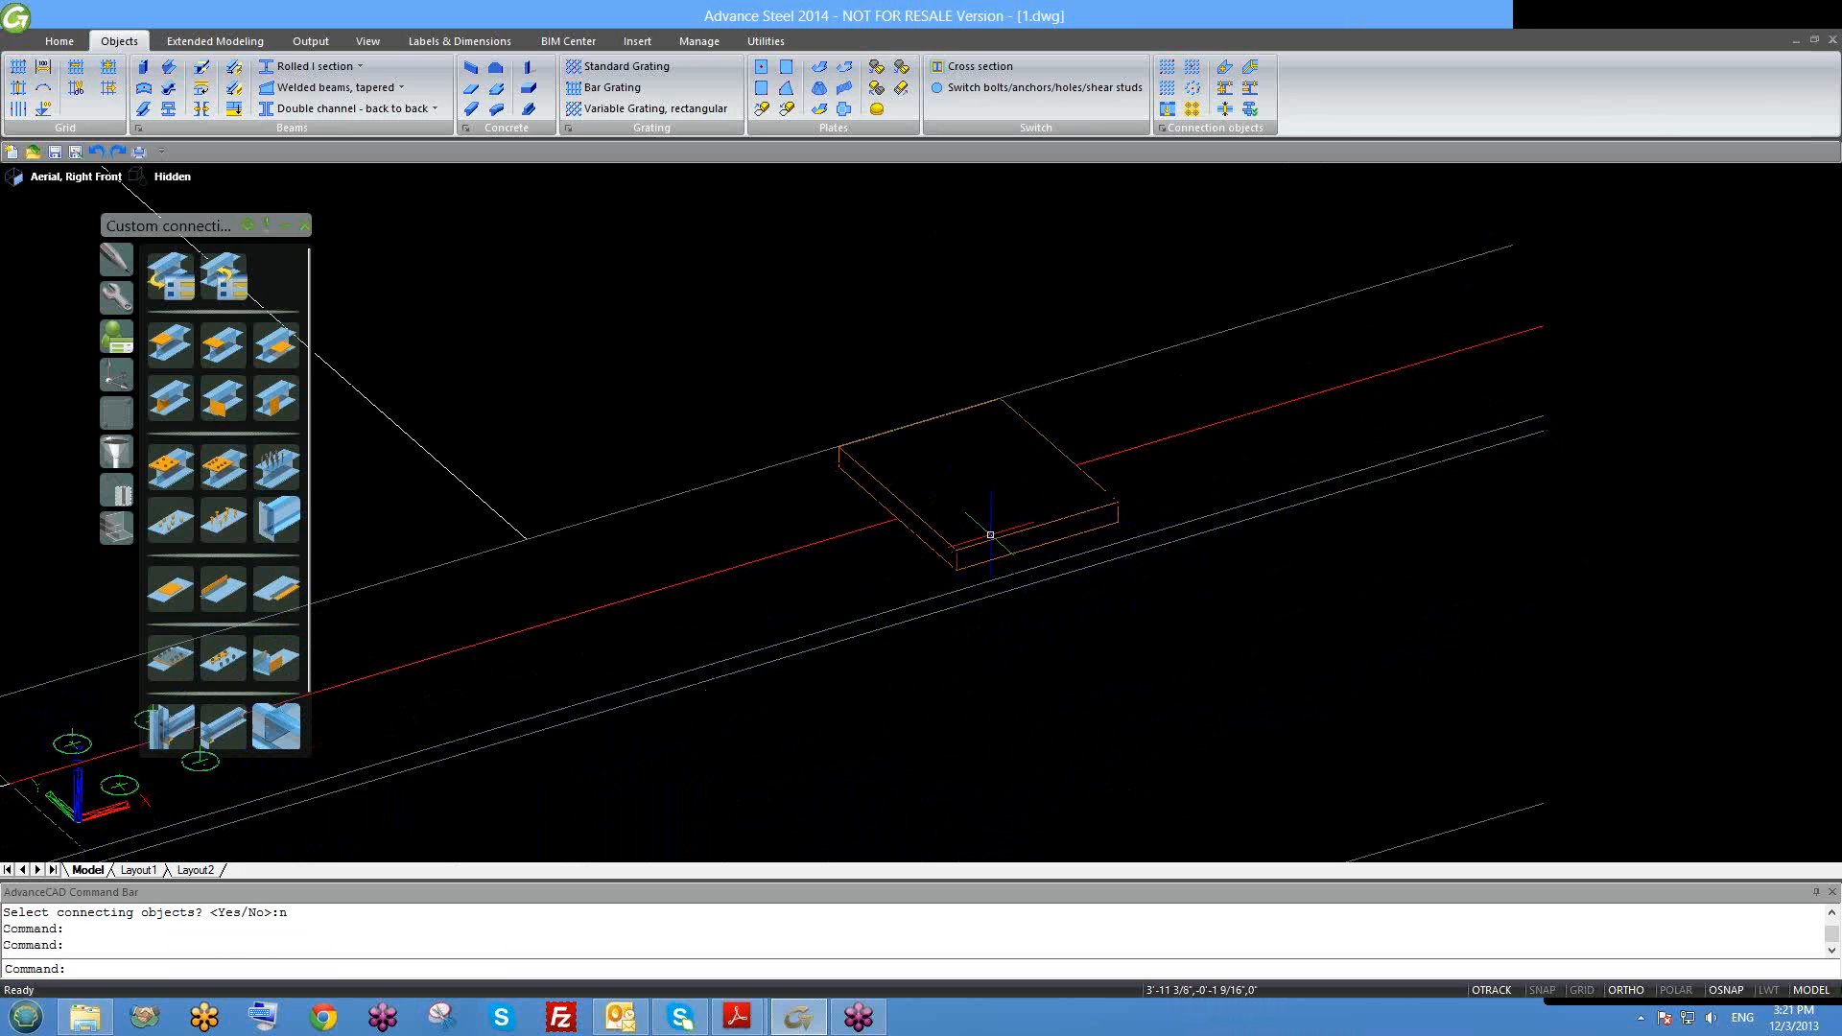
scroll(990, 530, "down", 1)
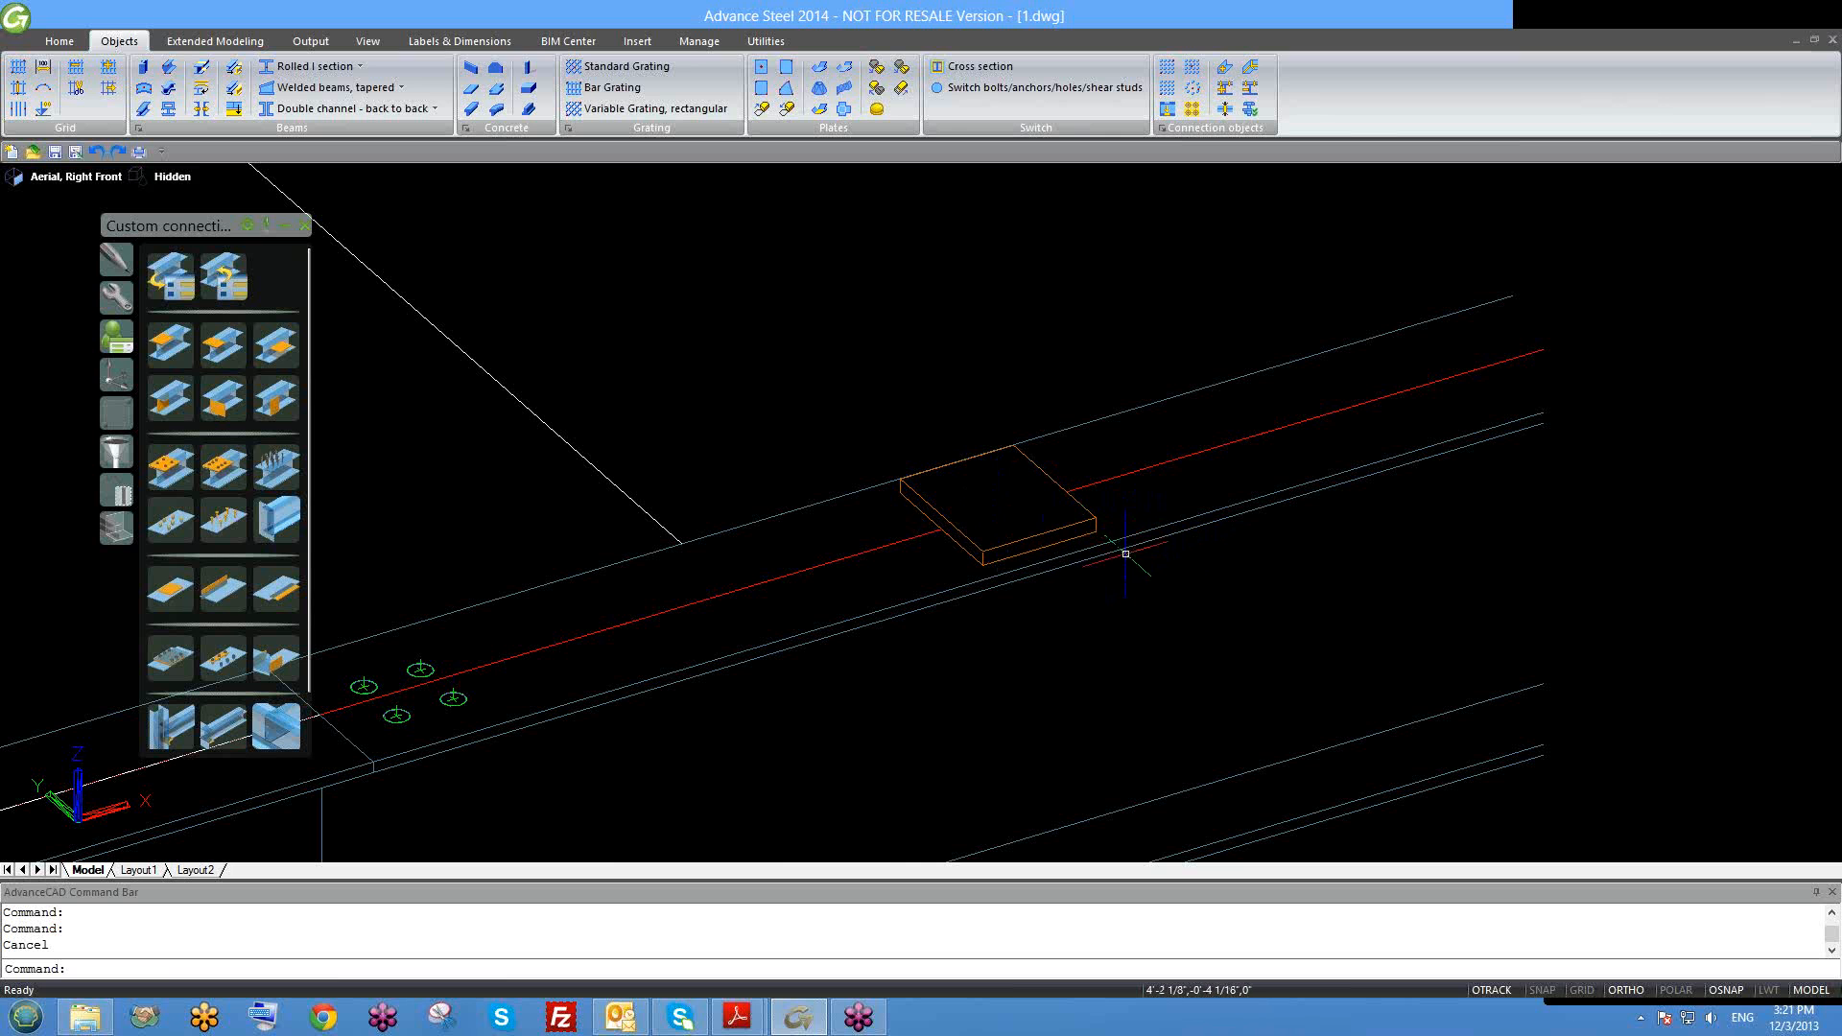
scroll(1097, 544, "down", 3)
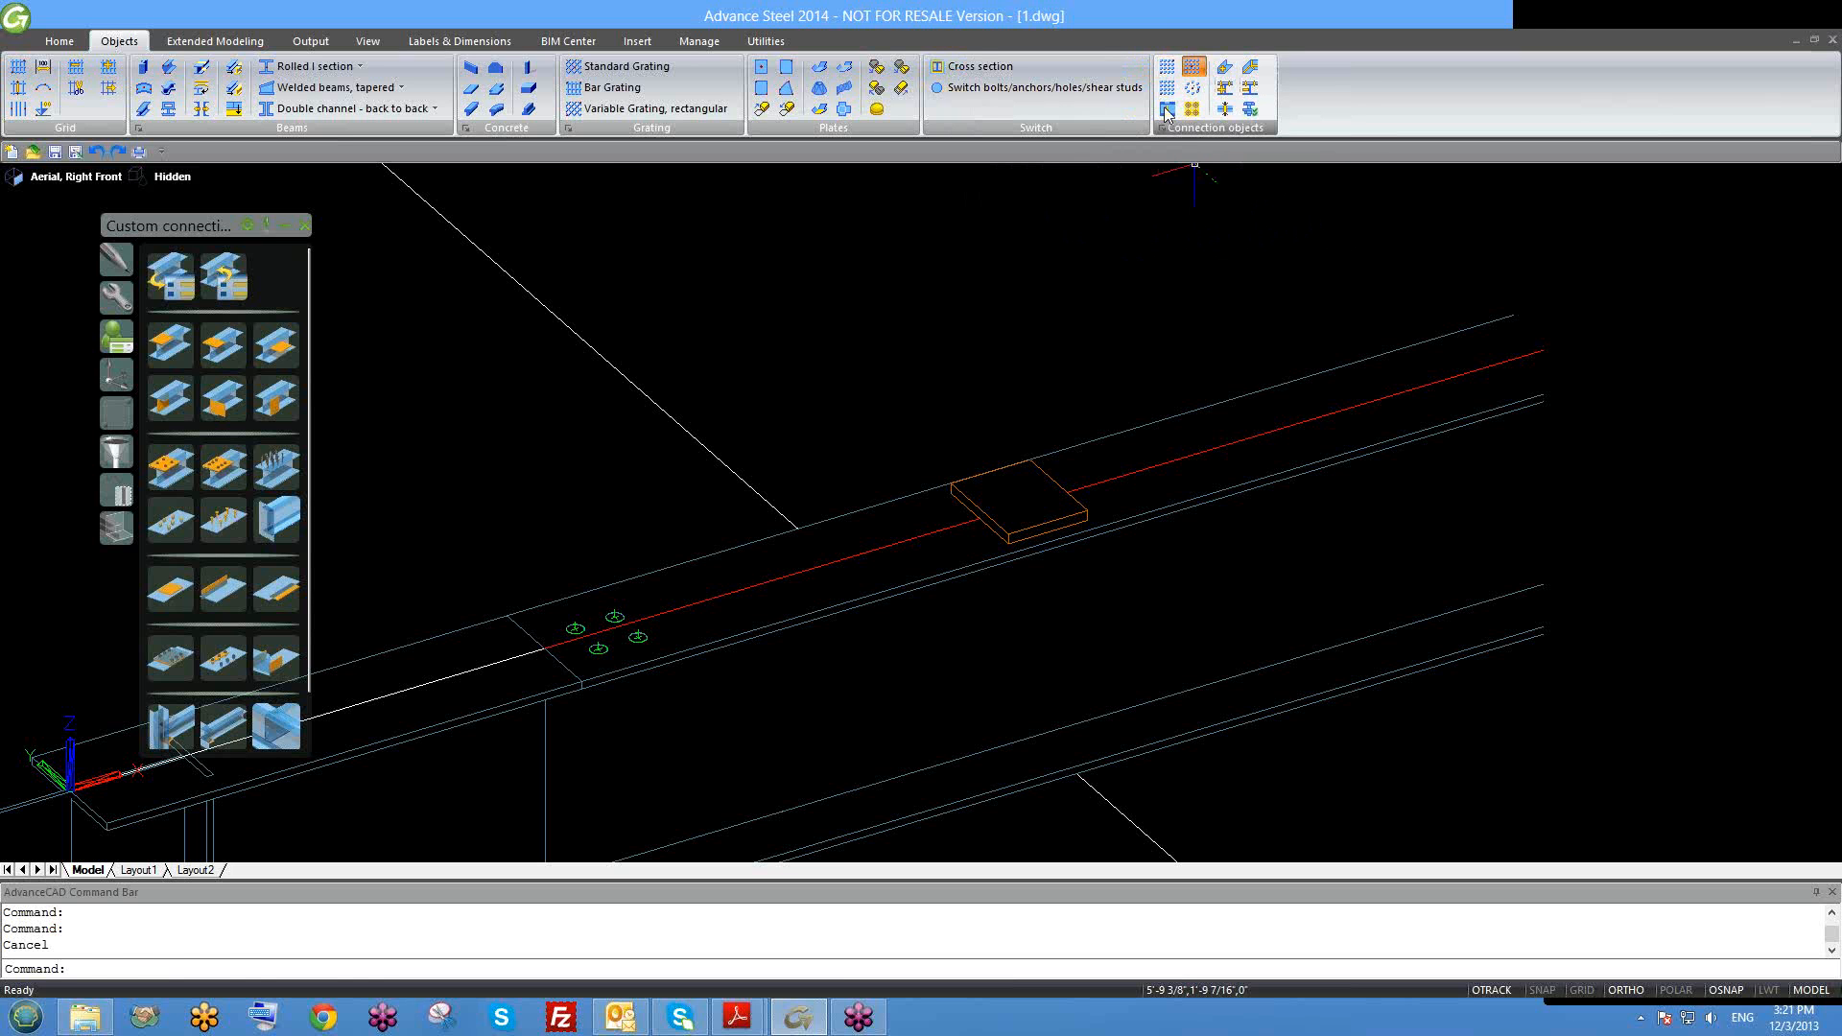
left_click(1189, 77)
scroll(1137, 168, "down", 1)
left_click(1227, 625)
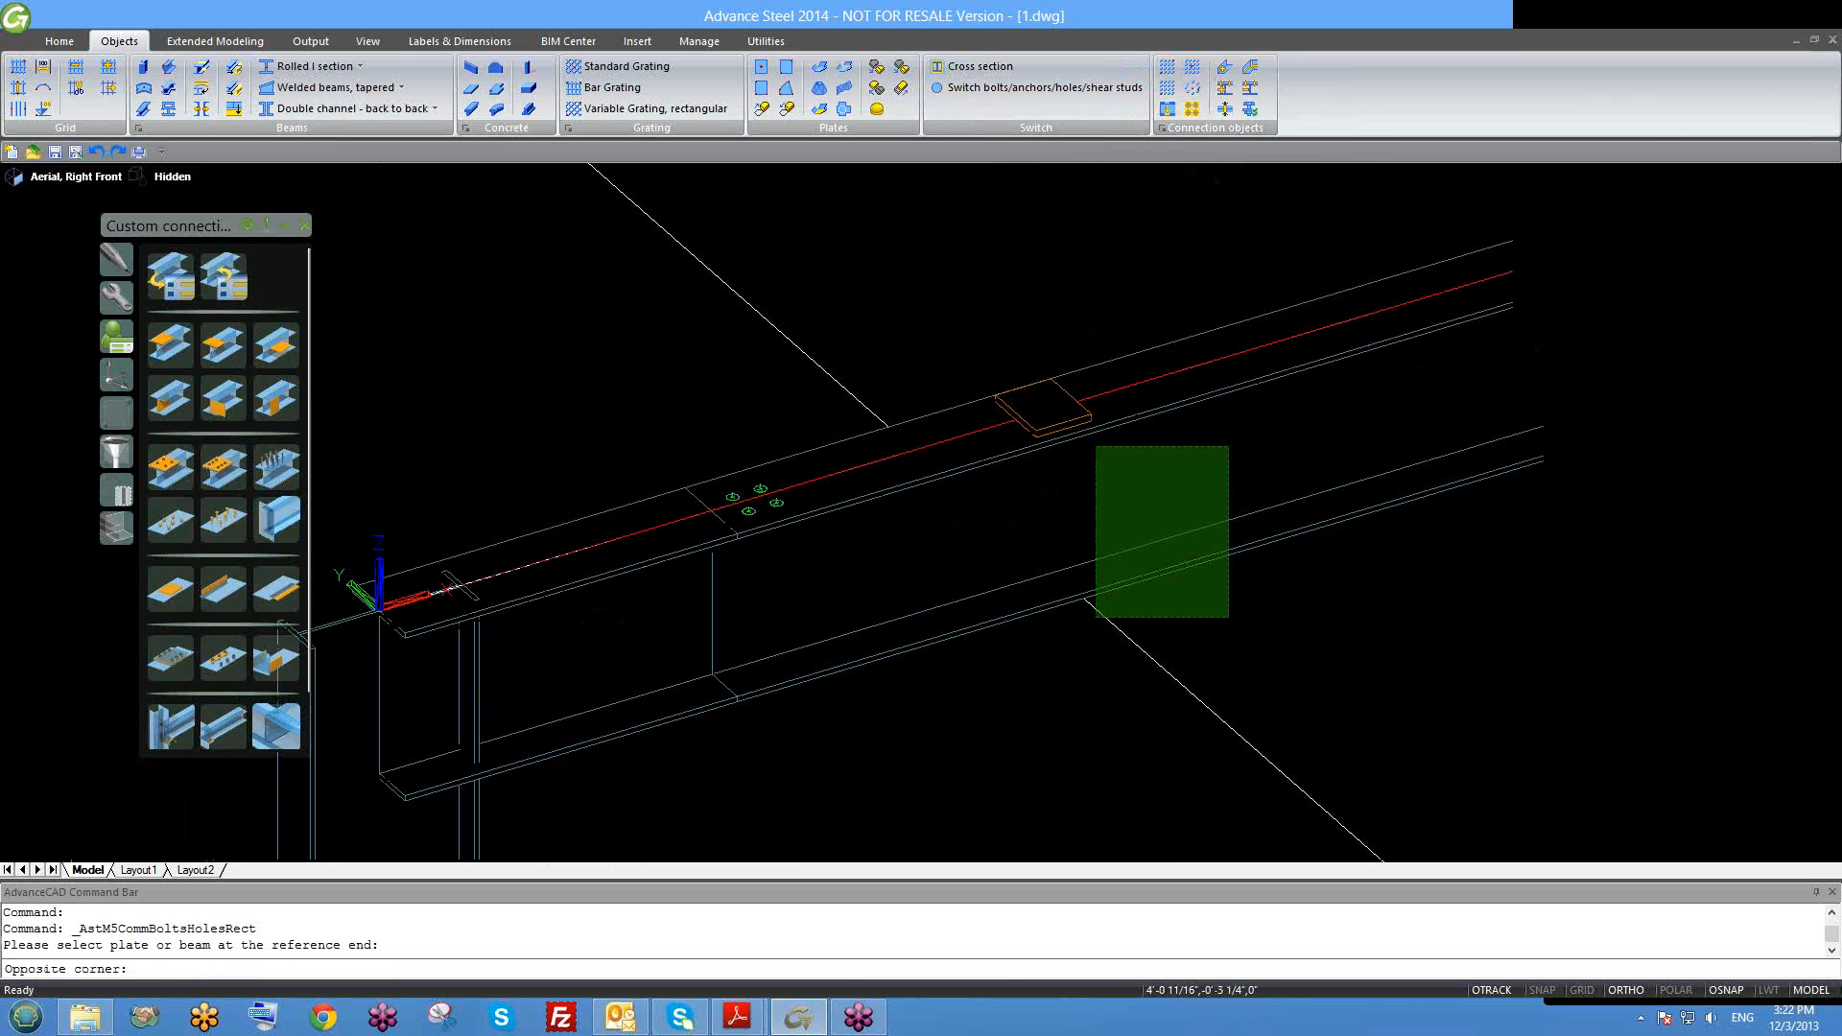
left_click(1030, 377)
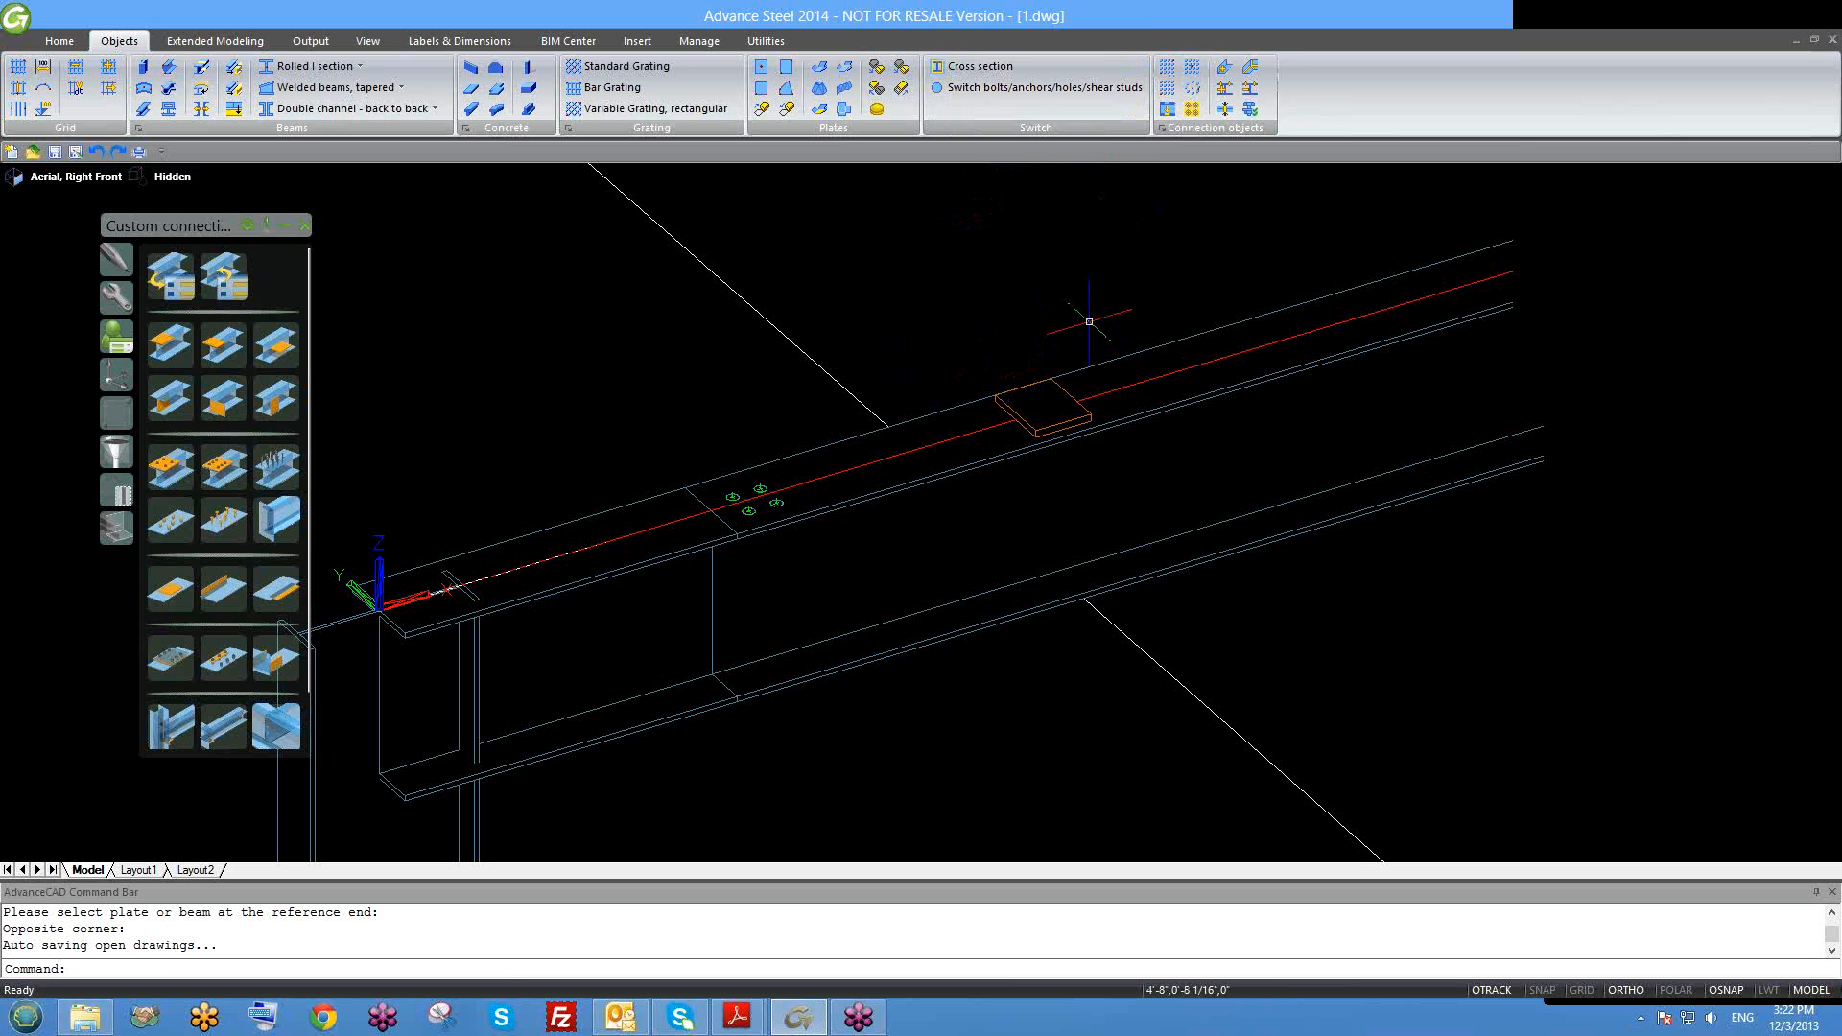
Step: Place a rectangular hole pattern by centre point, with its centre at the middle of the plate on the beam
left_click(1193, 65)
scroll(1113, 441, "up", 4)
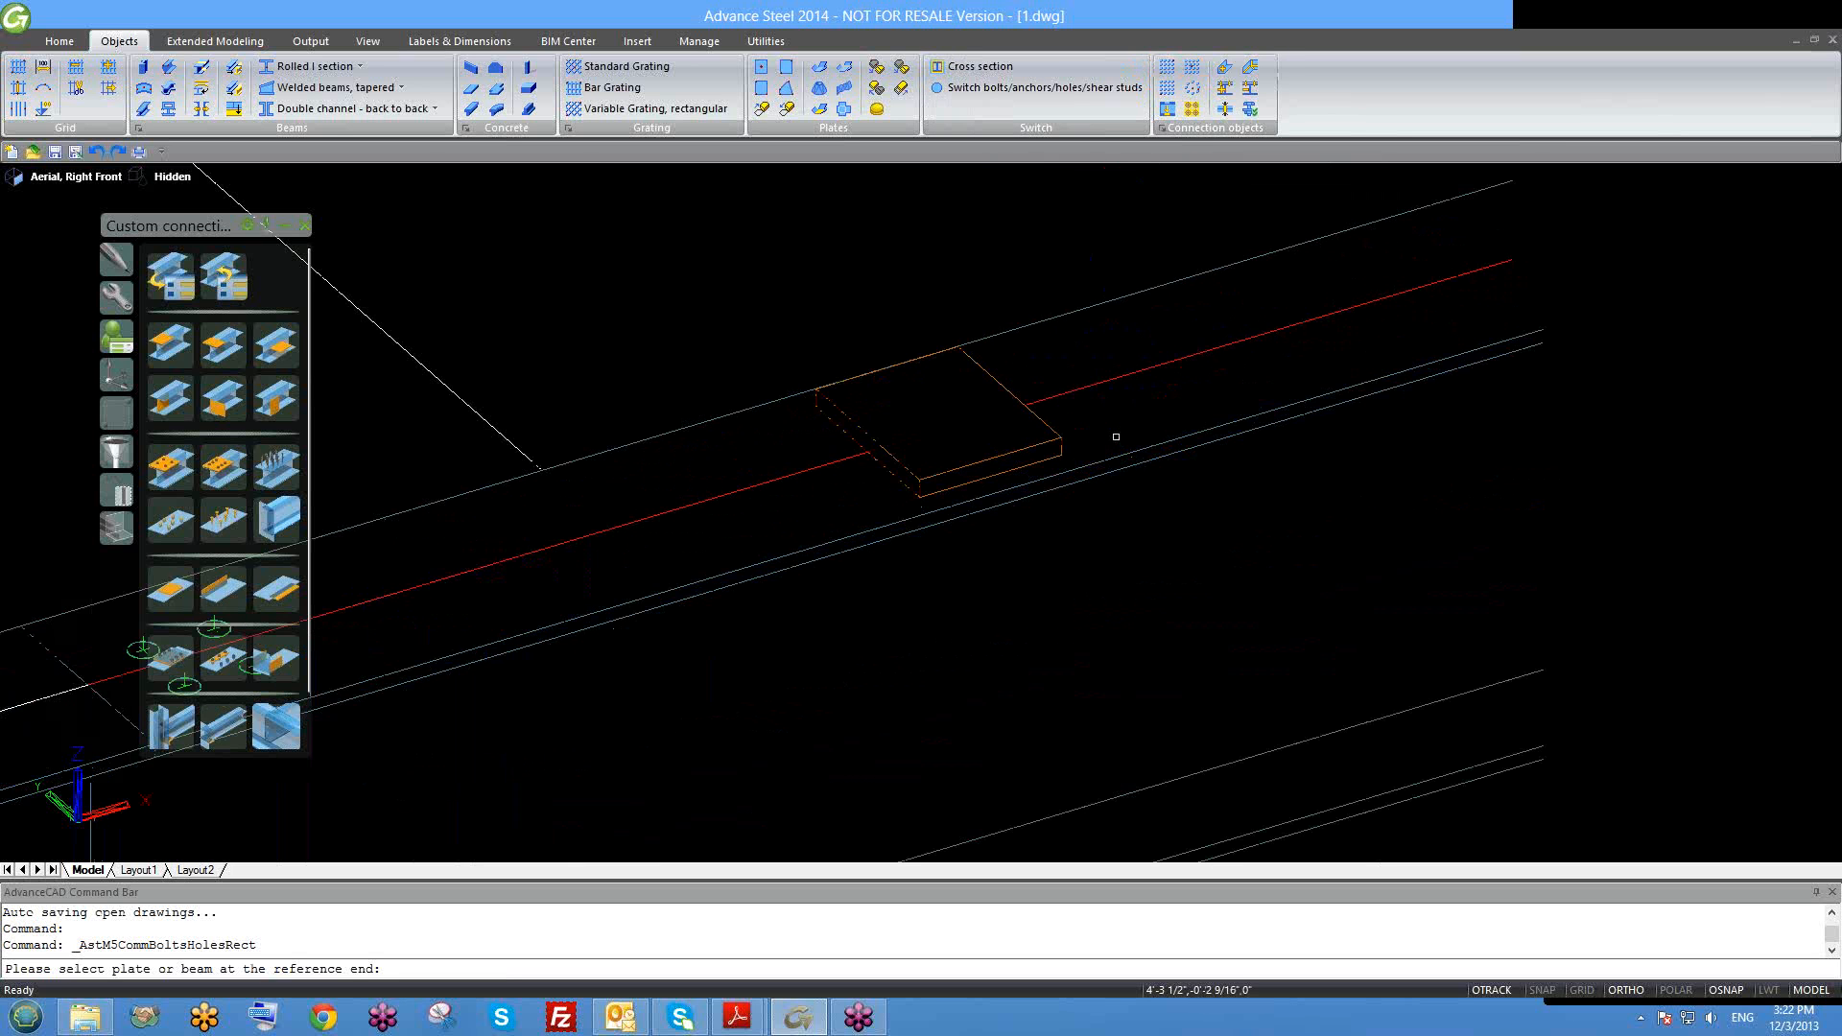
left_click(1110, 459)
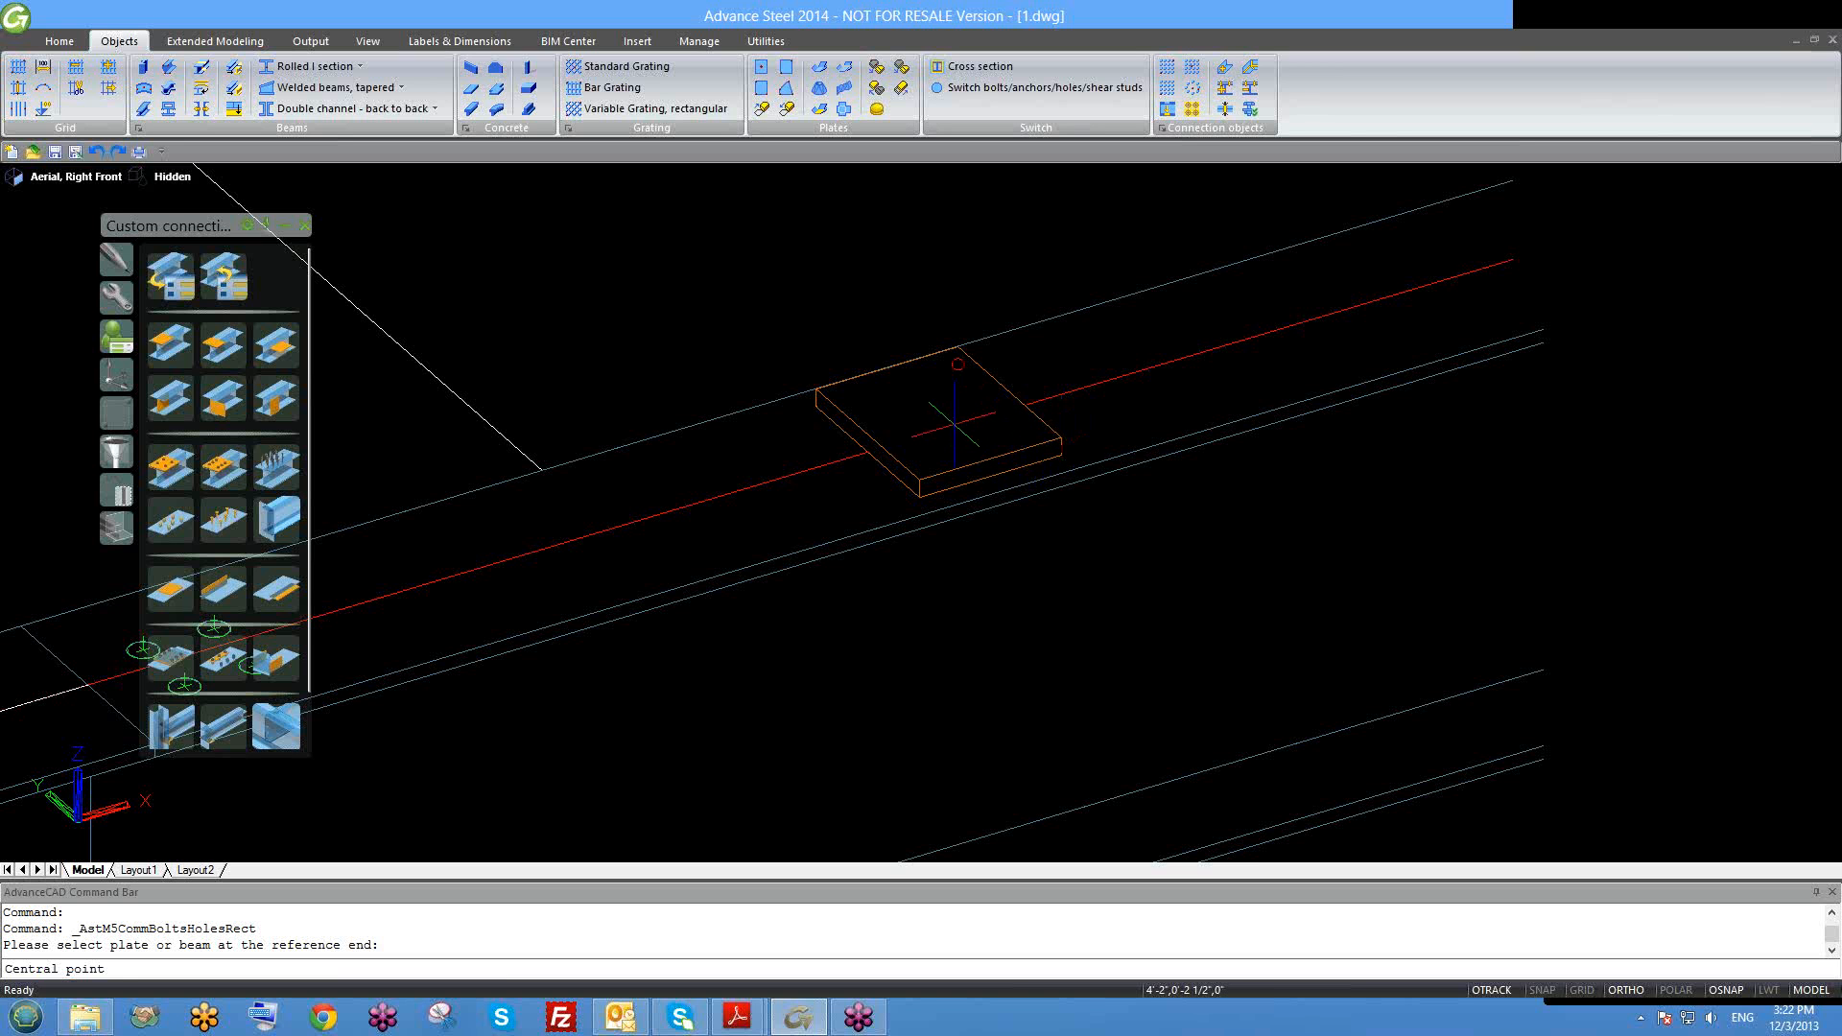
type("cent")
left_click(954, 423)
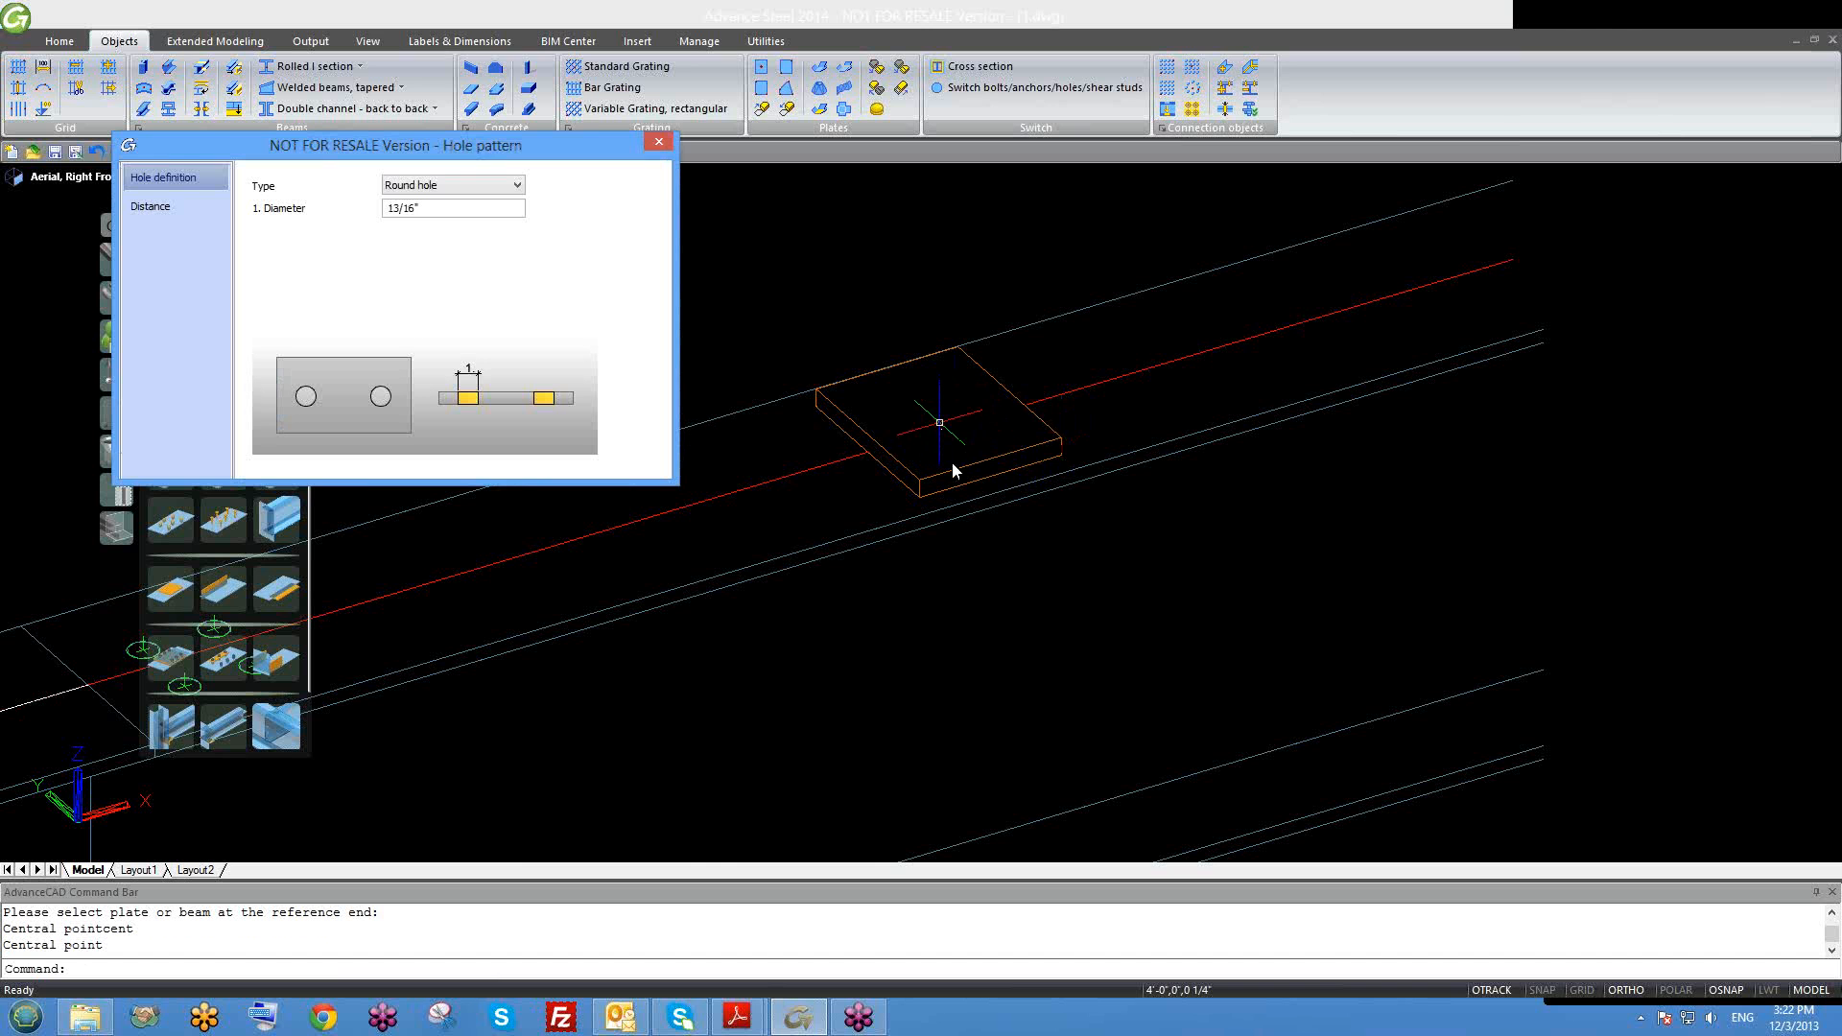
middle_click_drag(936, 374, 1058, 373)
scroll(1058, 374, "down", 2)
left_click(1139, 436)
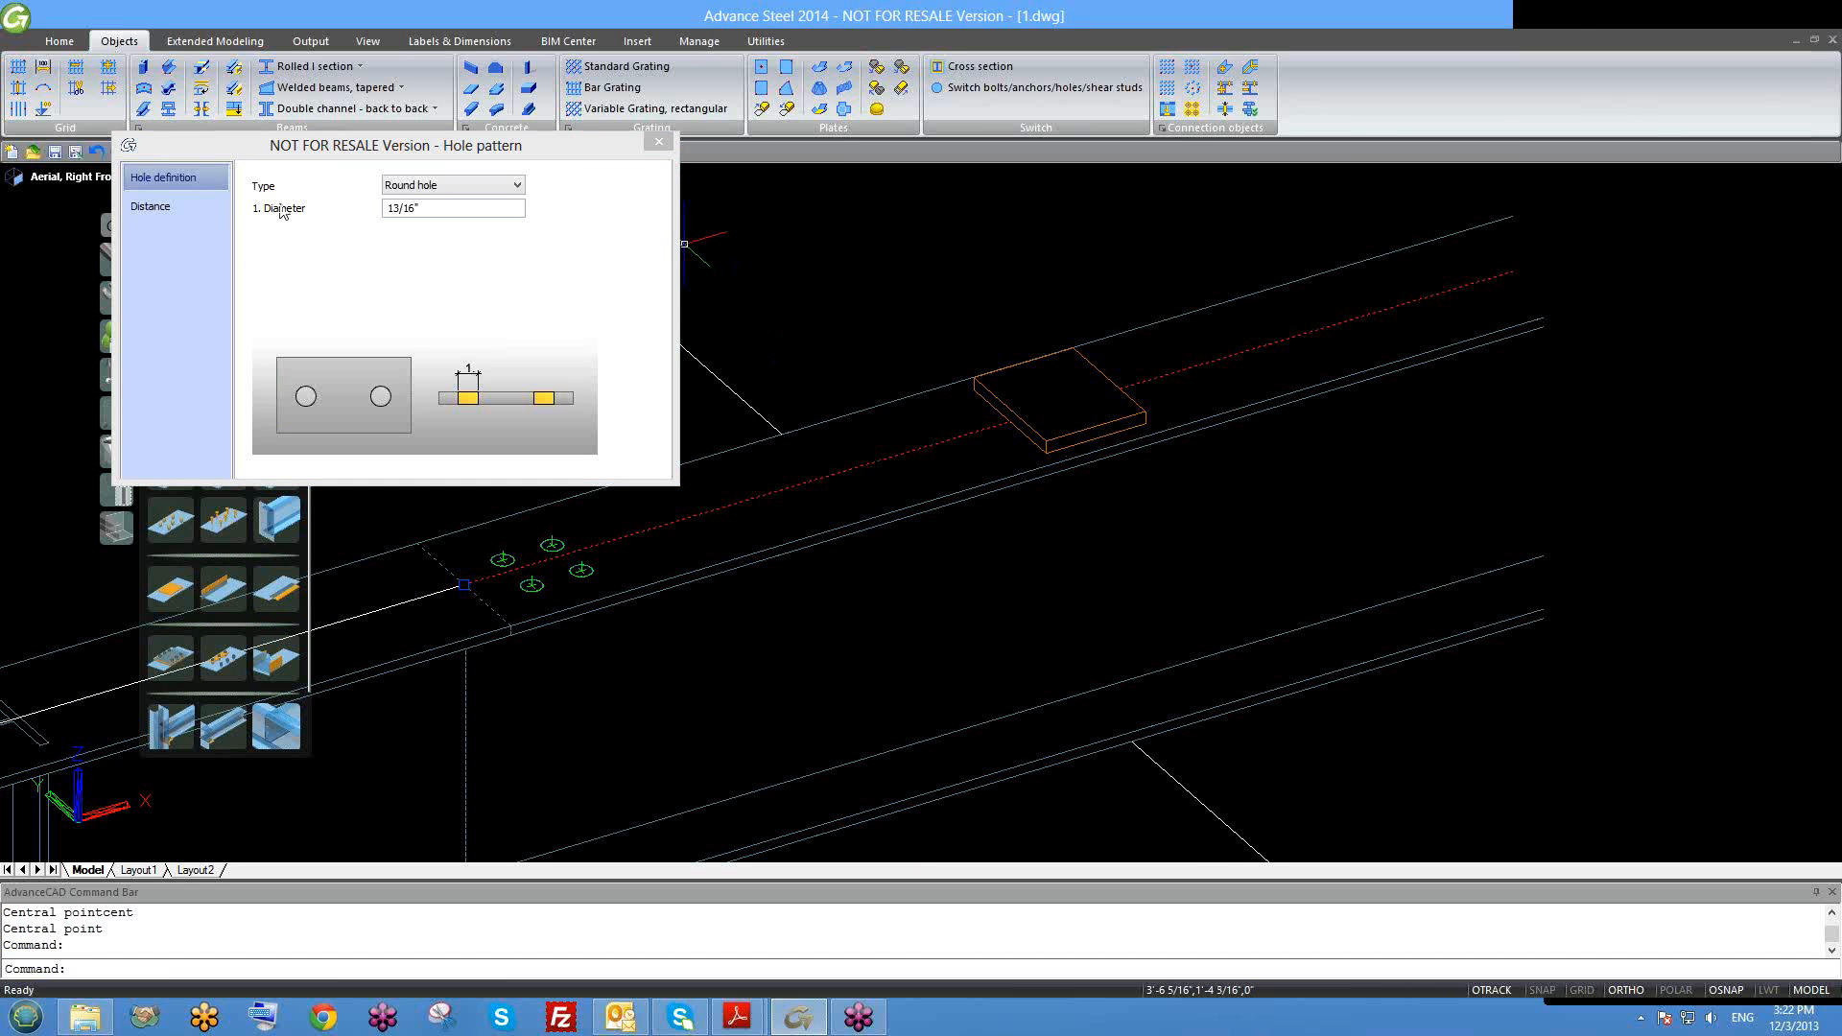
key("Escape")
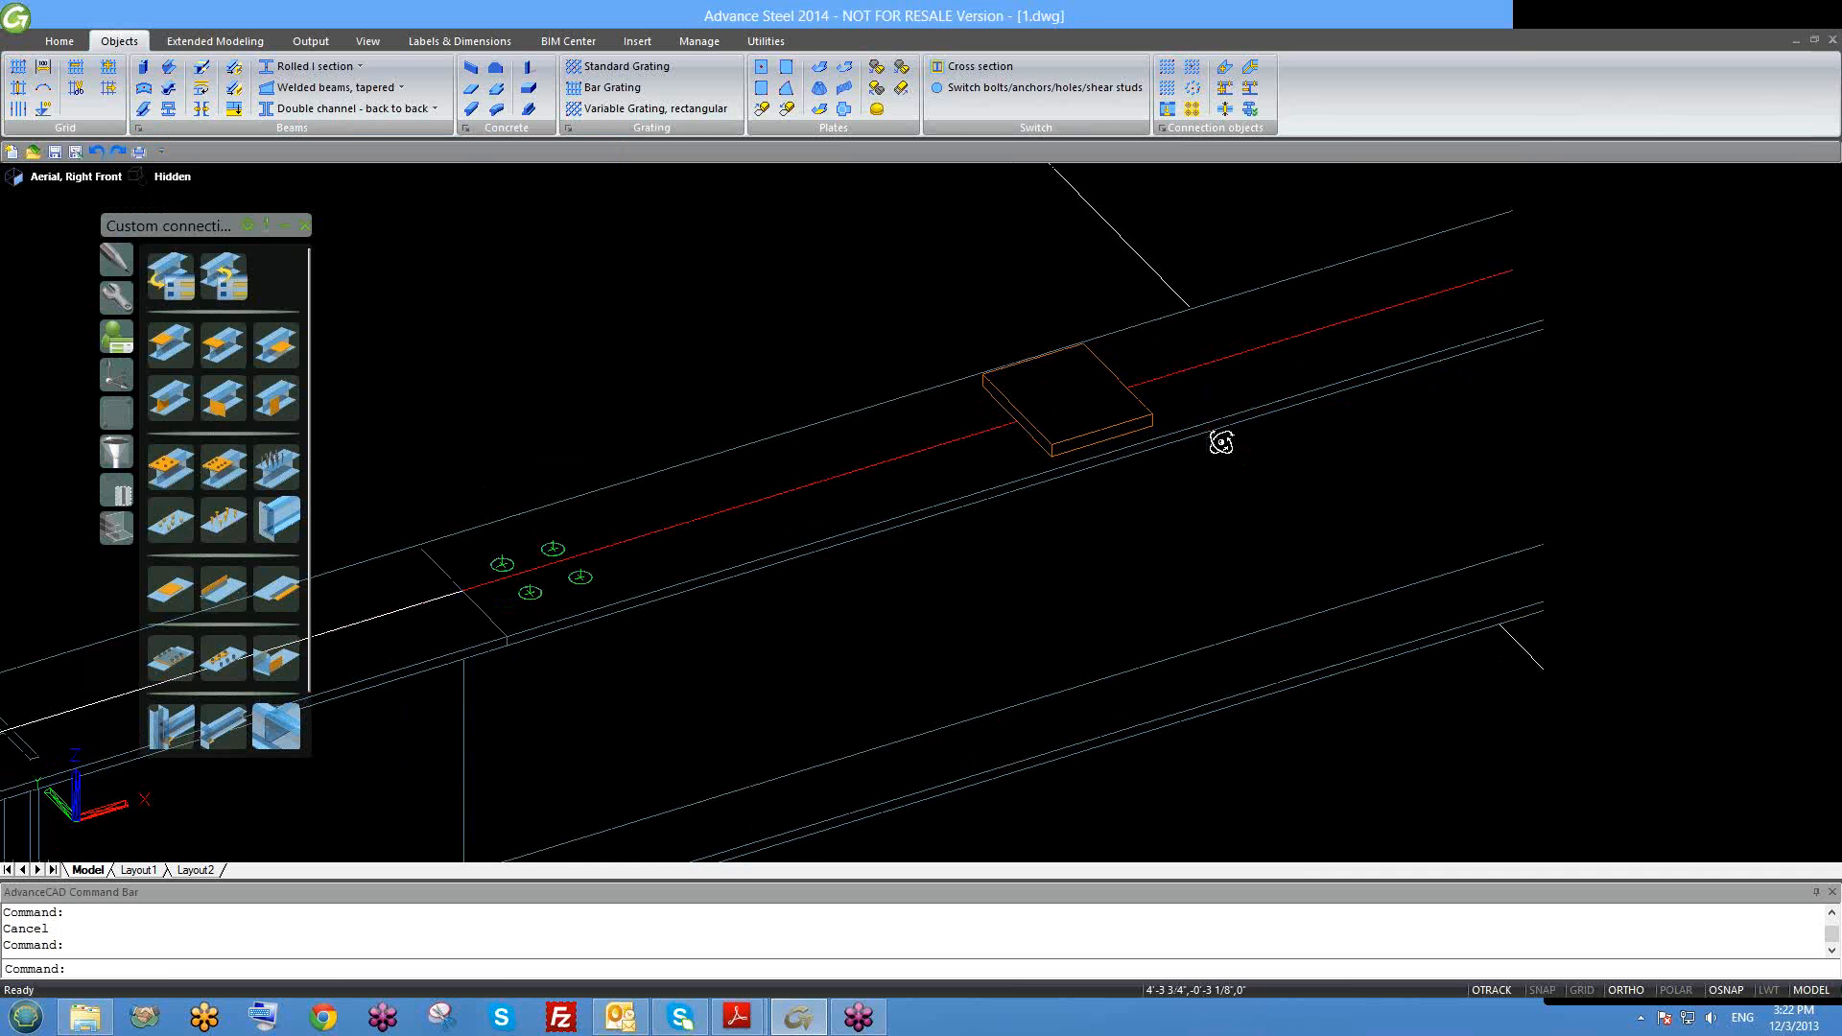
Step: Inspect the plate on the beam from several angles and distances to check for holes
middle_click_drag(1221, 436, 1002, 566, "shift")
scroll(1059, 525, "up", 2)
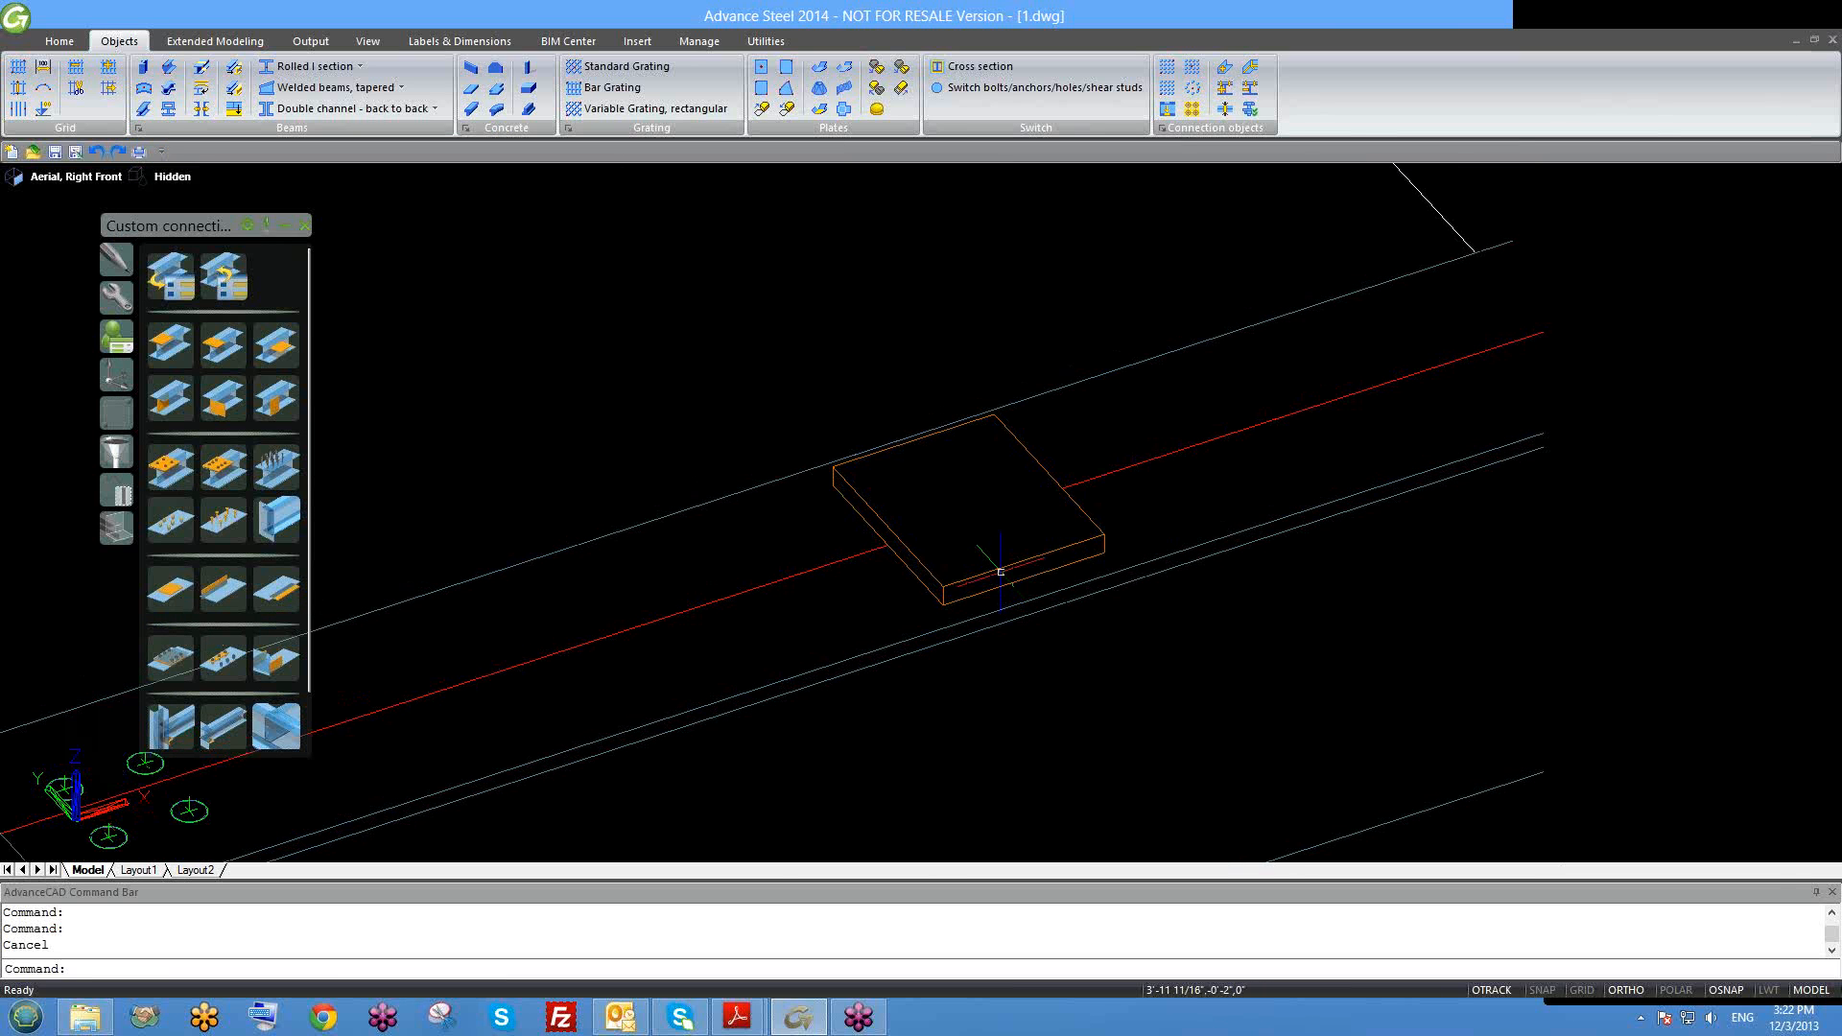
middle_click_drag(1041, 630, 1040, 615, "shift")
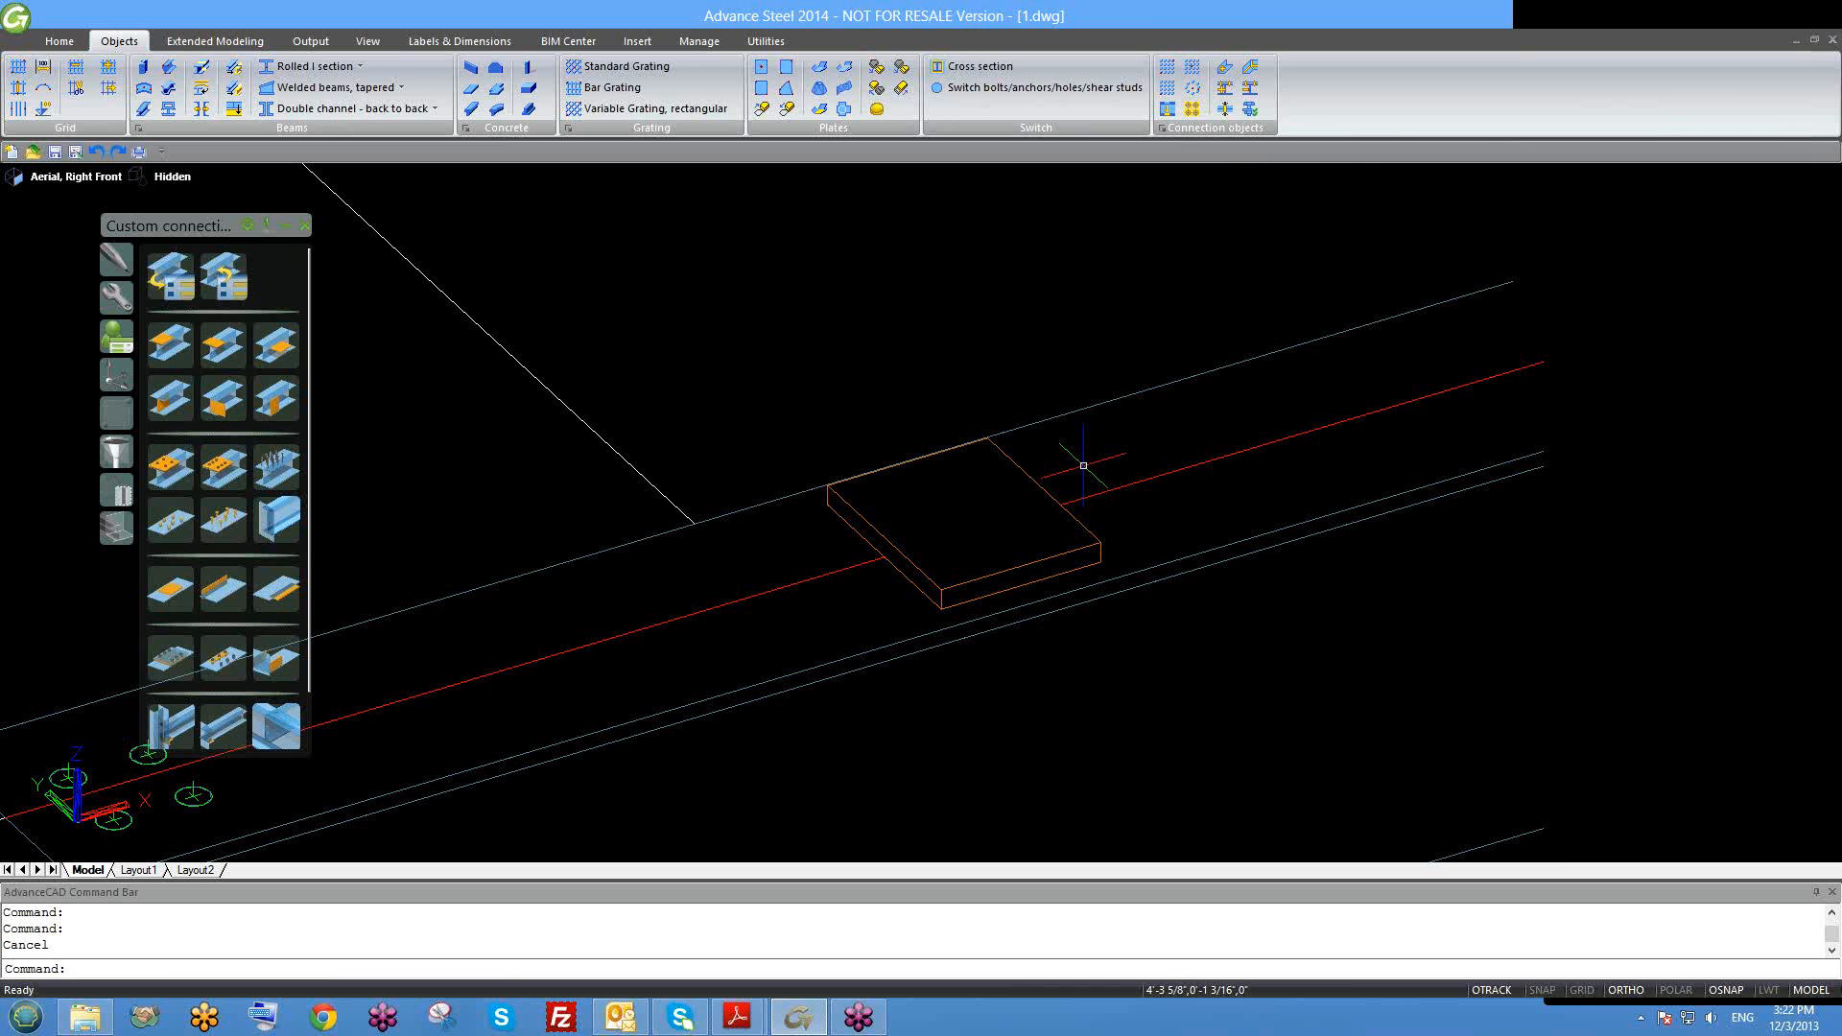
scroll(1083, 444, "down", 2)
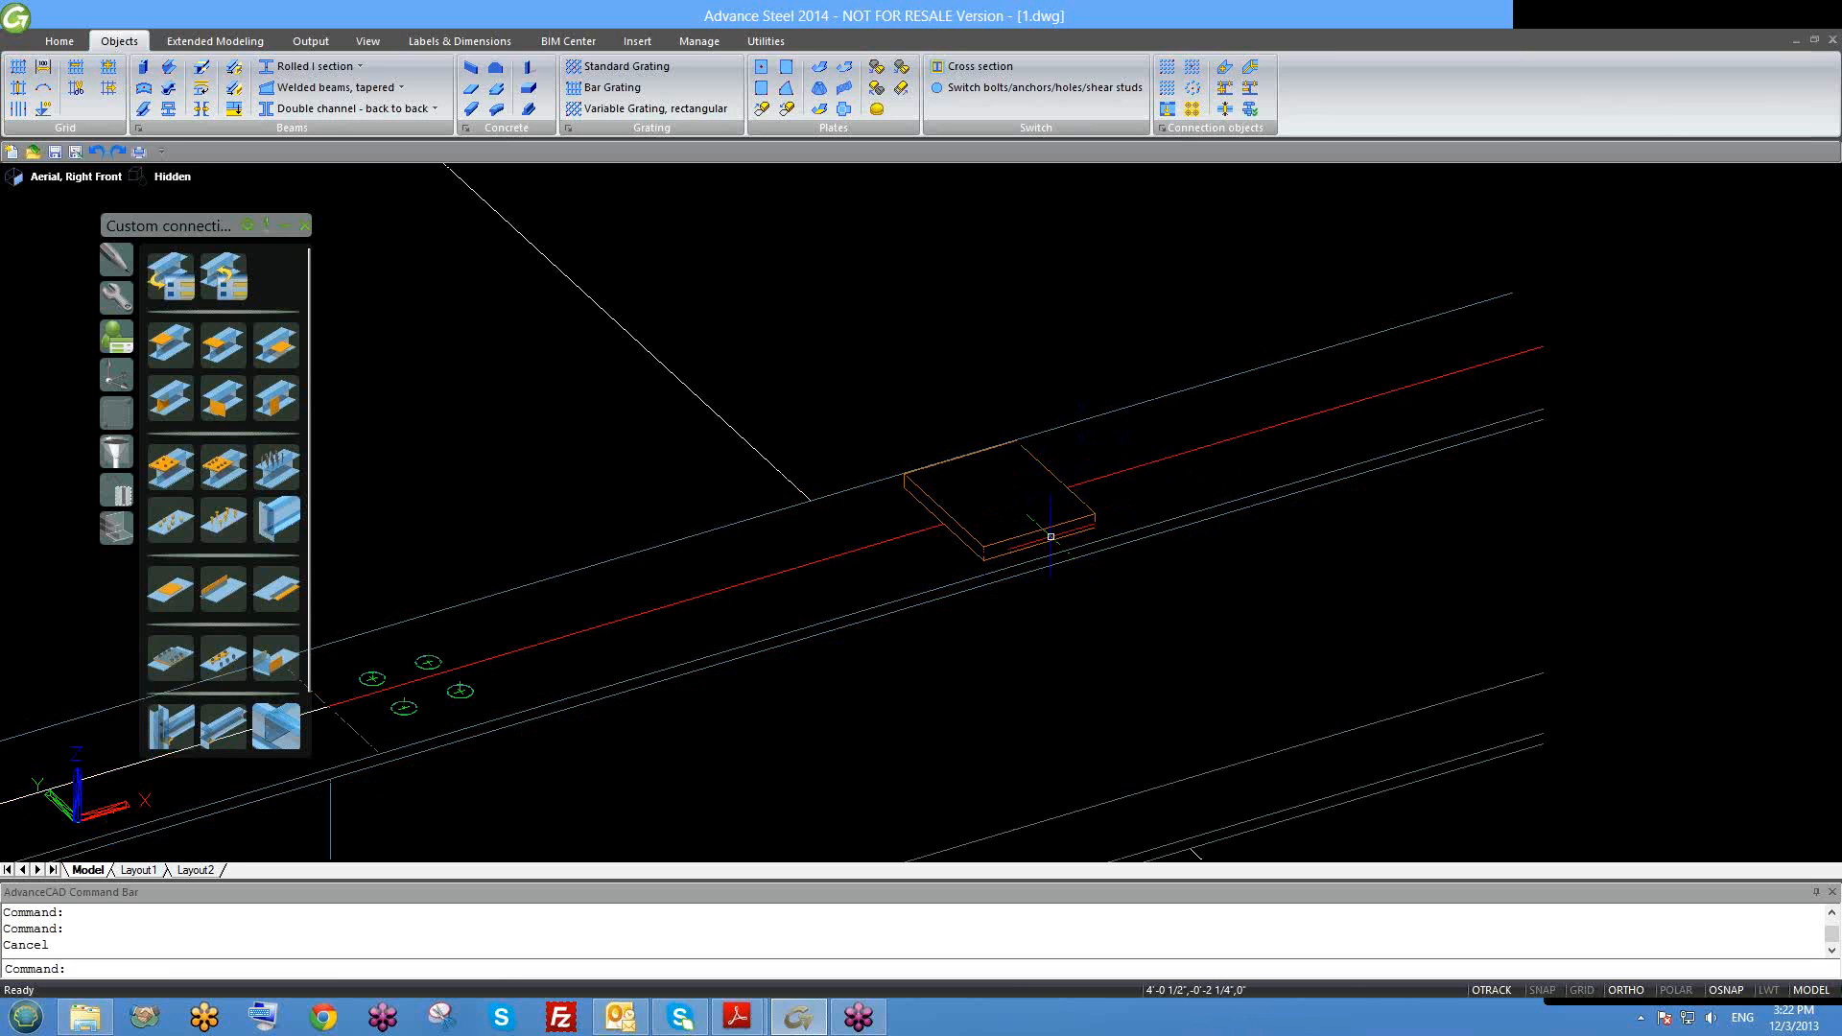
left_click(1098, 543)
key("Escape")
scroll(1078, 523, "up", 1)
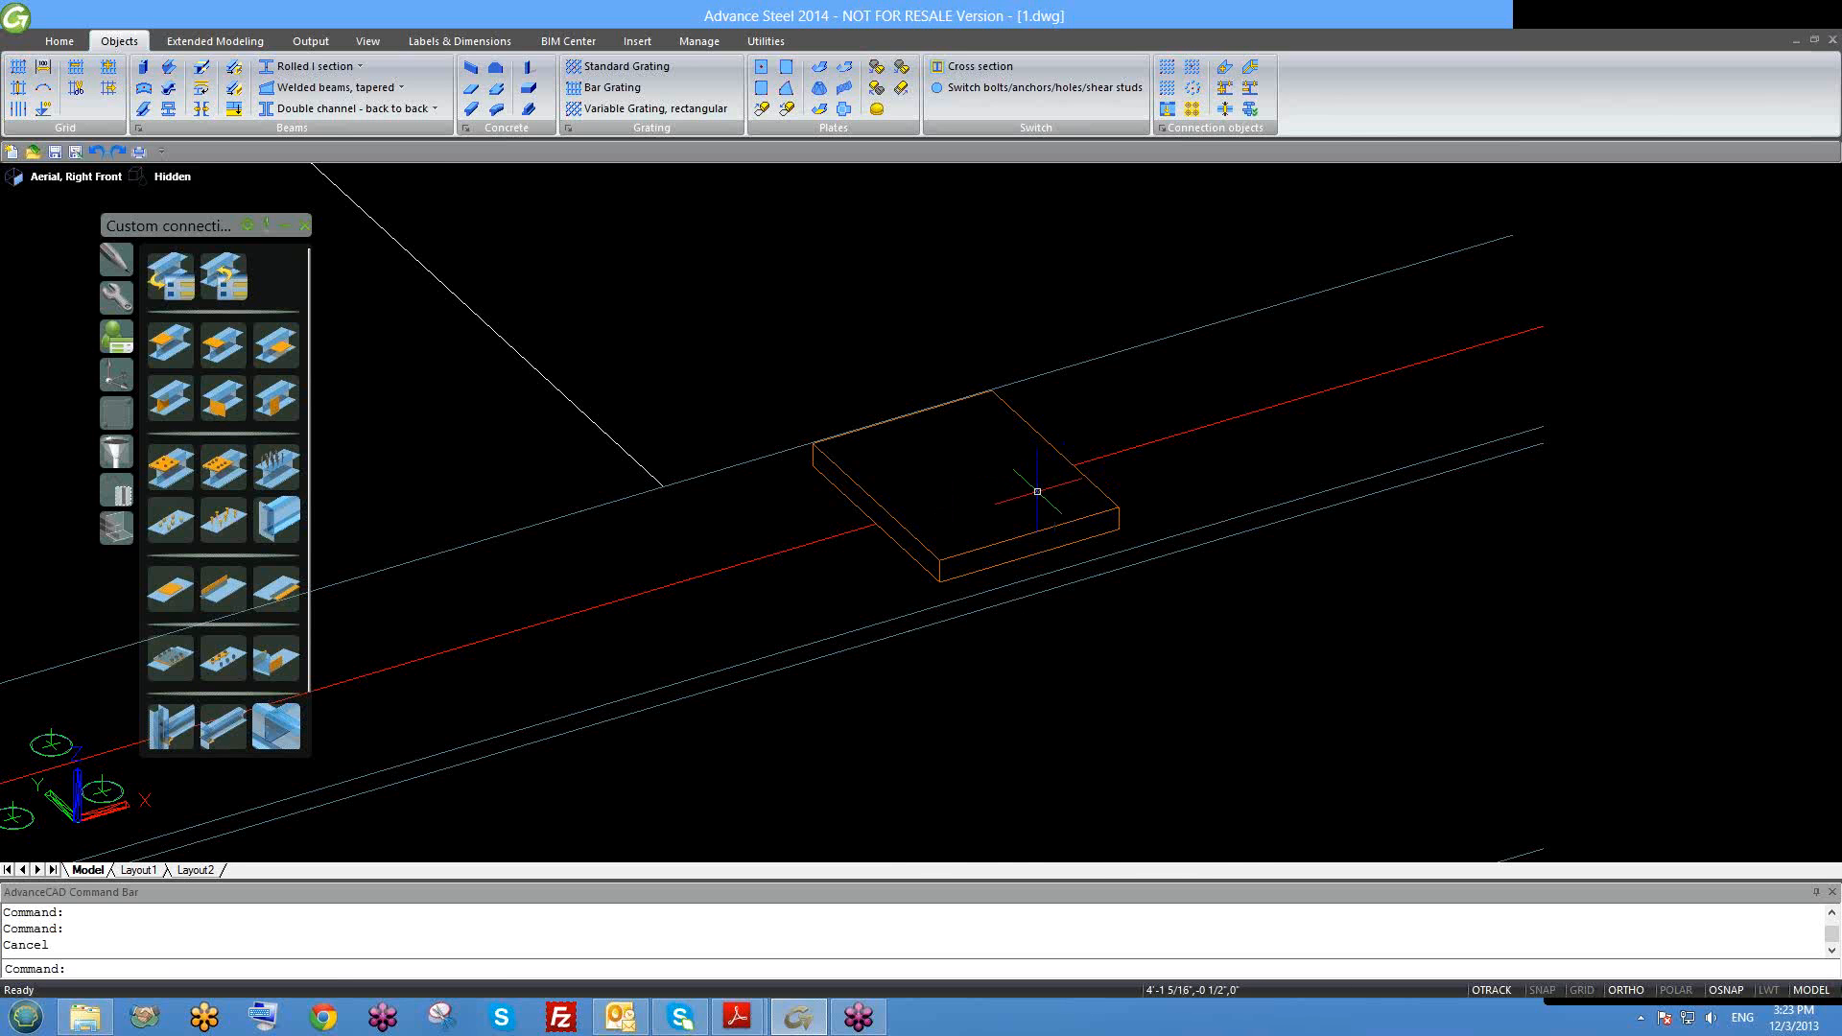
scroll(1037, 491, "down", 3)
scroll(1049, 514, "up", 2)
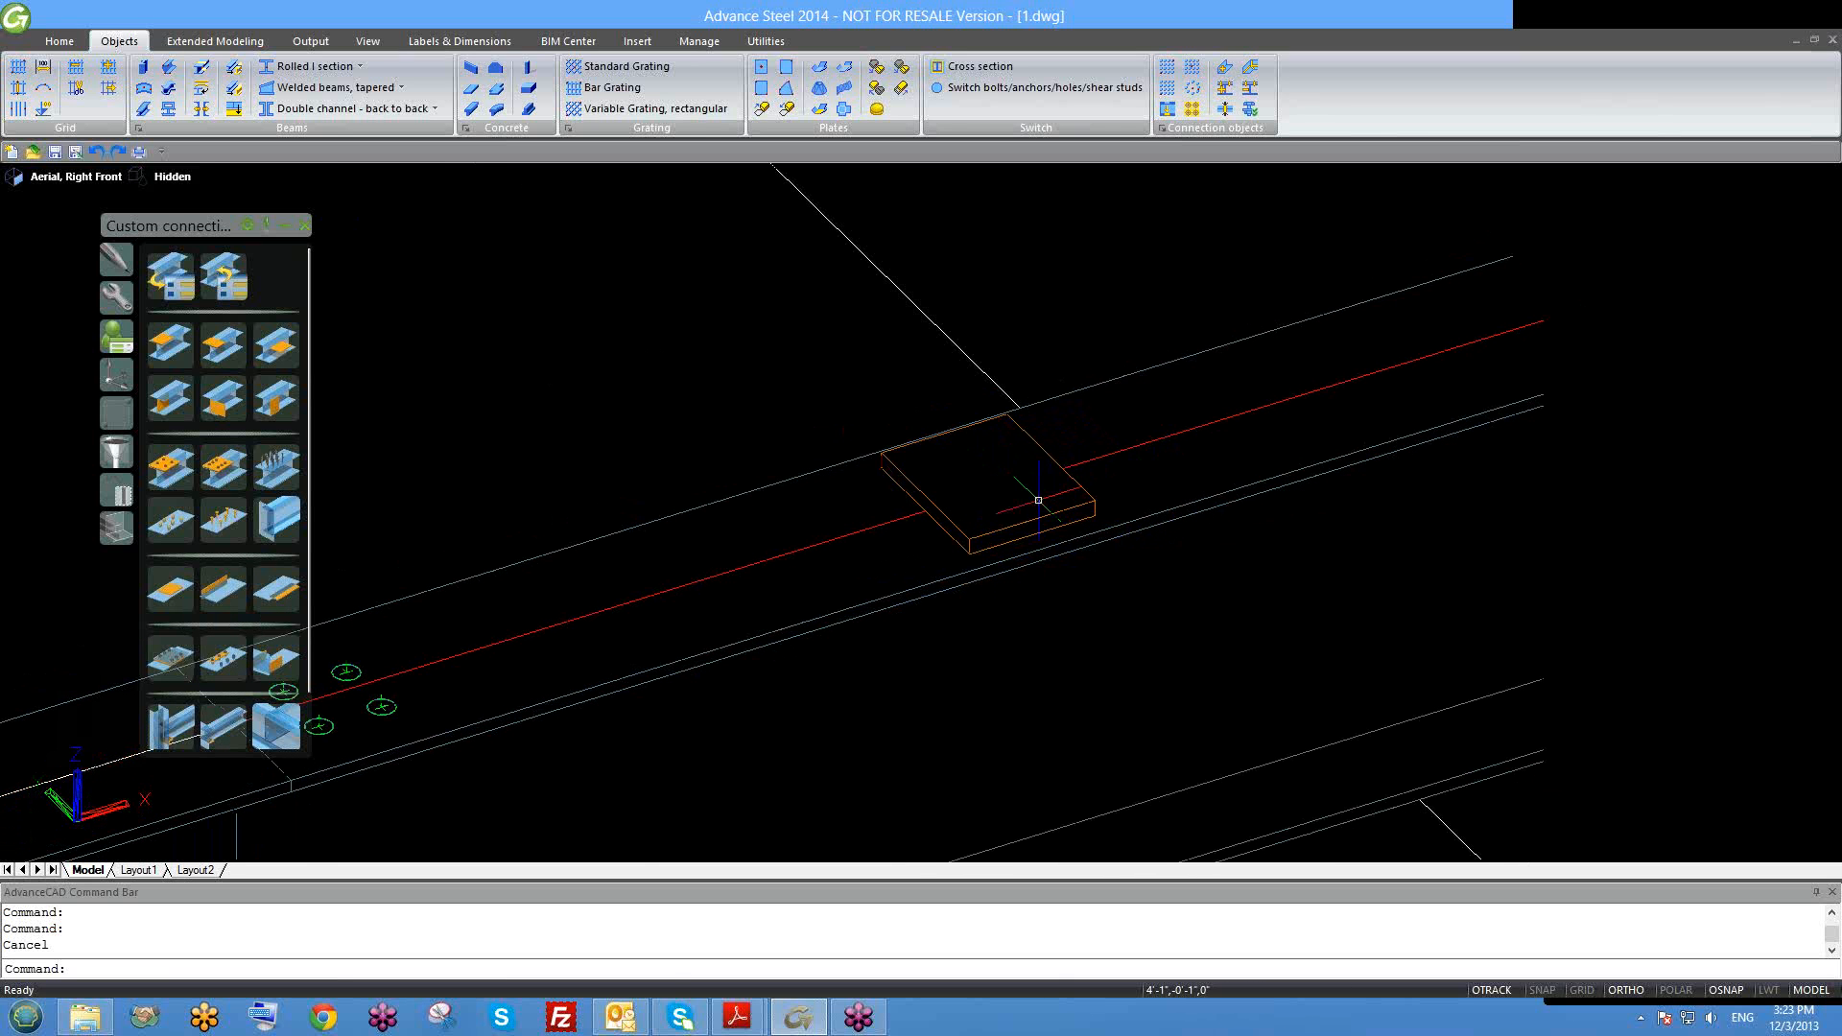
scroll(1089, 518, "up", 2)
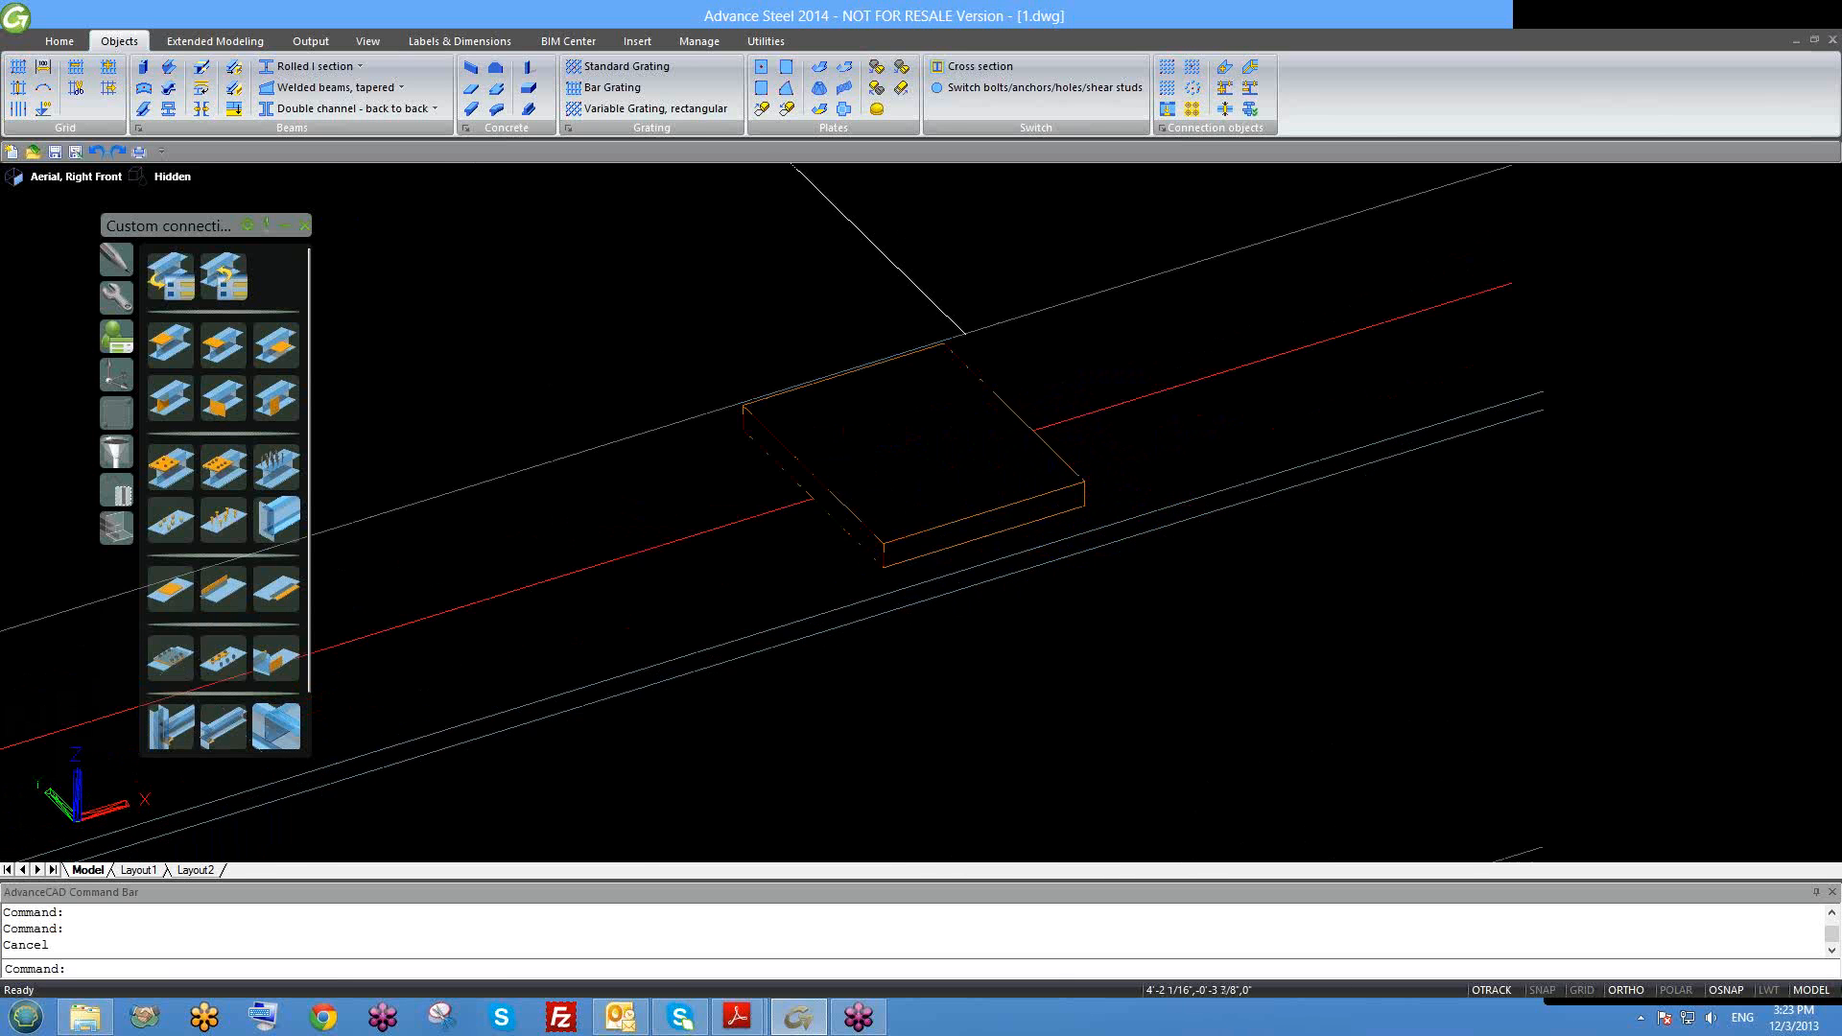
scroll(1075, 533, "down", 1)
scroll(969, 484, "up", 1)
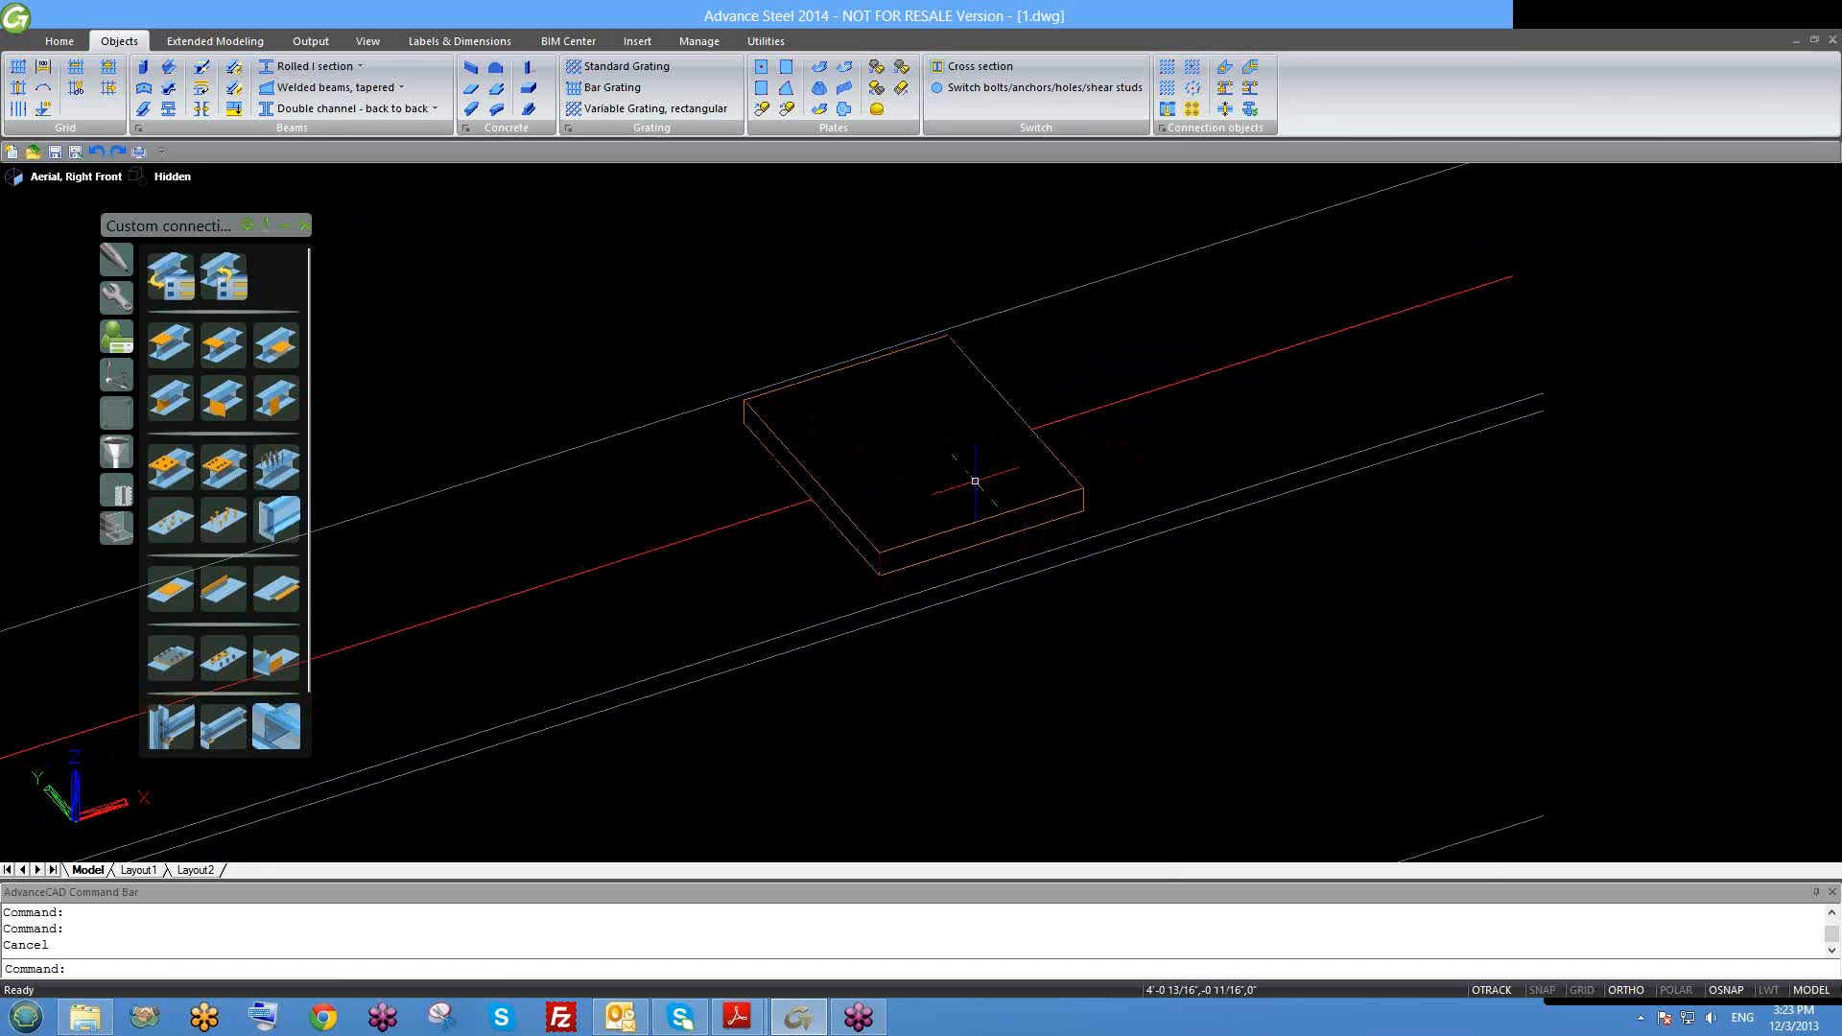
Step: Place a hole pattern on the plate between two corner points, starting at the plate's centre and ending just beside it
left_click(1177, 72)
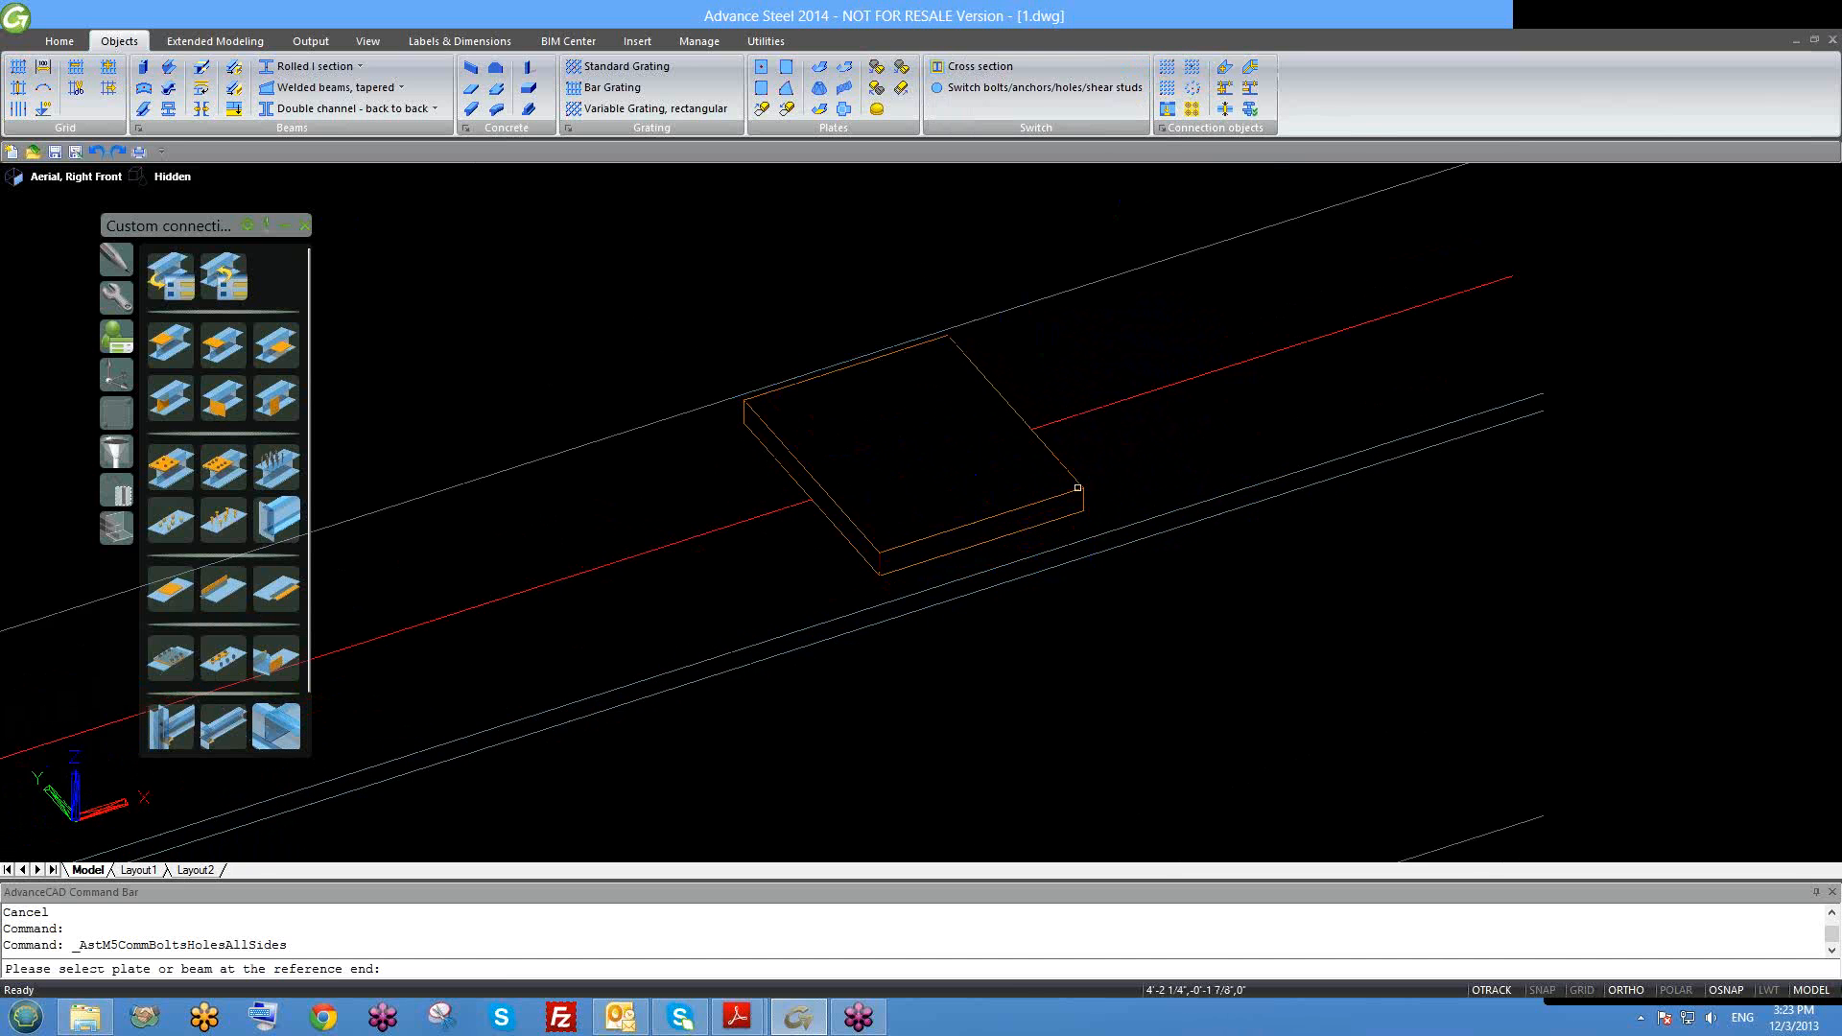
left_click(1078, 489)
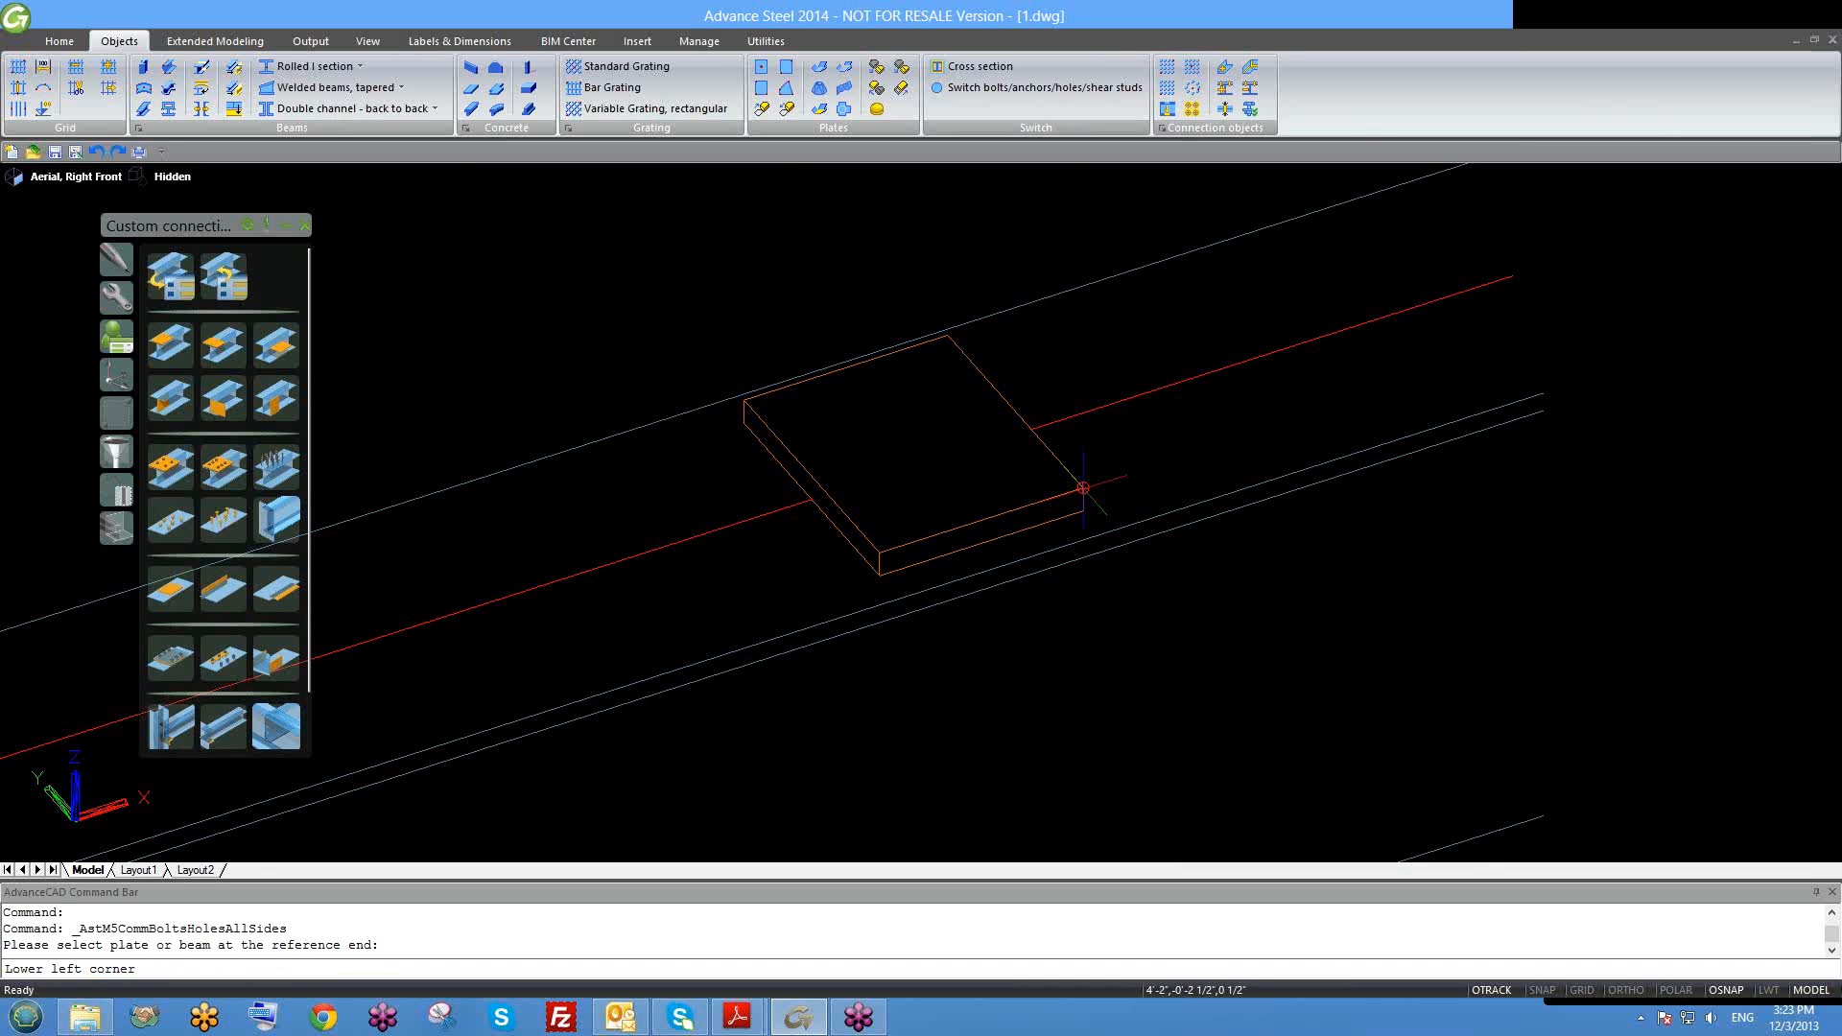
type("cen")
key("Return")
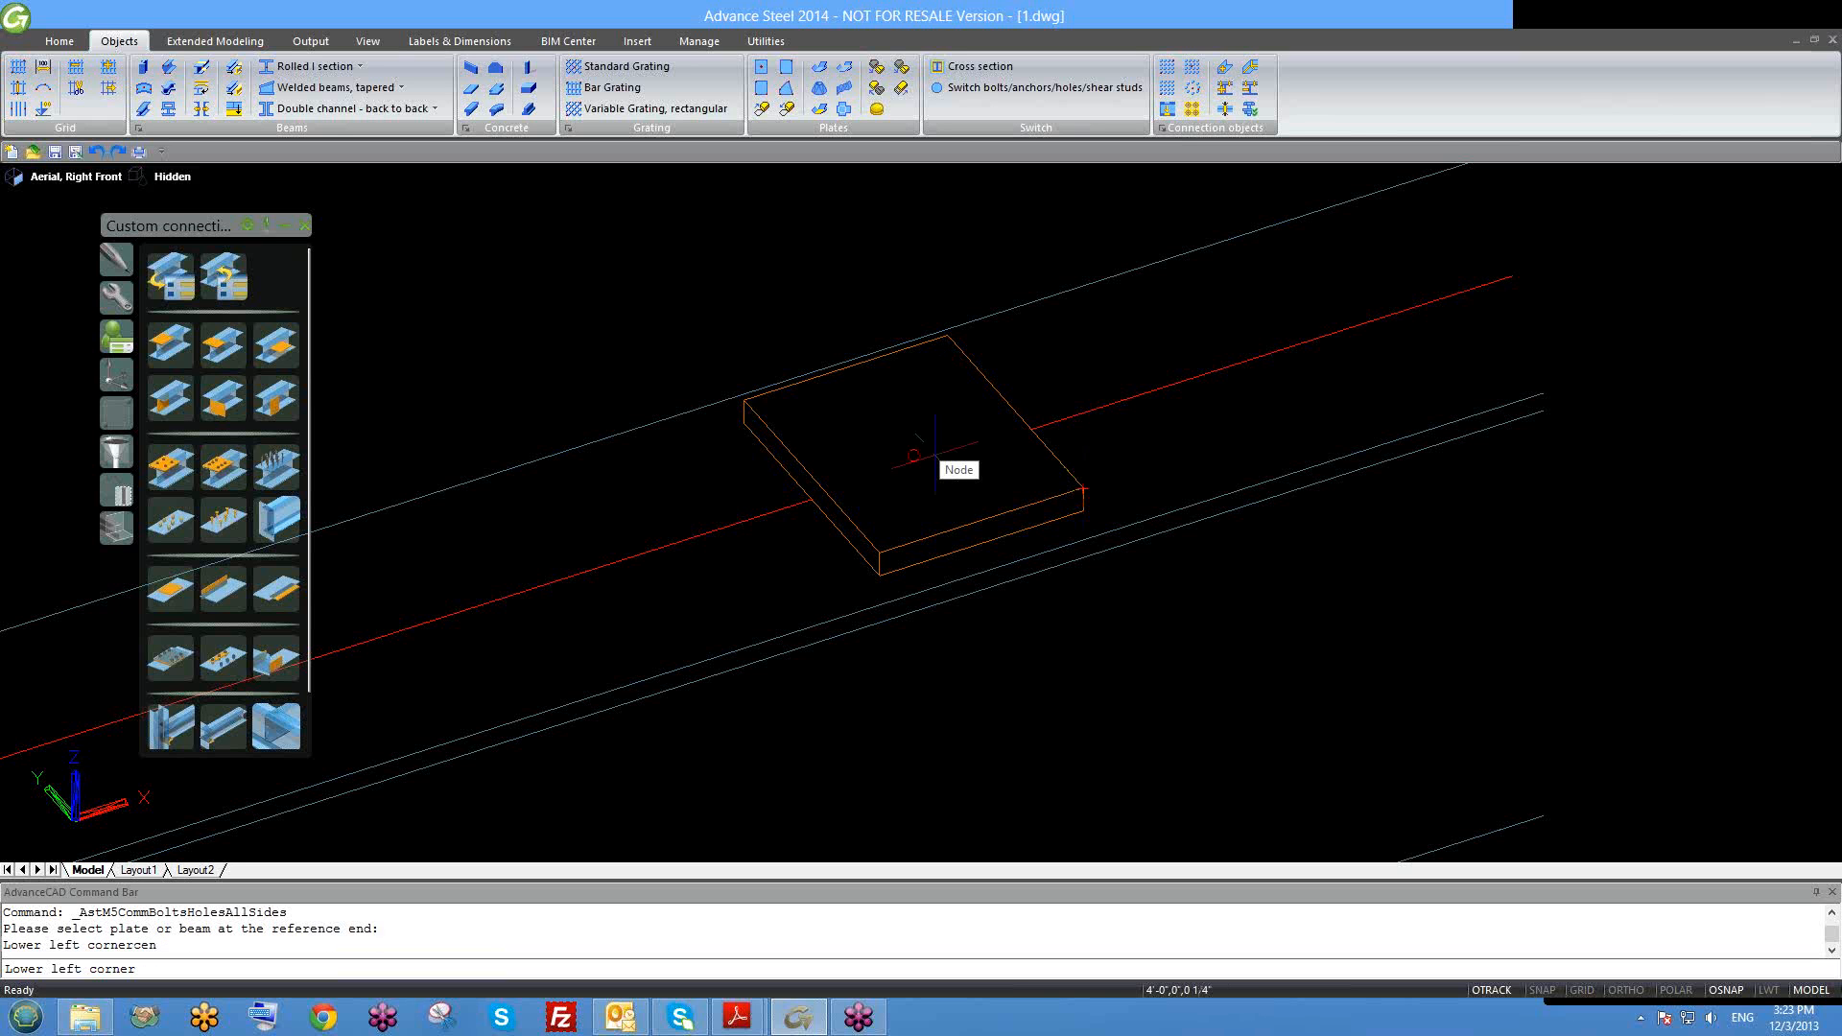
left_click(916, 466)
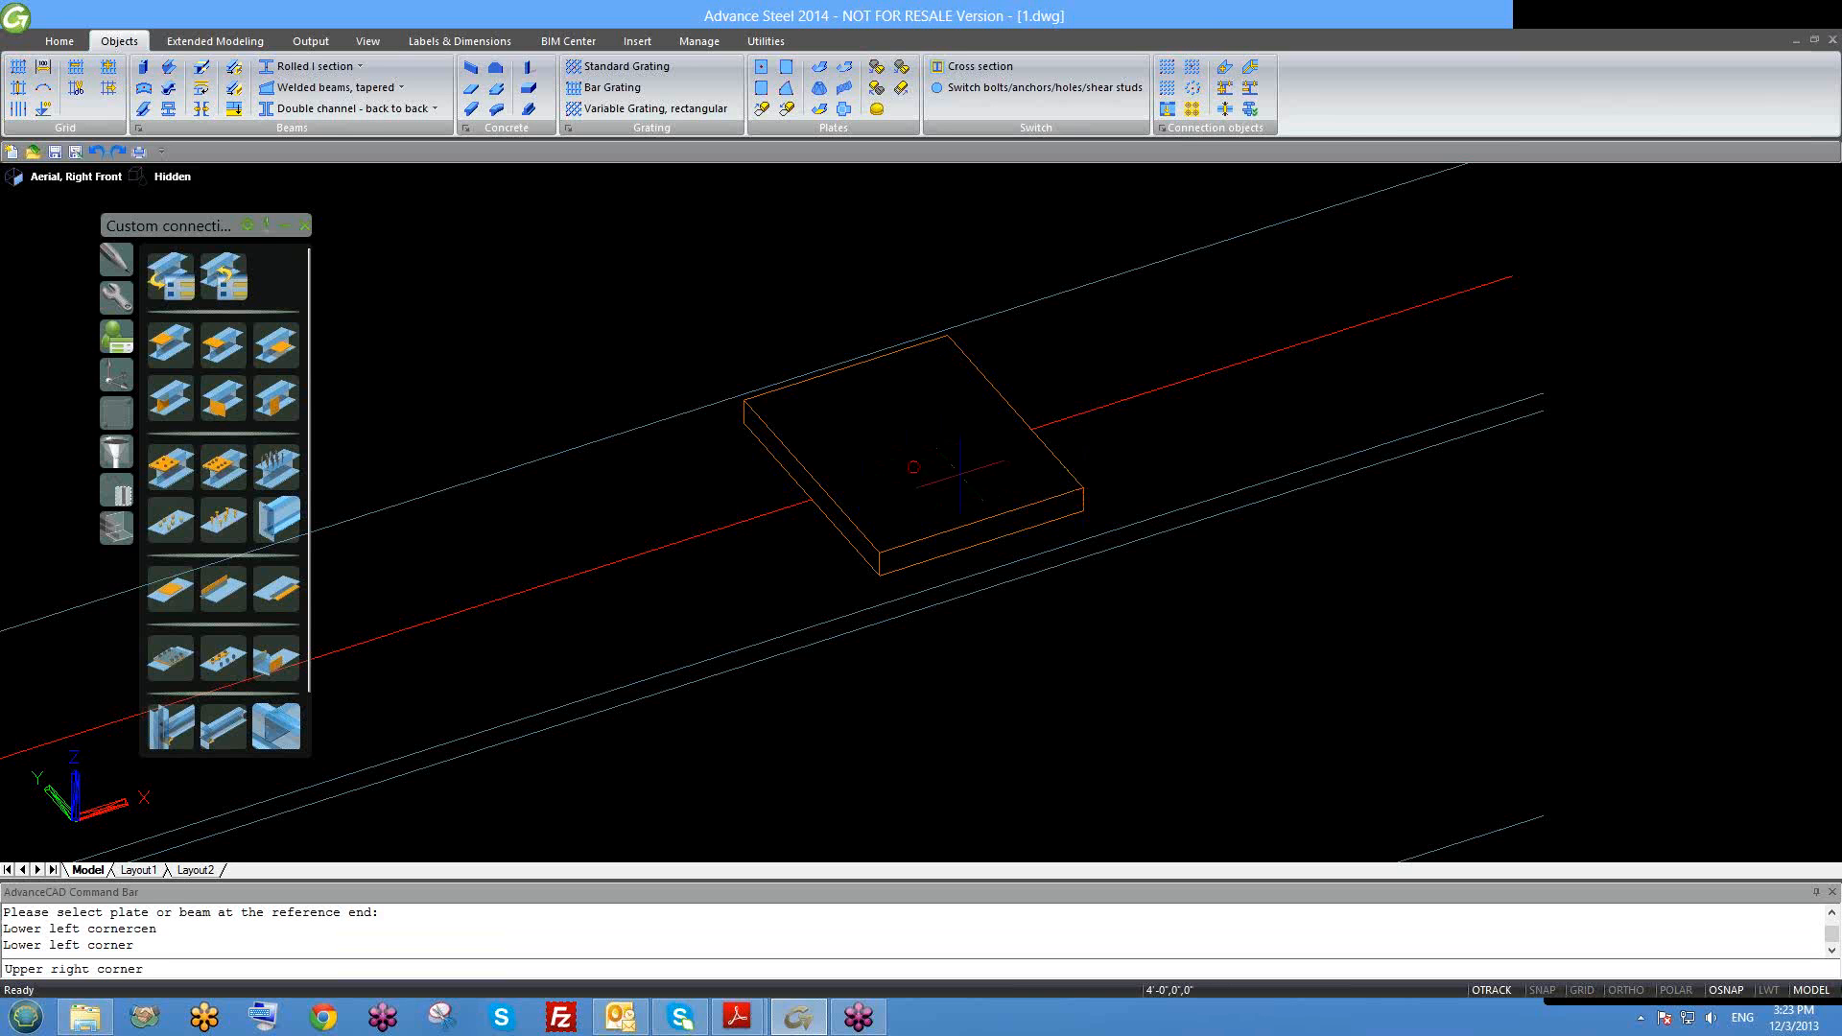
key("F8")
left_click(956, 472)
middle_click_drag(956, 474, 1052, 520)
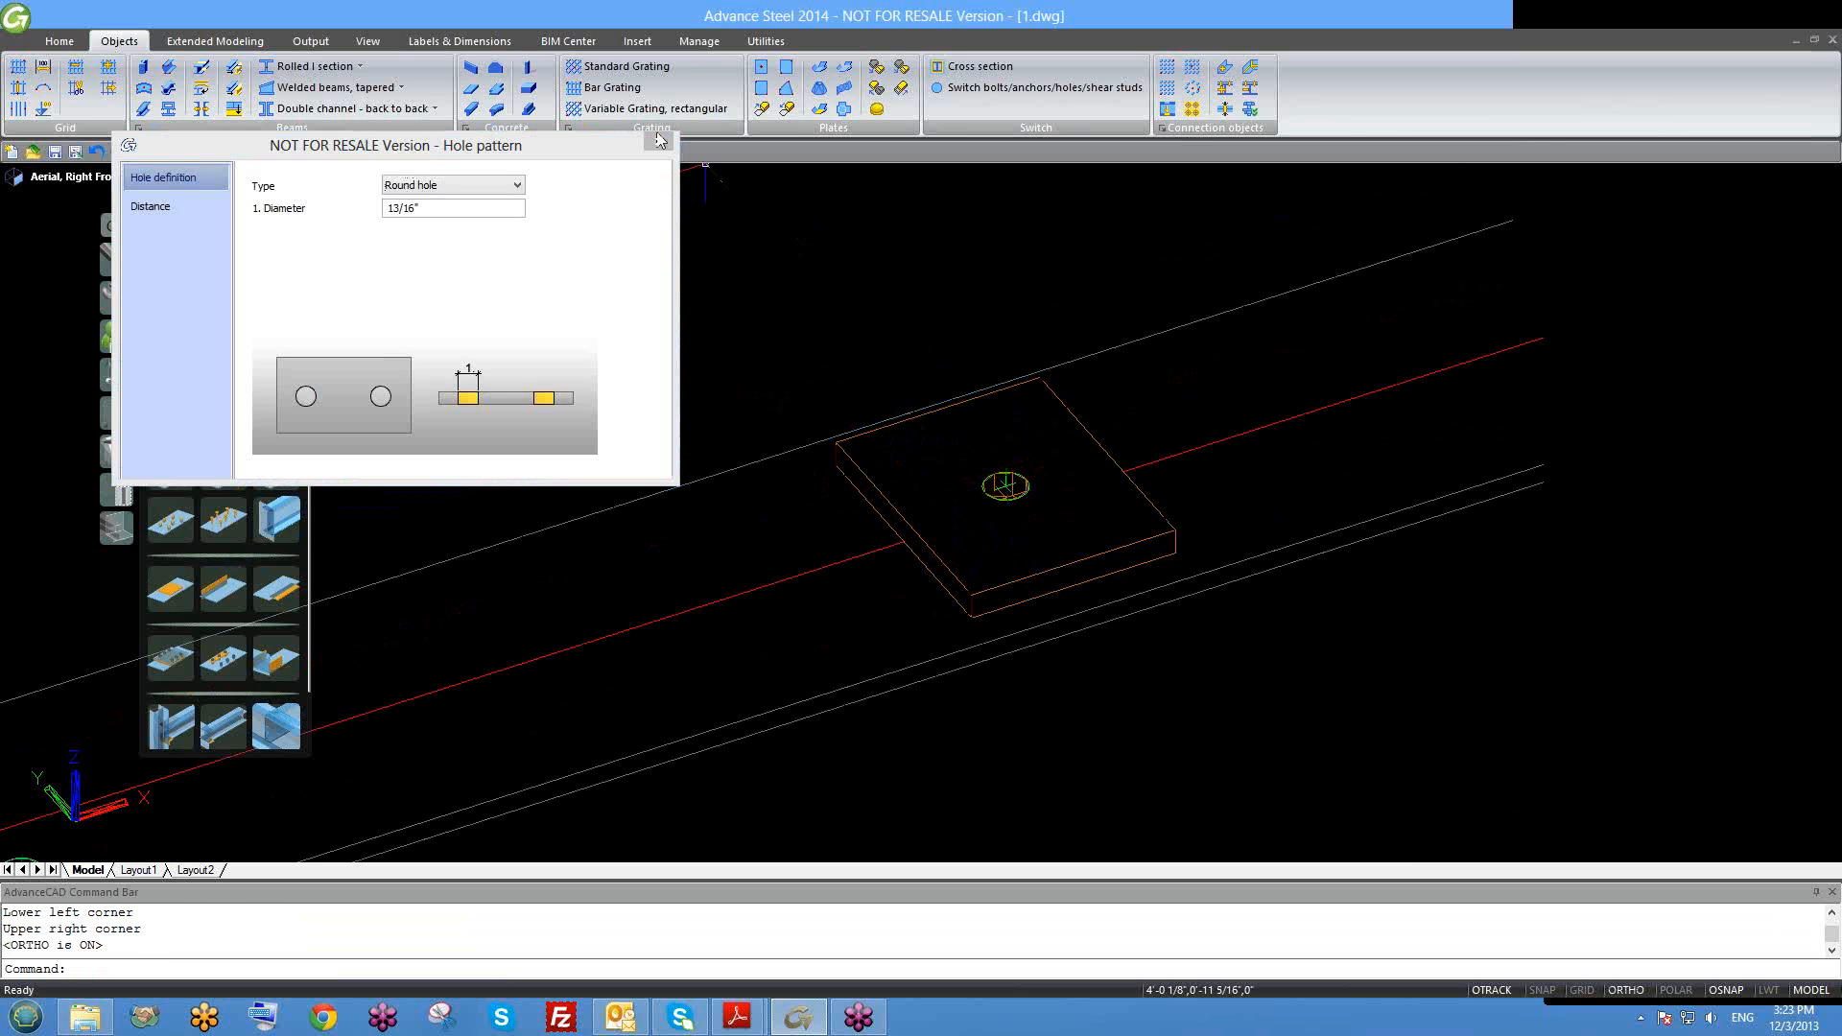
left_click(658, 142)
Step: Review the advance properties of the hole pattern at the centre of the plate
scroll(1062, 521, "down", 2)
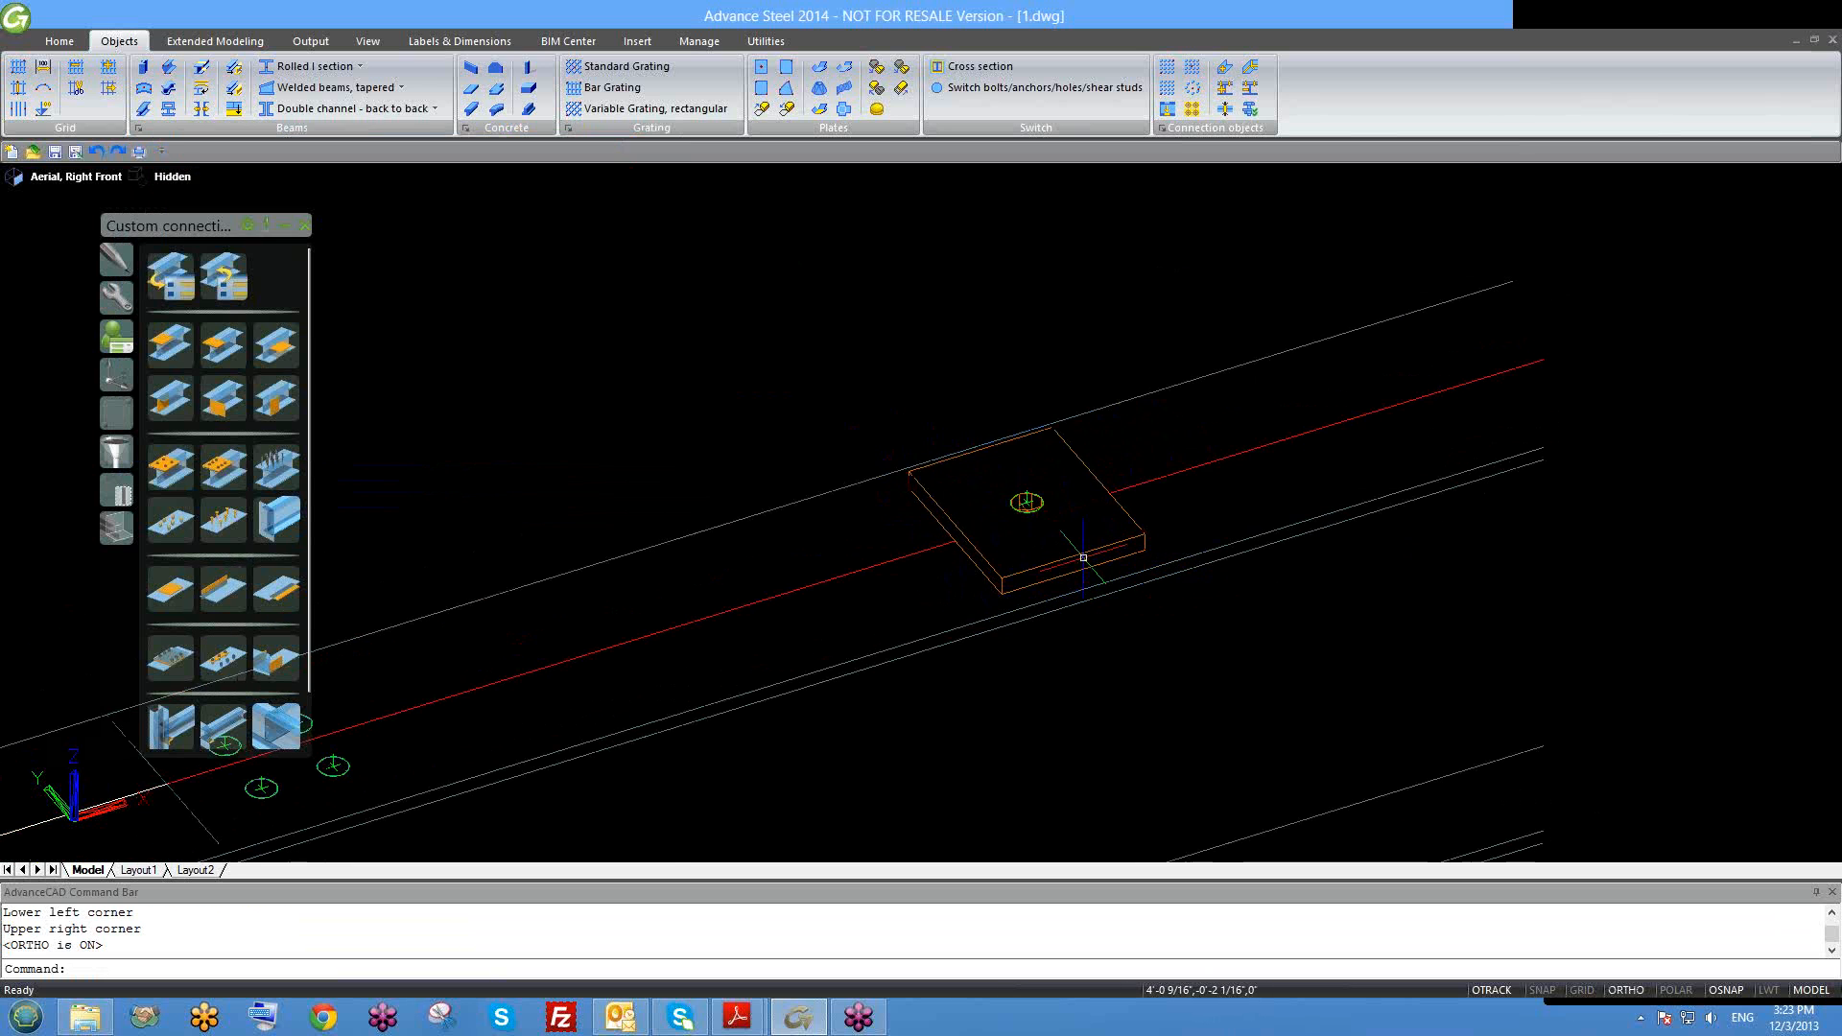
scroll(1026, 494, "up", 4)
right_click(1028, 494)
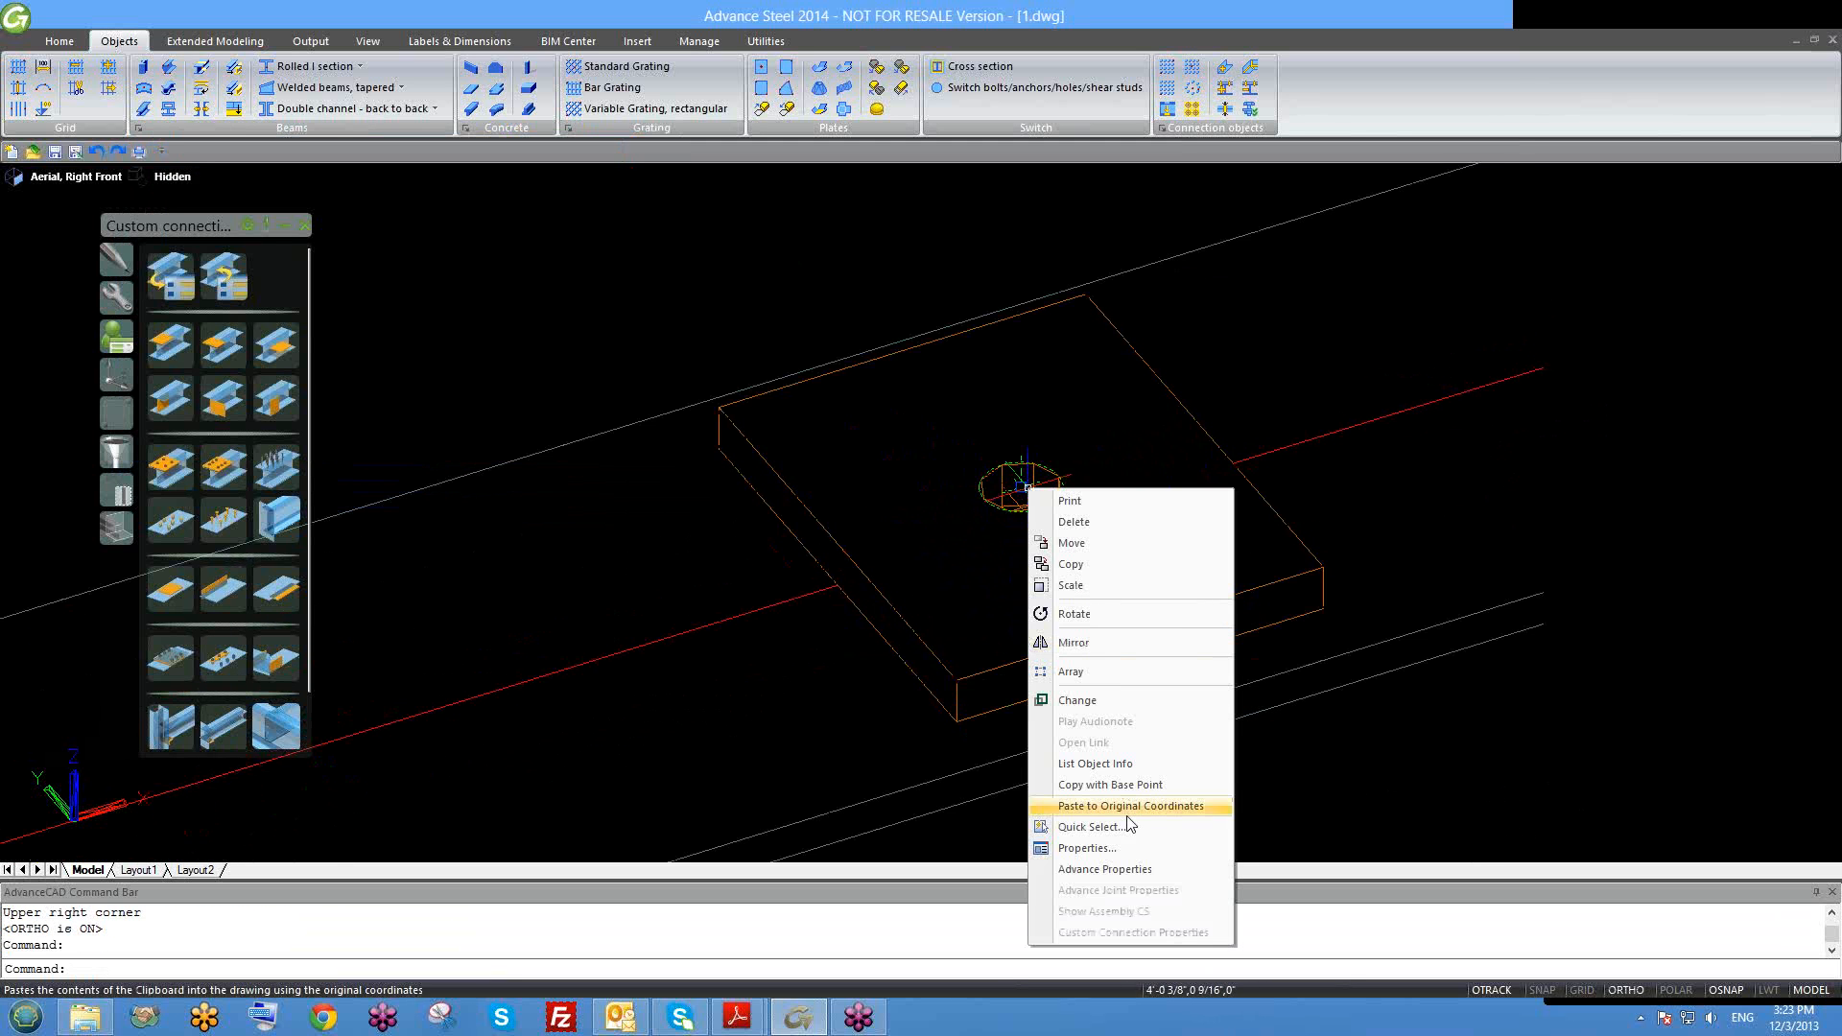
left_click(1103, 863)
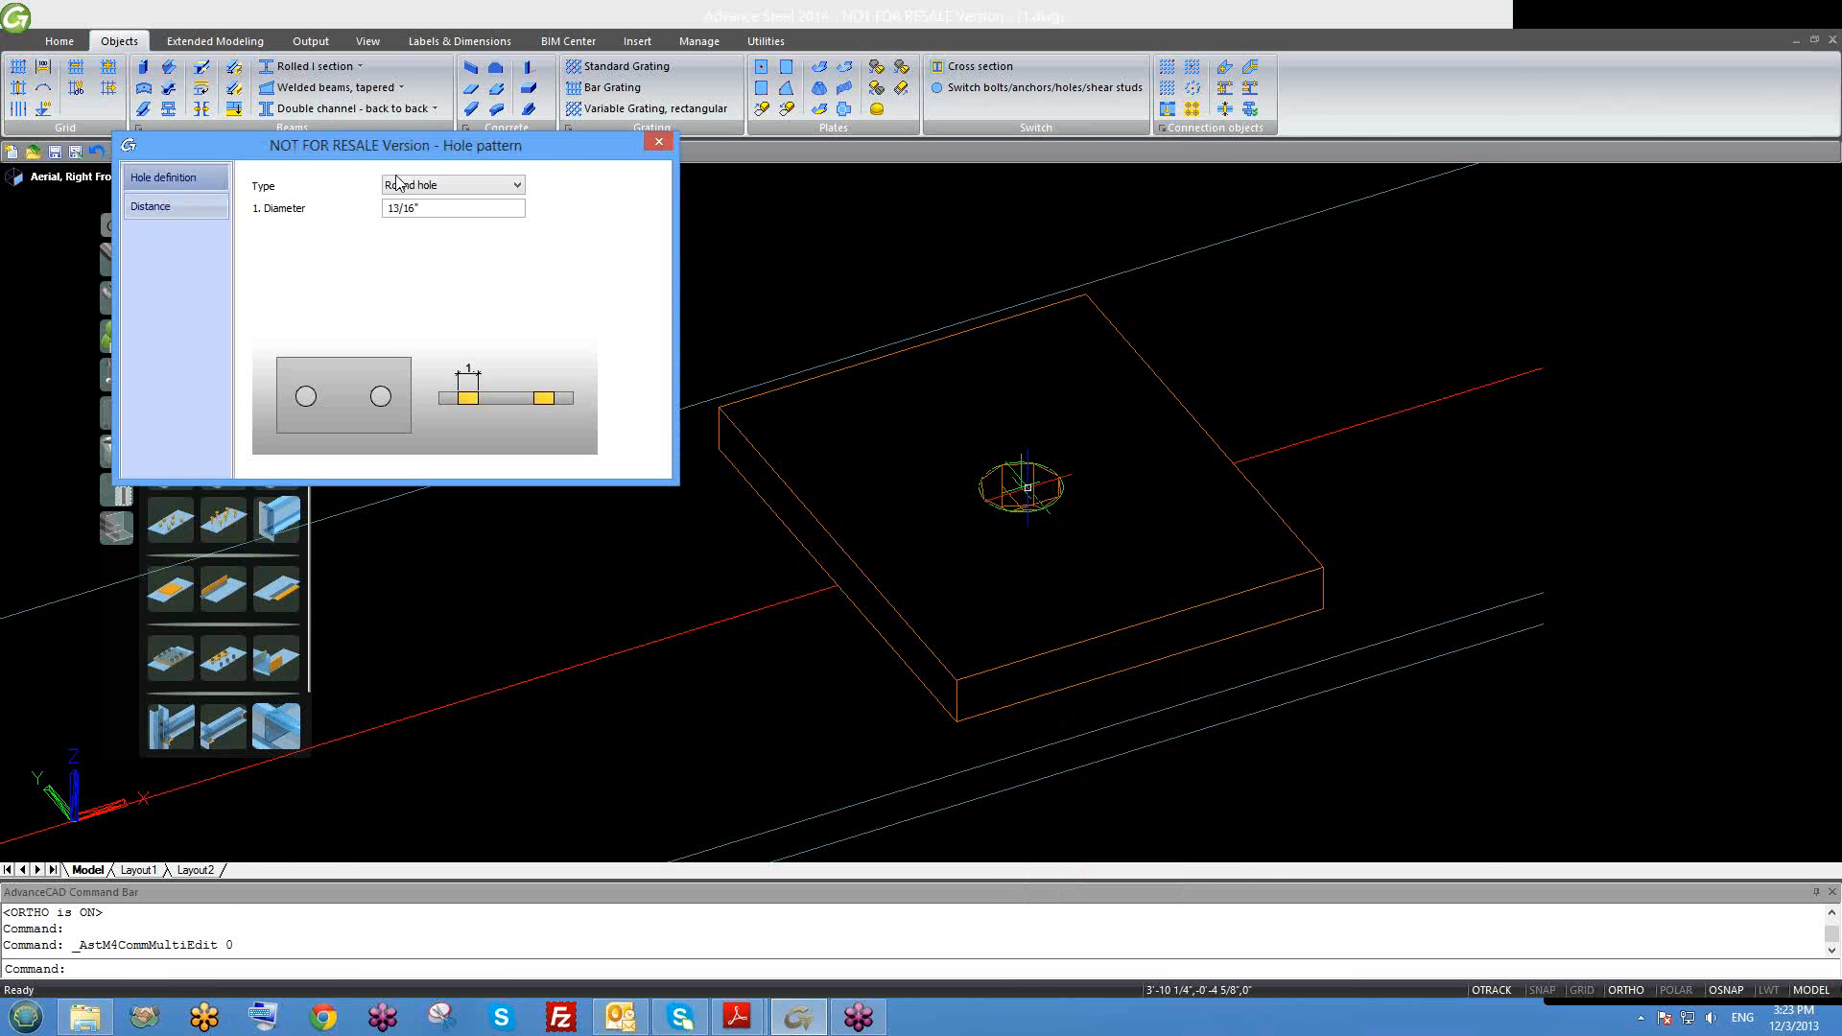
left_click(658, 142)
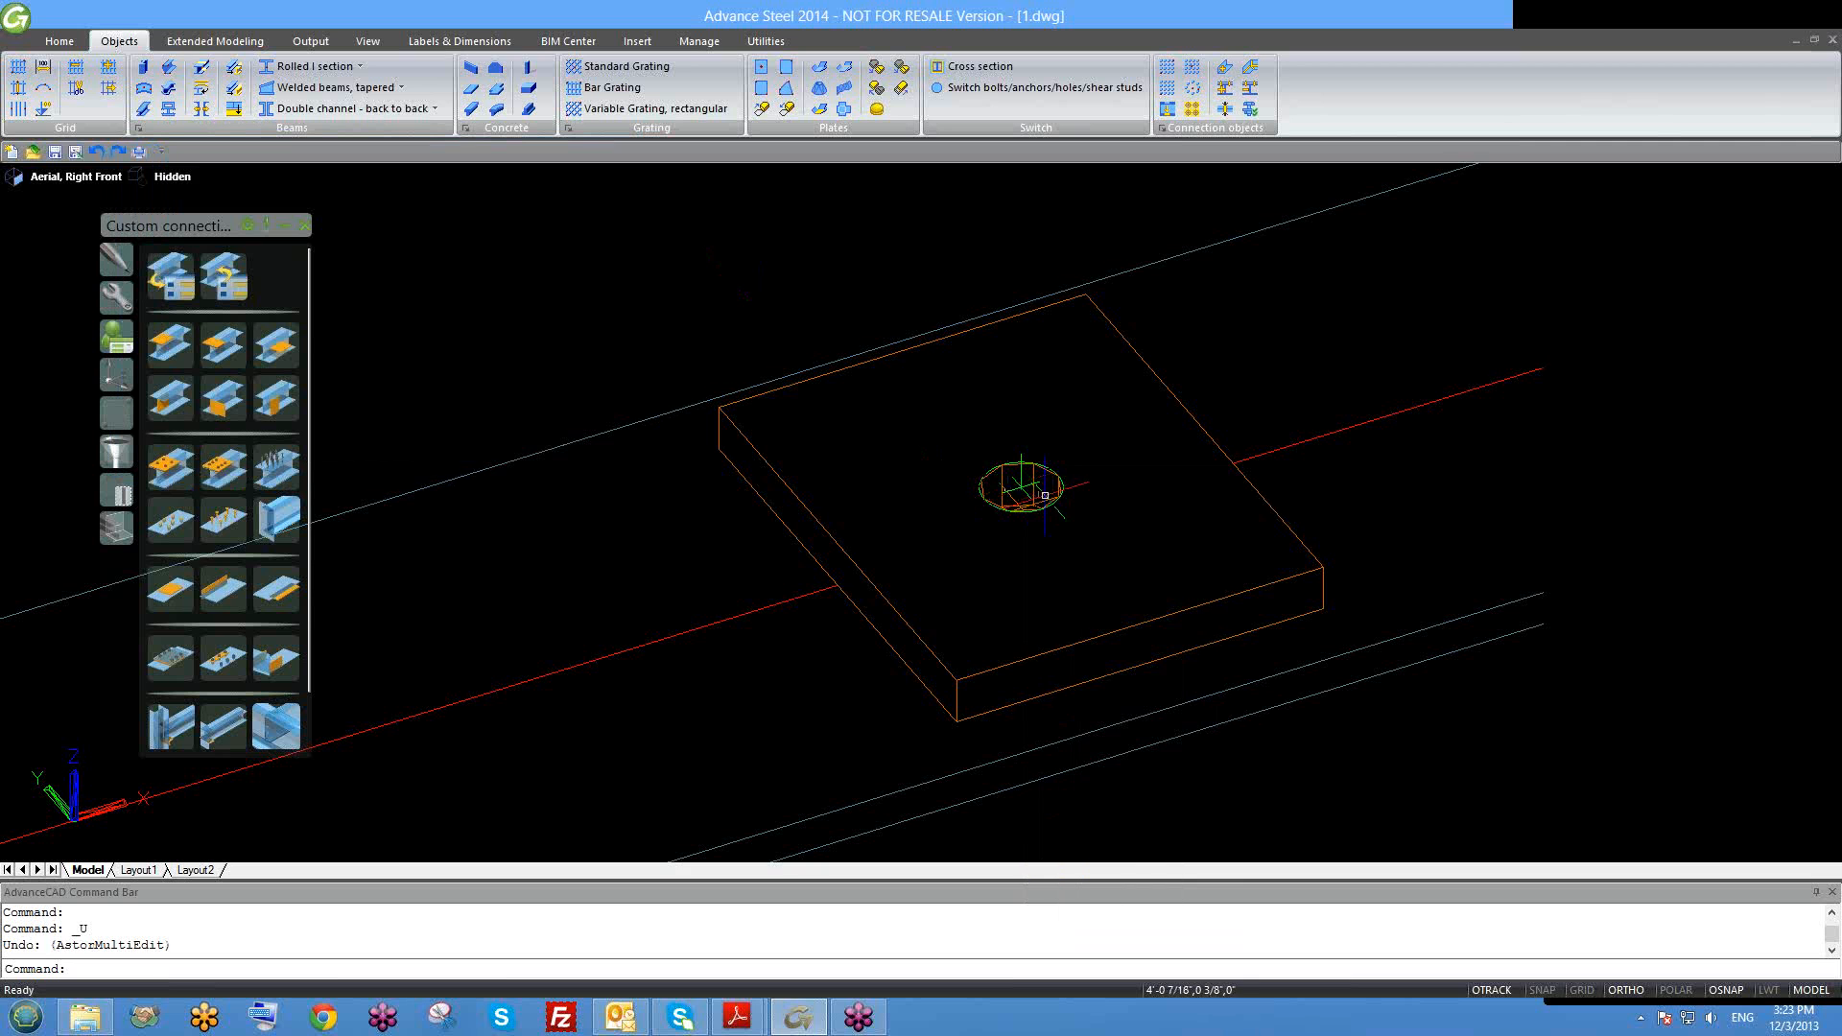
Step: Review the hole definition and distance settings of the hole pattern at the centre of the plate
scroll(912, 439, "down", 3)
scroll(921, 443, "up", 3)
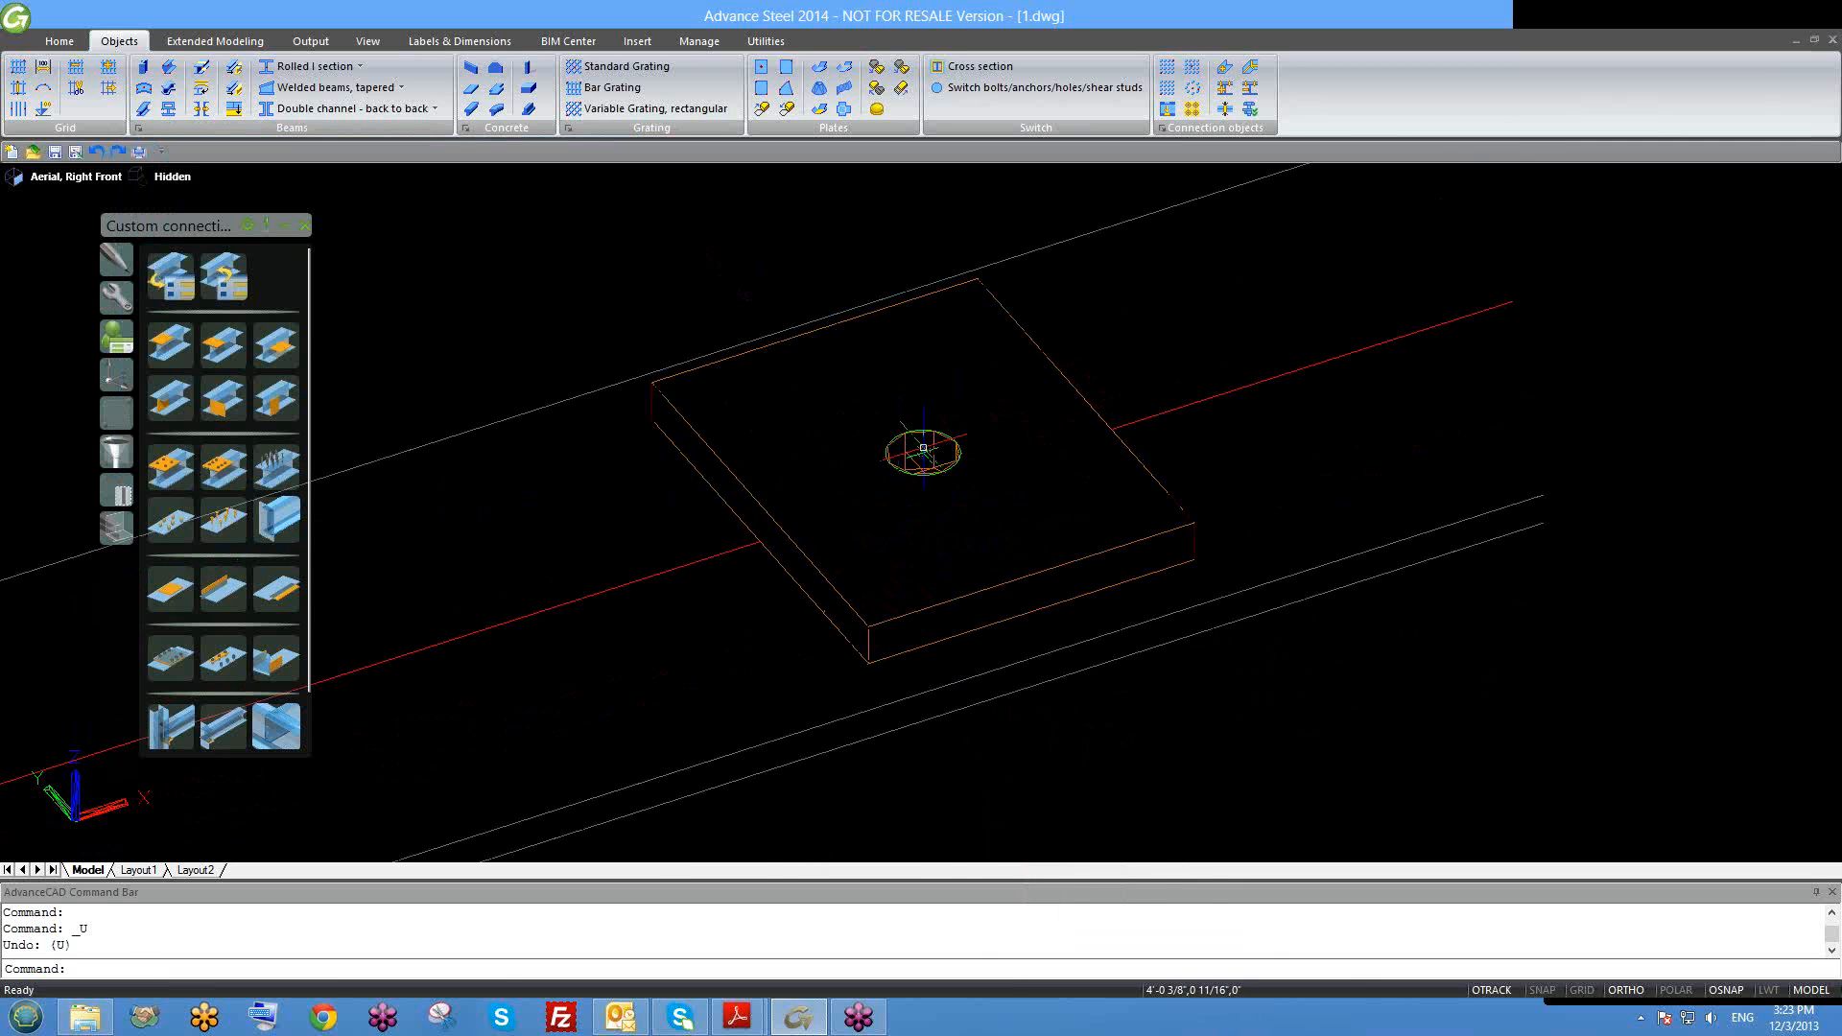
right_click(923, 448)
left_click(1008, 834)
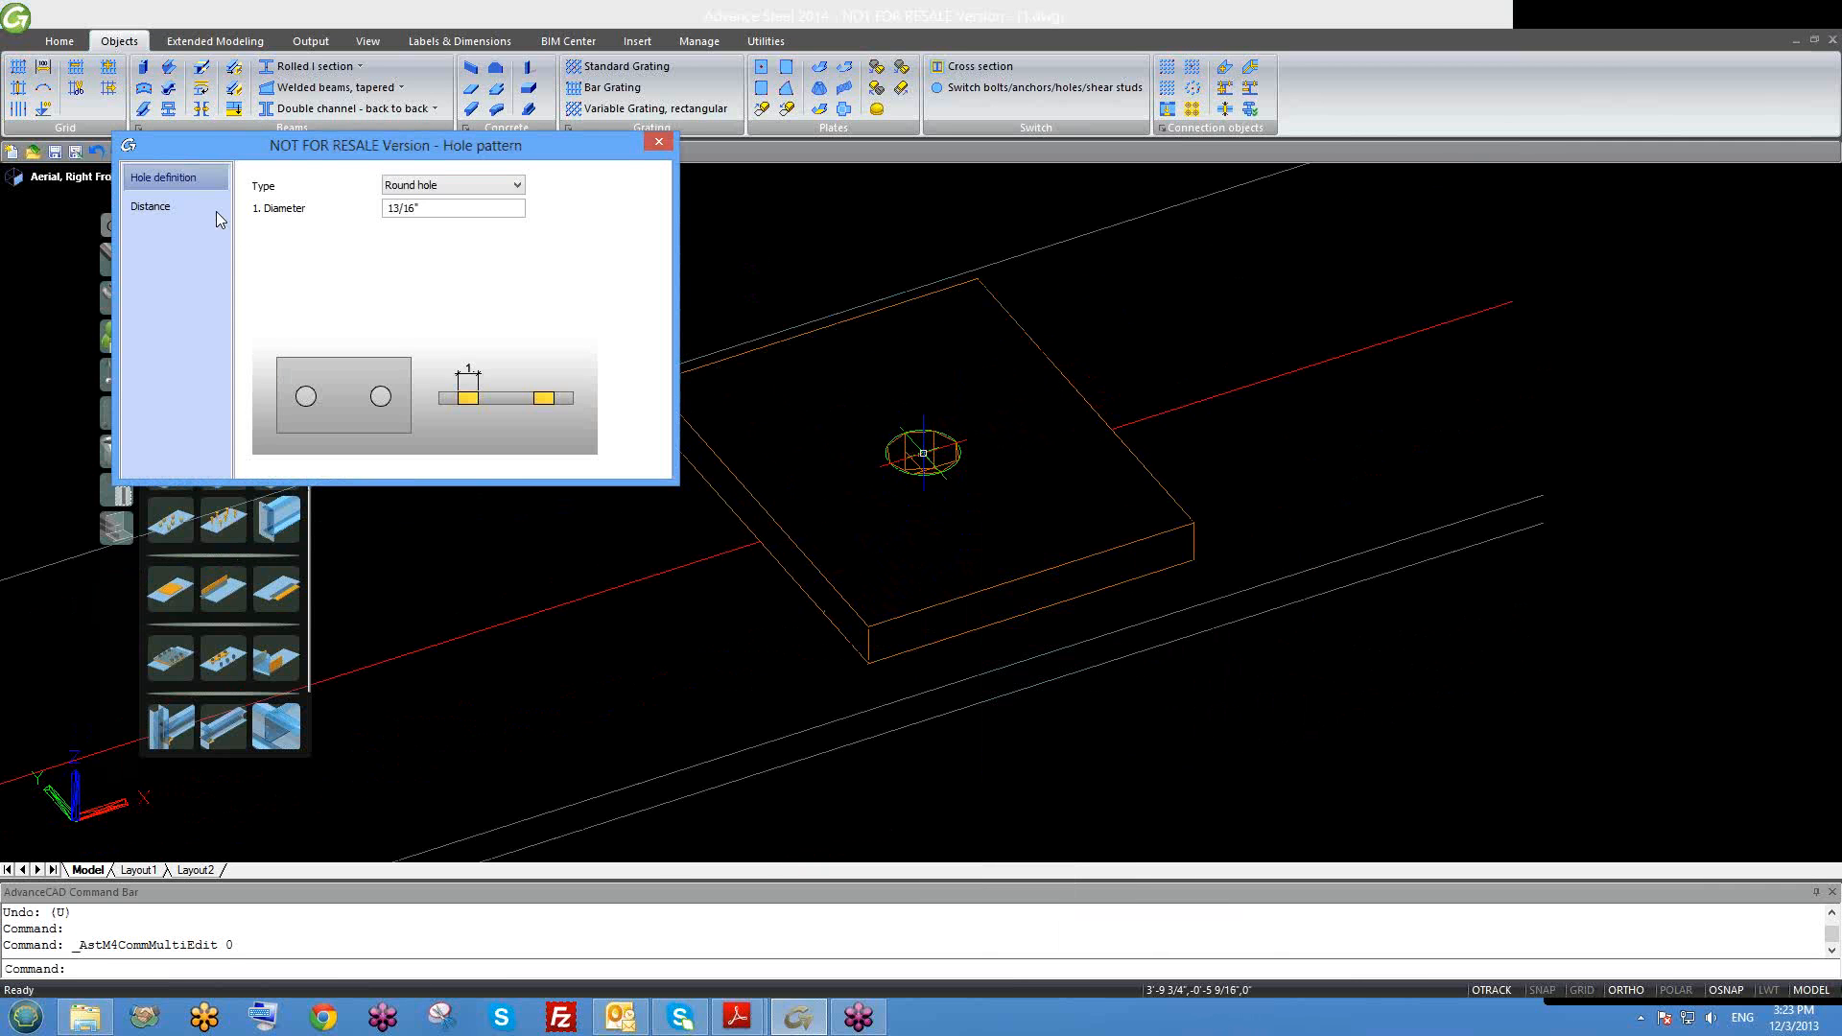
left_click(150, 206)
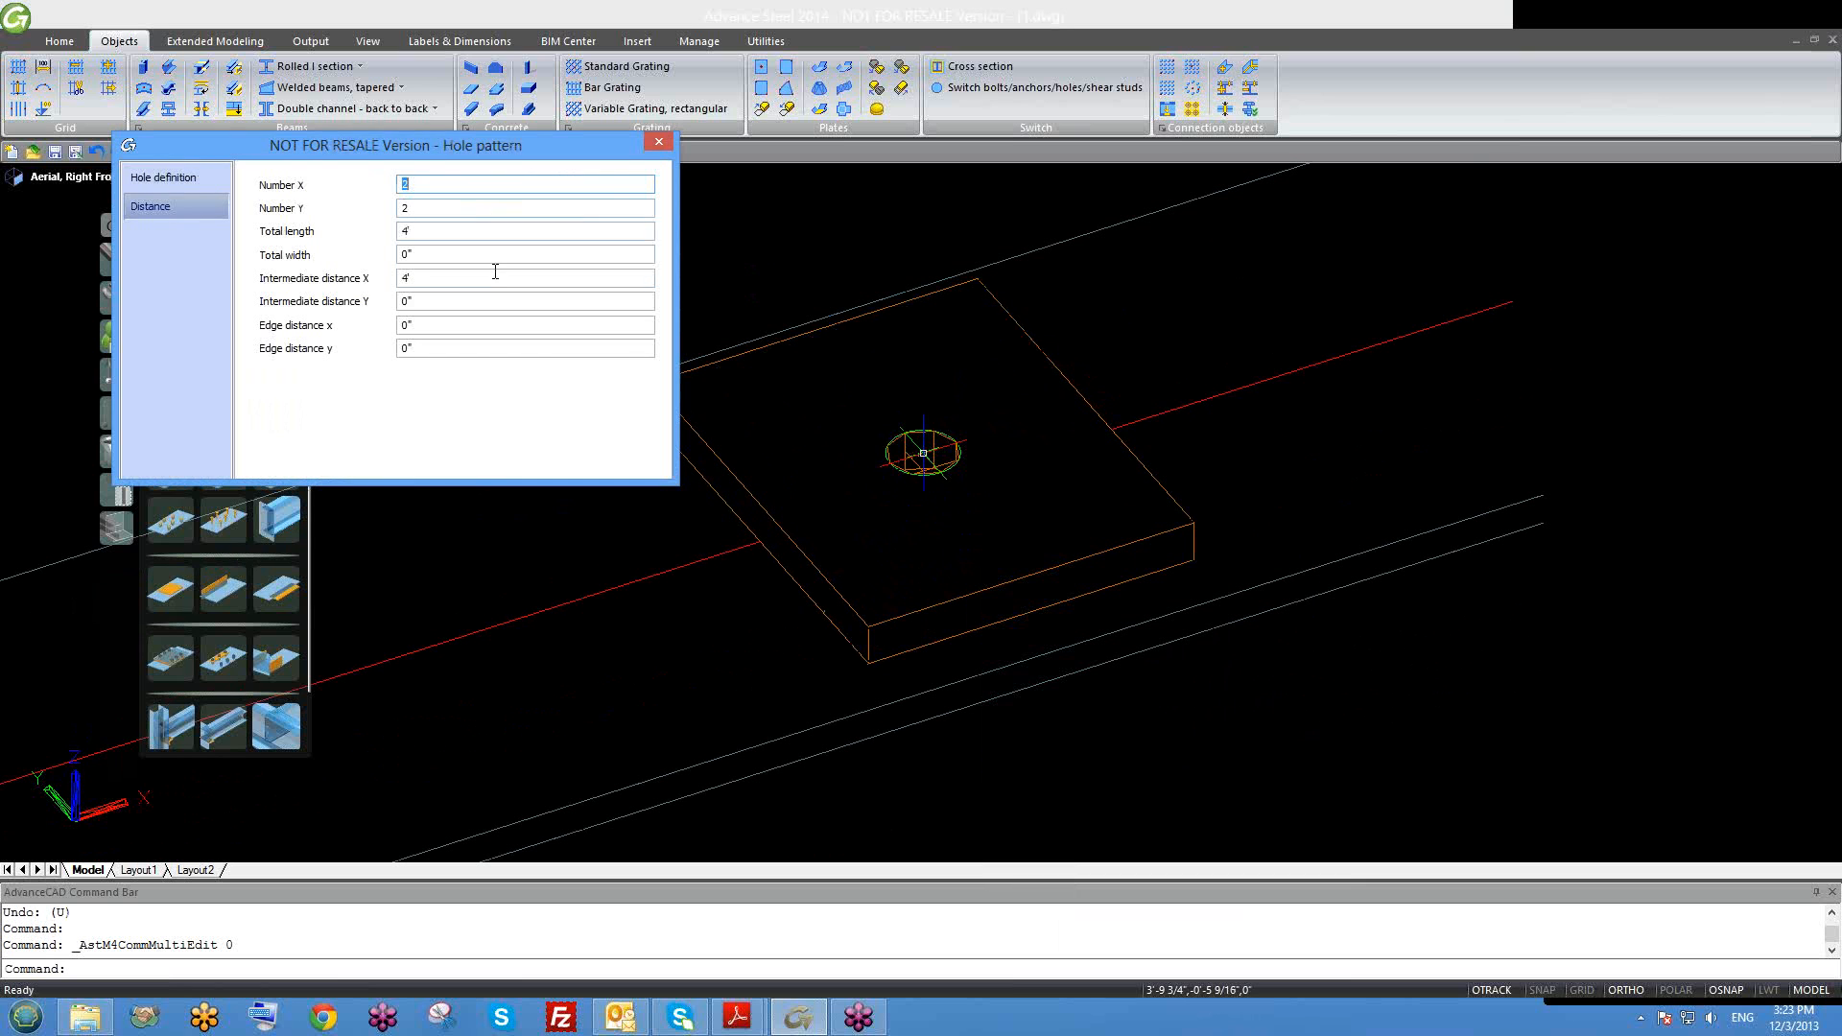
left_click(662, 143)
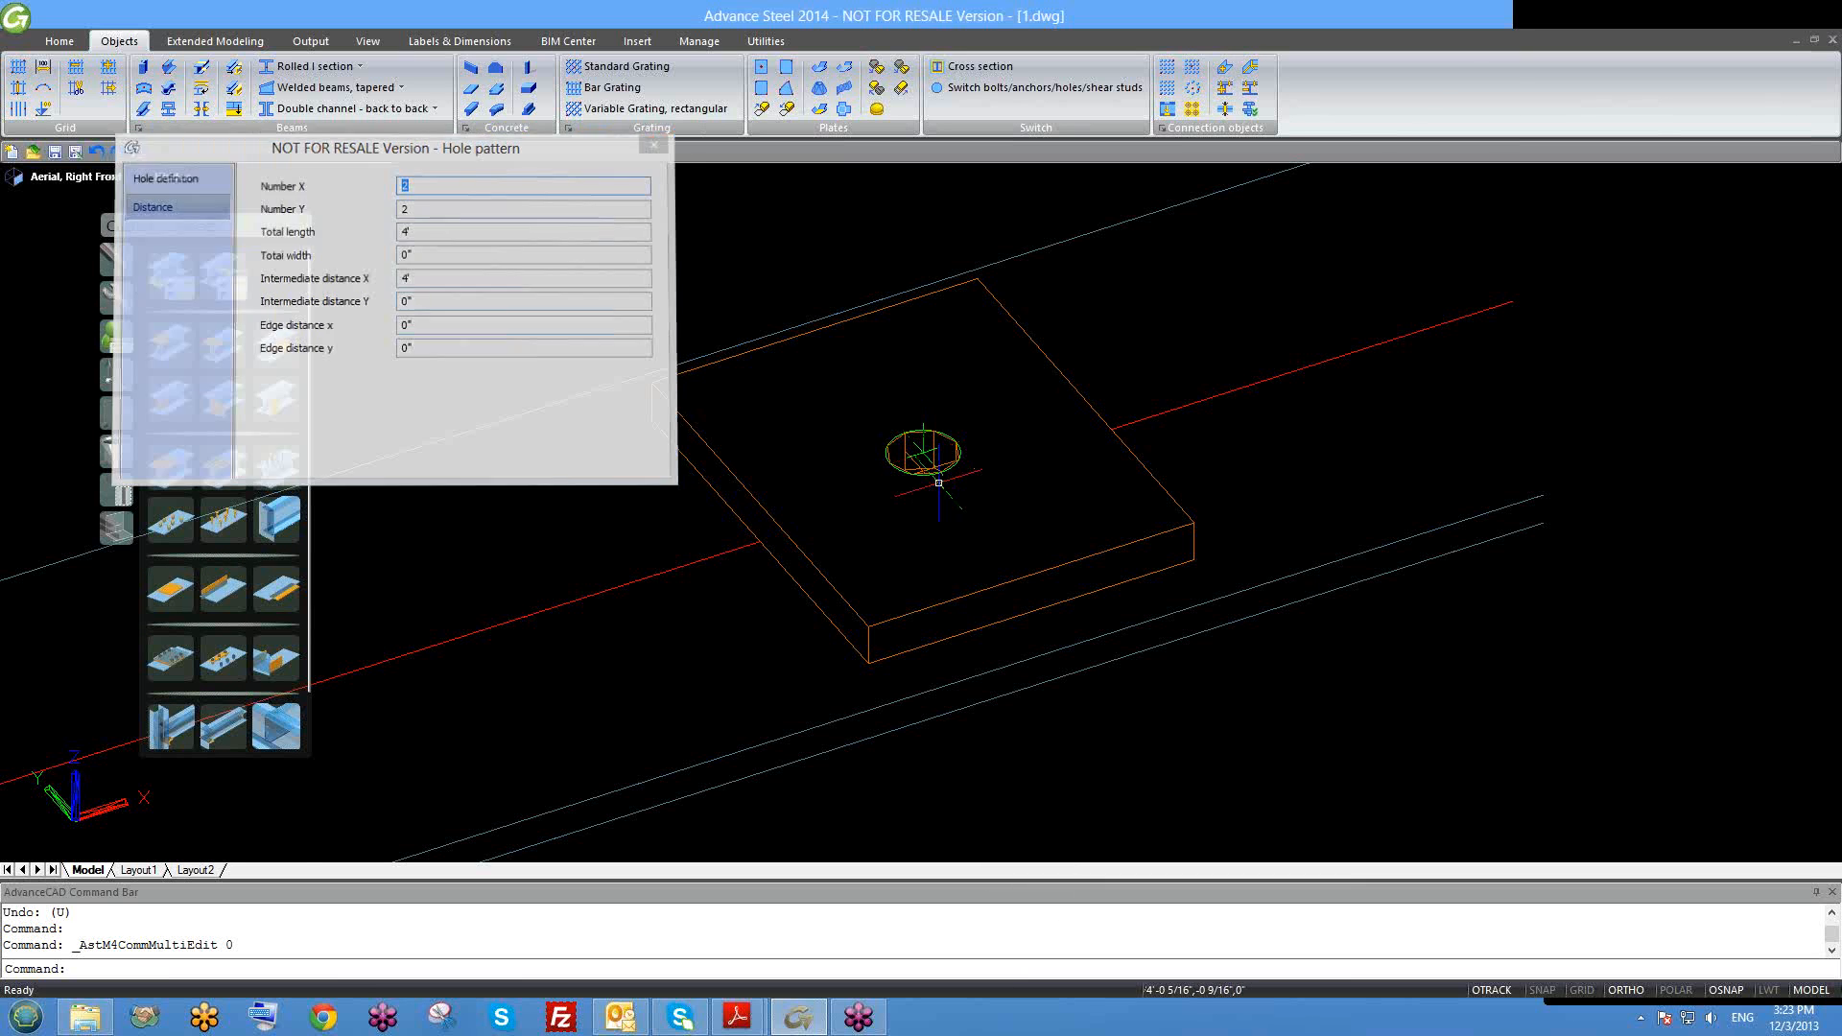
Step: Look over the plate and hole patterns along the beam and read the descriptions of the other connection object commands
scroll(1181, 629, "down", 8)
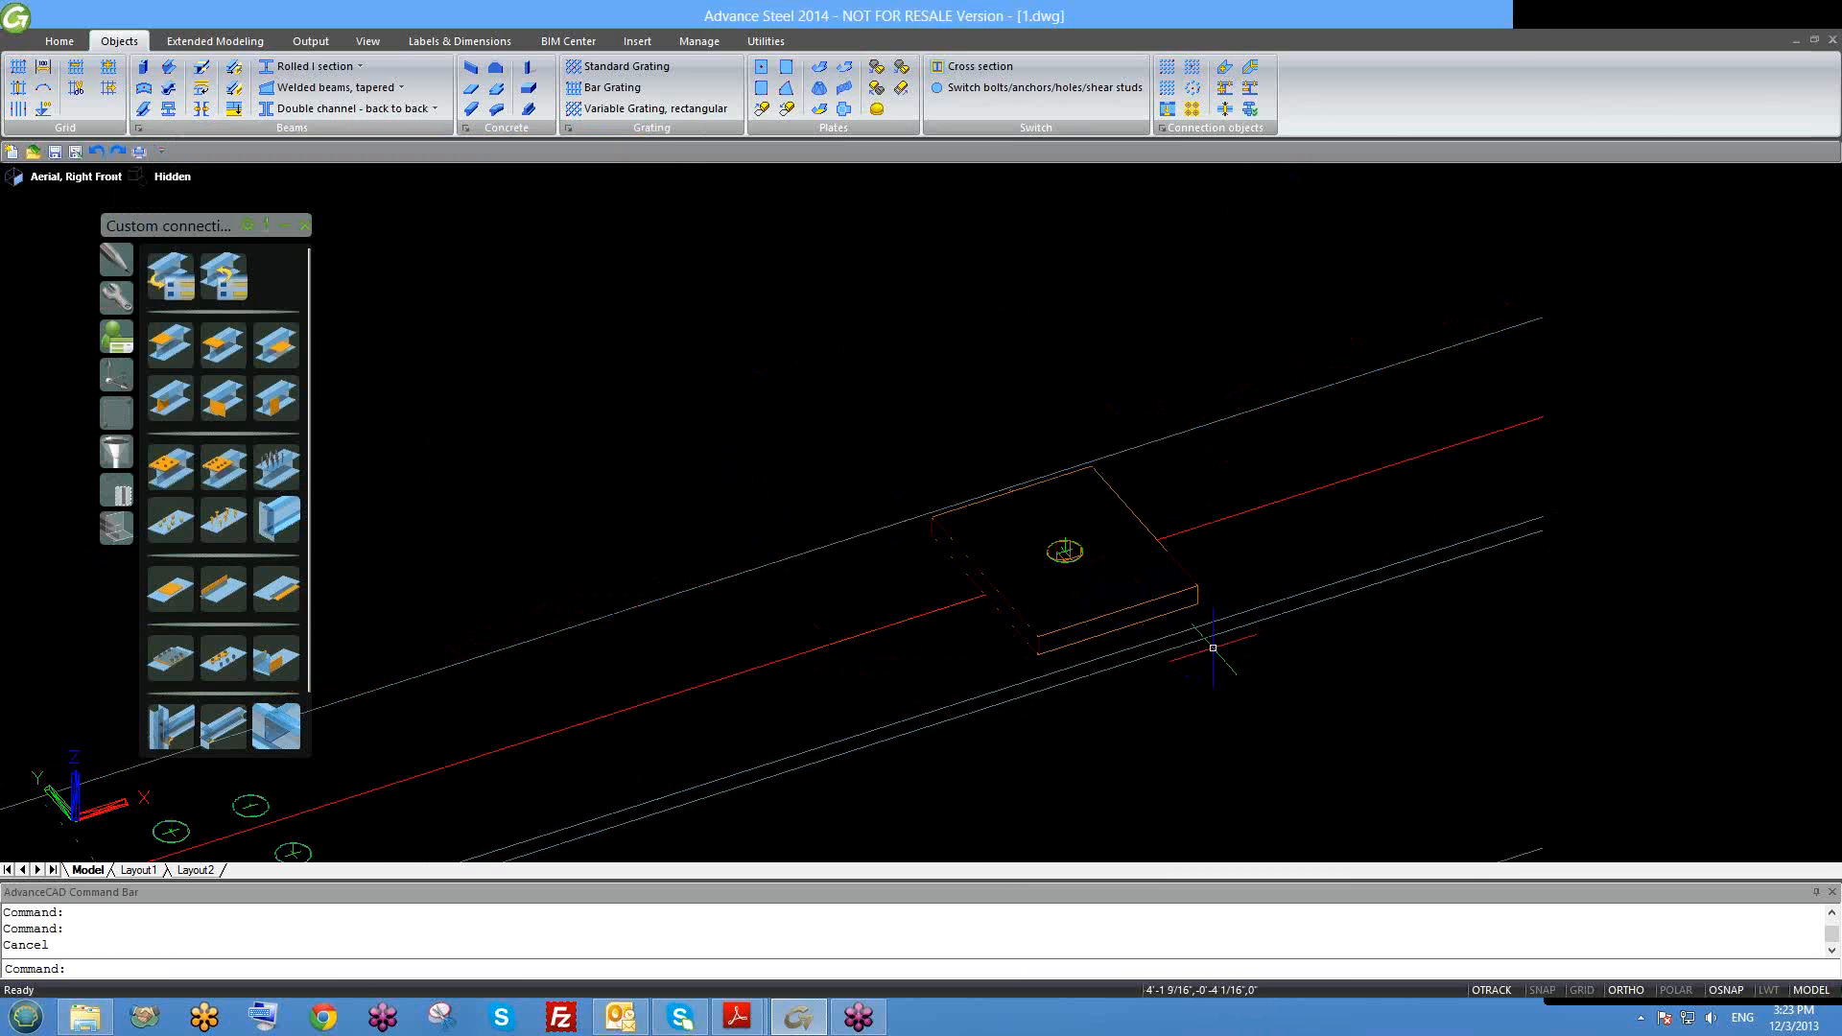
scroll(1225, 637, "up", 2)
scroll(1151, 575, "down", 2)
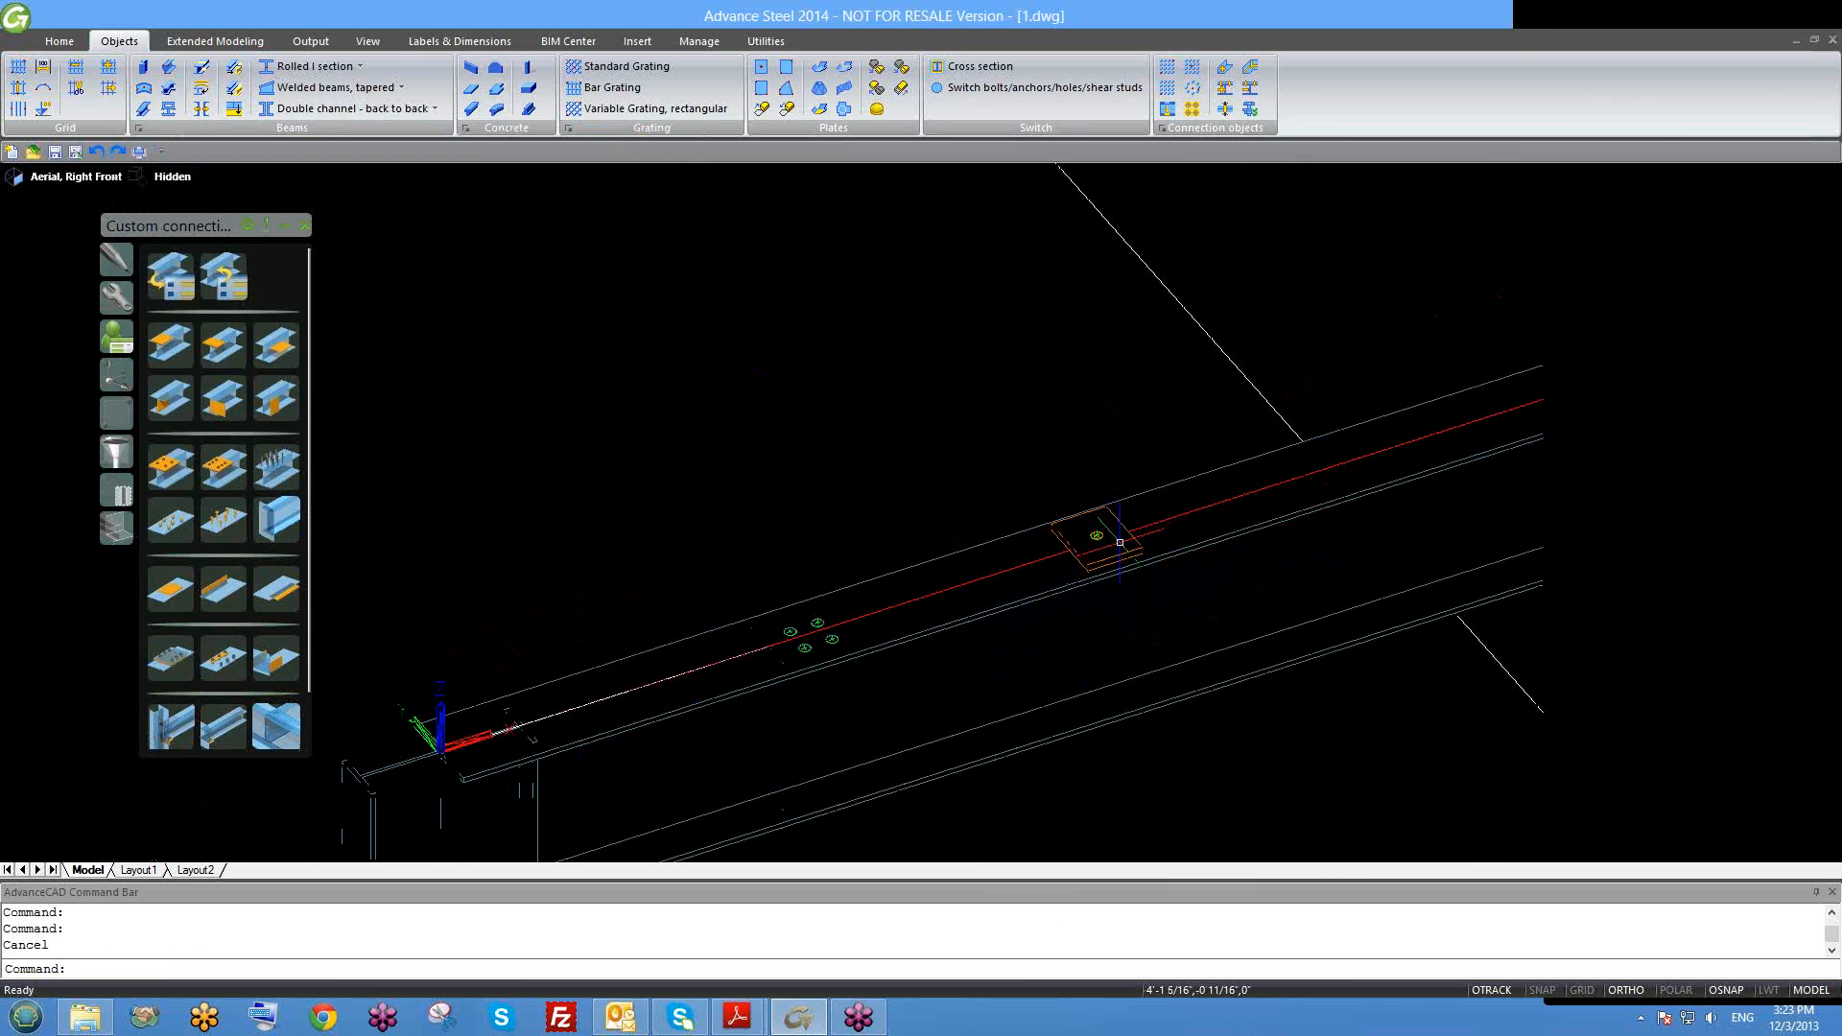
left_click(987, 461)
key("Escape")
scroll(1143, 518, "up", 2)
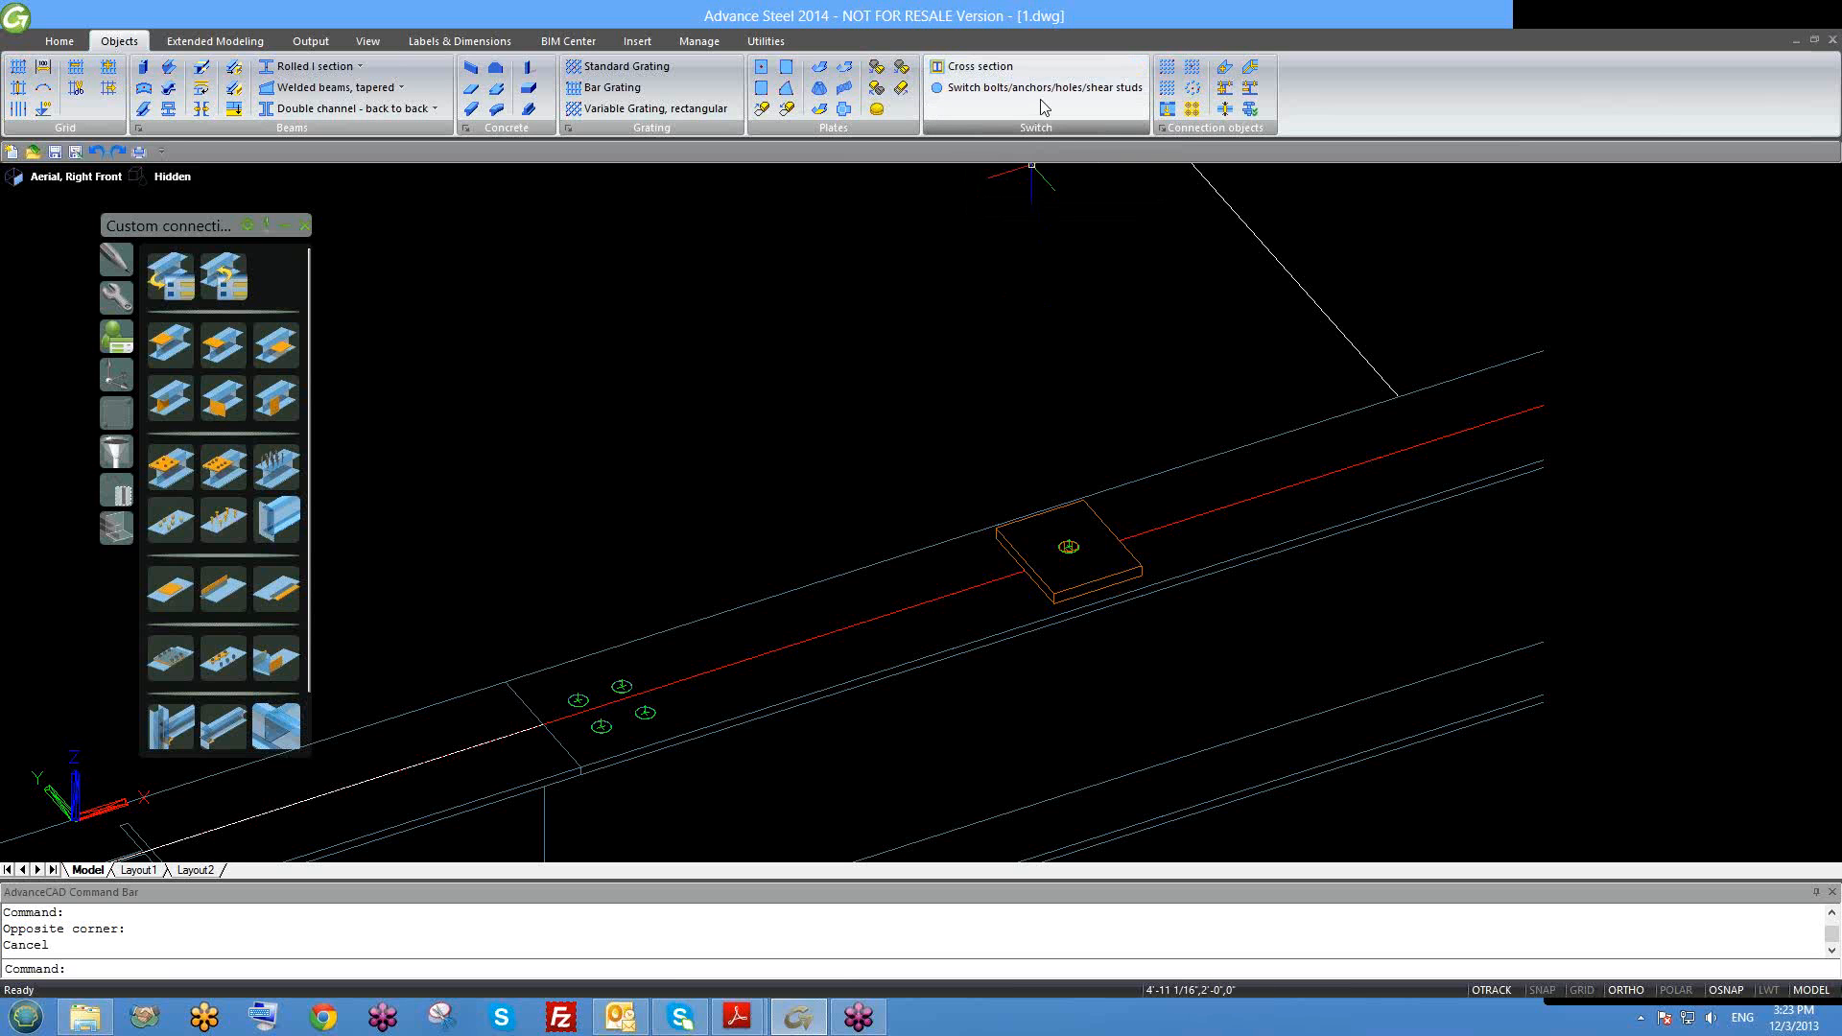
scroll(1060, 518, "up", 3)
middle_click_drag(1053, 438, 1061, 621)
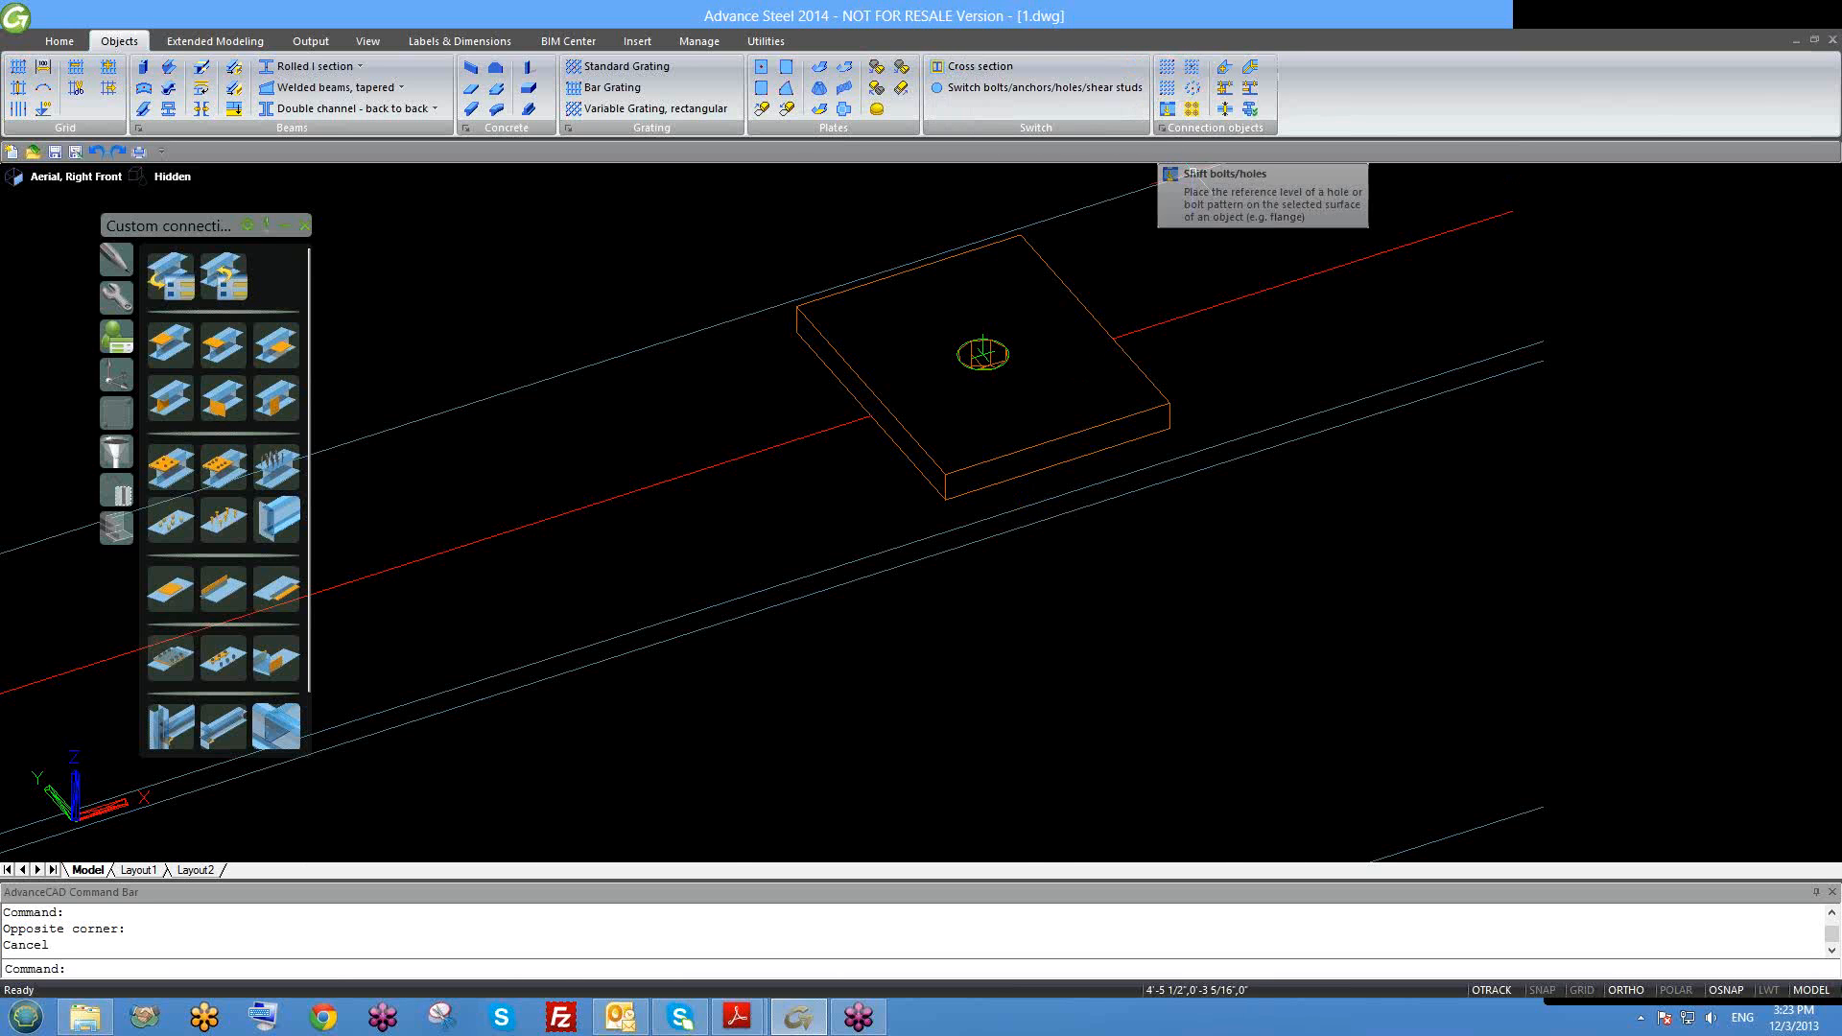
scroll(1222, 423, "down", 2)
middle_click_drag(1234, 514, 1133, 493)
scroll(1133, 493, "down", 2)
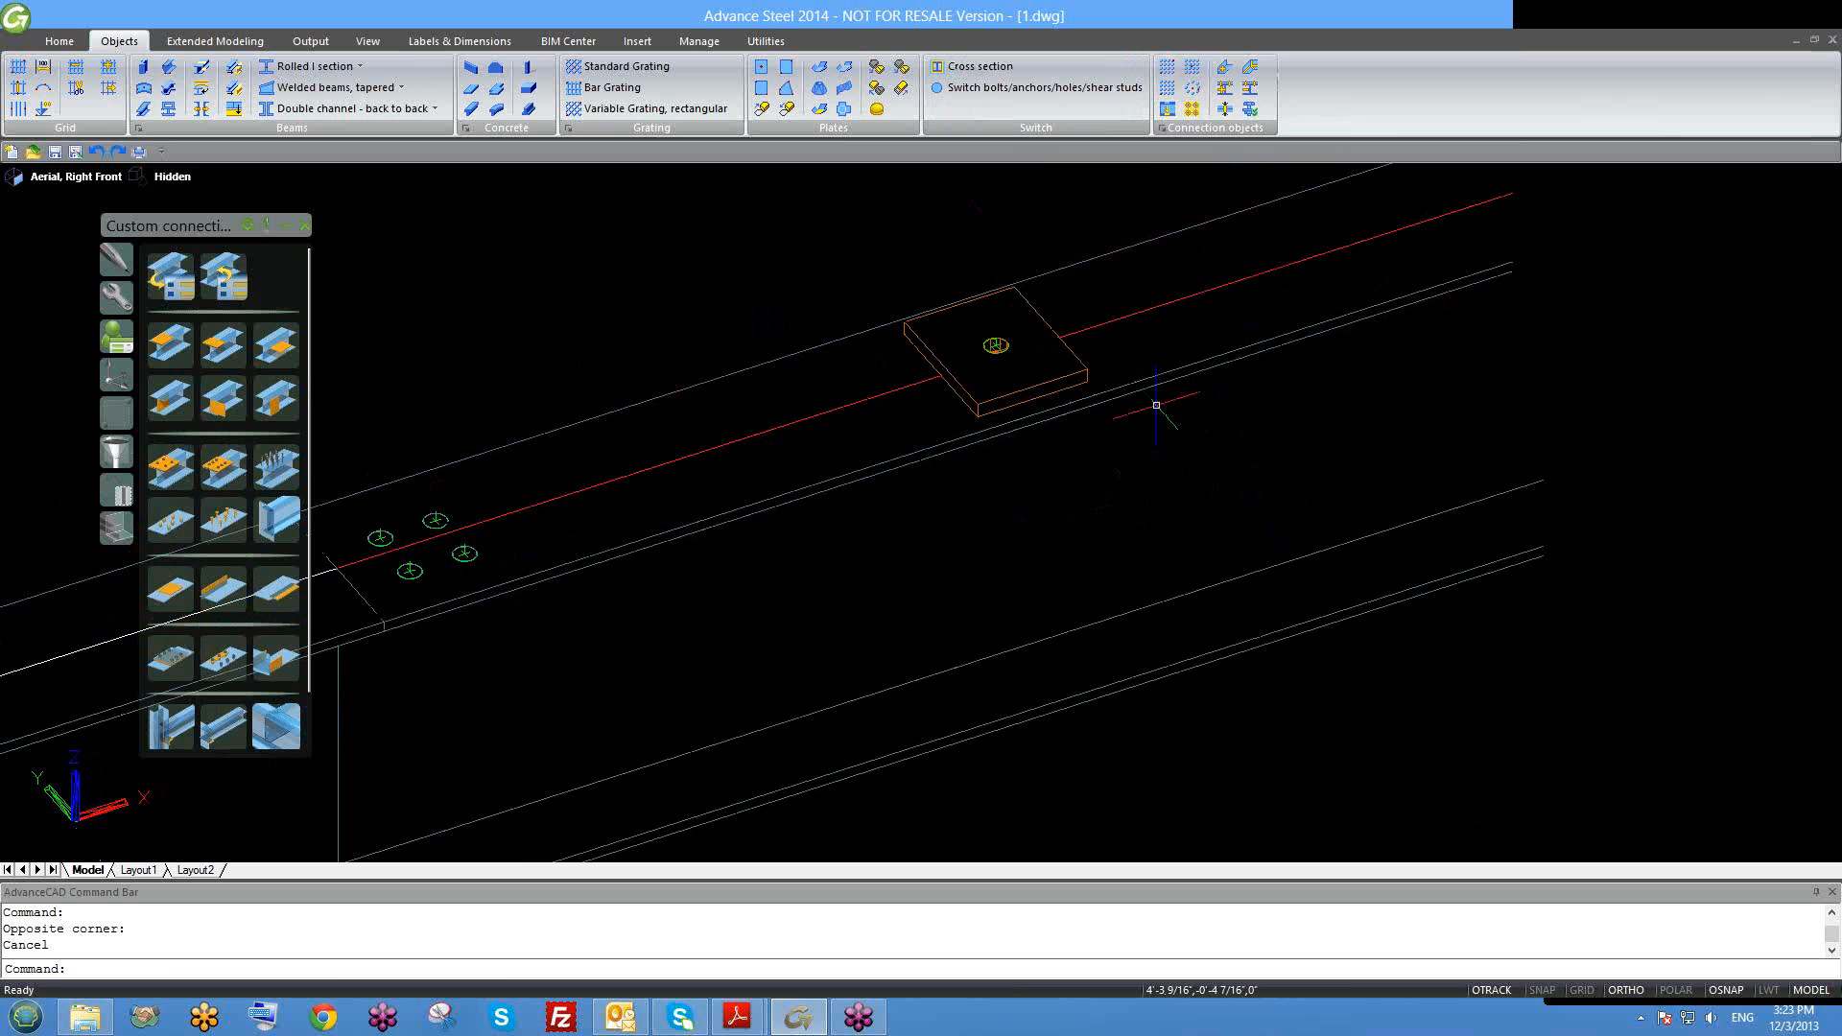
scroll(1171, 391, "down", 2)
middle_click_drag(1209, 383, 1137, 456)
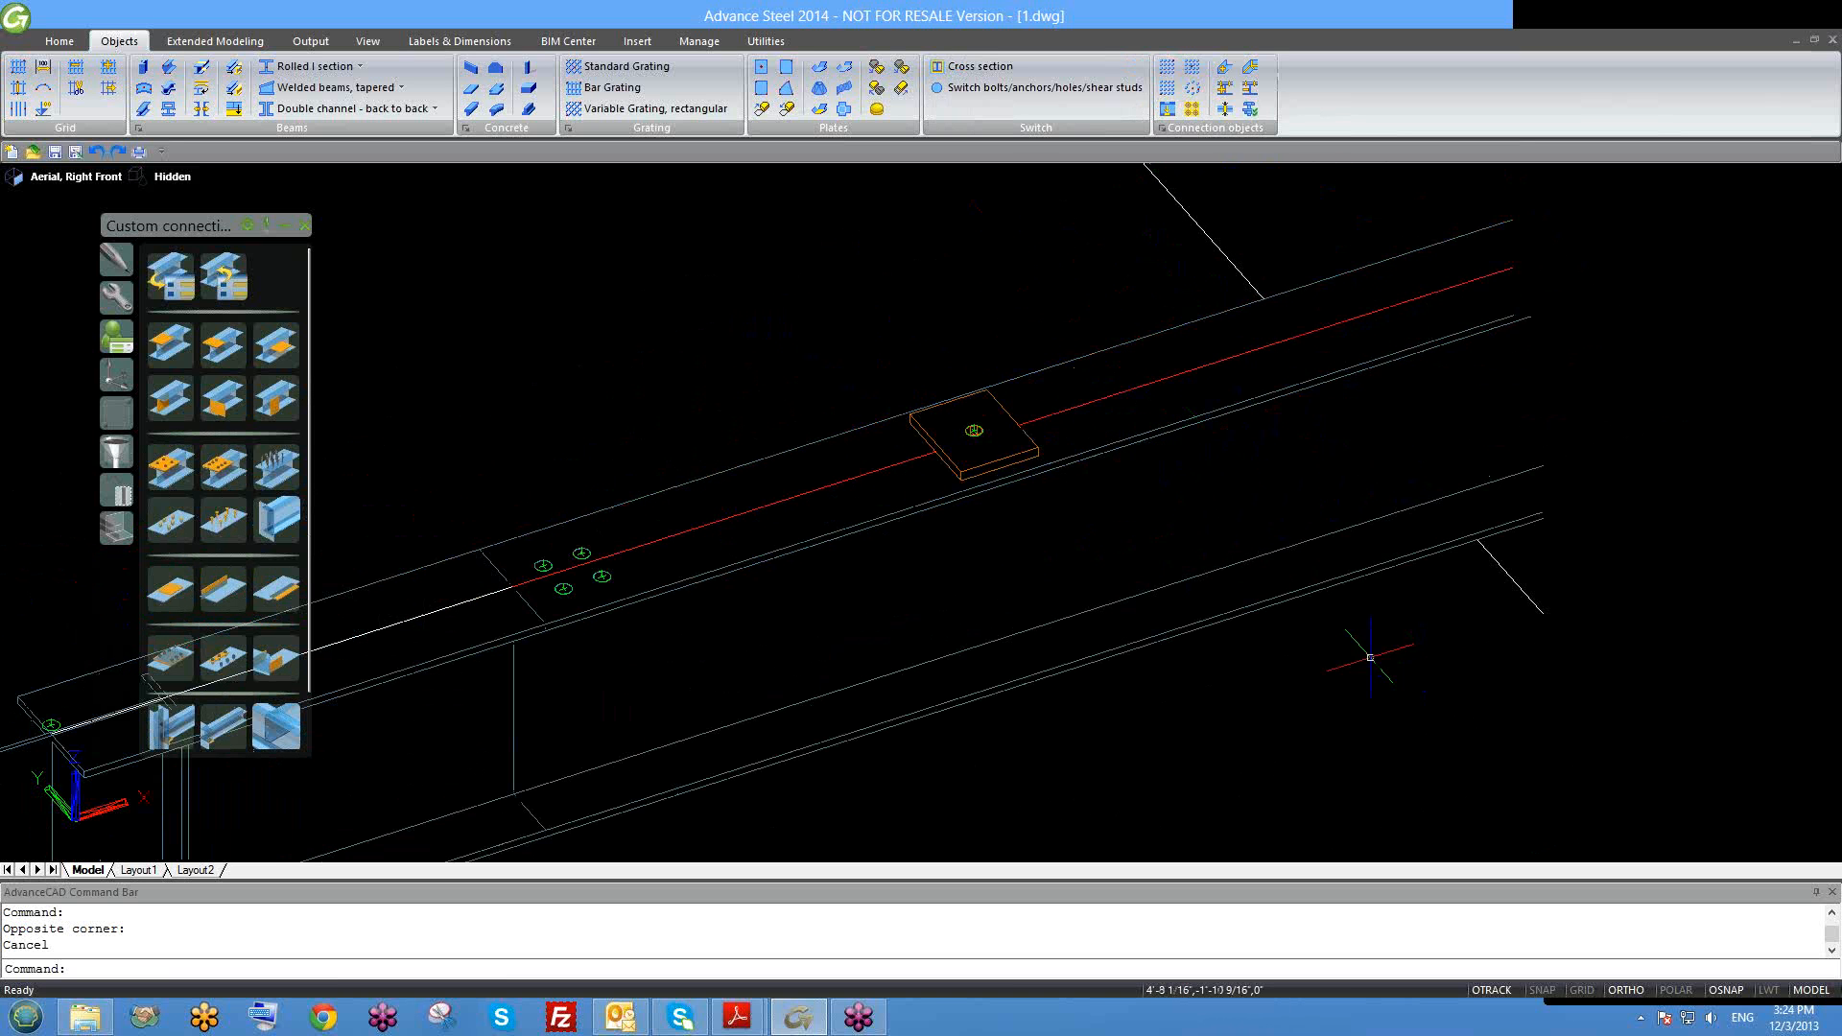
scroll(1081, 465, "down", 2)
scroll(1003, 444, "up", 2)
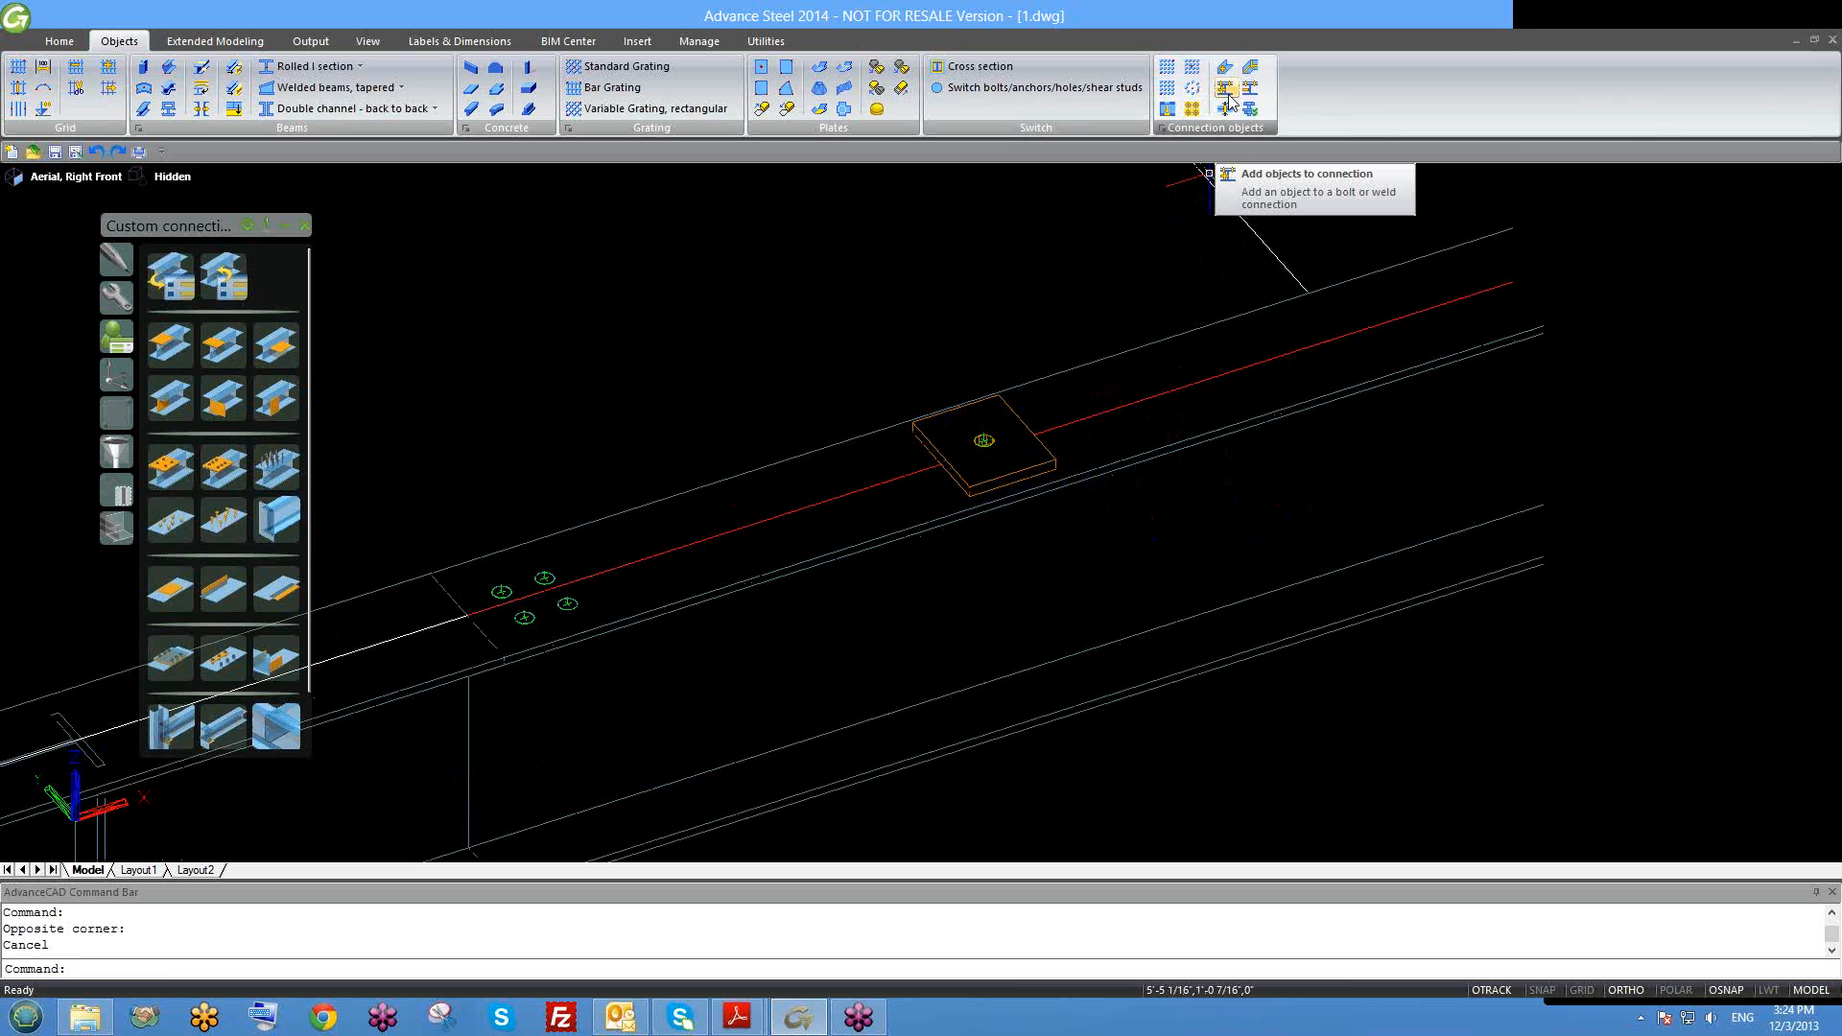
scroll(909, 361, "up", 2)
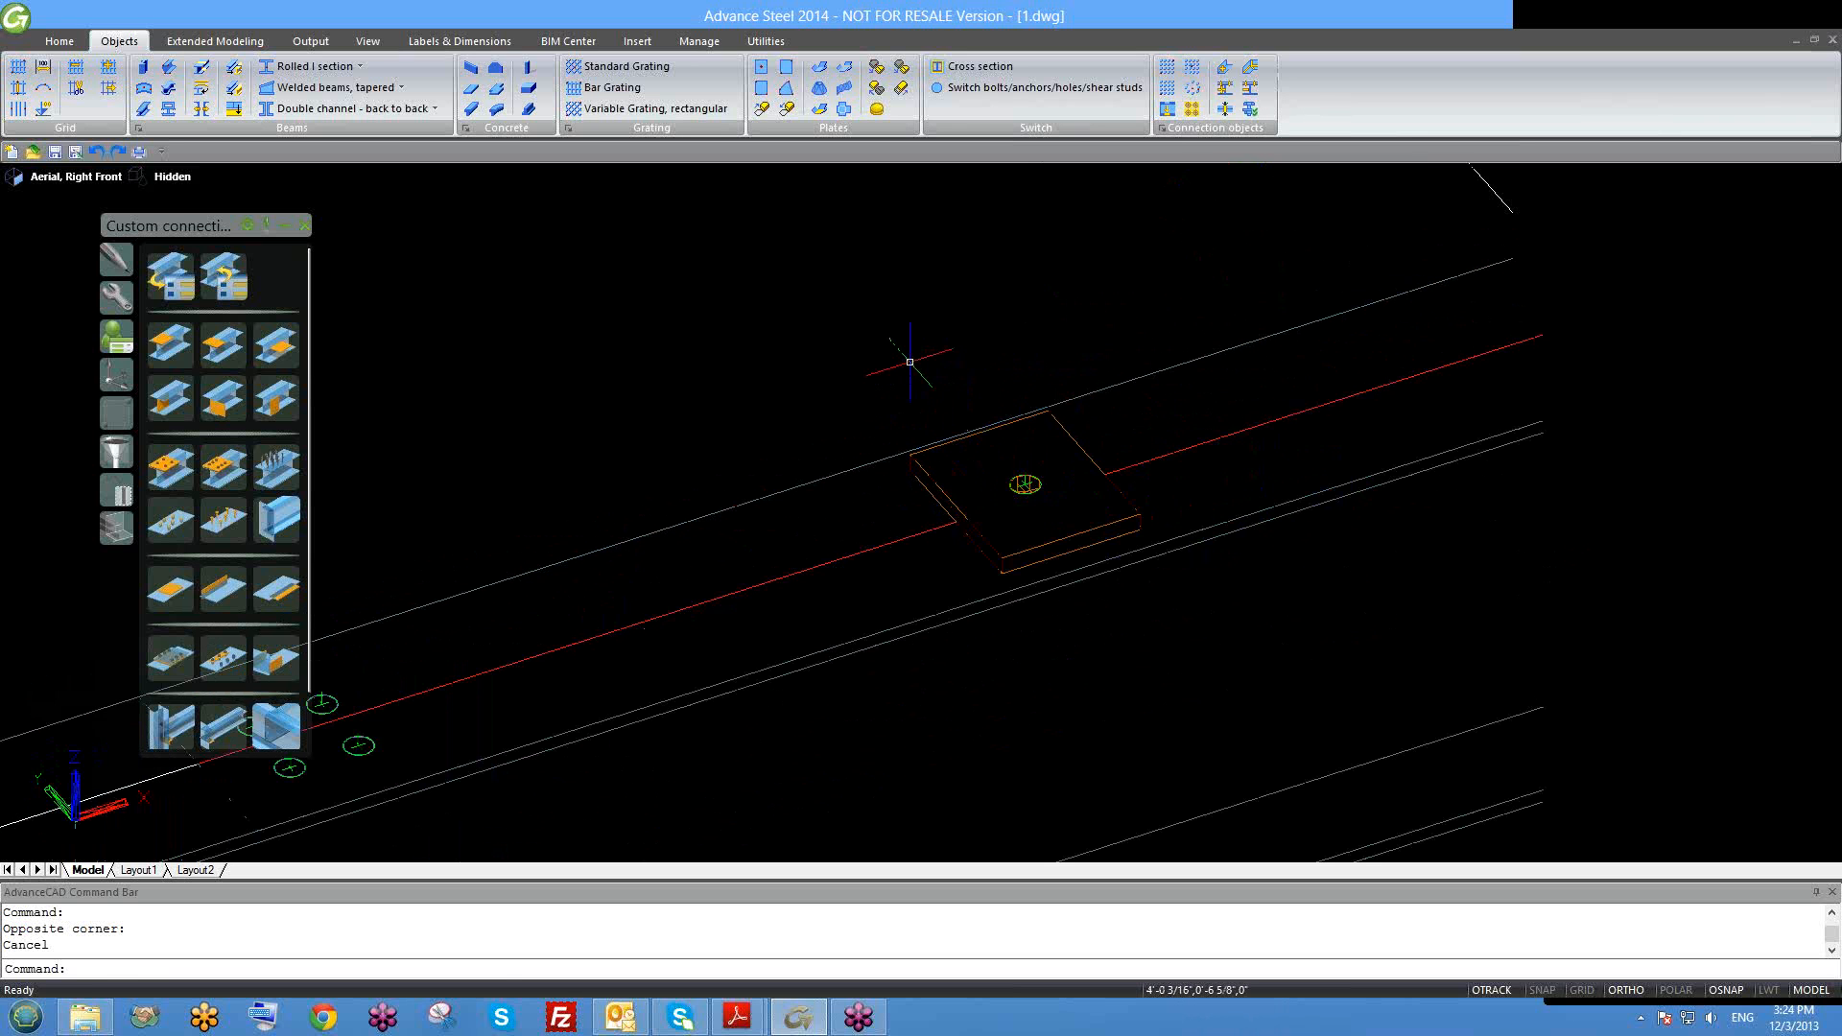
Step: Erase the plate on the beam together with its hole pattern
left_click(895, 345)
left_click(1286, 676)
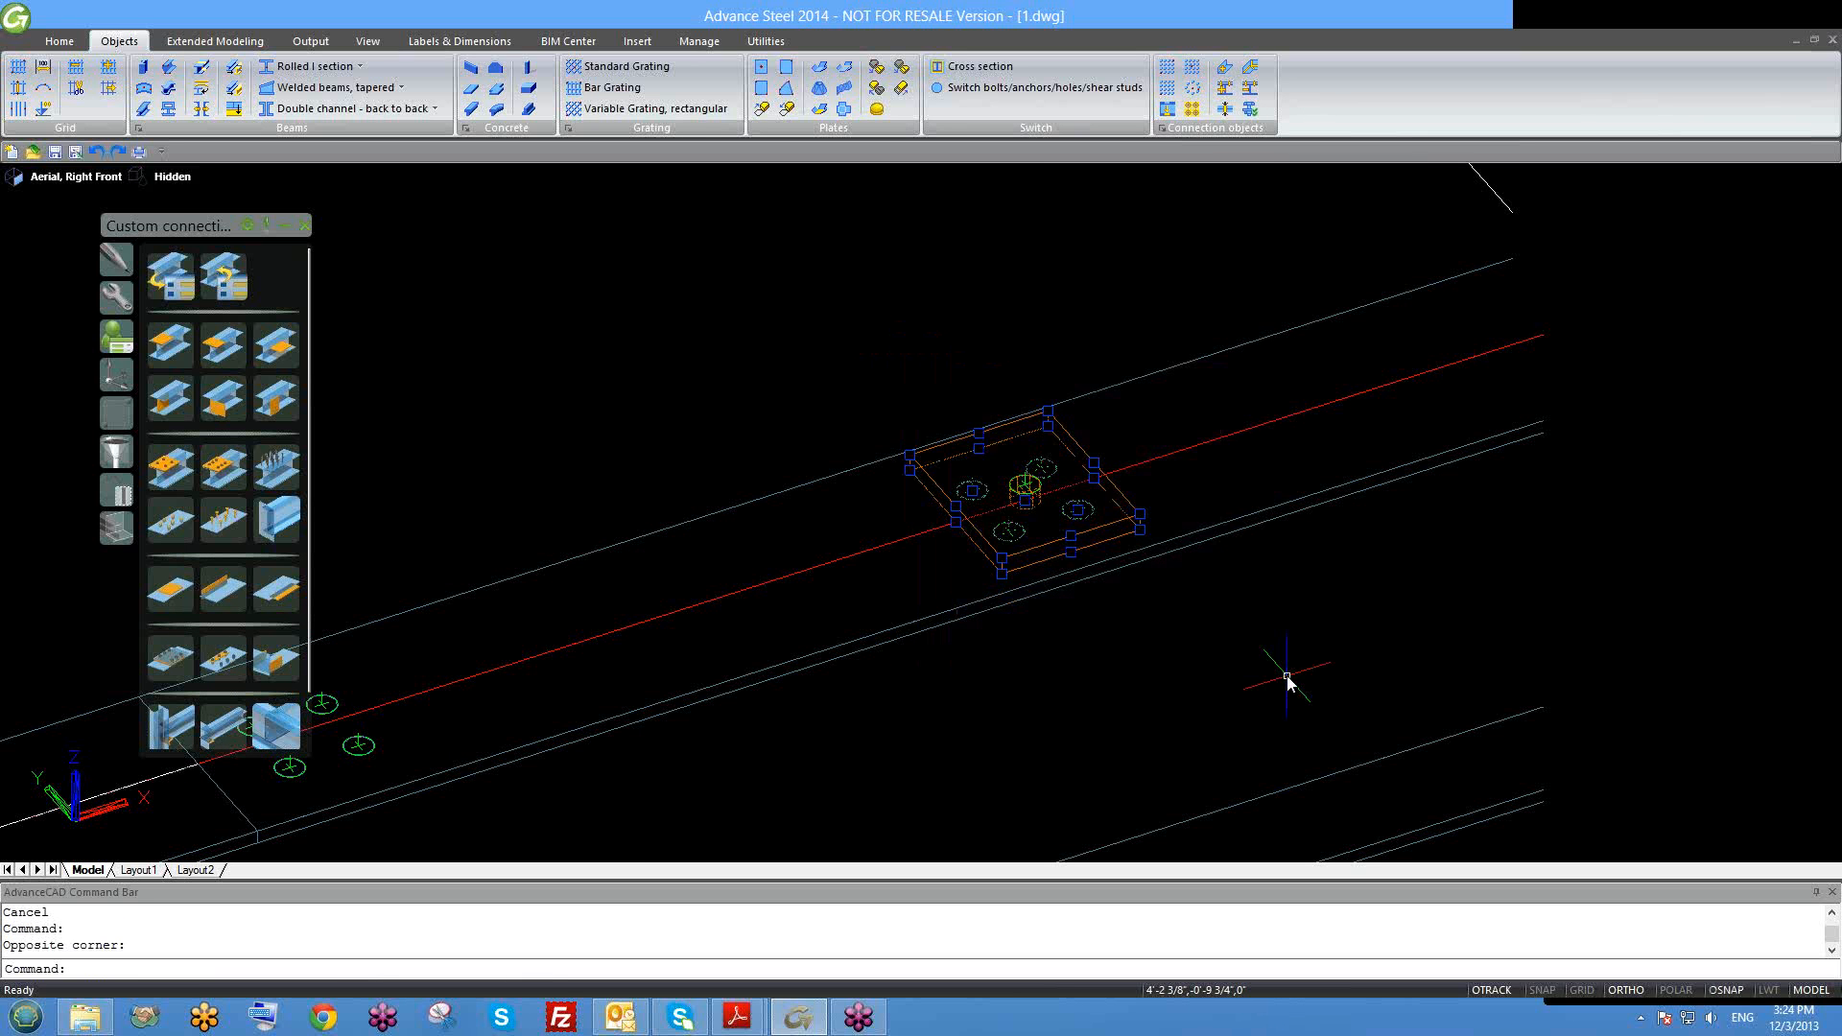
type("e")
key("Return")
Step: Check the hole pattern near the beam's end, and undo the erasing of the plate and its hole pattern
scroll(1117, 587, "down", 2)
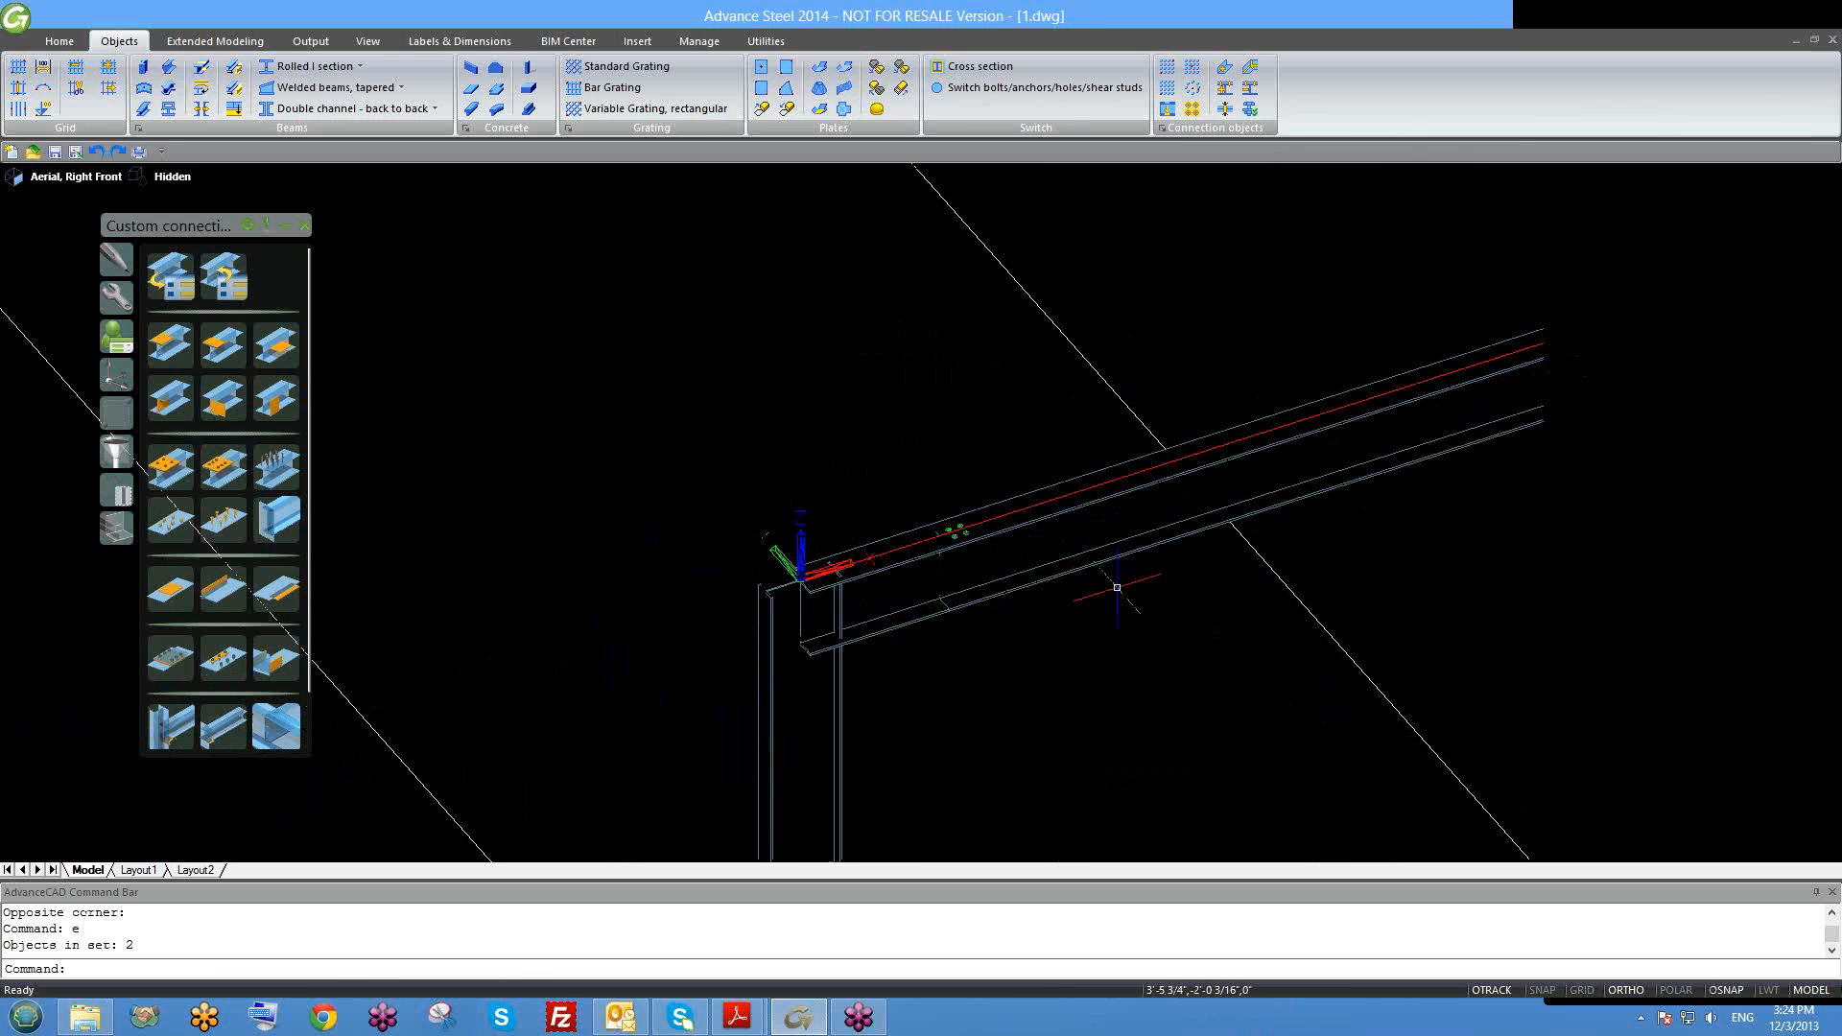
middle_click_drag(1117, 591, 1102, 588, "shift")
scroll(964, 558, "up", 2)
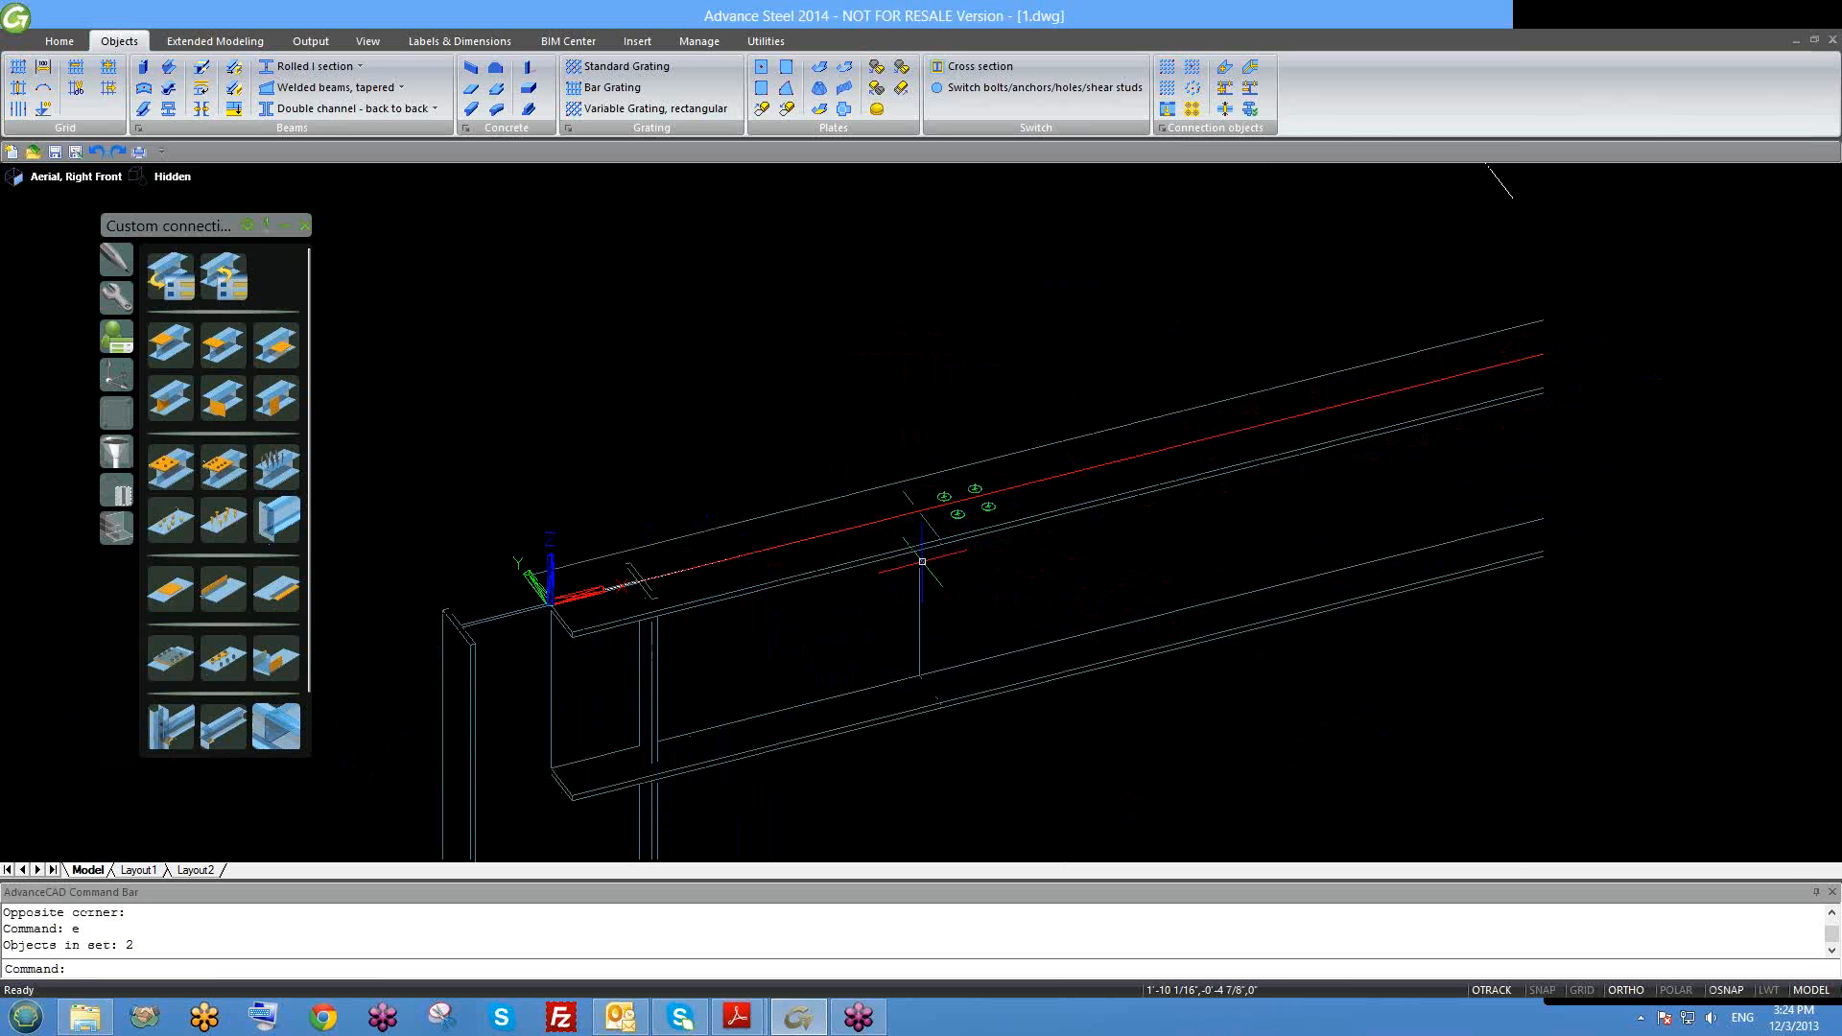
middle_click_drag(1045, 582, 896, 566)
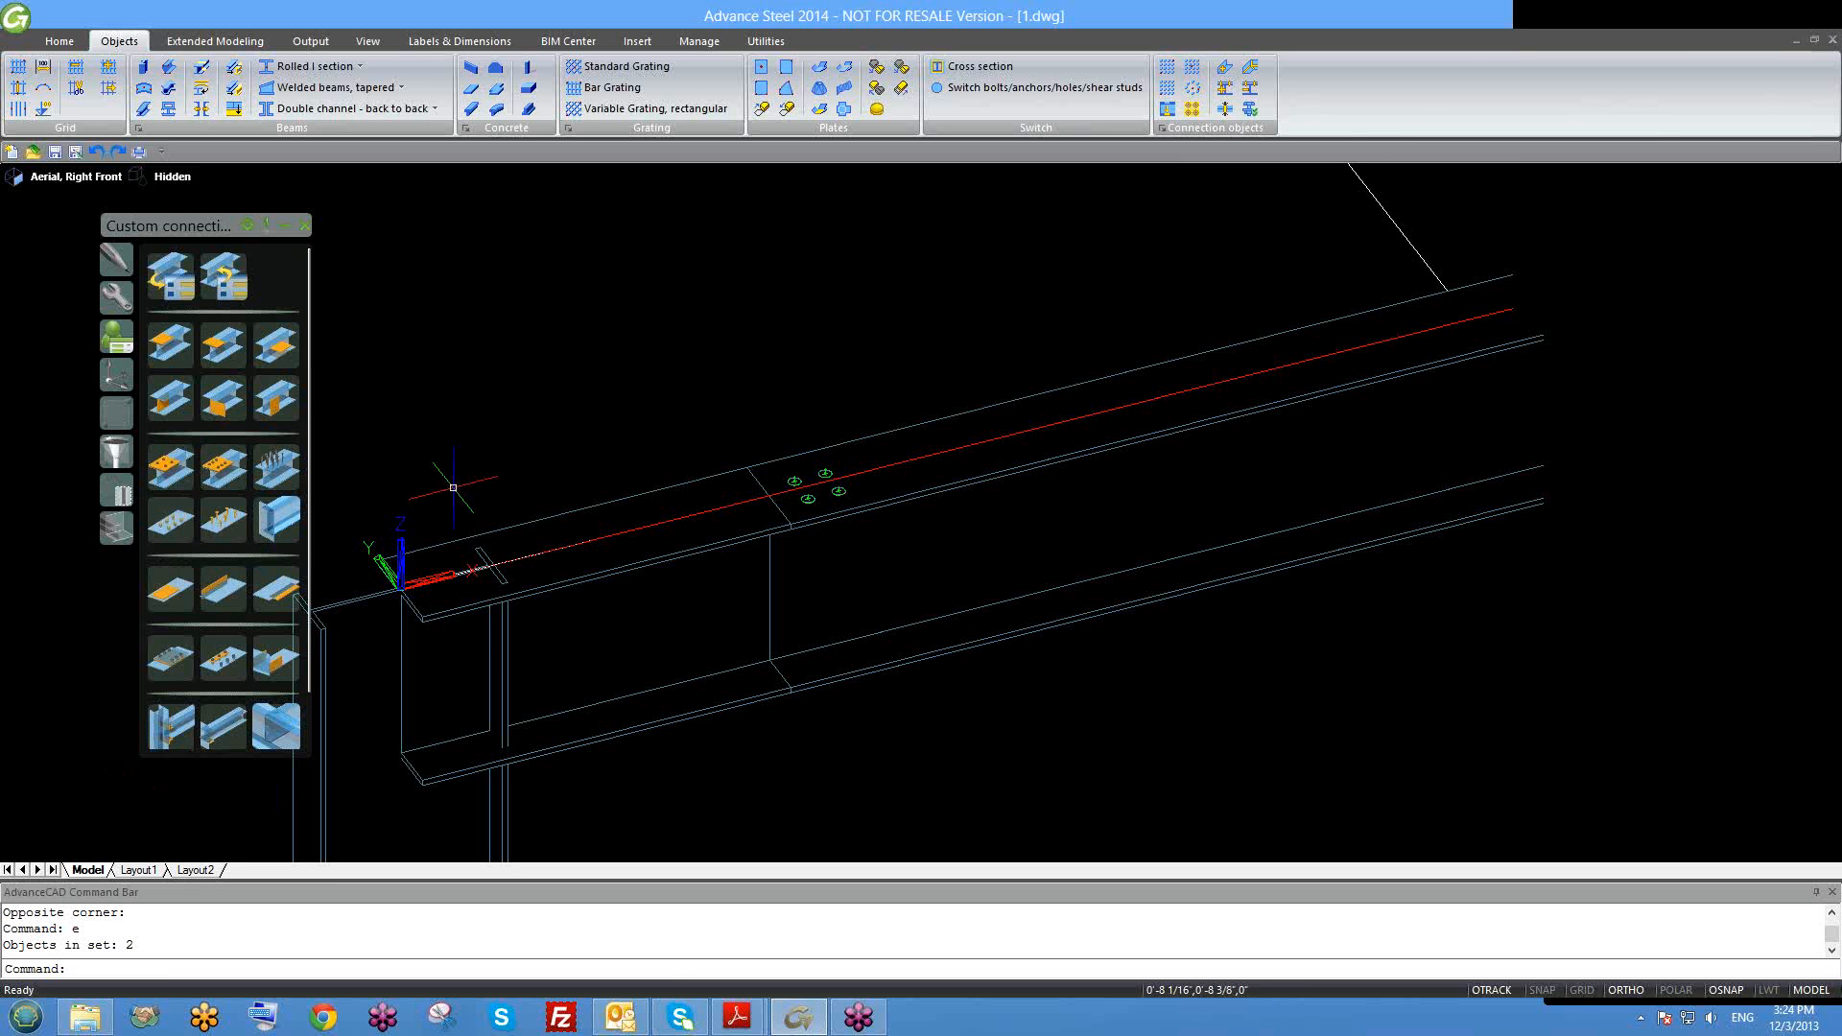
mouse_move(957, 461)
middle_mouse_down()
mouse_move(966, 527)
mouse_move(960, 474)
middle_mouse_up()
scroll(836, 519, "up", 4)
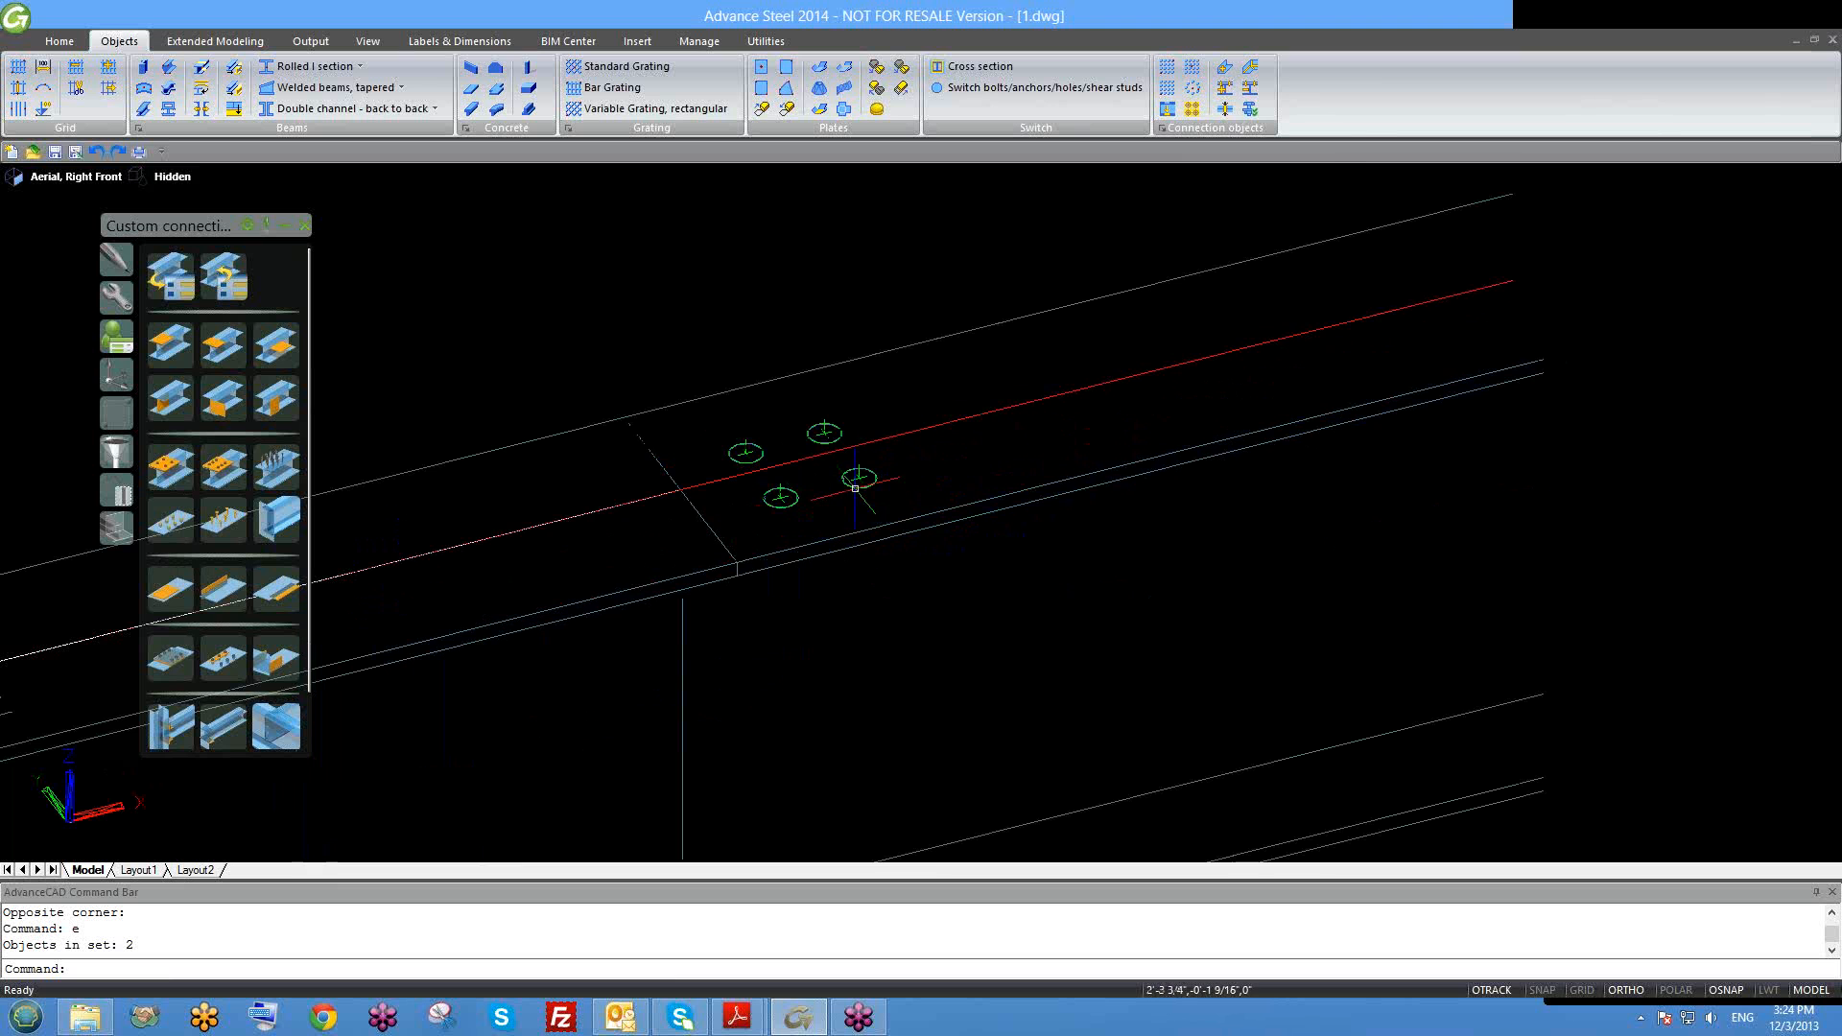
scroll(859, 484, "down", 6)
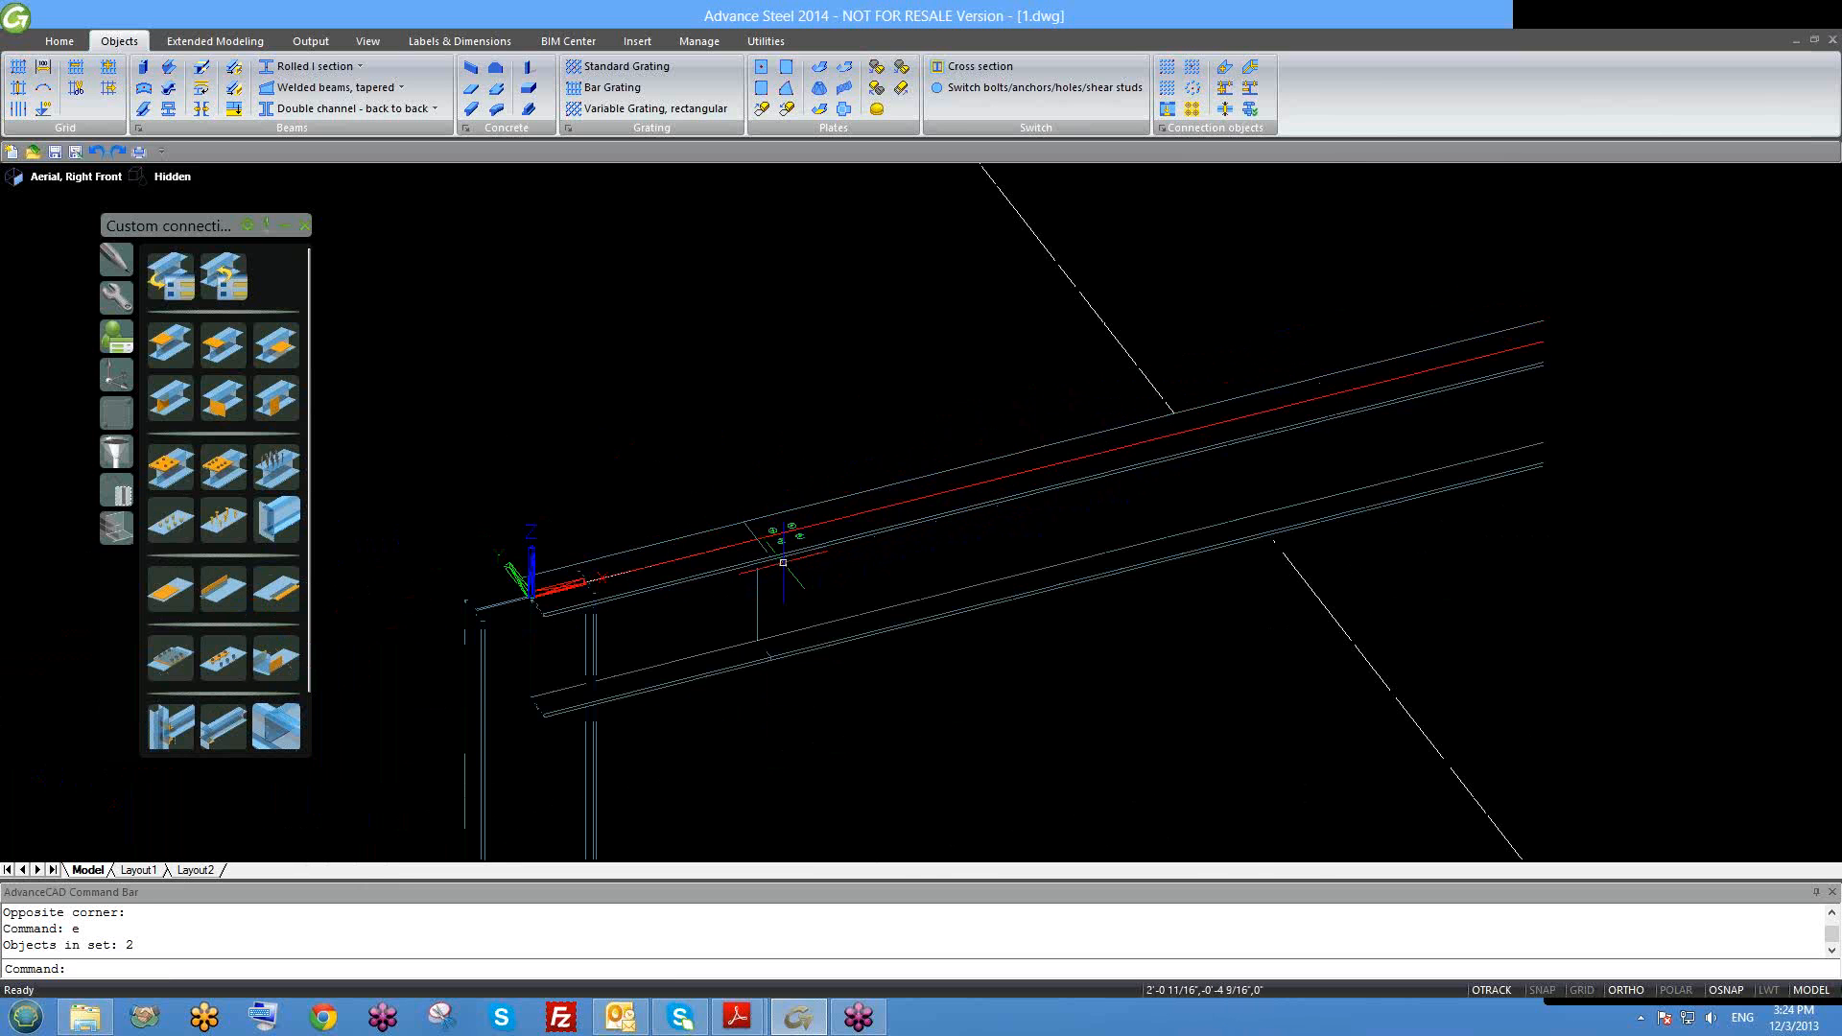
scroll(783, 563, "up", 3)
key("ctrl+z")
Step: Set the display type of the beam under the plate to Features
scroll(998, 496, "up", 4)
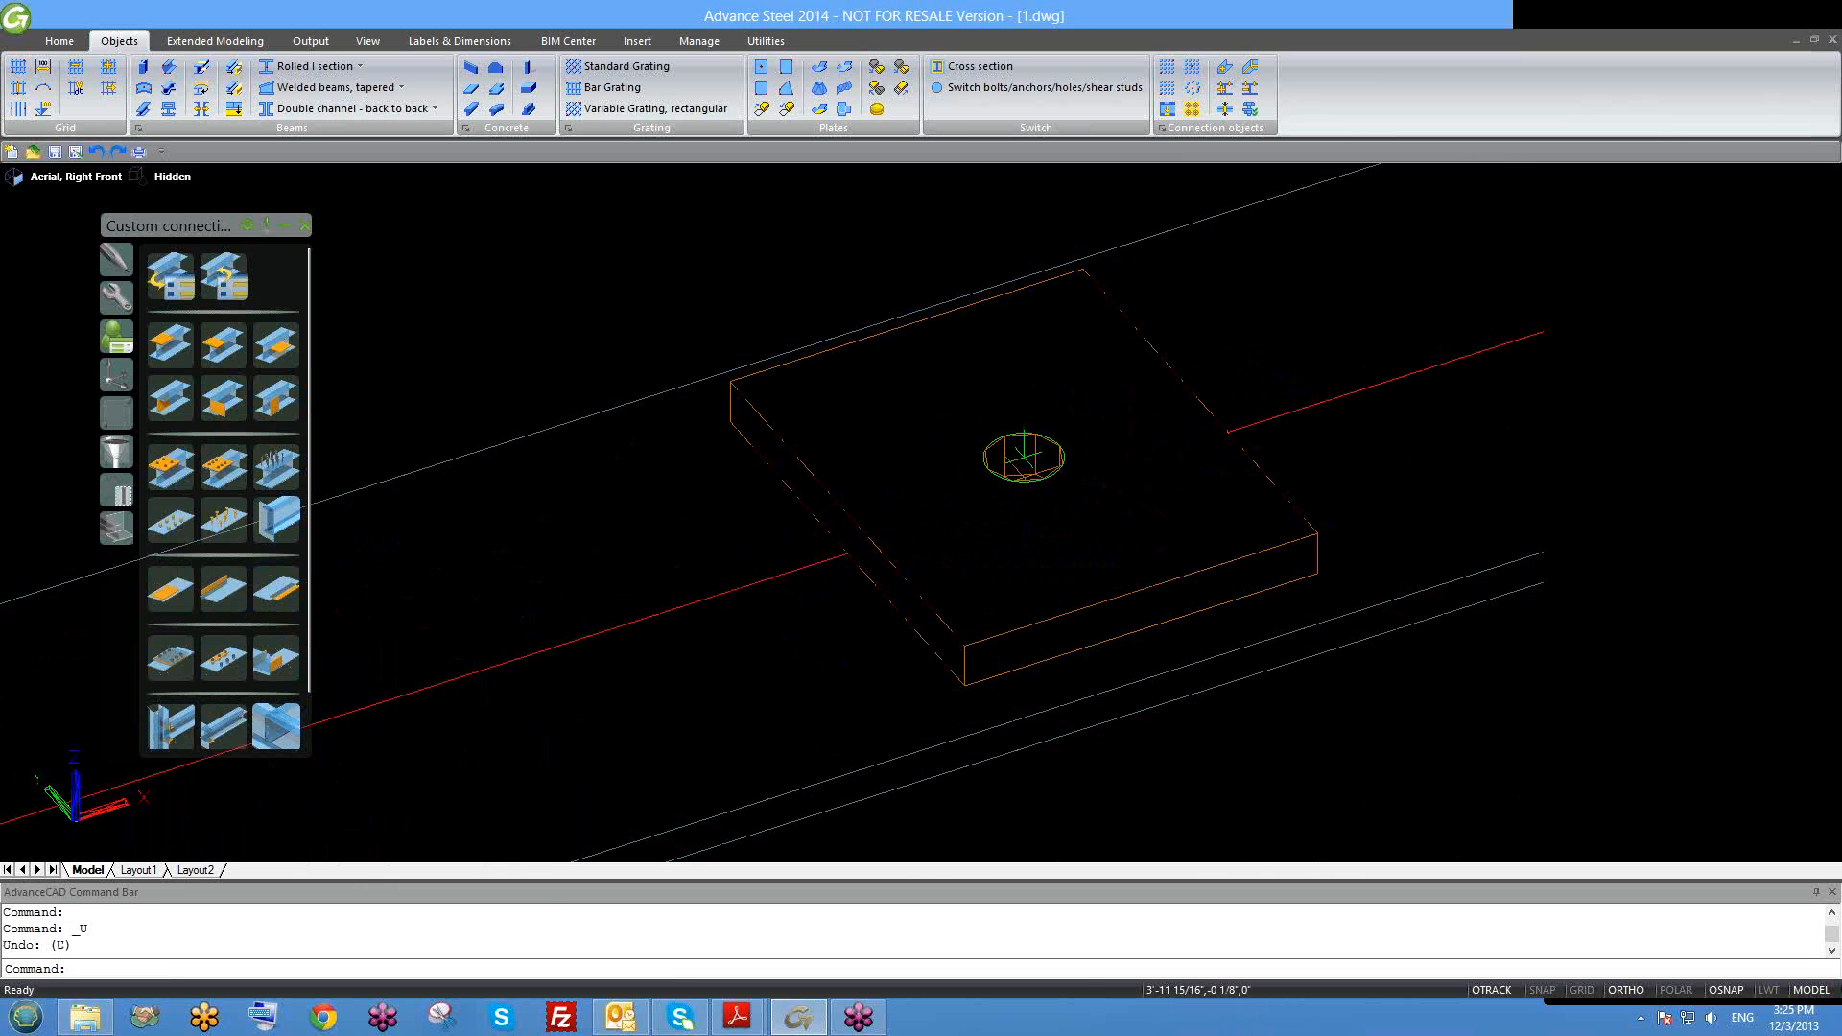
scroll(1080, 636, "down", 2)
middle_click_drag(1080, 636, 1163, 485, "shift")
scroll(1167, 590, "up", 4)
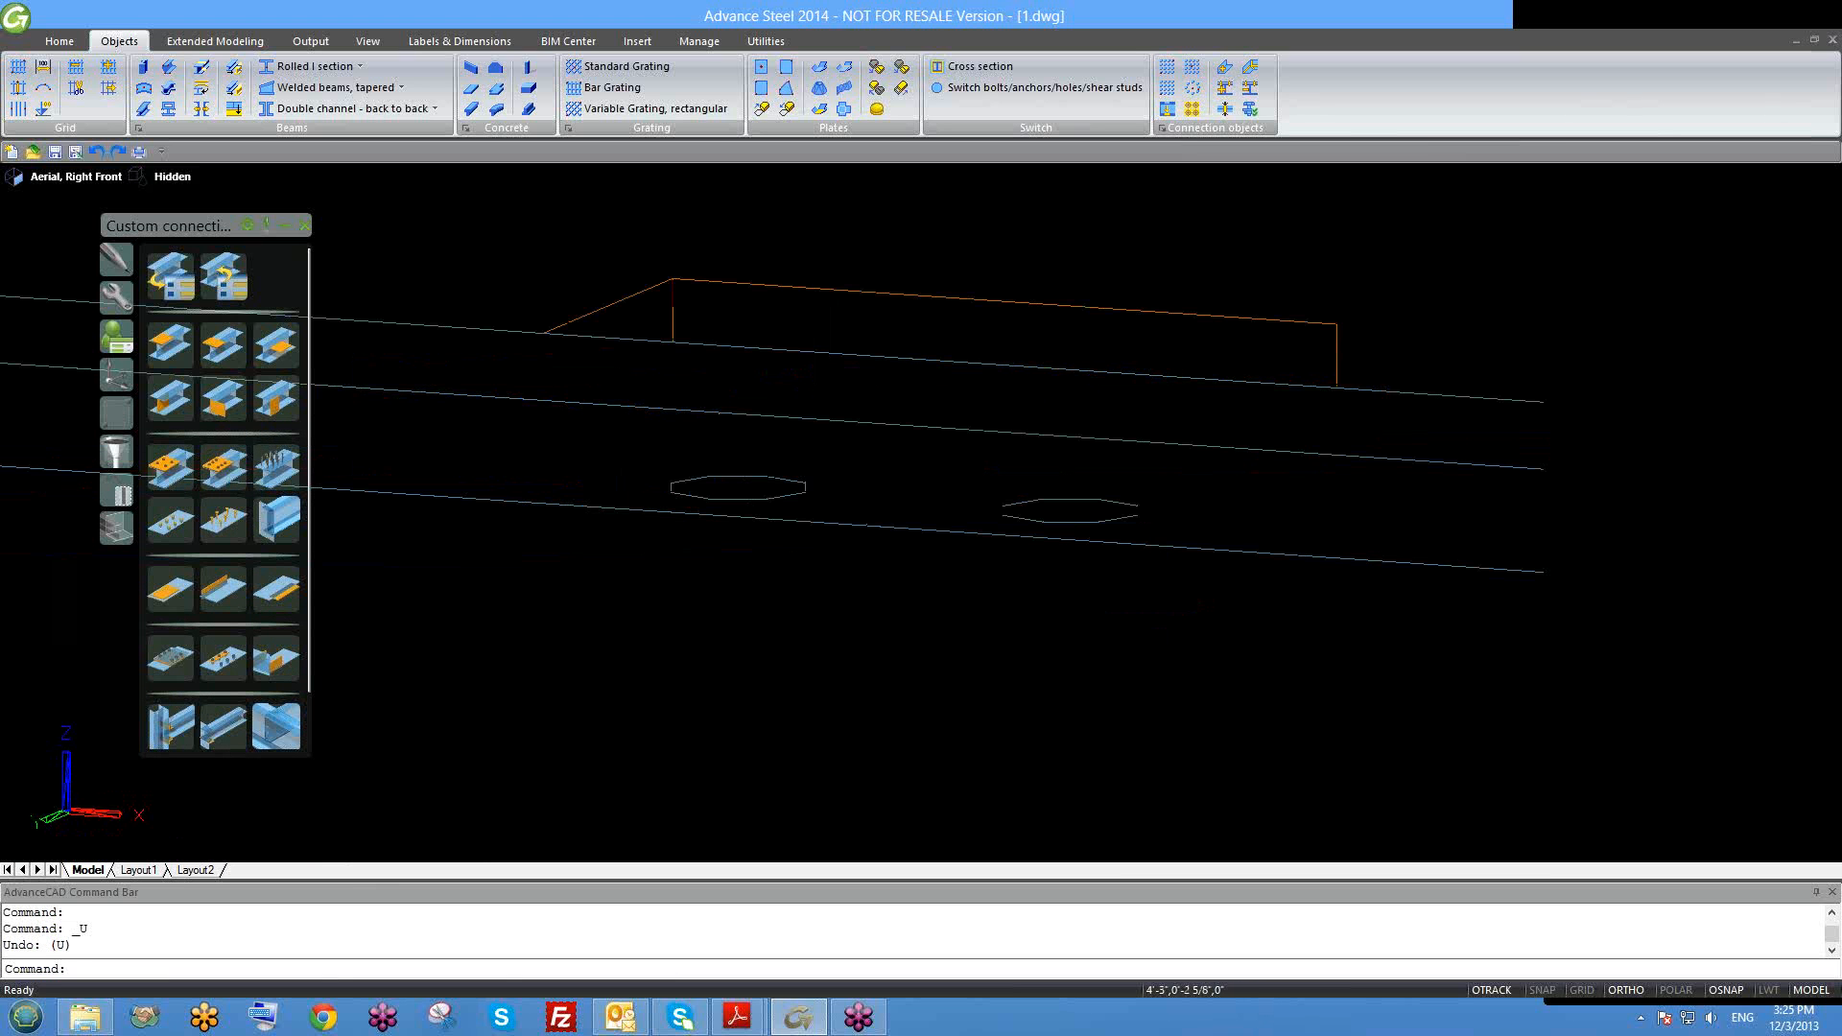
double_click(1161, 445)
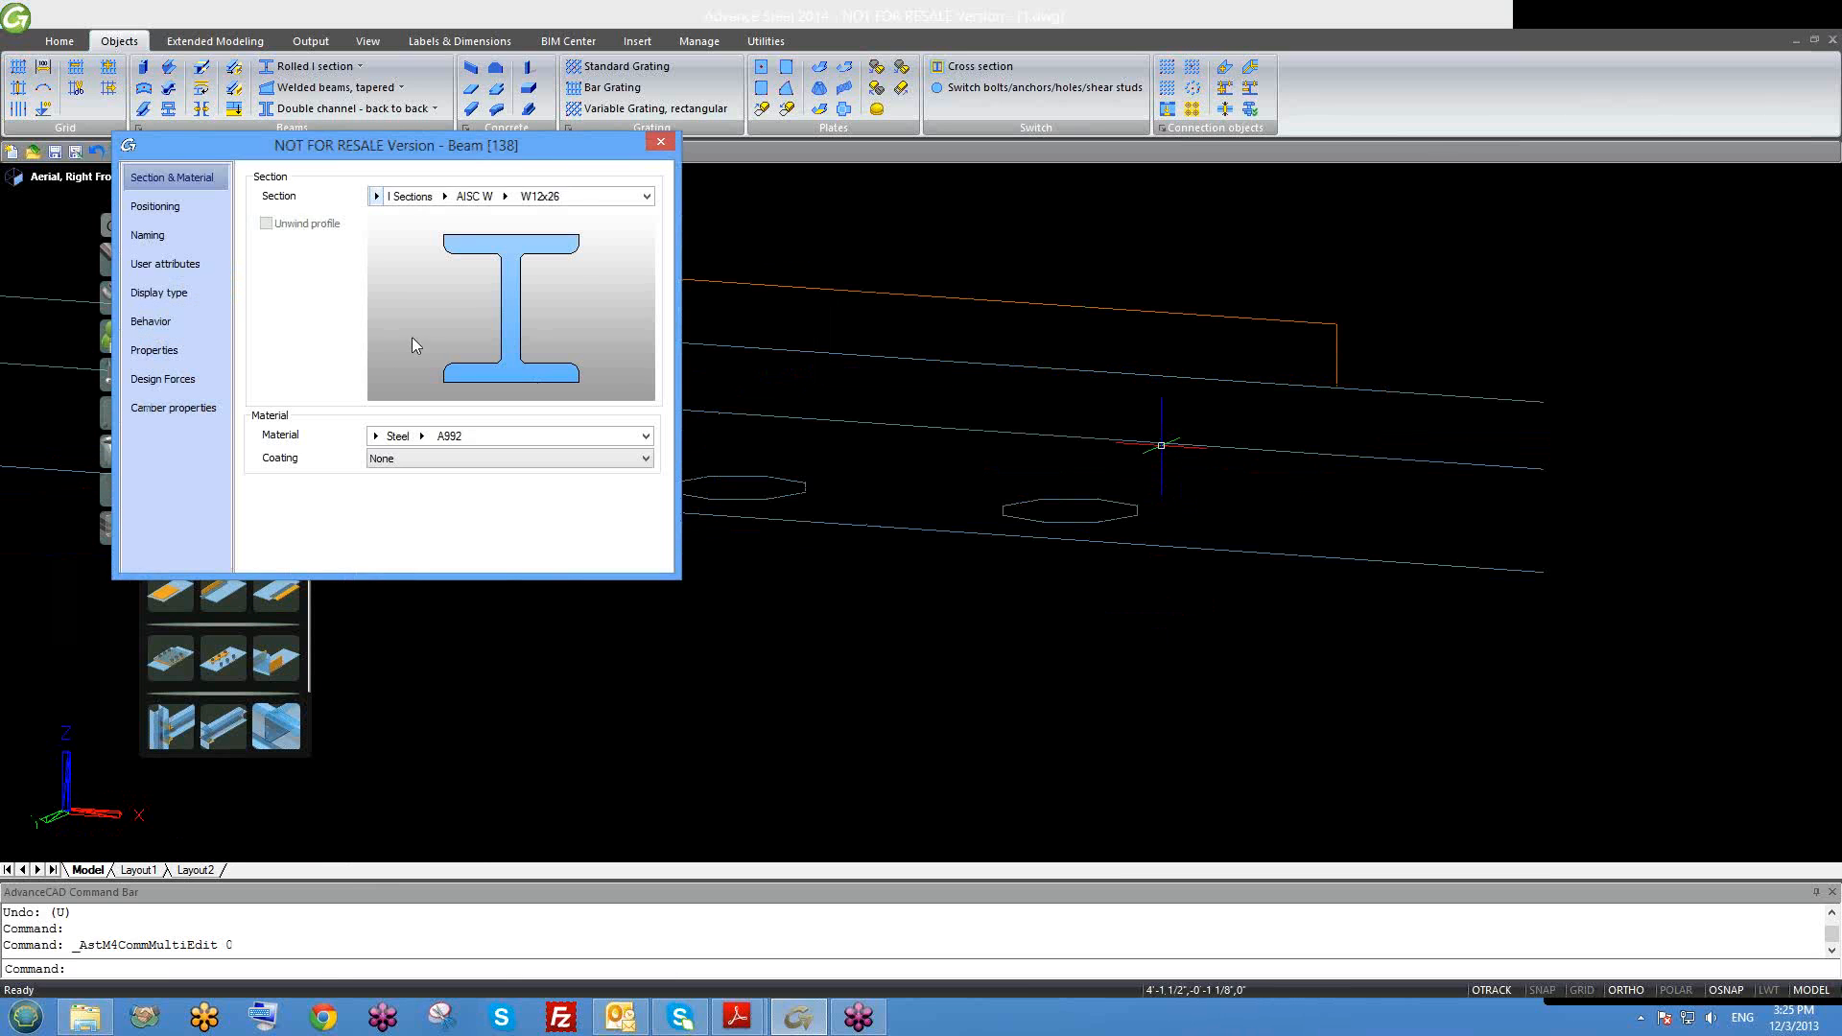
double_click(1428, 459)
left_click(159, 321)
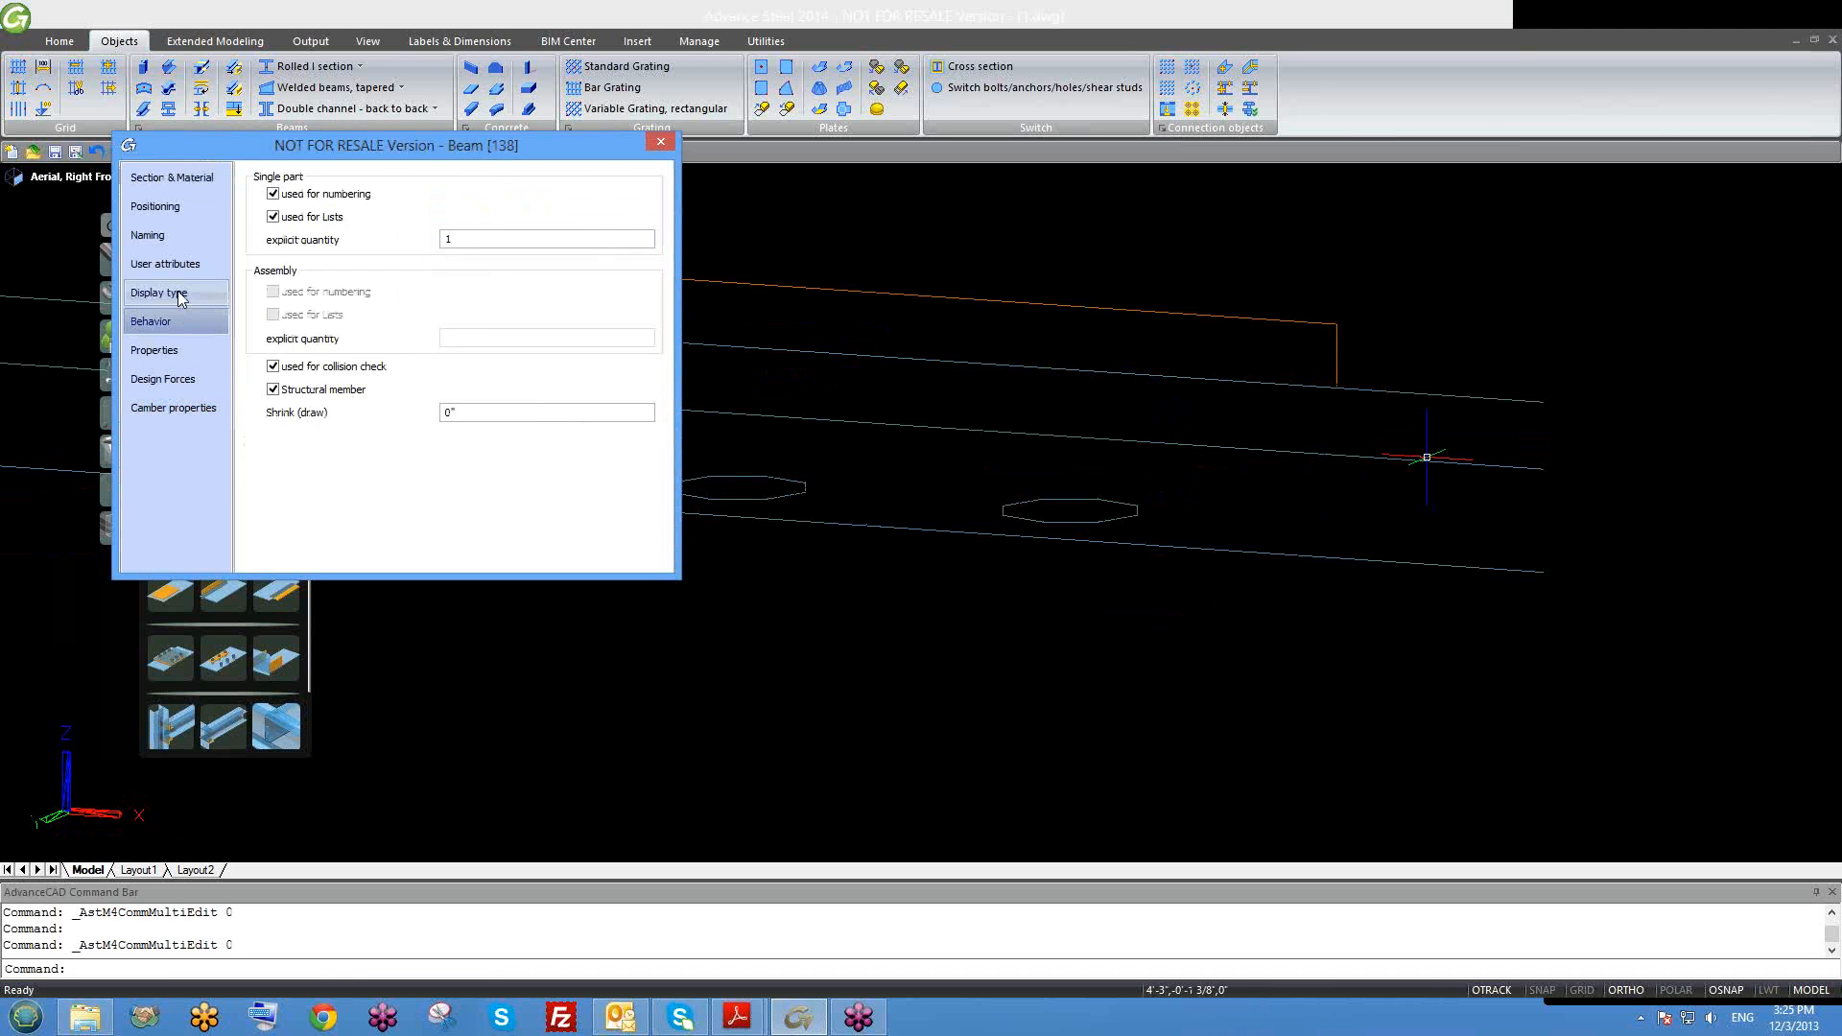
left_click(192, 293)
left_click(285, 286)
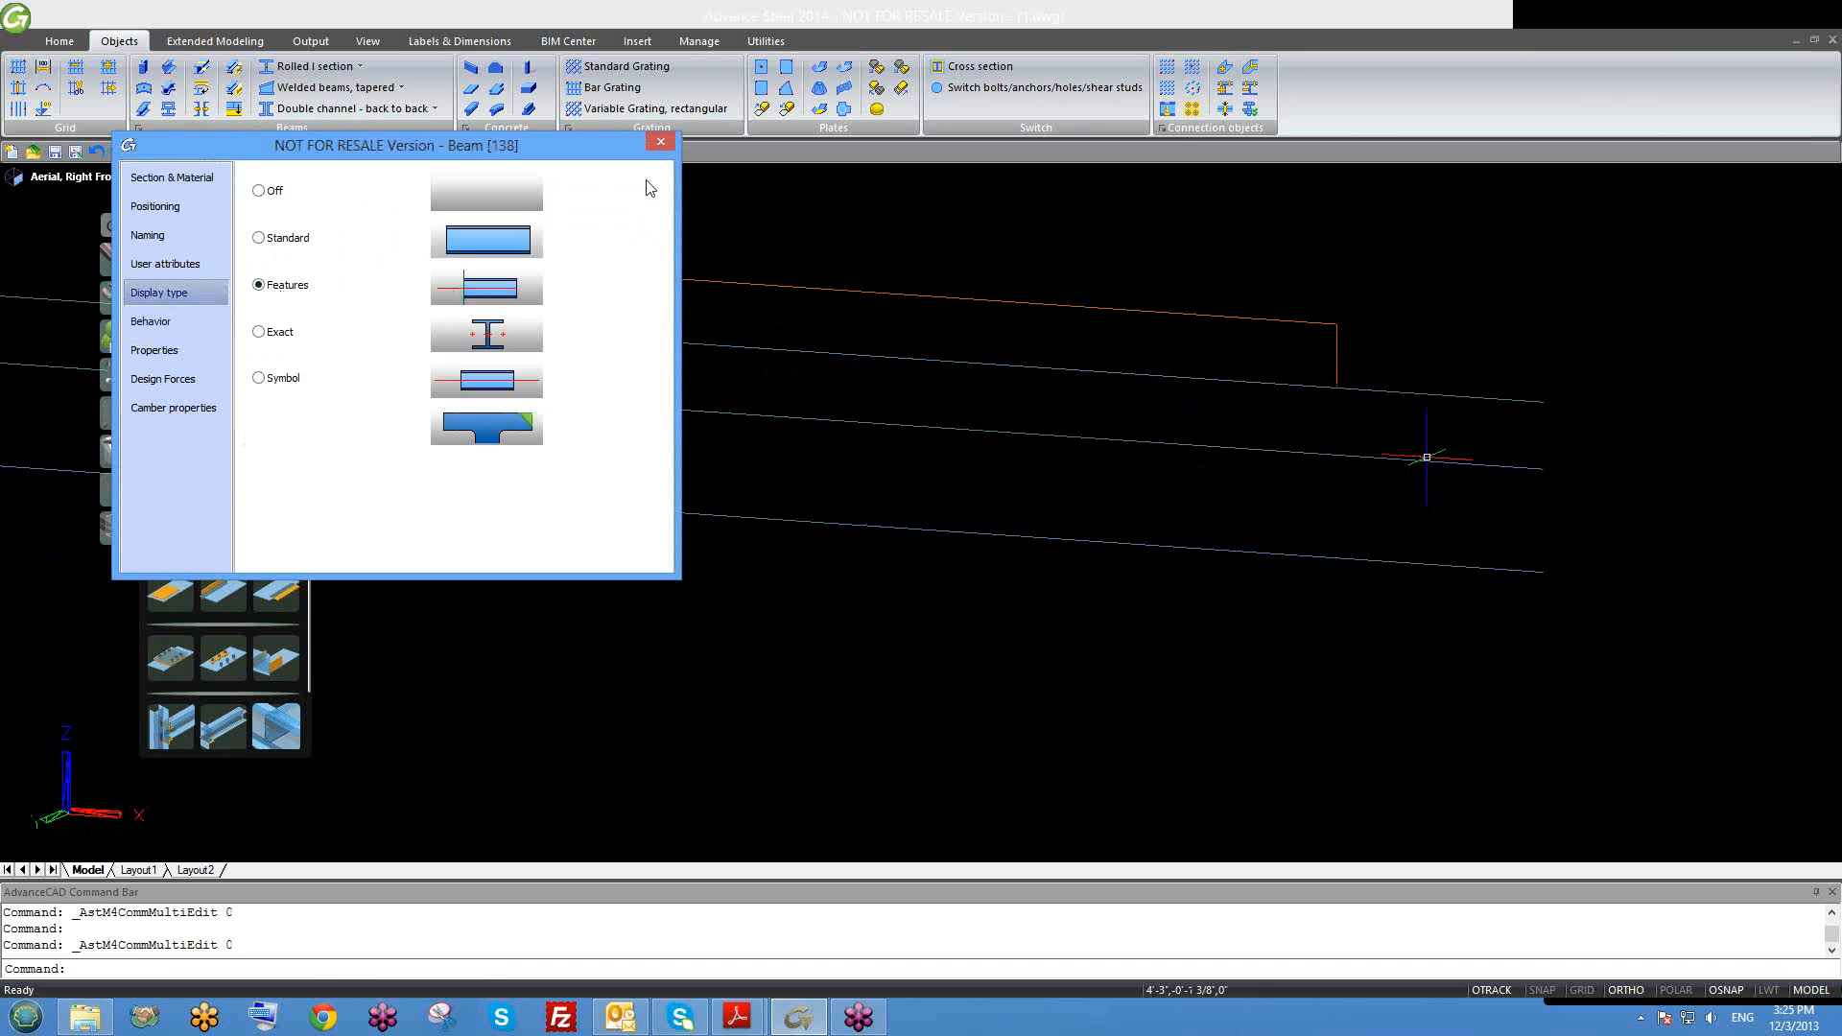
left_click(282, 240)
left_click(273, 301)
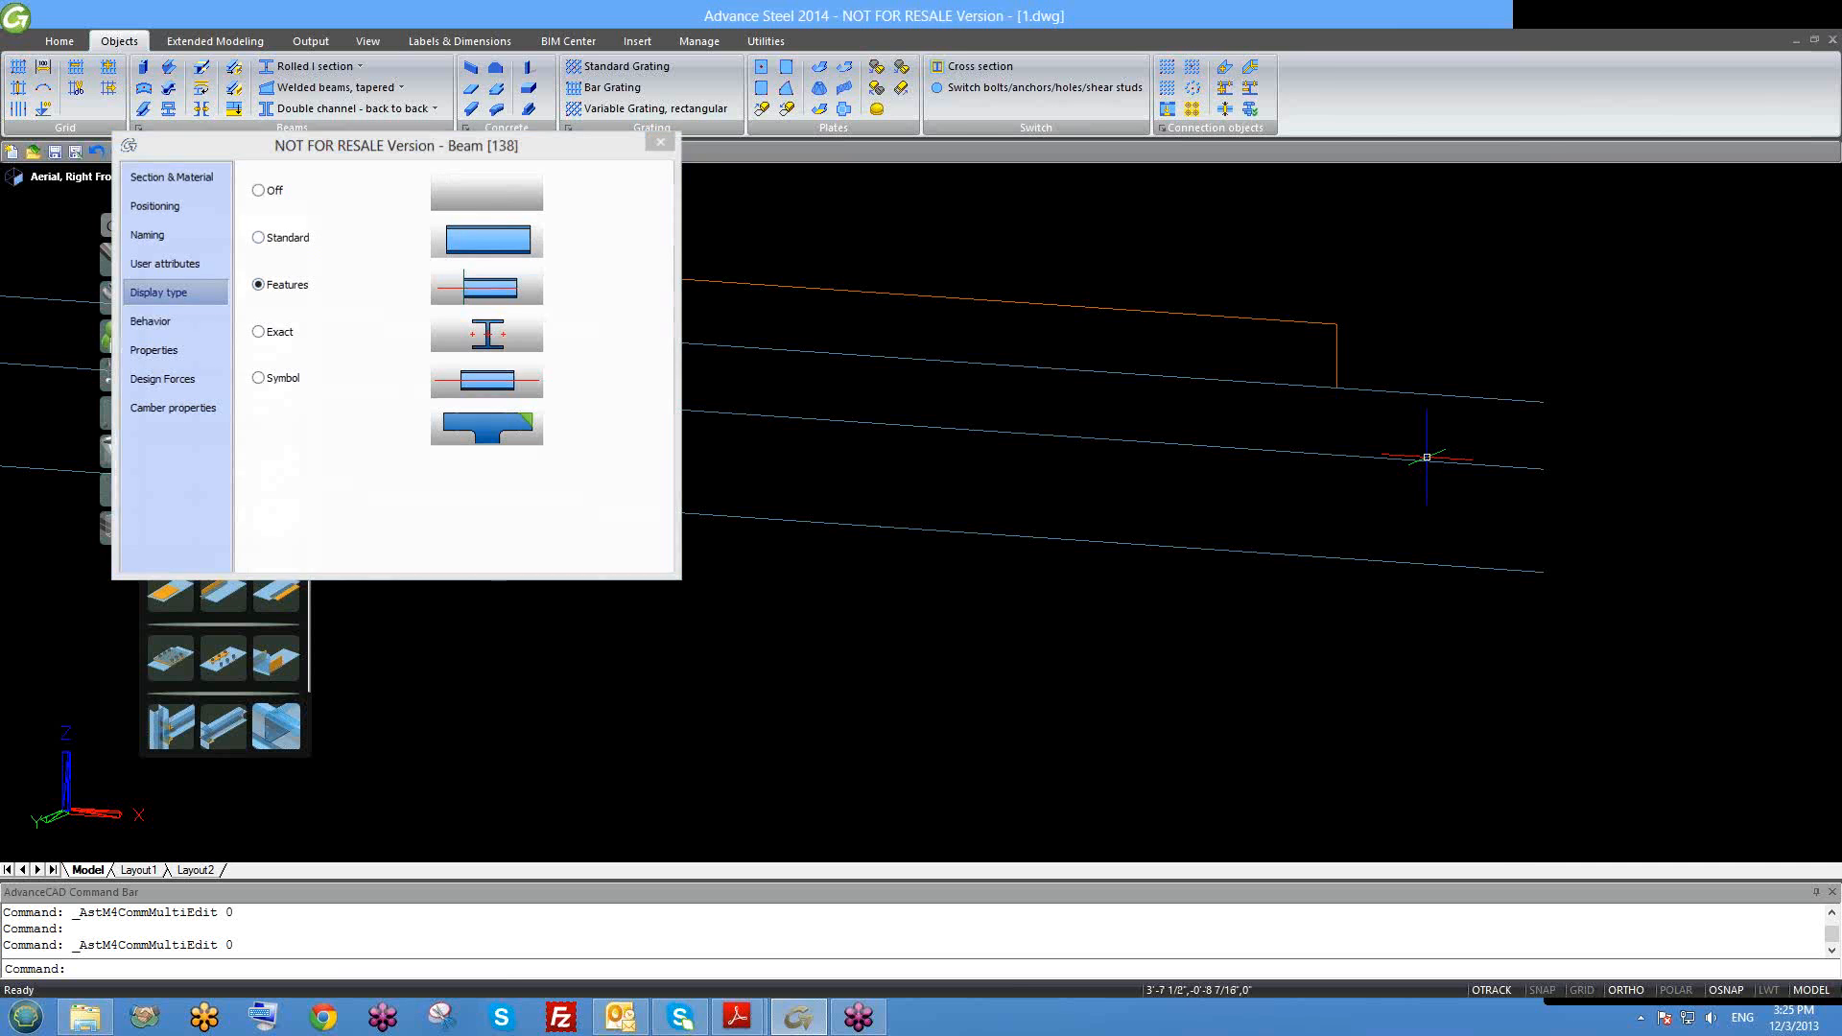
left_click(661, 143)
Step: Switch off the display of the plate on the beam
scroll(982, 556, "down", 3)
middle_click_drag(979, 658, 991, 518, "shift")
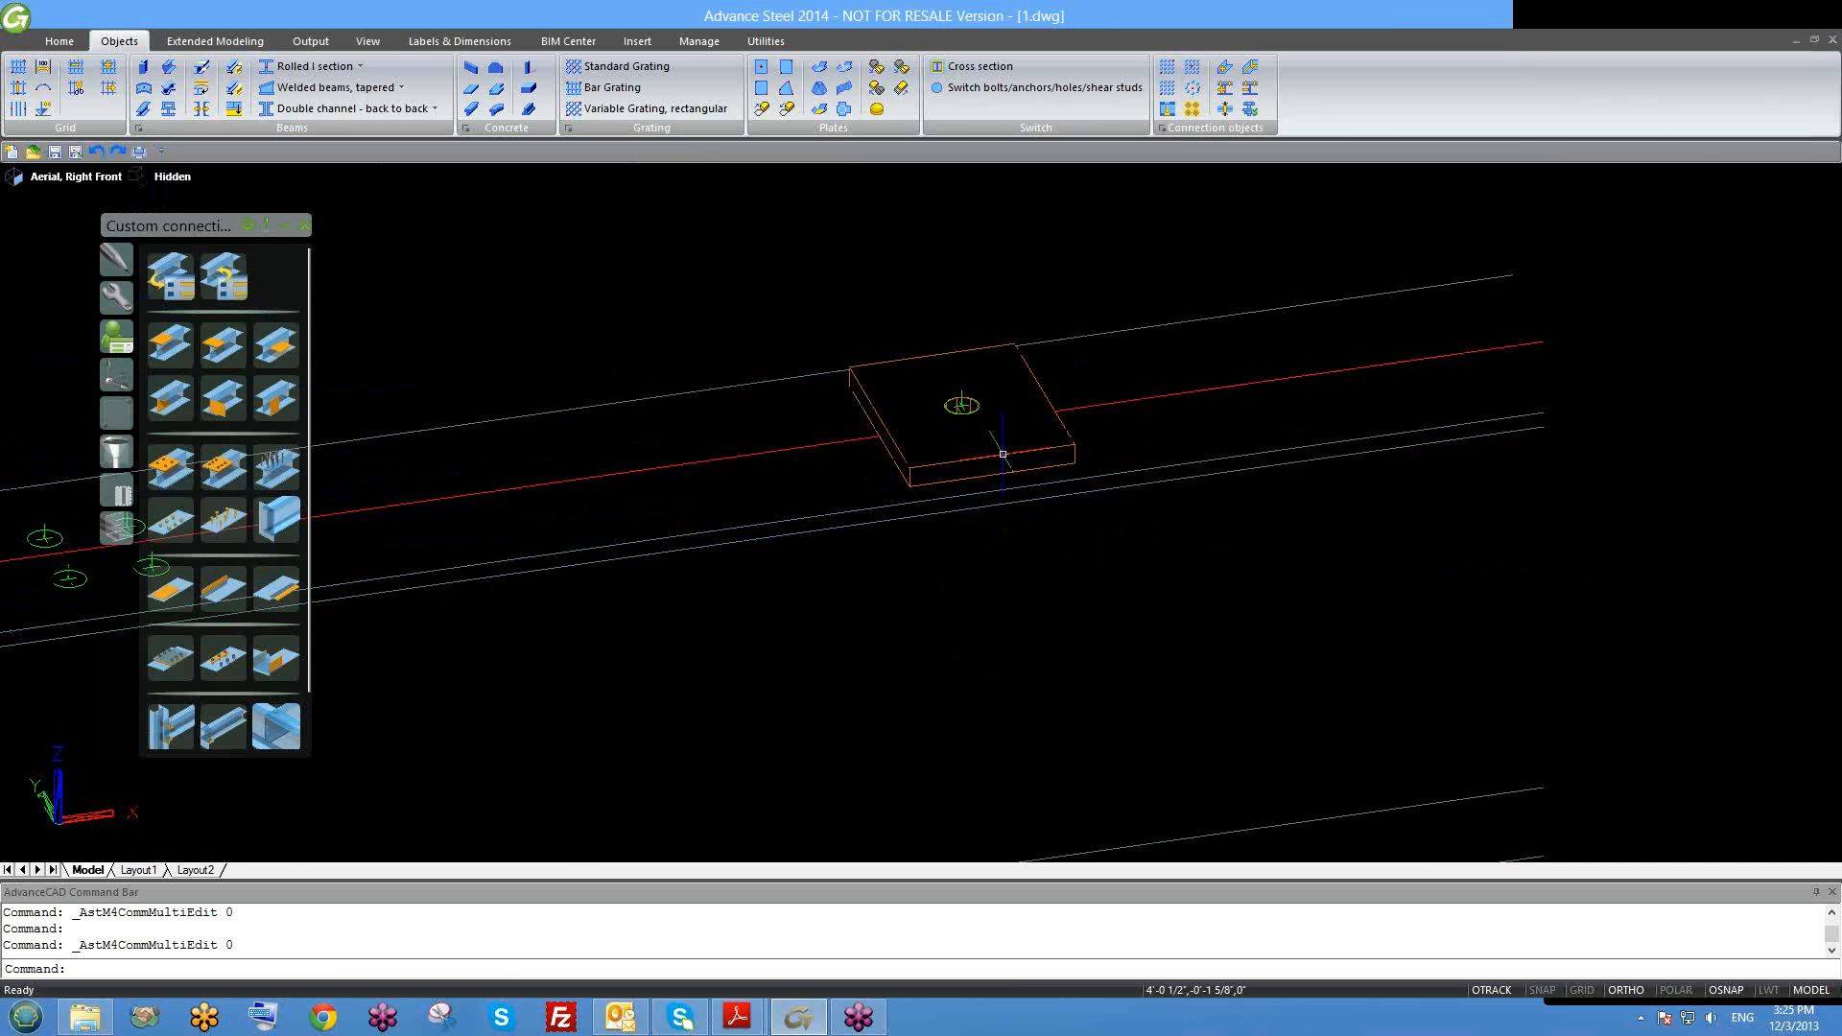
left_click(1002, 454)
scroll(998, 432, "up", 5)
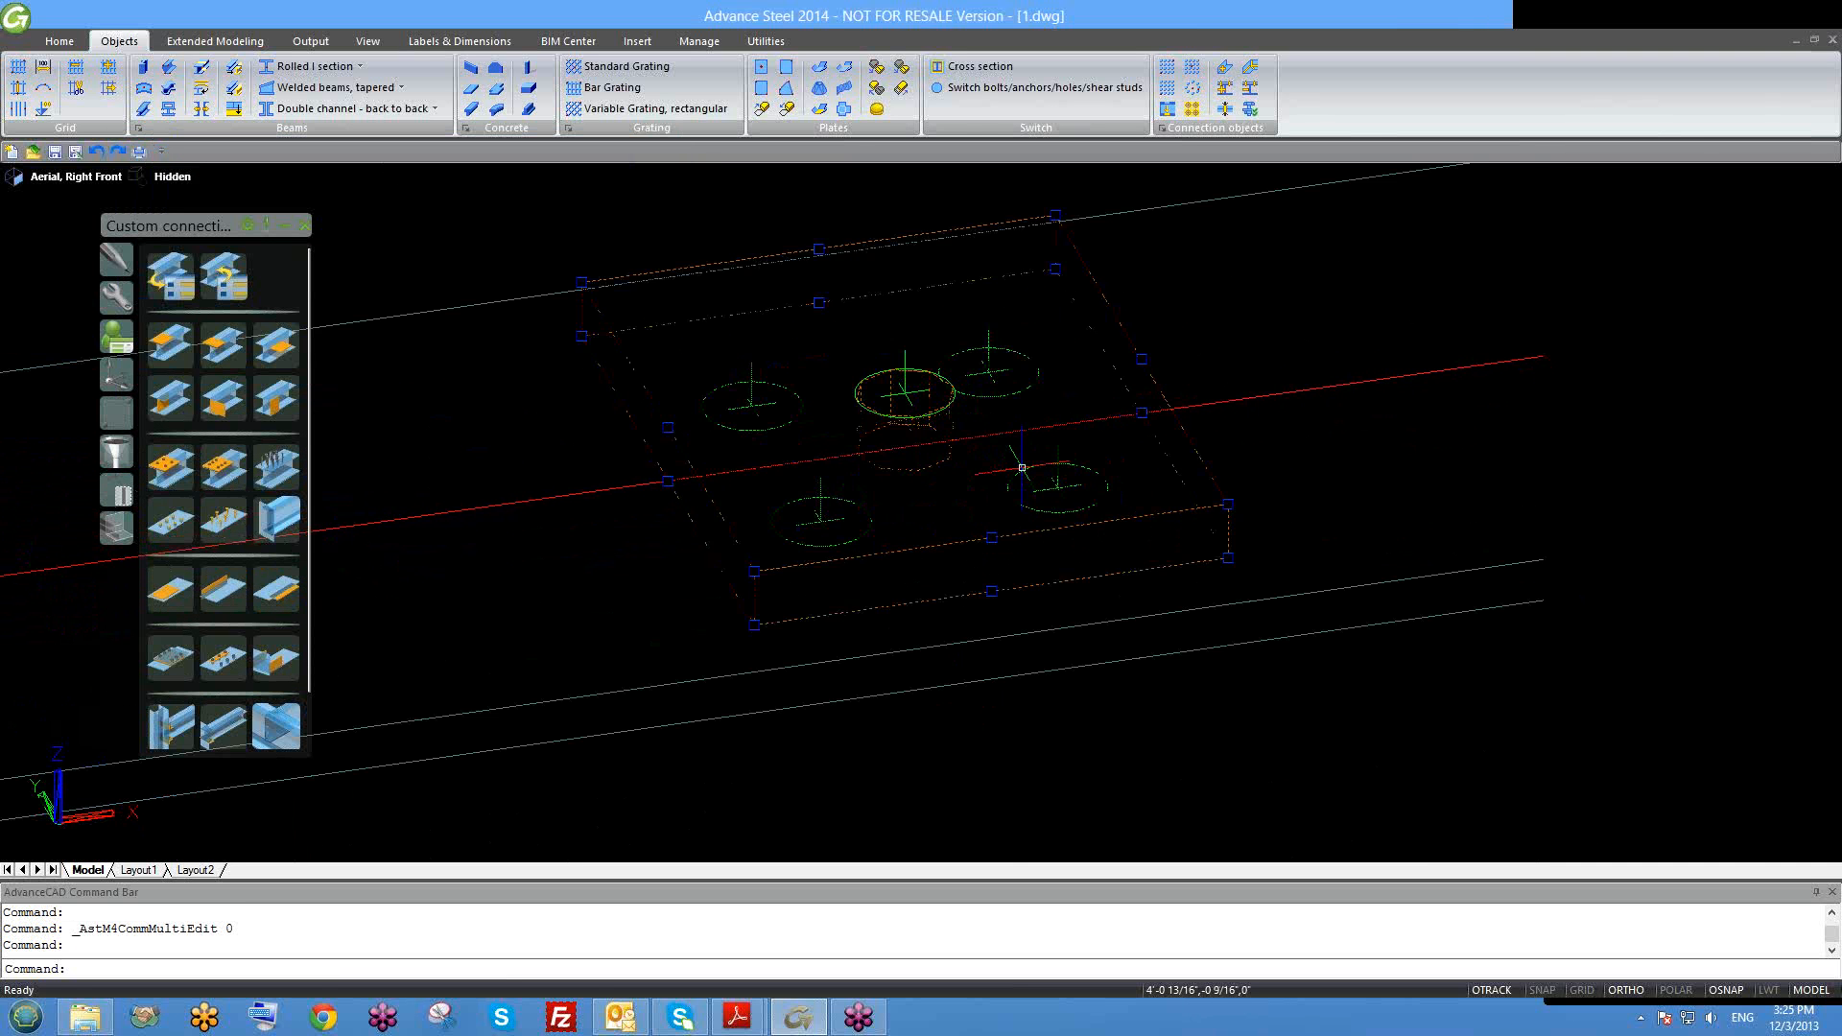
key("Escape")
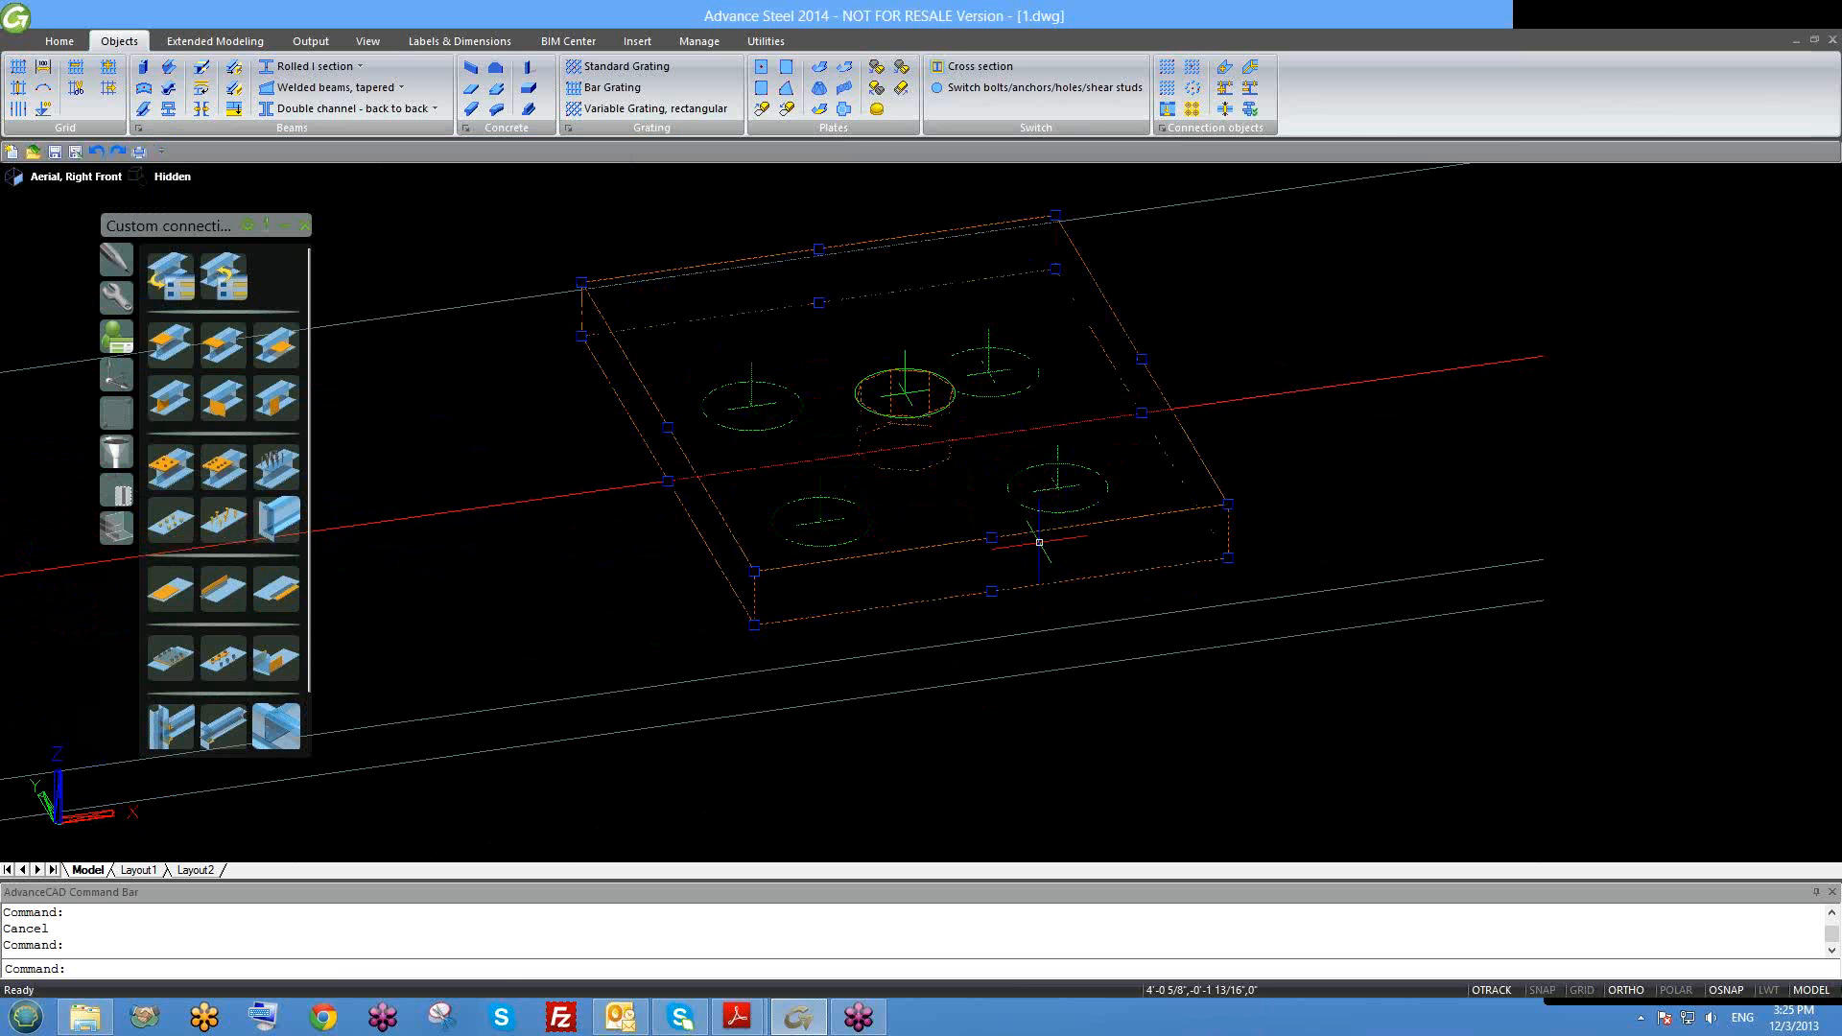
left_click(1074, 523)
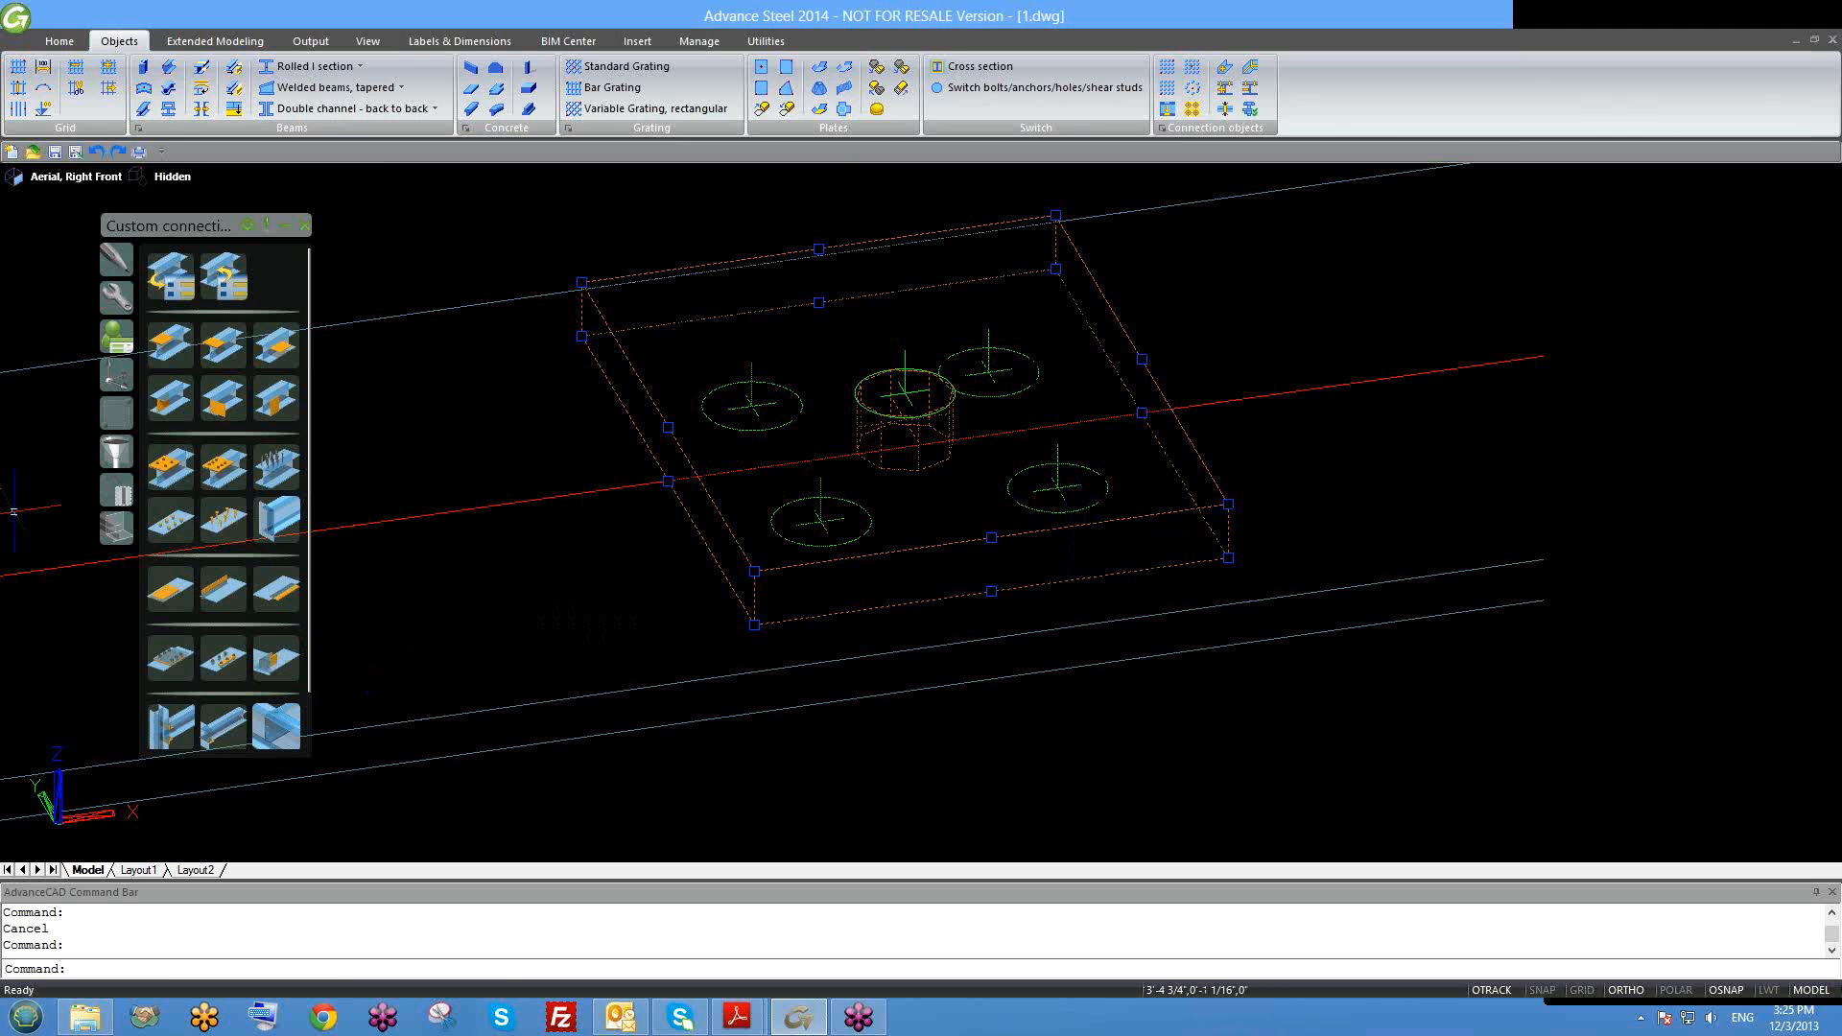
left_click(116, 491)
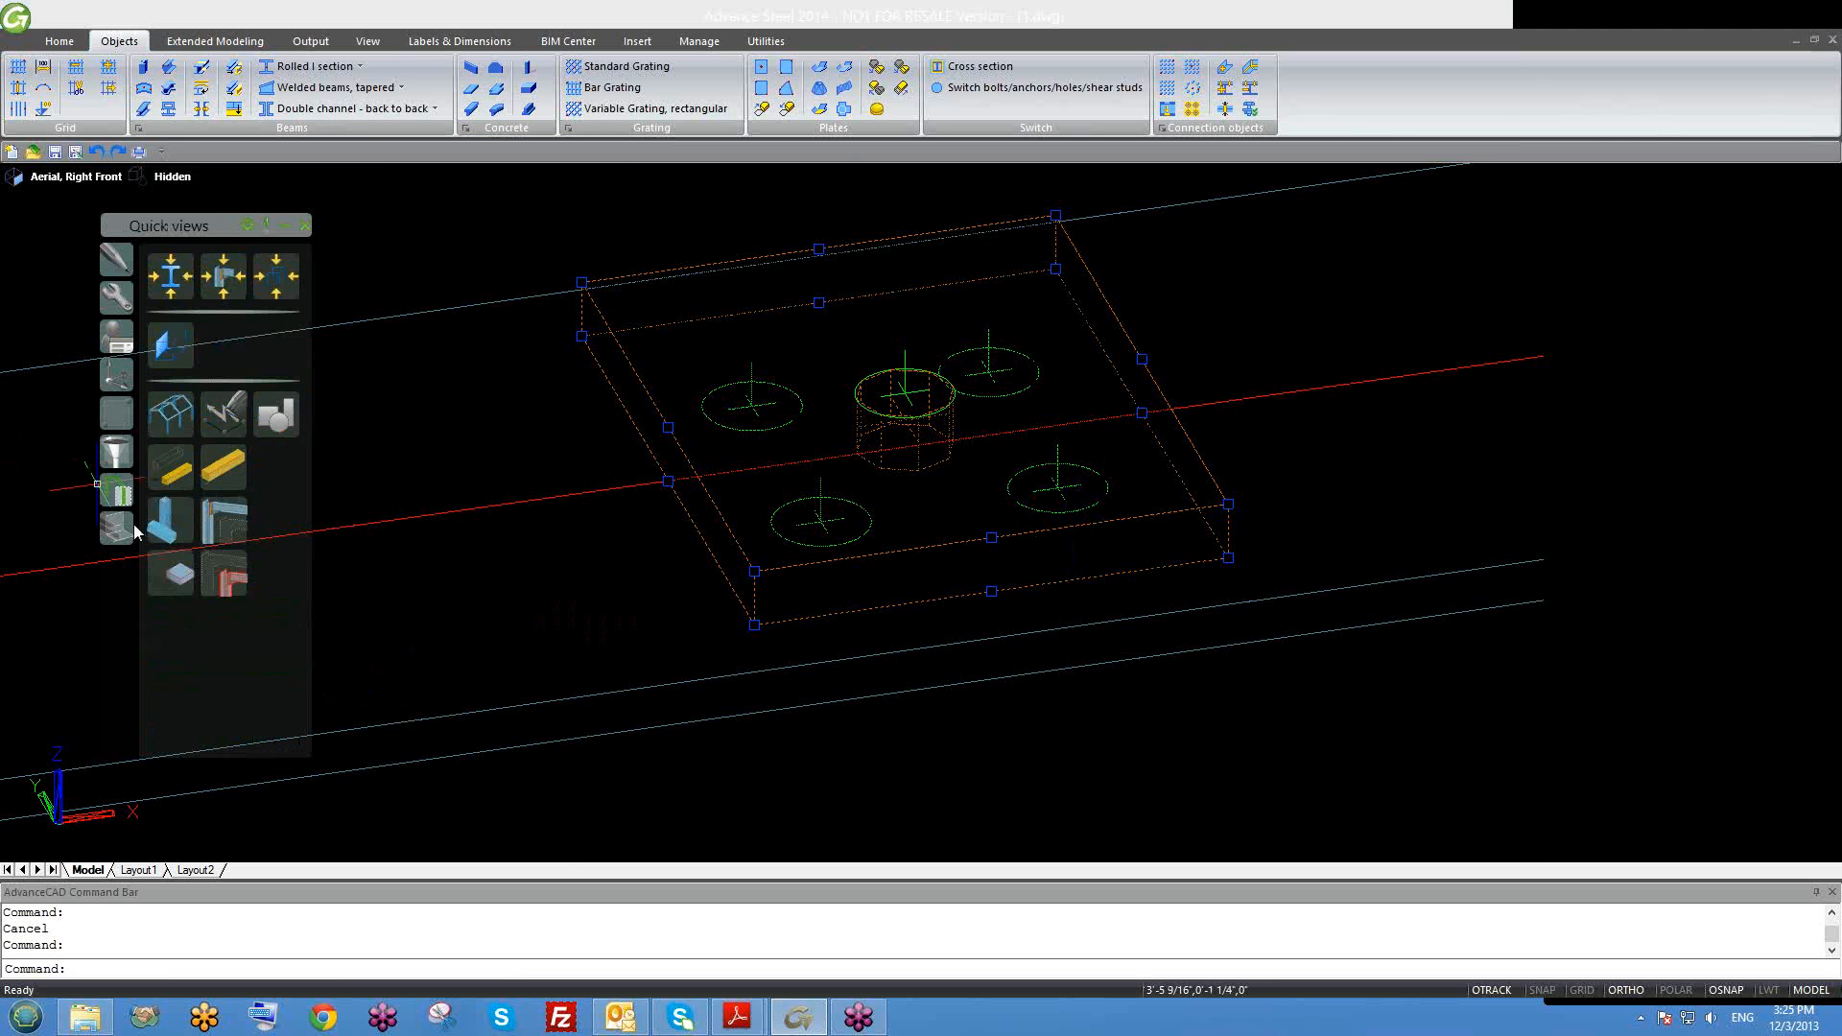
left_click(173, 569)
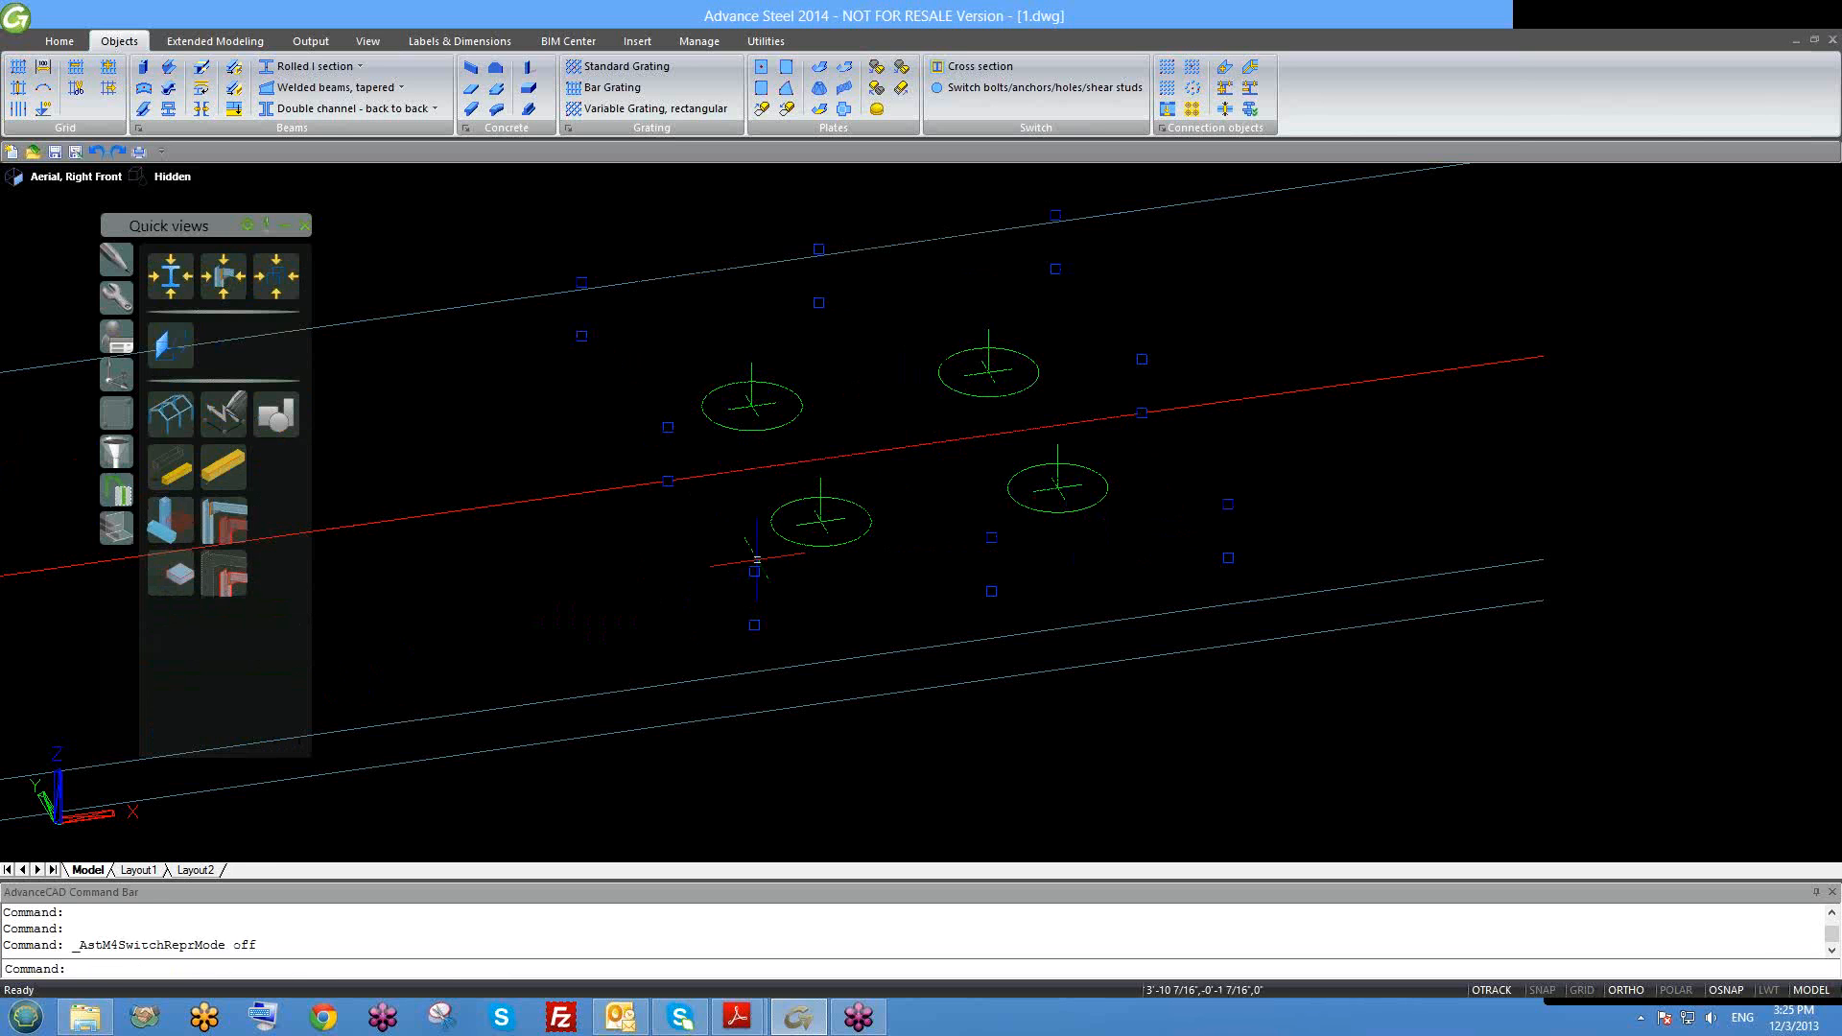
Step: Inspect the four-hole pattern on the beam flange at the hidden plate's location from several angles and erase it
middle_click_drag(921, 564, 896, 617, "shift")
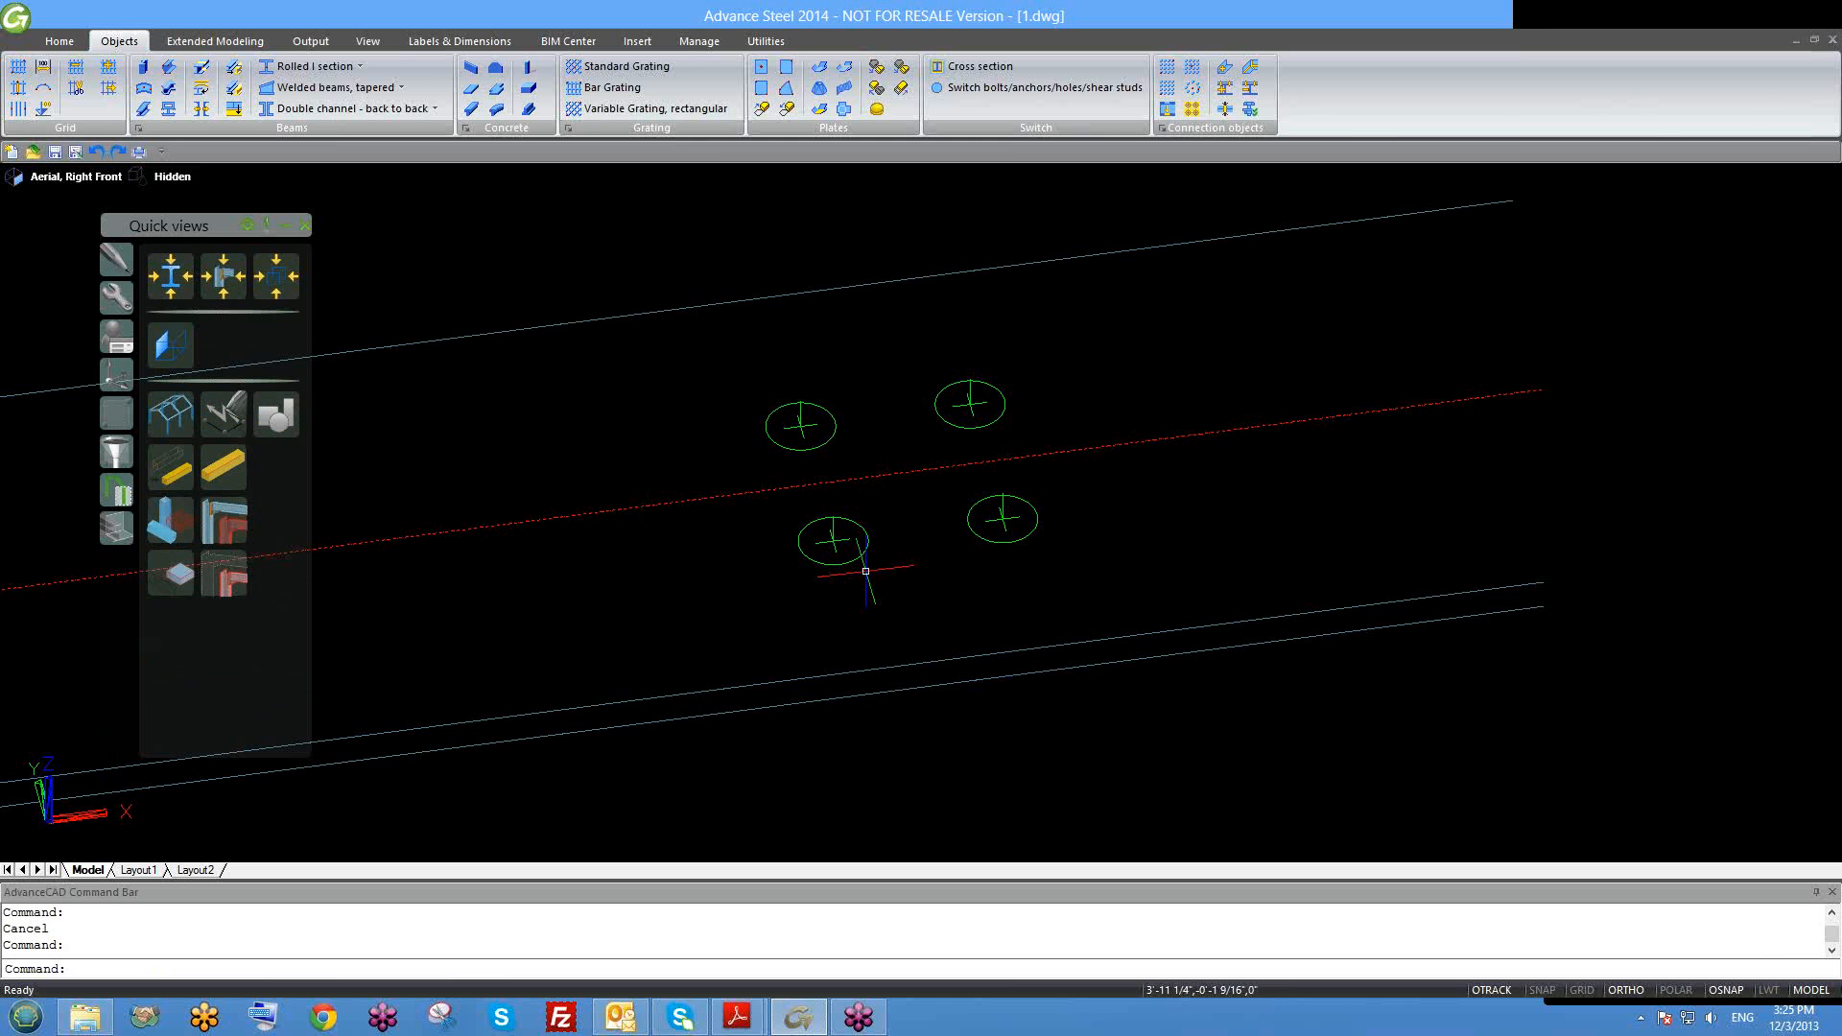
middle_click_drag(999, 616, 1048, 521, "shift")
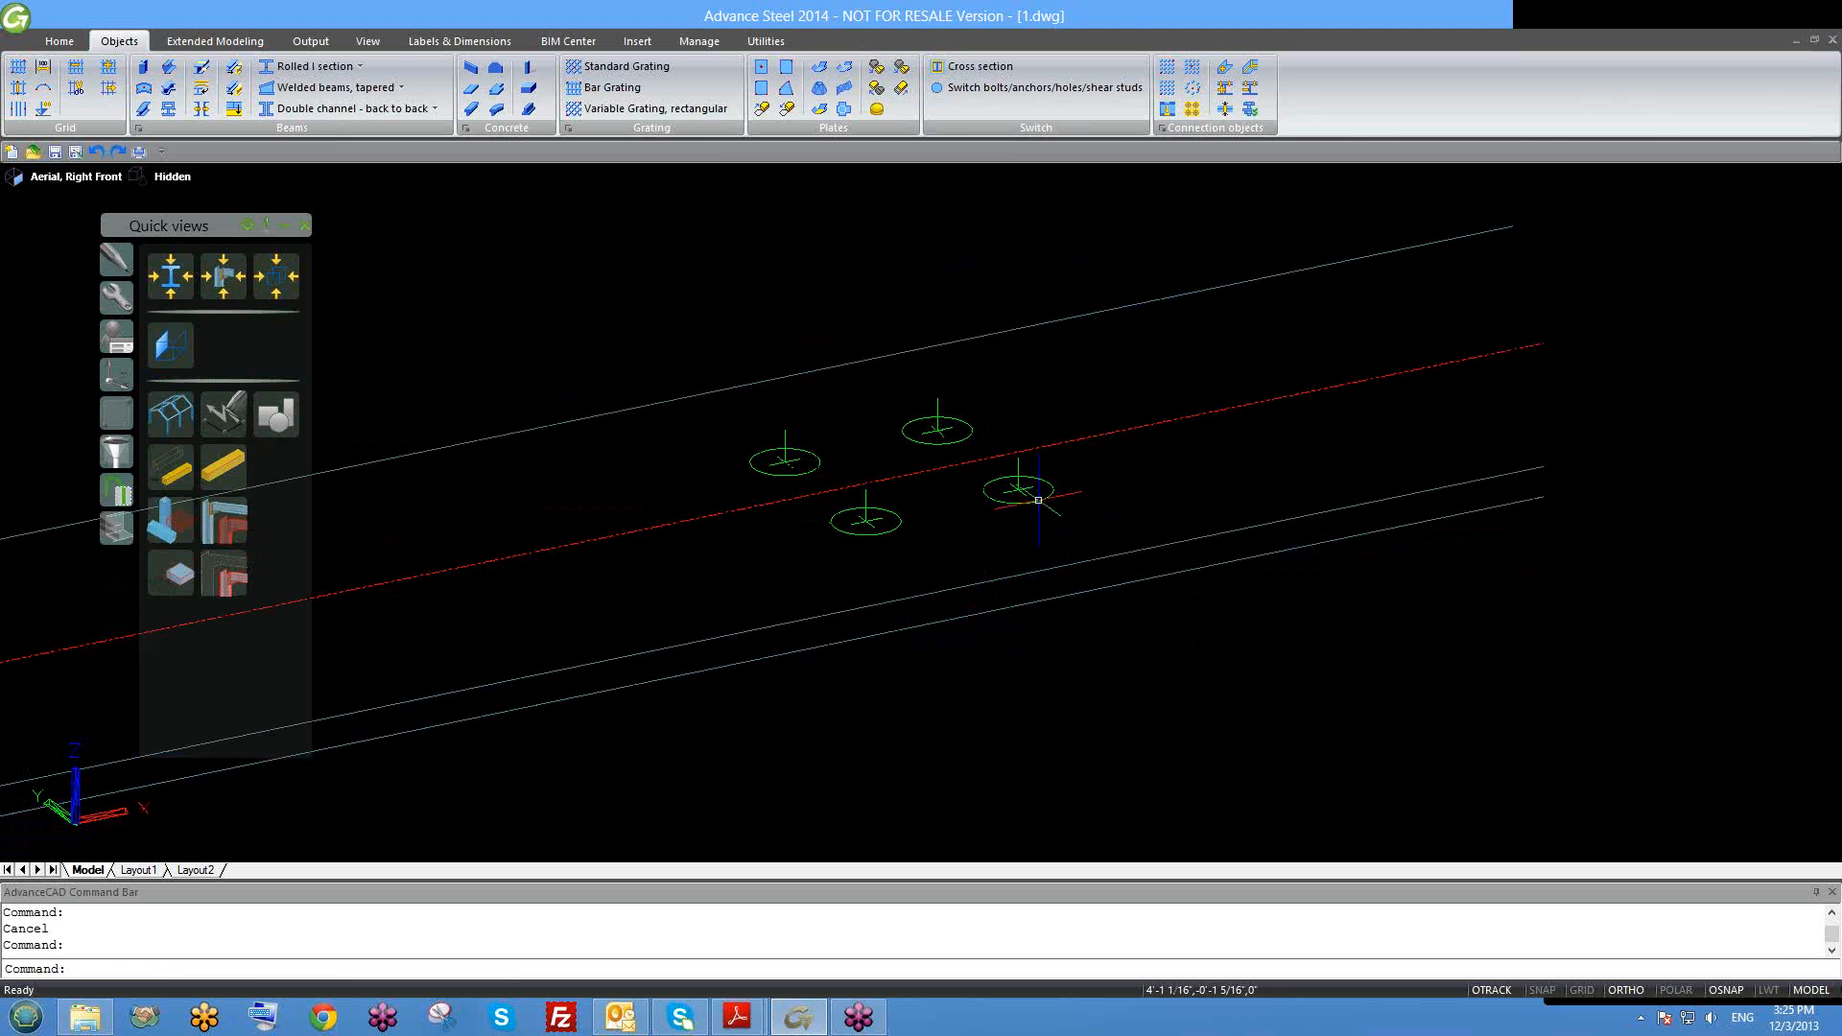
key("Escape")
mouse_move(1082, 606)
middle_mouse_down("shift")
mouse_move(1086, 655)
mouse_move(1039, 584)
middle_mouse_up("shift")
middle_click_drag(1052, 755, 923, 534, "shift")
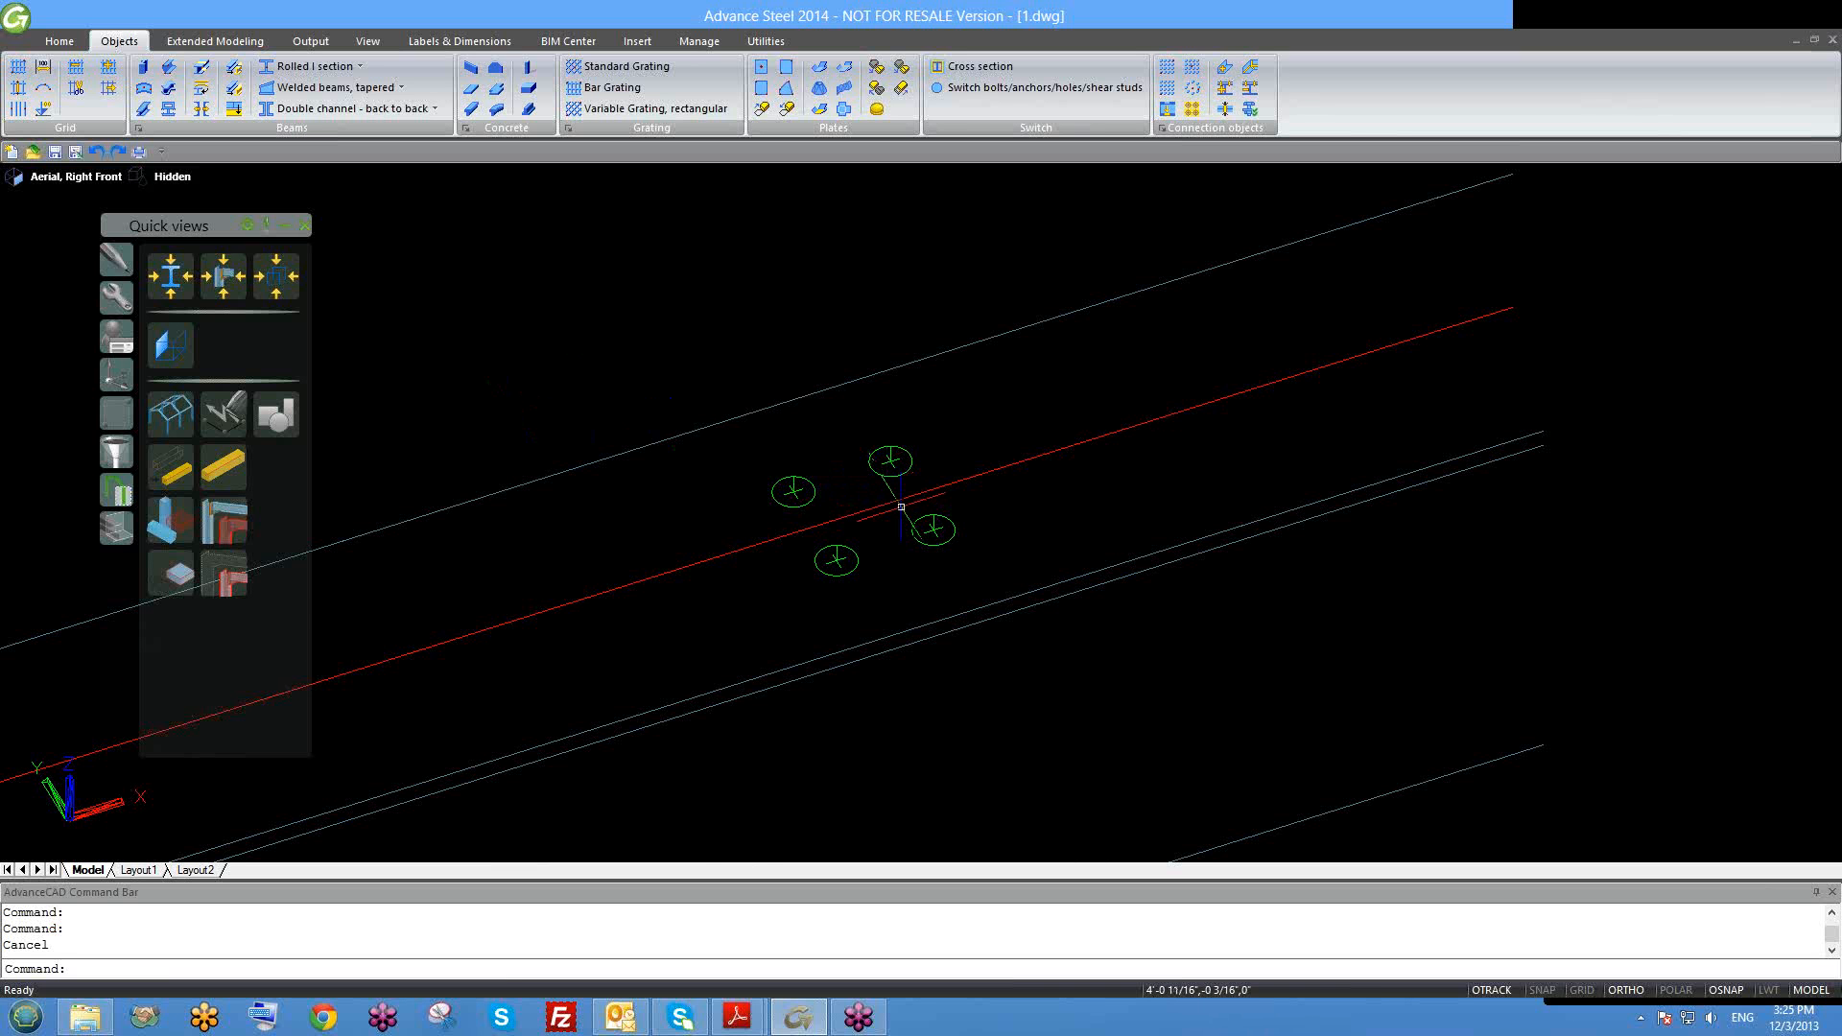
scroll(901, 505, "down", 3)
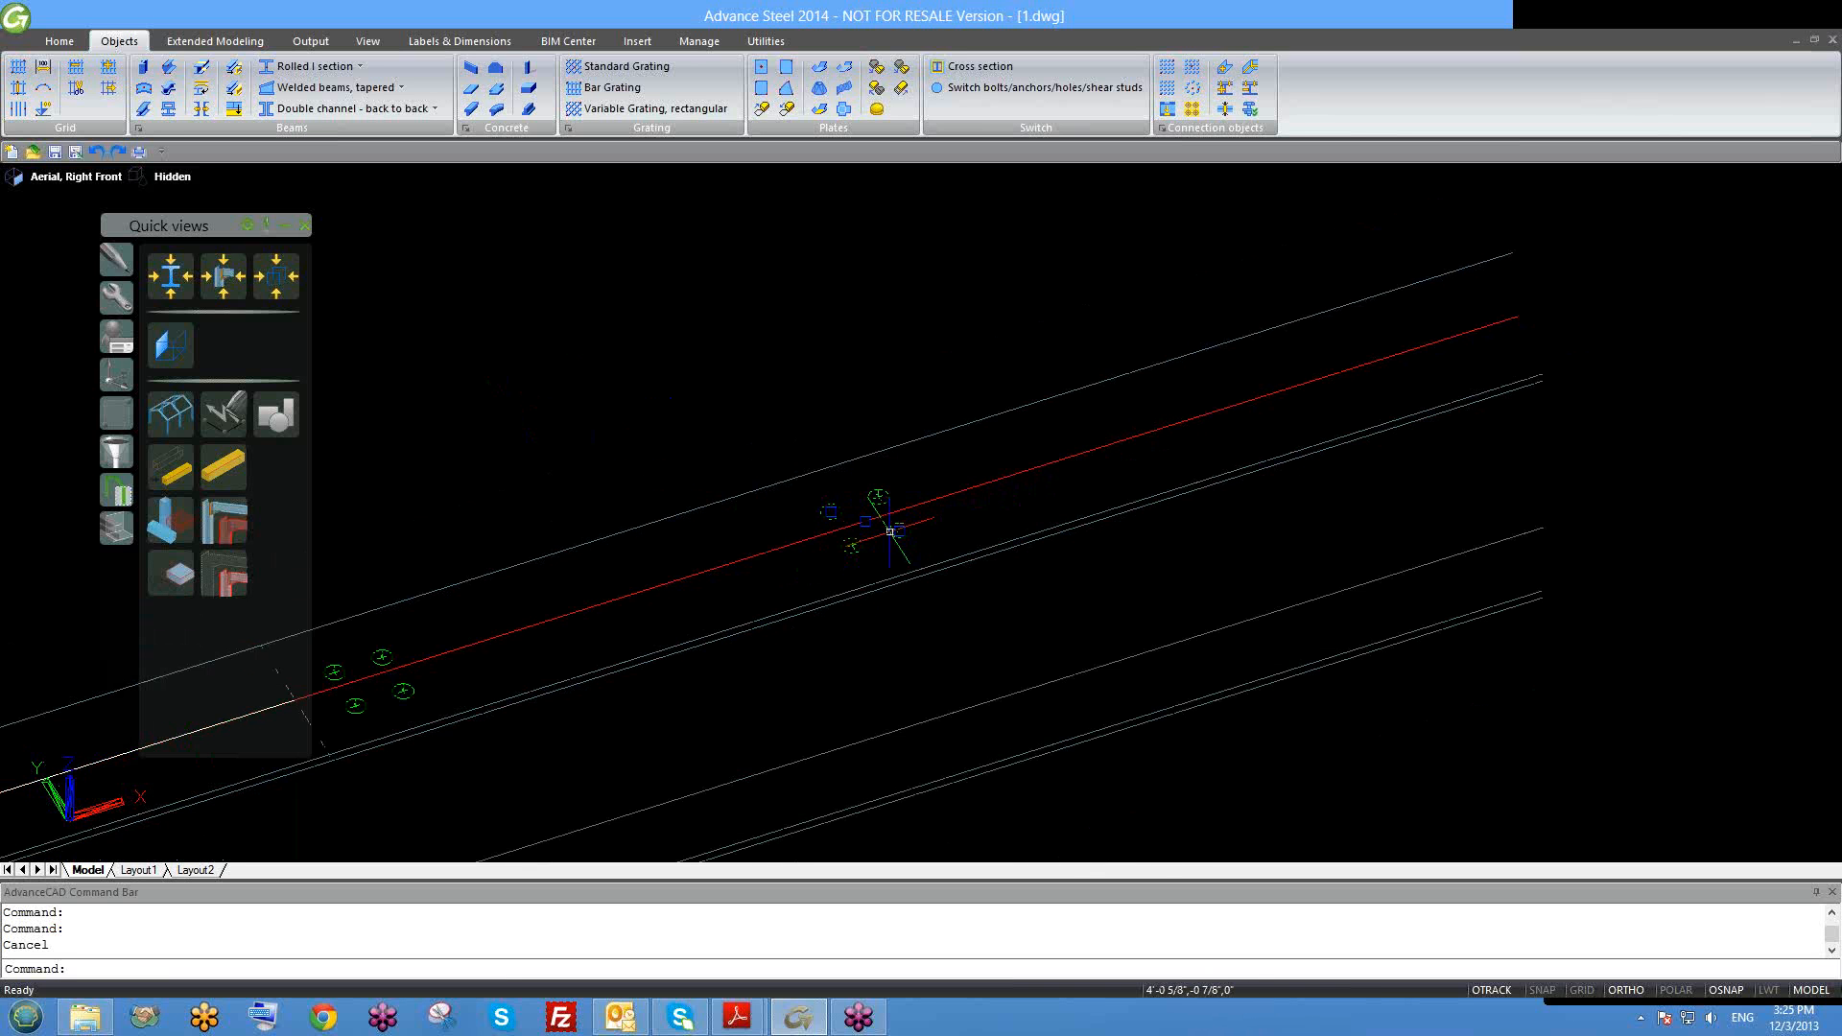
key("Delete")
scroll(849, 536, "down", 3)
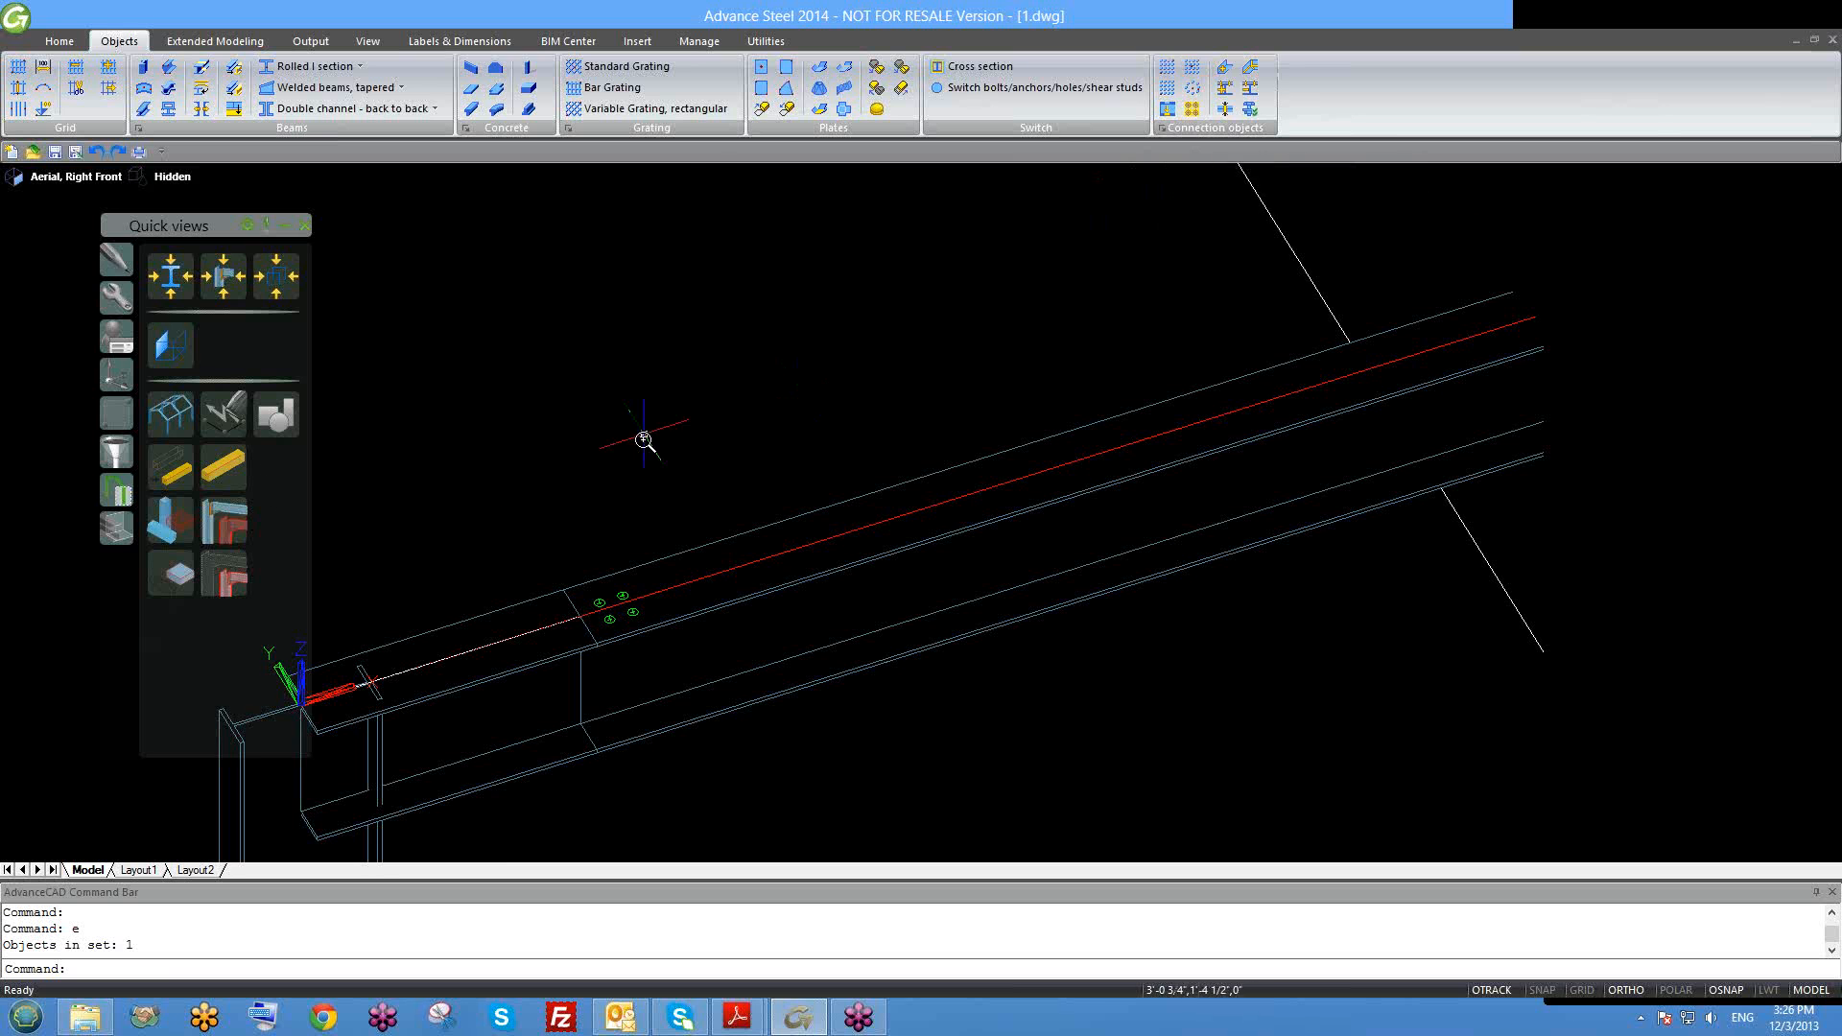
Step: Show all hidden model objects again and check the plates and their hole patterns on the beam
scroll(645, 436, "down", 4)
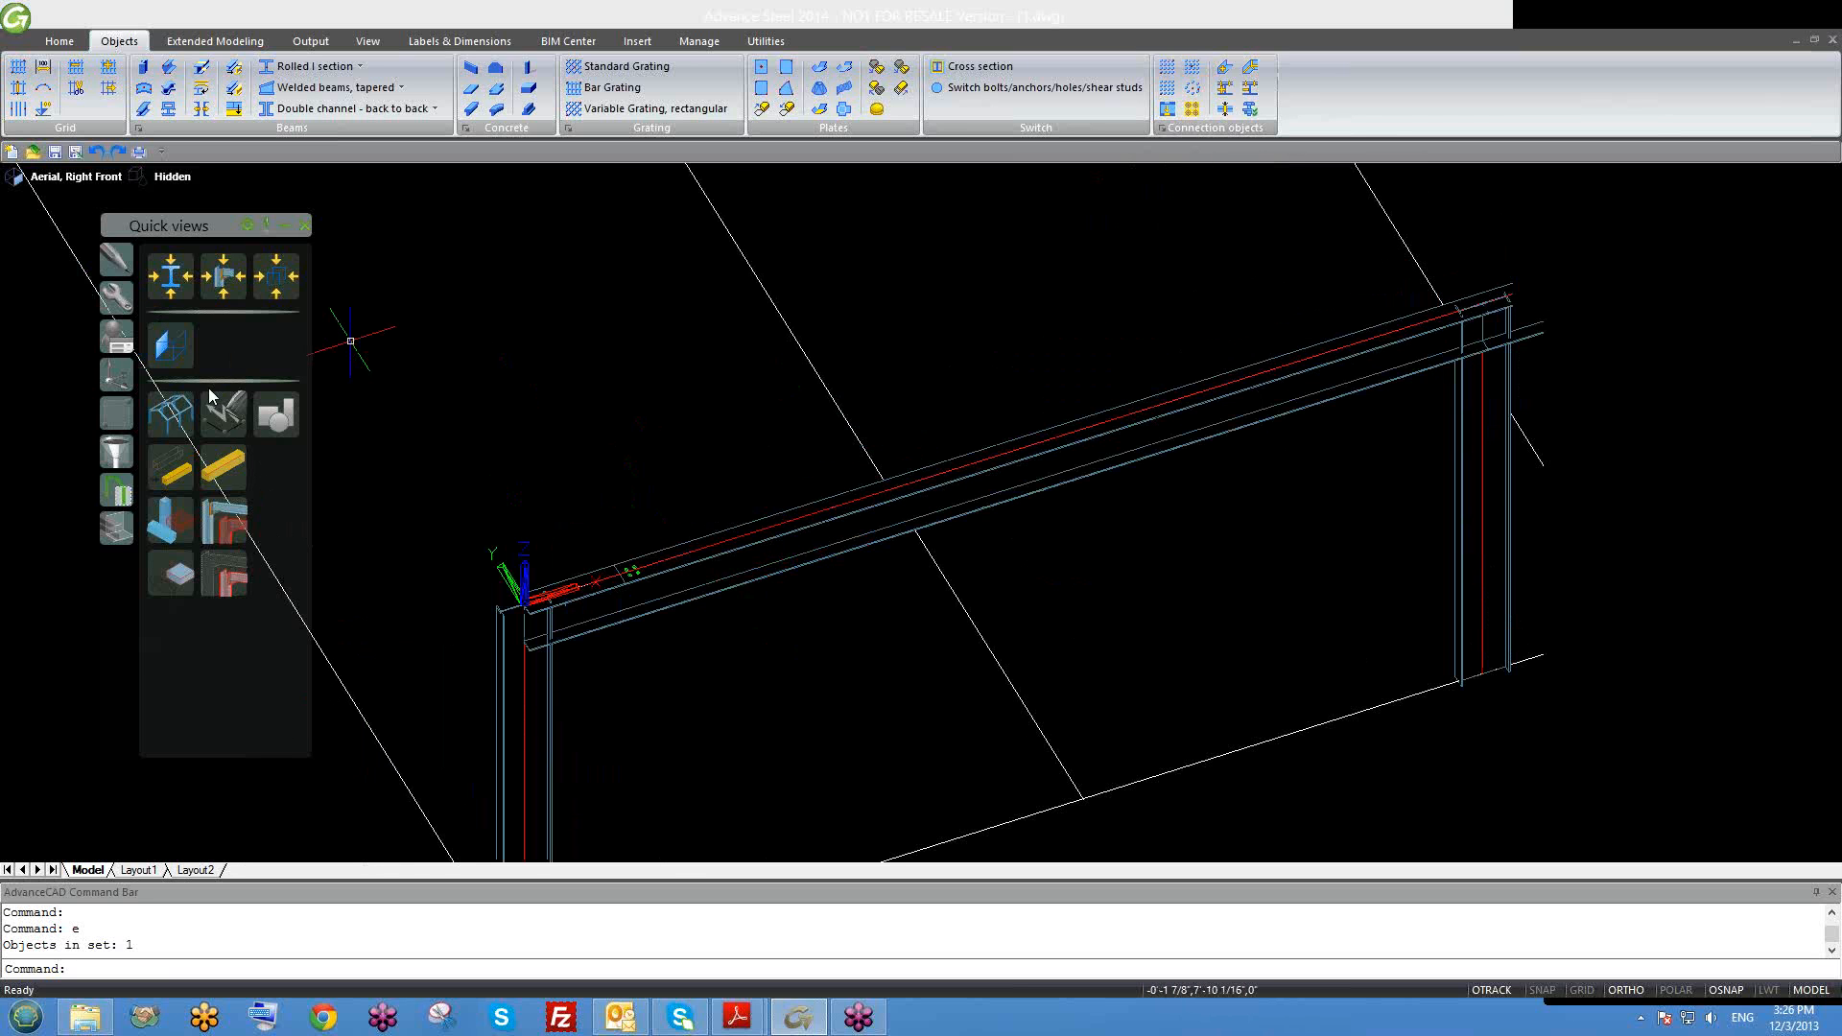
left_click(127, 376)
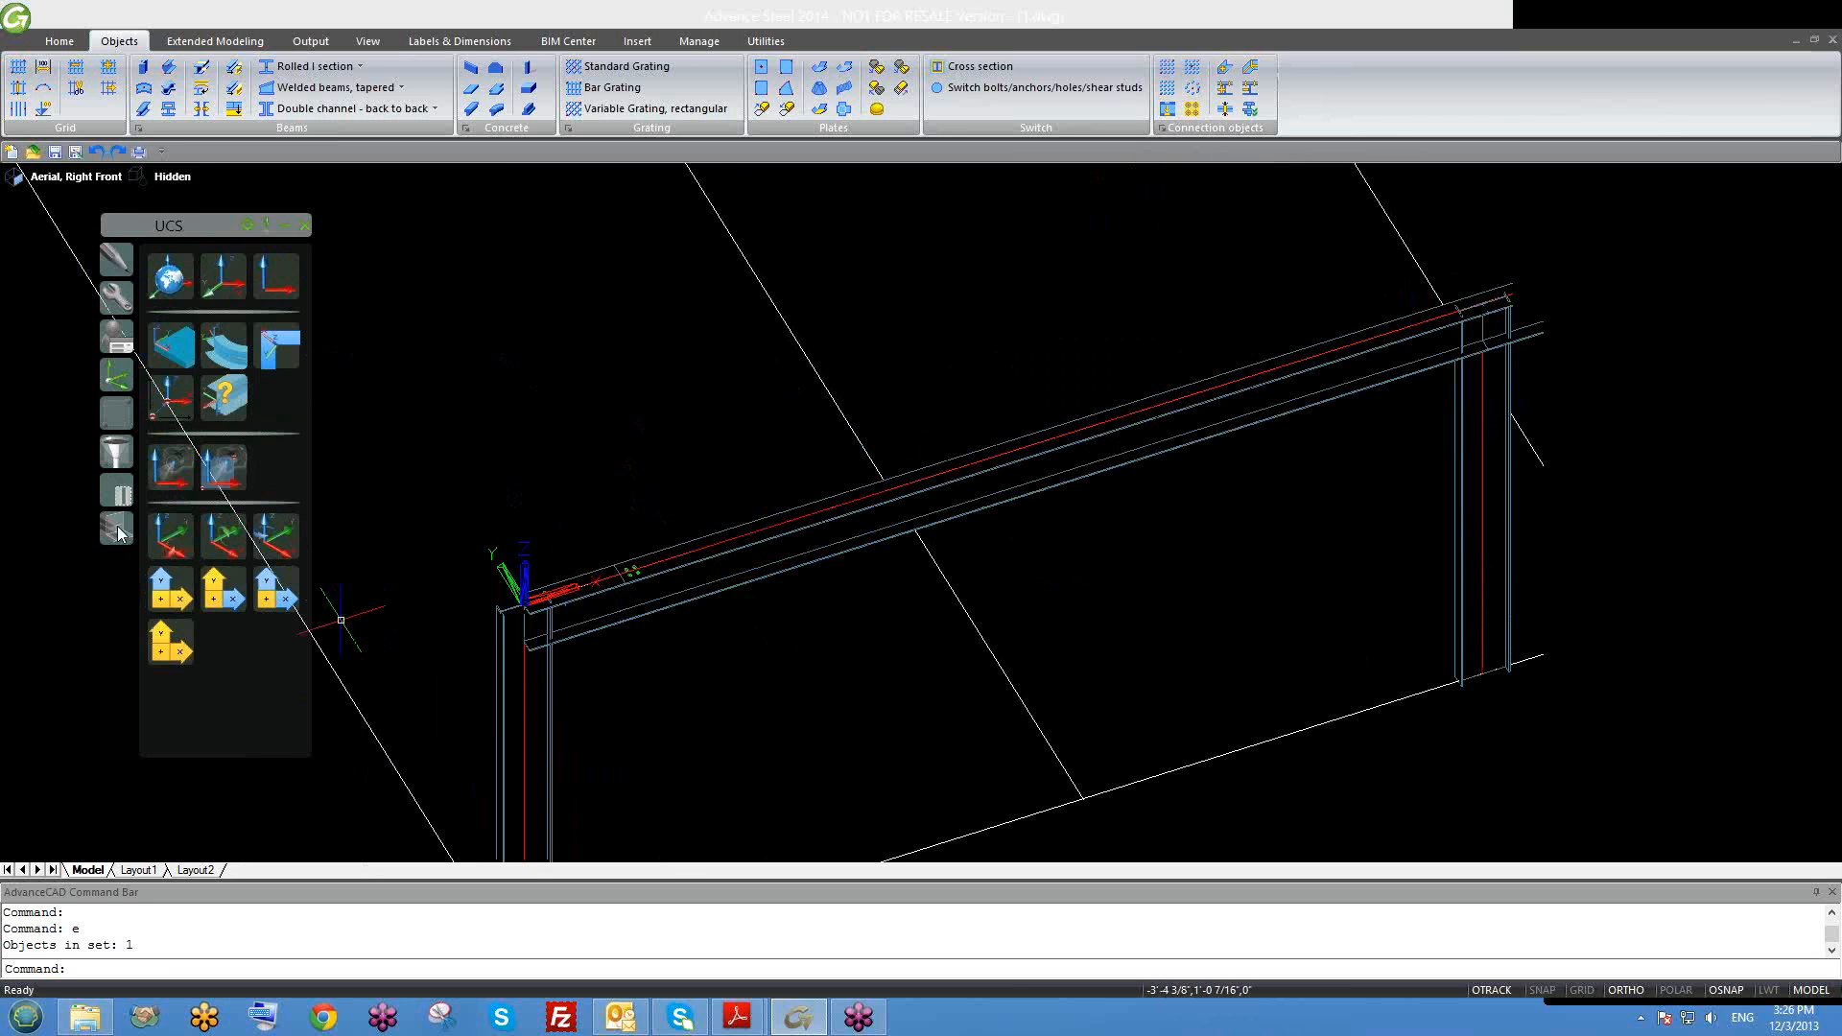
left_click(117, 478)
left_click(171, 415)
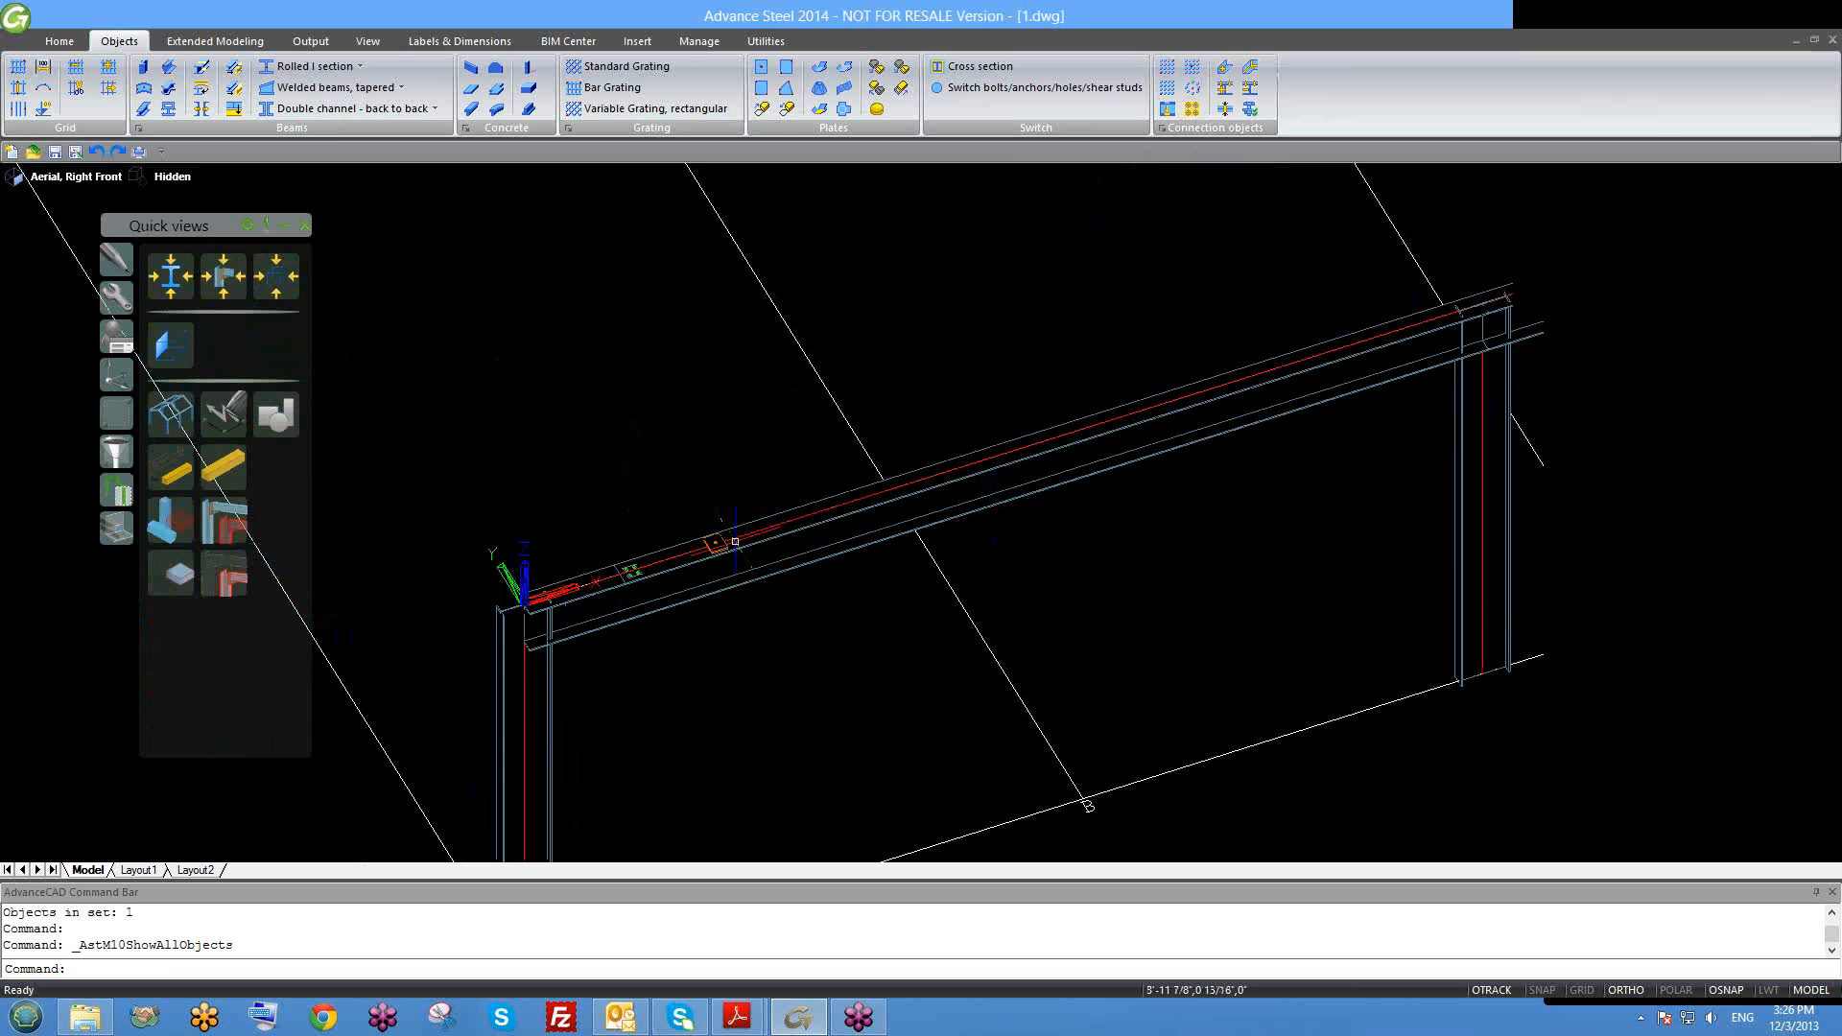
middle_click_drag(758, 604, 904, 533)
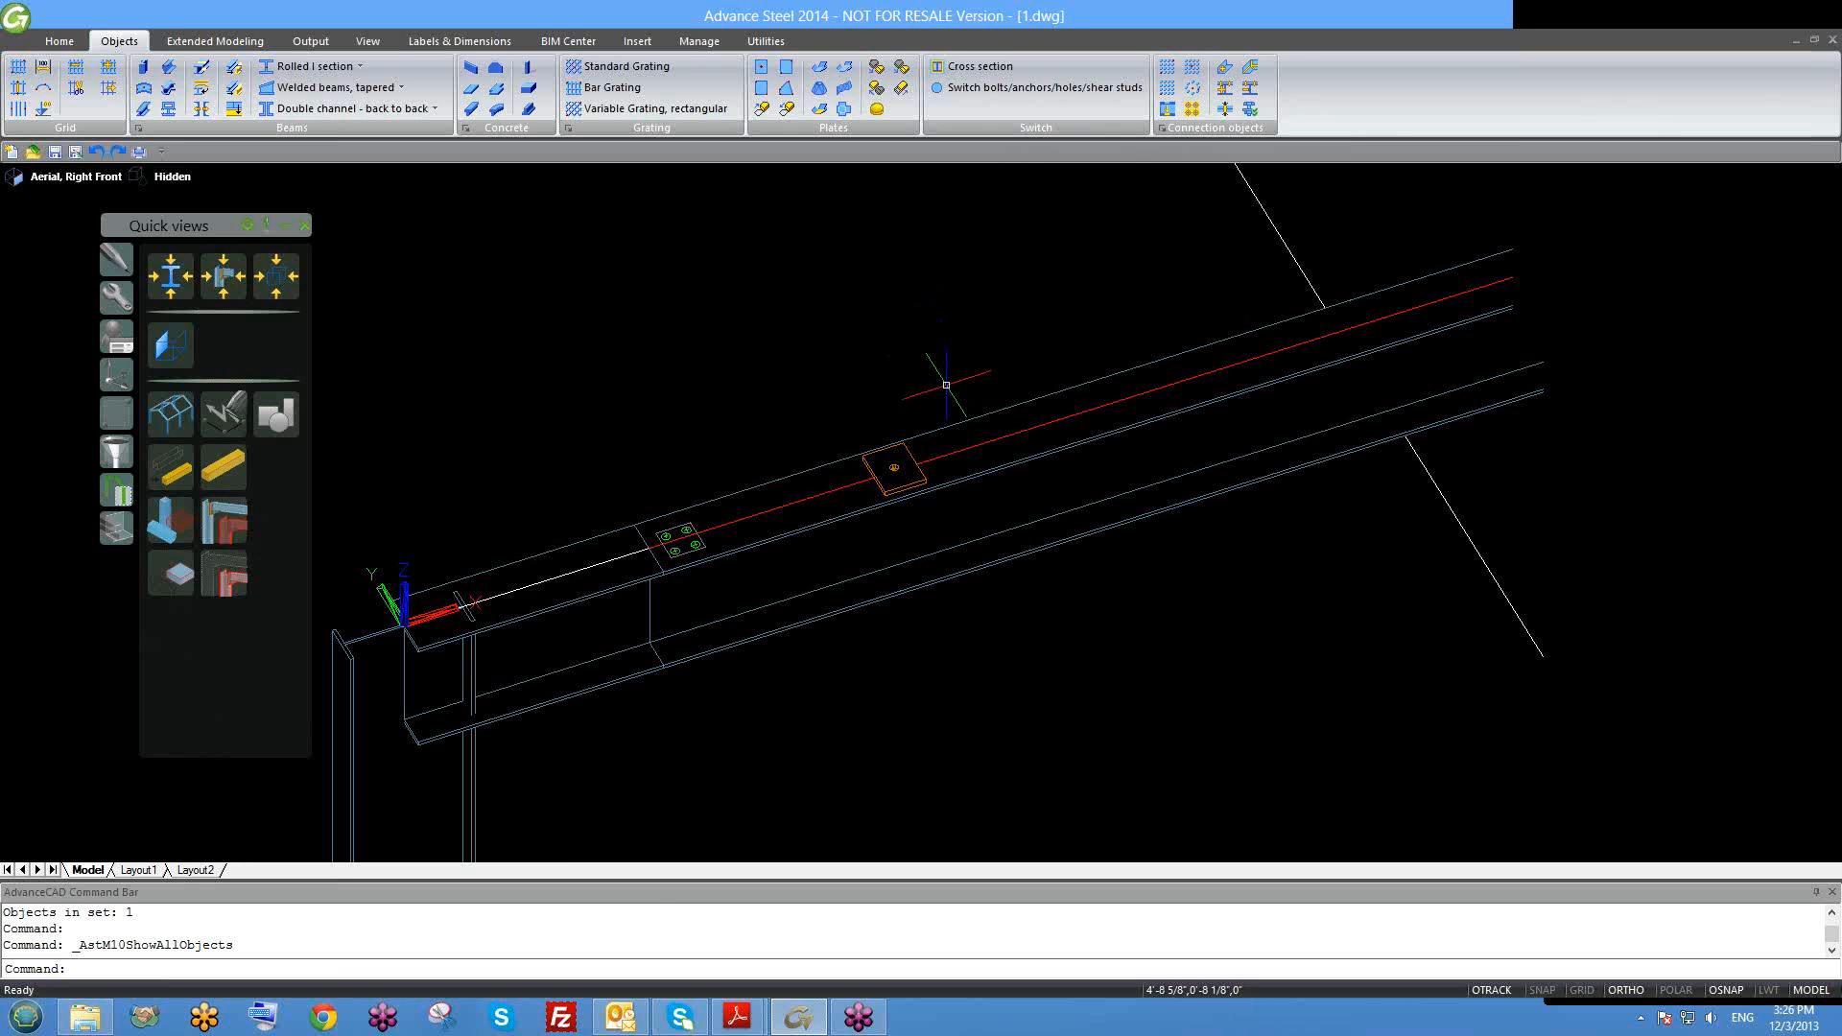
scroll(878, 491, "up", 4)
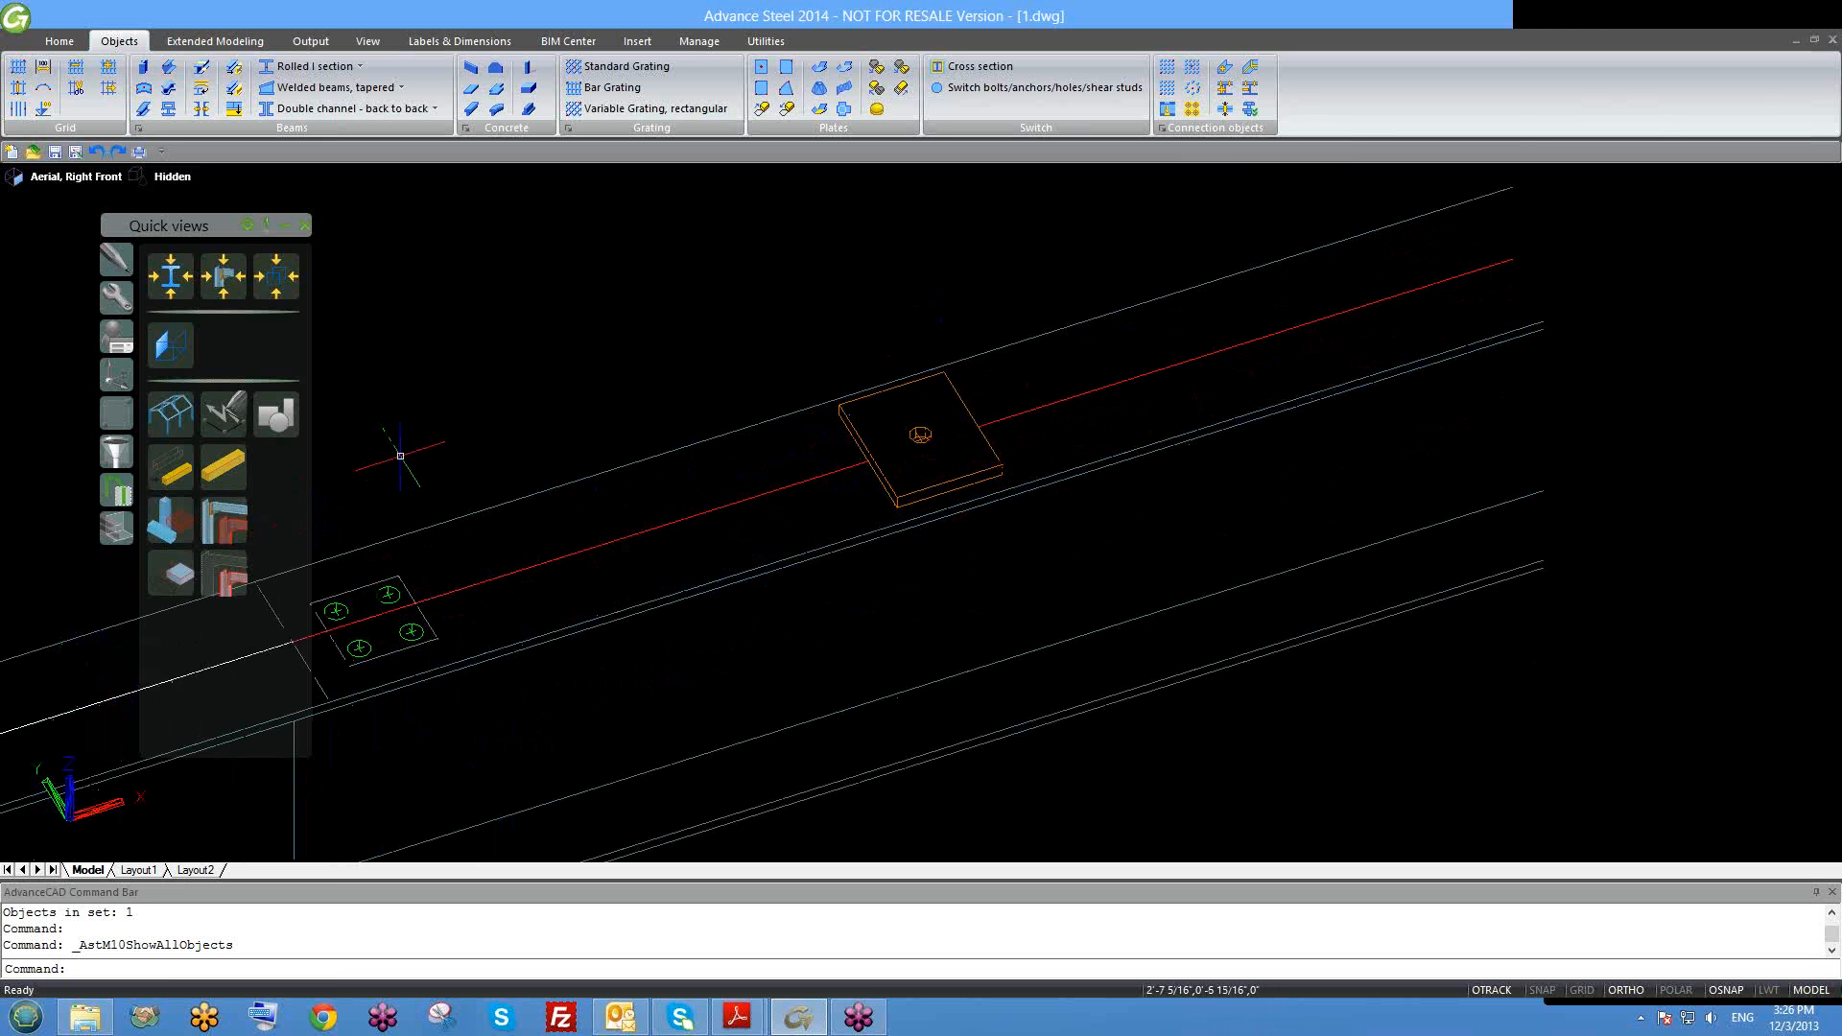
Step: Erase the entire model, including the beams, columns, plates and grid lines
scroll(863, 518, "down", 6)
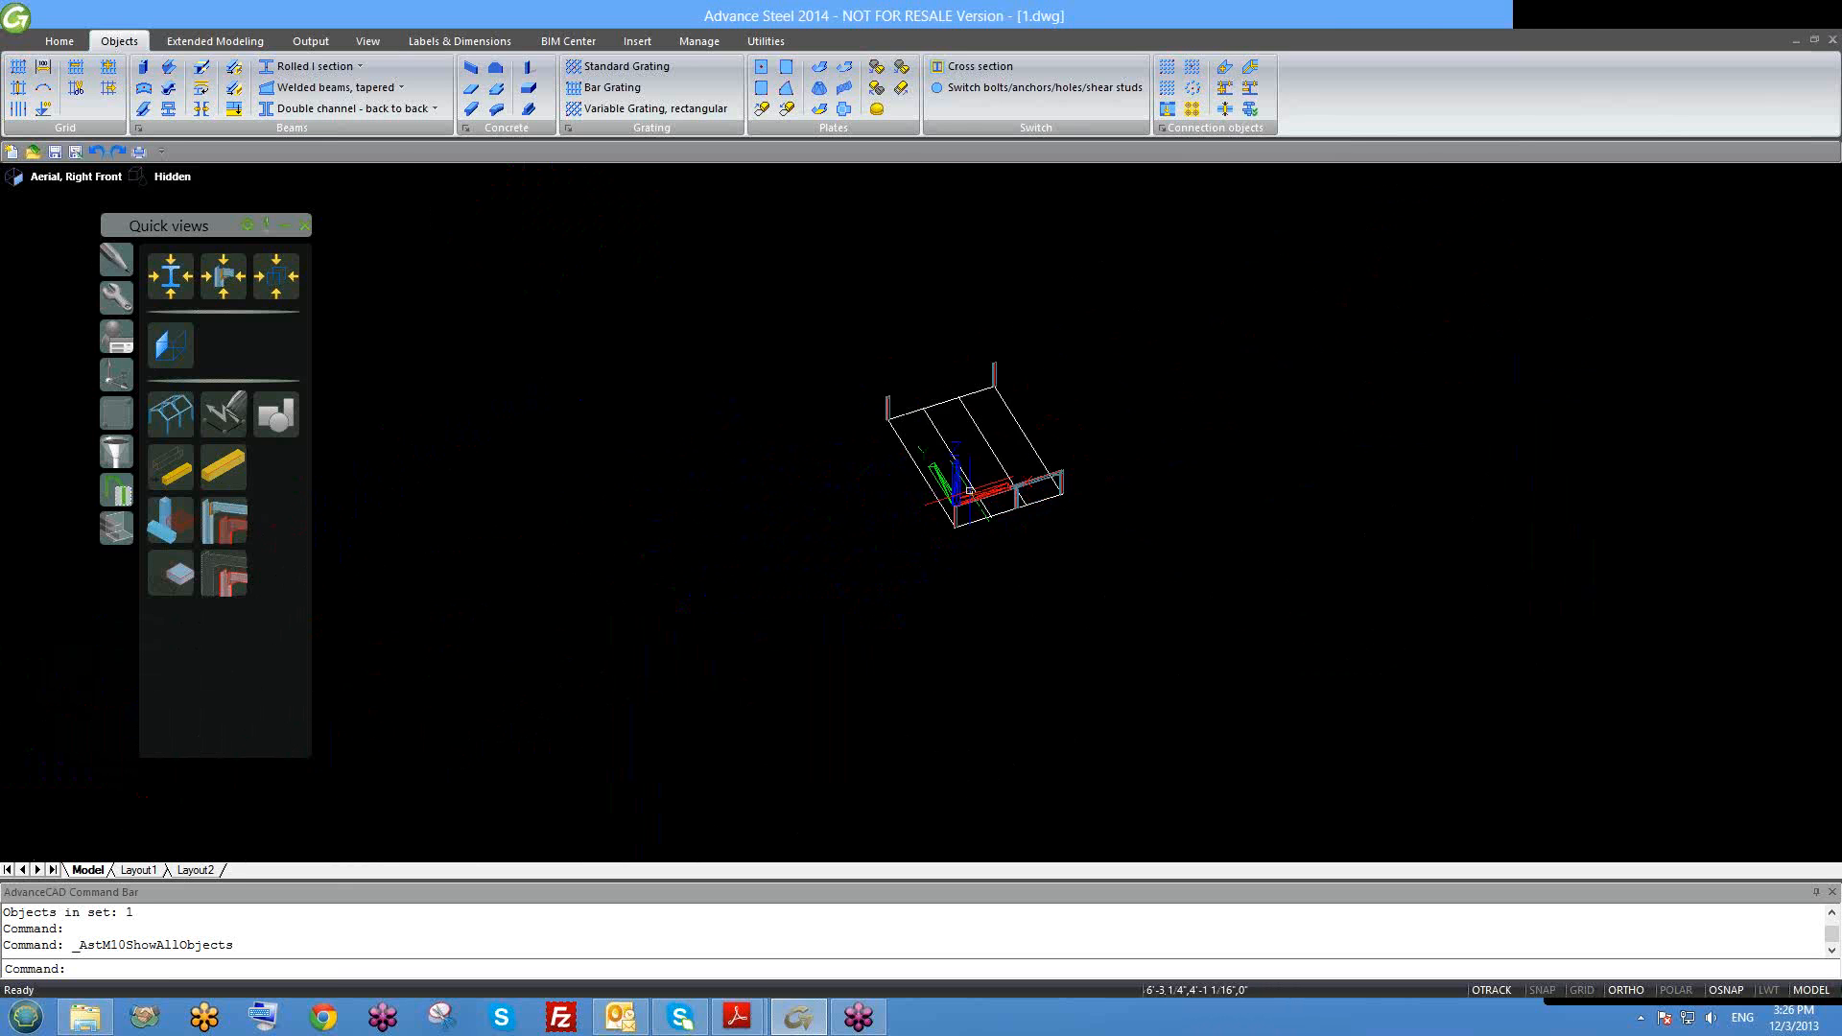
scroll(861, 540, "up", 5)
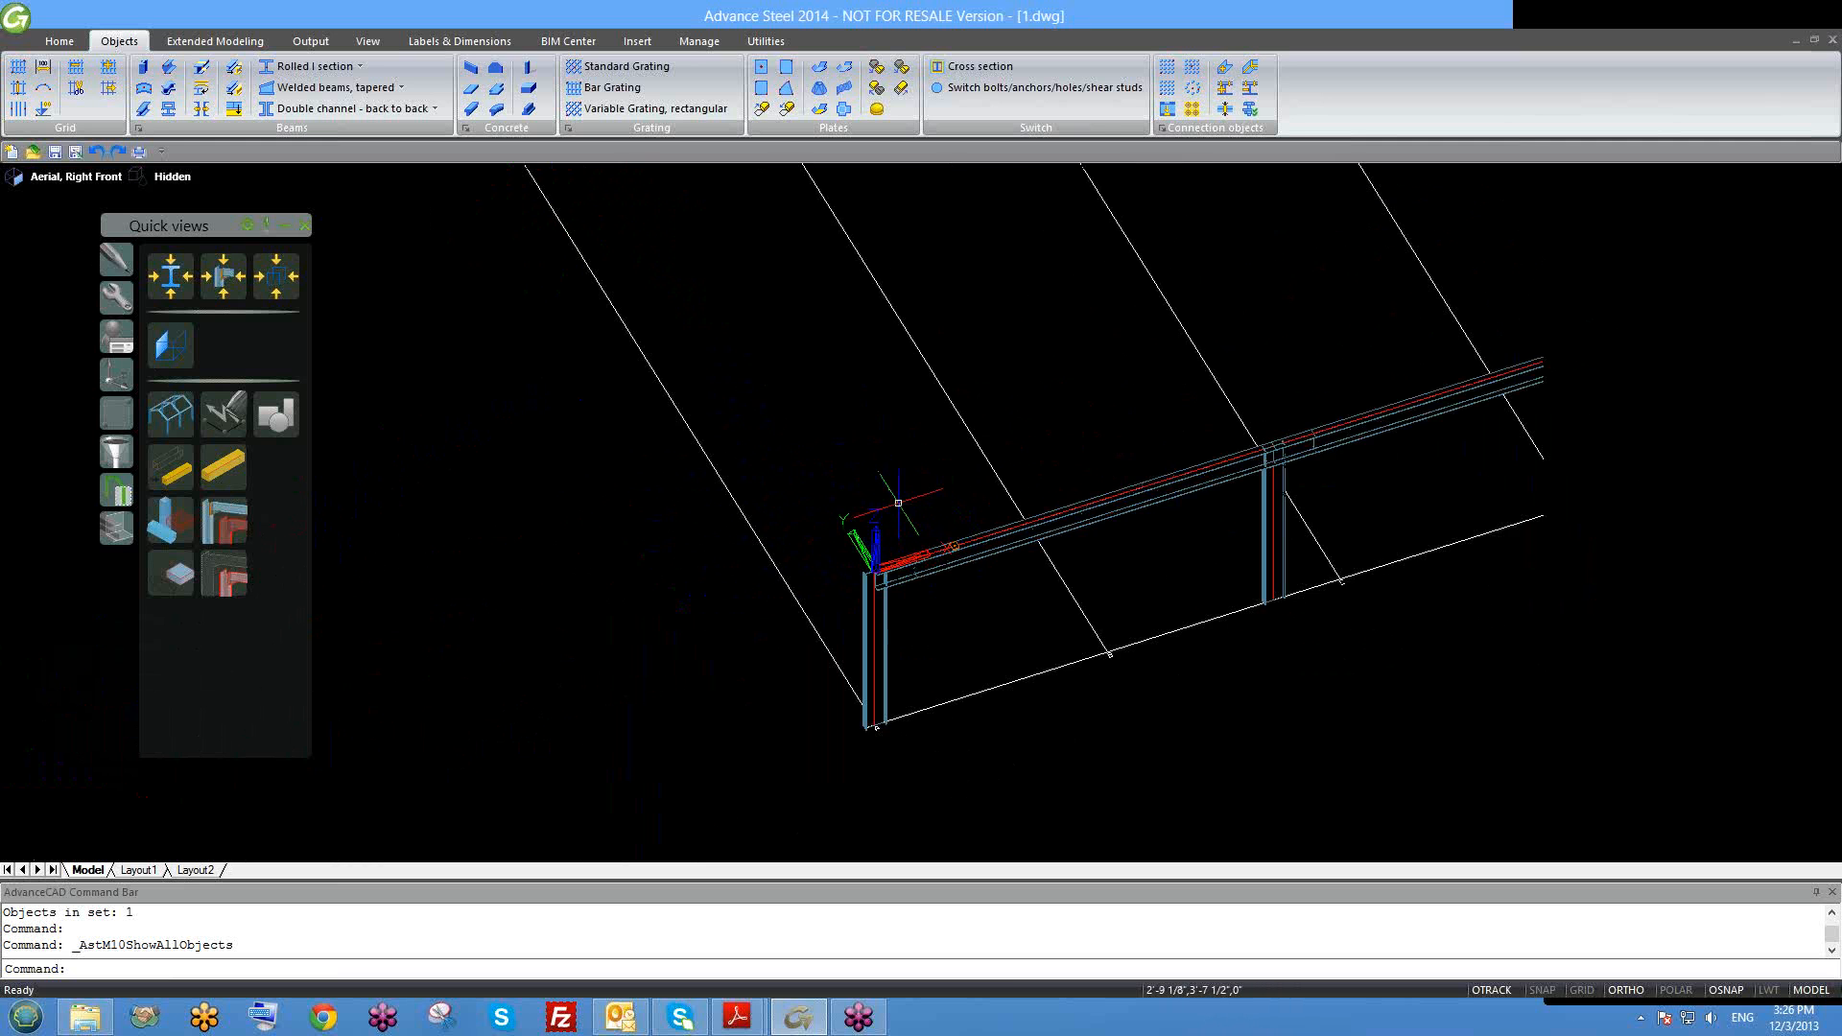
scroll(863, 518, "down", 3)
left_click(1274, 642)
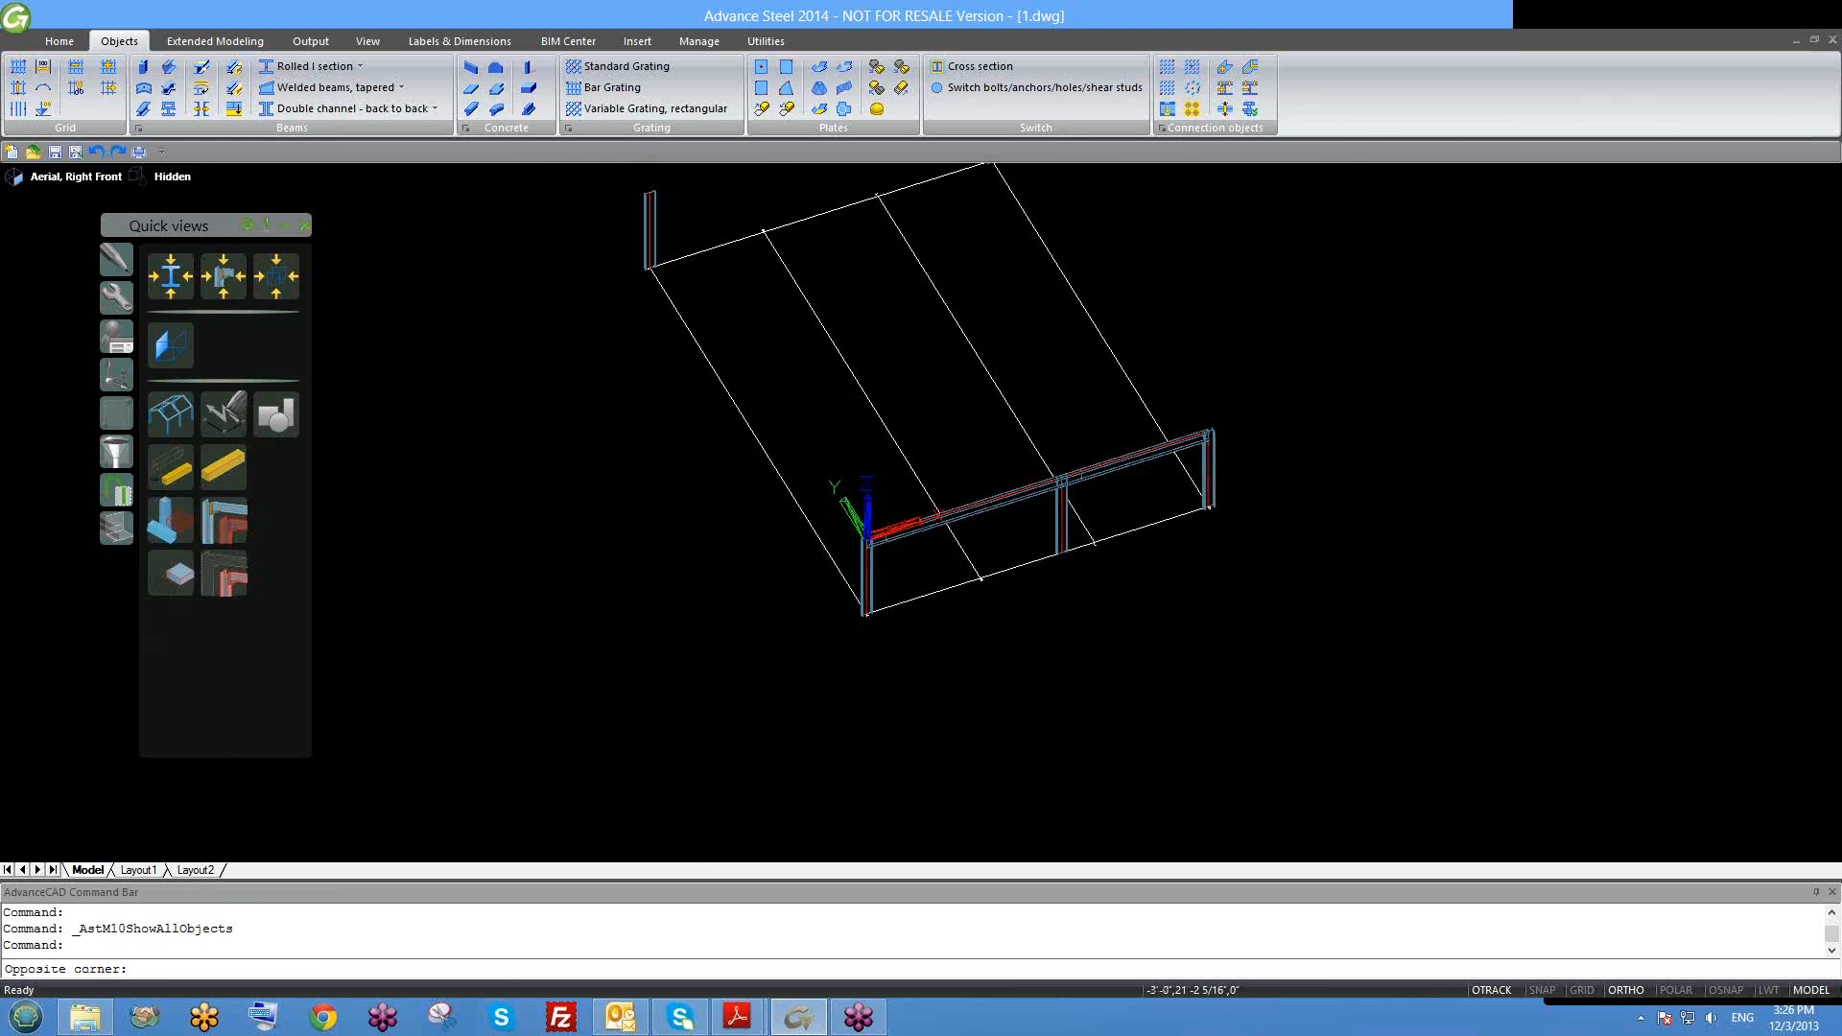
scroll(748, 406, "down", 3)
left_click(622, 232)
key("Delete")
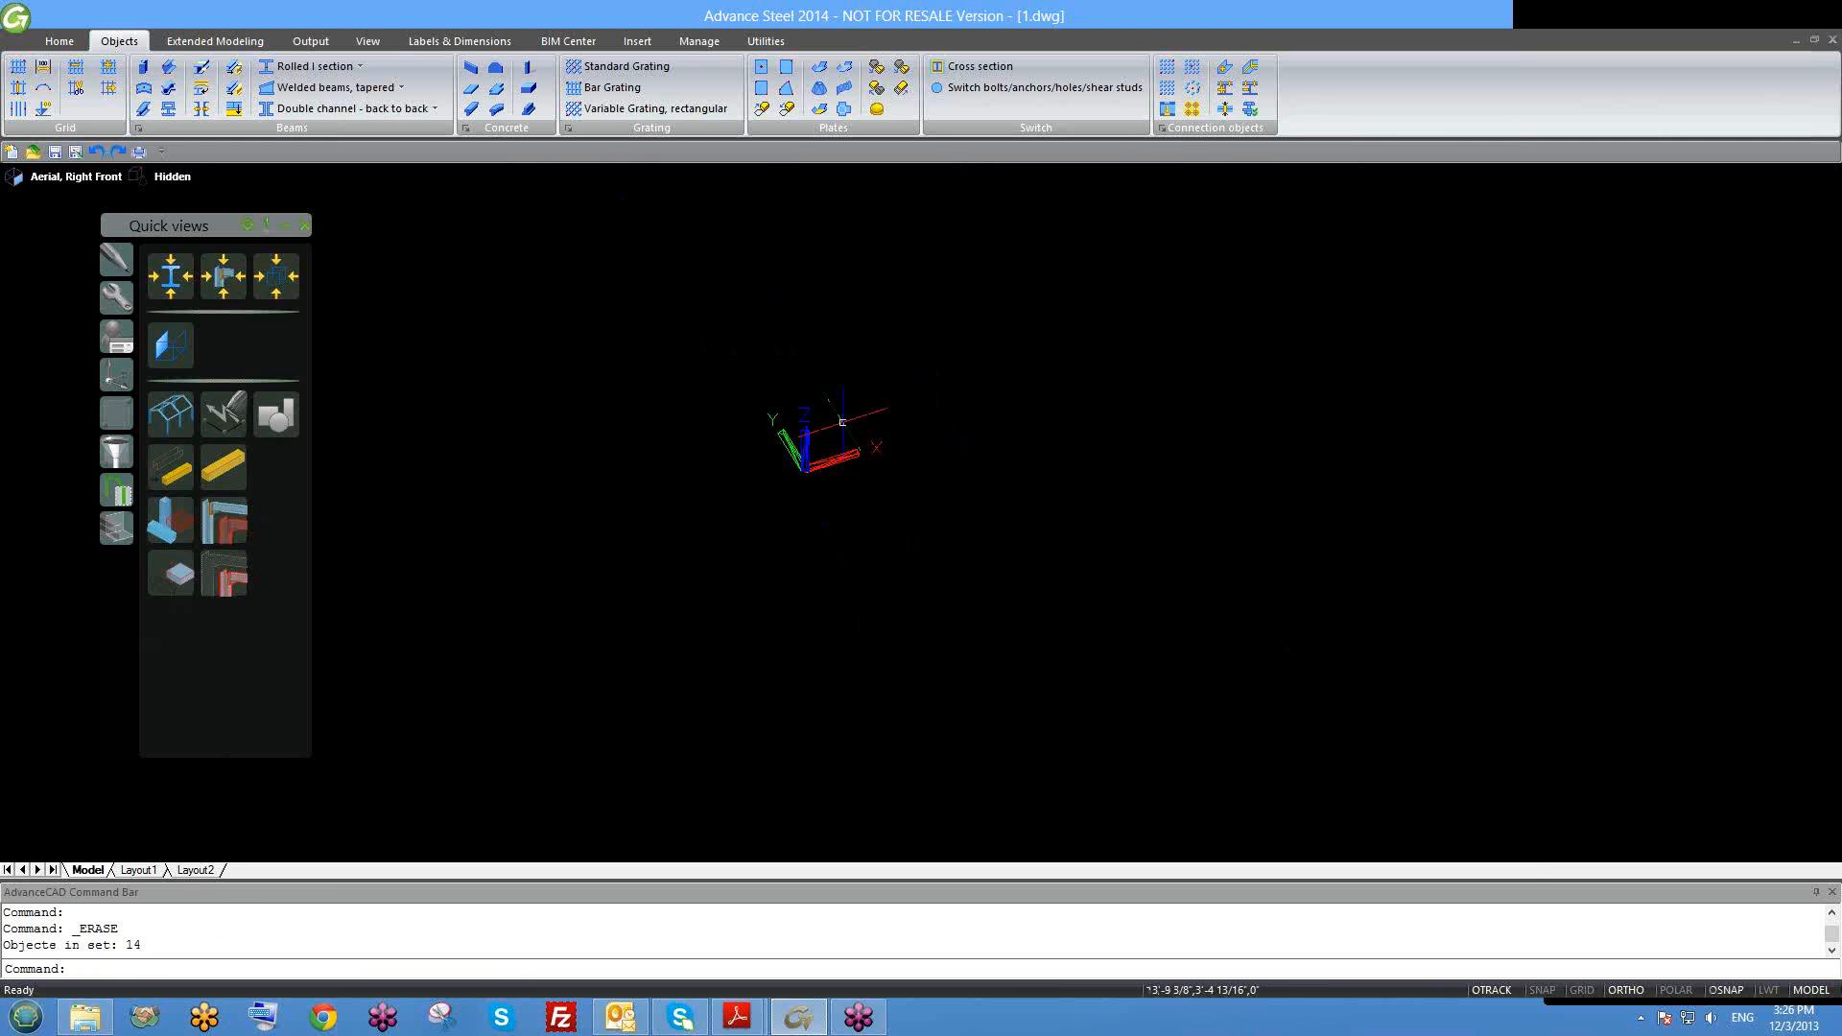
Step: Reset the coordinate system to World
type("ucs")
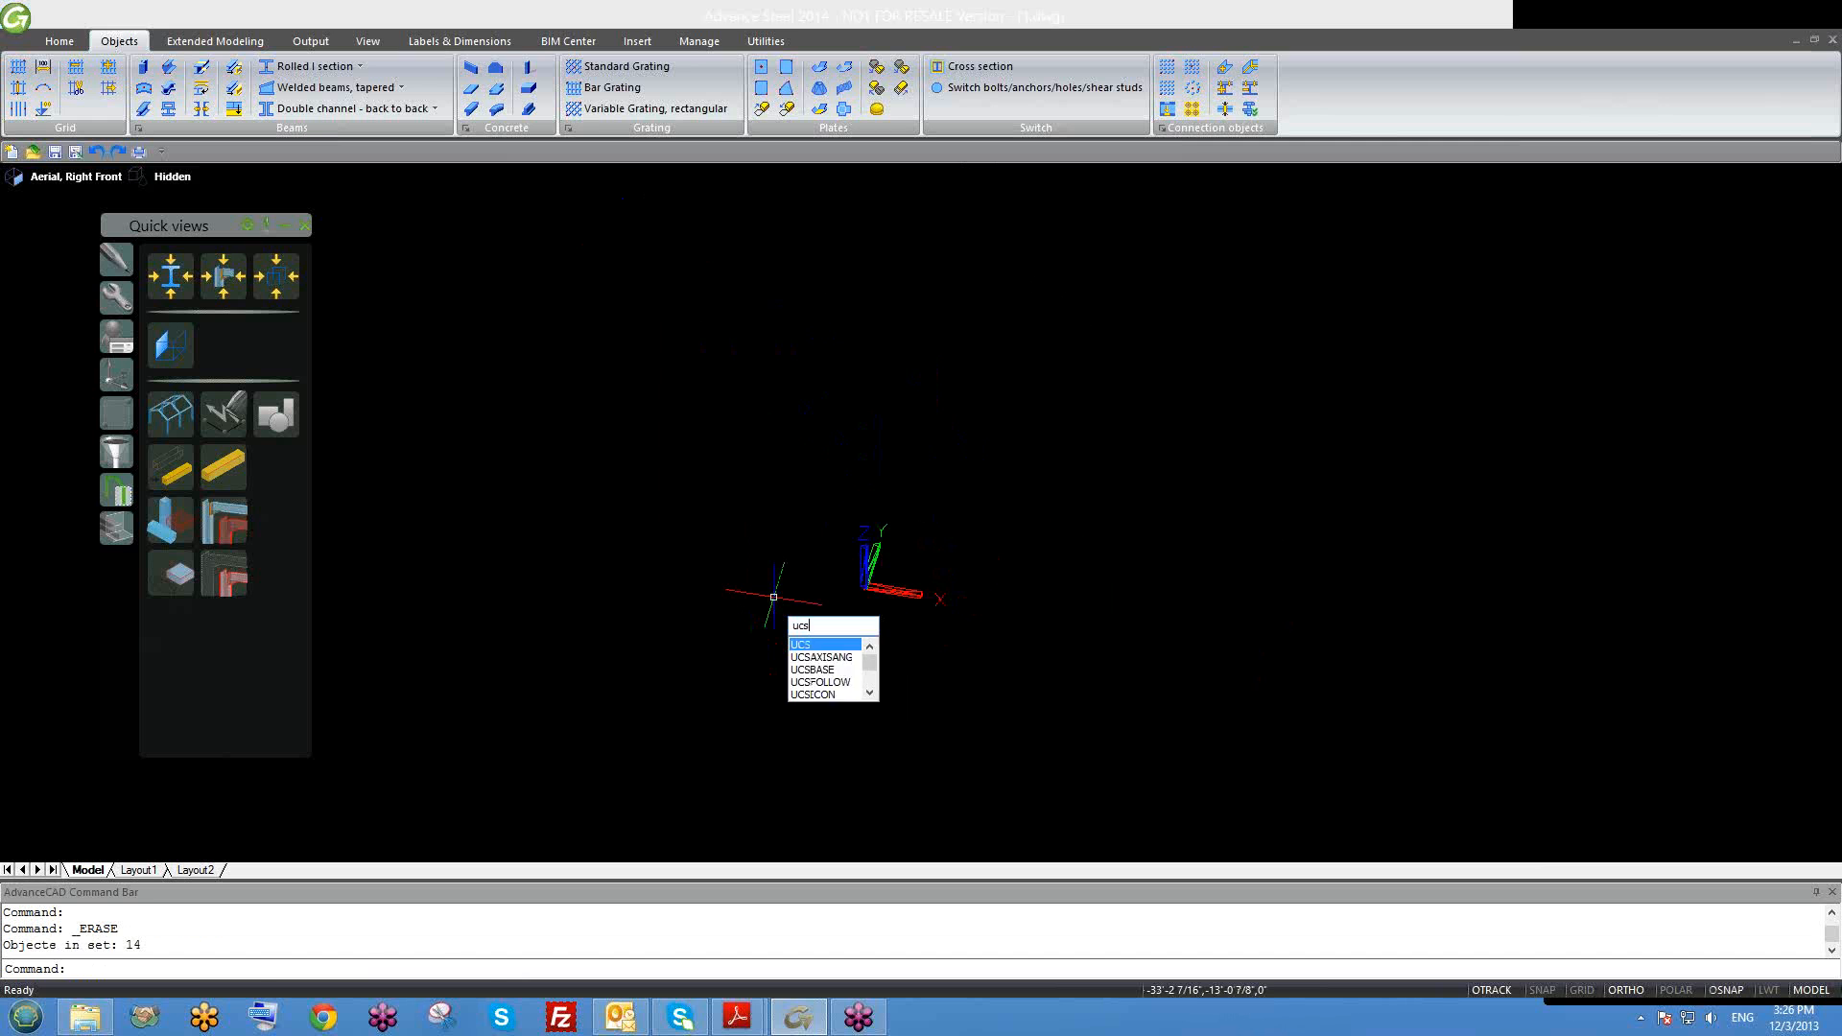
key("Return")
type("w")
key("Return")
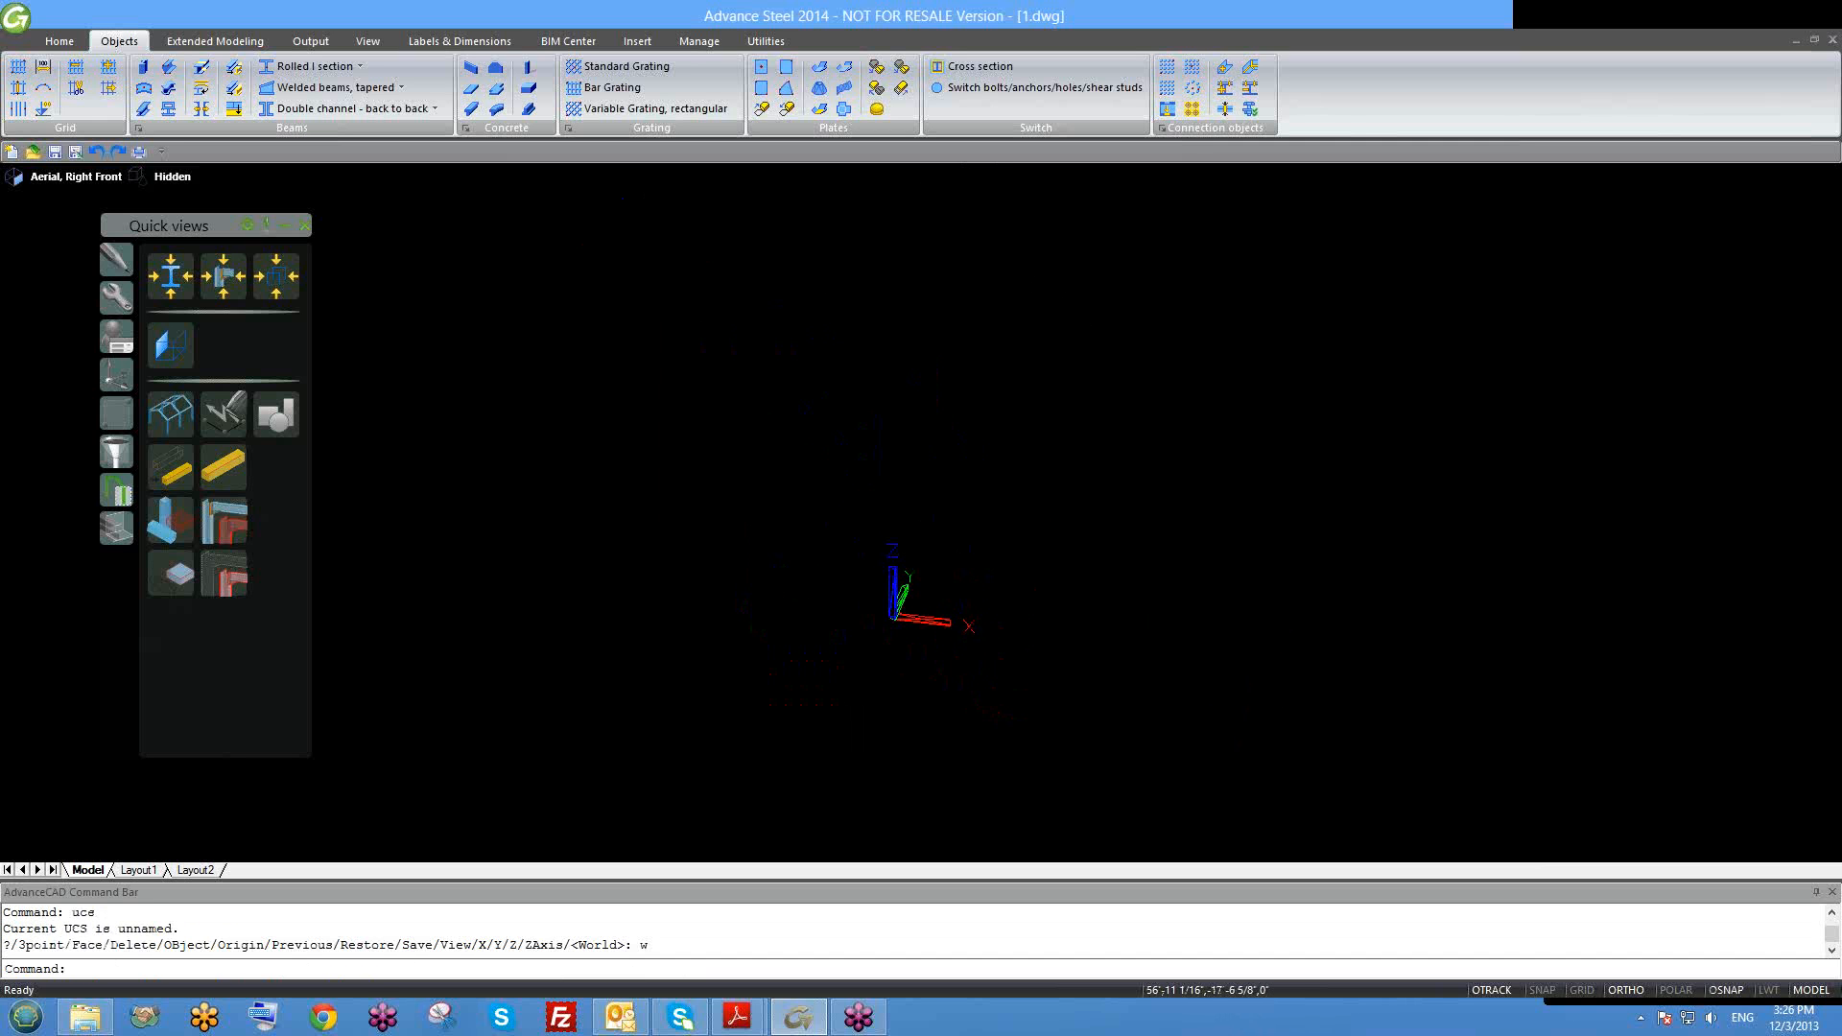
middle_click_drag(986, 646, 782, 610)
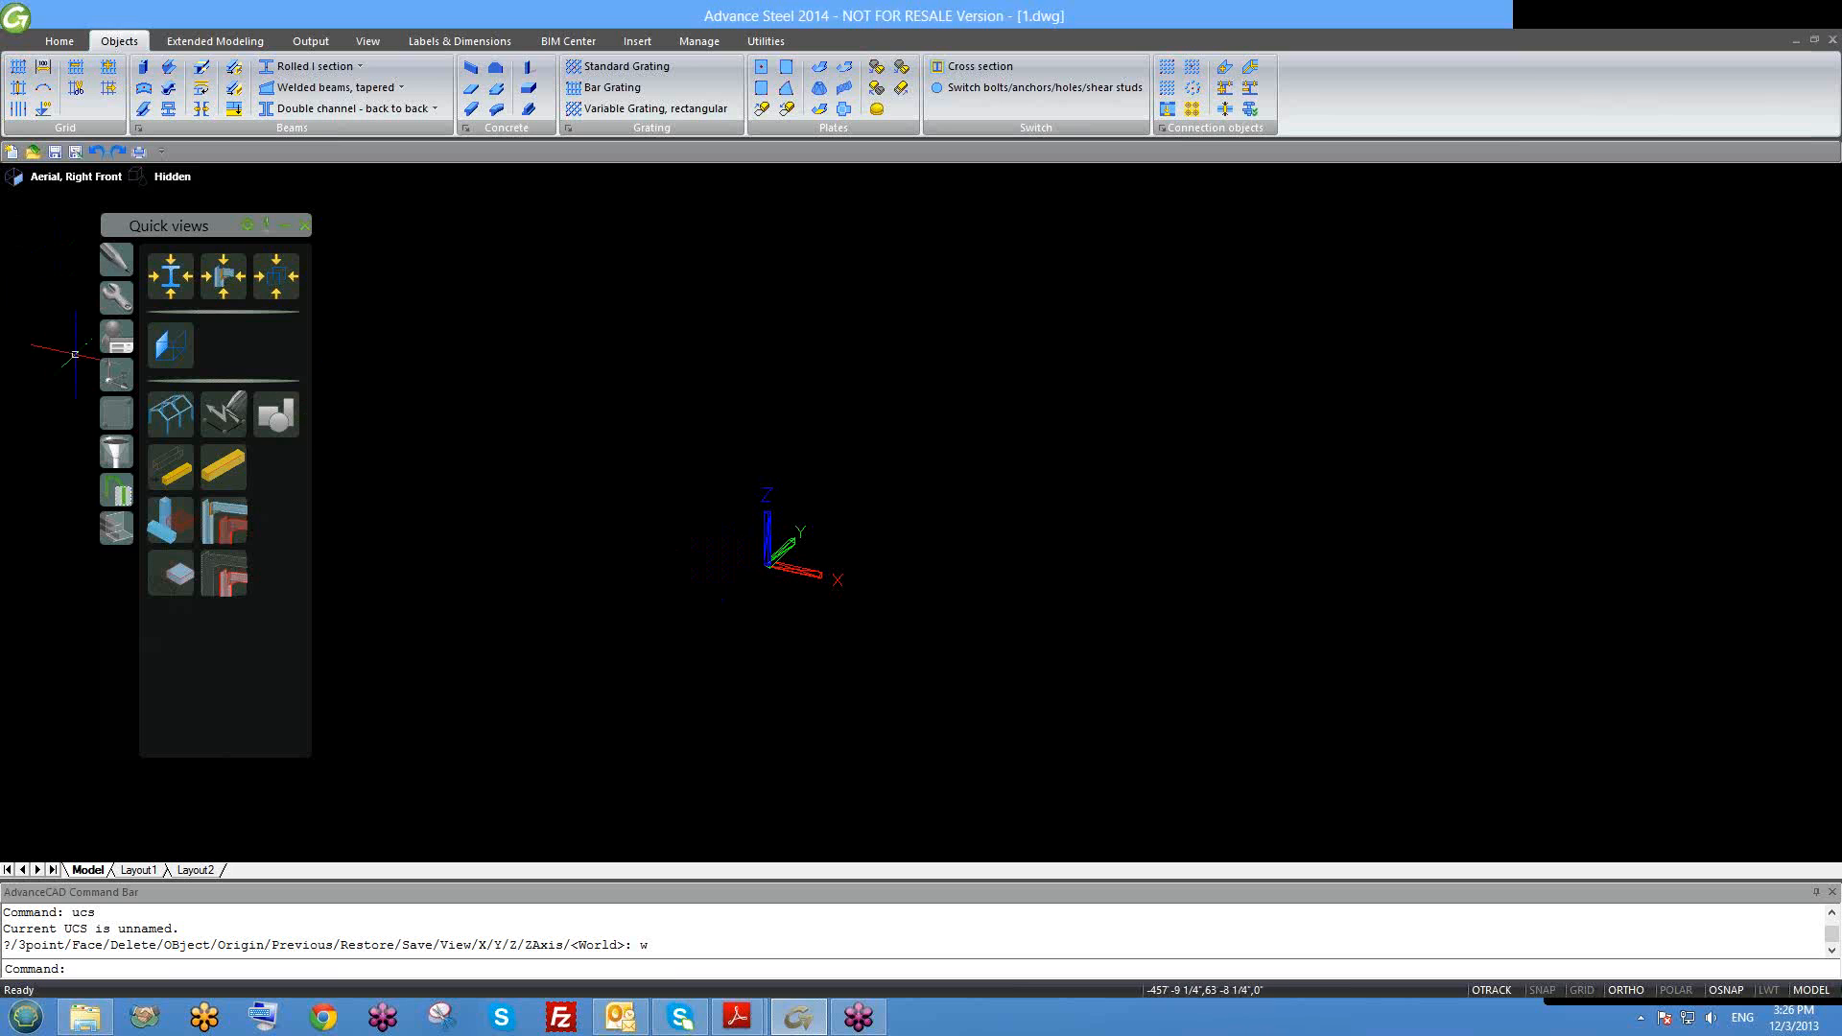
left_click(99, 380)
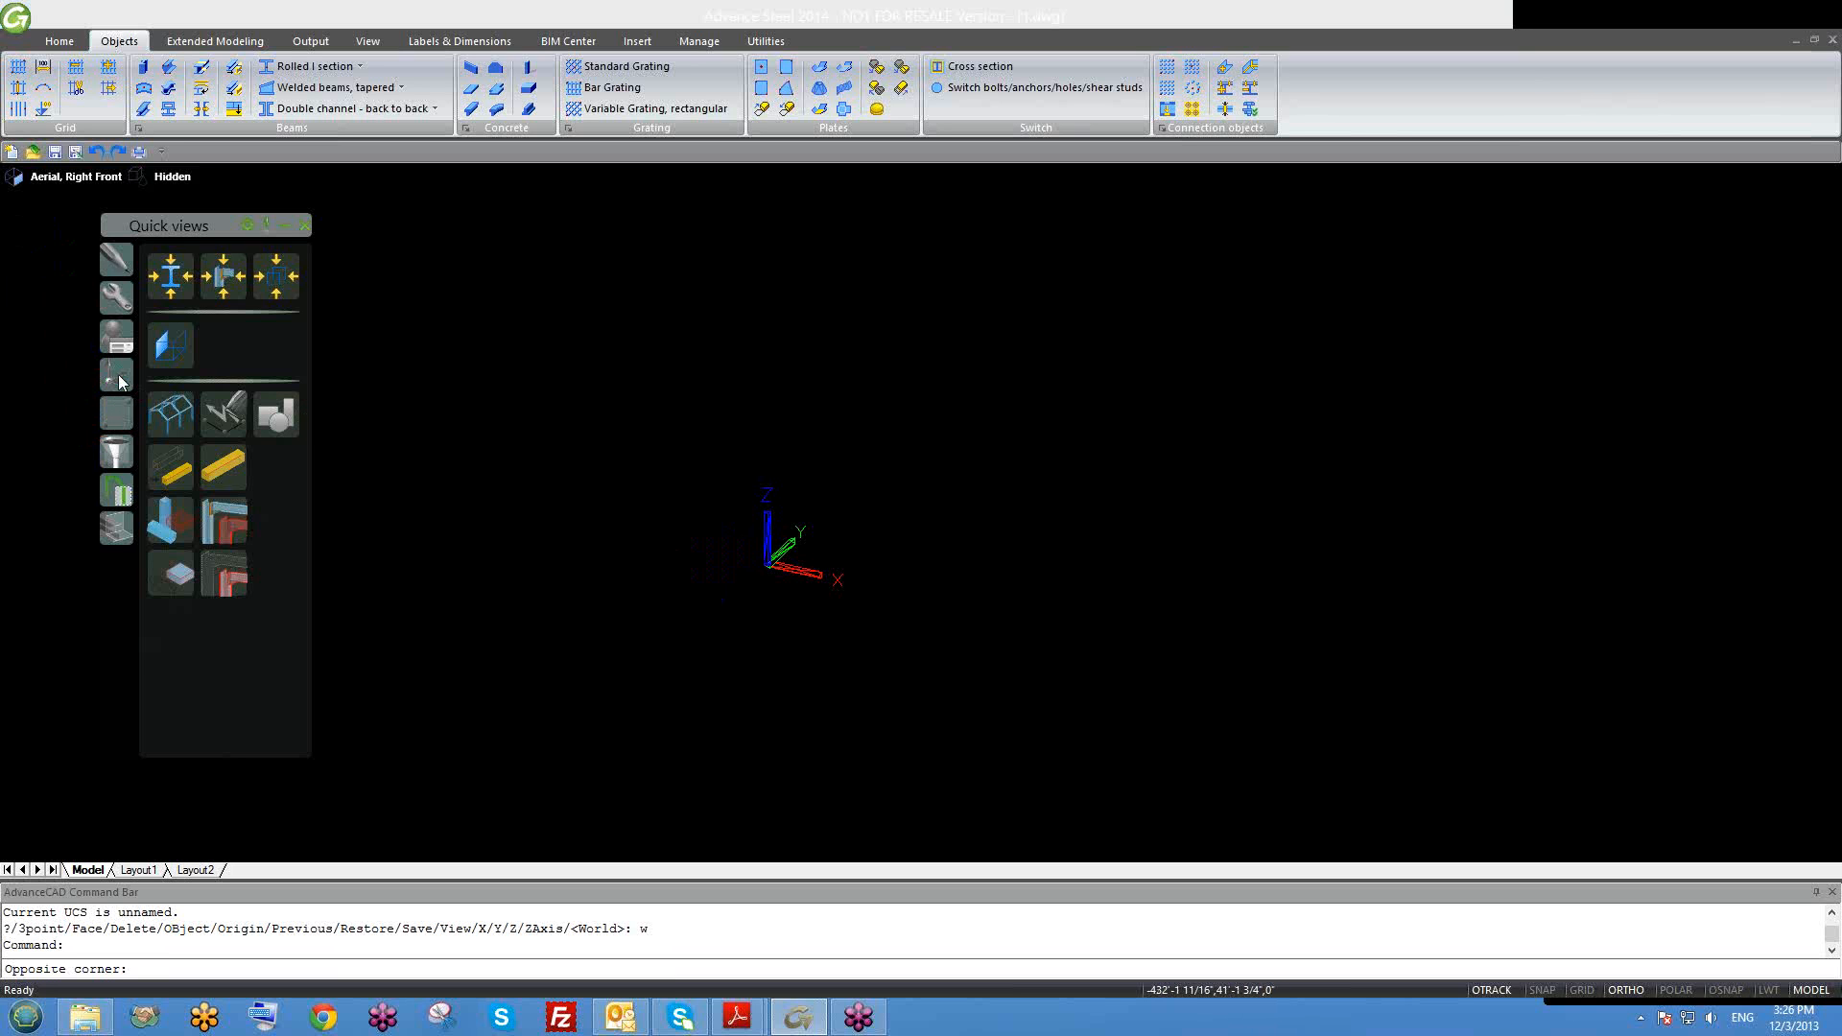
left_click(118, 375)
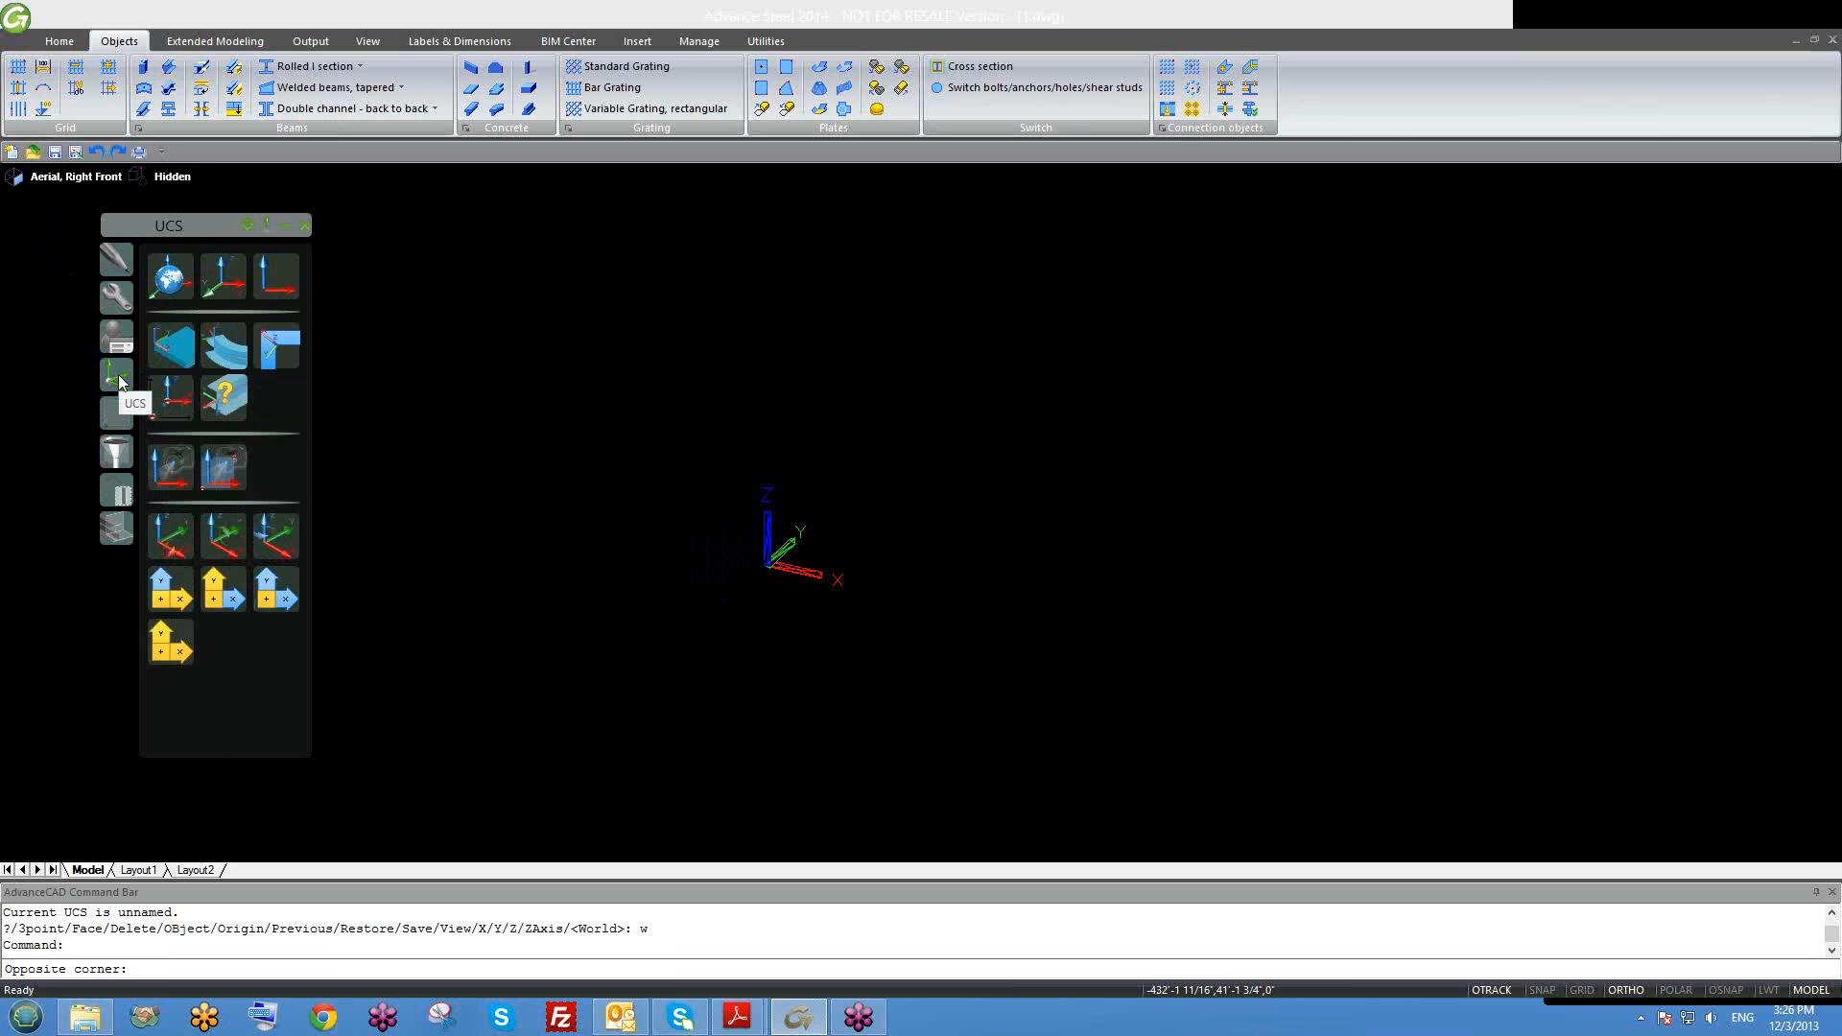
key("Escape")
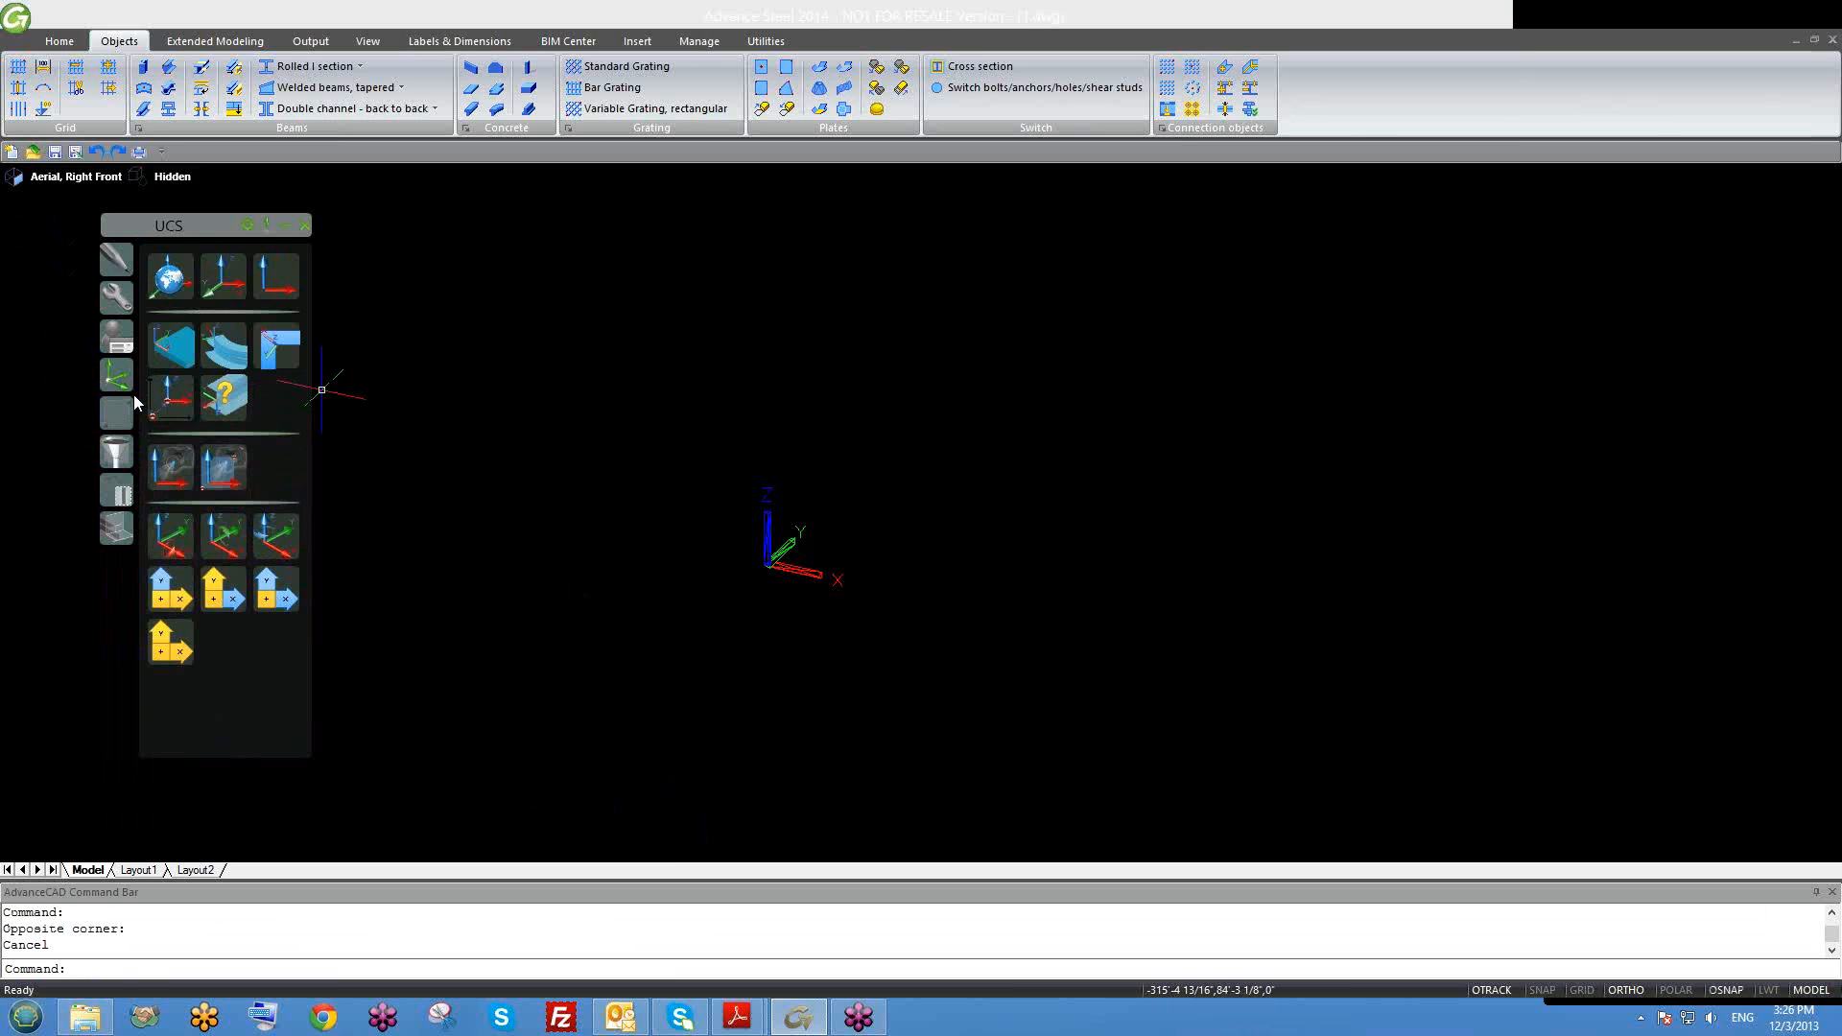
middle_click_drag(725, 600, 816, 690)
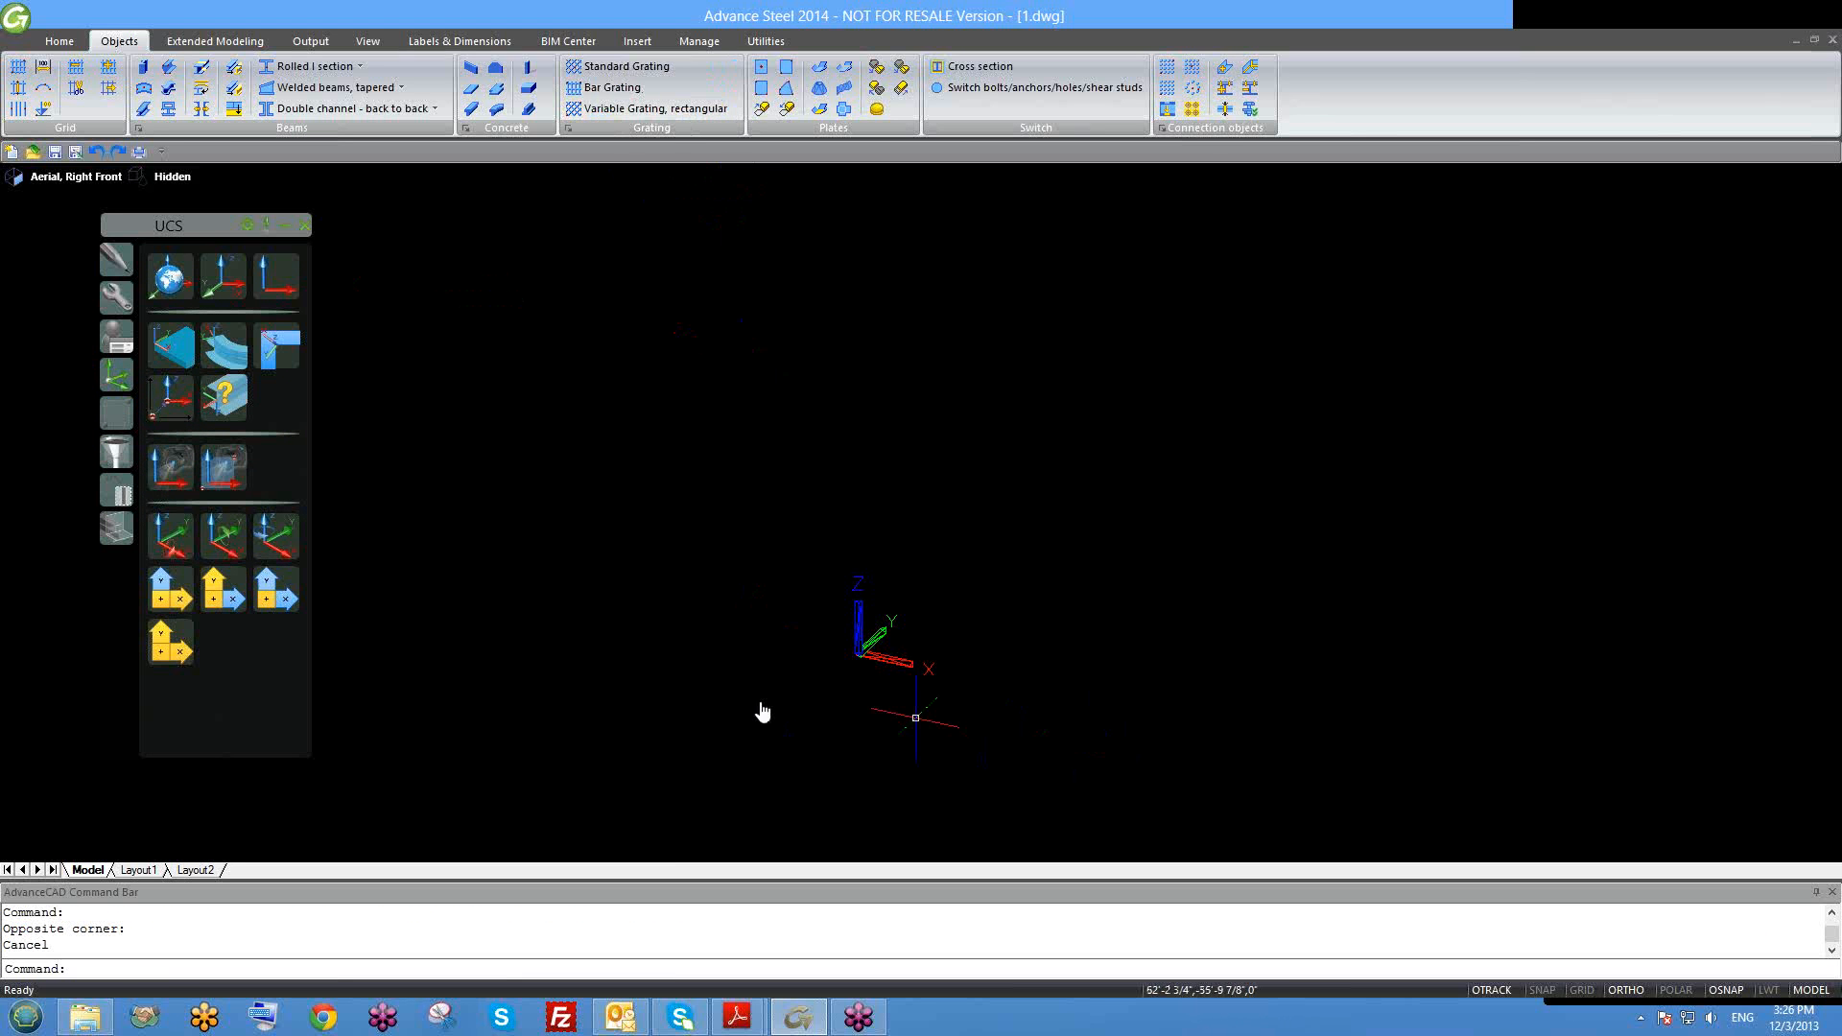
middle_click_drag(761, 711, 680, 707)
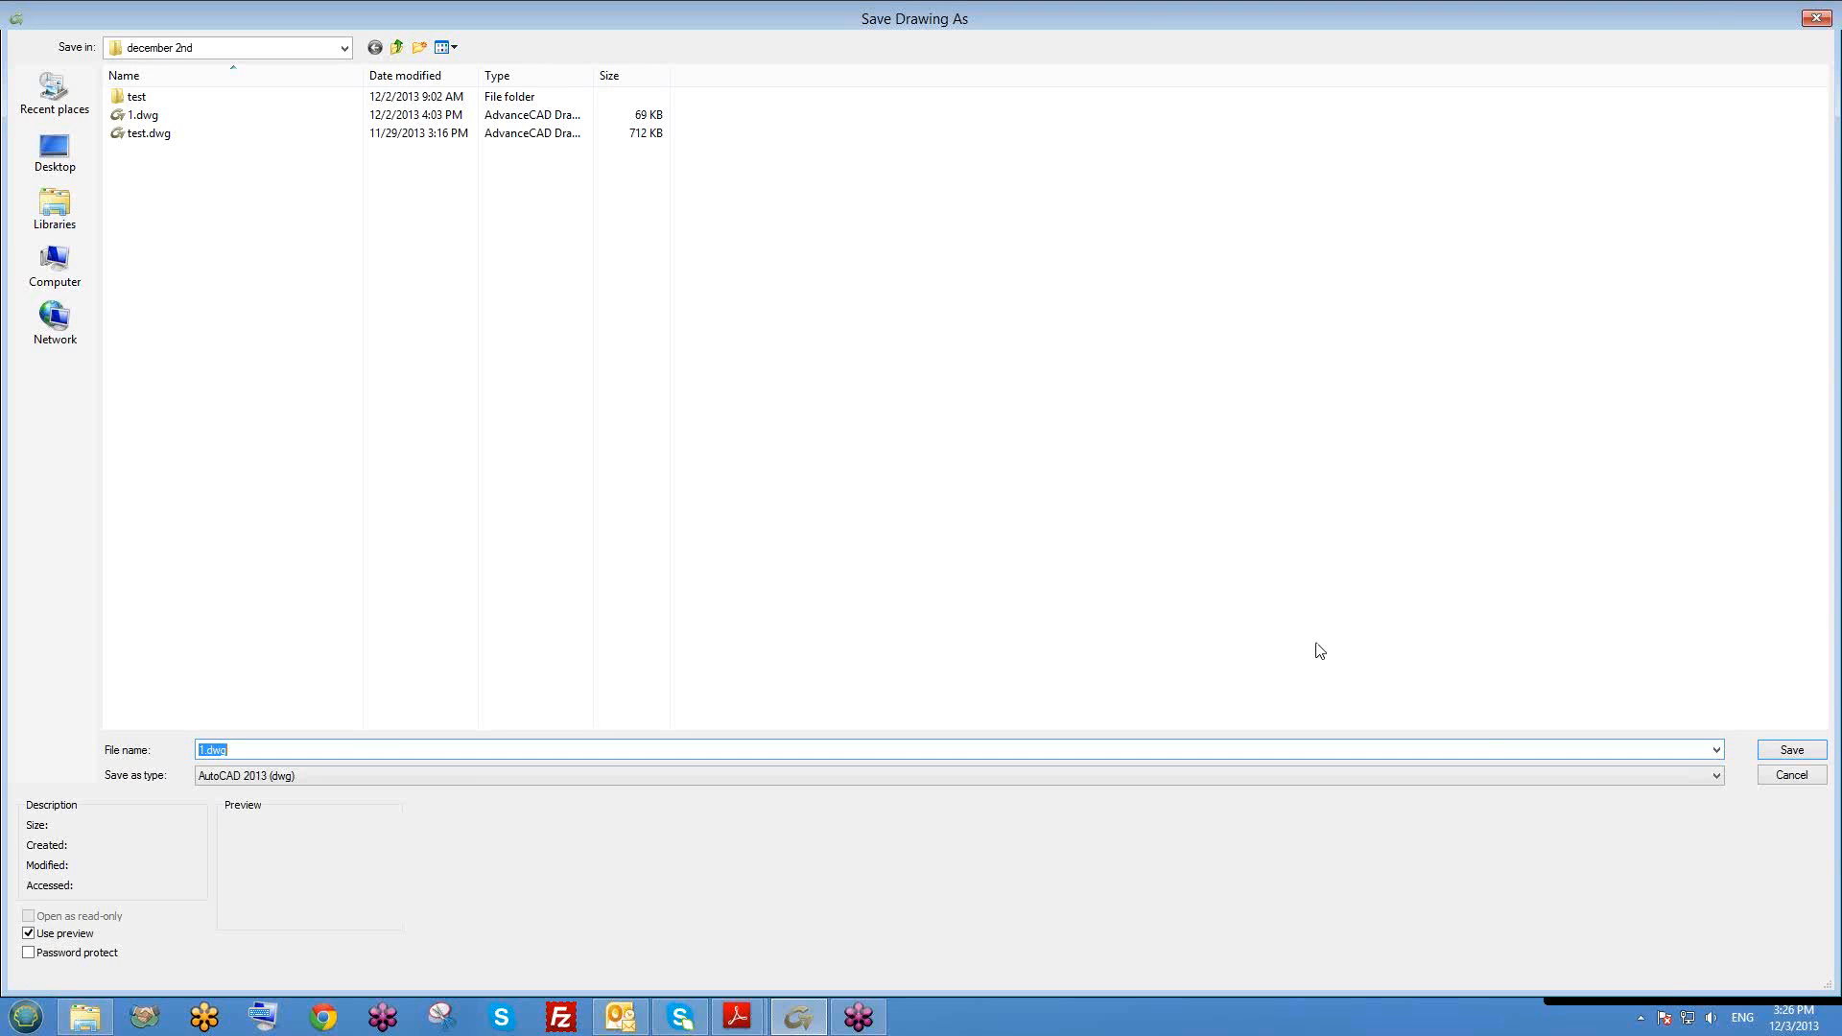
left_click(1575, 57)
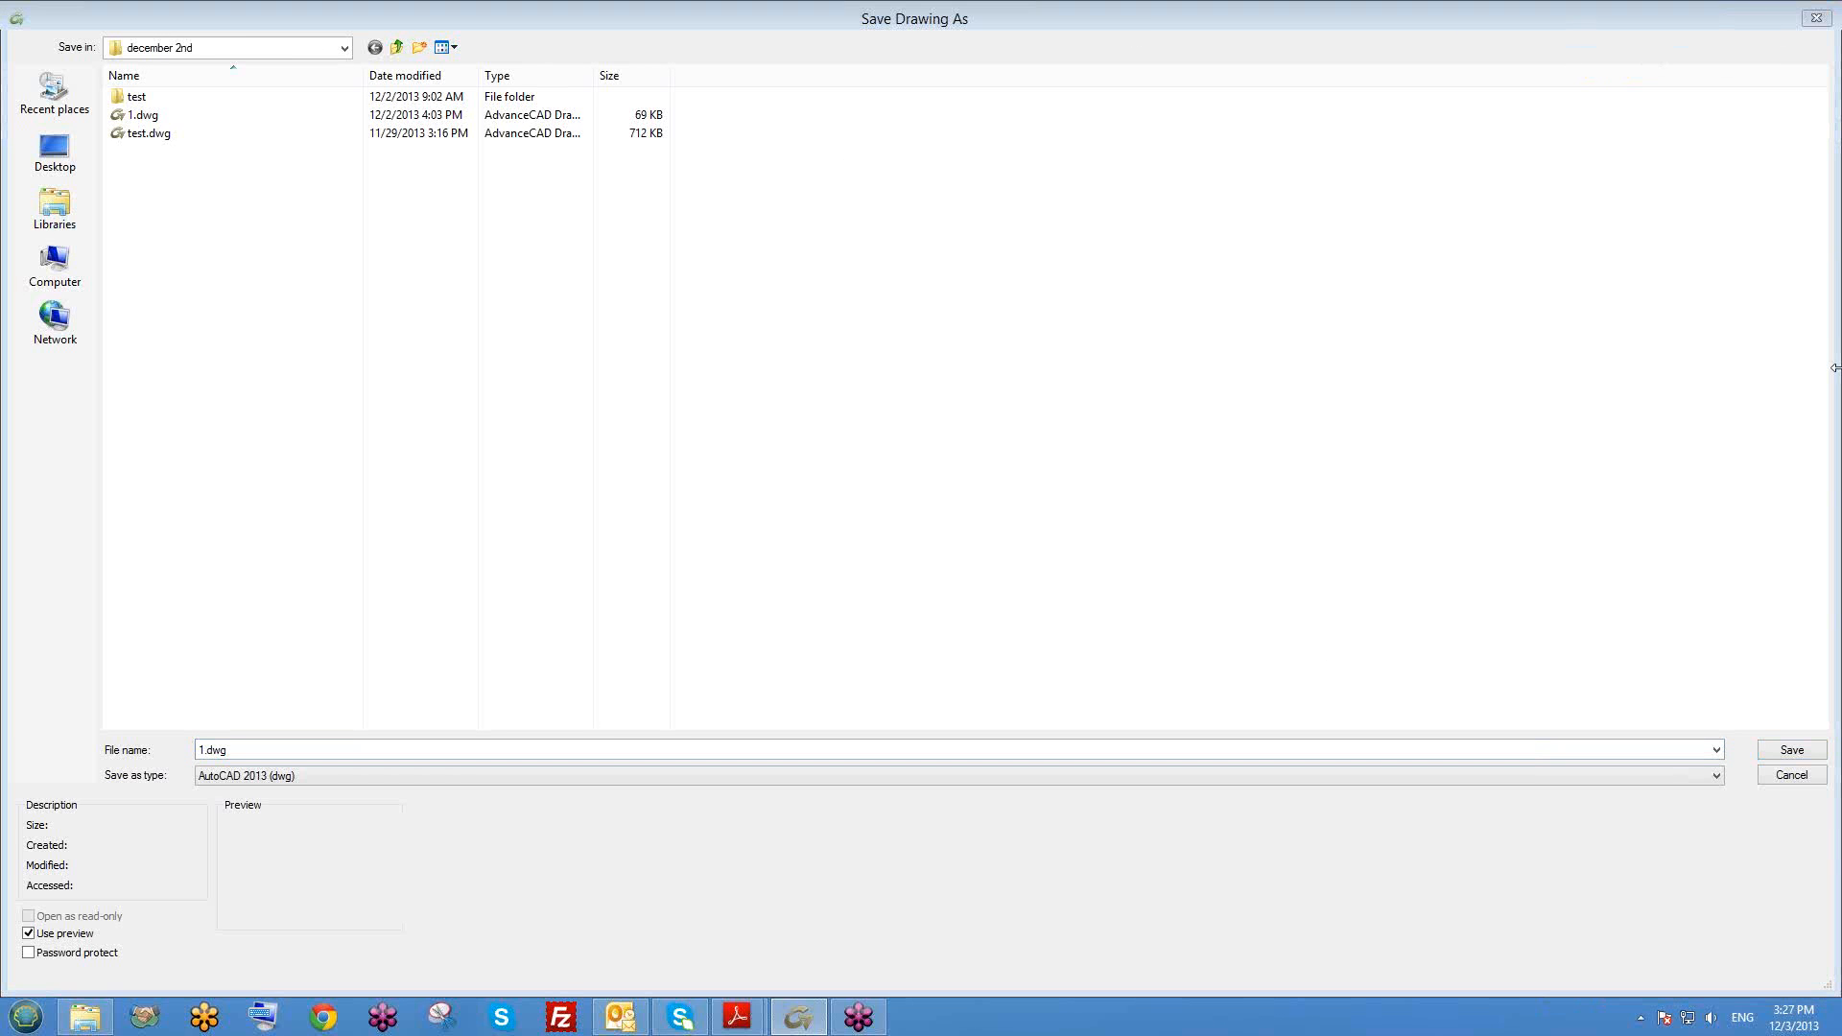
left_click(1811, 776)
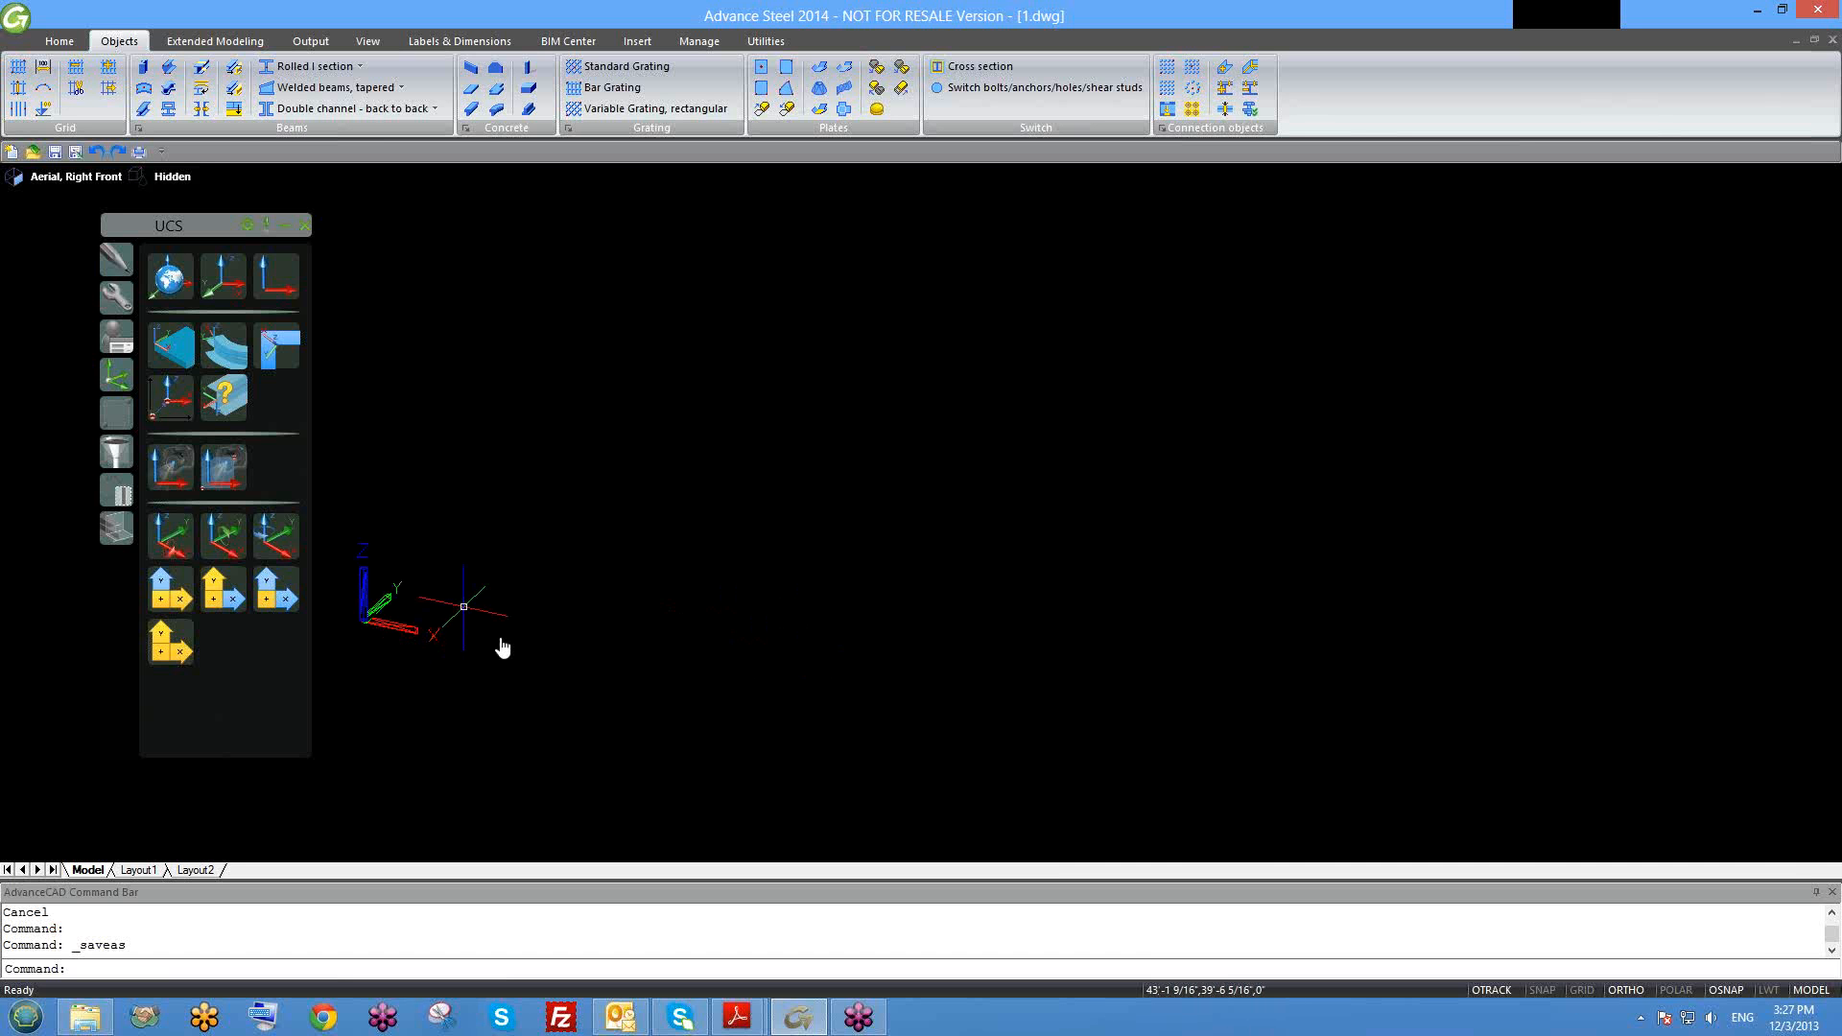
Step: Start a group of parallel grid axes at 0,0 with lines 40' long along X, spreading in the positive Y direction
middle_click_drag(502, 648, 540, 676)
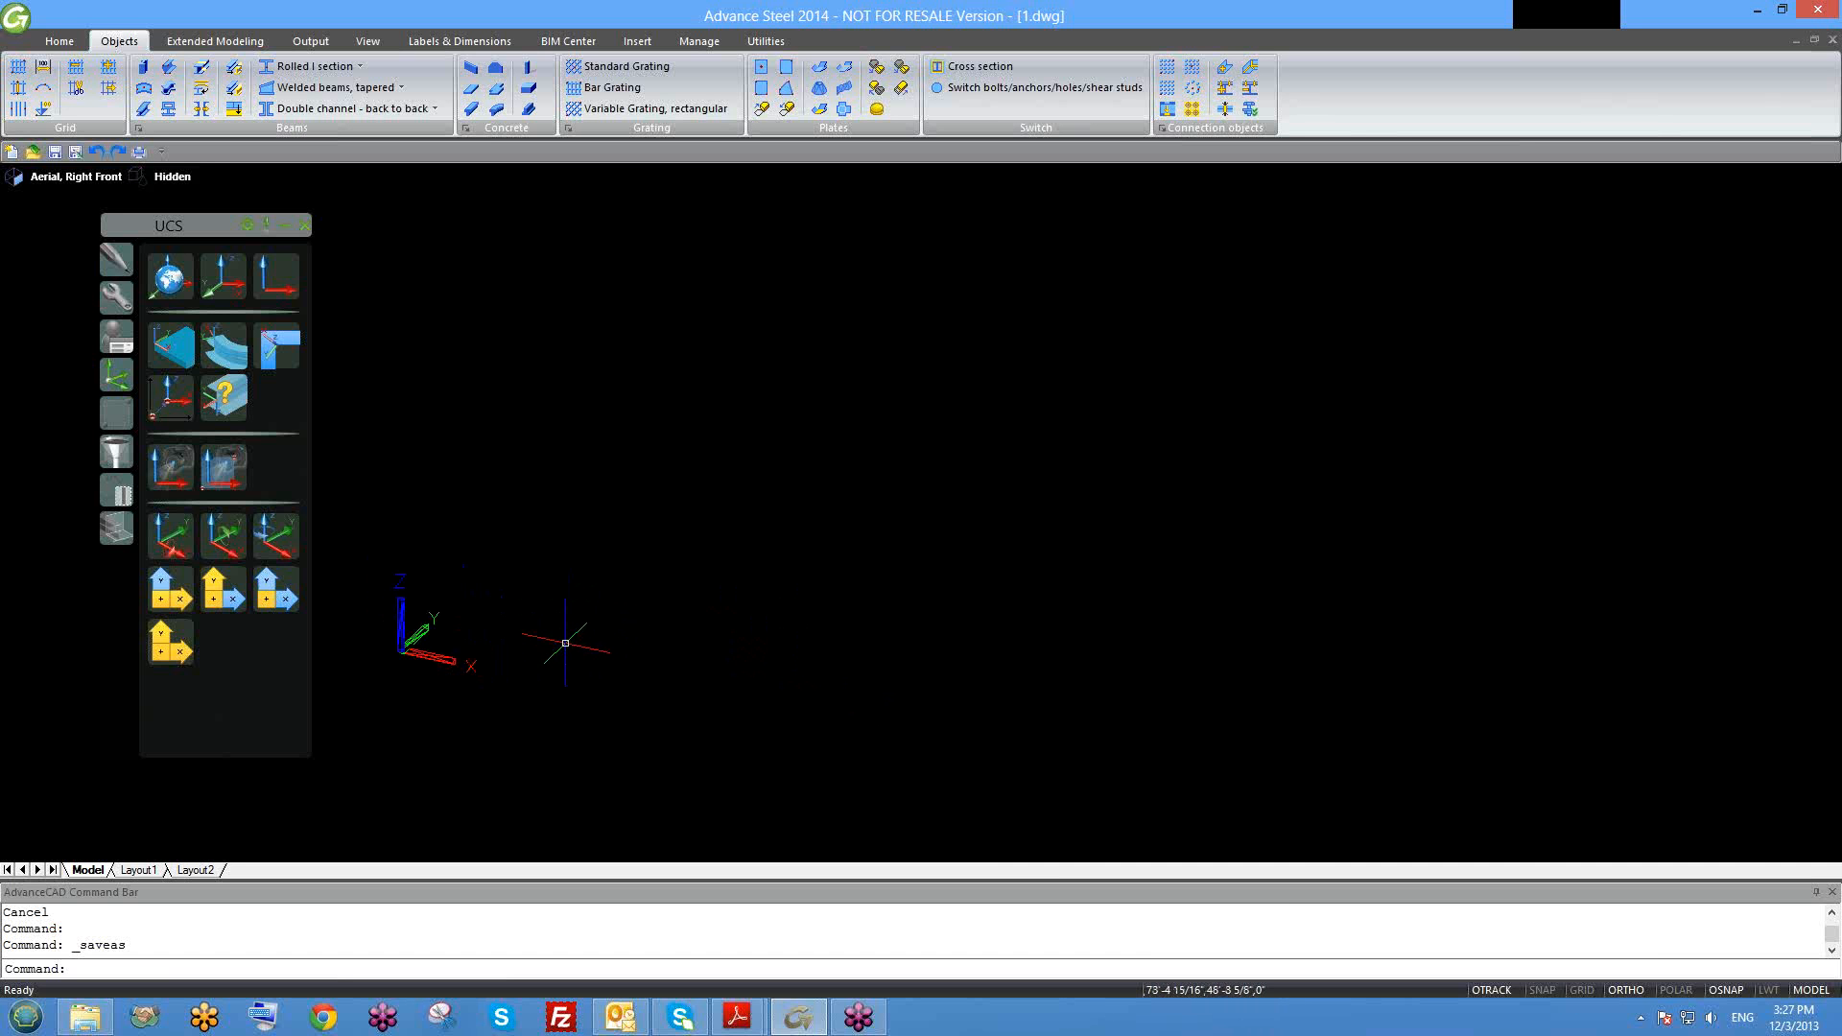
left_click(41, 71)
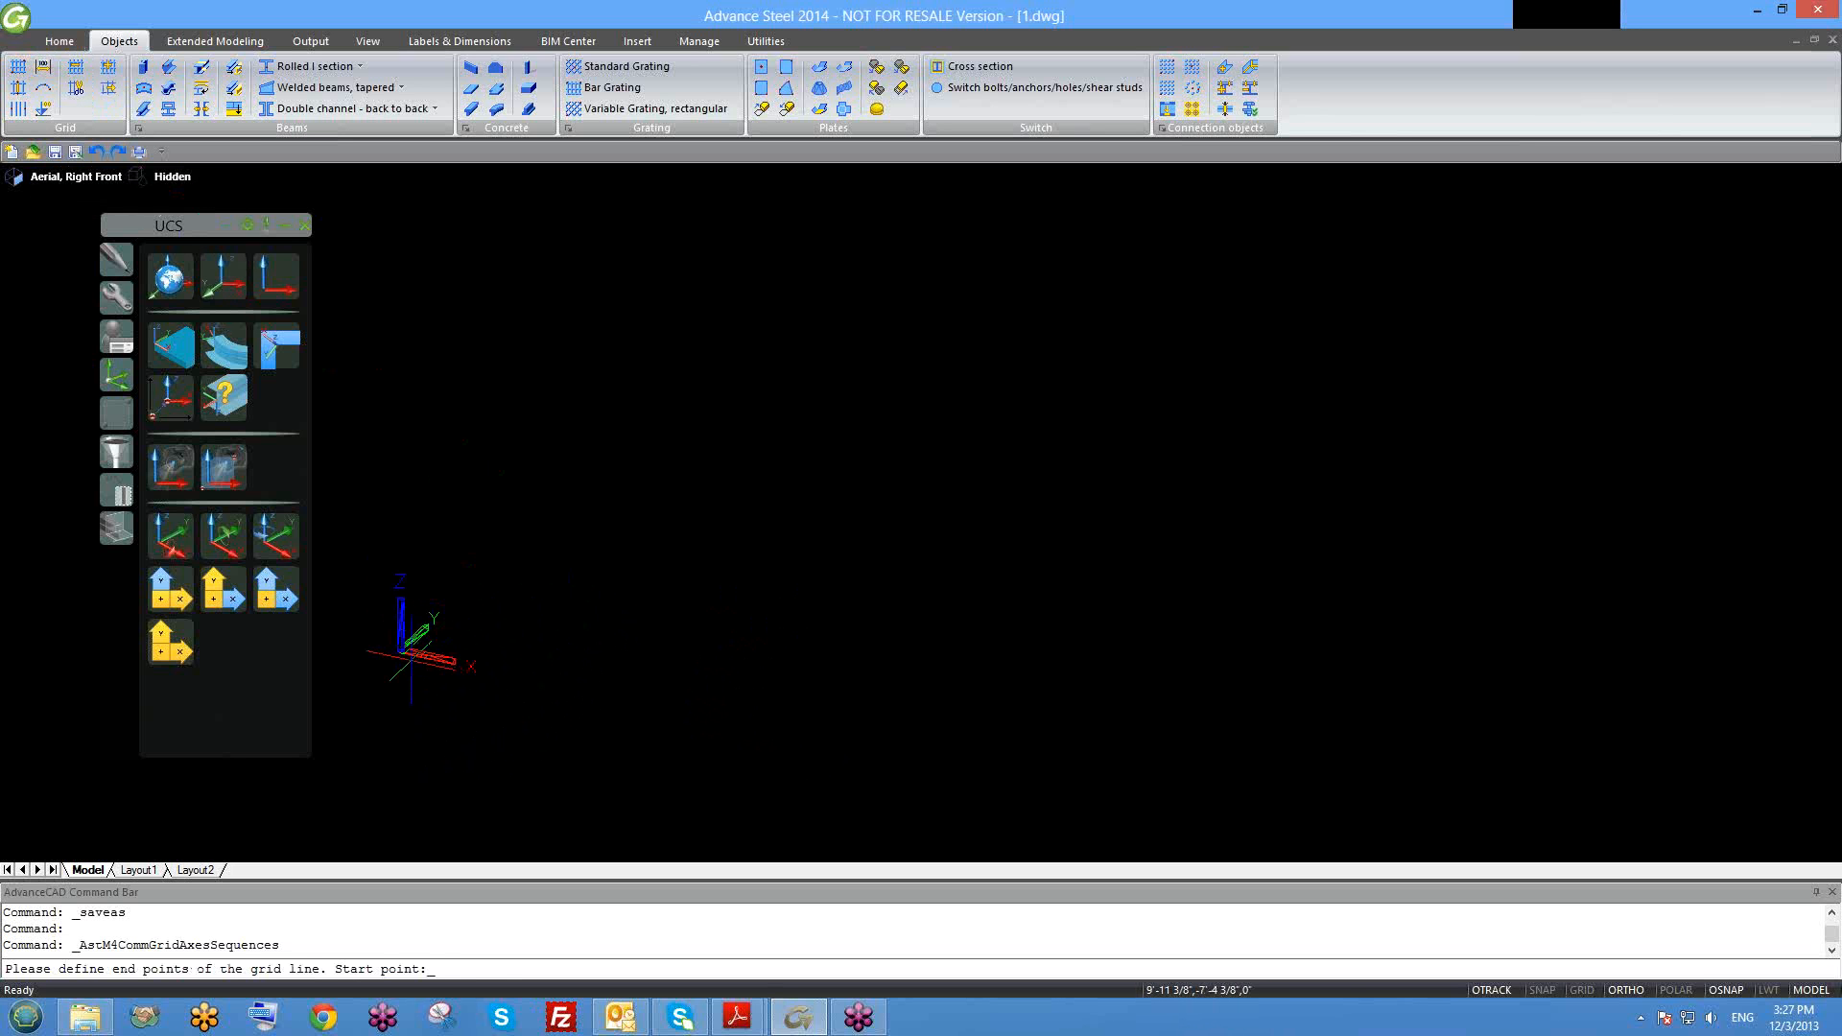
type("0,0")
key("Return")
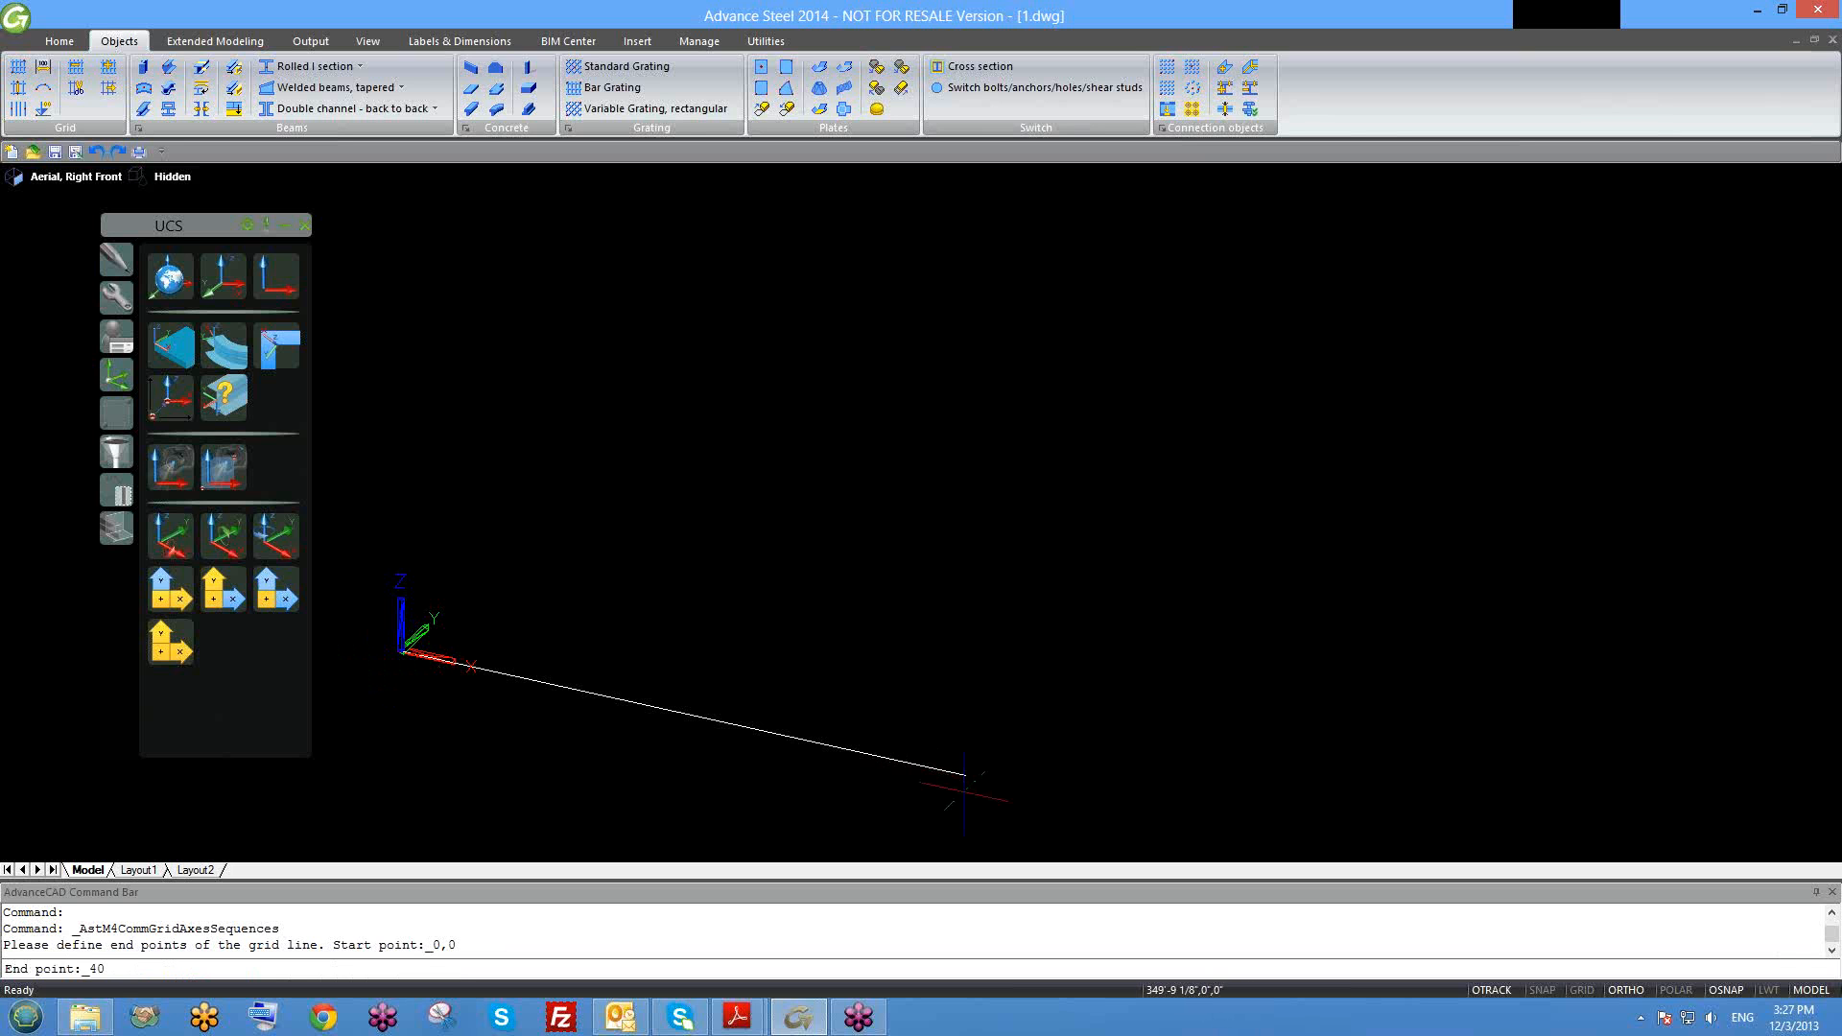
key("Return")
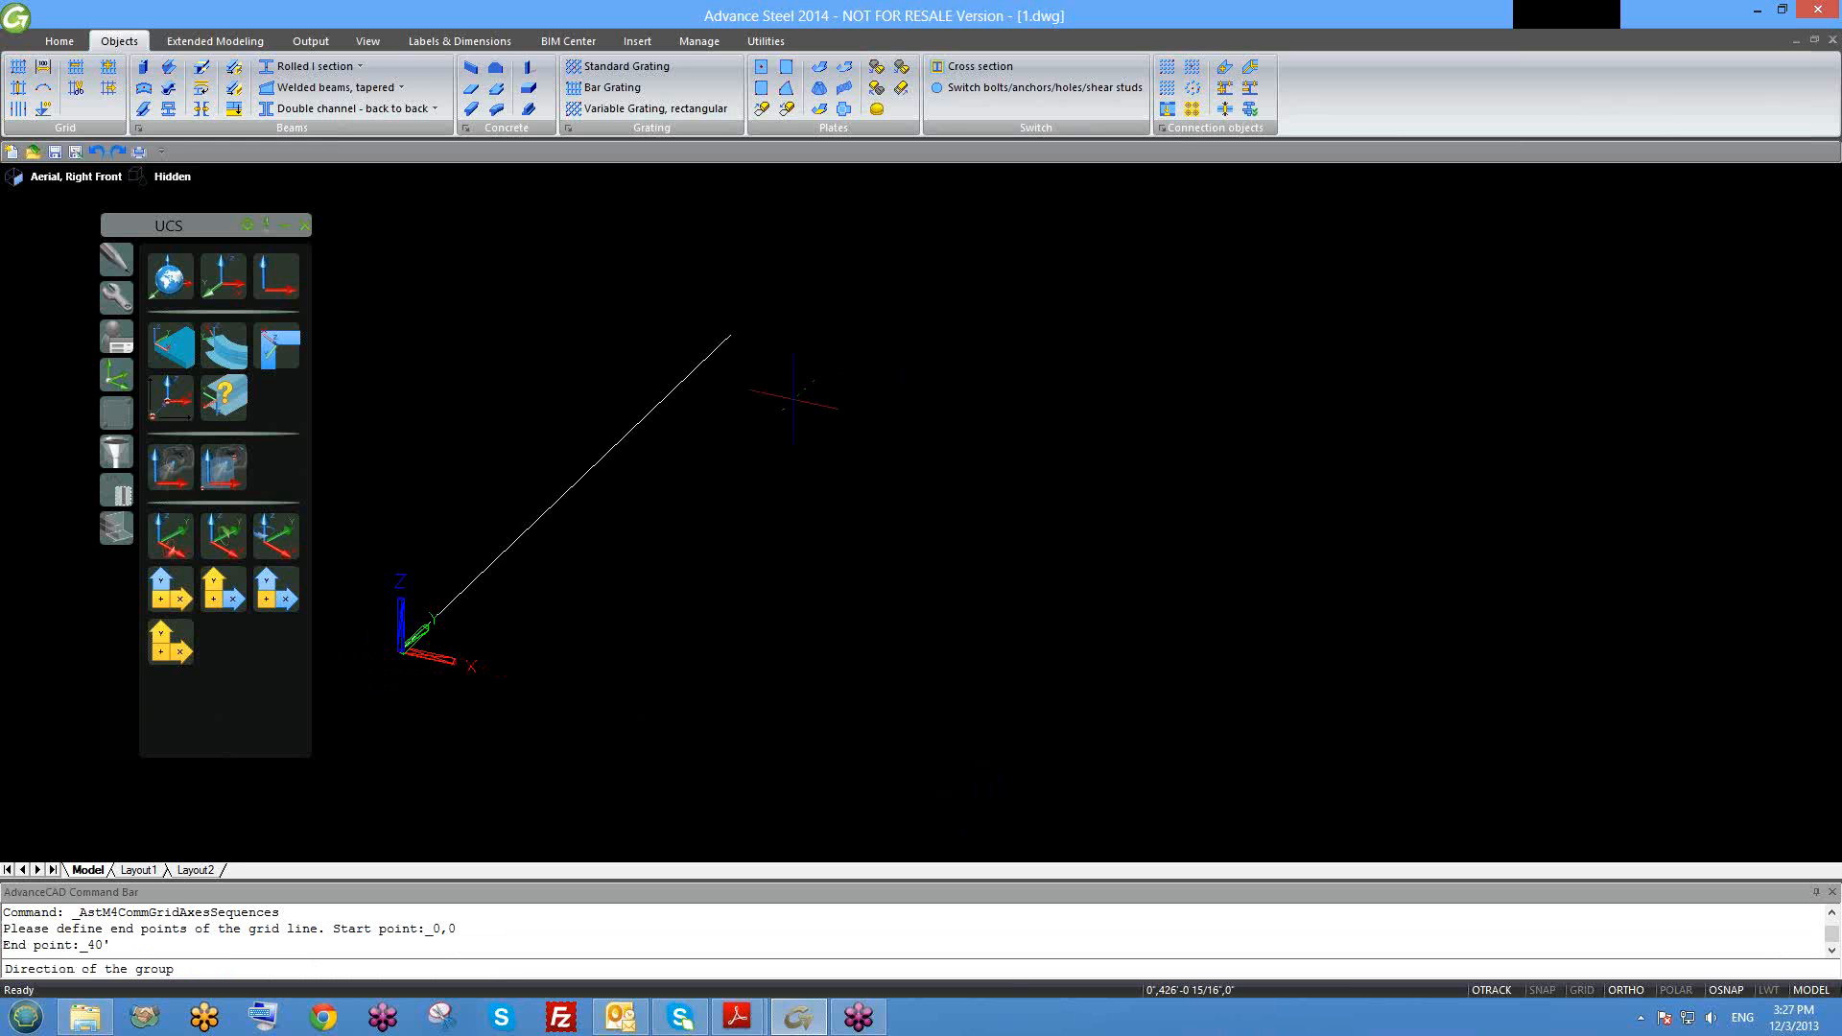
left_click(794, 398)
Step: Enter two axis distances of 15' each and finish the grid group
scroll(376, 700, "up", 3)
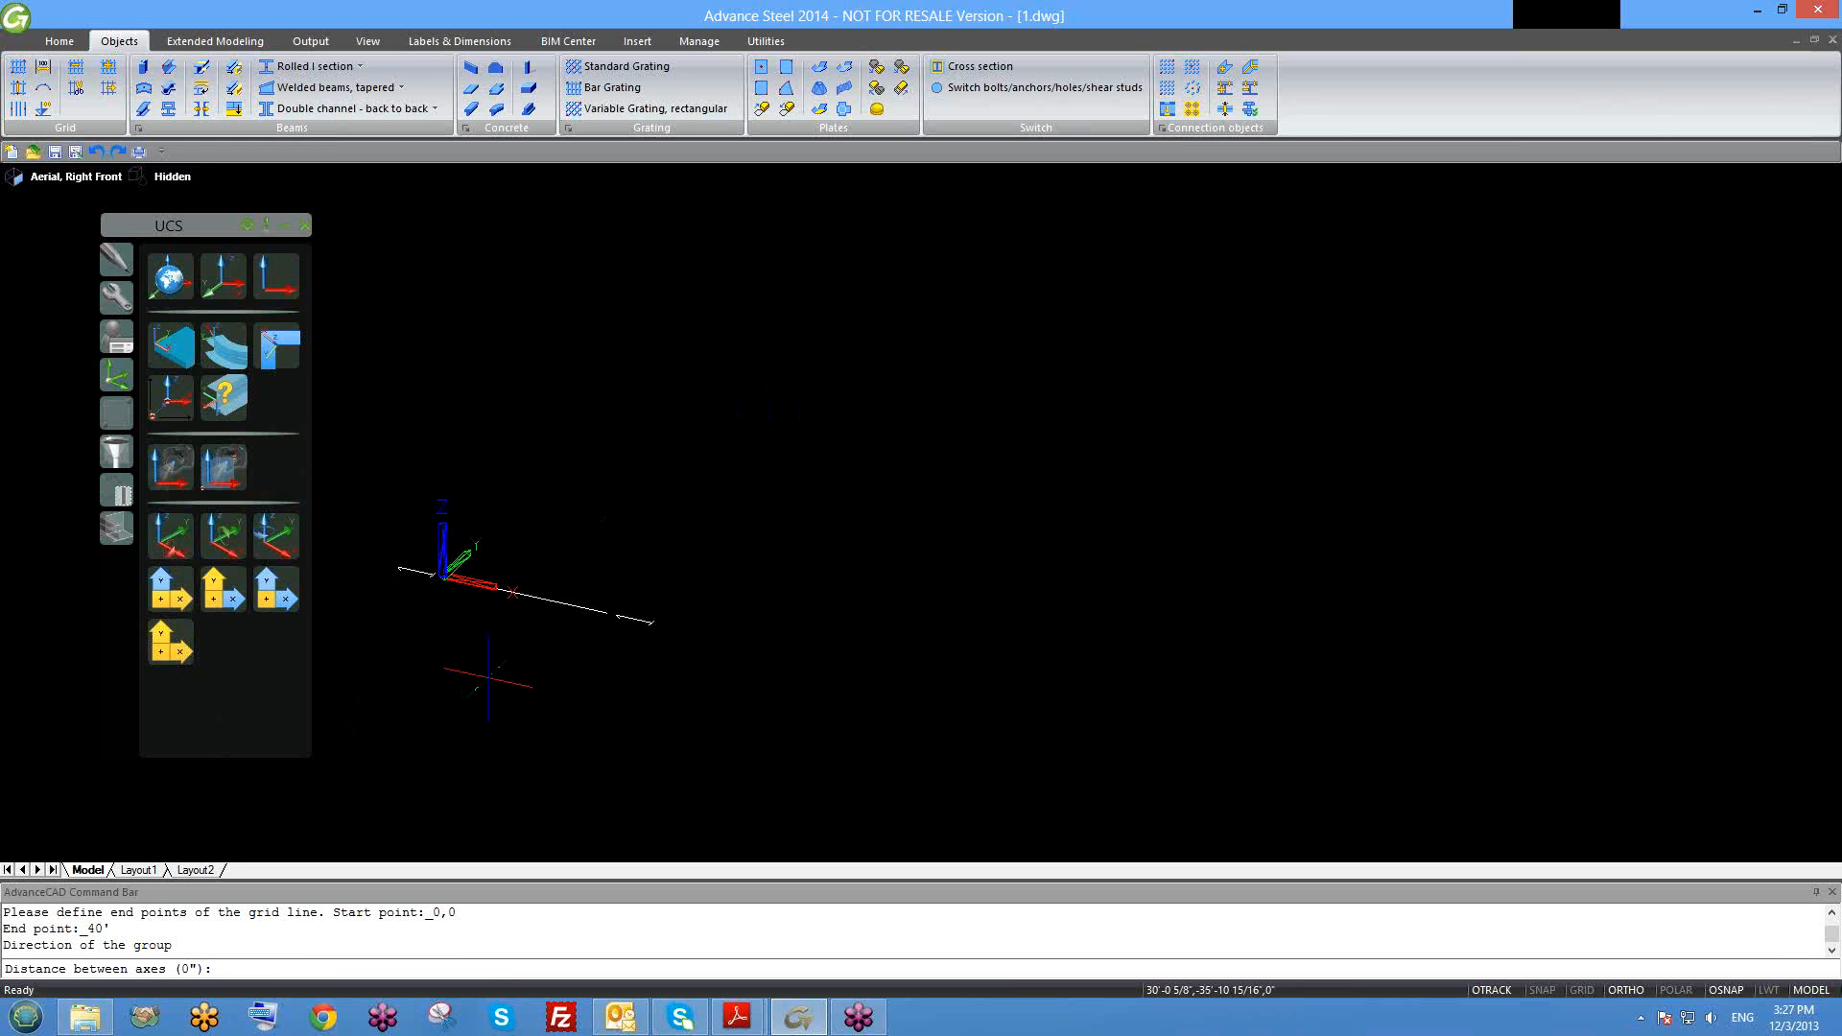
middle_click_drag(617, 648, 789, 618)
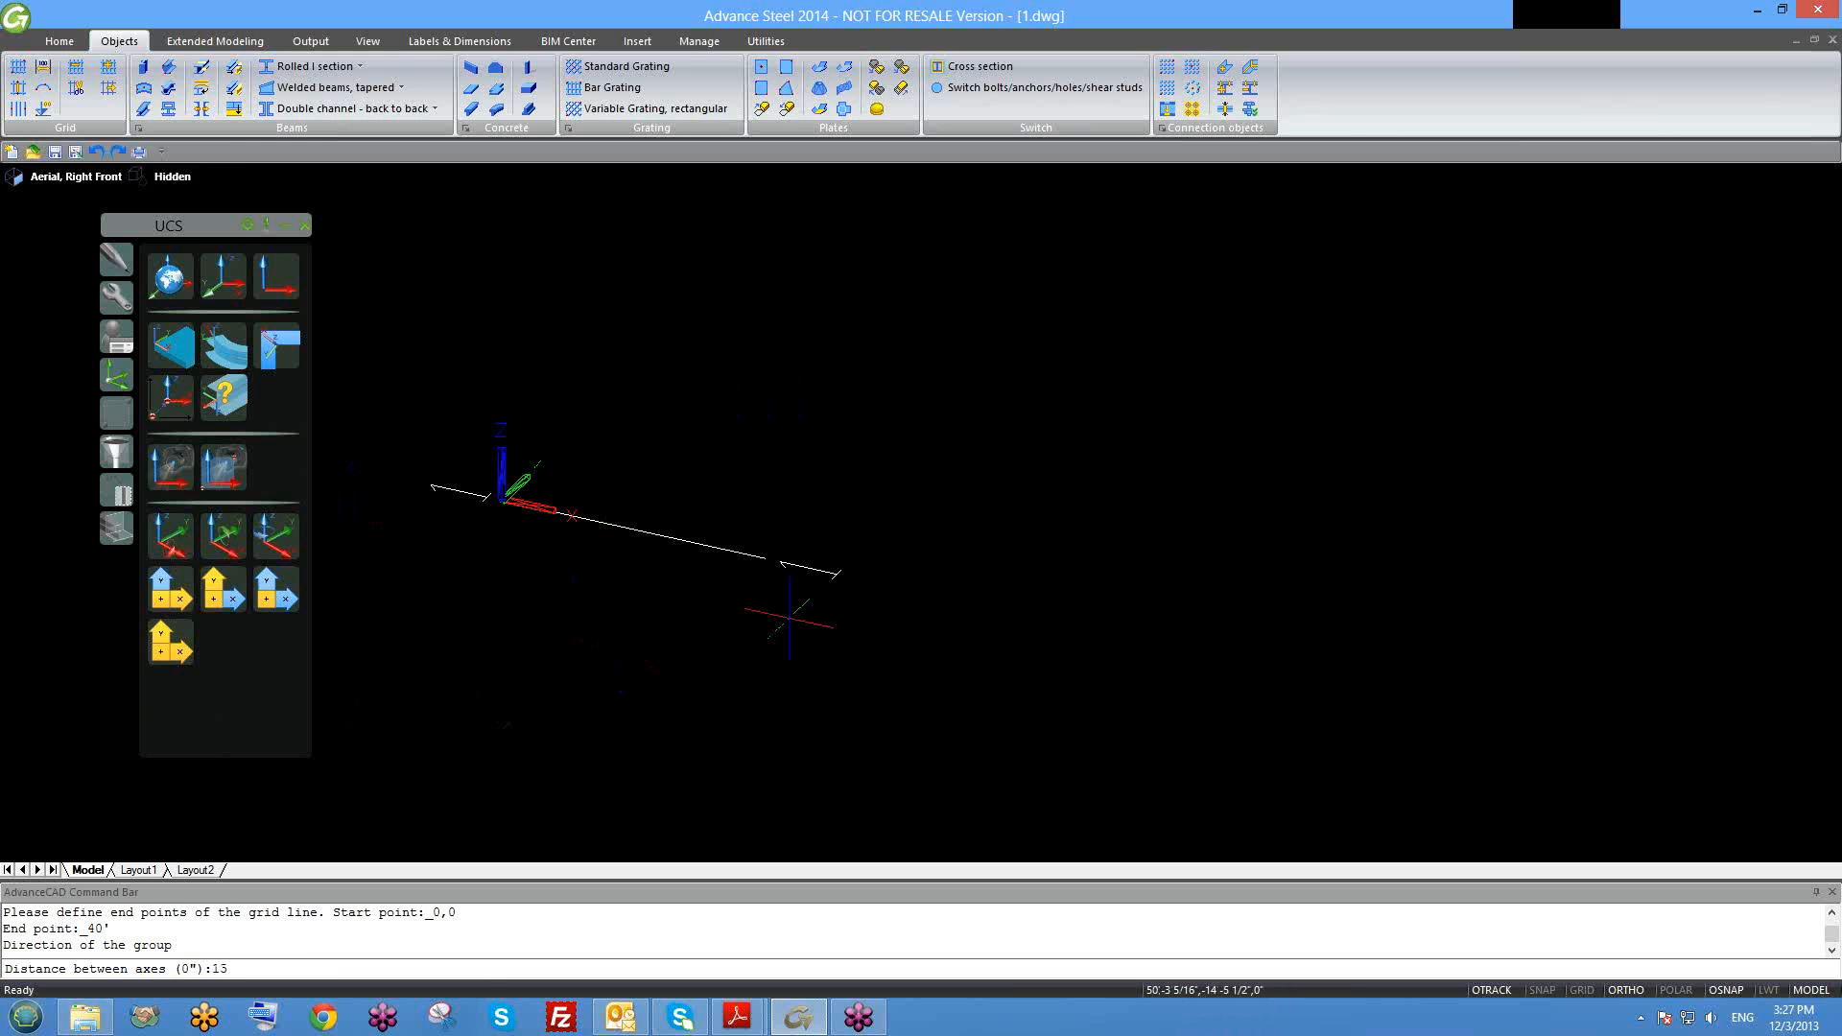
type("15'")
key("Return")
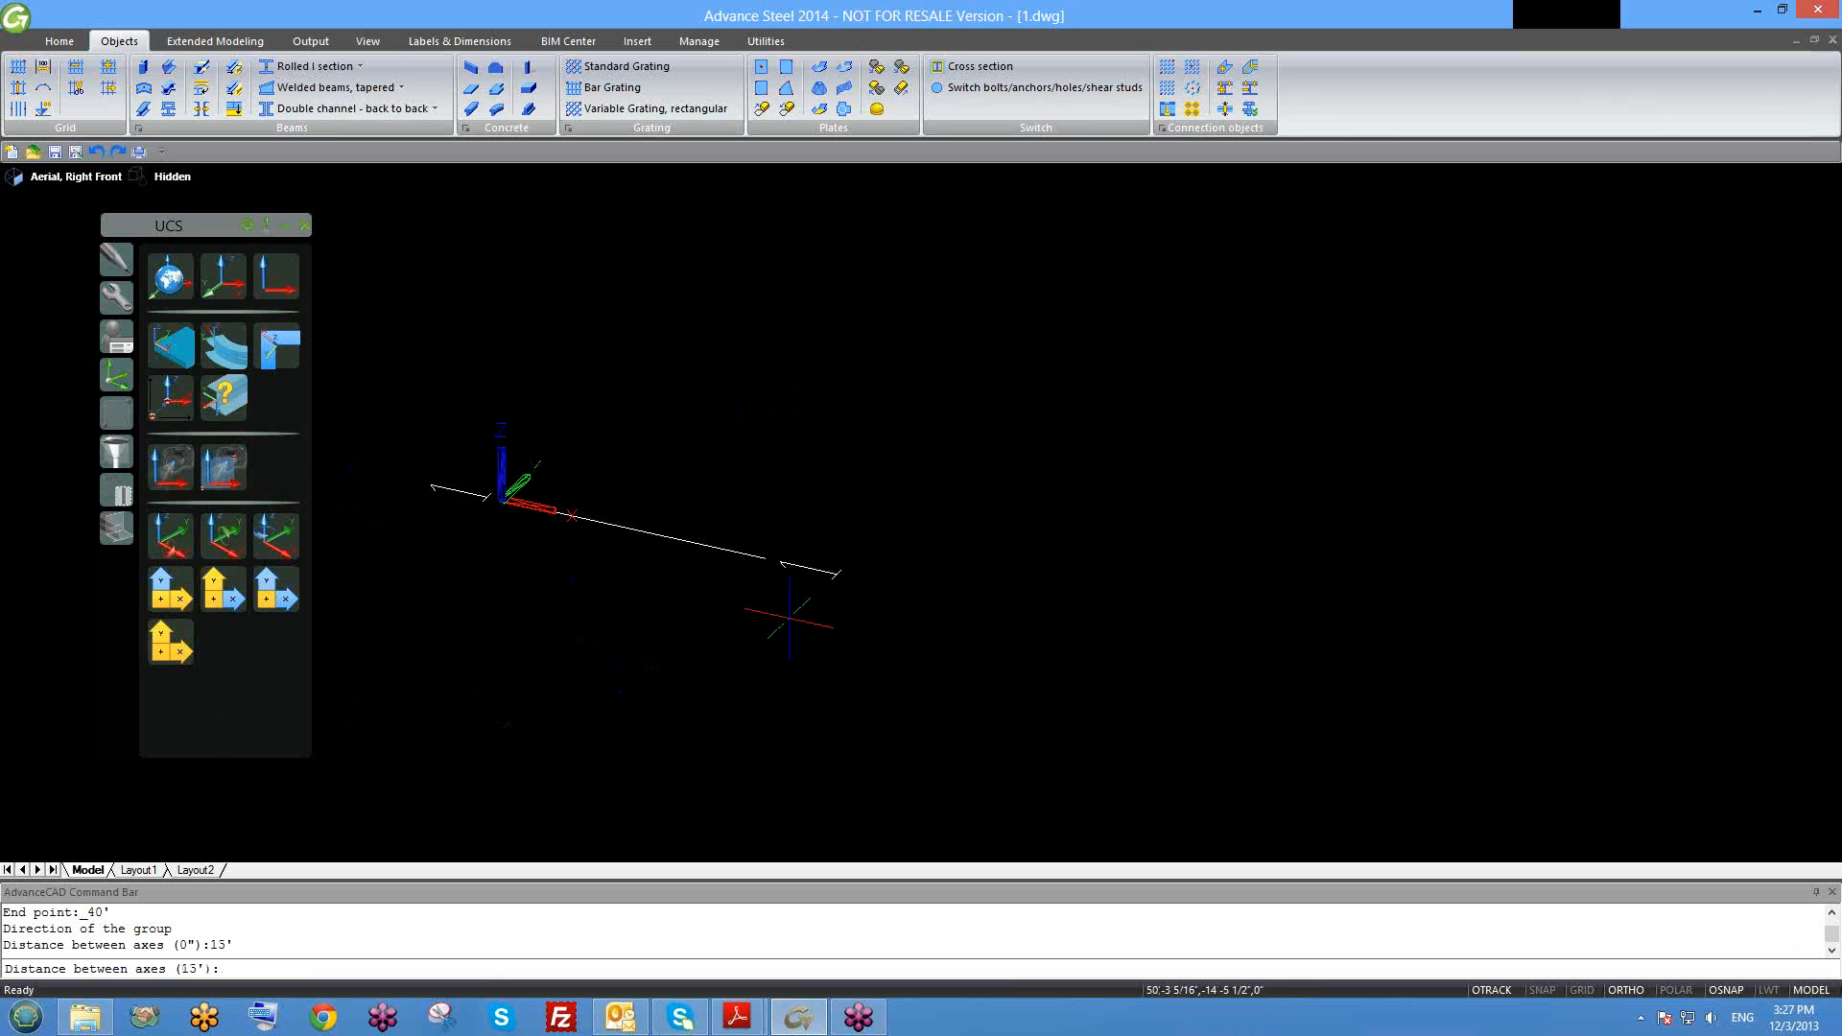
type("15'")
key("Return")
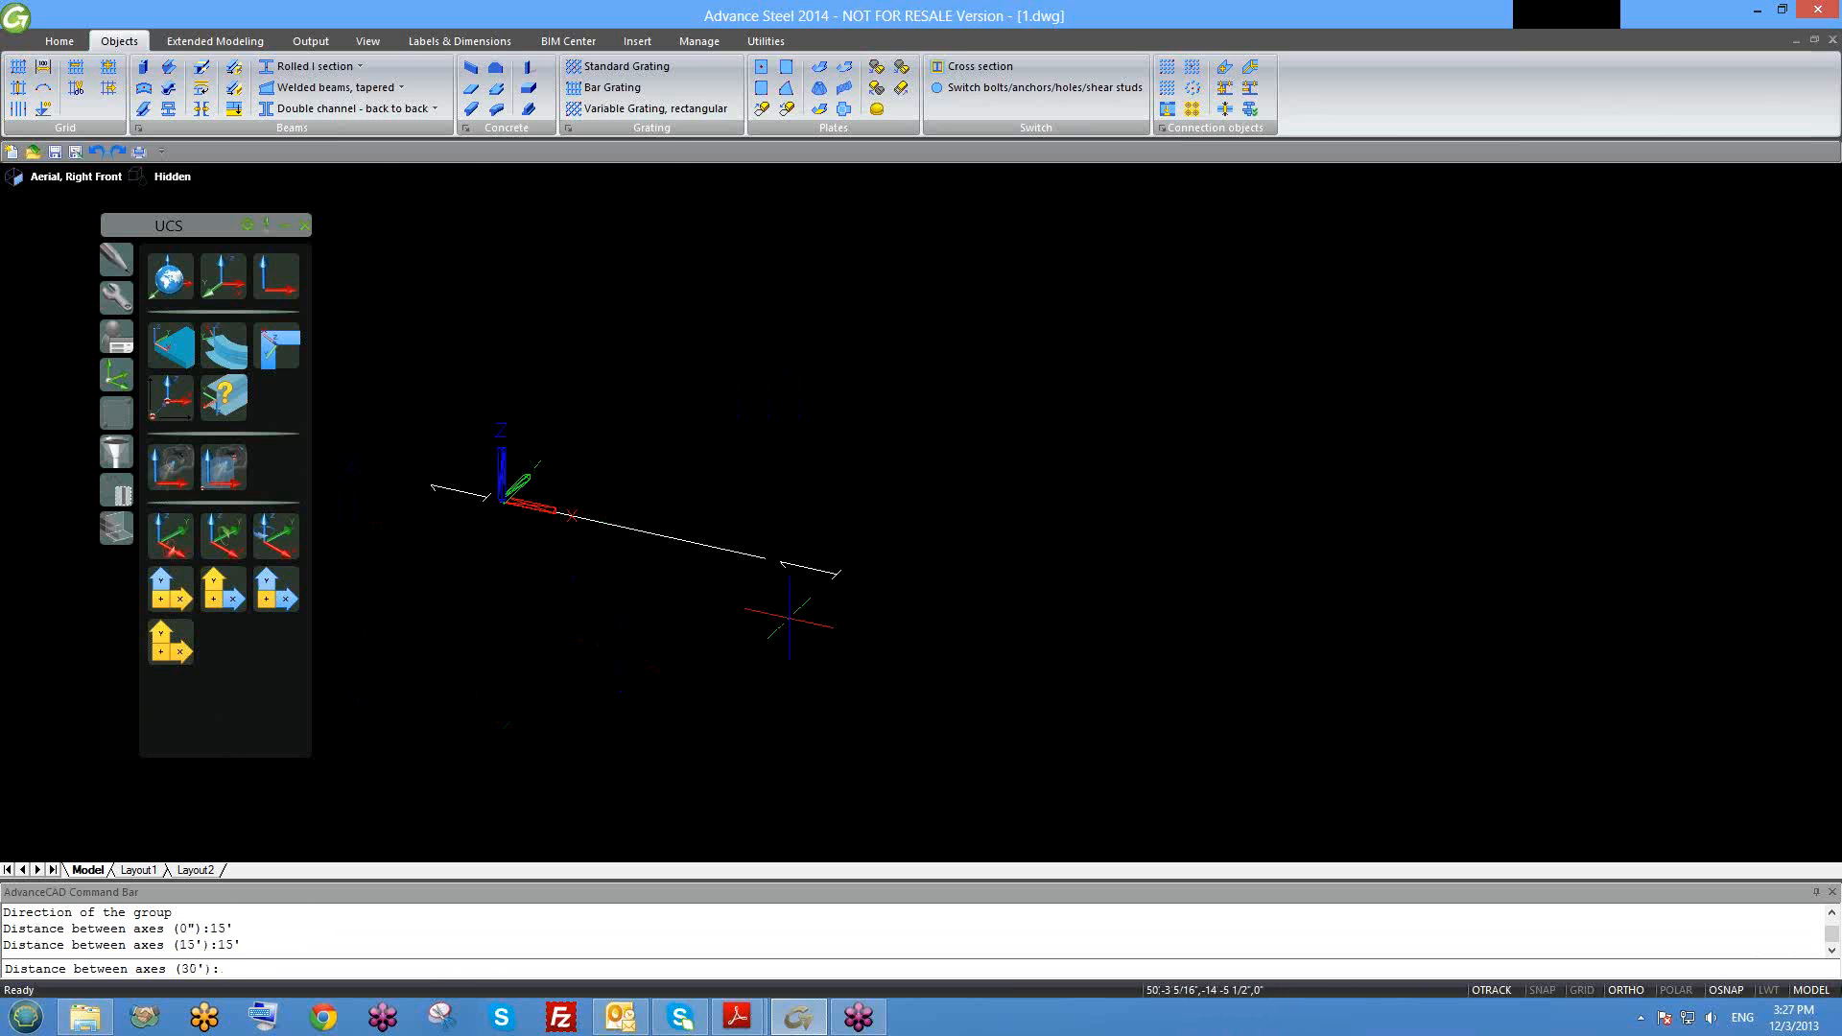
key("Return")
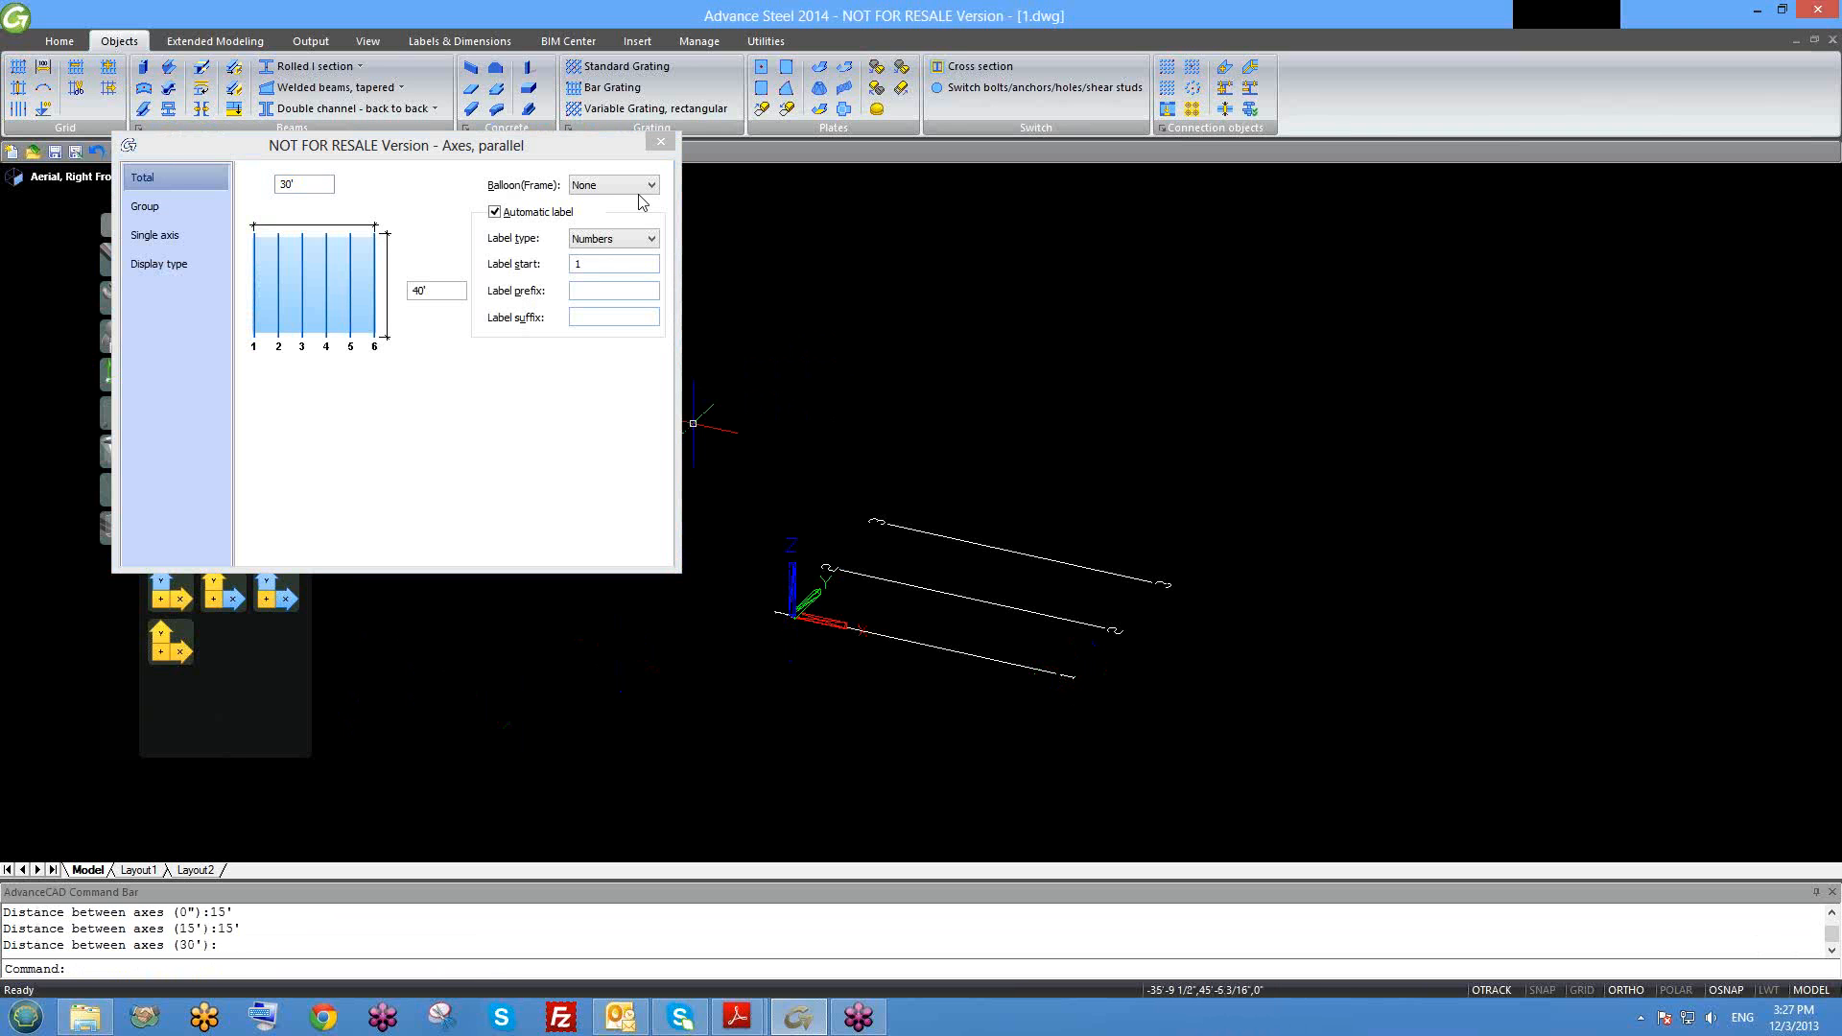
Step: Set the label type of the new parallel axes to Capital letters and close the grid properties
left_click(634, 241)
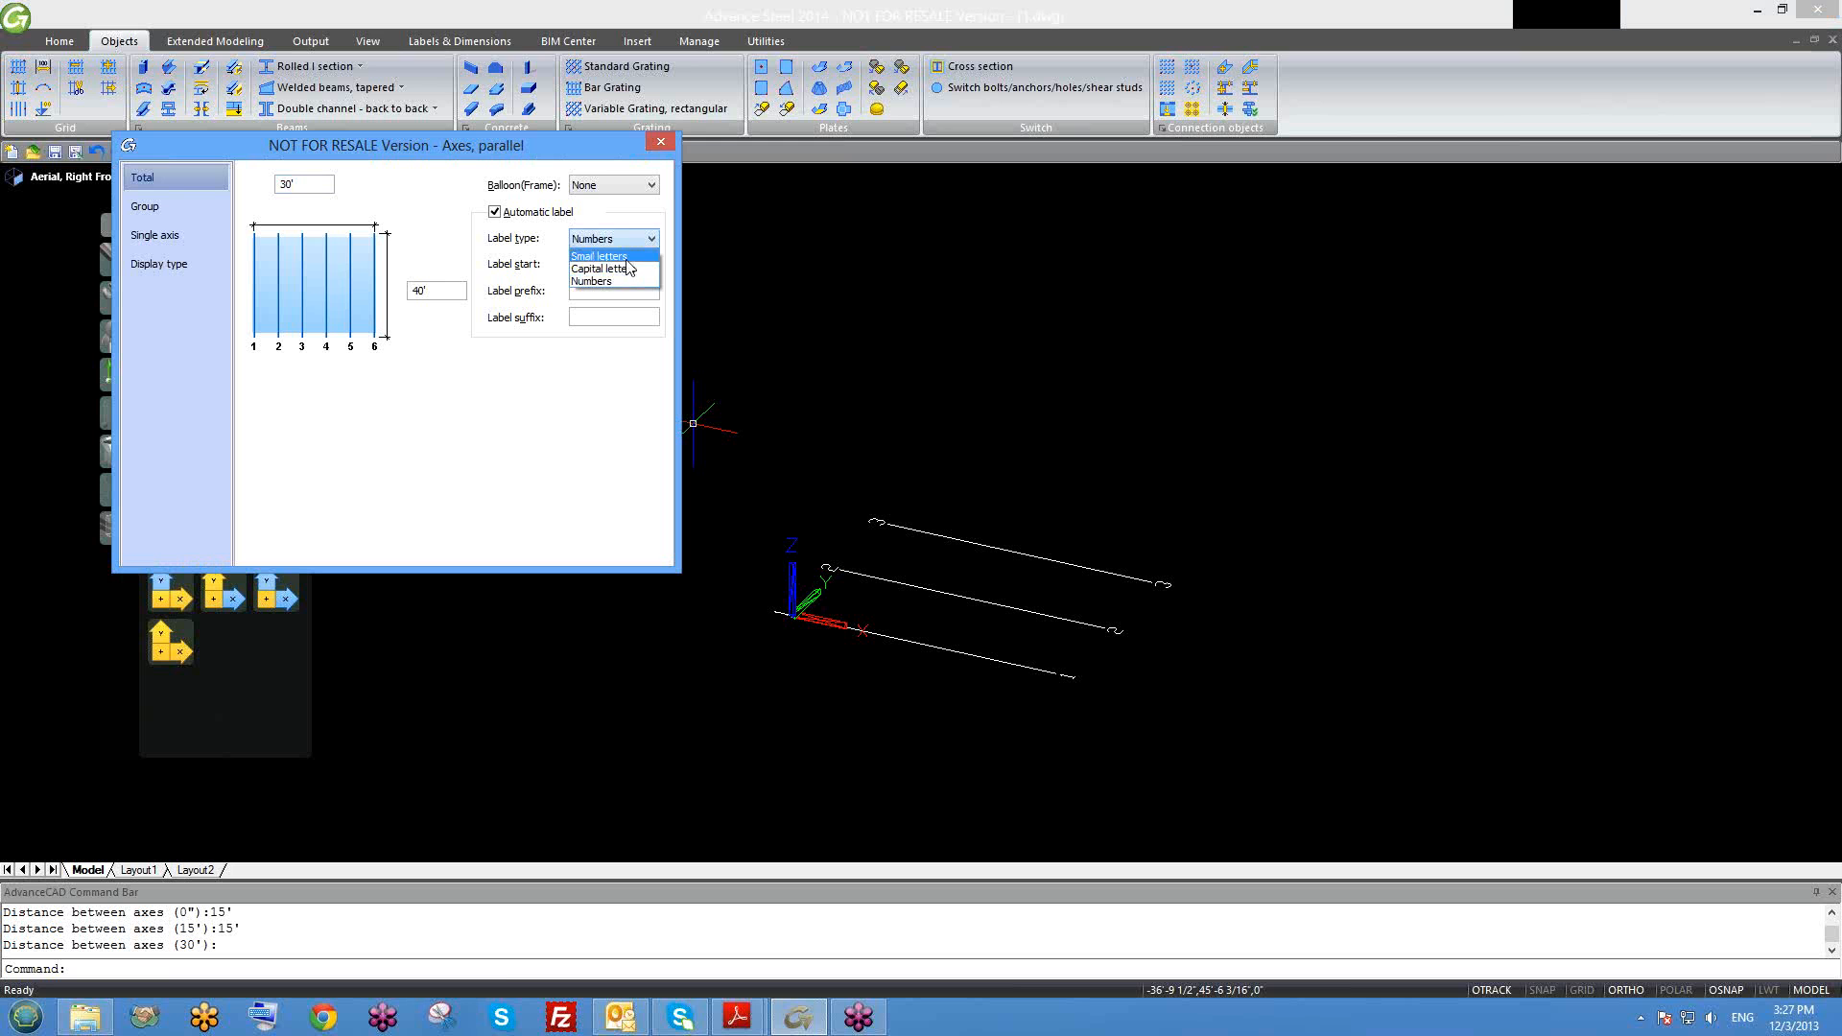
left_click(619, 261)
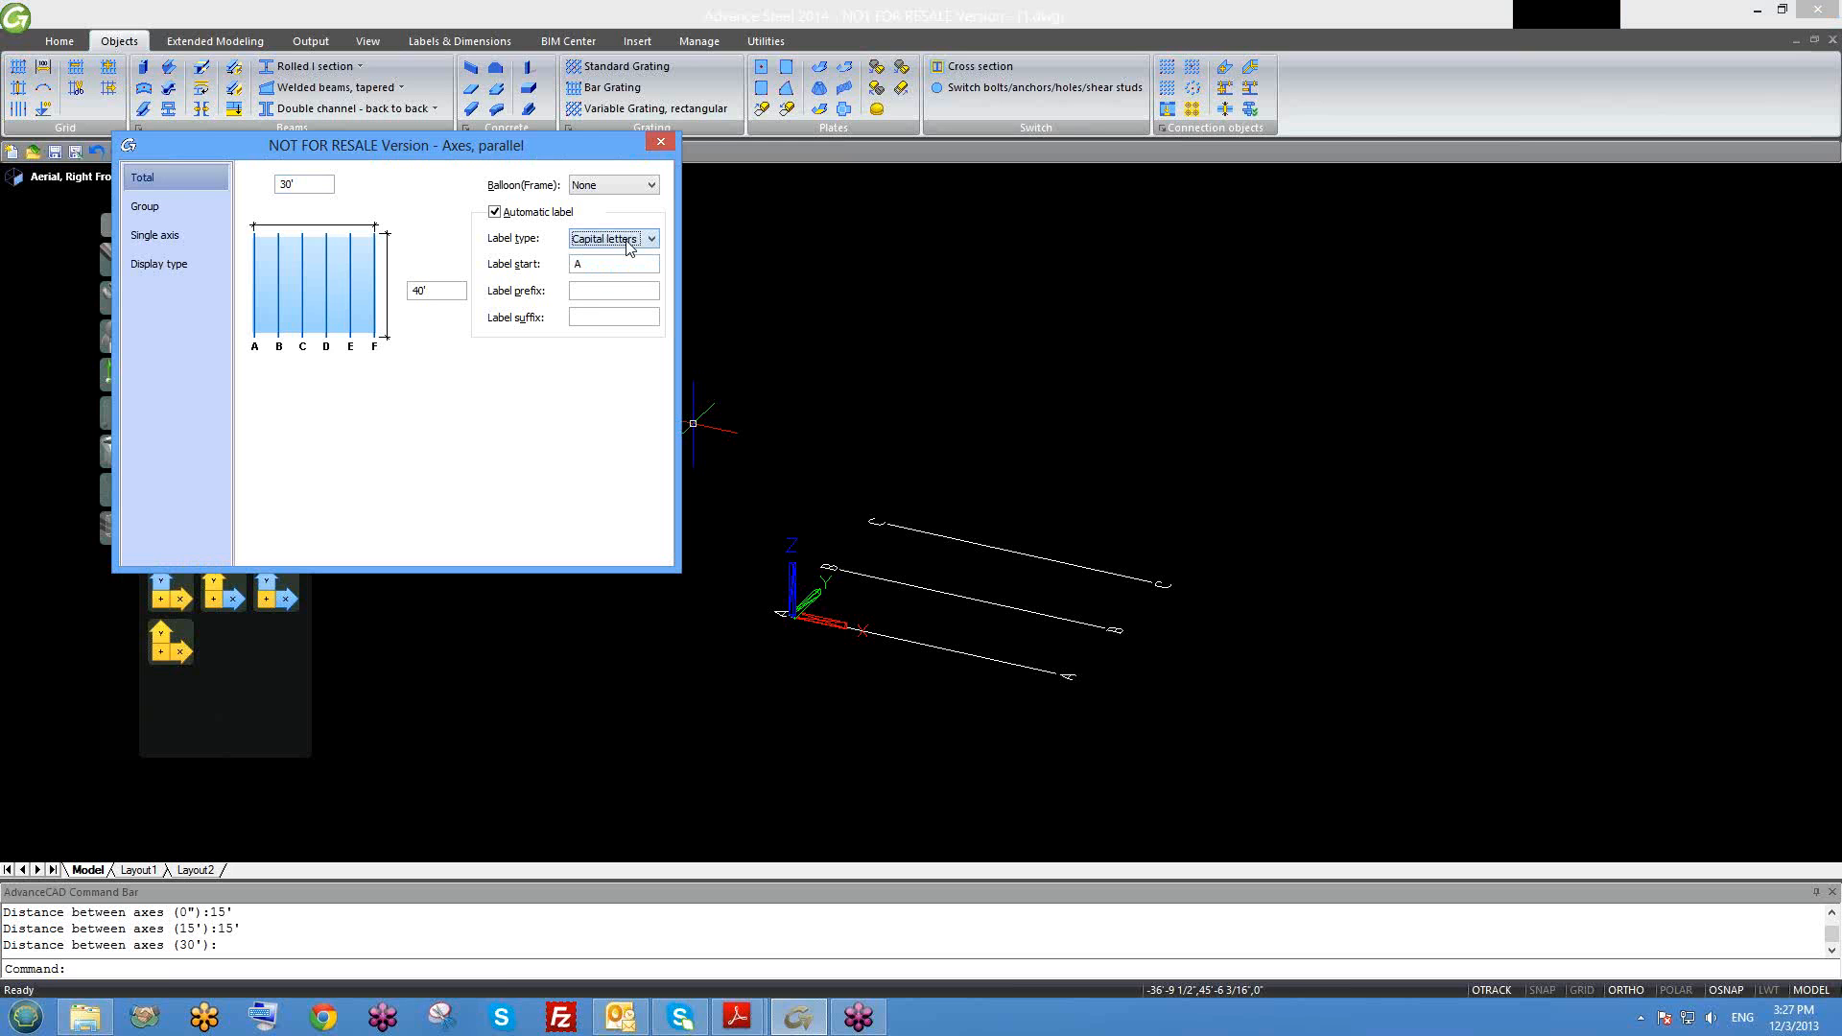
left_click(660, 142)
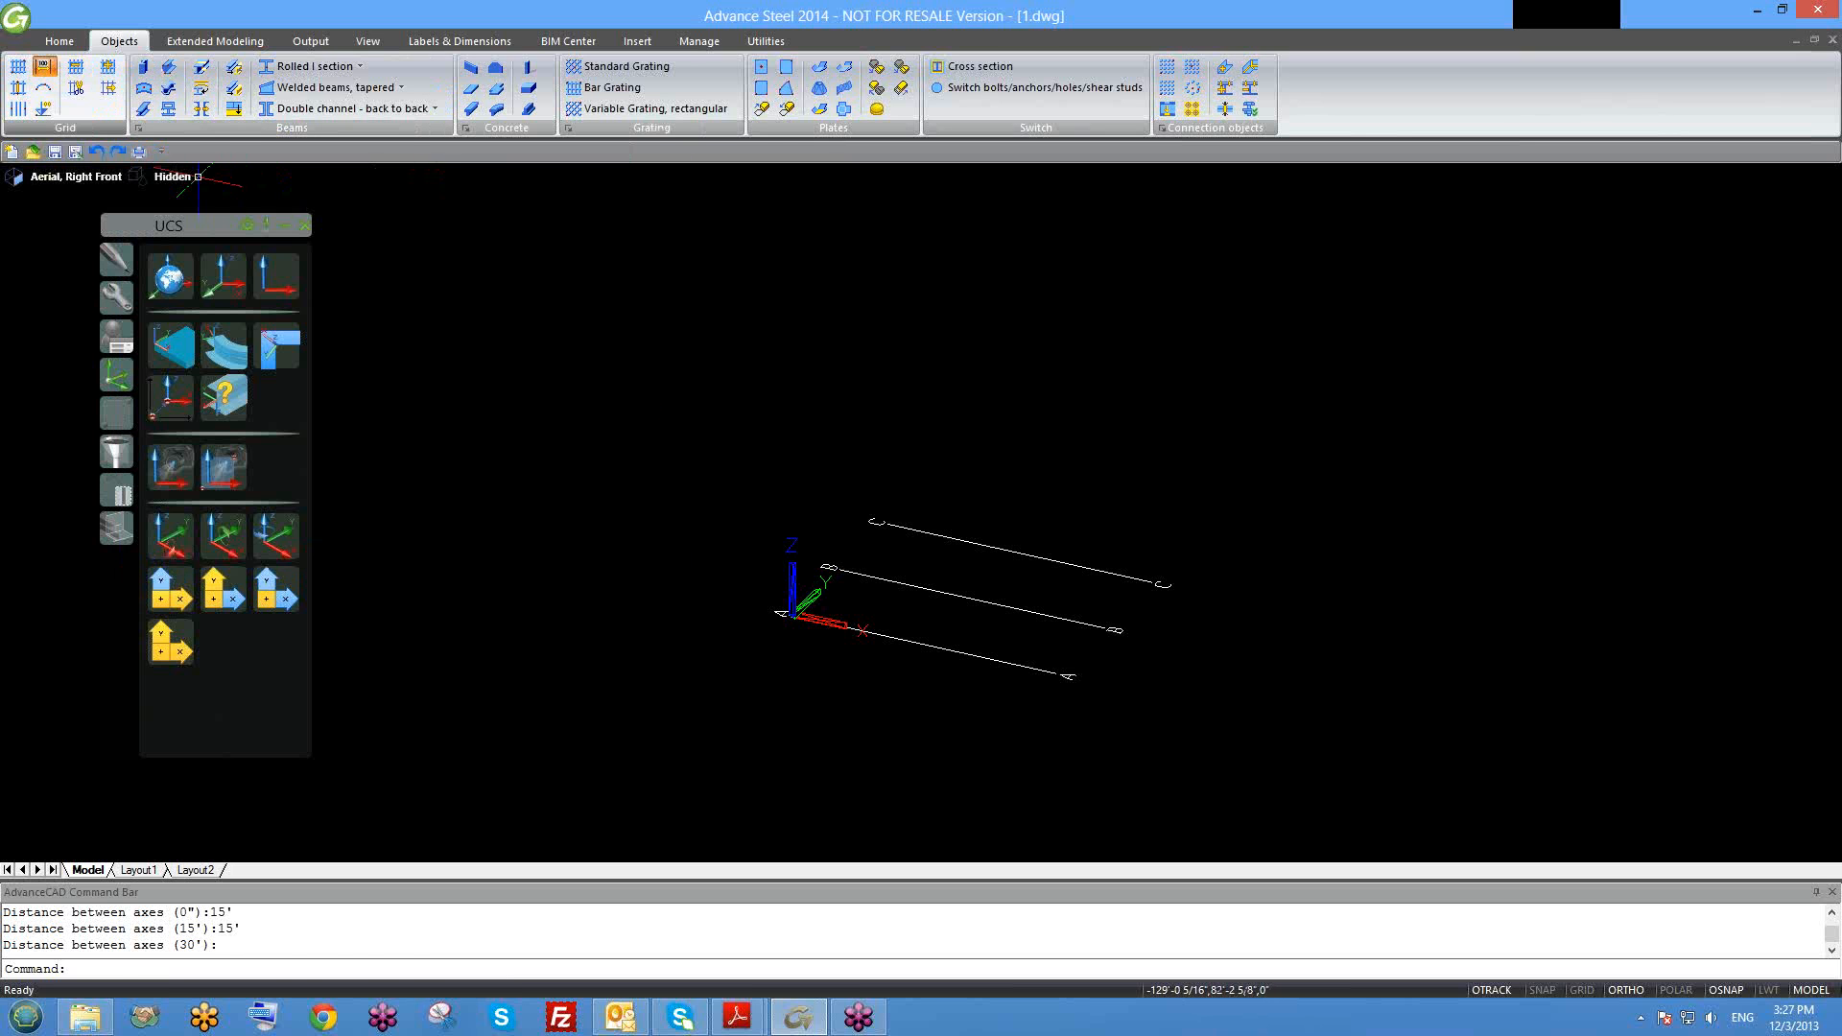
Step: Start a second group of parallel grid axes from 0,0 to 0,30' along Y, spreading in the positive X direction
left_click(43, 67)
left_click(789, 614)
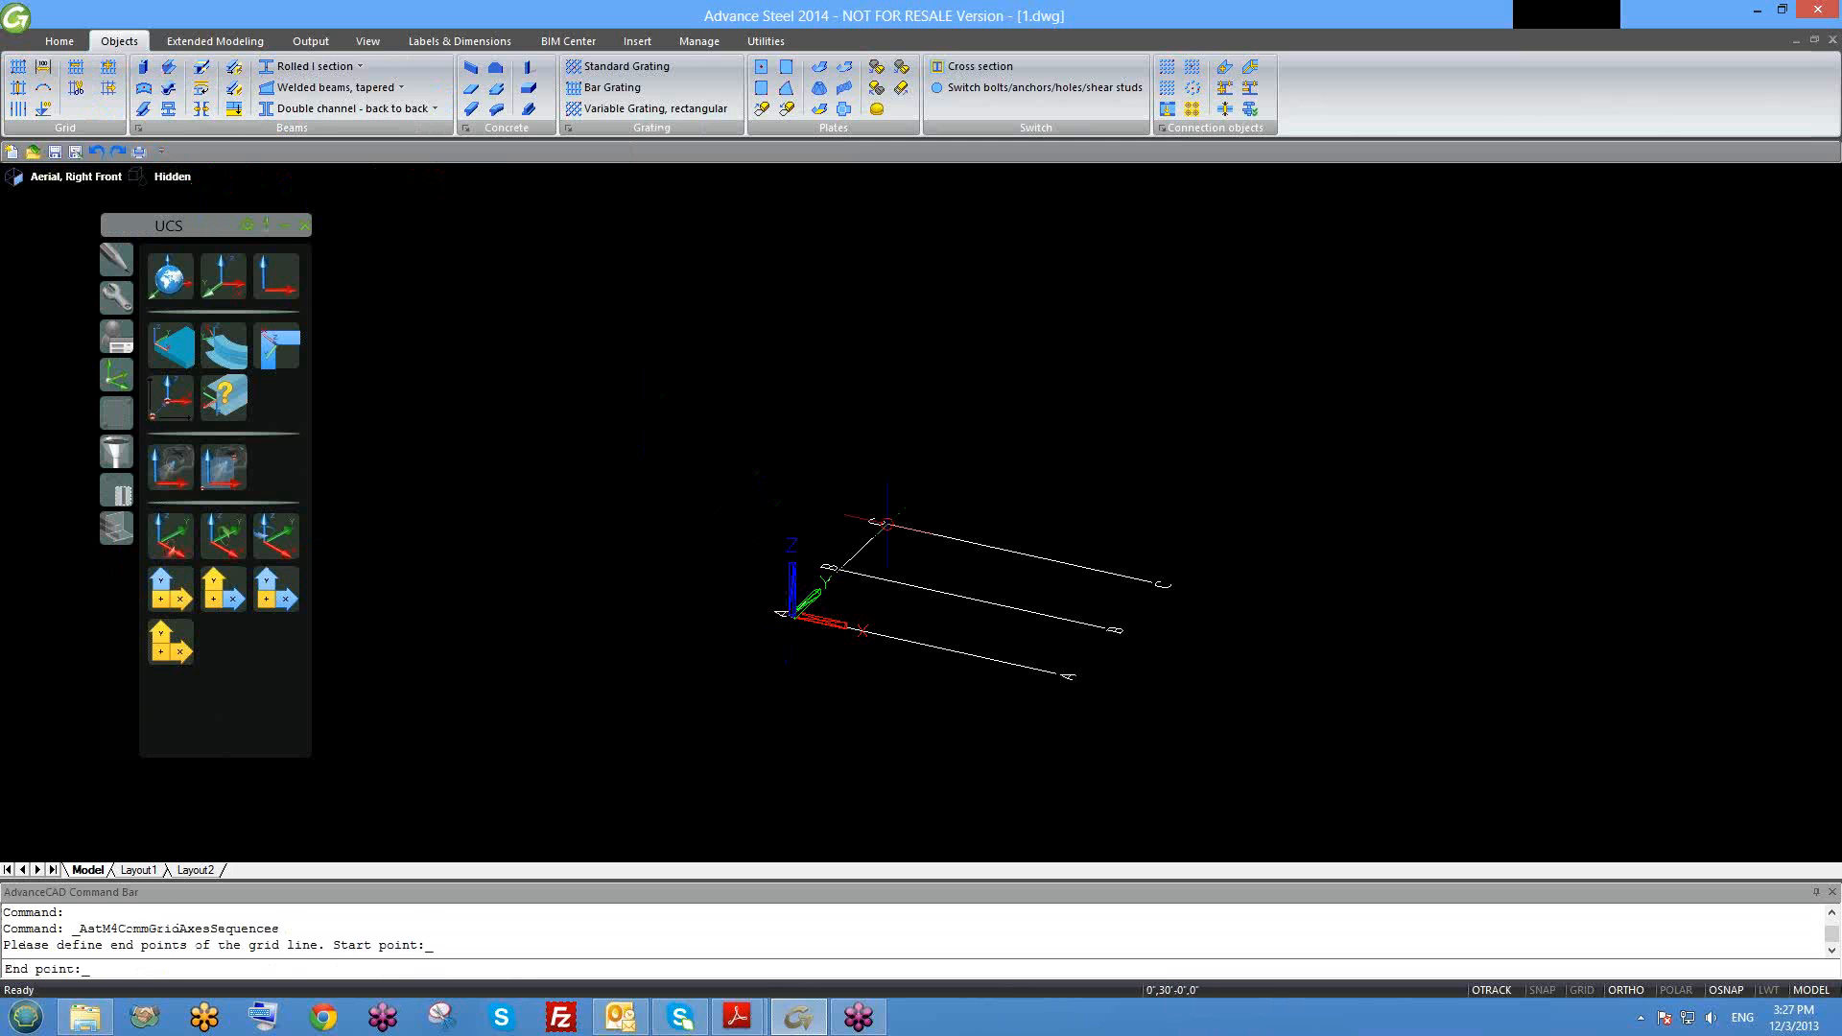
left_click(888, 523)
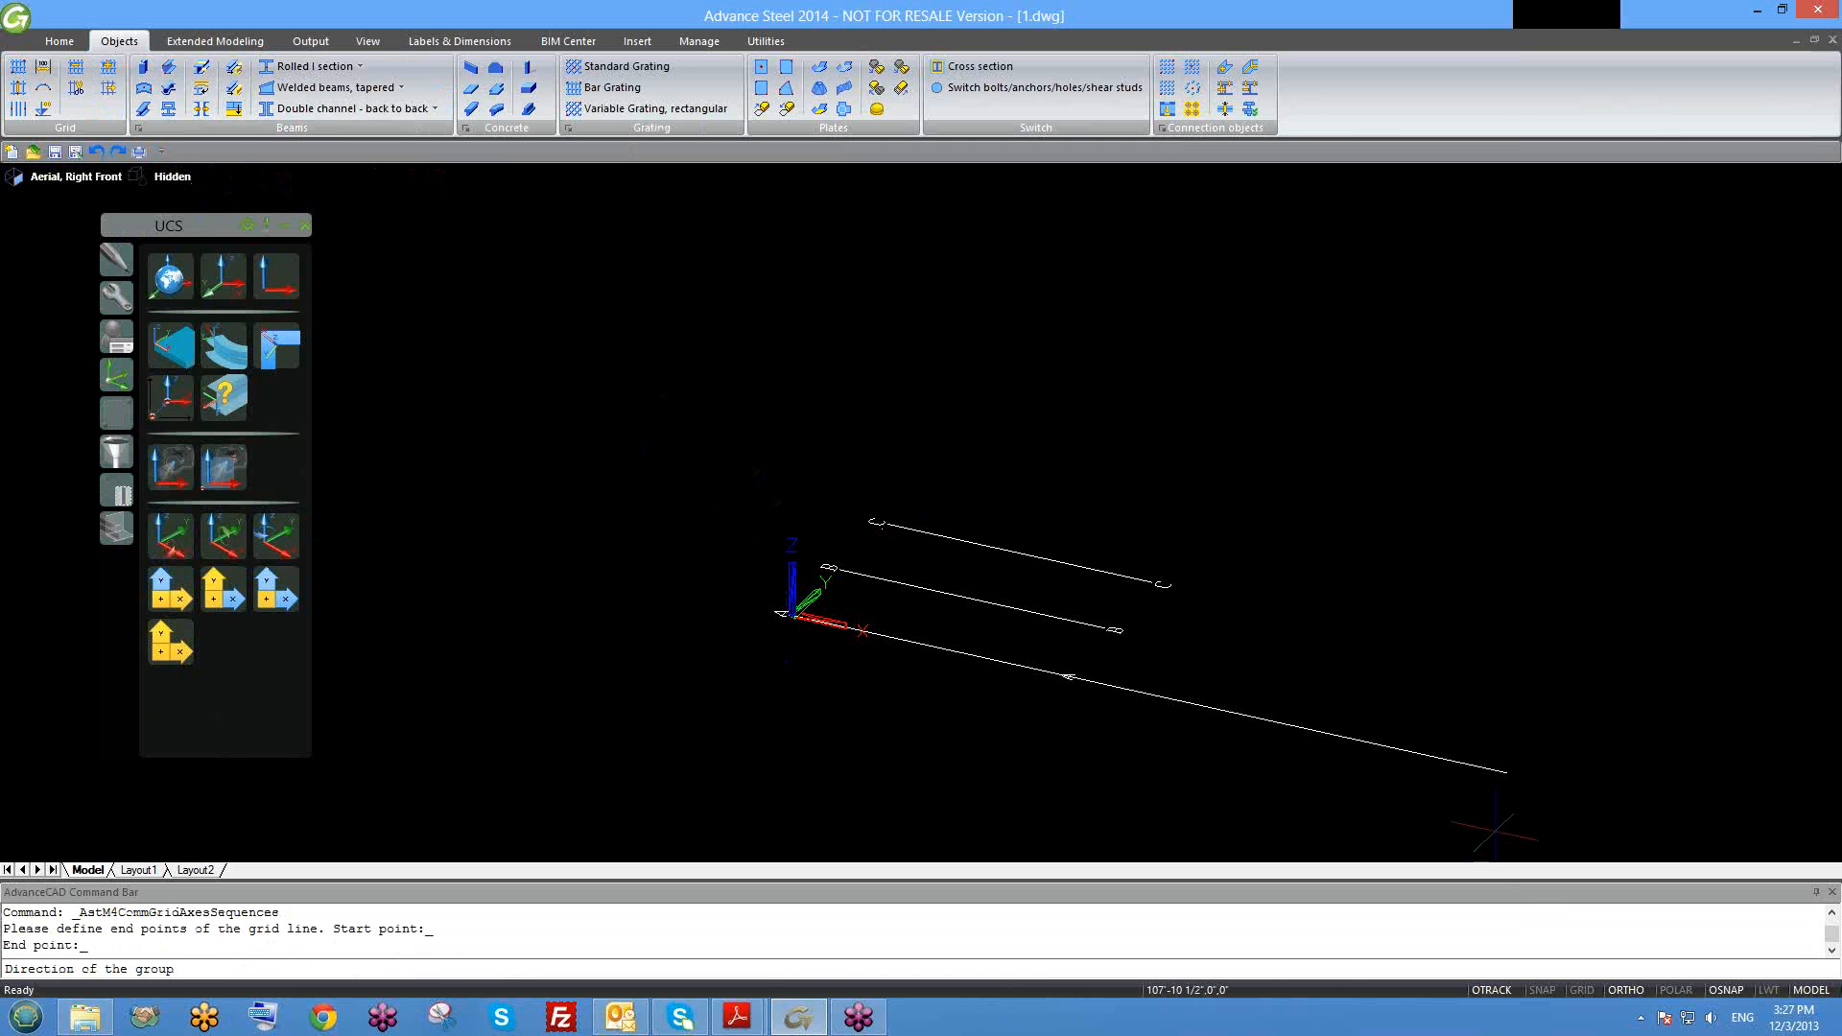
left_click(1487, 825)
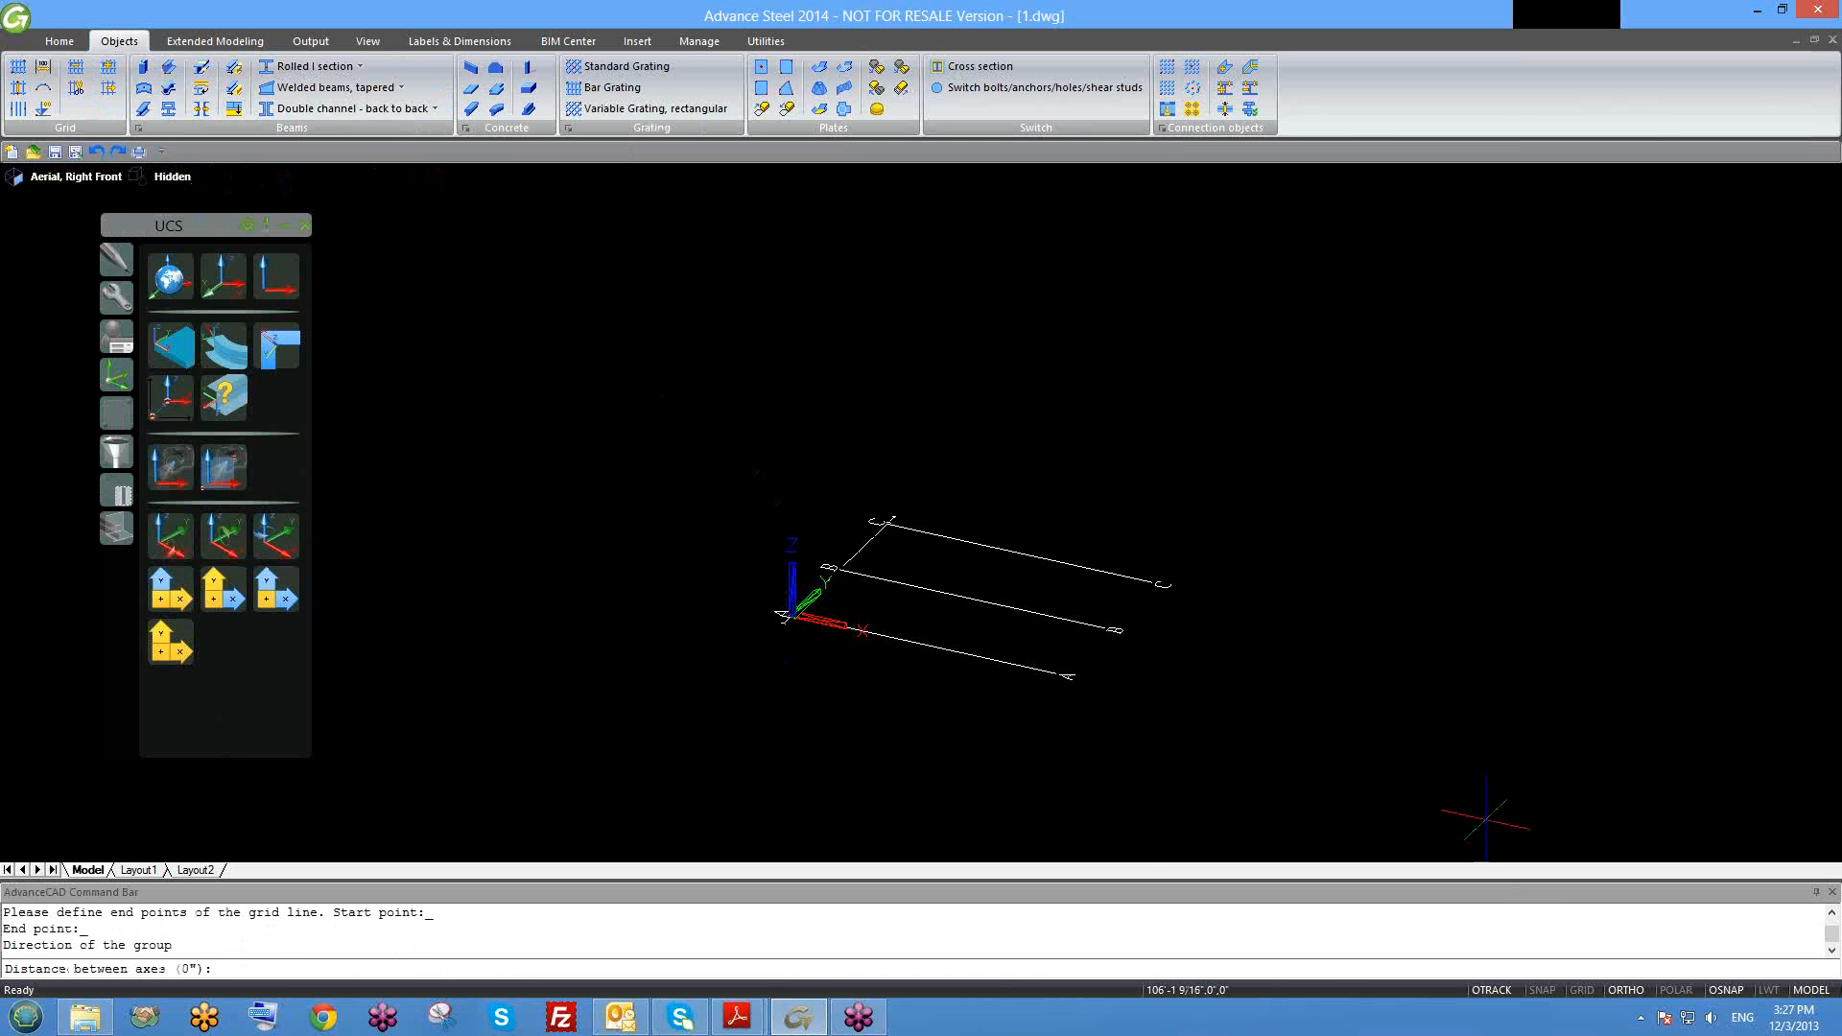
Step: Enter two axis distances of 20' each, finish the numbered grid group and close its properties
left_click(1044, 969)
type("20'")
key("Return")
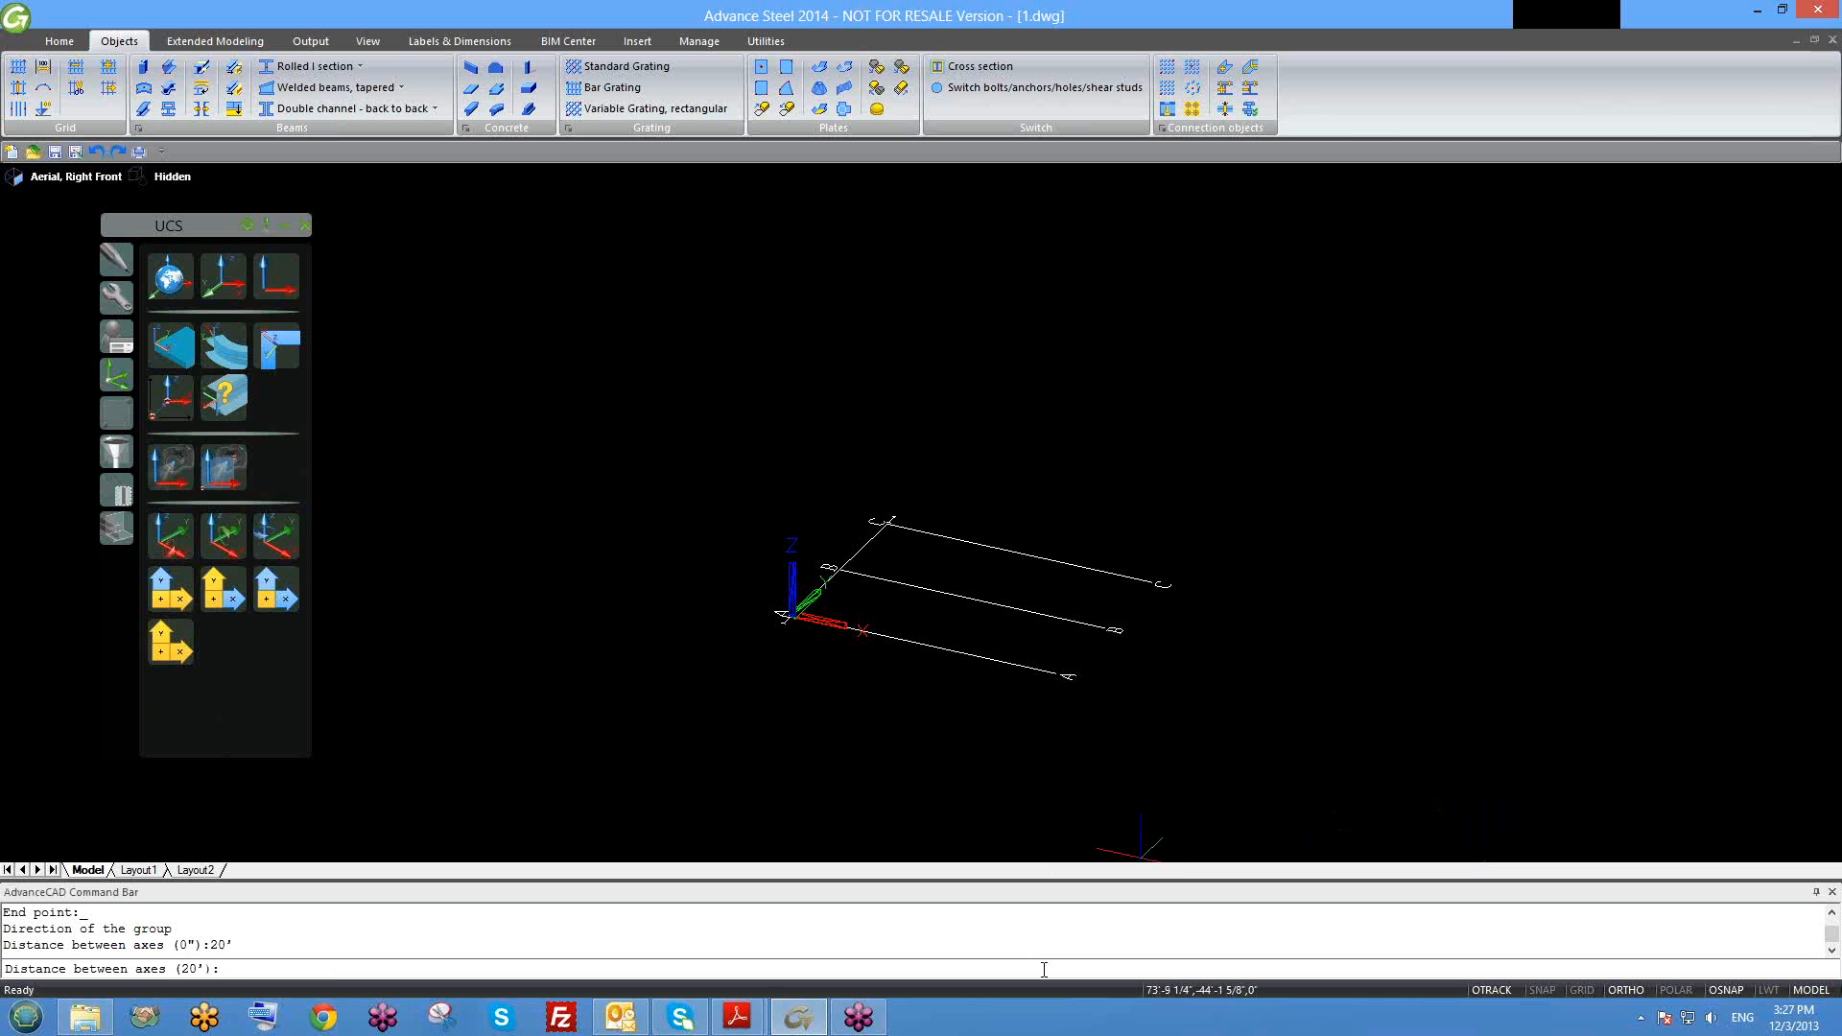
type("20'")
key("Return")
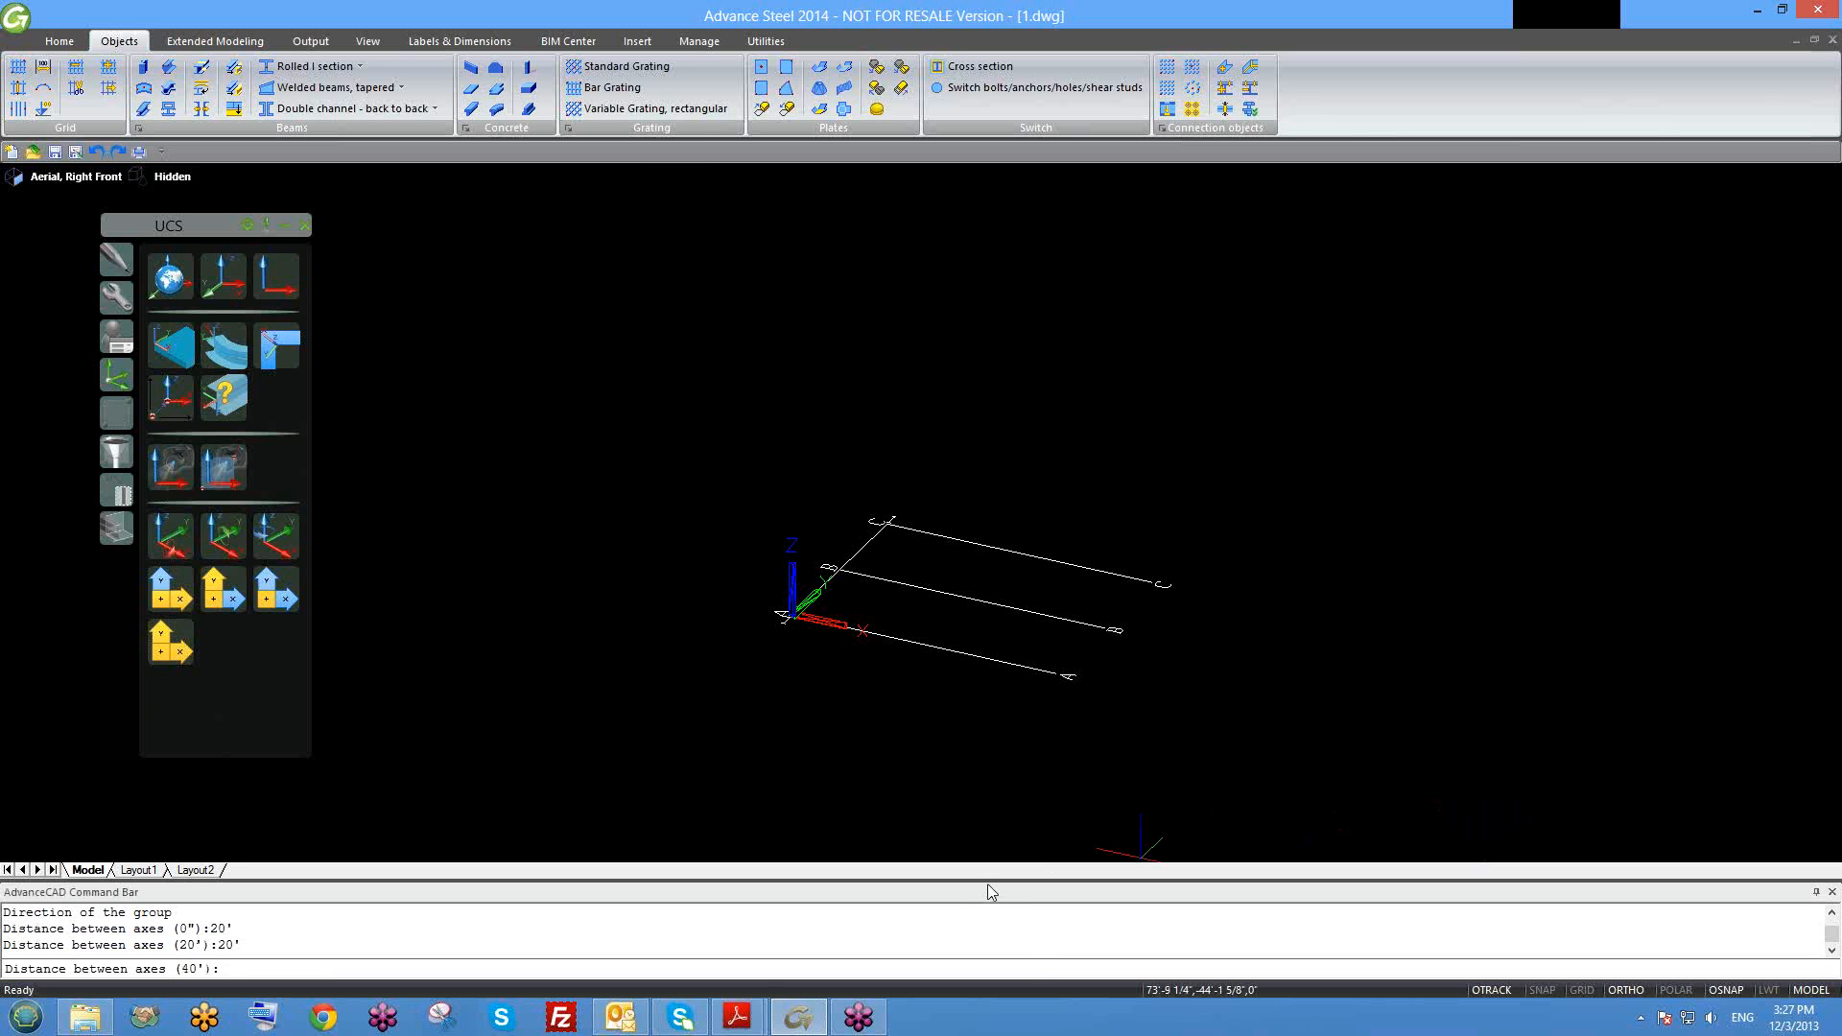
key("Return")
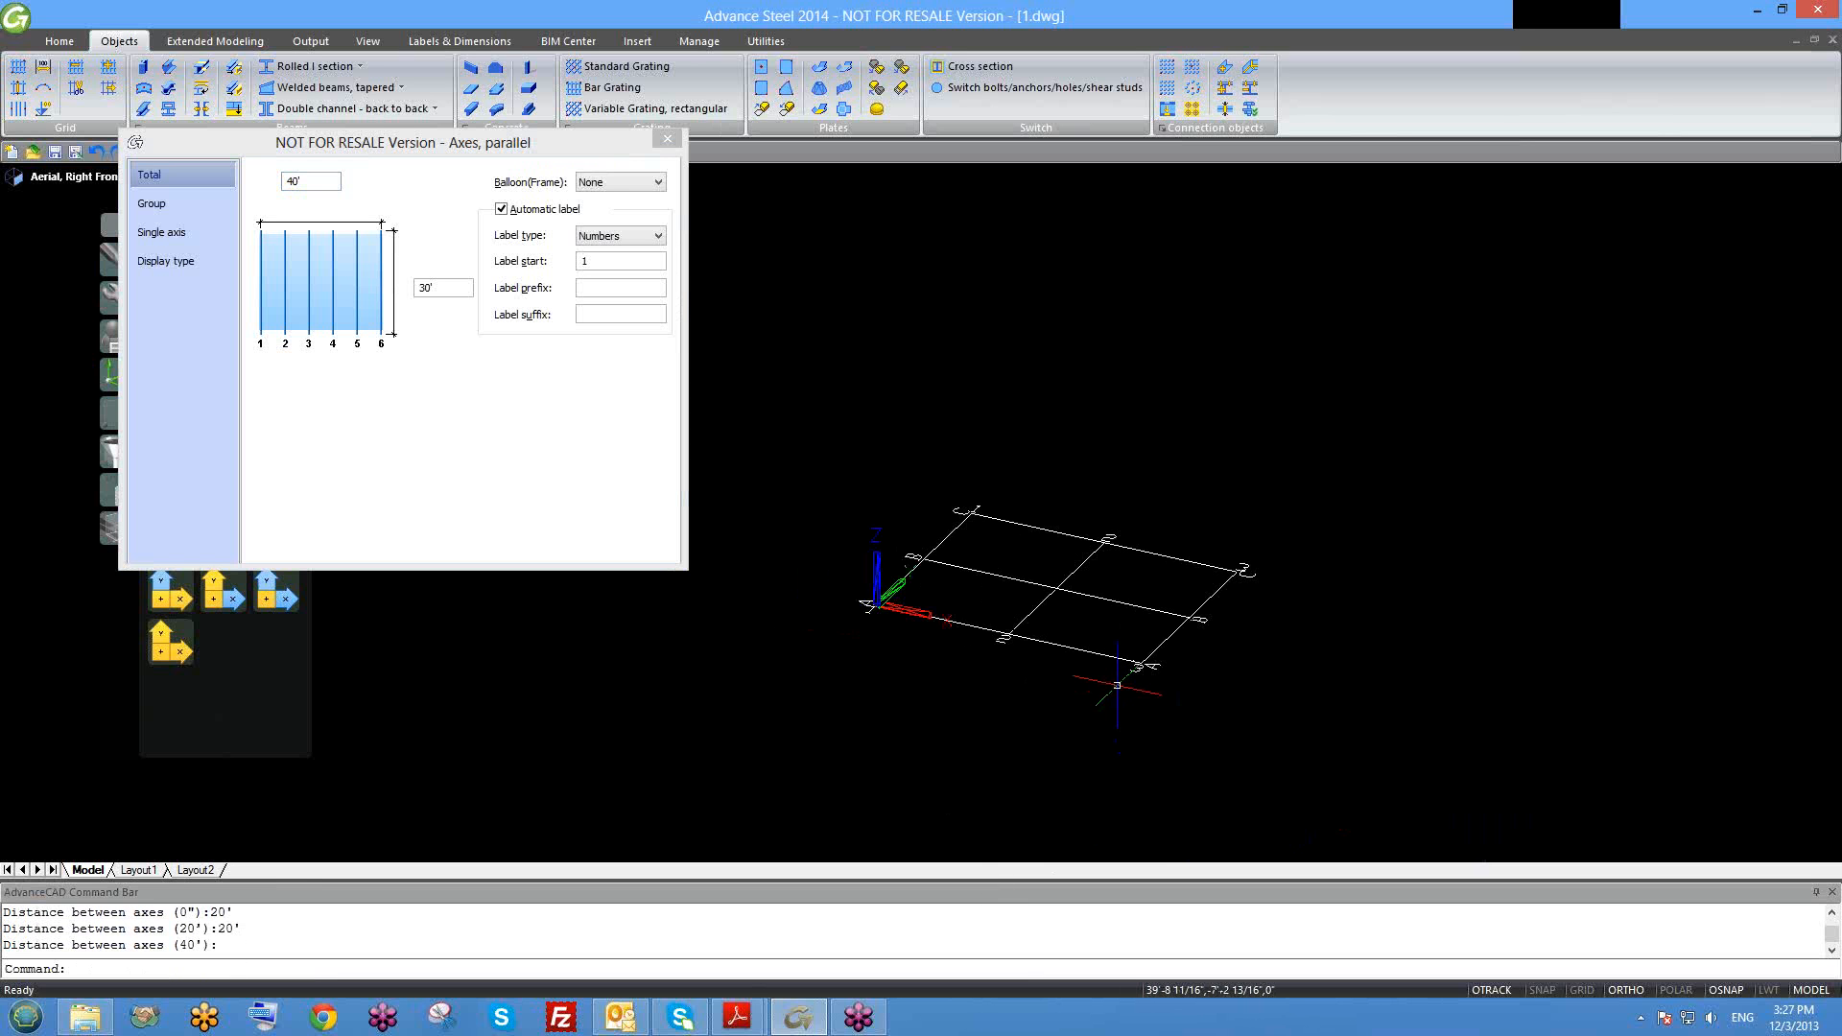
scroll(1117, 685, "up", 3)
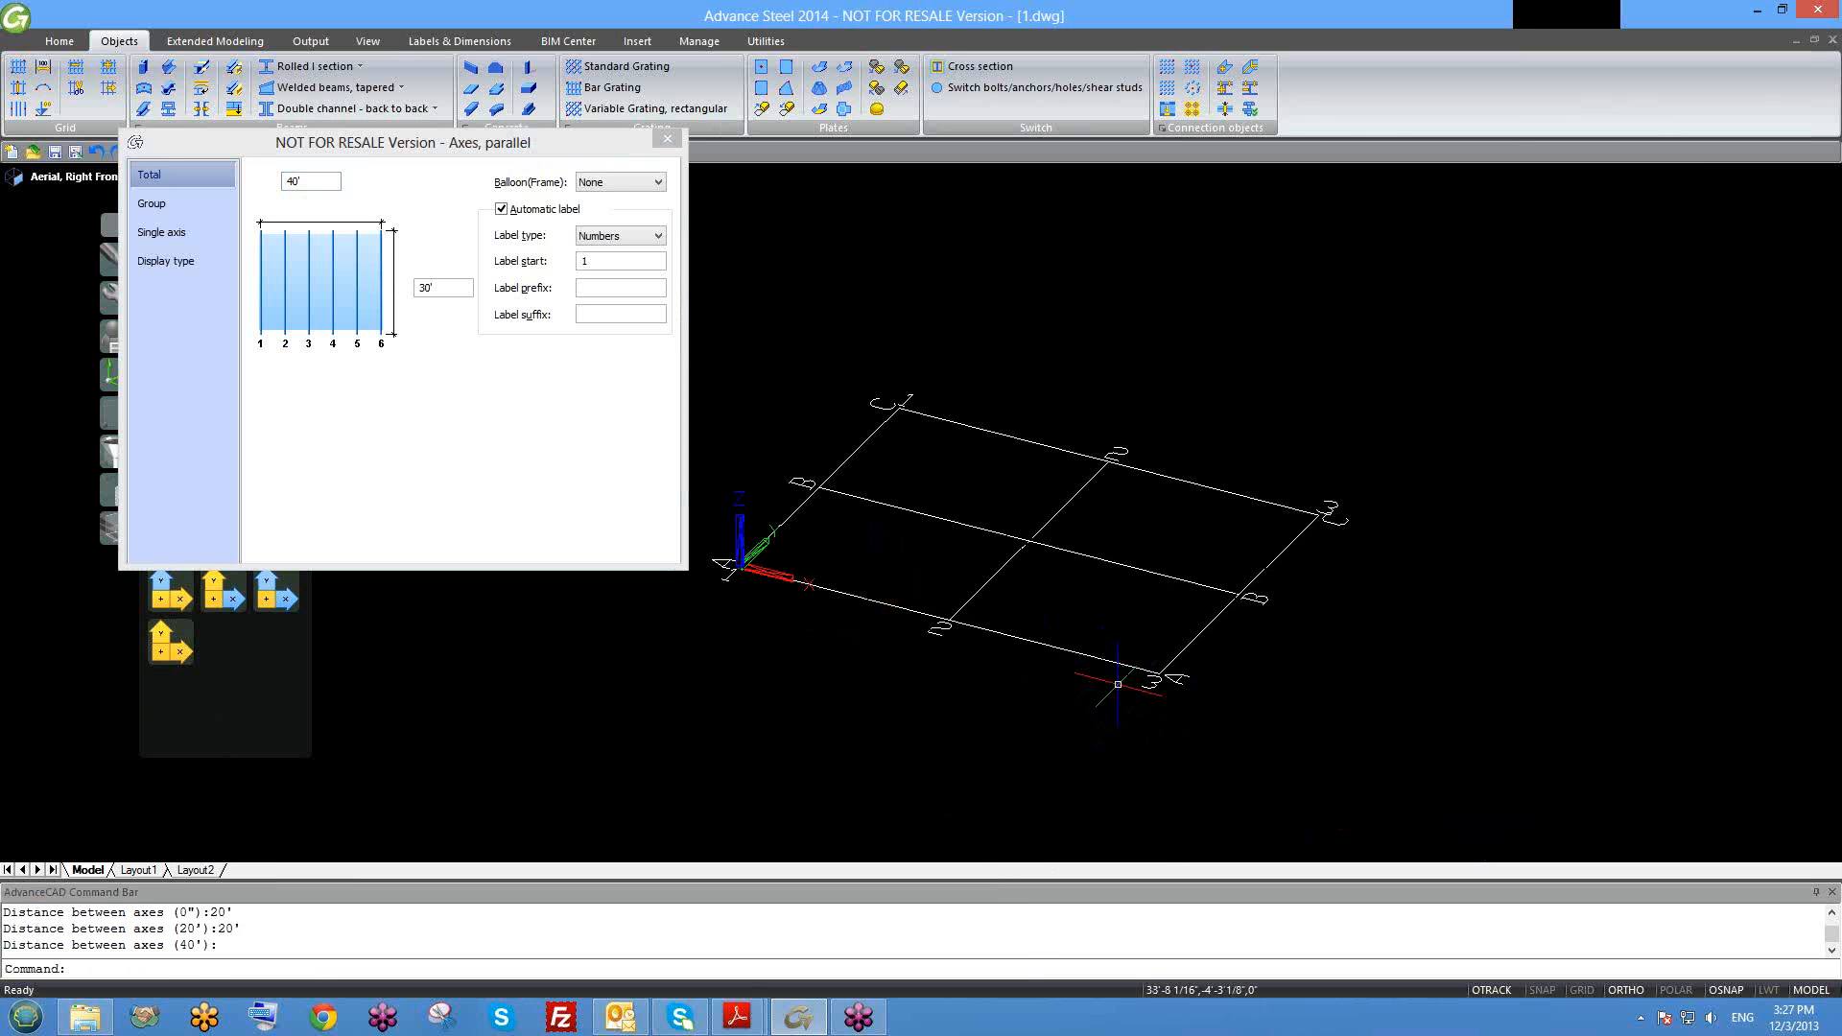
middle_click_drag(1139, 709, 1095, 699, "shift")
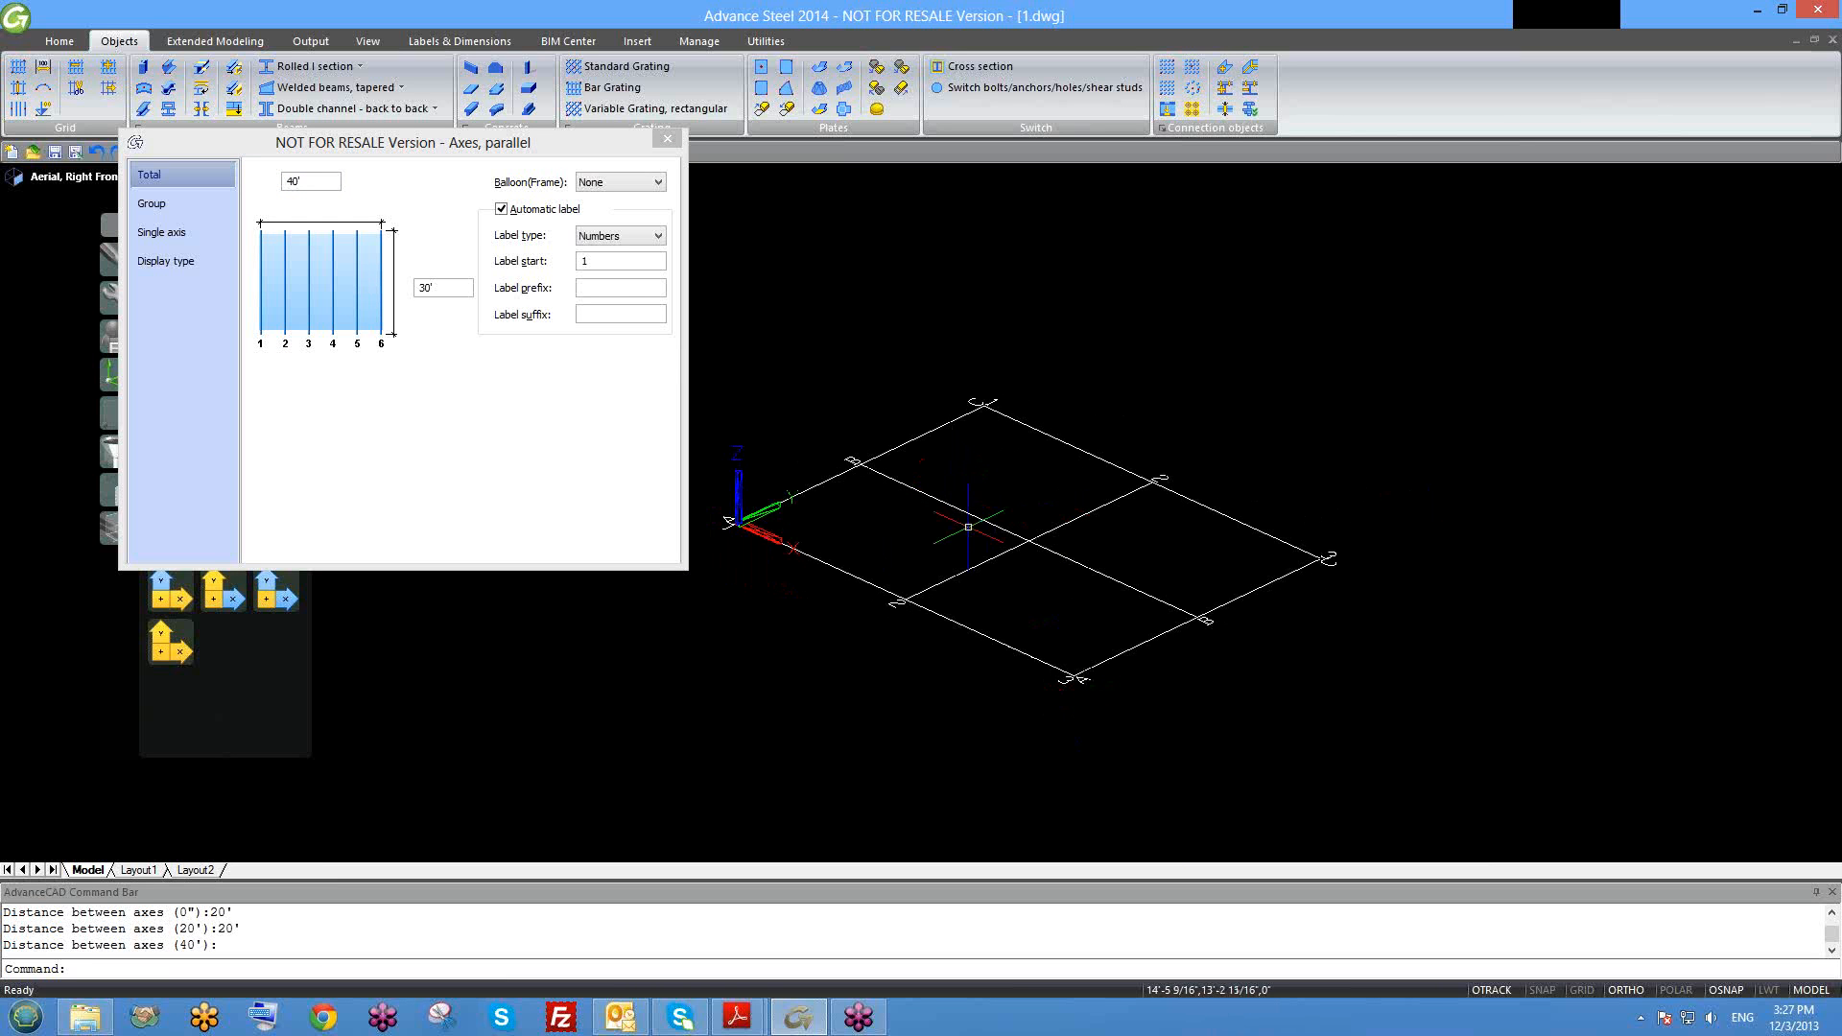
left_click(667, 146)
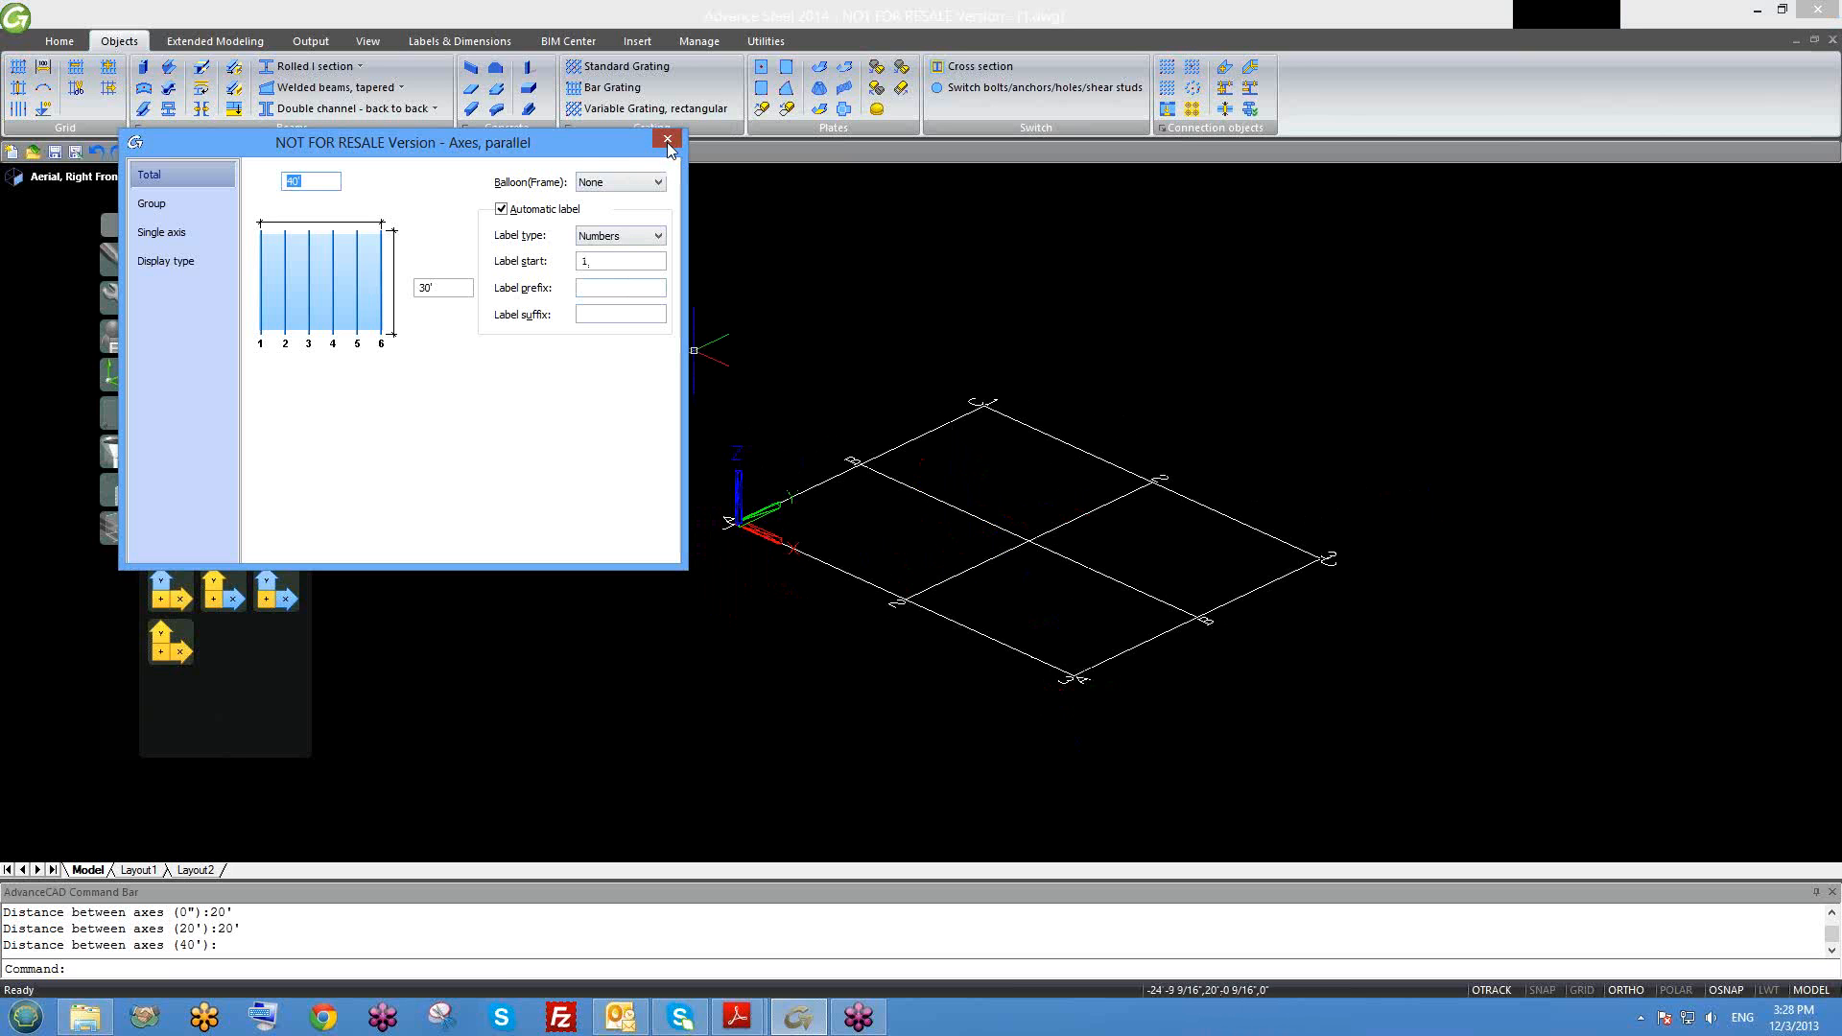
left_click(667, 142)
Step: Place a vertical rolled I section column 10' tall at grid intersection A1 and close its properties
scroll(891, 570, "down", 4)
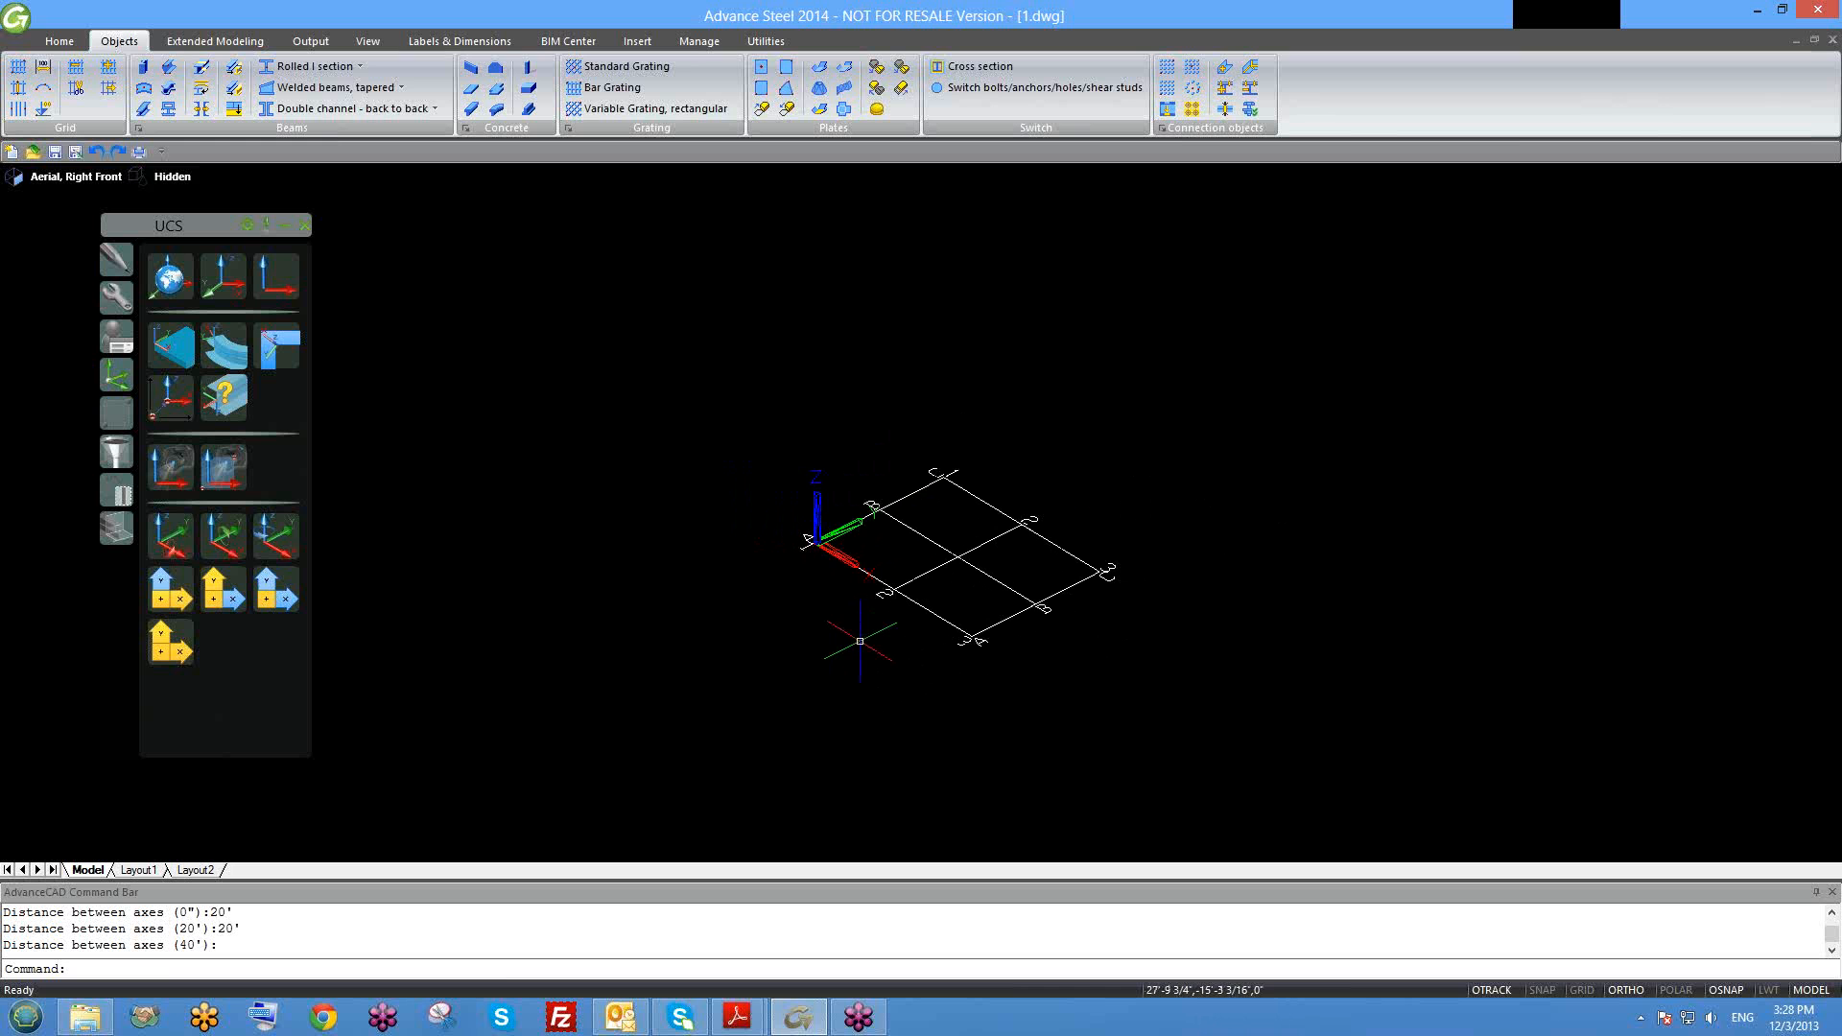
middle_click_drag(859, 641, 916, 660, "shift")
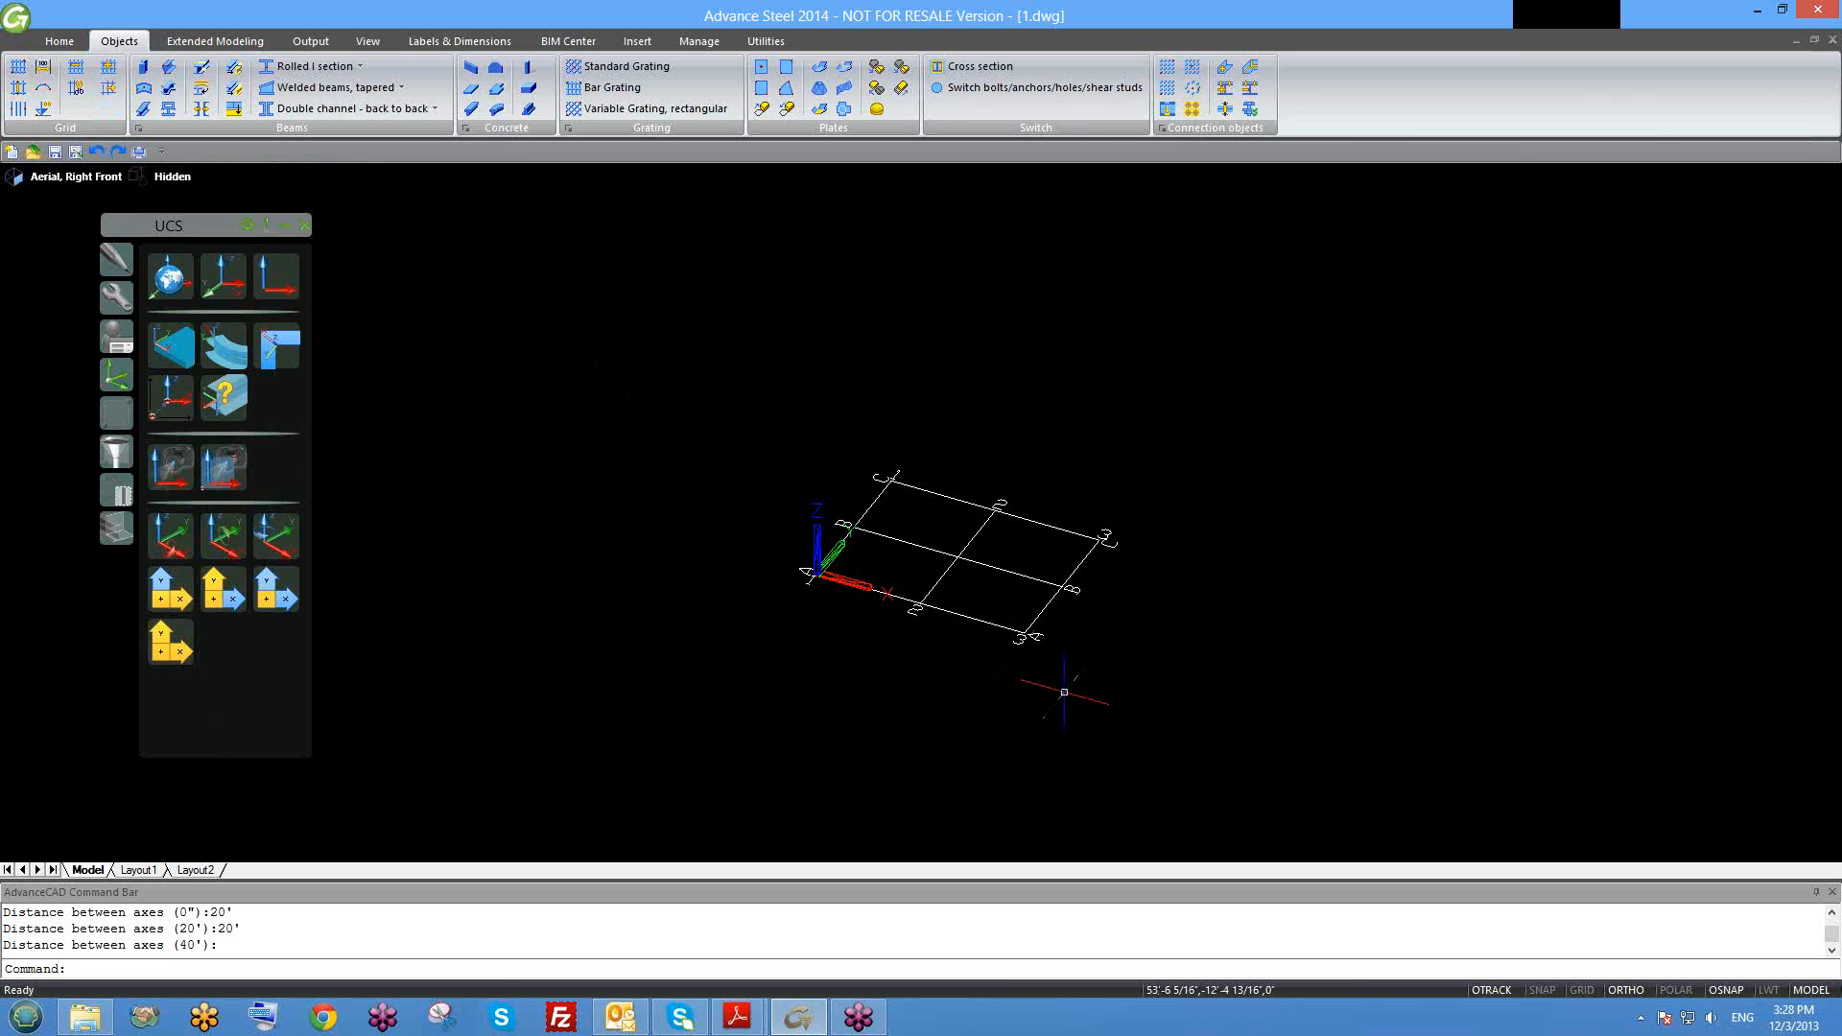
scroll(1051, 594, "up", 2)
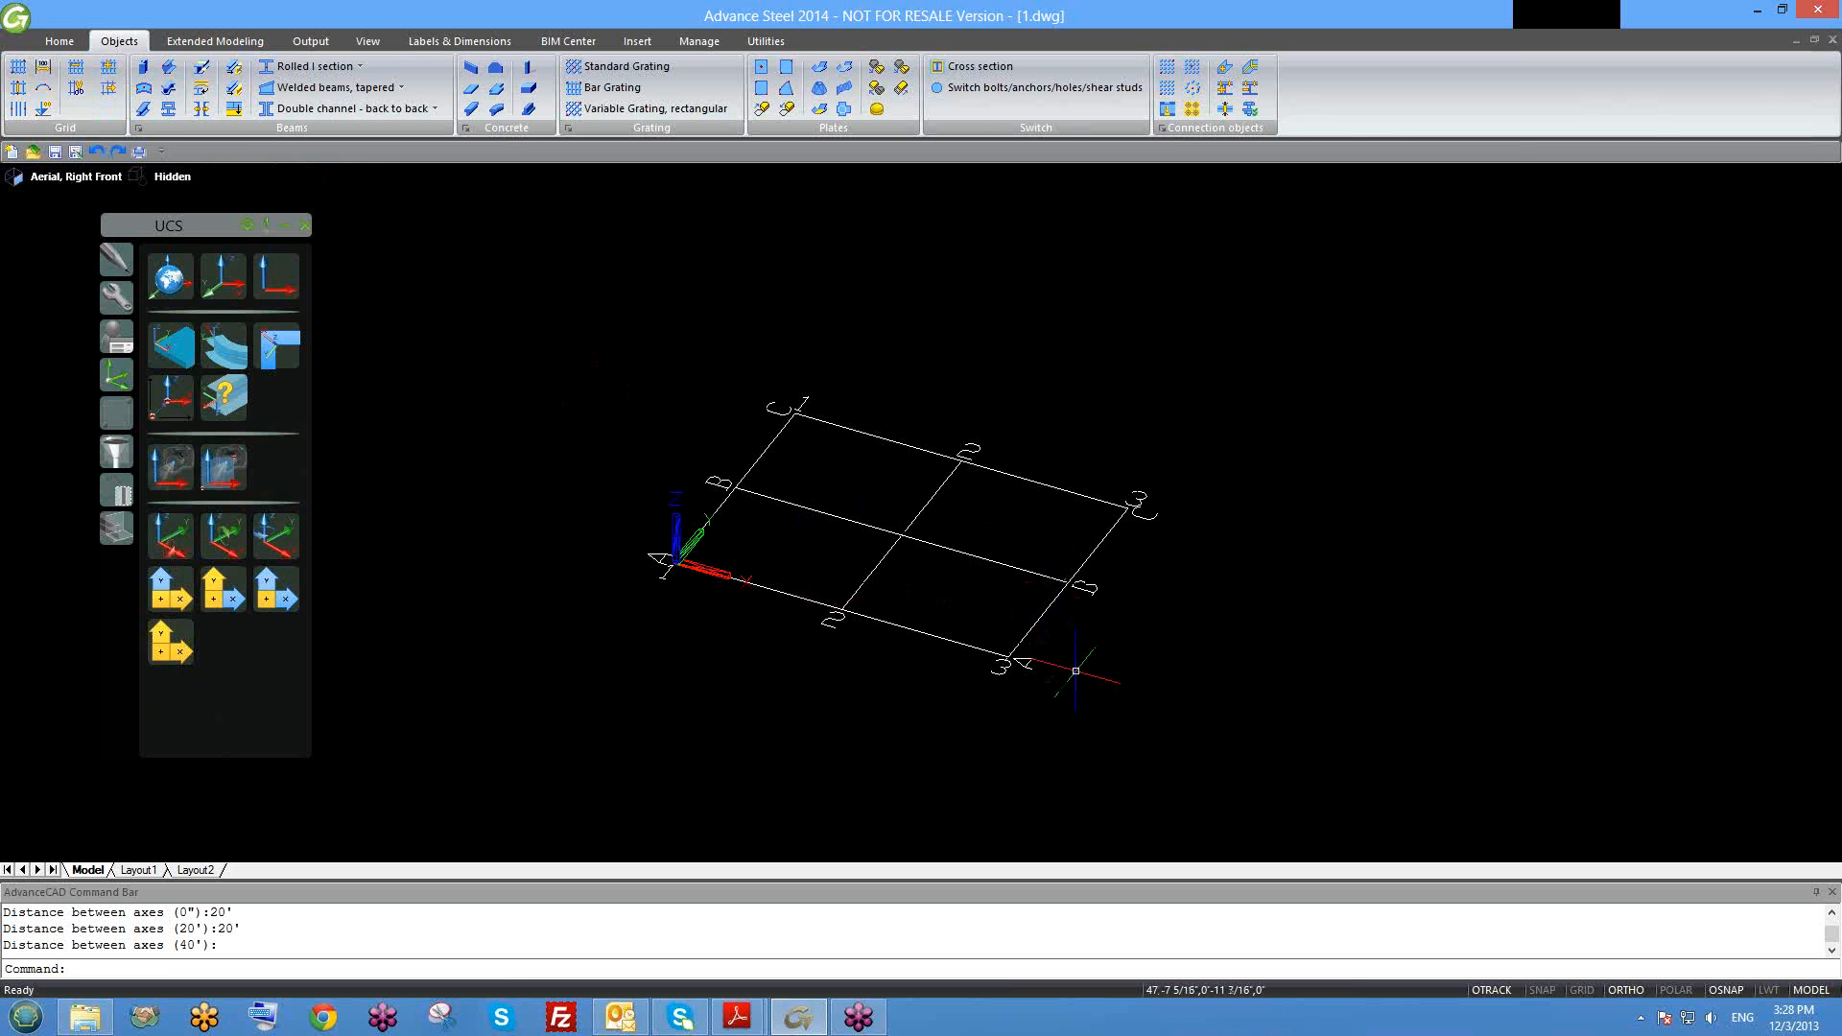
scroll(1037, 697, "up", 1)
middle_click_drag(1037, 697, 966, 687, "shift")
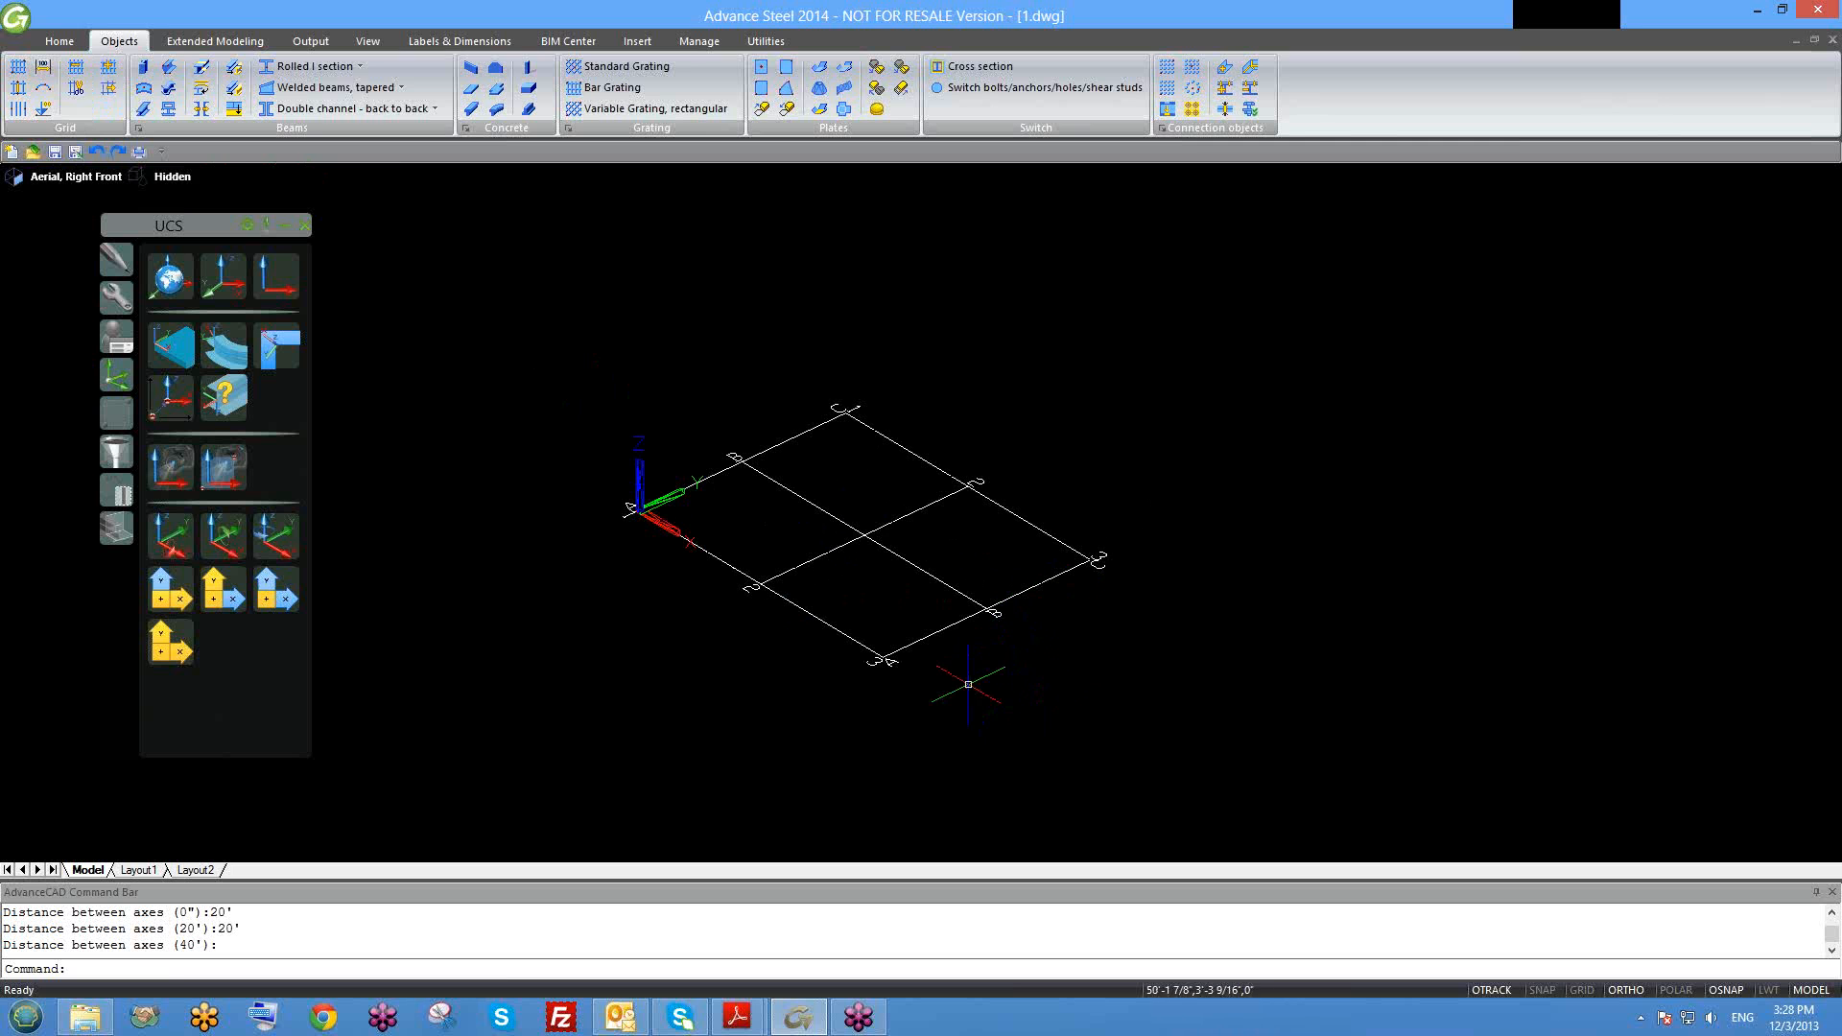
left_click(299, 74)
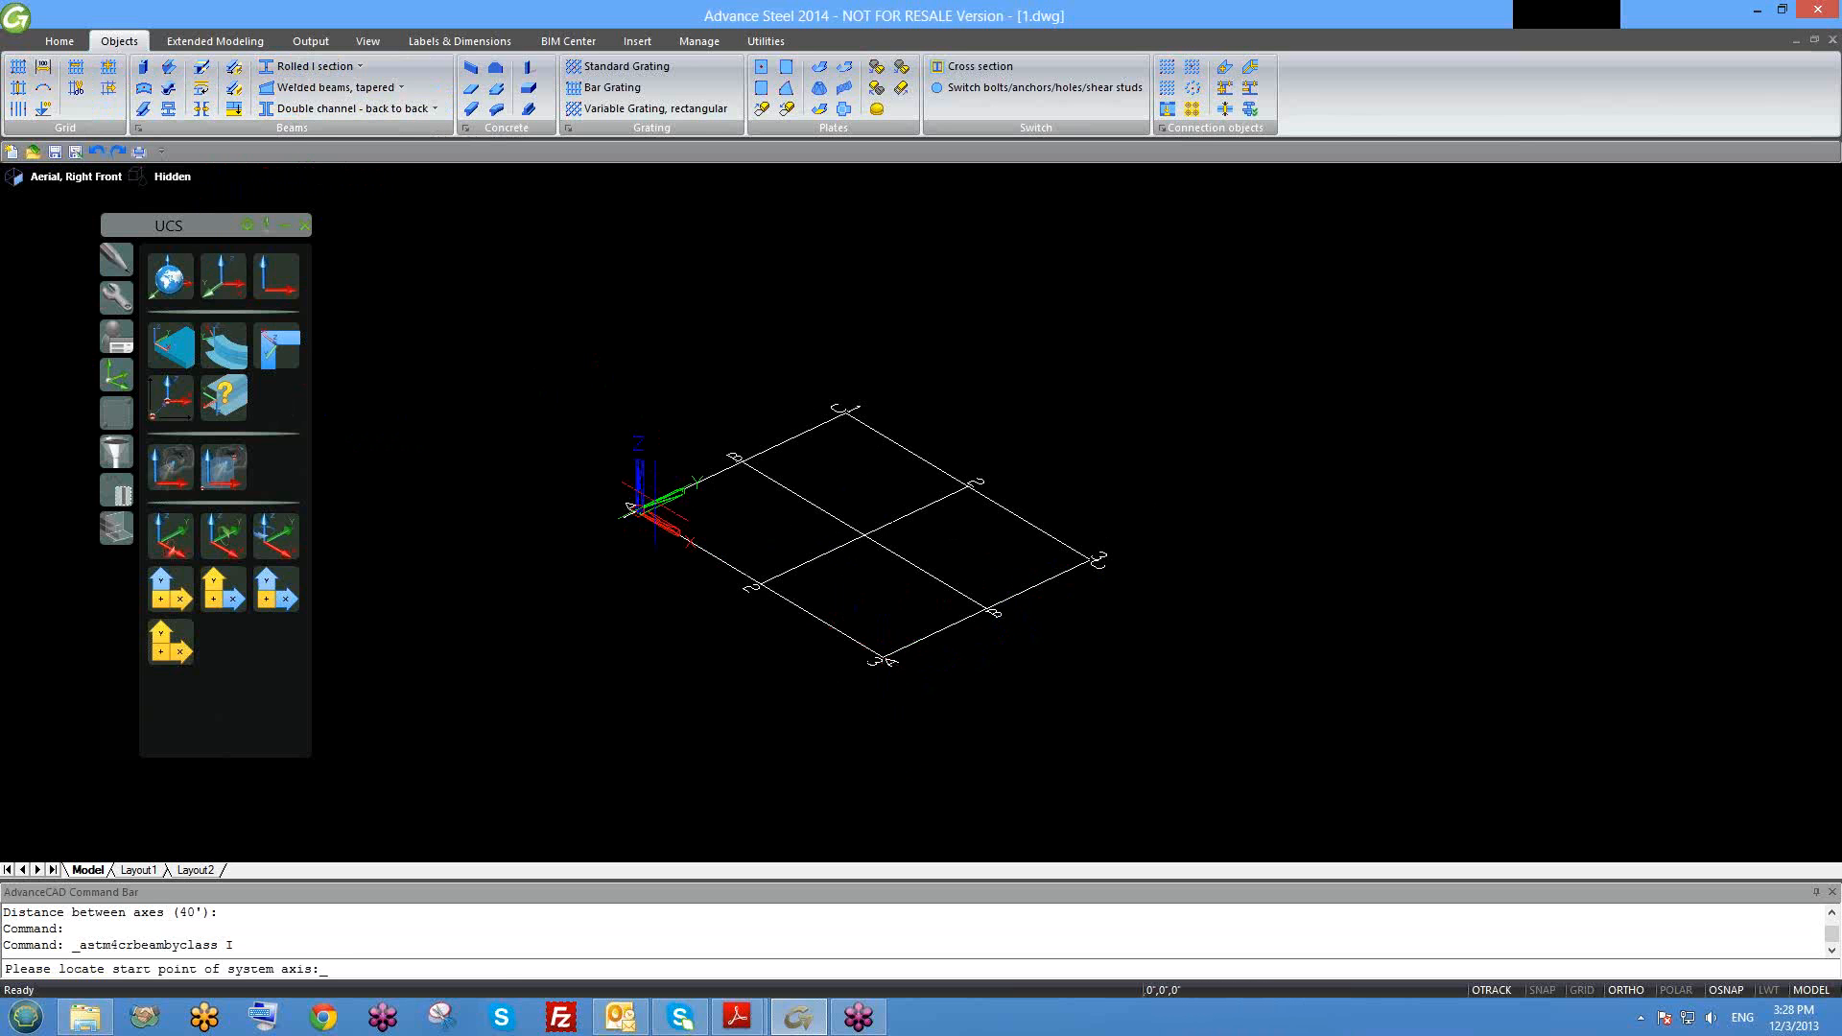
left_click(635, 508)
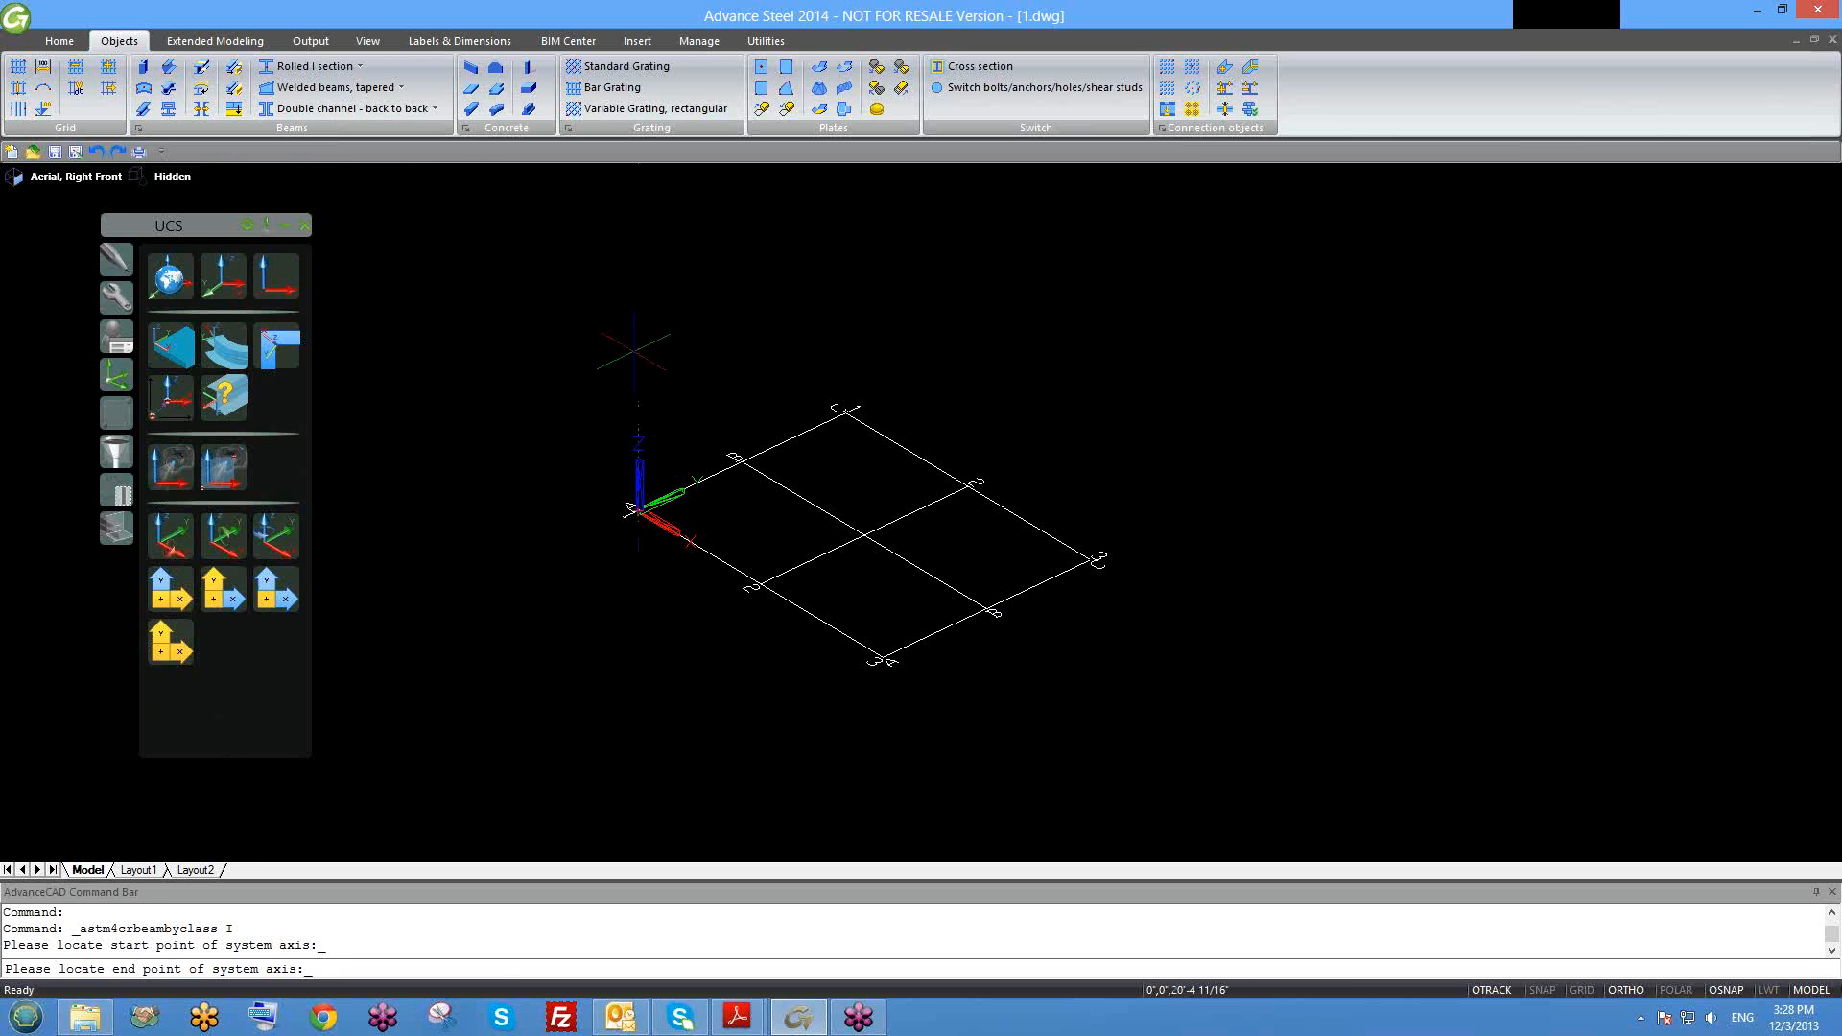
key("Return")
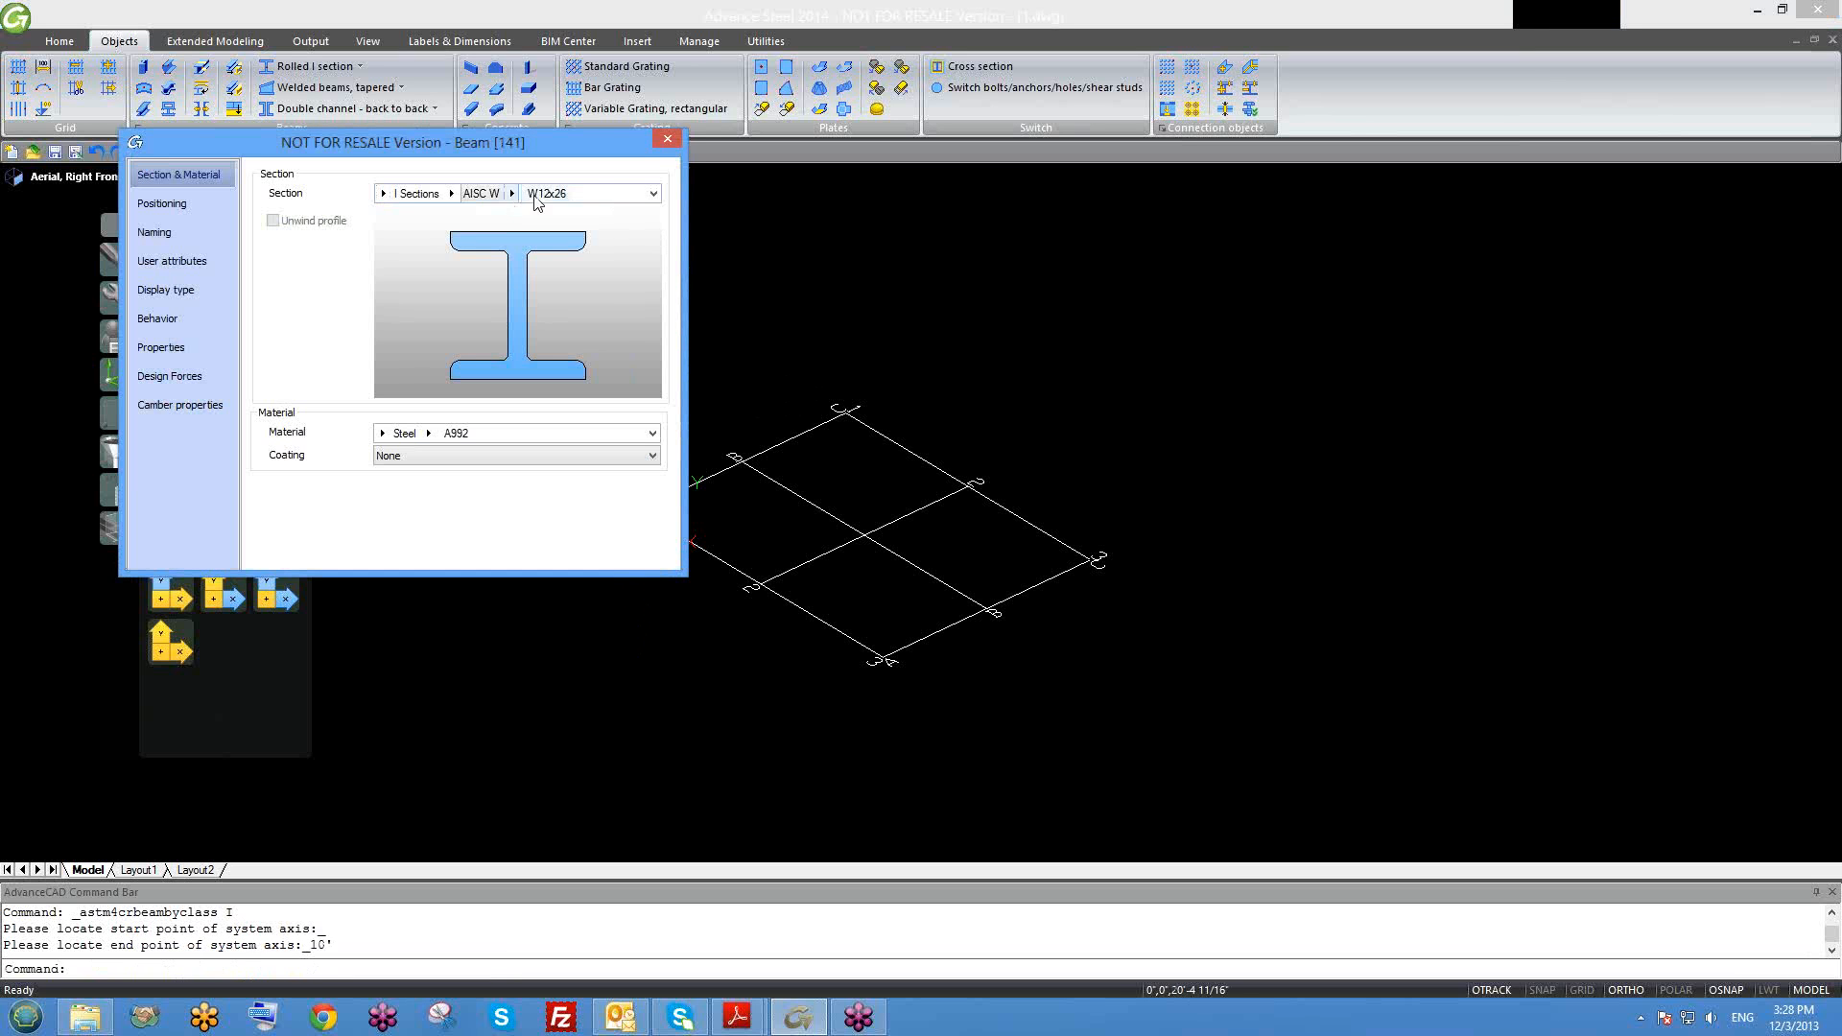
left_click(668, 139)
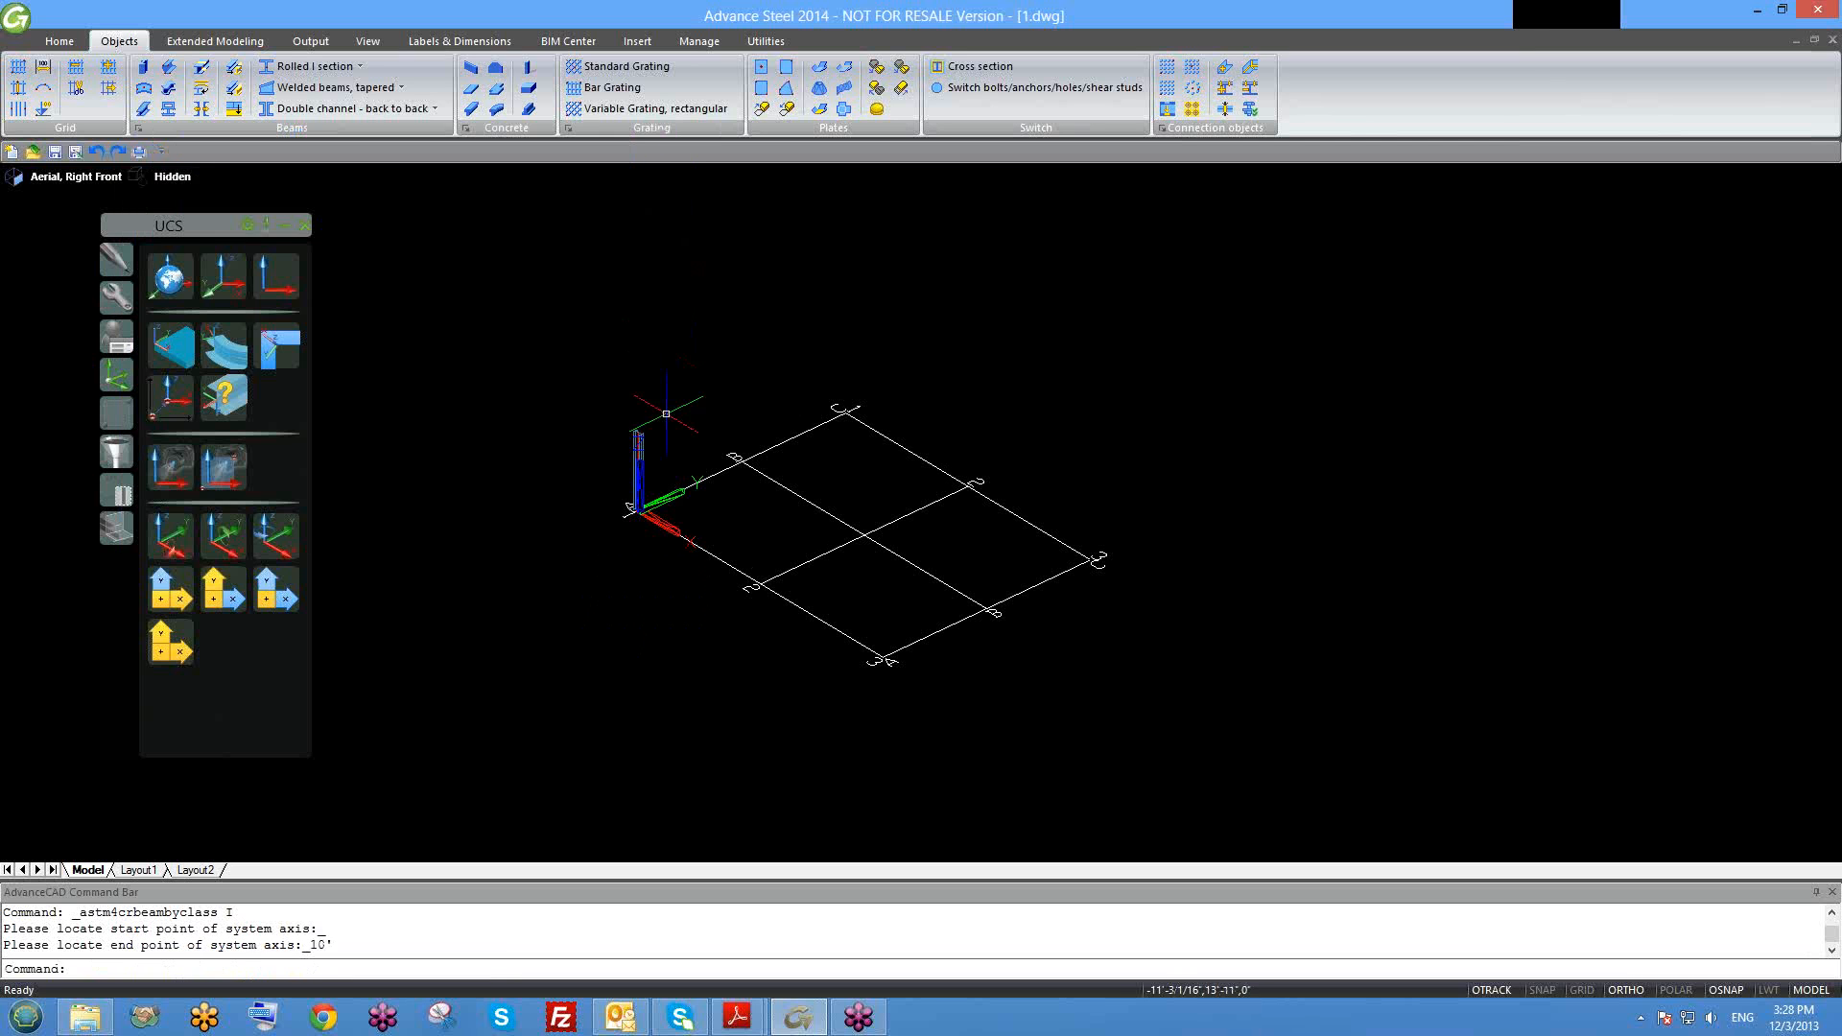
Step: Review the section and material properties of the column at grid A1
scroll(633, 480, "up", 5)
double_click(623, 427)
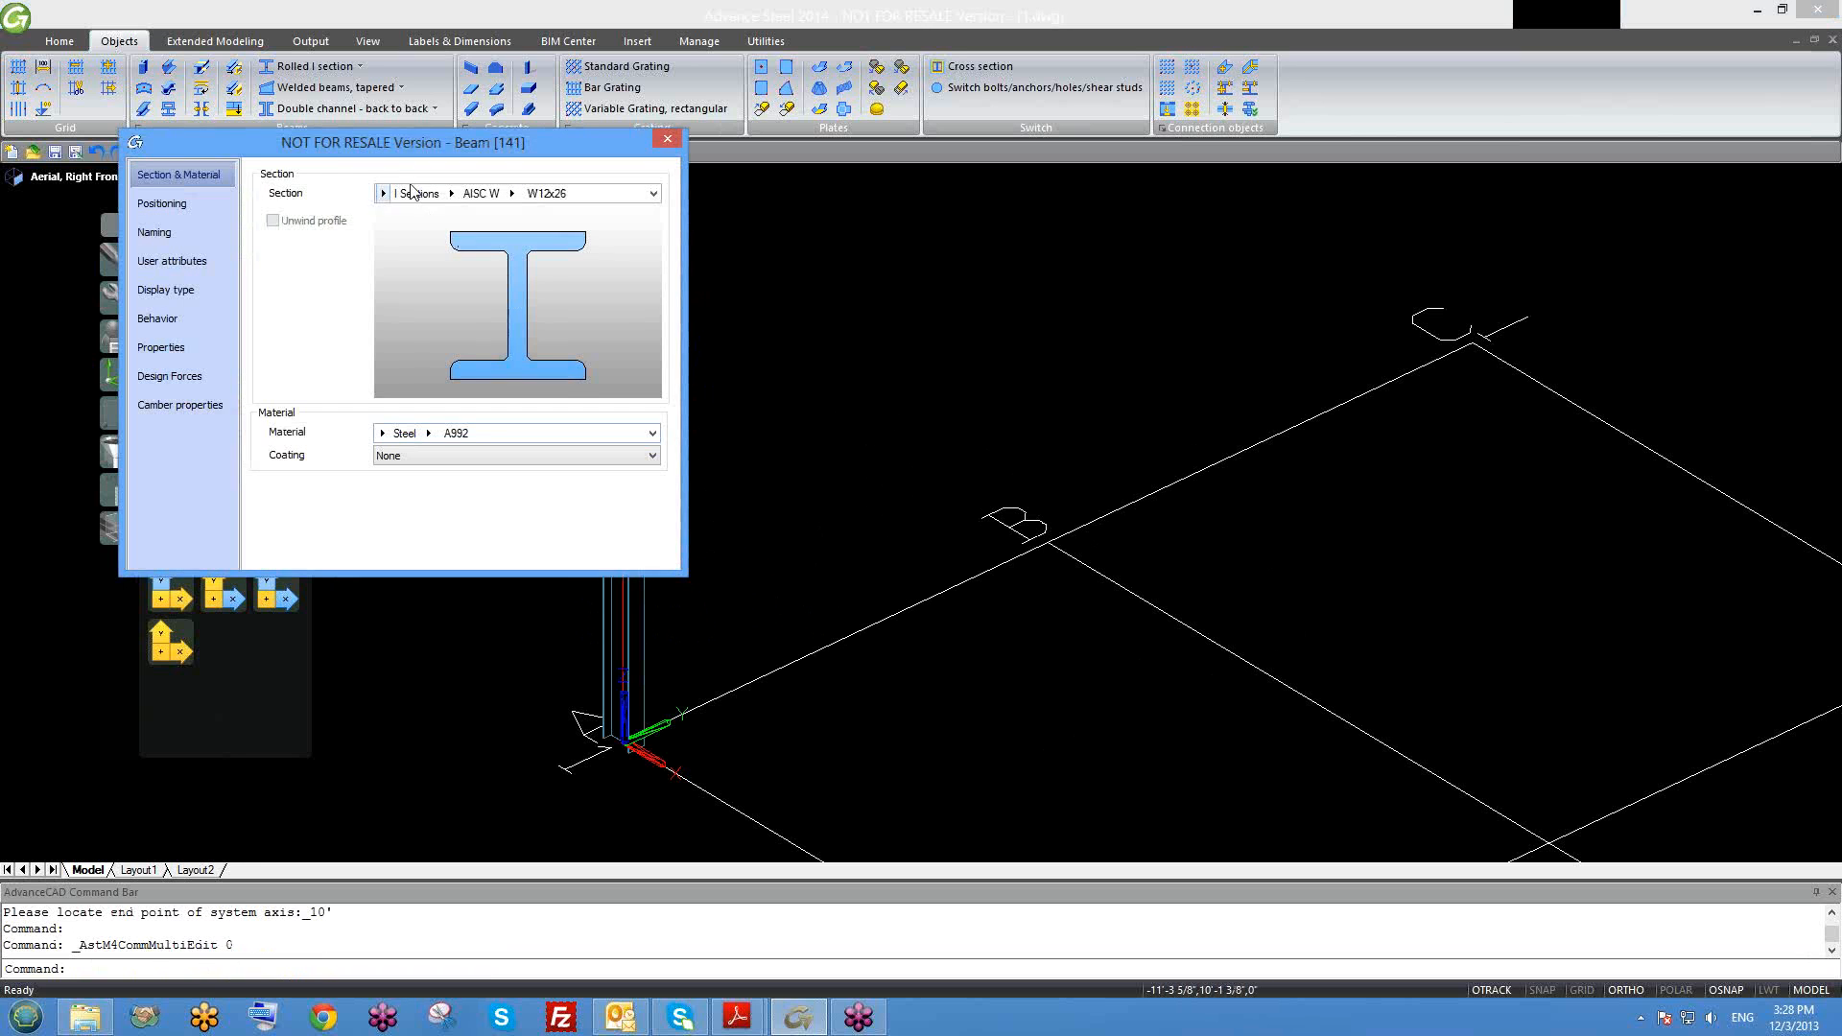
left_click(669, 142)
Step: Copy the column from its base point at grid A1 to grid intersections A2 and A3
scroll(649, 467, "down", 4)
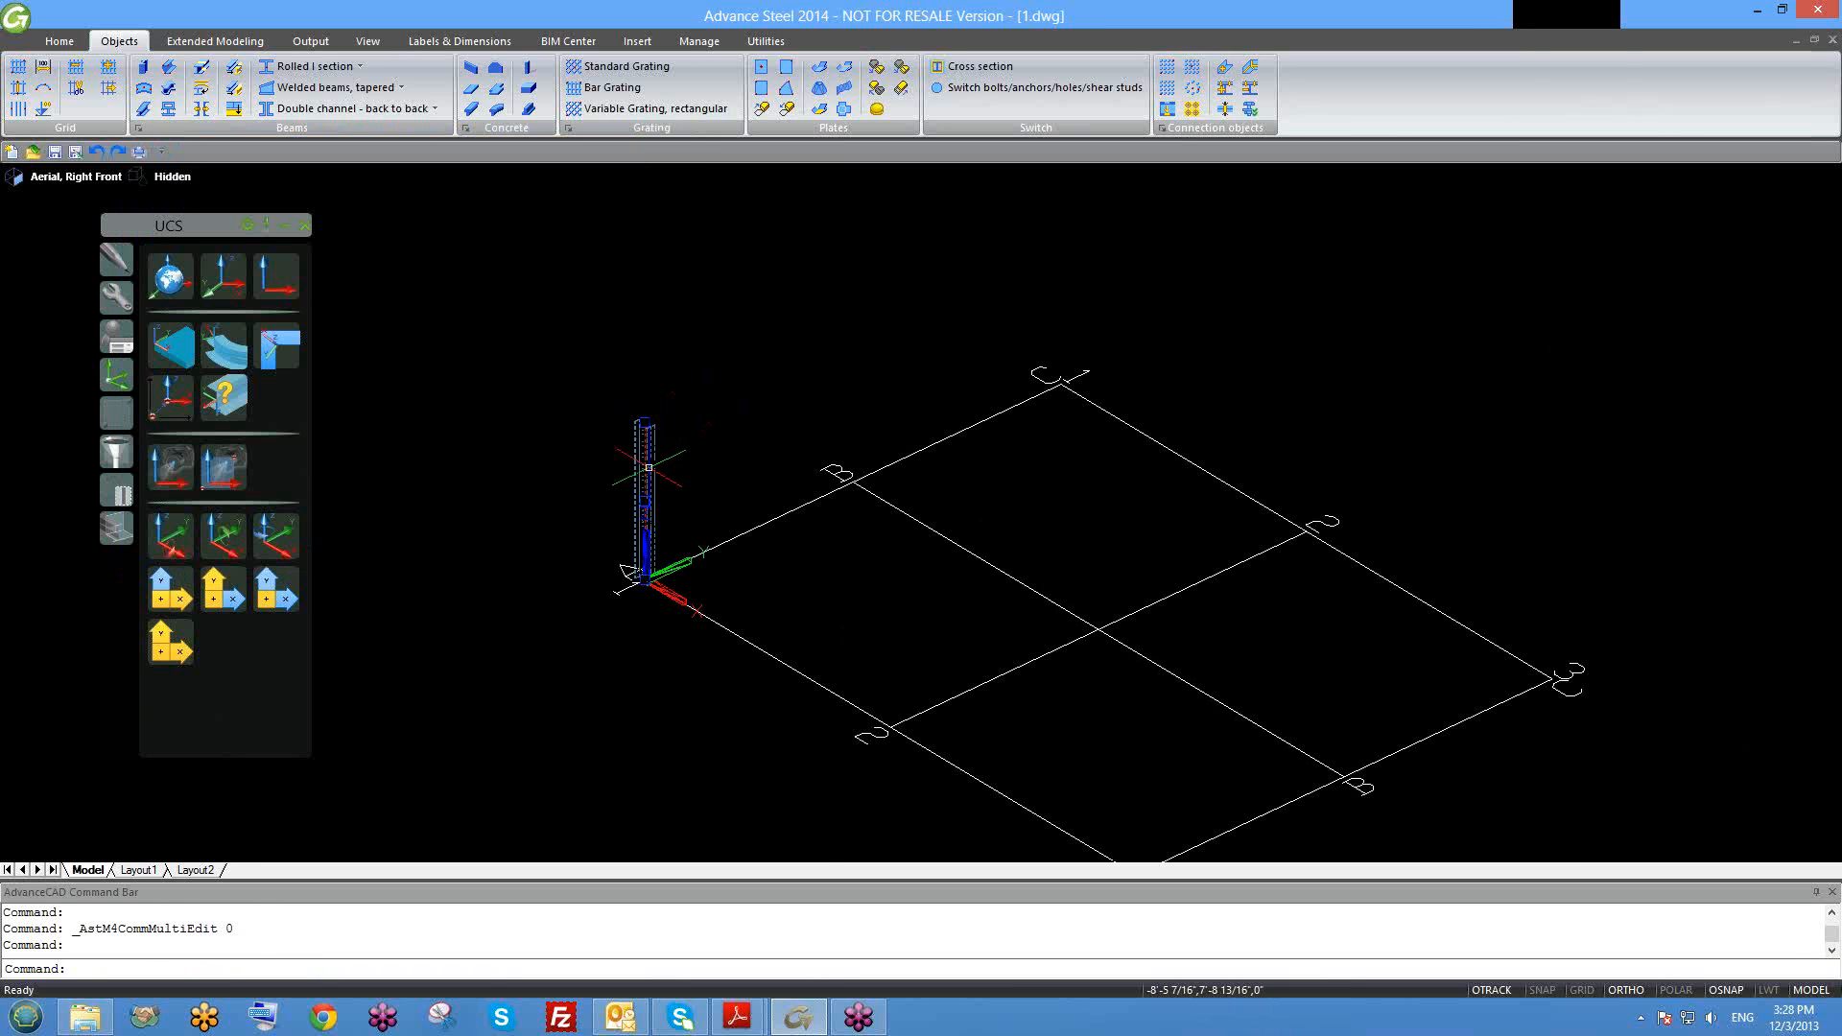
type("co")
key("Return")
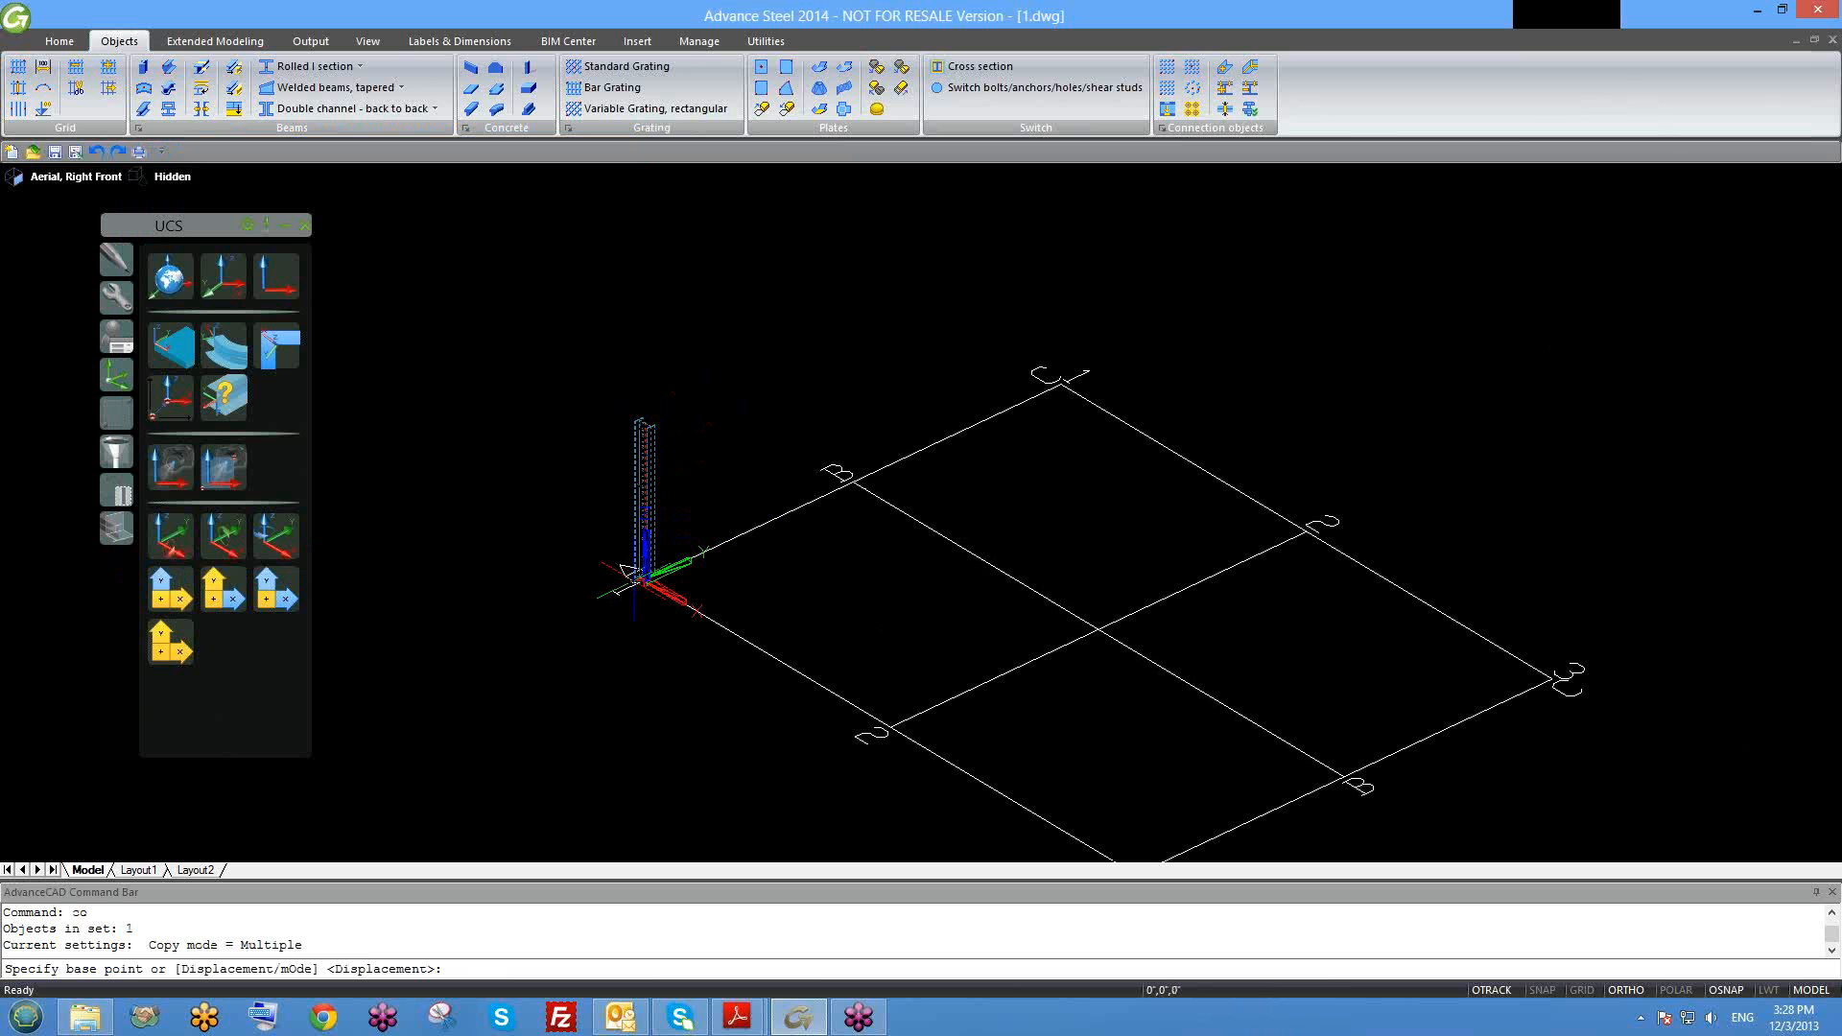
scroll(649, 638, "up", 4)
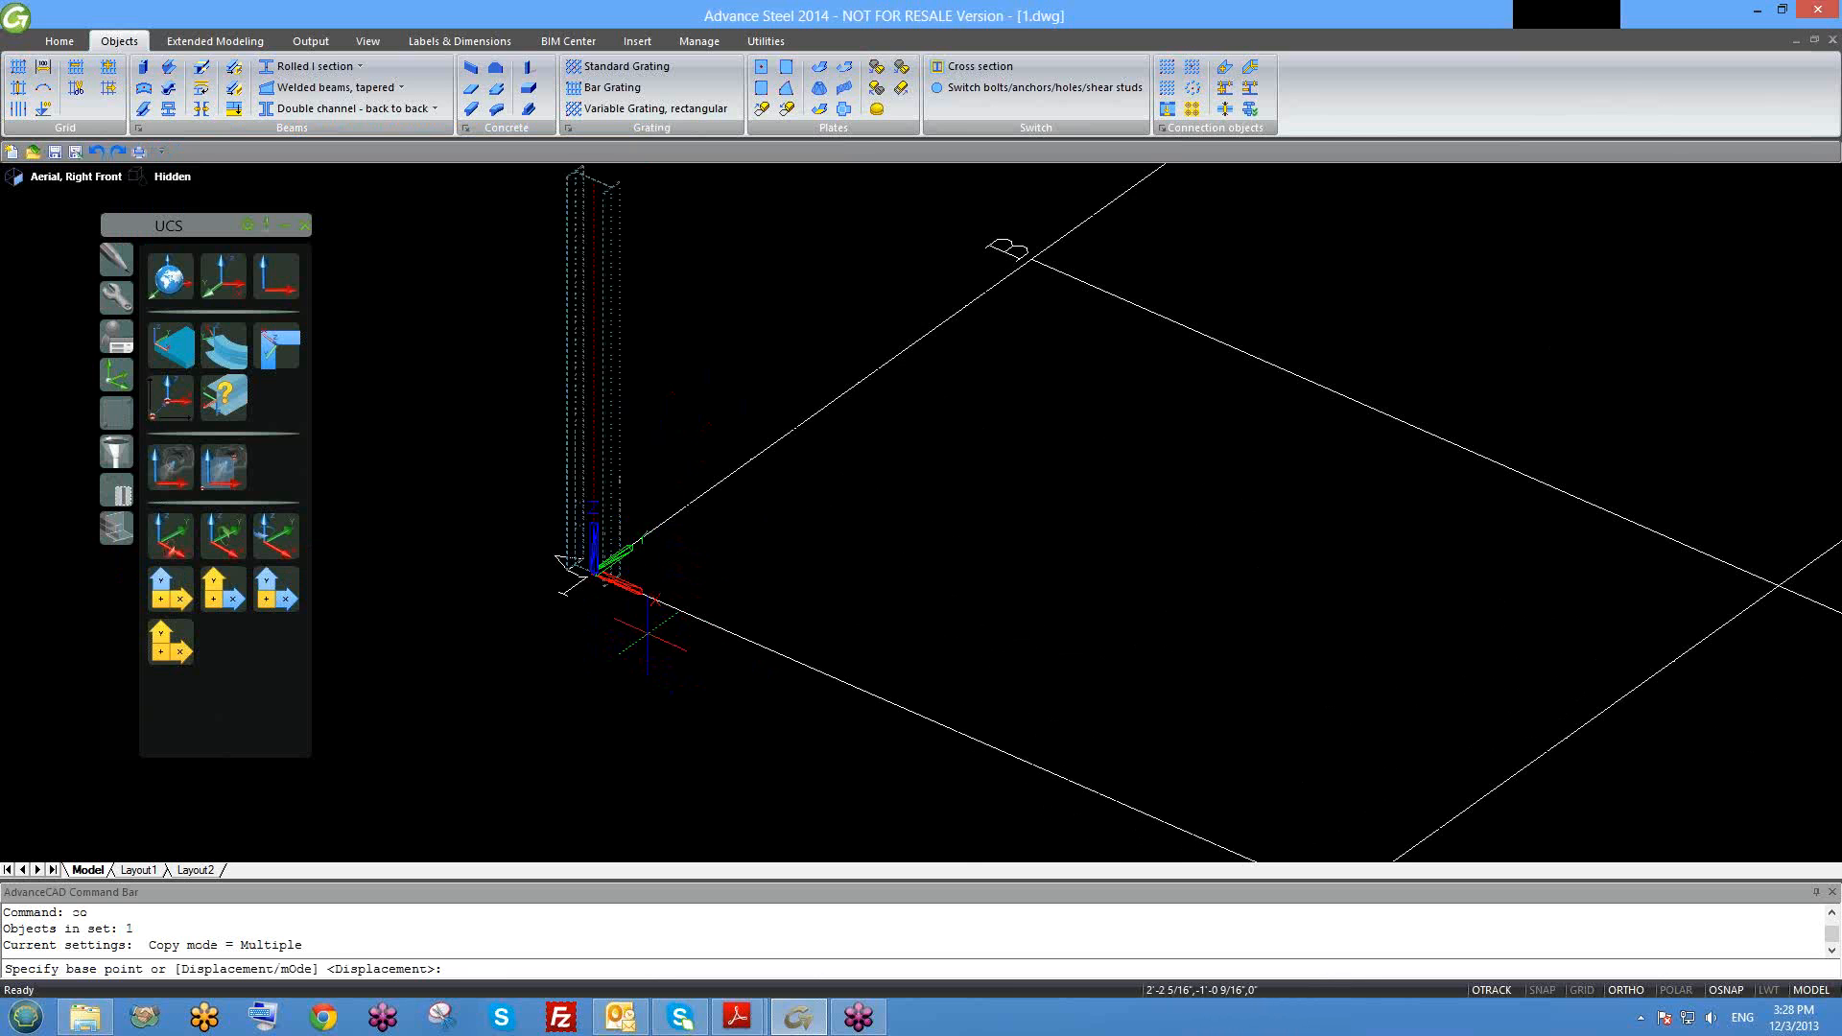
left_click(595, 573)
scroll(595, 573, "down", 4)
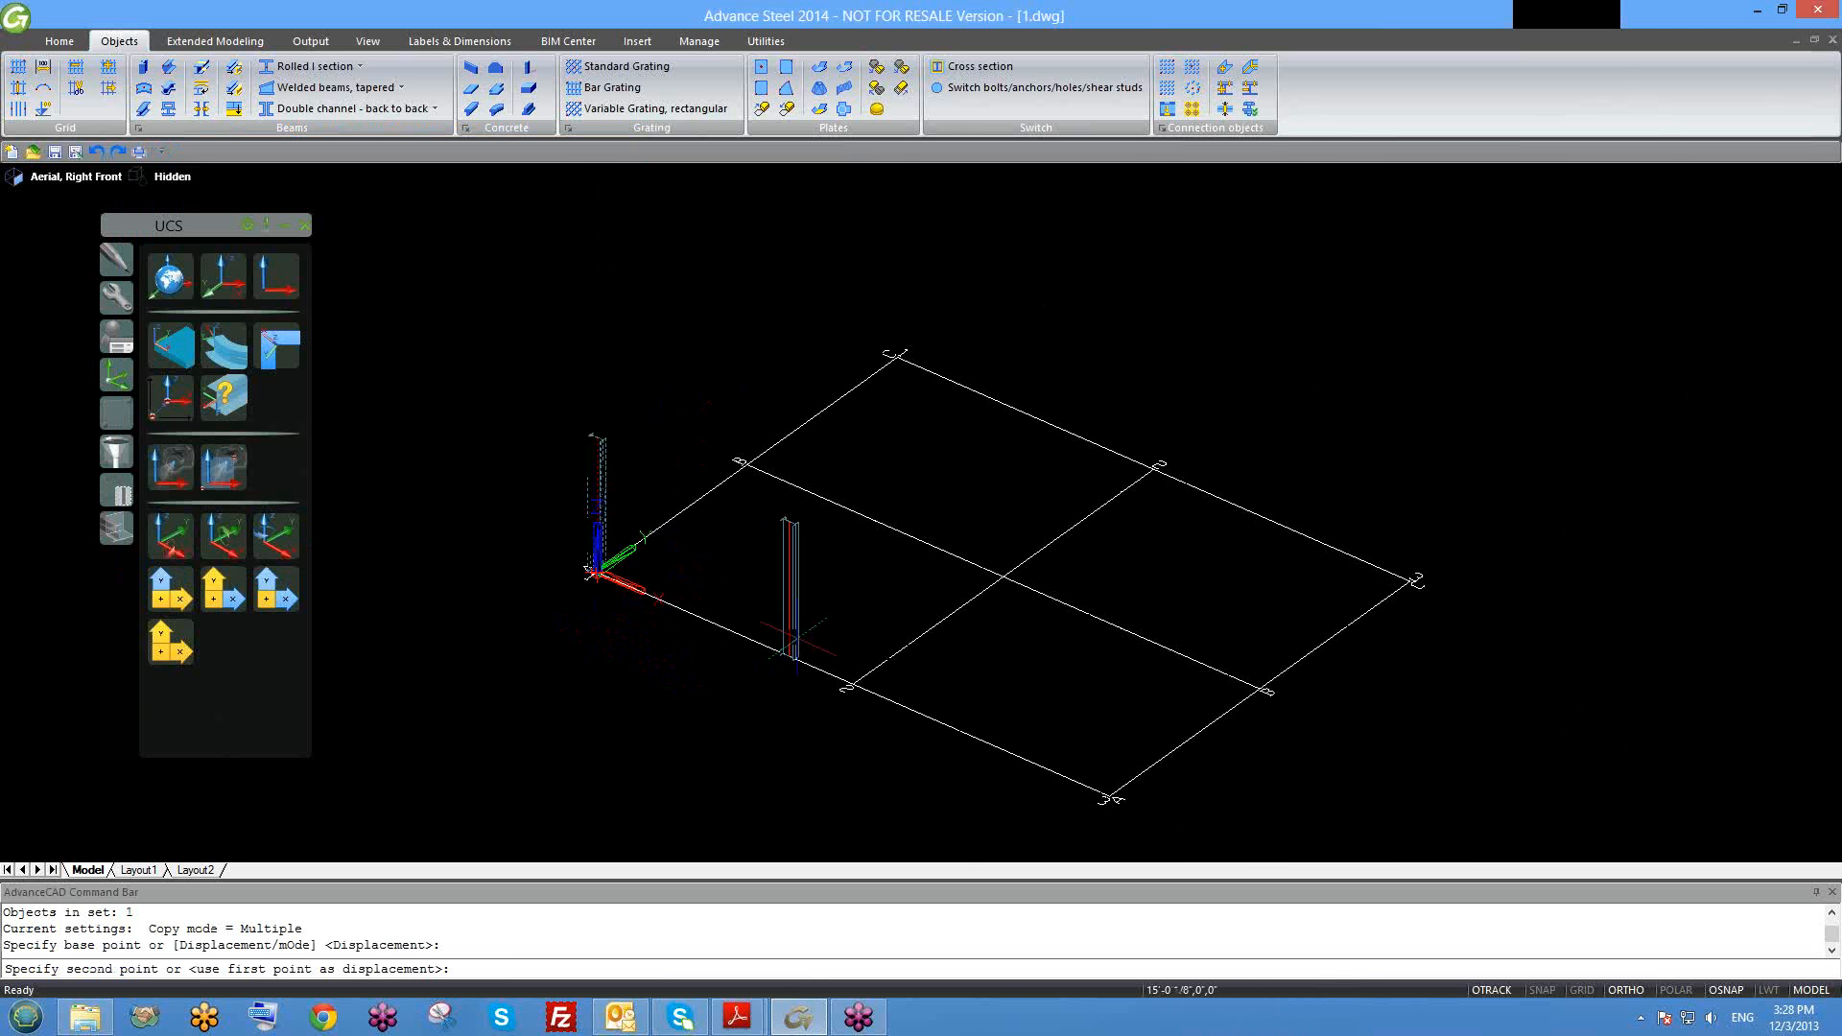
scroll(852, 687, "up", 2)
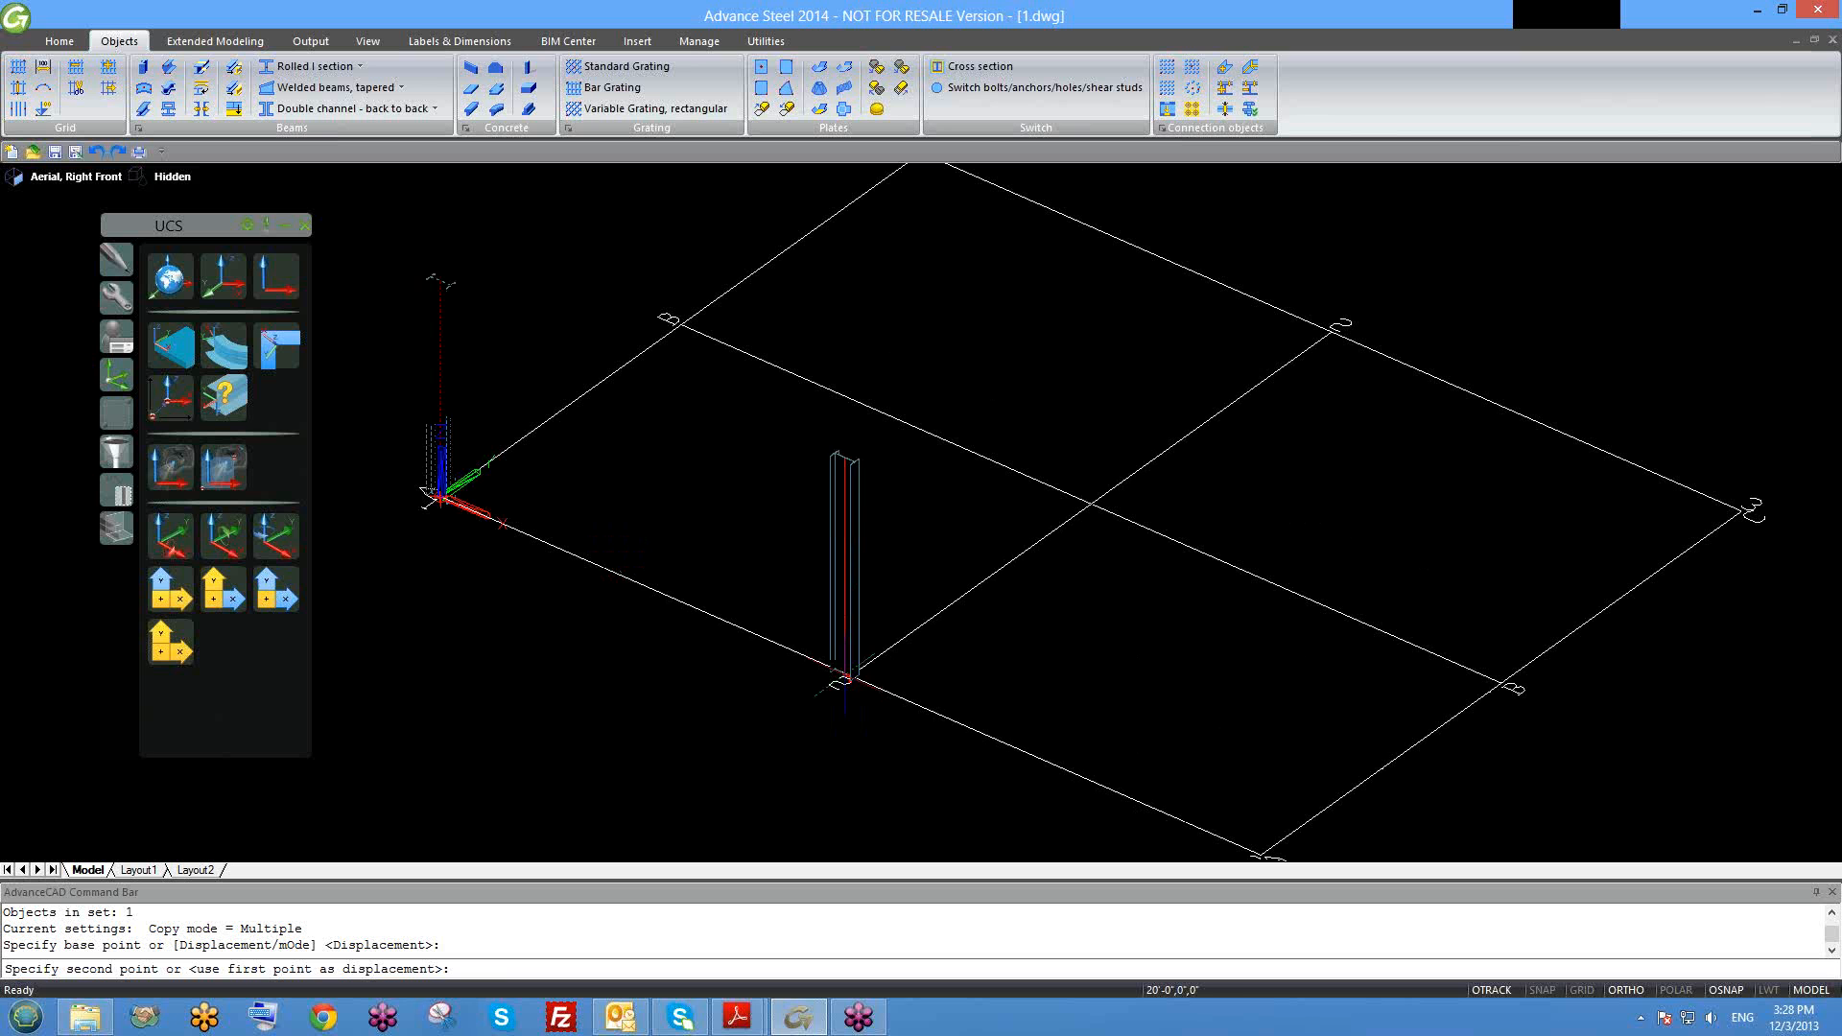
left_click(851, 677)
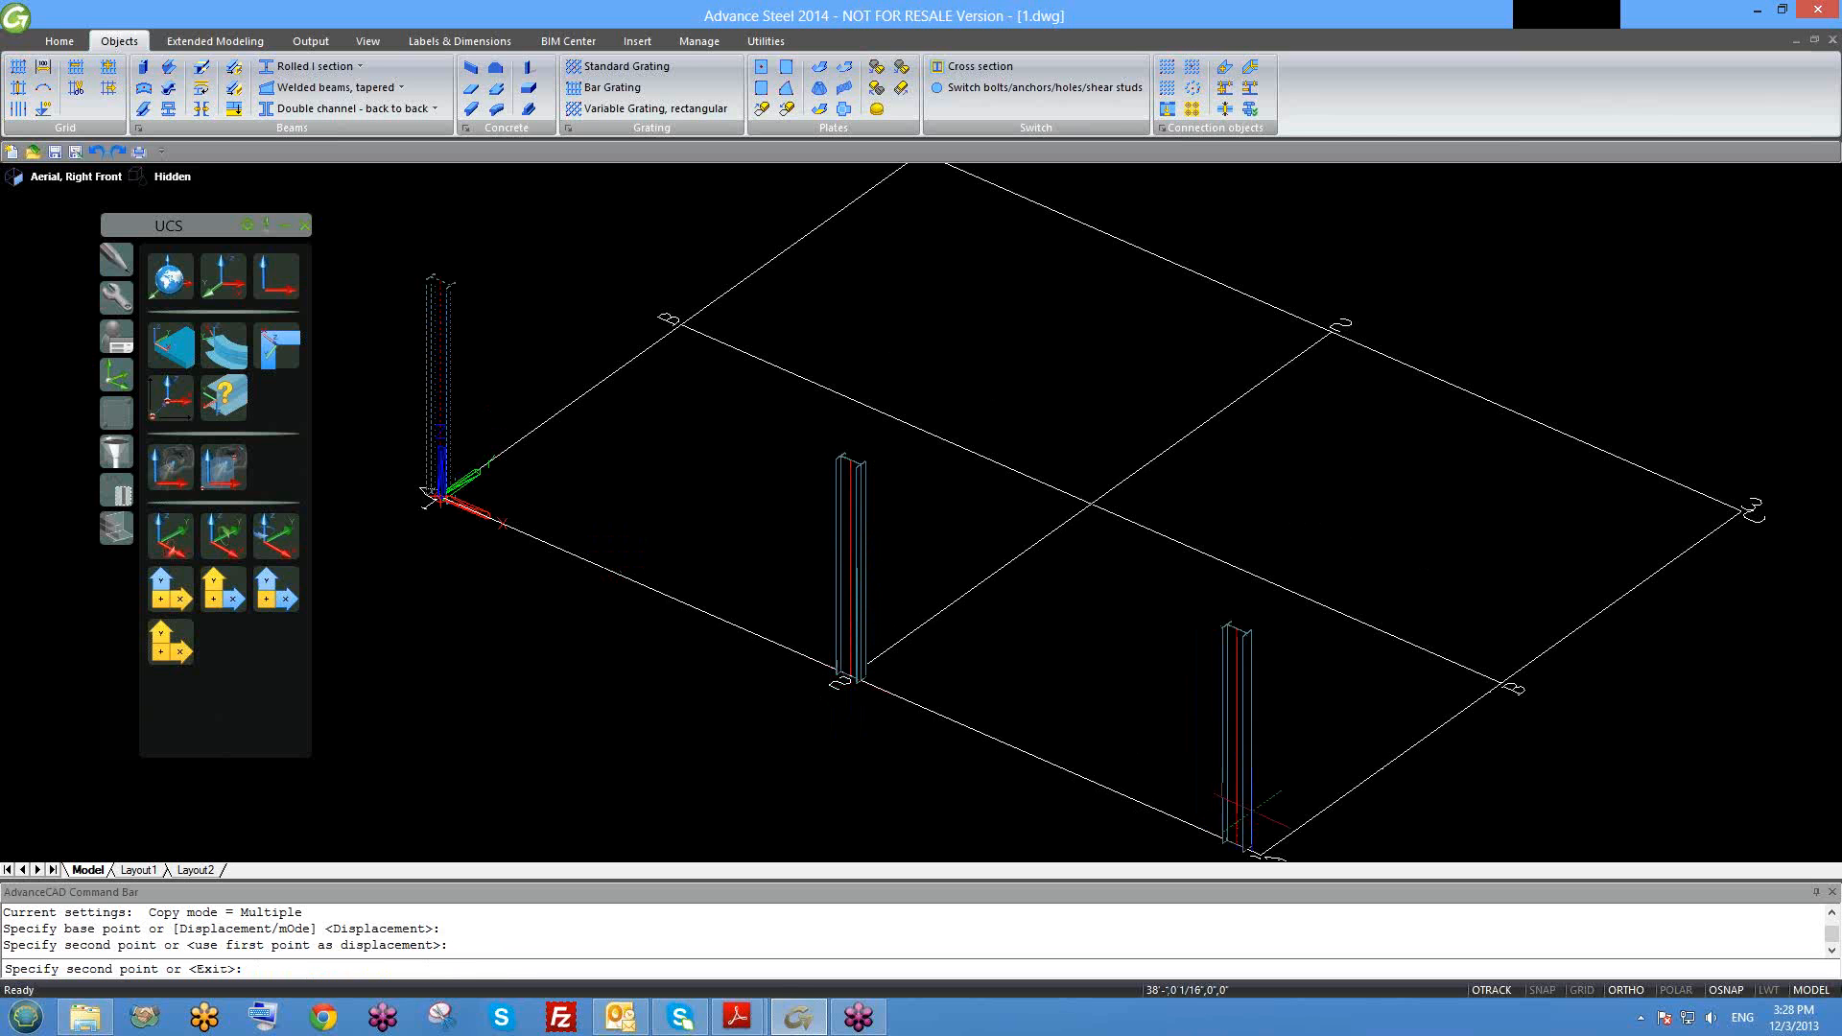
middle_click_drag(1239, 844, 1148, 743)
left_click(1172, 756)
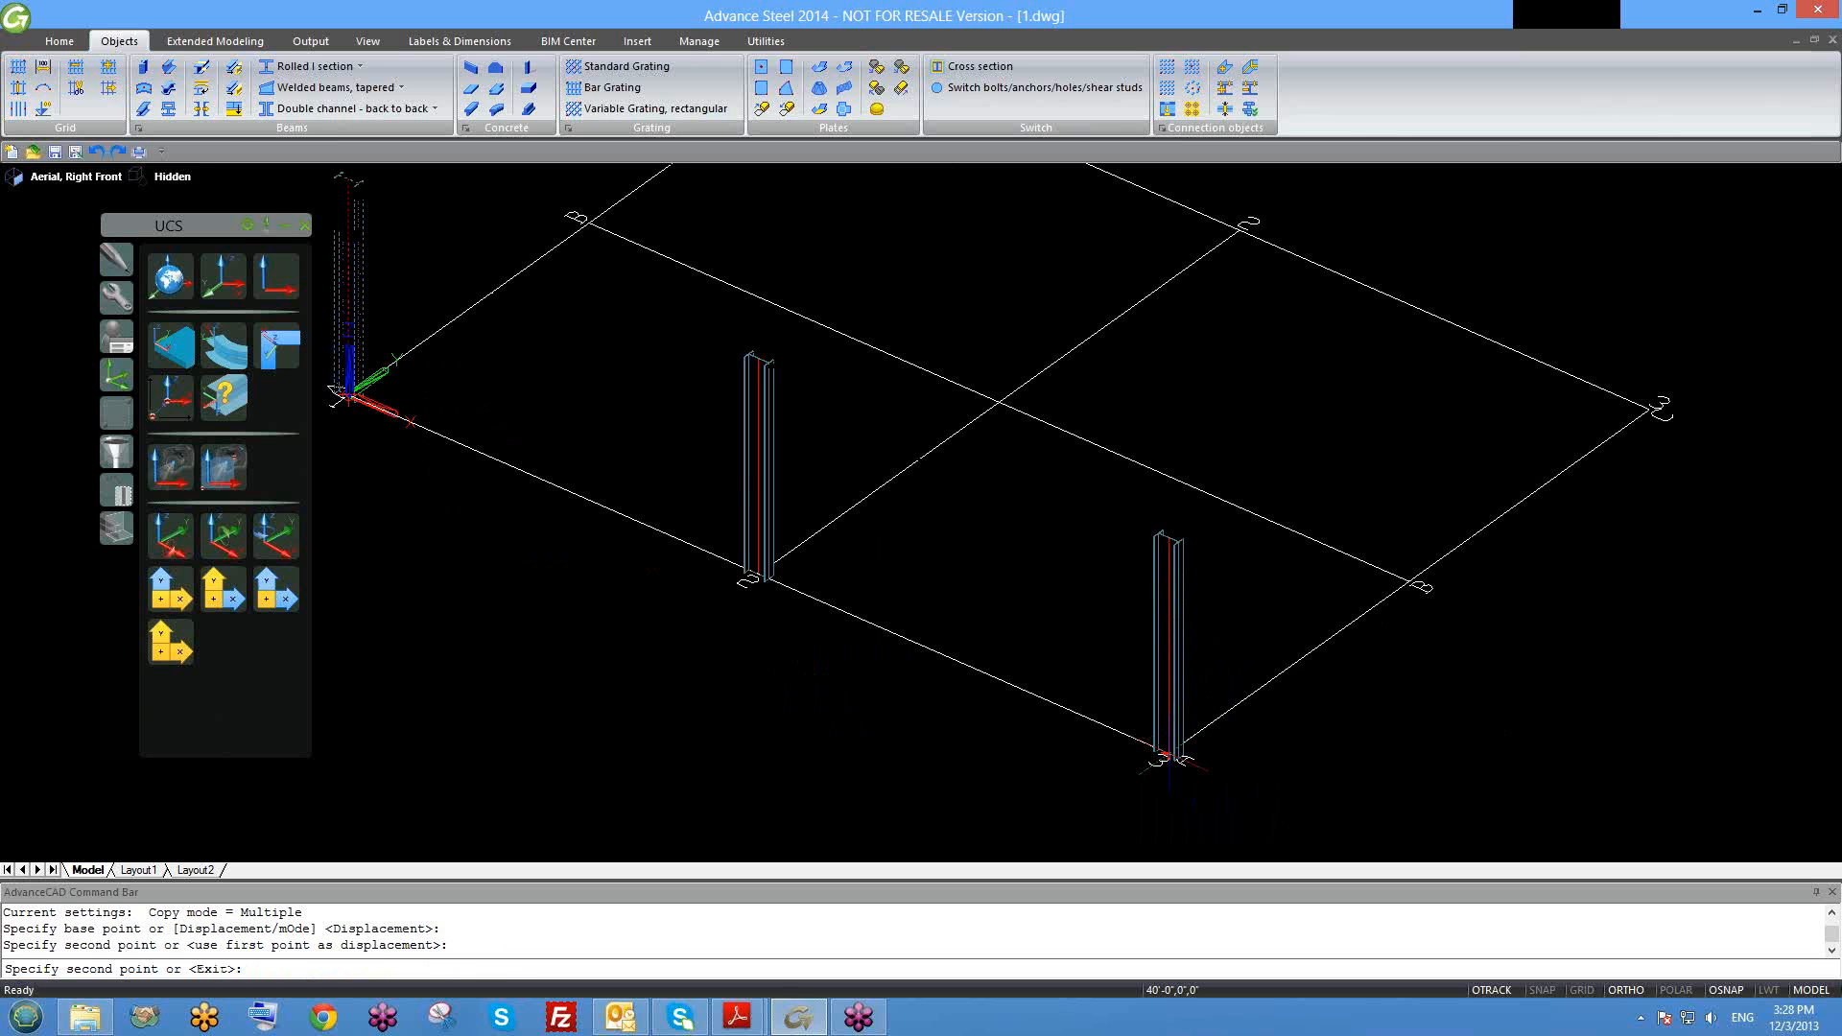
key("Escape")
Step: Change the visual style of the model view to 2D Wireframe
scroll(1169, 761, "up", 5)
middle_click_drag(1209, 806, 1286, 797, "shift")
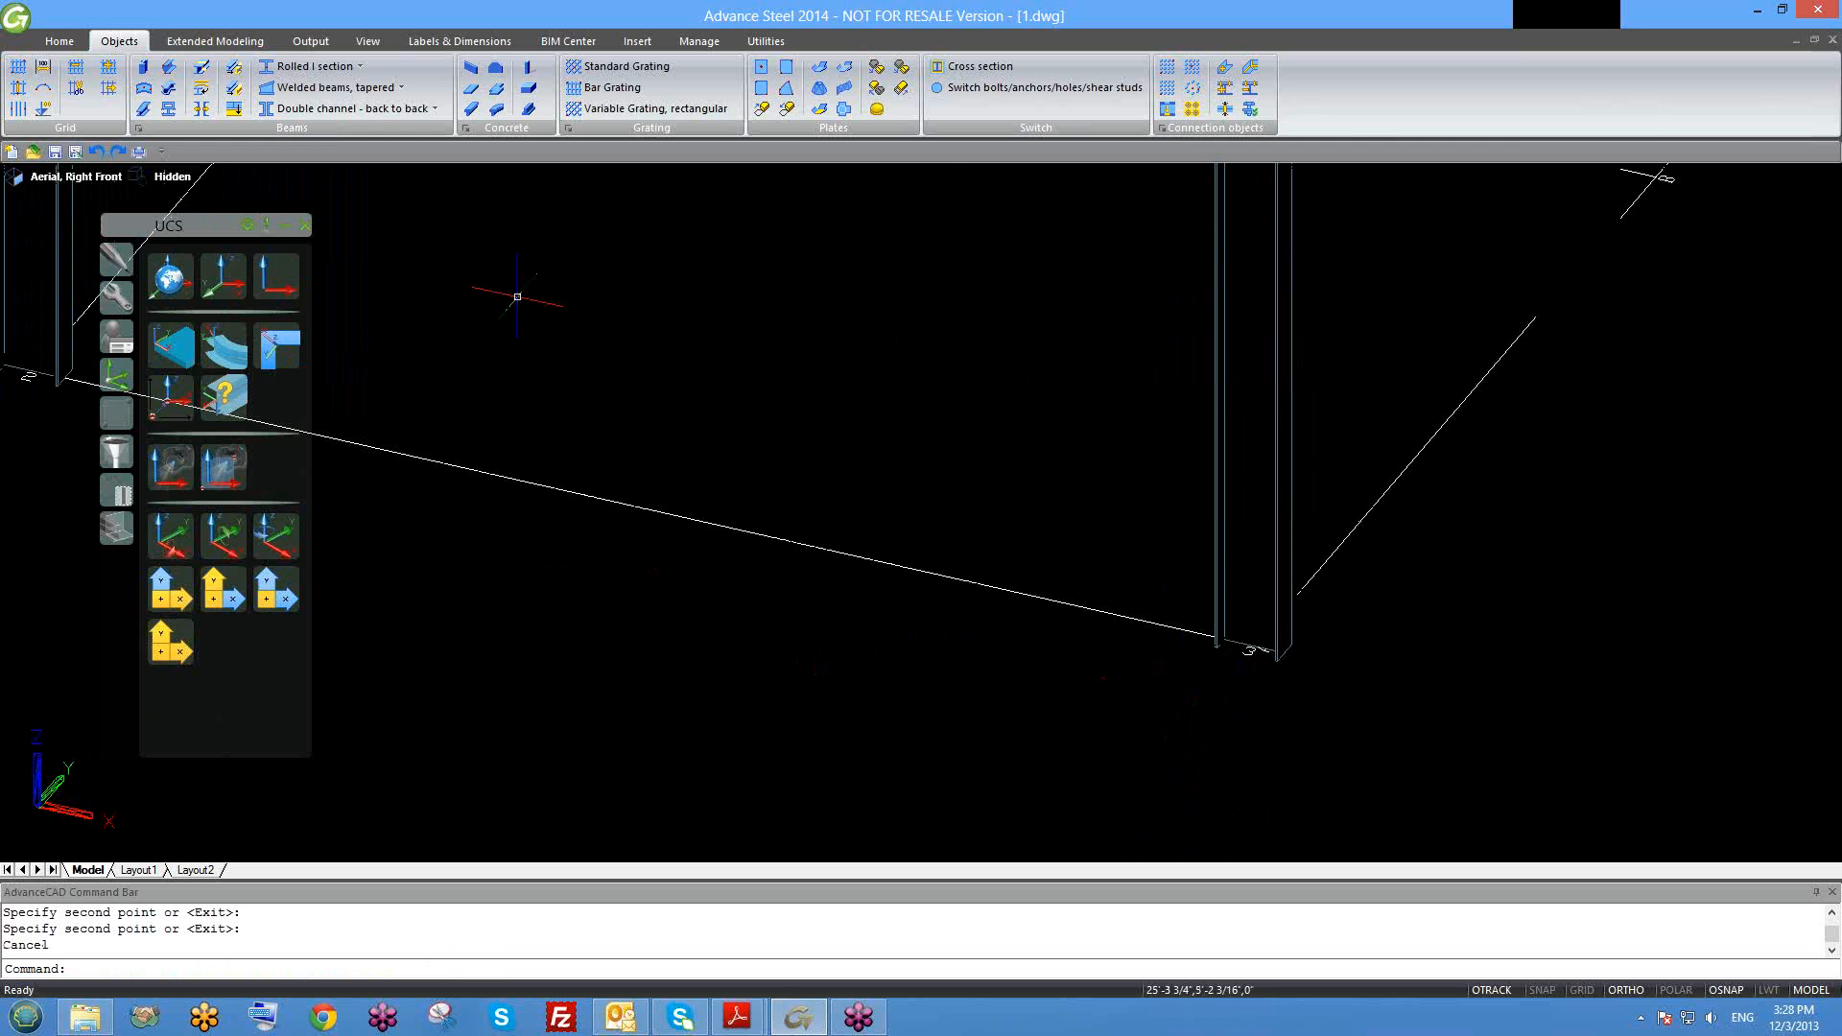
left_click(172, 177)
left_click(243, 202)
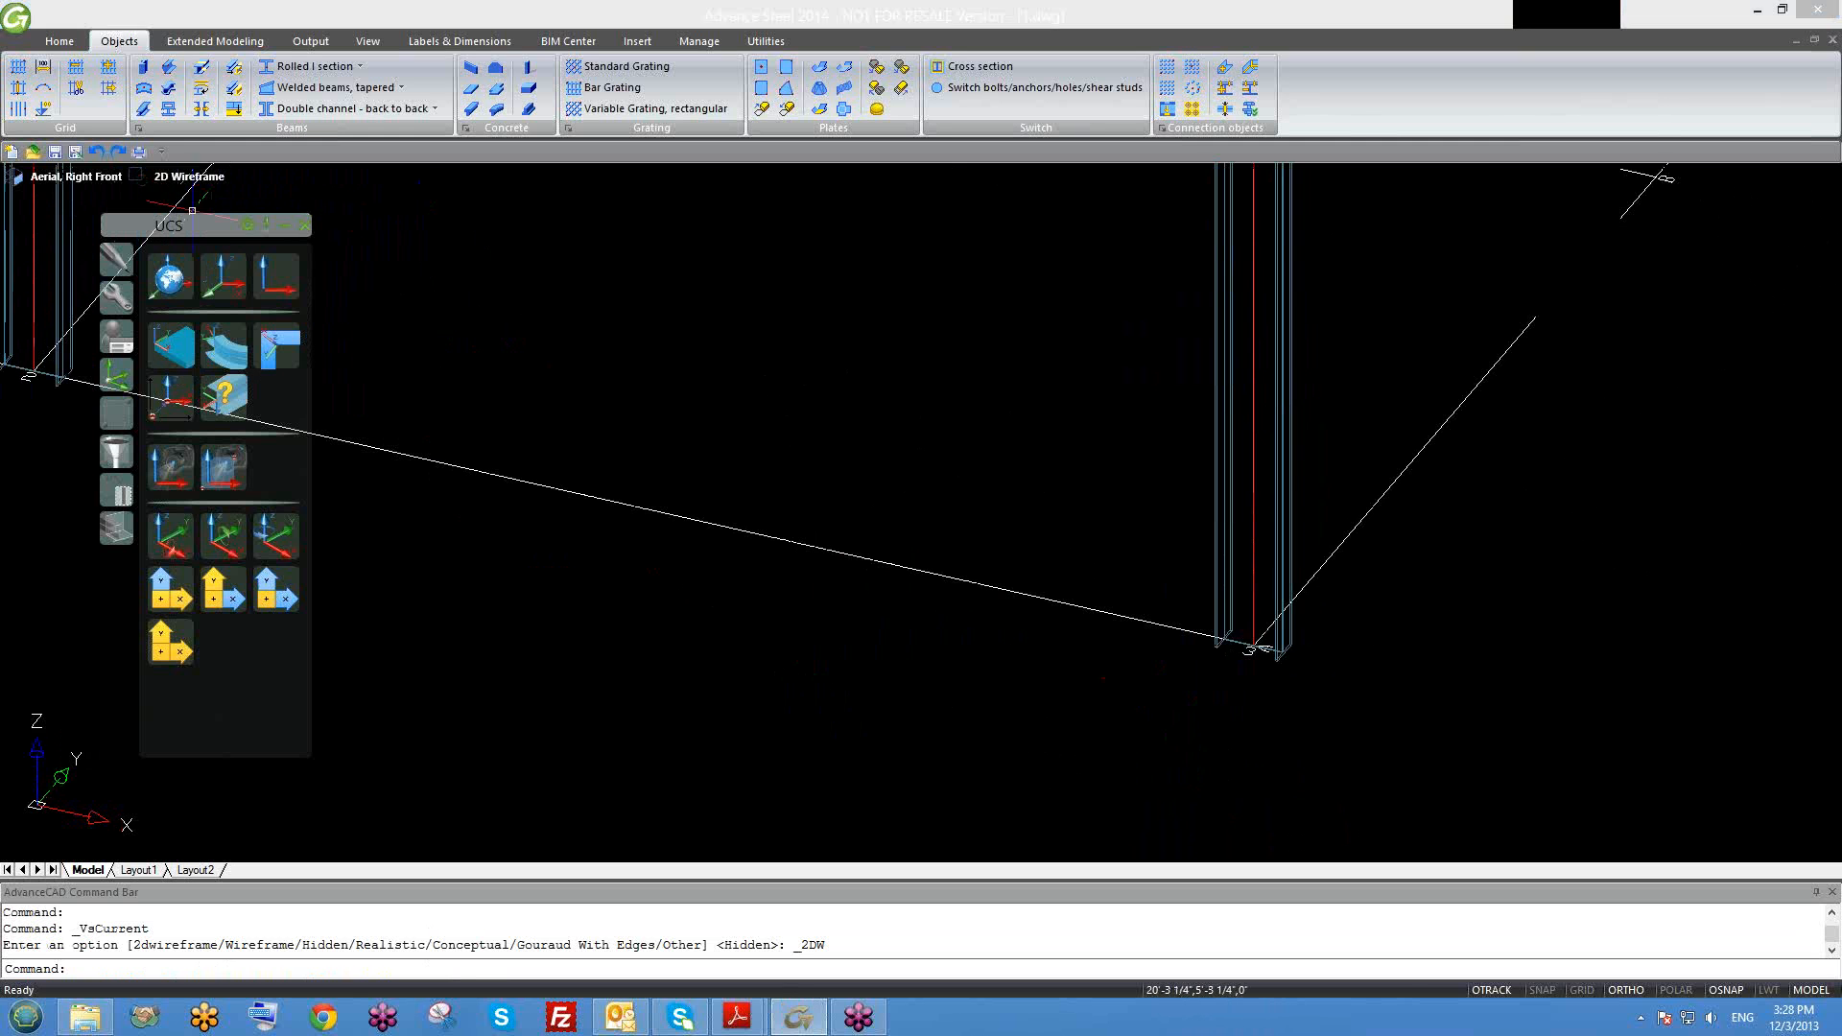
scroll(641, 572, "down", 3)
scroll(641, 572, "up", 6)
scroll(641, 573, "down", 5)
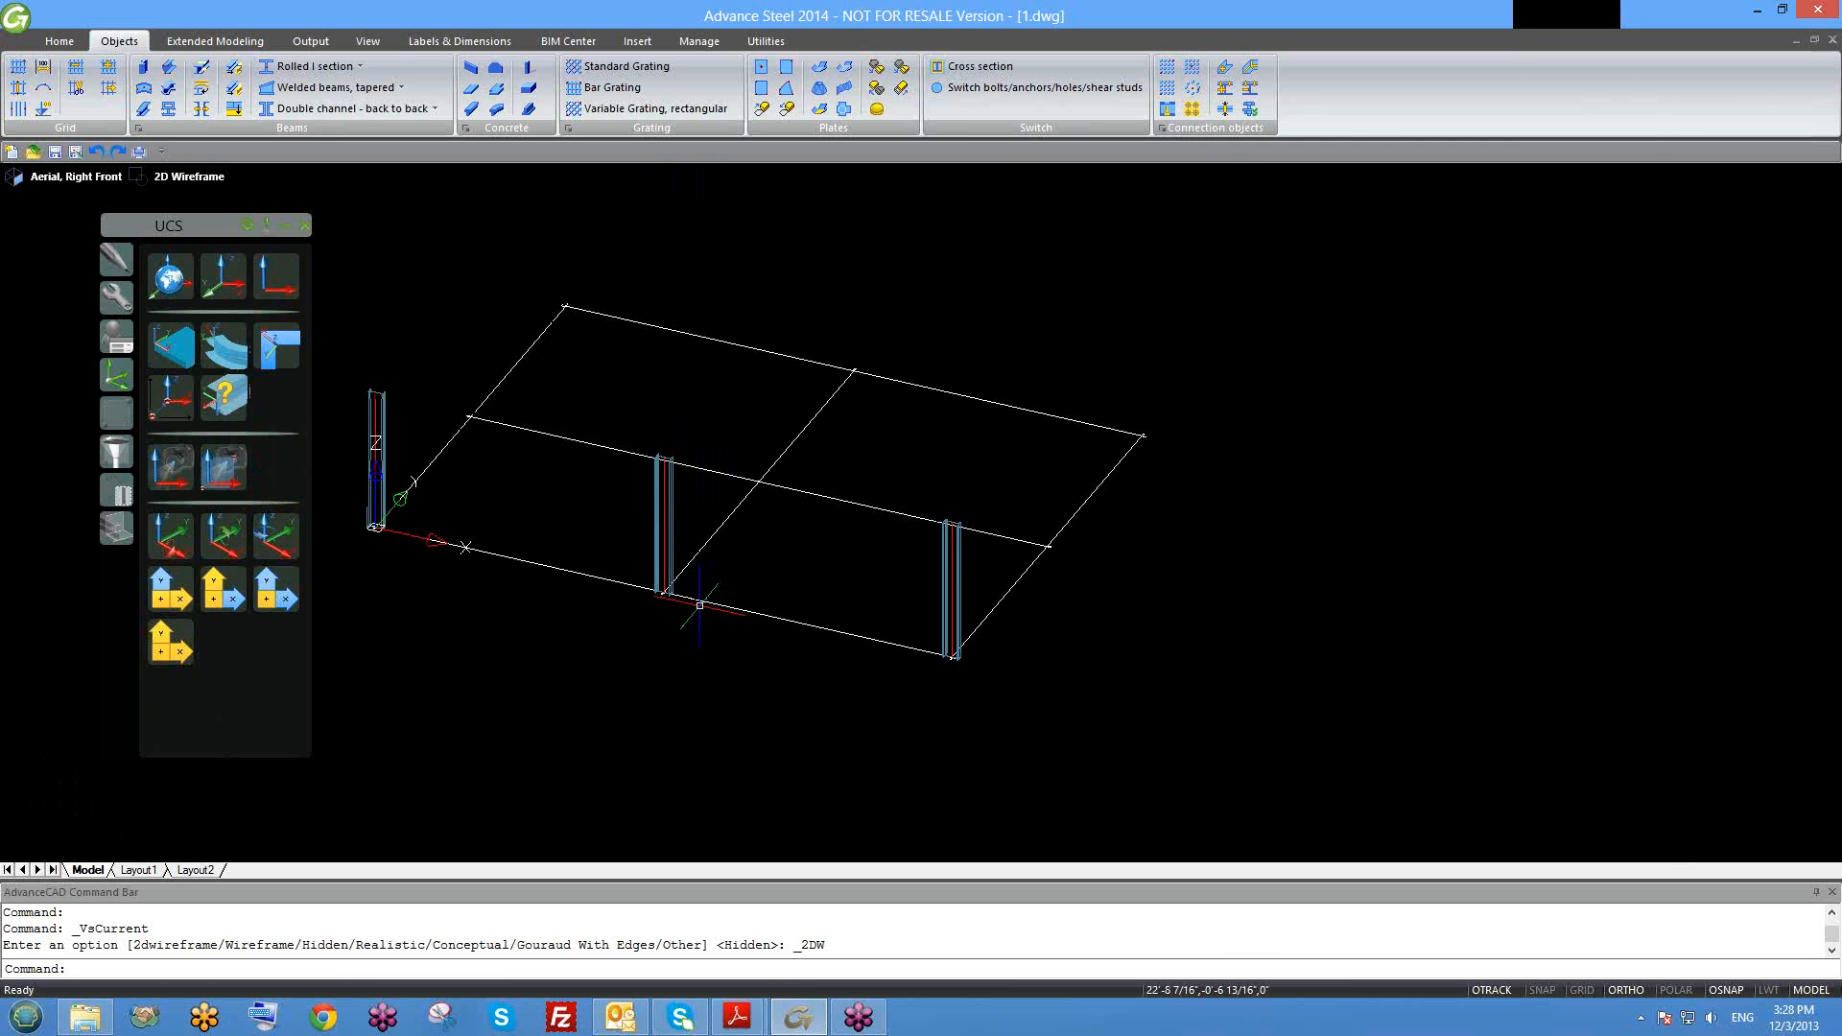
Step: Copy the column from its base point at grid A3 to grid intersection B3
scroll(754, 638, "down", 1)
left_click(843, 596)
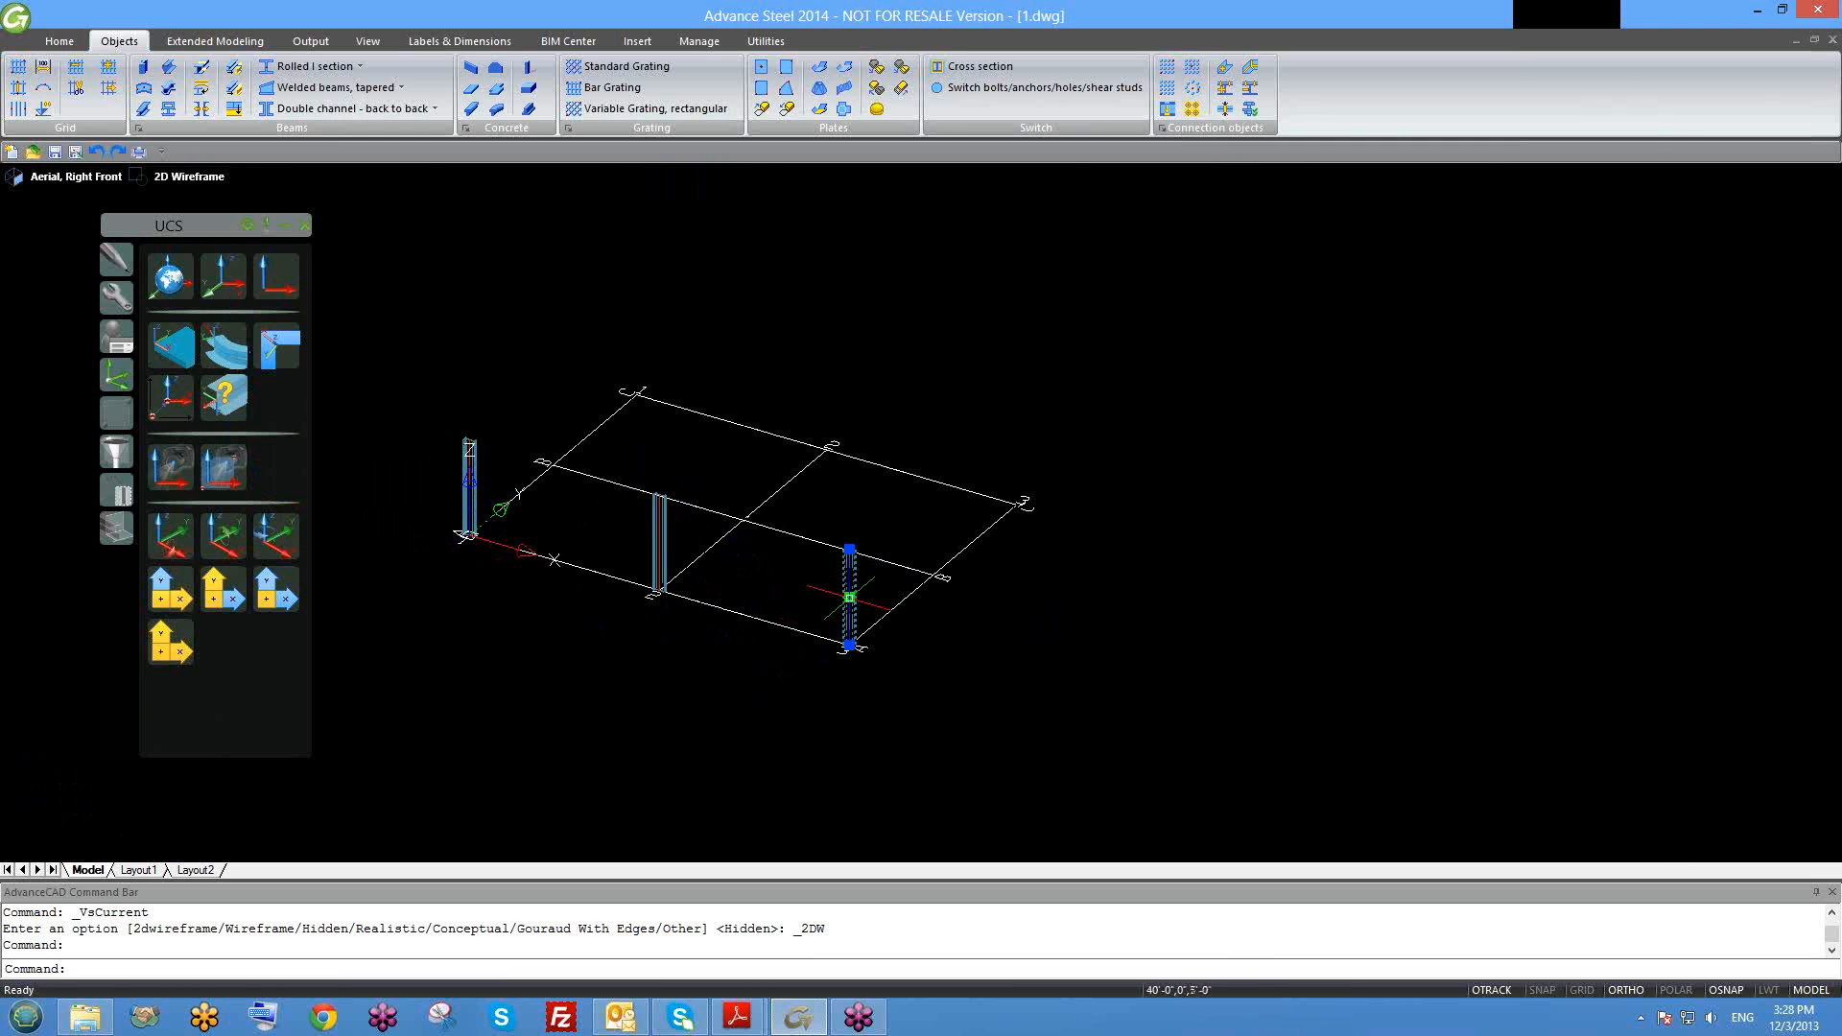
type("co")
key("Return")
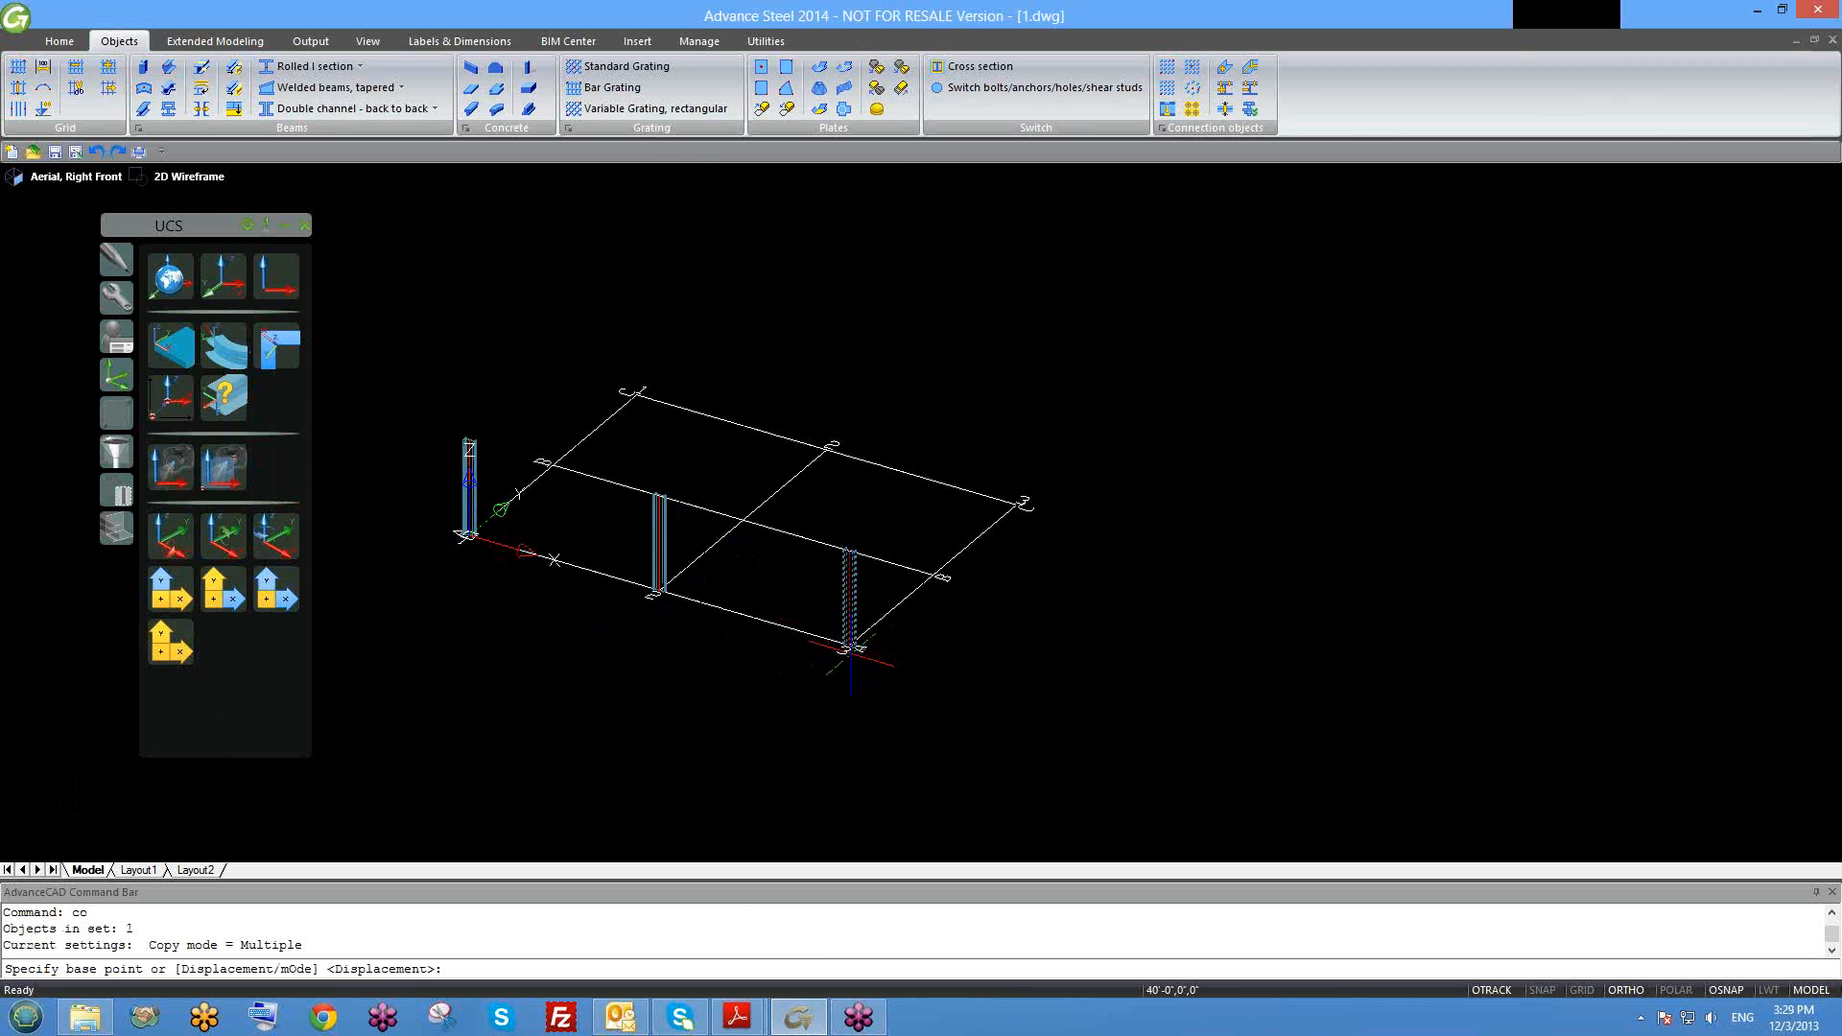
scroll(853, 653, "up", 2)
scroll(853, 654, "up", 2)
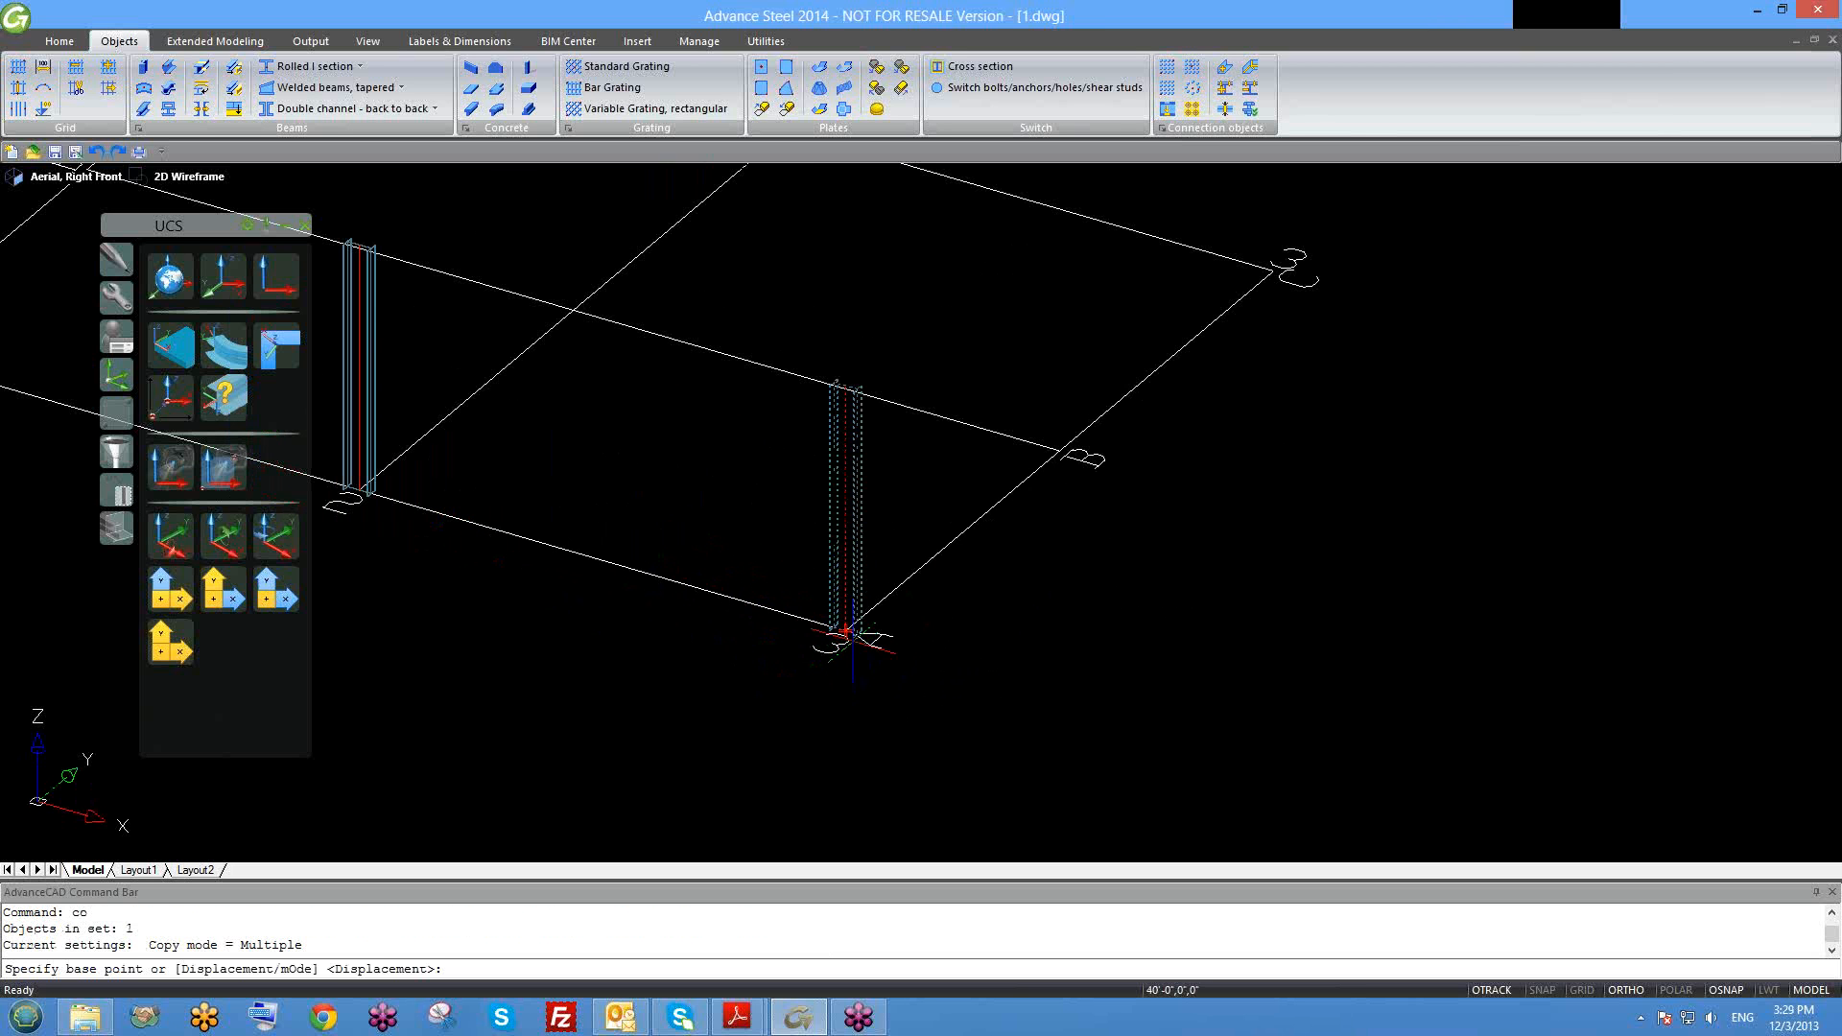
left_click(845, 631)
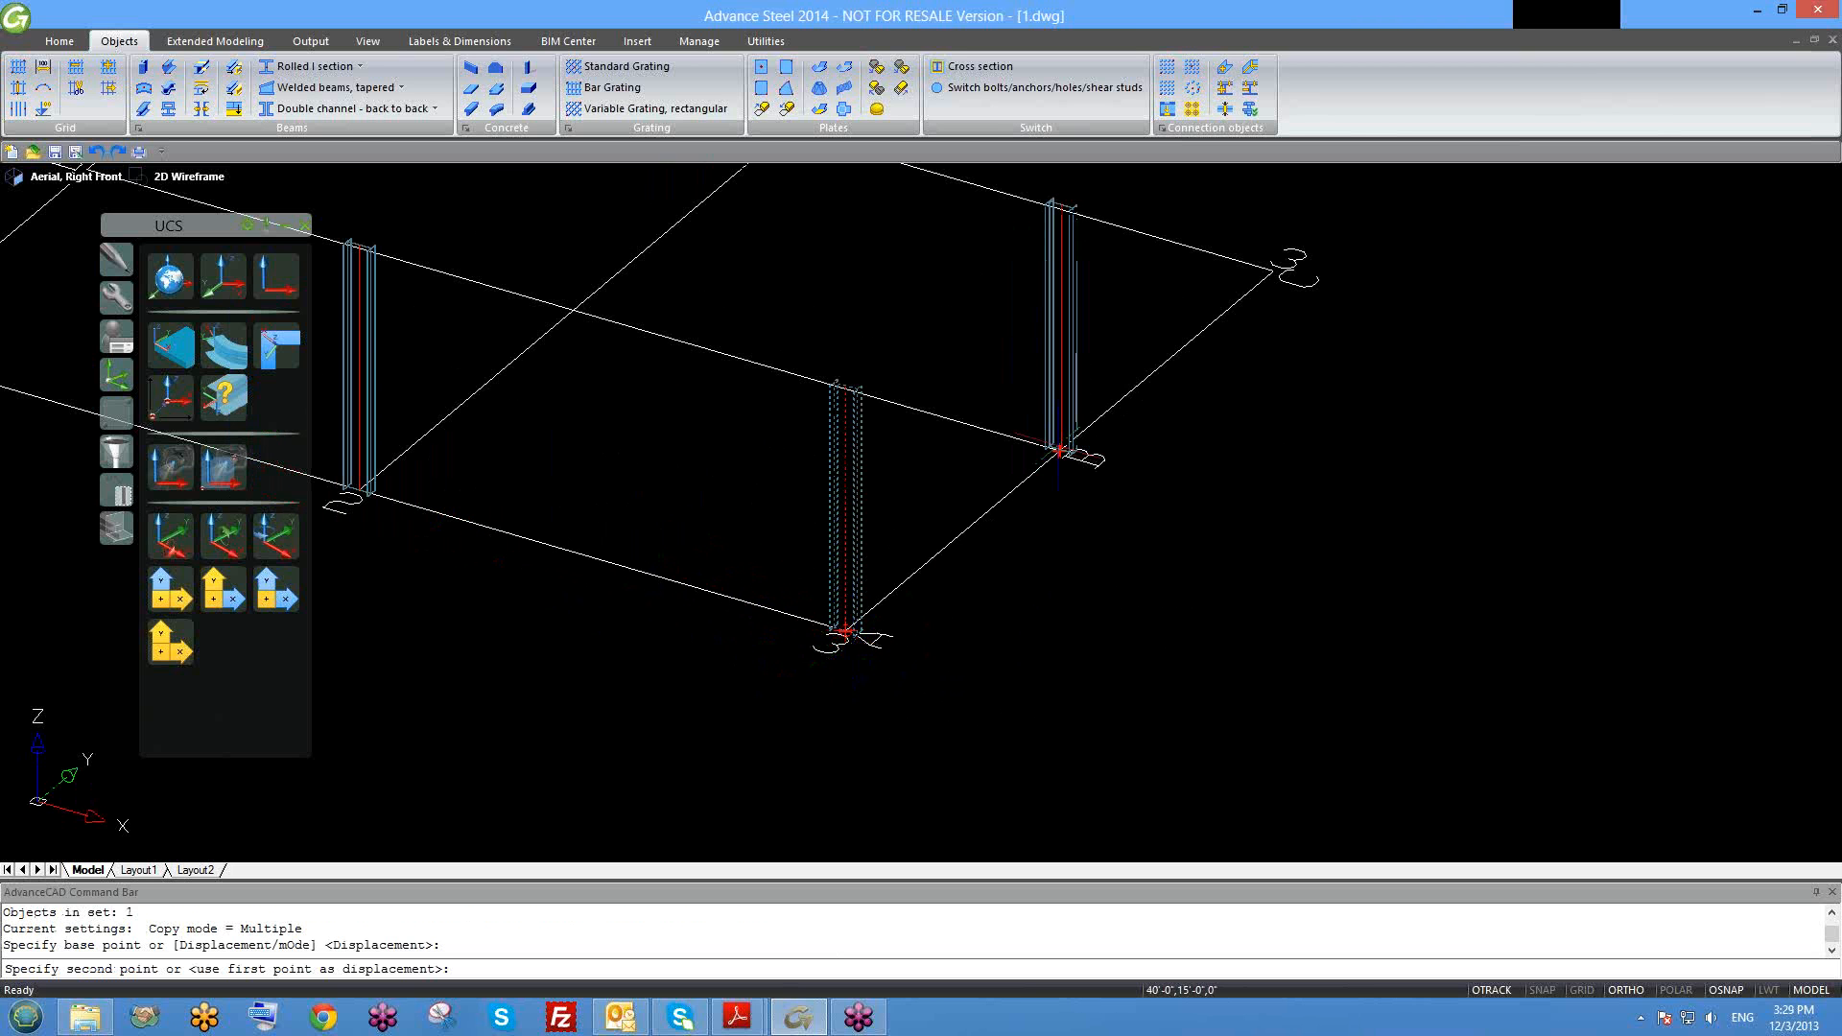
left_click(1060, 451)
key("Escape")
Step: Stretch the upper end of the column at grid B3 upward by 10'
scroll(1056, 453, "up", 10)
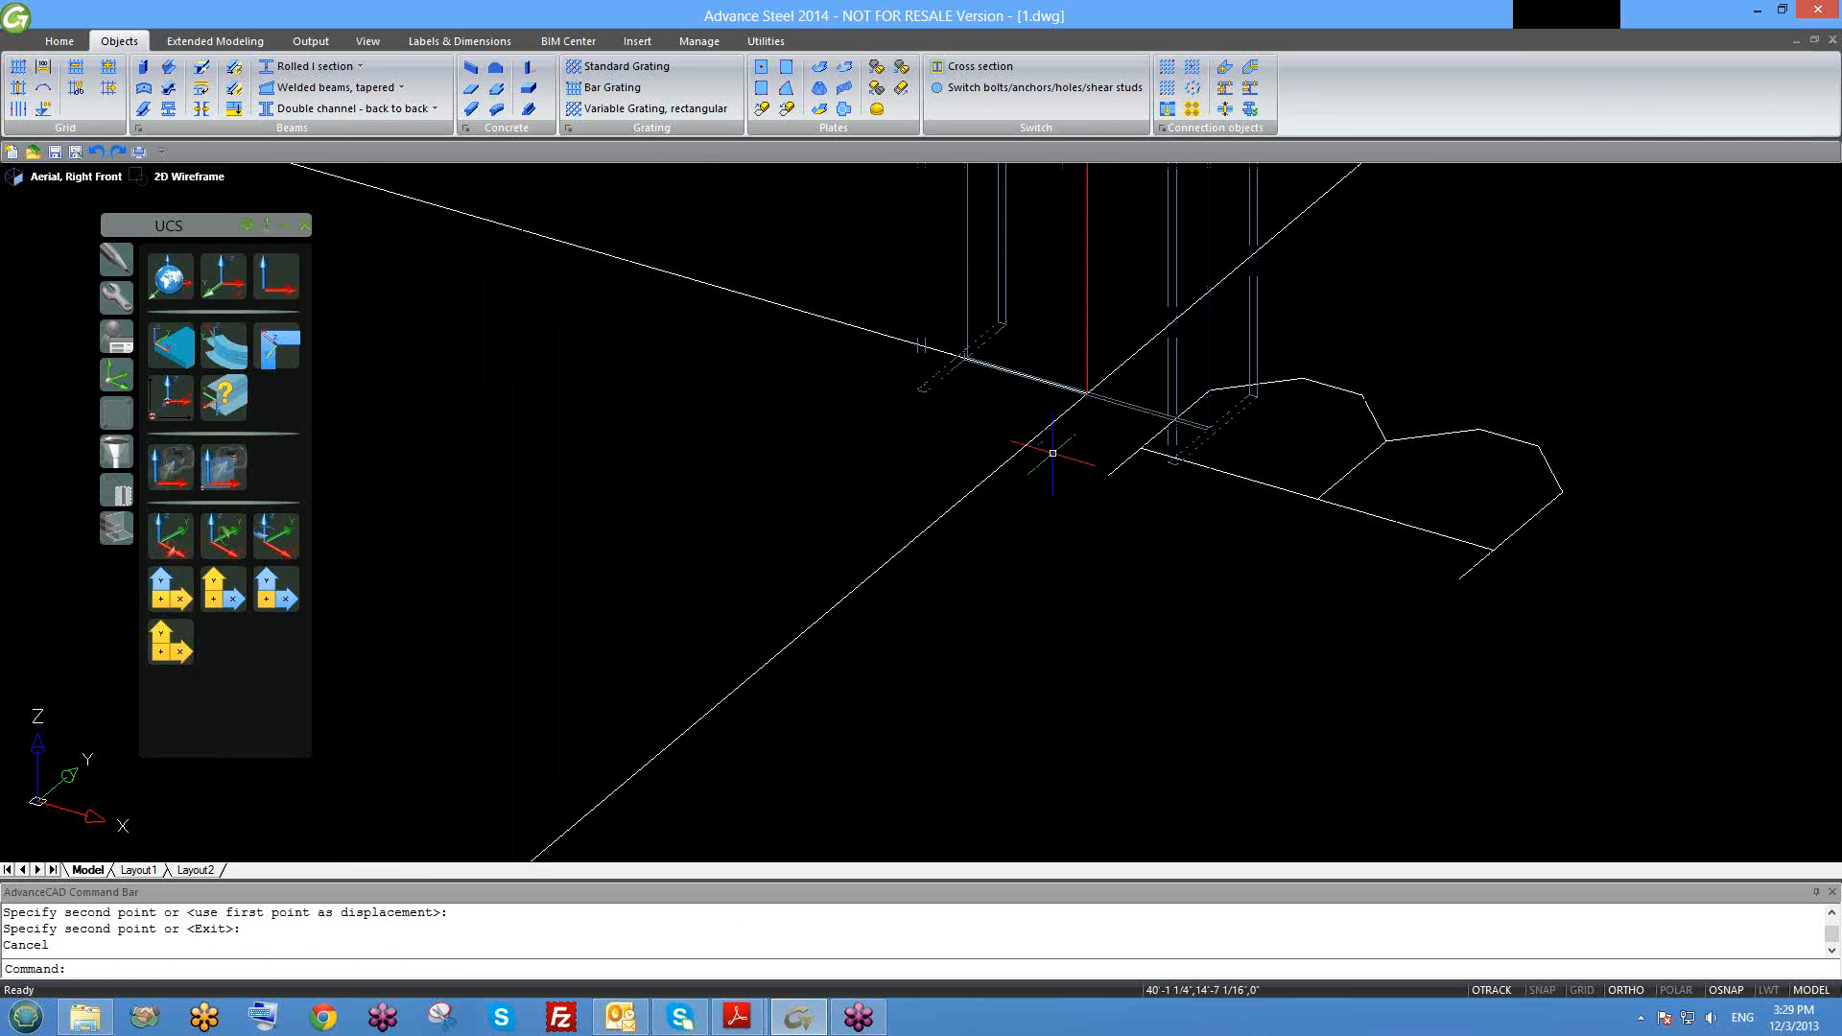
scroll(1052, 469, "down", 9)
scroll(1054, 469, "down", 5)
left_click(1053, 413)
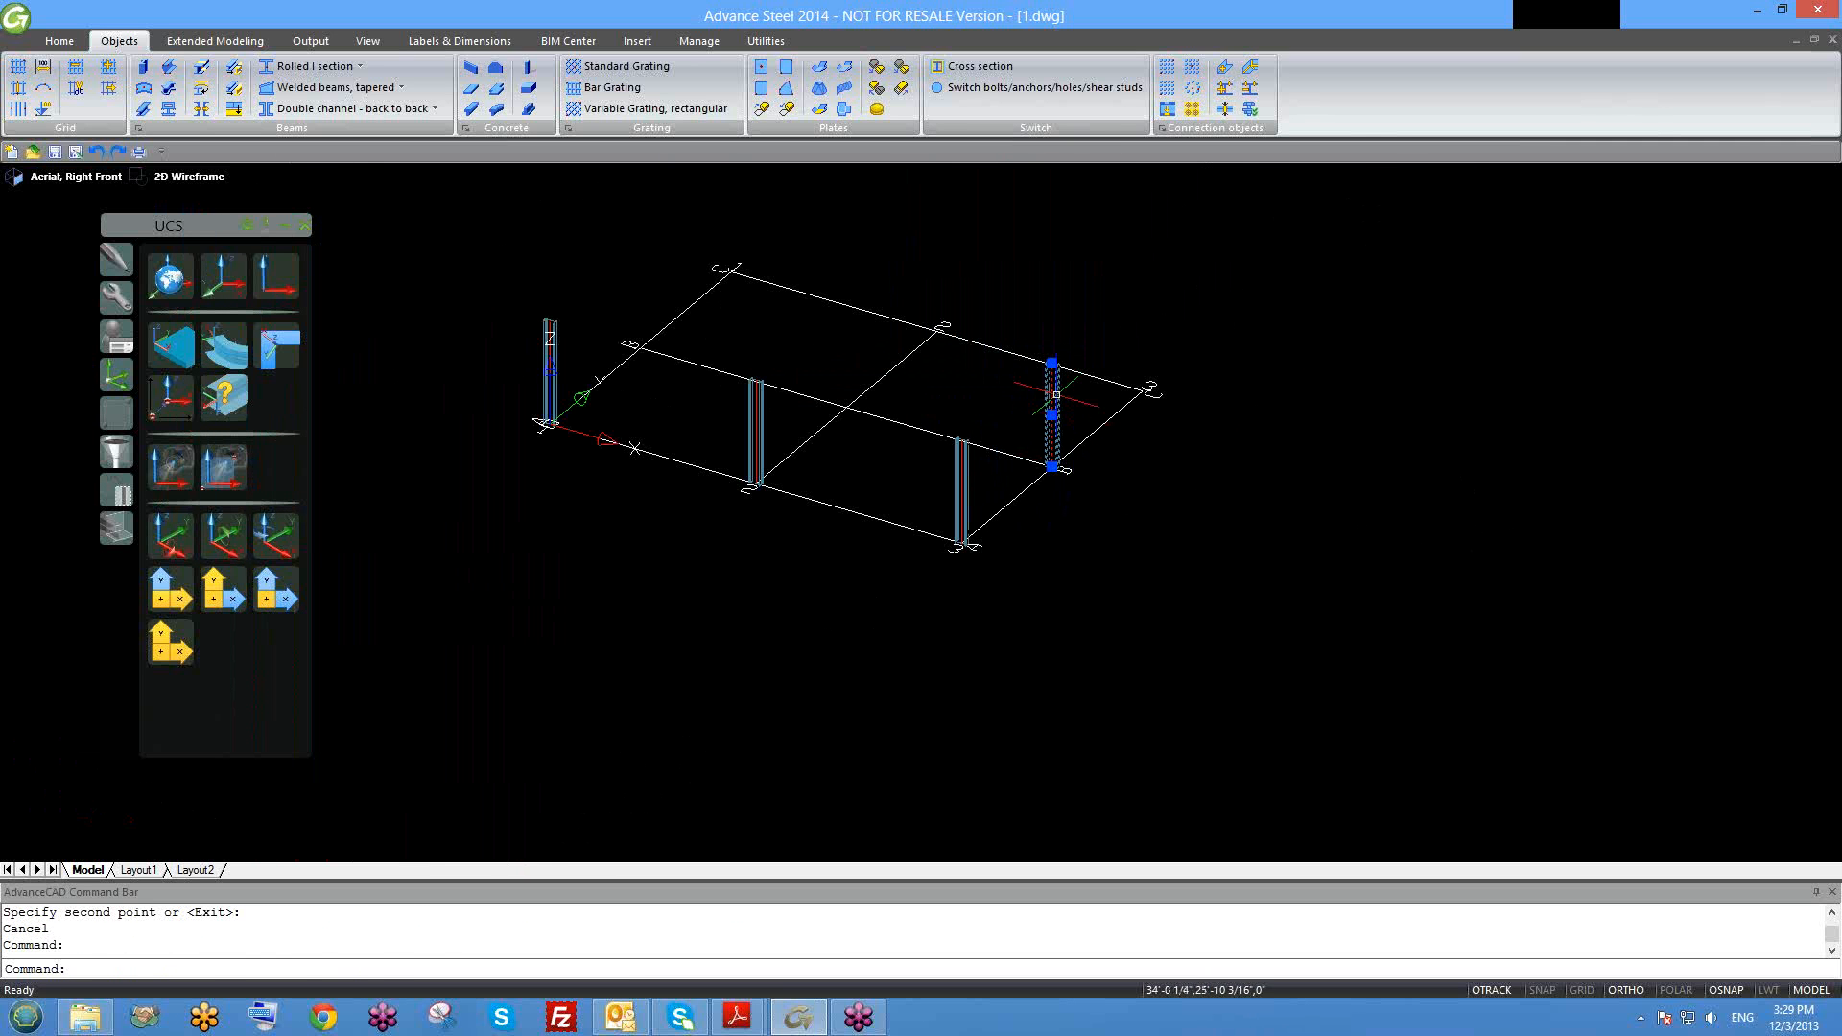
left_click(1053, 364)
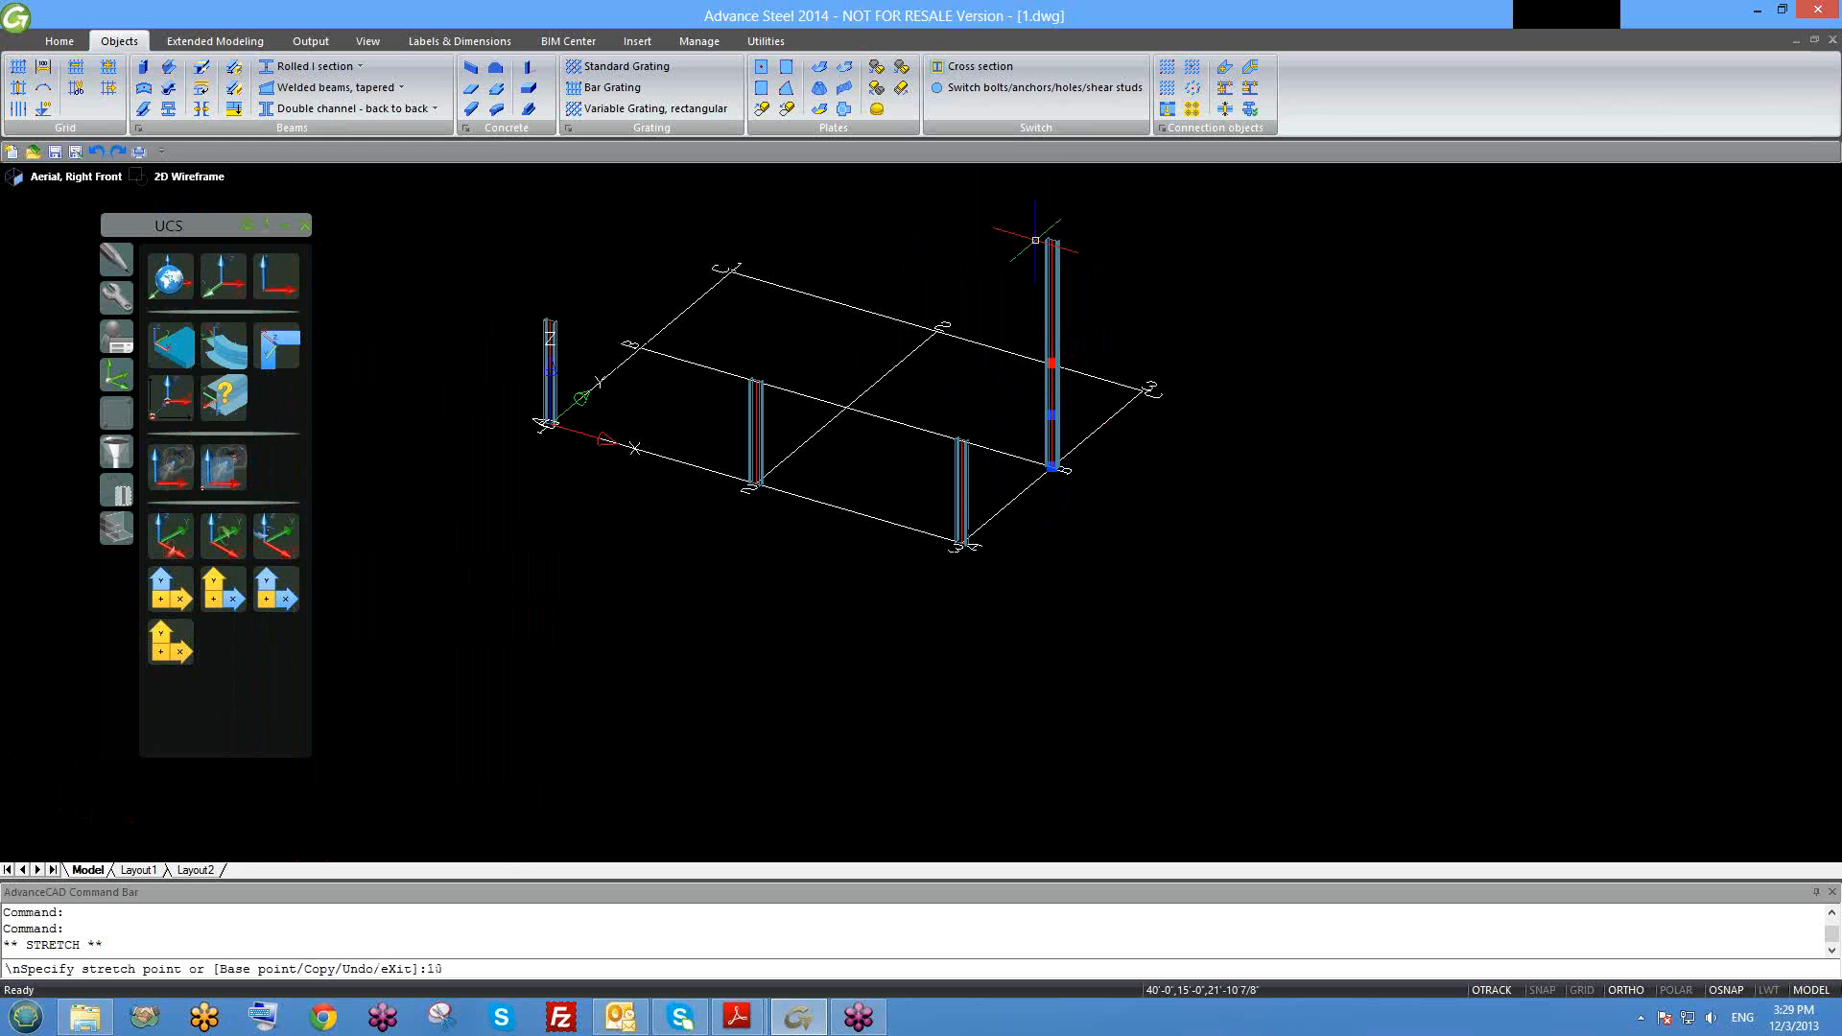
key("Escape")
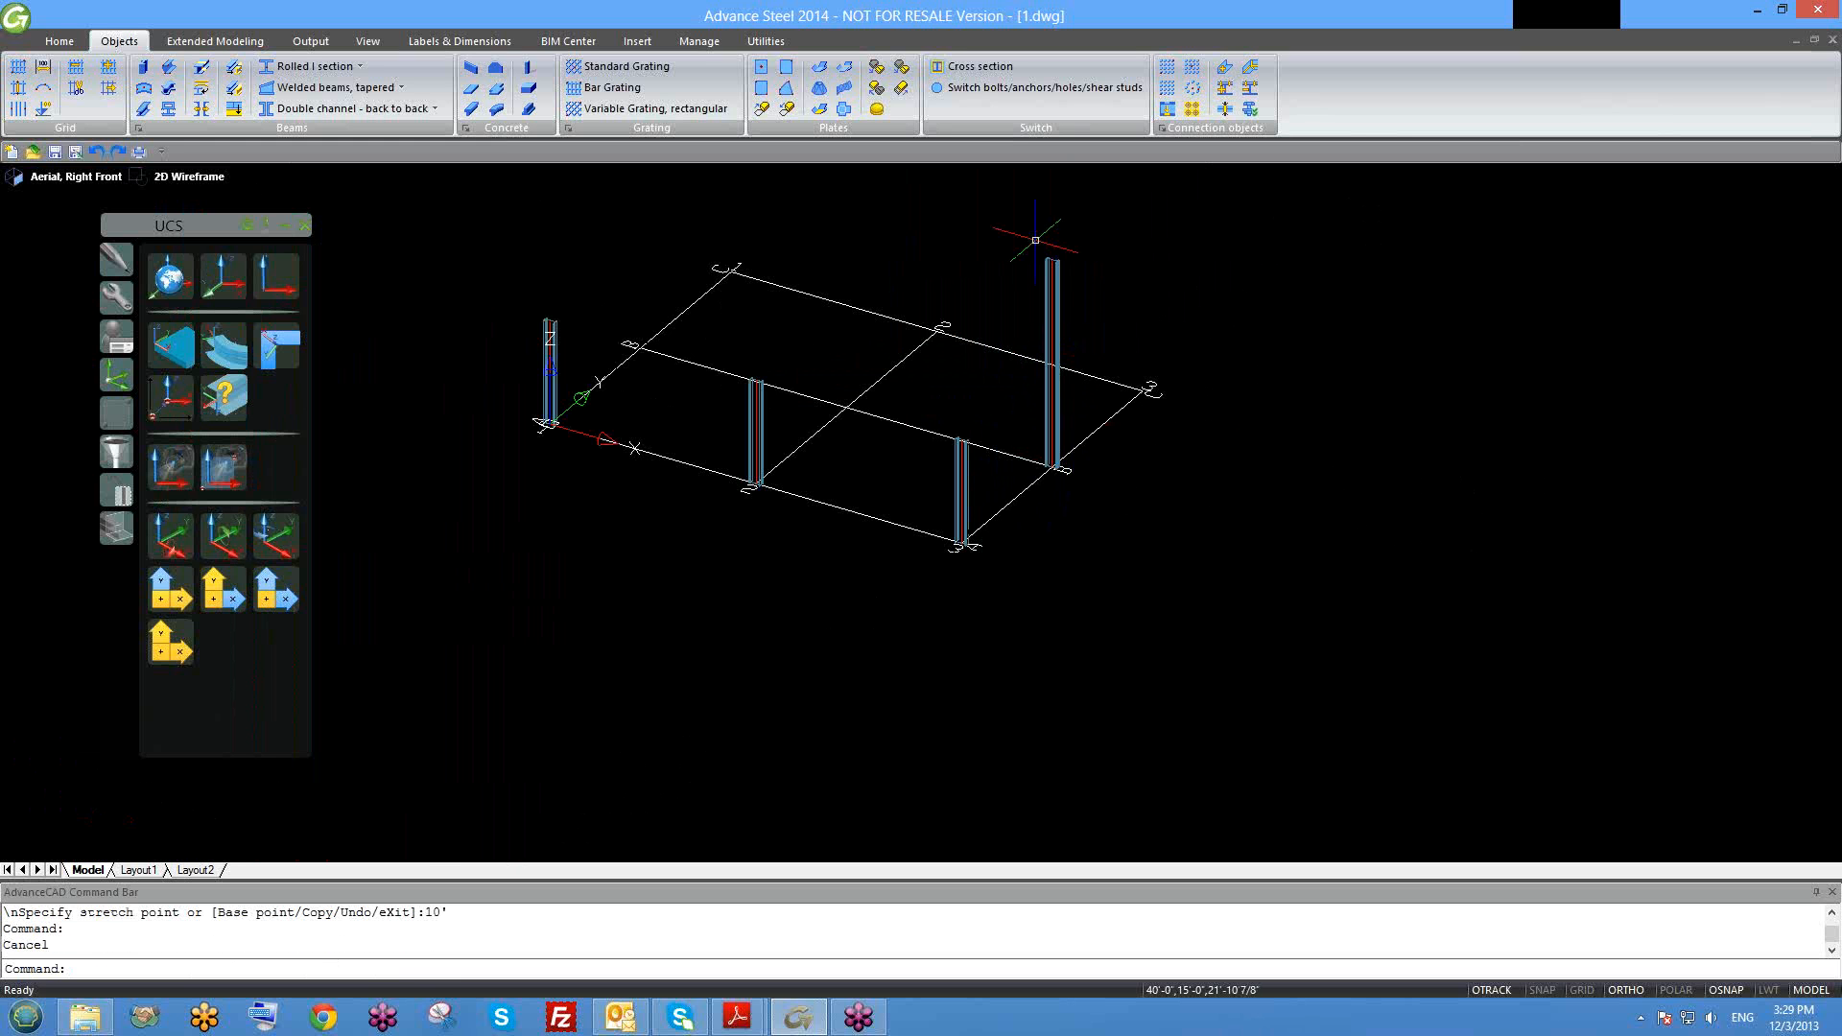
Step: Copy the taller column from its base point at grid B3 to grid intersections B2 and B1
type("c")
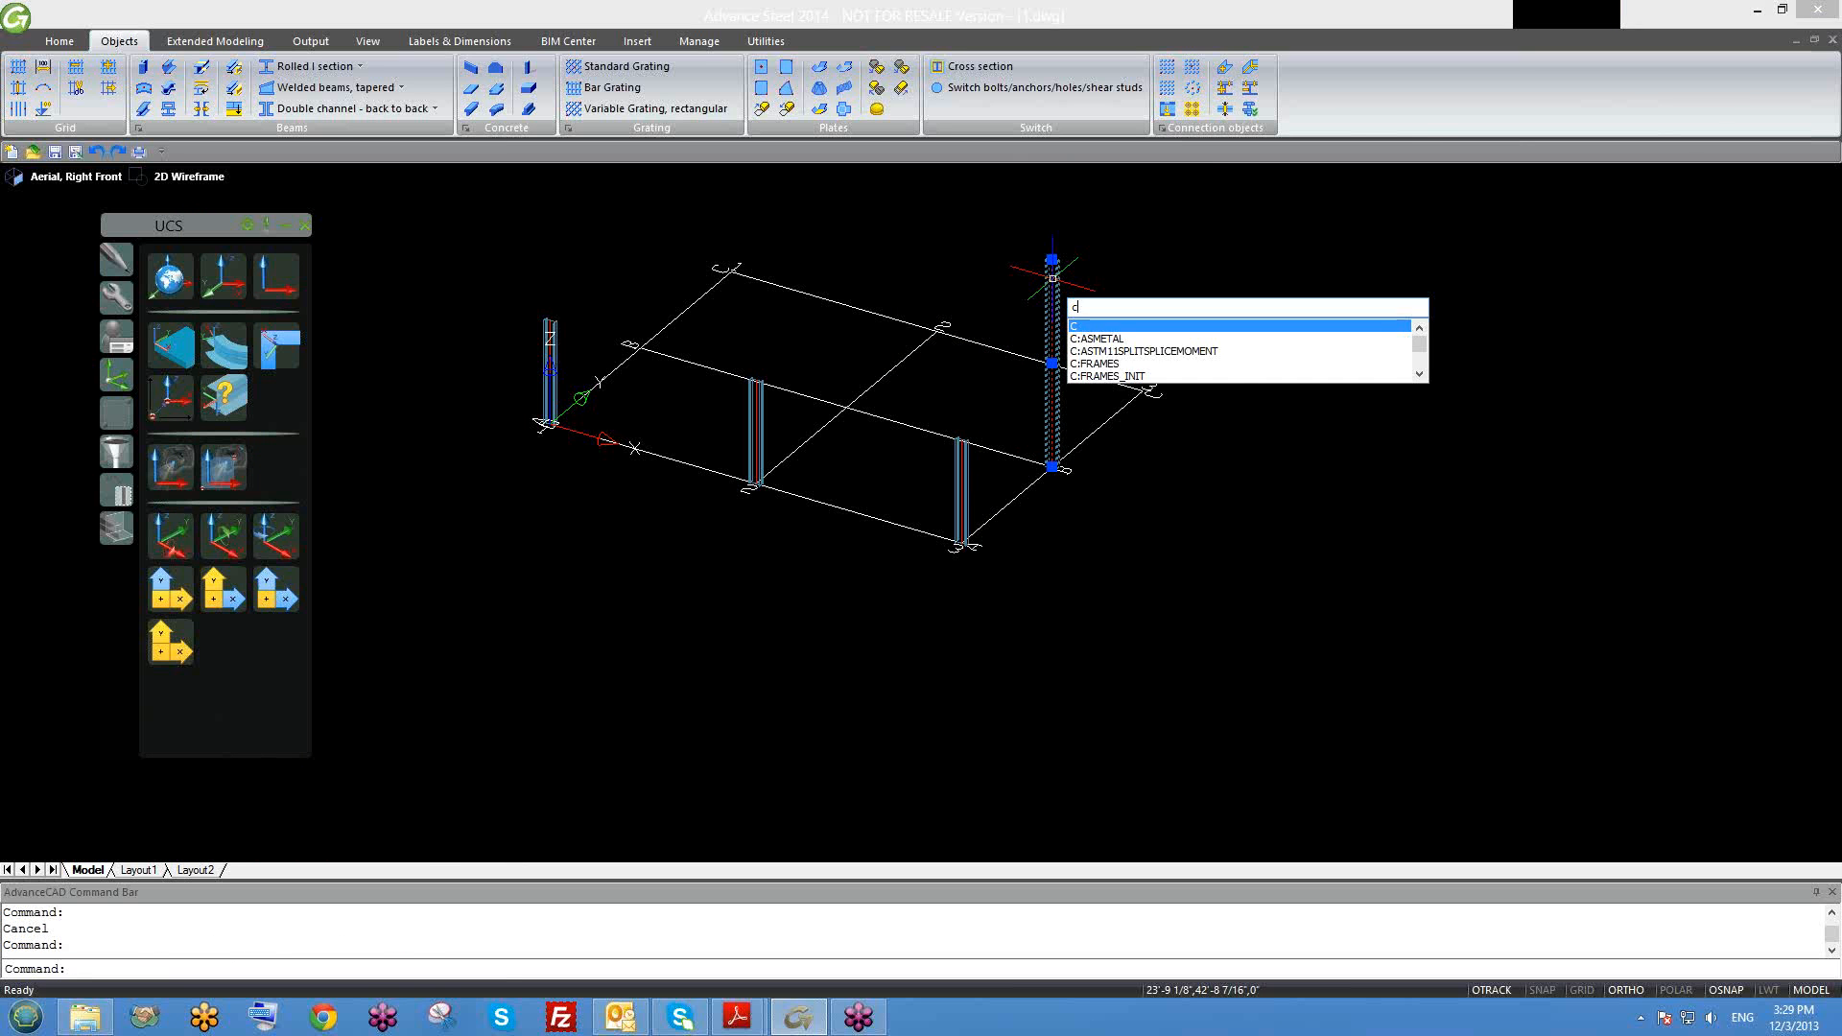
type("c")
key("Return")
left_click(1052, 467)
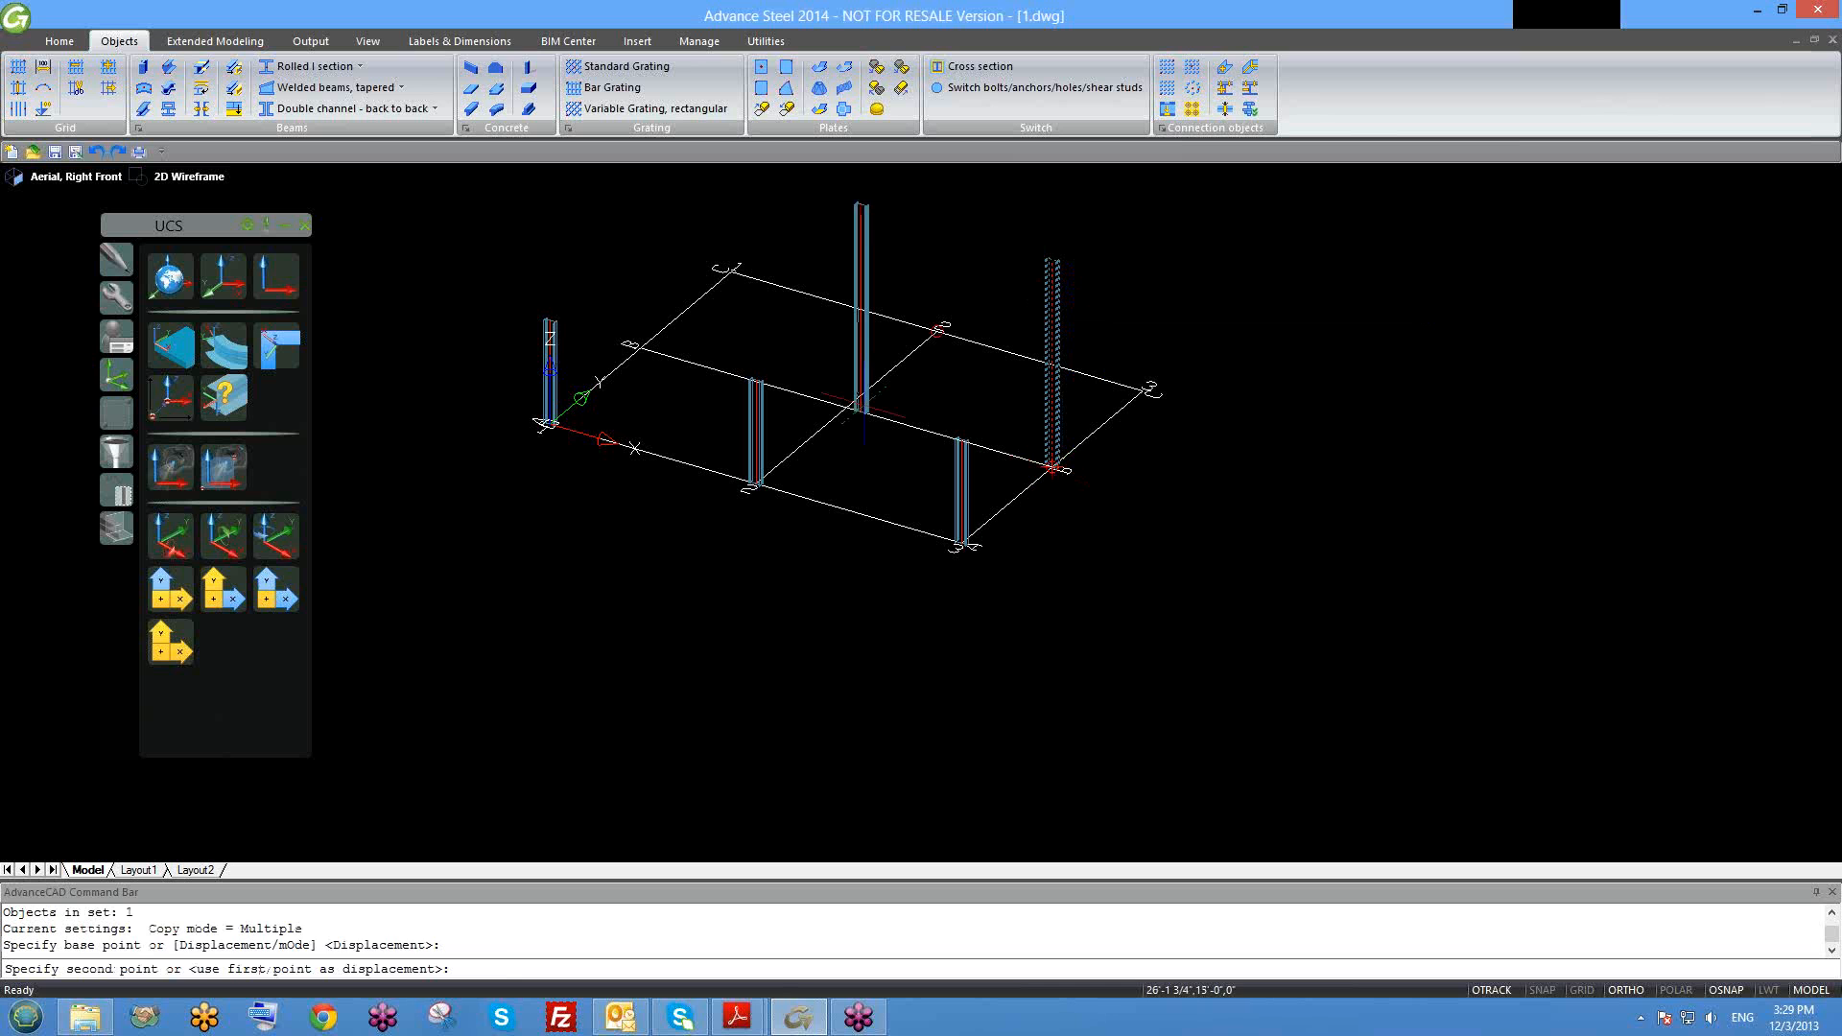
scroll(858, 403, "up", 2)
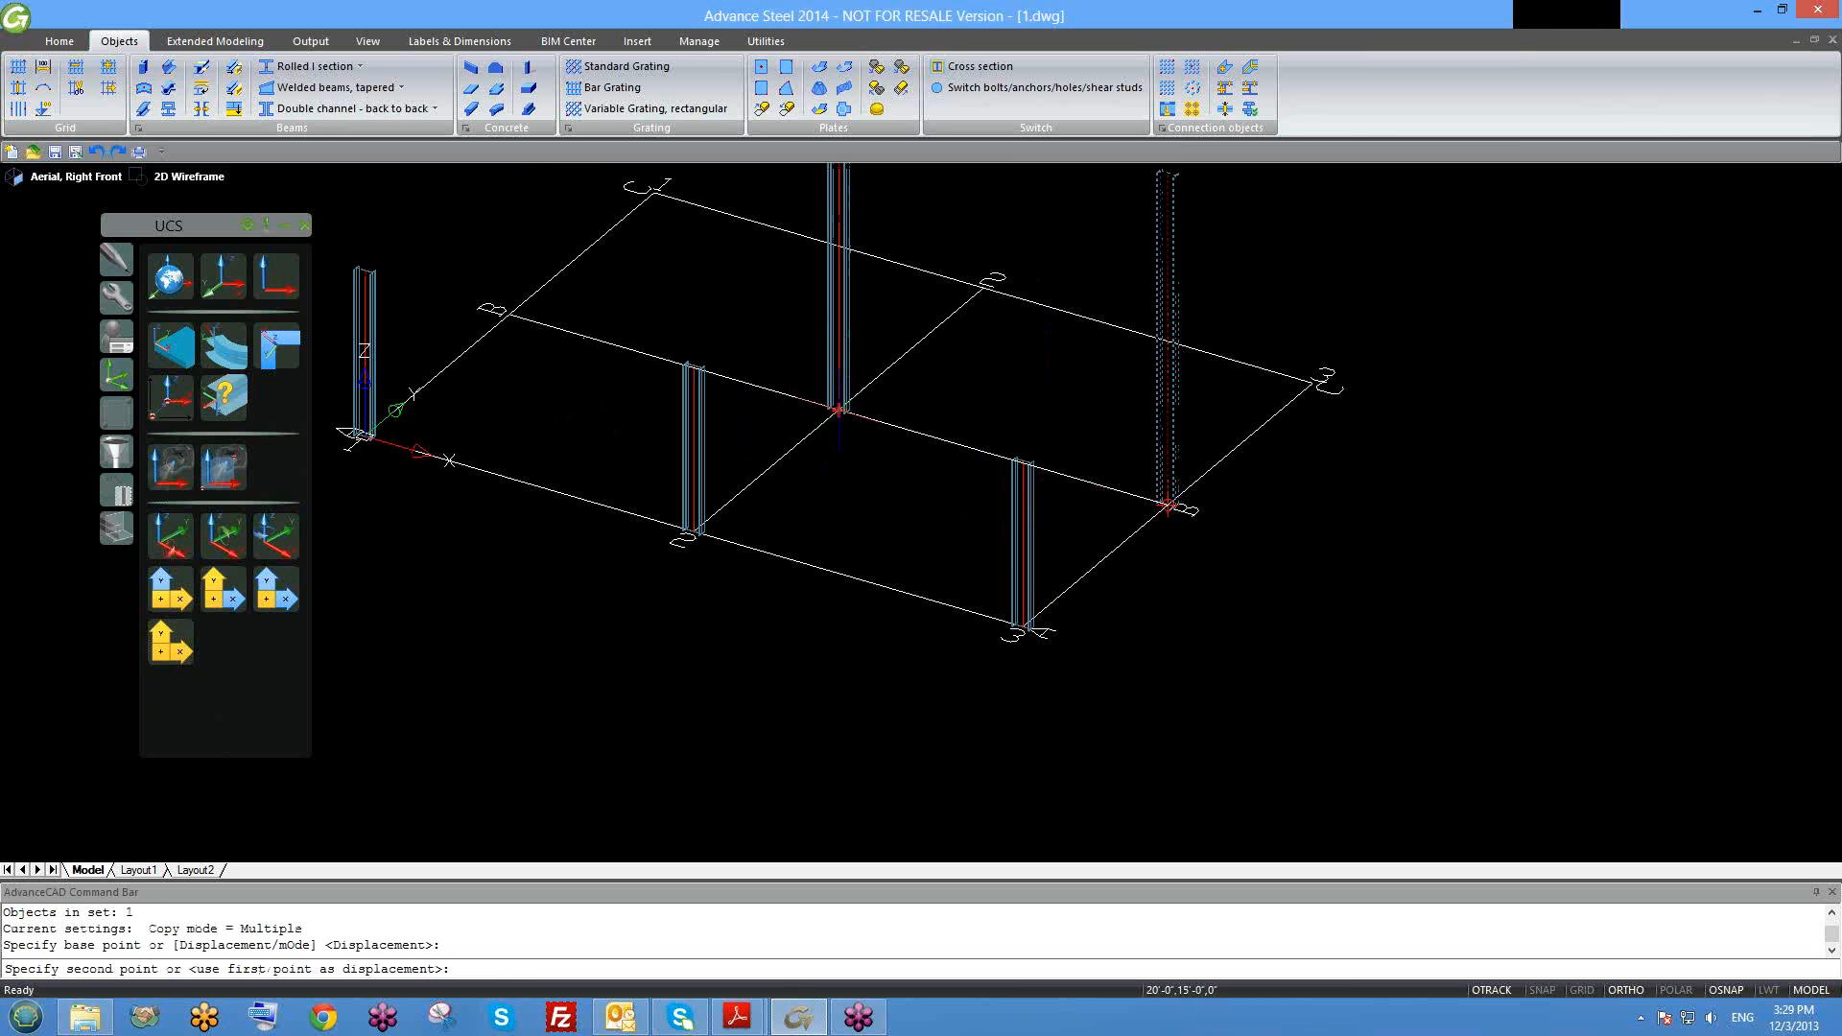
left_click(1169, 506)
left_click(507, 313)
key("Escape")
scroll(566, 376, "down", 2)
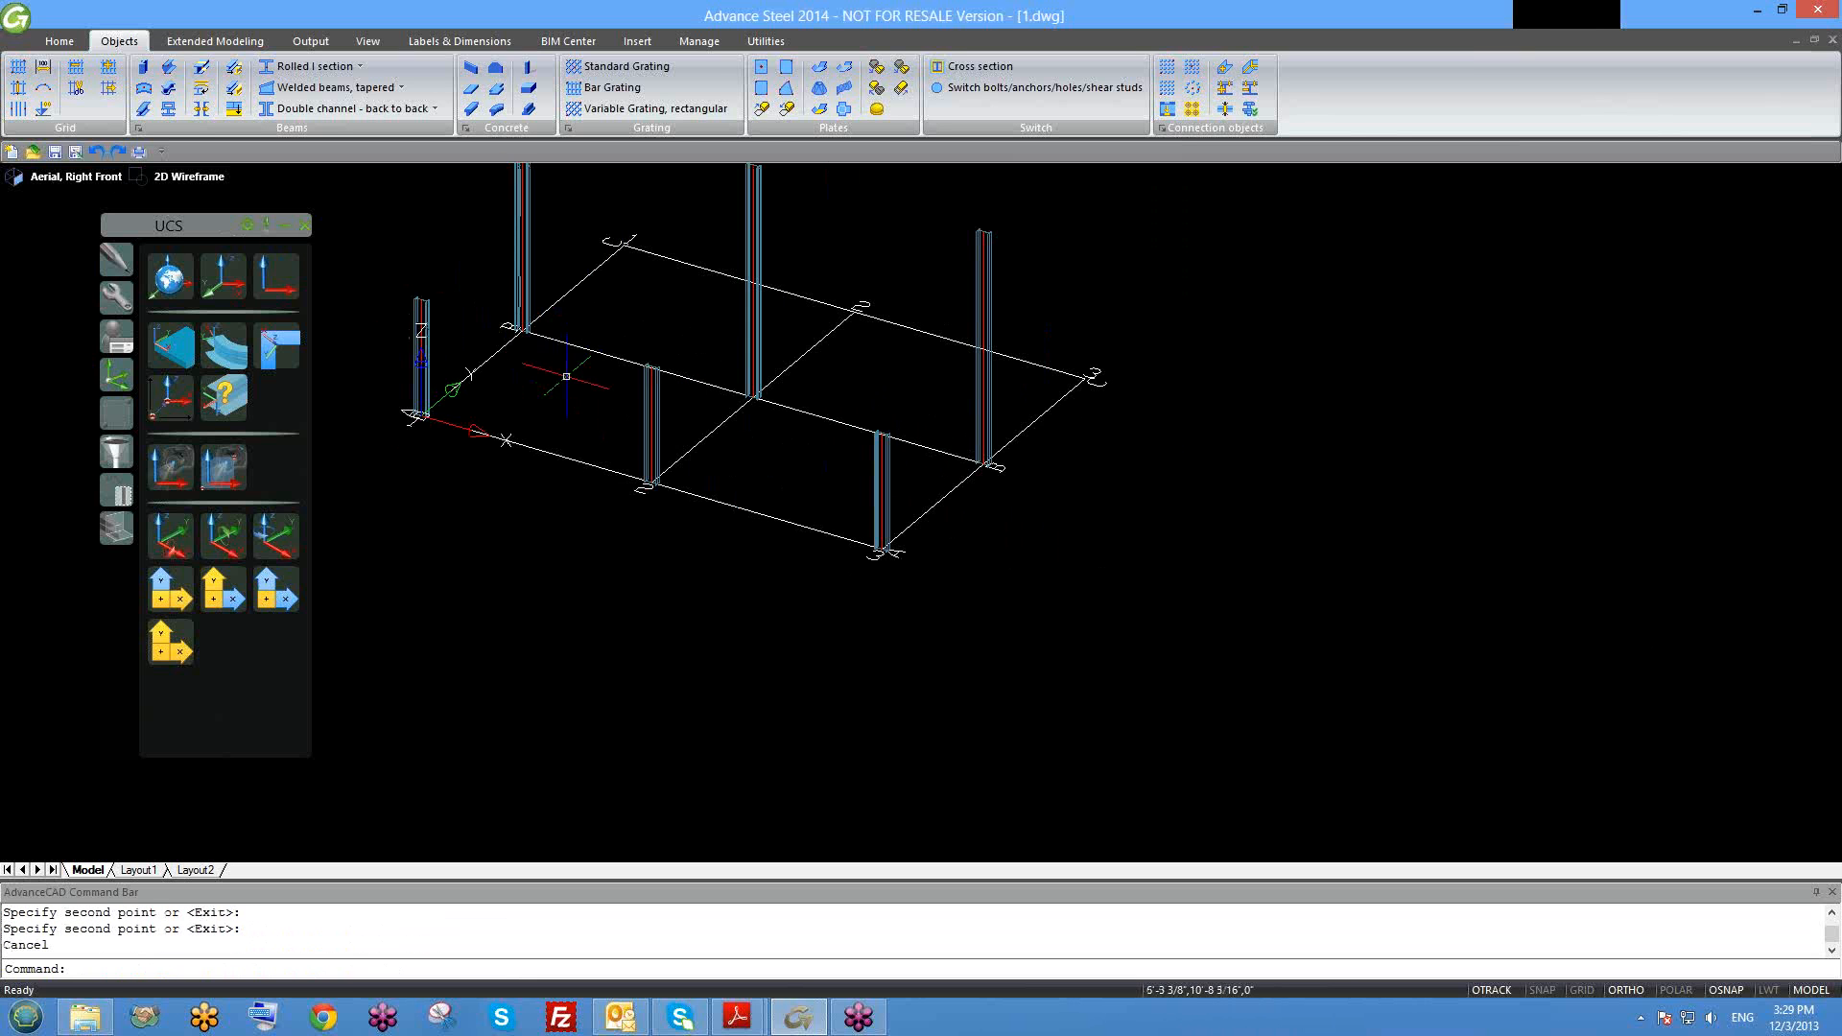
Step: Select all the columns together with the grid and bring up the commands available for the selection
middle_click_drag(574, 386, 619, 411, "shift")
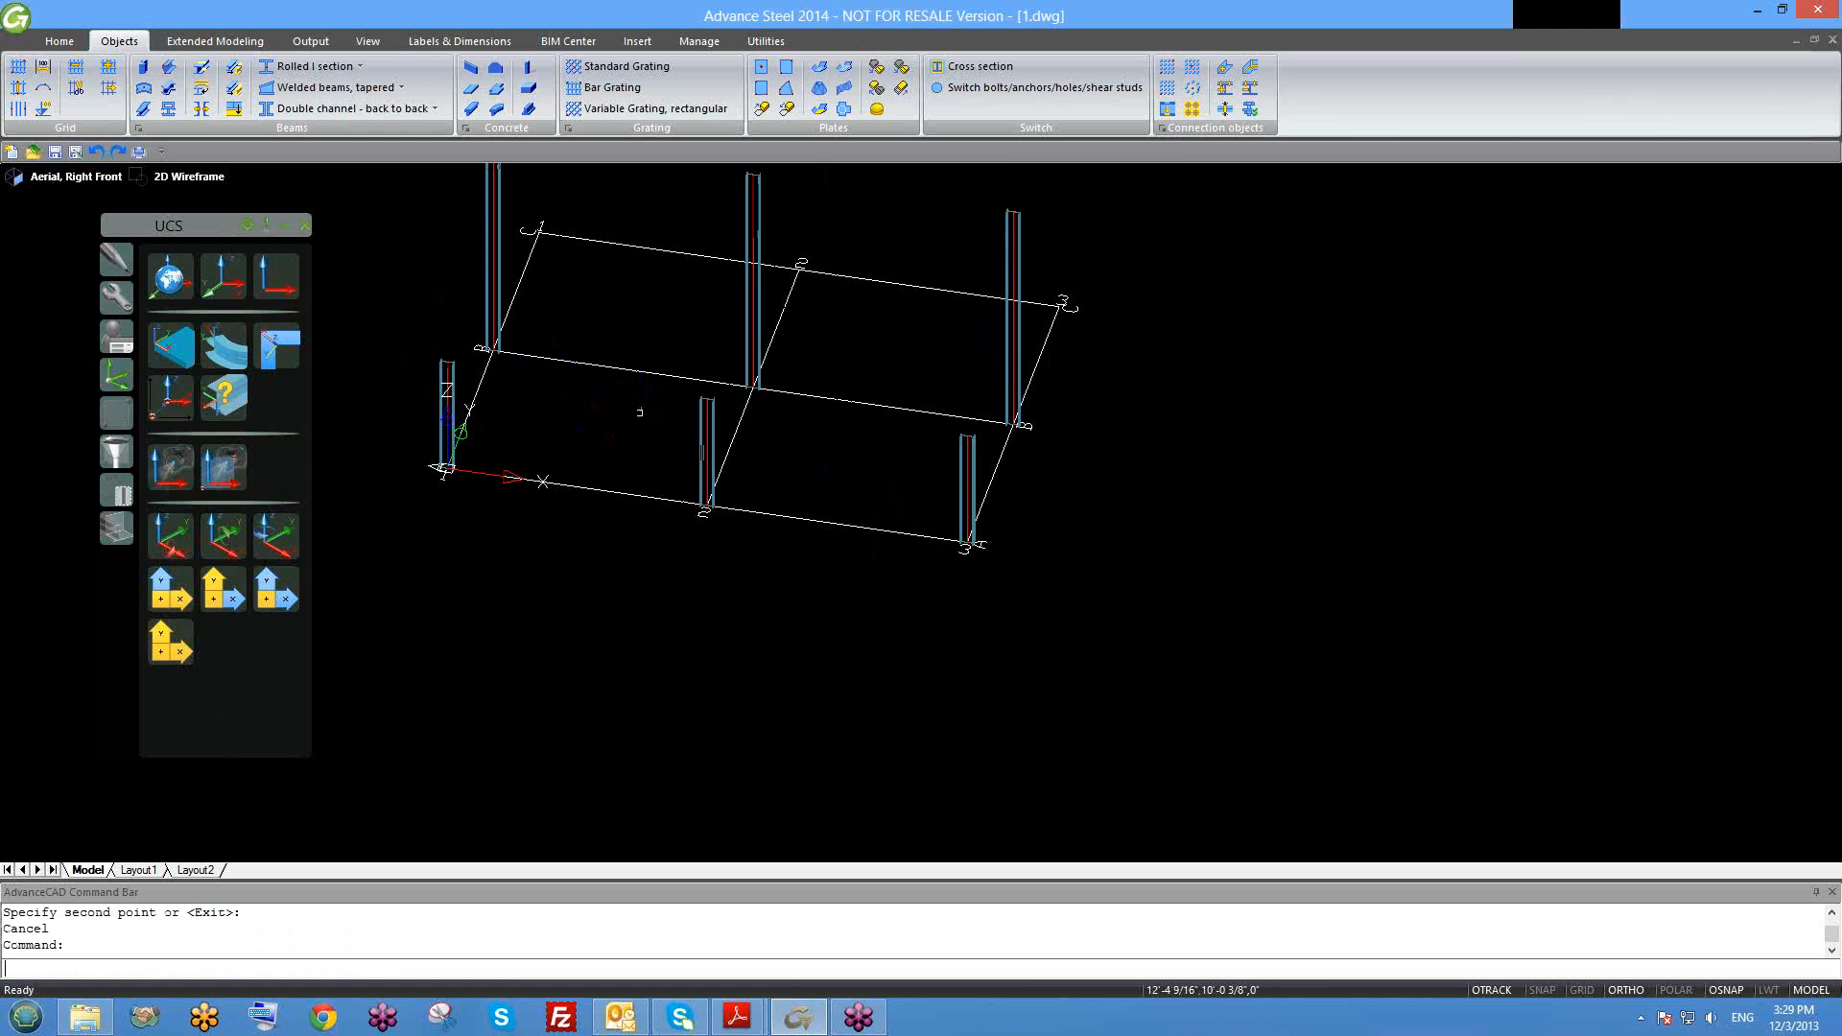
key("Return")
scroll(739, 432, "down", 2)
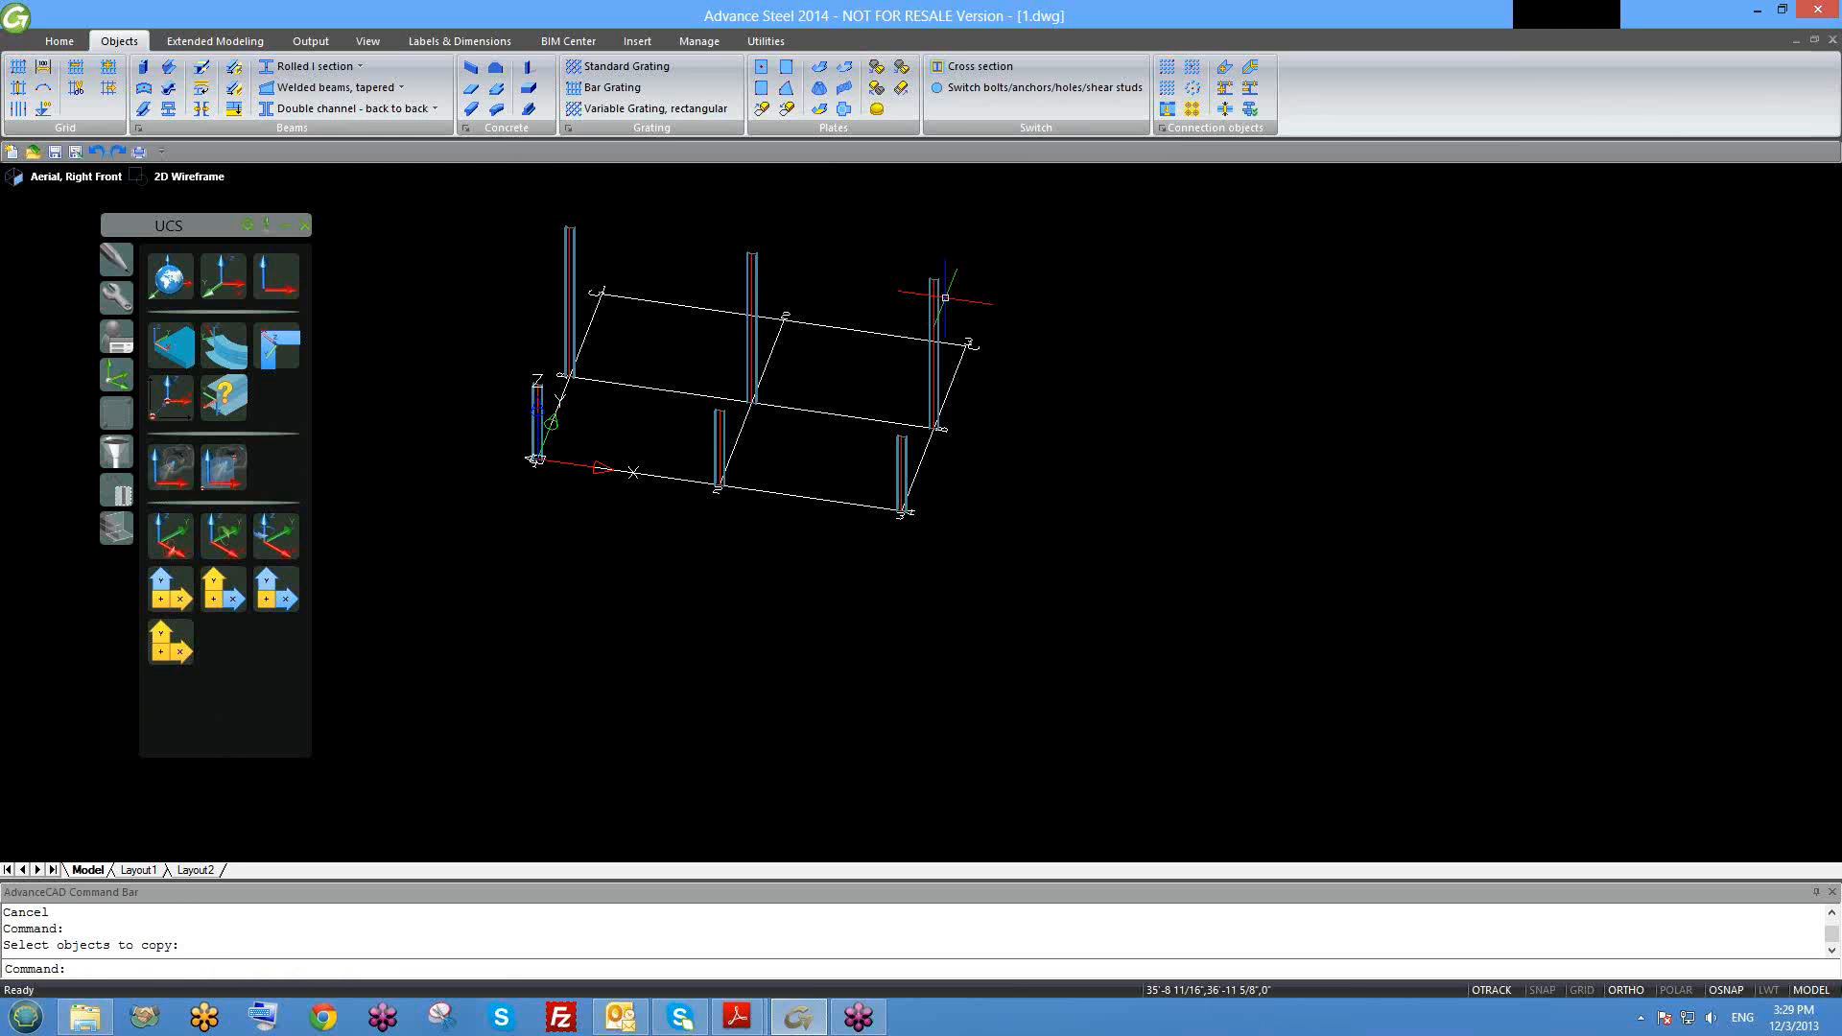
left_click(475, 207)
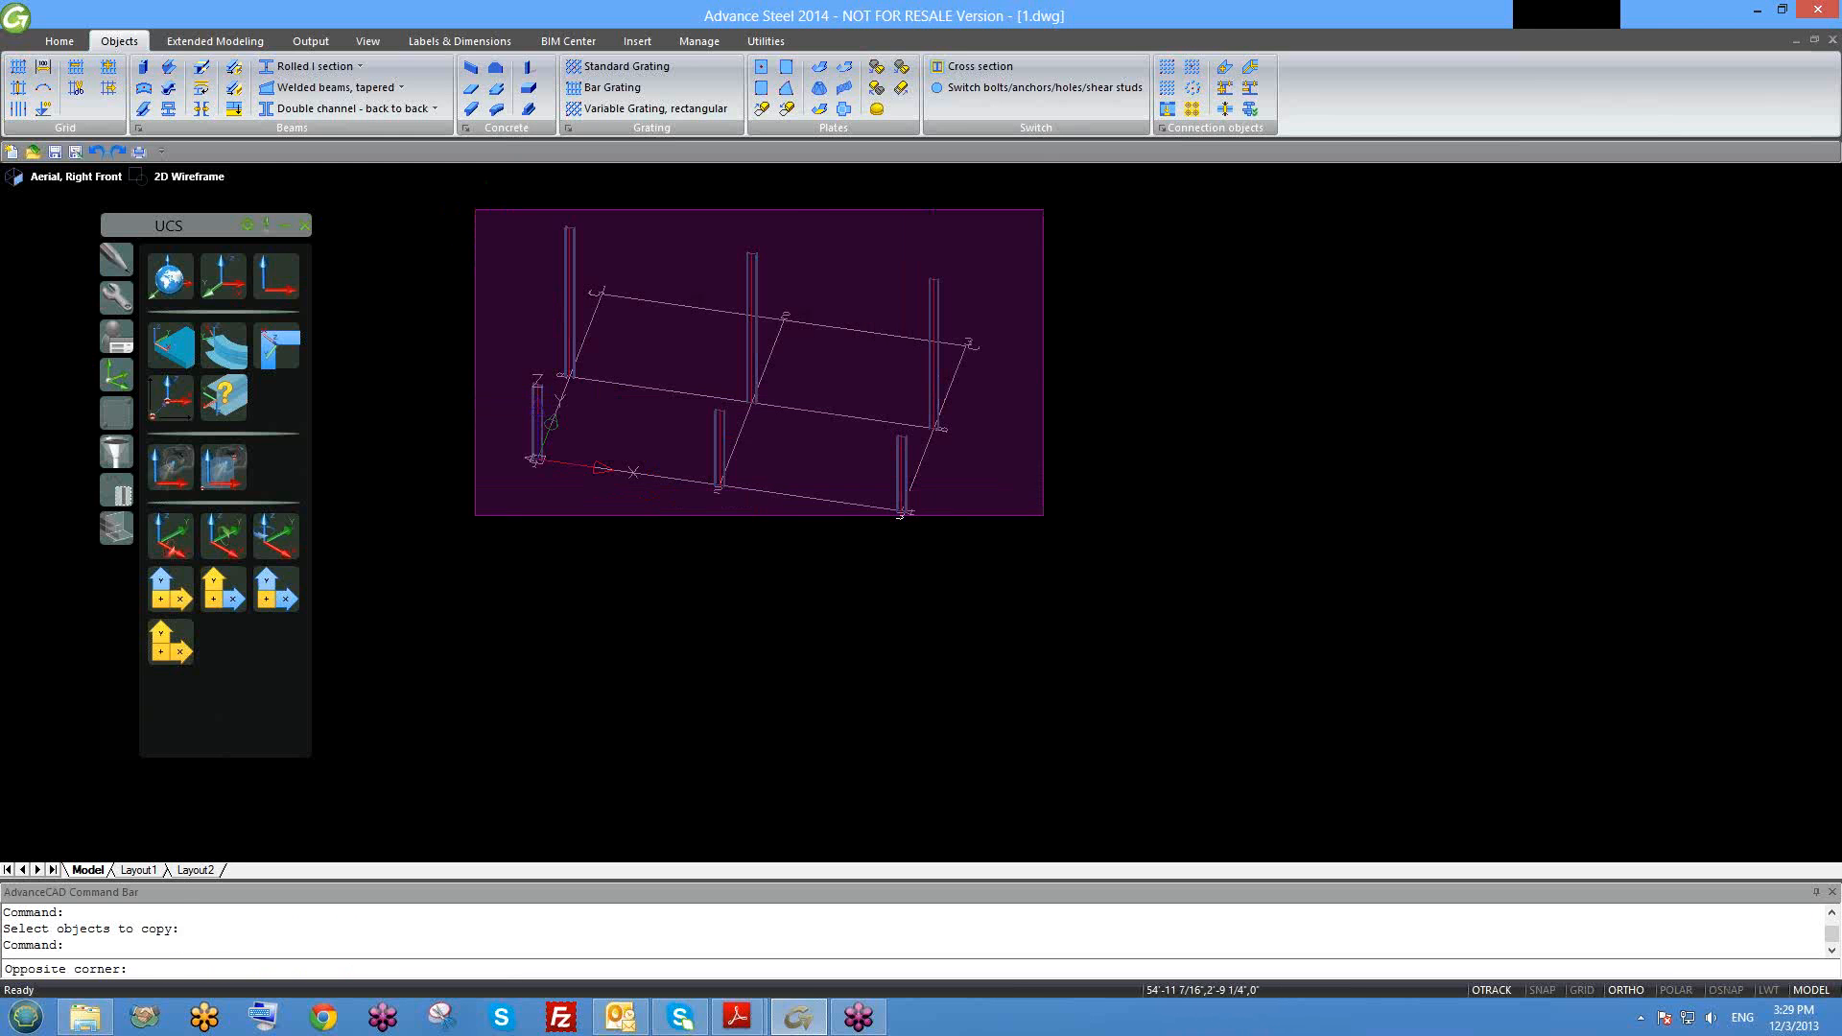
left_click(1091, 524)
right_click(931, 286)
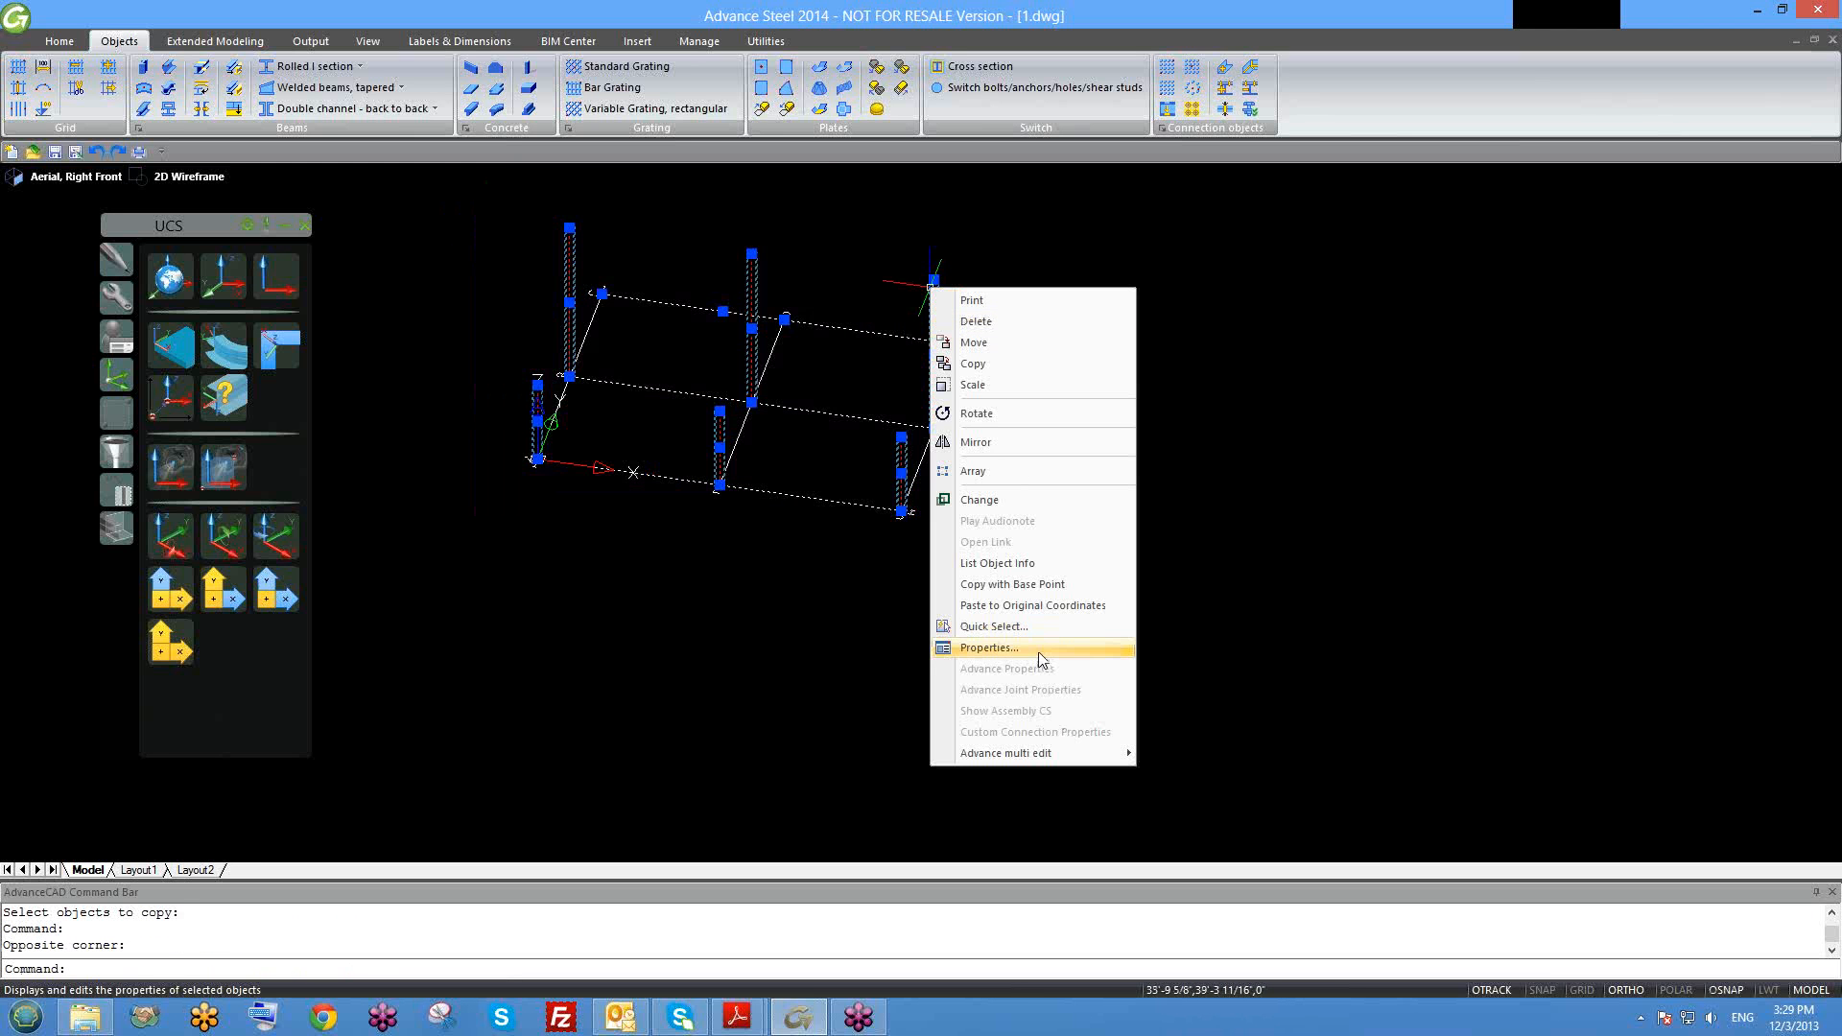
Step: Set the model role of all the selected columns to Column through multi-edit of their beam properties
mouse_move(1132, 758)
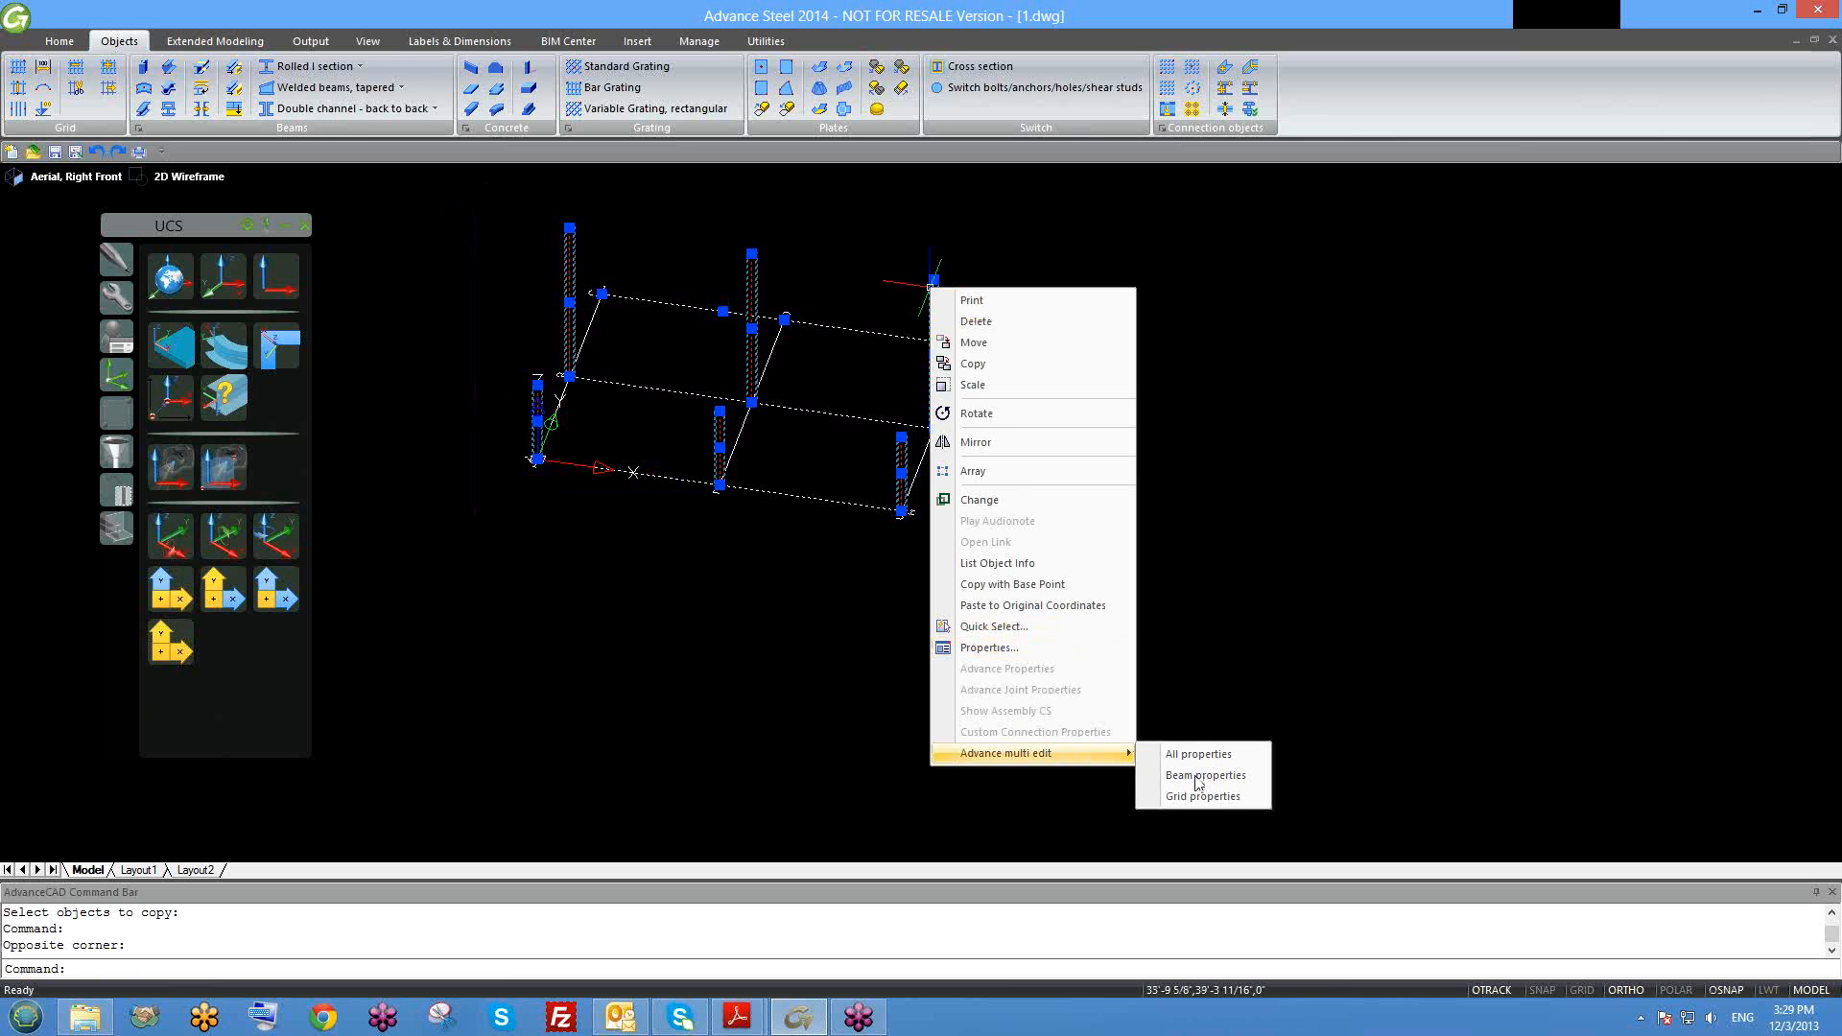
left_click(1185, 773)
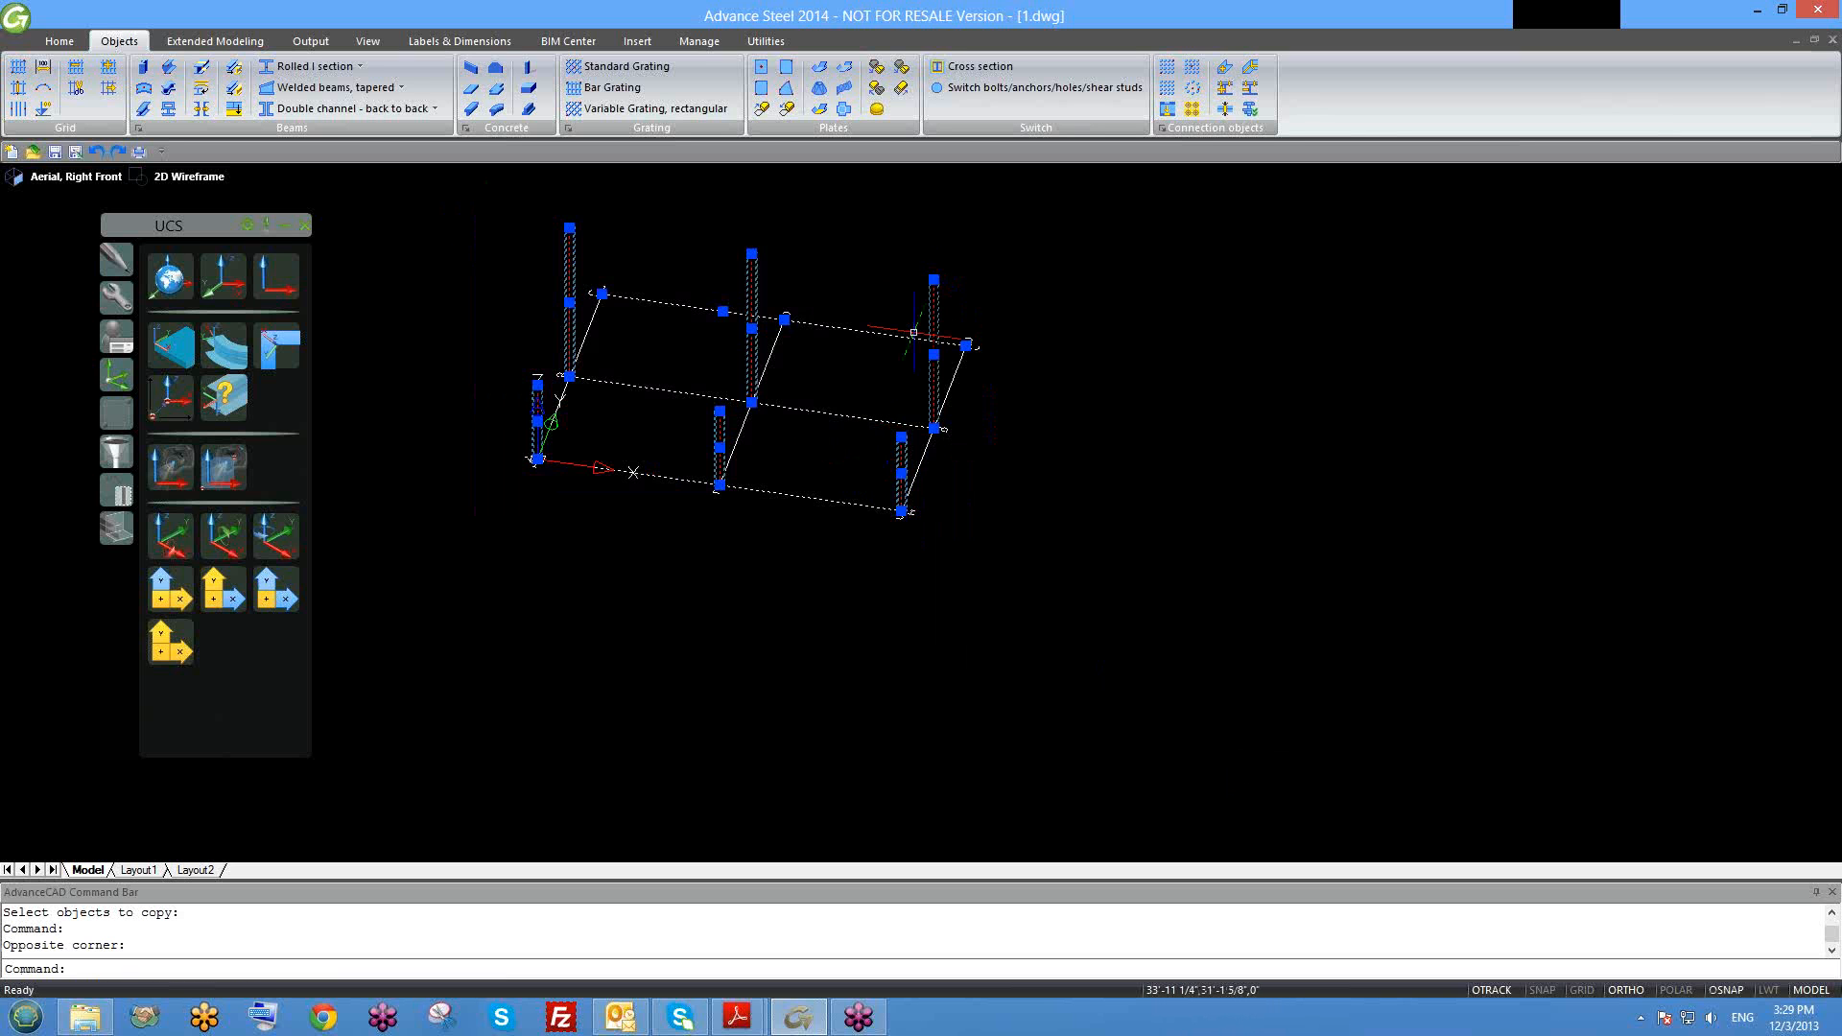
right_click(932, 304)
mouse_move(1099, 770)
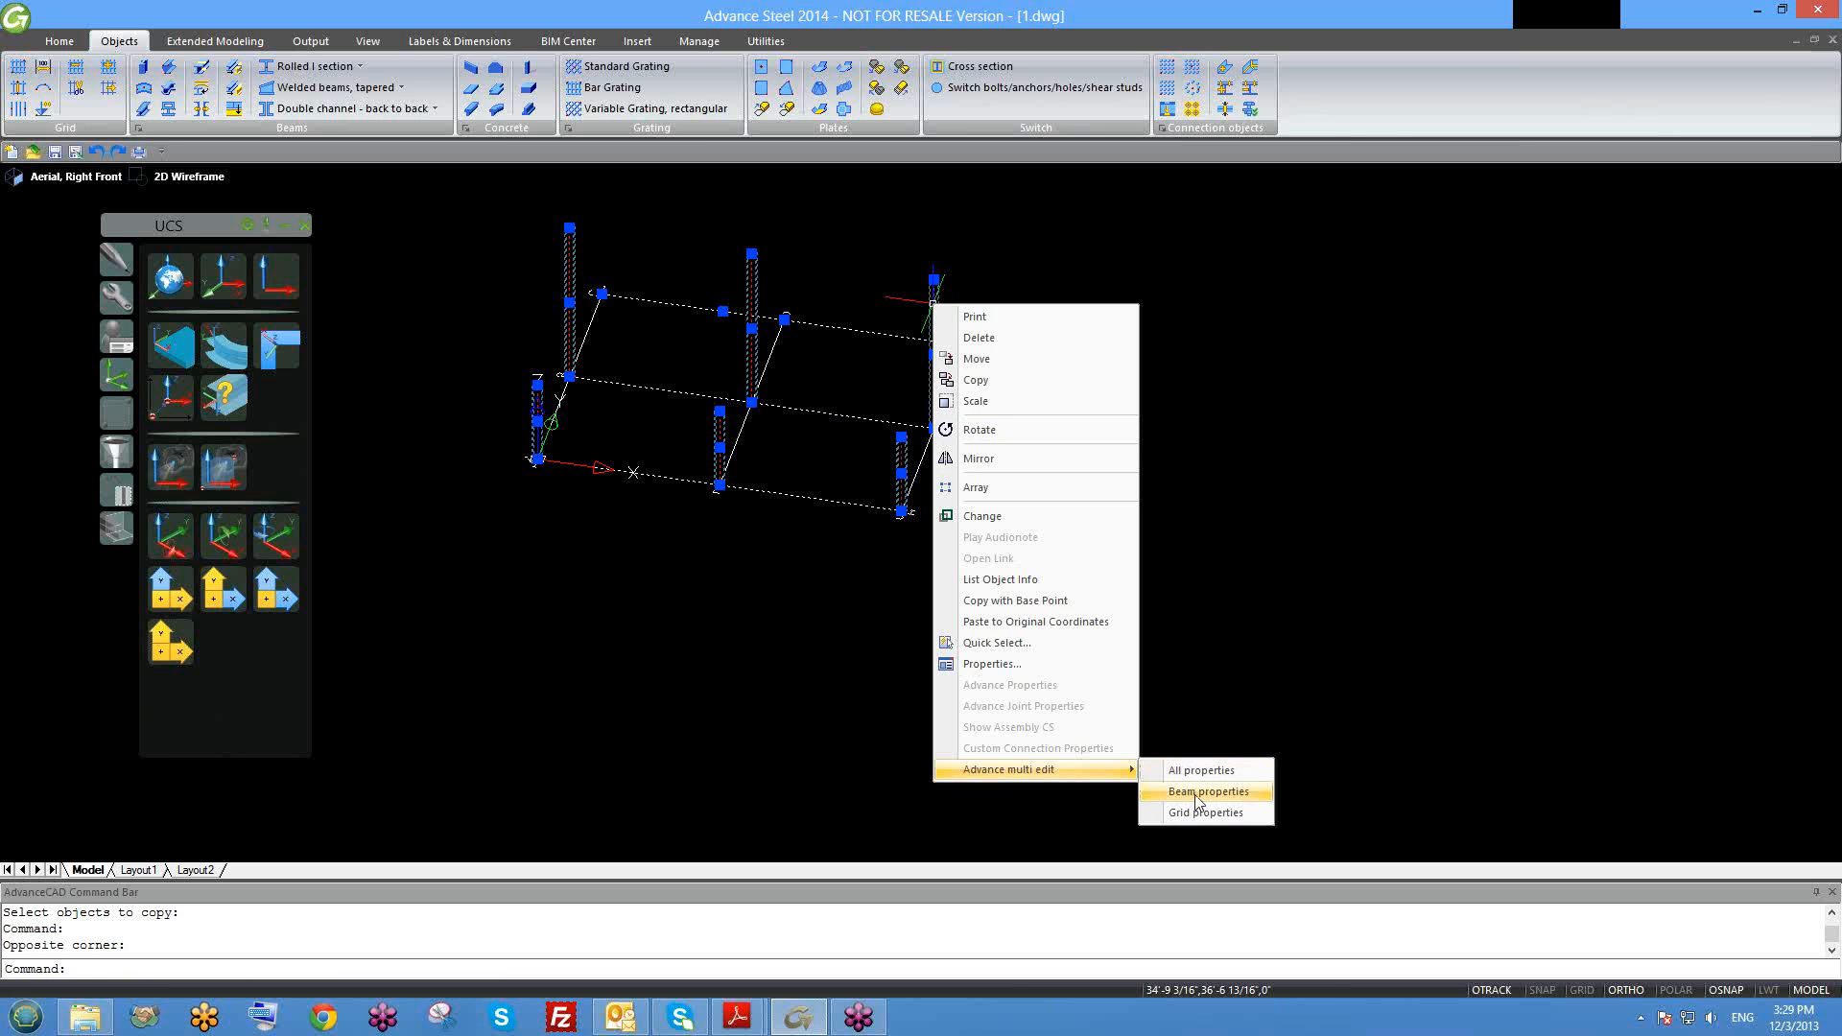
left_click(1207, 793)
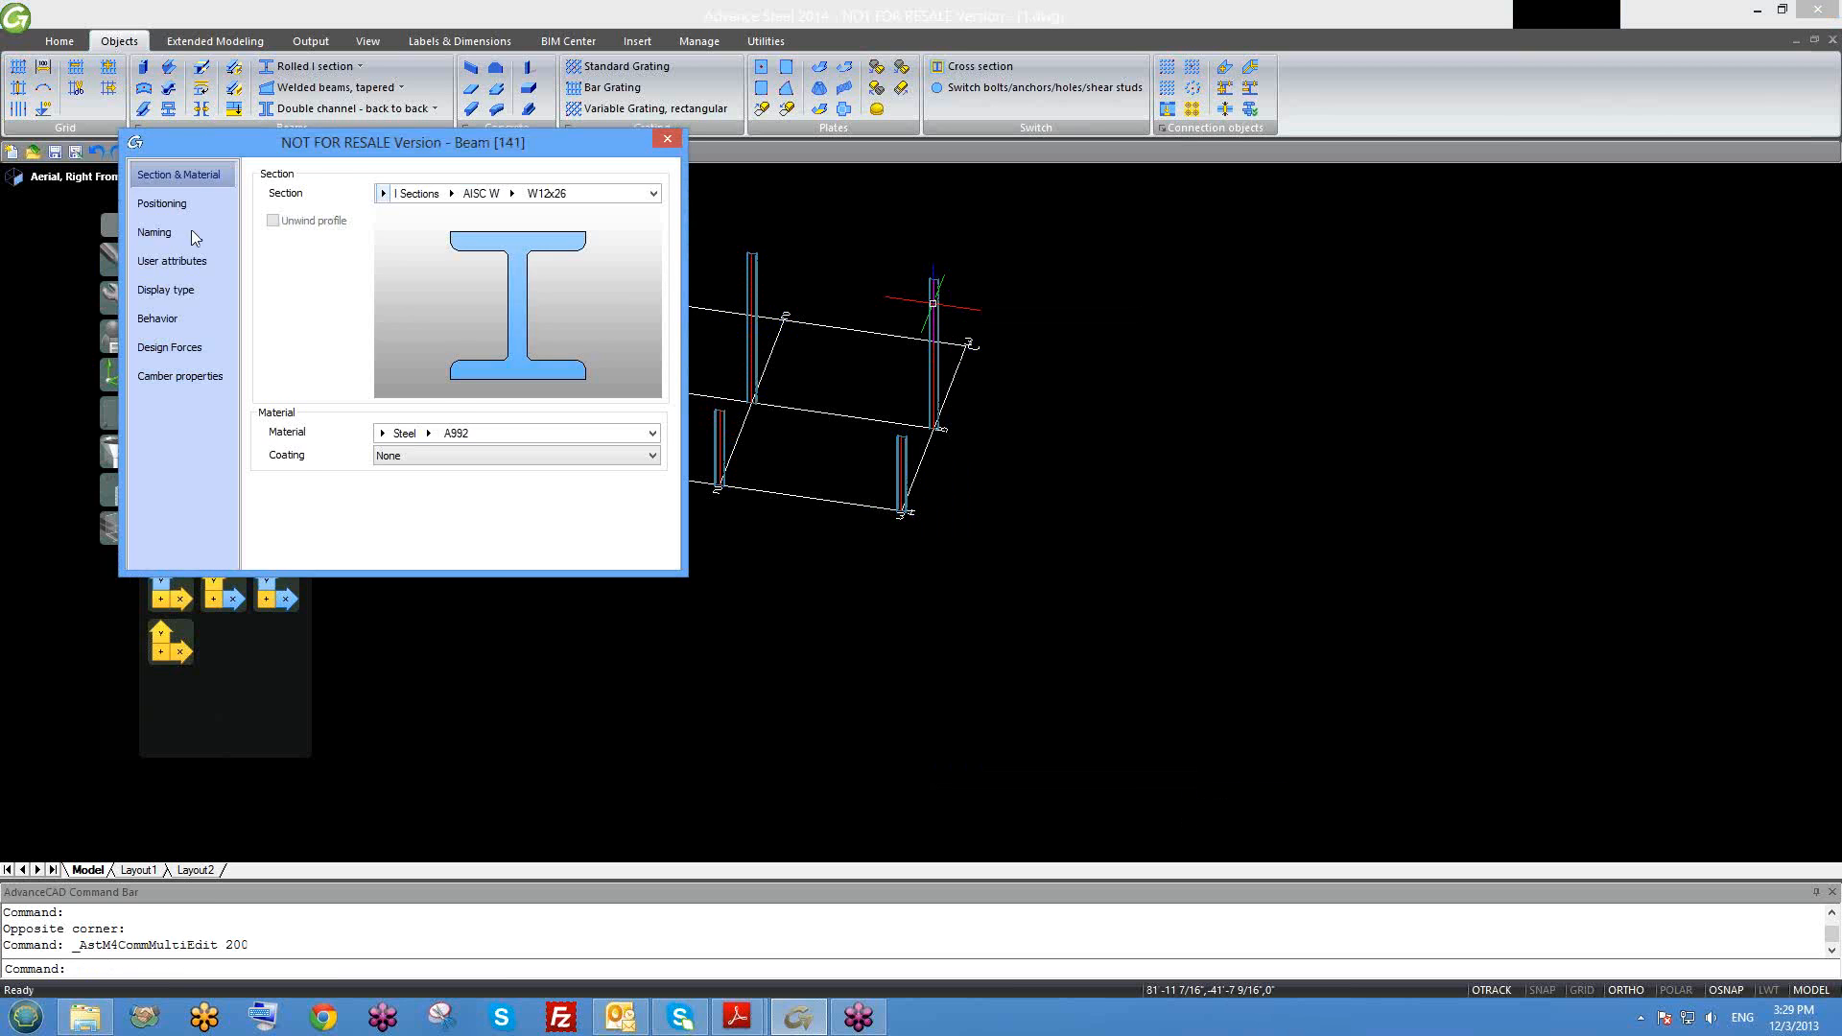
left_click(191, 232)
left_click(501, 426)
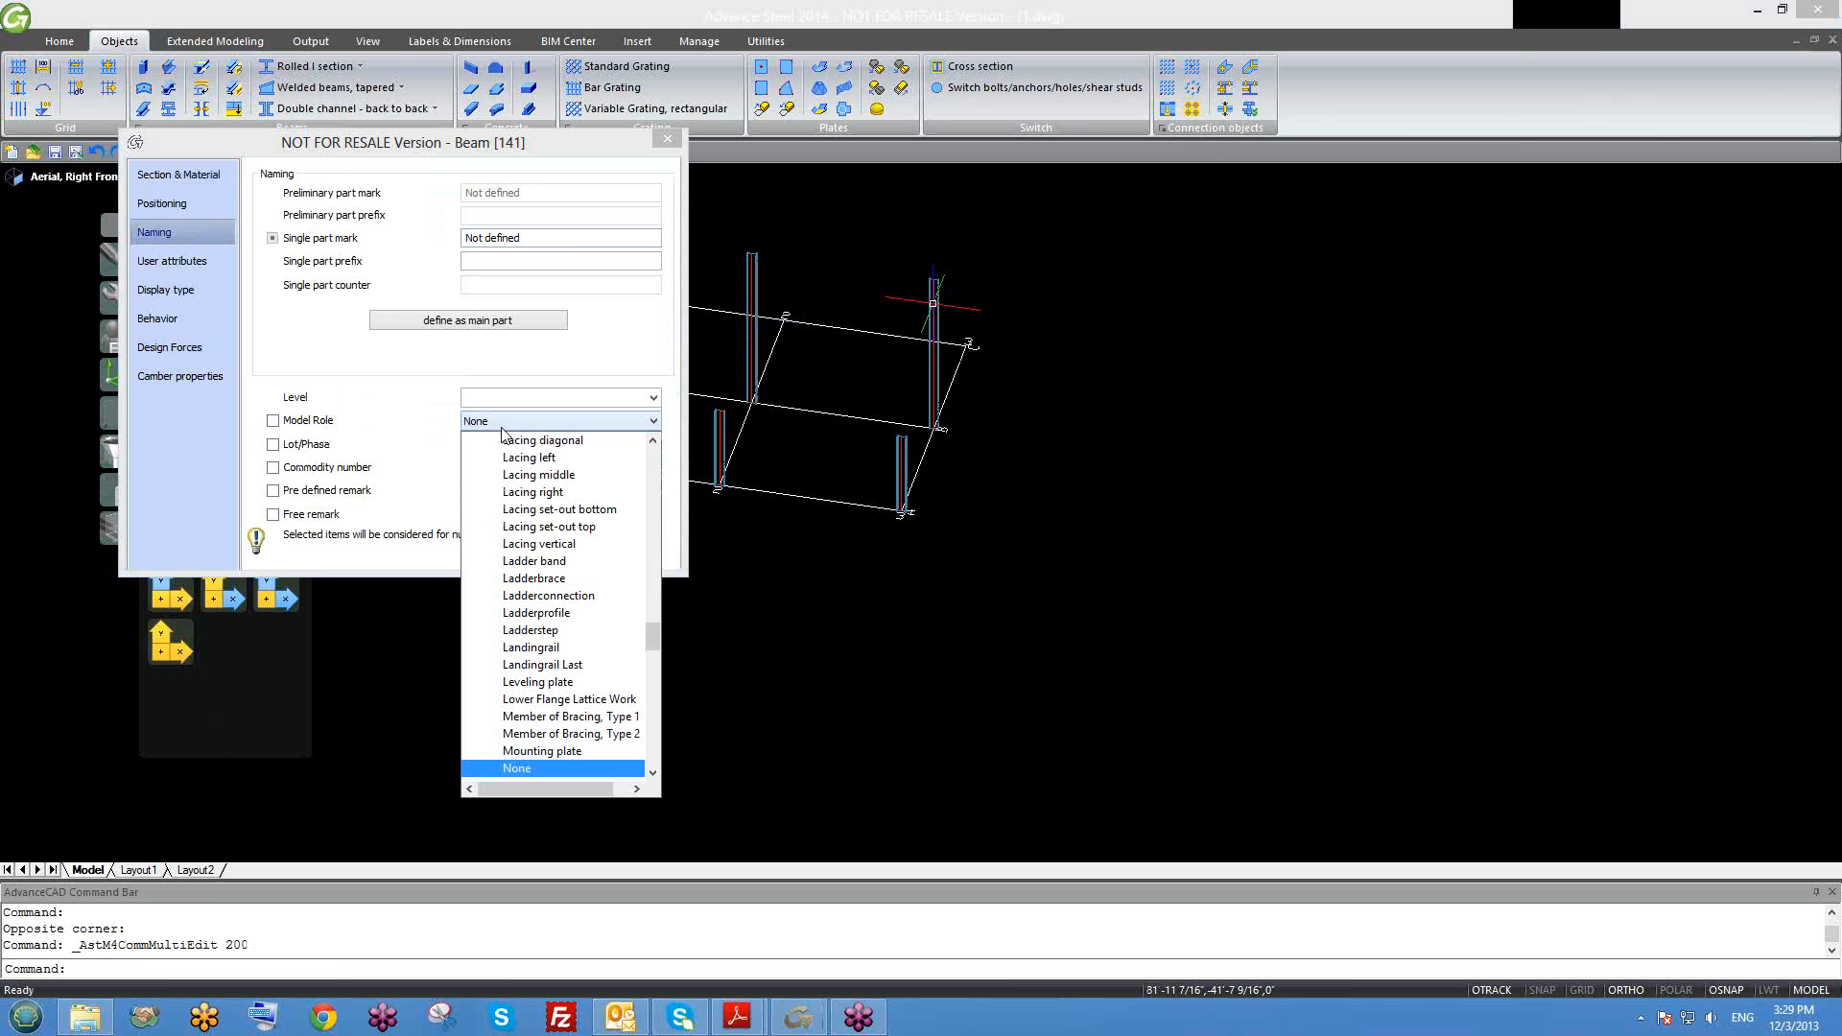
key("c")
key("c")
key("c")
key("c")
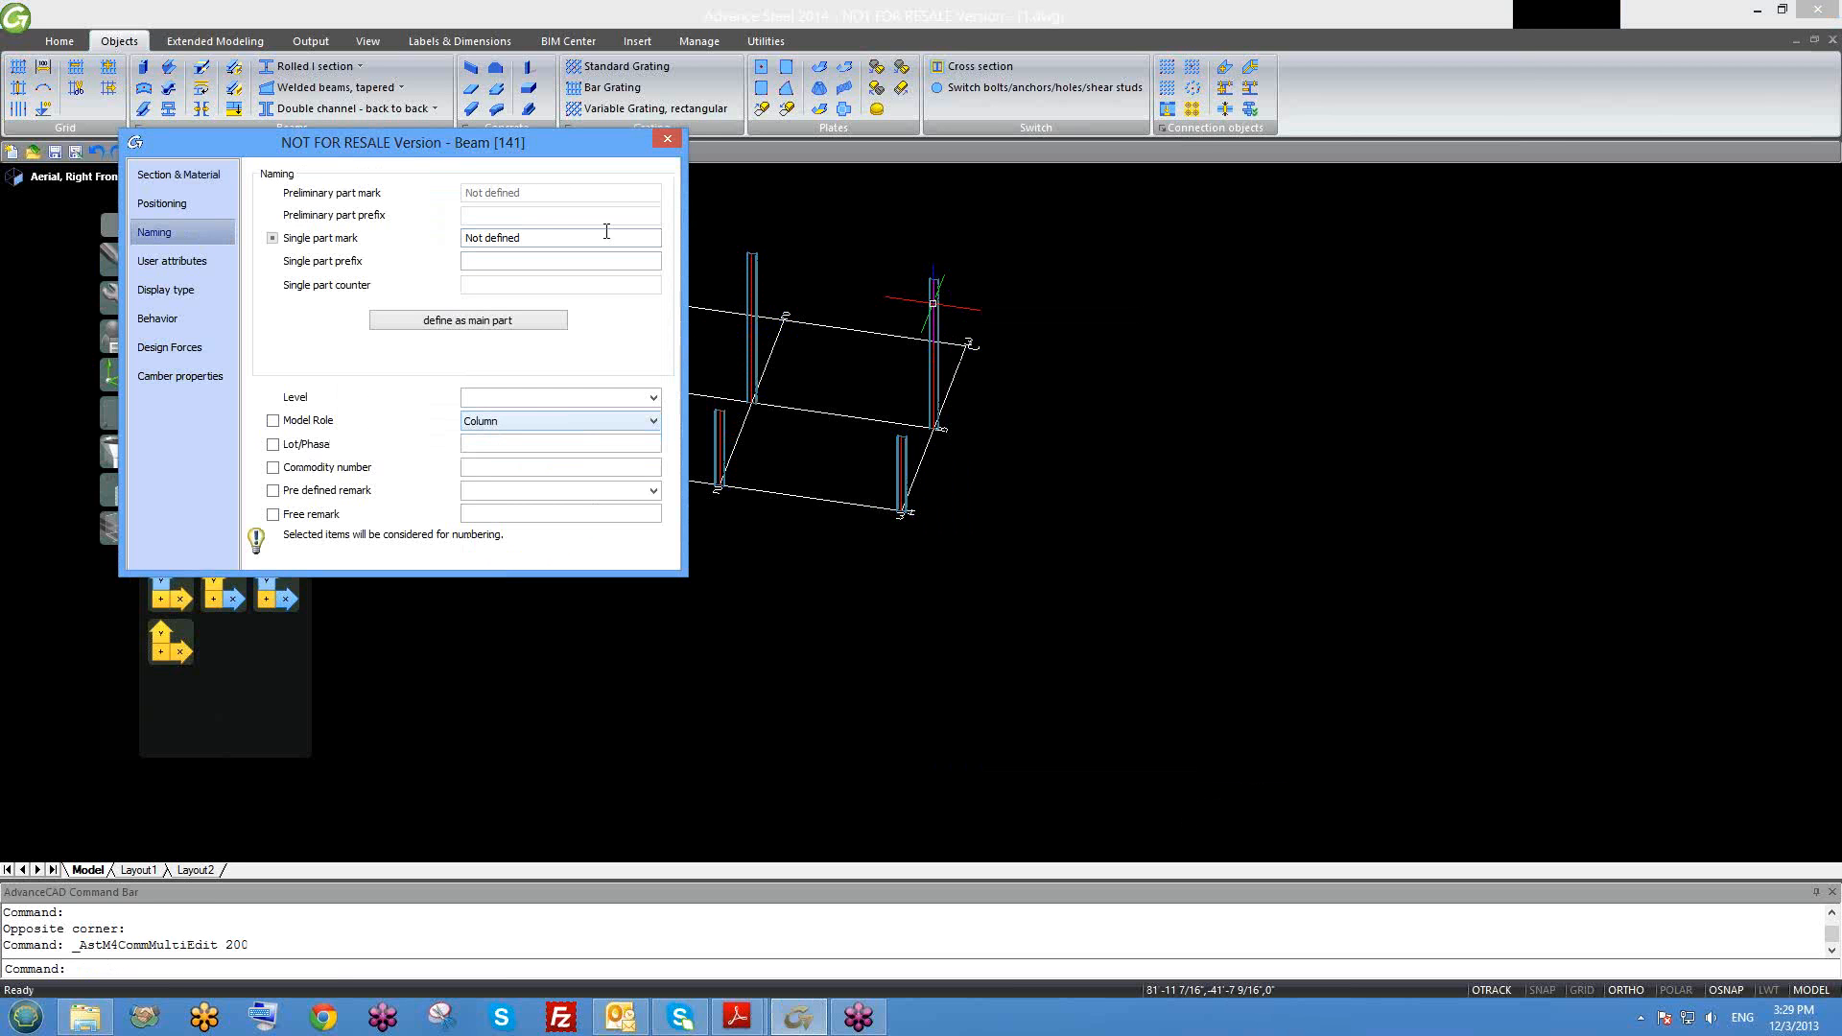
left_click(666, 141)
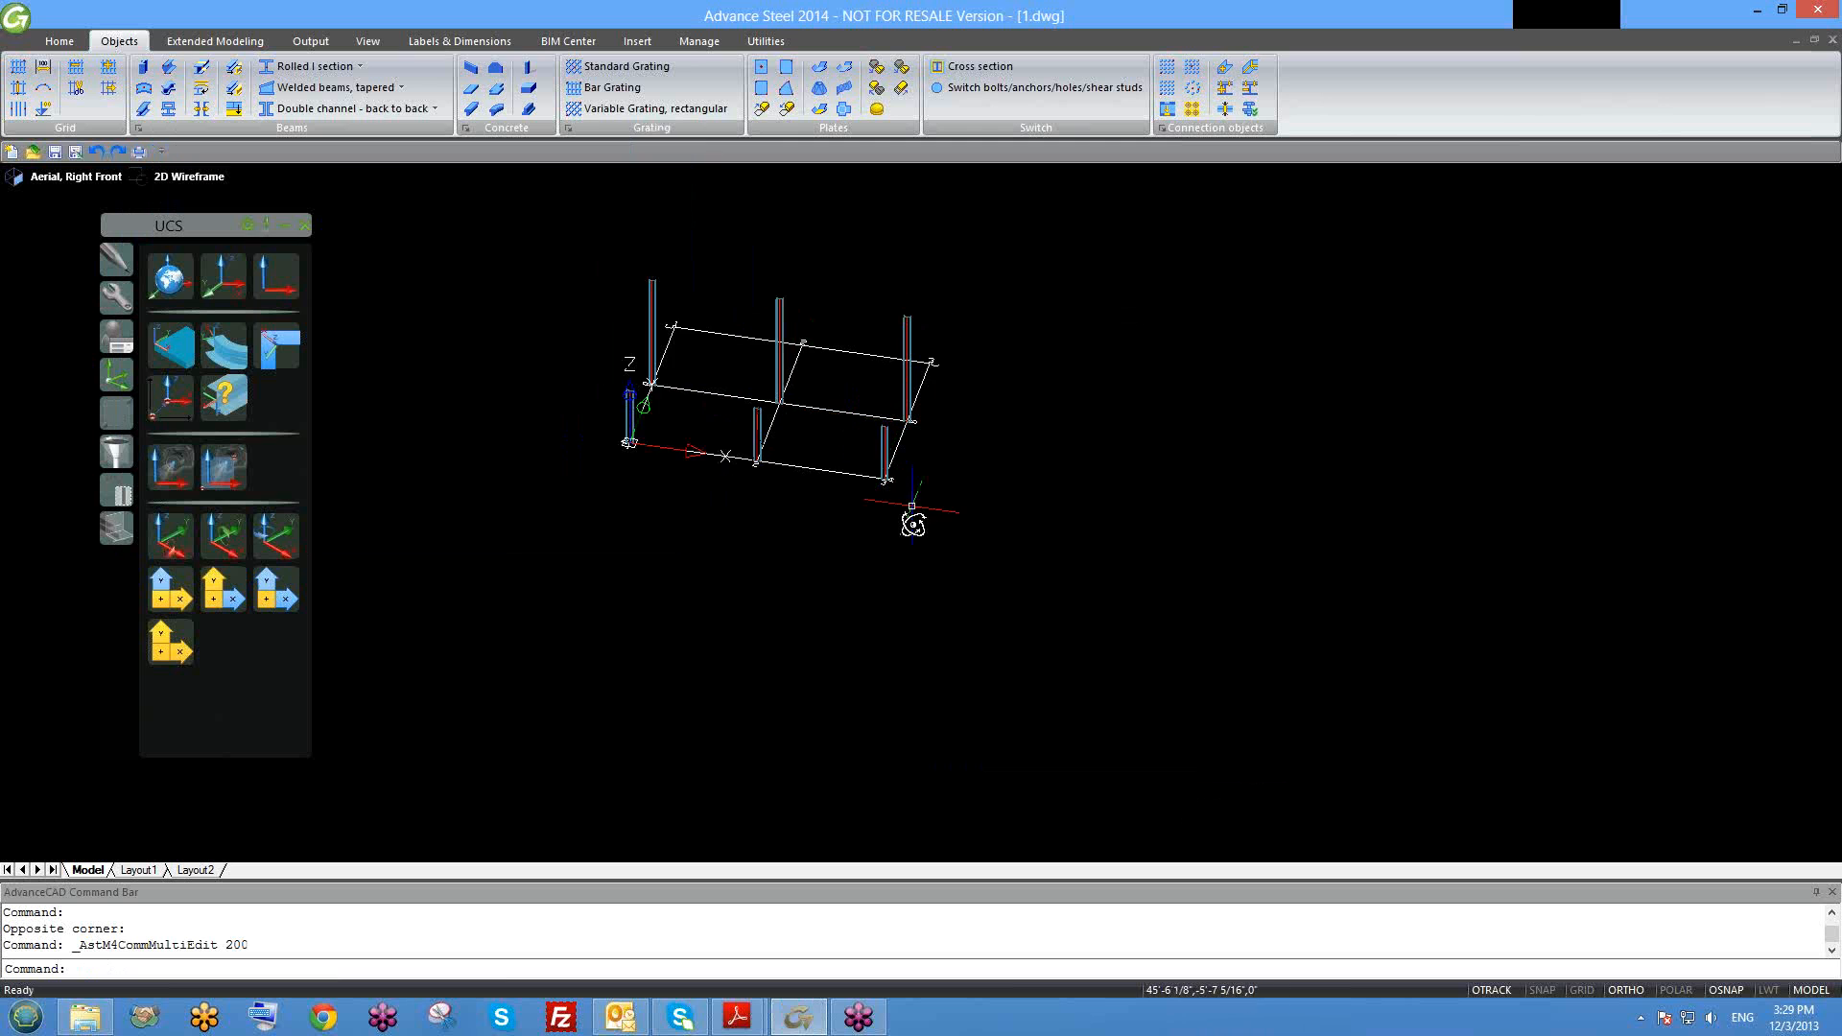
Step: Copy the three tall columns on grid line B to grid line C, using the B3 and C3 intersections as reference points
scroll(904, 288, "up", 2)
left_click(904, 403)
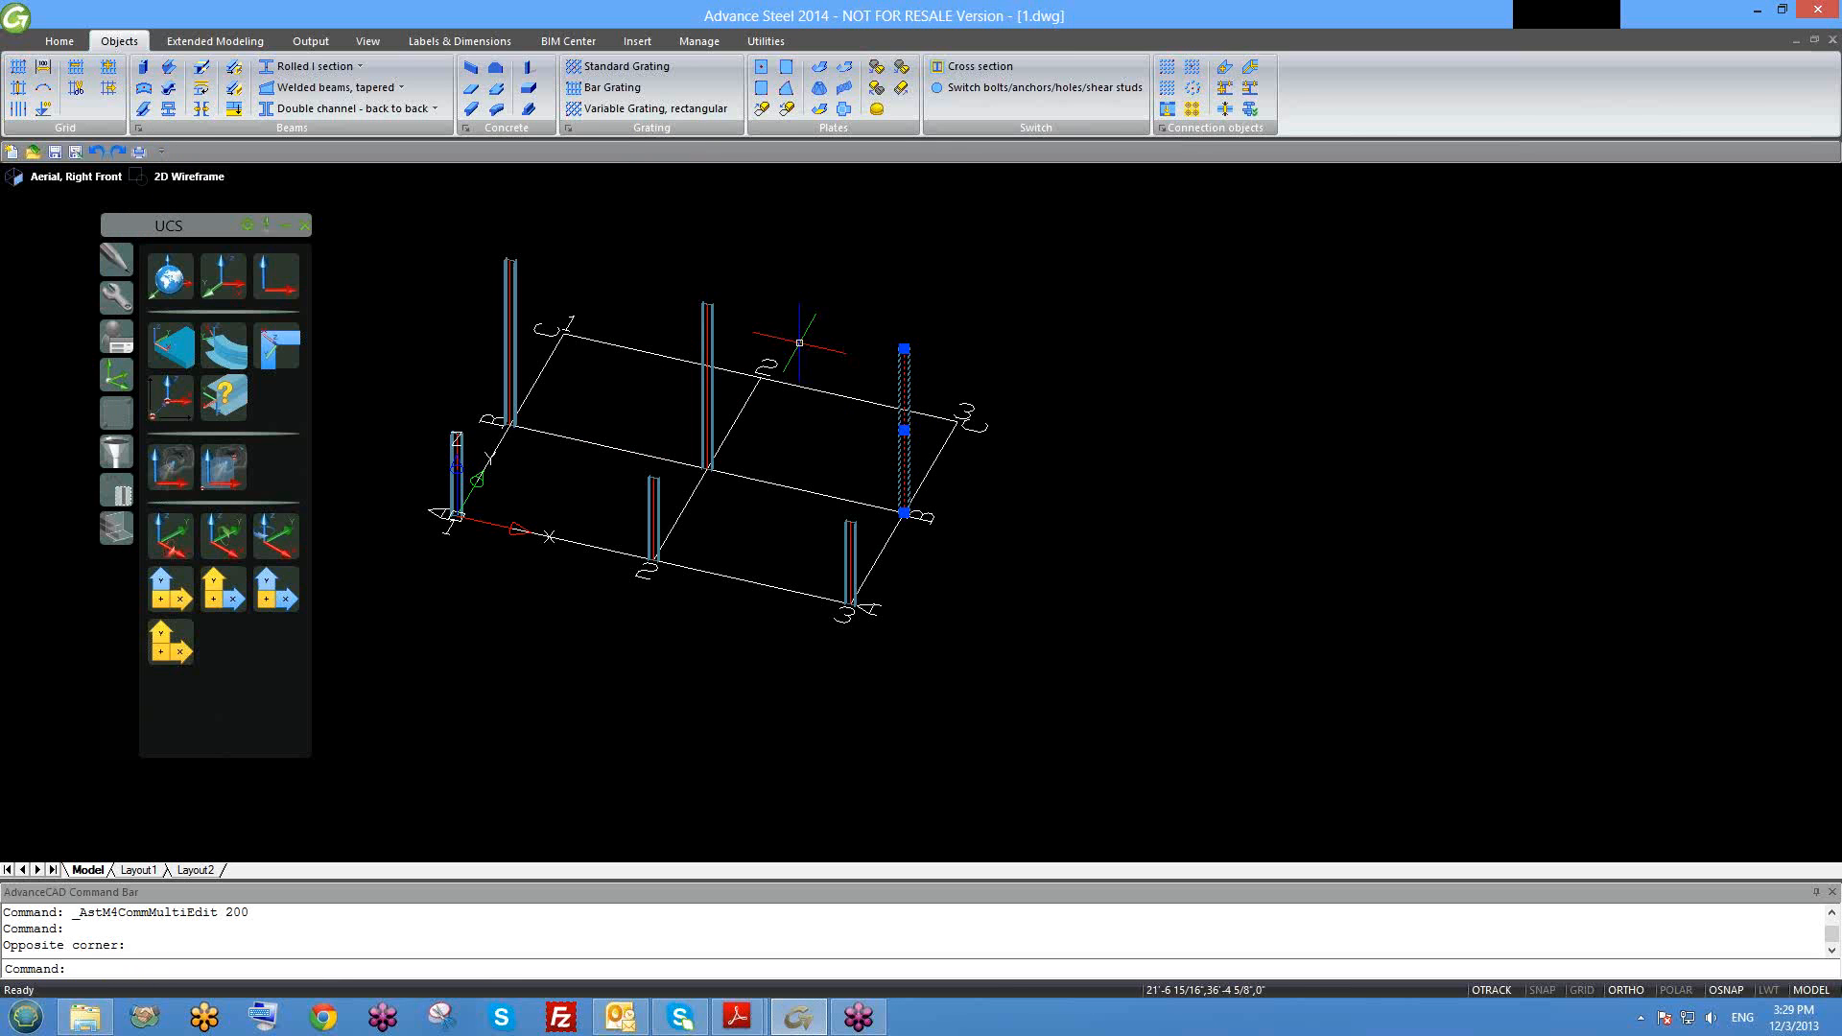
left_click(707, 315)
left_click(510, 280)
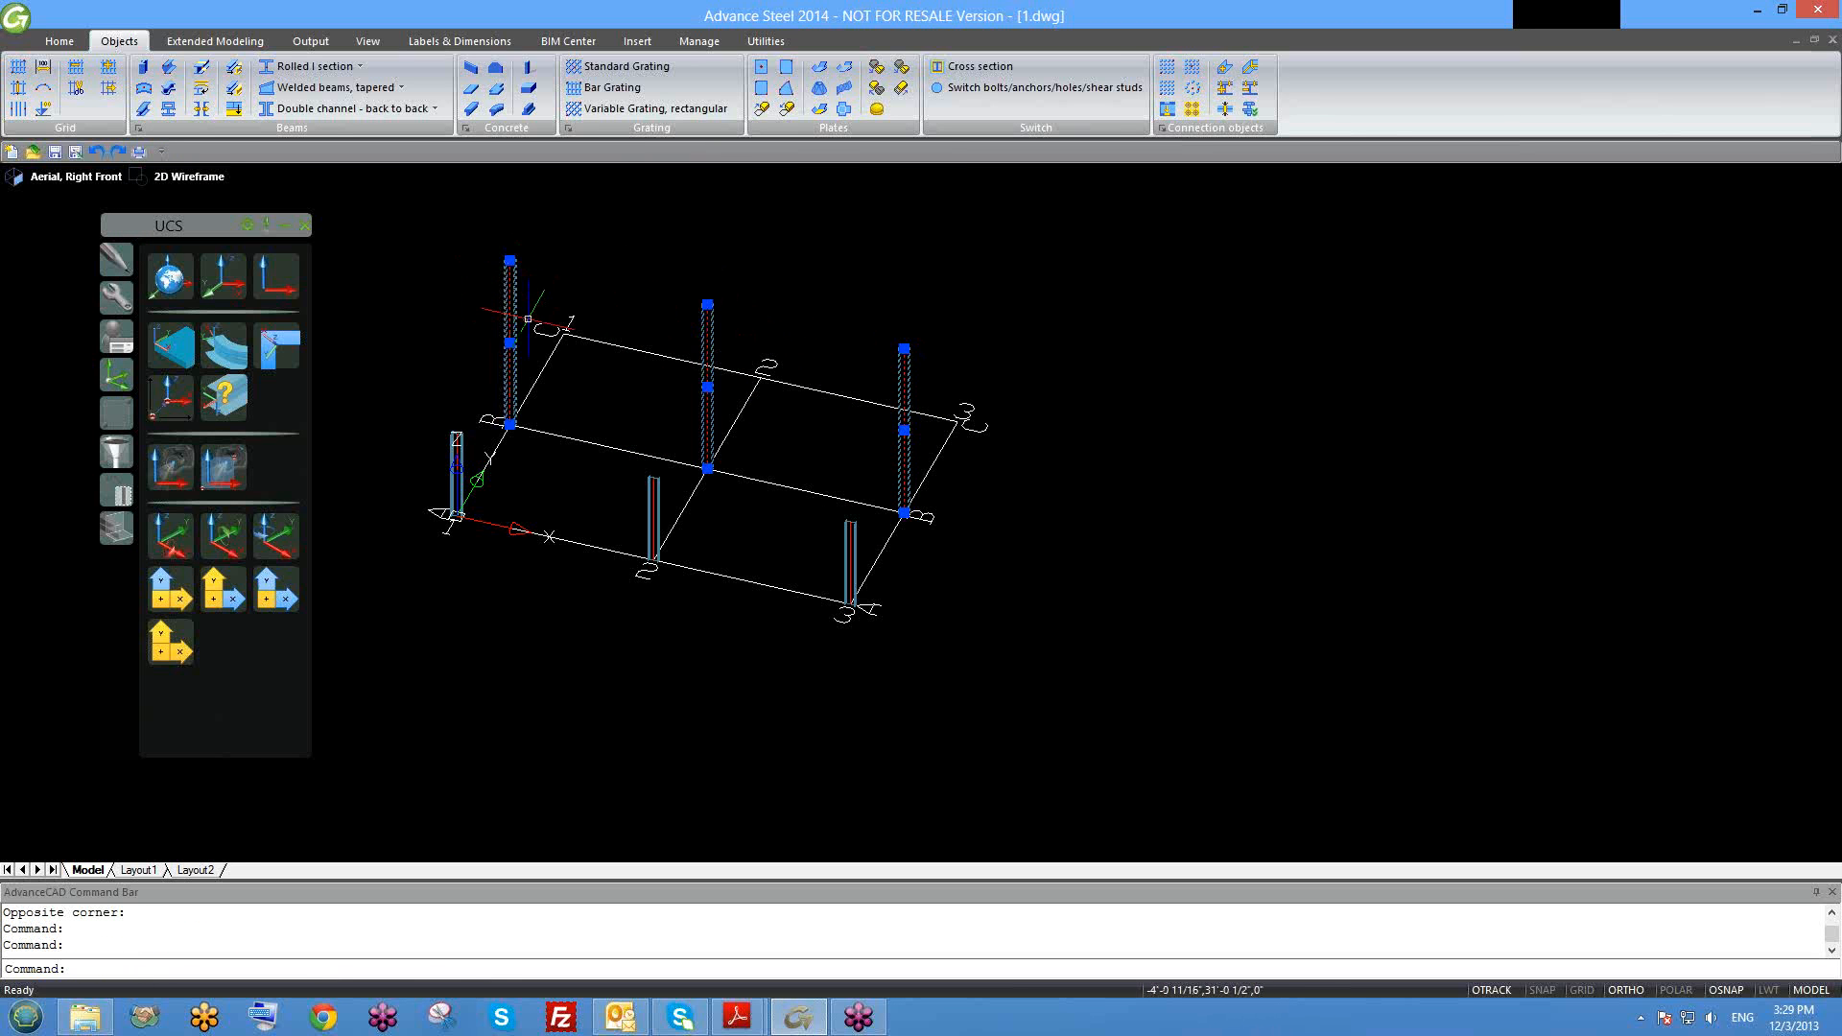
type("co")
key("Return")
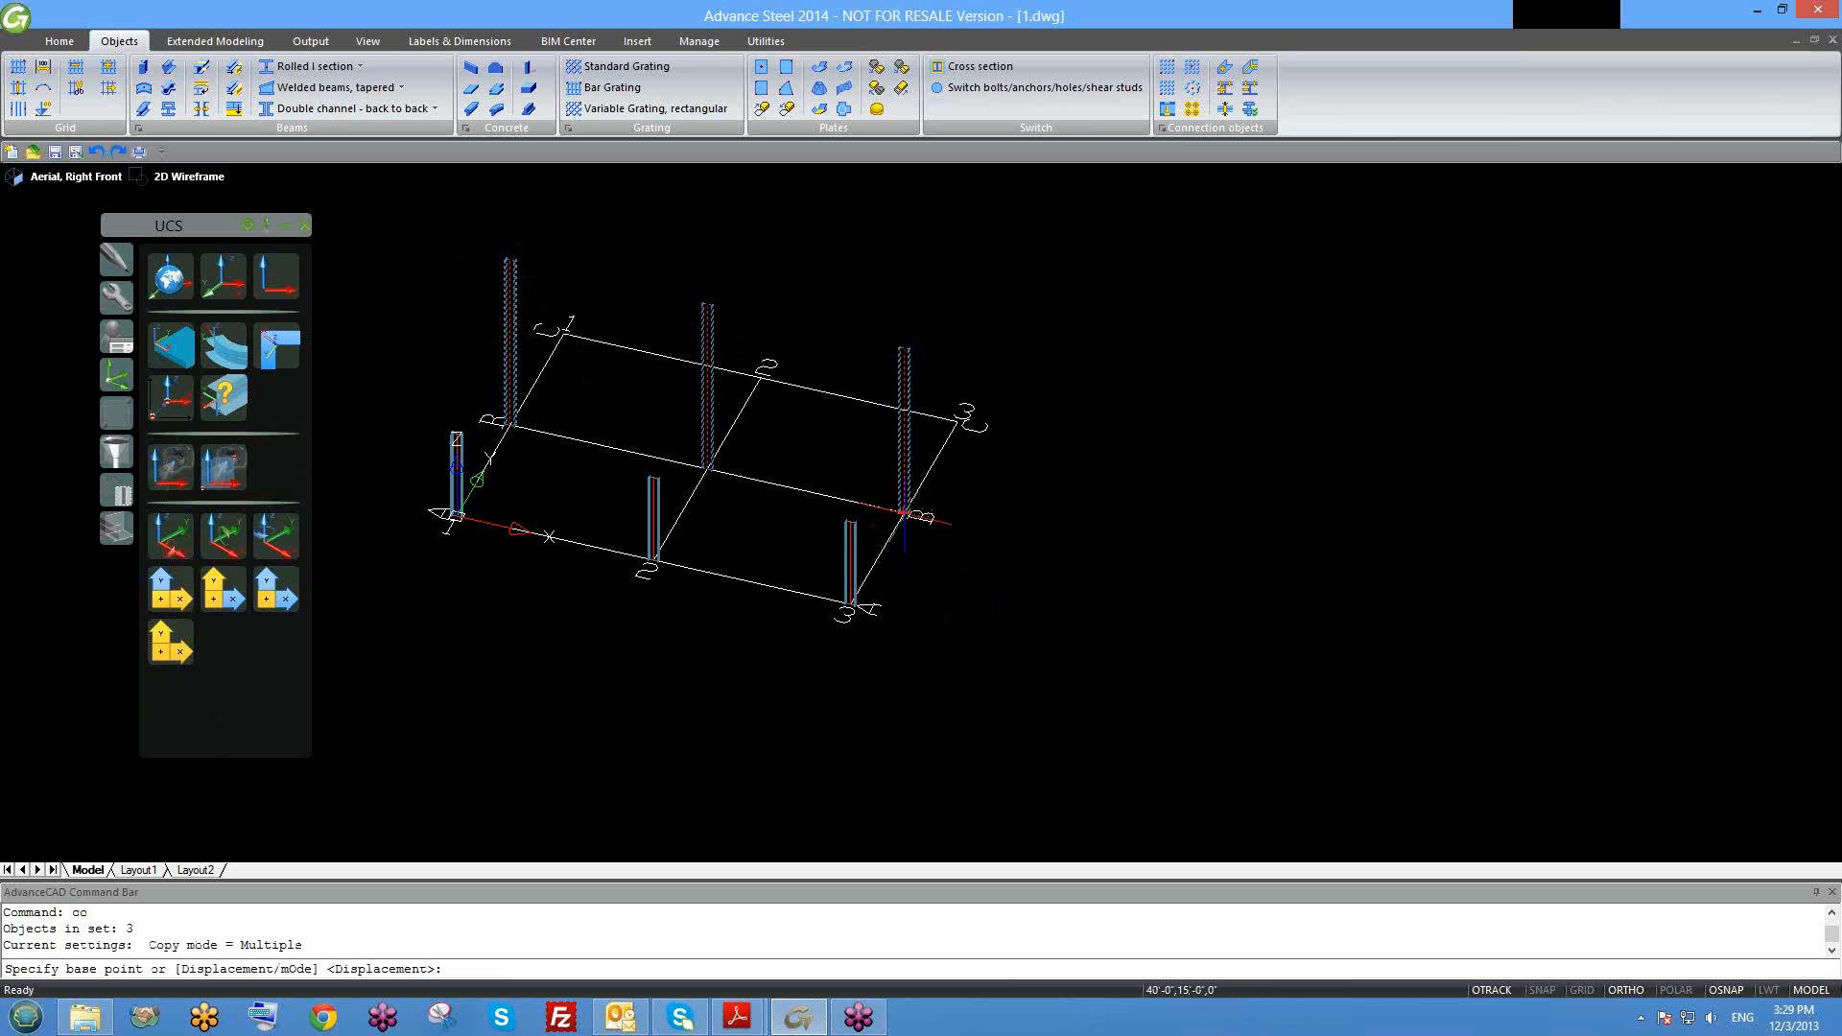
left_click(904, 513)
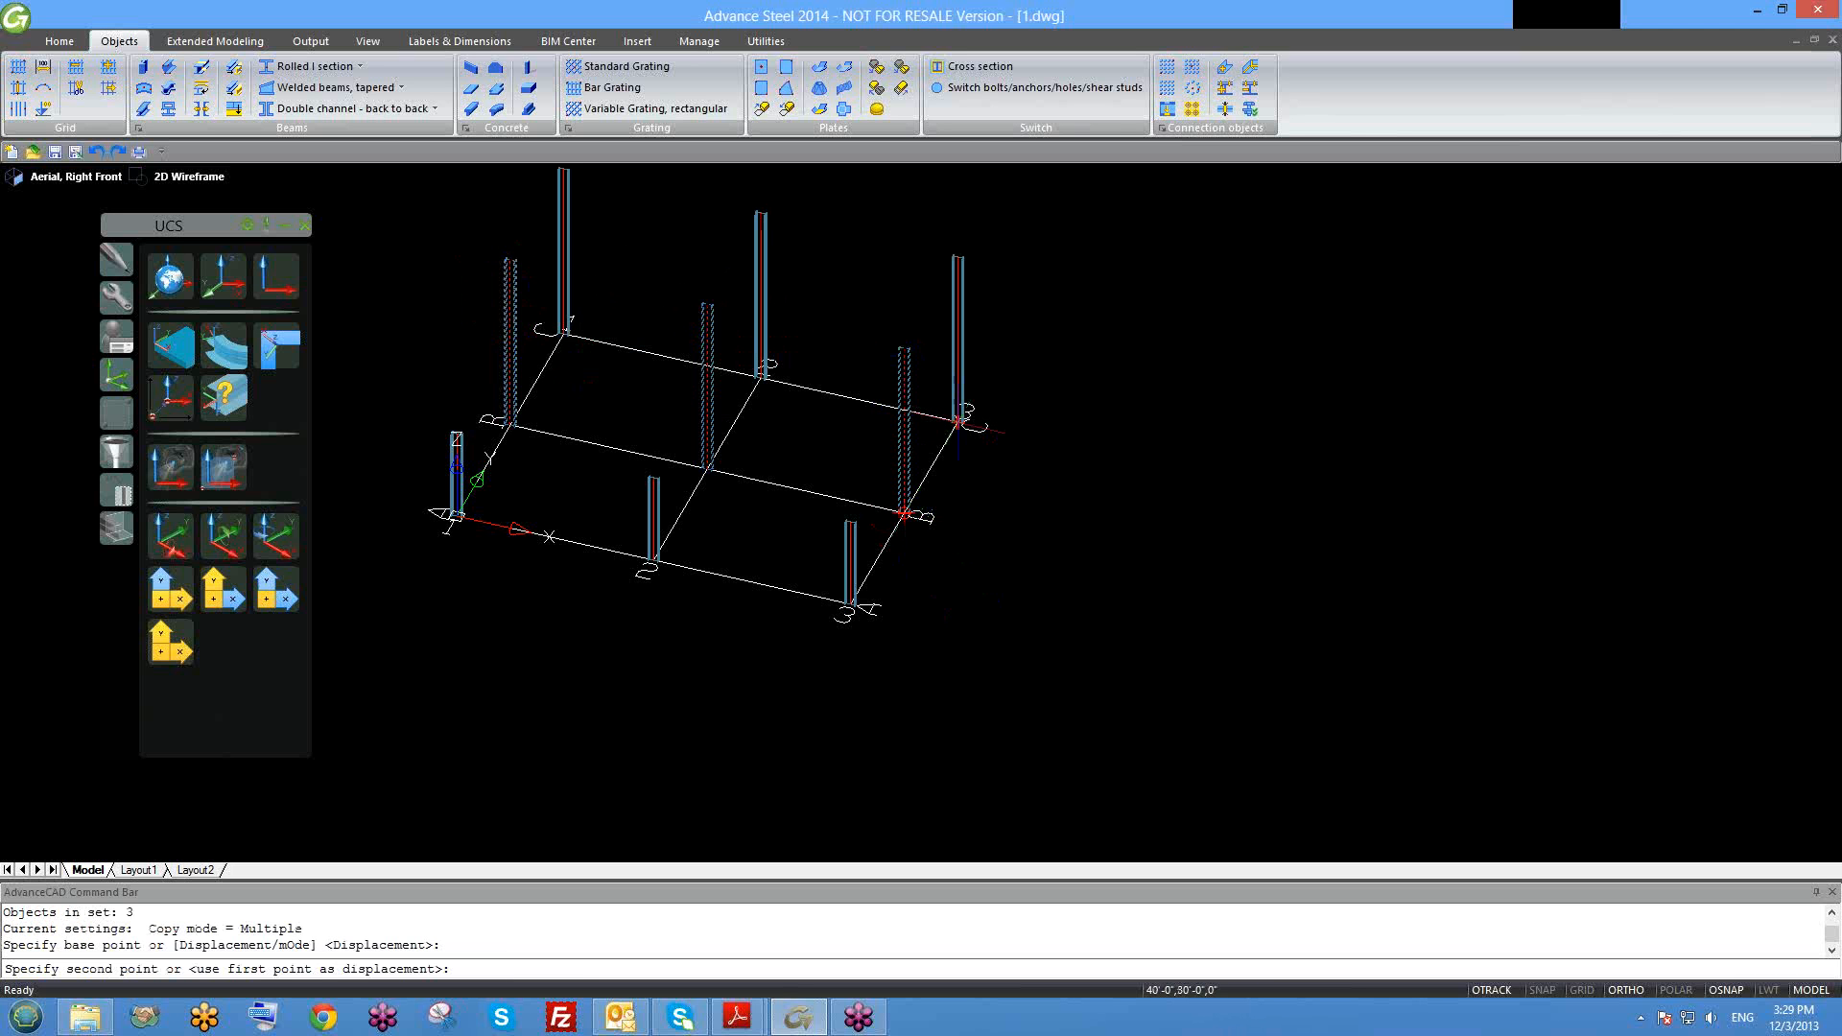
left_click(957, 420)
key("Escape")
Step: Check the copied columns' bases on grid line C and switch the model's visual style to Hidden
scroll(958, 412, "up", 6)
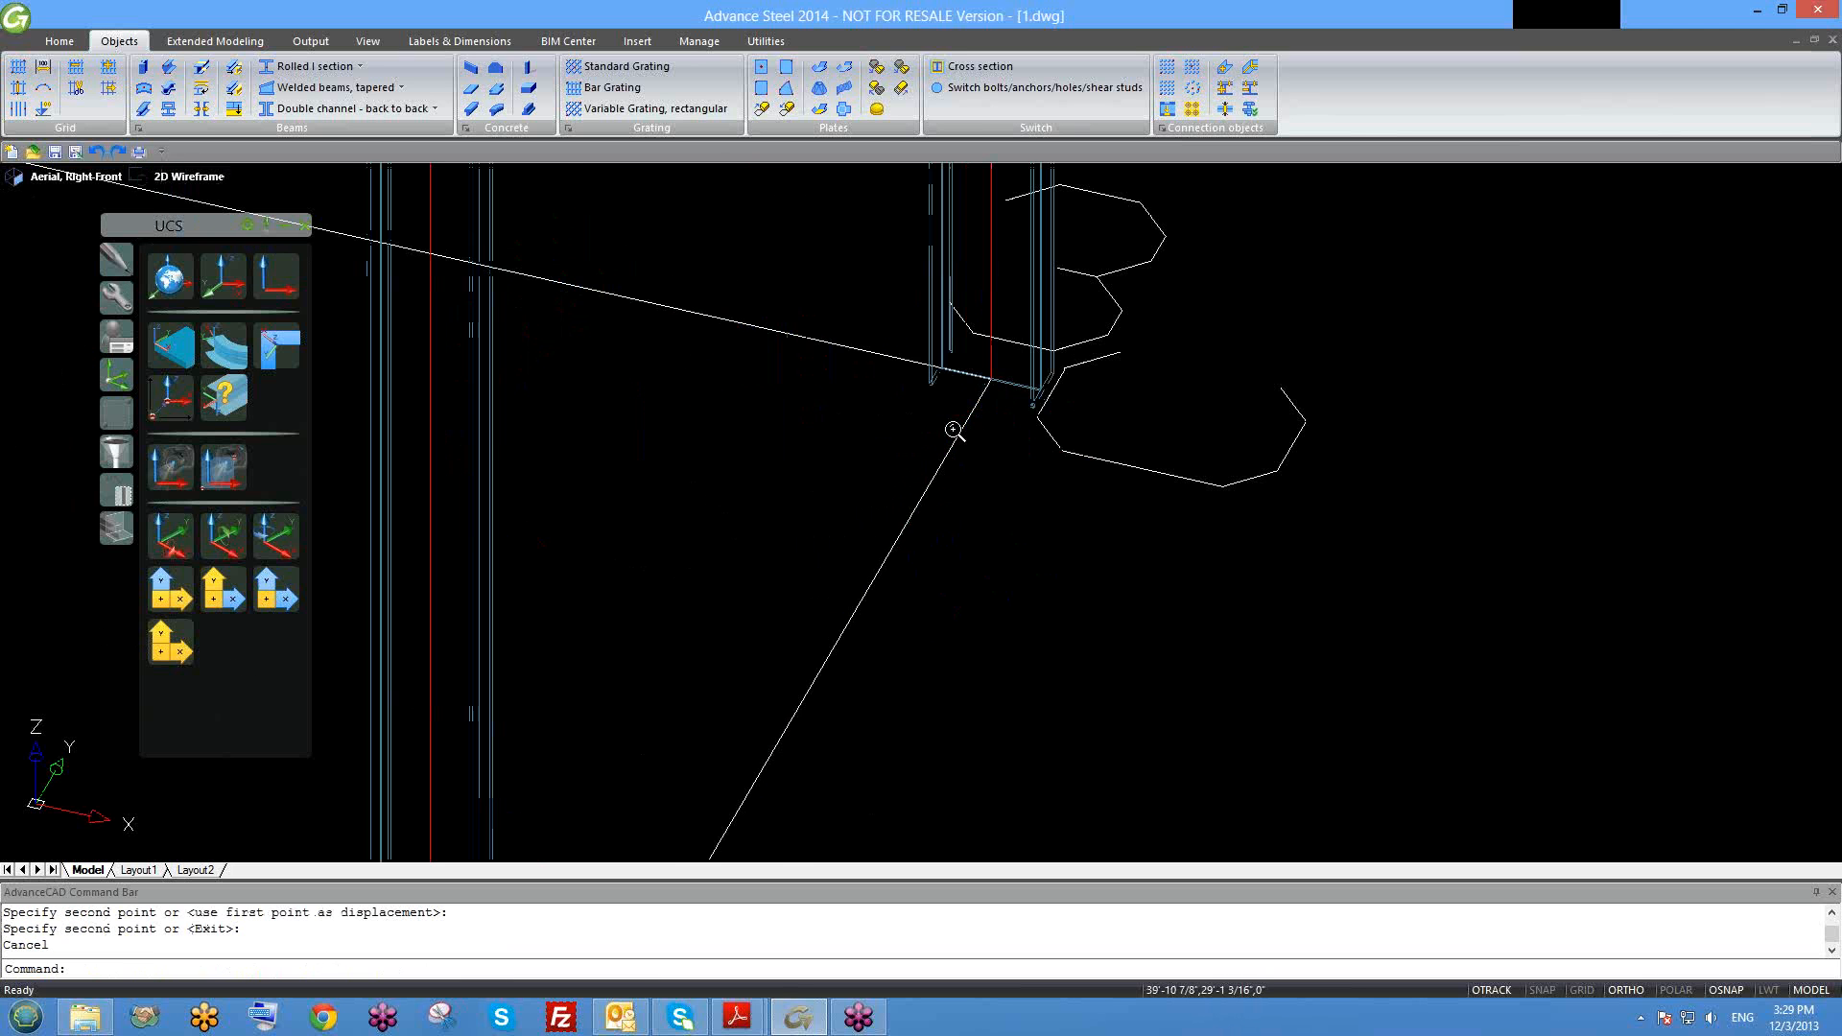
scroll(782, 365, "down", 8)
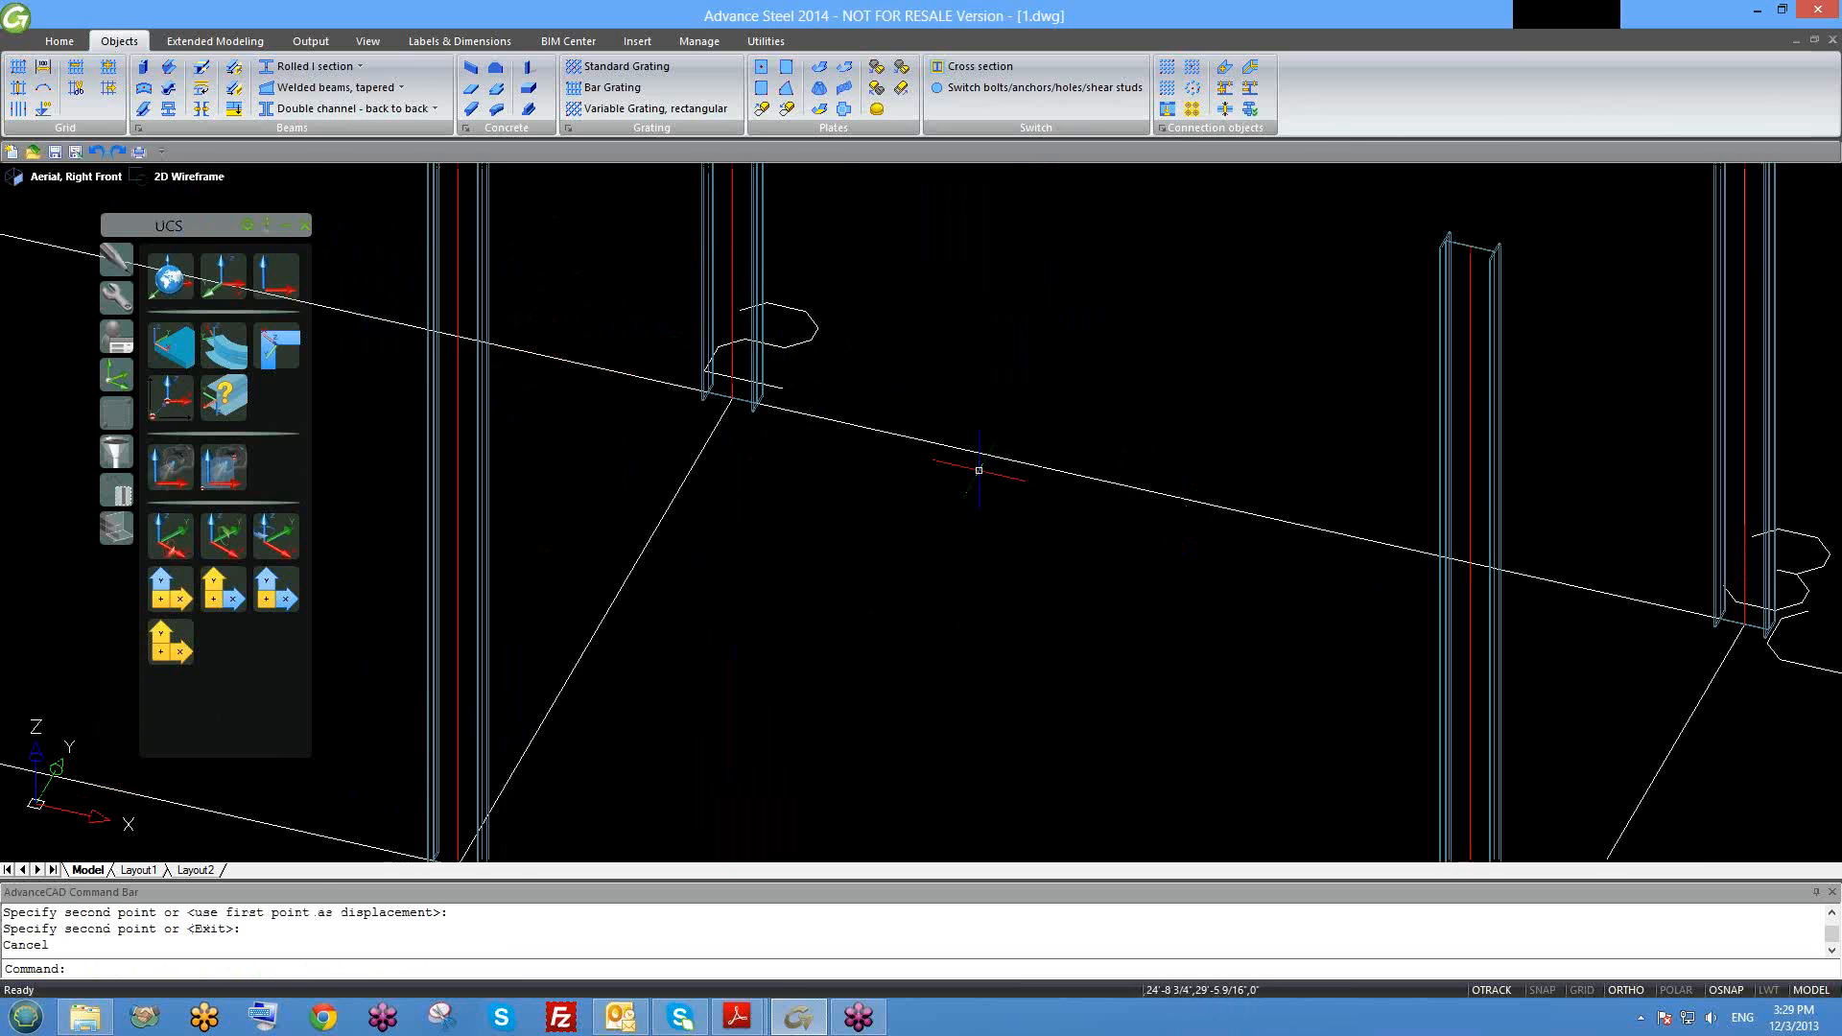
scroll(877, 476, "up", 8)
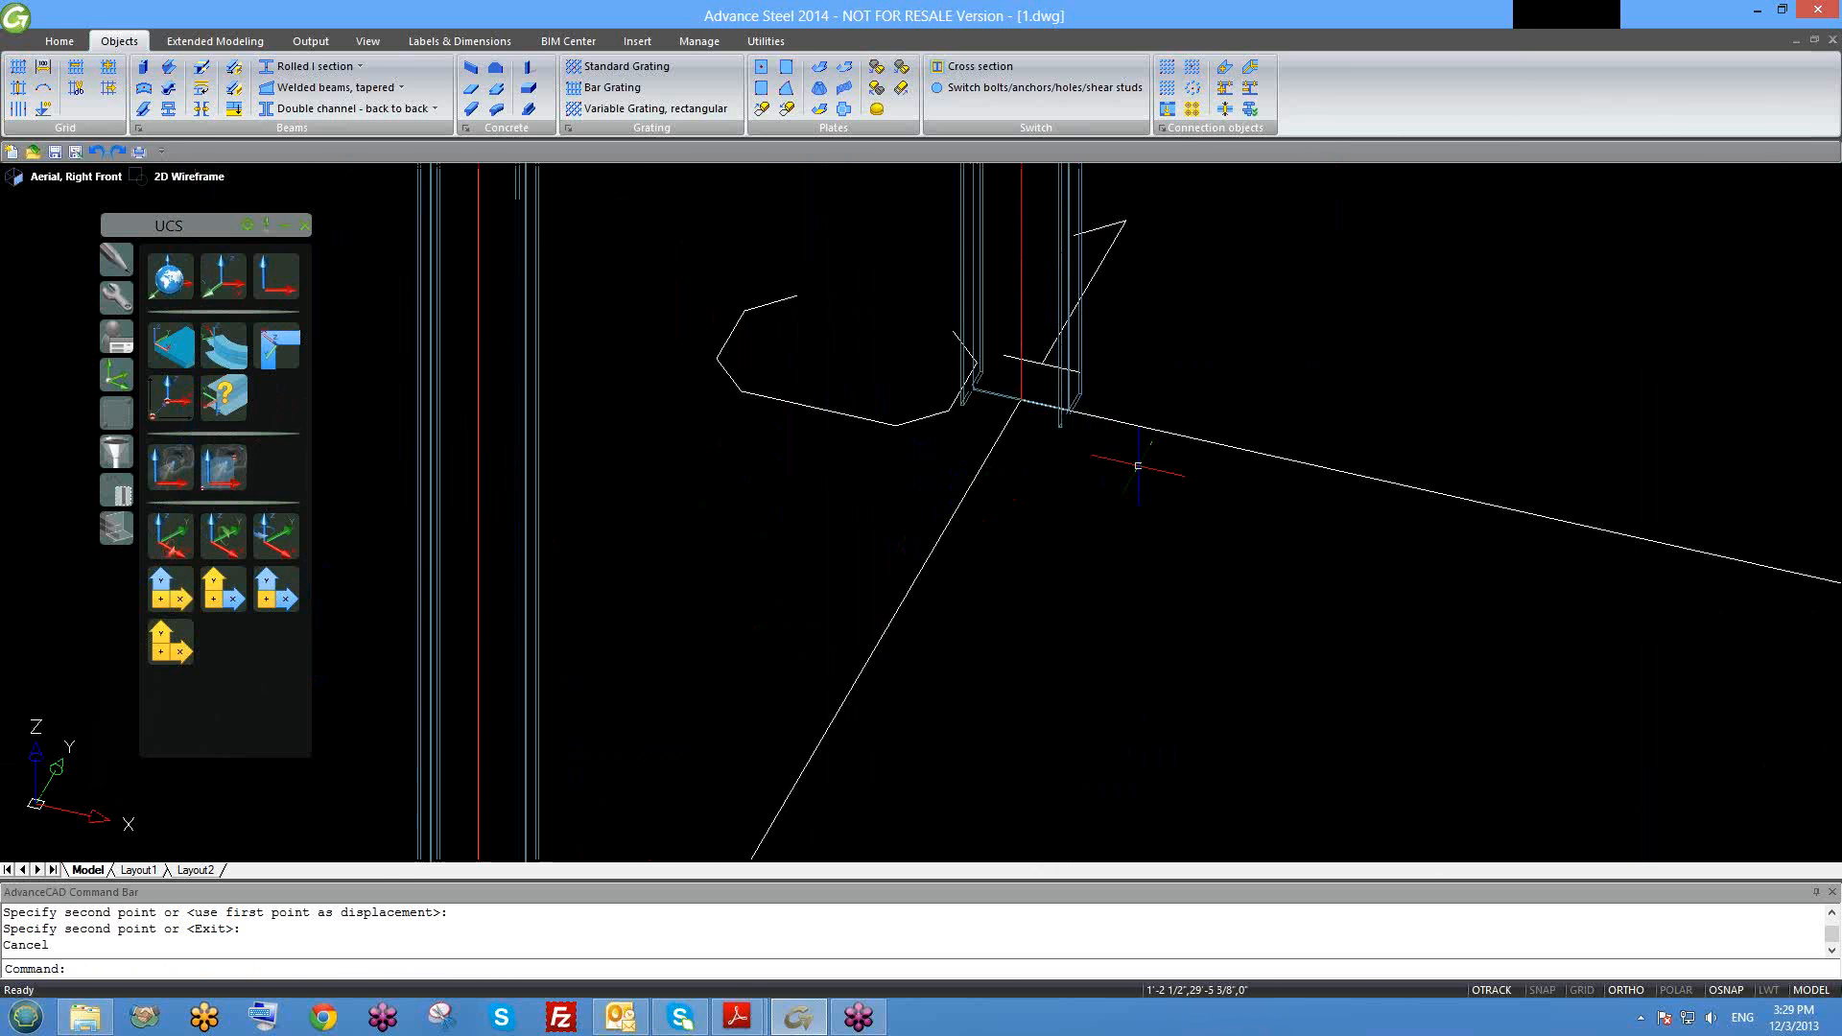
scroll(876, 384, "down", 6)
scroll(869, 403, "down", 3)
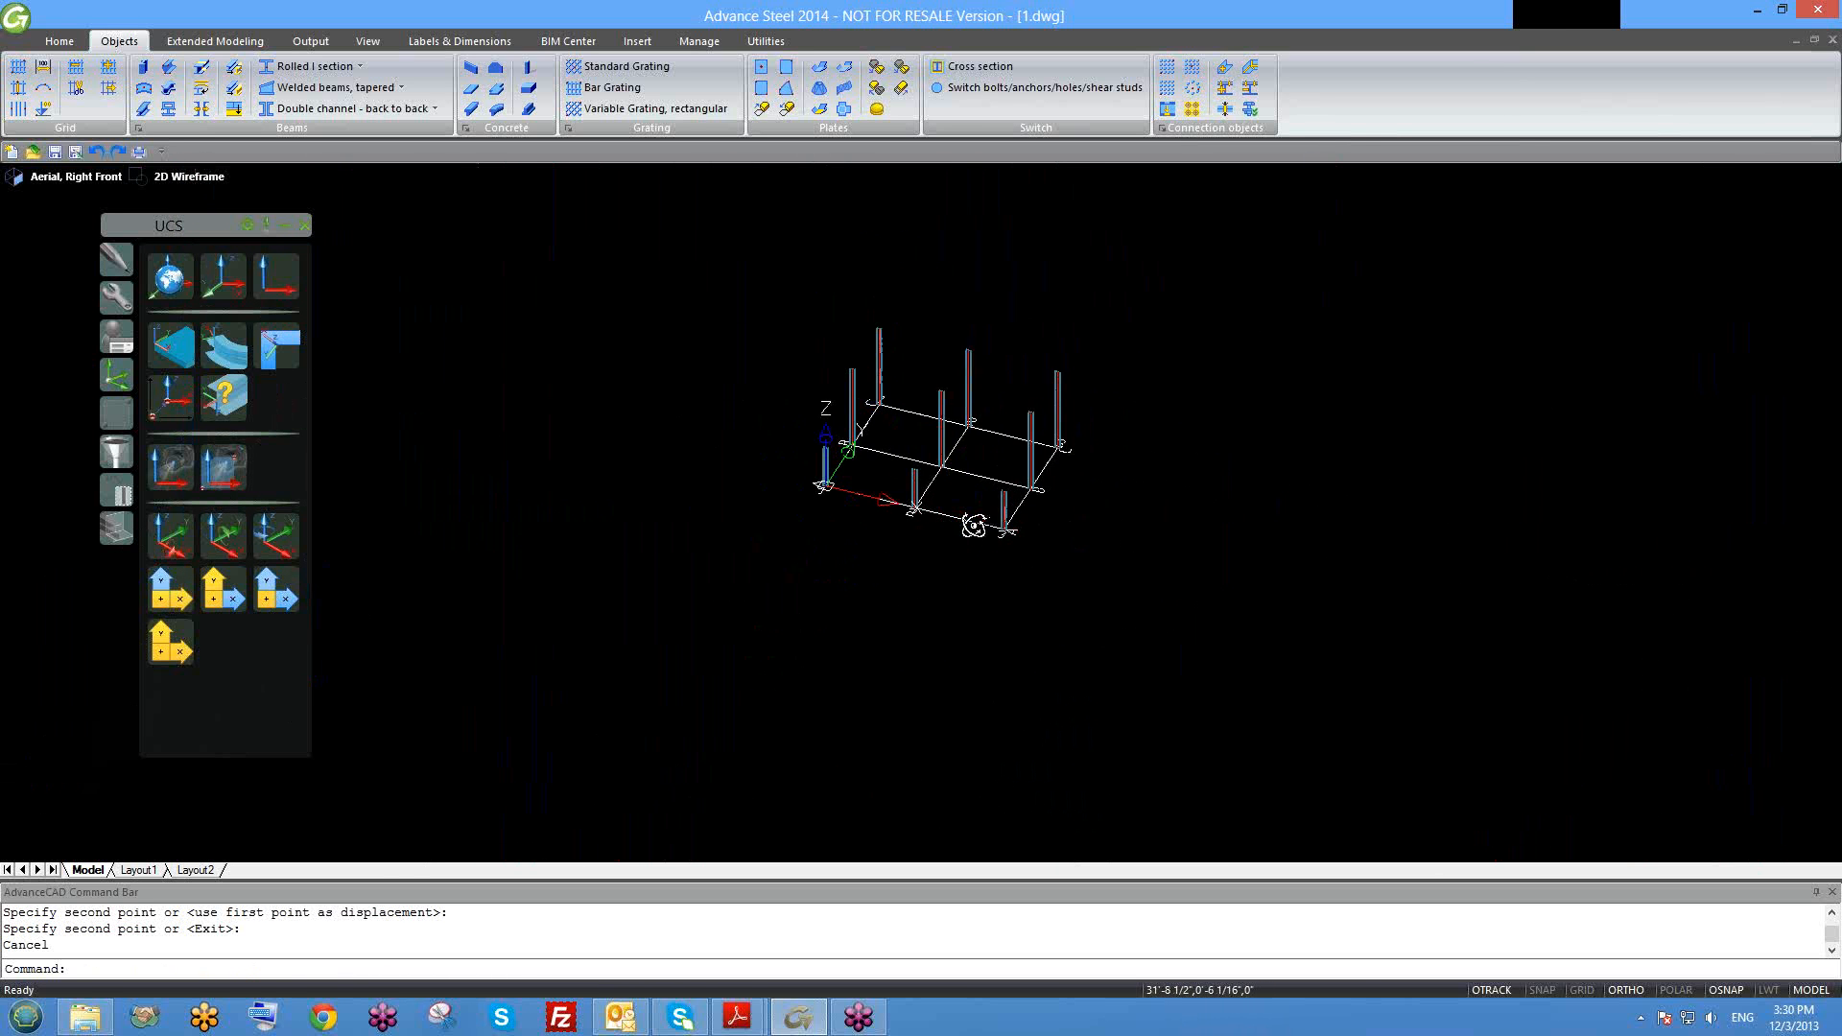
left_click(194, 180)
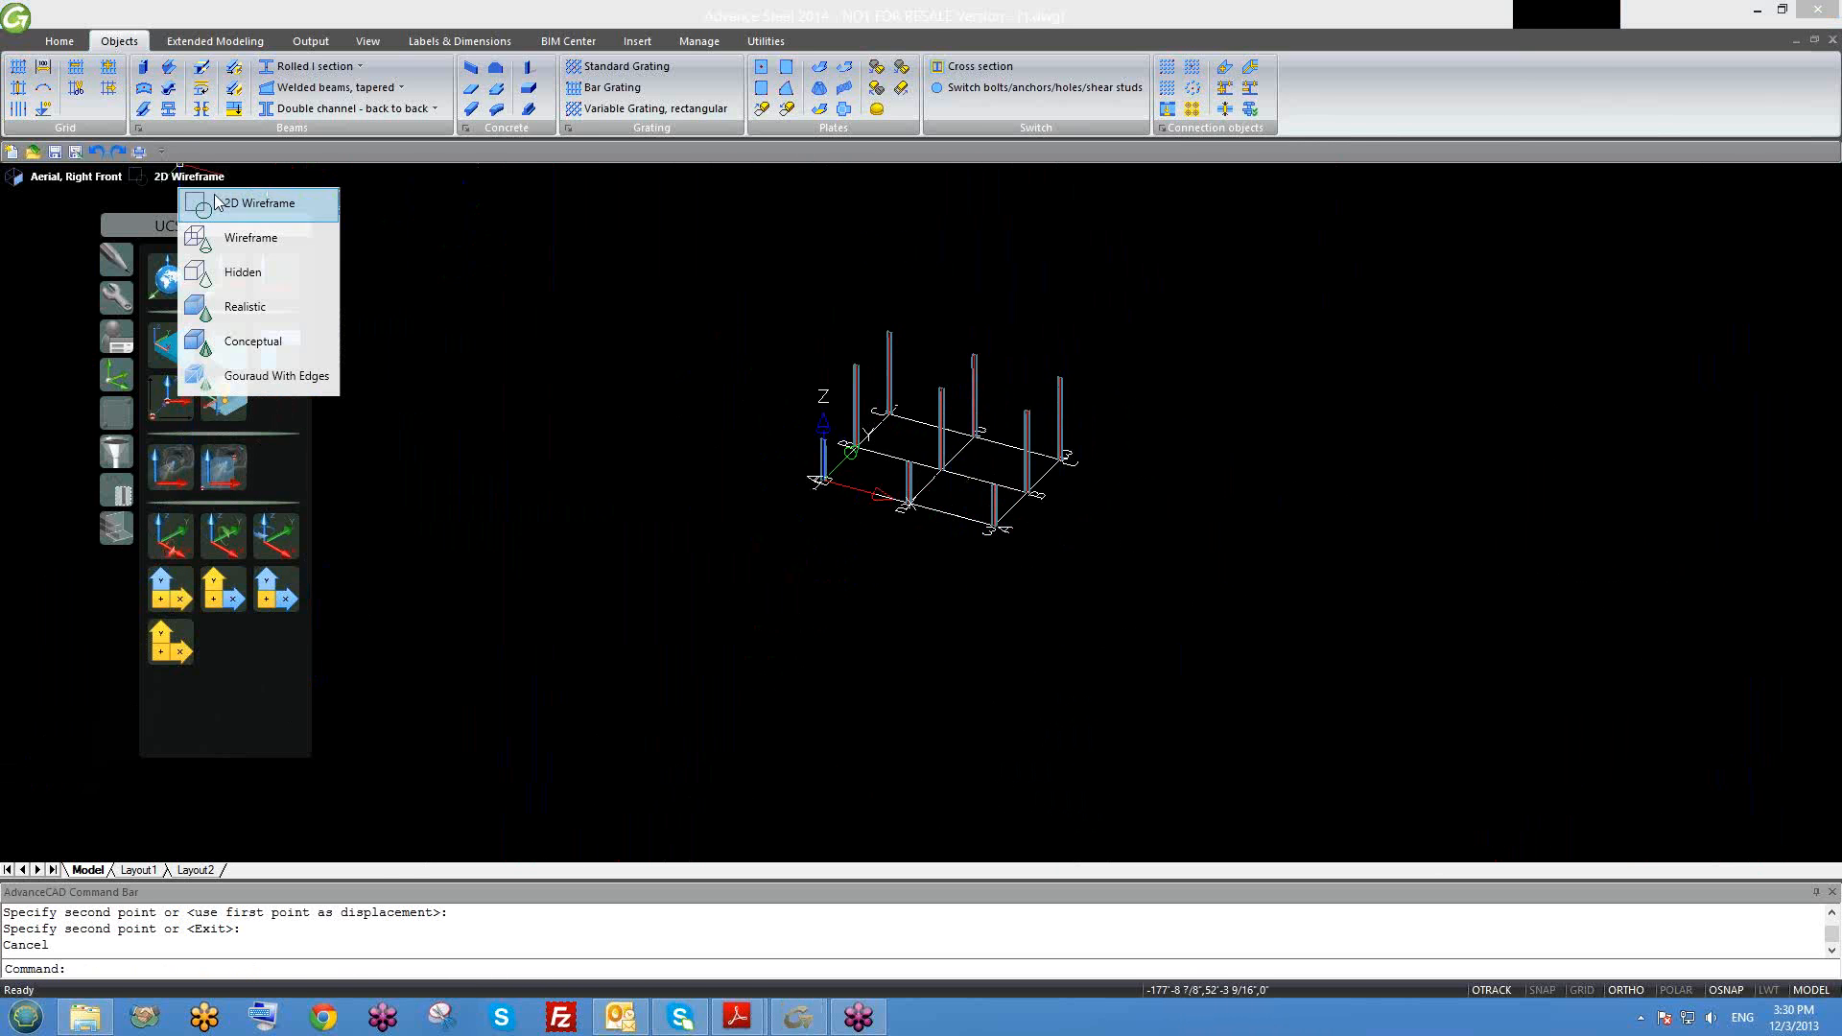
left_click(243, 277)
Step: Create a rolled I-section beam across the grid A column tops from grid line 1 to 3, with its offset at top centre
scroll(1079, 479, "up", 4)
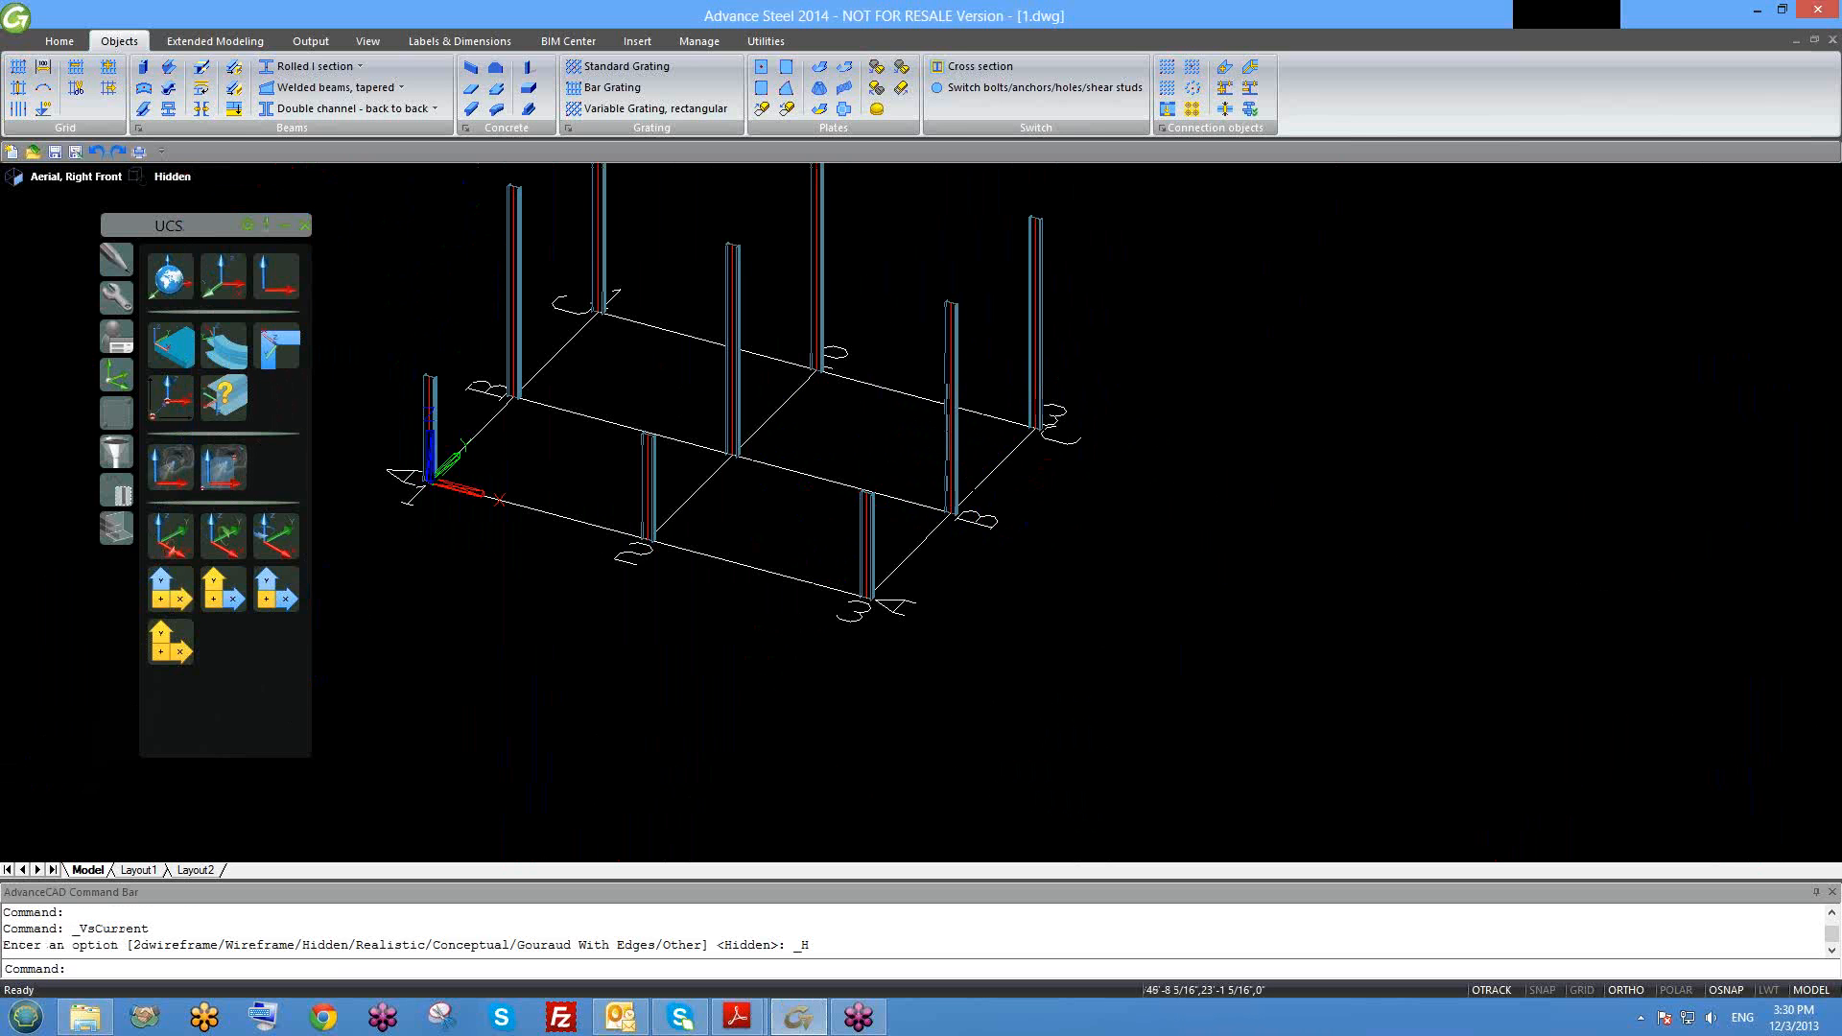
middle_click_drag(716, 476, 754, 482, "shift")
left_click(298, 66)
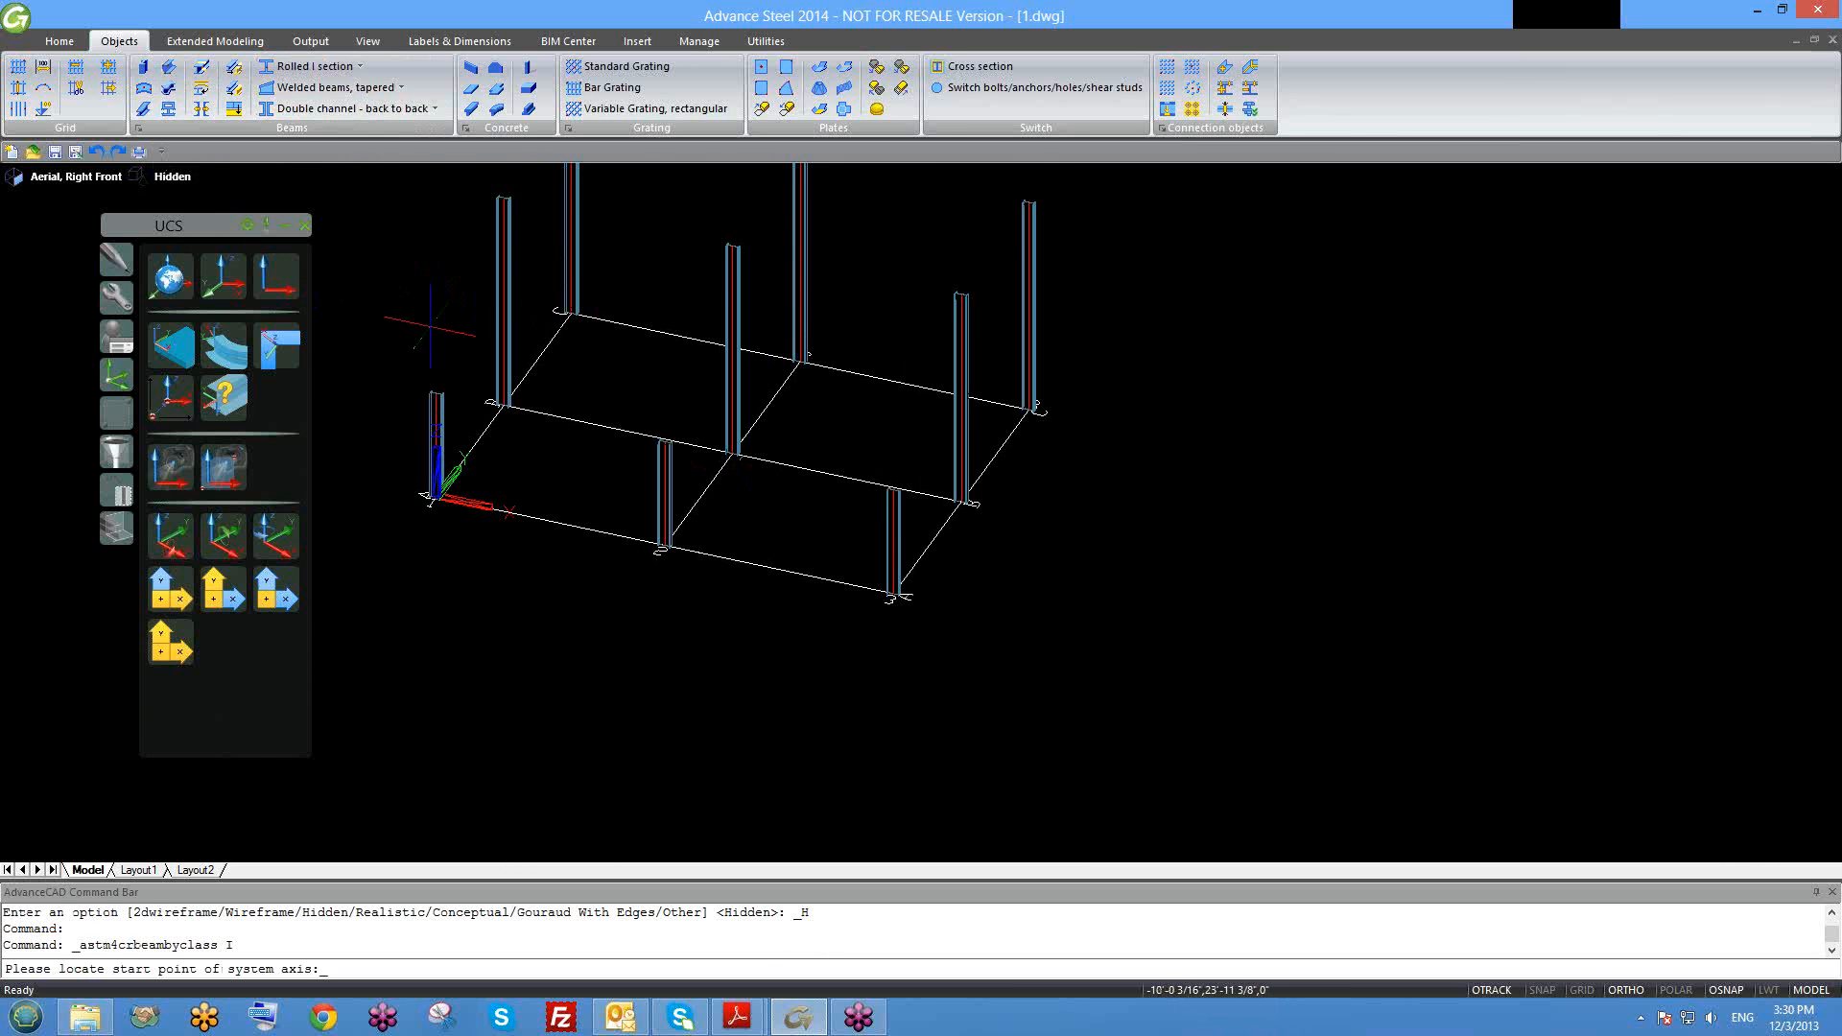
left_click(434, 394)
left_click(899, 499)
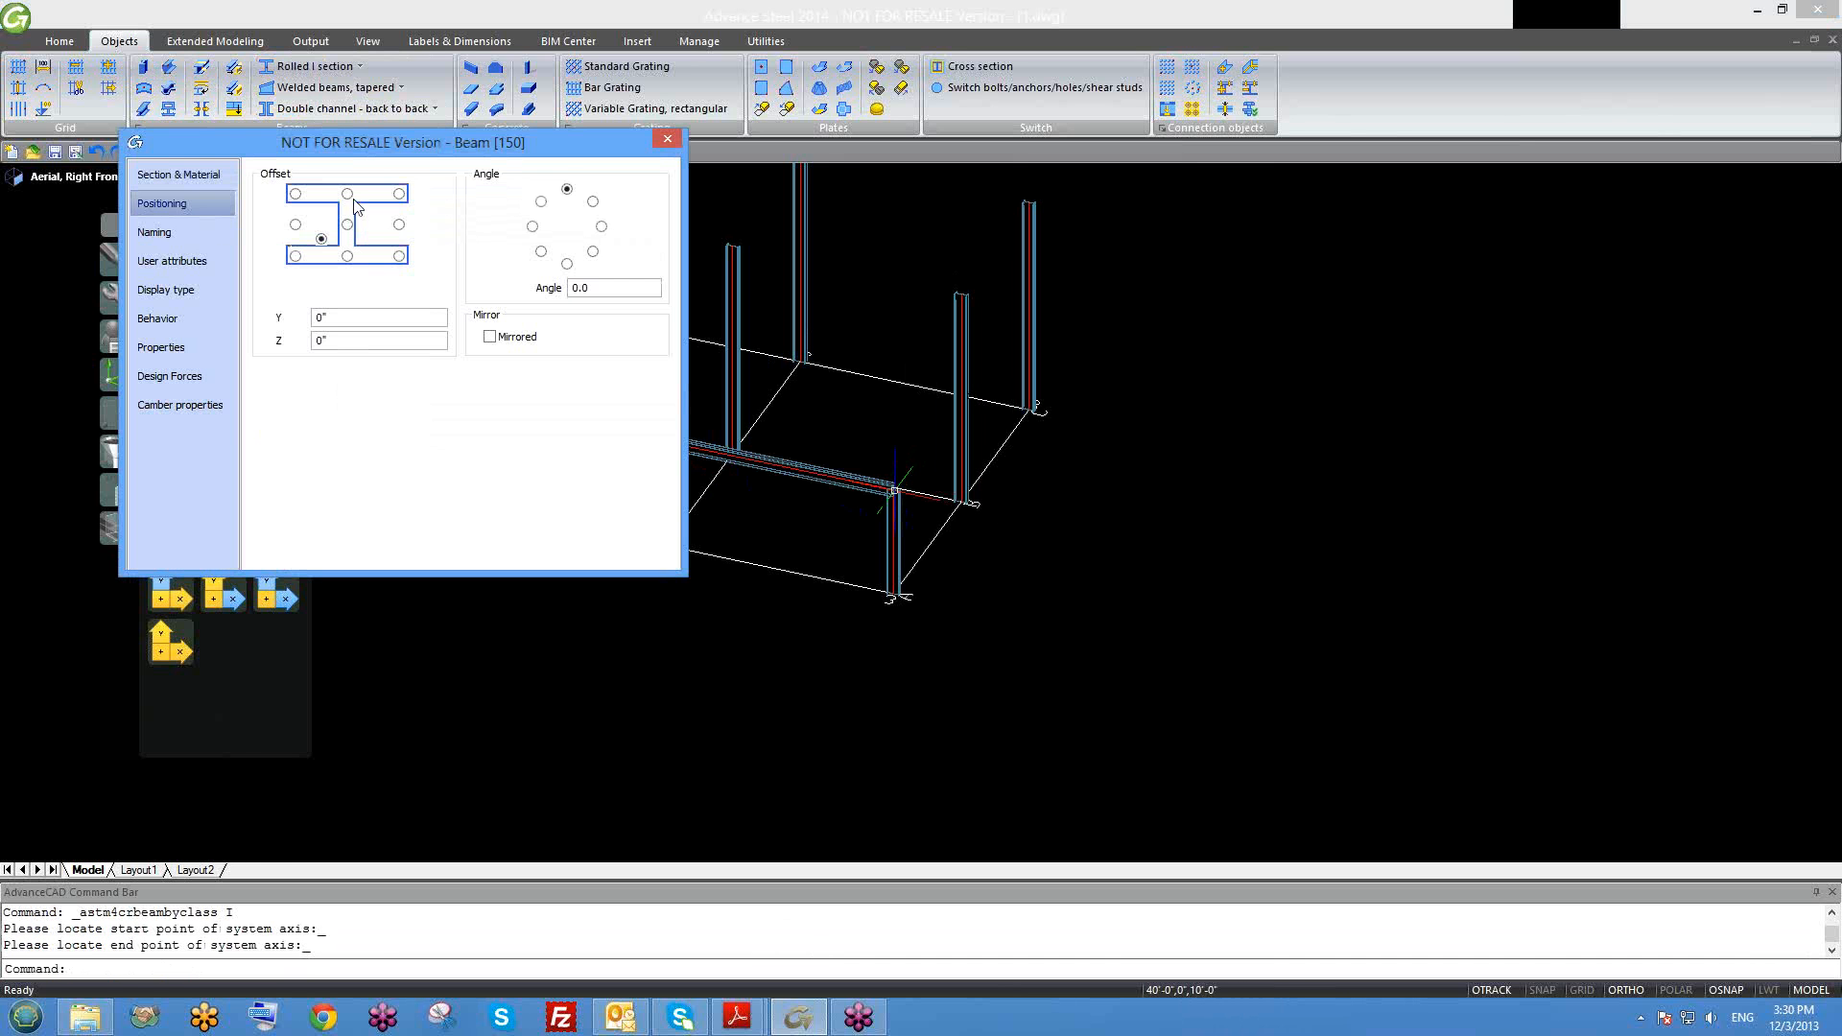
Step: Set the new beam's model role to Beam and store Model Role as a default
left_click(190, 231)
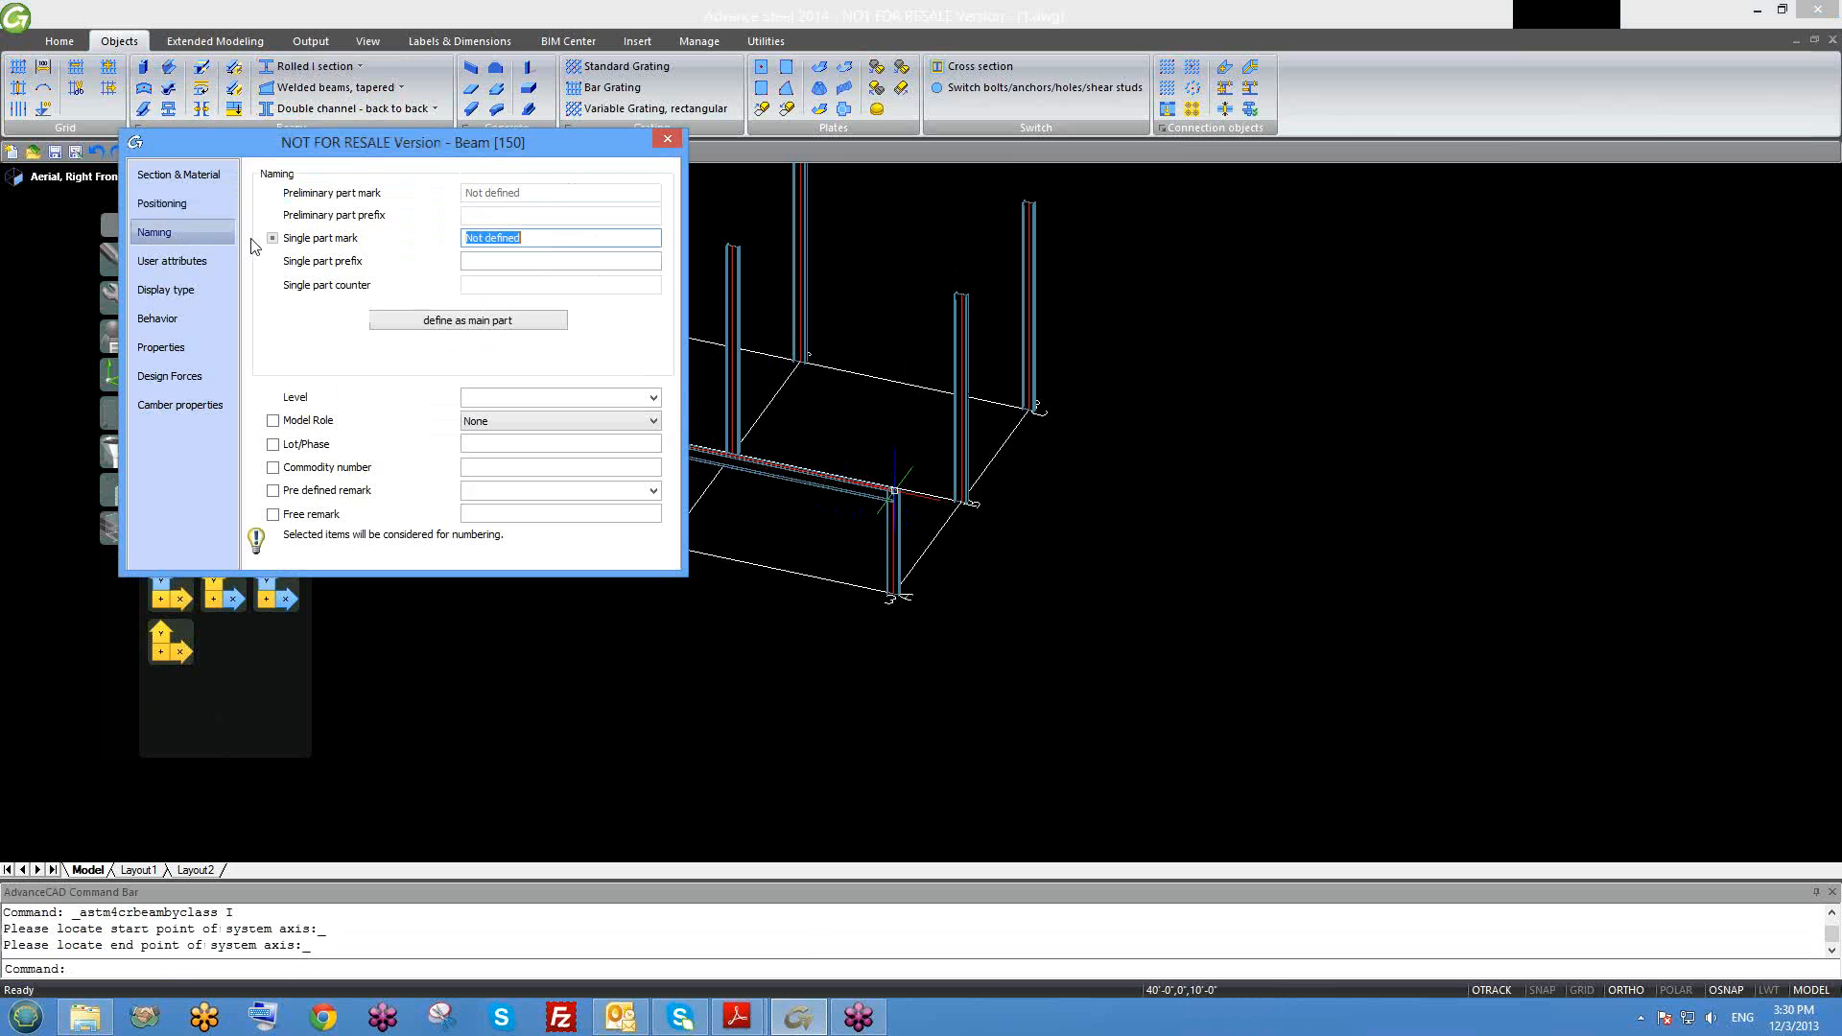
left_click(521, 421)
left_click(525, 433)
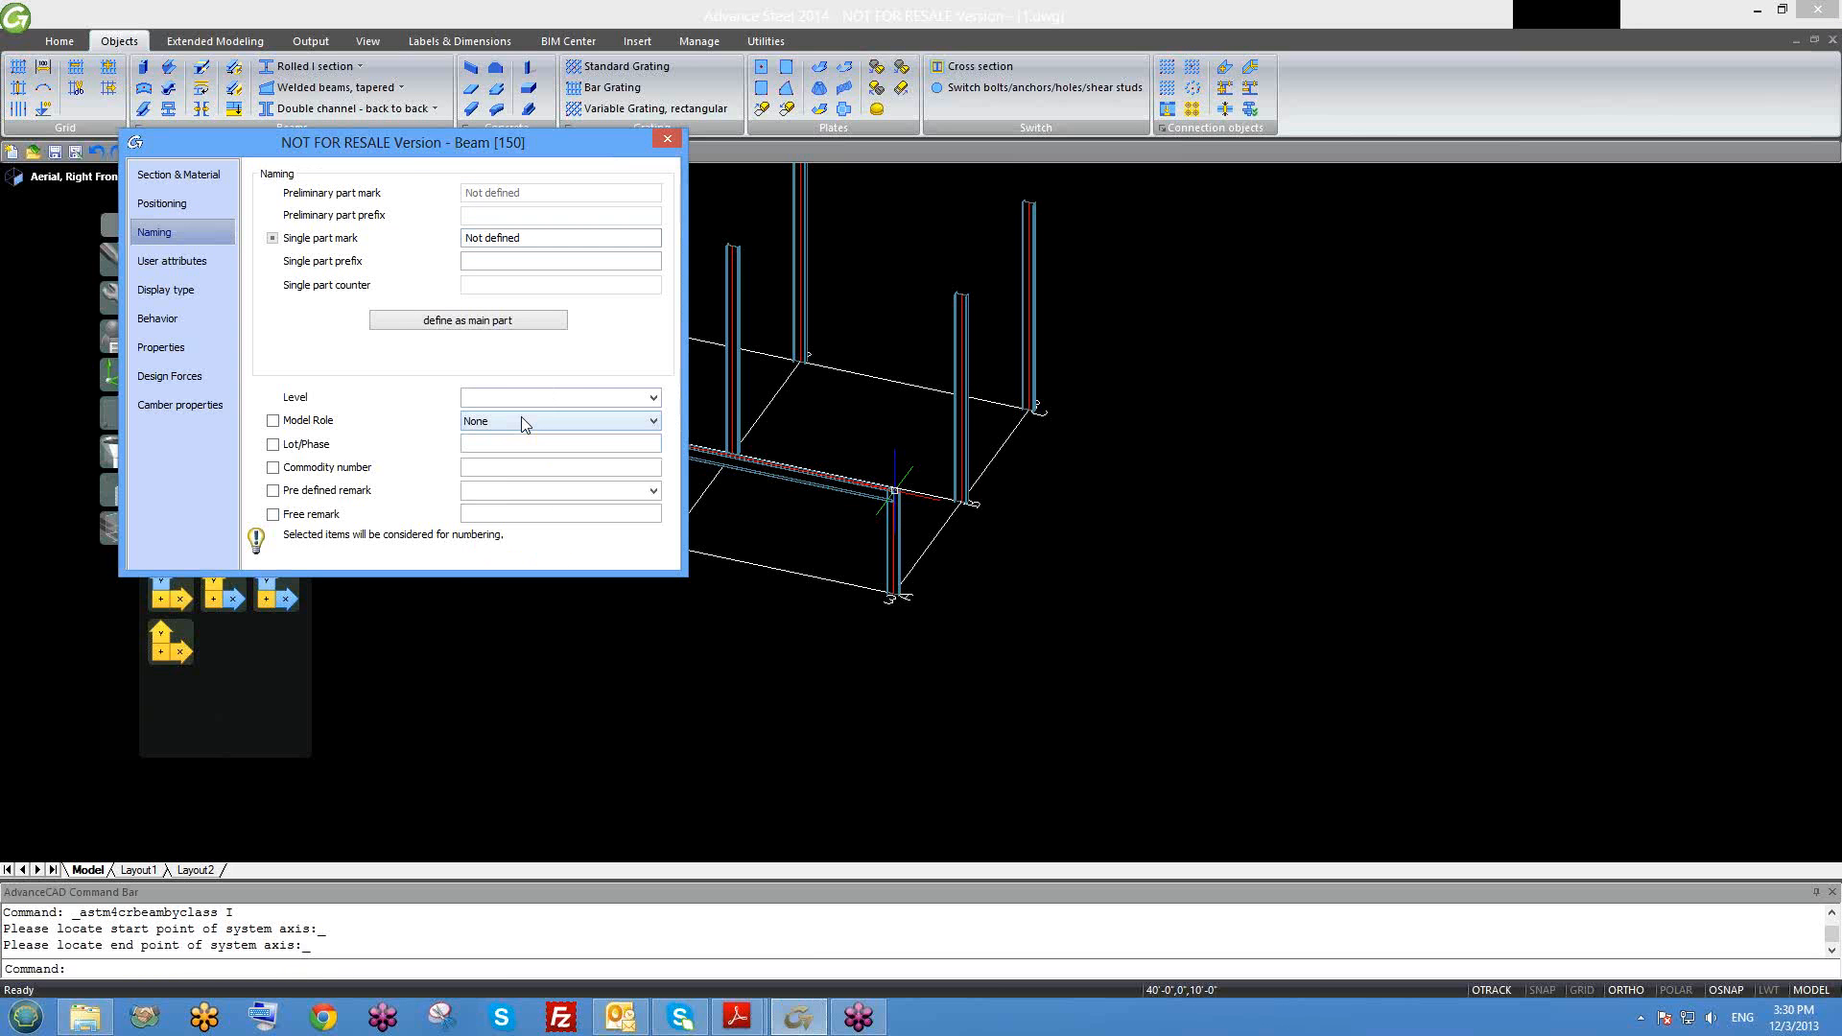
right_click(522, 158)
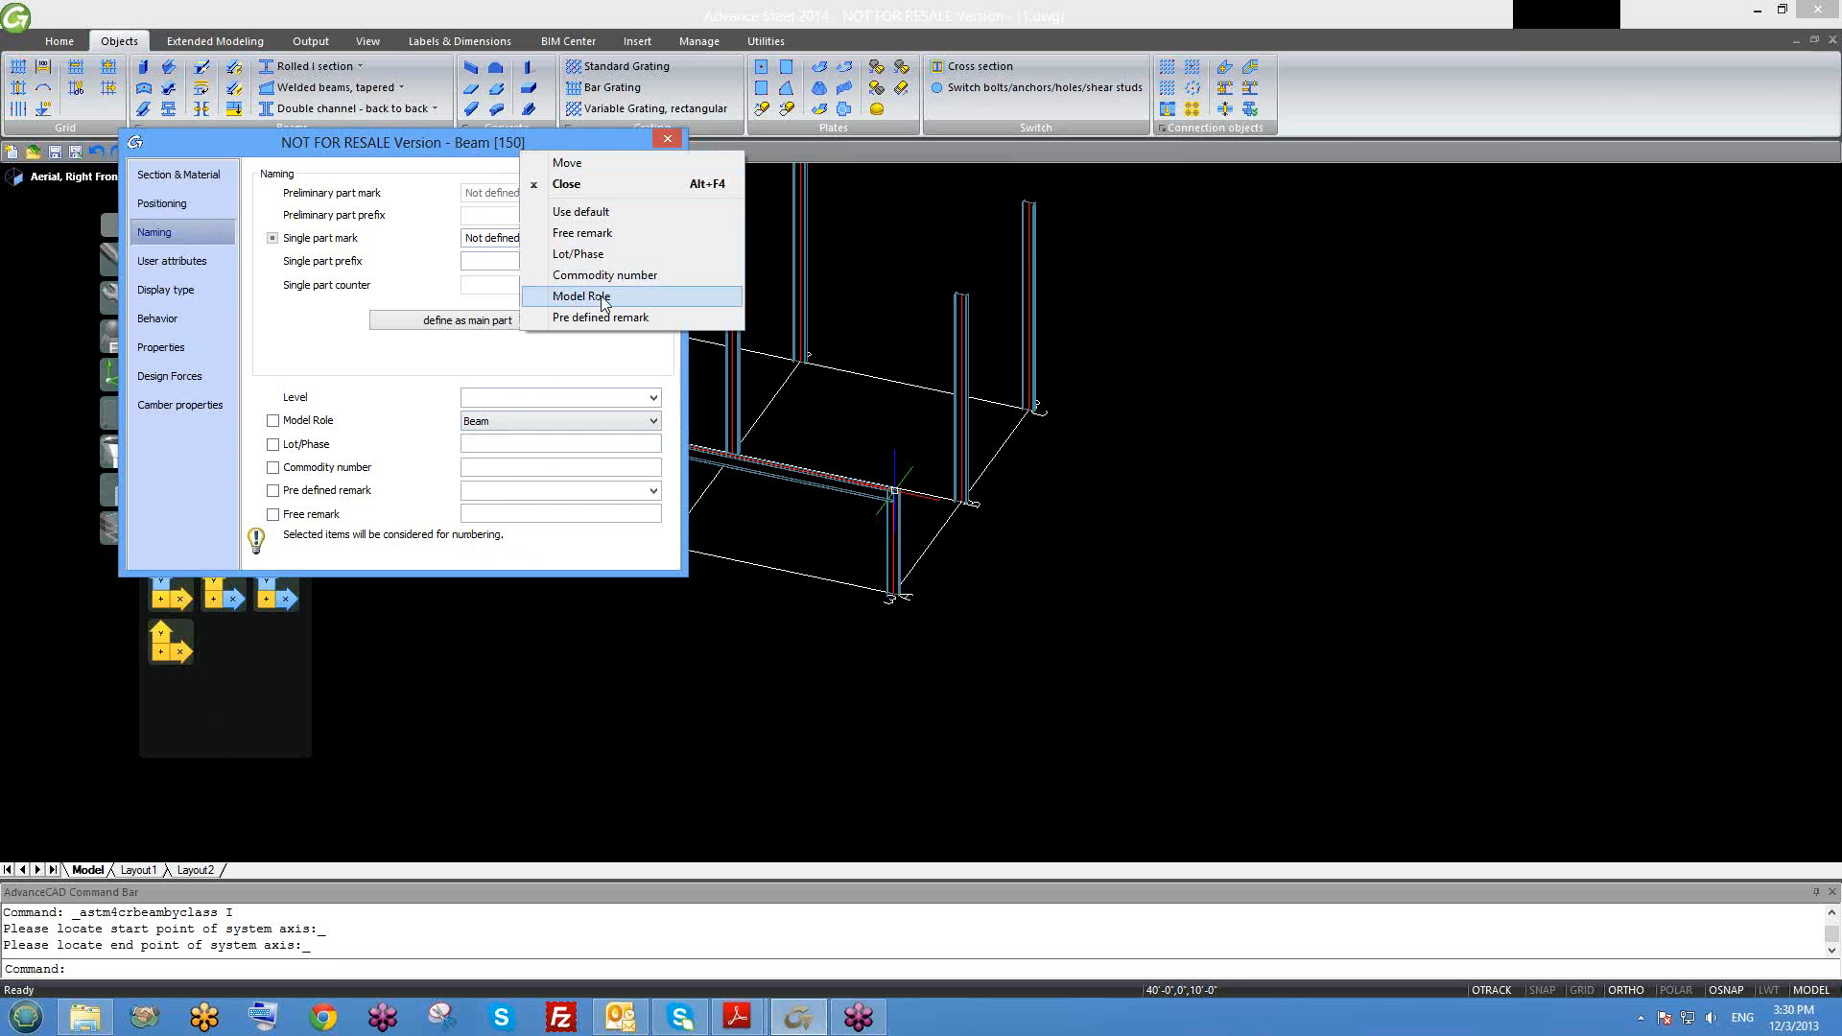
left_click(581, 296)
Step: Store the beam's top-centre positioning as a default and close its properties
left_click(161, 203)
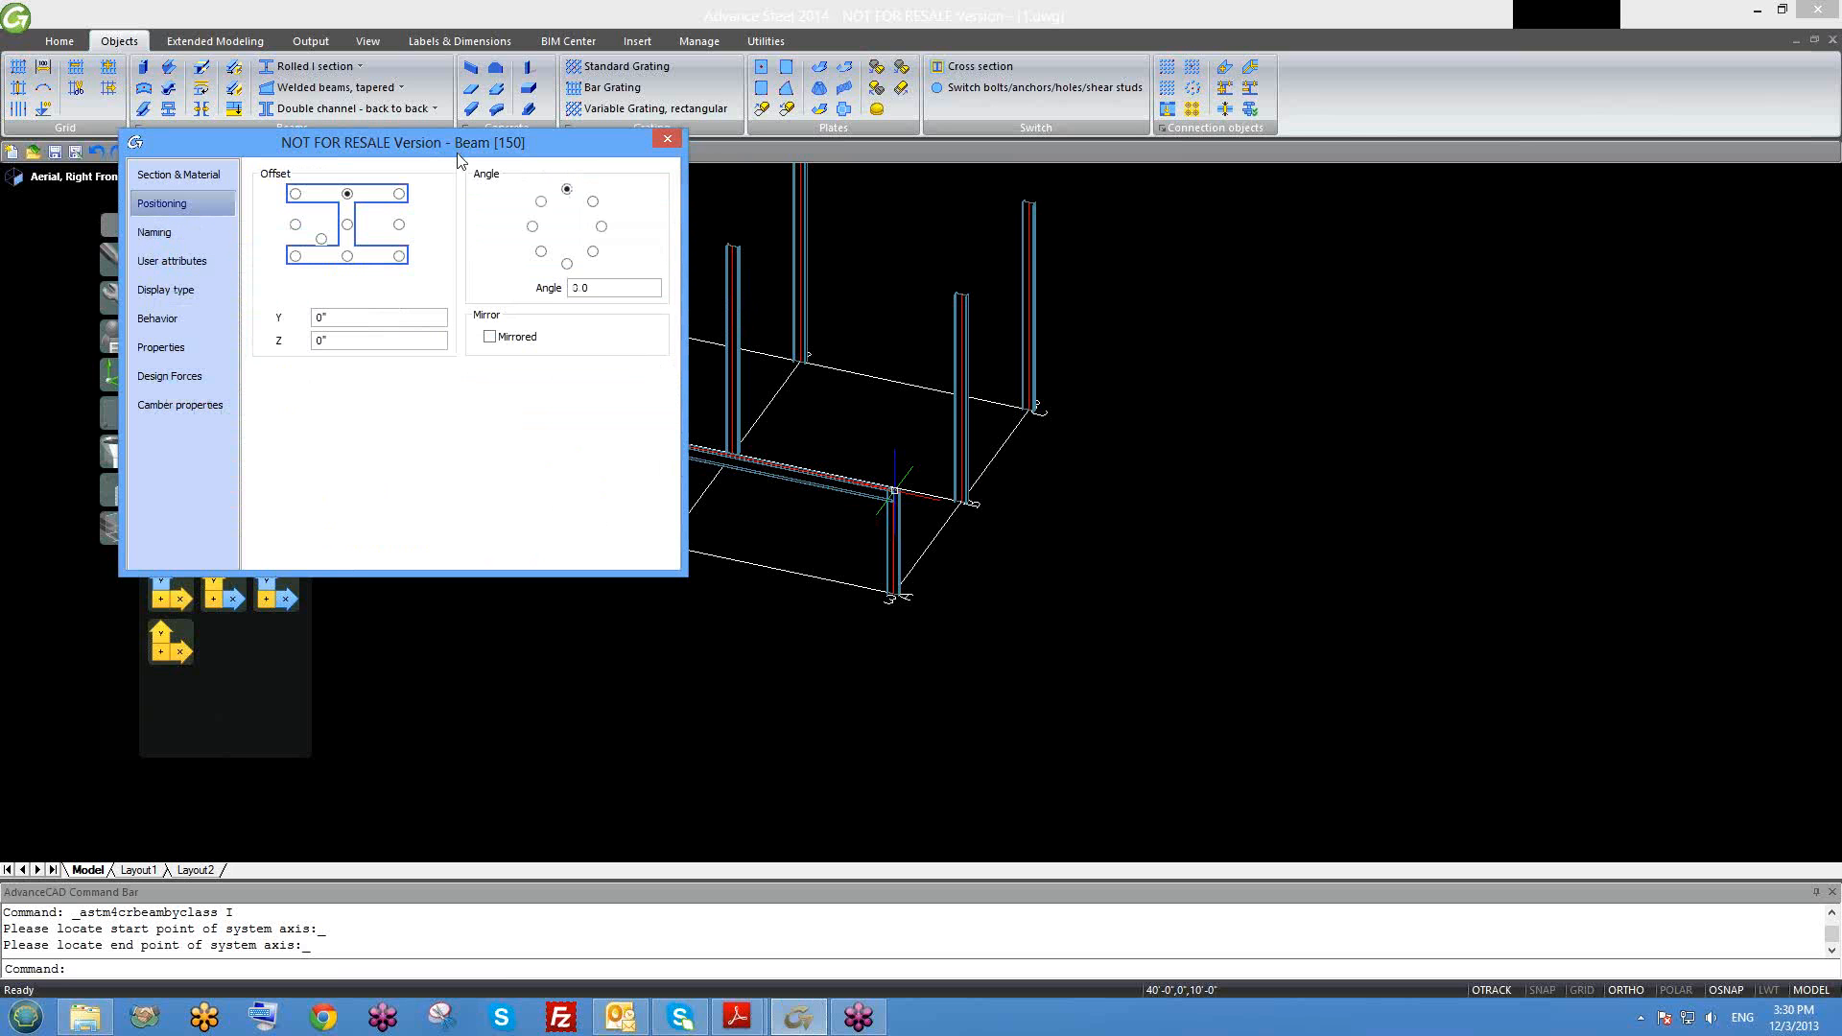
right_click(458, 152)
left_click(182, 232)
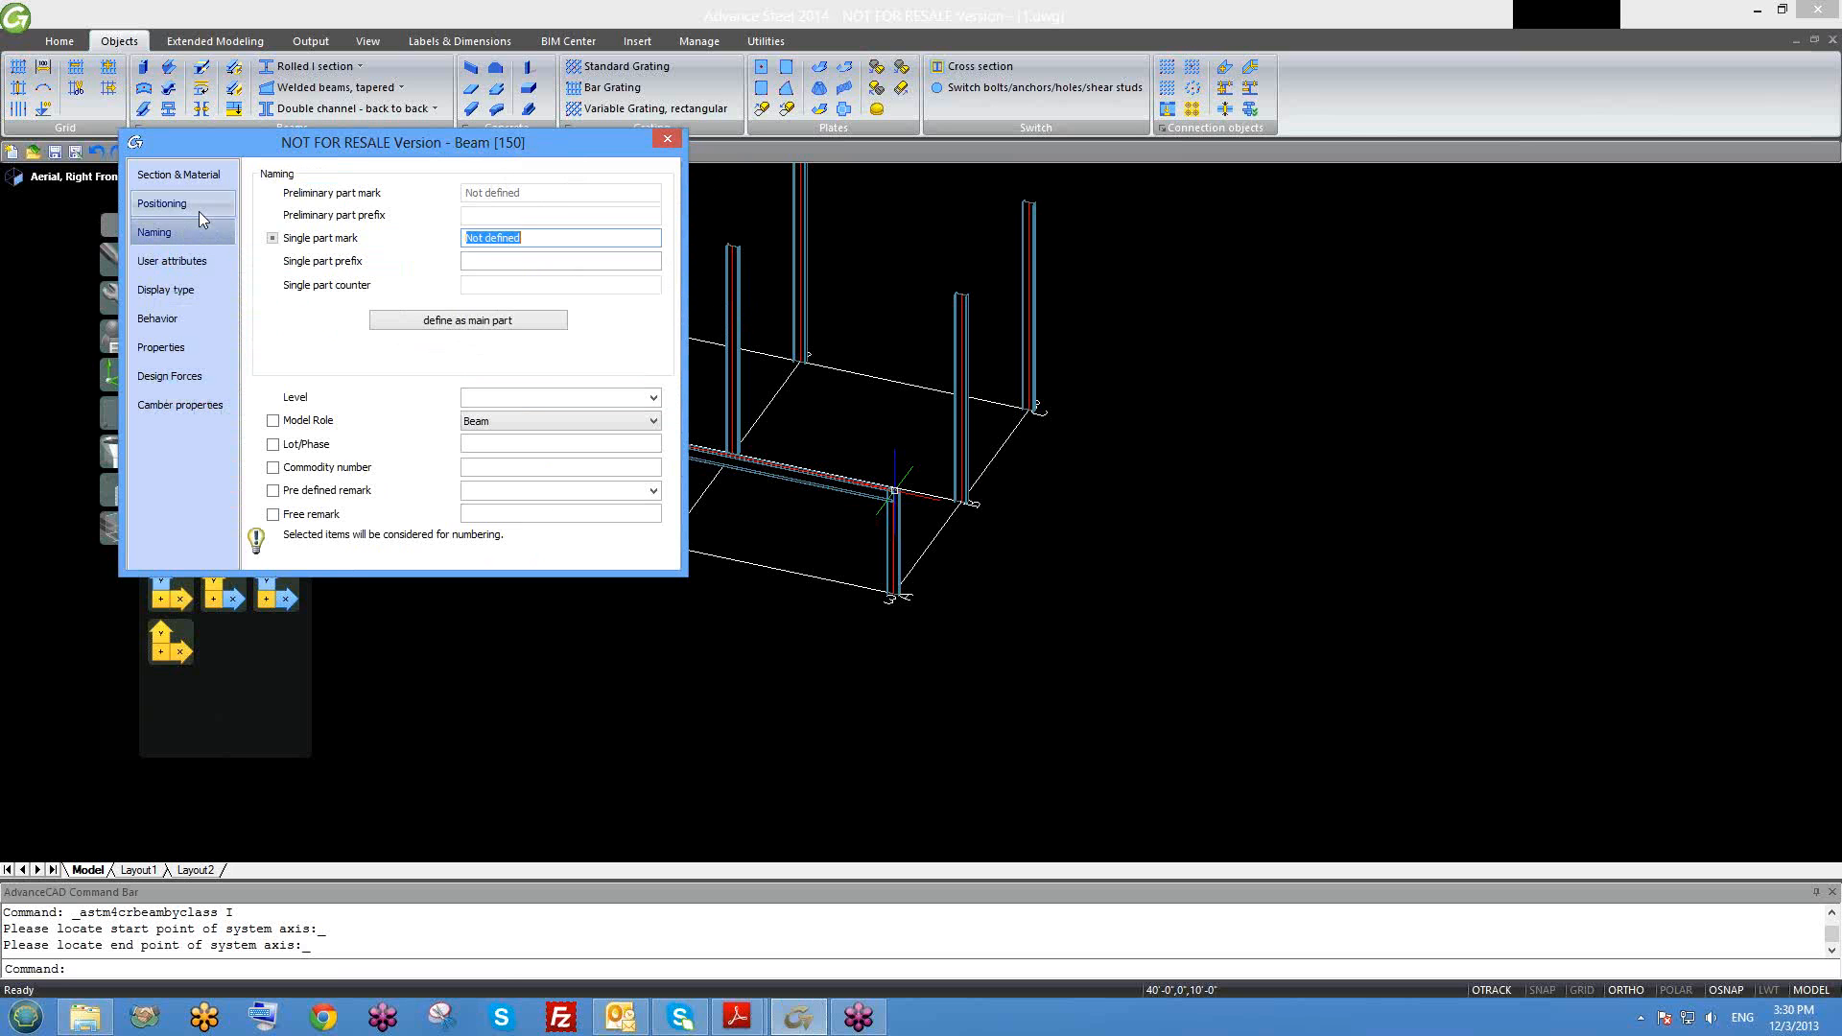
left_click(199, 211)
right_click(485, 142)
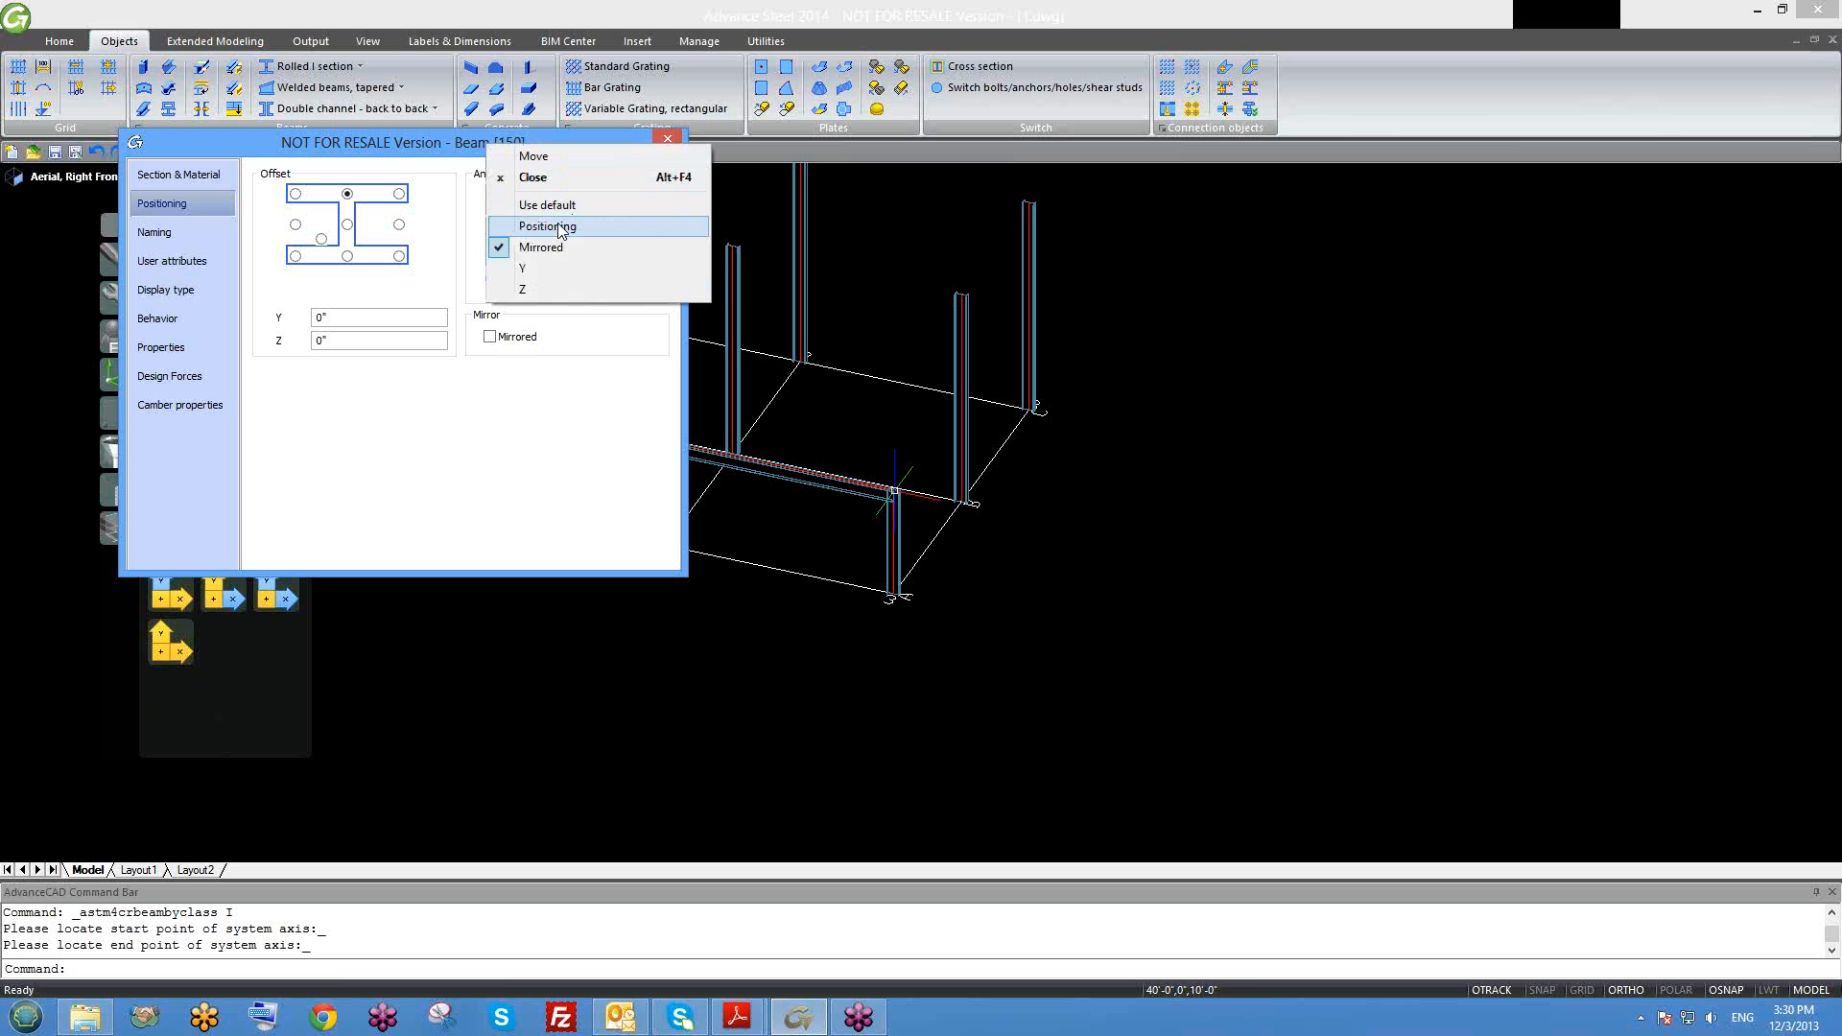
left_click(560, 225)
left_click(668, 139)
Step: Examine how the grid A beam runs across the column tops, especially at the middle column on grid line 2
scroll(696, 501, "down", 3)
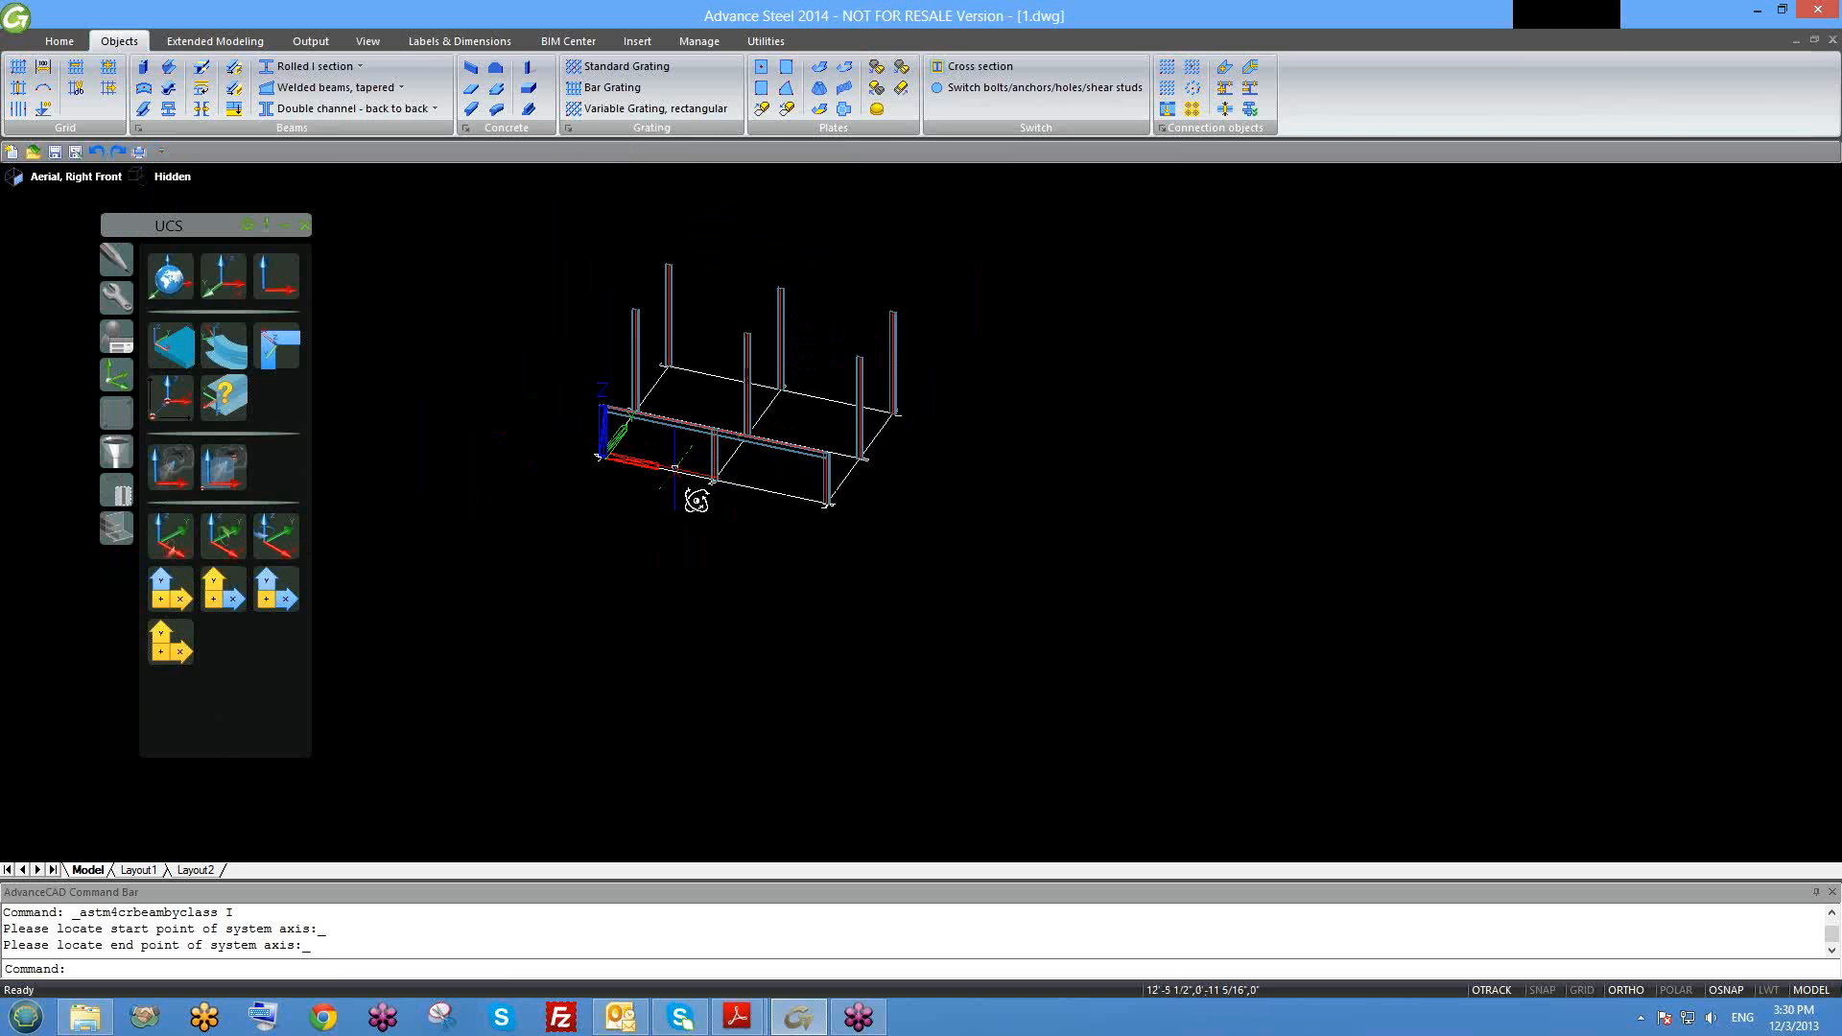
scroll(697, 501, "up", 3)
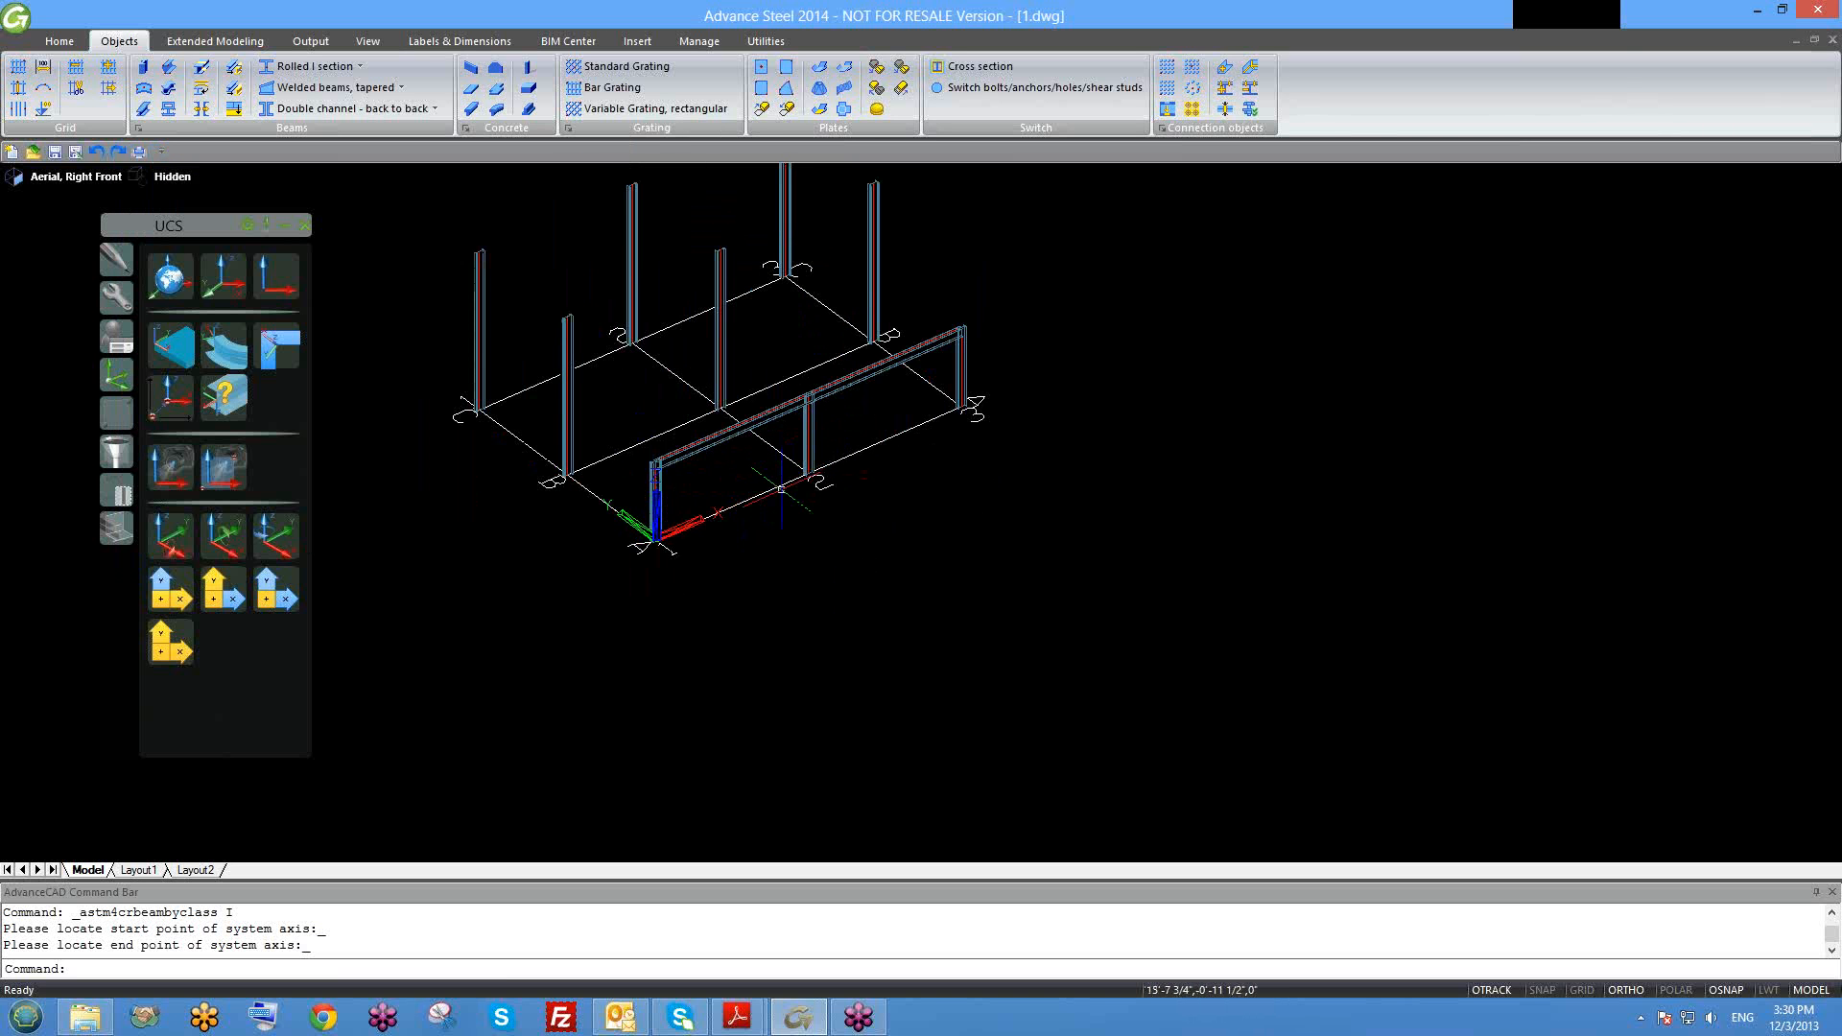
scroll(783, 523, "up", 3)
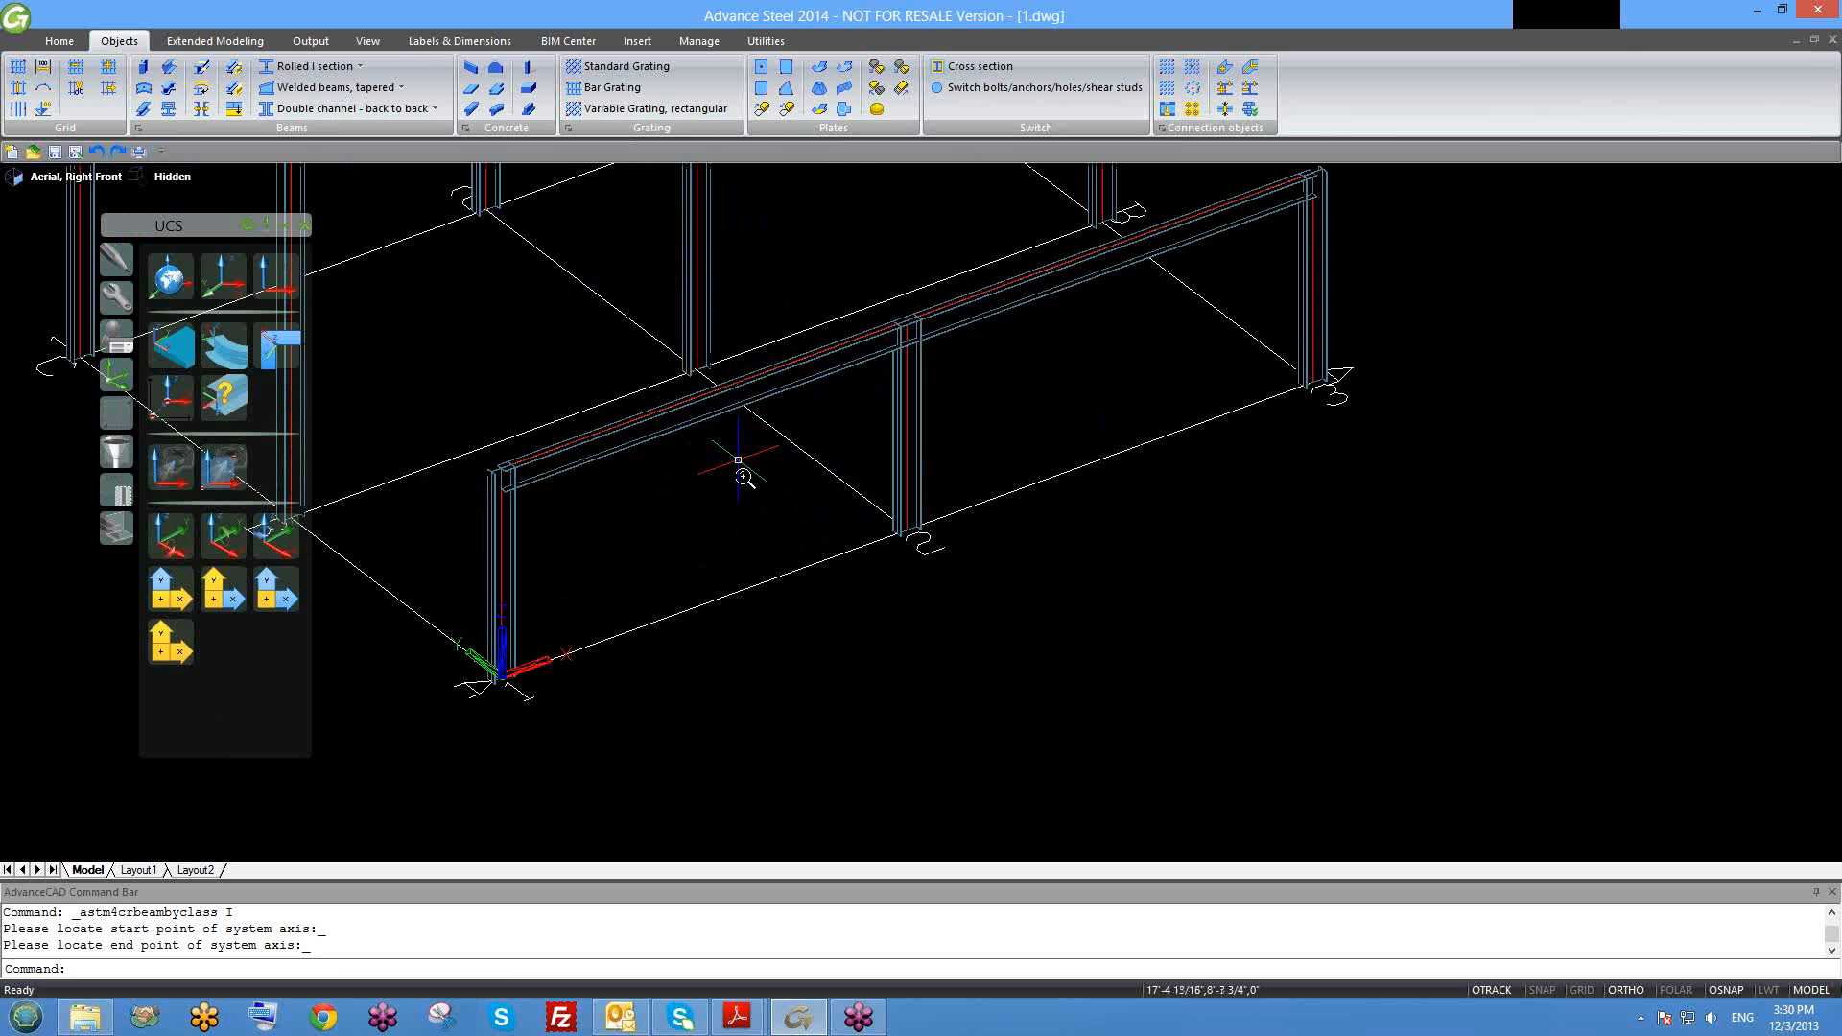
scroll(748, 470, "down", 2)
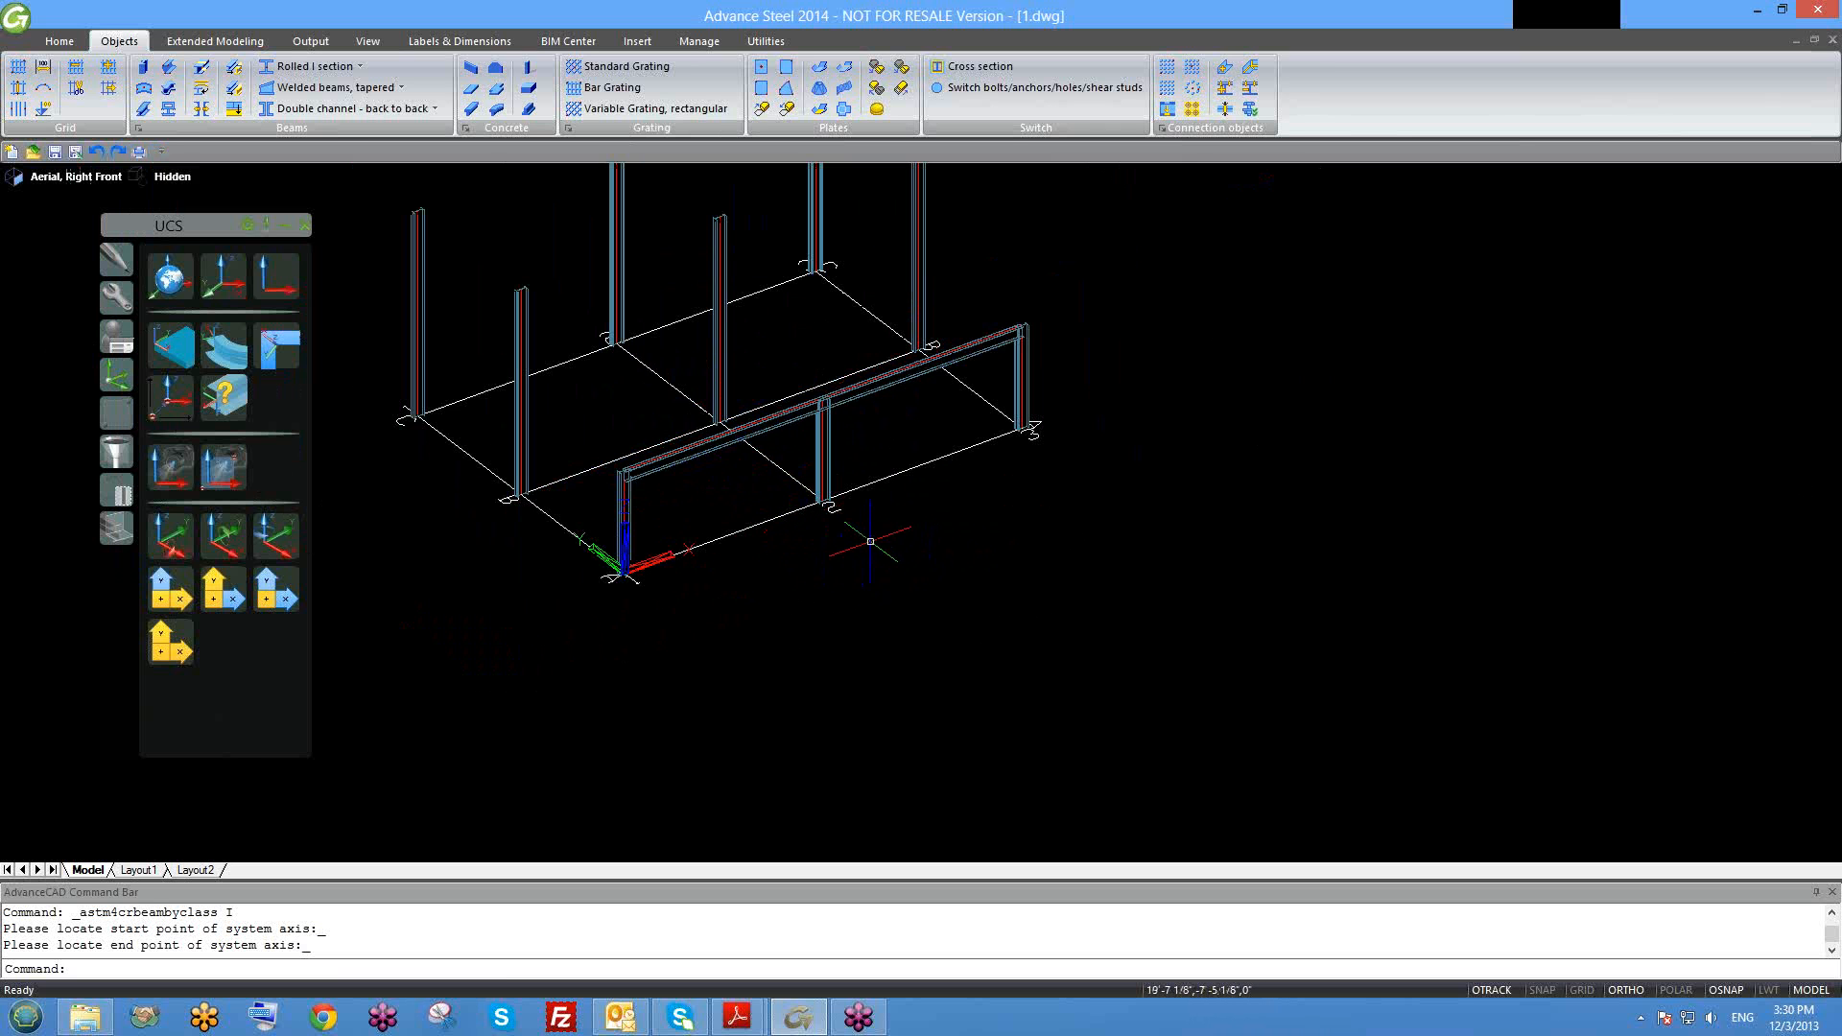
left_click(796, 407)
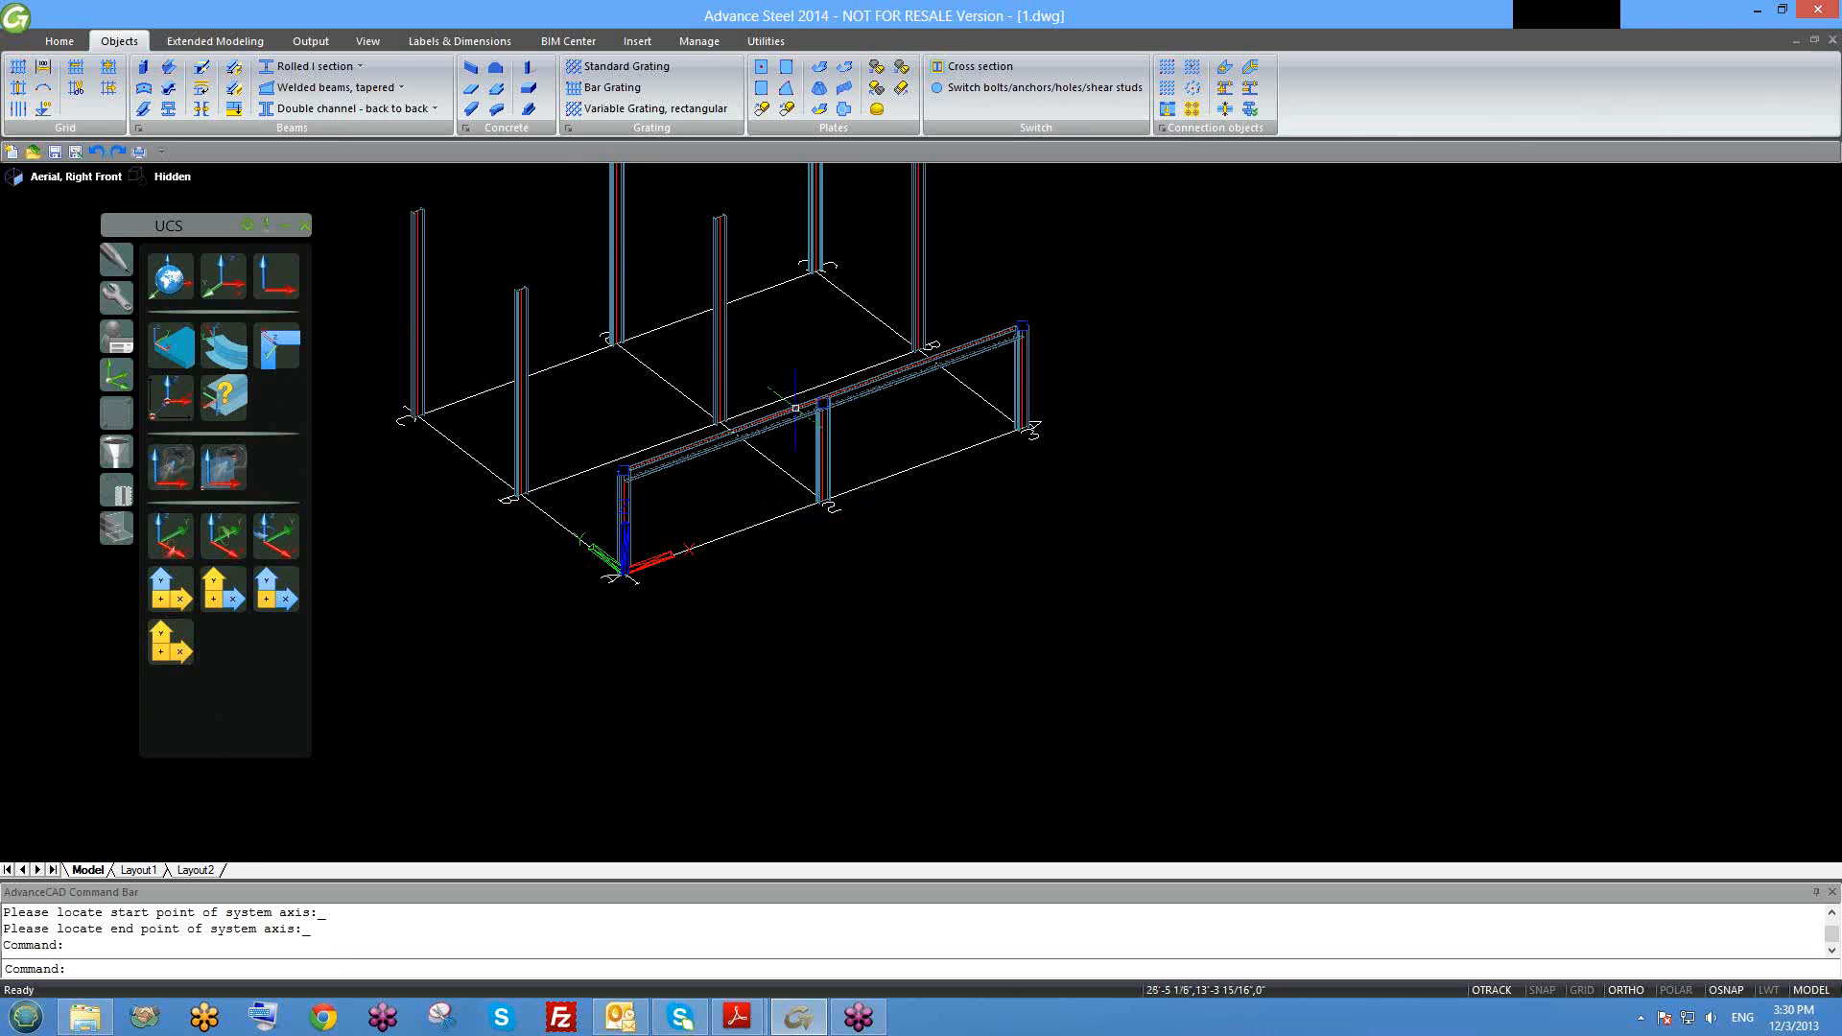
scroll(883, 384, "up", 1)
key("Escape")
scroll(824, 362, "up", 1)
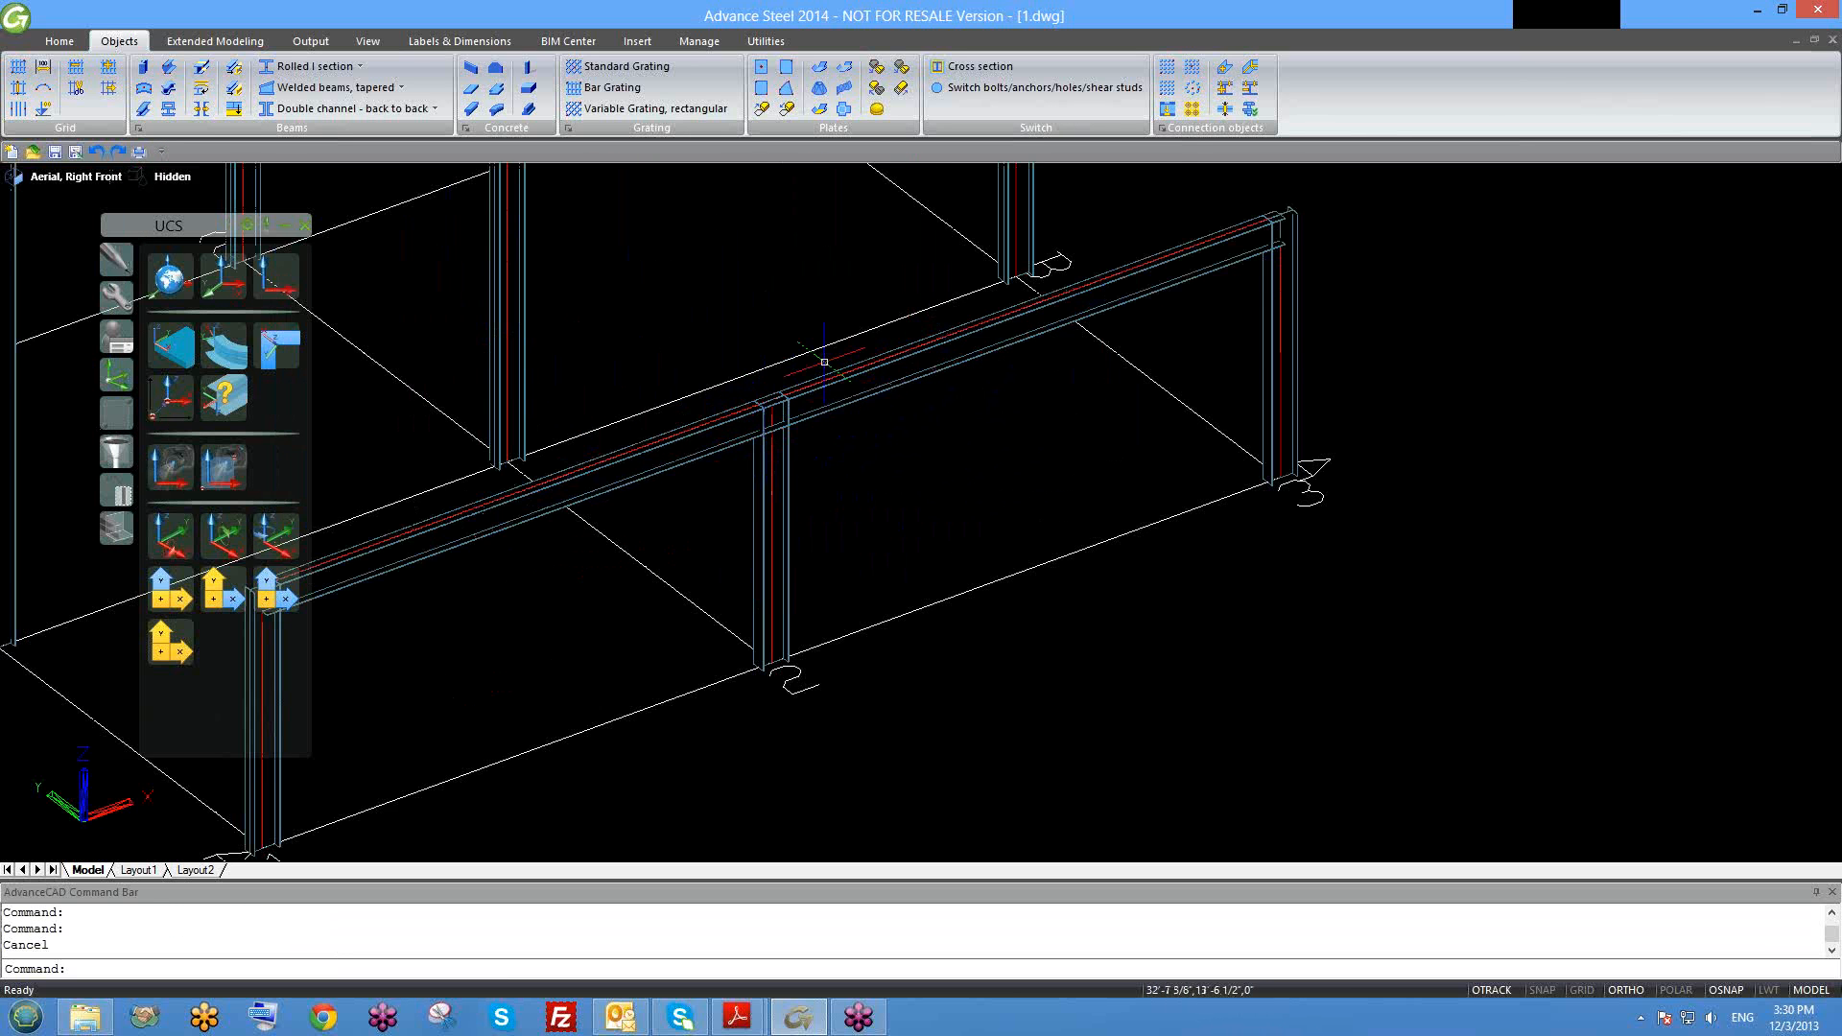
scroll(824, 362, "down", 3)
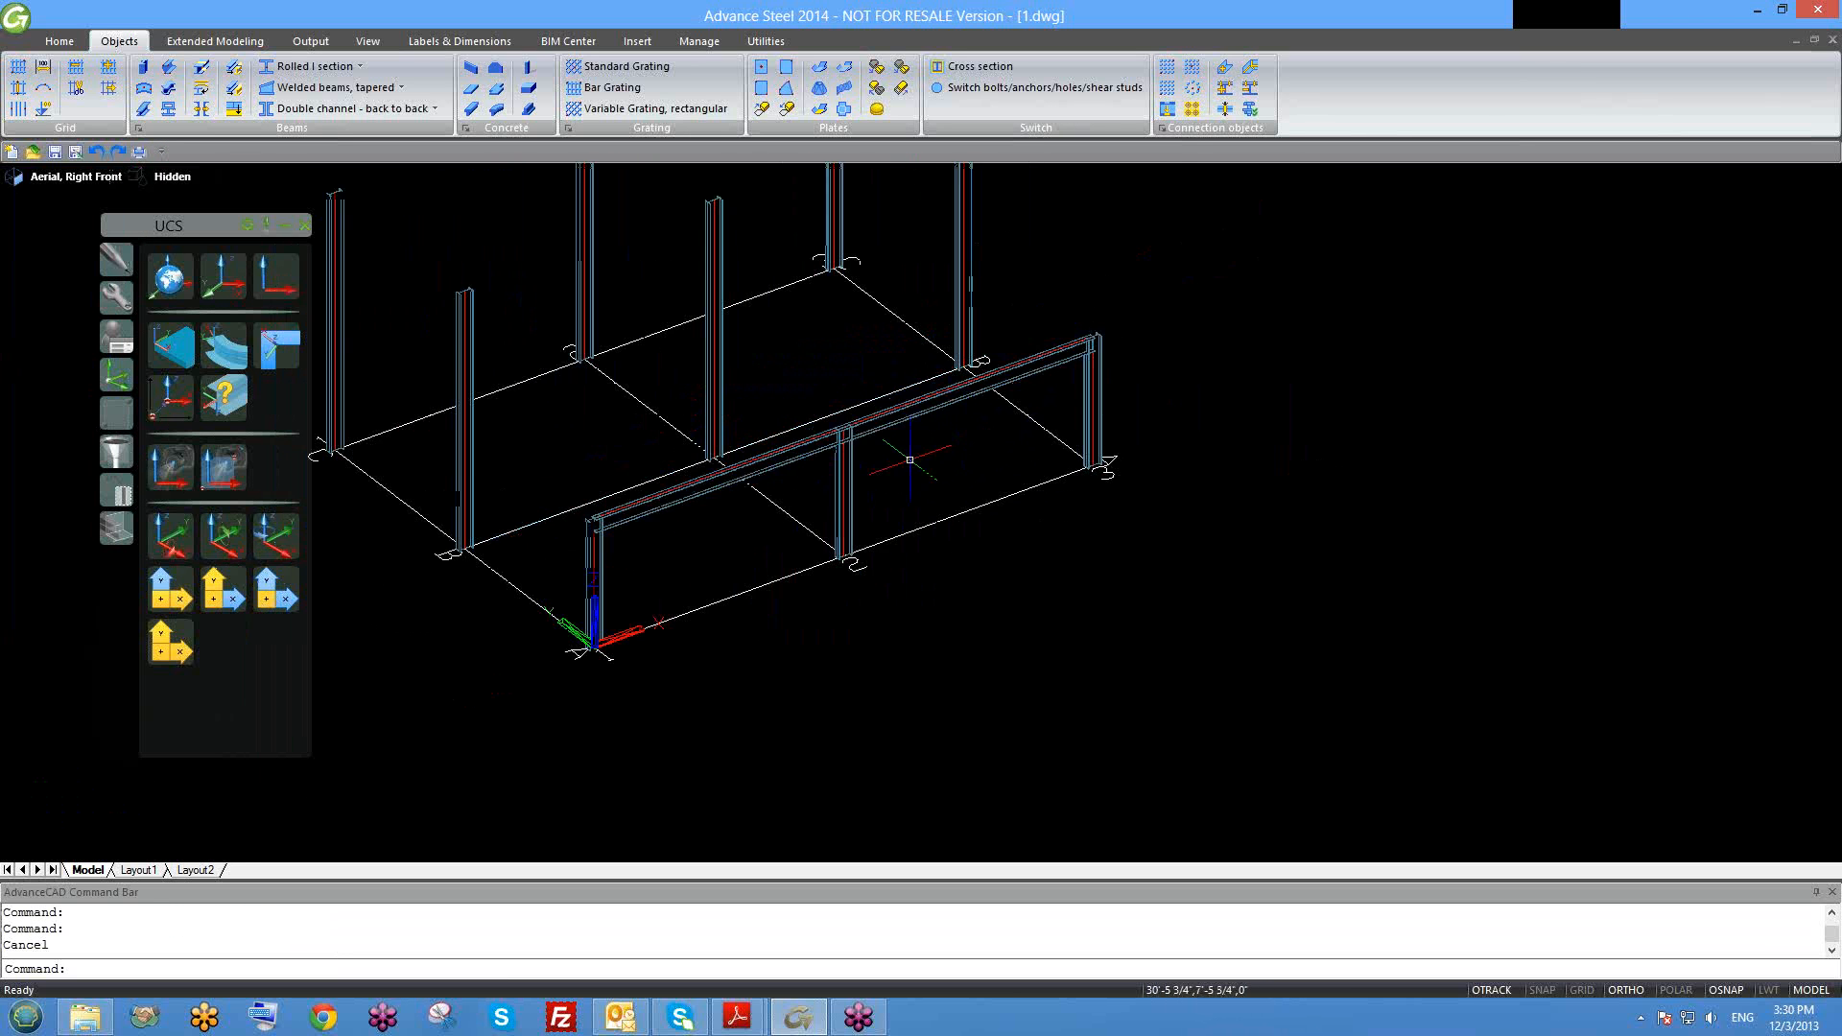
Step: Split the grid A beam at the top of the middle column on grid line 2
left_click(237, 71)
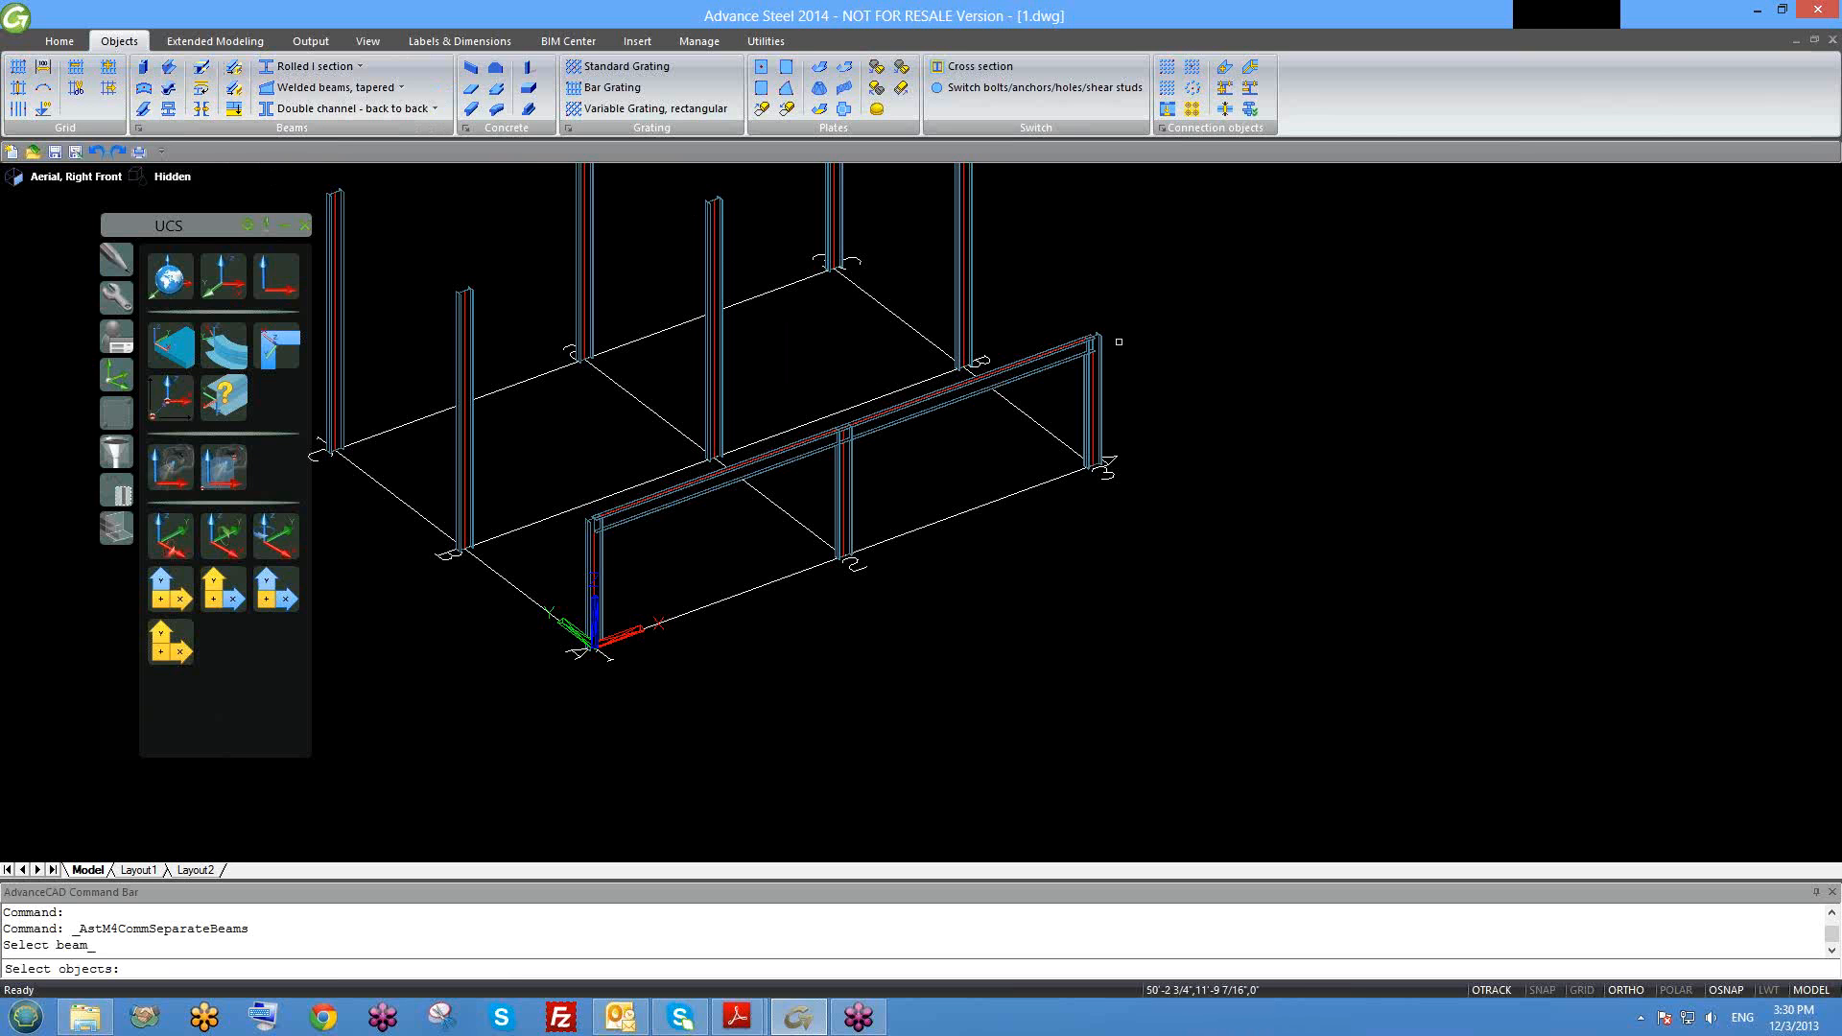
left_click(898, 422)
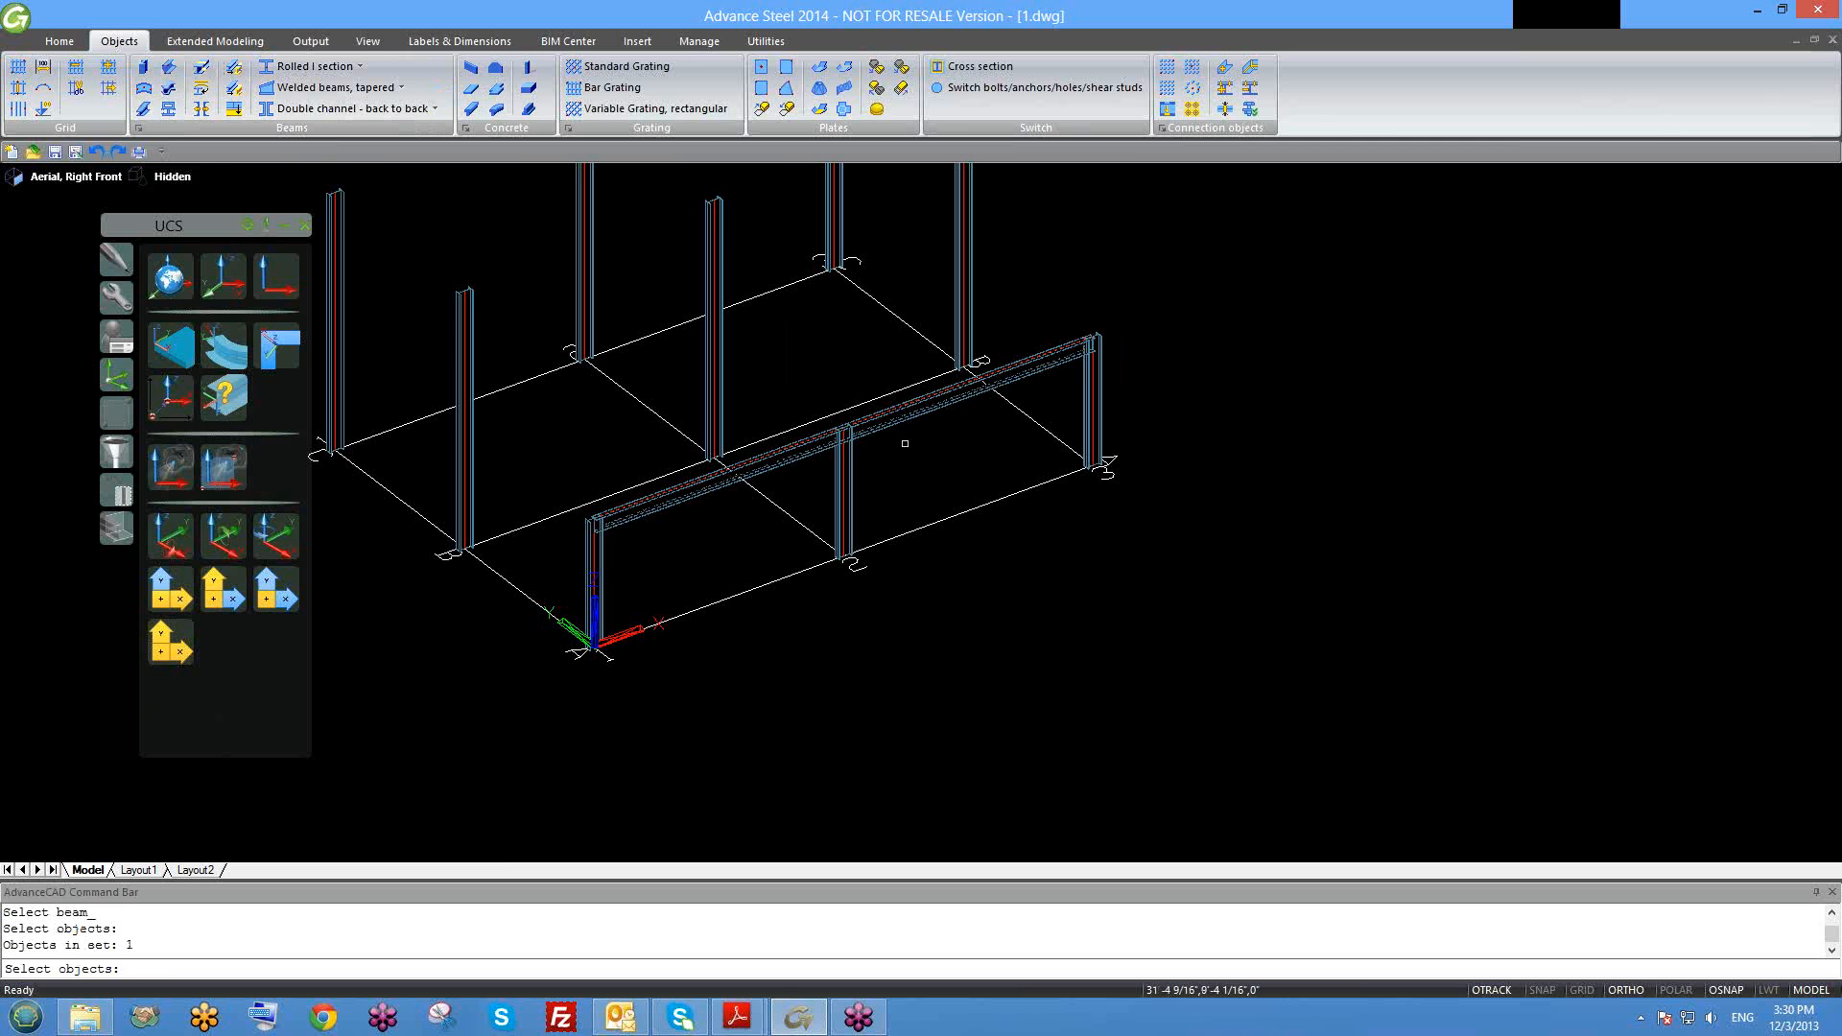
key("Return")
scroll(853, 438, "up", 5)
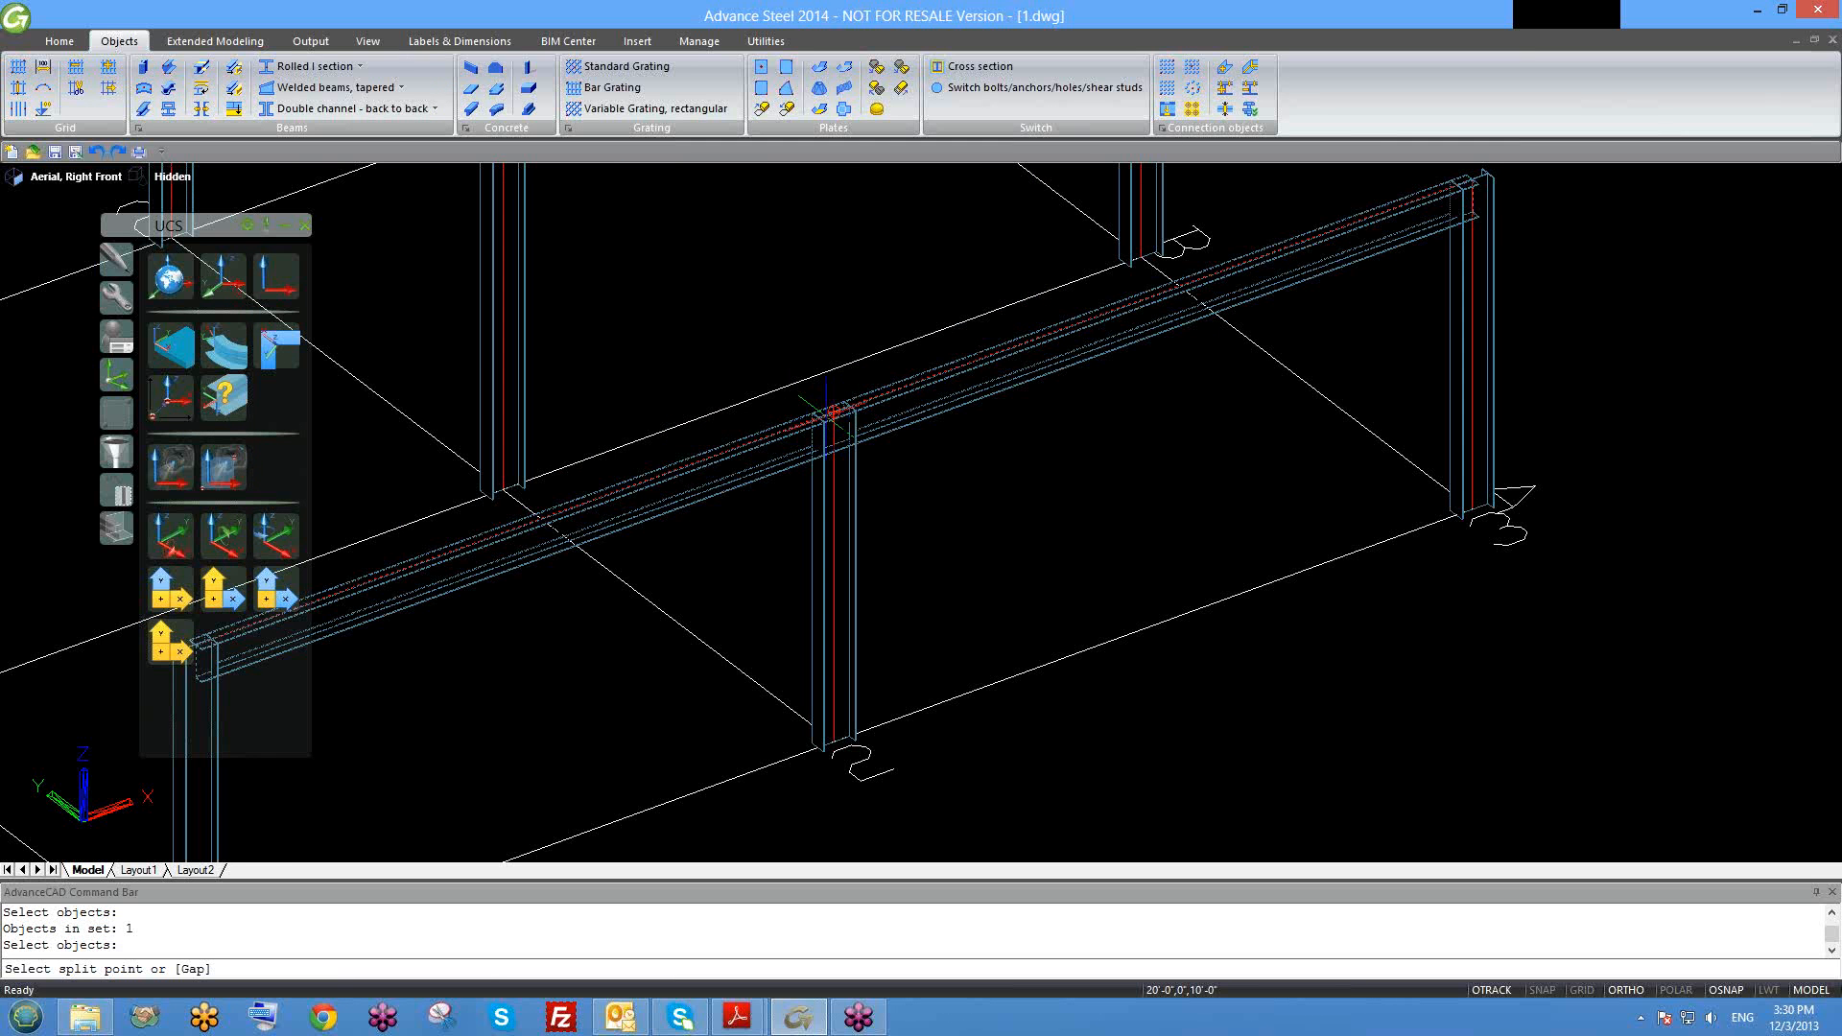
left_click(833, 411)
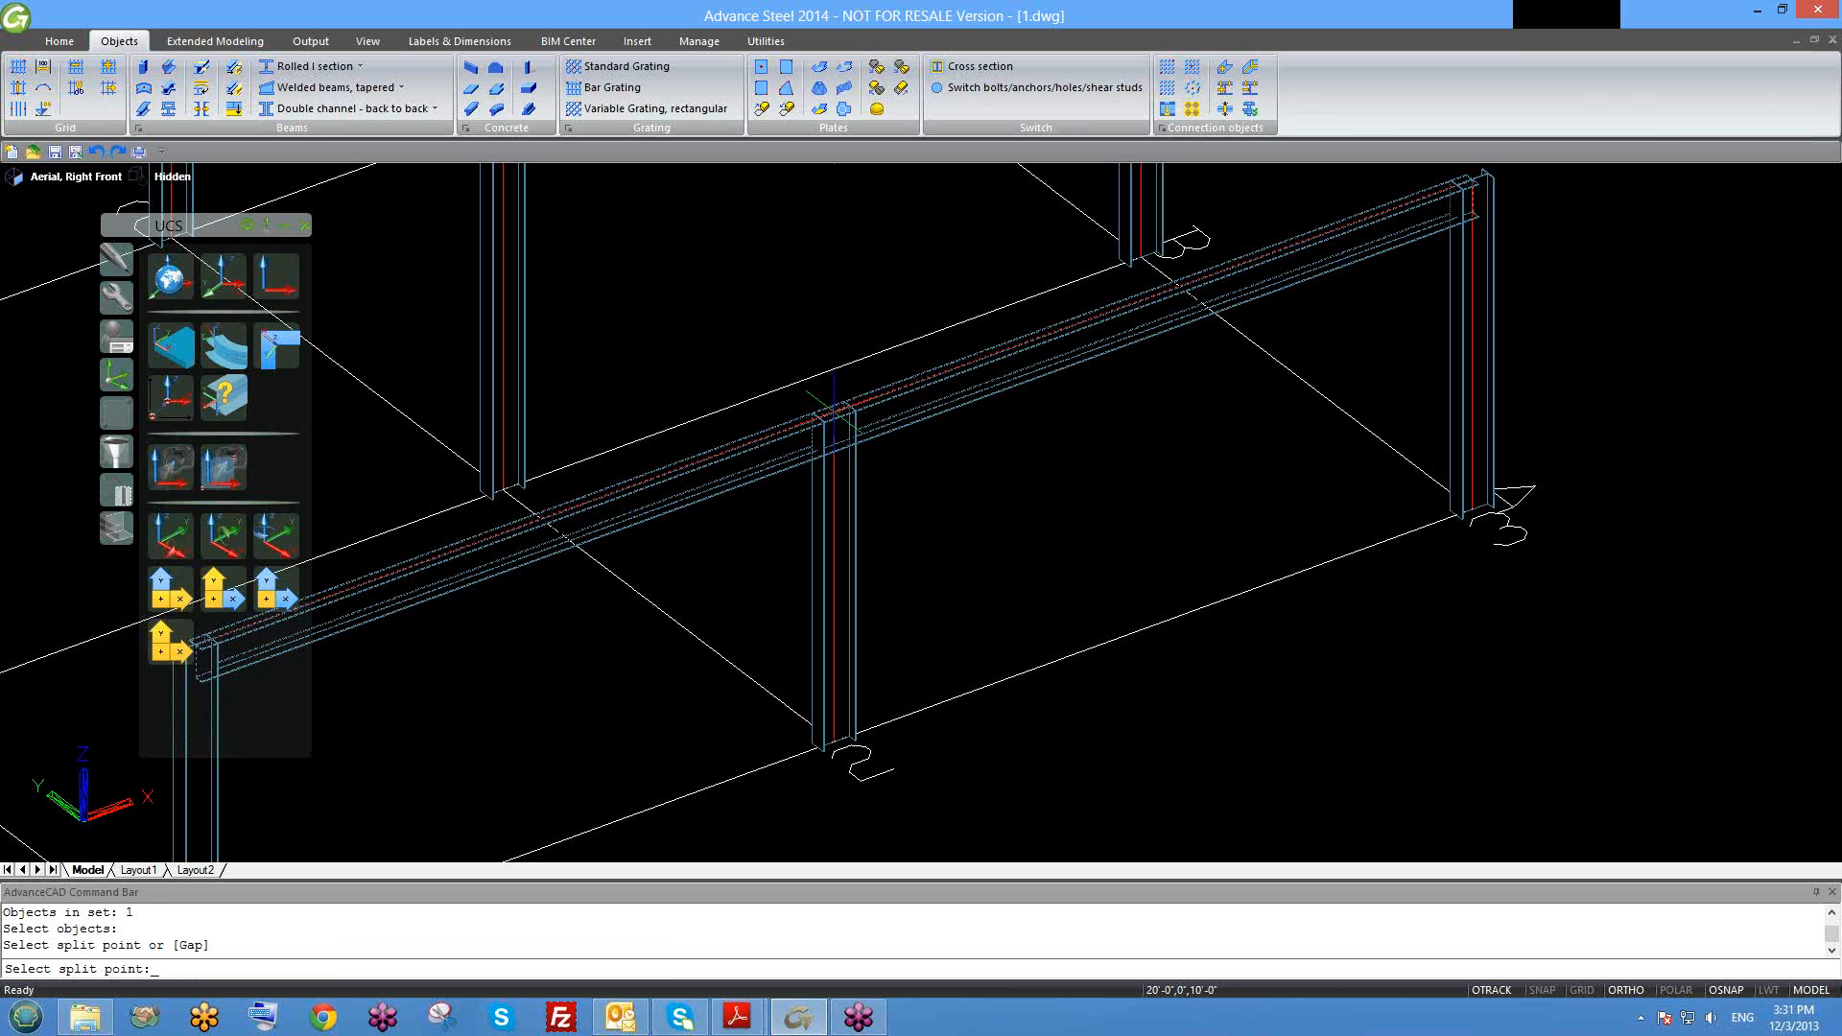
key("Return")
left_click(901, 391)
key("Escape")
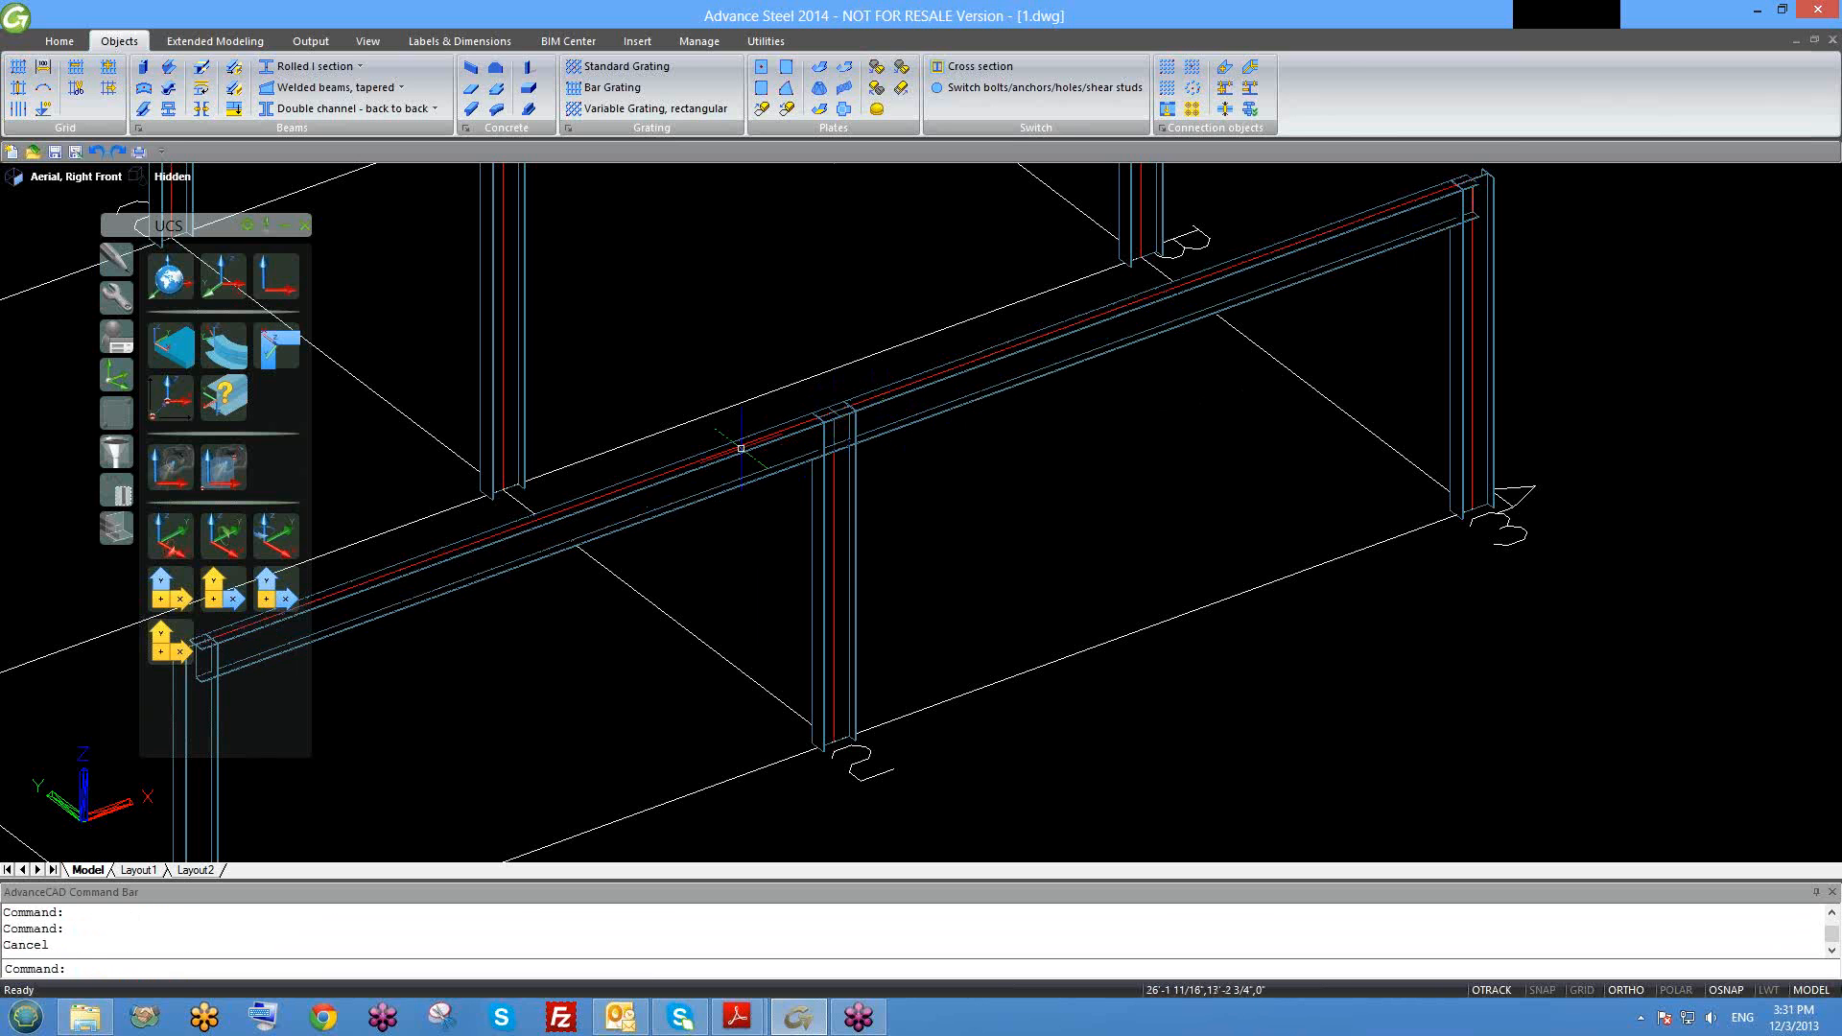
scroll(767, 453, "down", 4)
middle_click_drag(858, 446, 854, 448, "shift")
key("Escape")
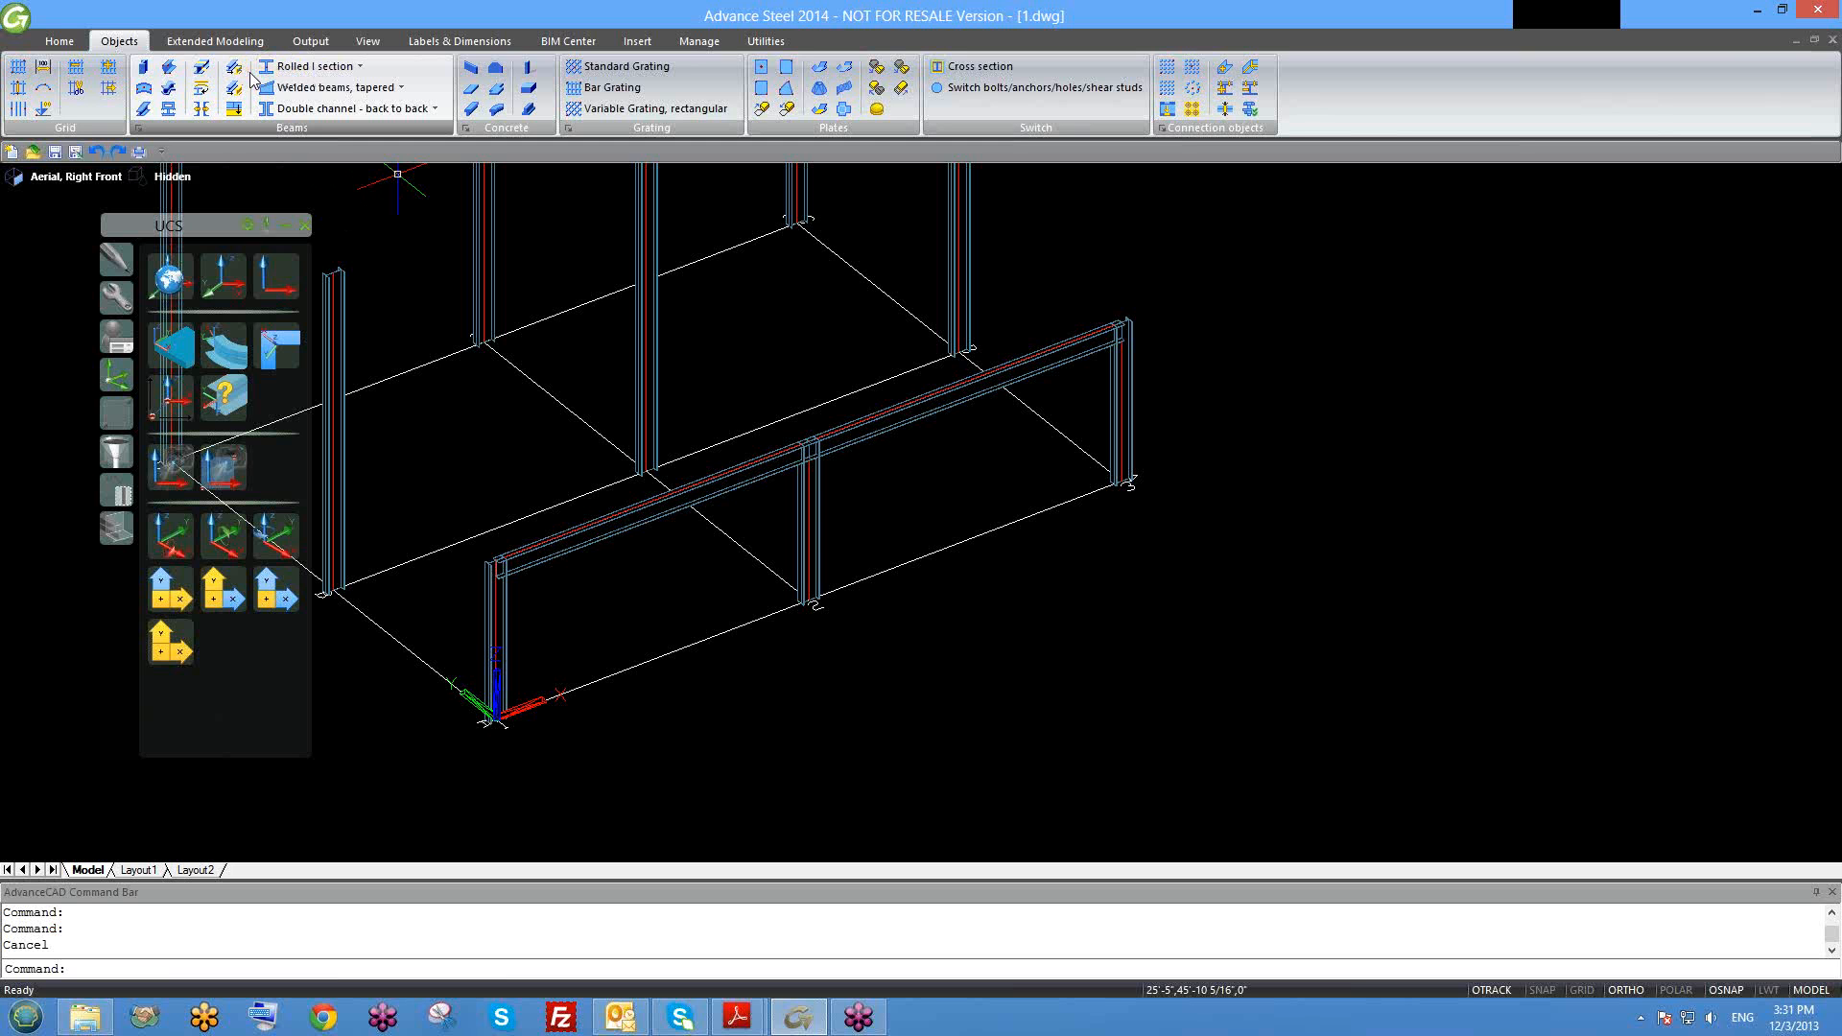
scroll(967, 375, "down", 5)
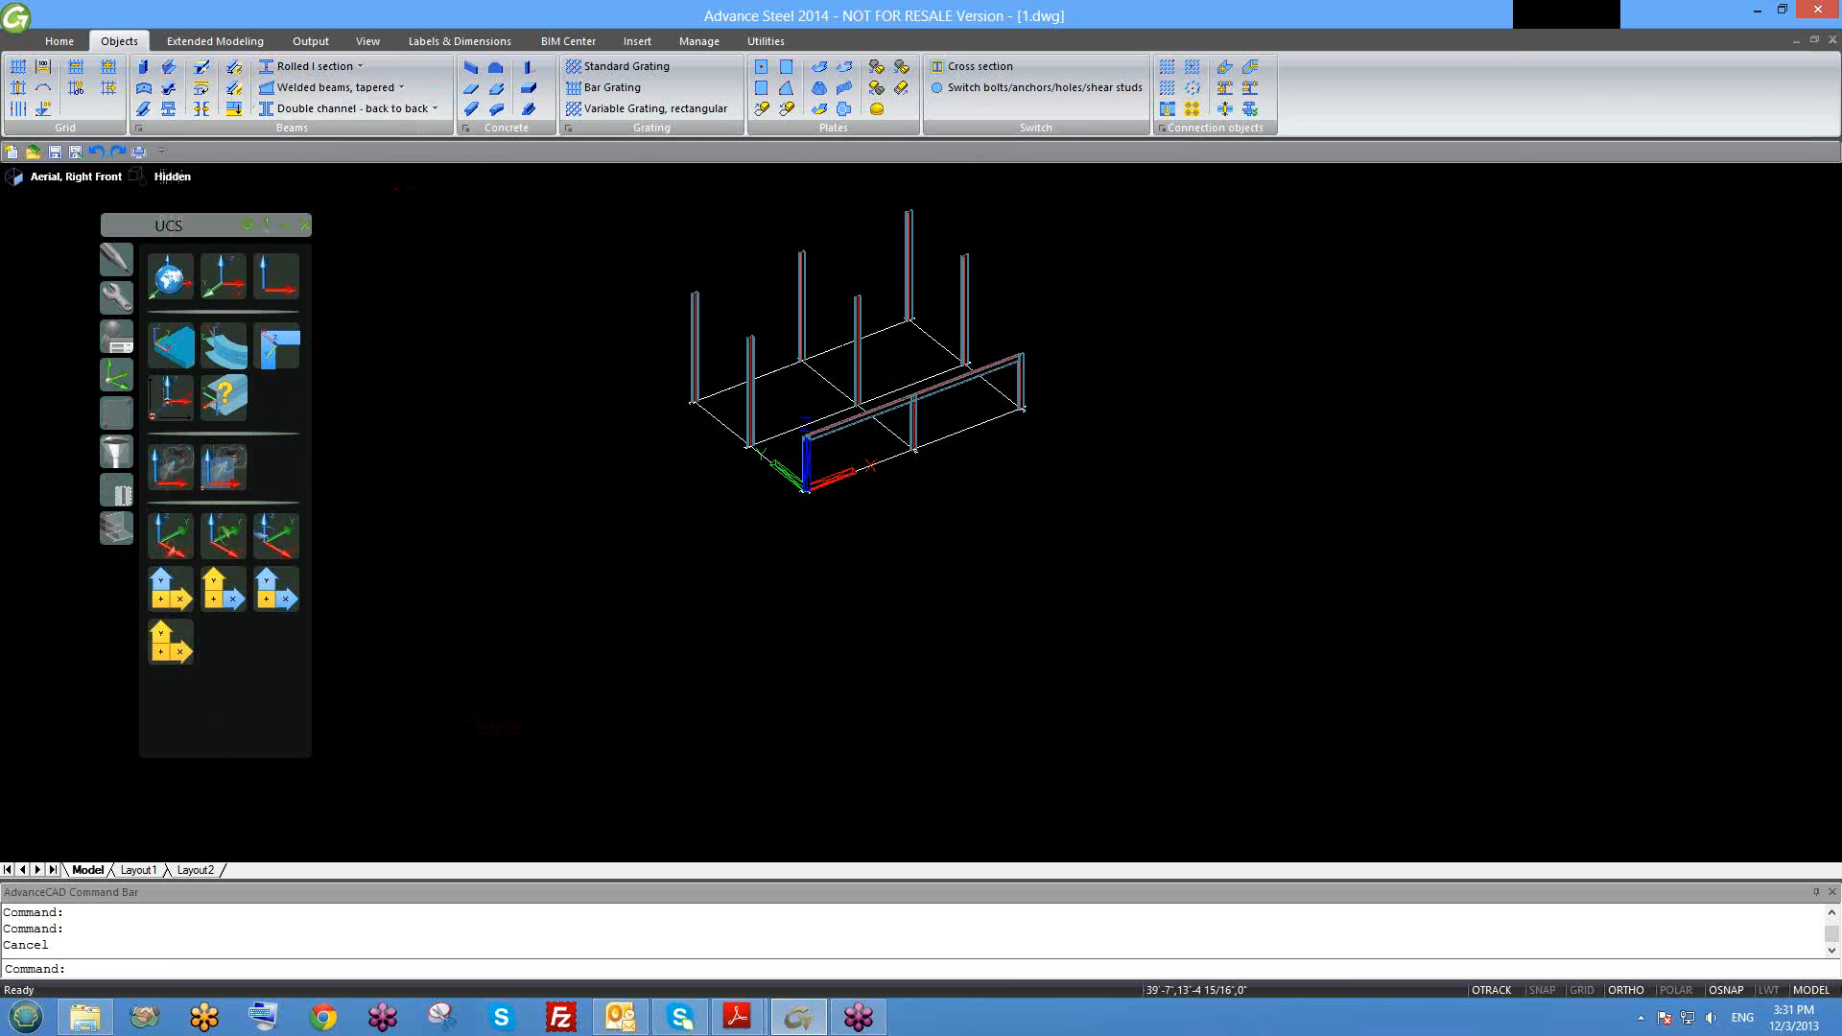
middle_click_drag(983, 401, 768, 380, "shift")
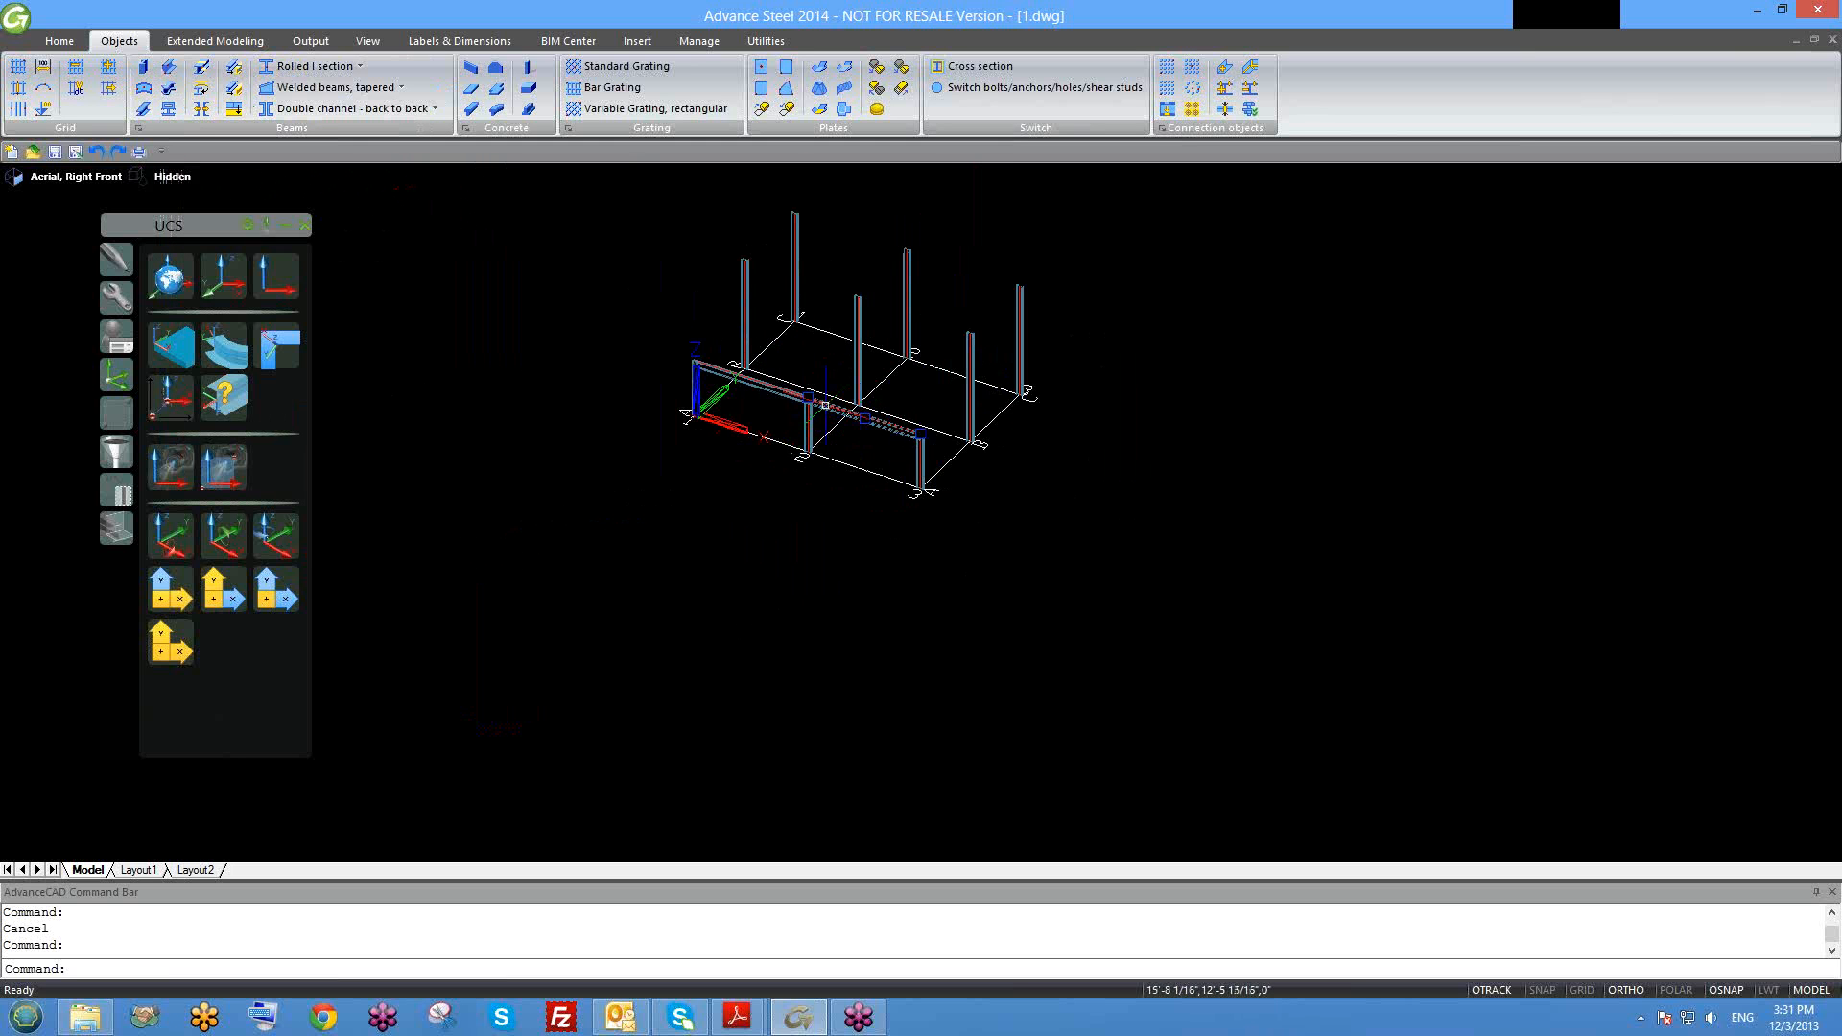
type("c")
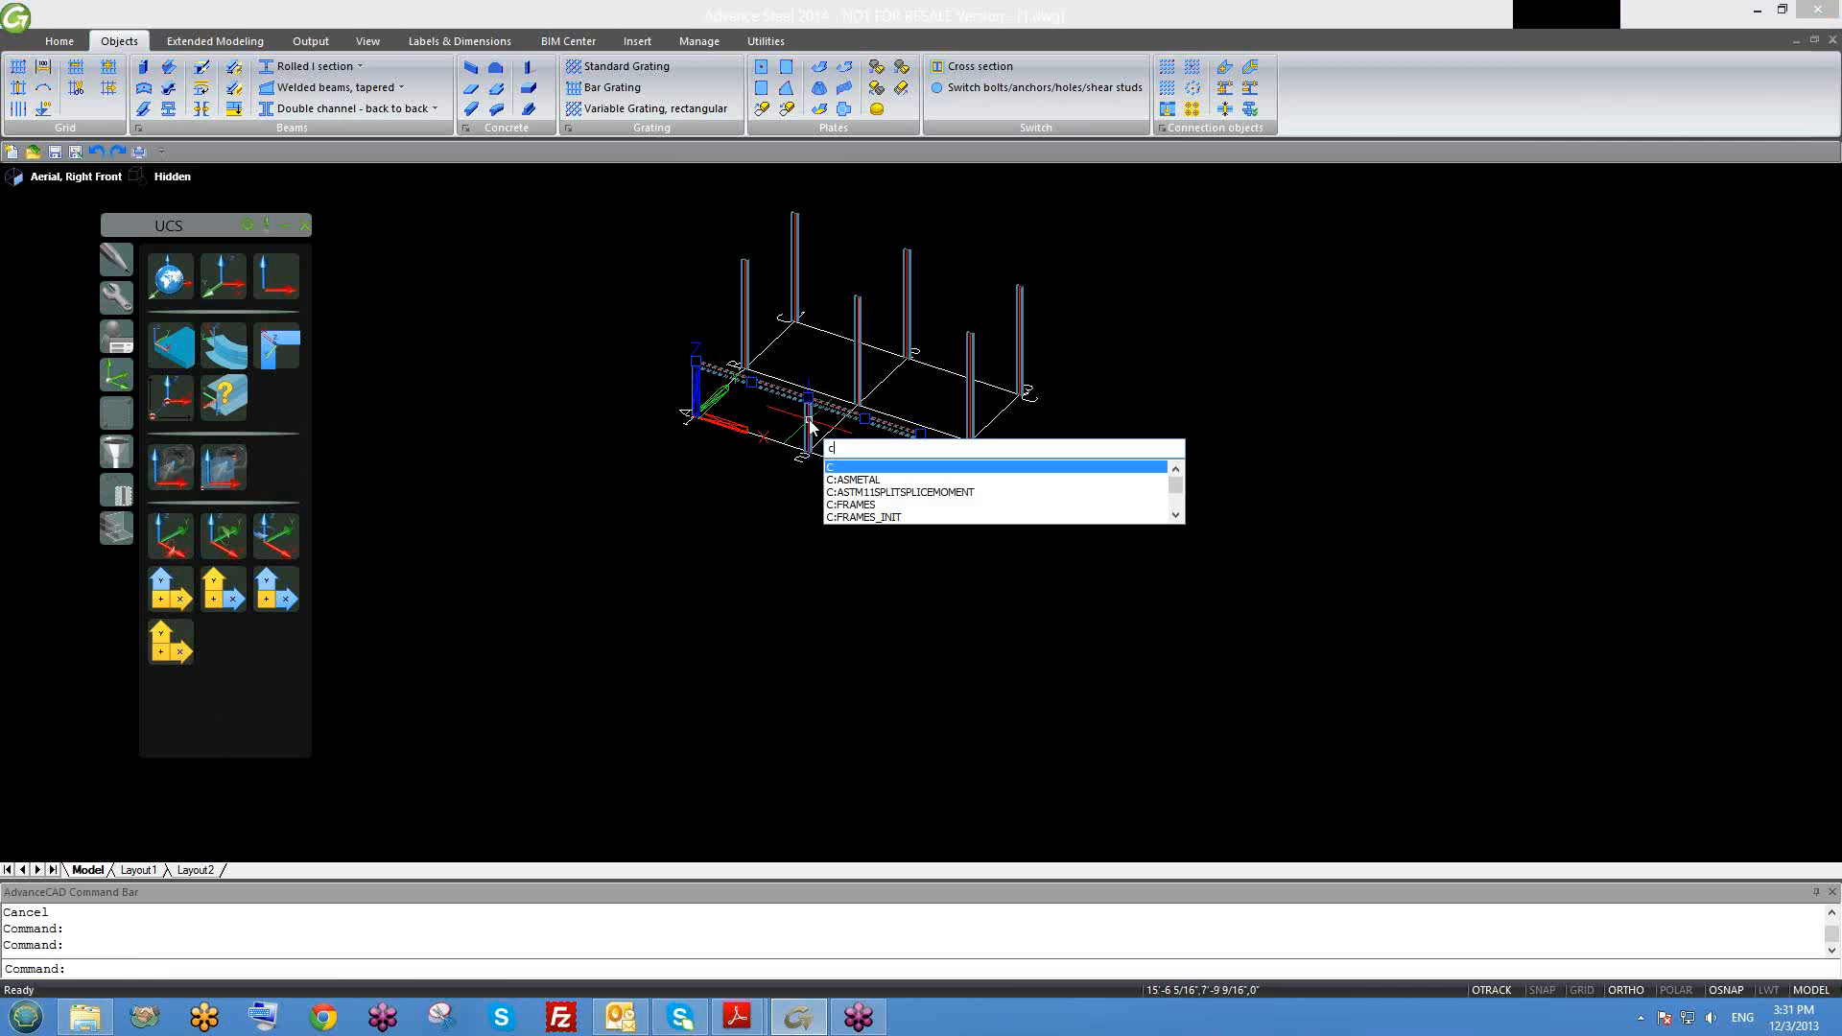
type("o")
key("Return")
scroll(926, 437, "up", 3)
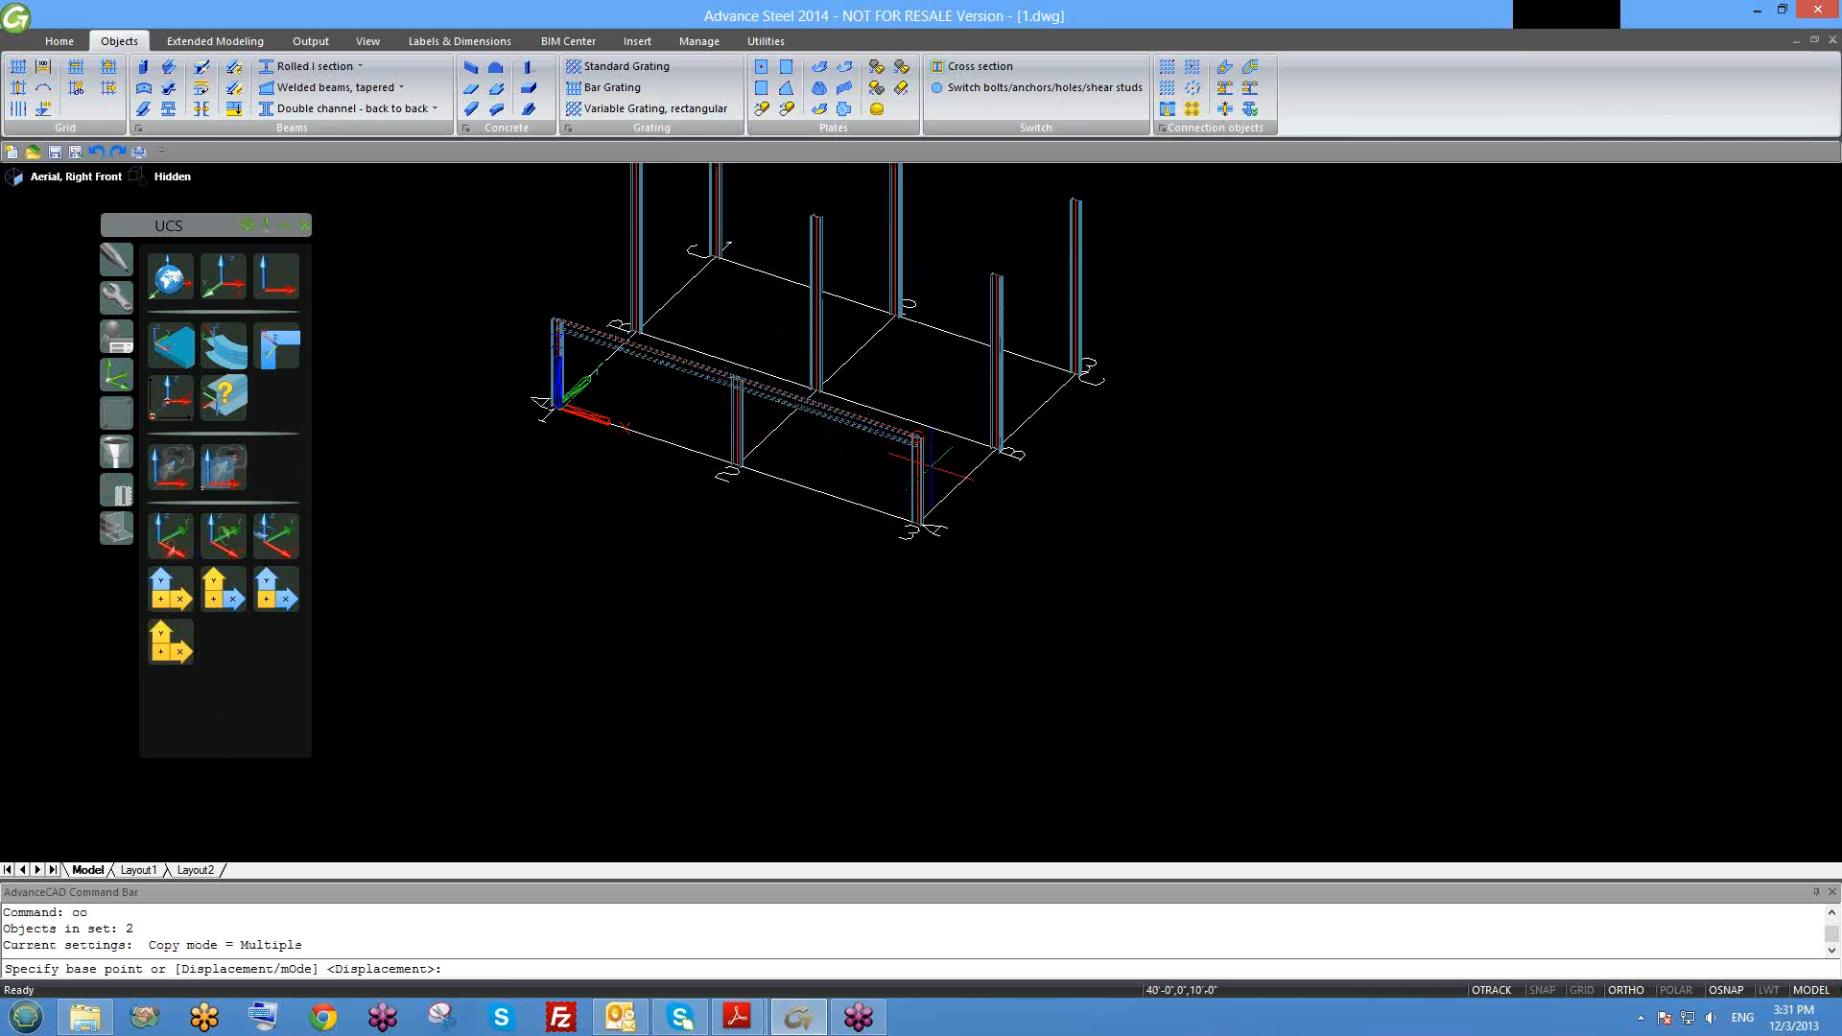
key("Escape")
scroll(864, 482, "down", 3)
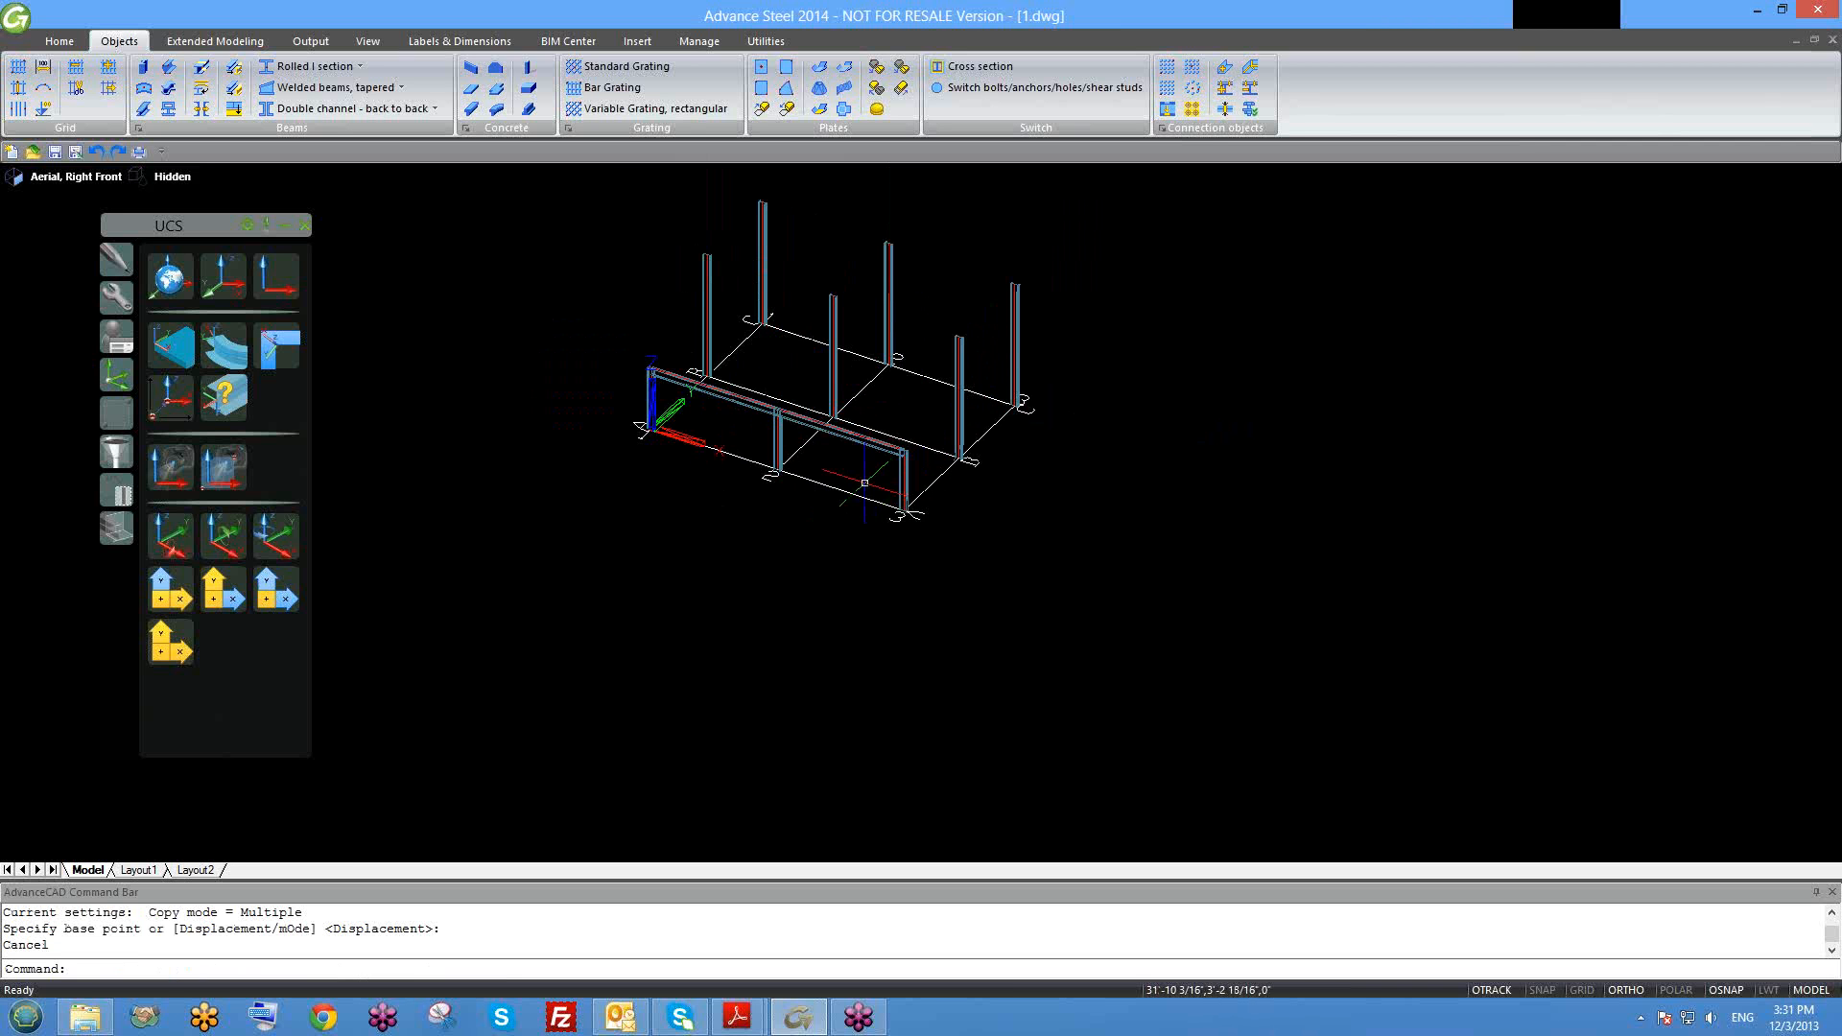
middle_click_drag(851, 502, 880, 508, "shift")
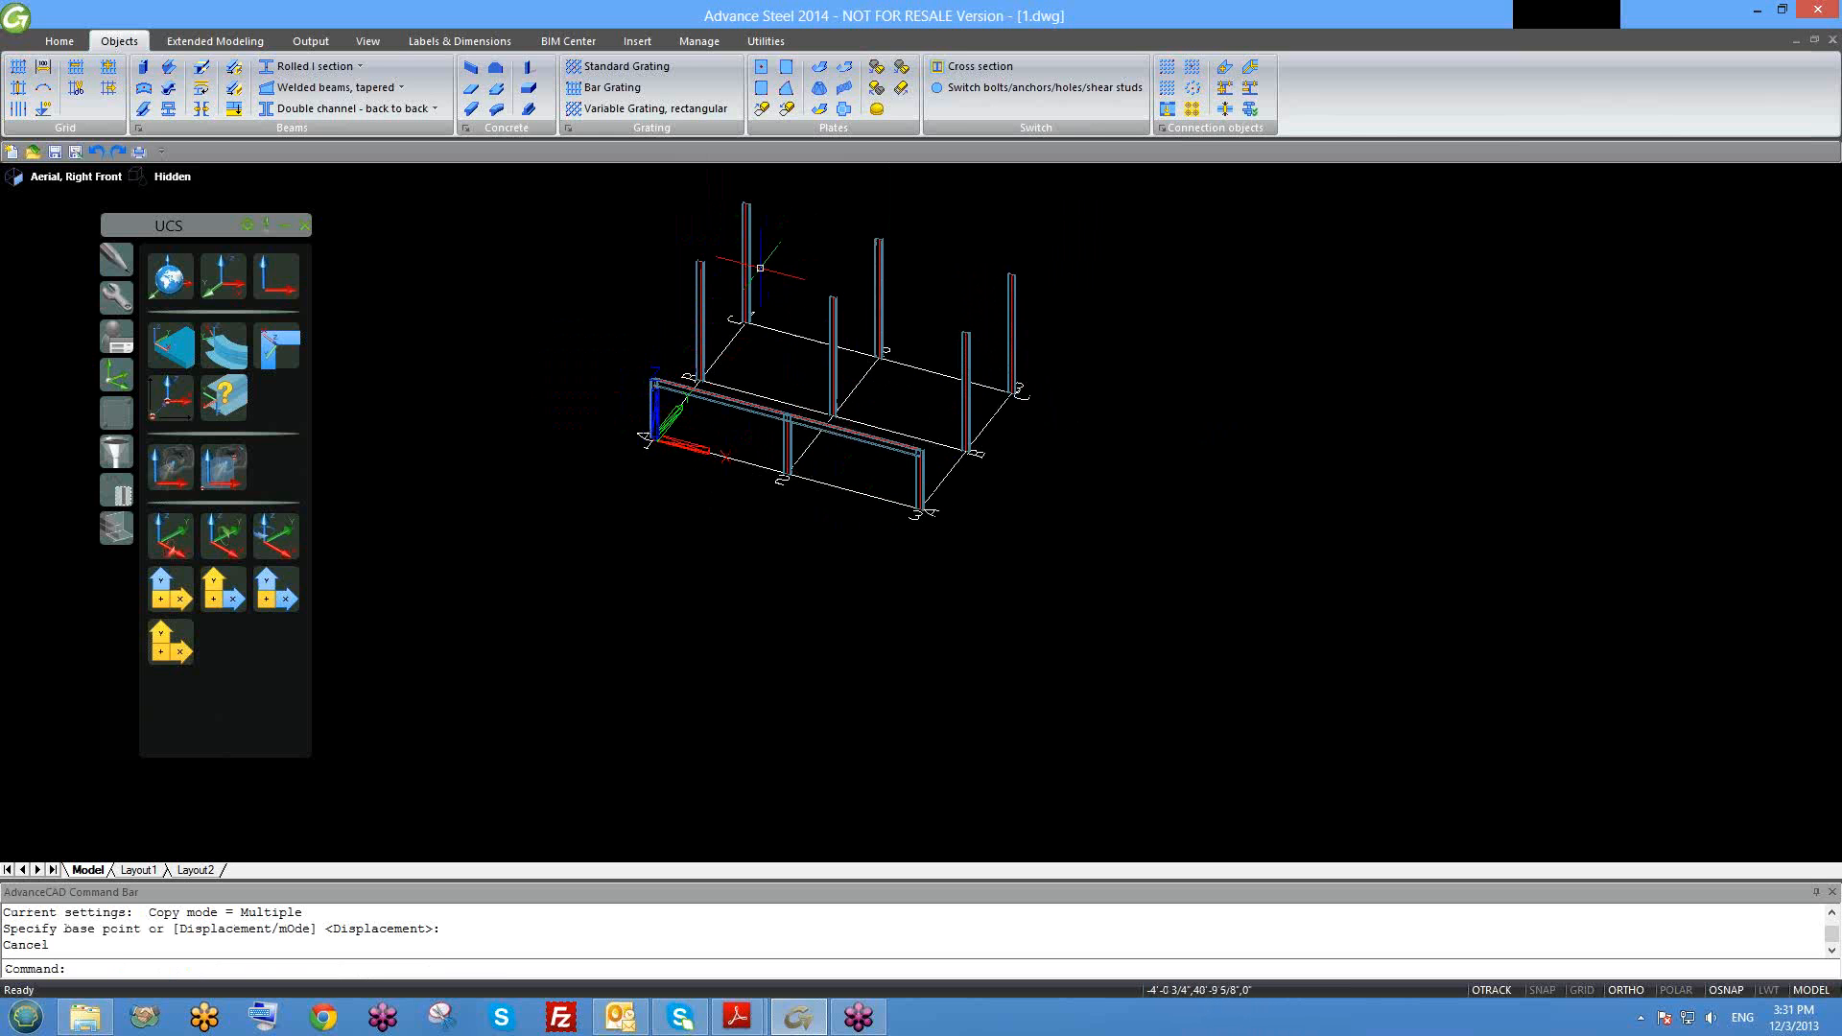
Step: Create a W12x26 rolled I-section beam about 38' long from the A1 column top along grid line 1, past grid C
scroll(737, 251, "up", 3)
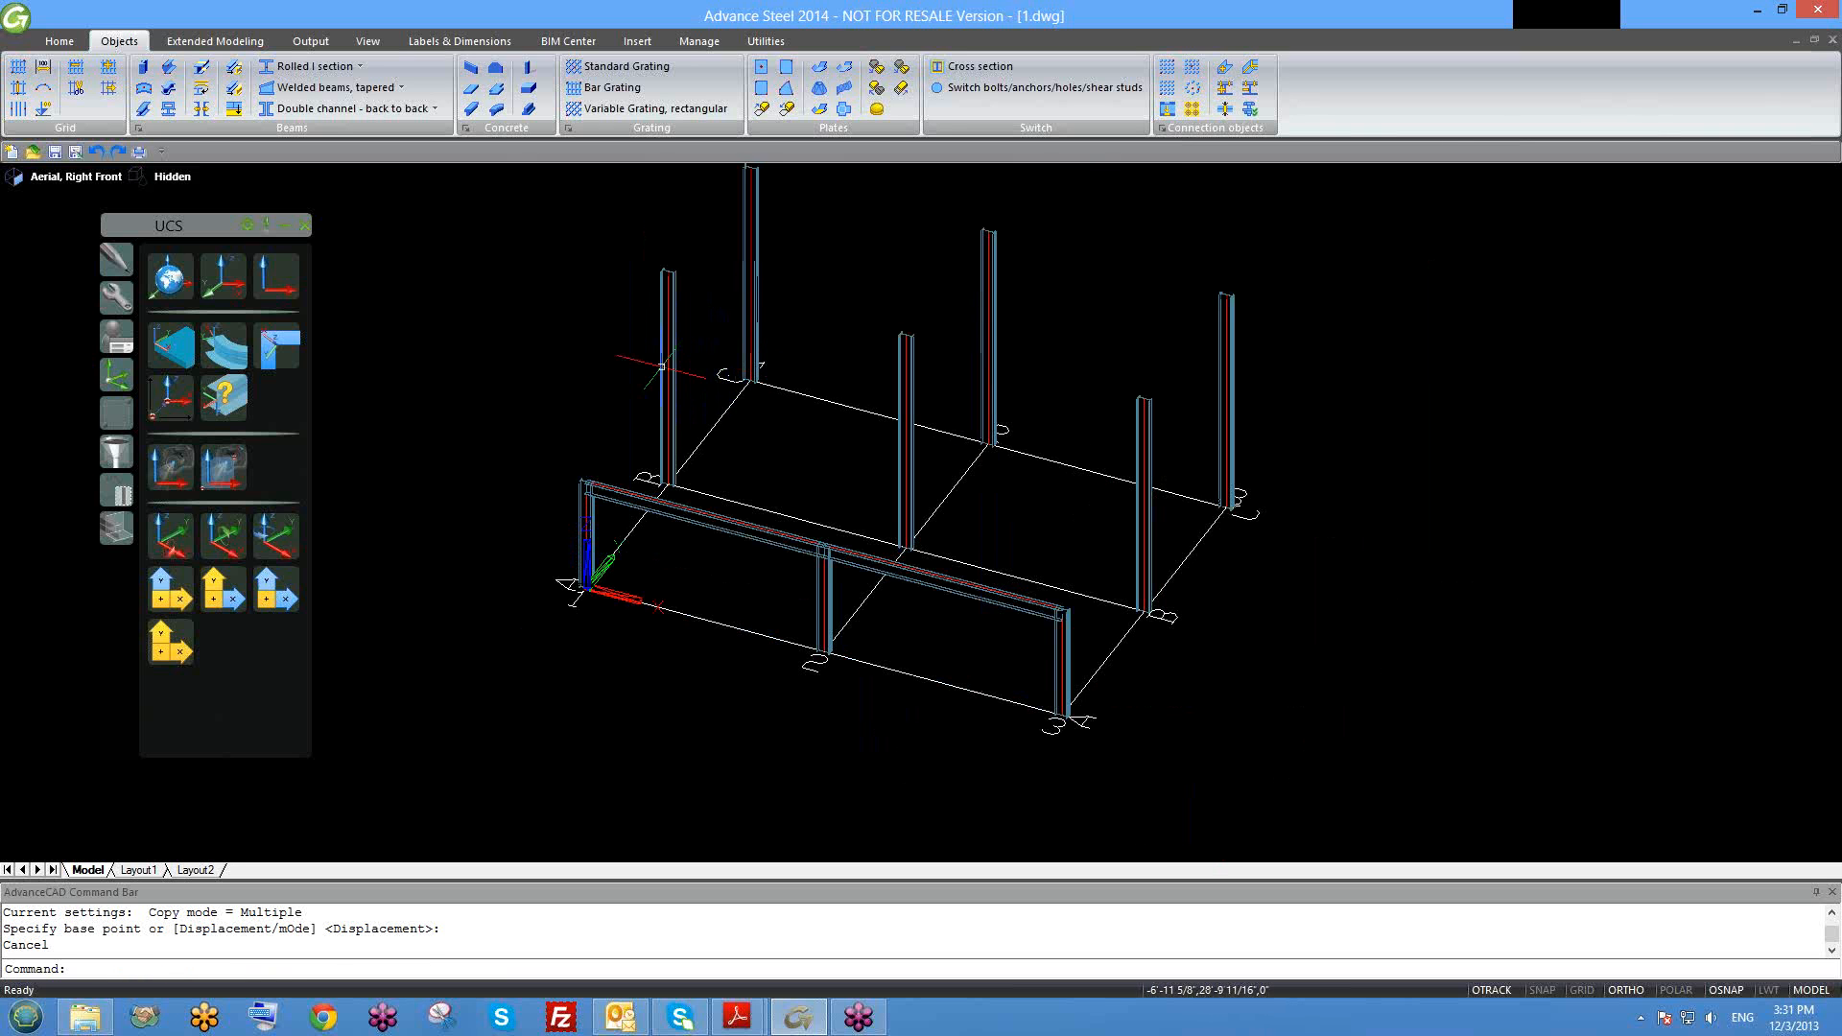
left_click(309, 66)
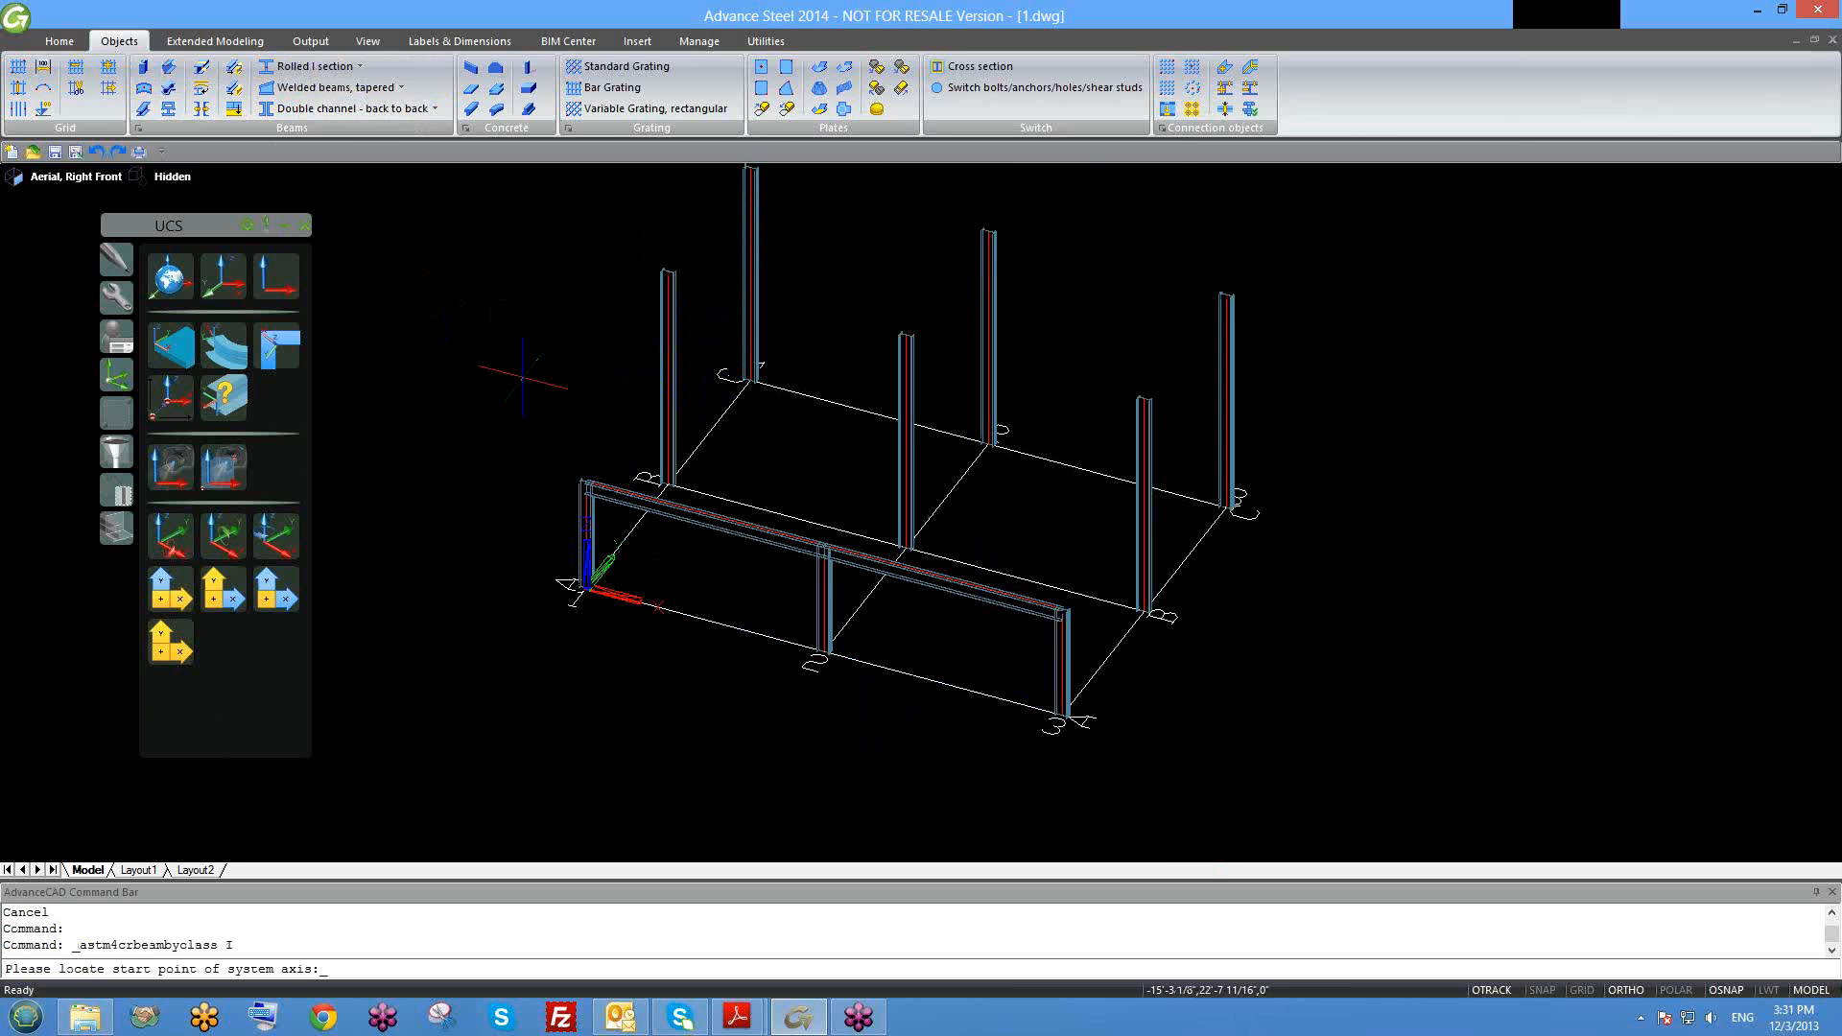
left_click(587, 482)
scroll(707, 365, "down", 2)
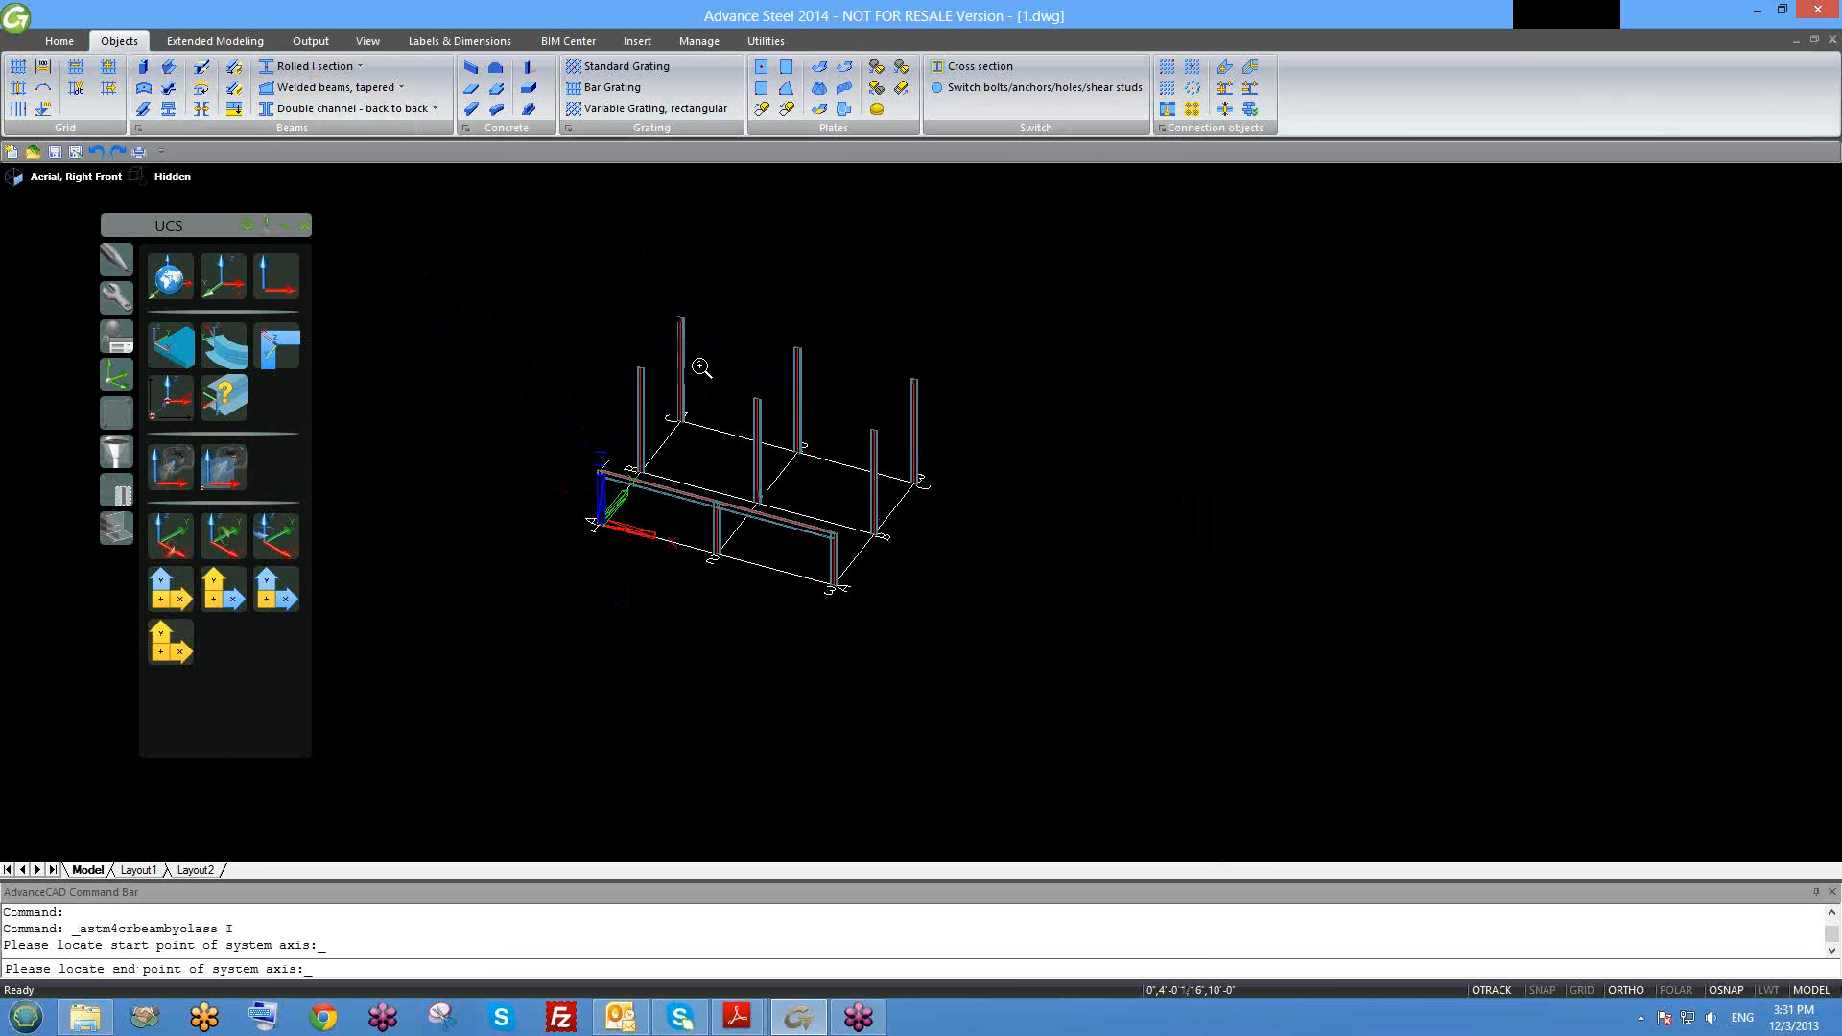
left_click(726, 347)
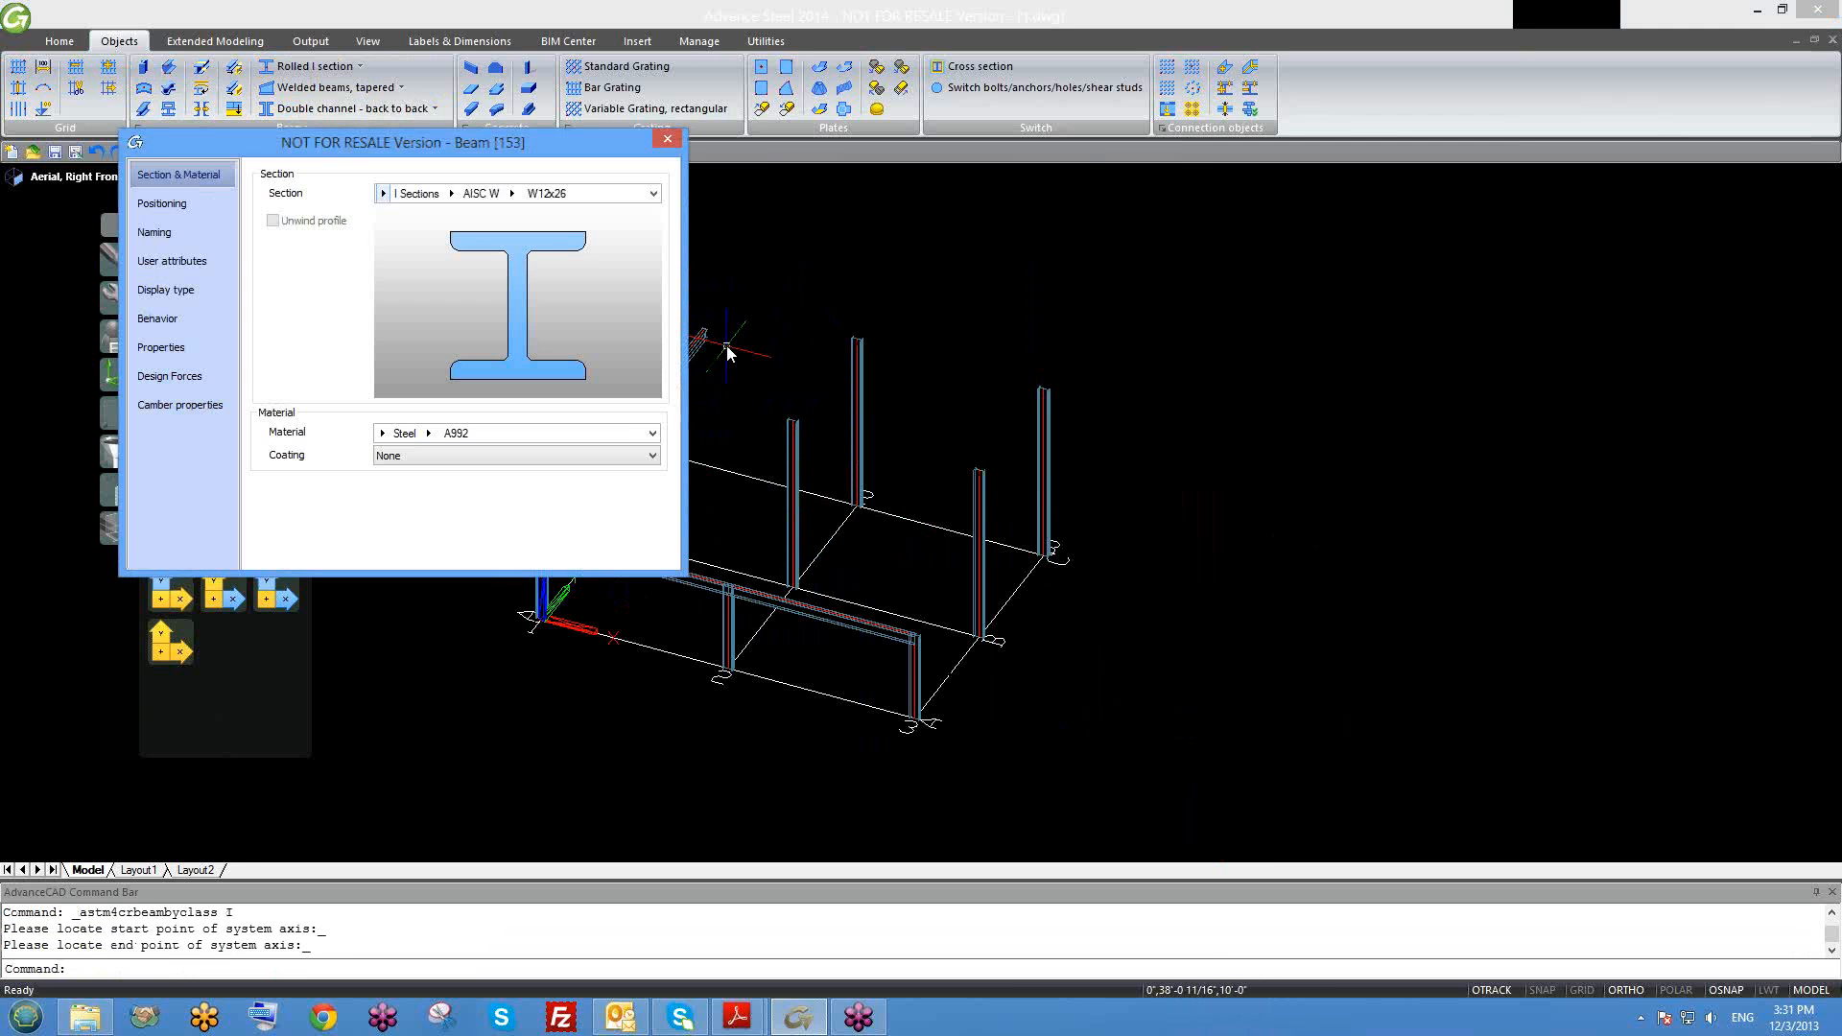
left_click(666, 146)
middle_click_drag(743, 463, 648, 473, "shift")
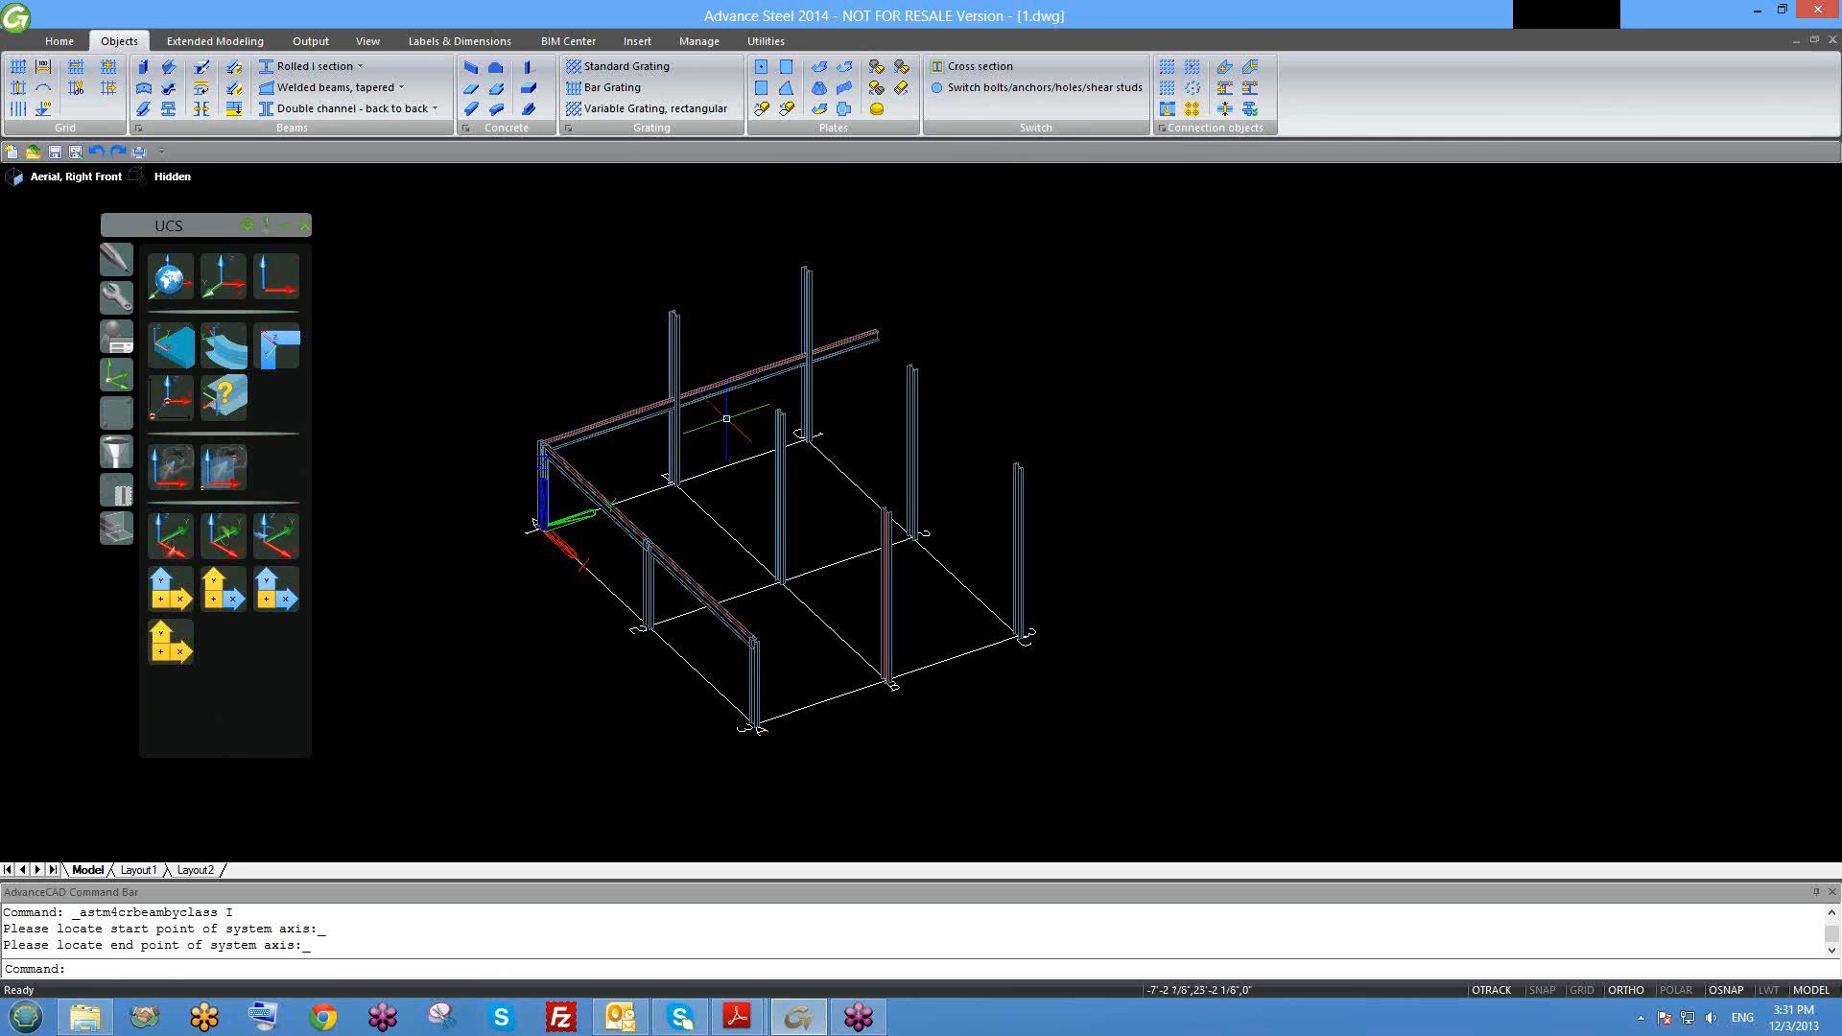
middle_click_drag(761, 495, 837, 481, "shift")
scroll(654, 434, "up", 2)
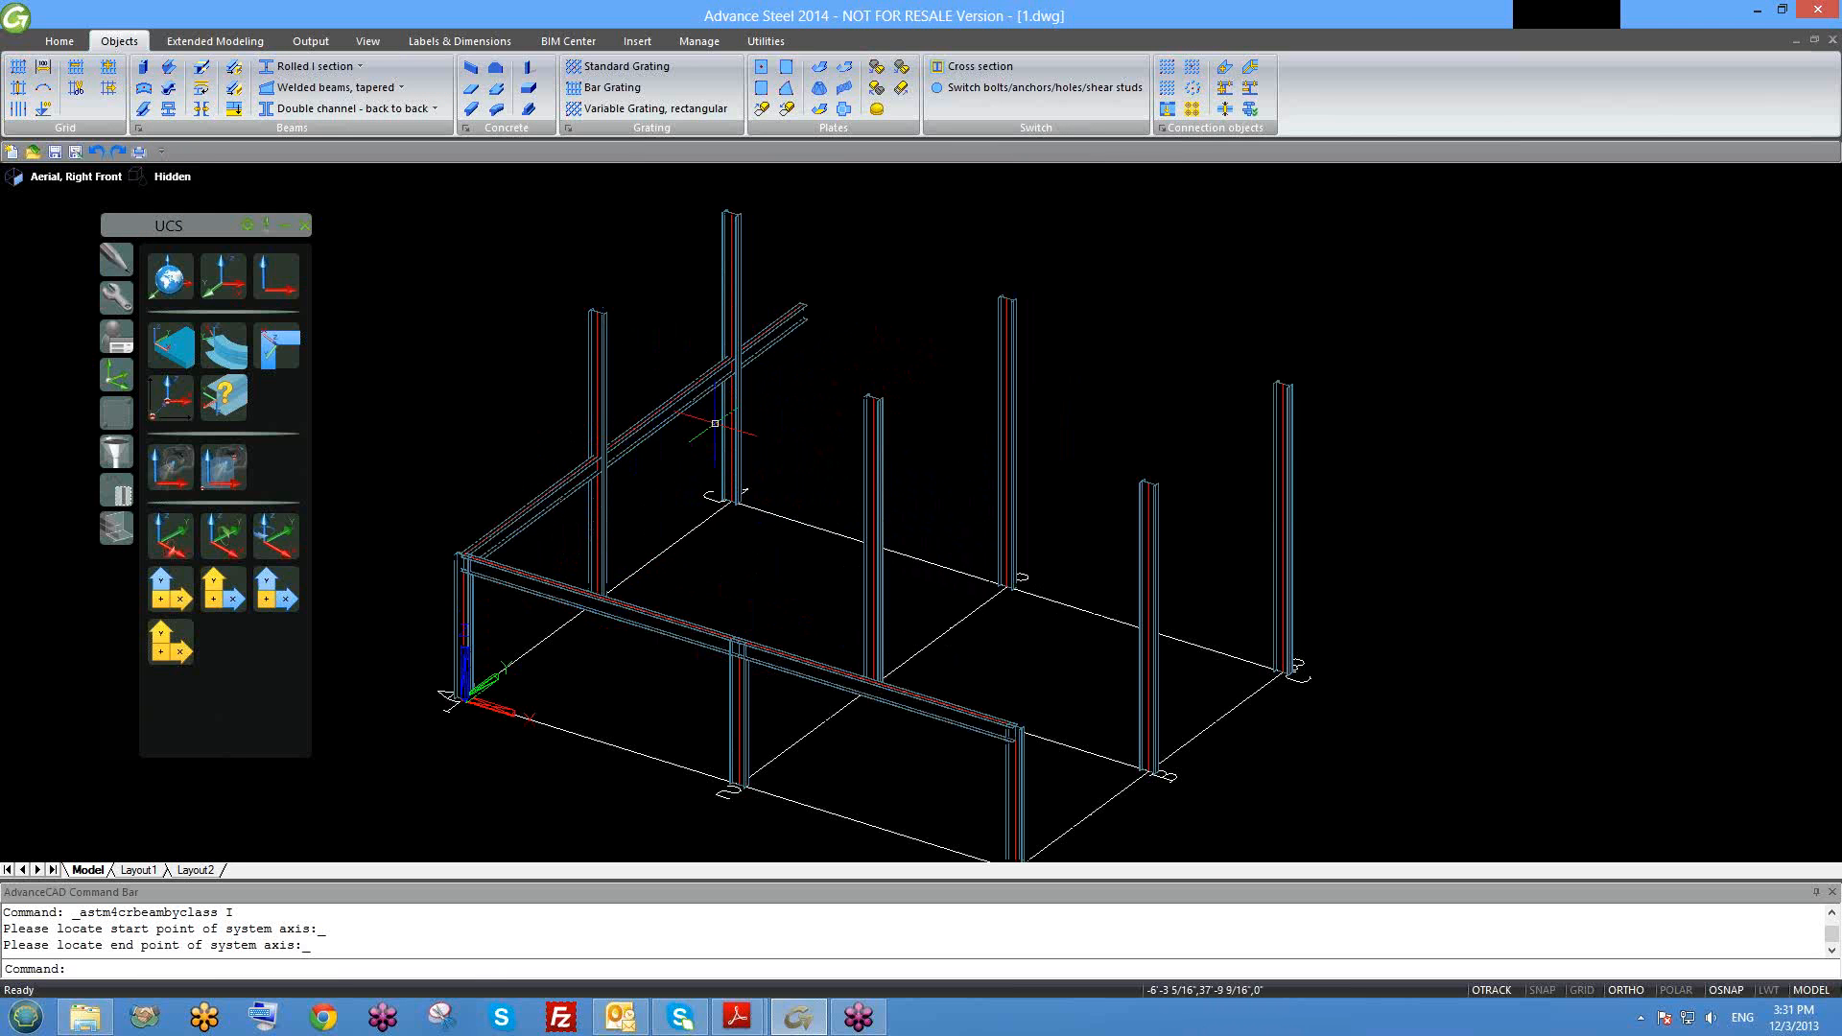
left_click(1556, 54)
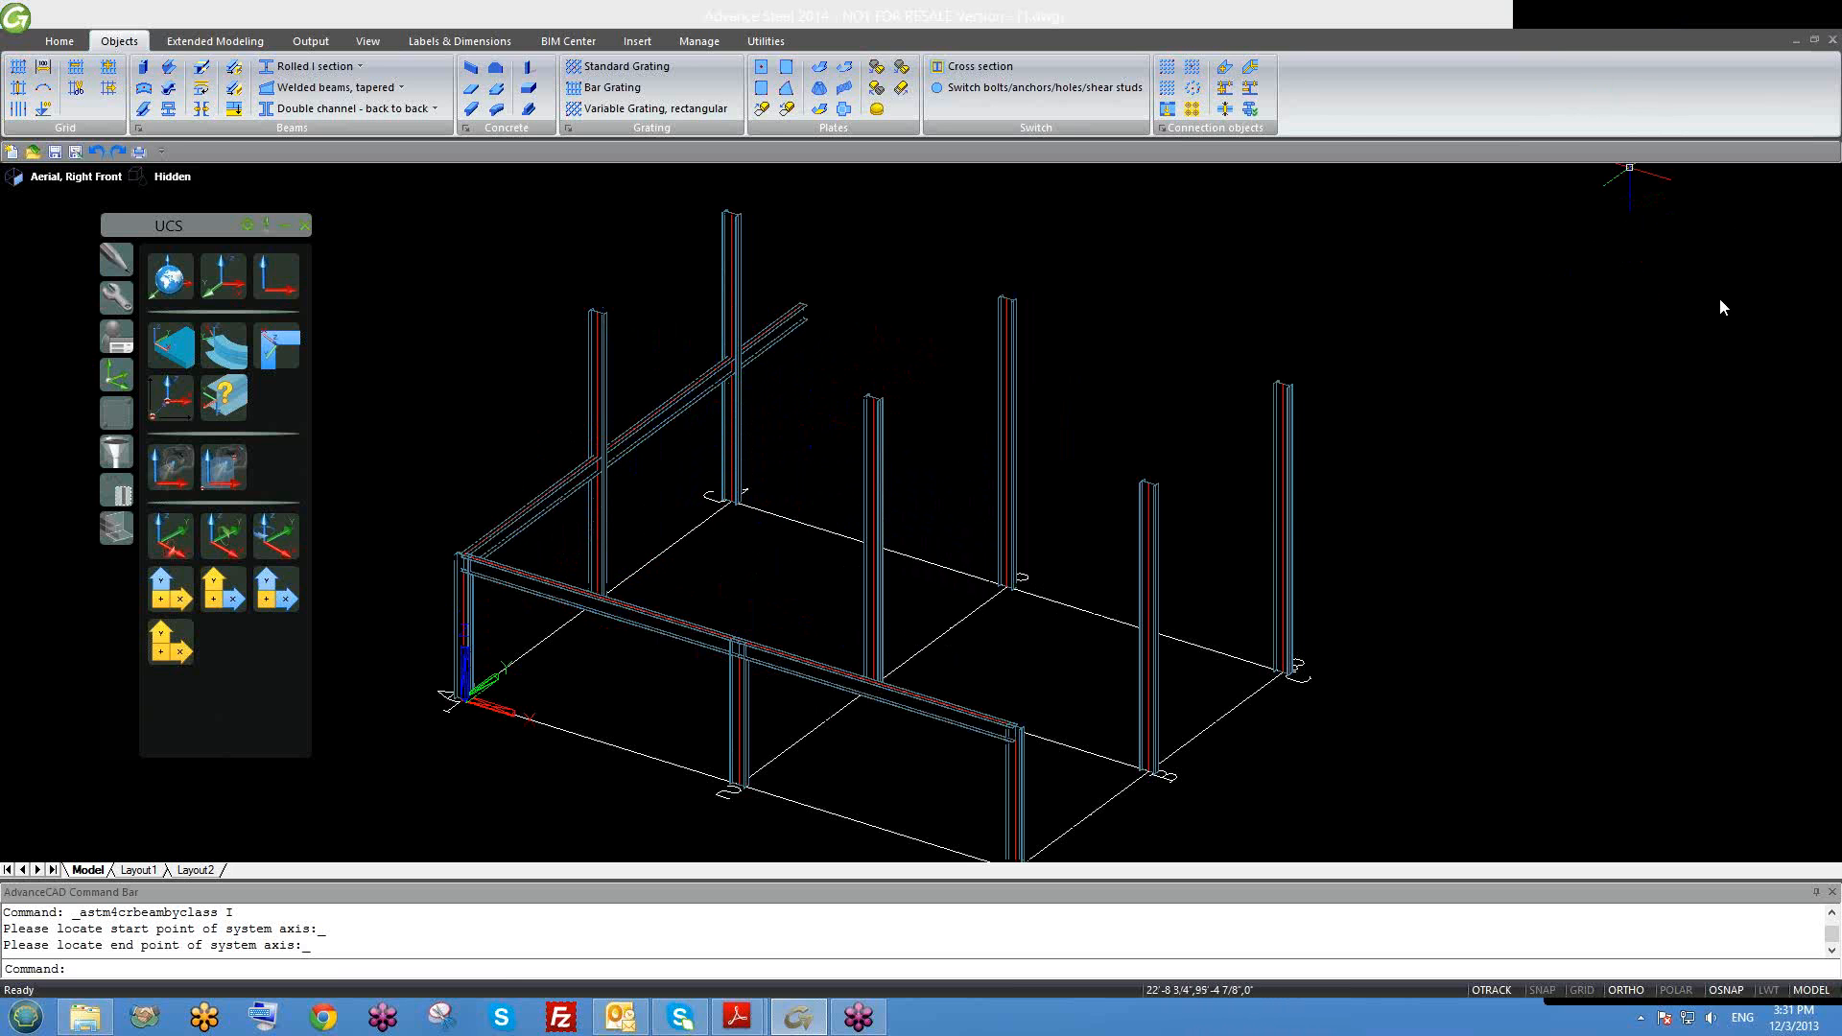
scroll(955, 221, "down", 2)
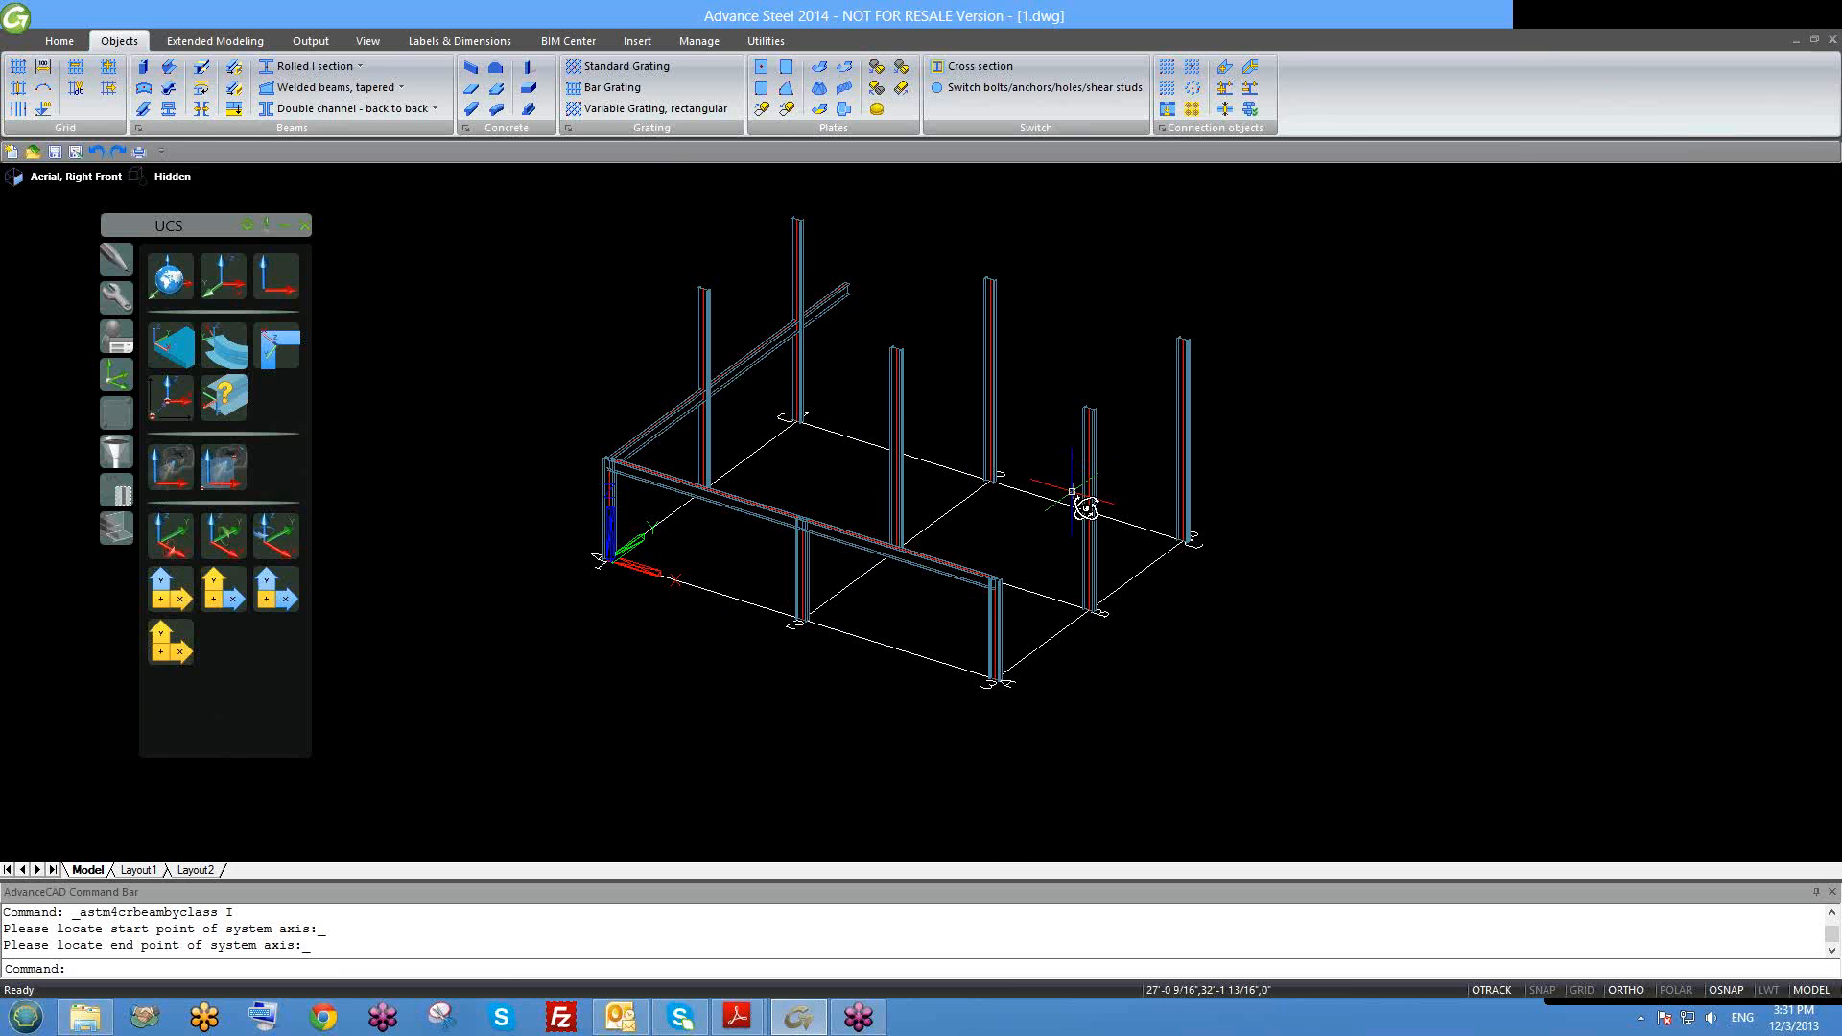
middle_click_drag(1081, 502, 1061, 522, "shift")
middle_click_drag(1062, 611, 985, 554)
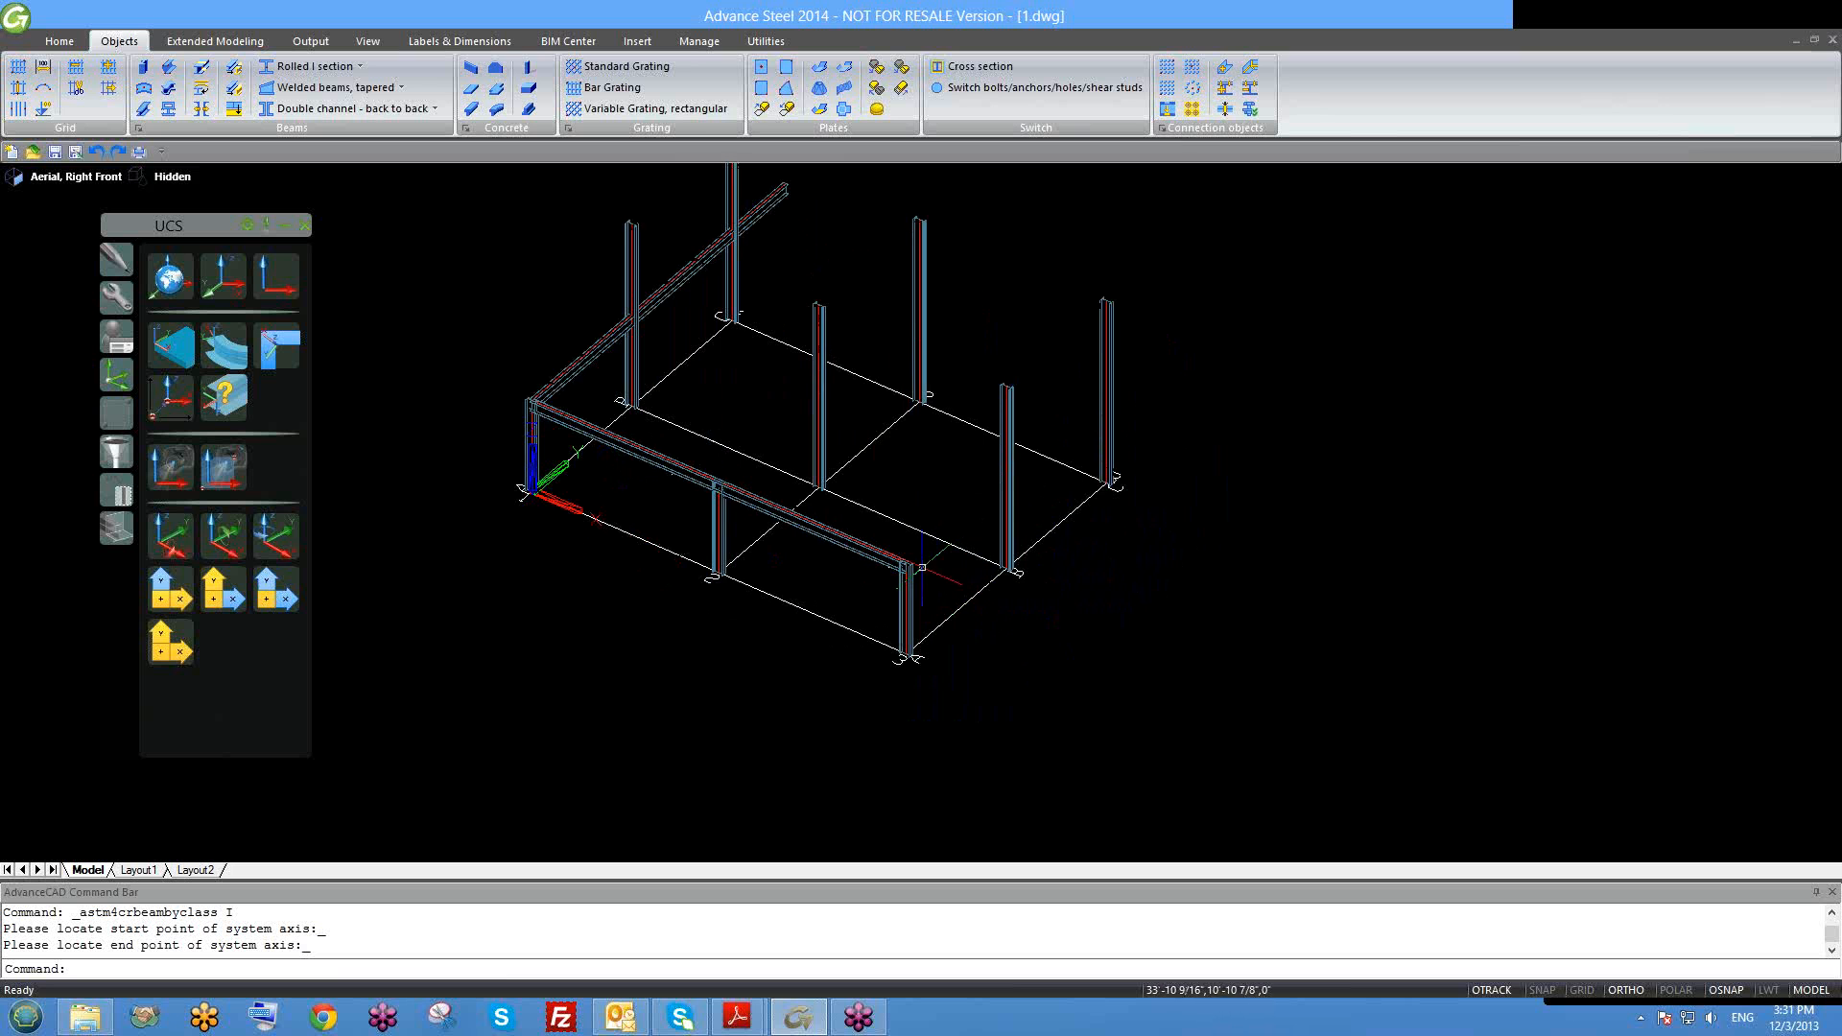
middle_click_drag(794, 584, 844, 566, "shift")
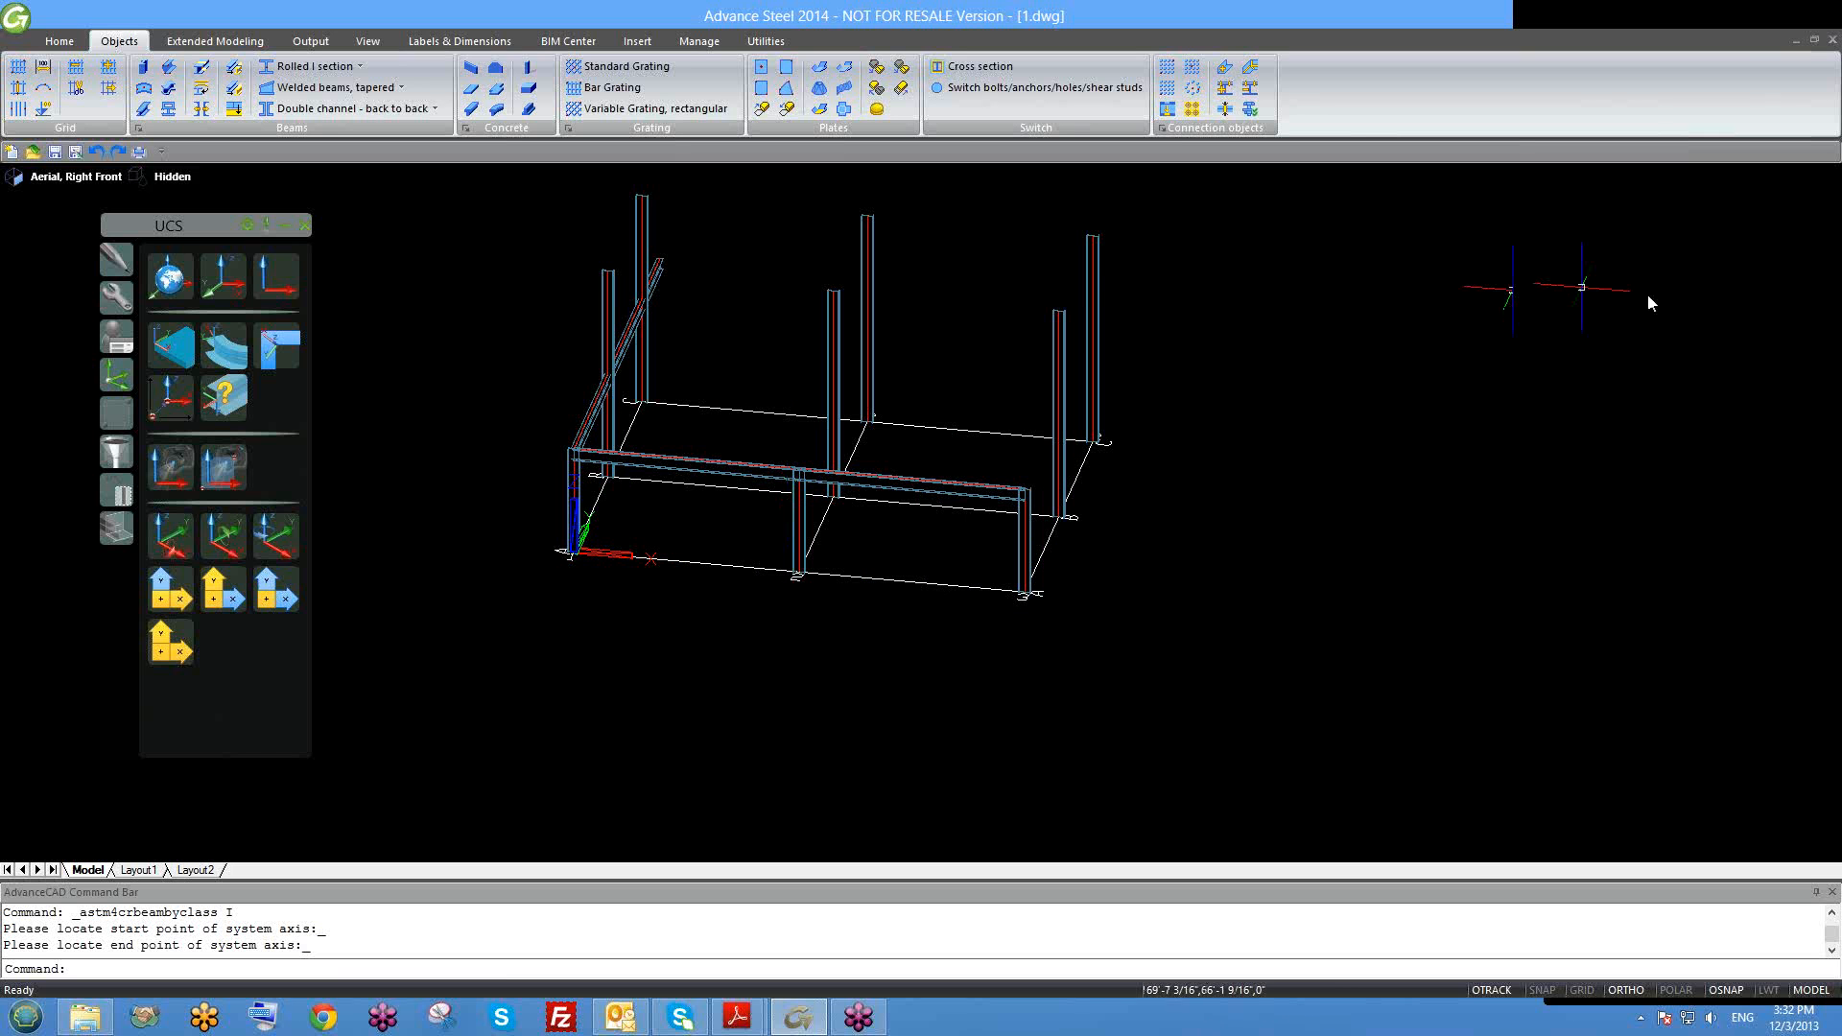
left_click(1719, 321)
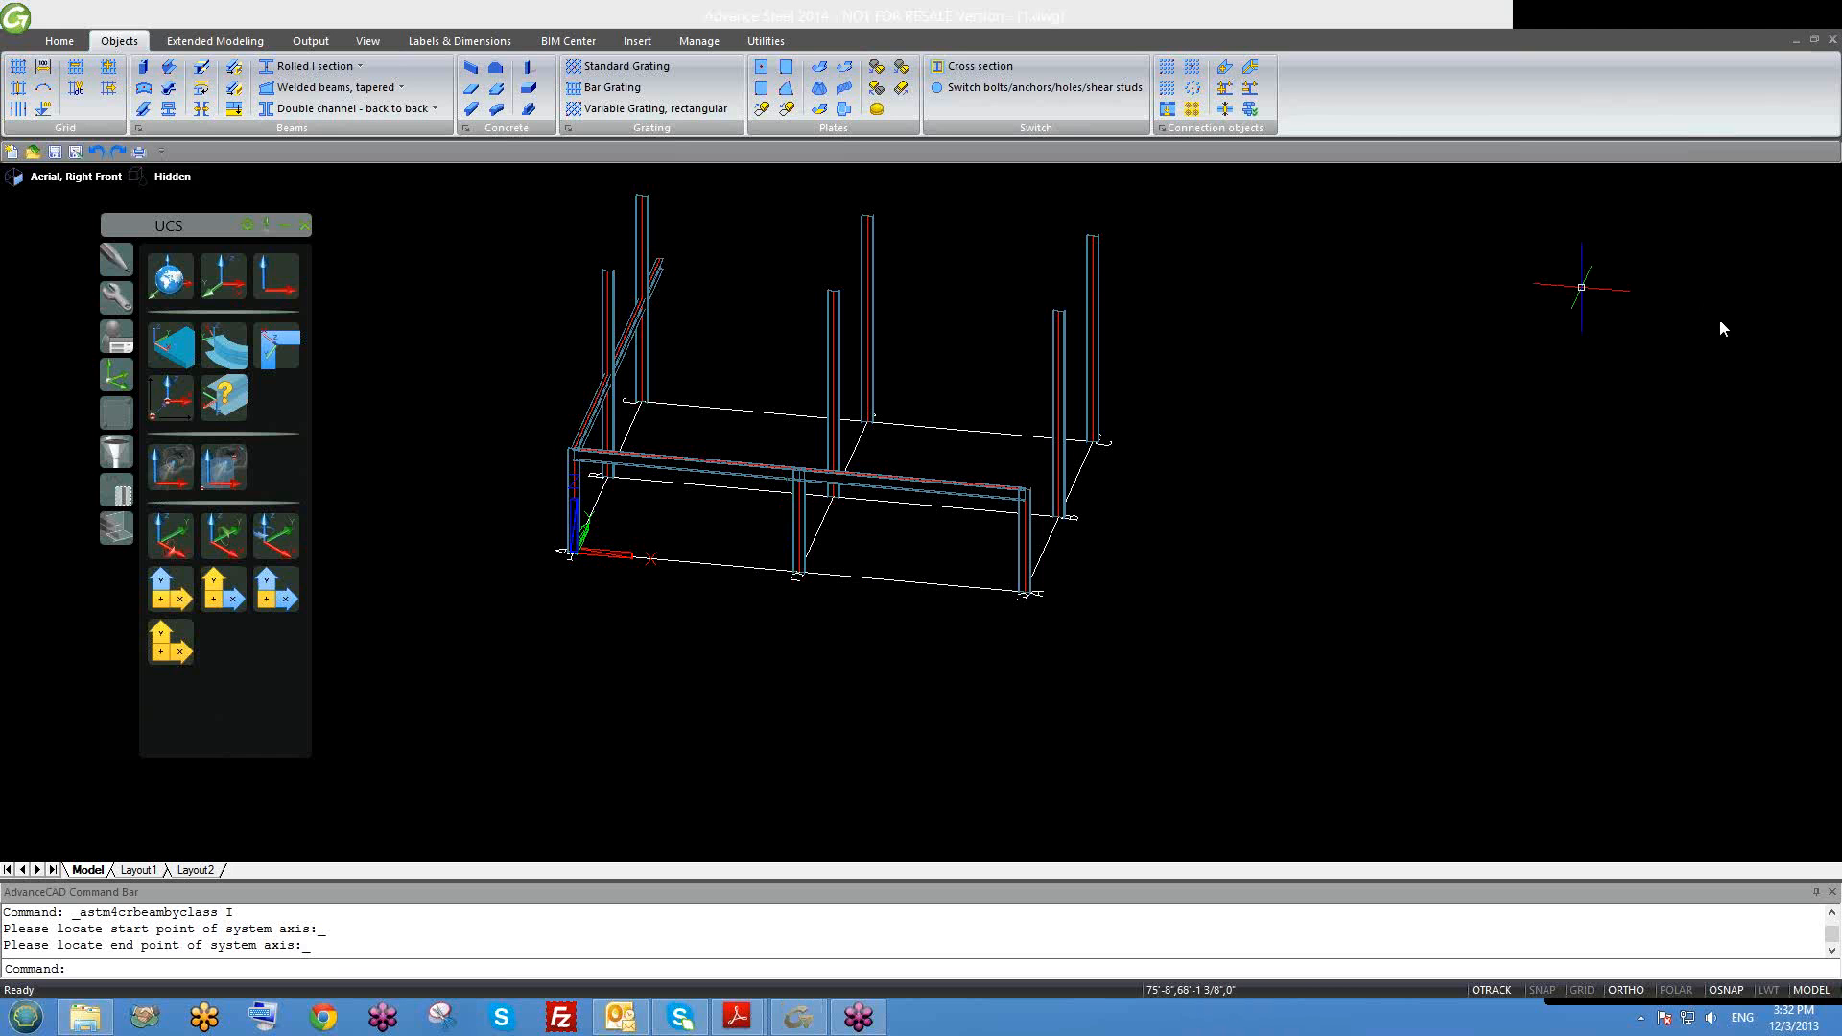
left_click(1725, 373)
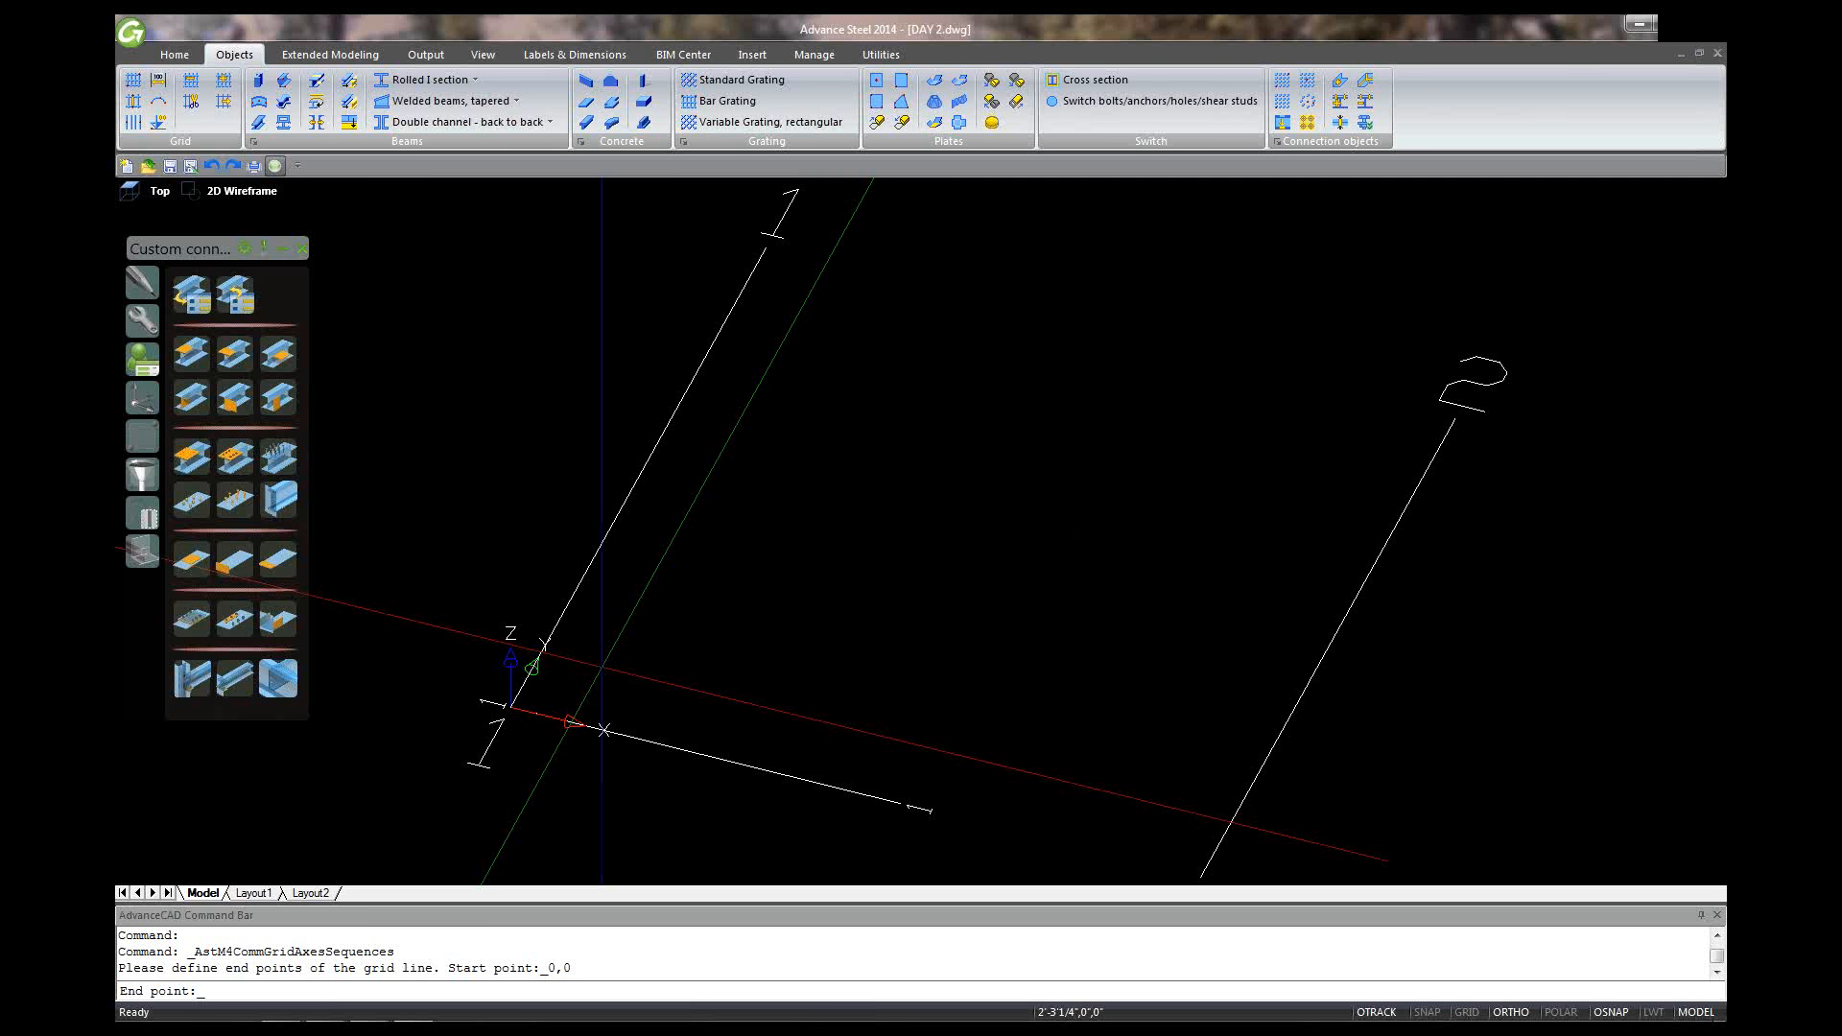
Step: Cancel the running grid command and delete all existing grid lines from DAY 2.dwg
key("Escape")
key("Escape")
scroll(802, 526, "down", 2)
left_click(1324, 834)
left_click(537, 288)
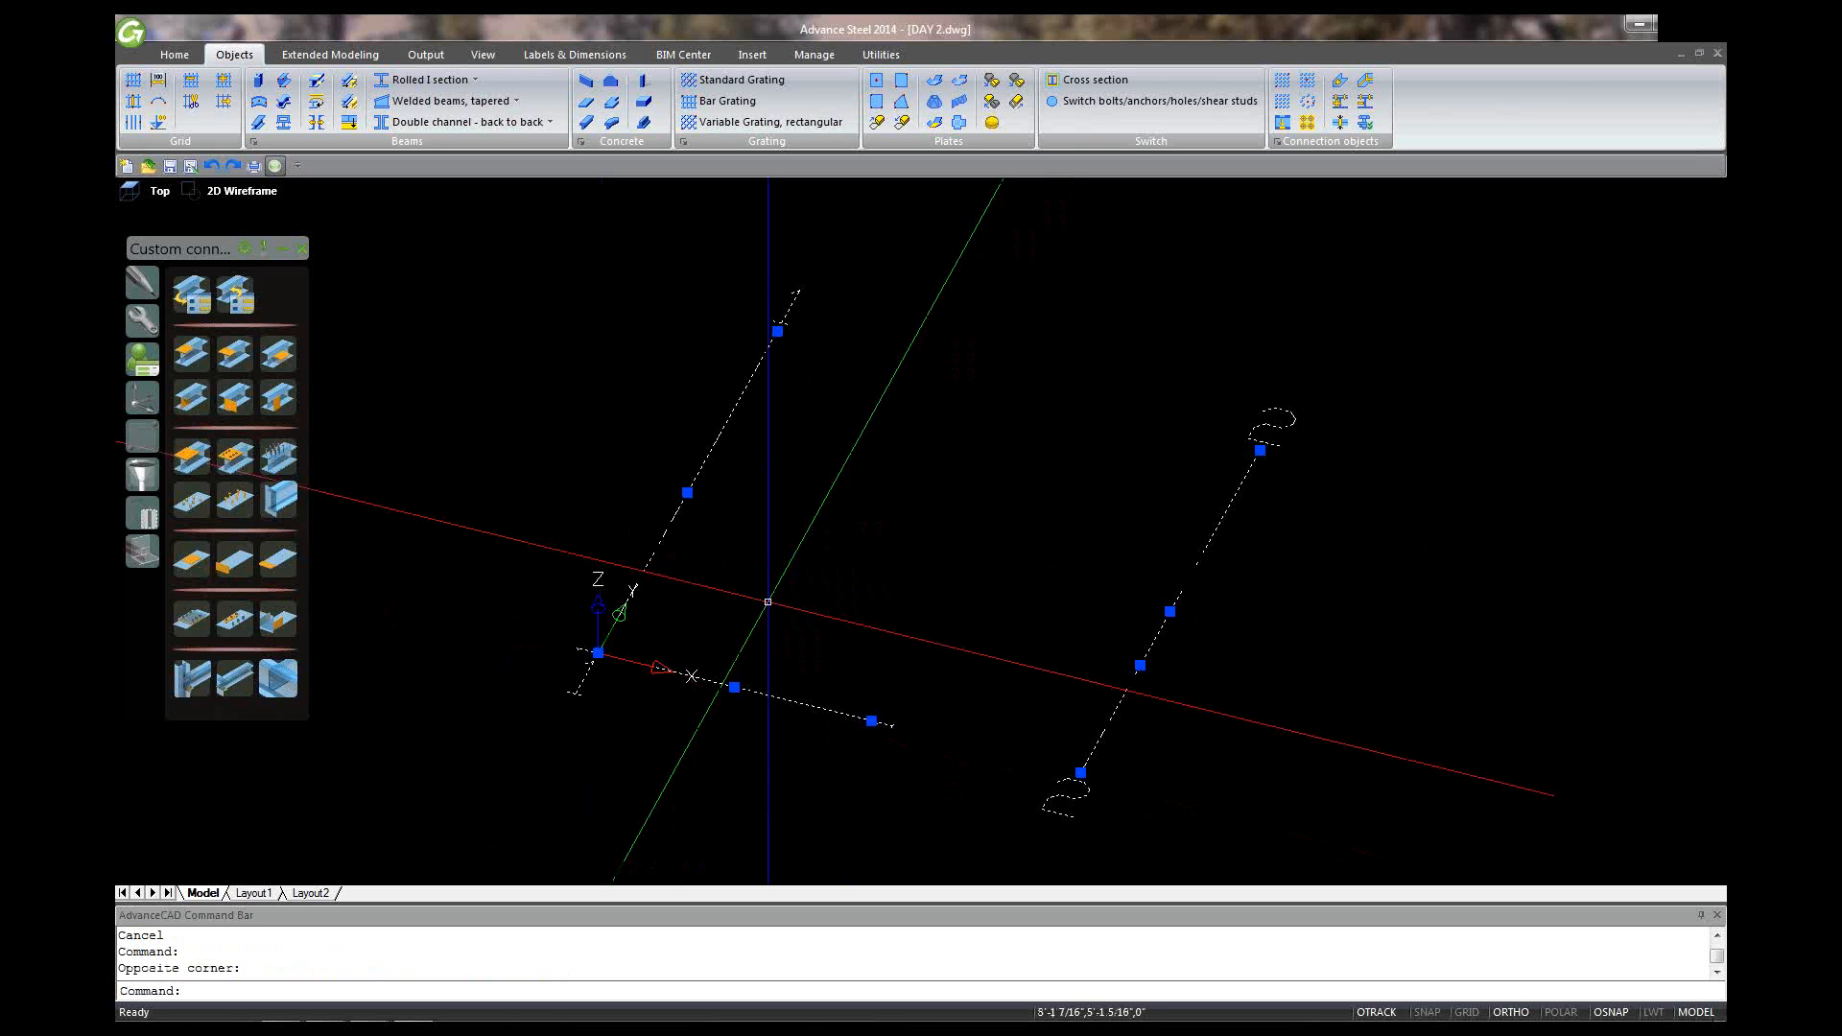
key("Delete")
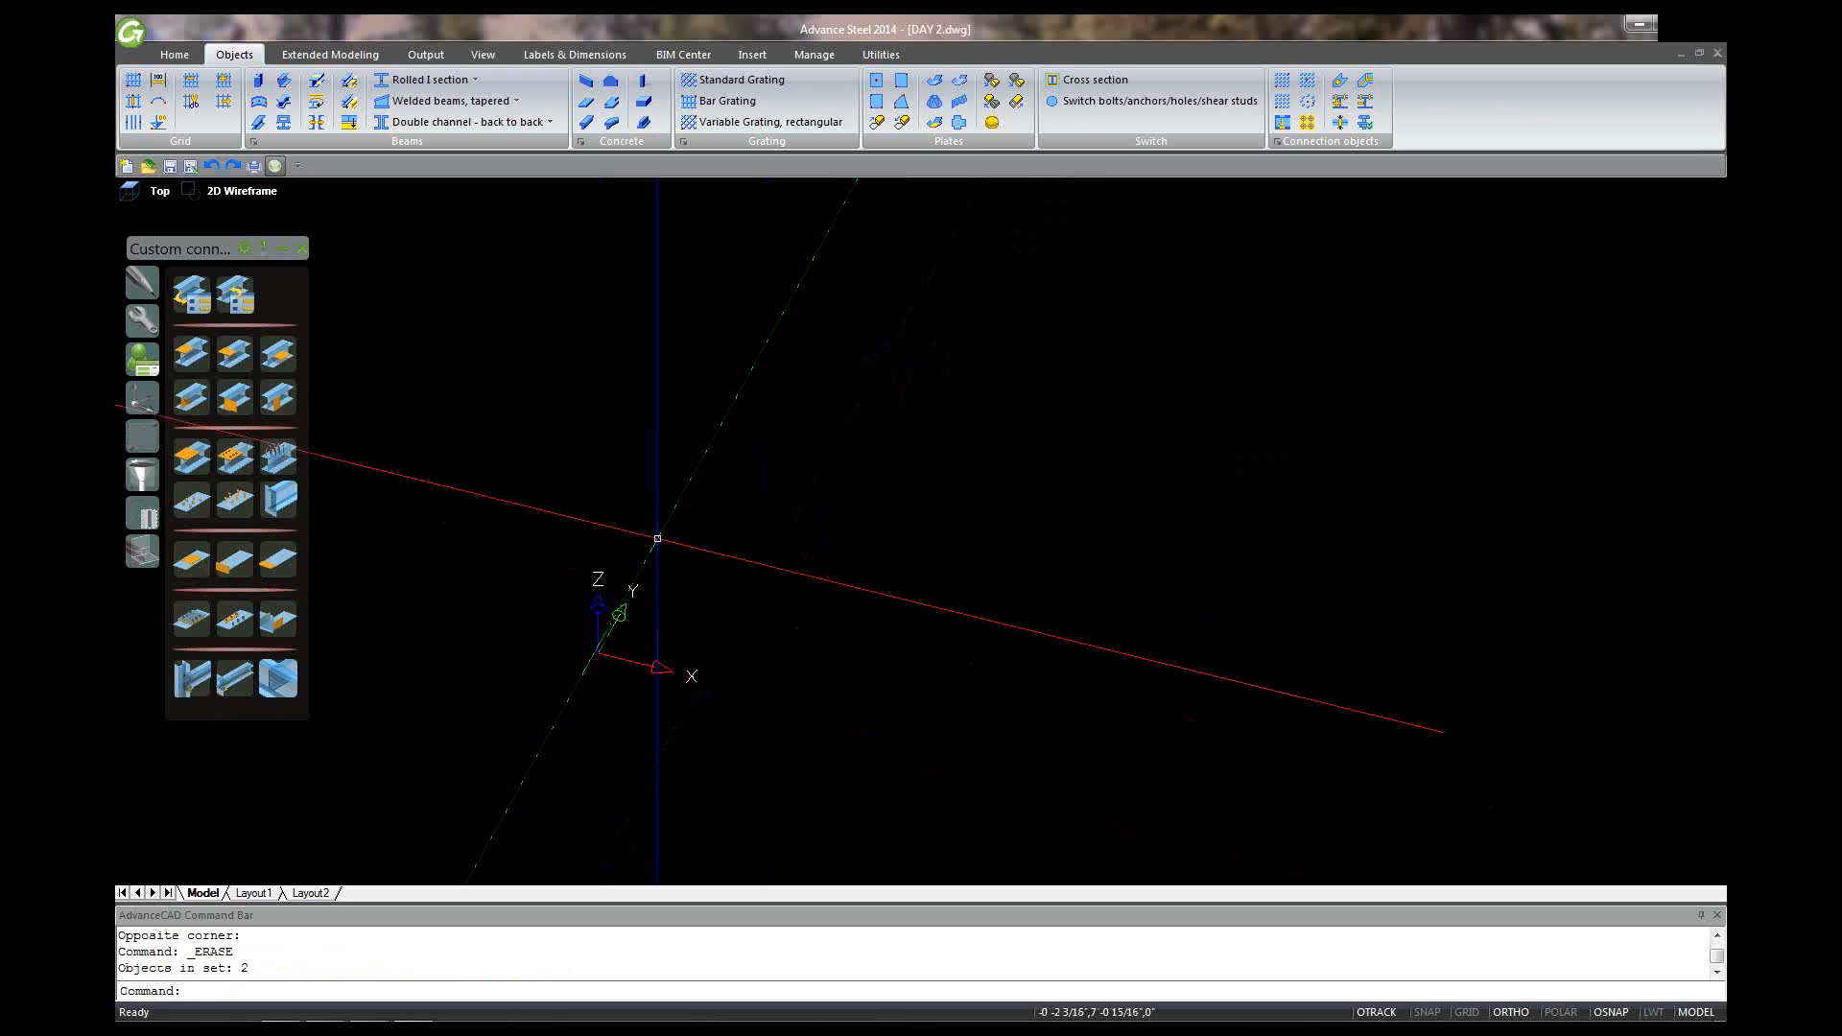
Step: Create a 40' grid axis along Y from 0,0 with its group direction along X, leaving the axis spacing undefined
left_click(157, 80)
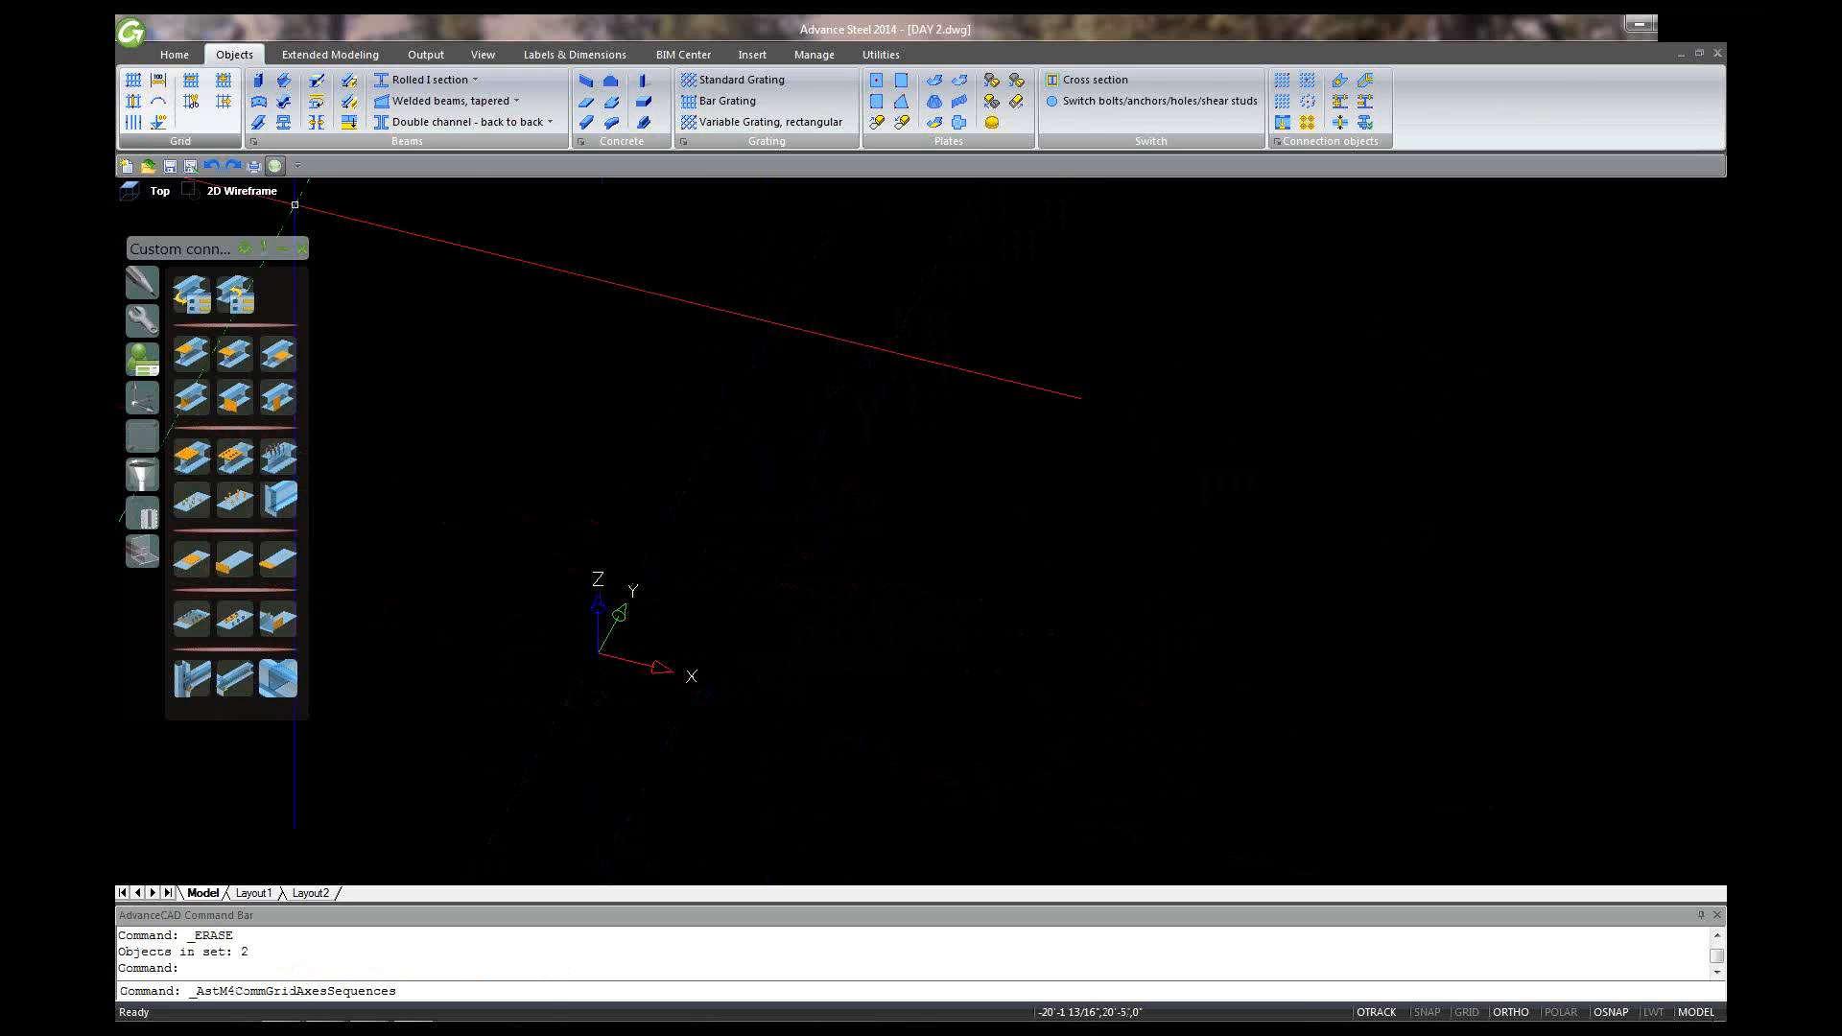
type("0")
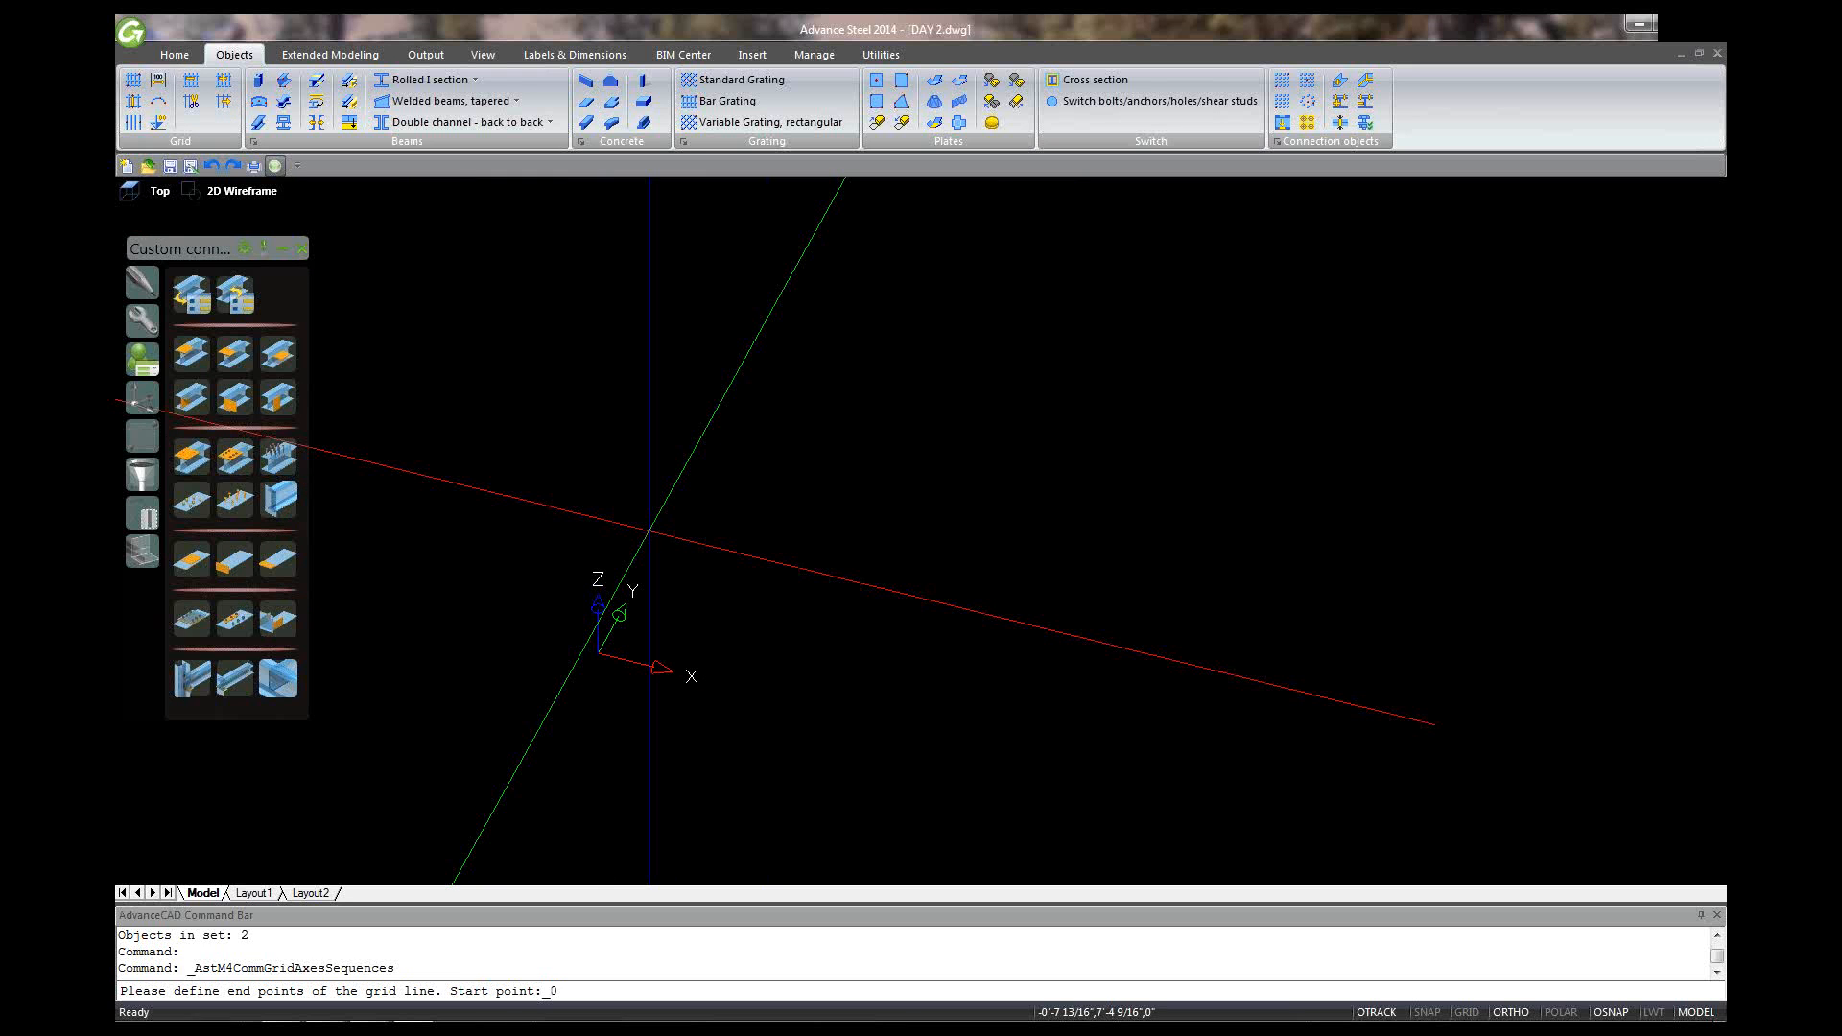
type(",0,")
key("Return")
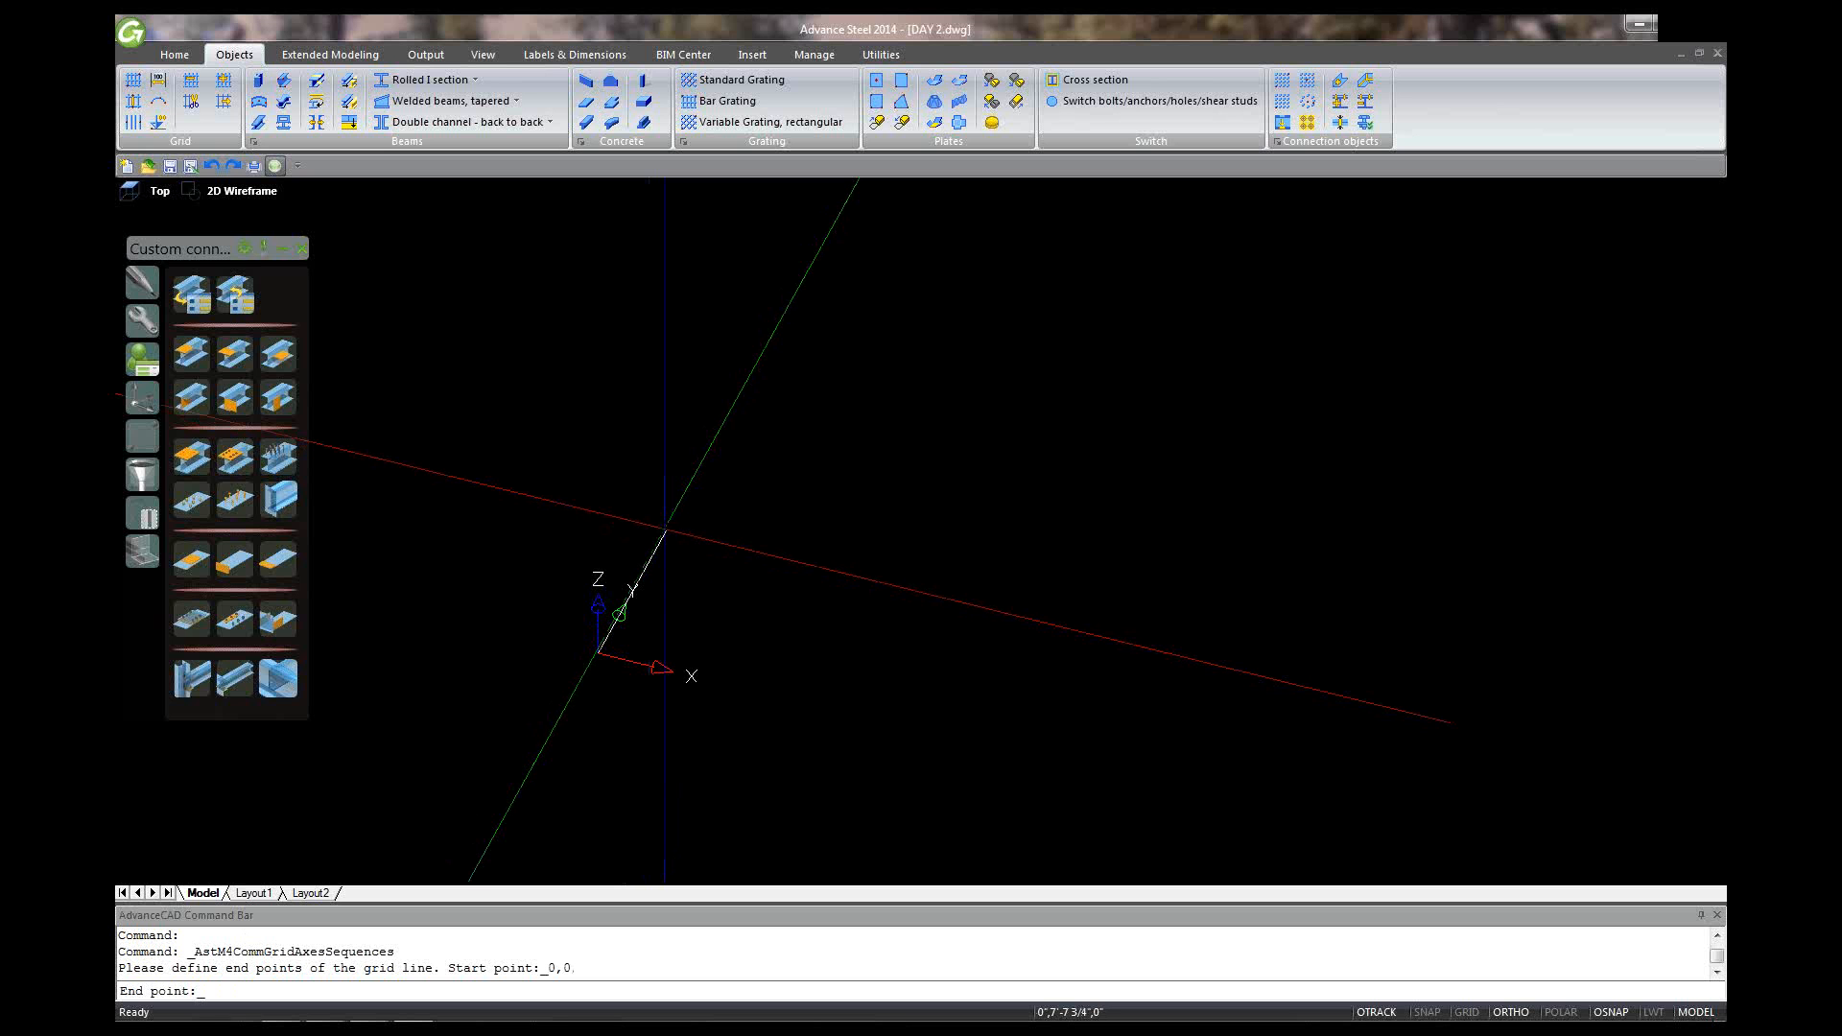
type("40'")
key("Return")
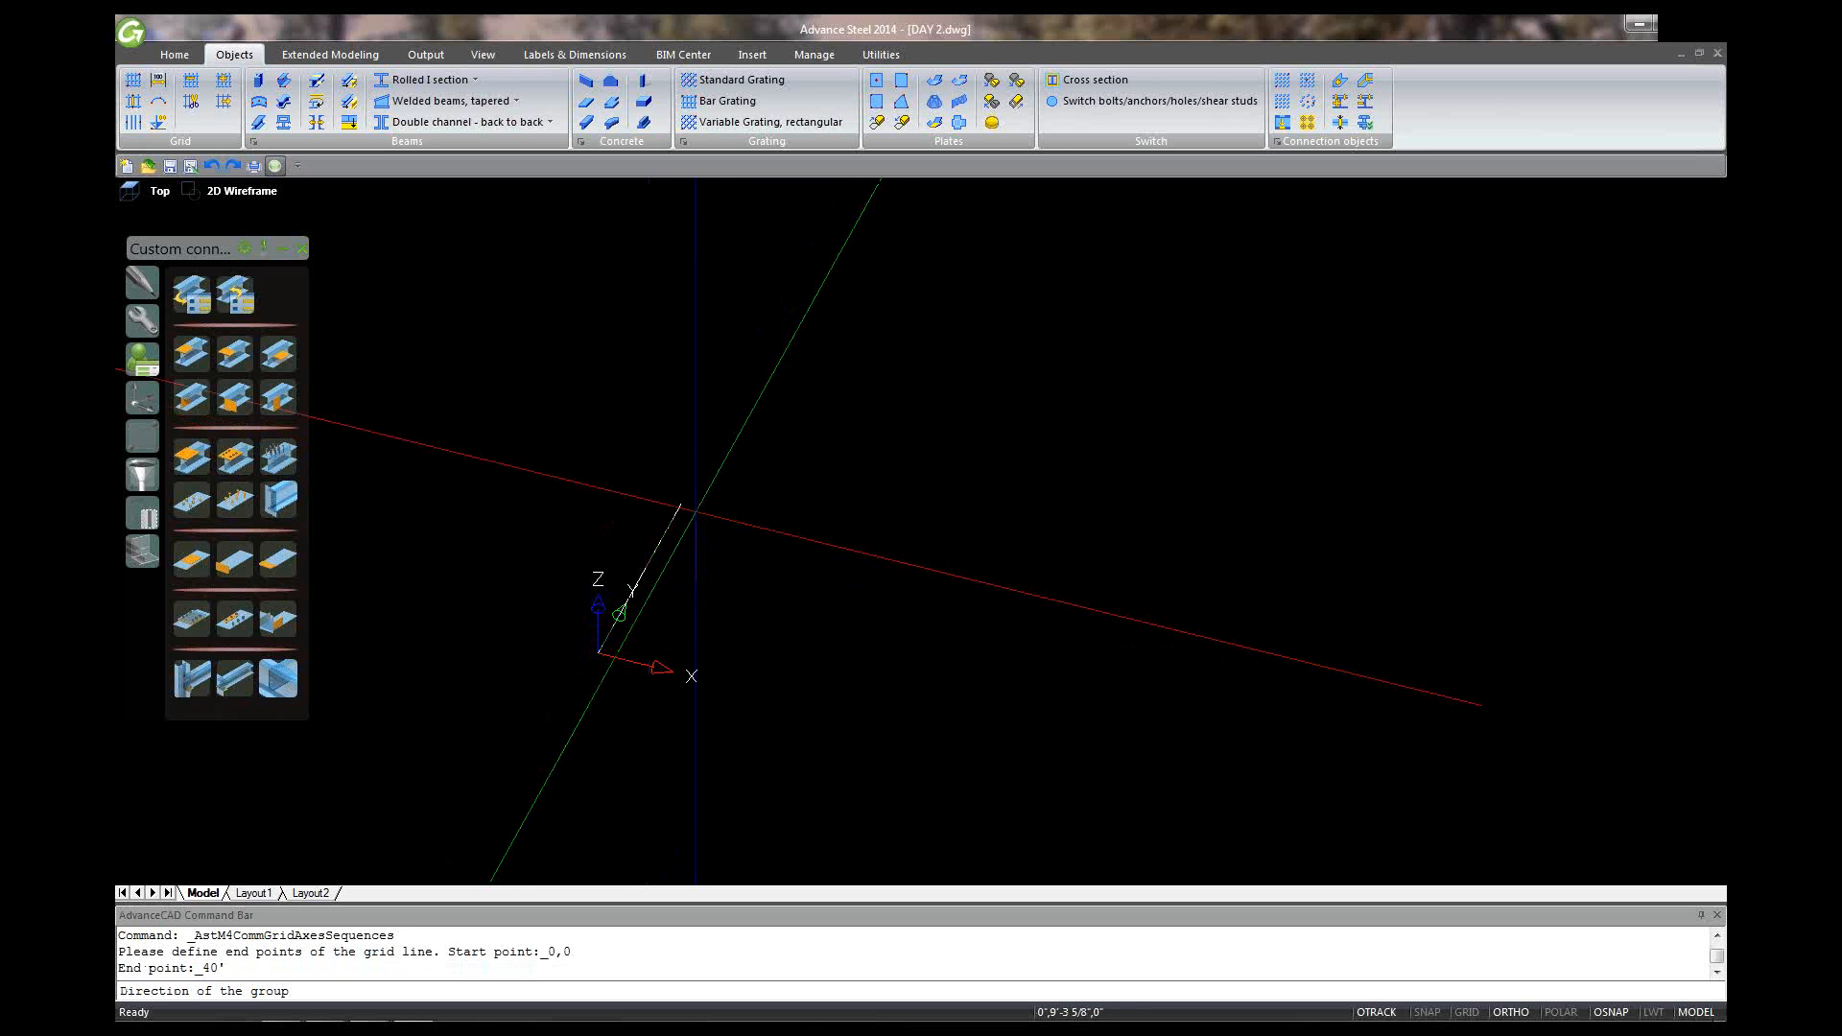
left_click(743, 540)
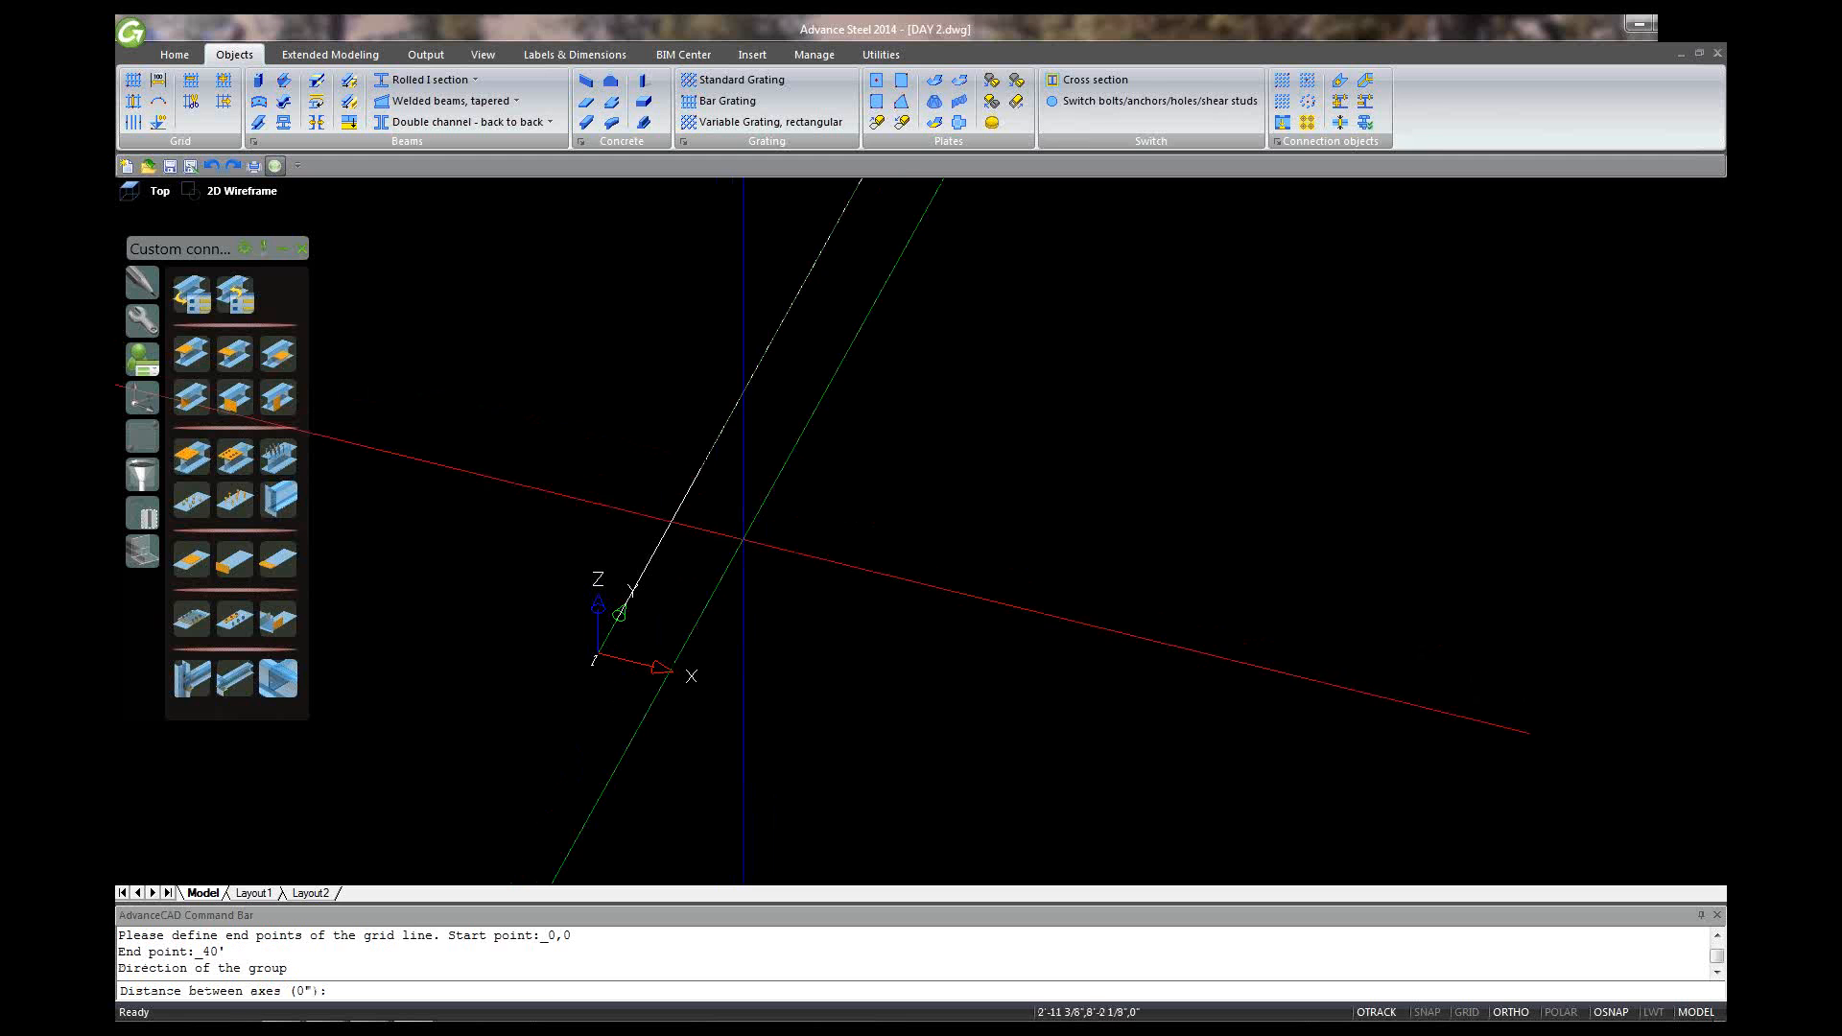
scroll(720, 586, "down", 5)
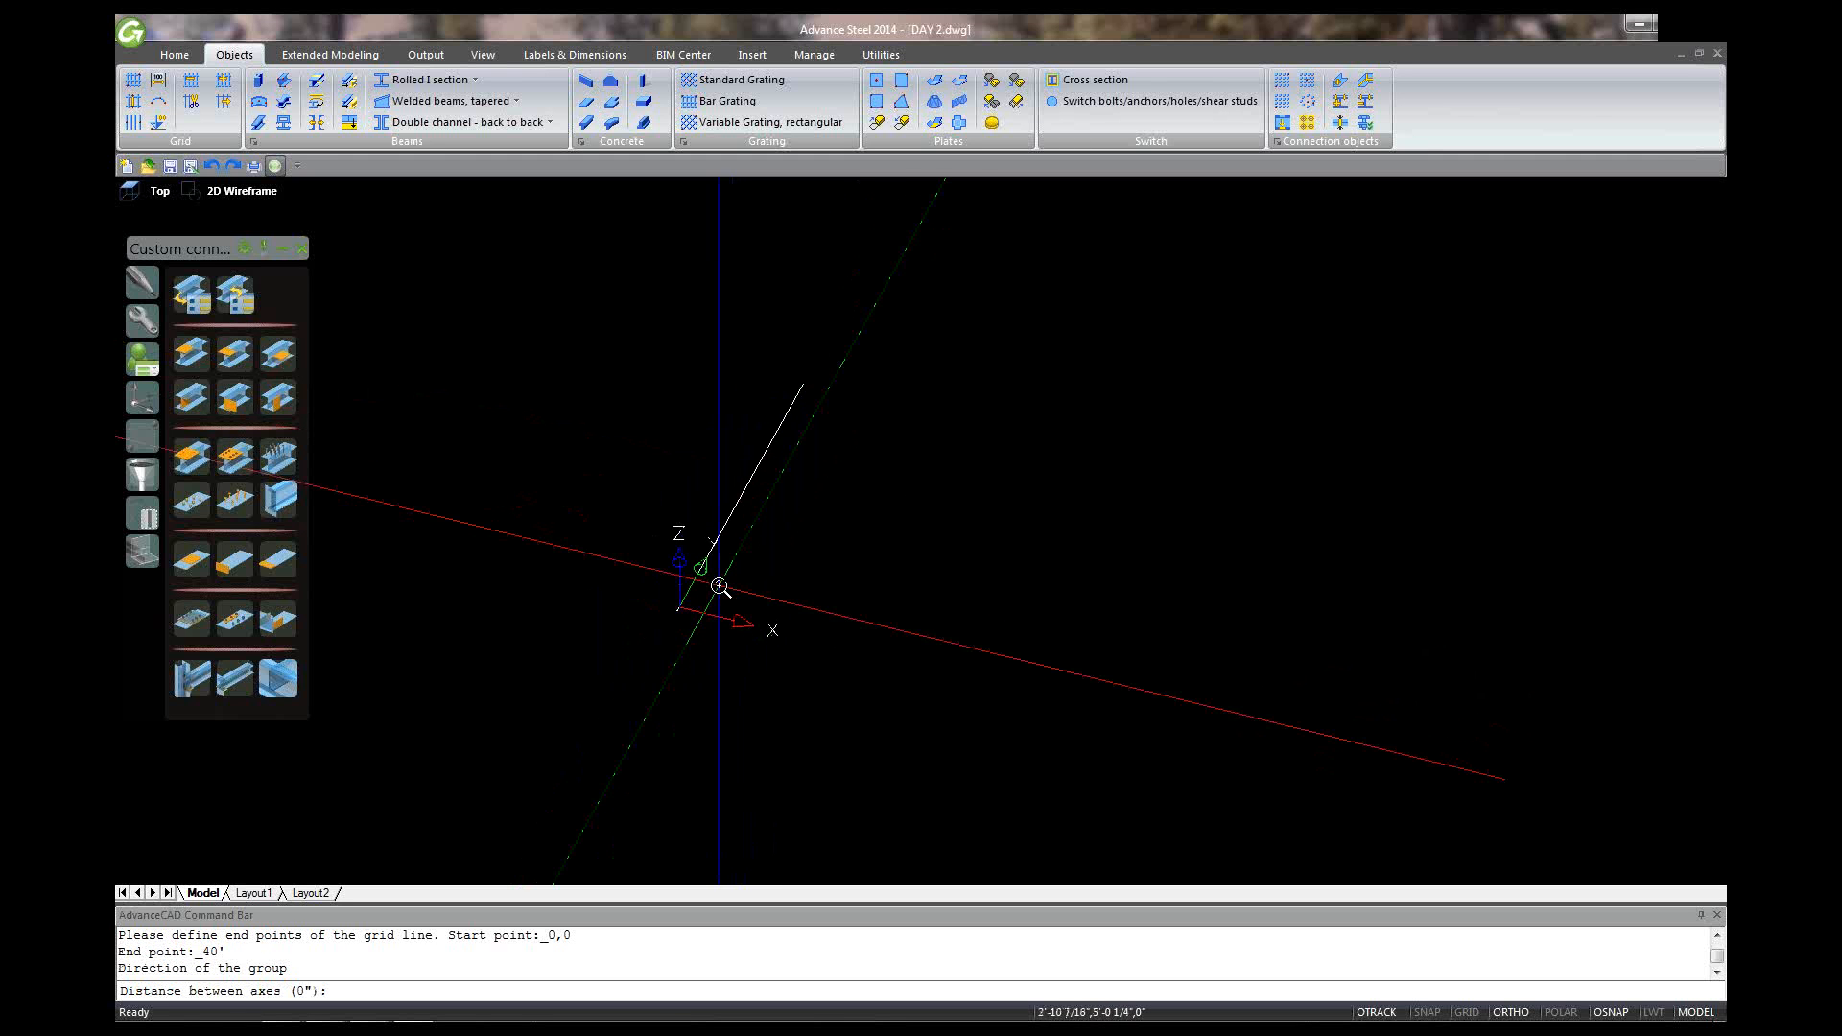
scroll(719, 586, "up", 4)
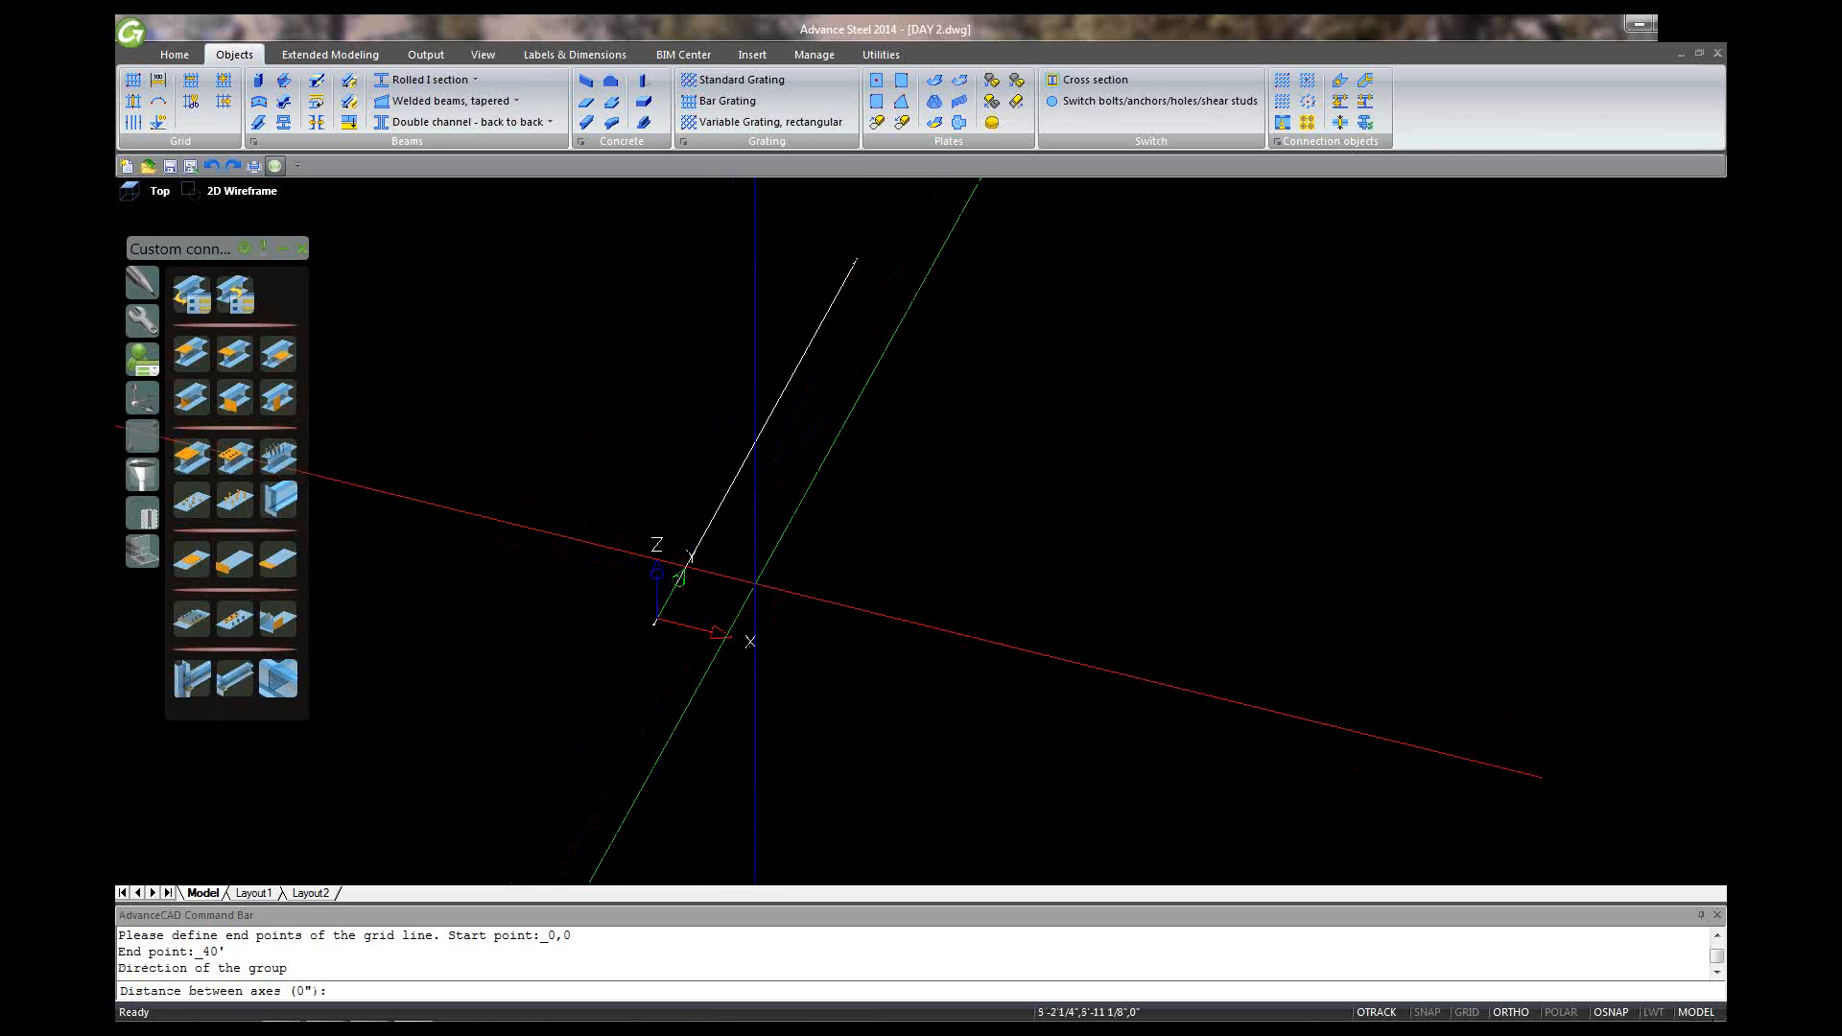
middle_click_drag(719, 586, 775, 628, "shift")
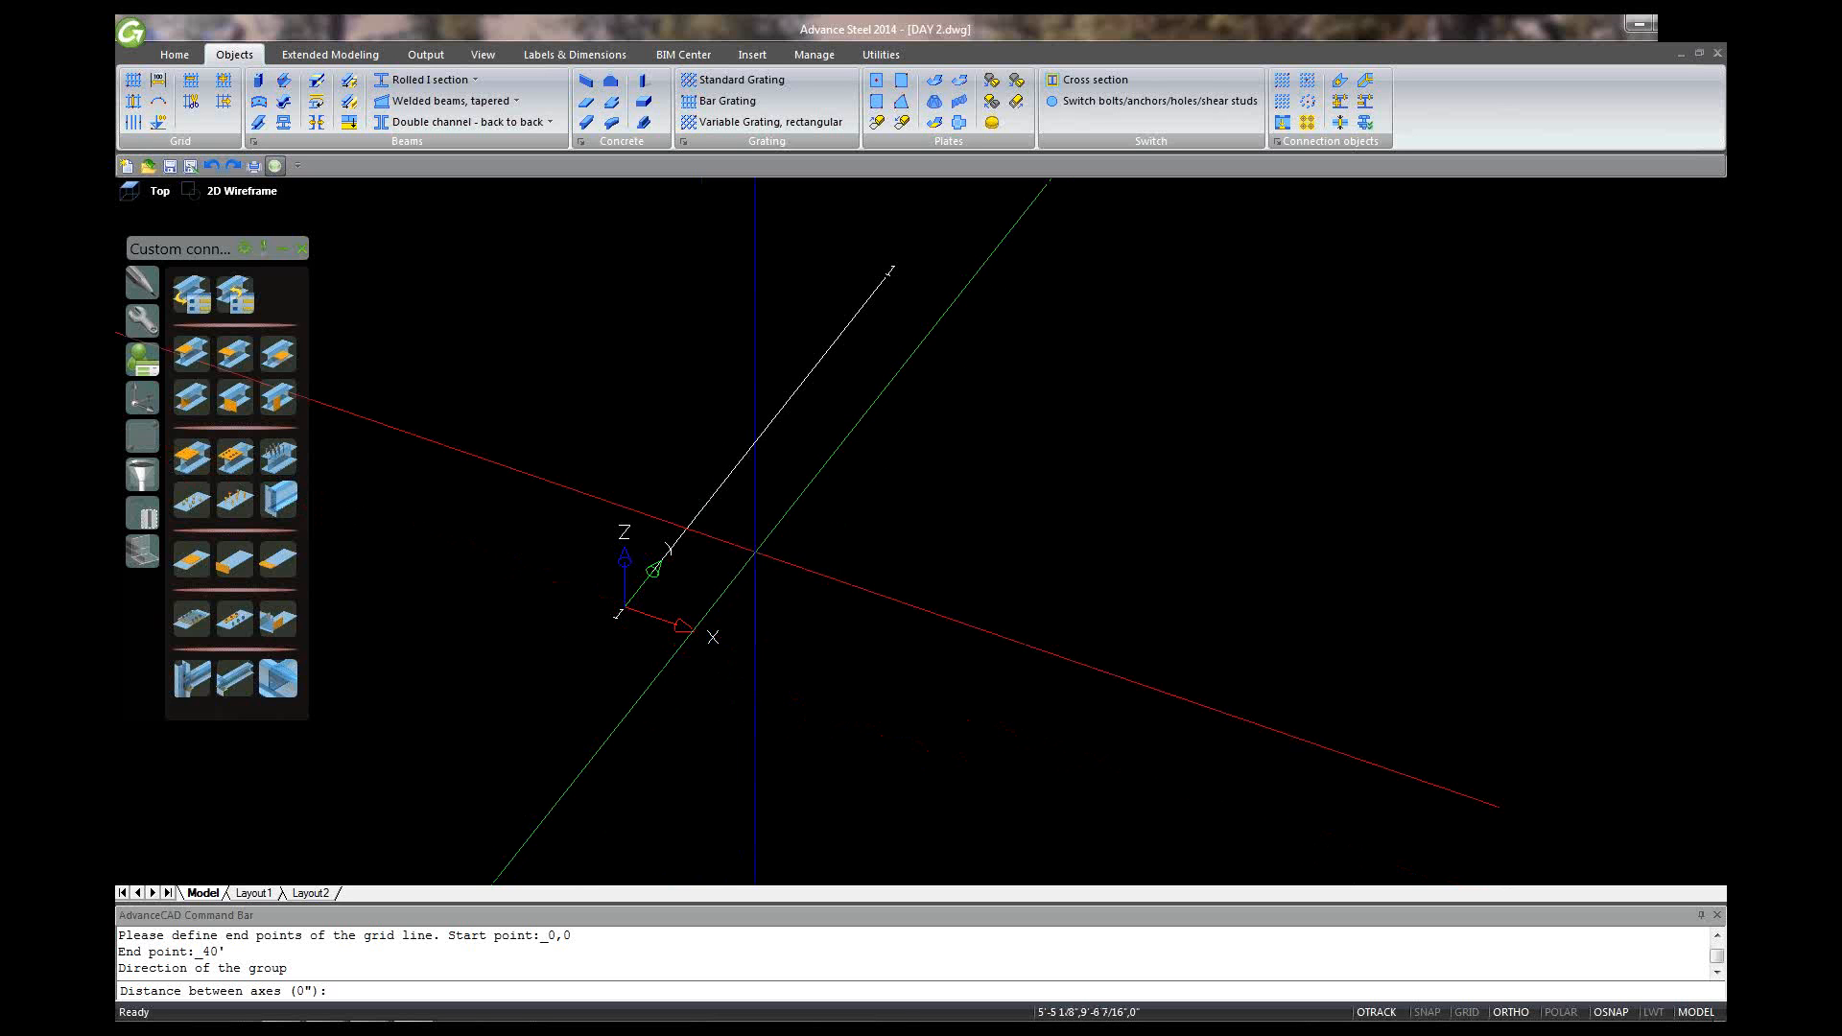
key("Escape")
Step: Delete the 40' grid axis that runs along Y
left_click(890, 453)
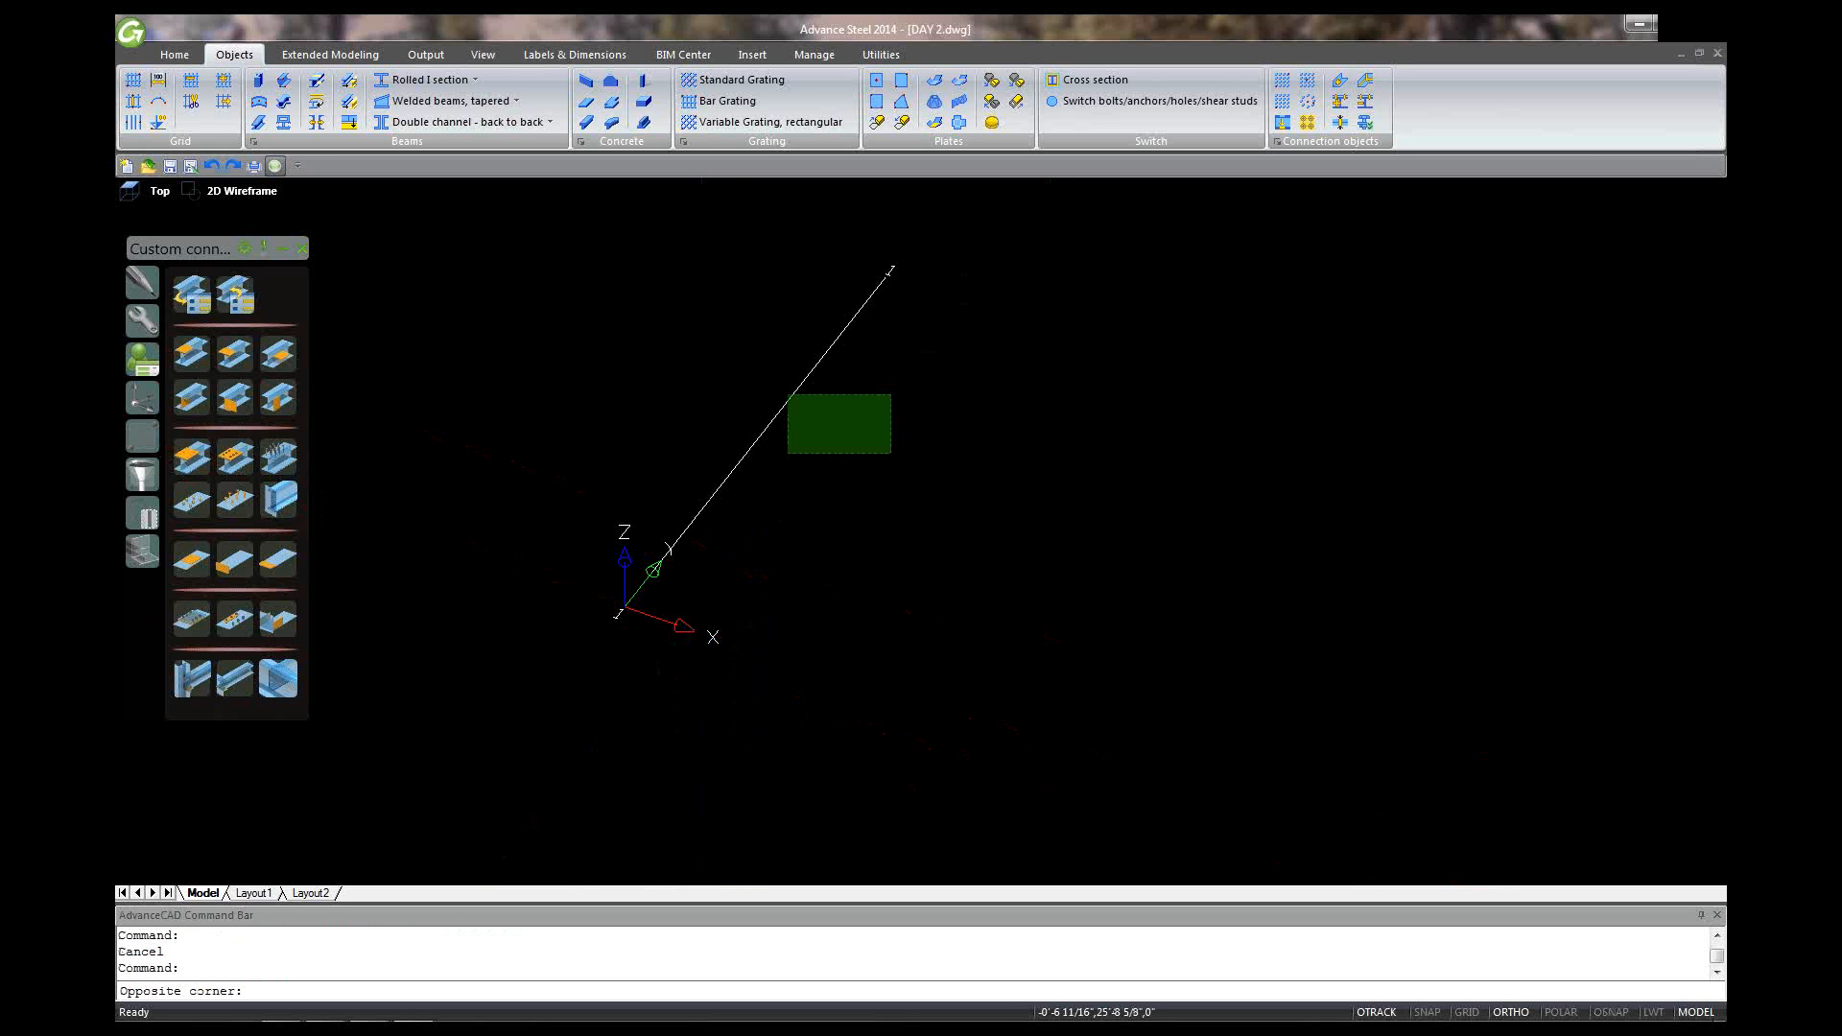
left_click(787, 394)
key("Delete")
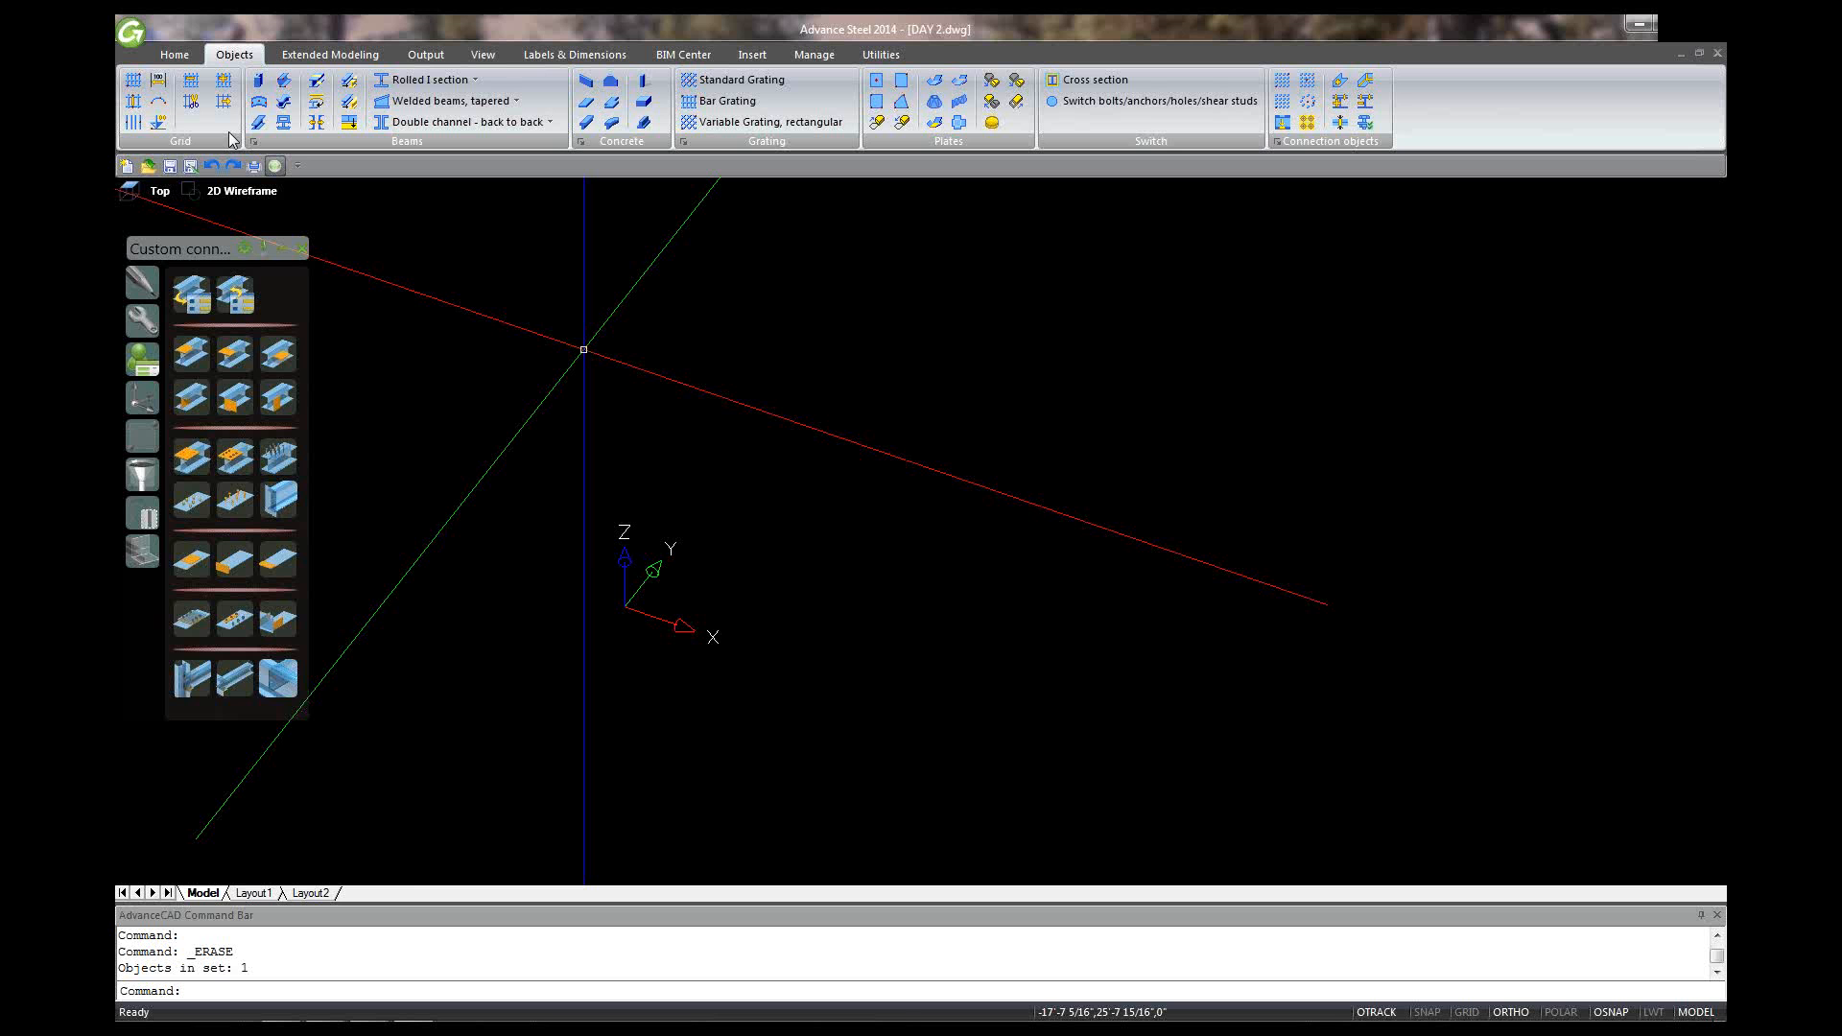
Step: Create a group of 40' grid axes along X from 0,0, grouped towards negative Y with 15' between axes
left_click(158, 80)
type("0,0")
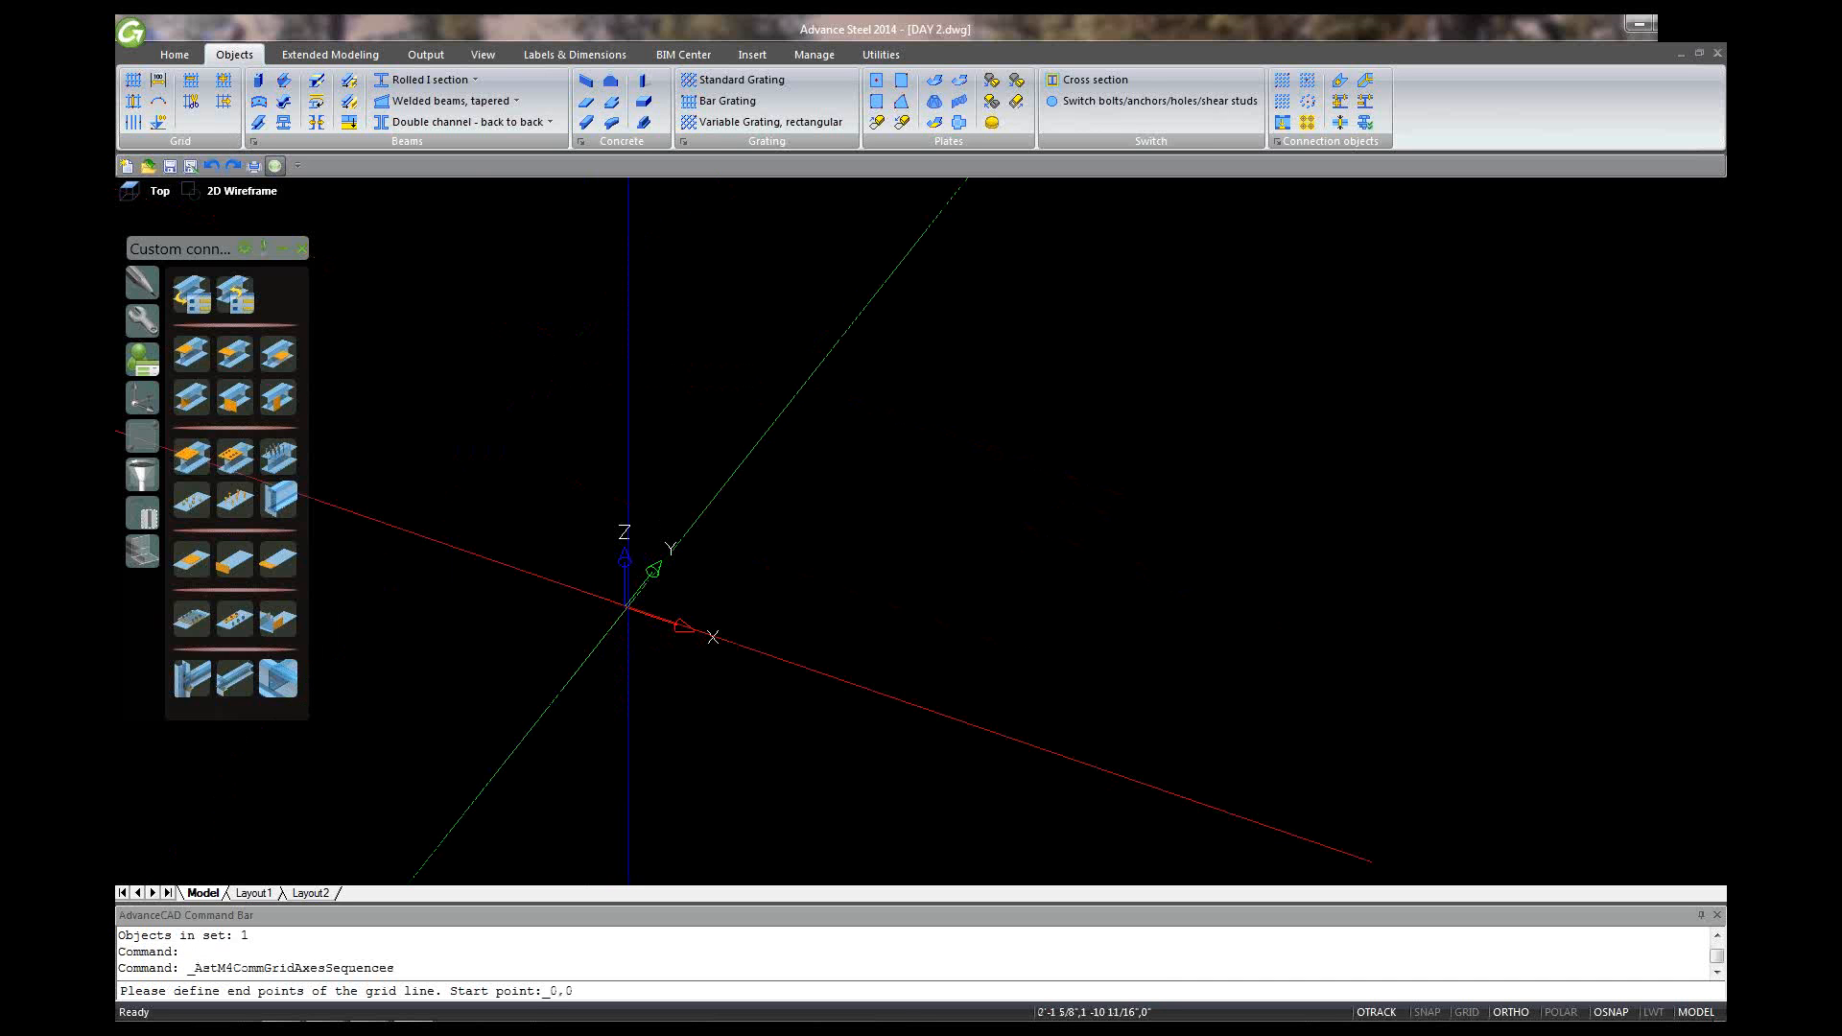
key("Return")
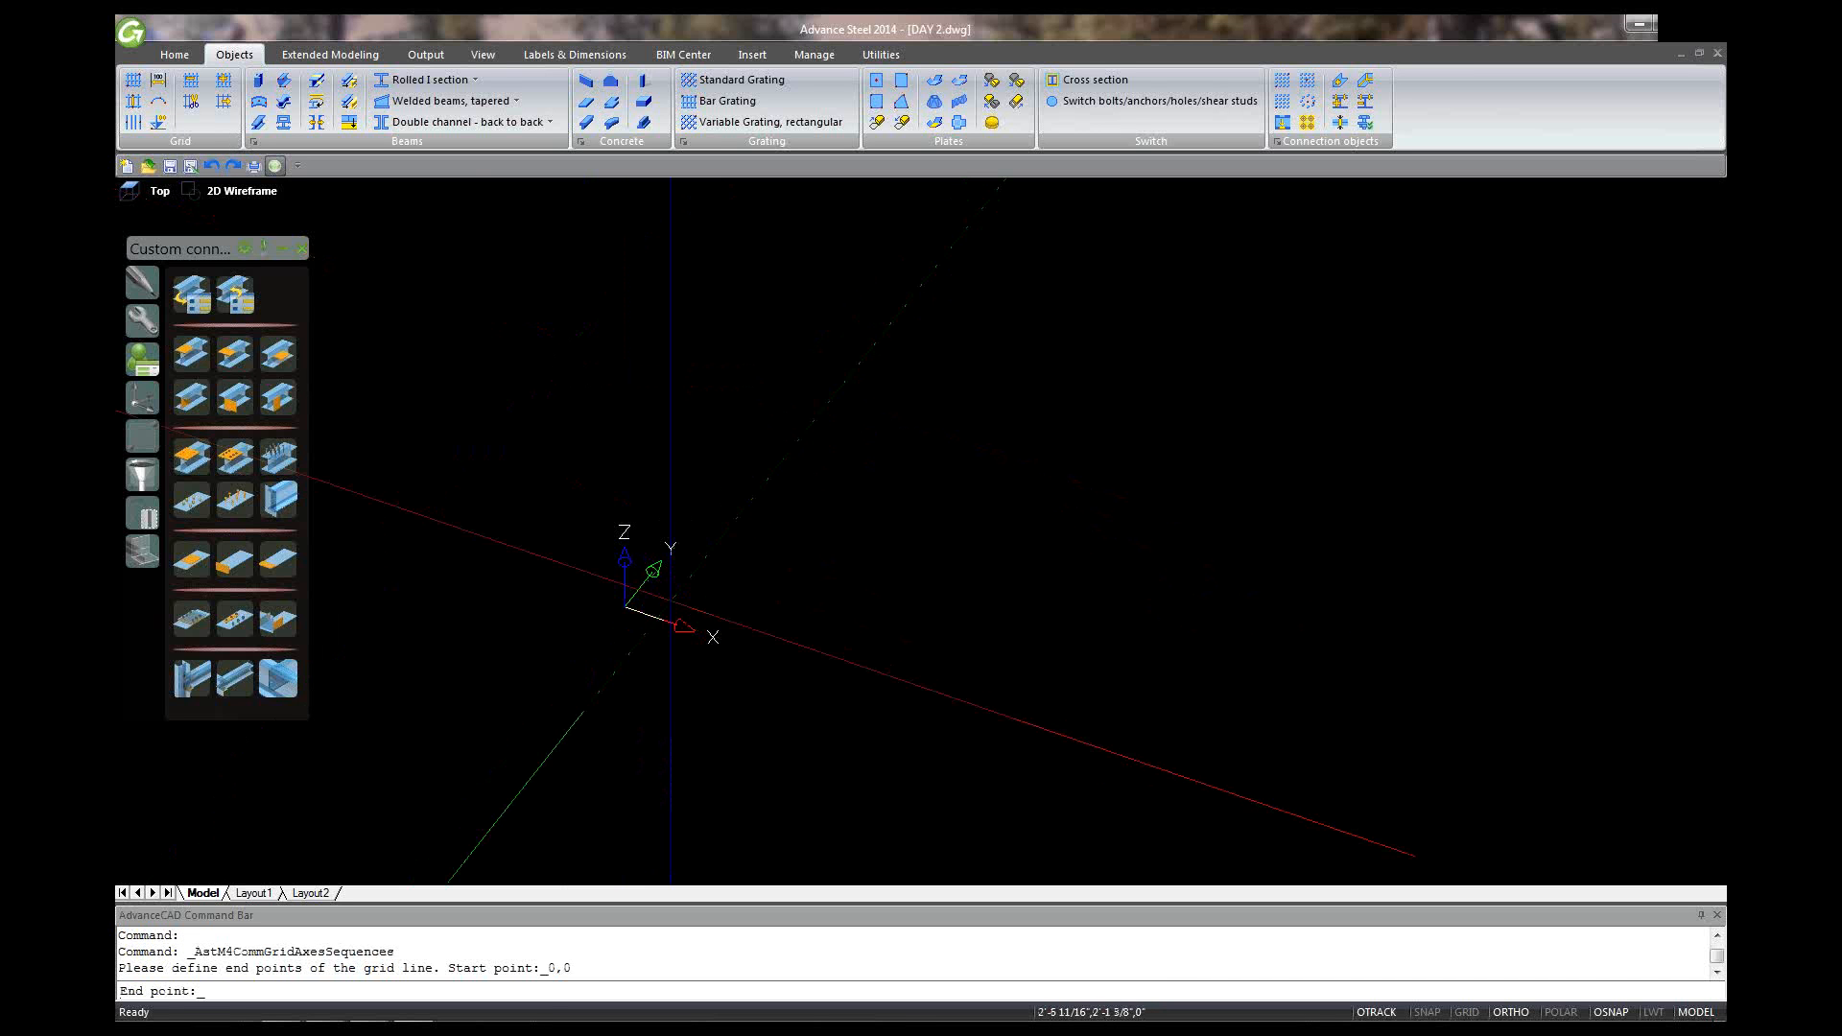
type("40")
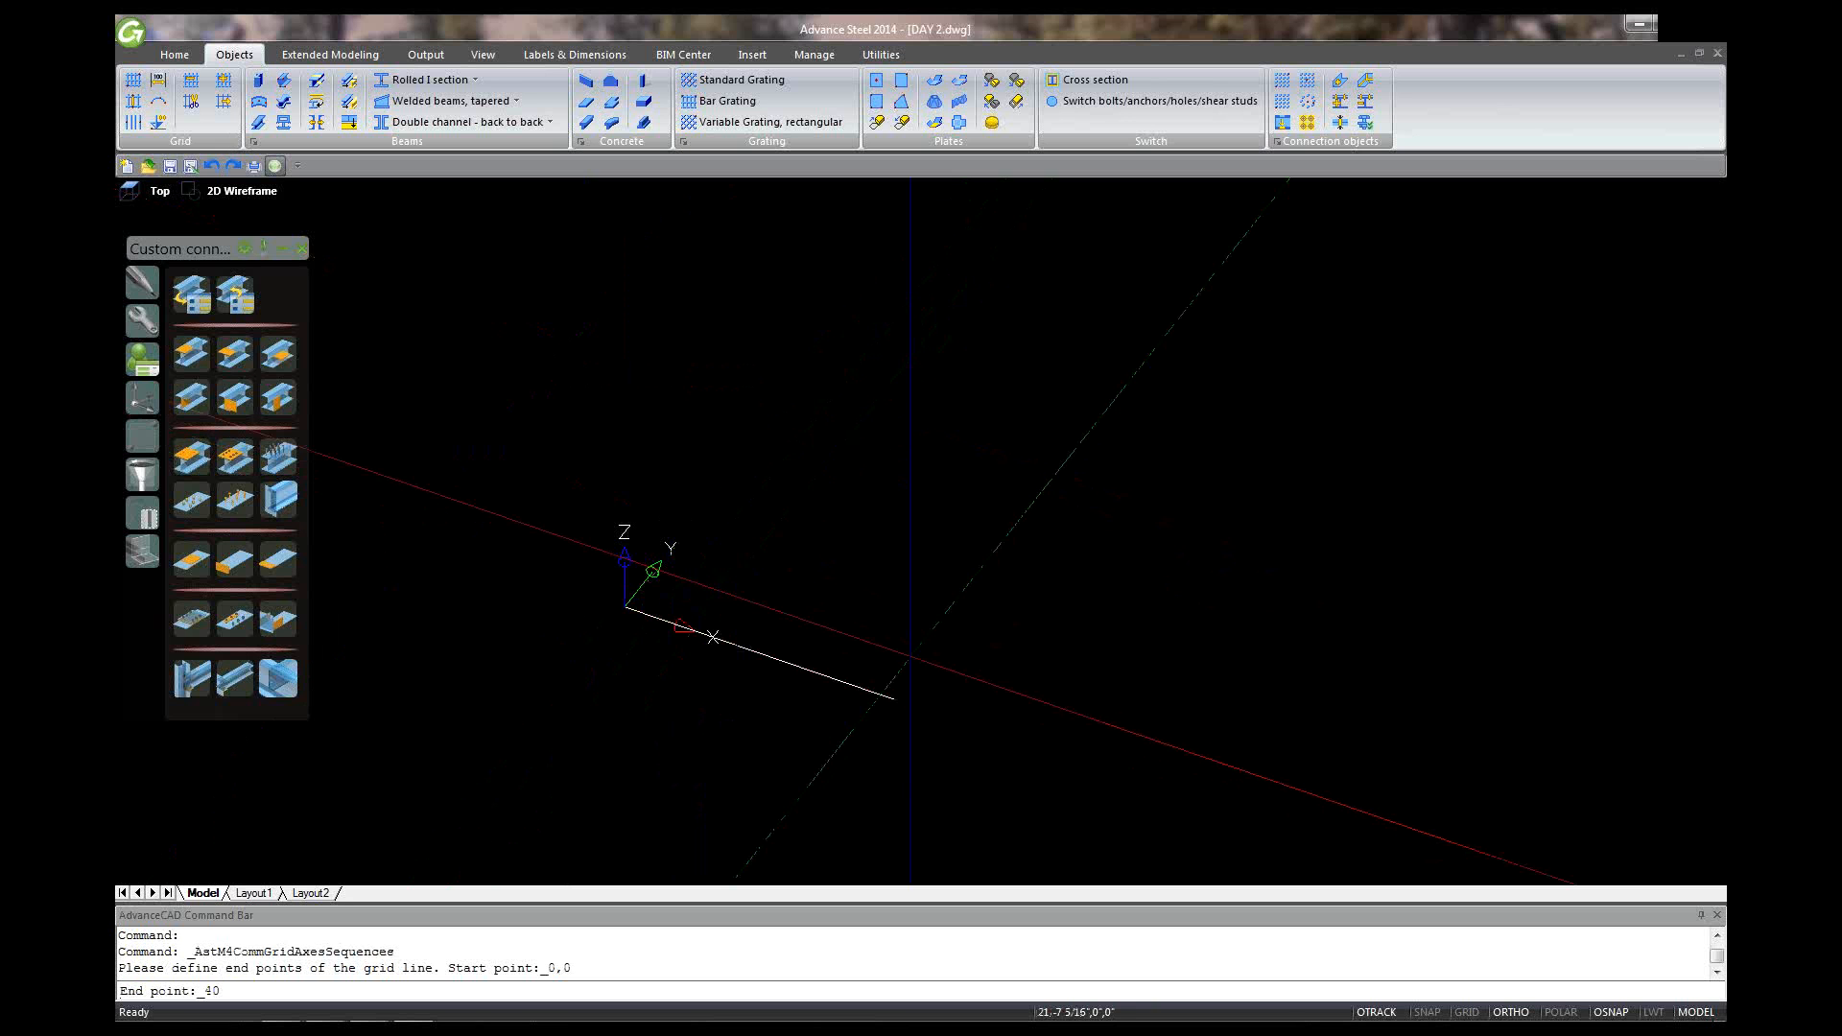
type("'")
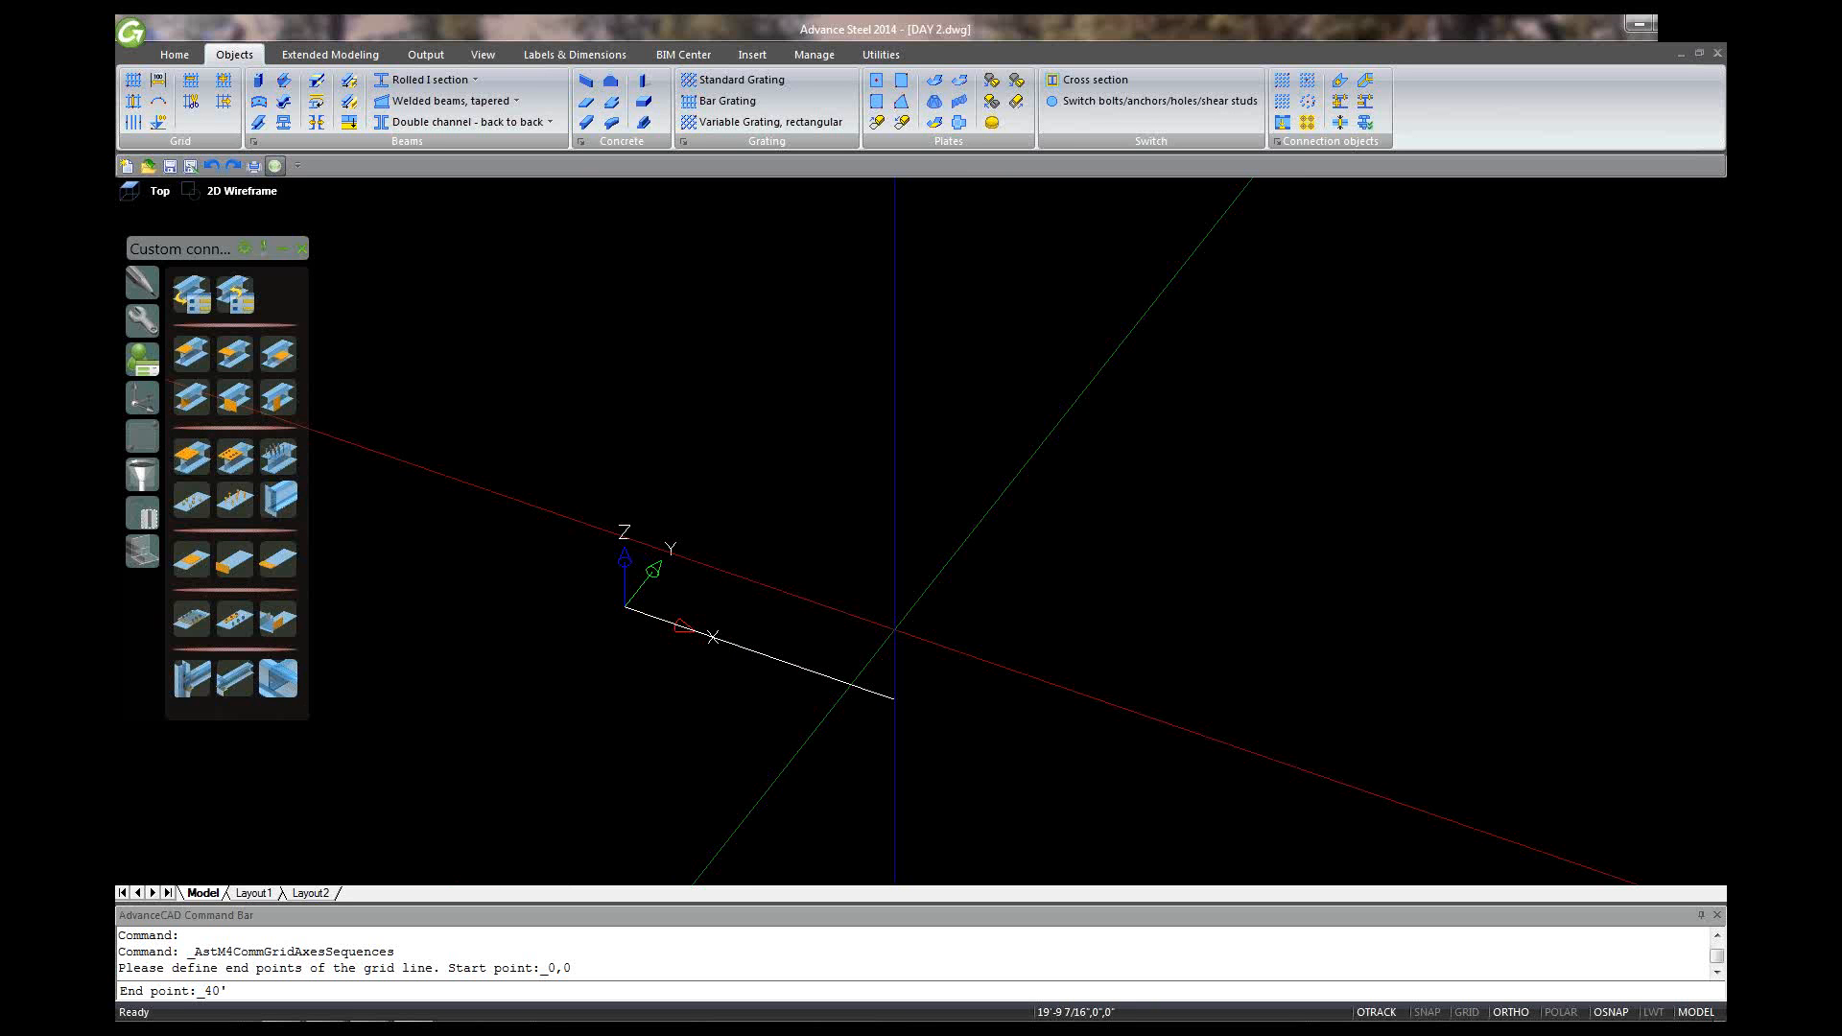
key("Return")
left_click(942, 687)
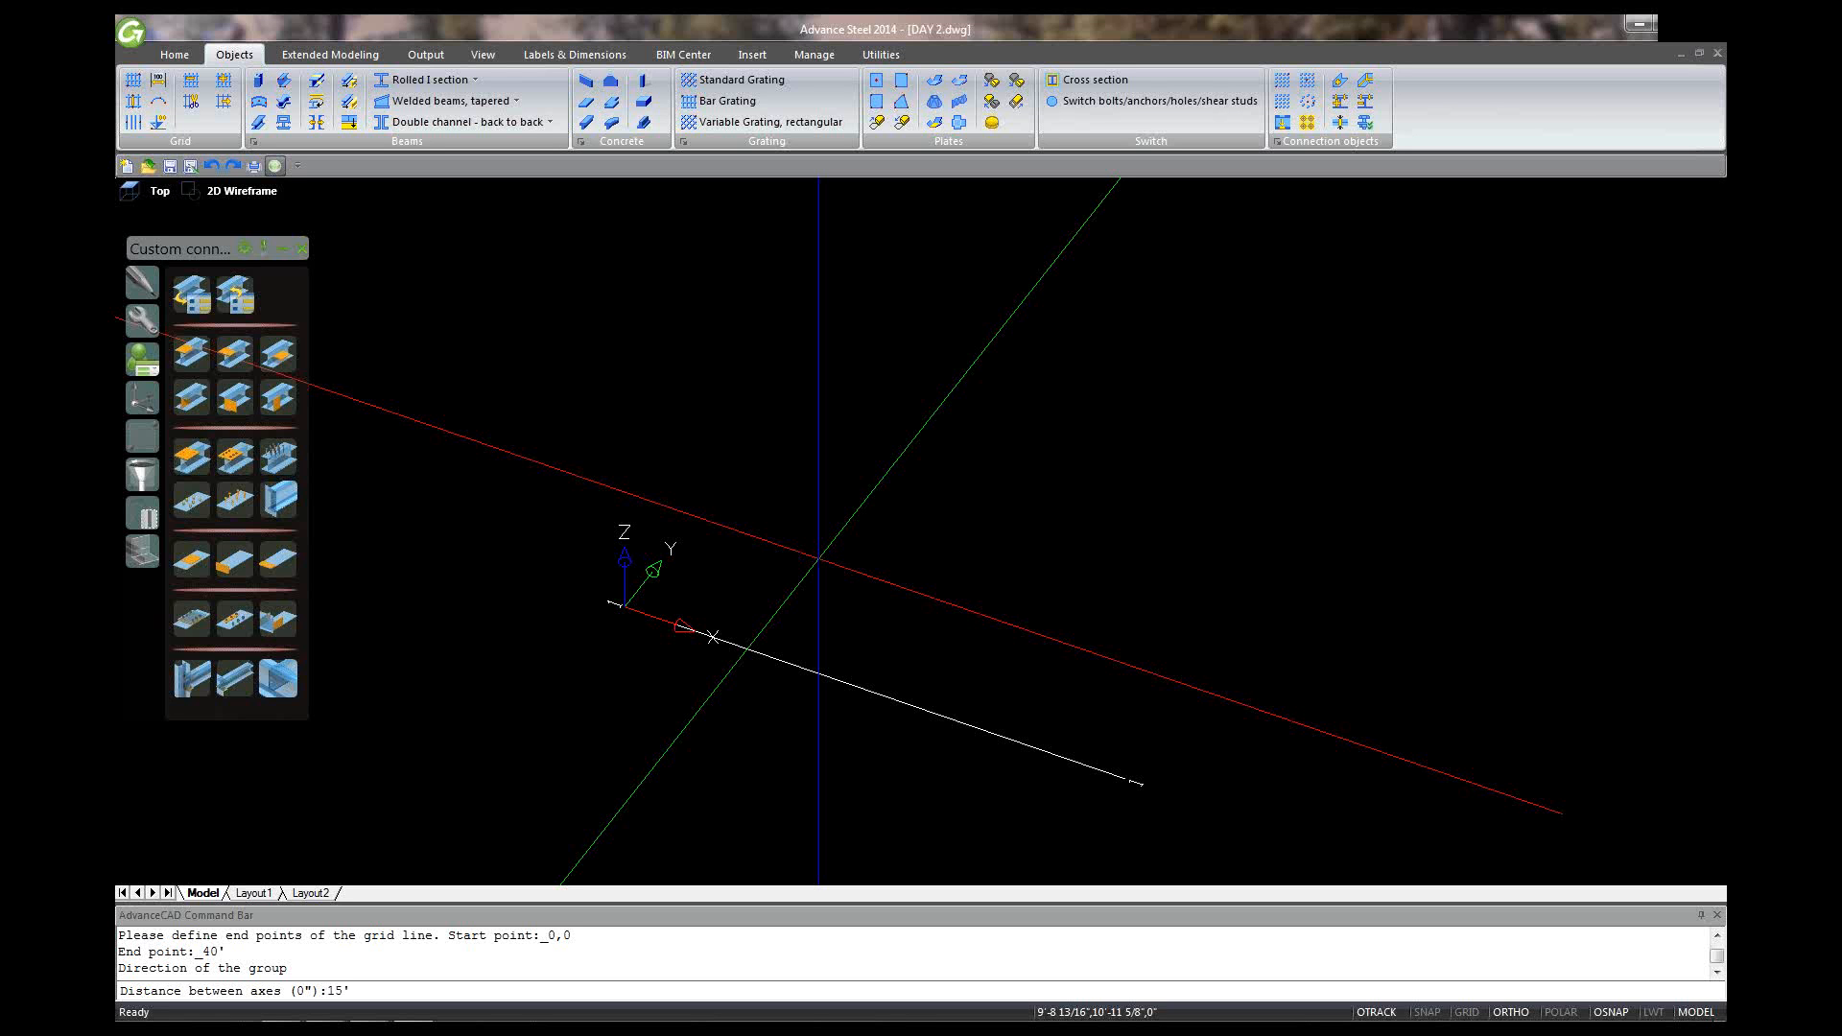
key("Return")
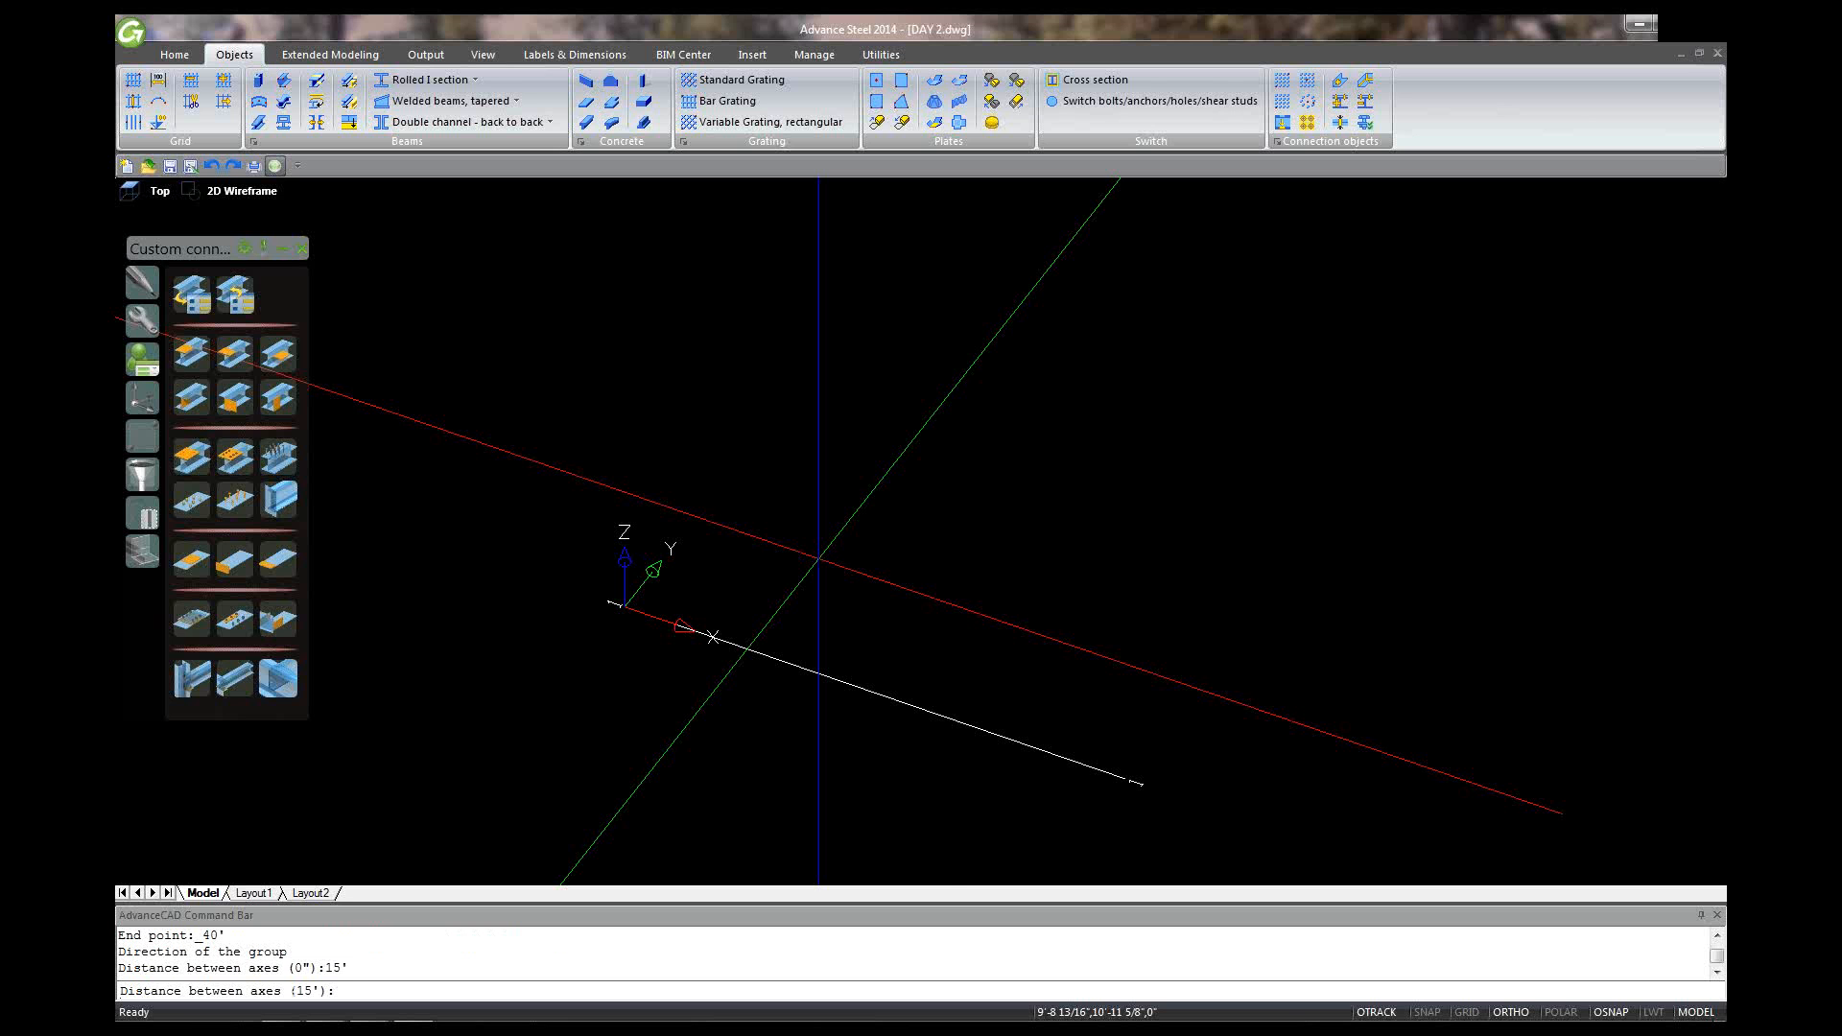
key("Return")
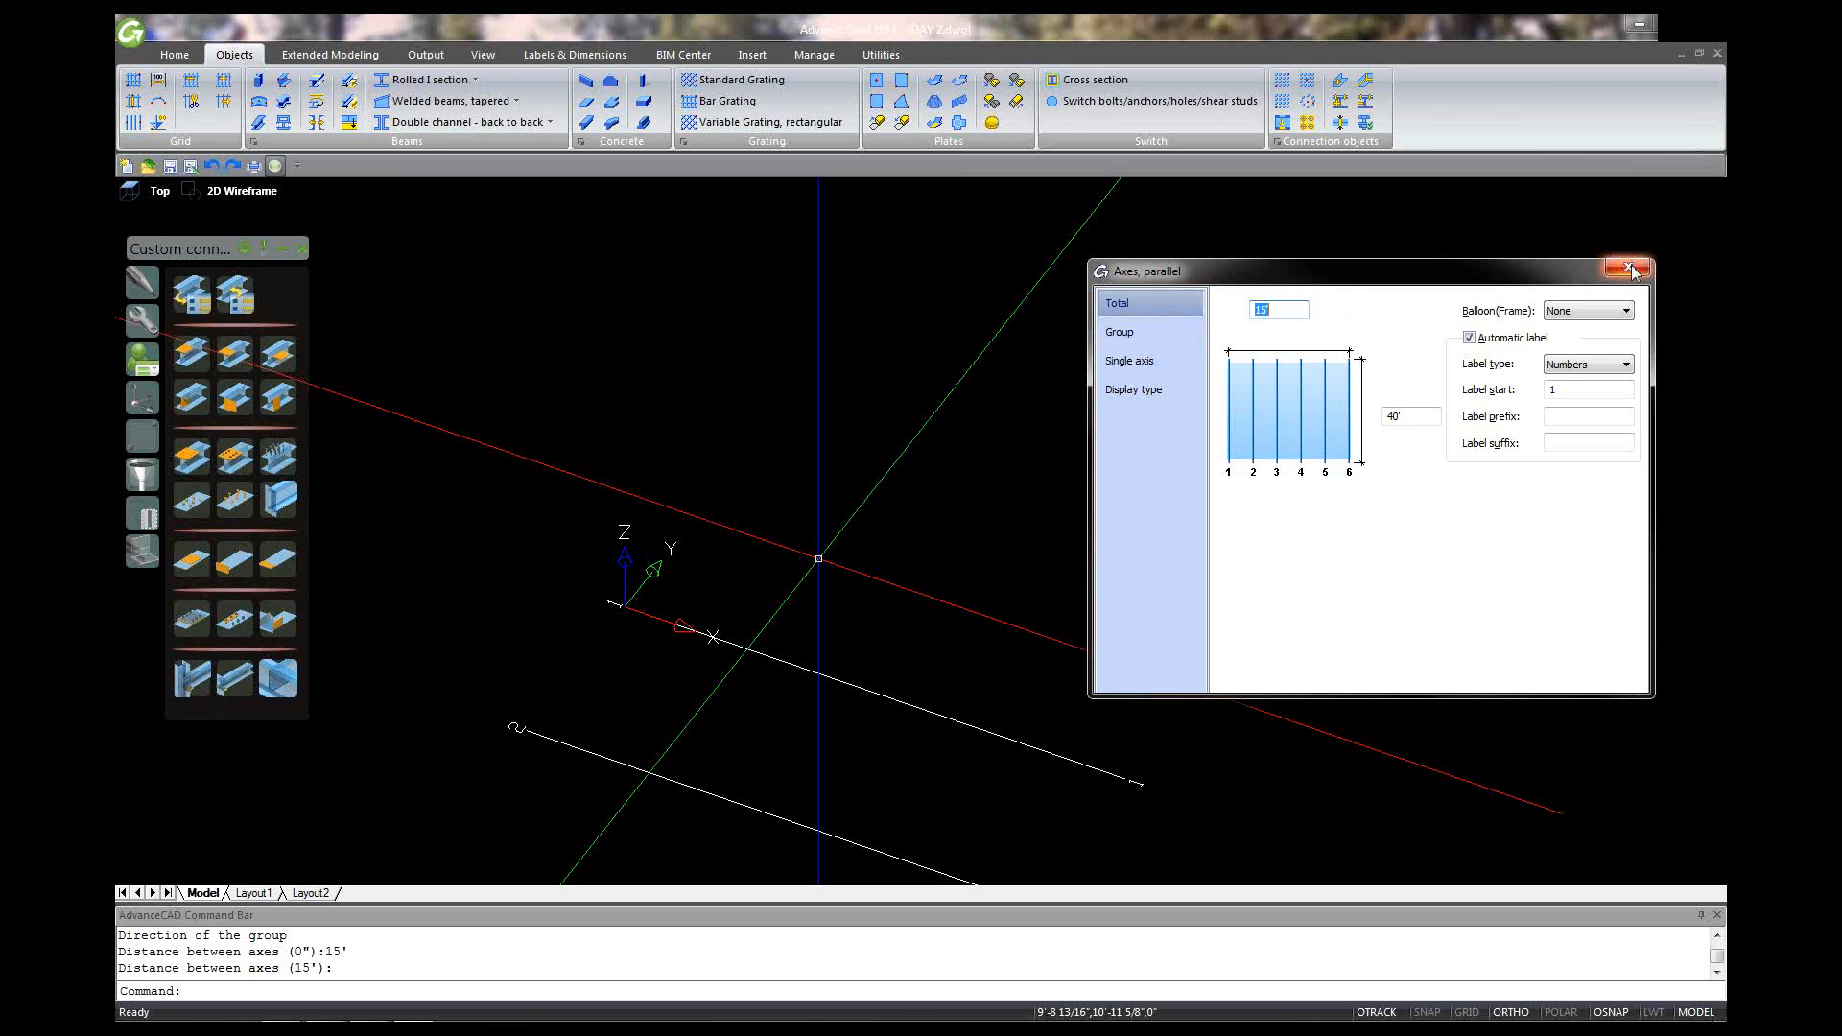
left_click(1113, 333)
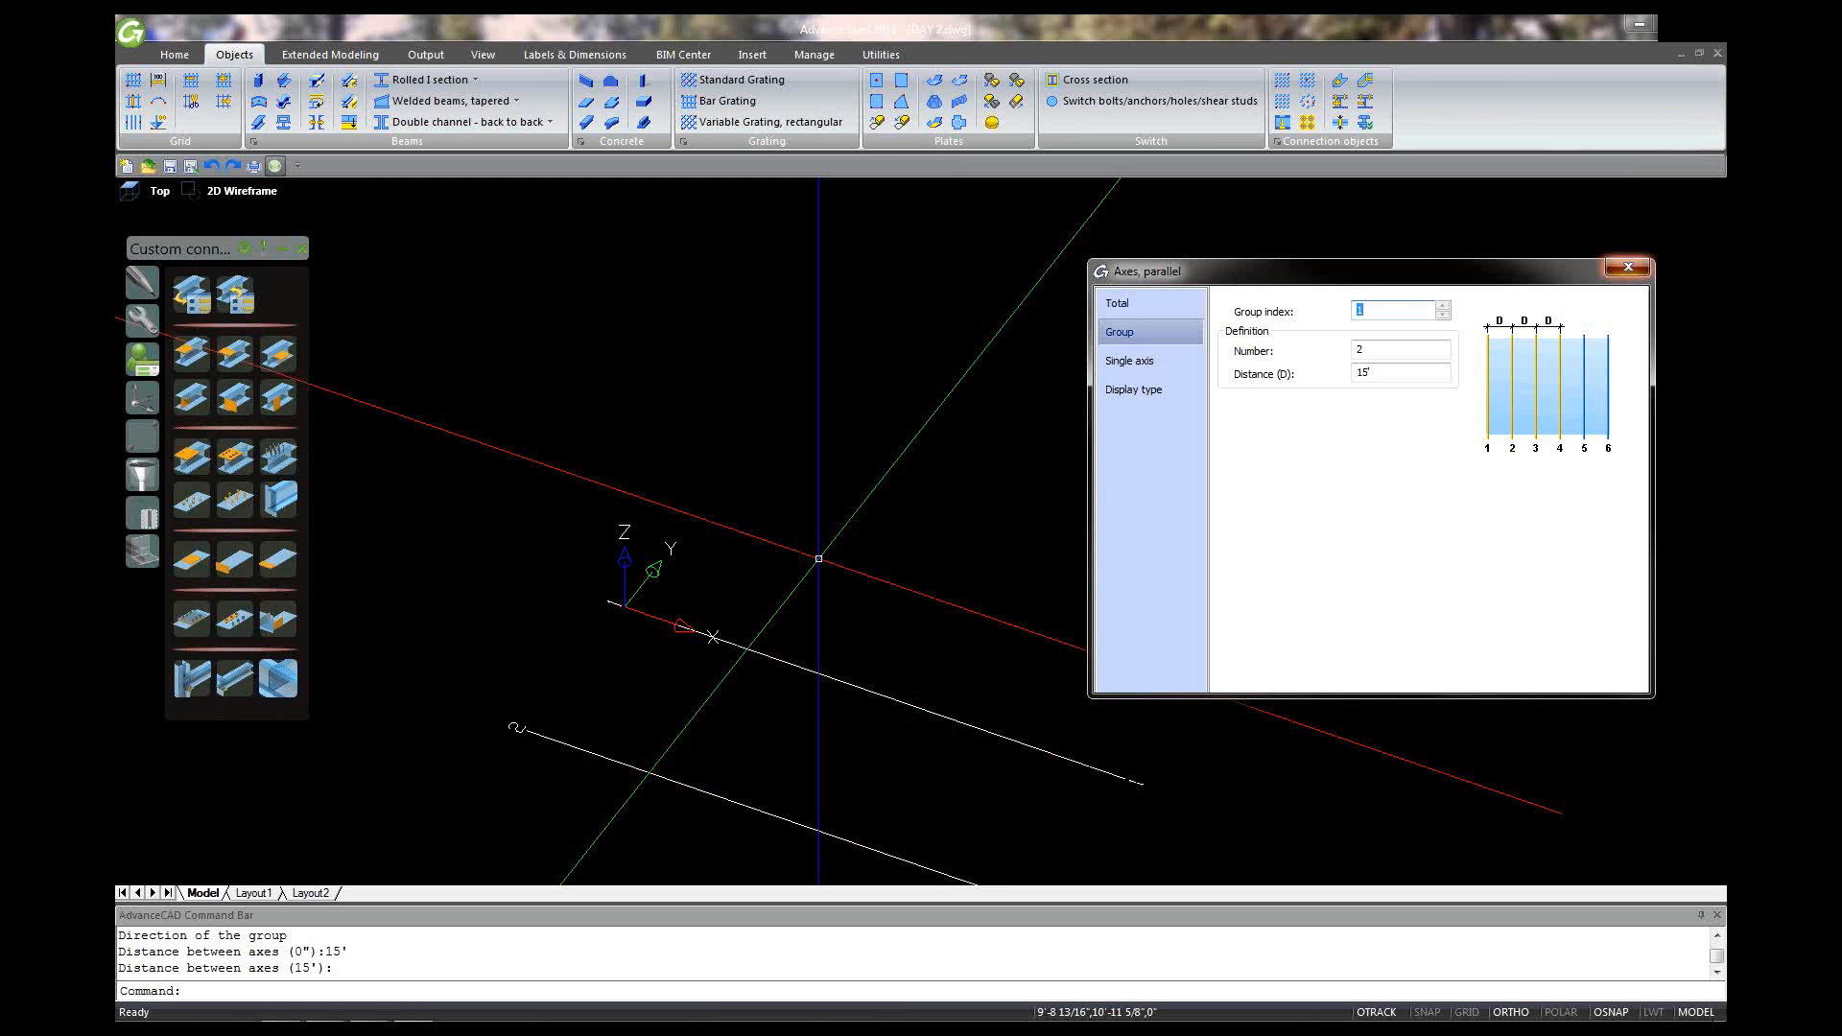
left_click(1628, 266)
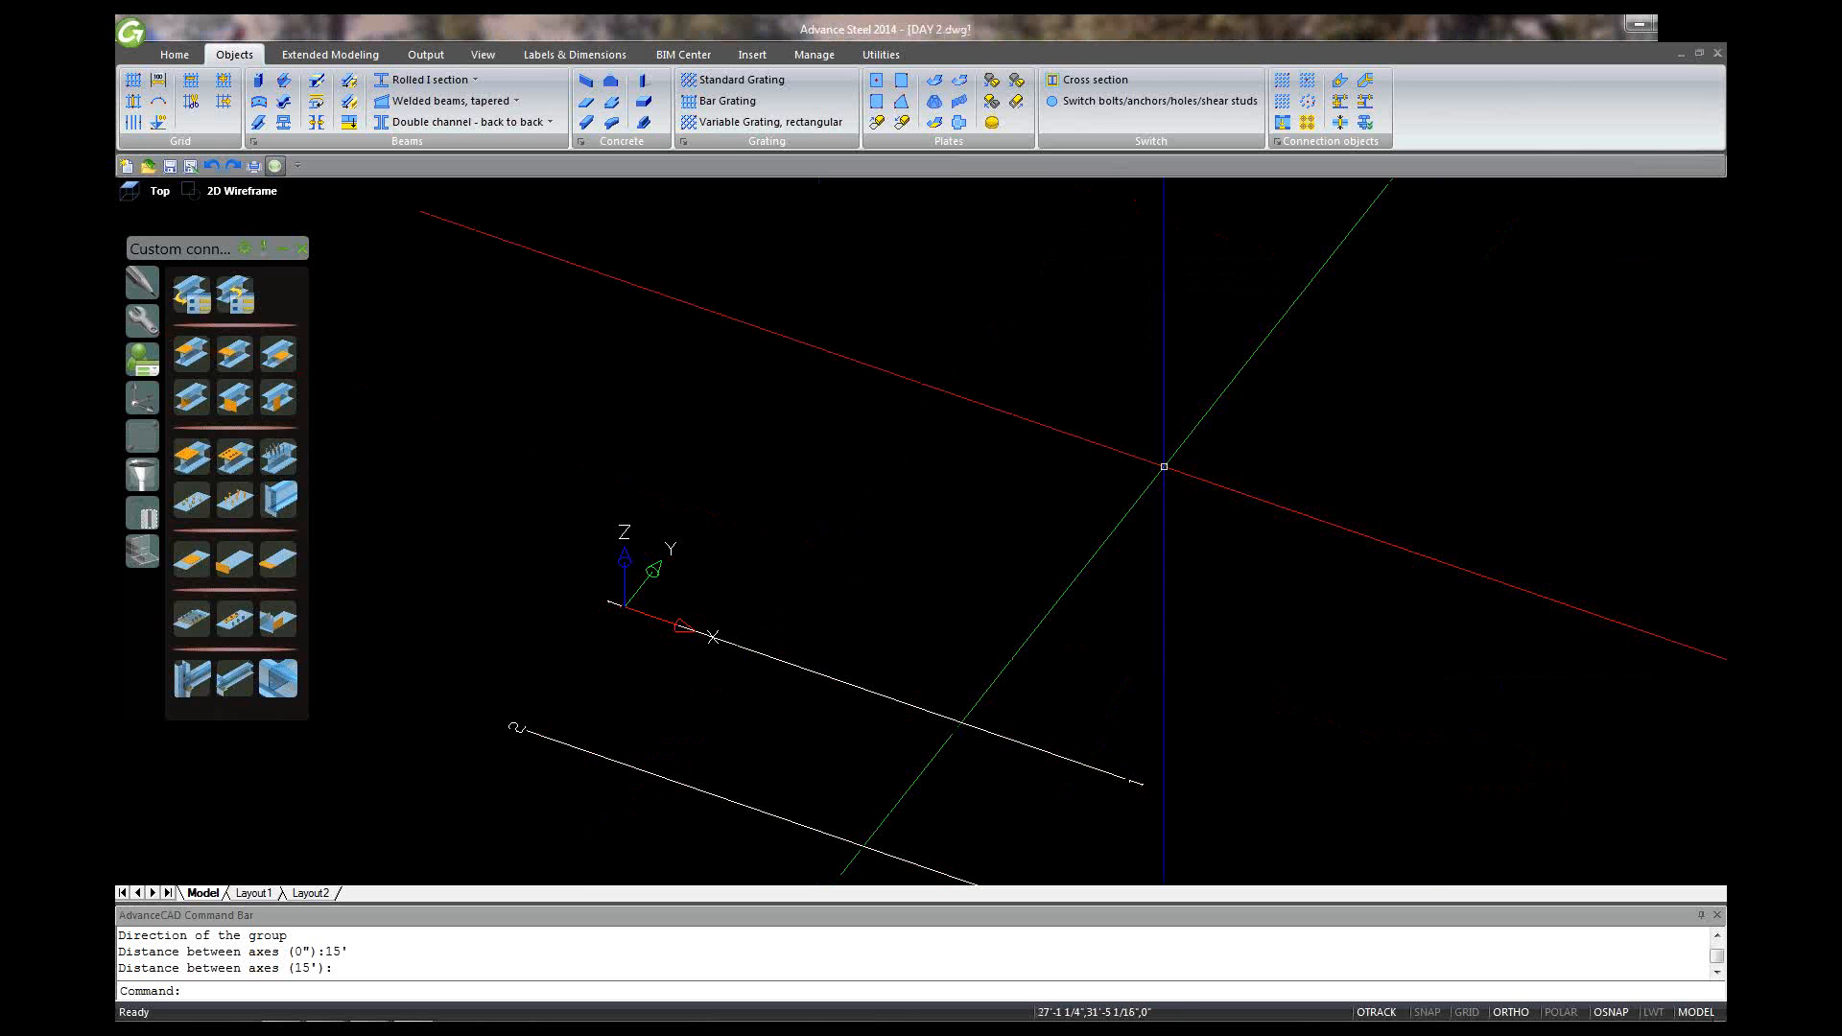
Step: Insert one additional grid axis after axis 2 at a distance of 15'
scroll(1164, 467, "down", 1)
scroll(974, 629, "up", 1)
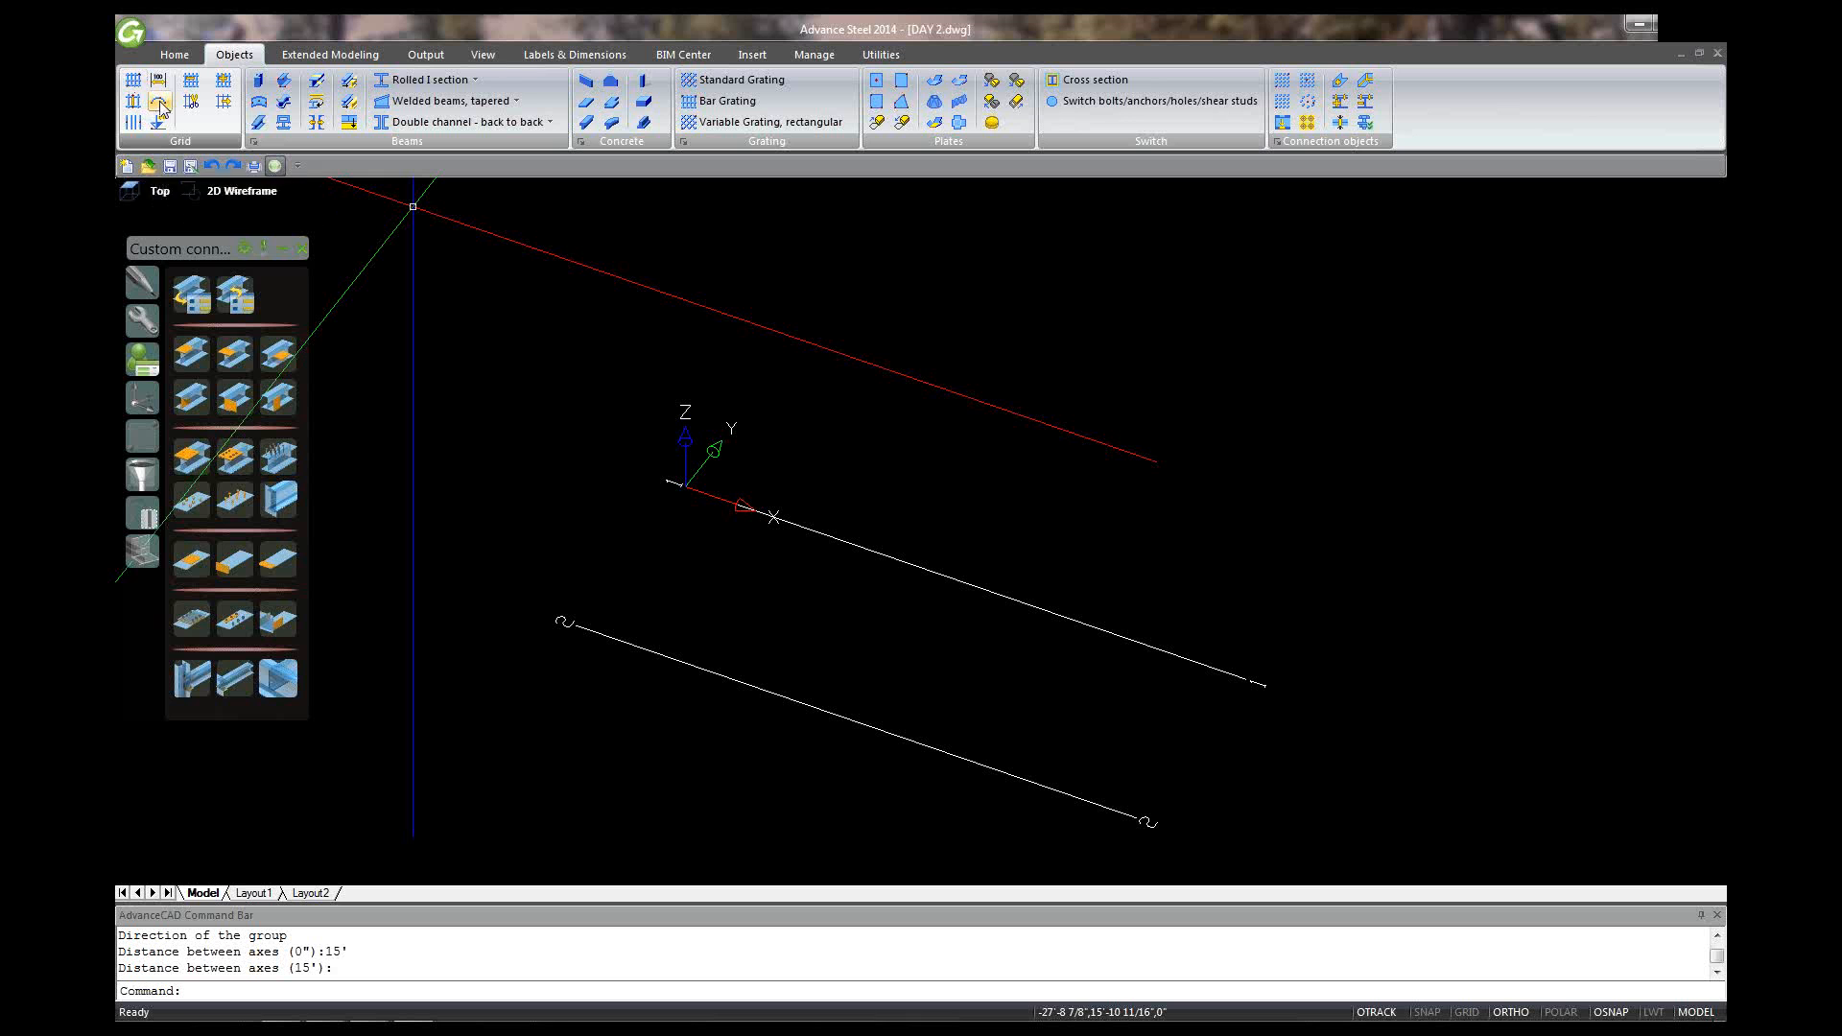
left_click(218, 88)
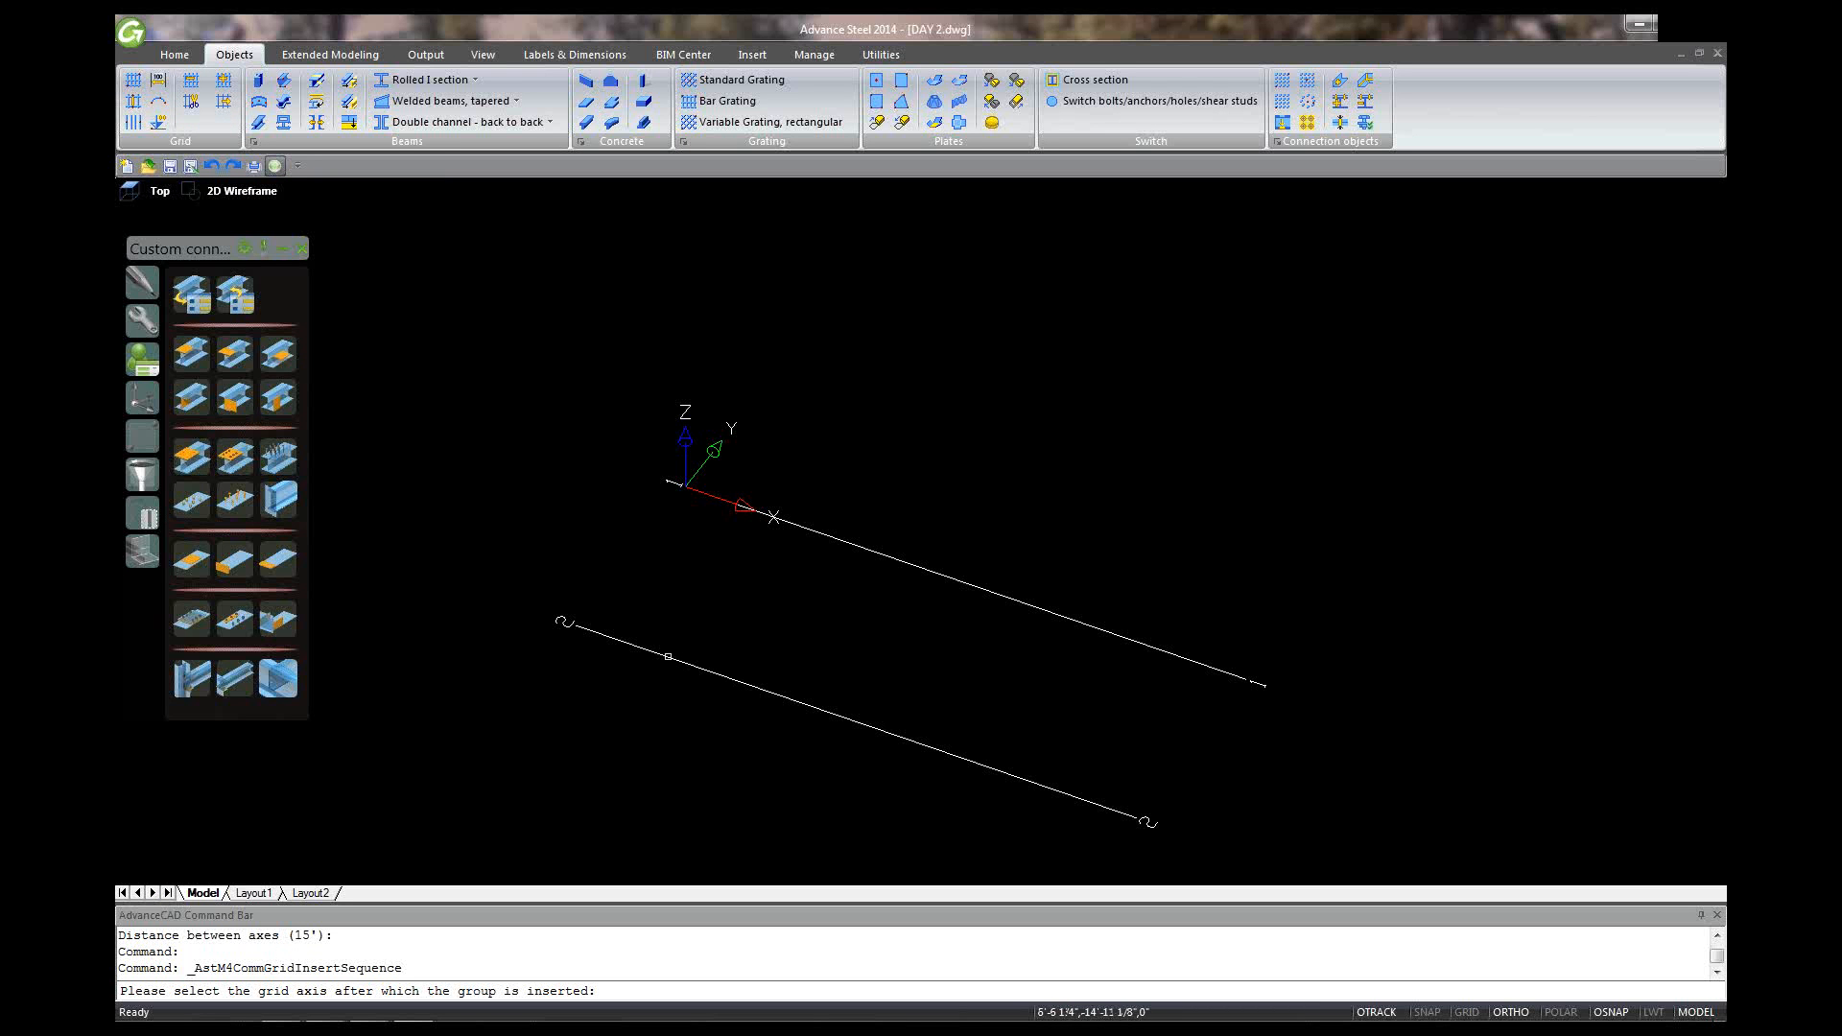
left_click(668, 656)
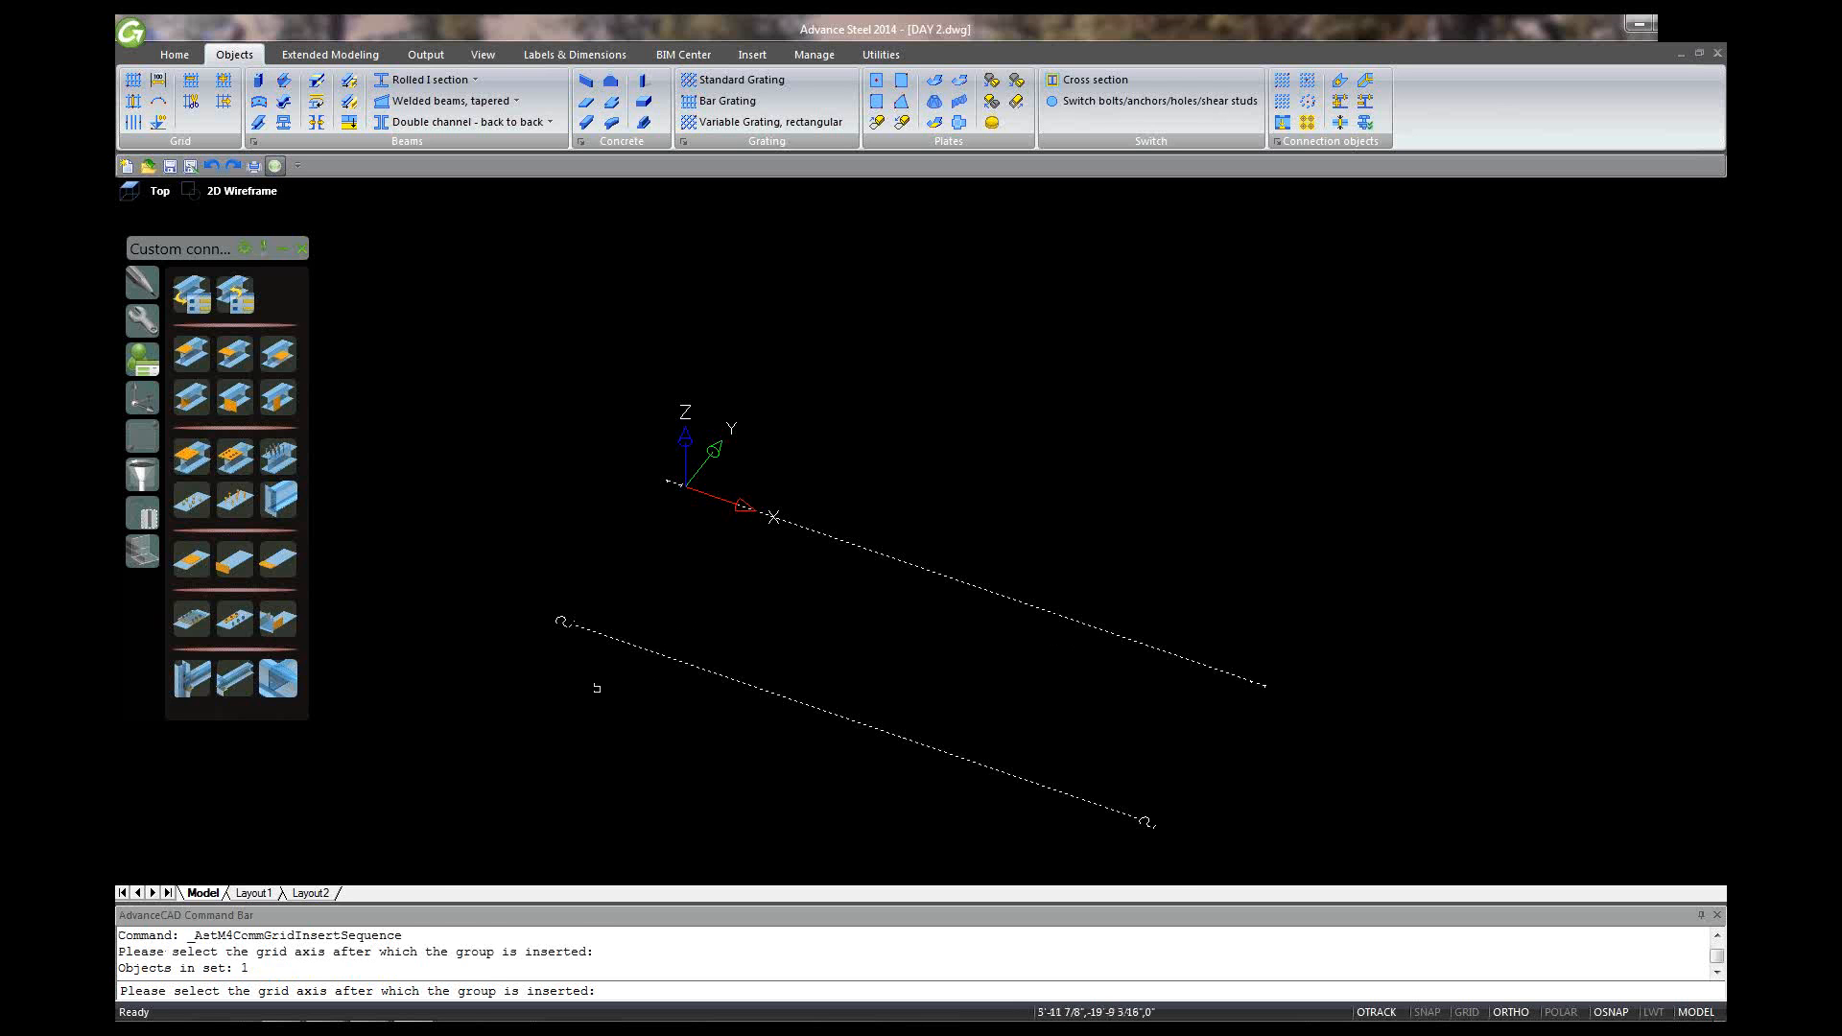
key("Return")
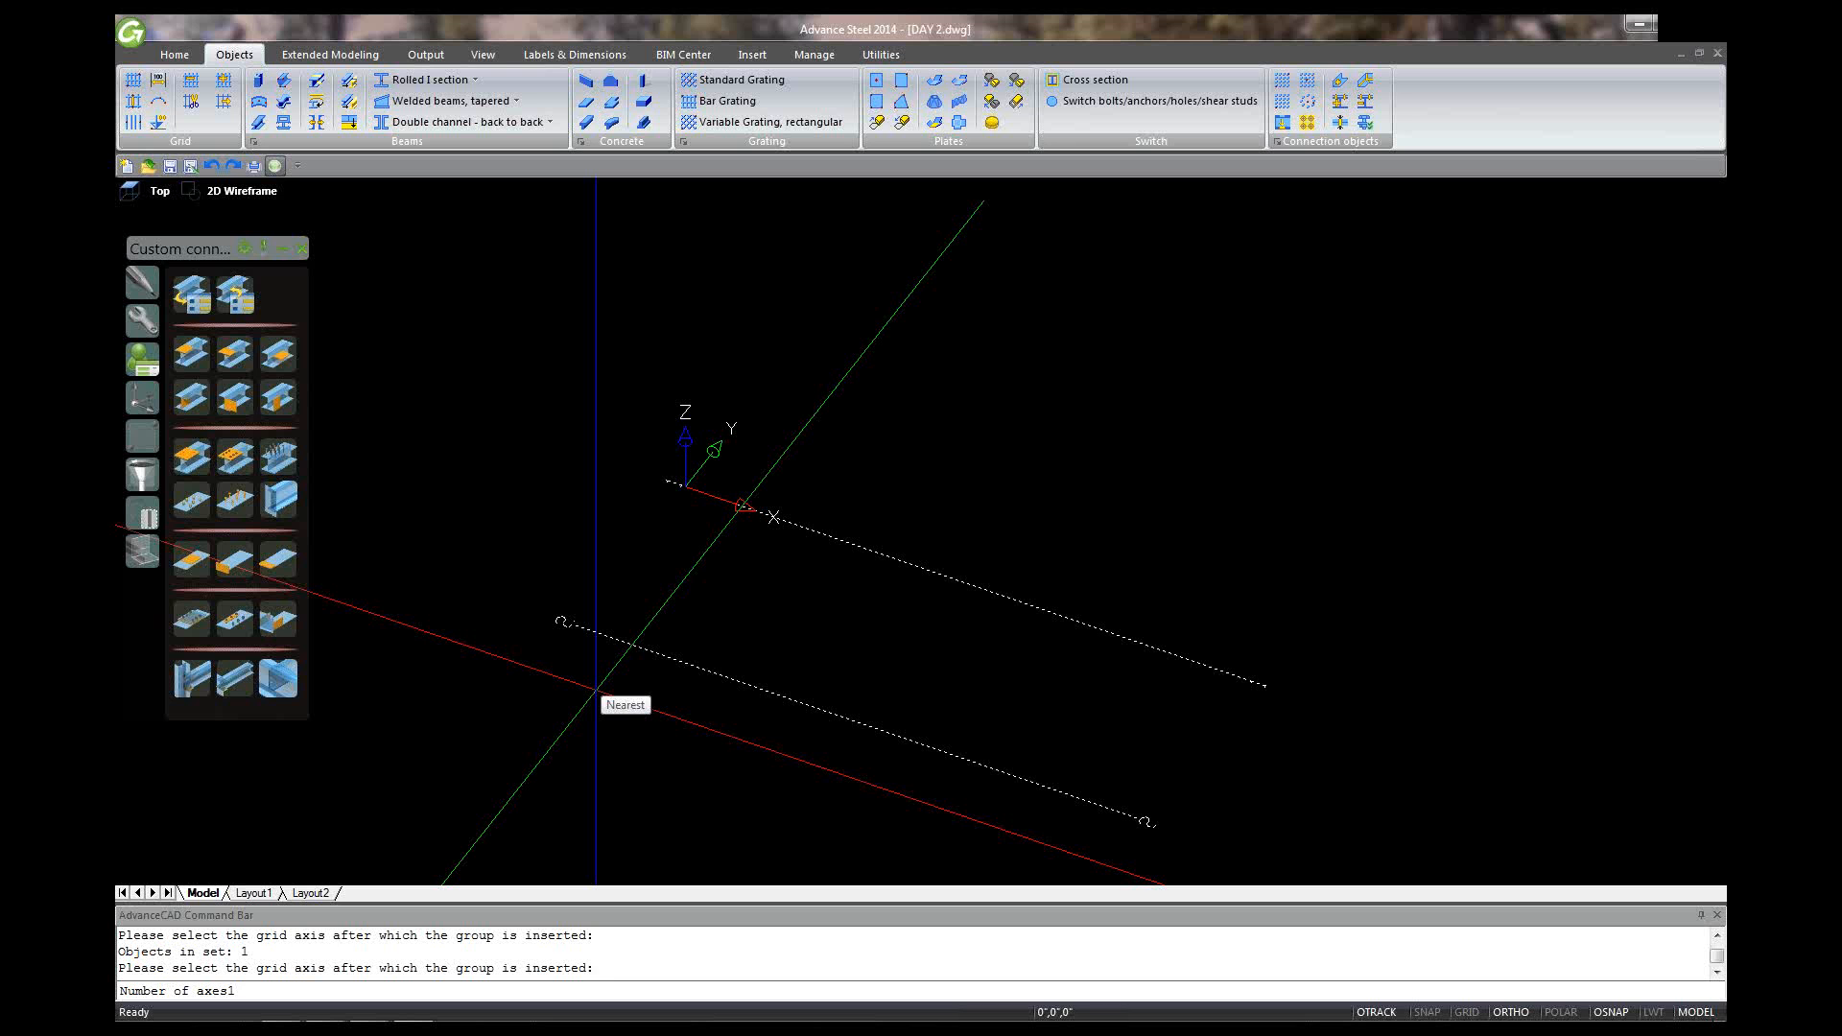
key("Return")
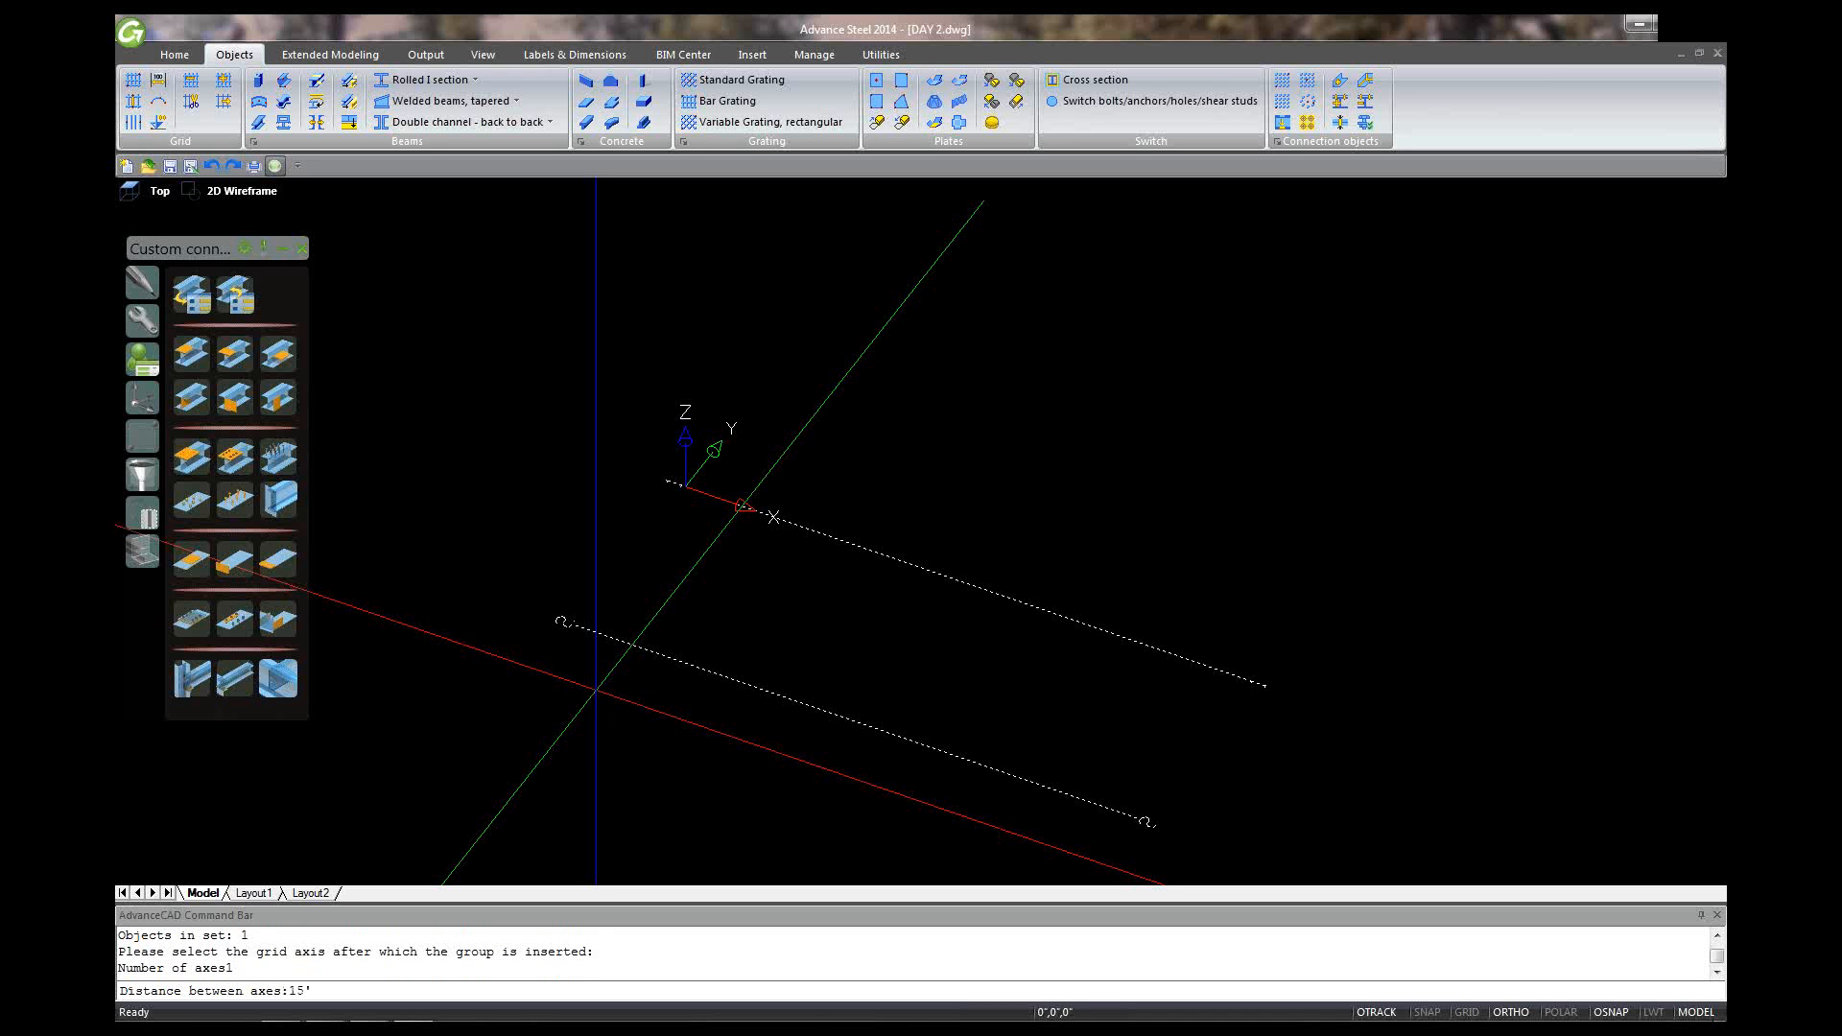
type("15'")
key("Return")
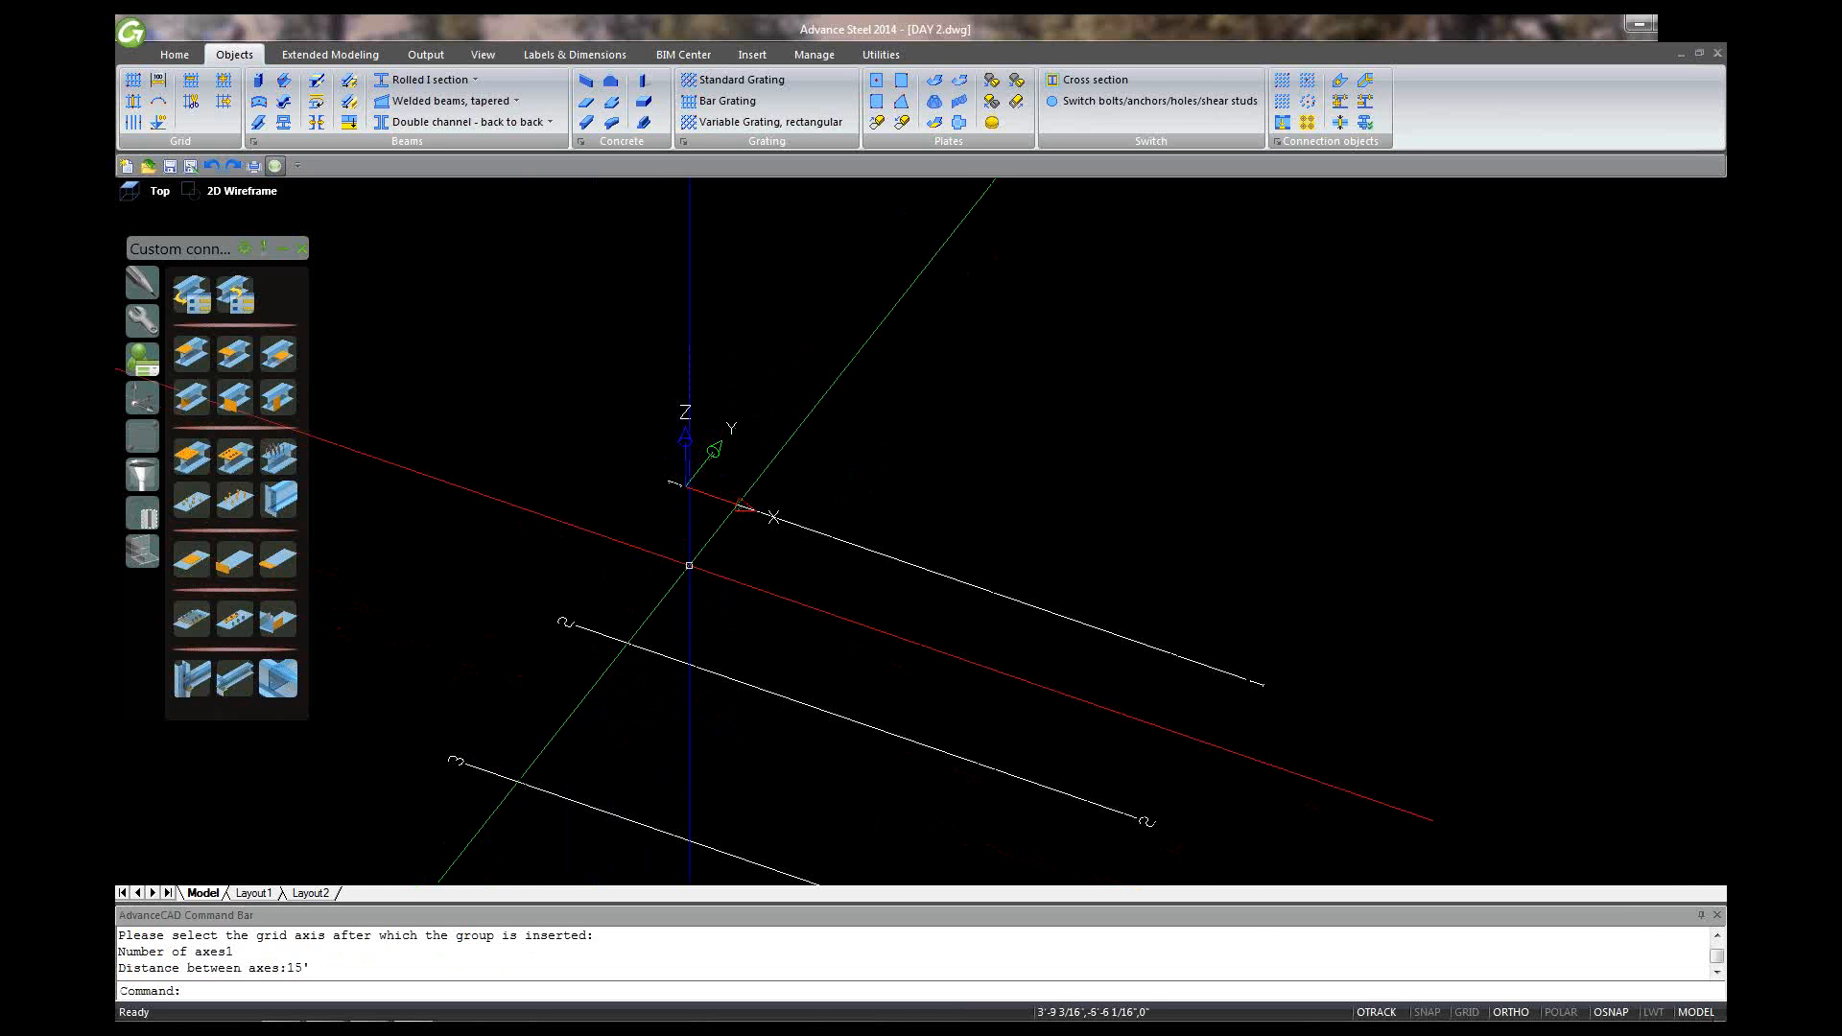
Step: Create a crossing group of grid axes from 0,0 to the near end of axis 3, with 20' between axes
scroll(683, 583, "down", 2)
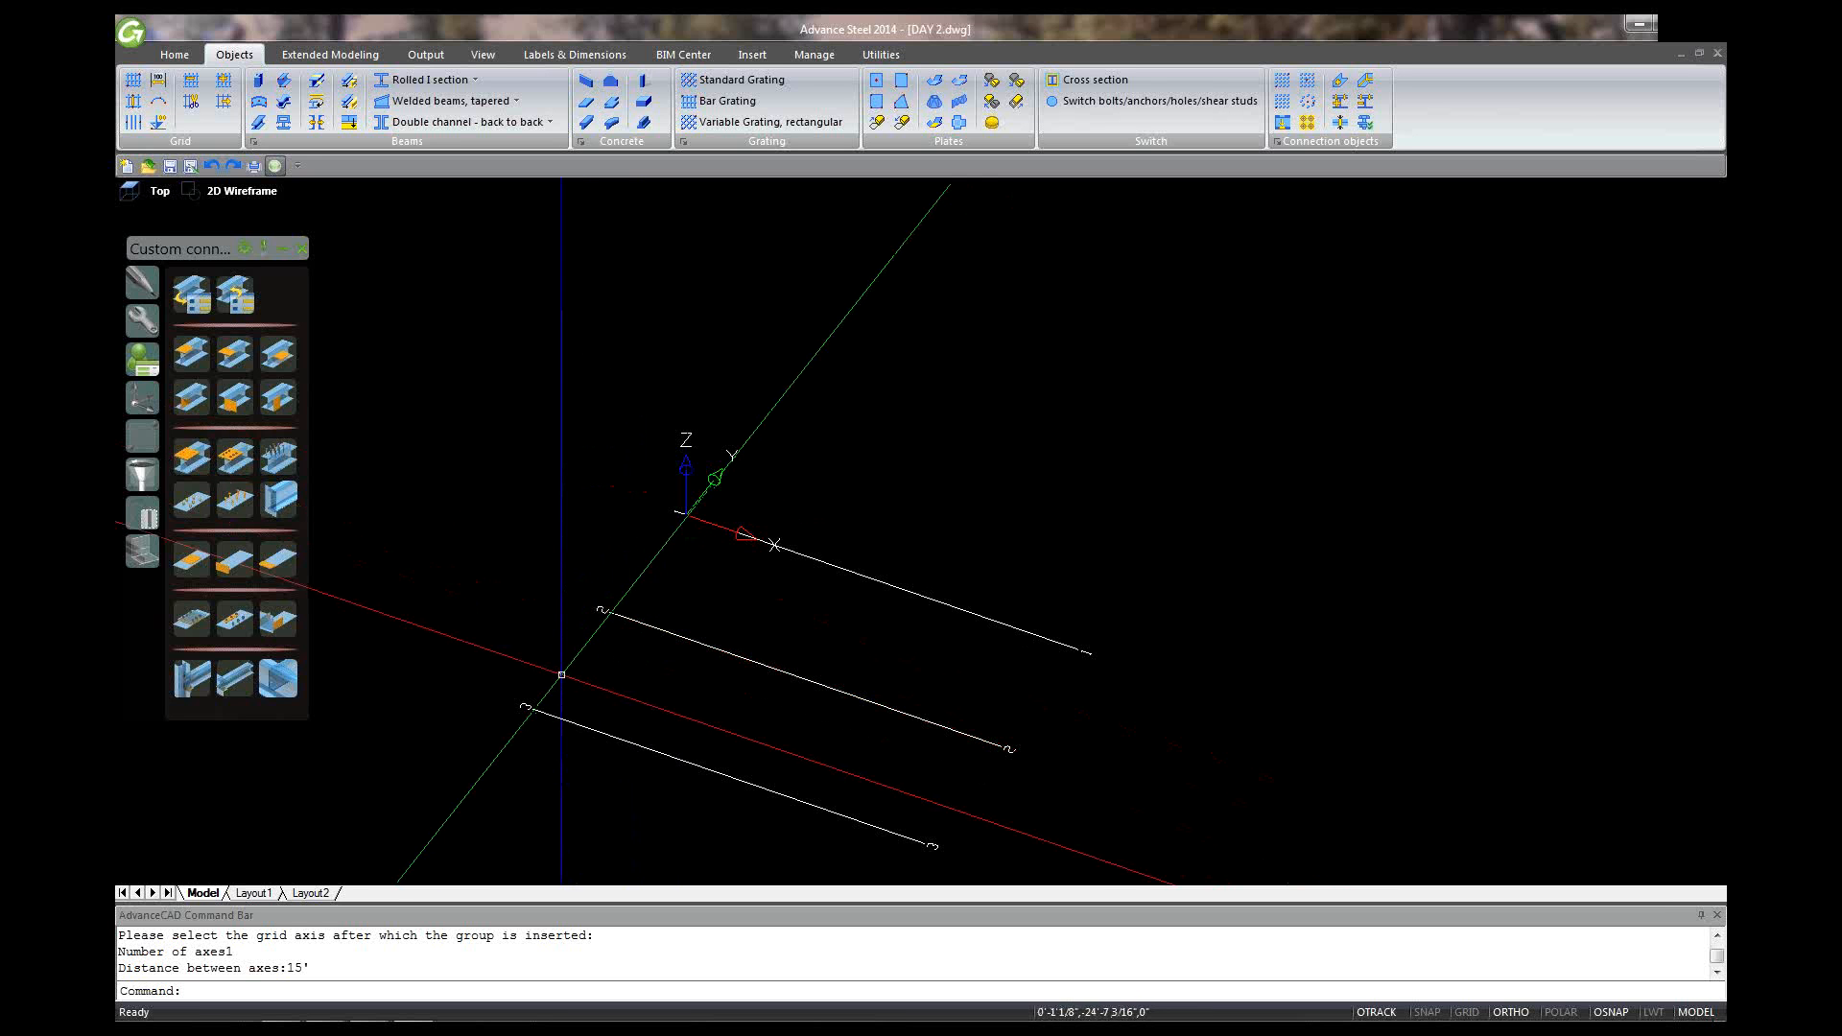
left_click(158, 80)
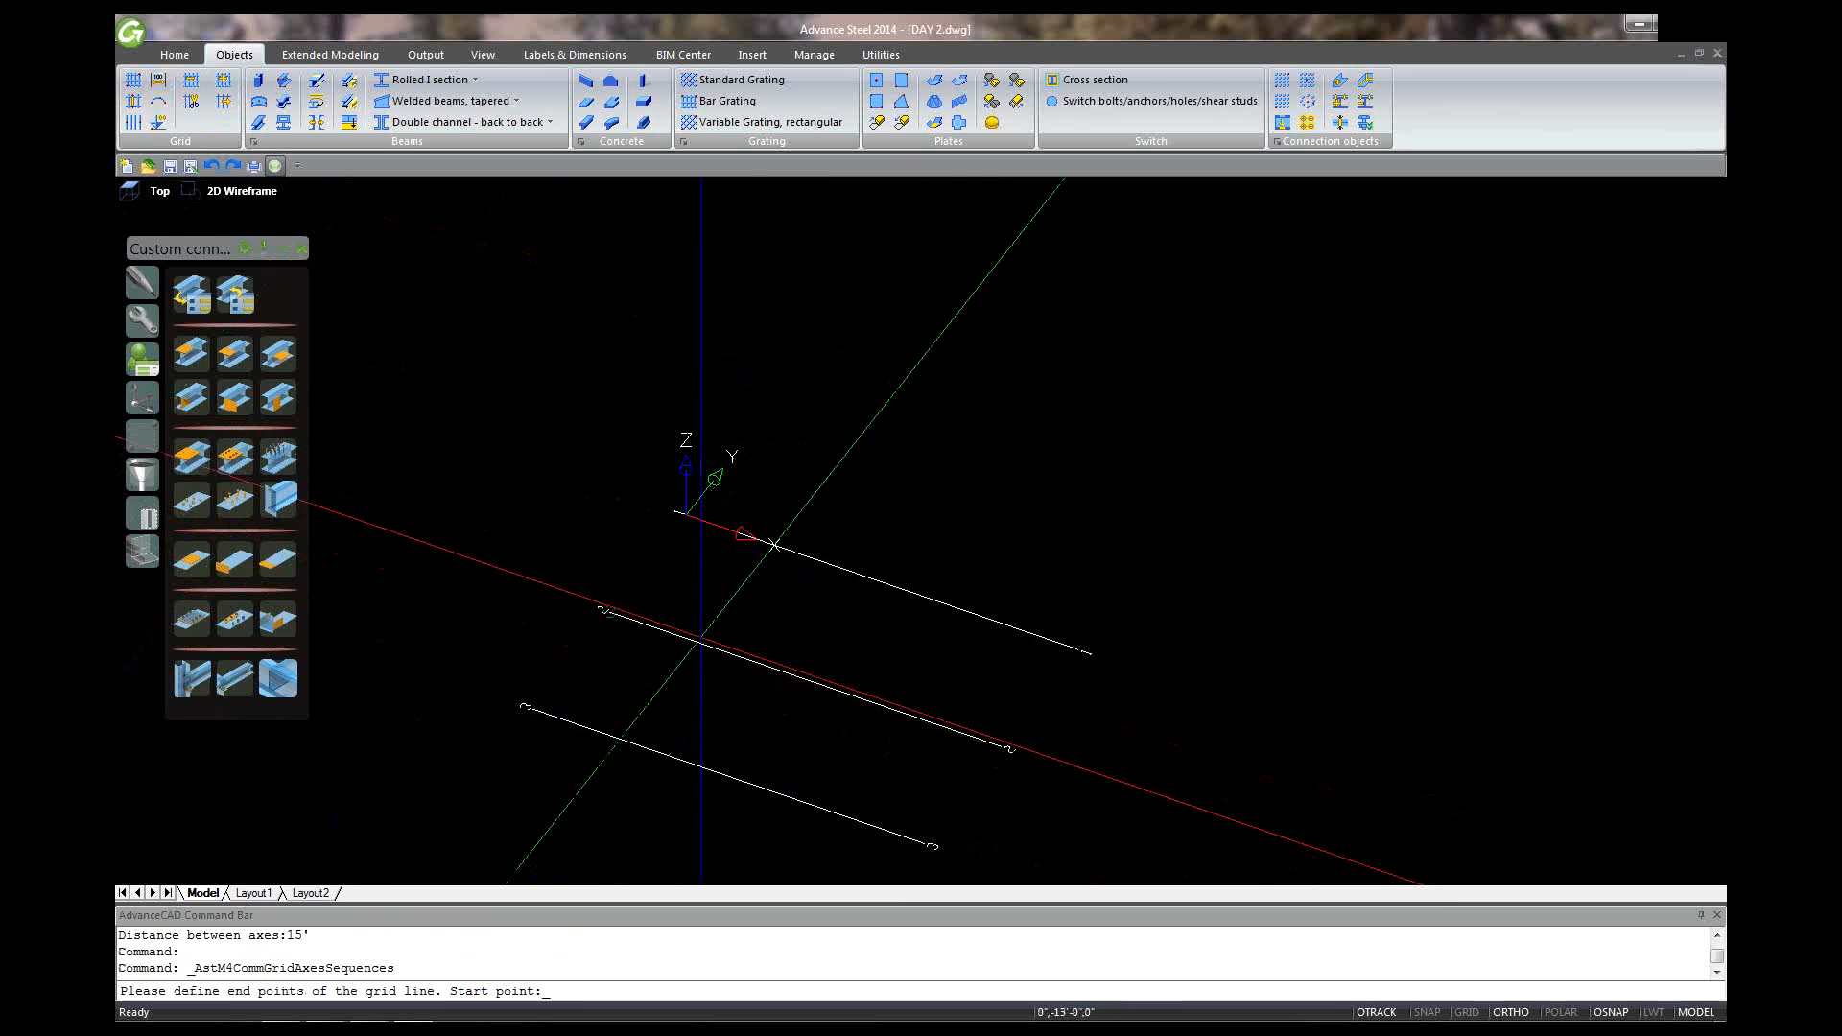
type("0,0")
key("Return")
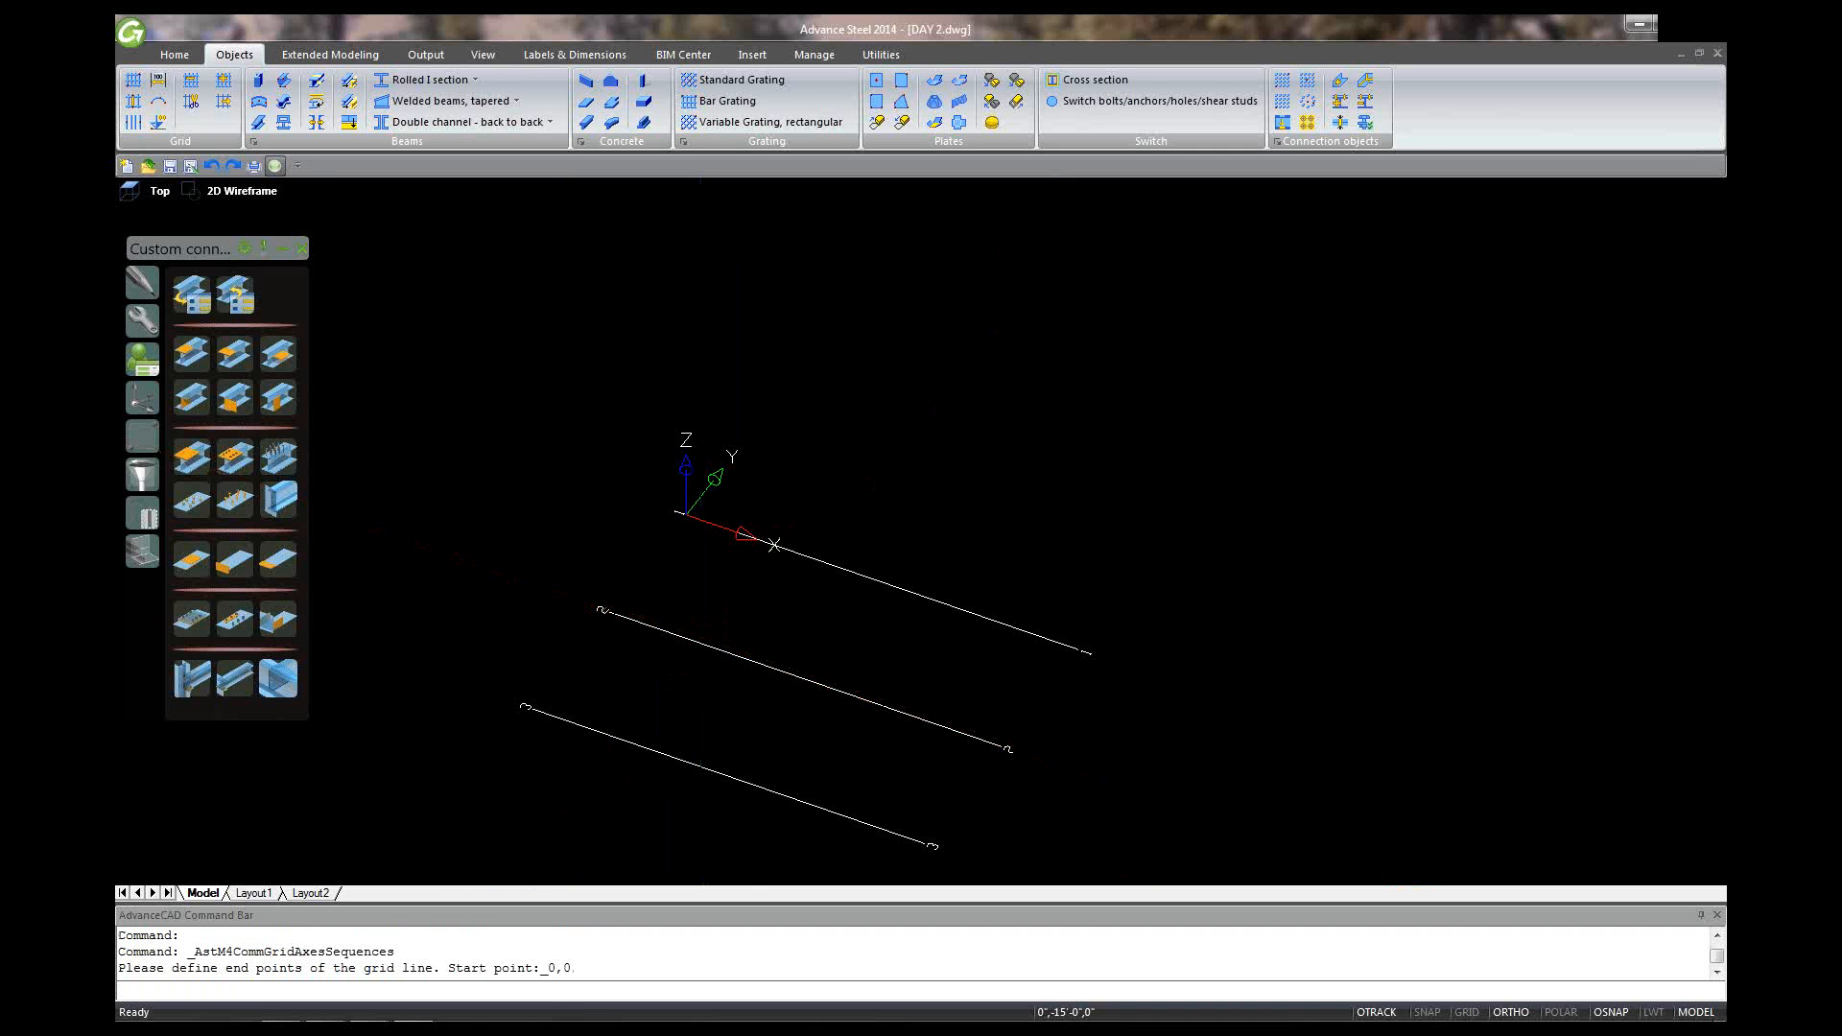
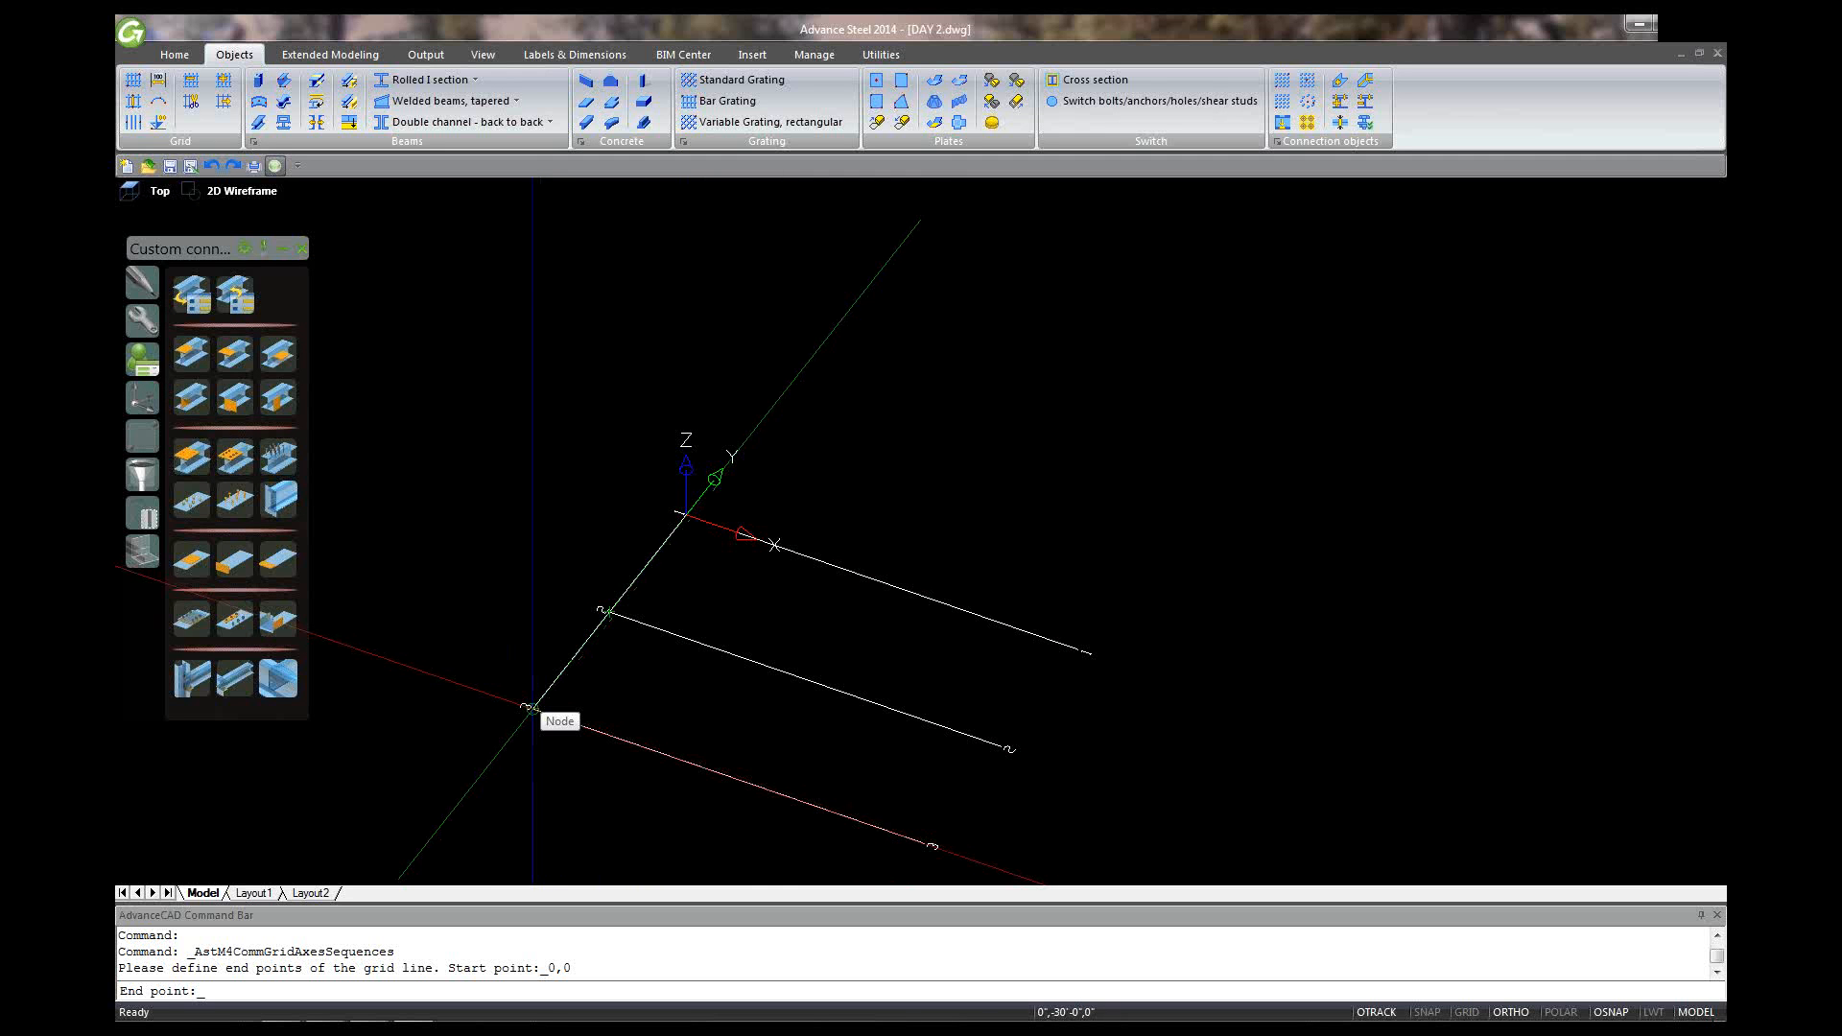
left_click(530, 708)
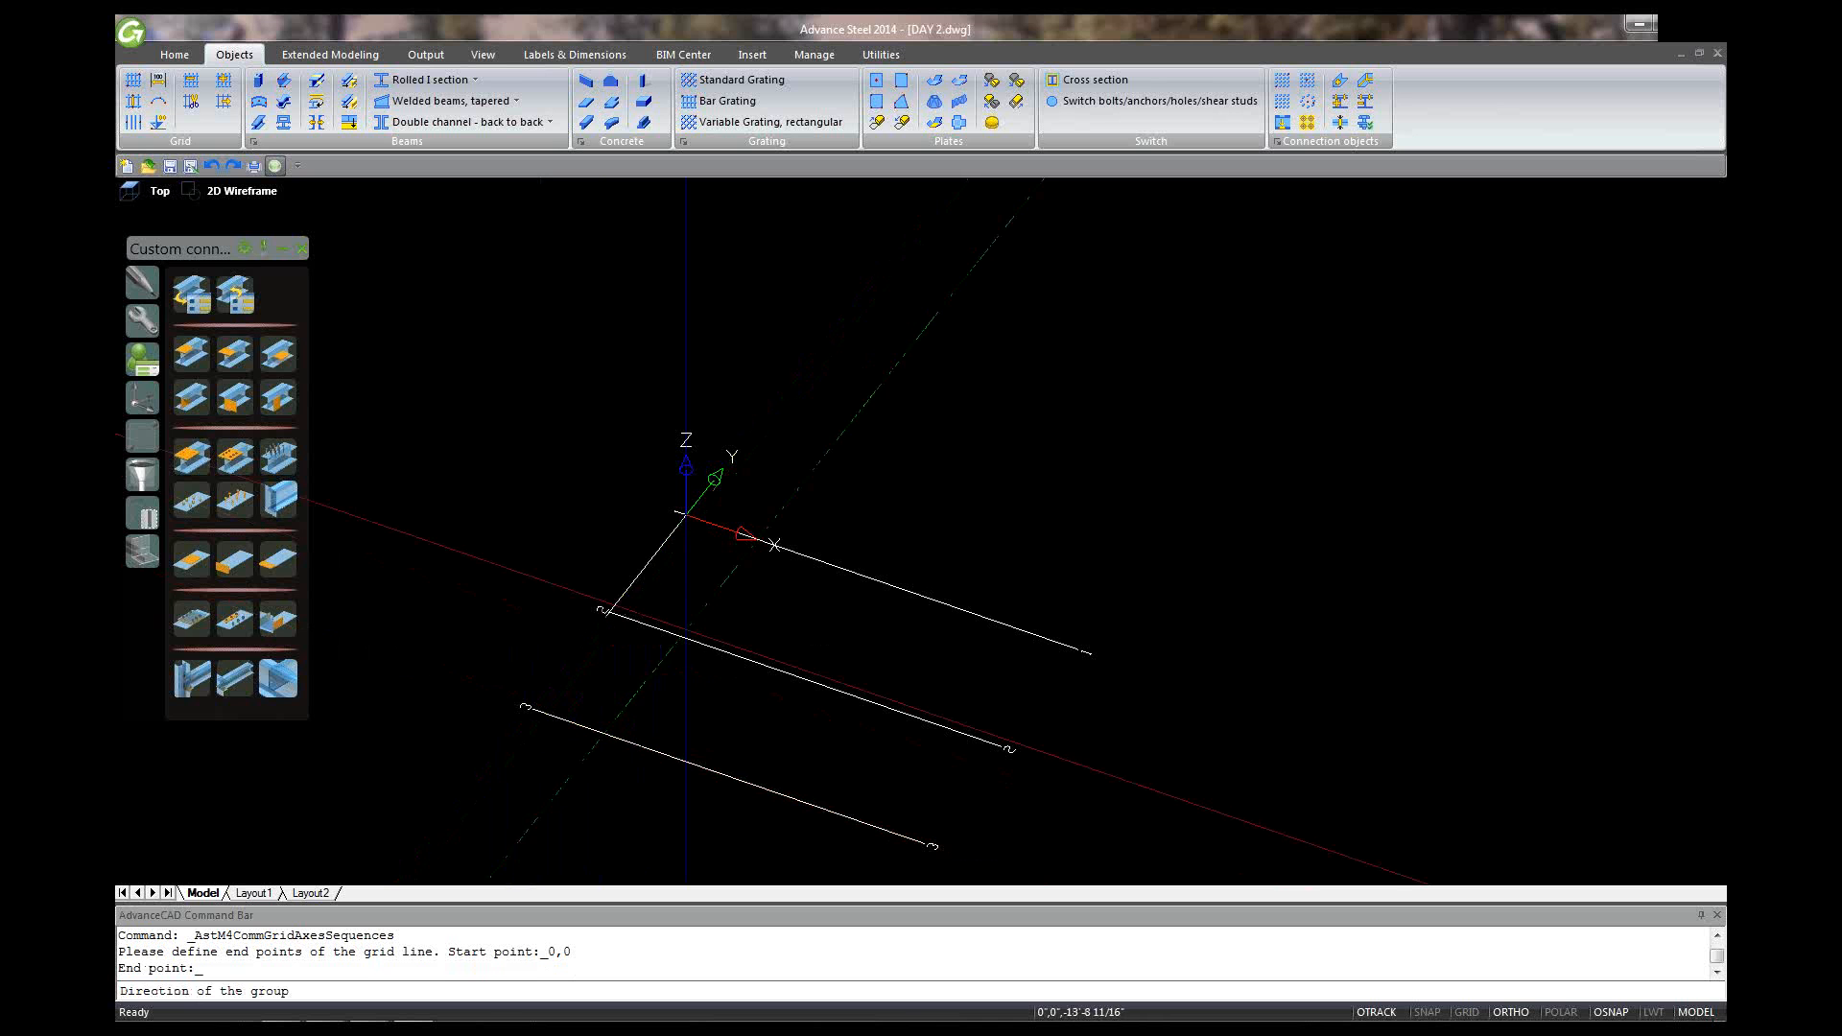
left_click(536, 713)
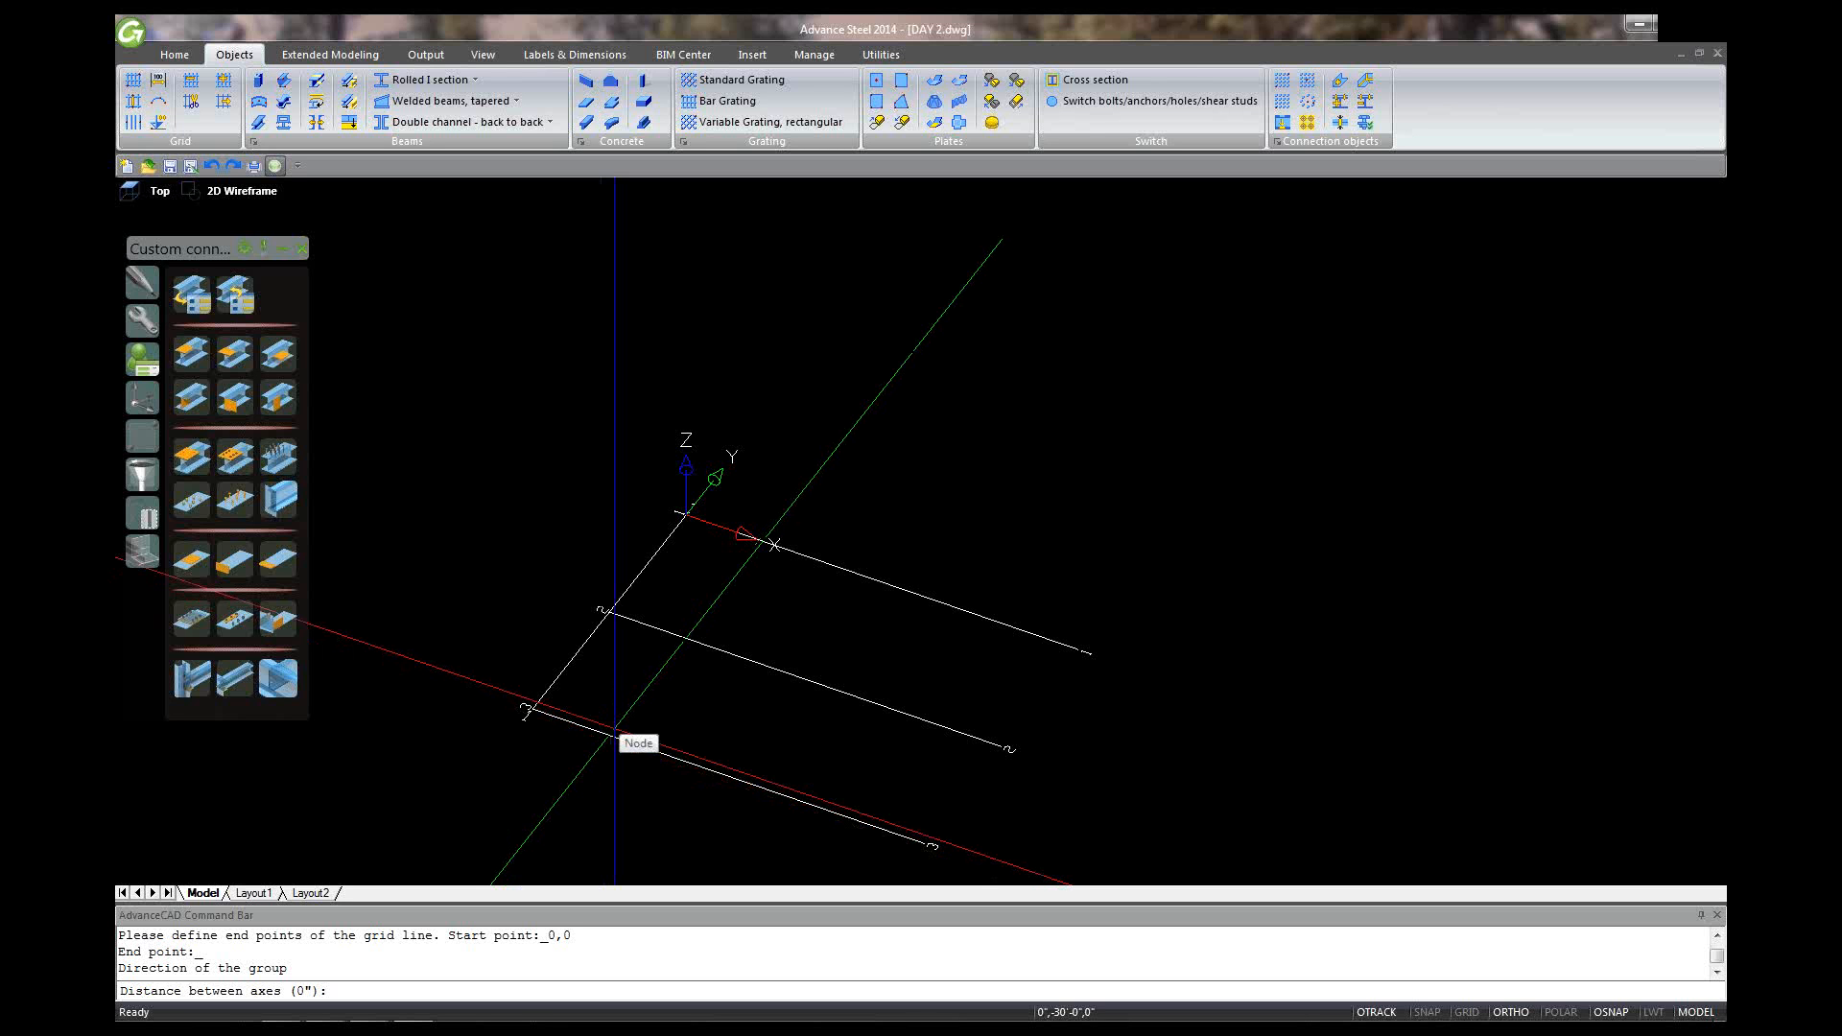
type("20'")
key("Return")
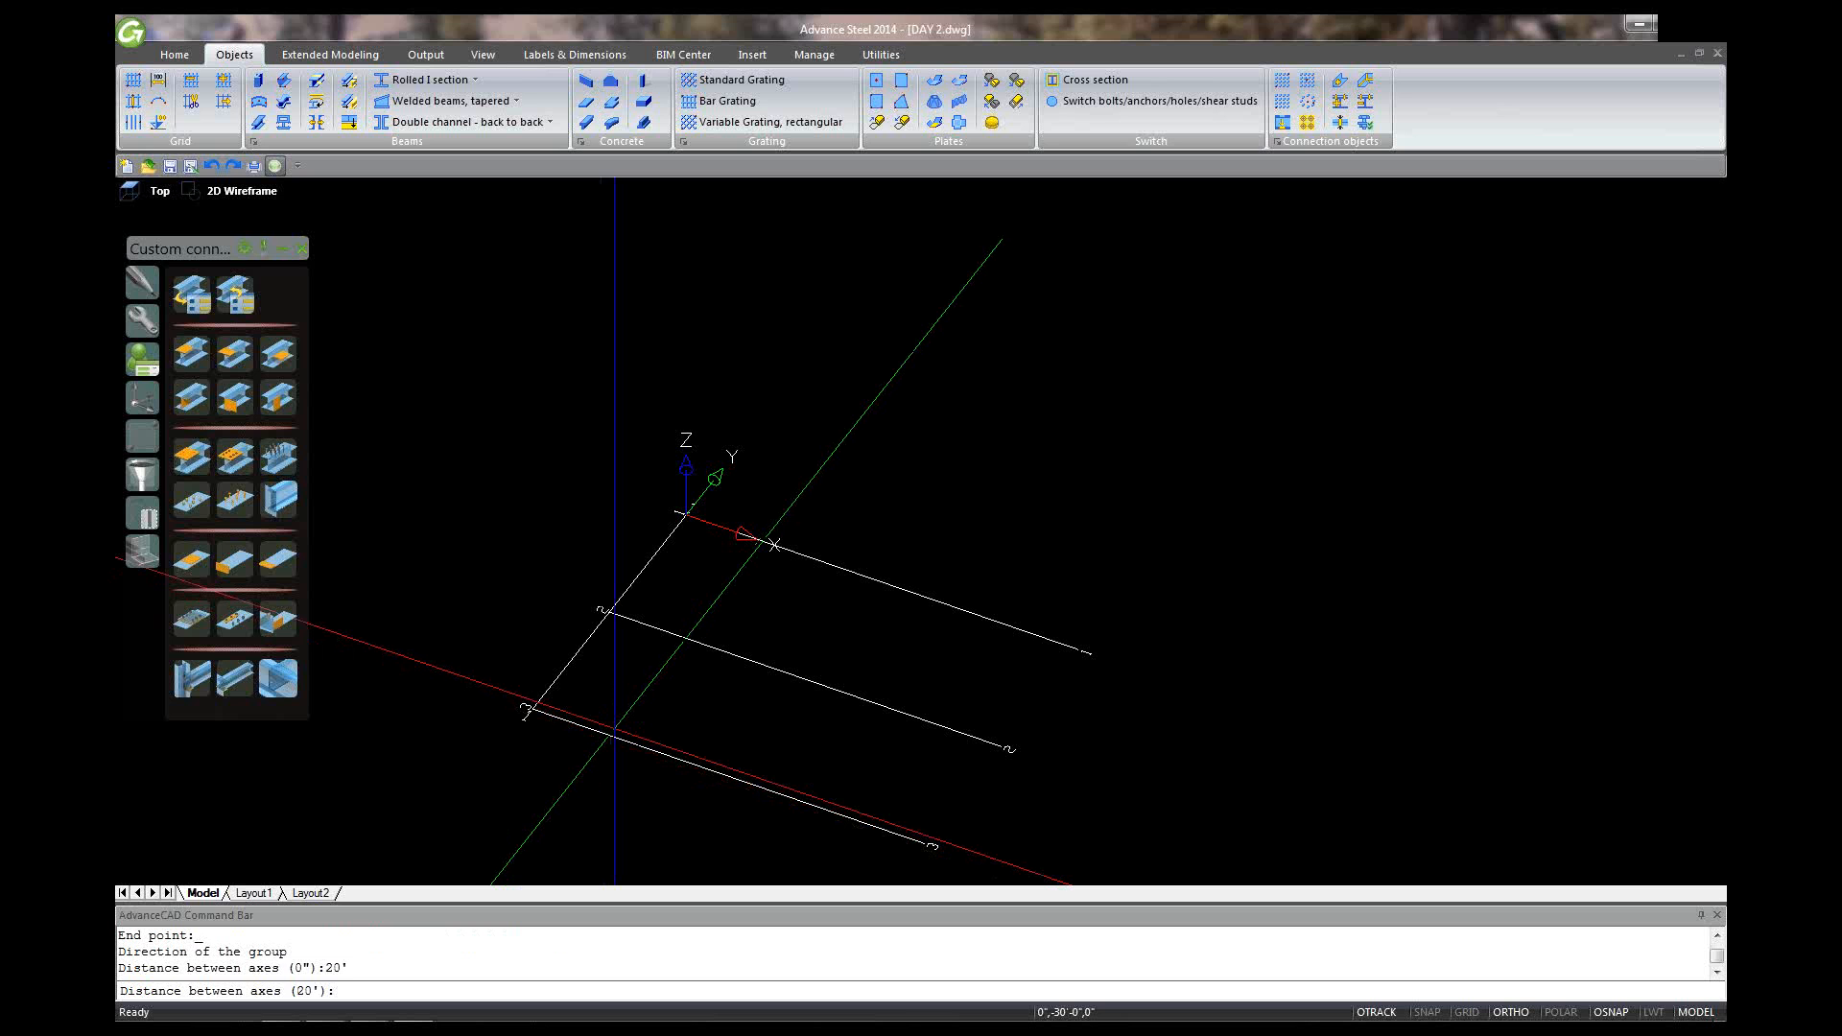
key("Return")
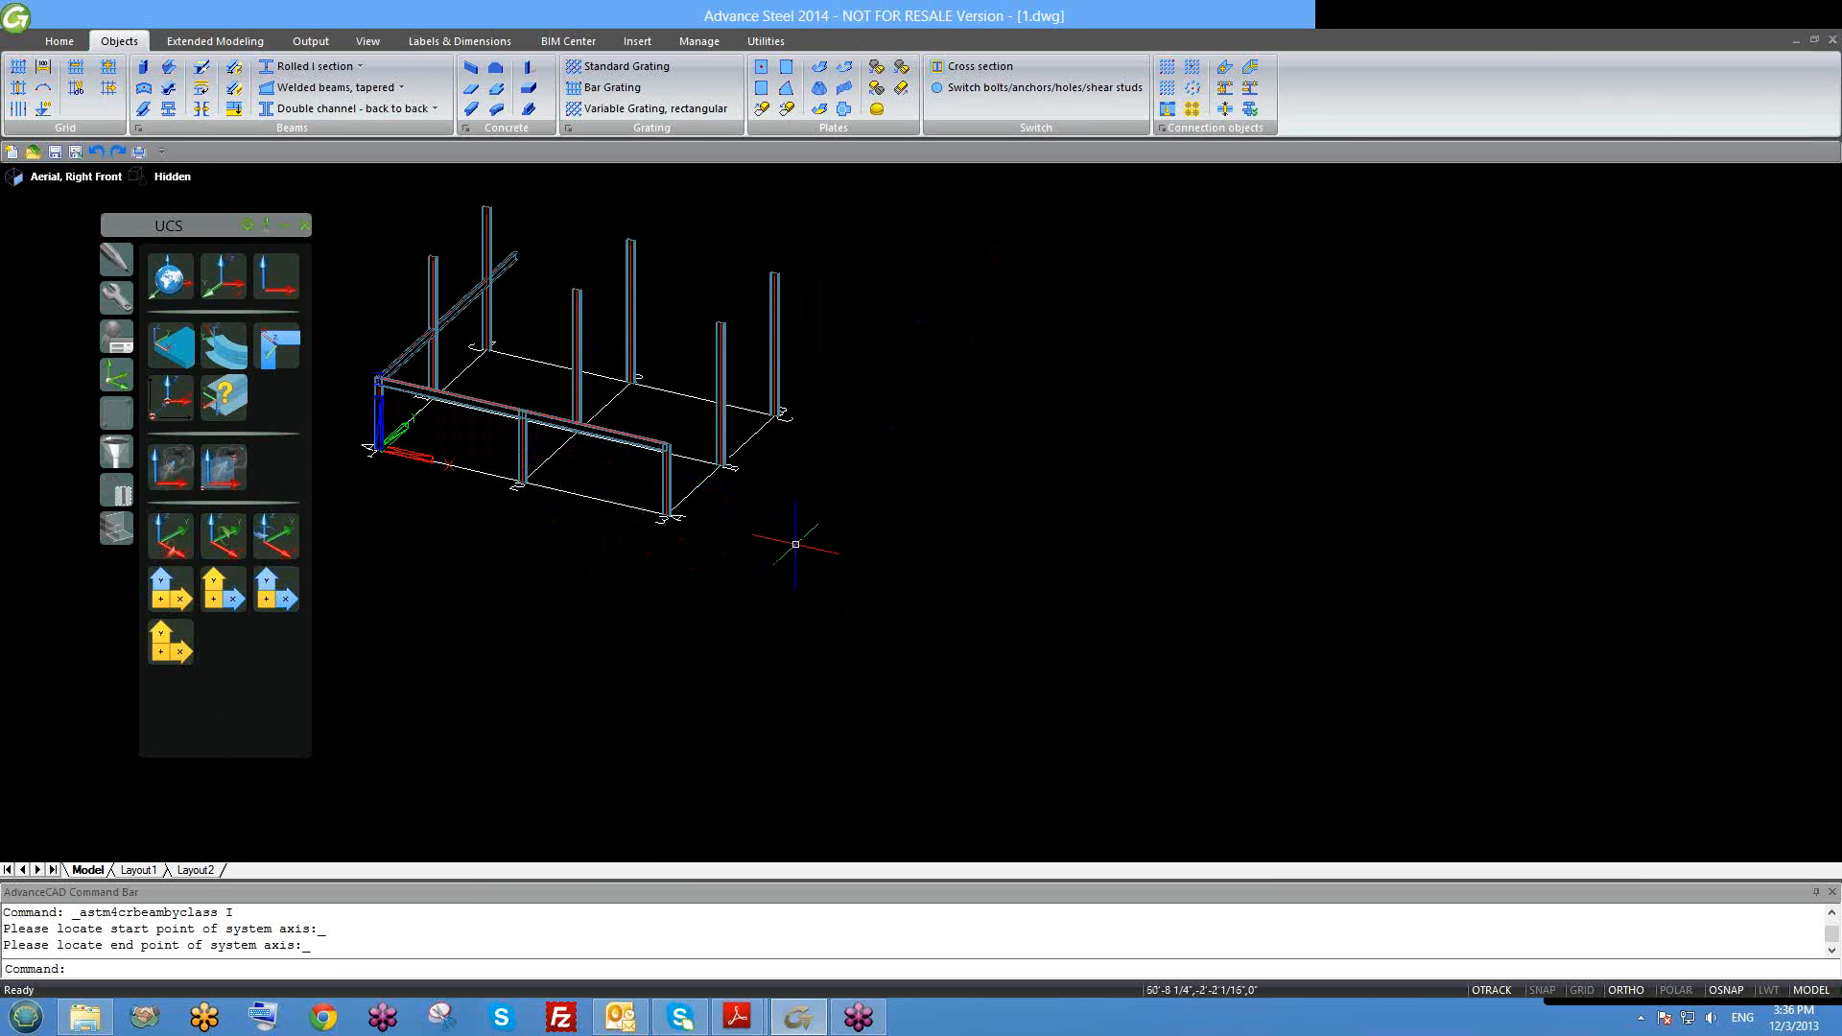
Step: Erase the whole steel frame and its grid from 1.dwg and zoom to extents
scroll(780, 534, "down", 3)
left_click(438, 302)
left_click(878, 581)
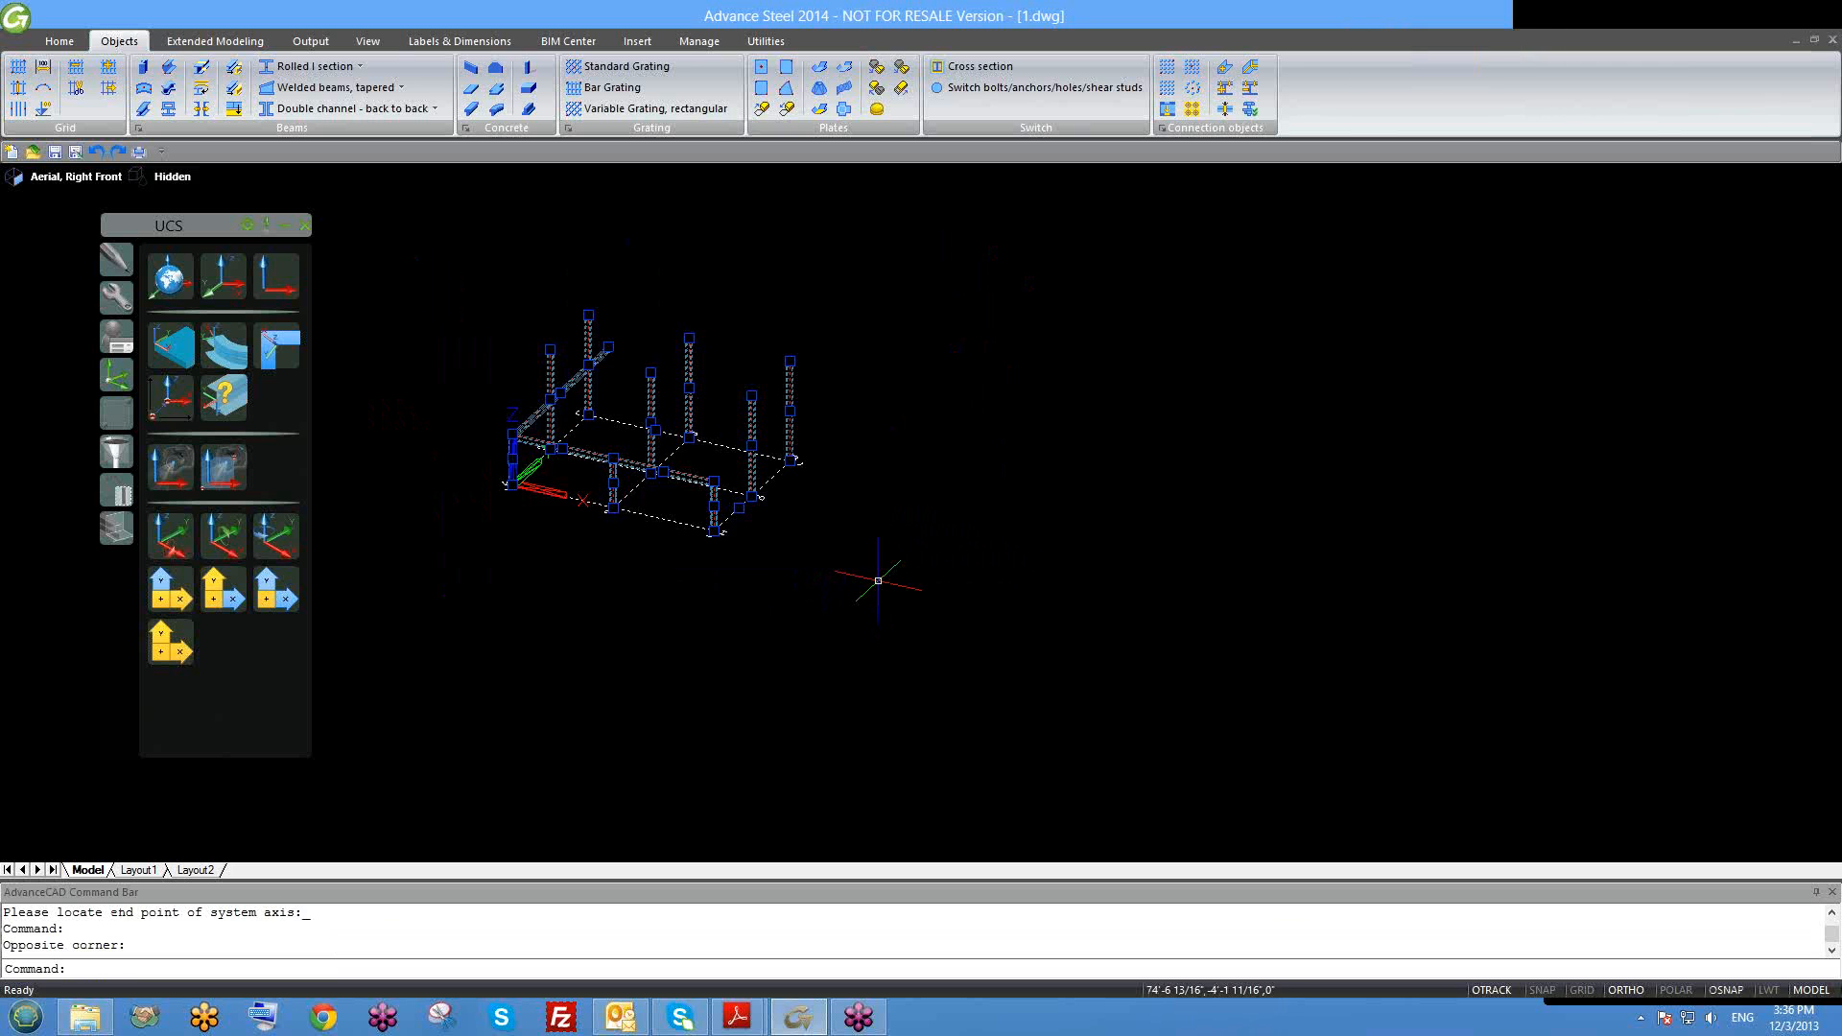
type("e")
key("Return")
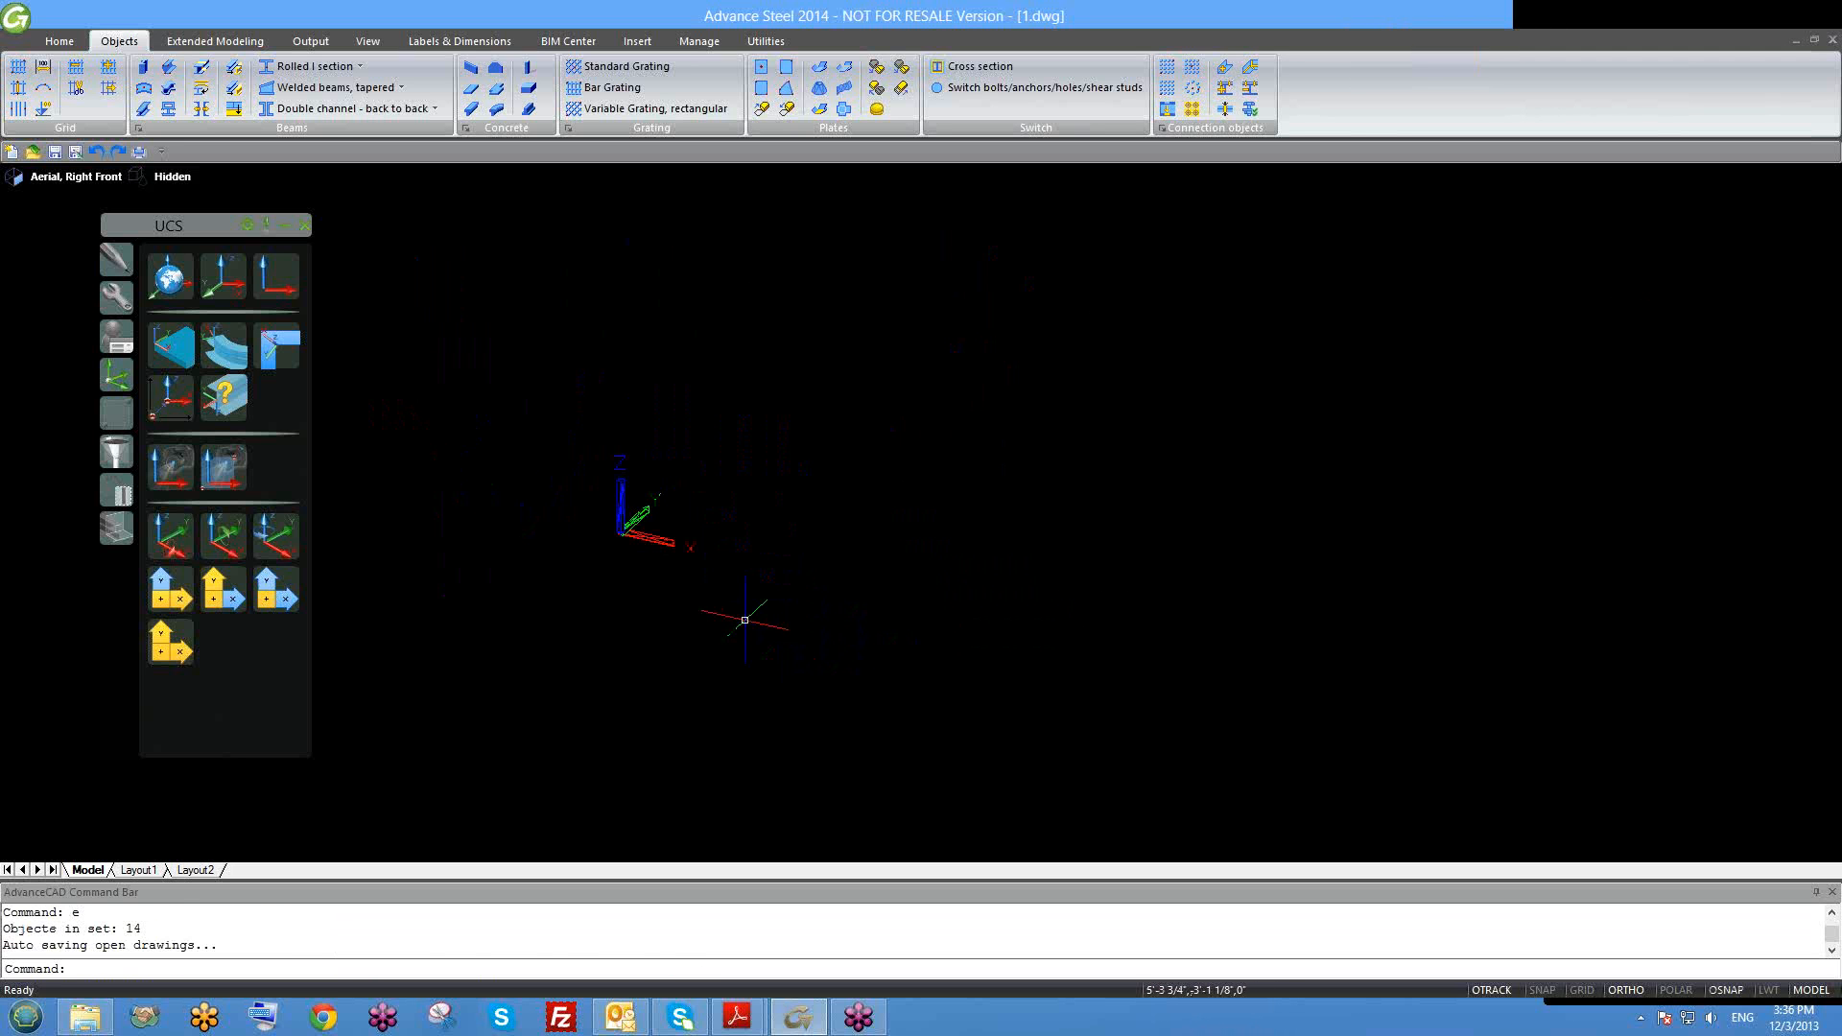
type("z")
key("Return")
type("e")
key("Return")
key("Return")
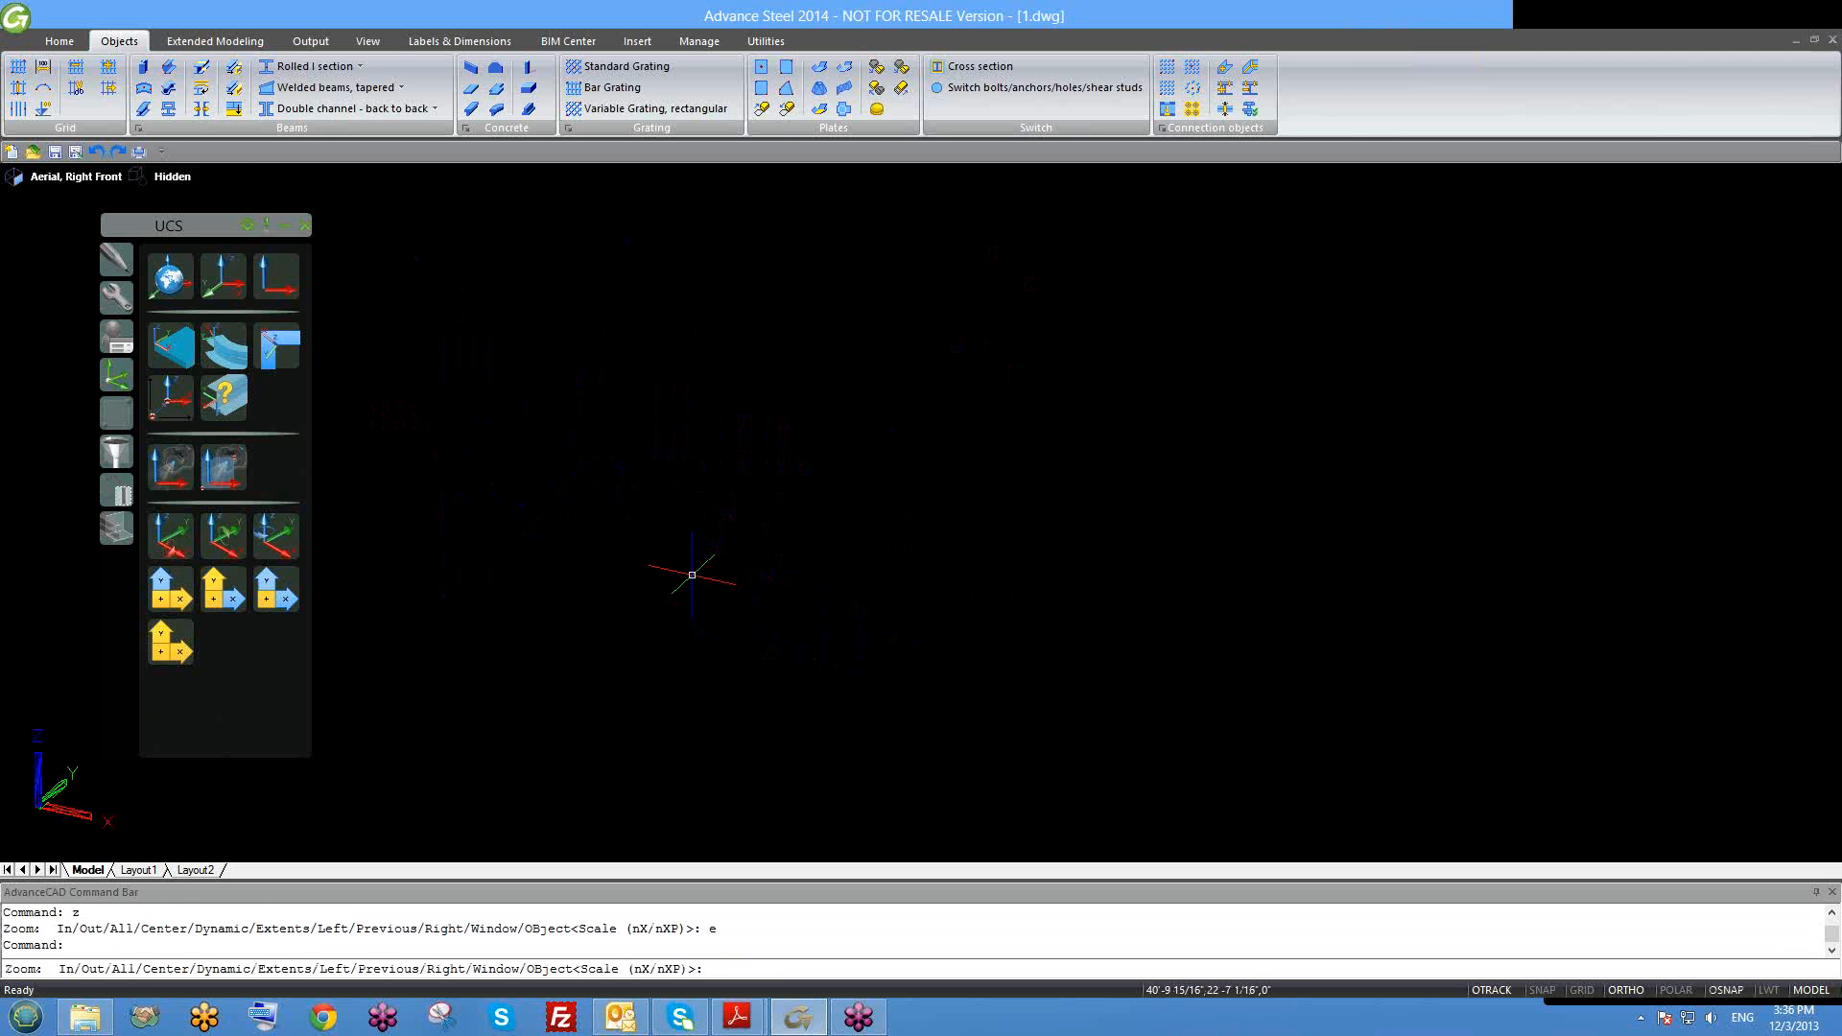
left_click(44, 67)
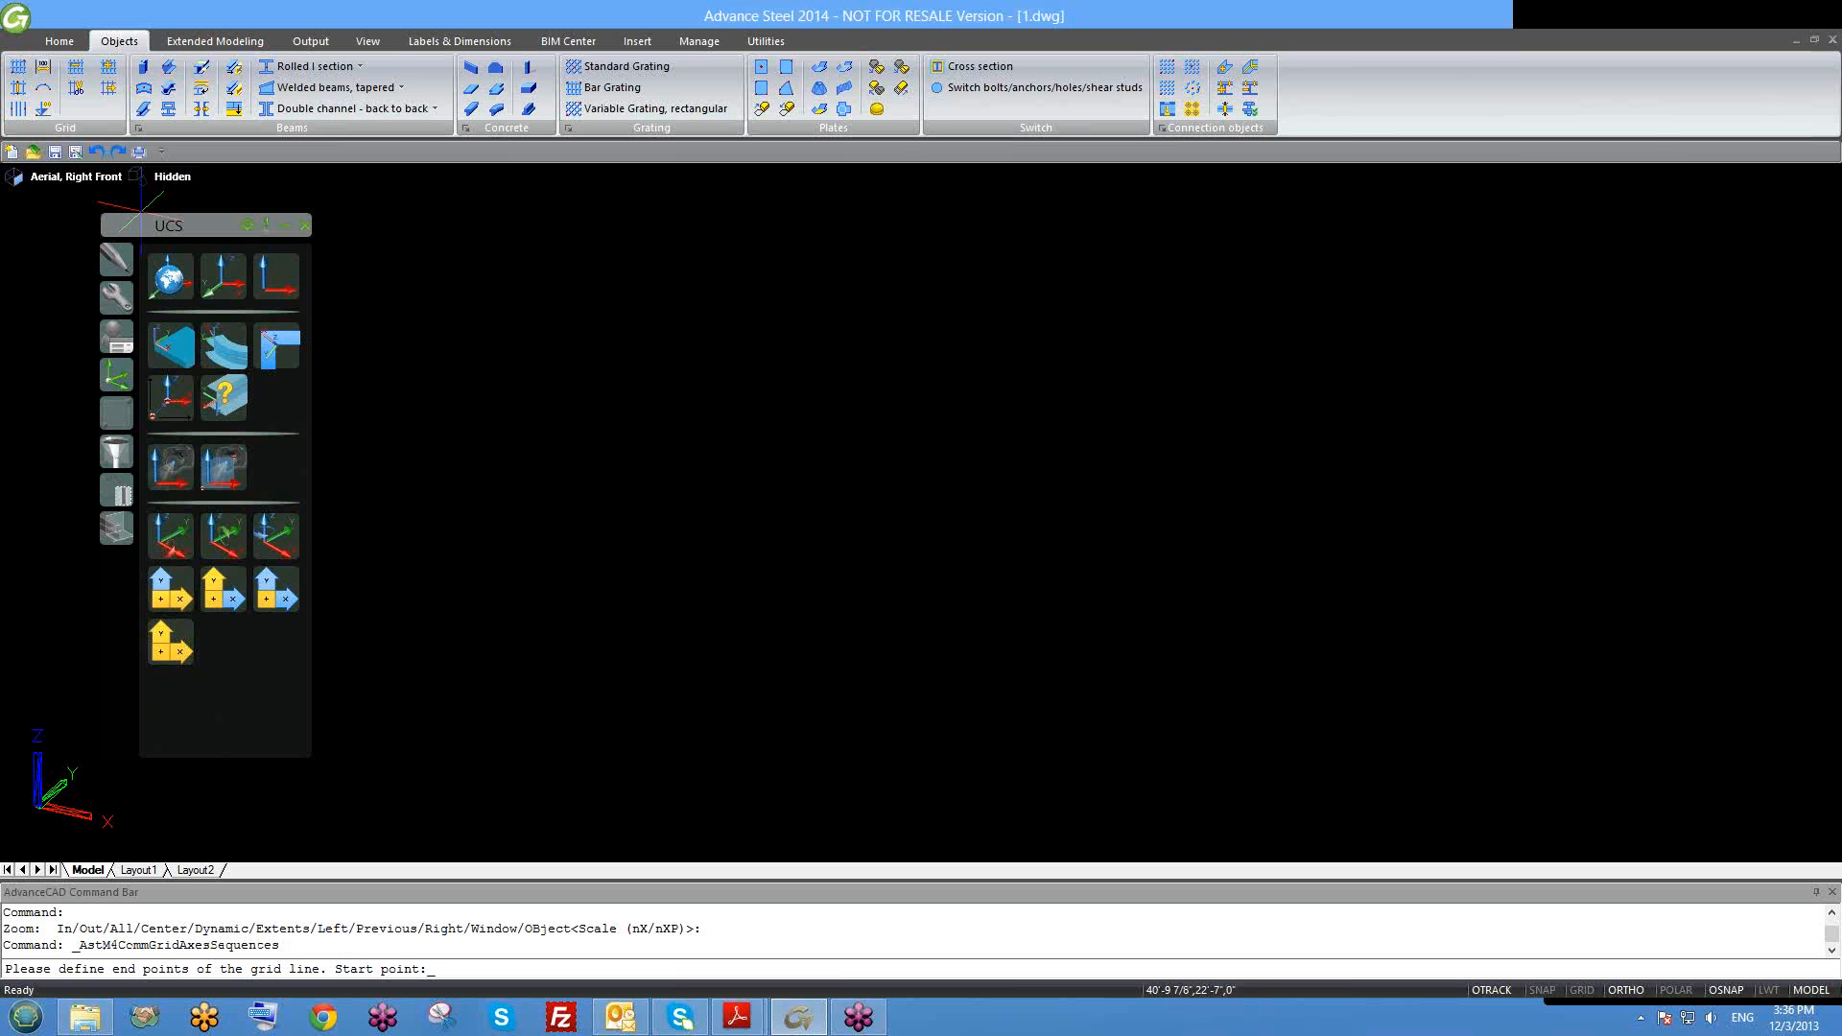
type("0,0")
key("Return")
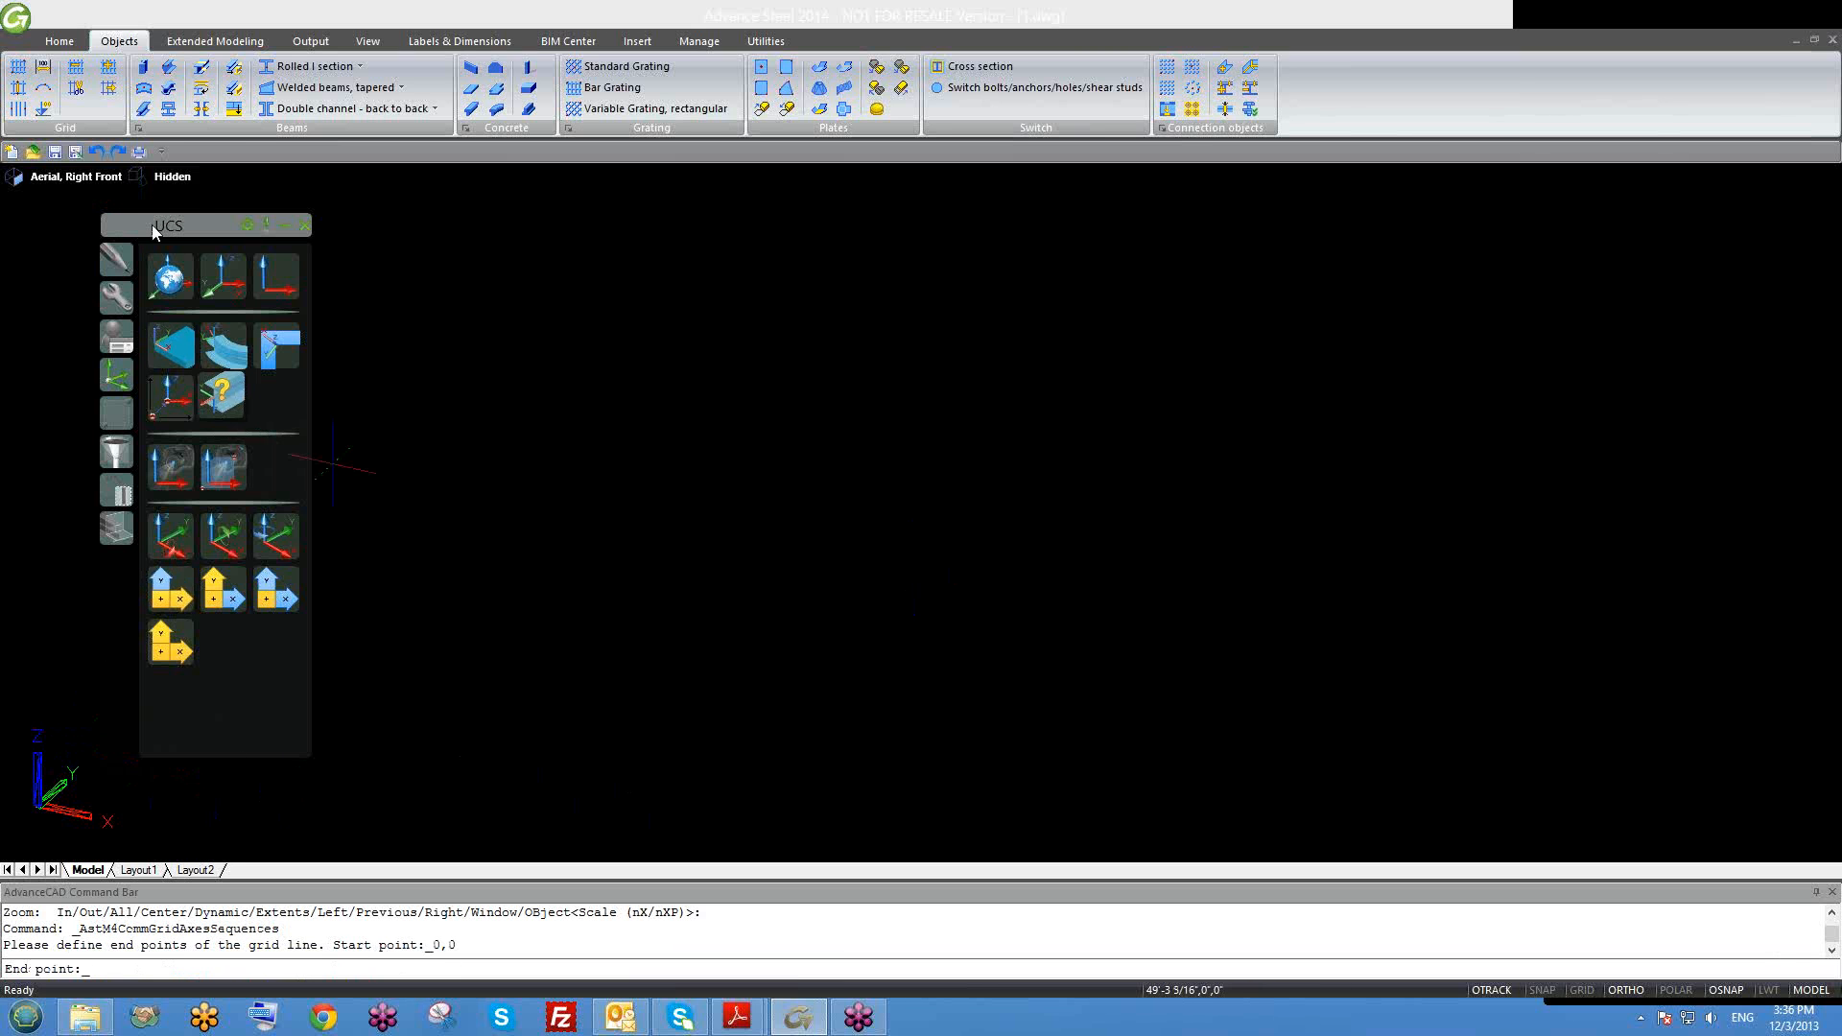
left_click_drag(153, 230, 80, 91)
type("z")
key("Return")
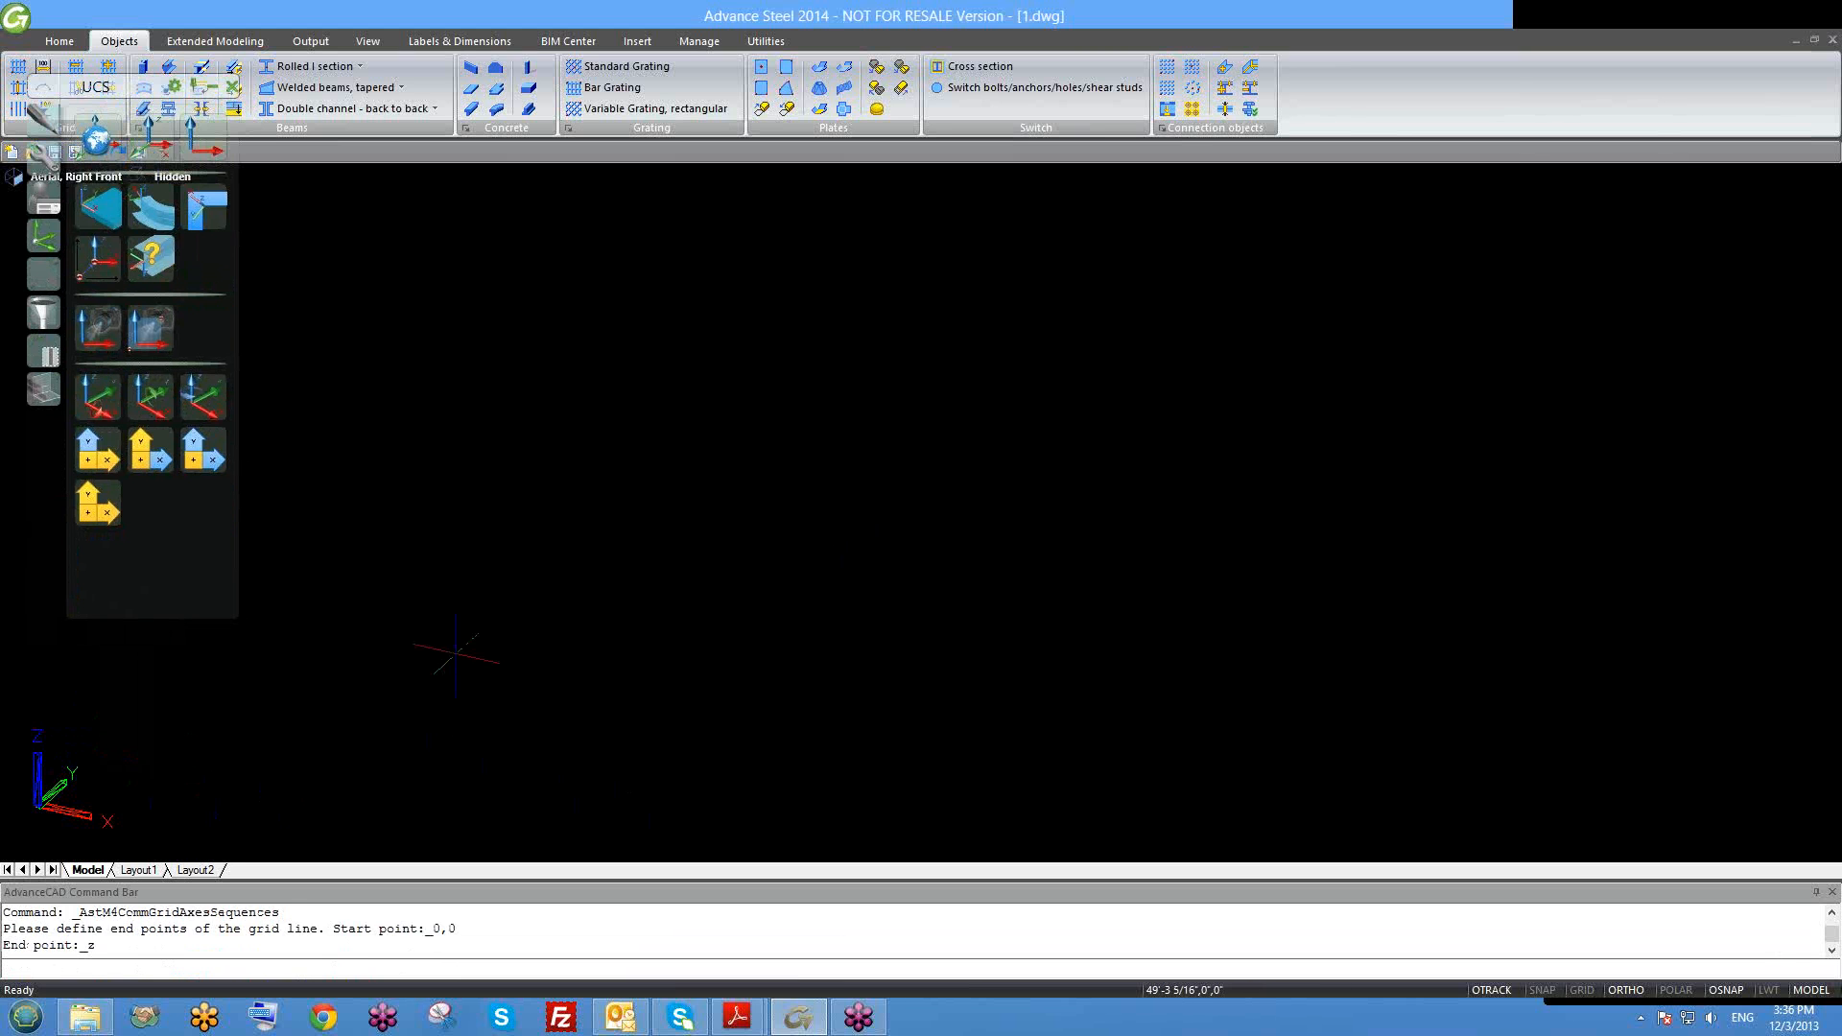
key("Escape")
key("Escape")
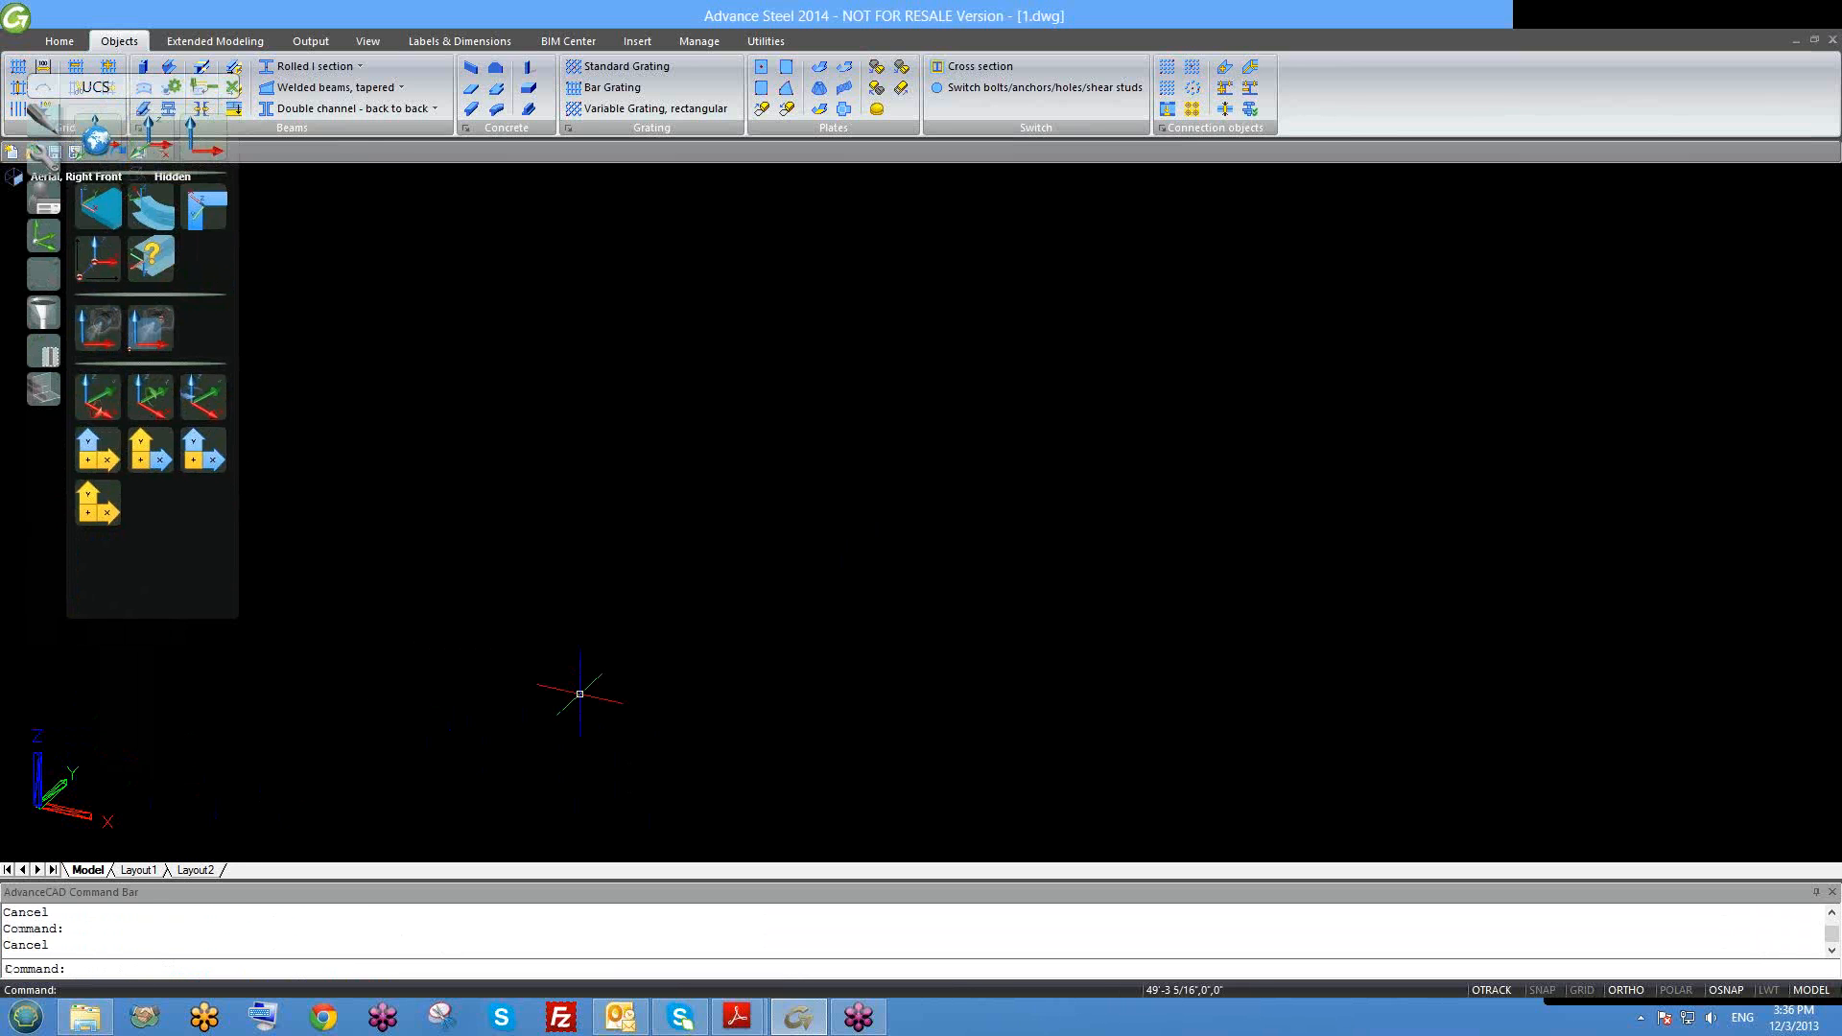
Step: Abandon the new group of grid axes and close 1.dwg, saving its changes
left_click(42, 66)
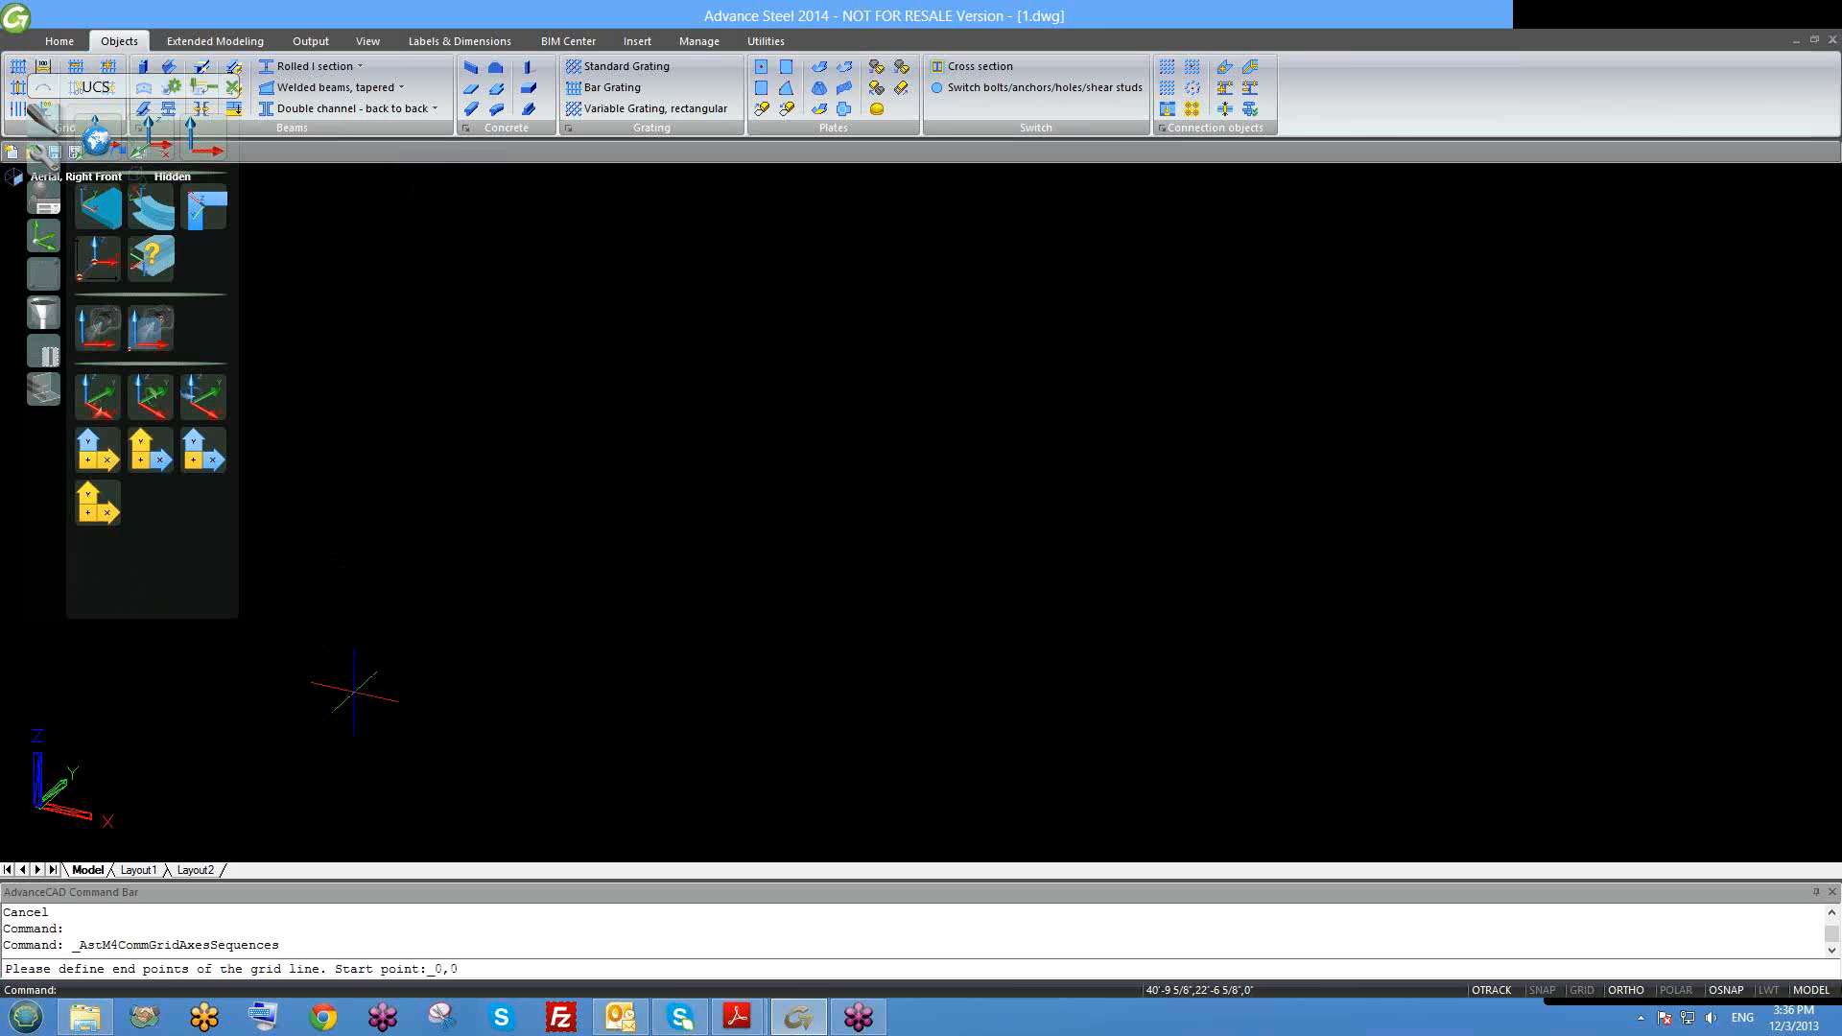
key("Return")
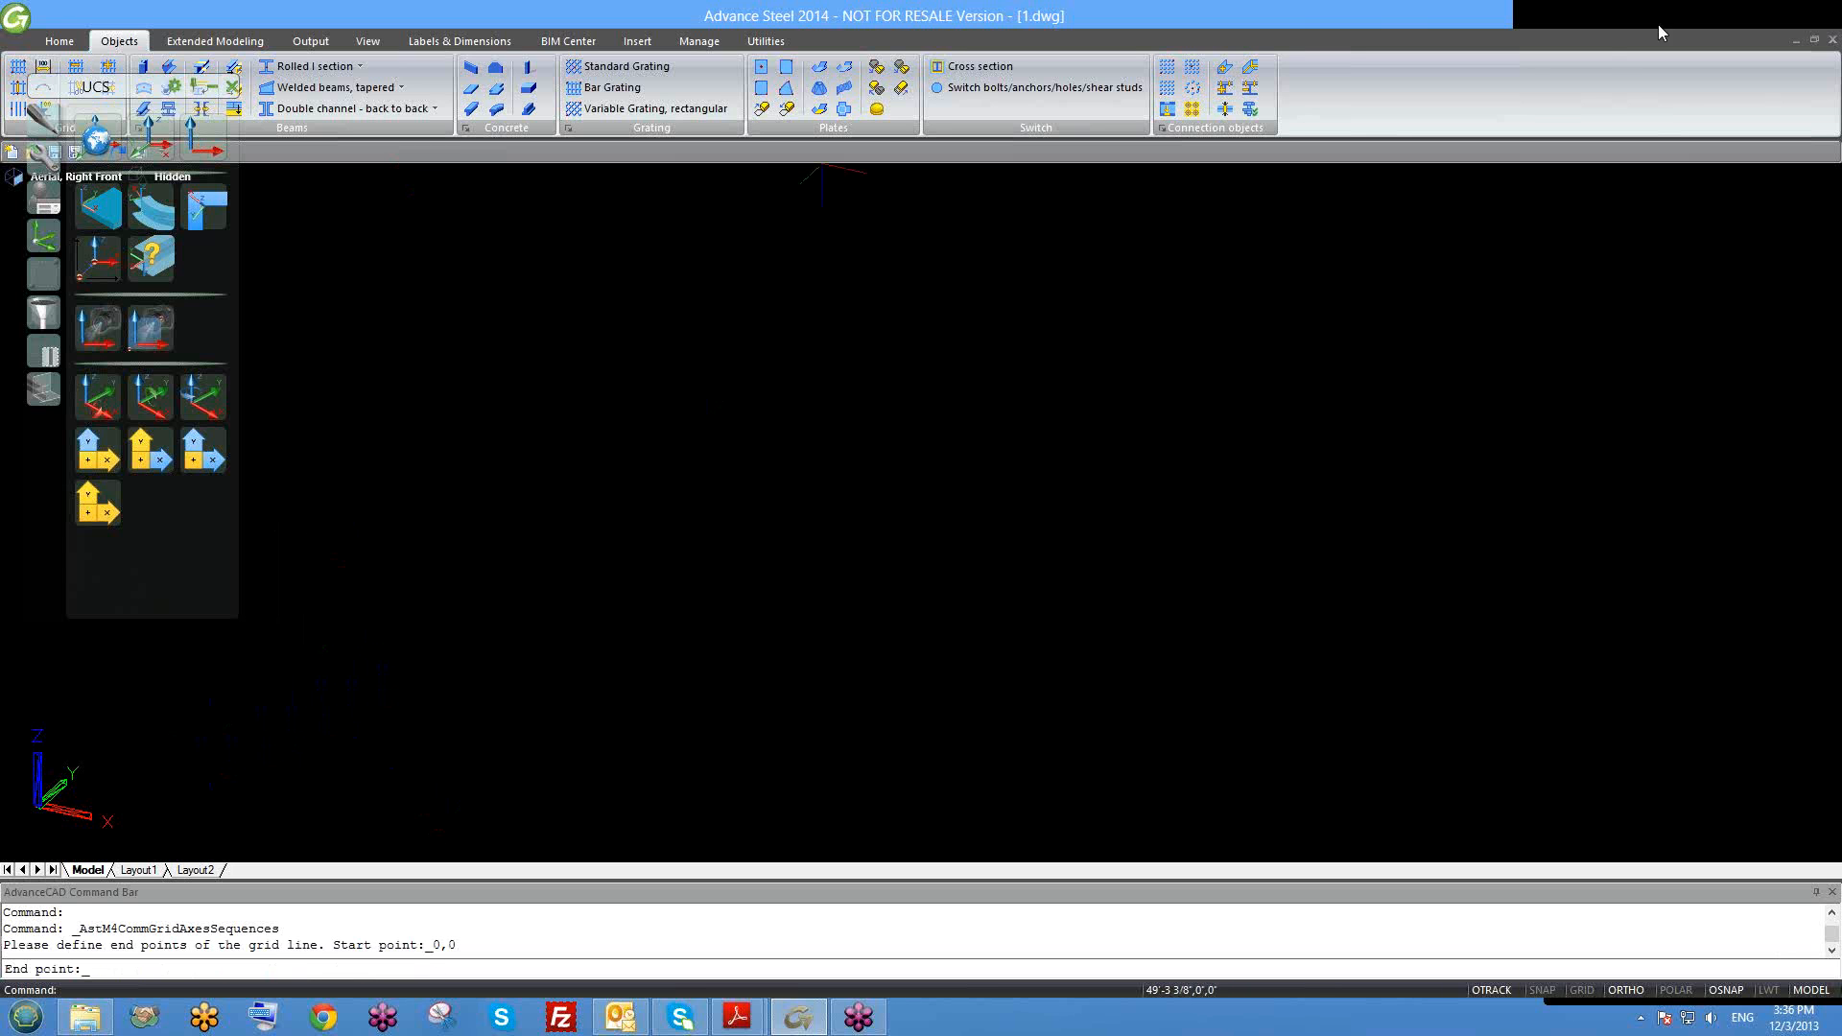
left_click(1833, 40)
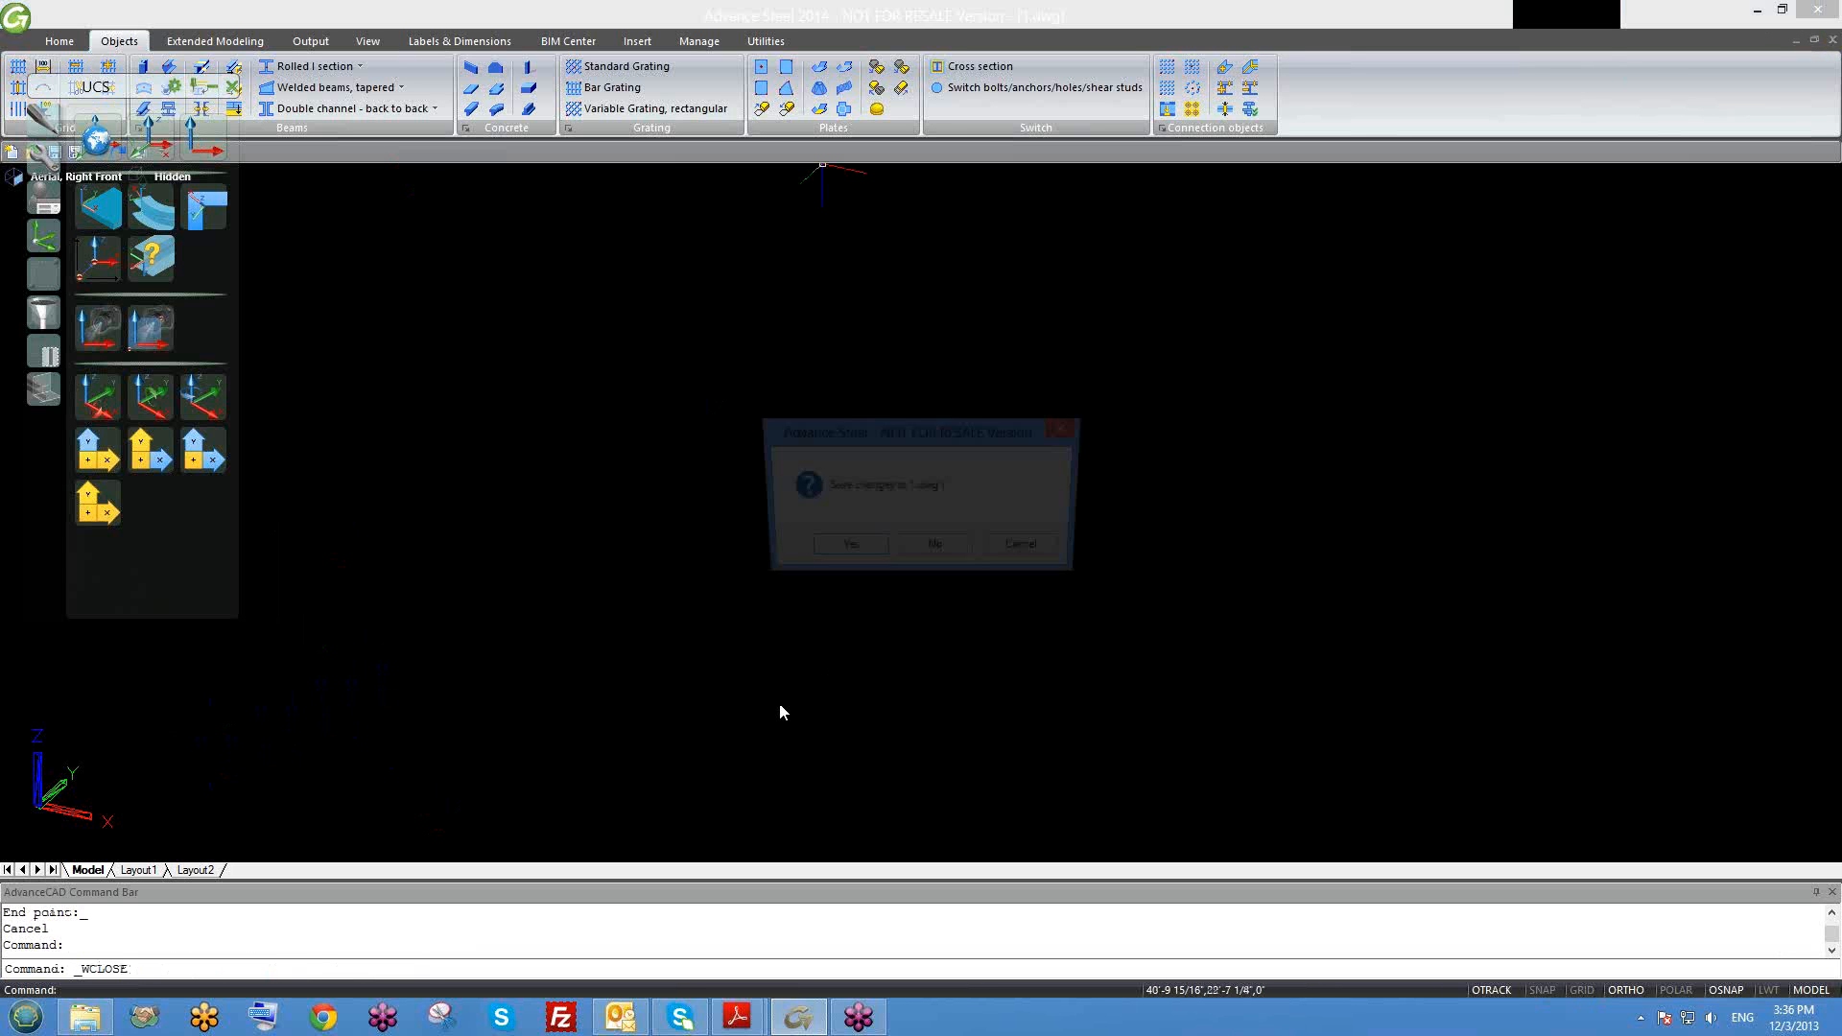
left_click(844, 551)
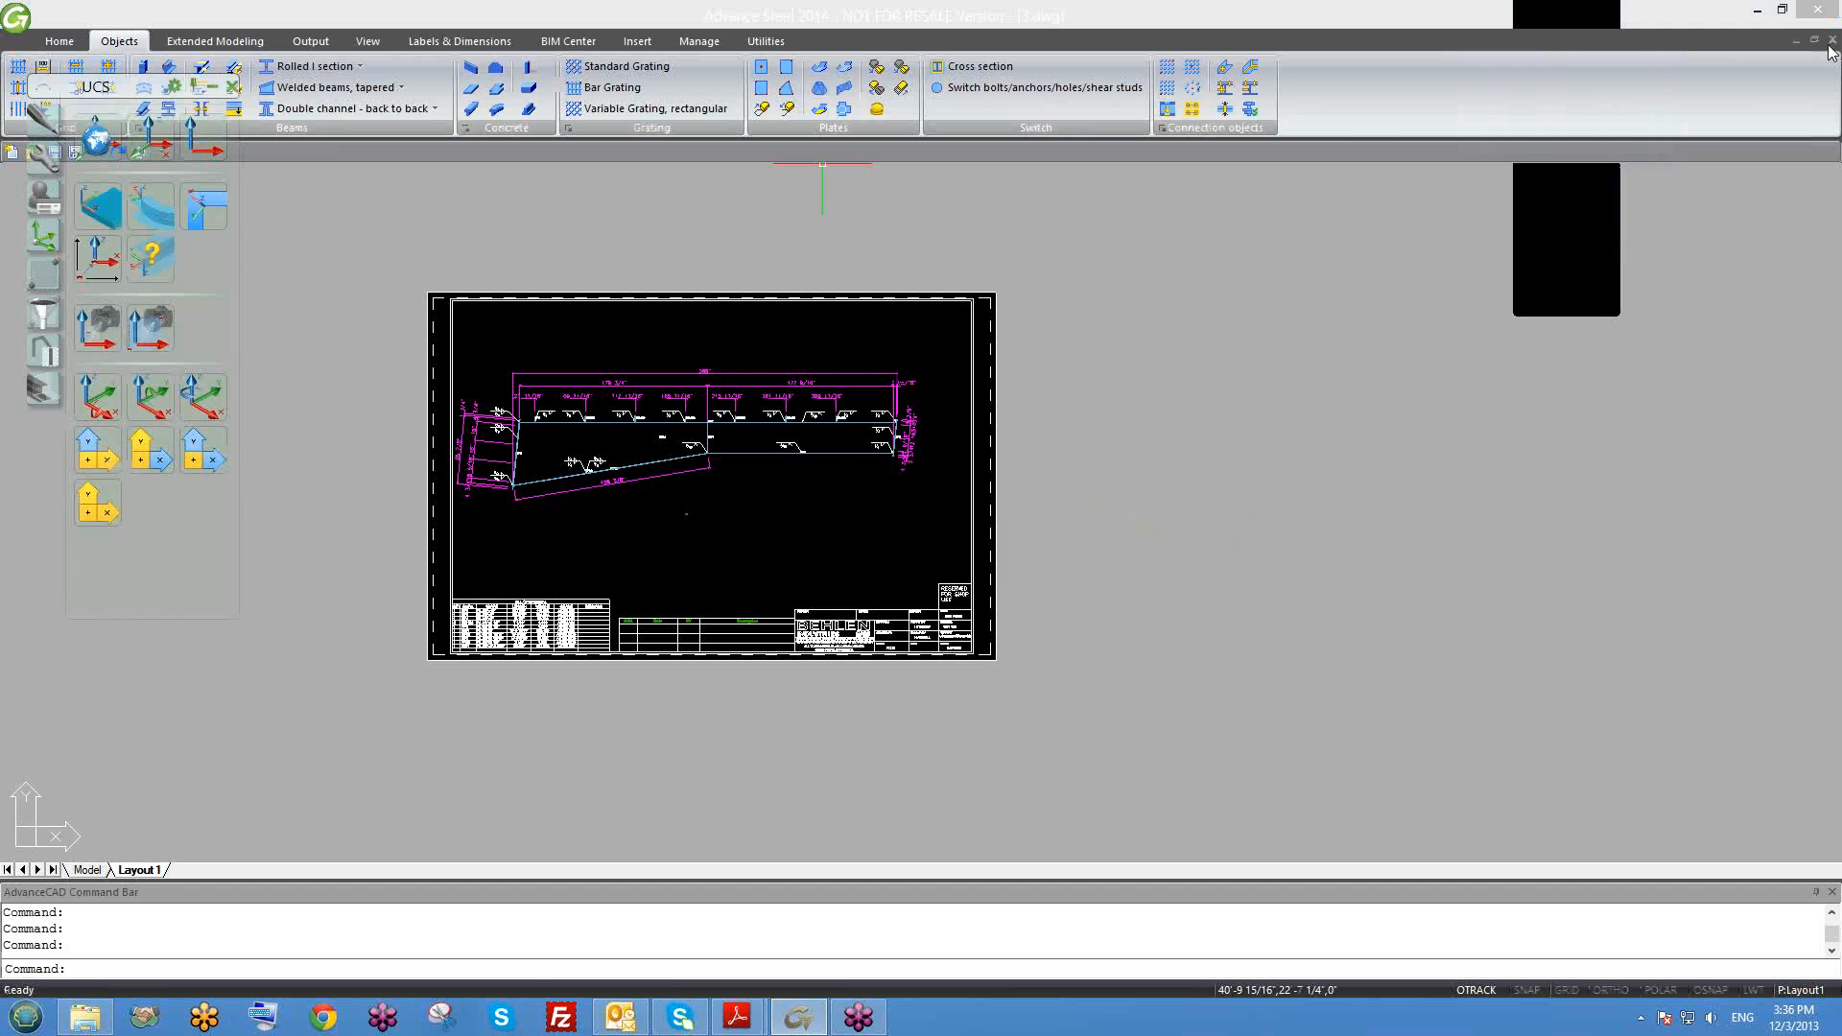
Step: Close 3.dwg without saving its changes
left_click(1832, 41)
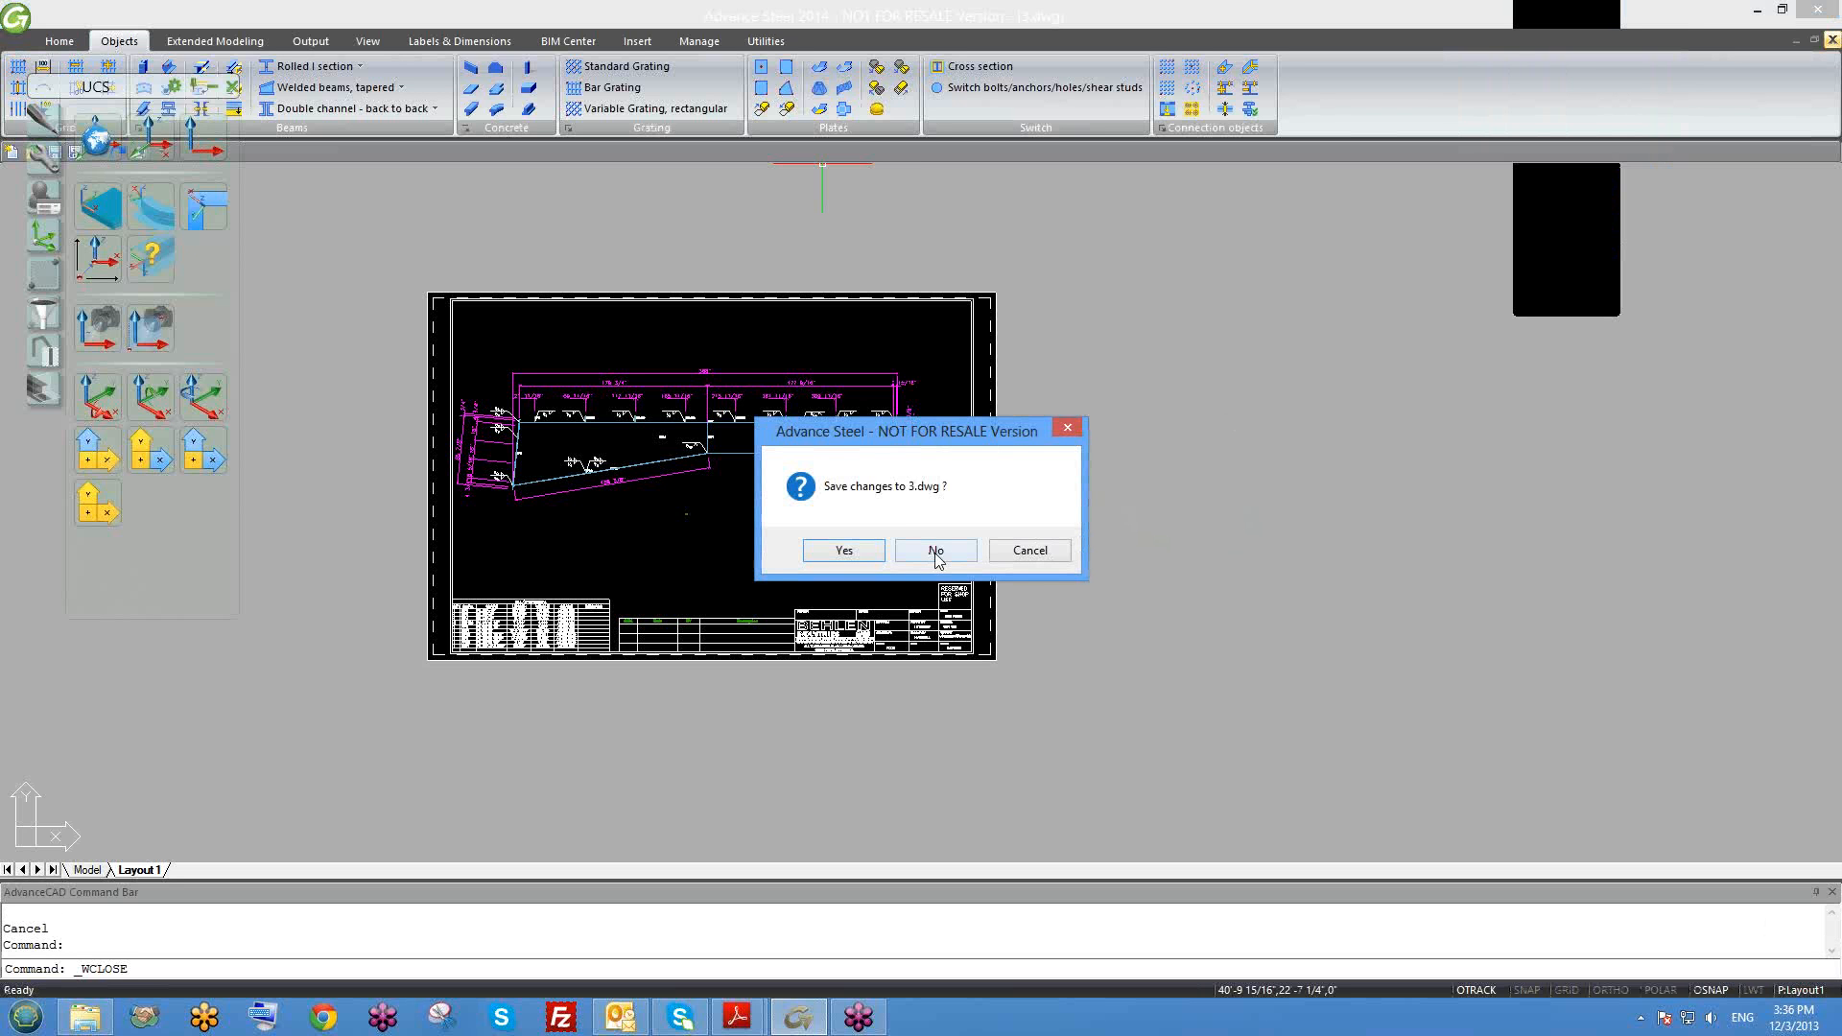
left_click(937, 557)
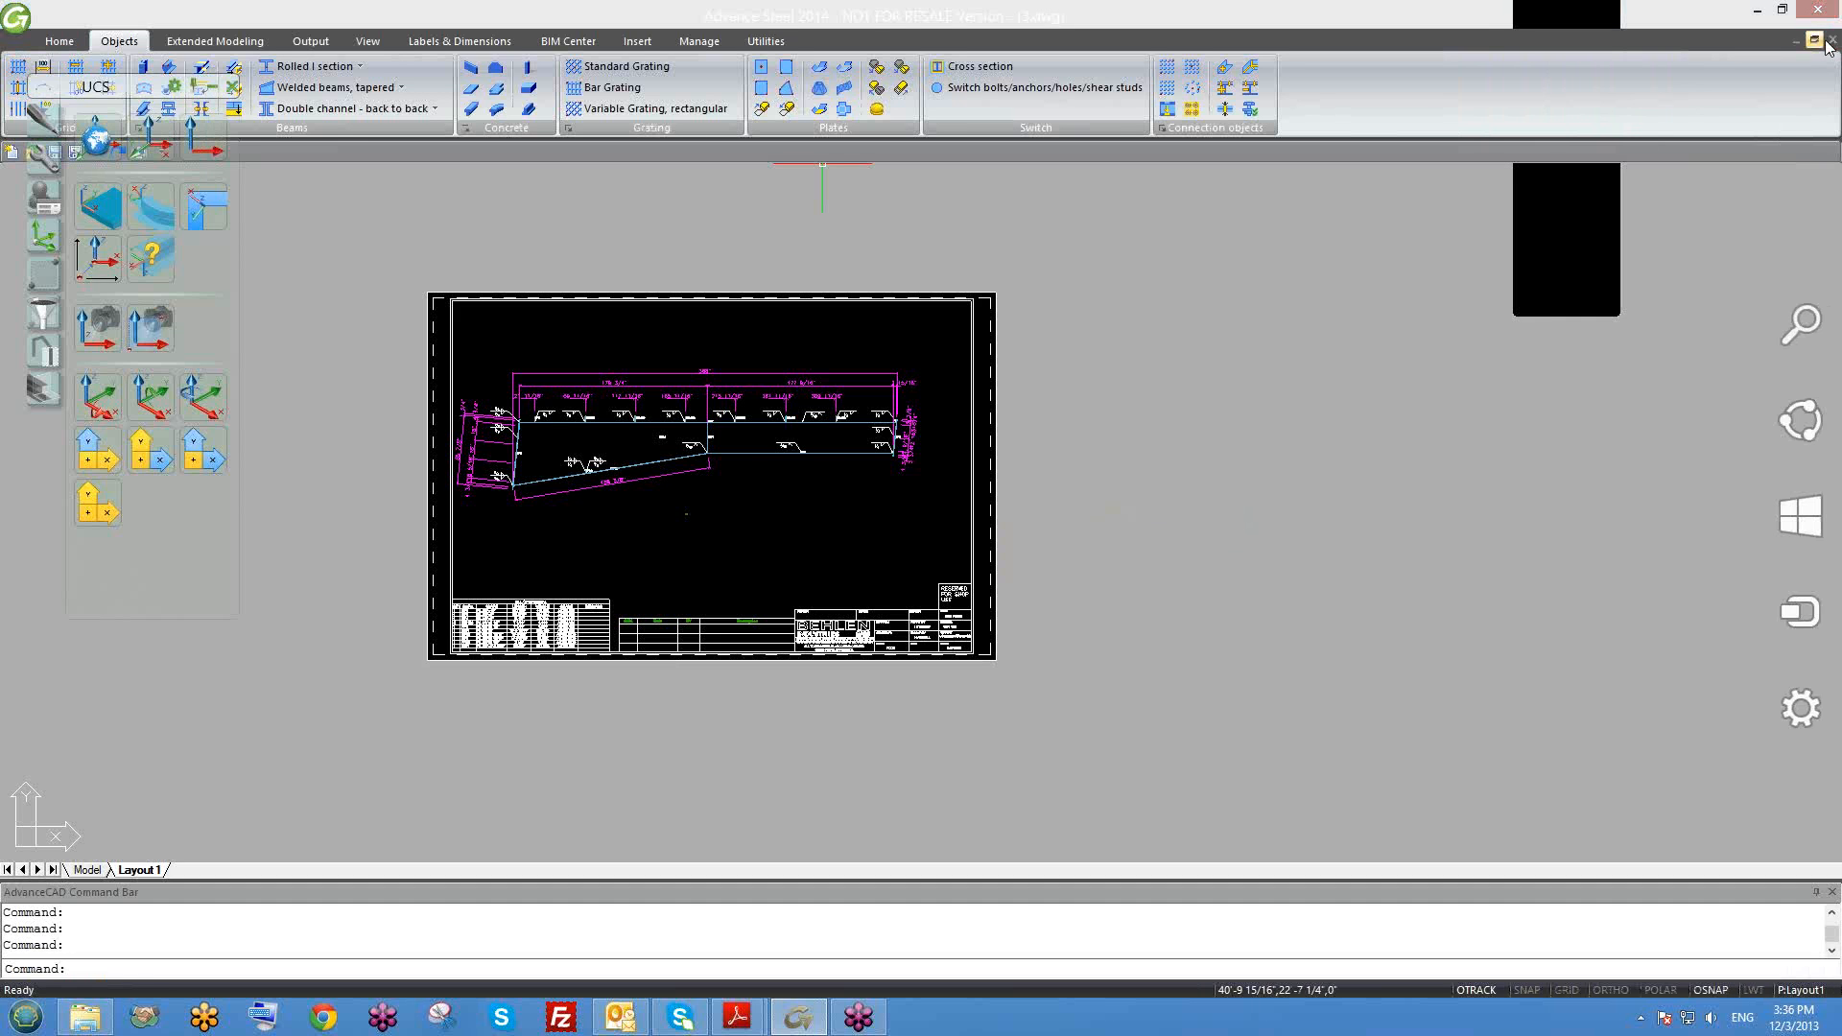
left_click(1832, 40)
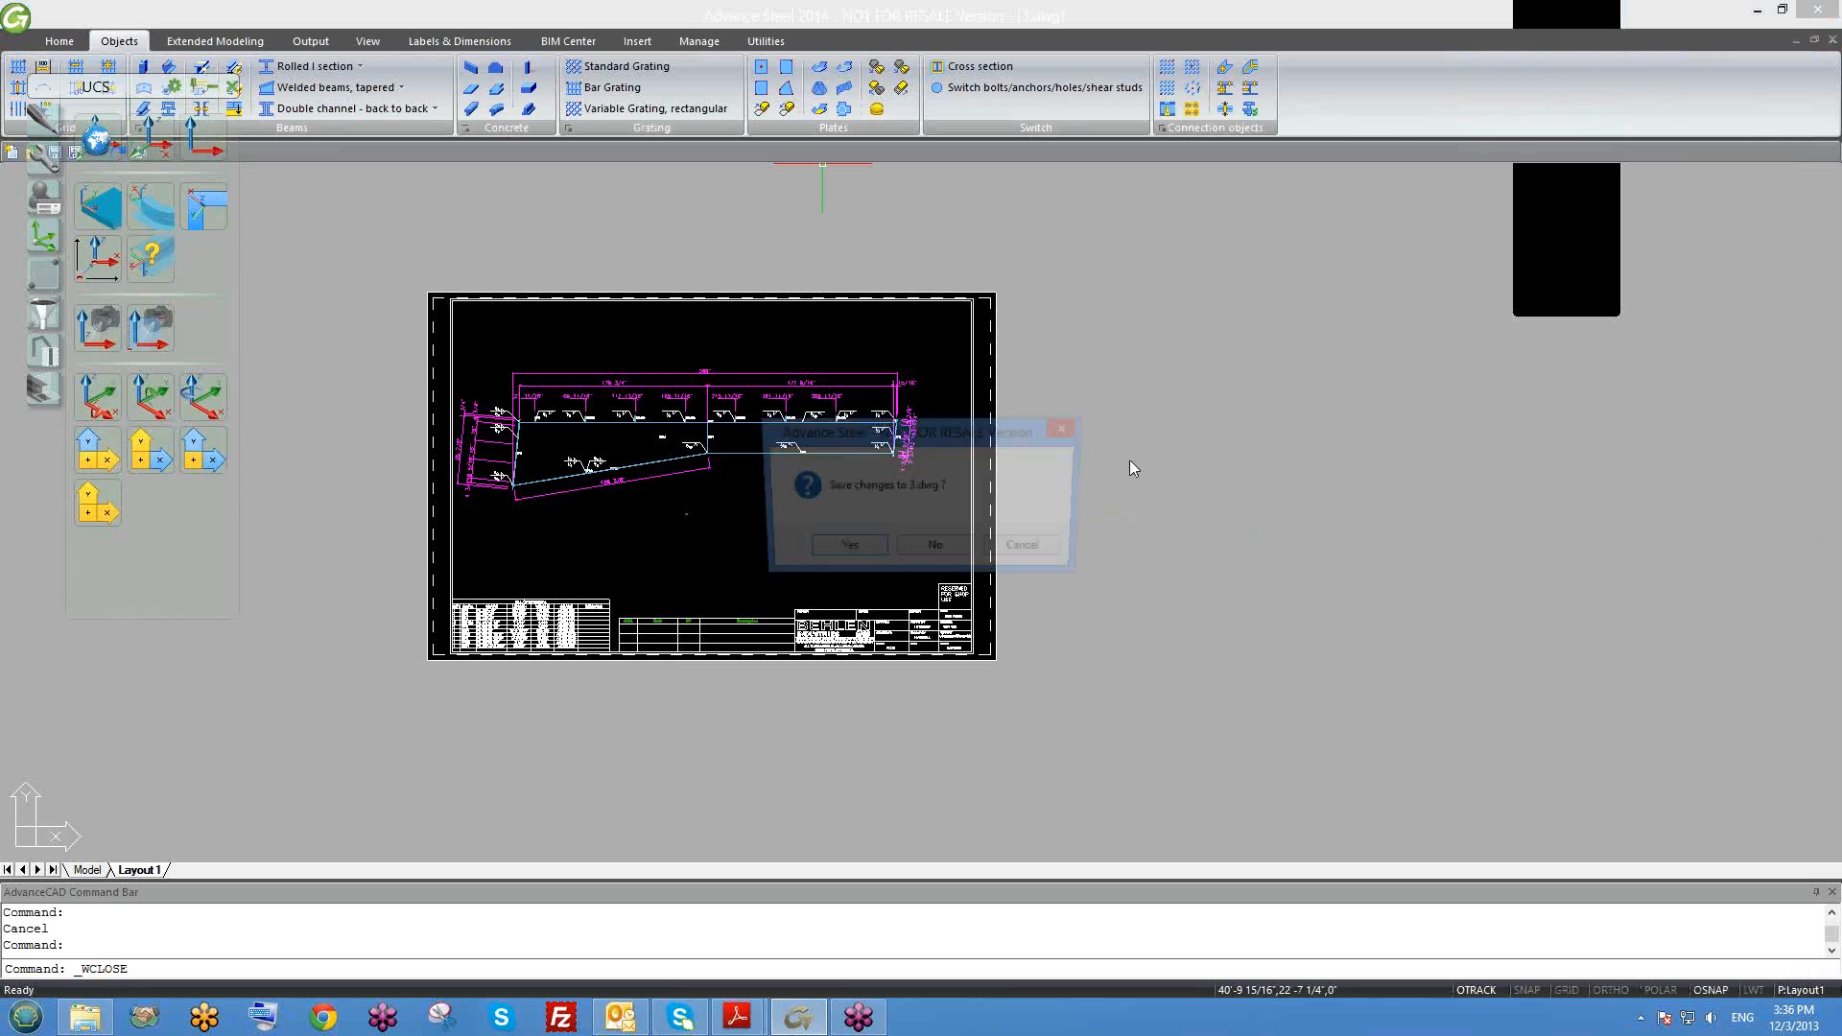
left_click(935, 550)
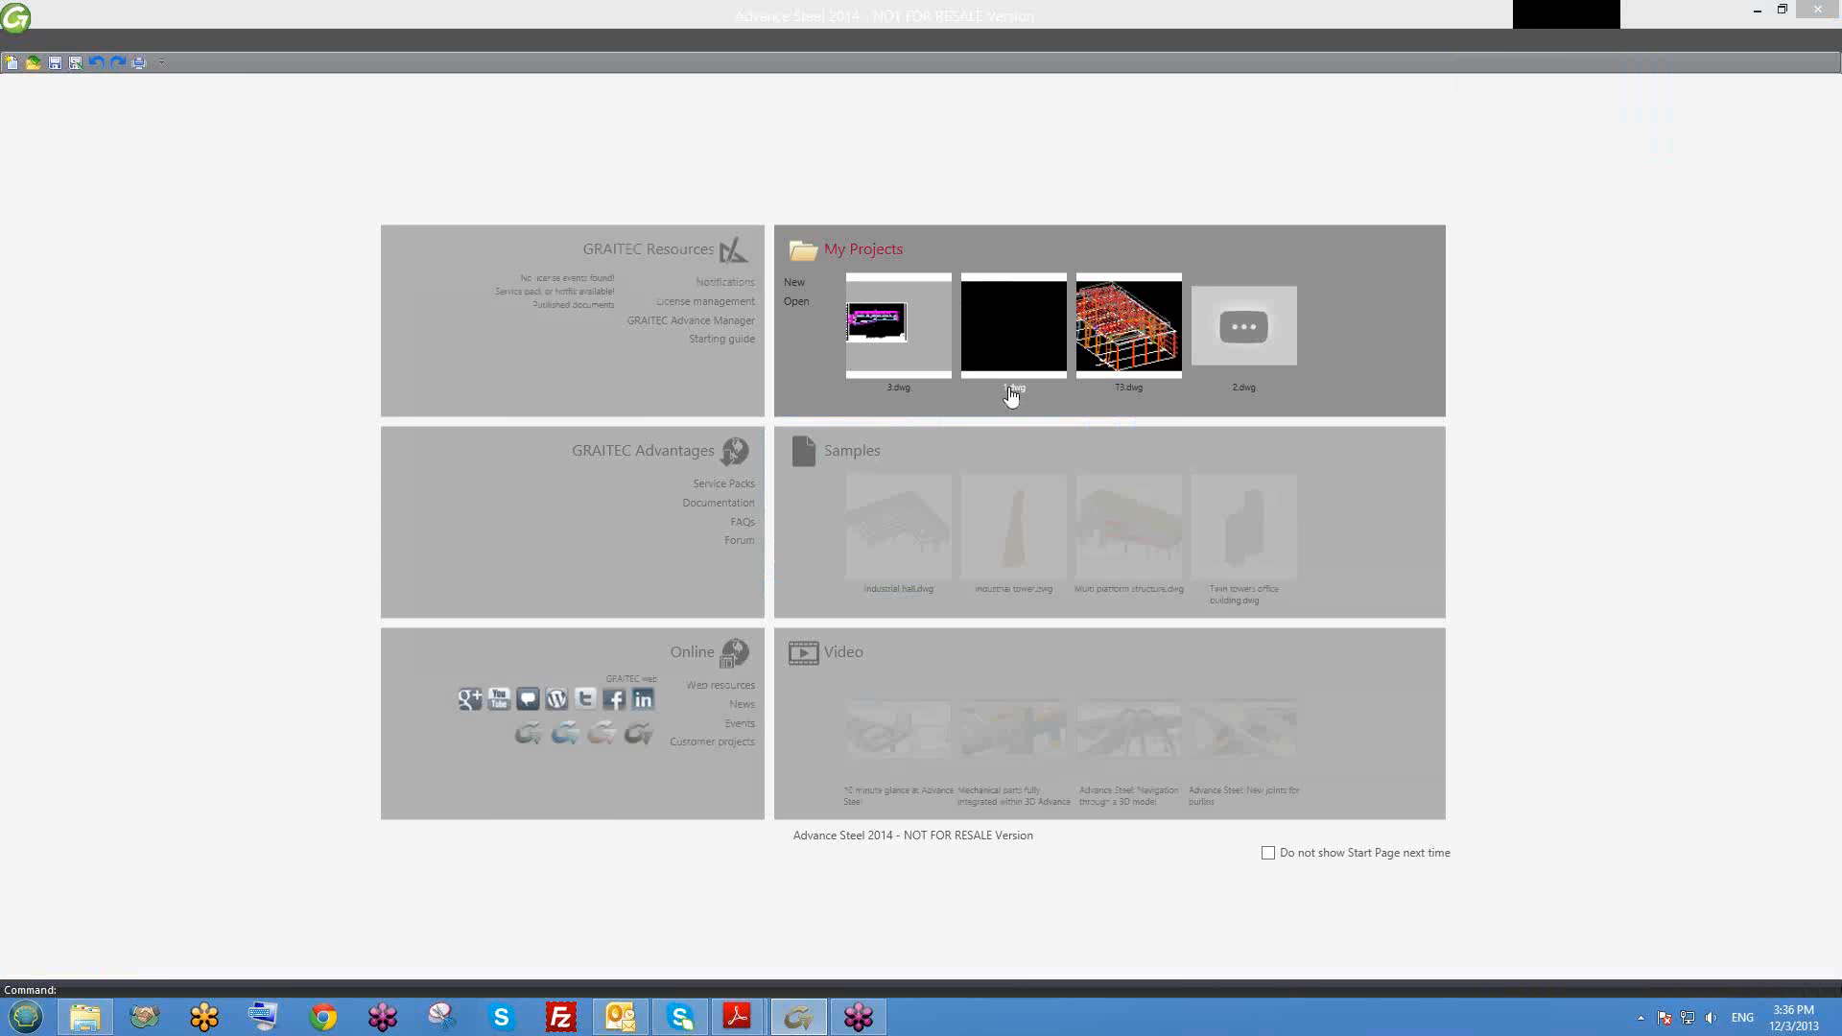
left_click(1011, 393)
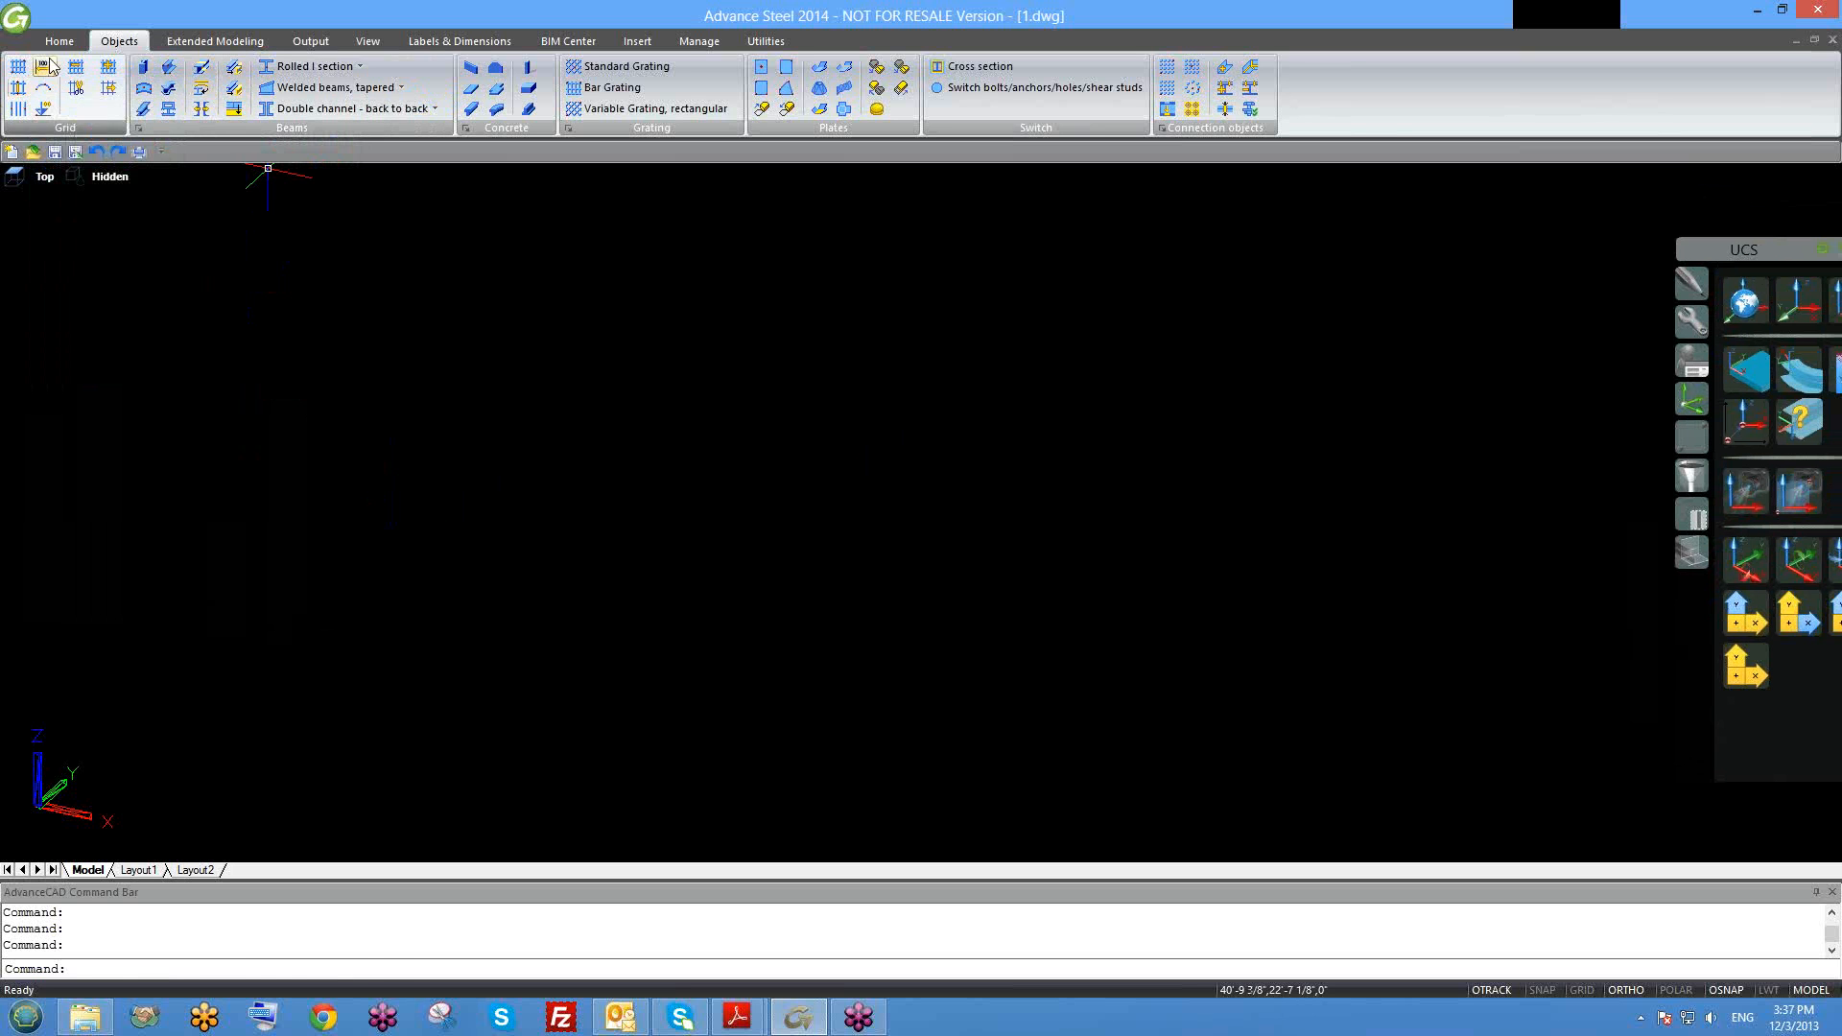
left_click(28, 85)
type("0.")
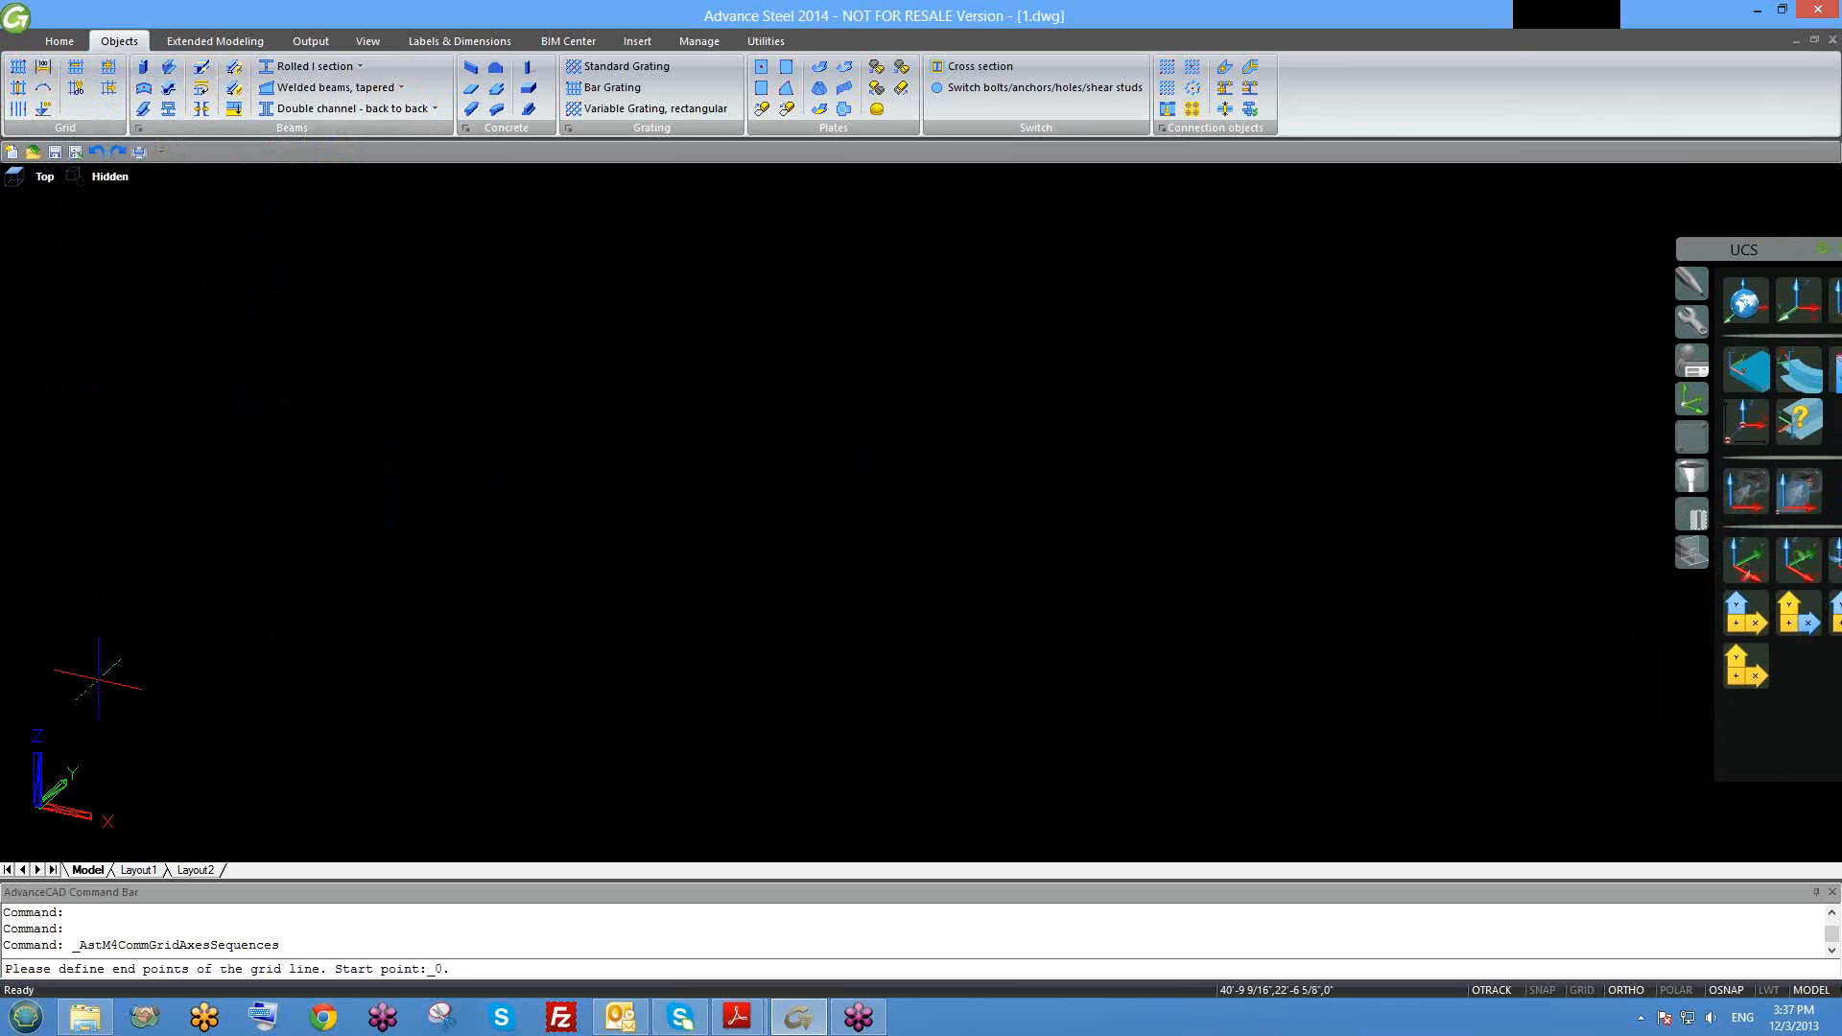
type("0")
key("Return")
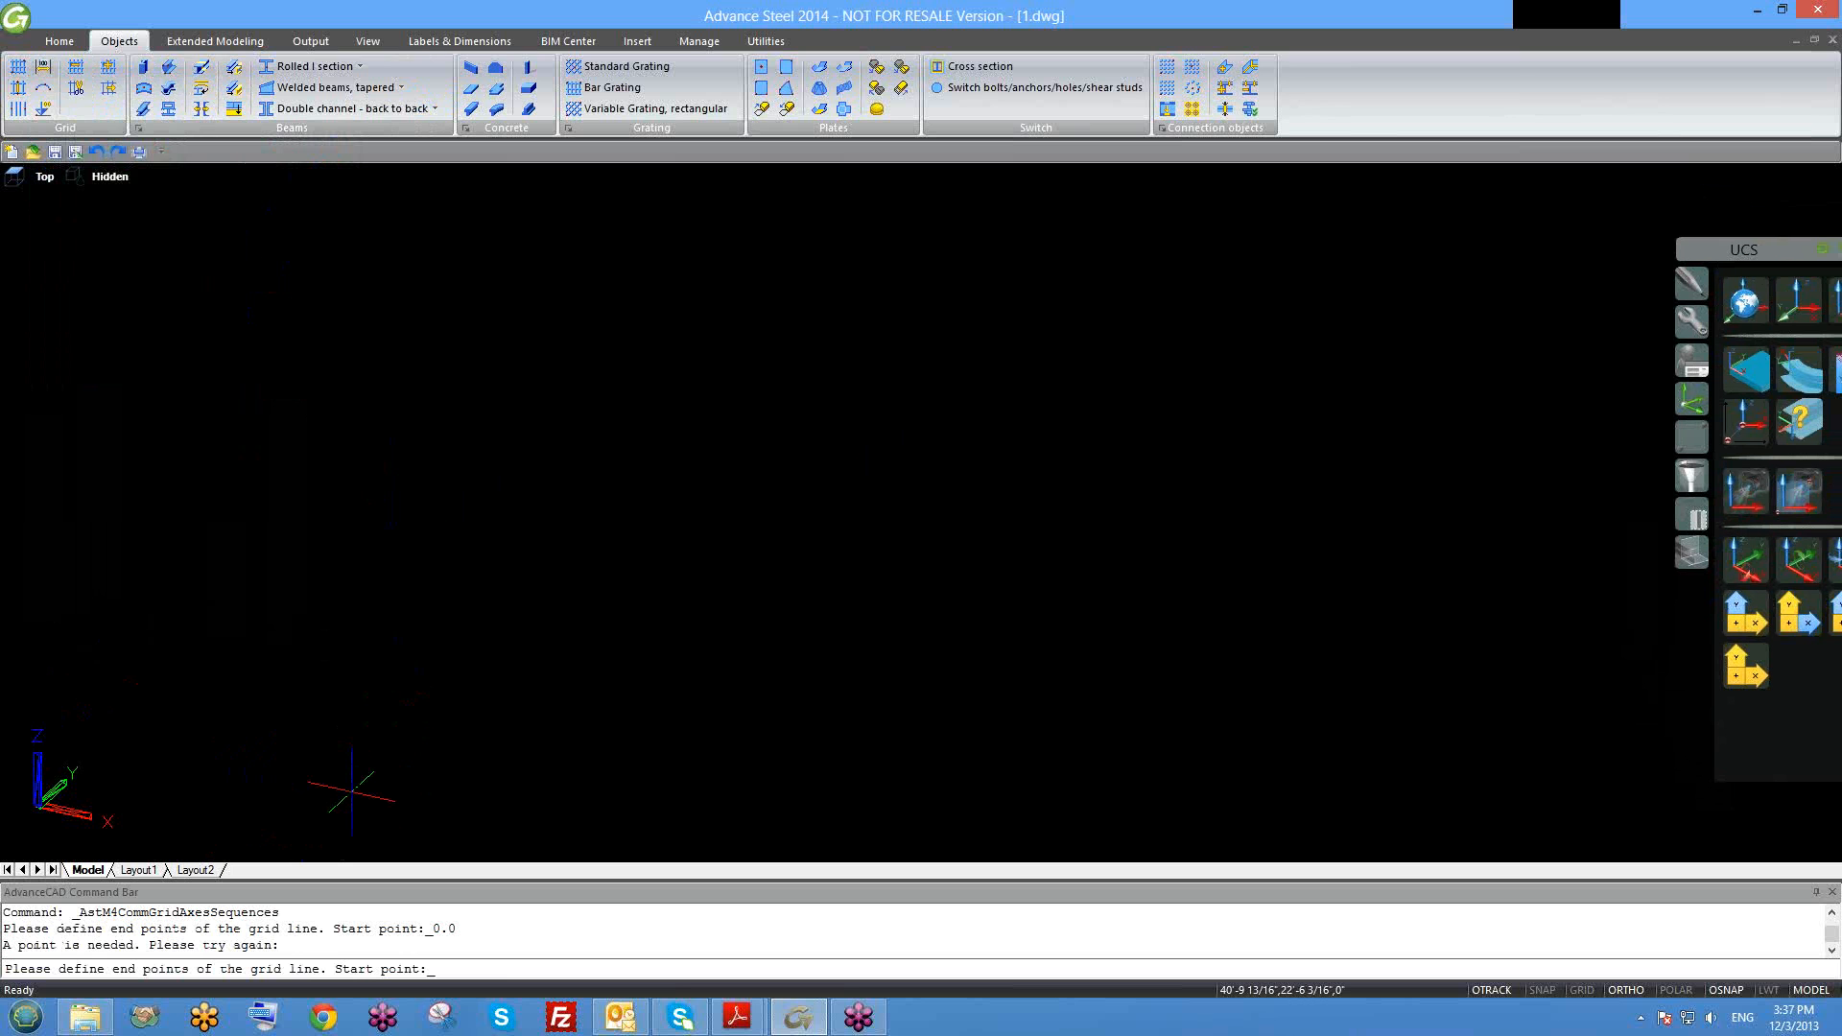
type("0,0")
key("Return")
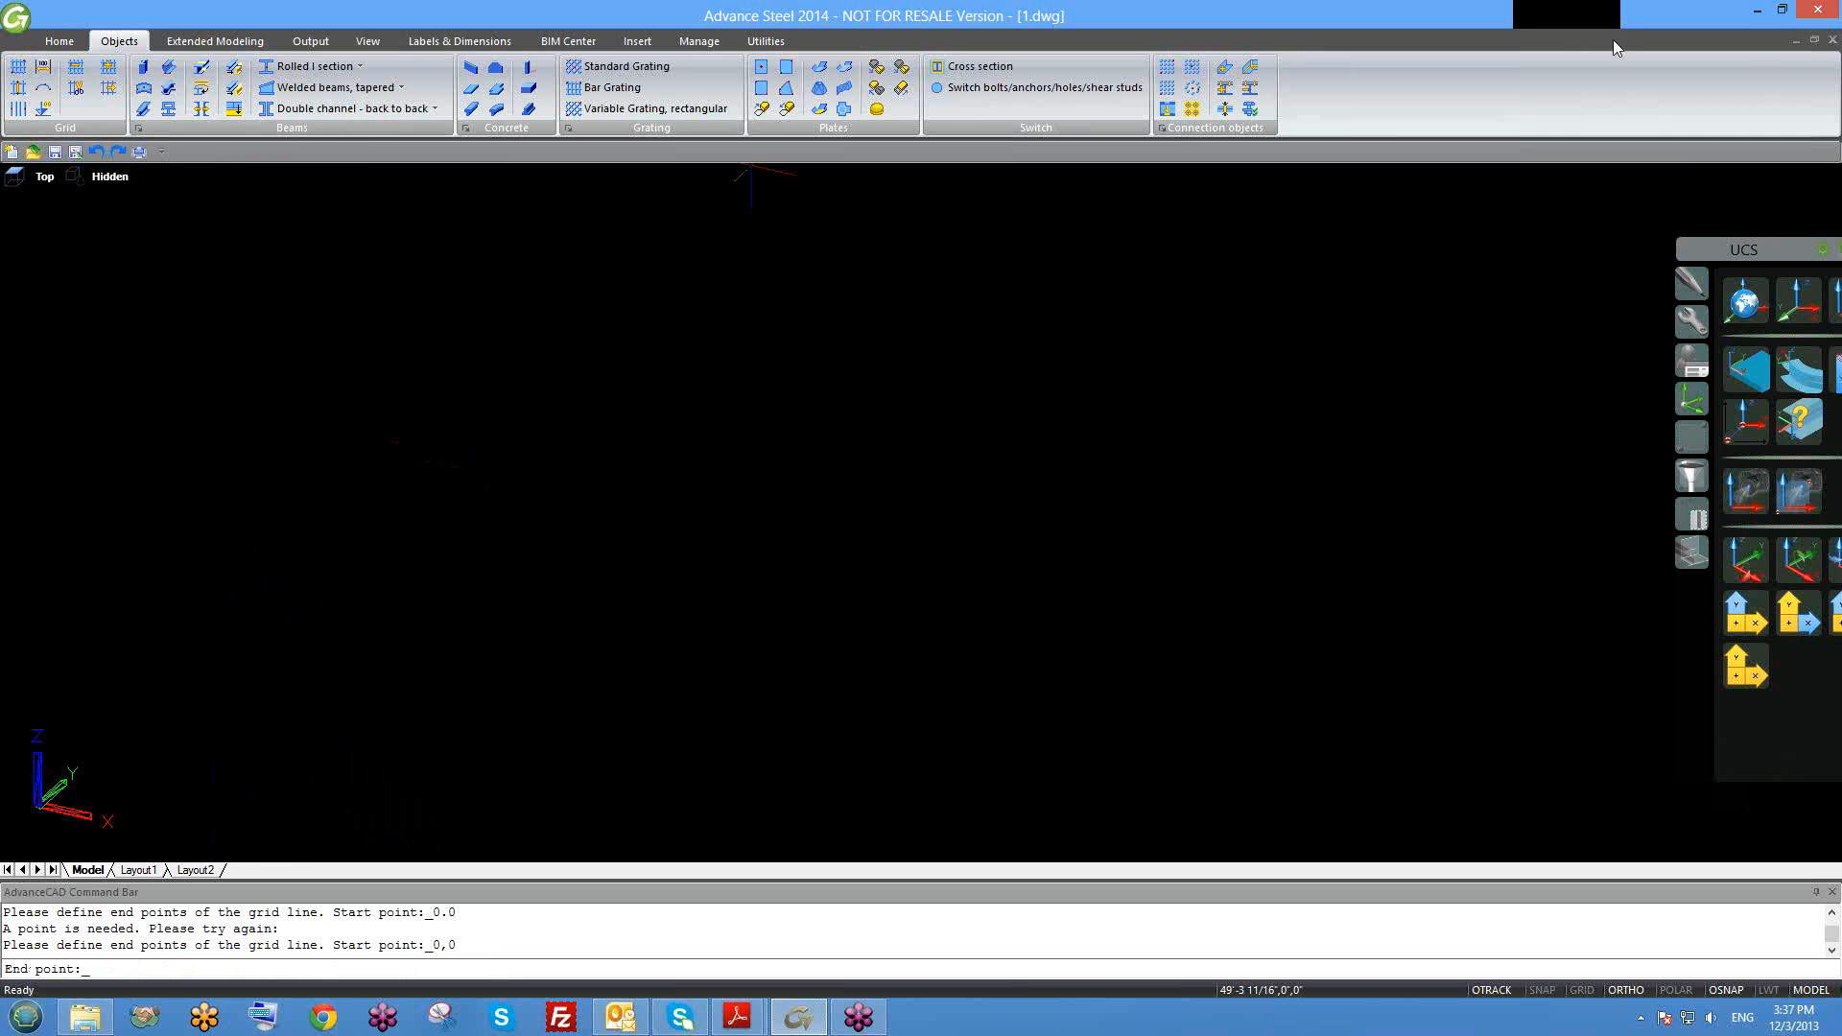
left_click(1830, 42)
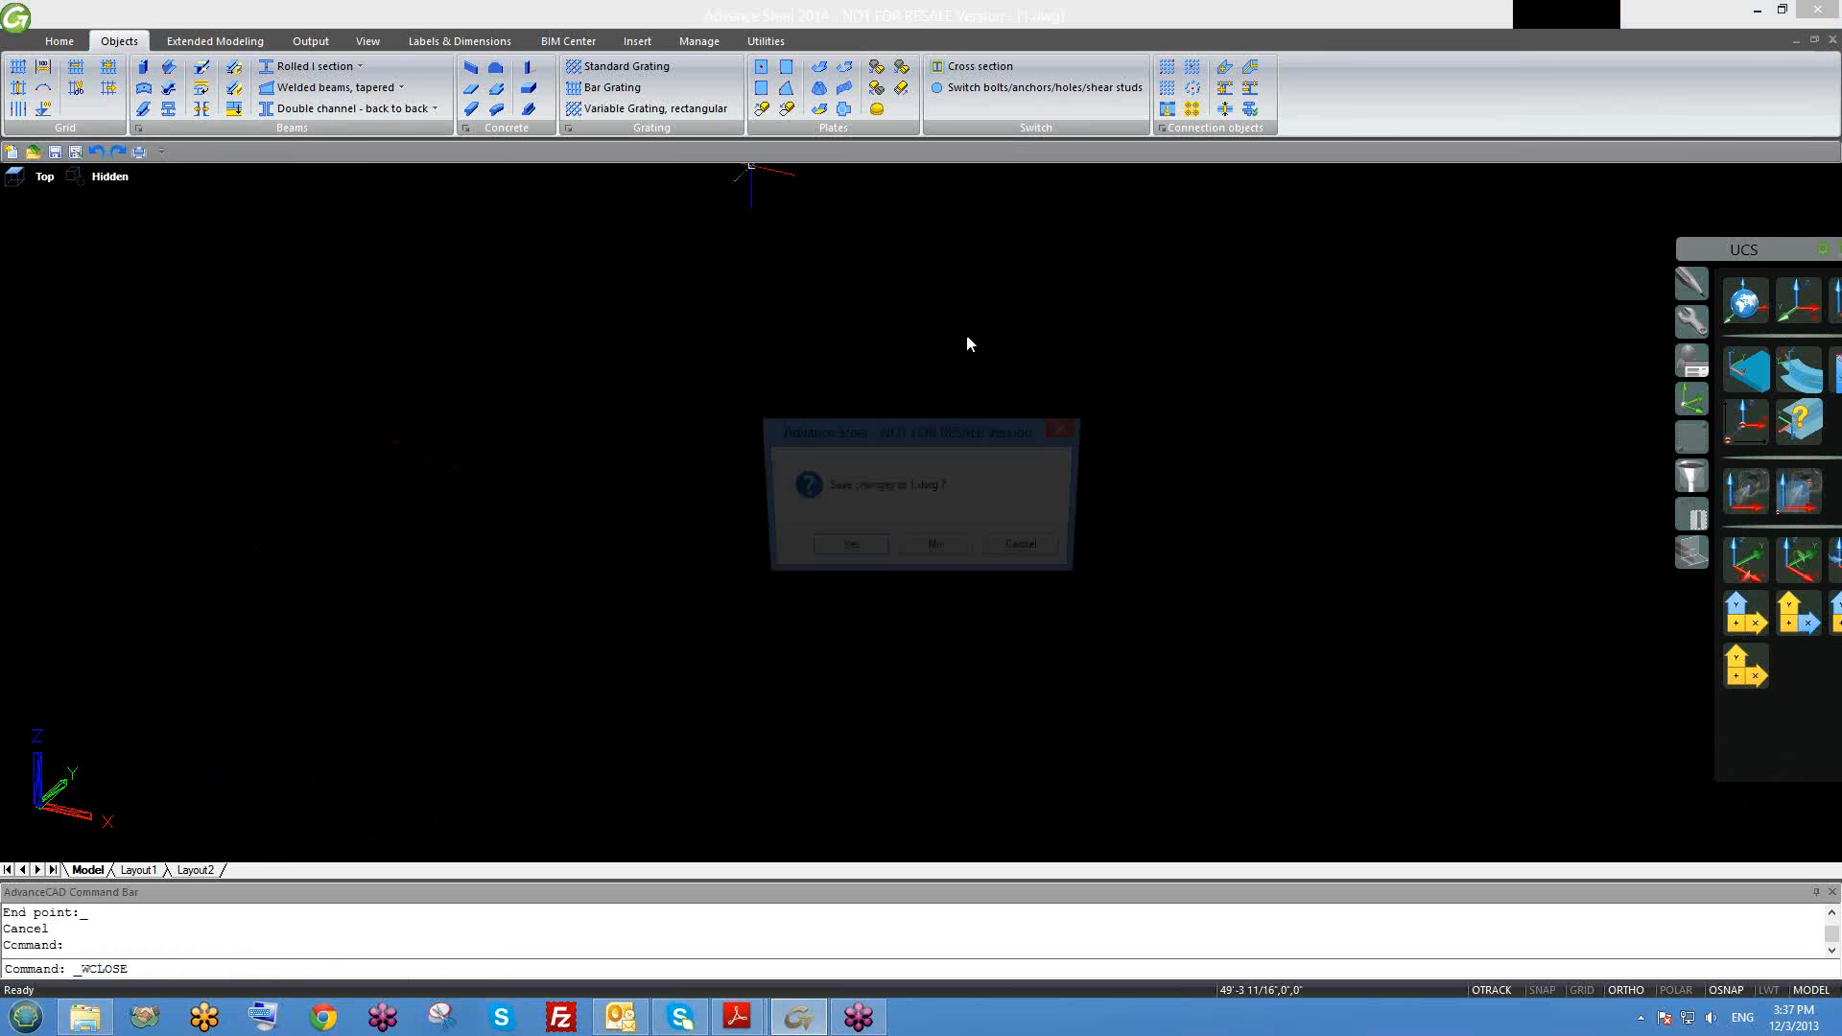
left_click(924, 555)
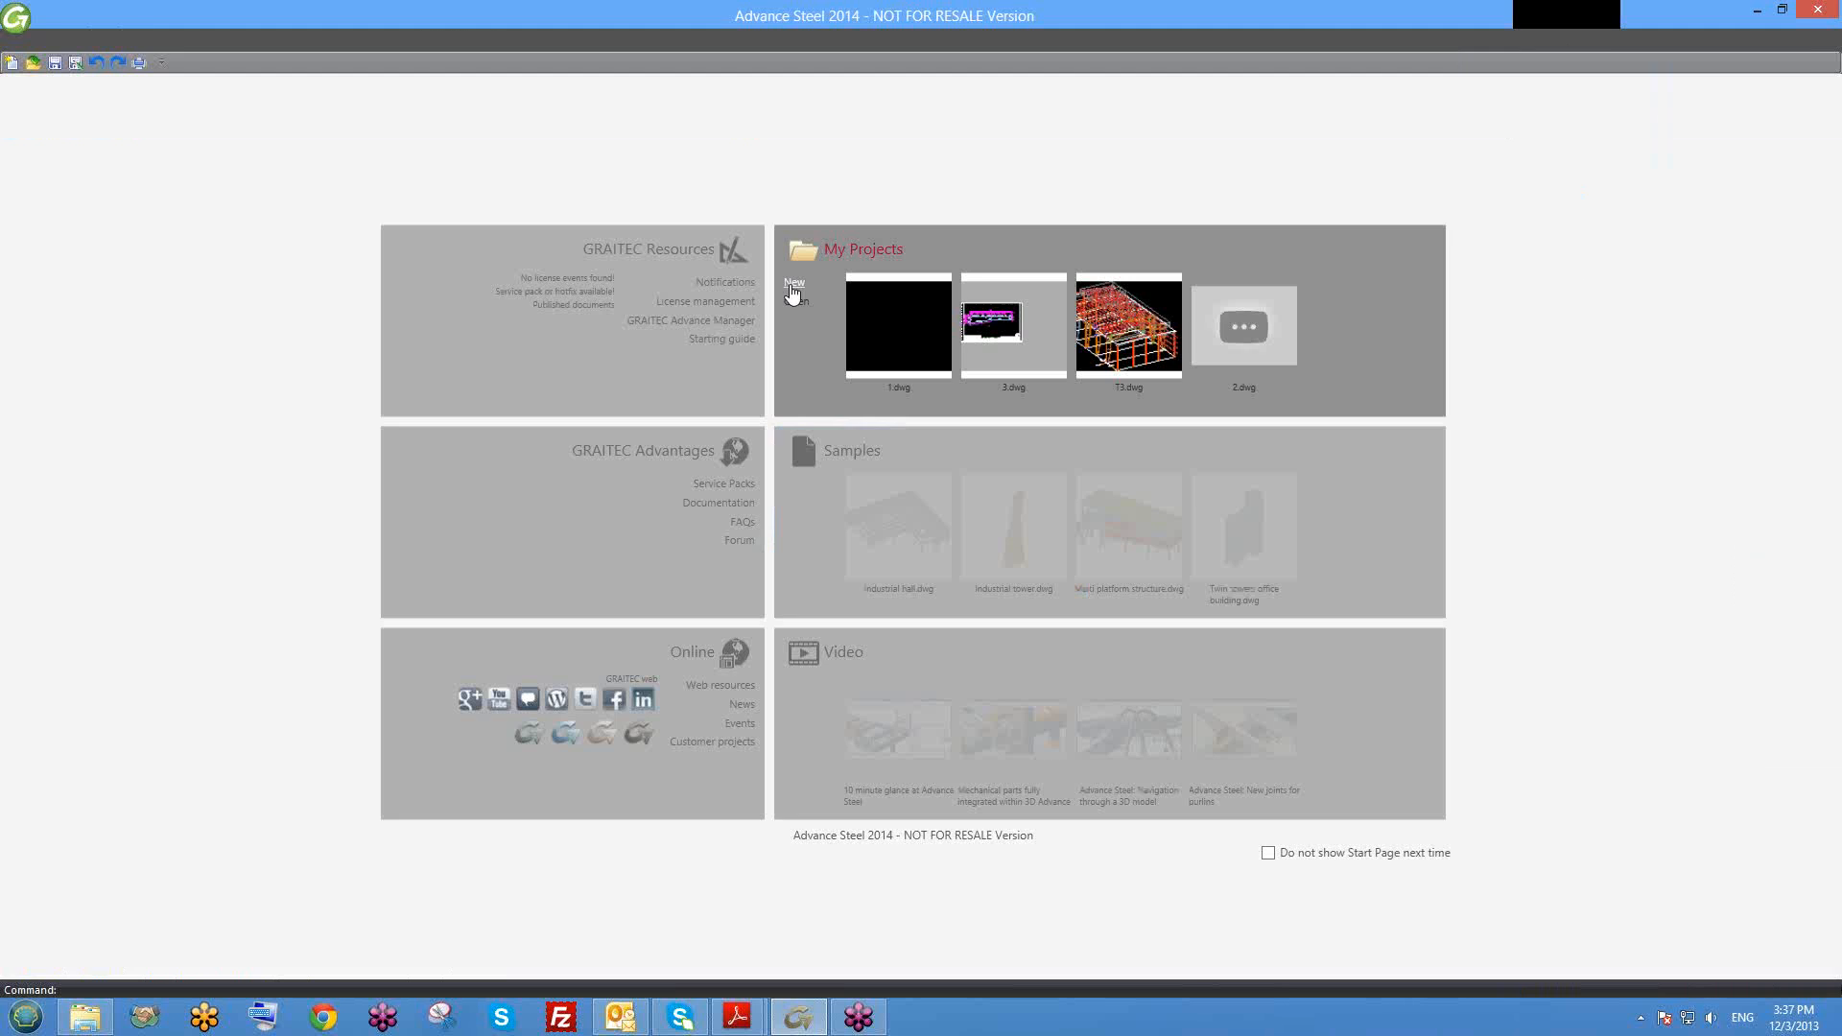
Step: Create a new drawing from the ASTemplate.dwt template
left_click(654, 294)
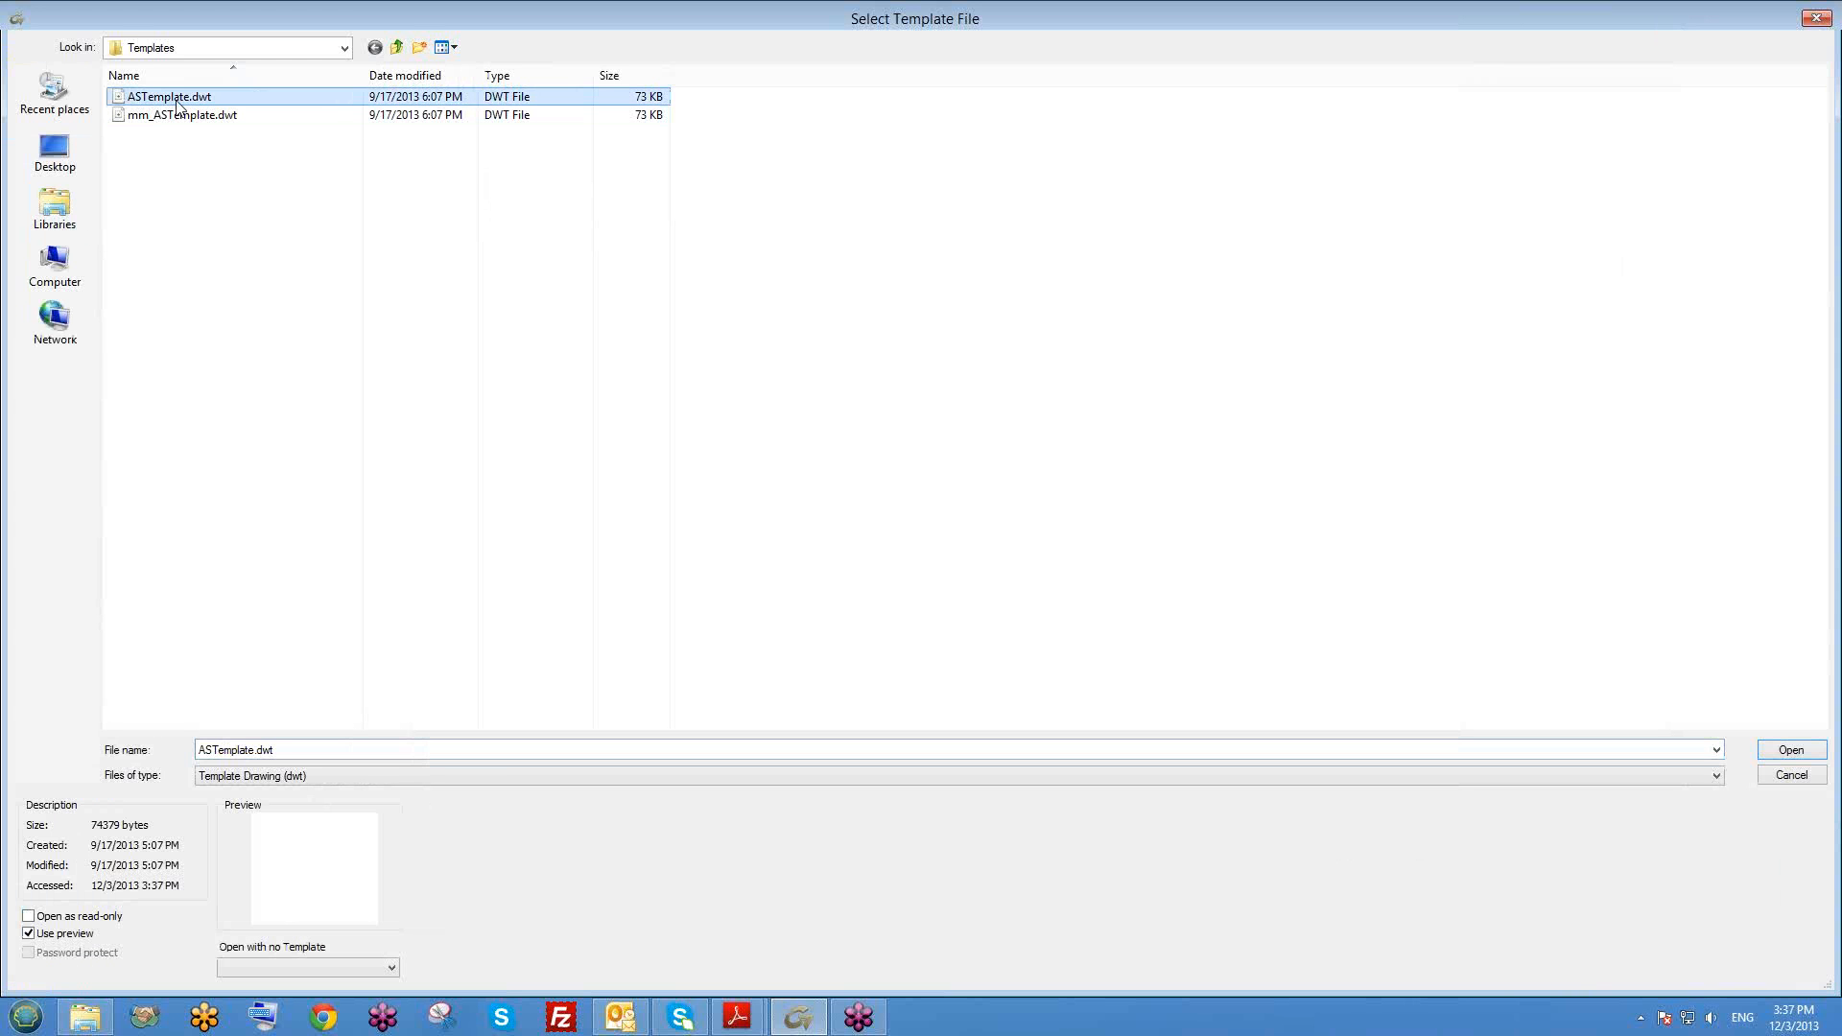
double_click(178, 97)
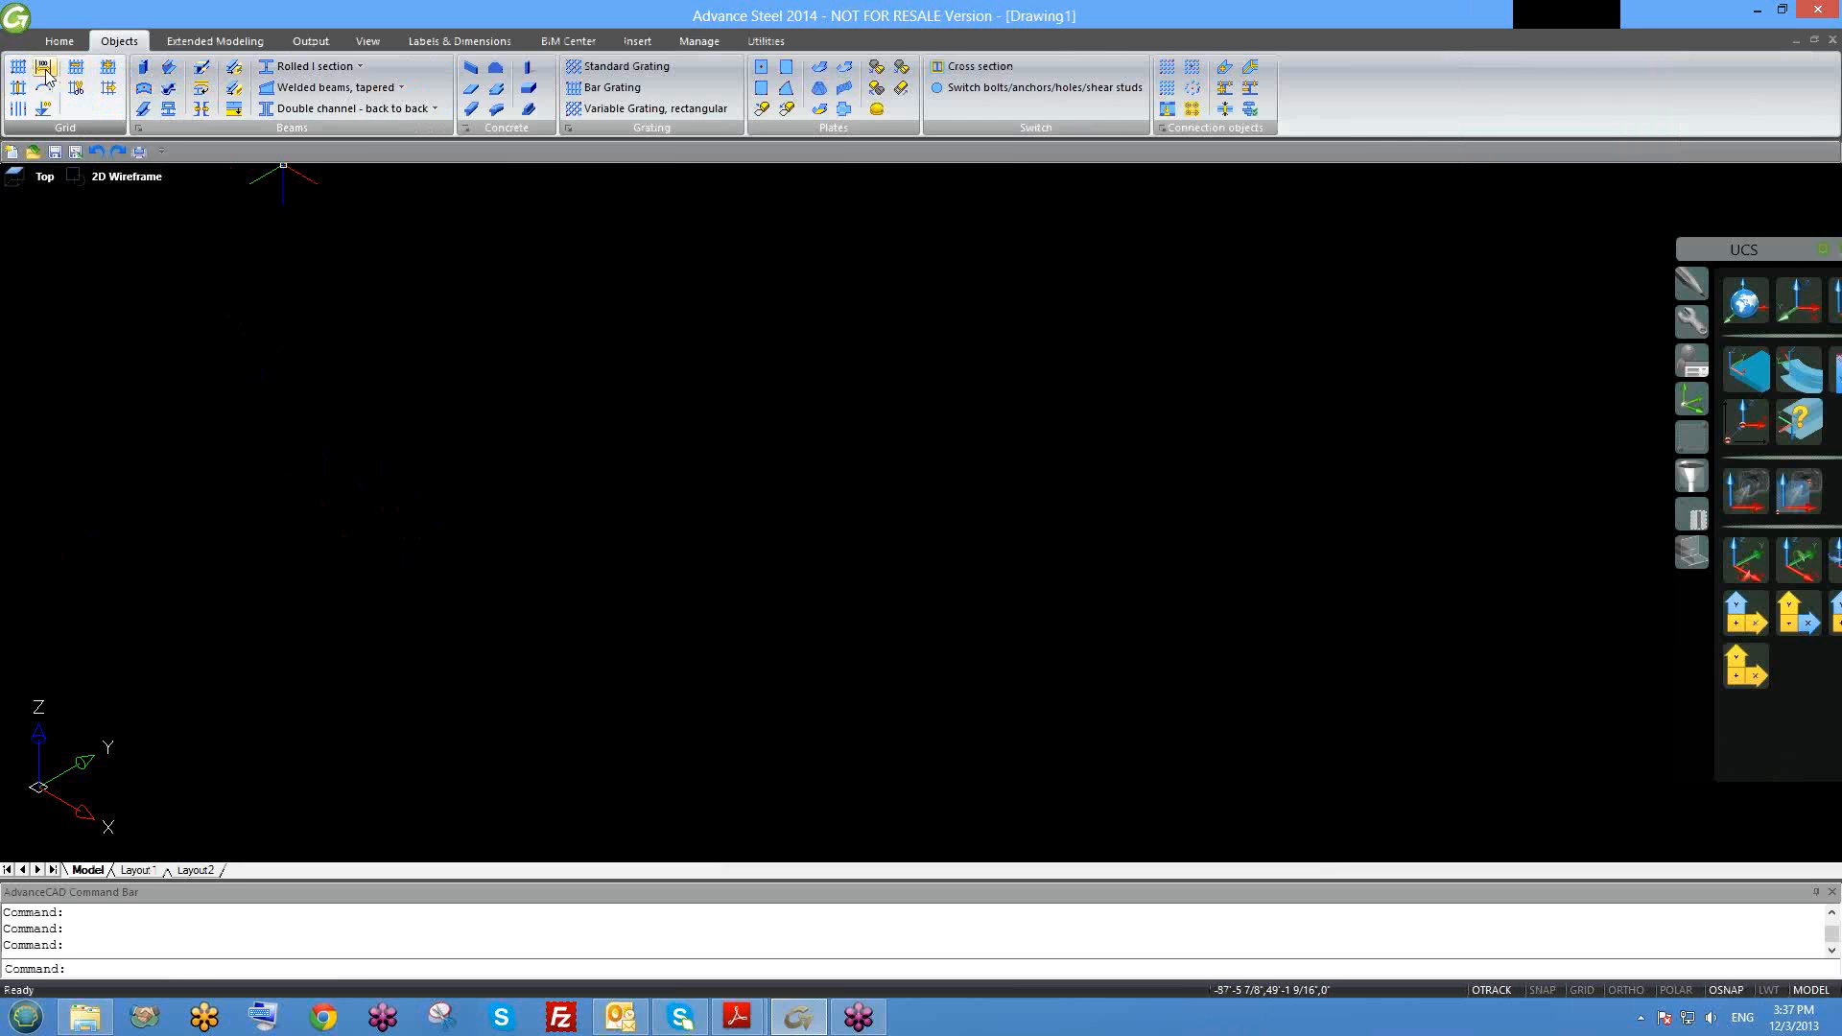
Step: Start a group of grid axes with a 40' line along X from 0,0, grouped towards positive Y in ortho mode
left_click(75, 87)
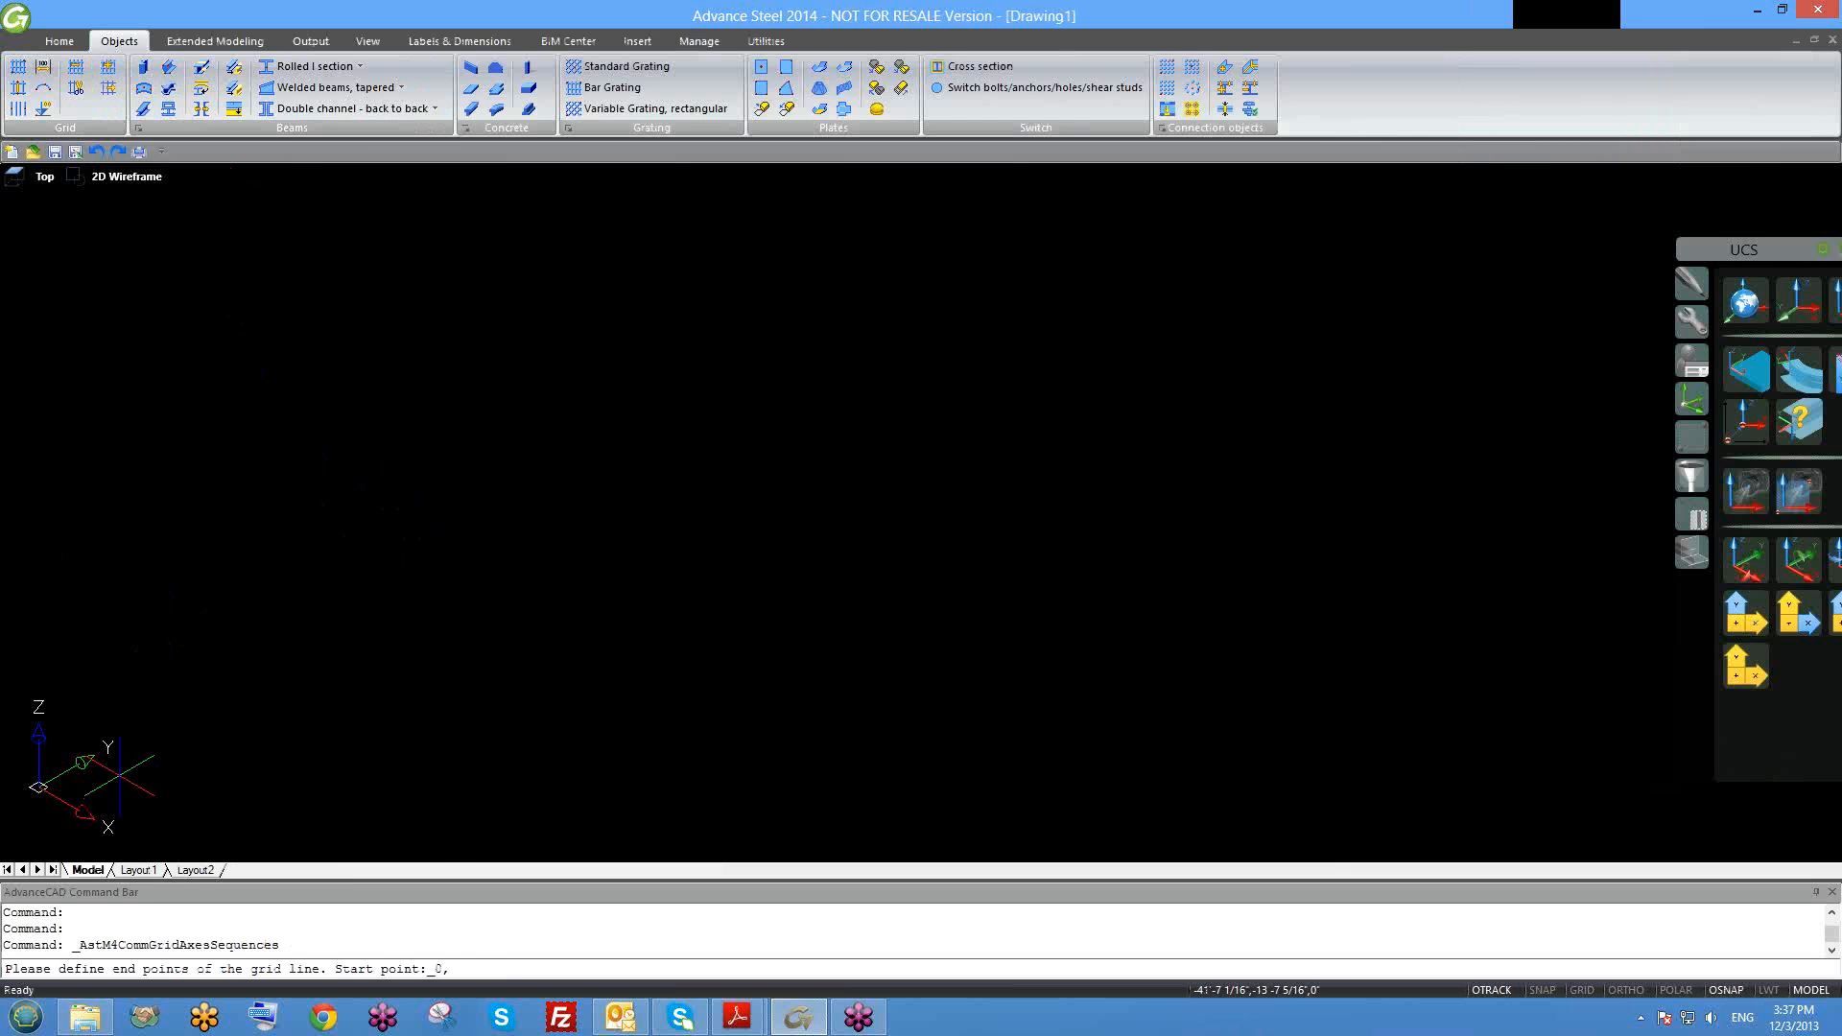
key("Return")
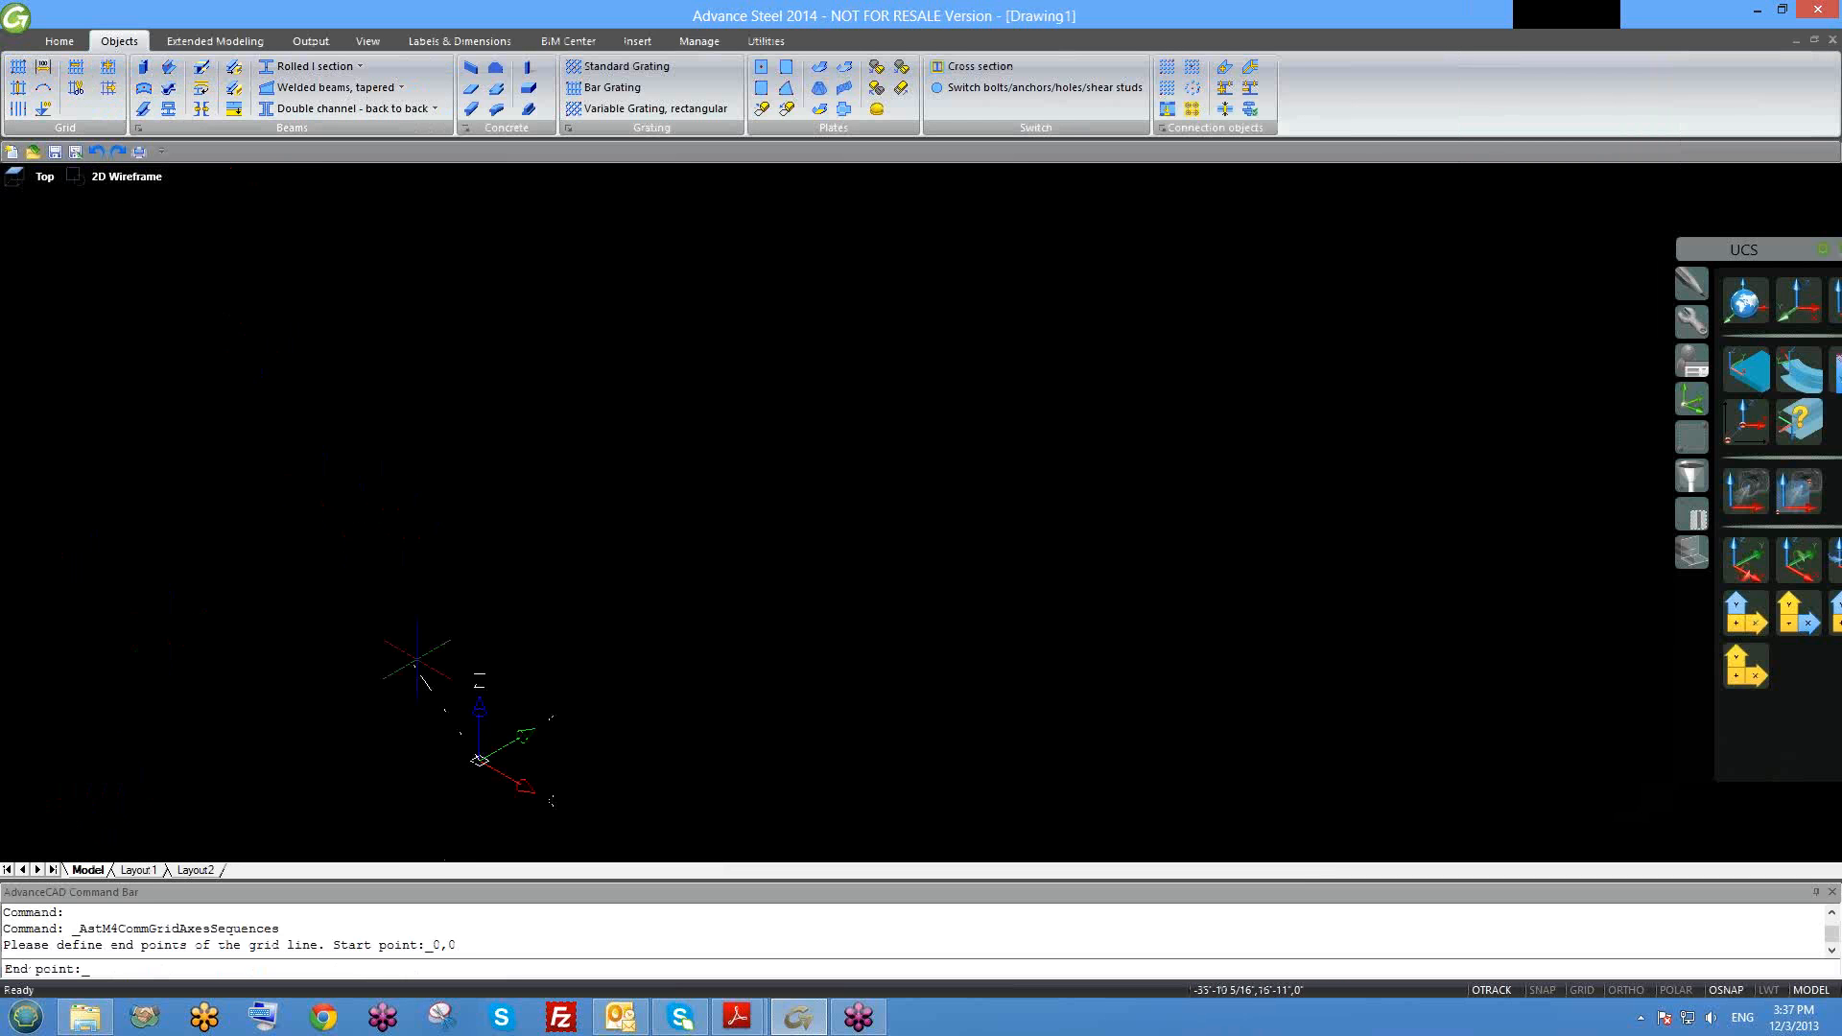
key("F8")
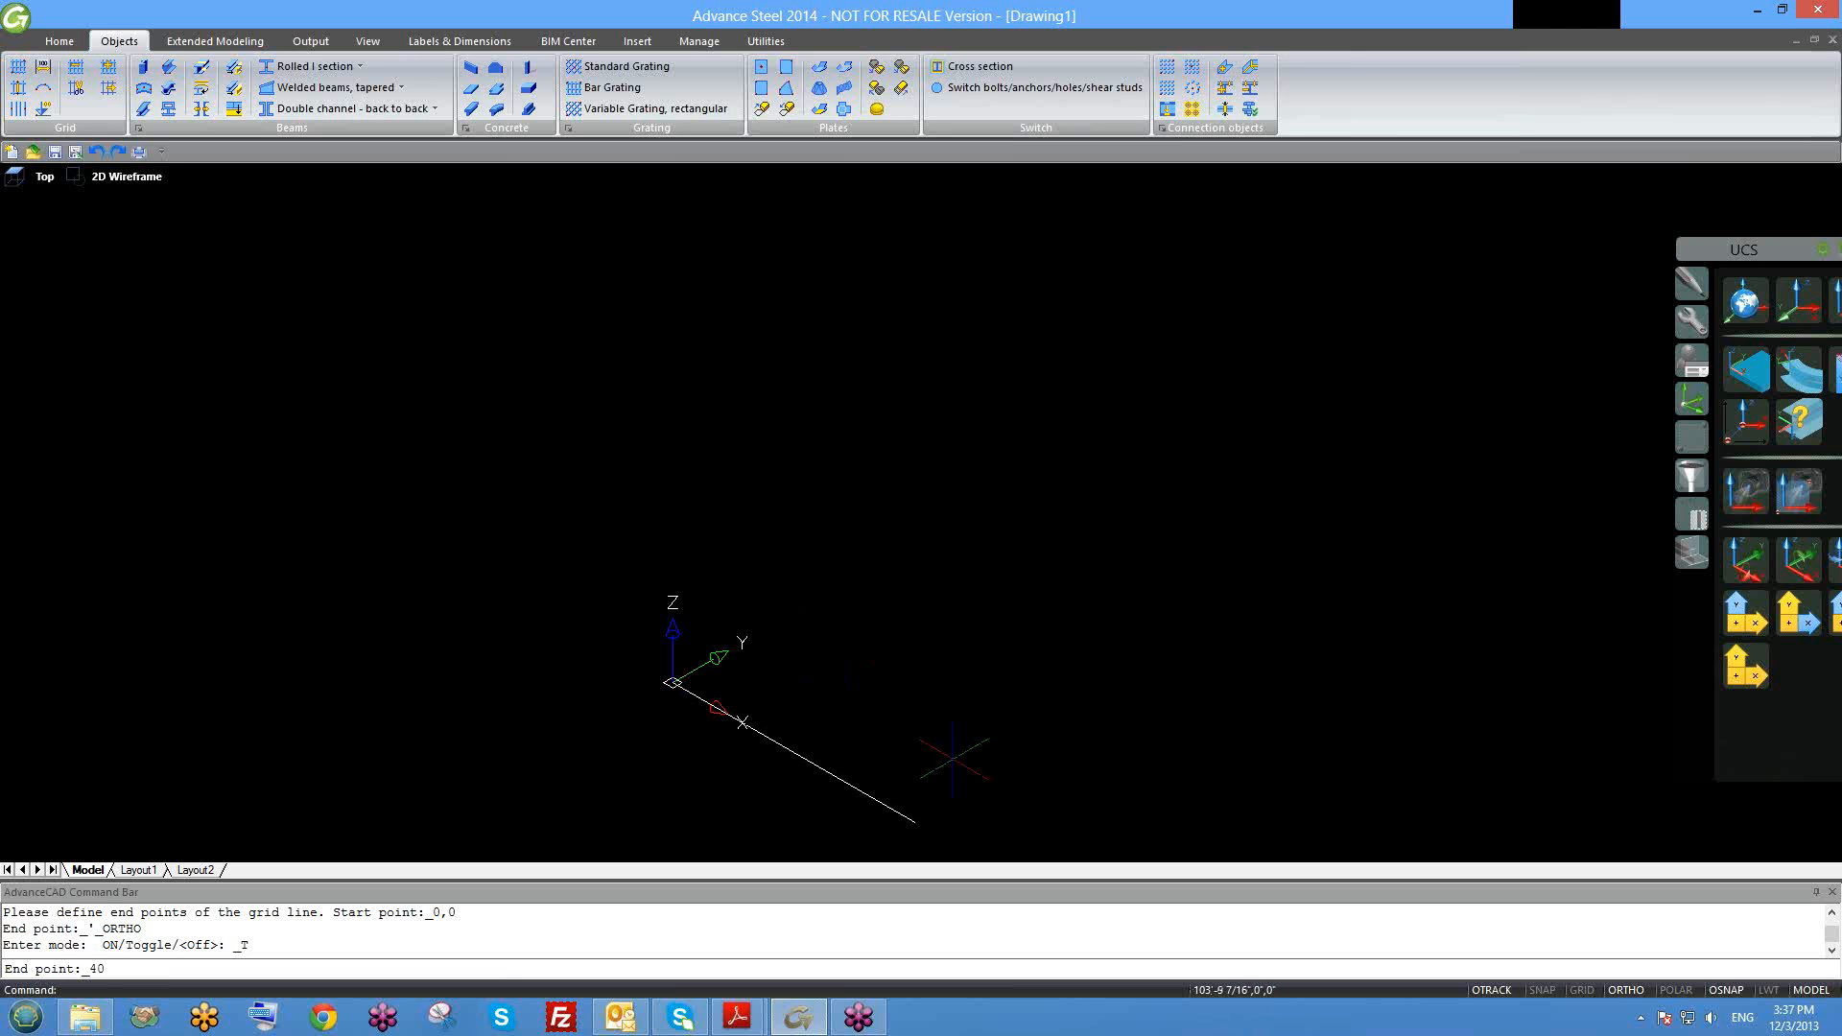
key("Return")
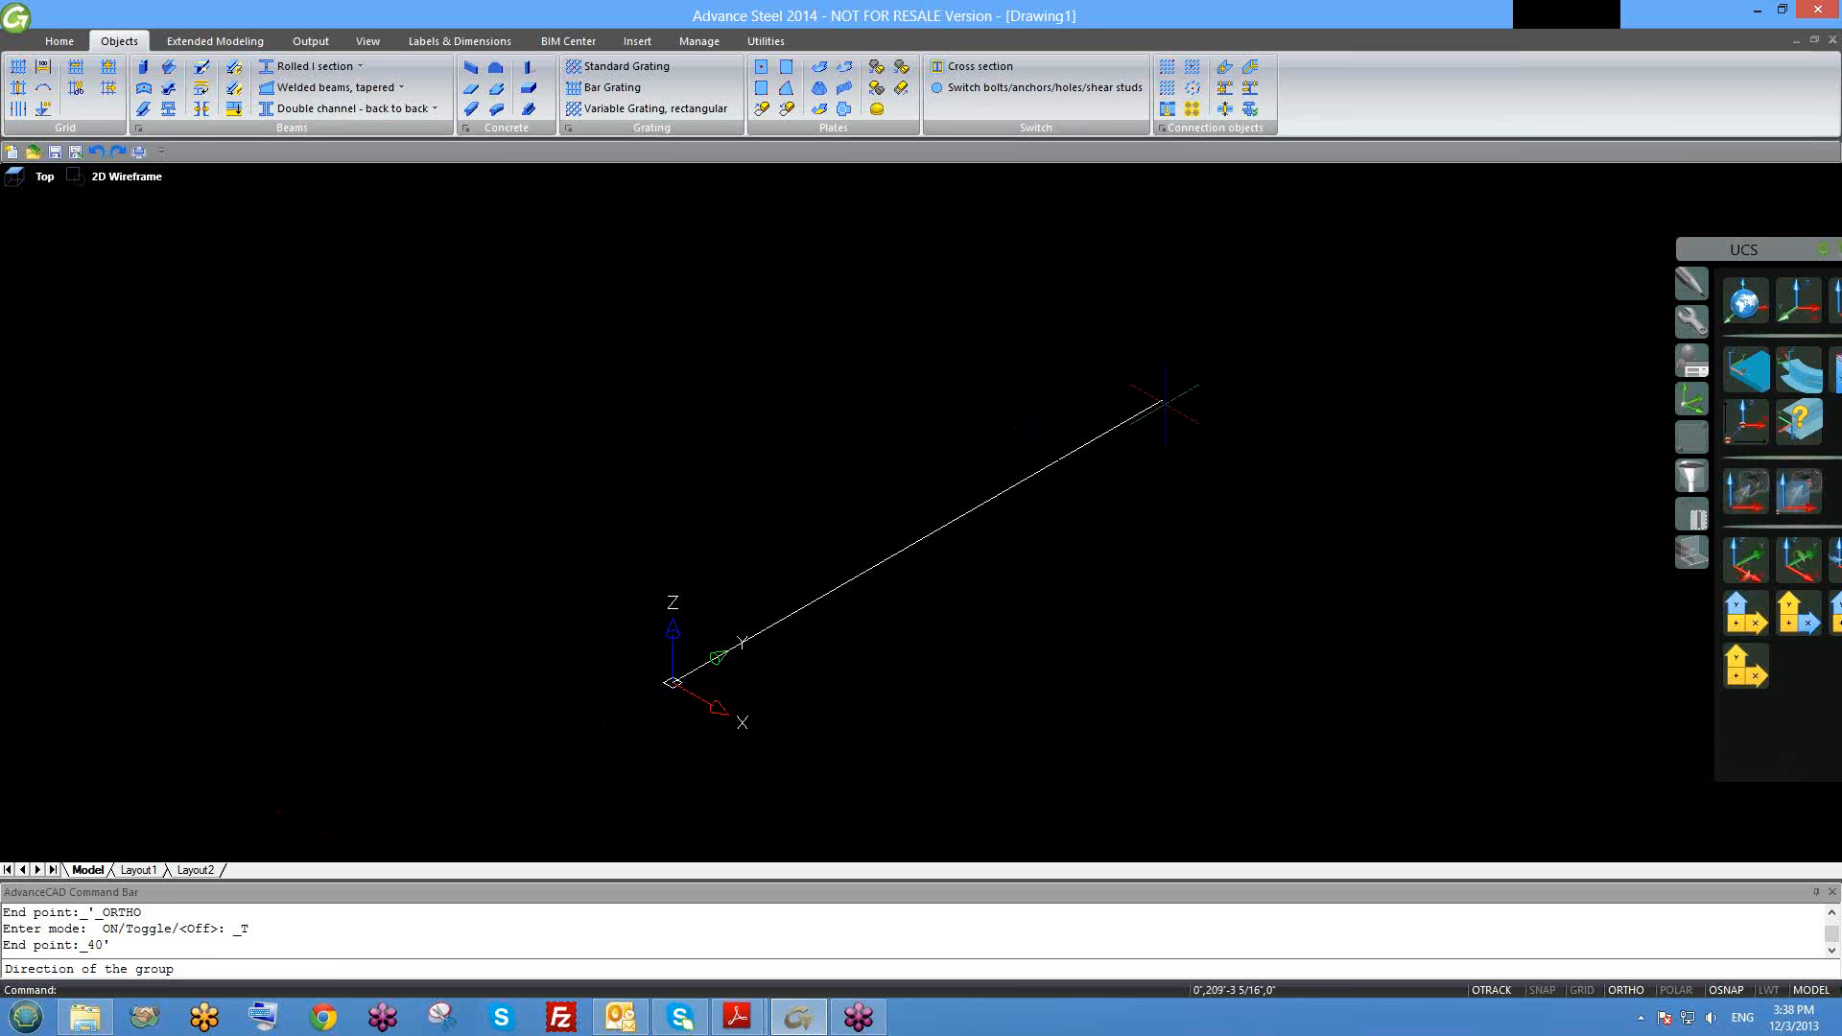
left_click(1164, 403)
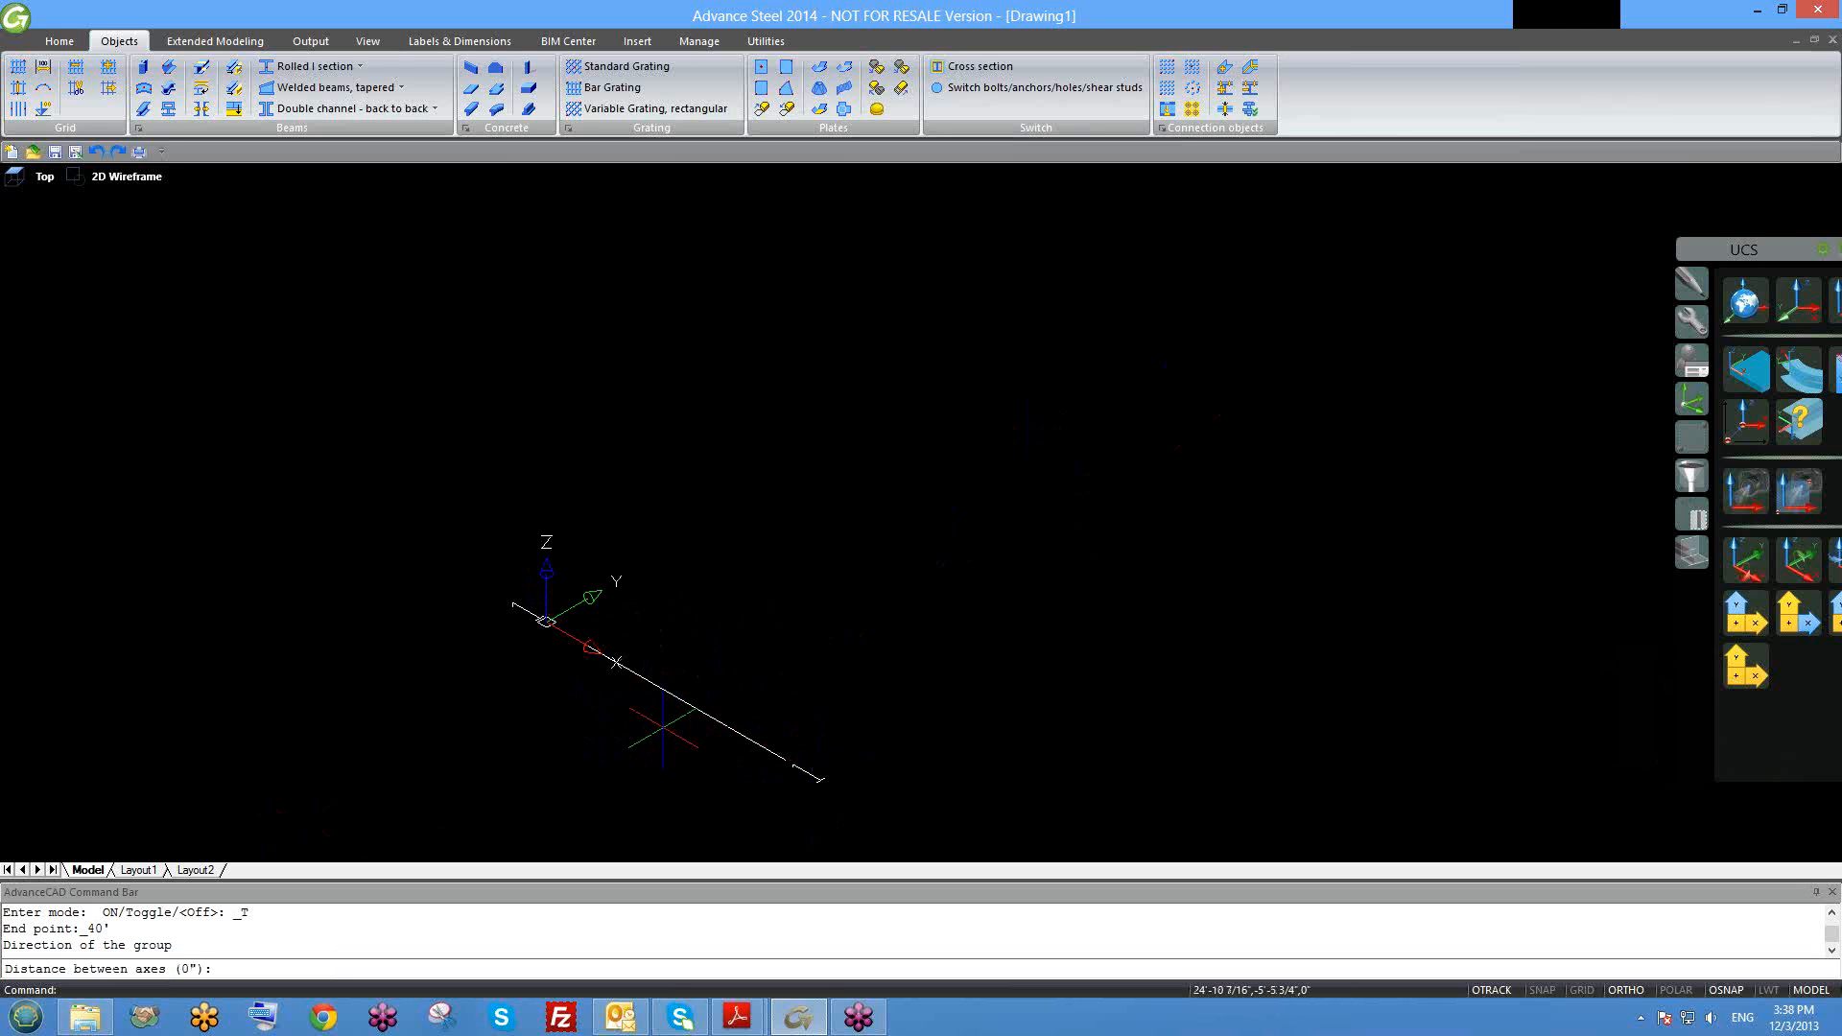
Step: Complete the group of grid axes with two successive distances of 15' between axes and close its properties
scroll(585, 719, "down", 2)
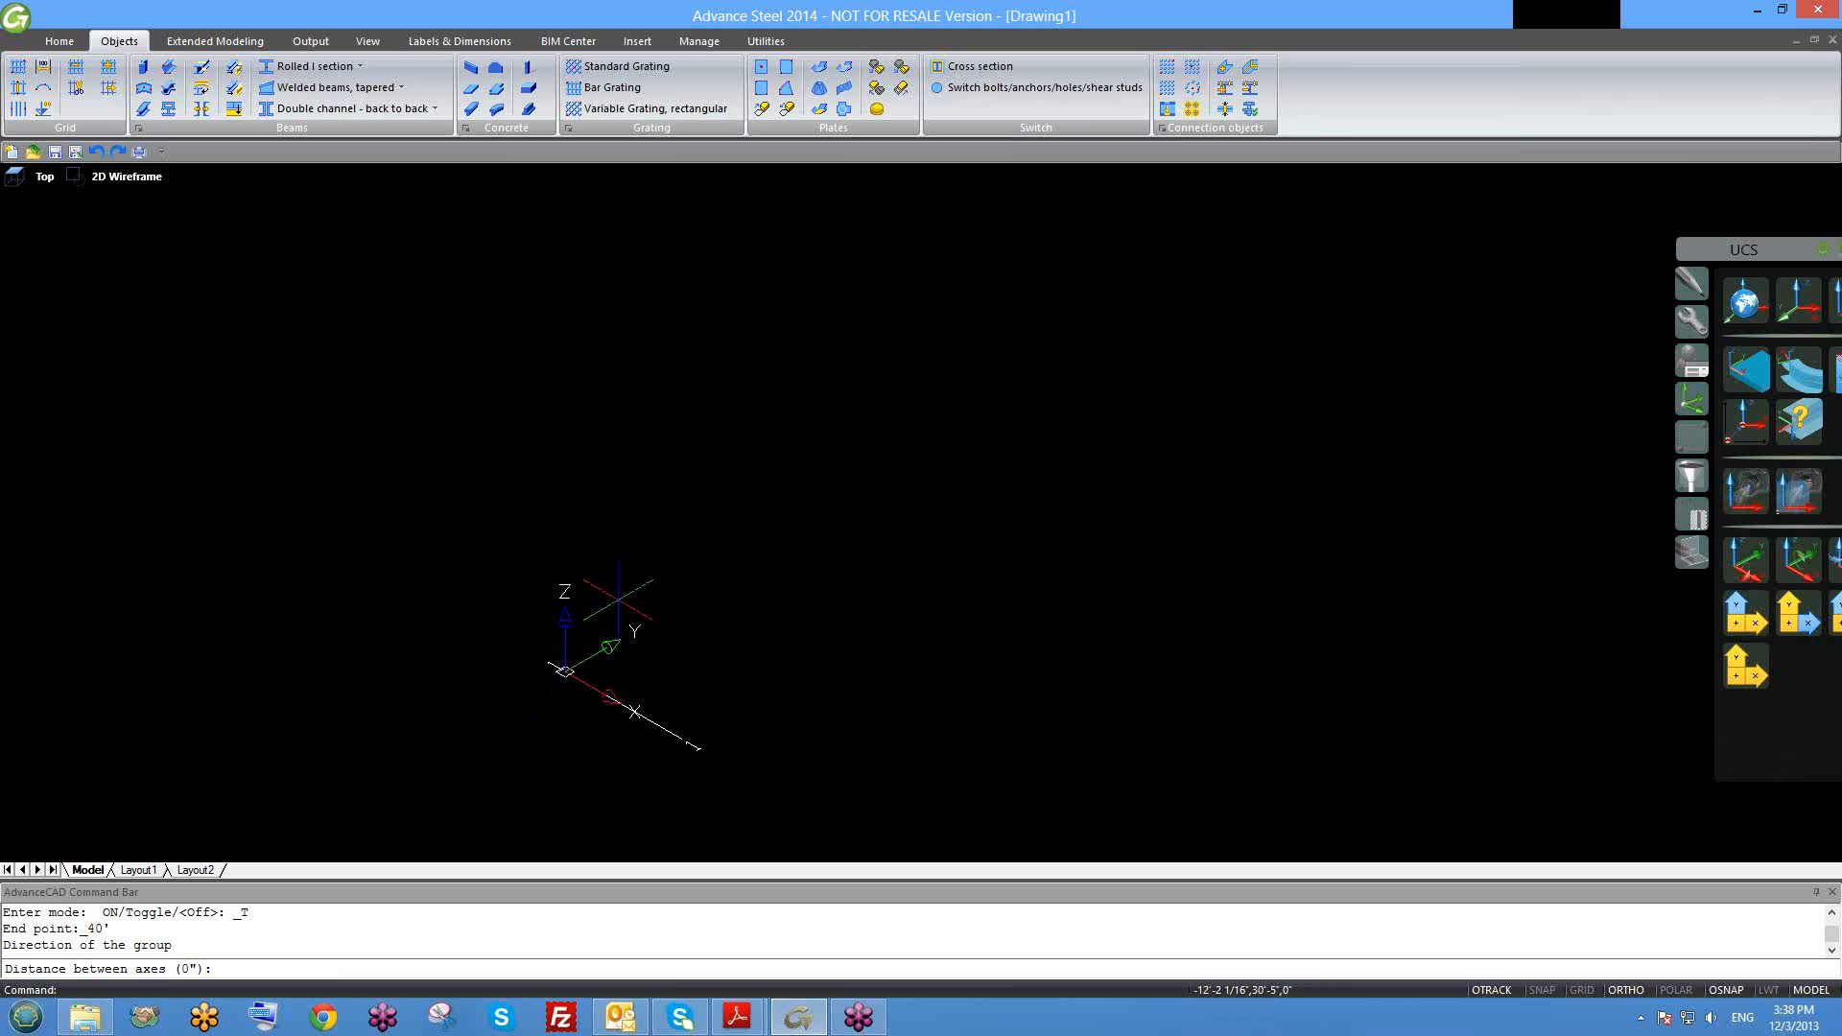
scroll(650, 698, "down", 1)
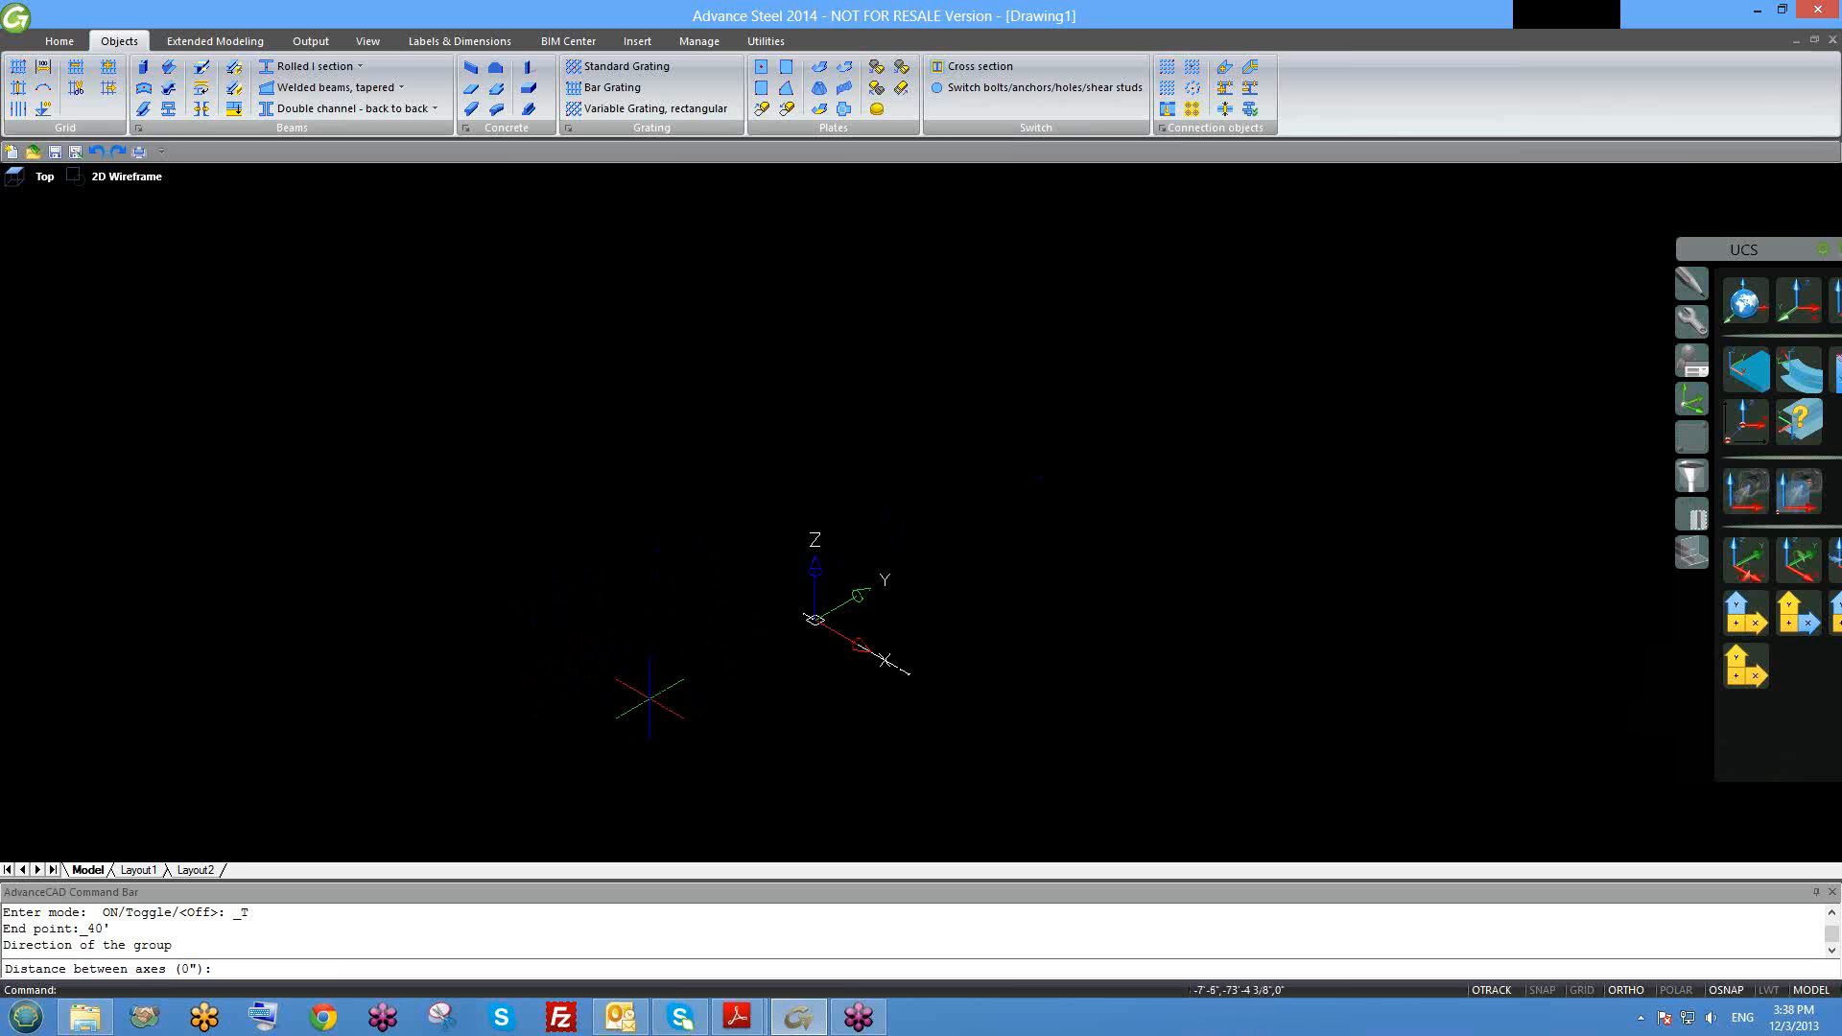
scroll(842, 672, "down", 1)
middle_click_drag(883, 660, 842, 638)
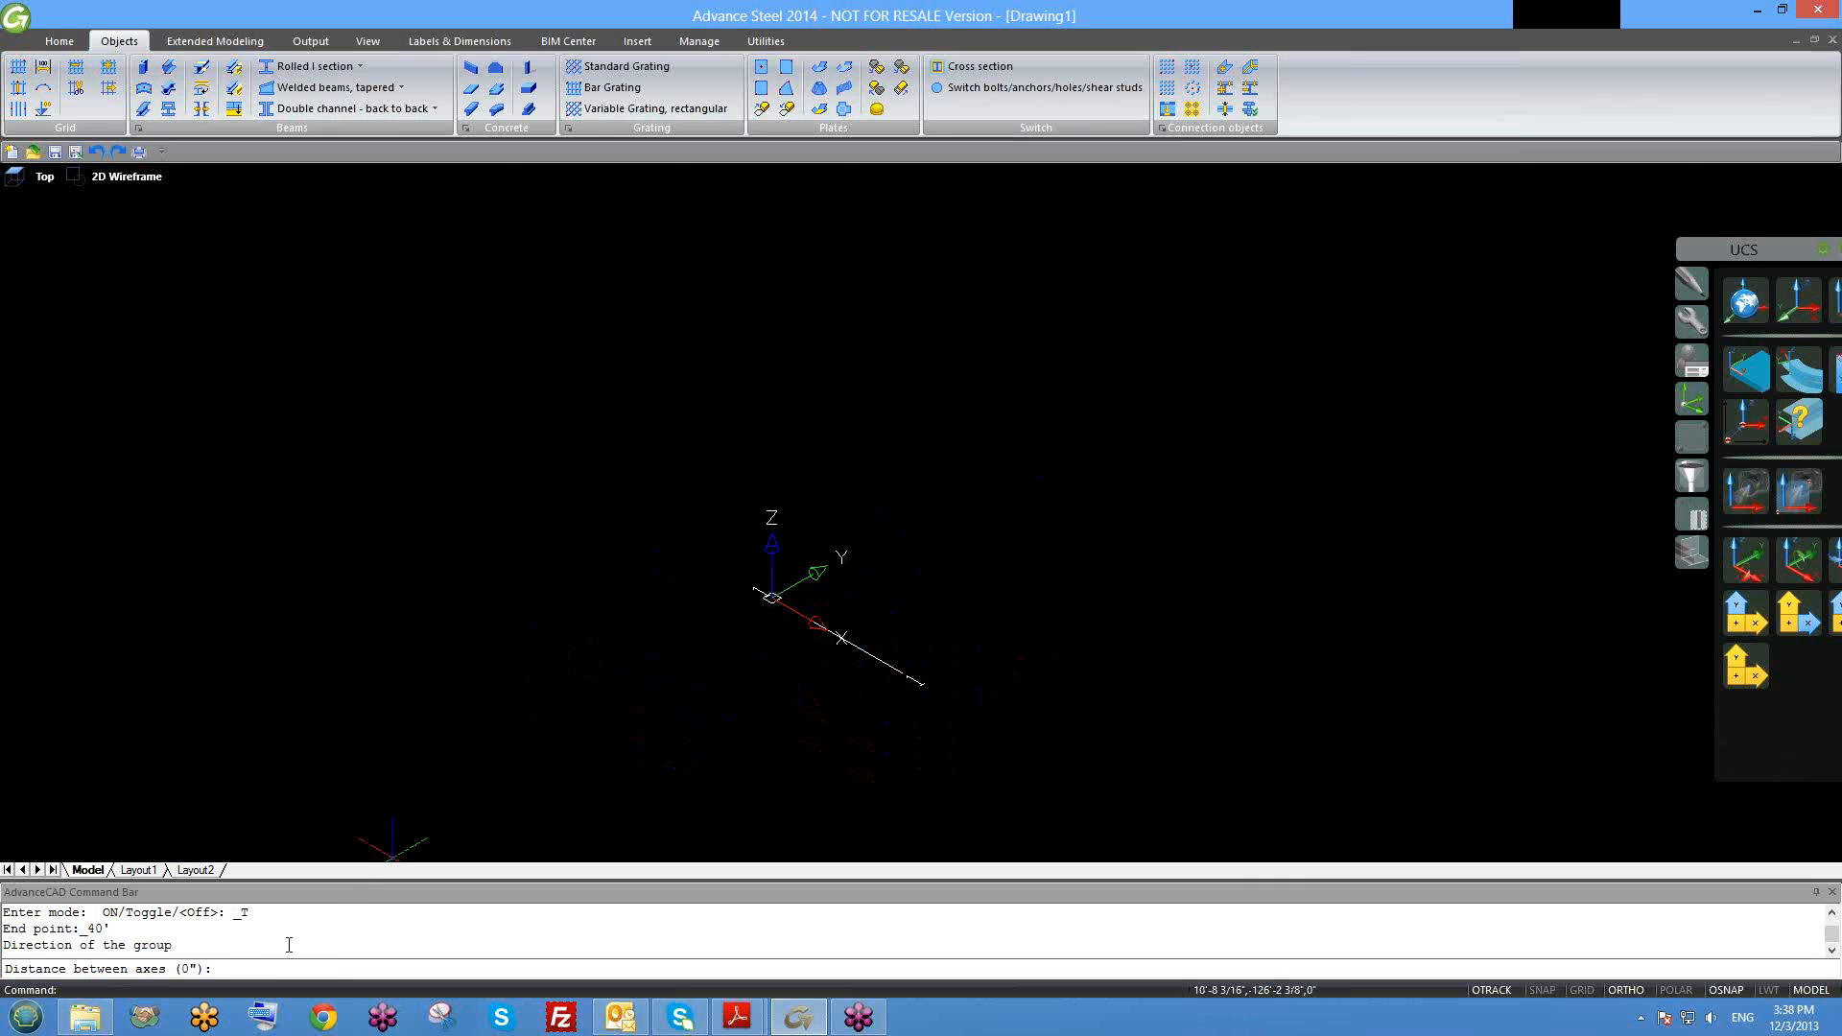
left_click(275, 972)
type("15")
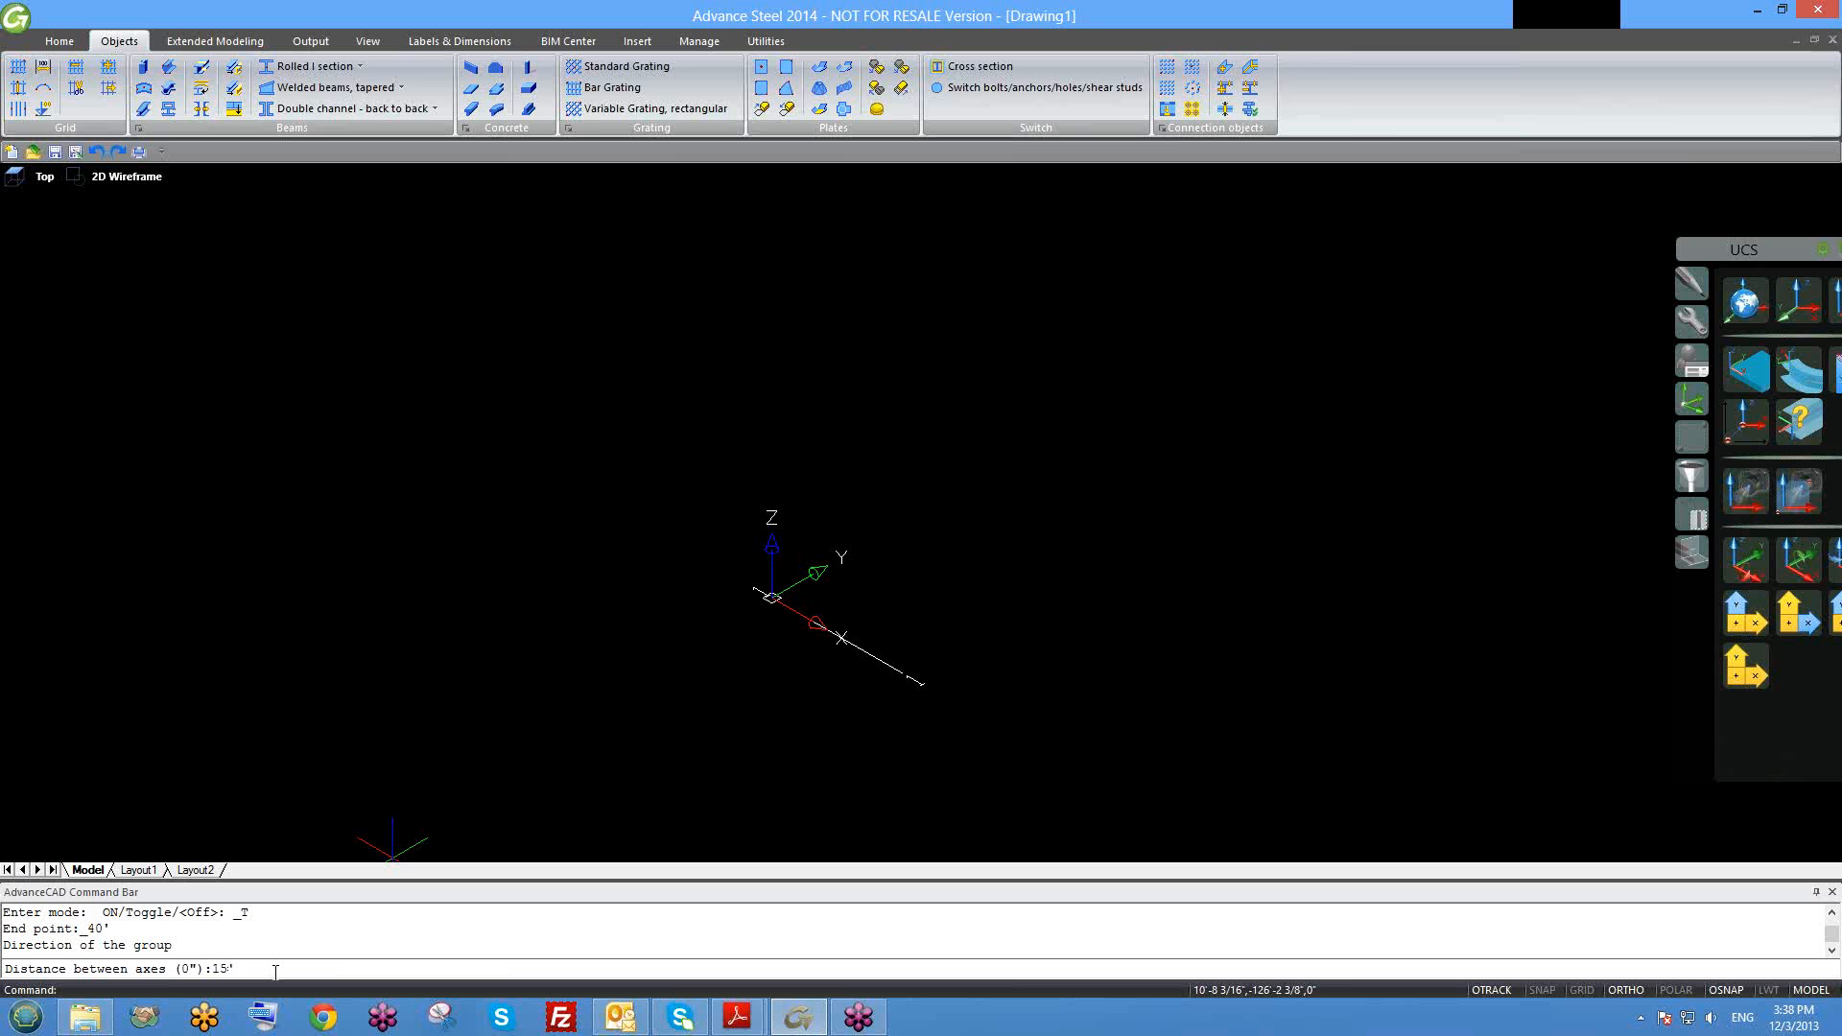
type("'")
key("Return")
type("15")
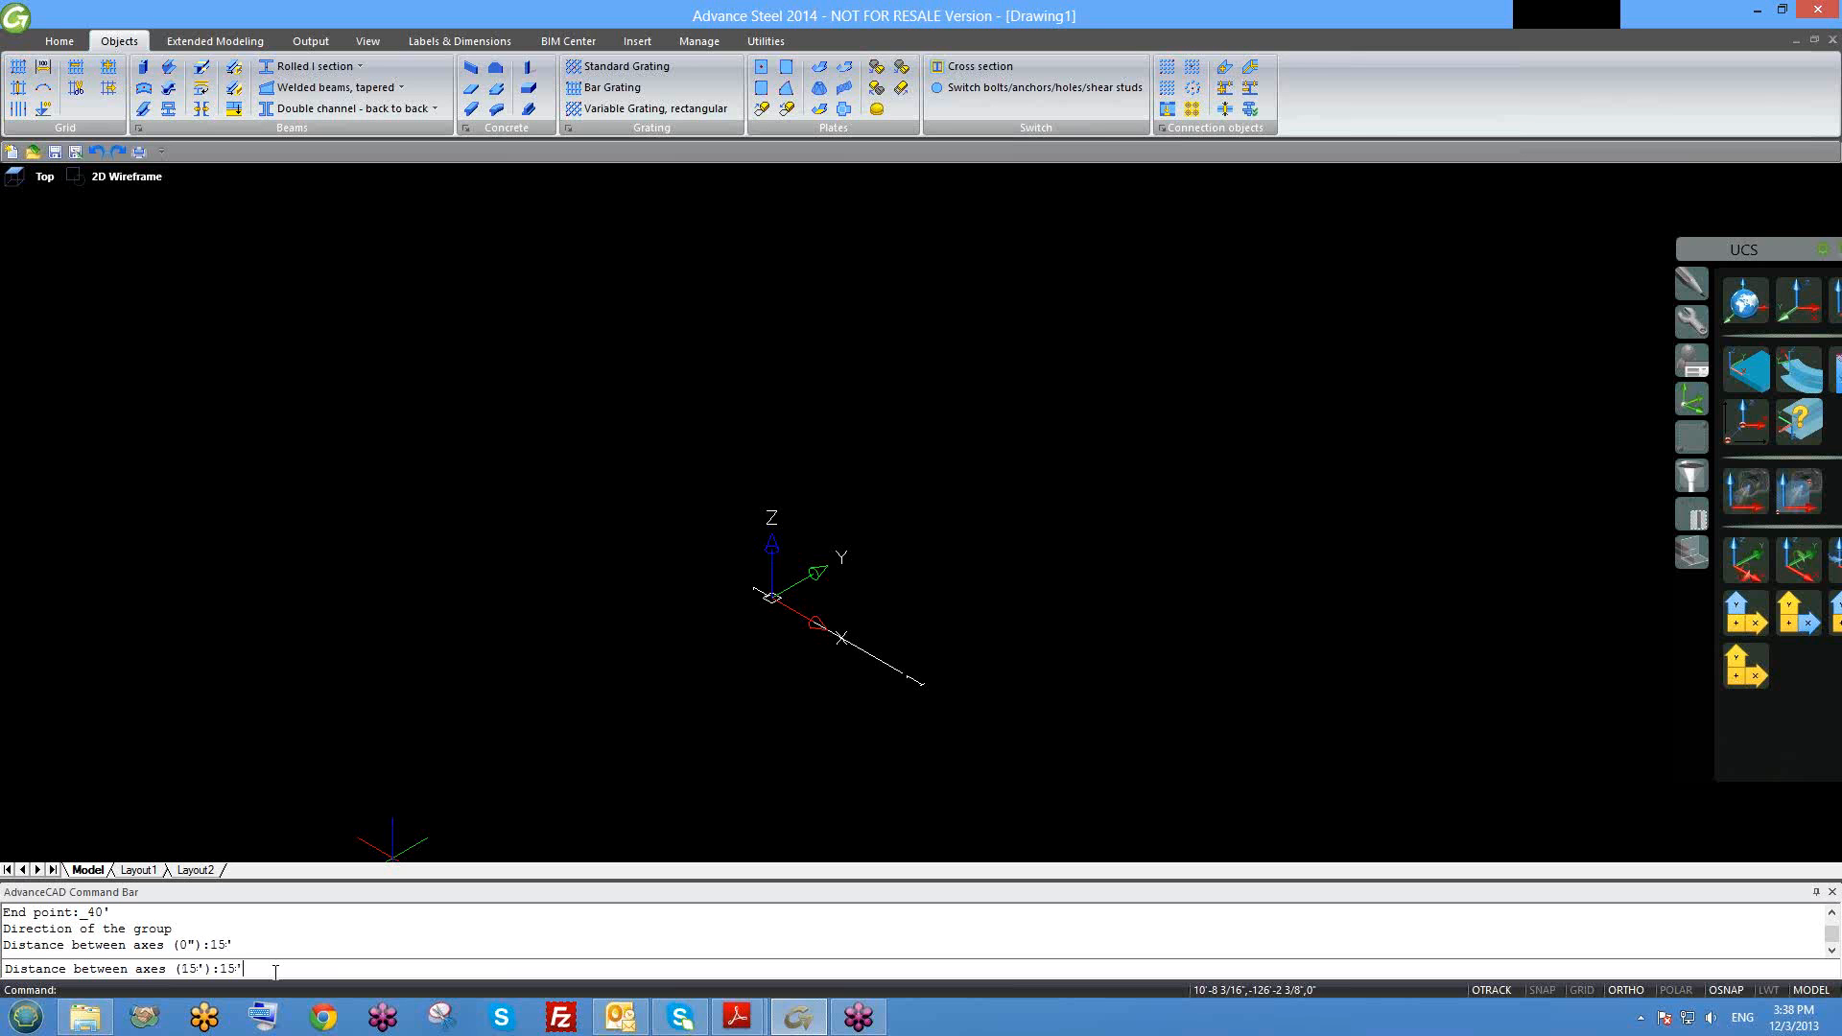
type("'")
key("Return")
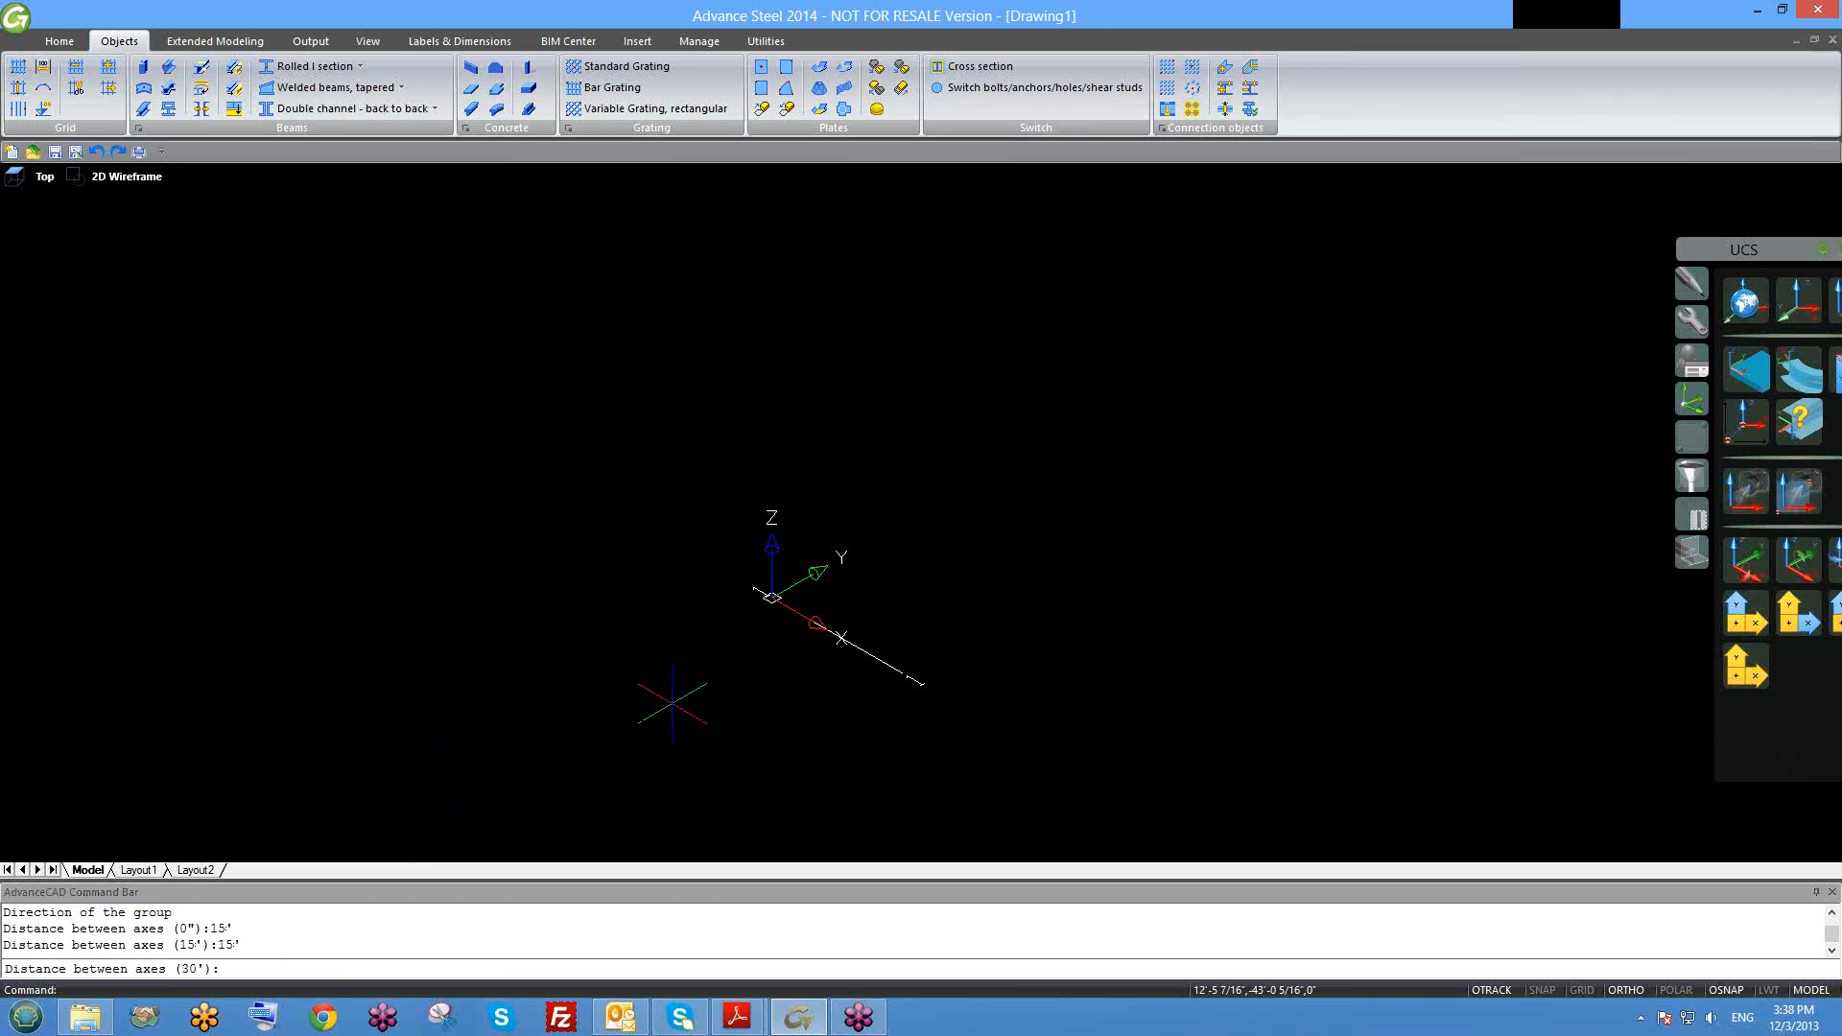
key("Return")
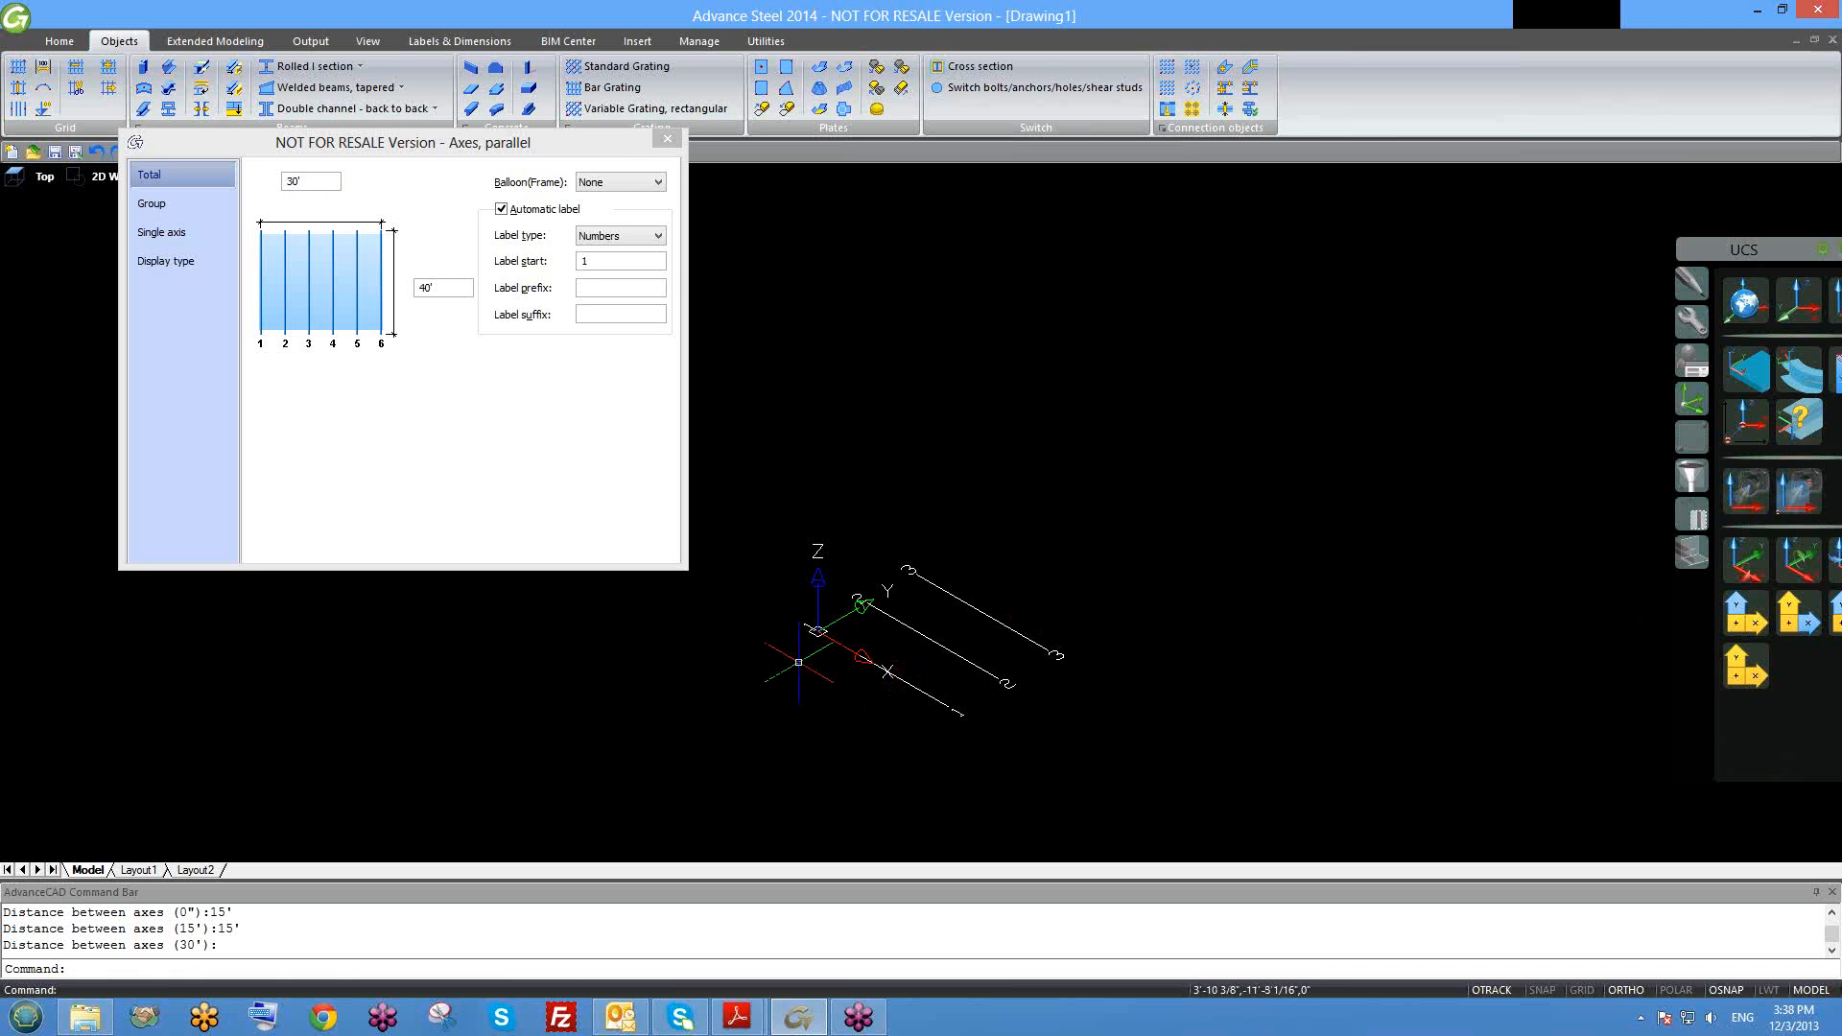
left_click(668, 139)
Step: Start a crossing group of grid axes from the origin to the start of axis 3, grouped towards positive X
scroll(895, 582, "up", 2)
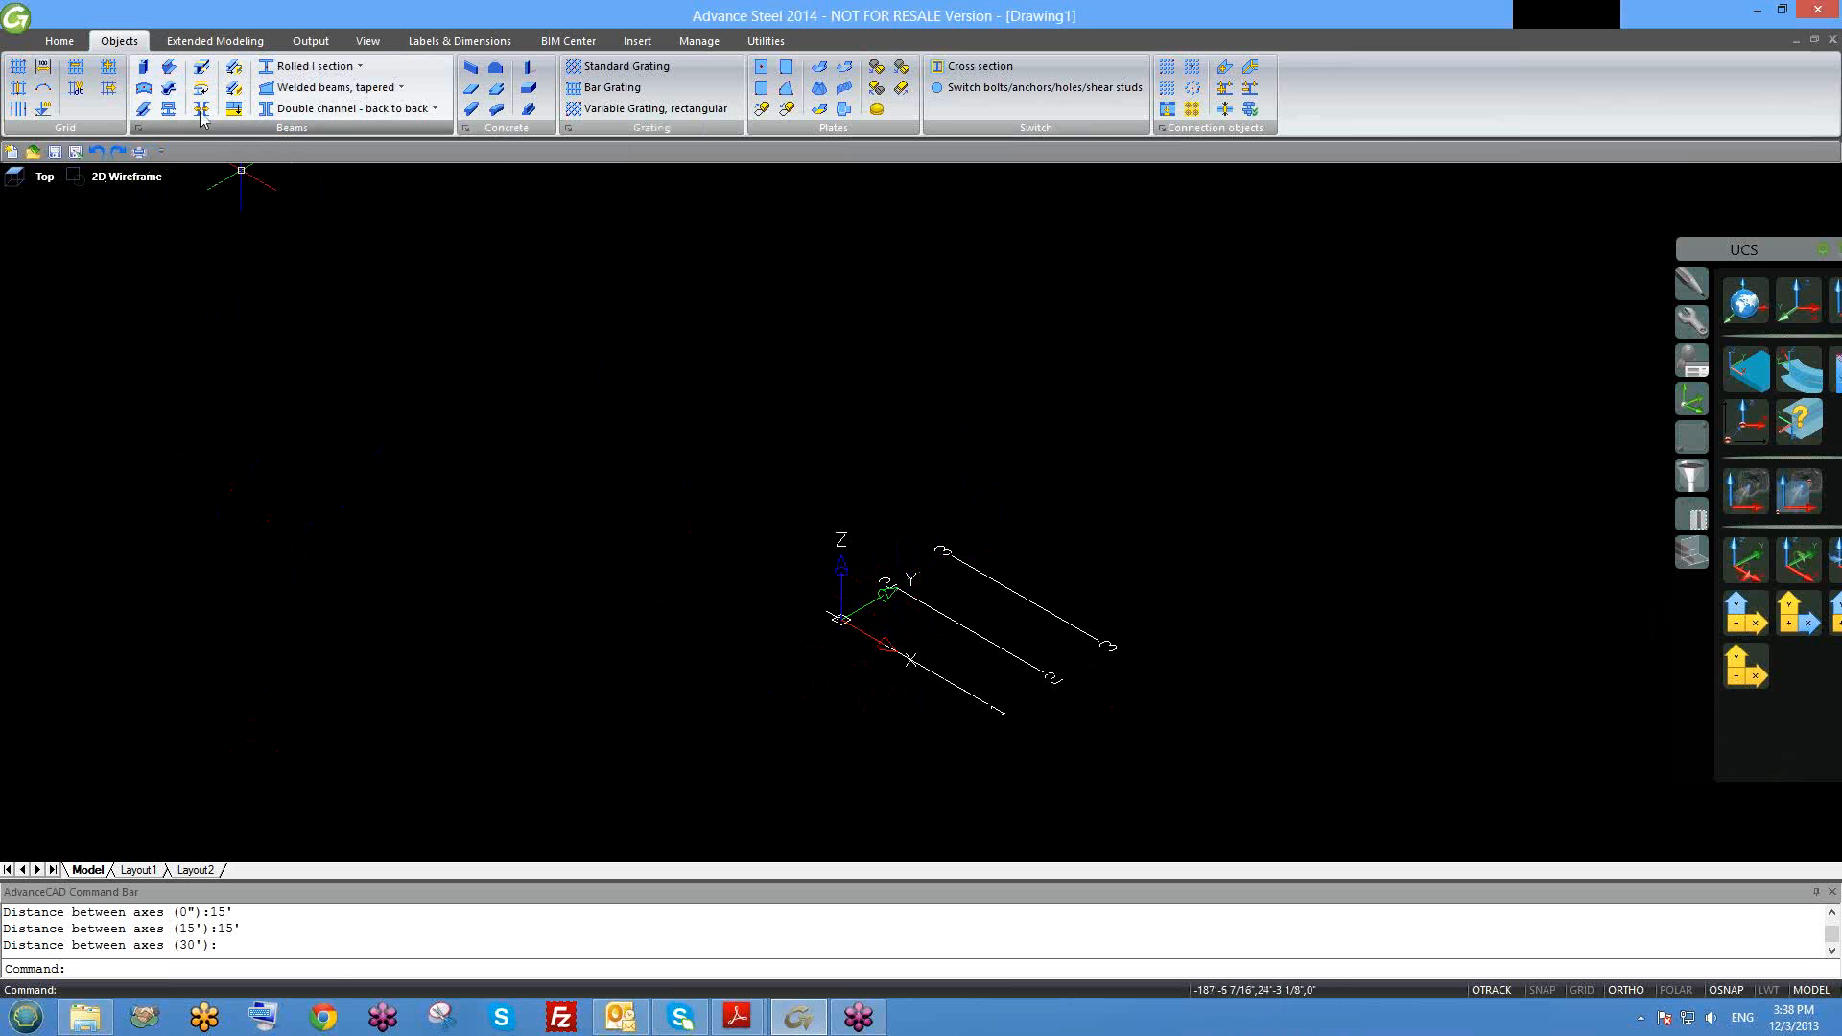
left_click(42, 67)
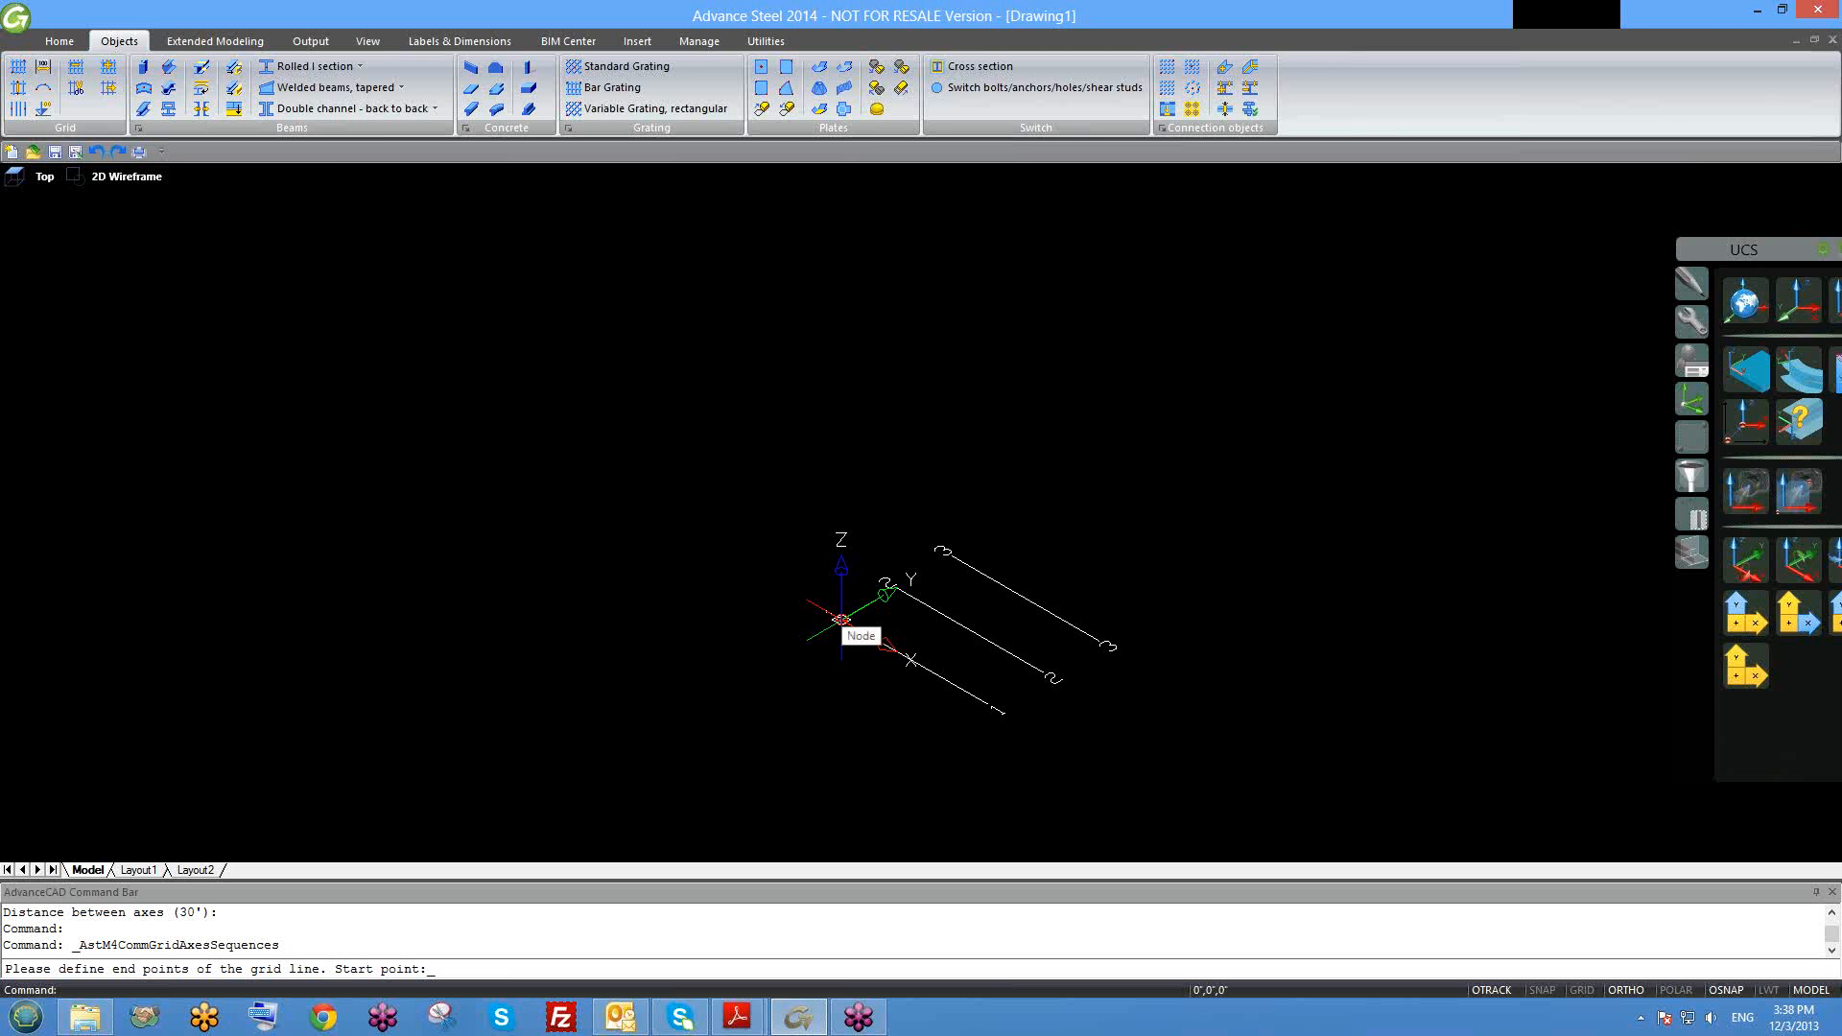
left_click(841, 619)
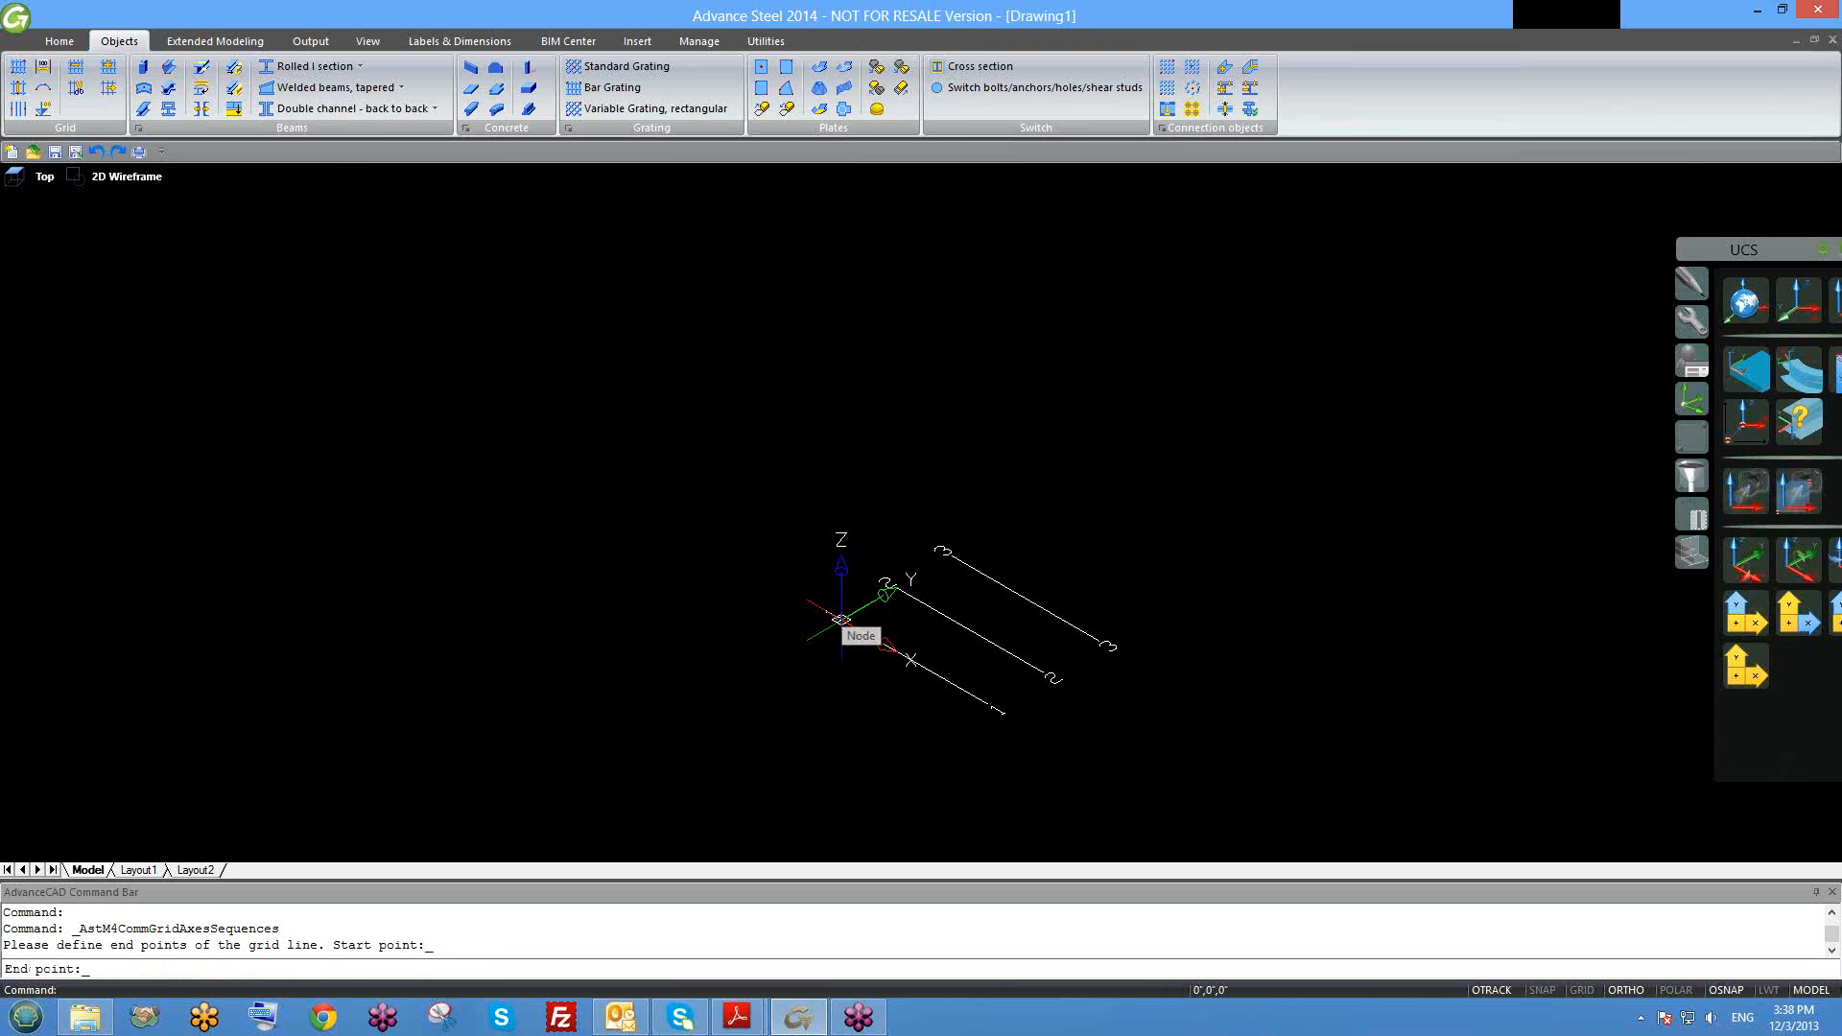
left_click(948, 554)
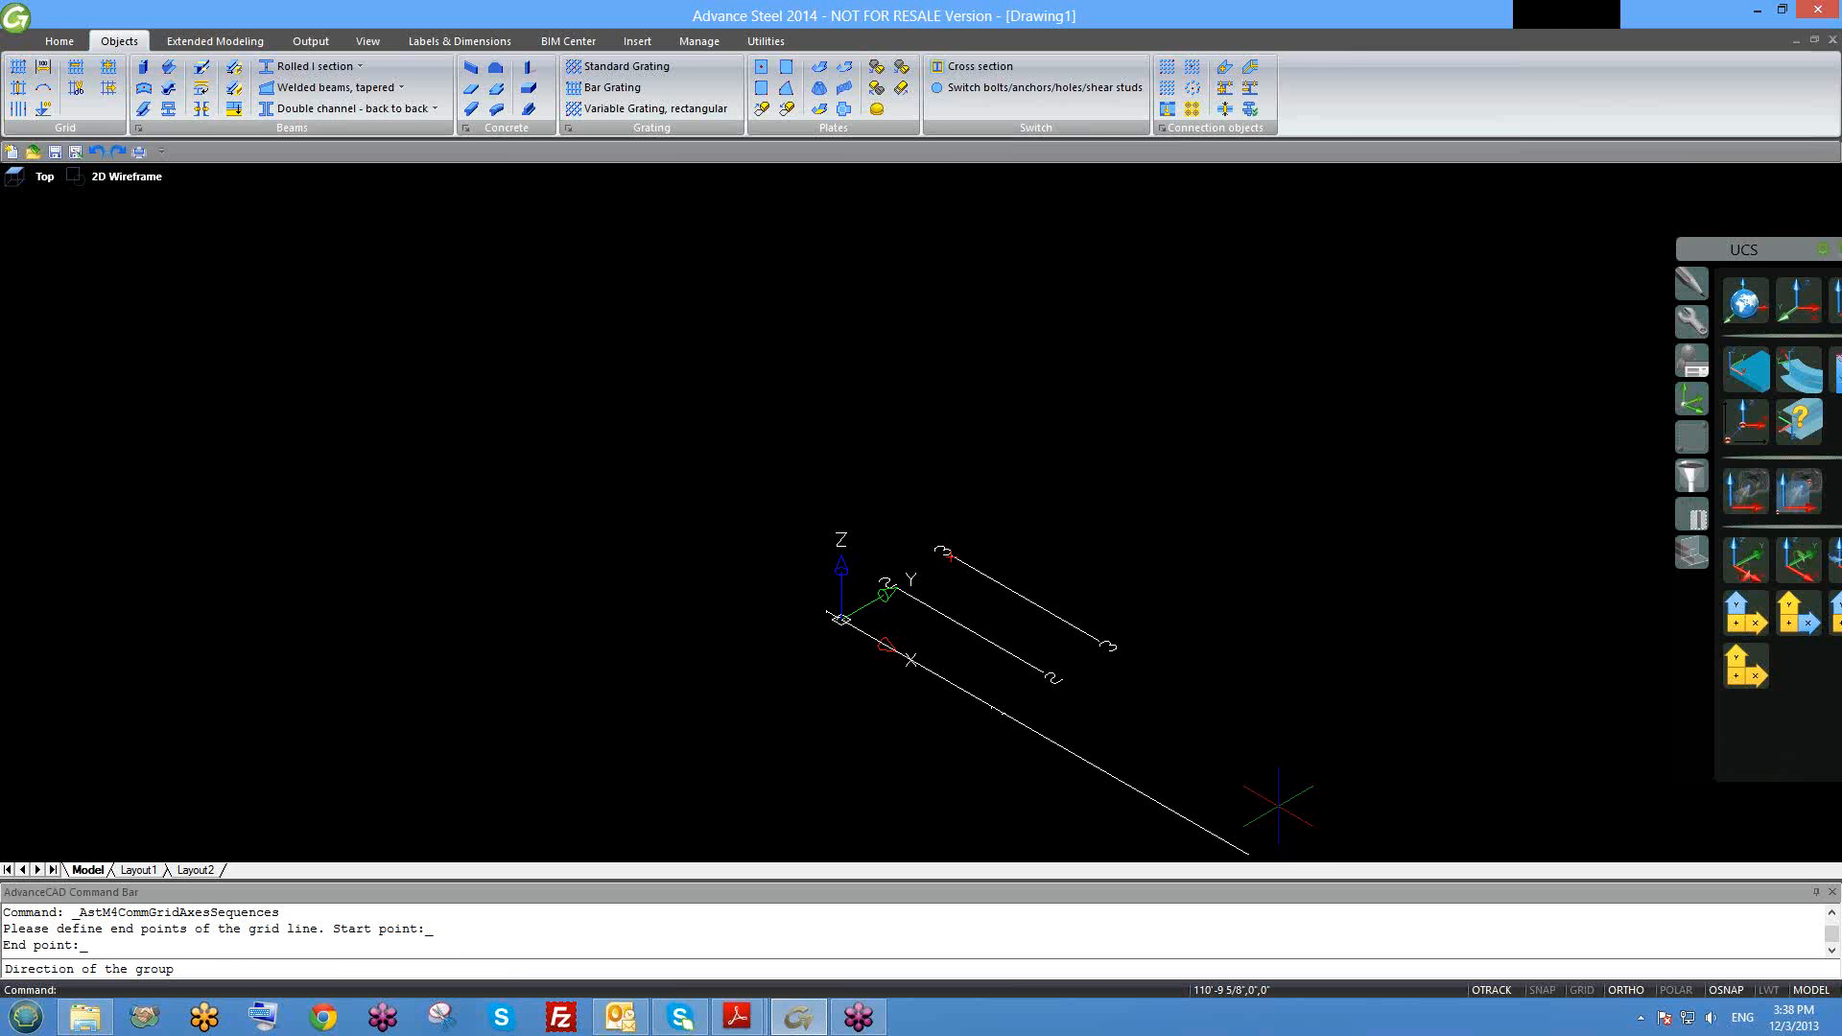
left_click(1278, 804)
Step: Complete the crossing group of grid axes with two successive distances of 20' between axes
scroll(1027, 719, "up", 4)
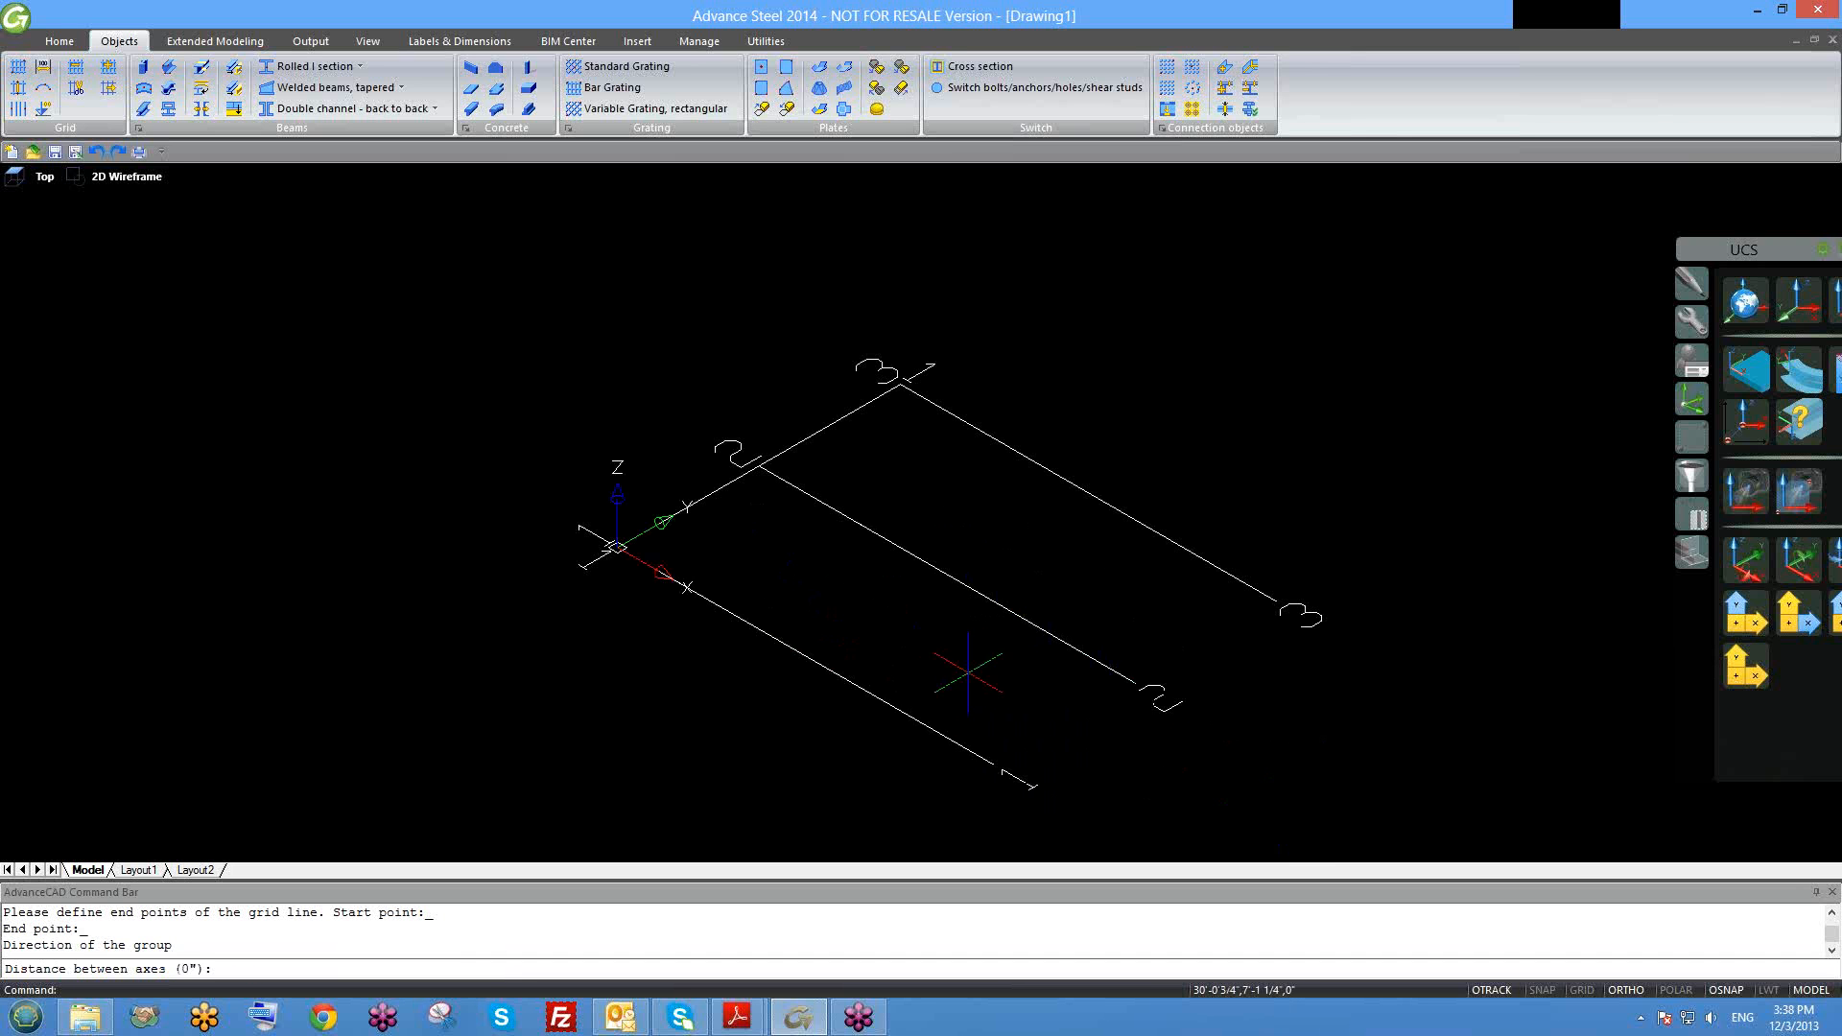
scroll(858, 566, "down", 2)
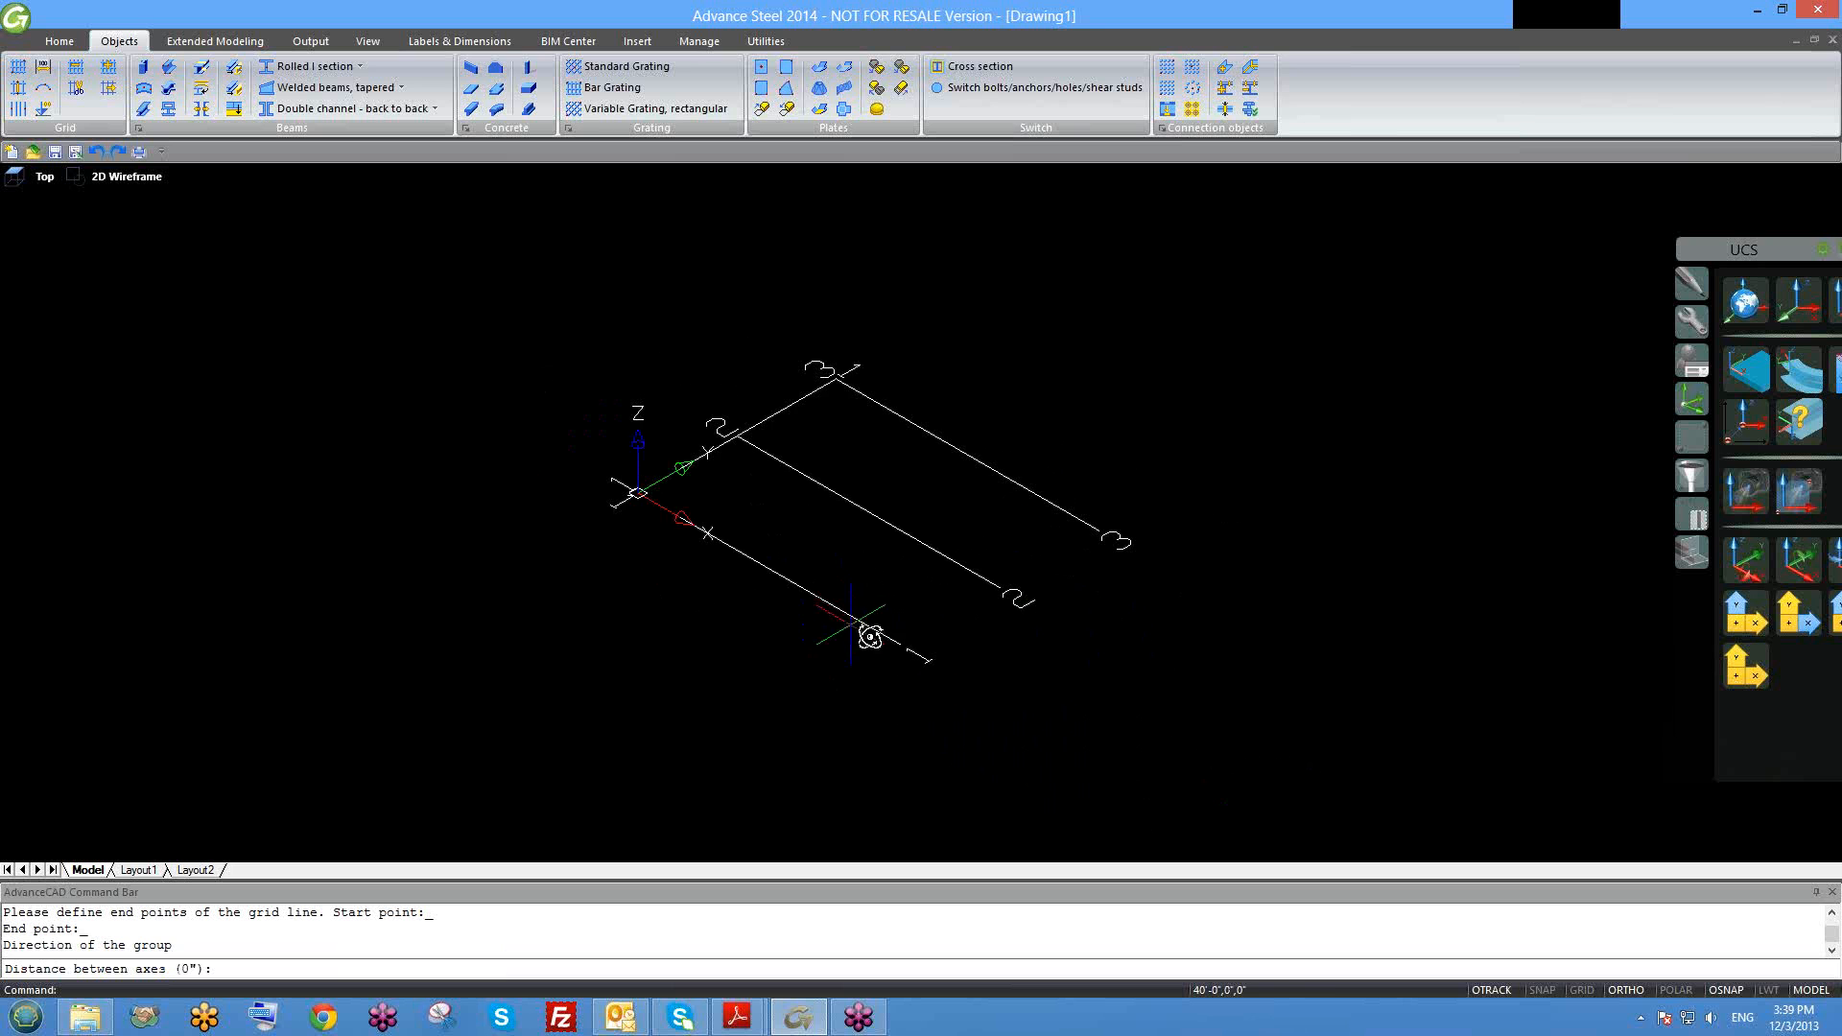
scroll(867, 633, "down", 1)
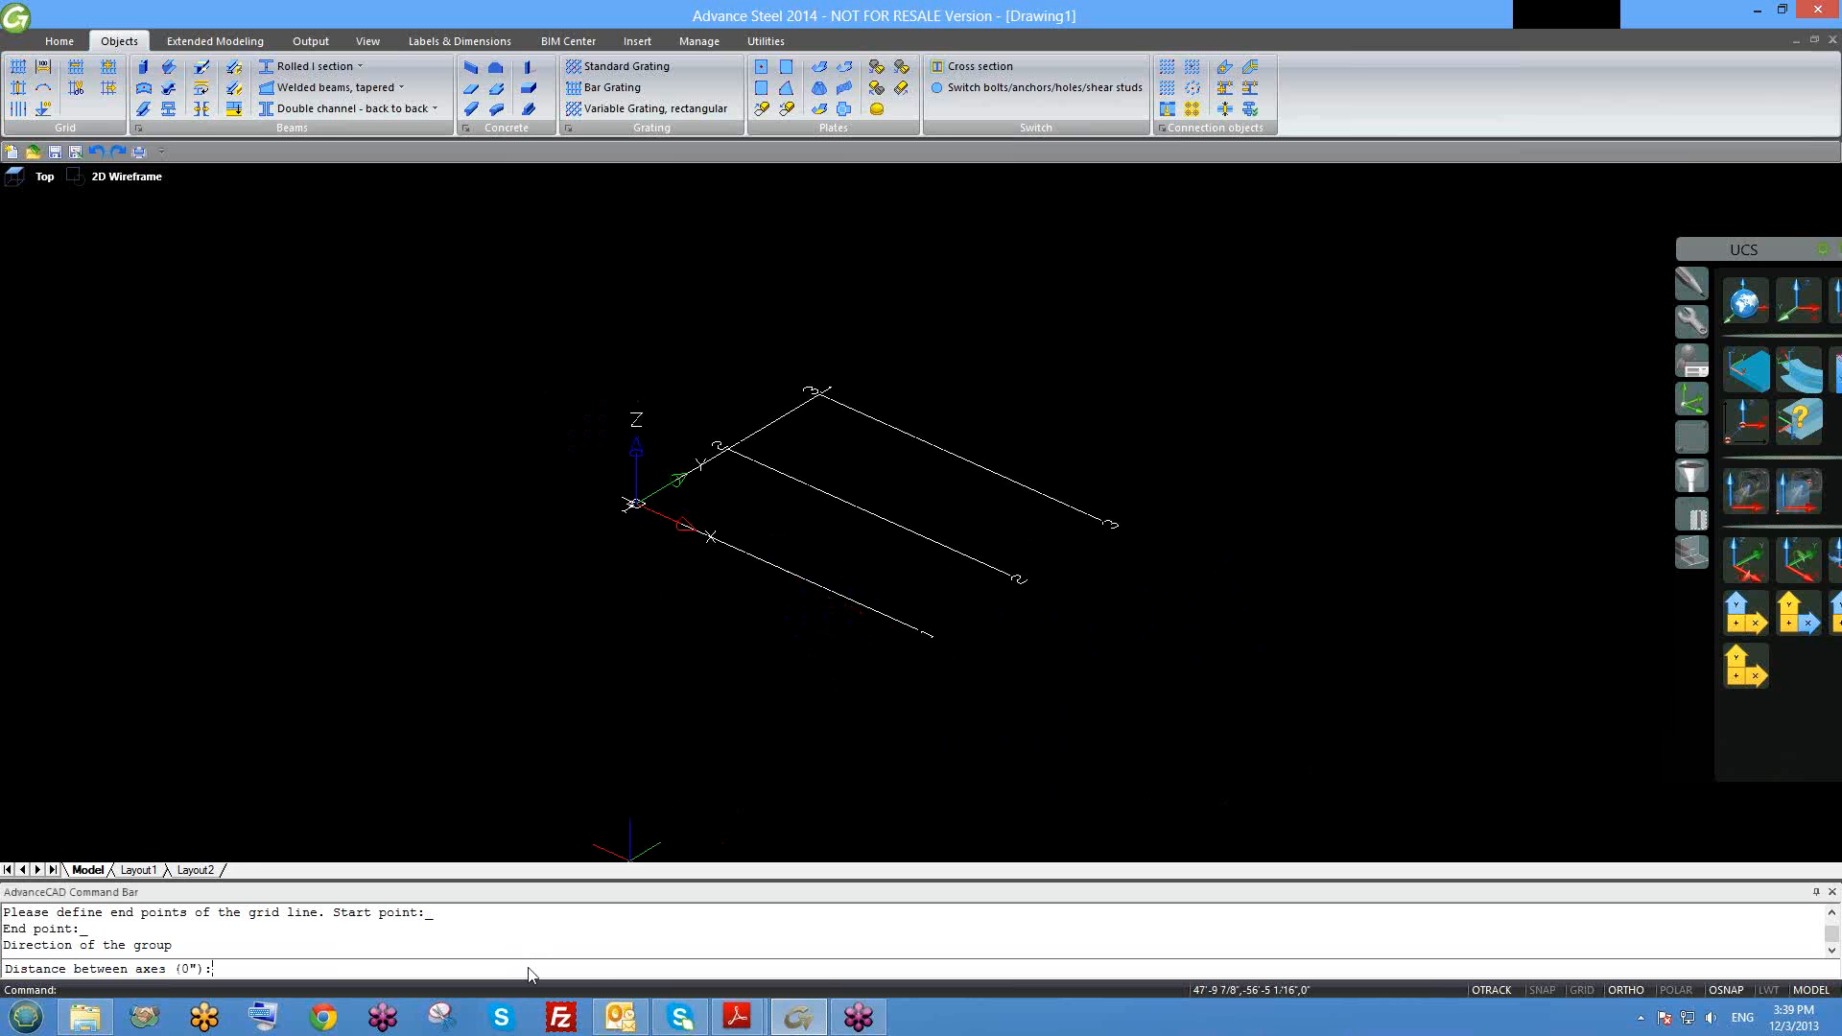
type("20'")
key("Return")
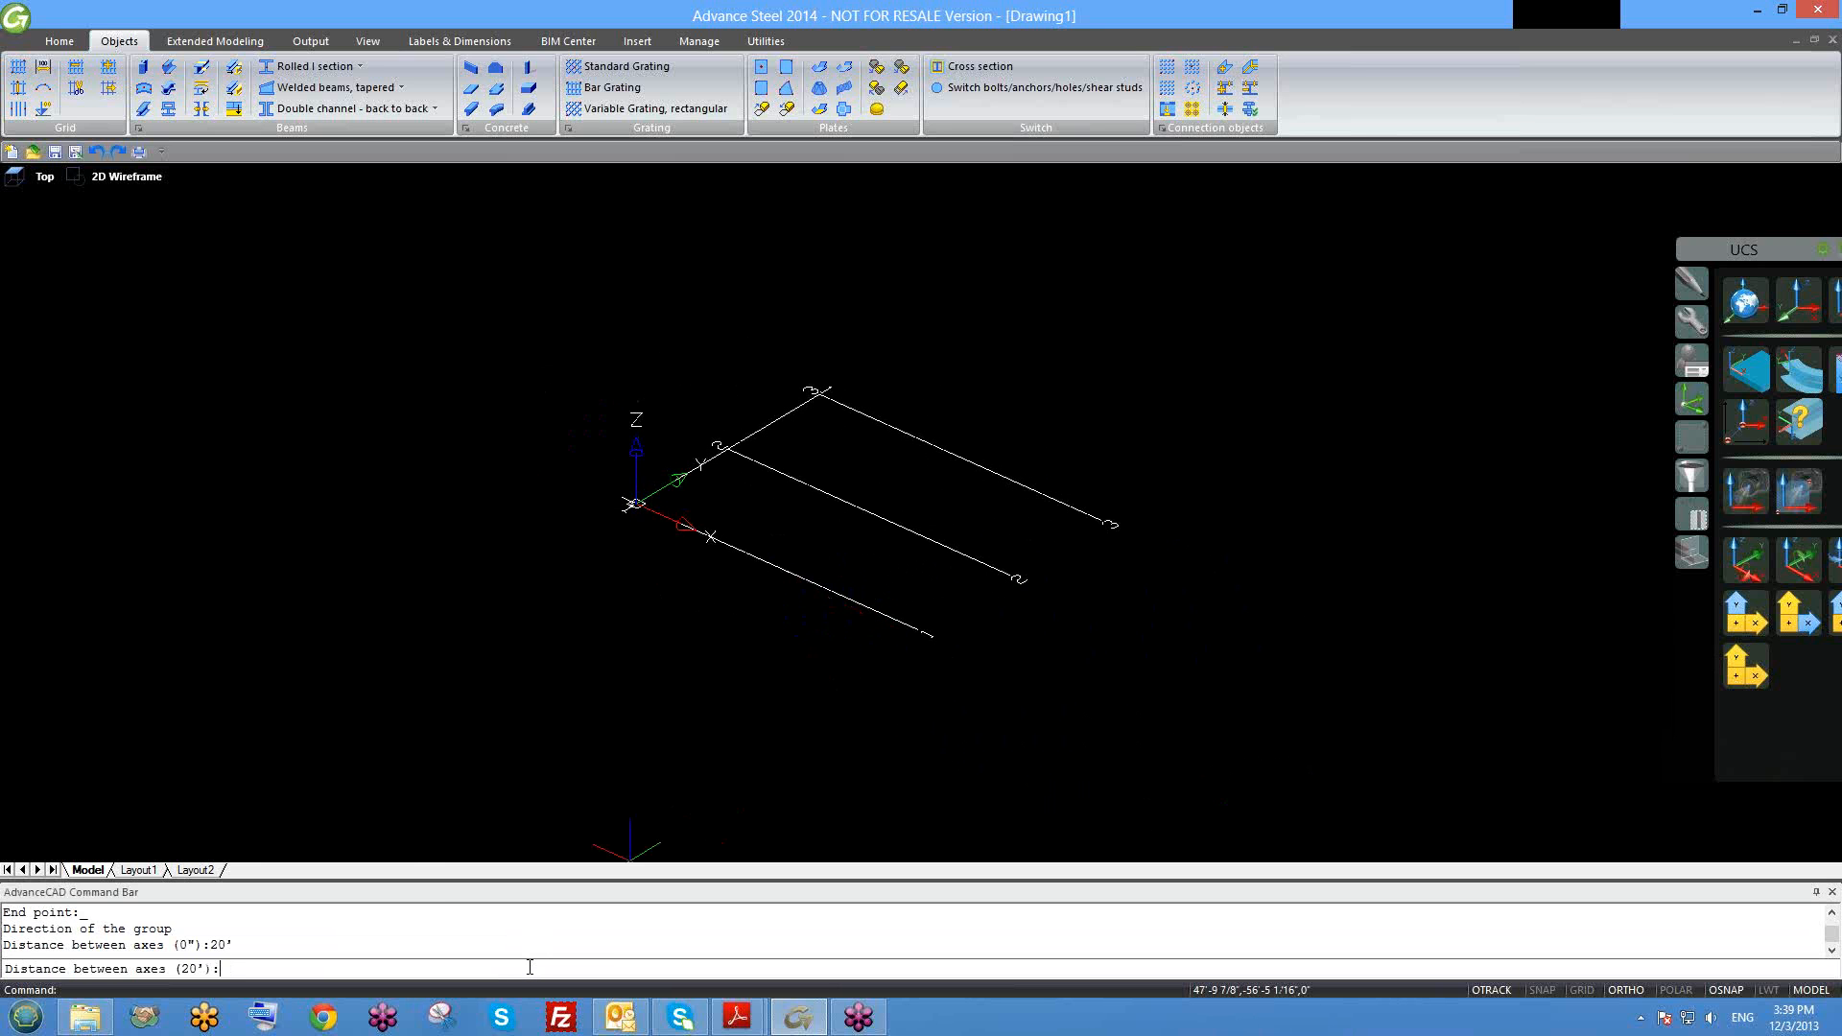
type("20'")
key("Return")
key("Return")
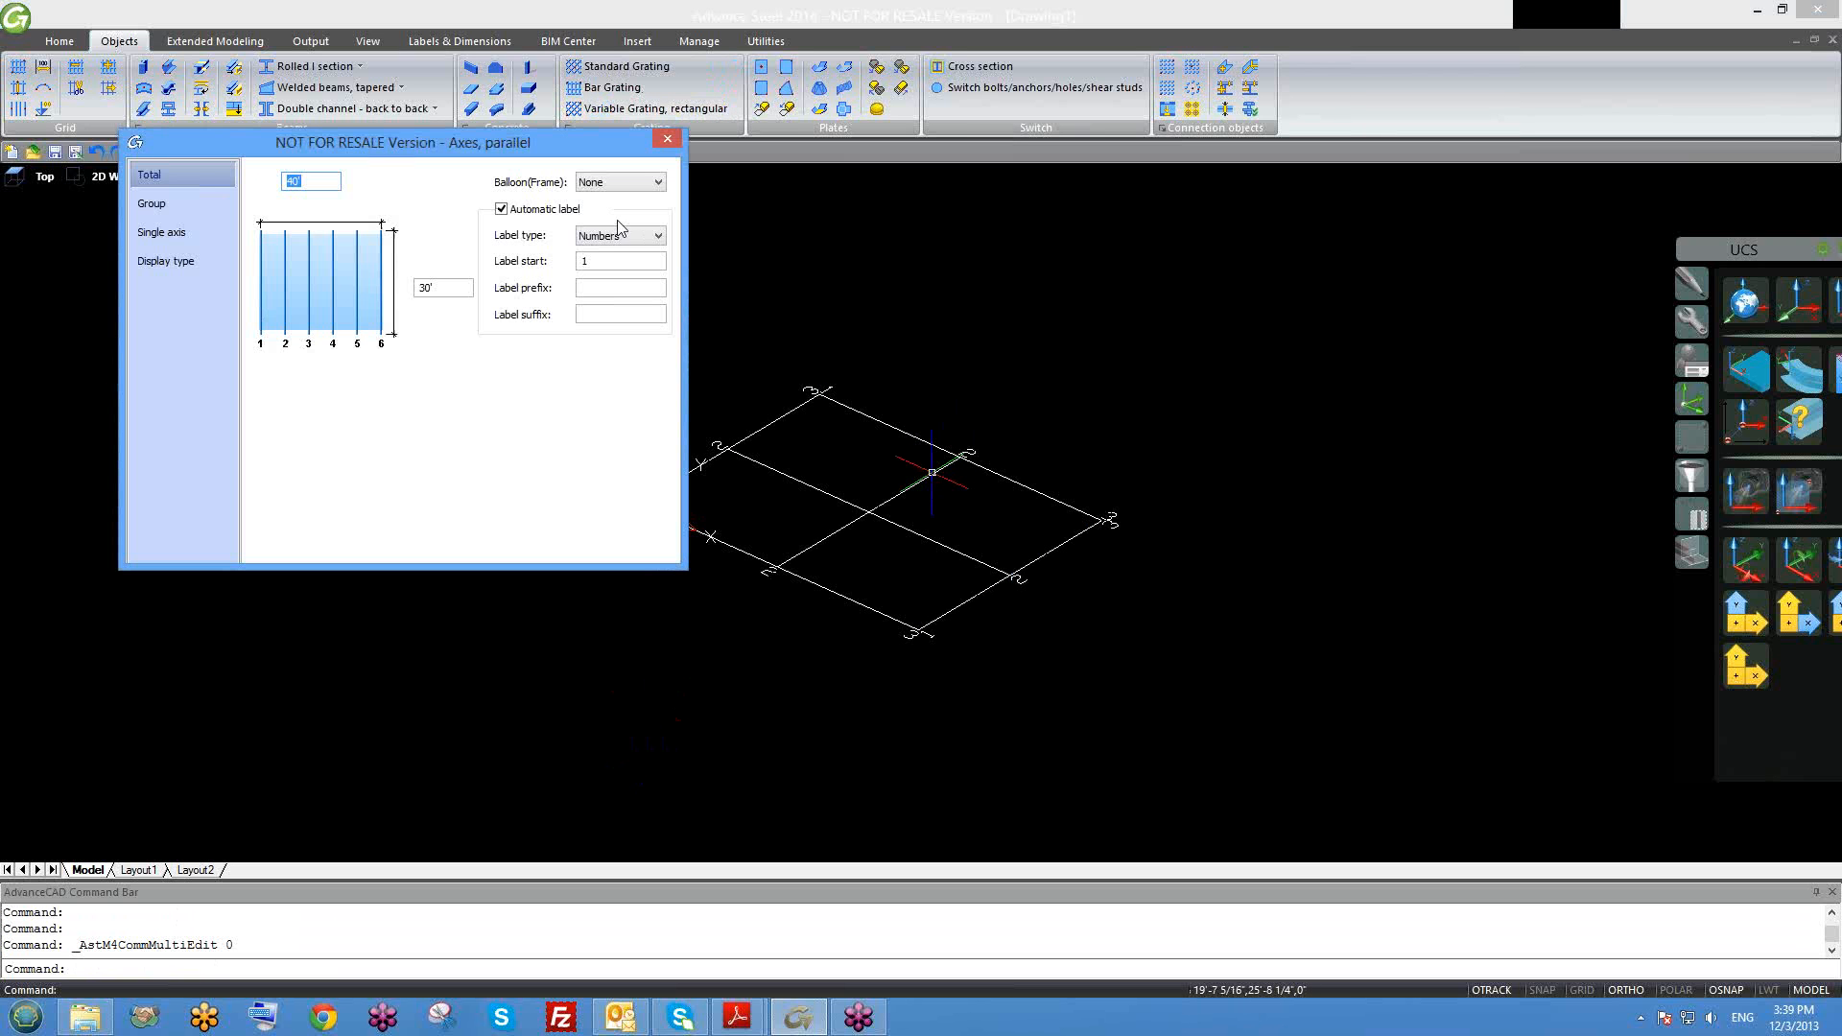
Step: Set the crossing group's axis label type to Capital letters and close its properties
left_click(619, 235)
left_click(620, 263)
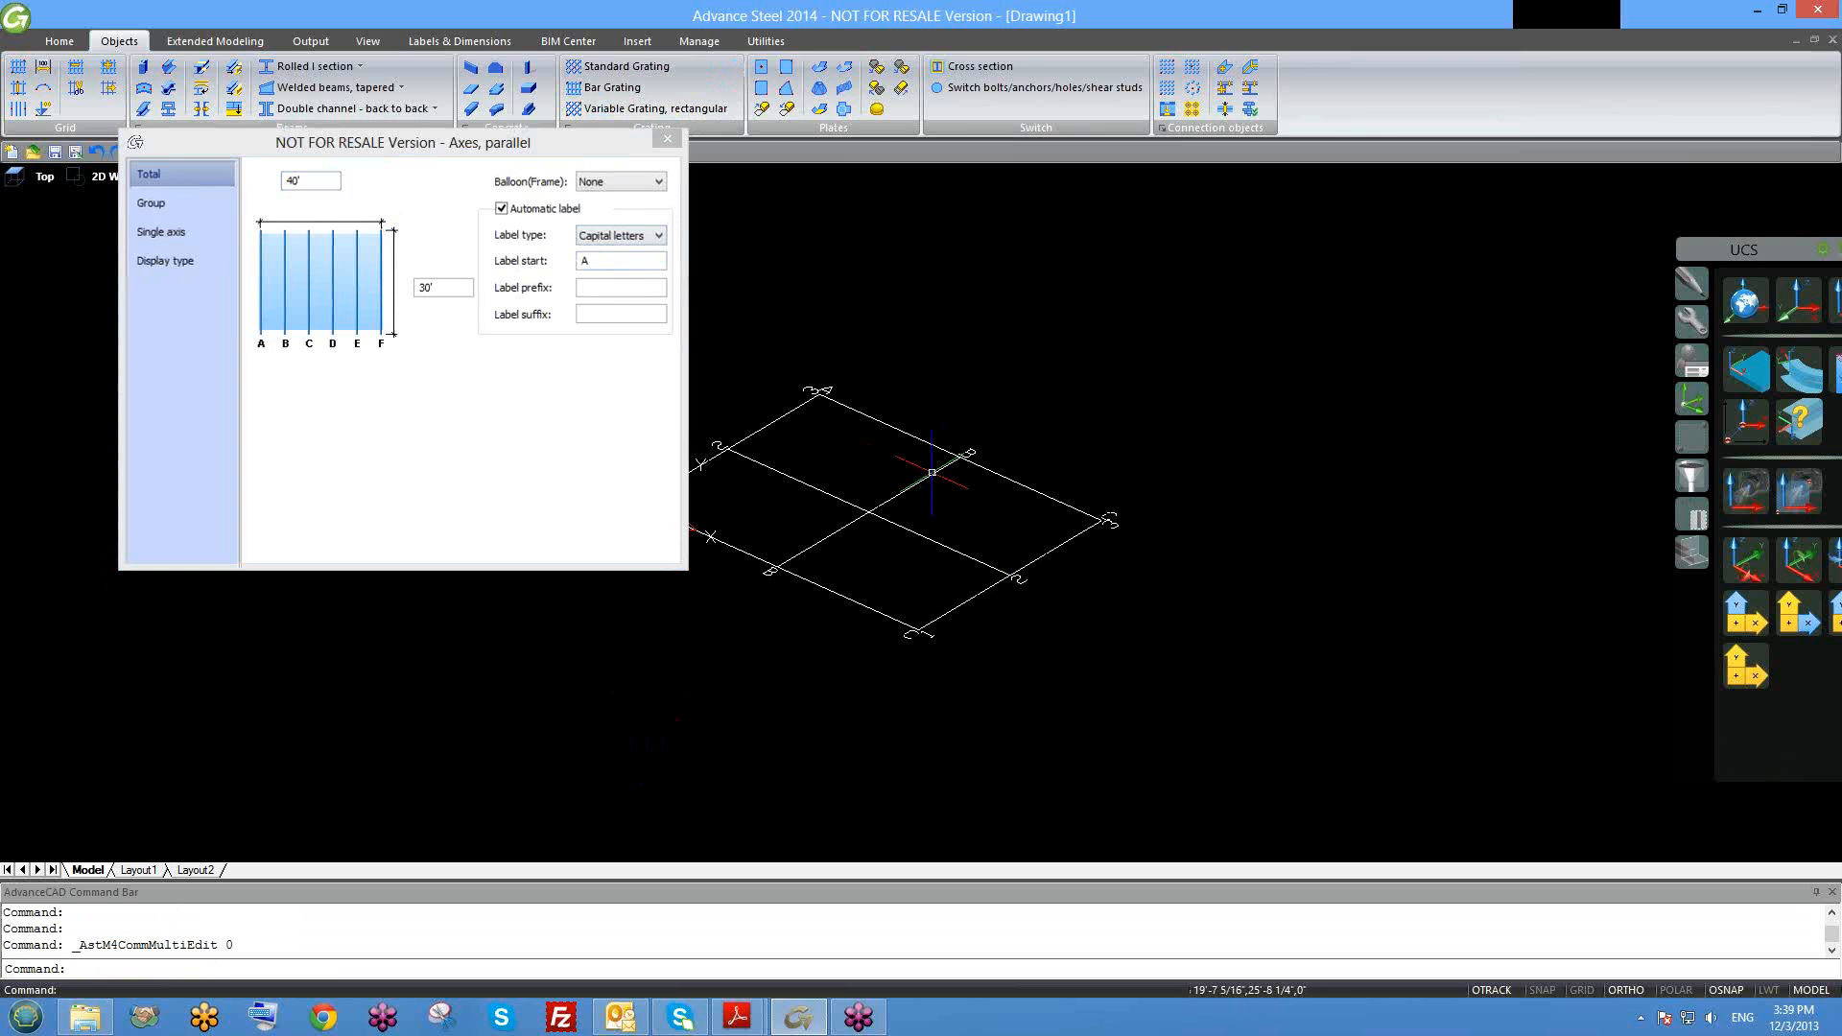
left_click(664, 135)
middle_click_drag(923, 577, 933, 562, "shift")
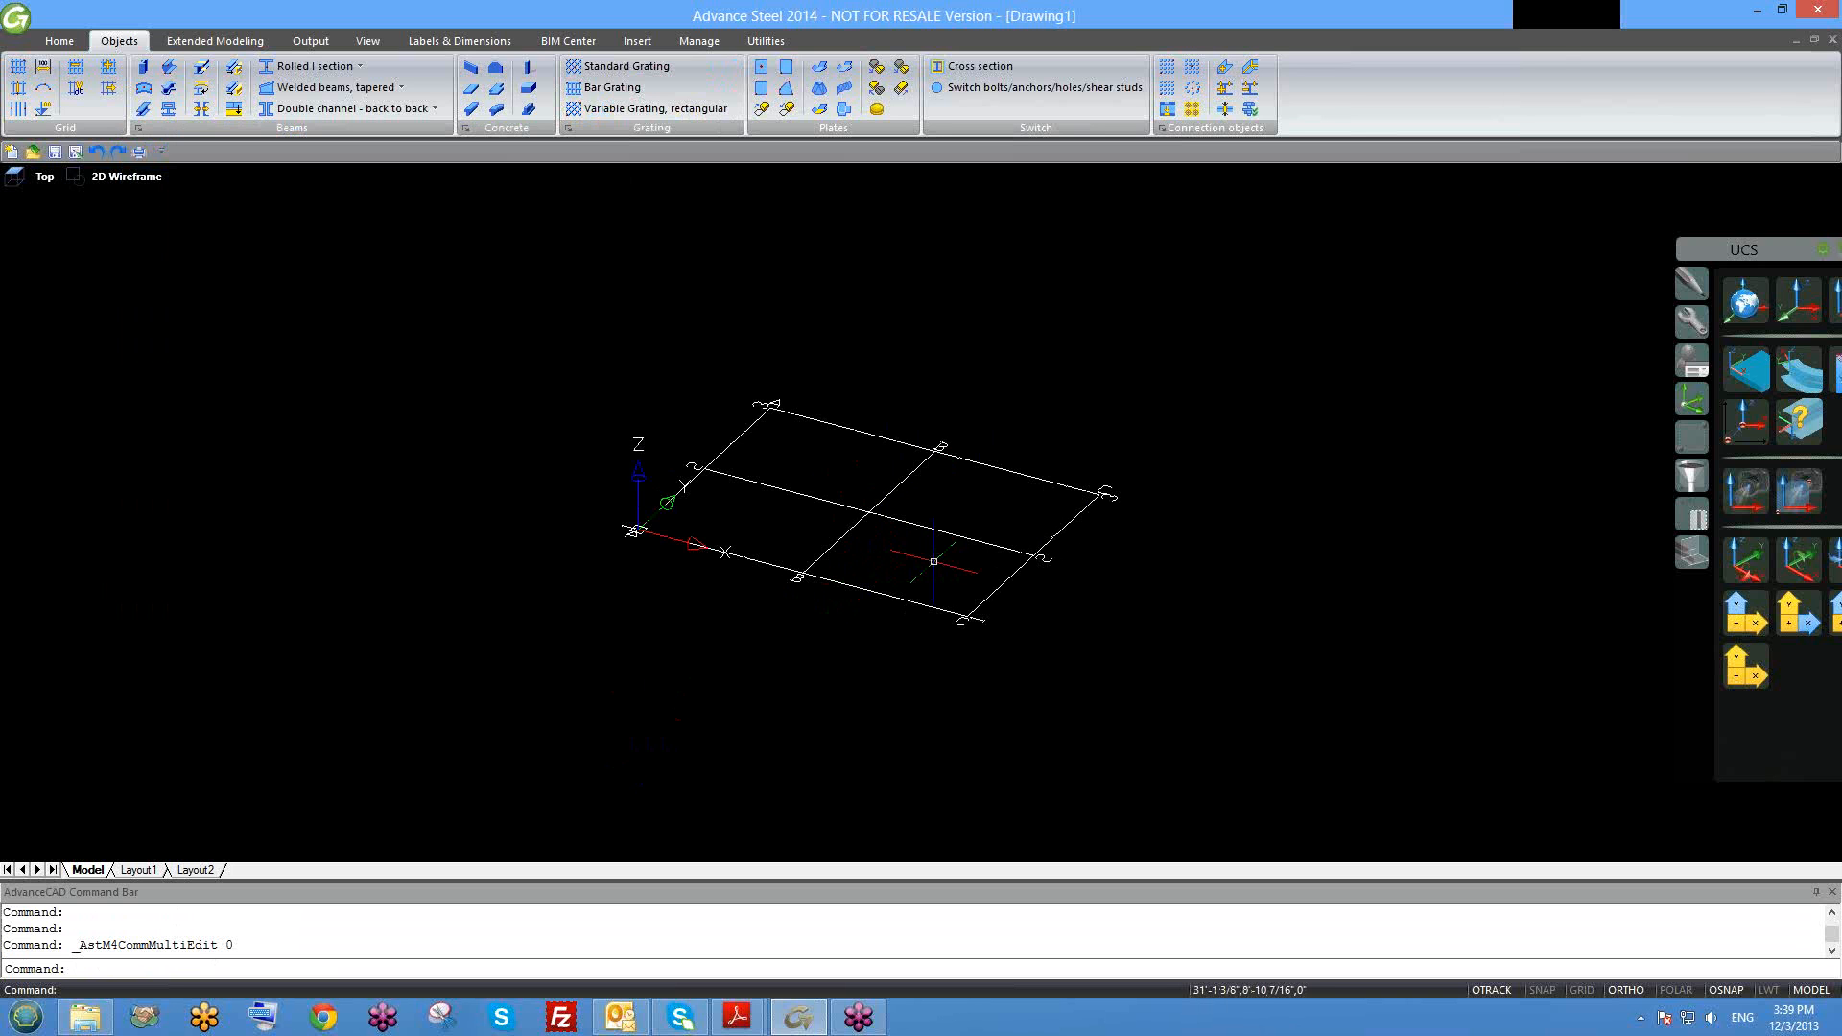
left_click(1557, 45)
middle_click_drag(864, 710, 850, 672)
mouse_move(908, 536)
middle_mouse_down("shift")
mouse_move(904, 568)
mouse_move(884, 548)
middle_mouse_up("shift")
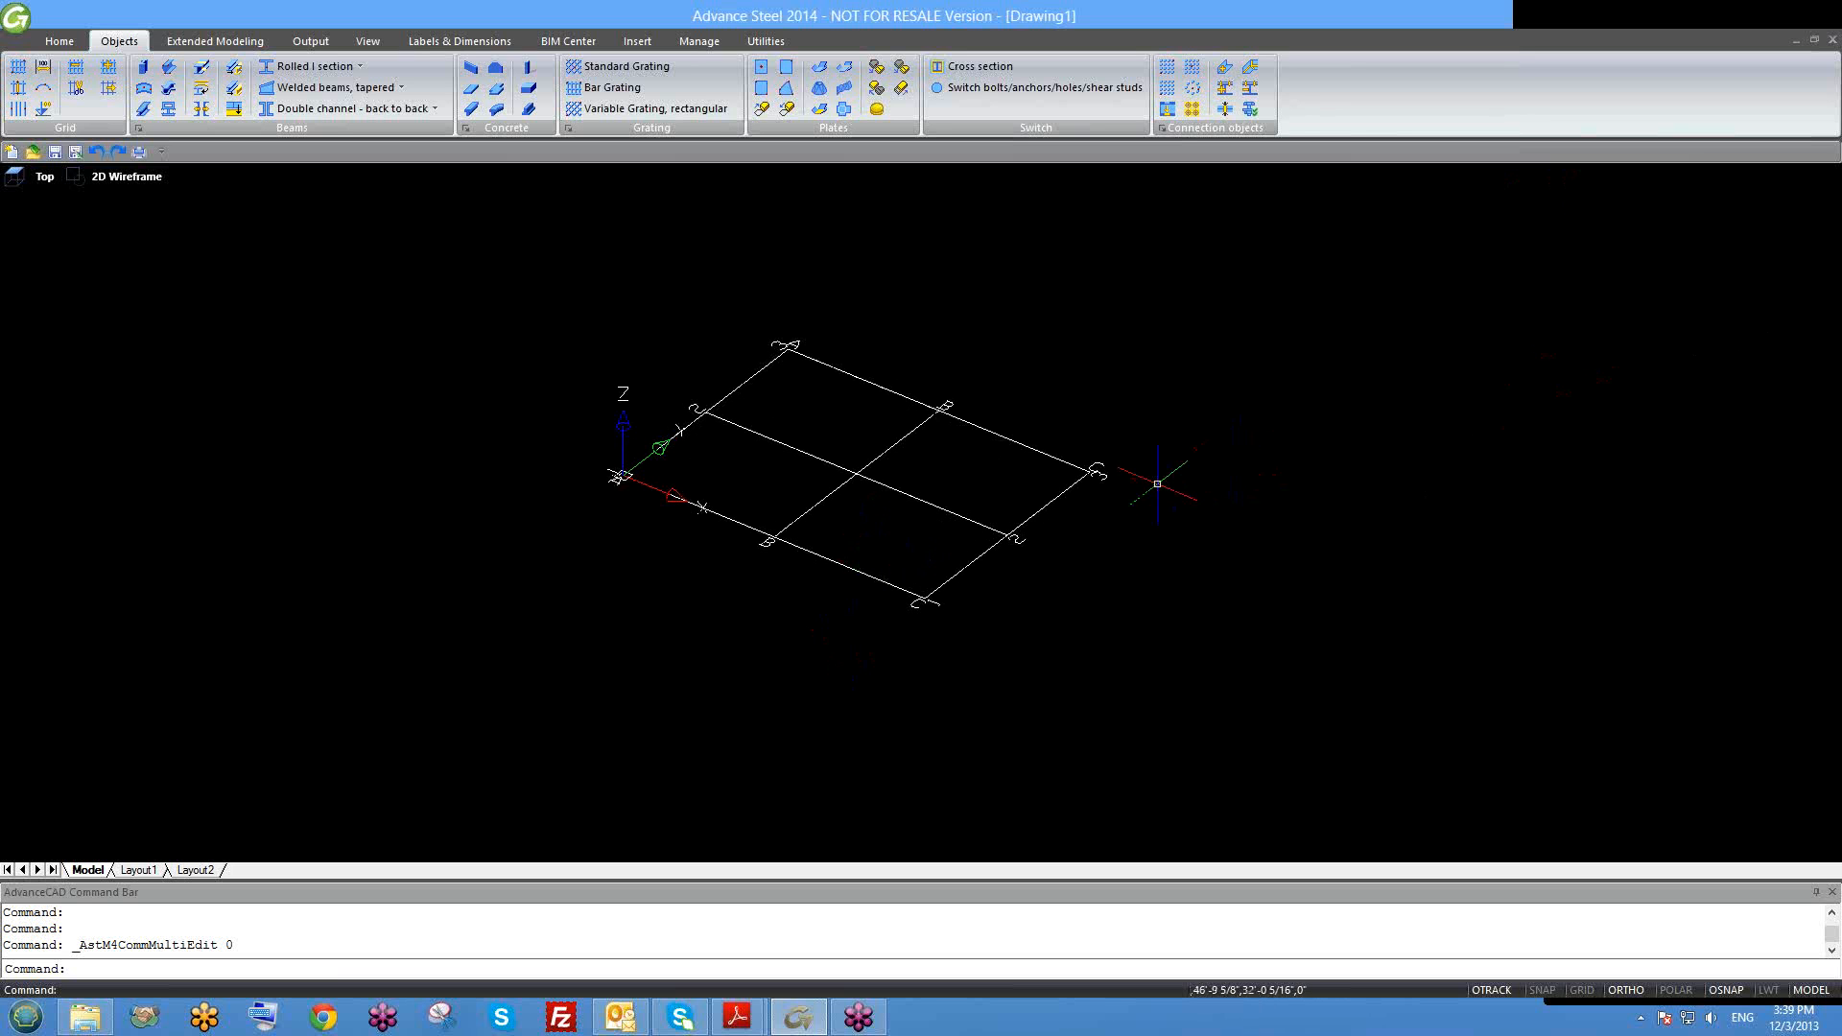
middle_click_drag(944, 587, 905, 583)
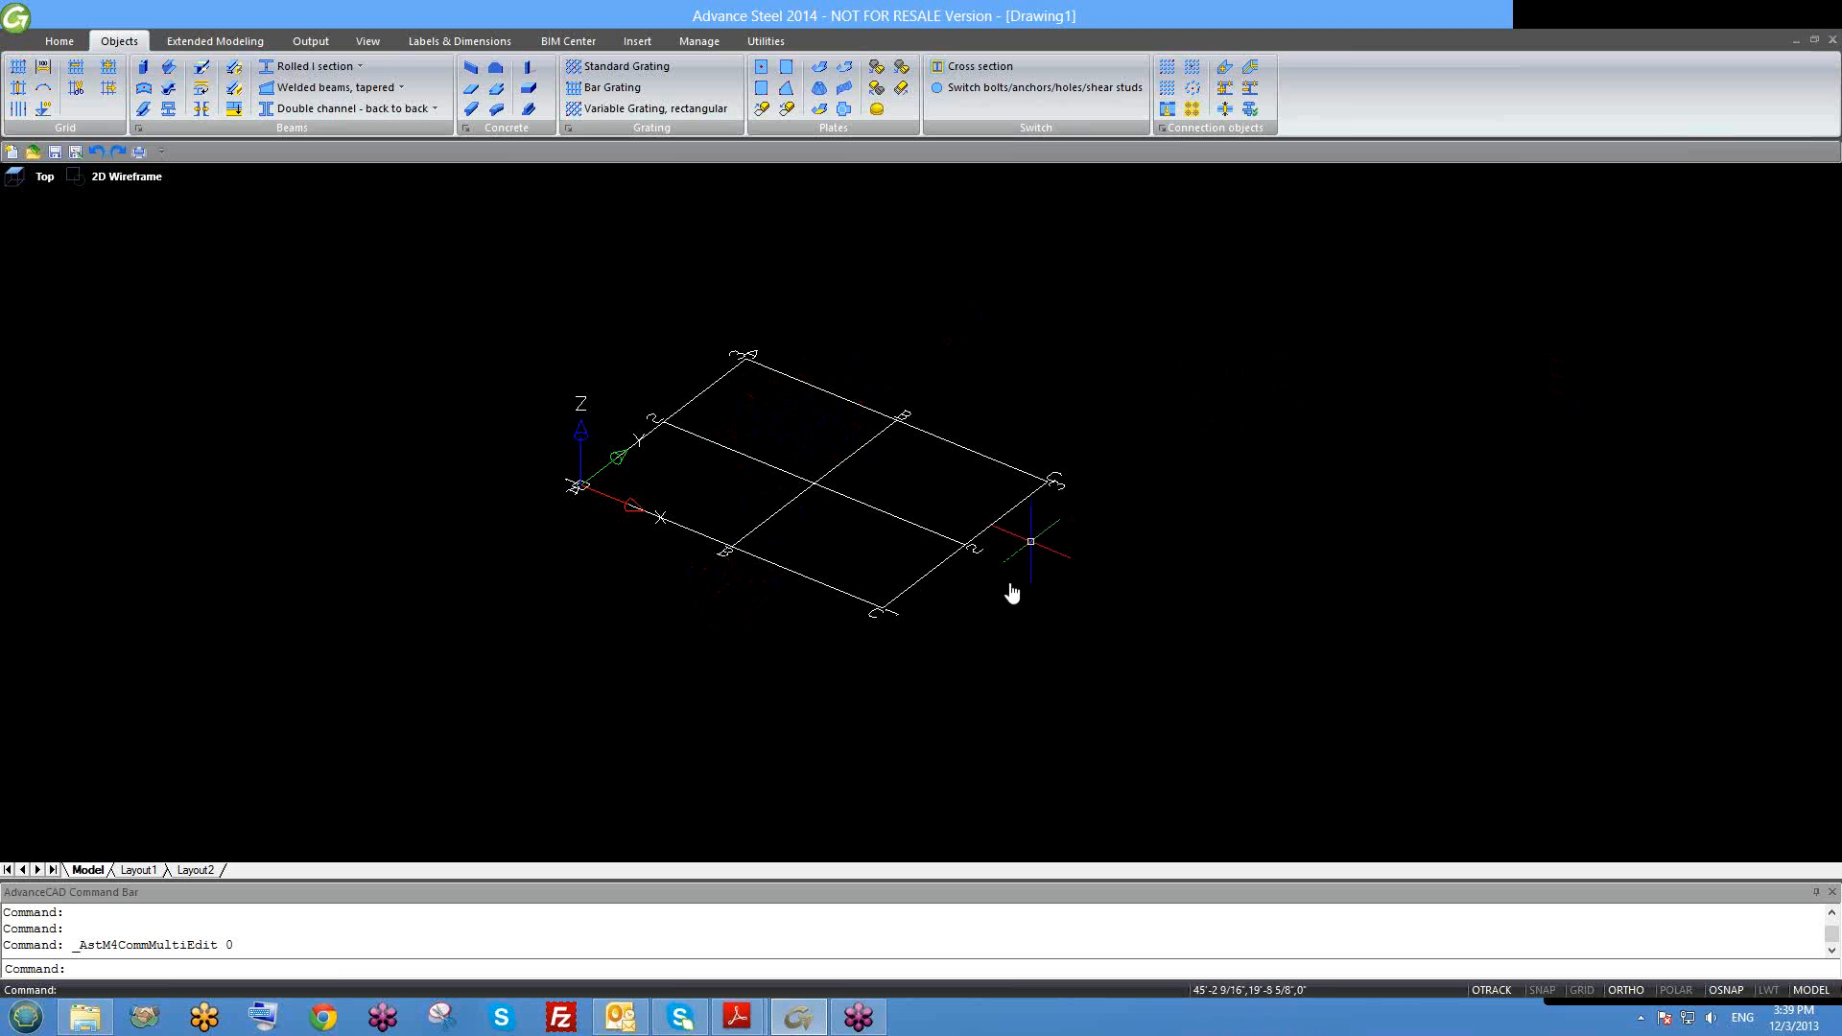
middle_click_drag(1011, 555, 995, 598)
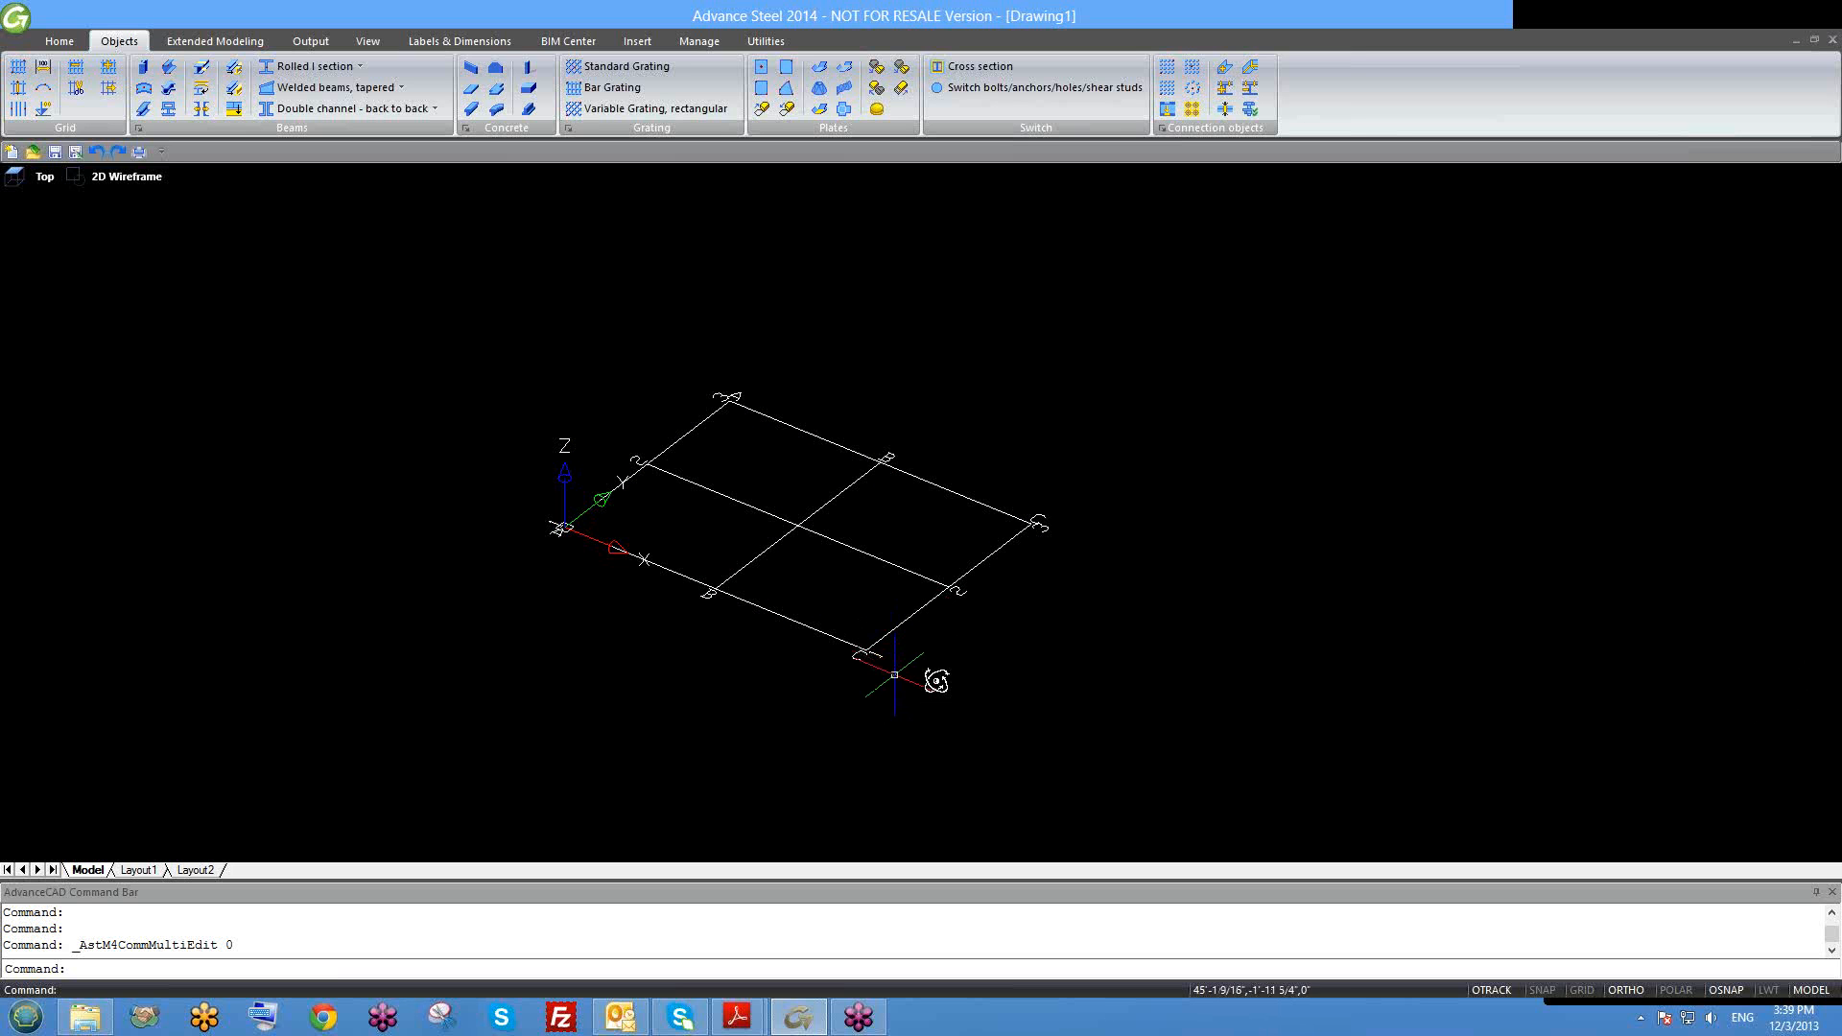
middle_click_drag(937, 678, 921, 666, "shift")
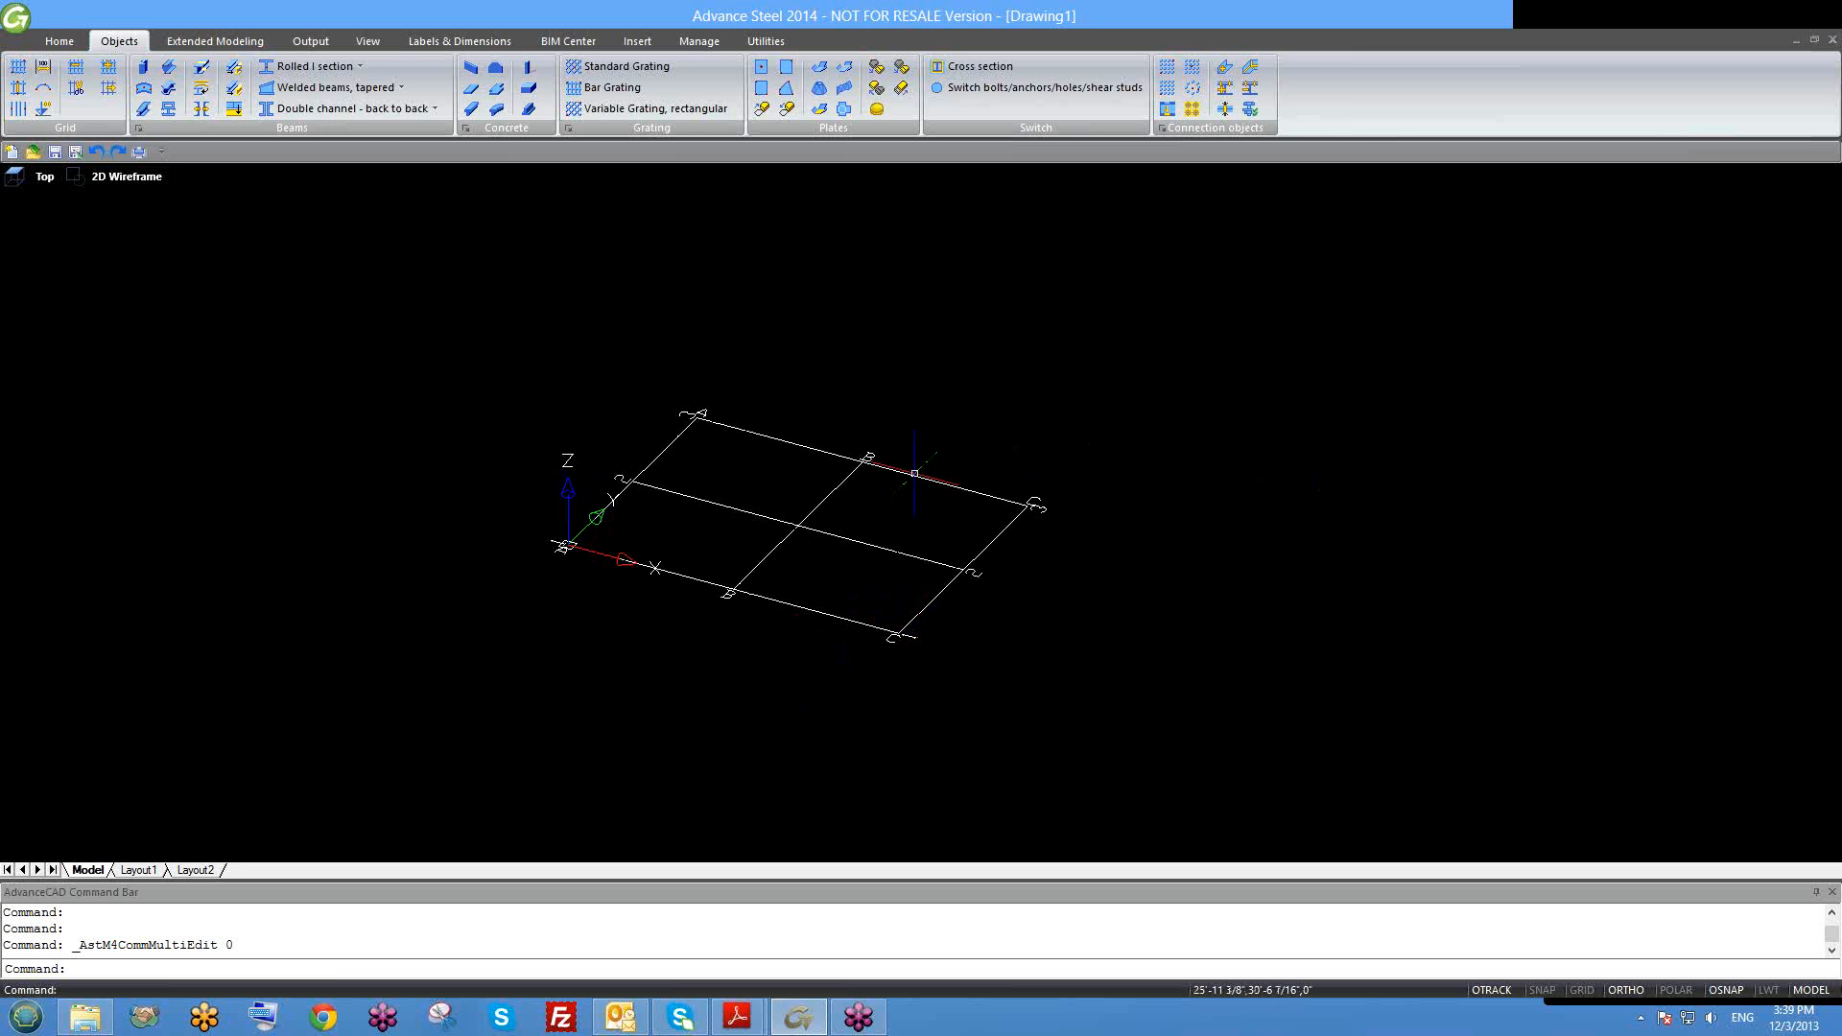
scroll(734, 563, "up", 2)
scroll(988, 557, "down", 2)
middle_click_drag(993, 580, 956, 589, "shift")
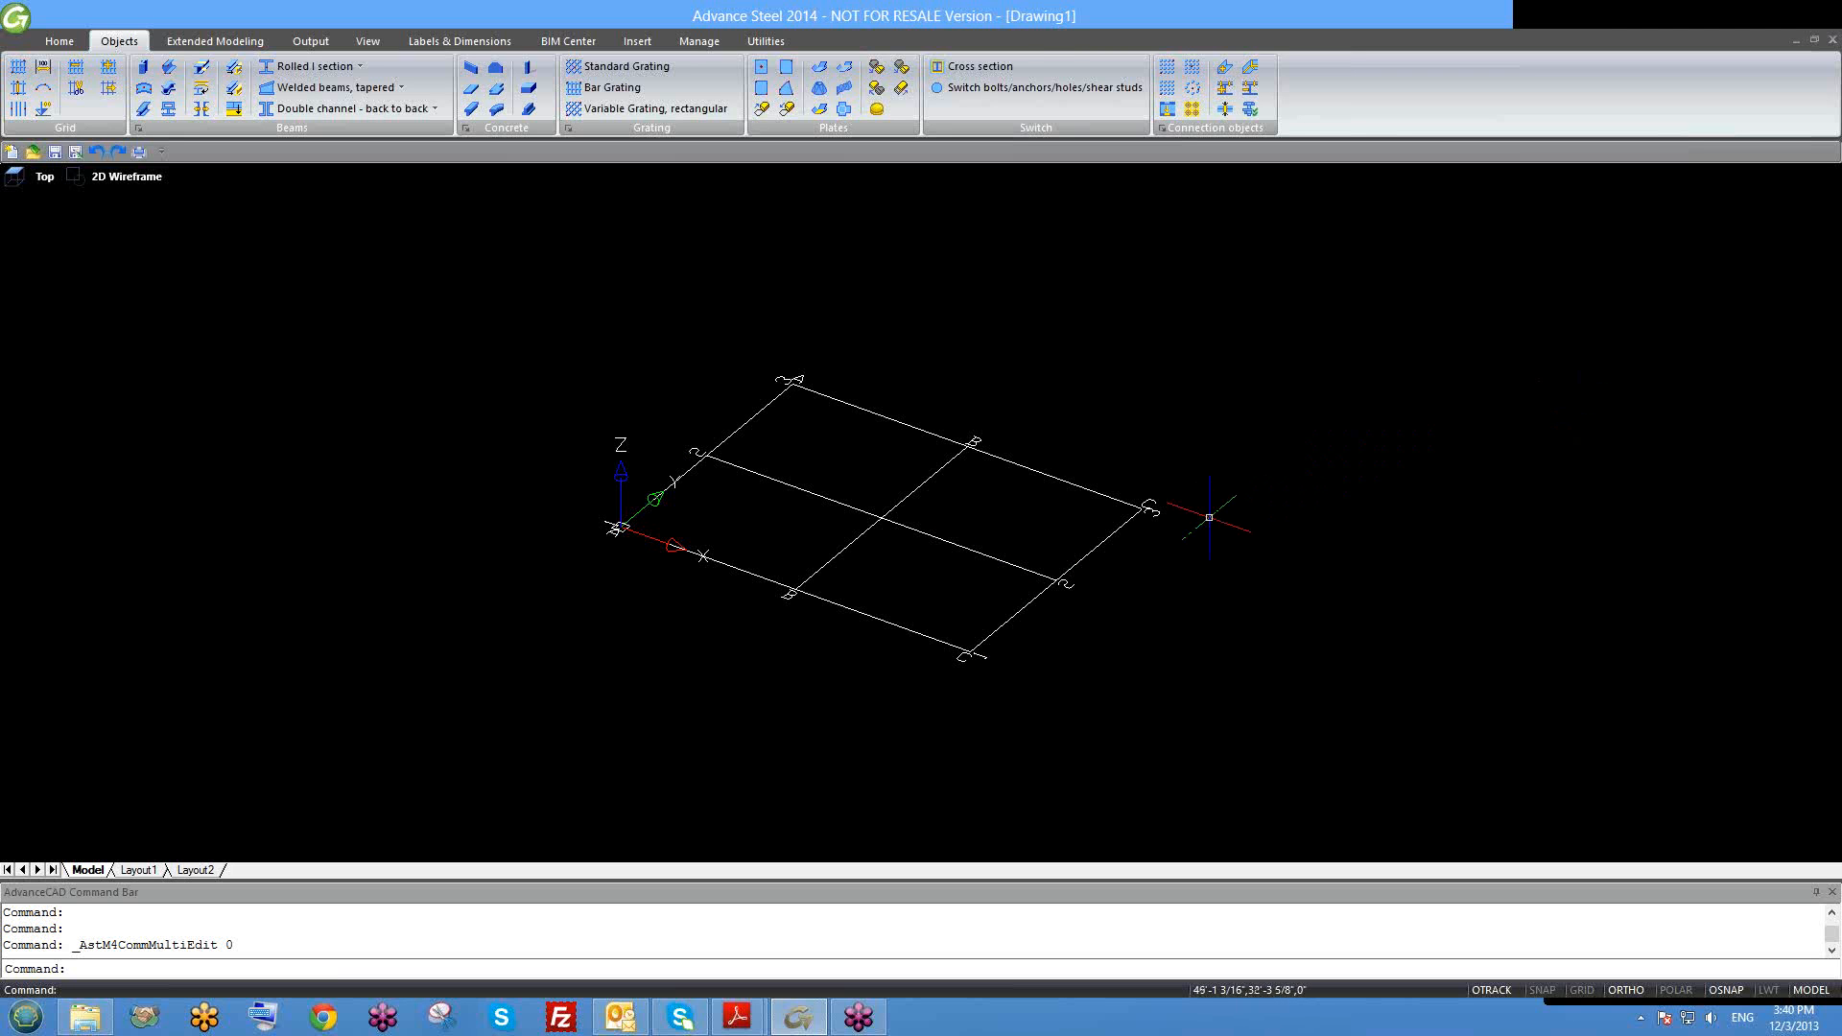
middle_click_drag(1177, 523, 1155, 542)
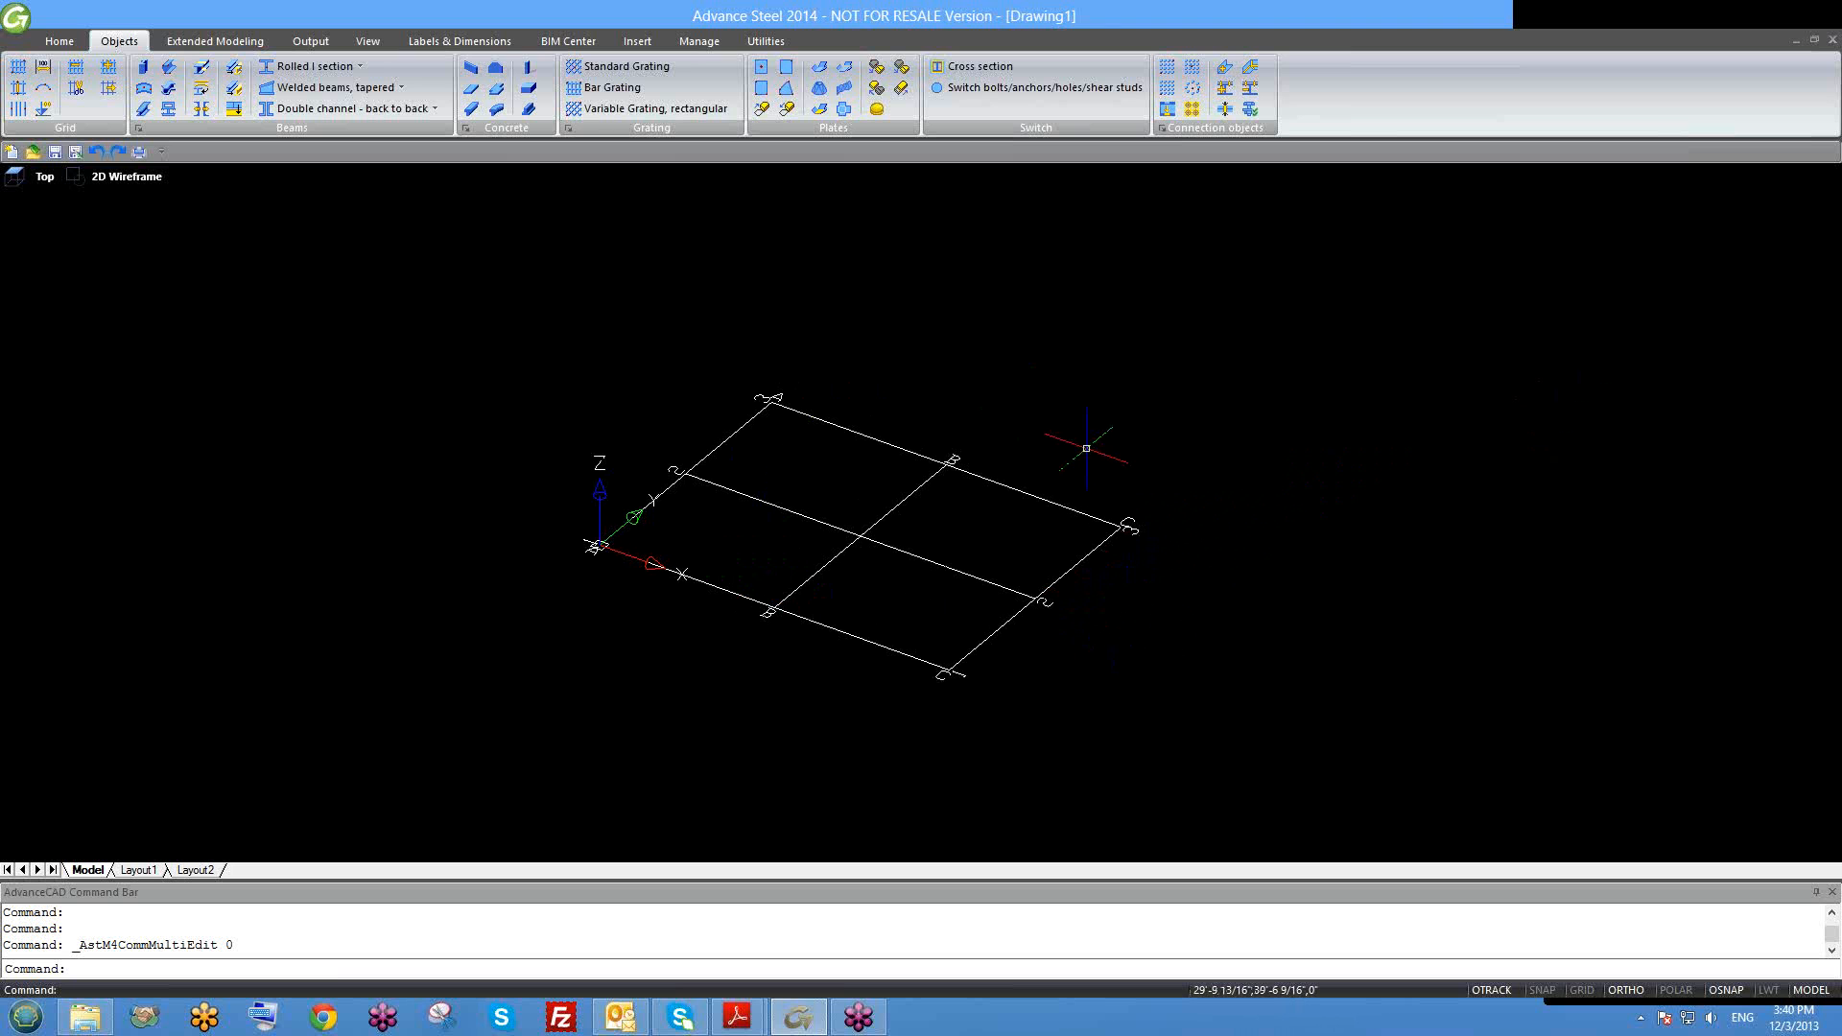
Step: Hand the presenter role over to another training attendee in GoToTraining, without requesting keyboard and mouse control
left_click(1703, 374)
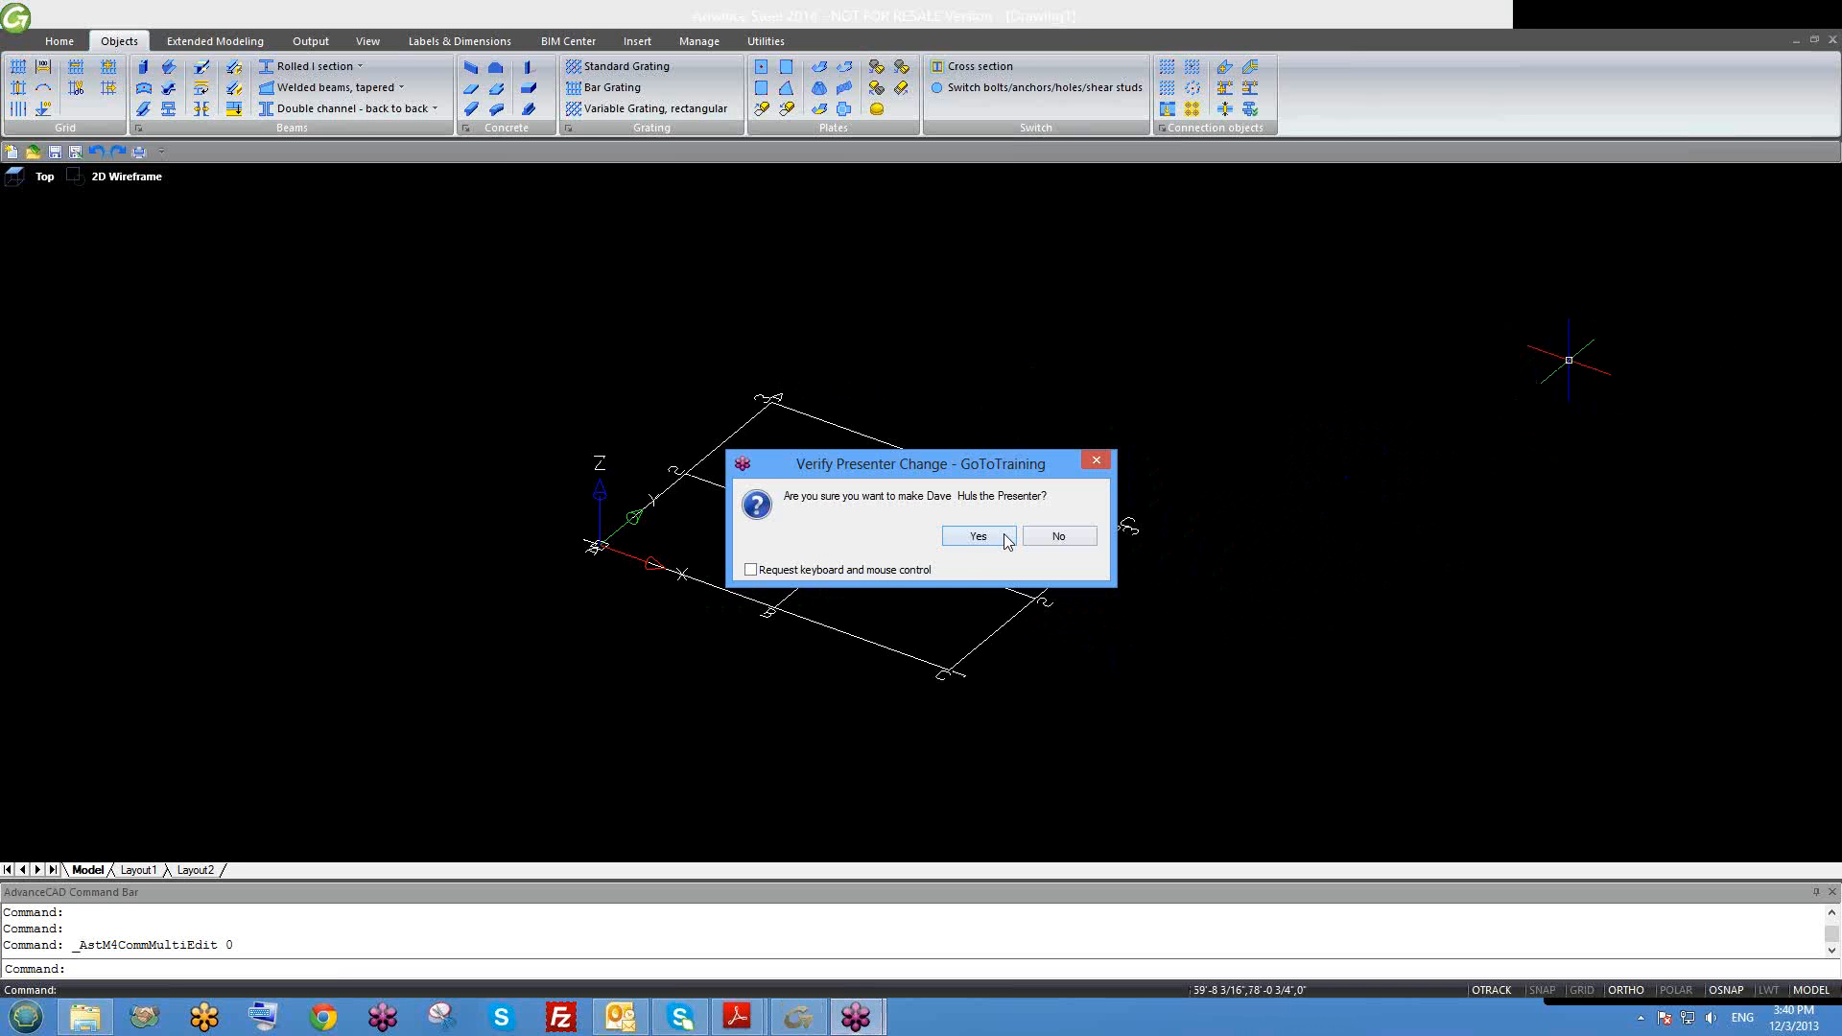
left_click(1006, 538)
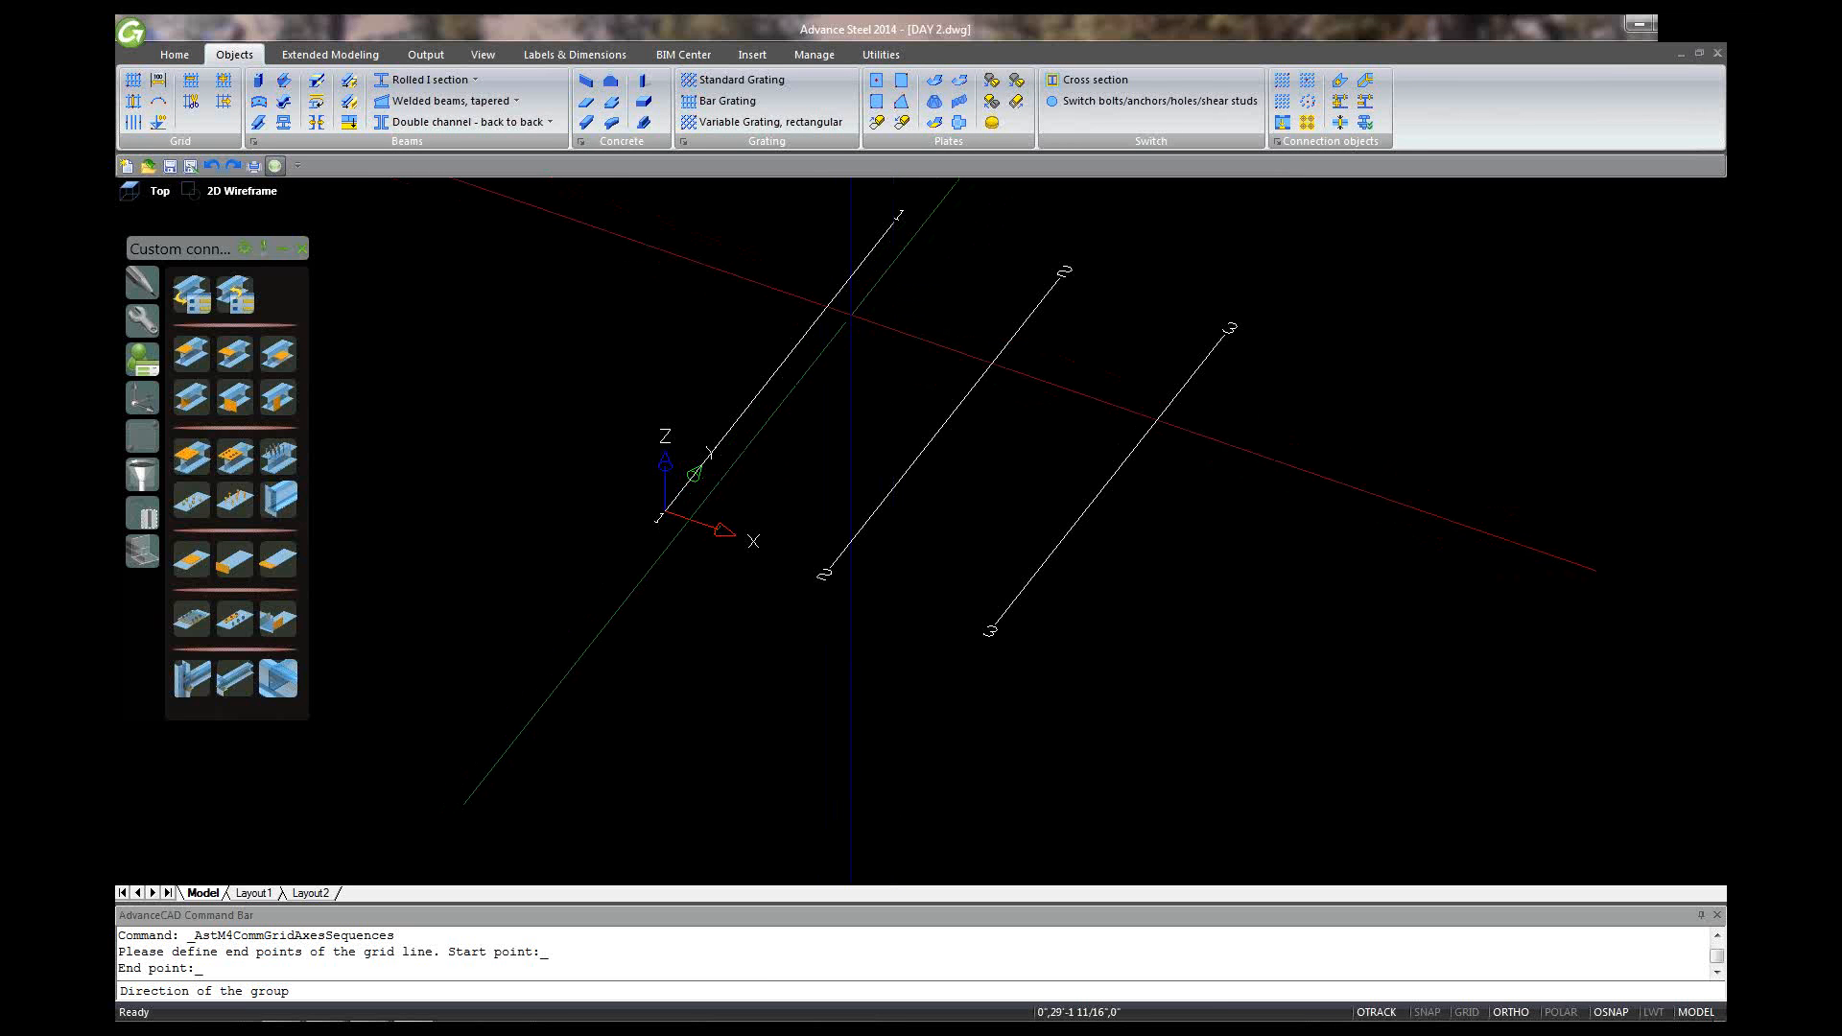
Step: Finish the started group of grid axes towards positive X with a 20' distance between axes and close its properties
left_click(846, 332)
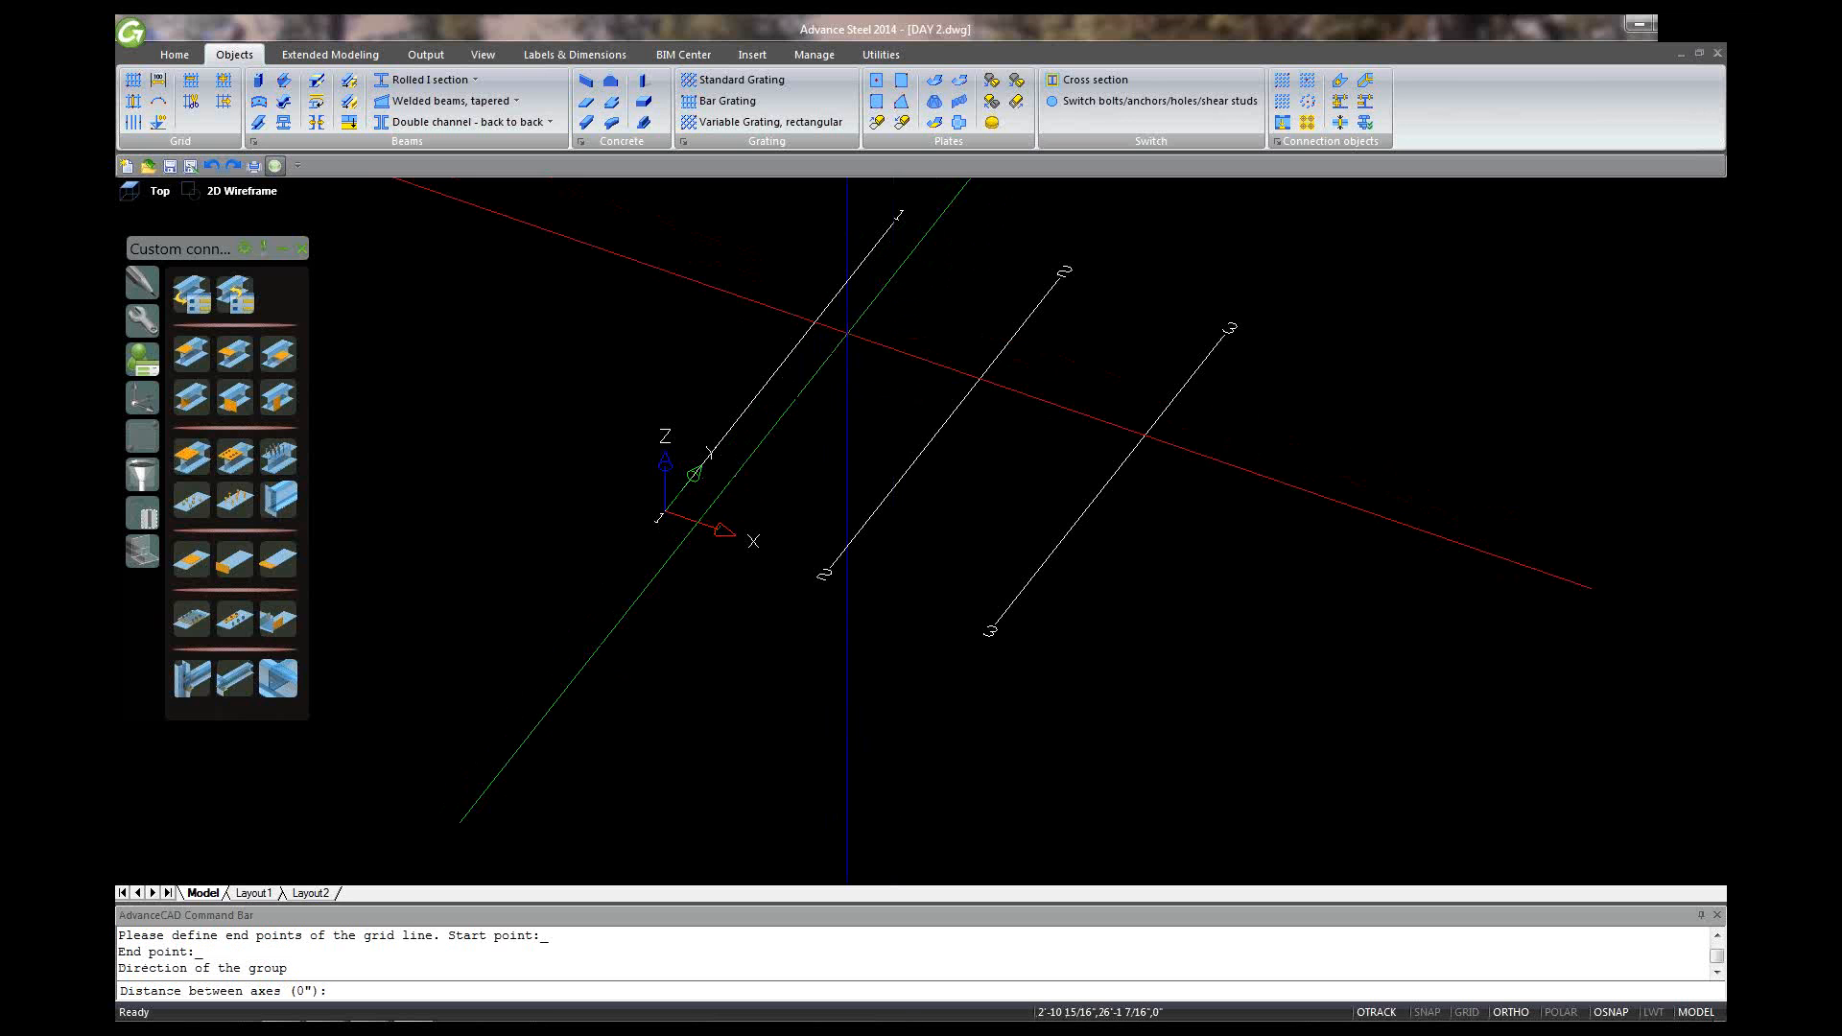
type("20'")
key("Return")
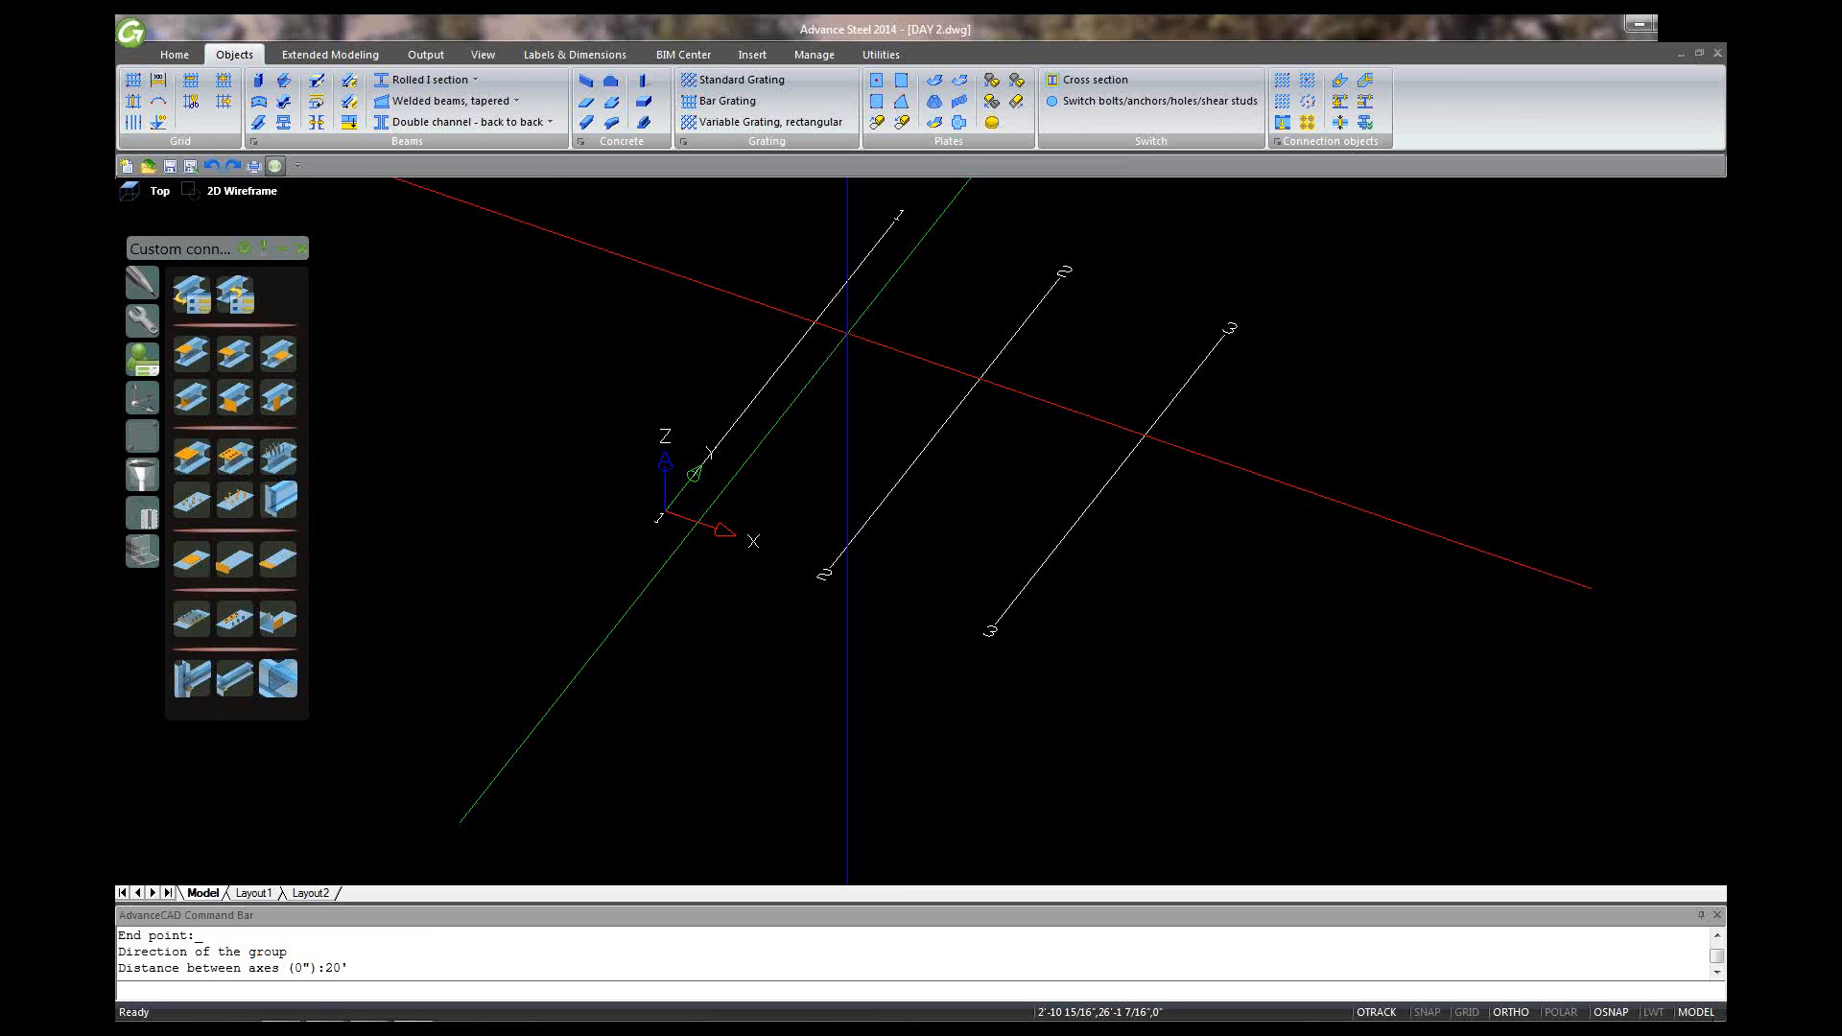
key("Return")
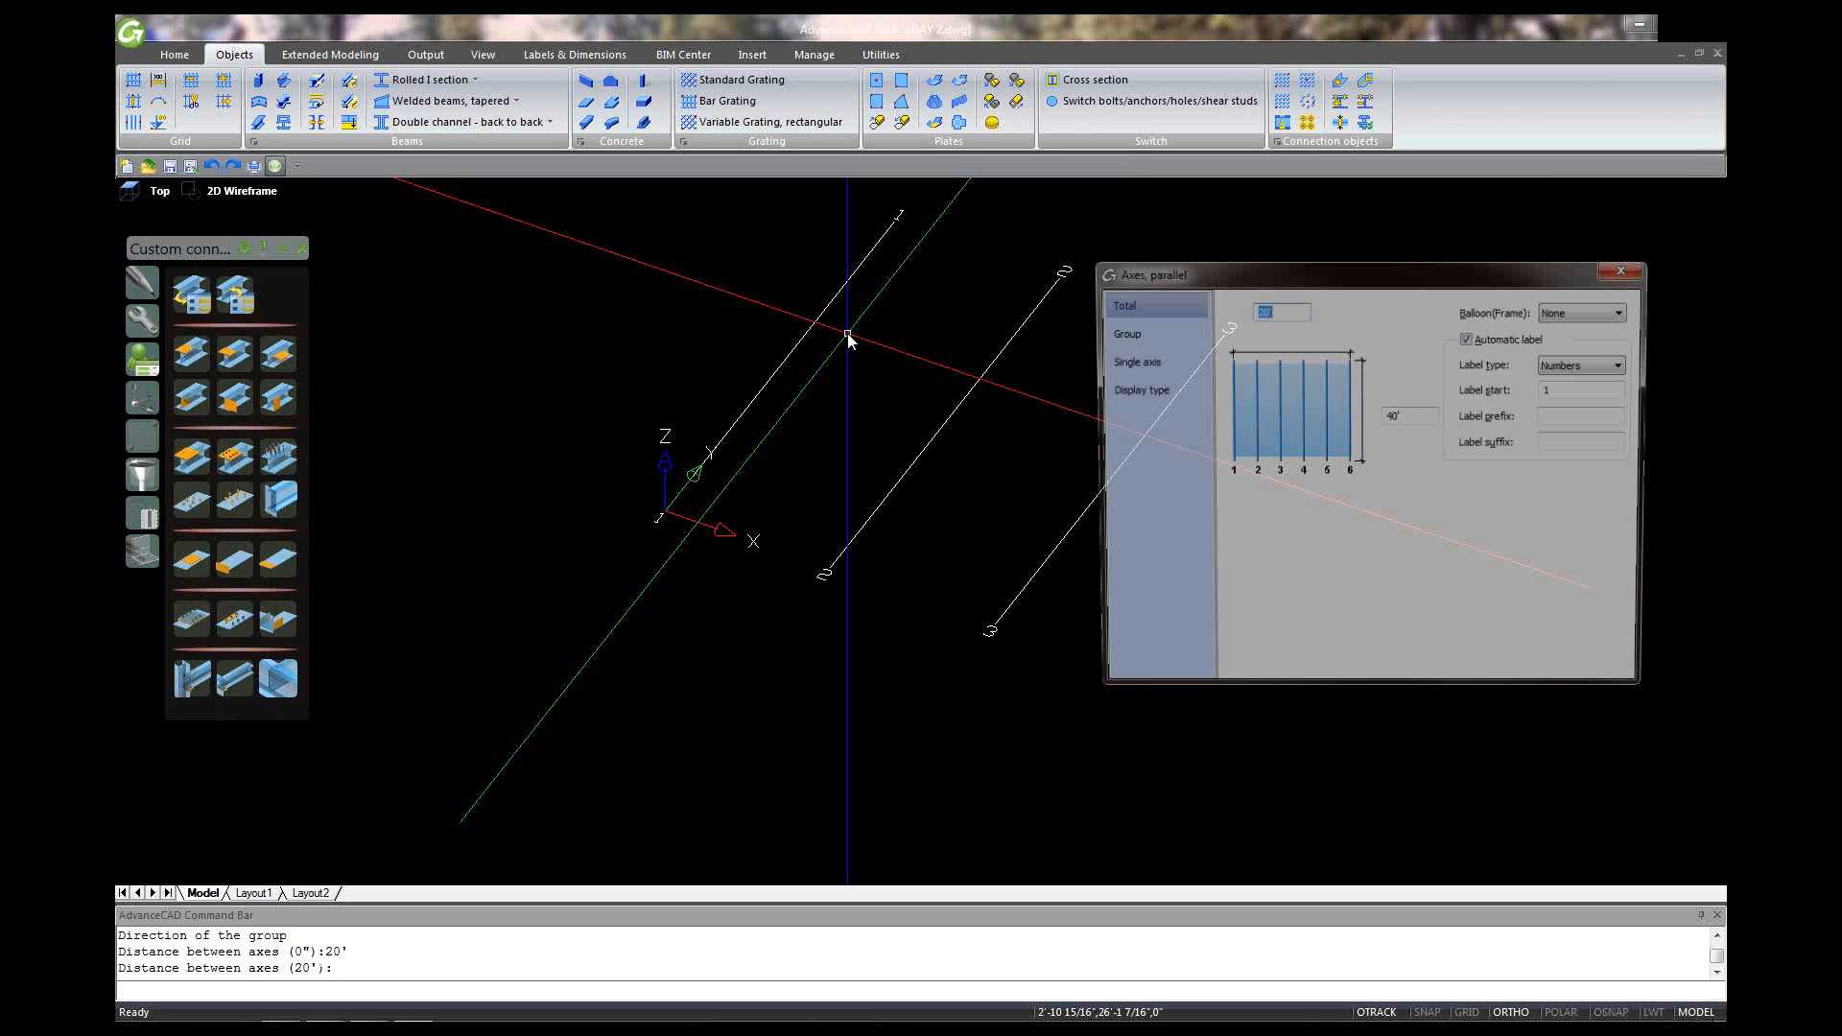
left_click(1628, 268)
scroll(822, 682, "down", 2)
scroll(995, 538, "up", 7)
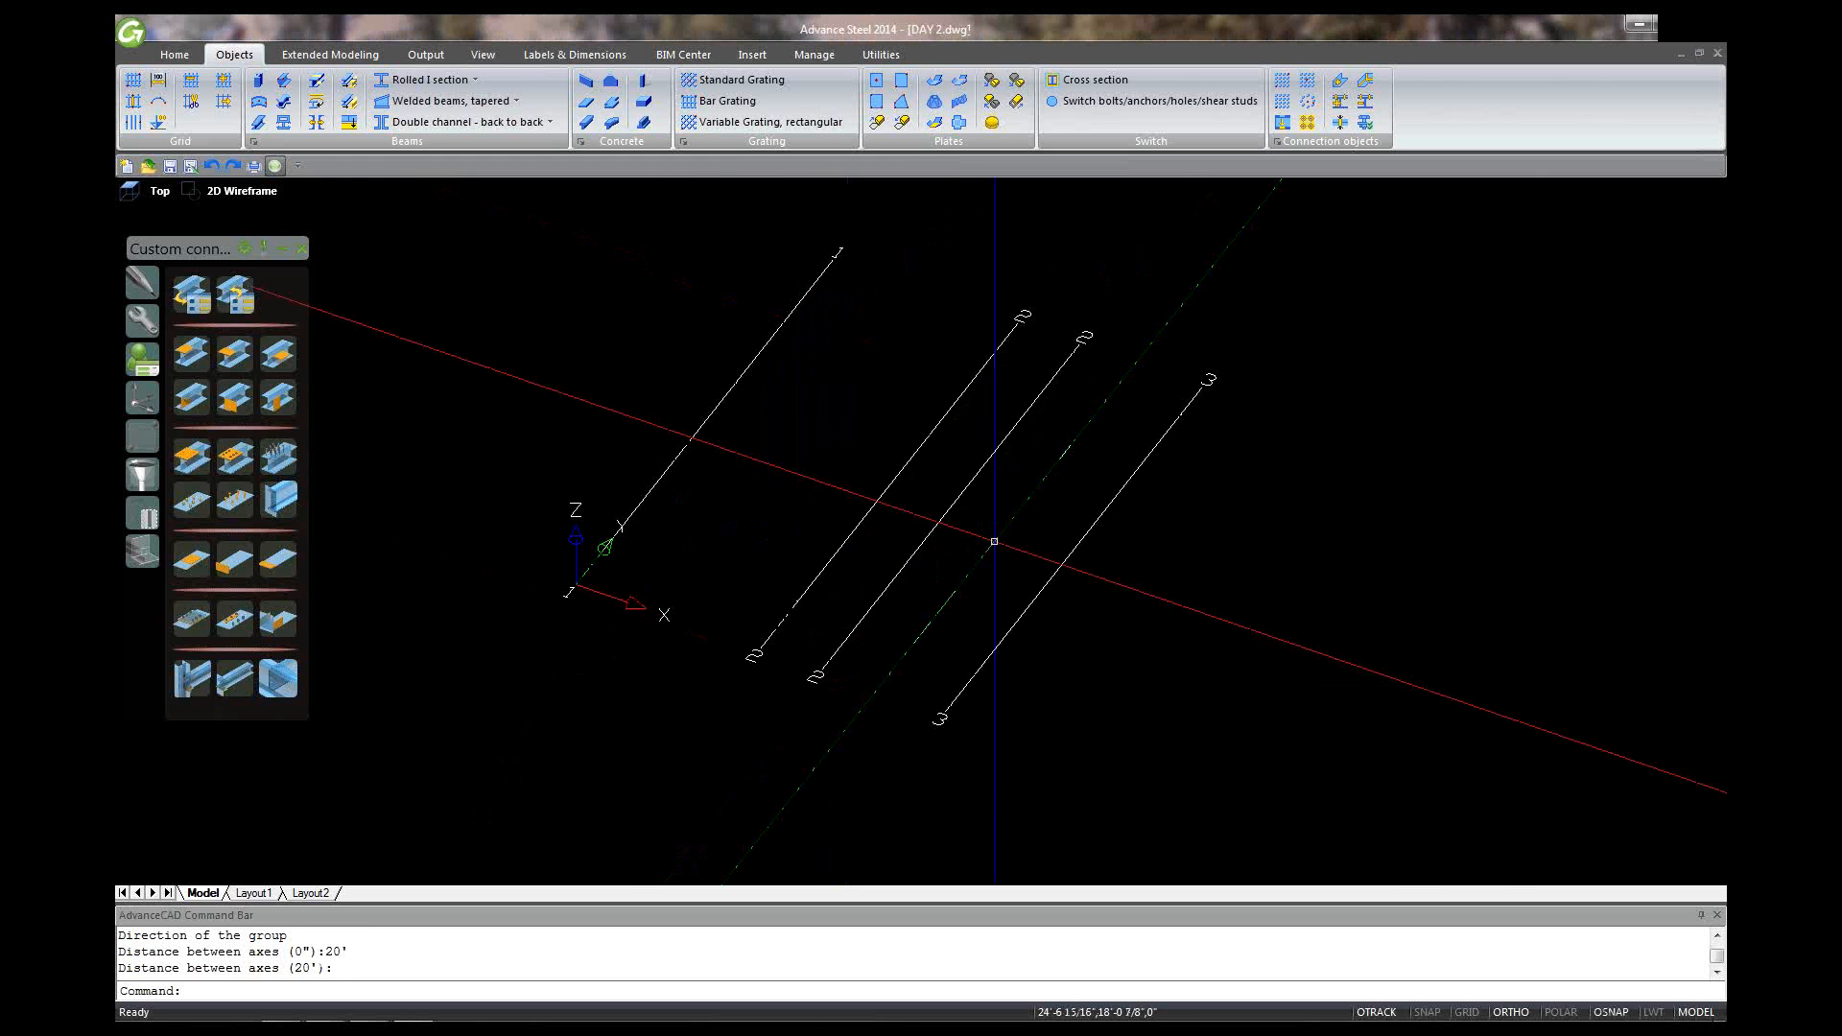
Step: Delete all the grid axes from the drawing
key("Escape")
scroll(867, 546, "down", 3)
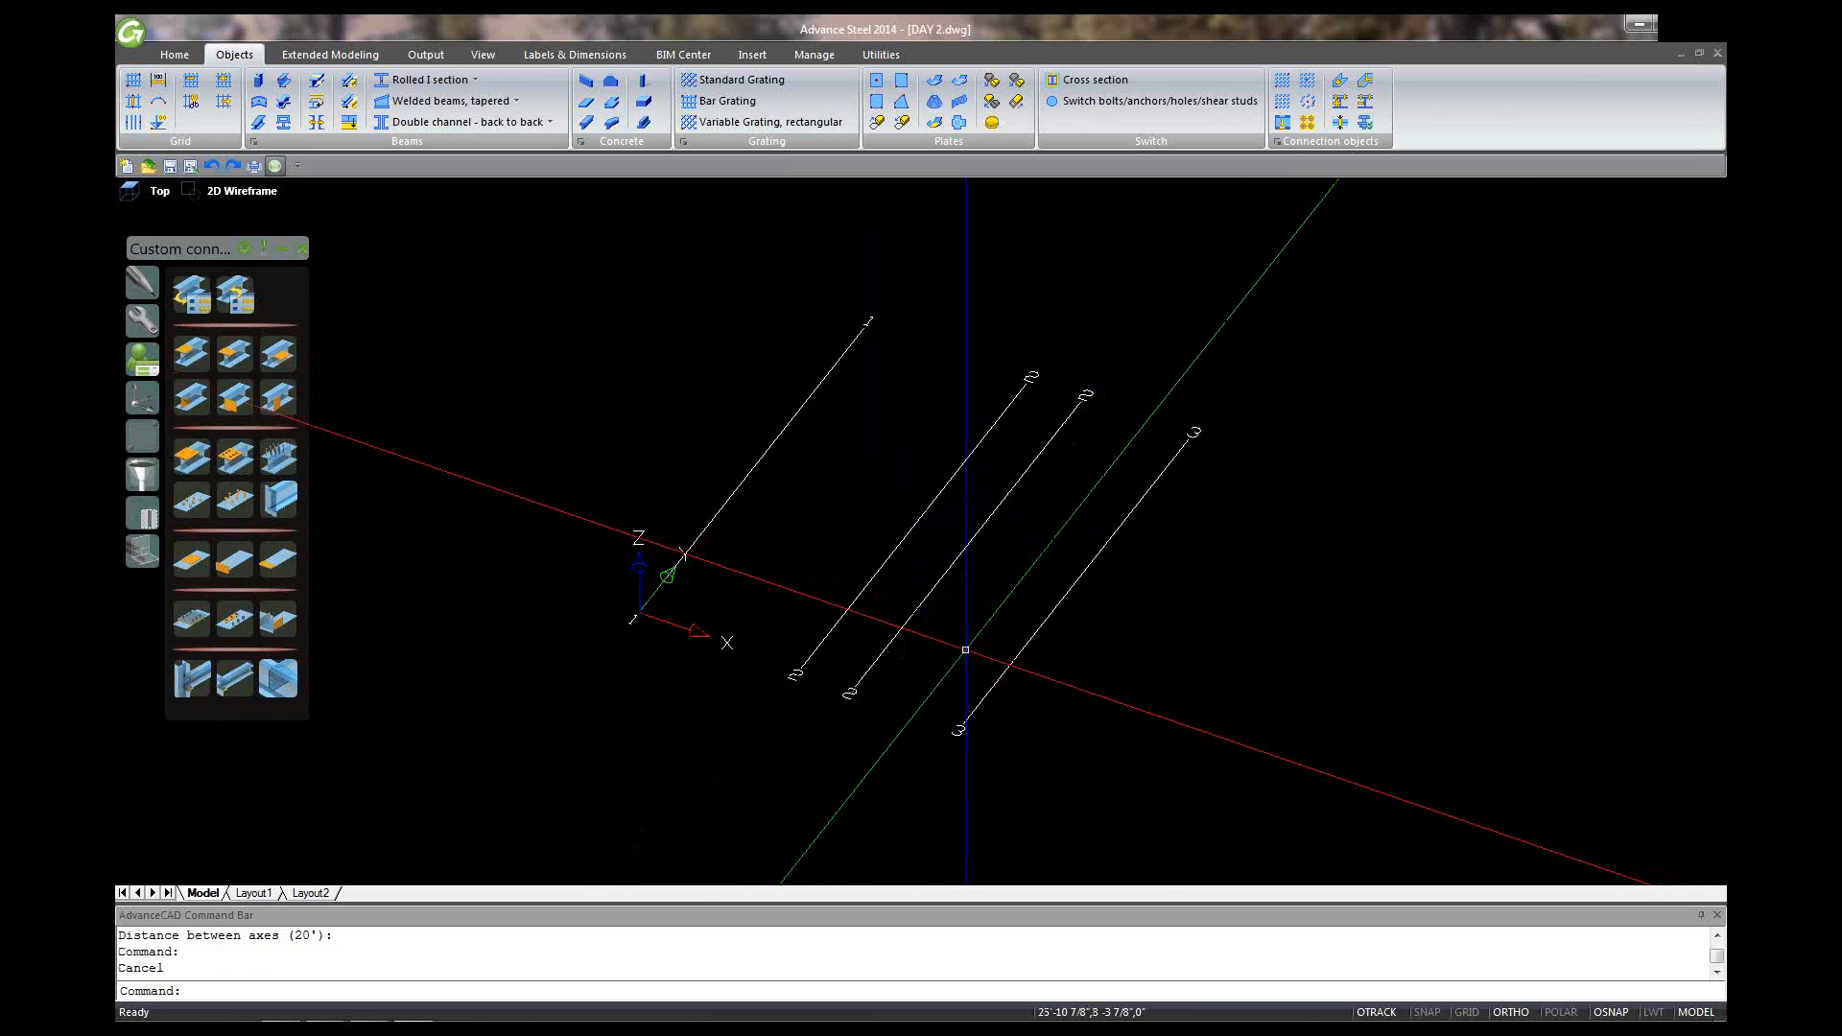
left_click(1186, 659)
left_click(678, 374)
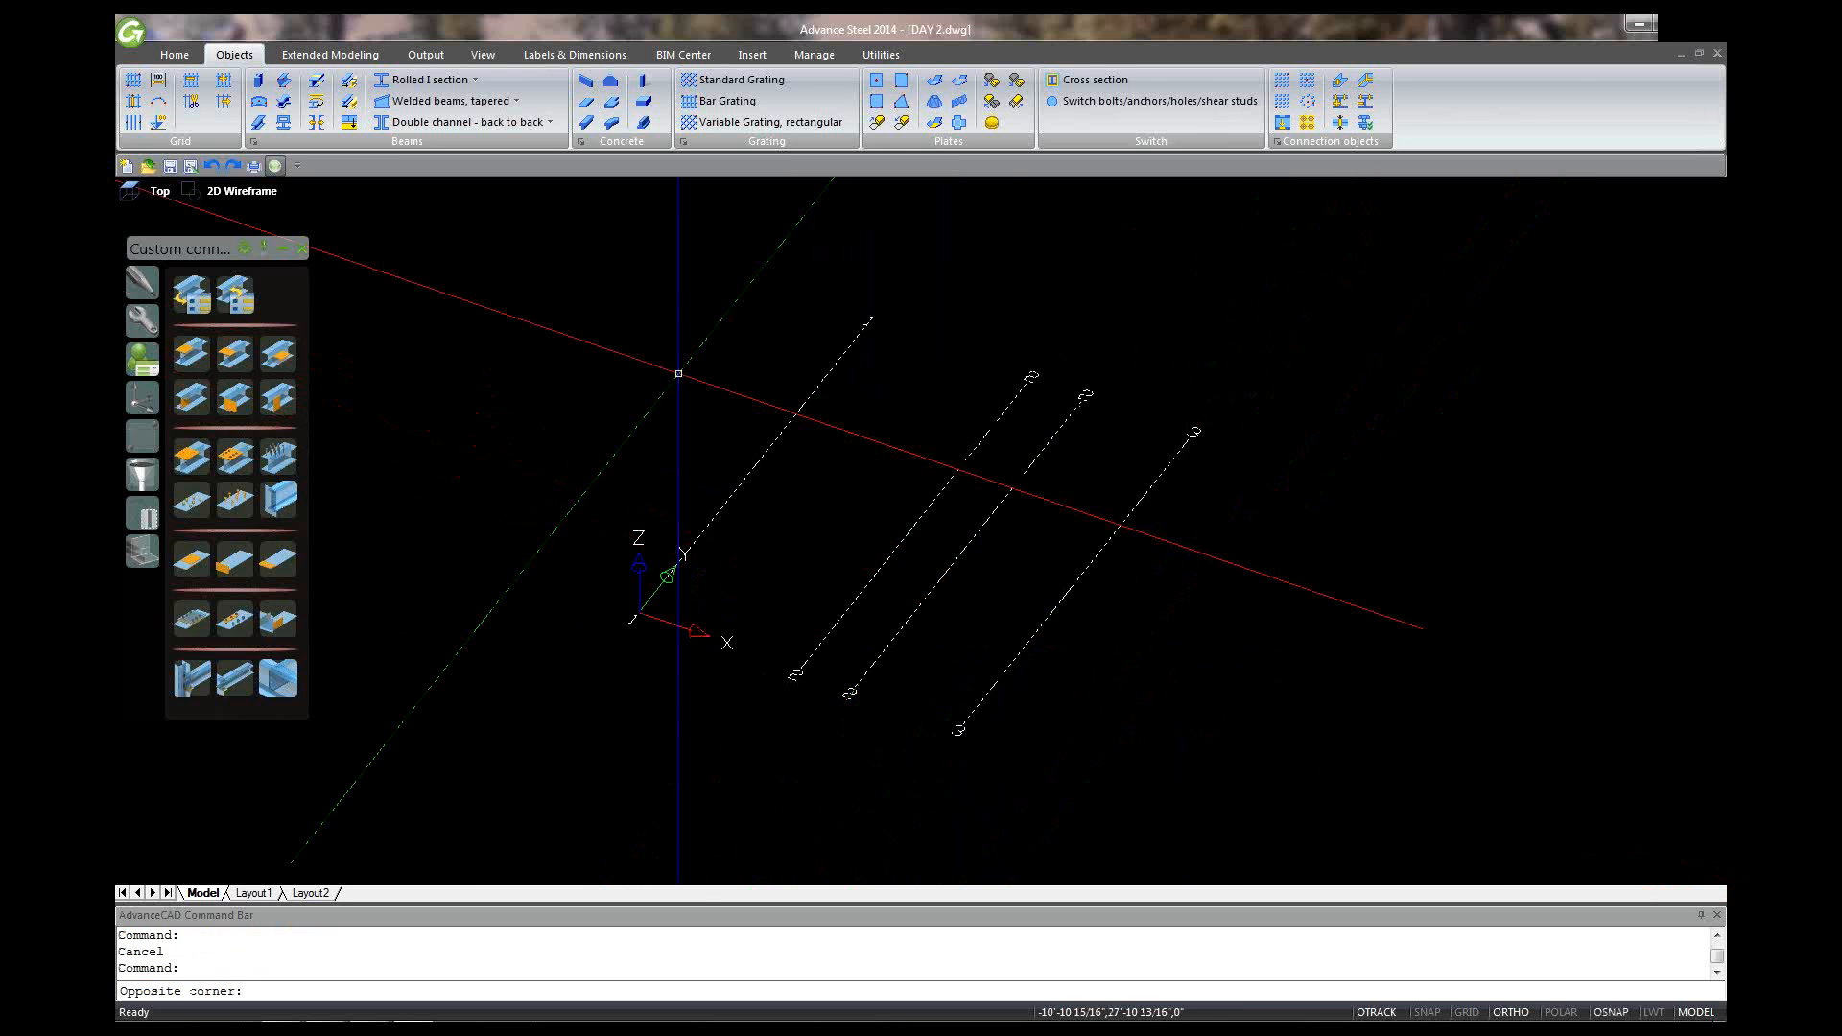
key("Delete")
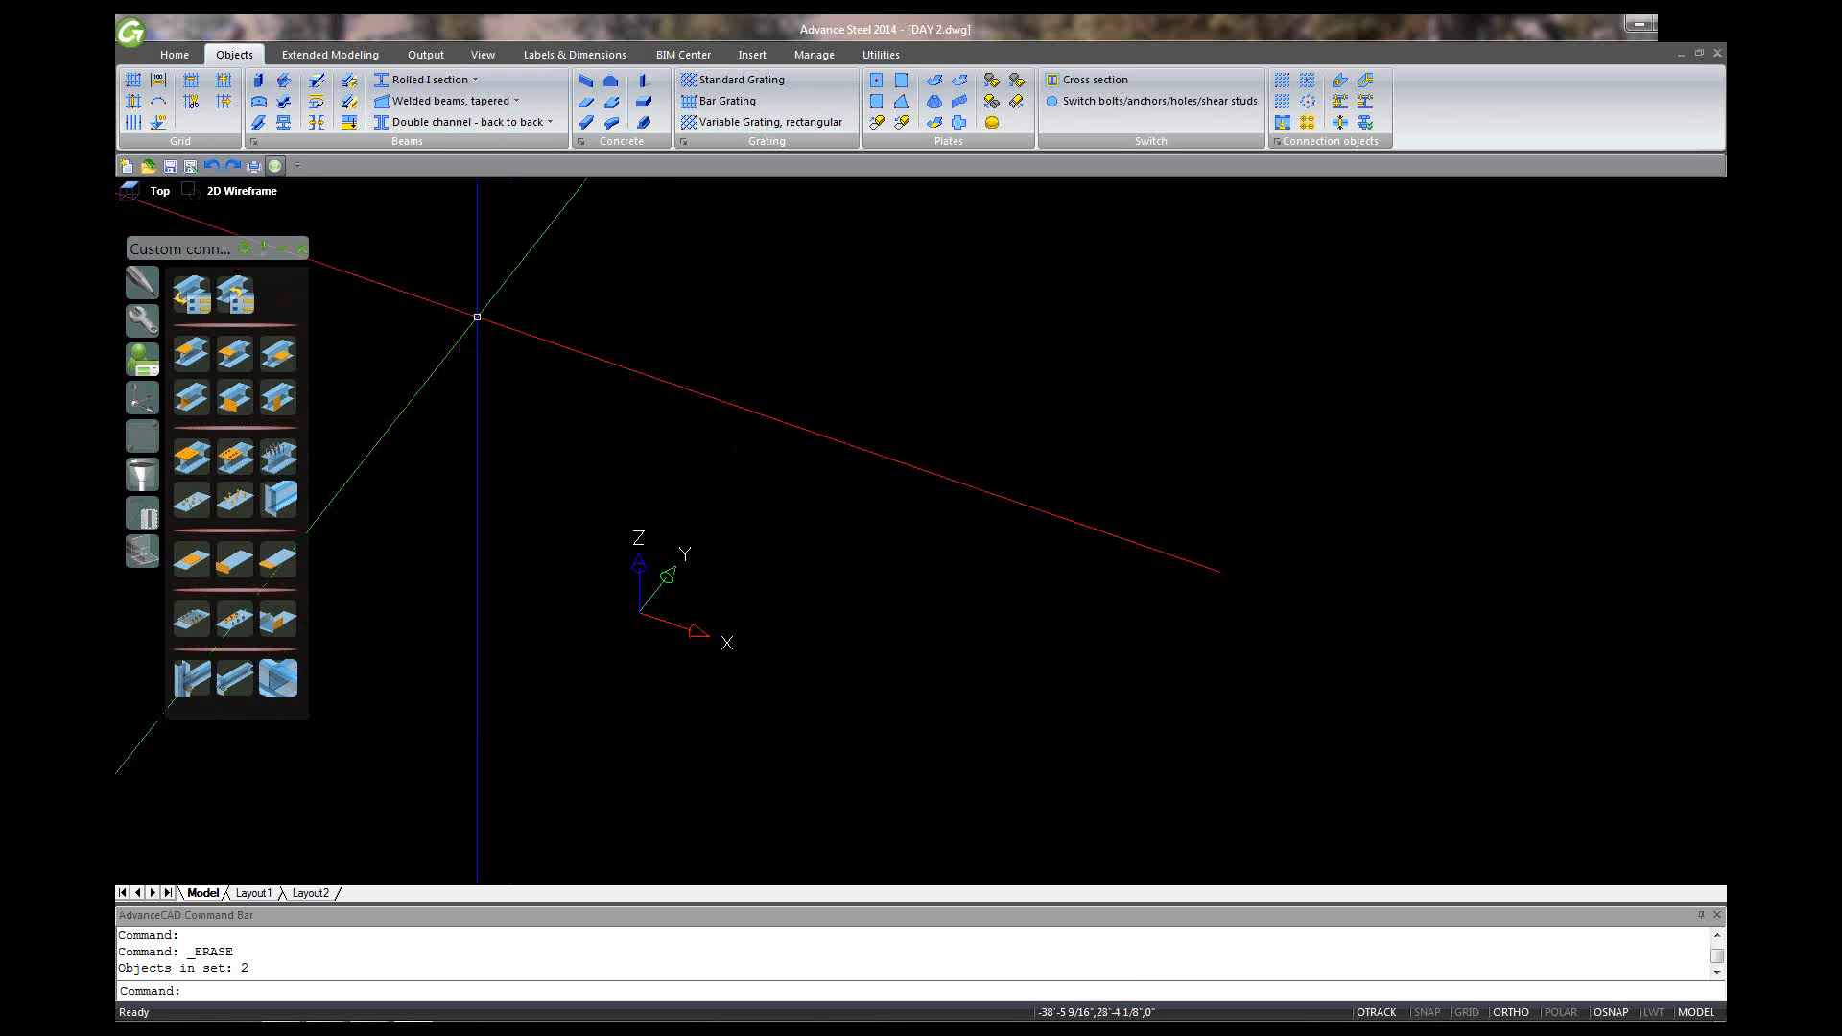
Step: Start a group of grid axes with a 40' line along X from 0,0, grouped towards positive Y
left_click(133, 122)
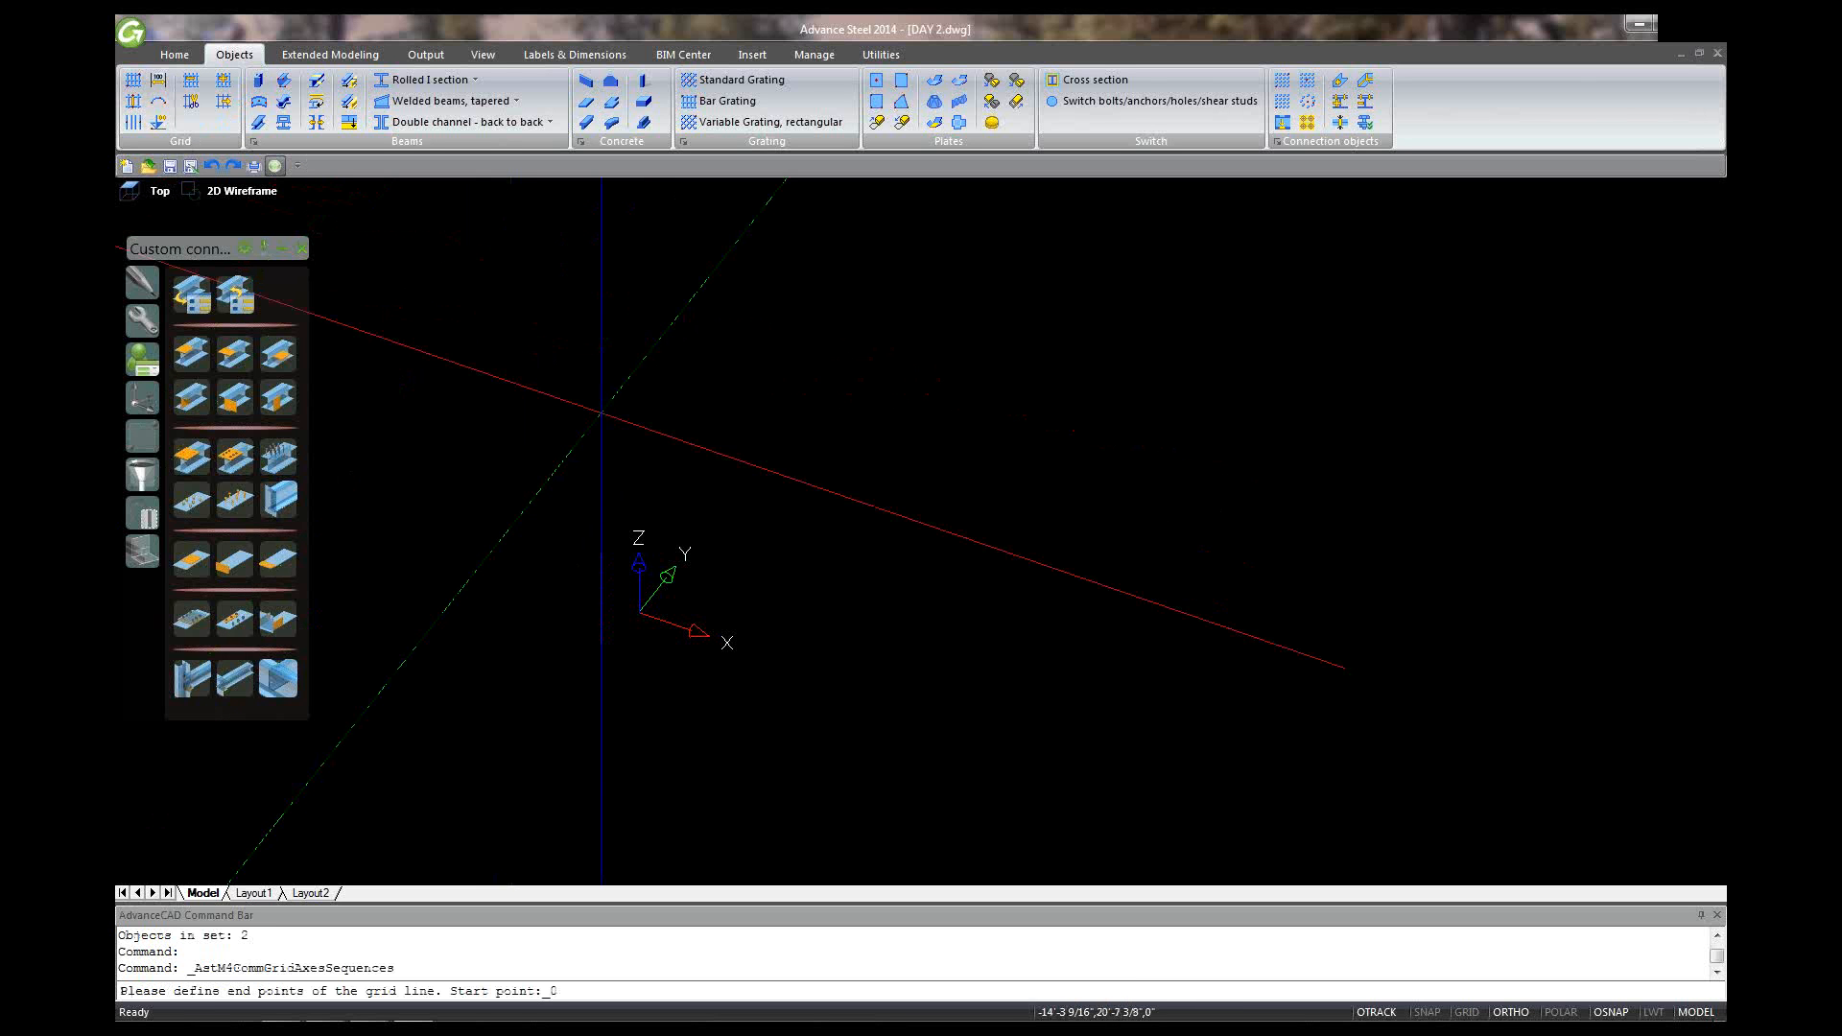
type("0,0.")
key("Return")
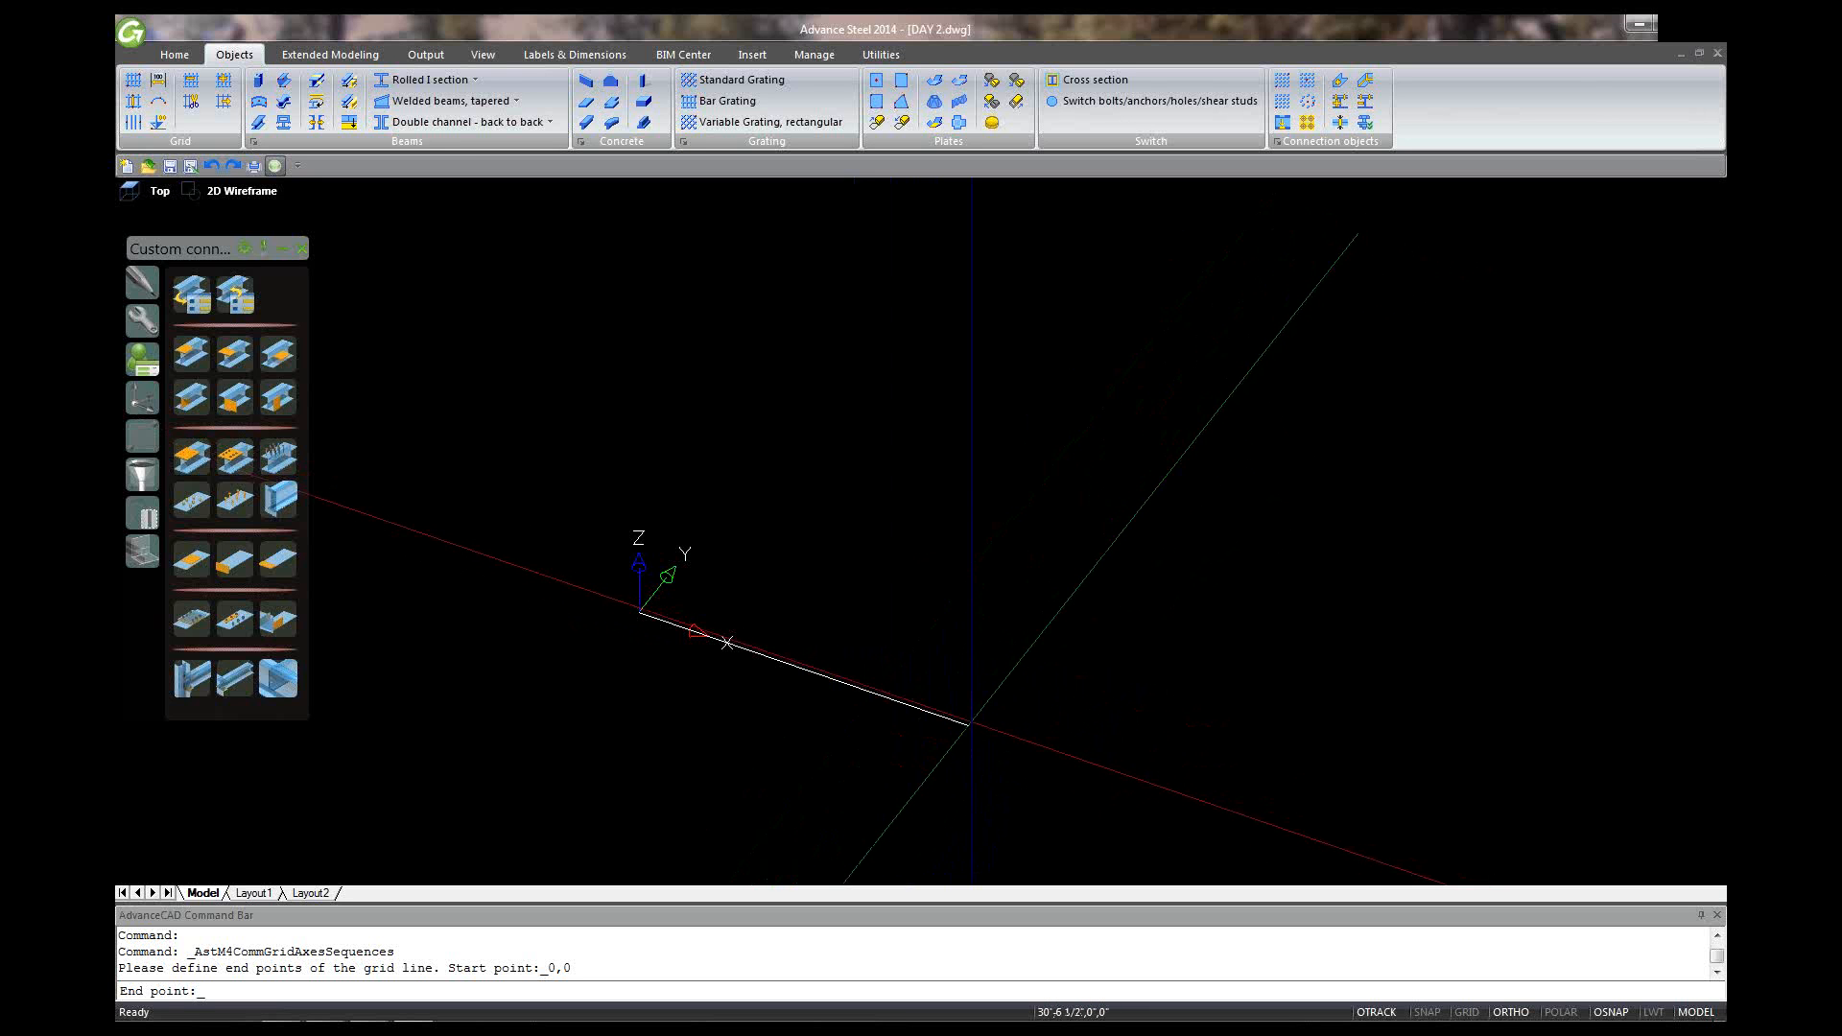
type("40'")
key("Return")
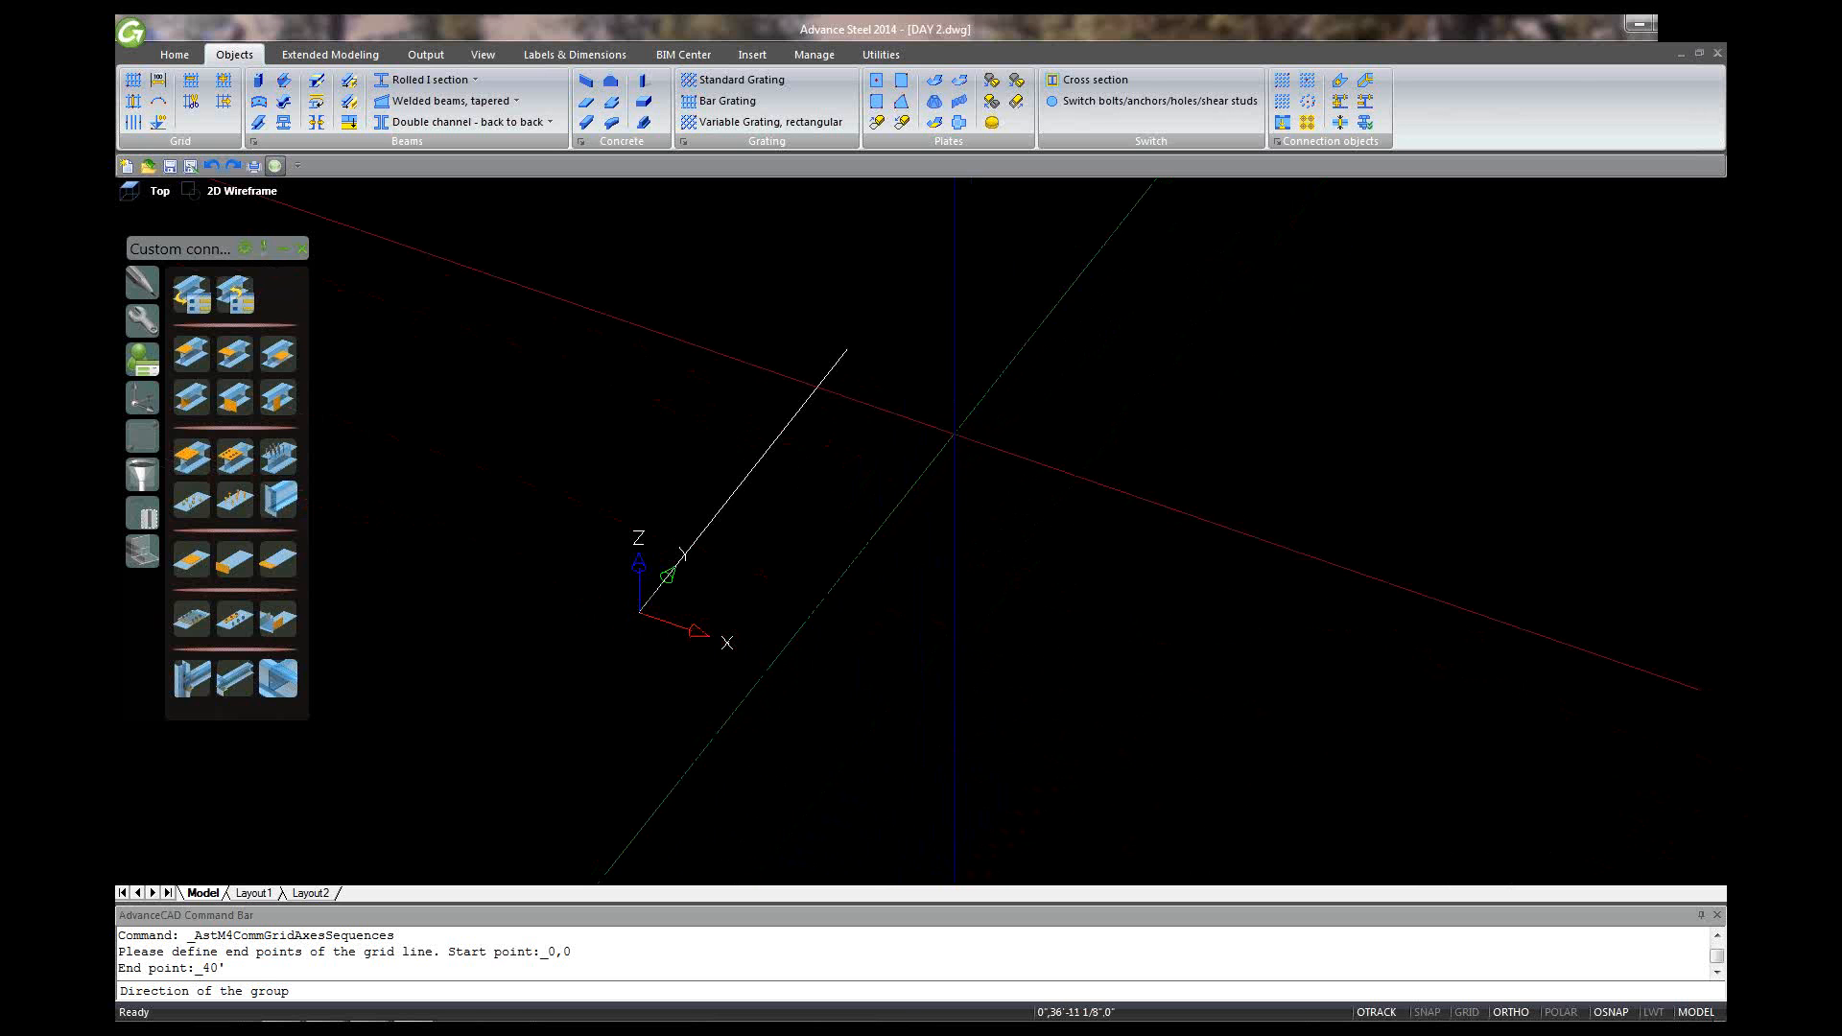
left_click(948, 451)
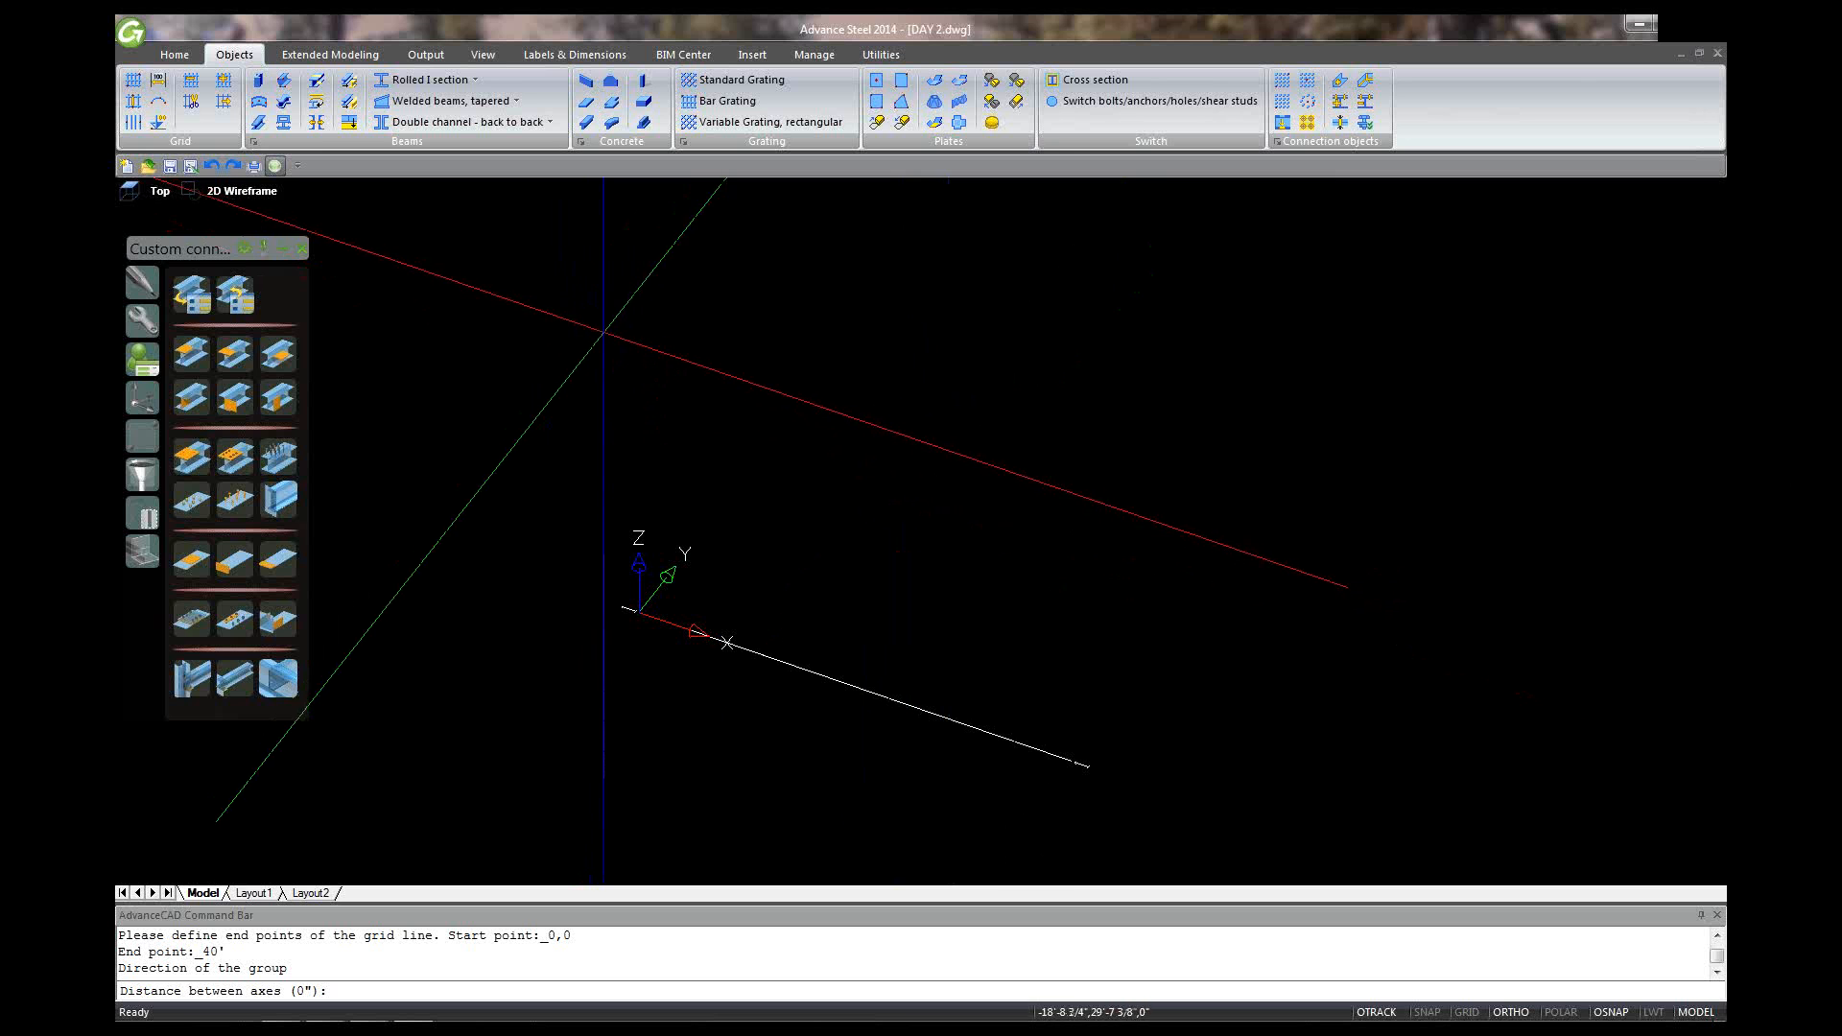
Step: Complete the group of grid axes with a single distance of 15' between axes
type("15")
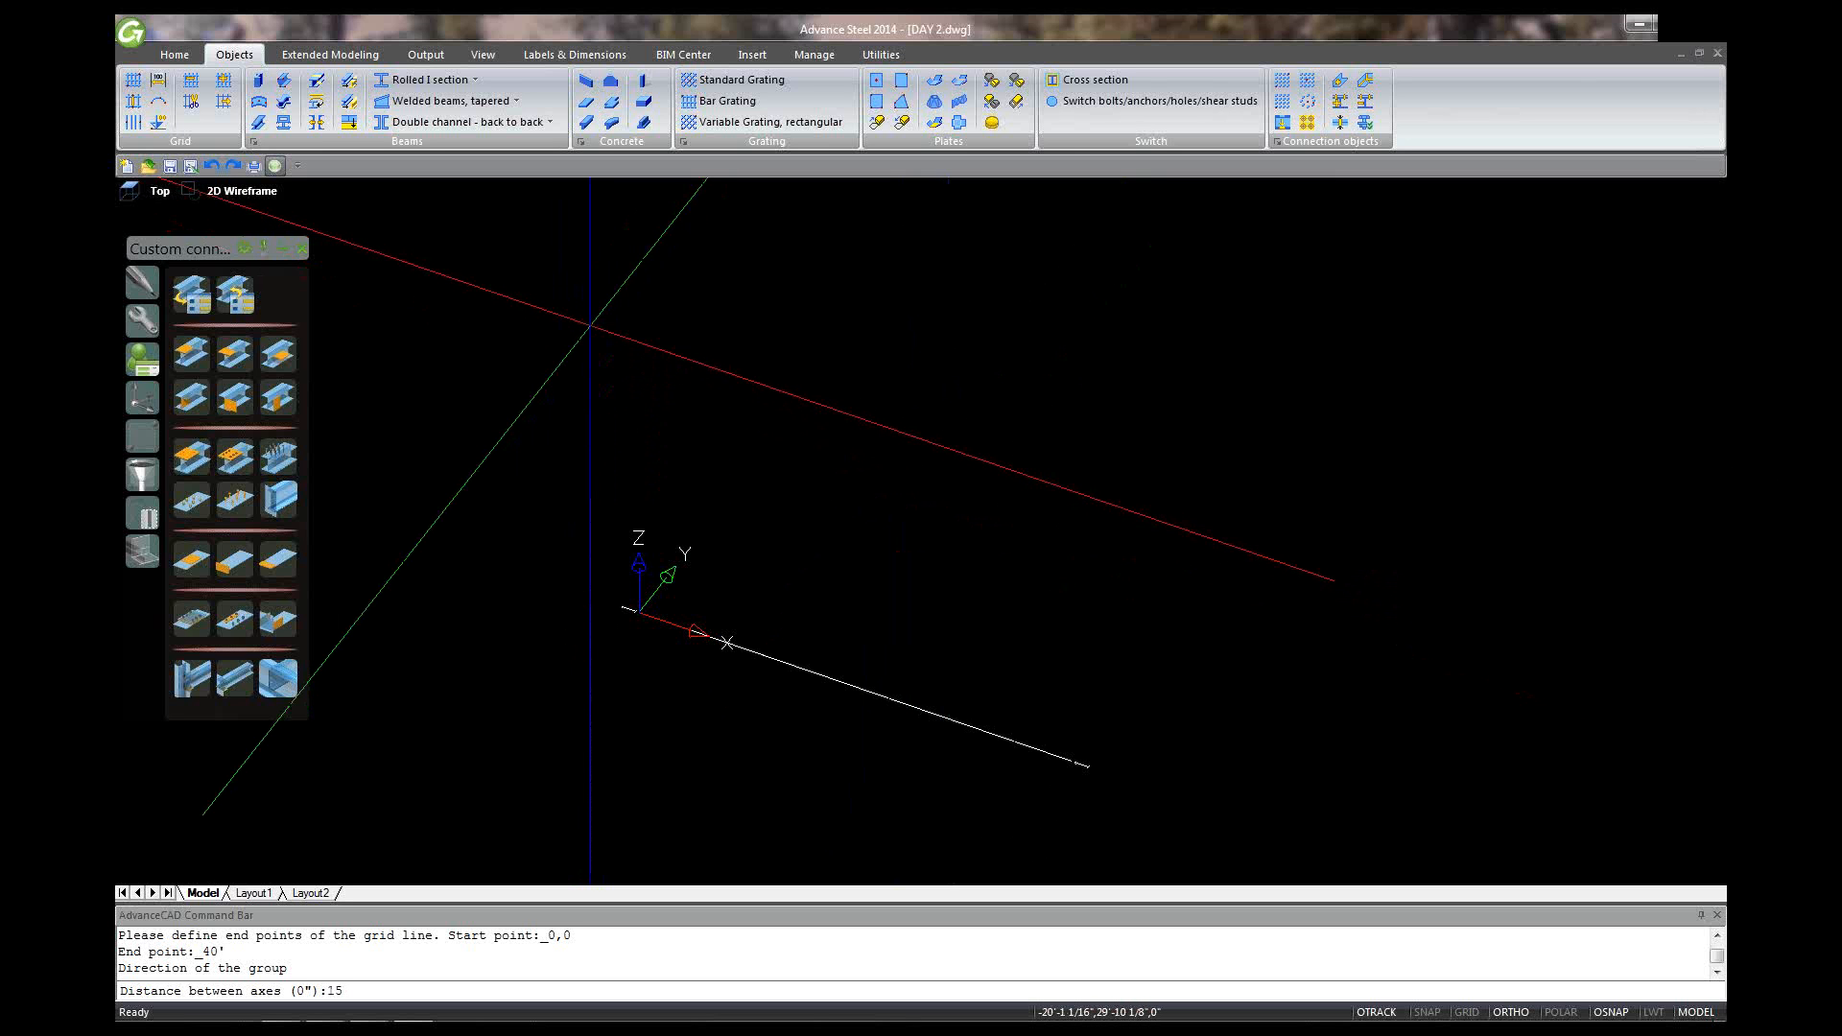
key("Return")
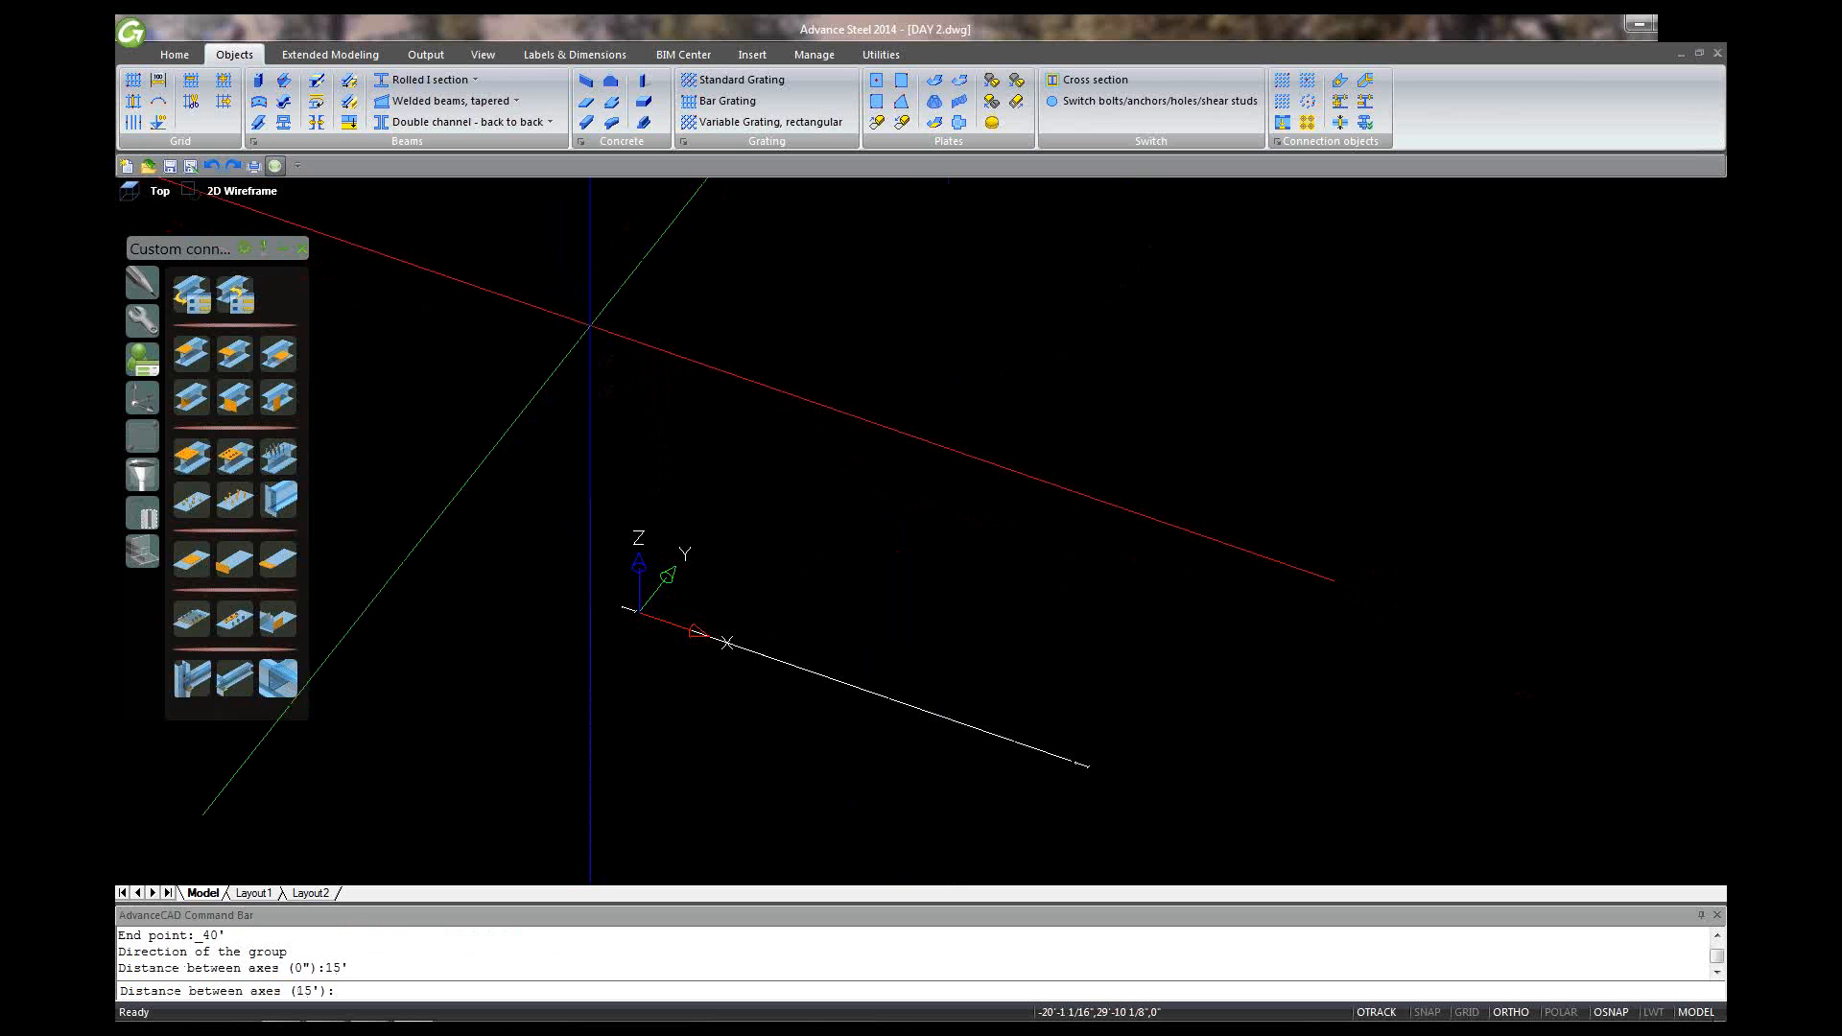
key("Return")
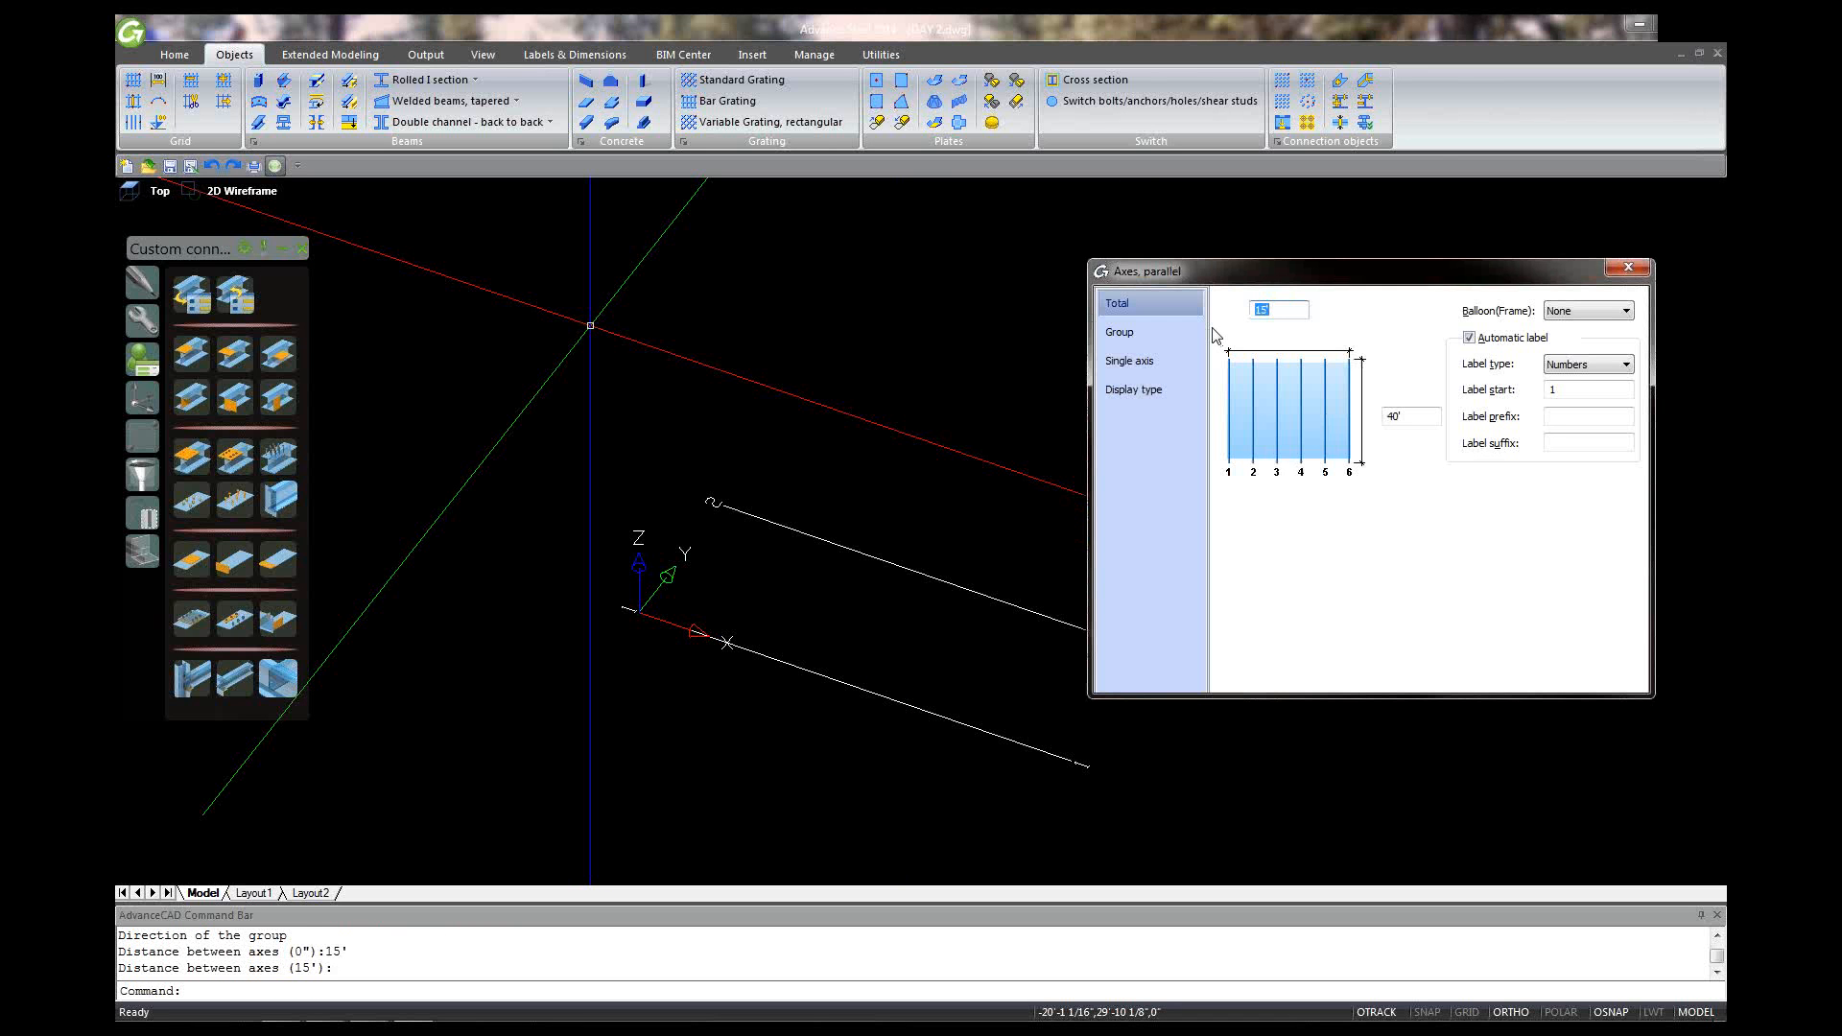
Step: Set the axis group's number of axes to 3 and the distance between them to 7.5'
left_click(1161, 333)
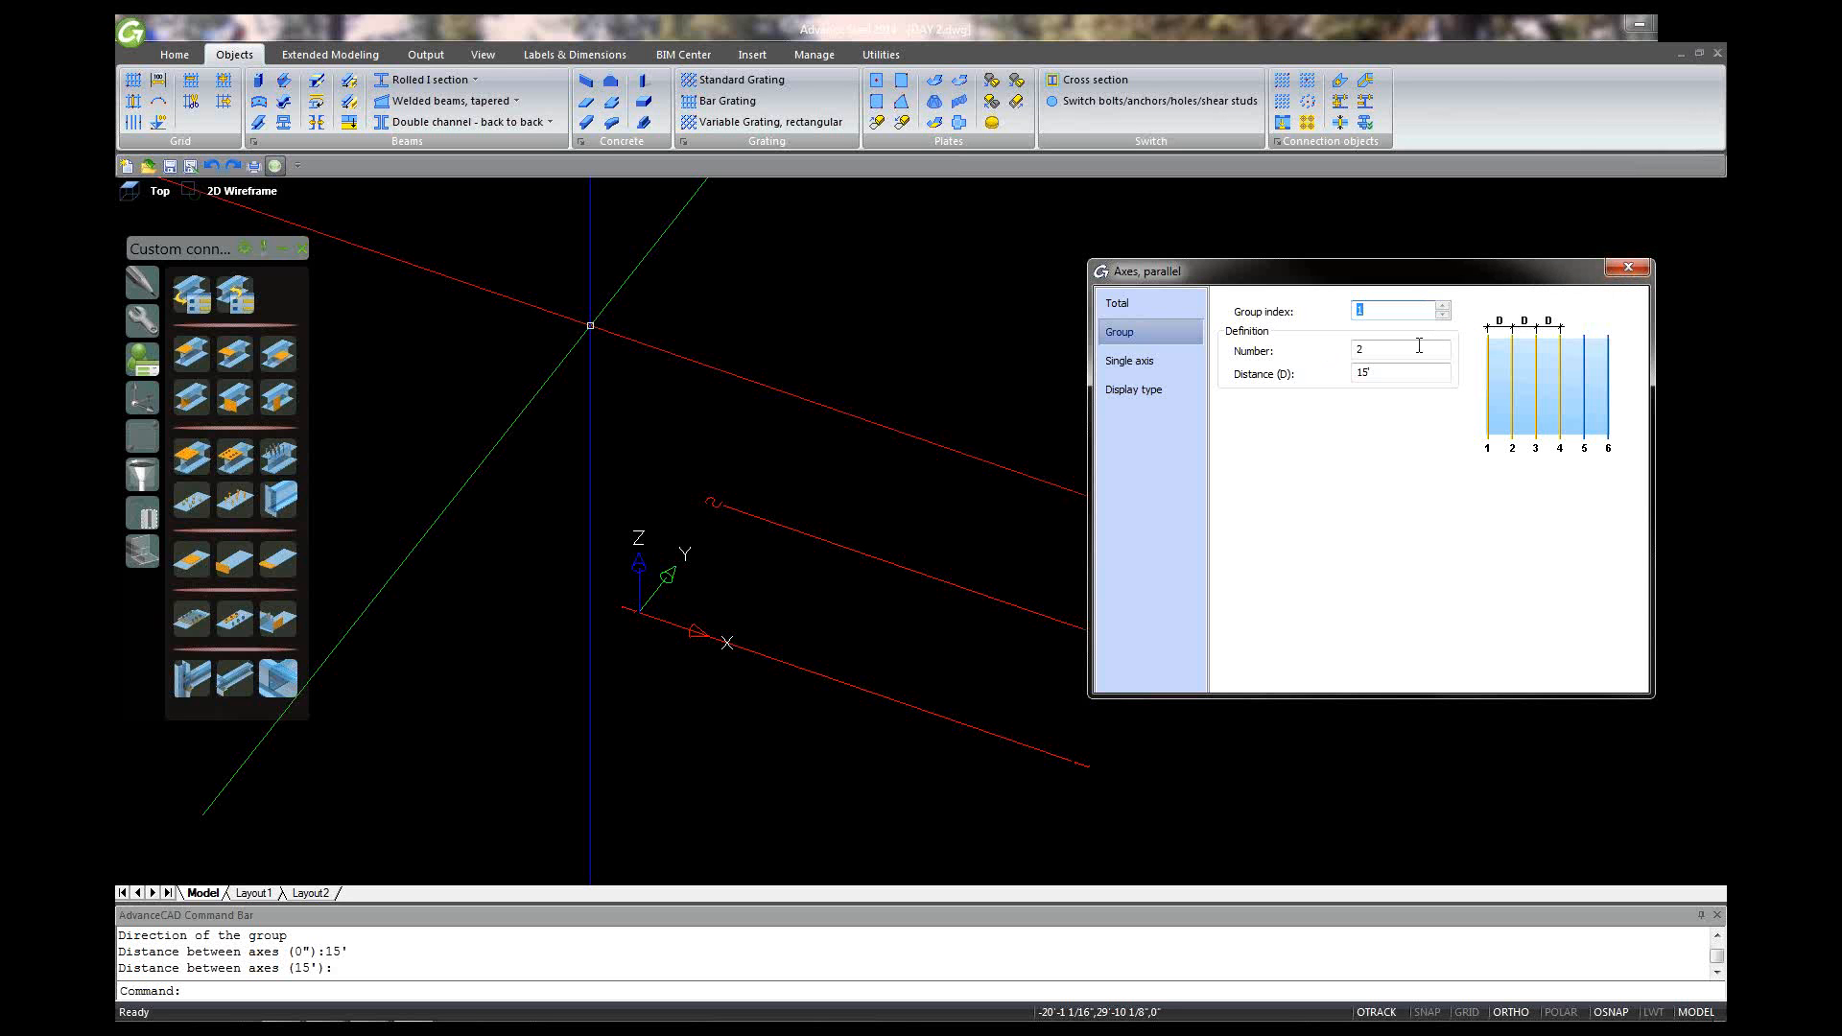
key("Tab")
type("3")
key("Tab")
type("7' 5\"")
key("Tab")
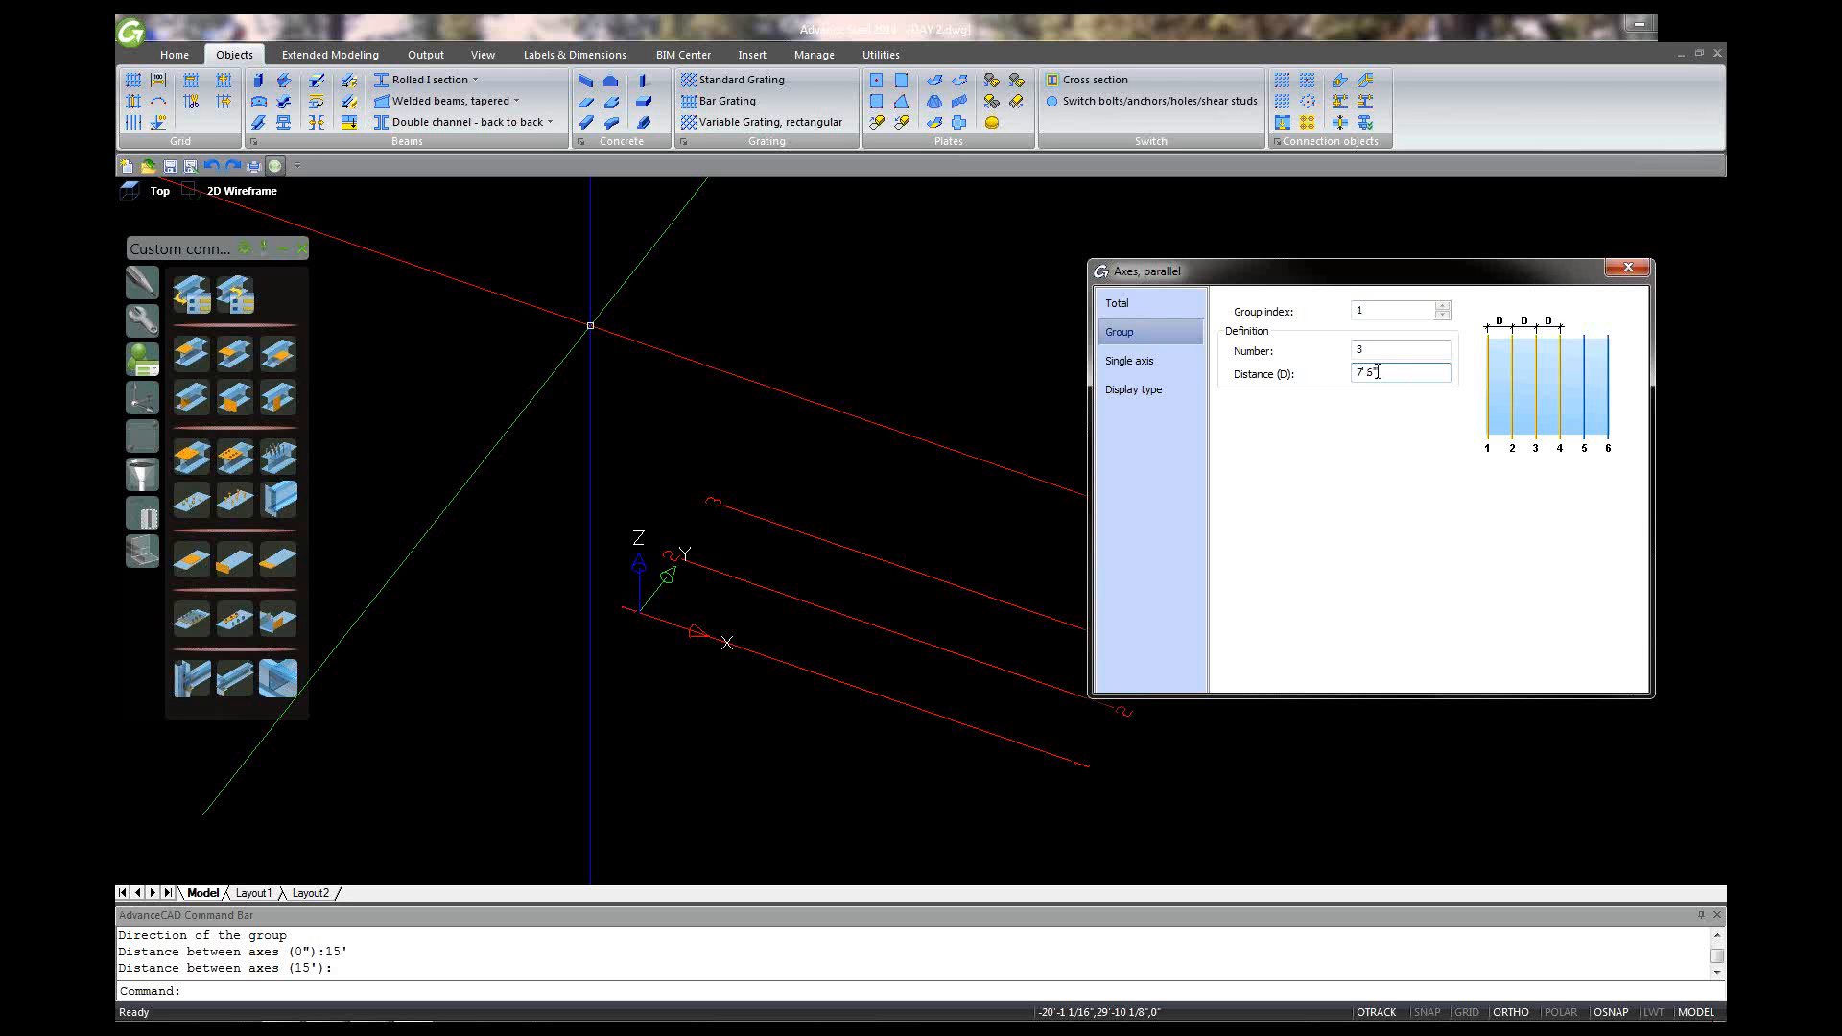
Step: Set the axis group's distance between axes to 15' and its number of axes to 2
left_click_drag(1391, 375, 1331, 381)
type("15")
left_click(1375, 349)
key("BackSpace")
type("2")
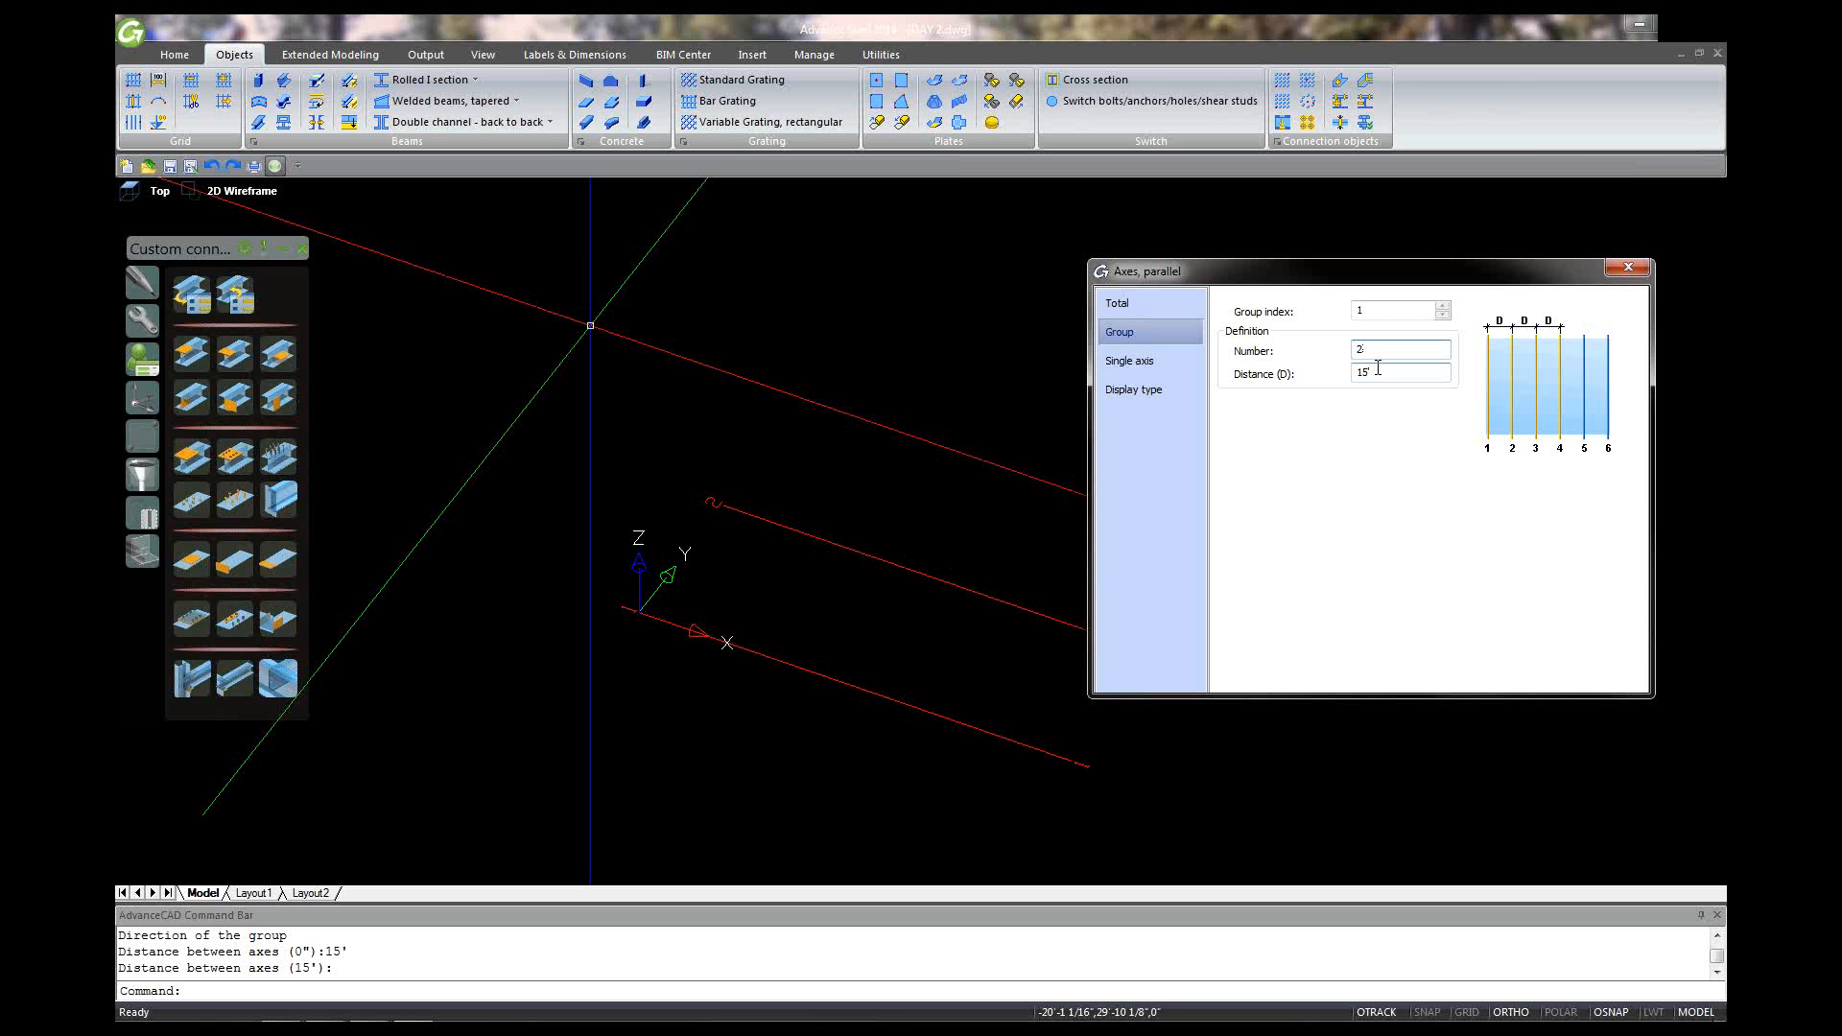
Step: Set the axis group's total width to 30' and close its properties
left_click(1117, 303)
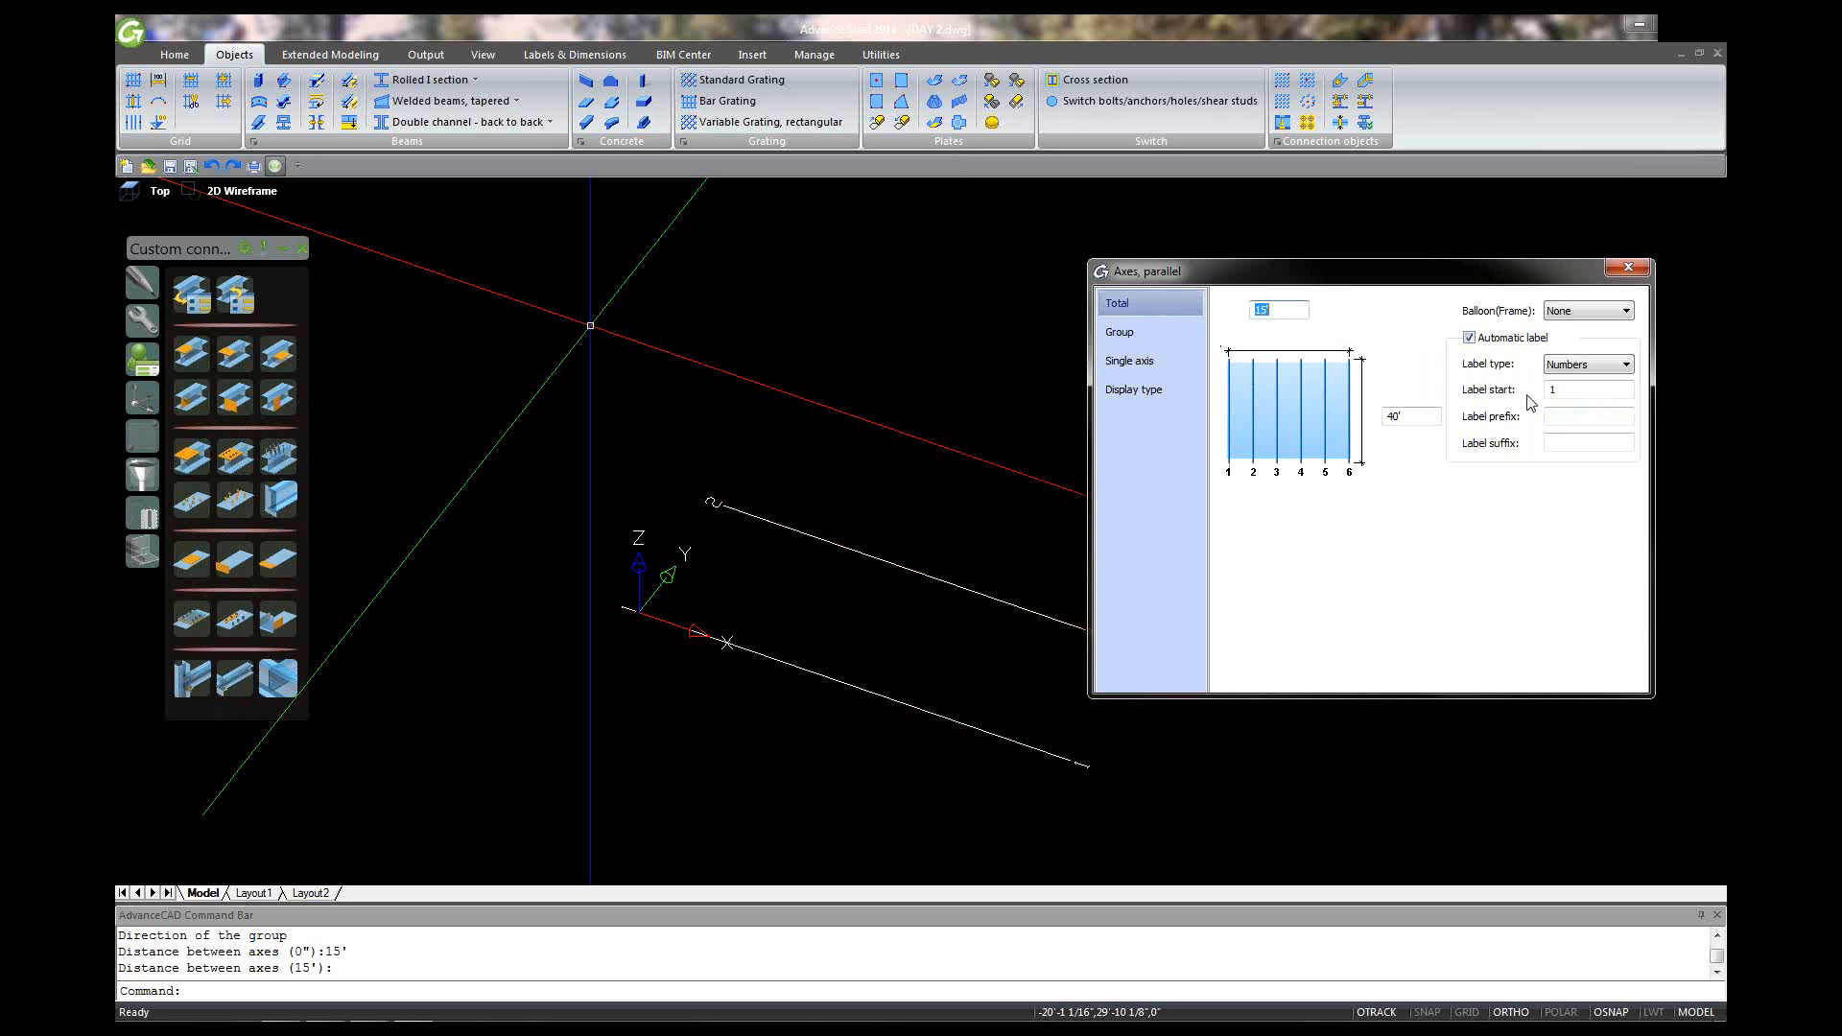
type("30")
left_click(1119, 332)
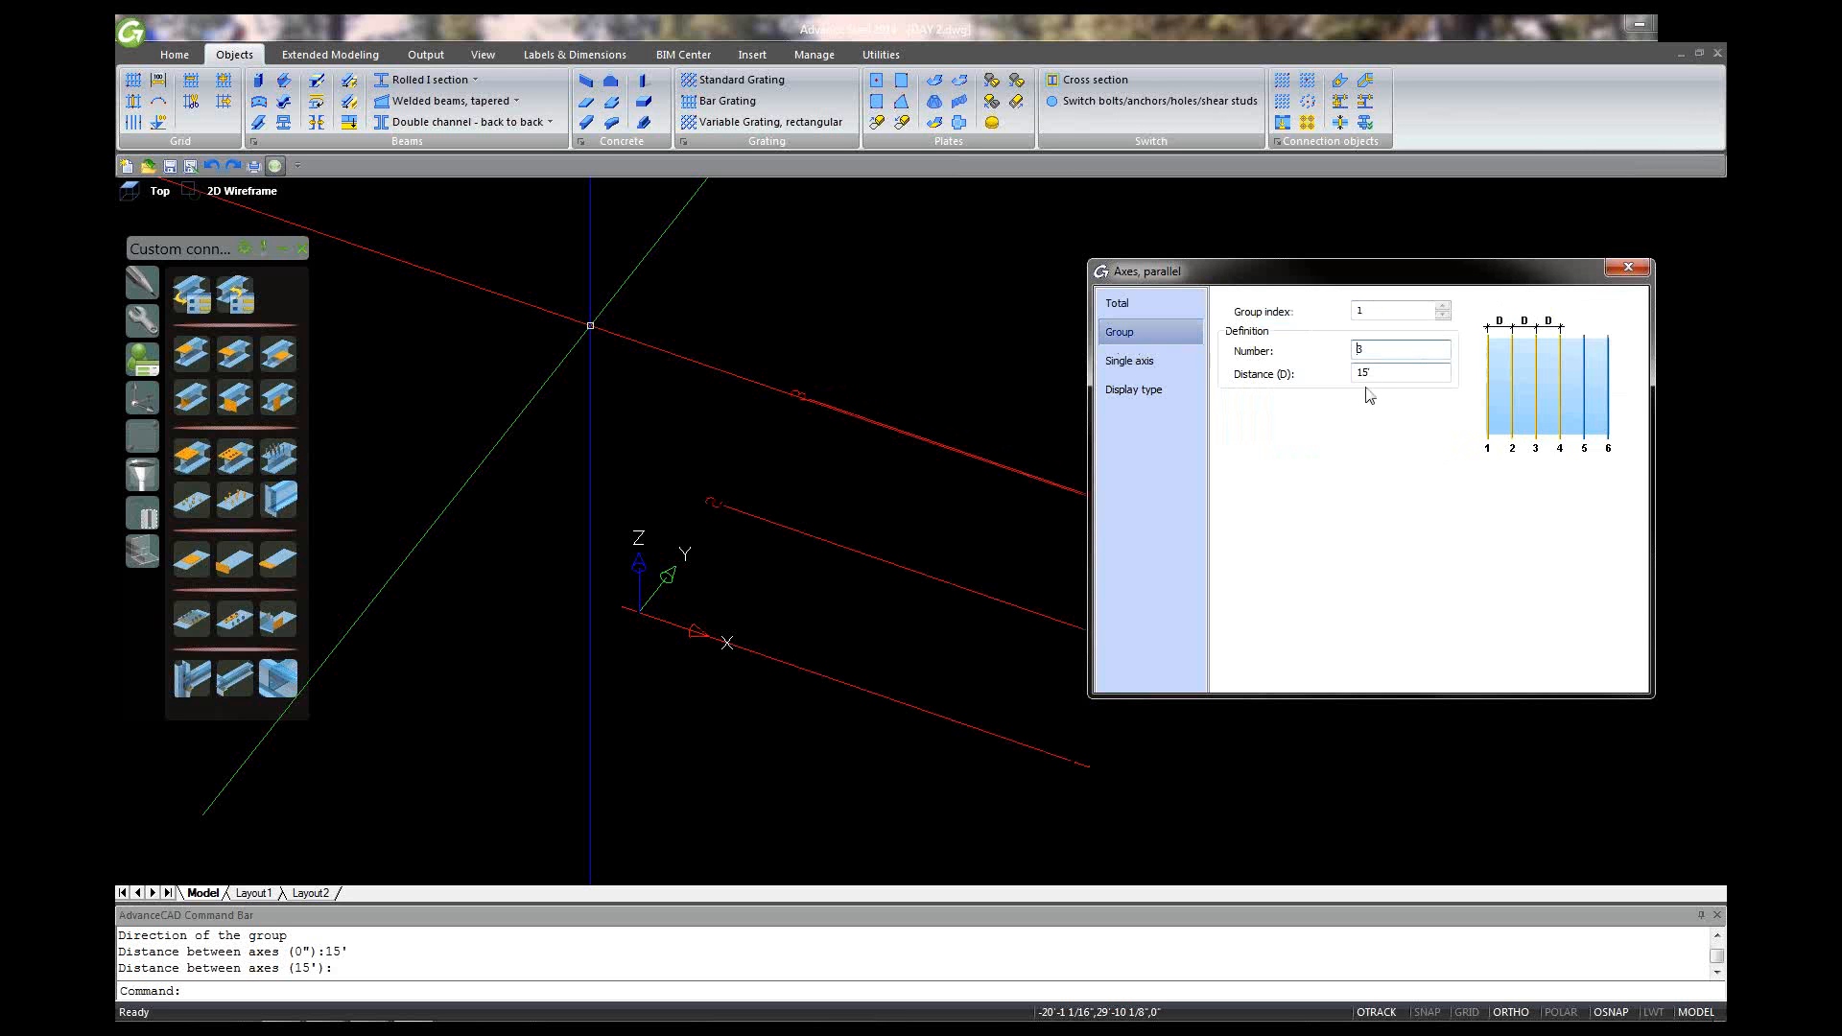
left_click(1623, 270)
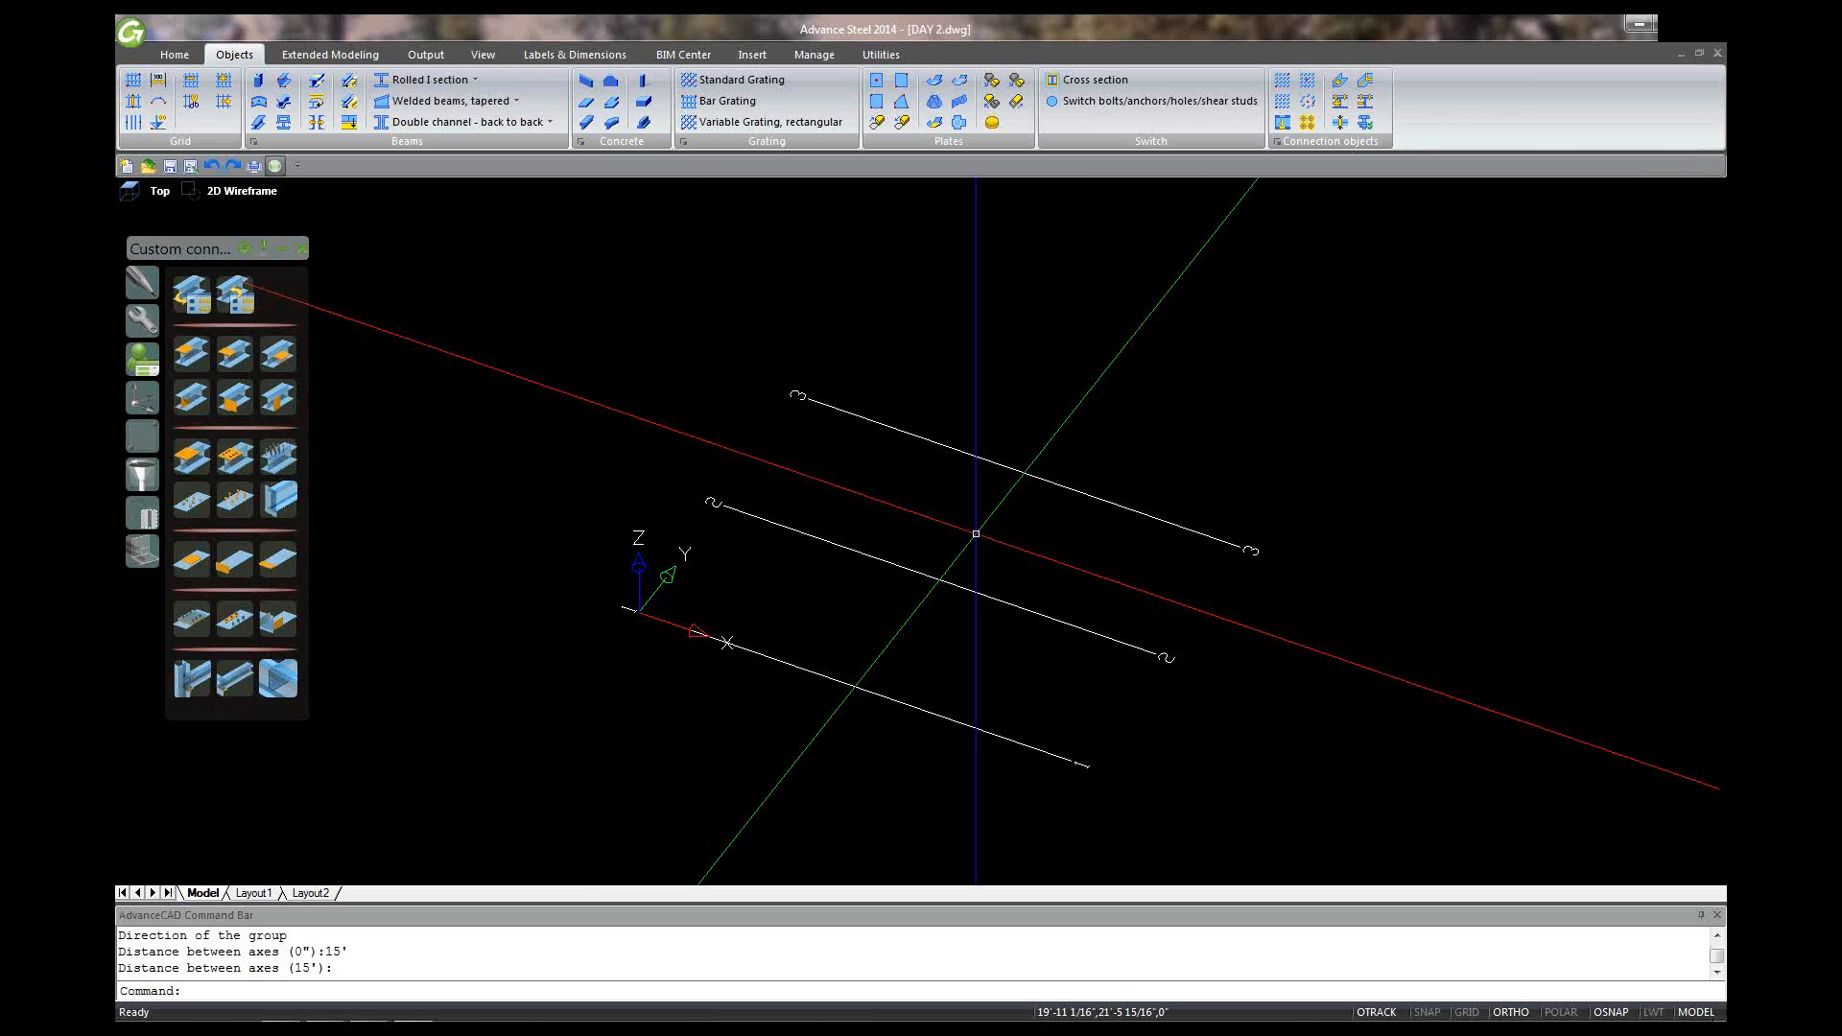
Step: Start a crossing group of grid axes with a line from 0,0 along Y to the start of axis 3, grouped towards positive X
left_click(158, 105)
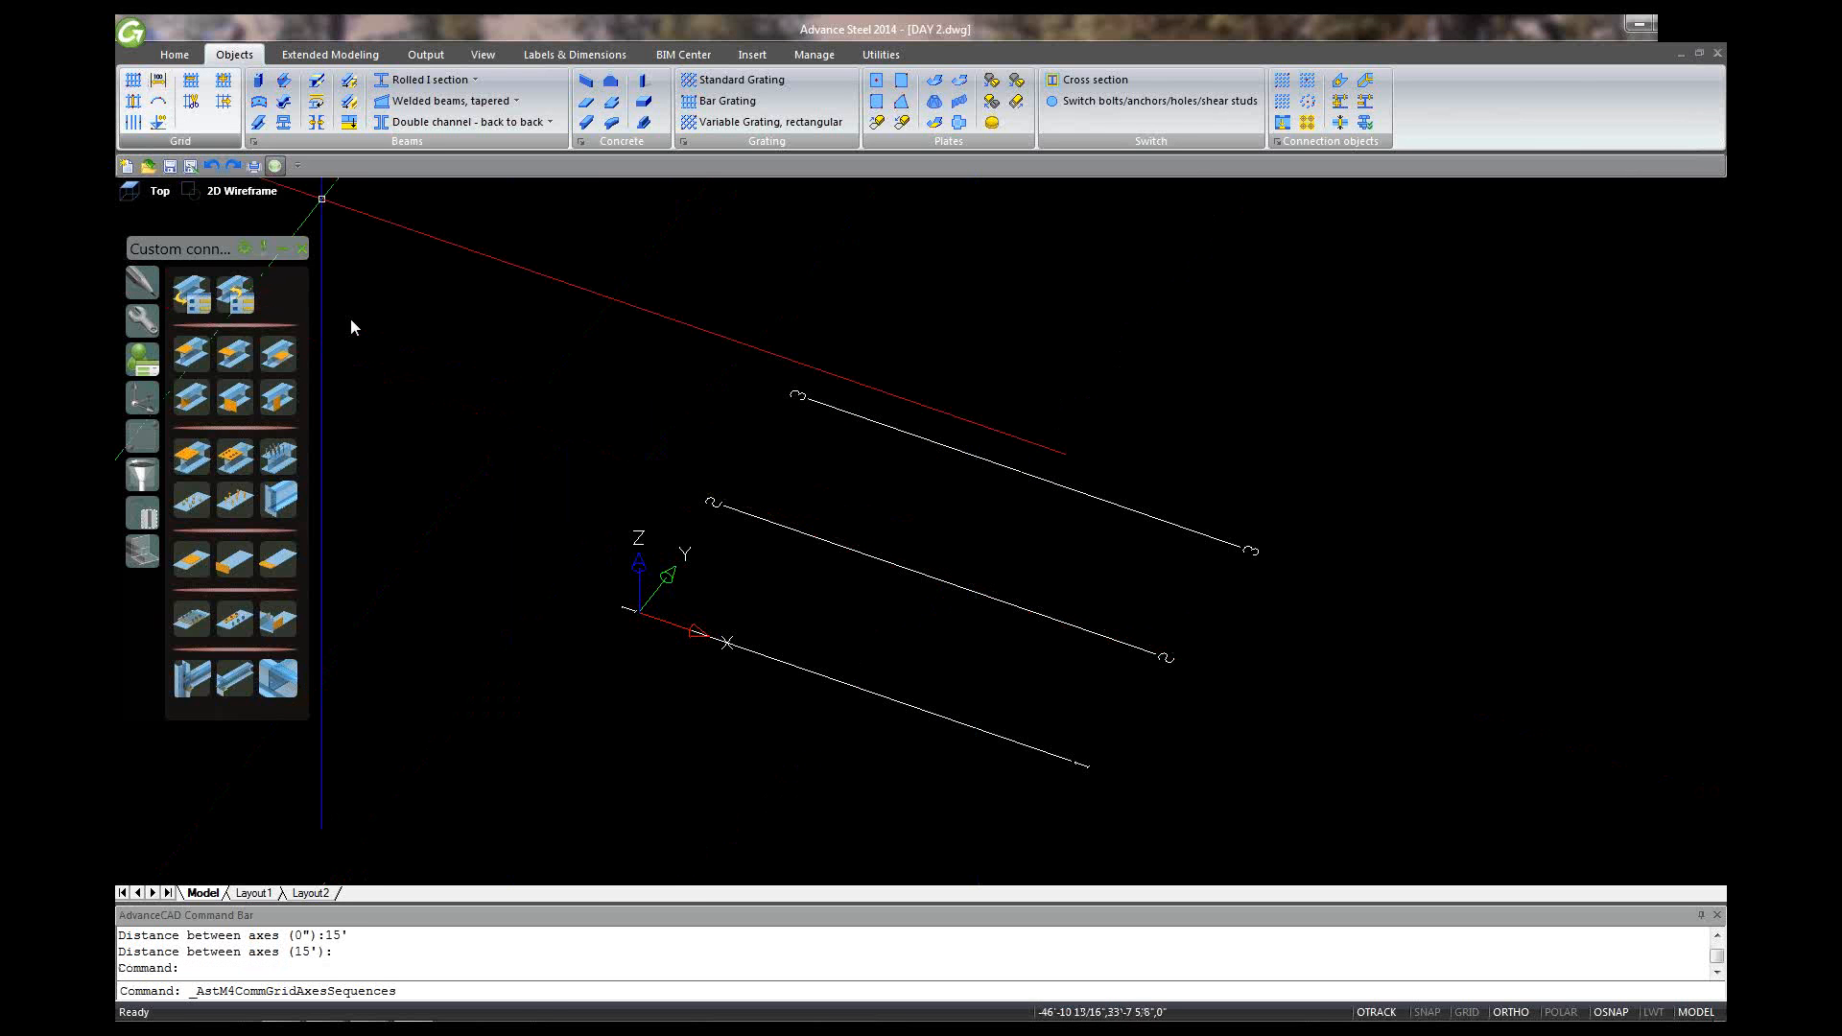
type("0,0,")
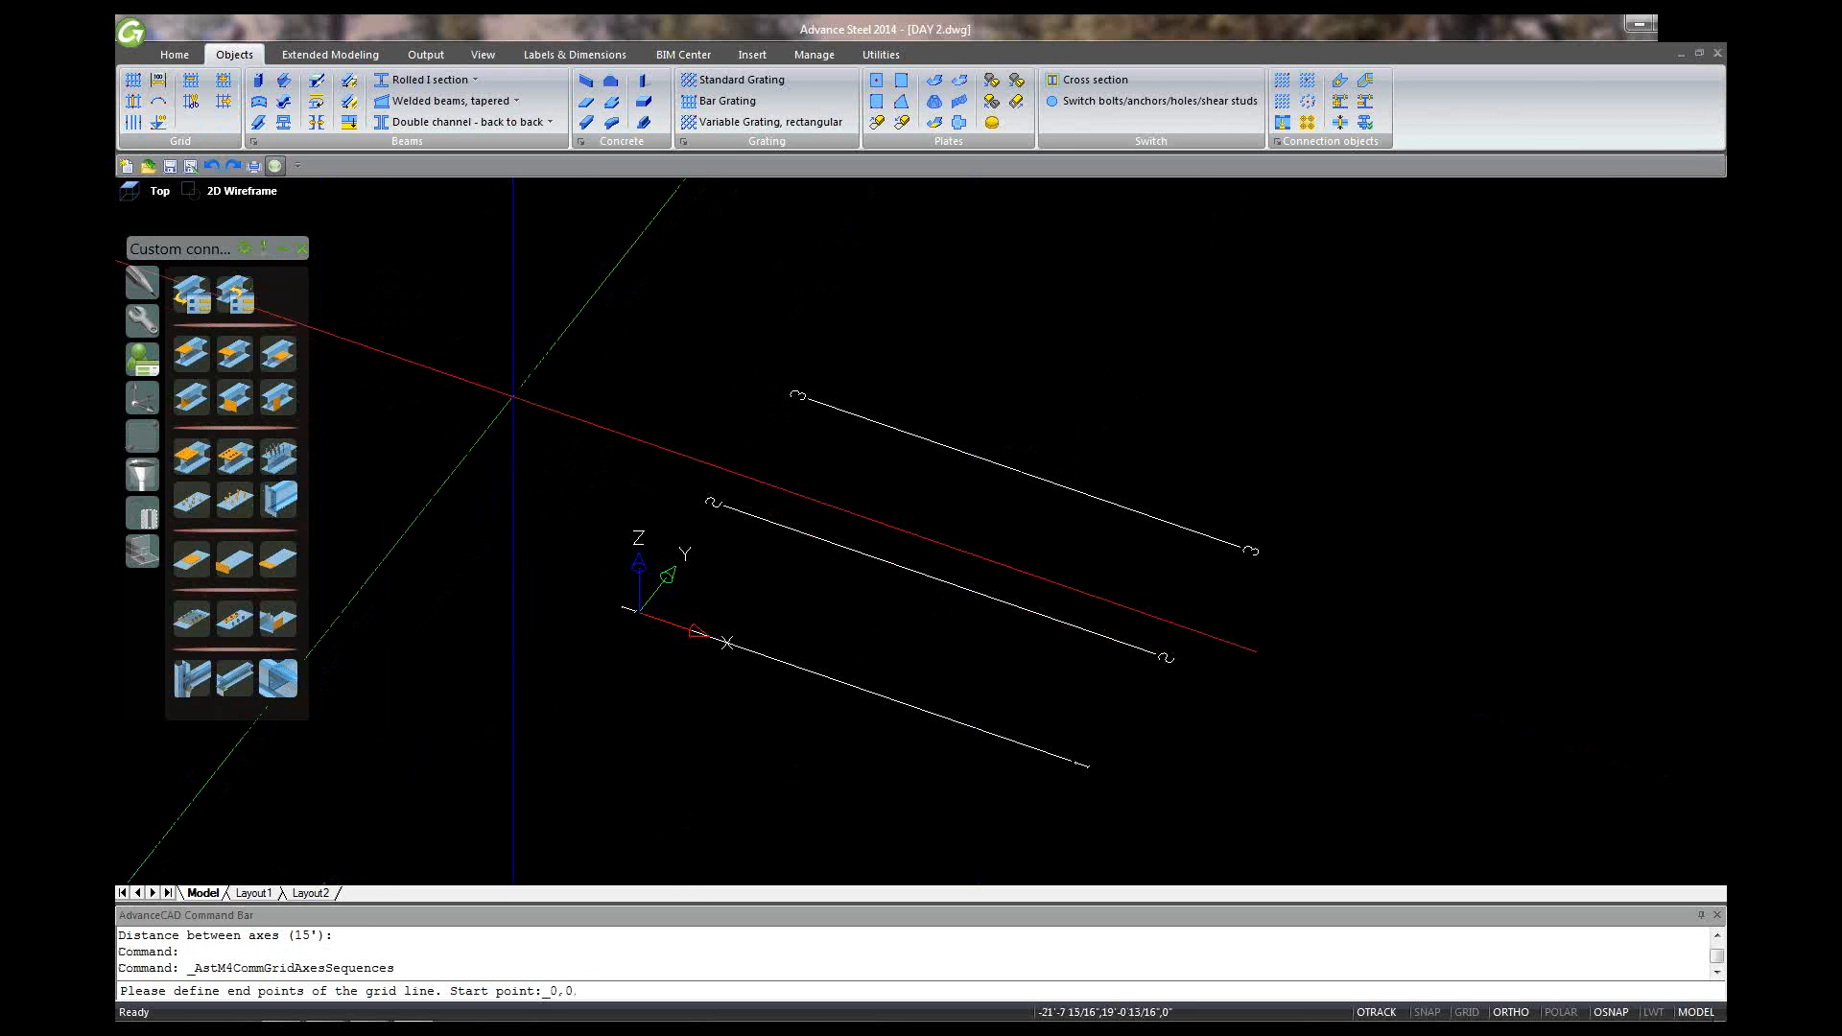
key("Return")
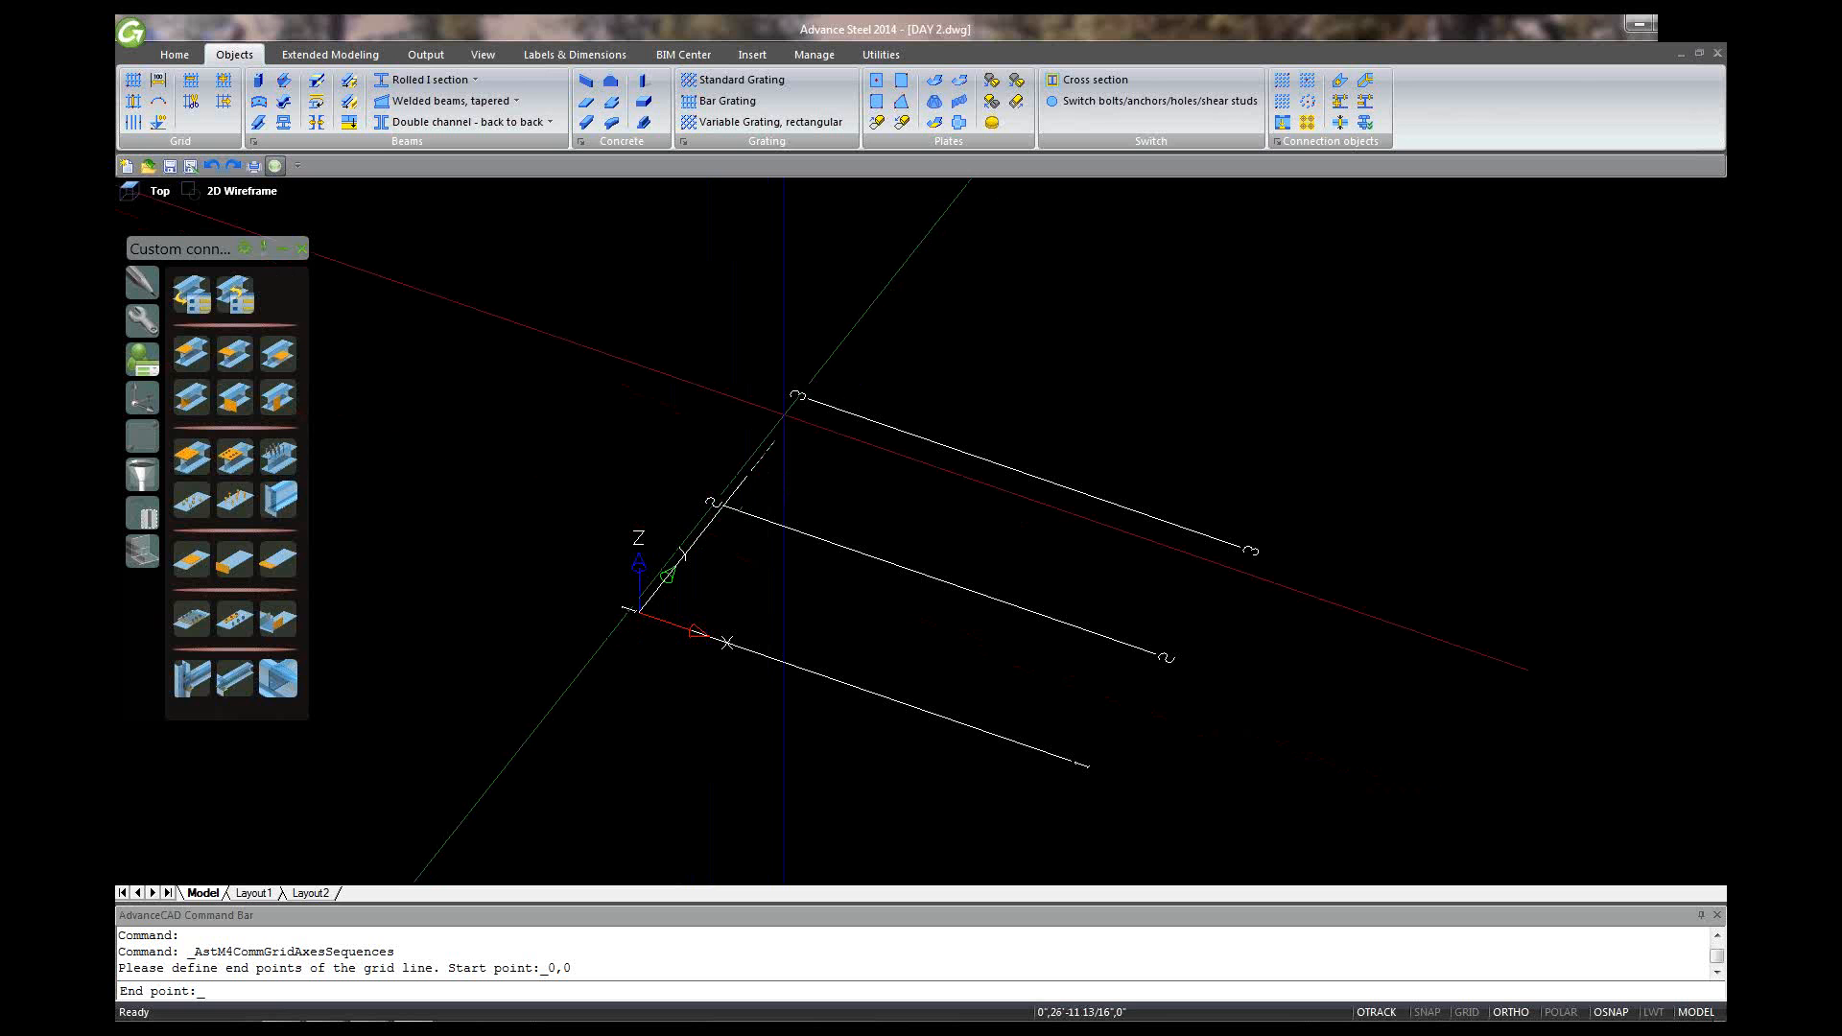
left_click(804, 397)
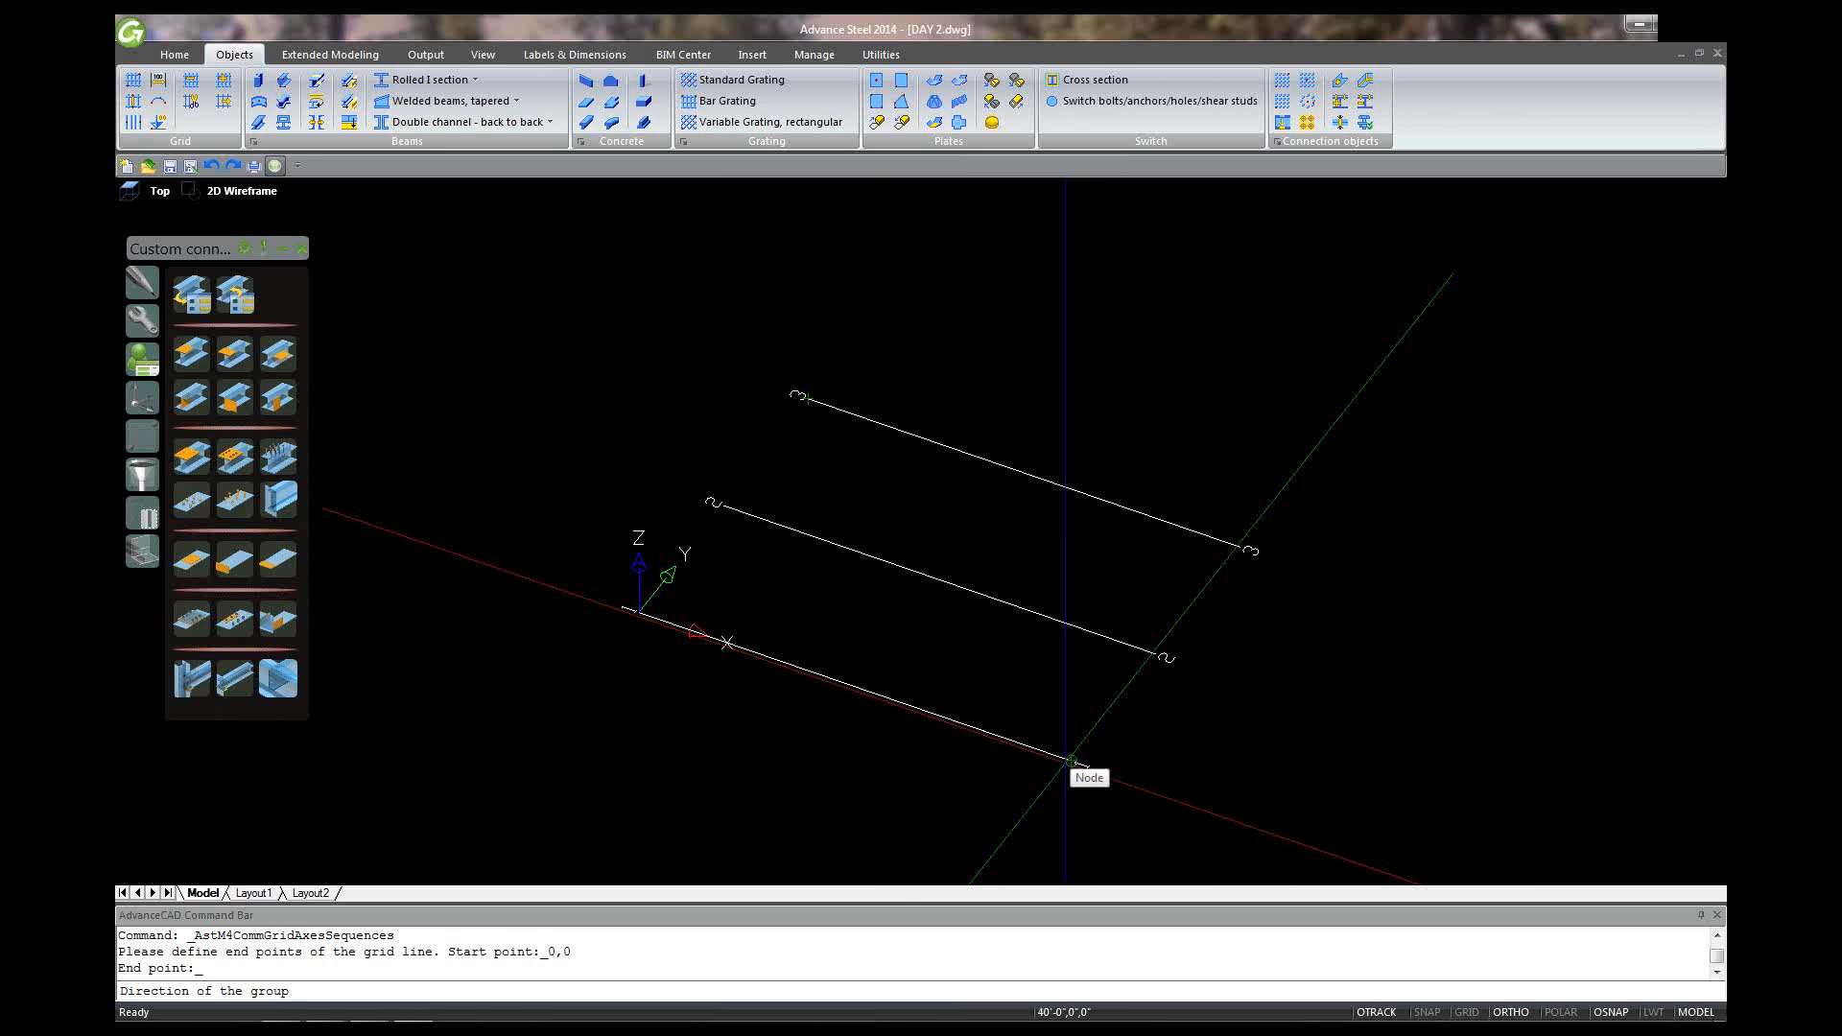
left_click(1069, 760)
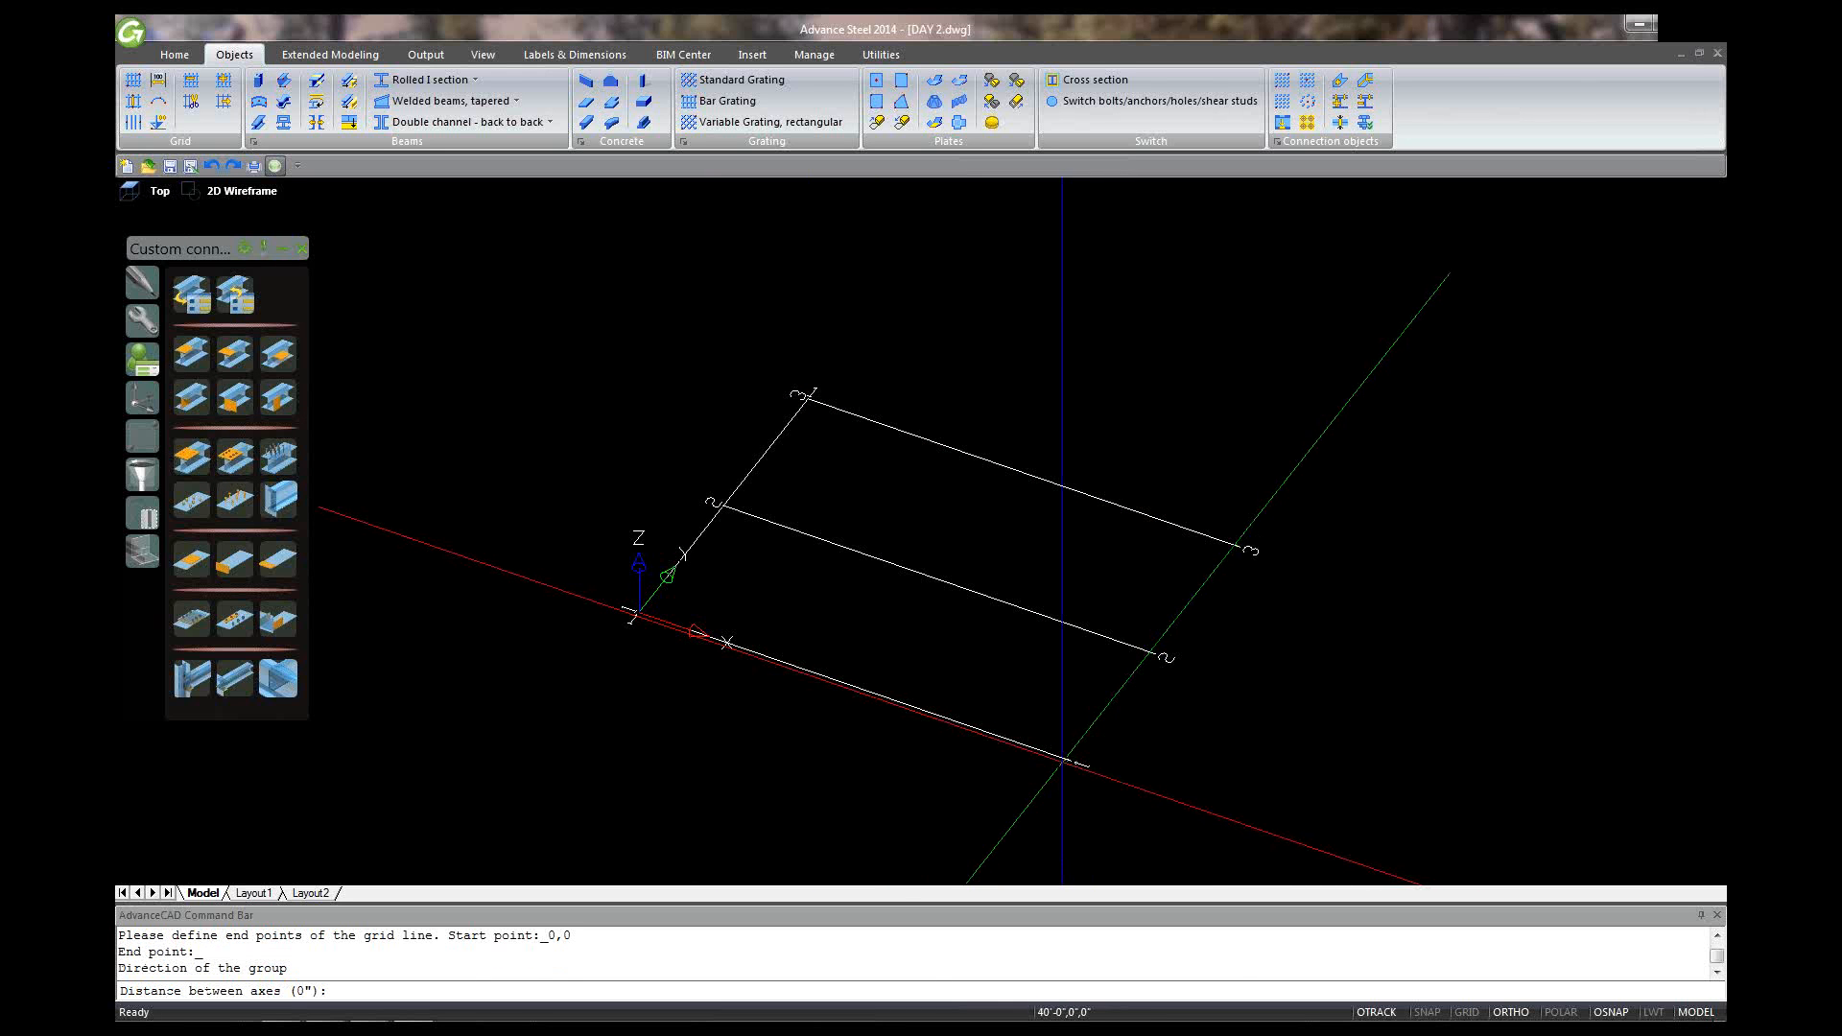
Step: Complete the crossing axis group with two successive distances of 20' between axes and close its properties
type("20")
key("Return")
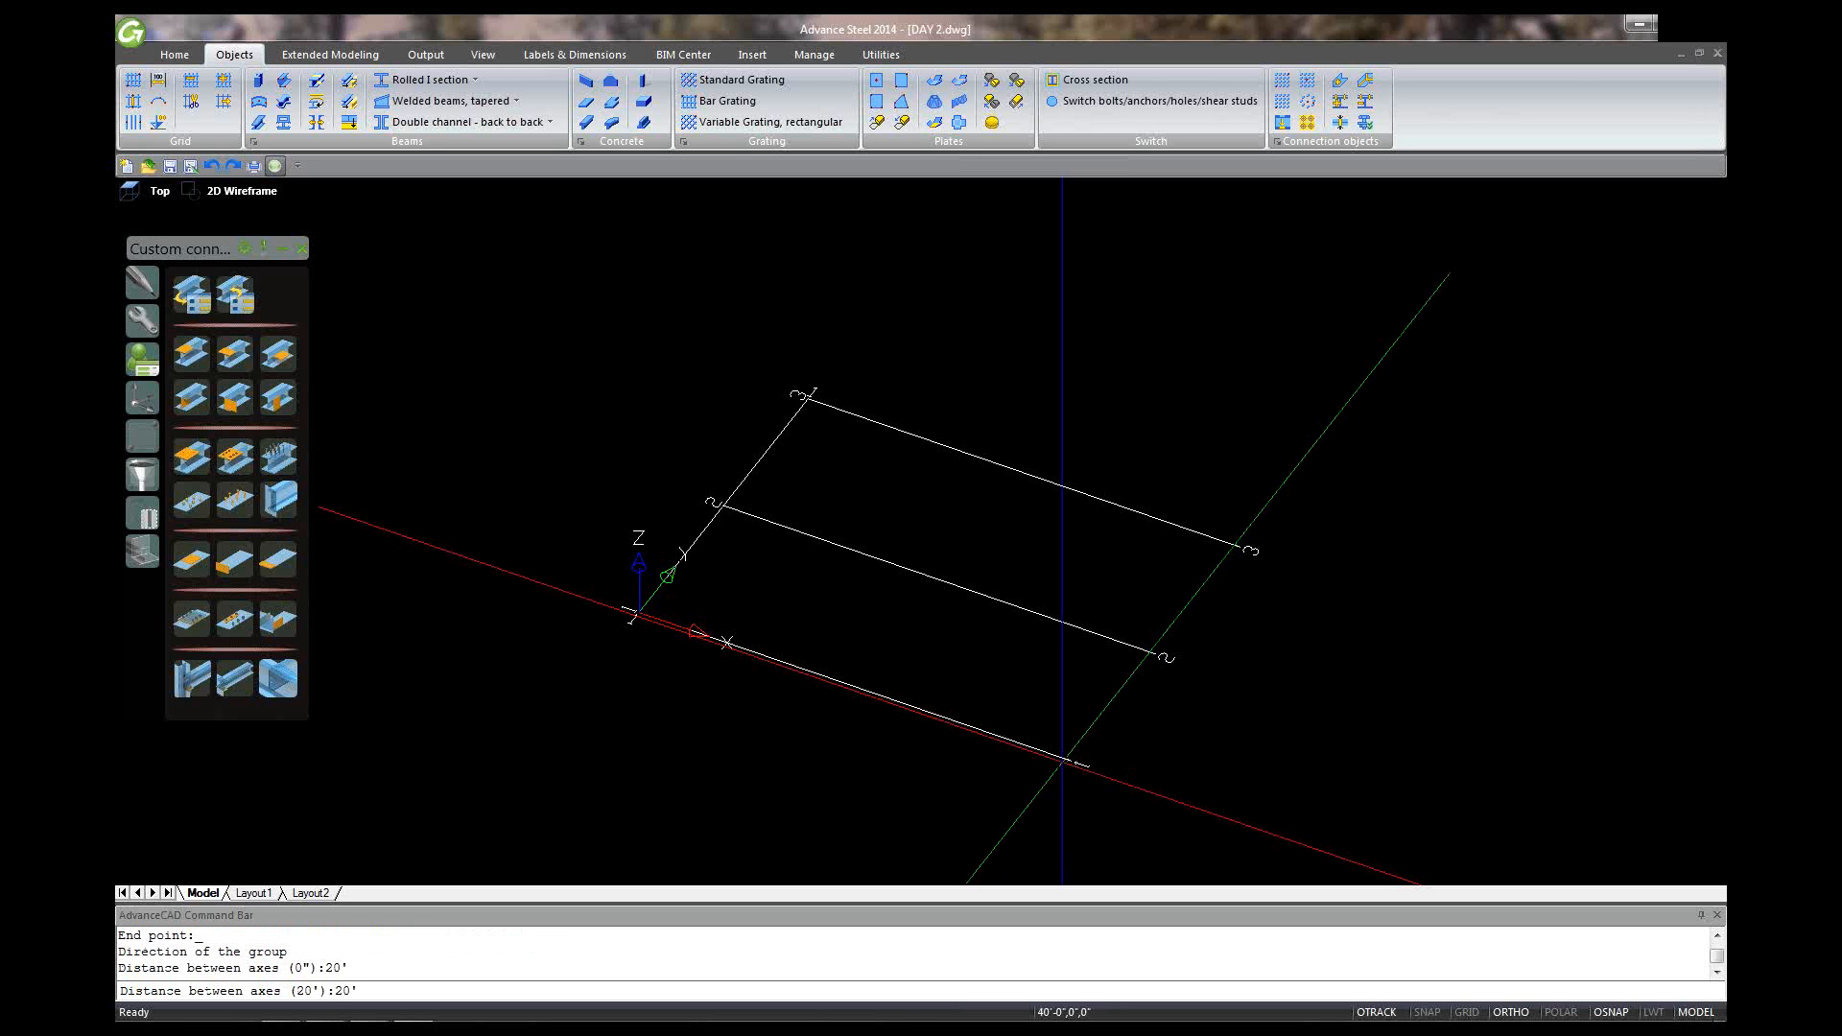
type("20'")
key("Return")
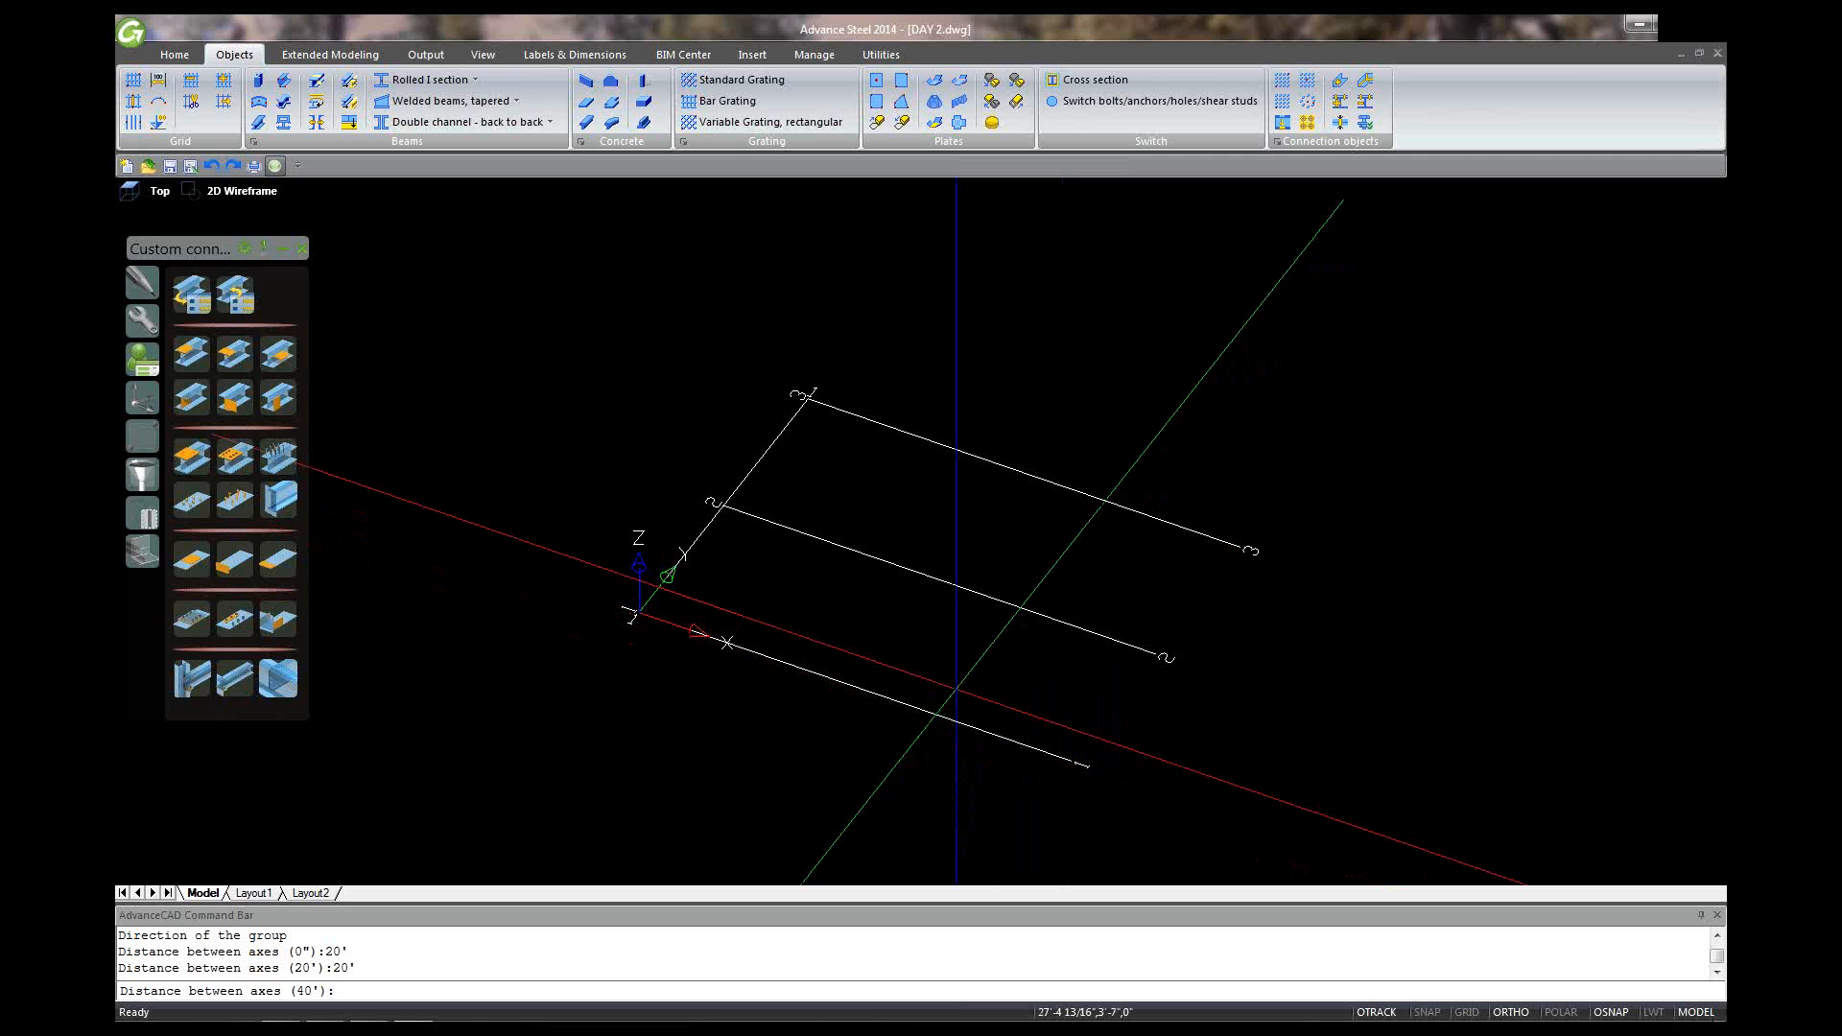
key("Return")
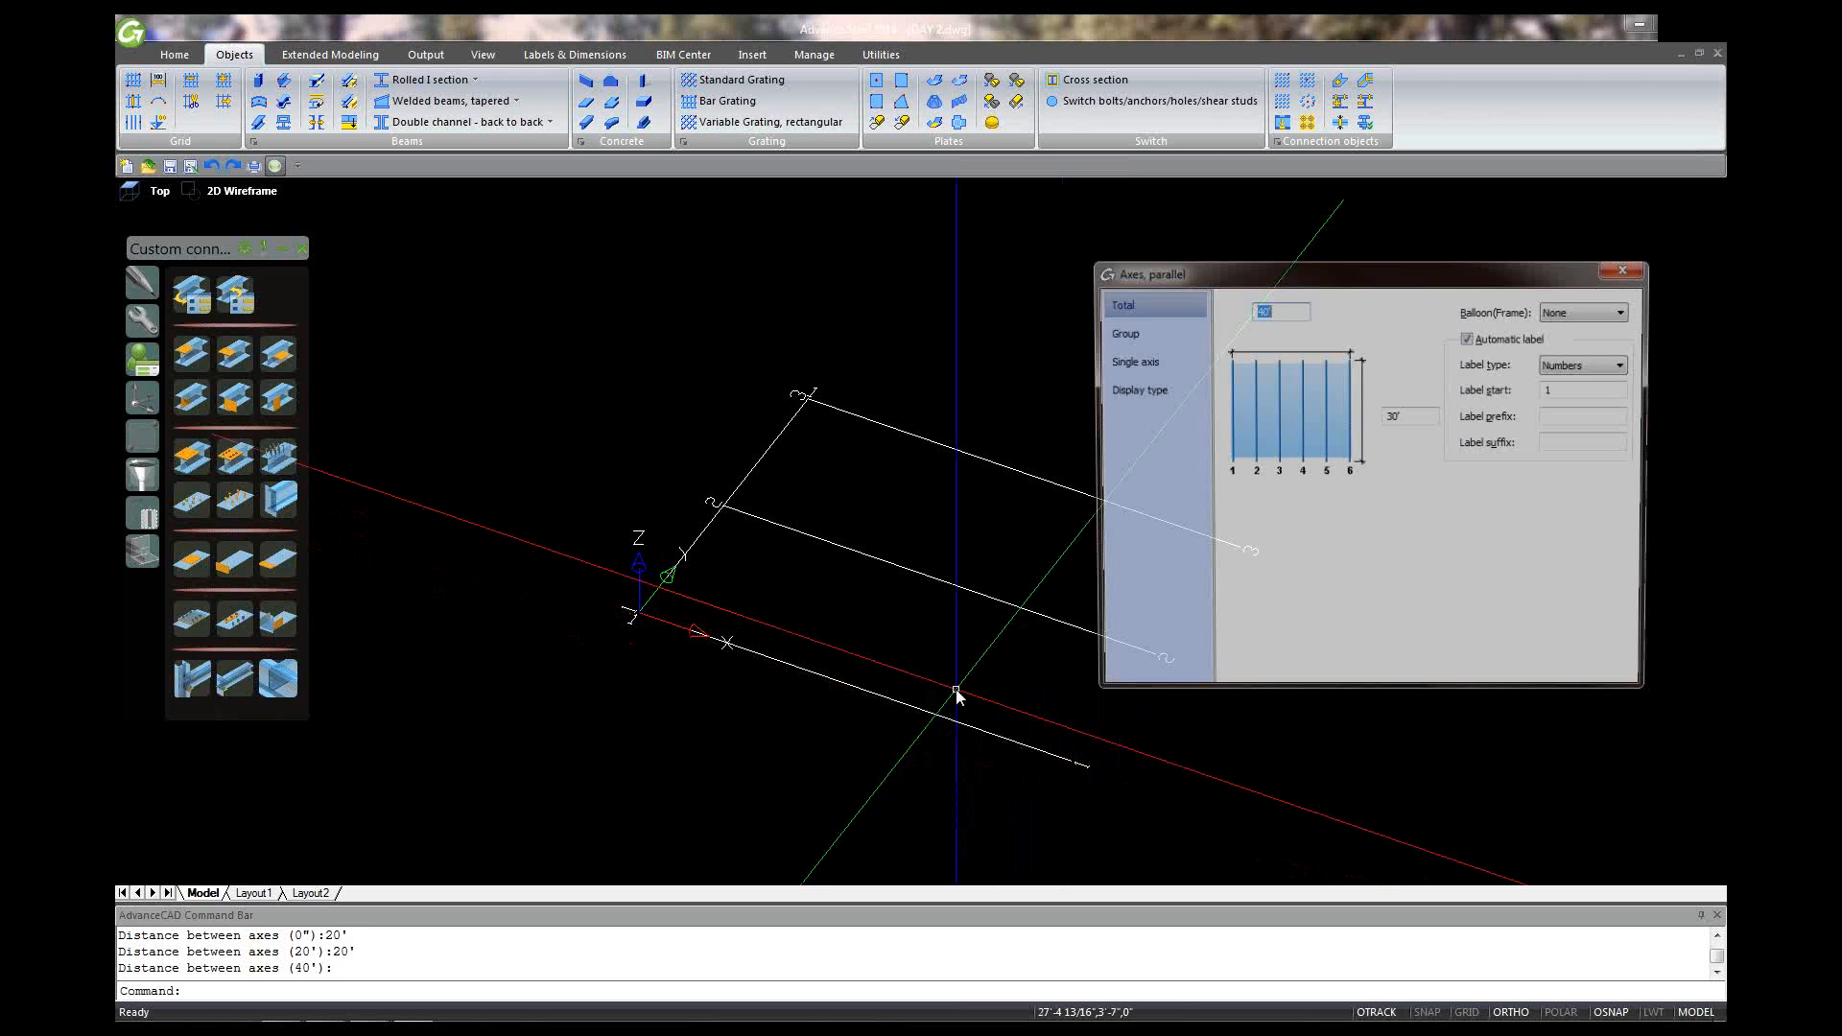
left_click(1628, 269)
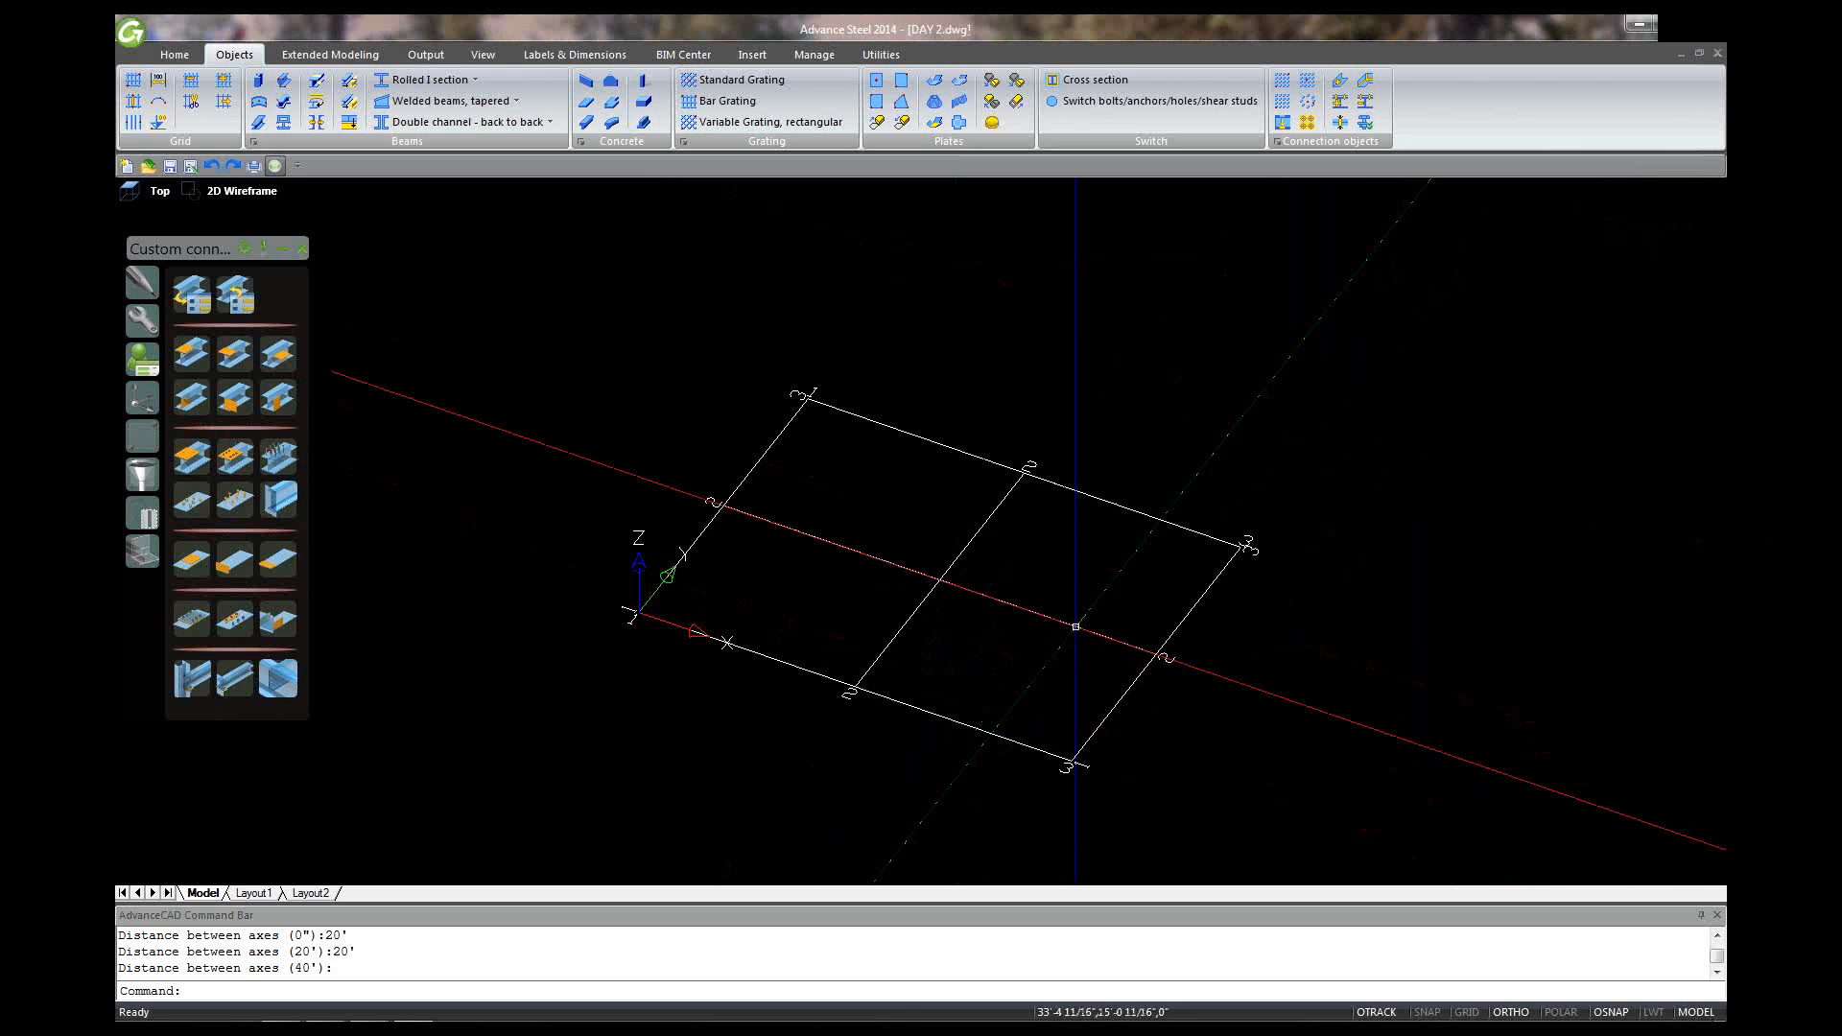
Step: Place a steel column at the grid origin and view its calculated properties before closing the dialog
middle_click_drag(1075, 627, 993, 619, "shift")
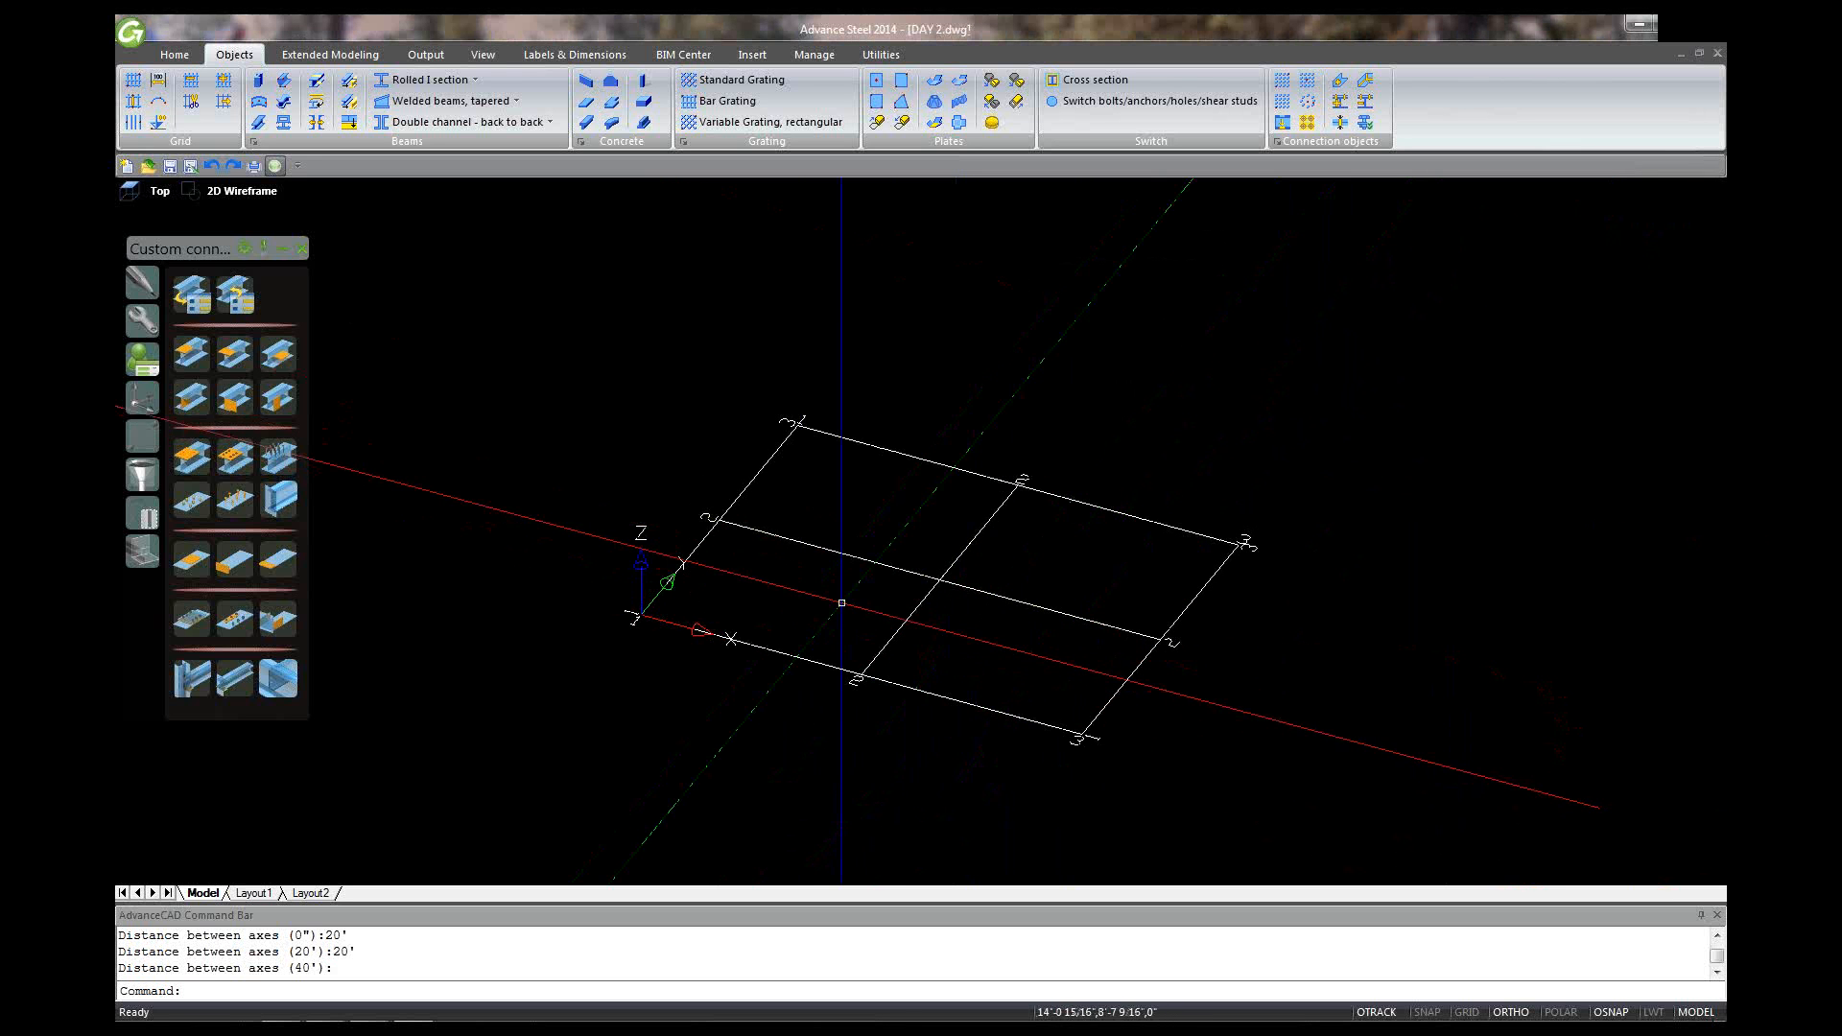
scroll(820, 586, "down", 2)
scroll(978, 588, "up", 5)
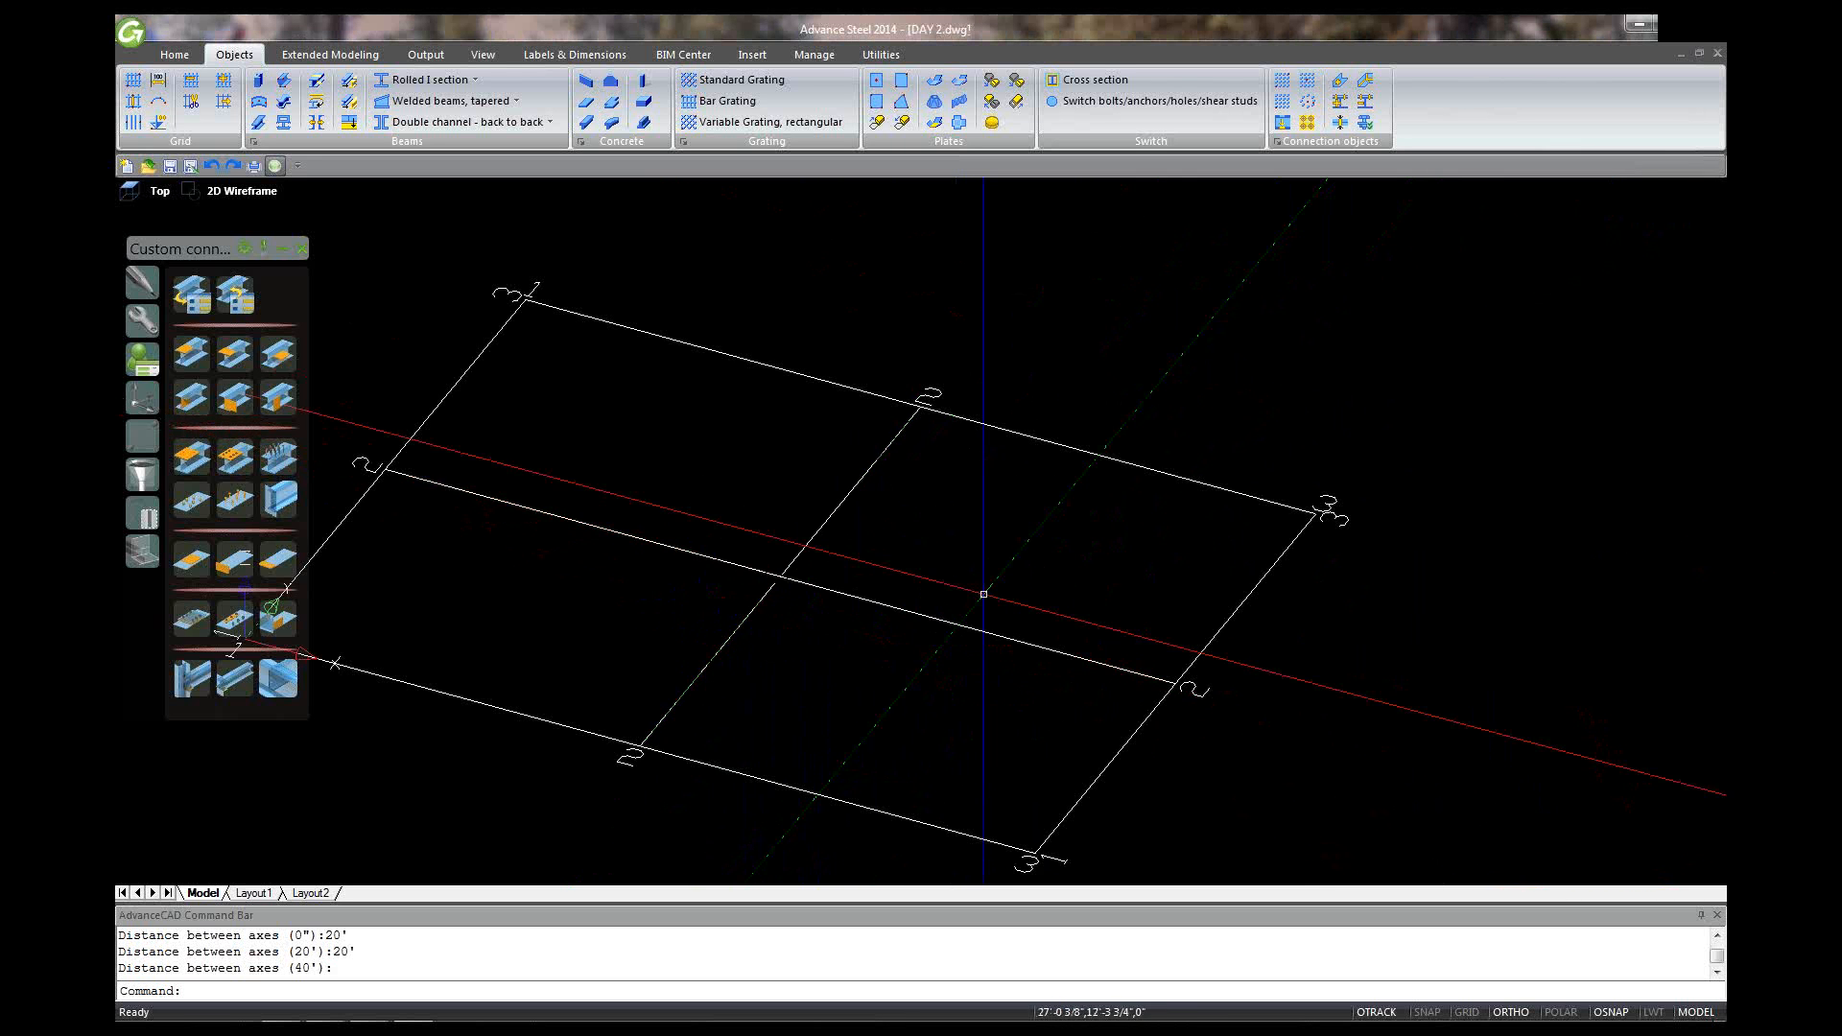
scroll(896, 641, "down", 2)
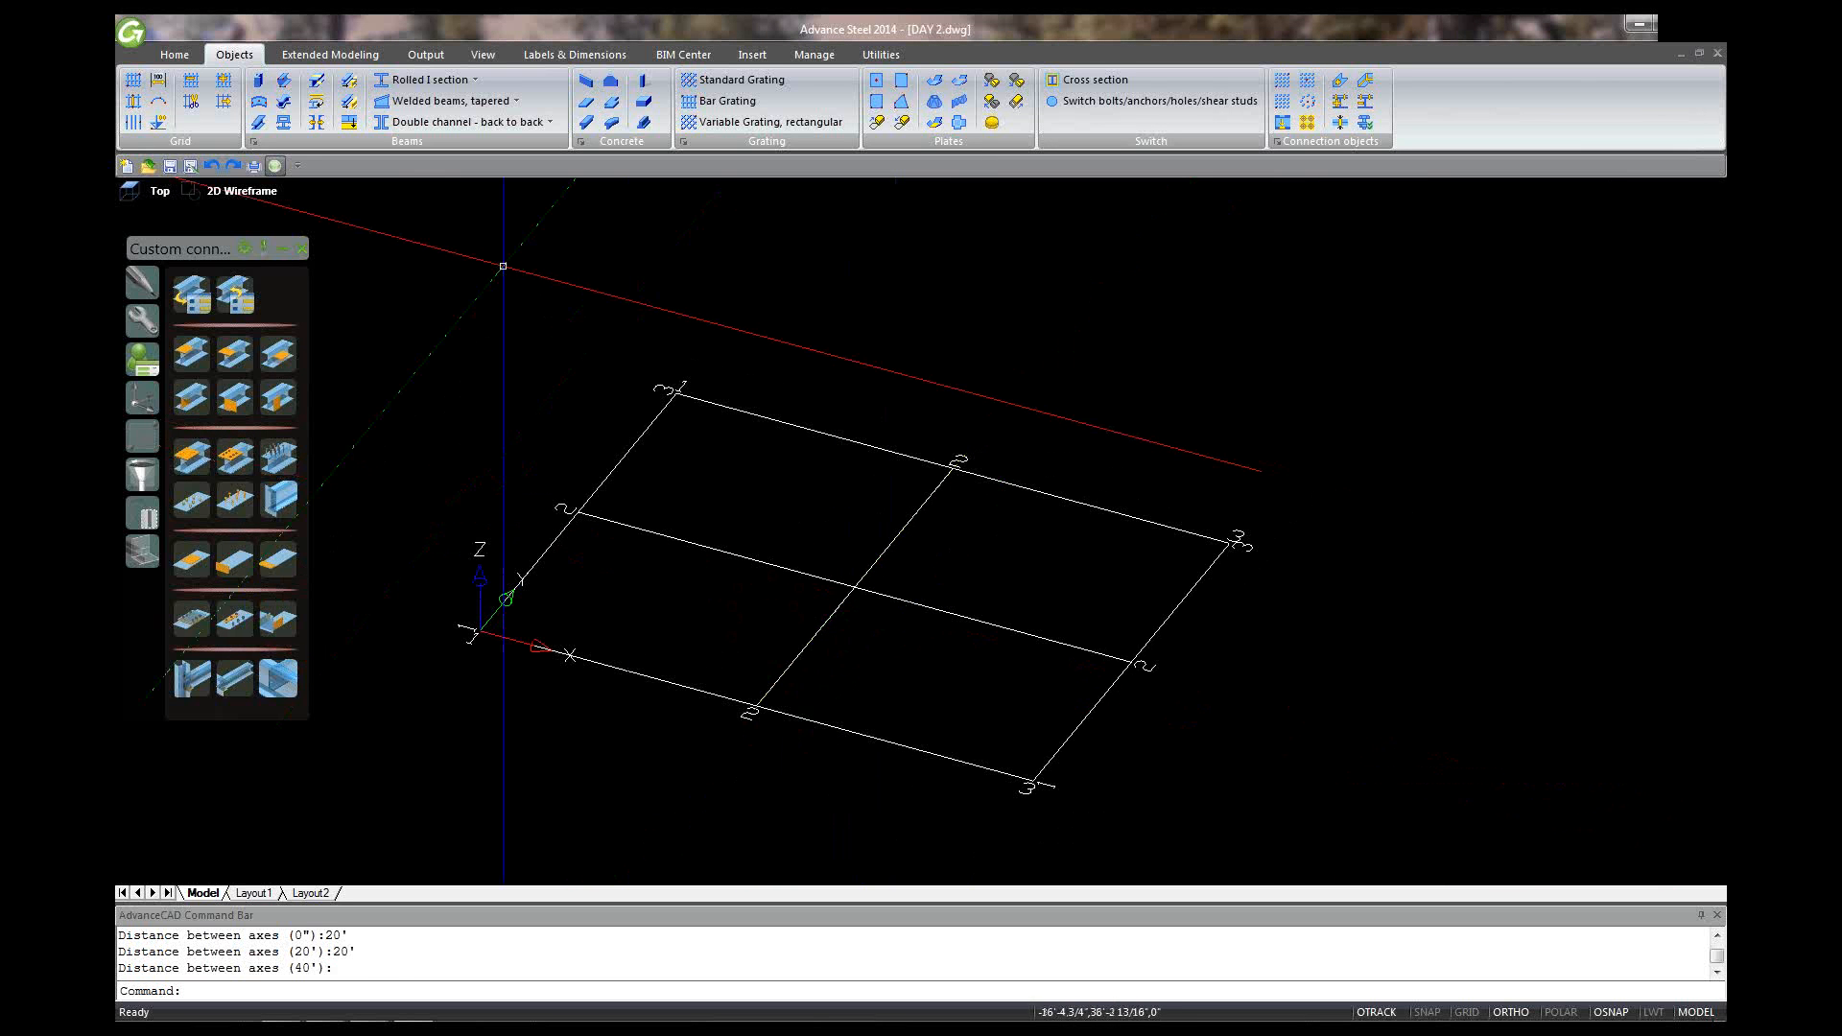
left_click(283, 122)
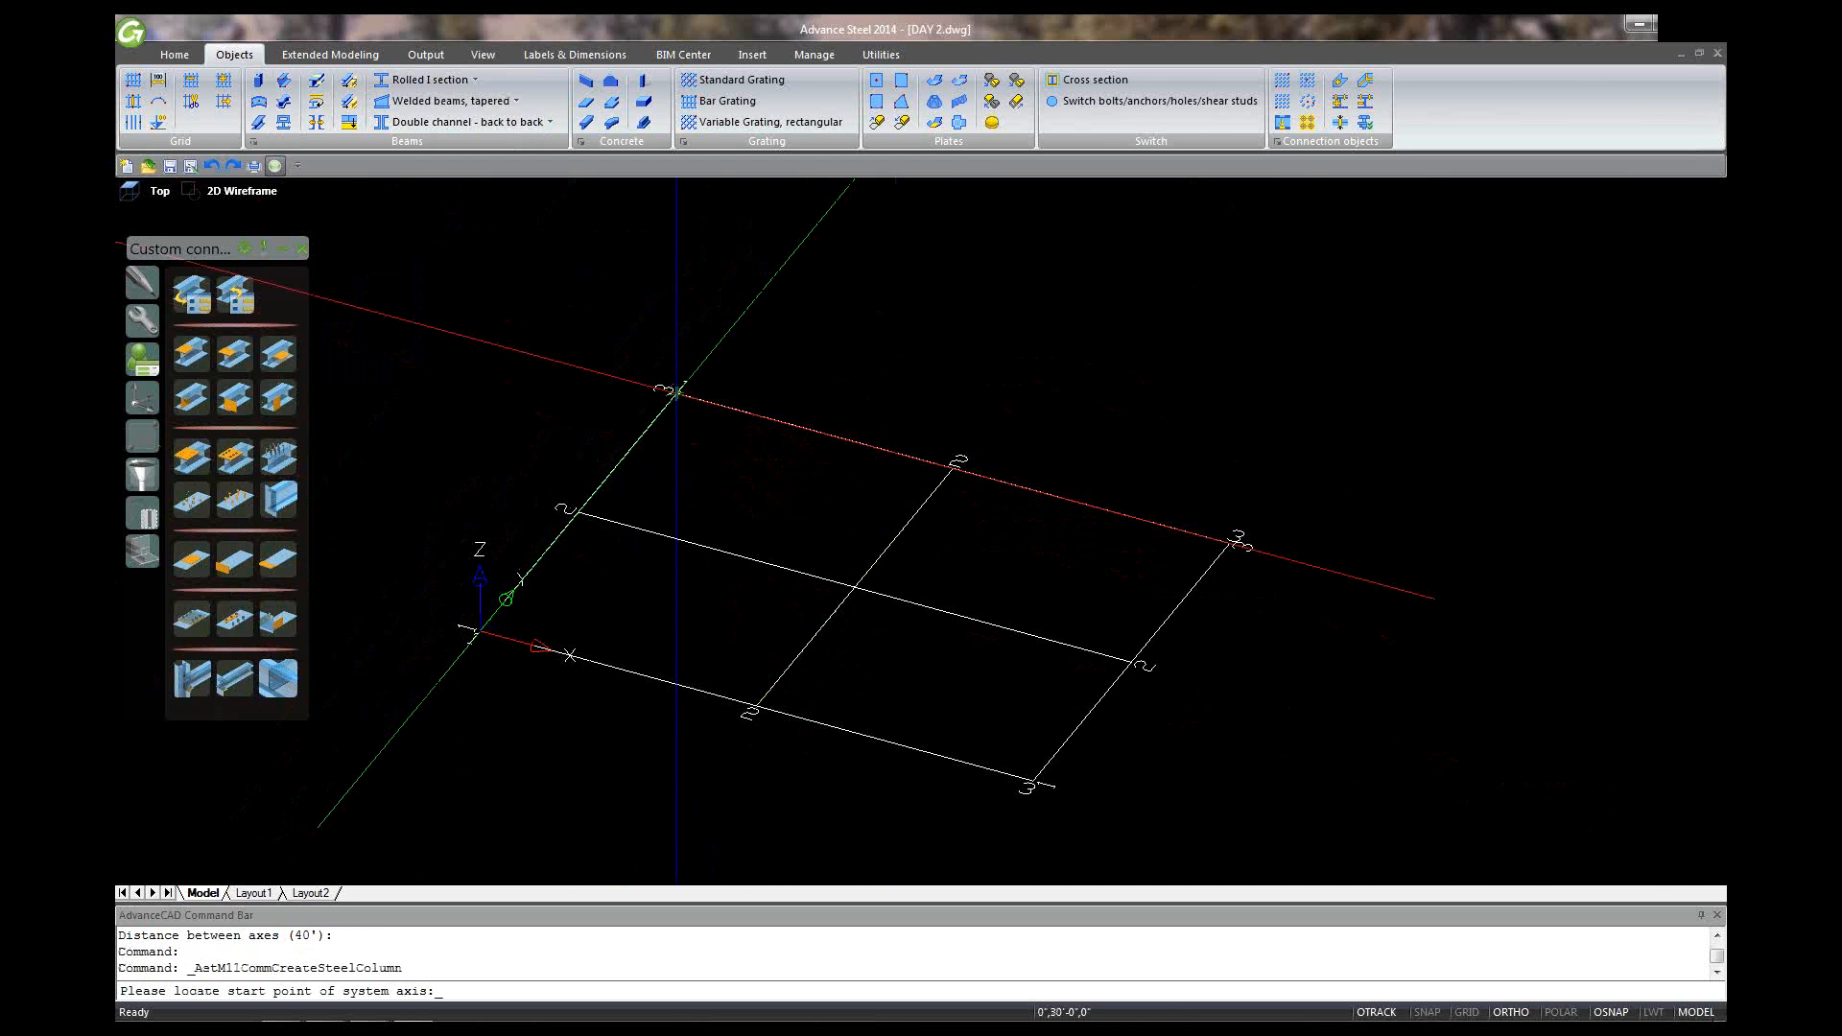
left_click(496, 634)
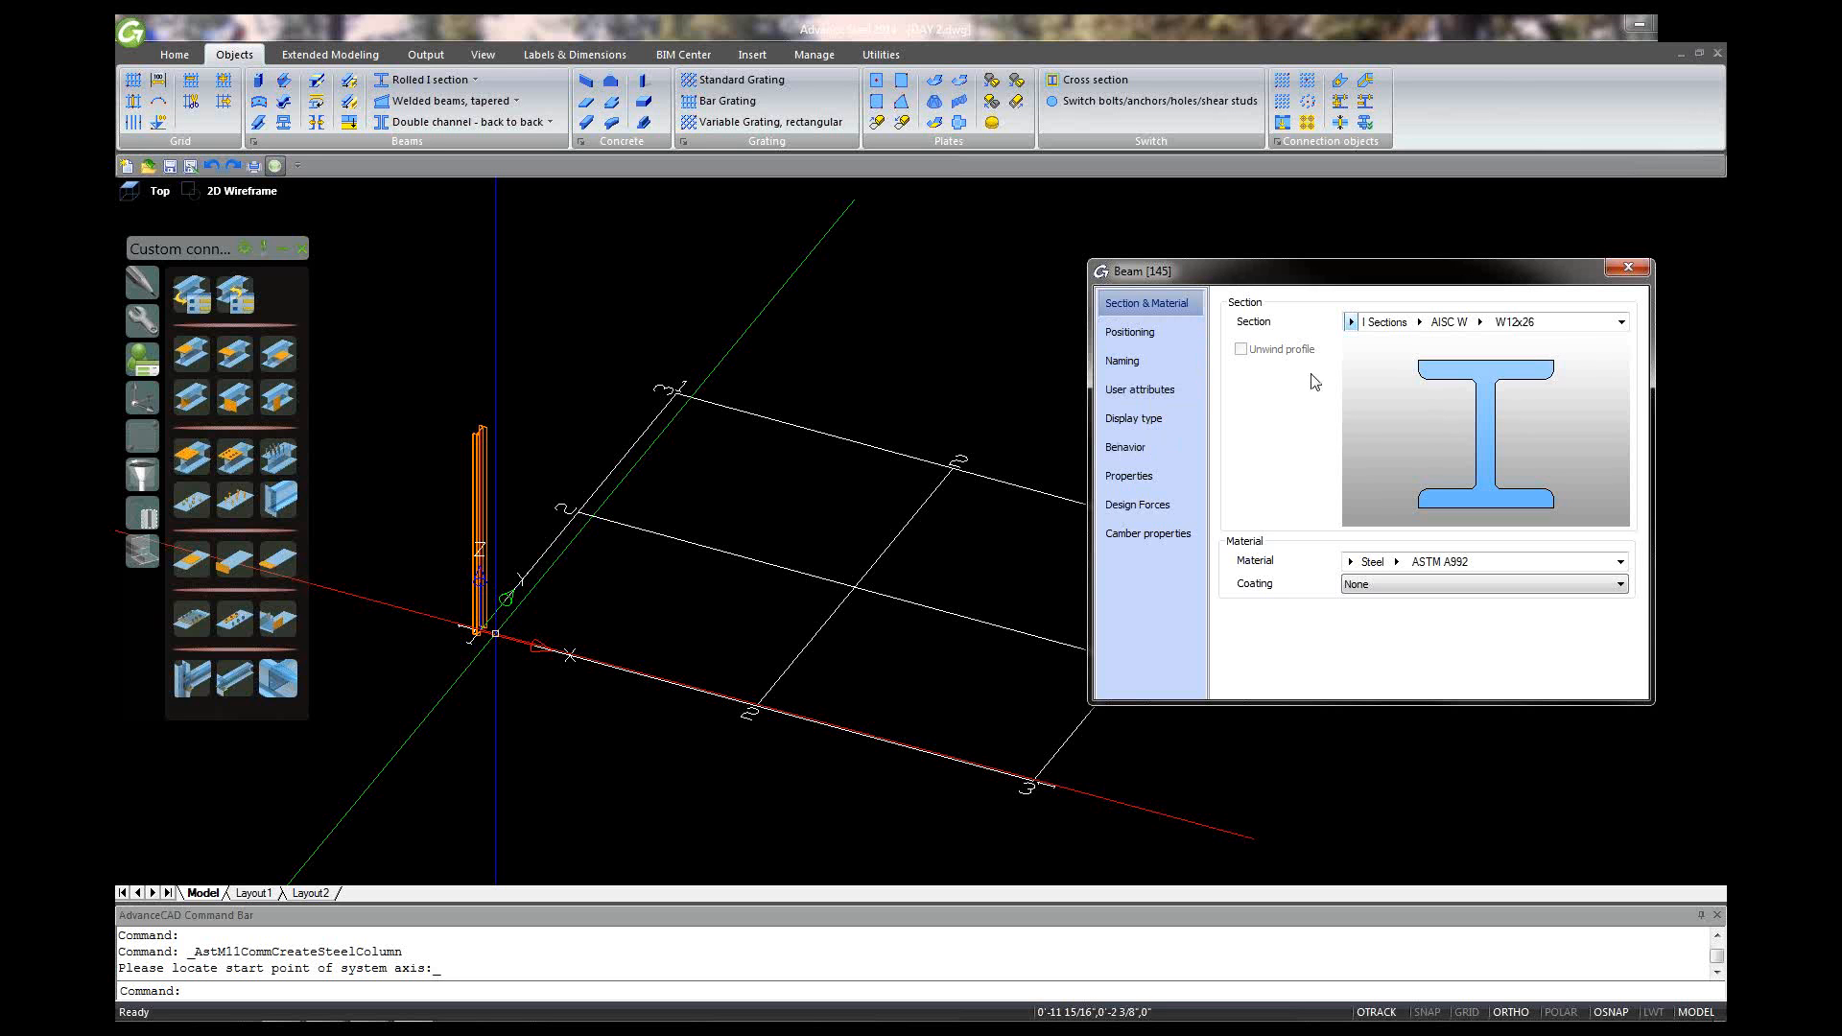
left_click(1159, 480)
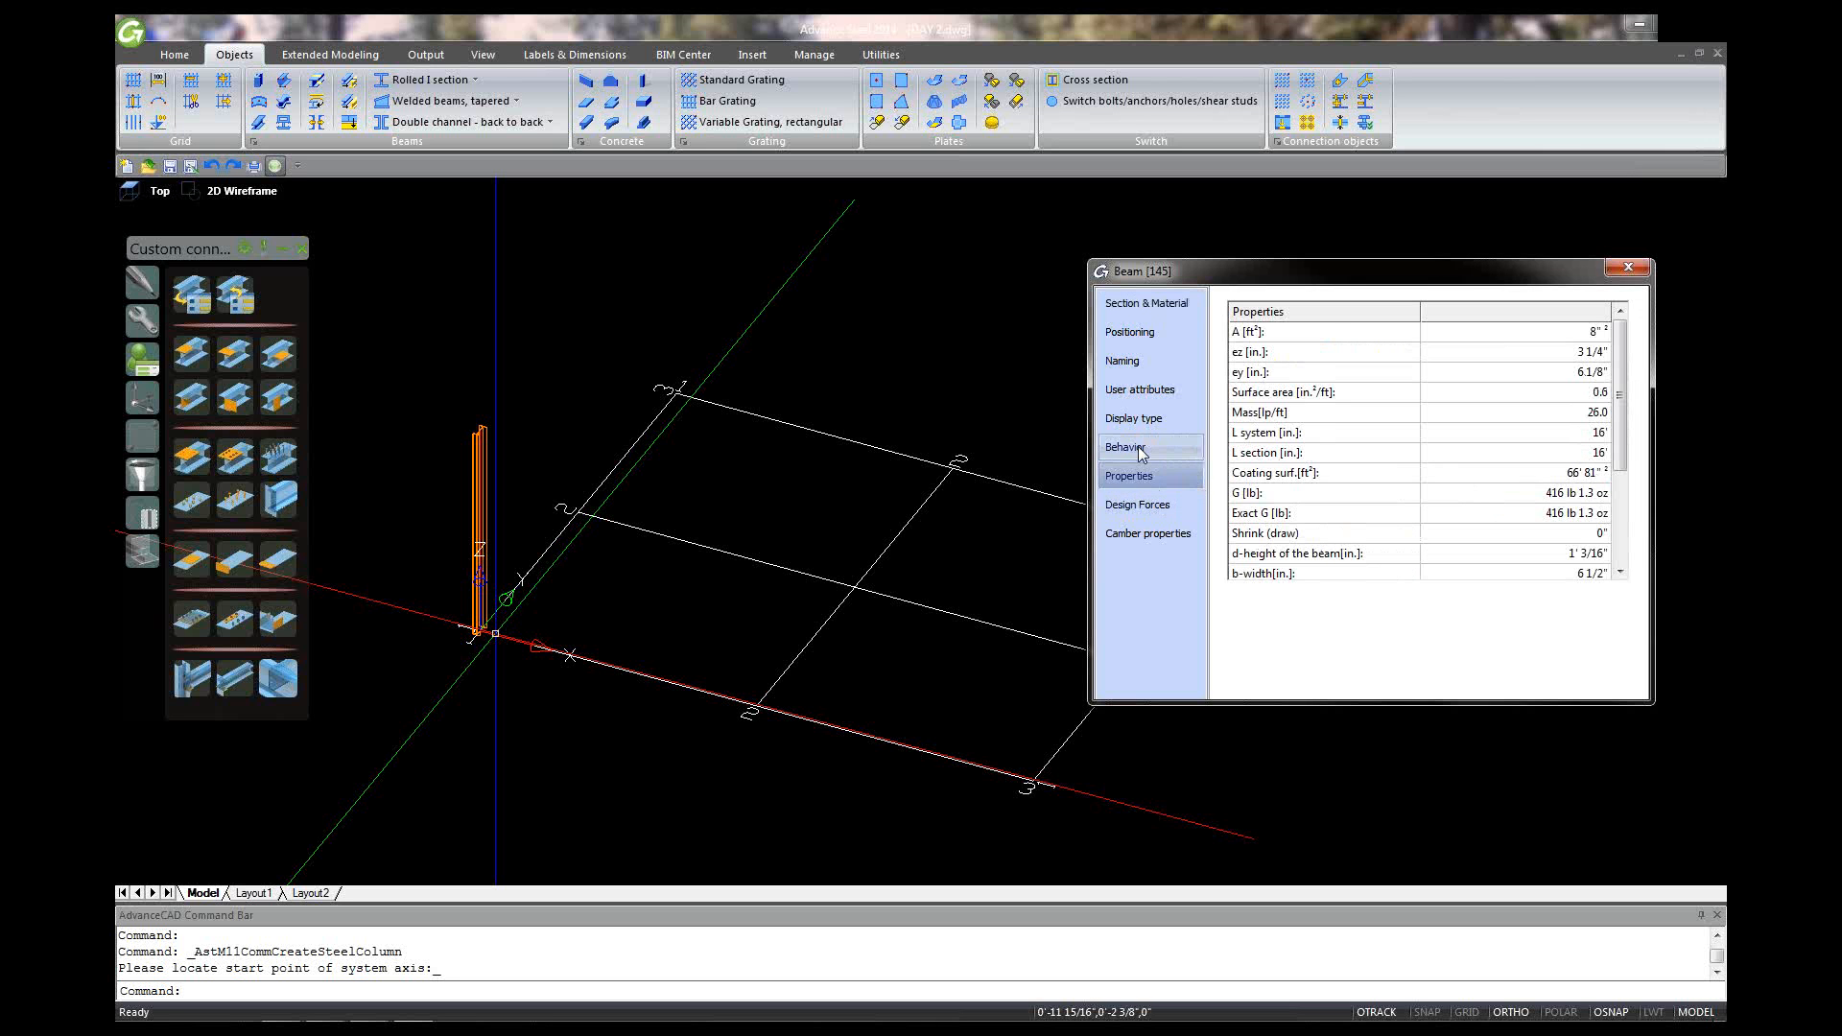
left_click(1630, 270)
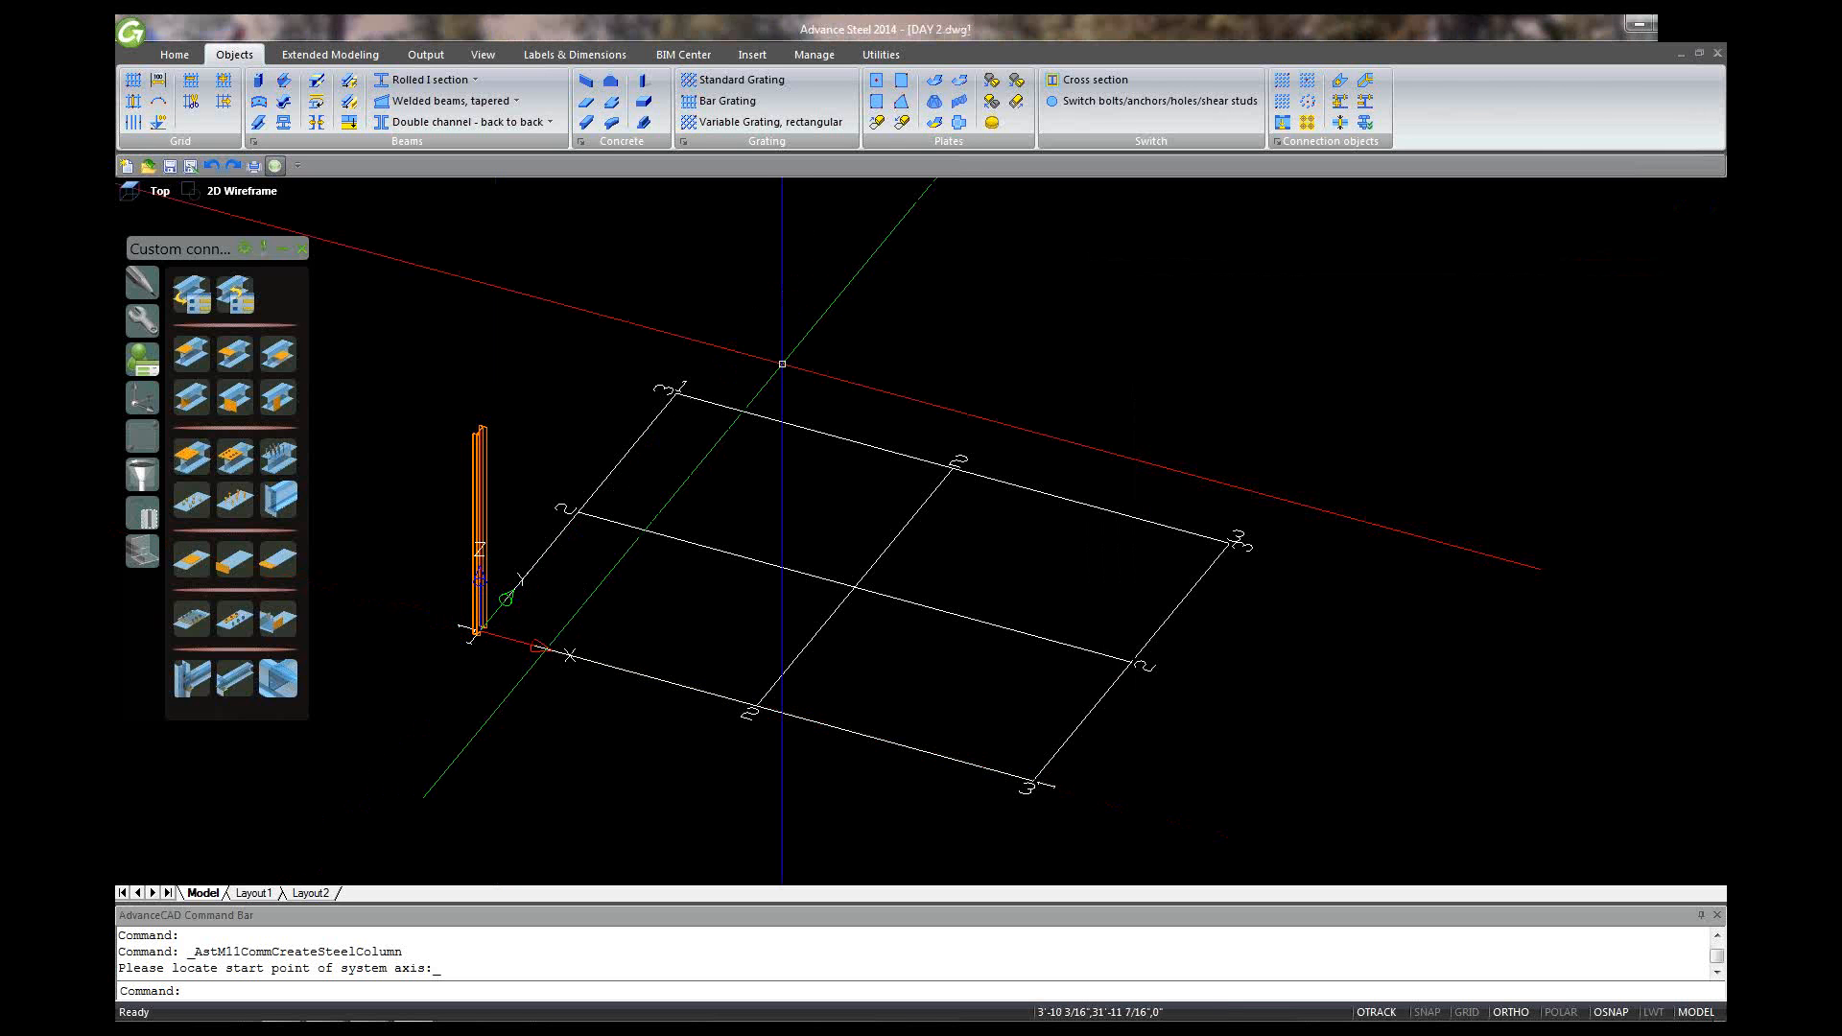
Step: Review the column's section and material in its Advance Properties
scroll(472, 442, "up", 4)
right_click(482, 416)
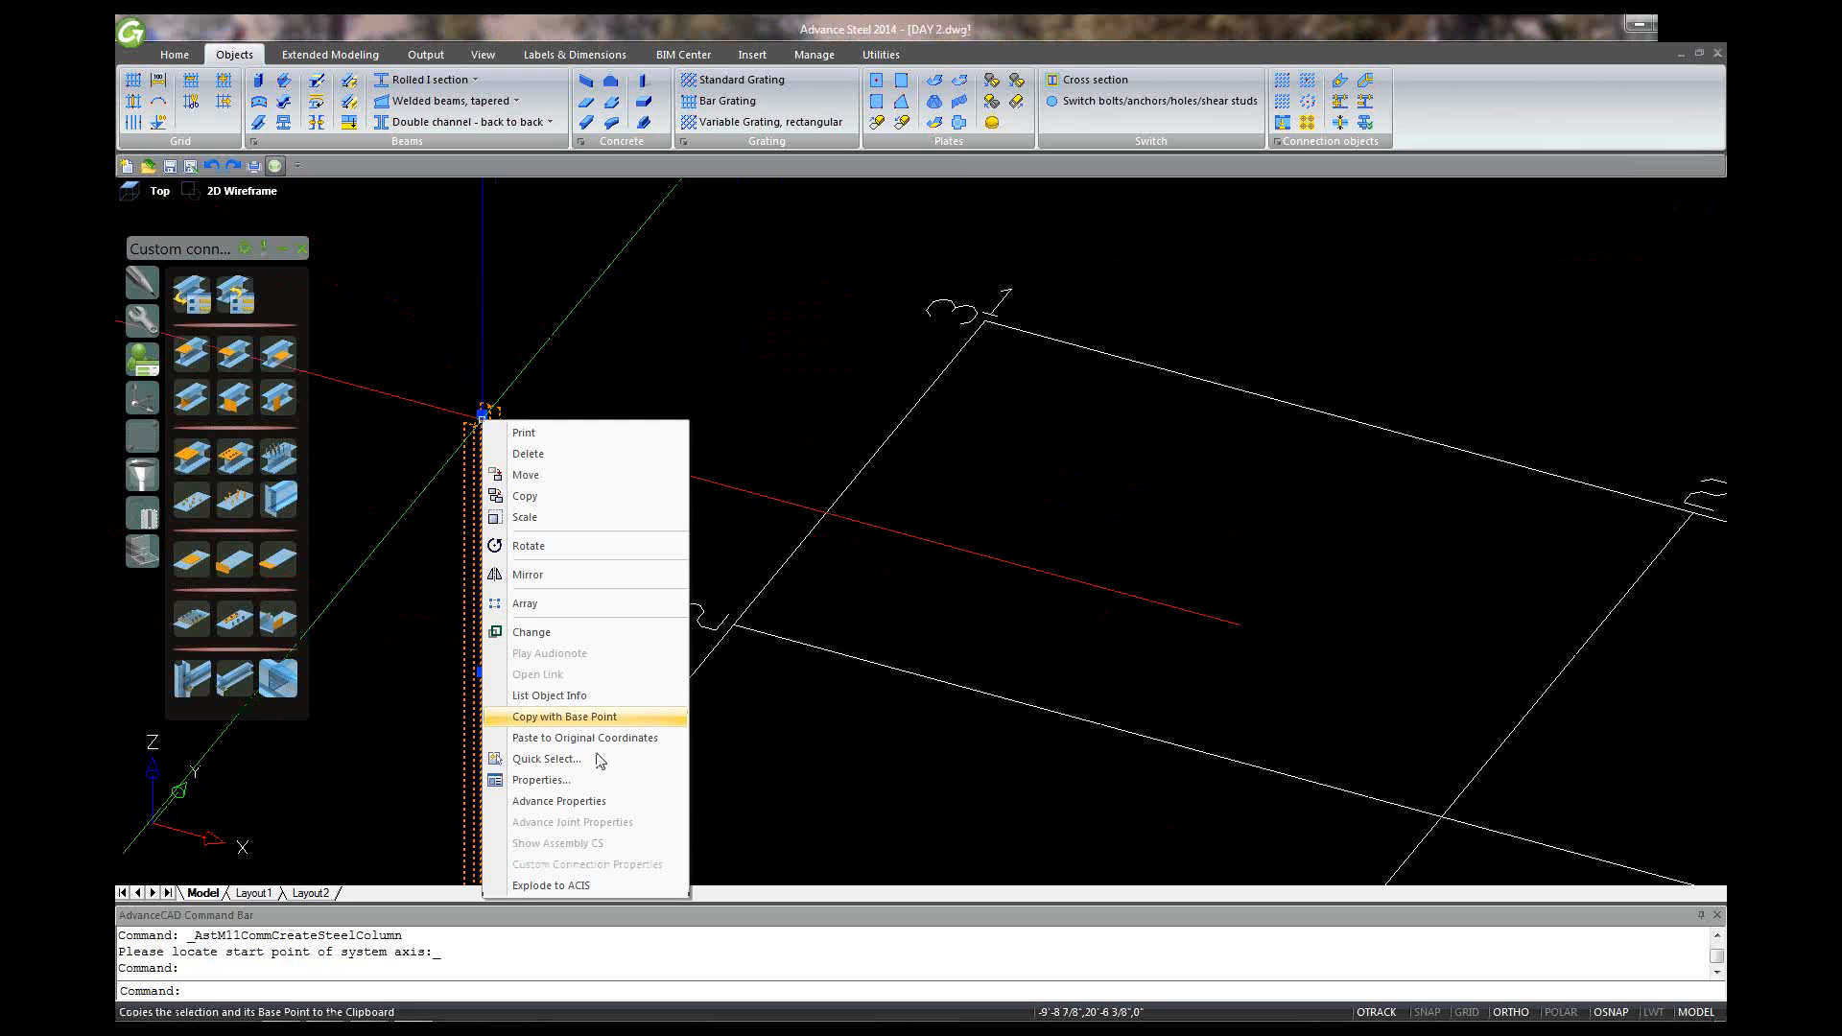
left_click(560, 801)
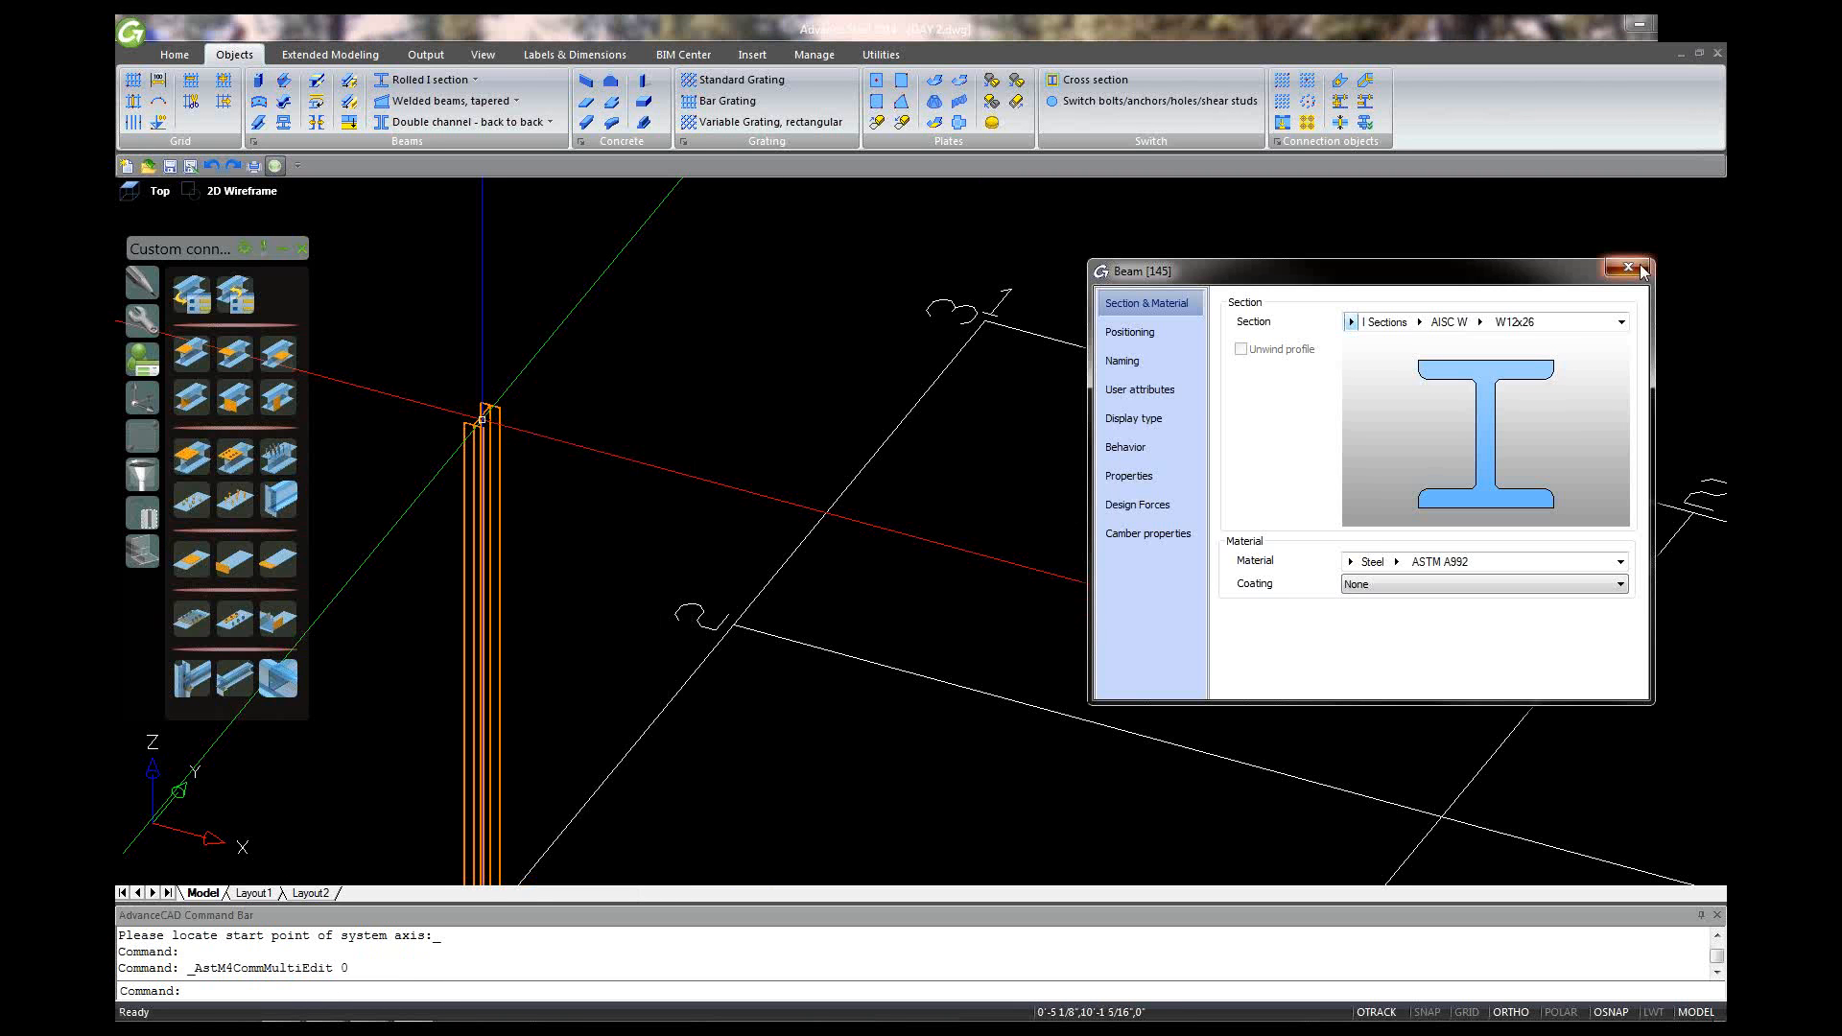
left_click(1642, 271)
left_click(1628, 268)
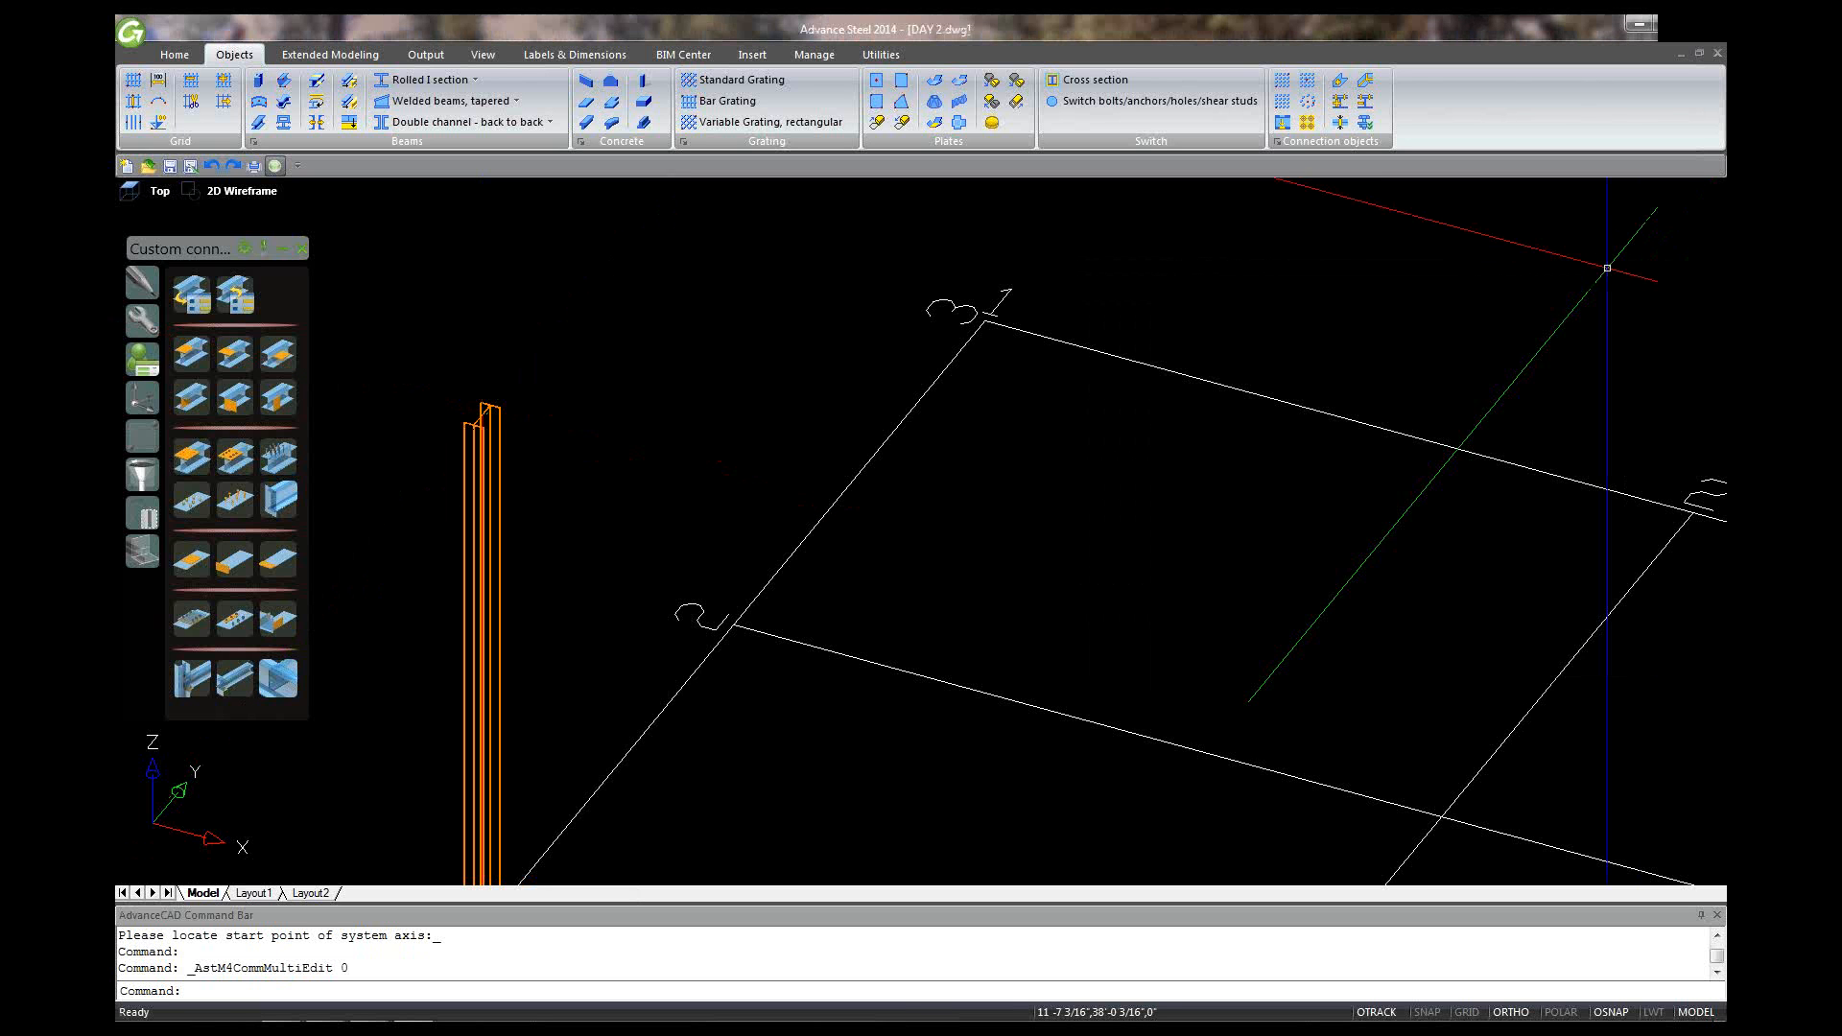
scroll(474, 411, "up", 2)
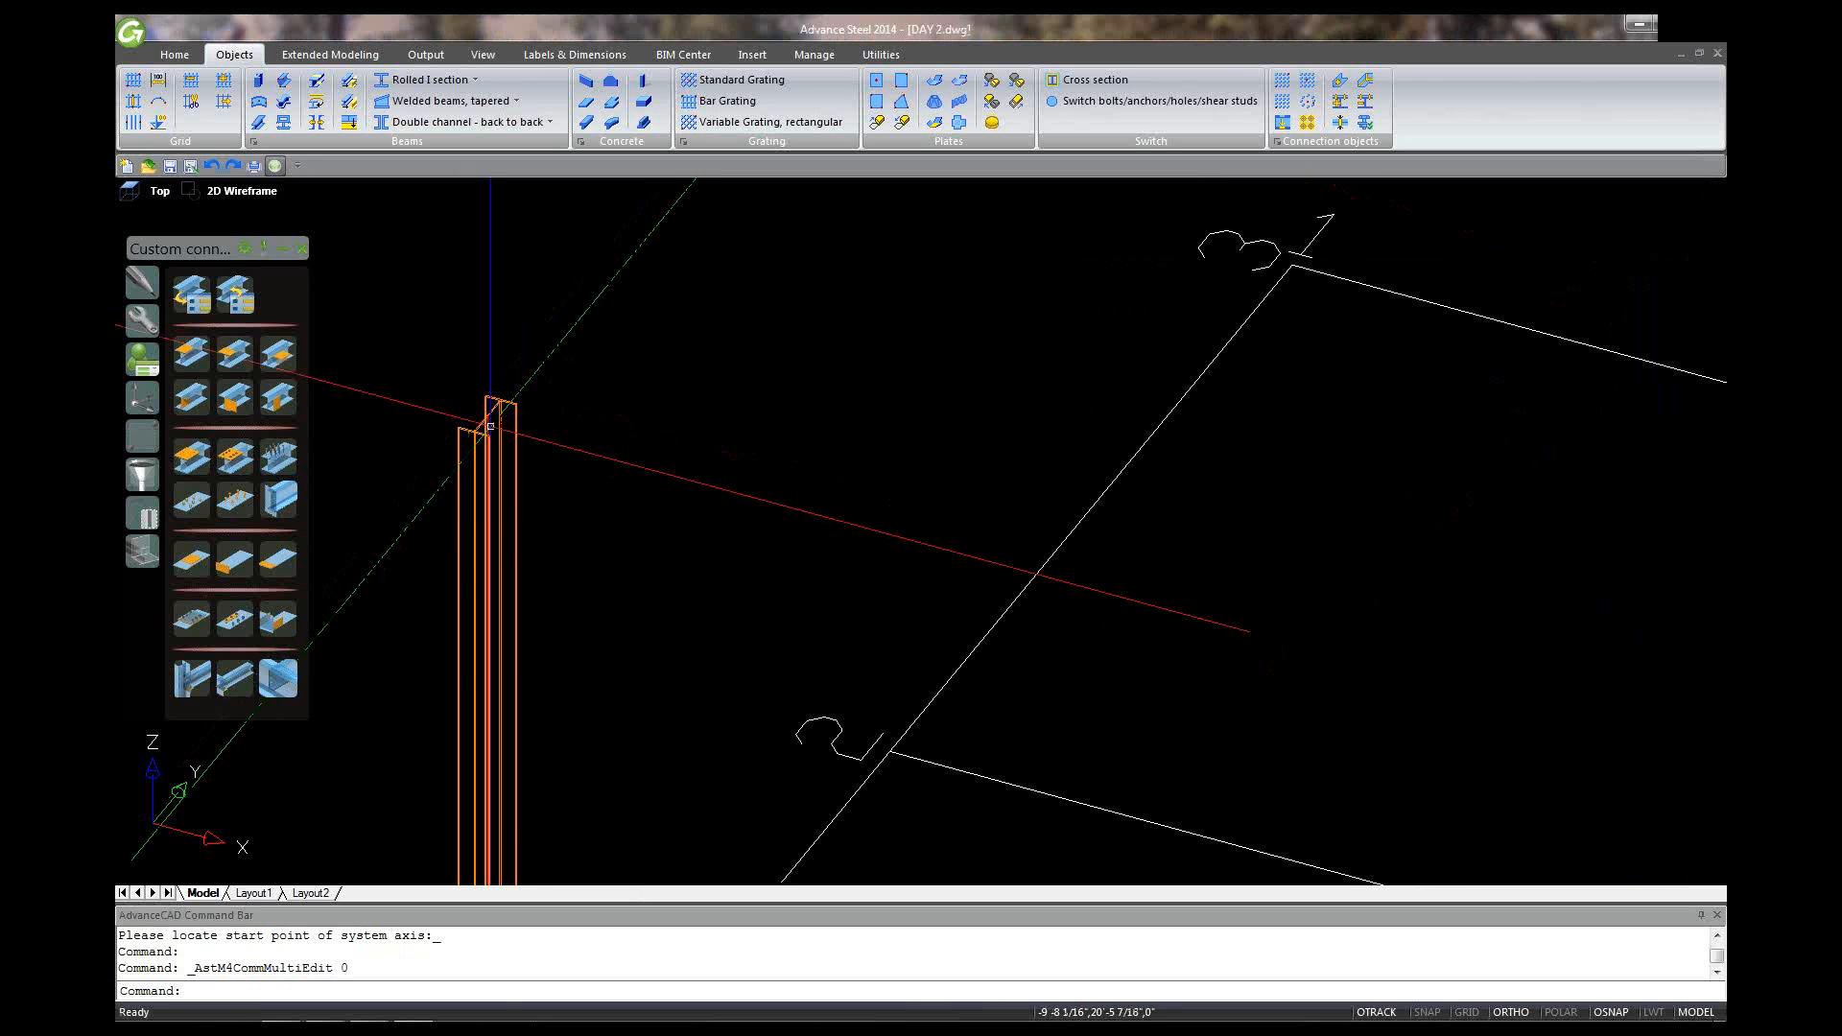
left_click(491, 426)
left_click(488, 414)
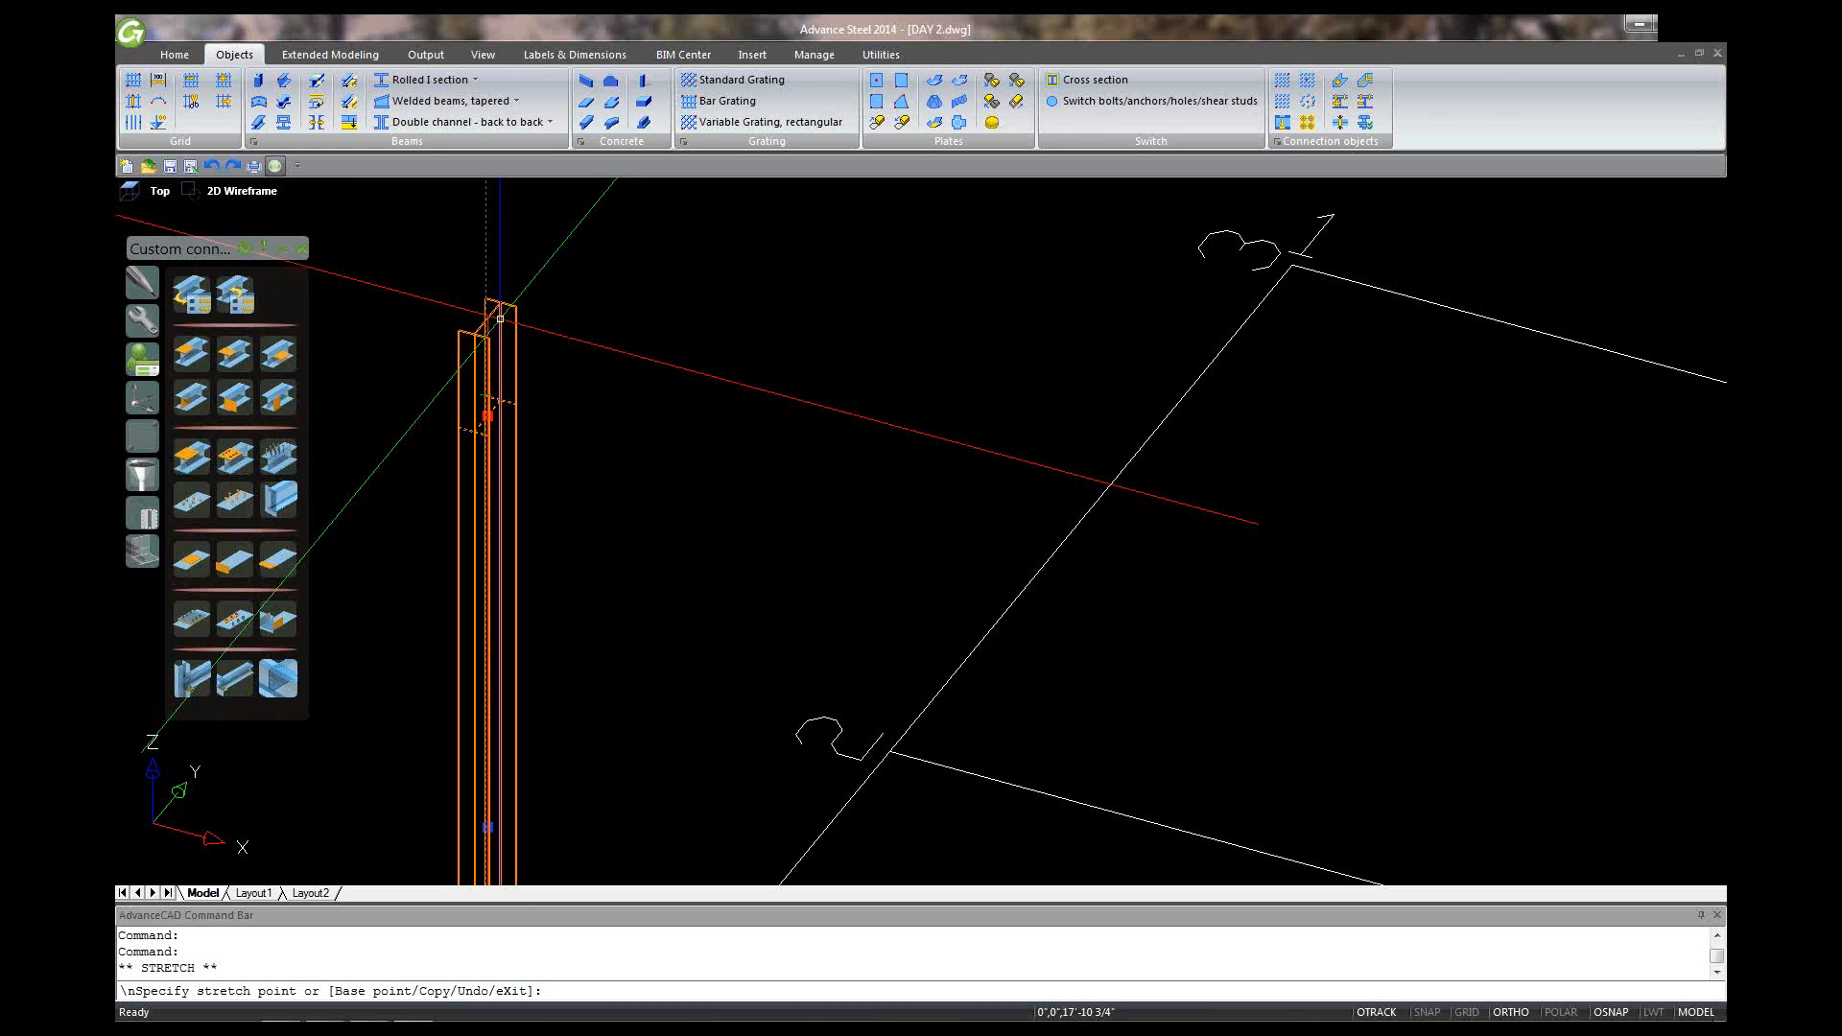
key("Escape")
Step: Check the column's system length in its Advance Properties
right_click(500, 444)
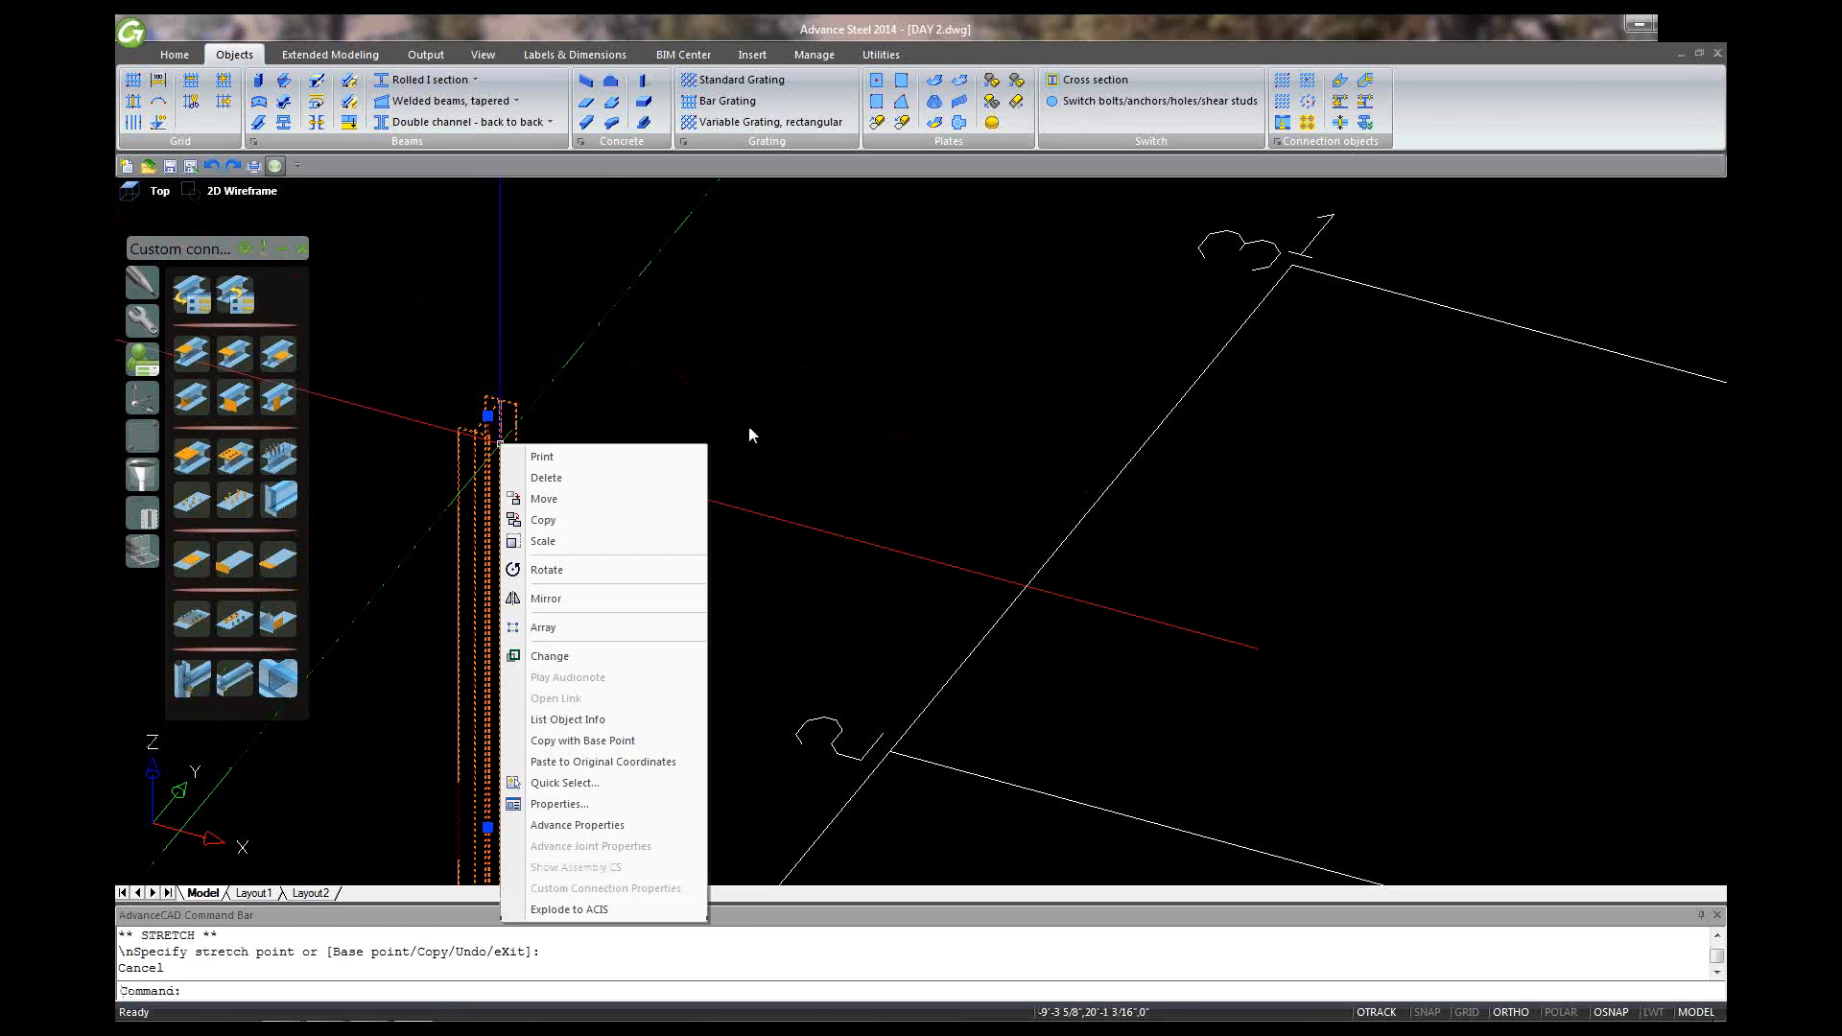
left_click(577, 825)
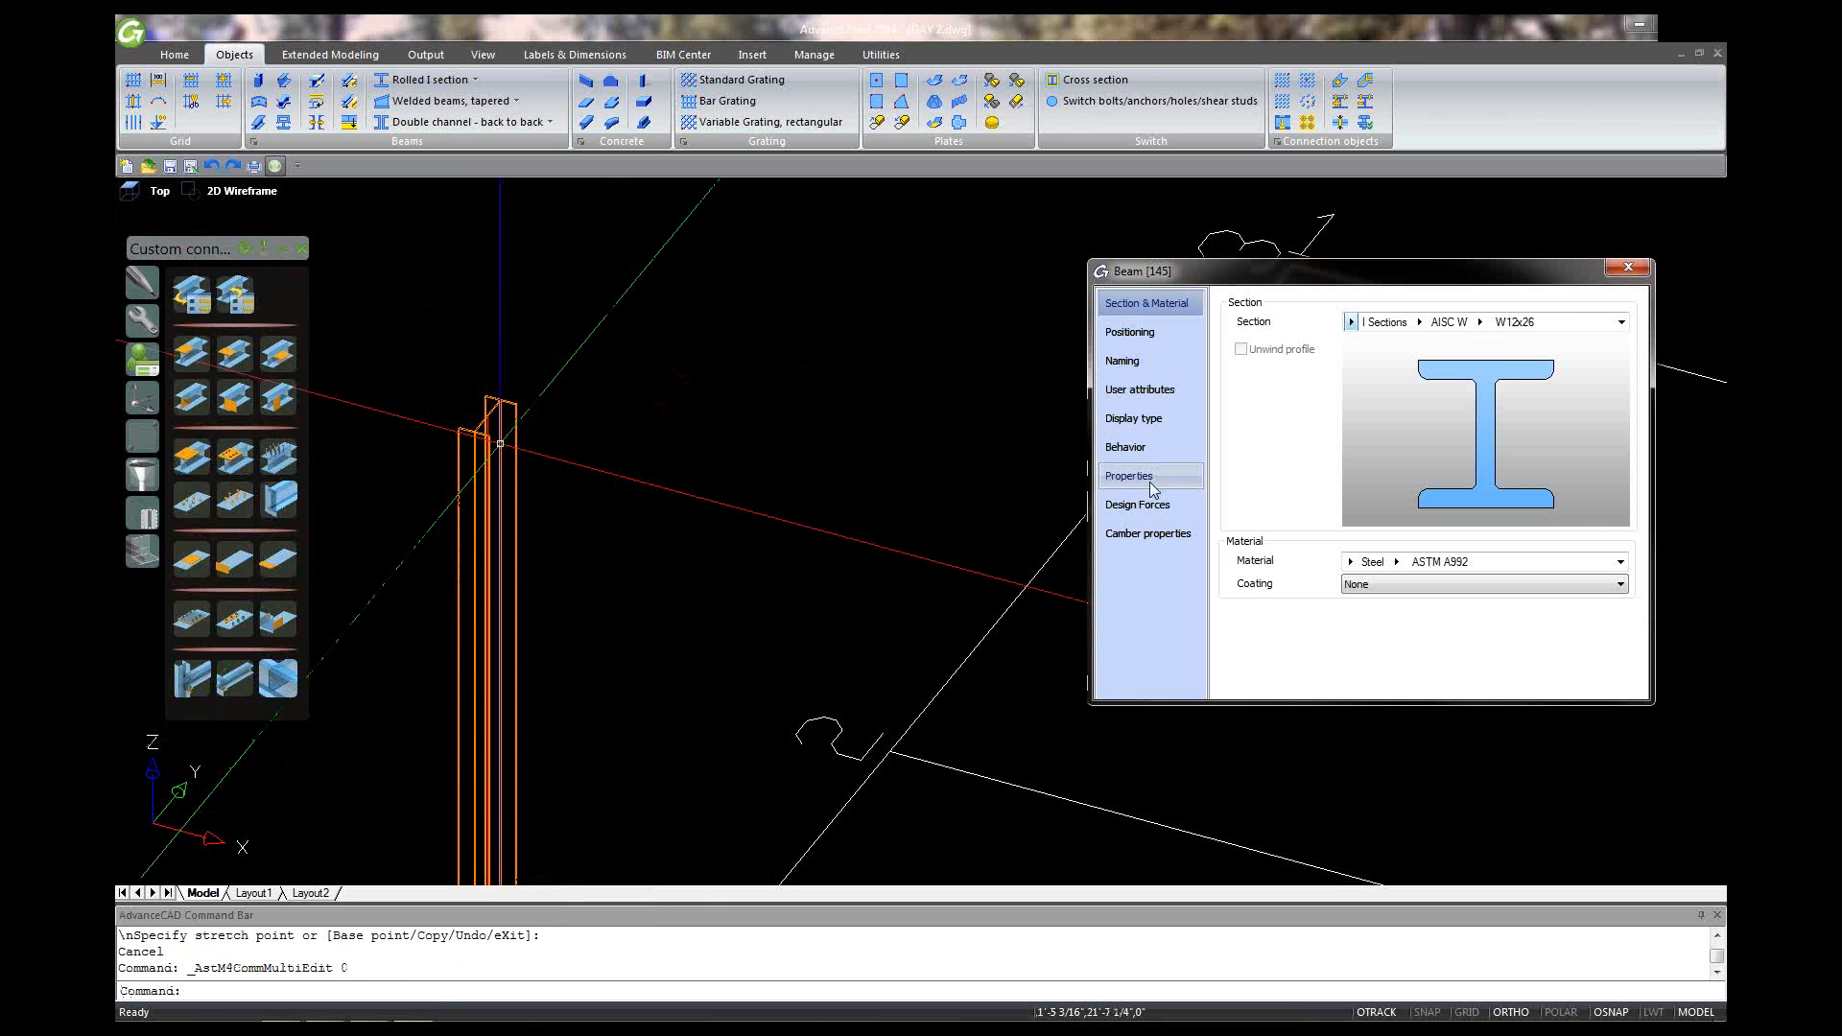
left_click(1142, 475)
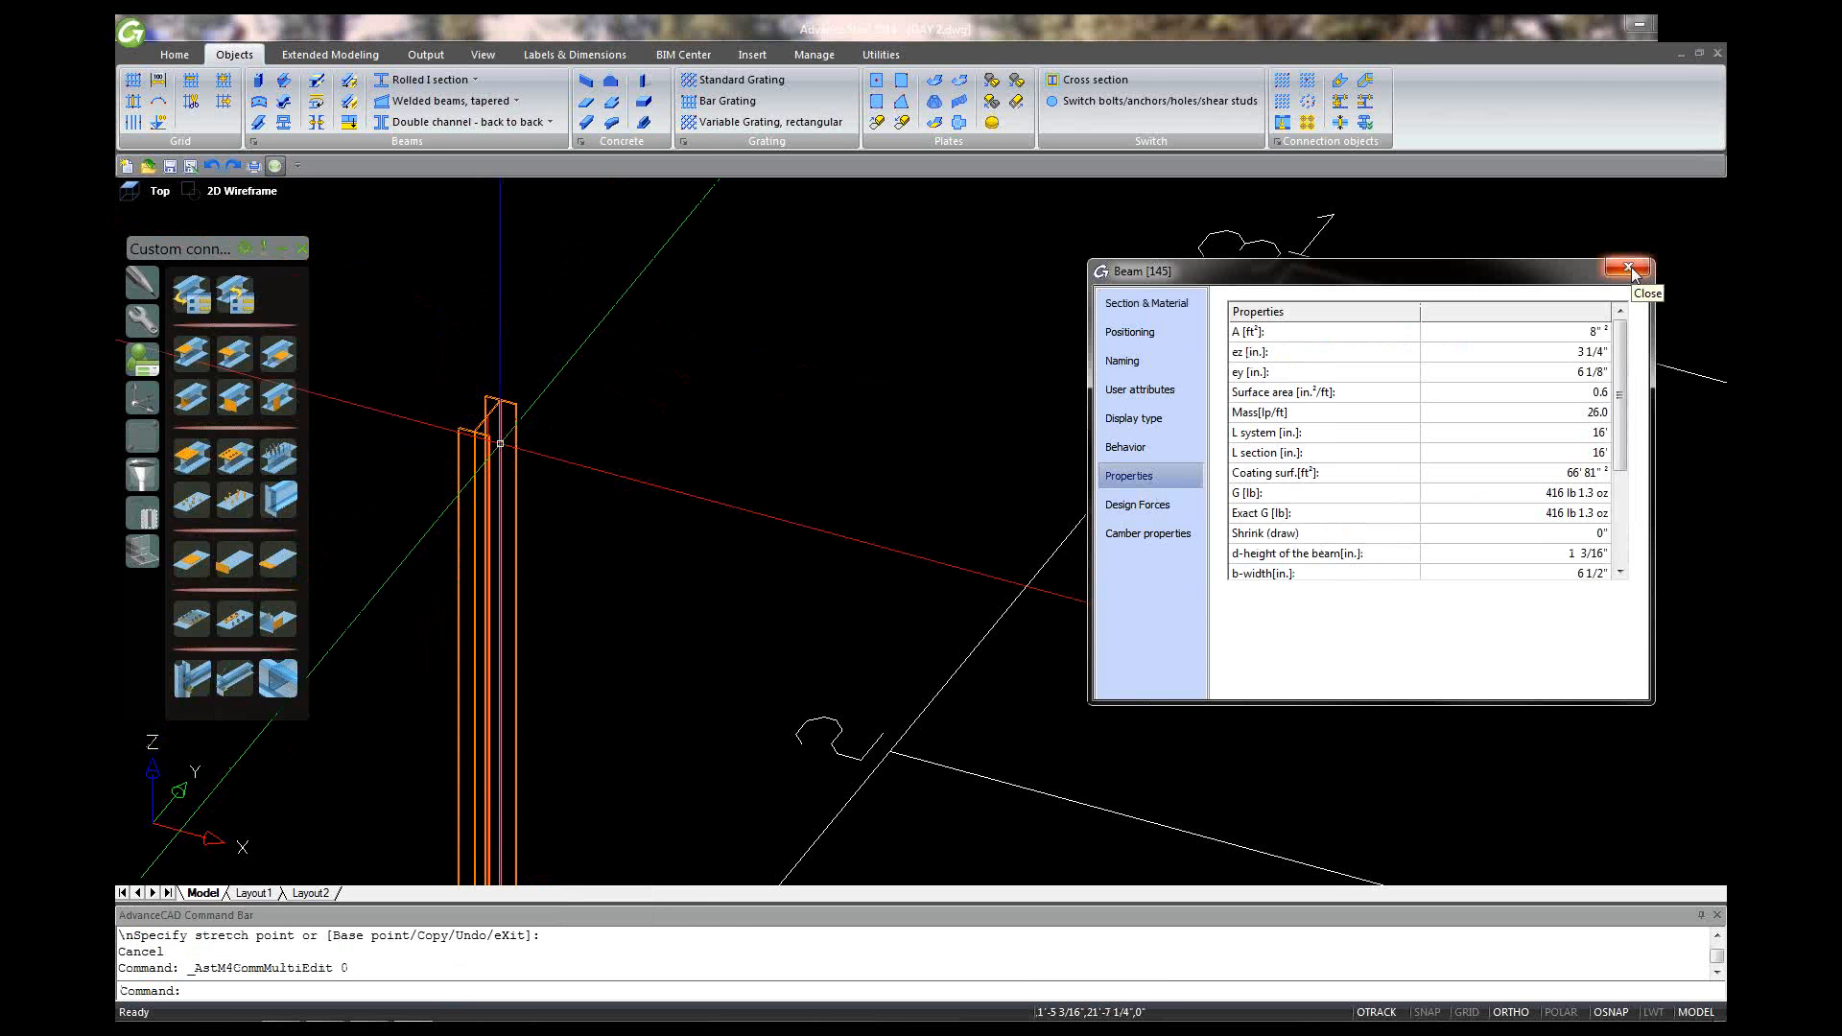
left_click(1629, 269)
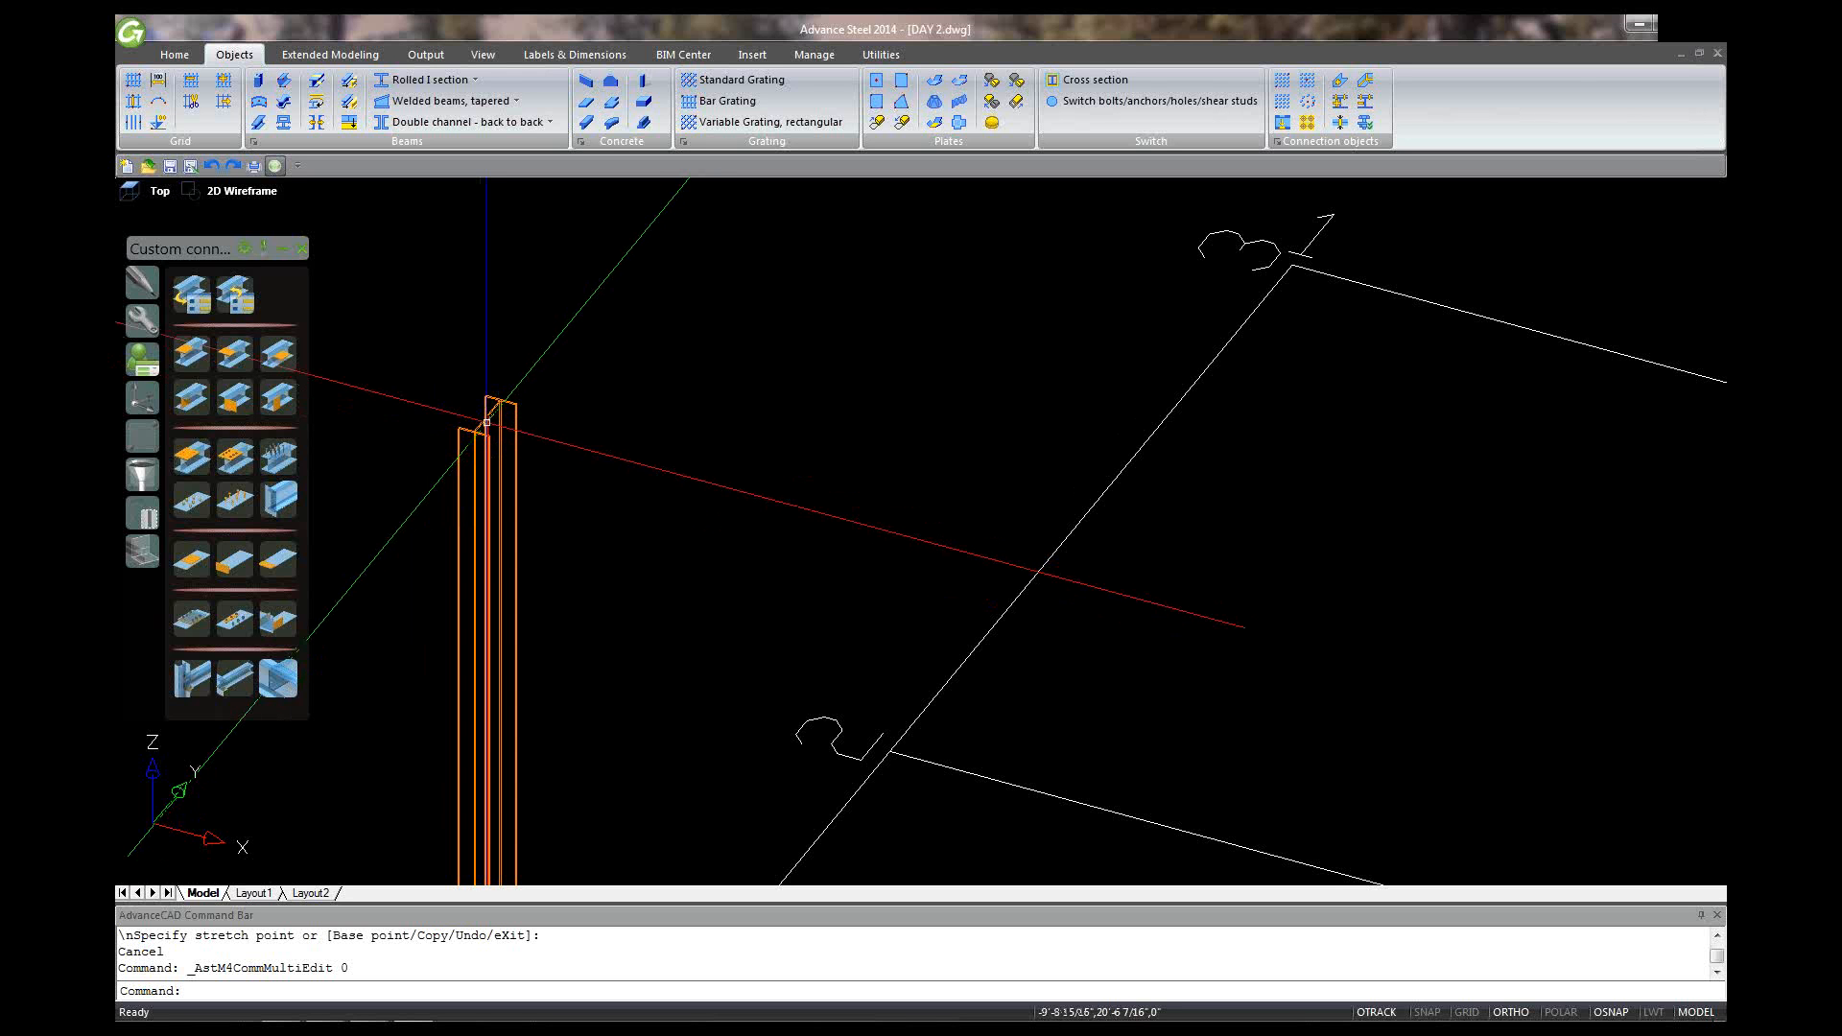
Step: Stretch the column's top end 6' downward and clear the selection
left_click(486, 422)
left_click(487, 415)
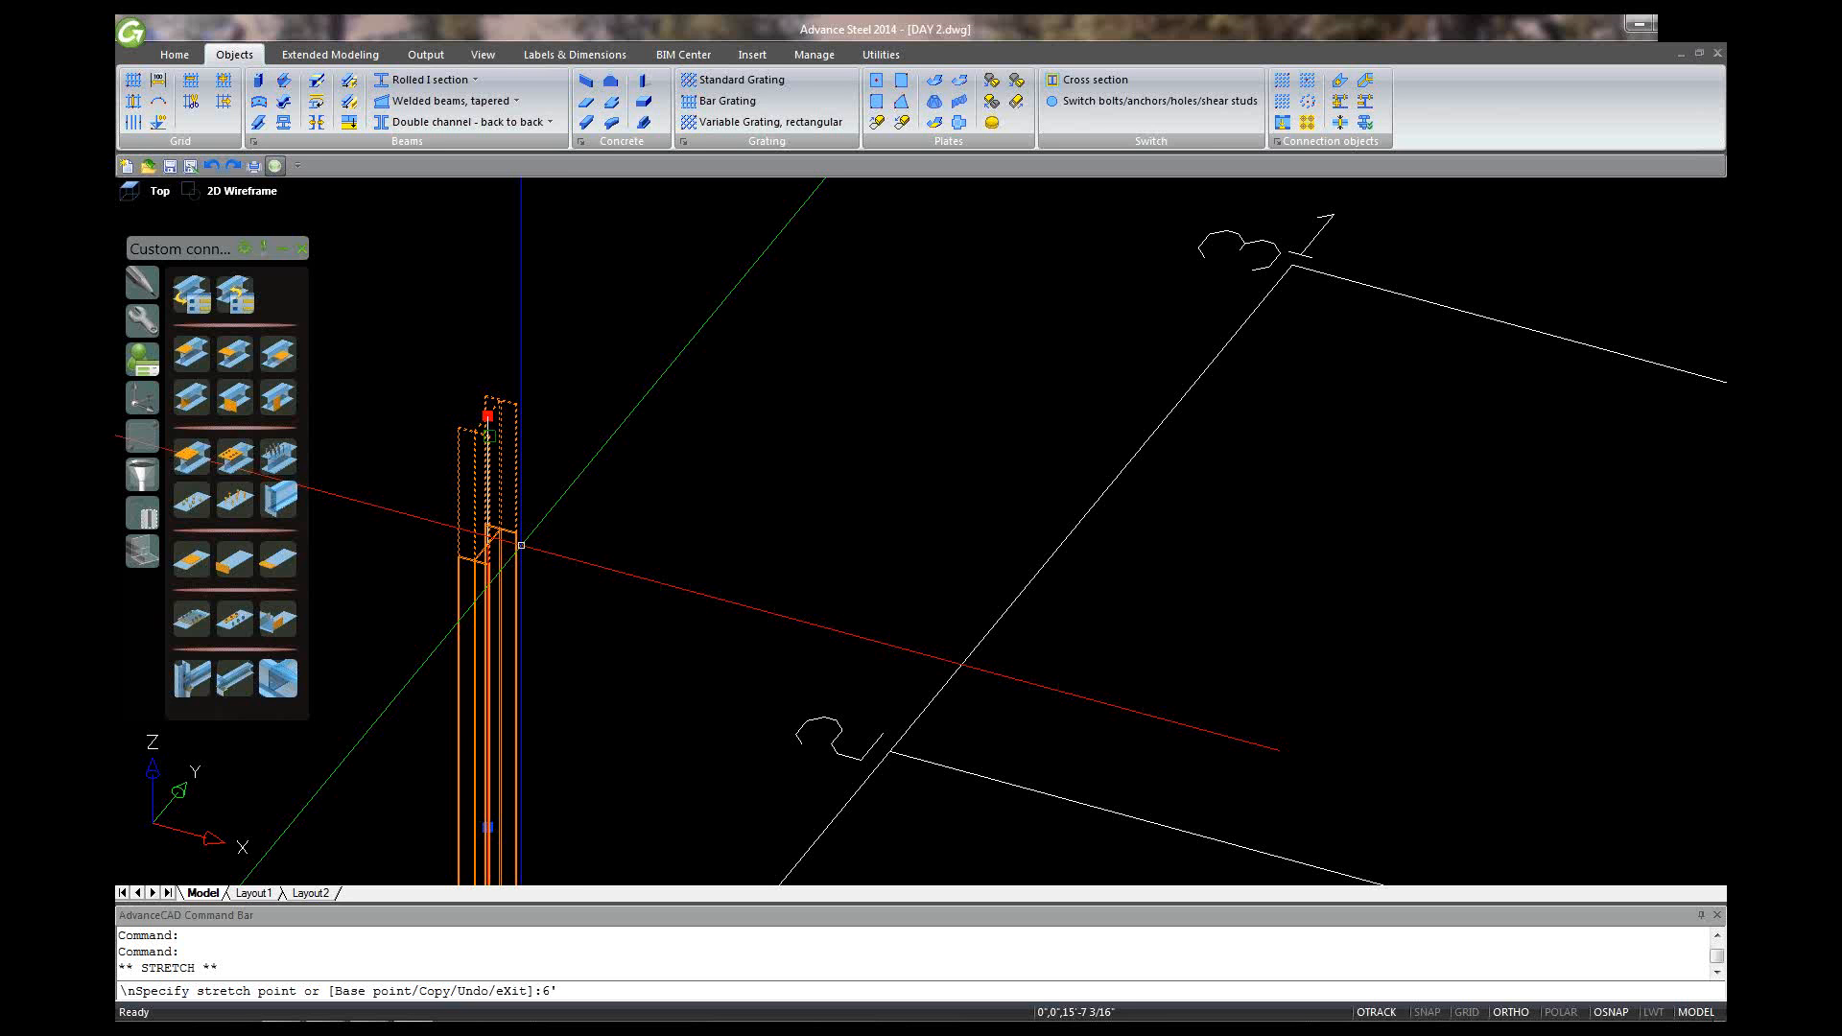
key("Return")
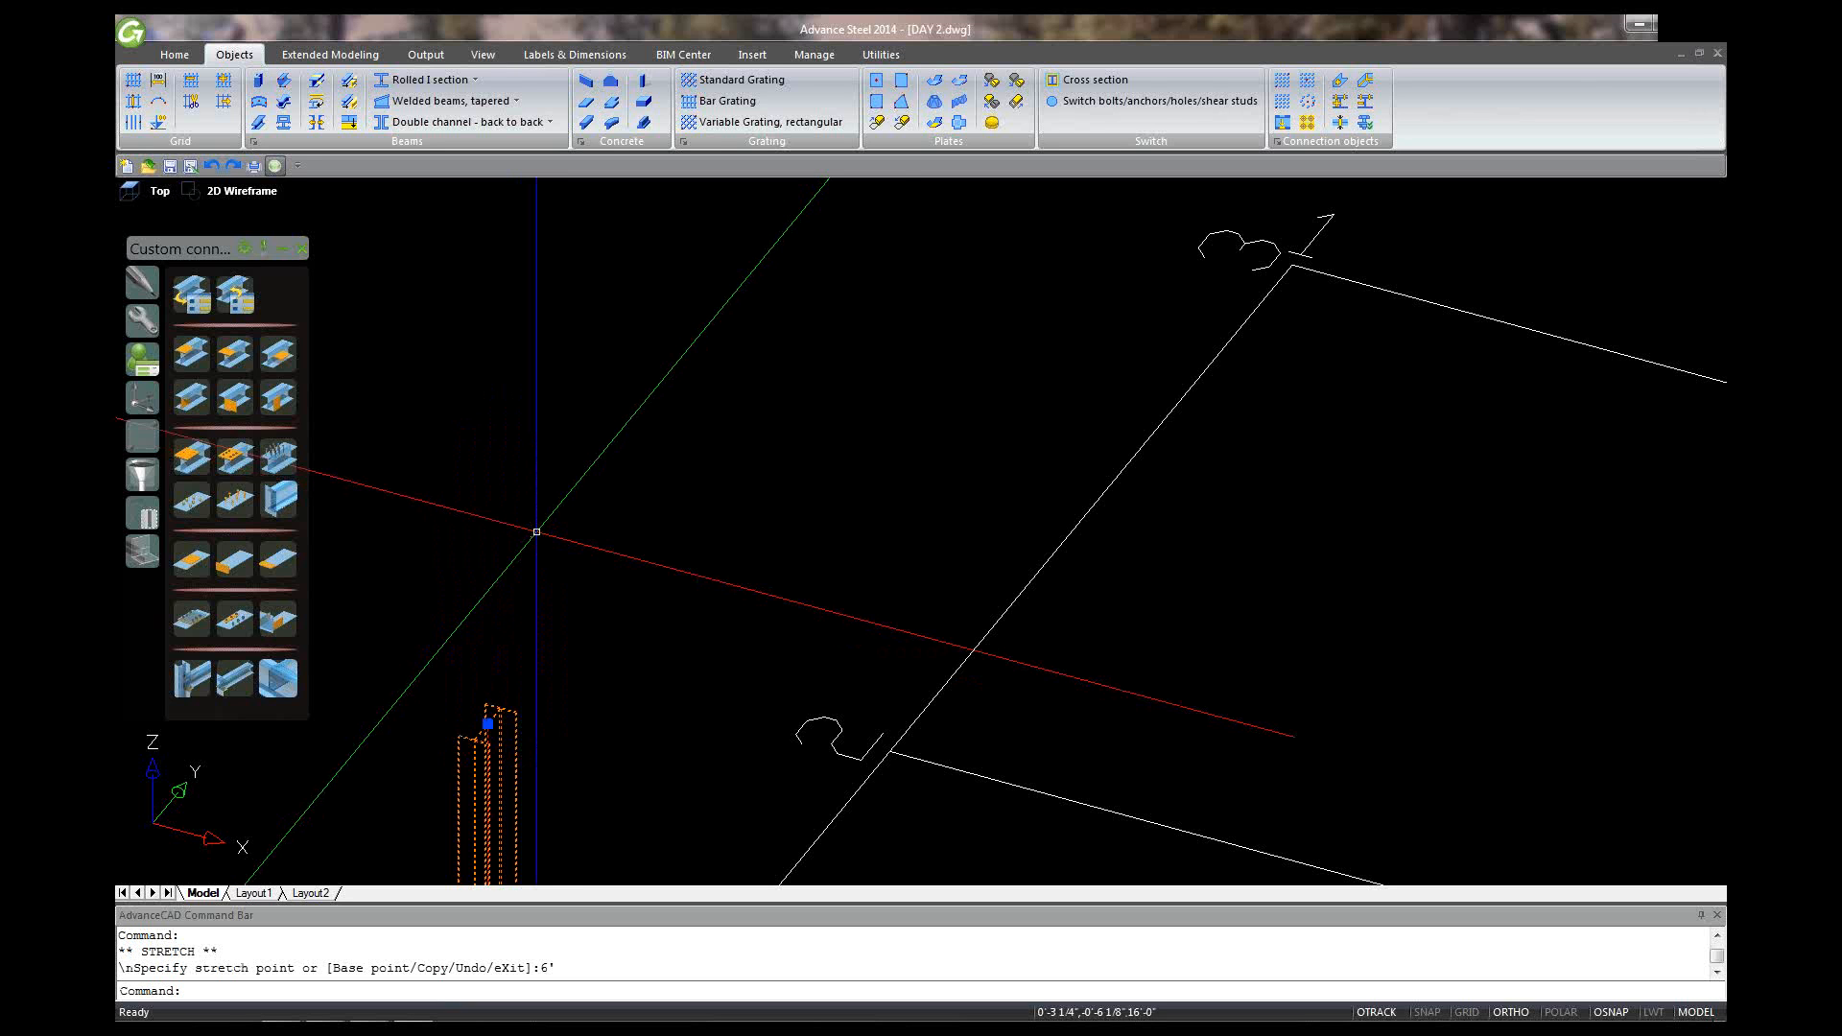
scroll(605, 616, "down", 2)
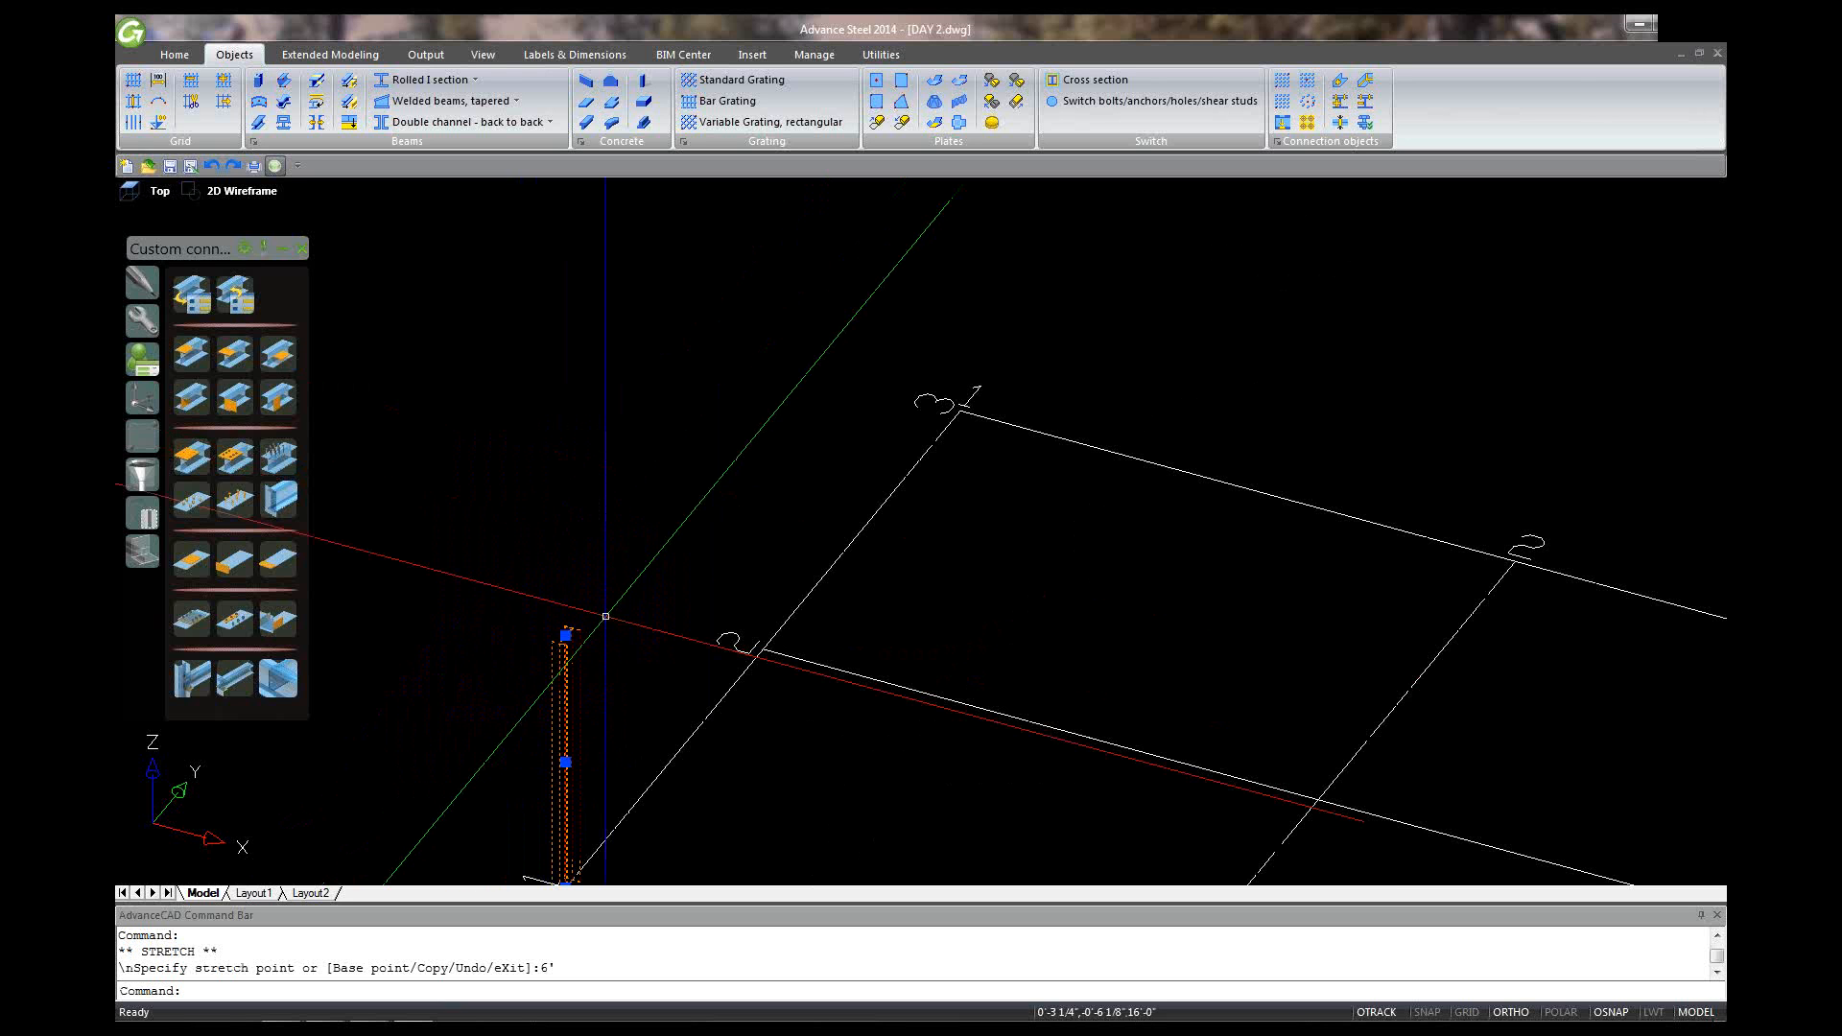
key("Escape")
scroll(605, 616, "up", 1)
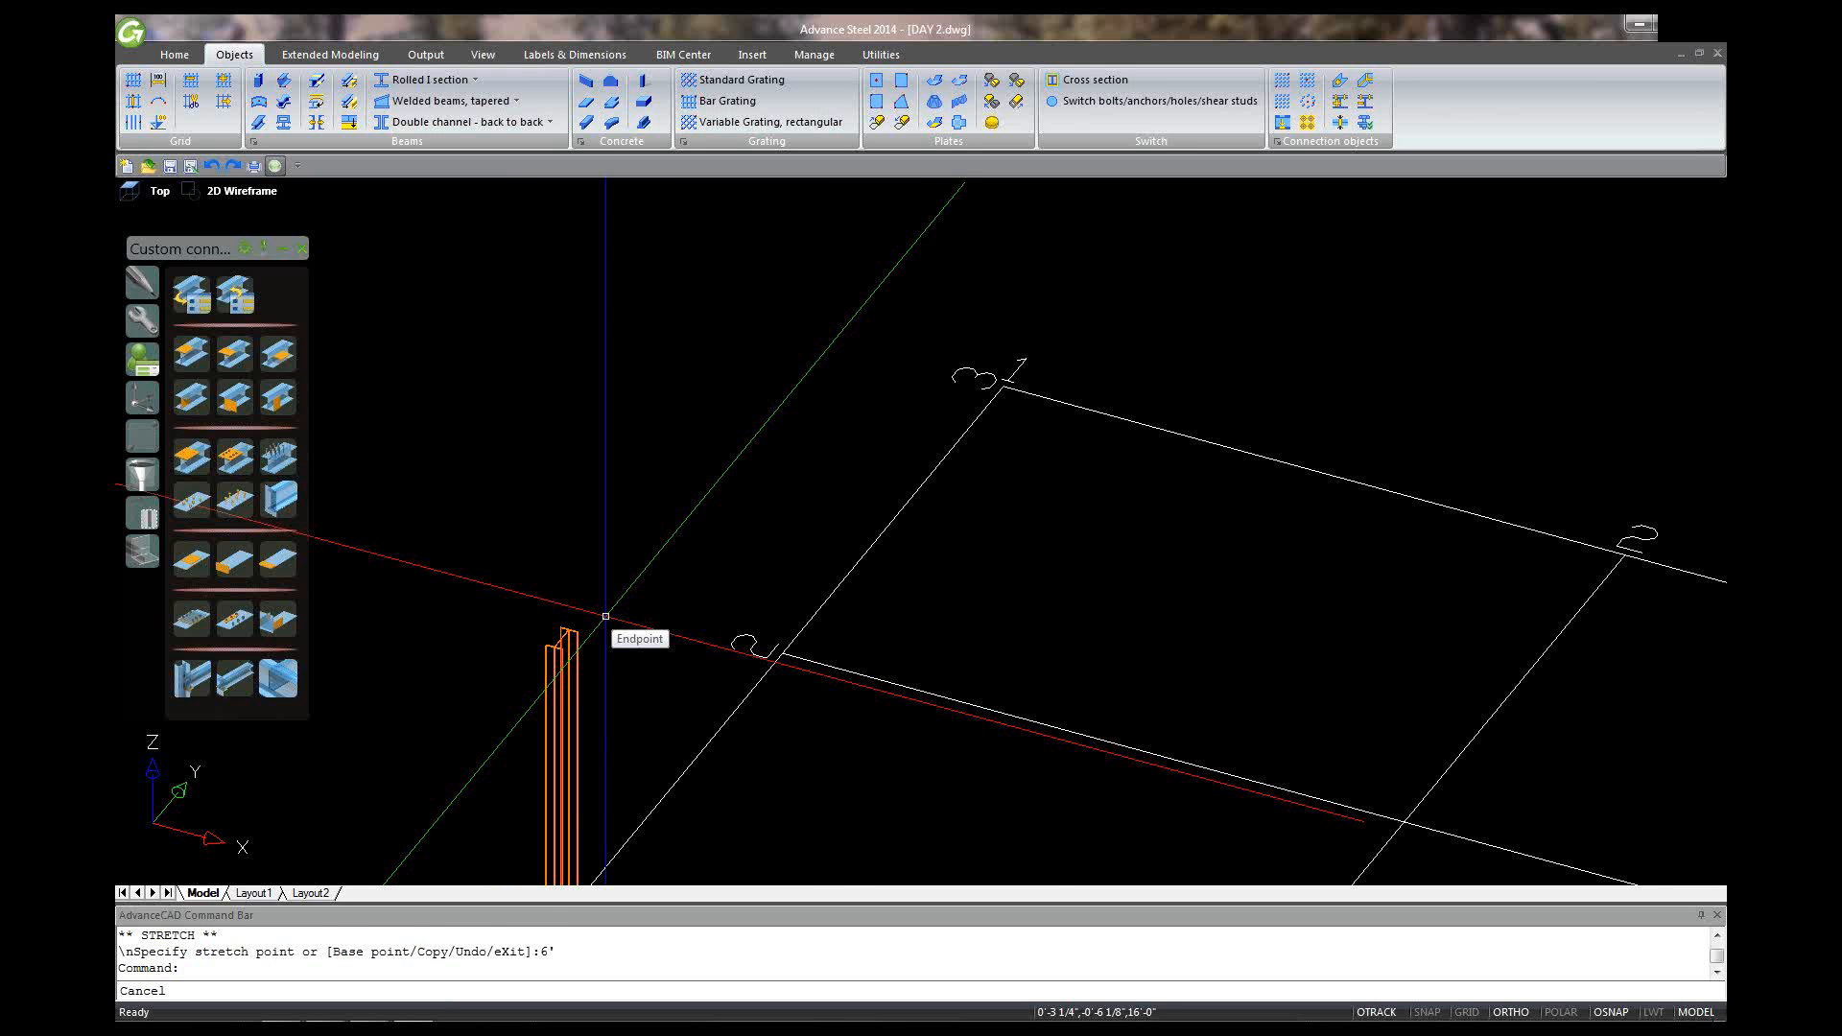
scroll(605, 616, "down", 1)
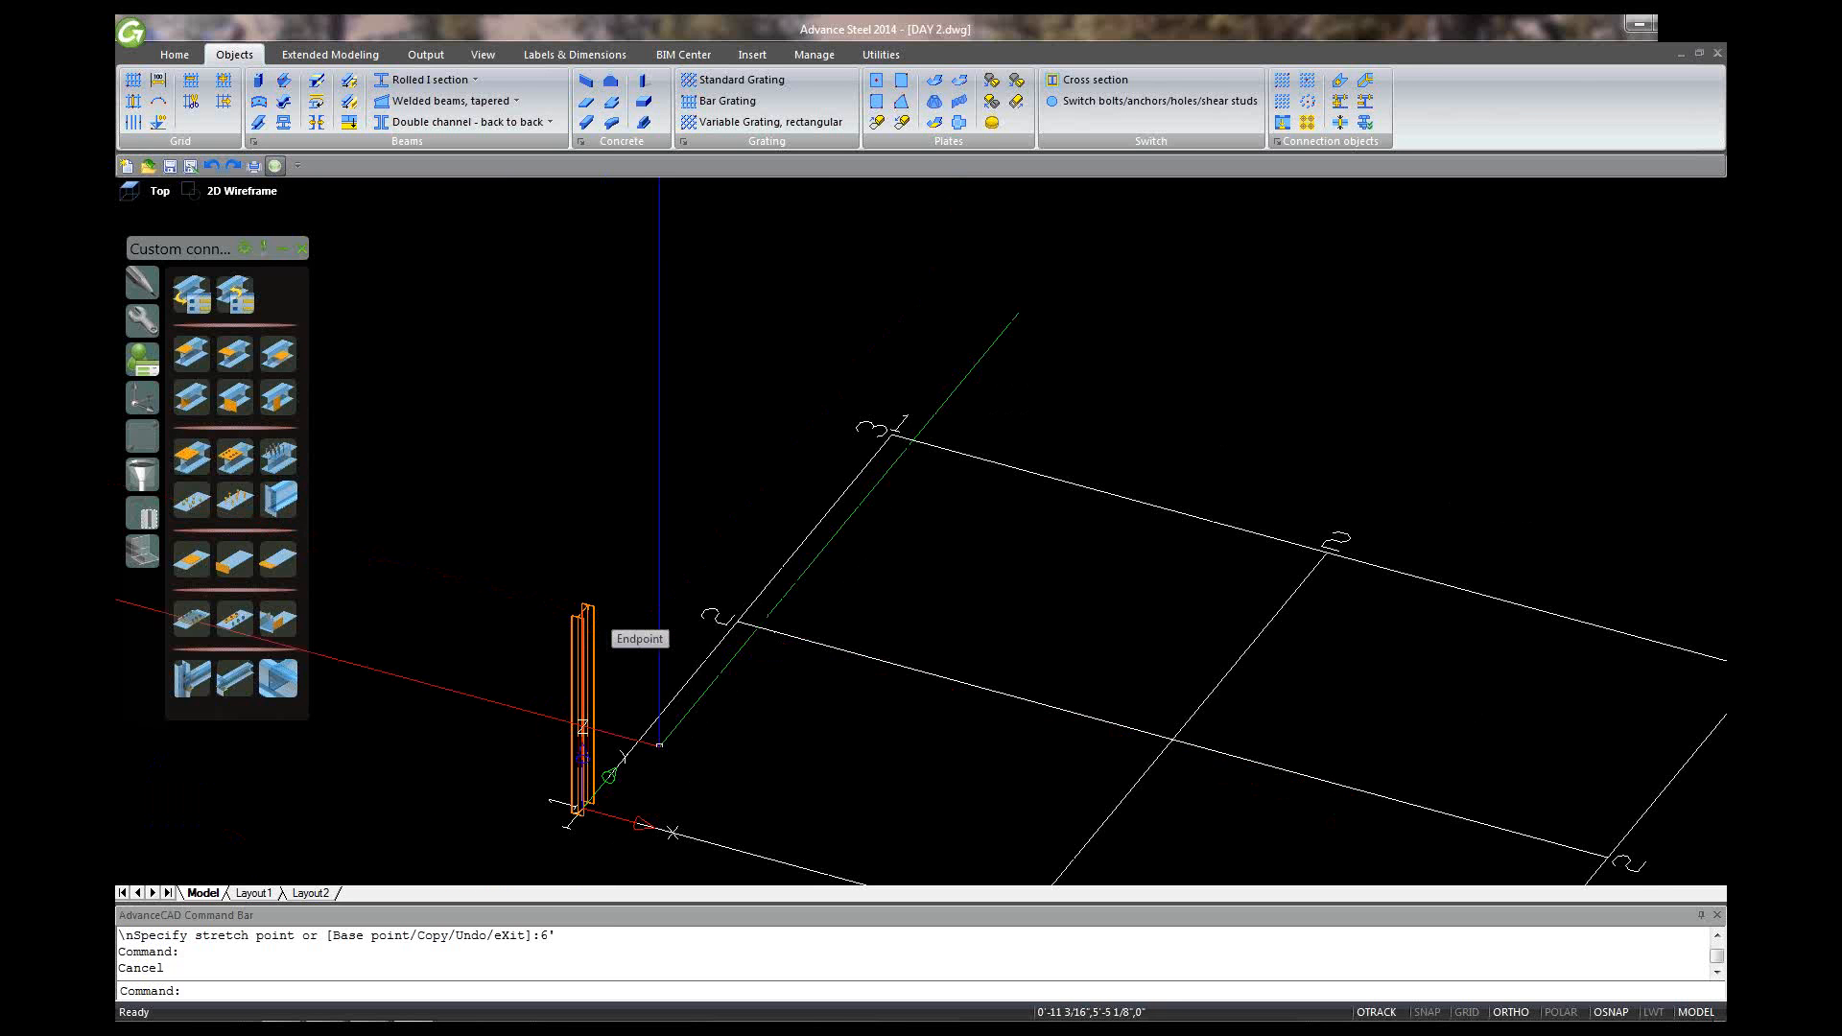
scroll(659, 744, "up", 2)
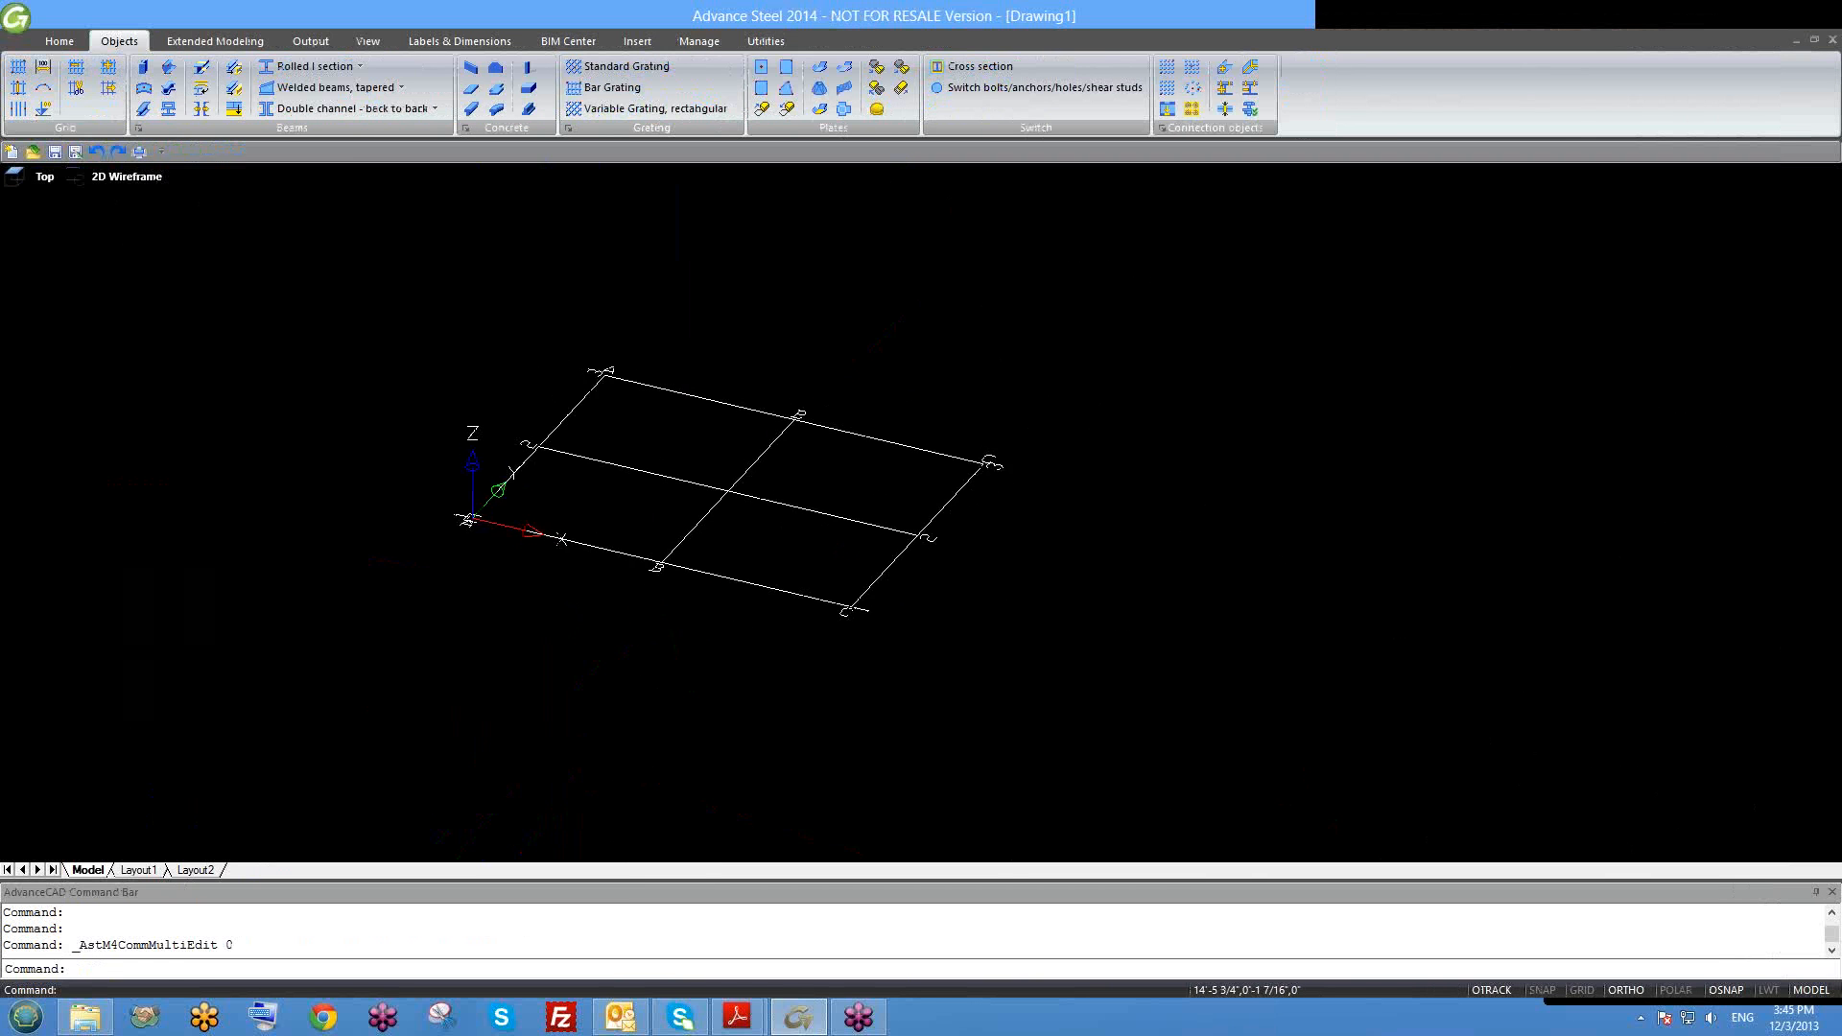
Step: Place a vertical rolled I section 10' high at the grid origin and close its properties
left_click(317, 67)
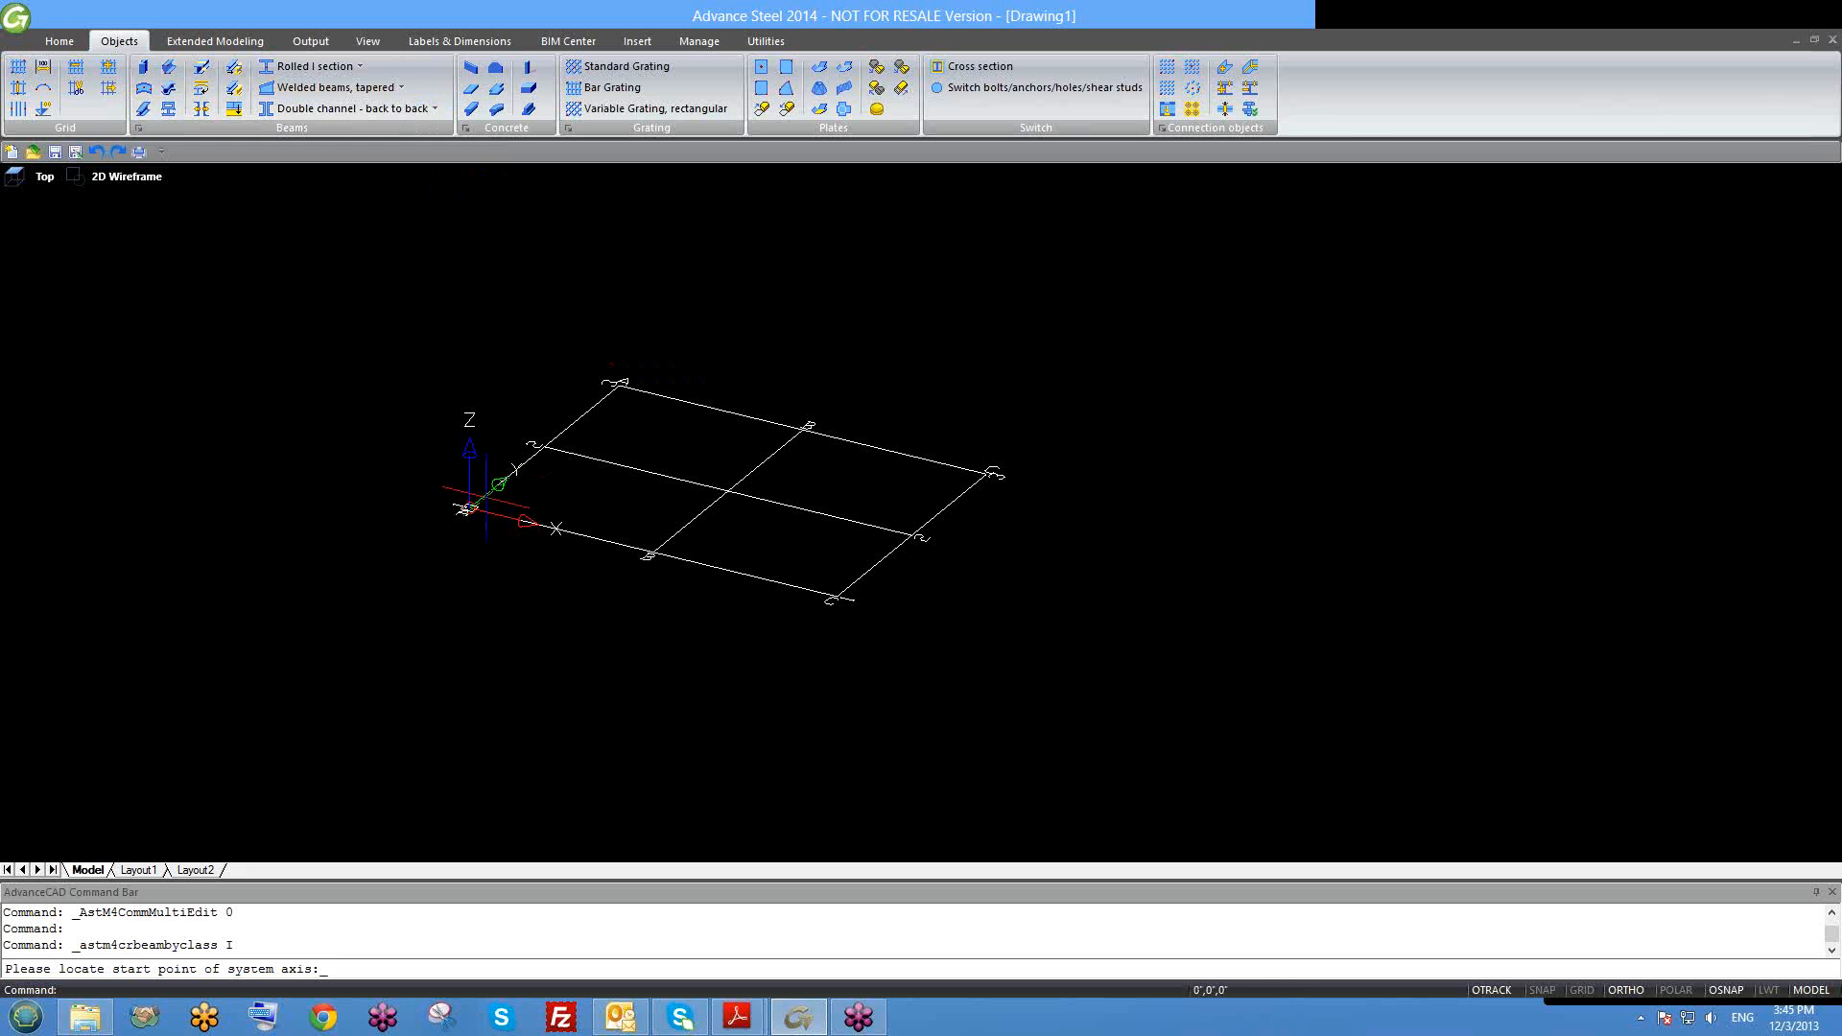
left_click(465, 508)
type("1")
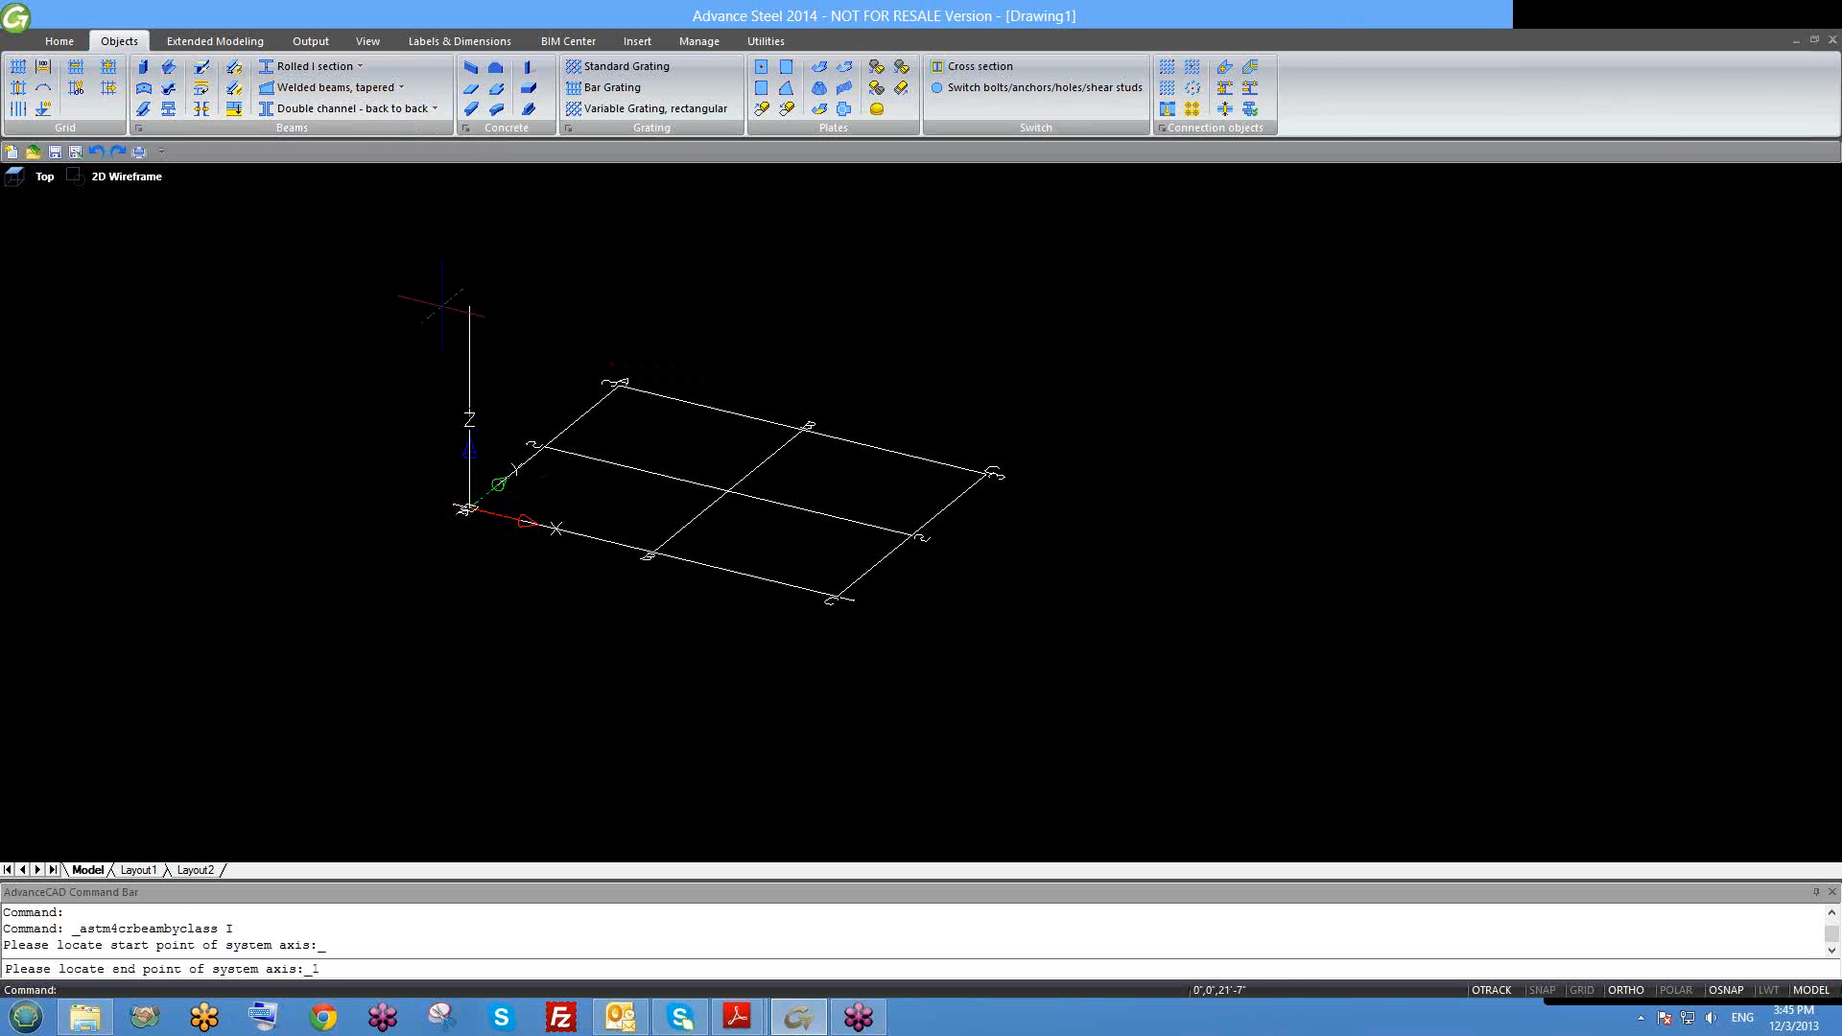
type("0'")
key("Return")
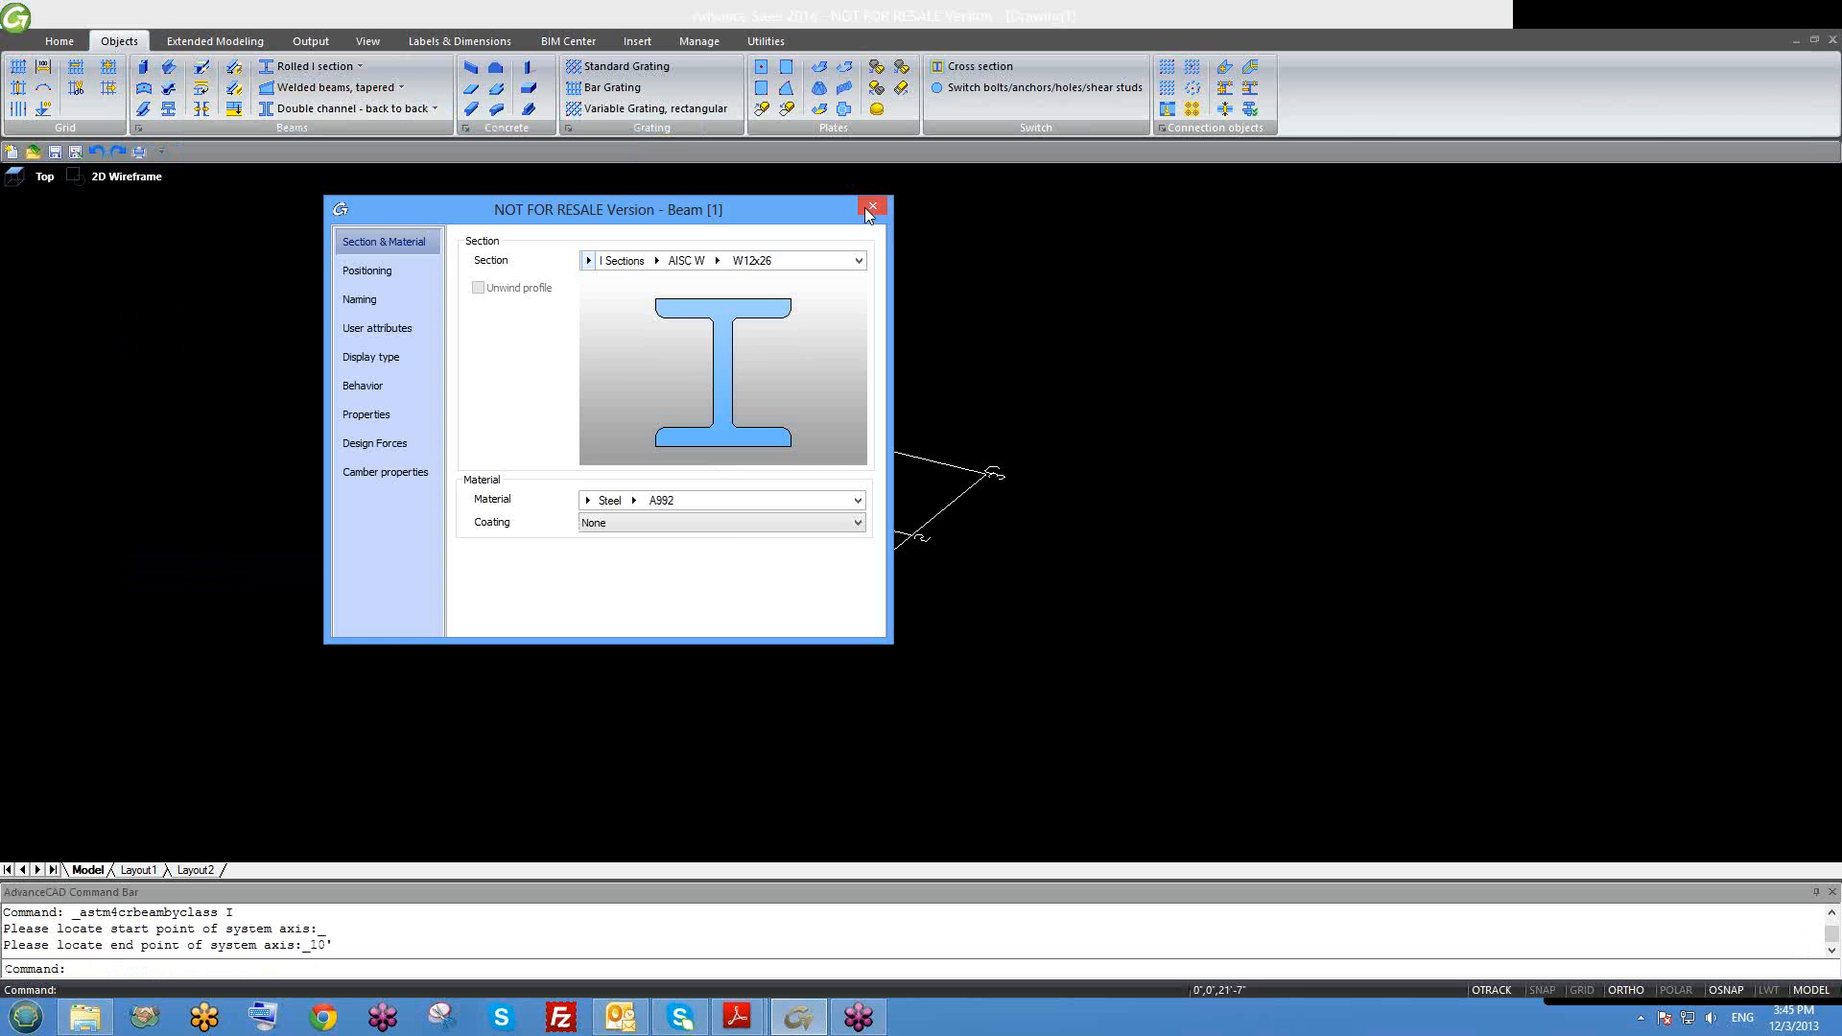
left_click(871, 208)
Step: Set the vertical member's positioning offset to the centre of its section so it sits centred on the grid origin
scroll(508, 474, "up", 5)
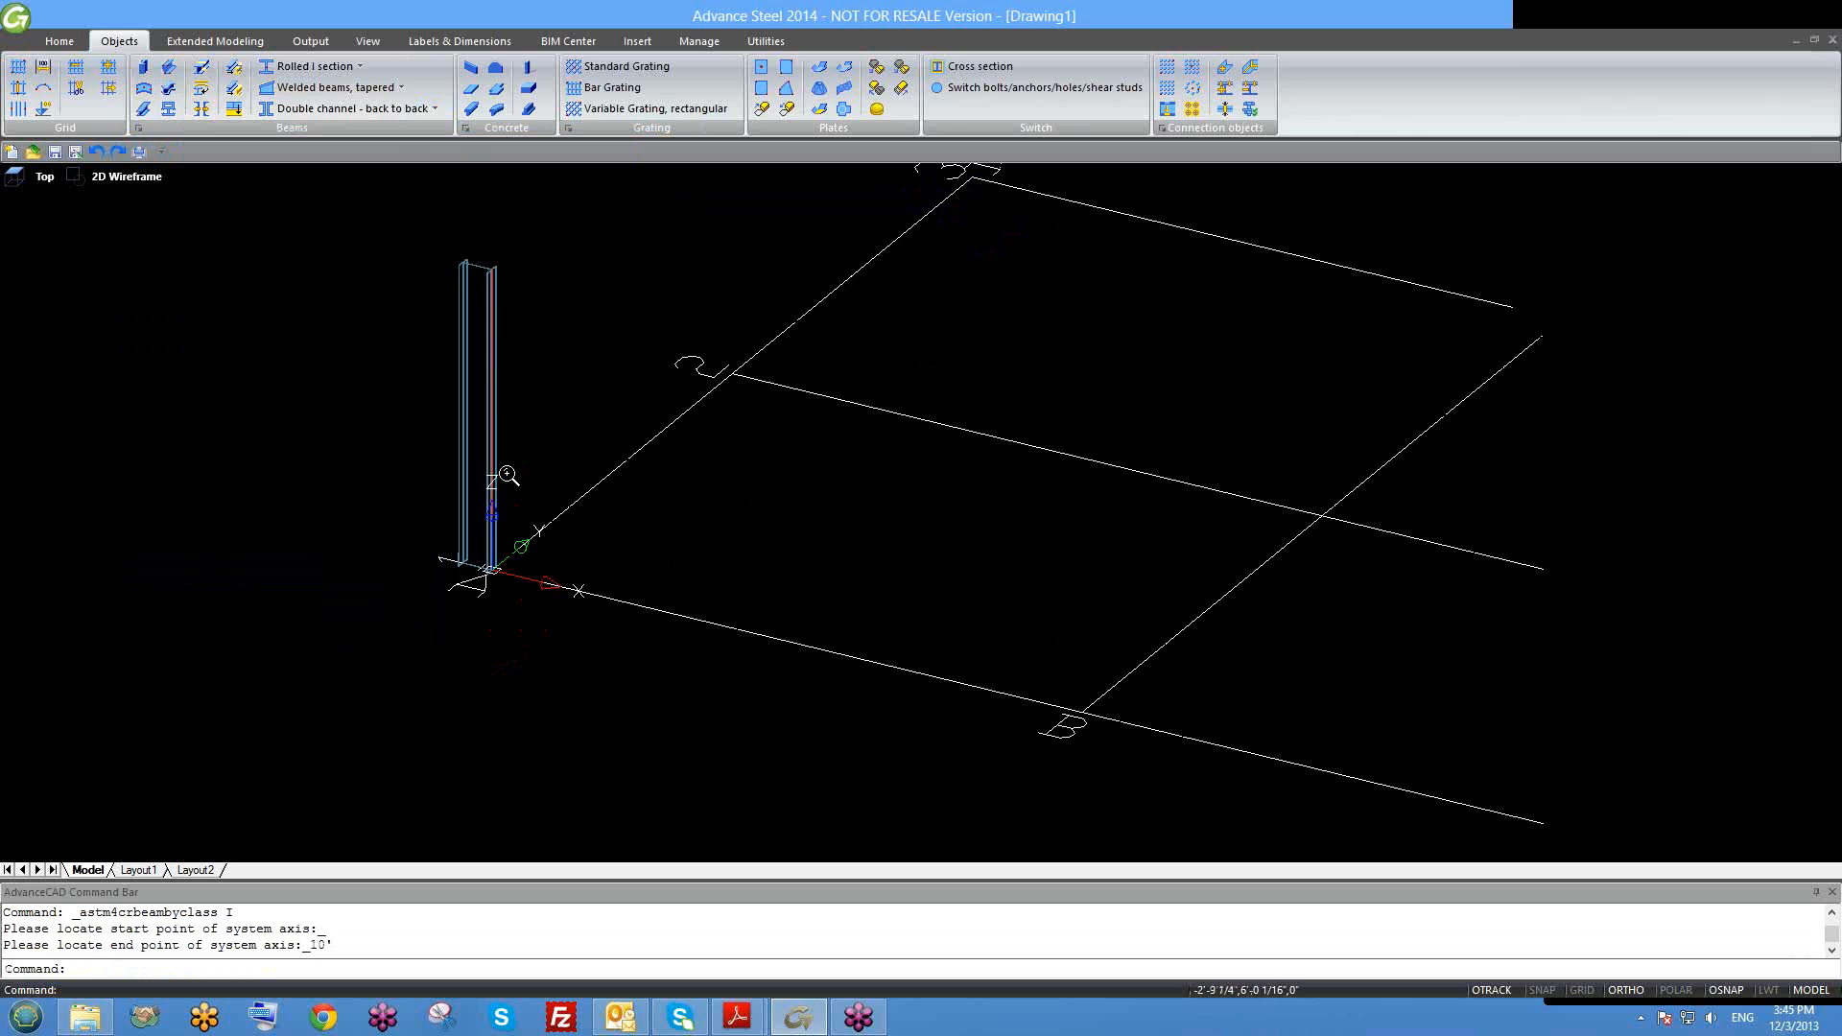
scroll(506, 476, "down", 3)
scroll(504, 502, "up", 8)
left_click(533, 568)
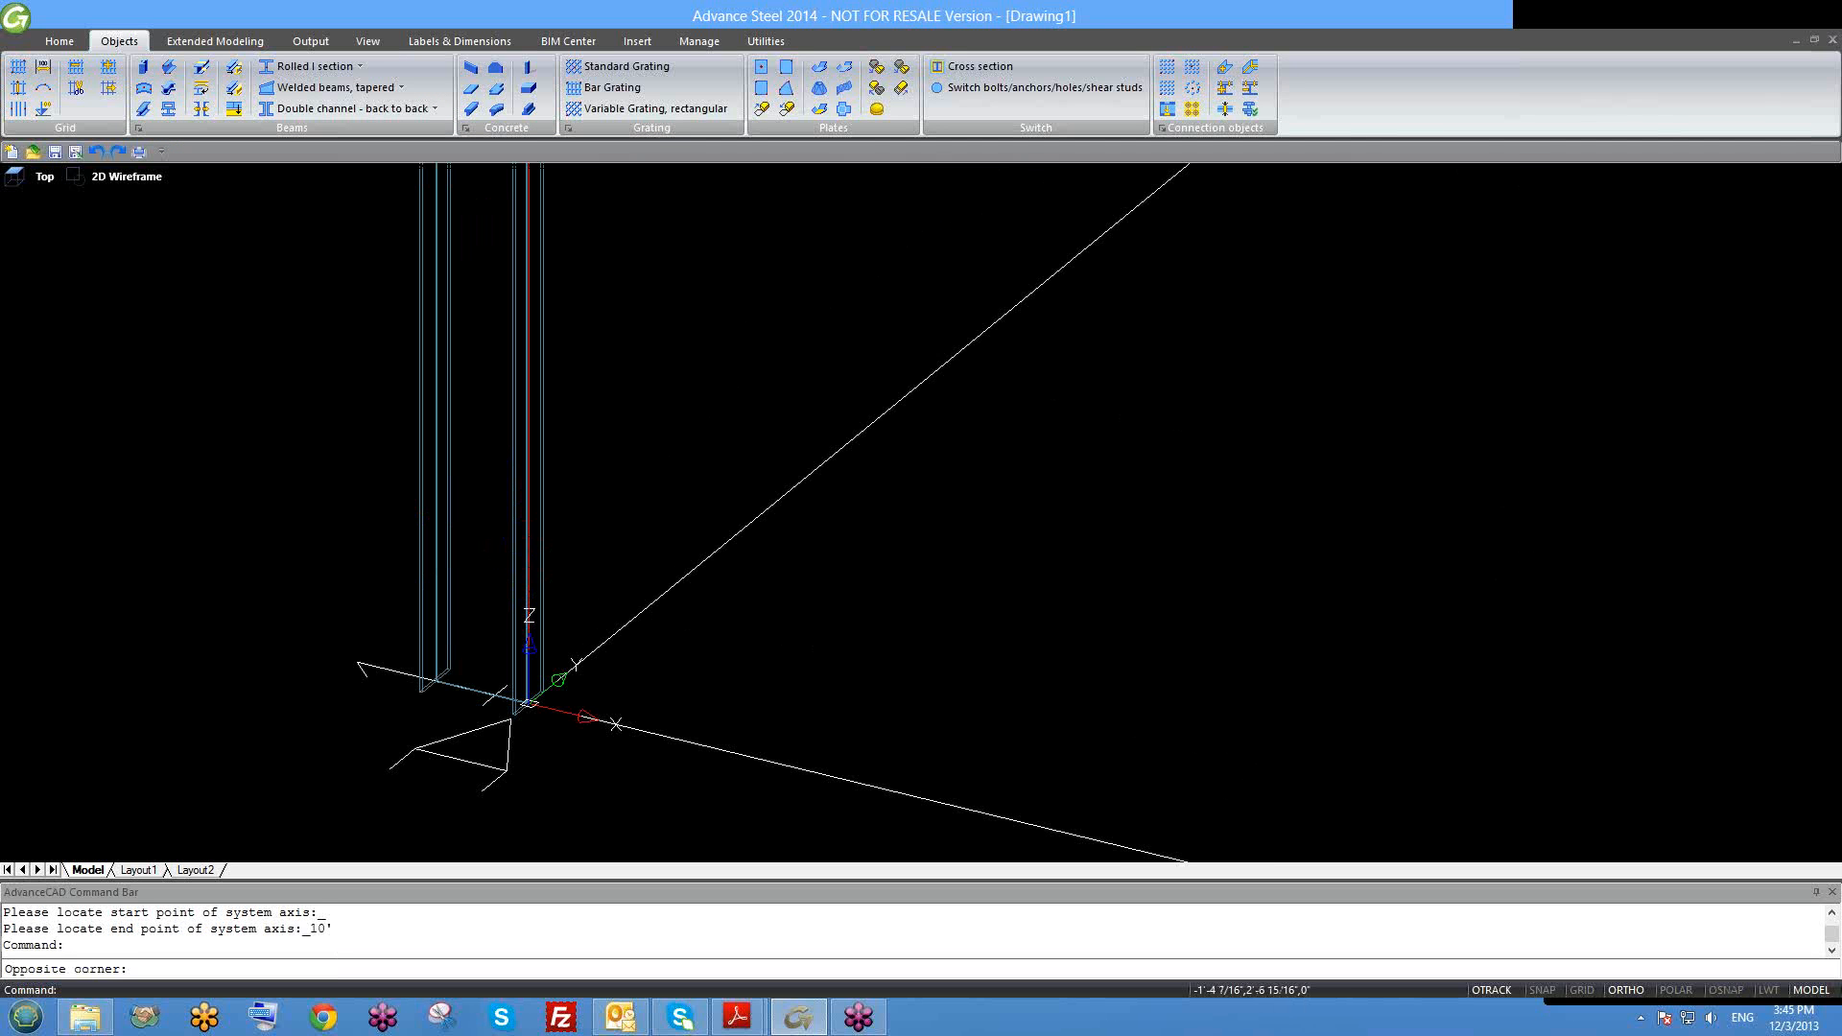
double_click(433, 257)
left_click(418, 272)
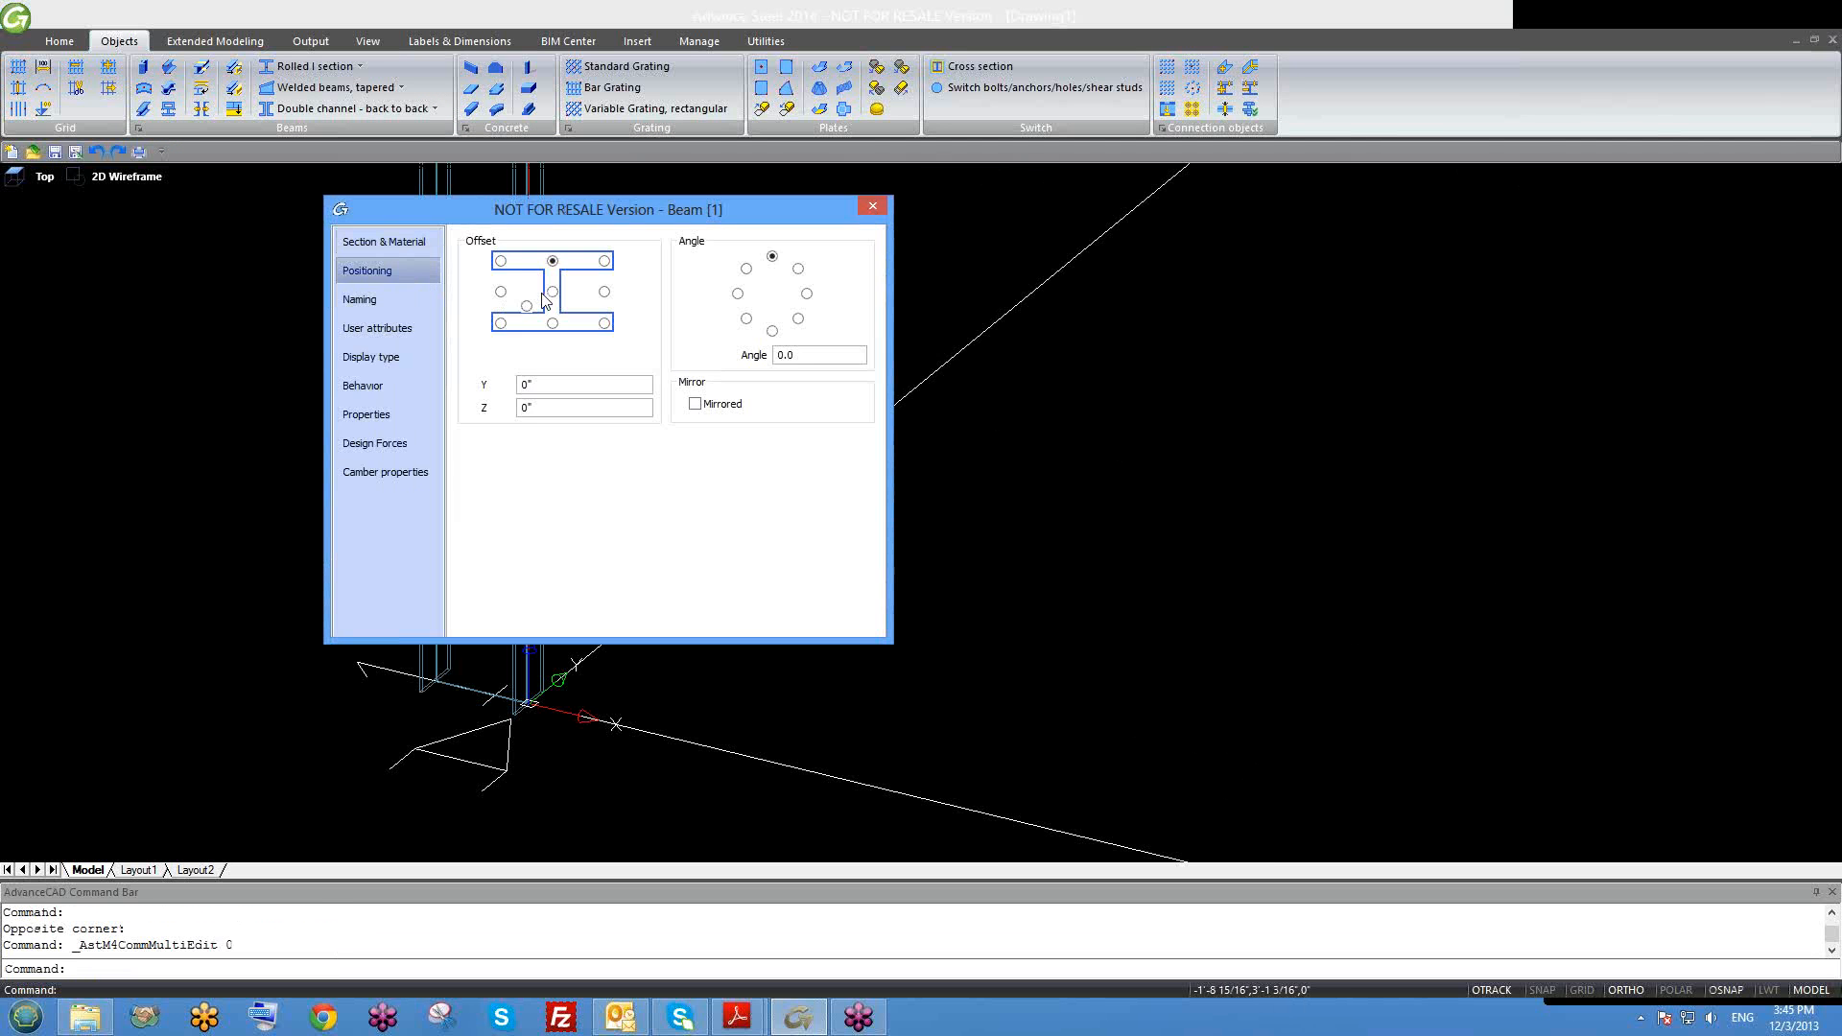
left_click(553, 292)
left_click(872, 207)
Step: Change the vertical member's model role to Column in its naming properties and close the dialog
scroll(674, 422, "down", 5)
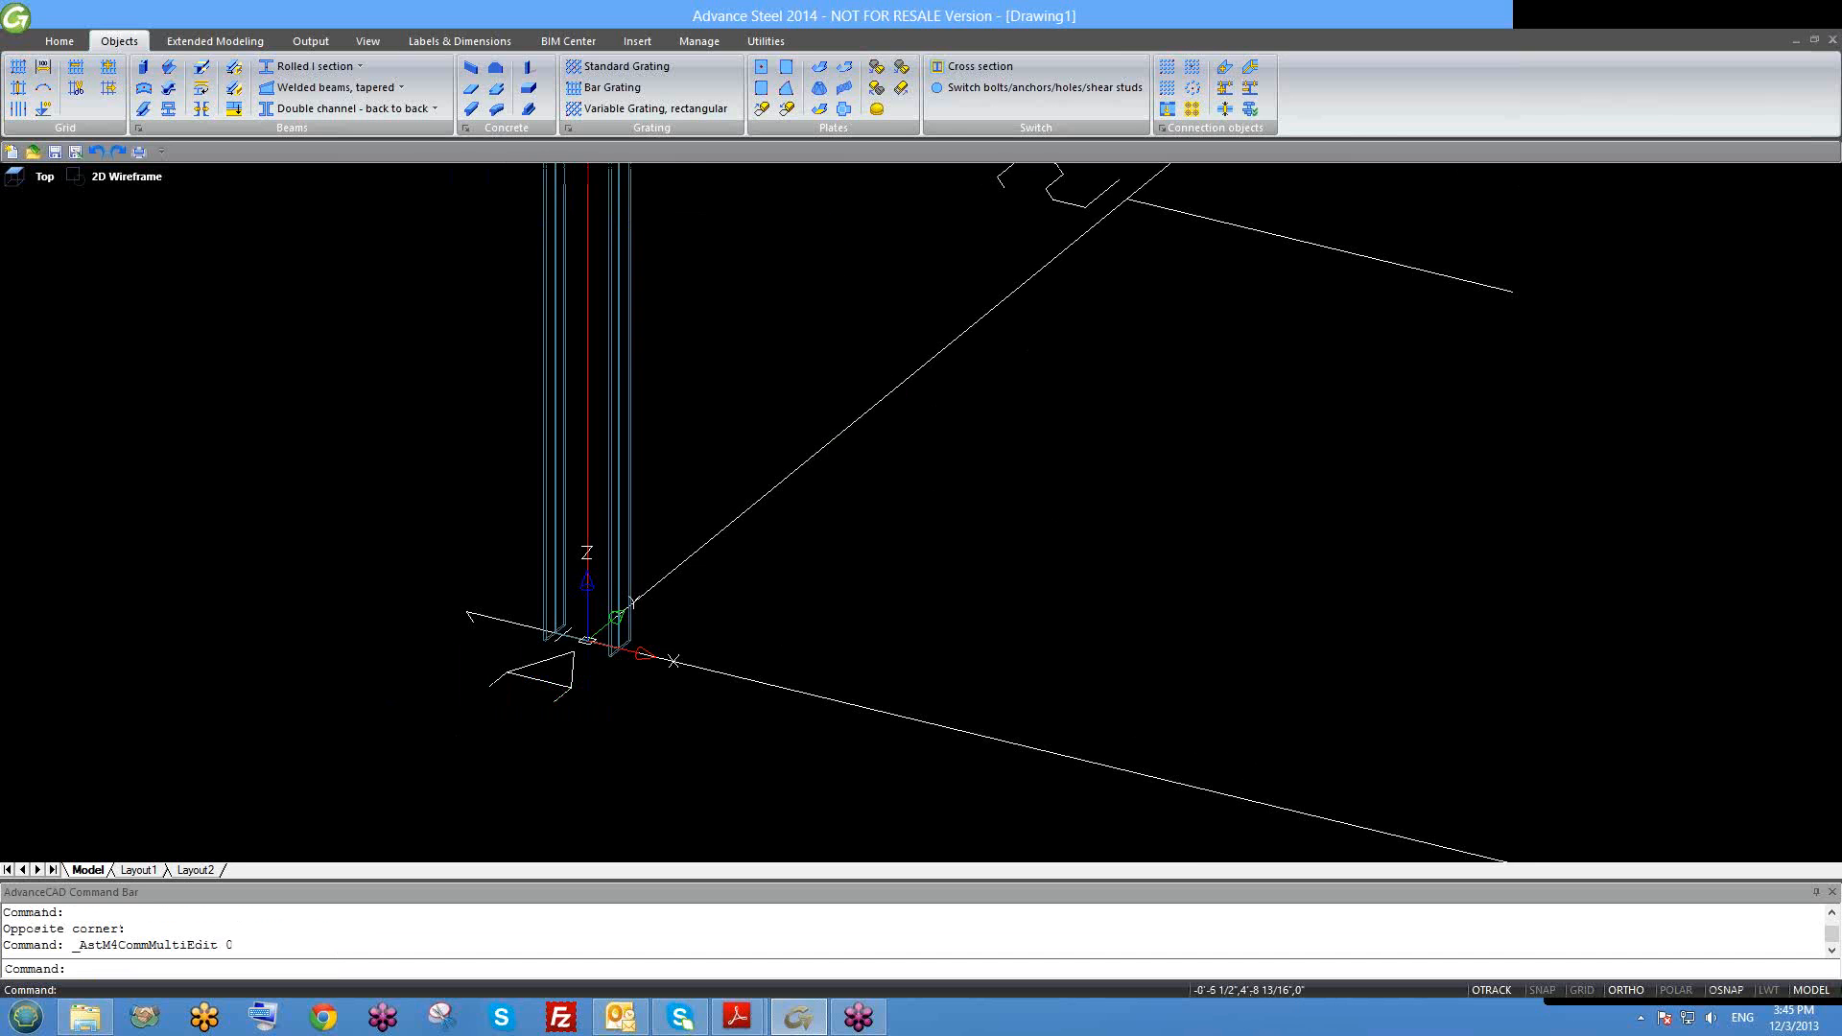
double_click(674, 422)
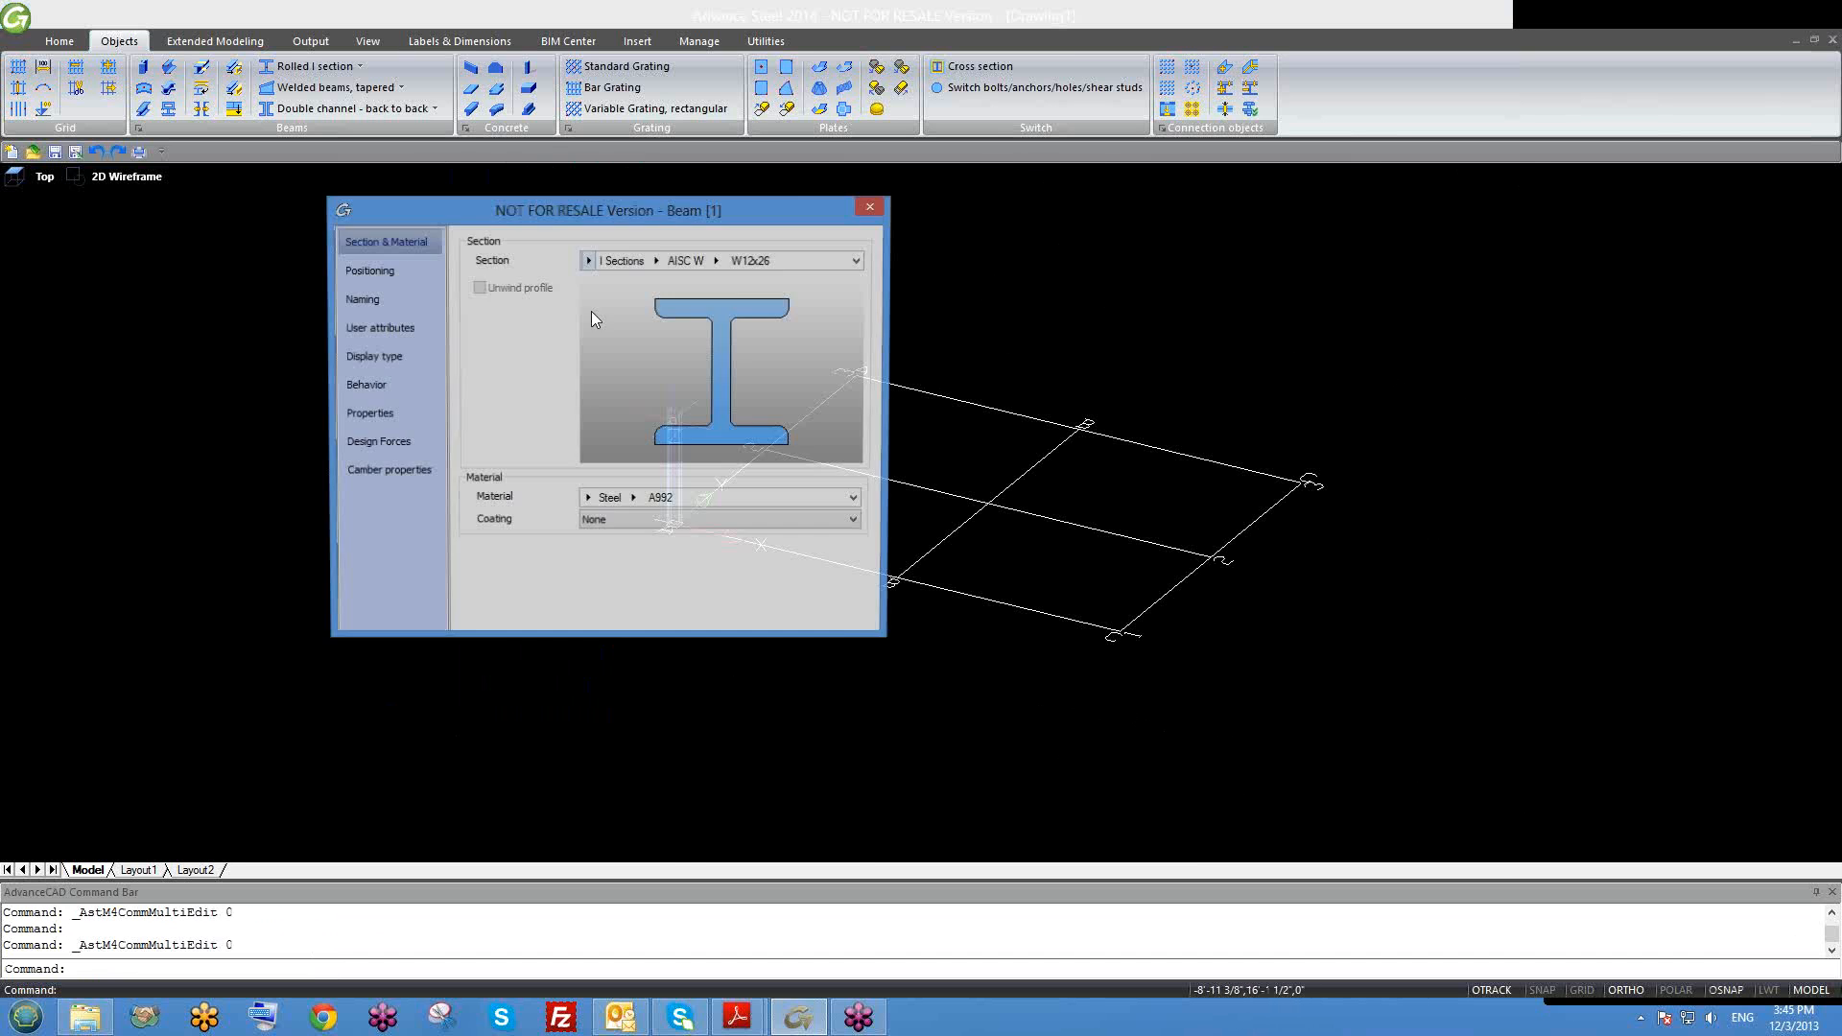
left_click(419, 298)
left_click(726, 489)
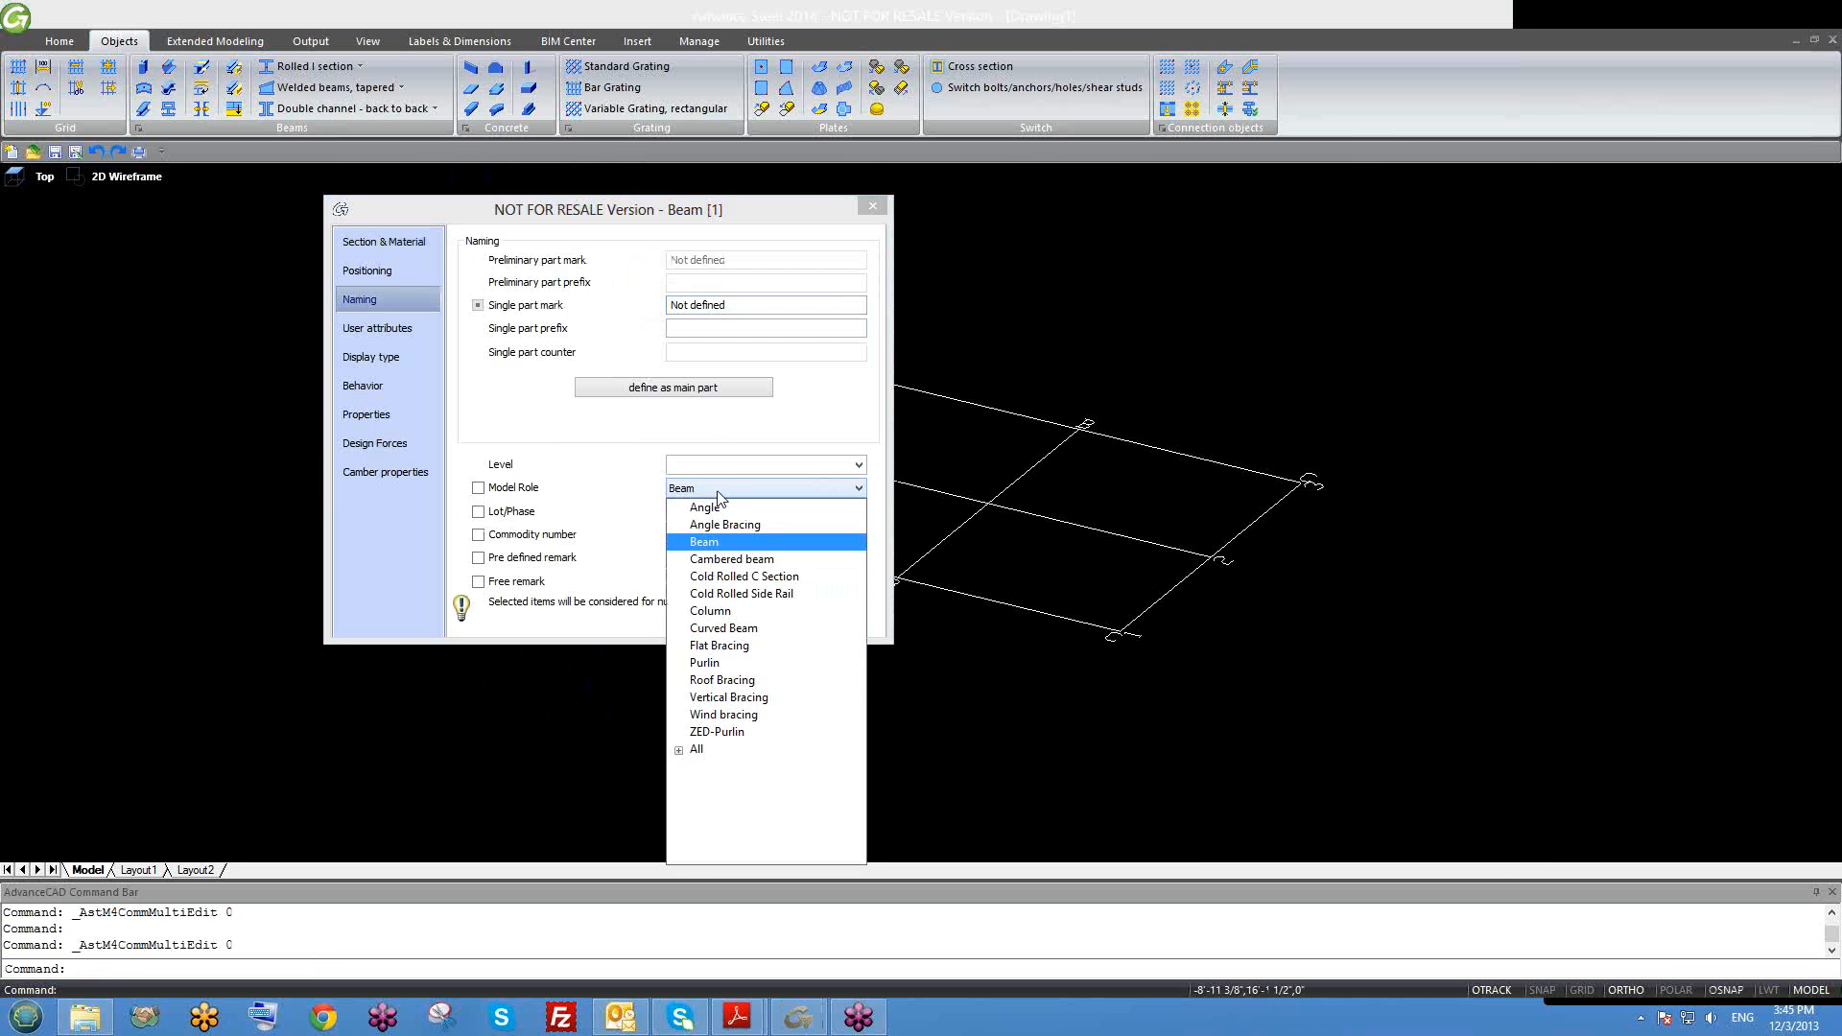
key("Down")
key("Return")
key("Down")
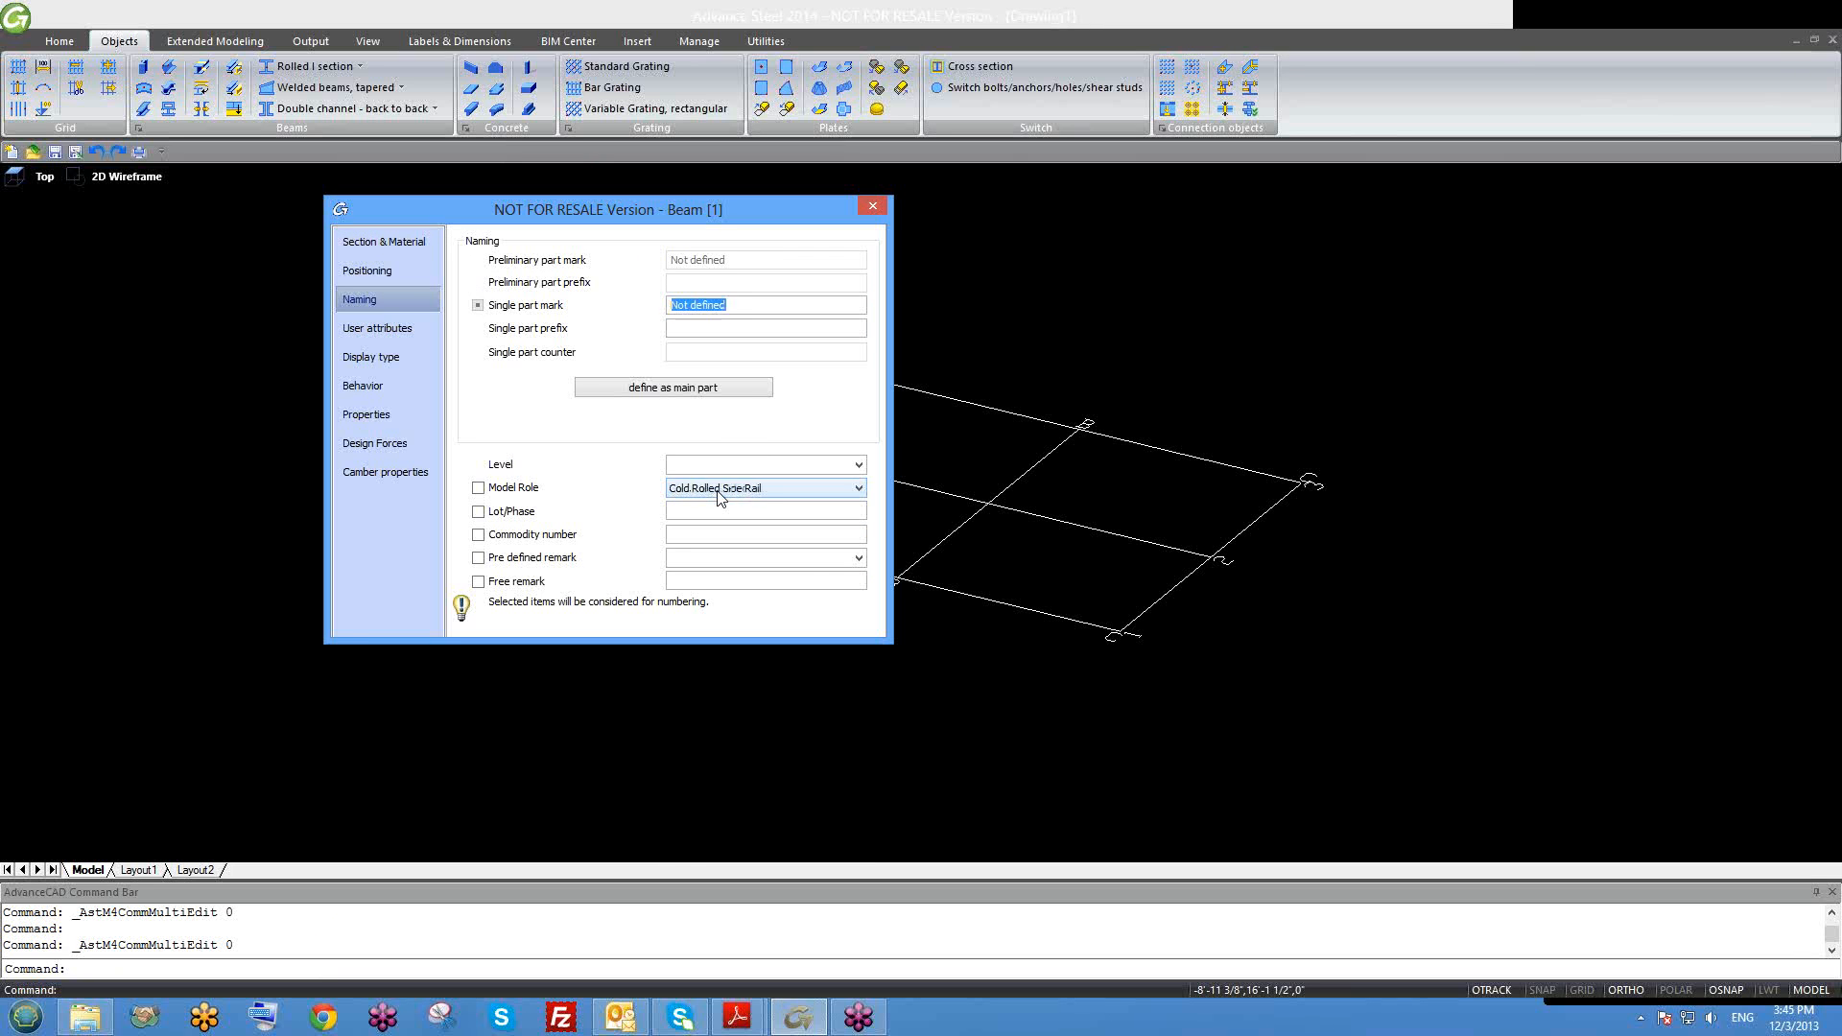
left_click(722, 497)
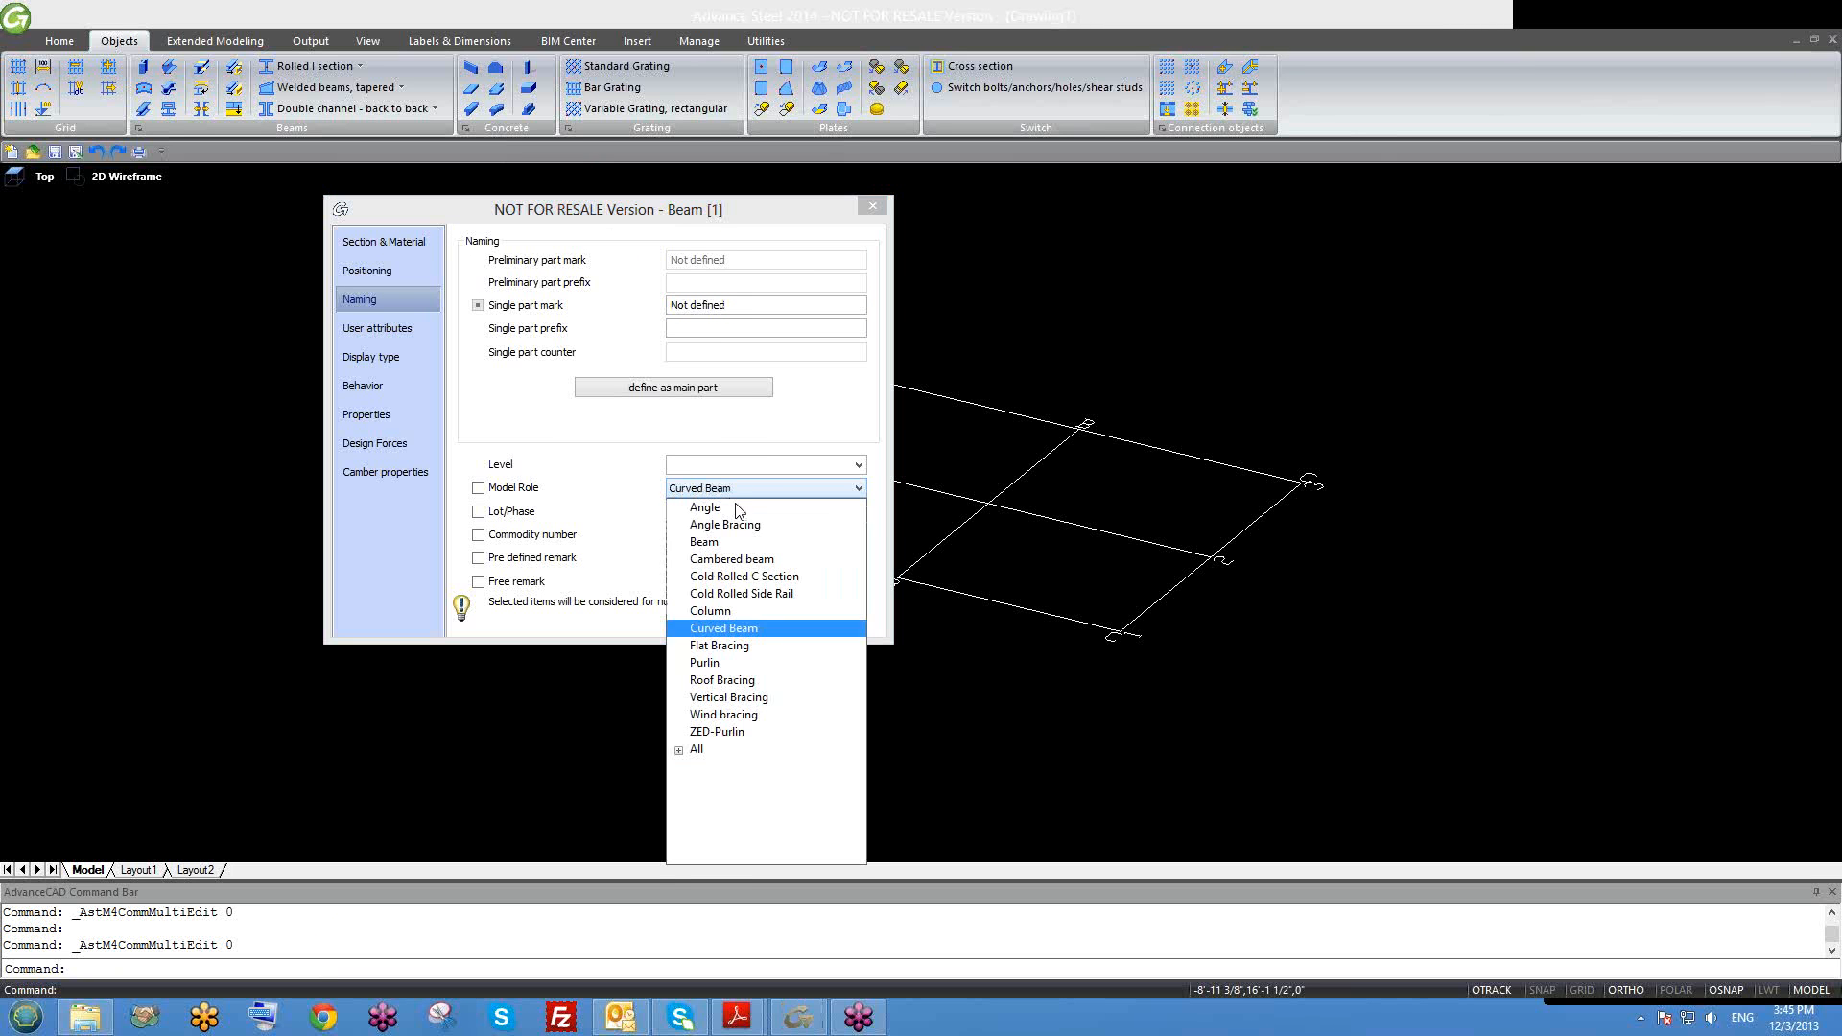
left_click(740, 612)
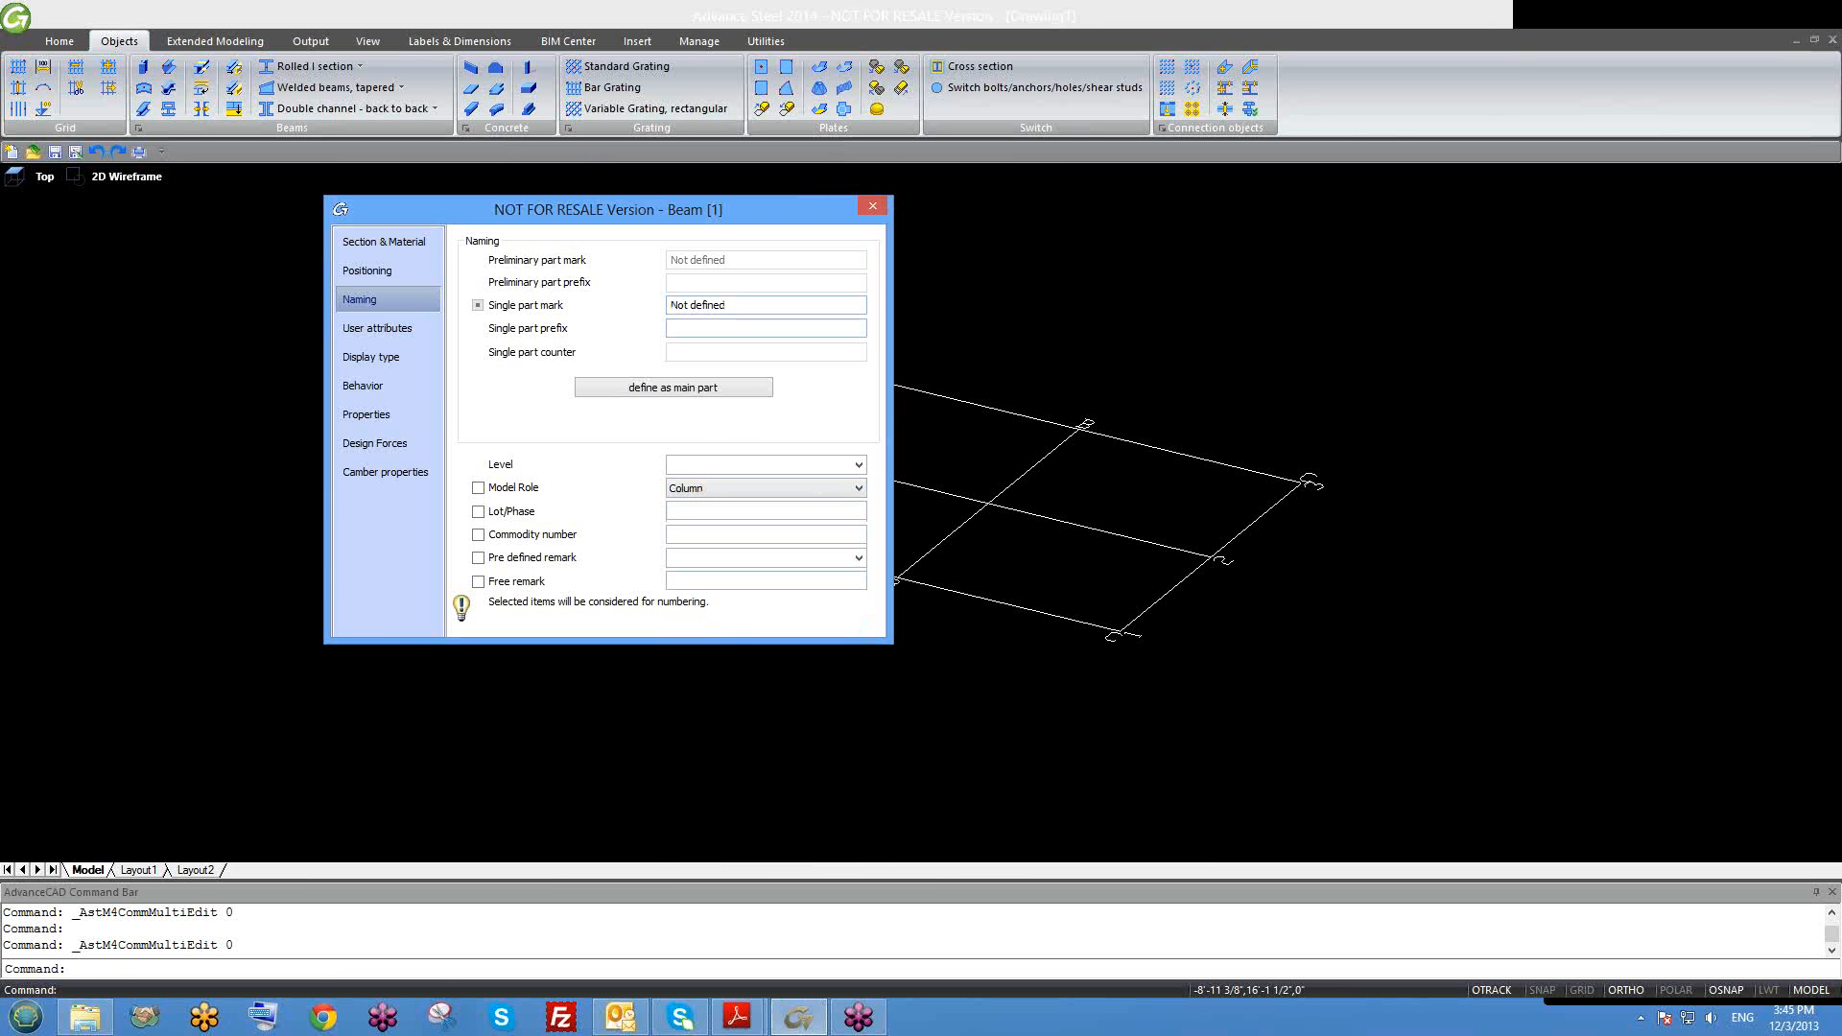
left_click(872, 206)
Step: Copy the column from its base at grid intersection A-1 to intersections B-1 and C-1
left_click(669, 447)
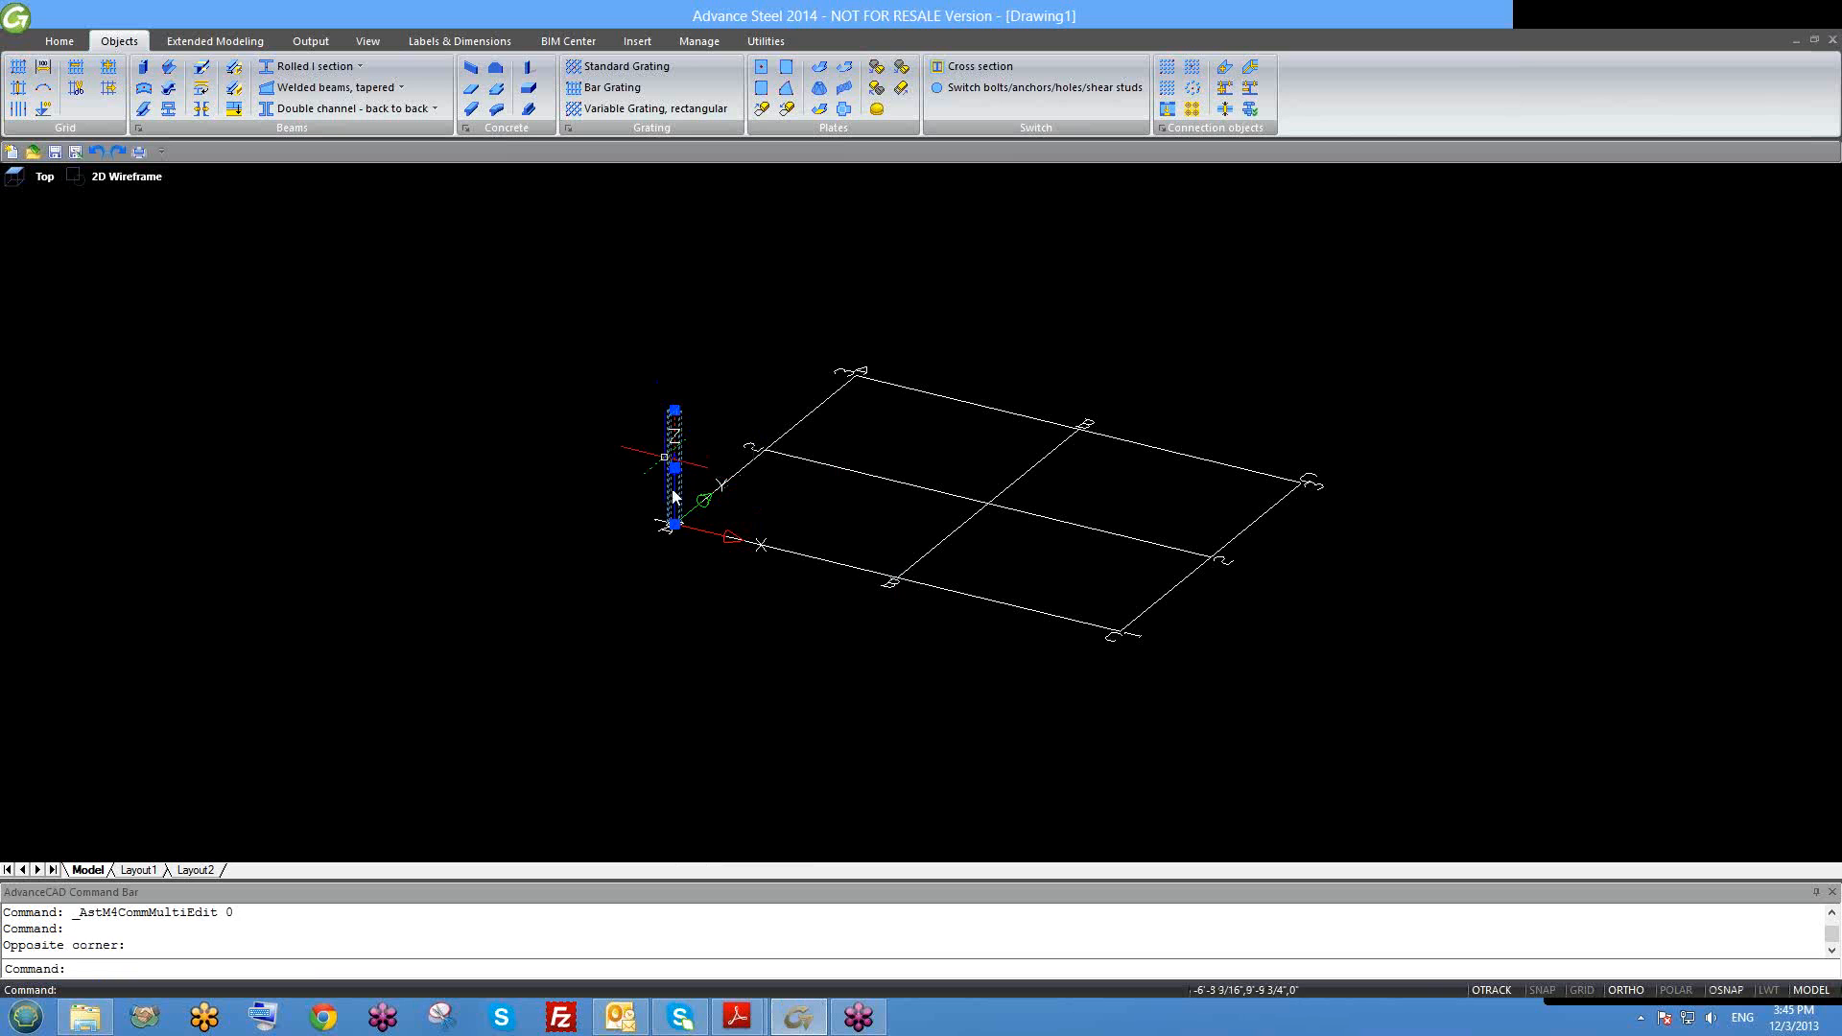
type("co")
key("Return")
scroll(673, 558, "up", 2)
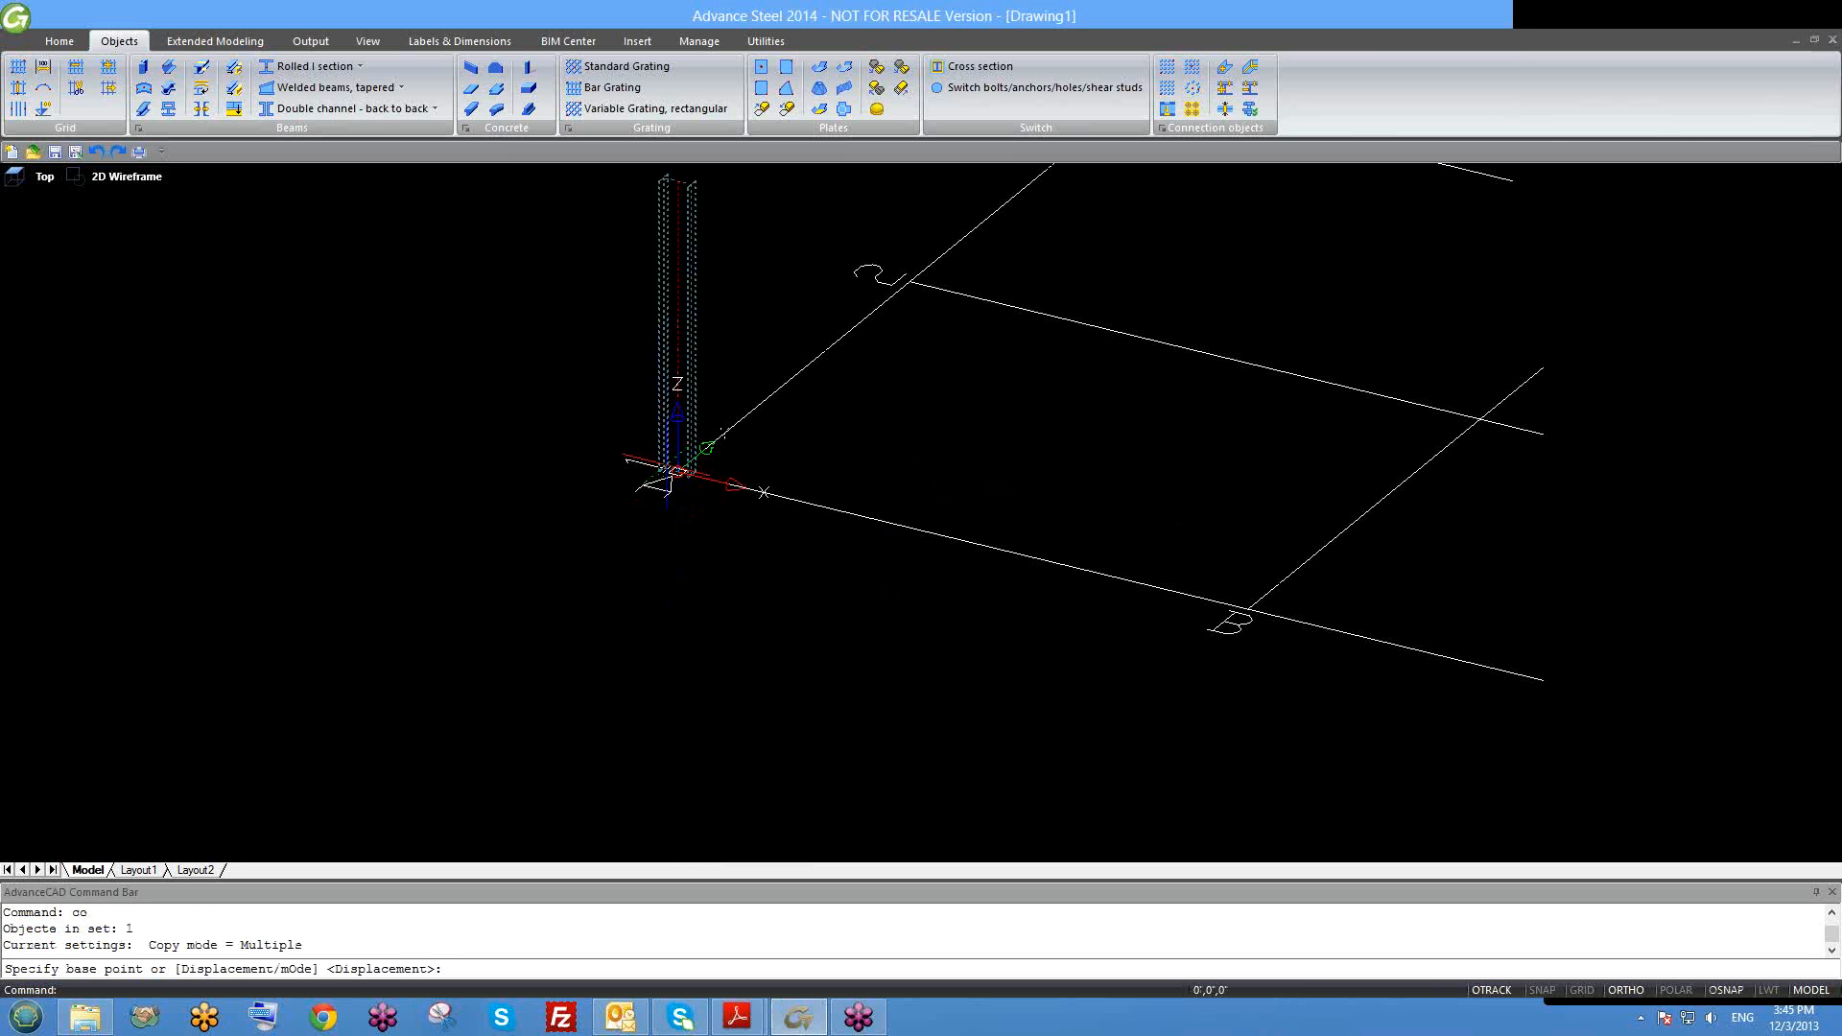
left_click(676, 470)
scroll(745, 518, "down", 1)
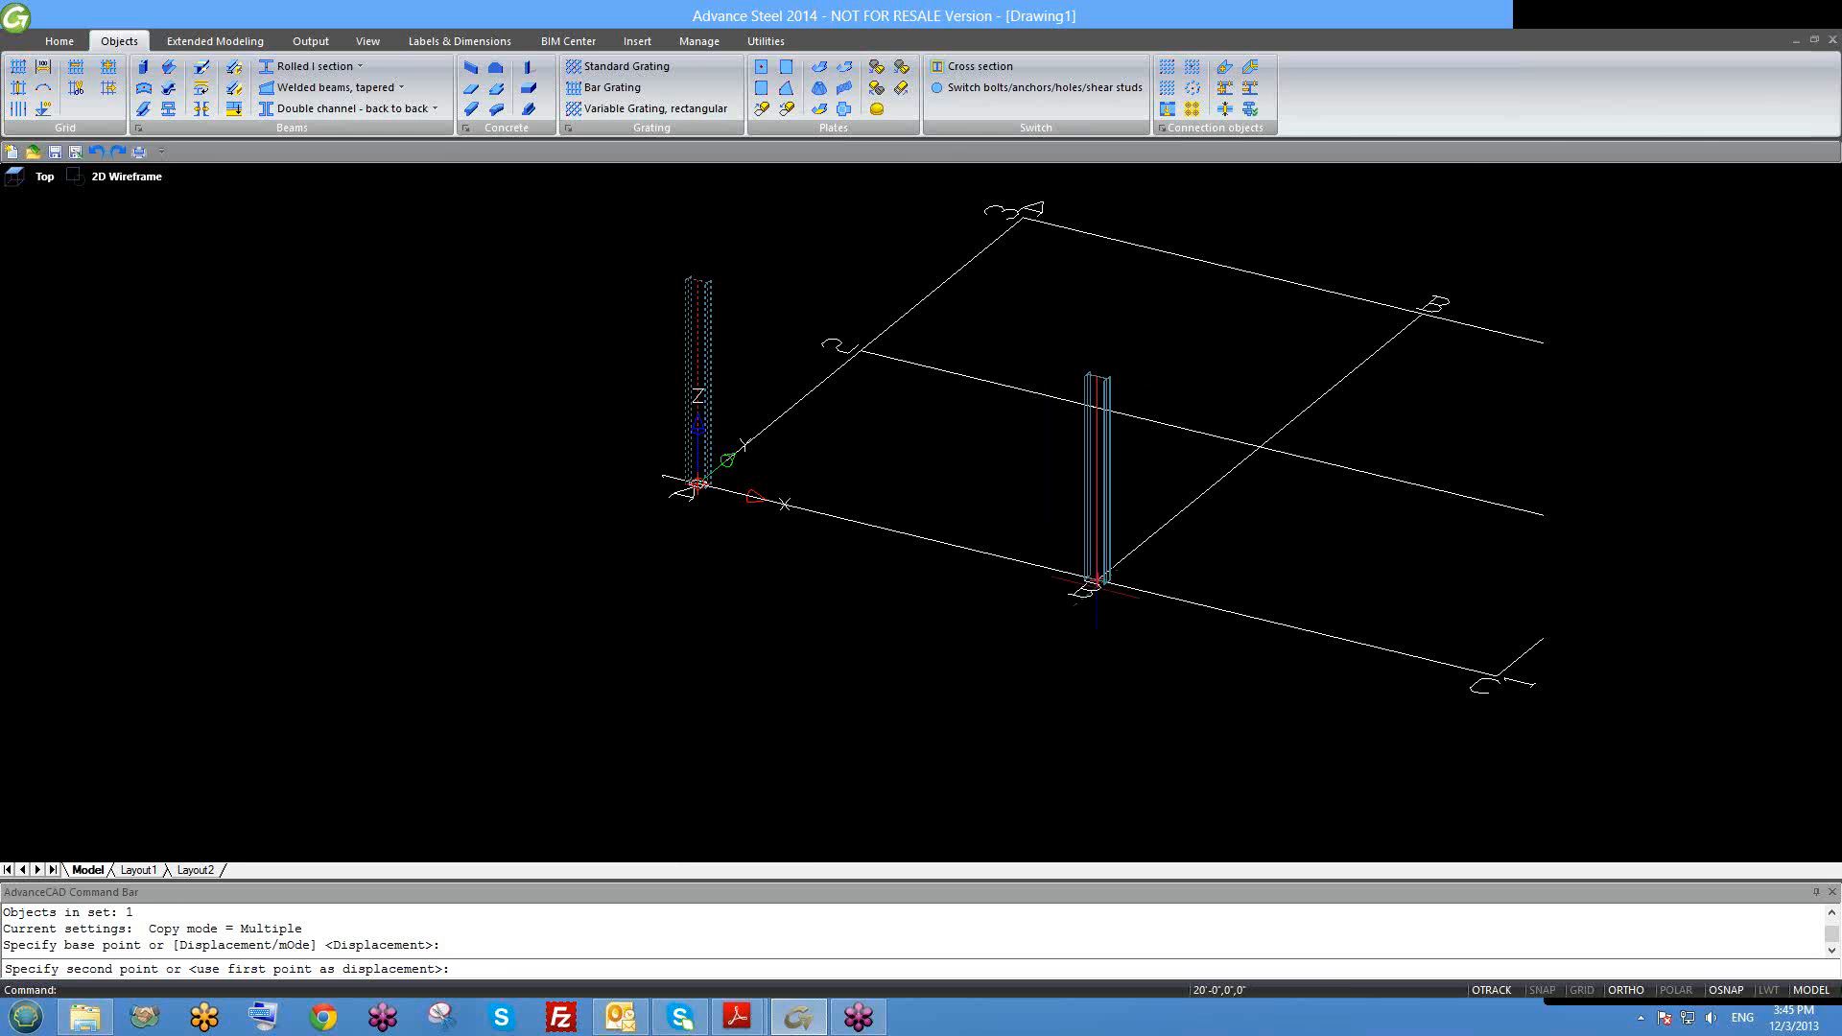
left_click(1096, 581)
middle_click_drag(1096, 581, 817, 526)
left_click(1219, 622)
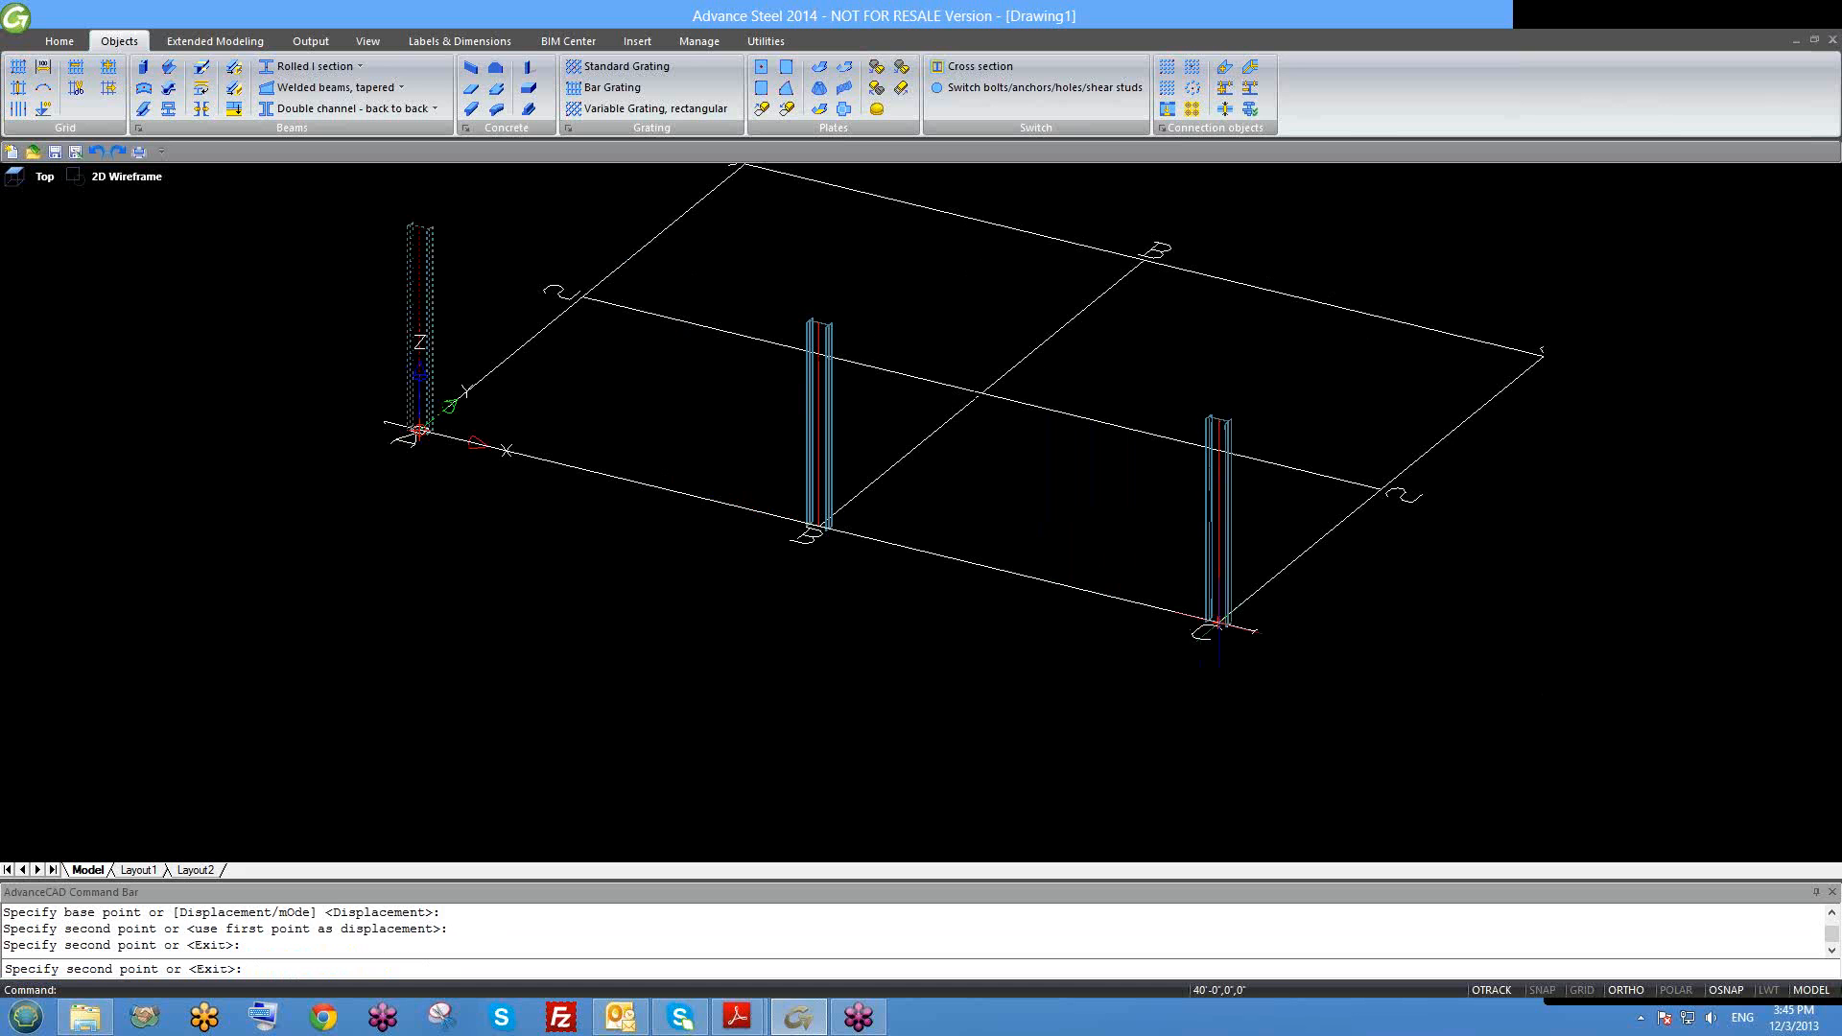
key("Escape")
scroll(1223, 652, "up", 4)
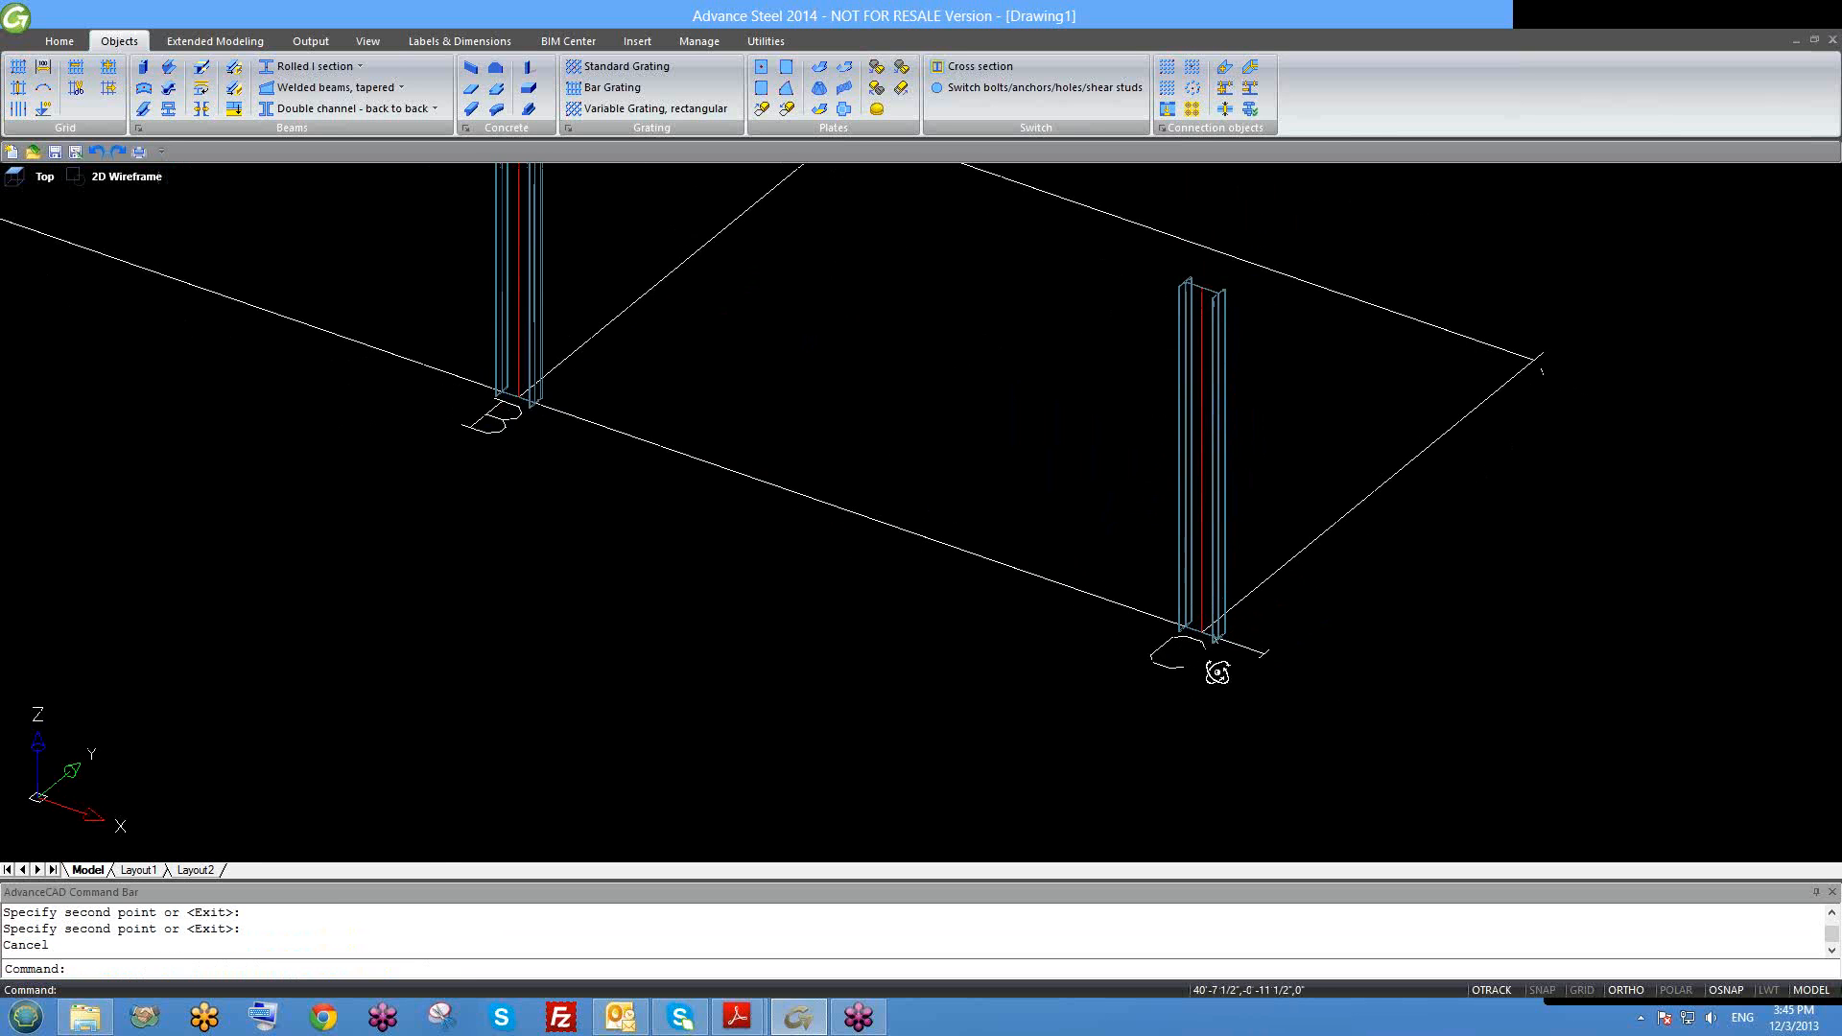
scroll(1113, 525, "down", 4)
left_click(1142, 516)
type("co")
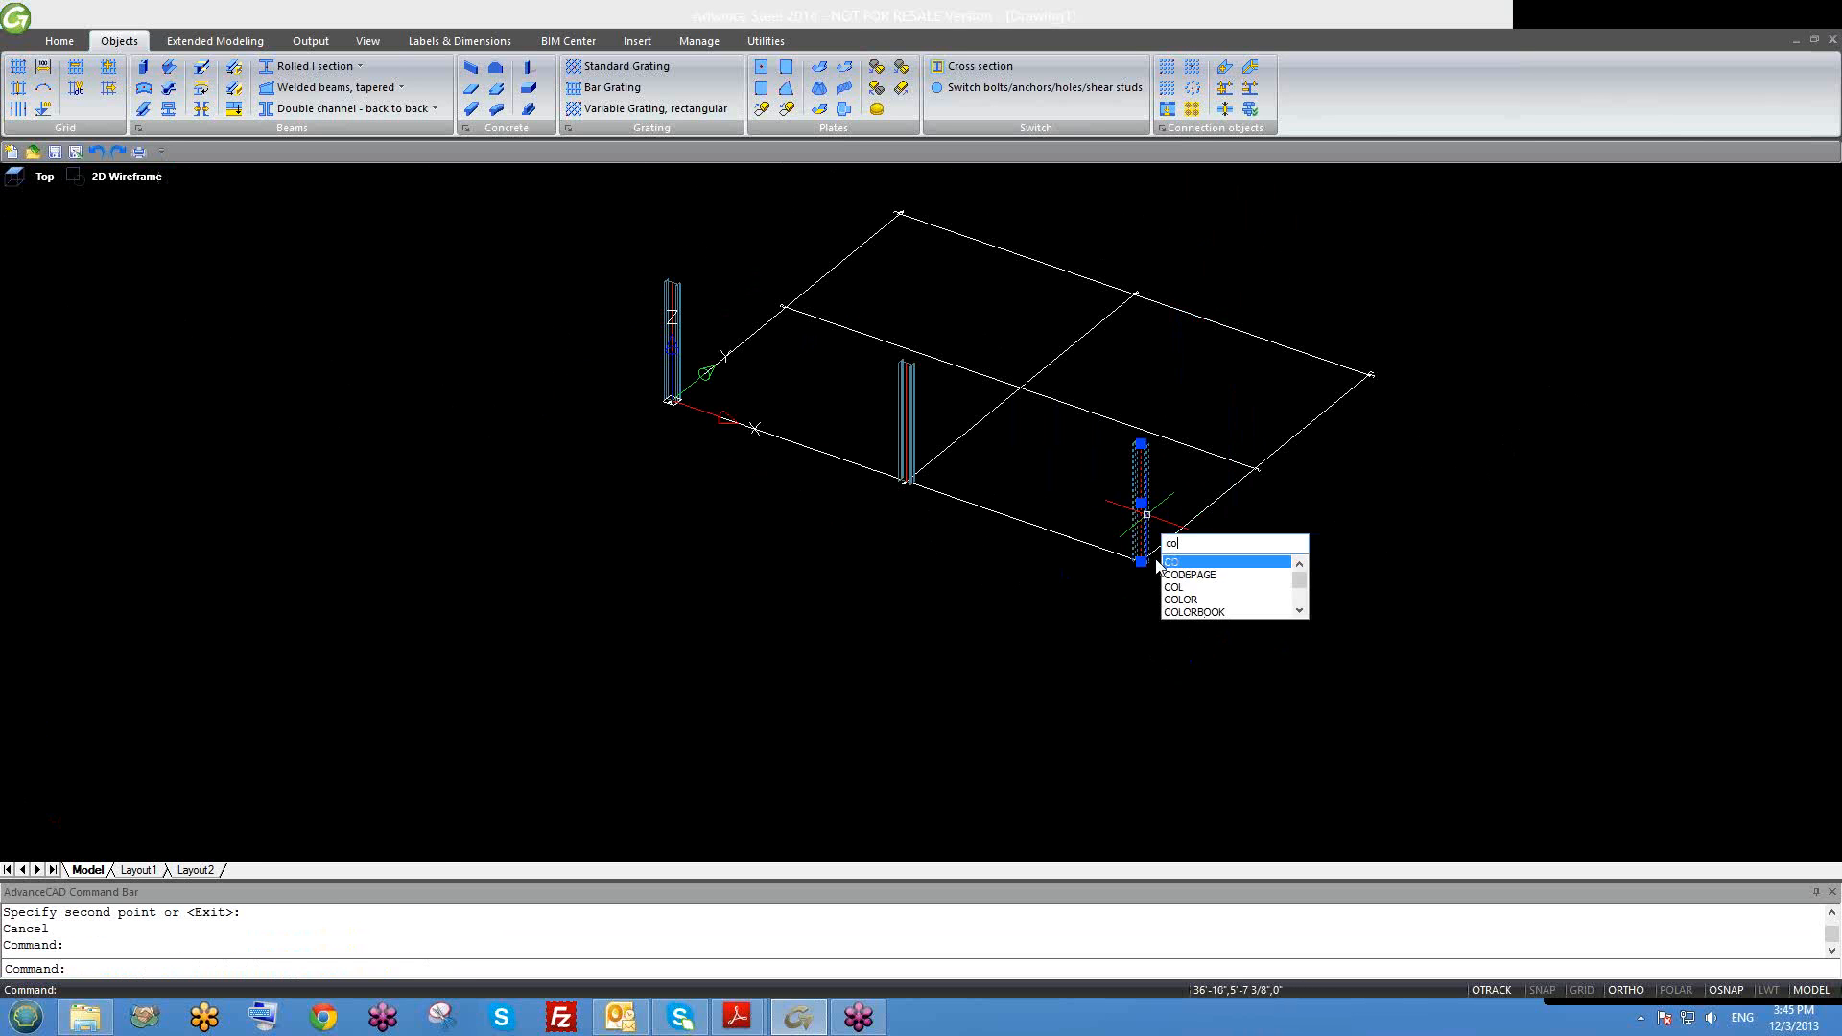
key("Return")
left_click(1141, 561)
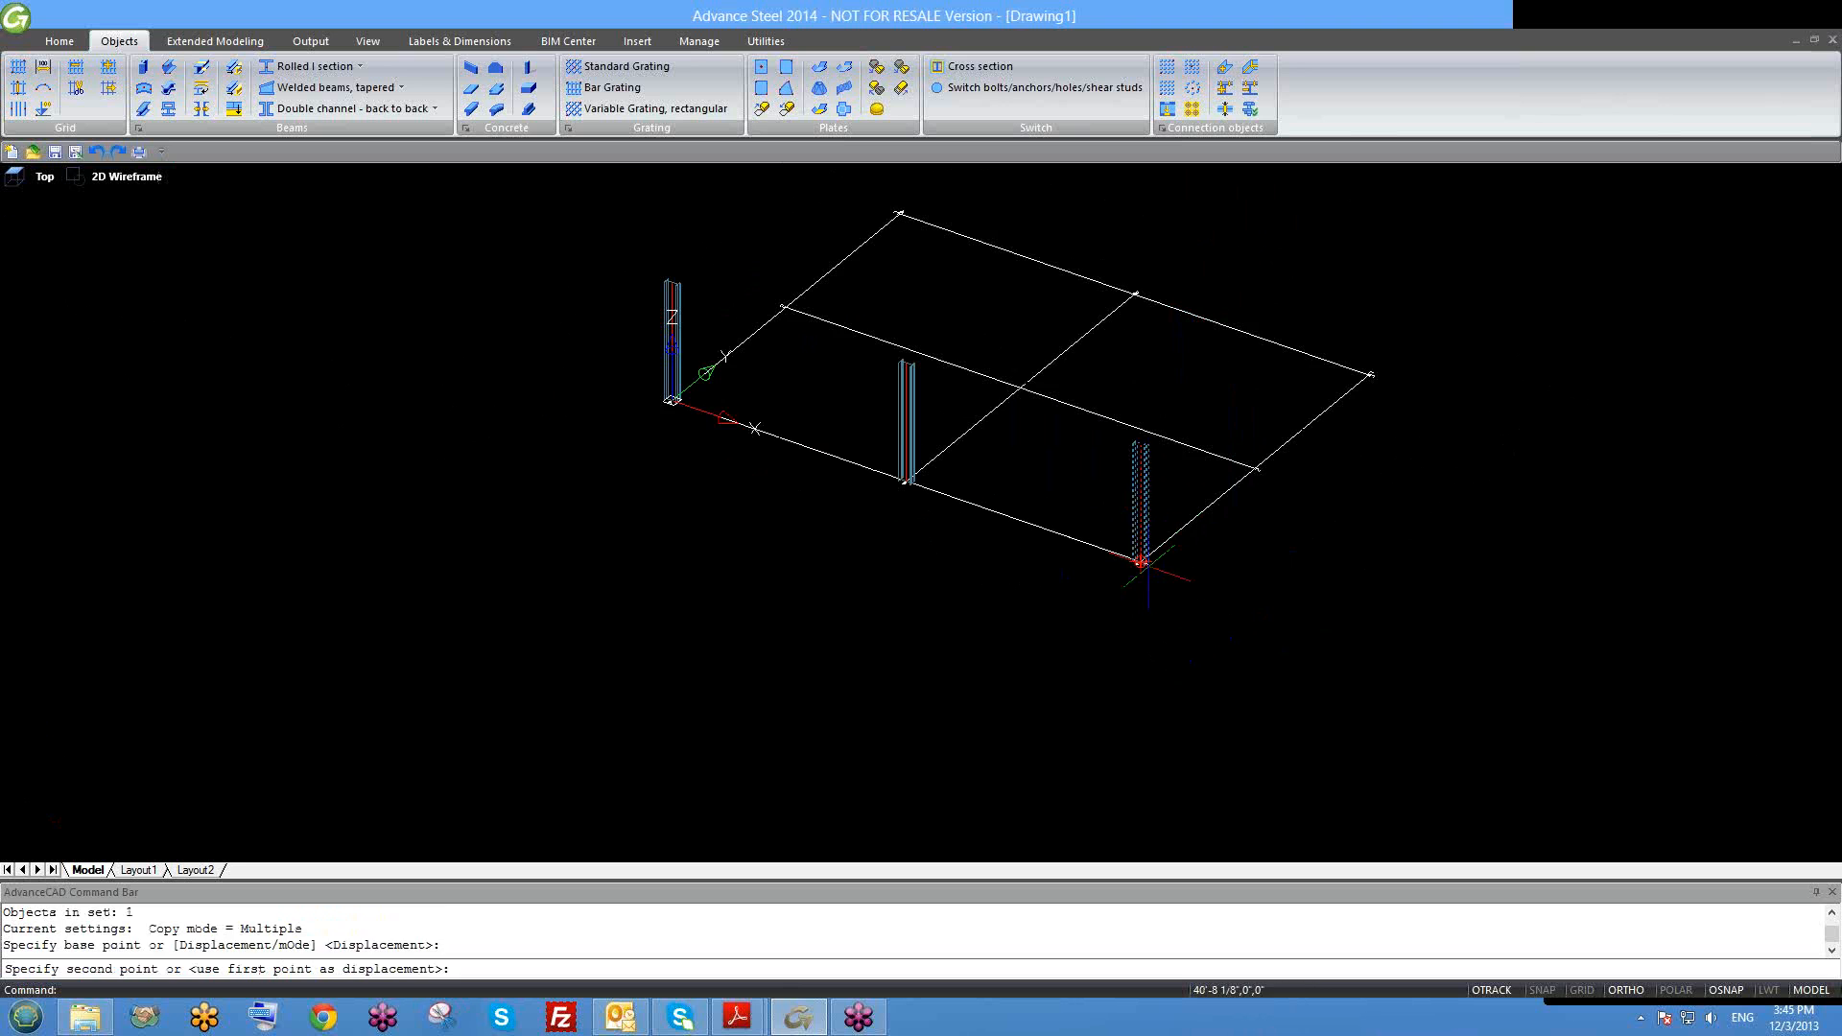
key("Escape")
Step: Copy the column at grid intersection C-1 from its base point to intersection C-2
scroll(1138, 561, "up", 4)
left_click(1163, 502)
type("c")
key("BackSpace")
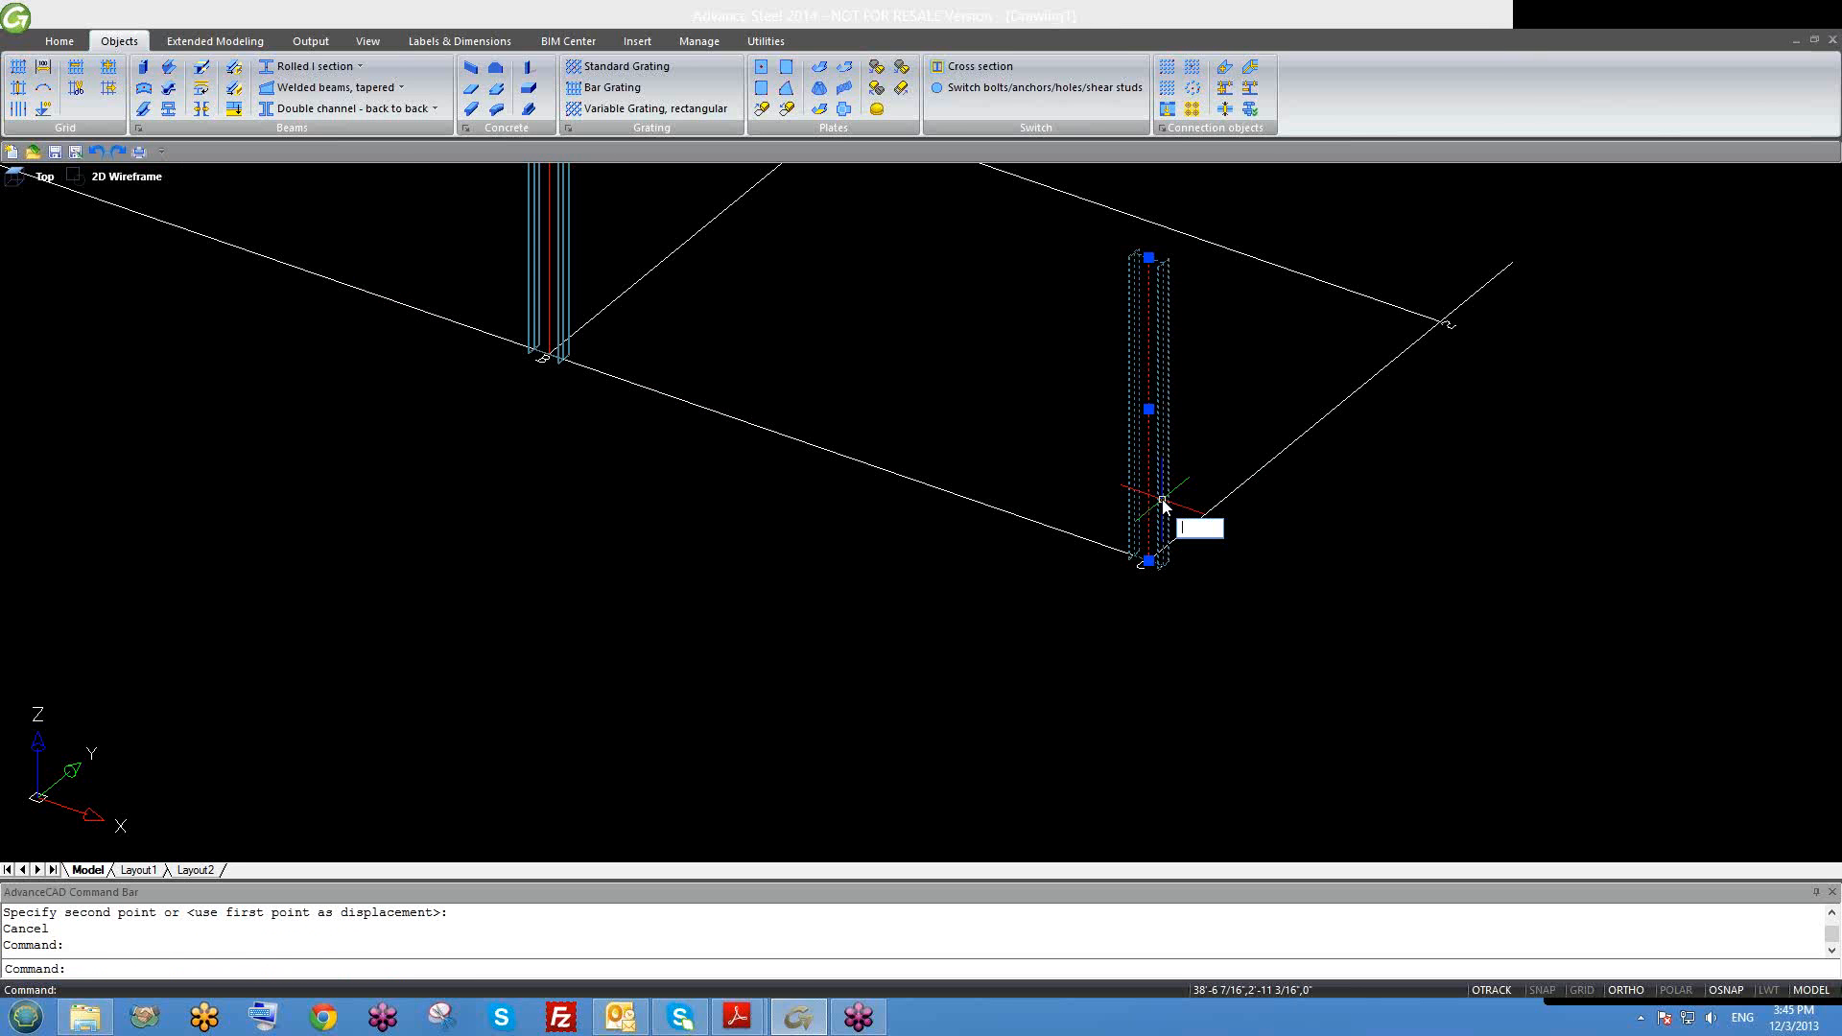
type("cc")
key("Return")
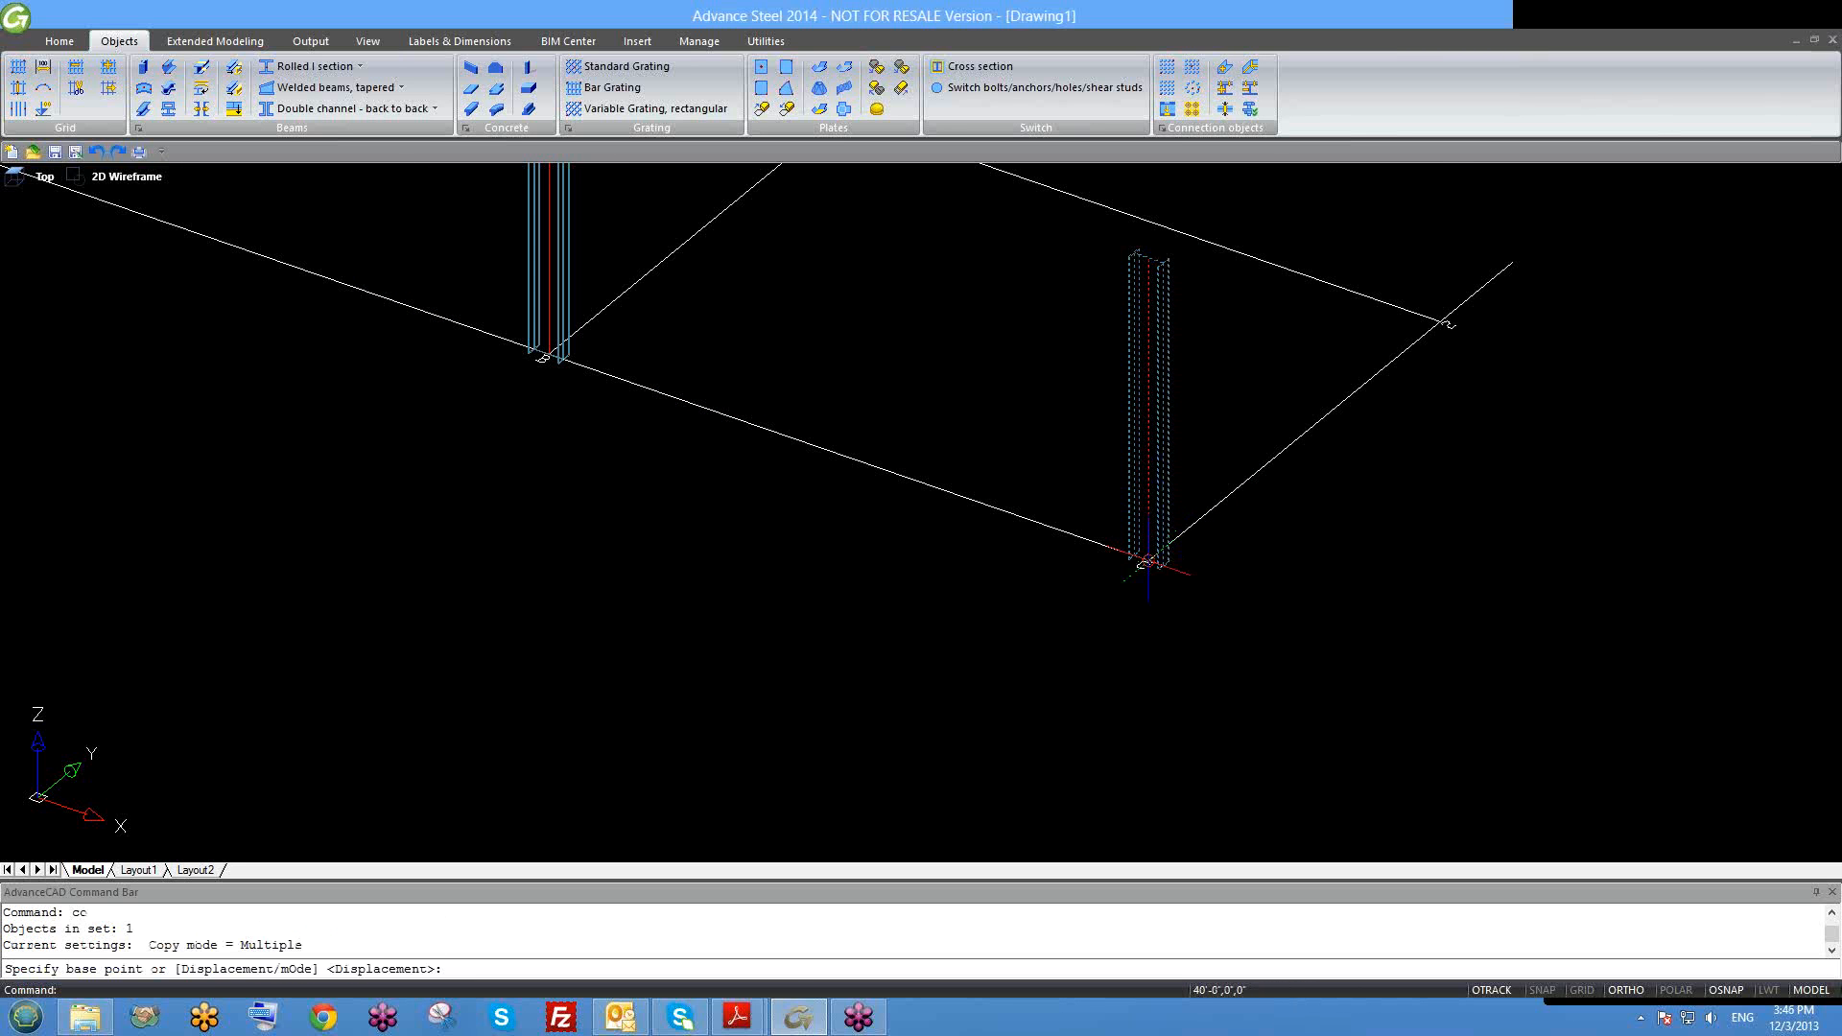
left_click(1147, 562)
left_click(1442, 321)
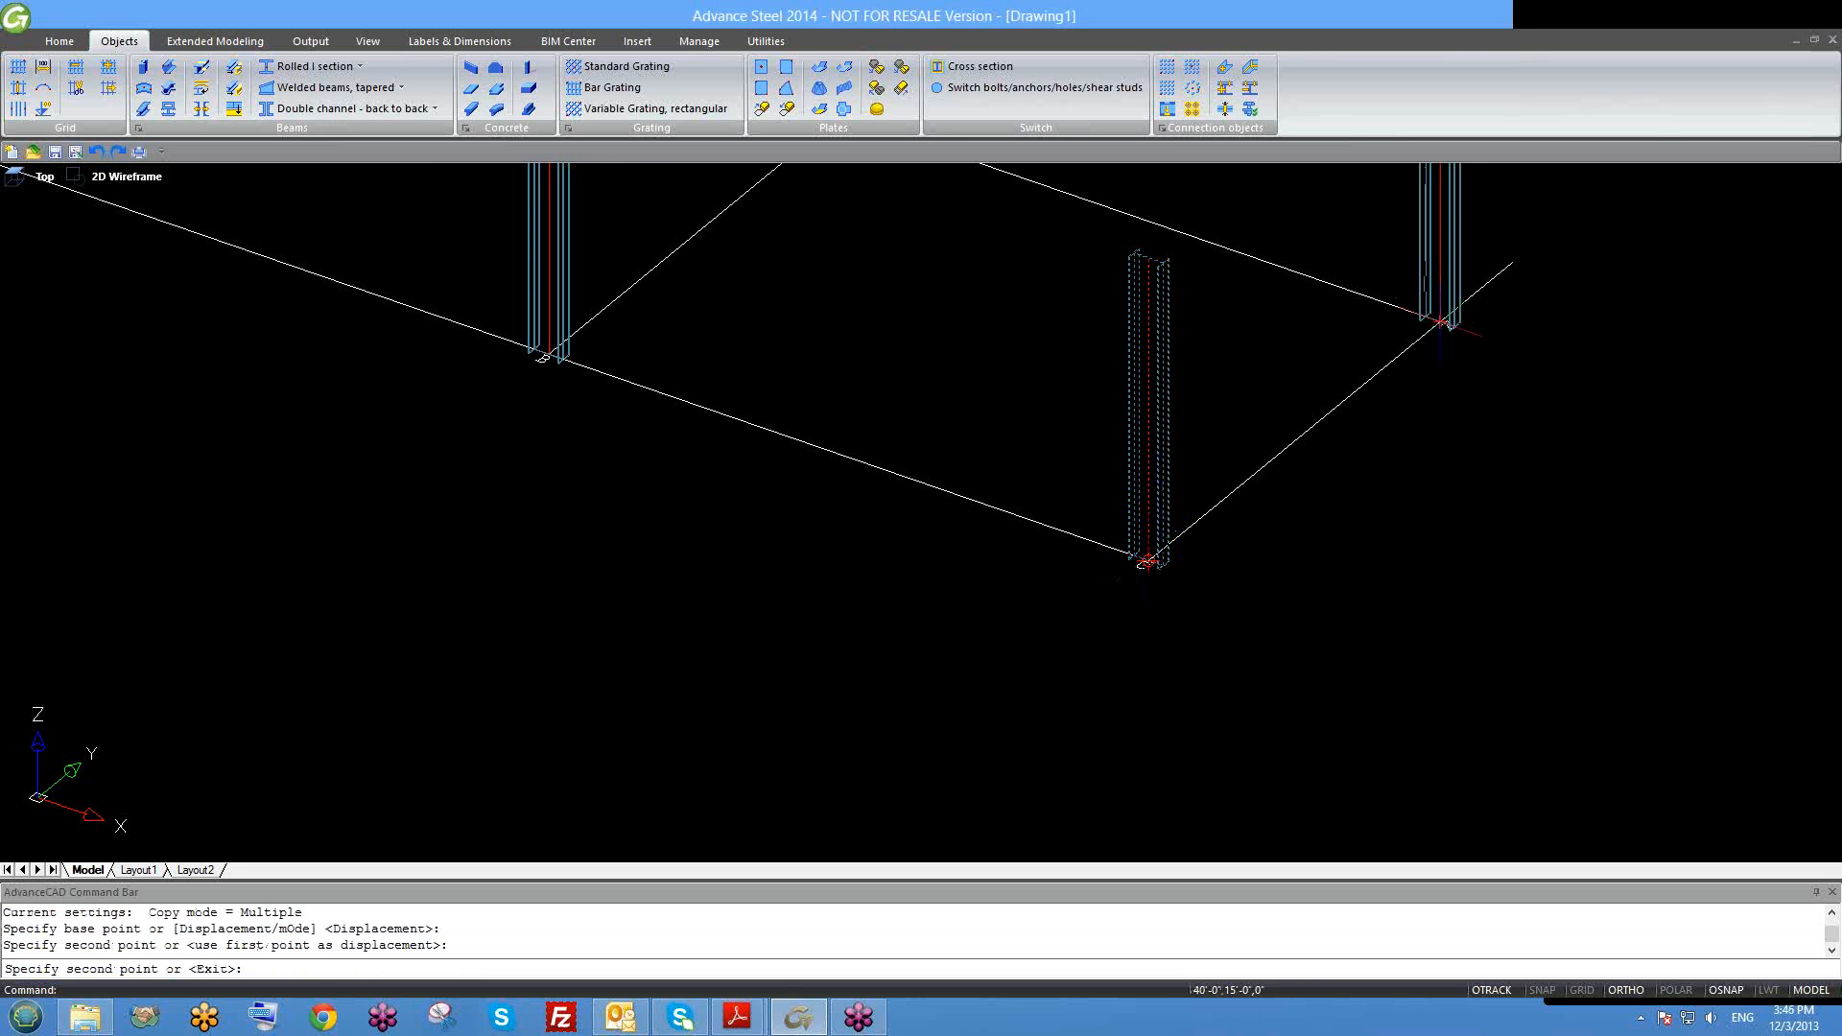
key("Escape")
Step: Stretch the top end of the column at grid intersection C-2 upward by 10'
scroll(1439, 316, "up", 6)
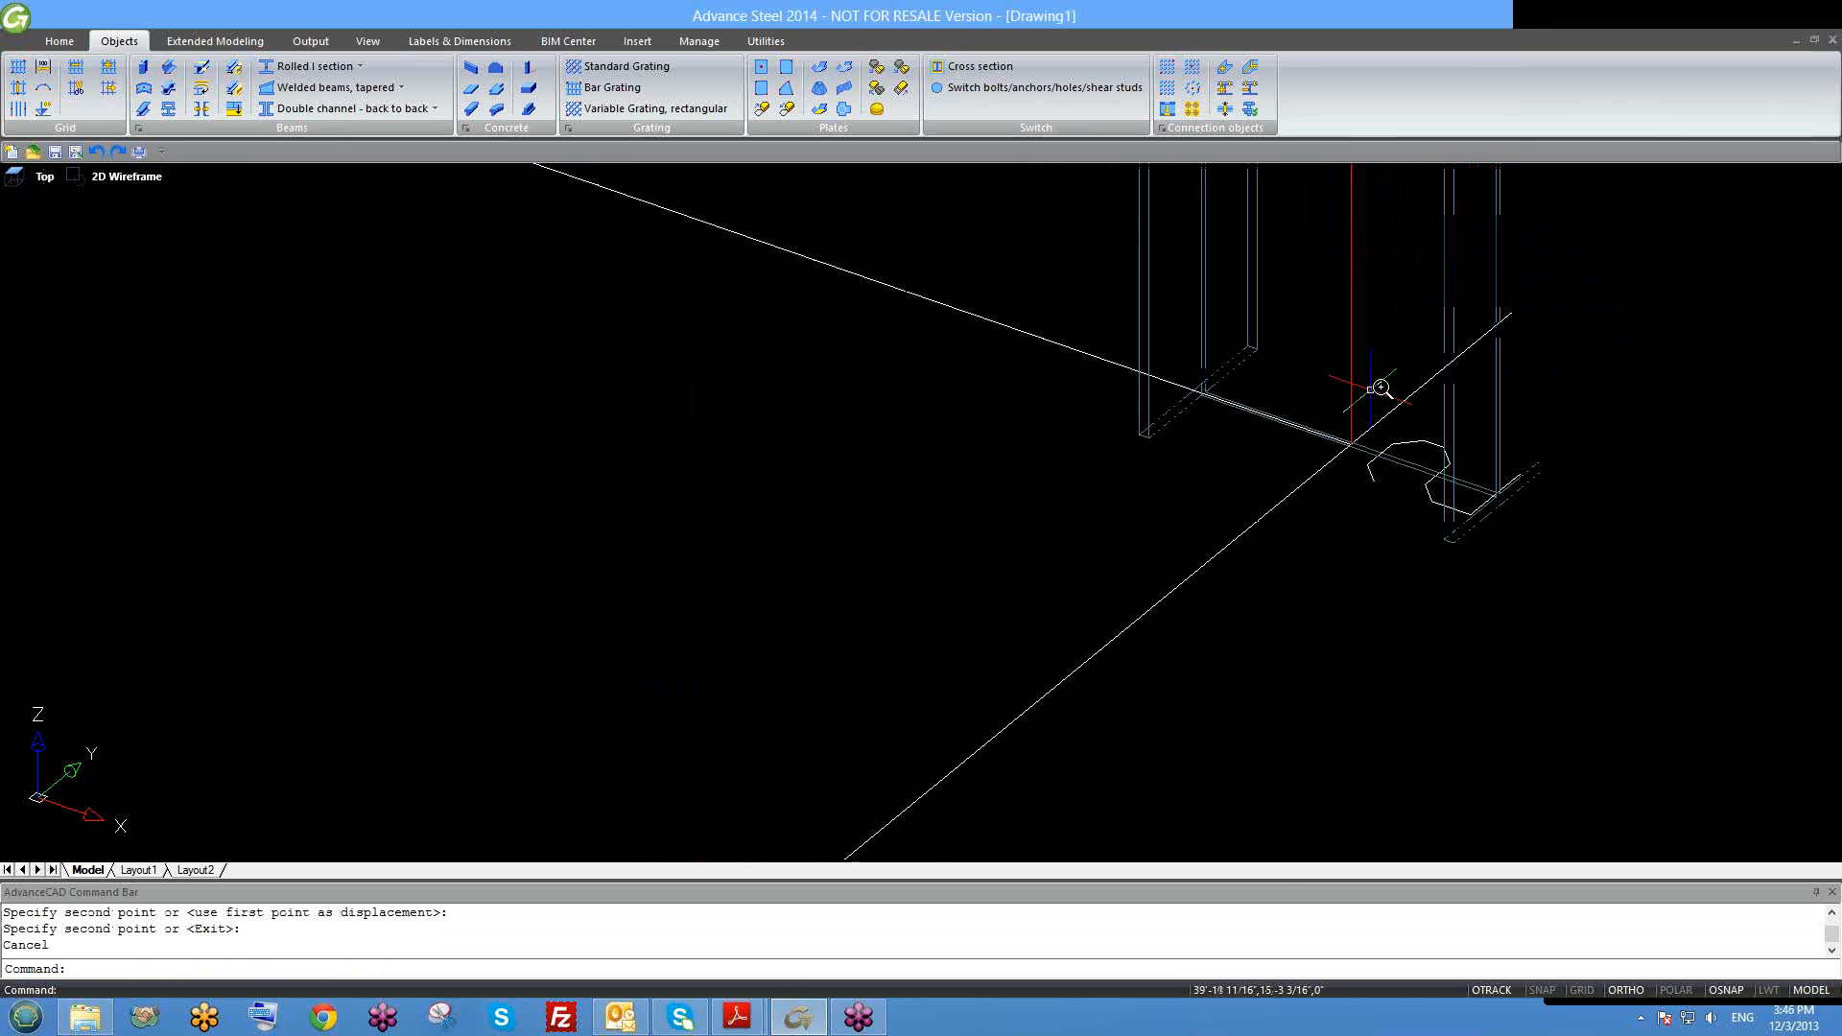
scroll(1380, 387, "down", 8)
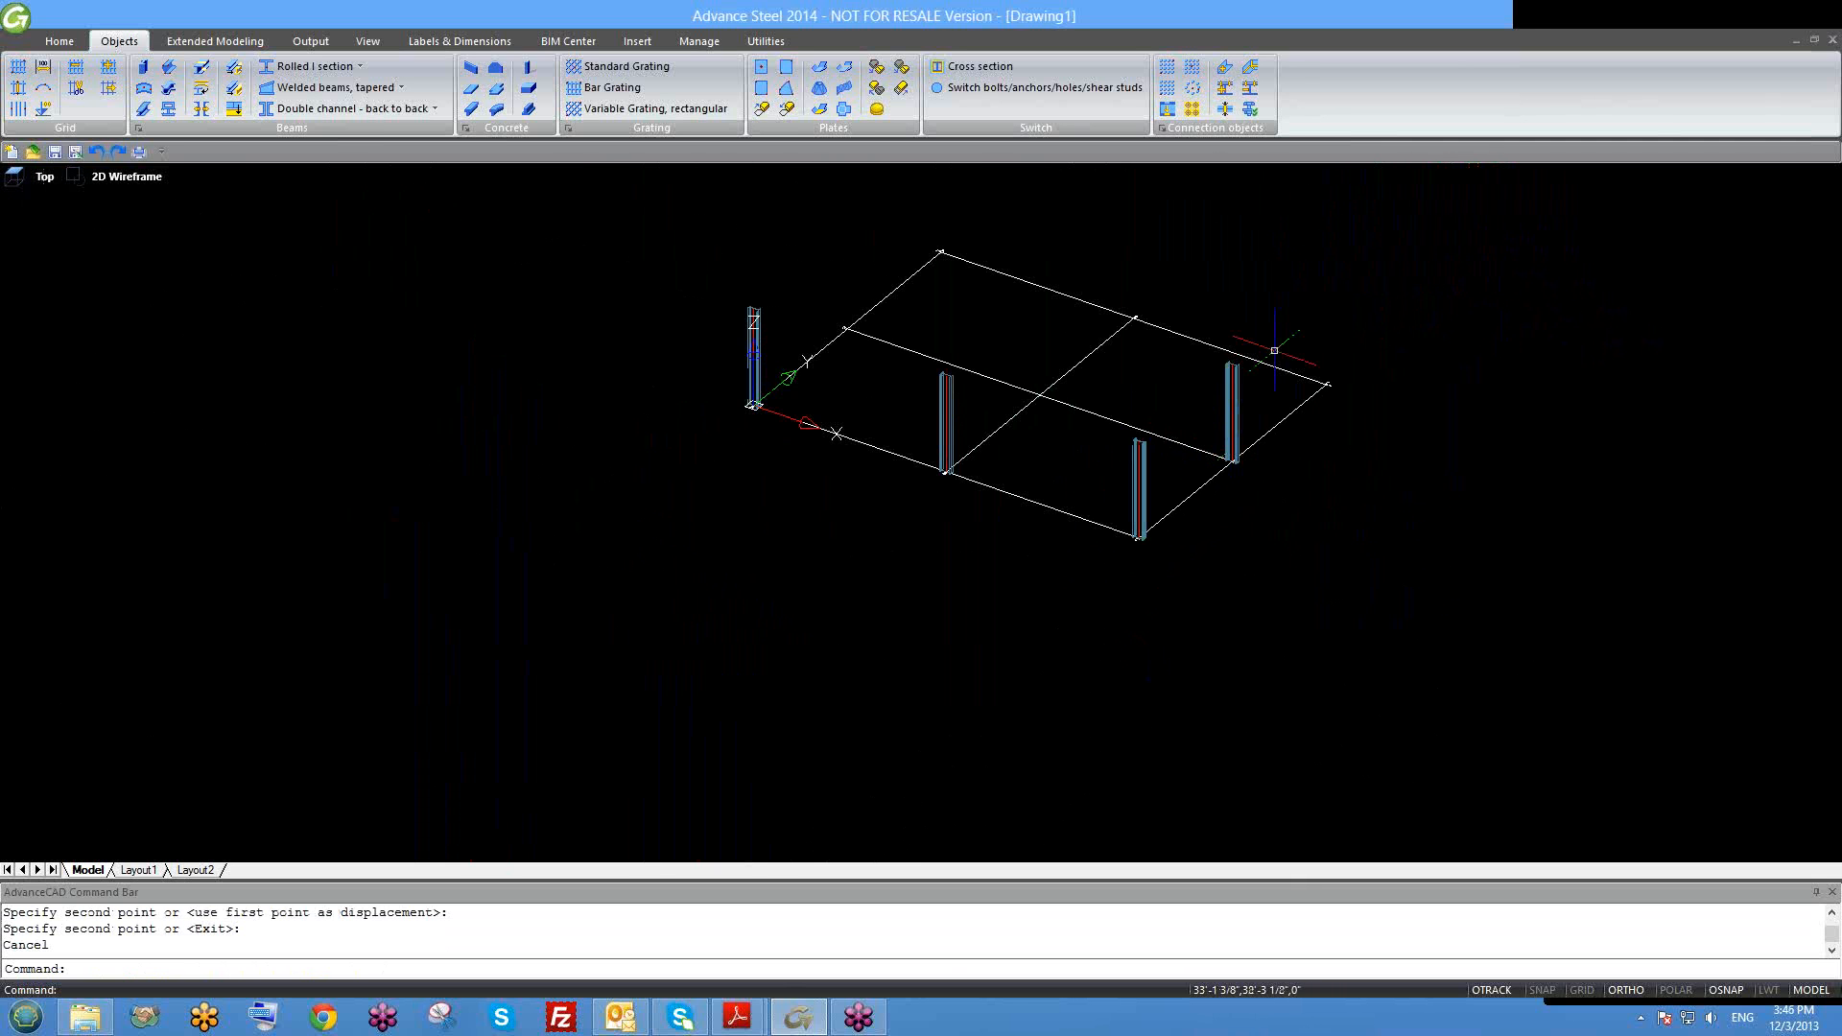
scroll(1276, 360, "up", 3)
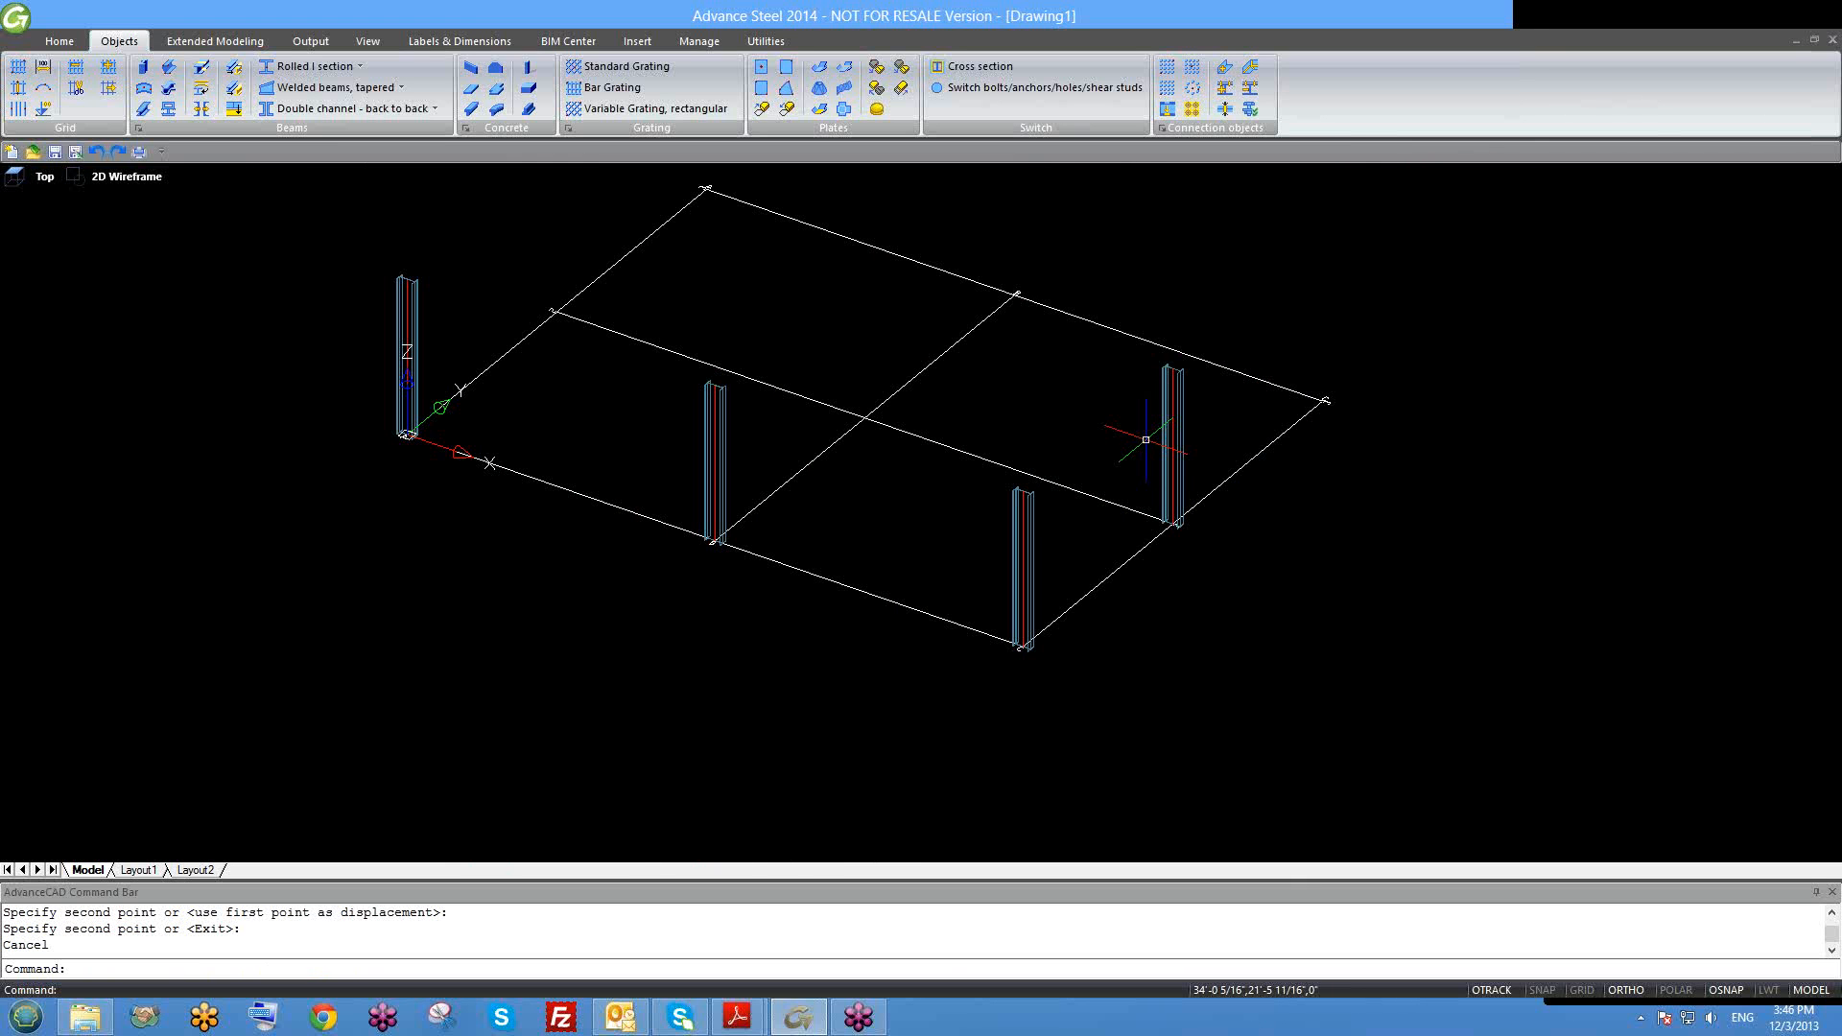
middle_click_drag(1151, 444, 1173, 428, "shift")
left_click(1182, 428)
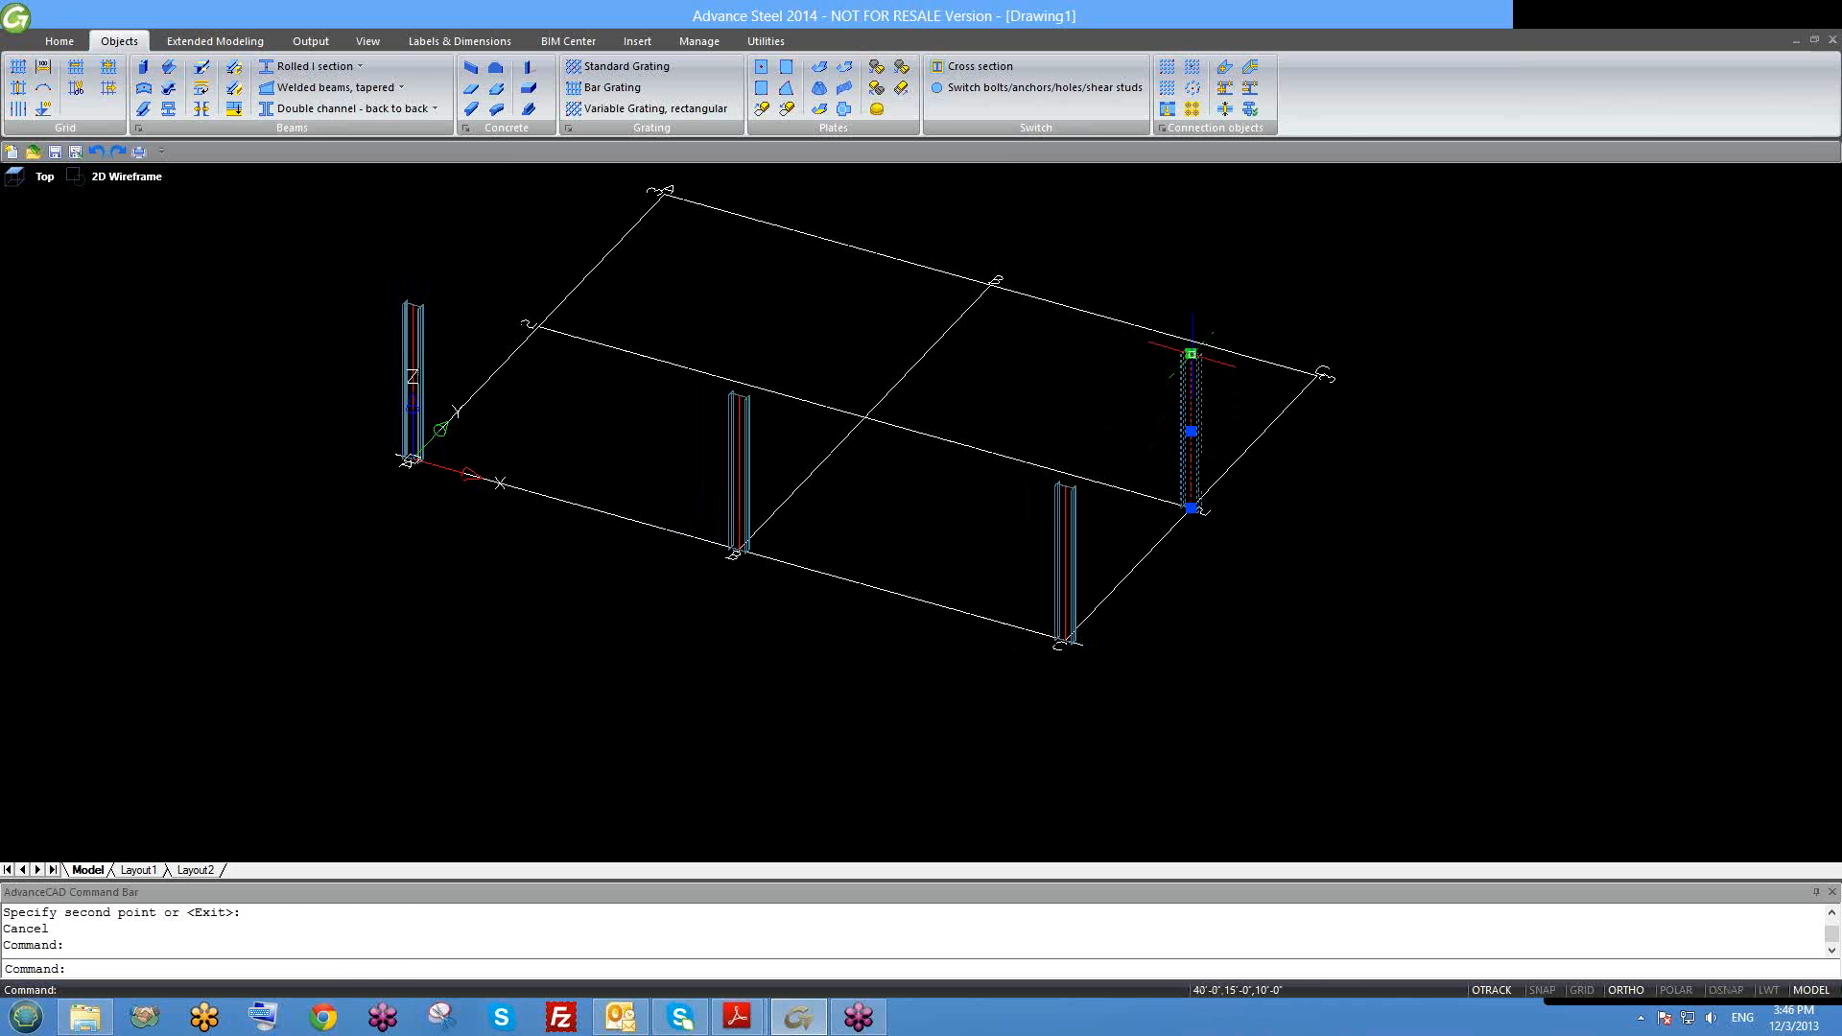
left_click(1191, 354)
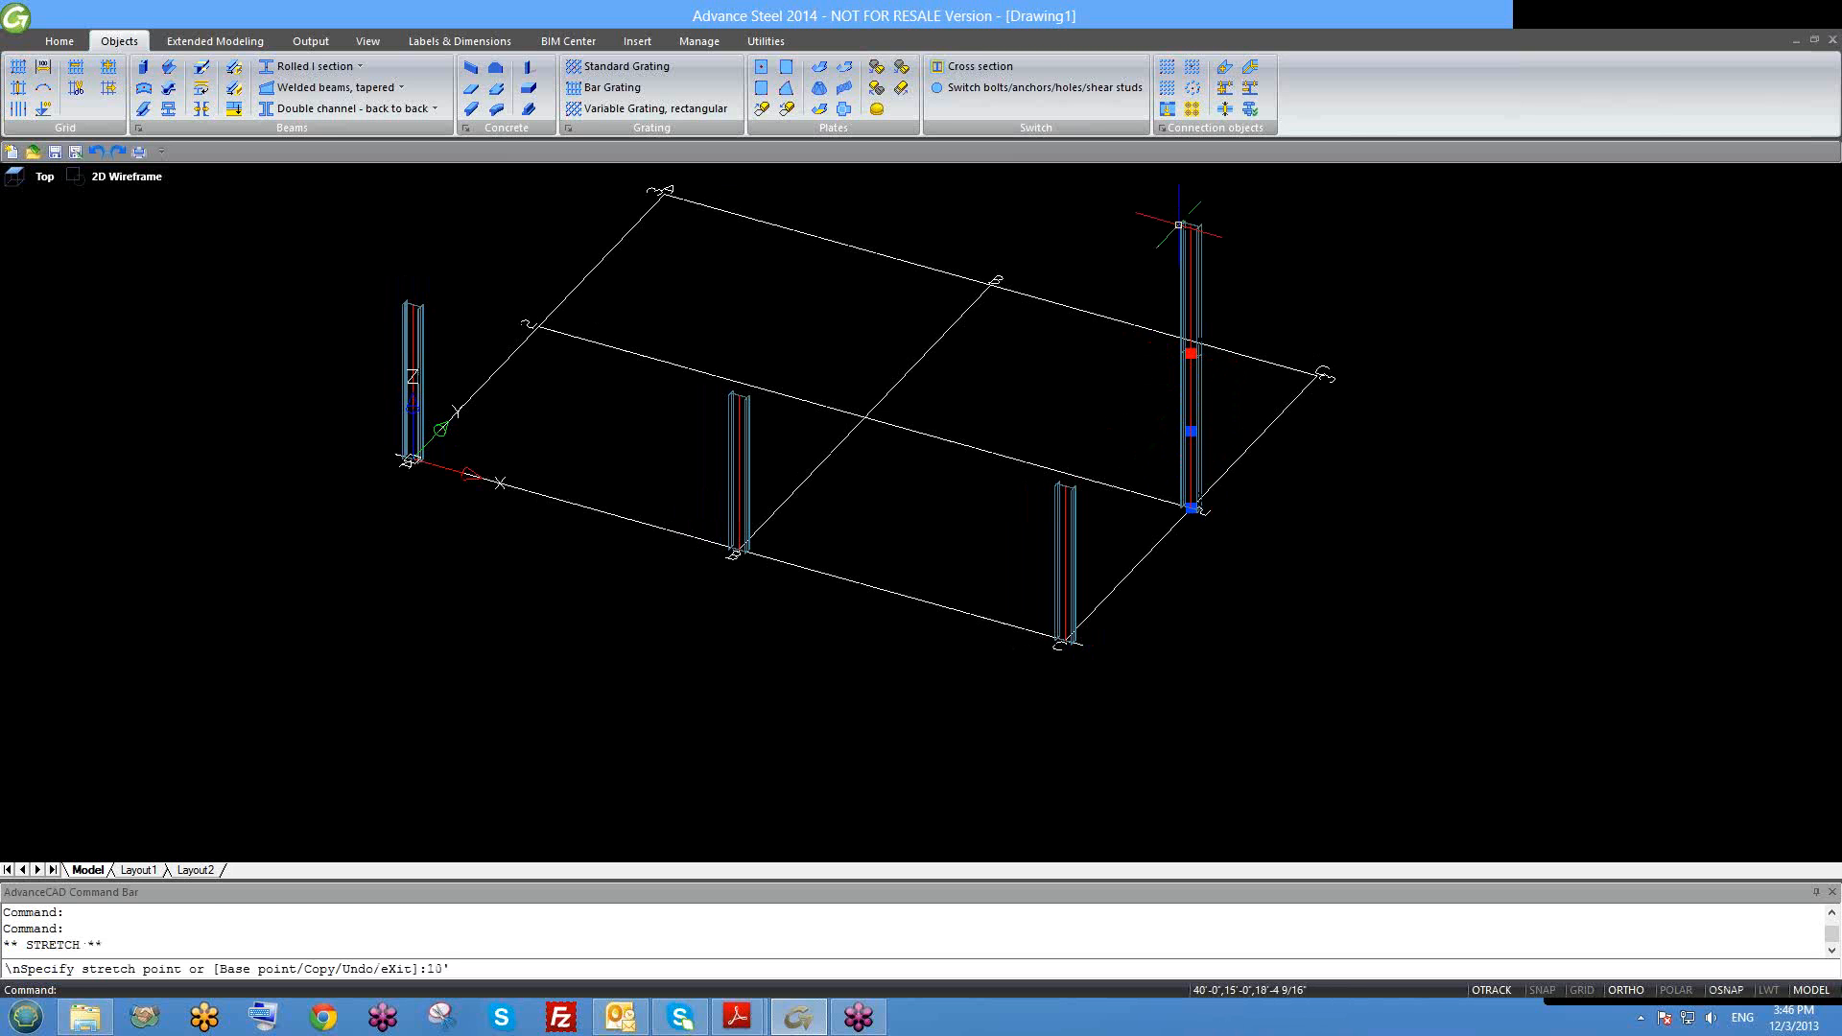
type("10'")
key("Return")
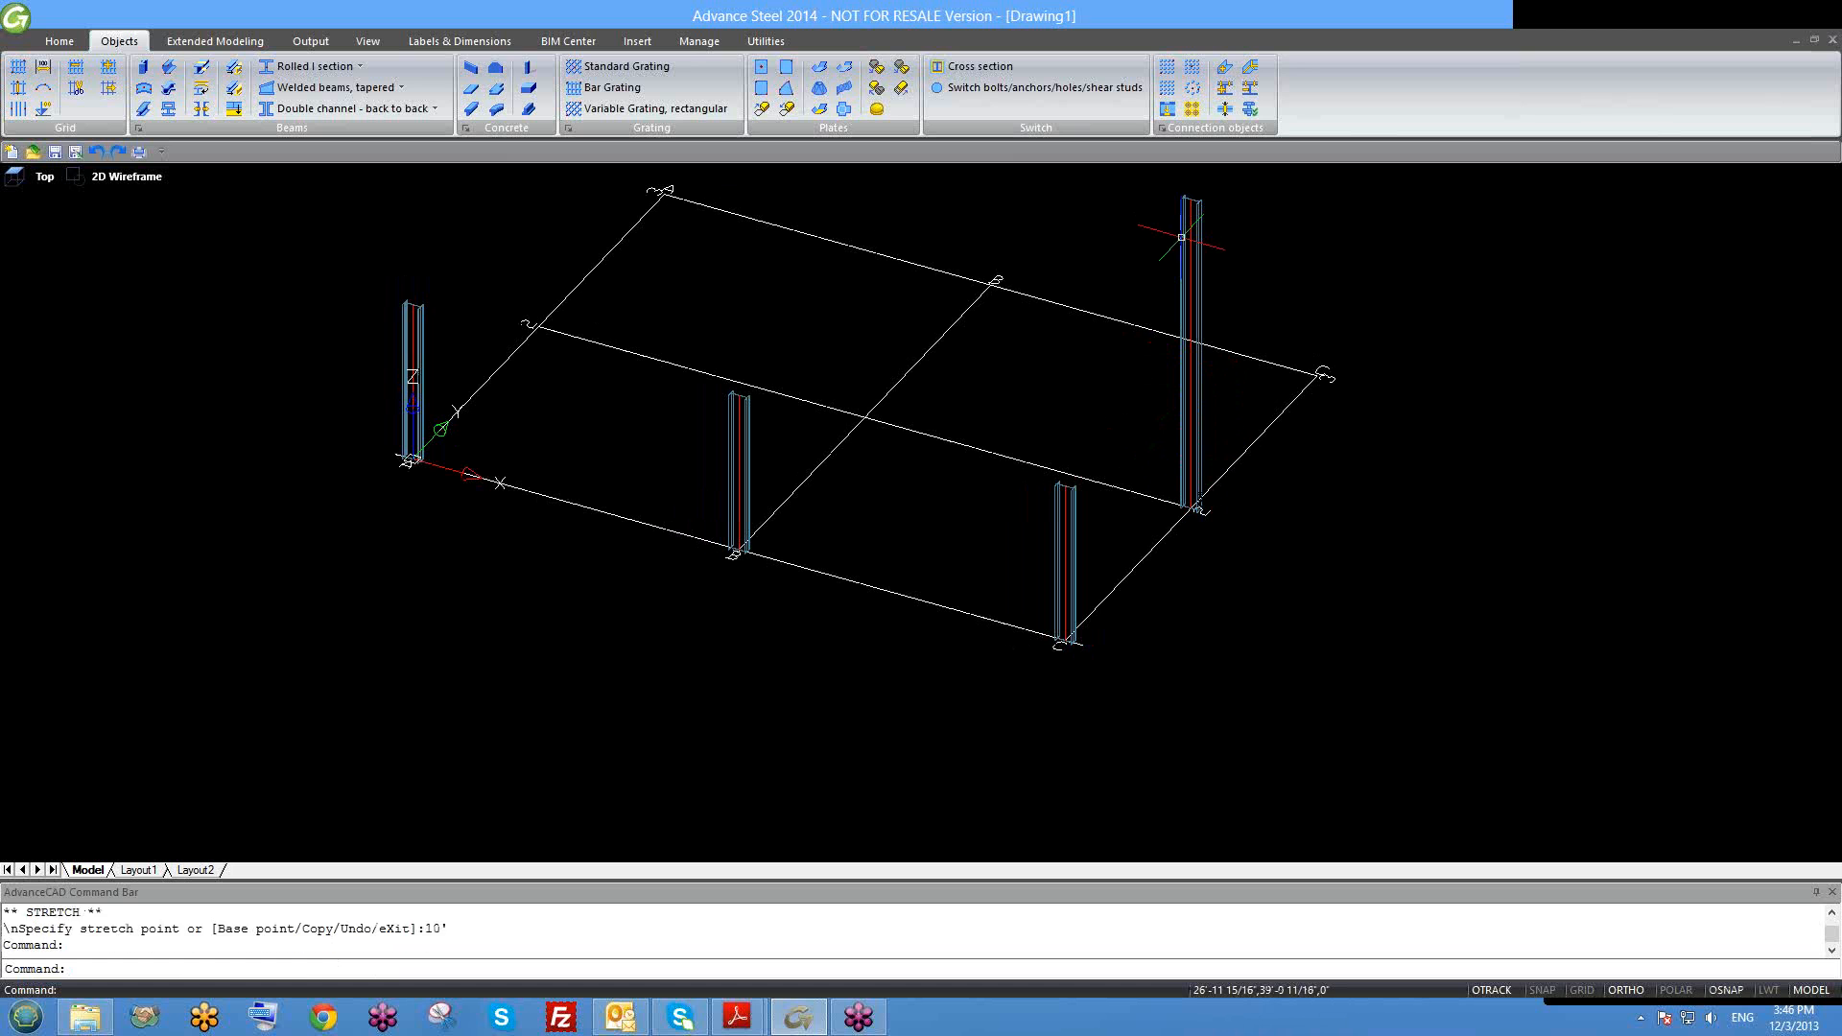
key("Escape")
Step: Copy the tall column from grid intersection C-2 to intersections B-2 and A-2
type("co")
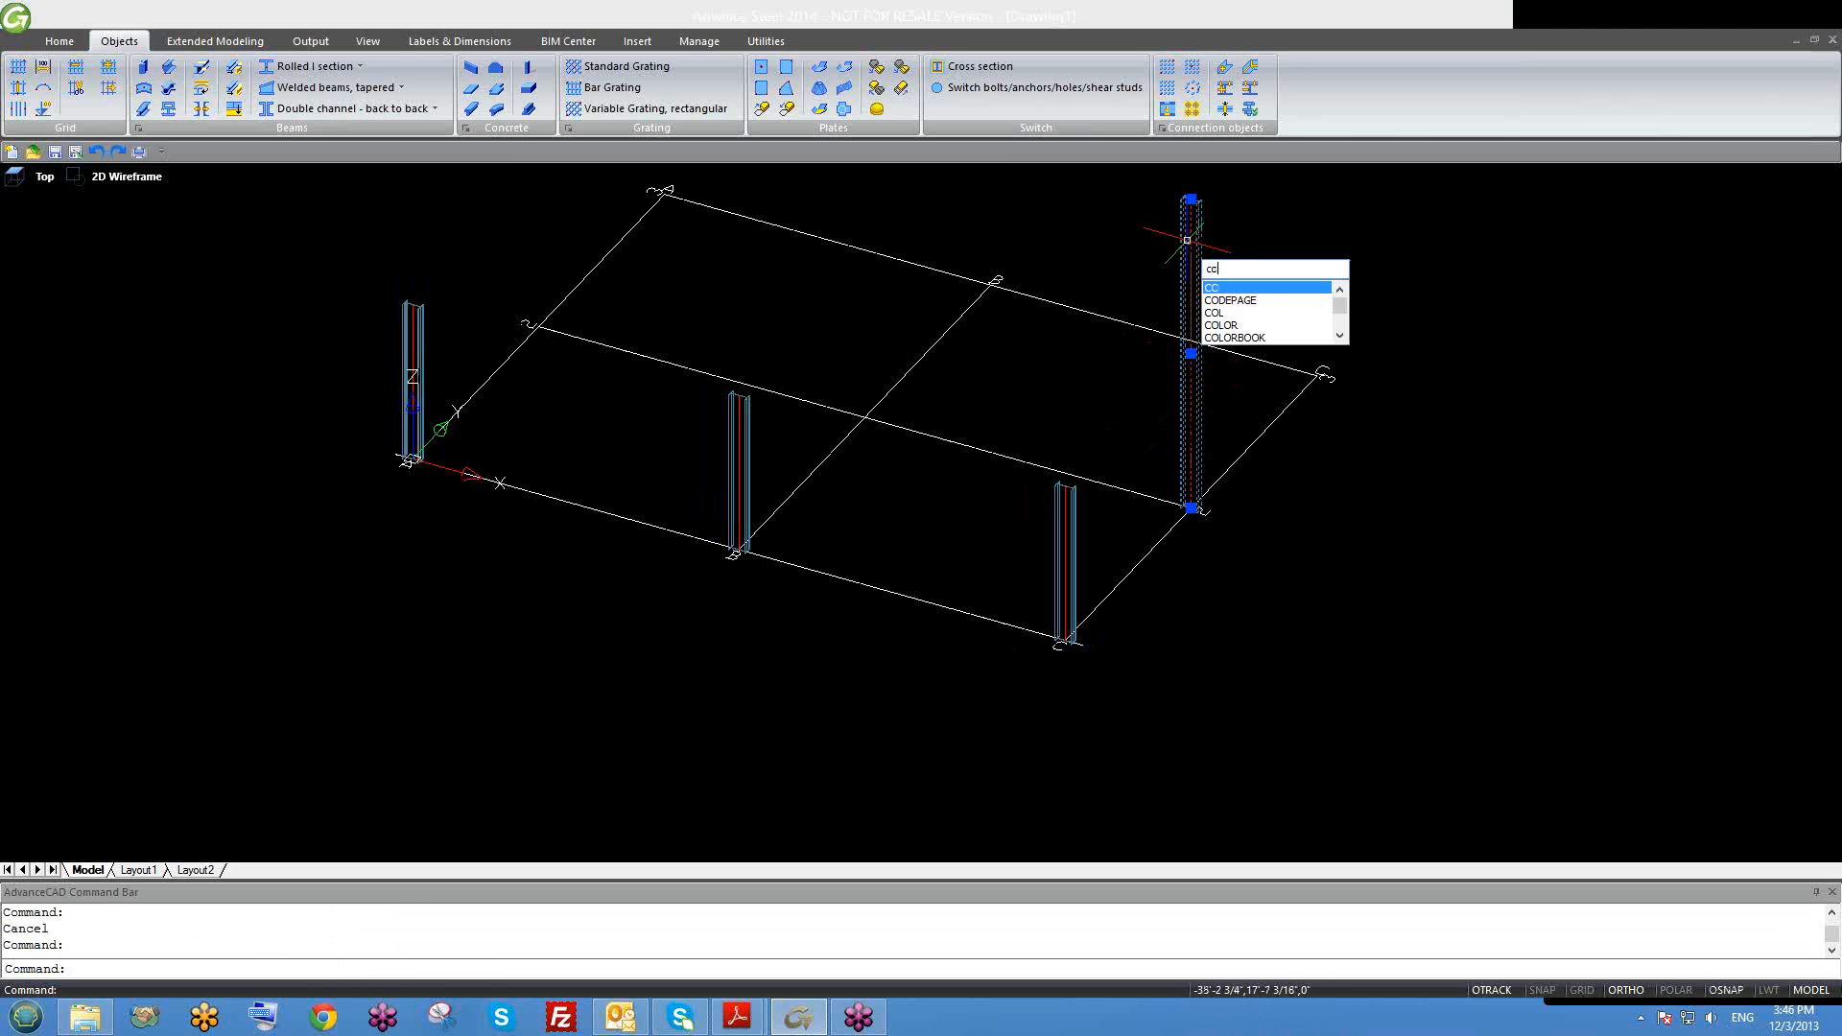
key("Return")
left_click(1192, 509)
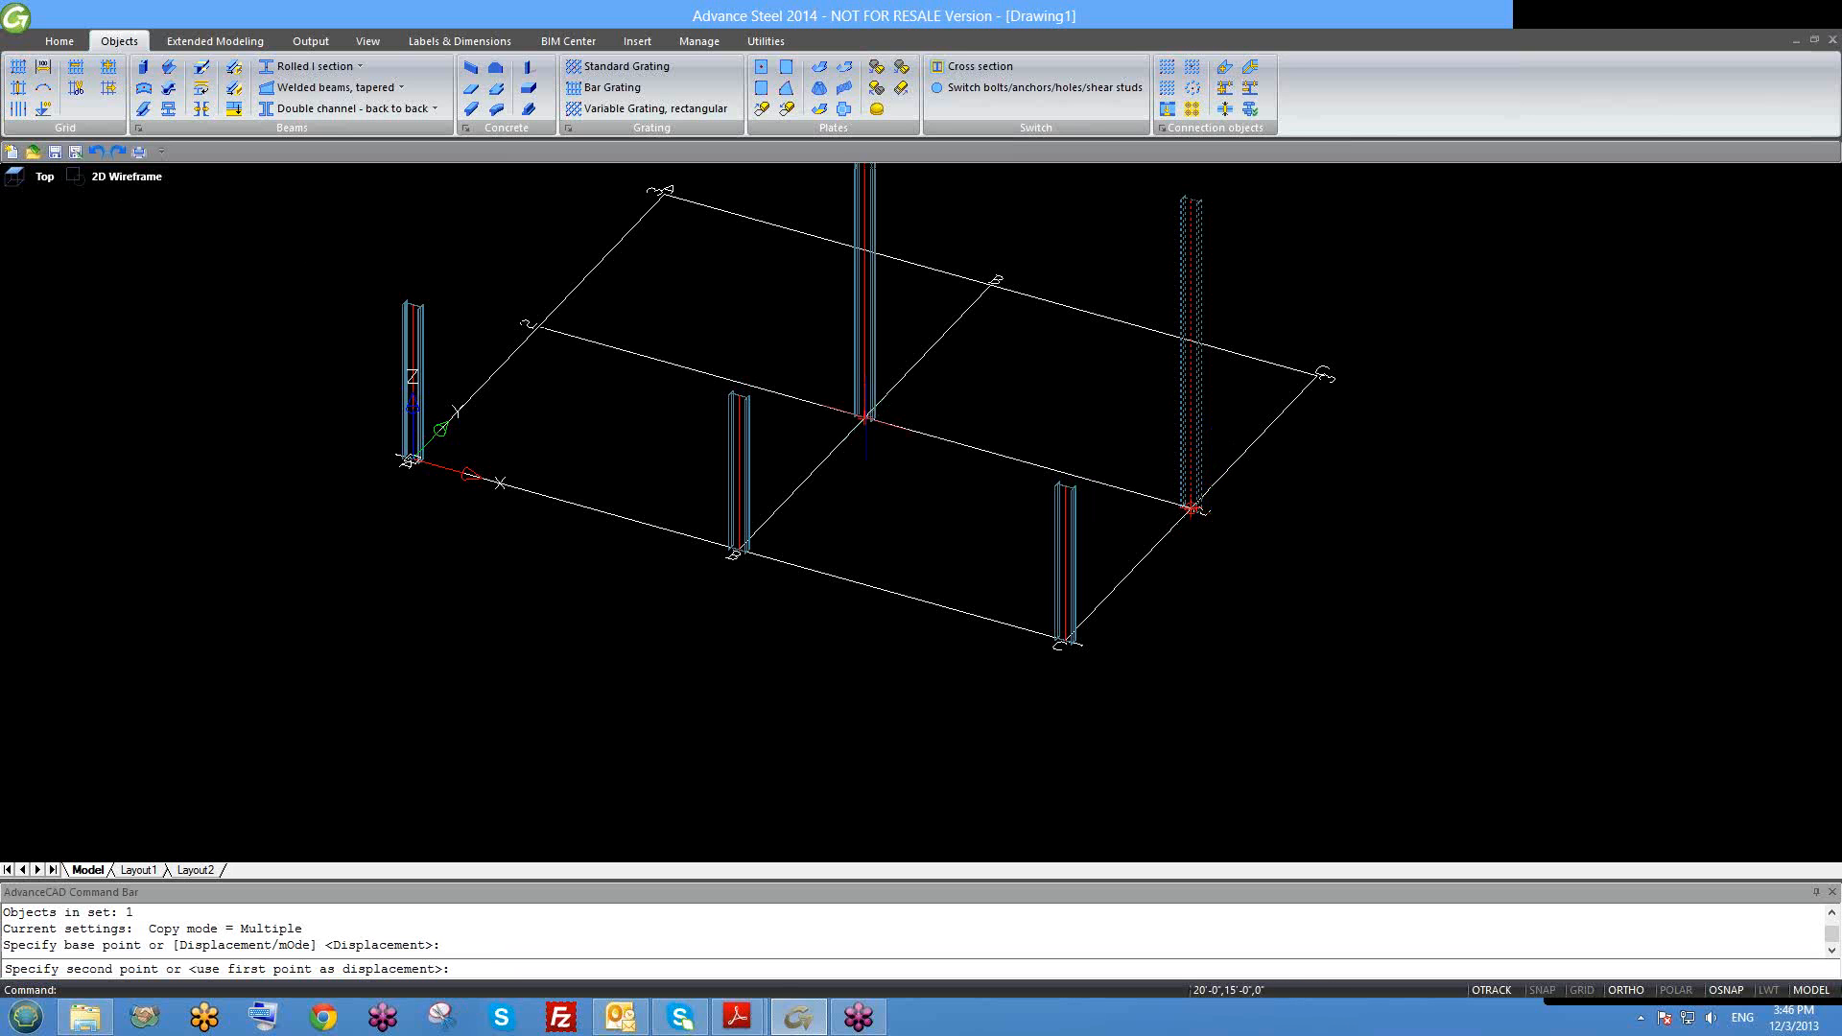
left_click(863, 417)
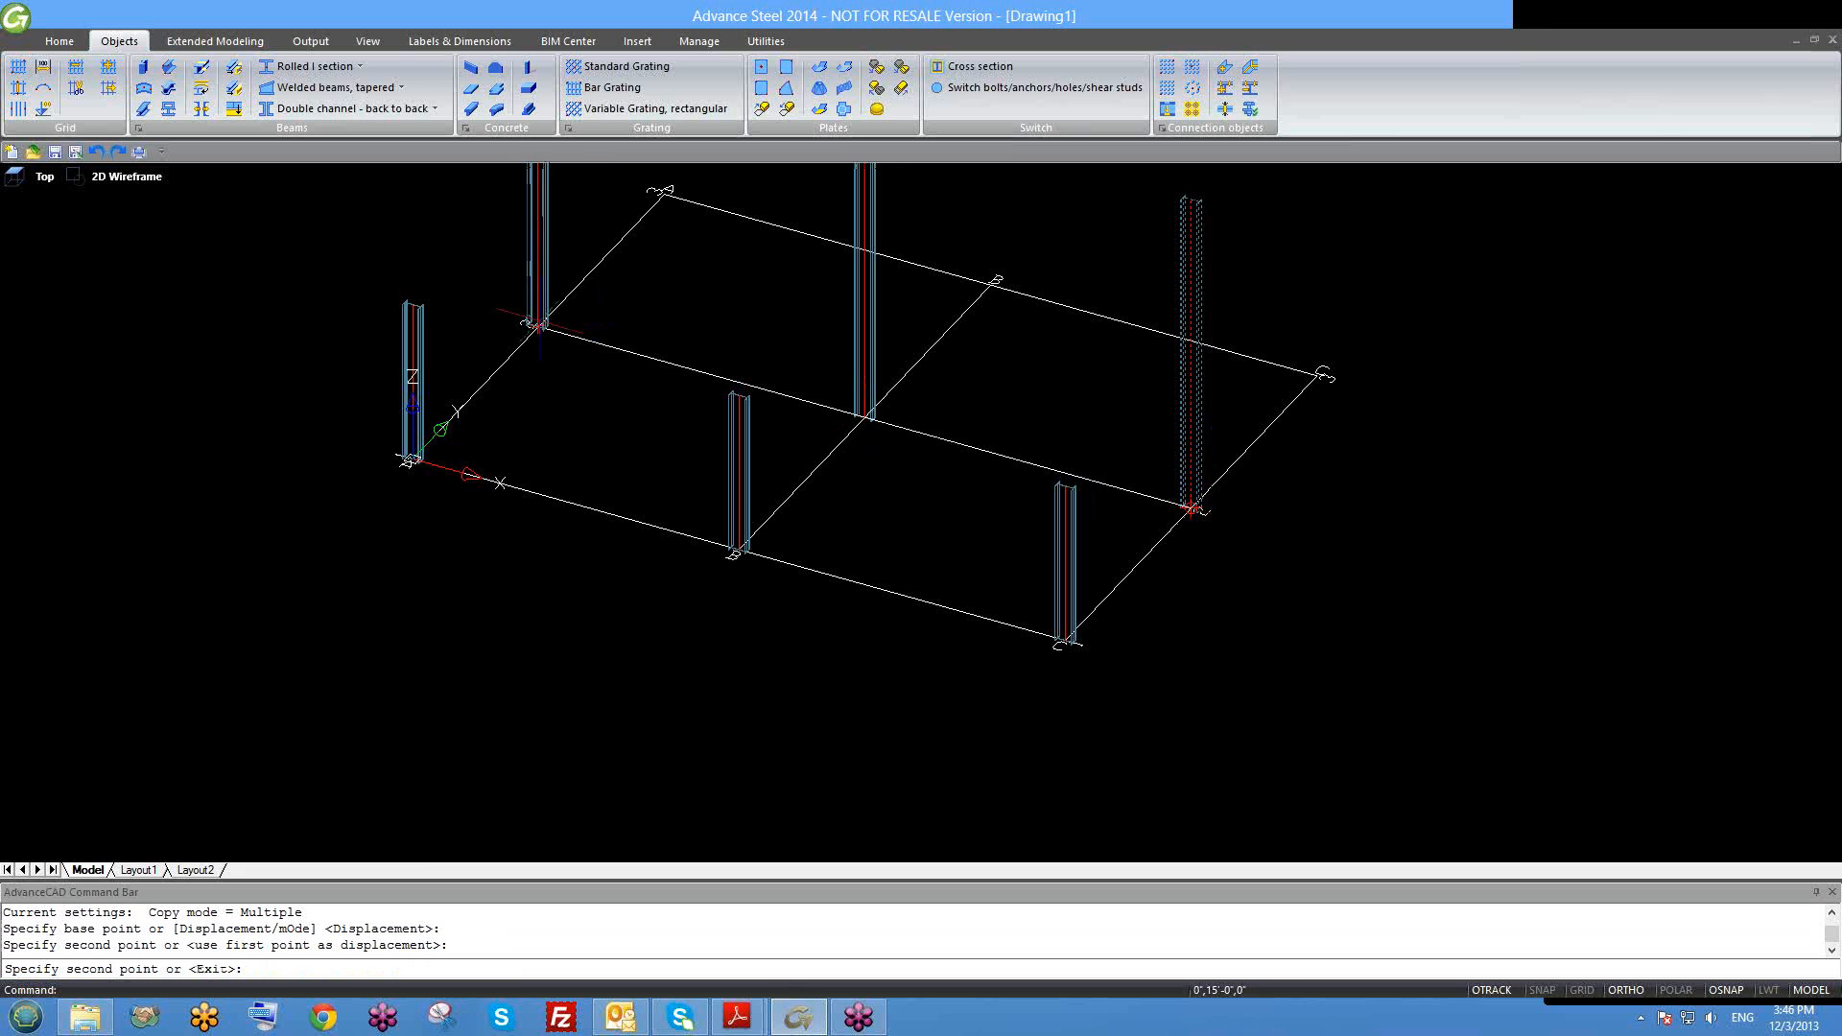
left_click(529, 324)
key("Escape")
Step: Copy the three tall columns on grid line 2 to grid line 3, using intersections C-2 and C-3 as base and target points
scroll(729, 456, "down", 3)
scroll(864, 470, "up", 5)
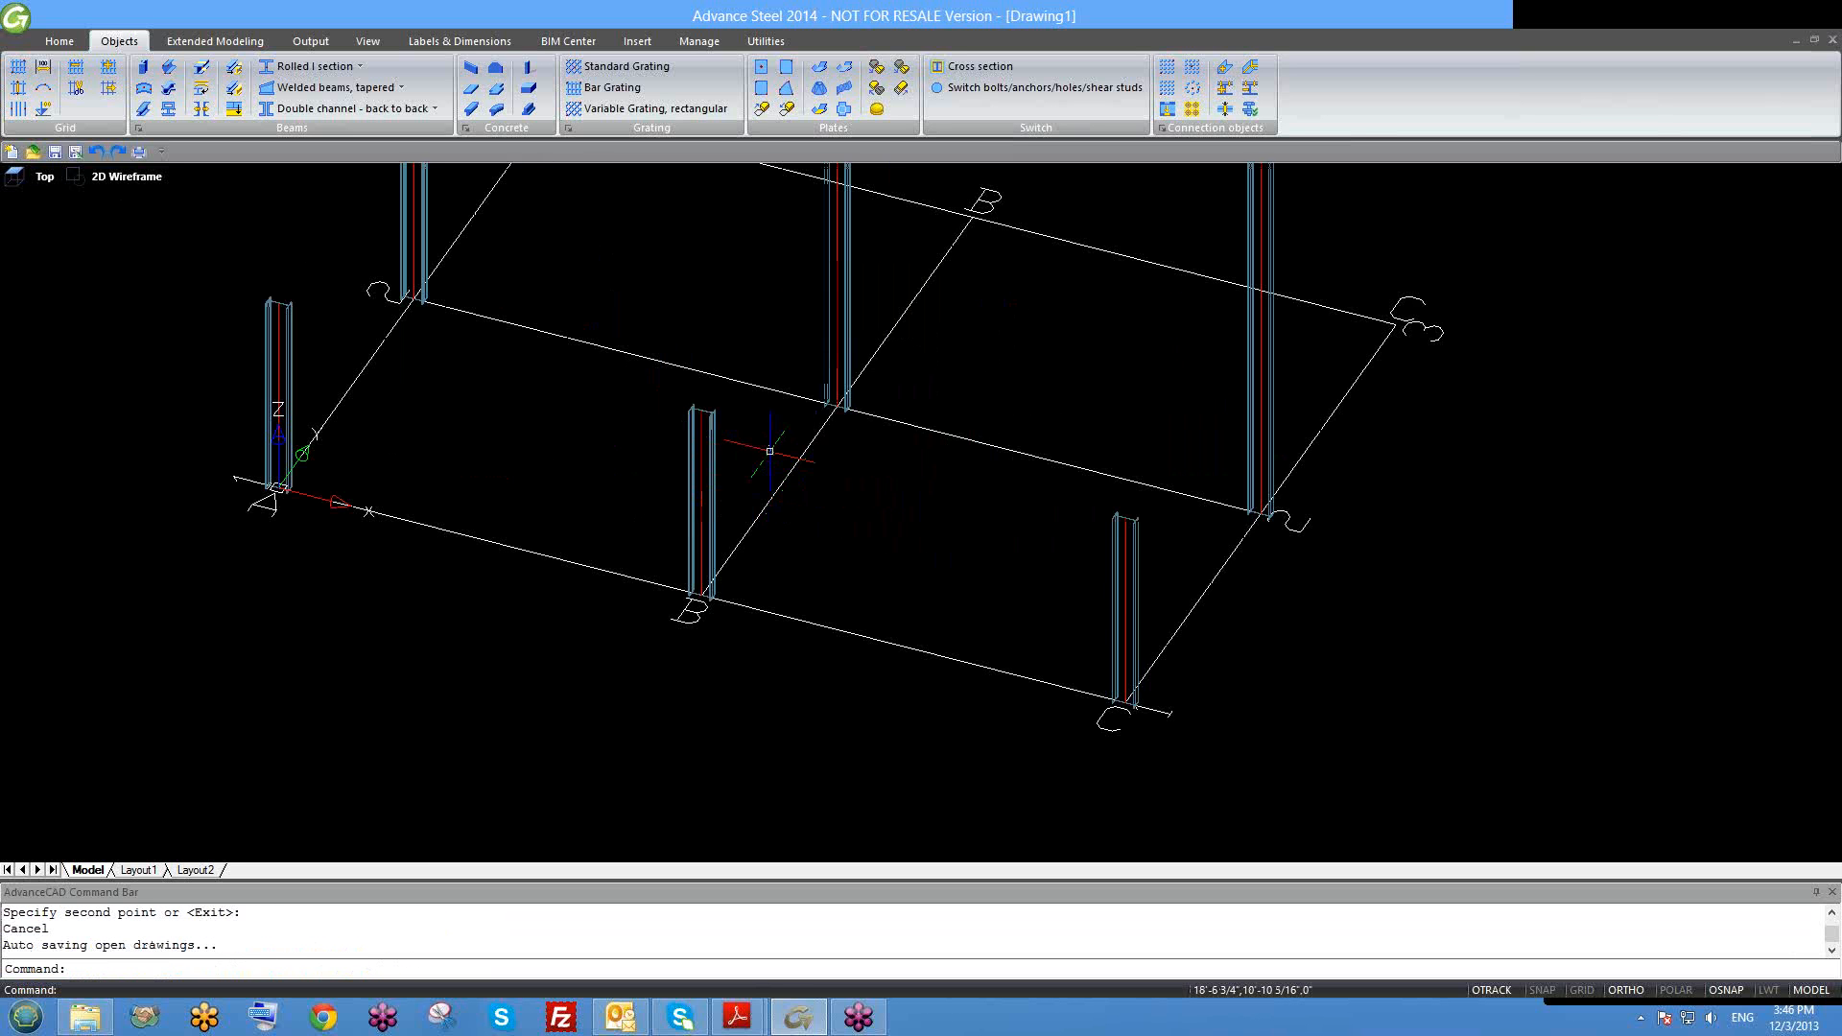
scroll(823, 423, "down", 2)
scroll(403, 329, "up", 3)
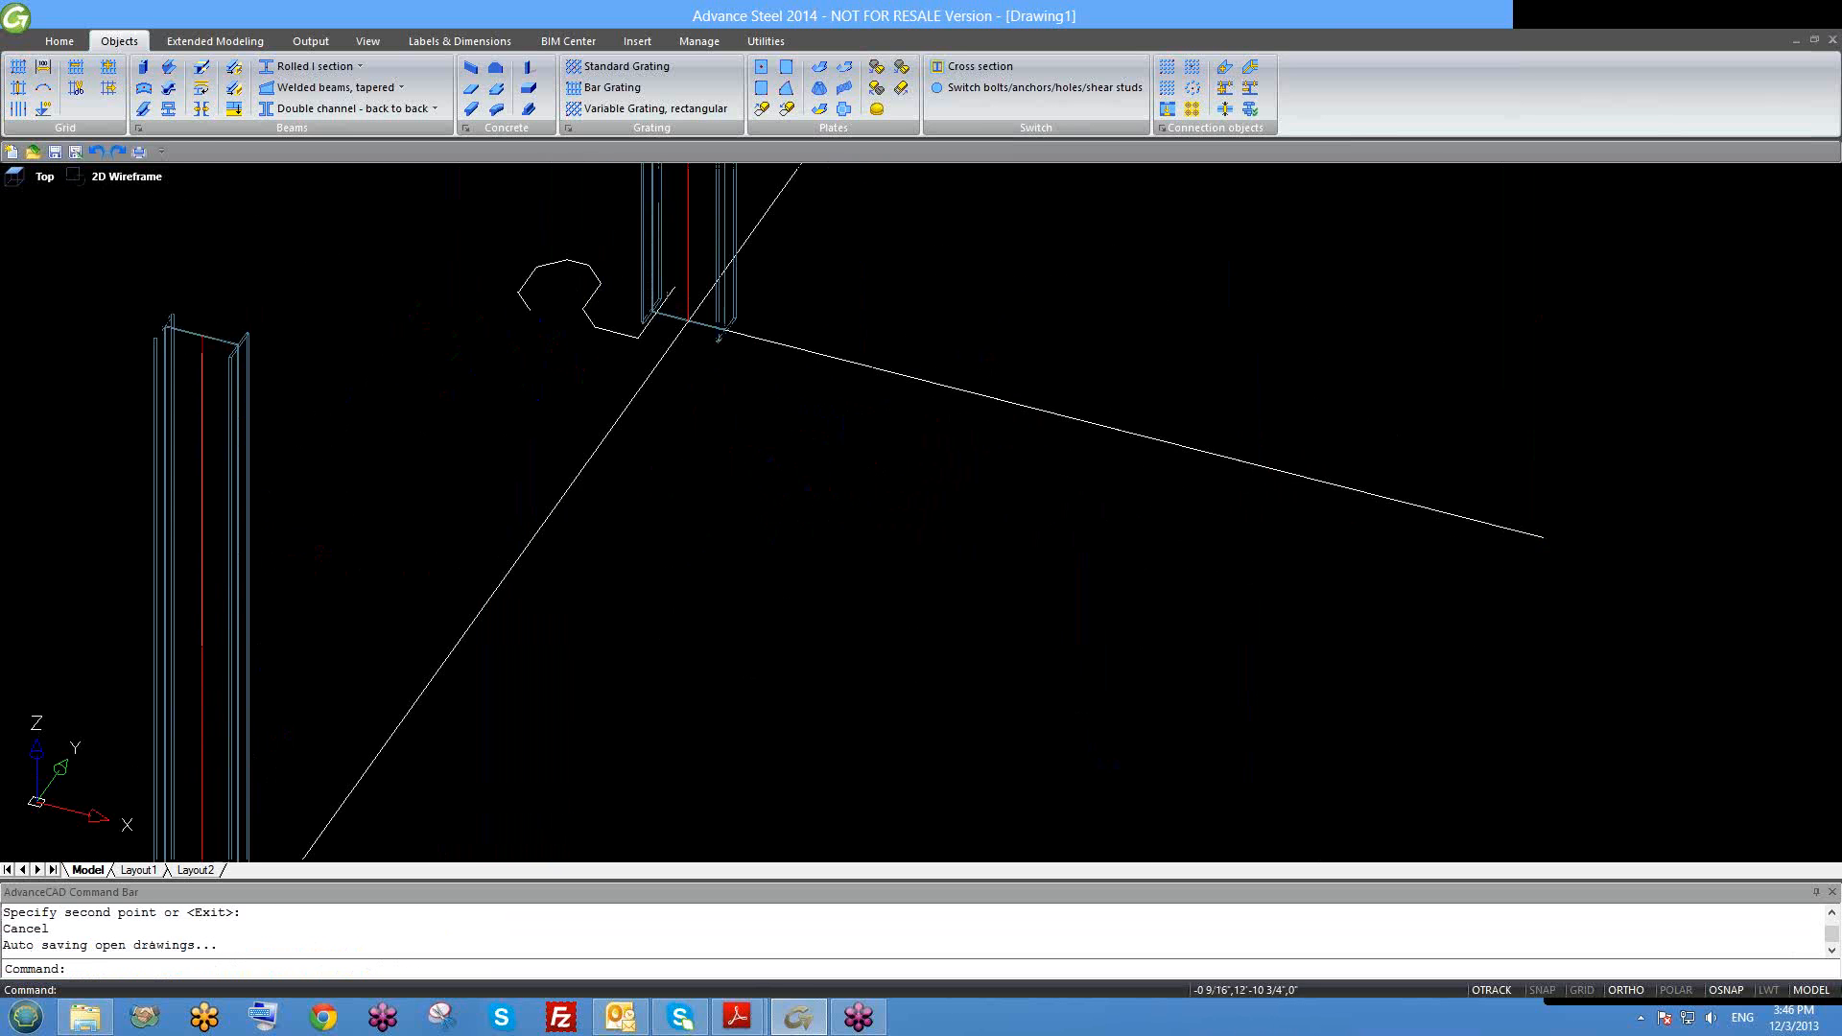
scroll(651, 454, "down", 5)
left_click(608, 256)
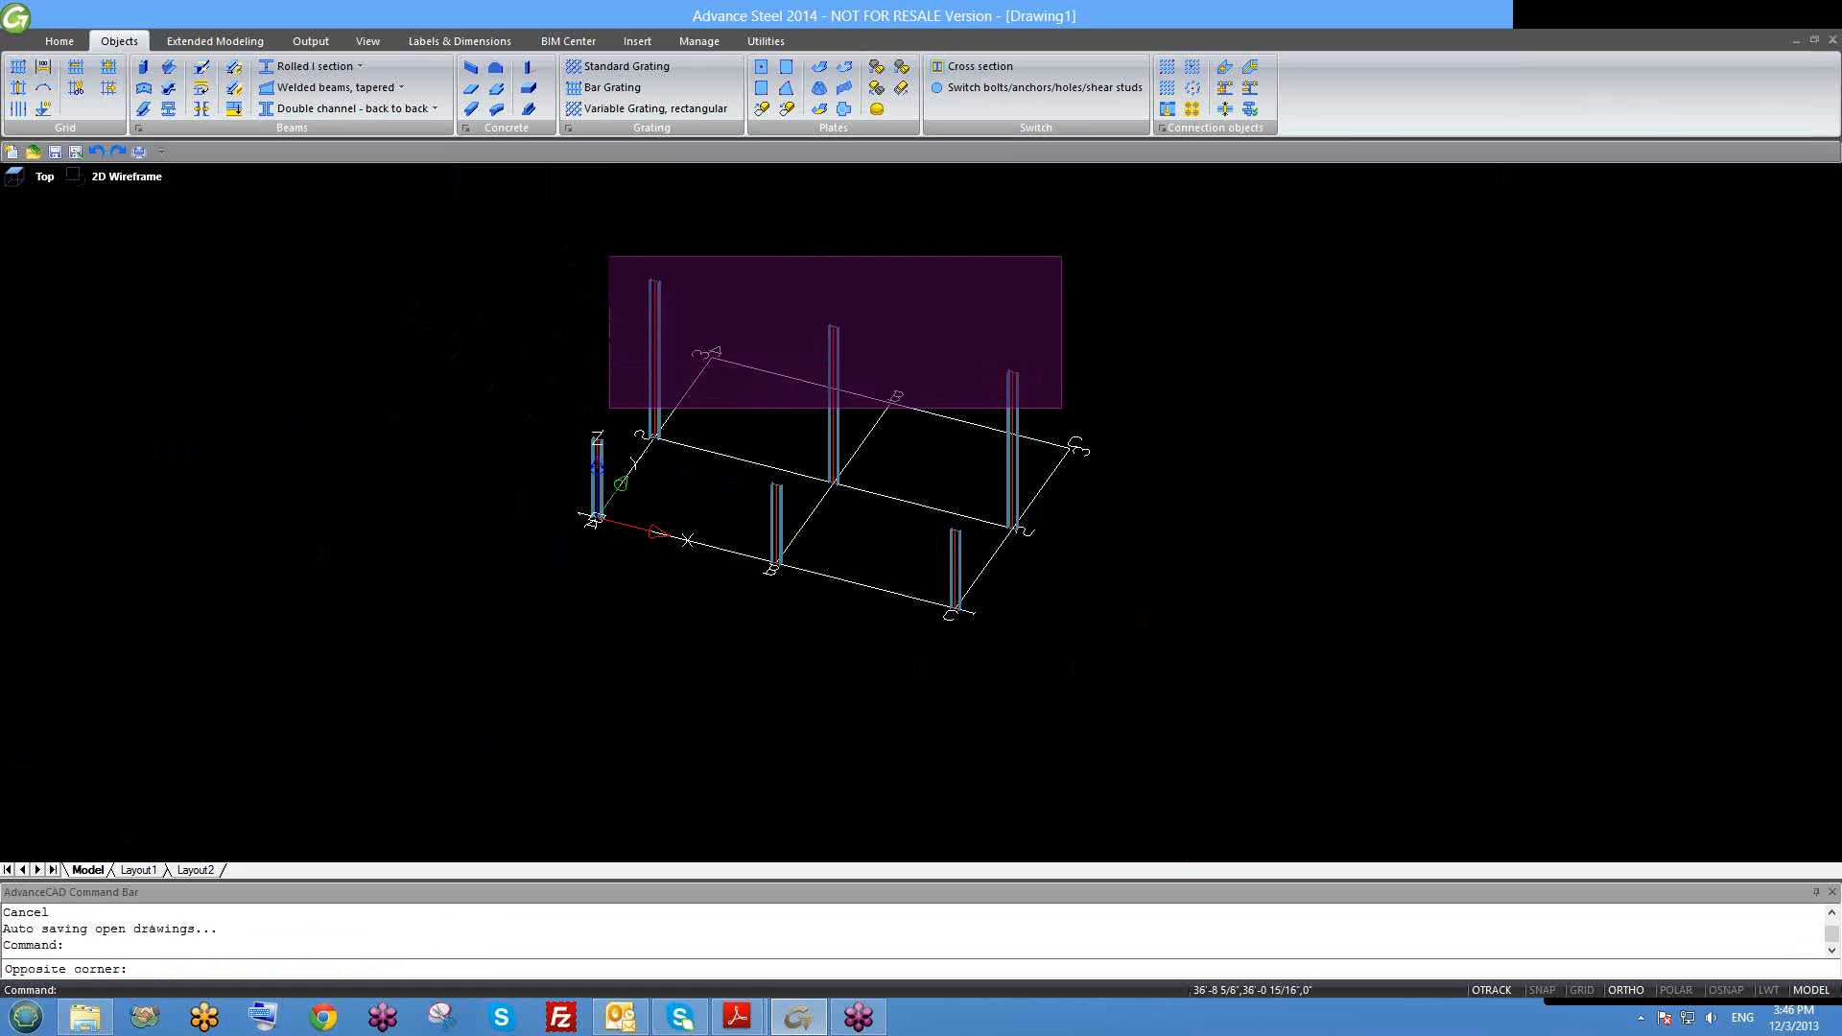
left_click(1070, 414)
left_click(1060, 390)
left_click(1003, 408)
left_click(832, 364)
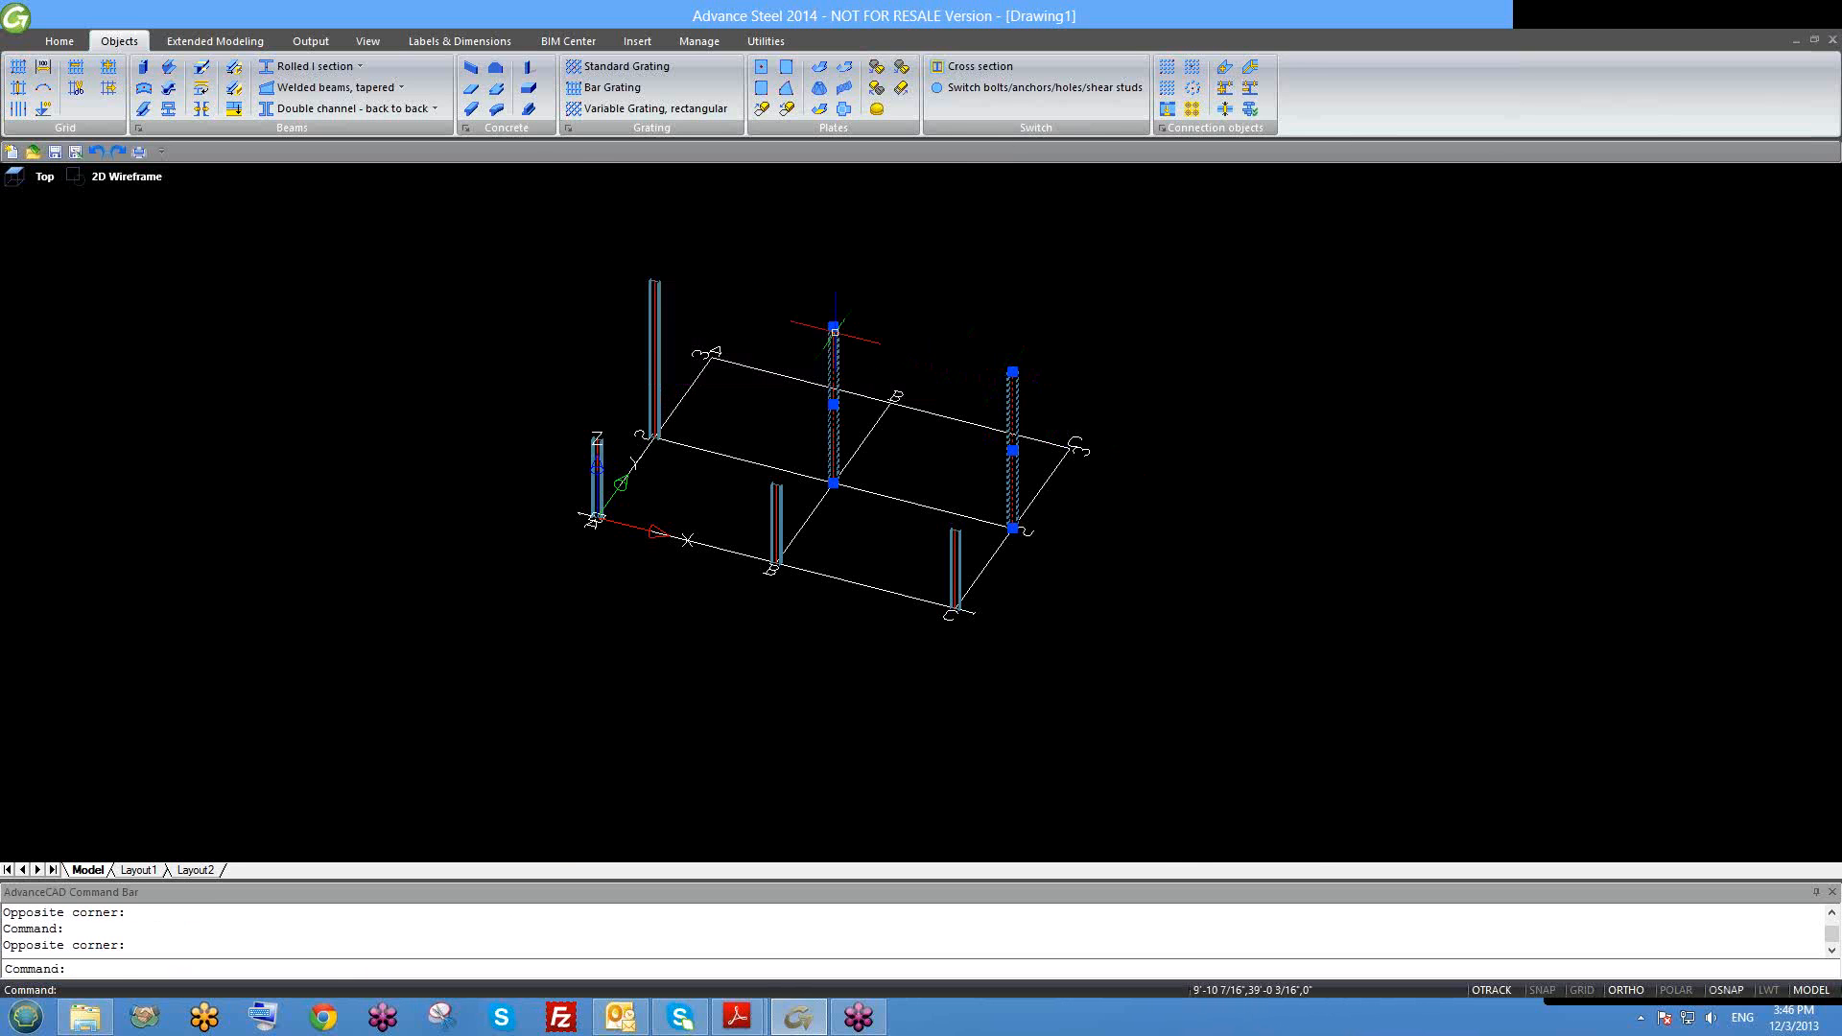
left_click(653, 297)
type("cc")
key("Return")
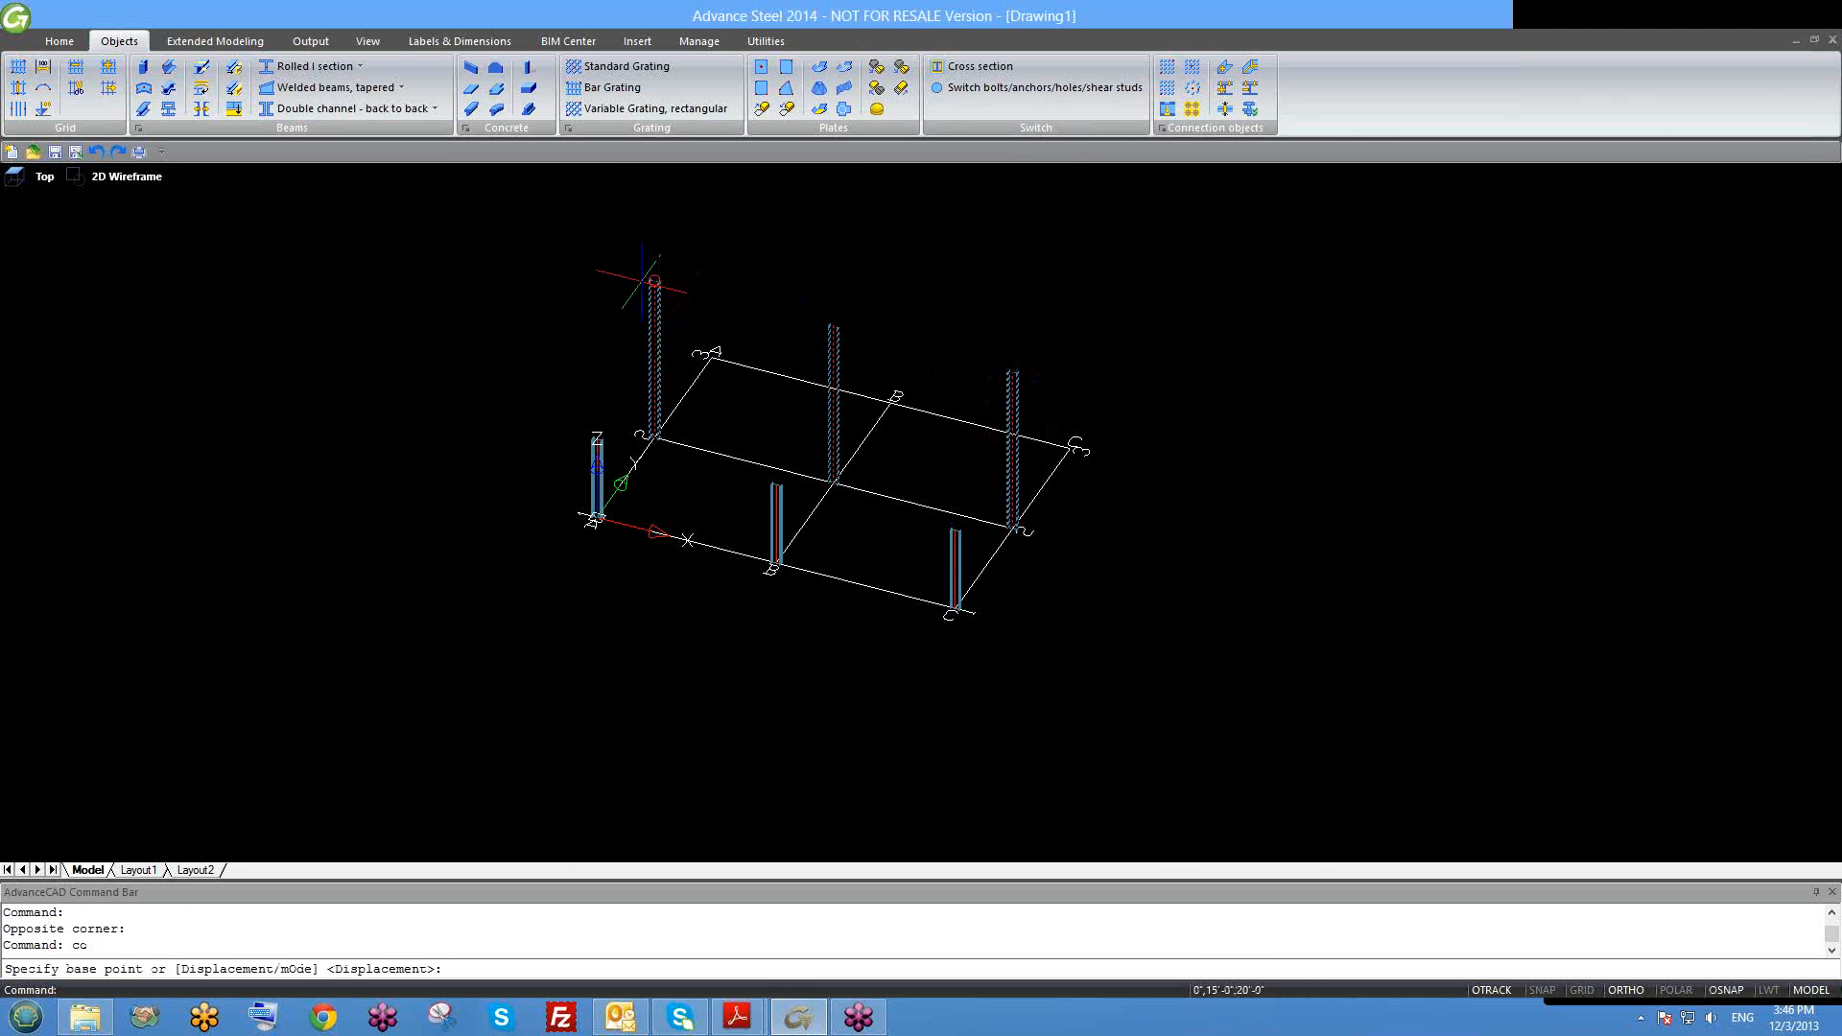
scroll(1014, 528, "up", 4)
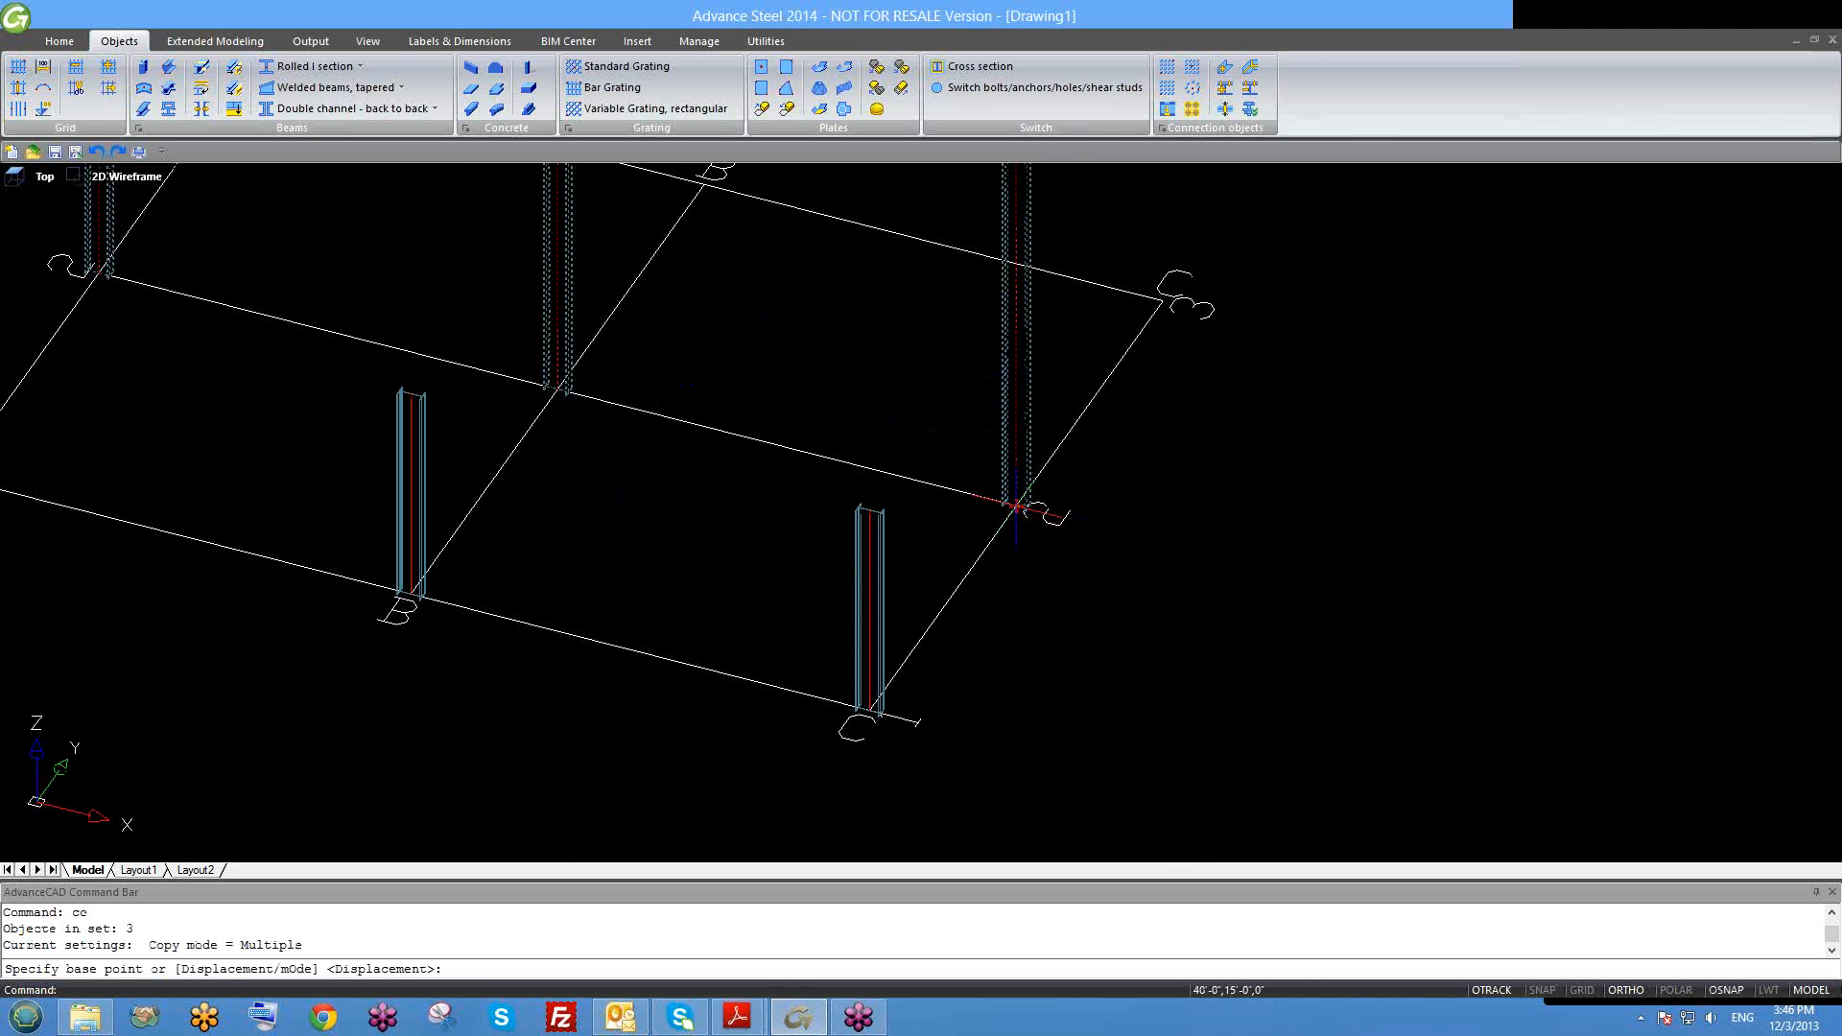
left_click(1014, 505)
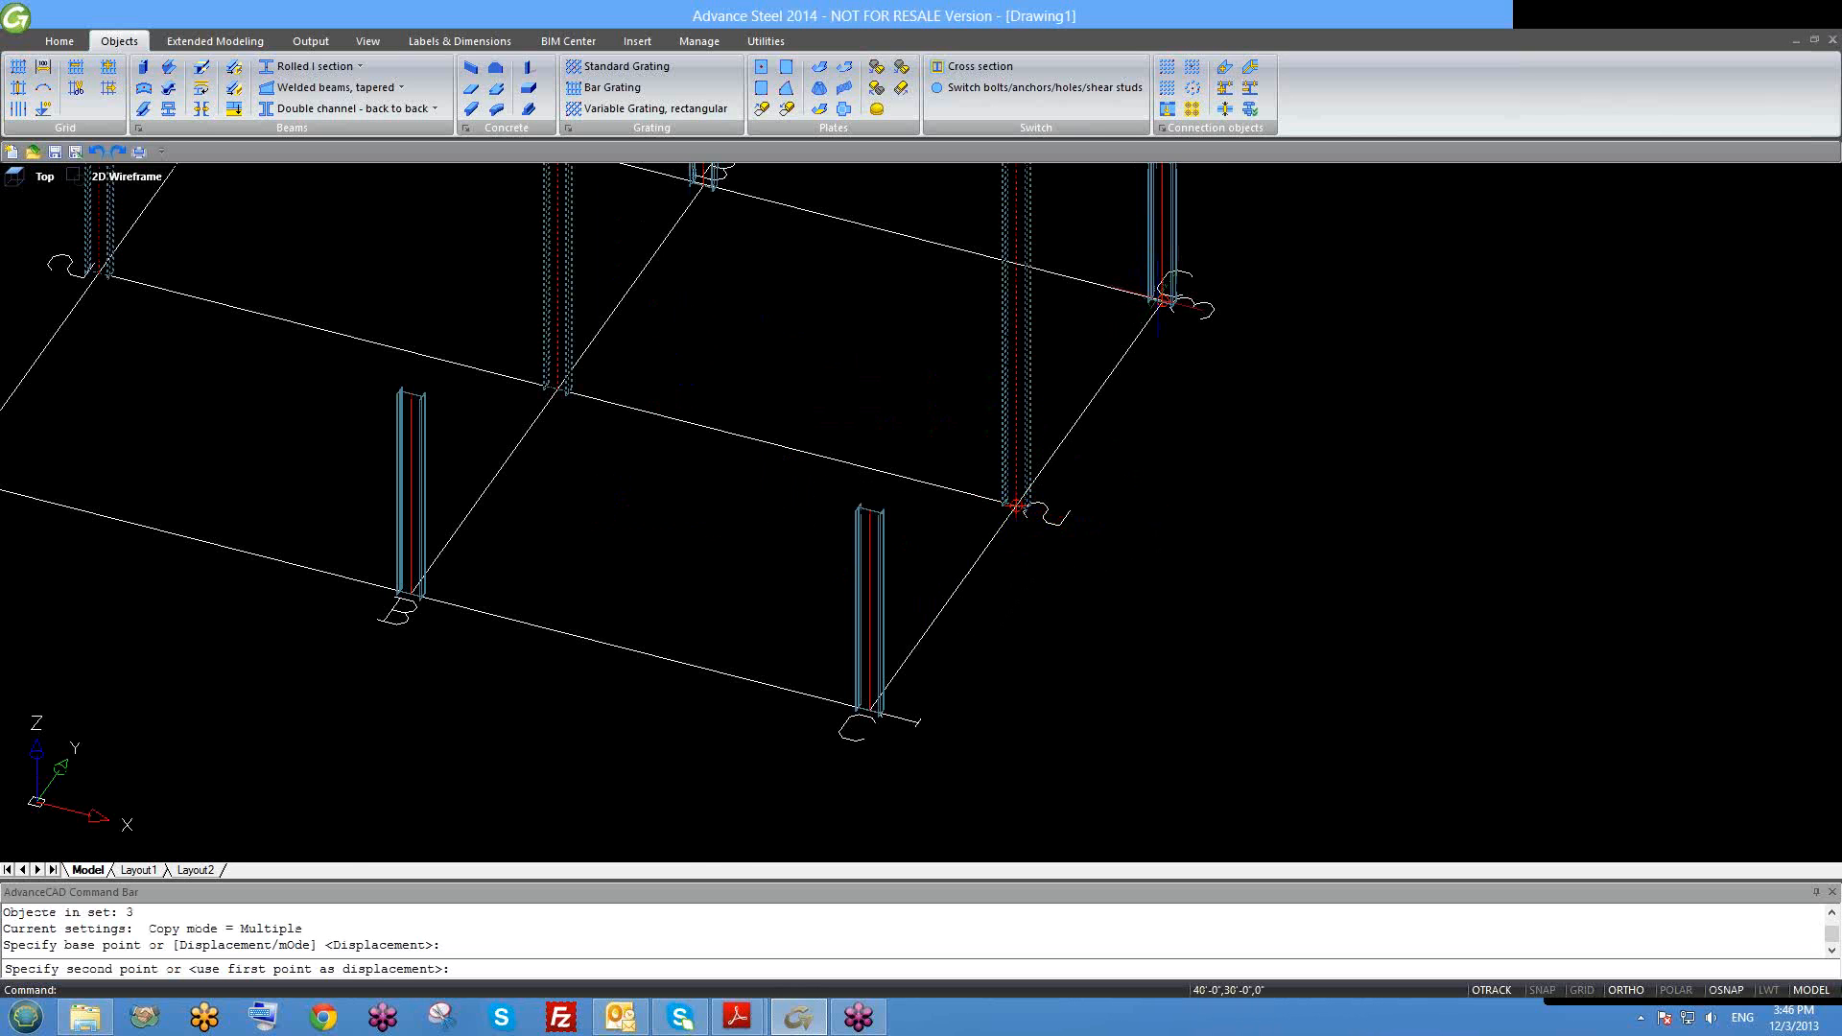
scroll(1170, 298, "up", 2)
left_click(1174, 297)
key("Escape")
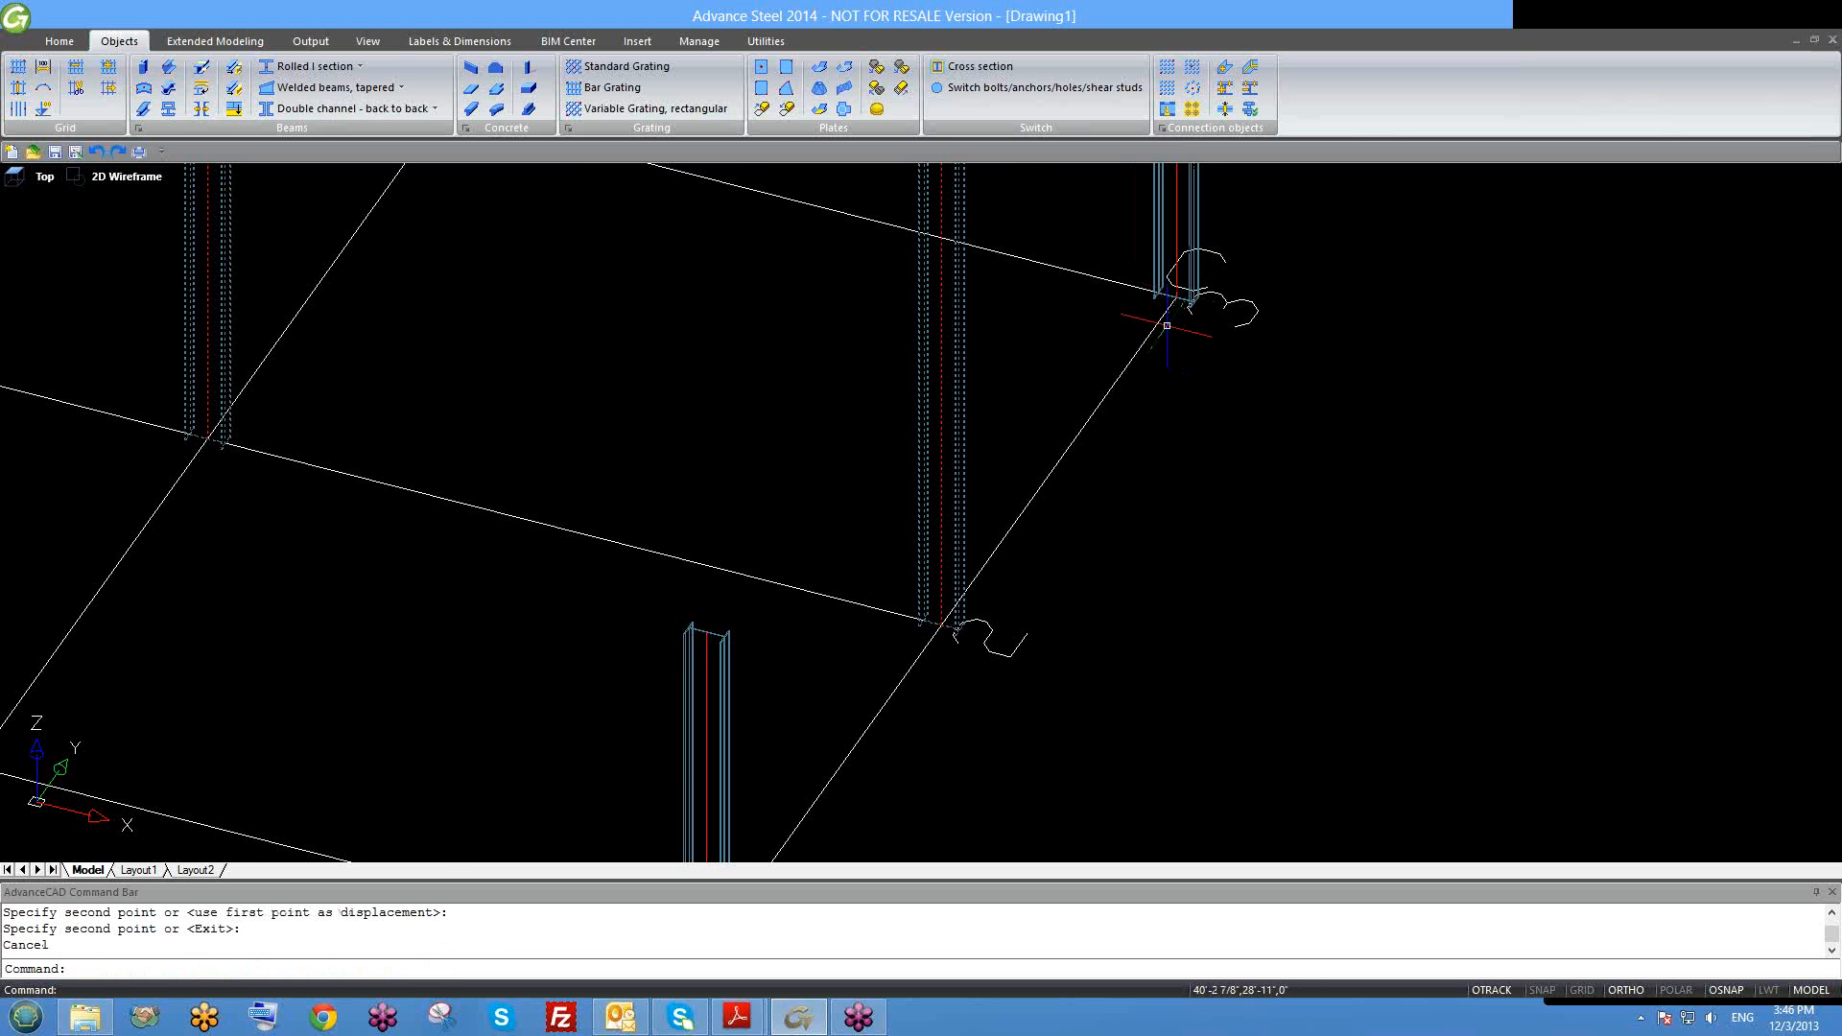
key("Escape")
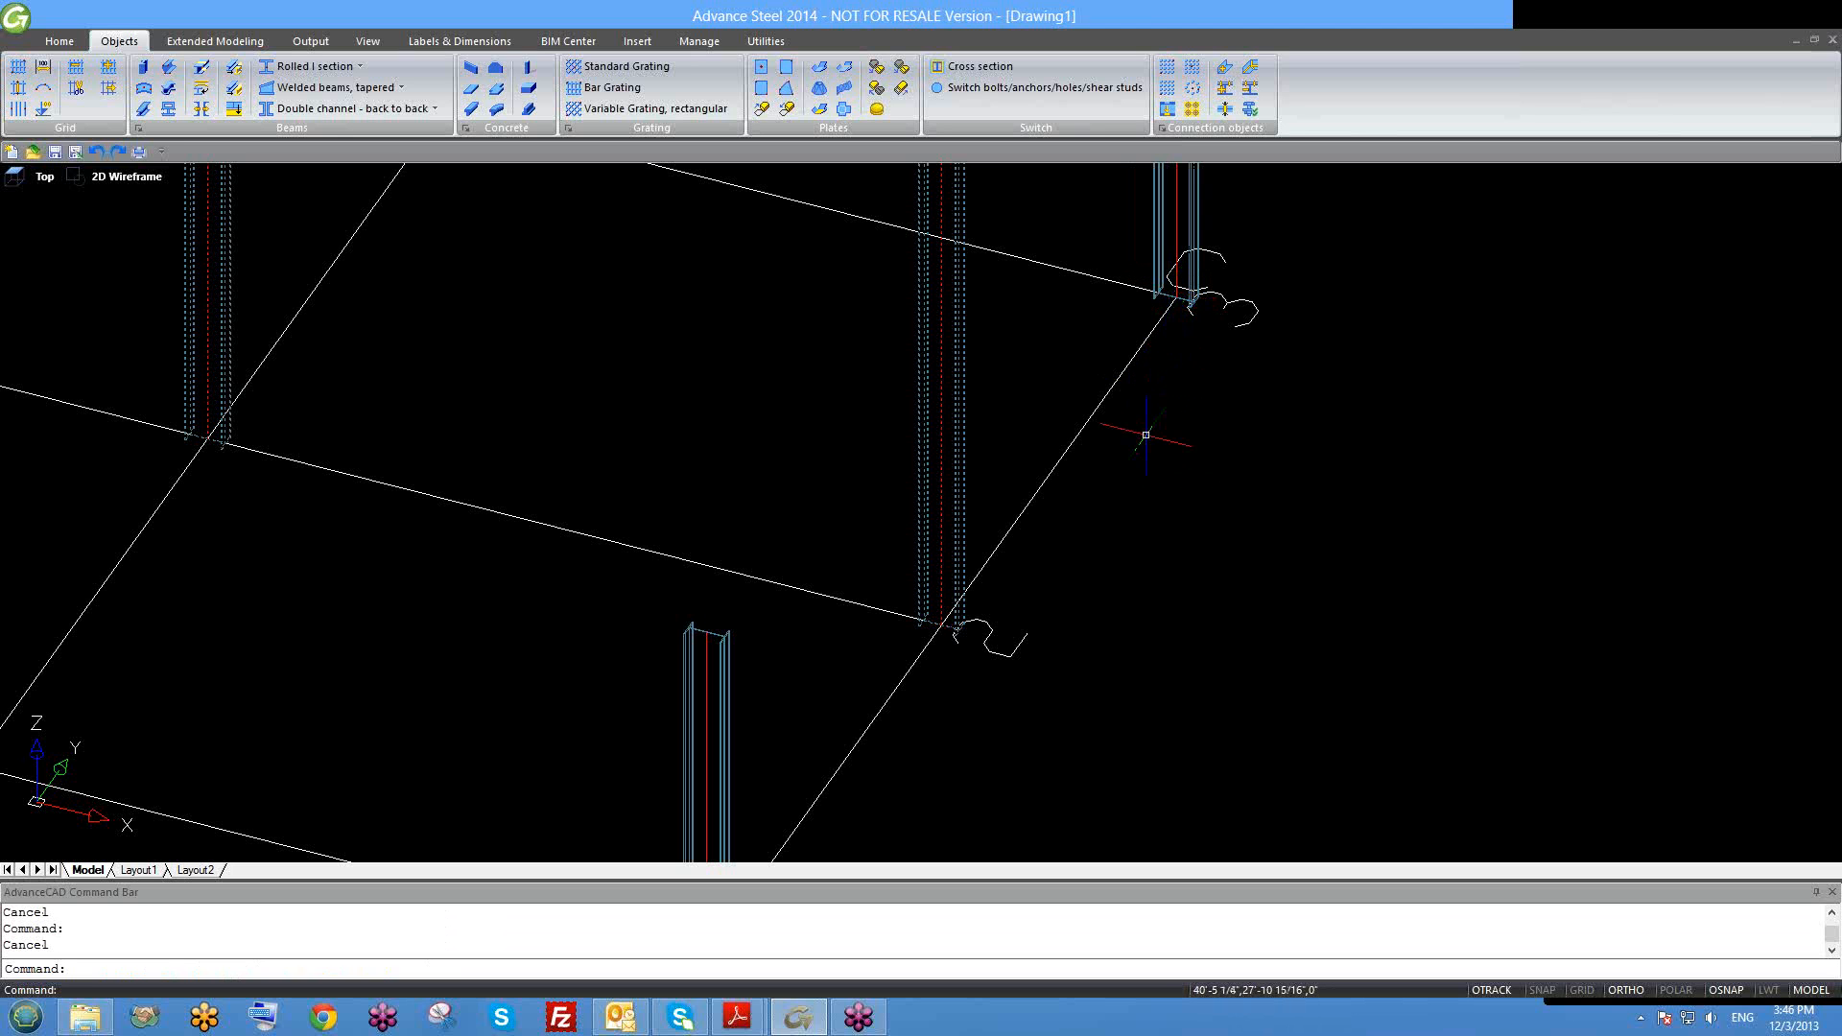
Step: Review the steel object snap settings in the drafting settings and accept them with Grid Intersection enabled
type("z")
key("Return")
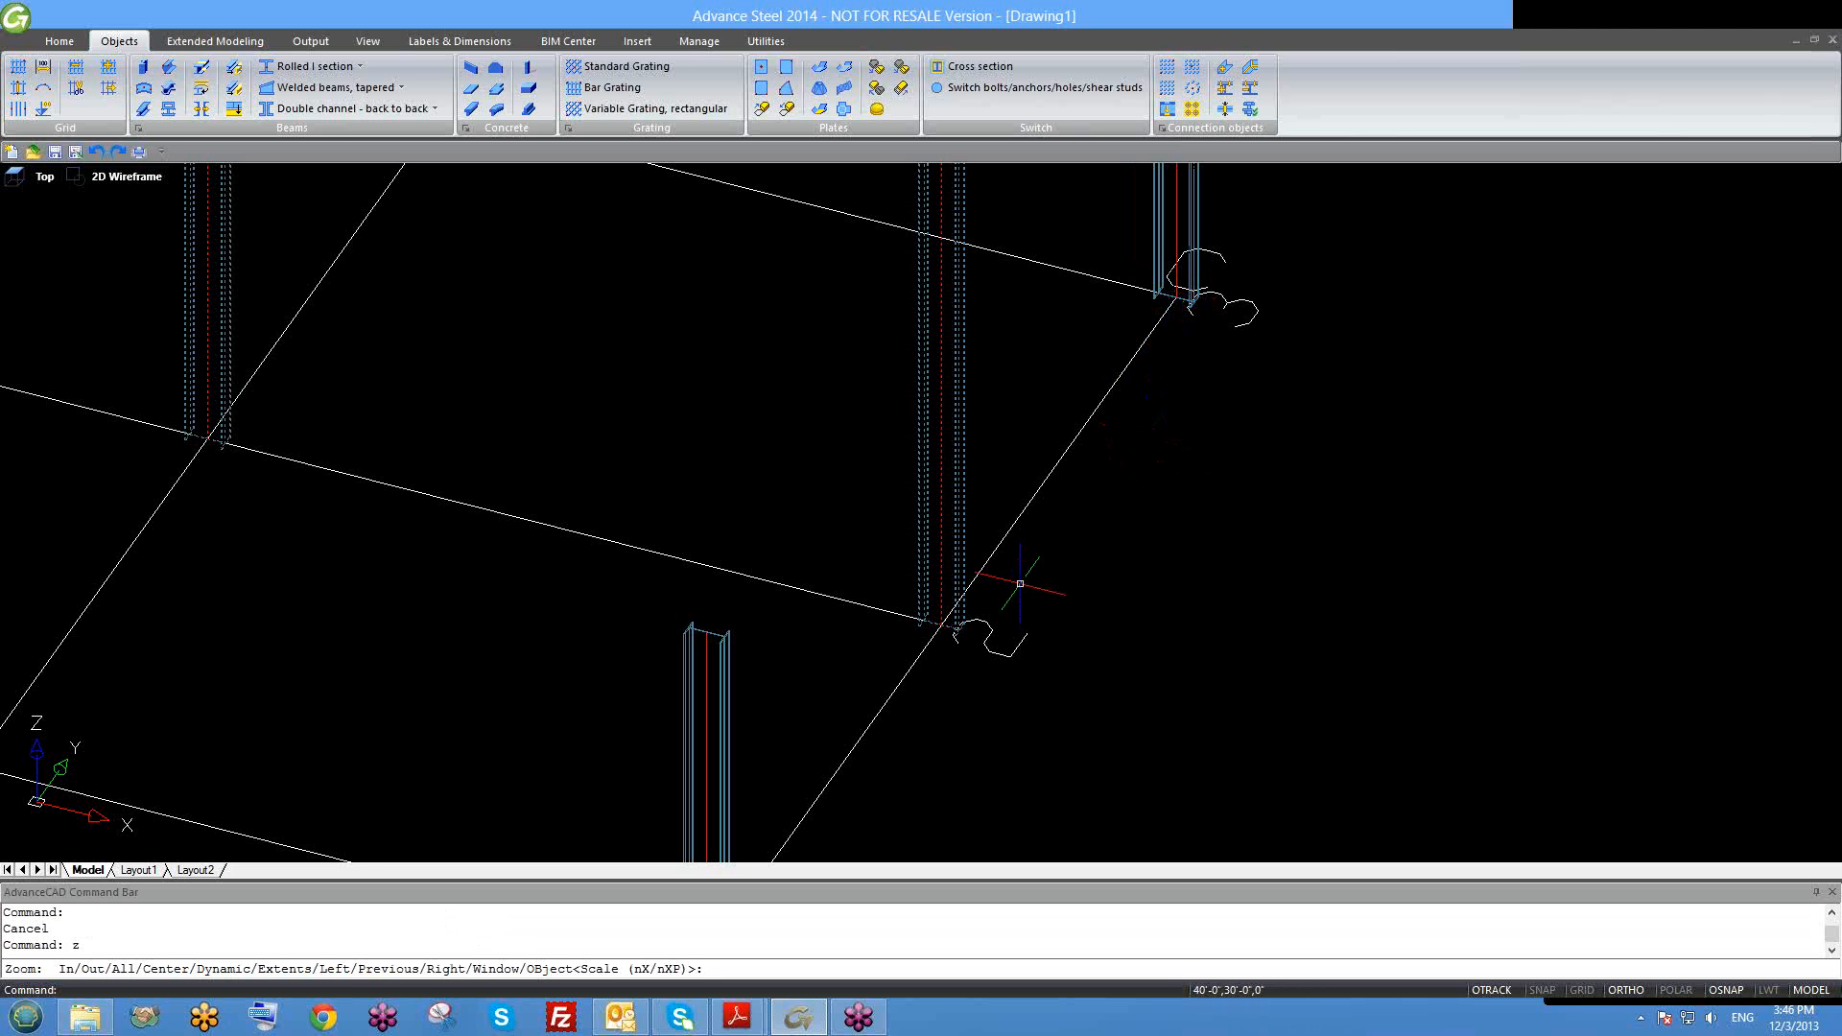
key("Escape")
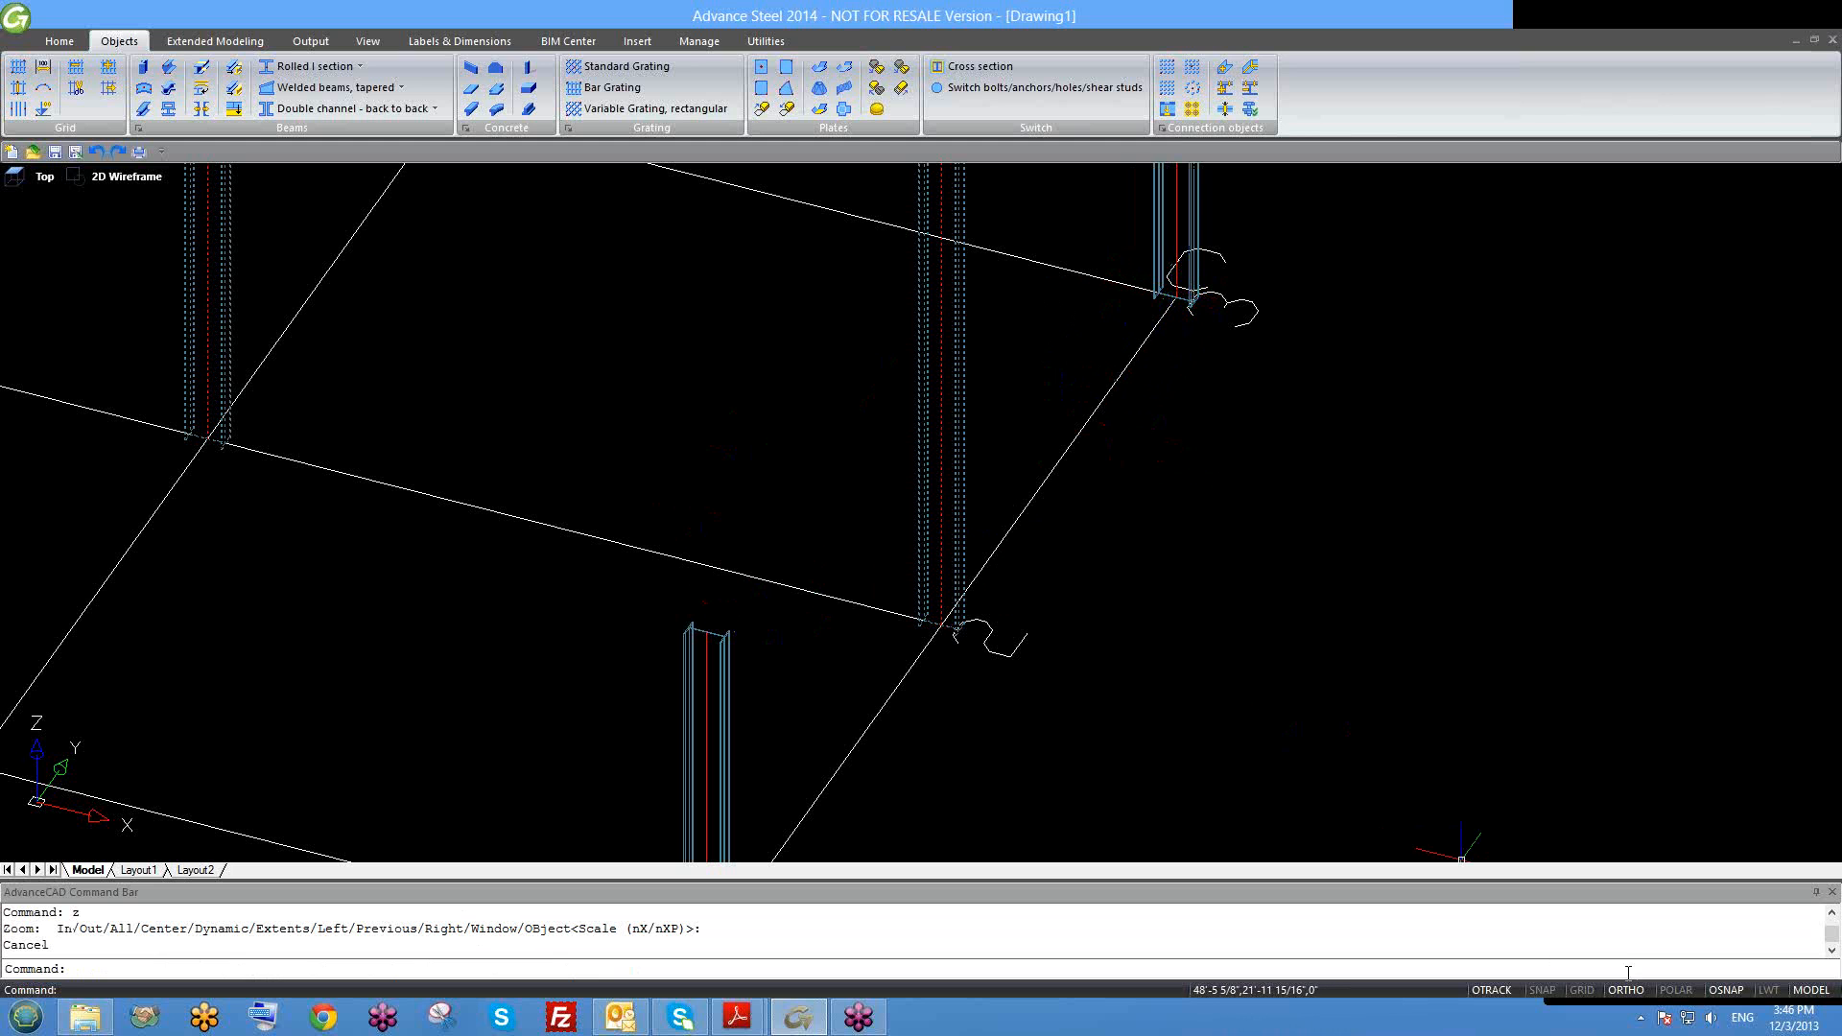
right_click(1741, 991)
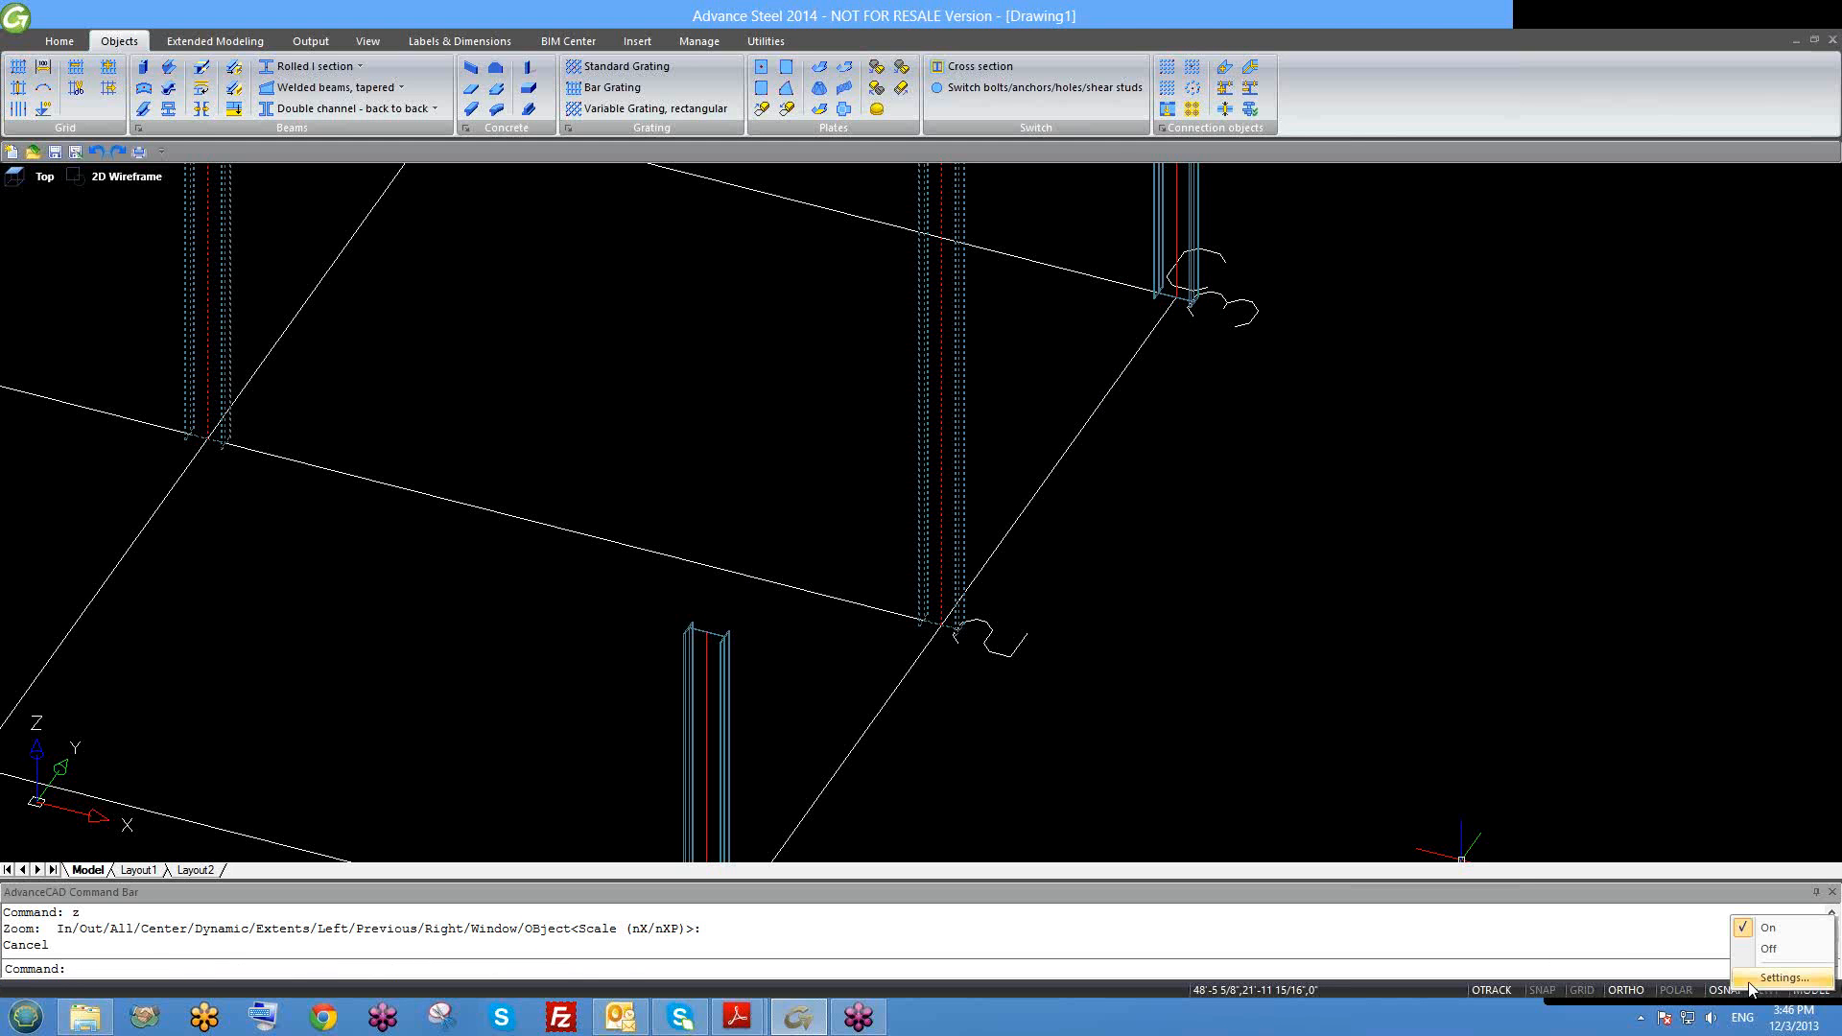
left_click(1782, 977)
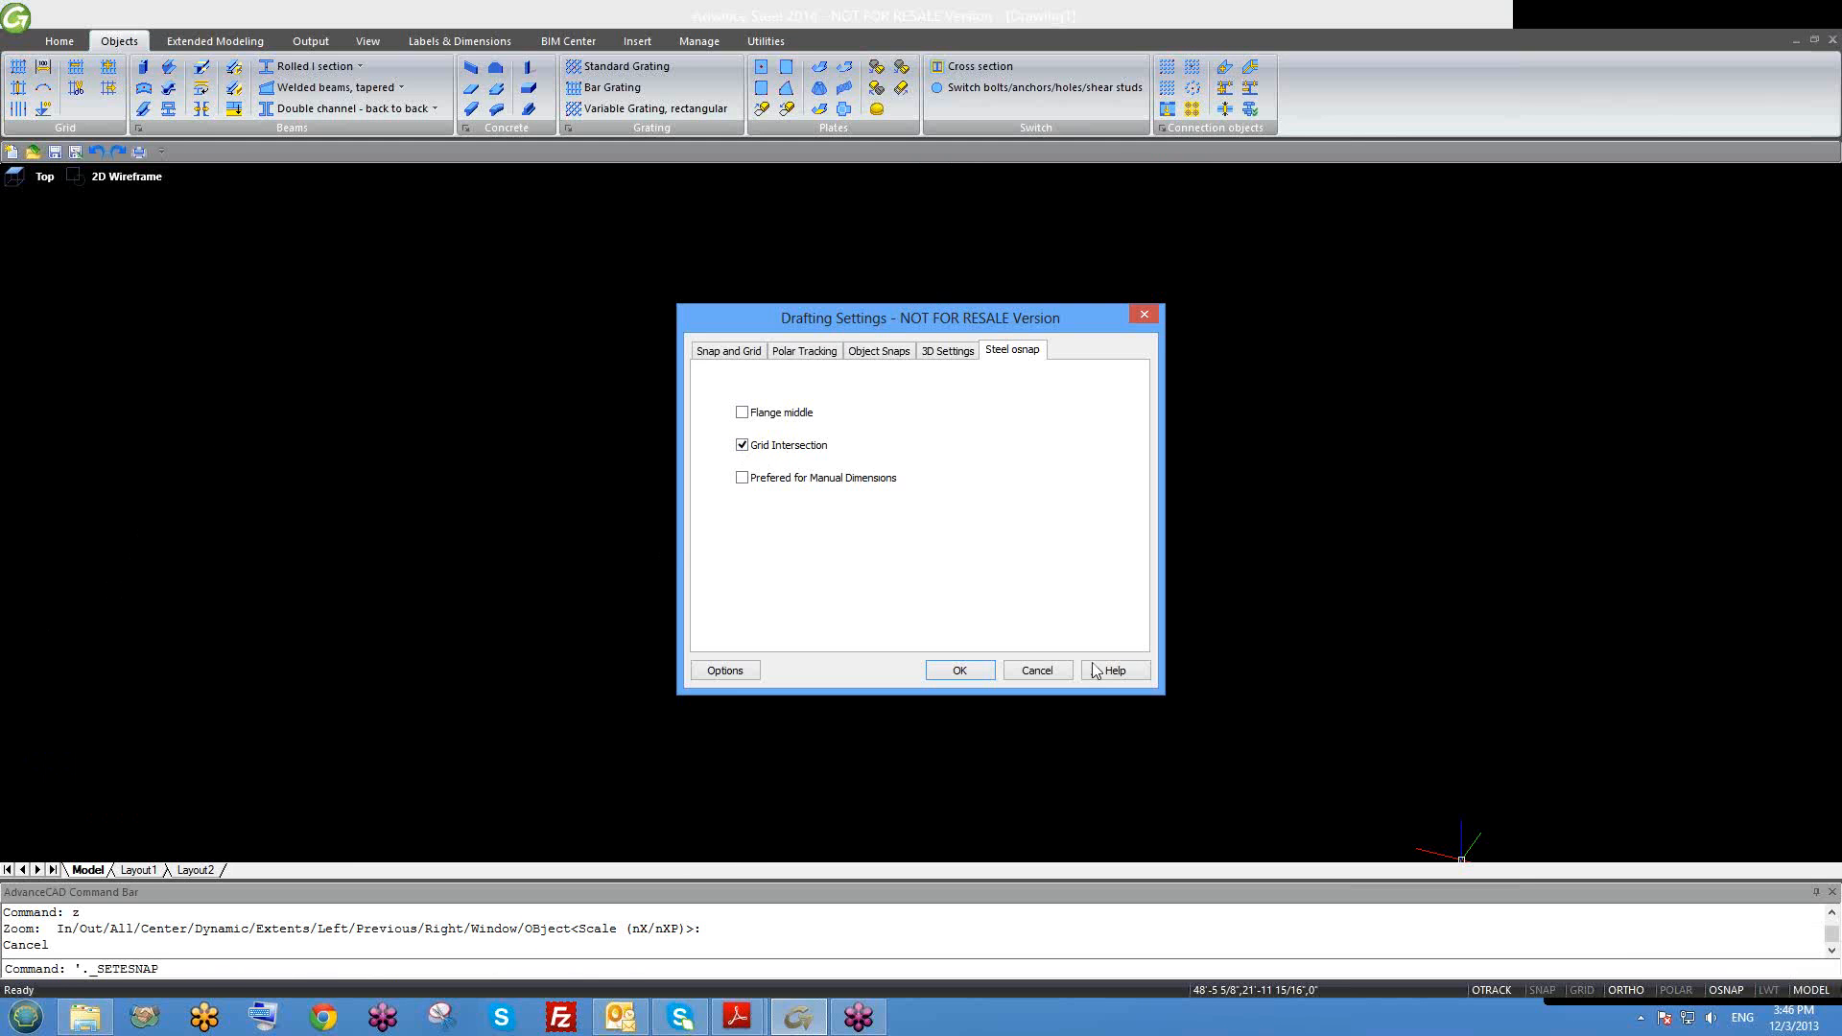
left_click(959, 670)
Step: Try to bring the whole model back into view by zooming to the drawing extents
type("z")
key("Return")
type("e")
key("Return")
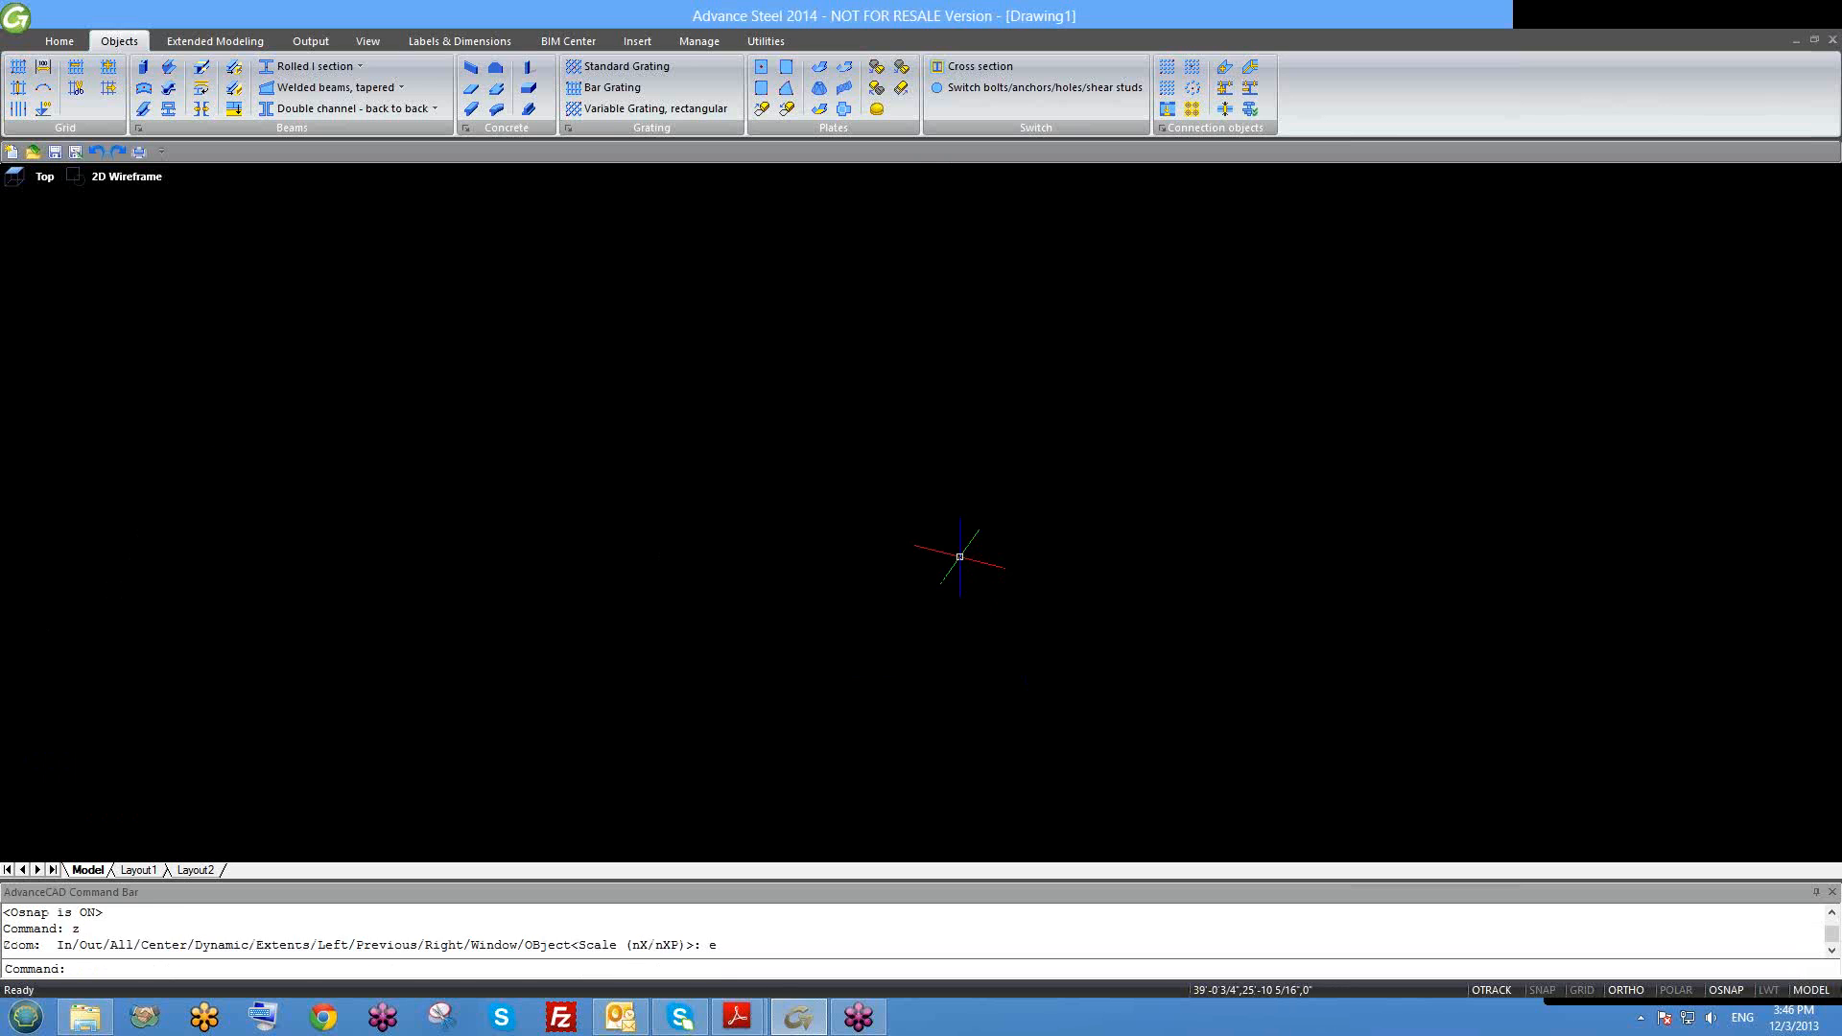
key("Escape")
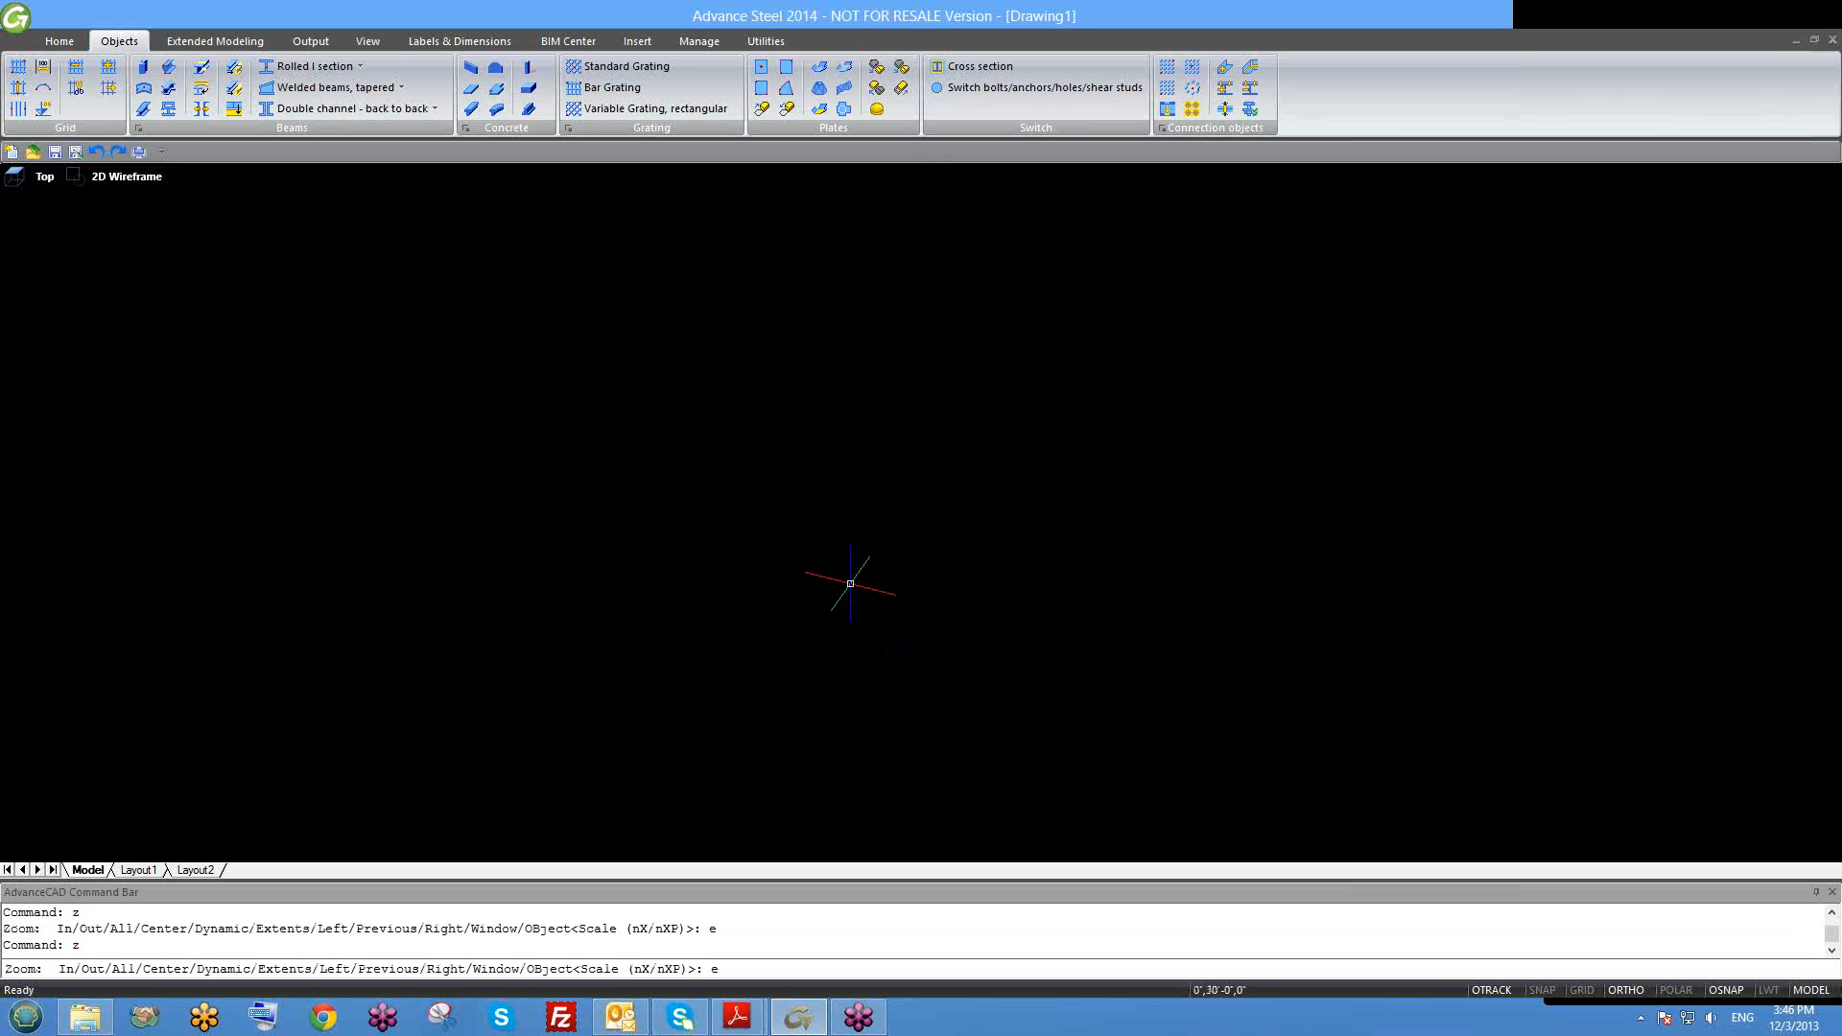
type("z")
key("Return")
type("e")
key("Return")
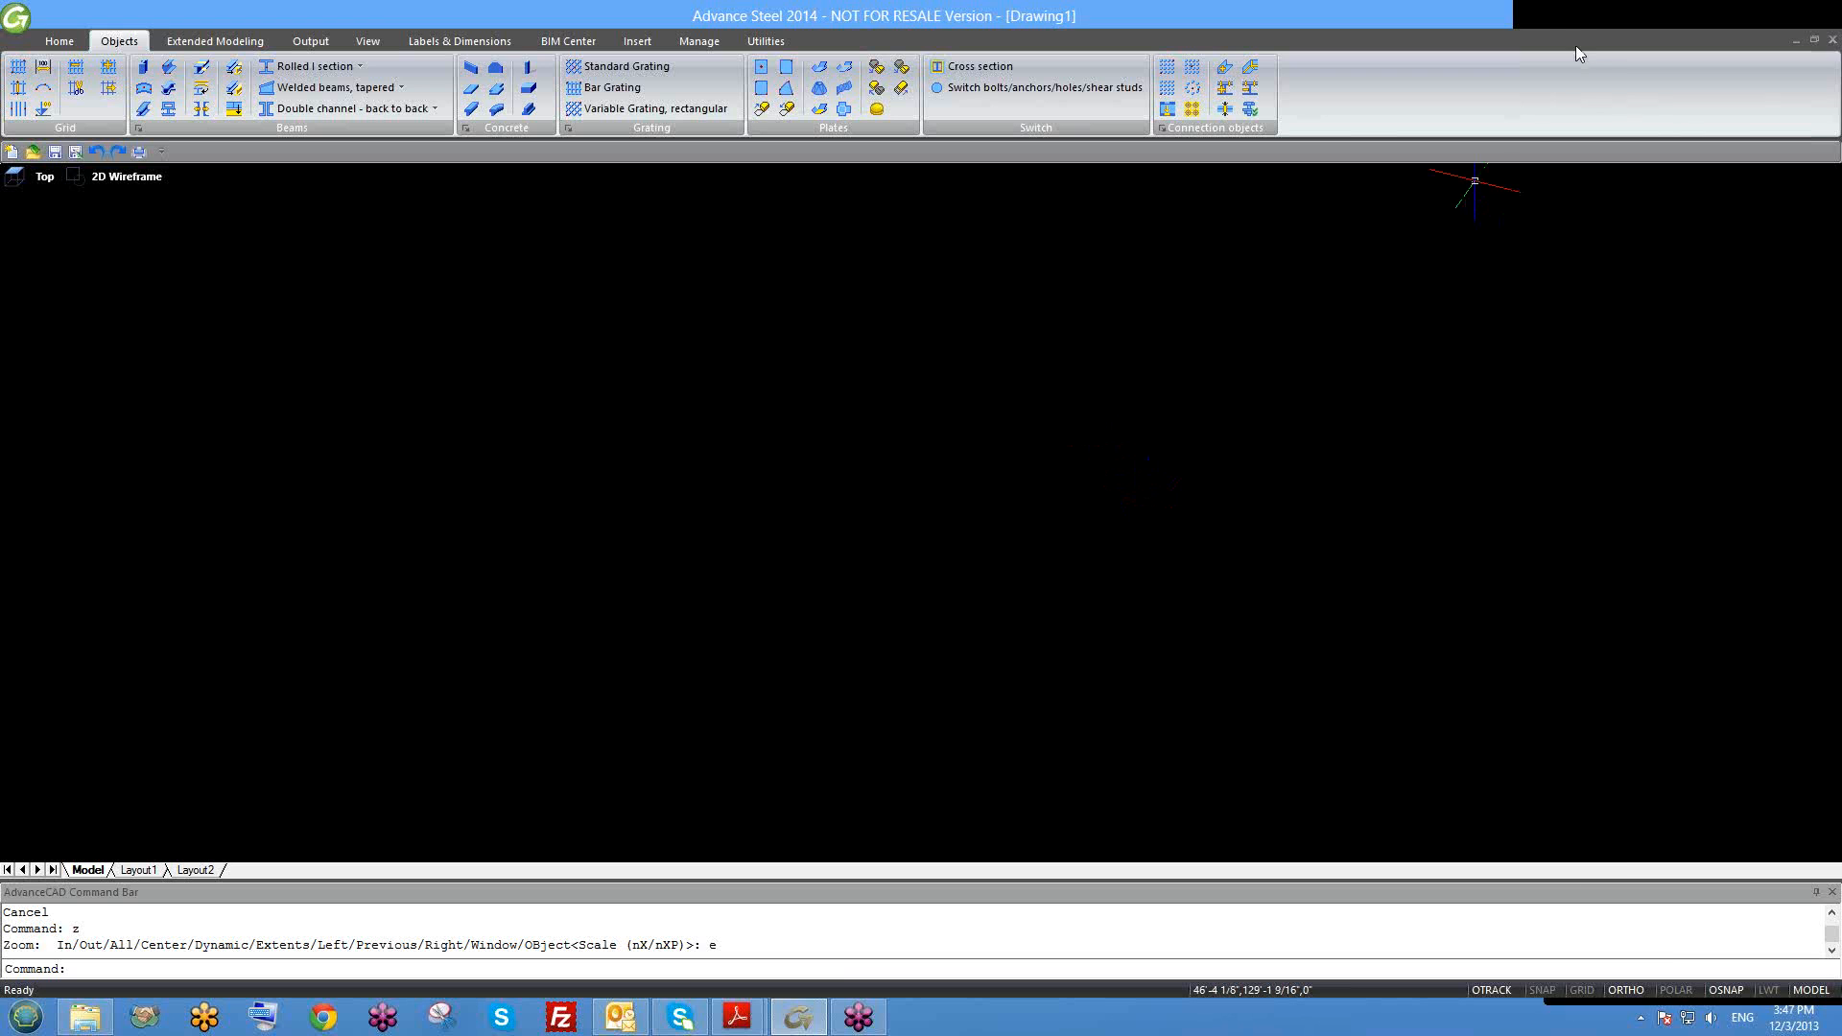
type("z")
key("Return")
type("e")
key("Return")
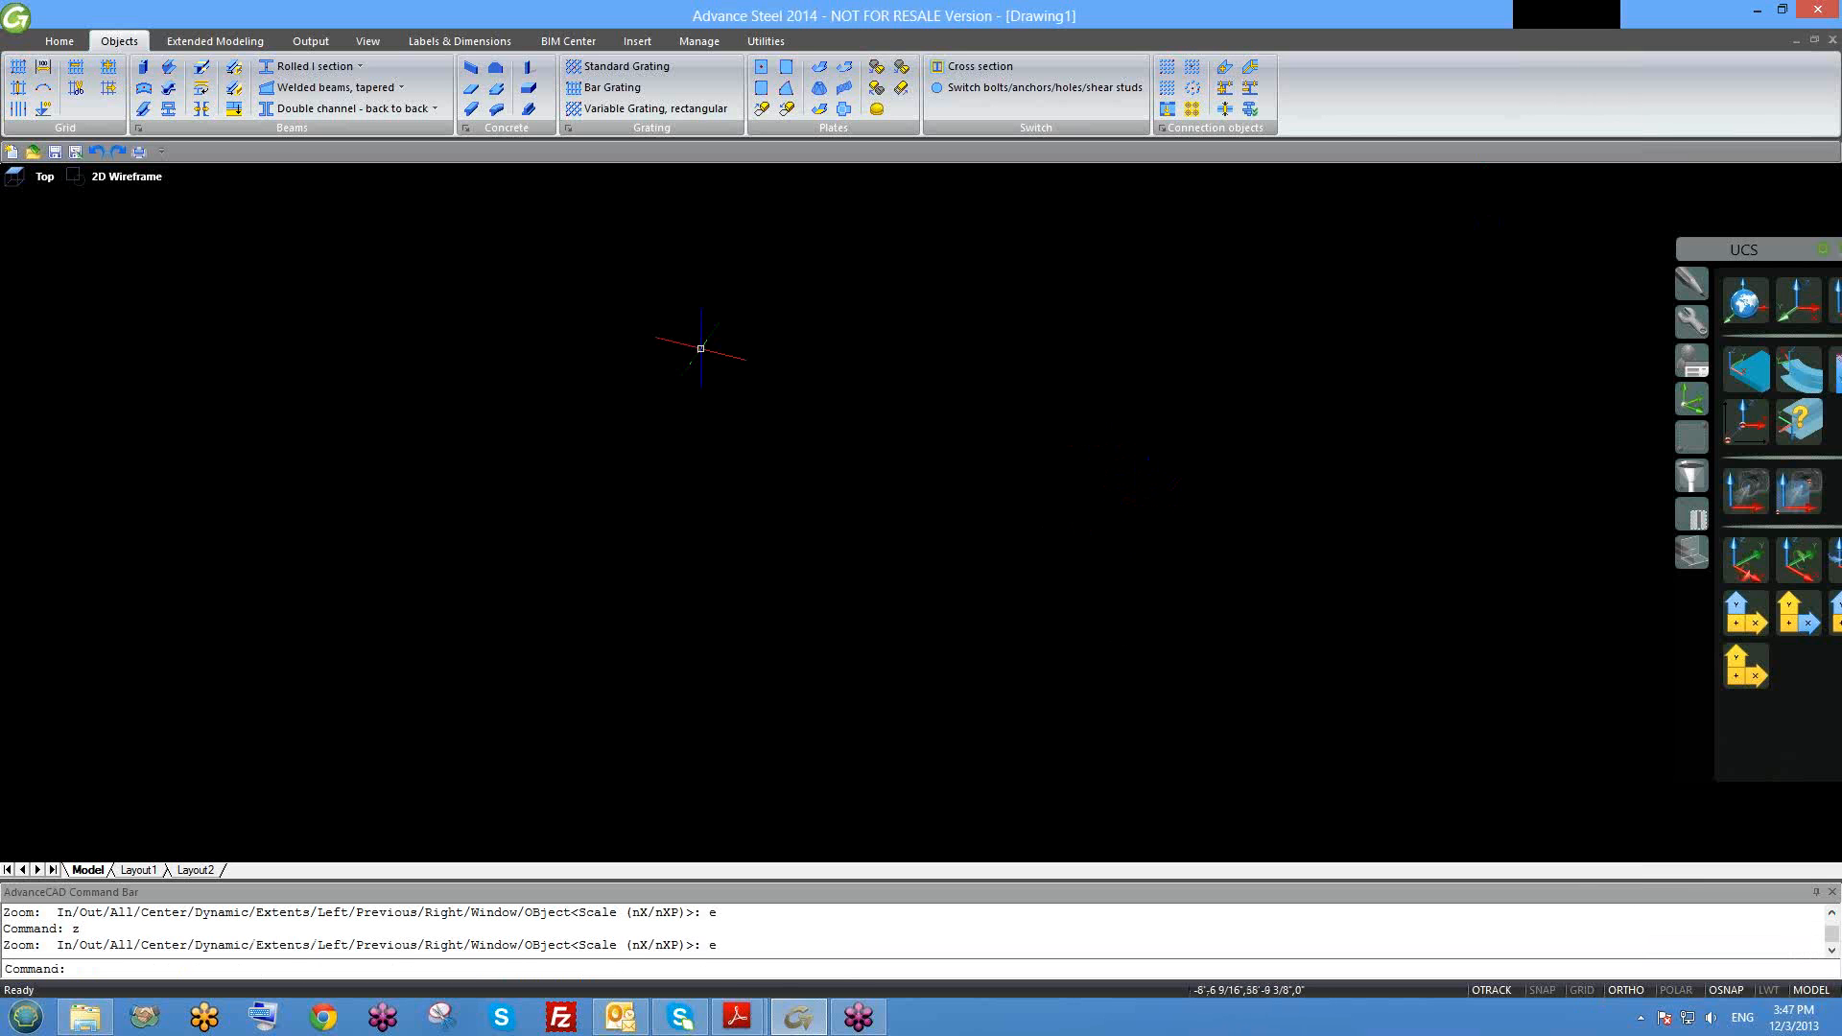
Step: Save the drawing under the file name 2 in the december 2nd folder on the Desktop
left_click(55, 151)
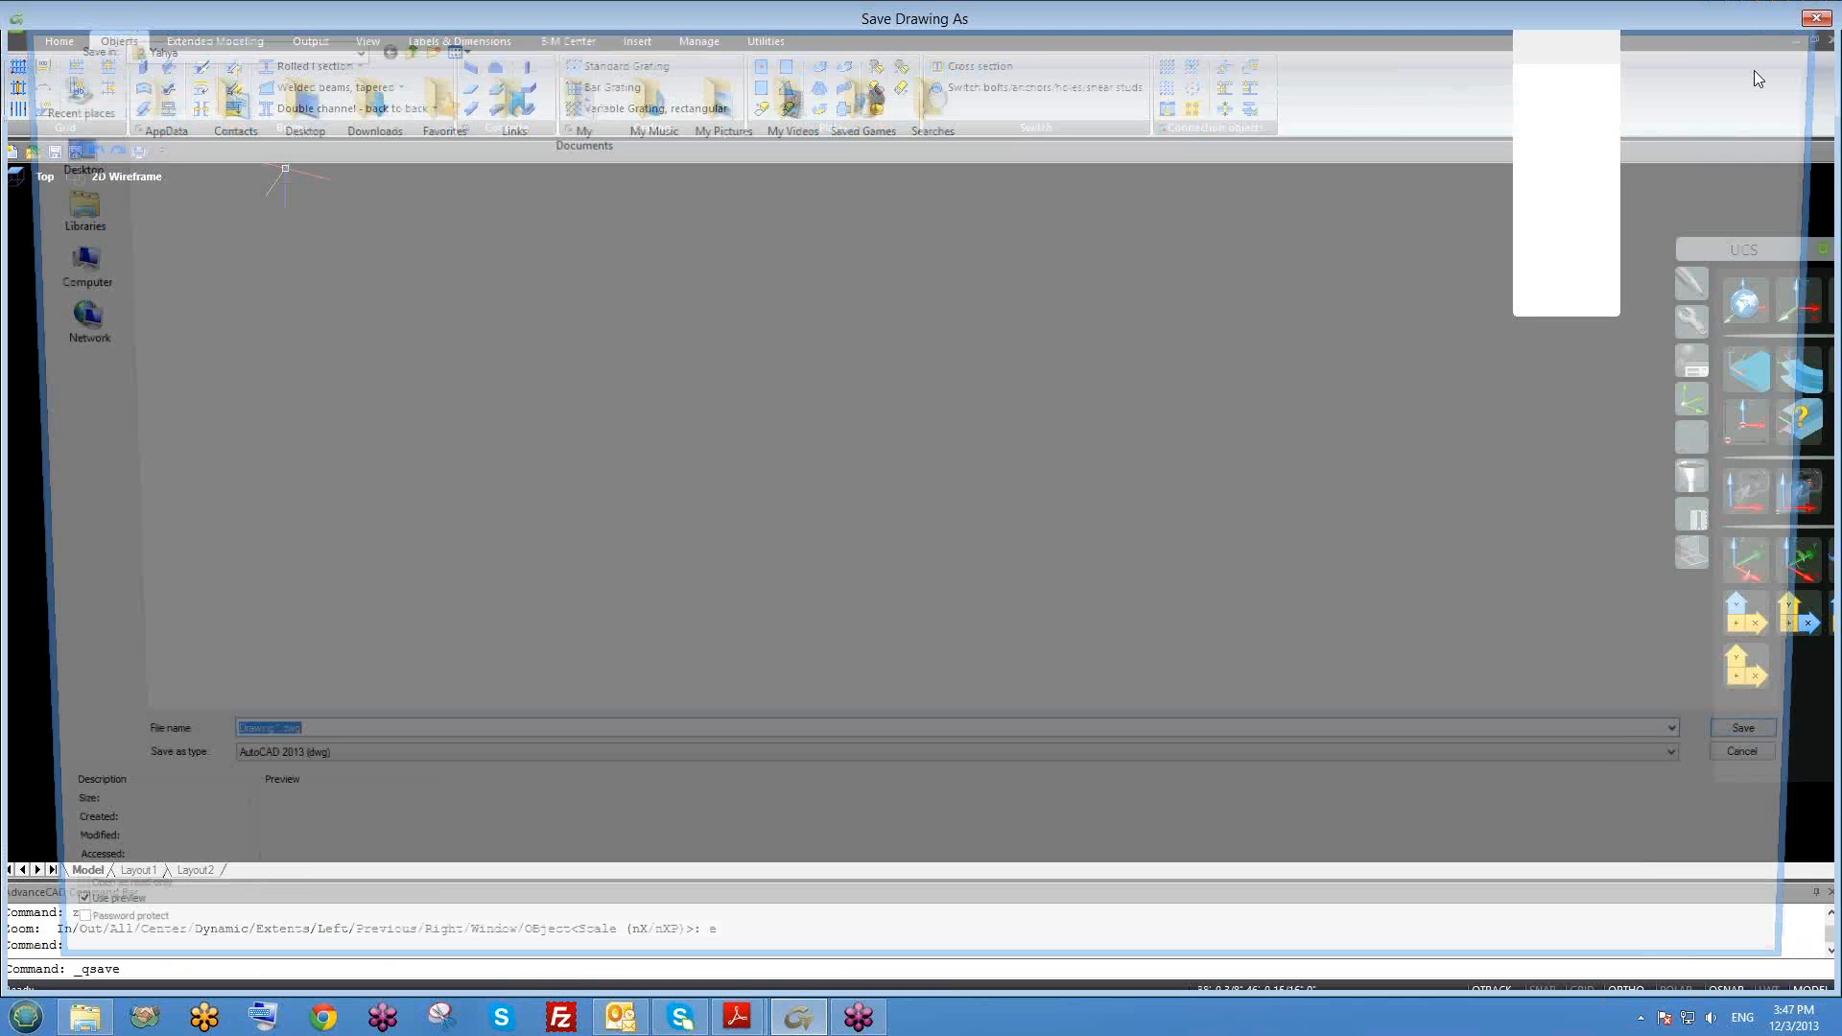
left_click(75, 155)
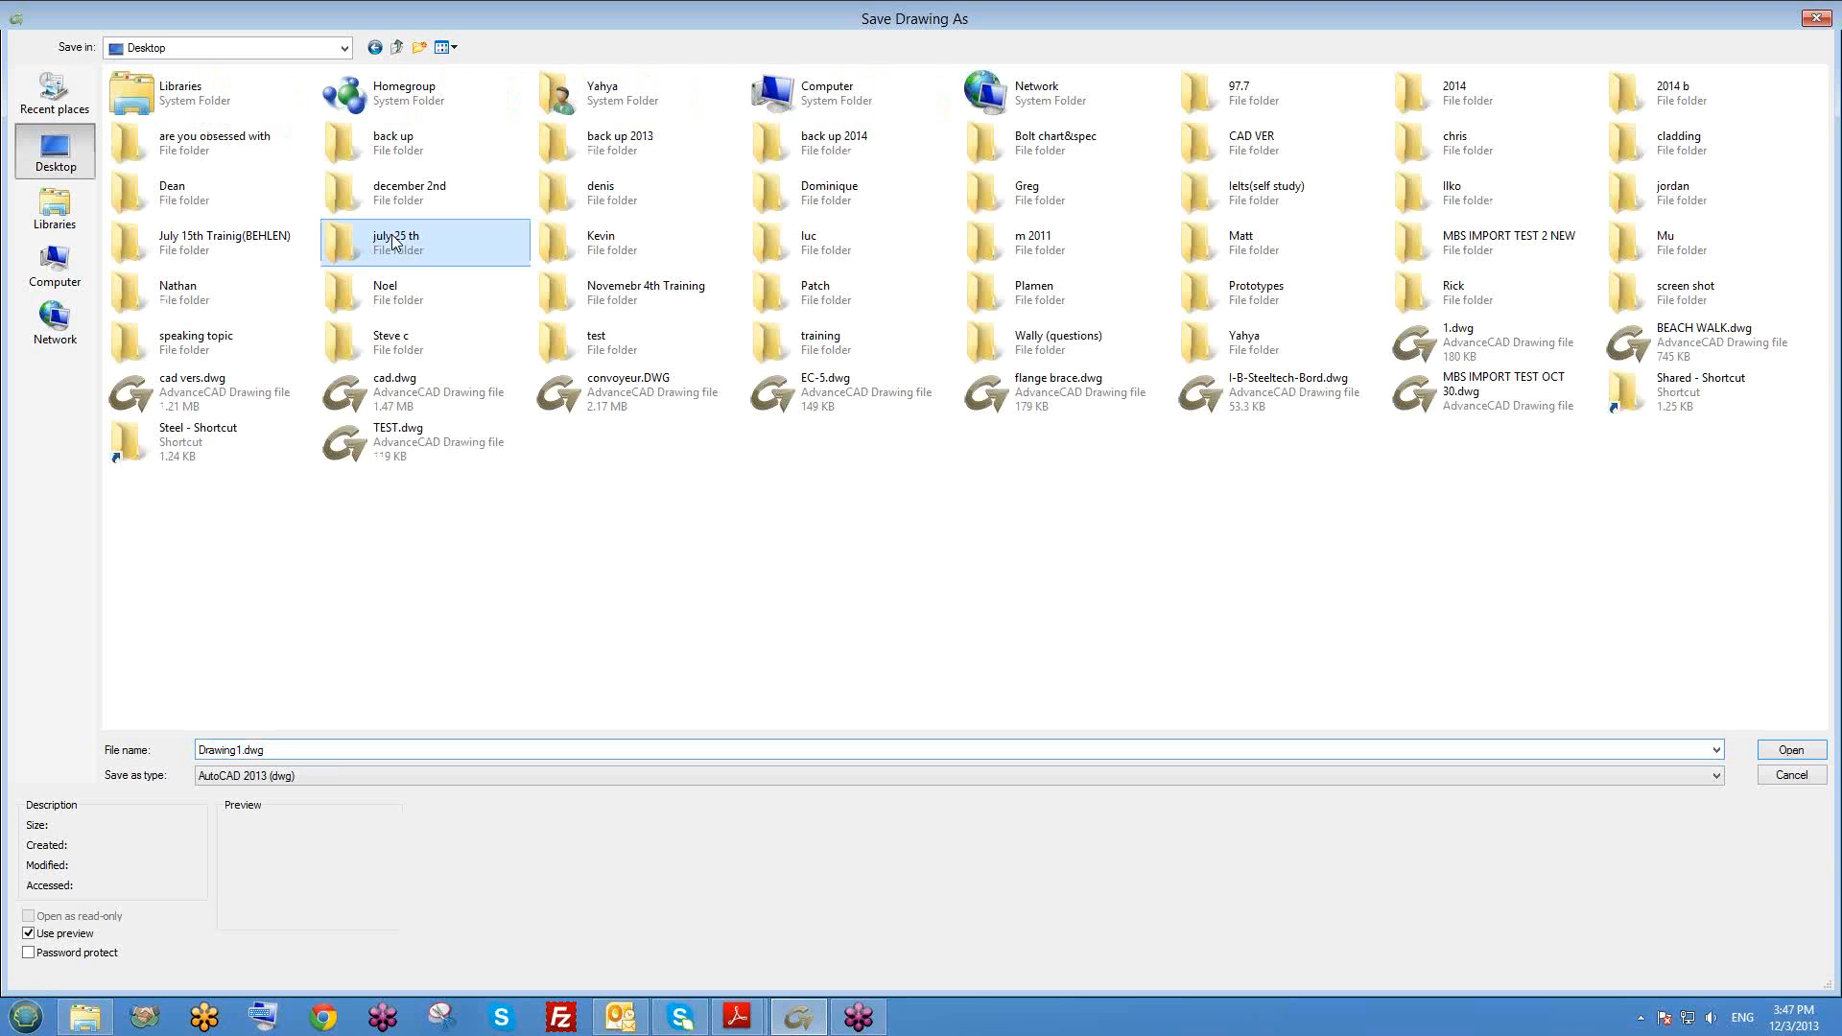
left_click(240, 197)
left_click(410, 197)
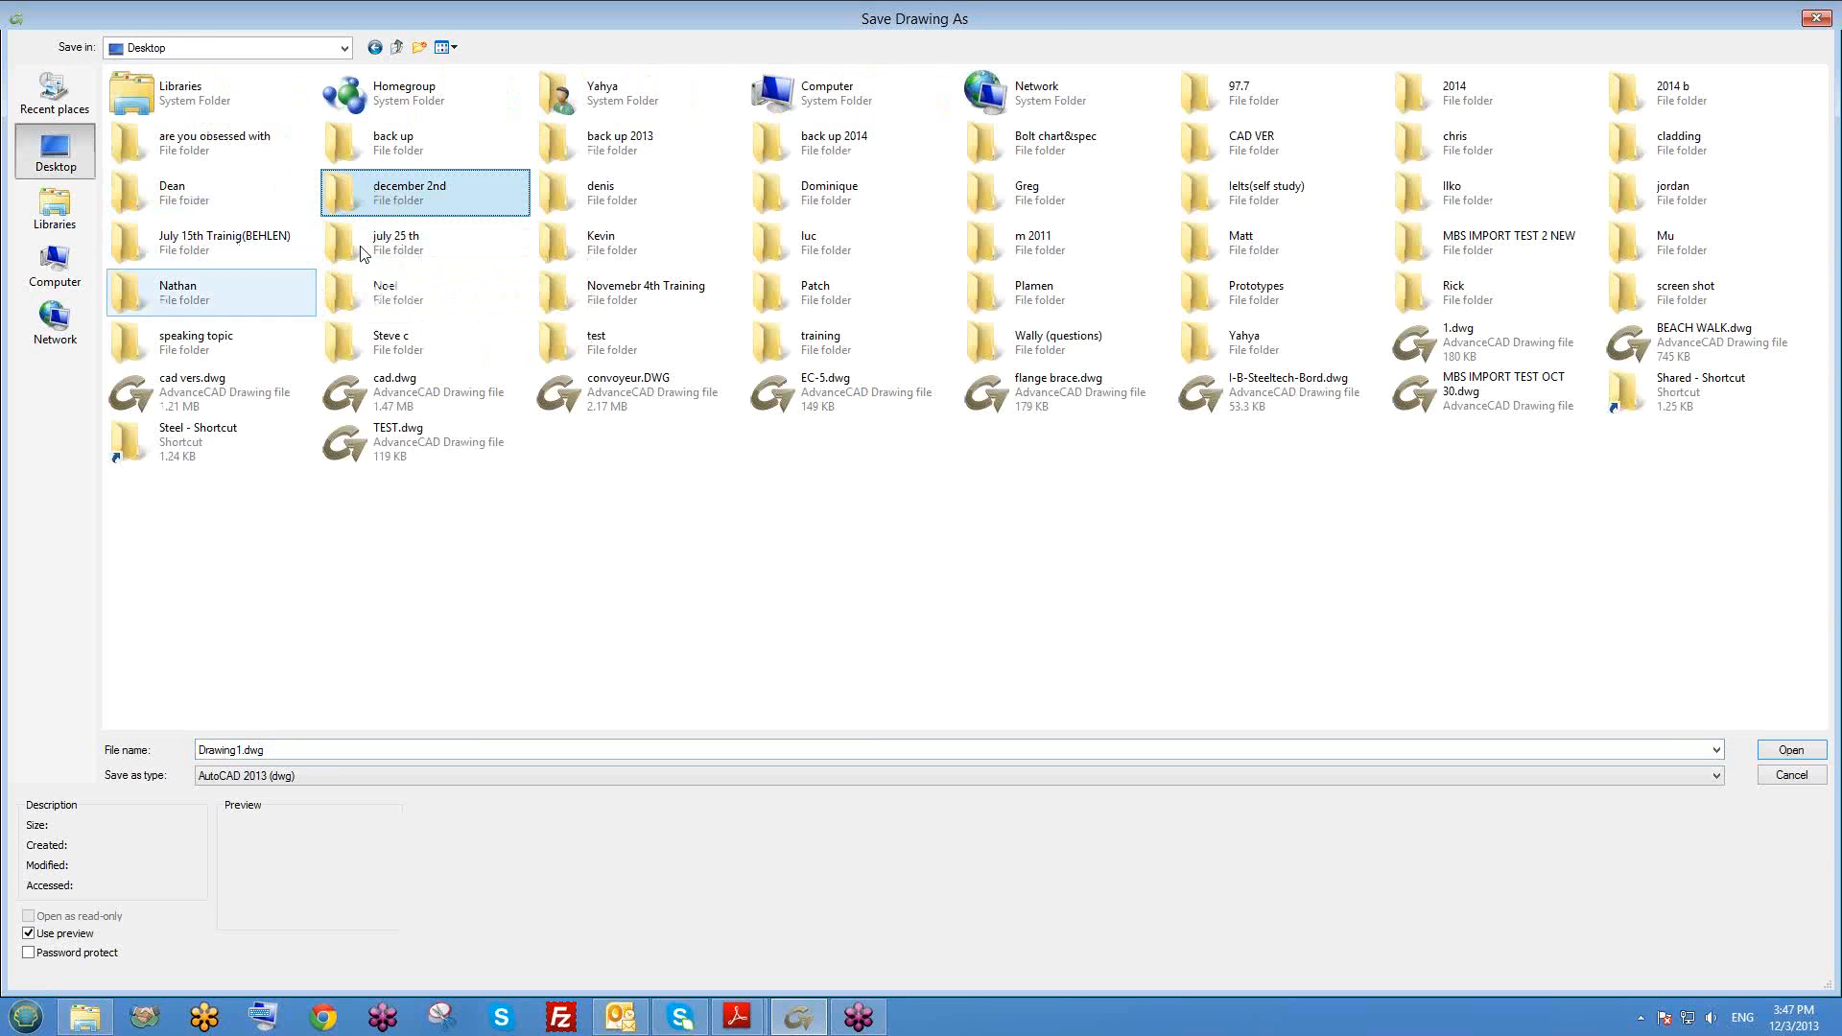
double_click(411, 203)
double_click(282, 747)
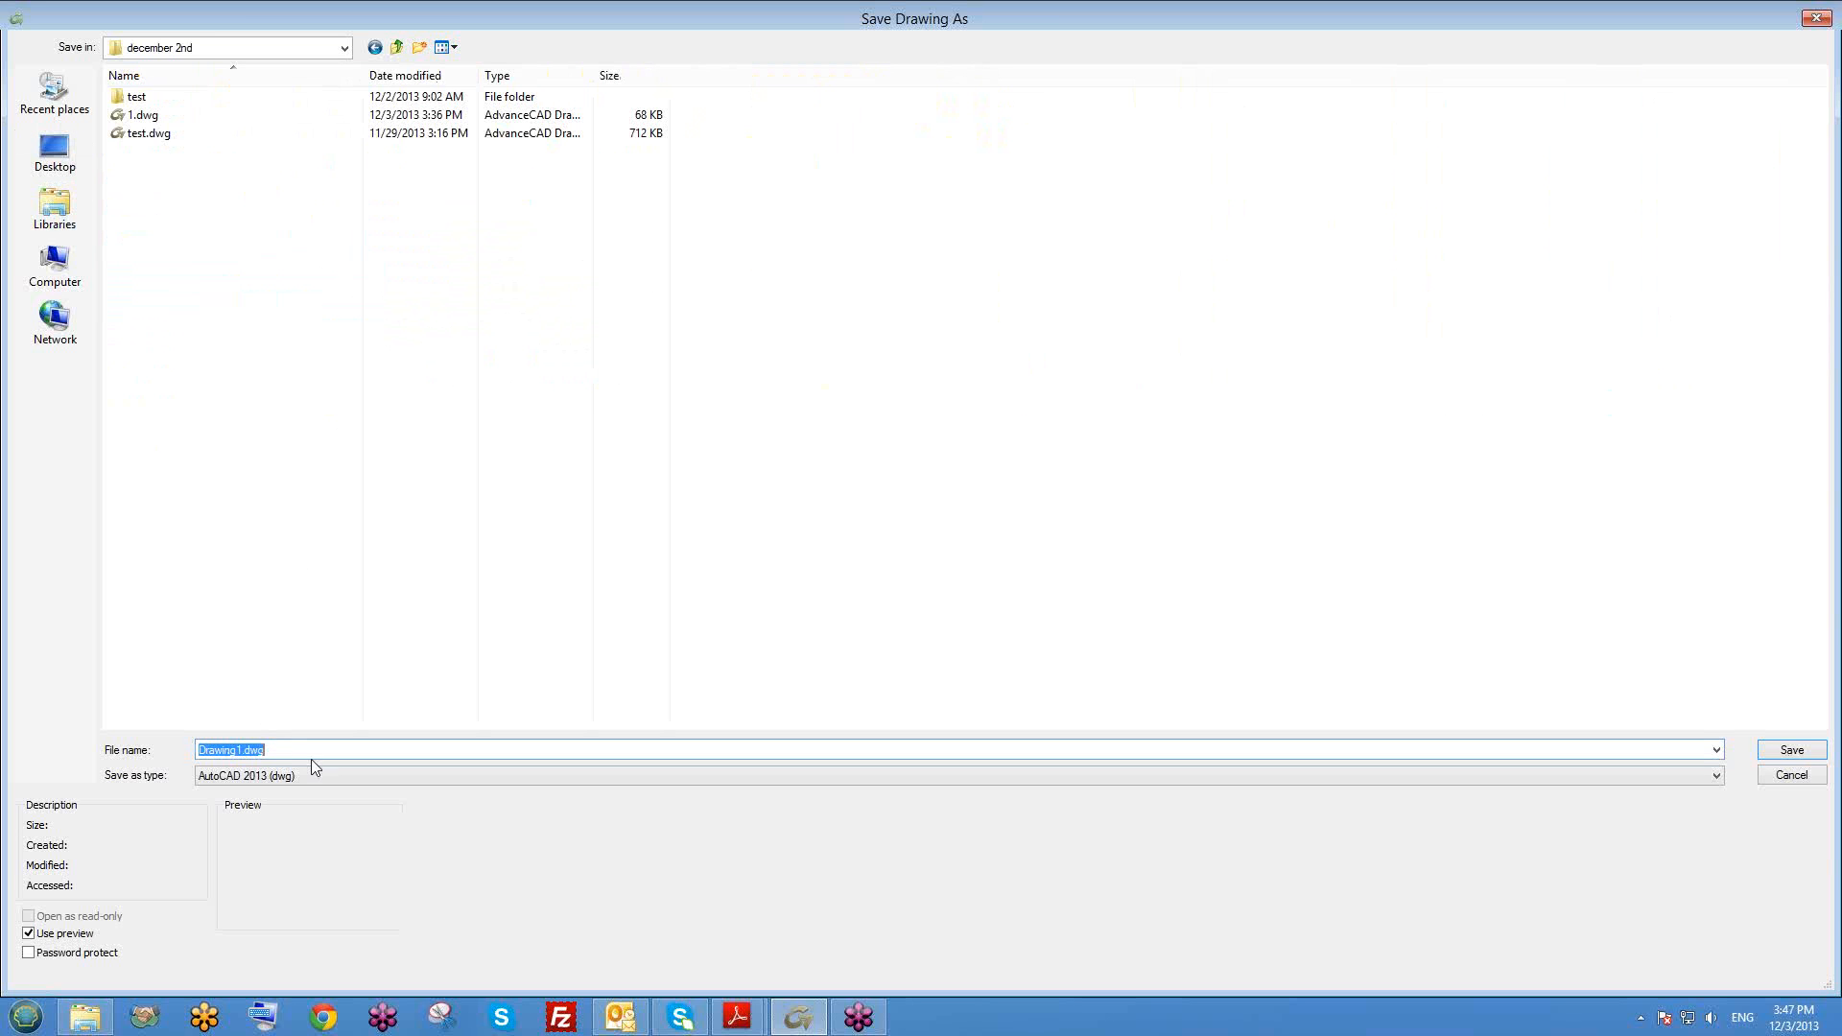
type("2")
left_click(1792, 750)
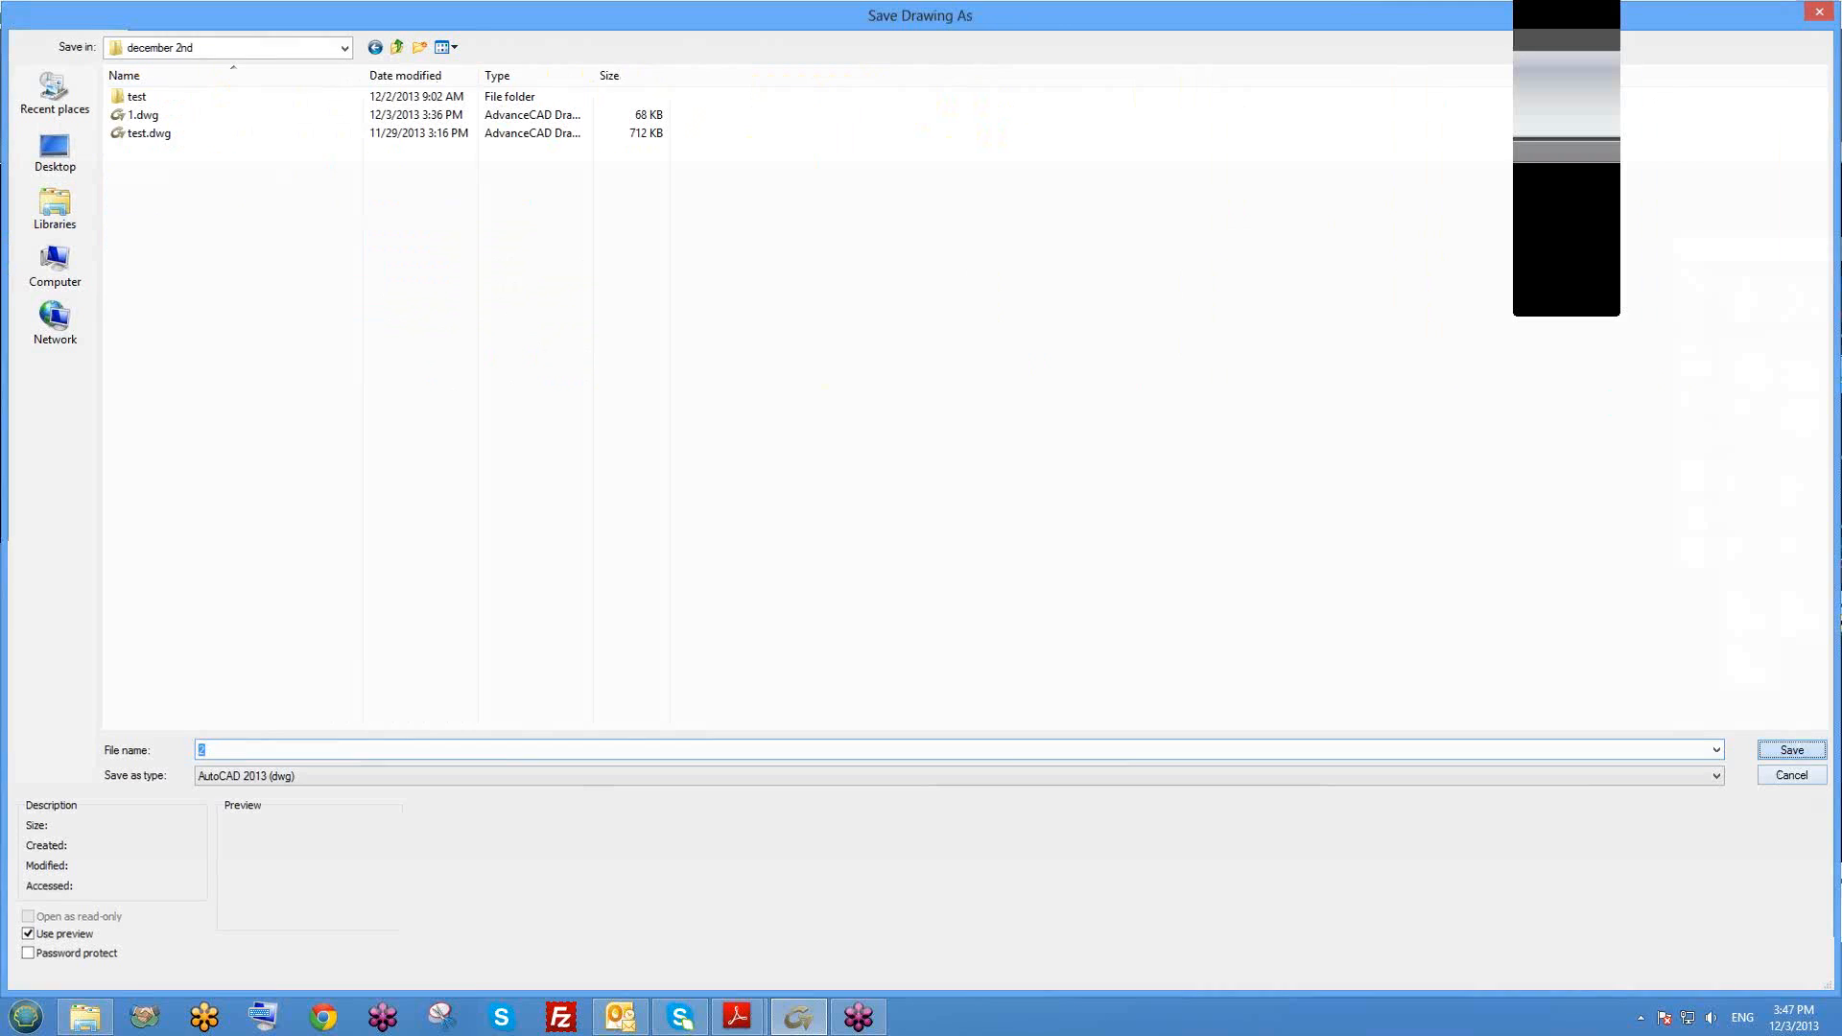
Step: Close the drawing with its changes saved and reopen 2.dwg from the recent projects
type("z")
key("Return")
type("e")
key("Return")
left_click(1833, 41)
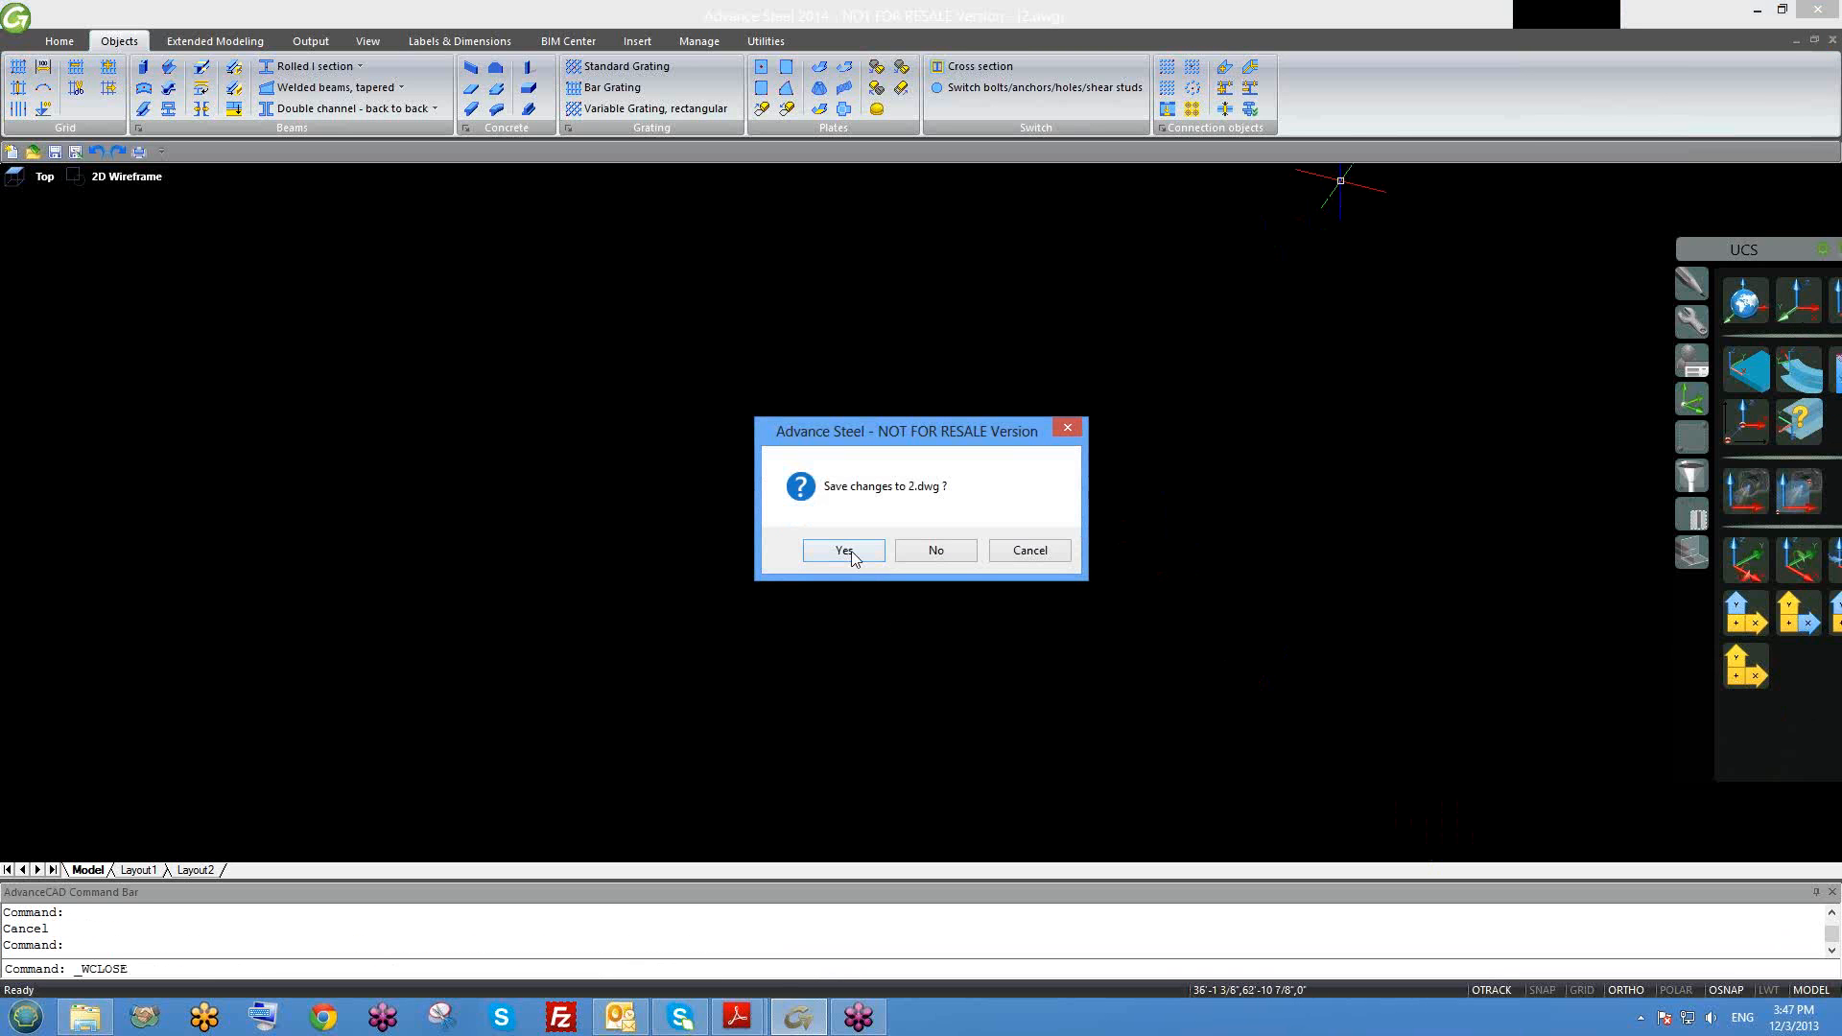
left_click(851, 553)
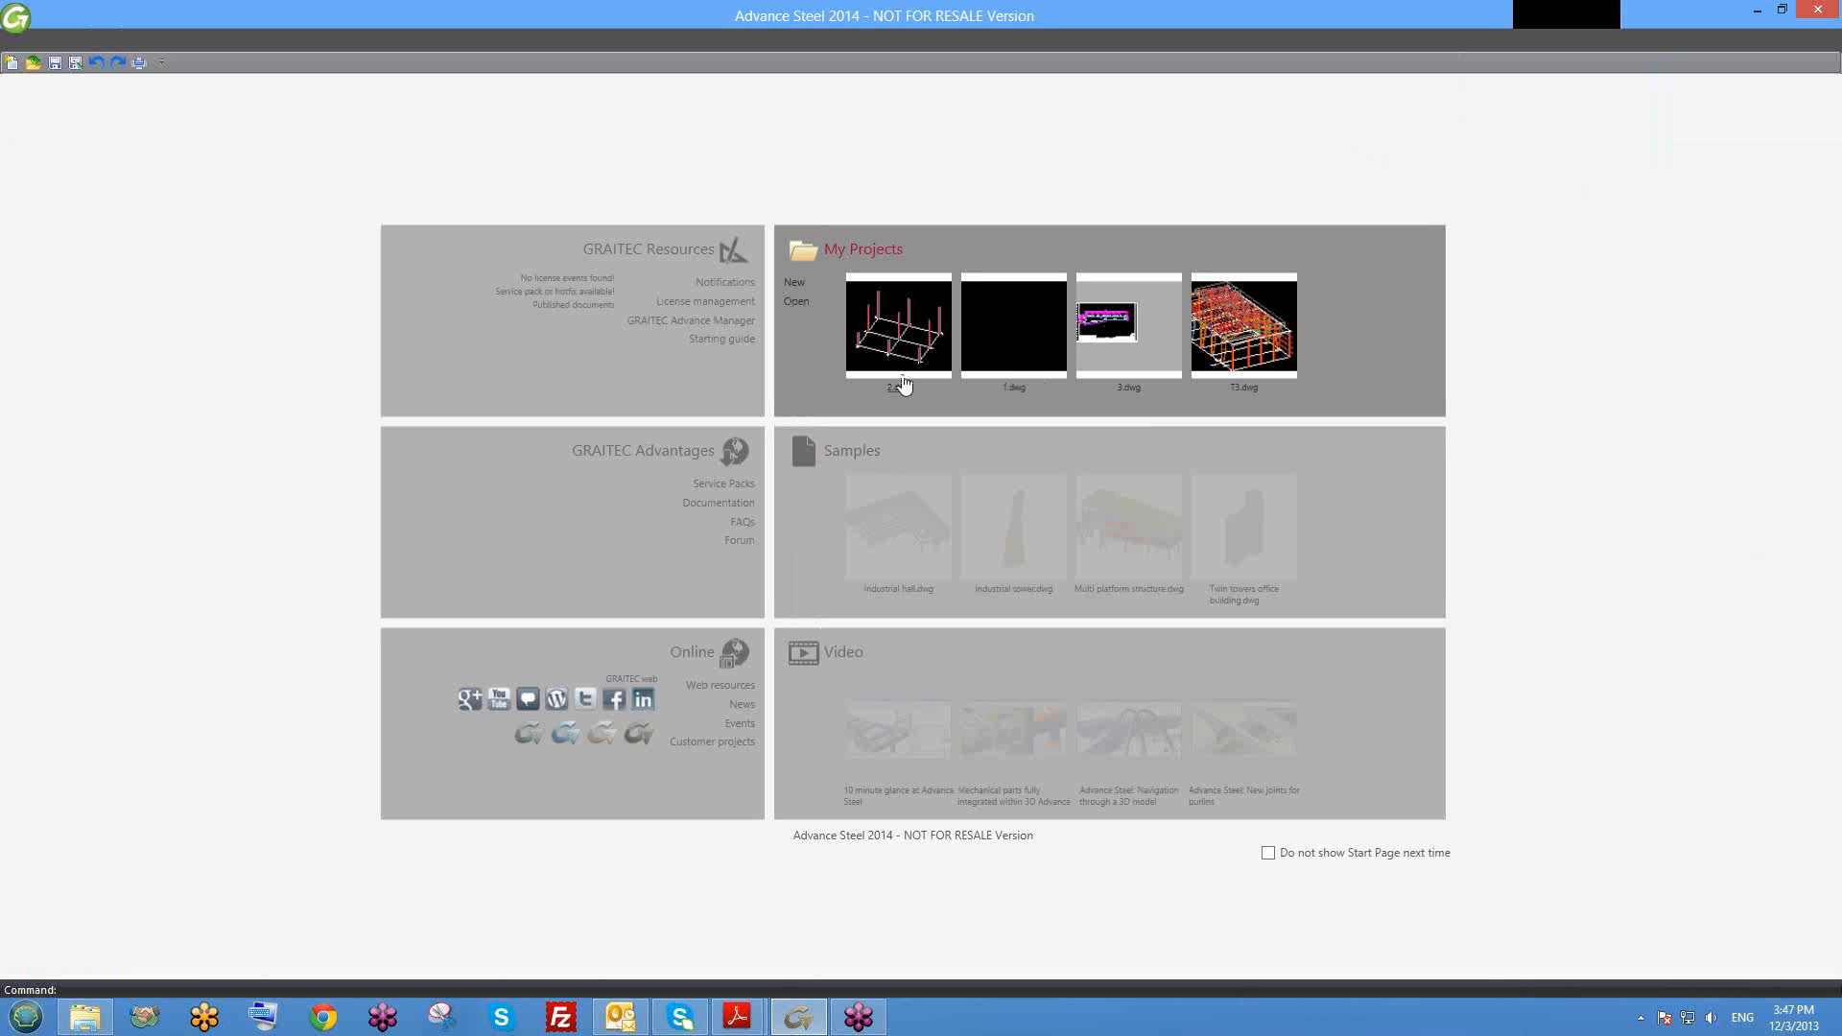
left_click(902, 384)
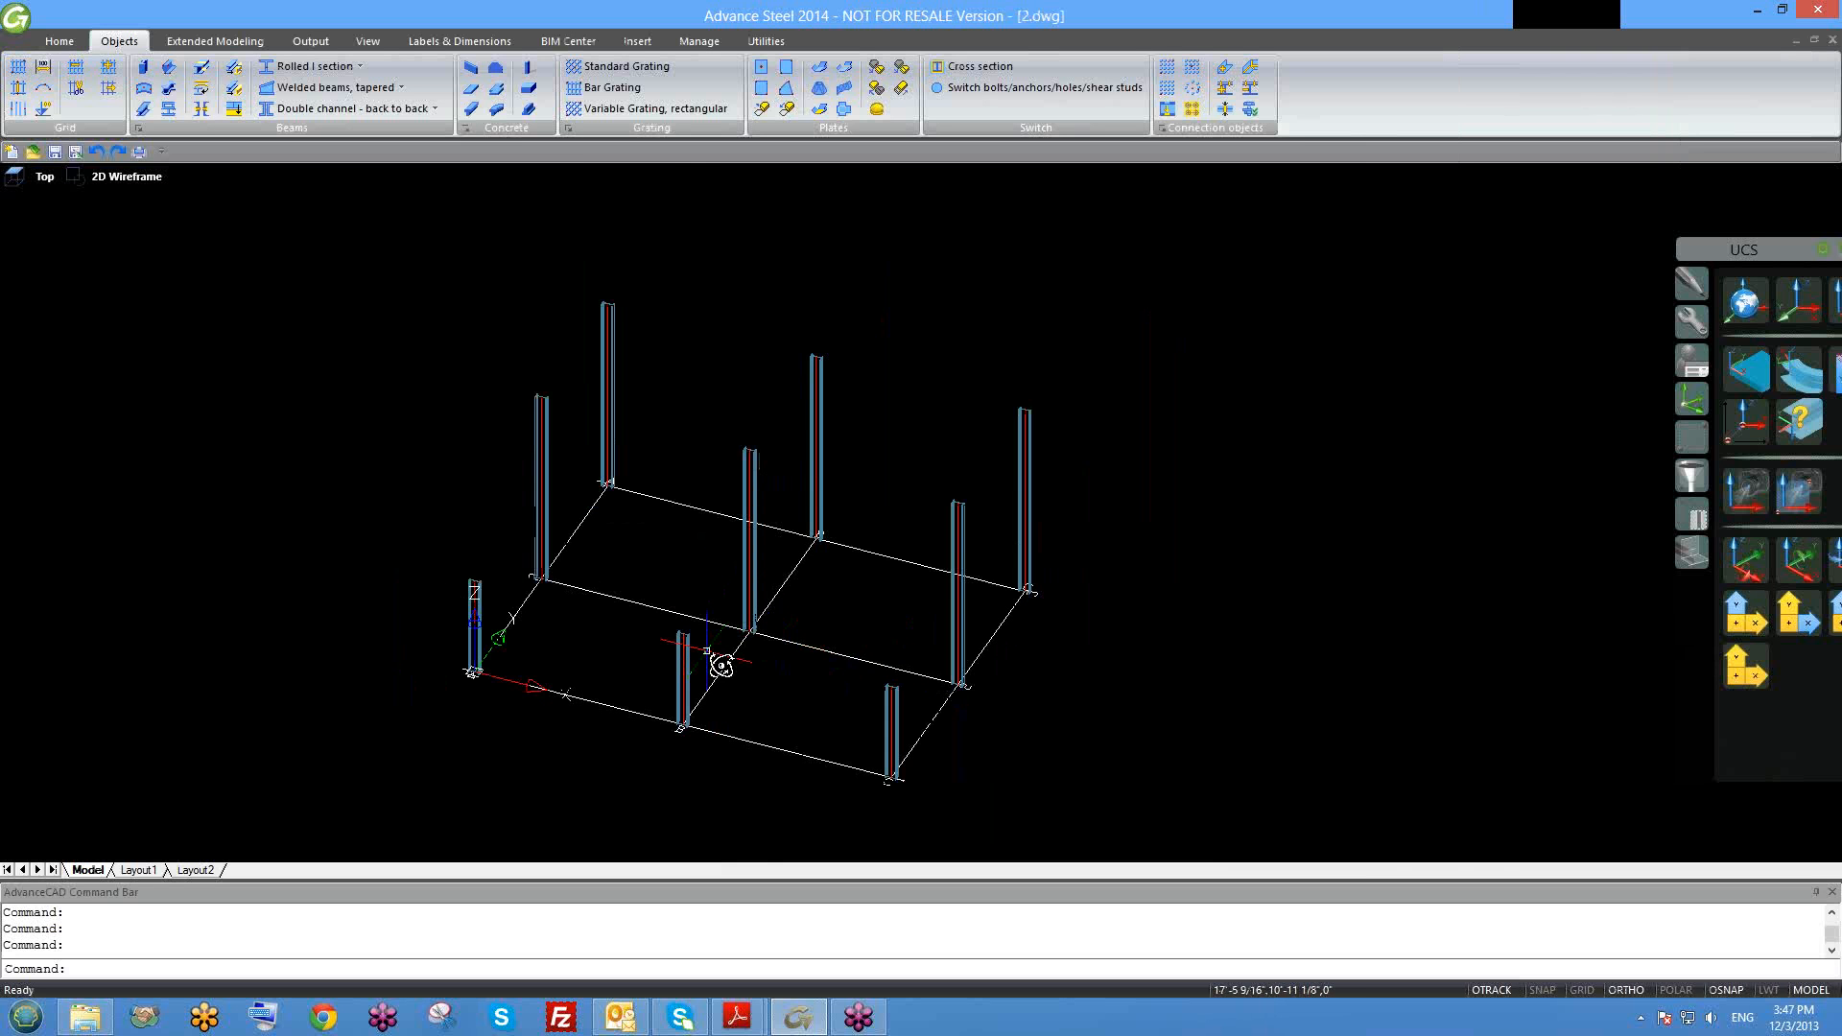
Step: Create a rolled I-section beam from the column top at grid intersection A-1 to the column top at C-1
scroll(721, 665, "up", 5)
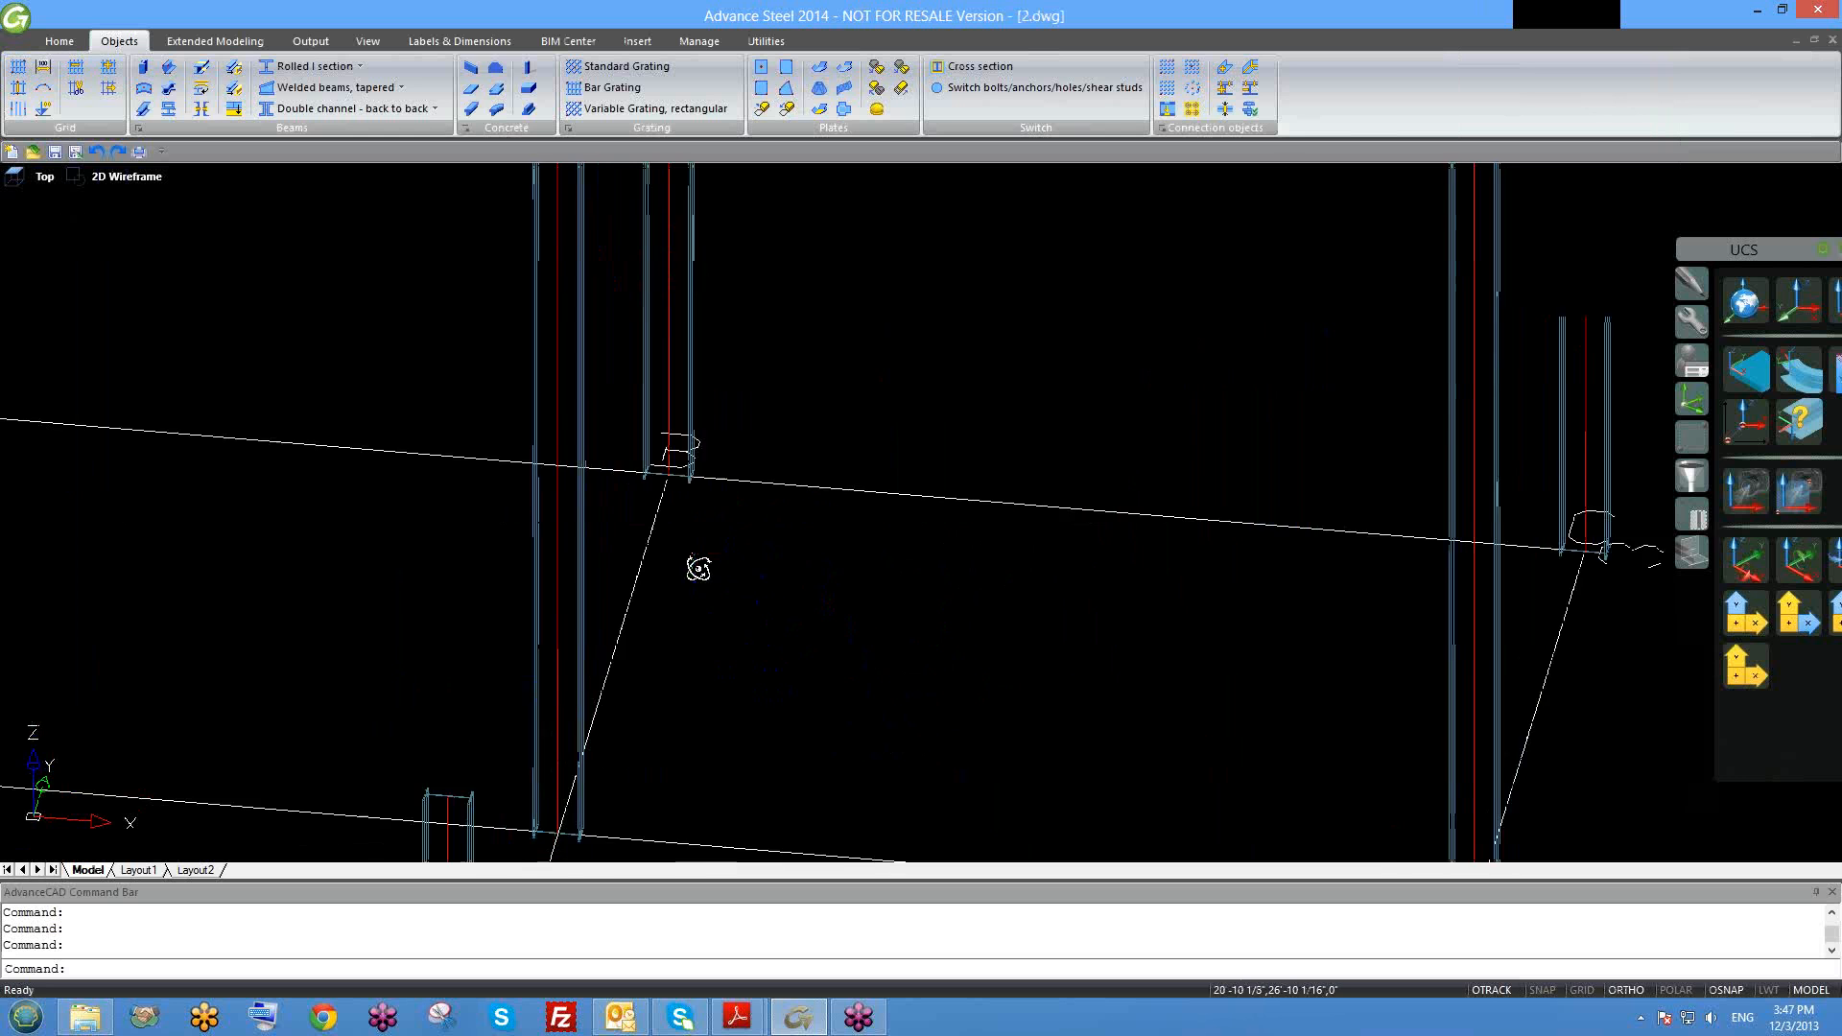
scroll(695, 566, "down", 2)
scroll(691, 576, "down", 5)
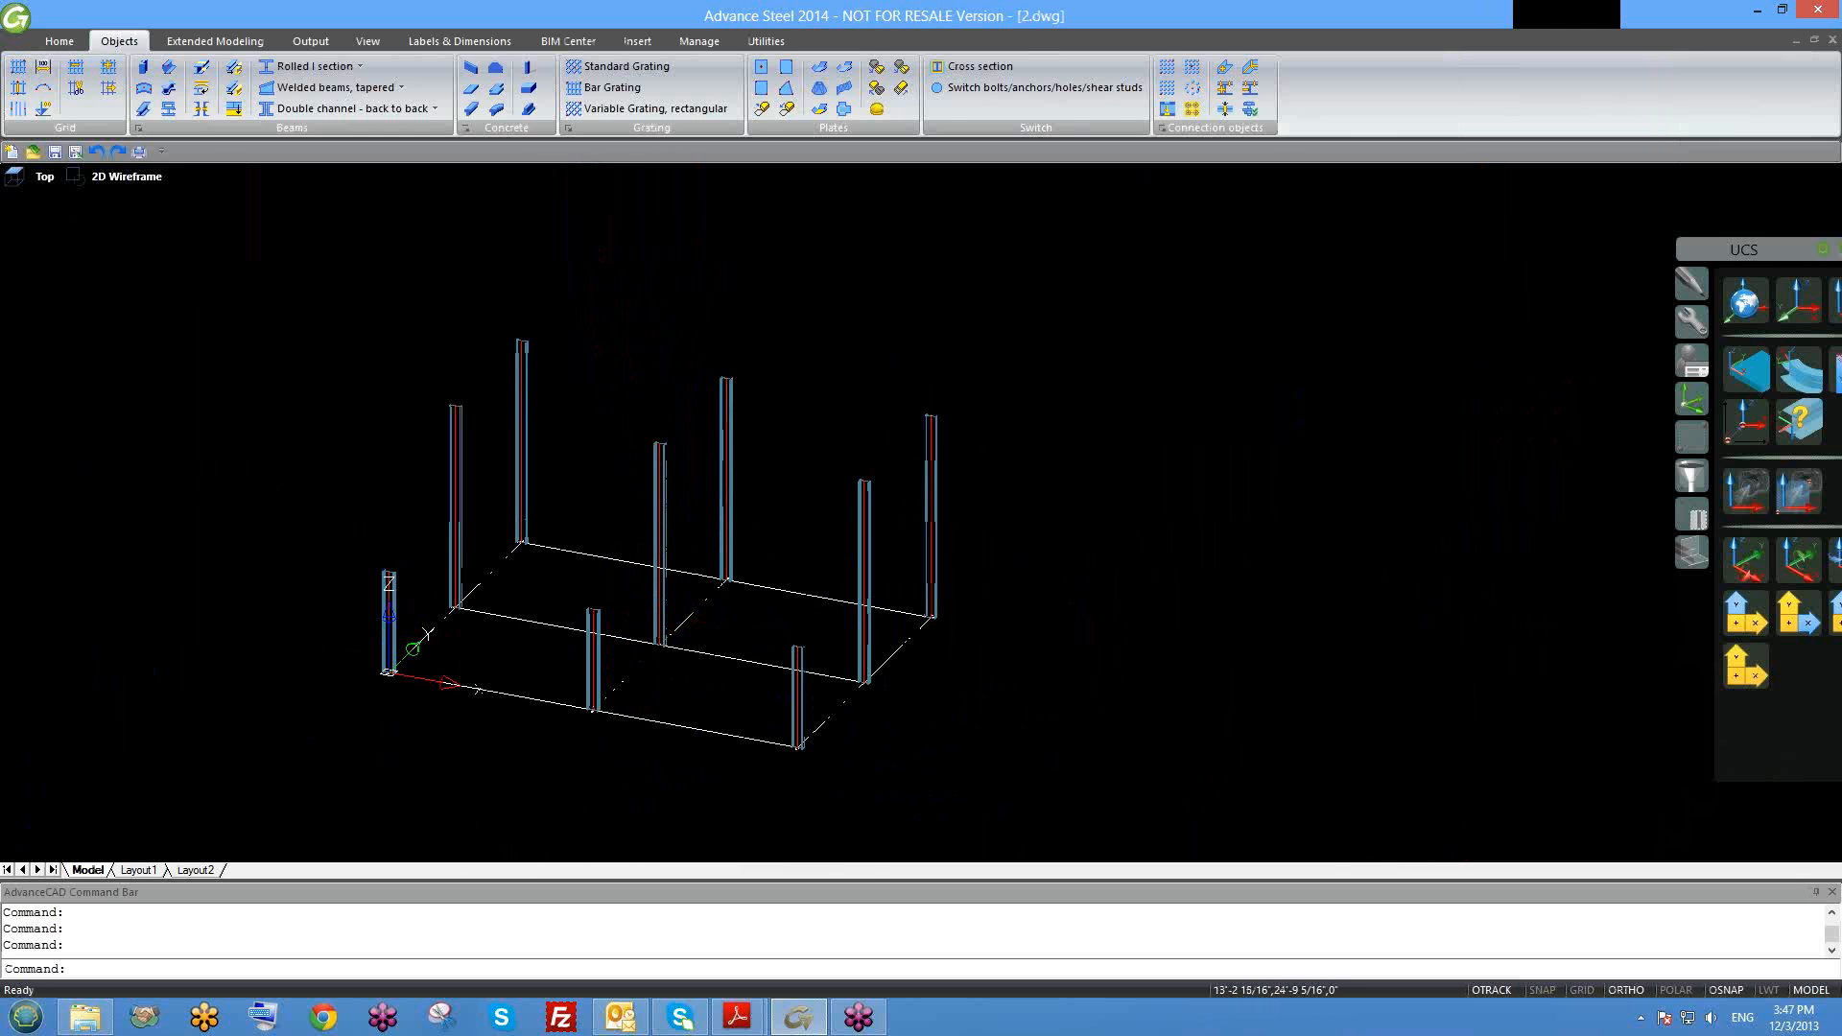
left_click(287, 82)
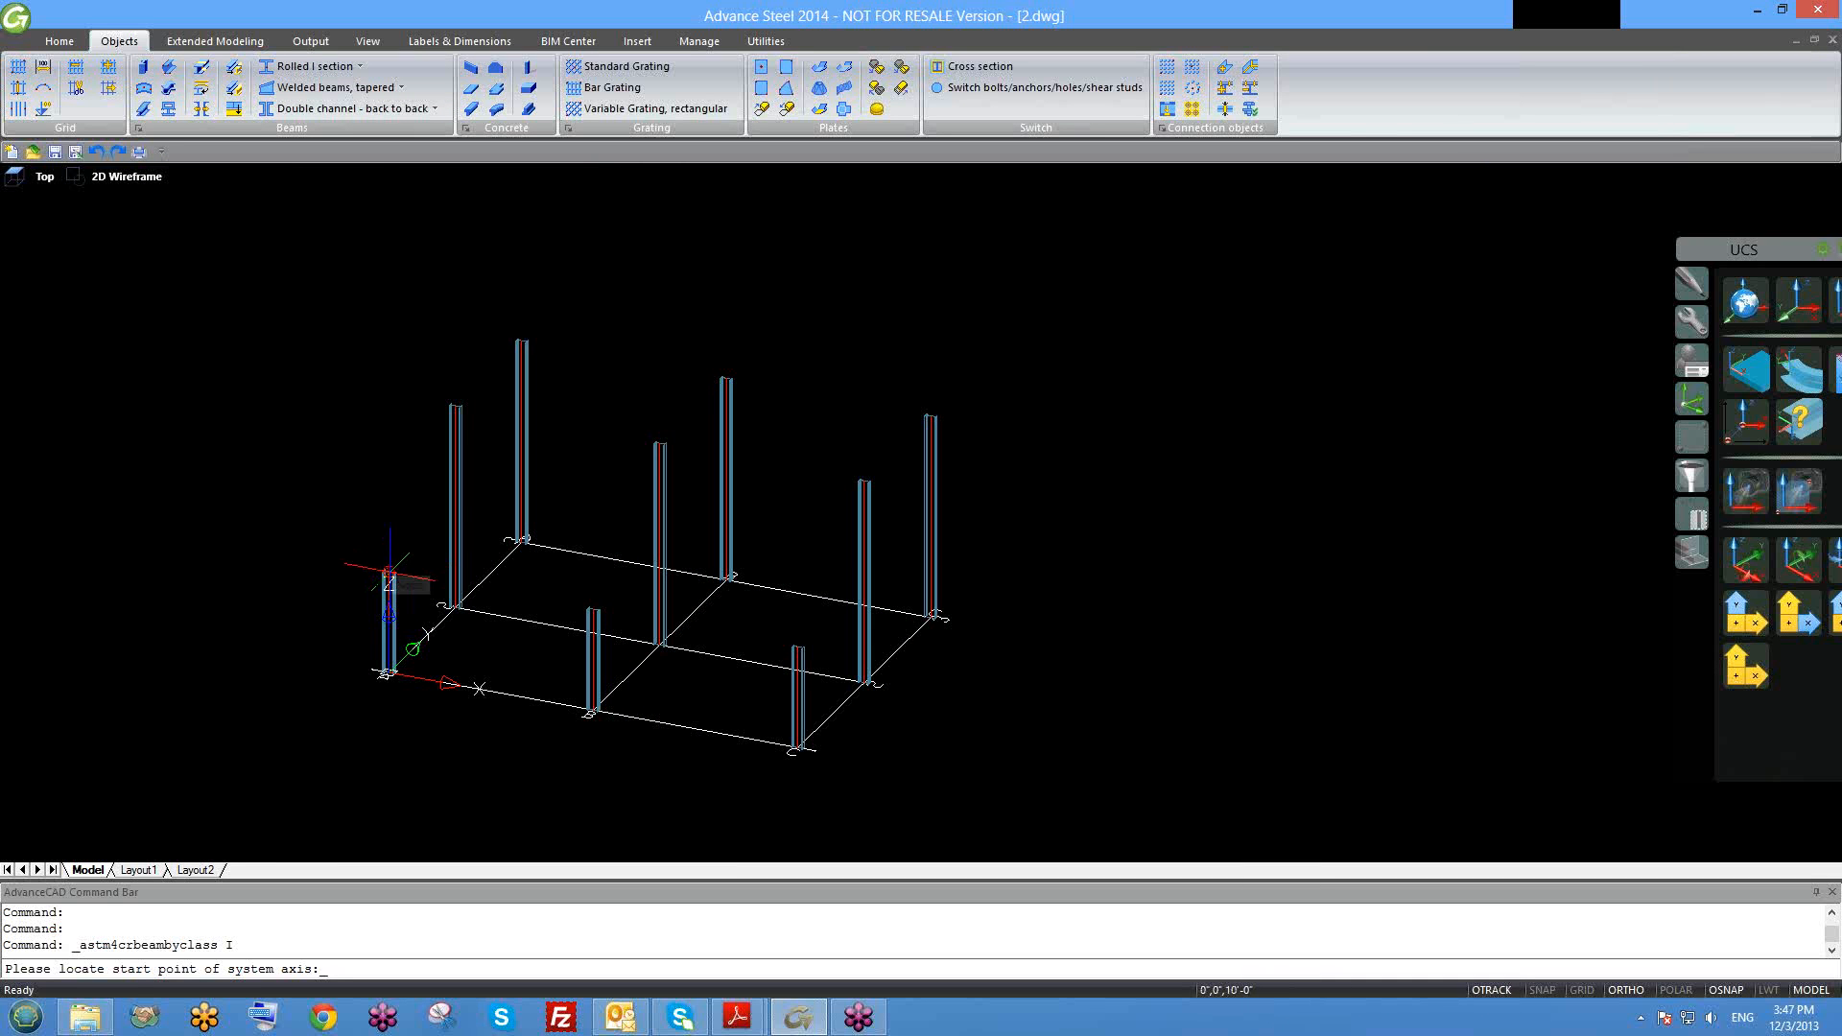
left_click(389, 576)
scroll(782, 645, "up", 2)
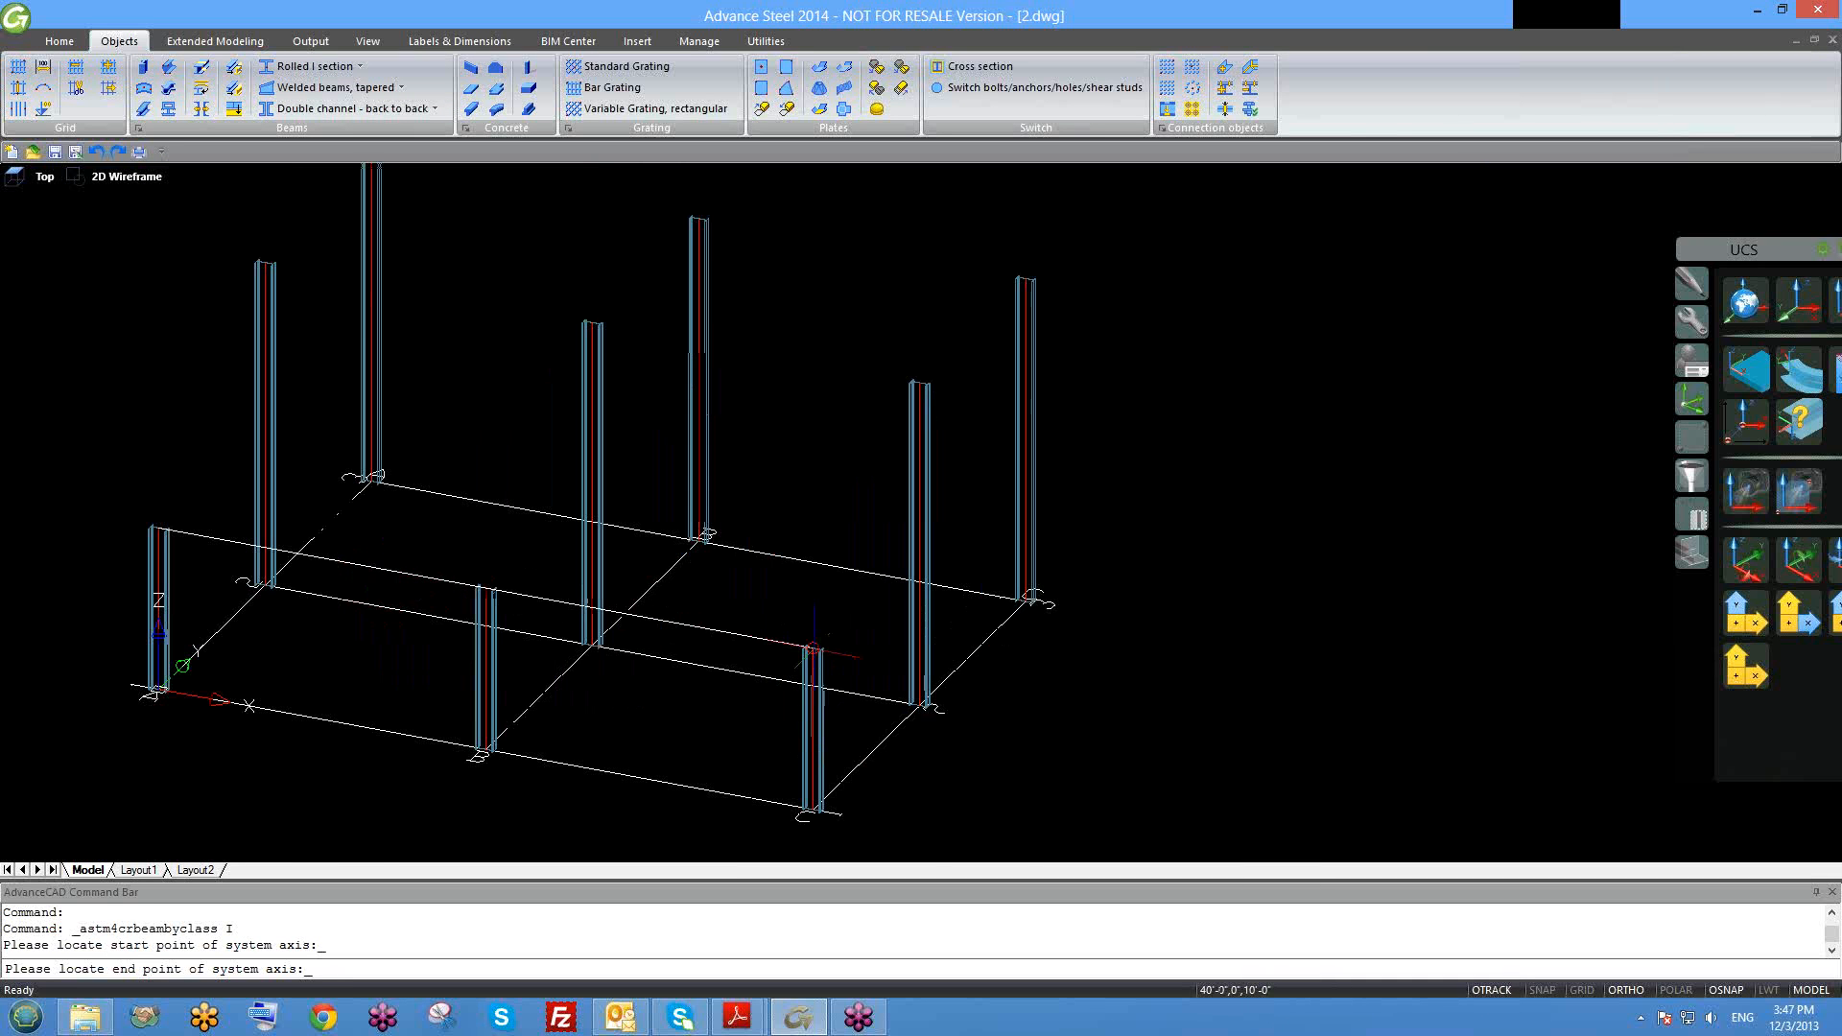
left_click(815, 653)
middle_click_drag(688, 690, 800, 841)
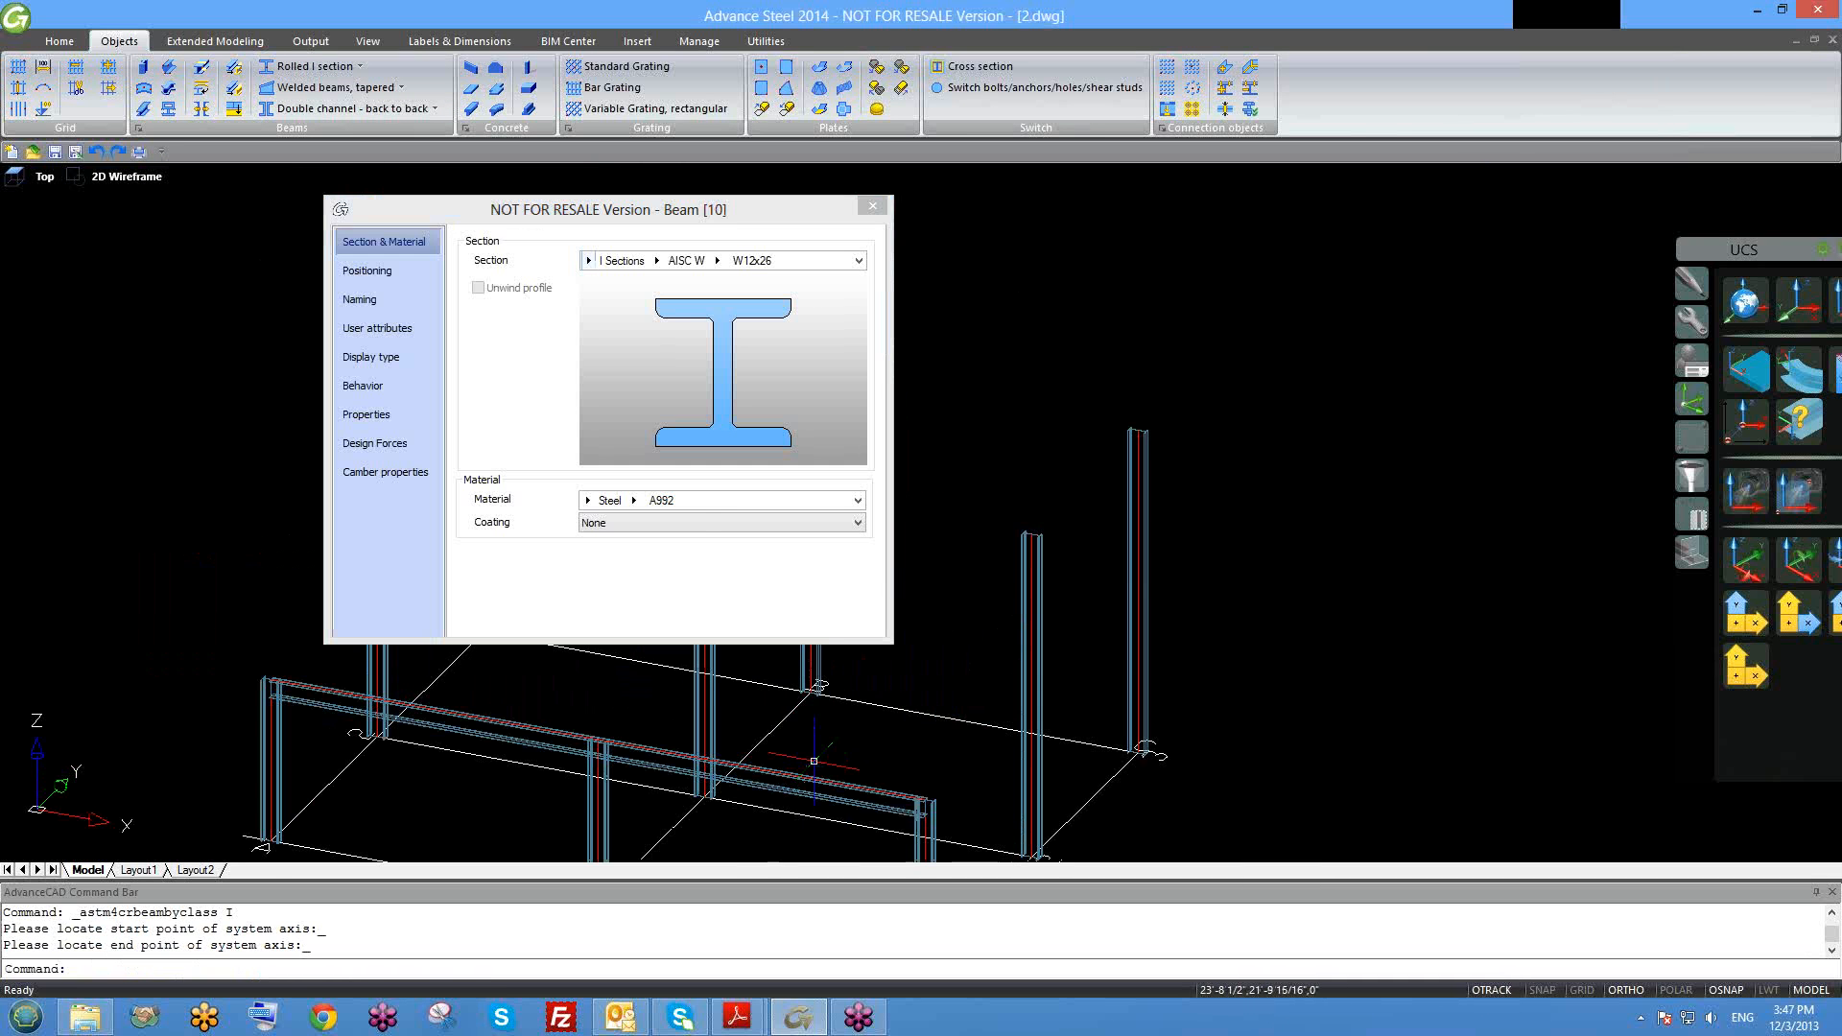
left_click(866, 203)
middle_click_drag(836, 583, 614, 410)
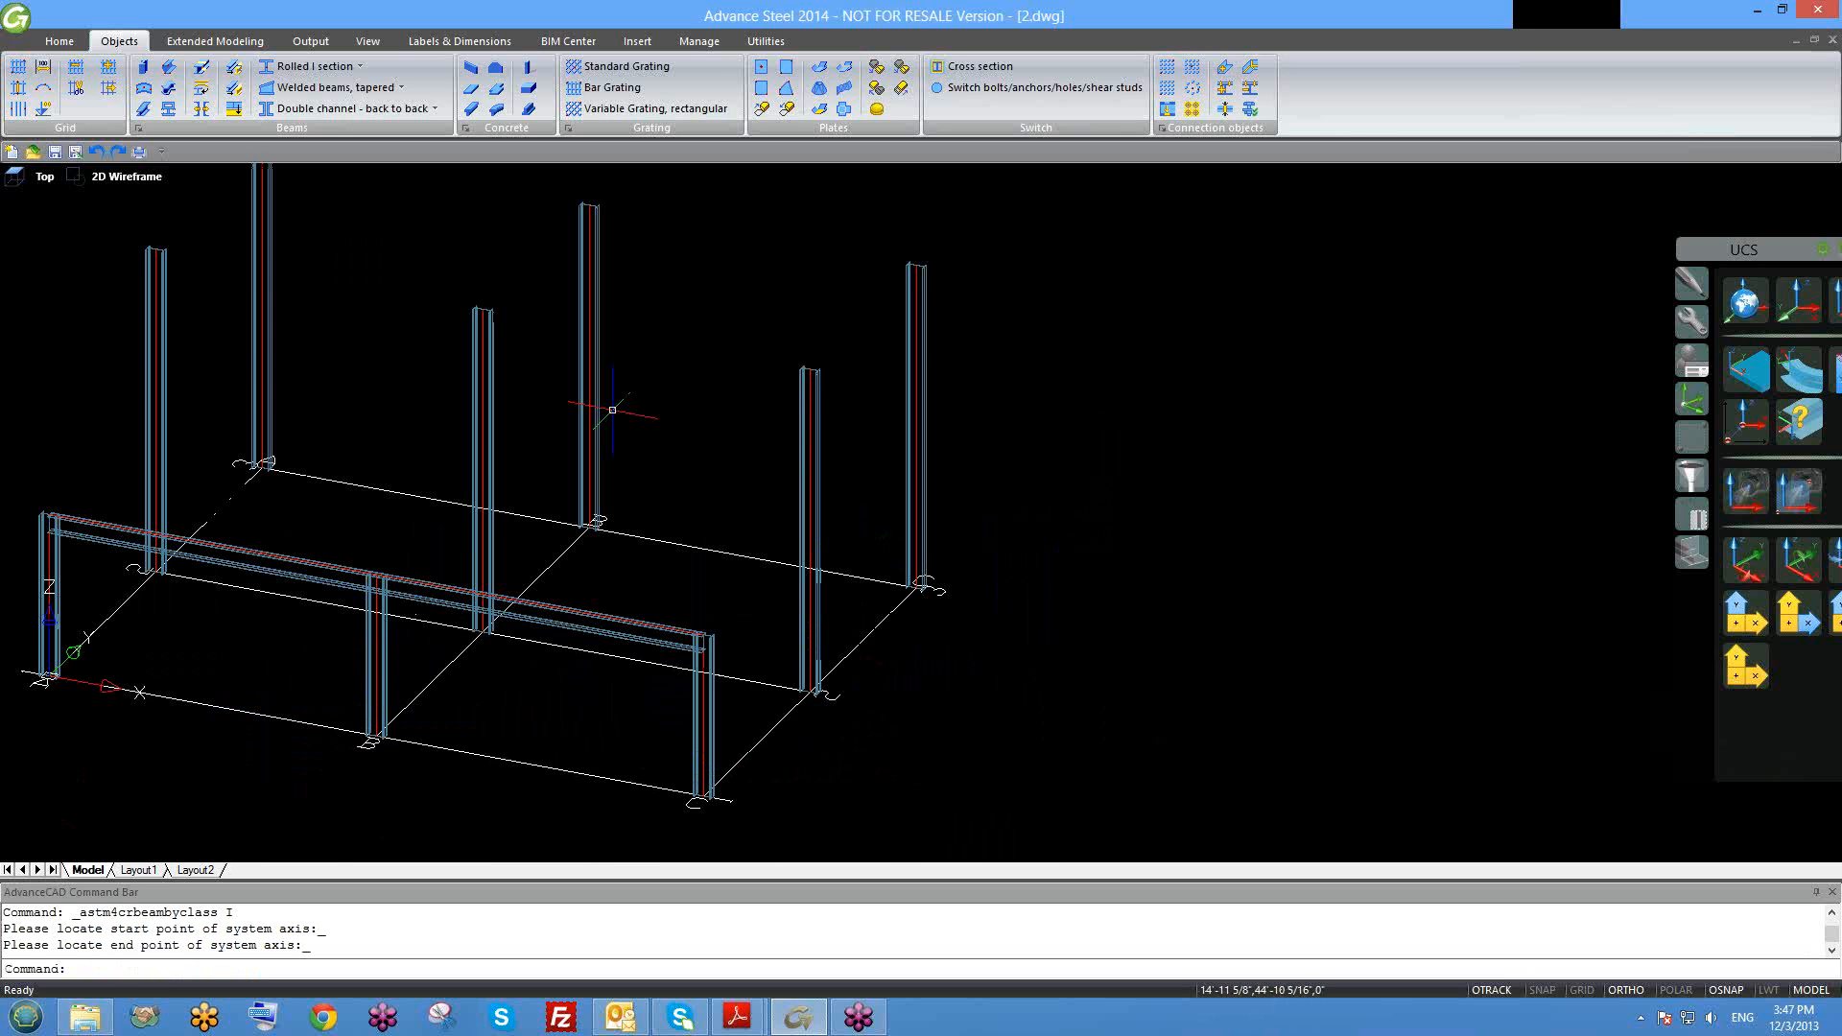
Step: Split the beam running from A-1 to C-1 into two beams at the top of the B-1 column
middle_click_drag(531, 508, 865, 573, "shift")
left_click(1567, 27)
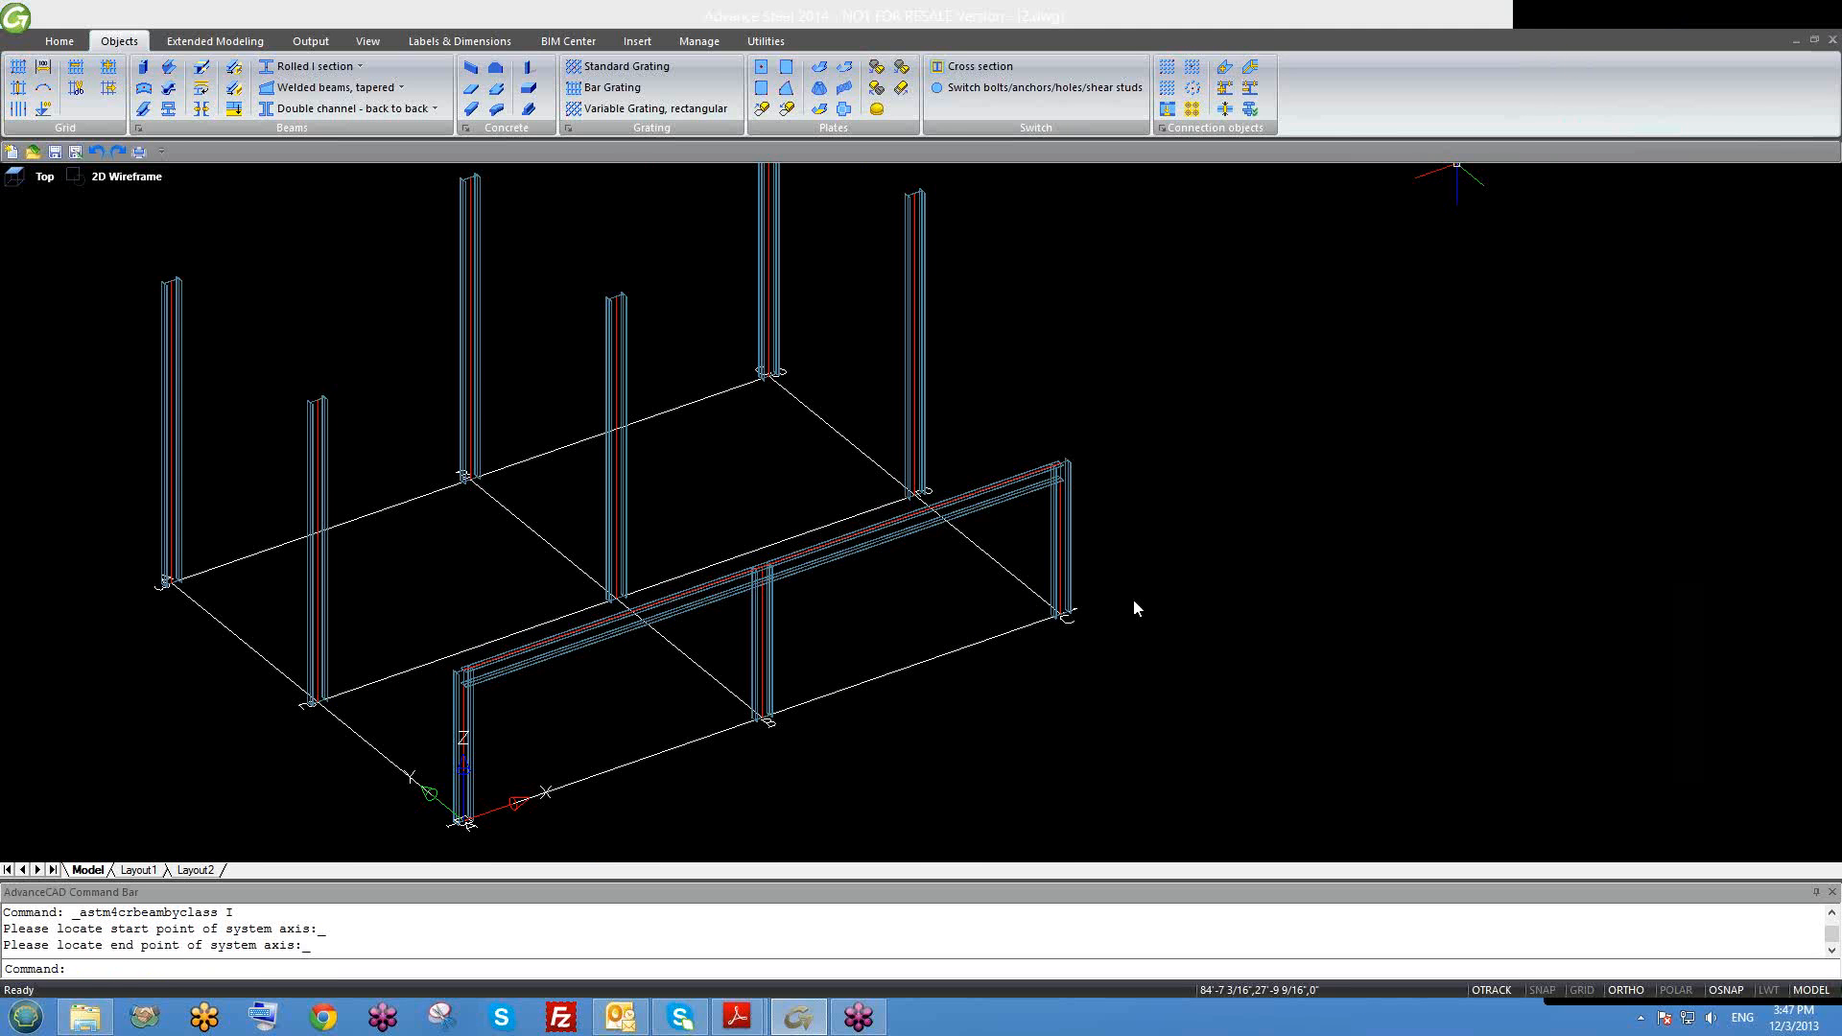
middle_click_drag(1113, 609, 1132, 568)
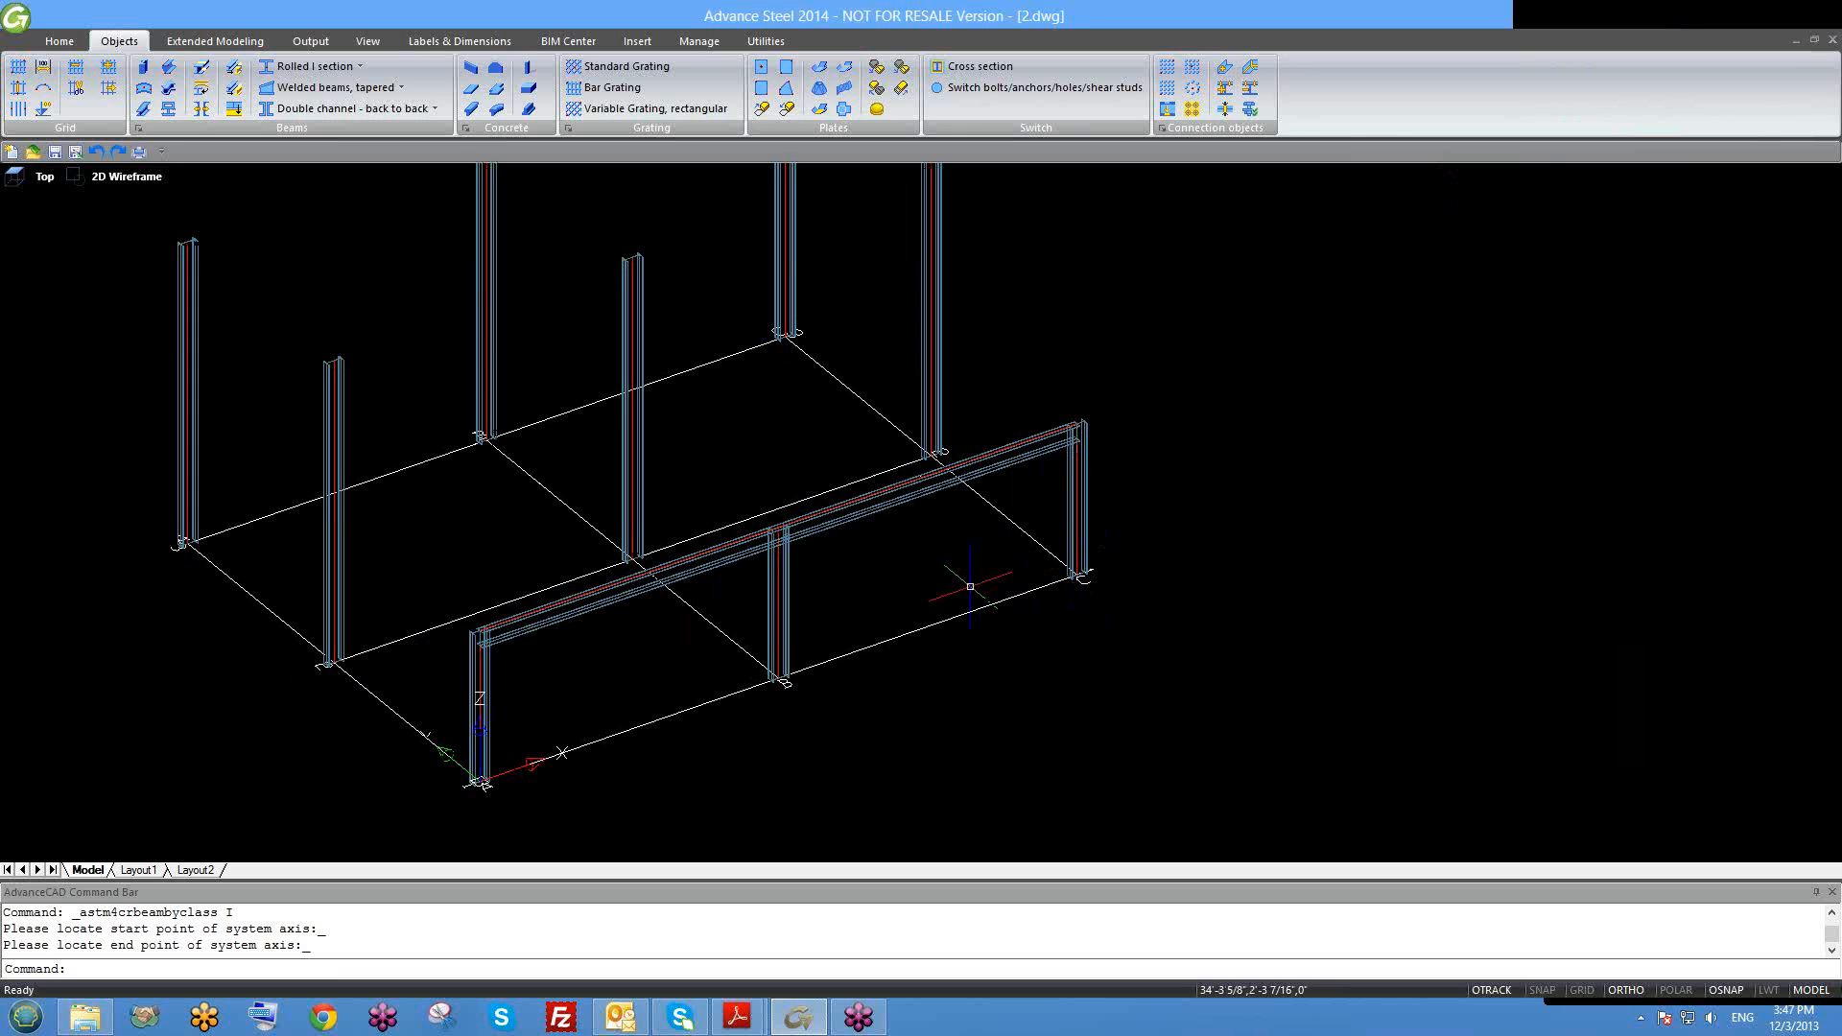
middle_click_drag(975, 587, 916, 575, "shift")
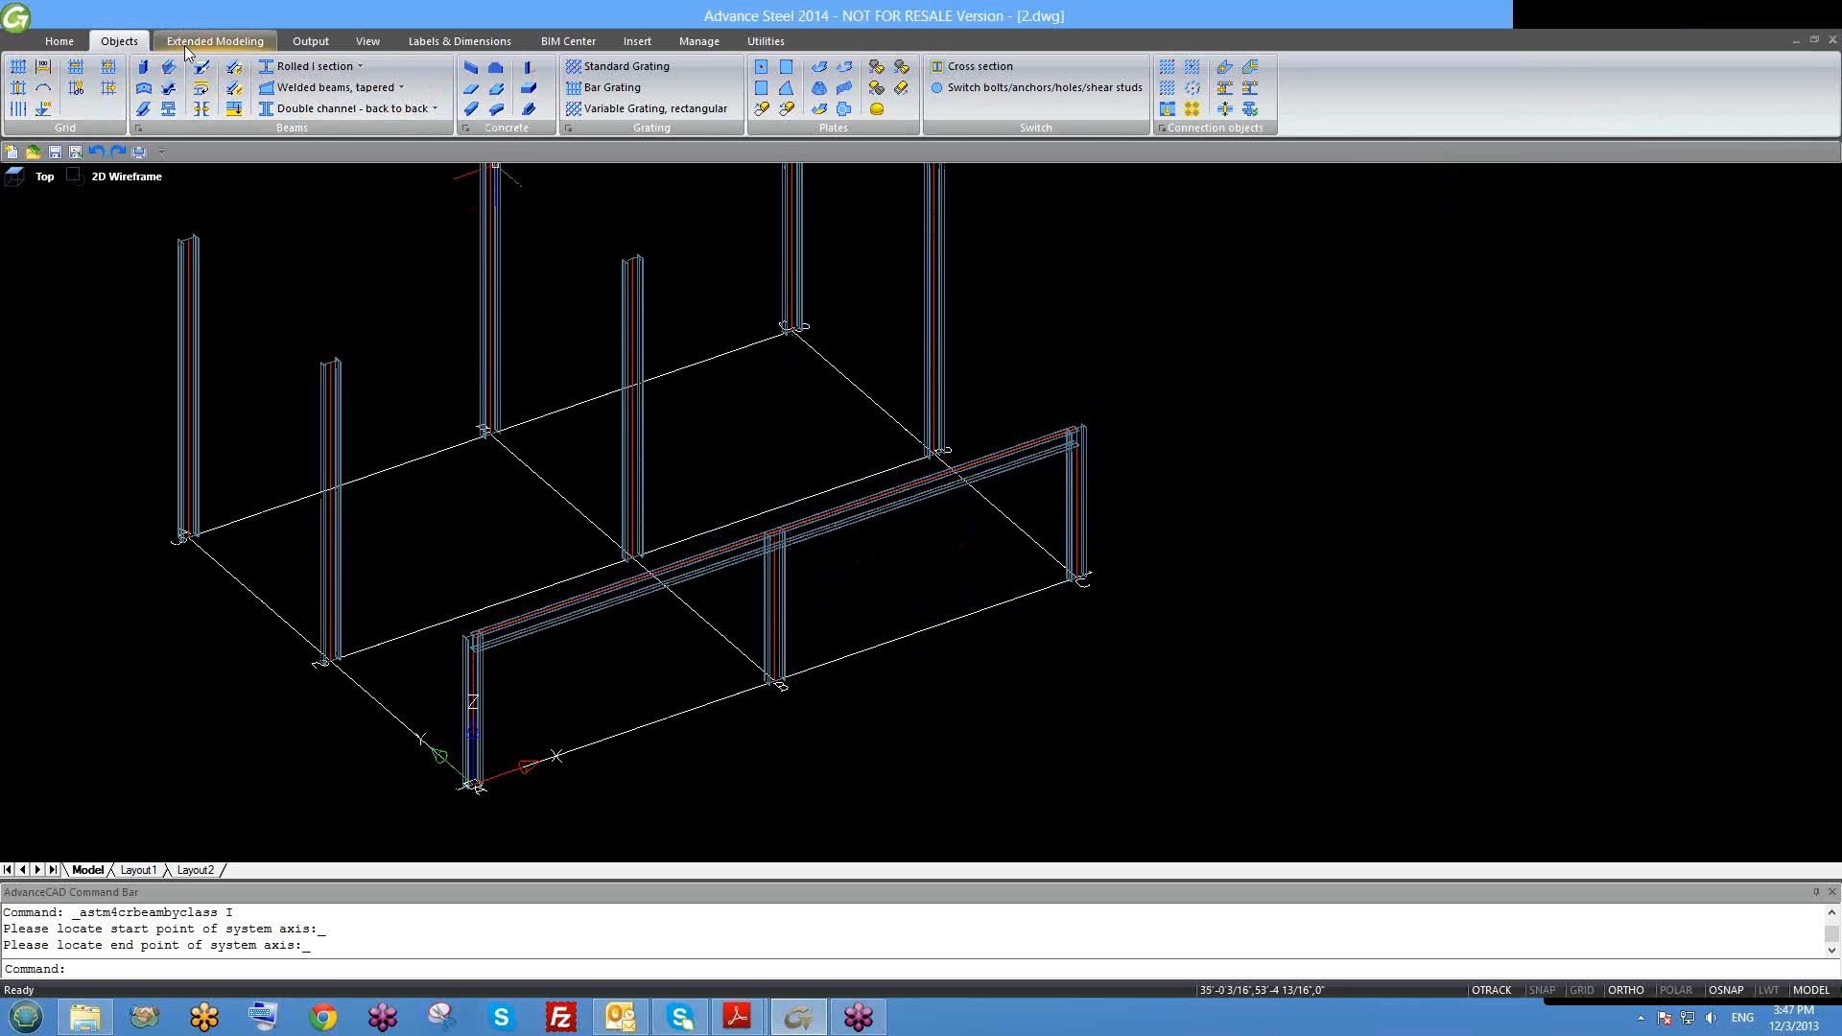
left_click(239, 71)
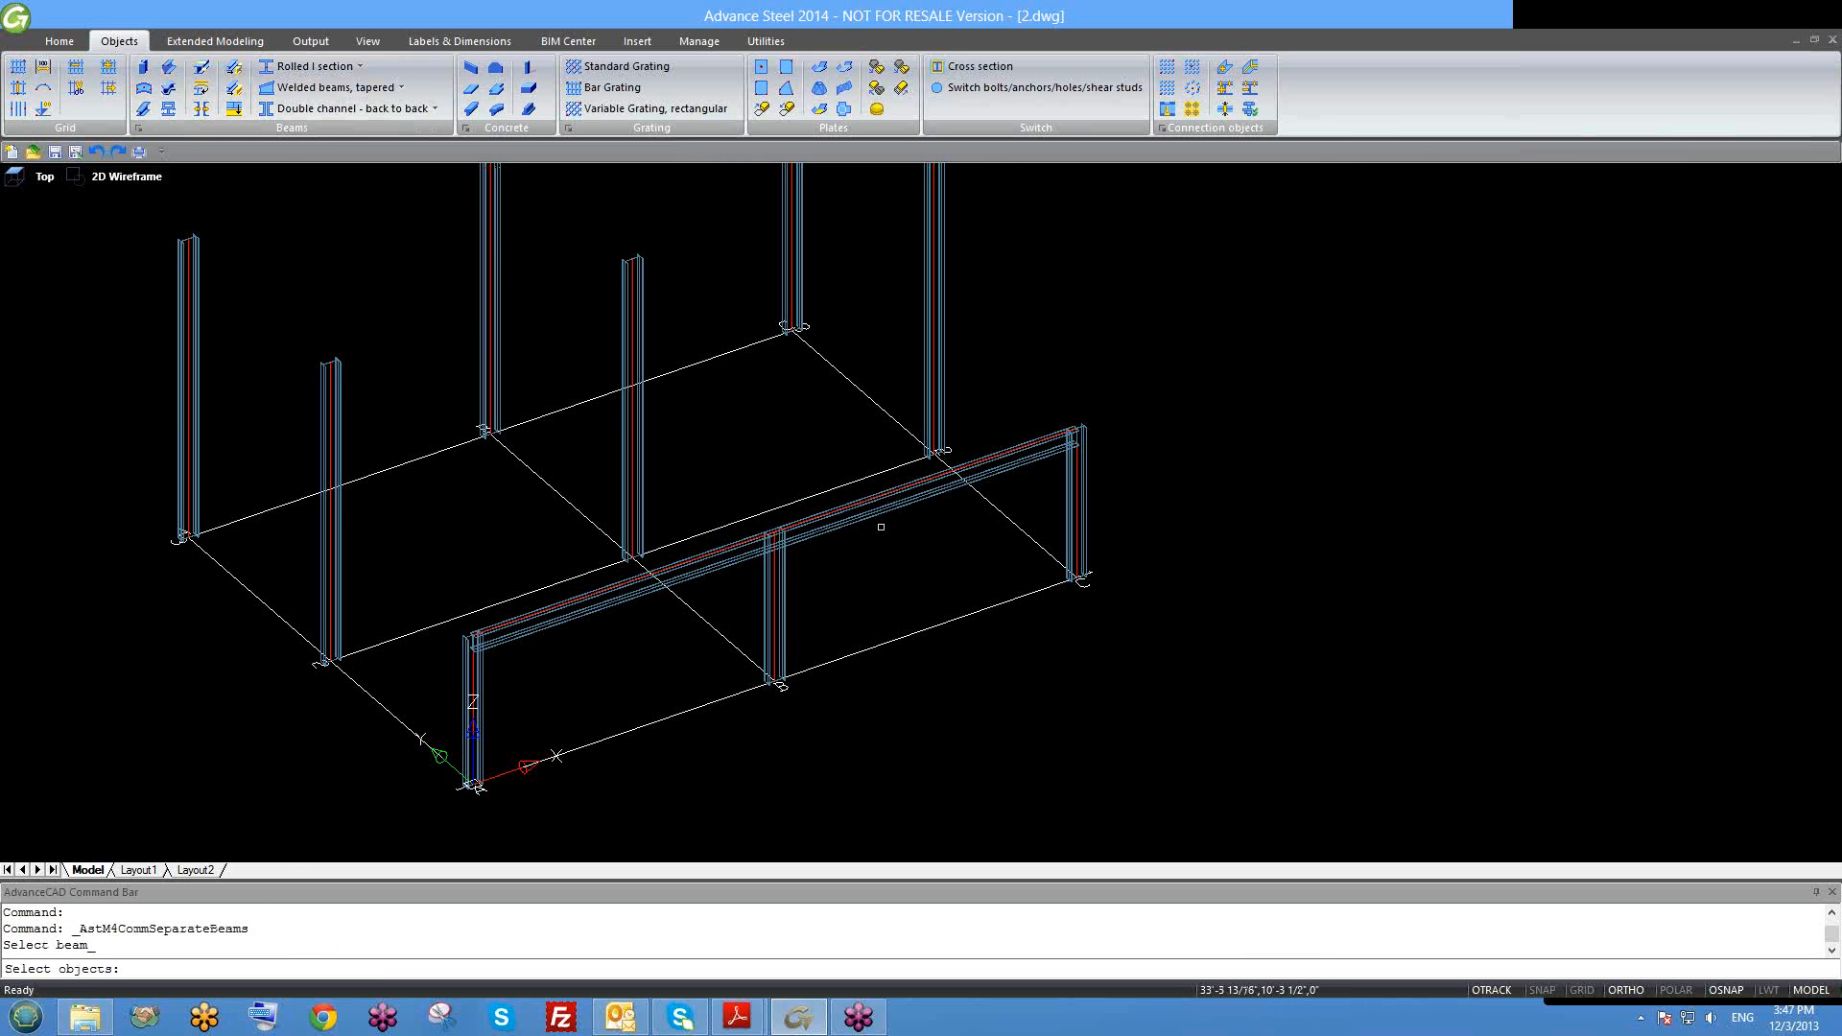
left_click(857, 509)
key("Return")
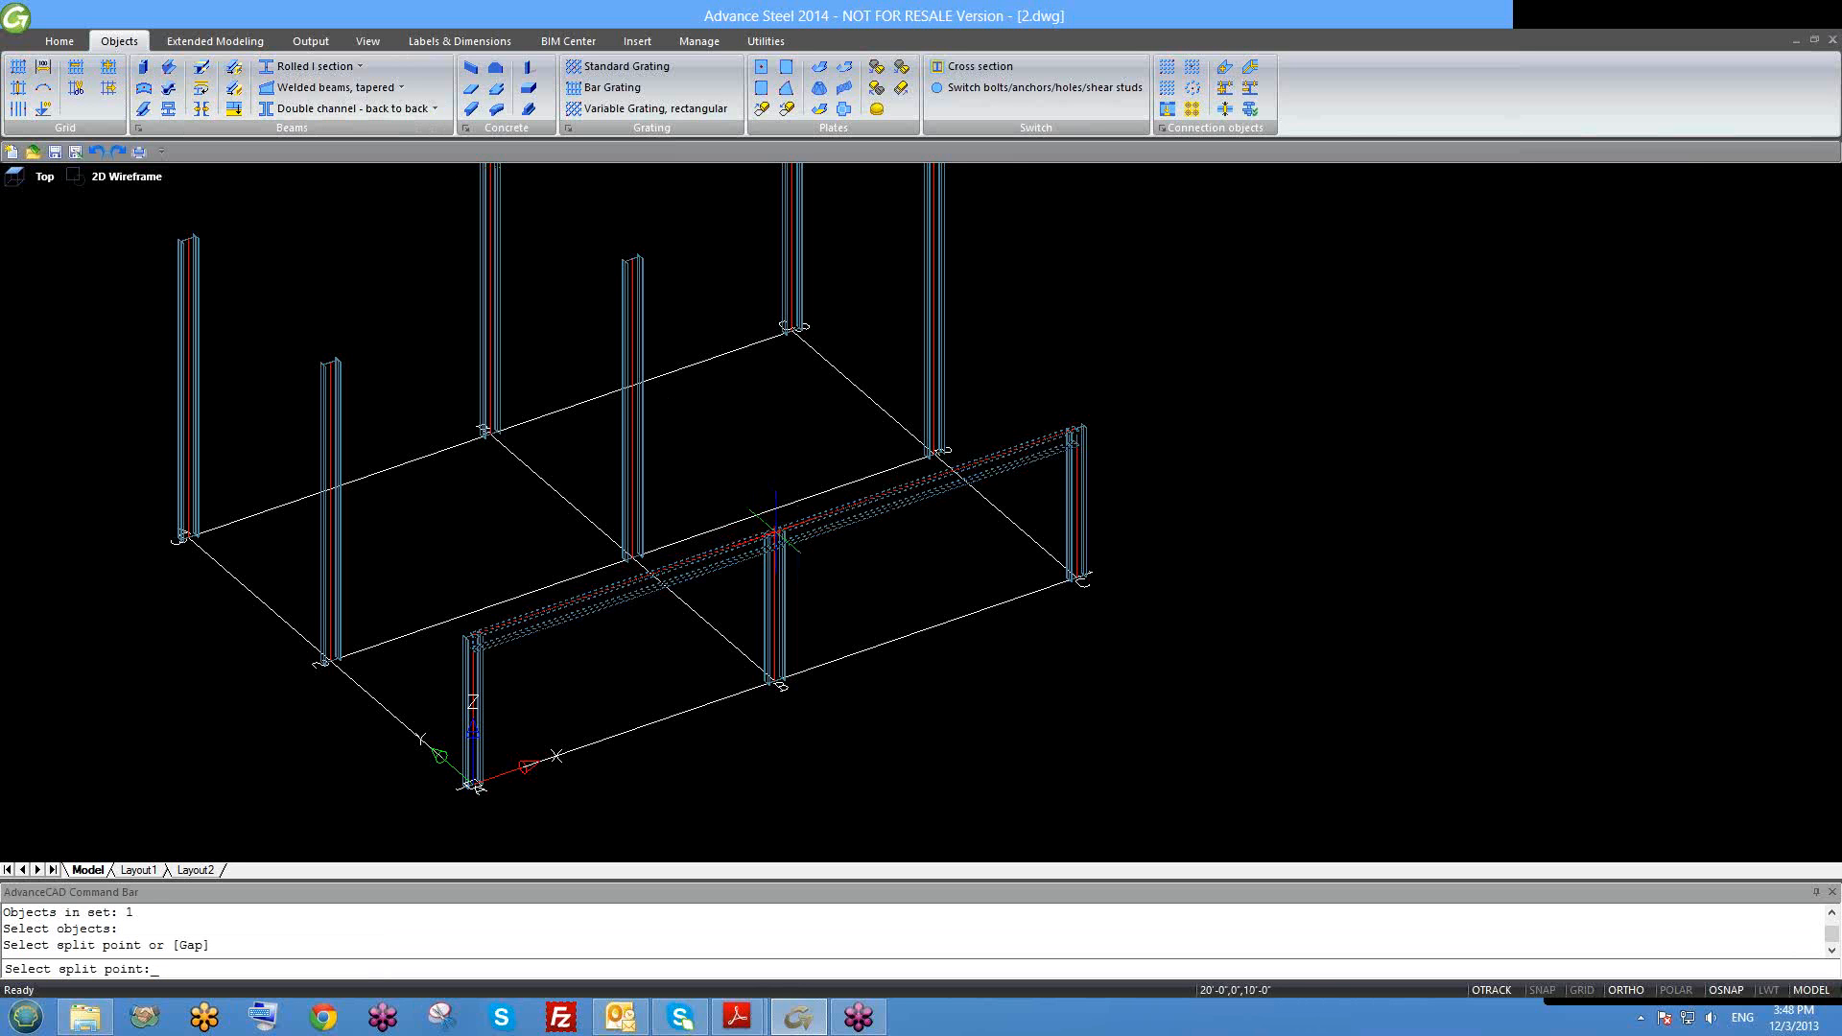
left_click(776, 531)
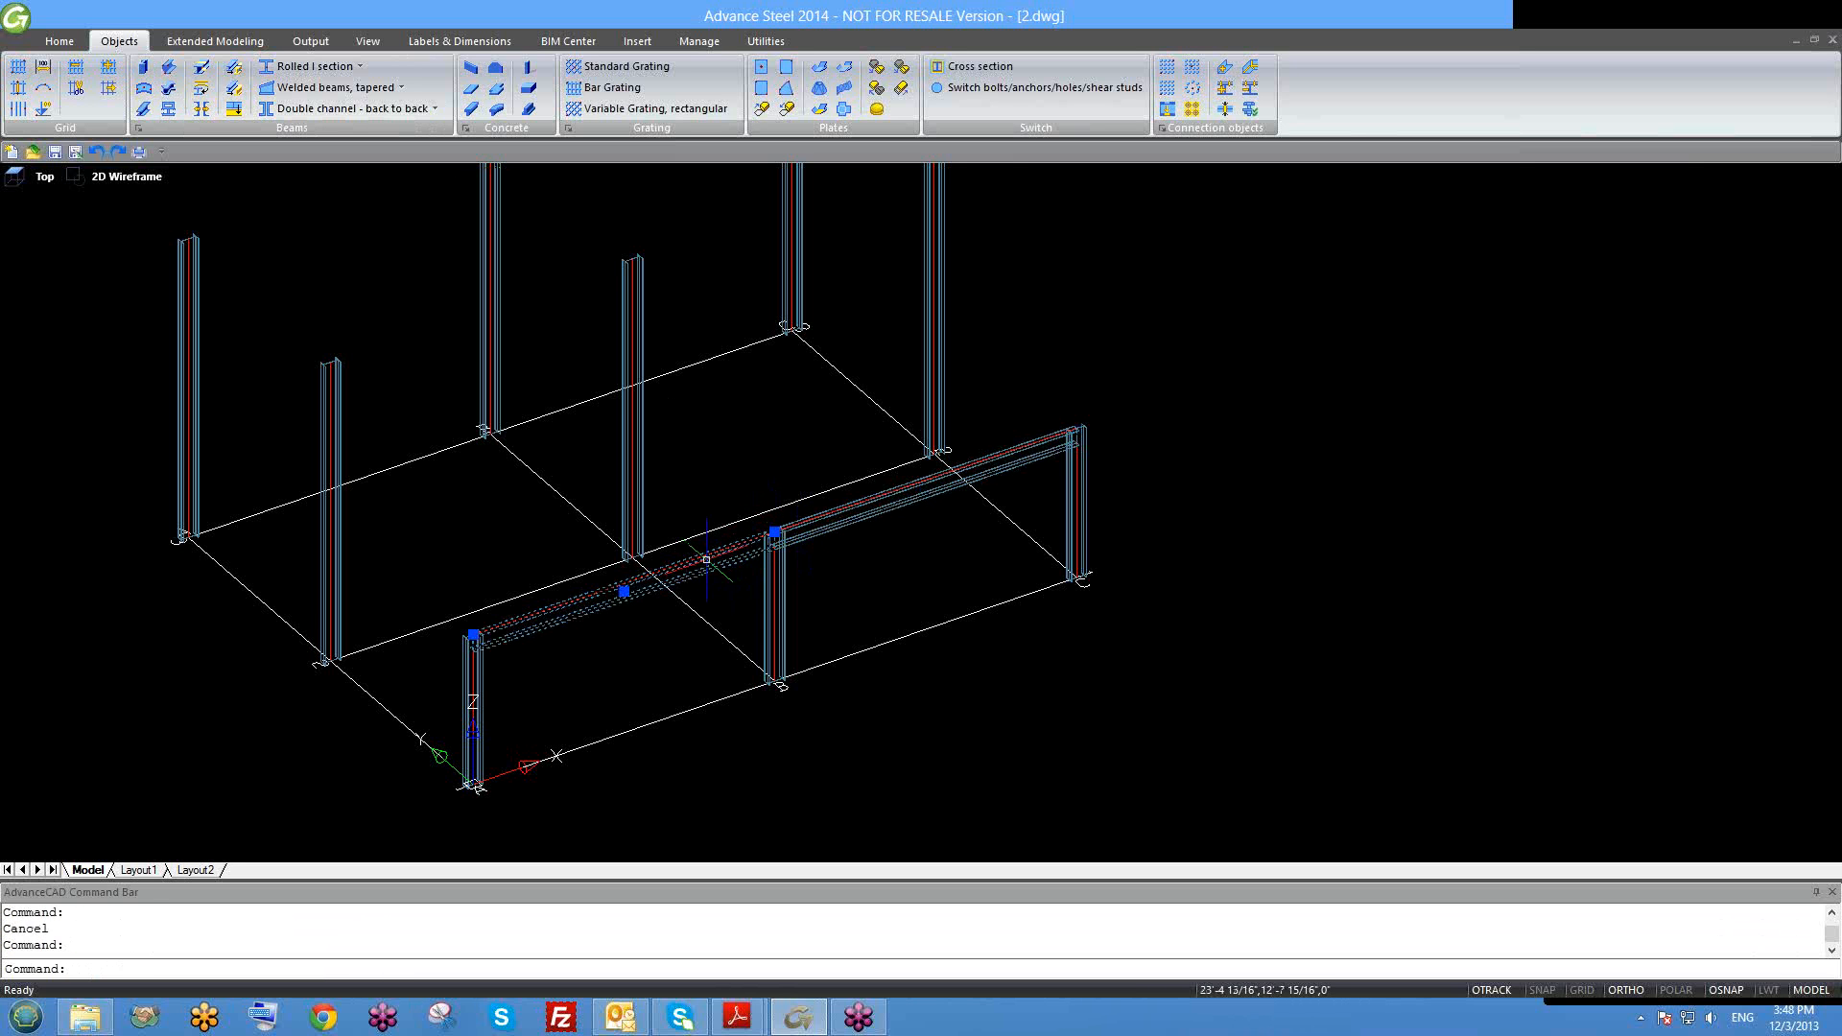
key("Escape")
Step: Create a rolled I-section beam about 43 ft long from the A-1 column top along grid line A, extending past A-3
scroll(839, 542, "down", 2)
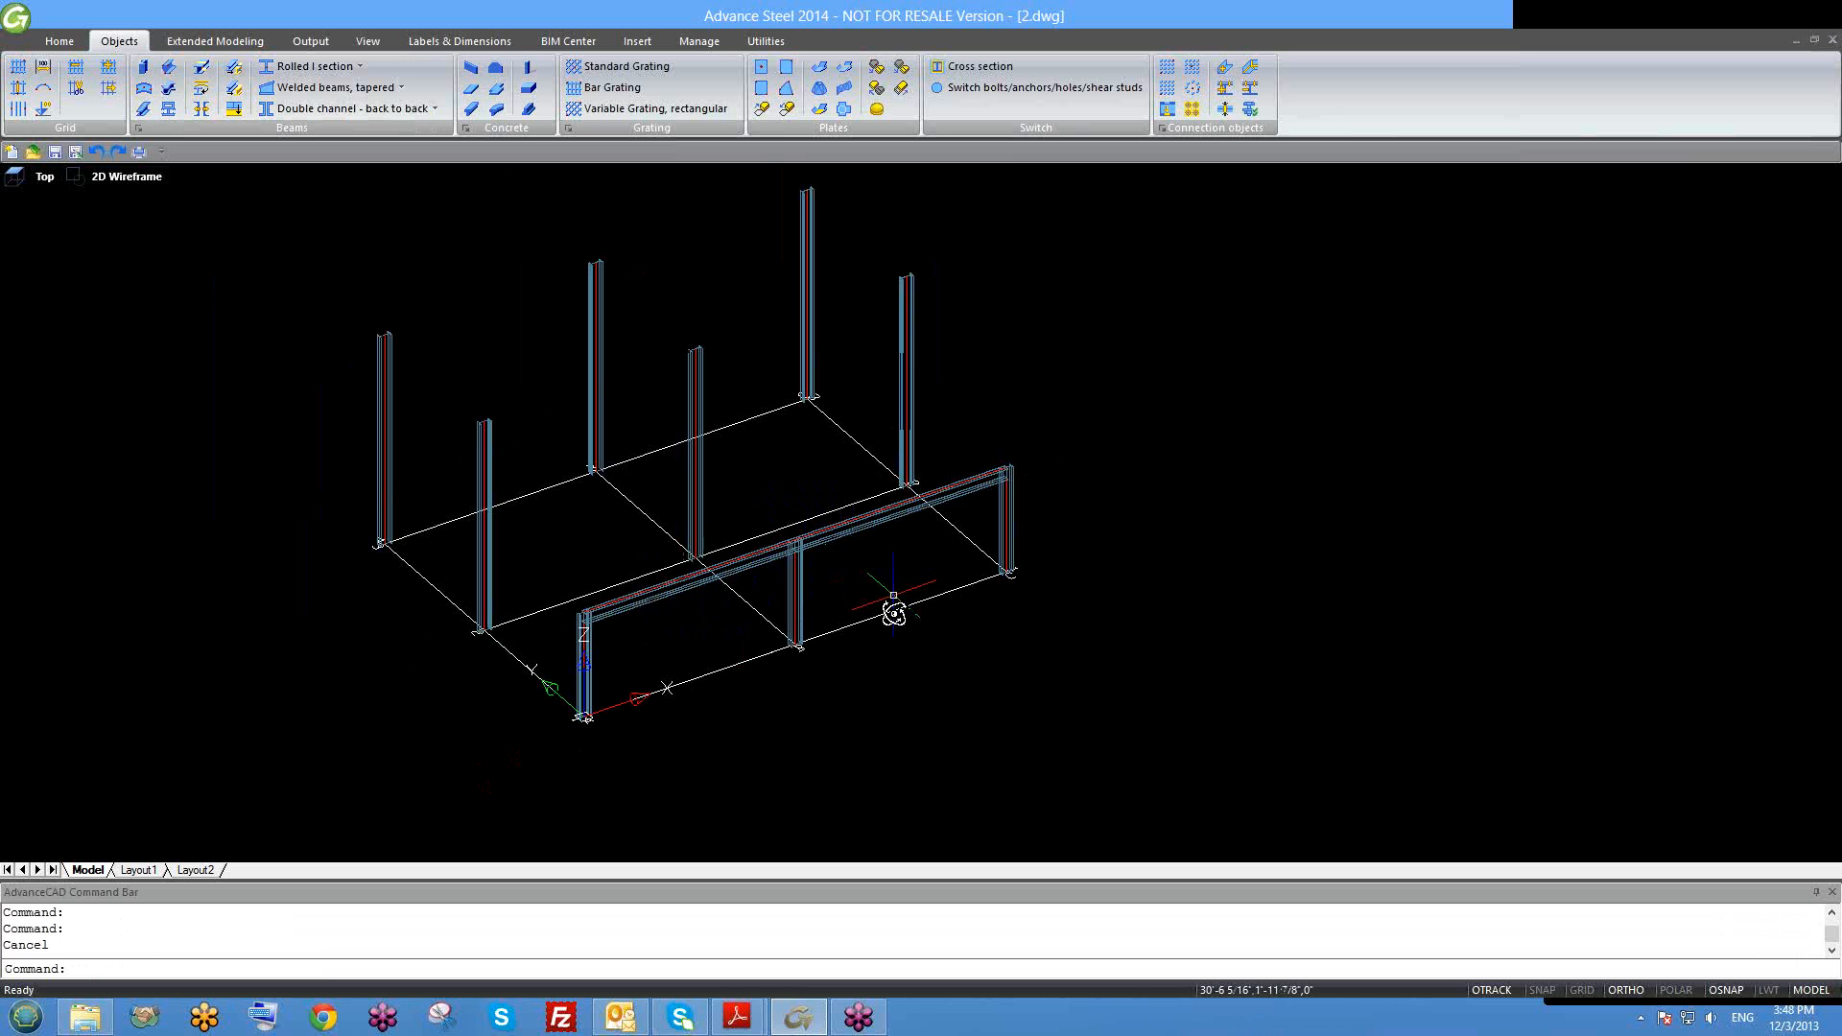
middle_click_drag(889, 608, 726, 623, "shift")
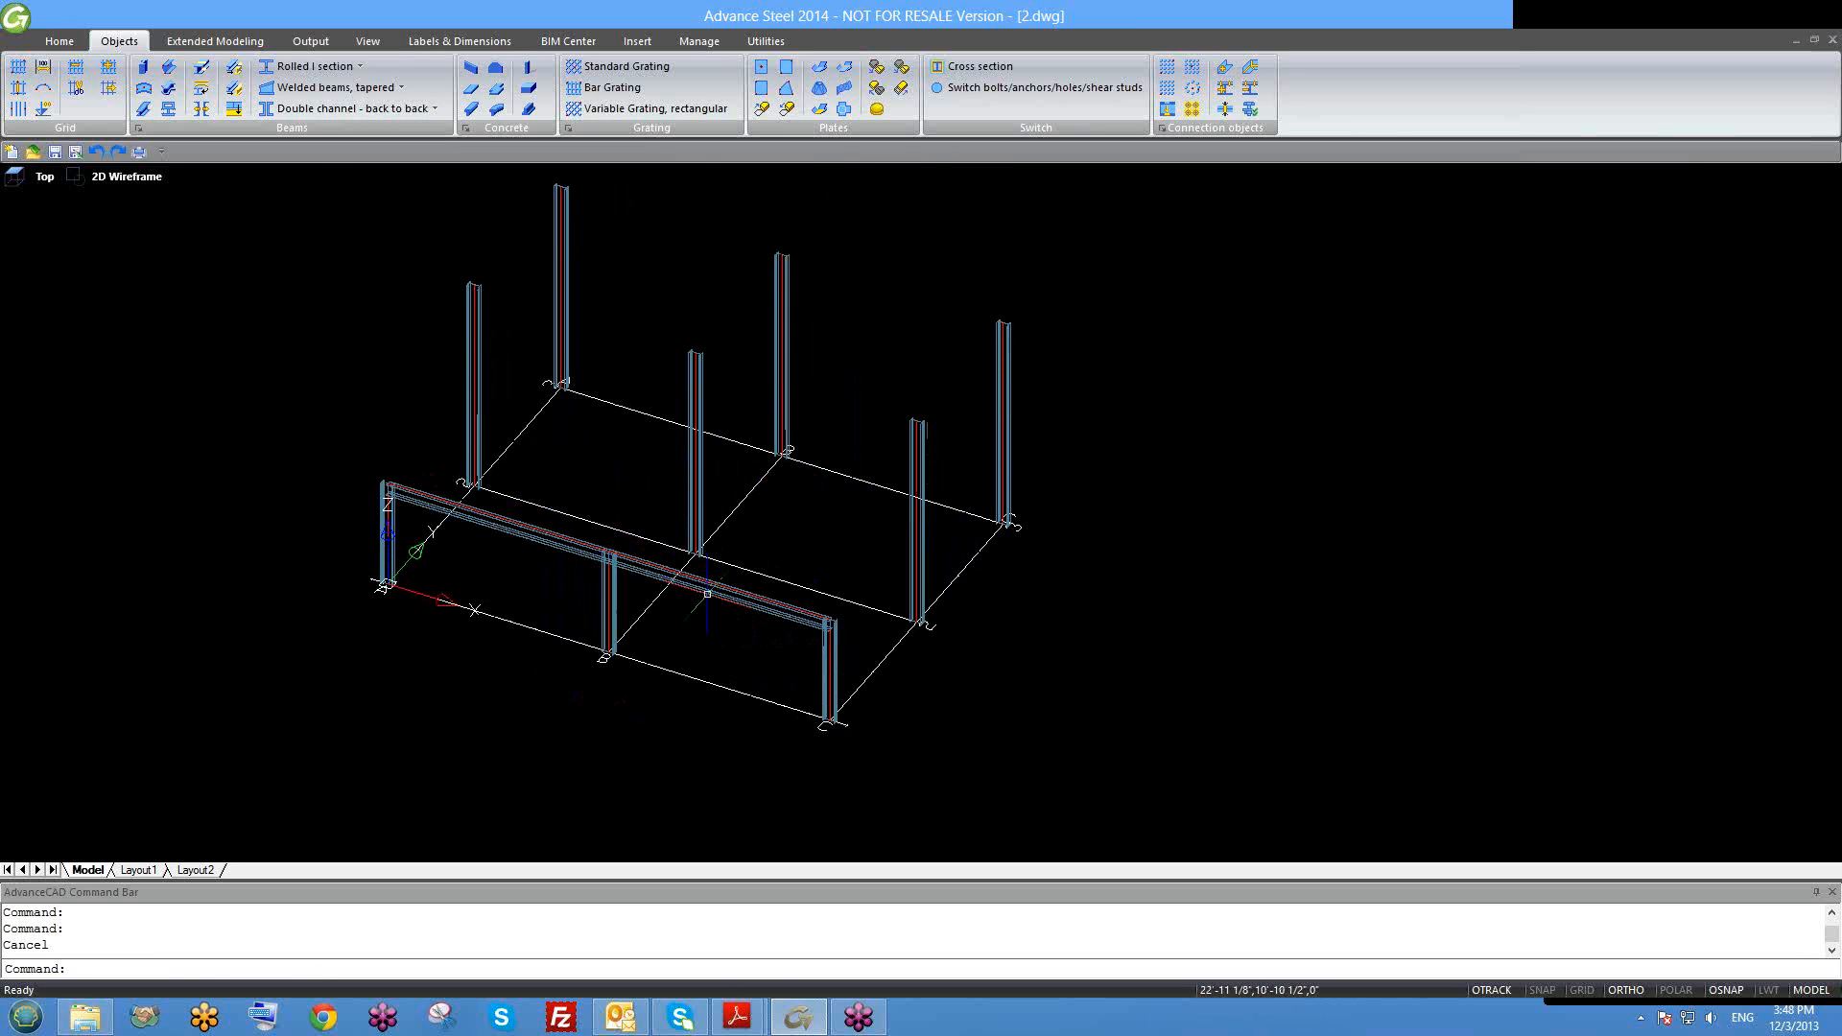
scroll(702, 590, "down", 2)
left_click(235, 86)
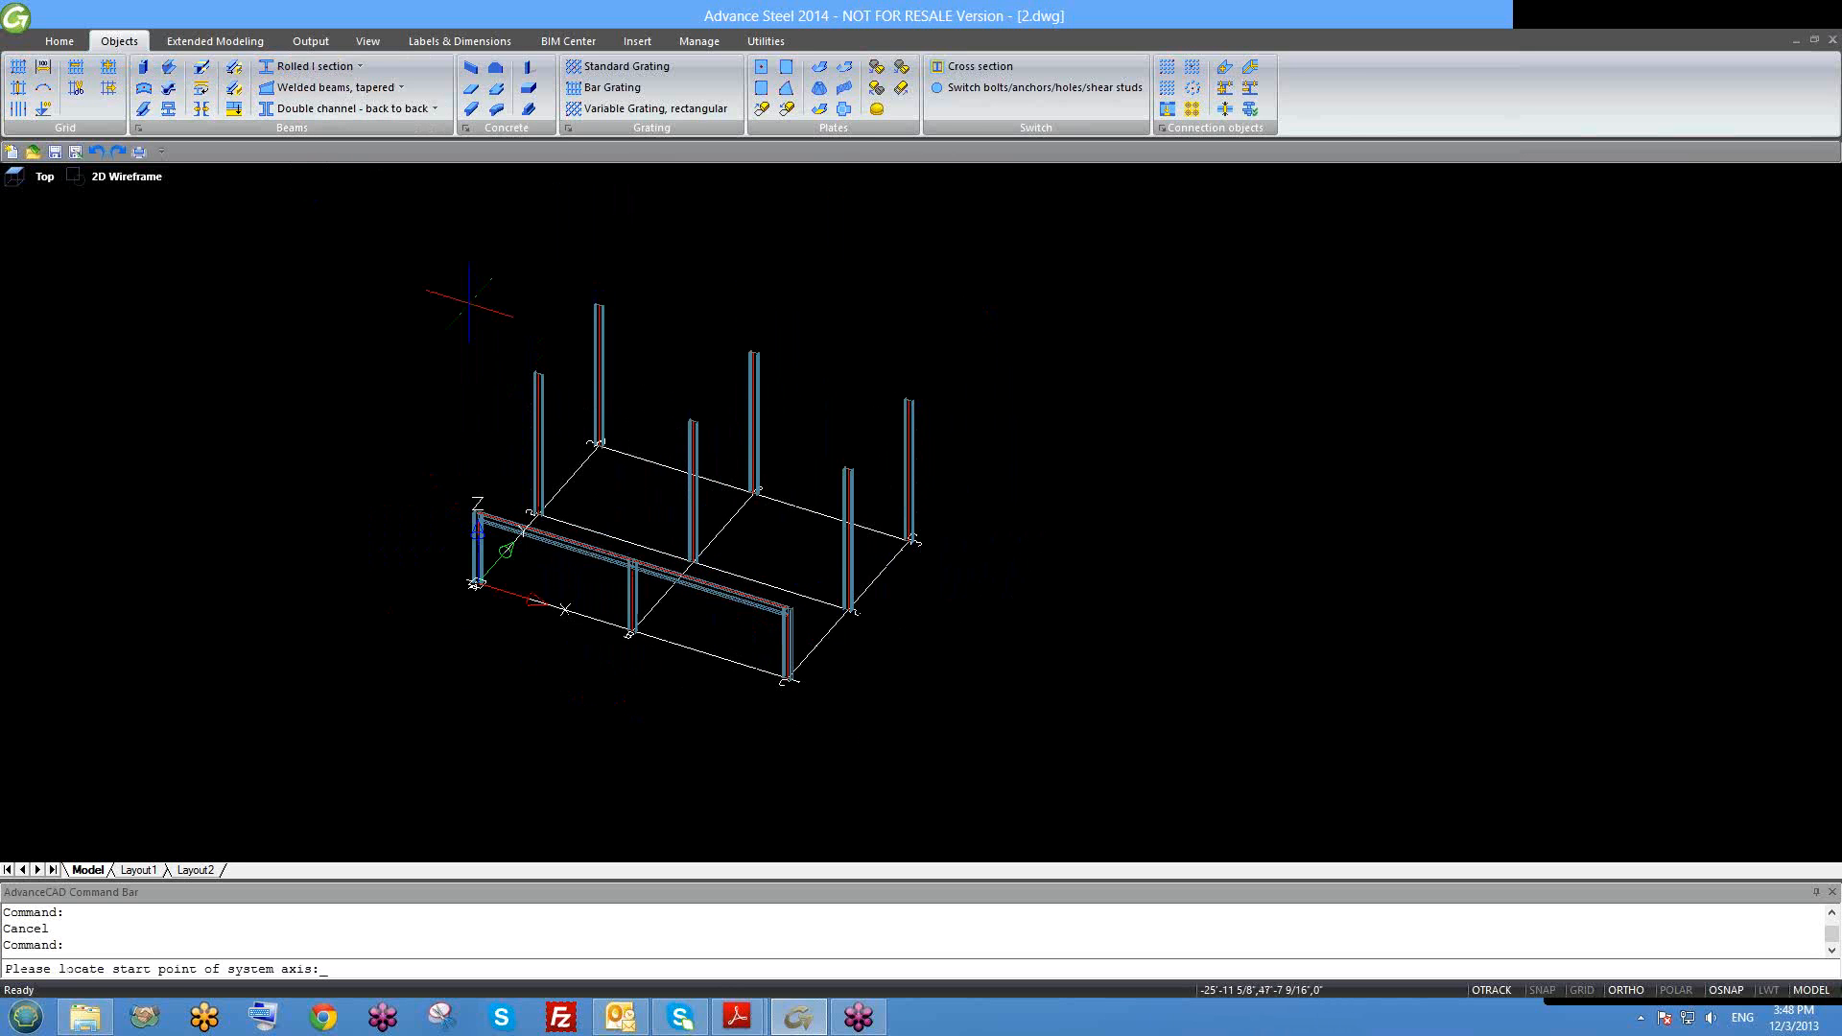
left_click(477, 509)
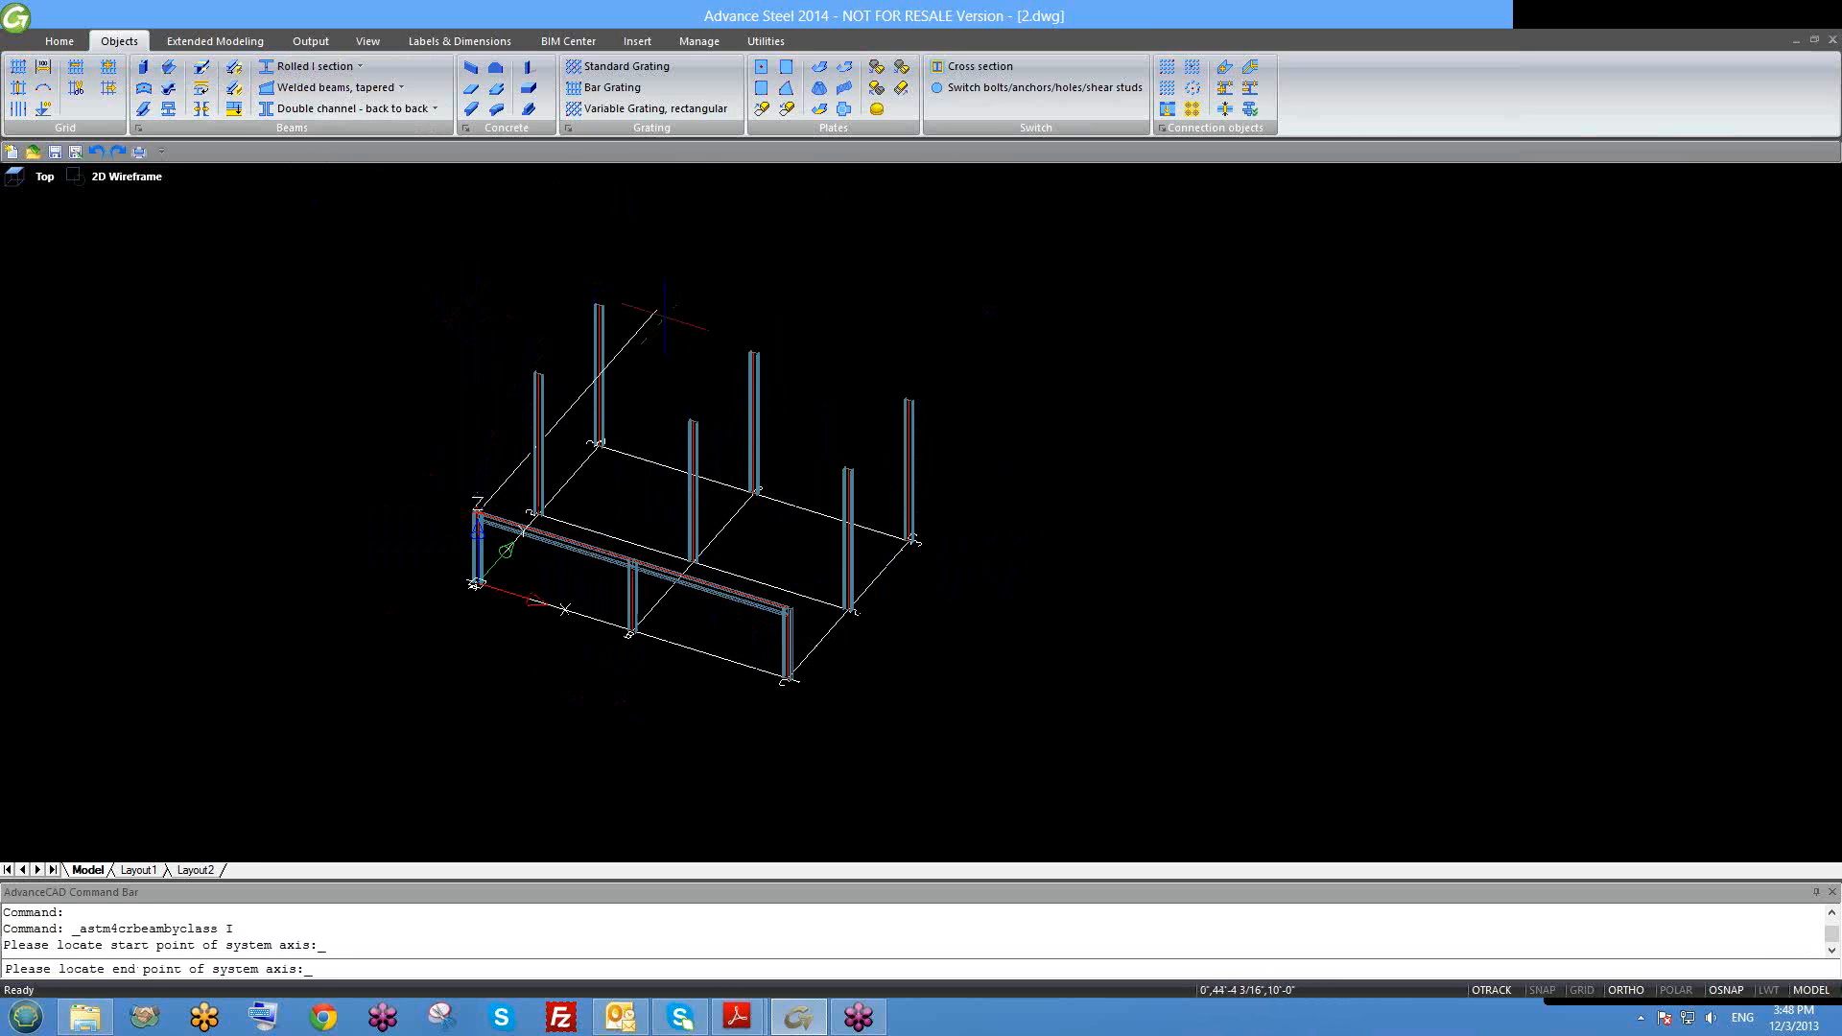
left_click(658, 313)
left_click(873, 207)
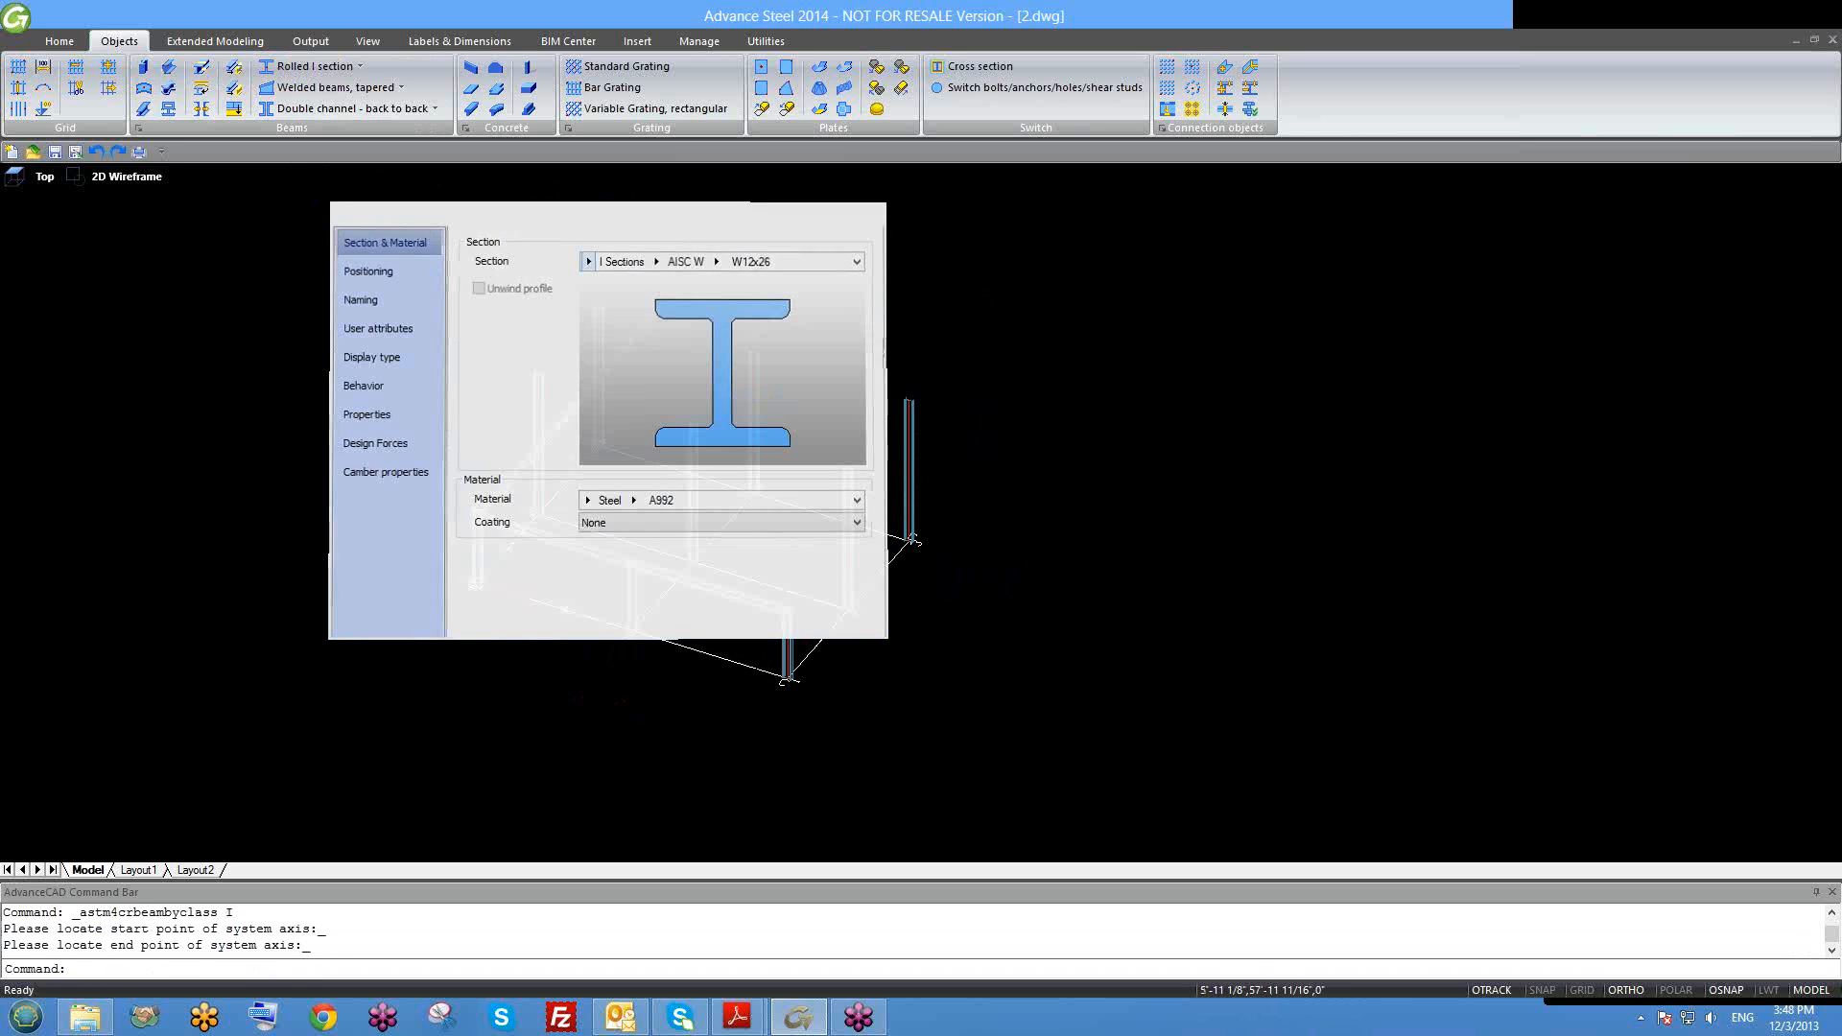
Step: Shorten the grid line A beam by stretching its free end to a perpendicular snap on the A-3 column's axis
scroll(633, 422, "up", 6)
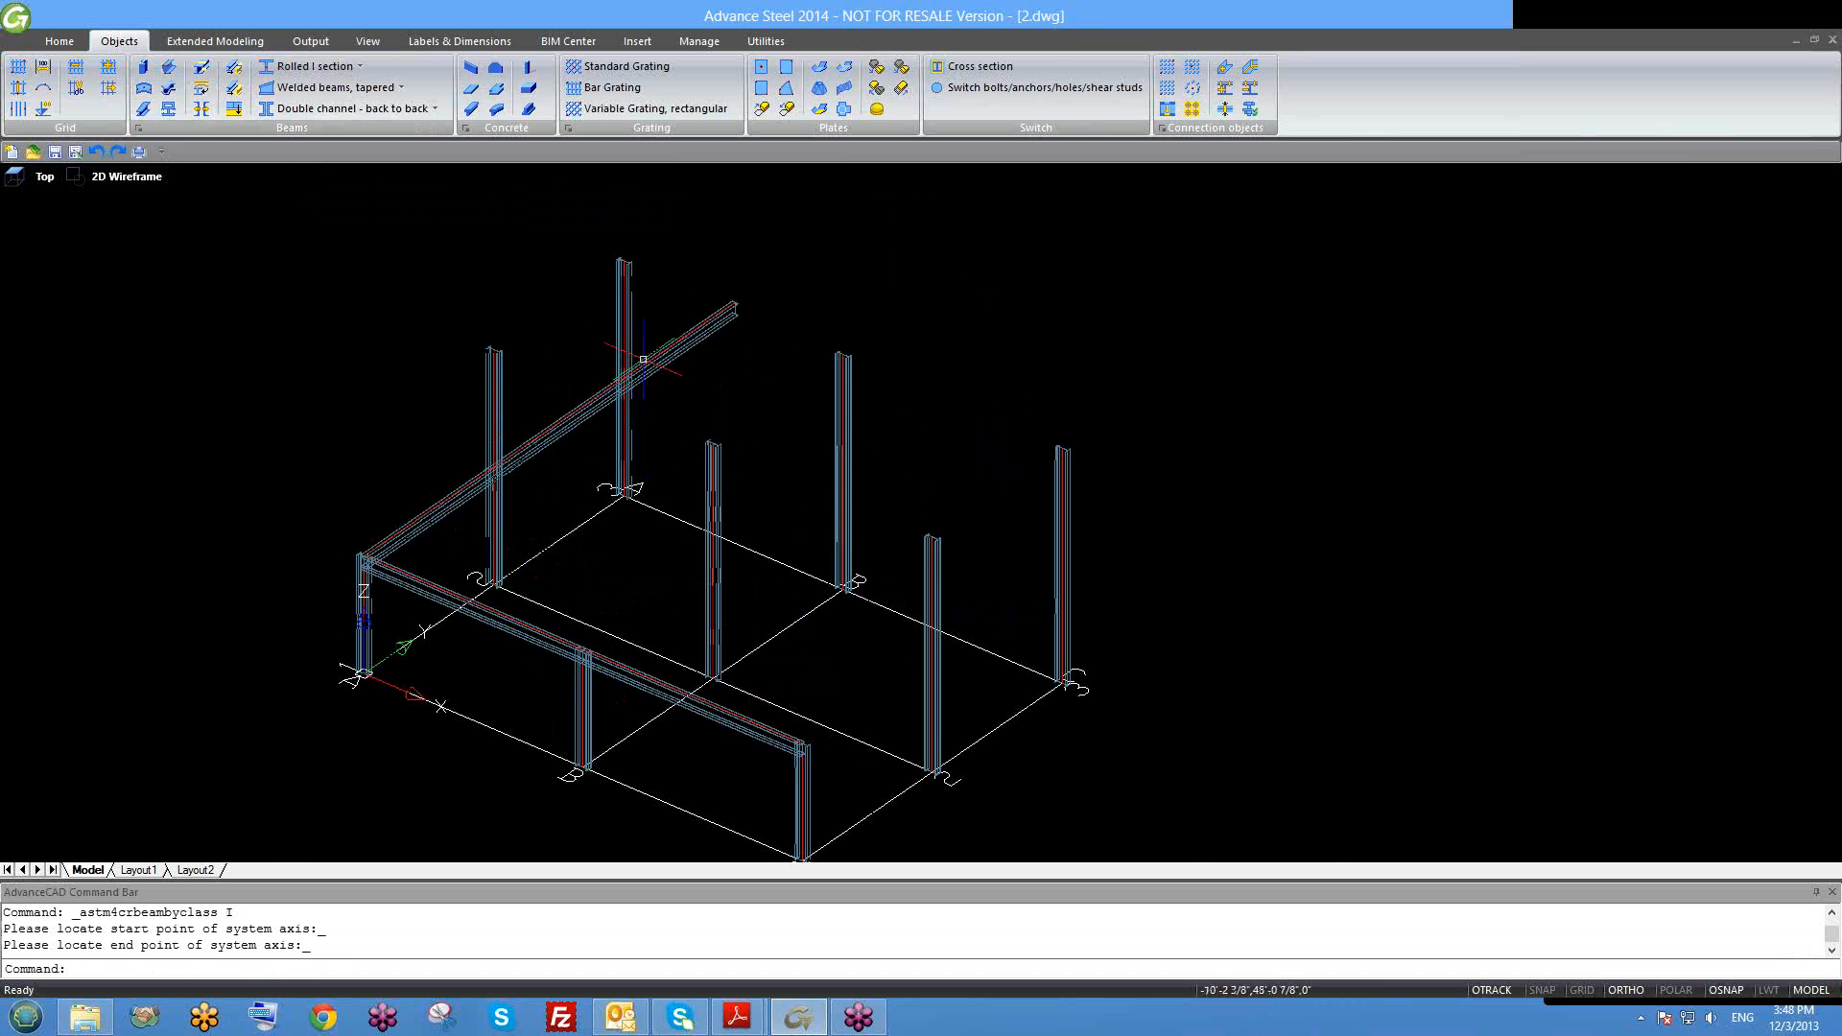
scroll(650, 488, "down", 4)
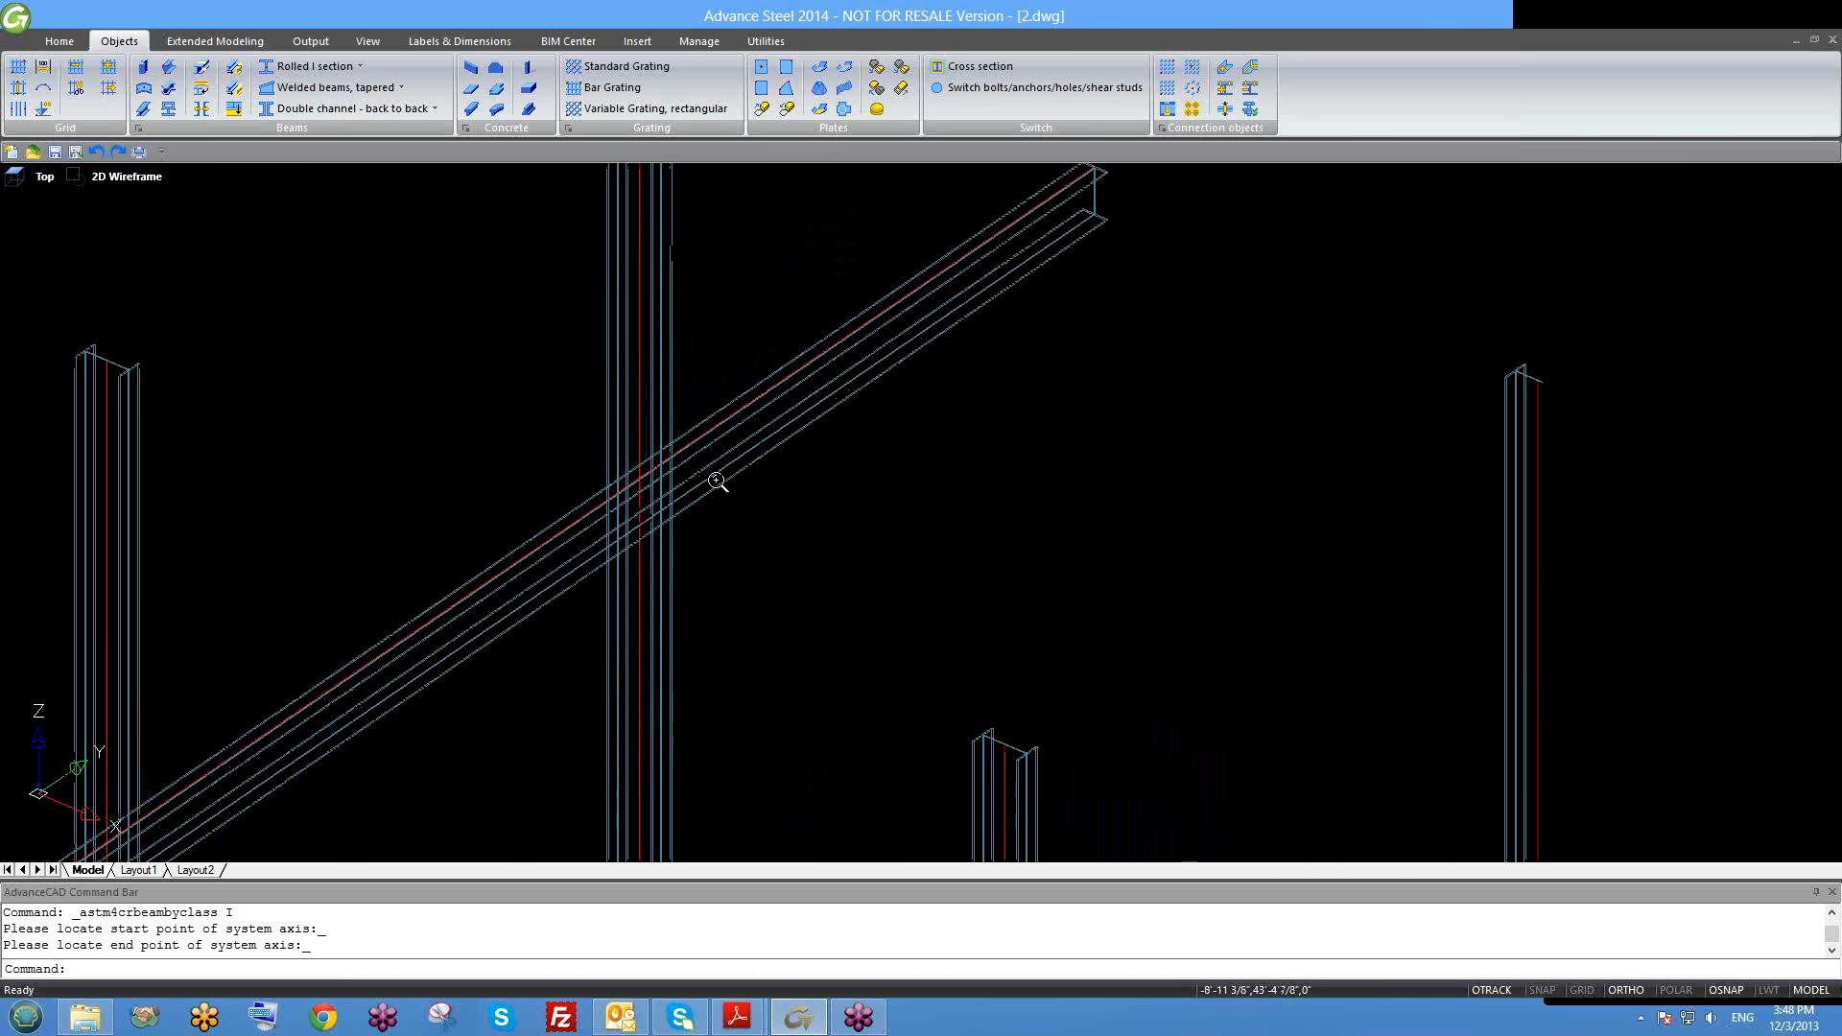
scroll(653, 466, "up", 2)
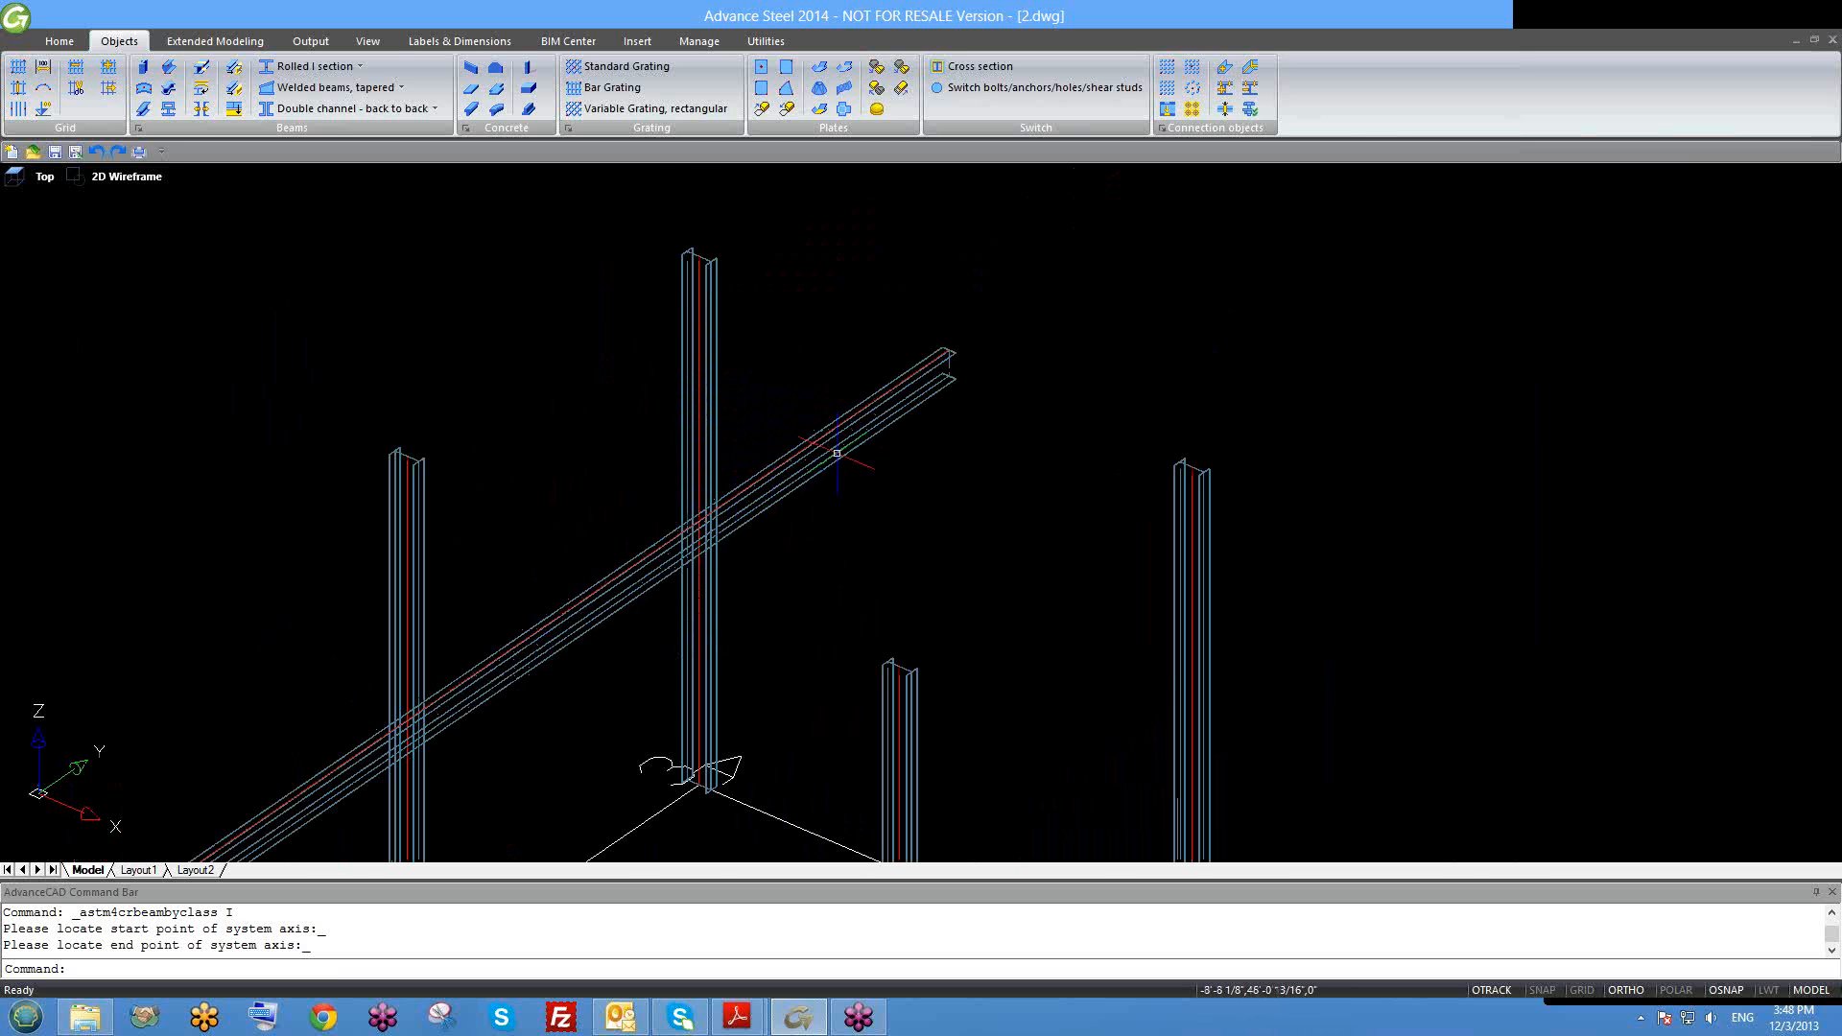
scroll(758, 484, "up", 2)
left_click(753, 491)
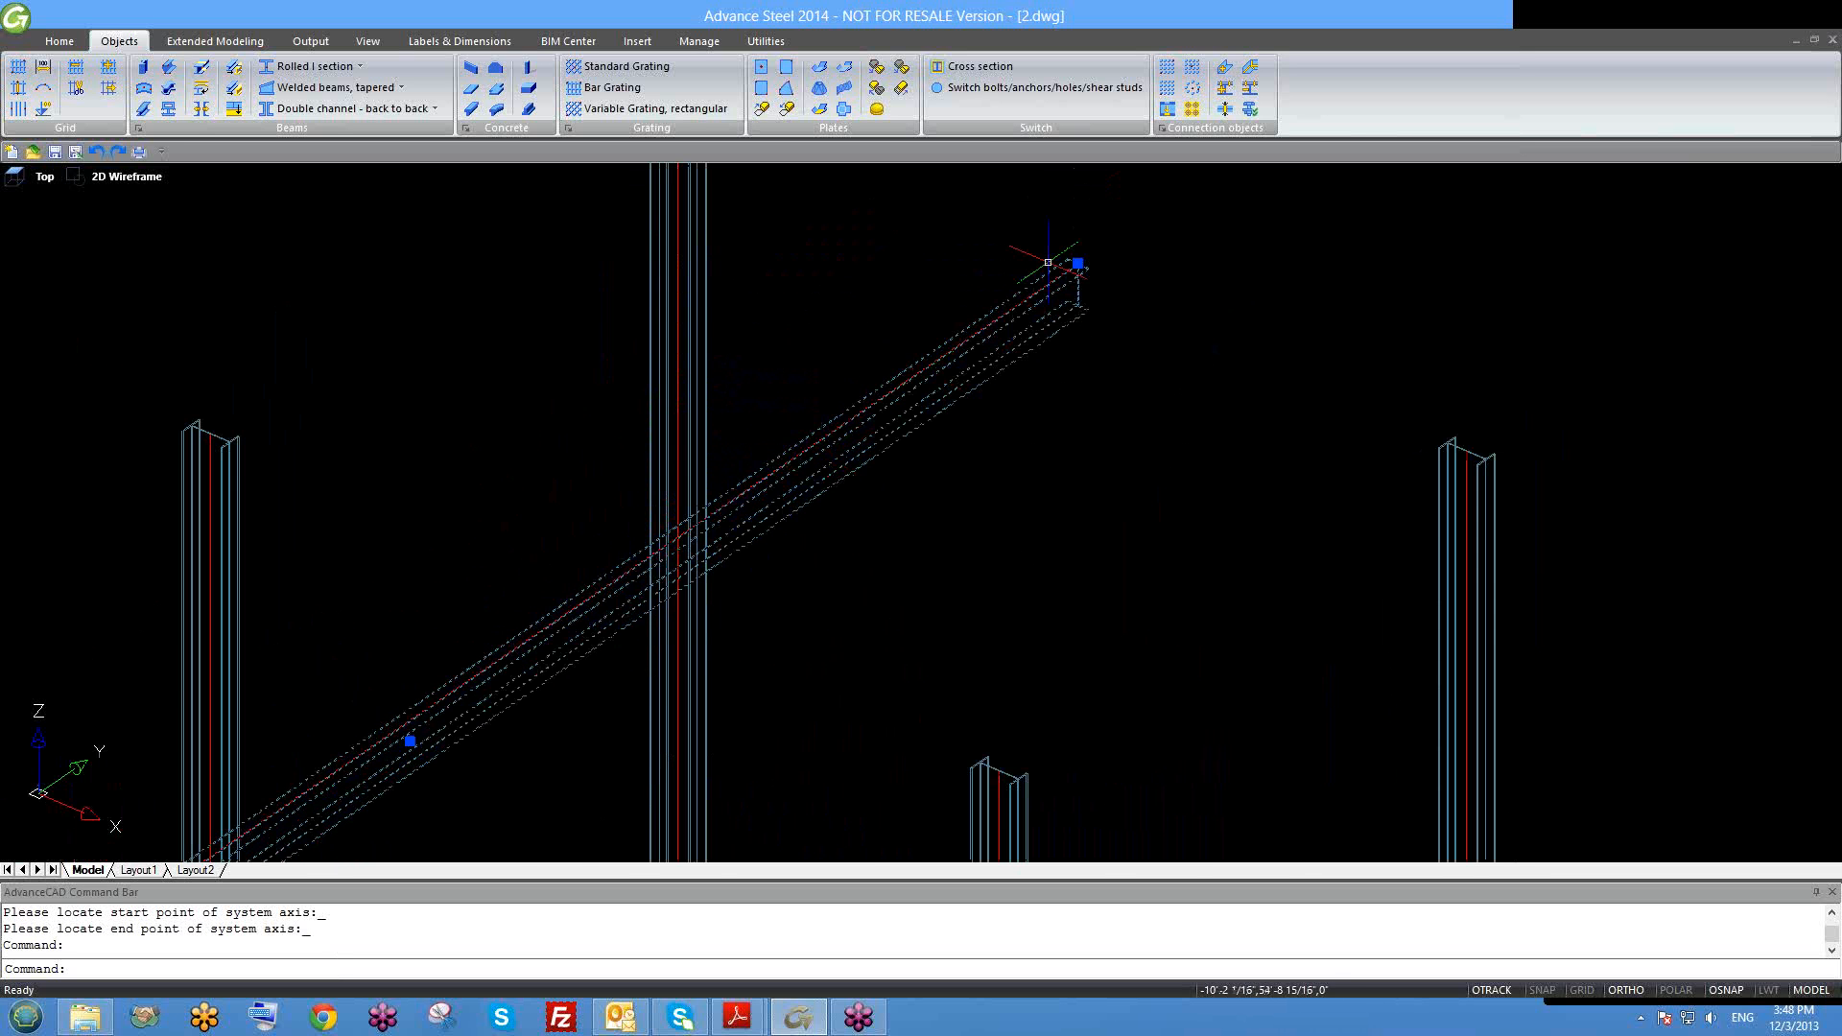
scroll(1061, 264, "up", 2)
scroll(991, 451, "down", 1)
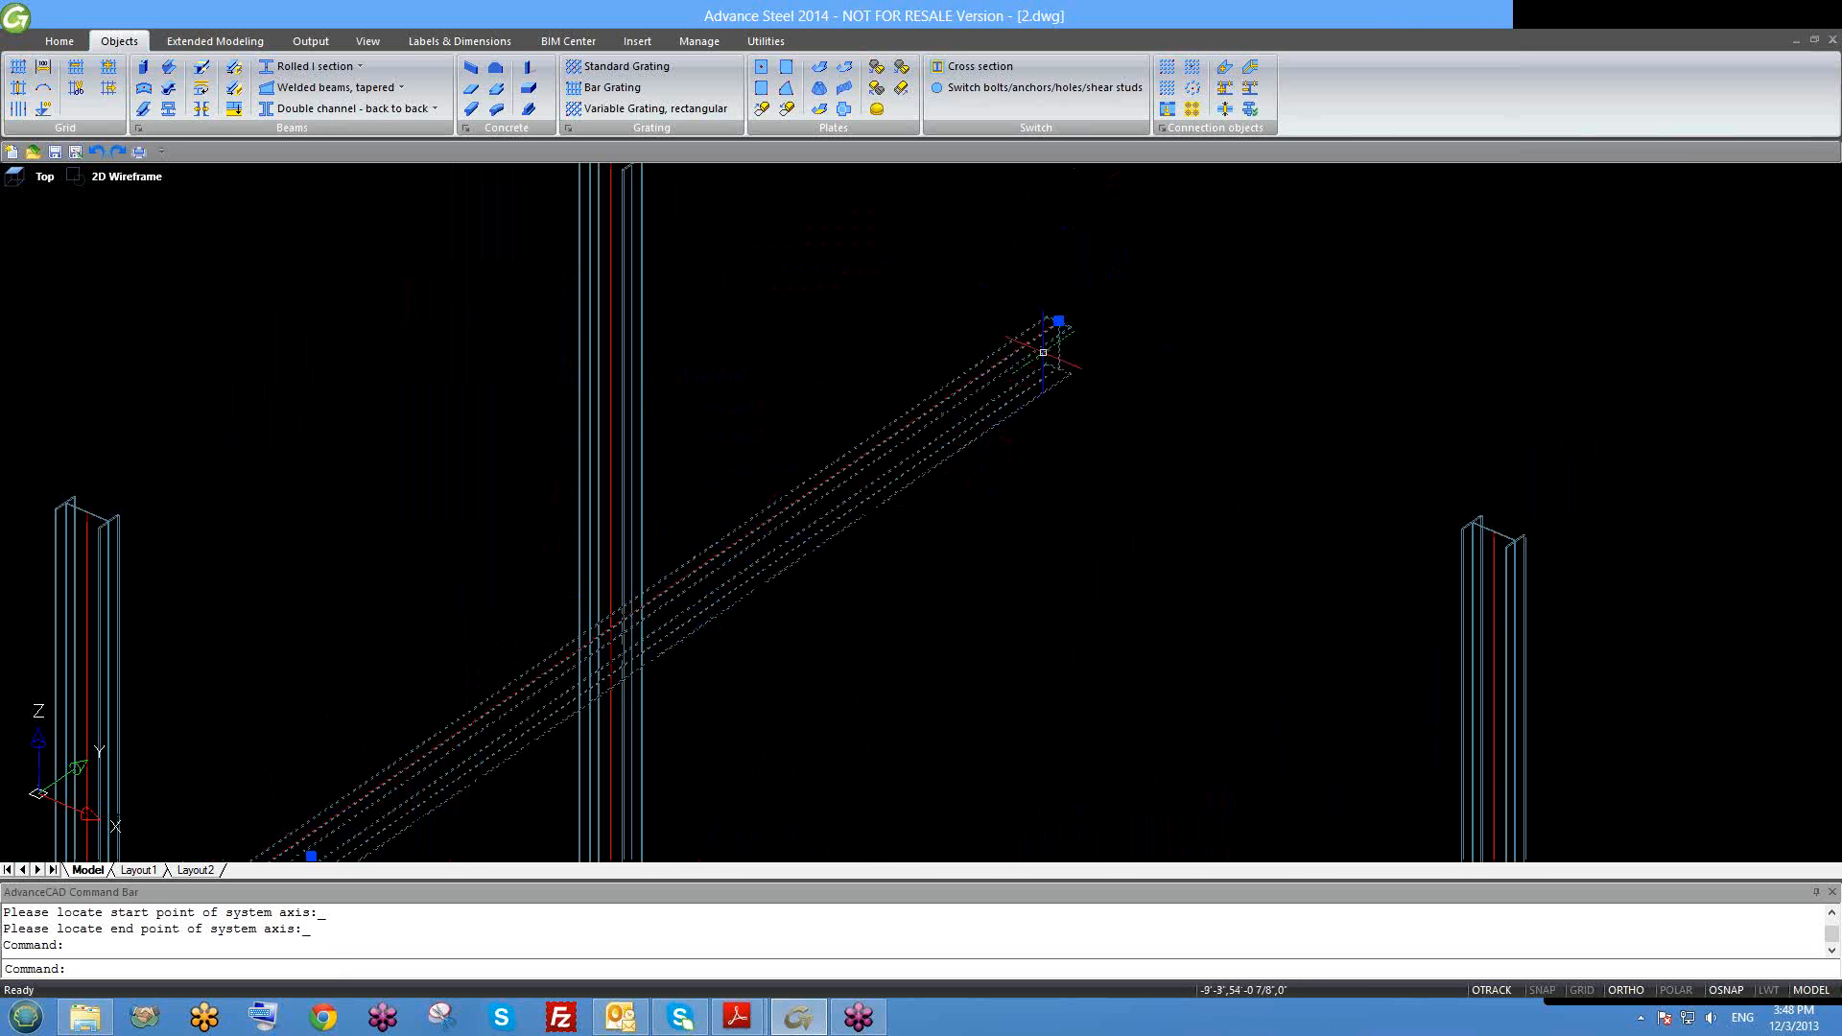
scroll(1054, 327, "down", 1)
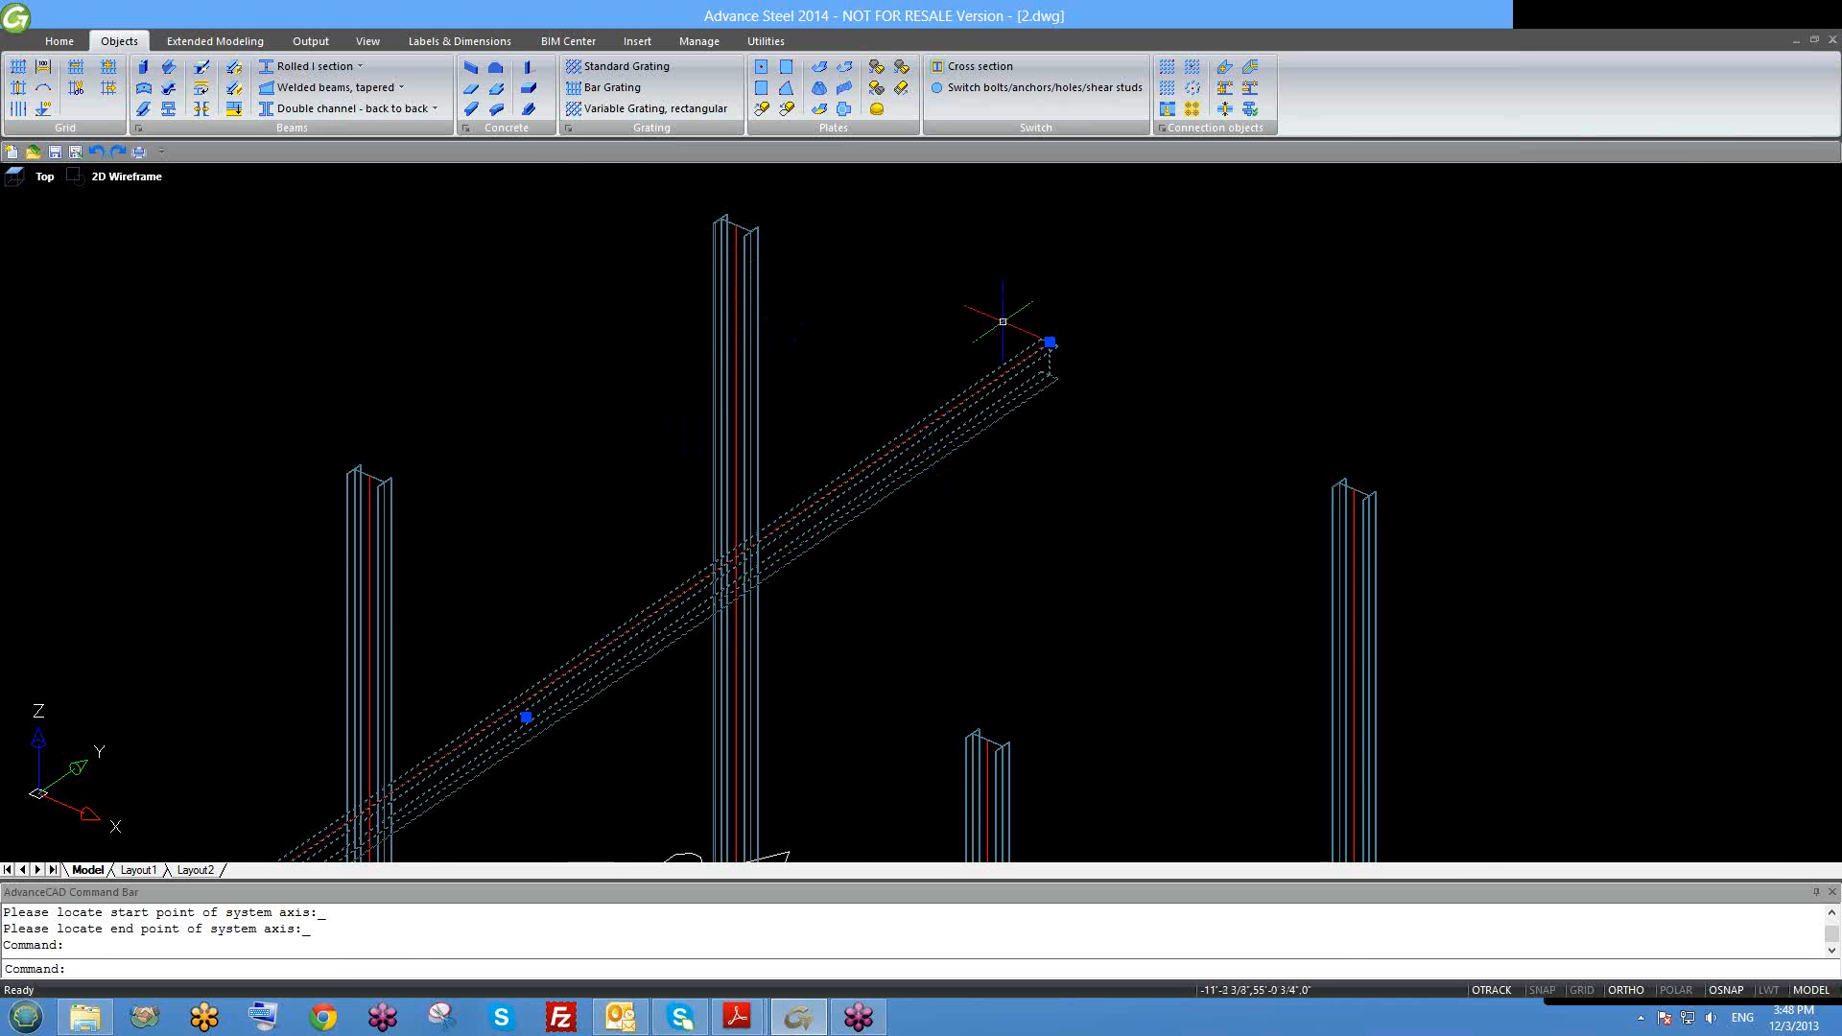
scroll(1067, 354, "up", 2)
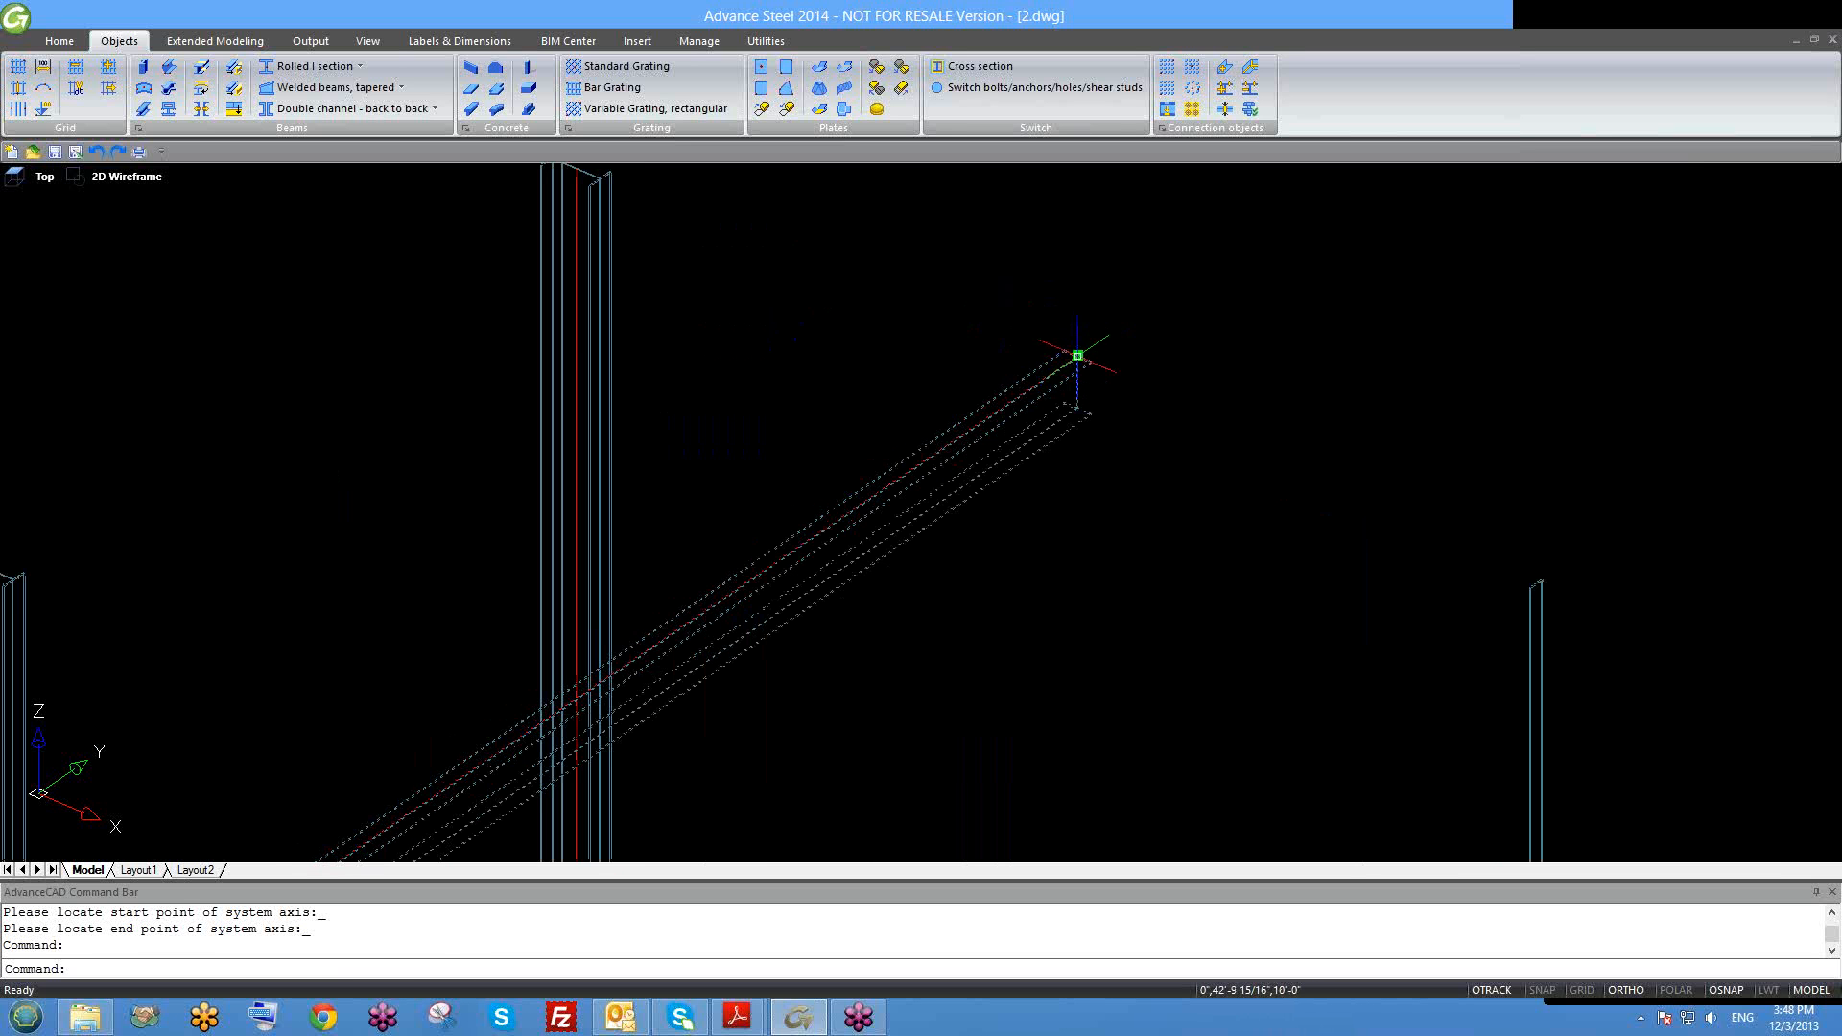
left_click(1077, 355)
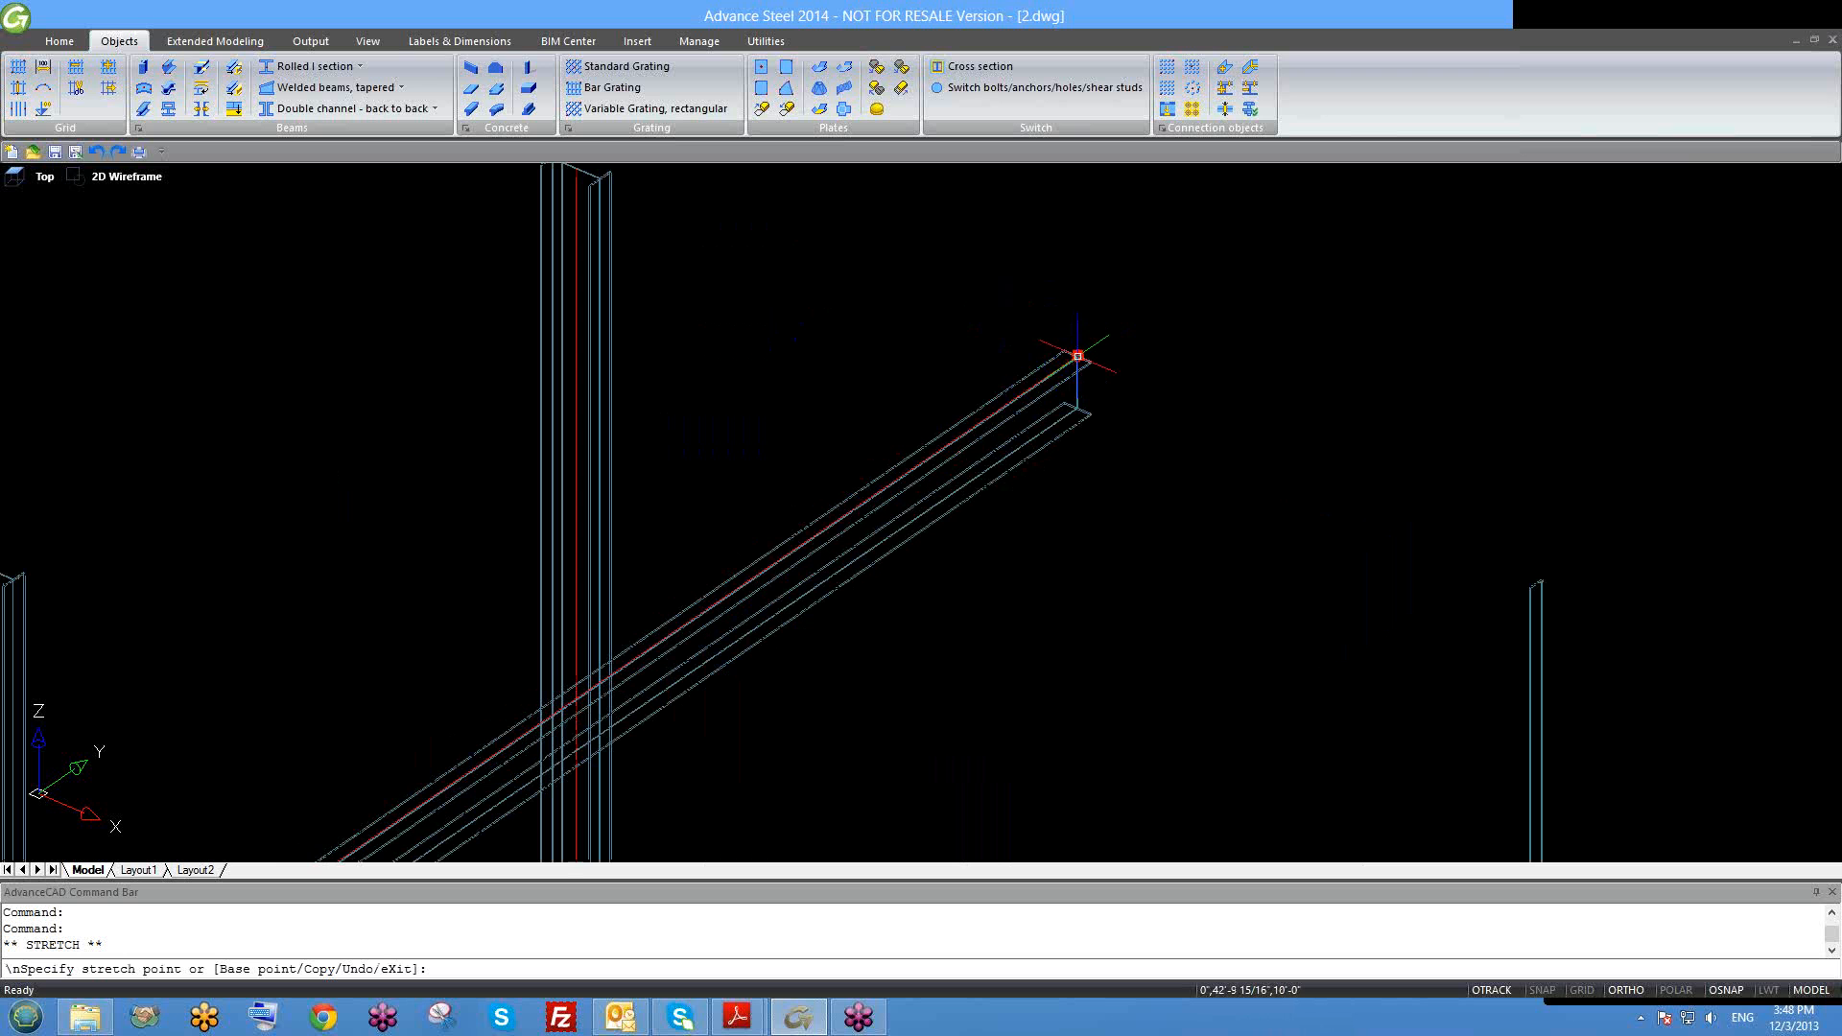
scroll(531, 736, "up", 4)
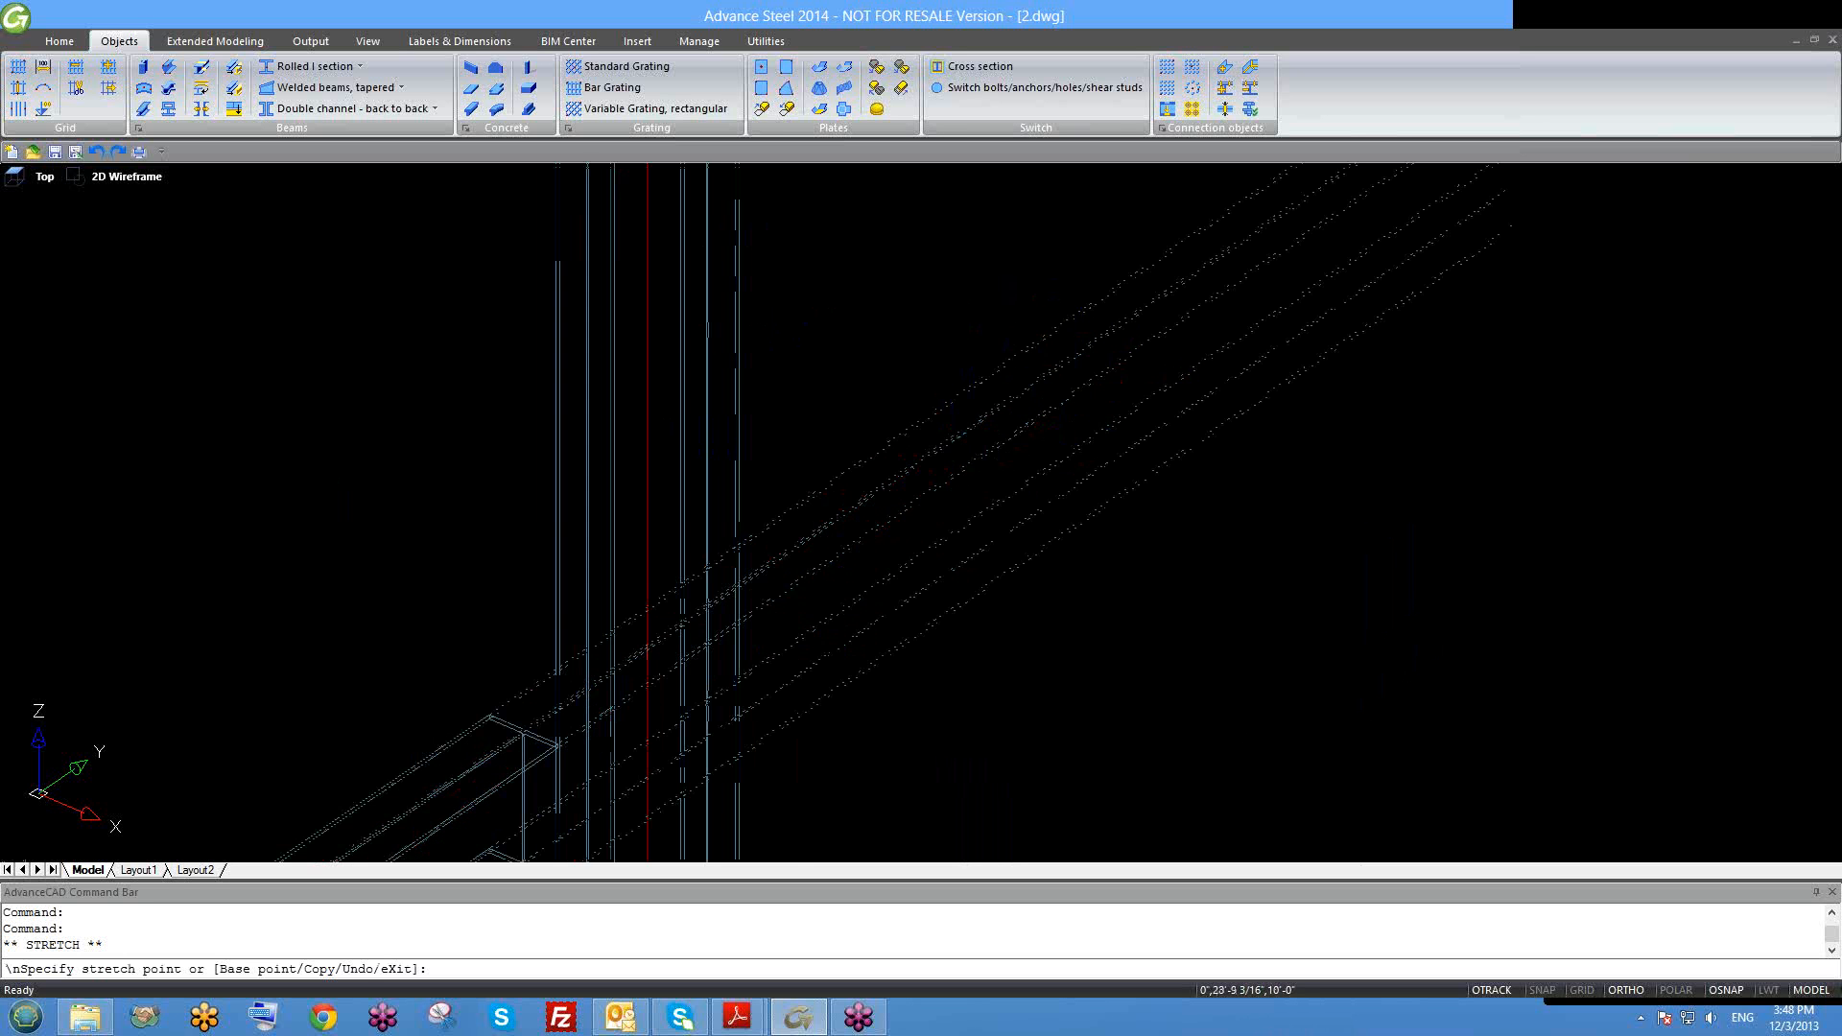
scroll(645, 683, "down", 3)
scroll(677, 657, "up", 2)
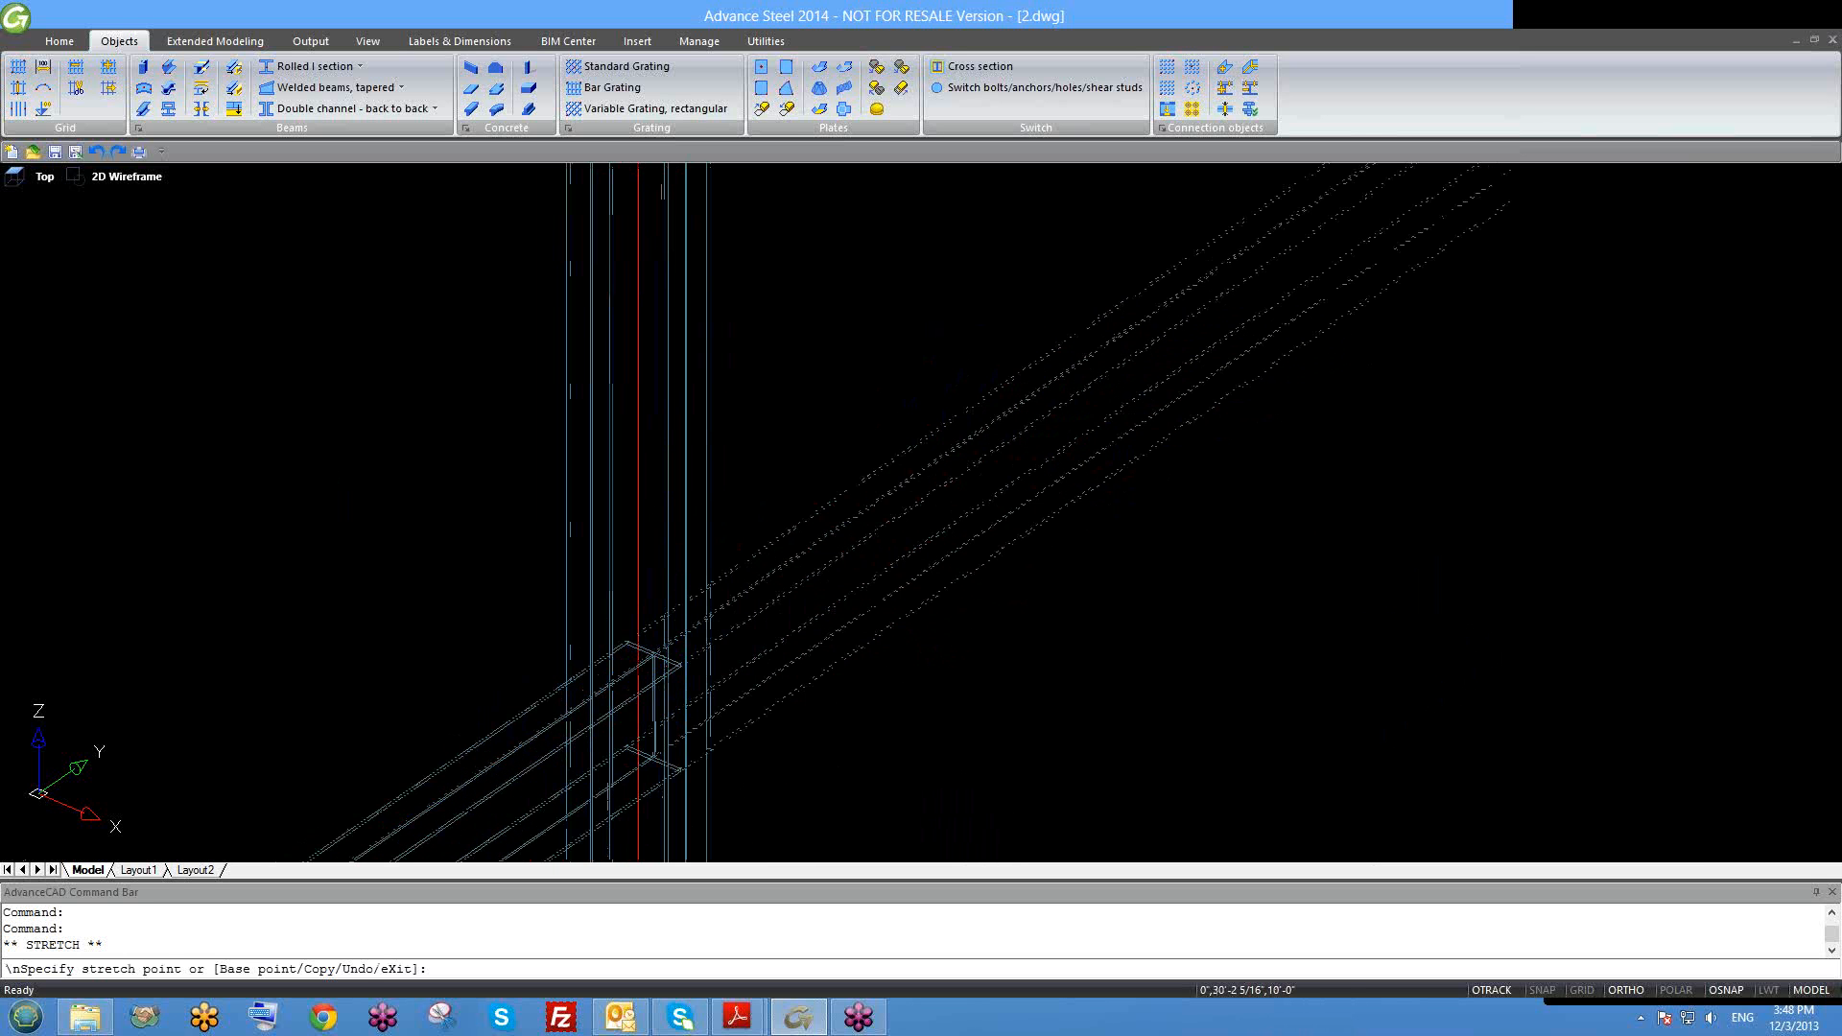
scroll(827, 553, "up", 2)
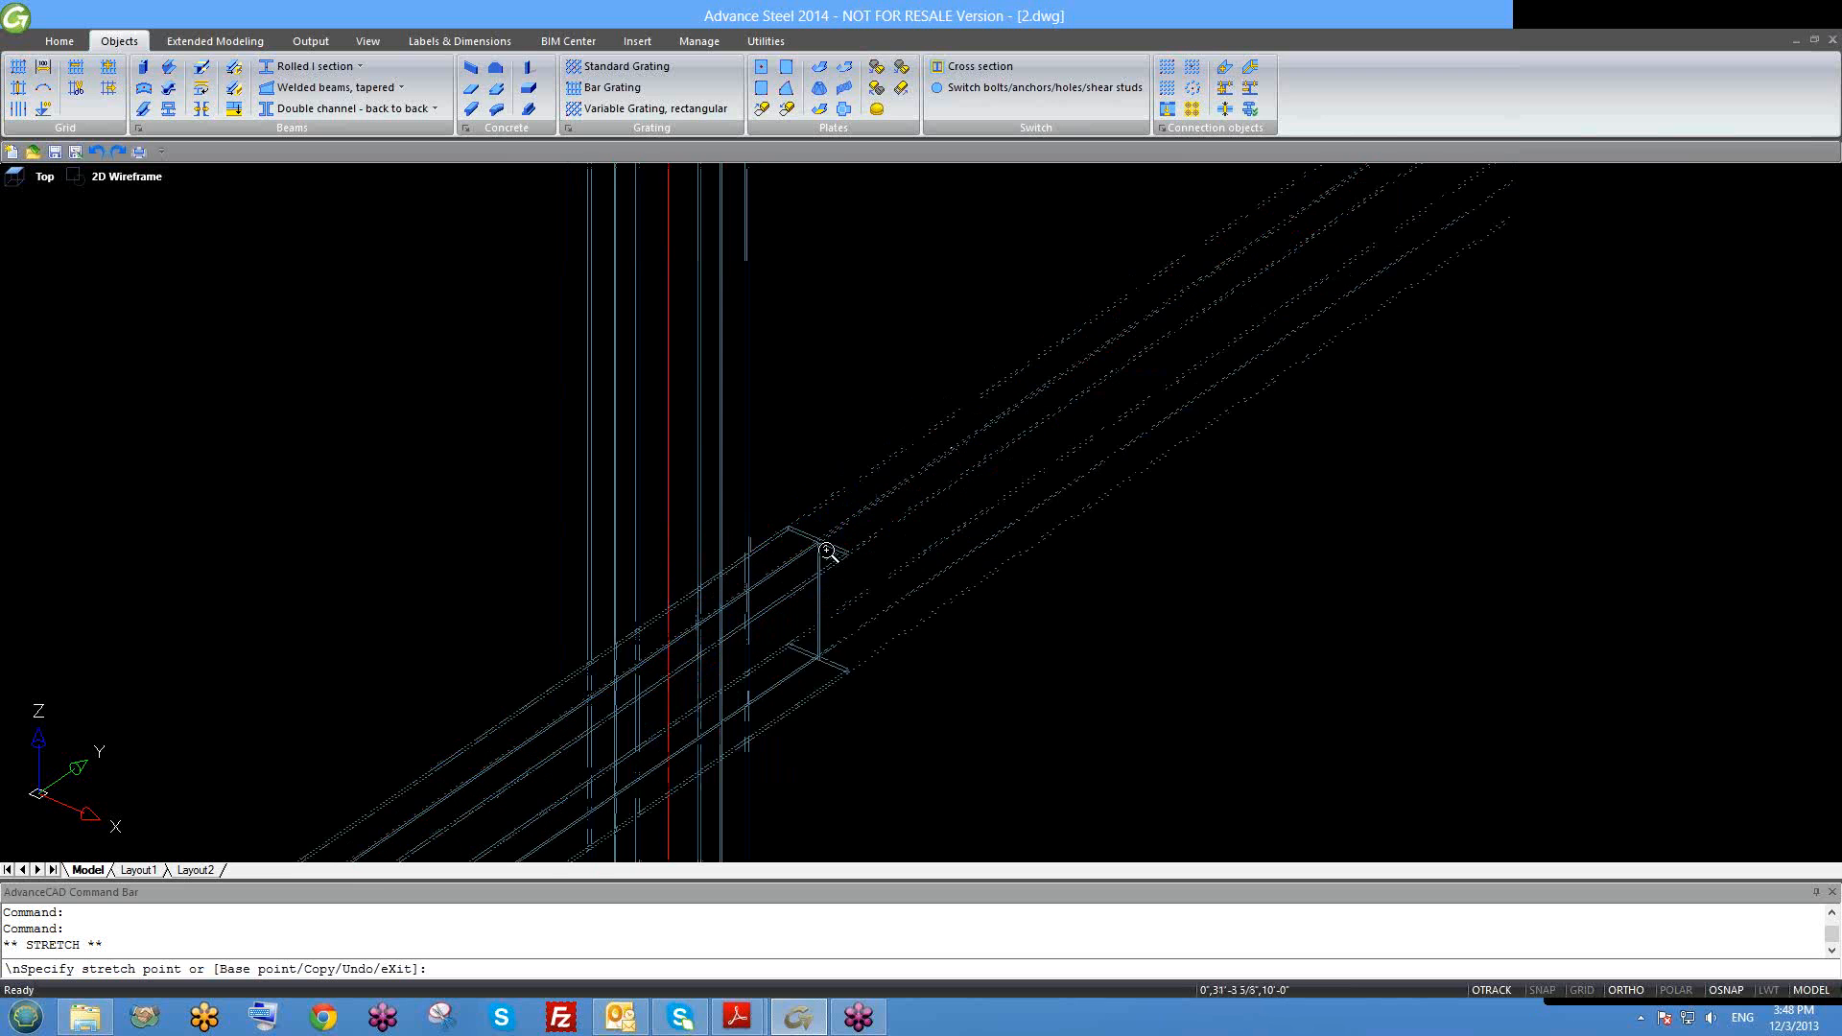
scroll(690, 620, "up", 2)
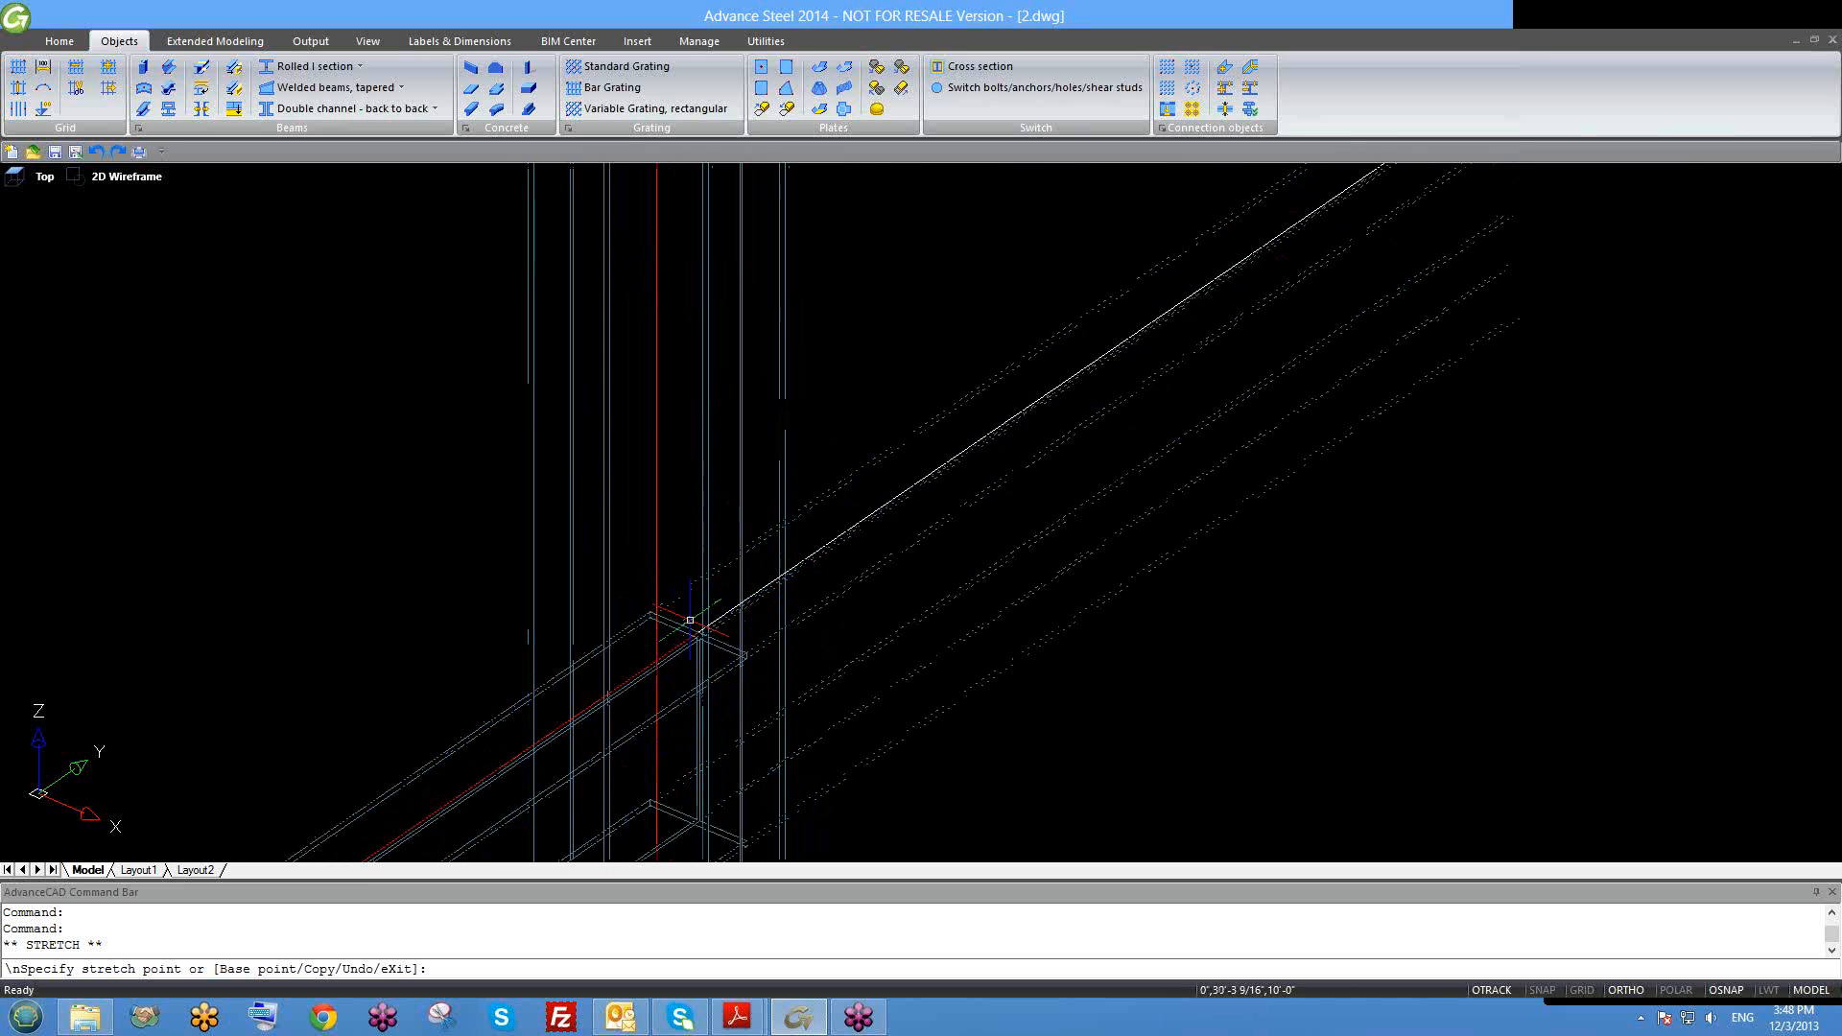
scroll(695, 638, "up", 3)
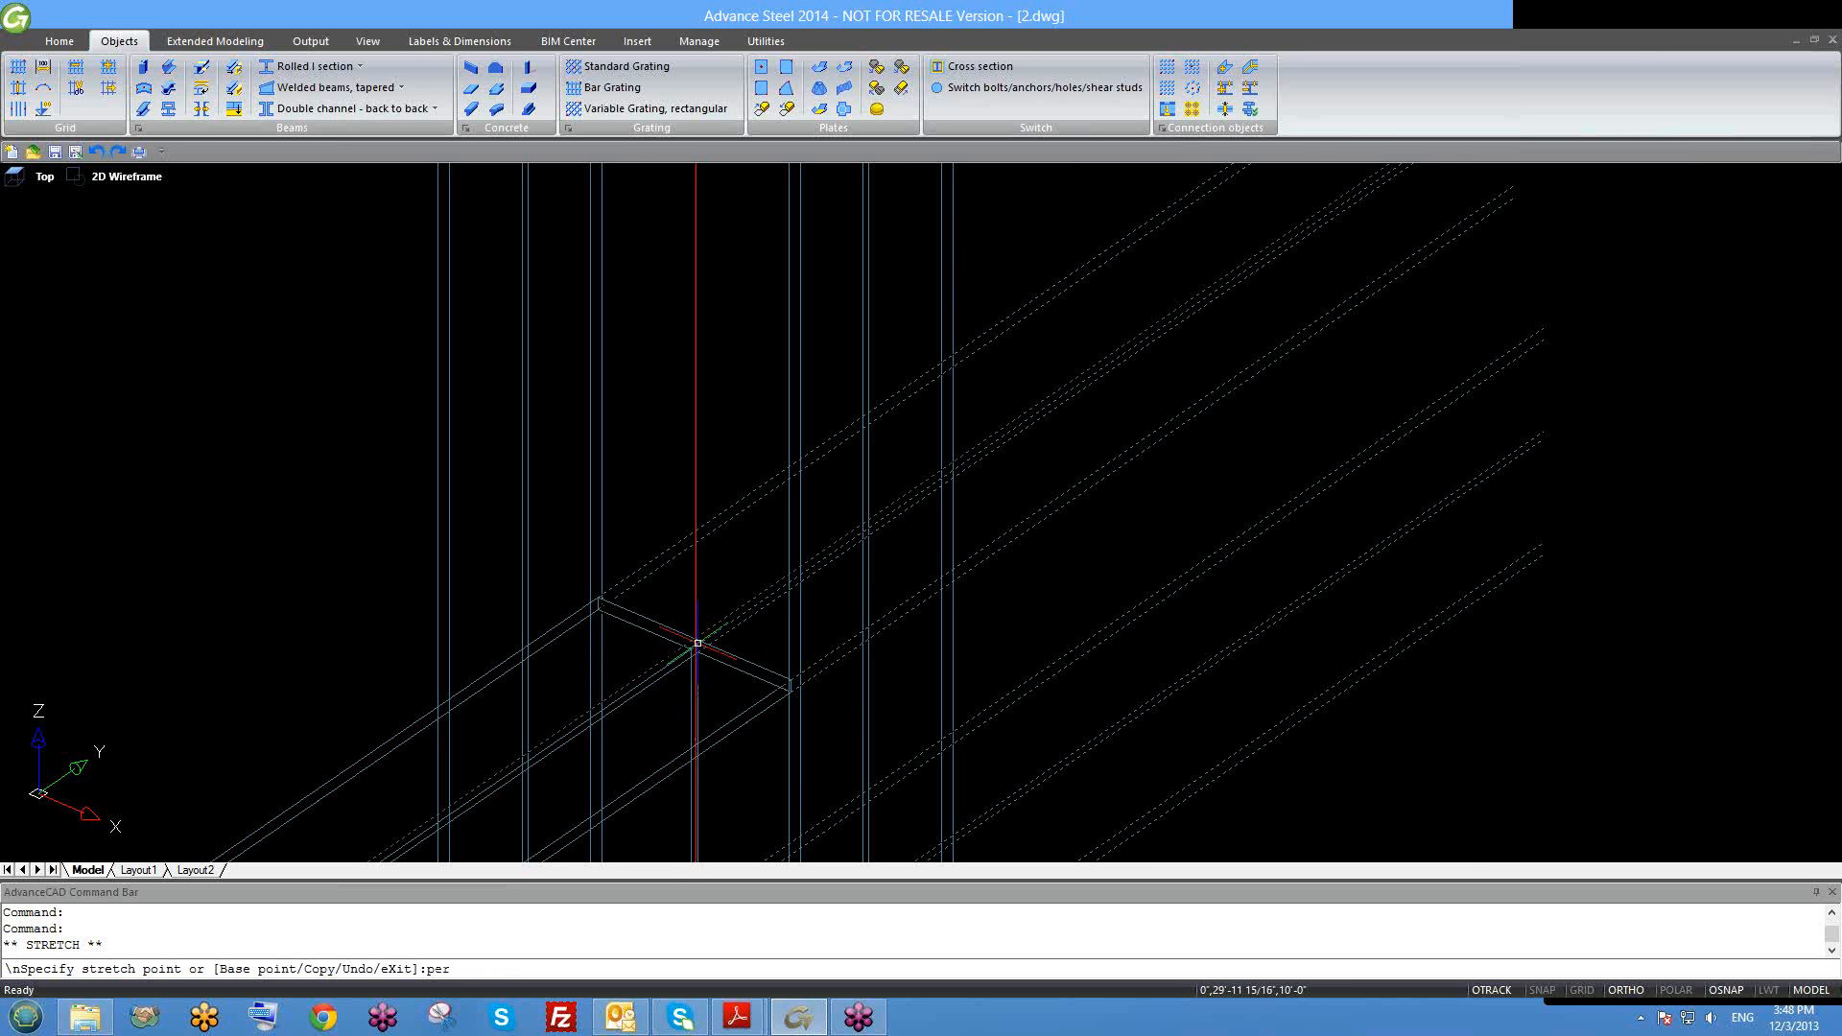
key("Return")
left_click(696, 638)
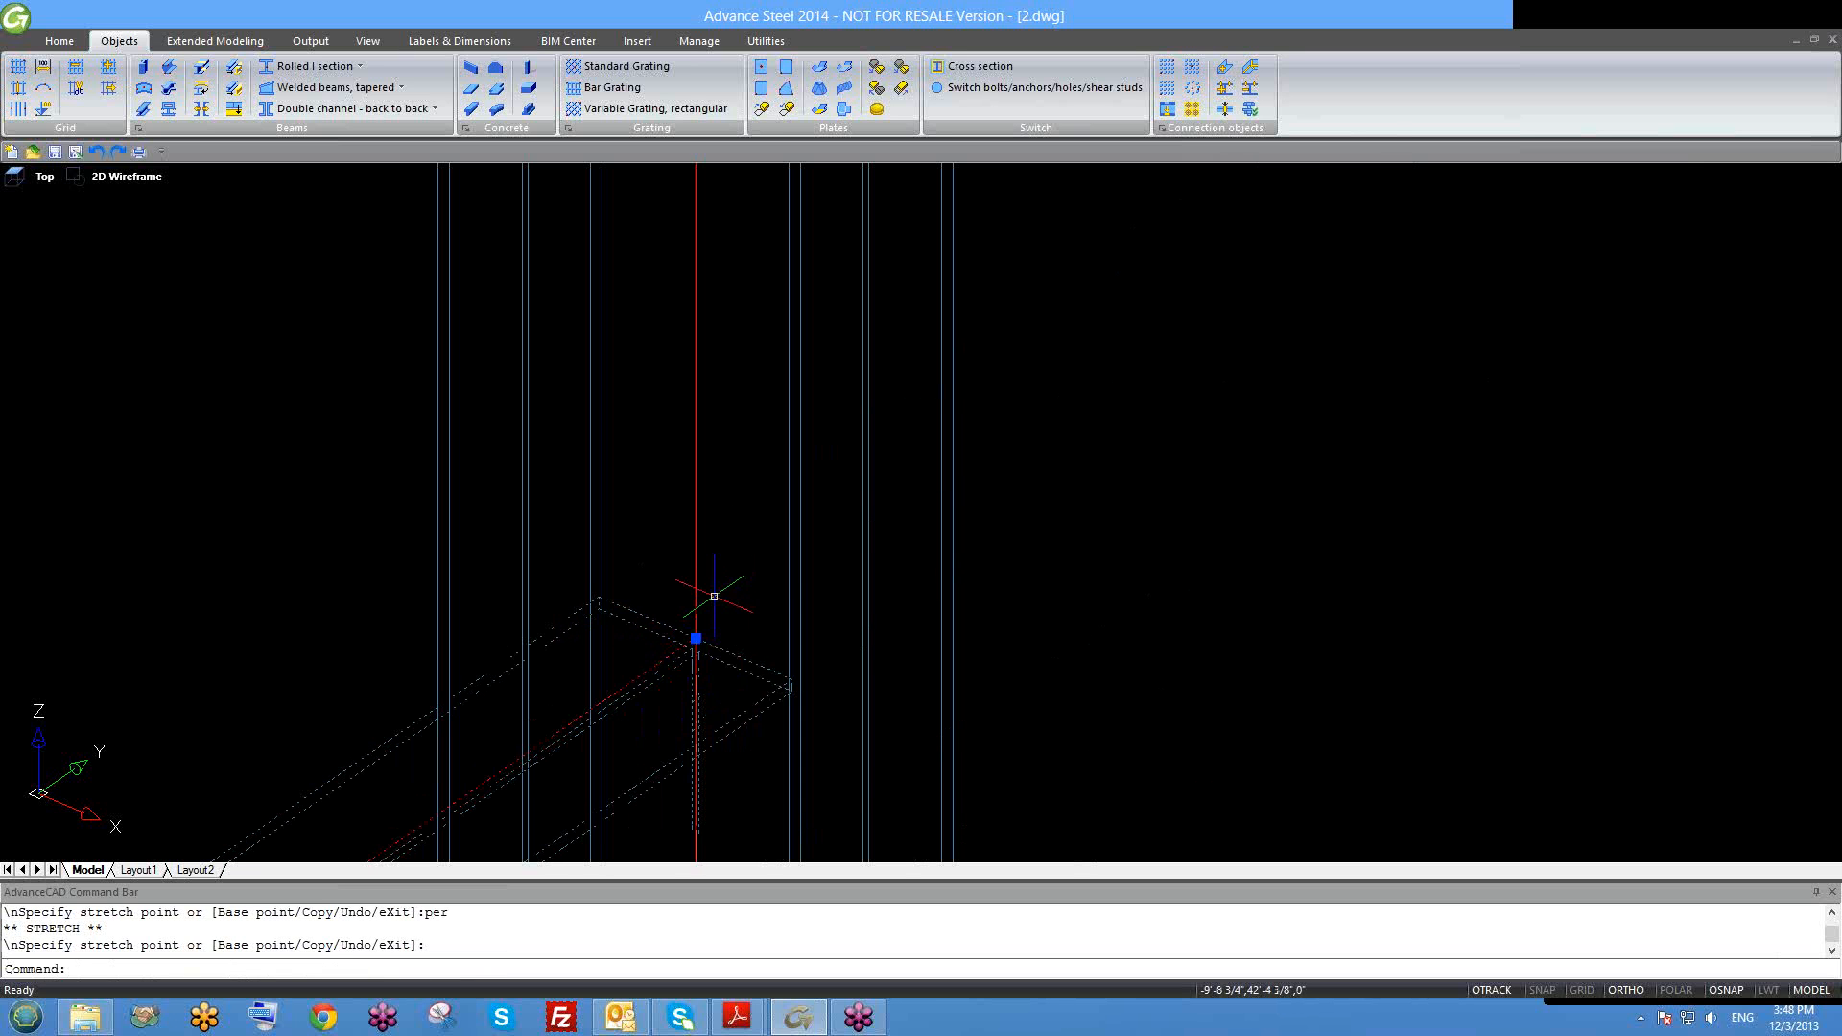
key("Escape")
Step: Split the beam between A-1 and A-3 at the A-2 column, using that column's top as the split point
scroll(710, 628, "down", 5)
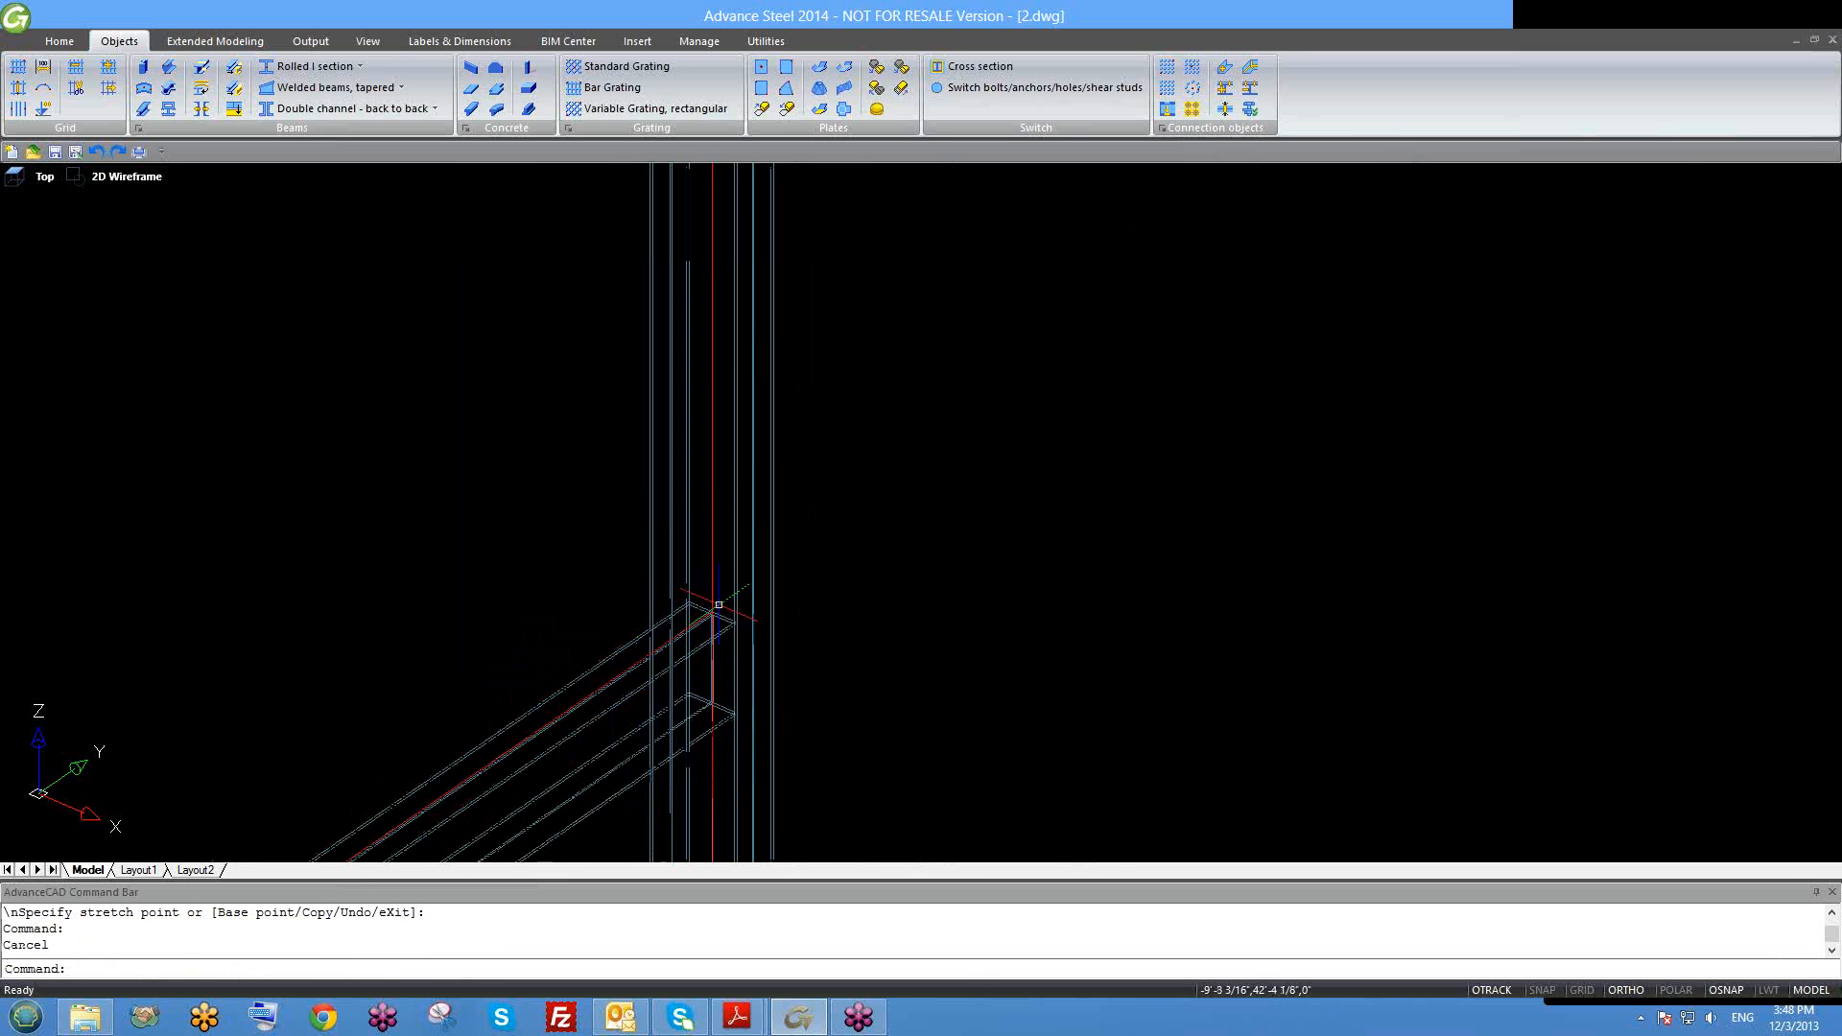
scroll(647, 679, "up", 2)
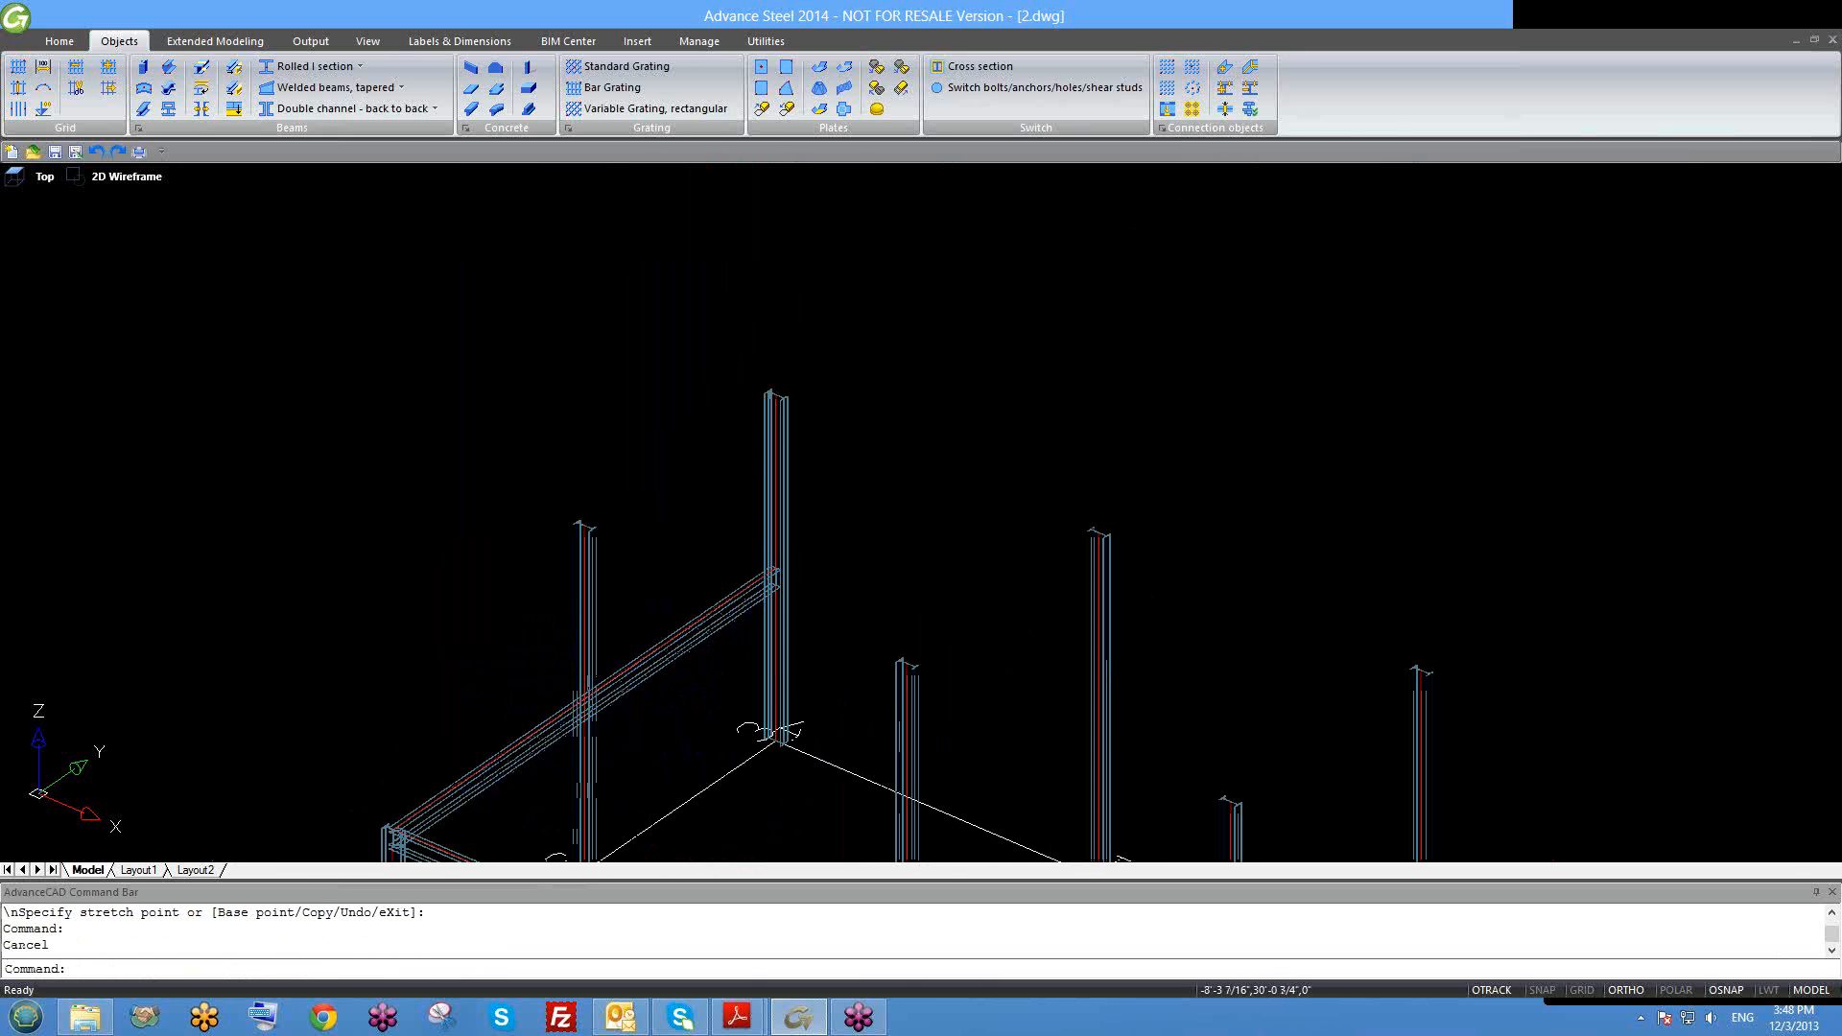
scroll(699, 658, "down", 4)
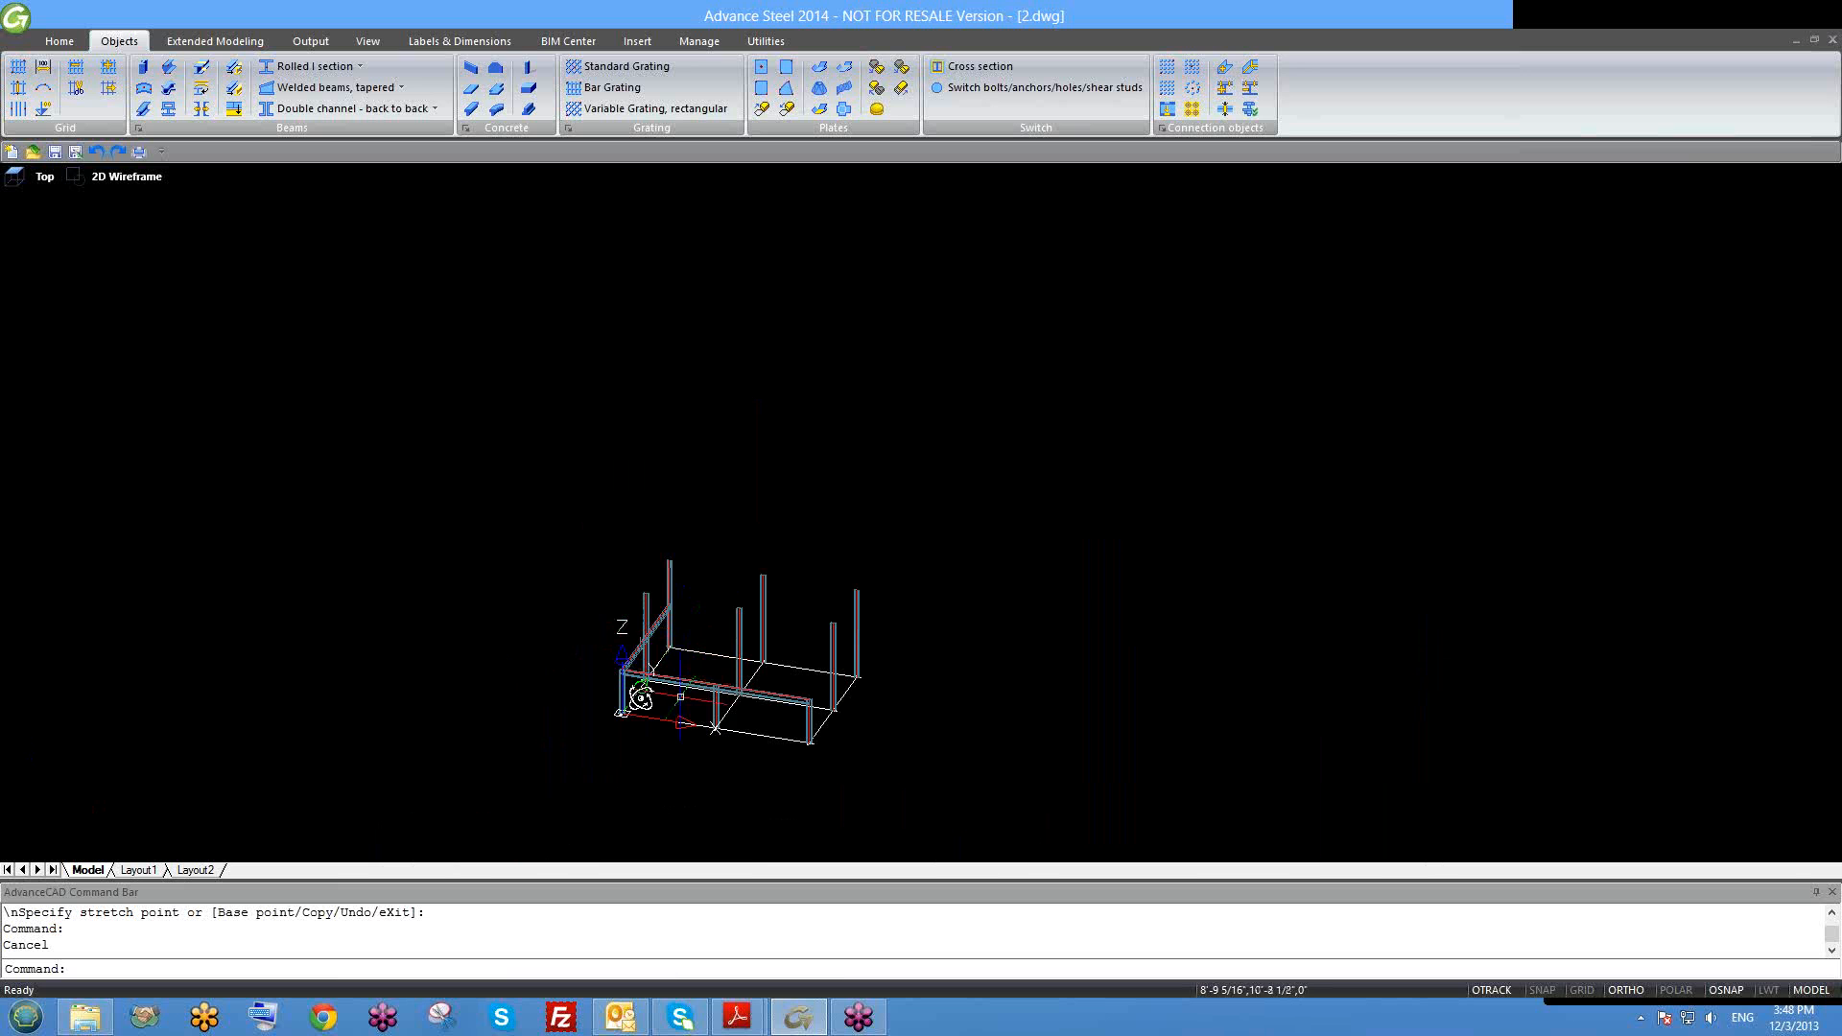
scroll(619, 678, "up", 3)
left_click(665, 622)
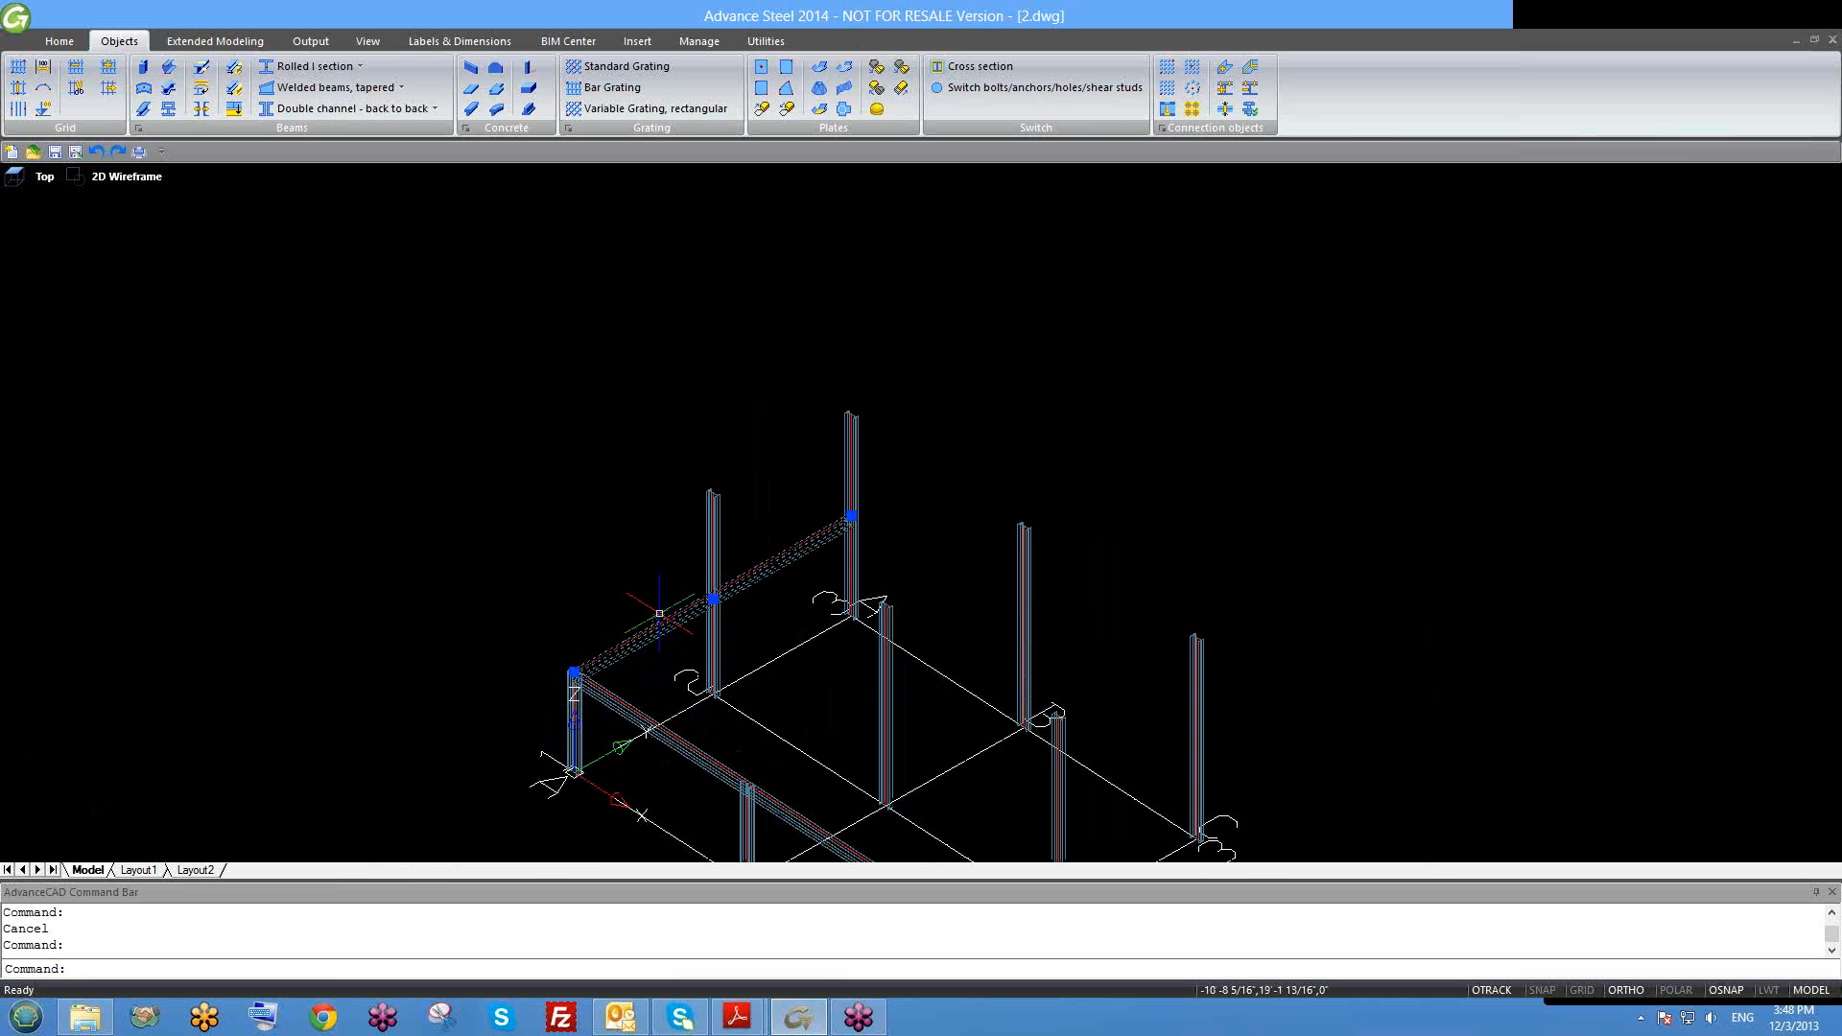
key("Escape")
left_click(233, 68)
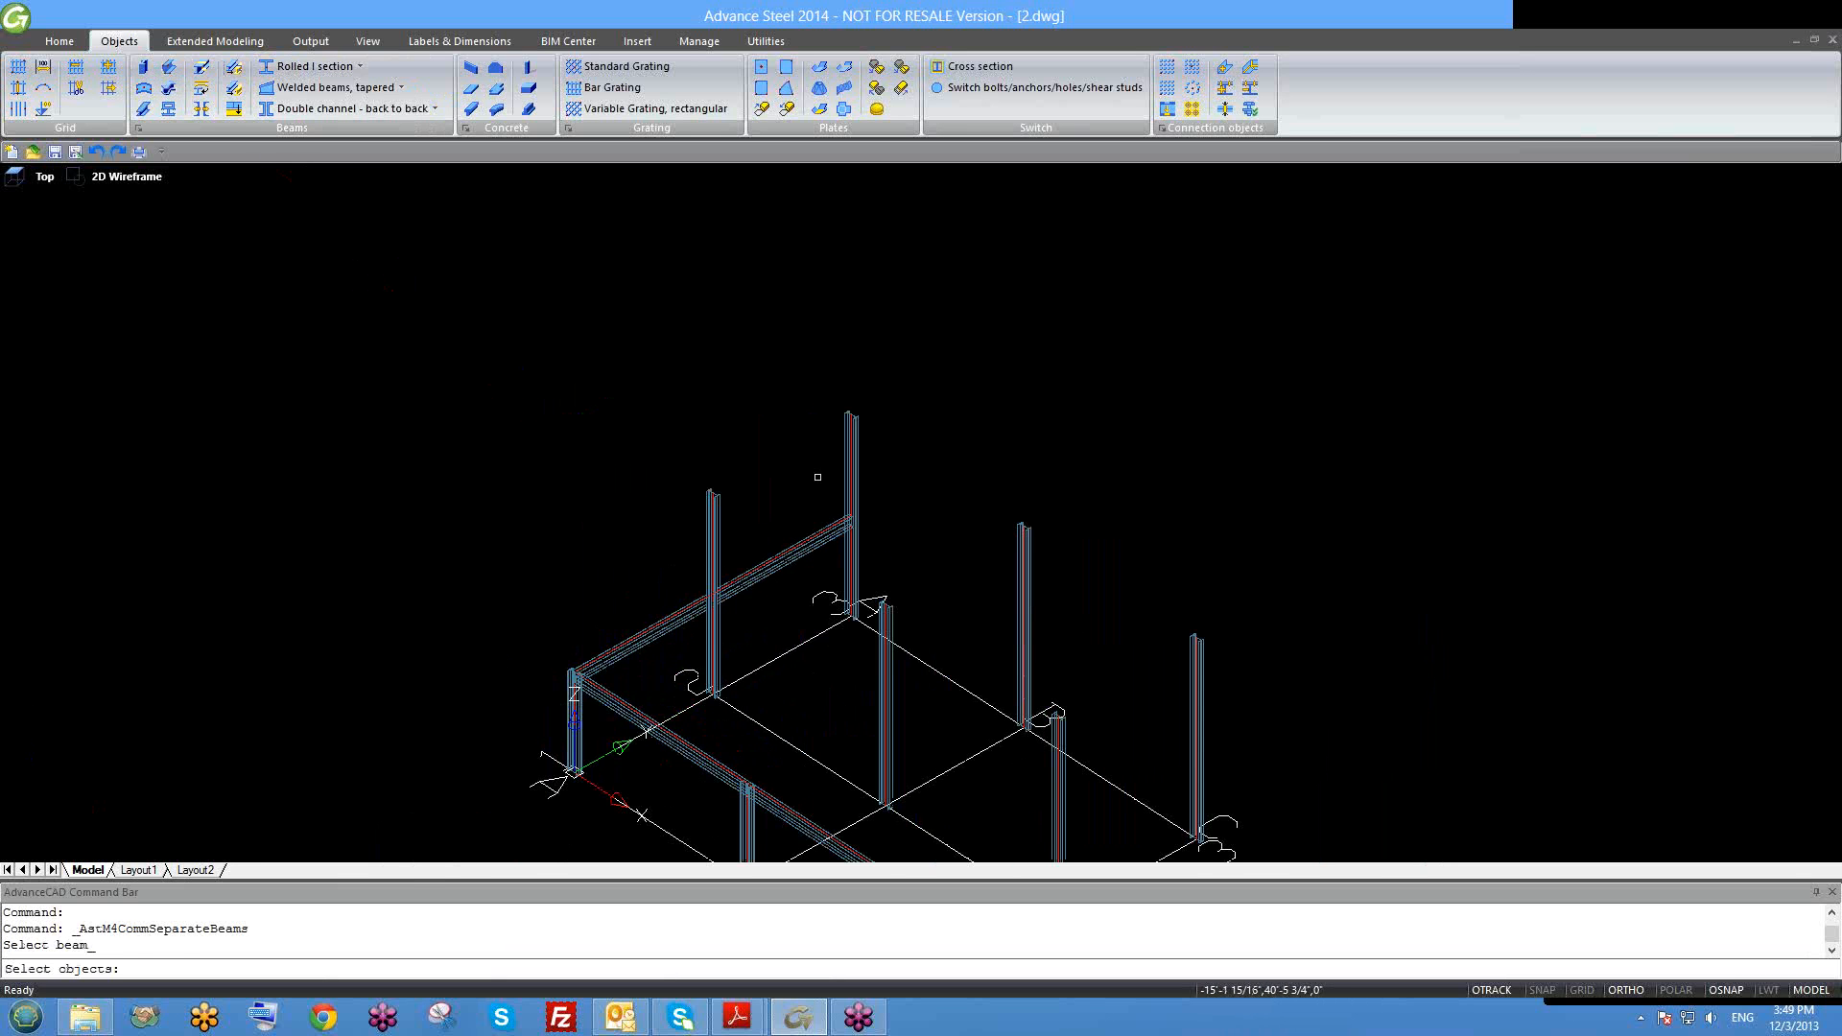
left_click(804, 550)
key("Return")
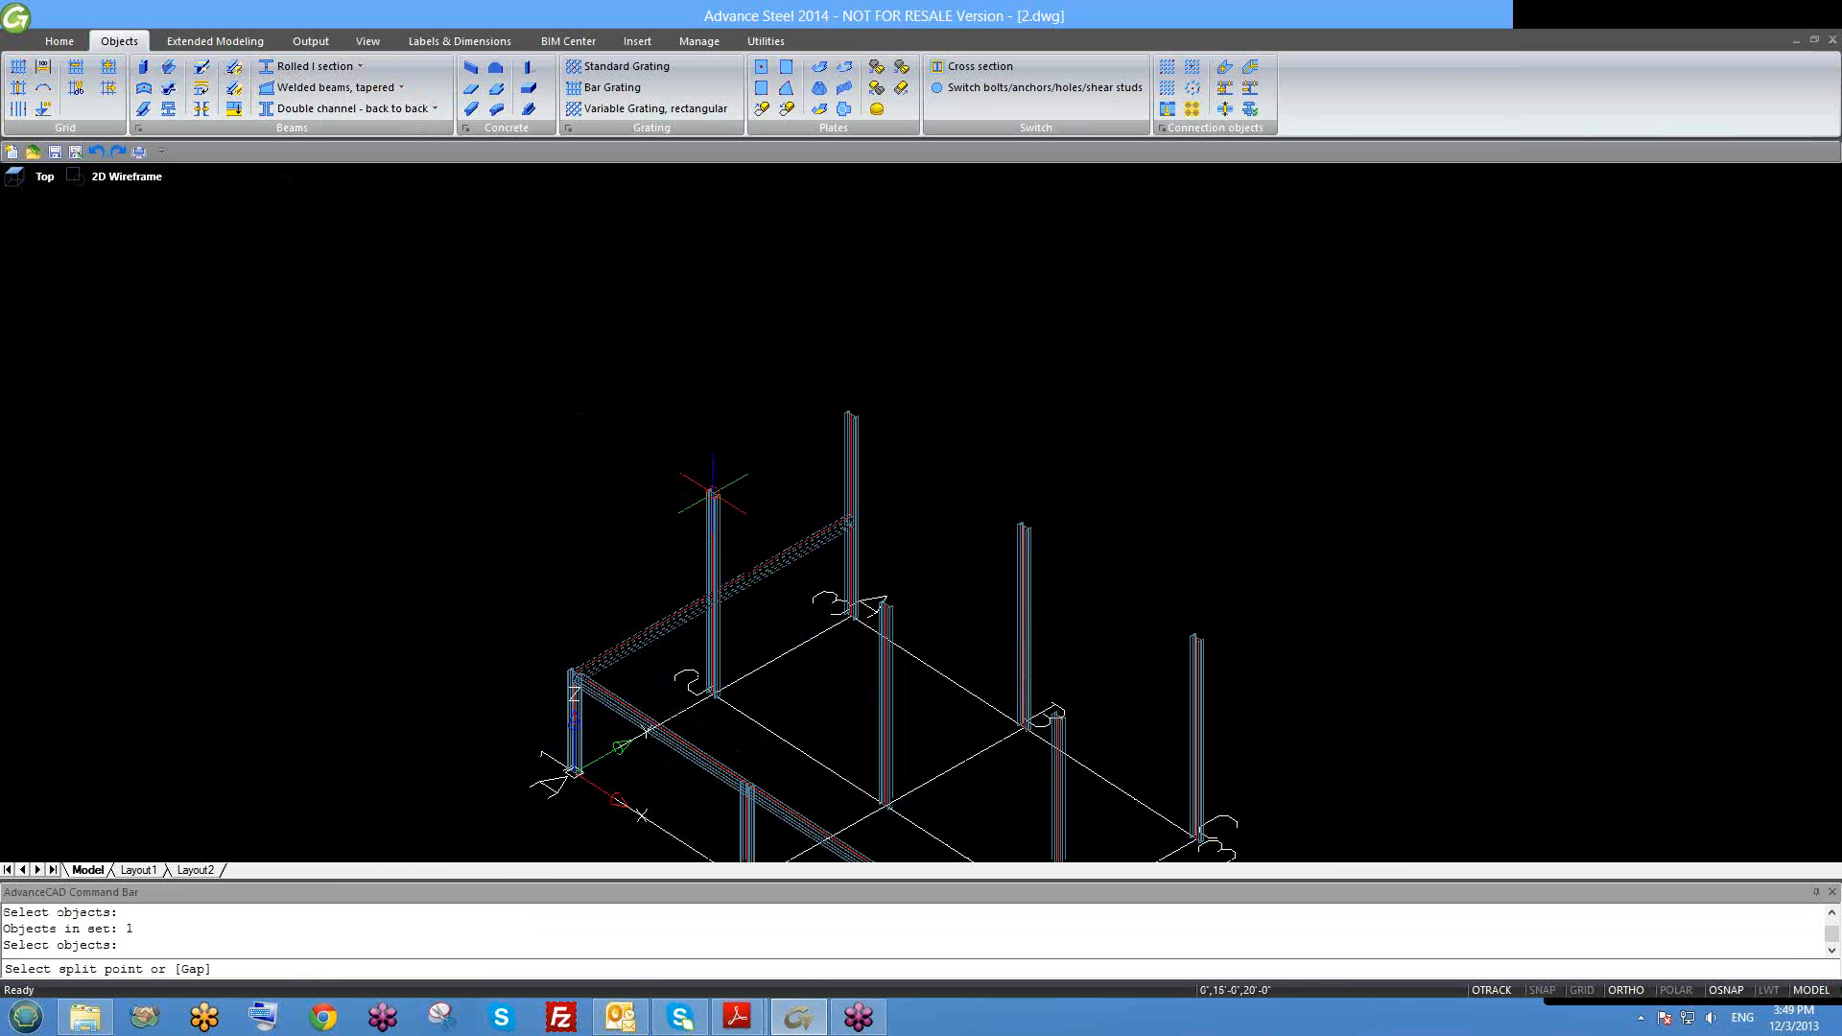
left_click(709, 497)
Step: Check the separate beam segments on both sides of the A-2 column by selecting them individually
left_click(764, 566)
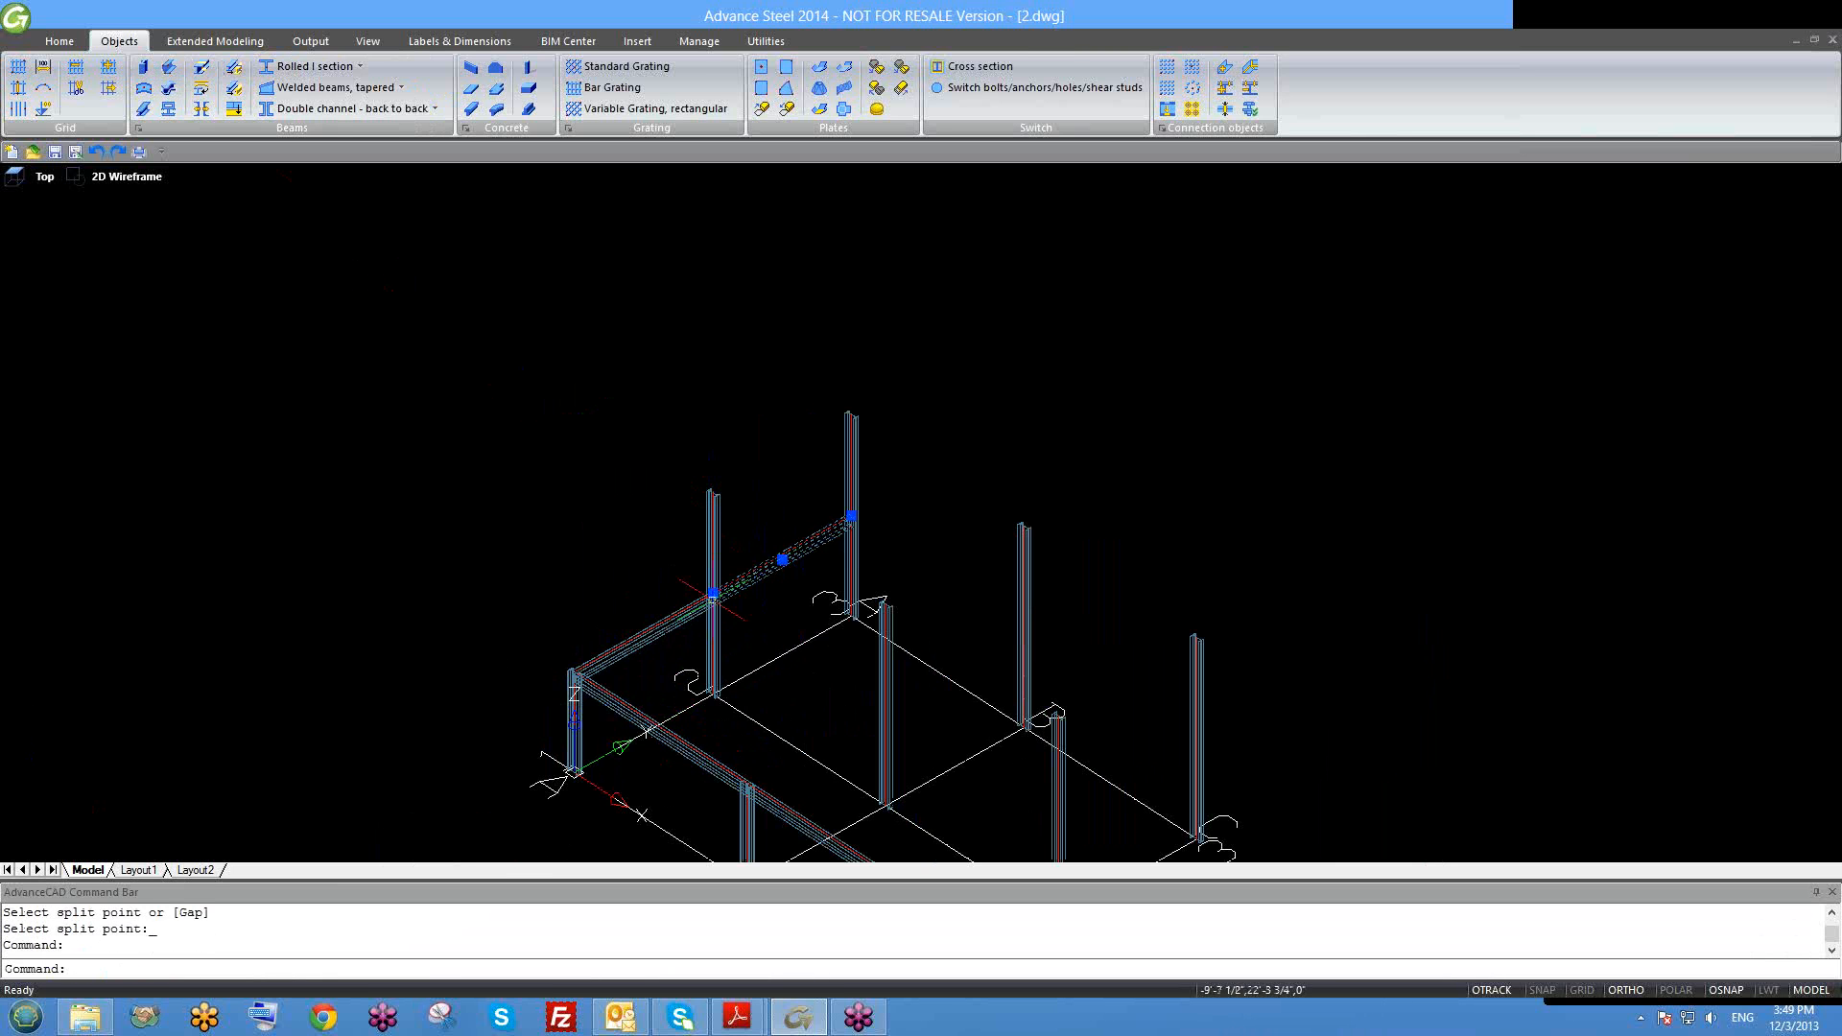
key("Escape")
left_click(667, 609)
left_click(660, 625)
key("Escape")
left_click(763, 595)
left_click(745, 577)
key("Escape")
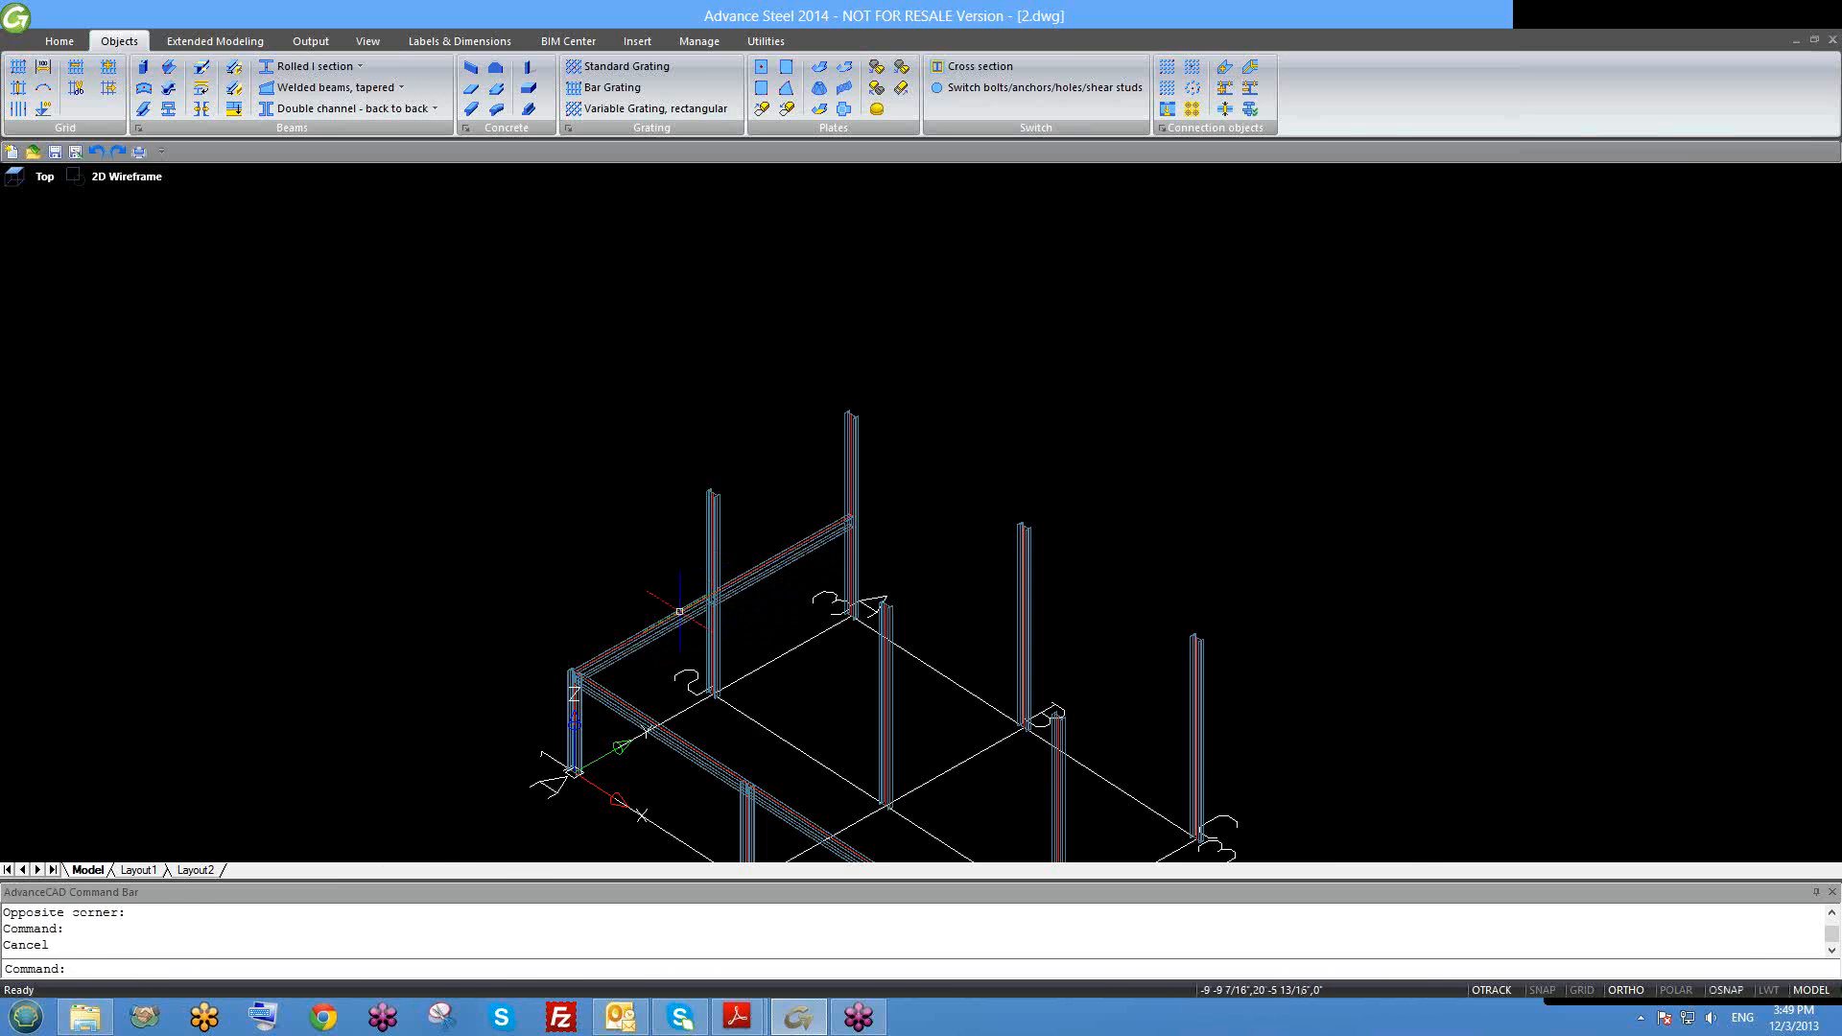
left_click(676, 604)
key("Escape")
scroll(676, 604, "down", 2)
scroll(743, 696, "up", 1)
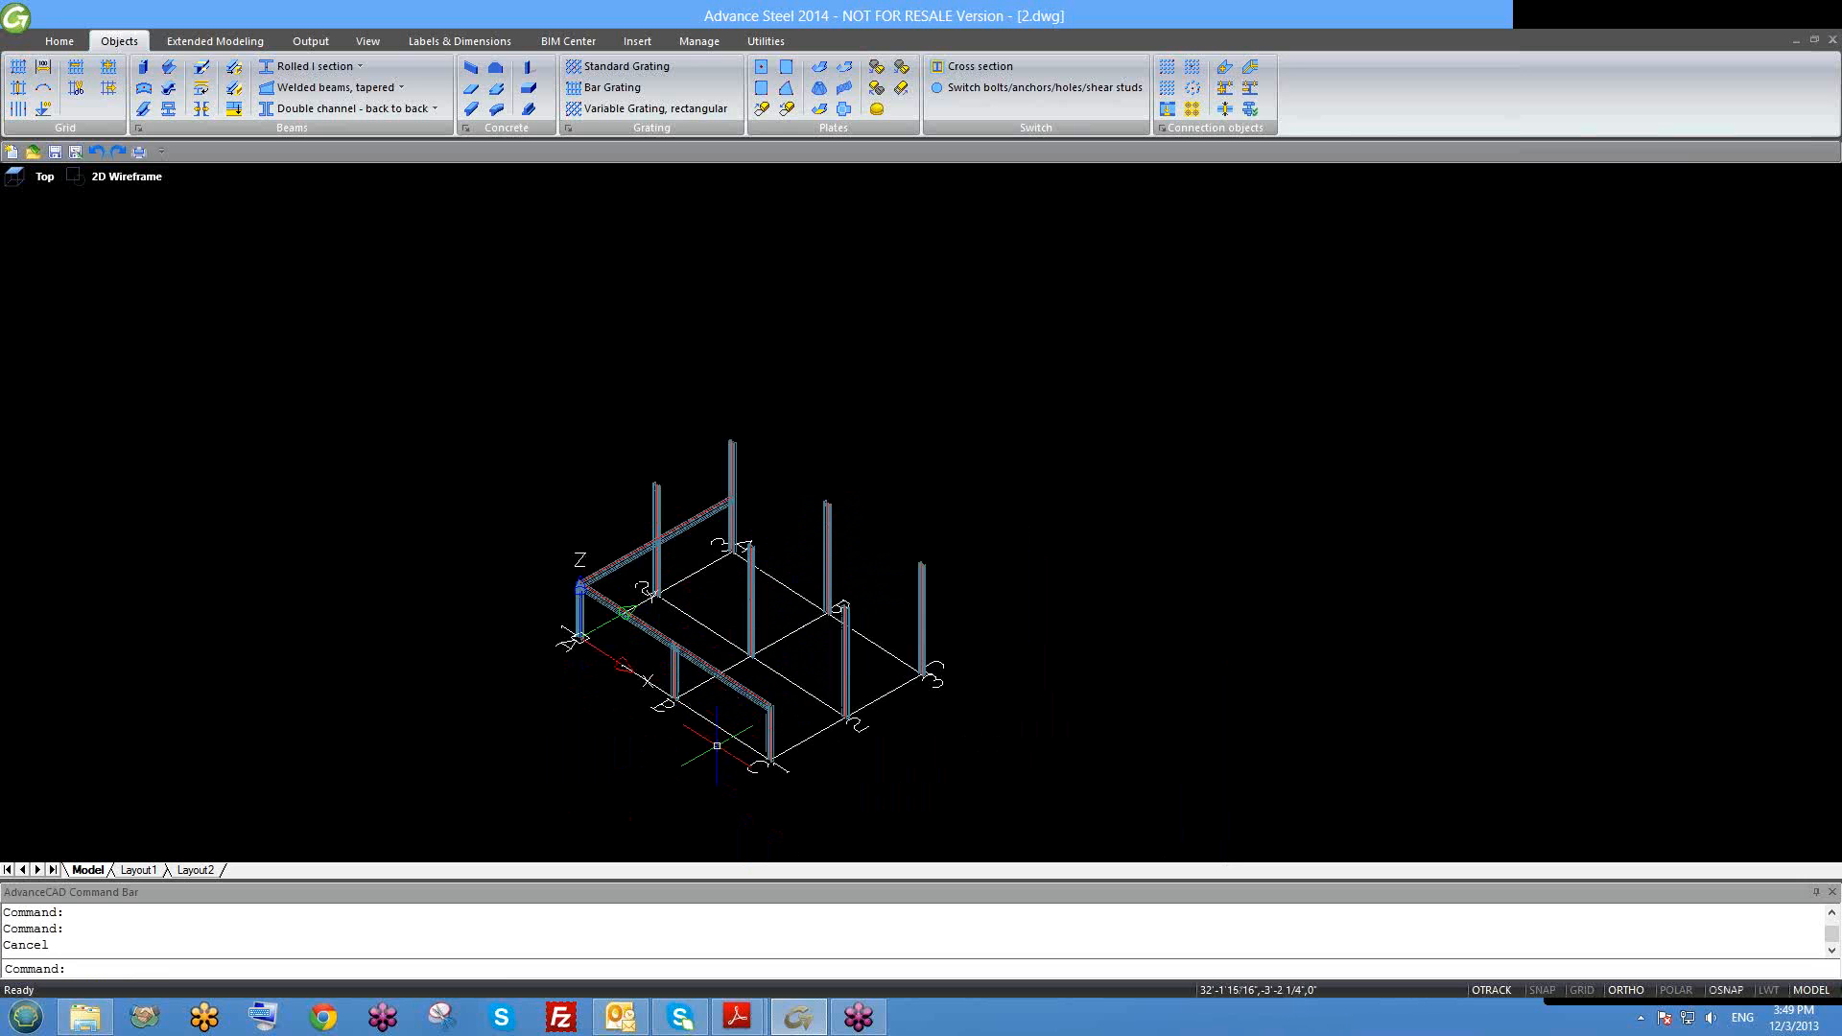
middle_click_drag(736, 751, 744, 699, "shift")
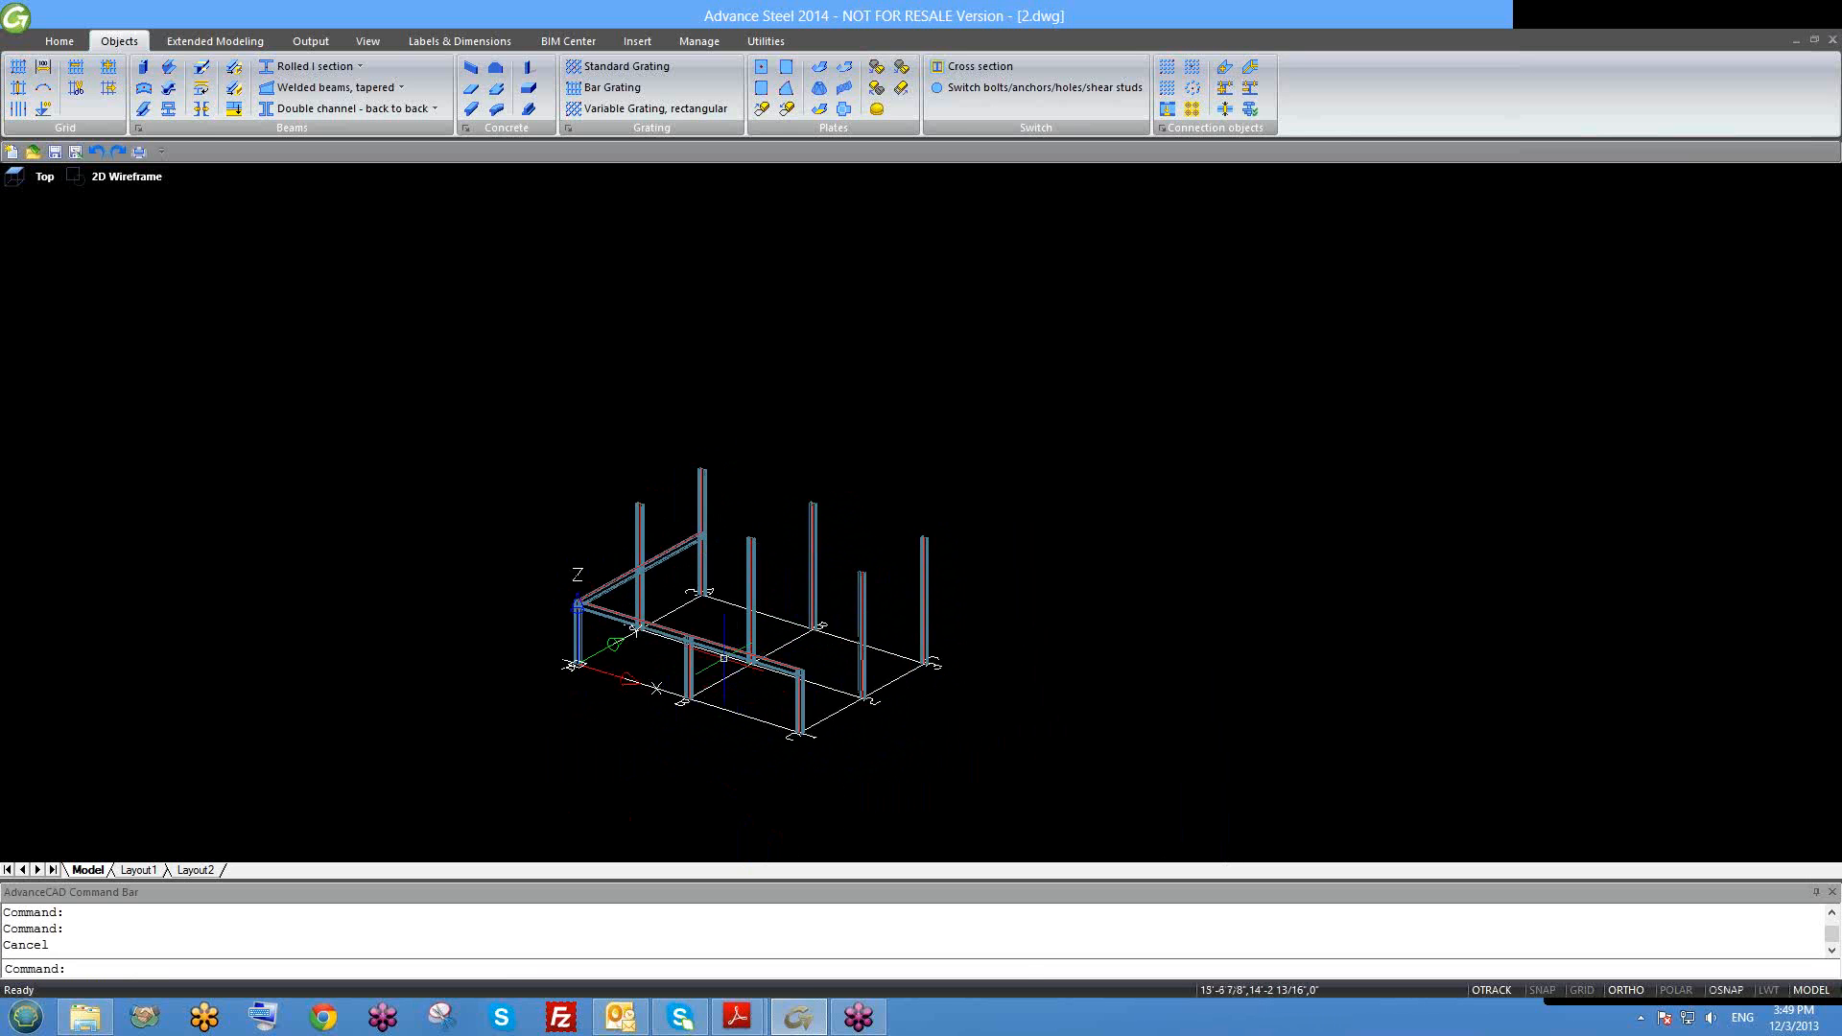
Step: Copy the two grid line 1 beams from the A-1 column top to the same level at A-2 and A-3
left_click(724, 658)
left_click(681, 641)
scroll(732, 673, "up", 1)
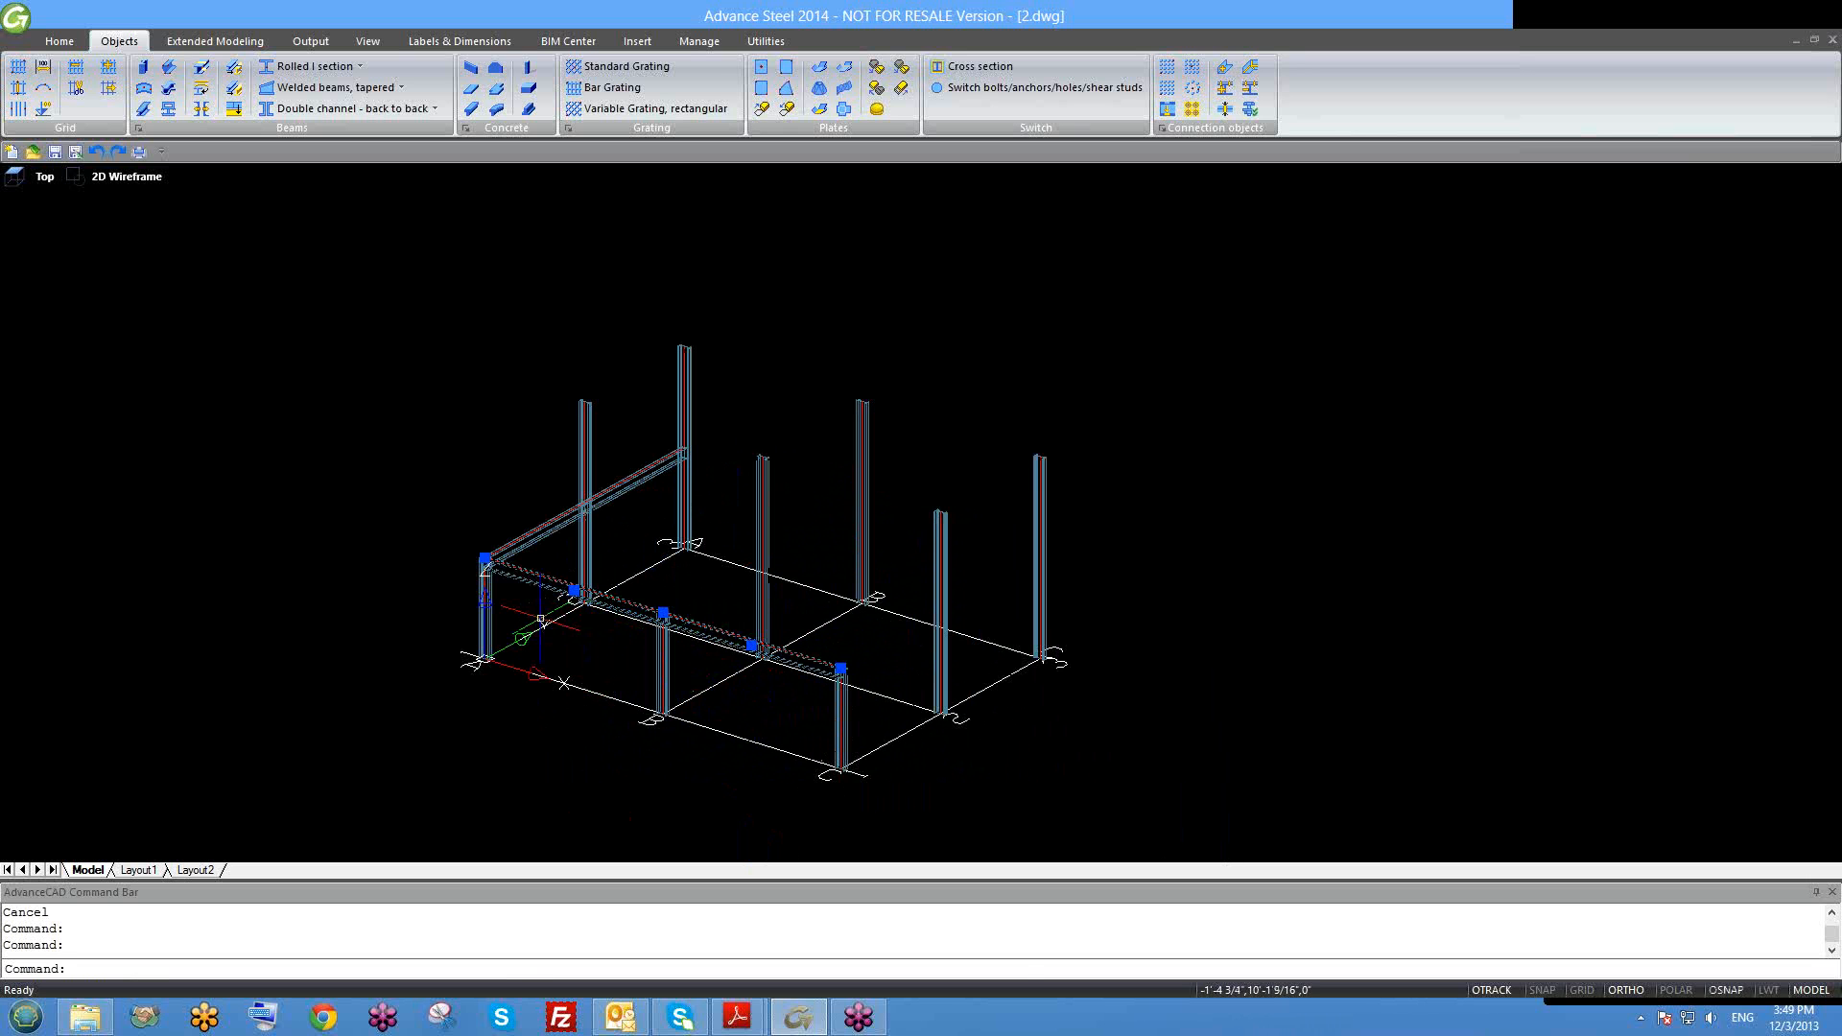
type("co")
key("Return")
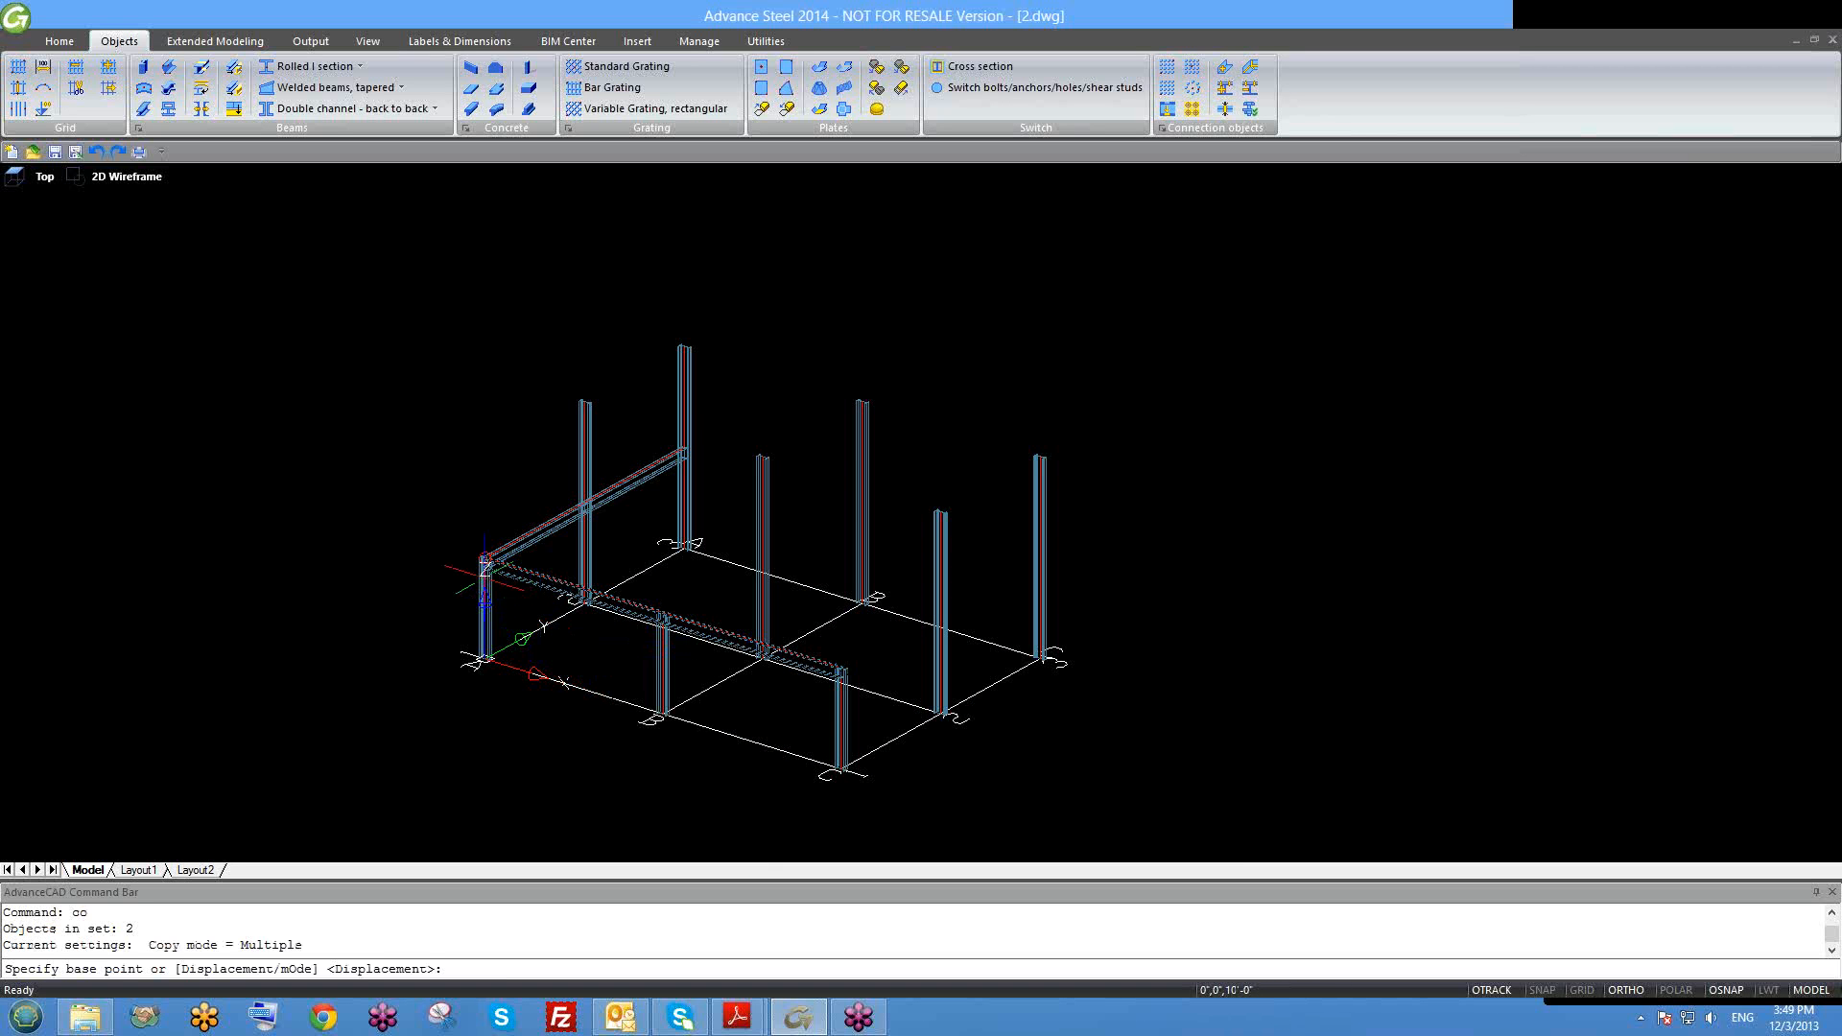
left_click(486, 557)
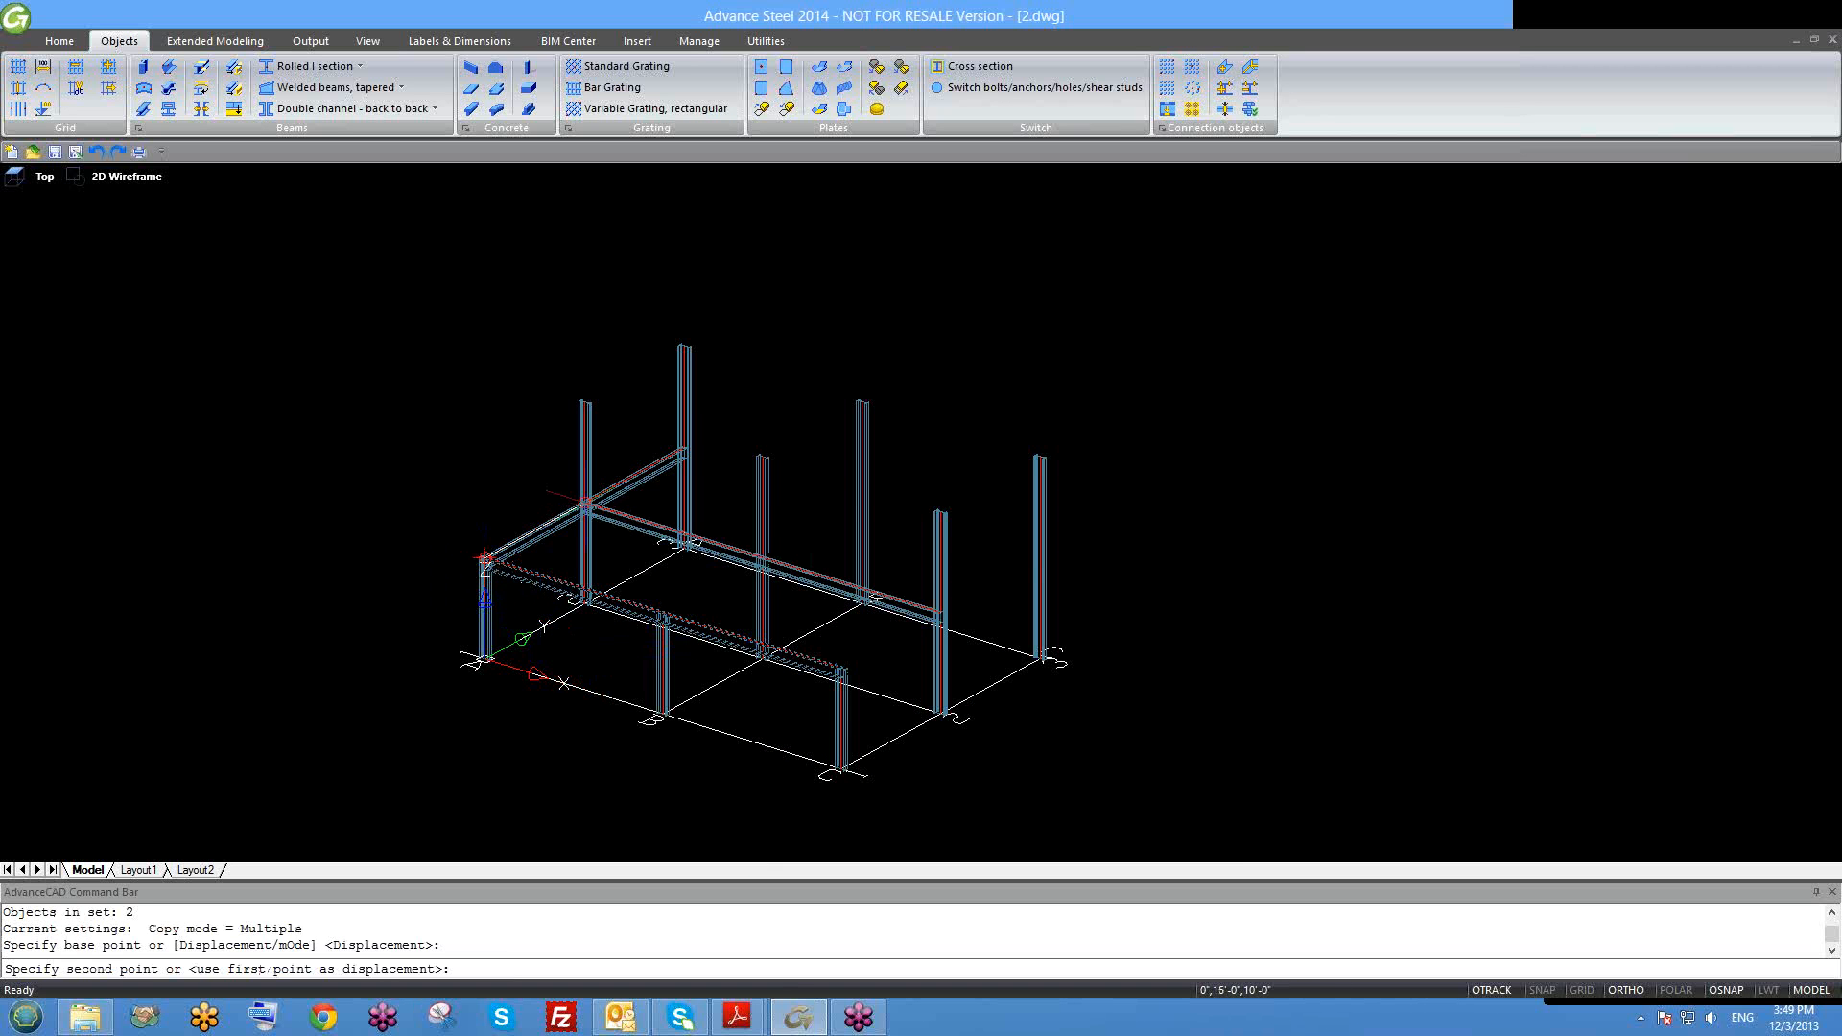
left_click(585, 503)
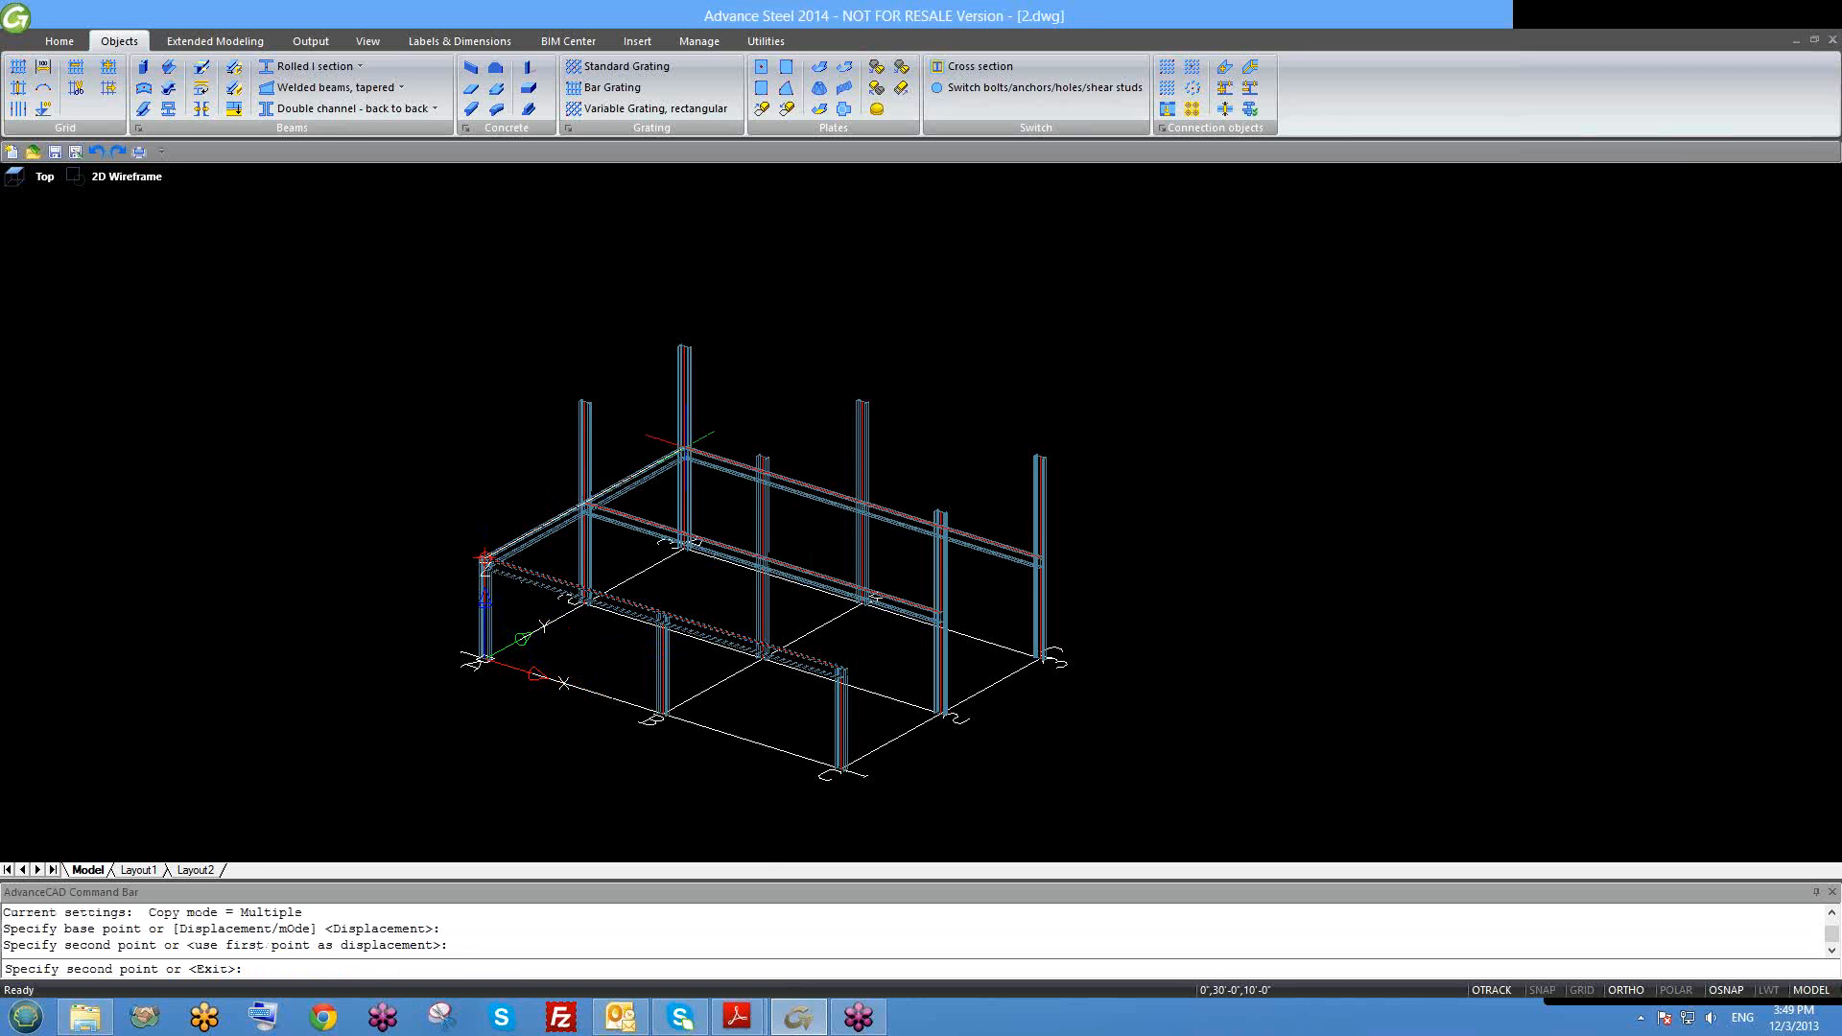
left_click(683, 451)
key("Escape")
Step: Copy the two grid line A beams from A-3 to the matching nodes at B-3 and C-3
mouse_move(811, 609)
middle_mouse_down("shift")
mouse_move(906, 600)
mouse_move(1057, 624)
mouse_move(815, 608)
mouse_move(829, 635)
middle_mouse_up("shift")
left_click(521, 528)
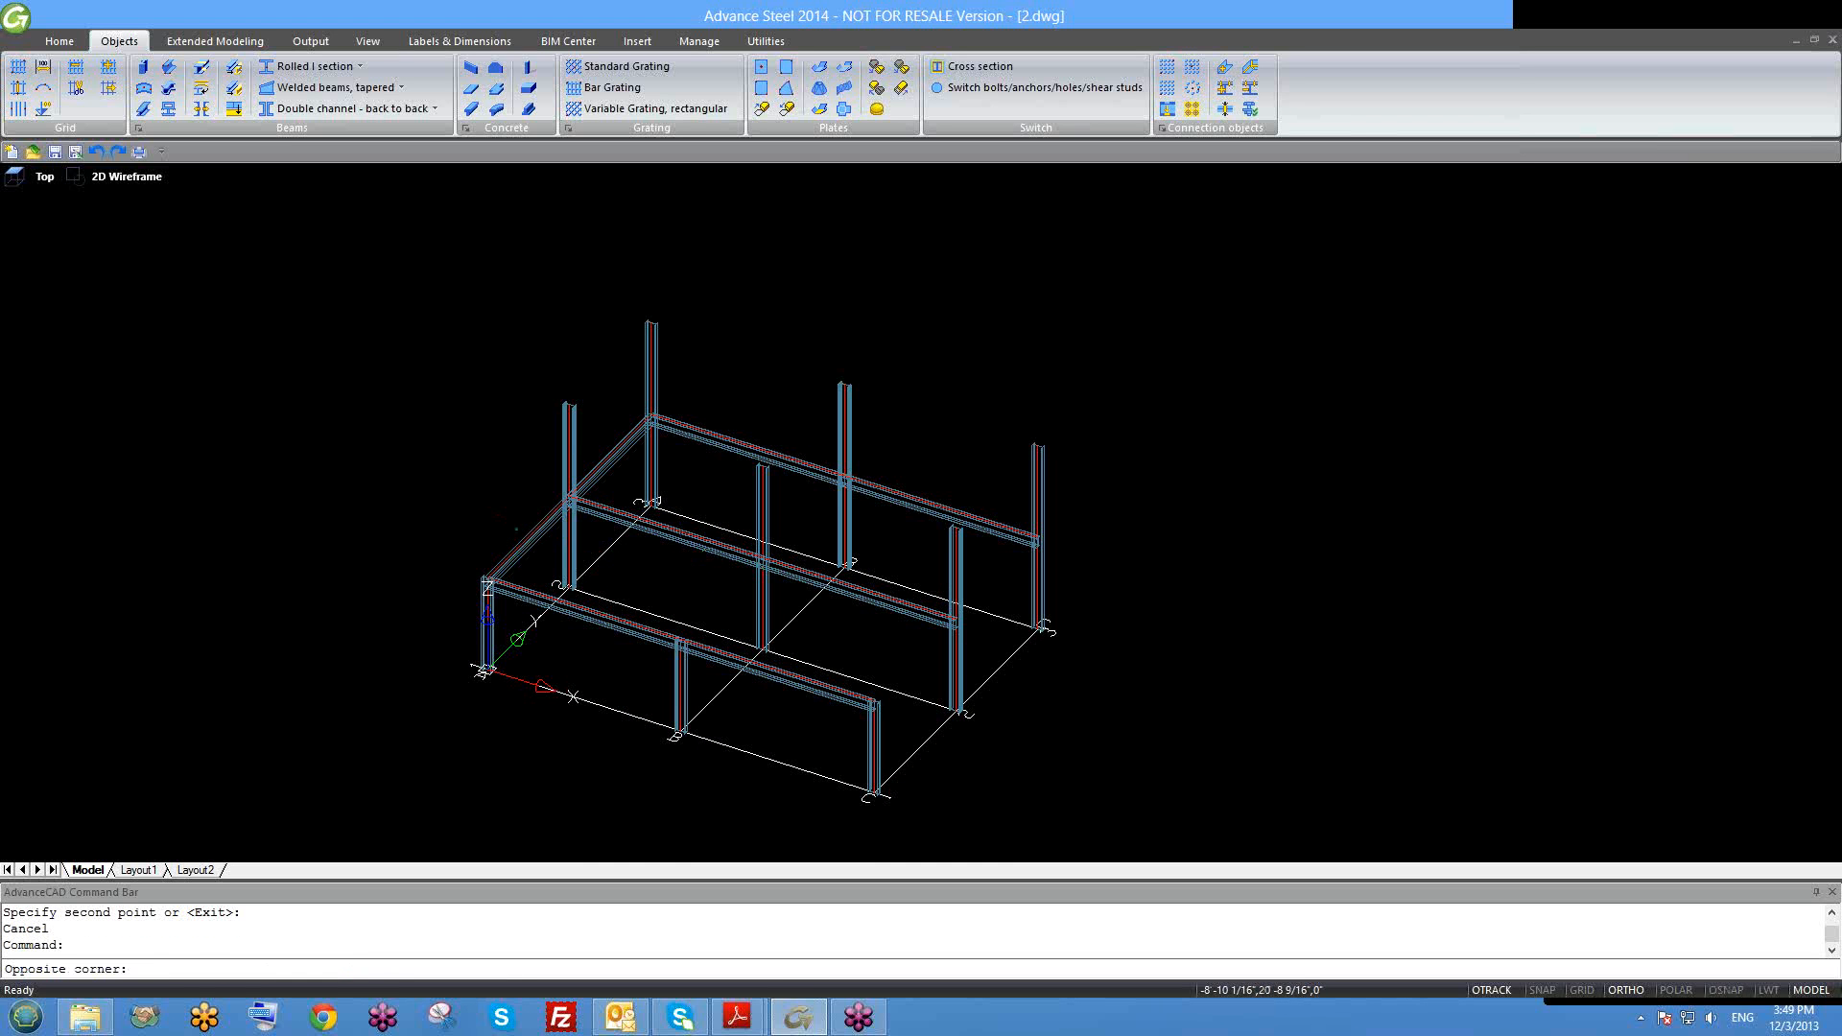
left_click(501, 554)
left_click(598, 487)
type("co")
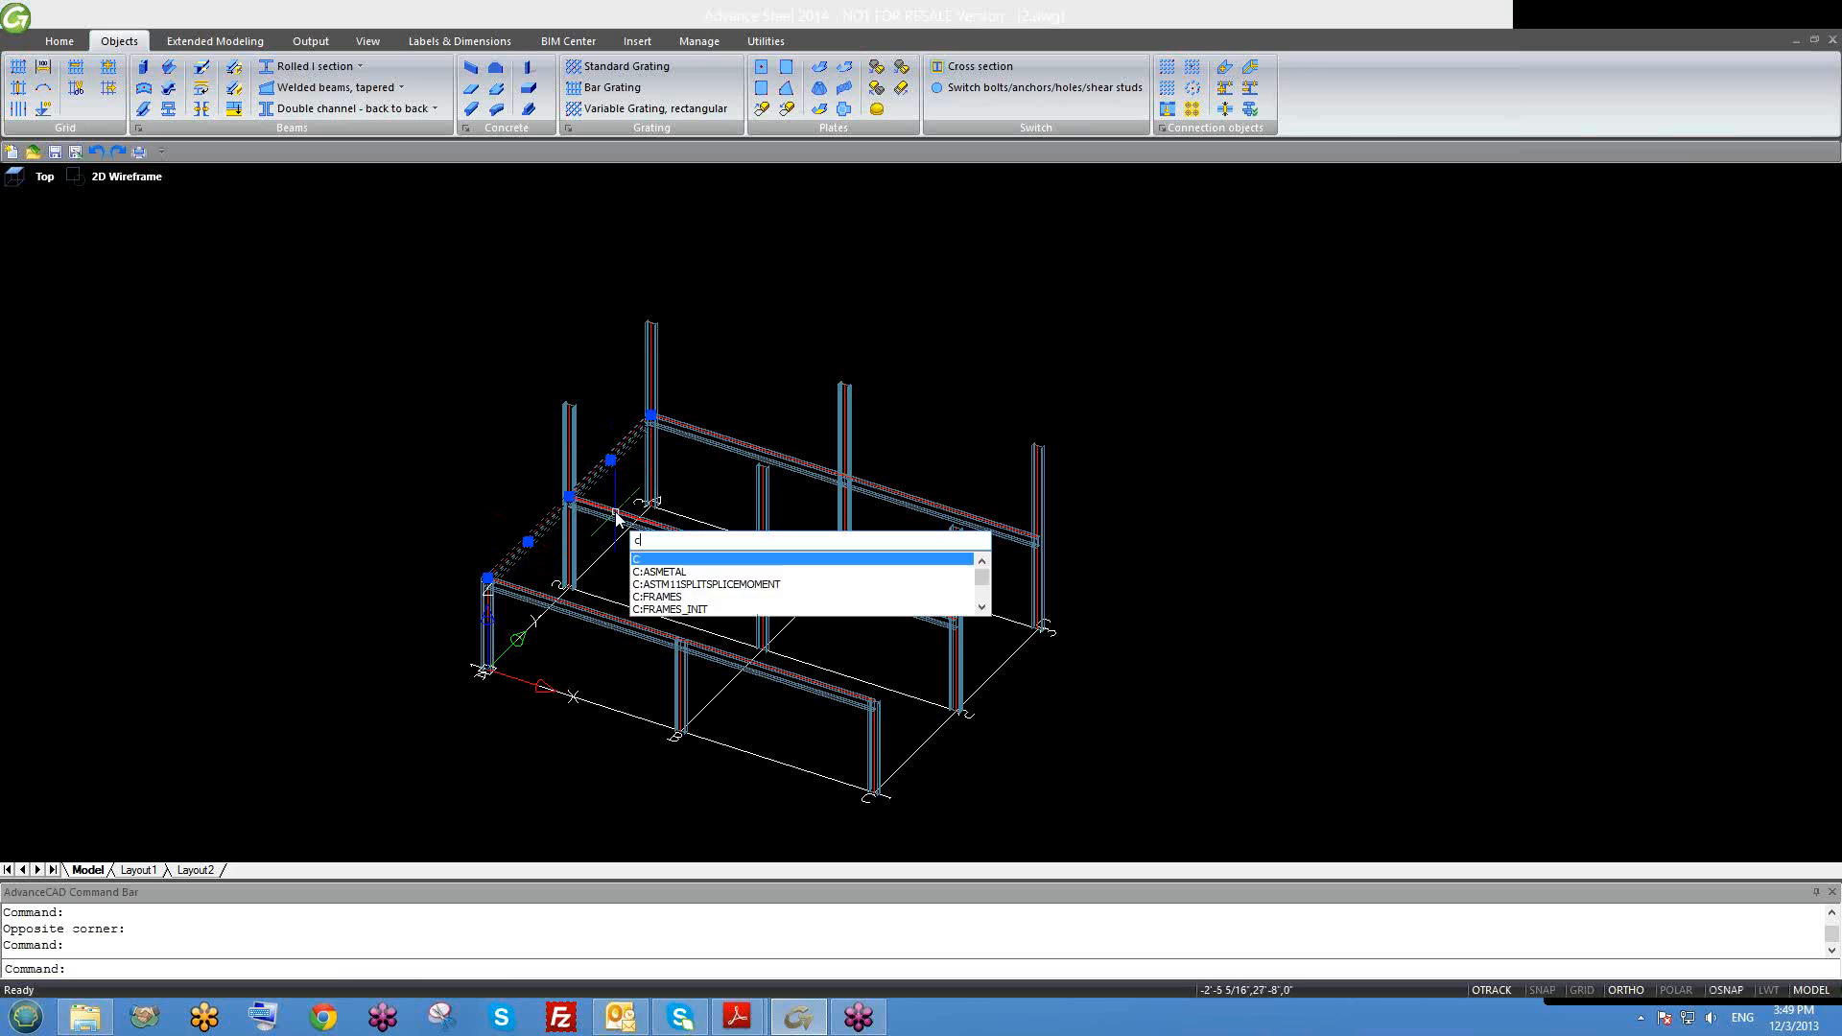
key("Return")
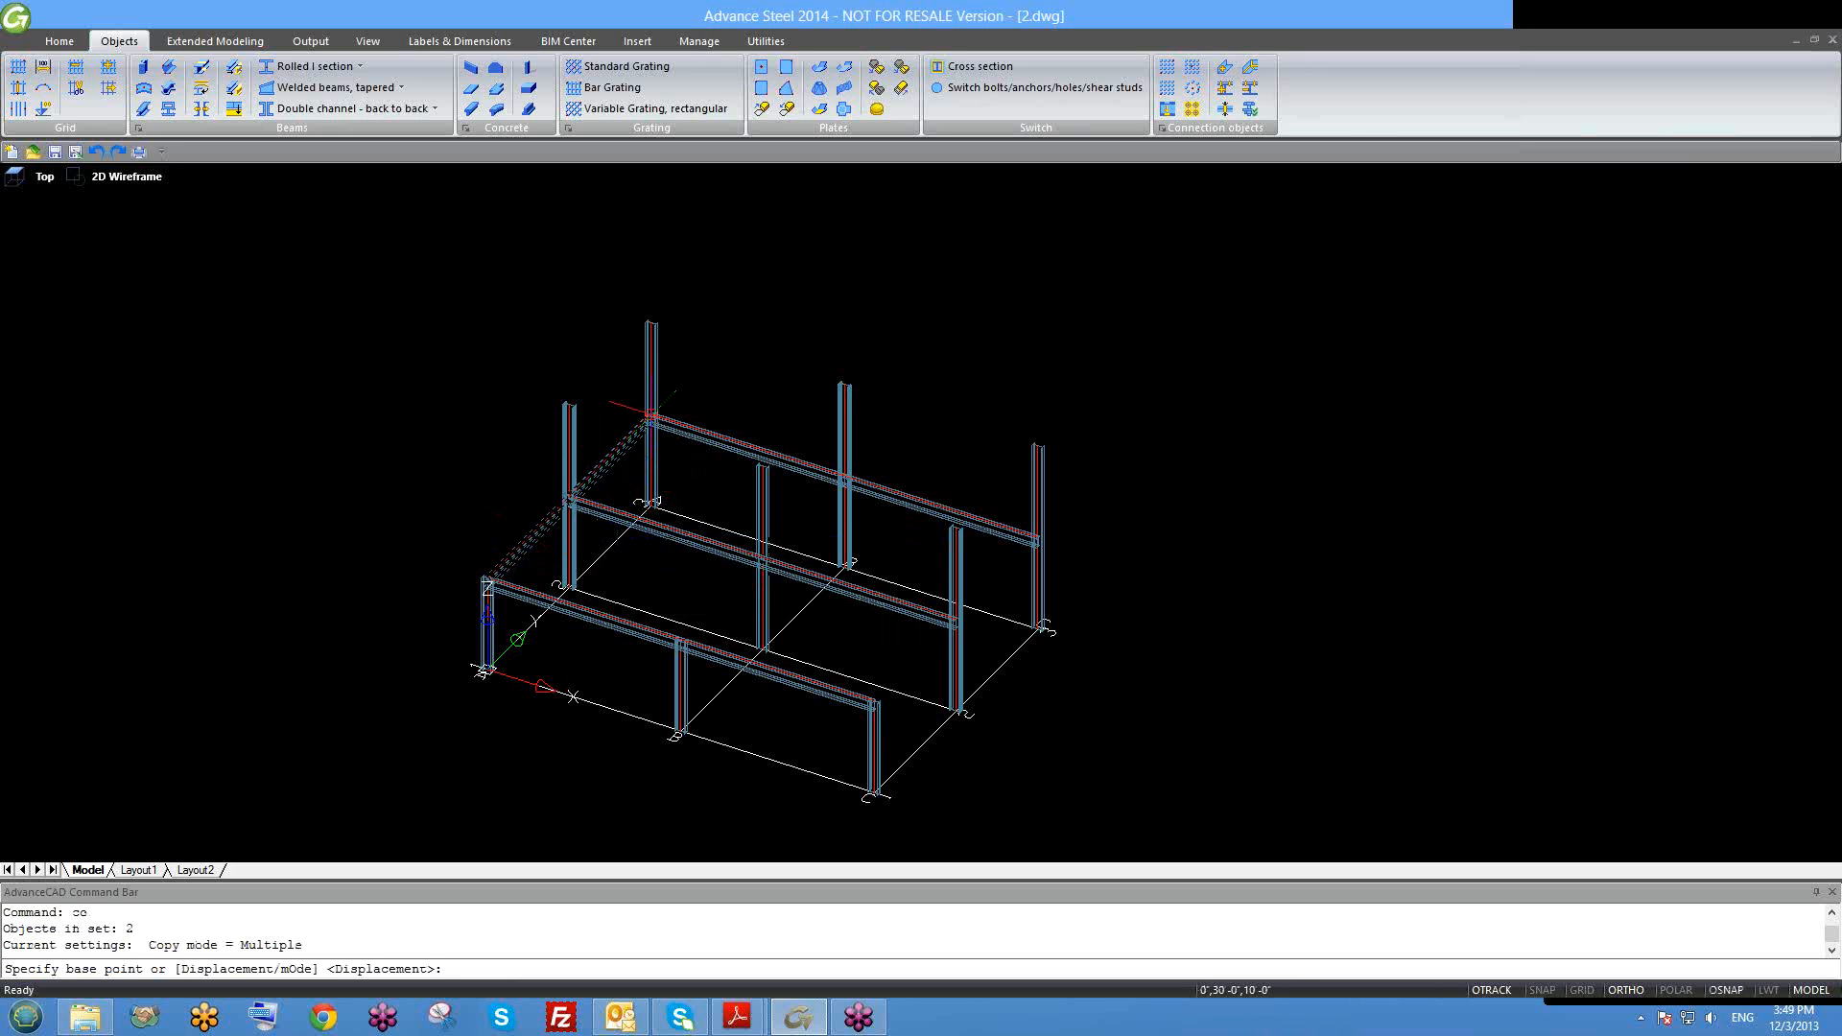
left_click(650, 415)
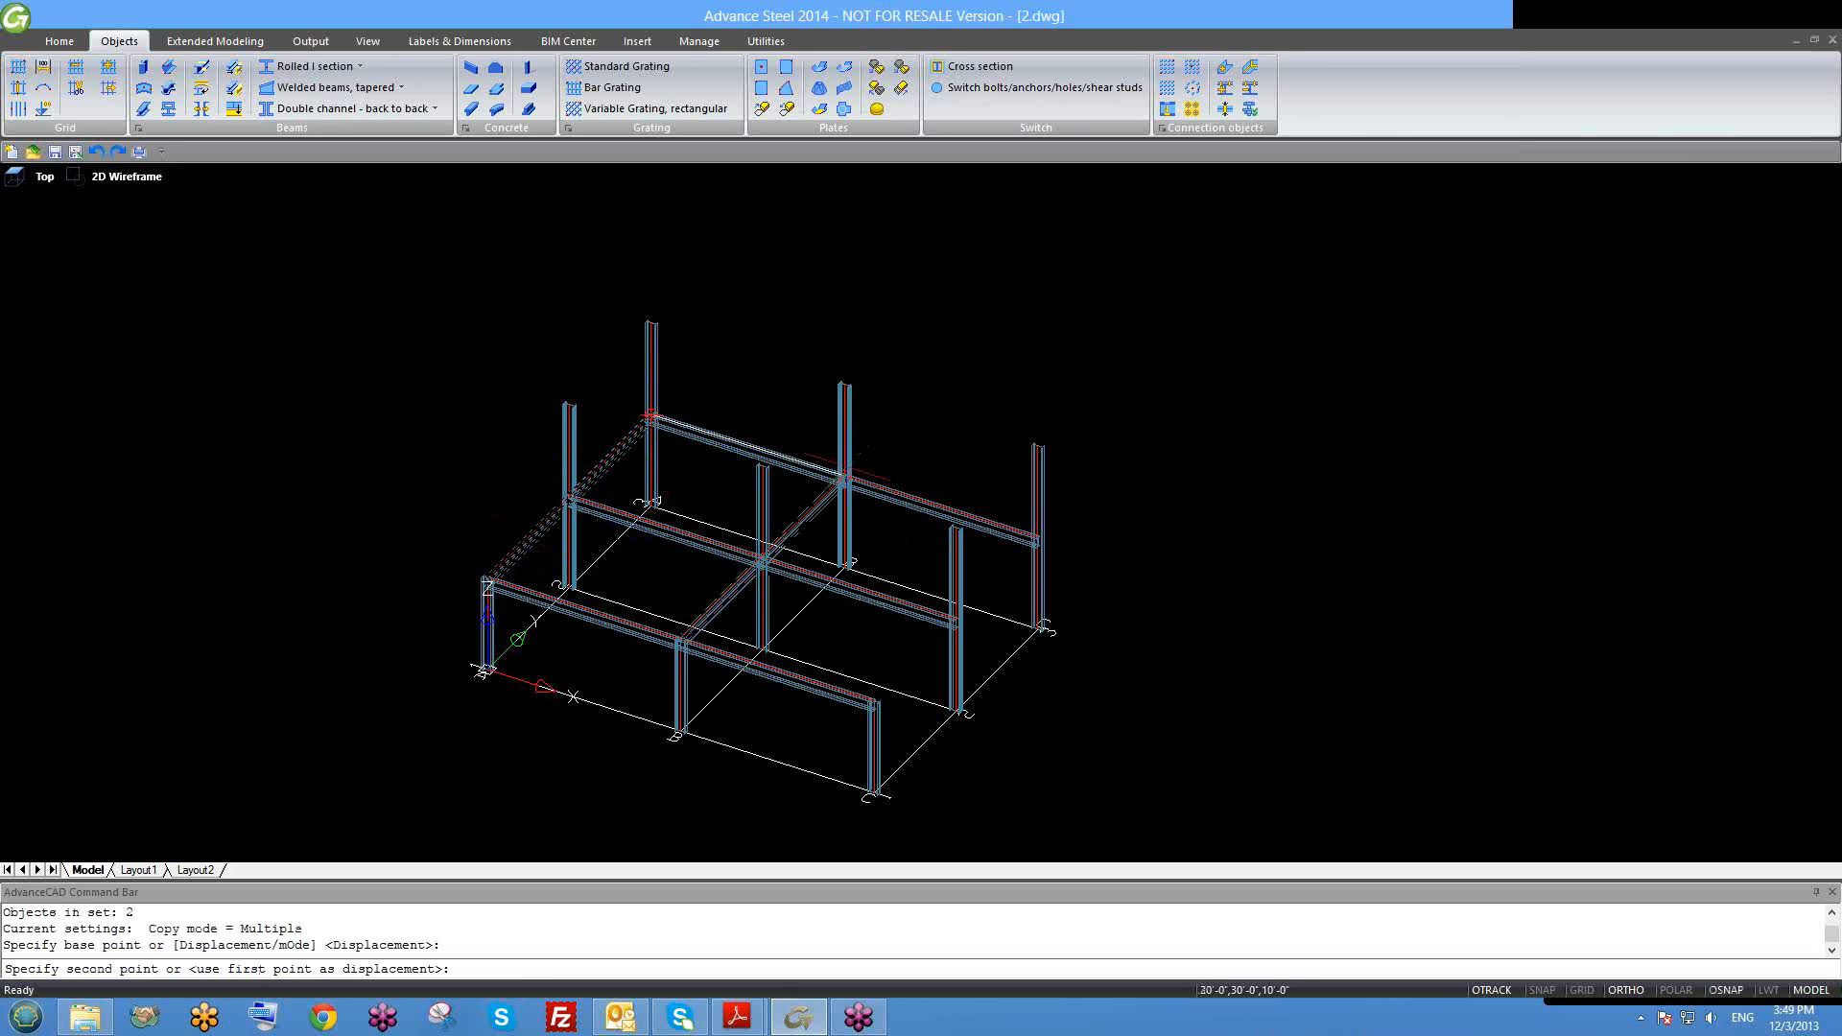
left_click(844, 476)
left_click(1038, 540)
key("Escape")
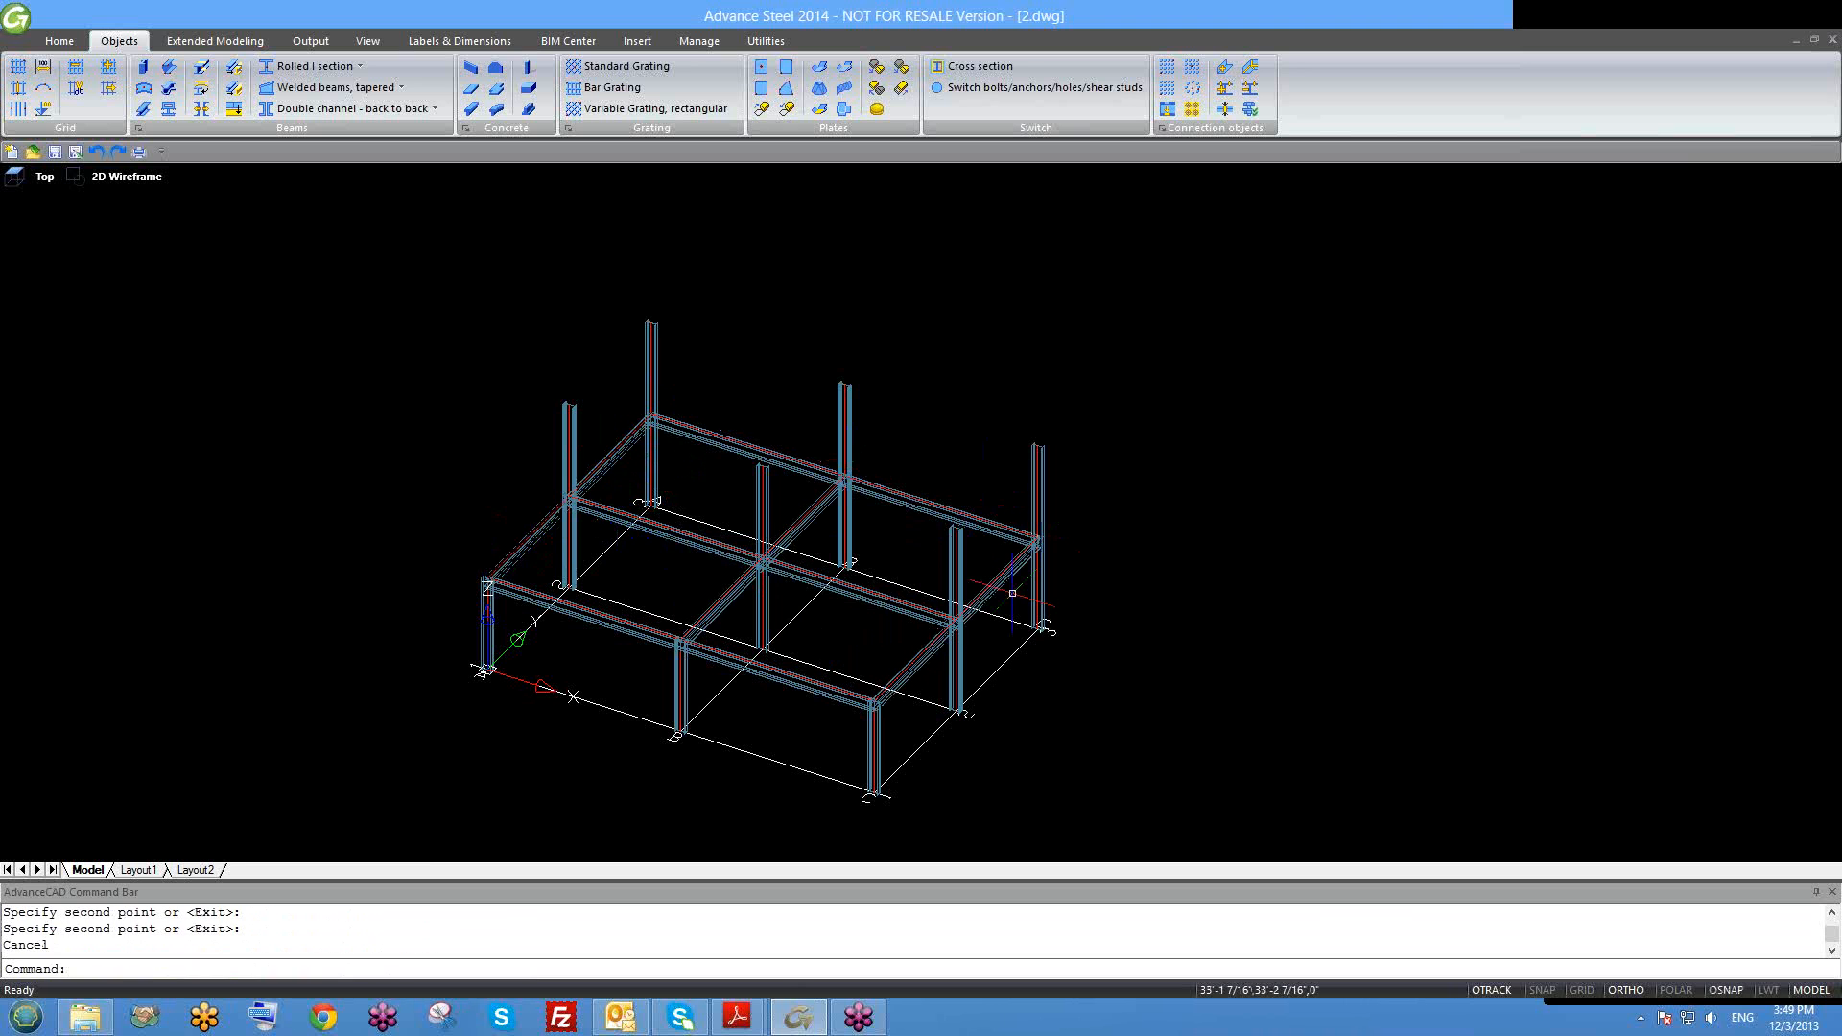
Step: Copy the six perimeter beams between grid lines 2 and 3 up to the tall column tops, using C-3 as the reference
middle_click_drag(976, 634, 1031, 613, "shift")
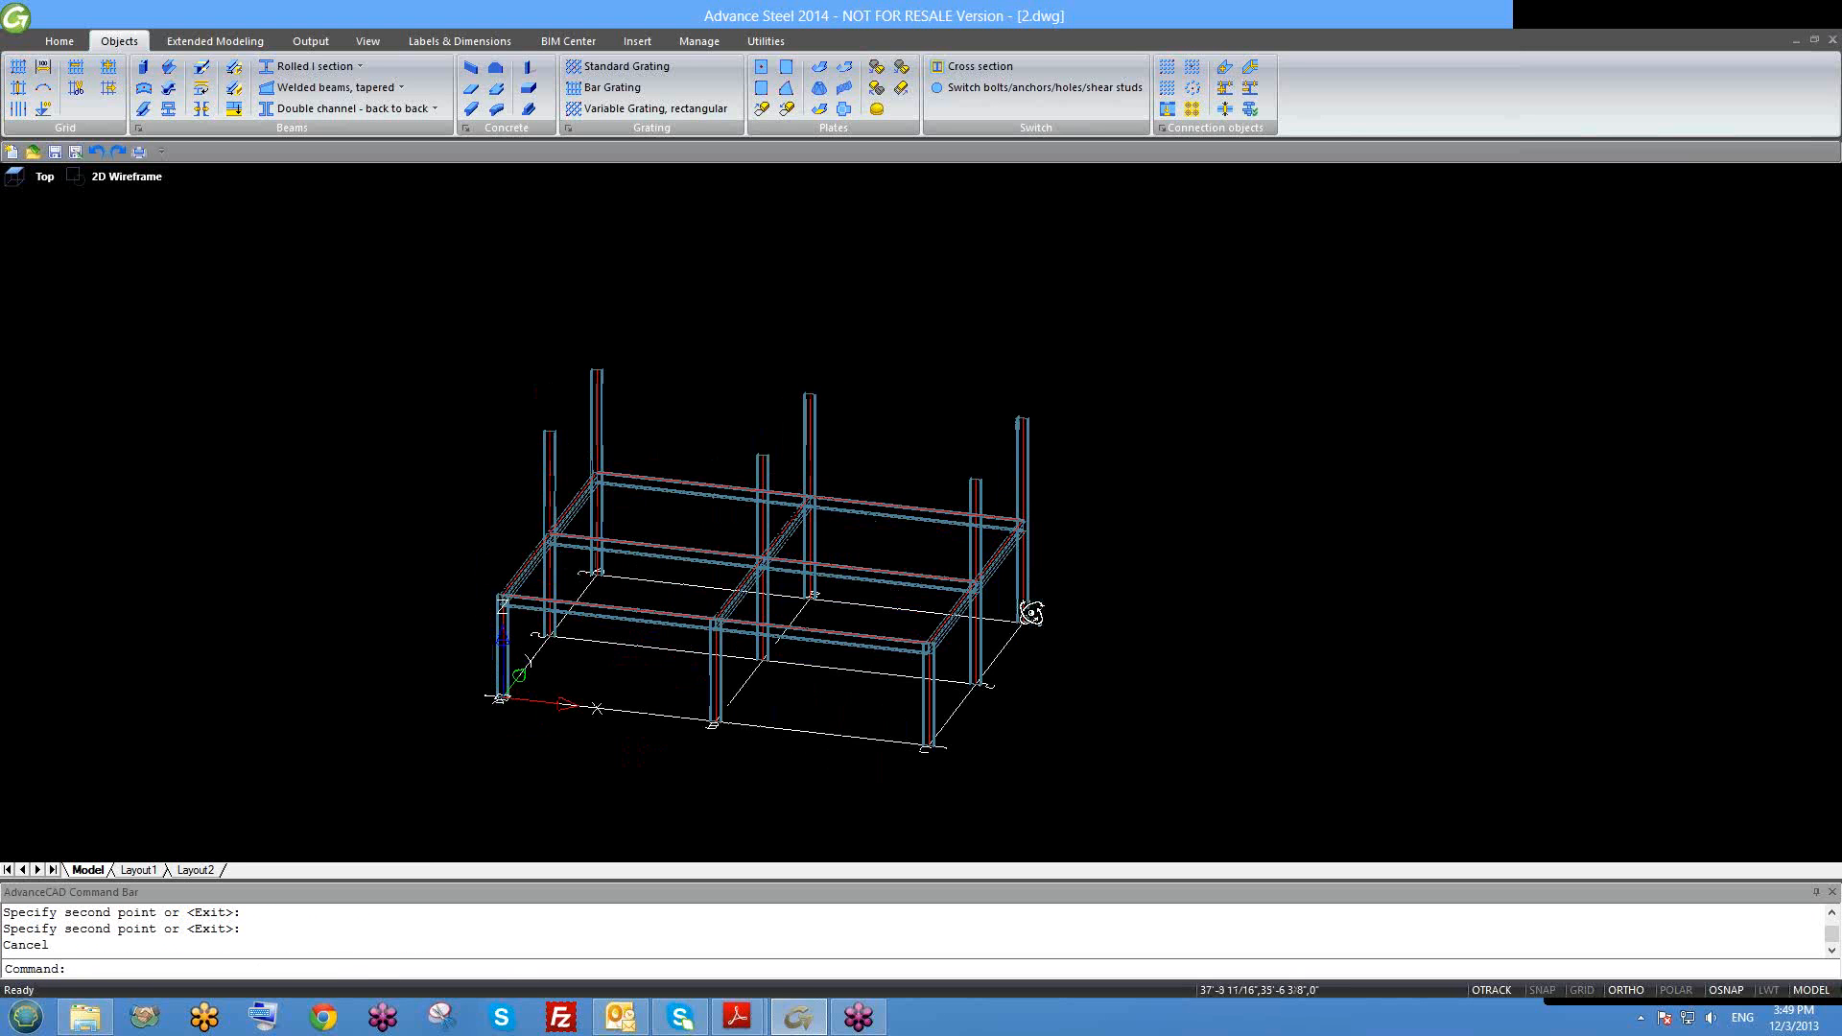
left_click(1001, 554)
left_click(958, 501)
left_click(886, 587)
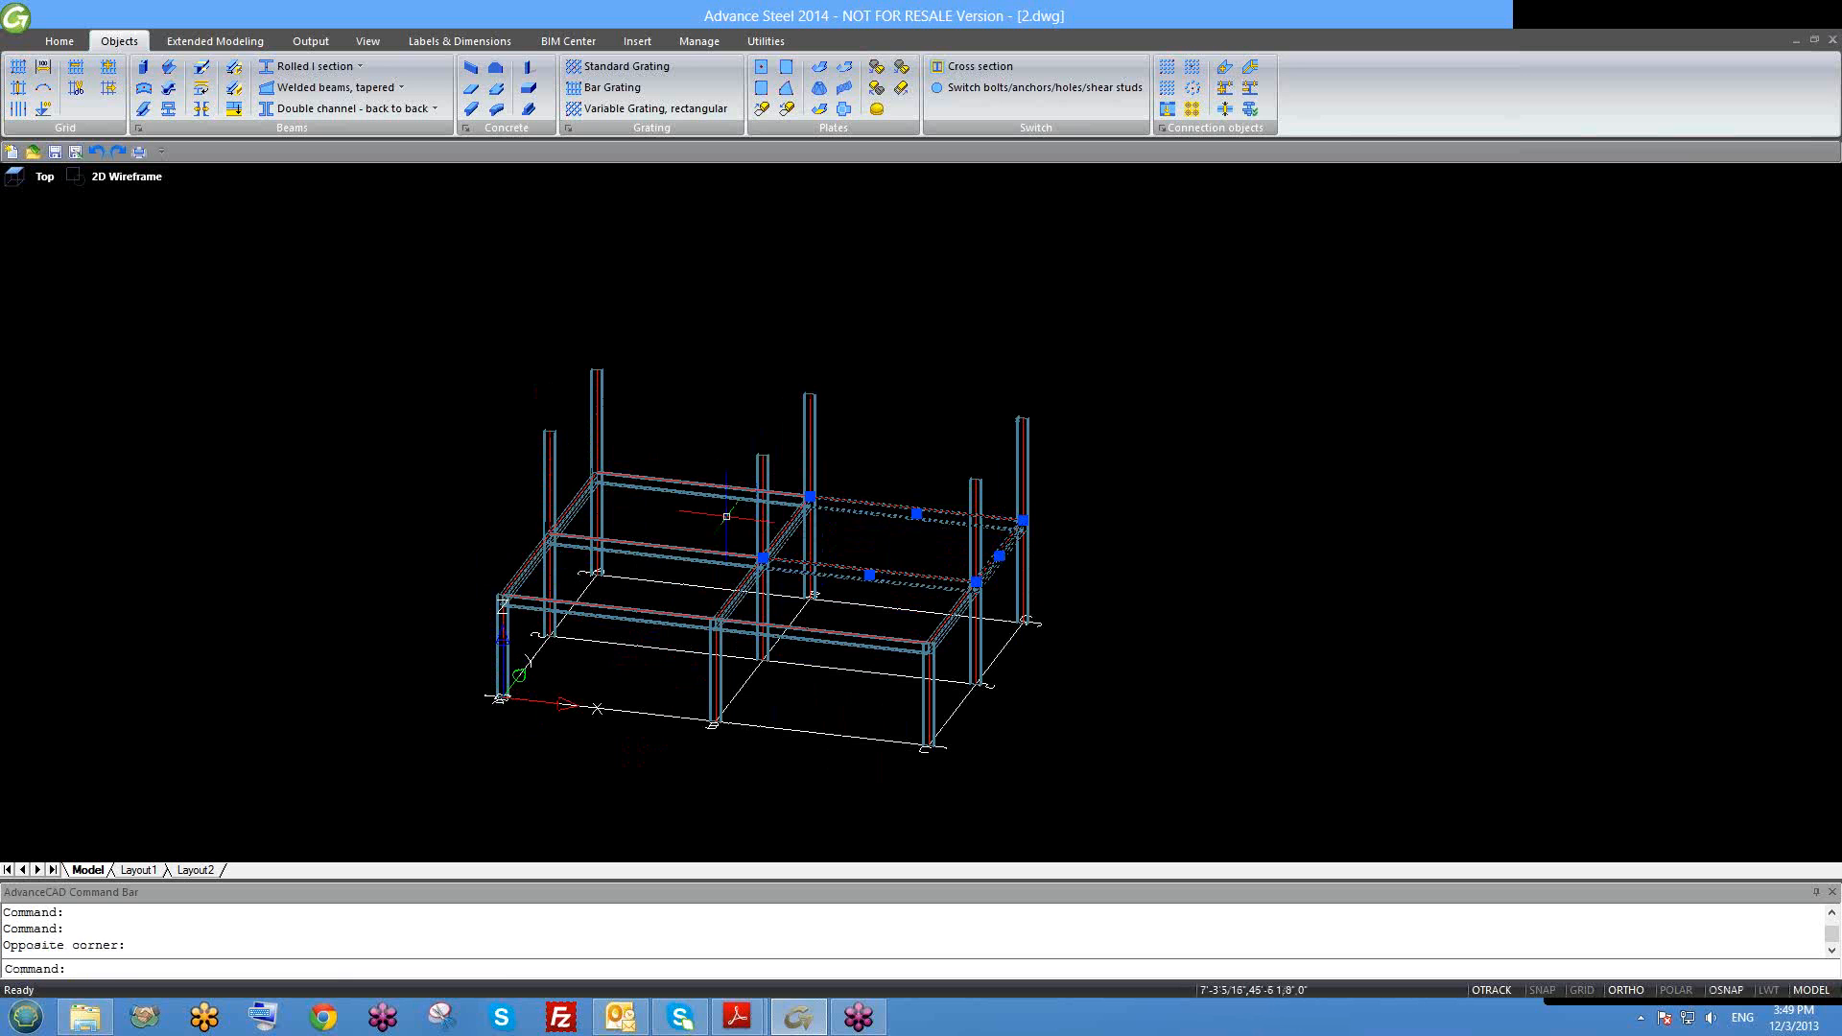
left_click(699, 490)
left_click(691, 553)
left_click(573, 506)
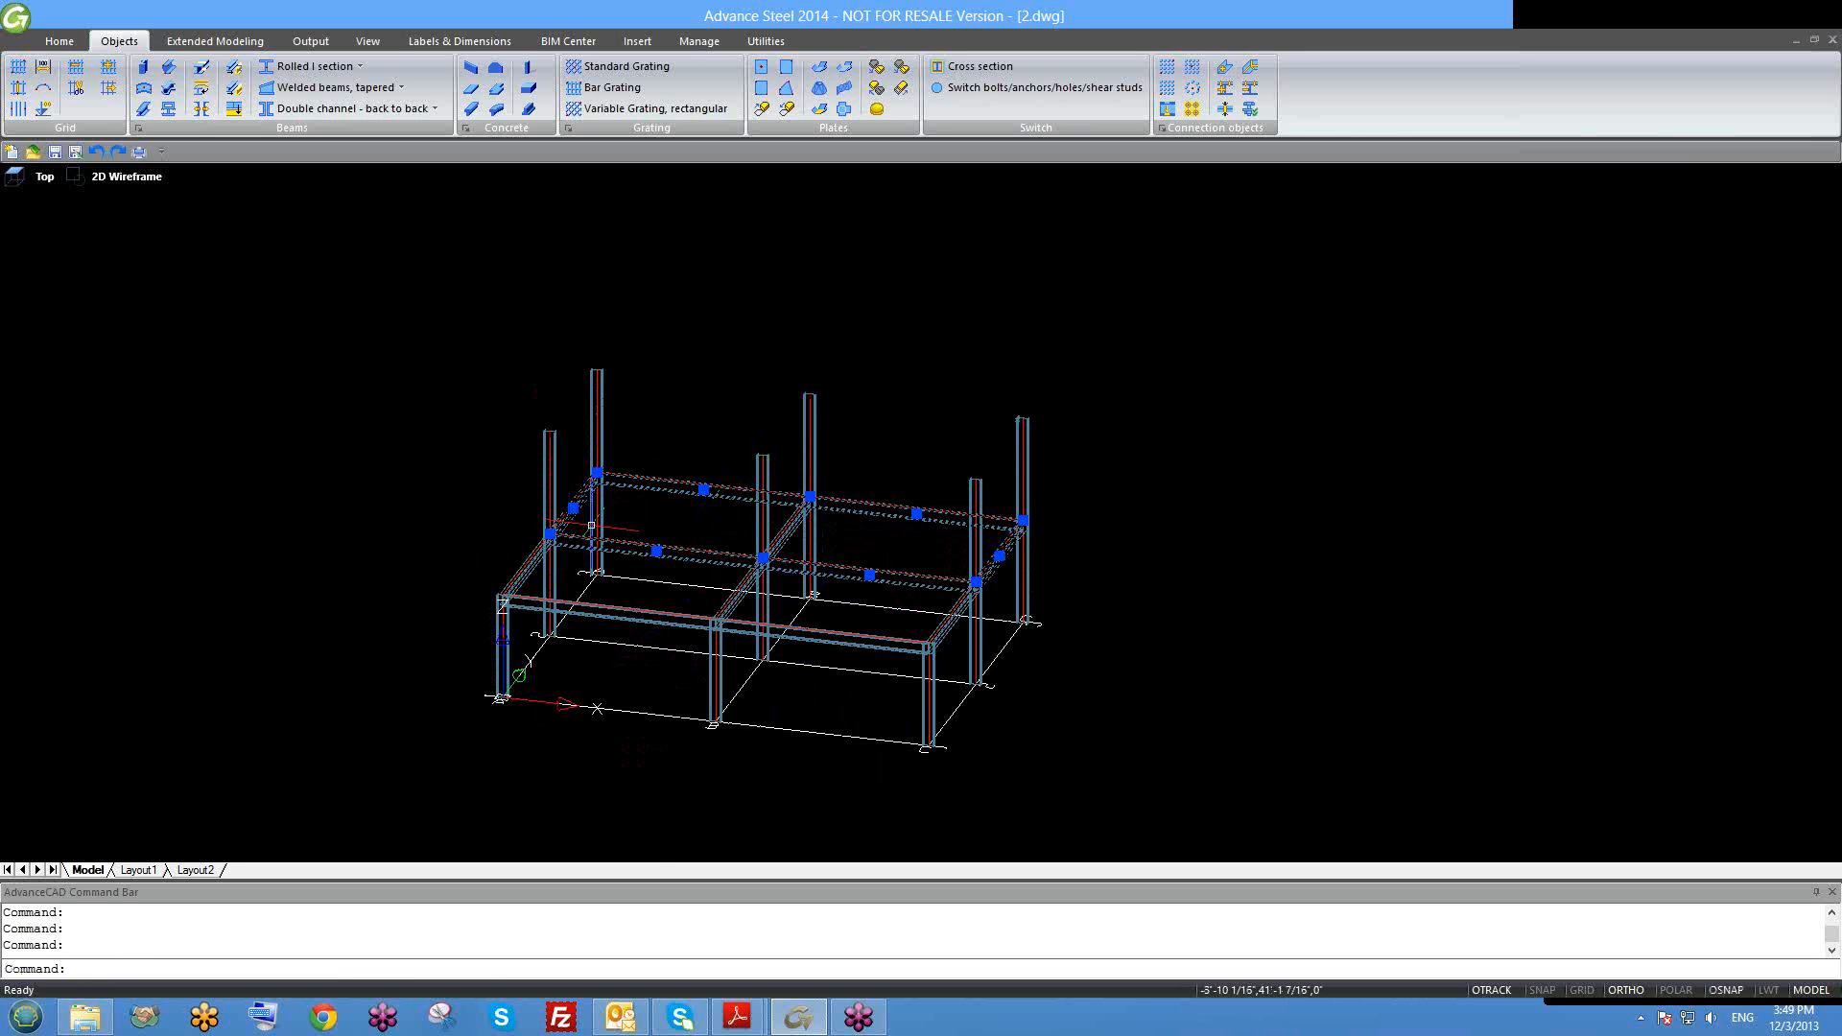
type("co")
key("Return")
scroll(1023, 527, "up", 2)
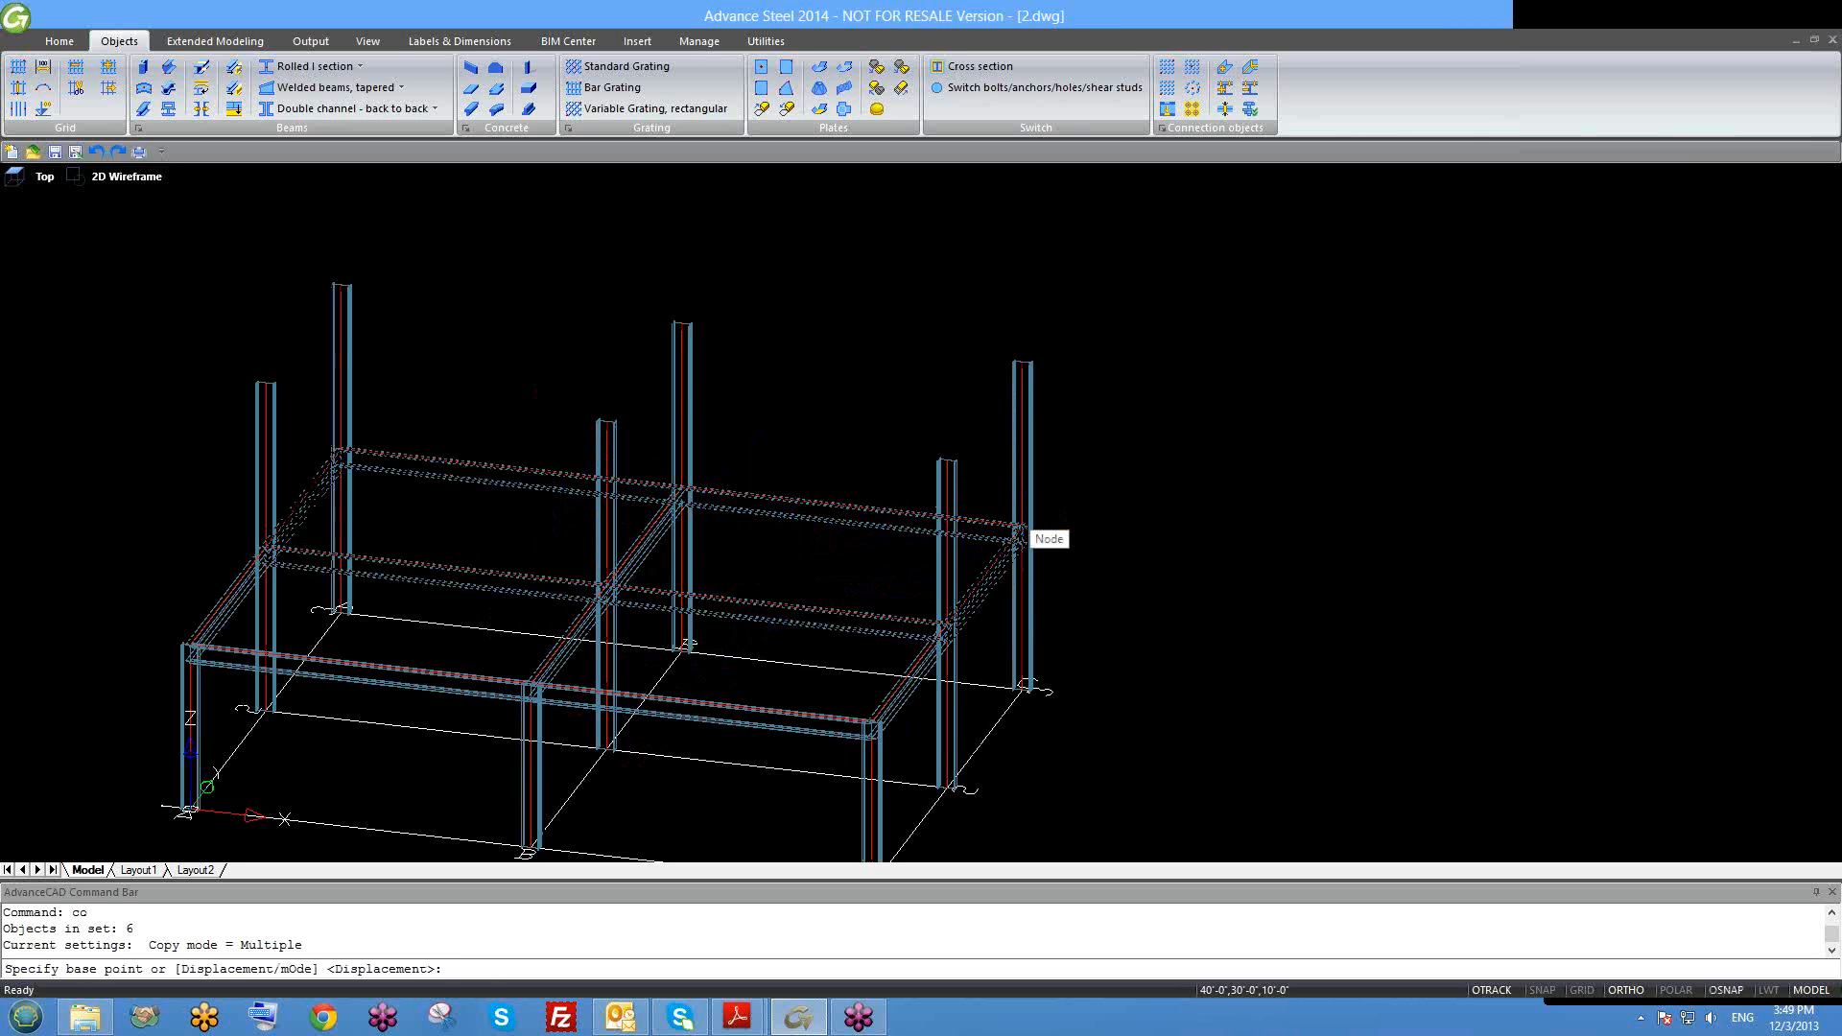
left_click(1019, 527)
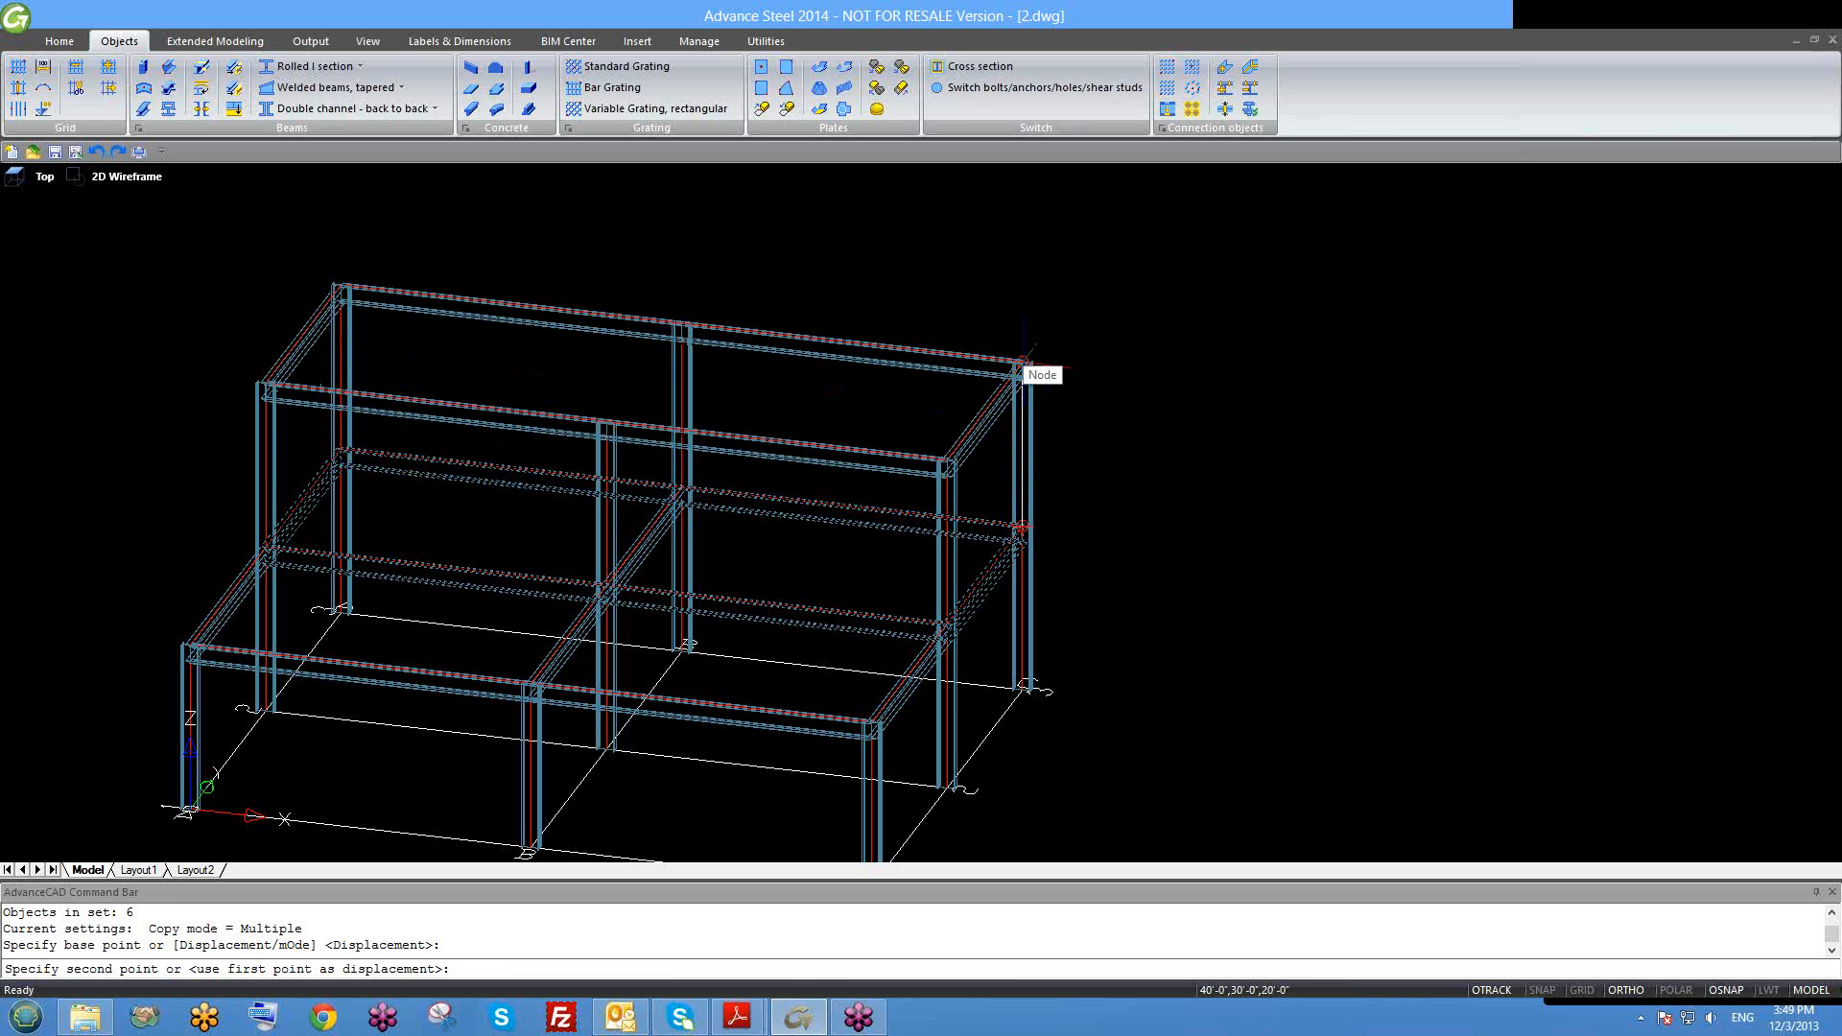
left_click(1022, 362)
key("Escape")
Step: Switch the model's visual style to Realistic and view the shaded frame from several angles
middle_click_drag(1027, 479, 1171, 470, "shift")
left_click(126, 176)
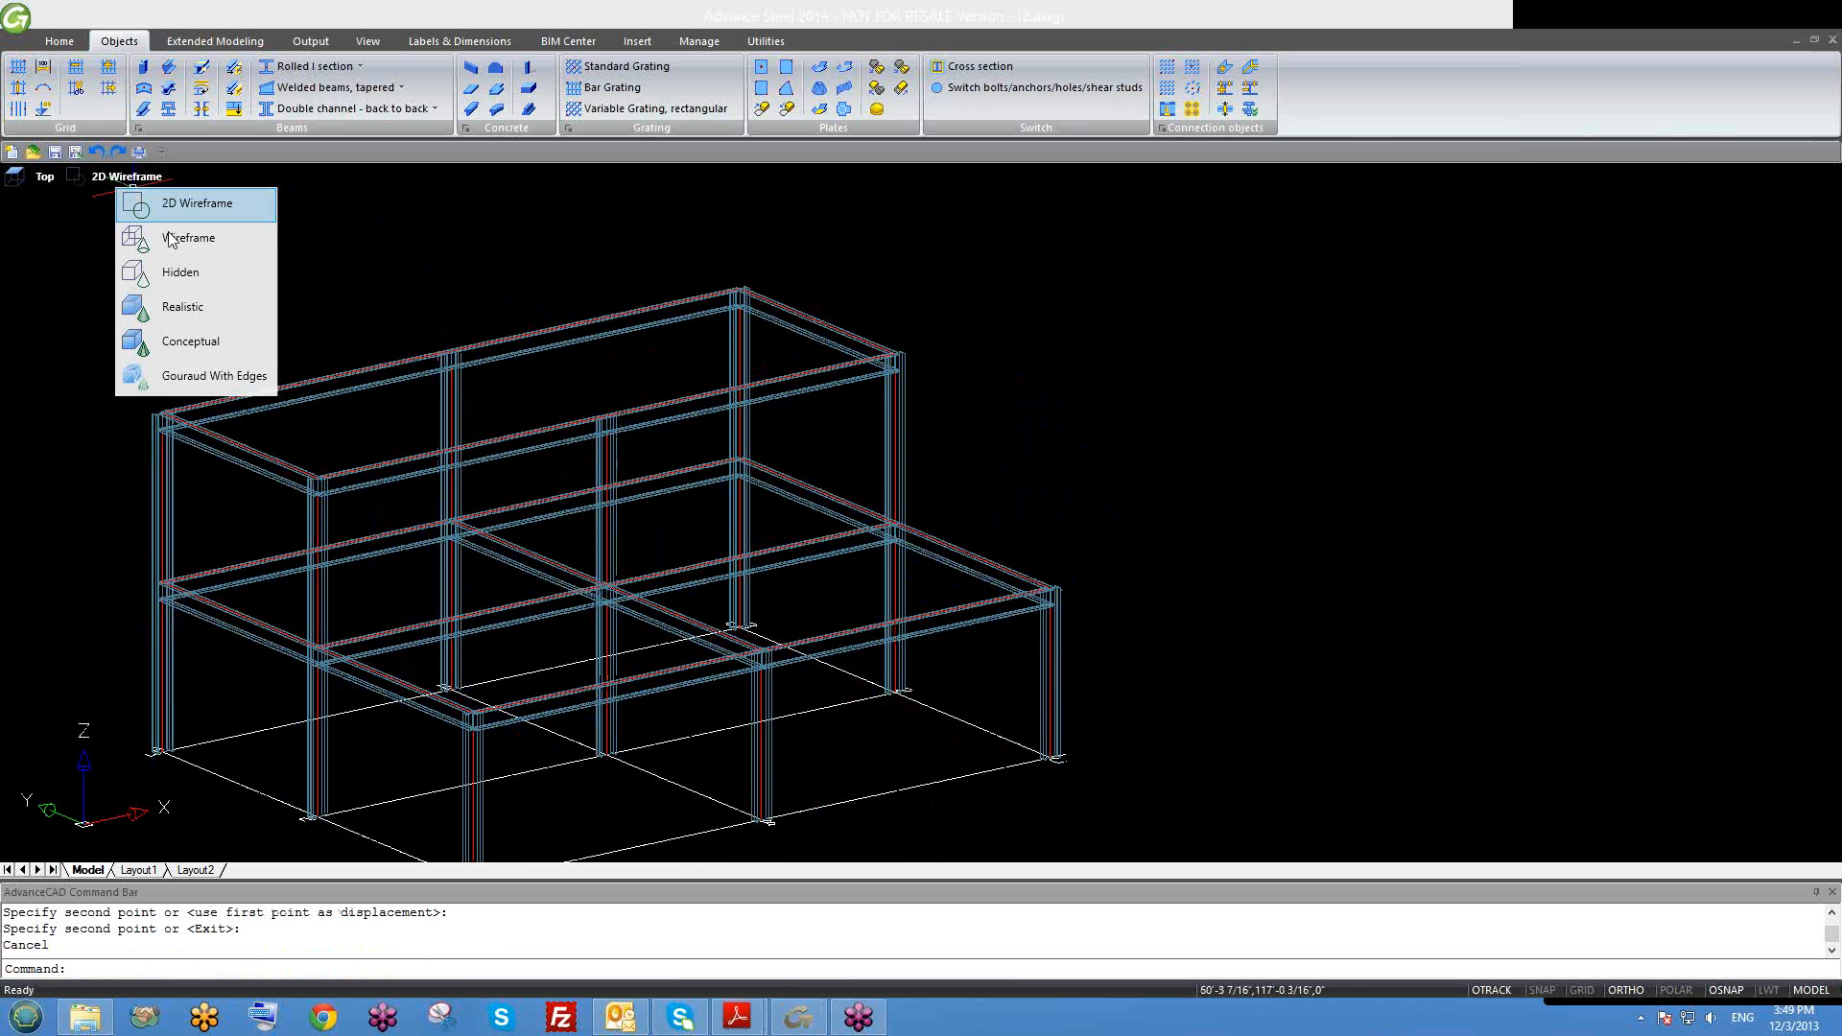
left_click(192, 306)
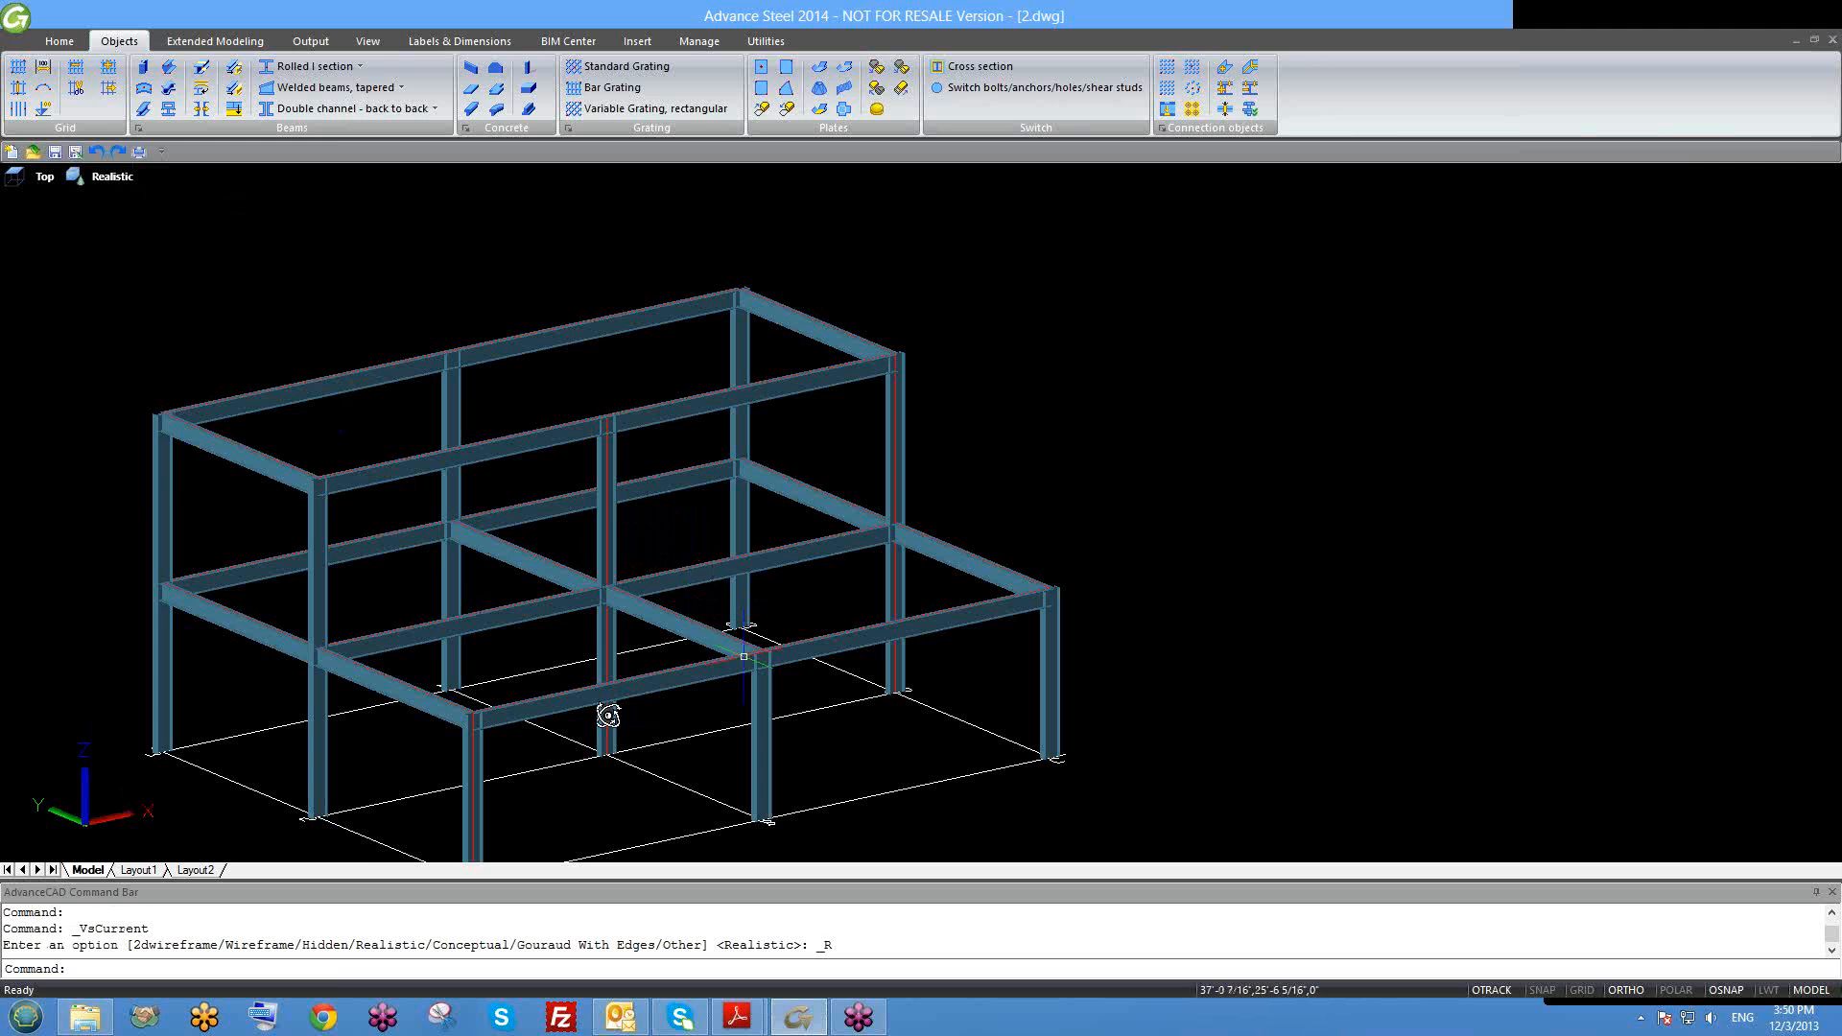
middle_click_drag(608, 716, 736, 683, "shift")
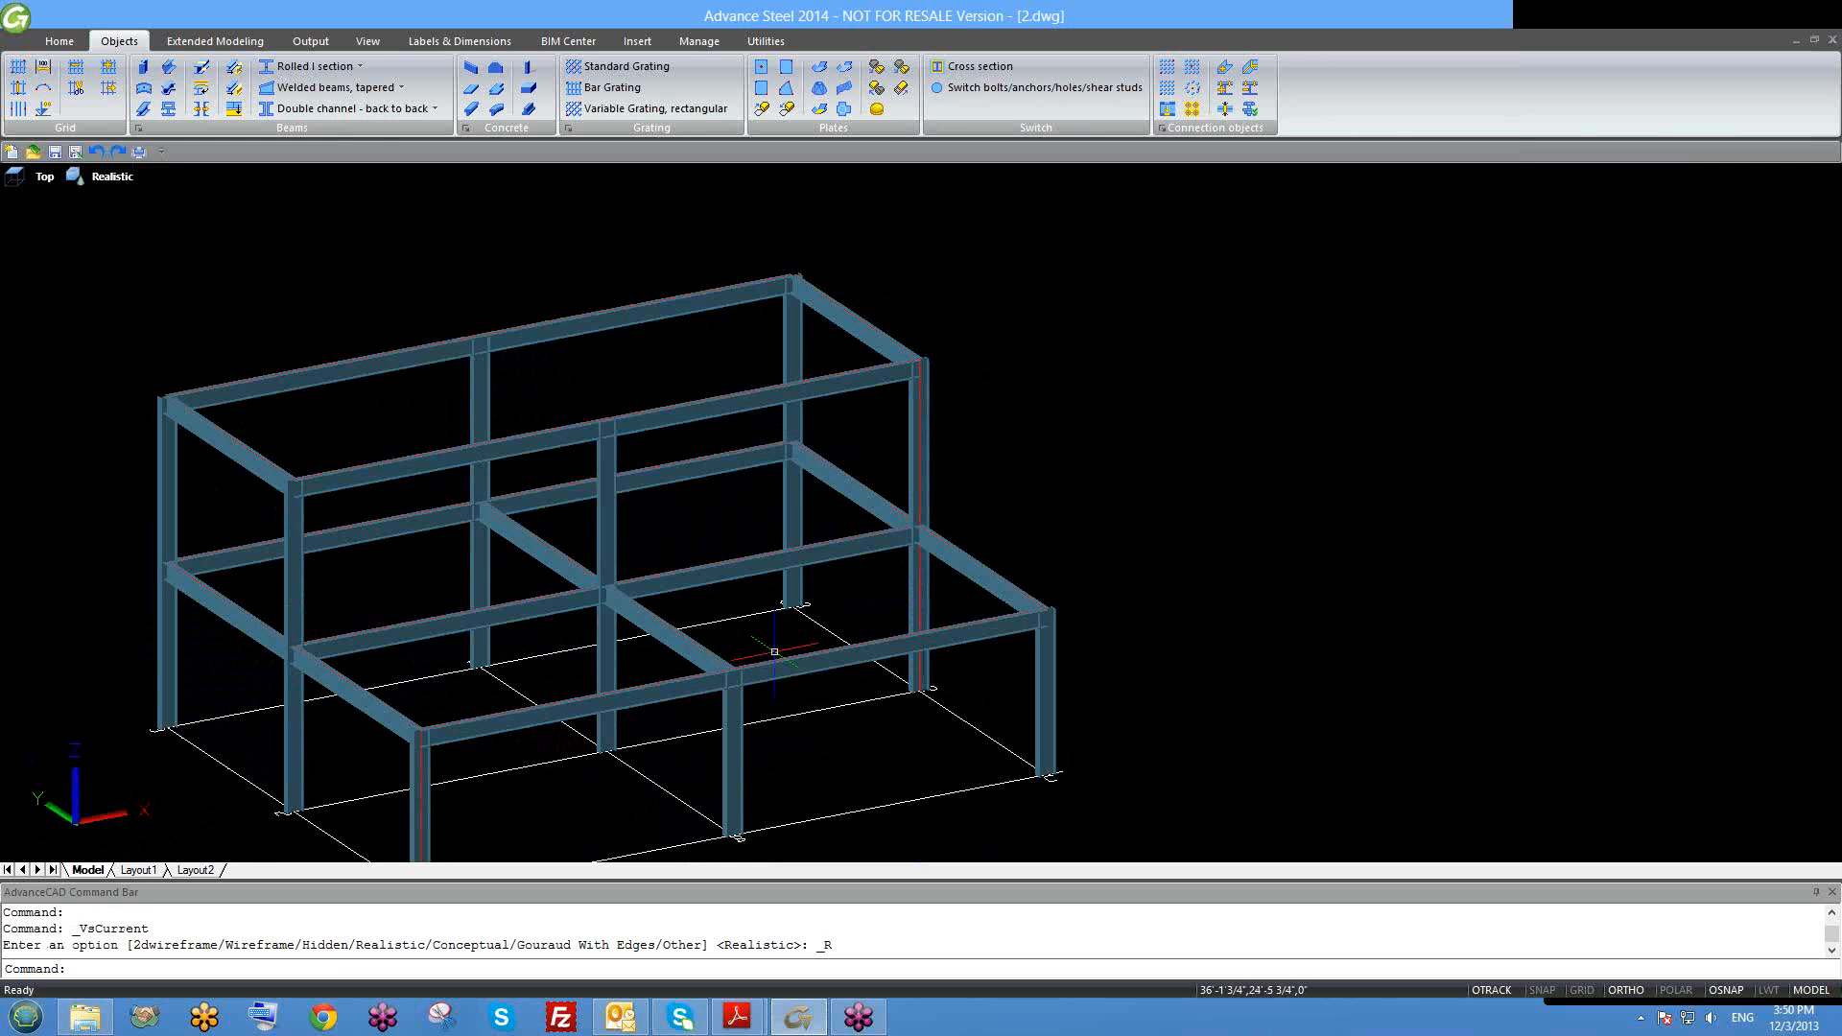
scroll(778, 643, "down", 2)
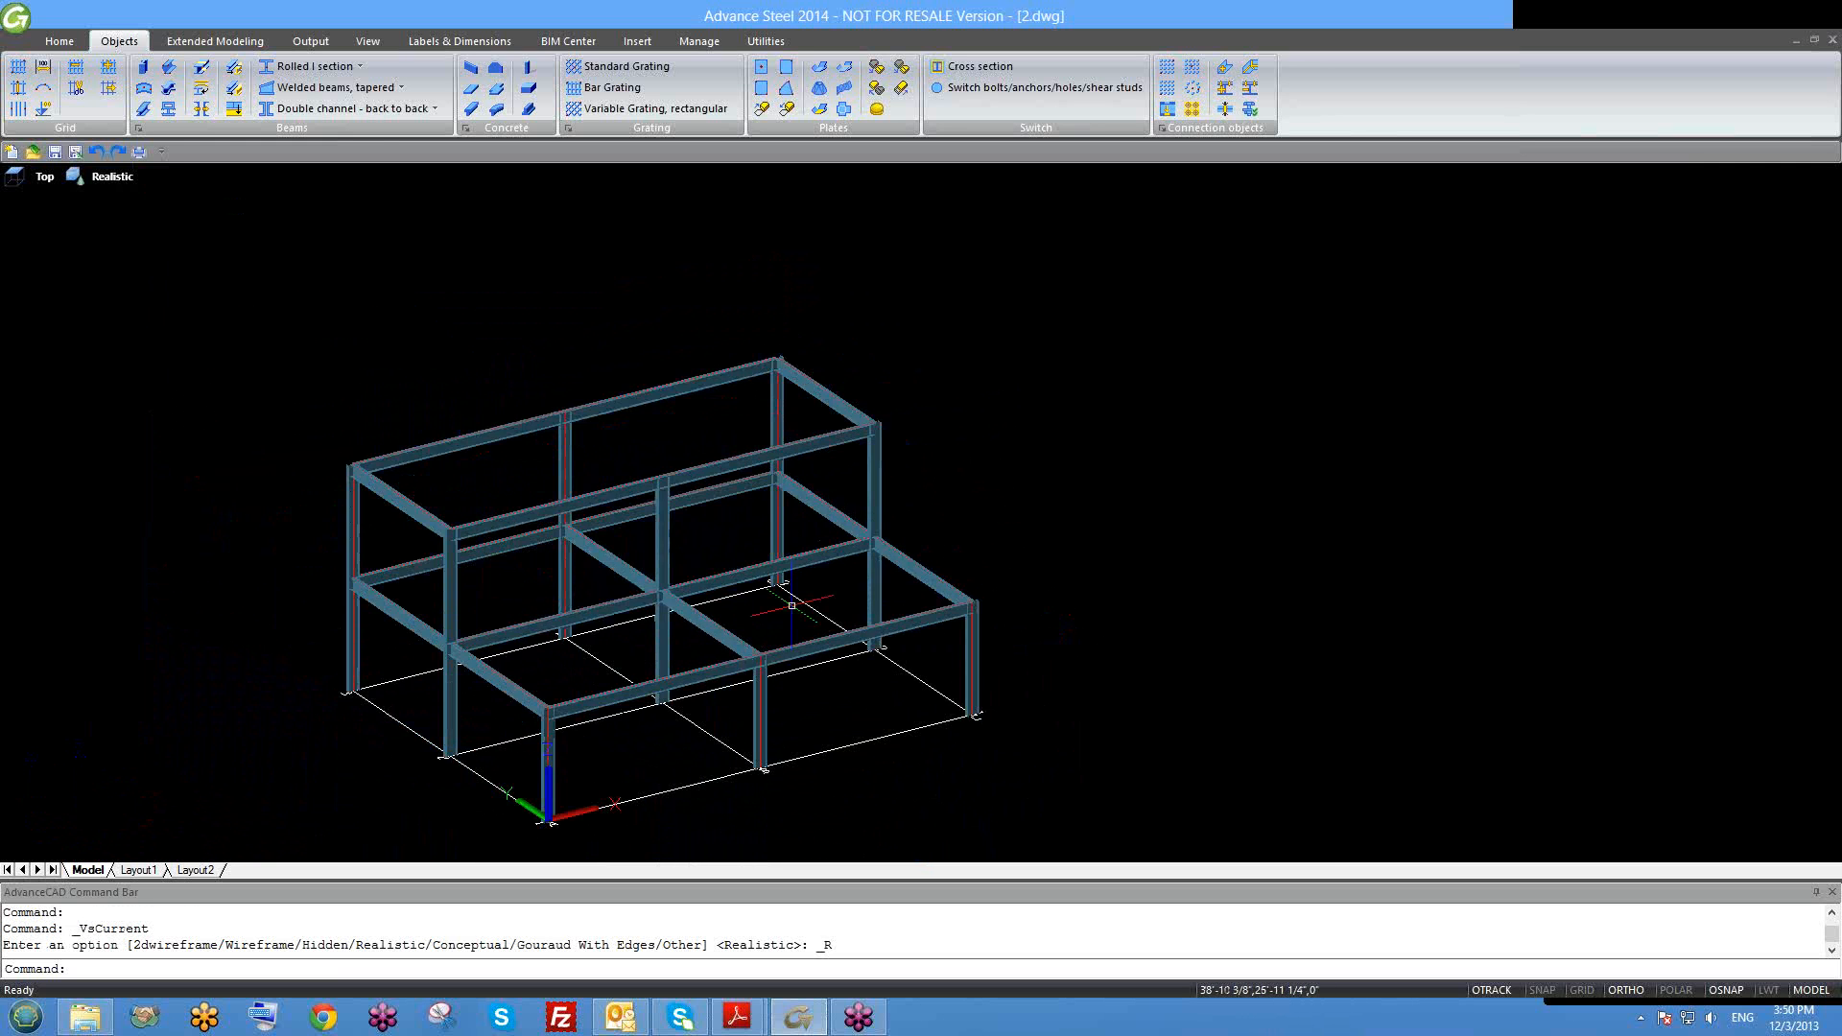
middle_click_drag(791, 606, 765, 617, "shift")
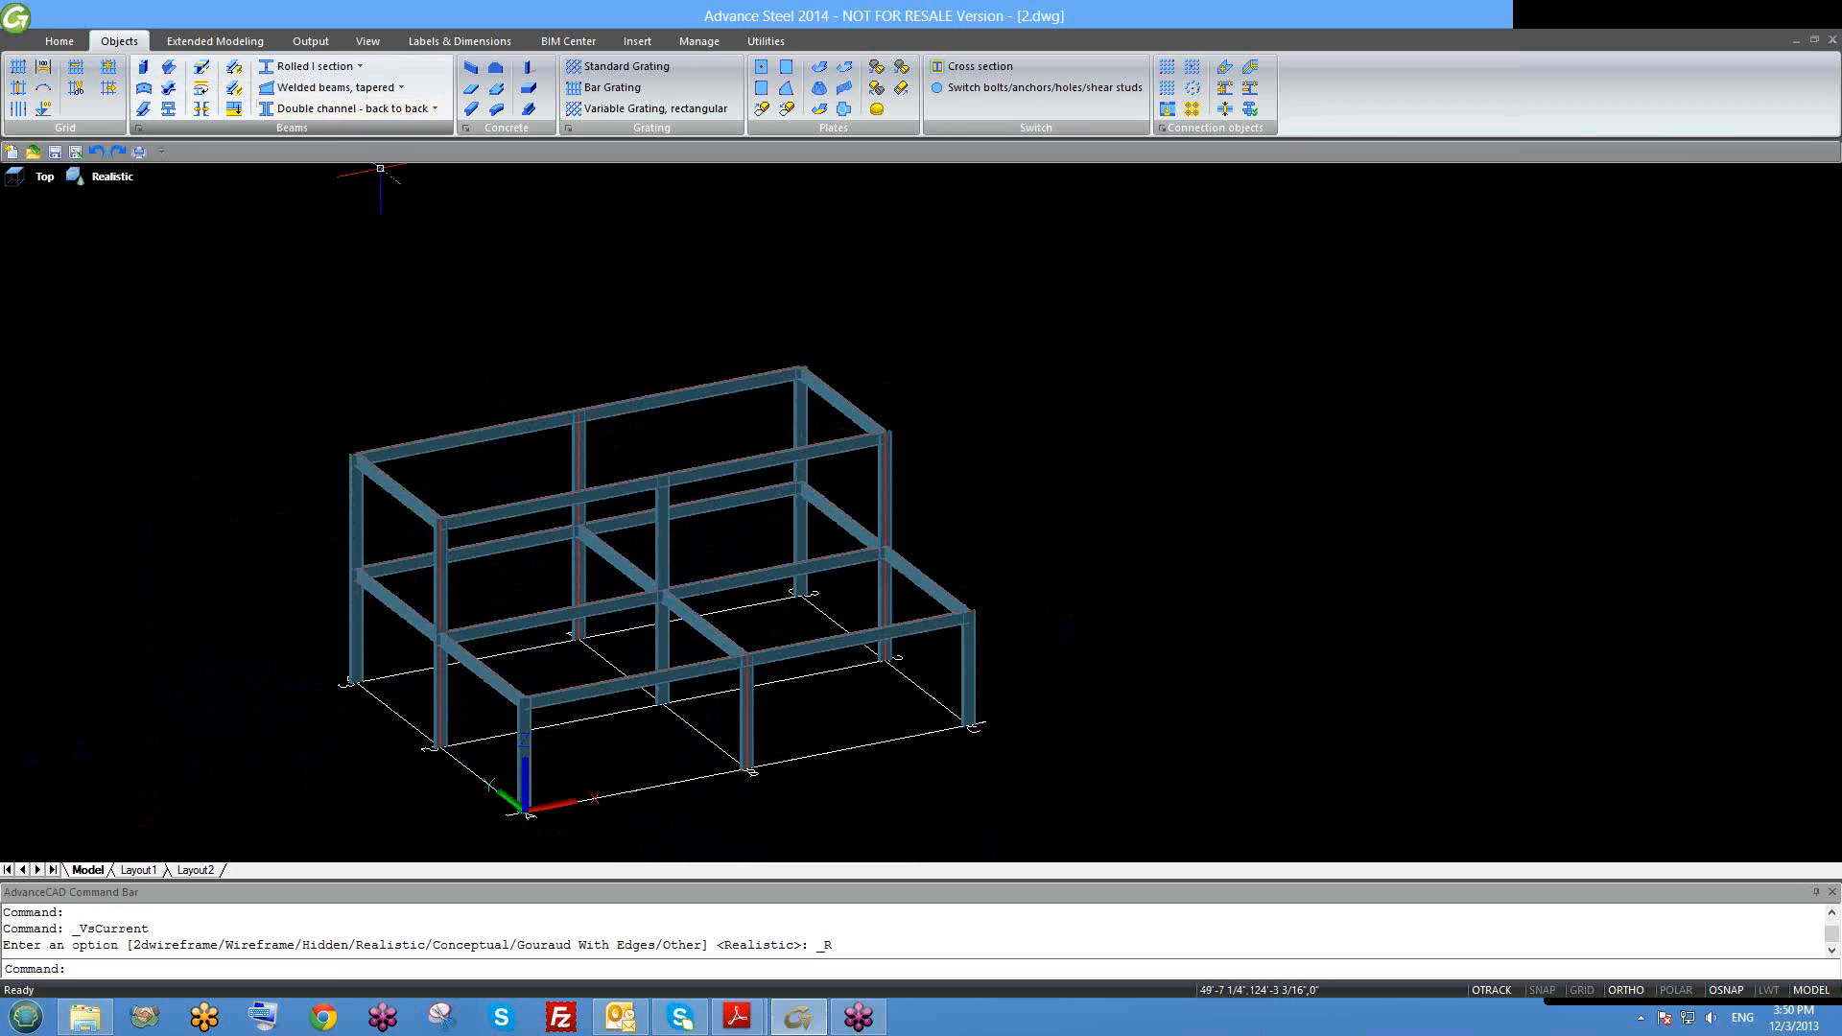
Step: Examine the frame in the Top view, checking the beam alignment along the grid lines and around A-3
left_click(39, 176)
left_click(90, 213)
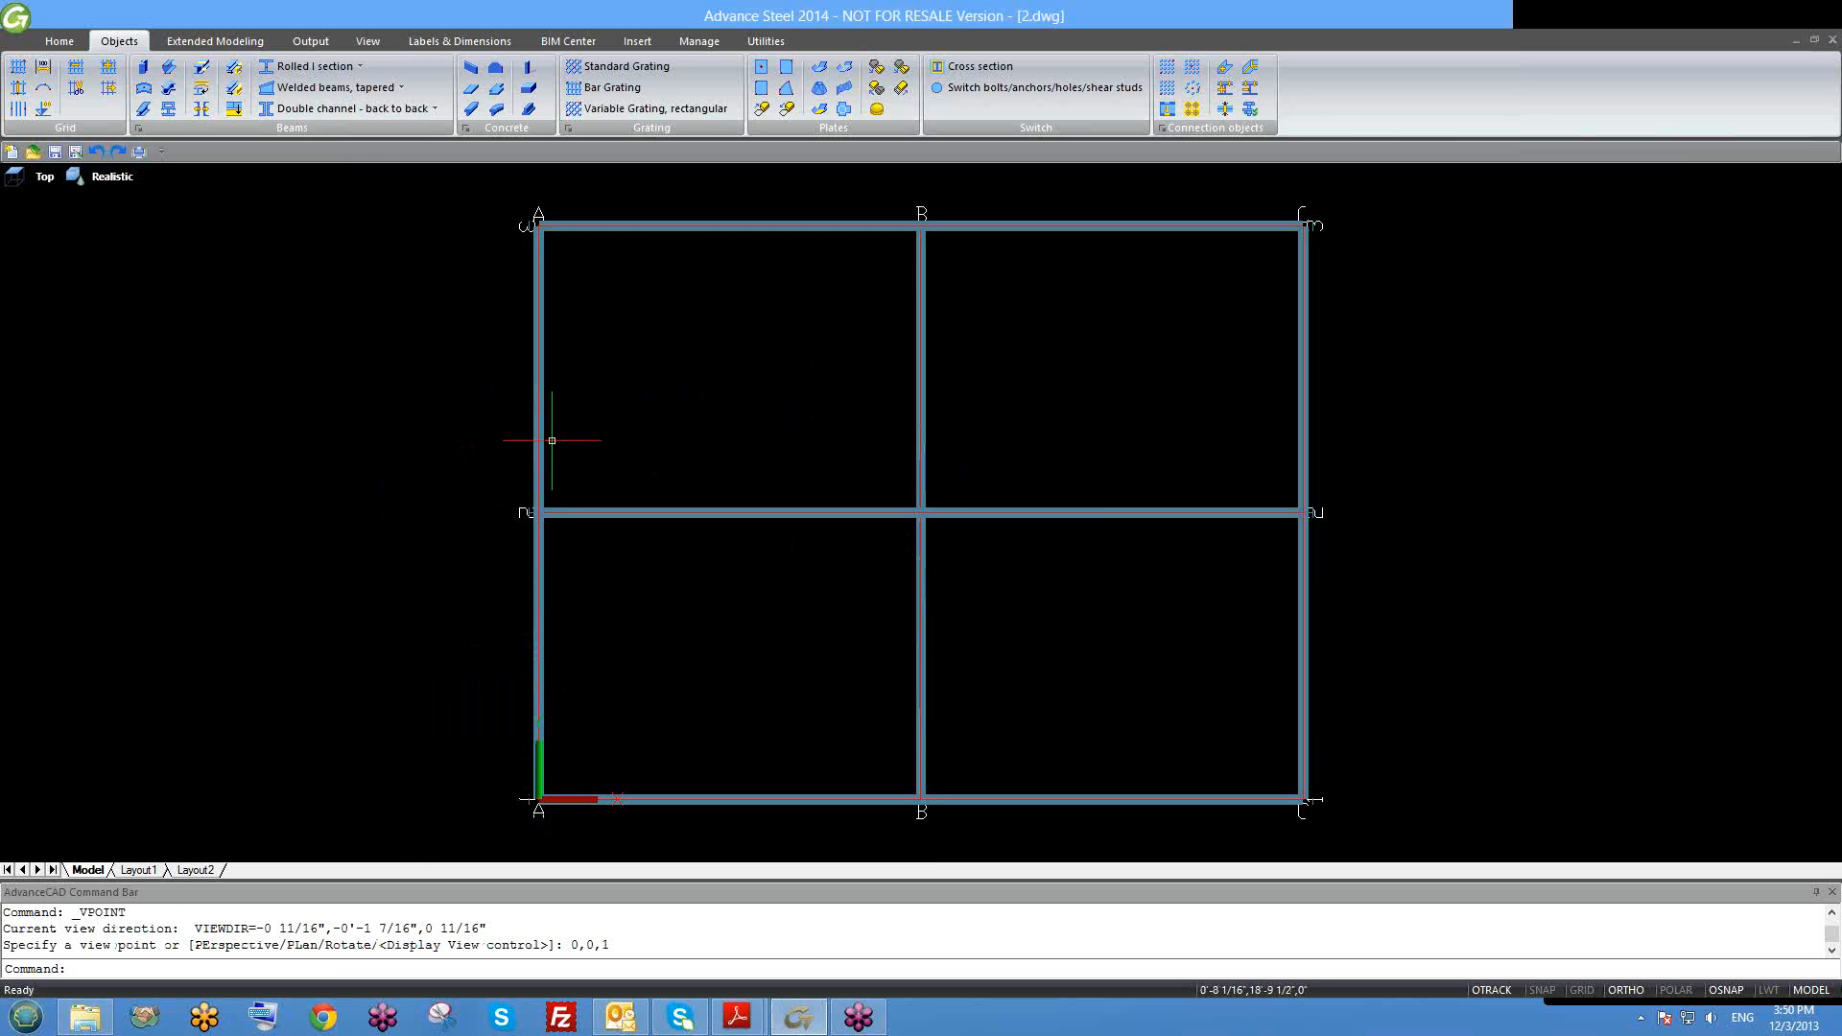
scroll(916, 830, "up", 5)
middle_click_drag(934, 587, 979, 842)
scroll(1012, 165, "up", 4)
scroll(968, 521, "down", 3)
scroll(826, 585, "down", 3)
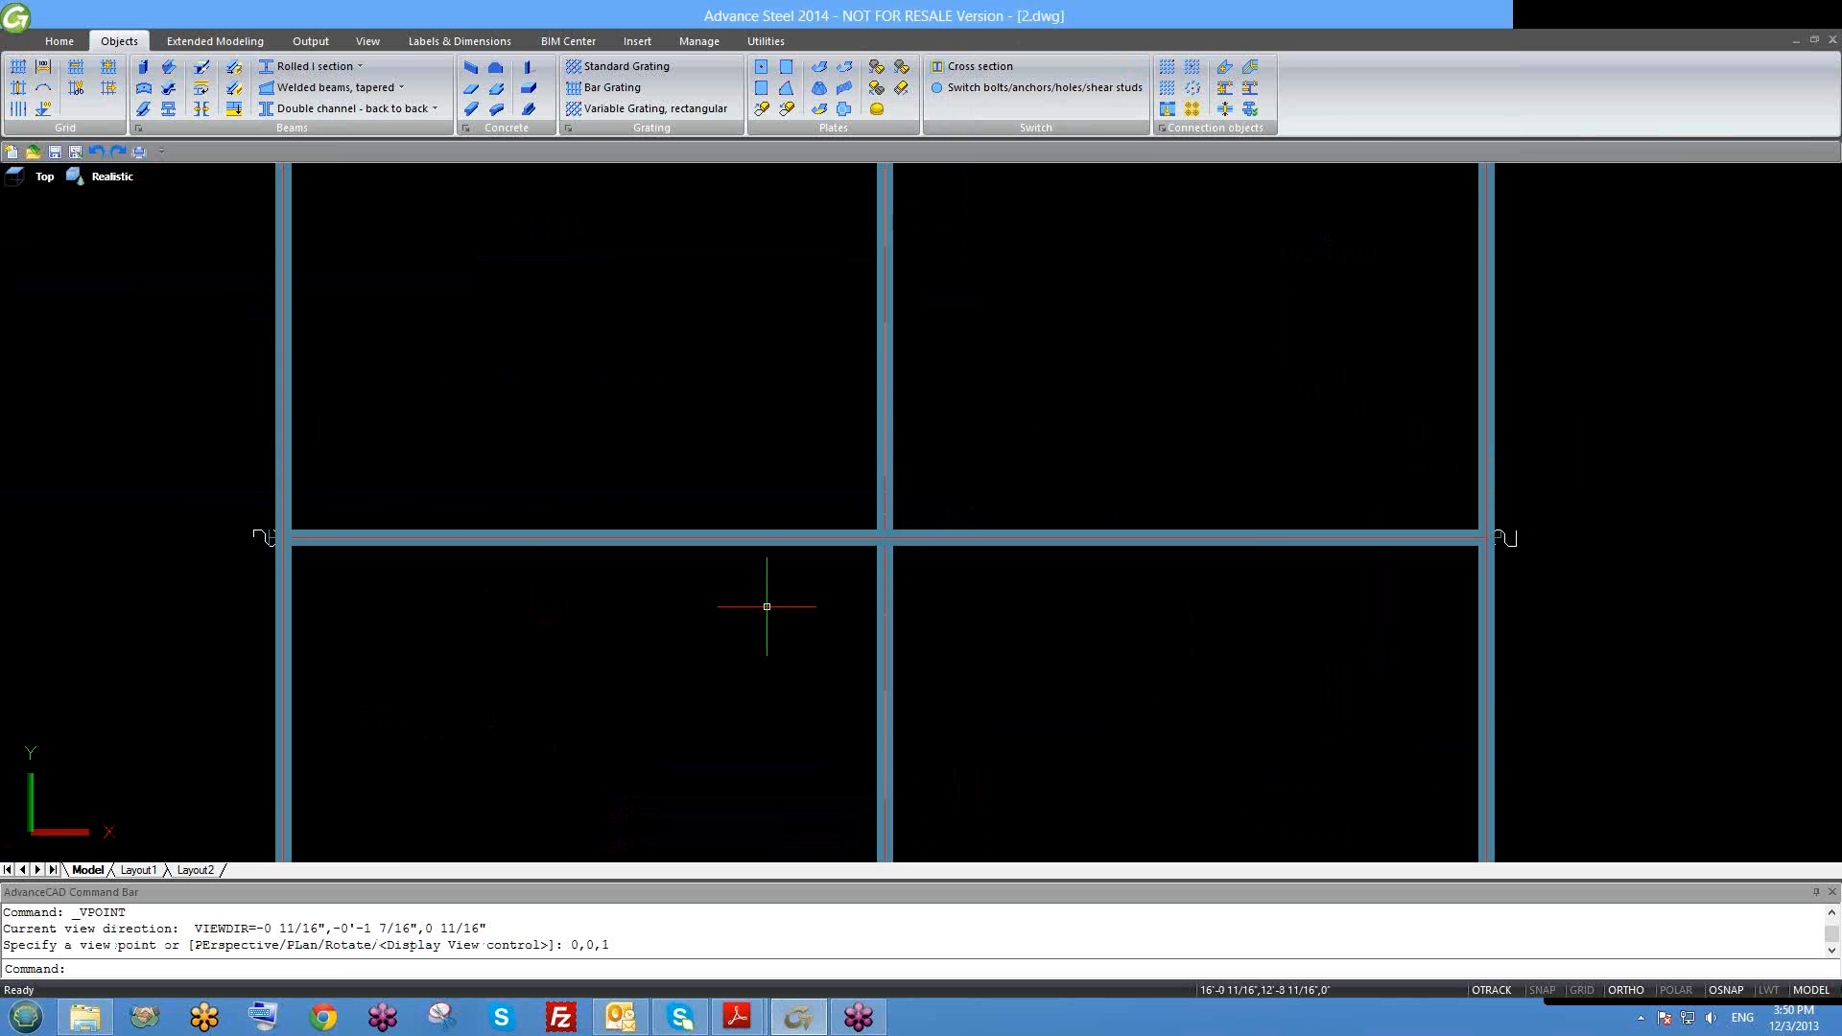
scroll(276, 561, "up", 3)
scroll(523, 662, "down", 2)
middle_click_drag(467, 444, 532, 767)
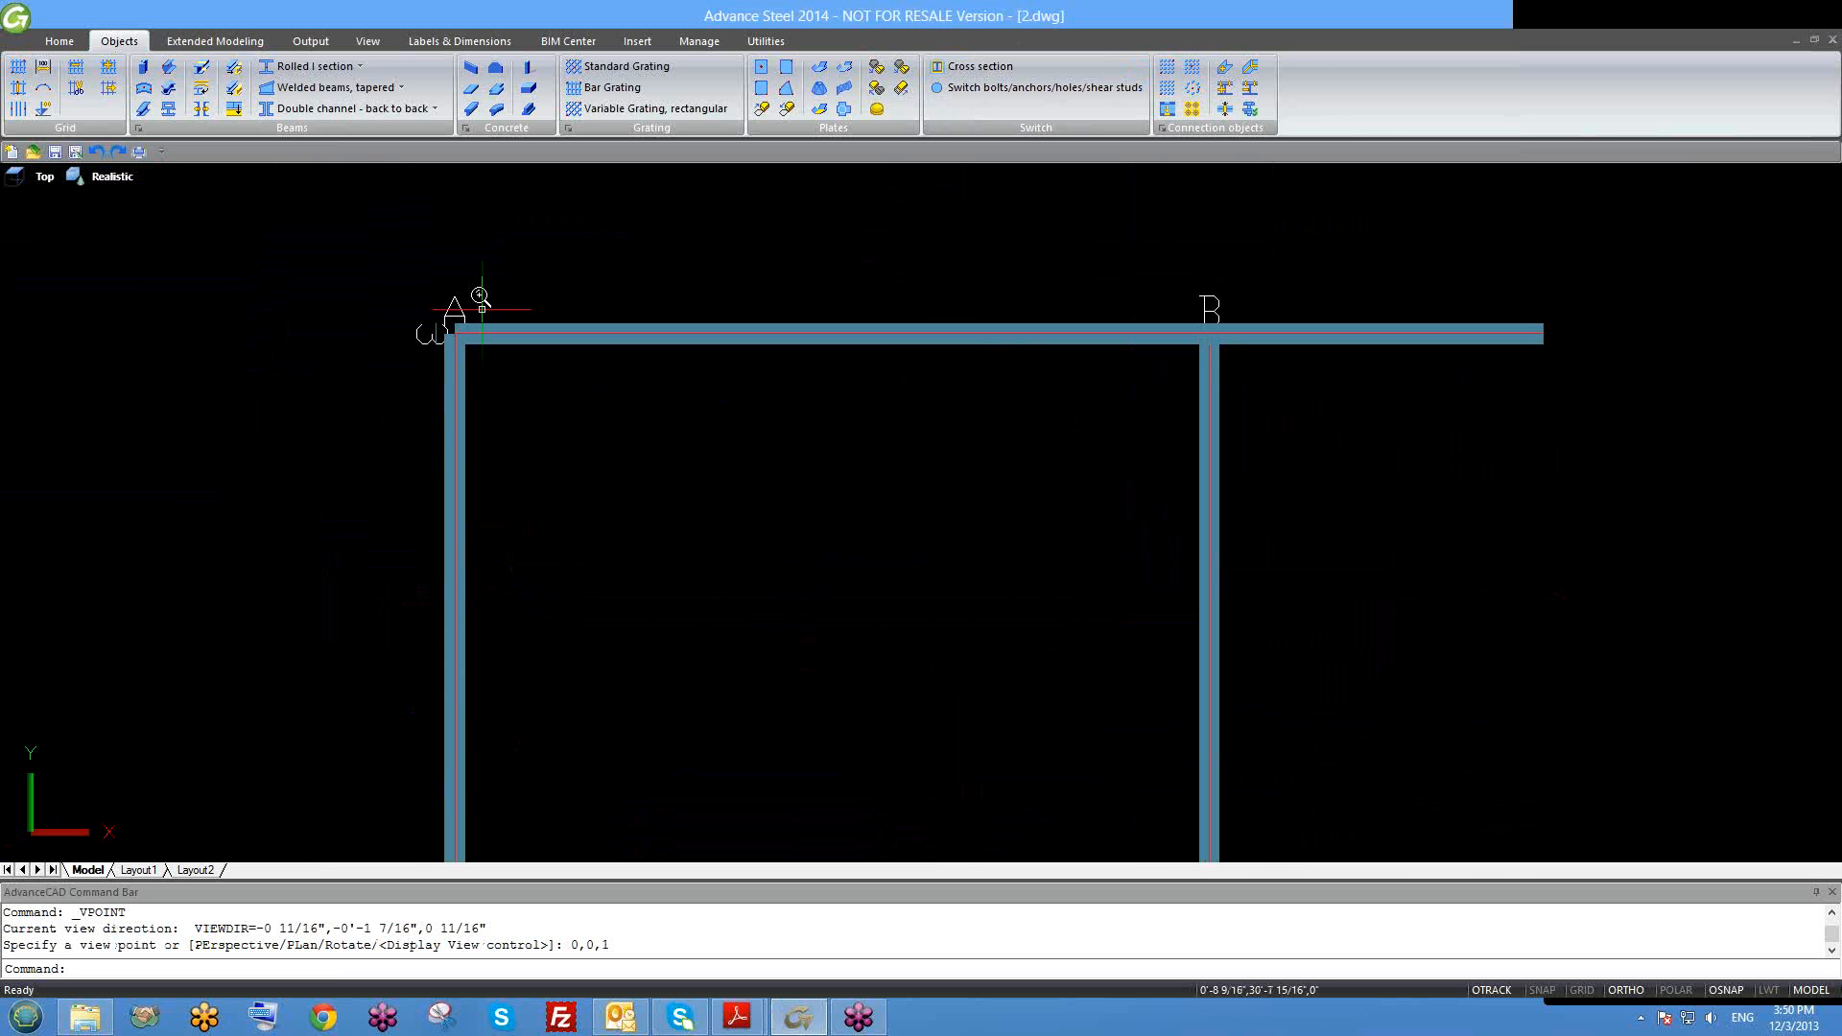
scroll(483, 296, "up", 2)
scroll(493, 340, "down", 2)
scroll(1091, 372, "up", 2)
Step: Try moving the grid line B beam near B-3 a short distance towards grid line A, and undo the move
left_click(1182, 473)
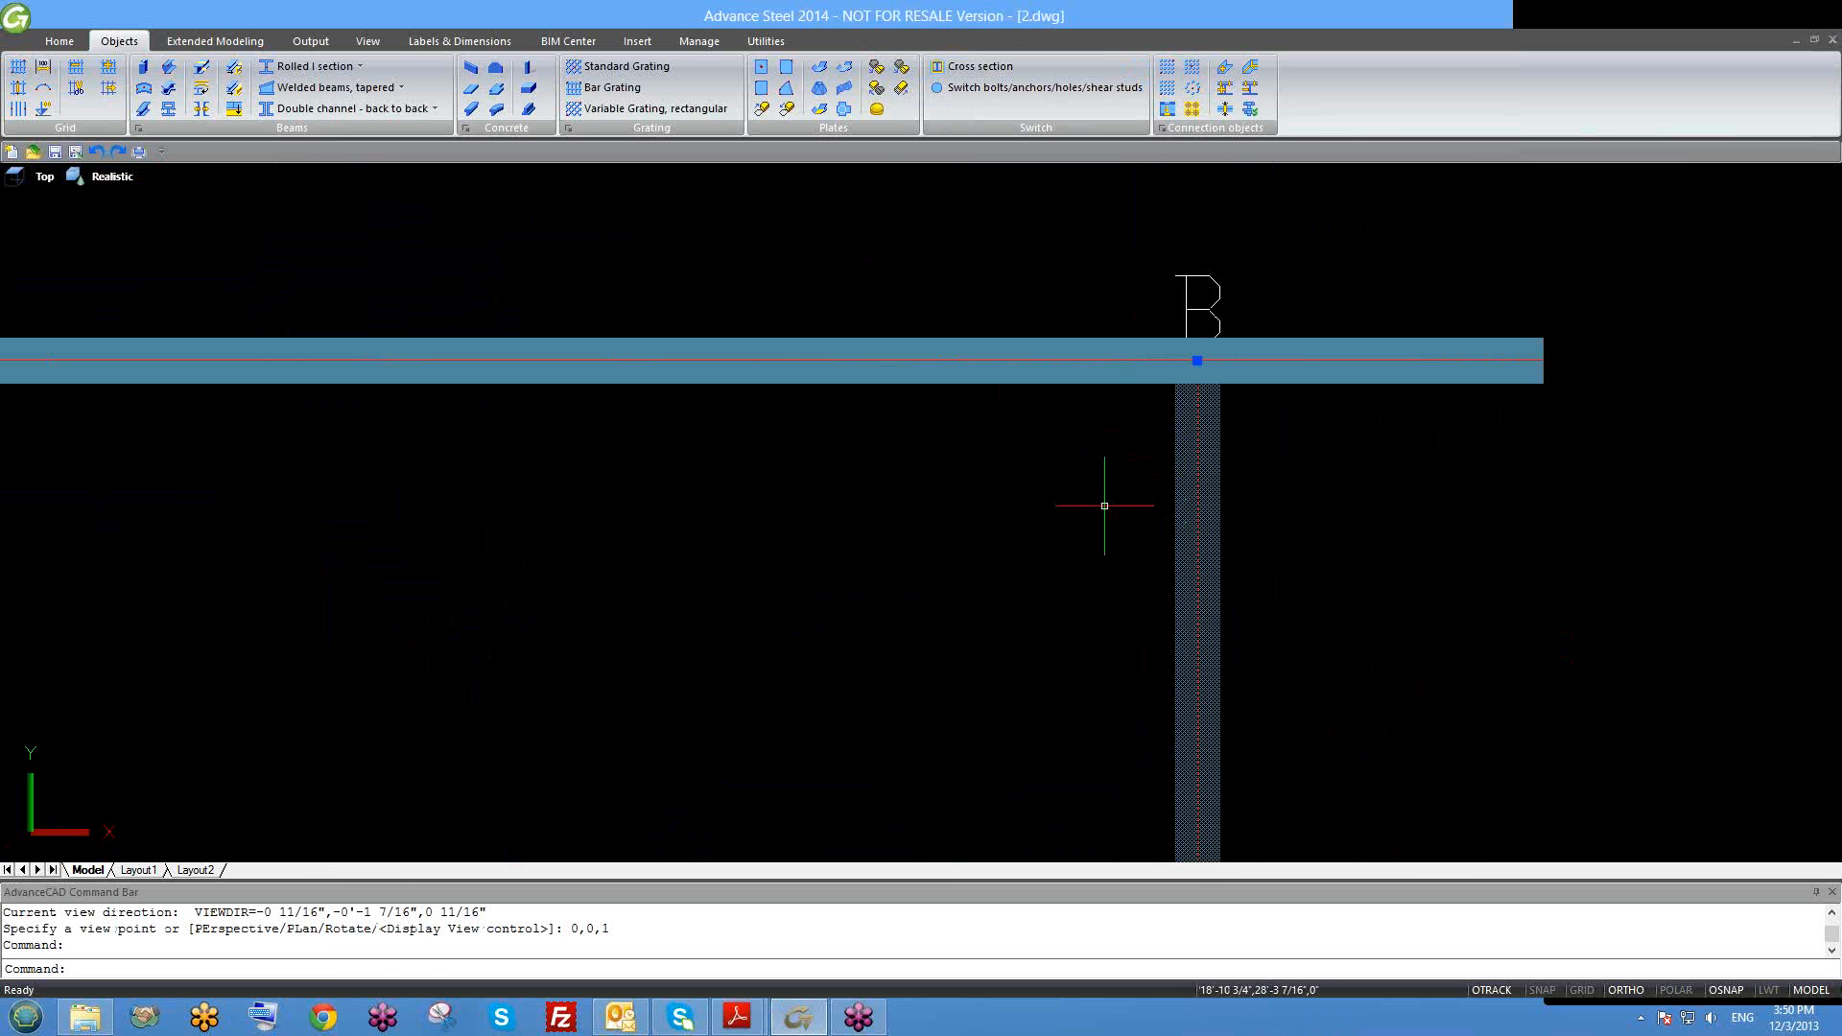
type("m")
key("Return")
left_click(1050, 507)
left_click(979, 512)
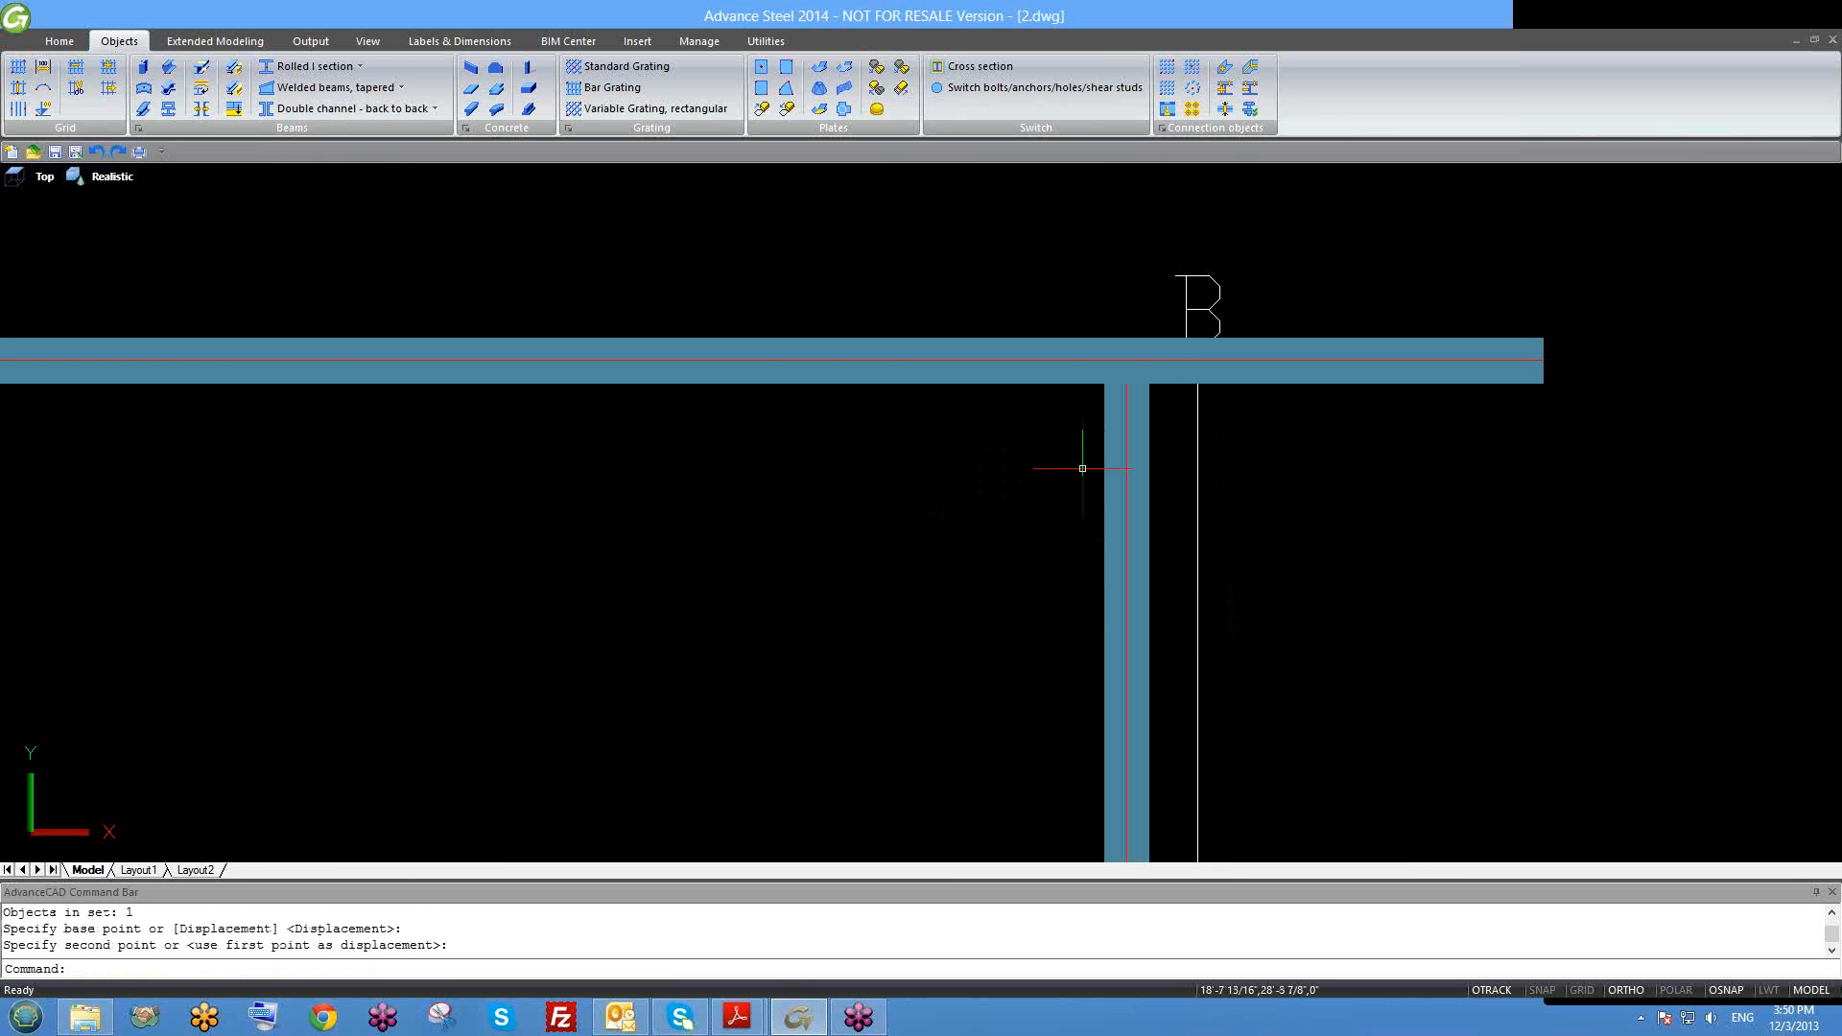
key("ctrl+z")
Step: Examine how the beams and column meet at the C-3 corner in plan and 3D, and review the whole frame
scroll(1078, 464, "down", 2)
scroll(883, 226, "up", 3)
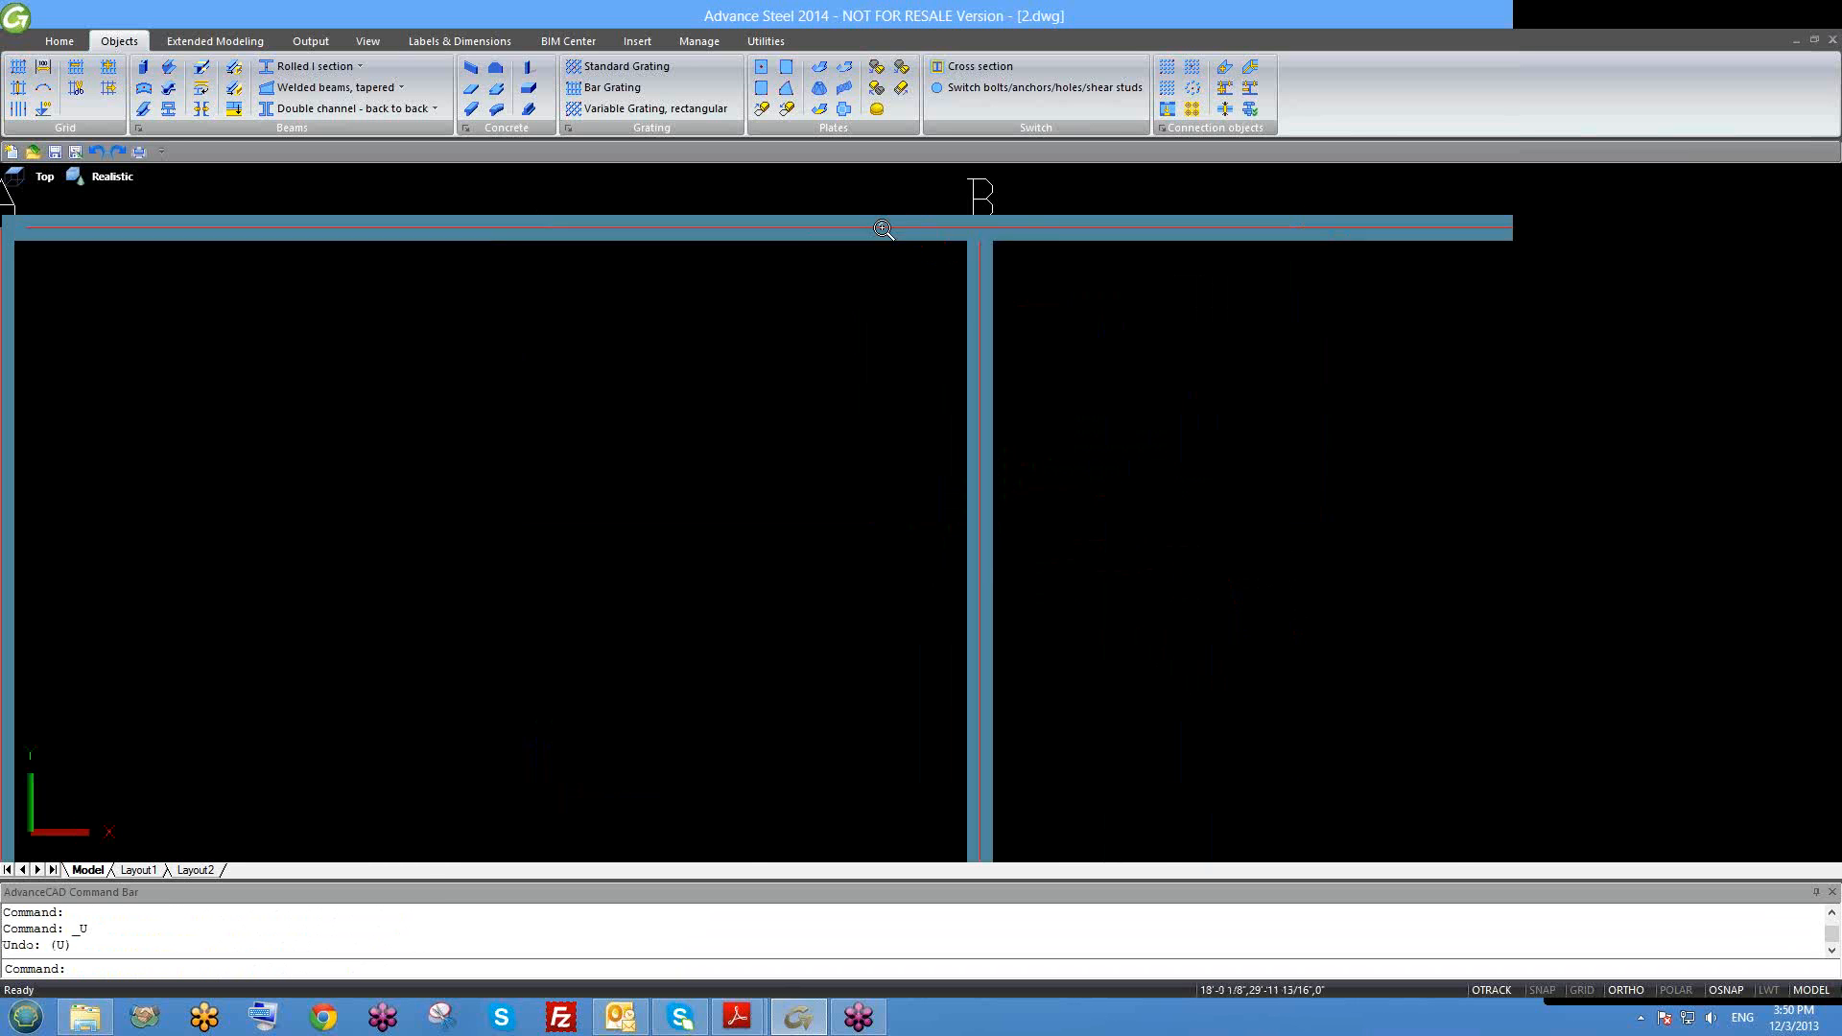
scroll(1056, 291, "down", 1)
middle_click_drag(1056, 292, 724, 325)
scroll(1015, 328, "down", 1)
scroll(1488, 360, "up", 5)
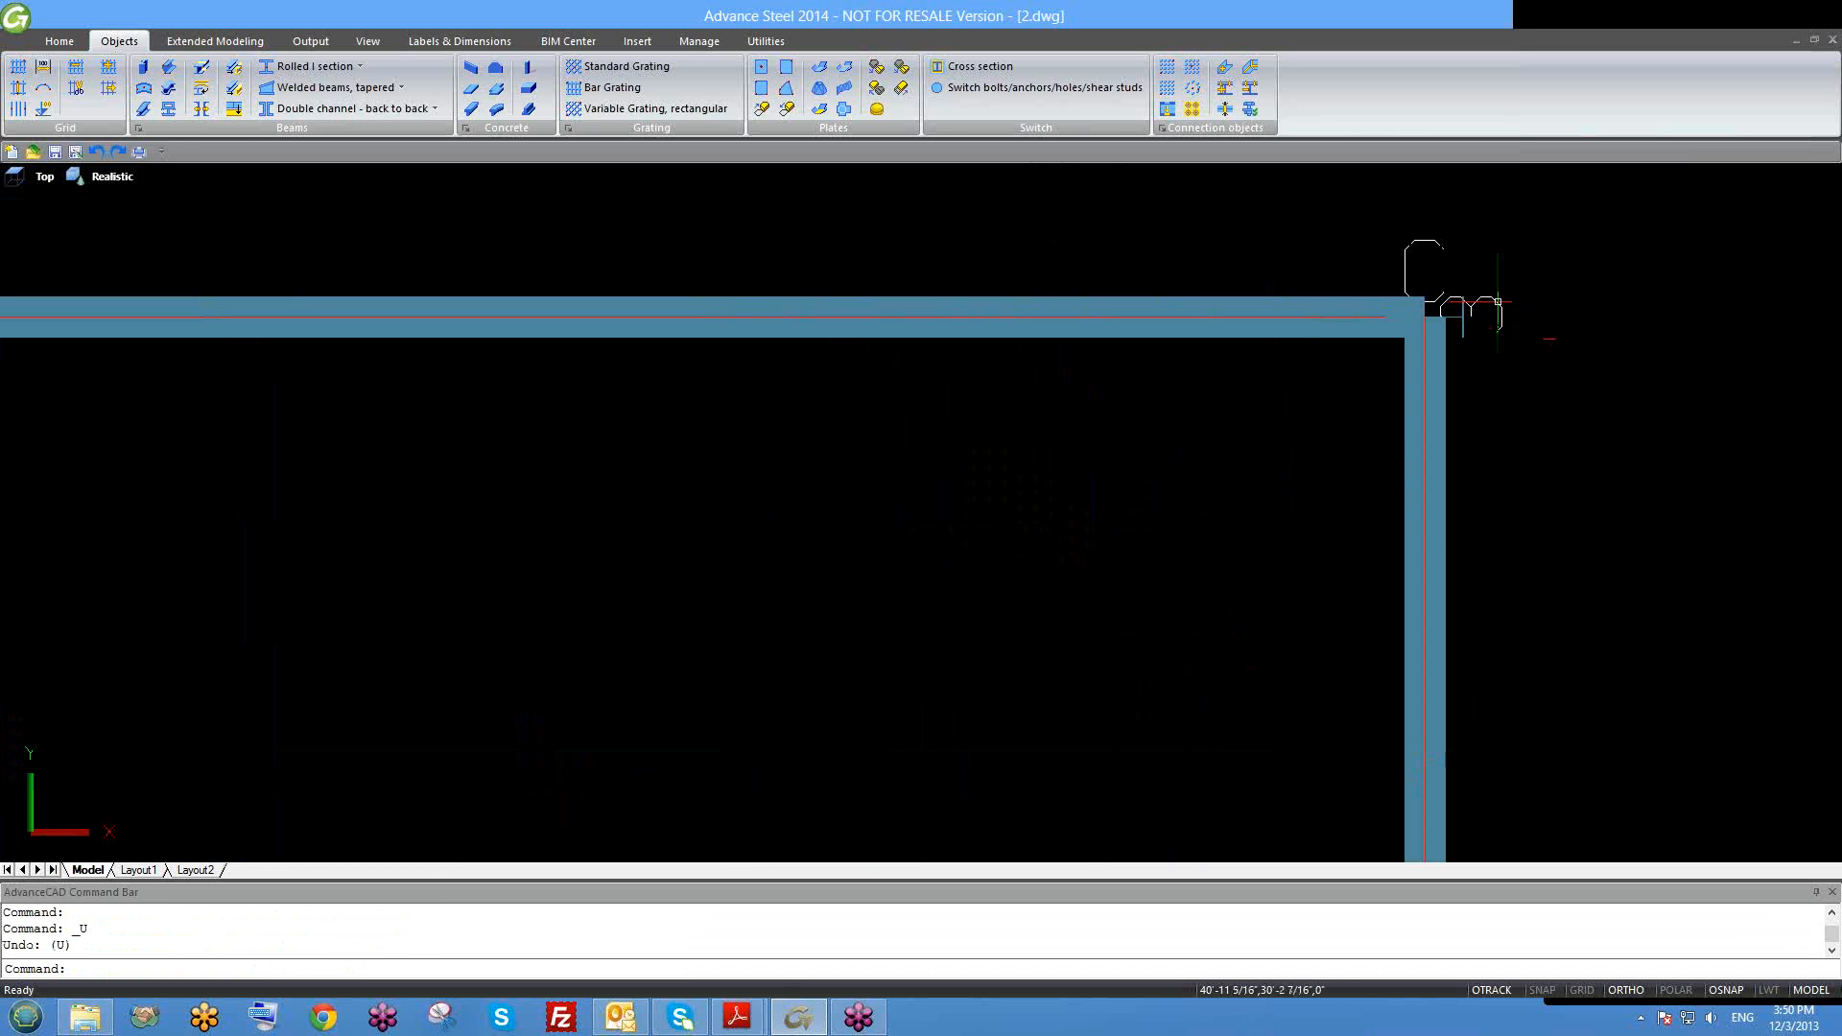
scroll(1335, 352, "down", 2)
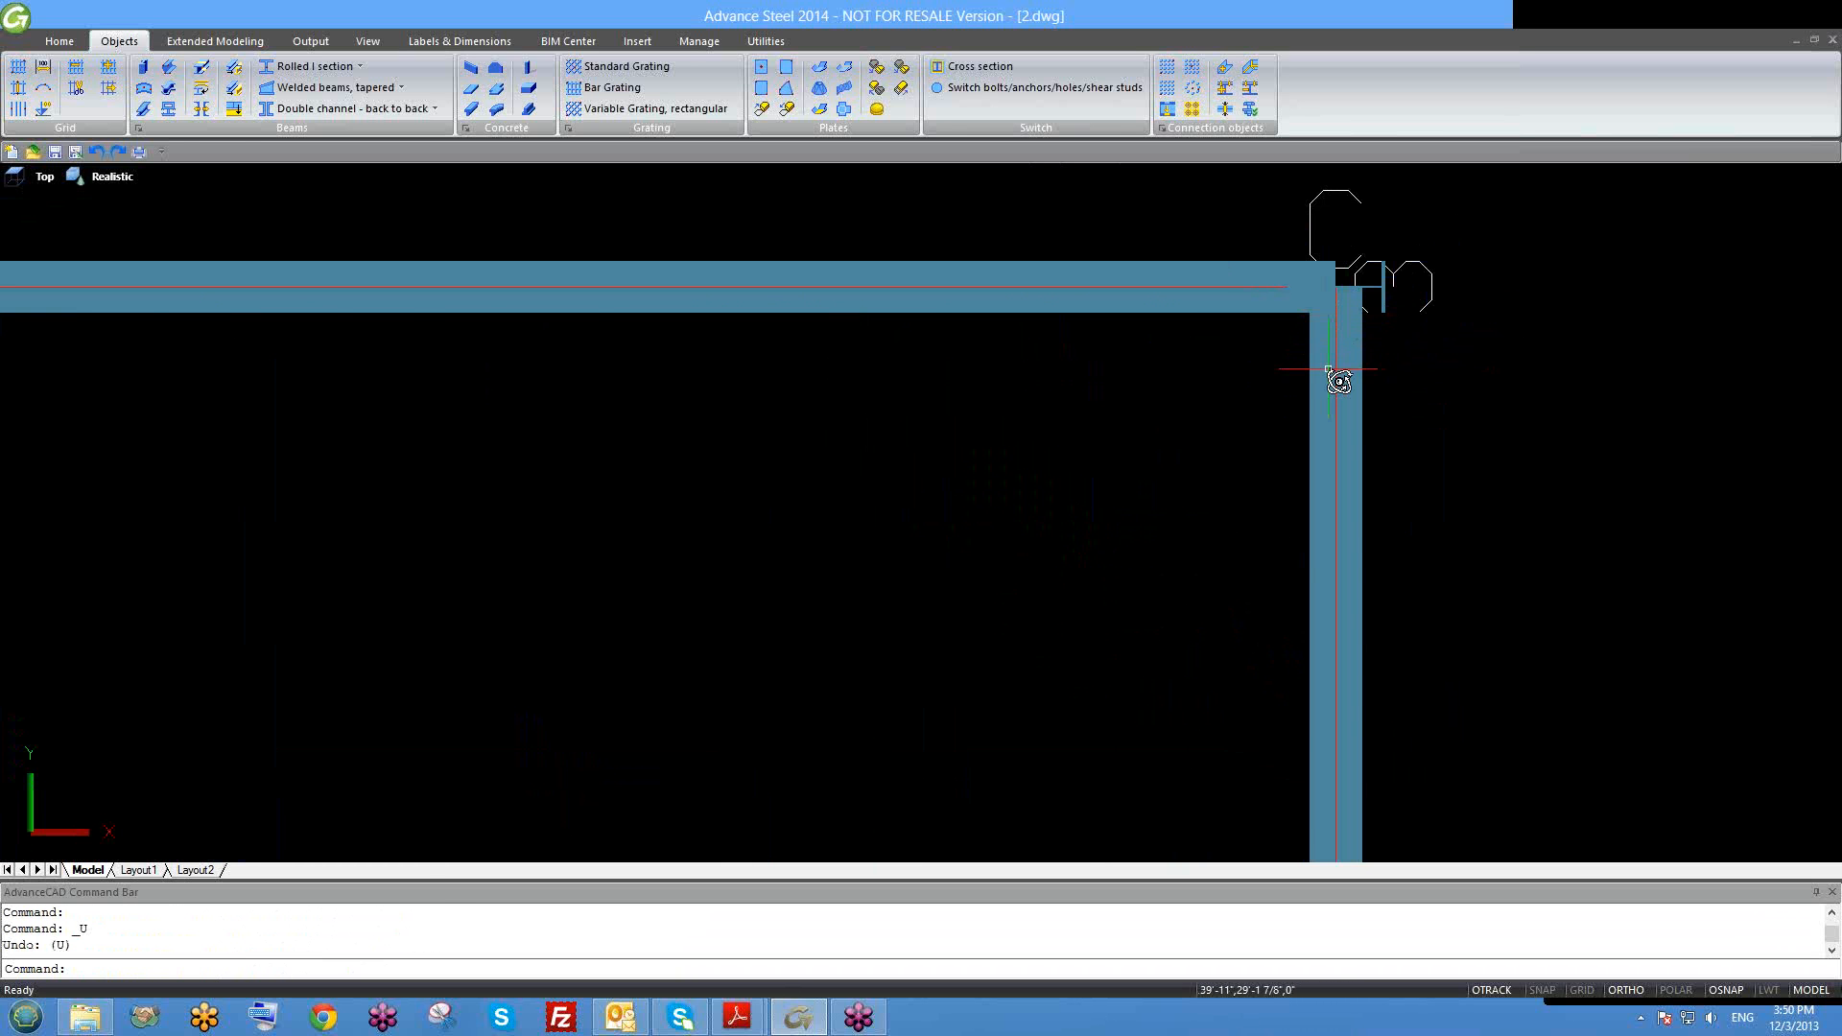
middle_click_drag(1337, 371, 1369, 287, "shift")
scroll(1362, 355, "down", 2)
middle_click_drag(1372, 175, 1230, 545)
scroll(1233, 426, "up", 3)
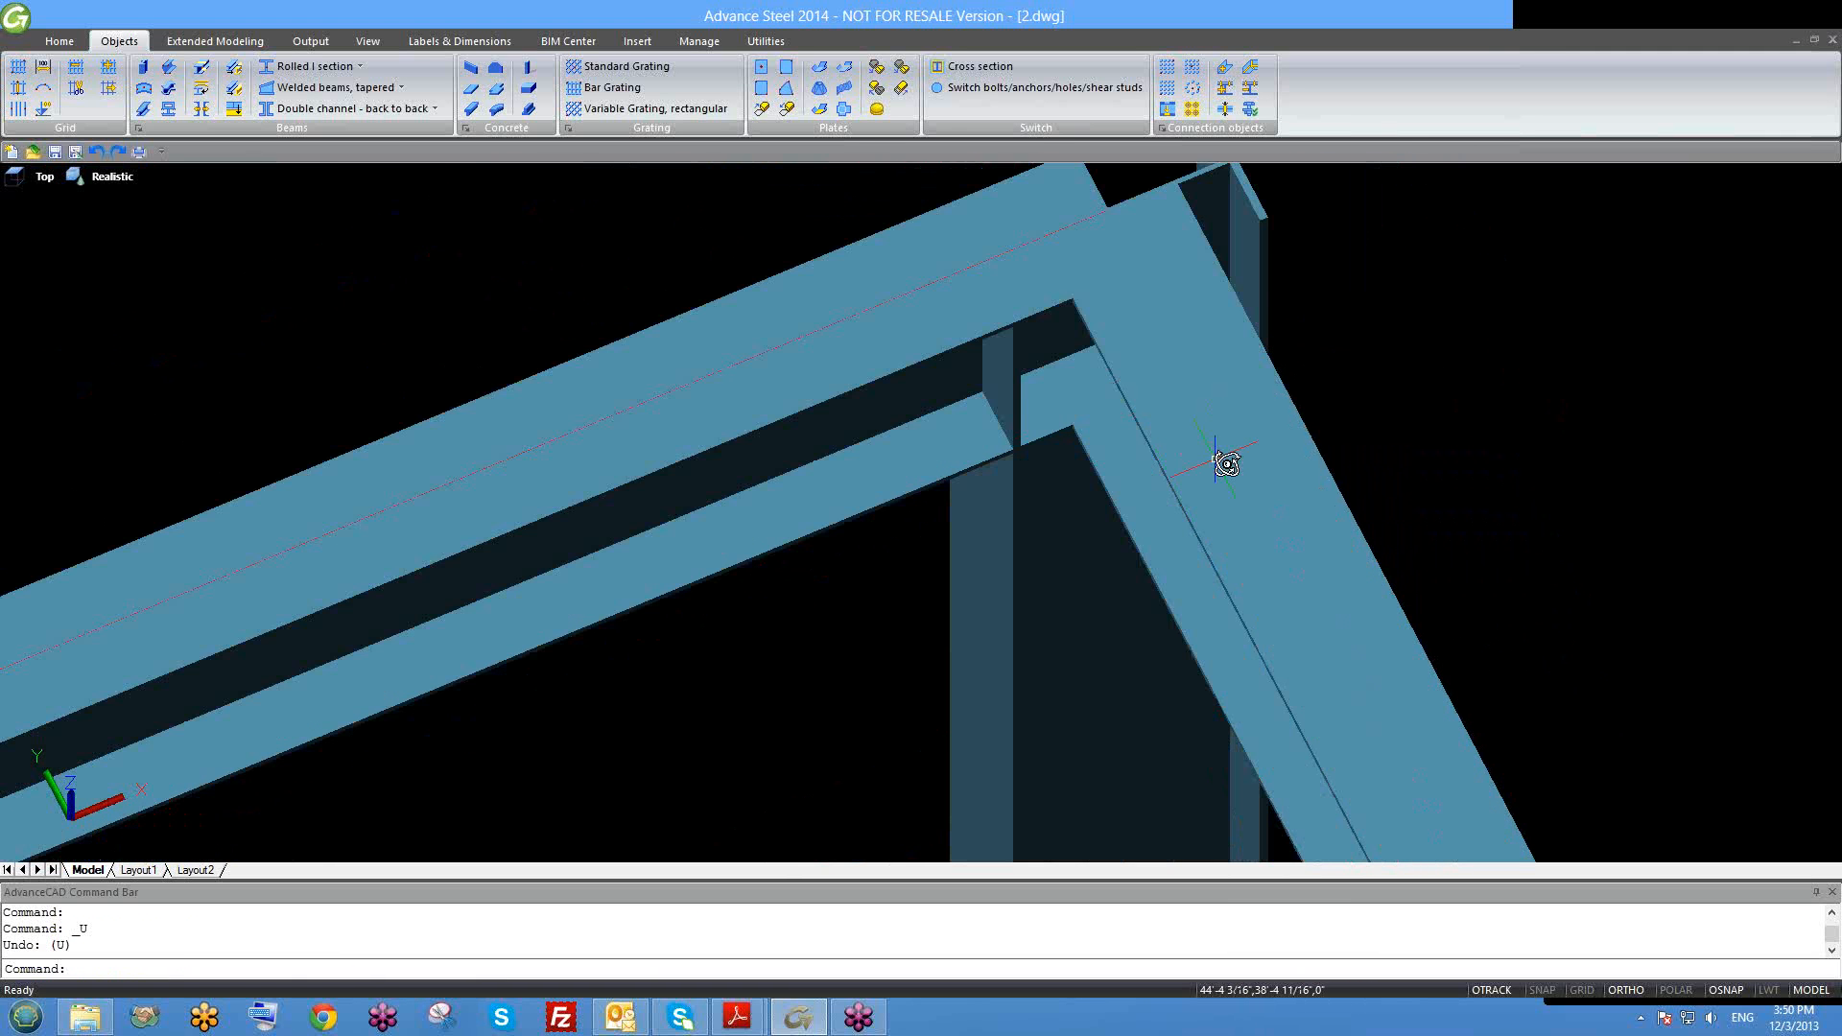
middle_click_drag(1216, 459, 1369, 378, "shift")
scroll(1139, 348, "down", 4)
scroll(1065, 305, "up", 3)
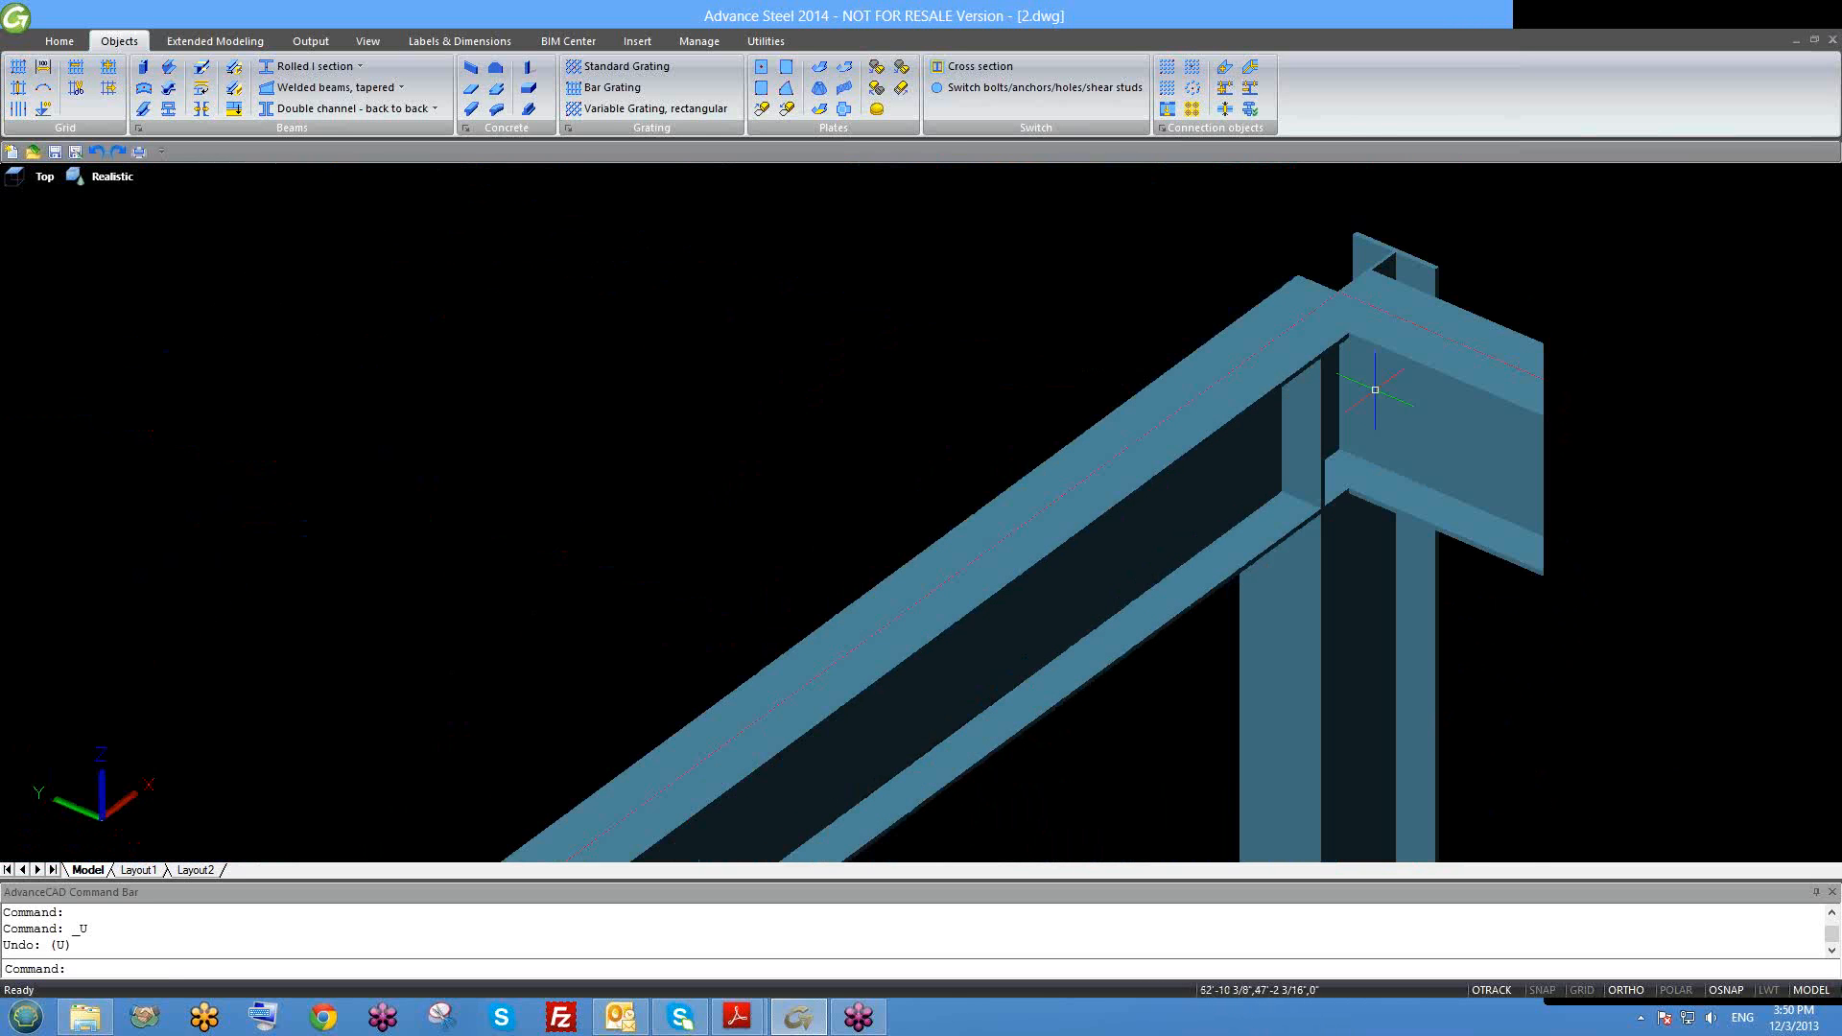
middle_click_drag(1231, 352, 995, 336)
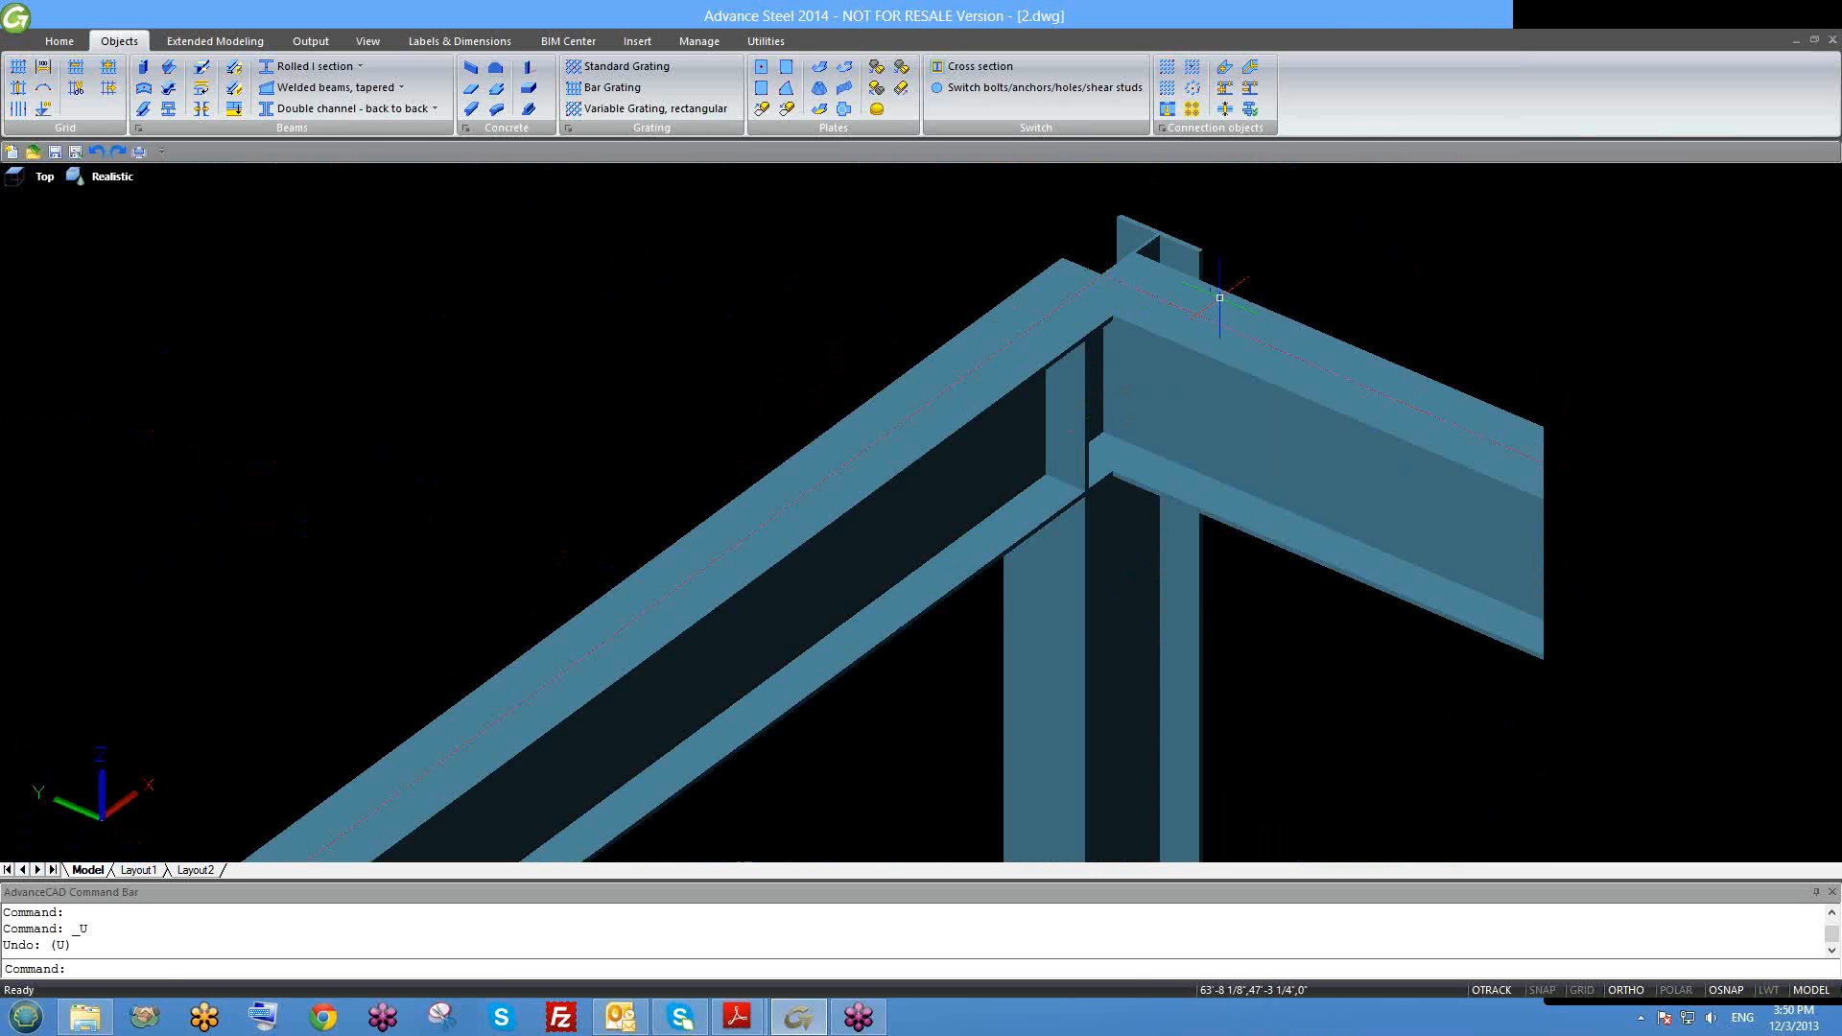
scroll(1140, 314, "down", 5)
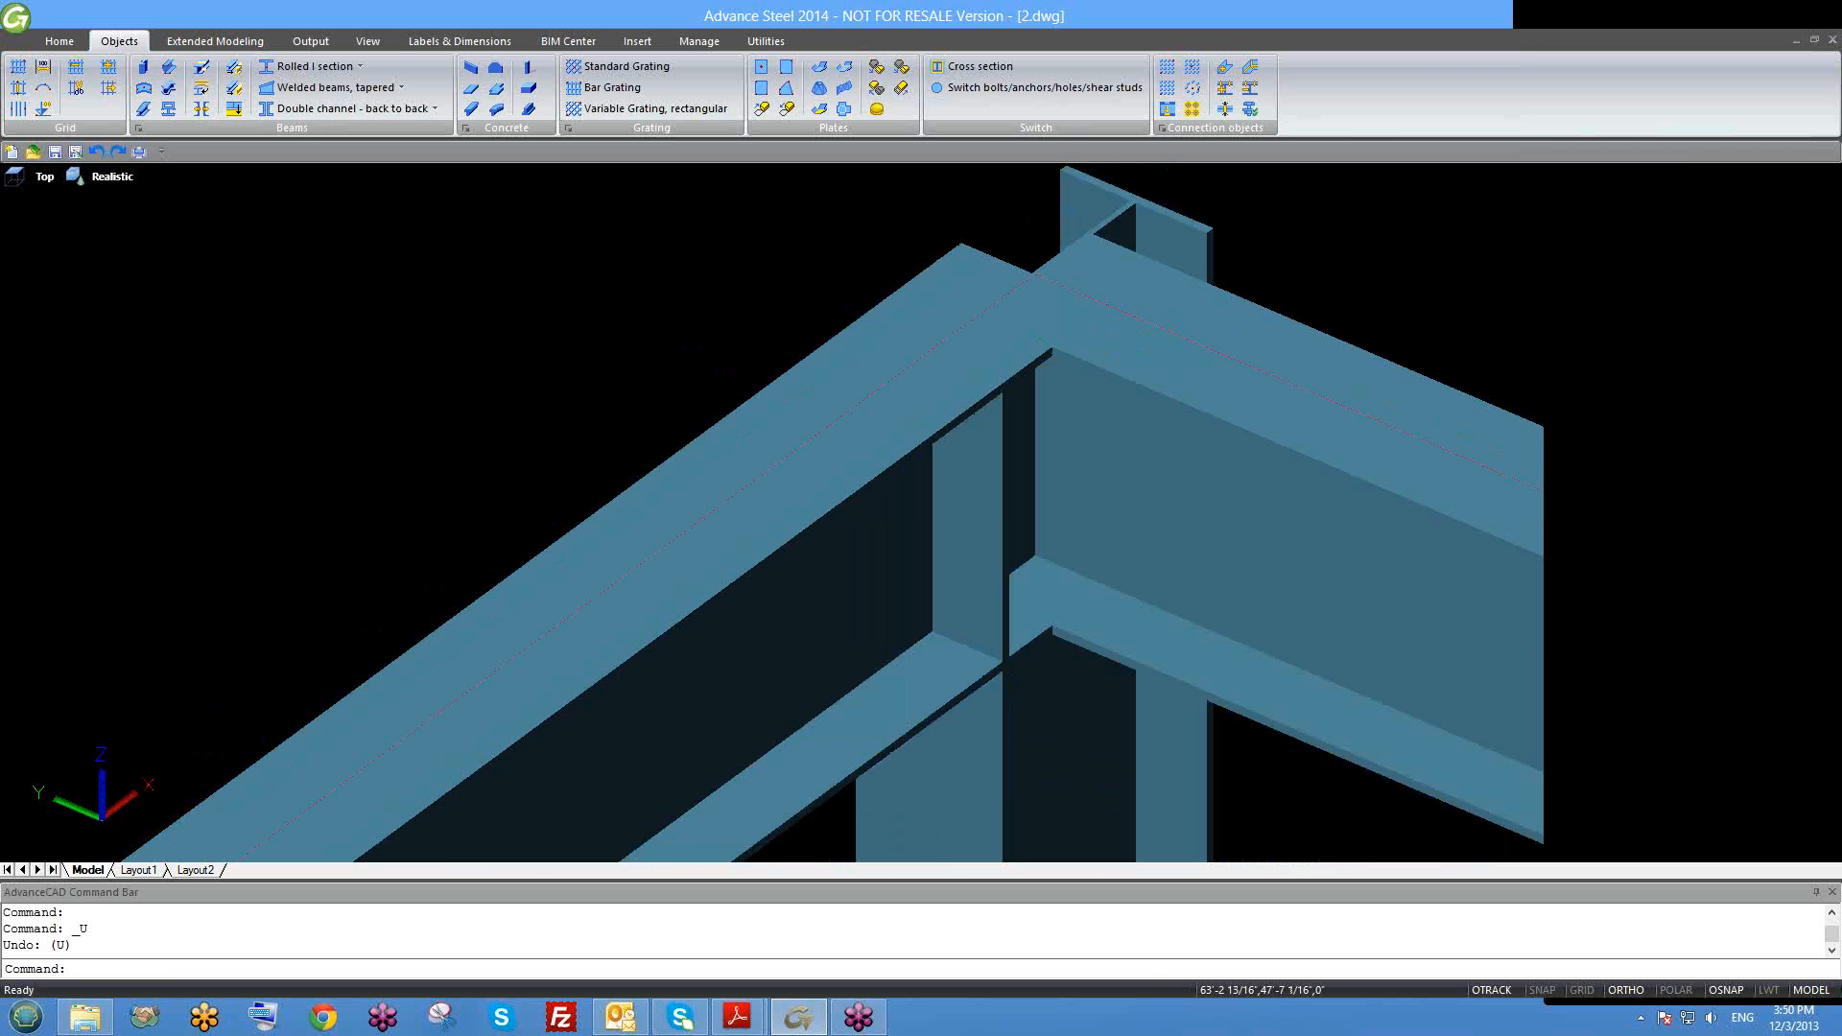
scroll(1065, 338, "down", 5)
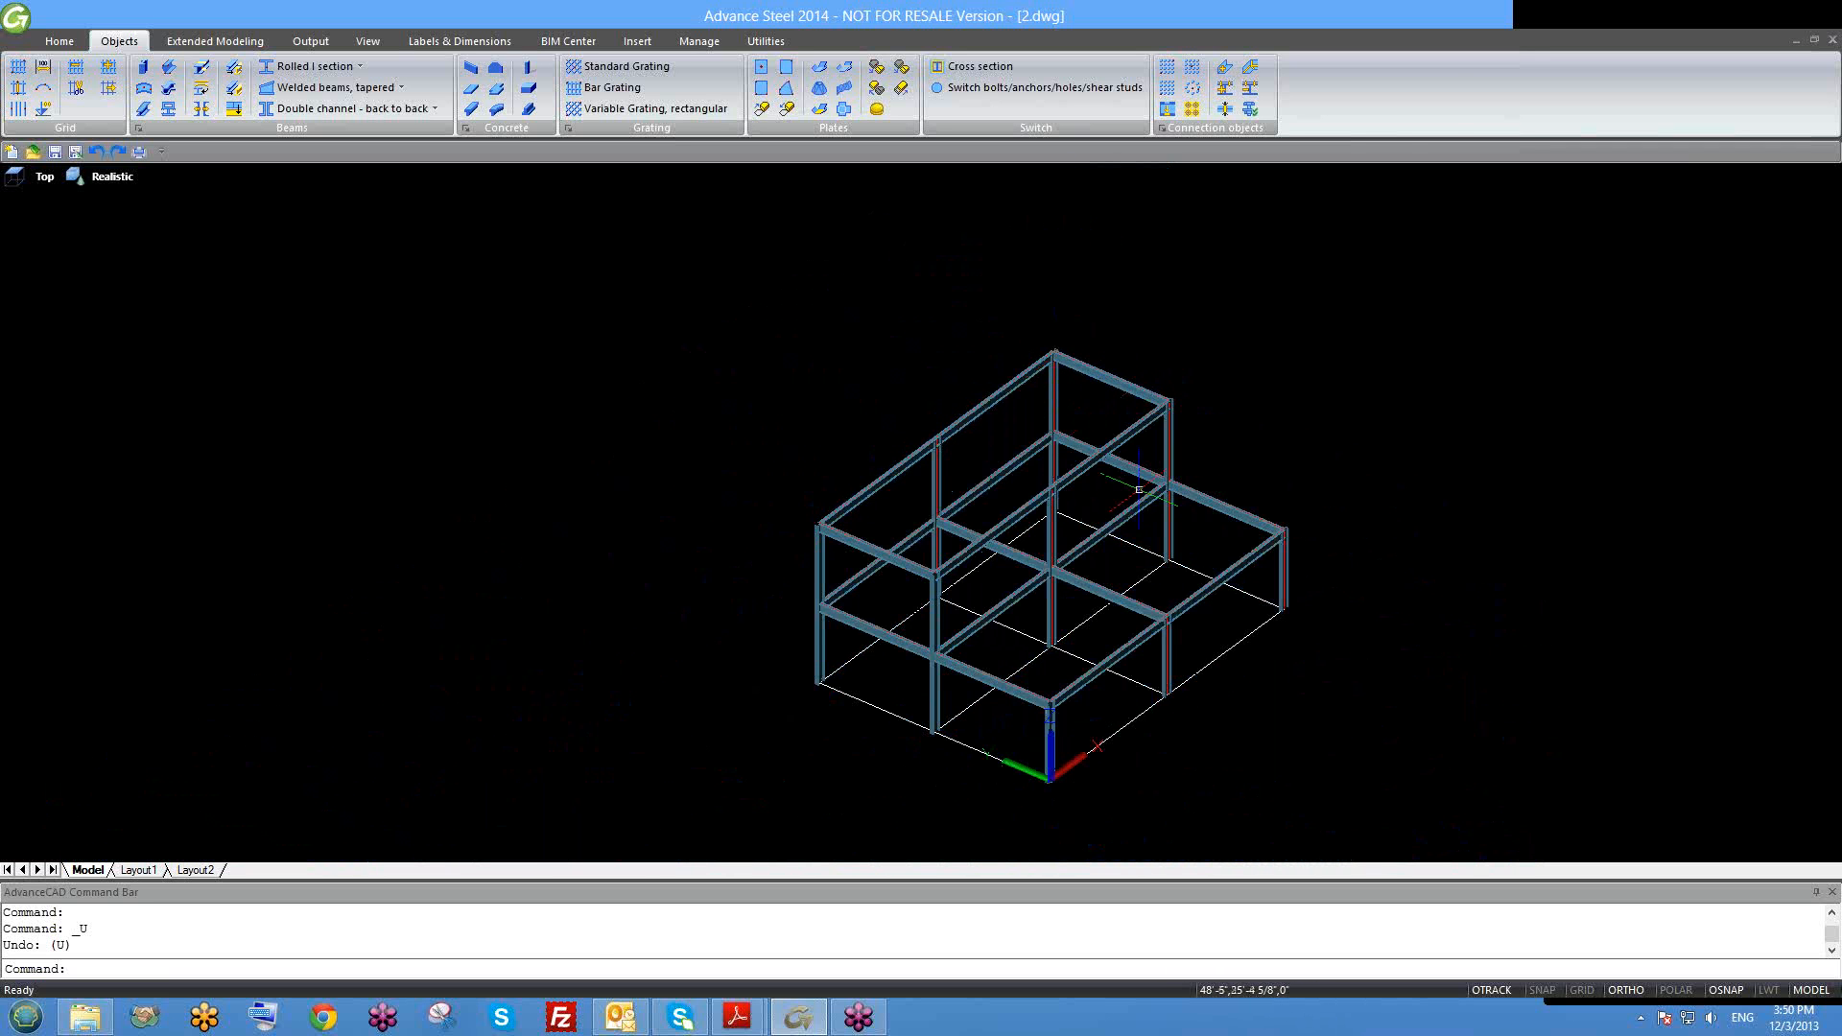
middle_click_drag(1092, 521, 1079, 517, "shift")
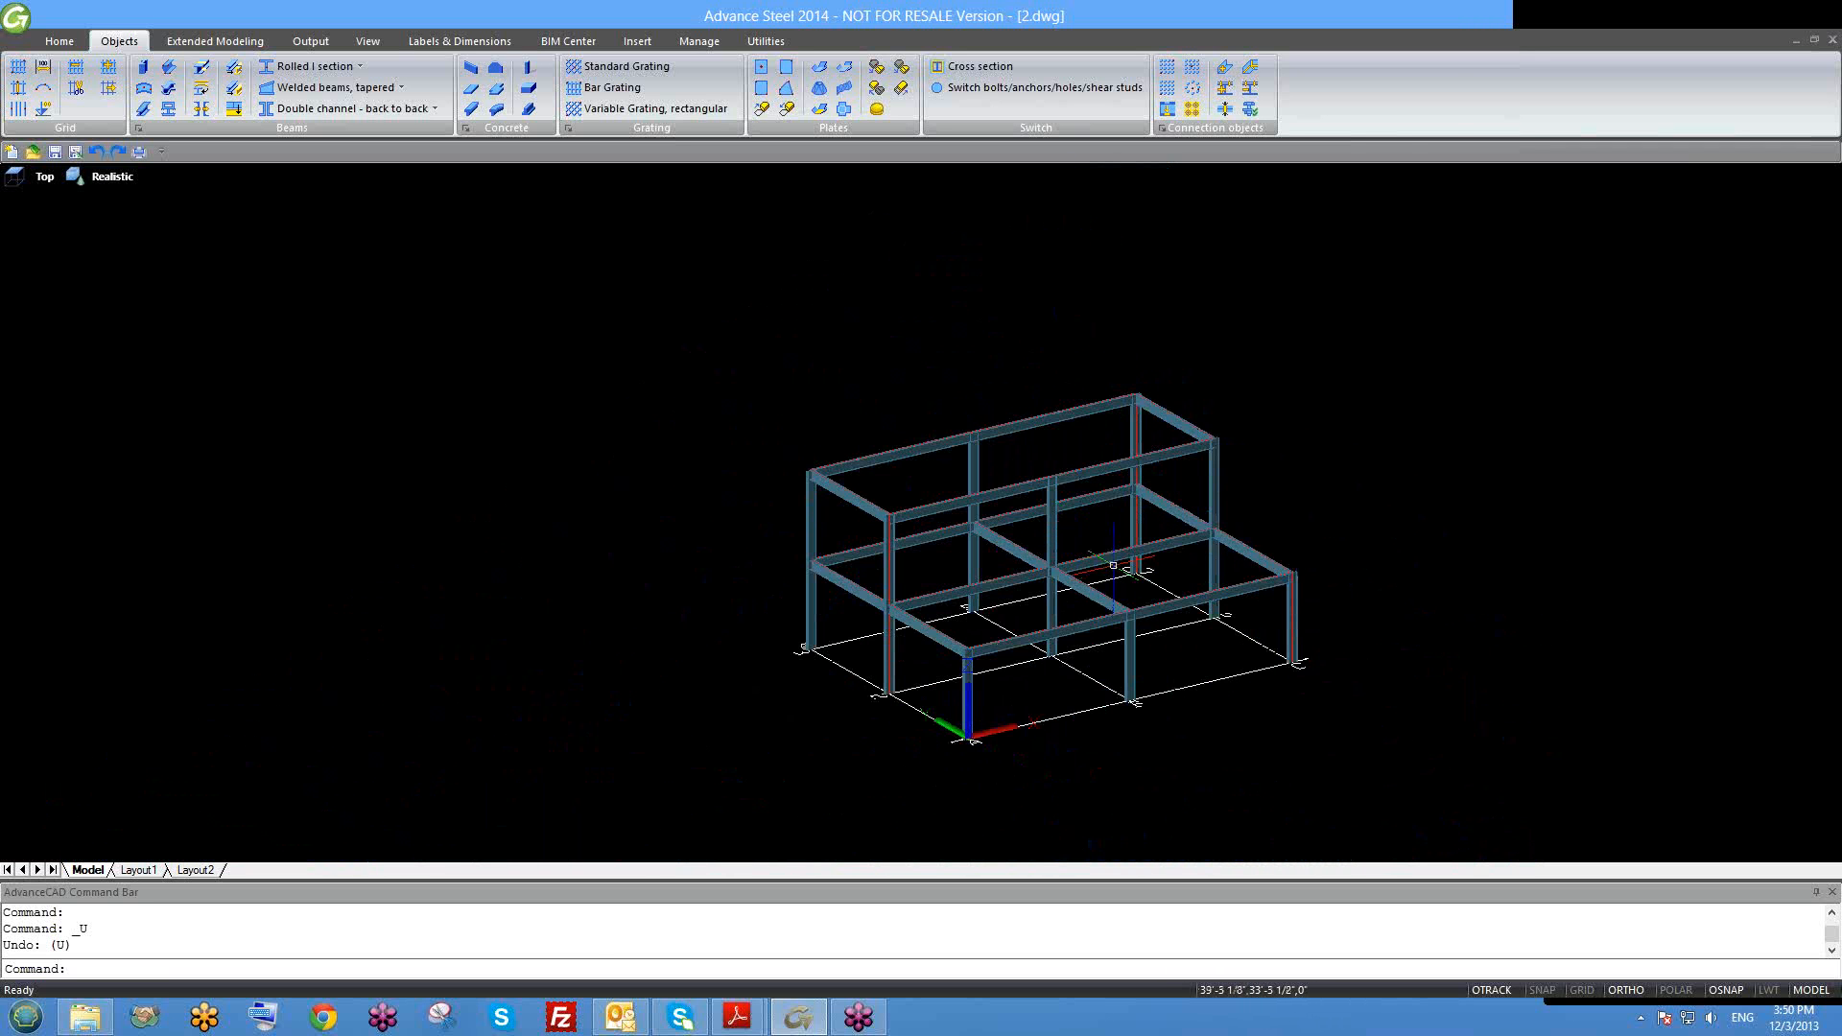
middle_click_drag(1132, 624, 999, 646, "shift")
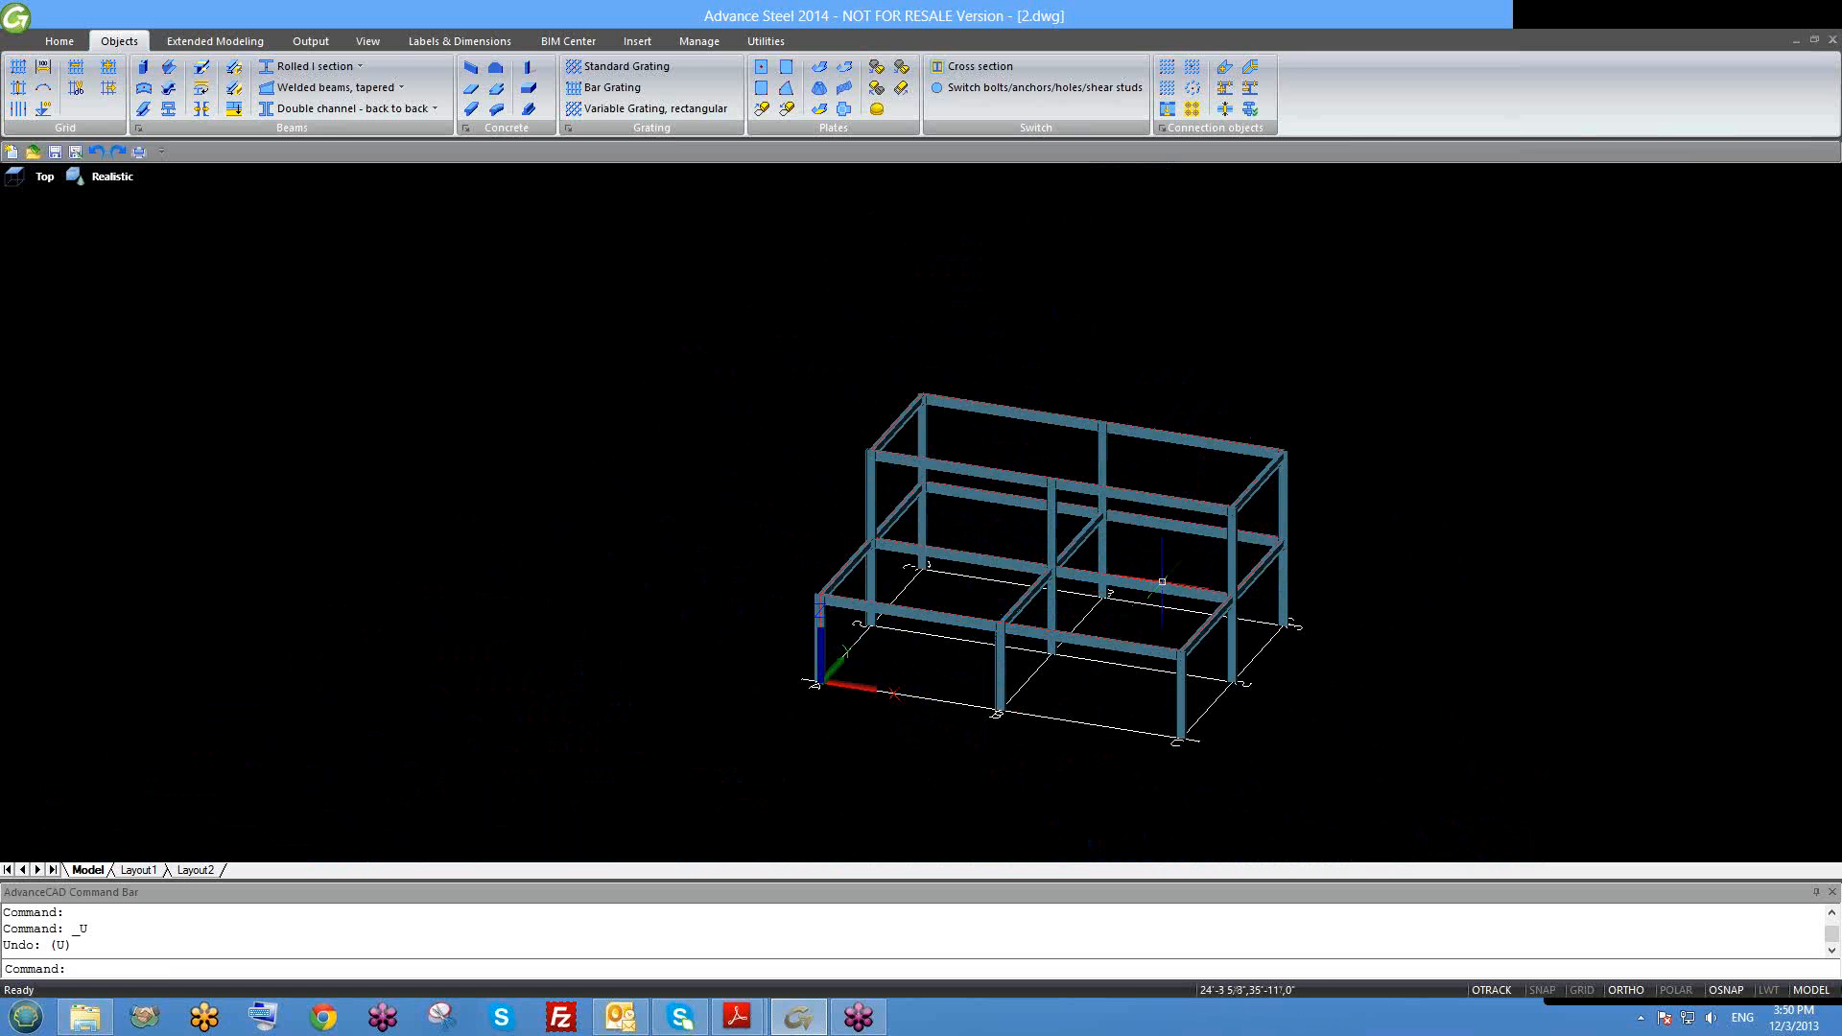
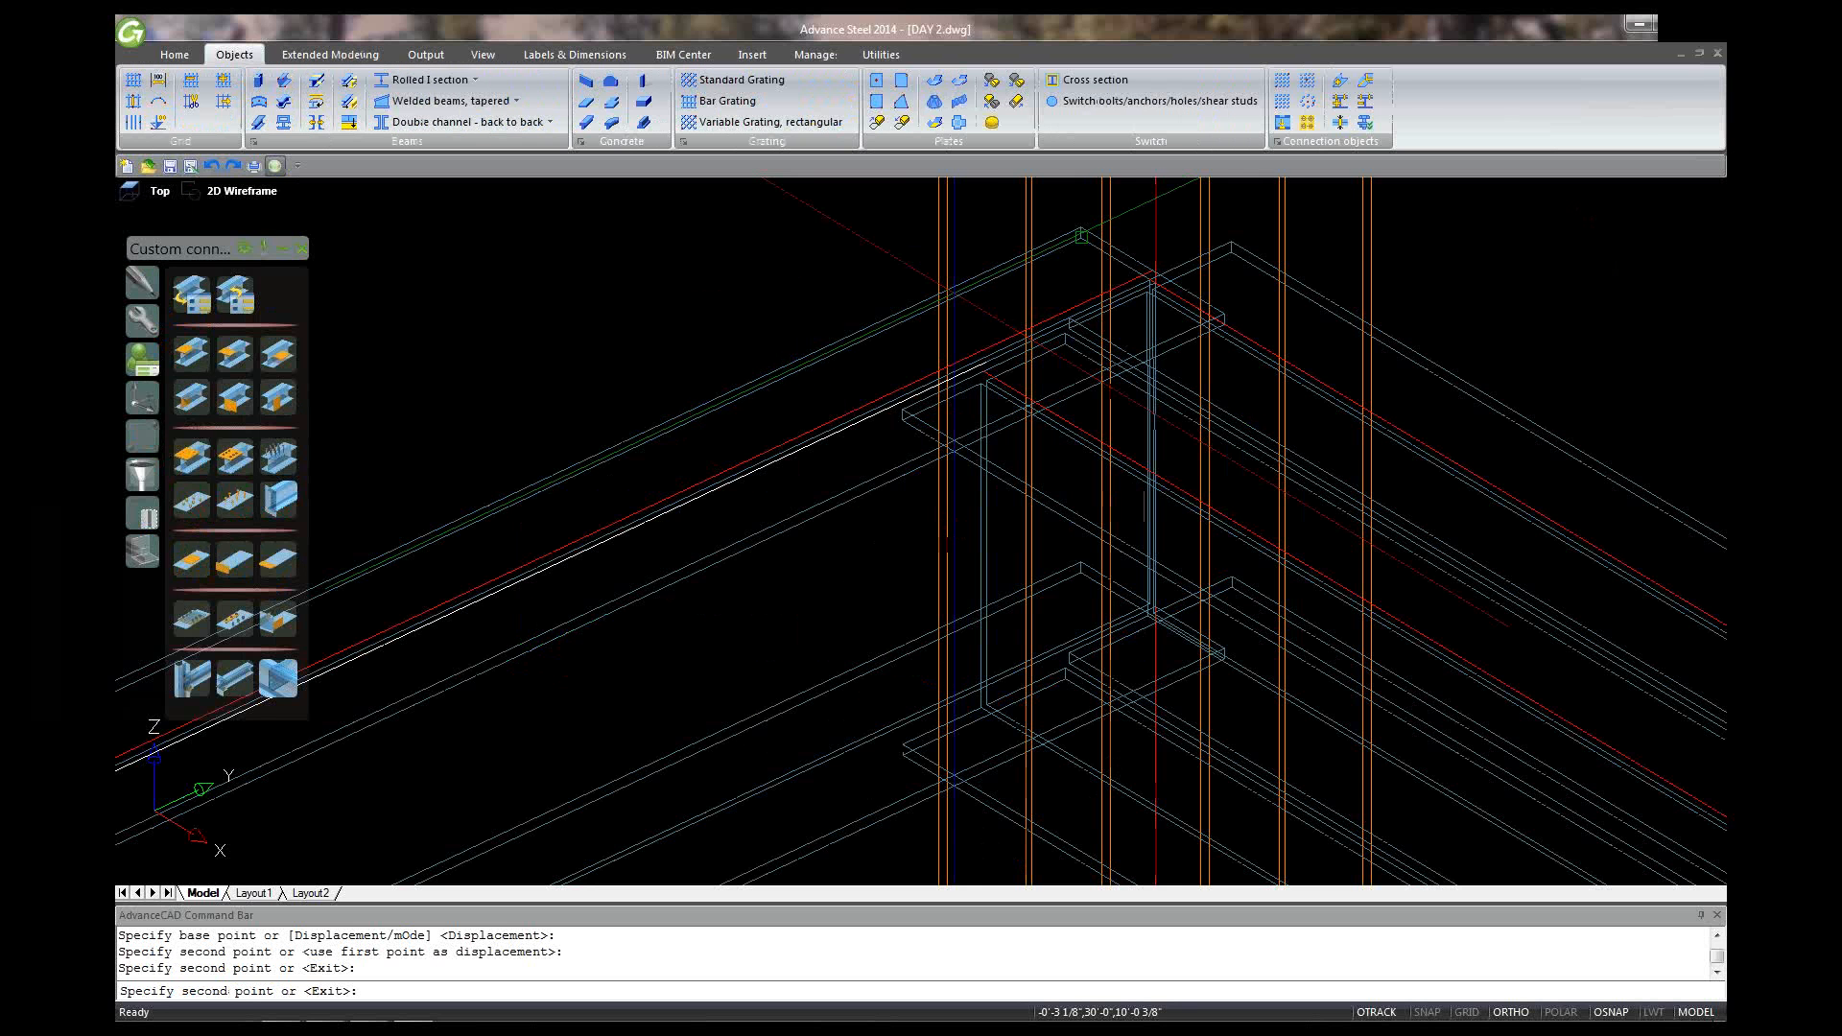
Step: Examine the beam-to-column junctions up close and across the frame, and end the active copy command
scroll(921, 531, "down", 5)
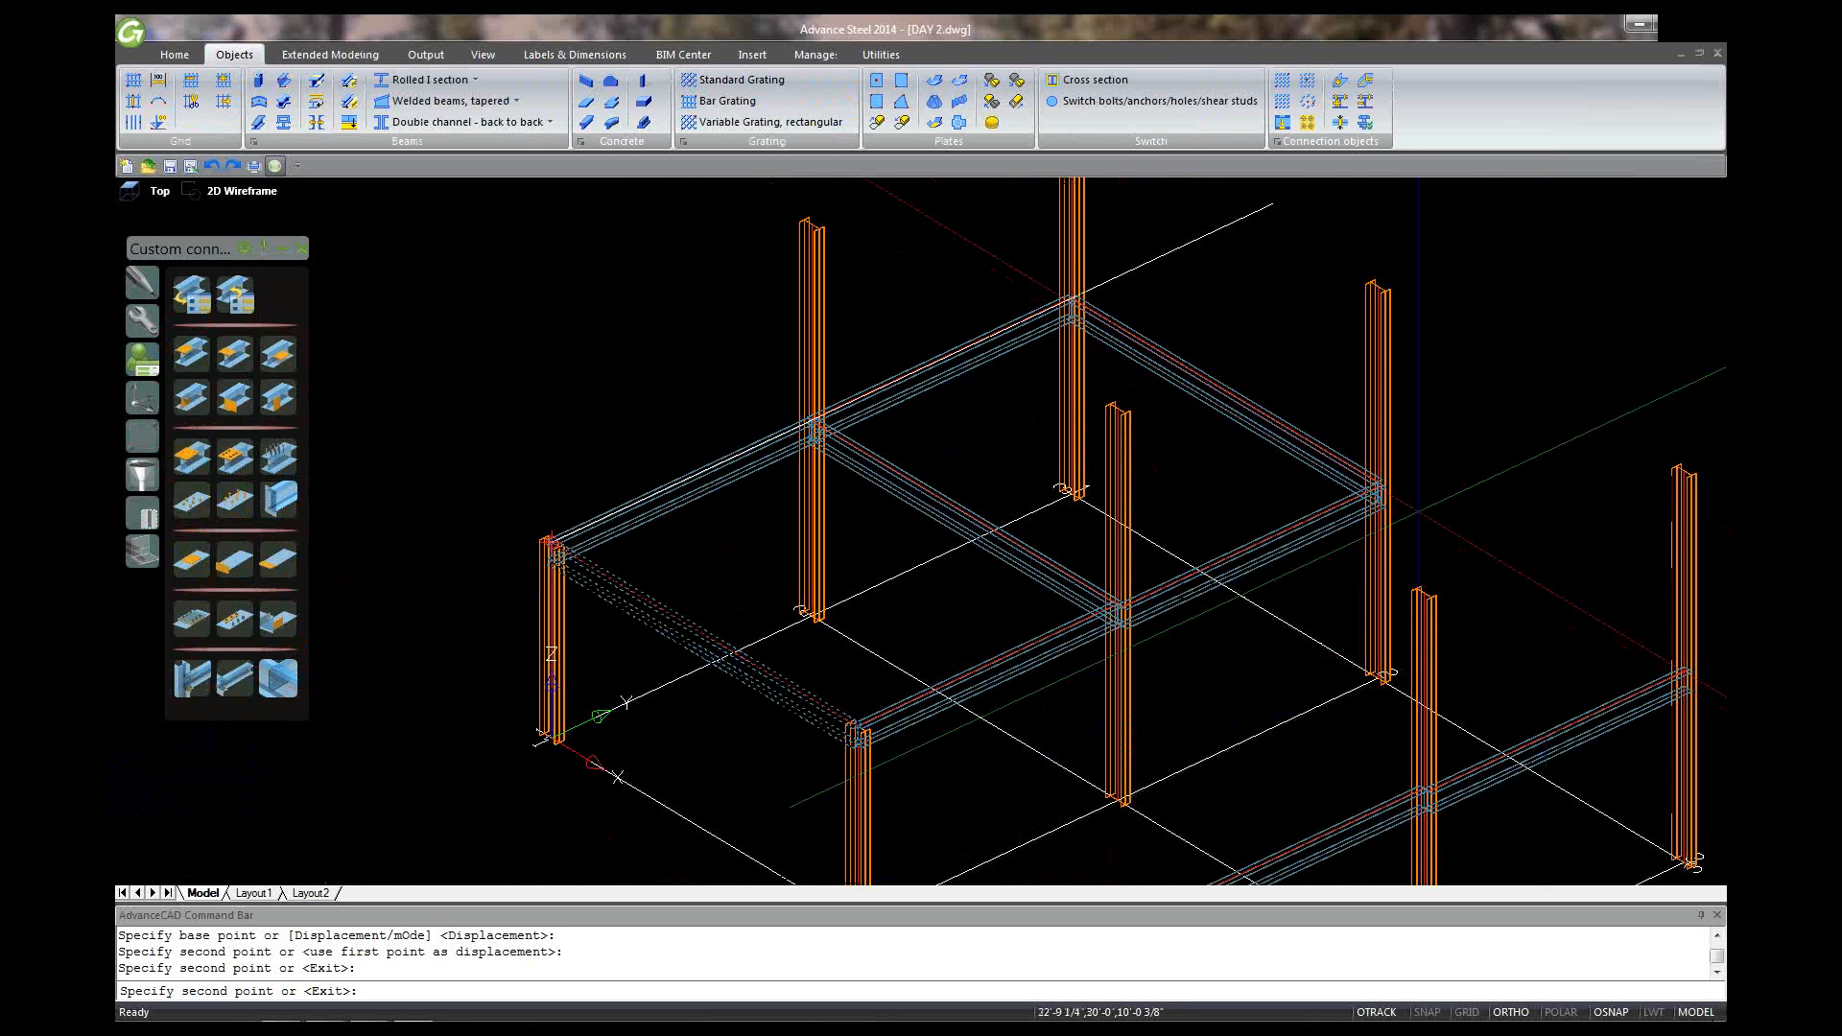
scroll(1418, 511, "up", 3)
scroll(1391, 501, "up", 3)
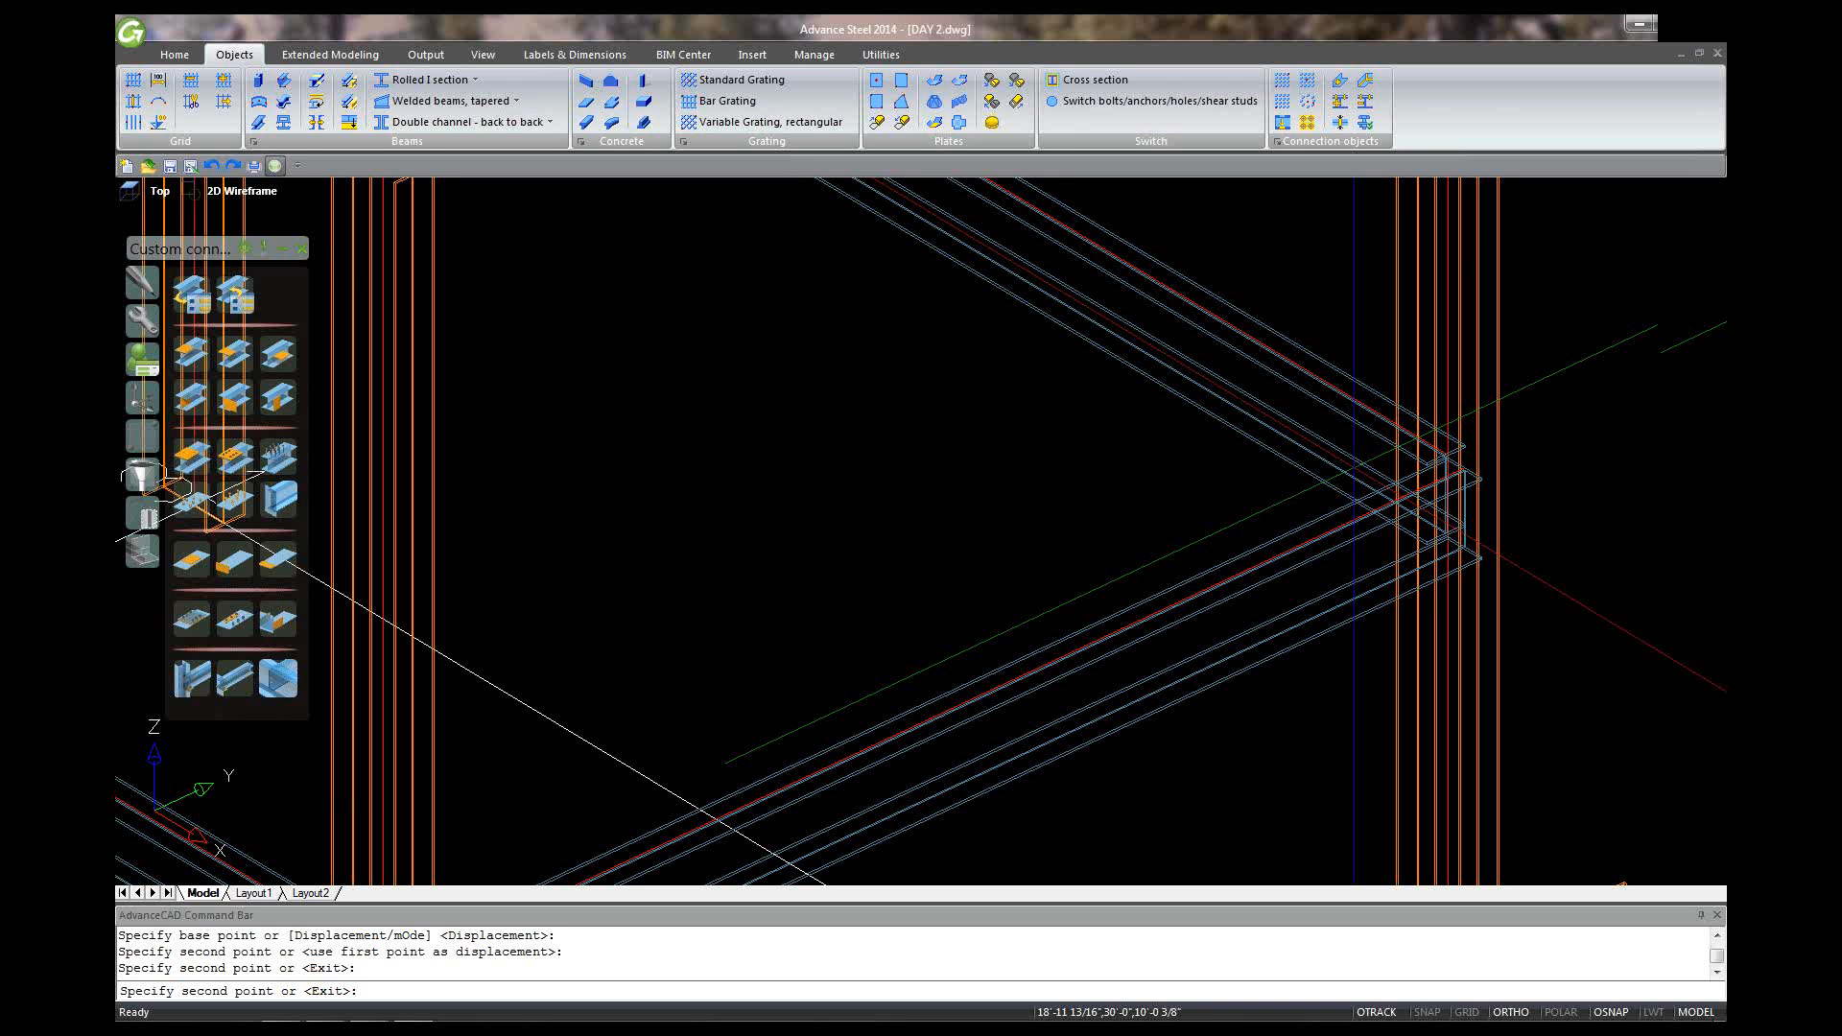
scroll(1430, 489, "up", 1)
scroll(1439, 489, "down", 5)
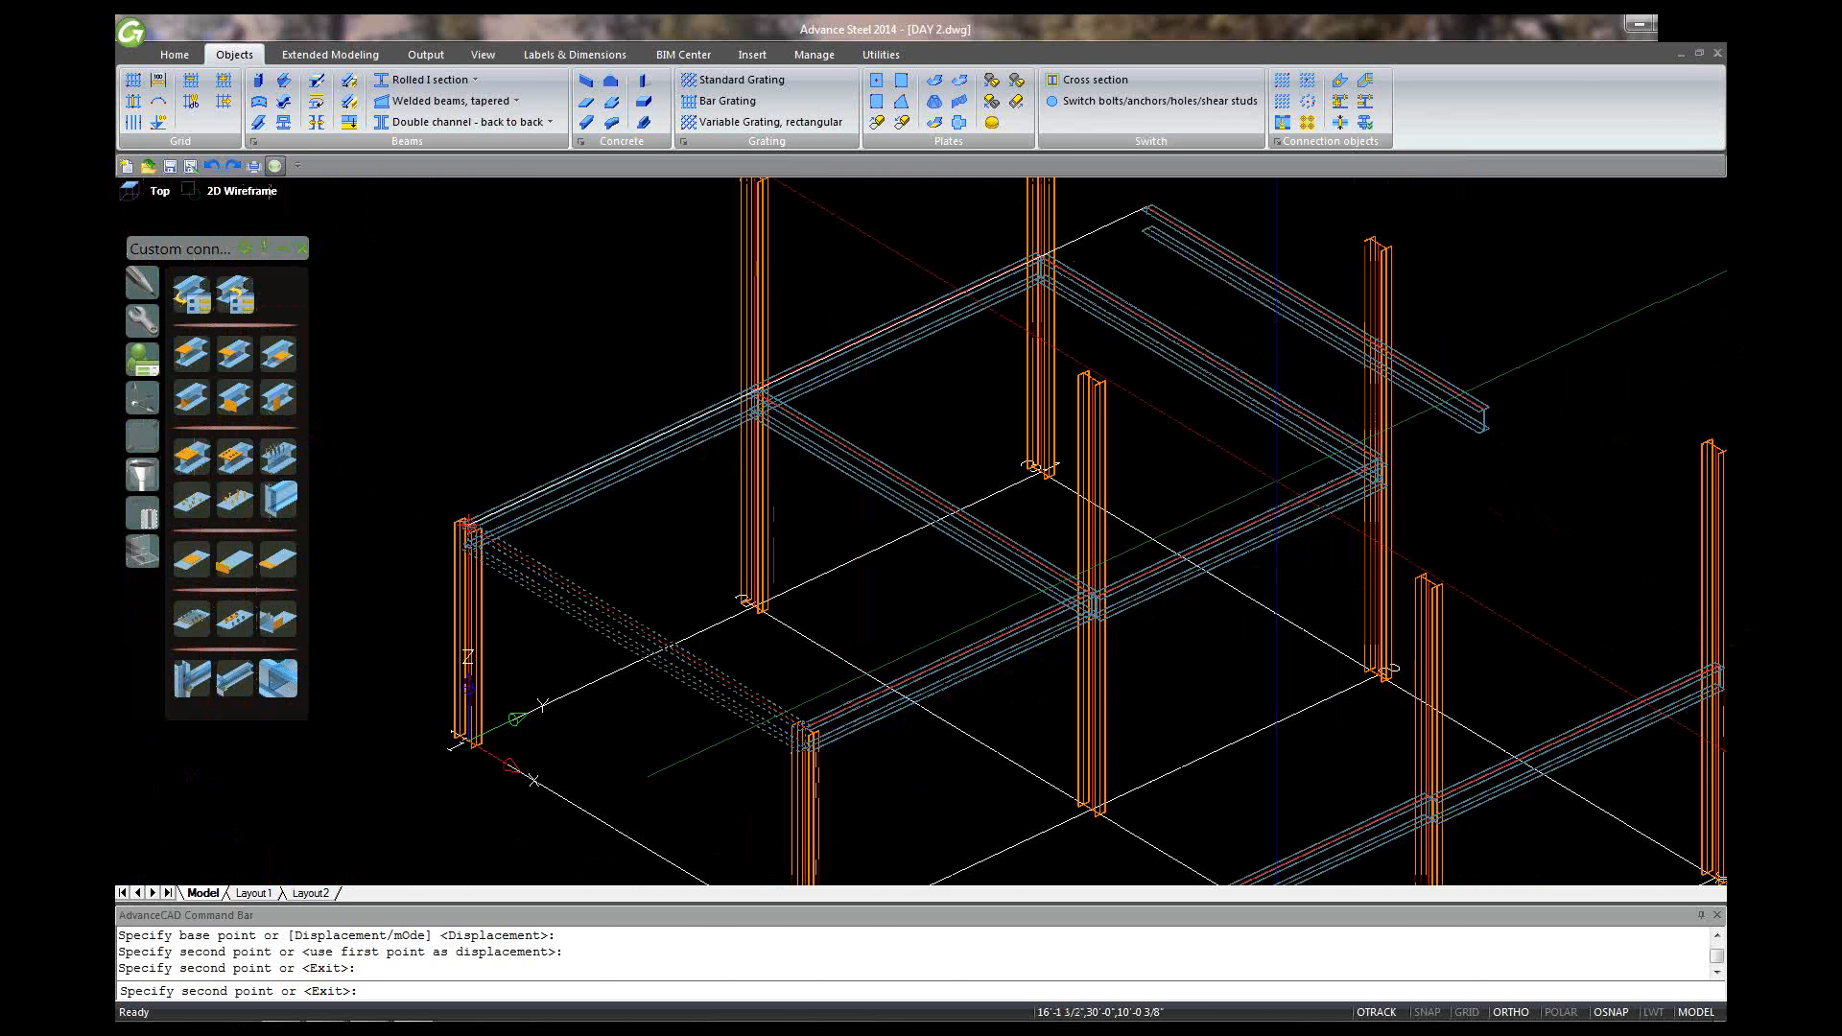
key("Escape")
key("Escape")
key("Escape")
scroll(1275, 482, "up", 6)
key("Escape")
key("Escape")
key("Escape")
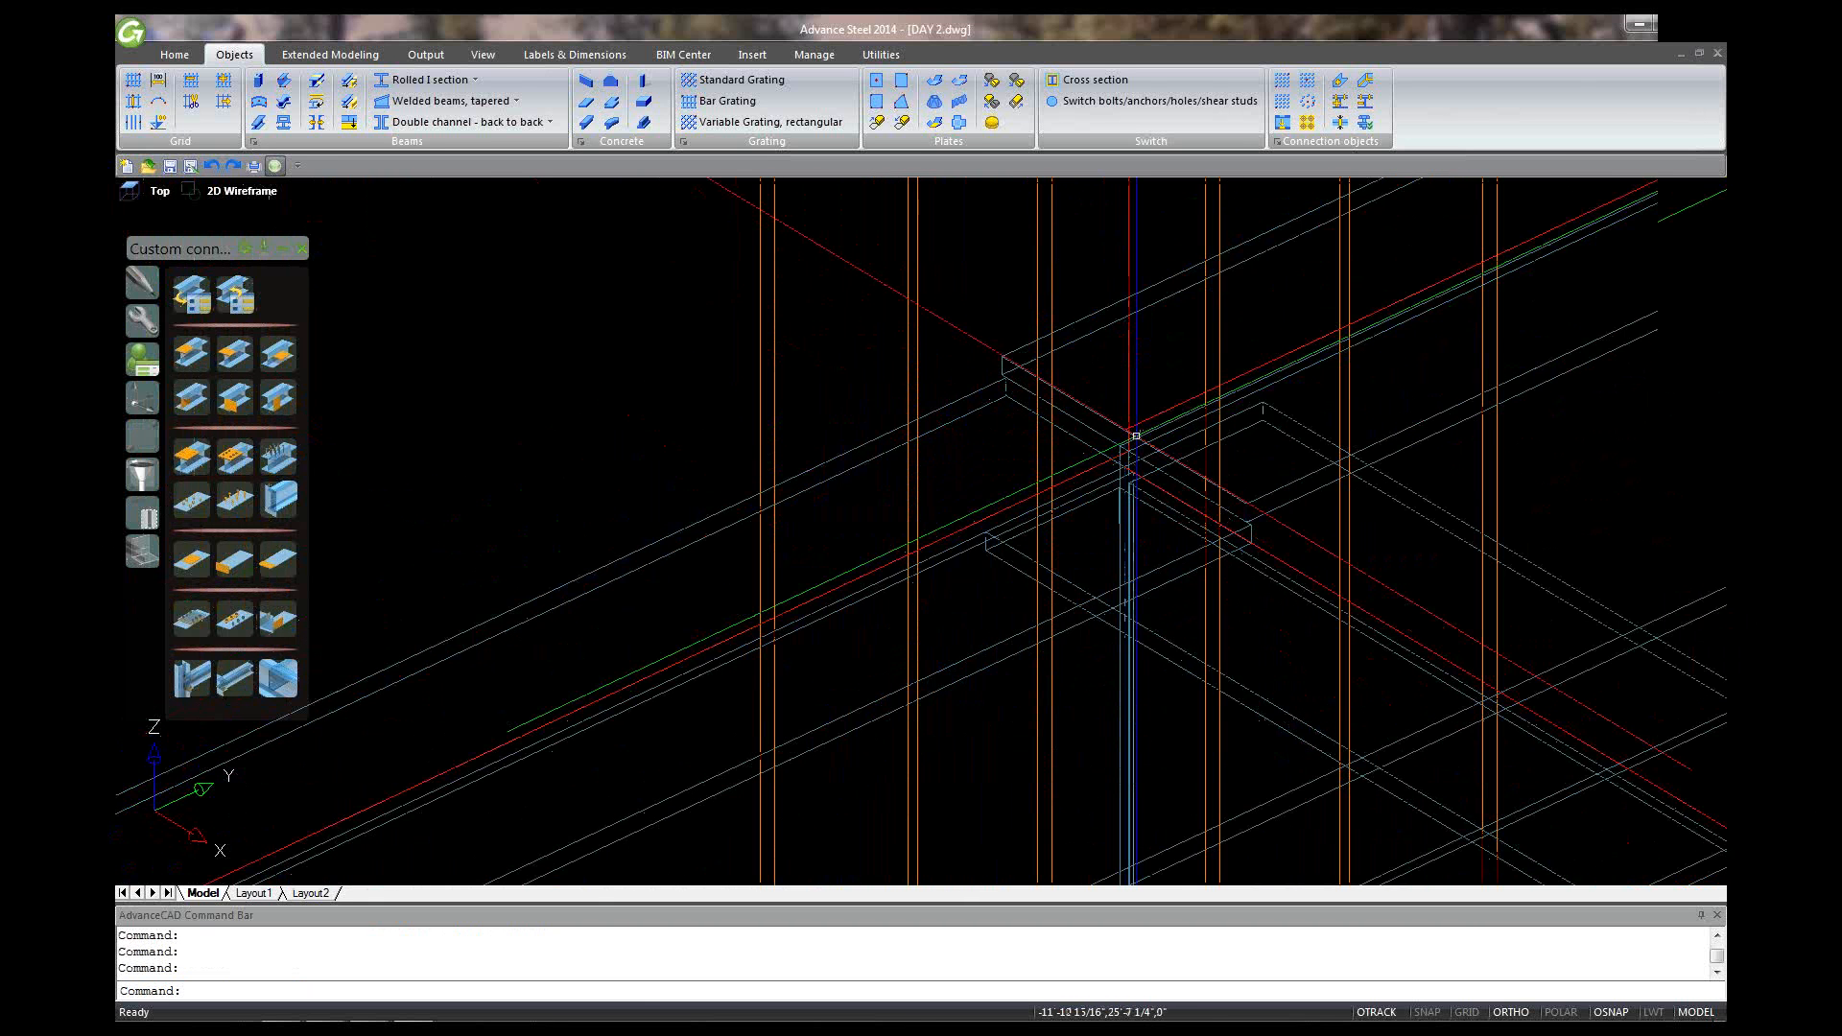
Step: Start copying the two beams along the middle column row, using their end at the front corner column as the base point
scroll(1142, 451, "up", 2)
middle_click_drag(1152, 478, 1459, 561, "shift")
scroll(1305, 397, "down", 2)
scroll(1561, 660, "up", 4)
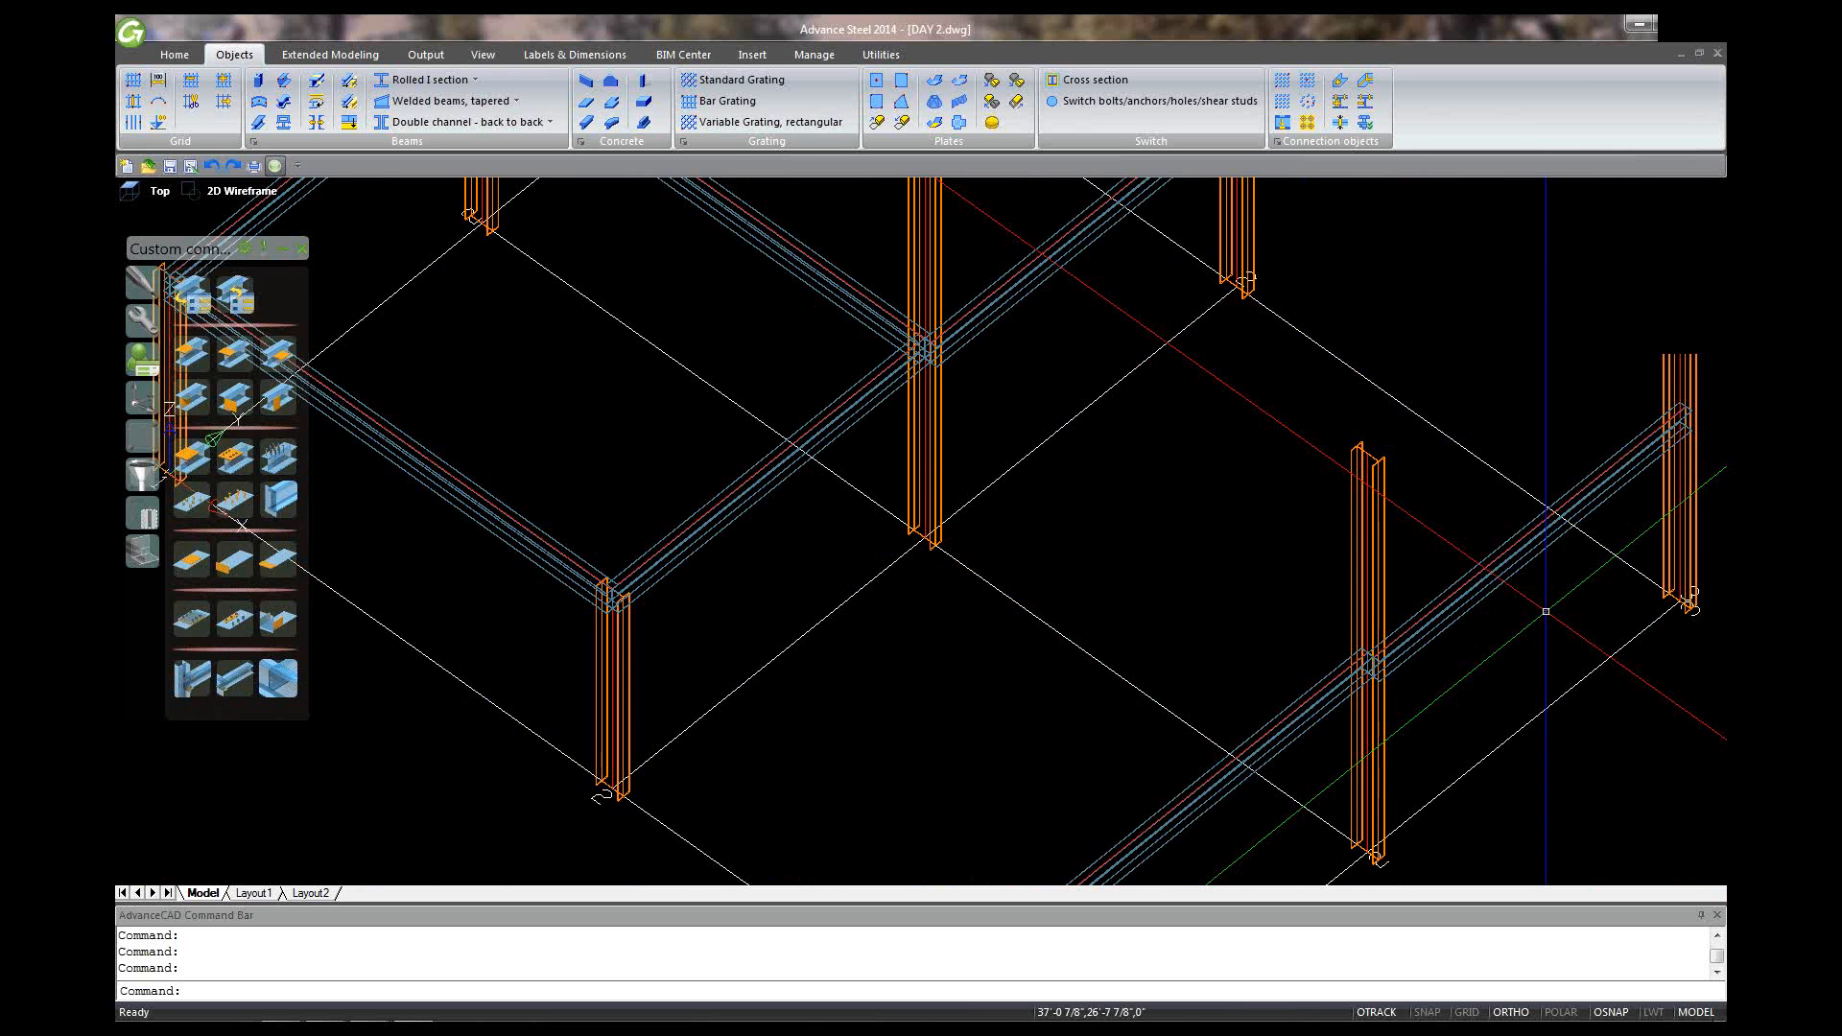
scroll(1561, 660, "down", 2)
key("Escape")
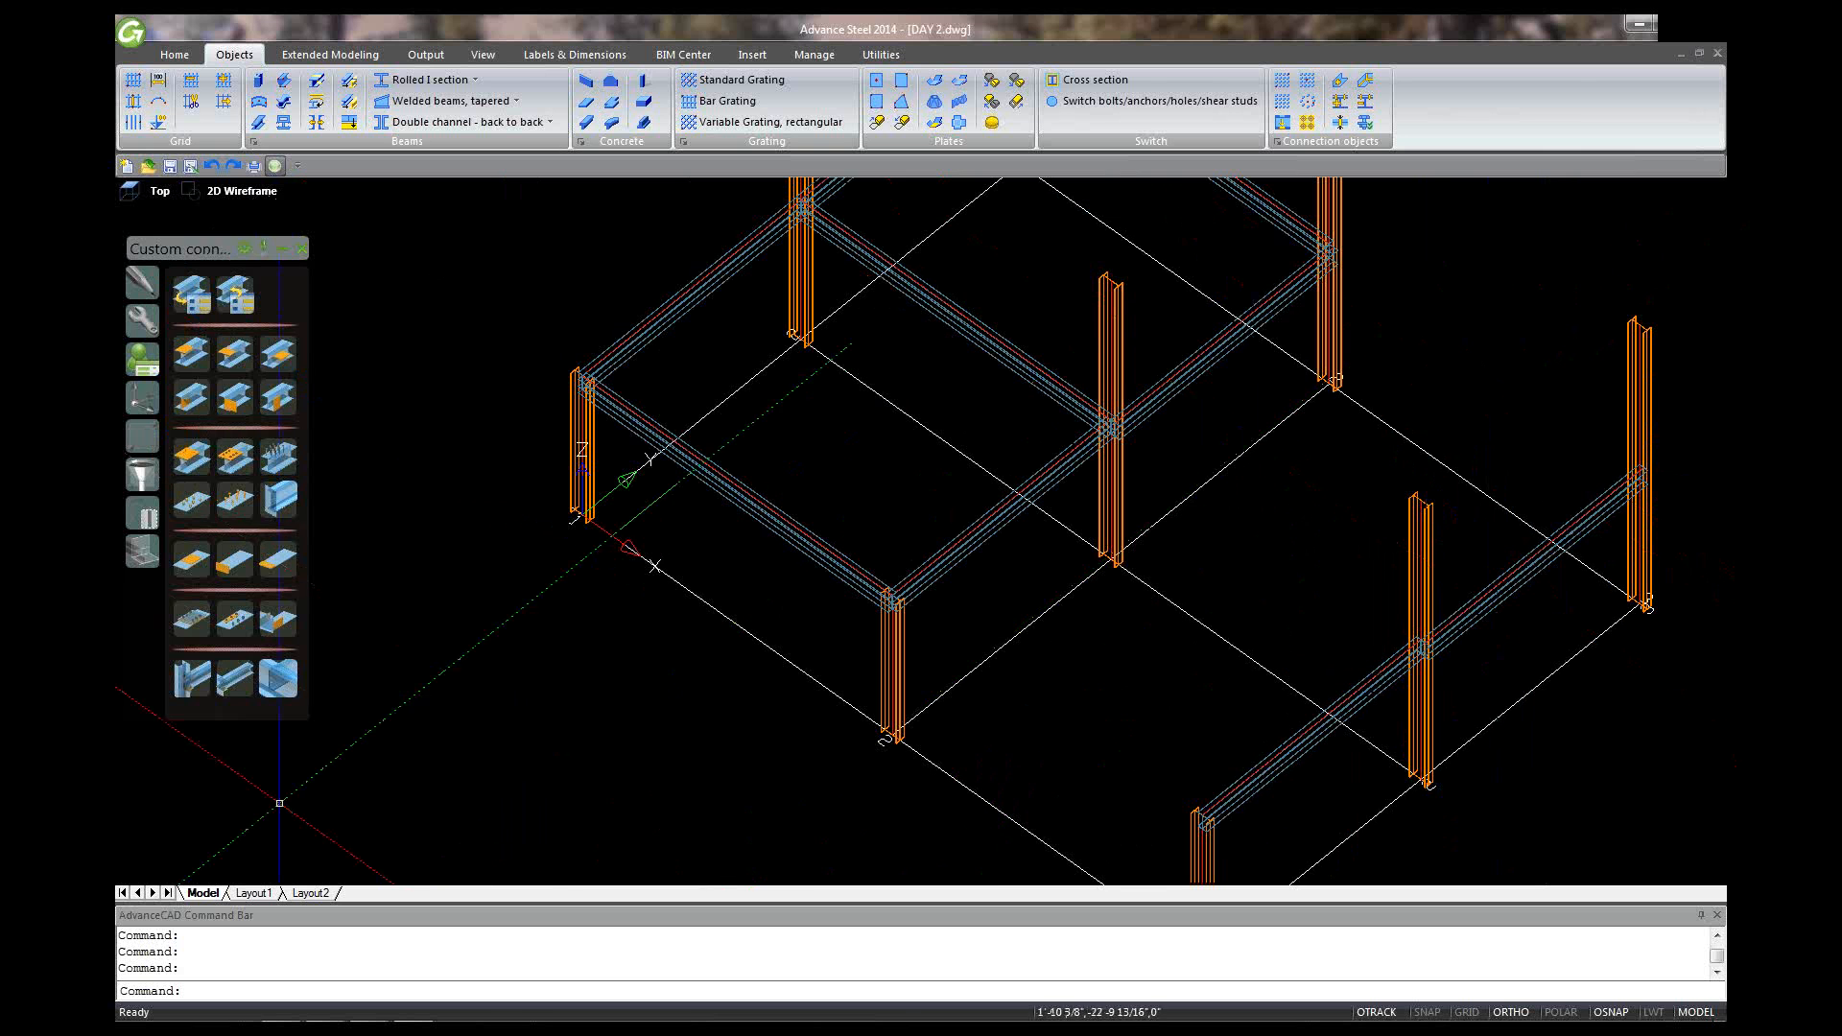
left_click(958, 539)
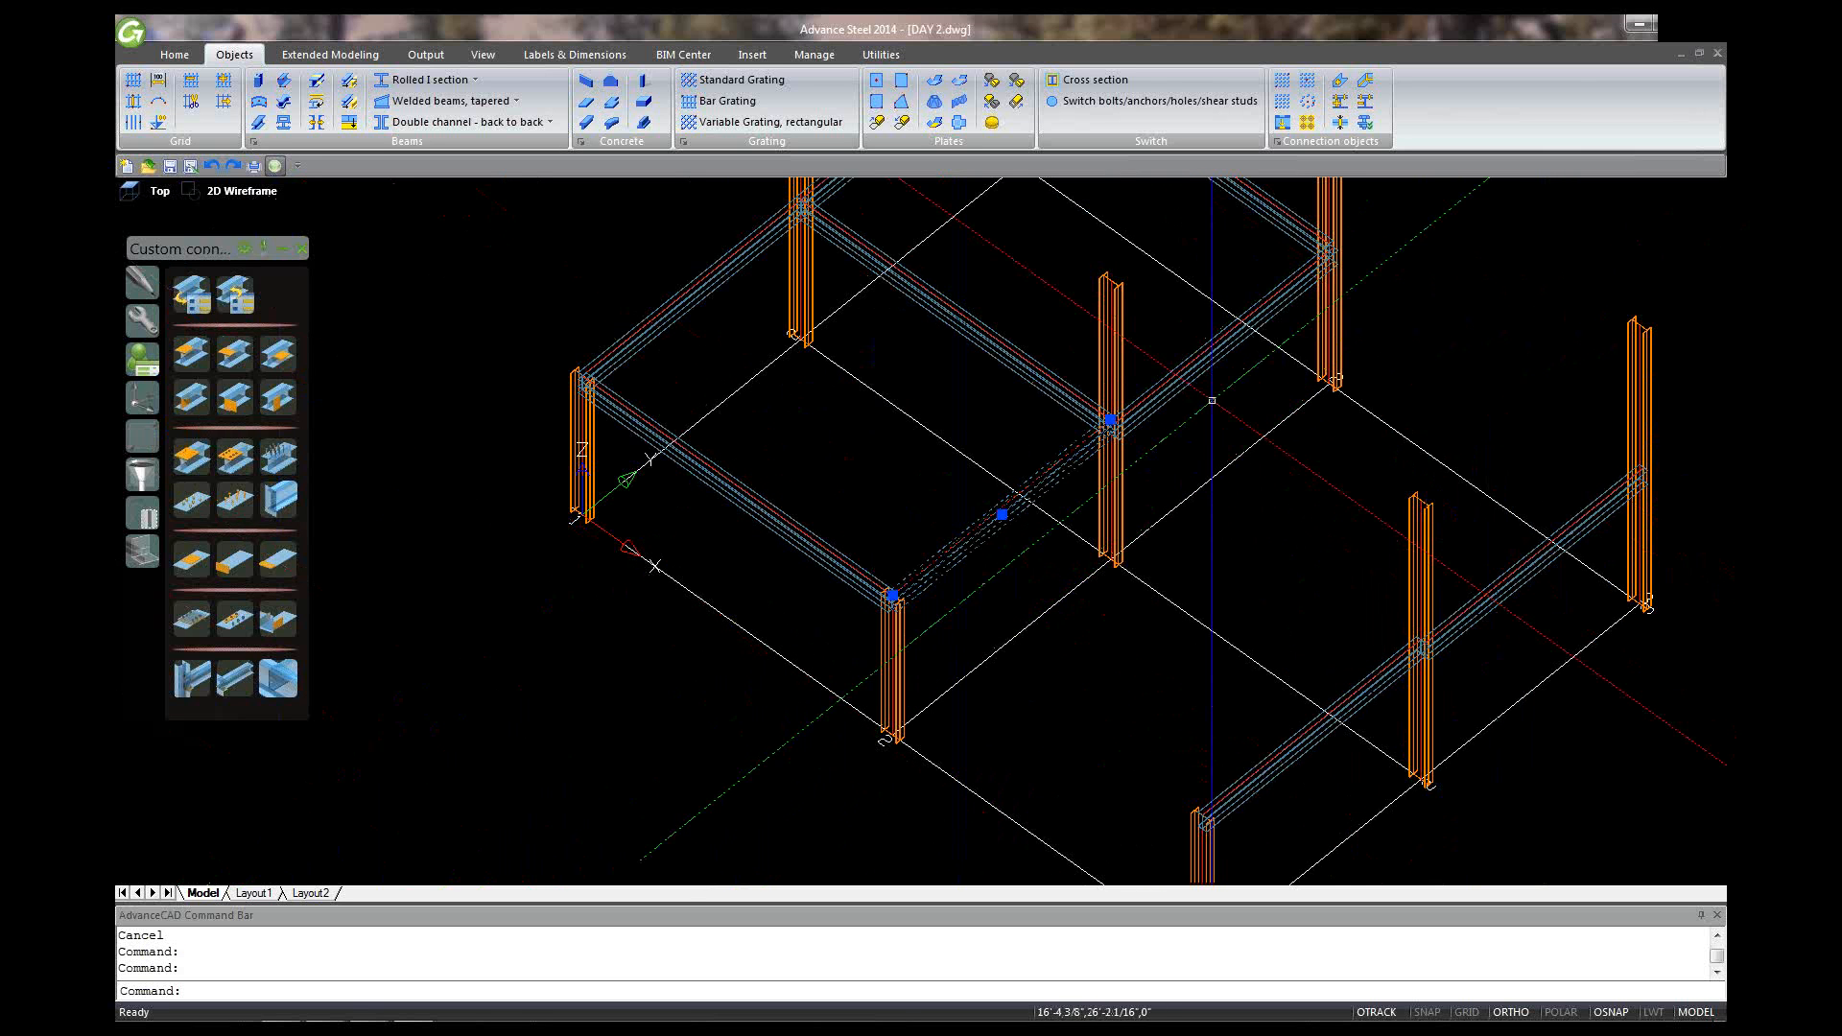
right_click(1197, 367)
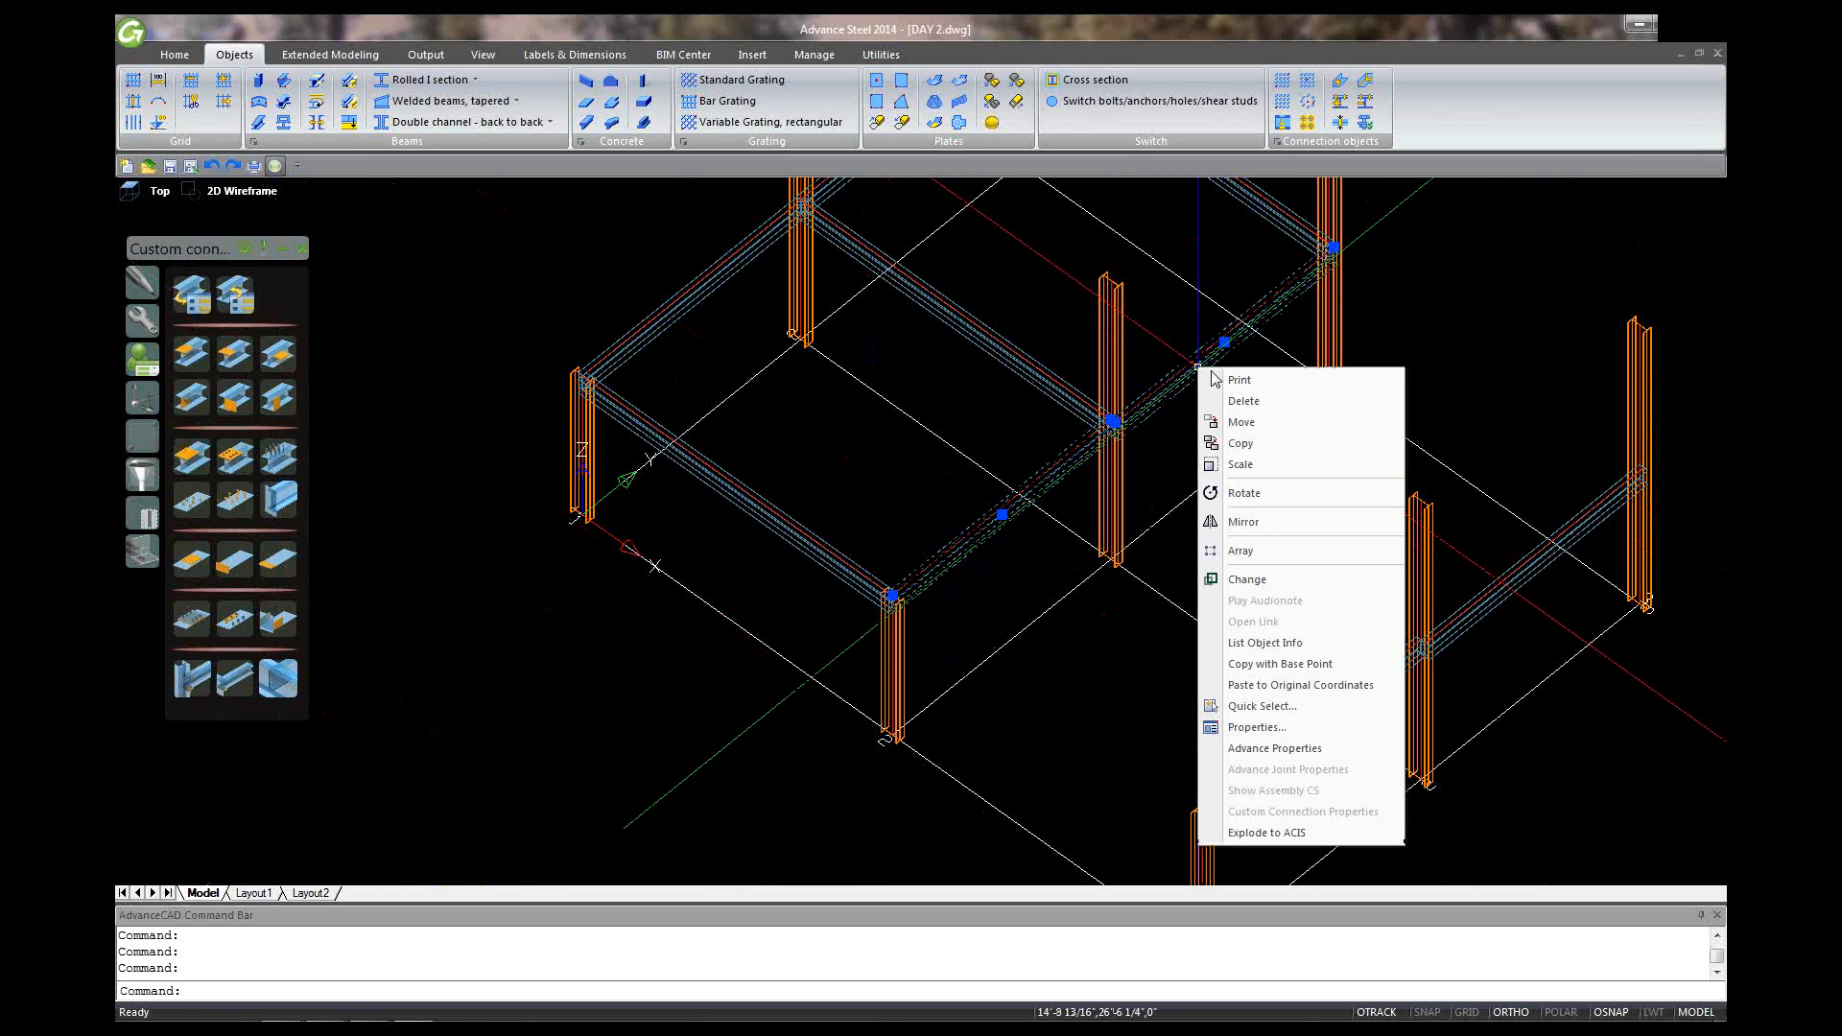
left_click(1240, 443)
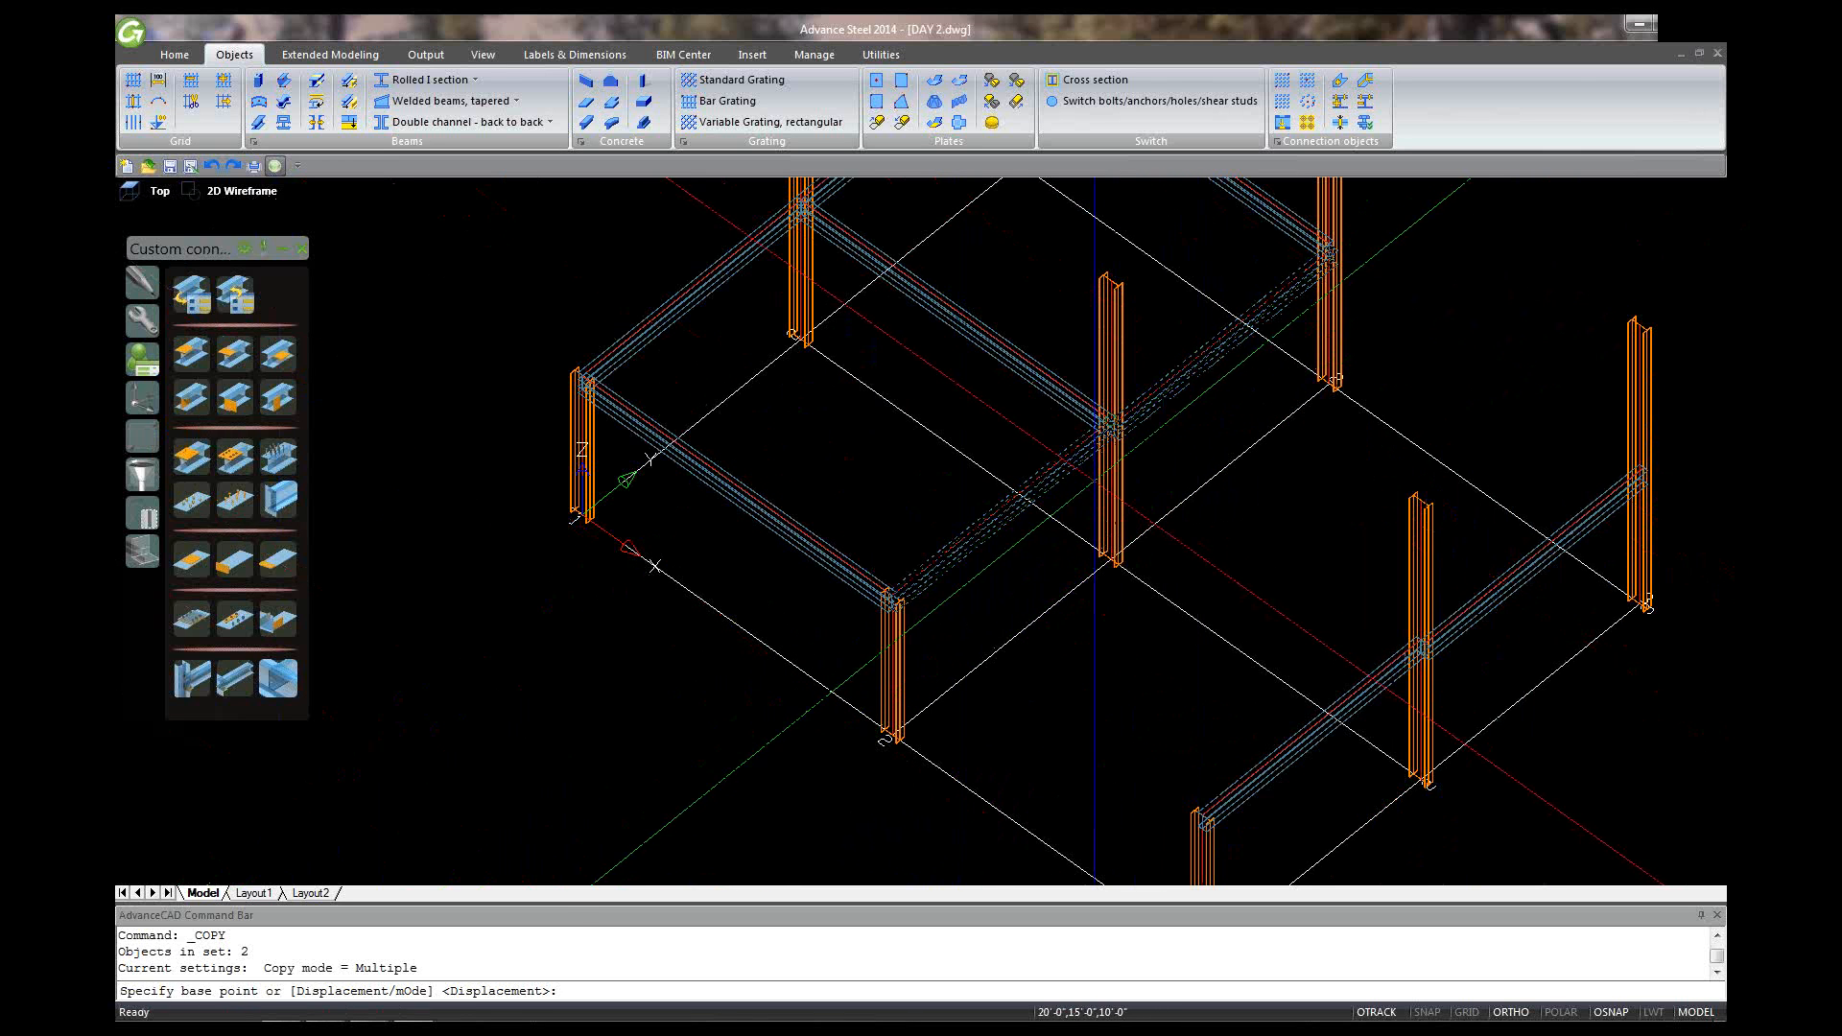
scroll(867, 648, "up", 2)
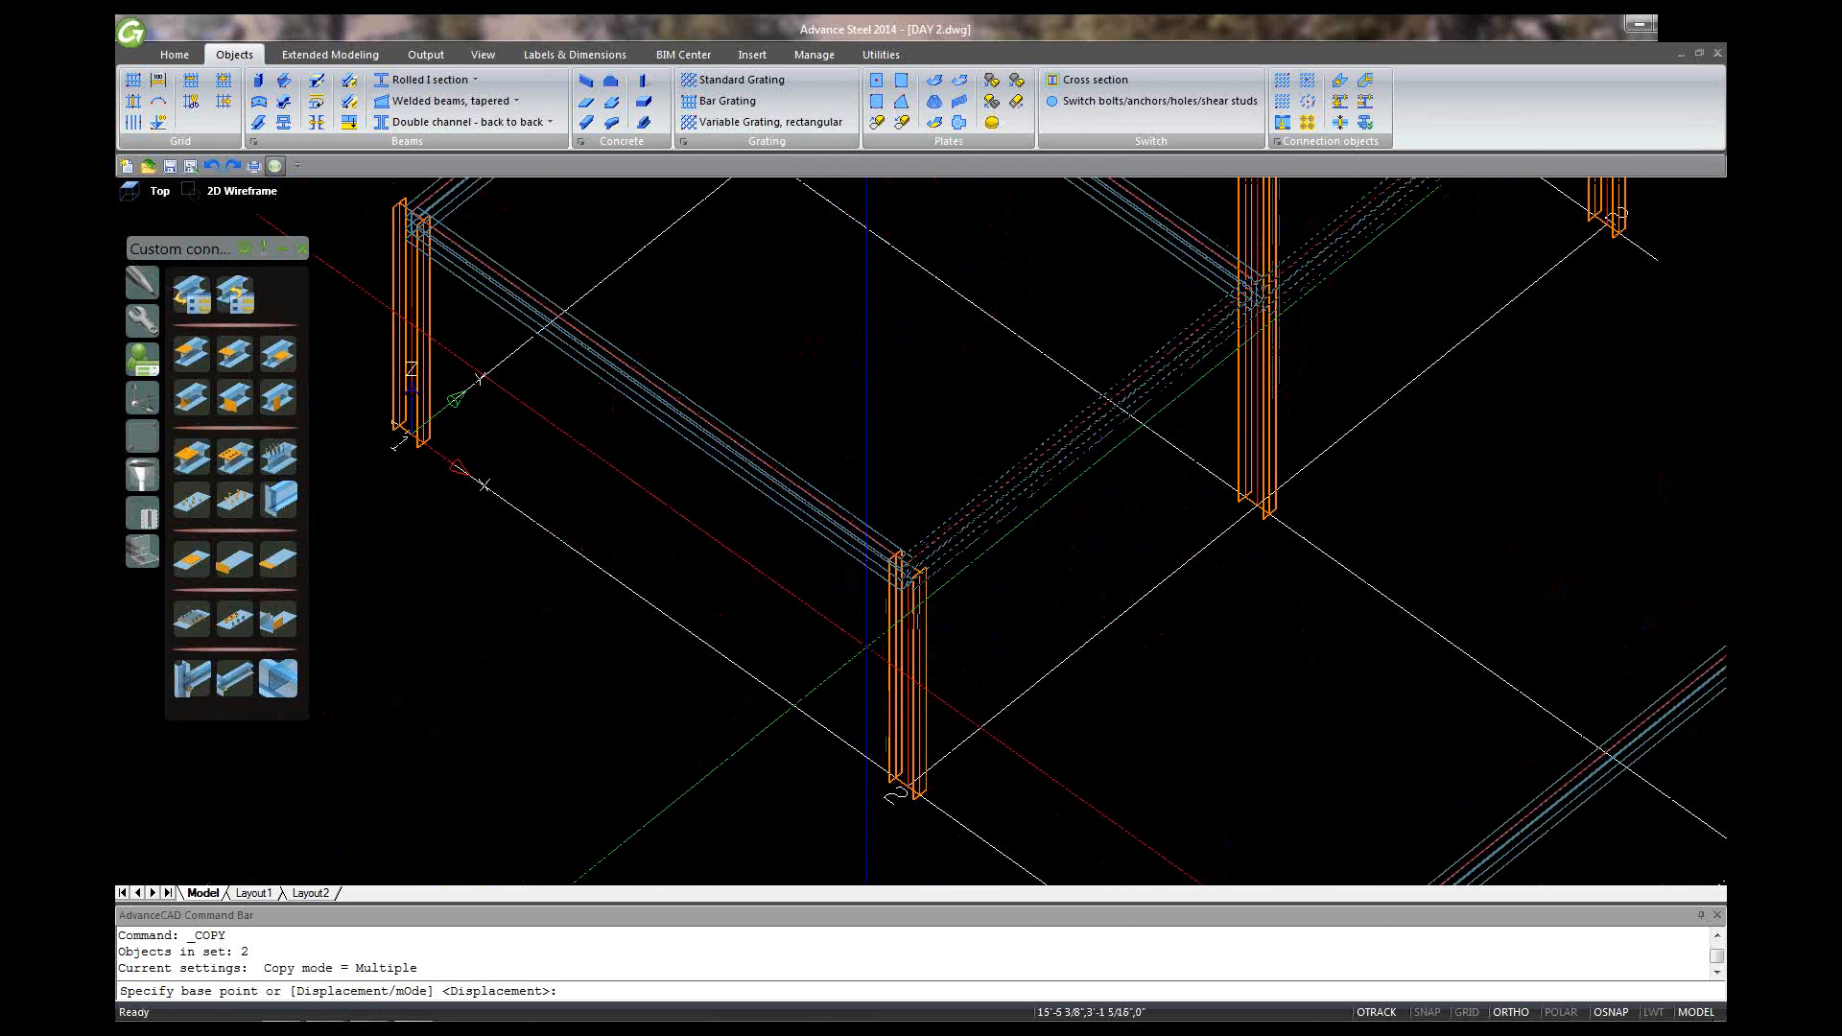
scroll(866, 647, "up", 5)
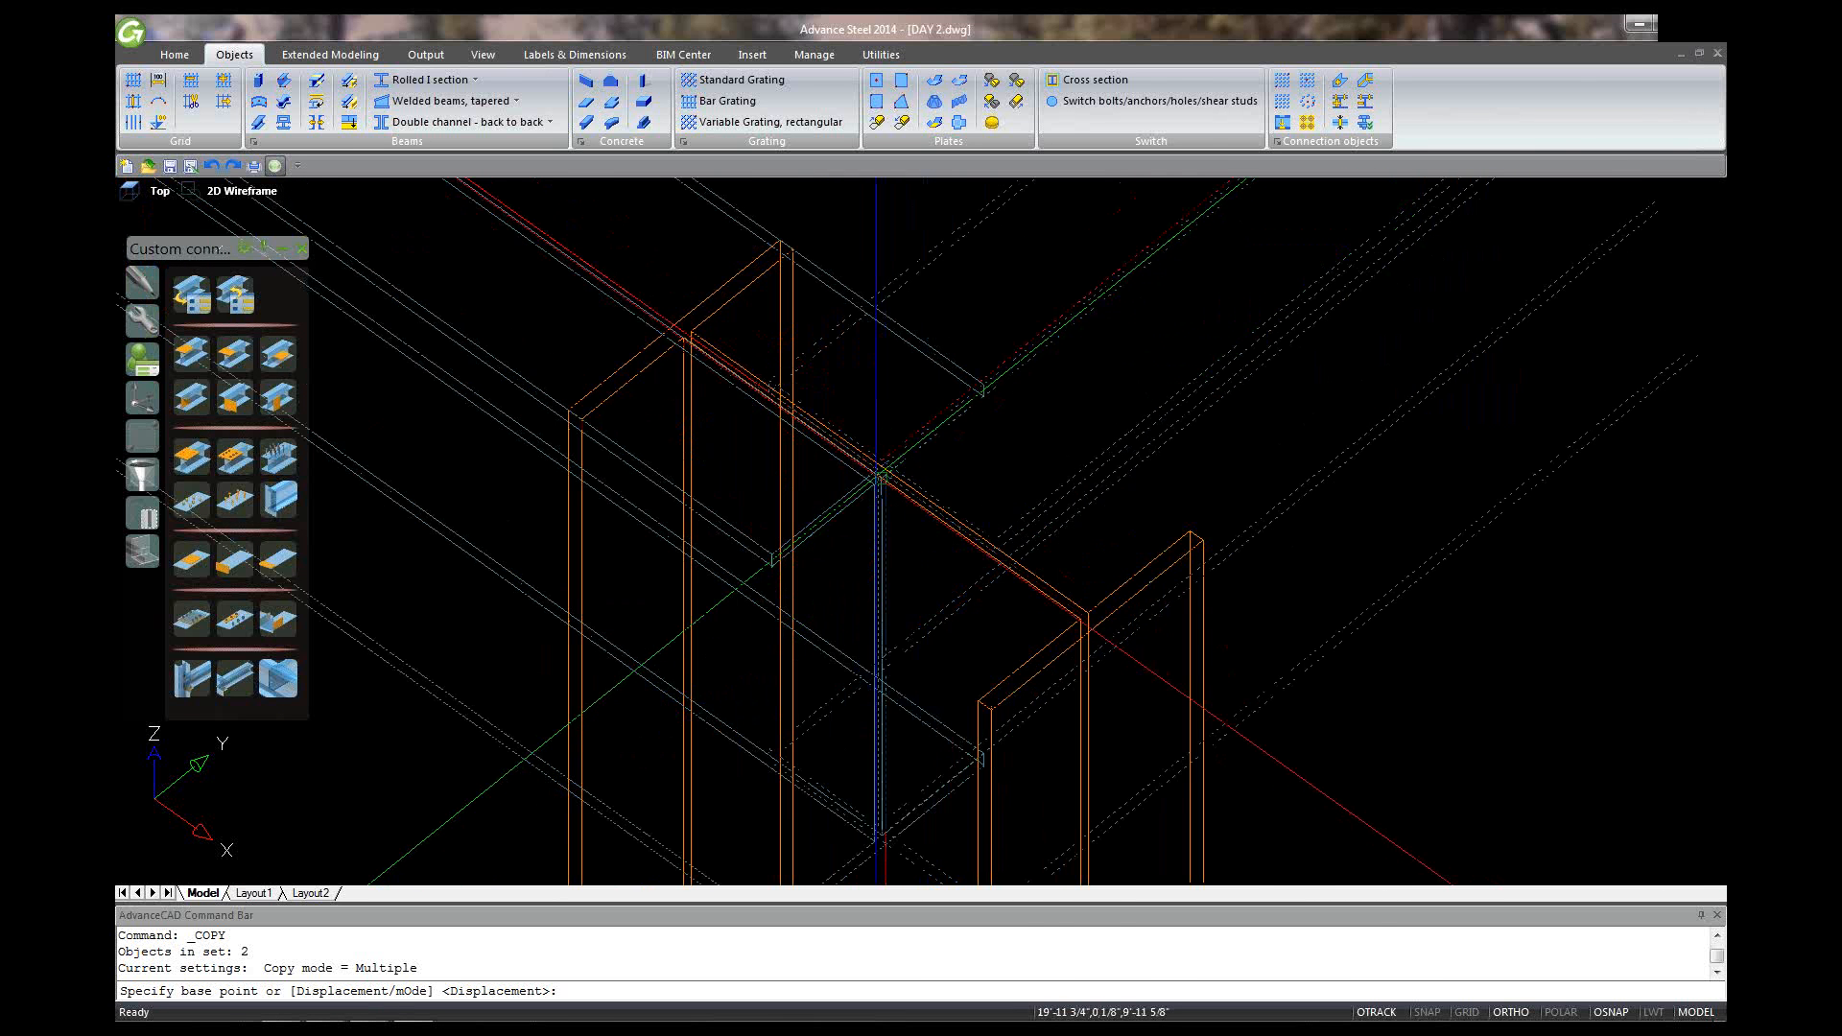
scroll(875, 472, "up", 4)
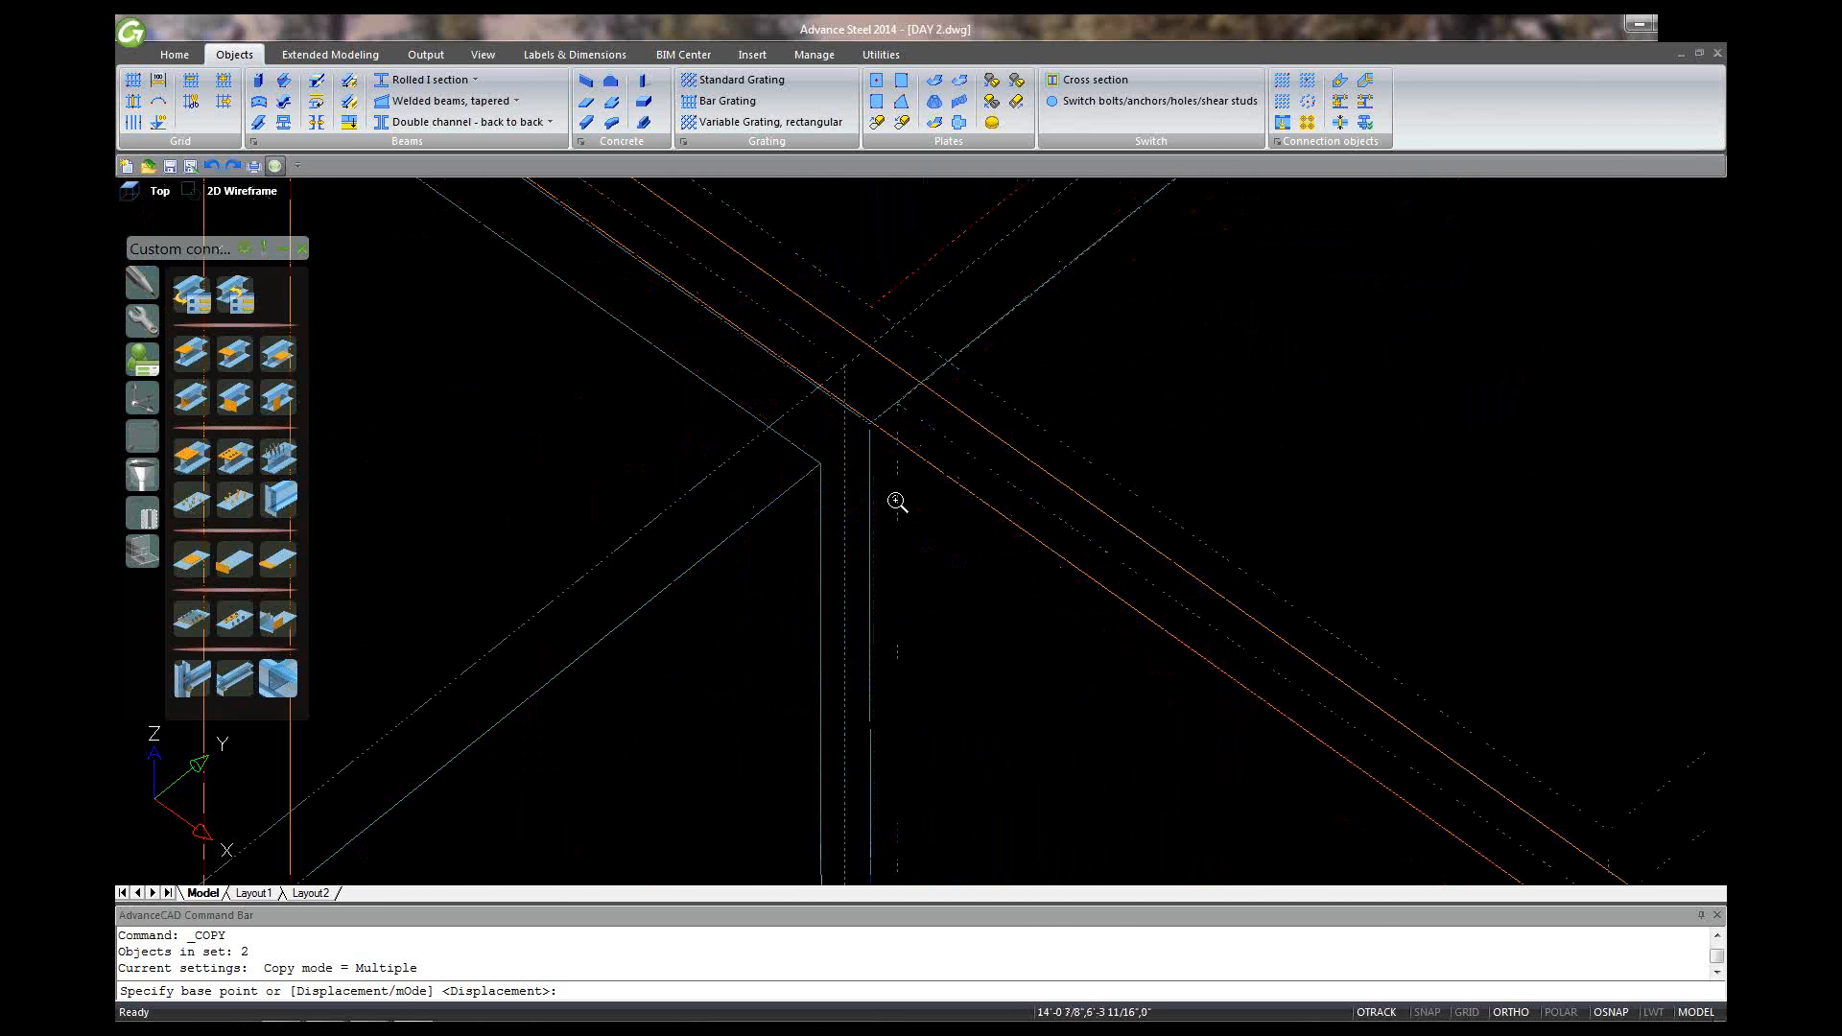
left_click(870, 307)
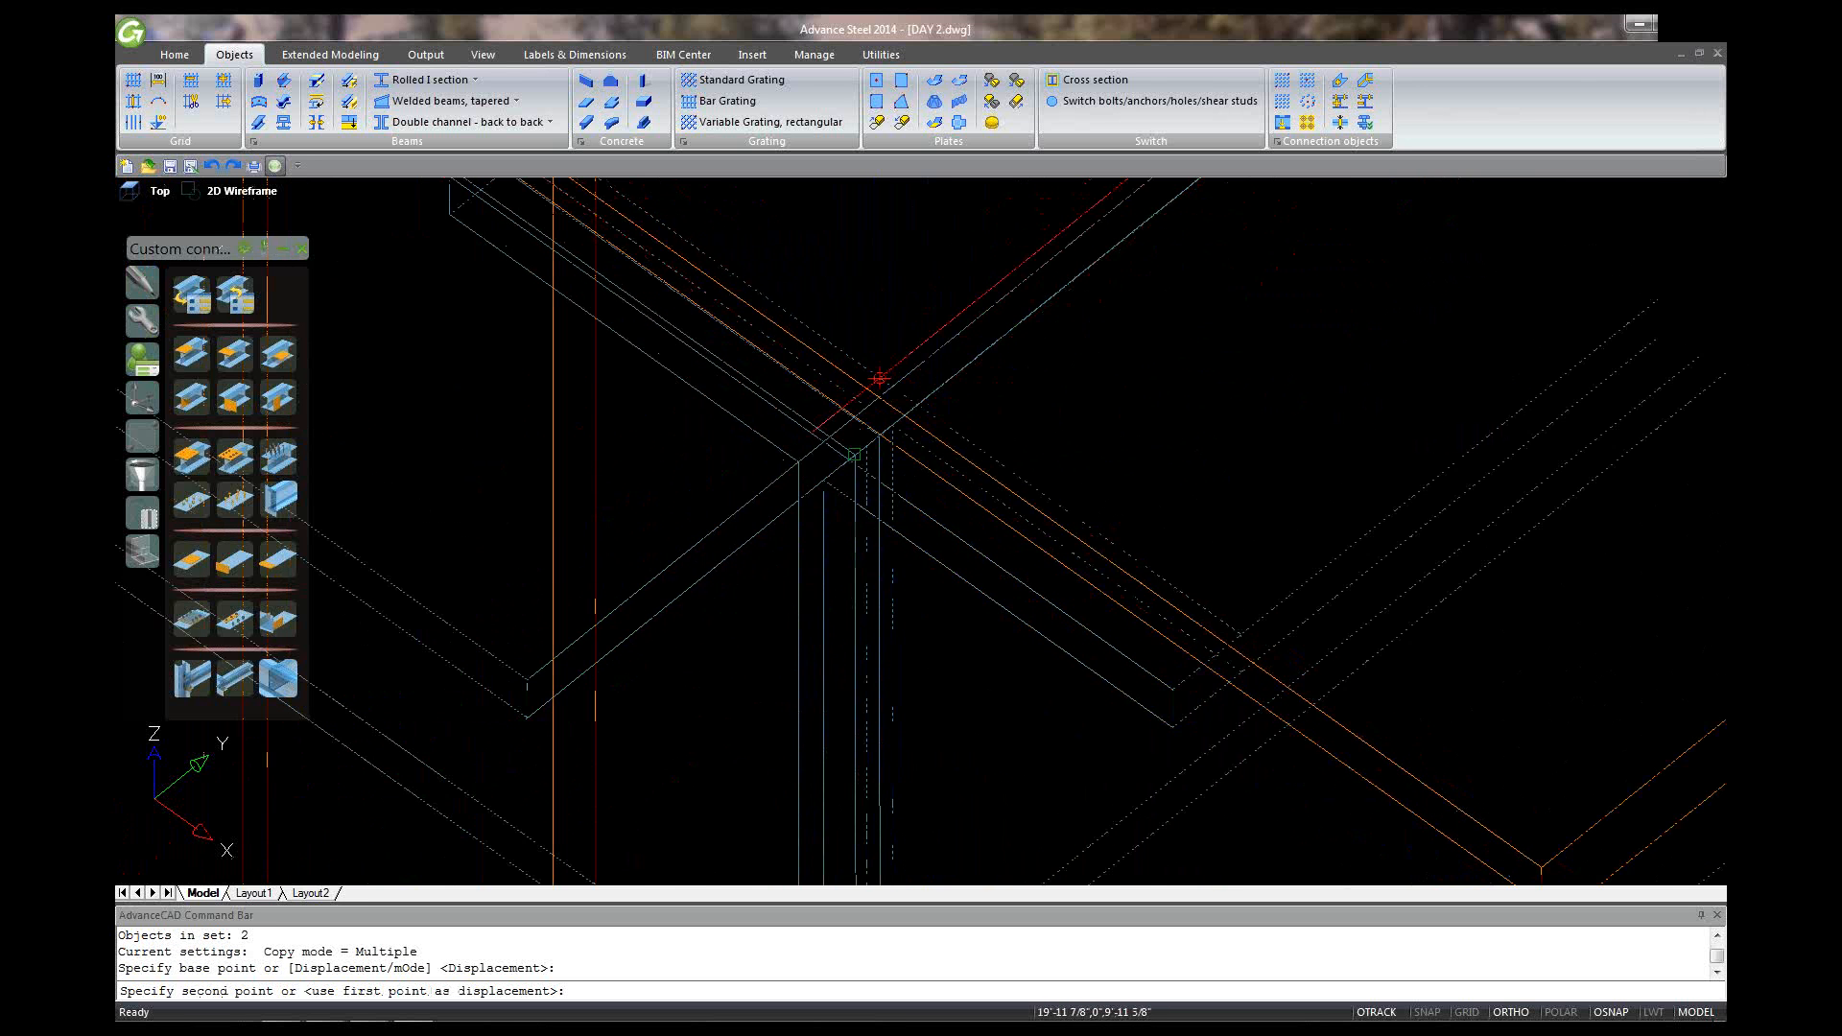
Step: Review the object snap modes and the steel snap options in the drafting settings, and accept the settings
scroll(879, 379, "down", 2)
scroll(882, 438, "down", 3)
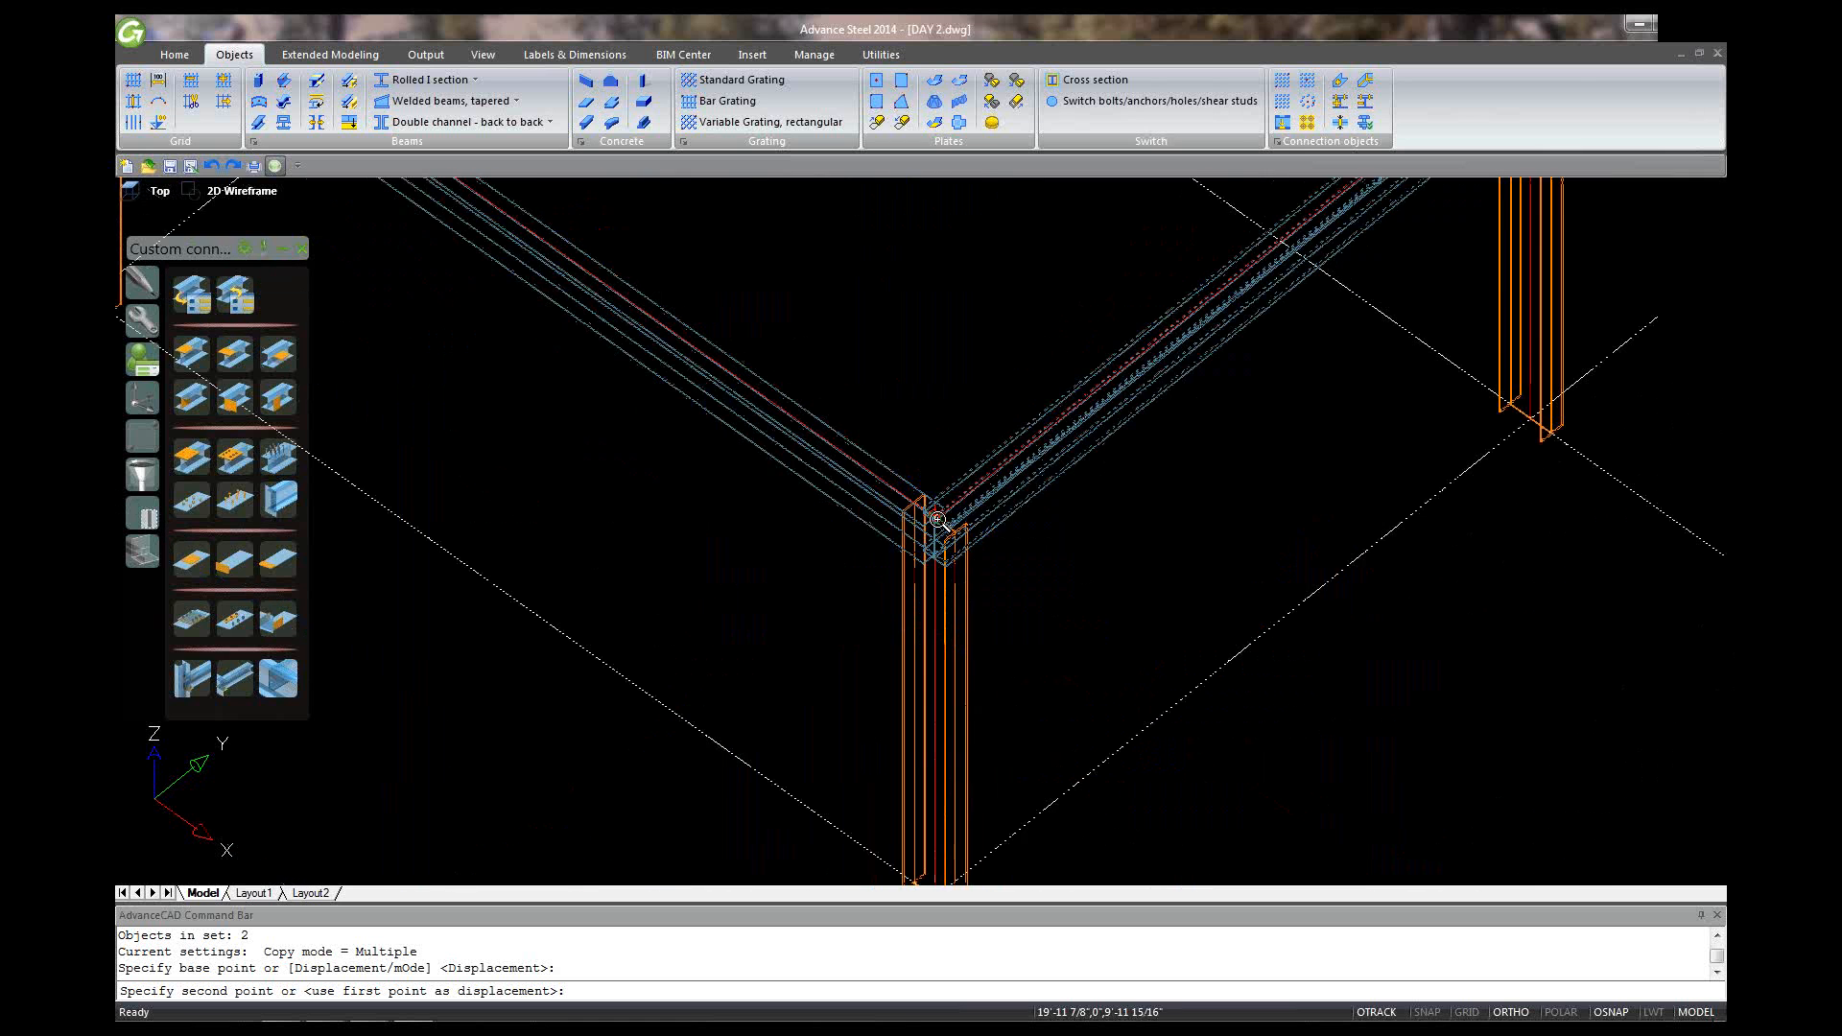
scroll(937, 519, "down", 2)
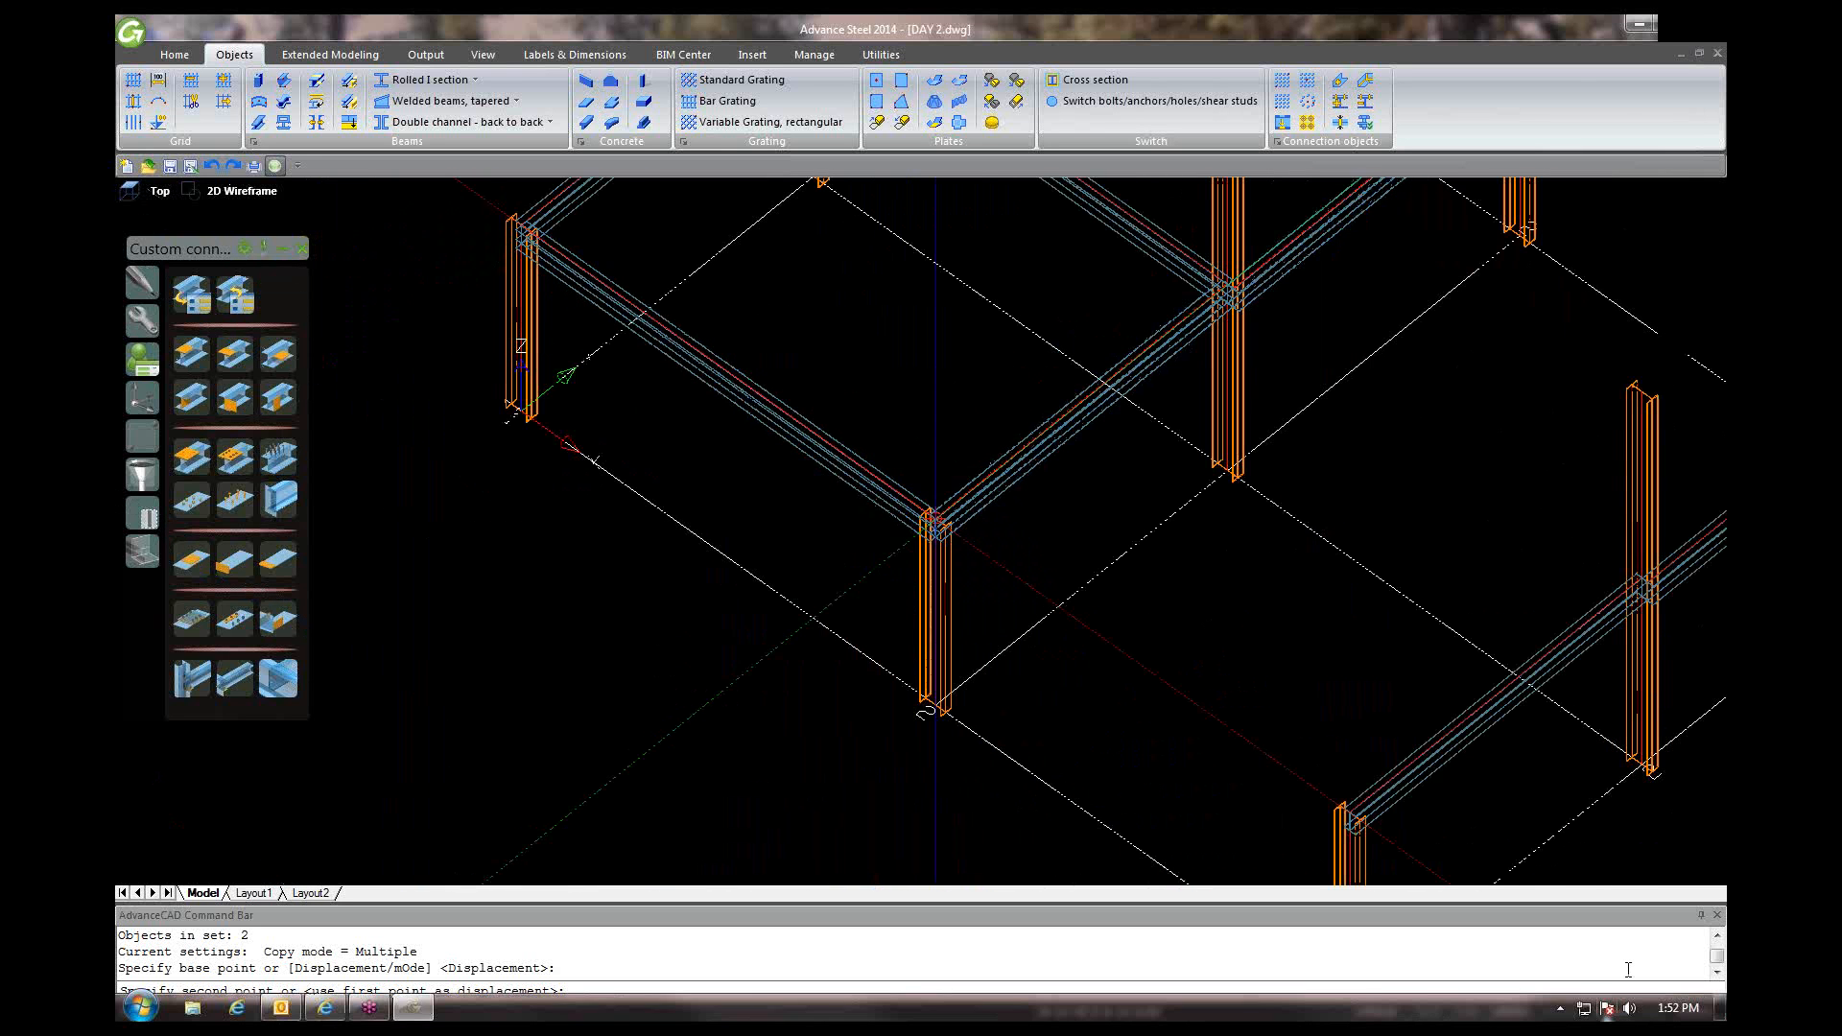
right_click(1611, 1013)
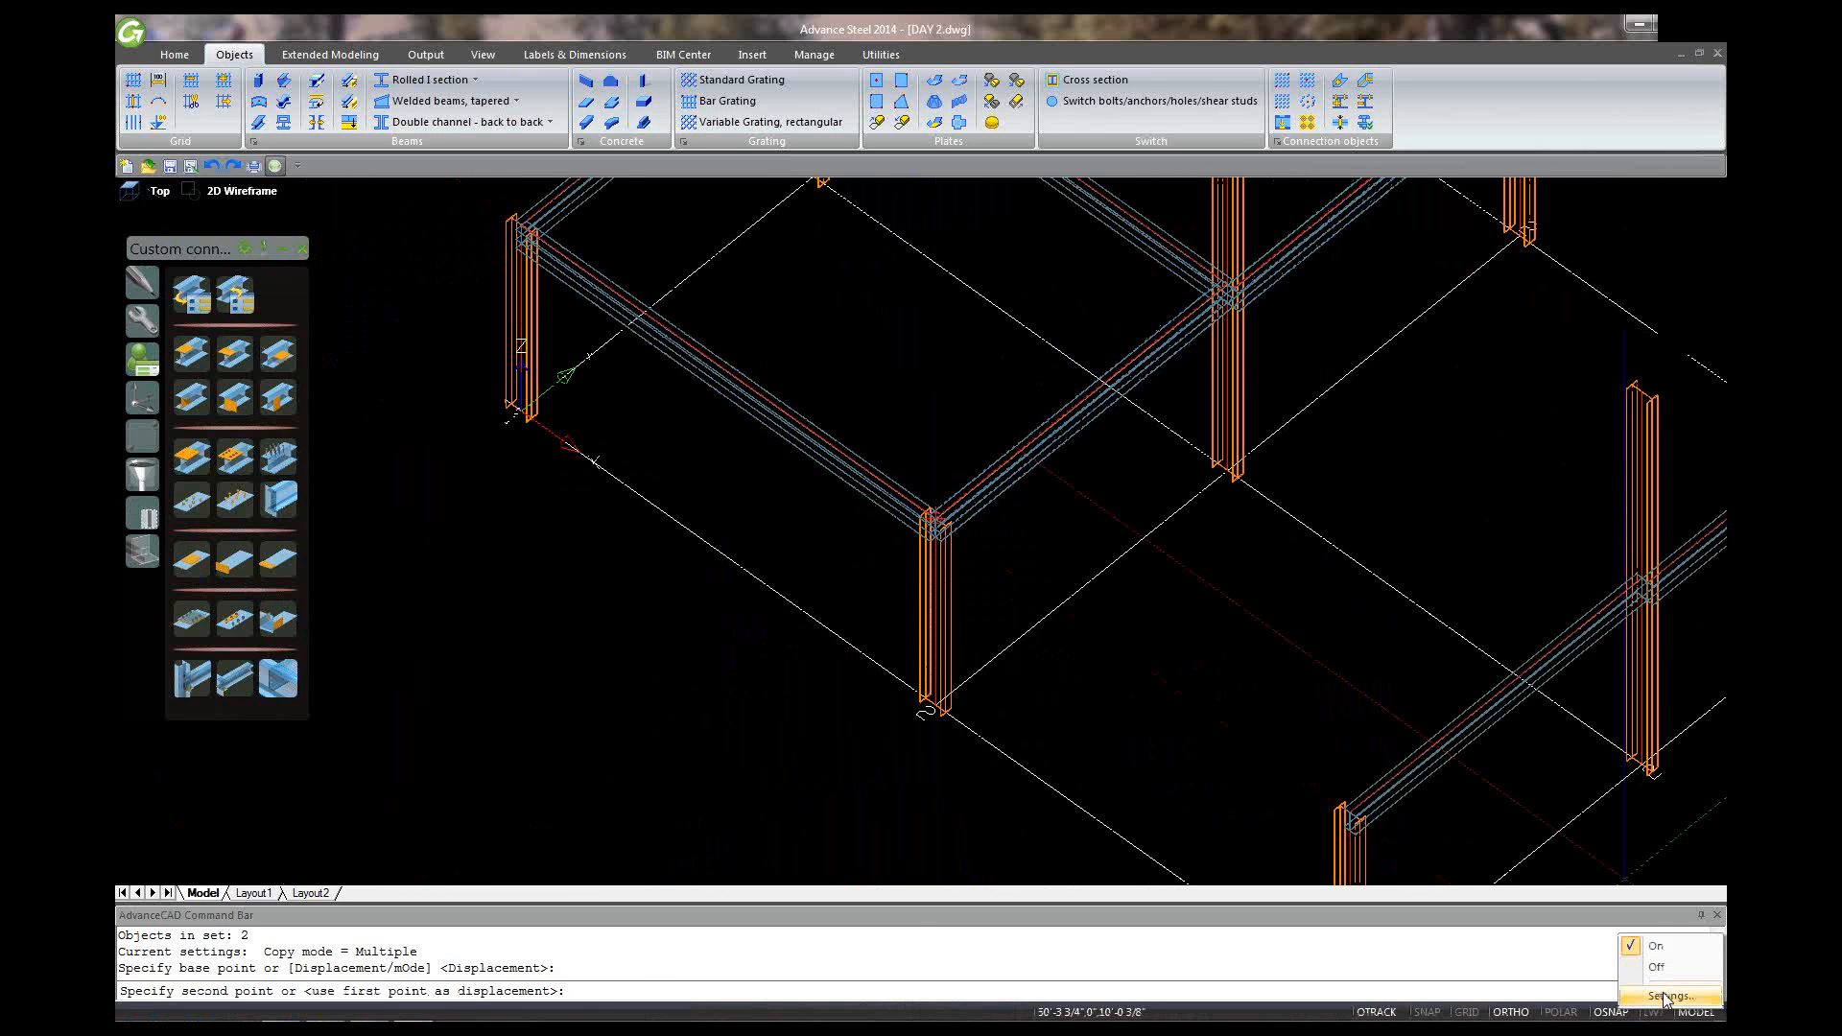
left_click(1665, 995)
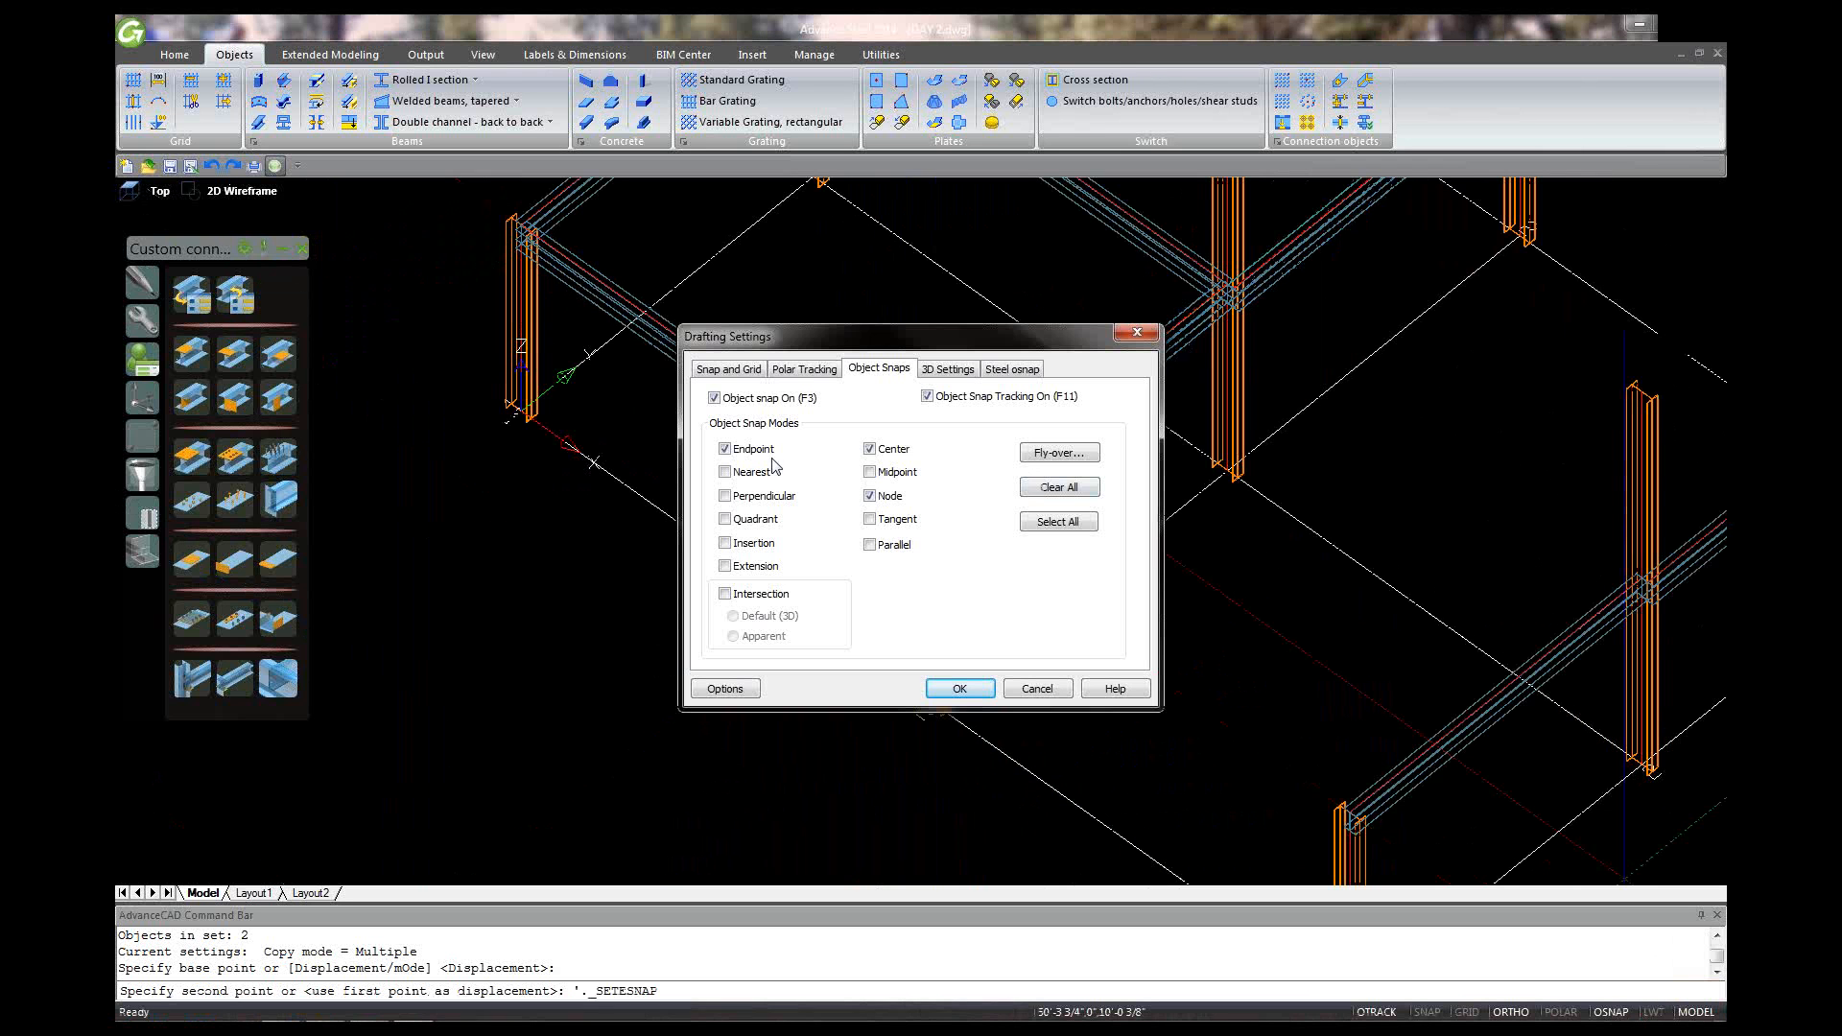
left_click(772, 457)
left_click(869, 449)
left_click(1012, 370)
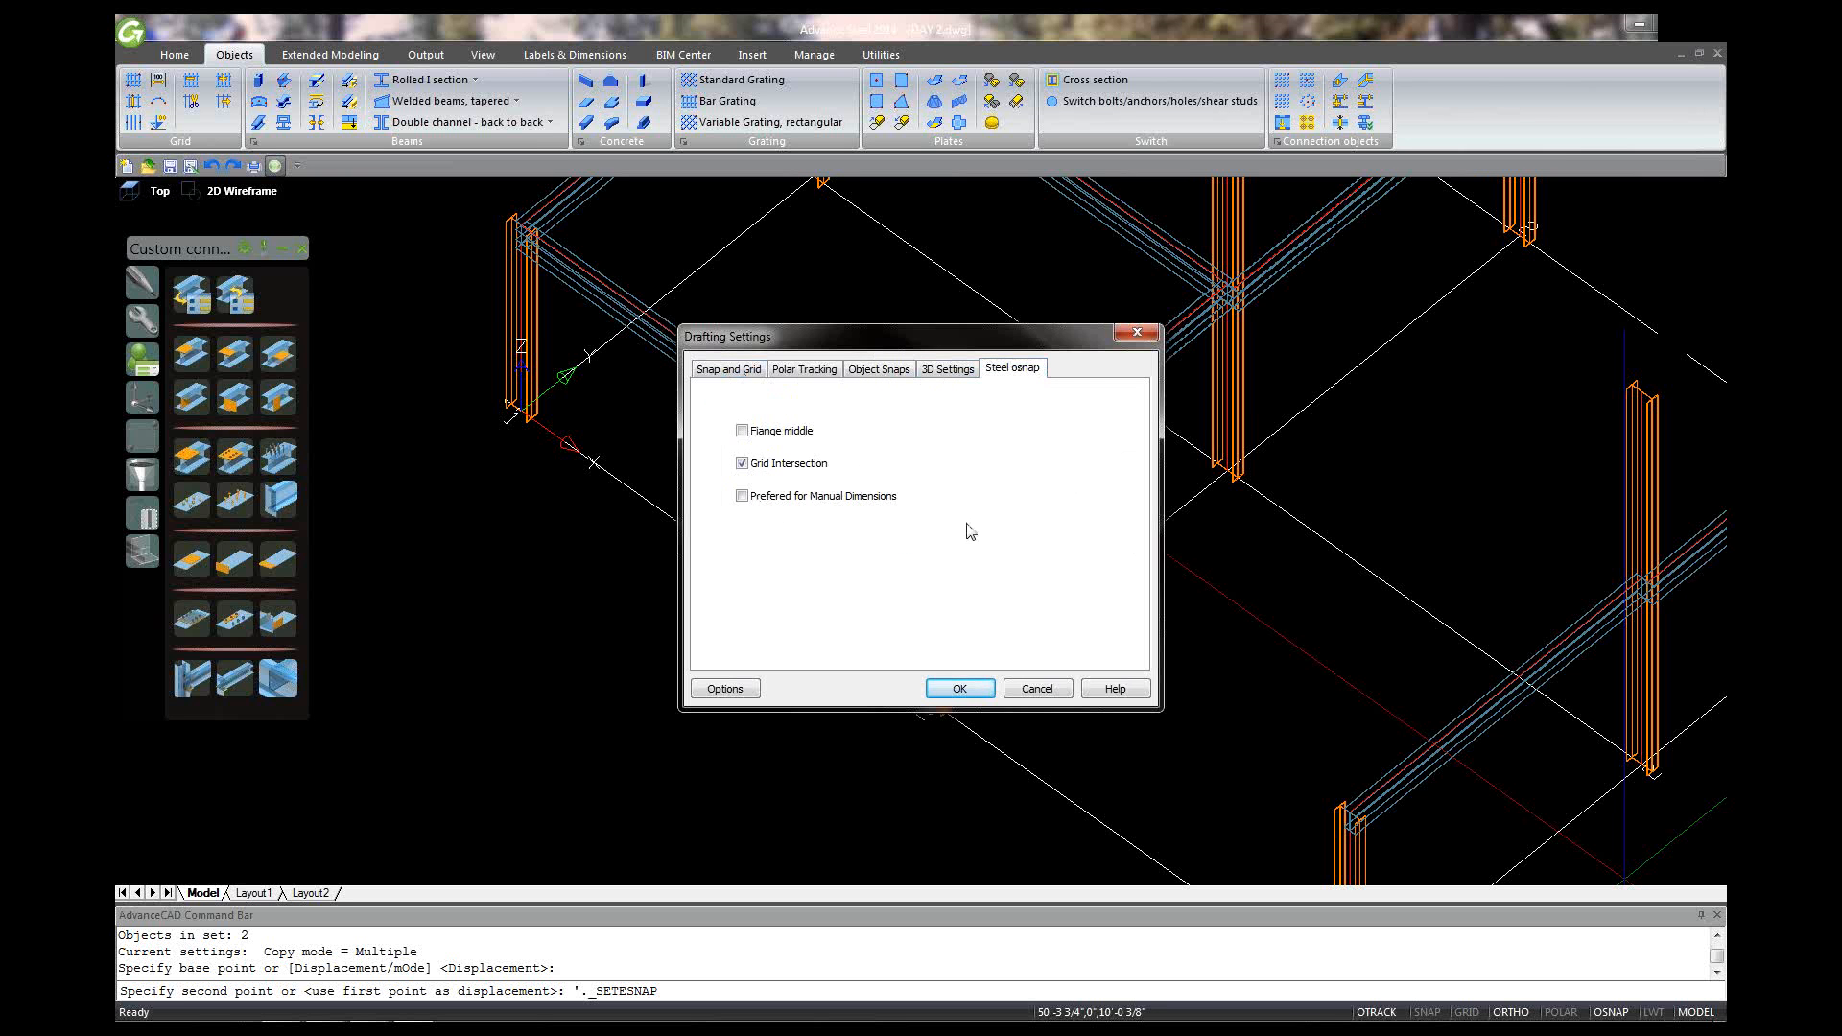
left_click(959, 688)
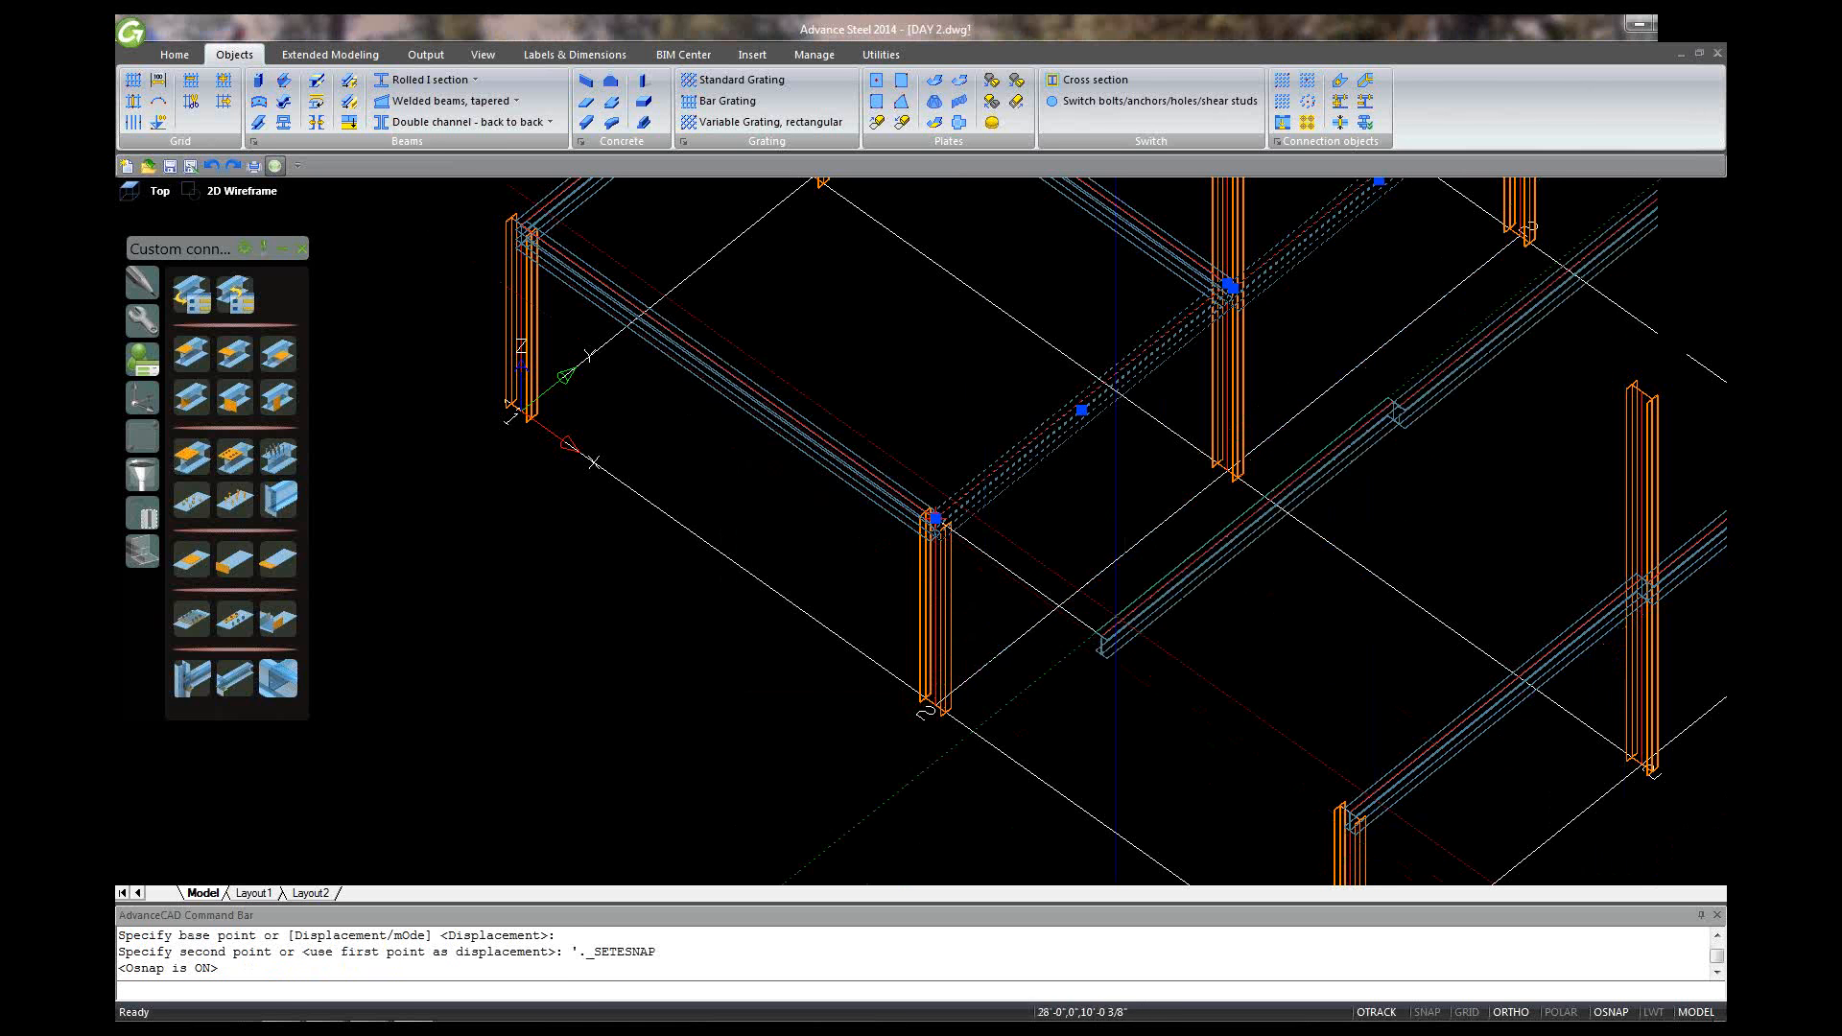
Step: Place the two beam copies at the upper level of the outer column row, and delete both copies
scroll(973, 631, "down", 3)
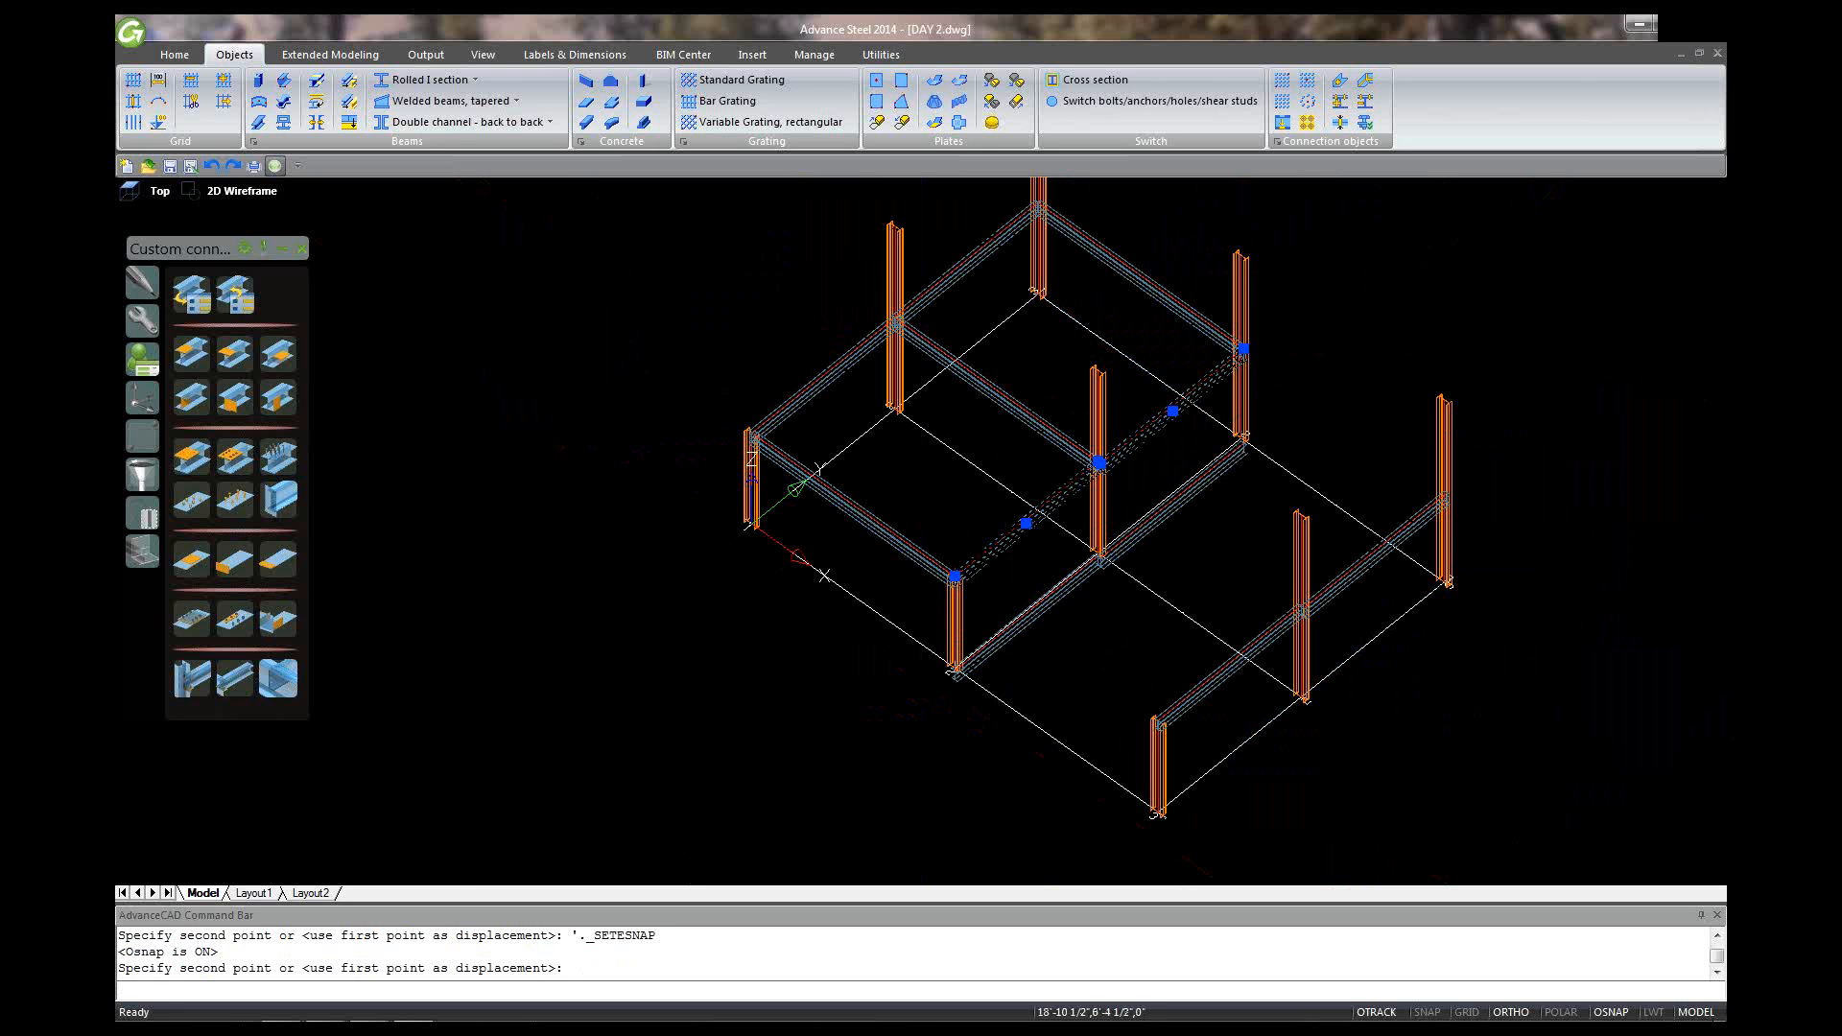
left_click(1086, 557)
key("Escape")
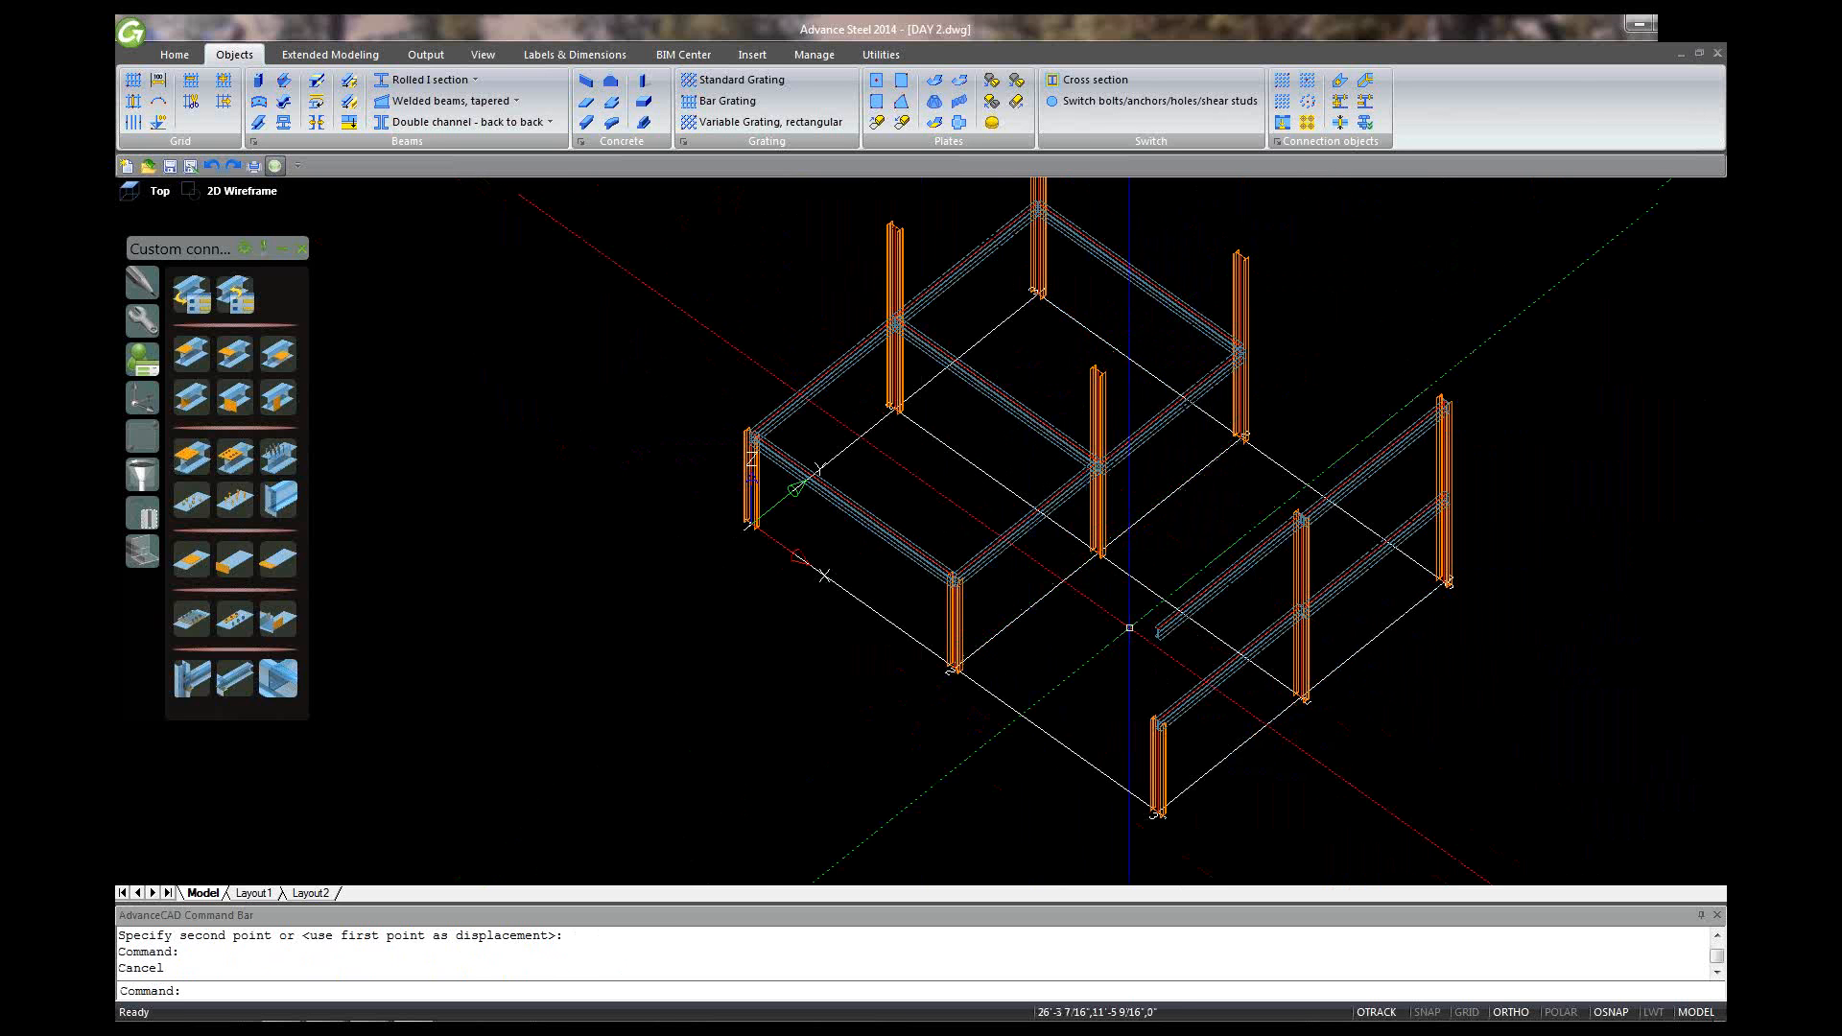
middle_click_drag(1102, 621, 1221, 517, "shift")
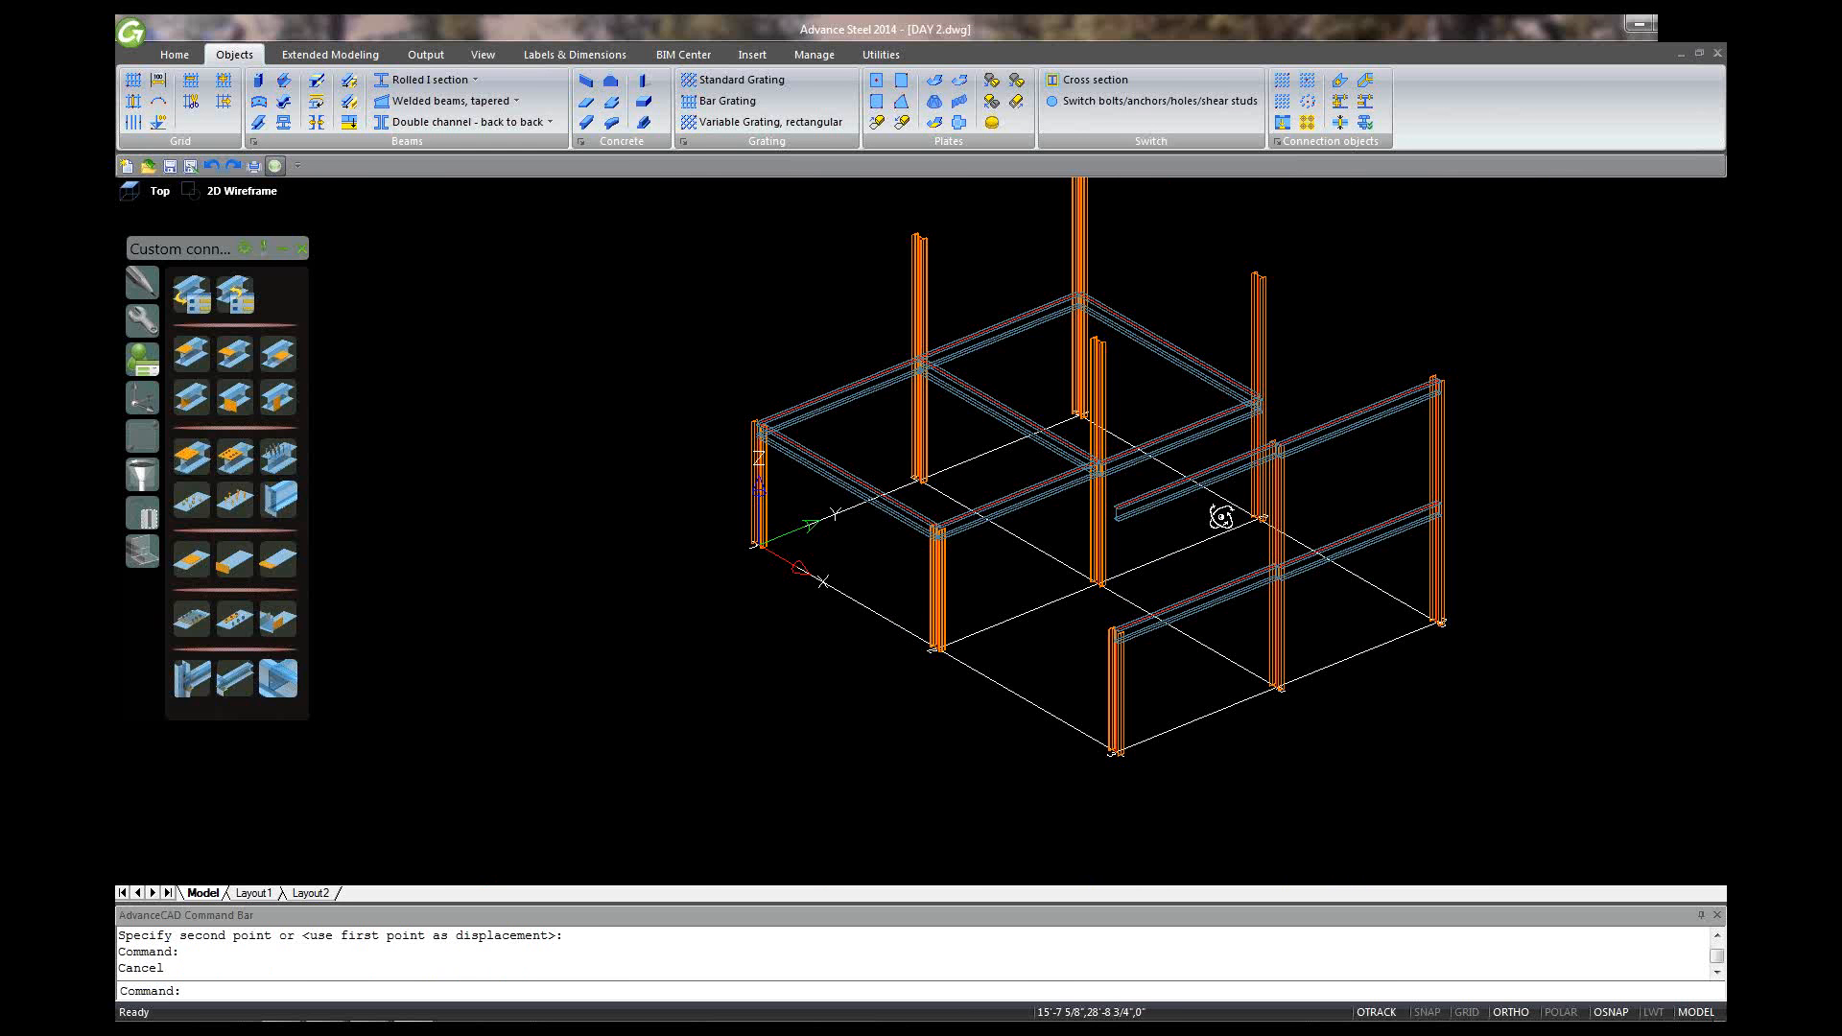
left_click(1331, 428)
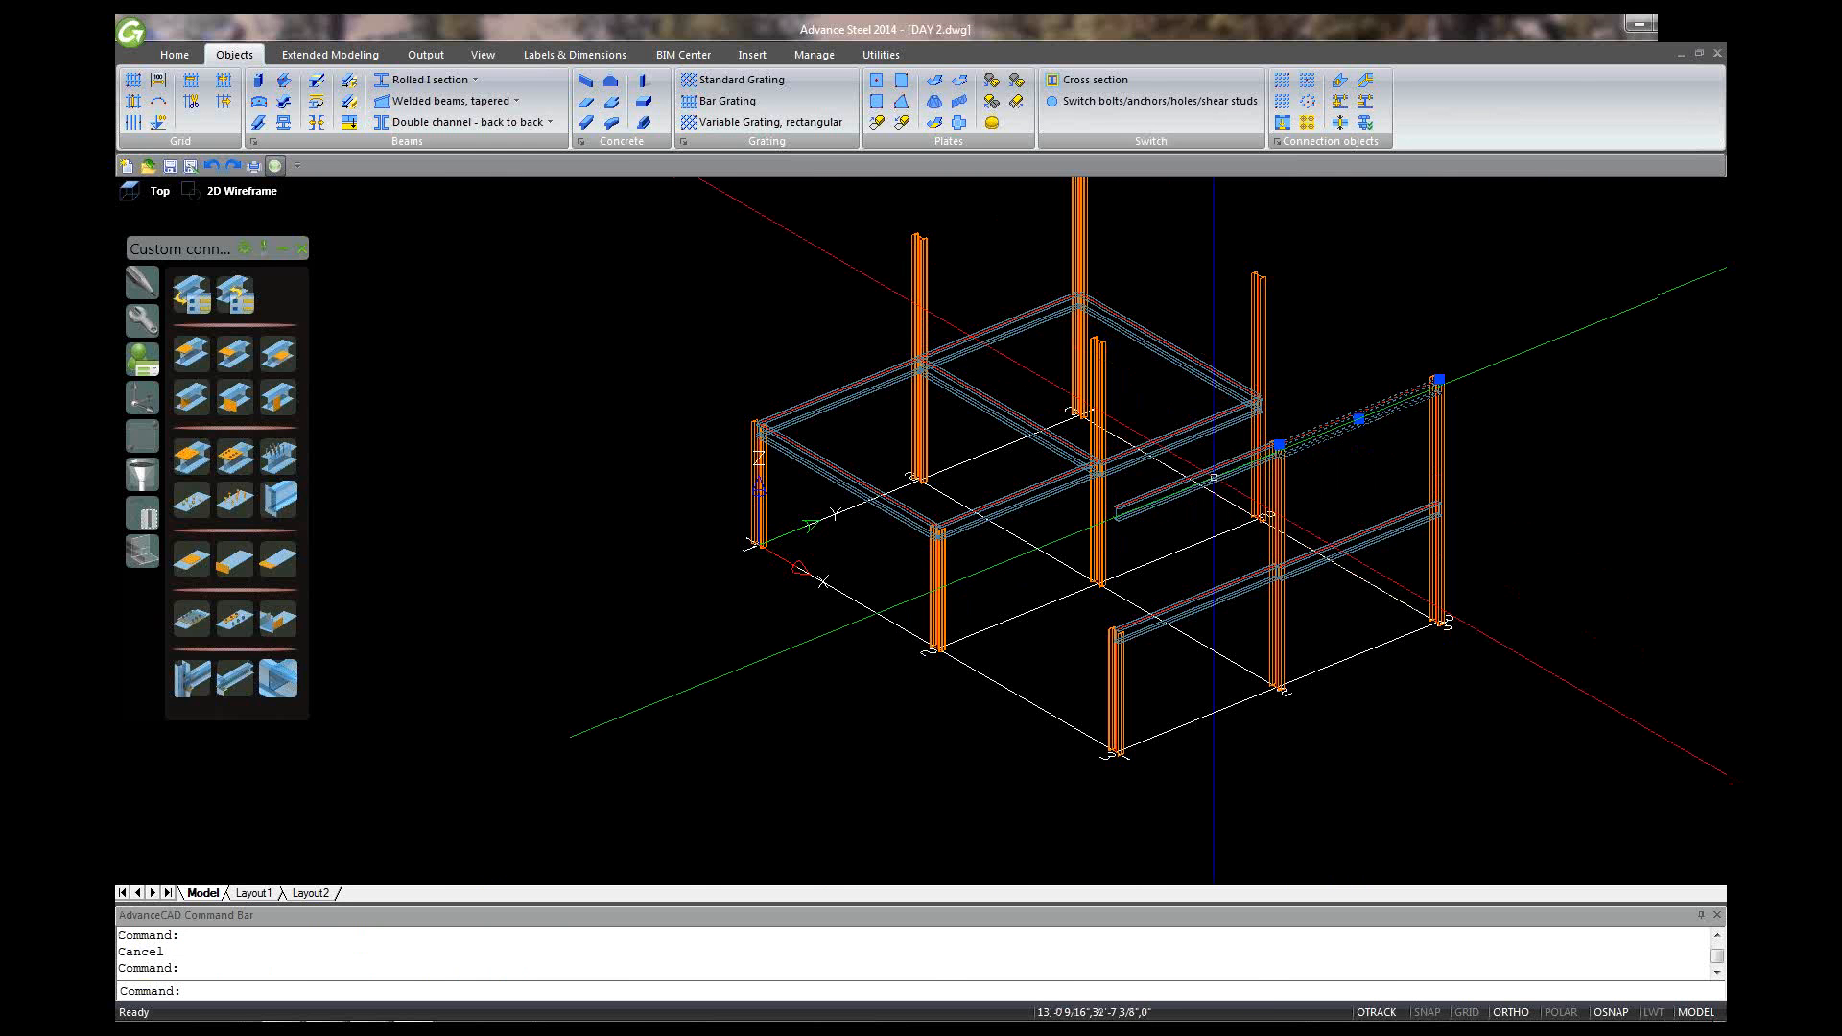
left_click(1214, 477)
key("Delete")
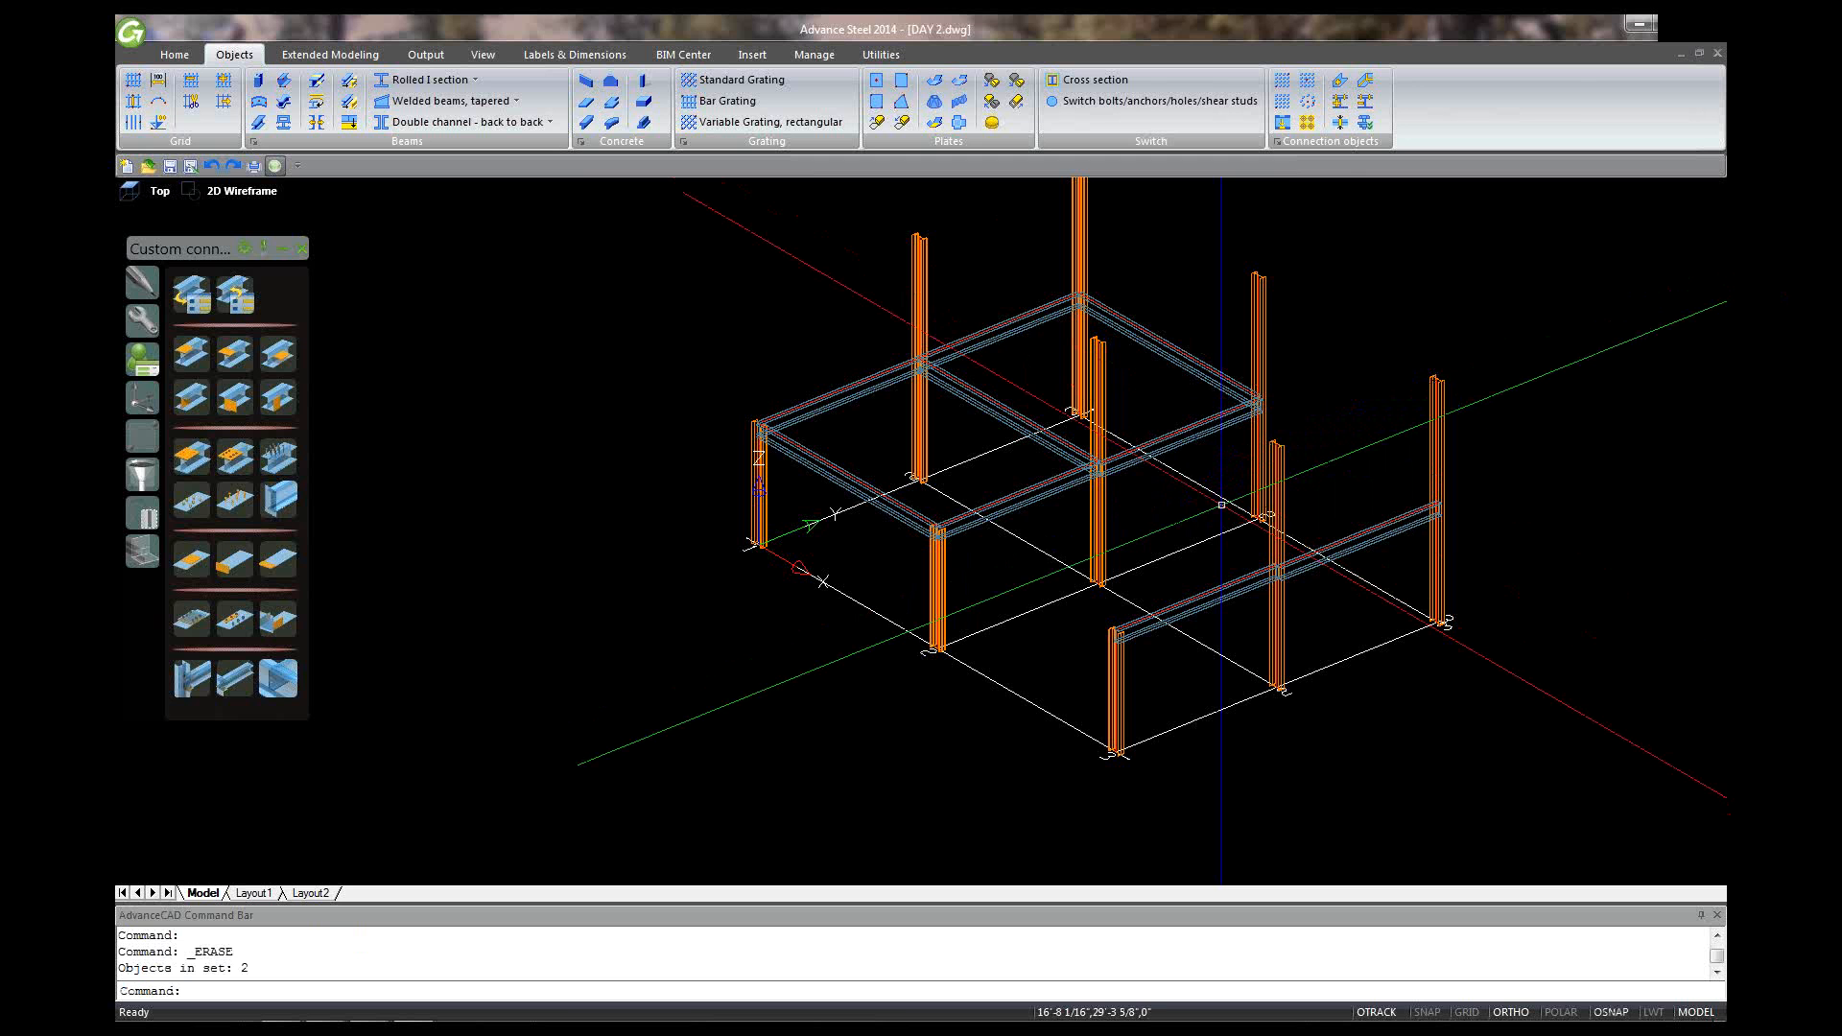
Step: Copy the three cross beams of the first bay into the second bay, from the origin corner column to the next column along X
scroll(1067, 444, "up", 3)
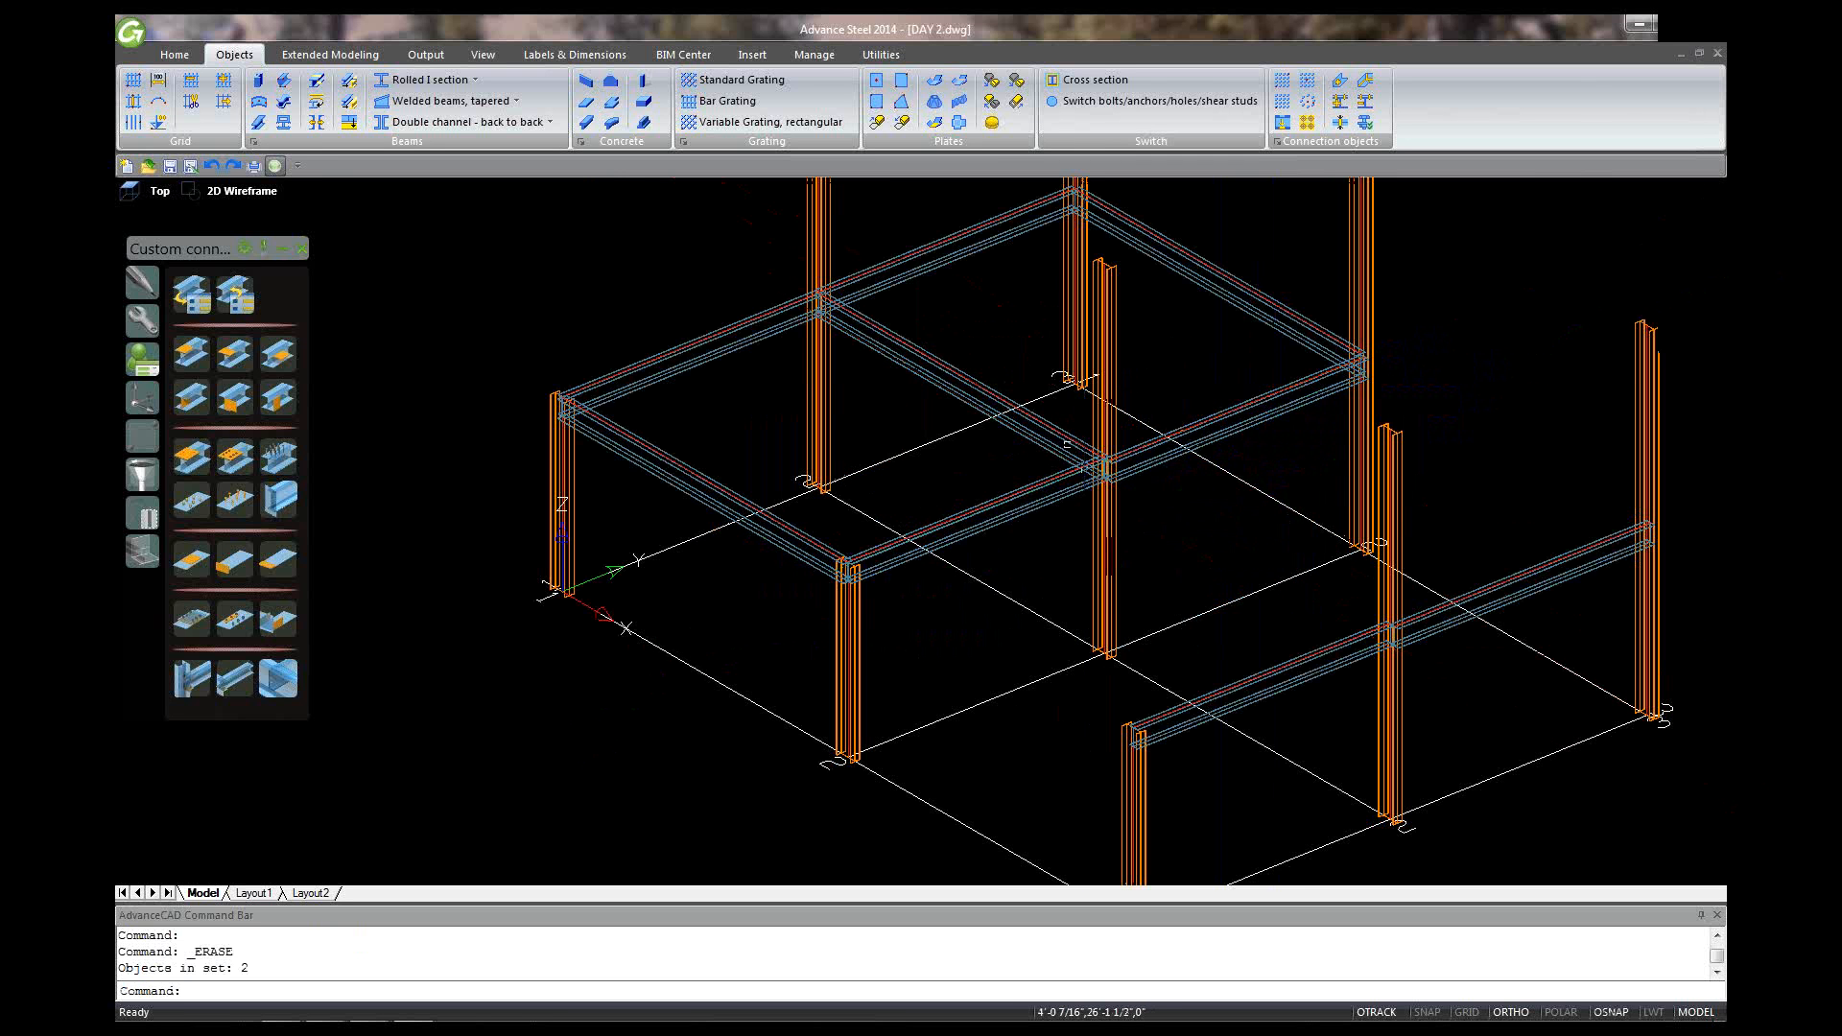
left_click(1067, 444)
left_click(1247, 289)
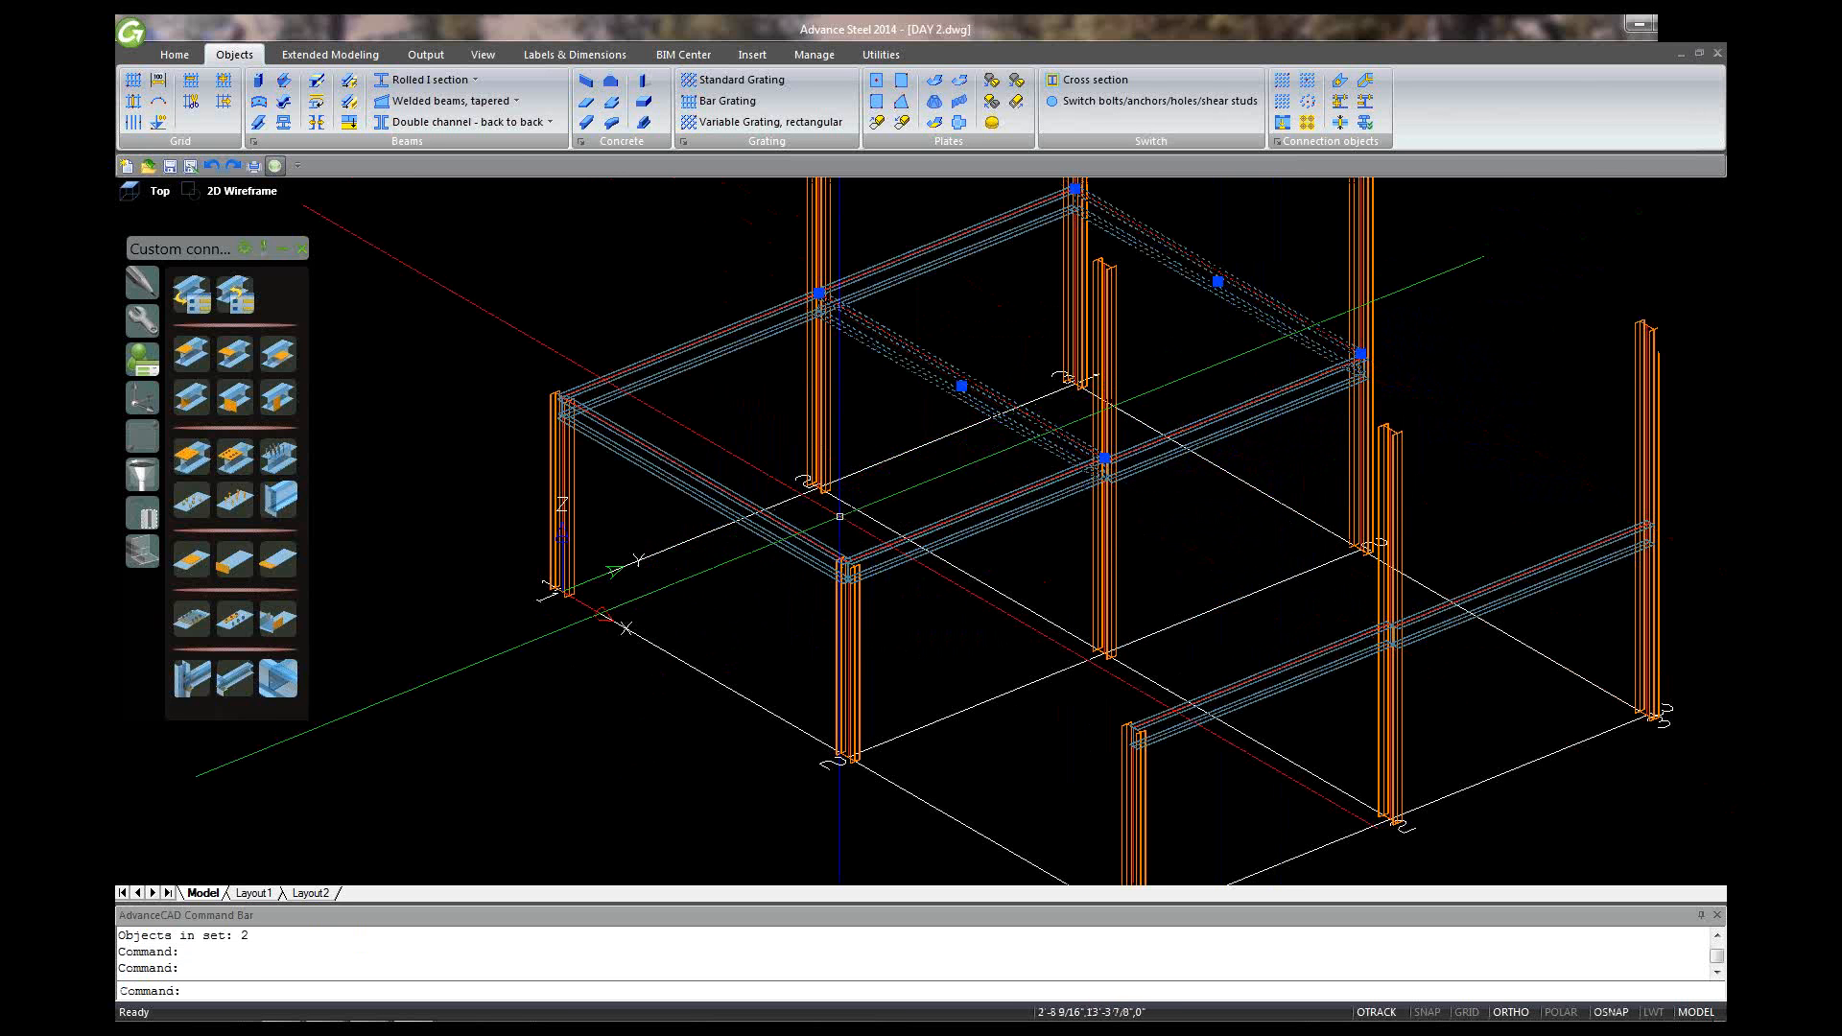
left_click(802, 538)
right_click(802, 541)
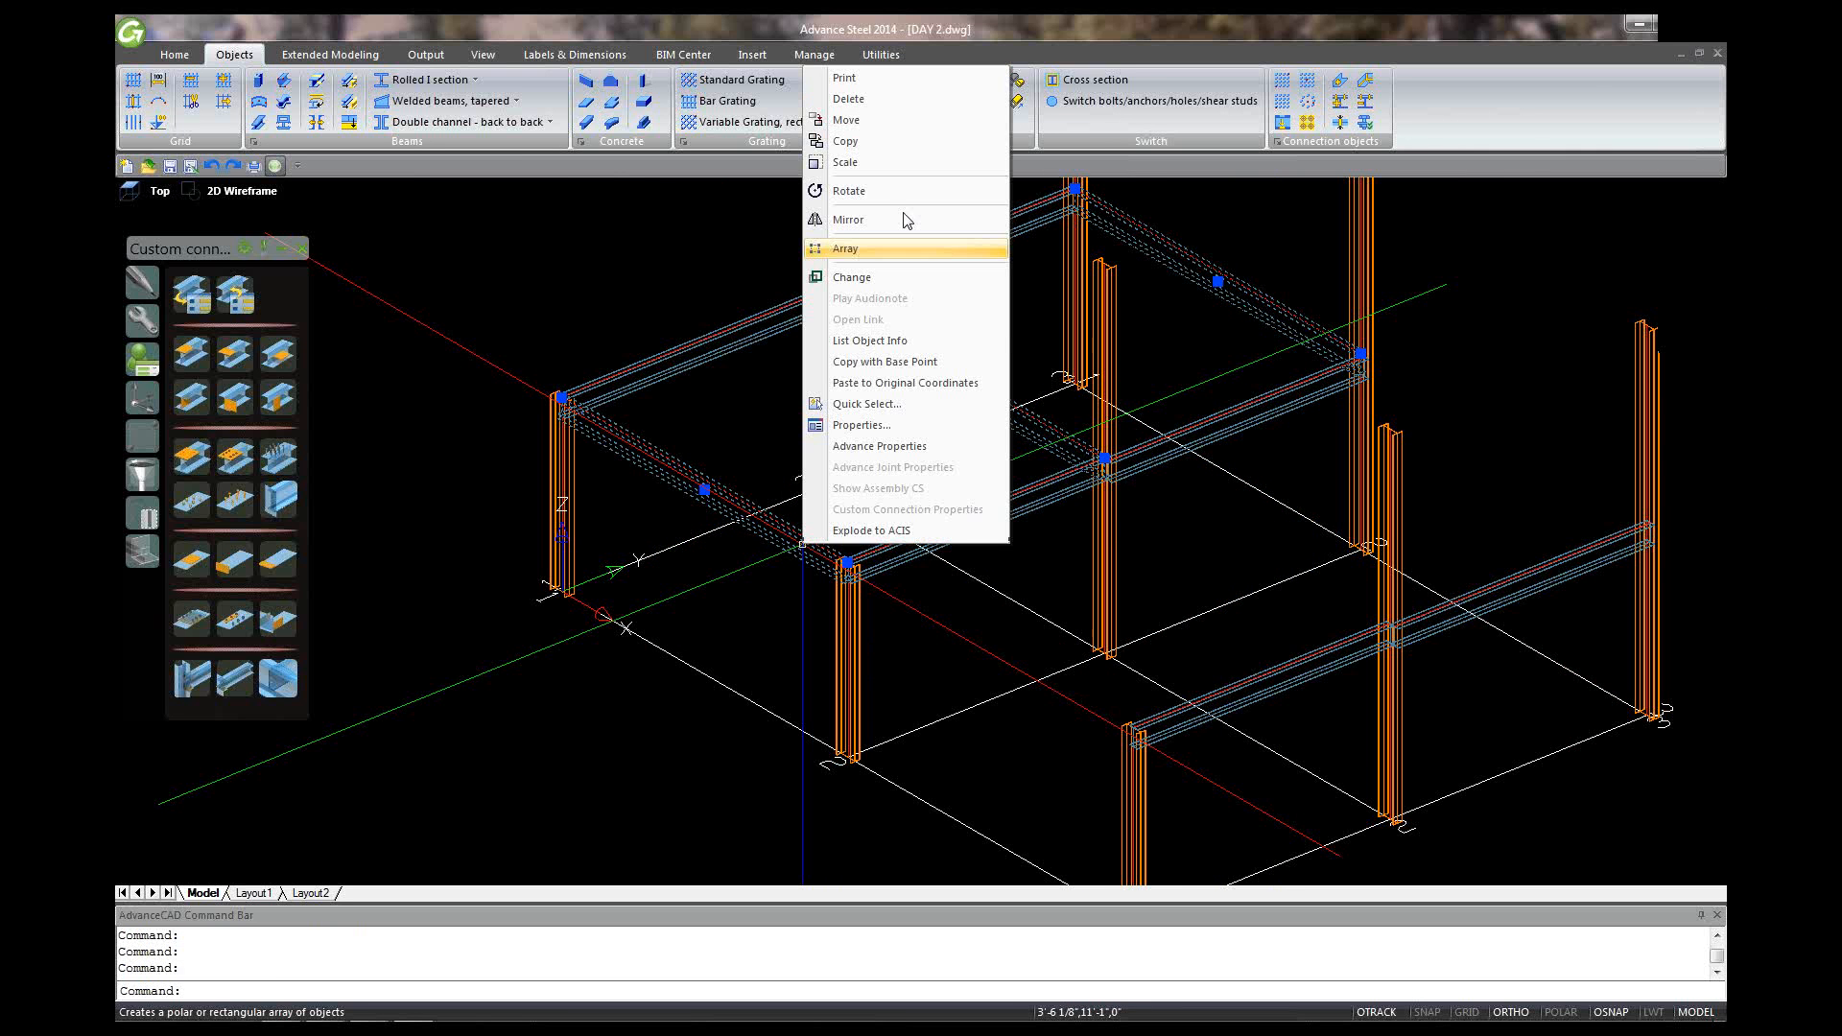
left_click(878, 119)
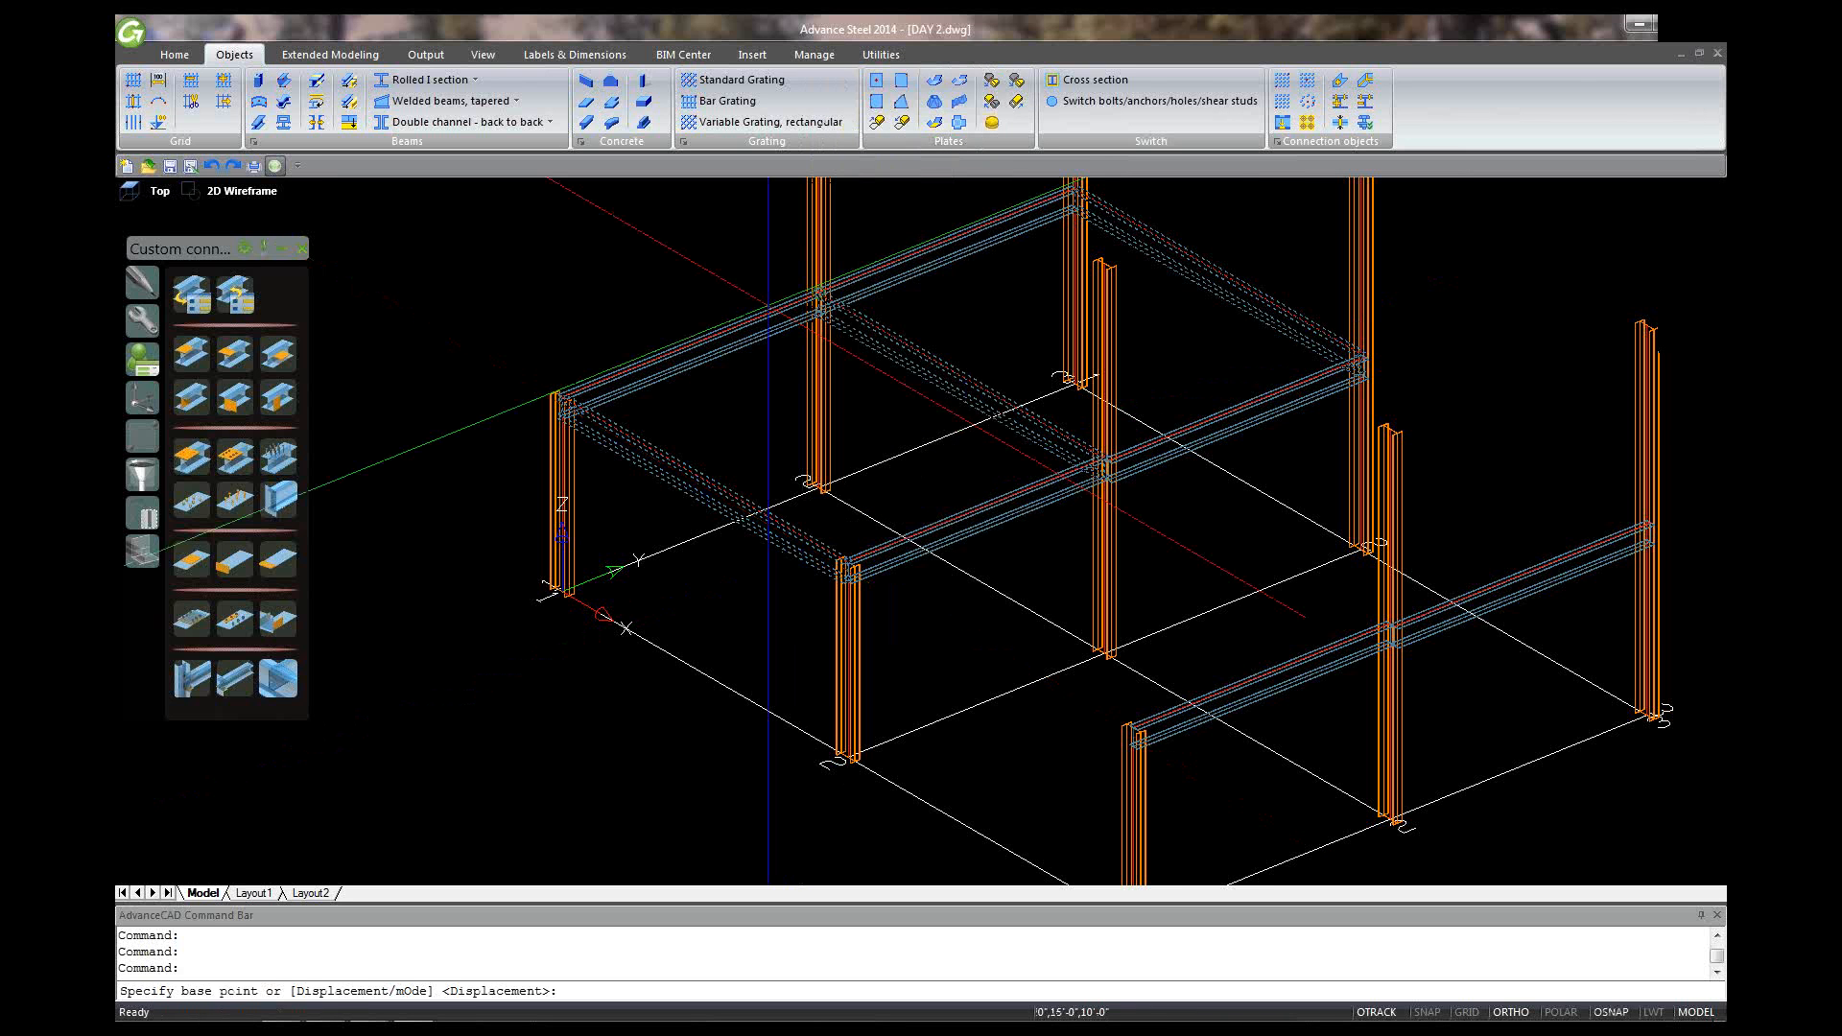
scroll(488, 447, "up", 3)
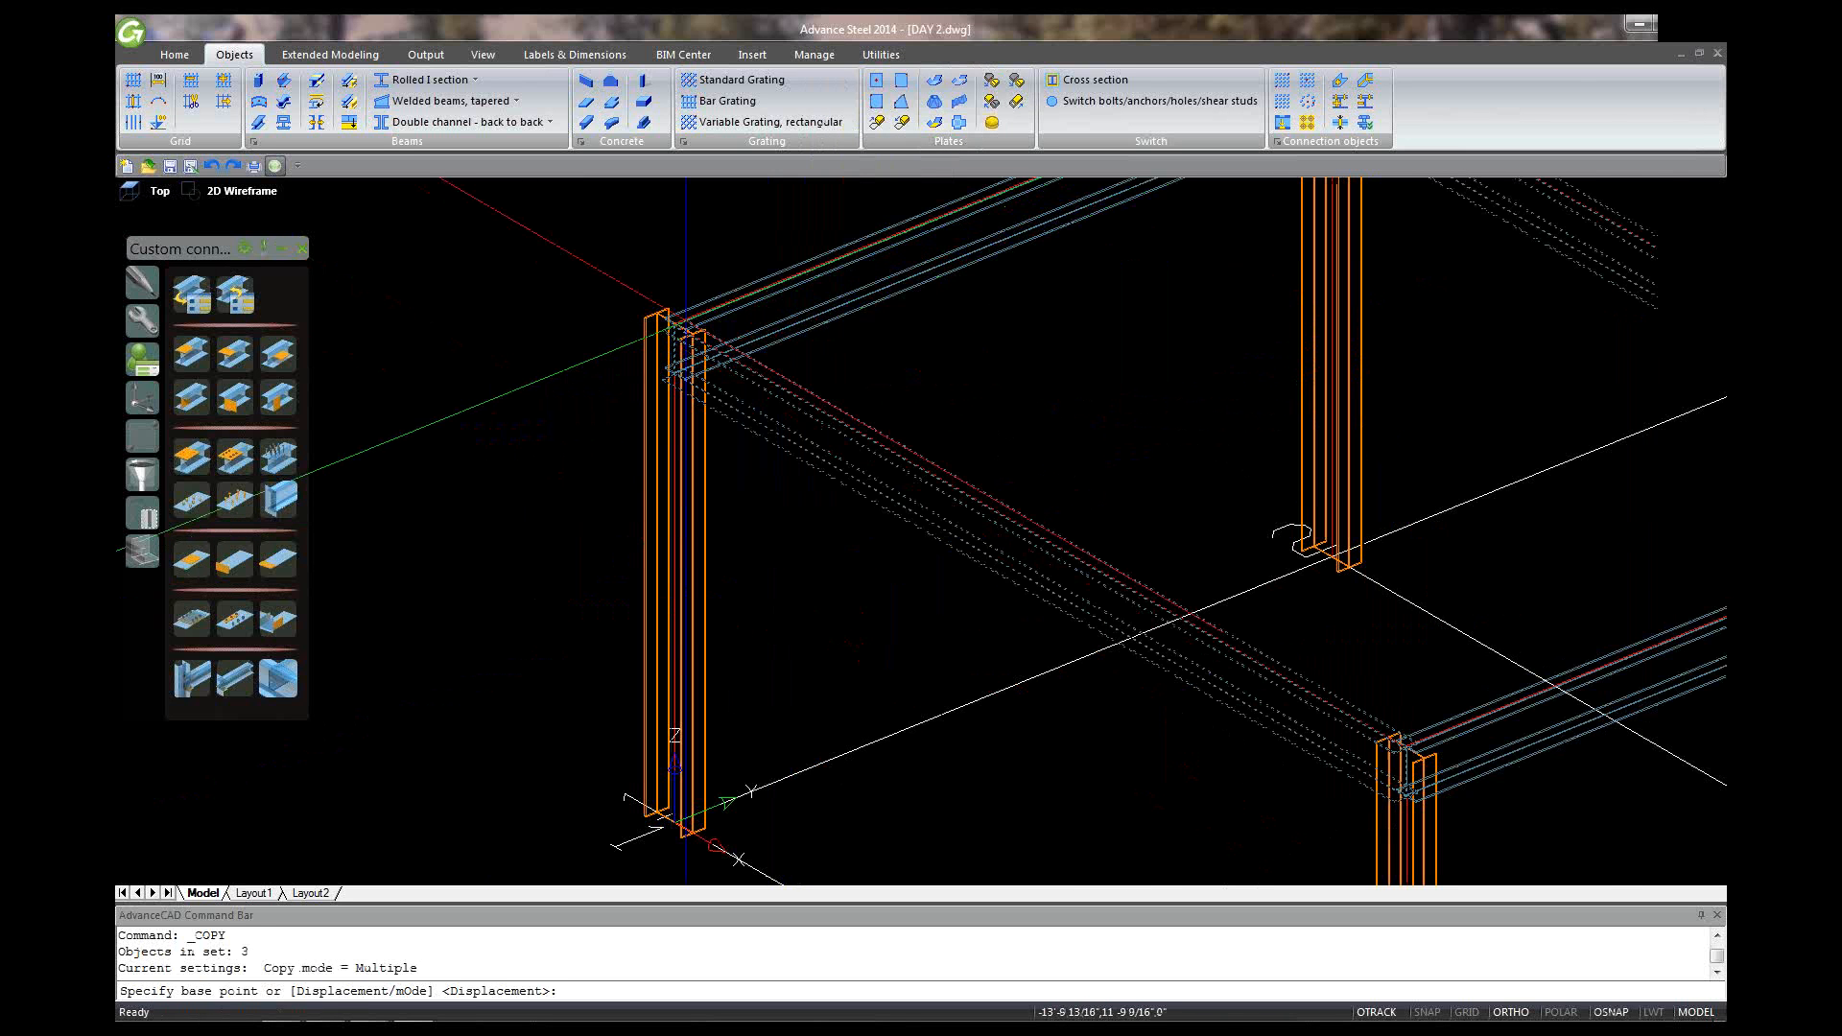
left_click(683, 323)
scroll(706, 329, "down", 2)
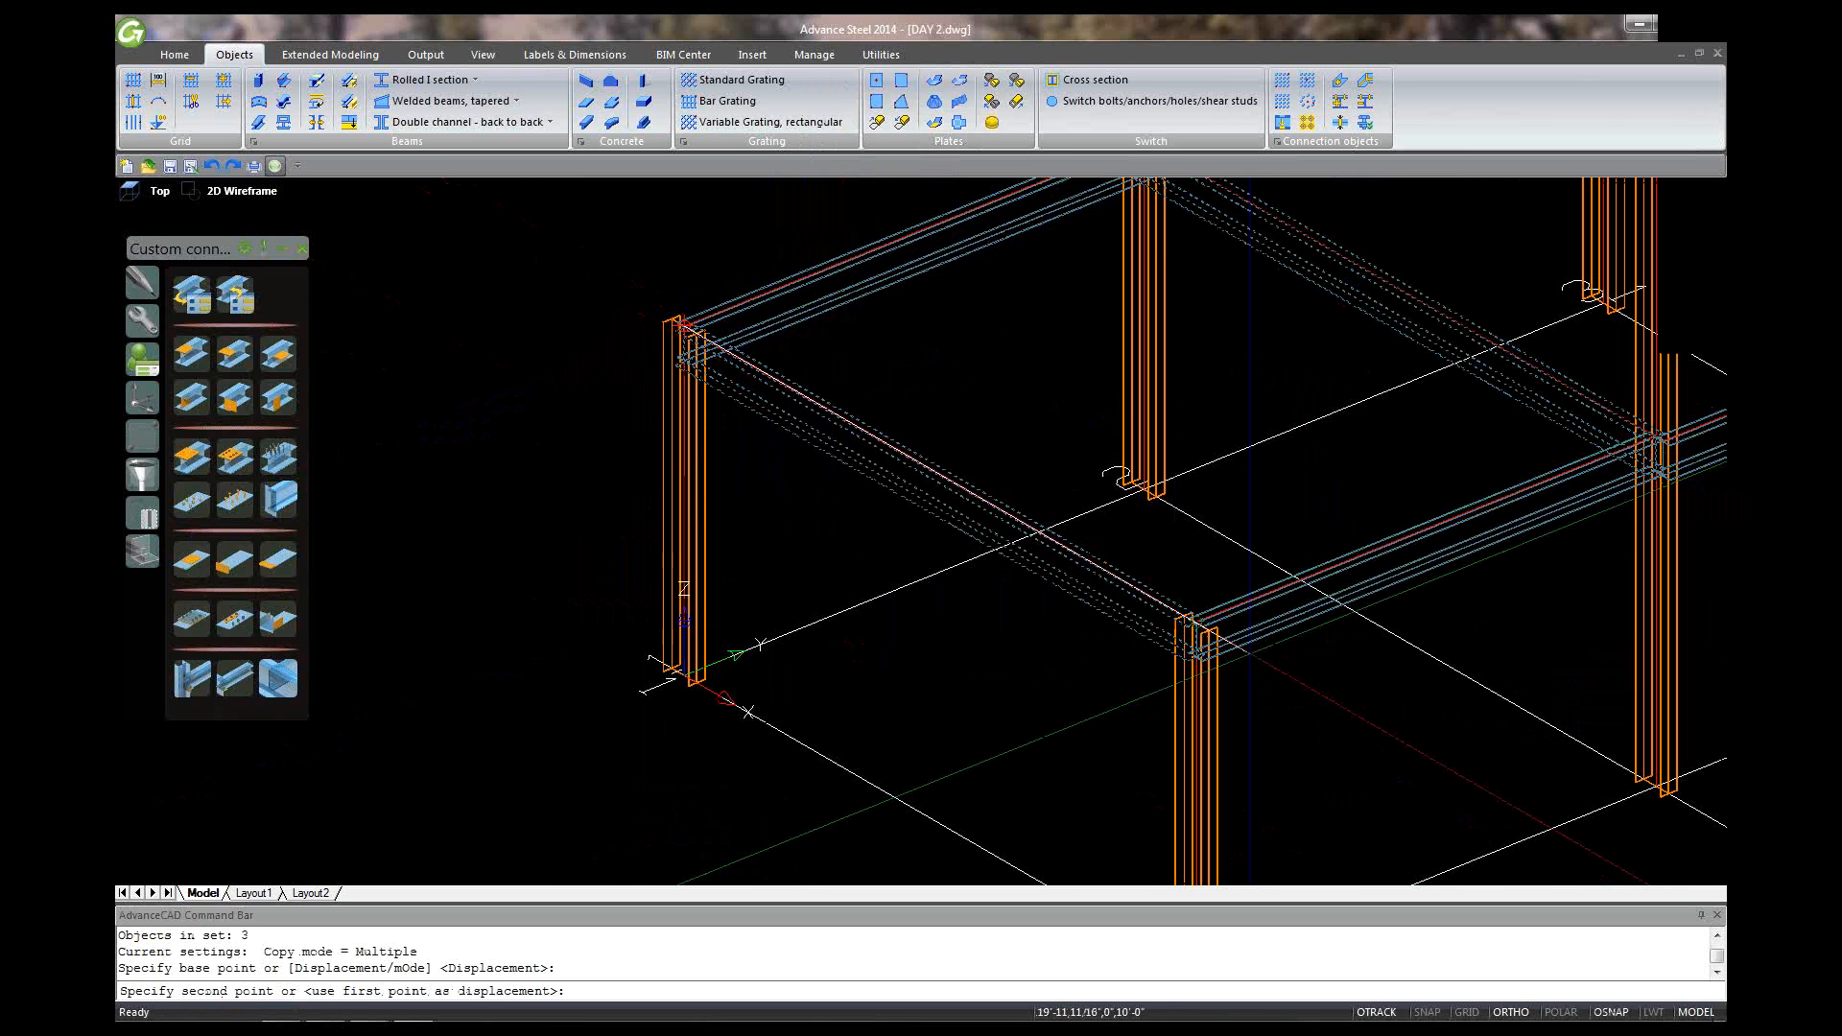
scroll(1141, 485, "up", 2)
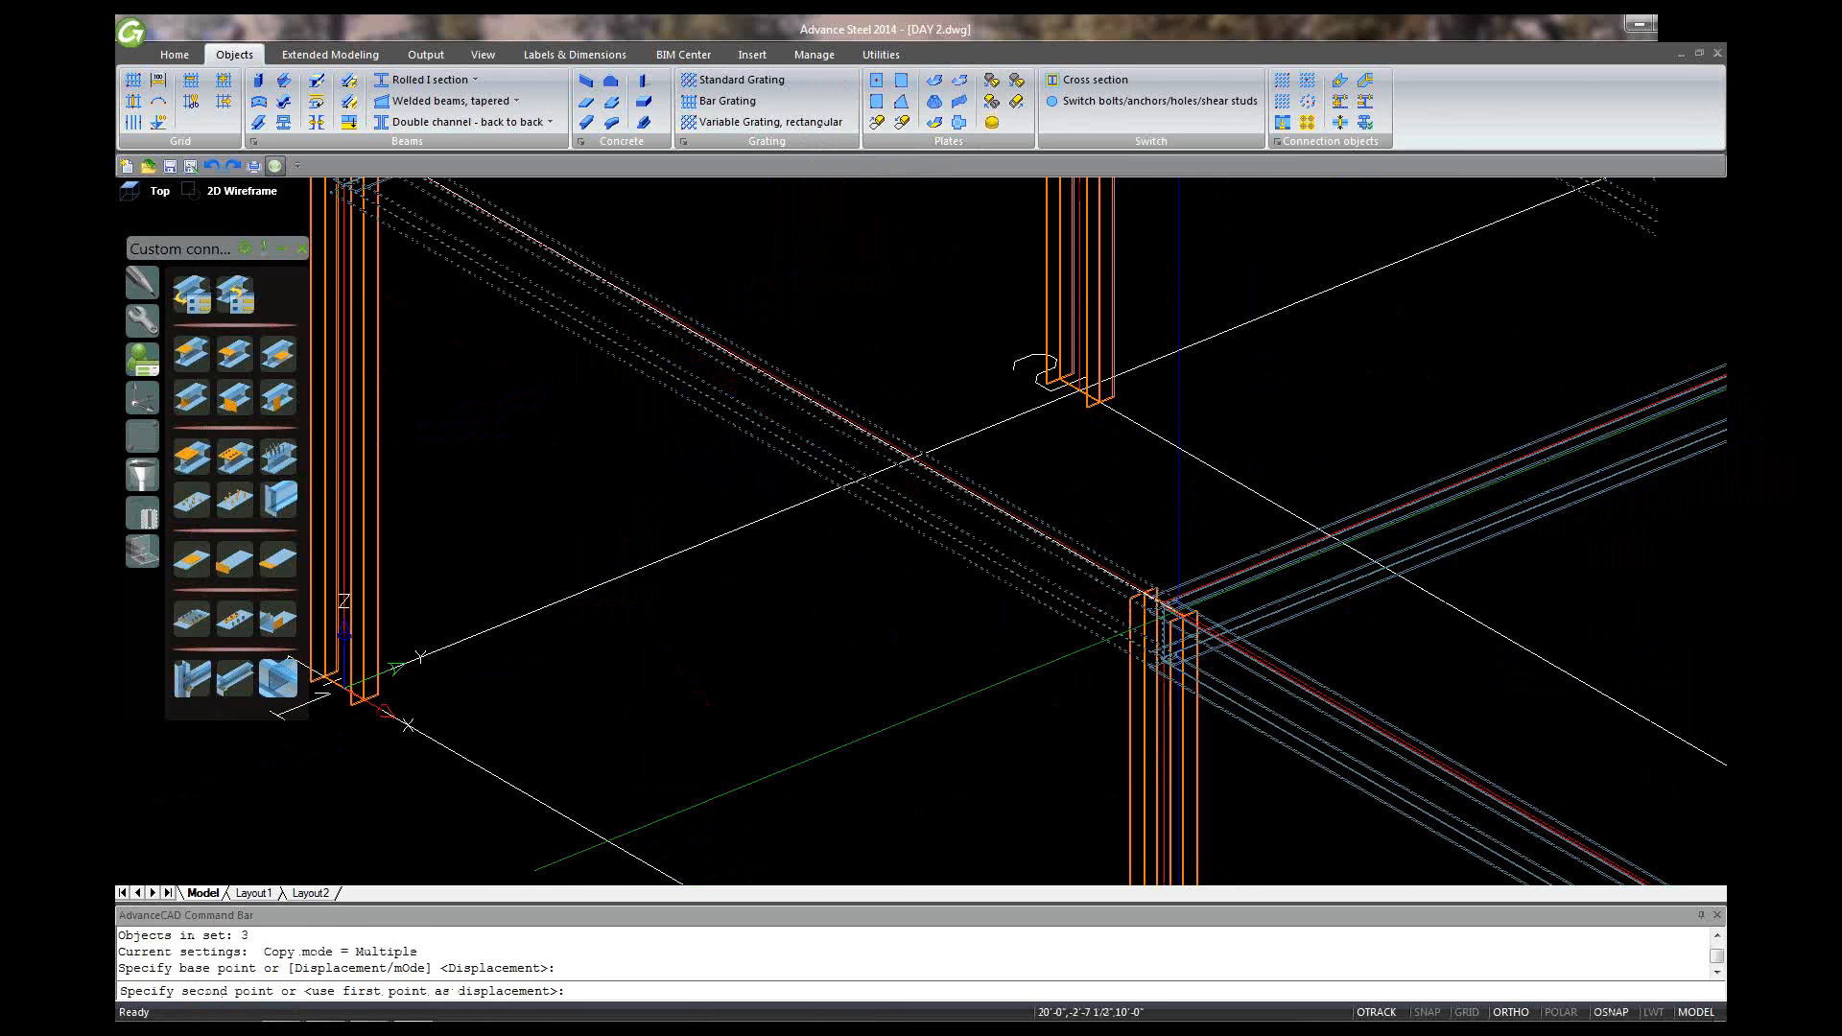
left_click(1178, 605)
Step: End the copying of the cross beams and examine how the copies meet the middle row of columns
scroll(1178, 605, "down", 3)
right_click(1007, 674)
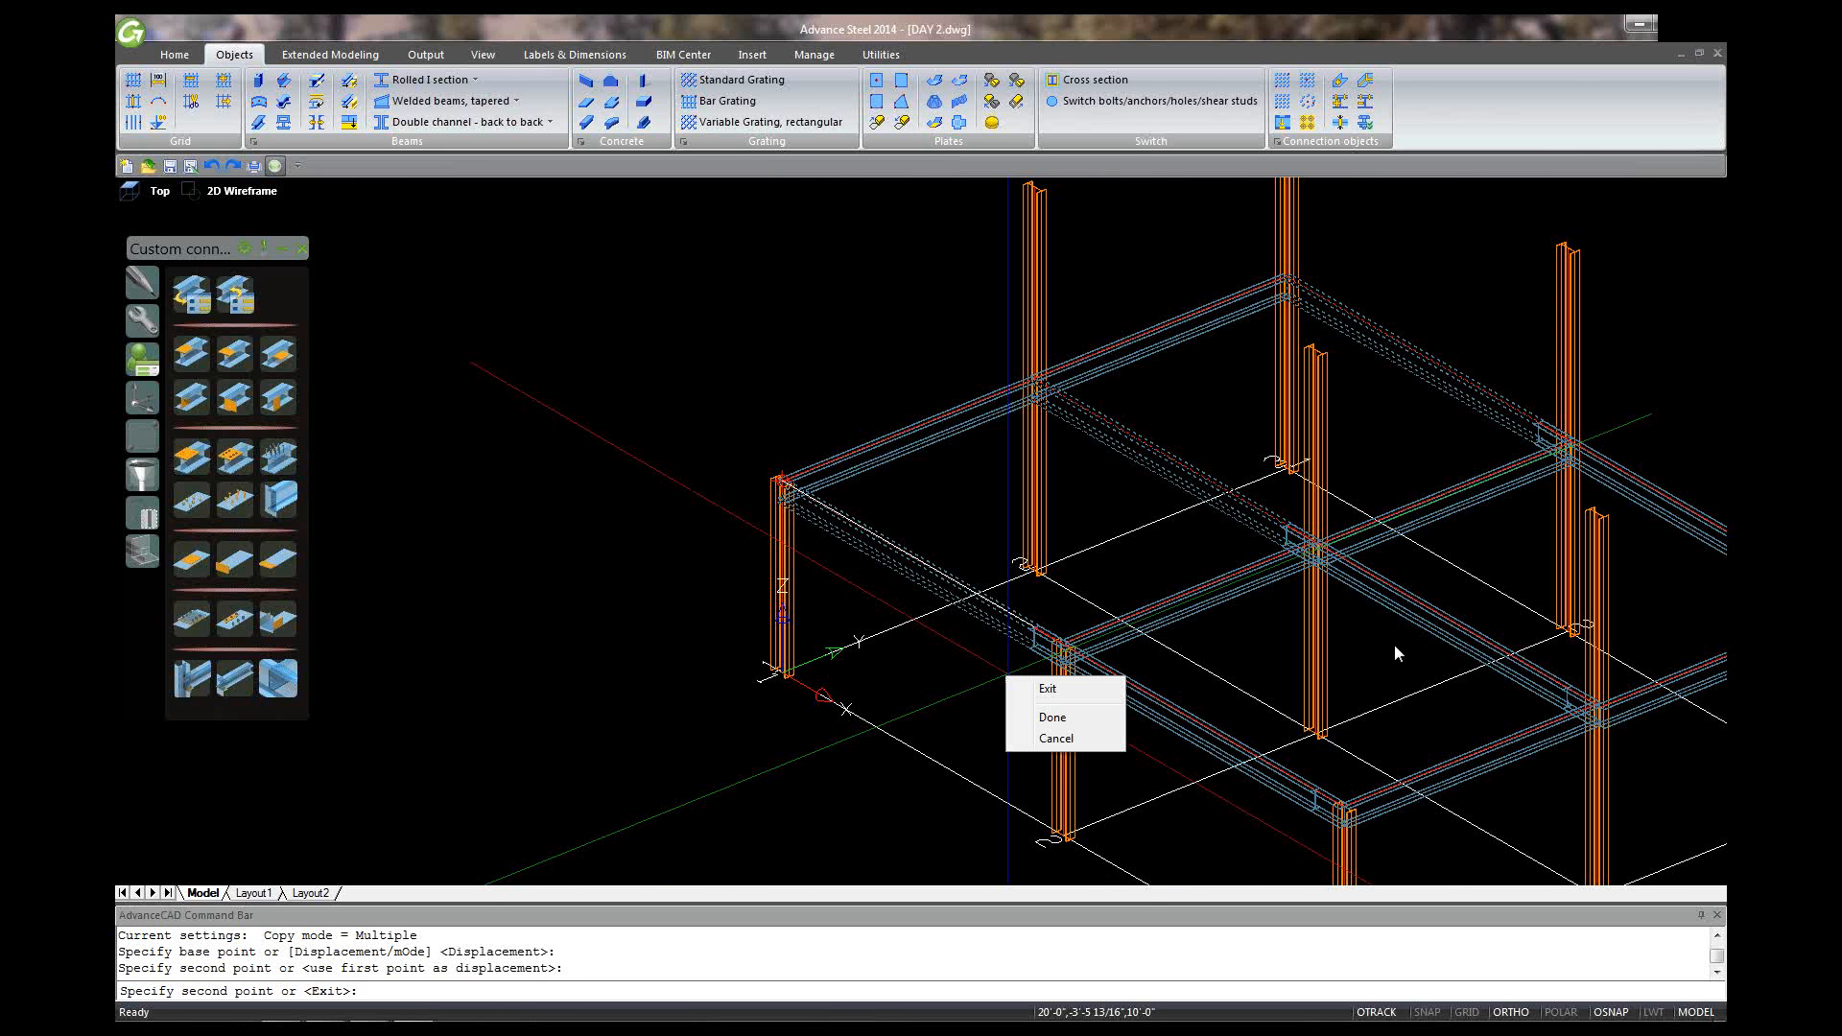
left_click(1608, 714)
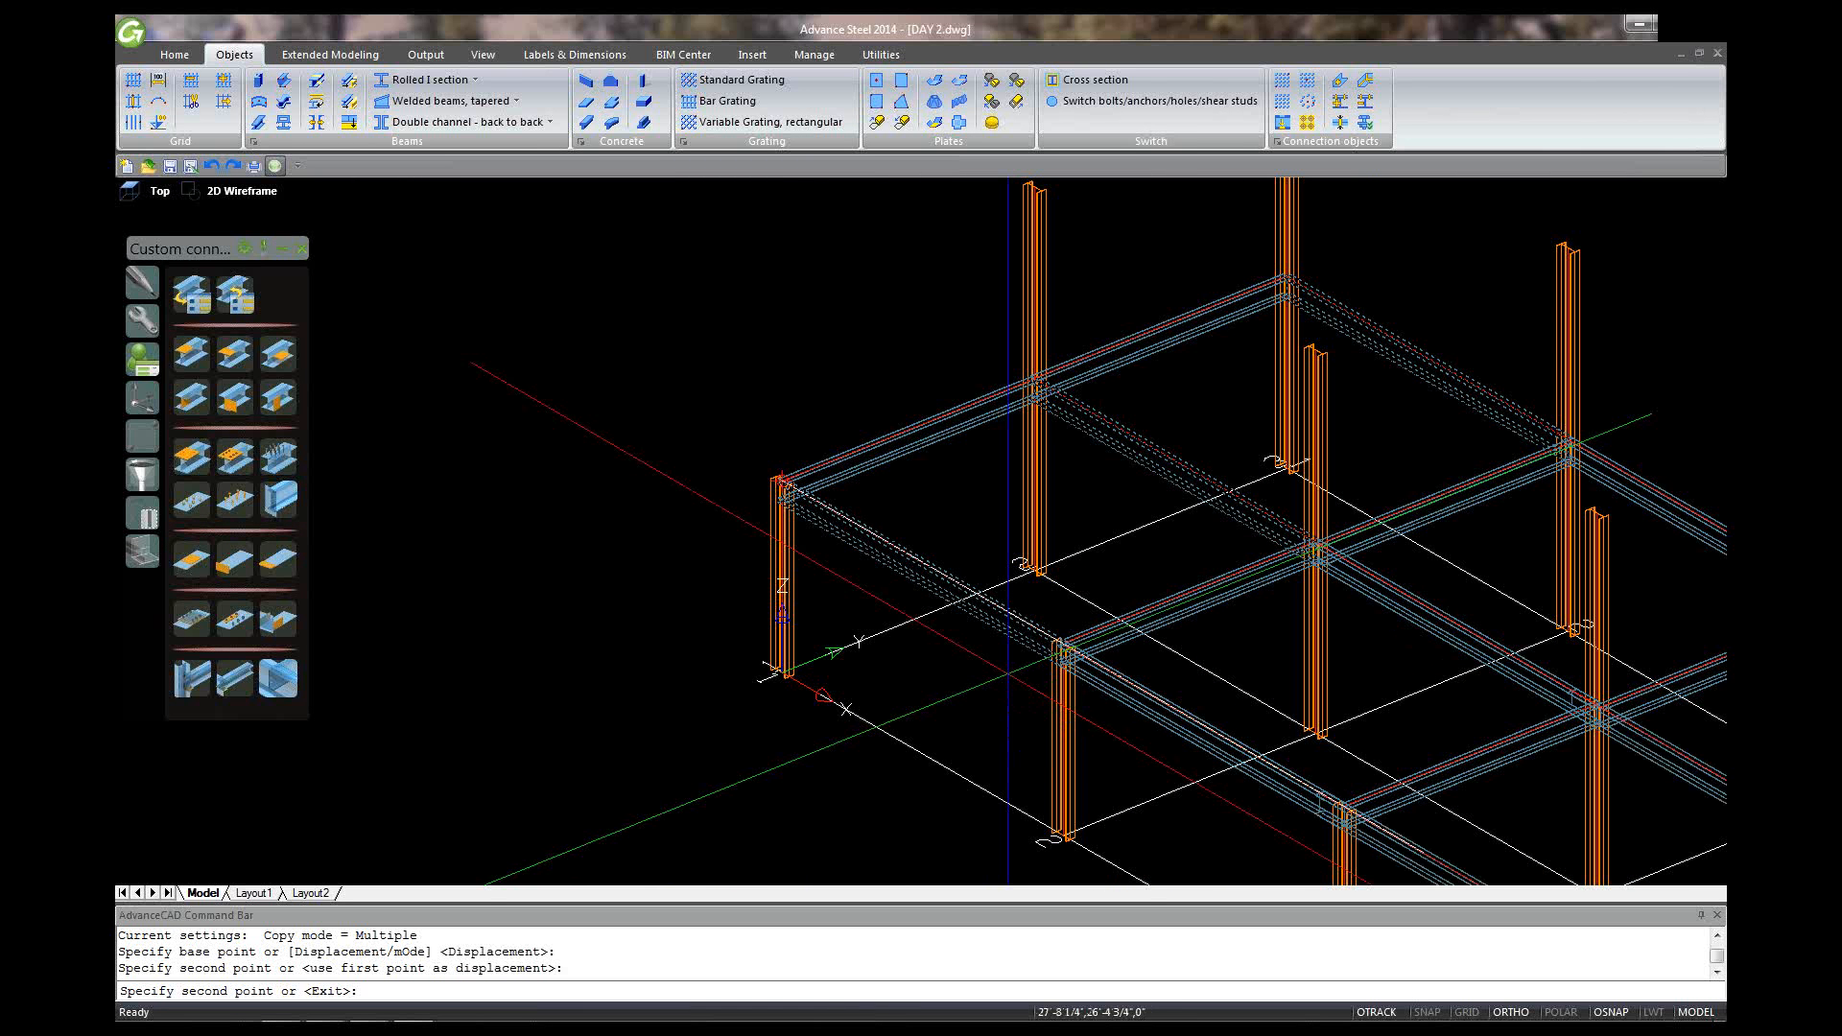
left_click(1608, 714)
scroll(1313, 647, "up", 2)
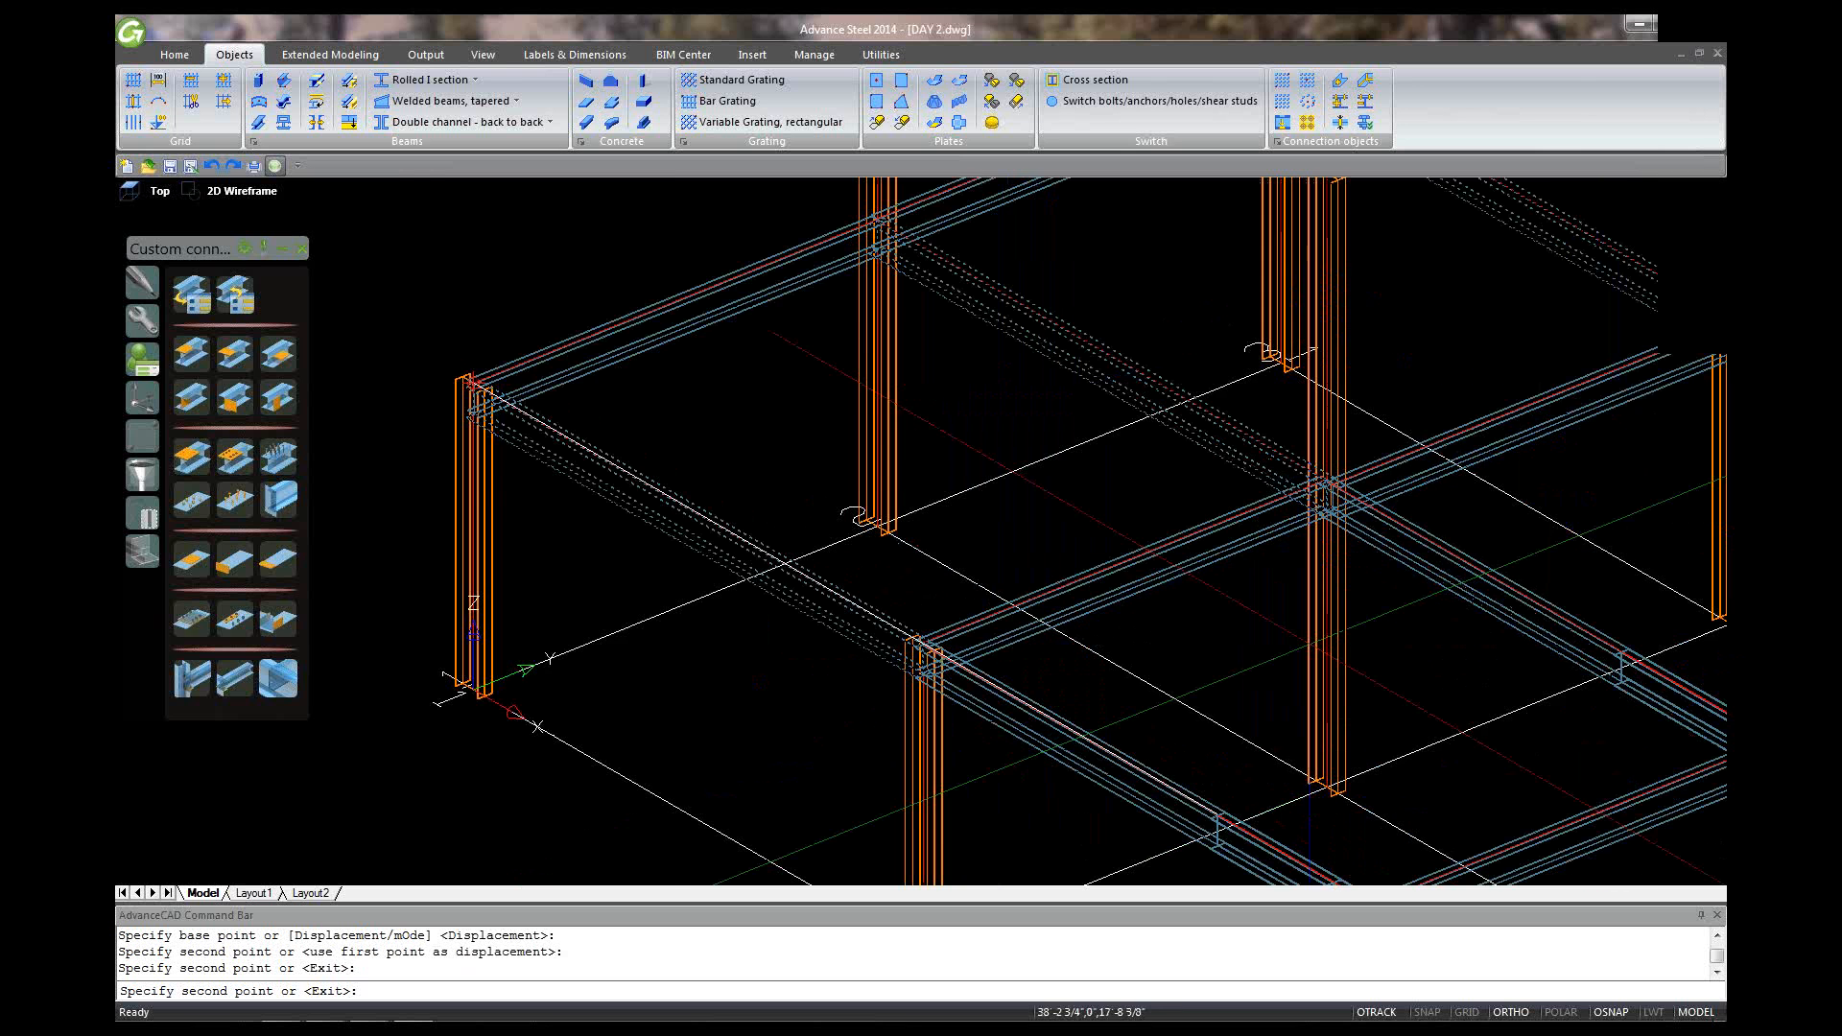
key("Escape")
scroll(1429, 576, "up", 3)
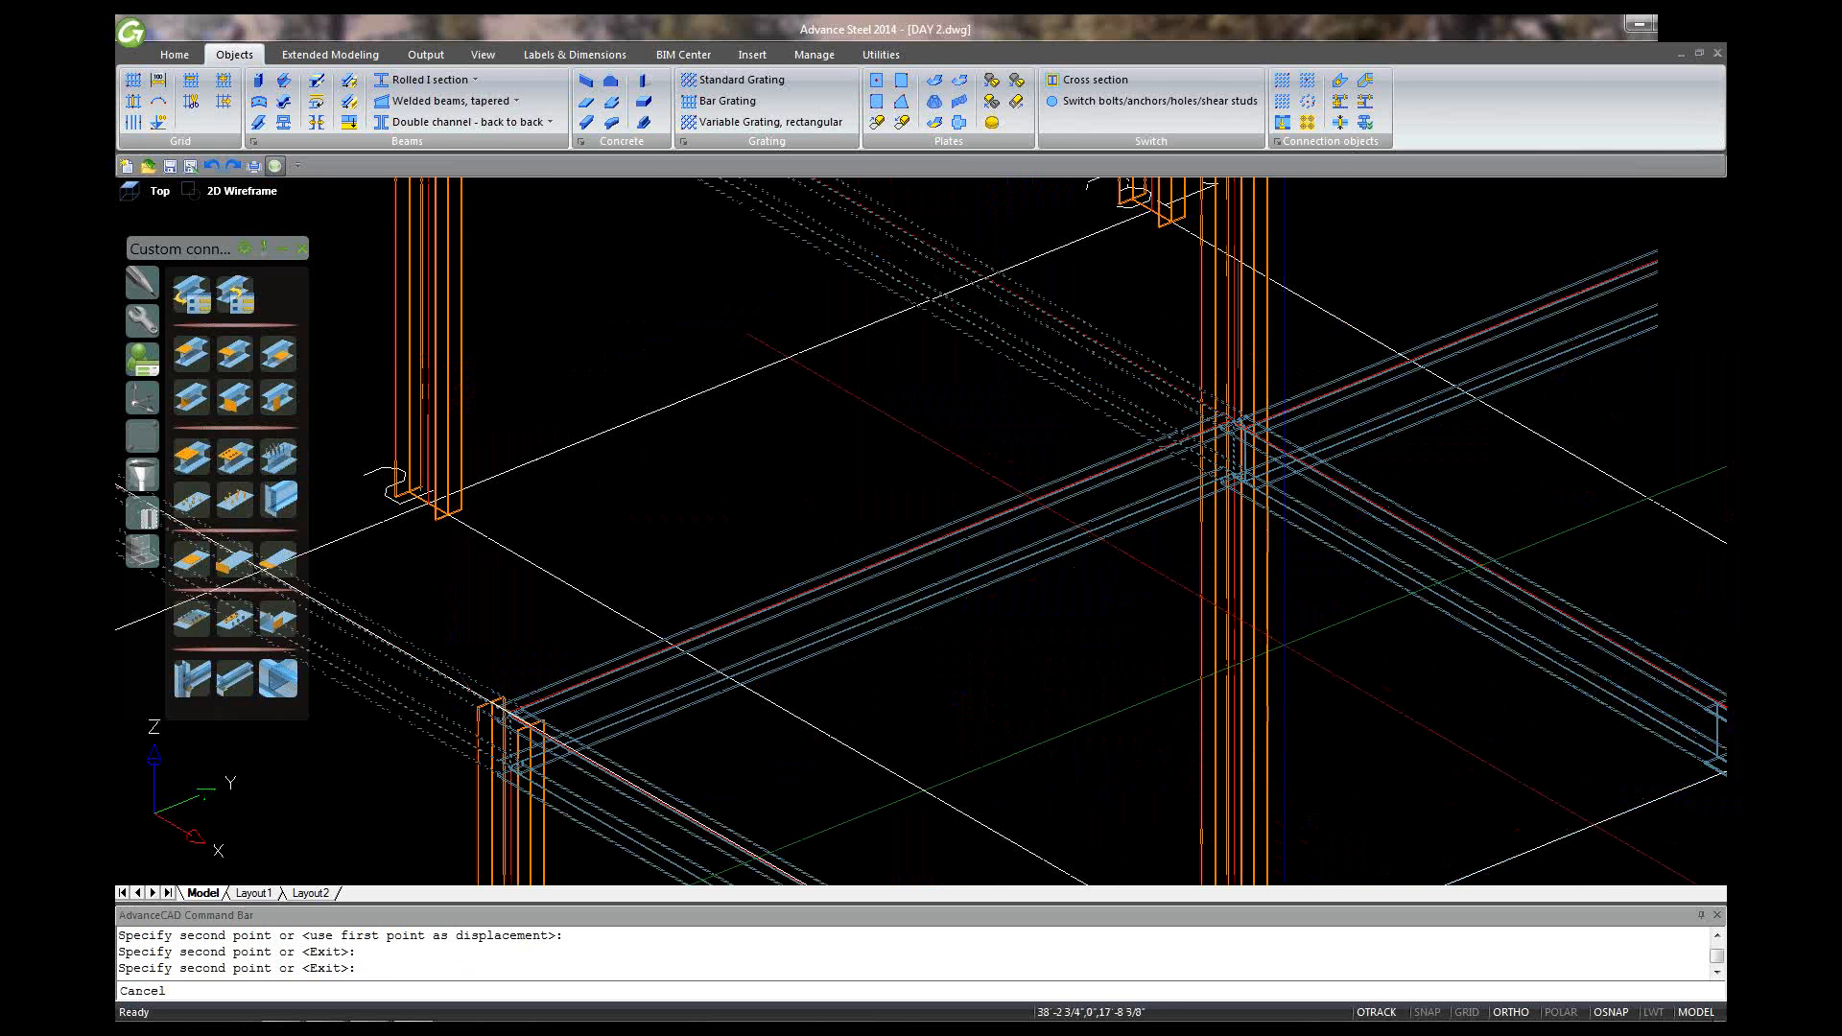
Step: Delete the three surplus beam copies that extend past the last row of columns along X
scroll(1429, 604, "down", 5)
scroll(1443, 611, "up", 2)
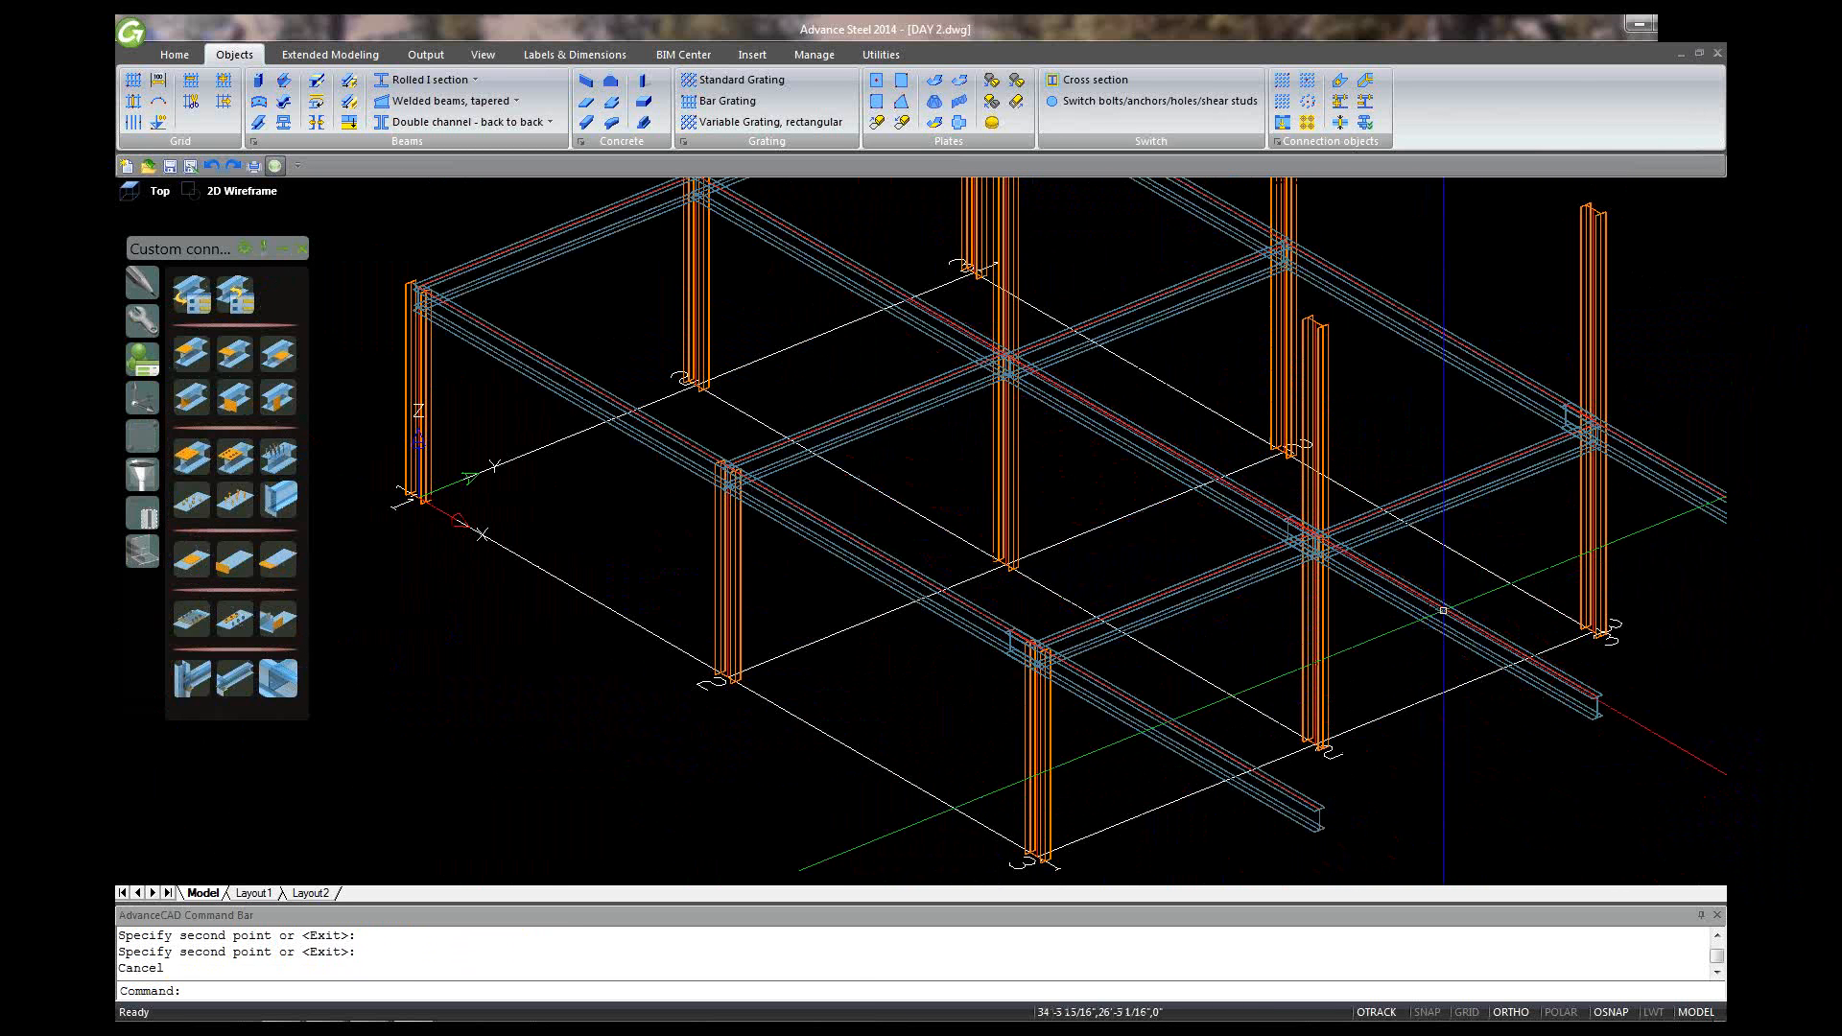
key("Escape")
left_click(1443, 610)
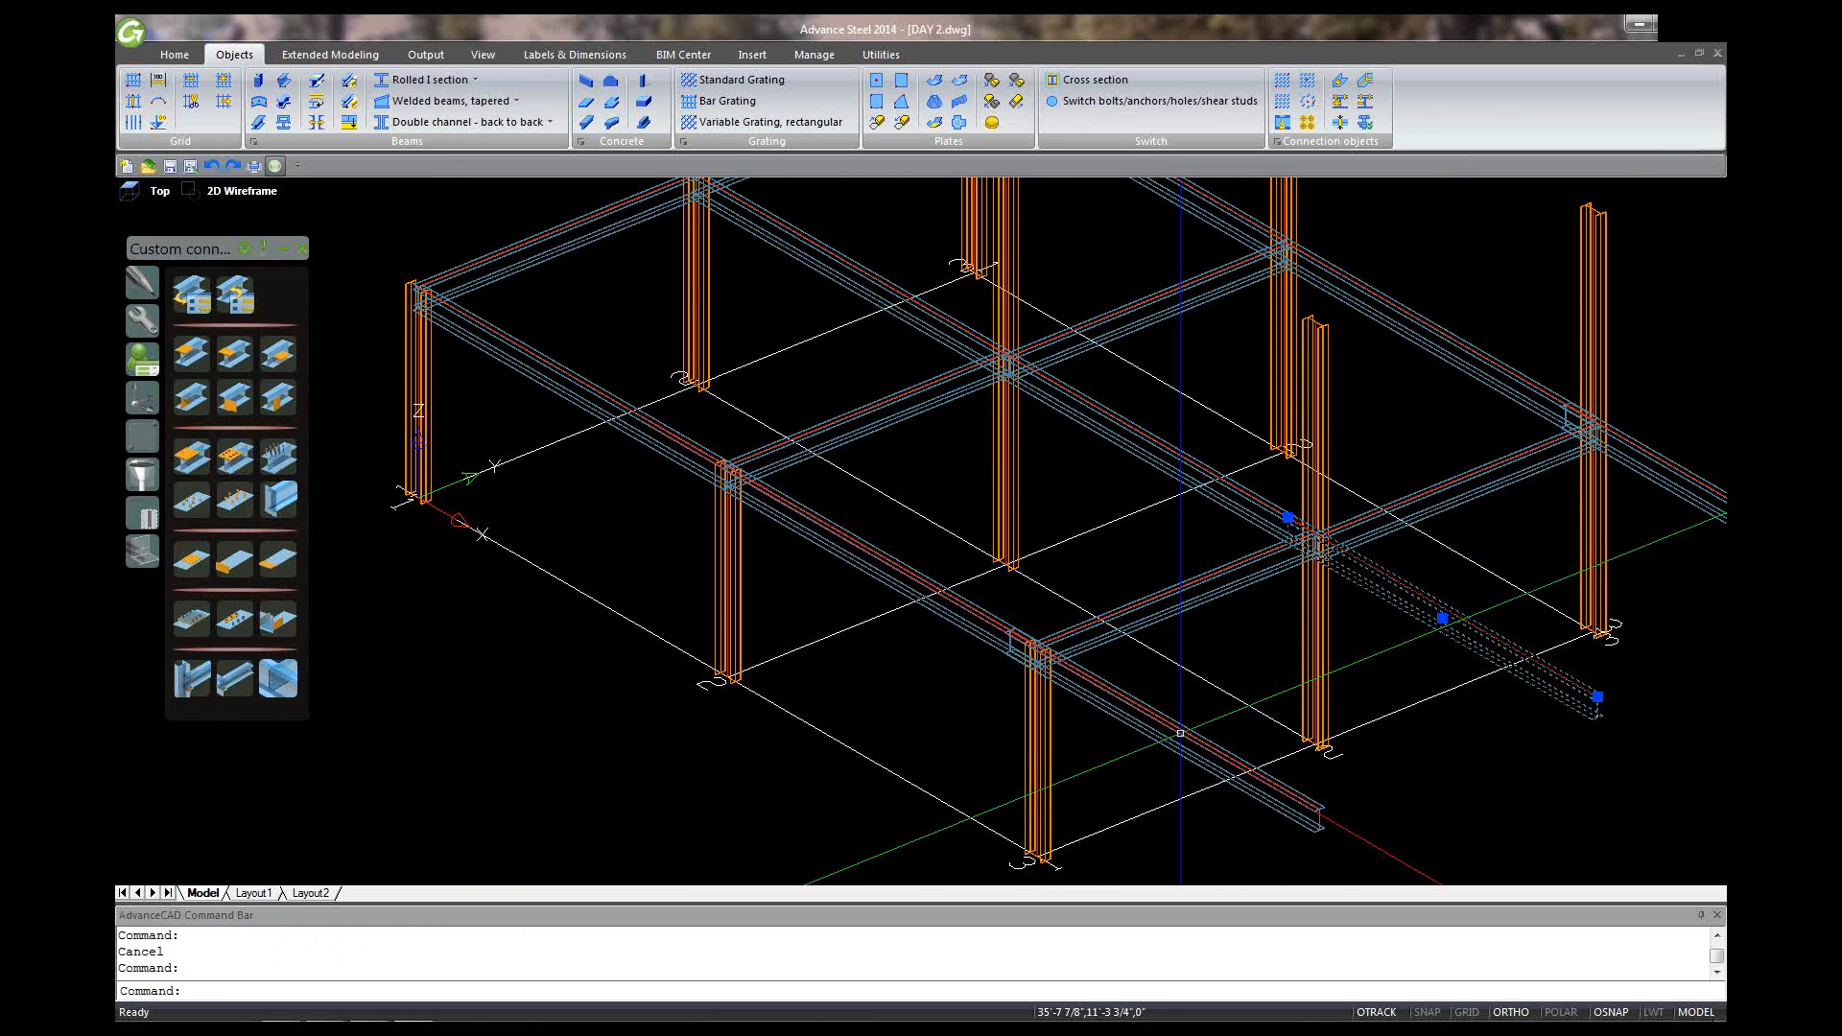
left_click(1180, 733)
left_click(1652, 451)
right_click(1658, 459)
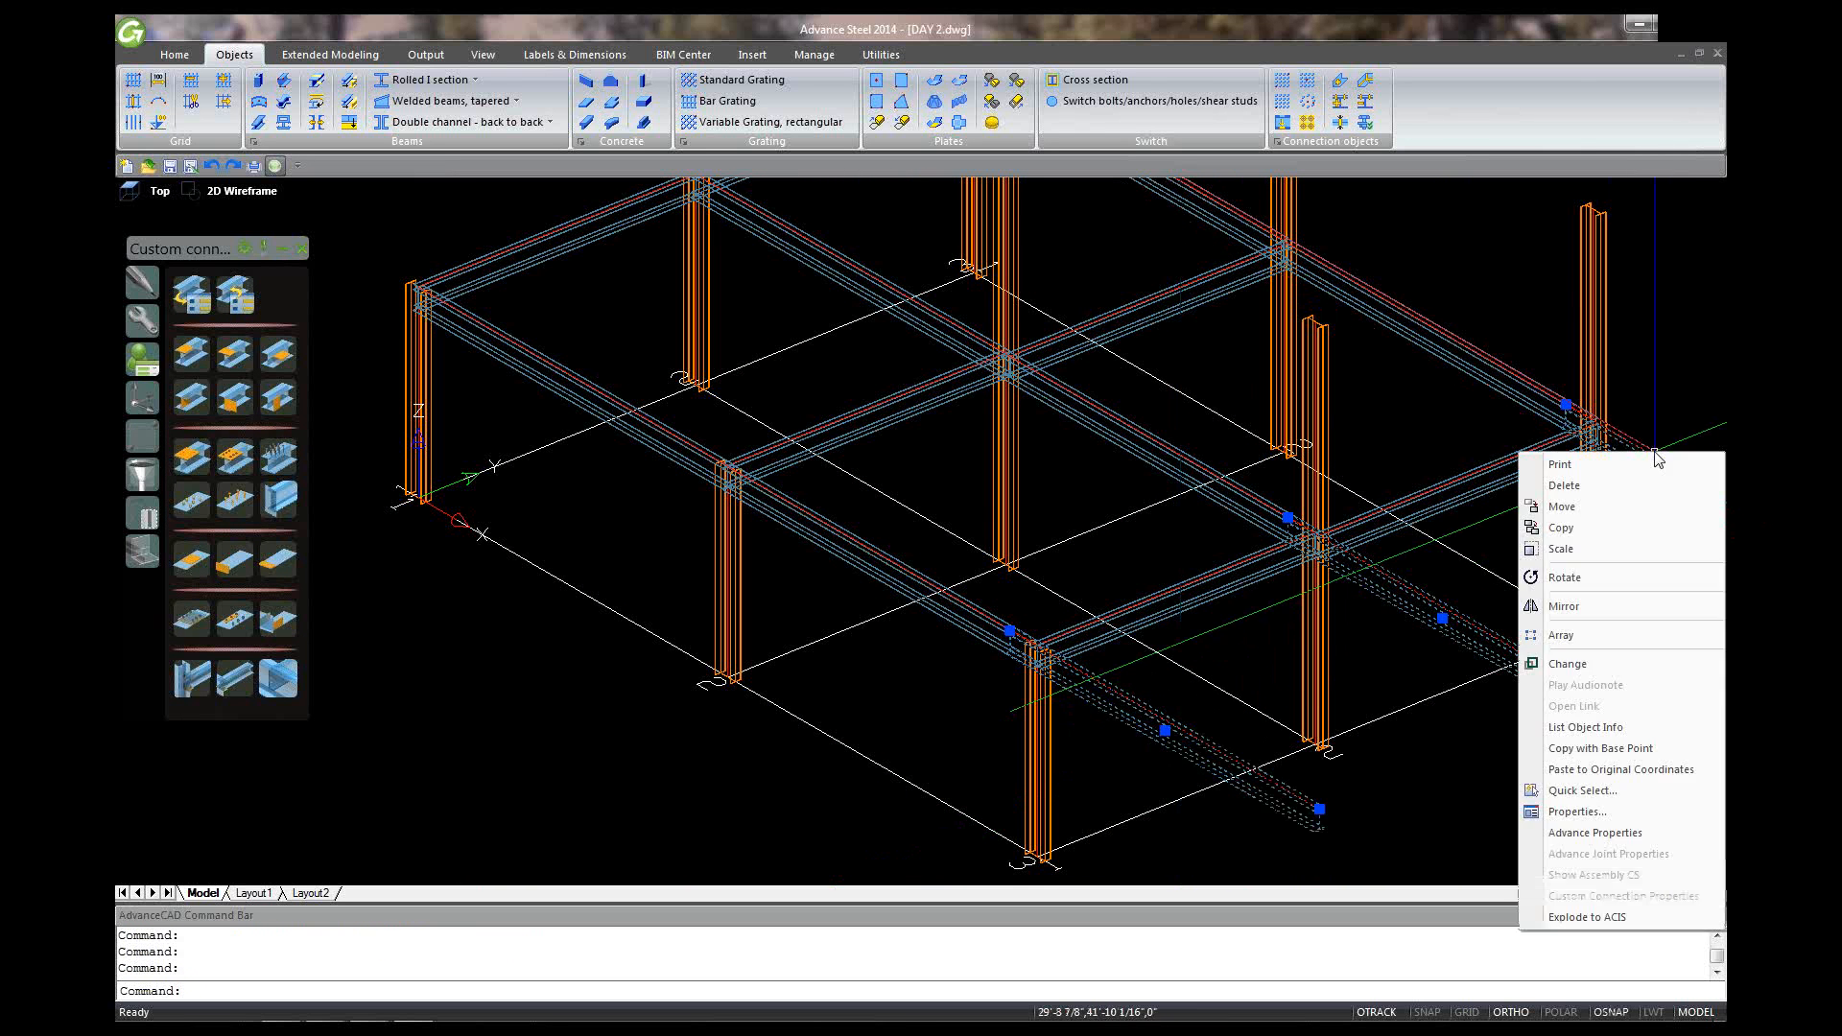
left_click(1631, 486)
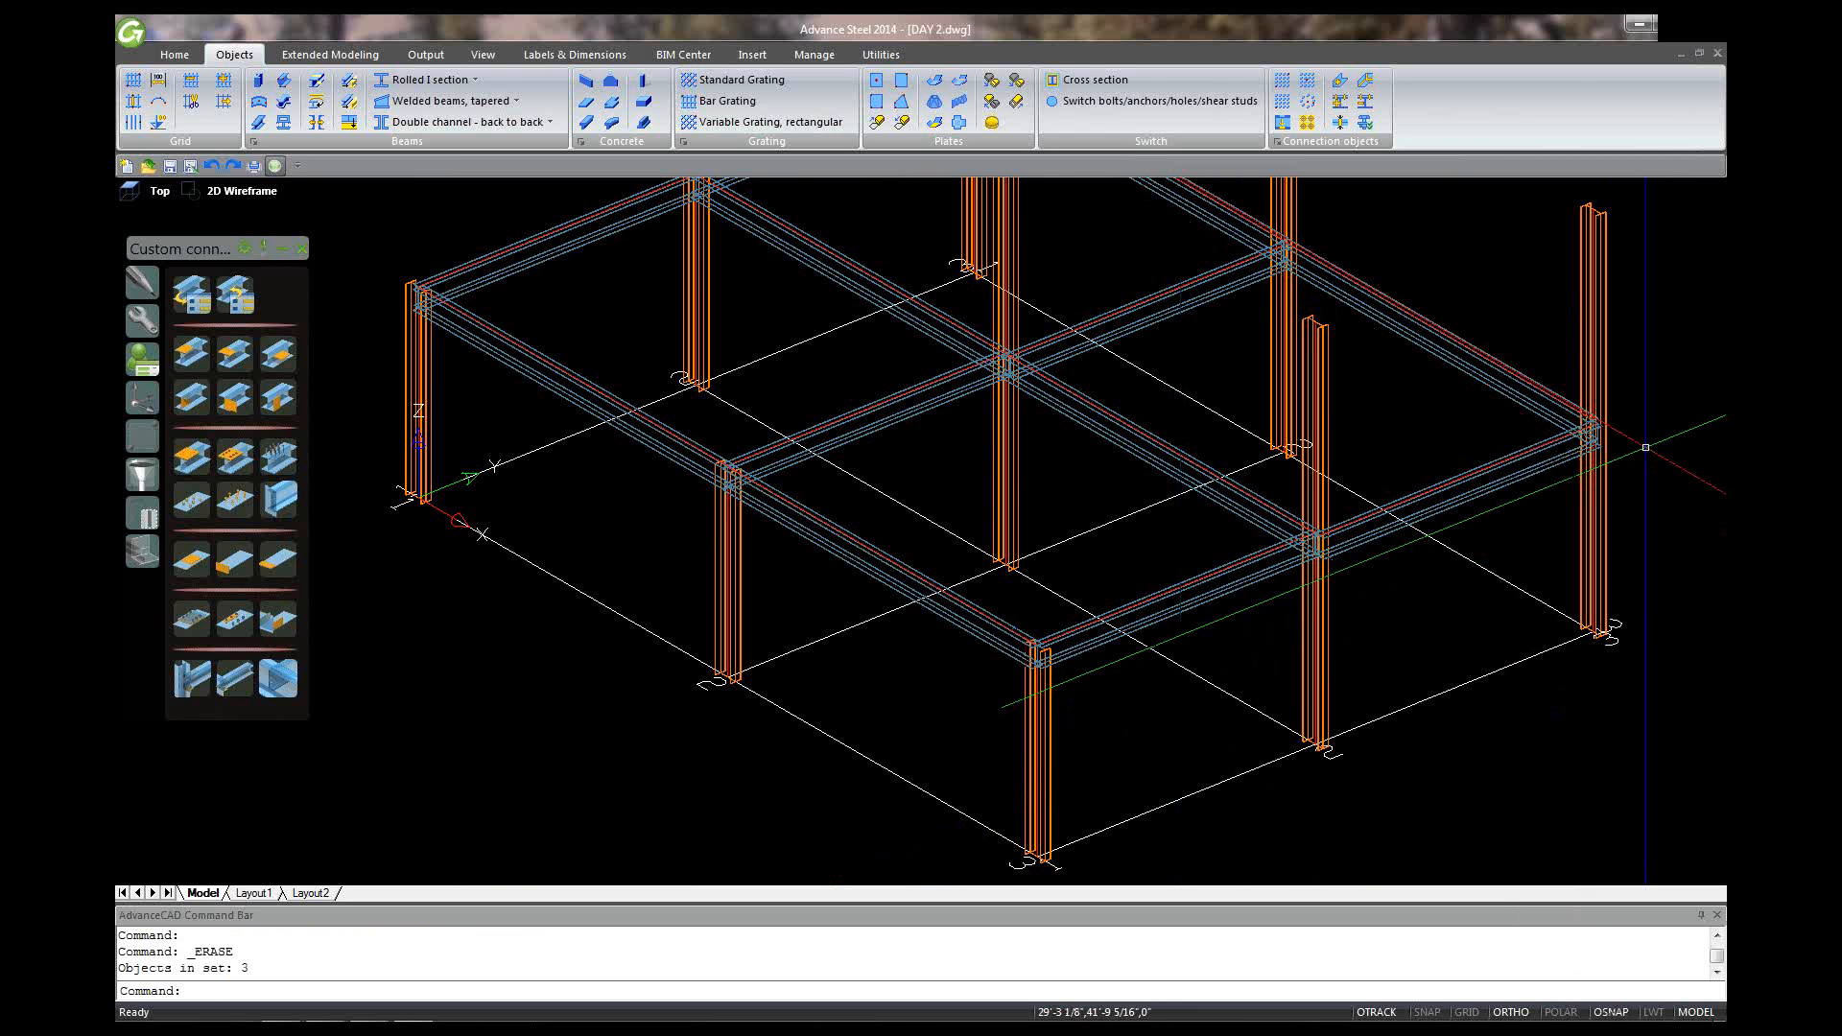
Step: Set the visual style of the model view to Realistic
scroll(1510, 451, "down", 4)
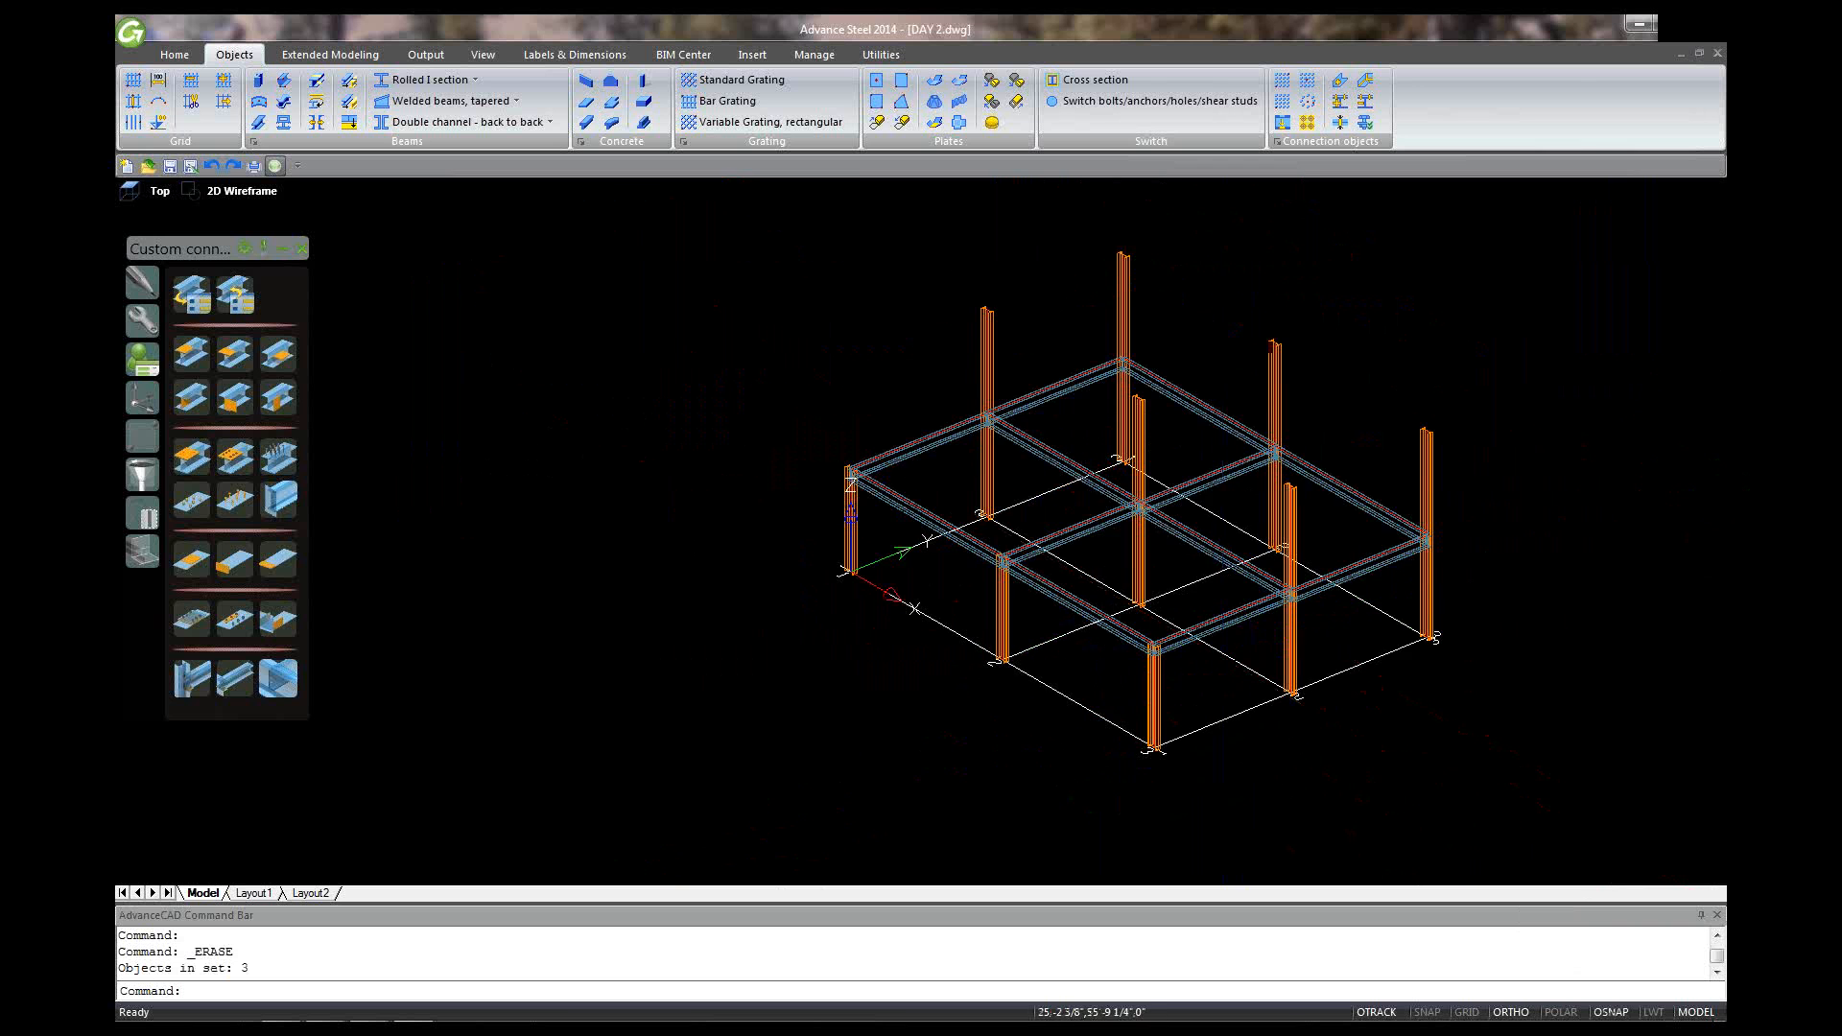
scroll(1487, 499, "up", 3)
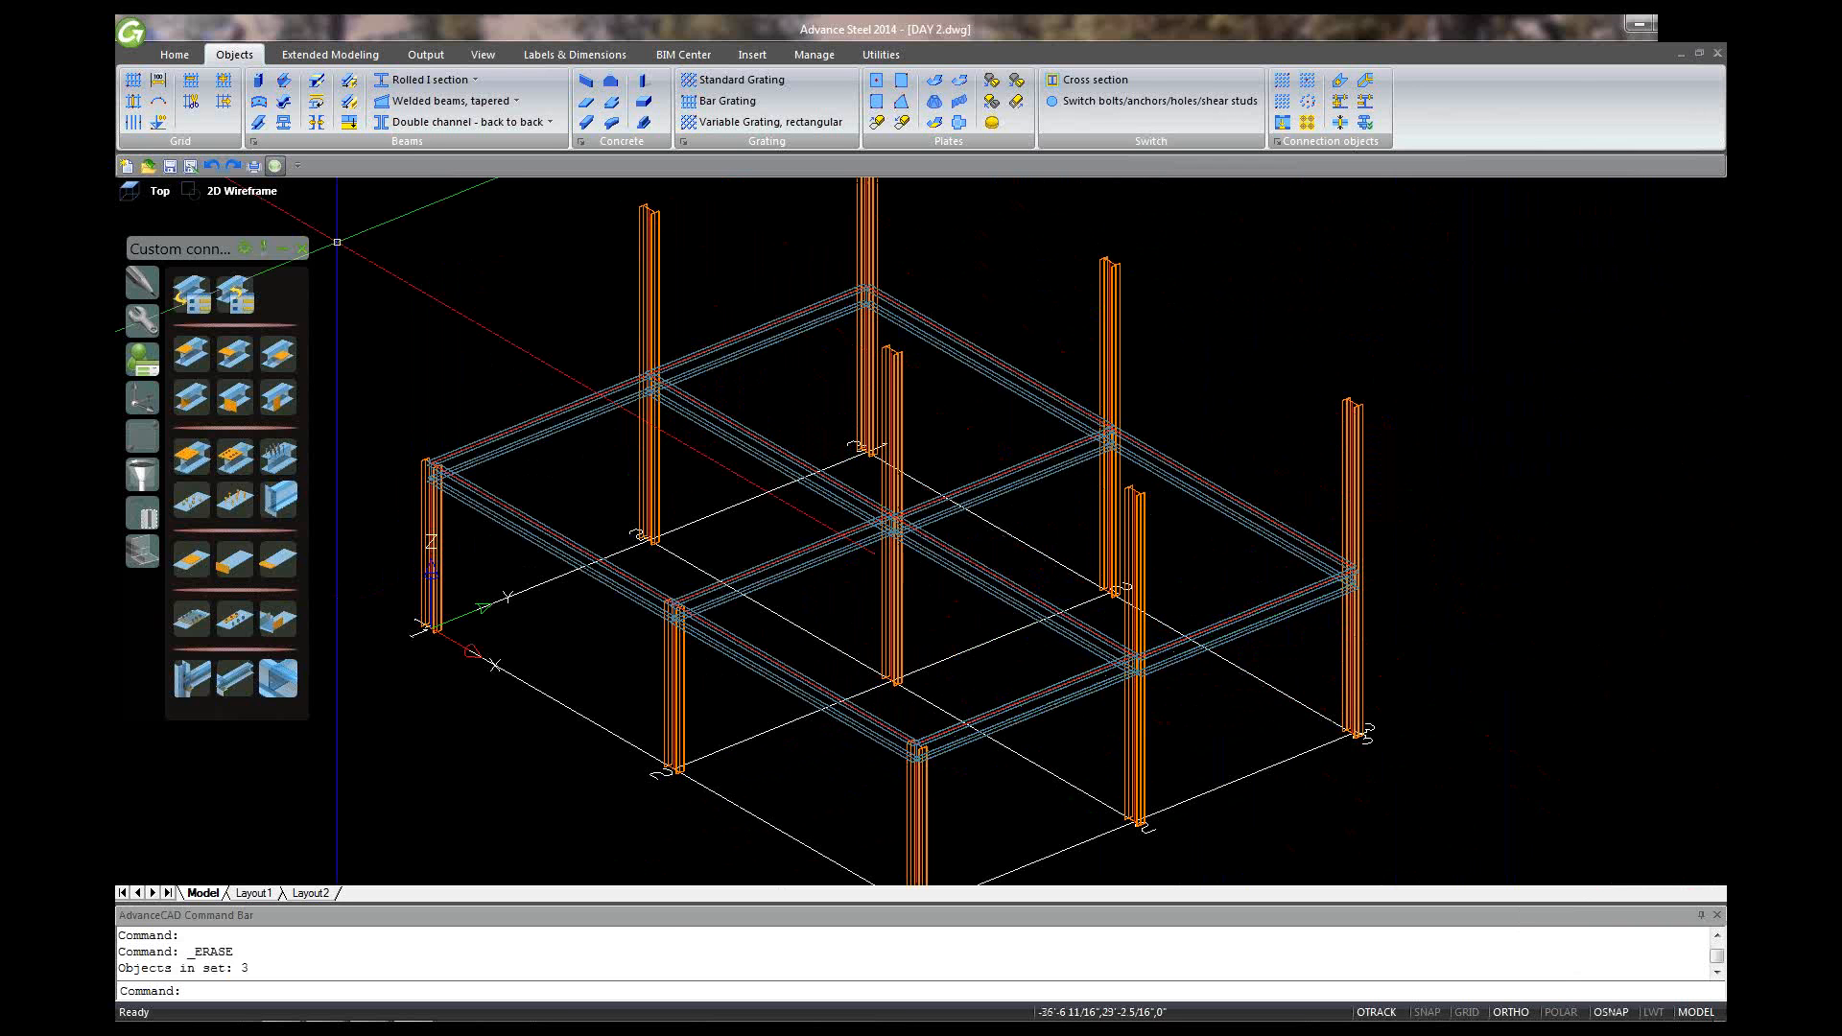
left_click(235, 194)
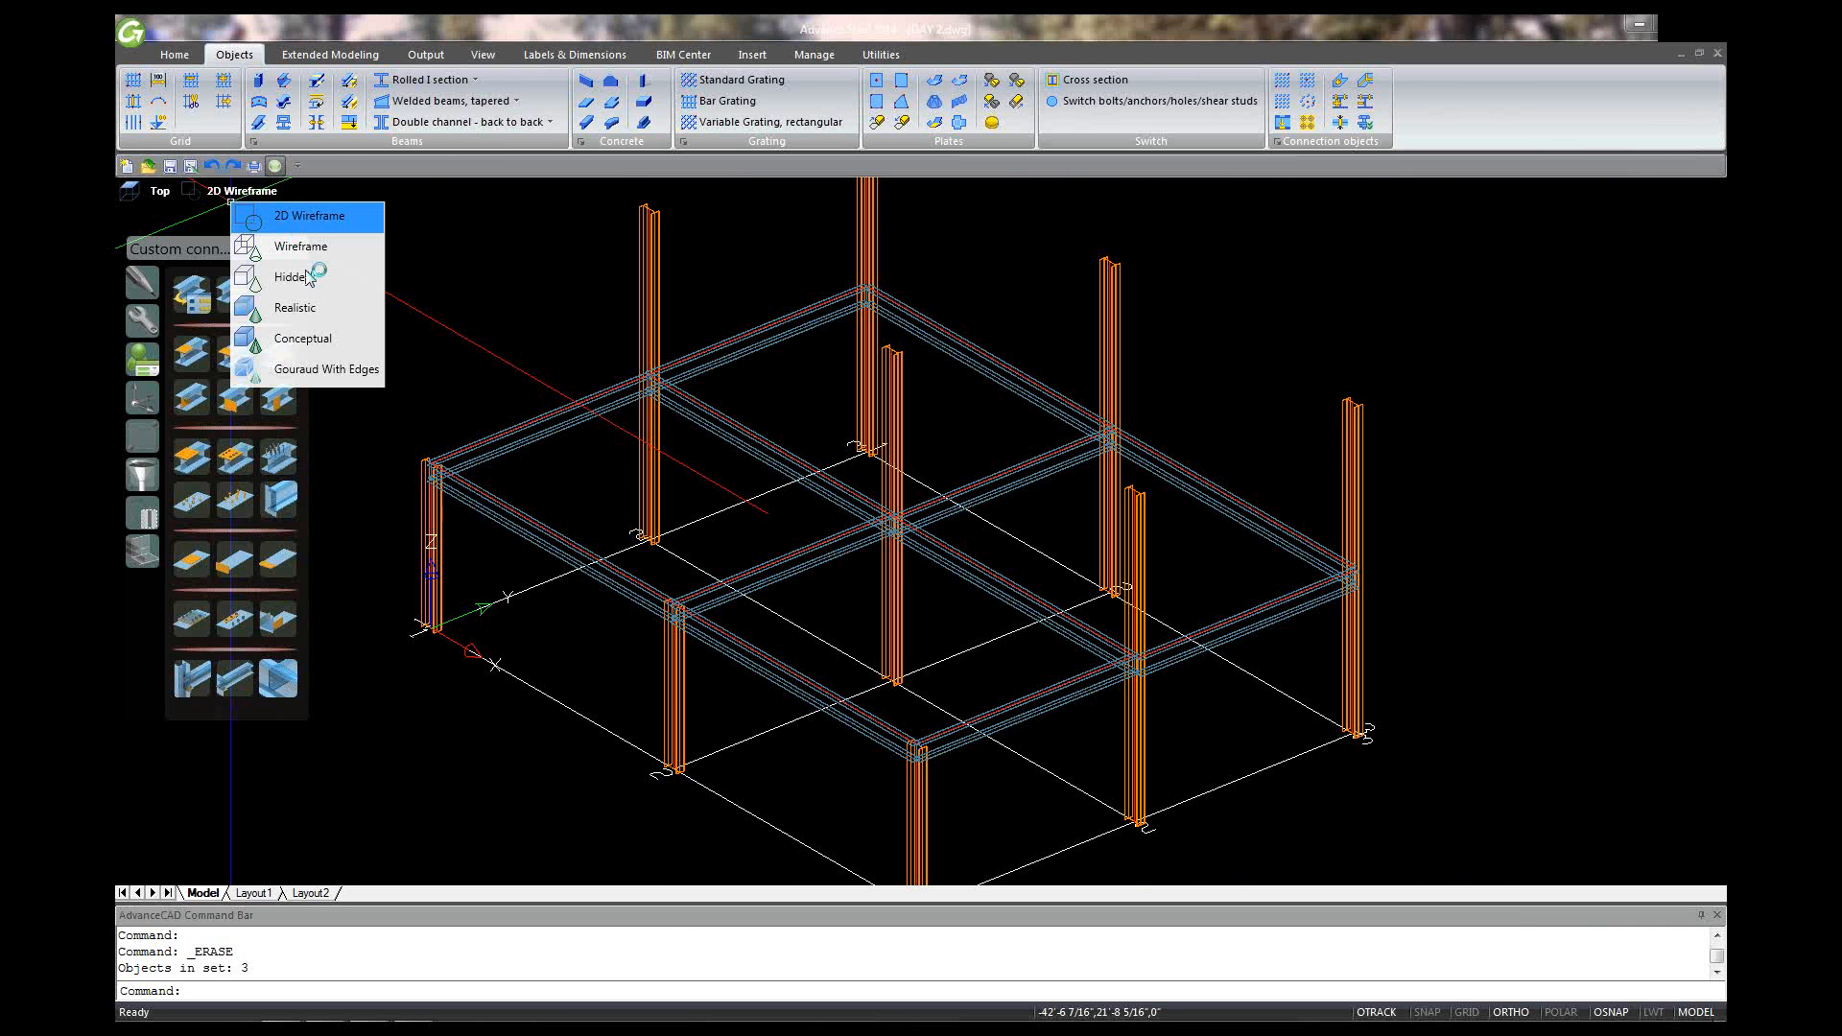
left_click(295, 308)
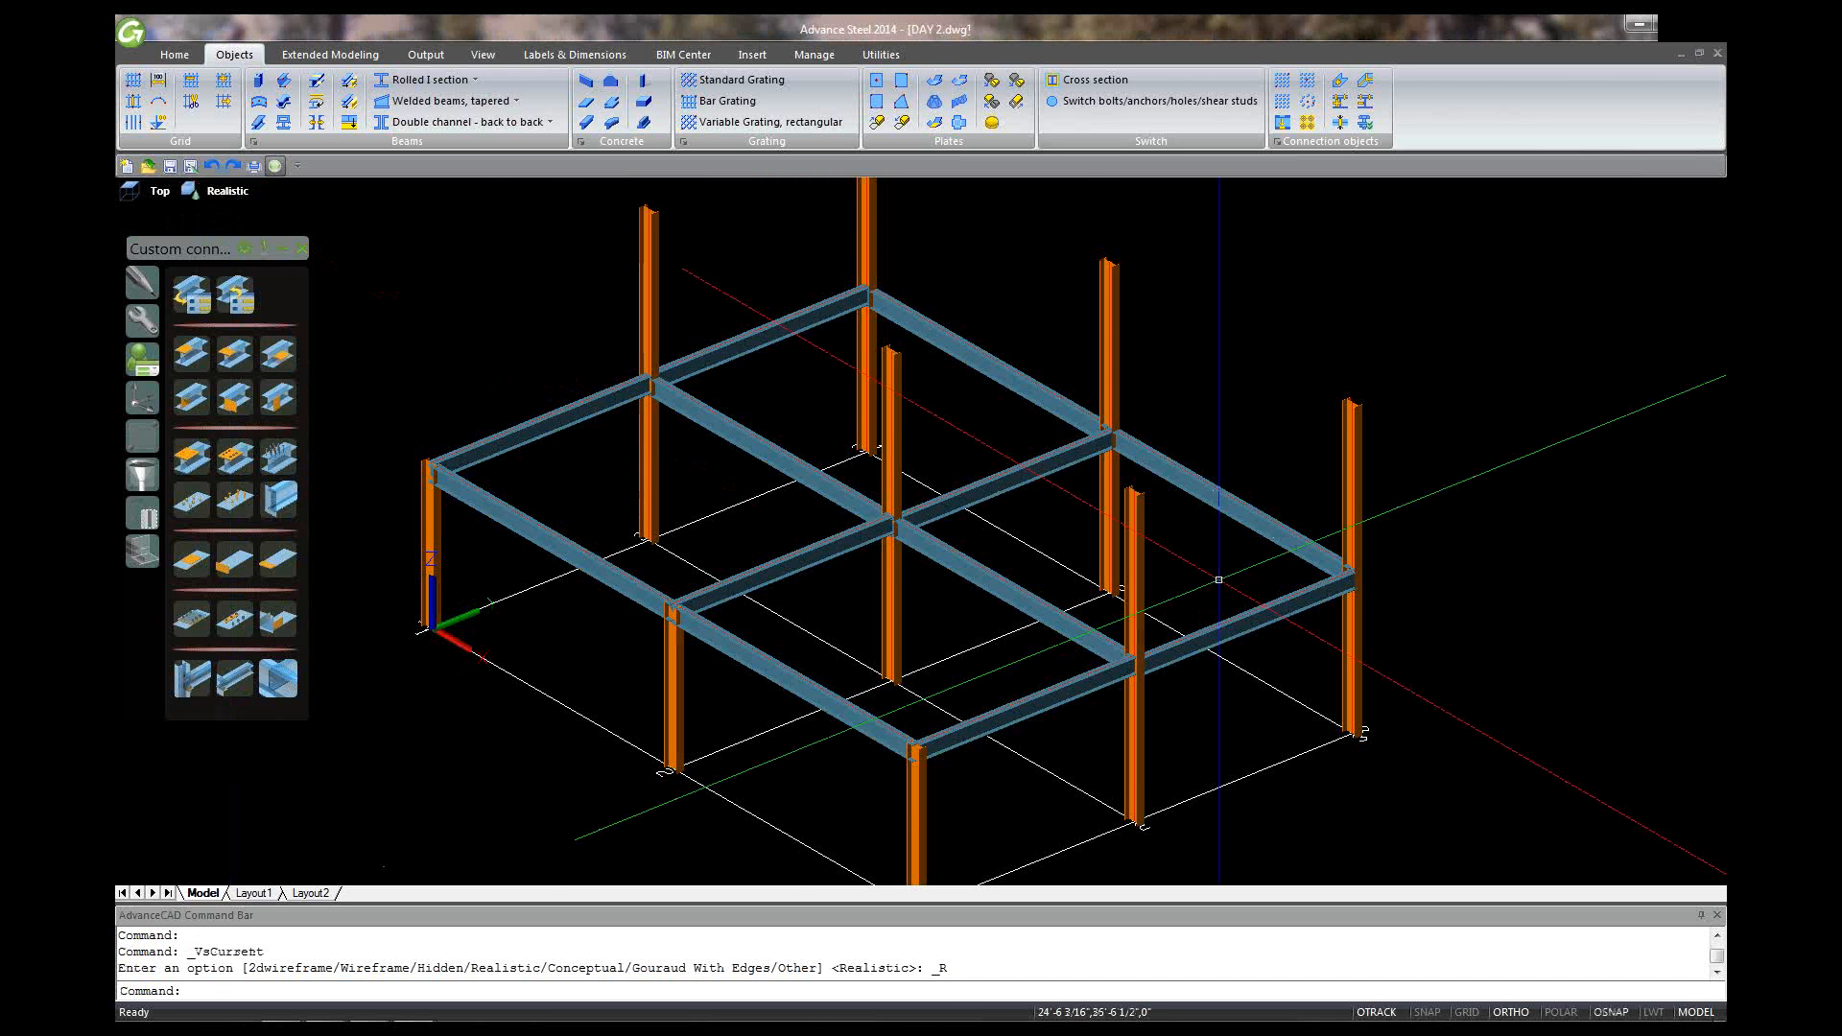
Step: Examine the shaded frame and how the beams meet the far corner column
scroll(1219, 579, "up", 4)
scroll(1176, 444, "down", 2)
scroll(1176, 444, "down", 2)
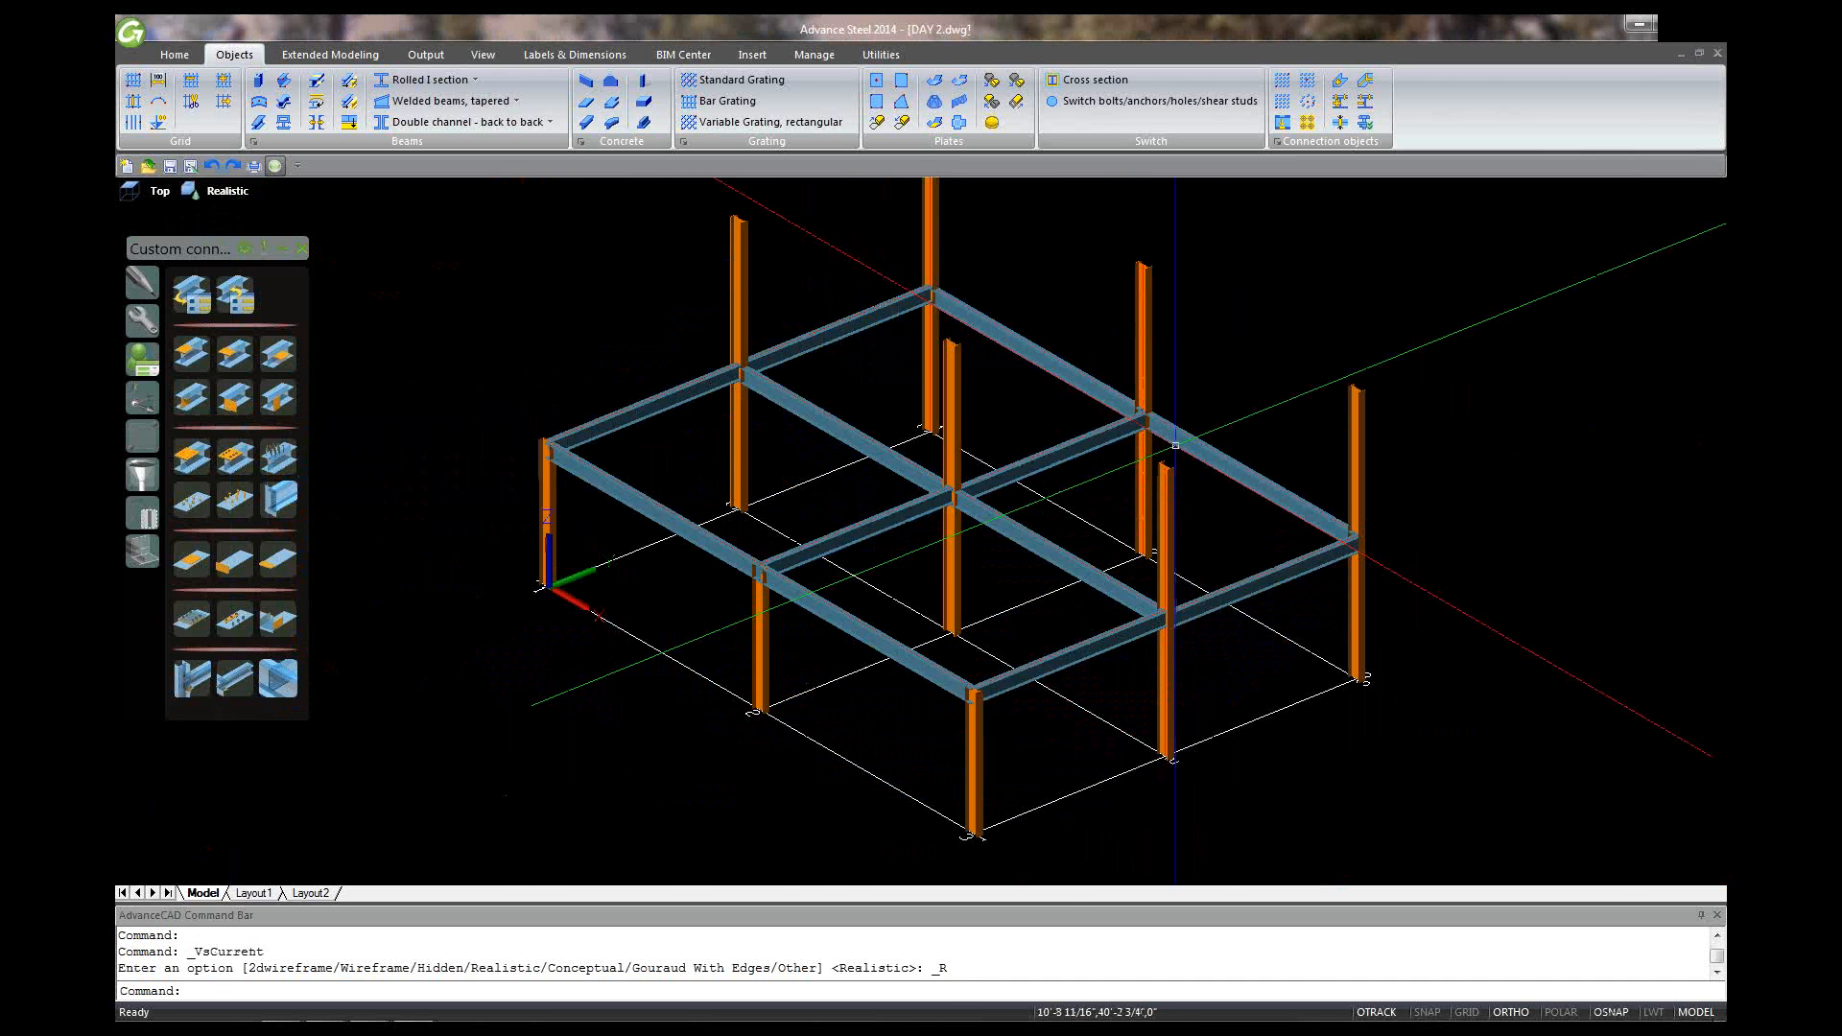
scroll(913, 270, "up", 4)
scroll(960, 346, "up", 5)
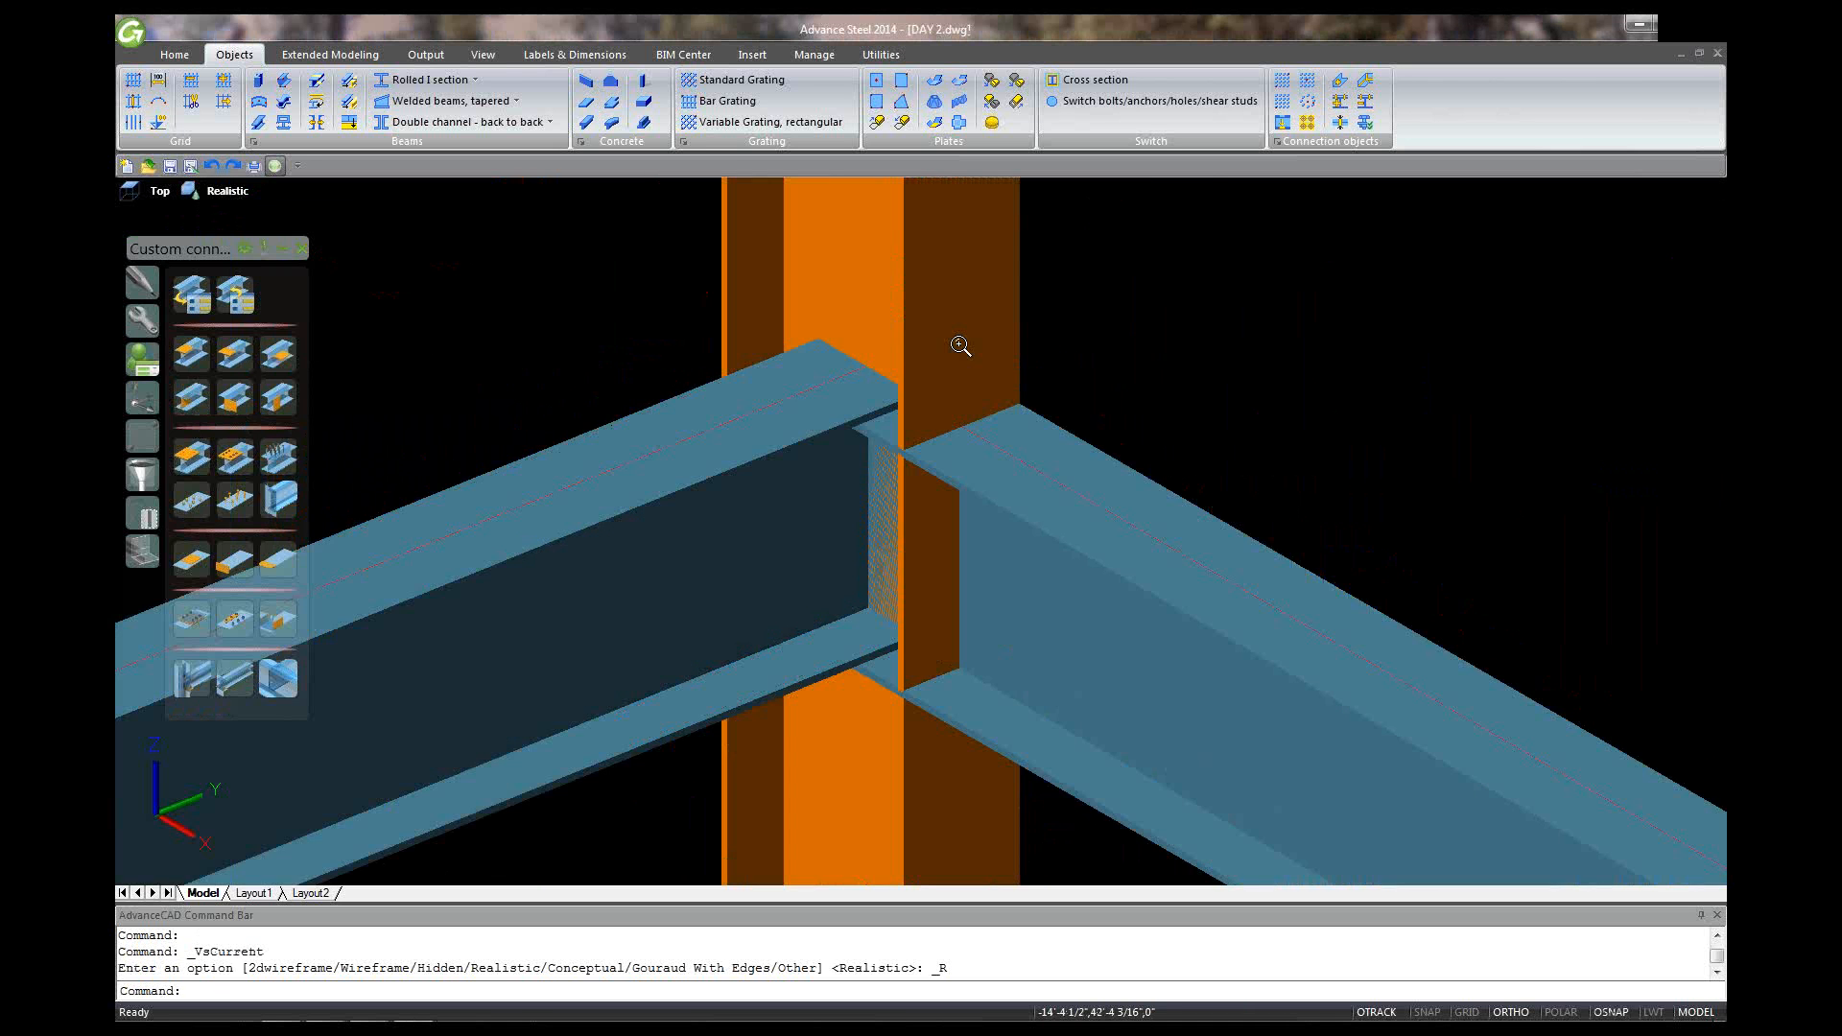
scroll(960, 347, "down", 3)
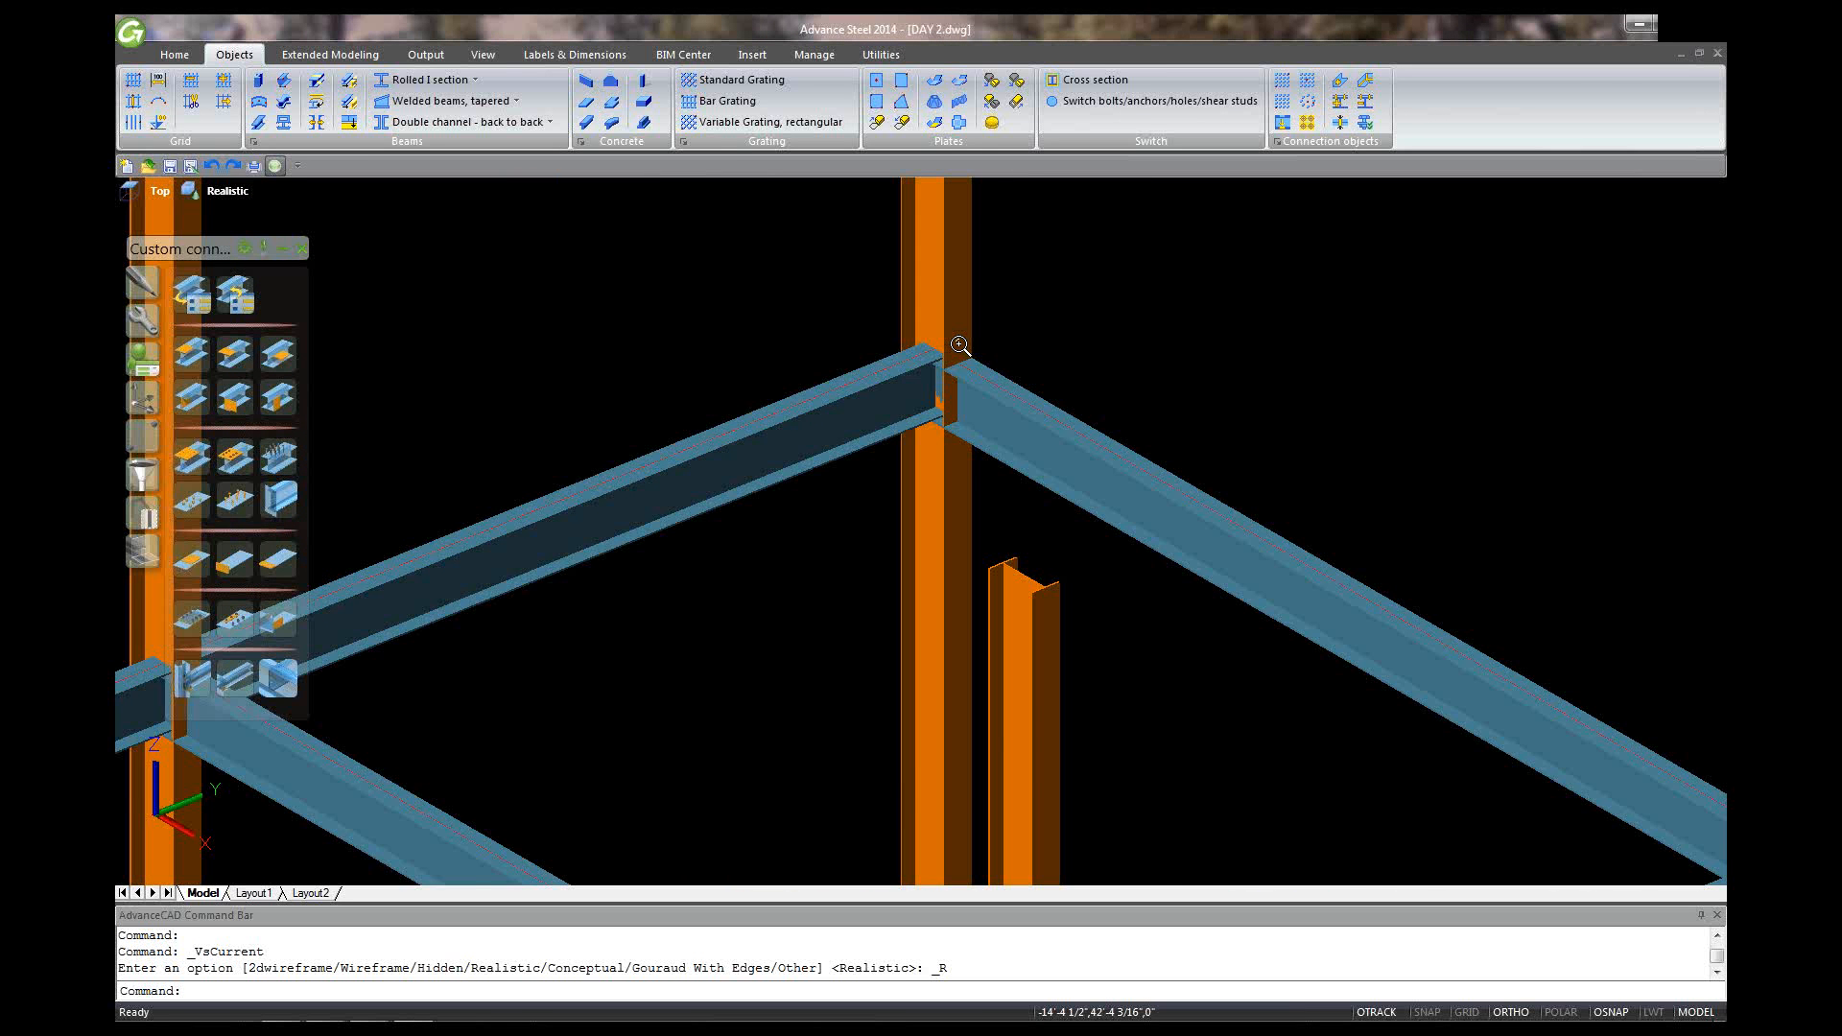
scroll(960, 347, "down", 4)
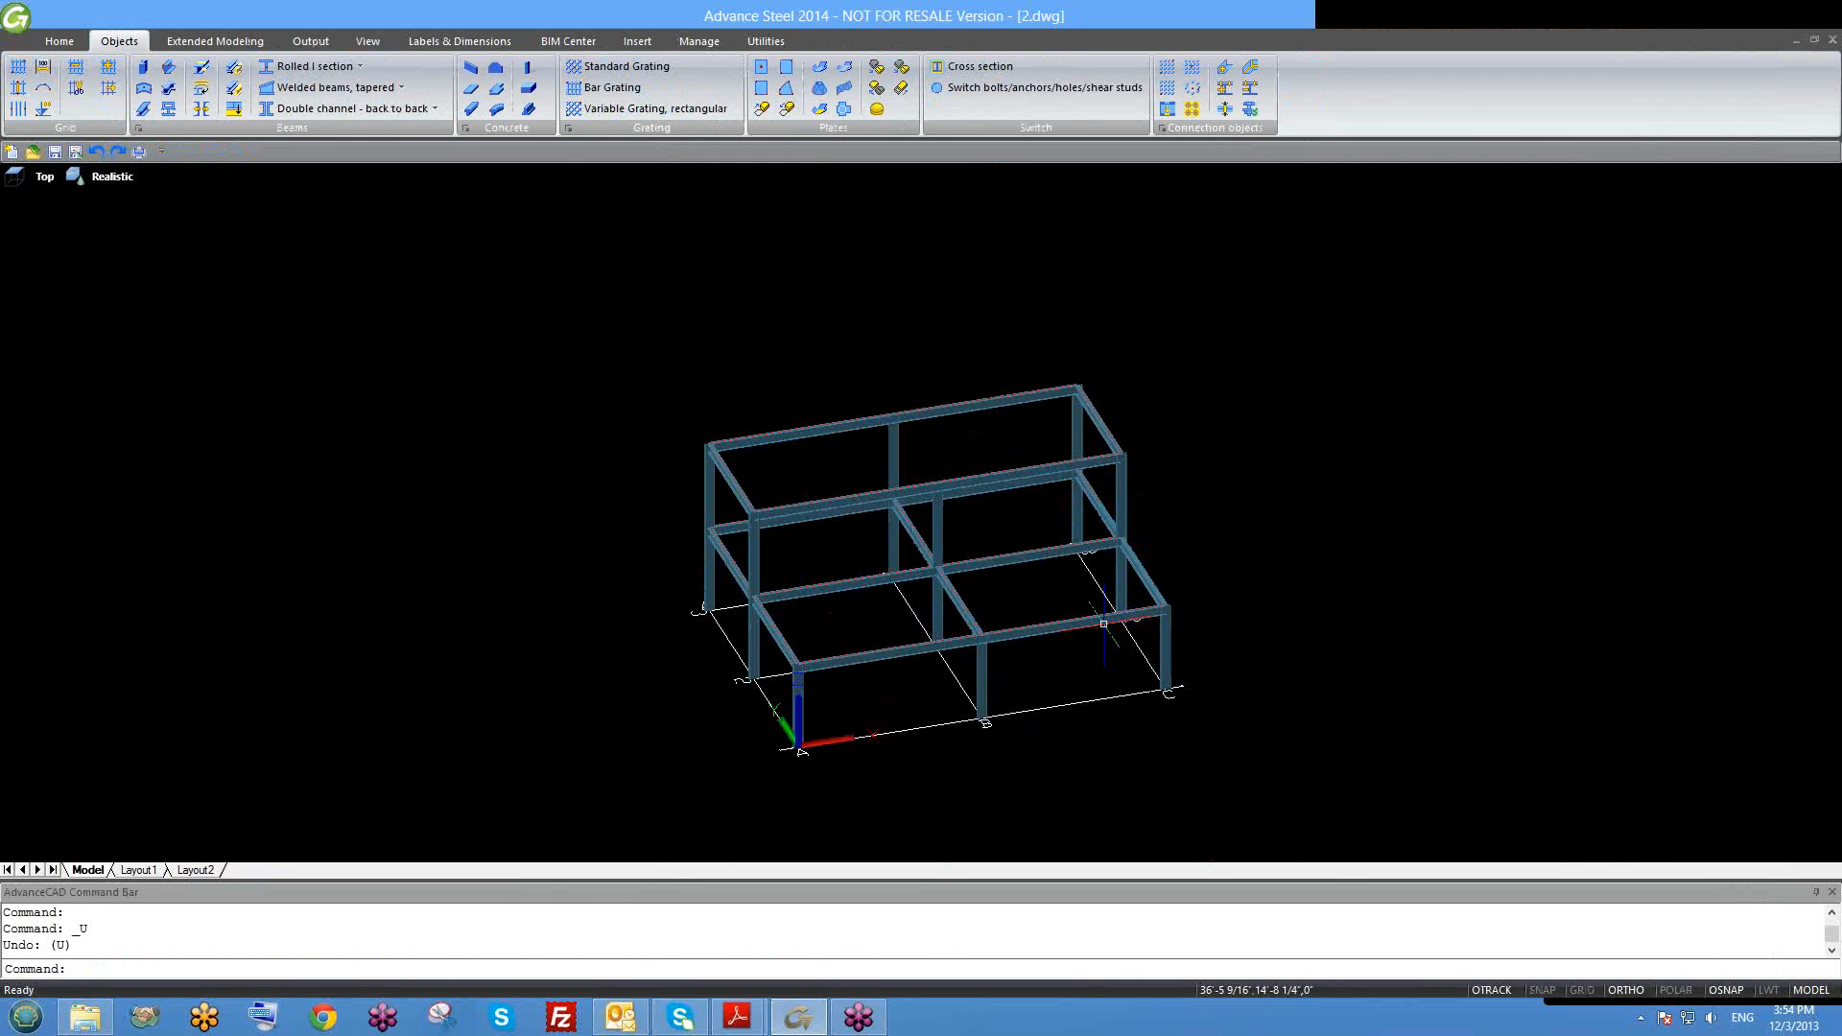
middle_click_drag(1038, 647, 1084, 641, "shift")
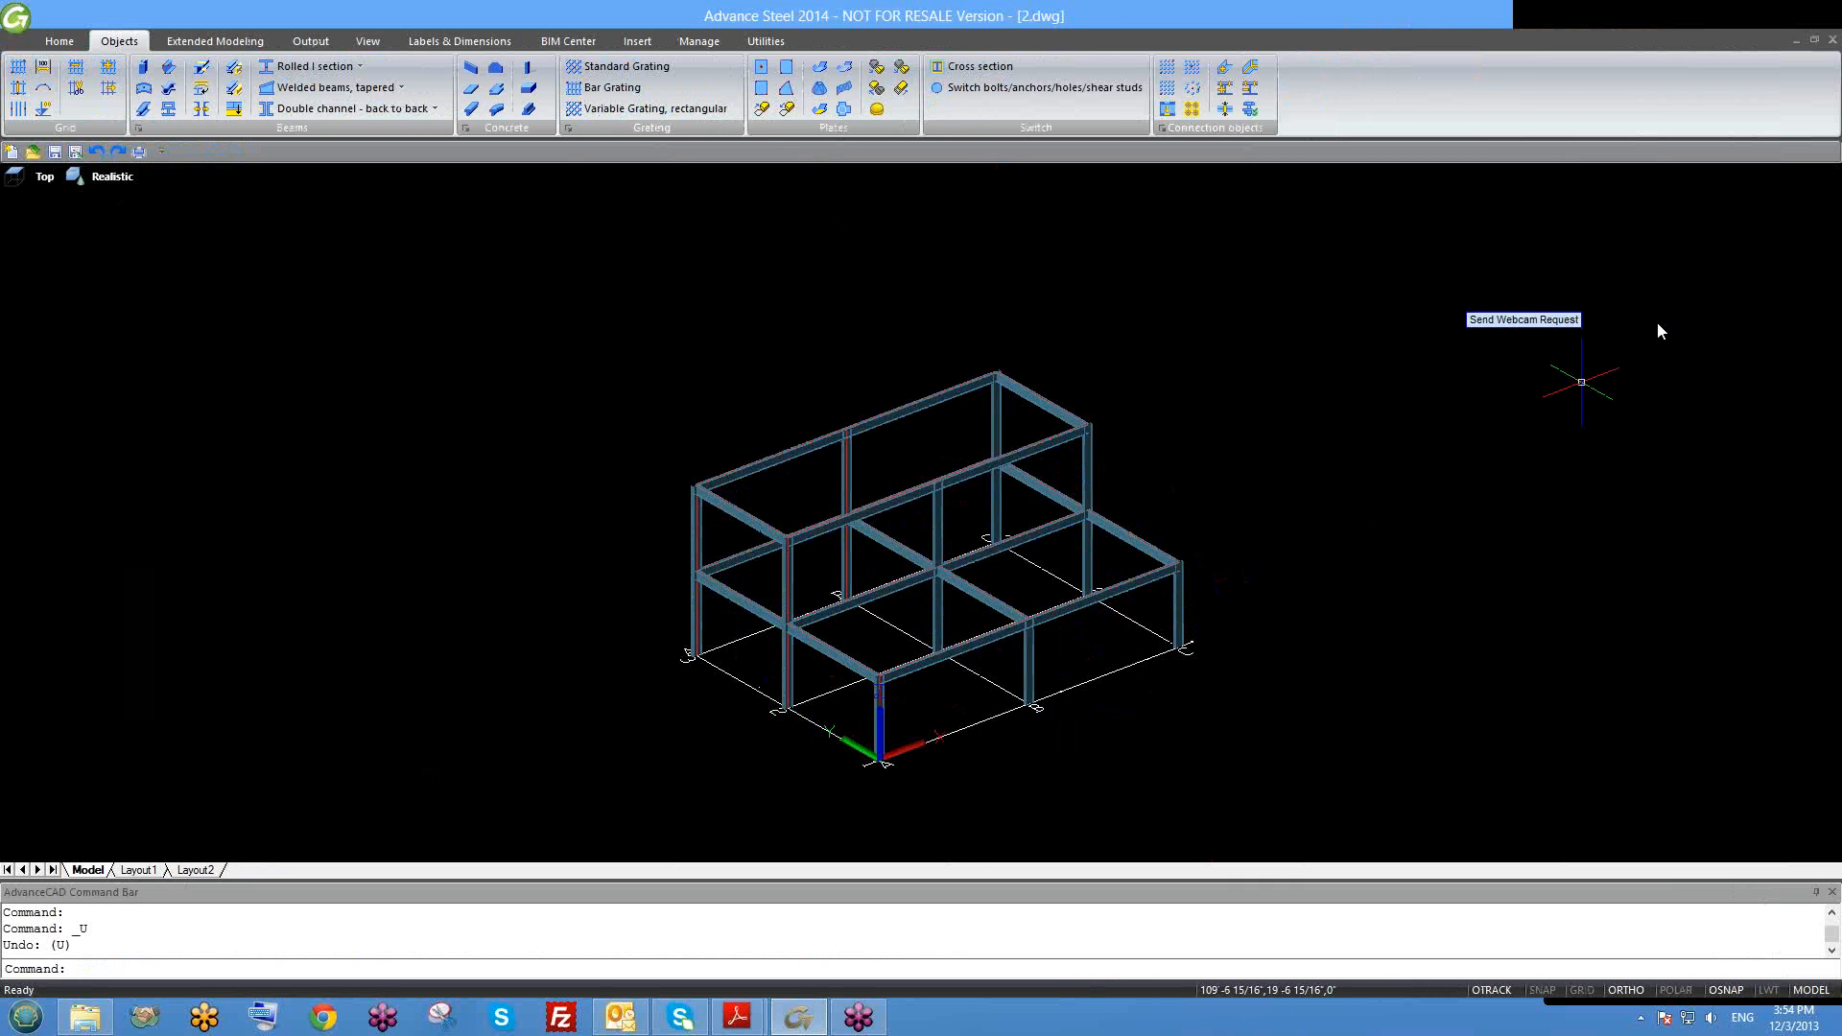
left_click(1704, 320)
right_click(1629, 320)
left_click(1520, 357)
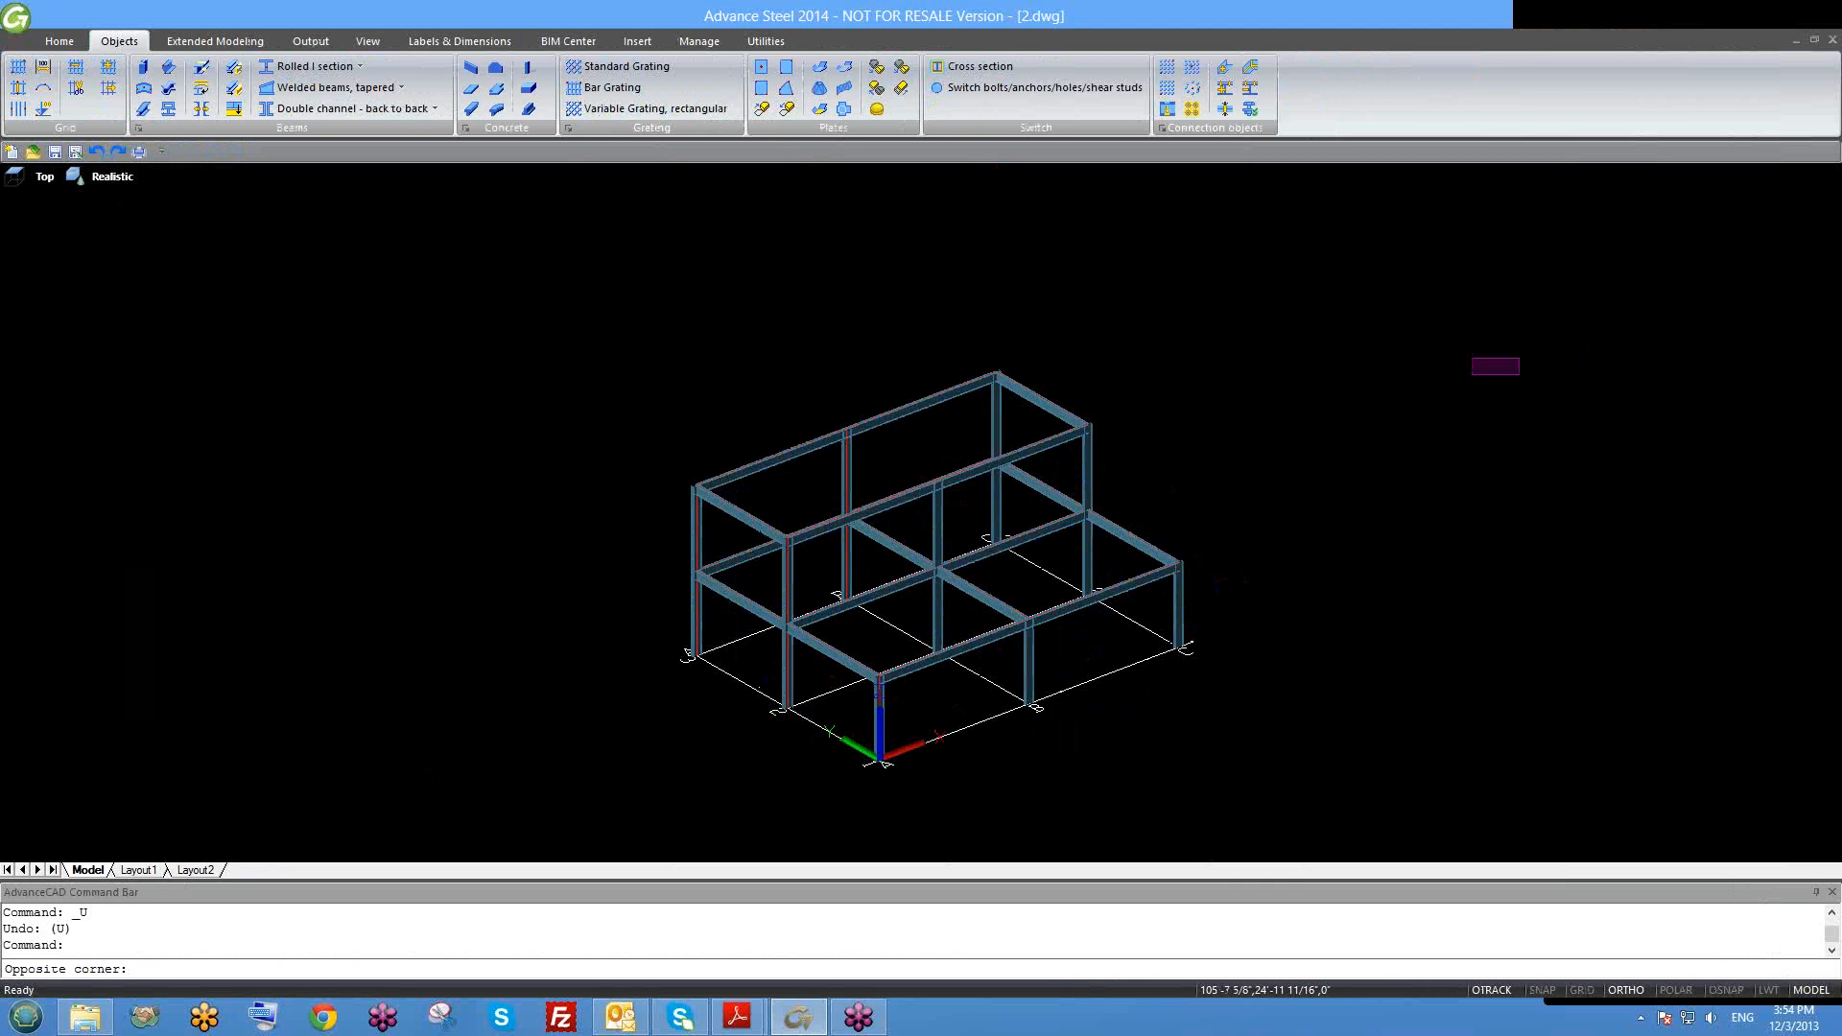
left_click(1503, 380)
left_click(1718, 317)
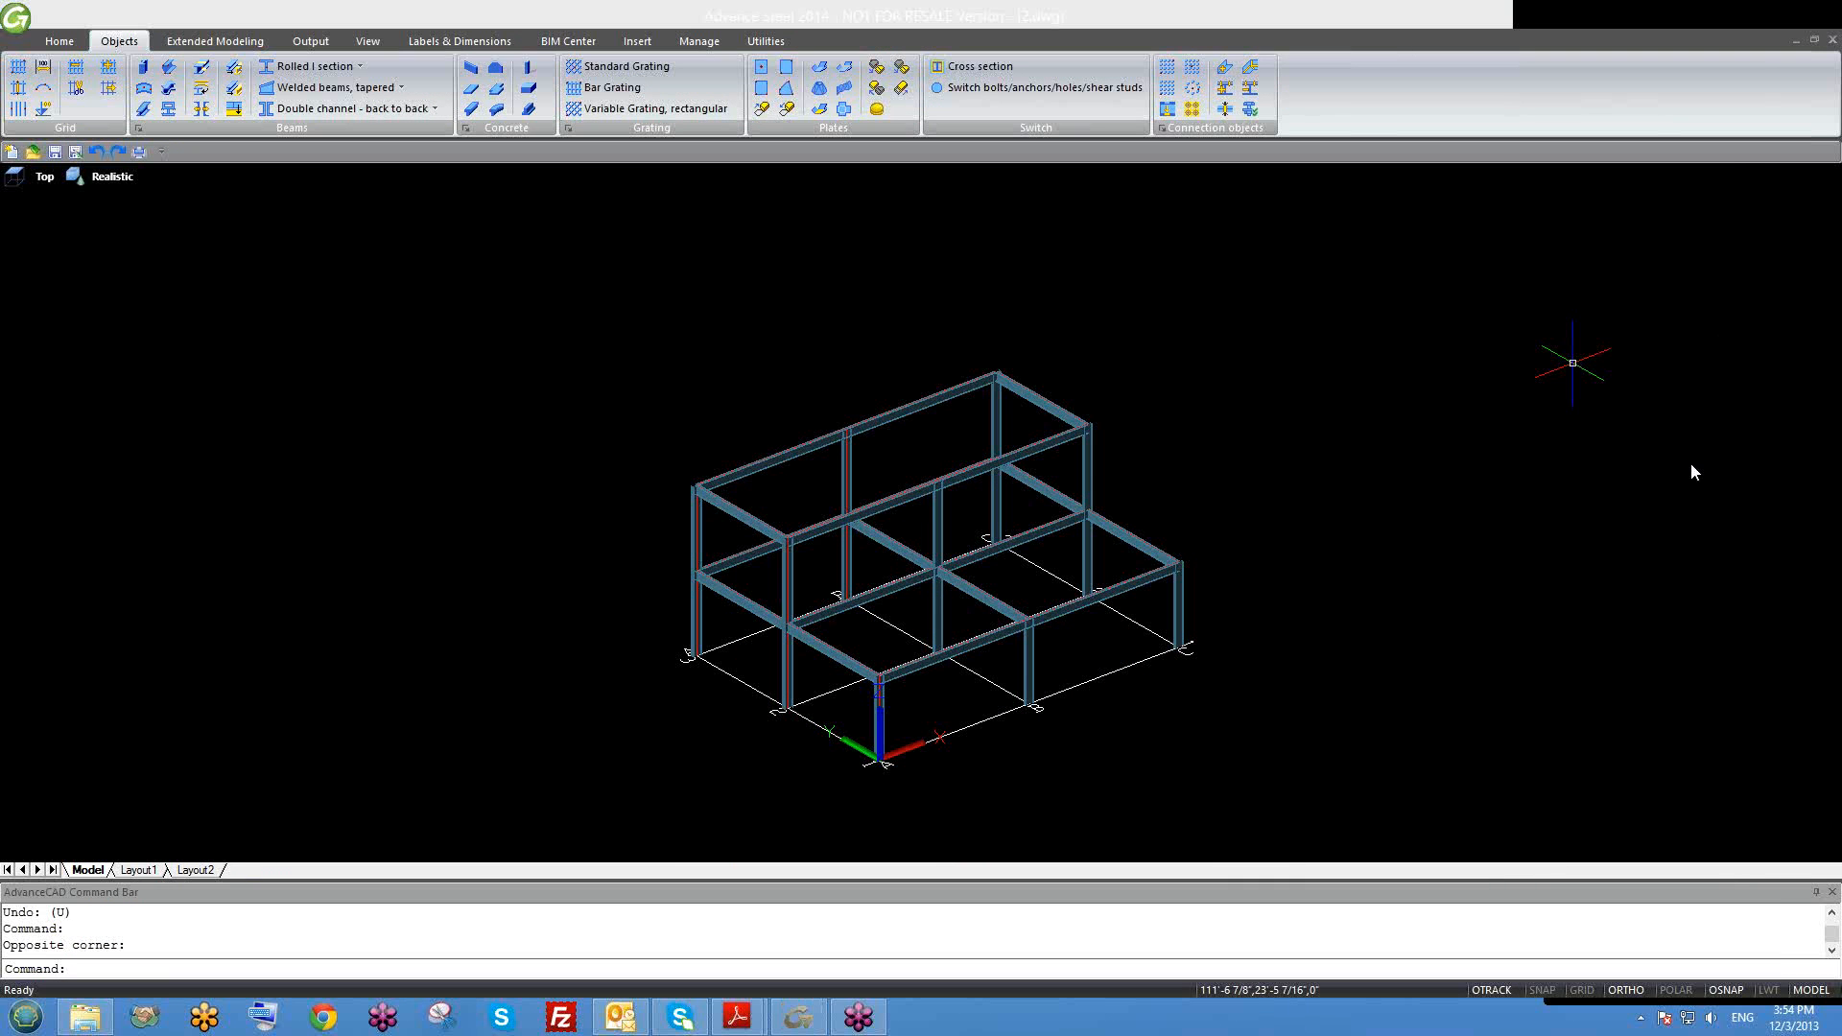
left_click(1693, 428)
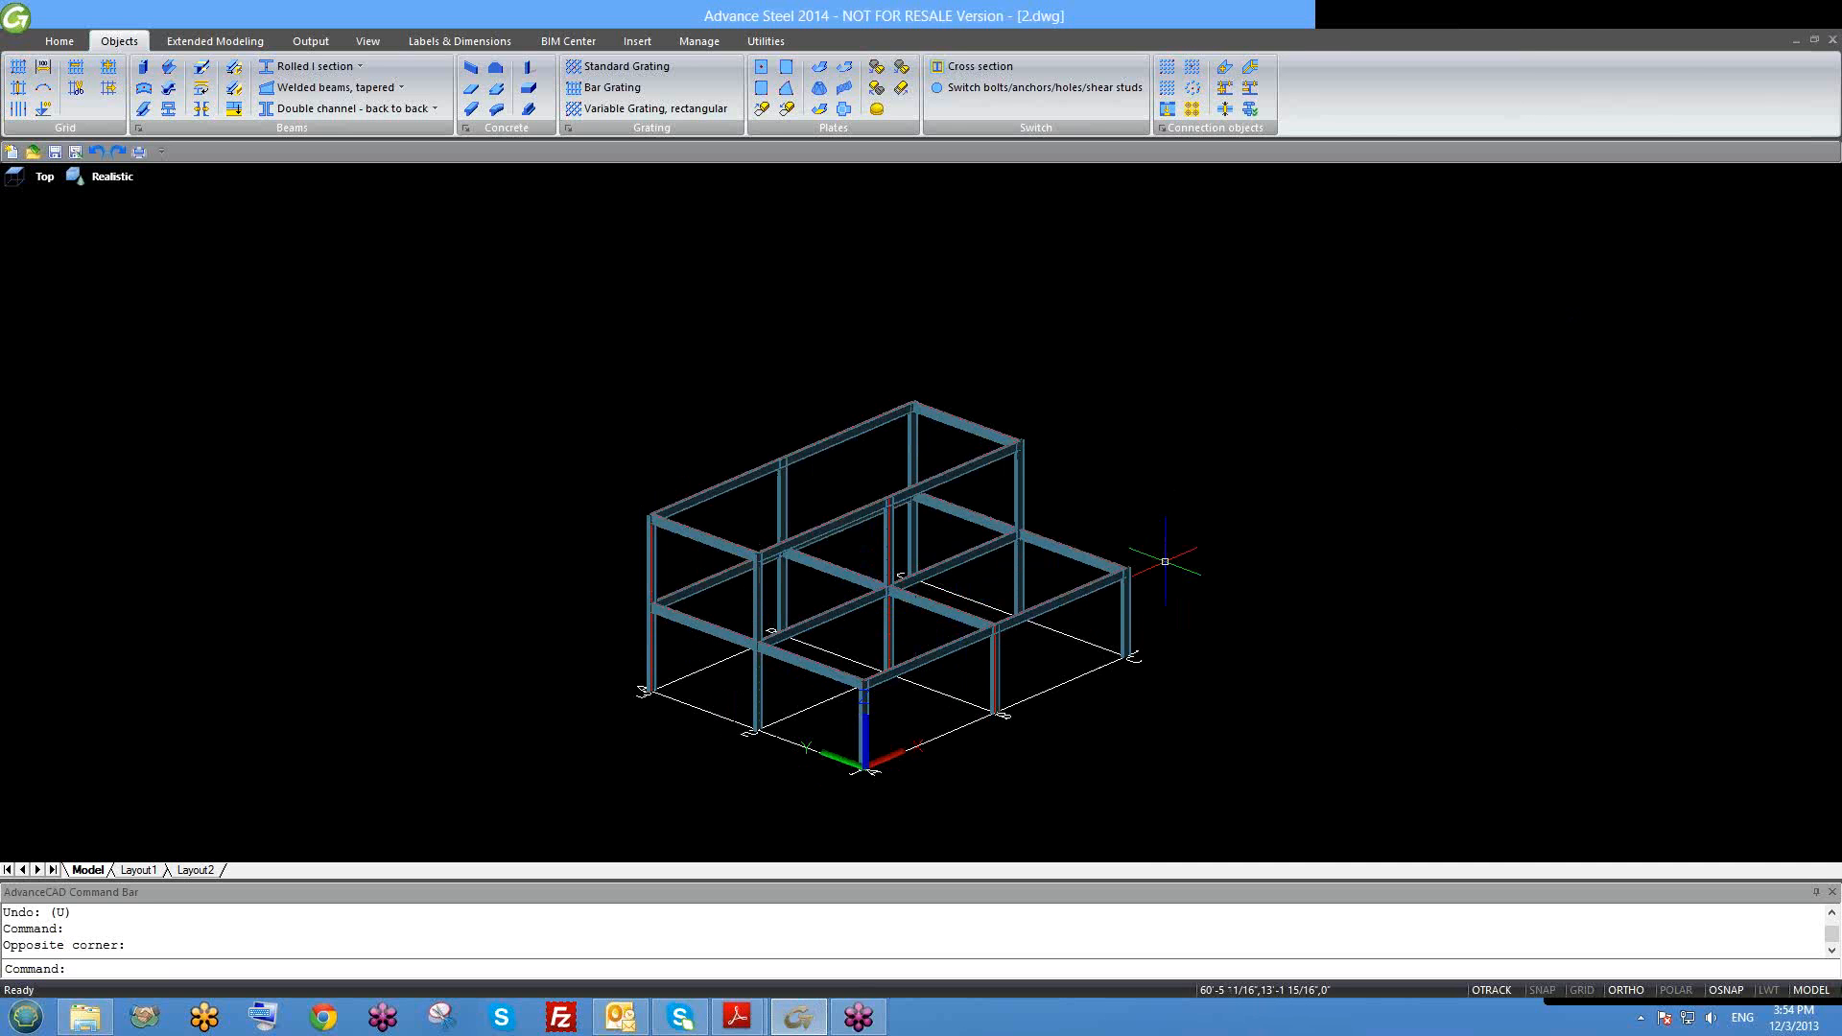
middle_click_drag(965, 637, 955, 652, "shift")
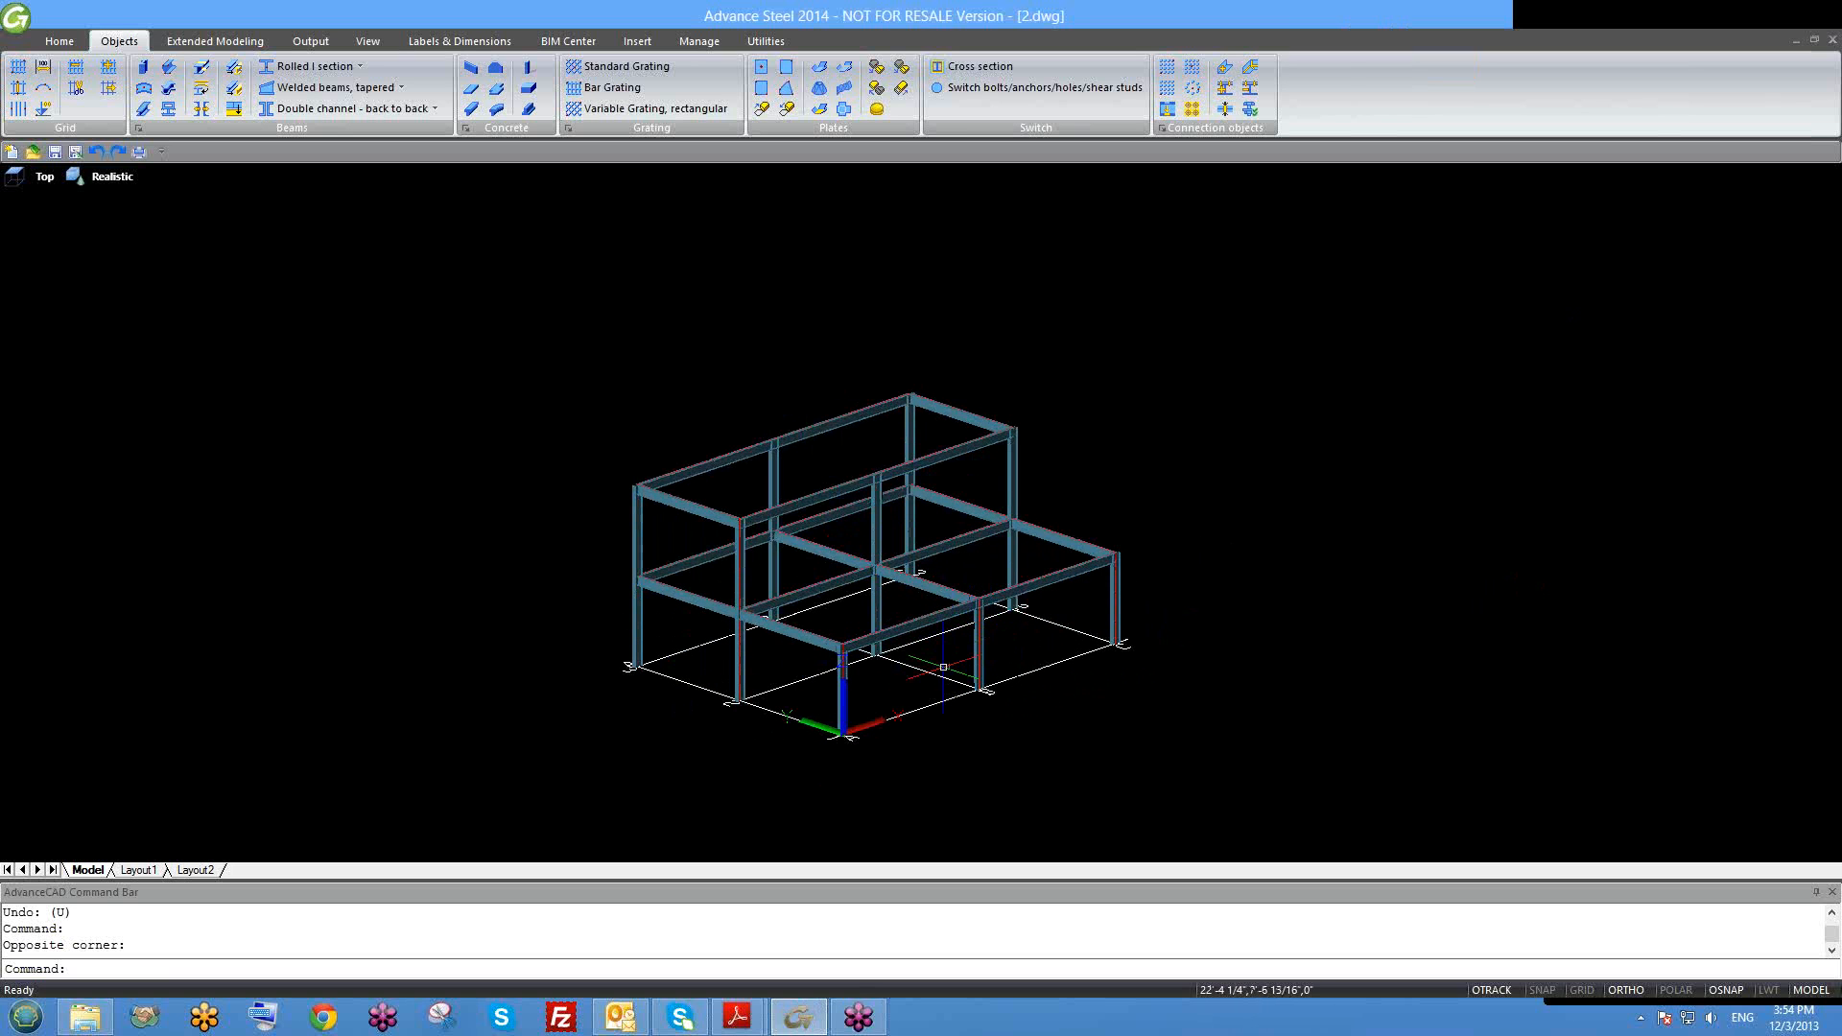
middle_click_drag(942, 672, 953, 686)
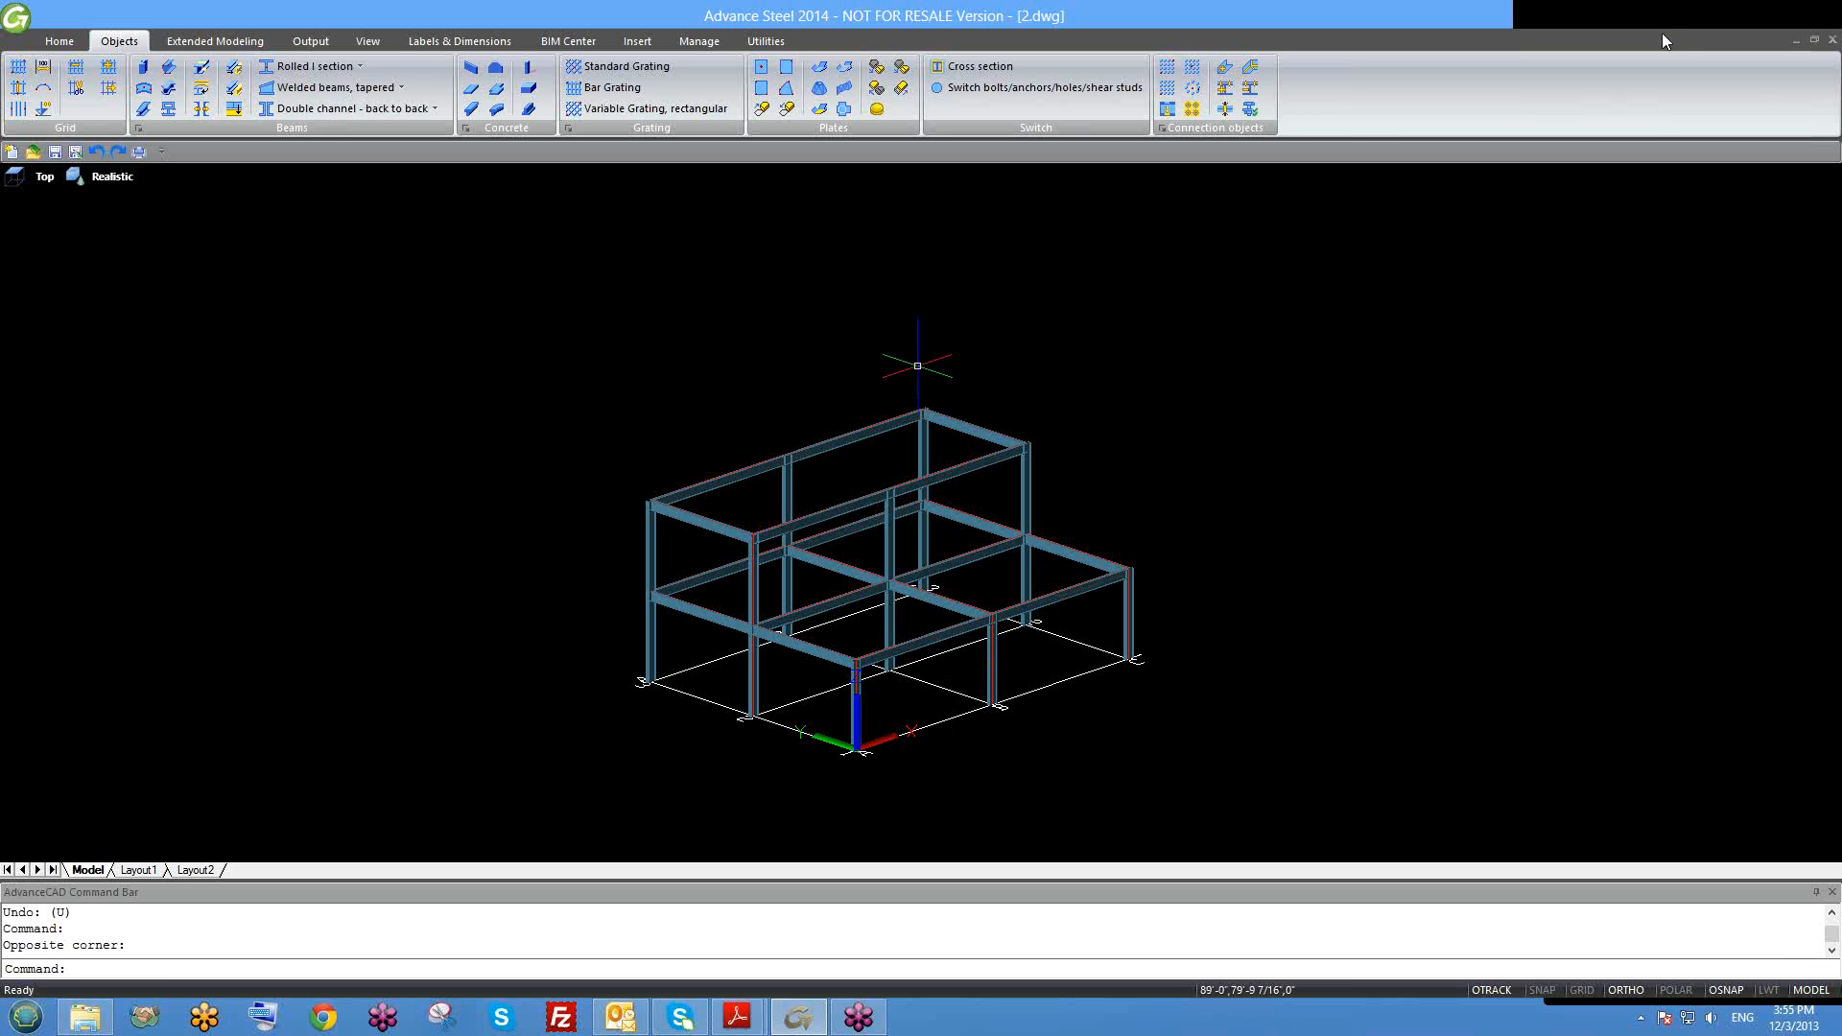
left_click(1604, 23)
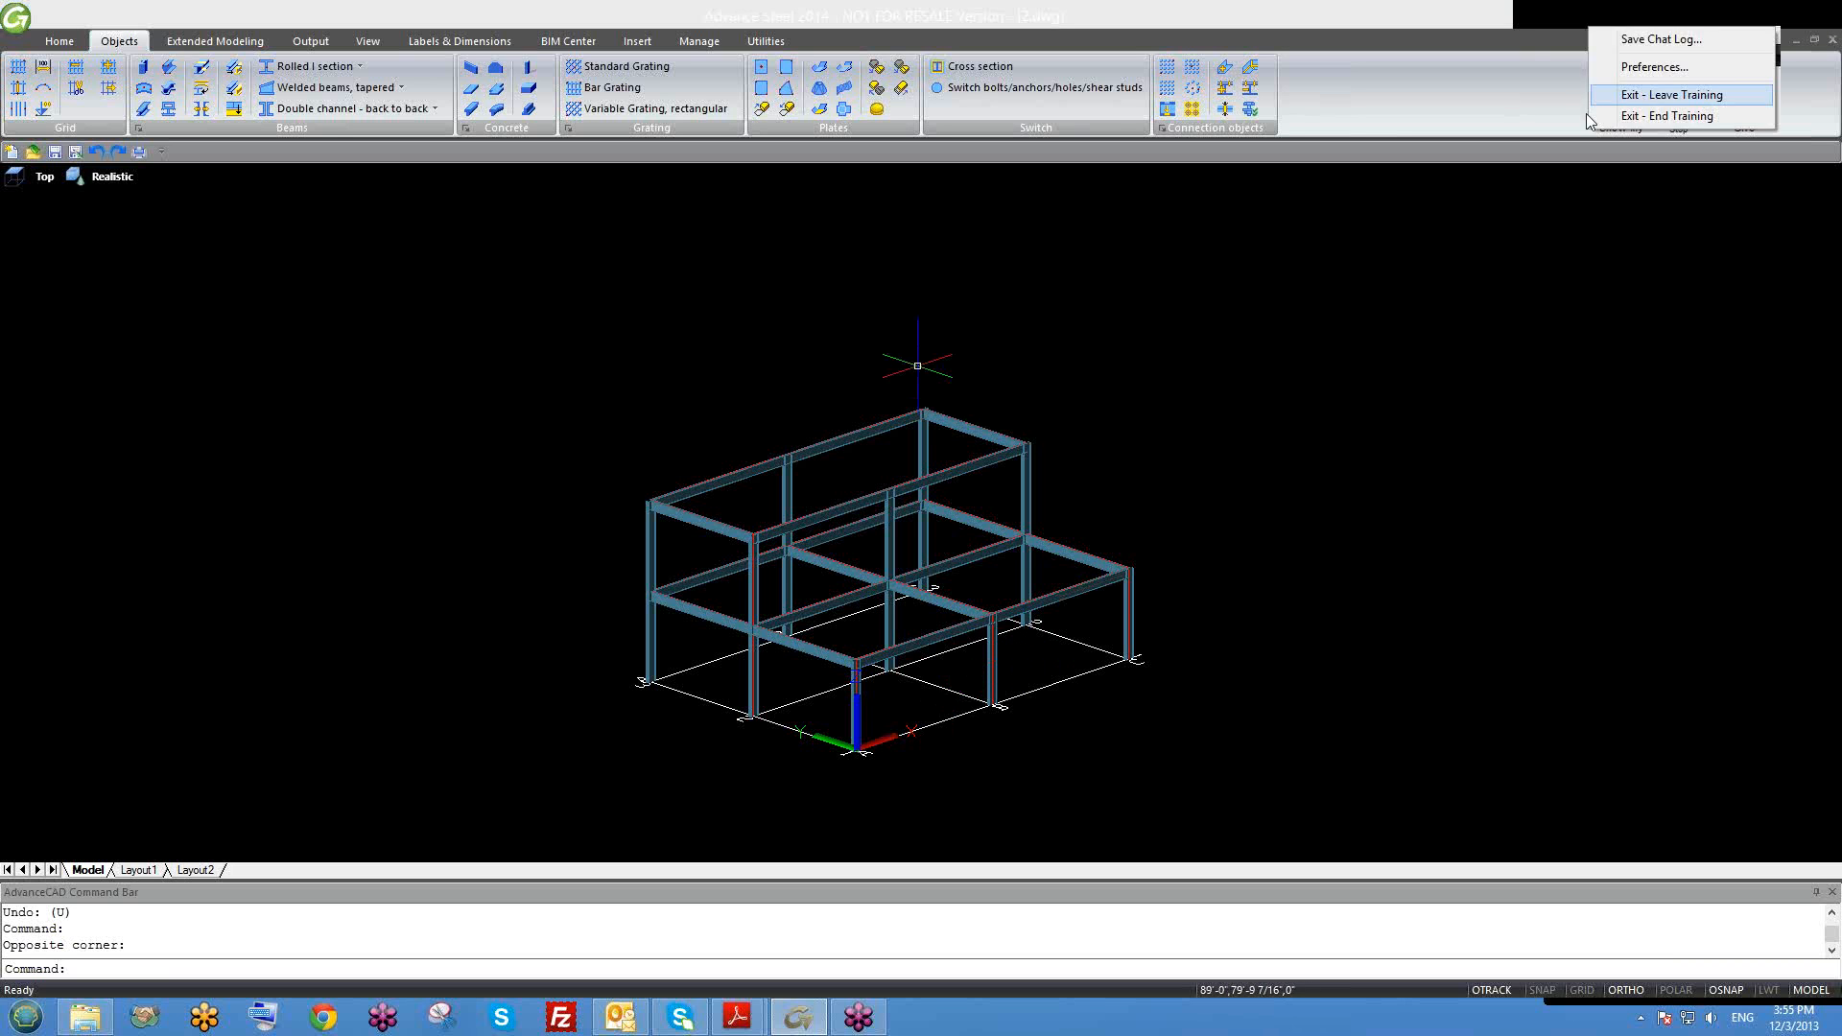